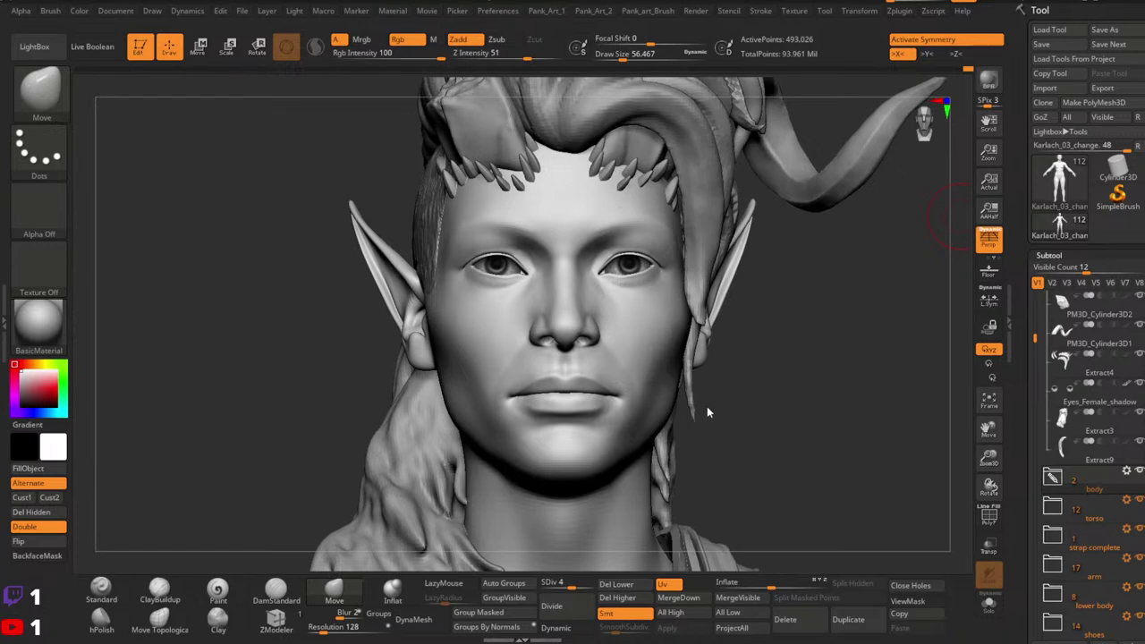
Step: Select the shaved-hair patch (Extract9) and touch up its front edge with ClayBuildup and Standard brushes at draw size about 31
mouse_move(716, 411)
mouse_down()
mouse_move(785, 388)
mouse_move(695, 450)
mouse_move(690, 409)
mouse_move(721, 403)
mouse_up()
alt+right_drag(461, 290, 575, 366)
alt+click(550, 376)
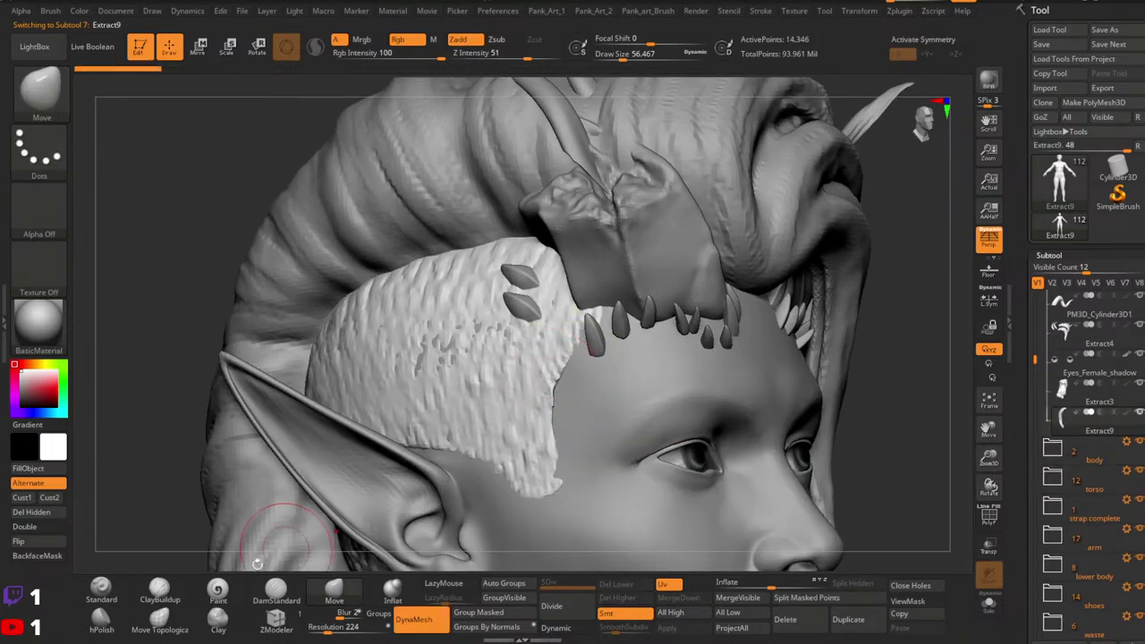
click(160, 590)
key(space)
drag(543, 367, 537, 365)
click(103, 589)
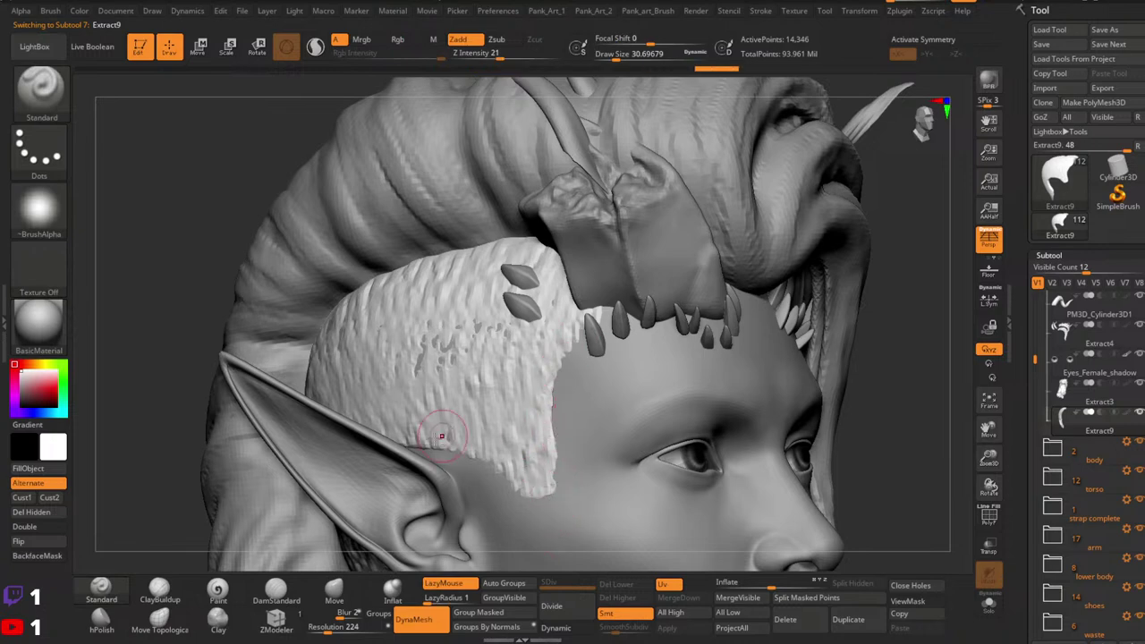
Step: Make the body subtool (Karlach_03_change) active and switch the material to SkinShade4
right_drag(433, 401, 405, 436)
right_drag(466, 371, 579, 372)
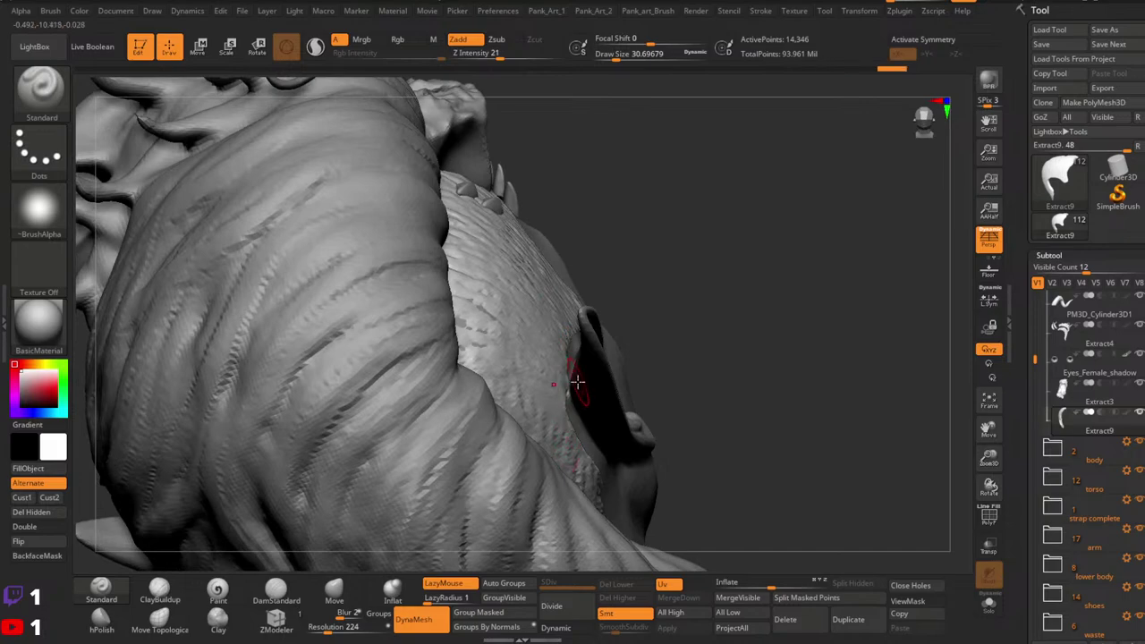
right_drag(577, 382, 622, 388)
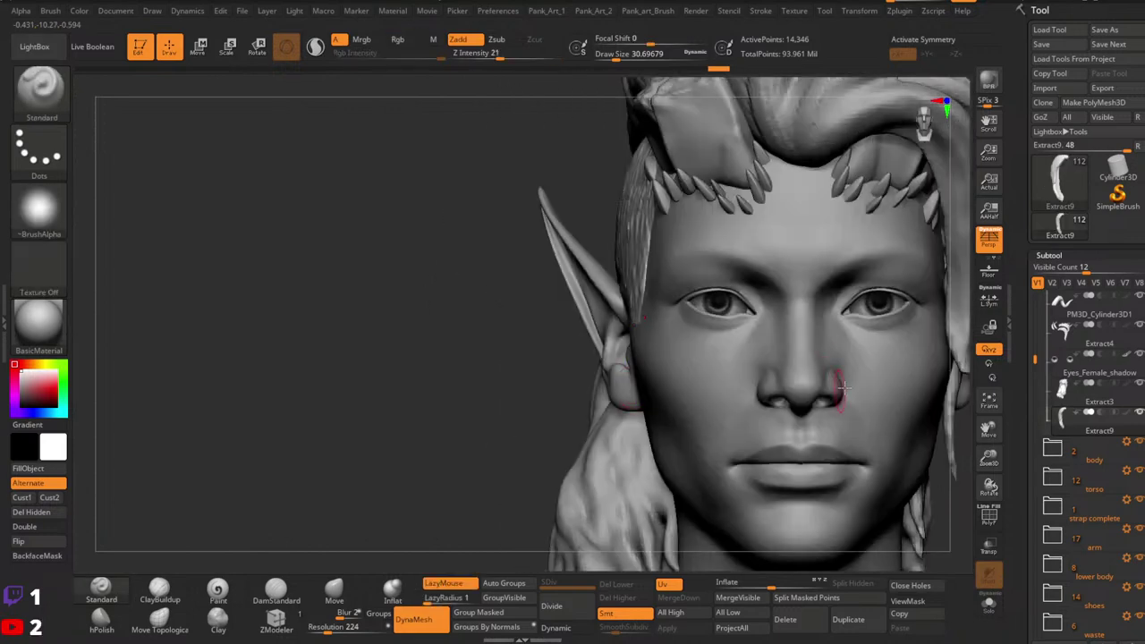
alt+right_drag(875, 375, 667, 356)
ctrl+right_drag(779, 357, 728, 364)
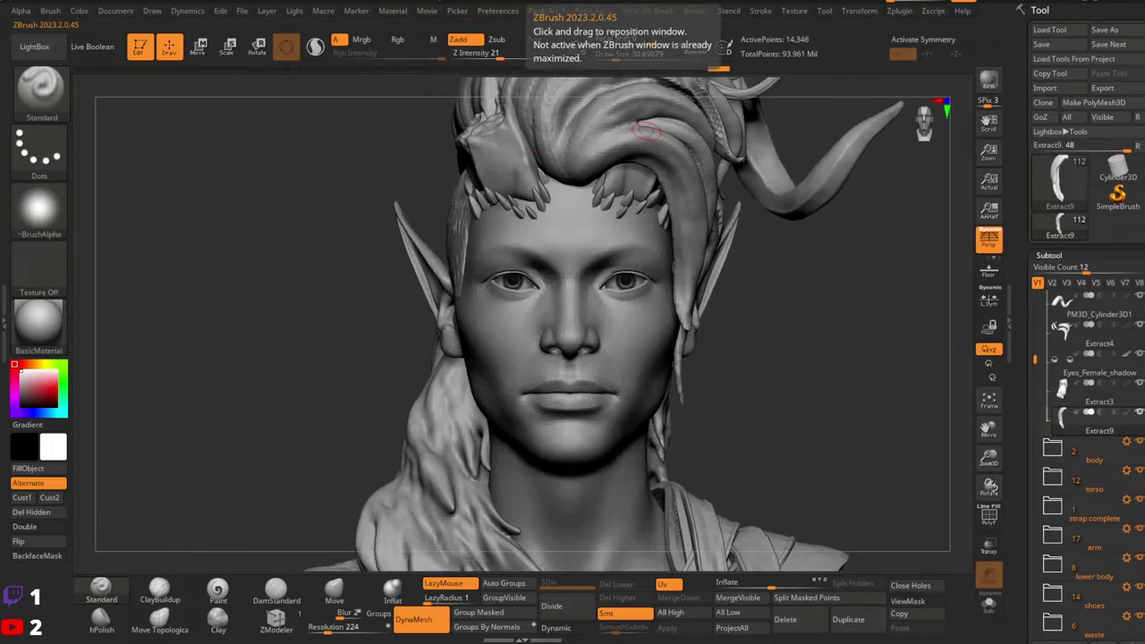
alt+click(675, 409)
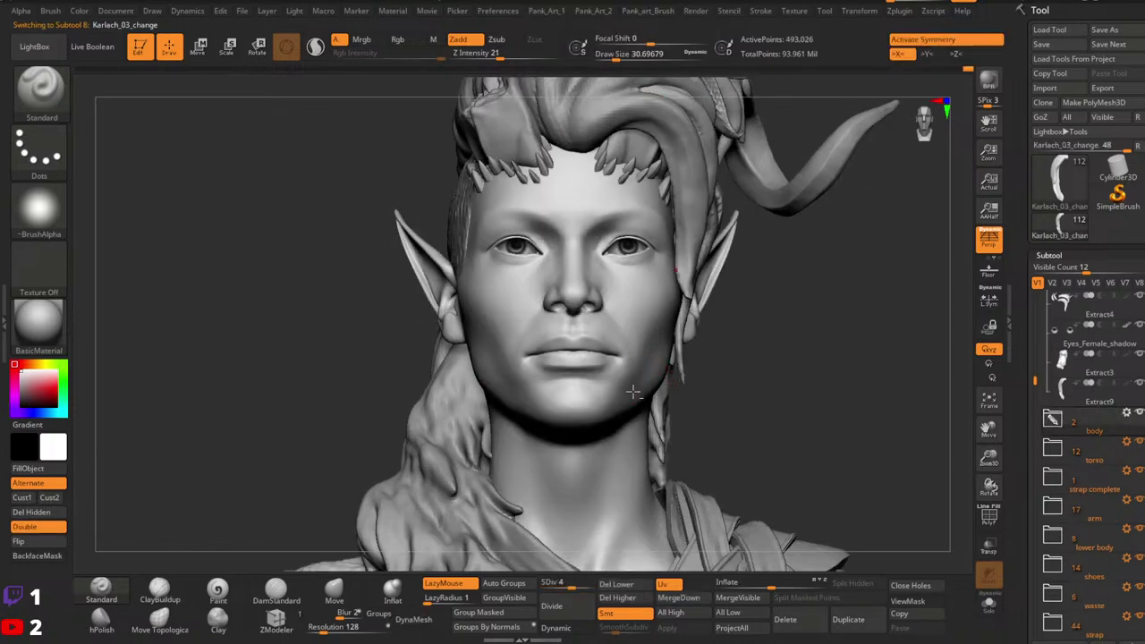
mouse_move(690, 404)
mouse_down()
mouse_move(721, 391)
mouse_move(672, 388)
mouse_move(685, 352)
mouse_up()
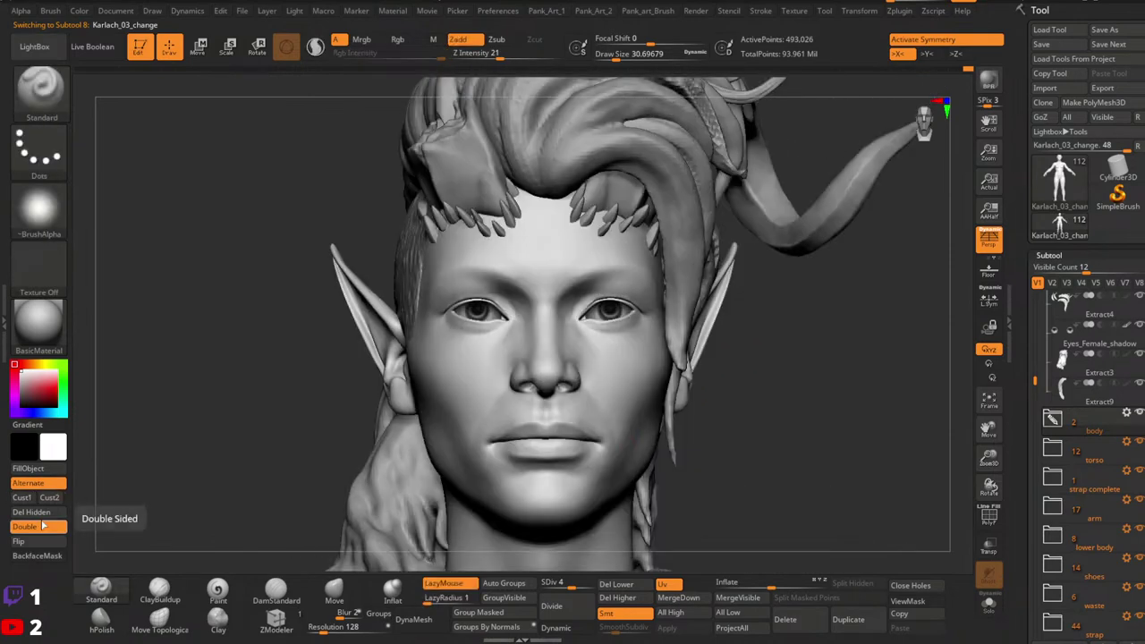
alt+right_drag(728, 404, 773, 325)
ctrl+right_drag(659, 396, 725, 327)
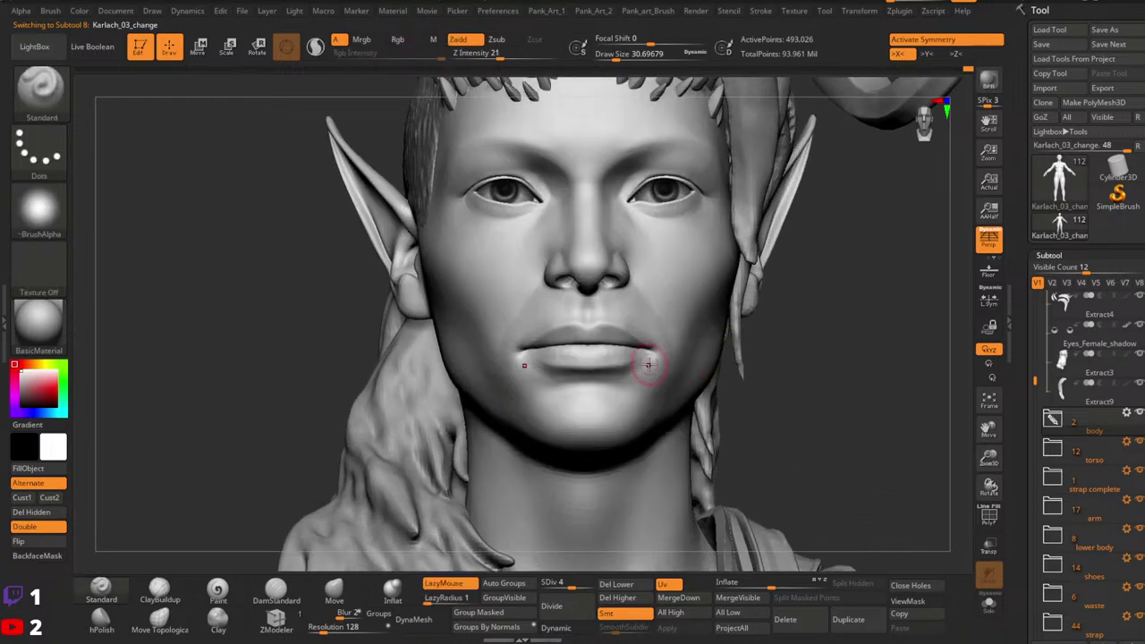
click(38, 322)
click(423, 247)
Step: Set the draw size to about 77, choose the Move brush and lower the body to subdivision level 2
key(space)
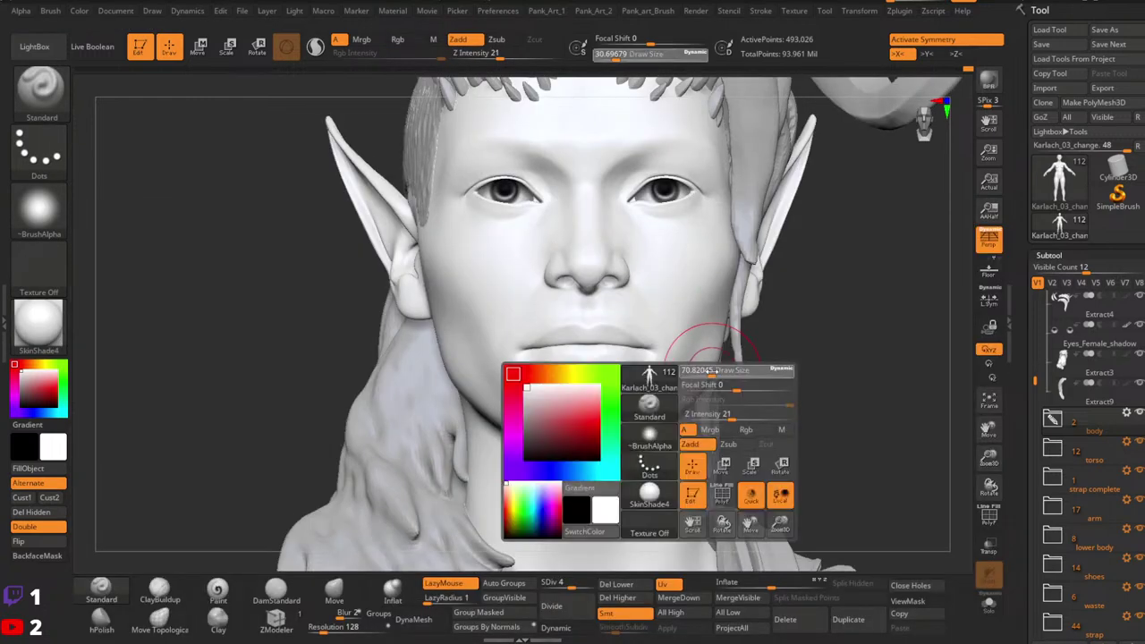
key(shift+d)
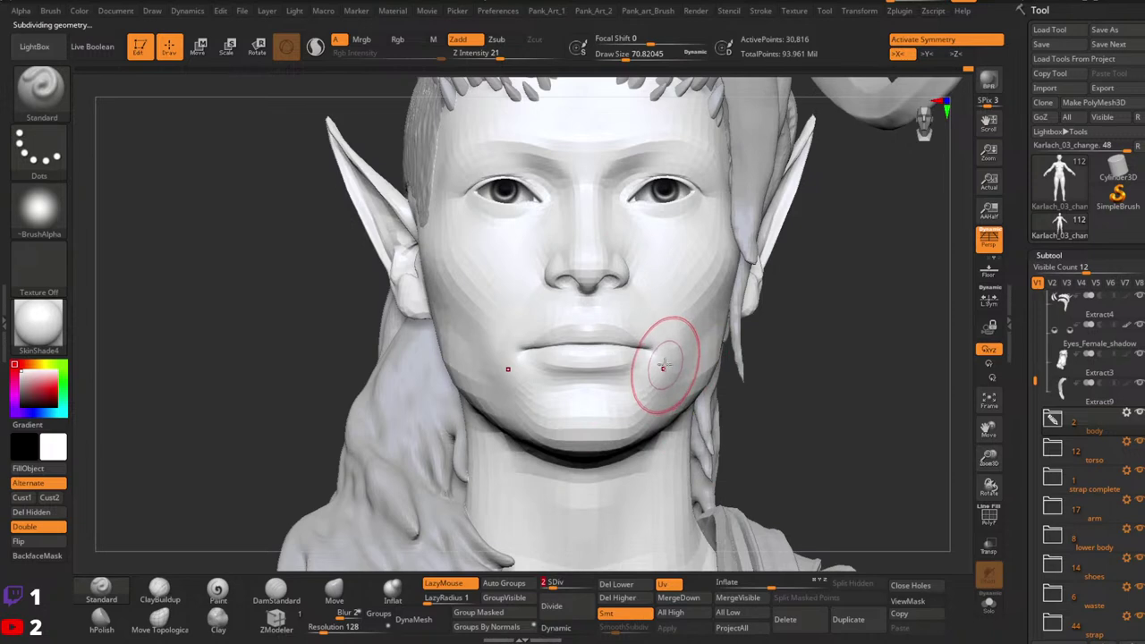
key(space)
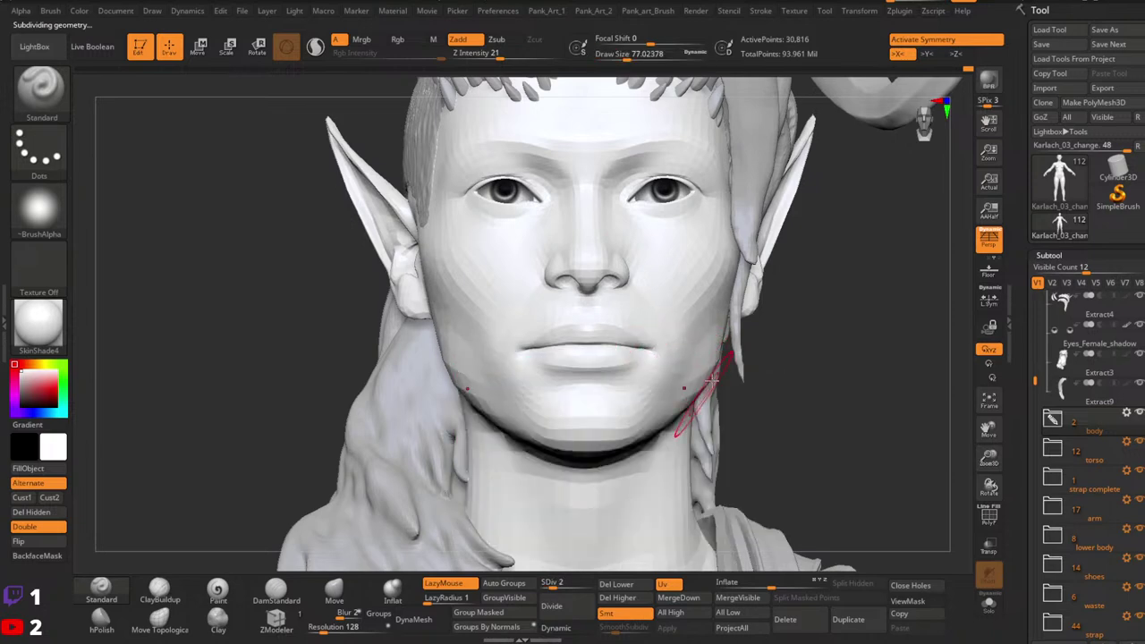
click(565, 584)
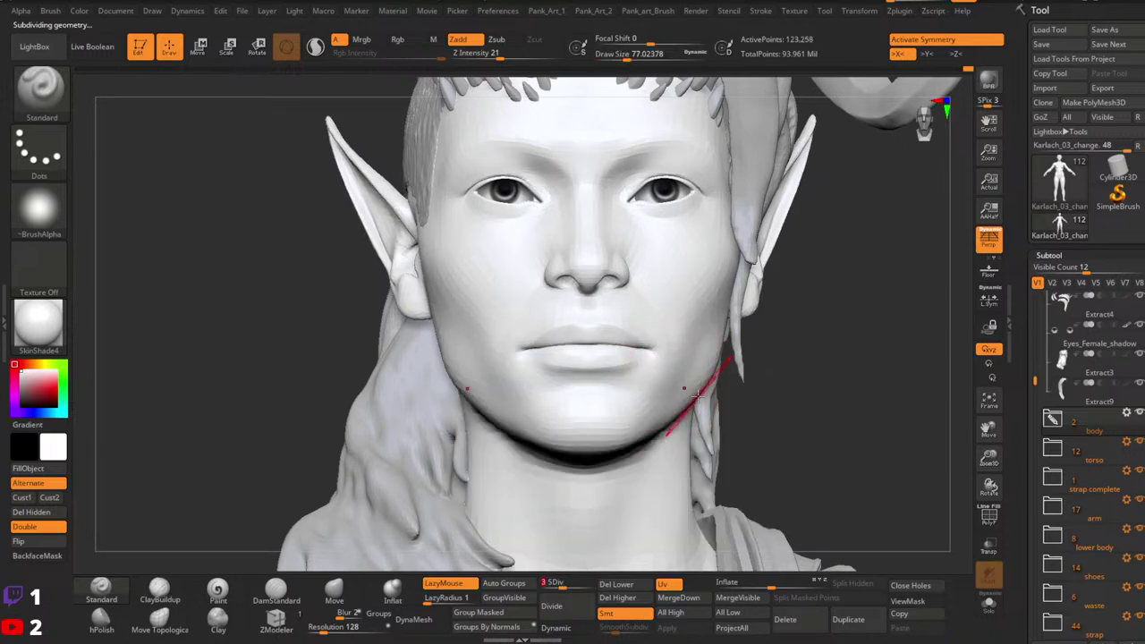
key(b)
key(m)
key(v)
key(shift+d)
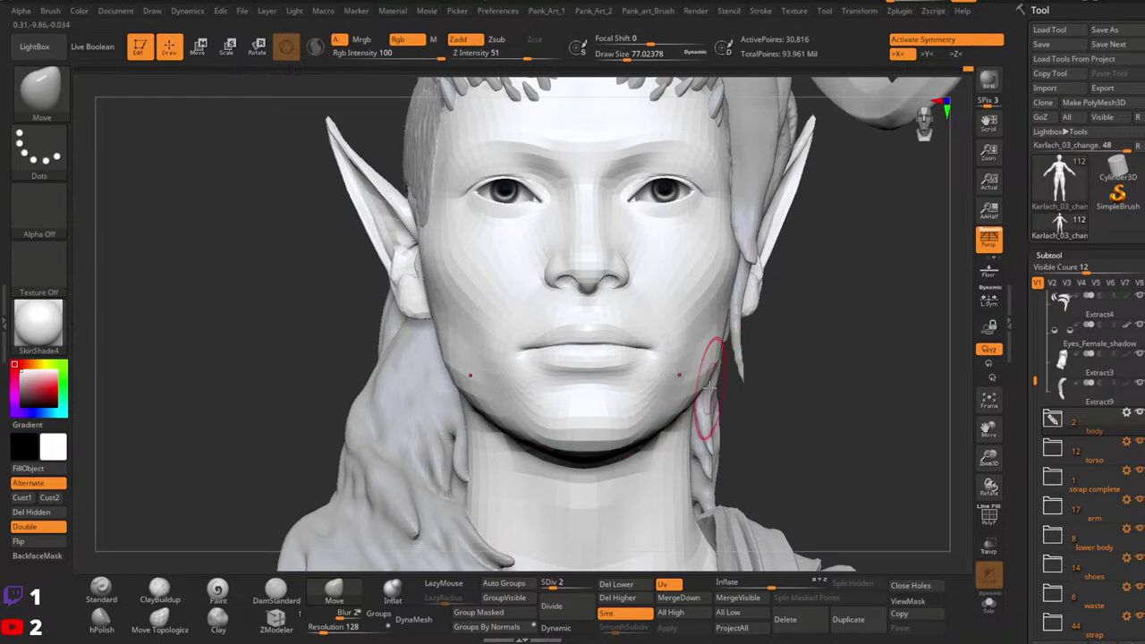
Step: Adjust the cheek and jaw contour beside the ear at subdivision level 3 with a draw size of about 71
mouse_move(711, 384)
right_down()
mouse_move(667, 377)
mouse_move(685, 329)
mouse_move(731, 374)
right_up()
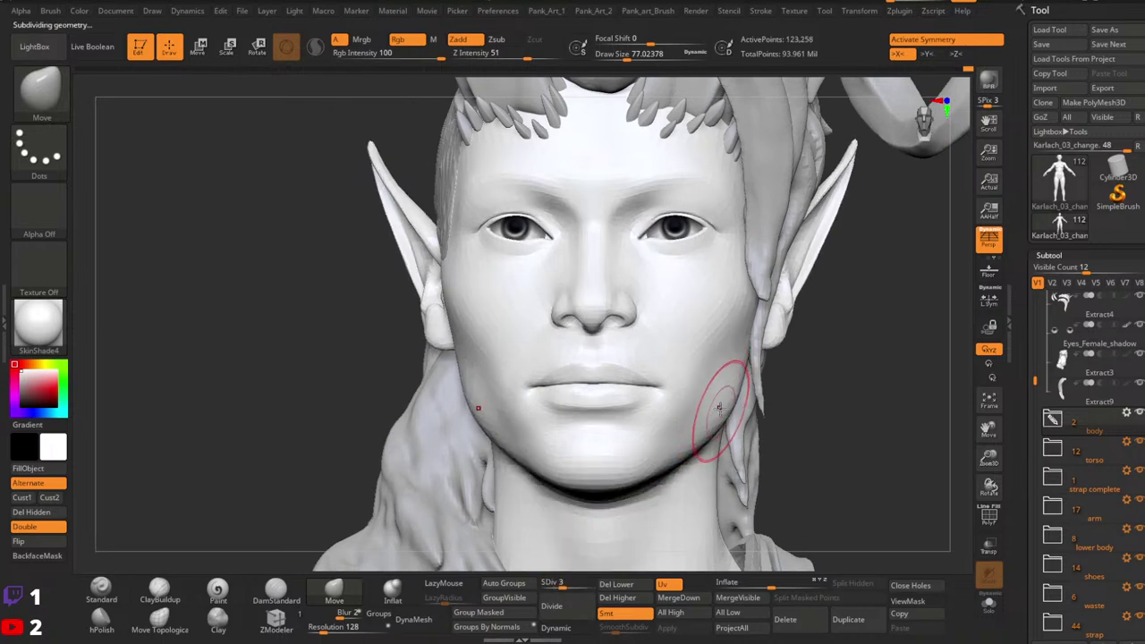
key(space)
key(space)
drag(749, 357, 750, 334)
Step: Reposition the hair strand in front of the ear (Extract3) with the Move brush, using a draw size of about 77
key(space)
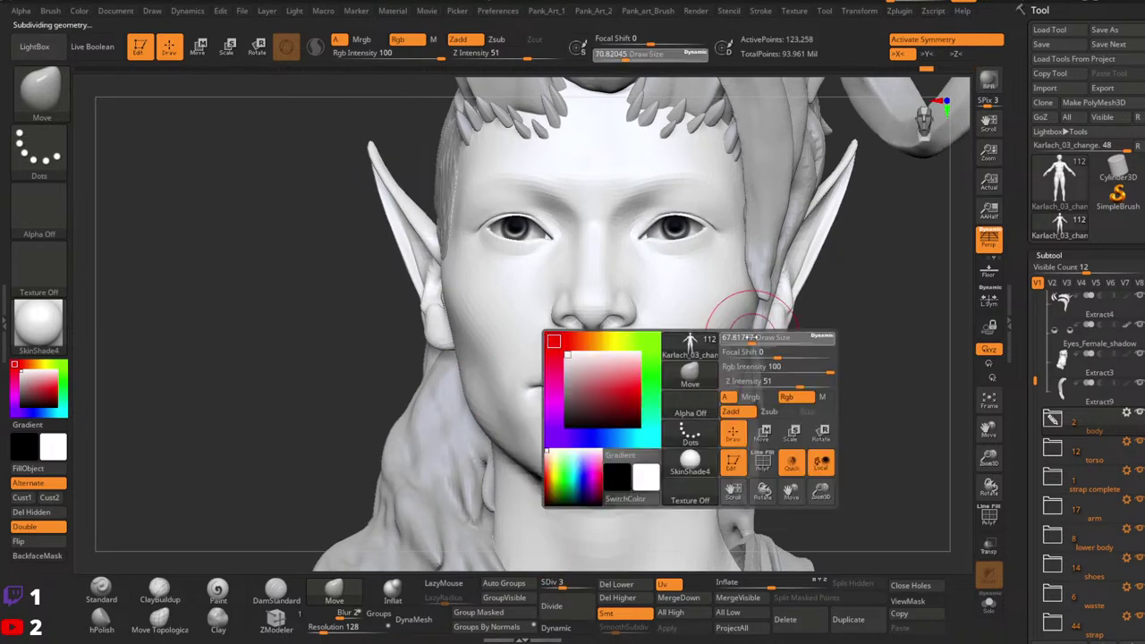
alt+click(764, 329)
right_drag(764, 331, 746, 322)
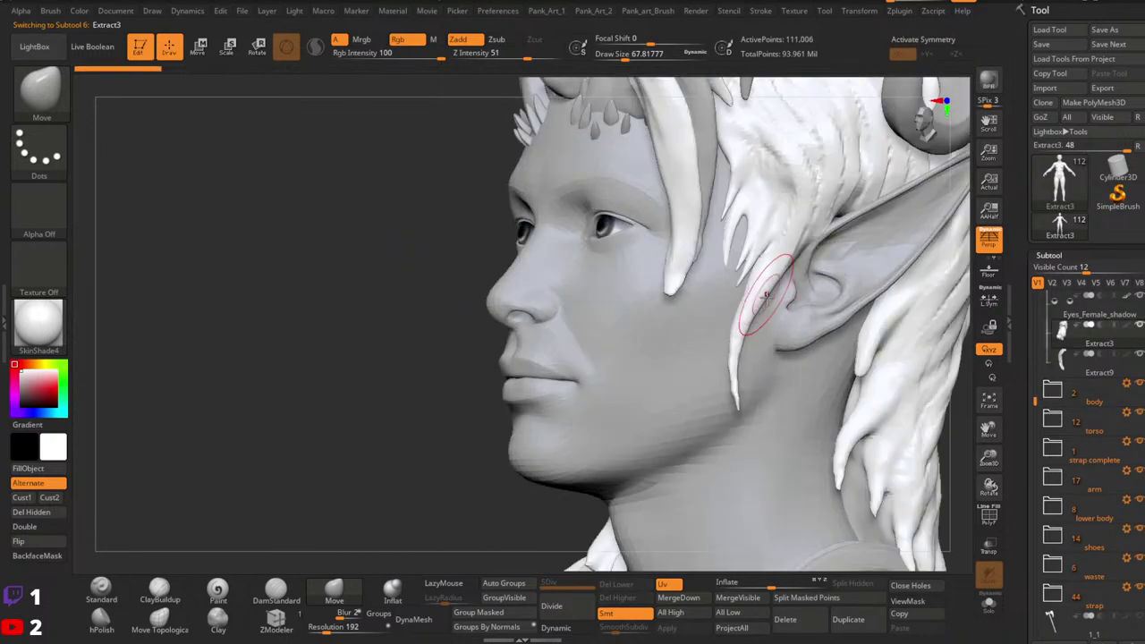
key(space)
mouse_move(738, 327)
mouse_down()
mouse_move(761, 327)
mouse_move(746, 340)
mouse_move(760, 344)
mouse_up()
right_drag(646, 368, 684, 355)
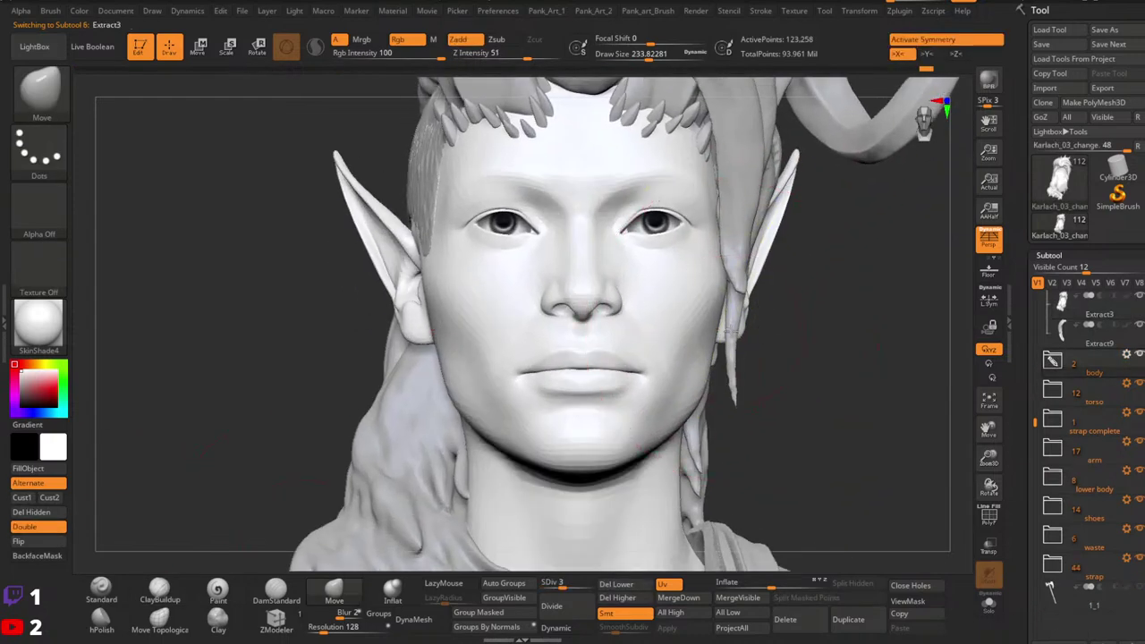
key(space)
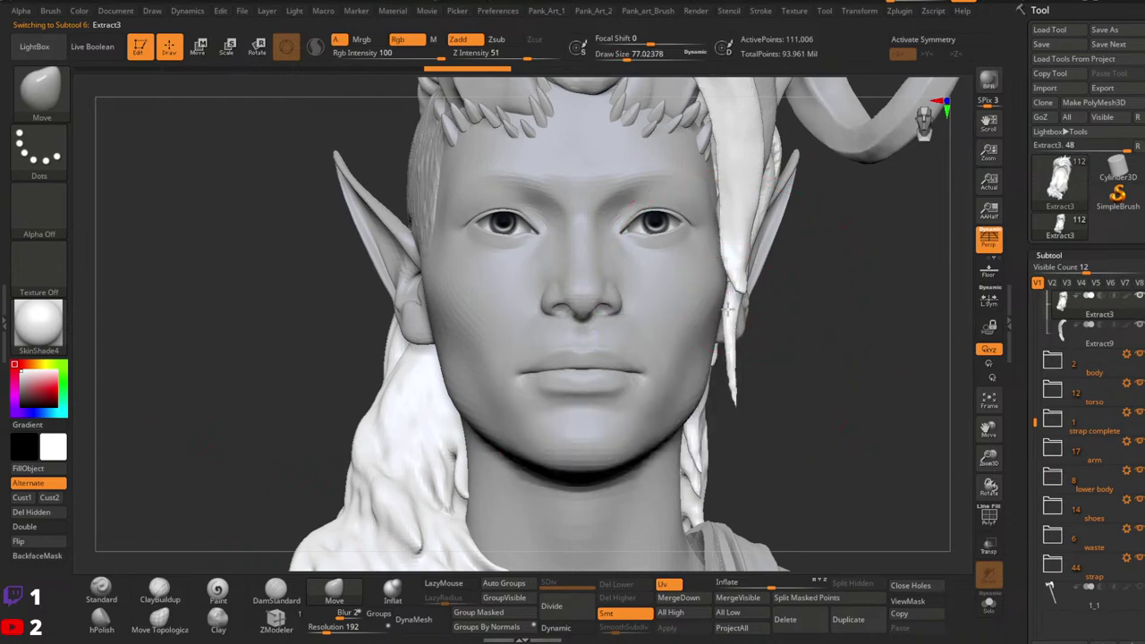
drag(728, 309, 741, 392)
key(space)
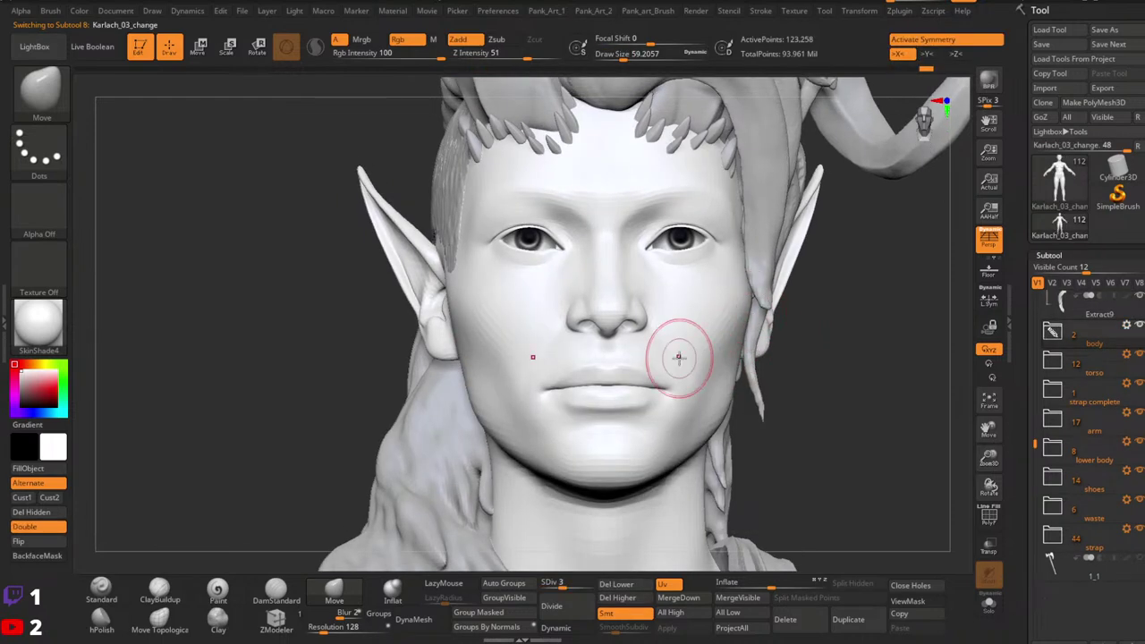
Step: Build up the cheeks and jaw with ClayBuildup at Z intensity 9 and draw size about 68, displayed in BasicMaterial
click(170, 587)
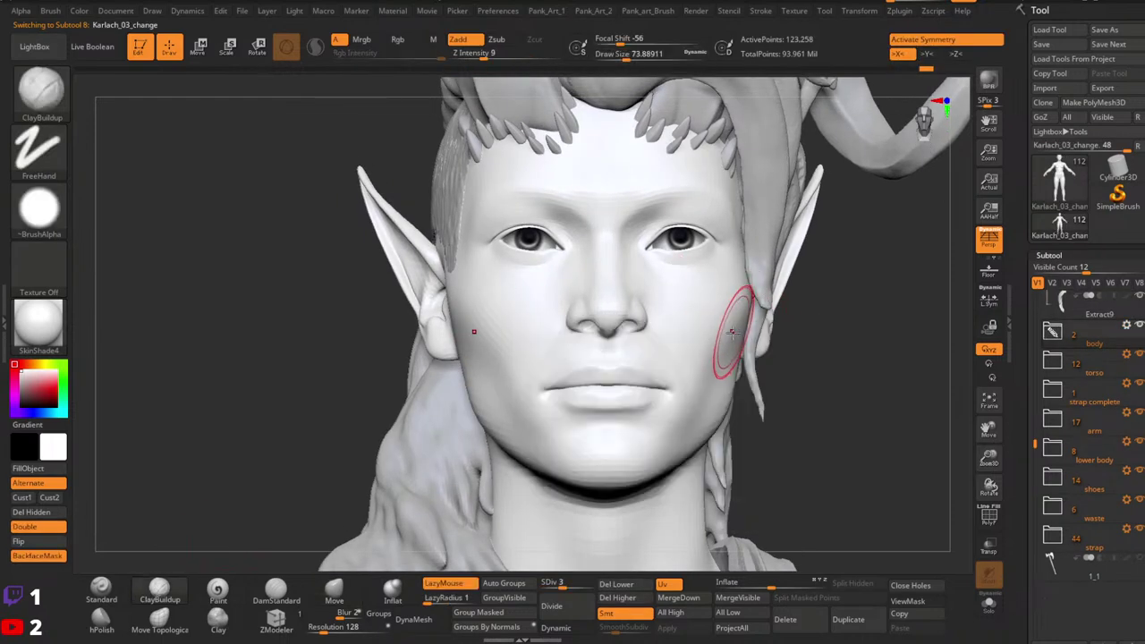
click(52, 329)
click(272, 365)
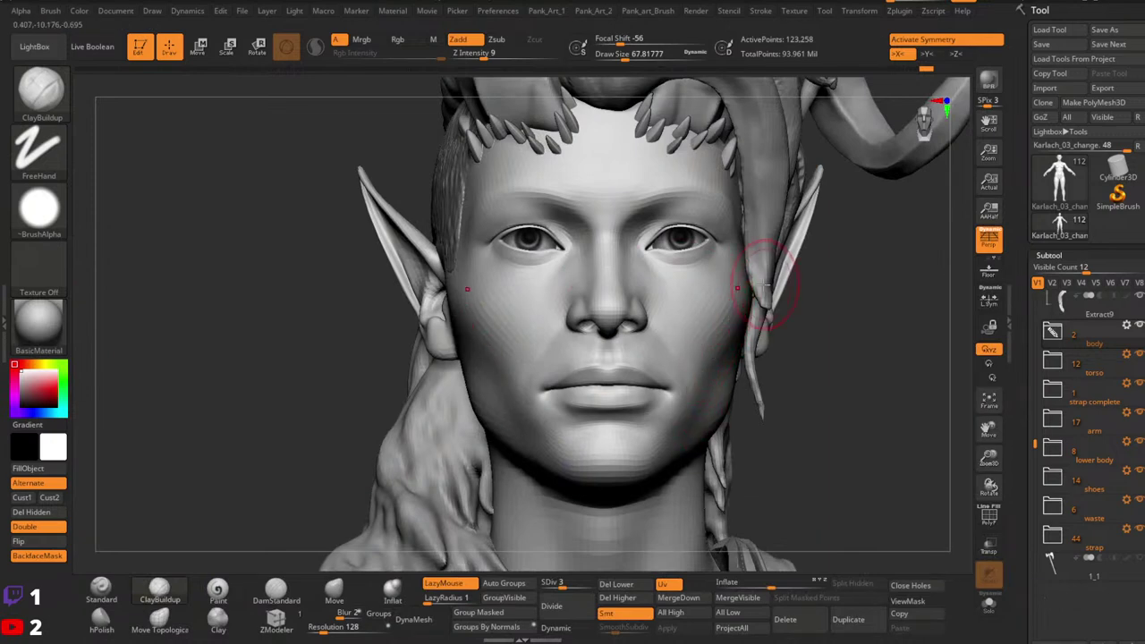
mouse_move(705, 401)
right_down()
mouse_move(722, 380)
mouse_move(713, 359)
right_up()
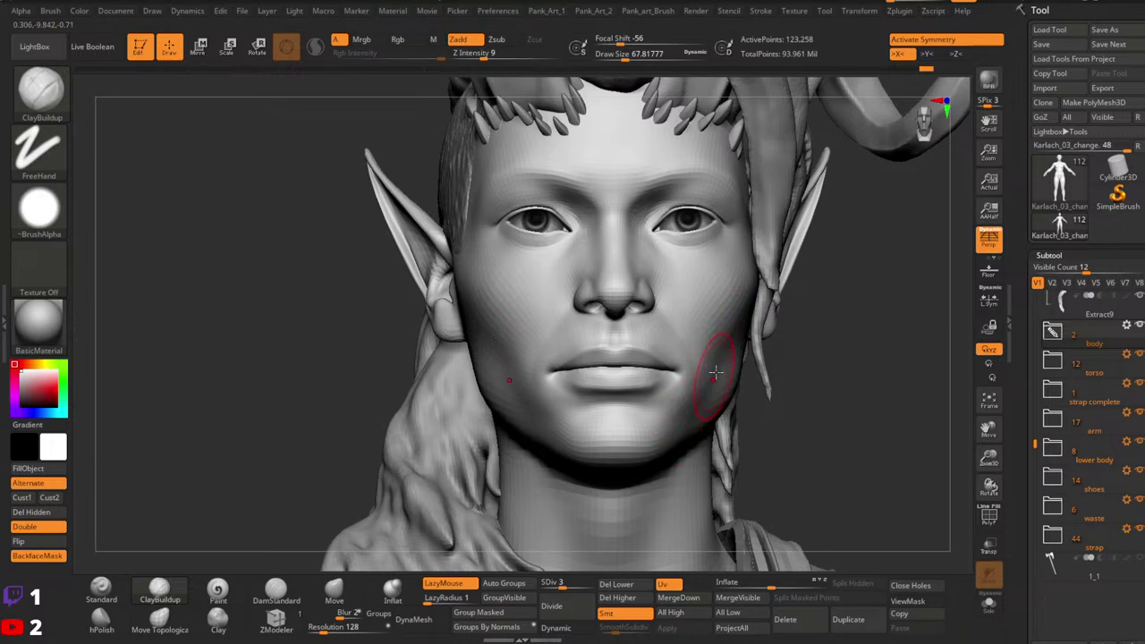
right_drag(693, 415, 710, 370)
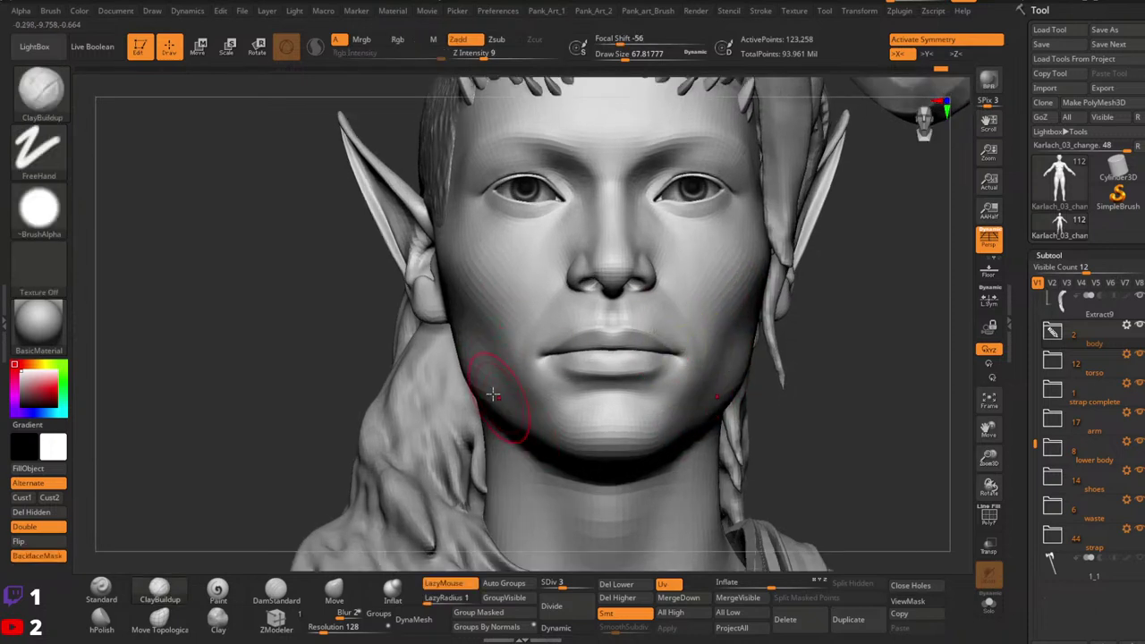
key(space)
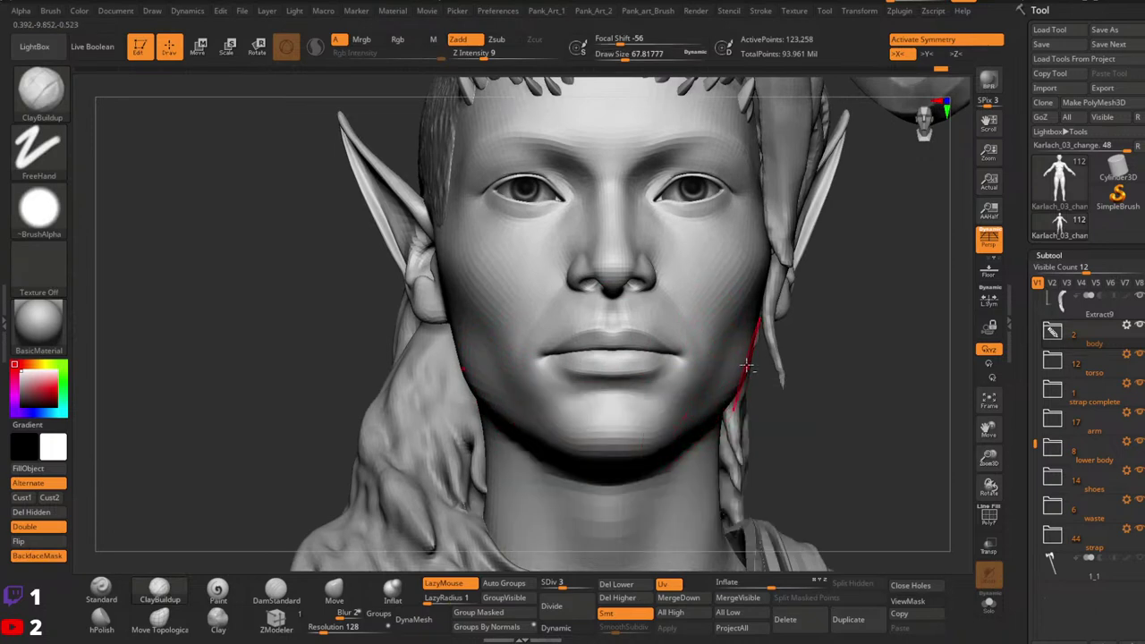
mouse_move(747, 365)
alt+right_down()
mouse_move(755, 338)
mouse_move(738, 375)
alt+right_up()
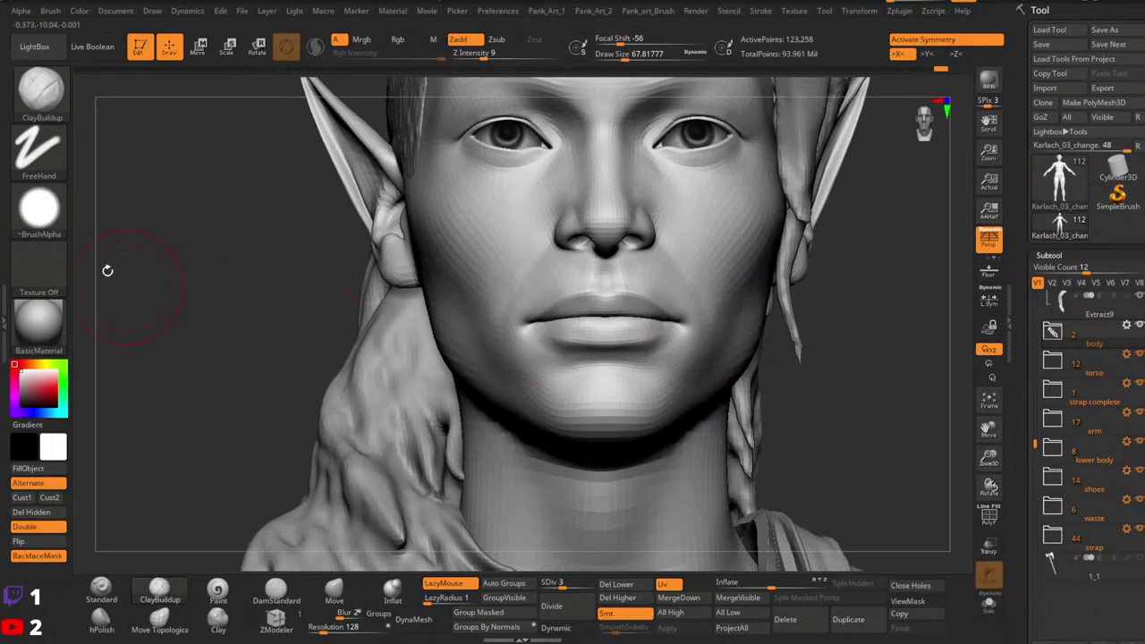
Step: Switch the material to SkinShade4 and refine the jawline under the chin with the Move brush, reducing the draw size to about 51
click(39, 321)
click(404, 238)
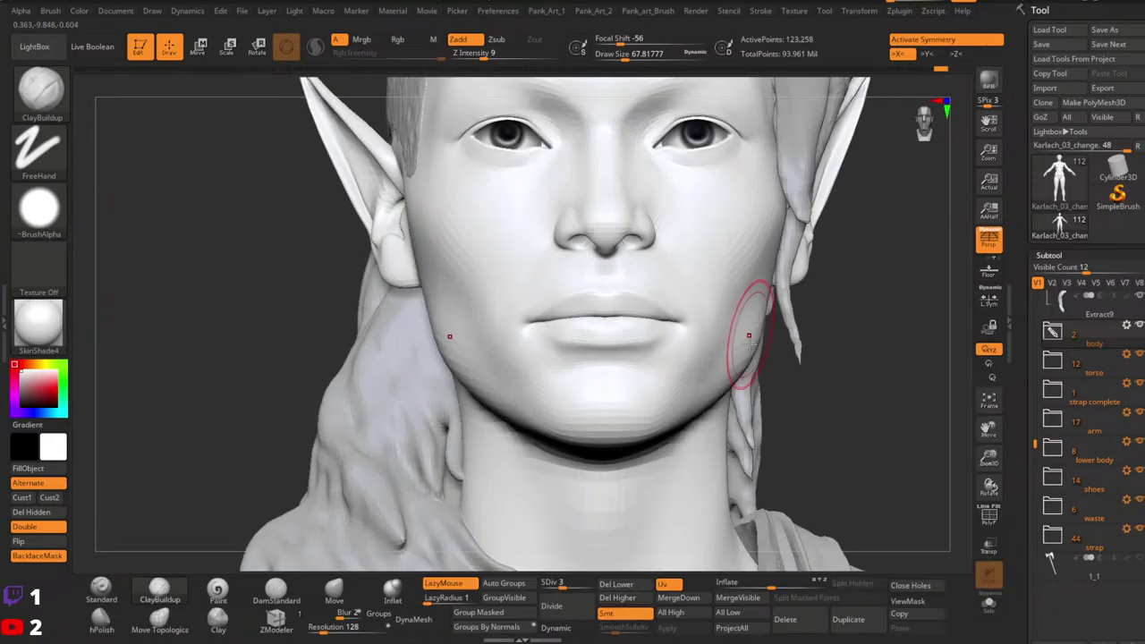
click(27, 501)
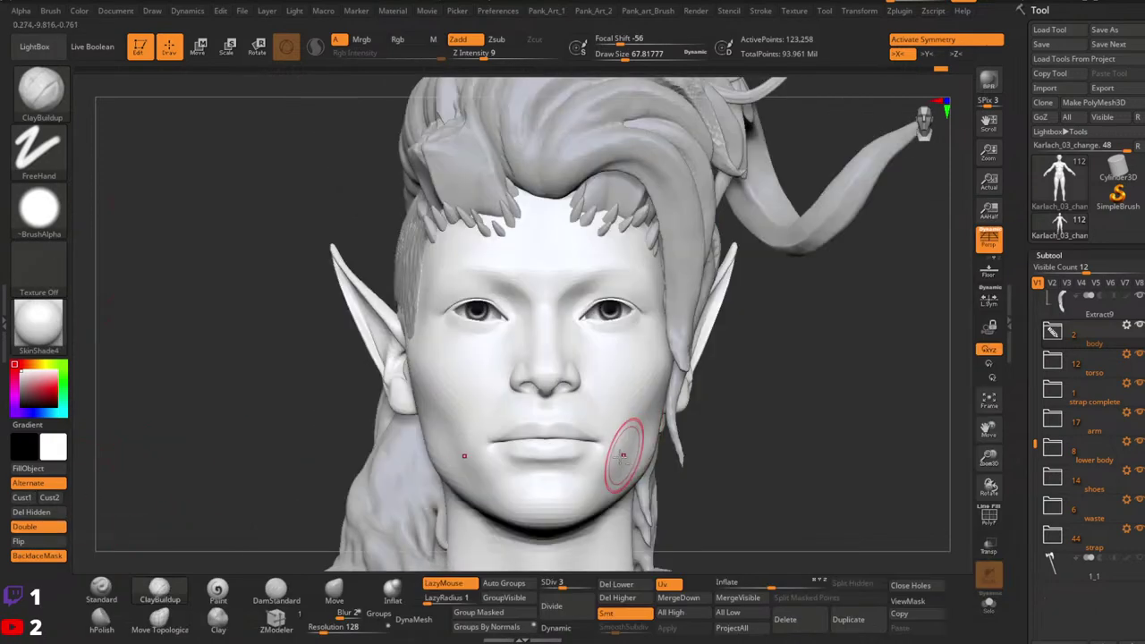
alt+right_drag(623, 456, 718, 386)
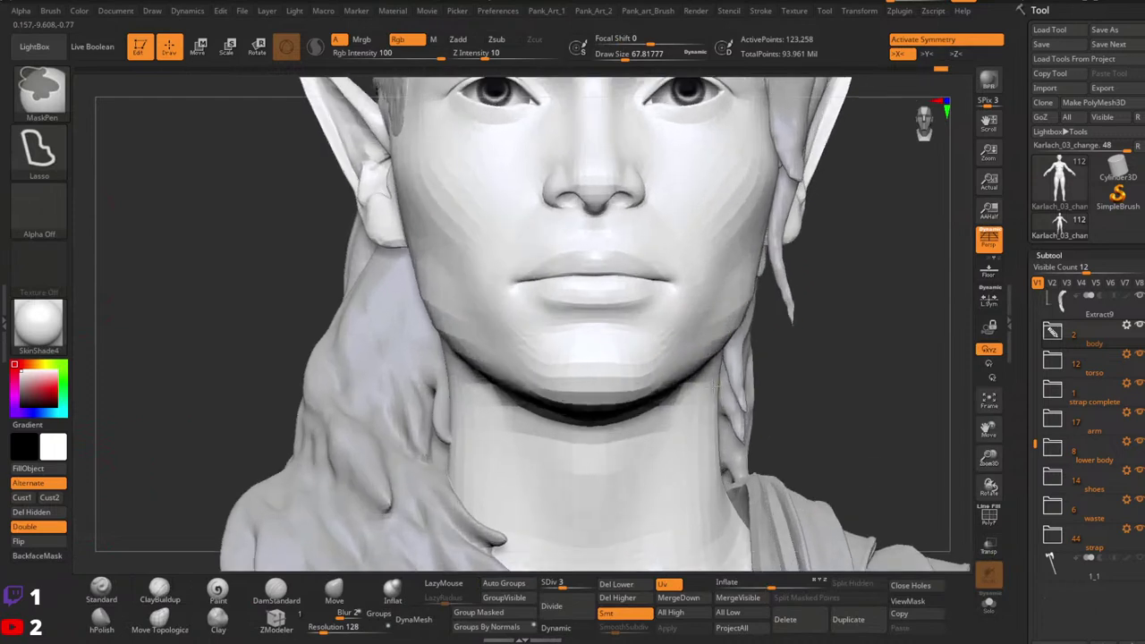
click(339, 589)
key(space)
drag(683, 394, 667, 399)
key(space)
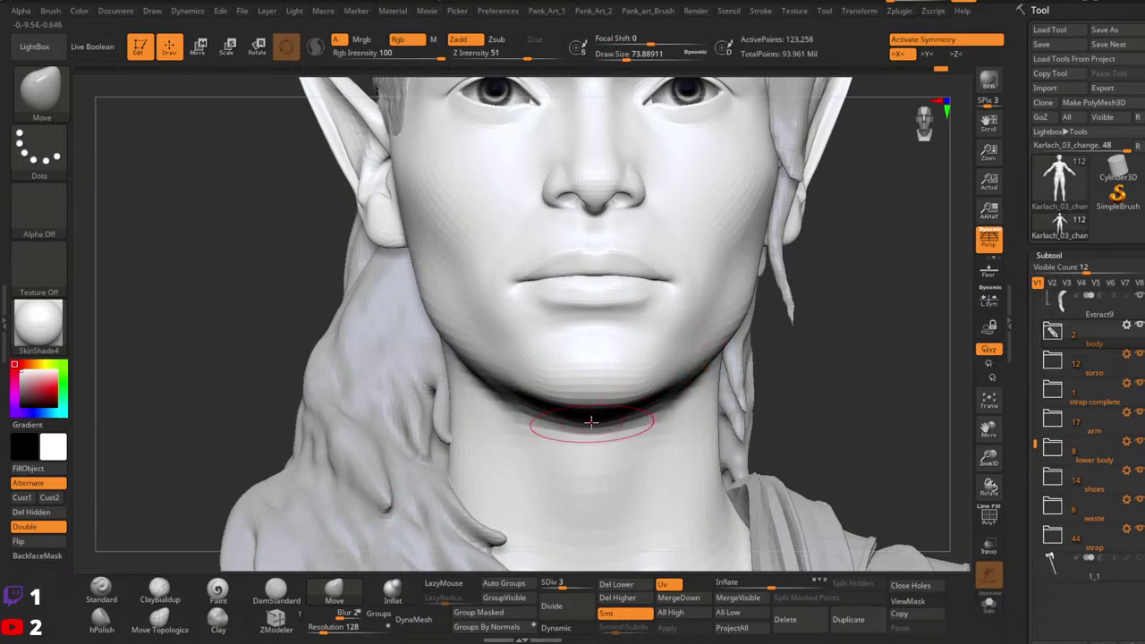
key(bracketleft)
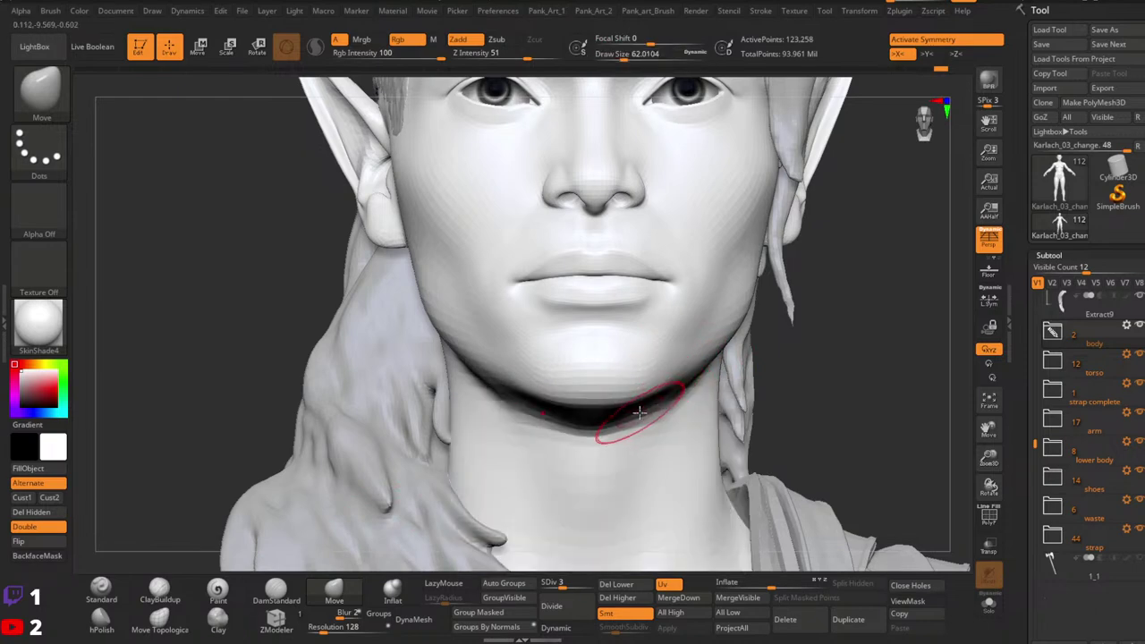
key(bracketleft)
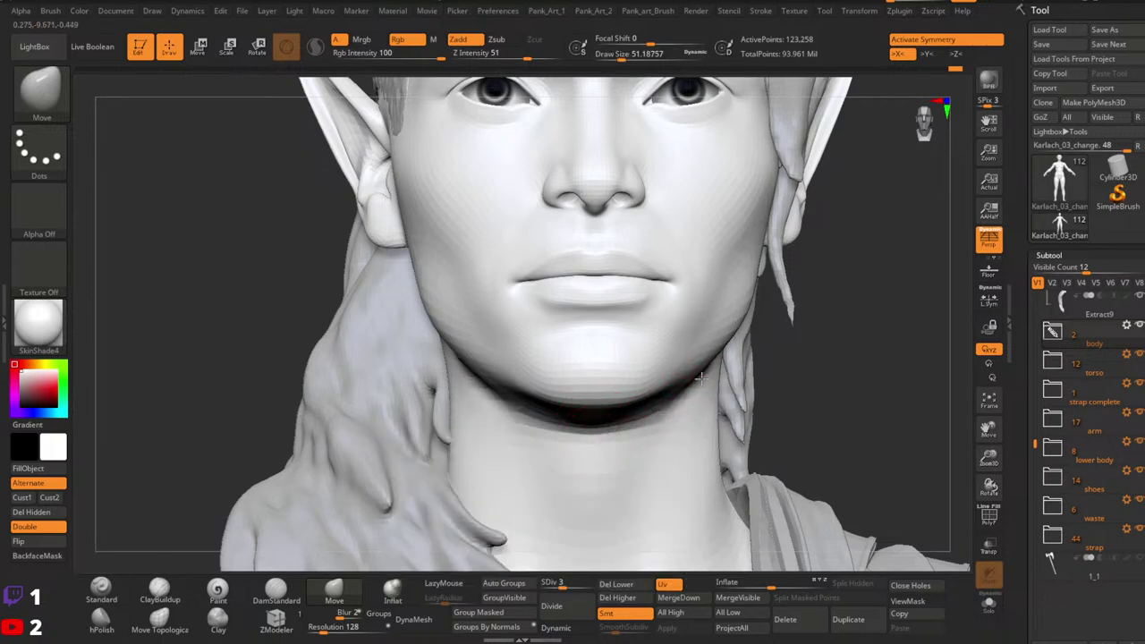
Step: Switch the material to BasicMaterial with the face turned to a three-quarter angle
mouse_move(760, 243)
shift+mouse_down()
mouse_move(734, 320)
mouse_move(757, 250)
mouse_move(810, 367)
shift+mouse_up()
ctrl+right_drag(784, 340, 707, 333)
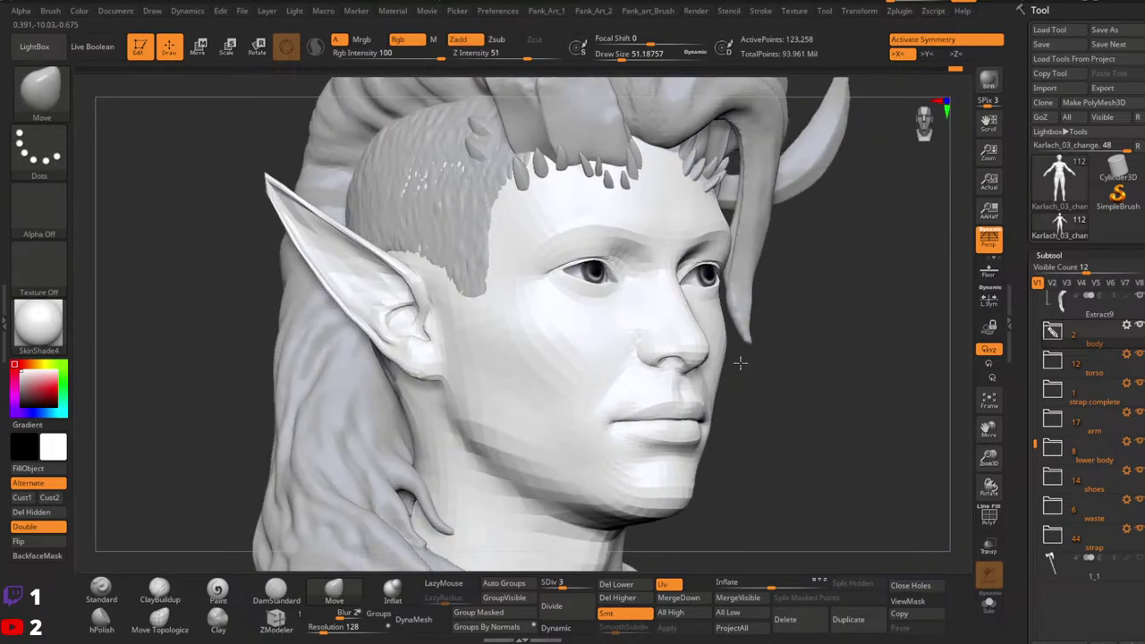
click(39, 322)
click(234, 370)
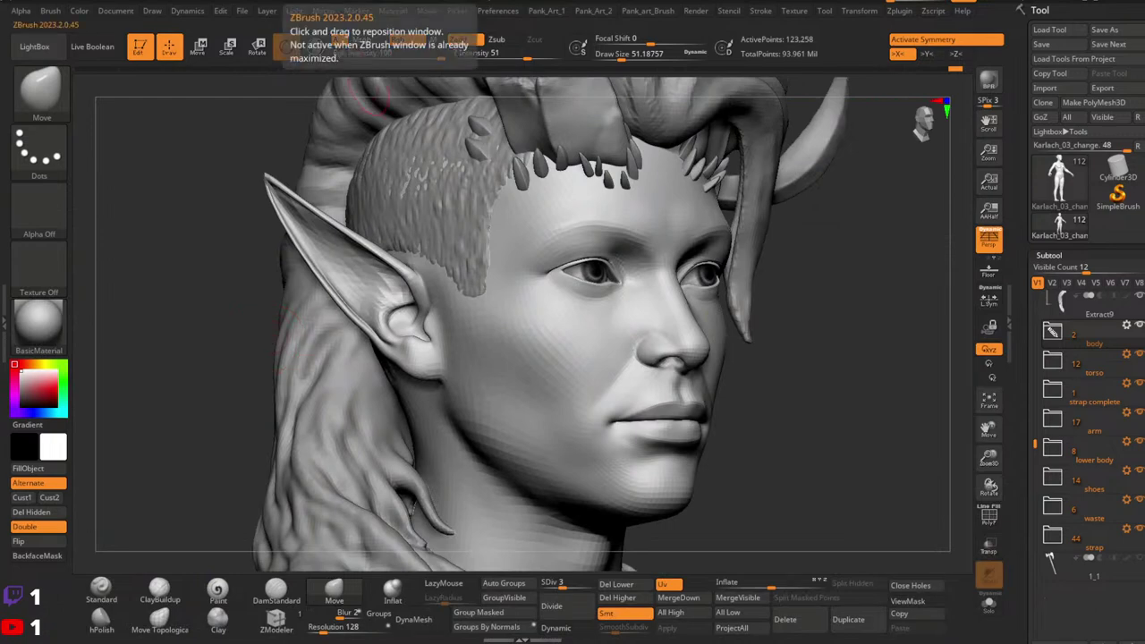
Step: Hide the strap subtool folder on the full-body character
right_drag(720, 347, 675, 323)
ctrl+right_drag(739, 382, 644, 366)
ctrl+right_drag(833, 385, 800, 487)
alt+right_drag(787, 488, 765, 251)
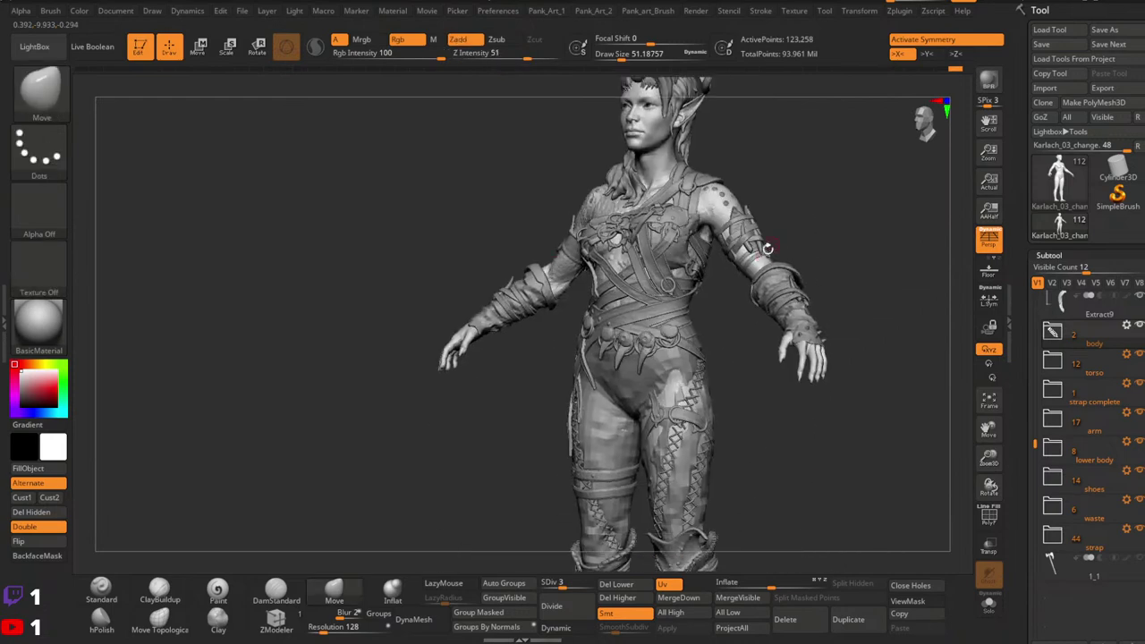
alt+right_drag(763, 322, 717, 487)
click(1139, 530)
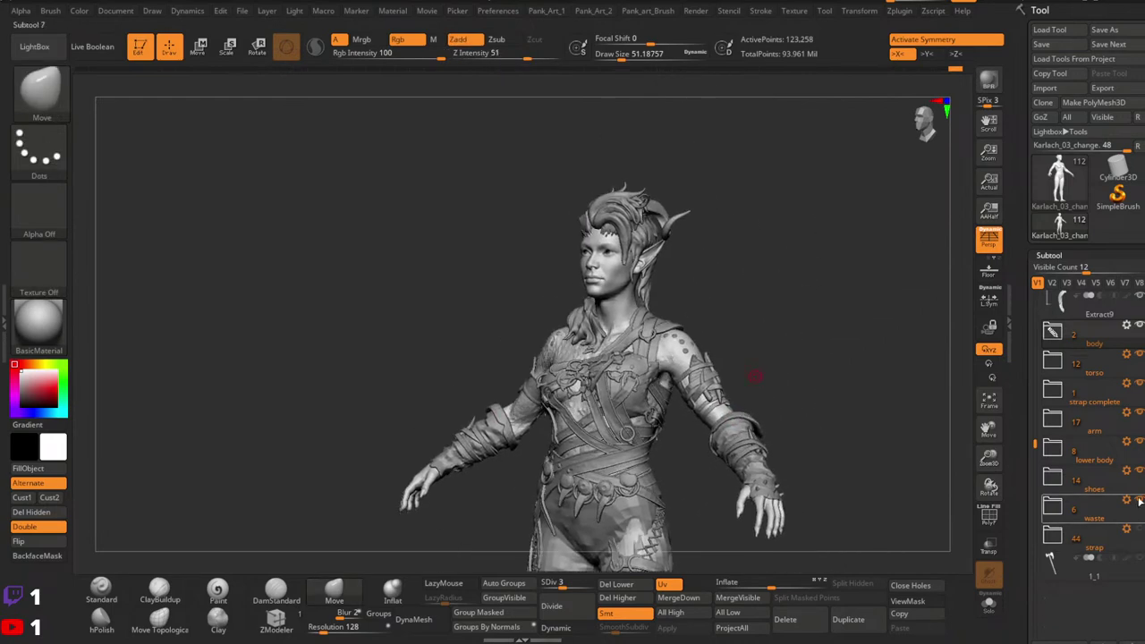
Step: Hide the waste, shoes, lower body, arm, strap complete and torso folders to expose the bare body
click(1139, 501)
click(1139, 441)
click(1139, 412)
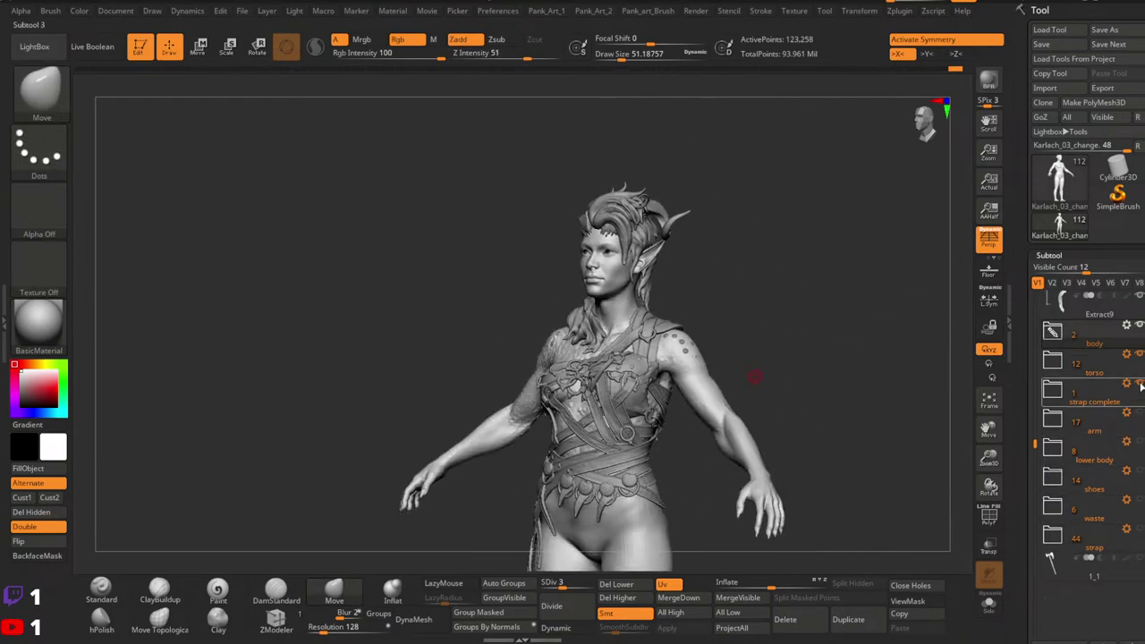
click(1140, 383)
click(1140, 355)
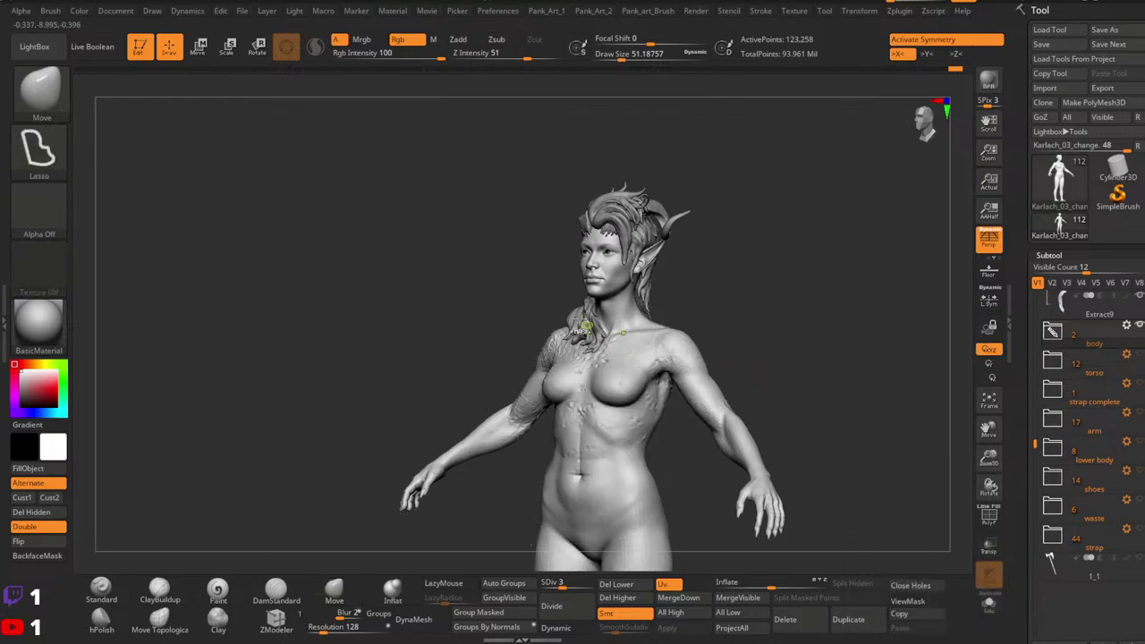
Step: Solo the body mesh with its polyframe displayed and lower it to subdivision level 1
alt+right_drag(693, 339, 673, 382)
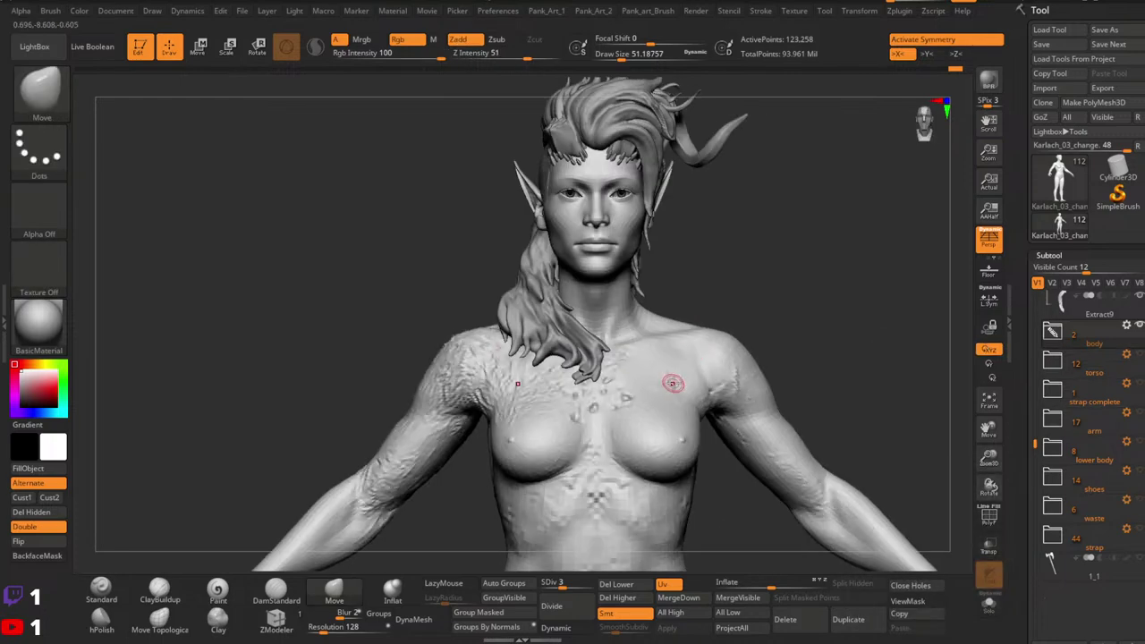
click(989, 603)
key(shift+f)
ctrl+right_drag(874, 345, 849, 352)
mouse_move(850, 352)
right_down()
mouse_move(737, 369)
mouse_move(712, 359)
mouse_move(728, 334)
mouse_move(774, 341)
right_up()
key(shift+d)
key(shift+d)
Step: Isolate the head, neck and ear polygroups of the body, restoring the visible hair and horns with the polyframe off
ctrl+shift+click(648, 362)
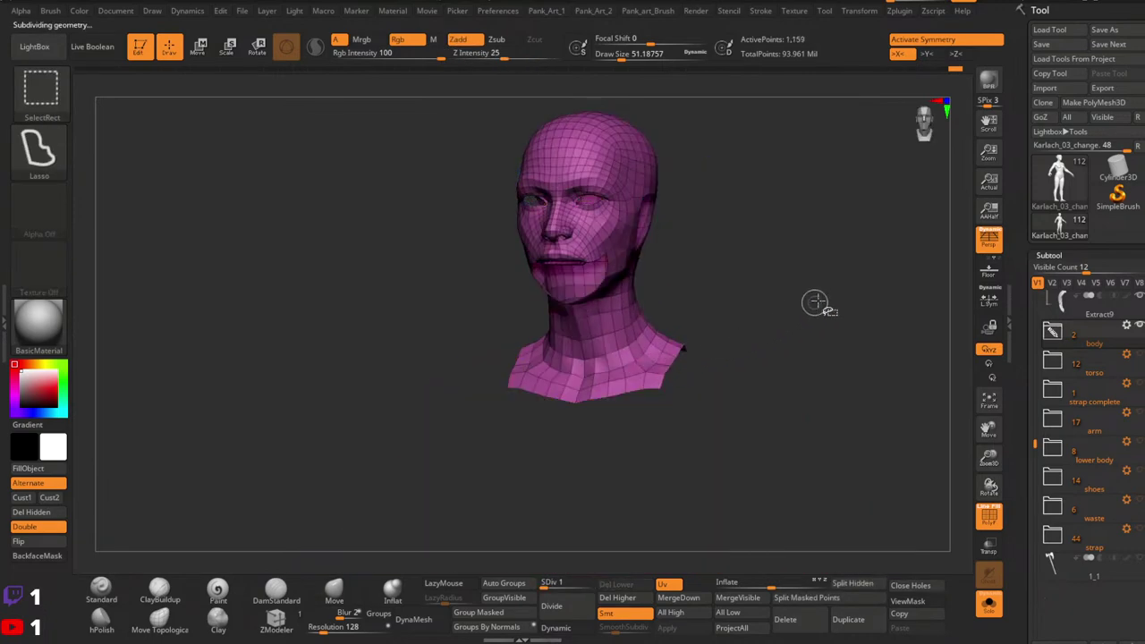
ctrl+shift+click(886, 283)
mouse_move(477, 200)
ctrl+alt+shift+mouse_down()
mouse_move(626, 120)
mouse_move(647, 324)
mouse_move(617, 326)
ctrl+alt+shift+mouse_up()
ctrl+shift+click(798, 302)
ctrl+right_drag(875, 384, 882, 424)
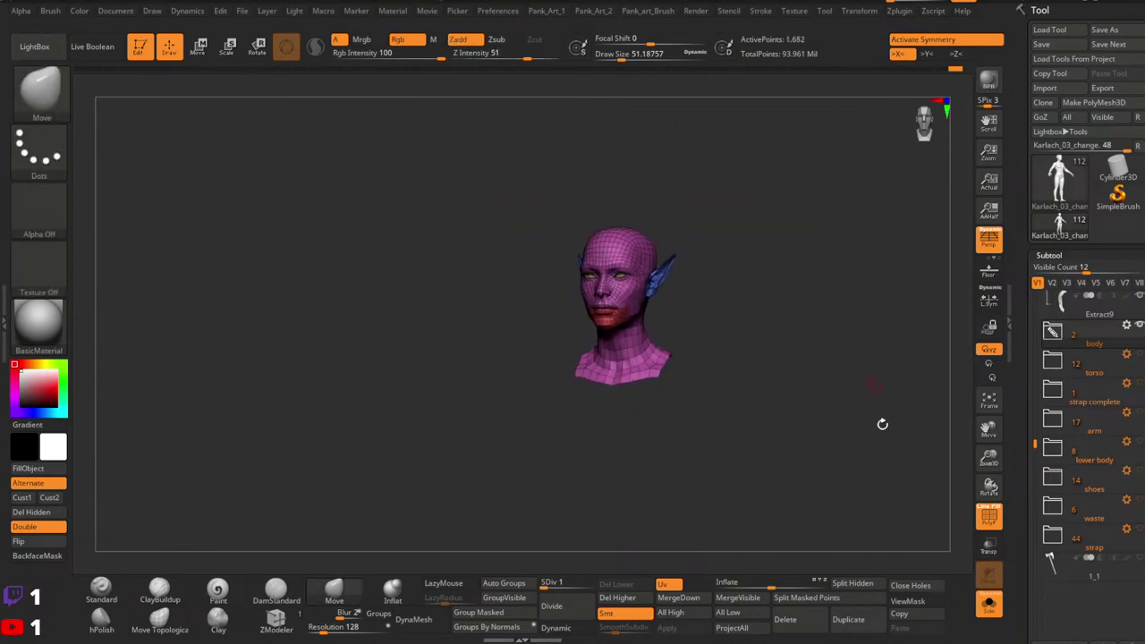
click(990, 608)
key(shift+f)
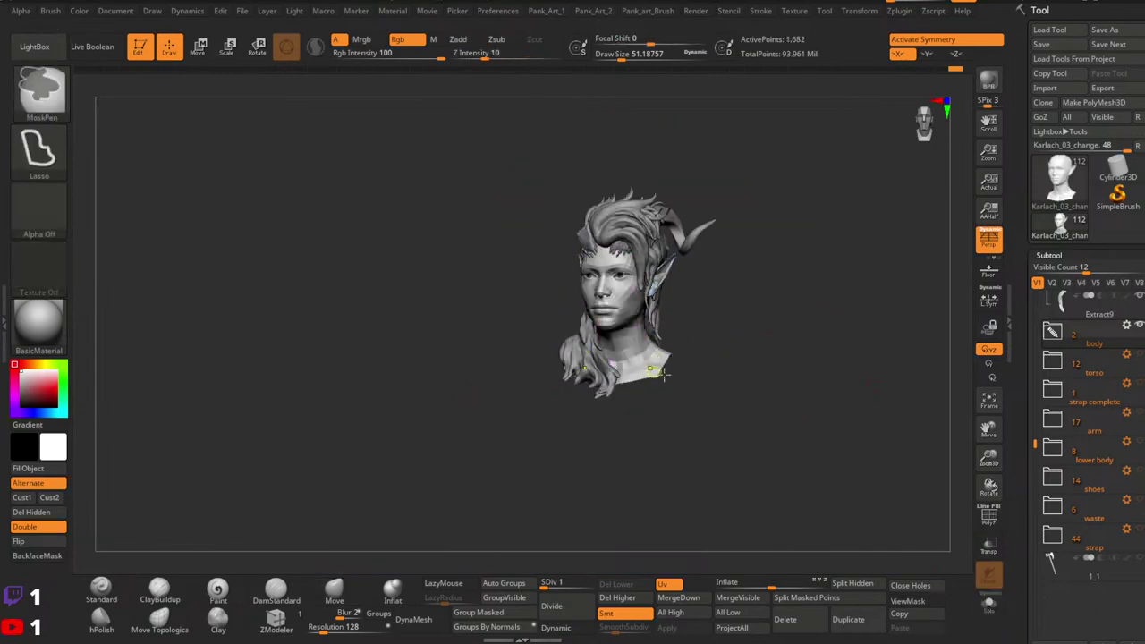
Step: Adjust the side of the neck below the ear with the Move brush and raise the head to subdivision level 2
alt+right_drag(680, 346, 772, 447)
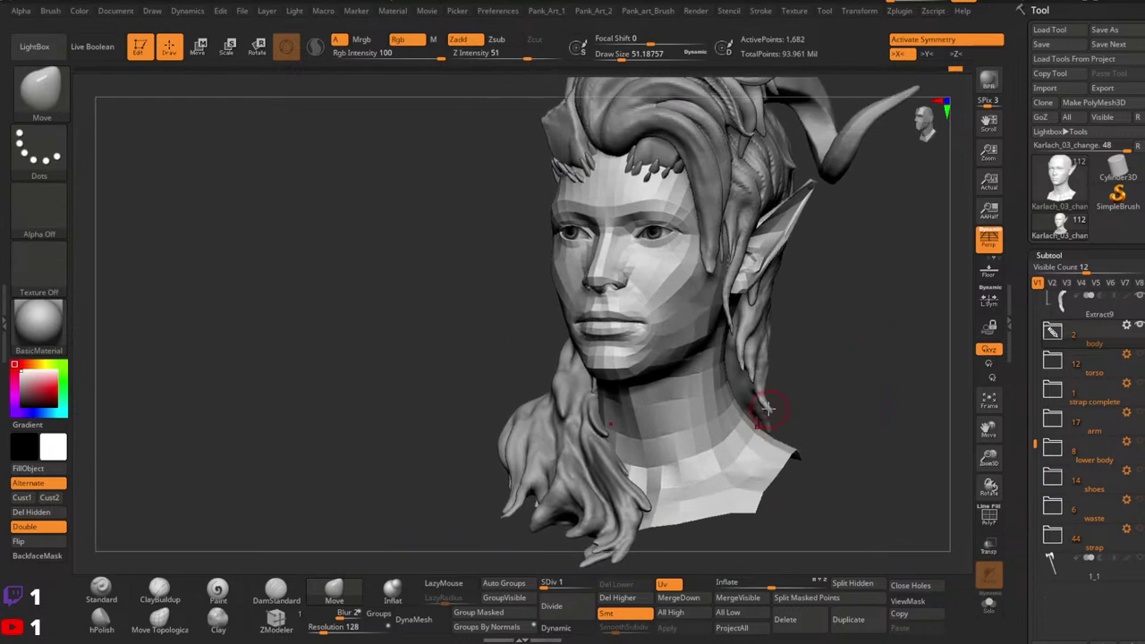
right_drag(696, 384, 707, 382)
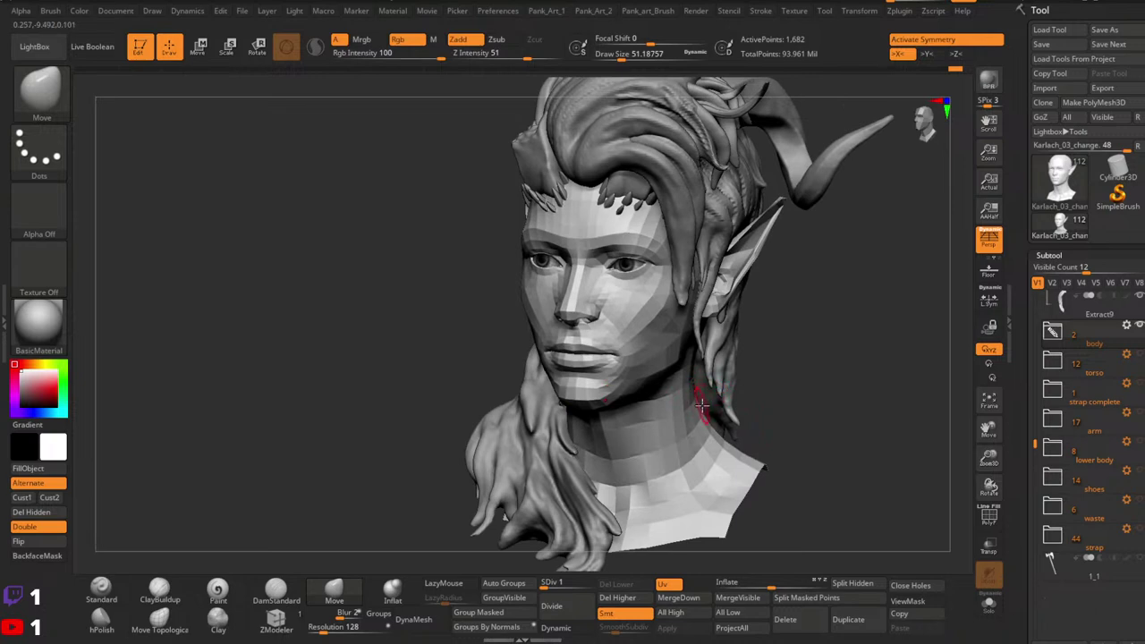
right_drag(689, 393, 673, 408)
drag(552, 586, 563, 587)
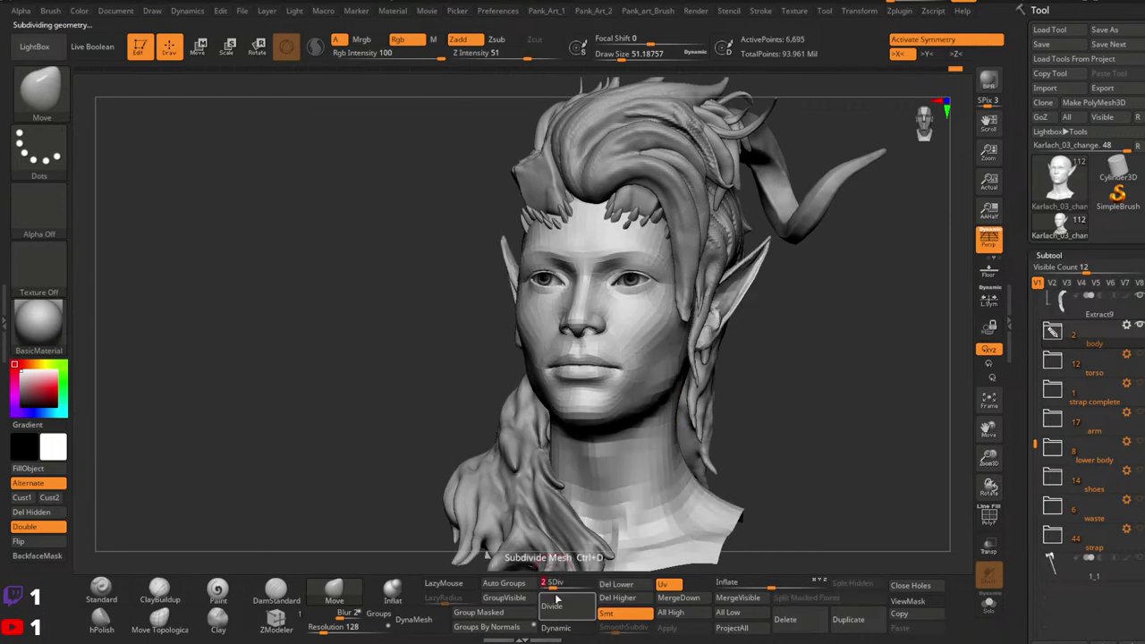
Step: Refine the cheek around the mouth corner with the Move brush at draw size about 51
alt+right_drag(689, 358, 626, 398)
click(23, 498)
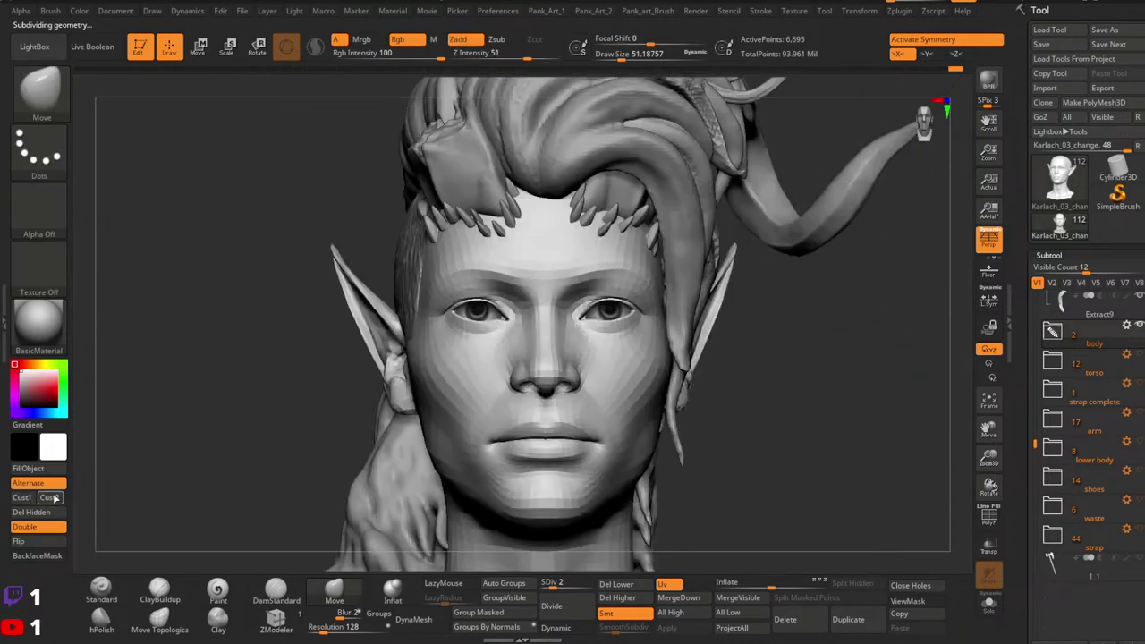
right_drag(742, 397, 697, 412)
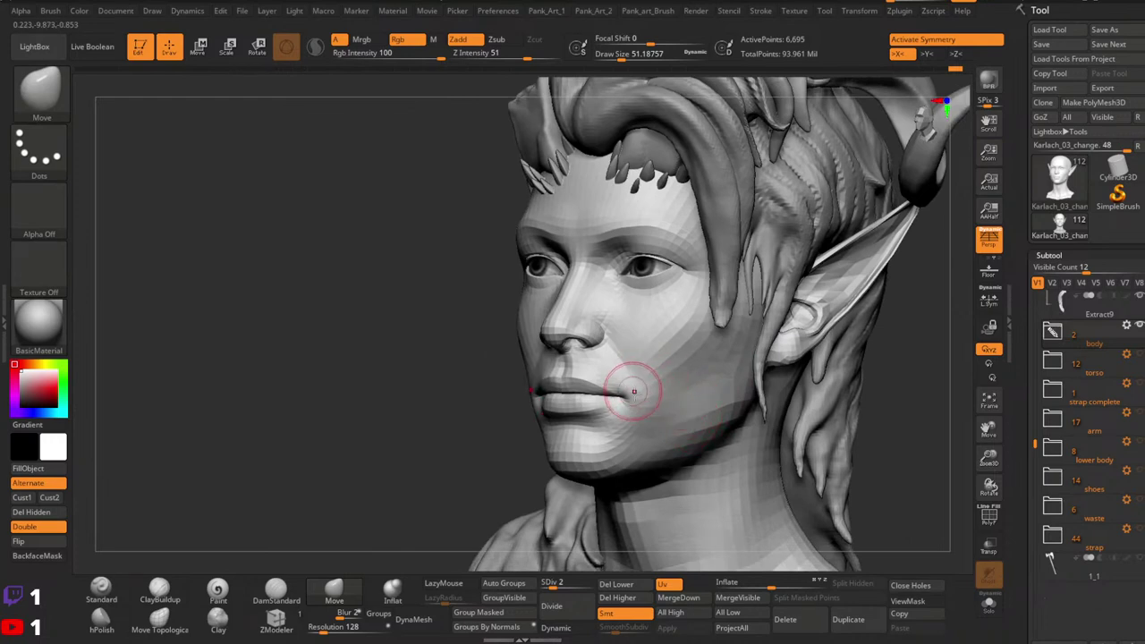
right_drag(657, 402, 653, 404)
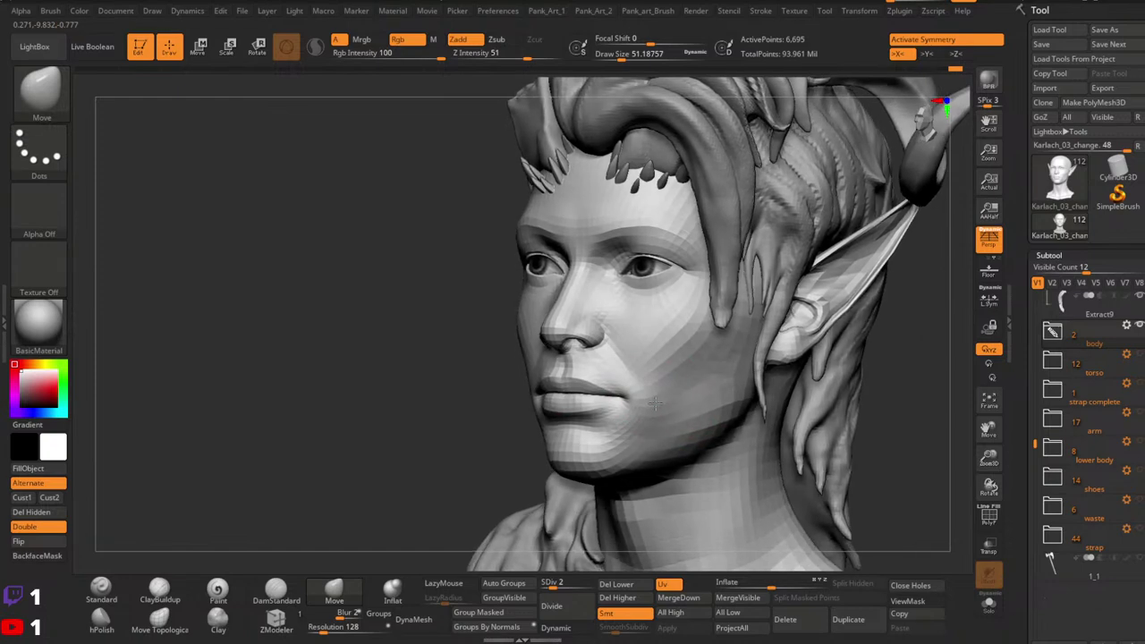
mouse_move(689, 328)
ctrl+right_down()
mouse_move(703, 289)
mouse_move(698, 299)
ctrl+right_up()
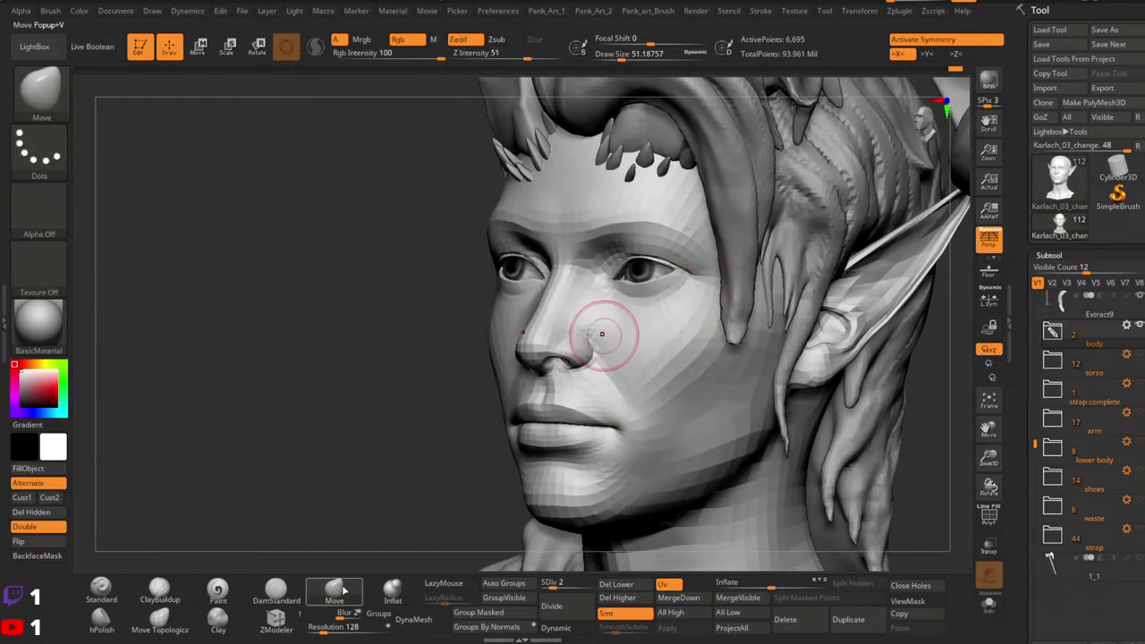
Step: Solo the head and reshape the outer eye corner with the Move brush, reducing the draw size from about 80 to 31
click(988, 605)
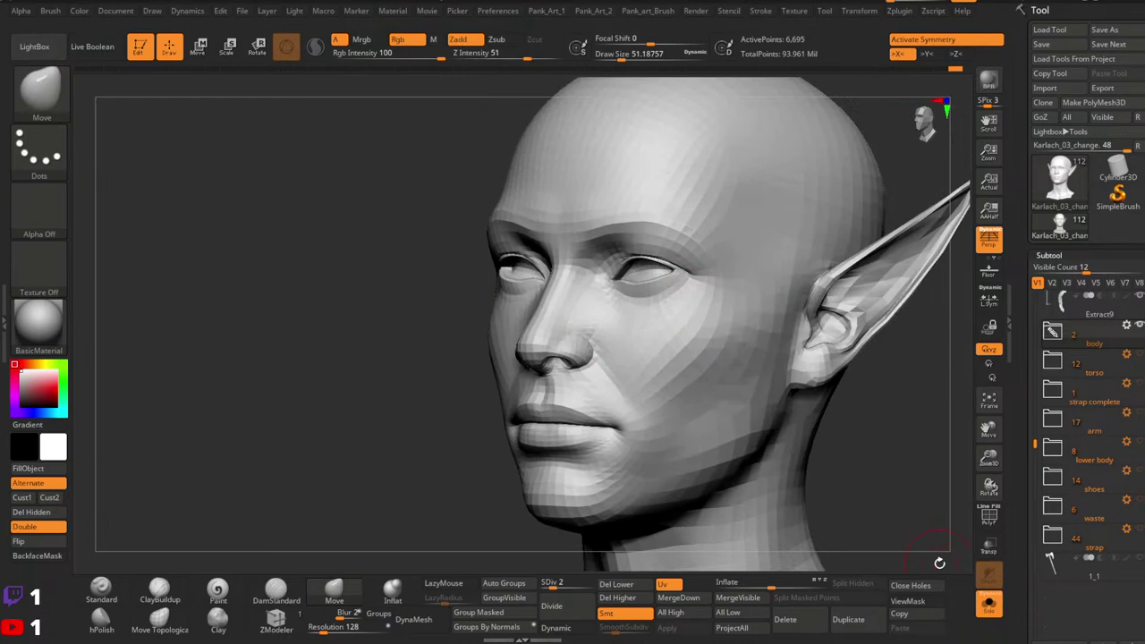
key(s)
drag(732, 280, 739, 278)
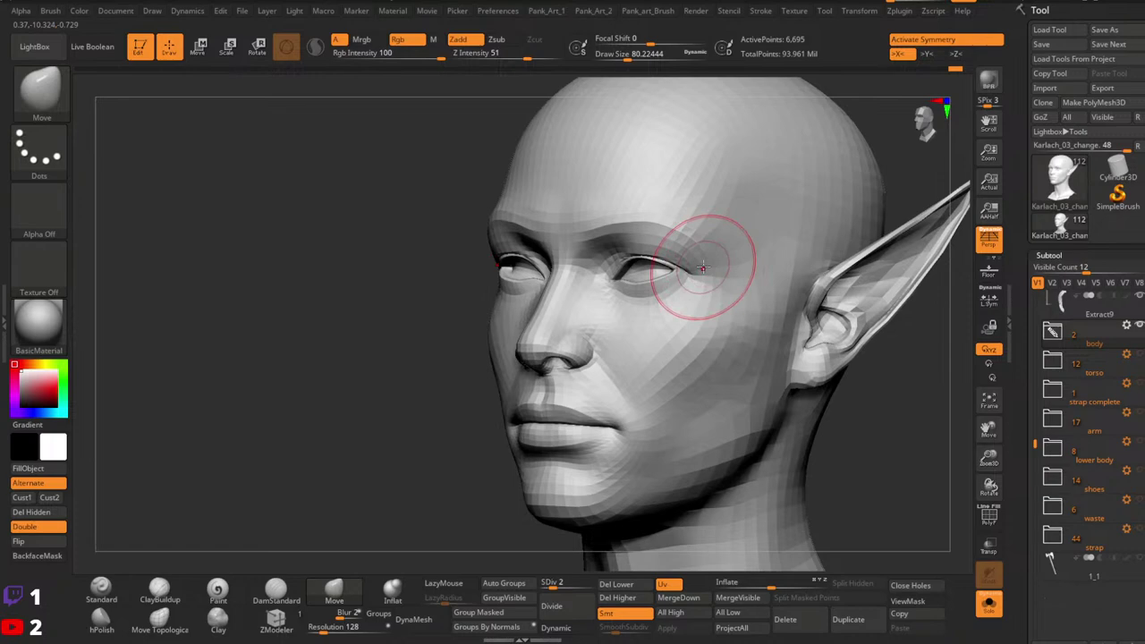
key(space)
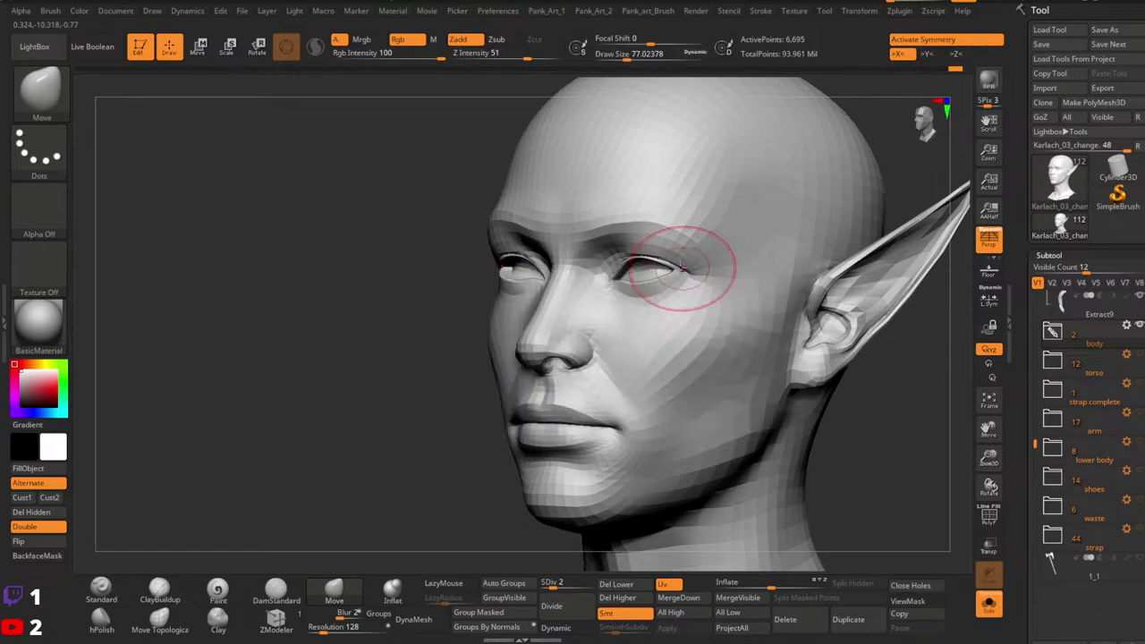
key(space)
mouse_move(675, 256)
mouse_down()
mouse_move(662, 258)
mouse_move(681, 267)
mouse_move(647, 261)
mouse_up()
key(space)
key(space)
key(space)
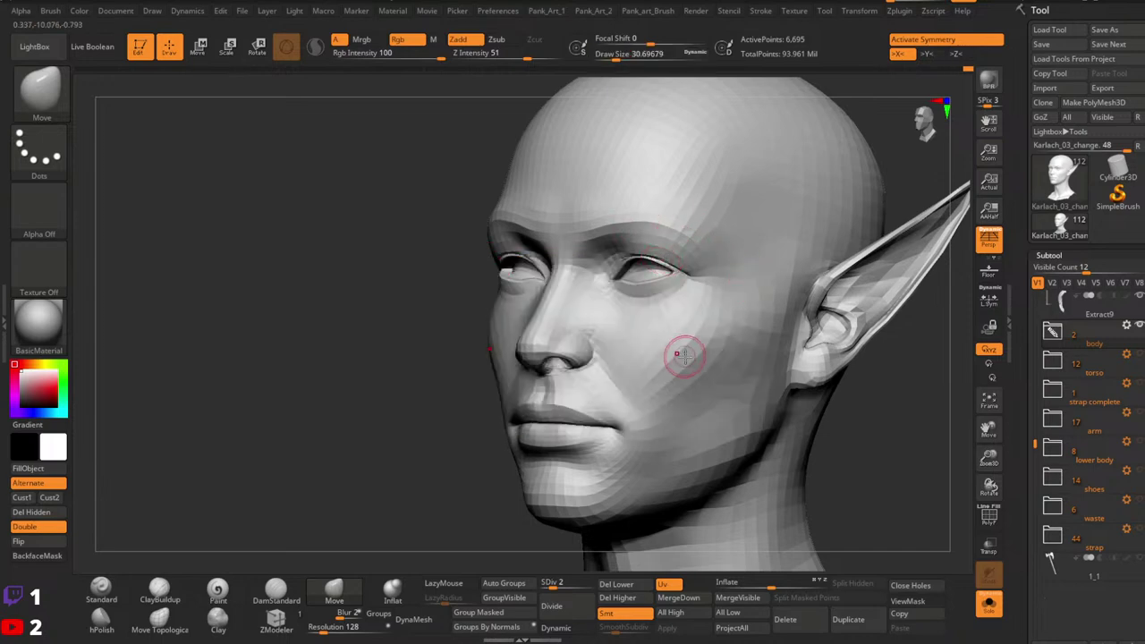
Step: Shape the cheekbone below the eye with the Move brush, enlarging the draw size to about 62
right_drag(684, 356, 687, 358)
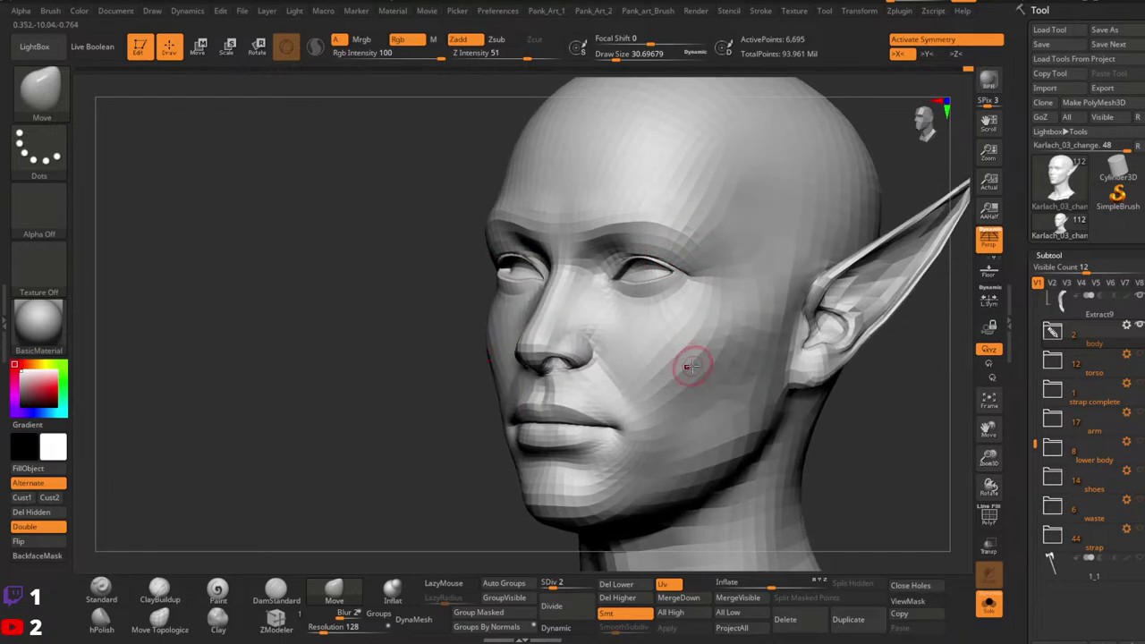
key(space)
drag(732, 325, 741, 326)
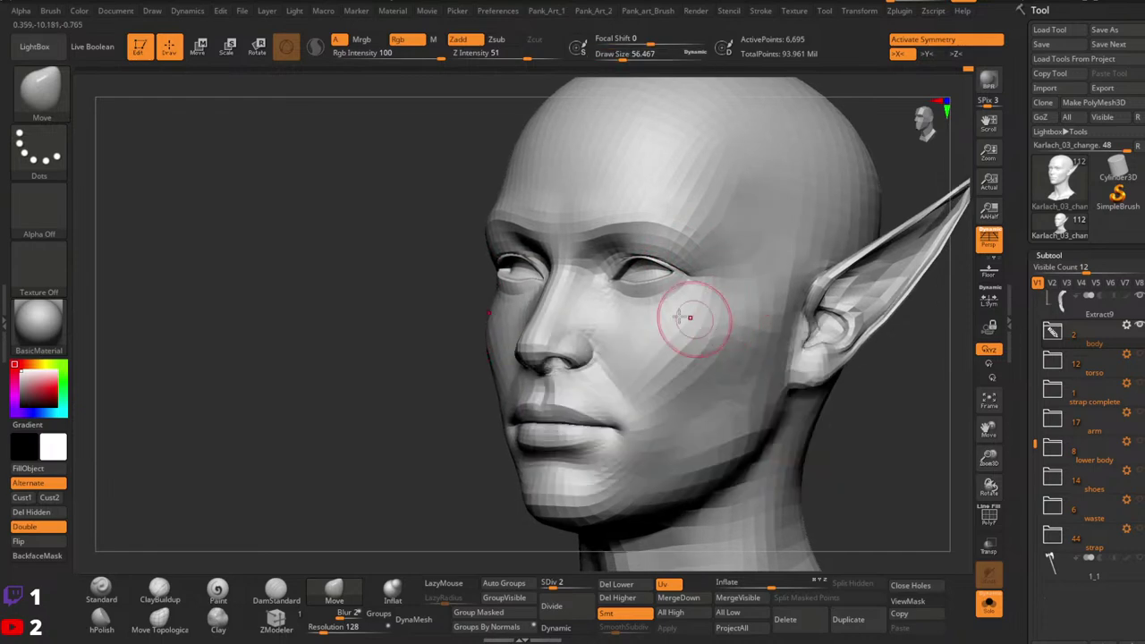
key(bracketright)
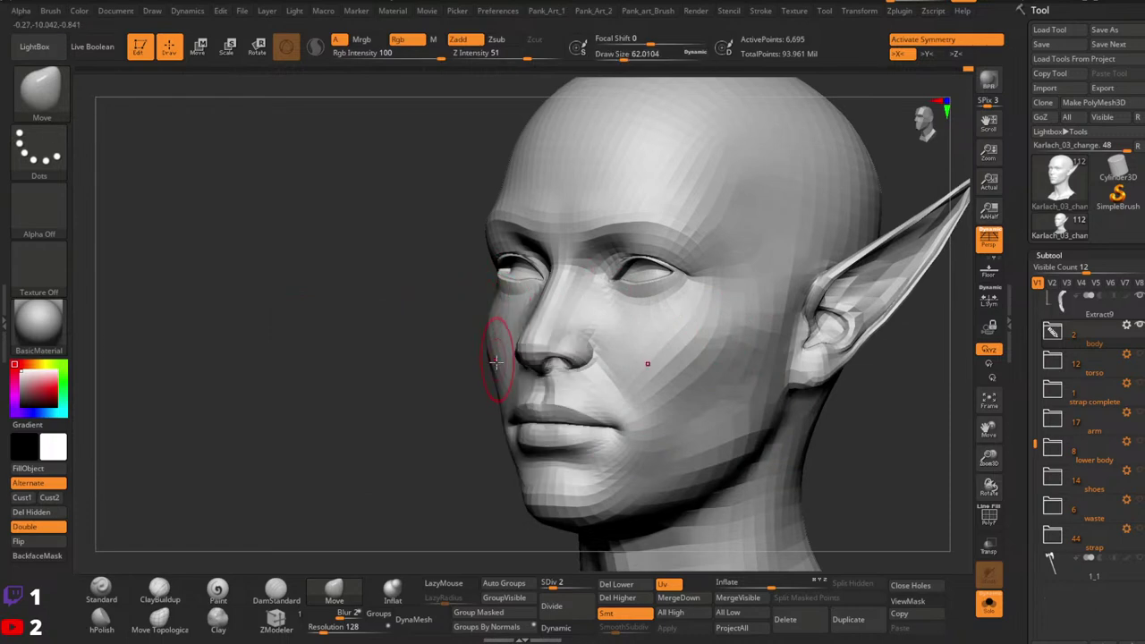
Step: Refine the mouth corner at draw size about 35 and the chin at about 54 with the Move brush
alt+right_drag(598, 372, 614, 343)
key(space)
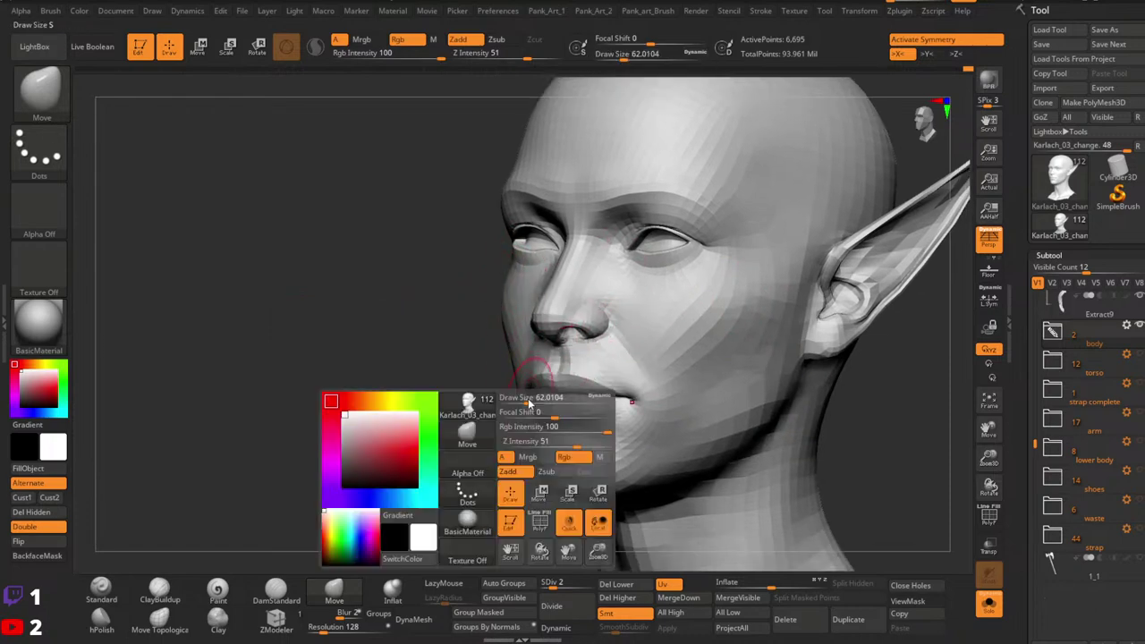
drag(529, 402, 521, 397)
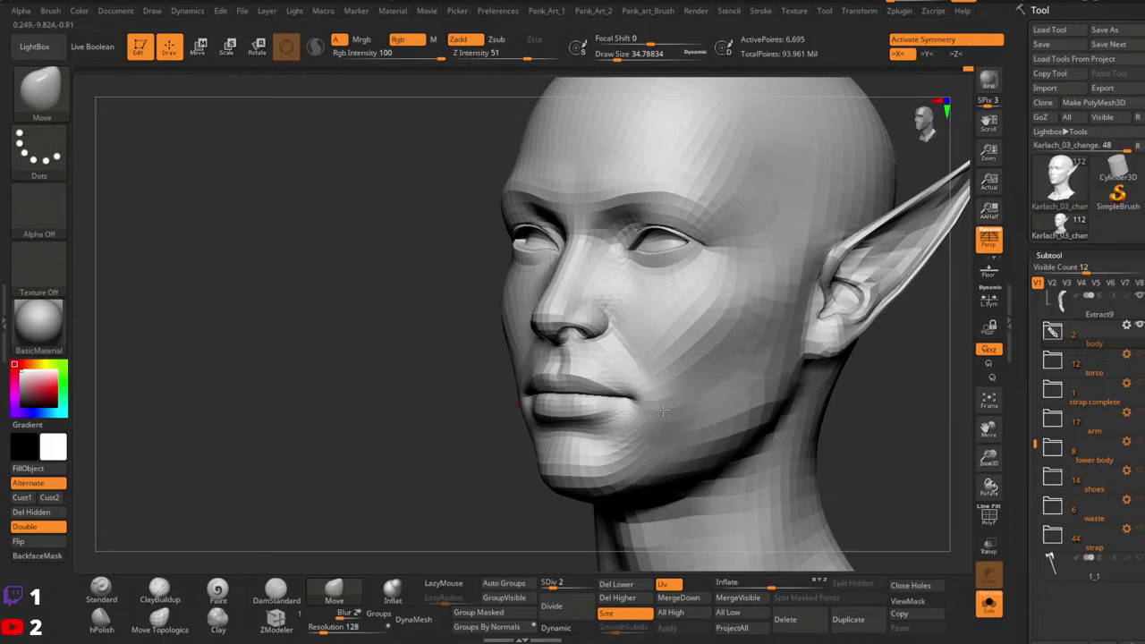
drag(683, 397, 662, 370)
key(space)
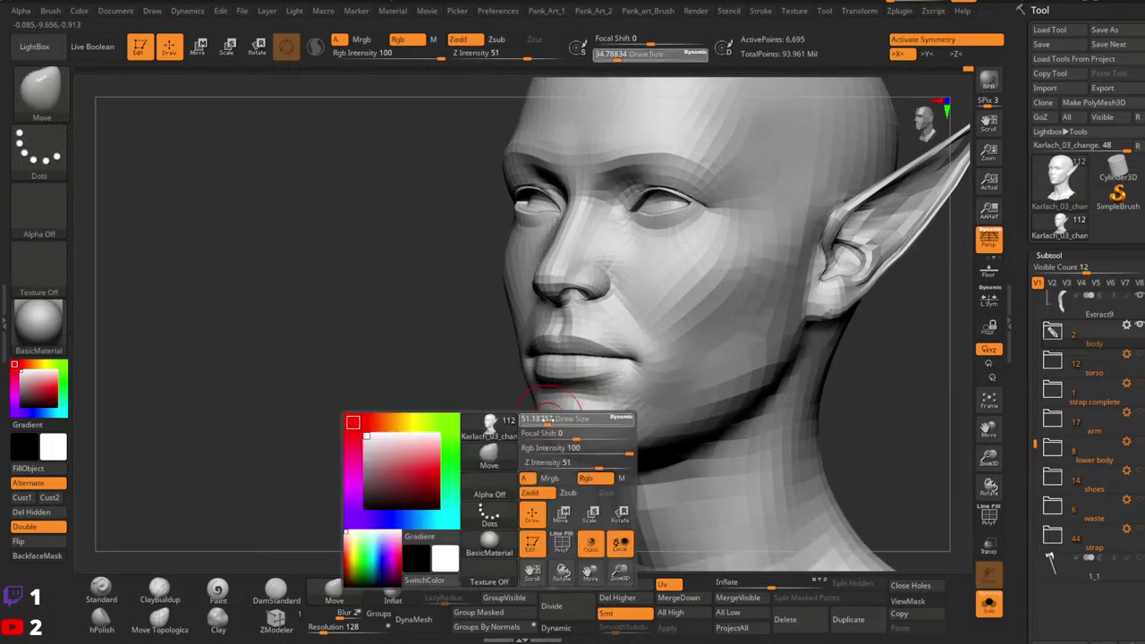
drag(547, 418, 552, 419)
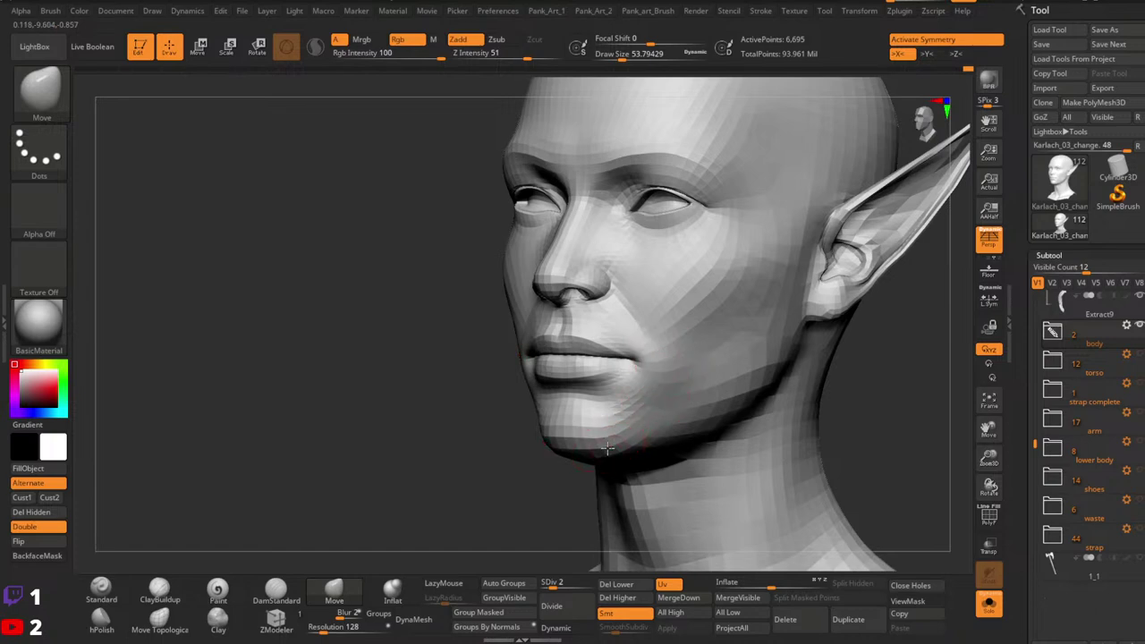
Step: Adjust the side of the face in front of the ear with the Move brush at draw size about 68
ctrl+right_drag(725, 373, 740, 295)
alt+right_drag(740, 296, 725, 387)
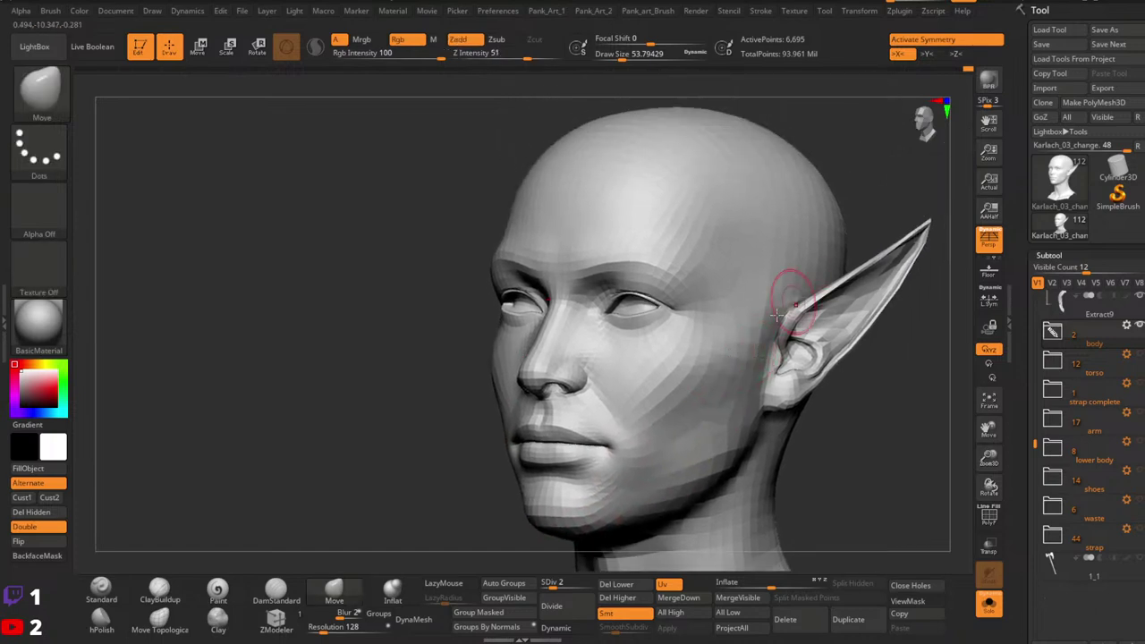
key(space)
drag(742, 354, 748, 355)
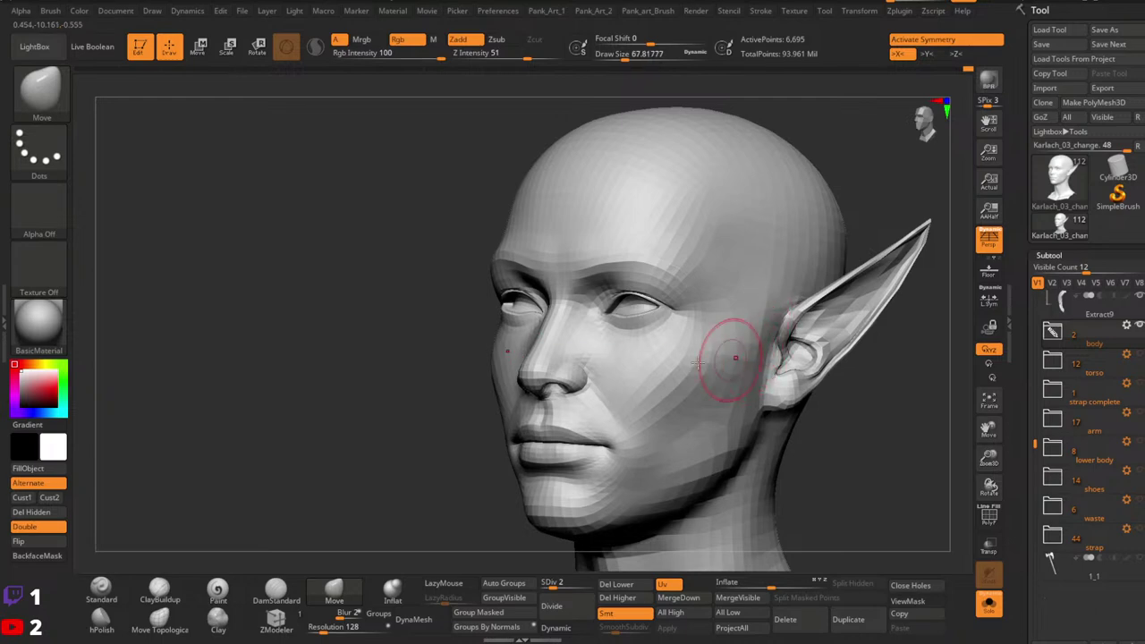
Step: Build up and smooth the cheekbone and temple with the Standard brush at Z intensity 21 and draw size about 90
click(101, 590)
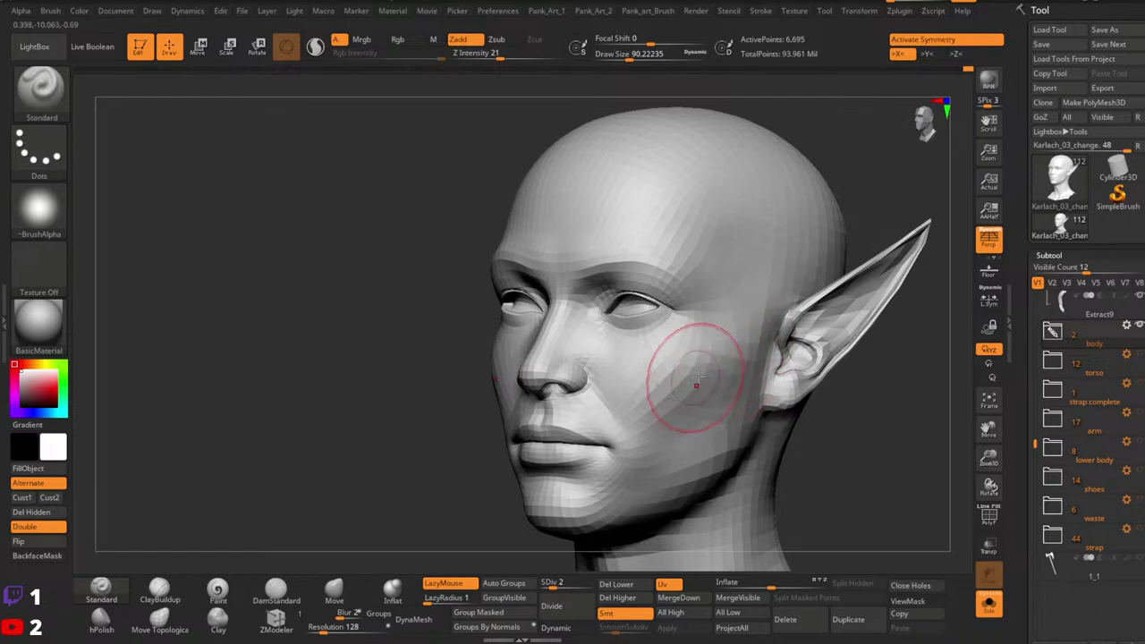
key(shift)
alt+right_drag(734, 309, 736, 273)
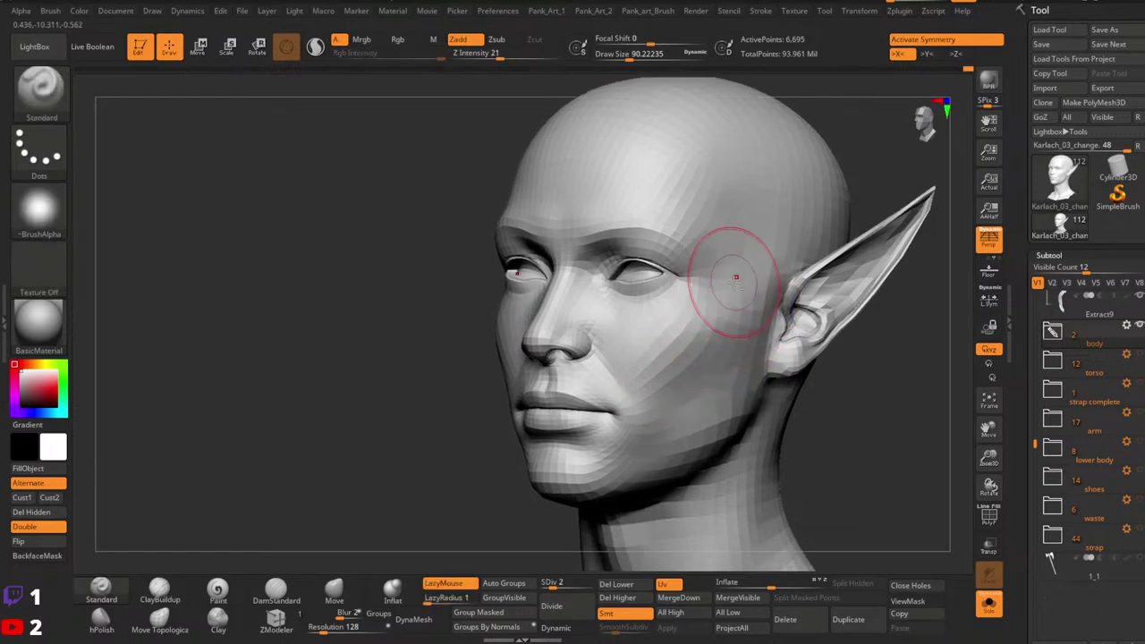
mouse_move(780, 354)
alt+right_down()
mouse_move(765, 346)
mouse_move(767, 302)
alt+right_up()
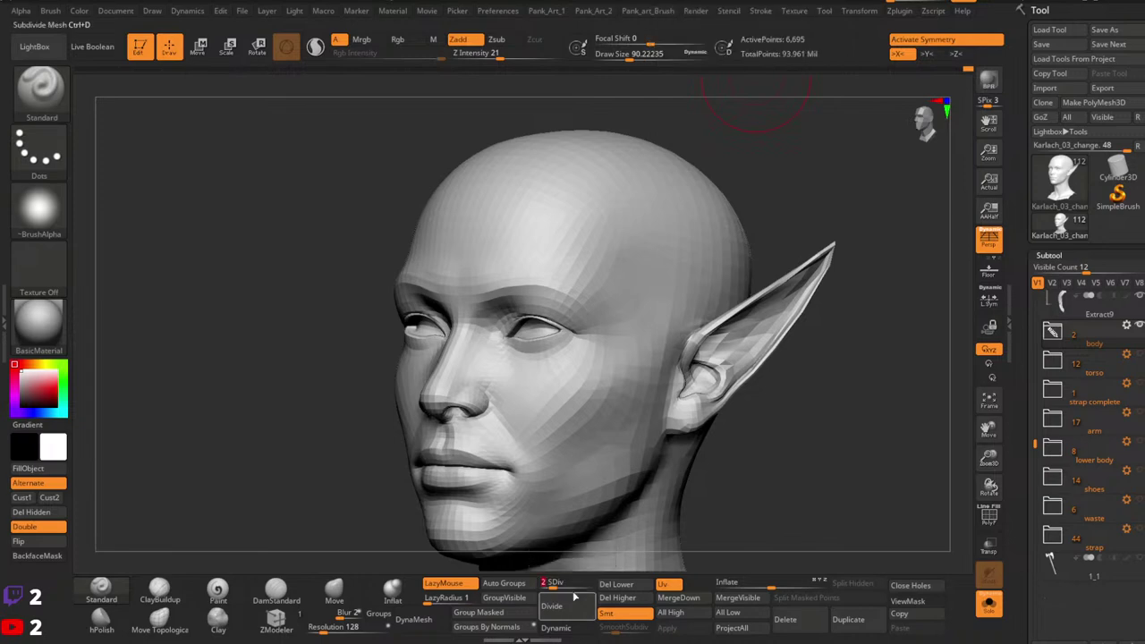
Step: Raise the head to subdivision level 4 and sculpt and smooth the inside of the ear's pointed end with the Standard brush at draw size about 33
drag(558, 581, 572, 583)
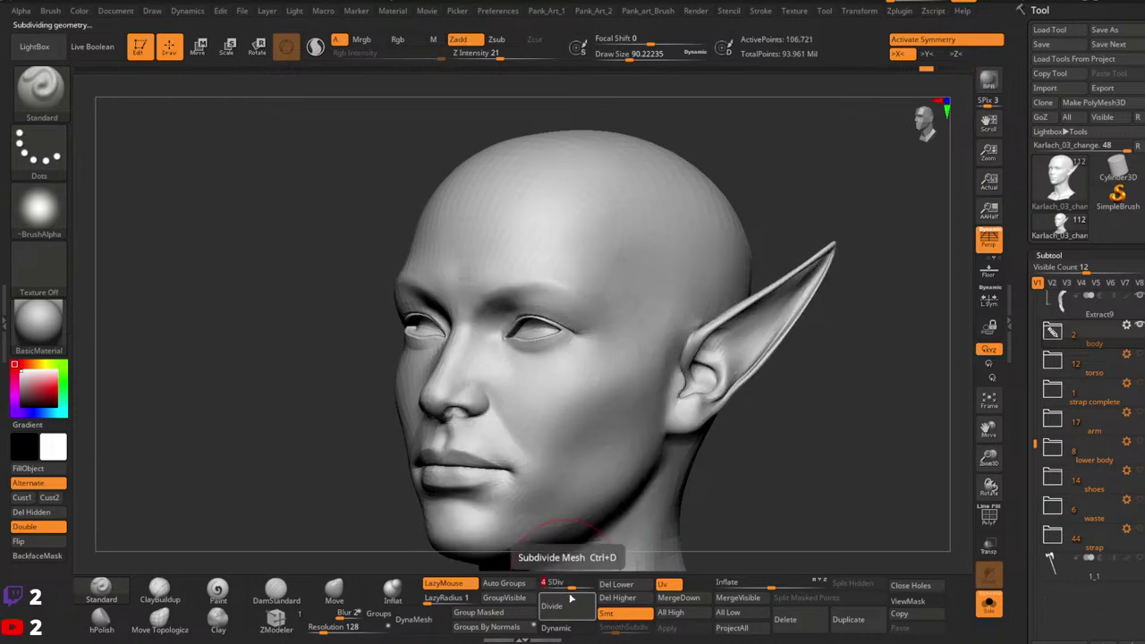
drag(817, 404, 702, 382)
mouse_move(703, 382)
right_down()
mouse_move(691, 404)
mouse_move(686, 389)
right_up()
key(space)
drag(750, 310, 722, 311)
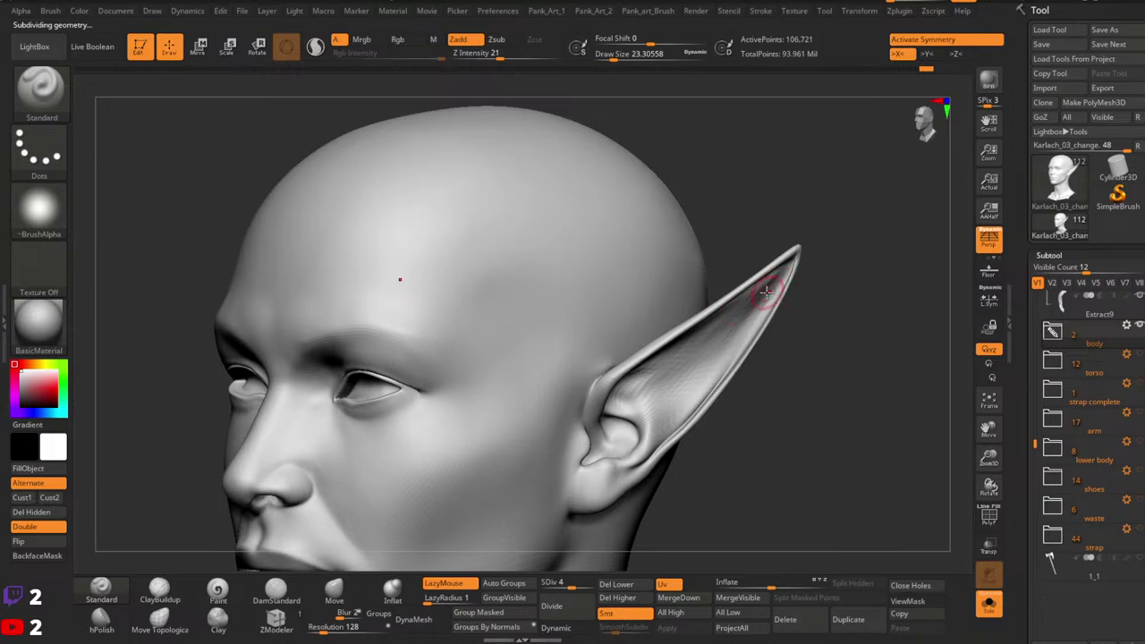
key(space)
drag(766, 293, 772, 292)
ctrl+right_drag(748, 278, 733, 309)
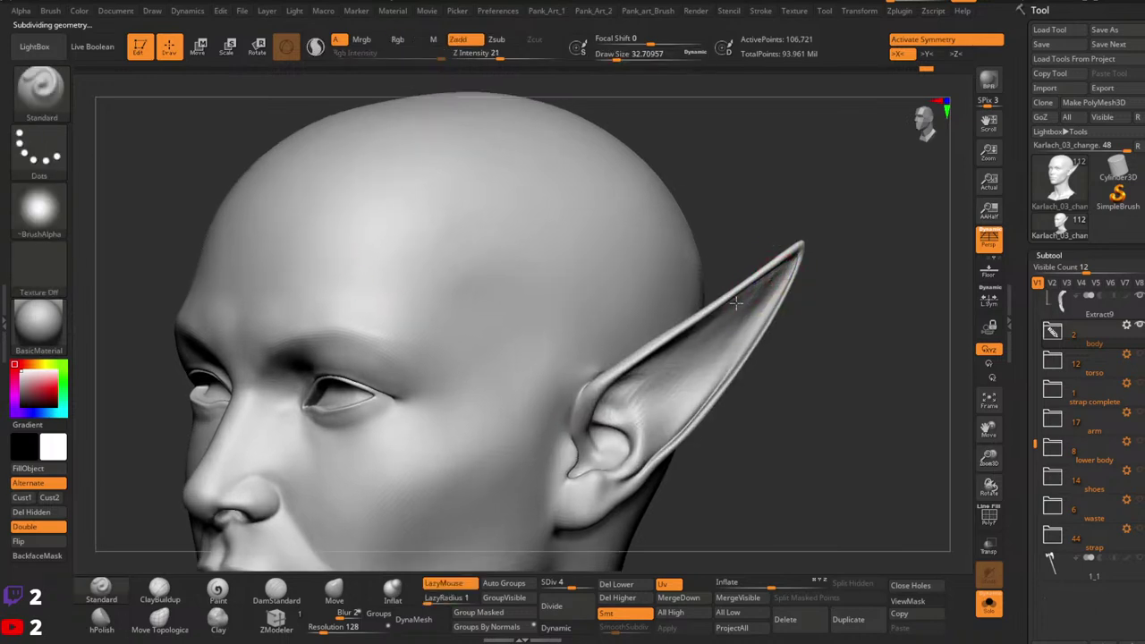
drag(774, 289, 724, 338)
drag(787, 268, 723, 339)
mouse_move(766, 289)
shift+mouse_down()
mouse_move(720, 317)
mouse_move(686, 369)
shift+mouse_up()
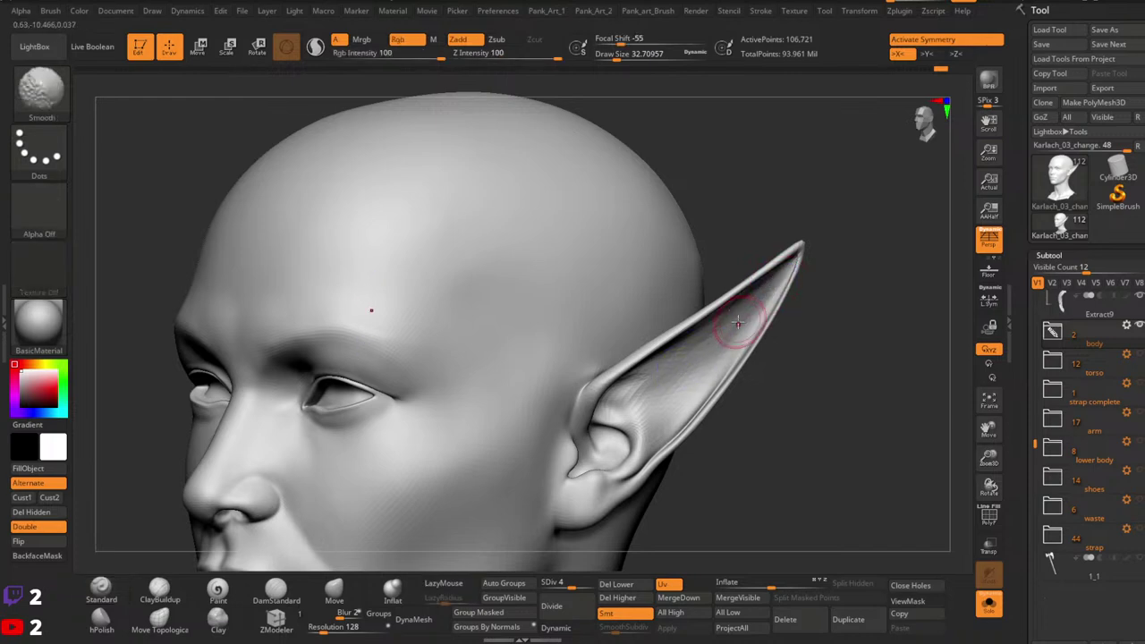
Step: Sculpt the inner surface of the pointed ear toward the ear bowl with the Standard brush at Z intensity 21
key(space)
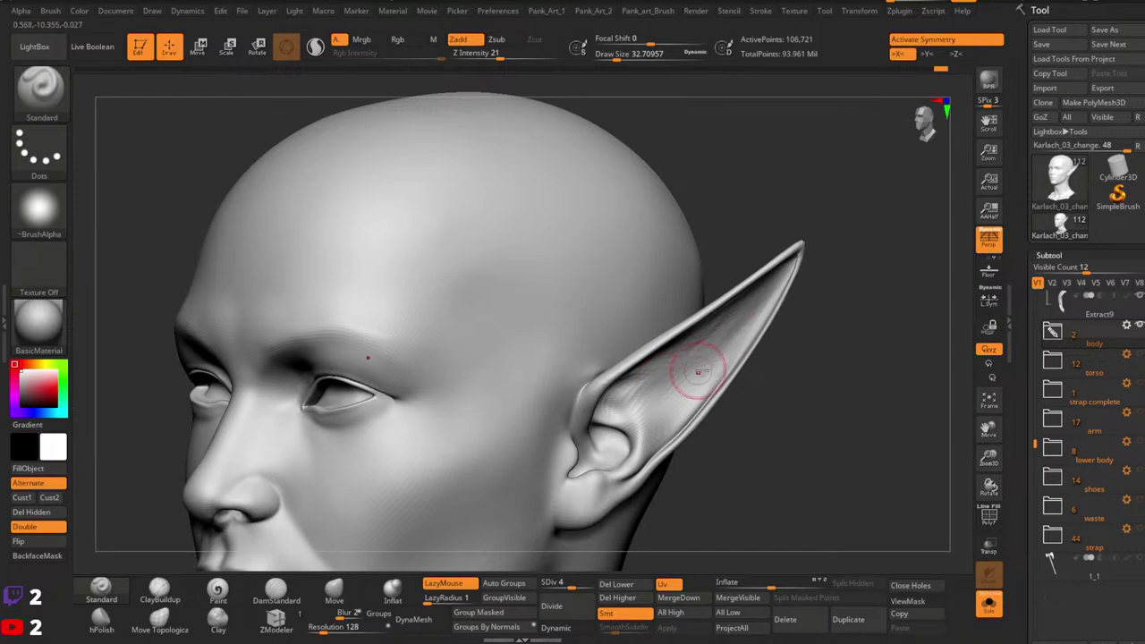
alt+right_drag(664, 367, 681, 338)
key(space)
mouse_move(677, 341)
mouse_down()
mouse_move(661, 376)
mouse_move(647, 360)
mouse_move(670, 378)
mouse_move(670, 349)
mouse_move(668, 419)
mouse_up()
drag(691, 371, 671, 427)
Step: Work the fold above the ear bowl with the Inflat, Move and Standard brushes, reducing the draw size to about 23
alt+right_drag(644, 382, 653, 370)
key(space)
drag(654, 381, 642, 381)
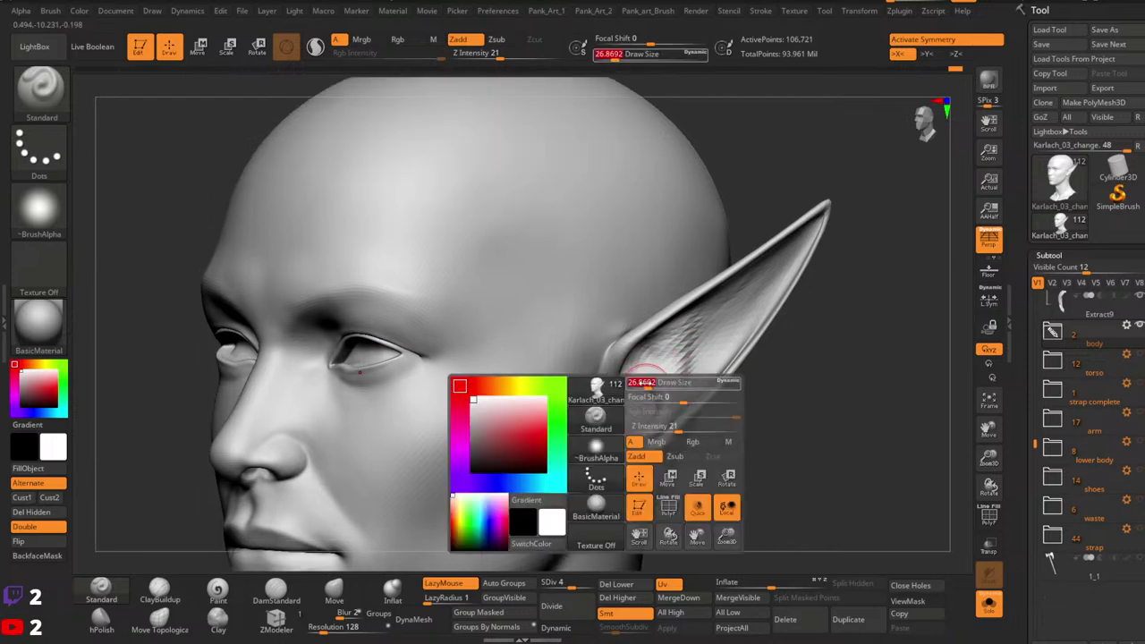
click(393, 595)
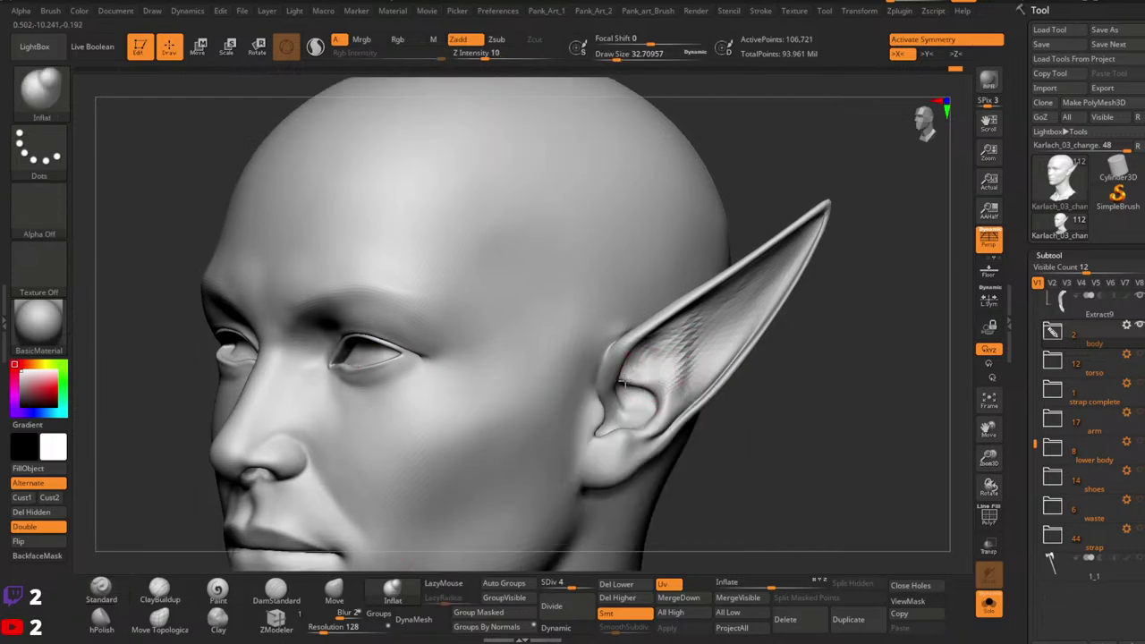
click(333, 594)
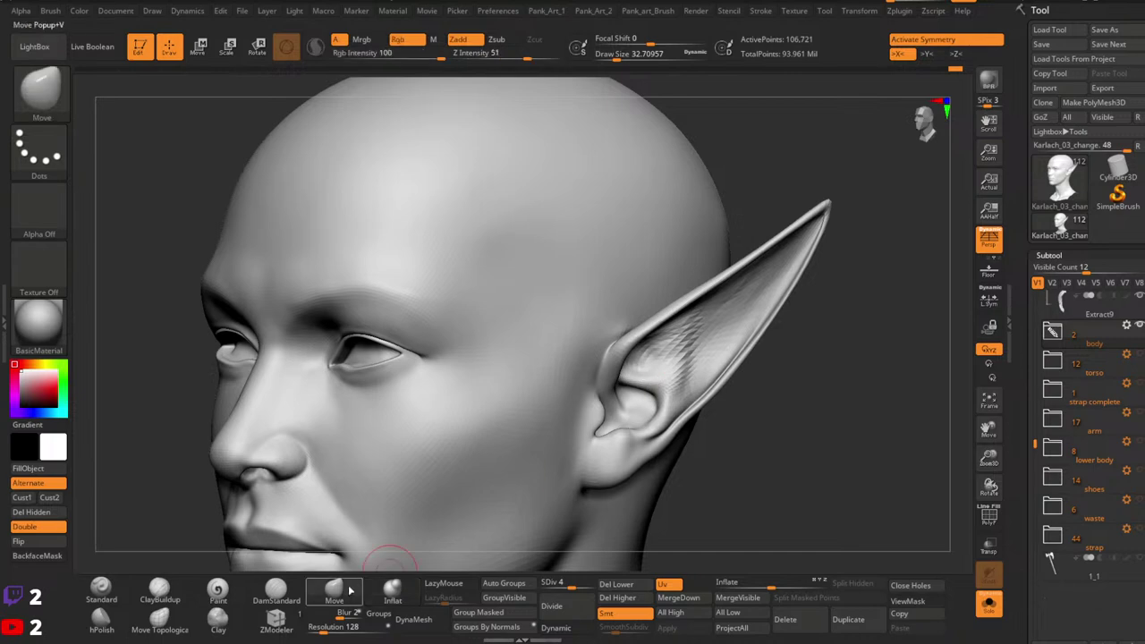
key(space)
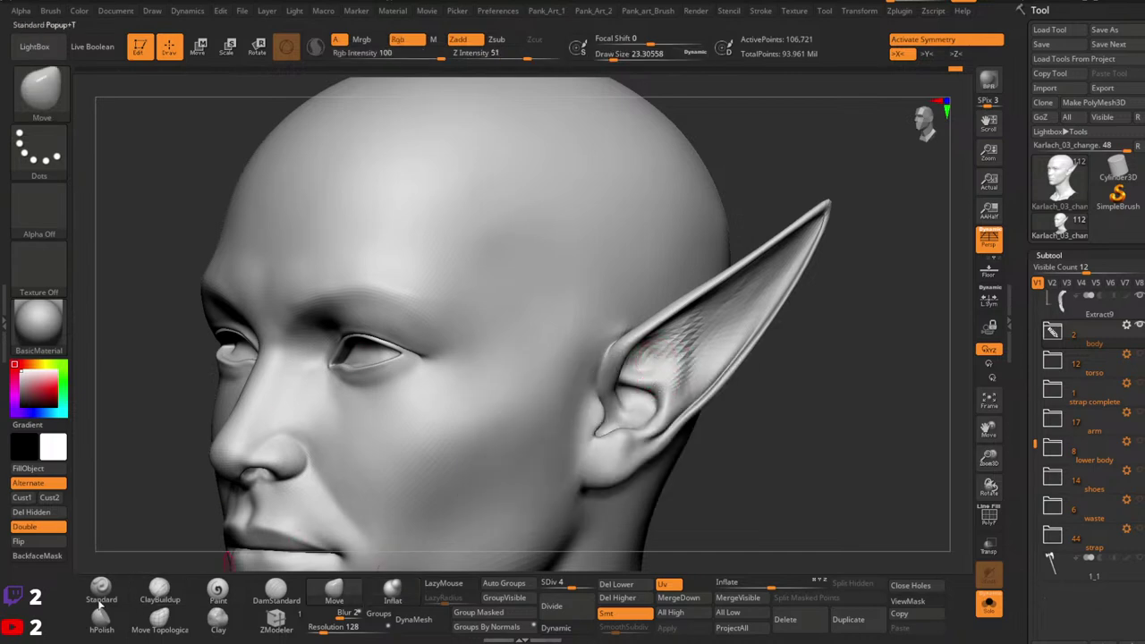
click(100, 599)
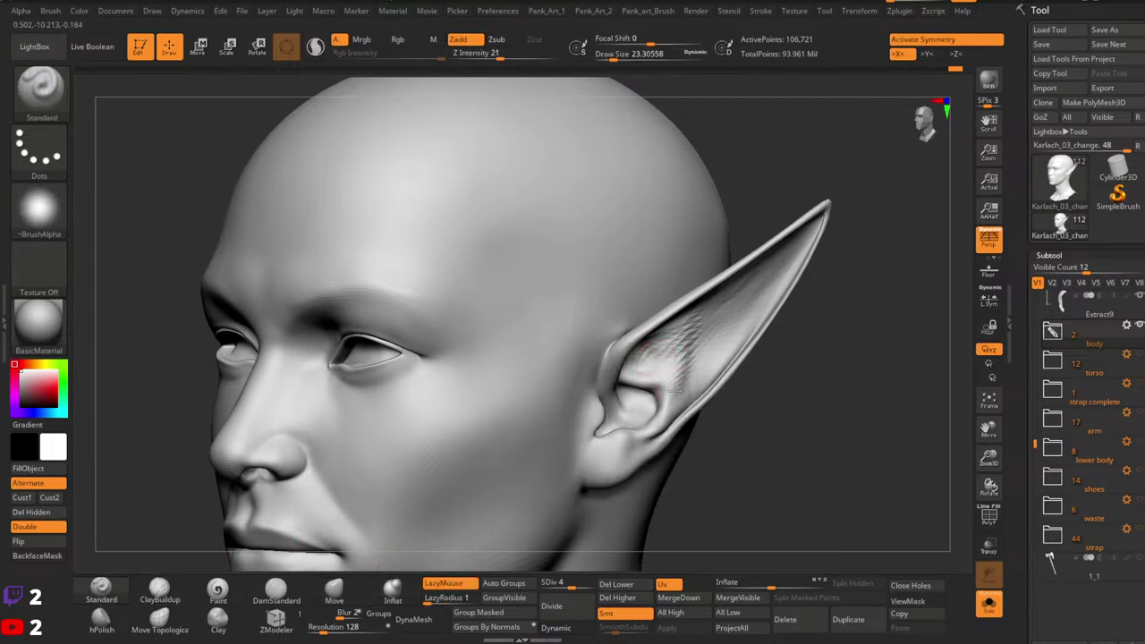
key(shift)
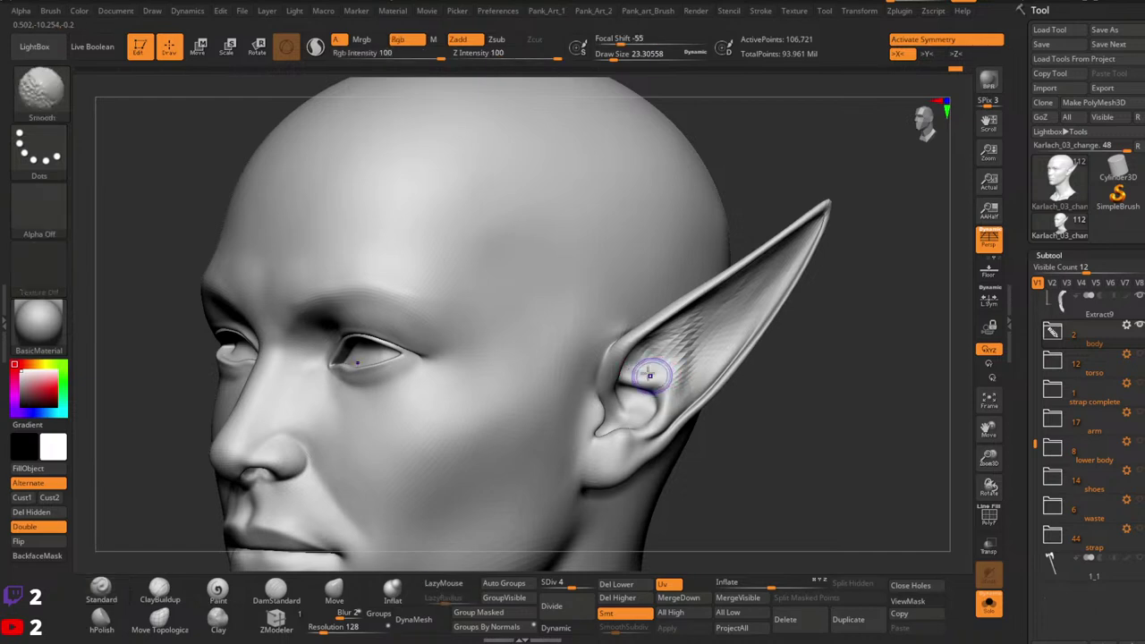
Step: Build up and smooth the fold around the ear bowl with the ClayBuildup brush at Z intensity 9 and draw size about 23
click(161, 595)
drag(660, 354, 632, 364)
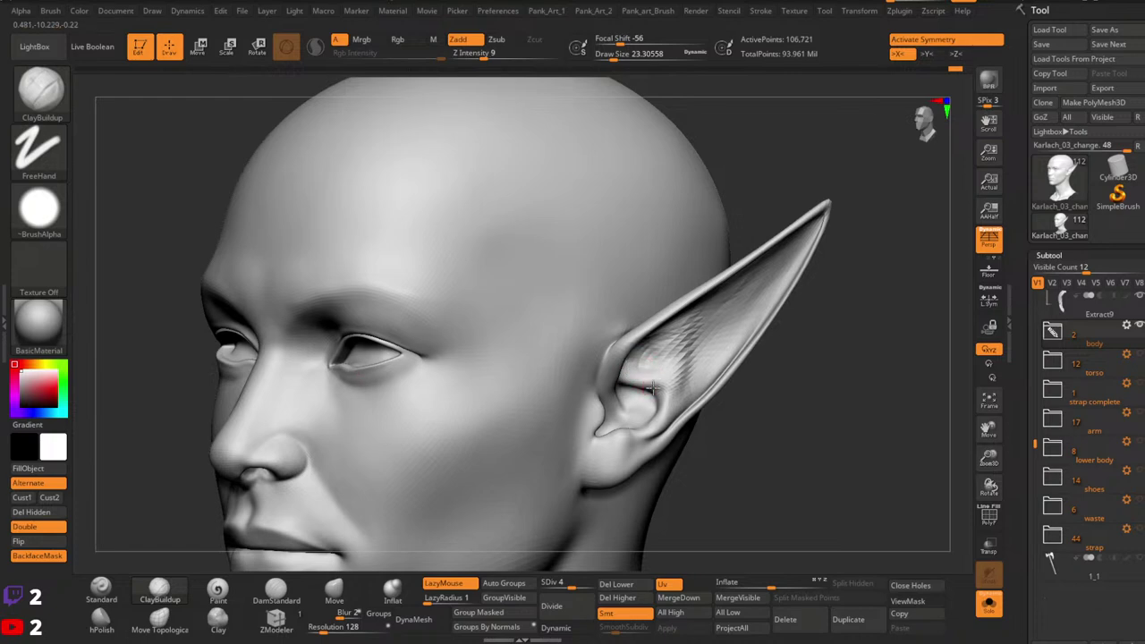
key(shift)
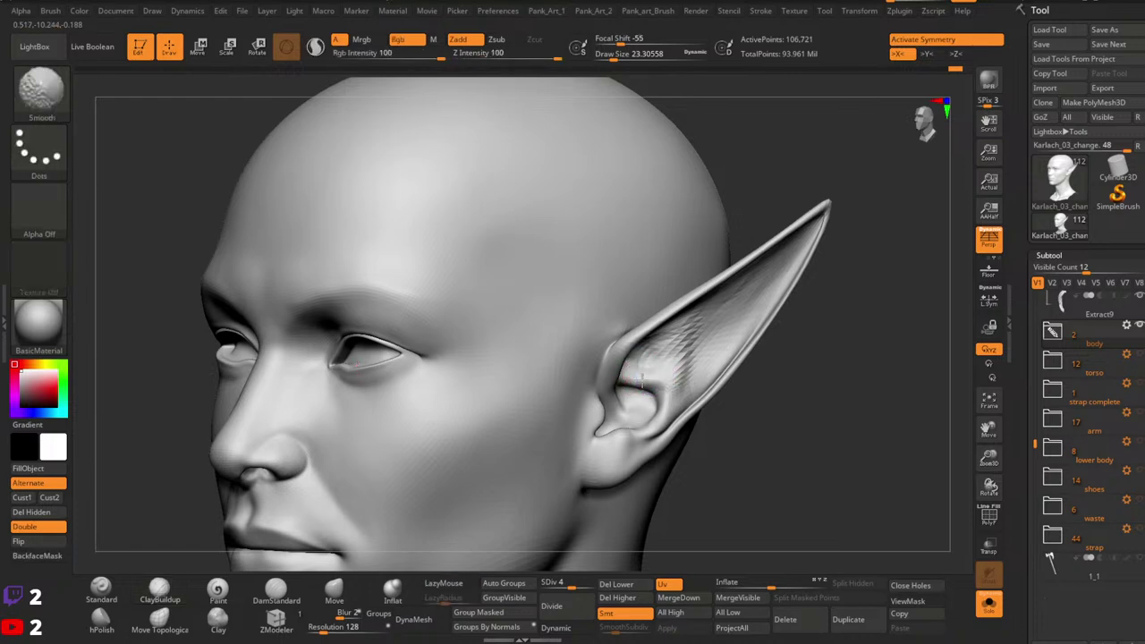
shift+drag(652, 376, 646, 365)
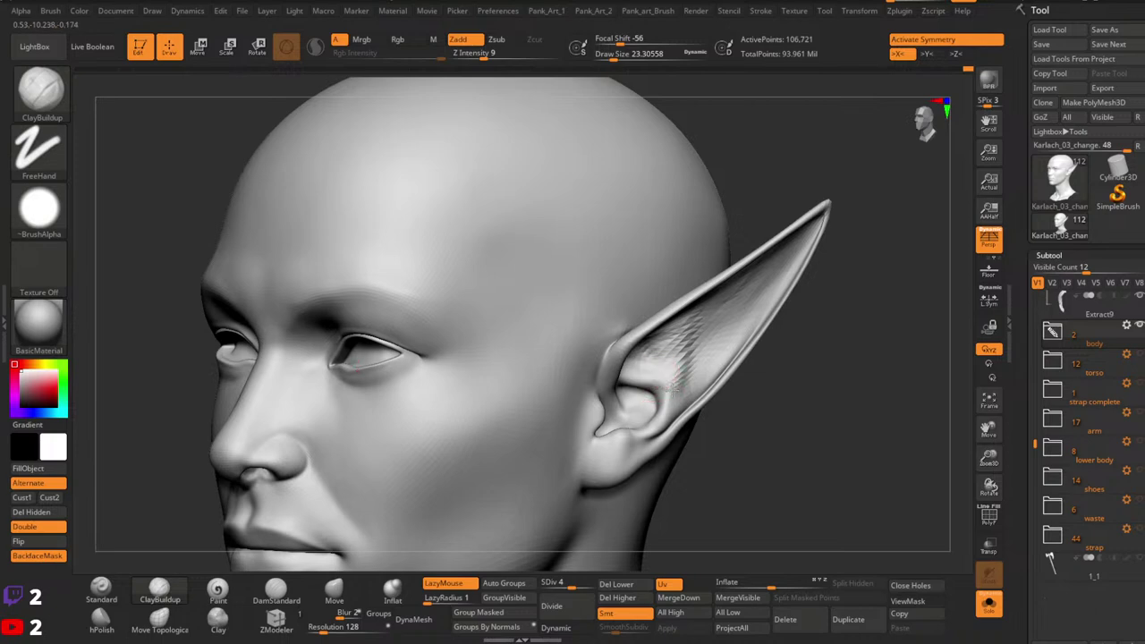
key(space)
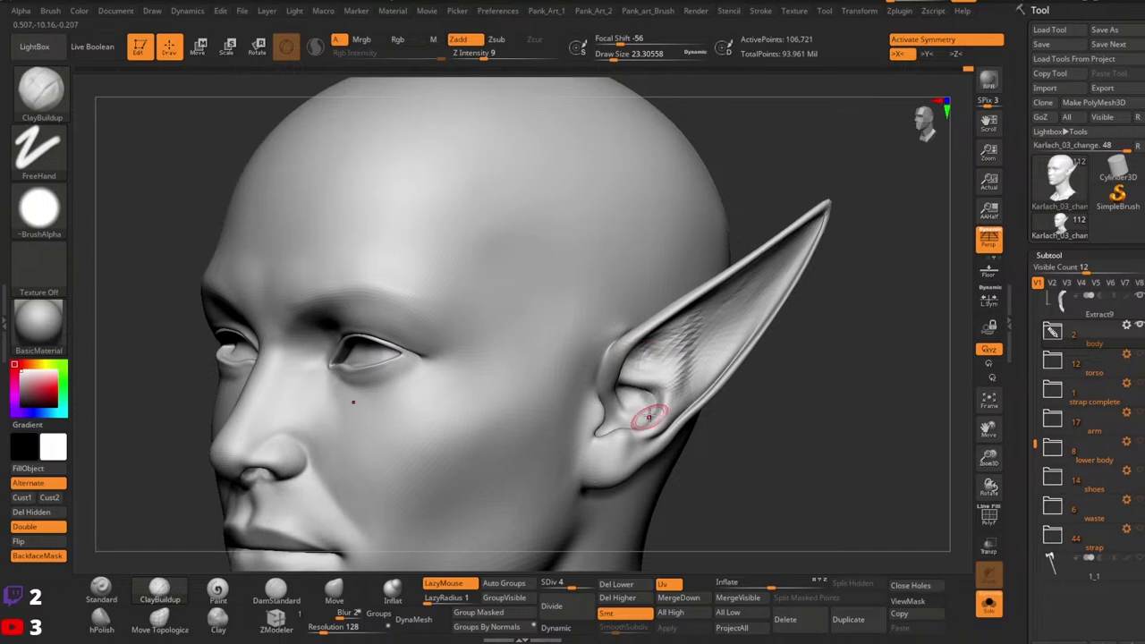
mouse_move(646, 418)
shift+mouse_down()
mouse_move(671, 363)
mouse_move(667, 391)
mouse_move(639, 393)
shift+mouse_up()
Step: Refine the ear bowl with the Standard brush and the DamStandard brush at Z intensity 33 and draw size about 20
click(103, 591)
key(space)
key(space)
key(space)
click(277, 591)
key(space)
key(space)
key(space)
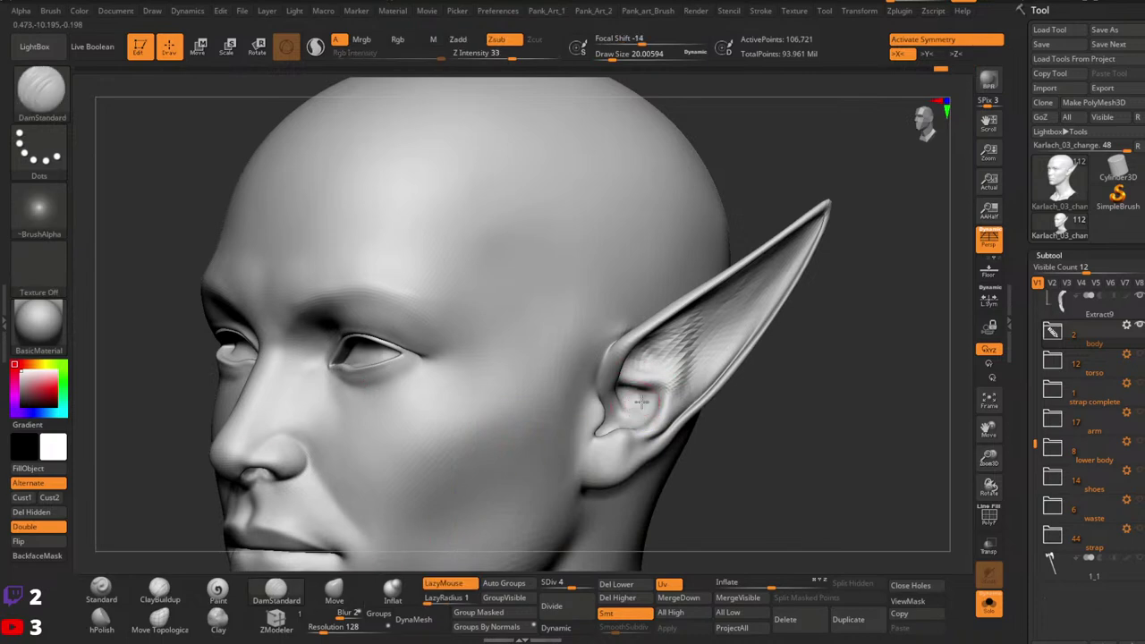
Step: Reshape the ear's front rim with the Move brush at draw sizes of about 29 and 46, turning on backface masking
mouse_move(657, 377)
alt+right_down()
mouse_move(659, 355)
mouse_move(637, 349)
alt+right_up()
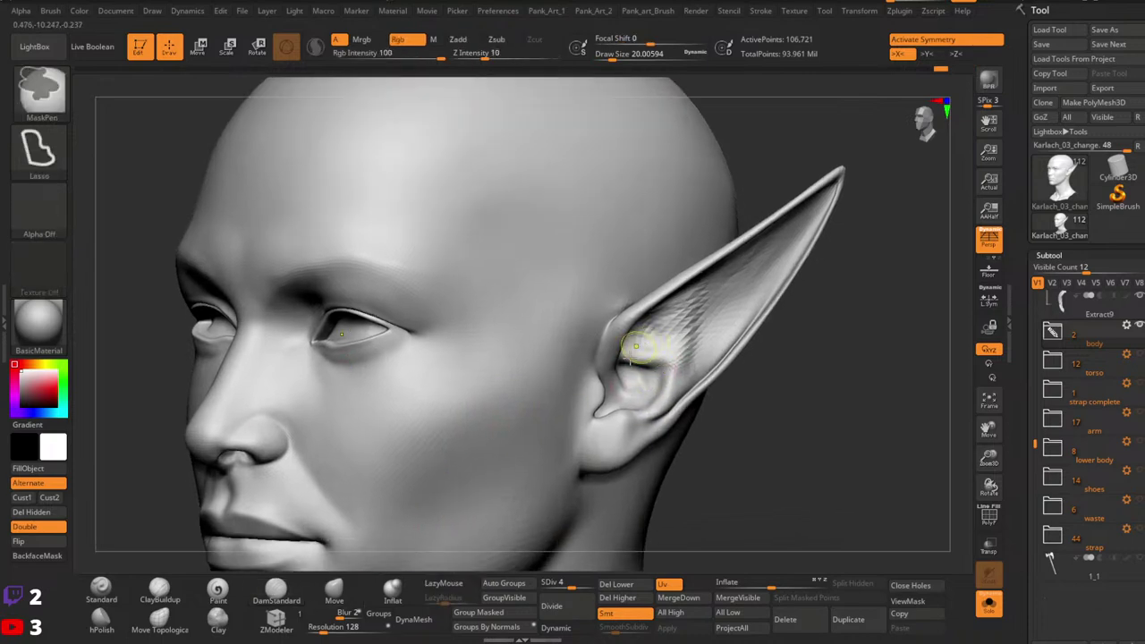
click(334, 590)
key(space)
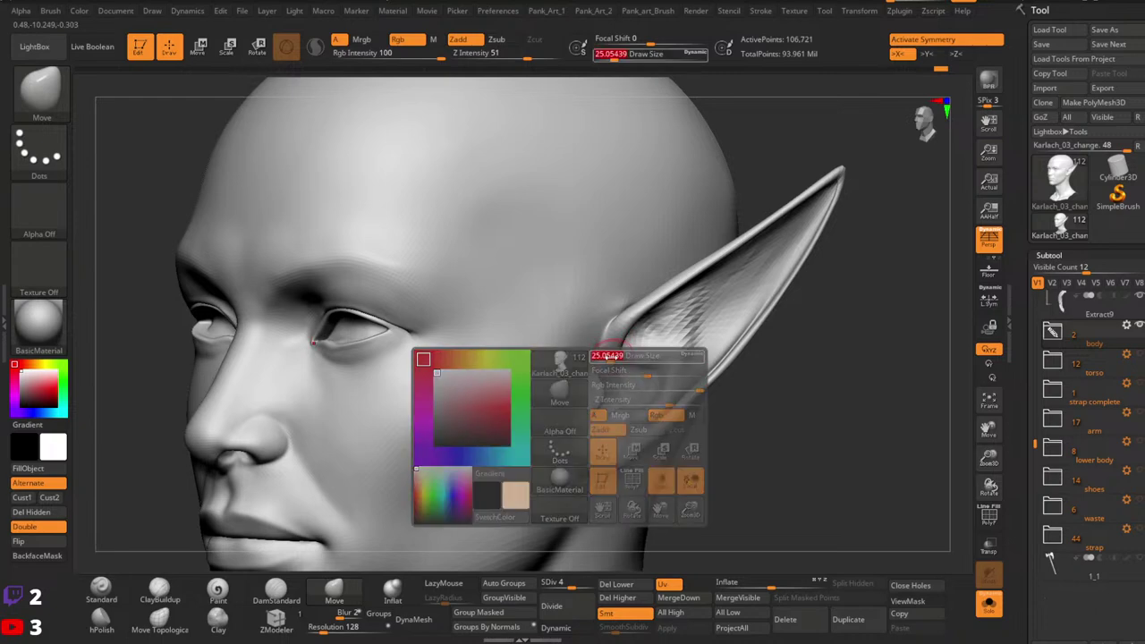
drag(603, 364, 617, 380)
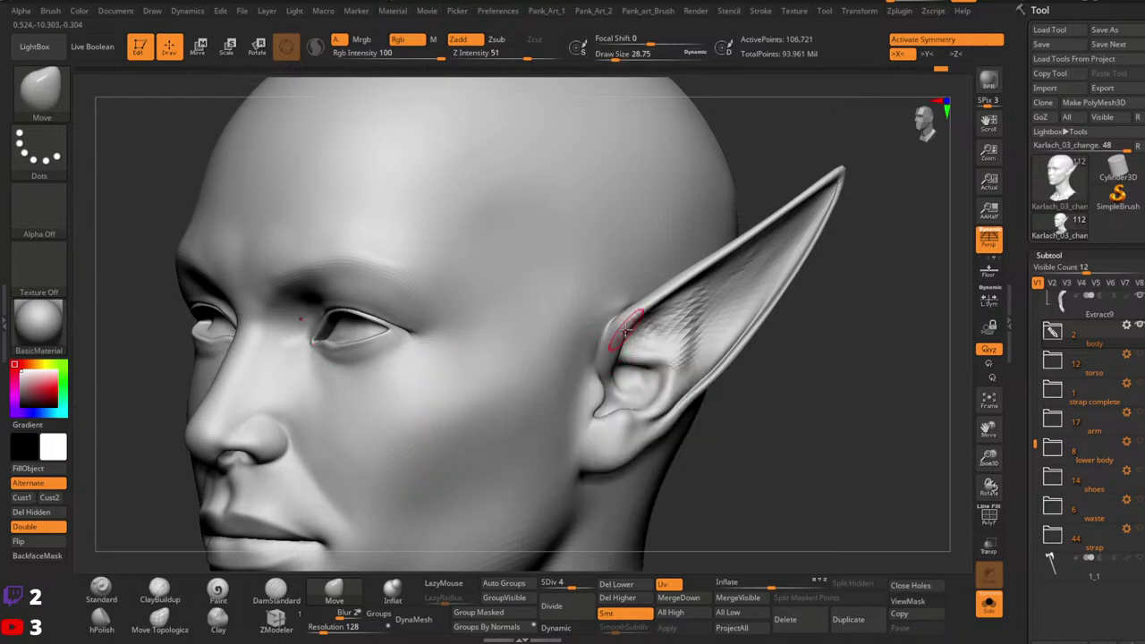
click(38, 555)
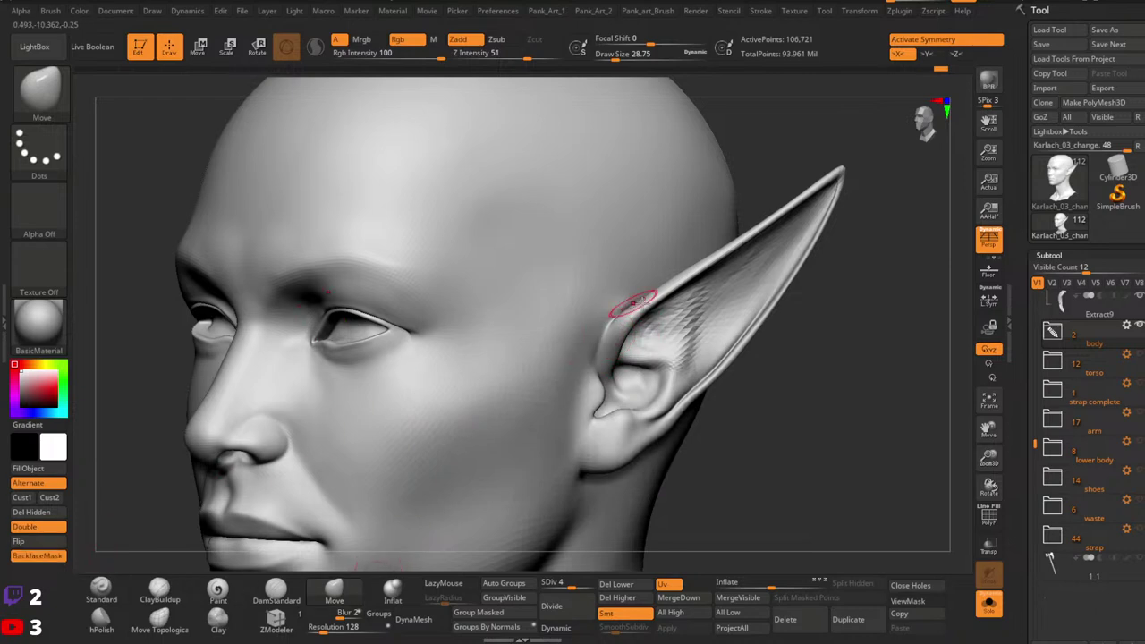
key(space)
drag(616, 302, 633, 325)
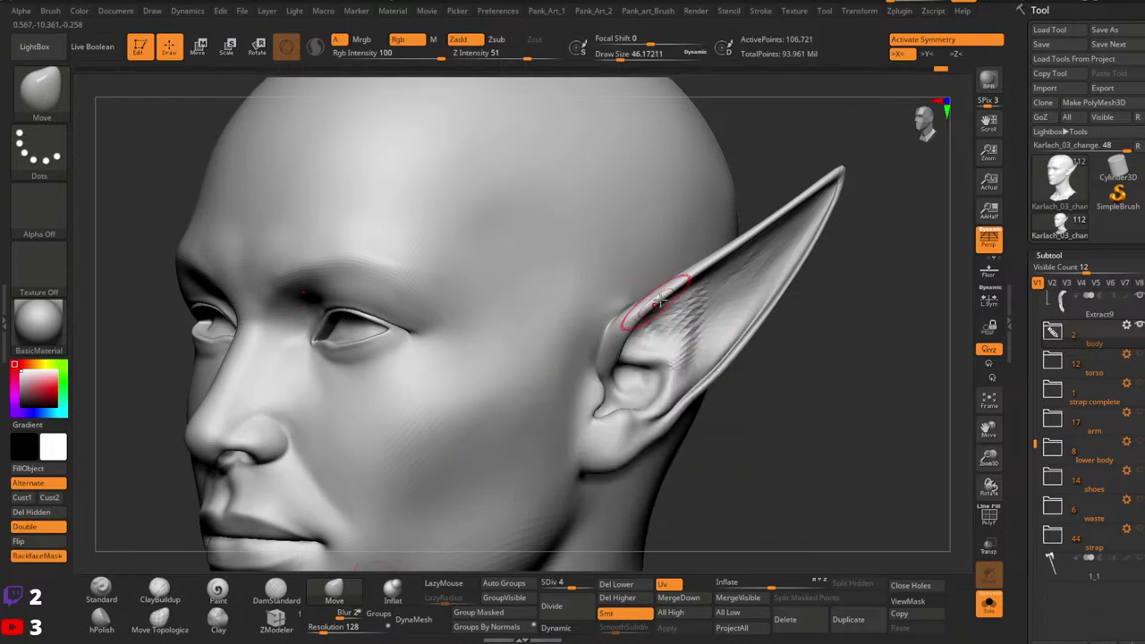
Step: Hide the ear polygroup and restore the visibility of the complete body mesh
key(ctrl)
ctrl+alt+shift+click(661, 308)
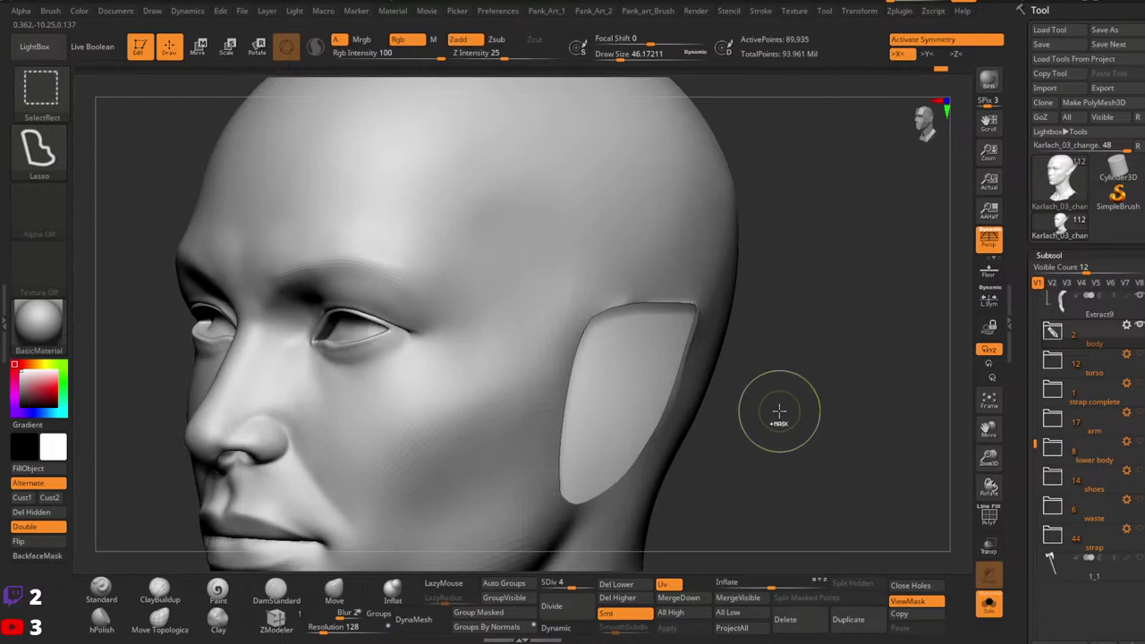
ctrl+shift+click(778, 409)
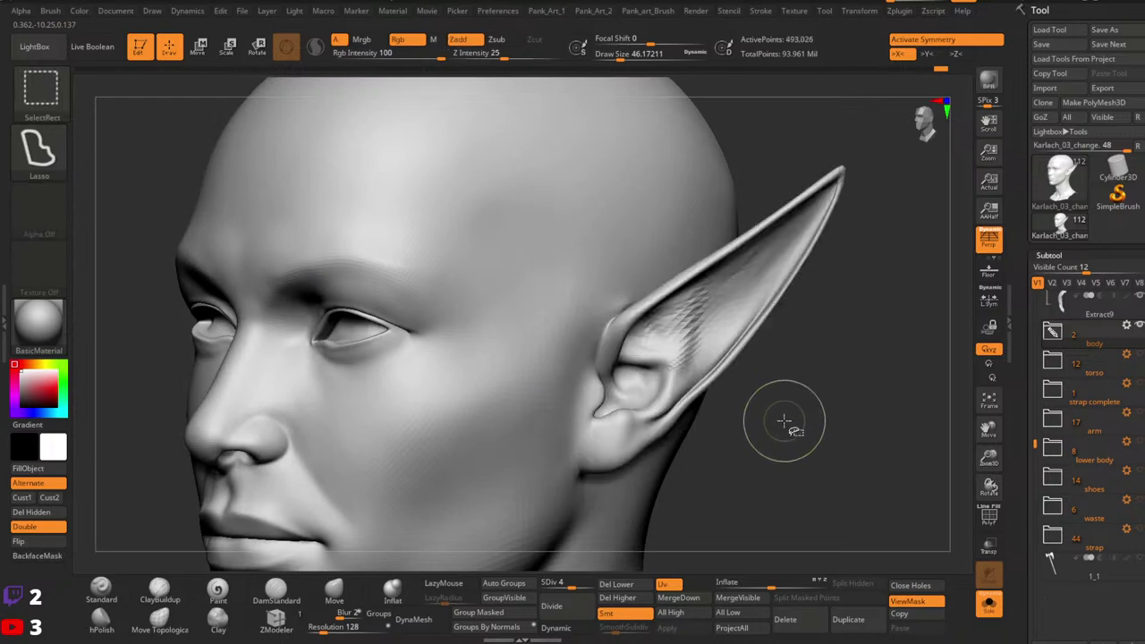
ctrl+shift+click(742, 349)
ctrl+shift+click(753, 367)
Step: Adjust the lower part of the ear's upper rim with the Move brush at draw size about 35 and smooth it
key(space)
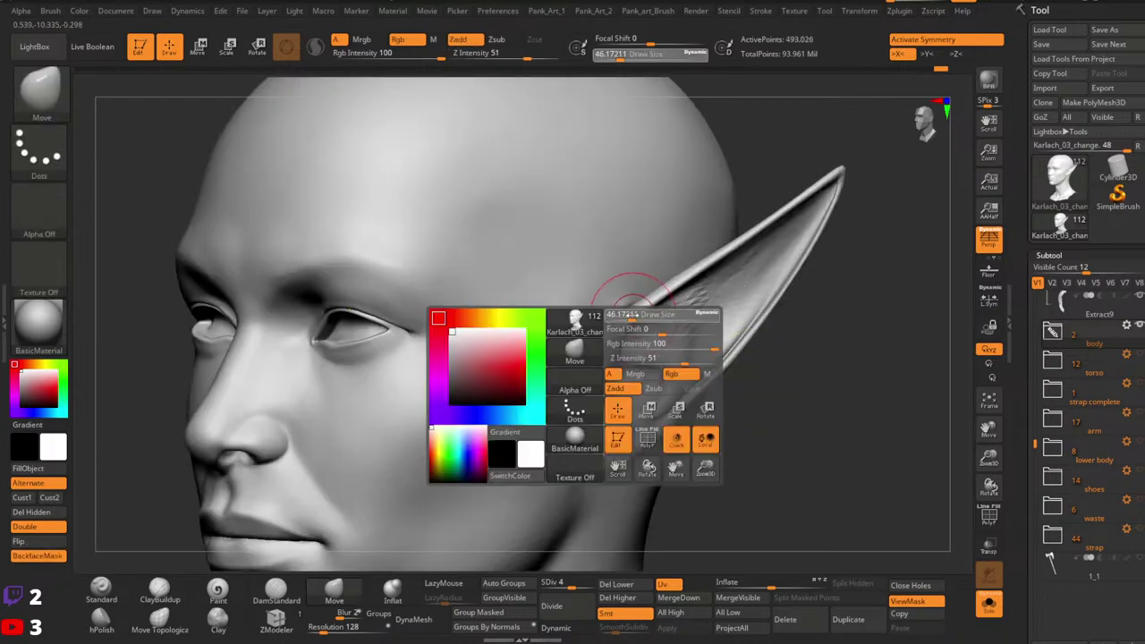
drag(643, 315, 639, 321)
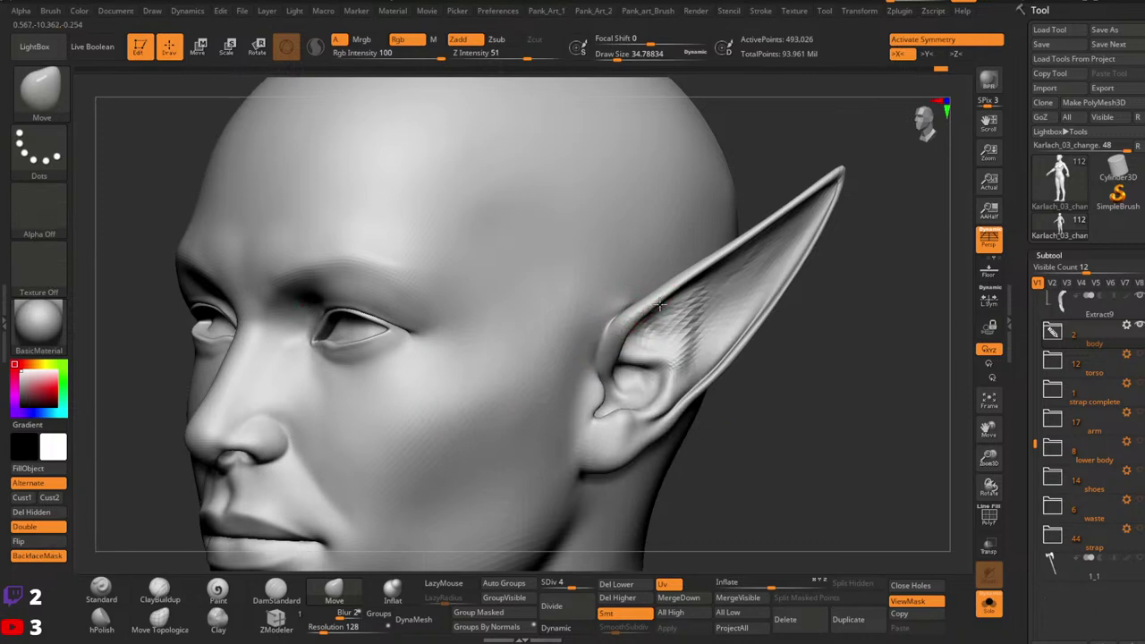
drag(691, 278, 686, 285)
key(shift)
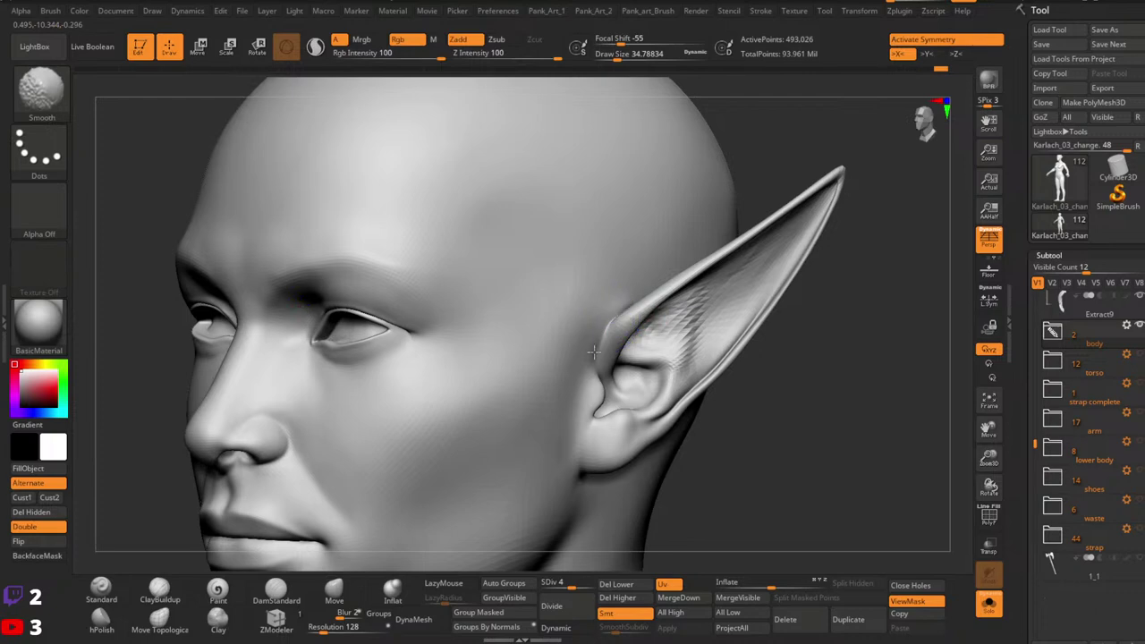
mouse_move(630, 338)
shift+mouse_down()
mouse_move(656, 323)
mouse_move(656, 311)
shift+mouse_up()
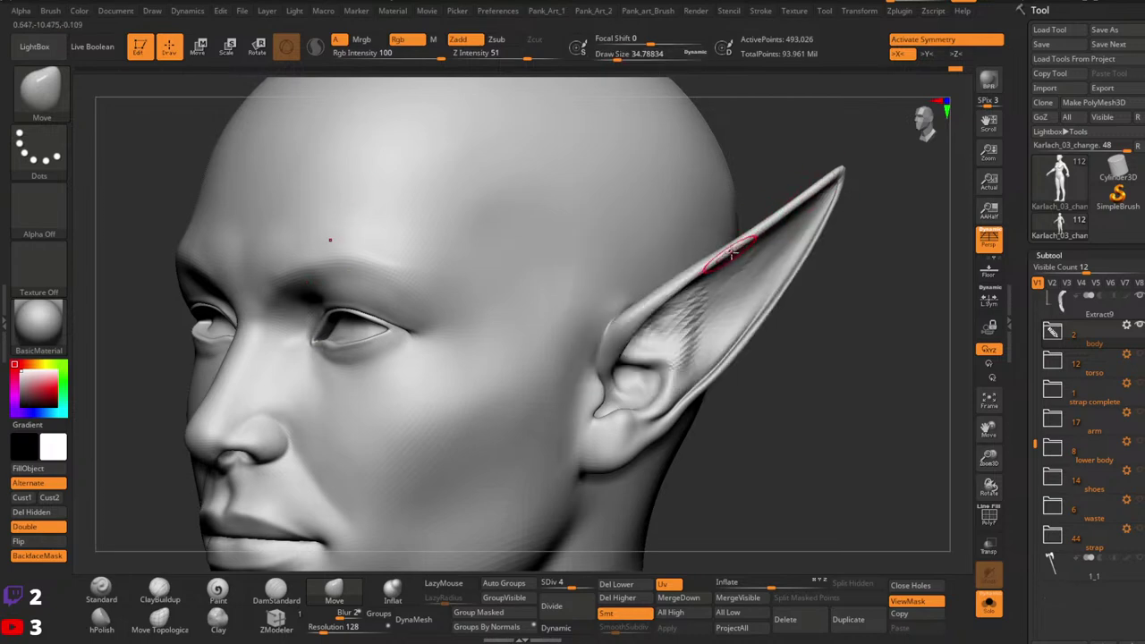
Step: Smooth the ear's upper rim up to the tip and set the Move brush's draw size to about 44 for the outer end
key(shift)
shift+drag(752, 236, 826, 182)
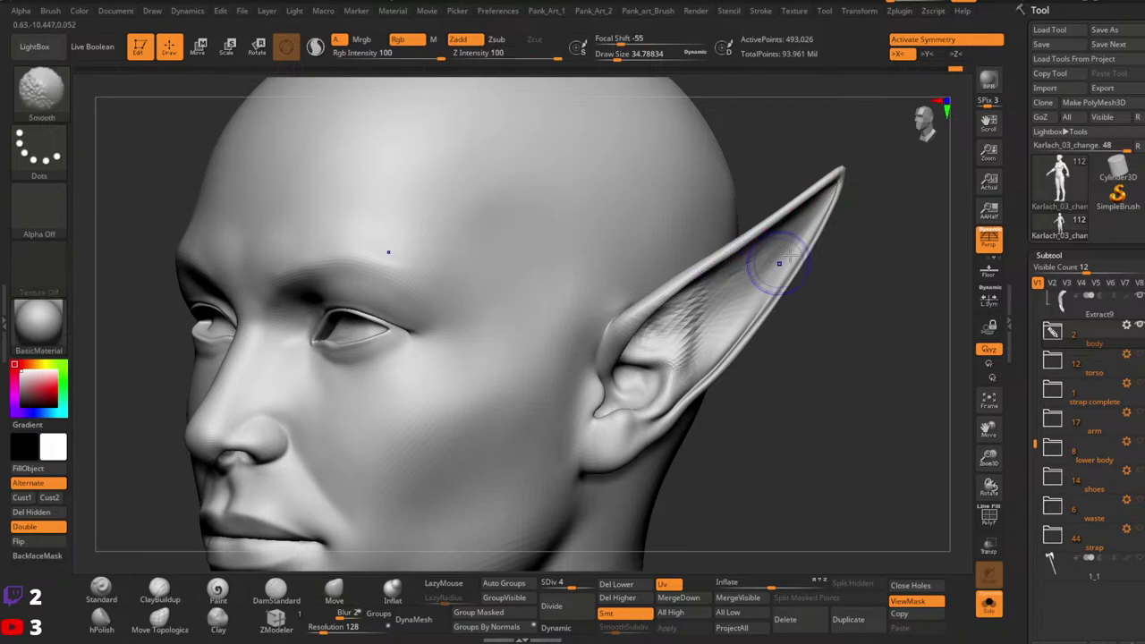
key(space)
drag(805, 239, 812, 239)
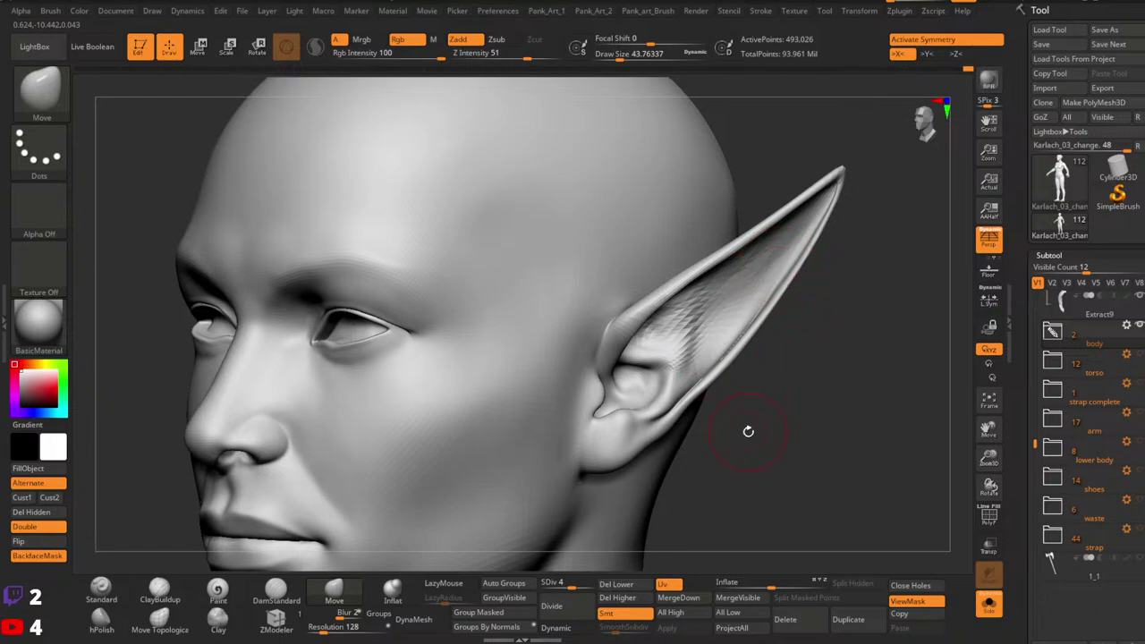
Step: Refine the opening of the ear bowl with the Standard and Move brushes at draw size about 23
click(101, 590)
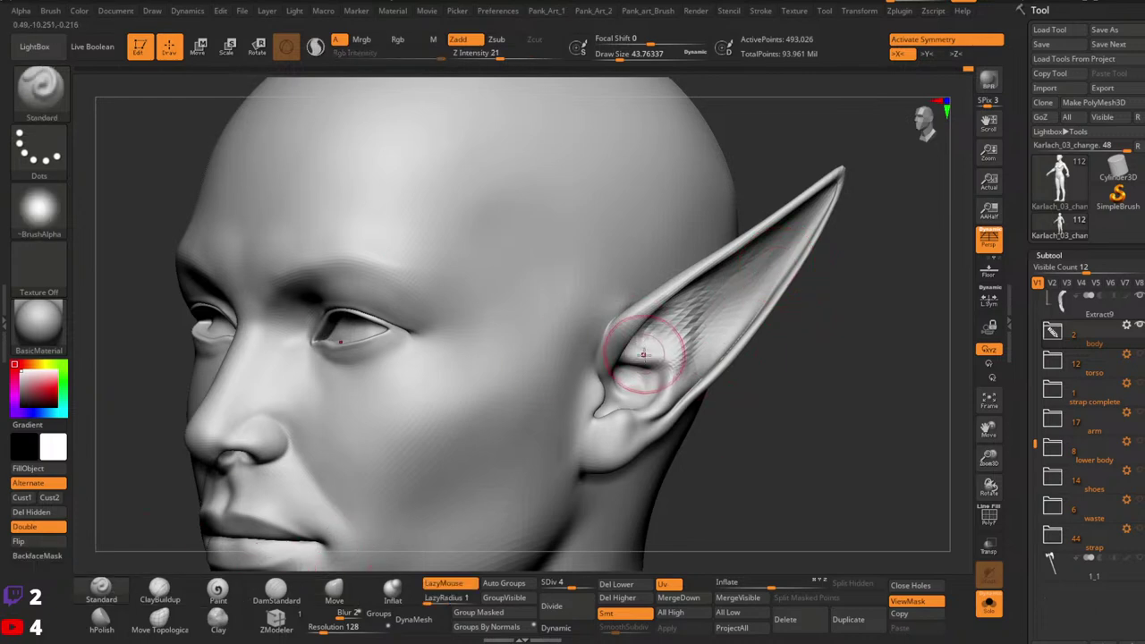
key(space)
drag(643, 354, 637, 354)
click(334, 590)
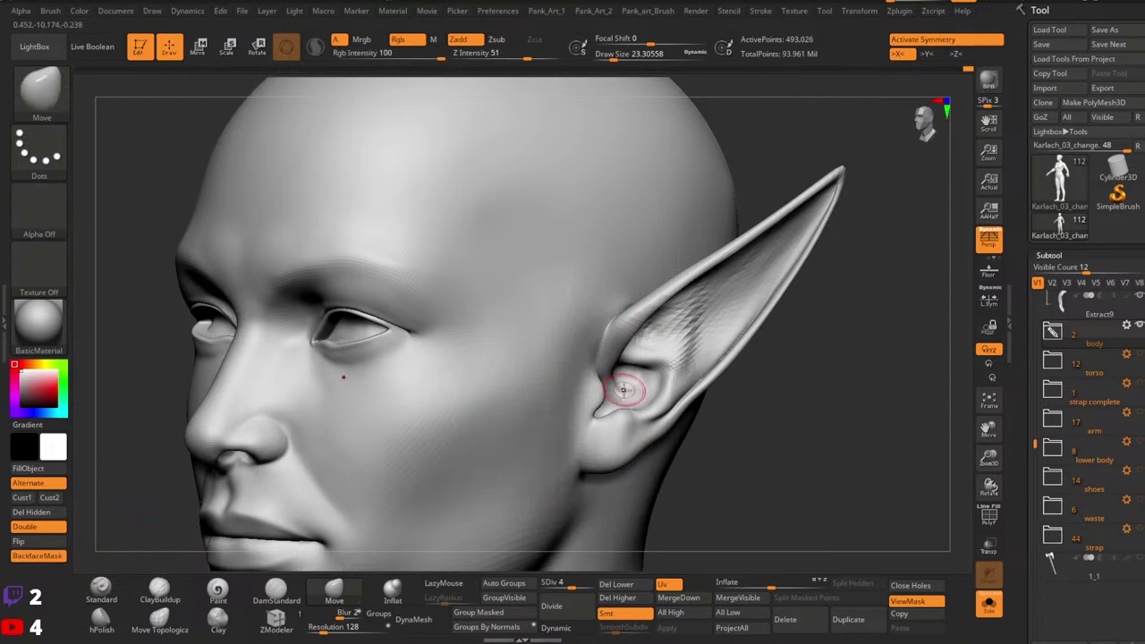
mouse_move(636, 383)
mouse_down()
mouse_move(622, 398)
mouse_move(632, 374)
mouse_move(619, 370)
mouse_up()
key(space)
key(space)
Step: Sculpt the area beside the ear bowl with the Standard brush at draw sizes of about 17 and 23
click(101, 589)
key(space)
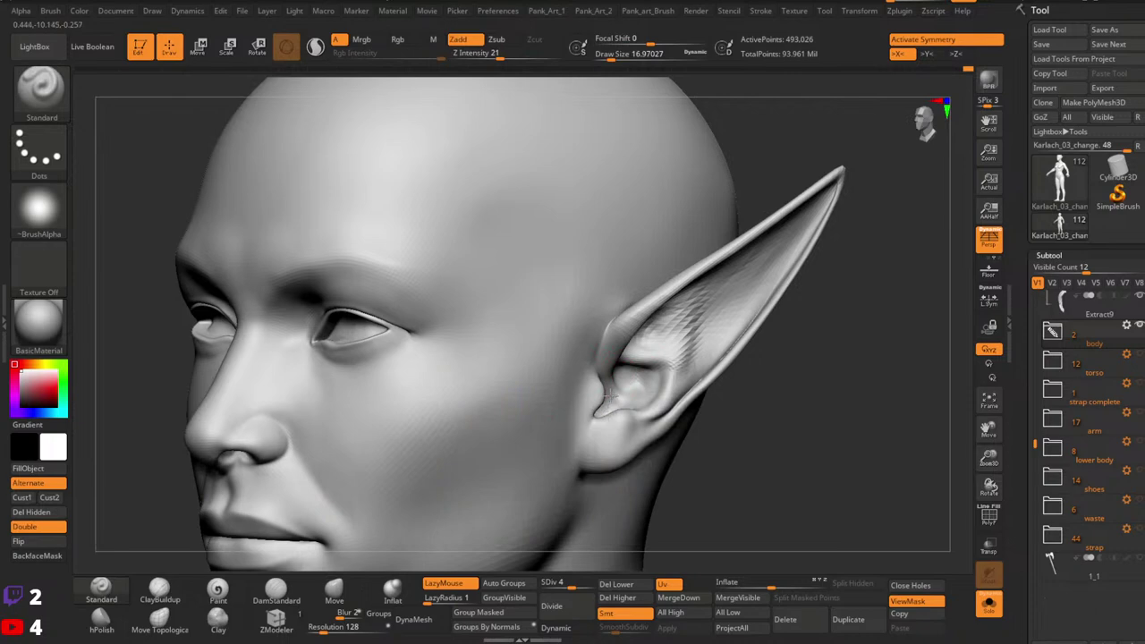
key(bracketright)
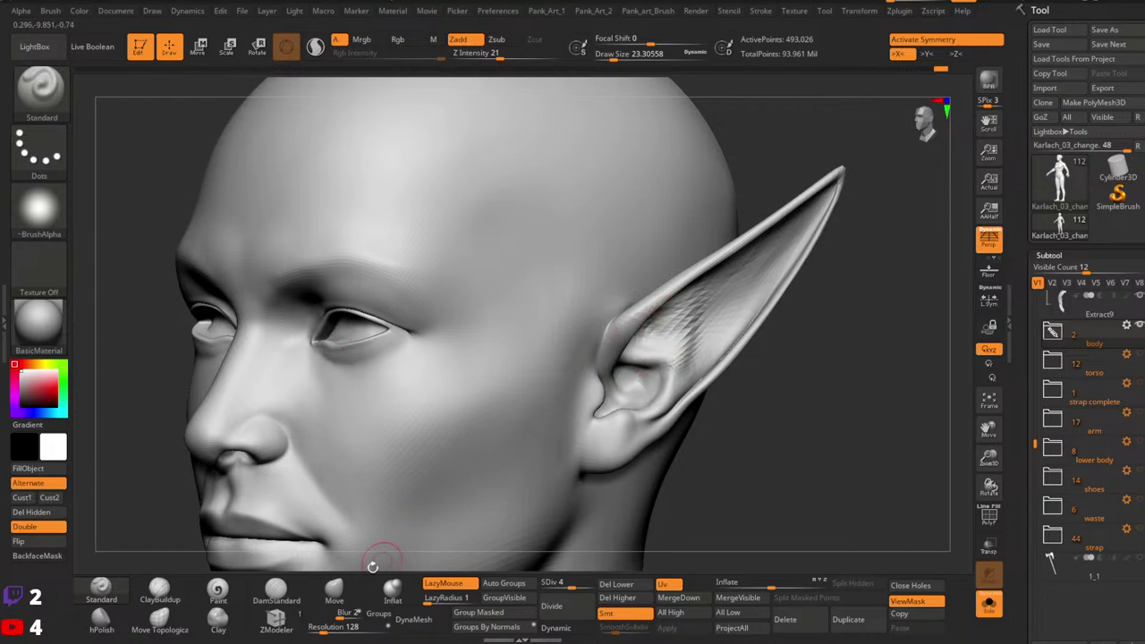
Step: Adjust the fold above the ear bowl with the Move brush at draw sizes of about 31 and 11, turning off backface masking
click(334, 592)
right_click(650, 349)
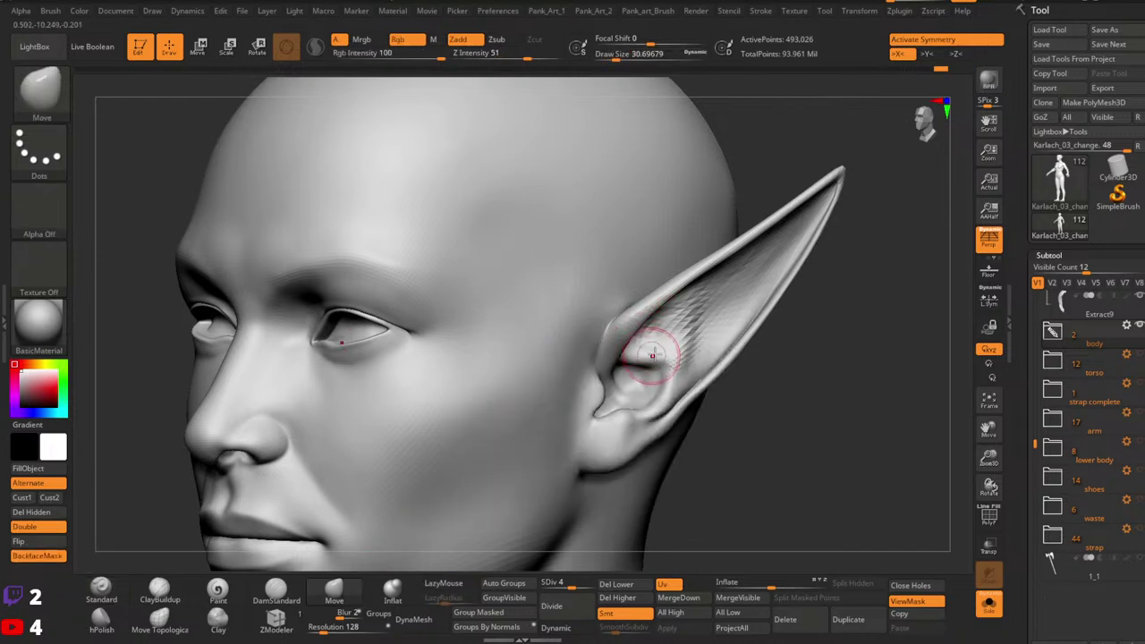
click(39, 555)
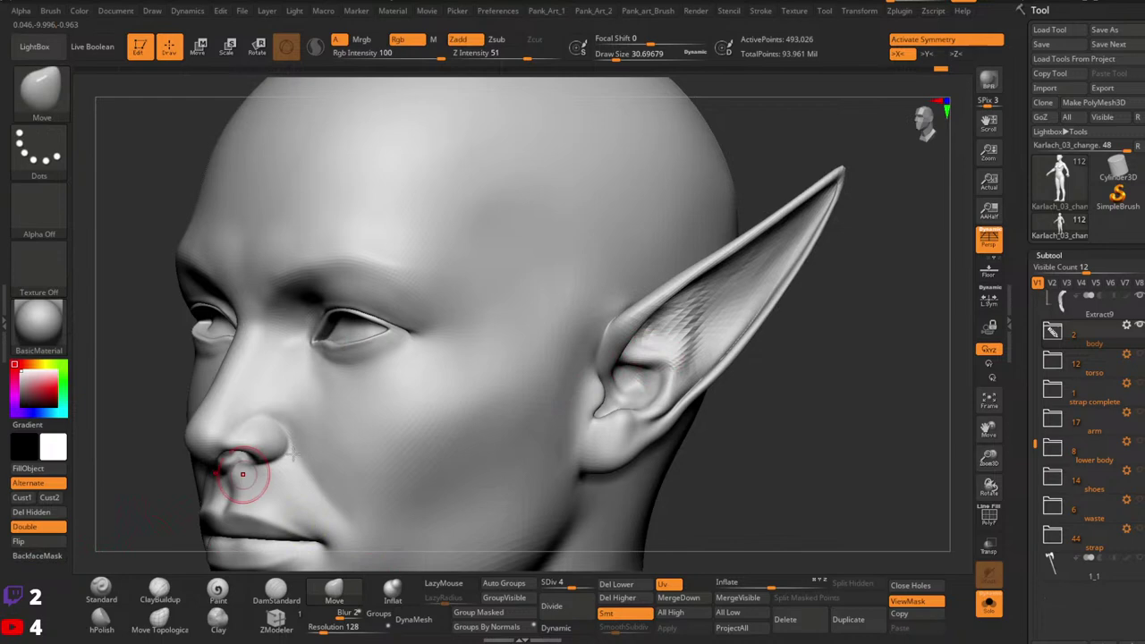
right_click(658, 336)
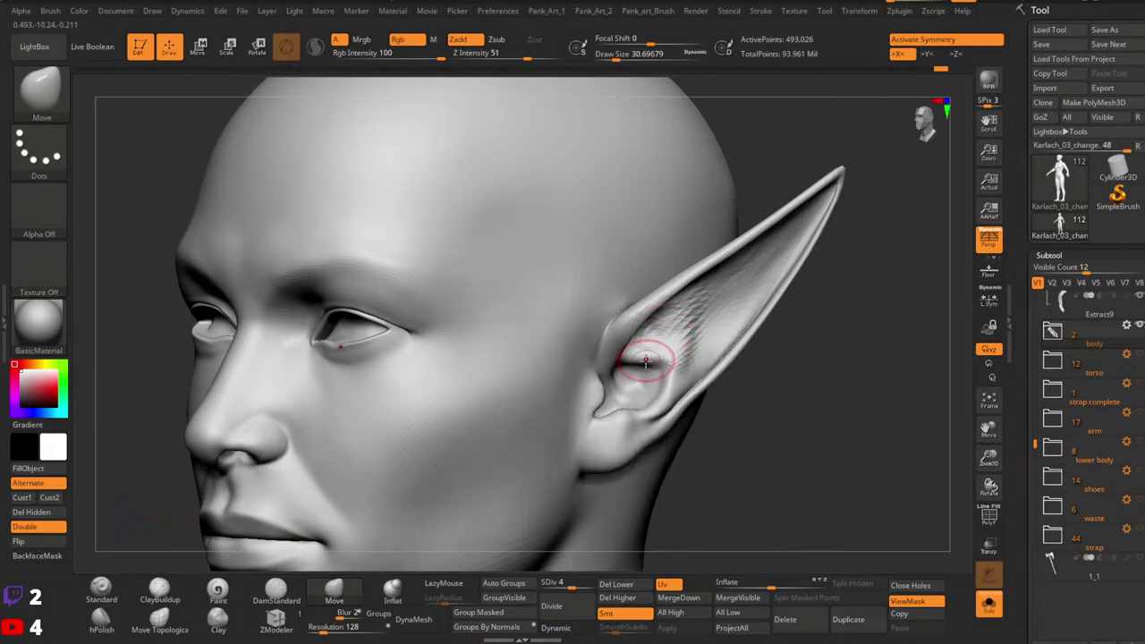
right_click(657, 353)
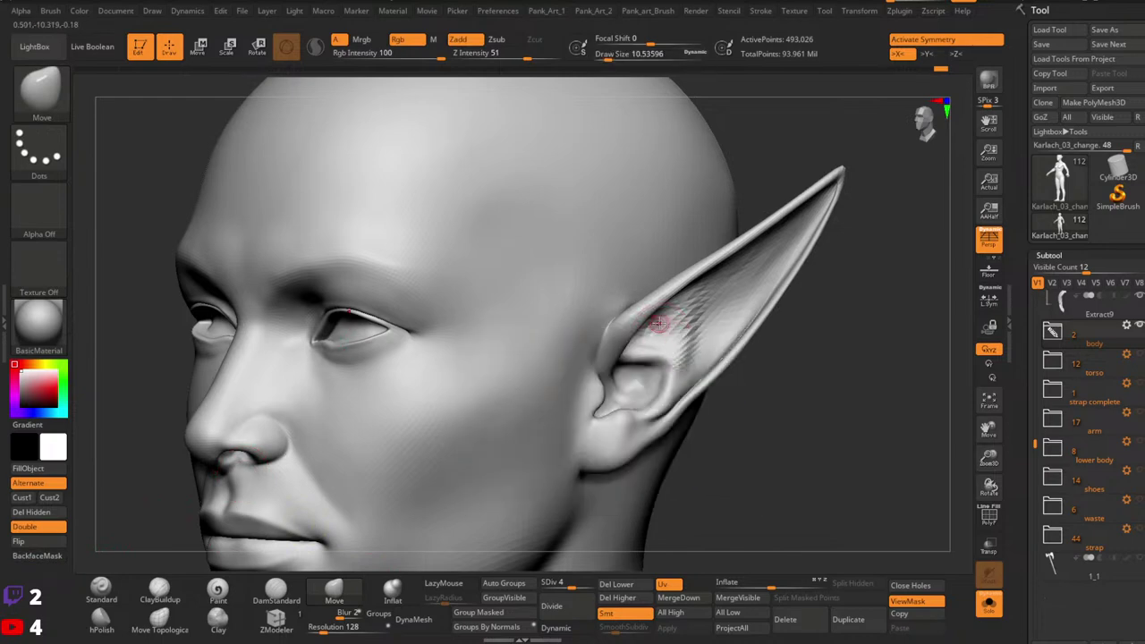
Step: Fill the rippled inner ear surface with the ClayBuildup brush at draw sizes of about 20 and 27, and subdivide the mesh to level 5
click(160, 590)
key(s)
drag(685, 361, 693, 339)
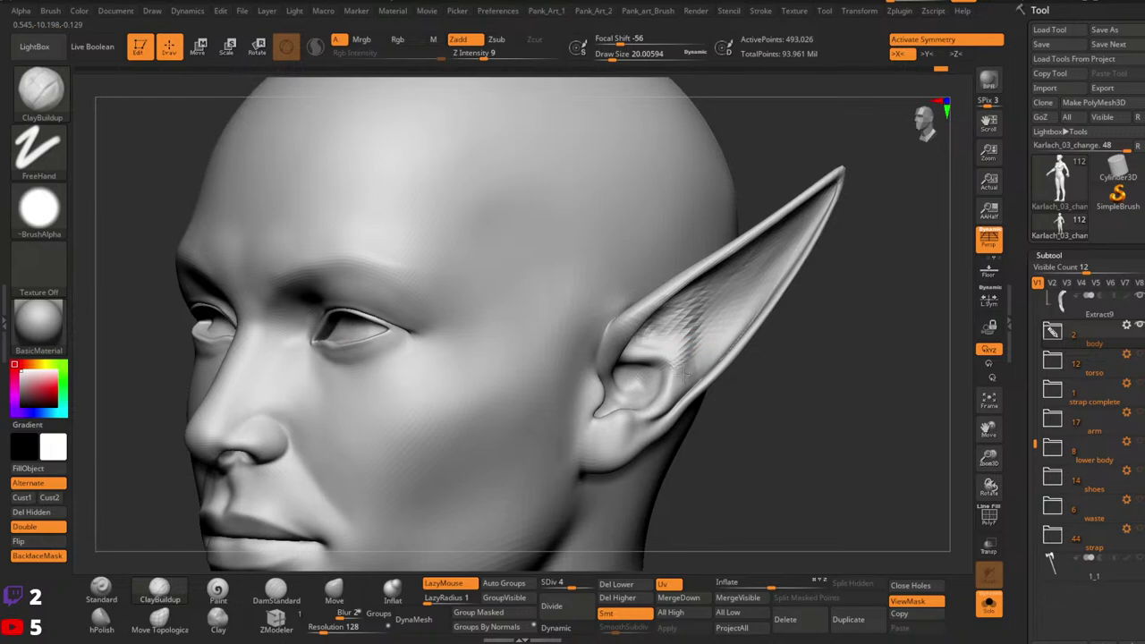
key(bracketright)
mouse_move(697, 304)
mouse_down()
mouse_move(696, 356)
mouse_move(680, 388)
mouse_move(682, 365)
mouse_up()
drag(687, 314, 660, 327)
key(ctrl+d)
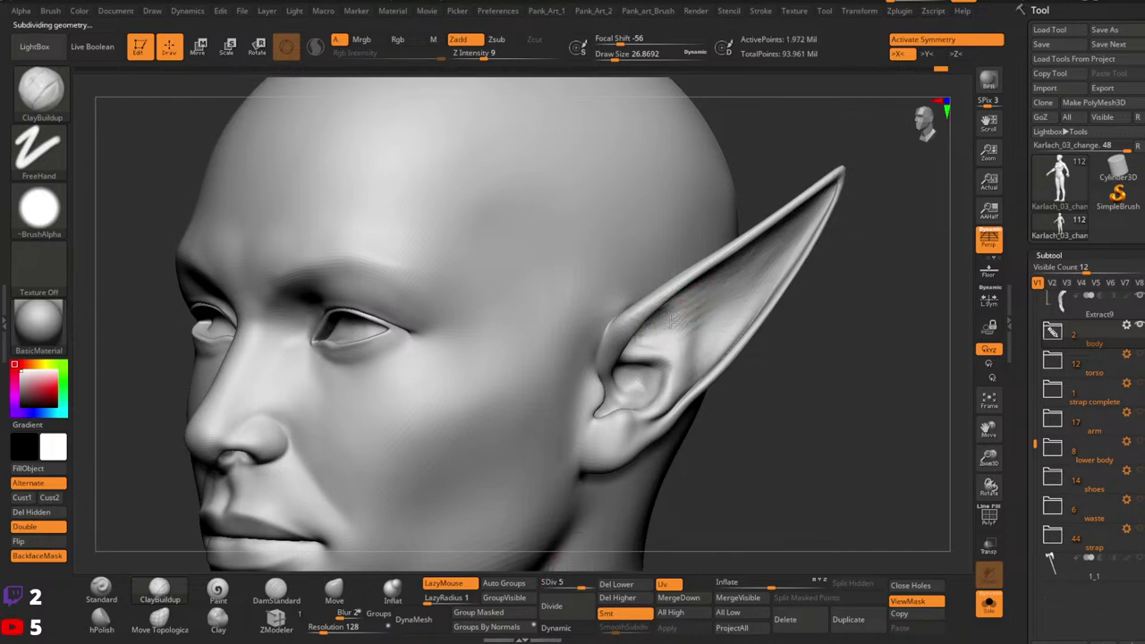
Step: Smooth the inner surface above the ear bowl at draw size 28.75 and set the ClayBuildup Z intensity to 14
key(space)
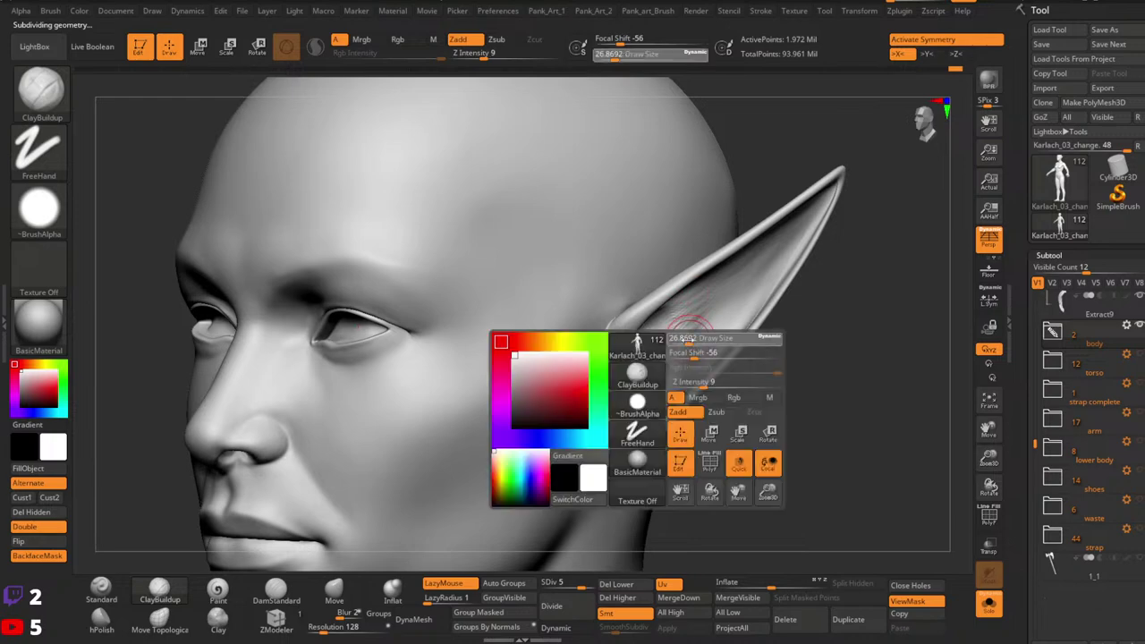
click(695, 341)
shift+drag(697, 314, 698, 346)
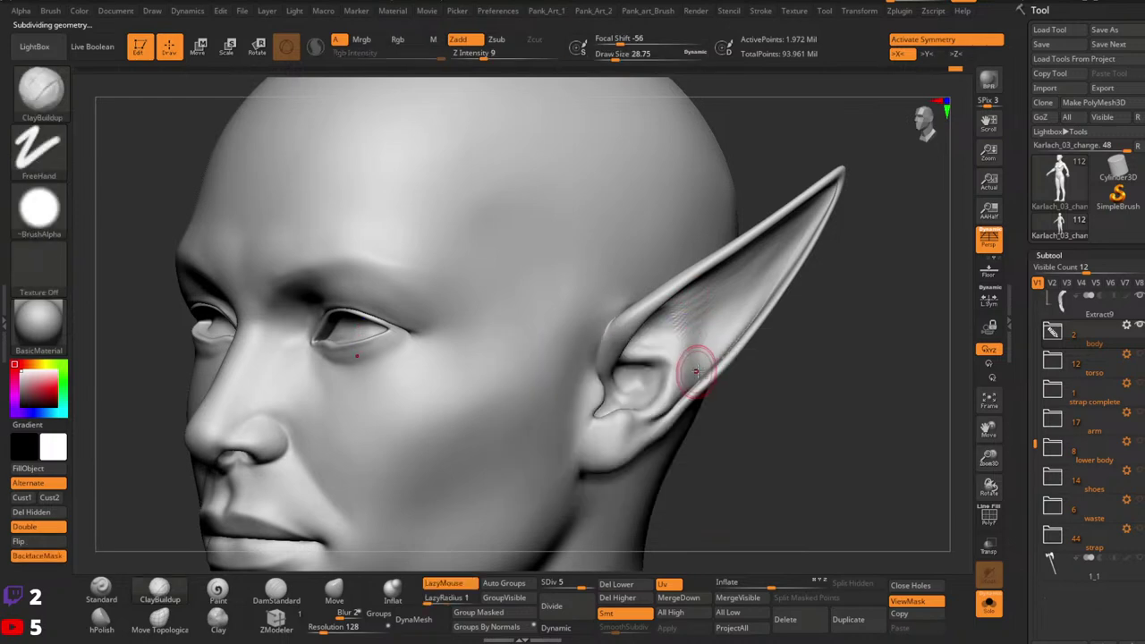
key(shift)
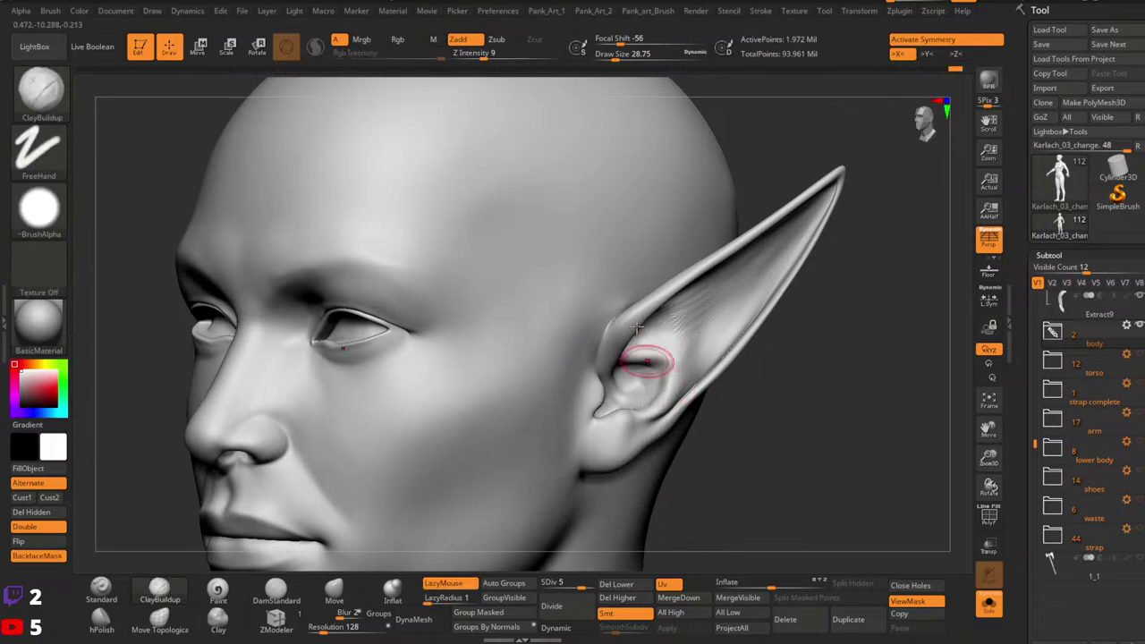
click(491, 55)
key(ctrl+z)
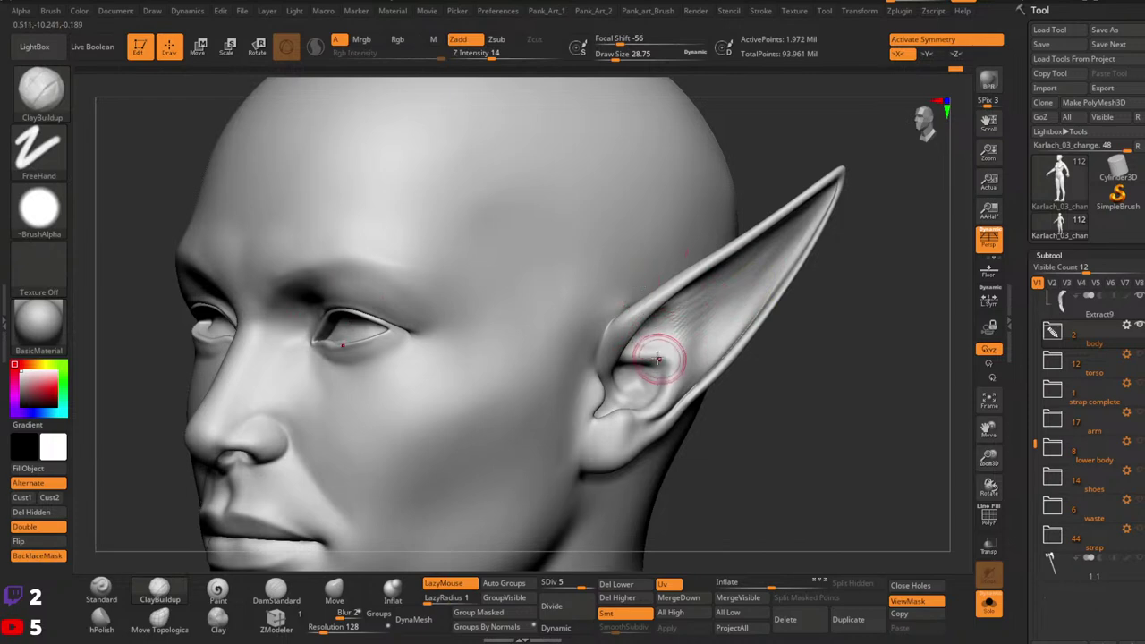
Step: Deepen the crease under the fold above the ear bowl with the DamStandard brush at draw size about 39
alt+right_drag(677, 346, 682, 319)
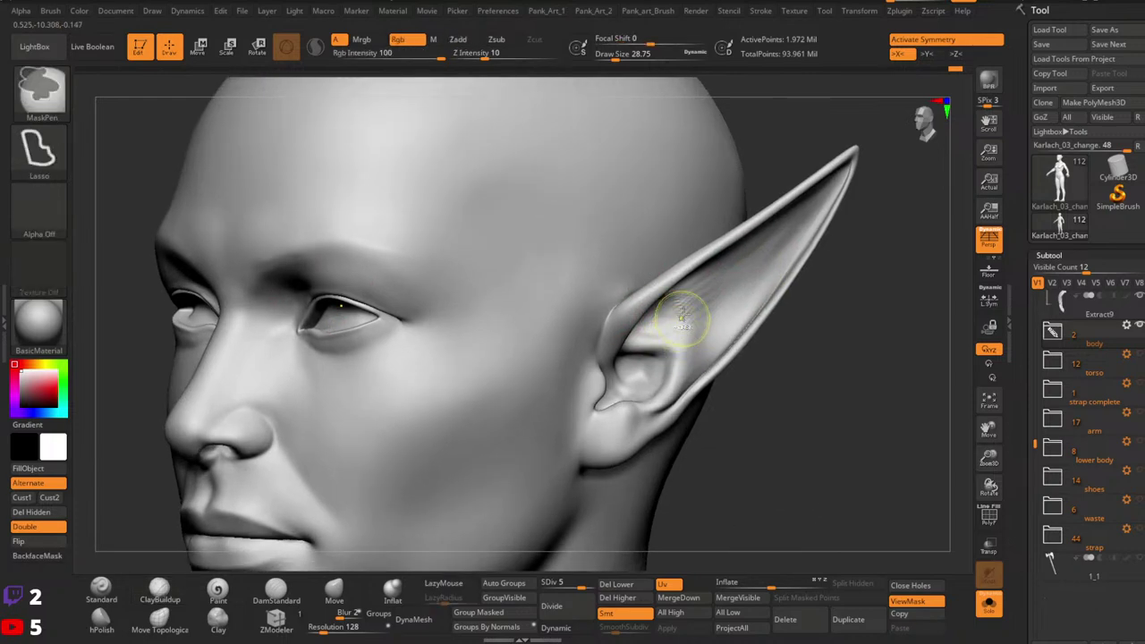
click(276, 589)
key(bracketright)
drag(657, 351, 651, 341)
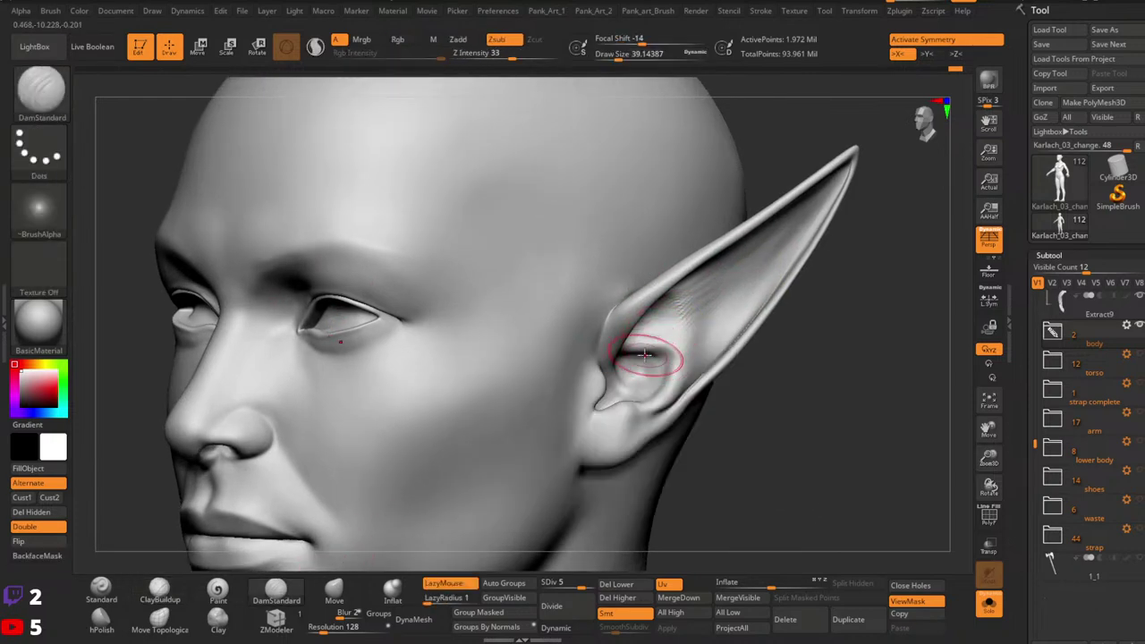
Step: Build up the inside of the ear bowl with the ClayBuildup brush at draw size about 23 and smooth it
key(b)
key(c)
key(b)
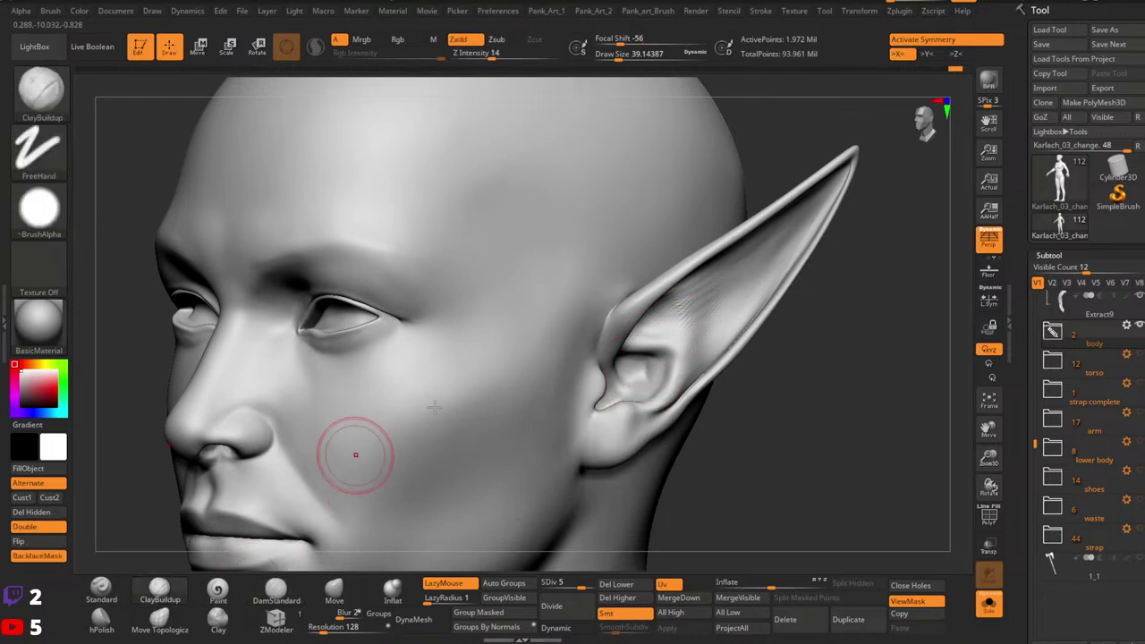
key(space)
drag(653, 353, 647, 353)
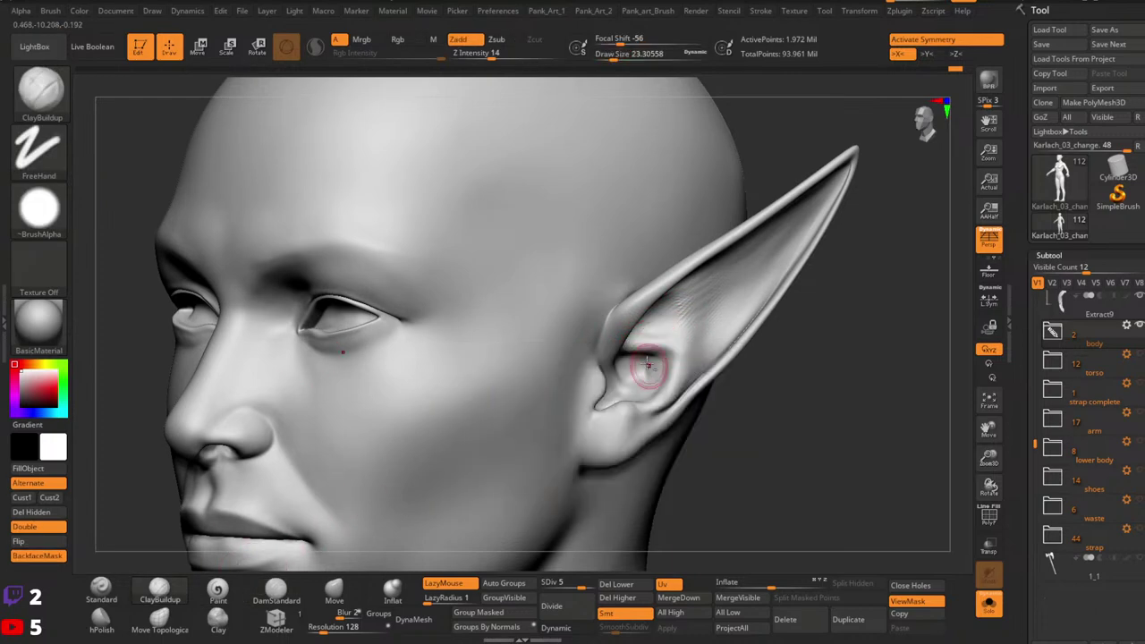
key(shift)
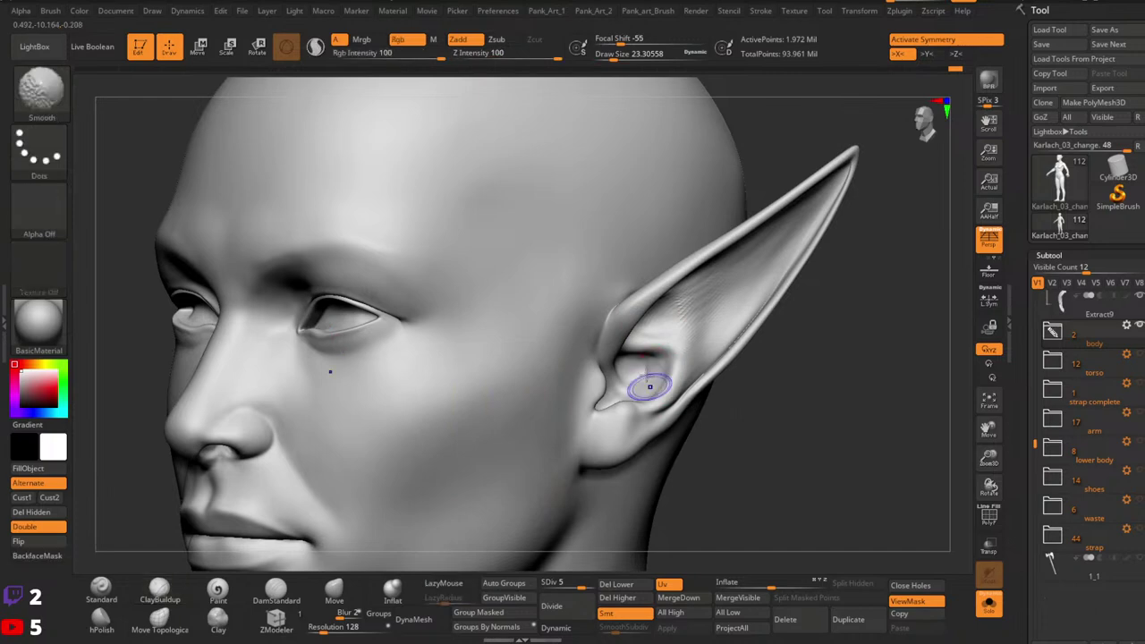
mouse_move(687, 324)
mouse_down()
mouse_move(657, 394)
mouse_move(652, 356)
mouse_move(644, 378)
mouse_up()
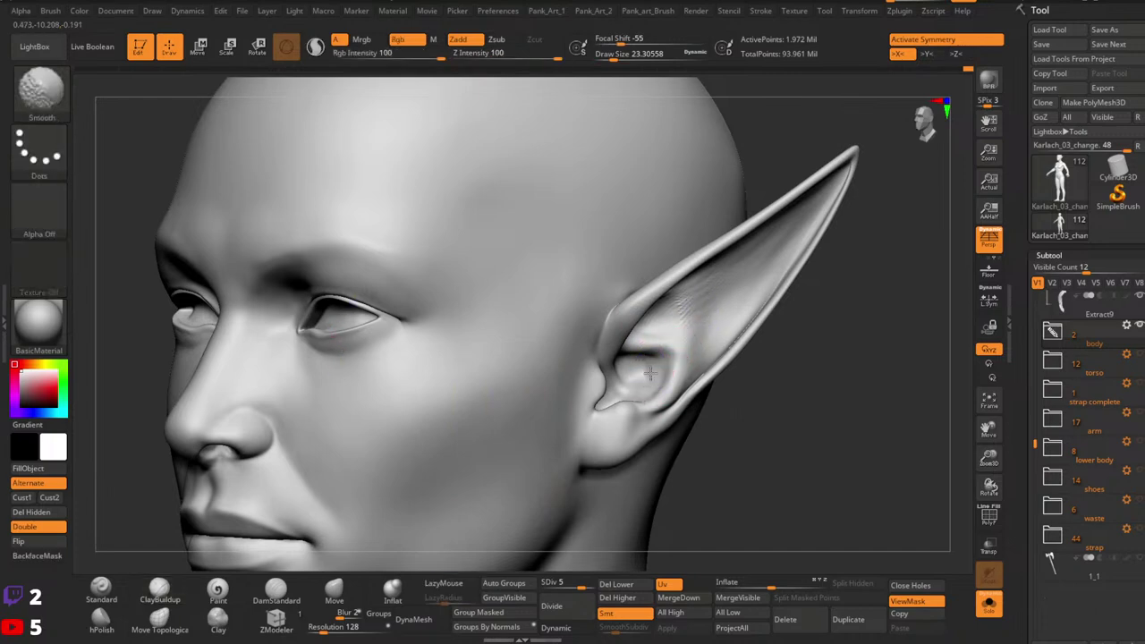
alt+right_drag(651, 372, 682, 299)
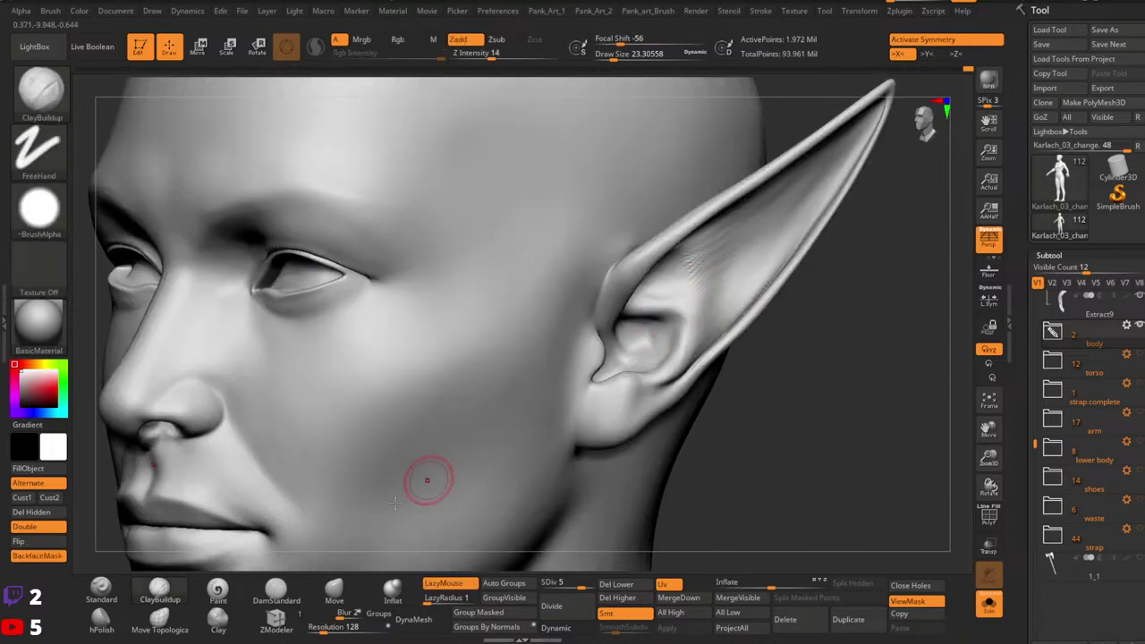
Step: Shape and smooth the lower part of the ear bowl with the Standard brush at draw sizes of about 23 and 18
click(121, 588)
right_drag(626, 319, 656, 342)
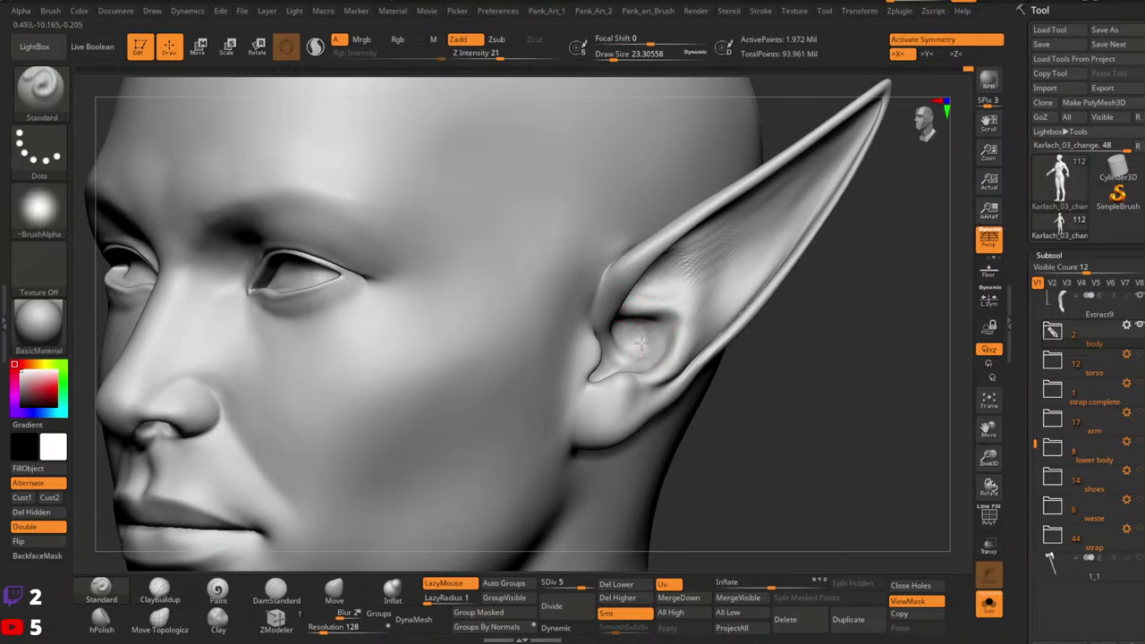
shift+drag(621, 353, 645, 334)
mouse_move(646, 335)
ctrl+right_down()
mouse_move(618, 357)
mouse_move(778, 383)
mouse_move(722, 360)
ctrl+right_up()
key(space)
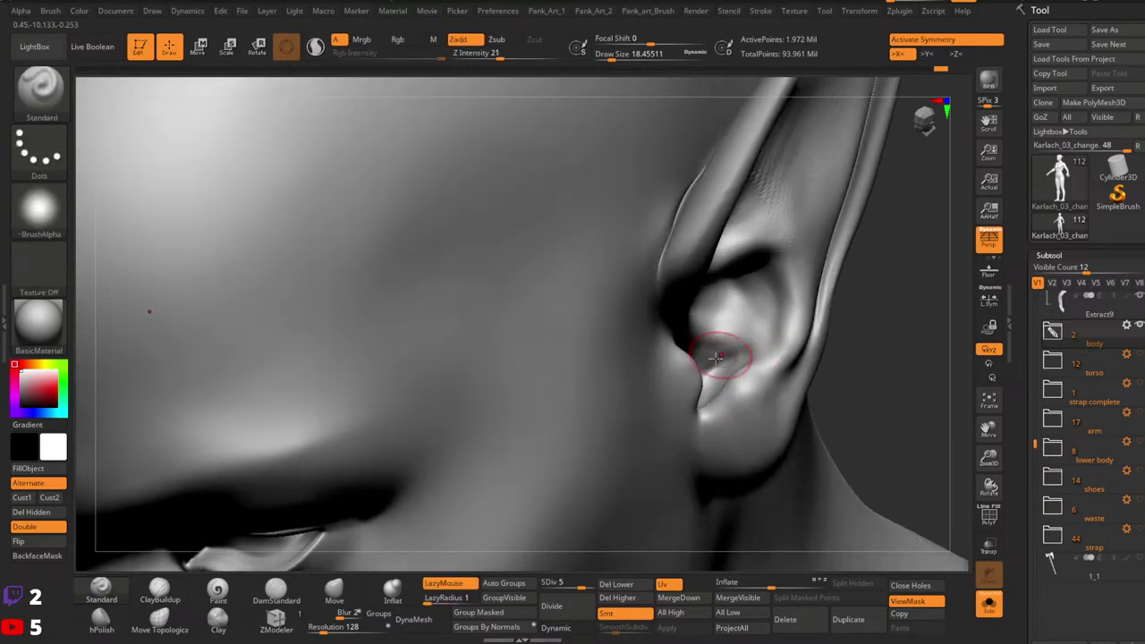
key(shift)
mouse_move(692, 356)
mouse_down()
mouse_move(677, 375)
mouse_move(725, 366)
mouse_up()
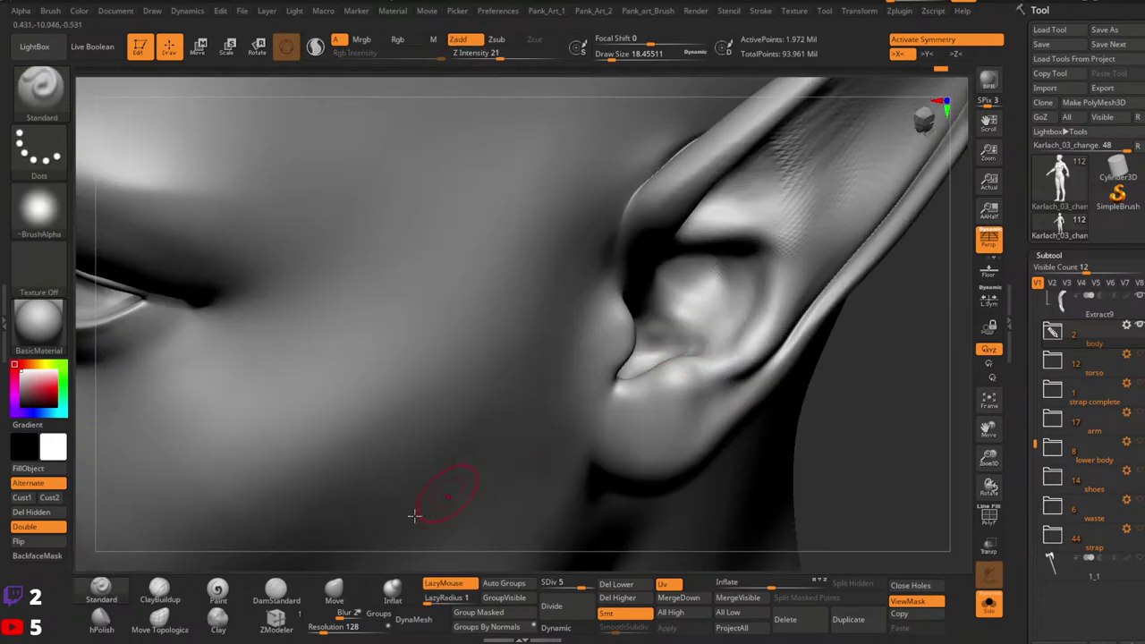
Step: Carve the ear canal with DamStandard at draw size about 23 and refine it with ClayBuildup at about 7, 11 and 16
click(277, 591)
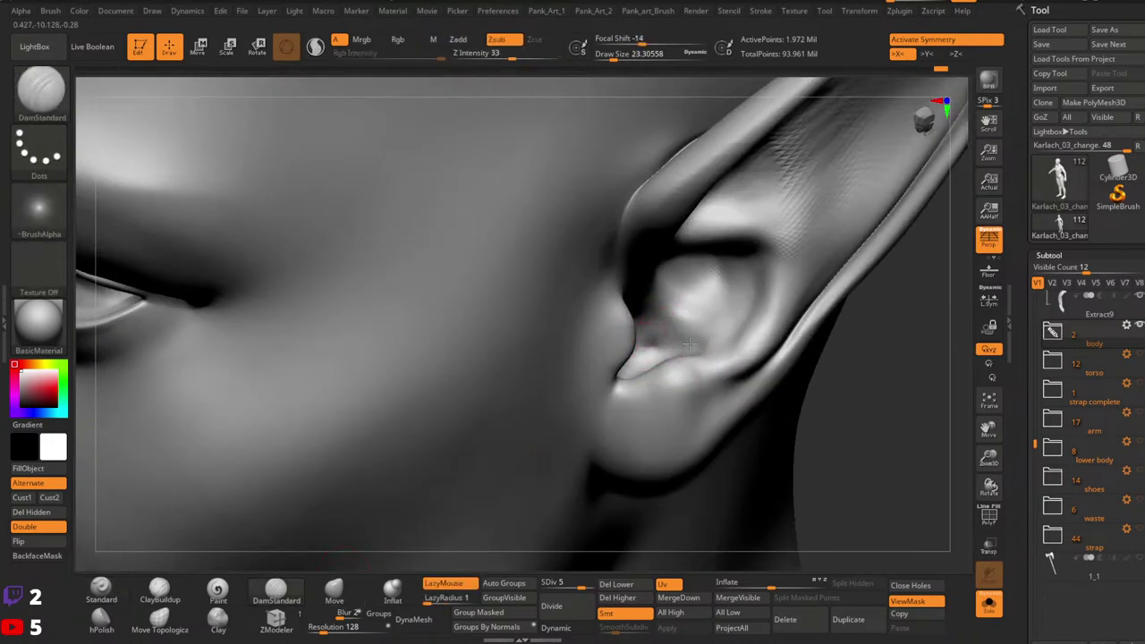
drag(659, 353, 660, 332)
click(160, 590)
key(space)
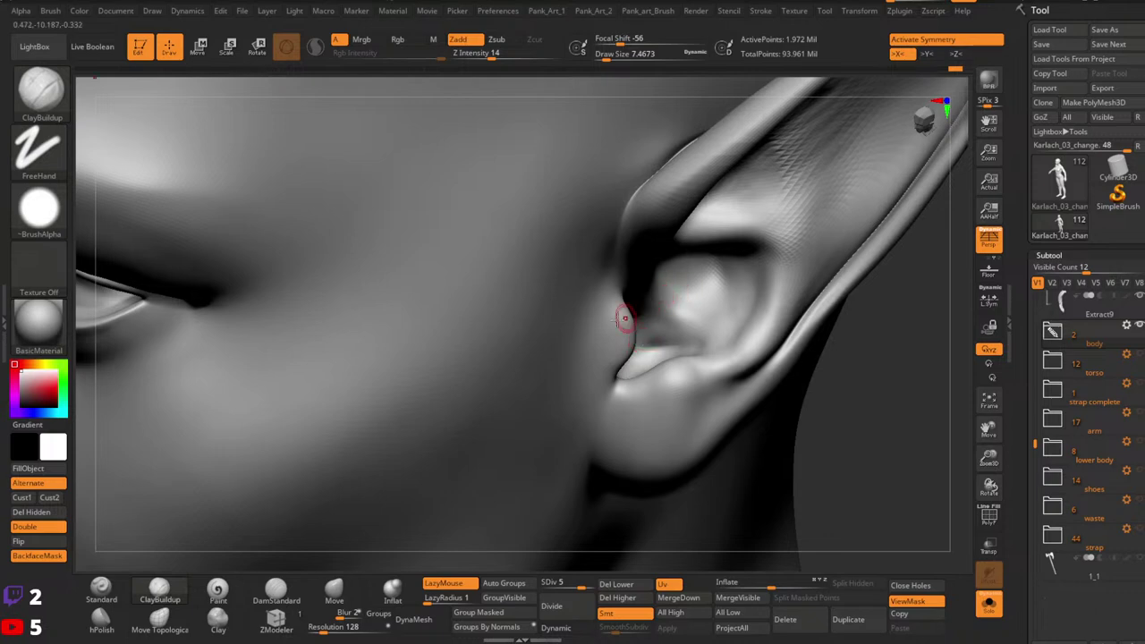
key(bracketright)
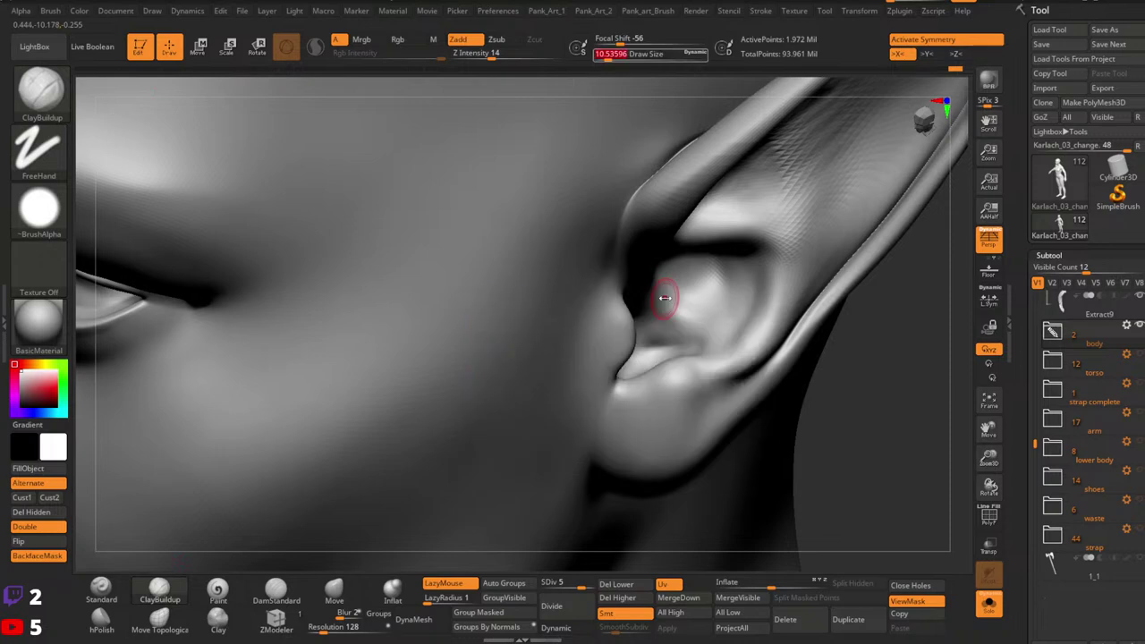
key(space)
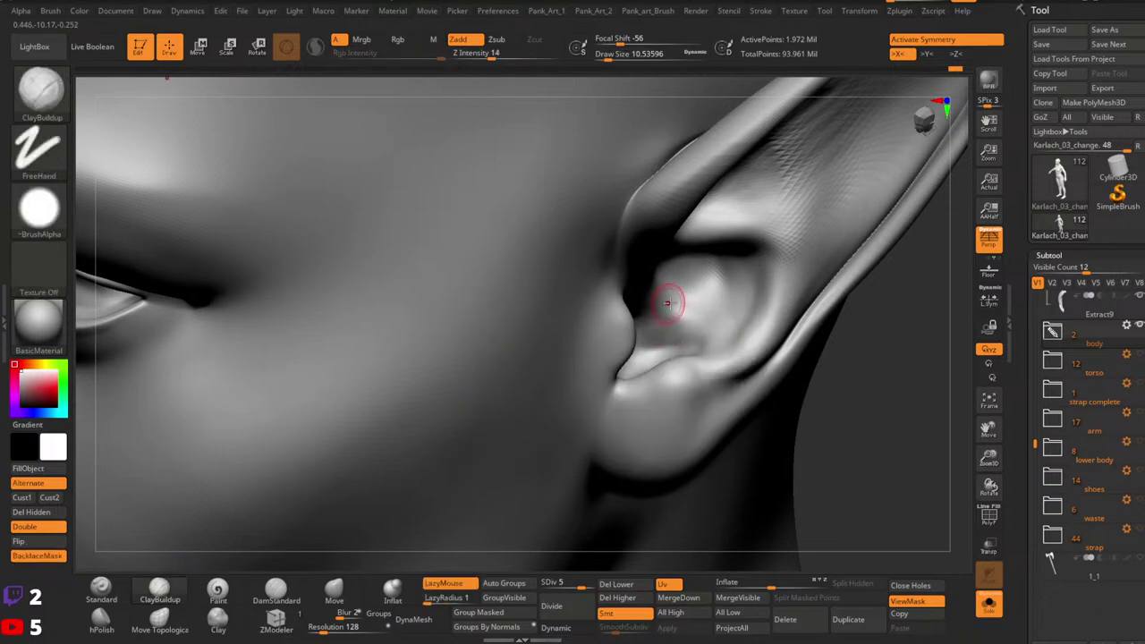
key(space)
drag(660, 314, 664, 316)
right_drag(651, 338, 651, 310)
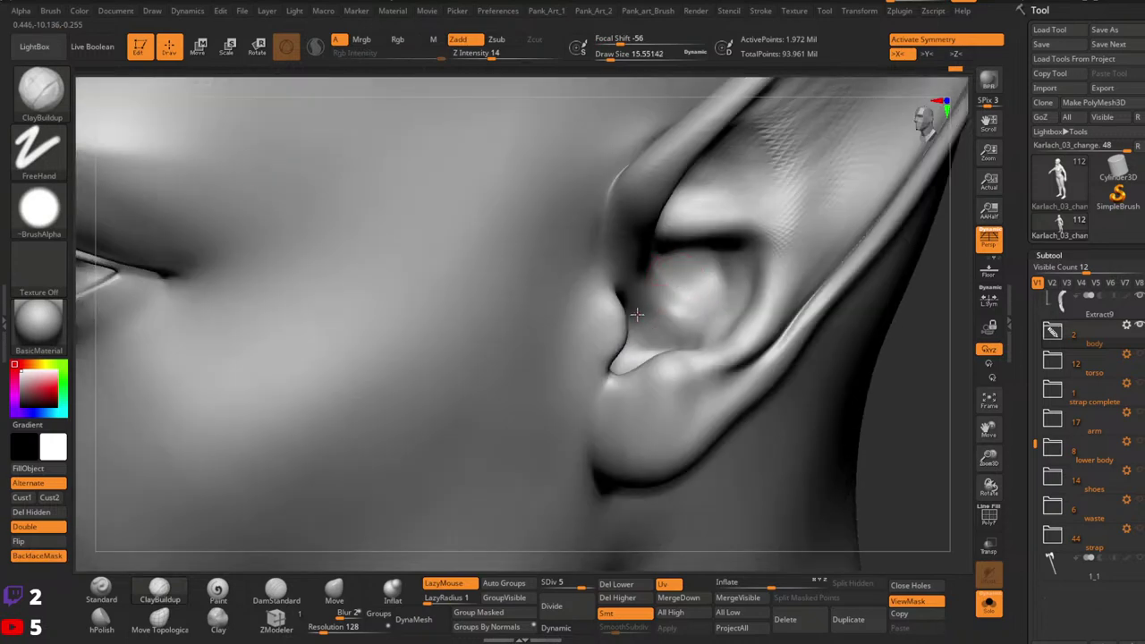
Step: Sculpt the hollow behind the tragus with the Standard brush at draw sizes of about 16 and 22
click(101, 590)
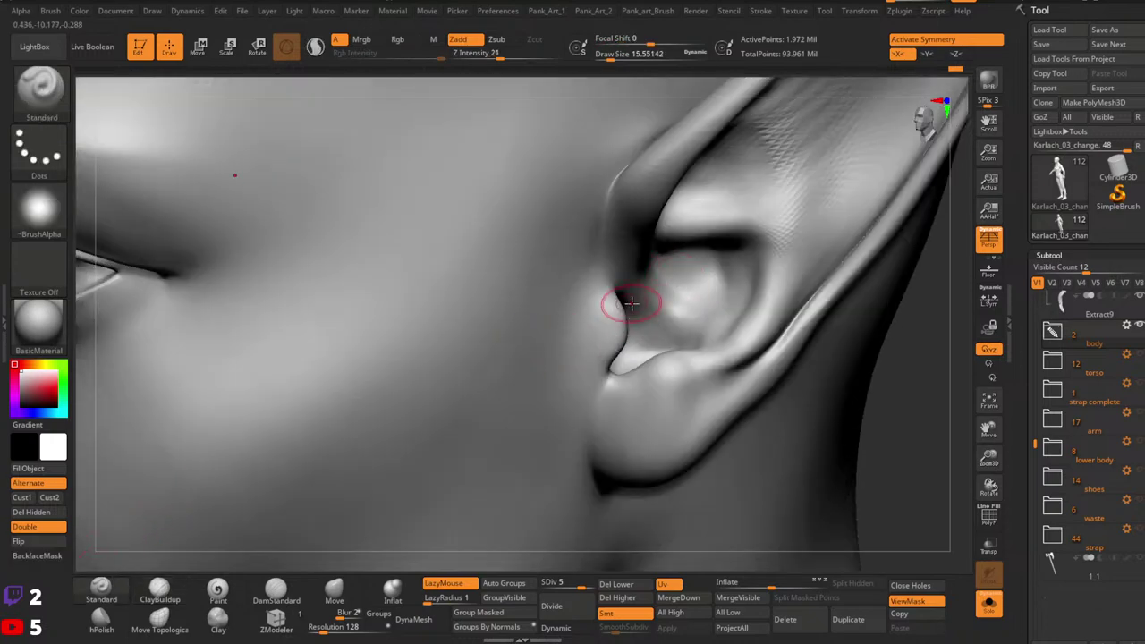
key(space)
drag(631, 304, 647, 302)
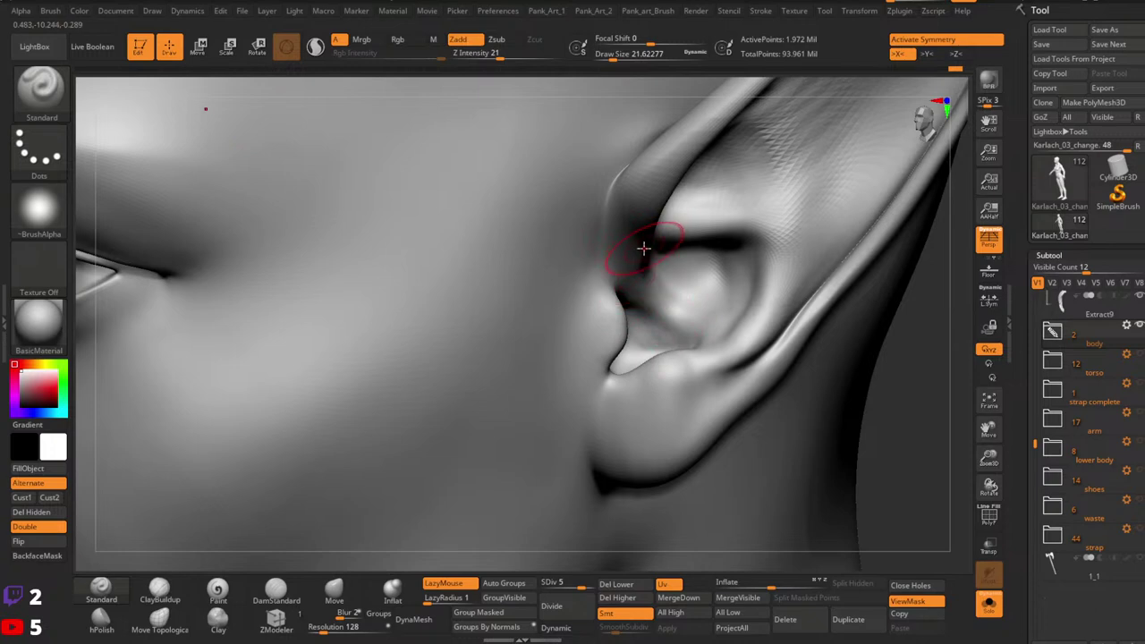
key([)
Step: Reshape the front rim where it runs into the ear bowl with the Move brush at draw sizes of about 25, 20 and 16
key(b)
key(m)
key(v)
key(space)
click(643, 262)
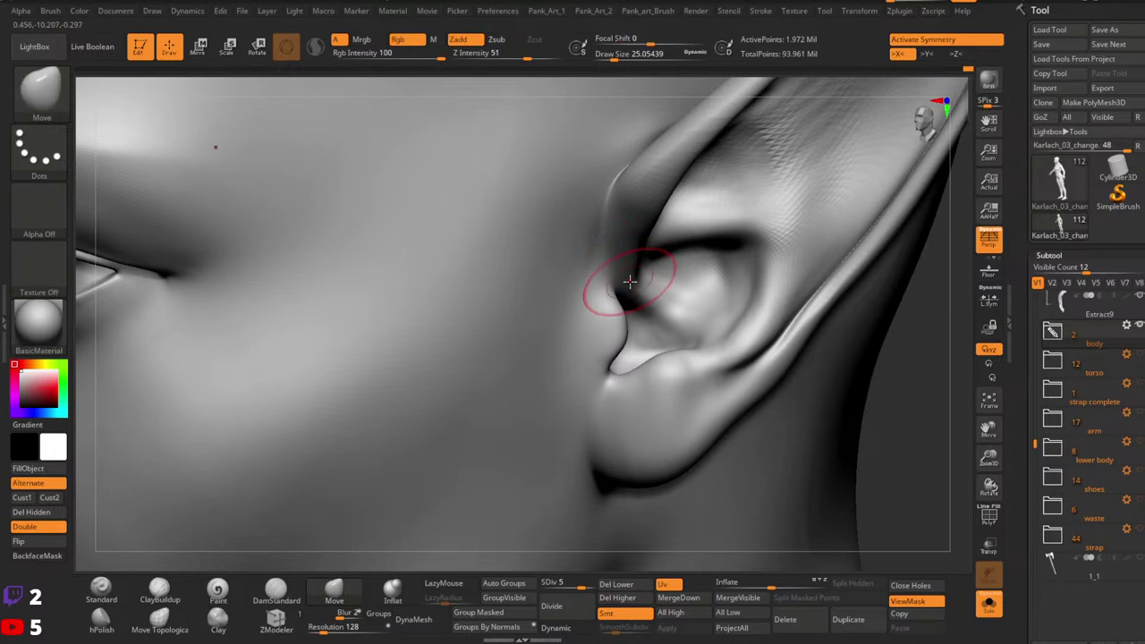
right_drag(664, 260, 631, 309)
key(space)
click(620, 307)
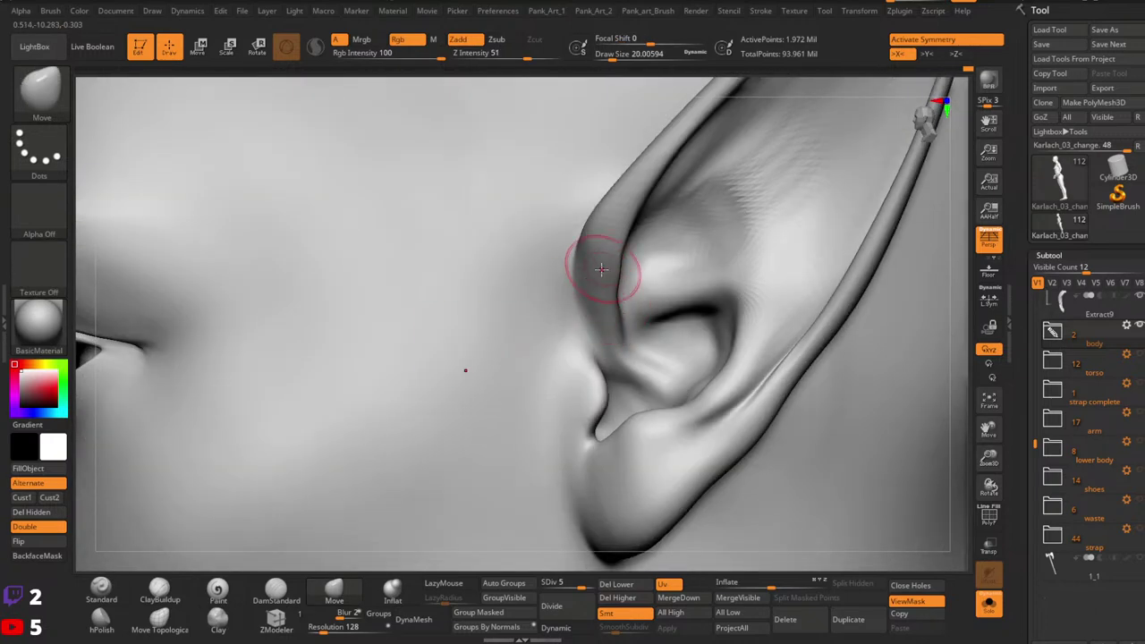
key(space)
click(613, 277)
mouse_move(612, 302)
ctrl+right_down()
mouse_move(649, 253)
mouse_move(698, 308)
mouse_move(656, 317)
mouse_move(646, 304)
ctrl+right_up()
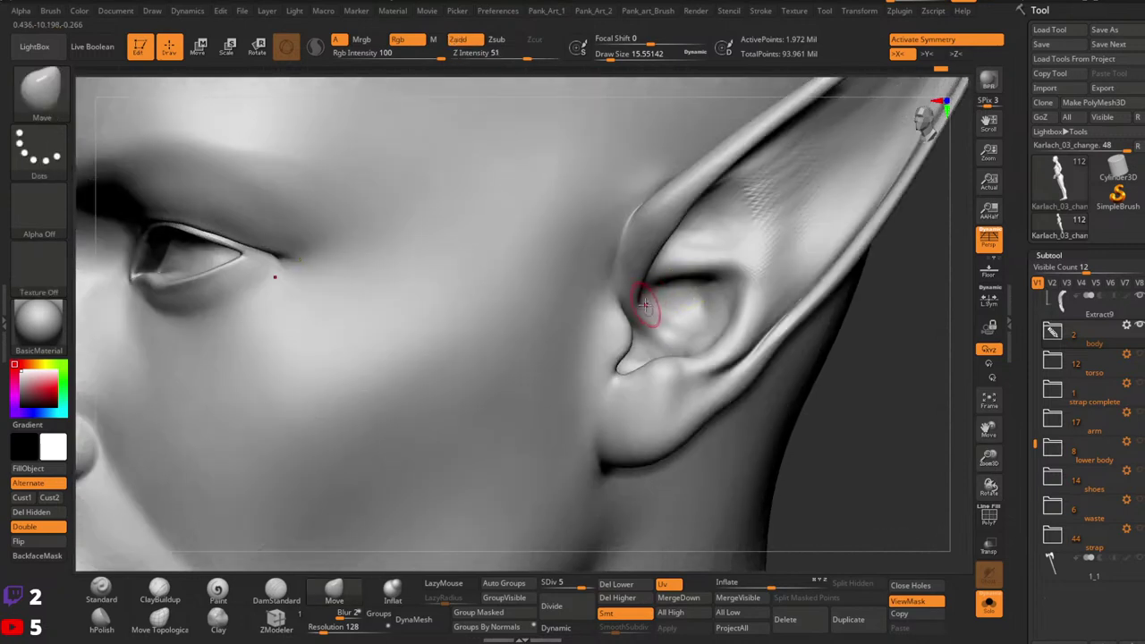
Step: Adjust the tragus and the ear canal opening with the Move brush at draw sizes of about 39, 23 and 22
key(space)
click(494, 435)
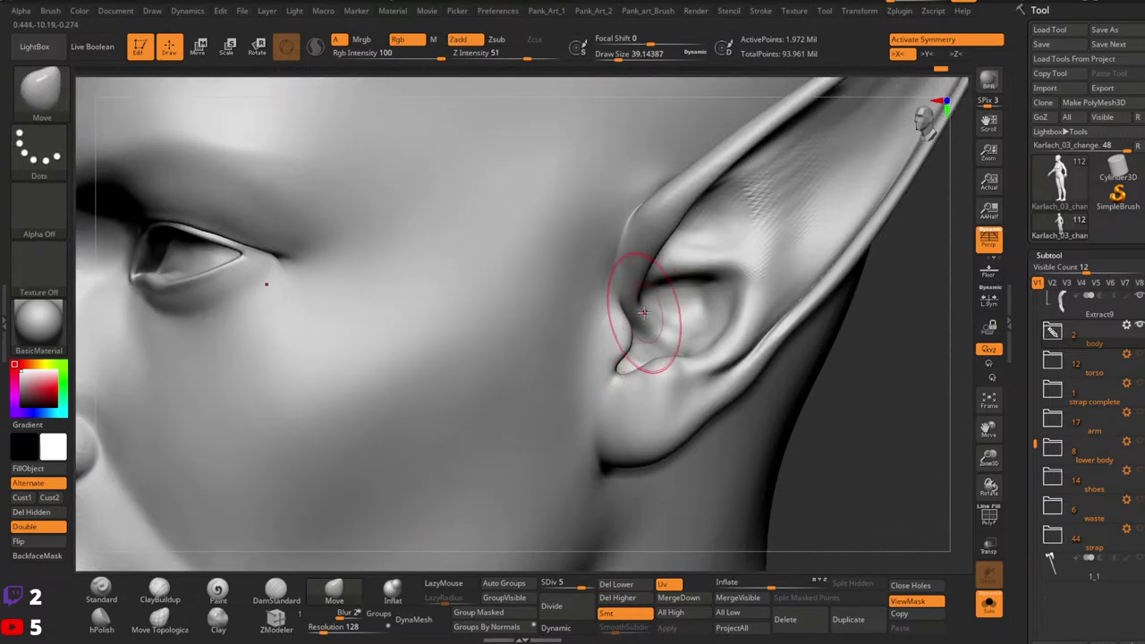
key(space)
mouse_move(643, 316)
mouse_down()
mouse_move(654, 322)
mouse_move(633, 324)
mouse_up()
key(space)
key(space)
key(space)
key(space)
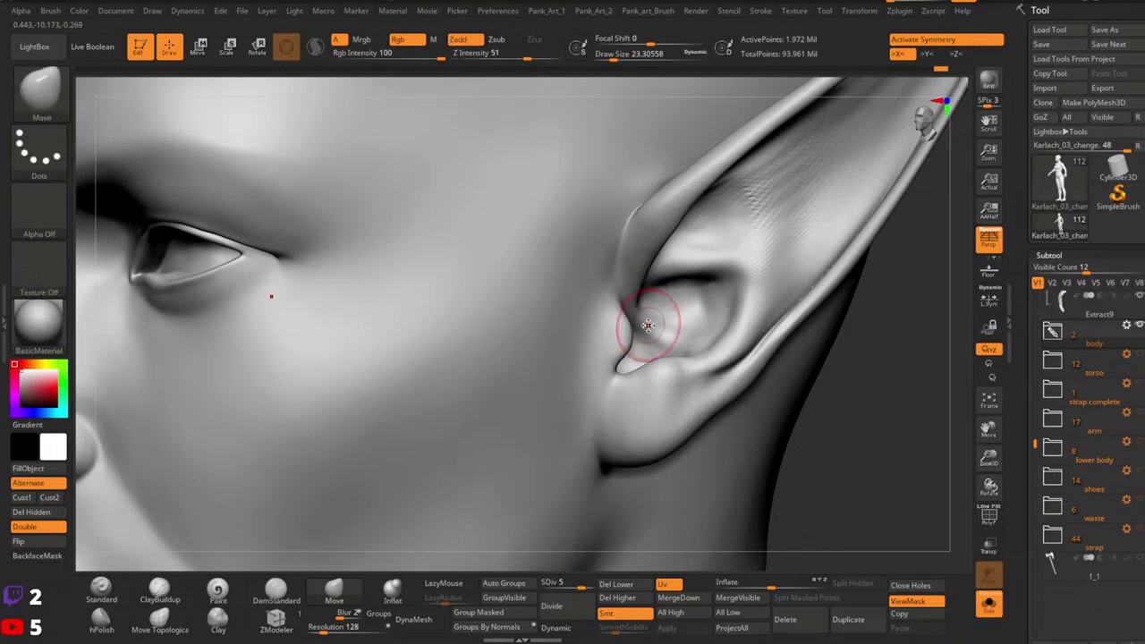
key(space)
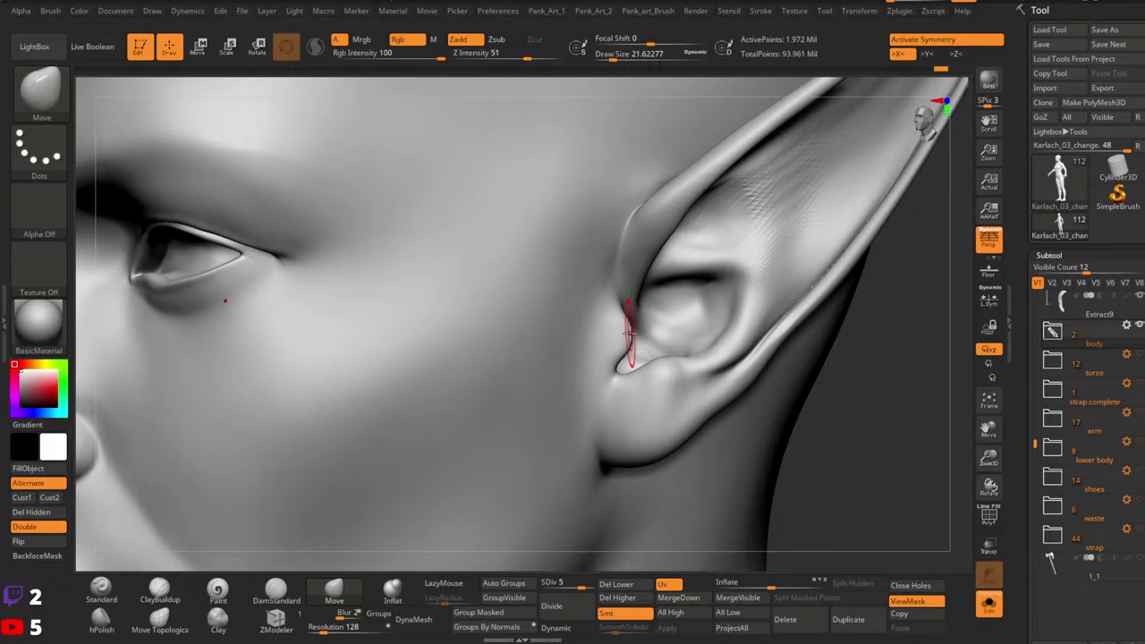
Step: Fill and smooth the floor of the ear bowl with the ClayBuildup brush at draw sizes of about 22 and 20
click(161, 591)
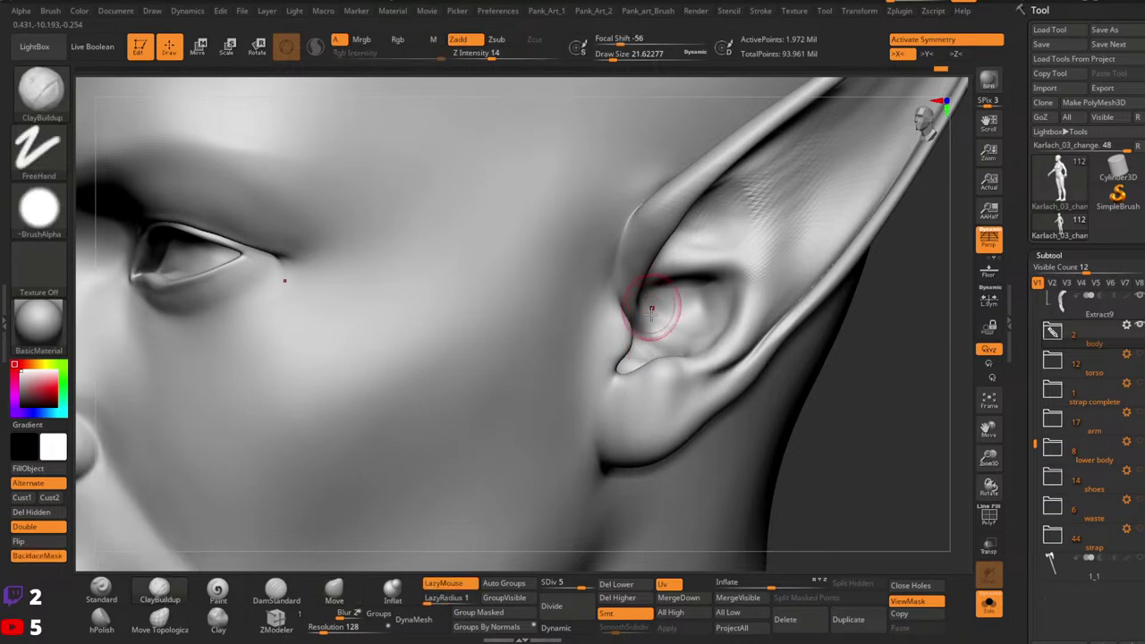
key(space)
mouse_move(660, 319)
mouse_down()
mouse_move(671, 328)
mouse_move(649, 317)
mouse_move(639, 325)
mouse_move(663, 342)
mouse_up()
mouse_move(663, 342)
shift+mouse_down()
mouse_move(695, 312)
mouse_move(685, 309)
mouse_move(695, 329)
shift+mouse_up()
key(bracketright)
mouse_move(683, 292)
right_down()
mouse_move(681, 272)
mouse_move(685, 306)
right_up()
mouse_move(685, 307)
mouse_down()
mouse_move(687, 354)
mouse_move(694, 343)
mouse_move(669, 343)
mouse_up()
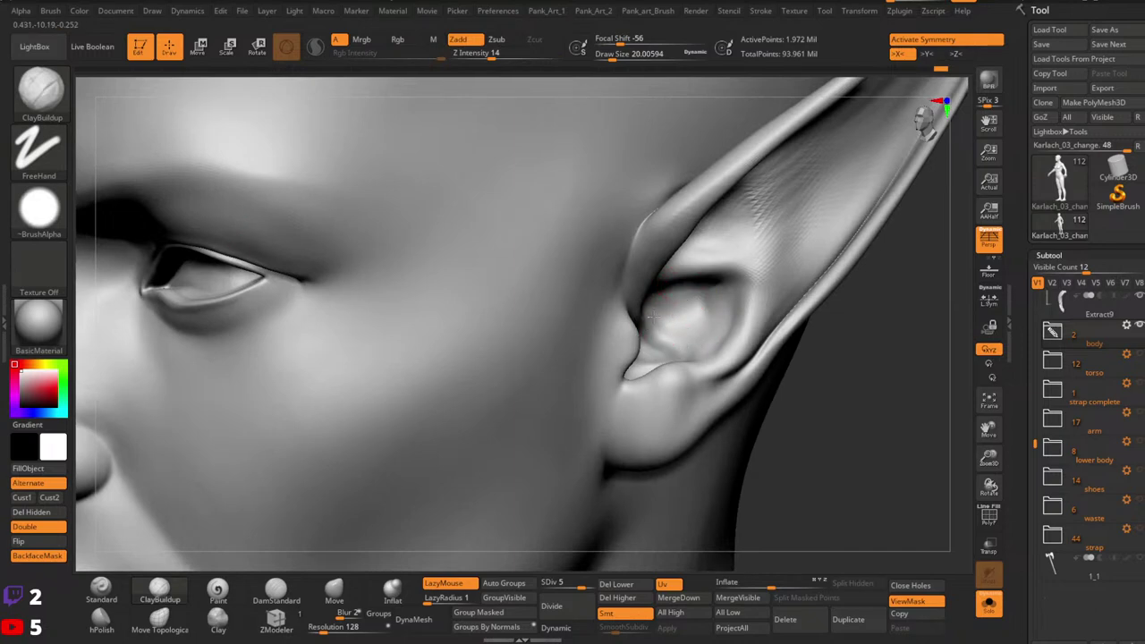
Step: Smooth the junction between the rim's lower end and the ear bowl at draw sizes of about 14 and 23
right_drag(683, 320, 642, 318)
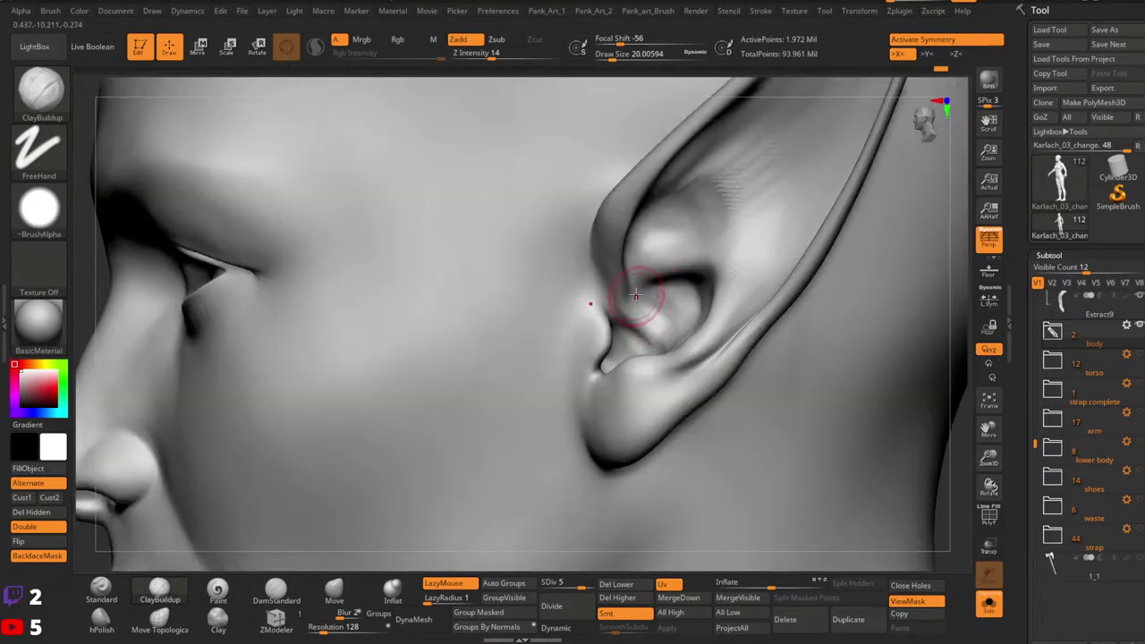
key(shift)
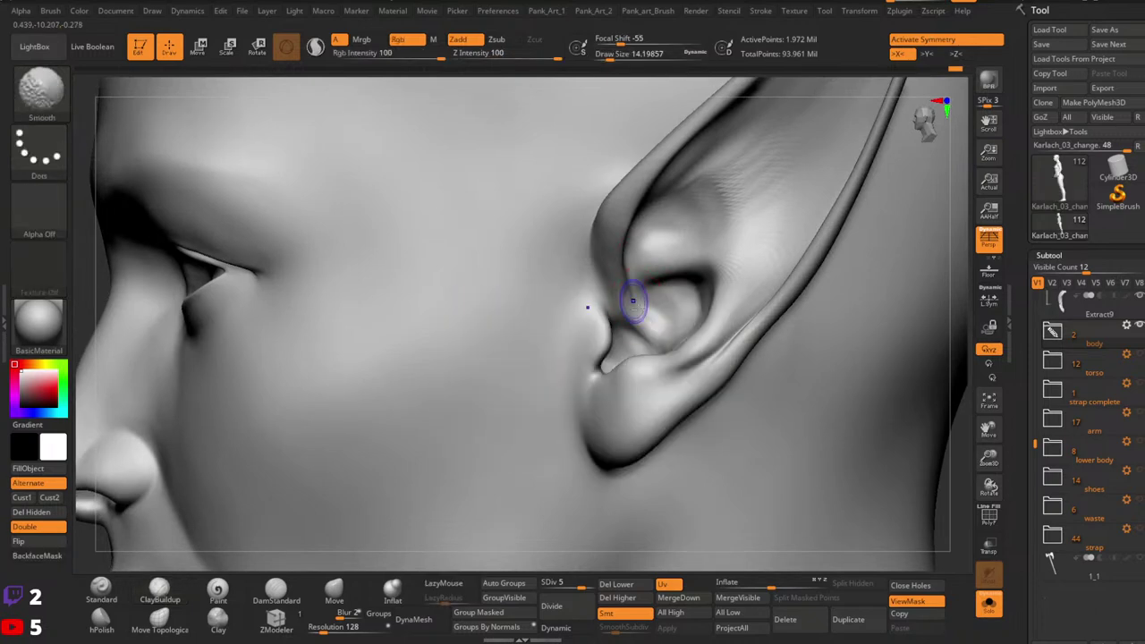
mouse_move(632, 300)
shift+mouse_down()
mouse_move(604, 243)
mouse_move(608, 279)
shift+mouse_up()
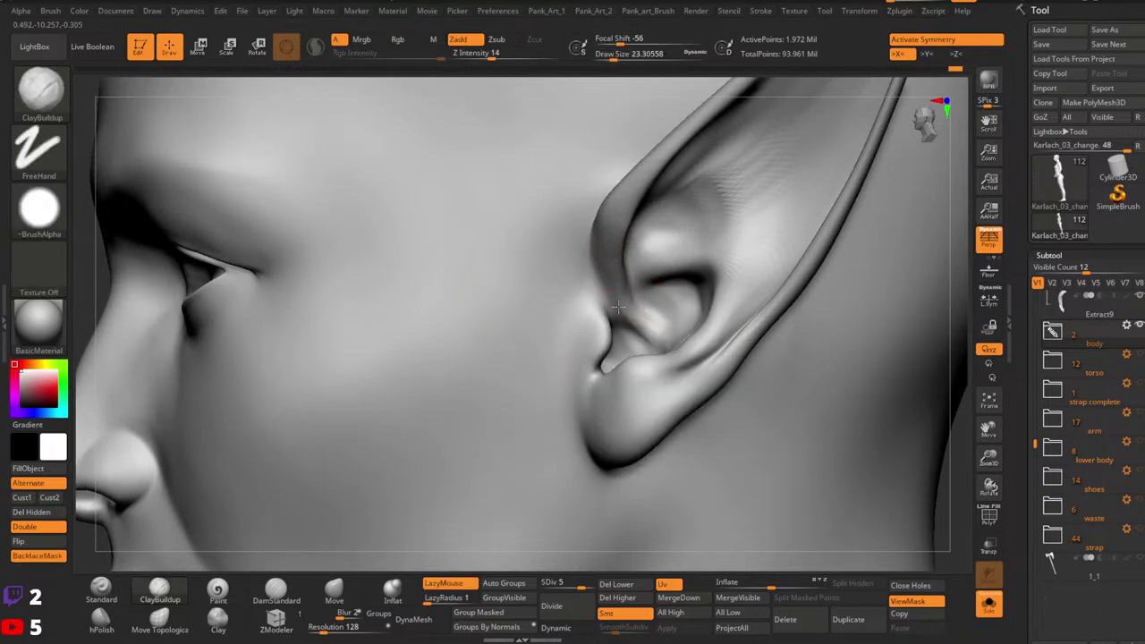
key(shift)
right_drag(643, 313, 682, 325)
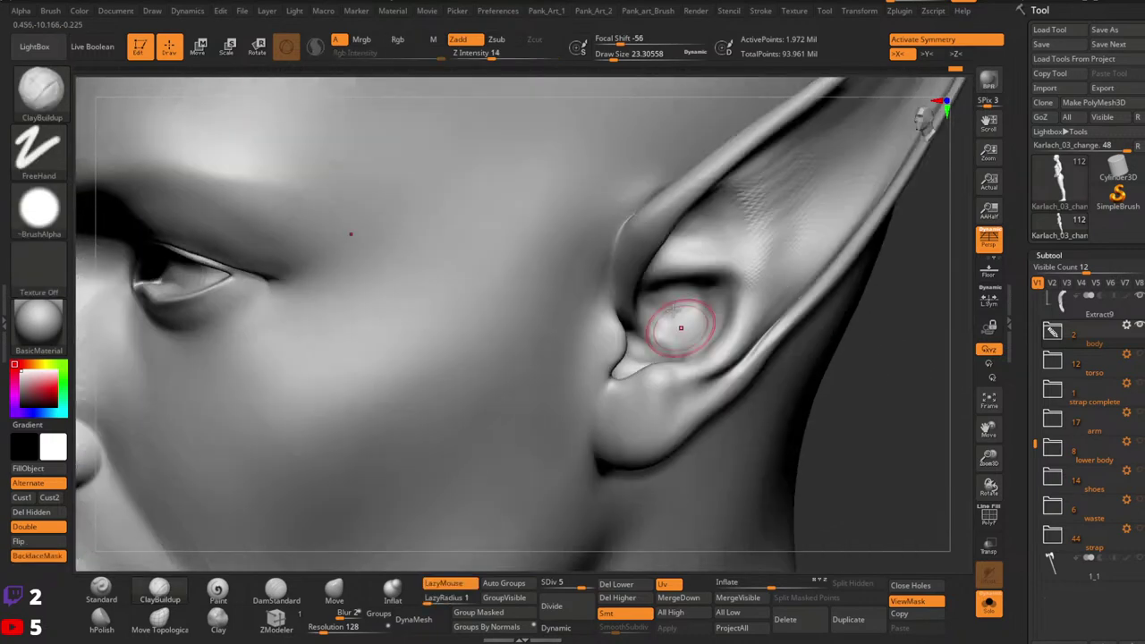
shift+drag(682, 324, 664, 342)
Step: Build up the ear's inner surface above the bowl with the ClayBuildup brush at a draw size of about 31
mouse_move(743, 220)
ctrl+right_down()
mouse_move(741, 170)
mouse_move(749, 220)
ctrl+right_up()
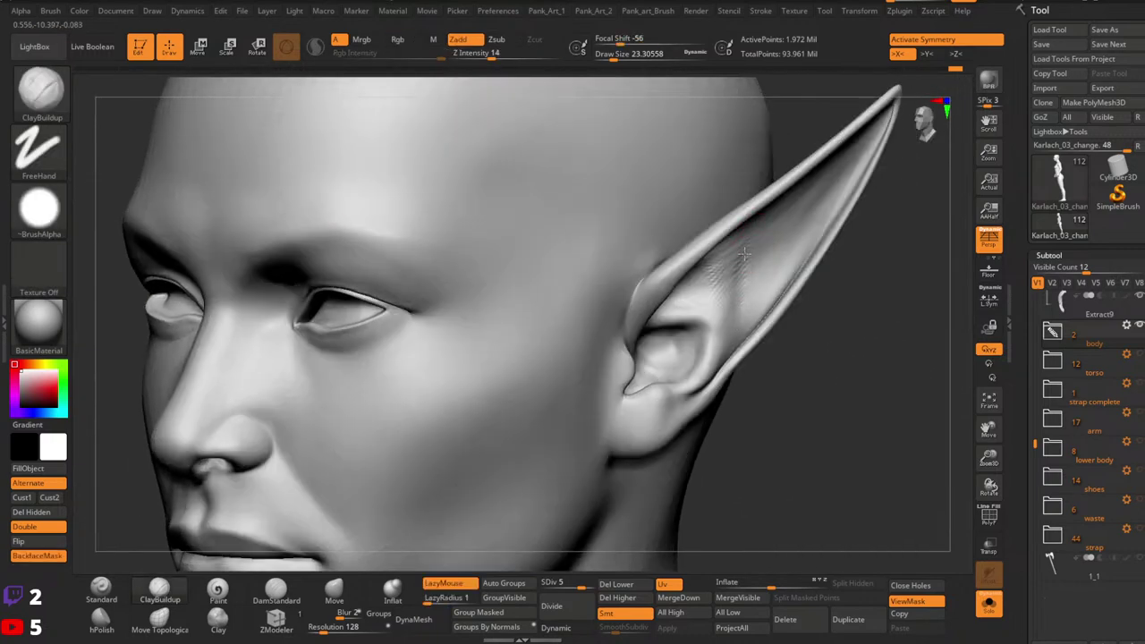
key(space)
drag(750, 249, 754, 250)
drag(740, 263, 733, 289)
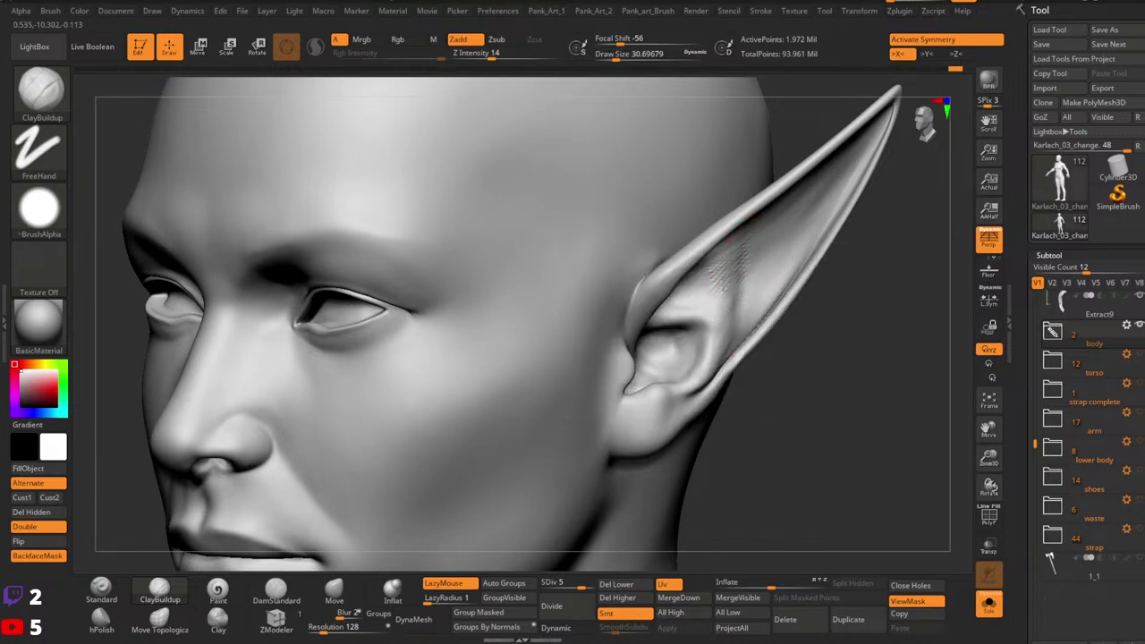
drag(863, 177, 783, 139)
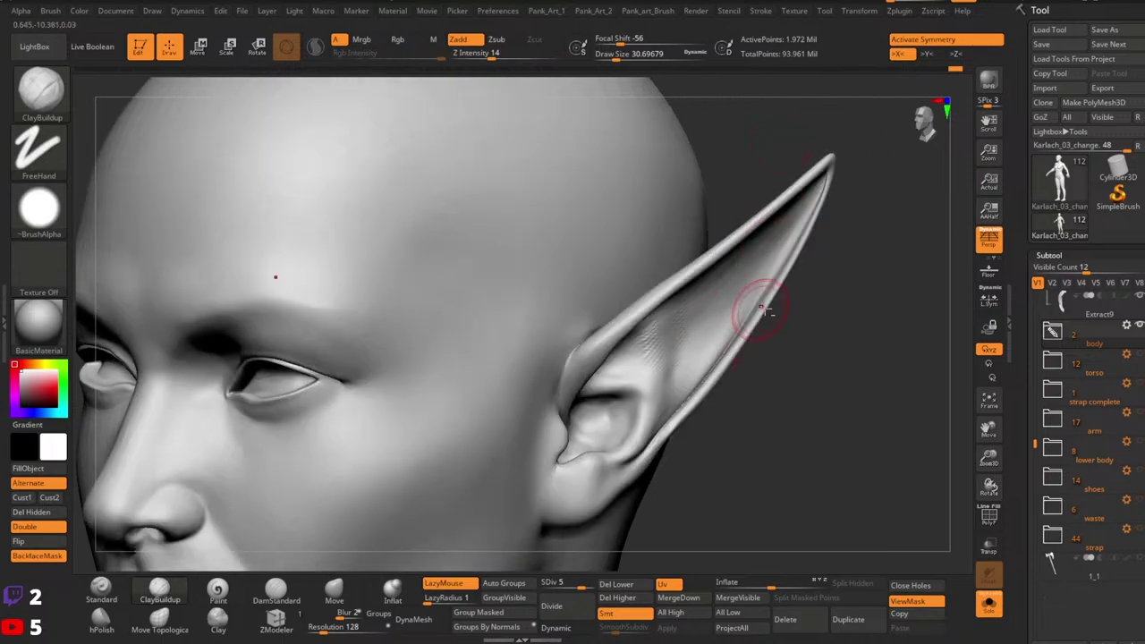
Step: Carve a groove along the inside of the ear's rear rim with the DamStandard brush at draw sizes of about 12 and 7
ctrl+right_drag(761, 310, 684, 362)
key(space)
drag(686, 320, 705, 309)
click(295, 587)
key(space)
mouse_move(712, 306)
right_down()
mouse_move(753, 301)
mouse_move(692, 327)
right_up()
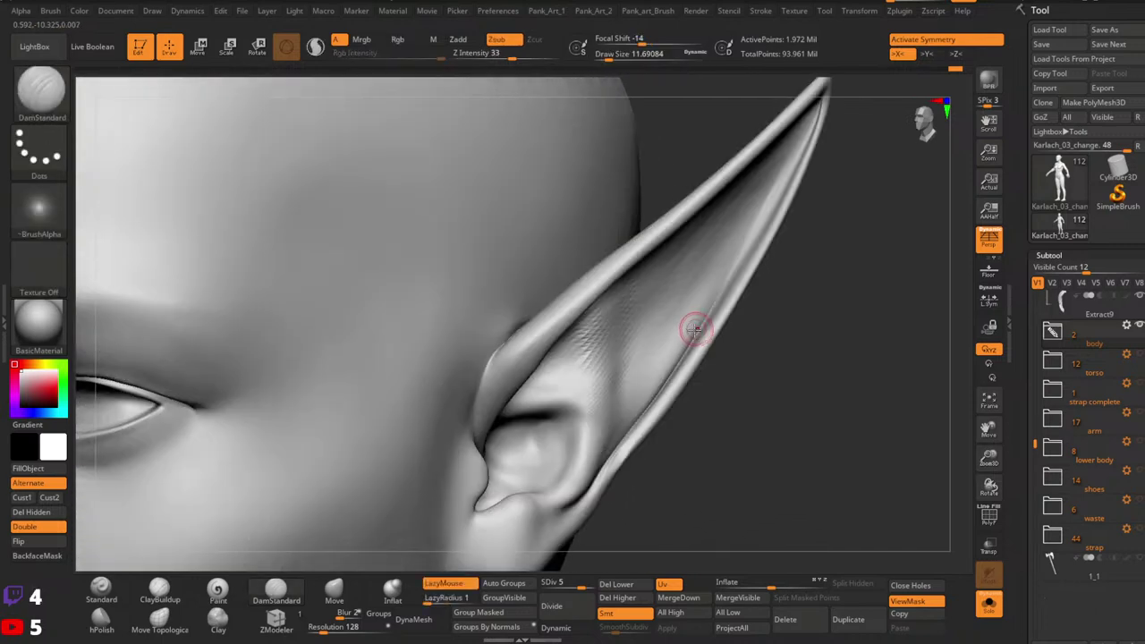
key(space)
drag(691, 329, 633, 426)
Step: Lower the mesh to subdivision level 3 and smooth the groove along the rear rim at draw sizes of about 7 and 11
key(shift+d)
key(shift+d)
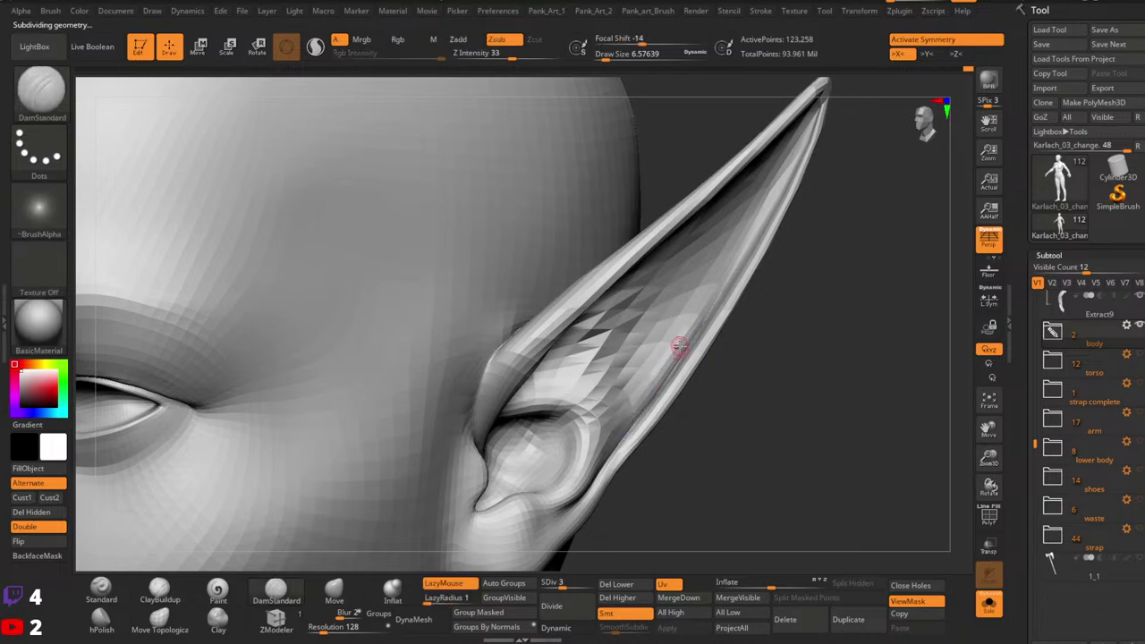
mouse_move(715, 293)
mouse_down()
mouse_move(622, 436)
mouse_move(697, 313)
mouse_move(655, 392)
mouse_up()
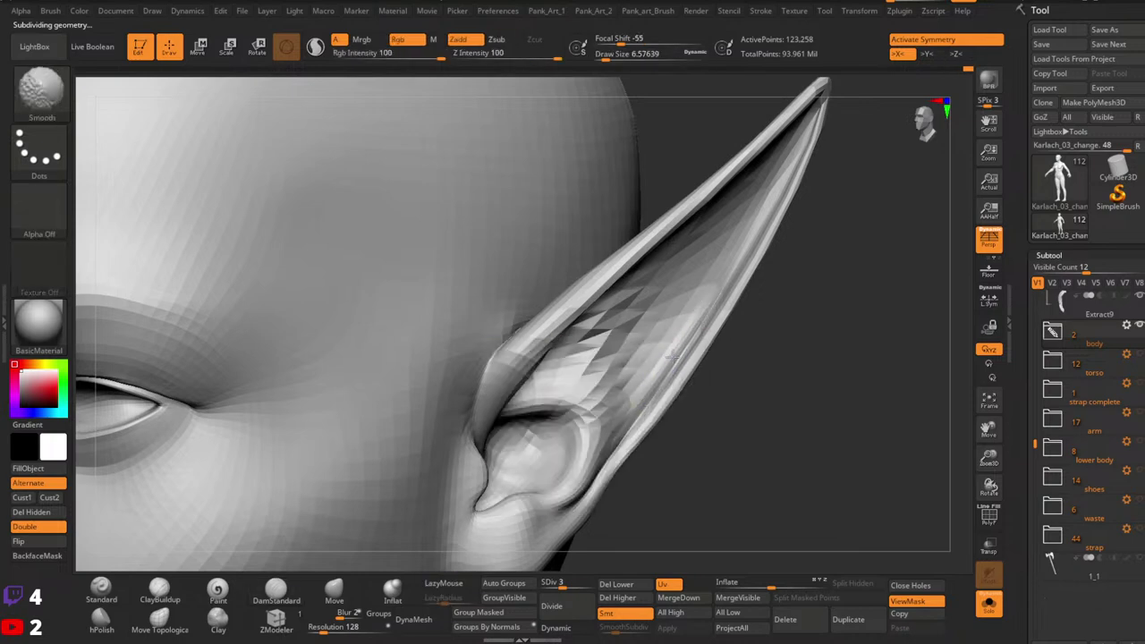
key(space)
drag(674, 350, 642, 385)
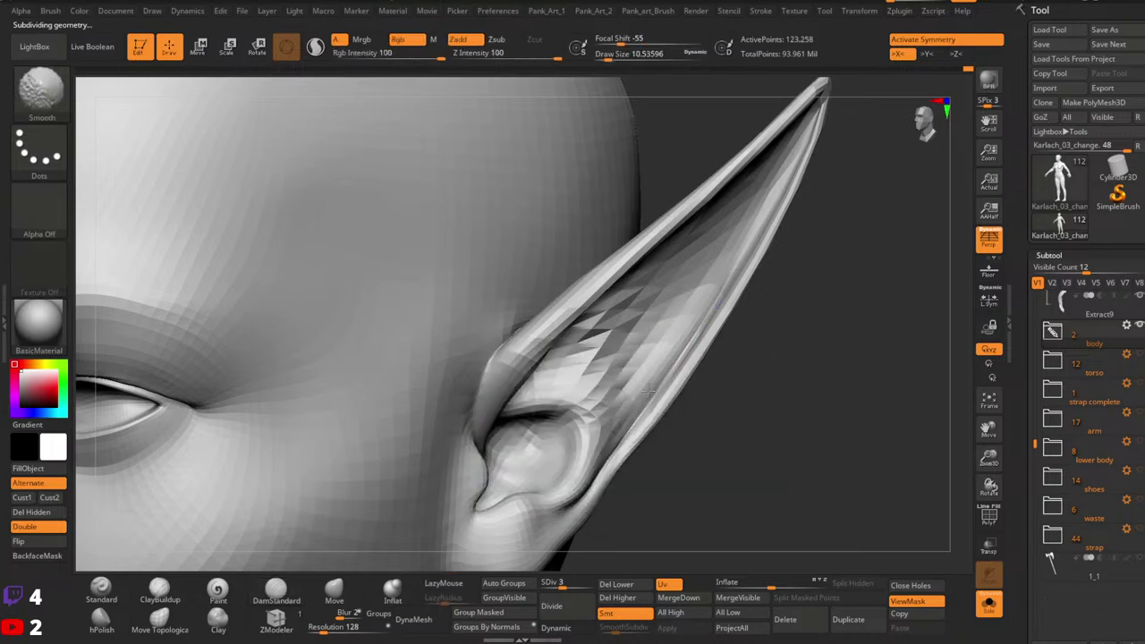
Step: Return to subdivision level 5 and refine the rear rim's groove at a draw size of about 23
click(579, 584)
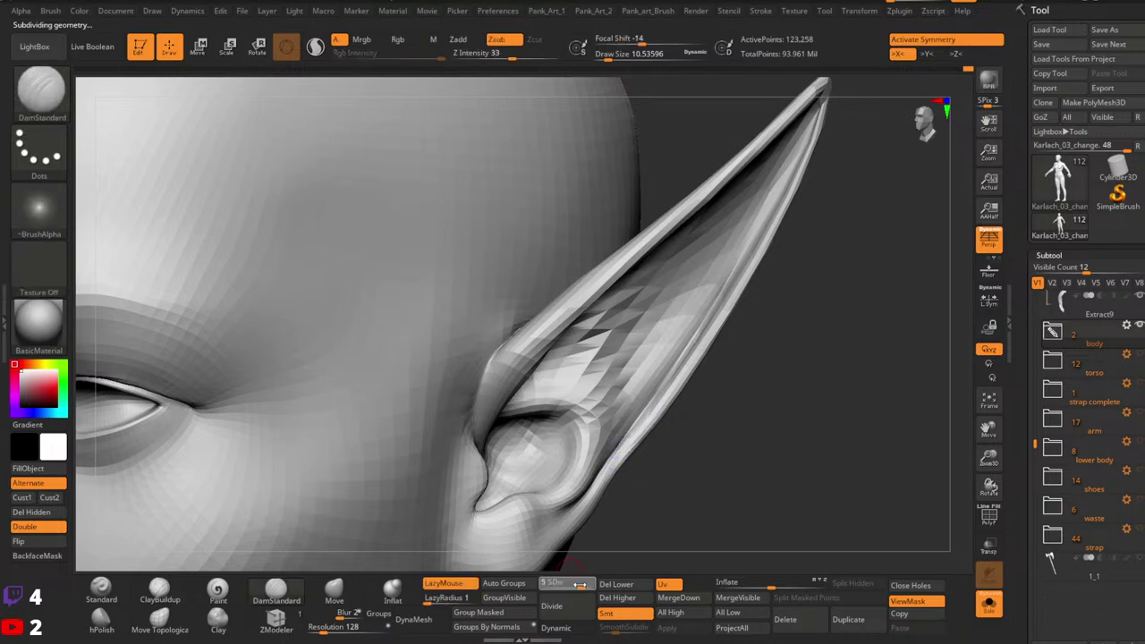
drag(682, 404, 681, 397)
key(space)
drag(658, 352, 653, 381)
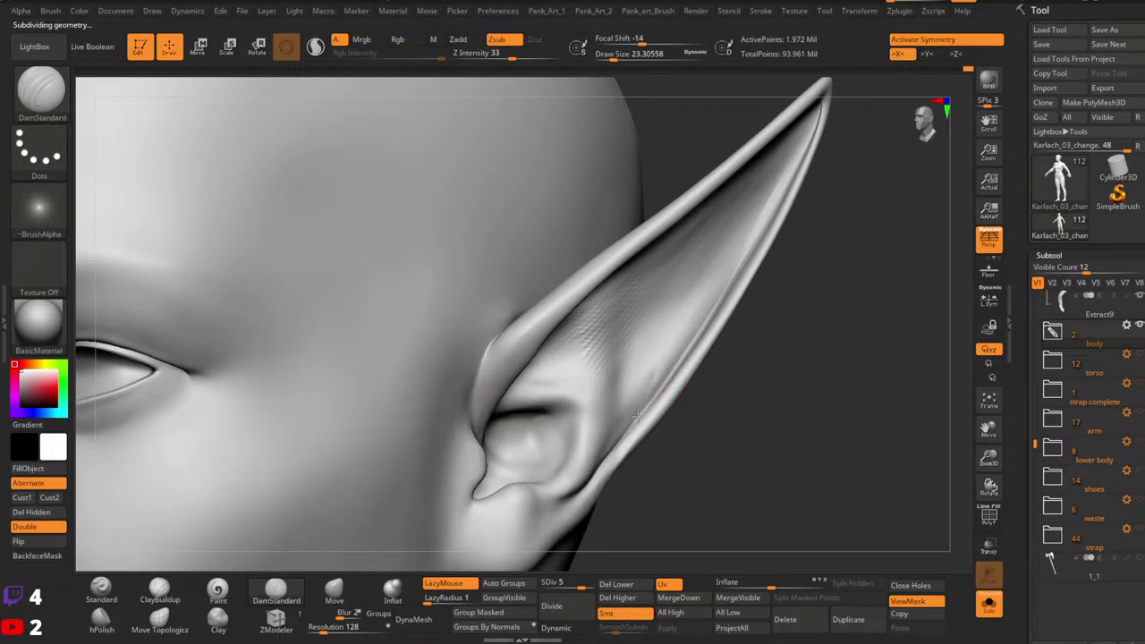
Step: Fill the inner ear surface above the bowl with the ClayBuildup brush at draw sizes of about 31 and 33, and smooth it
click(159, 590)
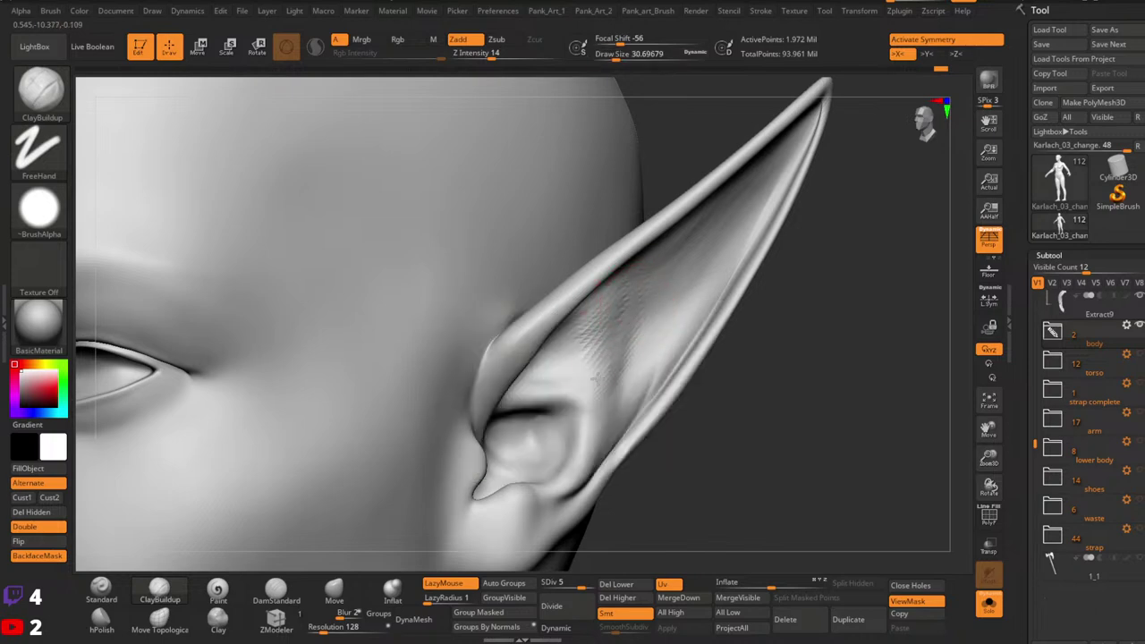
drag(623, 395, 623, 376)
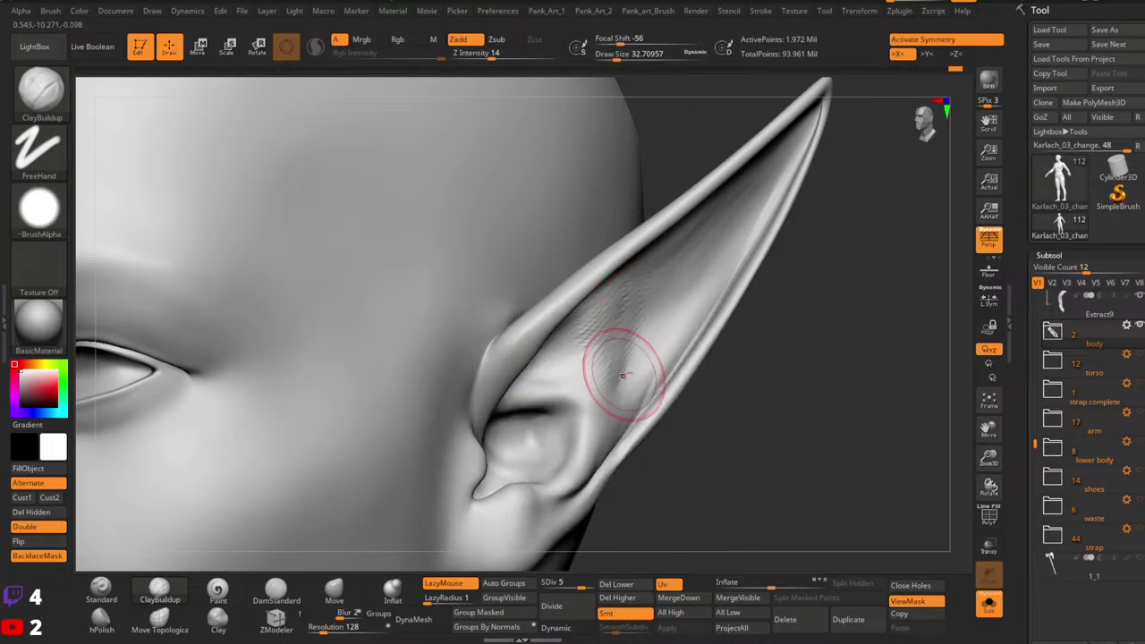
key(shift)
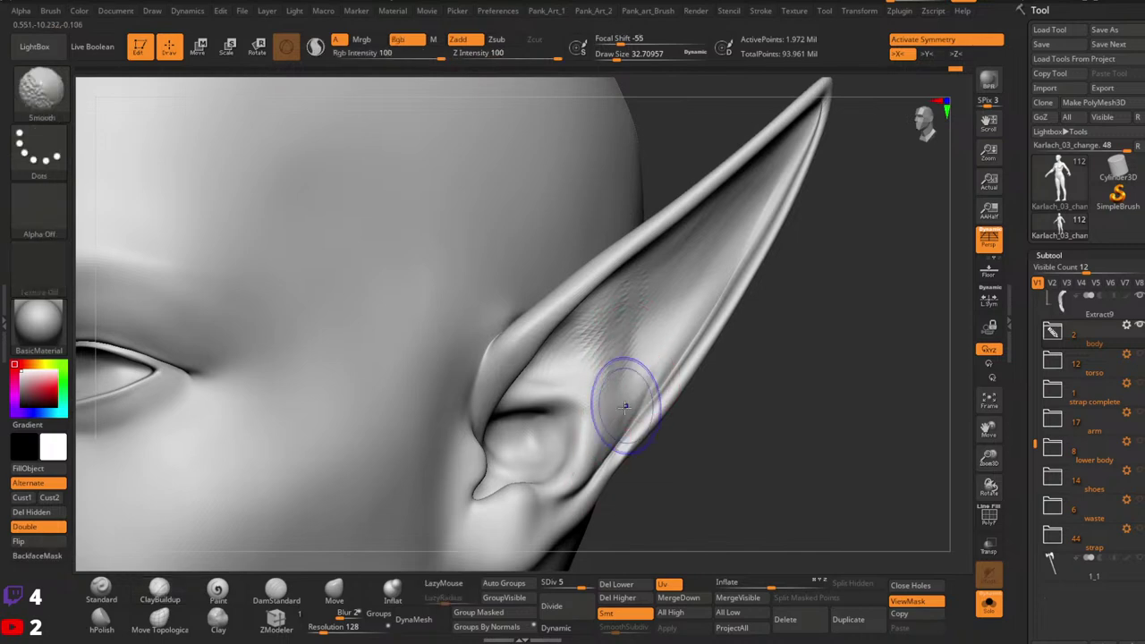
shift+drag(619, 309, 606, 448)
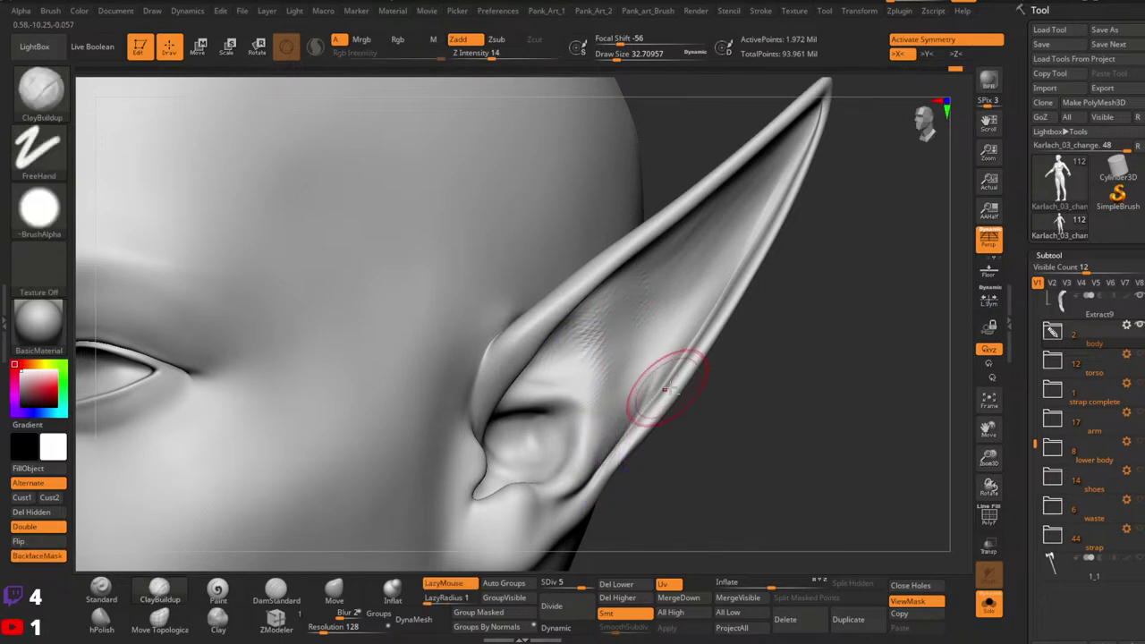
Step: Save the tool to disk
mouse_move(669, 388)
ctrl+right_down()
mouse_move(595, 358)
mouse_move(628, 351)
mouse_move(659, 408)
mouse_move(682, 373)
mouse_move(654, 371)
mouse_move(792, 394)
ctrl+right_up()
mouse_move(791, 394)
right_down()
mouse_move(725, 314)
mouse_move(742, 375)
mouse_move(800, 299)
mouse_move(766, 286)
mouse_move(792, 342)
mouse_move(821, 327)
mouse_move(718, 360)
mouse_move(797, 388)
mouse_move(788, 326)
mouse_move(813, 384)
mouse_move(889, 262)
right_up()
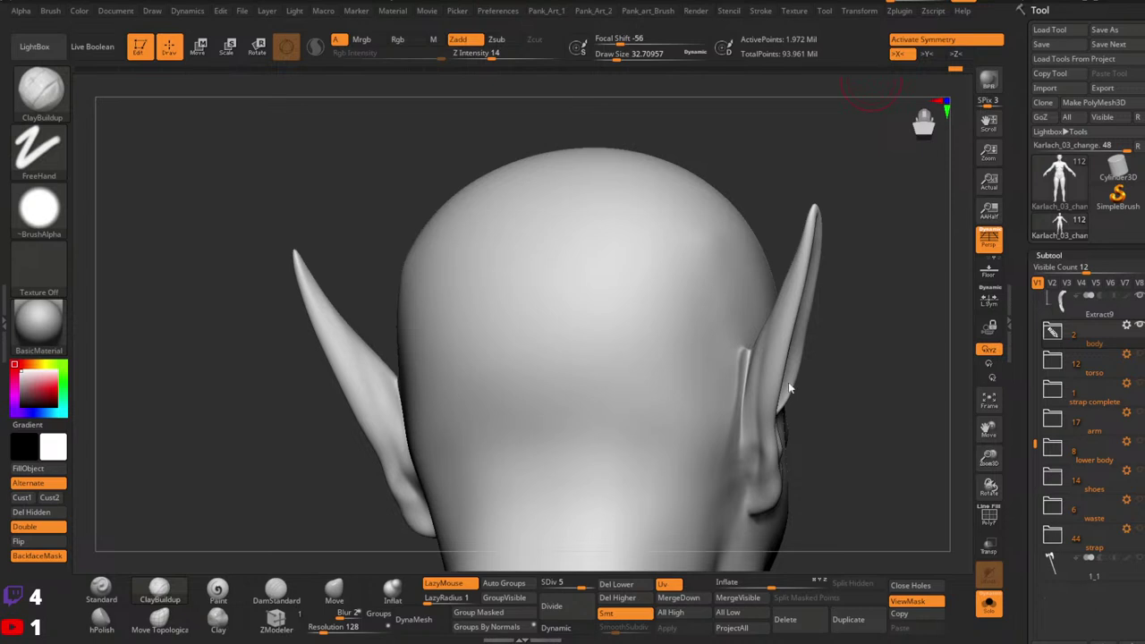
mouse_move(789, 388)
mouse_down()
mouse_move(805, 388)
mouse_move(807, 310)
mouse_up()
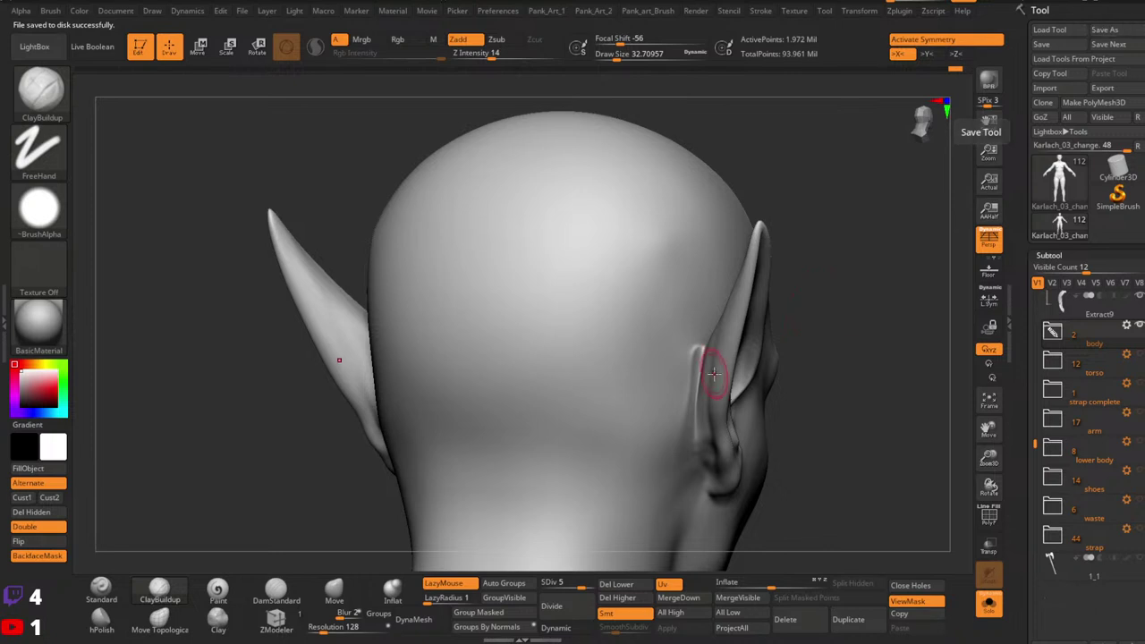
Step: Smooth the ridge behind the ear at subdivision level 3 with a draw size of about 33
right_drag(697, 378, 722, 369)
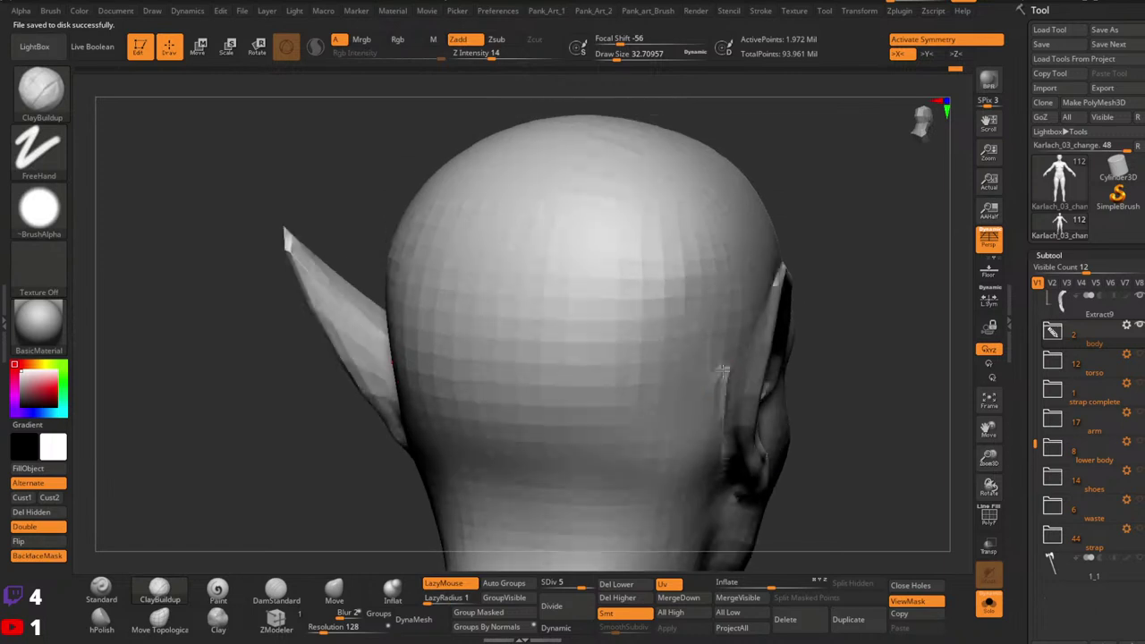
click(564, 586)
shift+drag(723, 373, 711, 440)
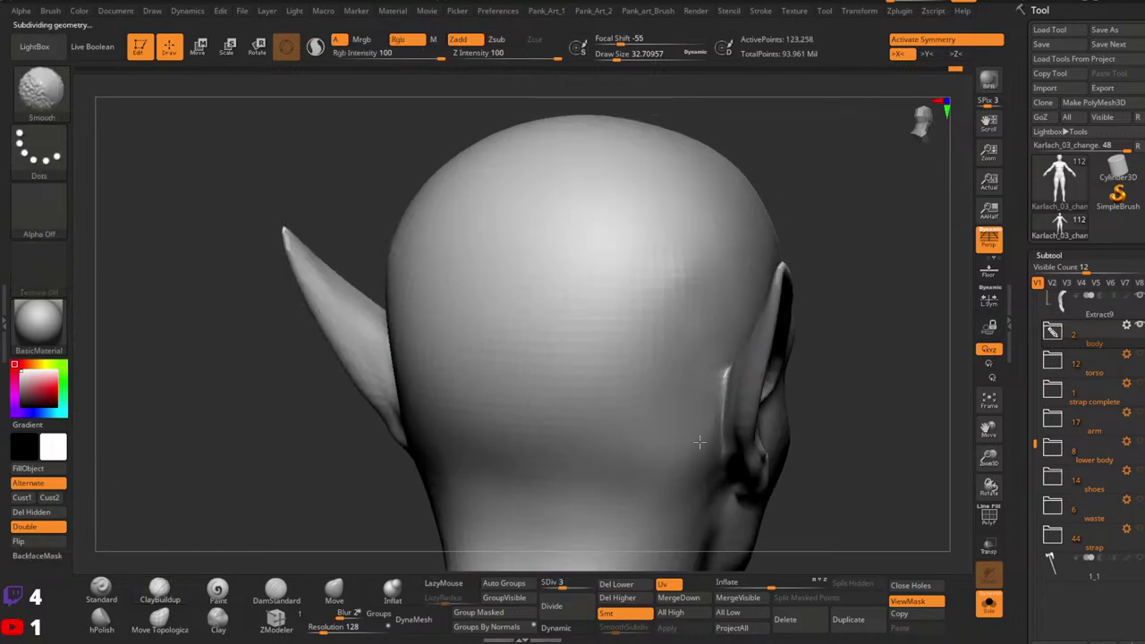
right_drag(699, 442, 722, 403)
shift+drag(728, 388, 716, 494)
right_drag(754, 409, 713, 368)
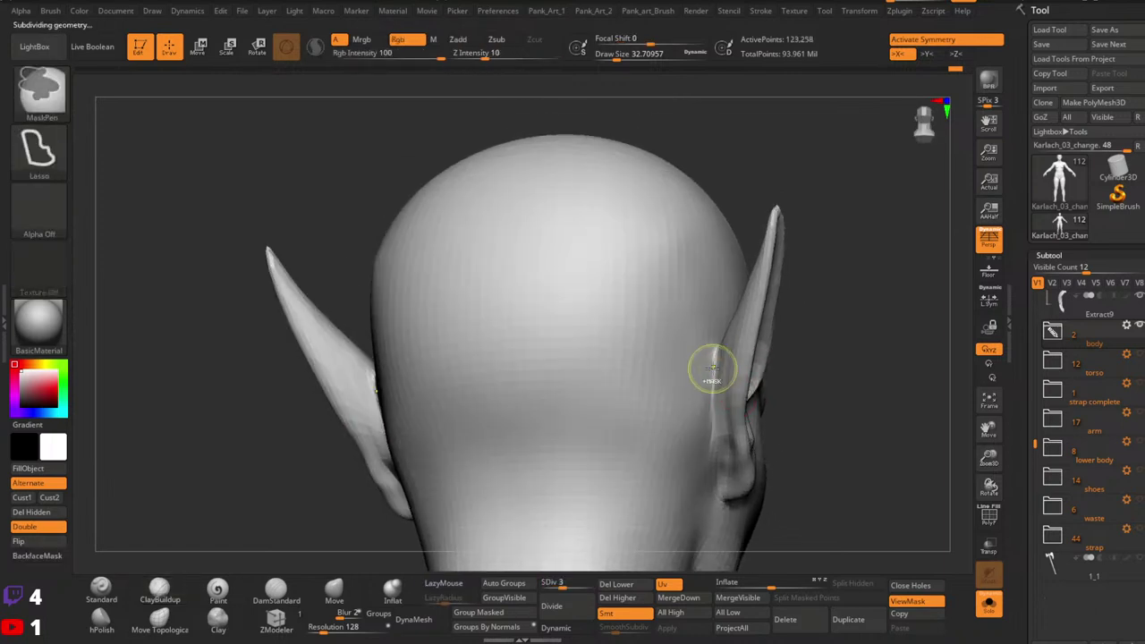
key(shift)
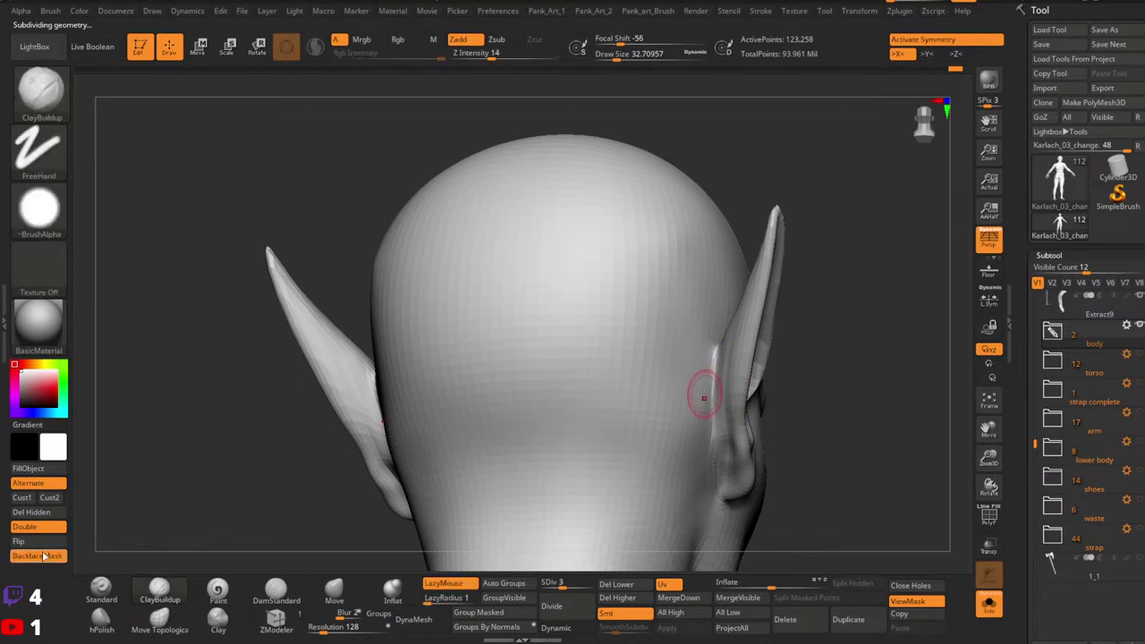
Step: Build up the skull behind the ear root with the Standard brush, backface masking on, at a draw size of about 62
click(103, 588)
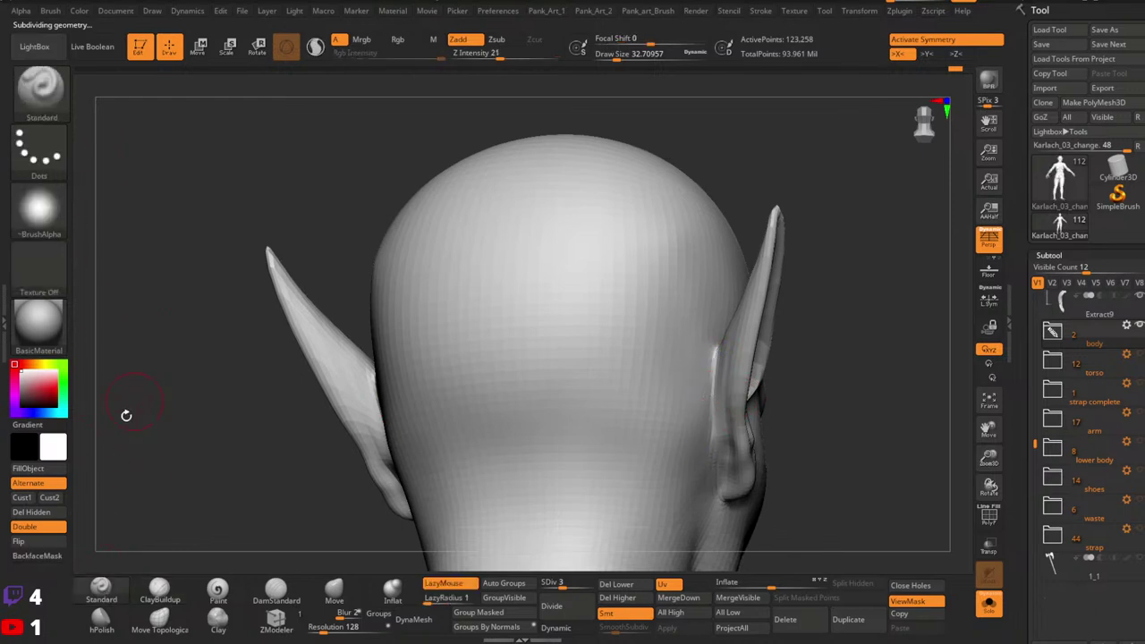
click(56, 561)
alt+right_drag(826, 381, 790, 360)
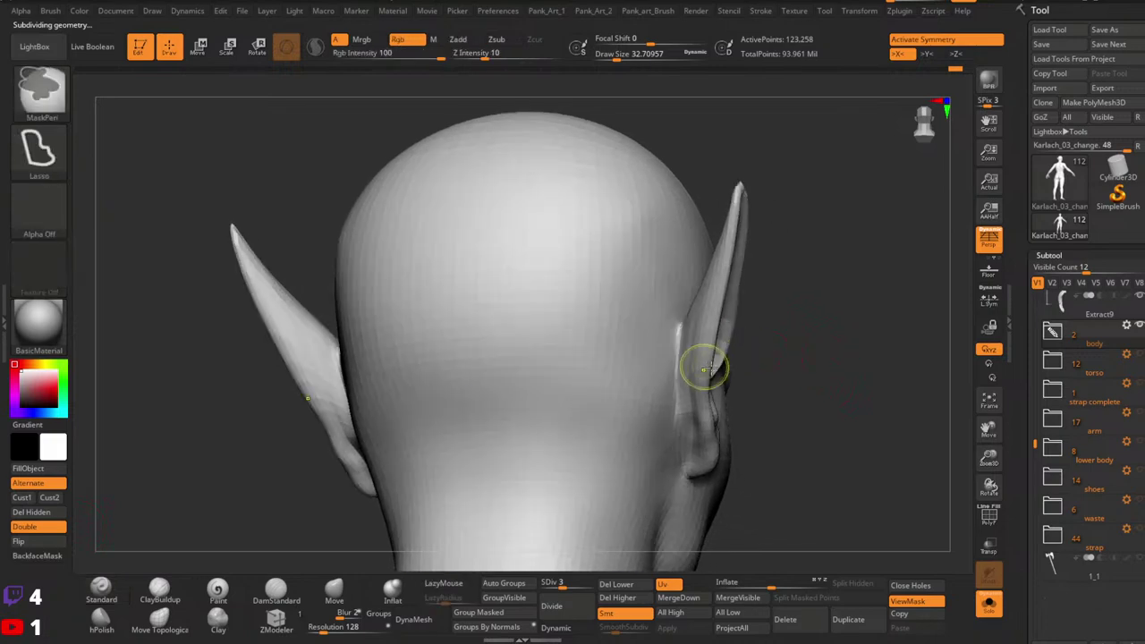
ctrl+right_drag(706, 366, 682, 311)
key(shift+d)
right_click(687, 279)
key(space)
drag(677, 308, 656, 484)
drag(663, 366, 644, 498)
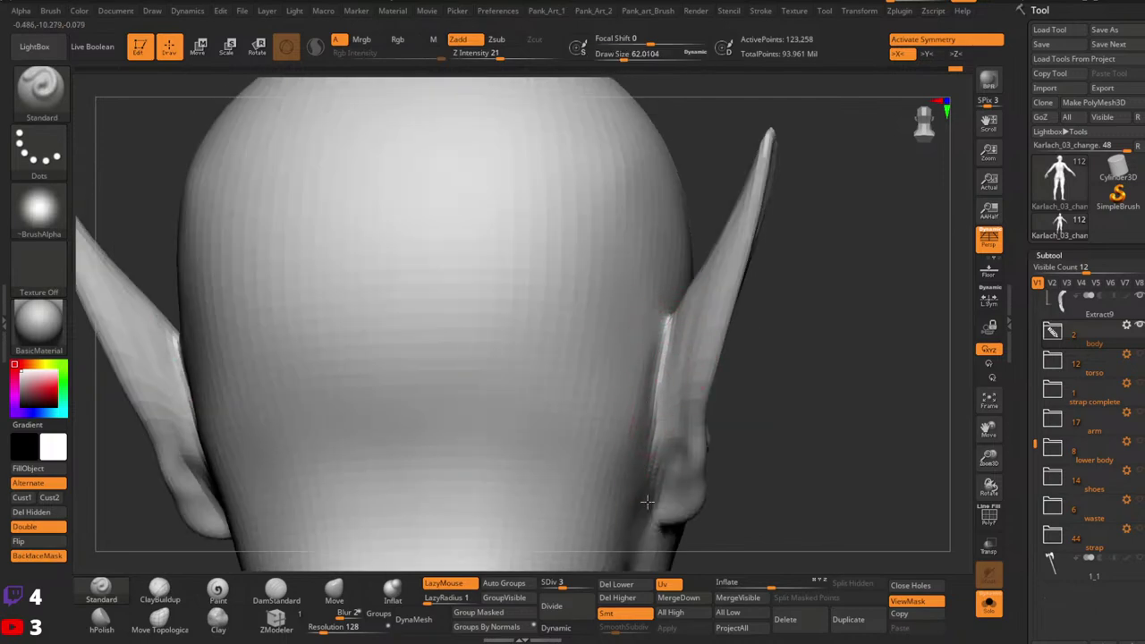
drag(642, 445, 644, 488)
Step: Build up the head surface around the upper ear root with the Standard brush at a draw size of about 80
alt+right_drag(665, 447, 667, 288)
right_drag(706, 197, 731, 176)
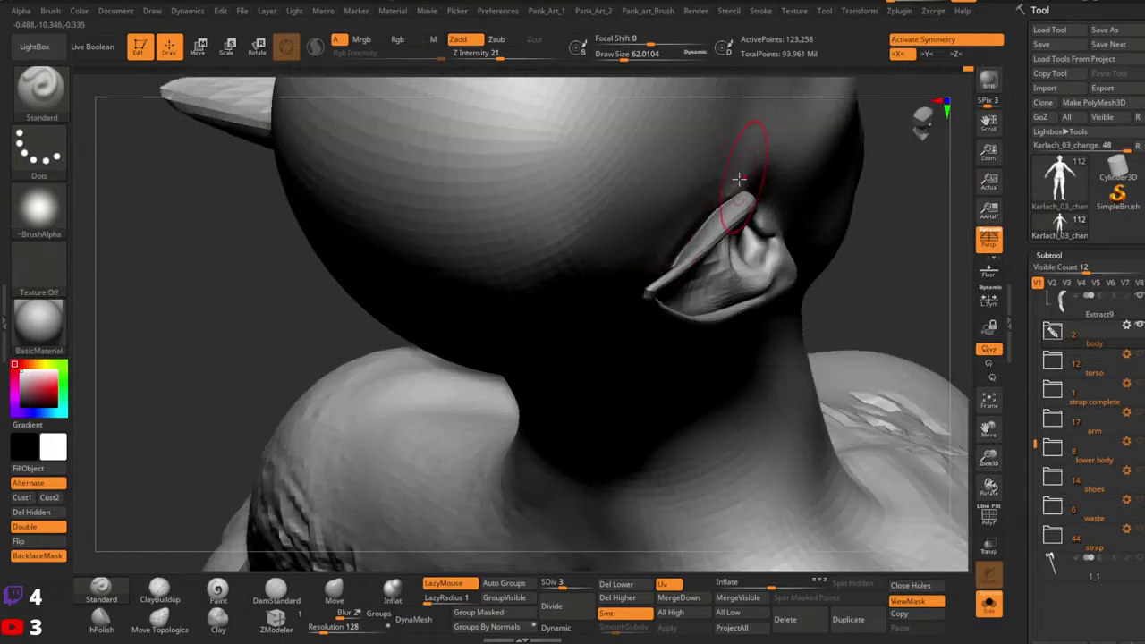
right_drag(690, 221, 739, 186)
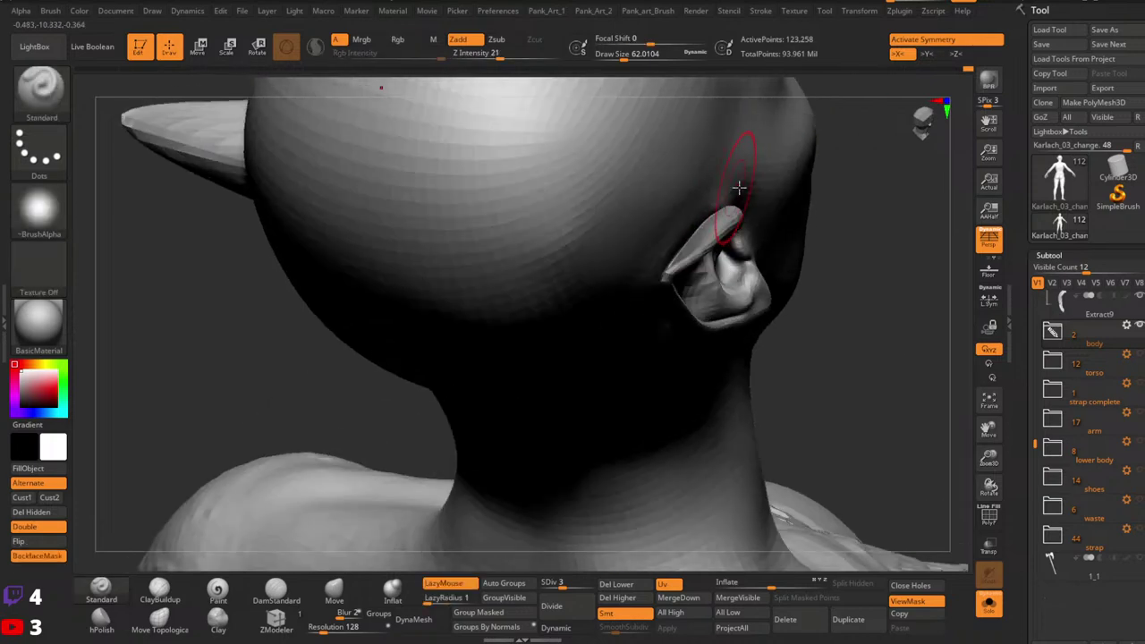
right_drag(701, 234, 677, 202)
mouse_move(877, 206)
right_down()
mouse_move(797, 192)
mouse_move(719, 328)
mouse_move(690, 338)
right_up()
key(space)
drag(690, 338, 695, 338)
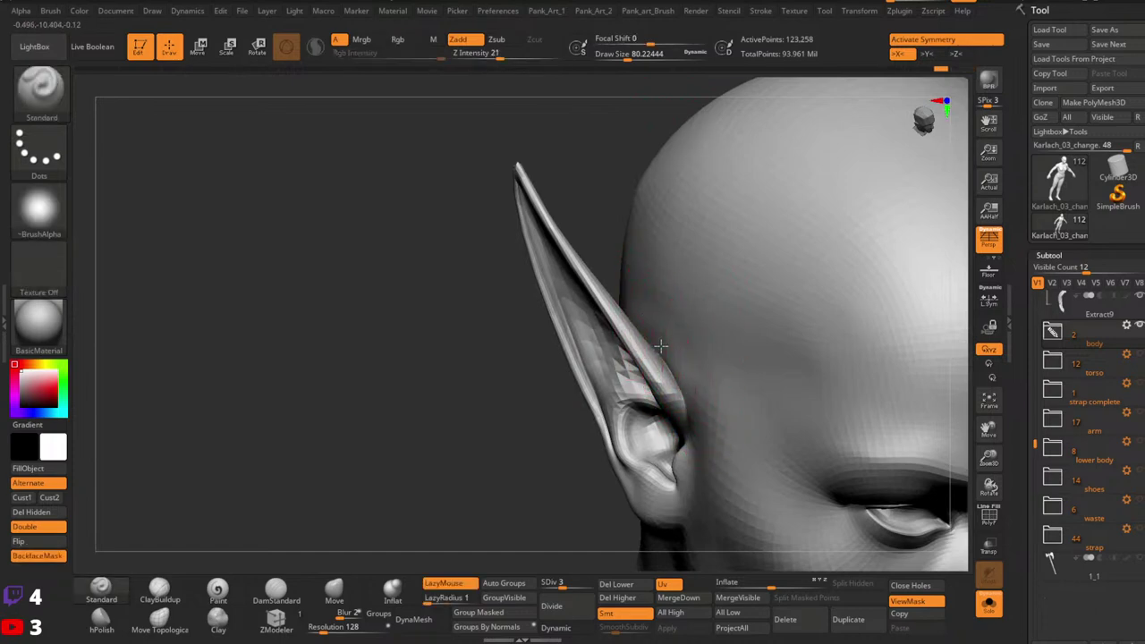
mouse_move(787, 248)
right_down()
mouse_move(792, 235)
mouse_move(756, 290)
mouse_move(771, 318)
mouse_move(740, 347)
right_up()
alt+right_drag(739, 347, 698, 362)
ctrl+right_drag(698, 362, 754, 344)
mouse_move(754, 344)
alt+right_down()
mouse_move(718, 360)
mouse_move(723, 373)
mouse_move(678, 333)
alt+right_up()
Step: Fill and smooth the transition between the skull and the back of the ear with the ClayBuildup brush at a draw size of about 71
click(160, 590)
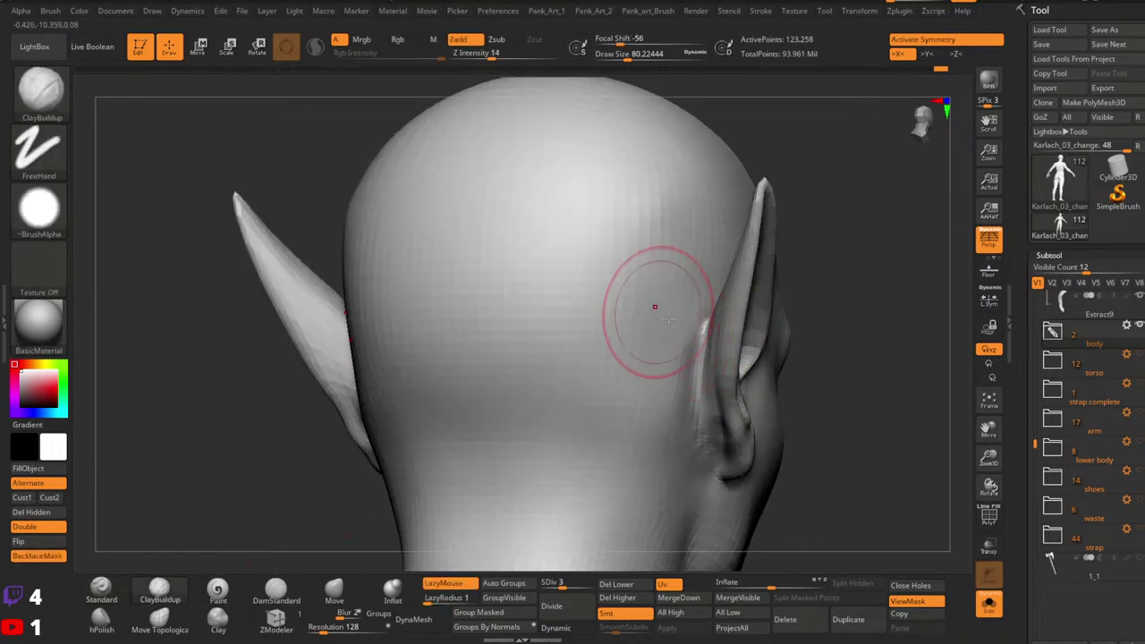
key(space)
drag(680, 336, 673, 337)
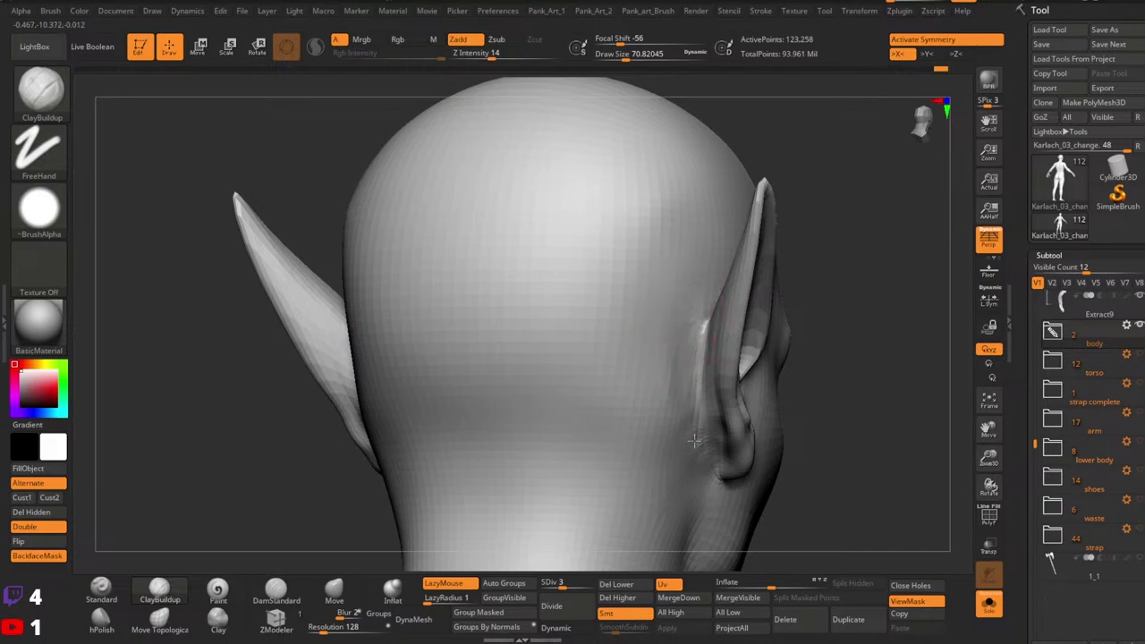
key(shift)
alt+right_drag(692, 481, 694, 459)
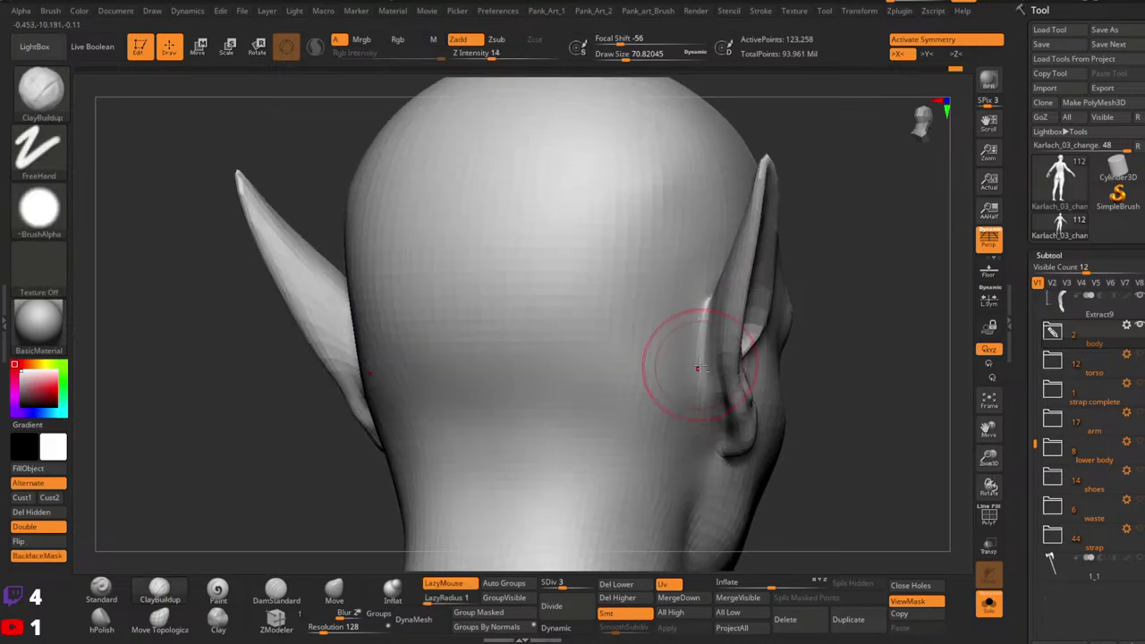
Step: Adjust the attachment between the back of the ear and the head with the Move brush at a draw size of 112
click(334, 590)
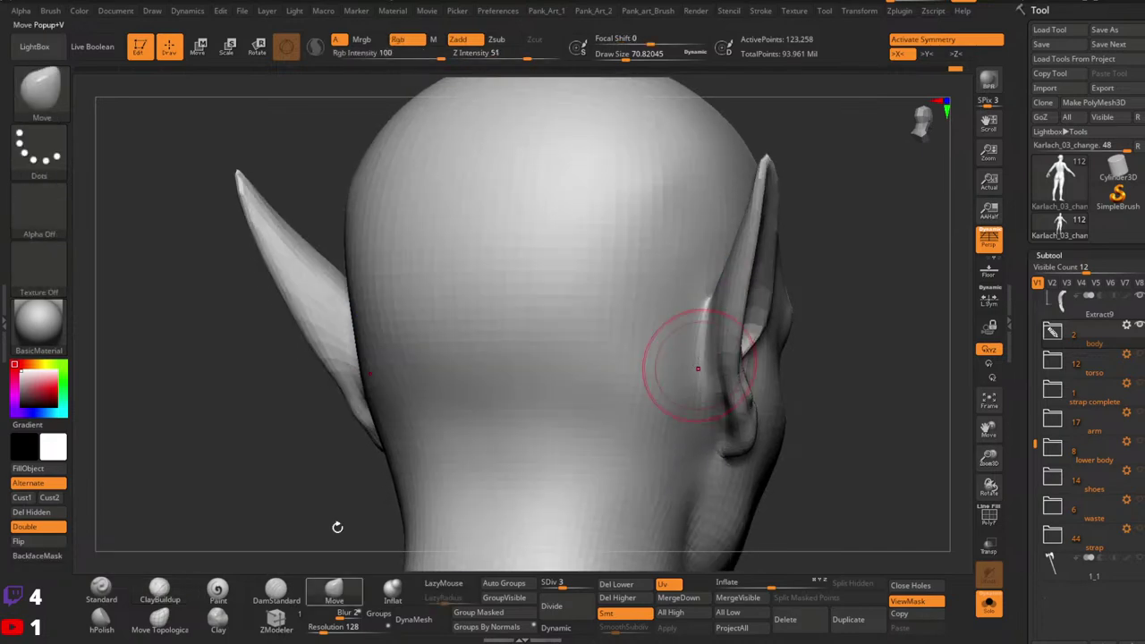
key(space)
drag(362, 325, 368, 324)
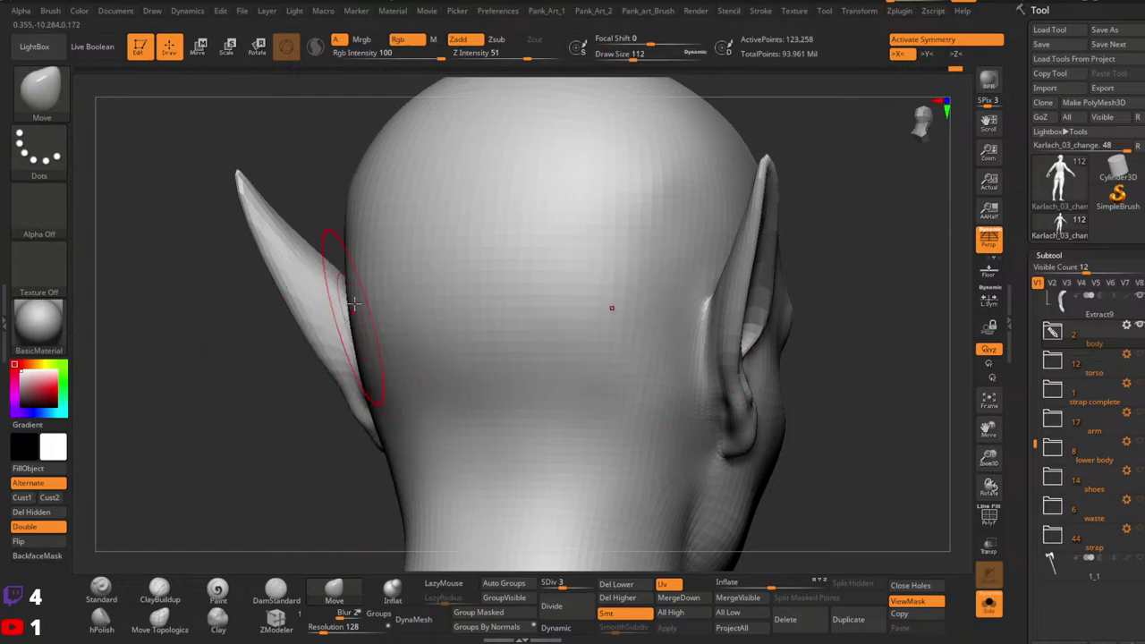
drag(379, 423, 387, 434)
ctrl+right_drag(766, 358, 721, 307)
Step: Carve the crease behind the ear at subdivision level 4 with the DamStandard brush at draw sizes of about 23 and 37
key(space)
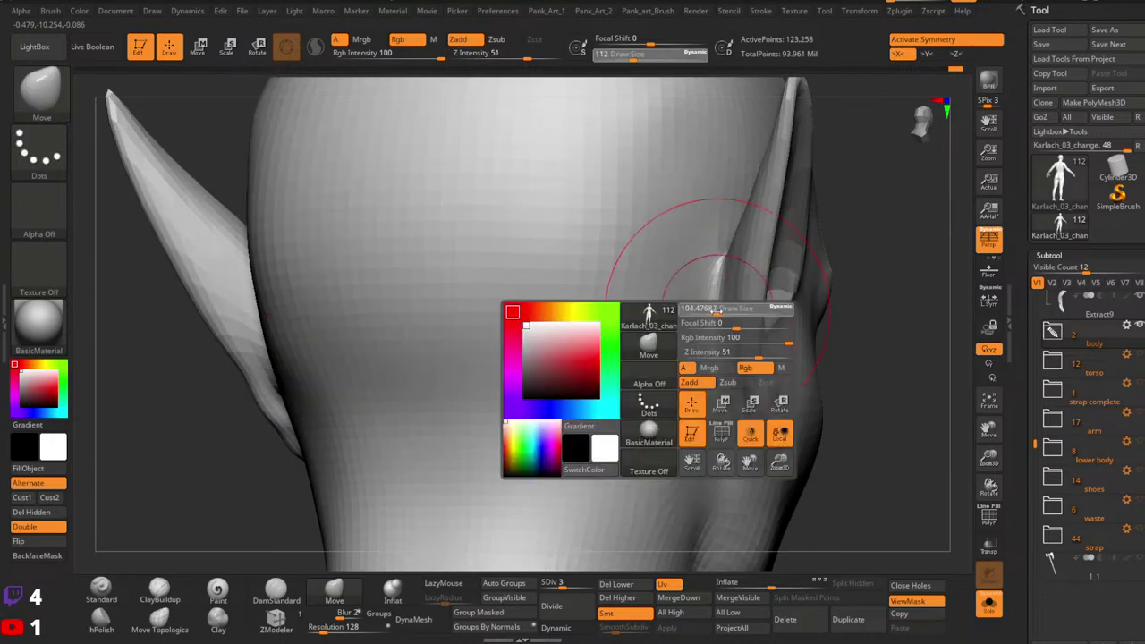
drag(721, 309, 707, 309)
key(d)
key(space)
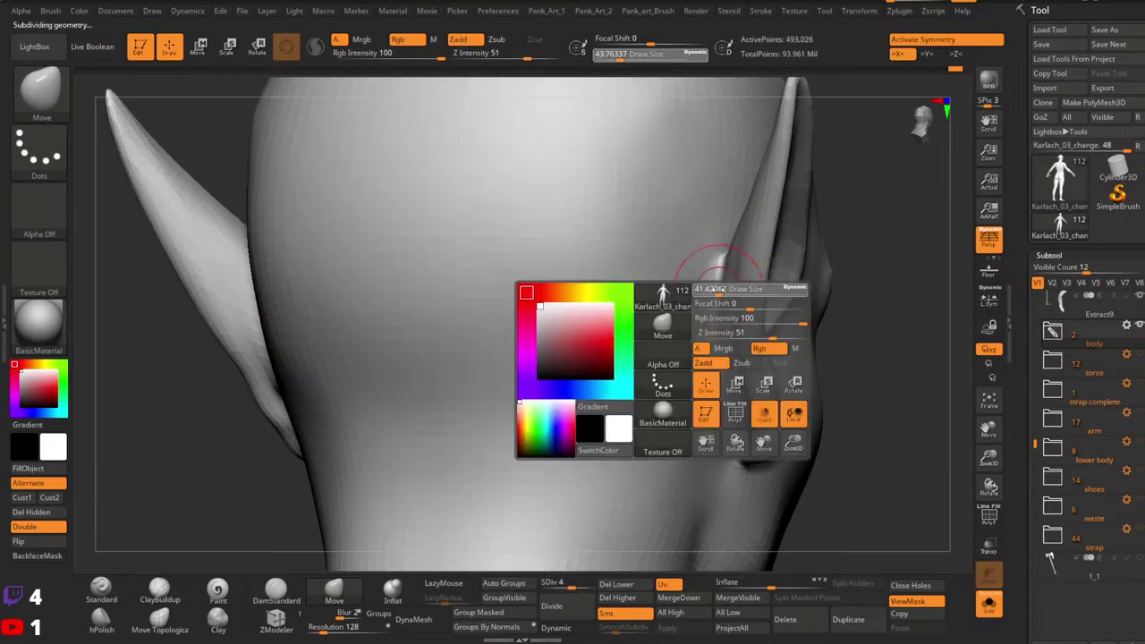
click(277, 590)
key(space)
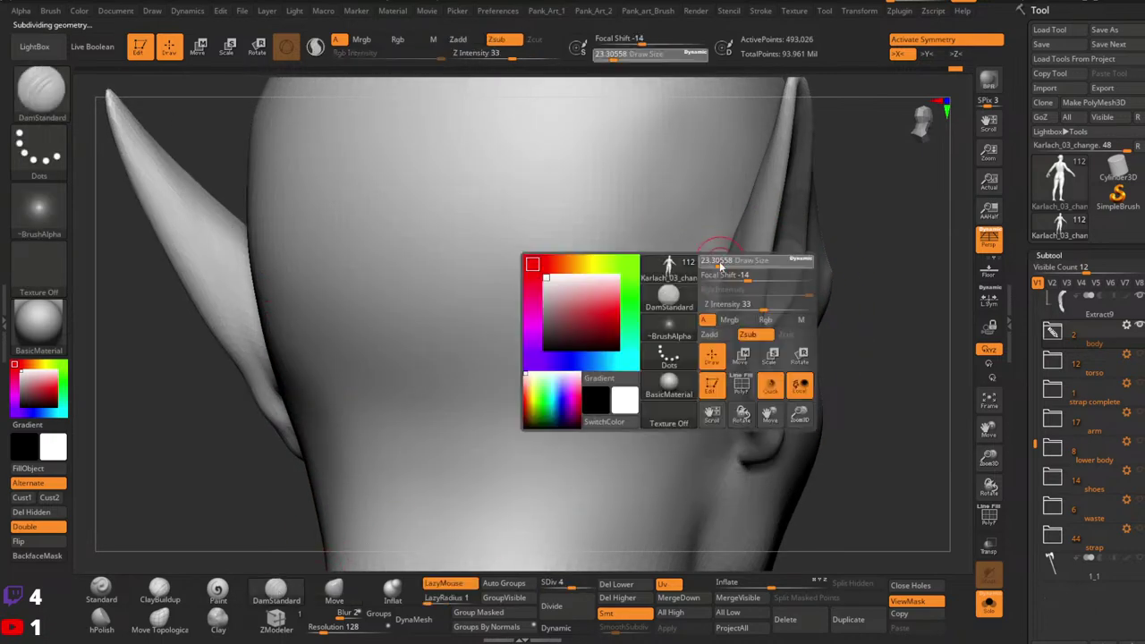
mouse_move(742, 252)
mouse_down()
mouse_move(724, 249)
mouse_move(698, 336)
mouse_up()
key(bracketright)
key(bracketright)
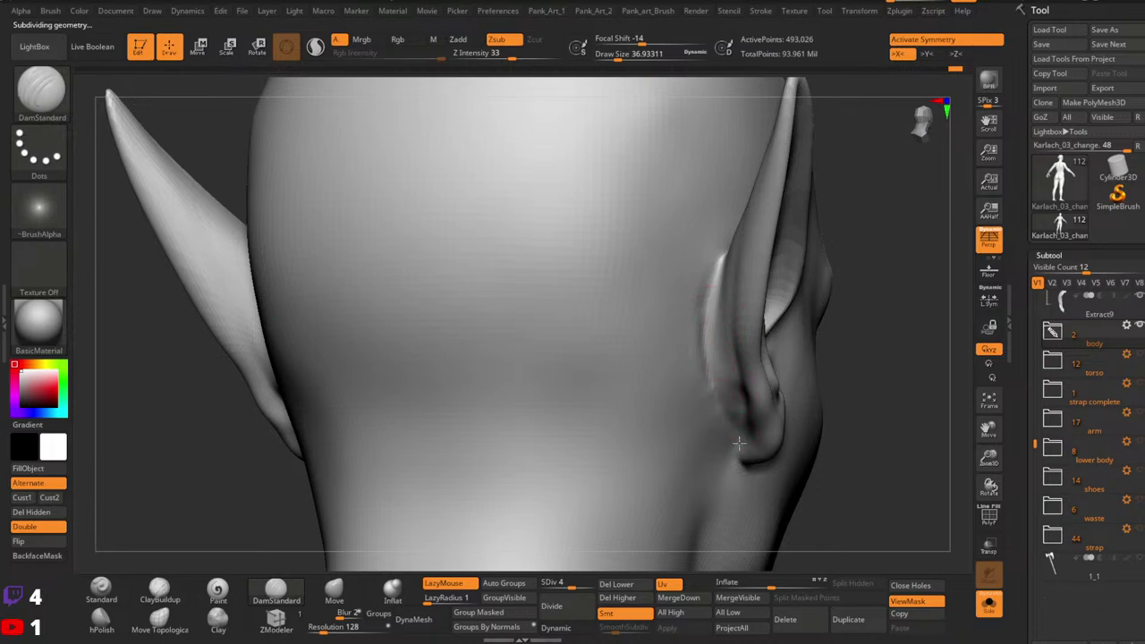
Step: Soften the carved crease behind the ear with the Standard brush at draw sizes of about 37 and 49
click(101, 590)
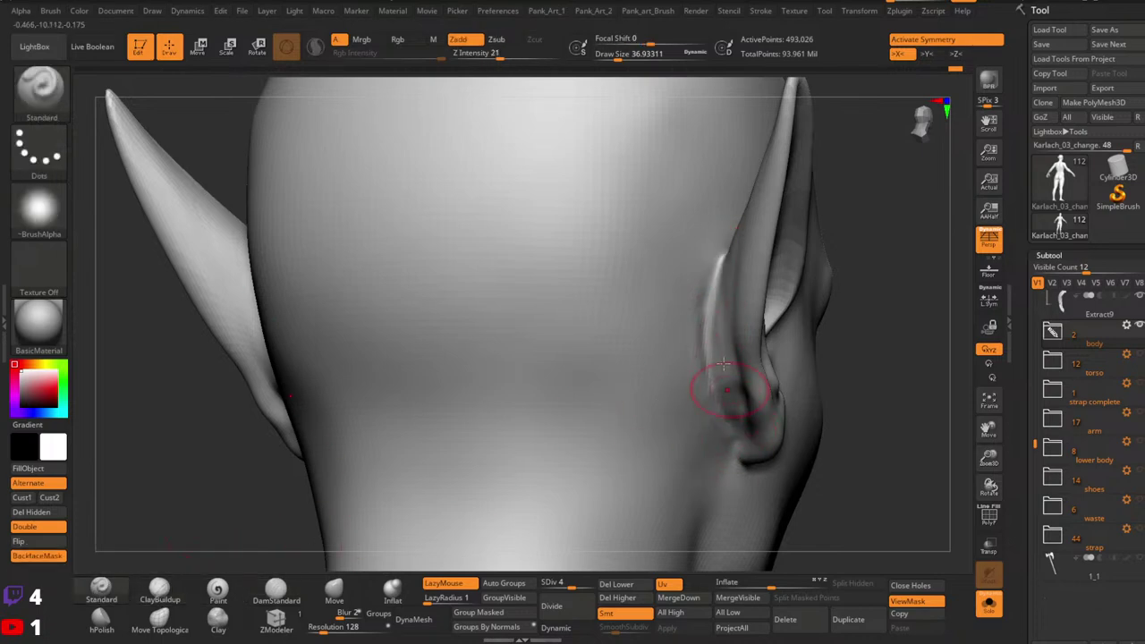
right_drag(750, 289, 718, 234)
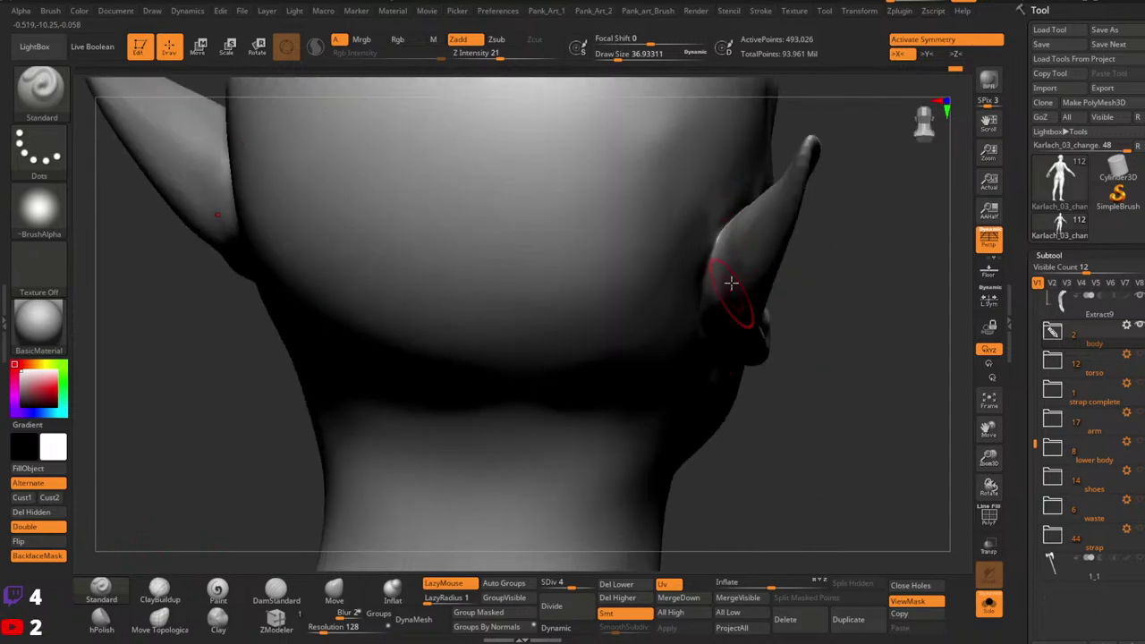
mouse_move(731, 282)
right_down()
mouse_move(728, 301)
mouse_move(724, 277)
right_up()
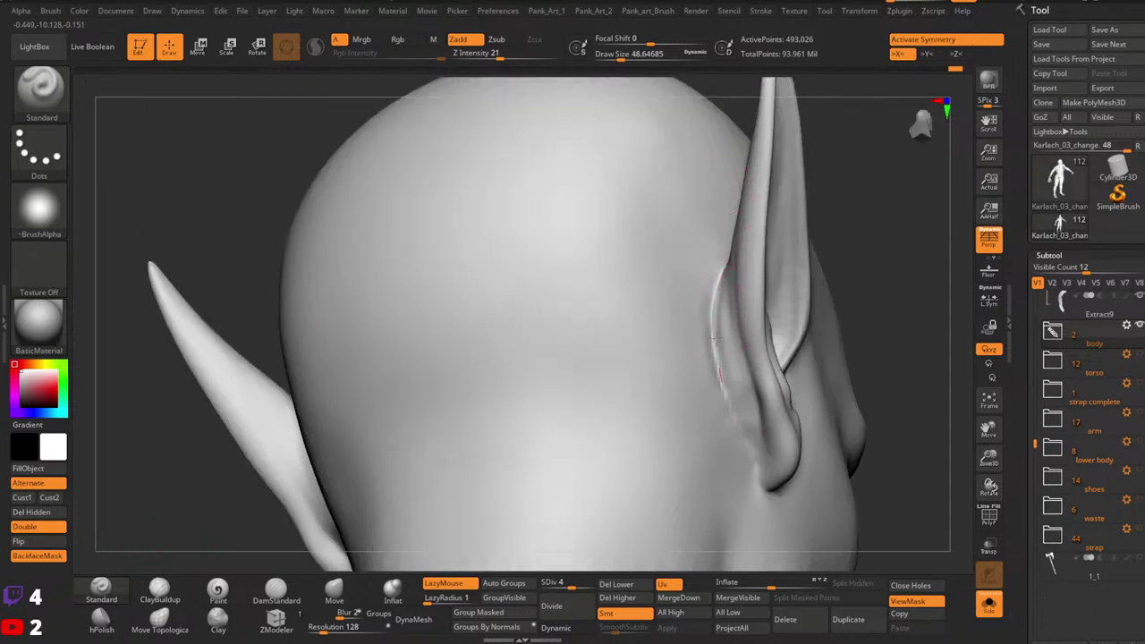
Step: Fill the back of the ear along its skull attachment with the ClayBuildup brush at a draw size of about 41
click(159, 590)
key(space)
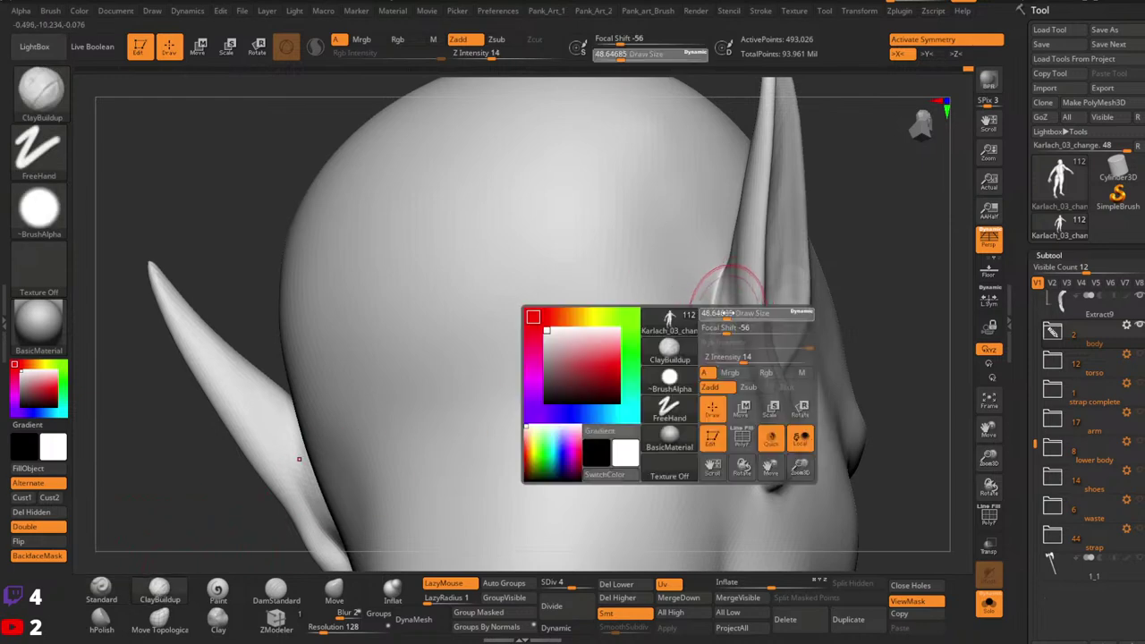
drag(732, 314, 728, 373)
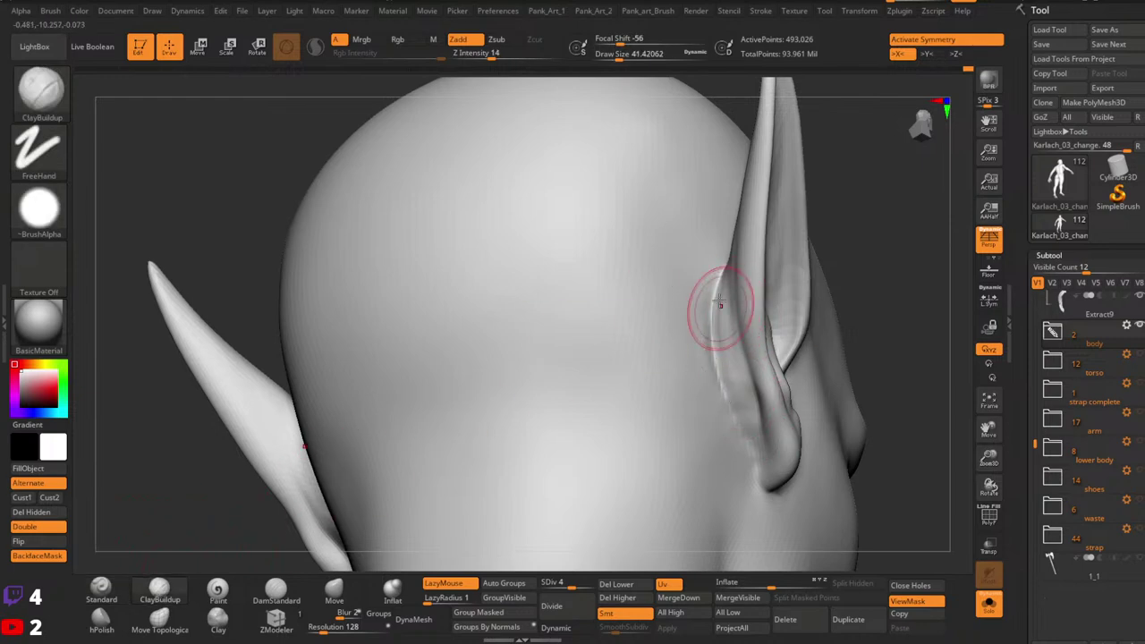
mouse_move(720, 308)
mouse_down()
mouse_move(746, 426)
mouse_move(734, 346)
mouse_move(757, 426)
mouse_up()
right_drag(761, 430, 738, 373)
mouse_move(738, 373)
mouse_down()
mouse_move(741, 439)
mouse_move(733, 349)
mouse_up()
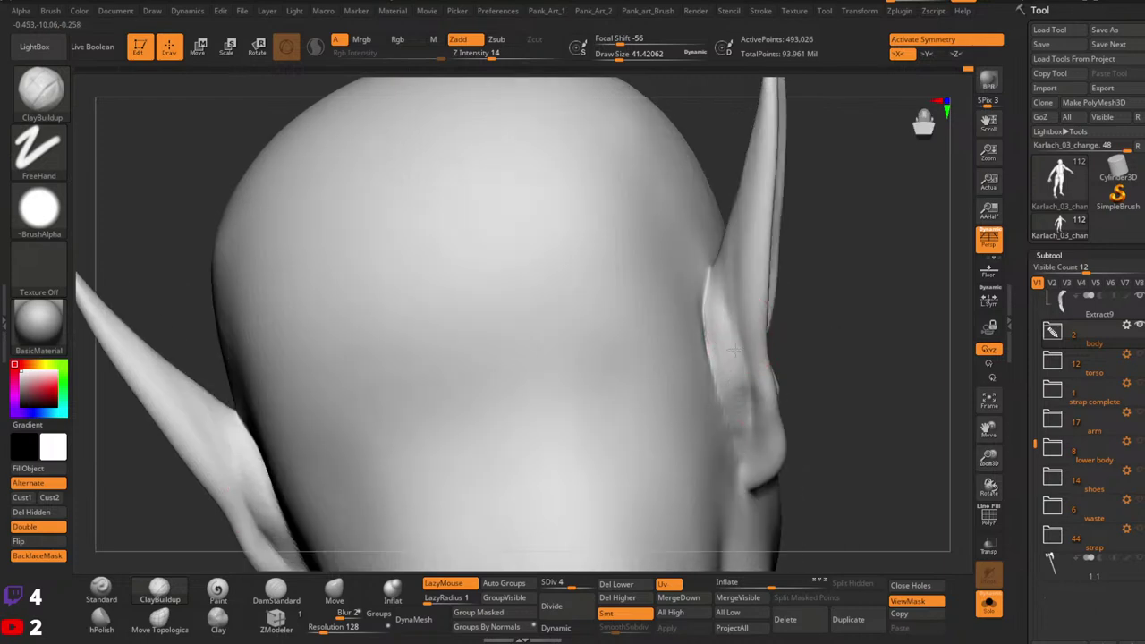
Step: Set the DamStandard brush to a draw size of about 33 and hide the main head polygroup with the Rect selection stroke
mouse_move(711, 327)
right_down()
mouse_move(736, 320)
mouse_move(753, 219)
mouse_move(736, 238)
mouse_move(749, 243)
mouse_move(736, 283)
right_up()
click(277, 590)
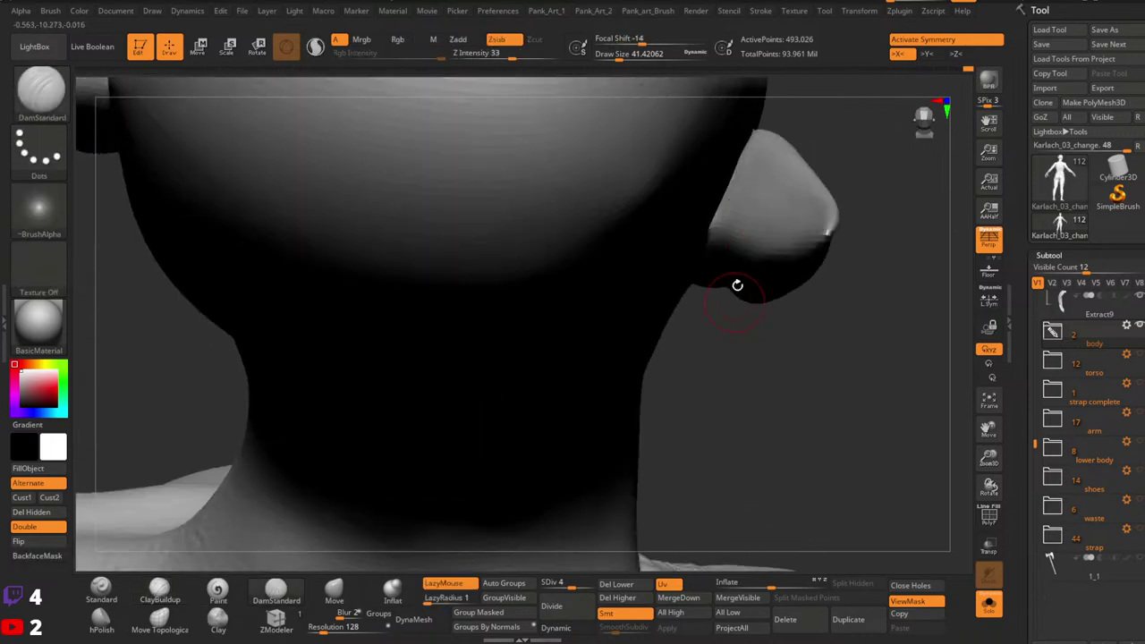
key(space)
drag(740, 191, 736, 191)
right_drag(731, 197, 776, 191)
shift+right_drag(756, 251, 746, 265)
ctrl+shift+click(745, 266)
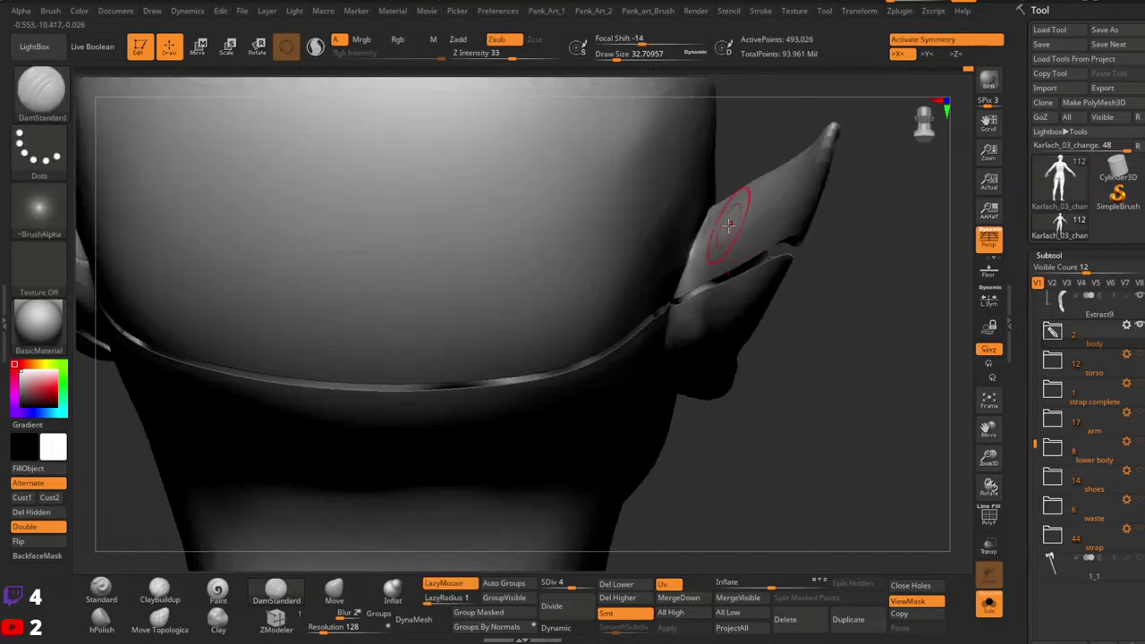
ctrl+shift+click(814, 279)
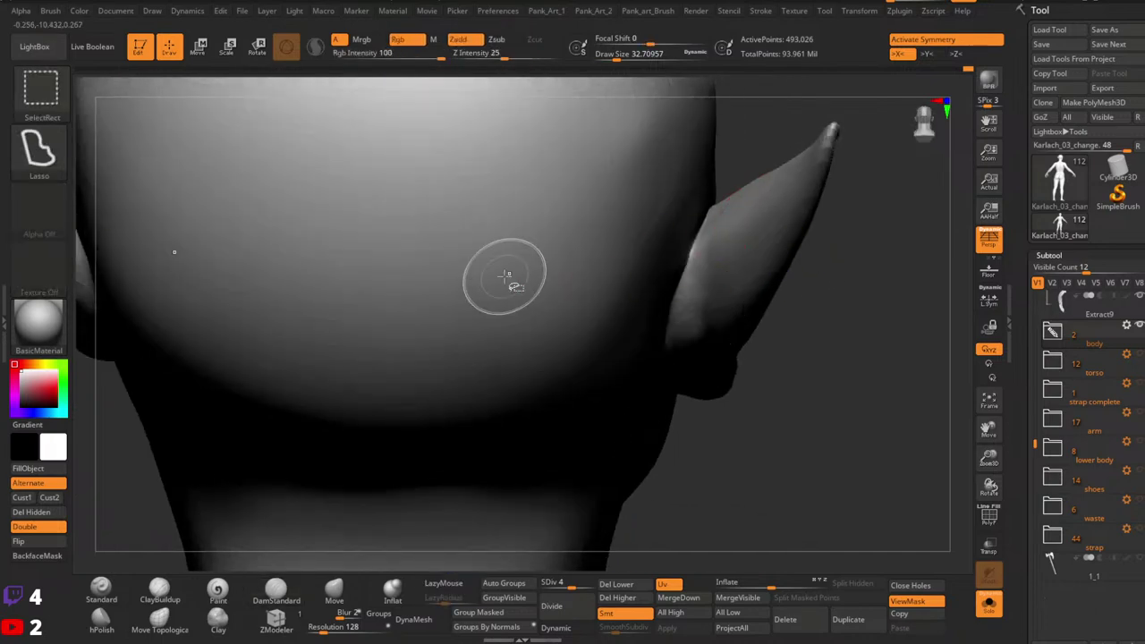
click(38, 151)
ctrl+shift+click(114, 159)
mouse_move(750, 344)
right_down()
mouse_move(733, 265)
mouse_move(721, 298)
right_up()
ctrl+shift+click(670, 328)
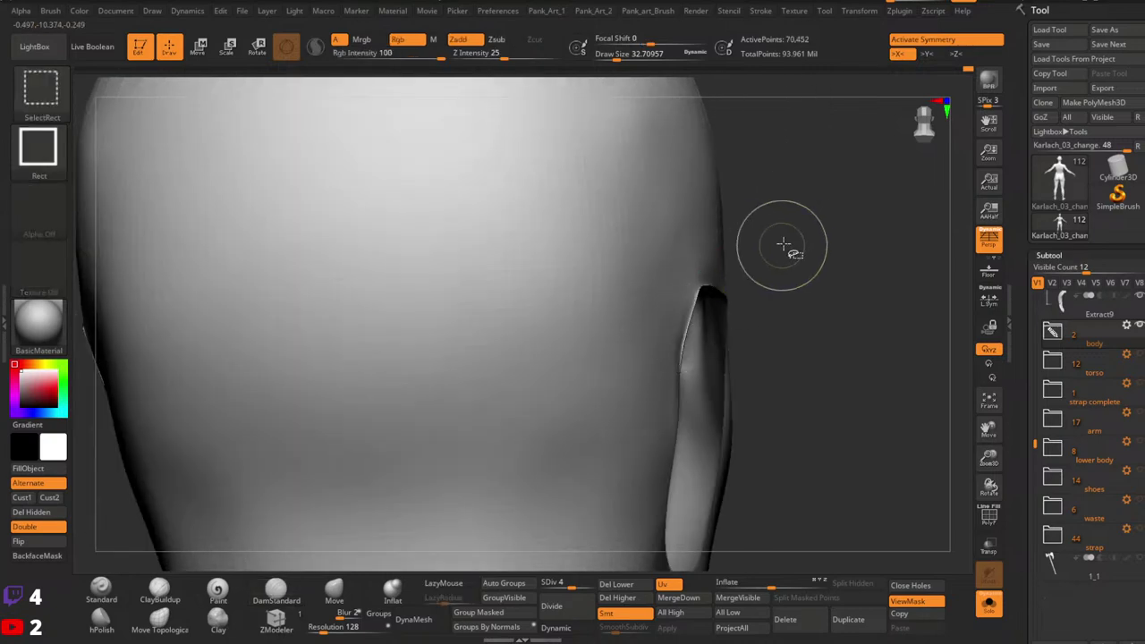
ctrl+shift+drag(783, 246, 778, 273)
Step: Define the exposed inner edge of the ear's back with the DamStandard brush at a draw size of about 33
right_drag(774, 273, 723, 359)
drag(722, 185, 711, 255)
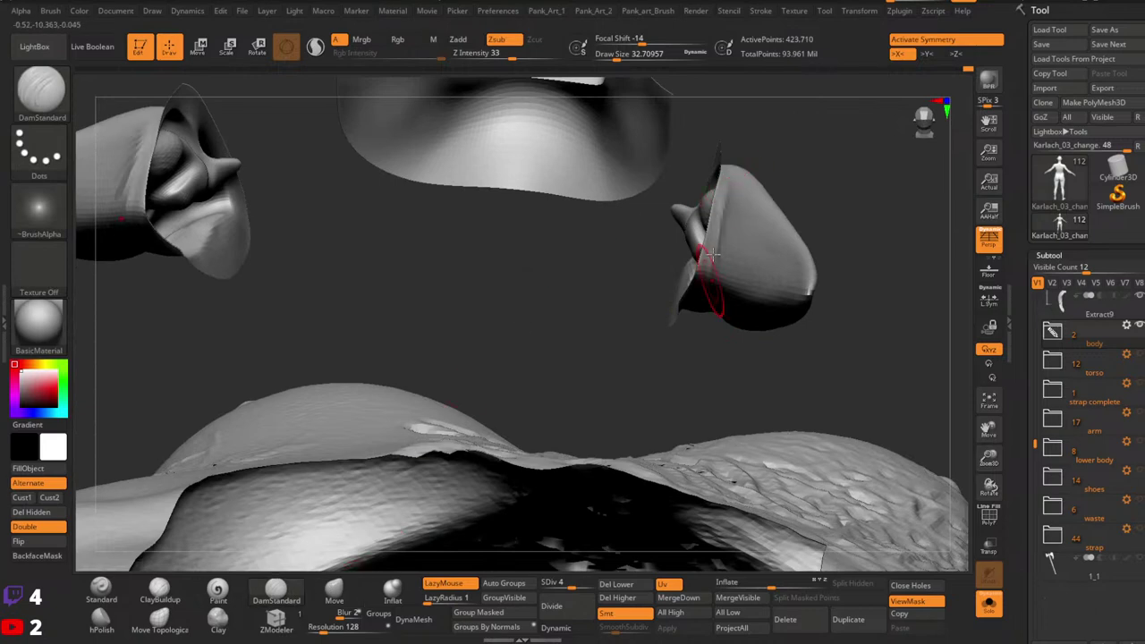
right_drag(729, 259, 718, 214)
drag(716, 292, 723, 386)
mouse_move(726, 386)
right_down()
mouse_move(732, 309)
mouse_move(721, 264)
mouse_move(712, 274)
right_up()
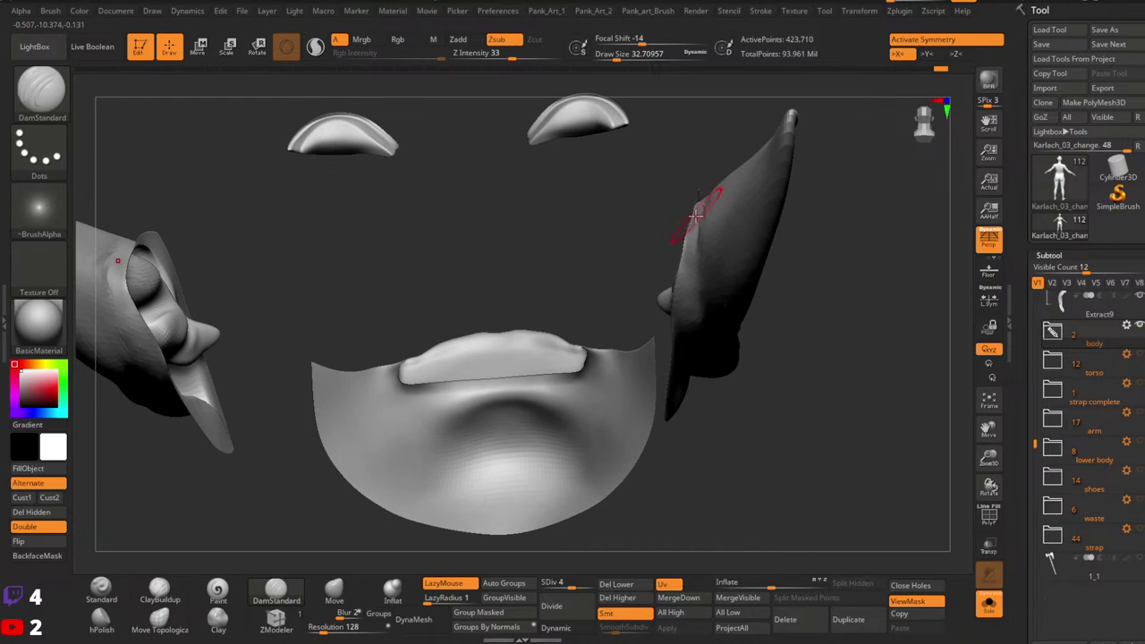
right_drag(695, 214, 699, 281)
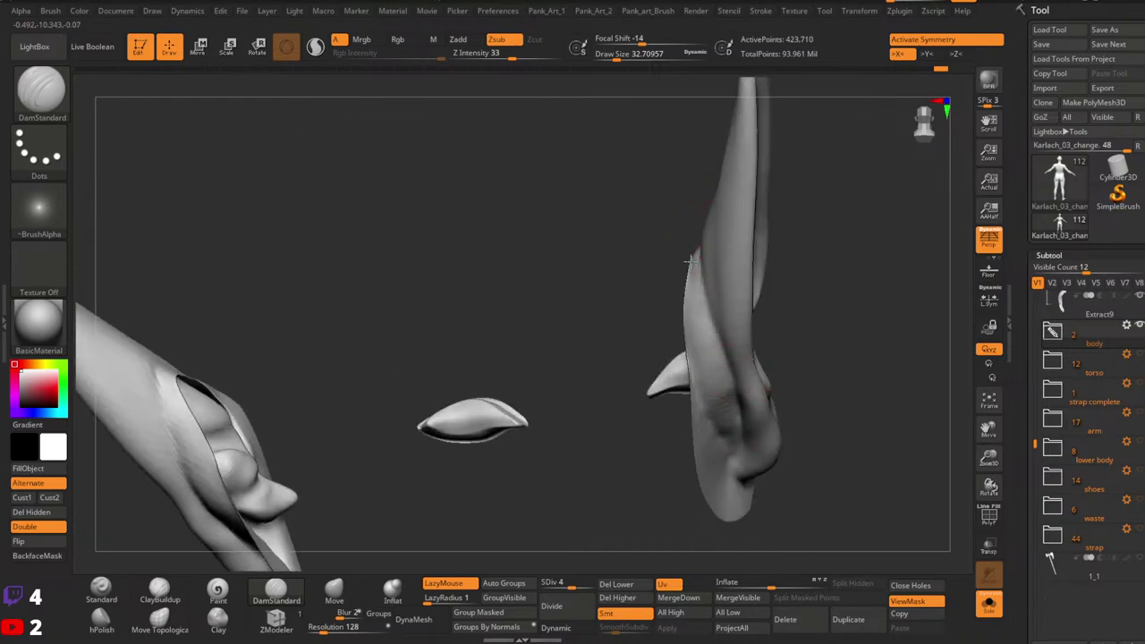
mouse_move(691, 262)
right_down()
mouse_move(741, 275)
mouse_move(726, 400)
mouse_move(724, 389)
right_up()
Step: Restore the full mesh and isolate the head, neck and ears by polygroup, hiding the rest of the body
ctrl+shift+click(642, 456)
mouse_move(830, 348)
right_down()
mouse_move(644, 455)
mouse_move(769, 334)
mouse_move(713, 248)
mouse_move(759, 412)
mouse_move(703, 384)
mouse_move(731, 360)
mouse_move(744, 313)
right_up()
key(shift+f)
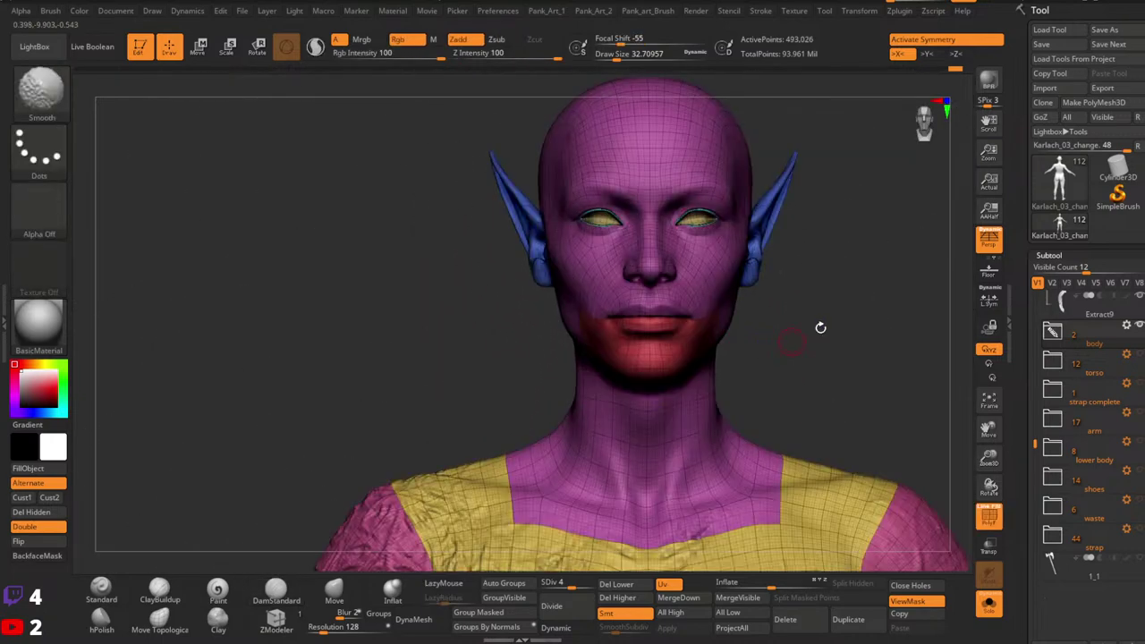
alt+right_drag(820, 328, 787, 348)
ctrl+shift+click(739, 407)
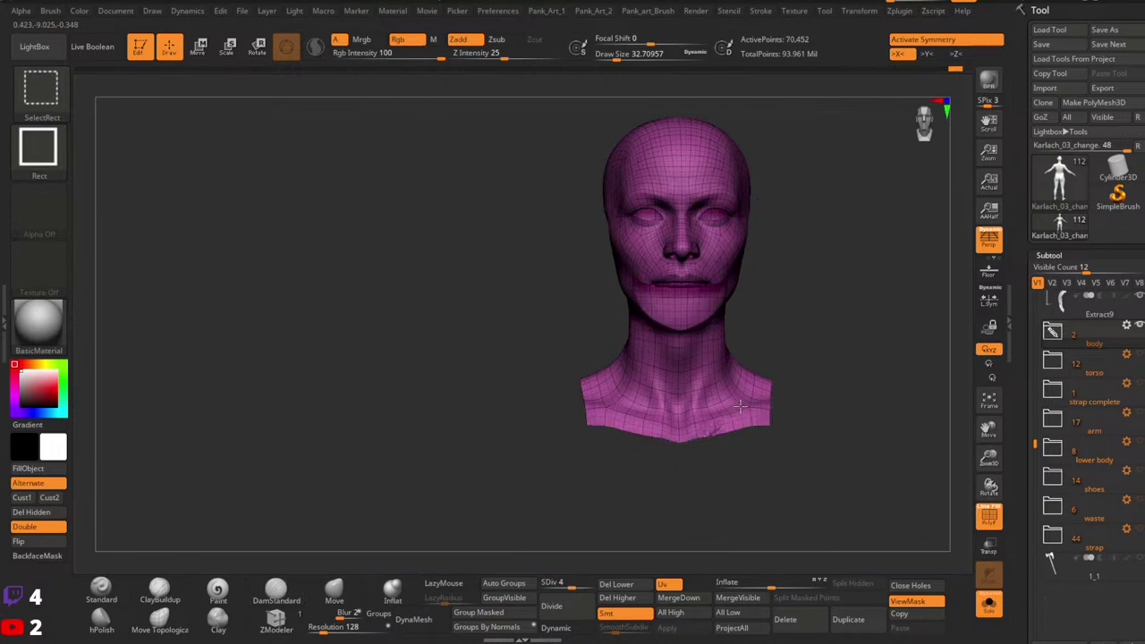
ctrl+shift+click(774, 339)
ctrl+shift+drag(840, 111, 495, 341)
ctrl+shift+drag(857, 293, 840, 329)
key(shift+f)
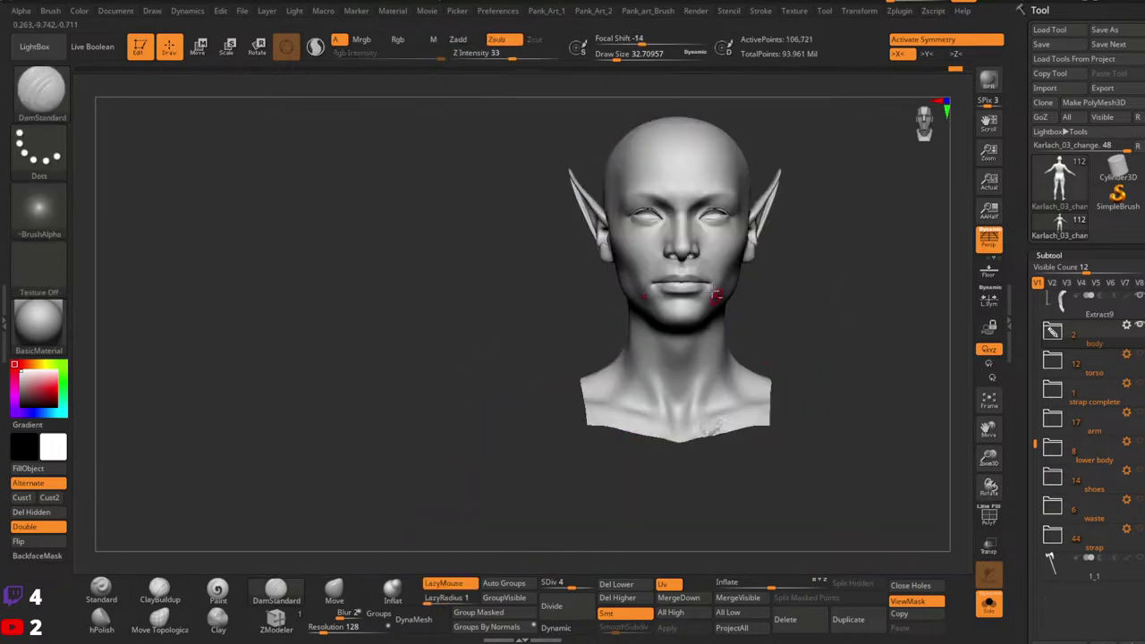
Step: Build up and smooth the ridge behind the ear with the ClayBuildup brush at draw sizes of about 33 and 44
alt+right_drag(714, 294, 717, 394)
right_drag(717, 394, 818, 358)
ctrl+right_drag(818, 357, 801, 343)
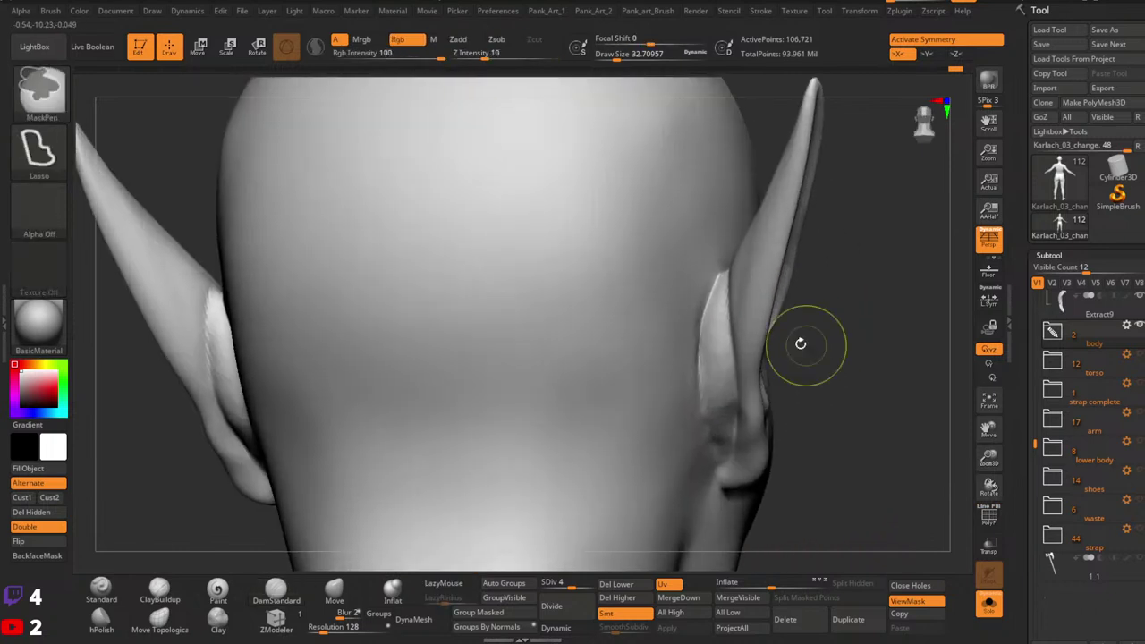
mouse_move(726, 309)
right_down()
mouse_move(721, 297)
mouse_move(711, 326)
right_up()
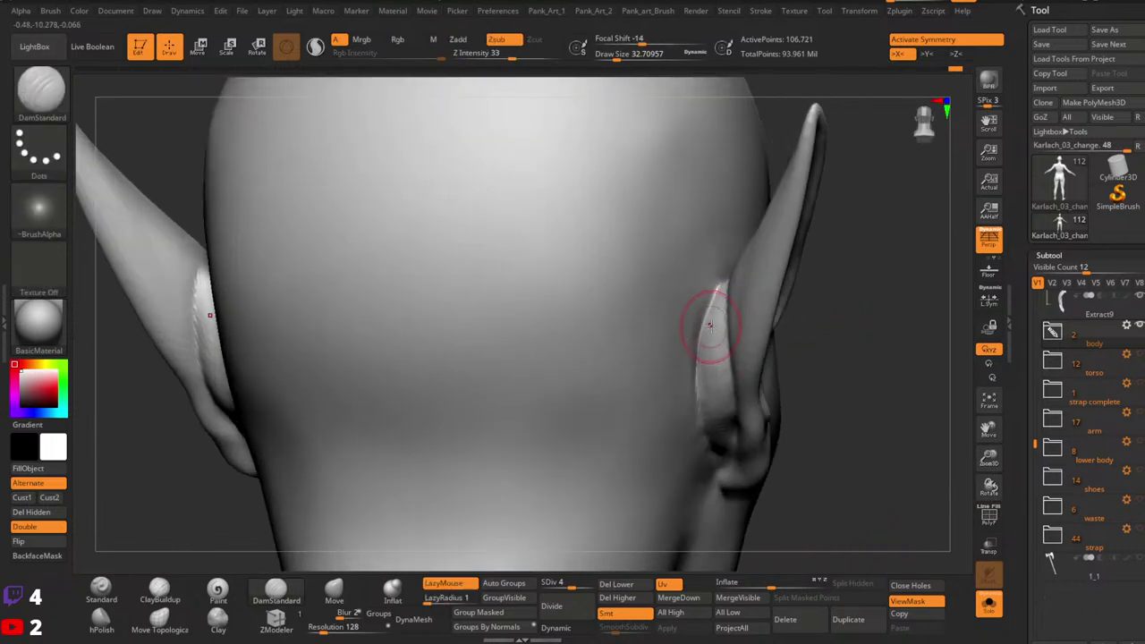
key(b)
key(c)
key(b)
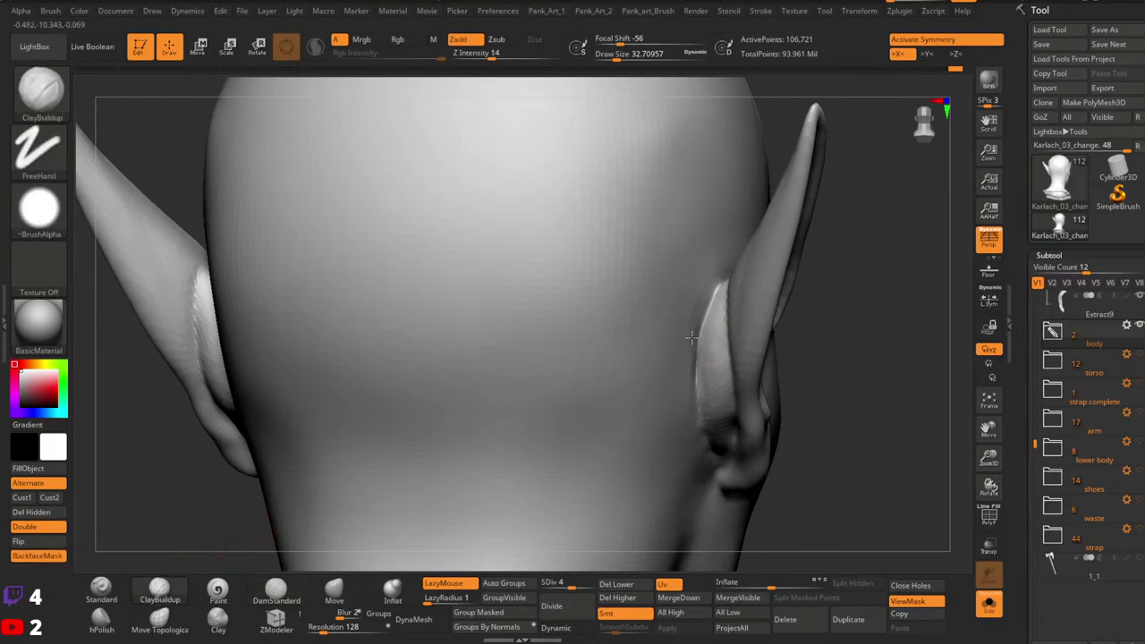
key(bracketright)
shift+drag(703, 295, 713, 308)
alt+right_drag(712, 324, 714, 246)
Step: Refine the skull around the lower ear root with the Standard brush and smoothing at draw sizes of about 56 and 39
click(101, 591)
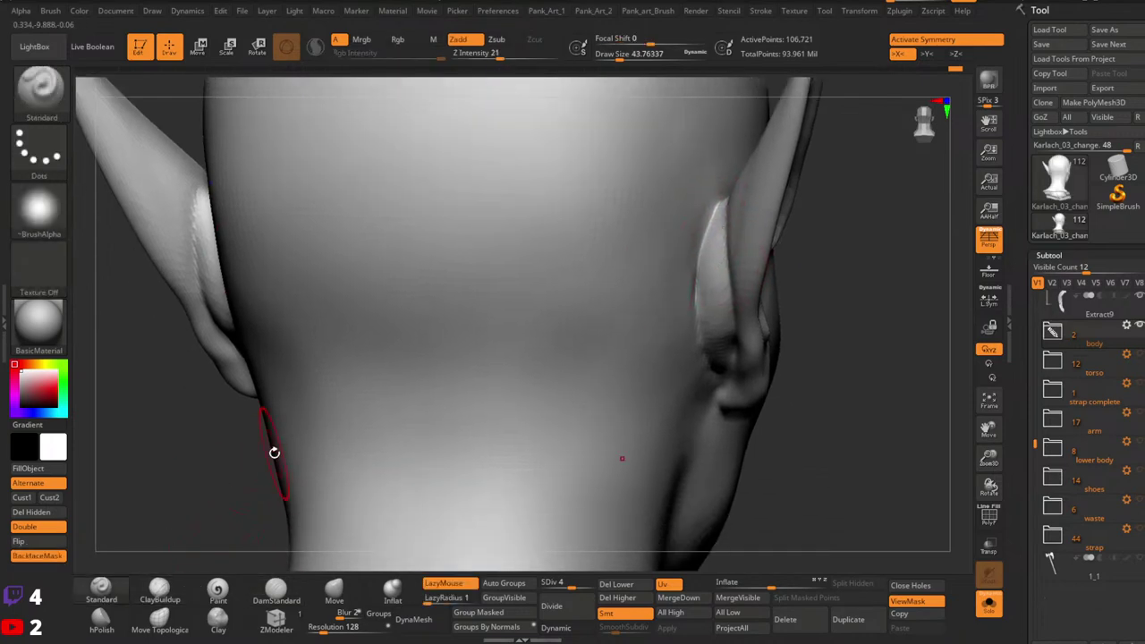
right_drag(275, 452, 279, 453)
key(space)
drag(681, 339, 686, 339)
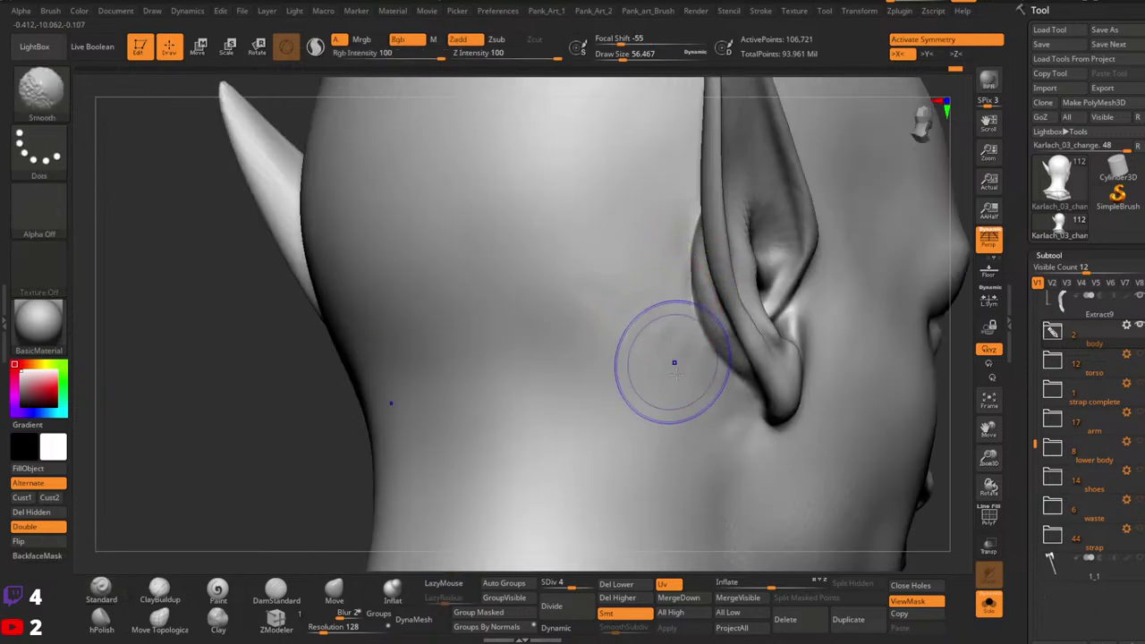
key(bracketright)
right_drag(614, 297, 698, 363)
mouse_move(702, 417)
mouse_down()
mouse_move(721, 362)
mouse_move(723, 394)
mouse_up()
alt+right_drag(733, 313, 709, 320)
key(space)
key(shift)
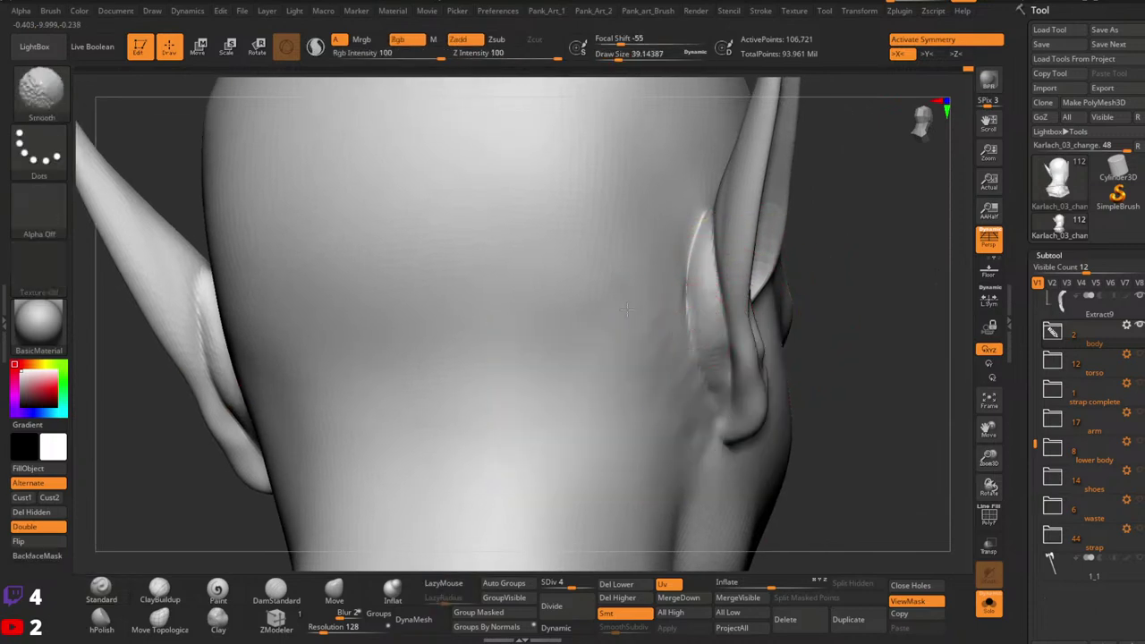
mouse_move(651, 344)
ctrl+right_down()
mouse_move(634, 322)
mouse_move(711, 344)
mouse_move(677, 374)
mouse_move(644, 360)
mouse_move(689, 310)
ctrl+right_up()
Step: Fill out and smooth the skull surface behind the ear with the ClayBuildup brush at draw sizes of about 71 and 77
click(164, 591)
key(space)
drag(688, 310, 694, 311)
key(space)
drag(683, 252, 649, 268)
key(space)
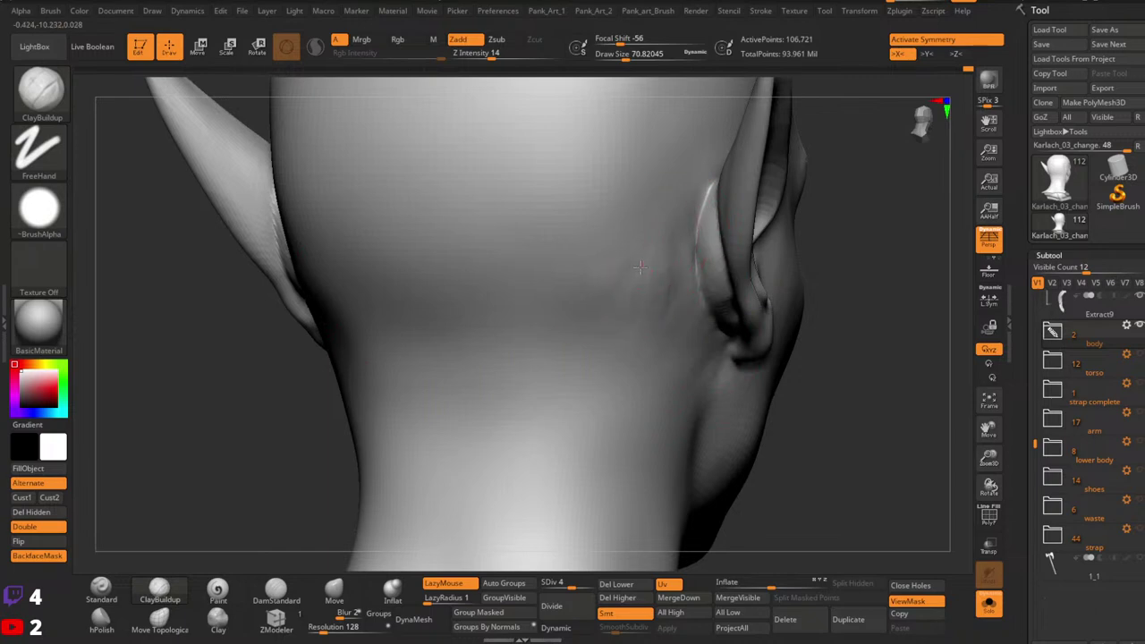
key(space)
key(shift)
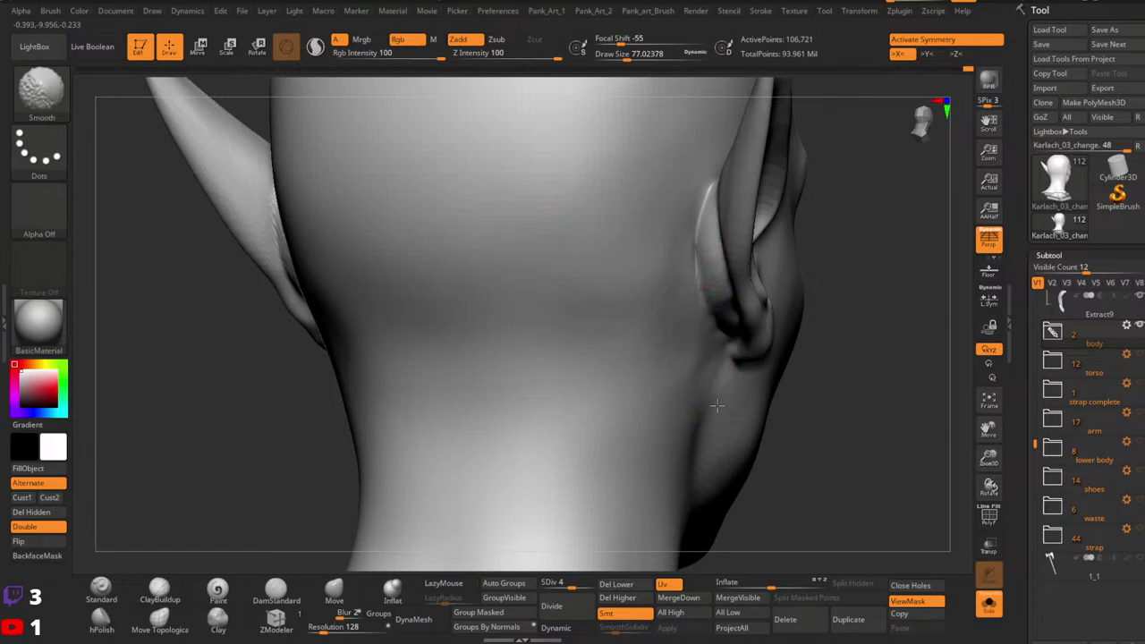
ctrl+right_drag(704, 289, 731, 276)
mouse_move(537, 340)
alt+right_down()
mouse_move(575, 325)
mouse_move(626, 326)
alt+right_up()
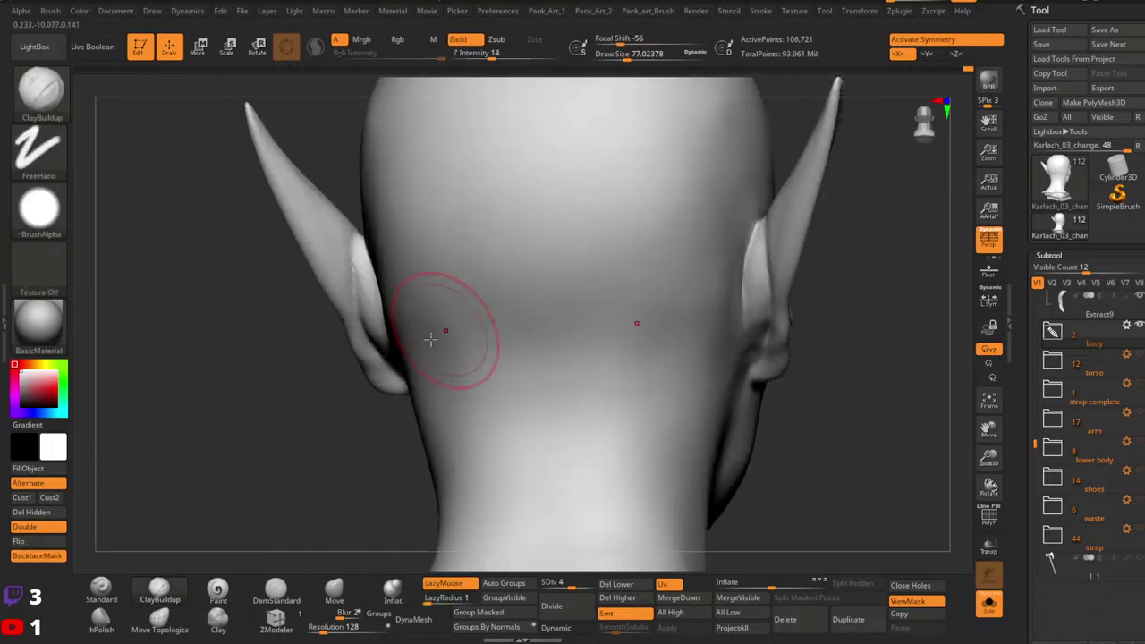
key(shift)
Step: Fill and smooth the hollow between the ear's back and lobe with the ClayBuildup brush at draw sizes of about 31 and 22
mouse_move(830, 238)
right_down()
mouse_move(774, 232)
mouse_move(787, 312)
right_up()
key(space)
drag(718, 312, 705, 312)
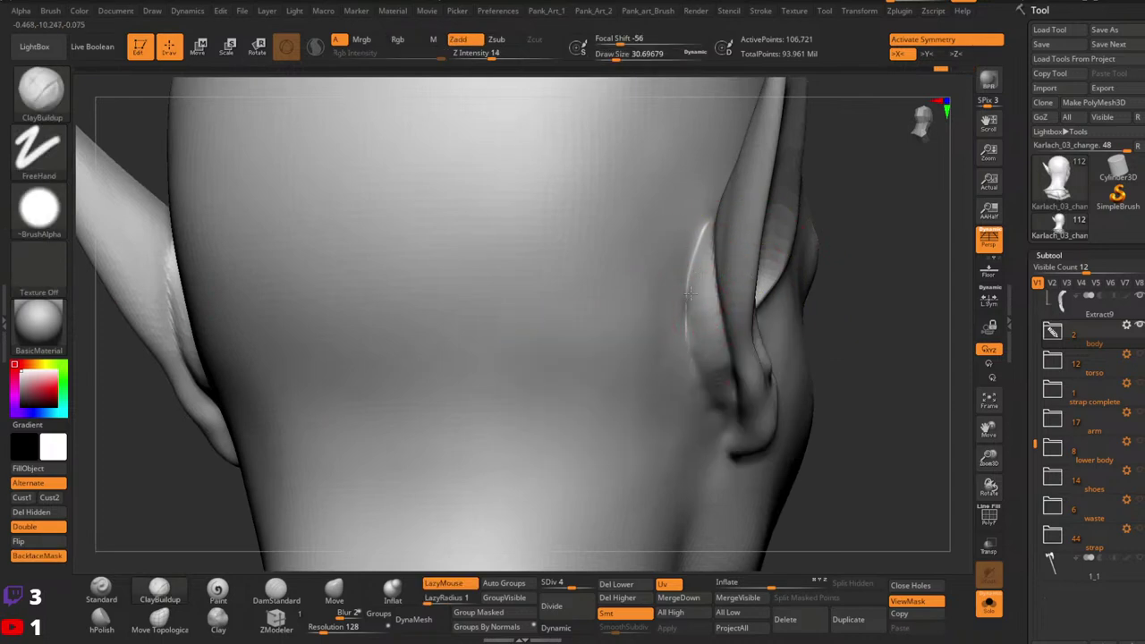
mouse_move(723, 371)
alt+right_down()
mouse_move(713, 325)
mouse_move(724, 314)
alt+right_up()
key(space)
drag(727, 315, 723, 316)
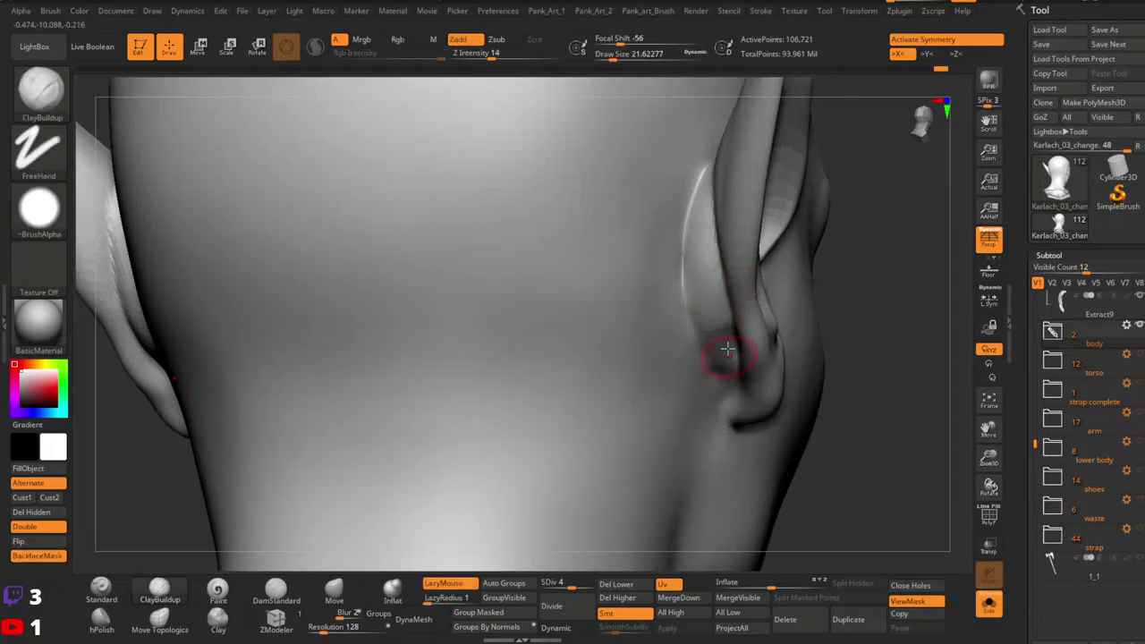
shift+drag(730, 353, 714, 322)
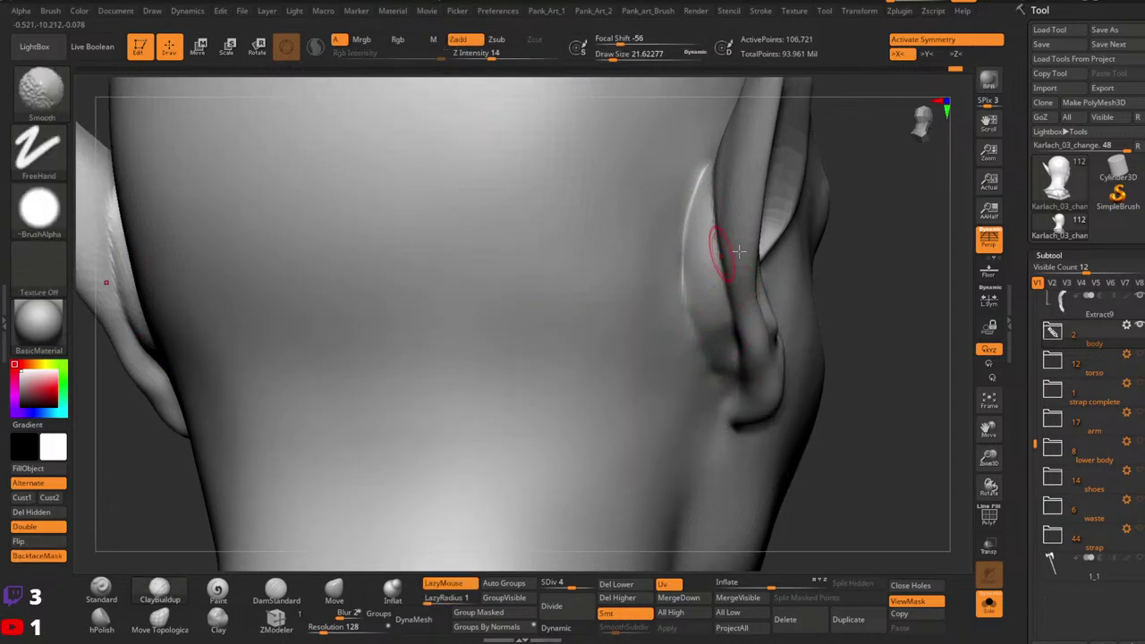
Step: Adjust the upper back edge of the ear with the Move brush at a draw size of about 31
mouse_move(725, 250)
ctrl+right_down()
mouse_move(795, 179)
mouse_move(776, 271)
mouse_move(733, 301)
mouse_move(733, 327)
mouse_move(737, 260)
ctrl+right_up()
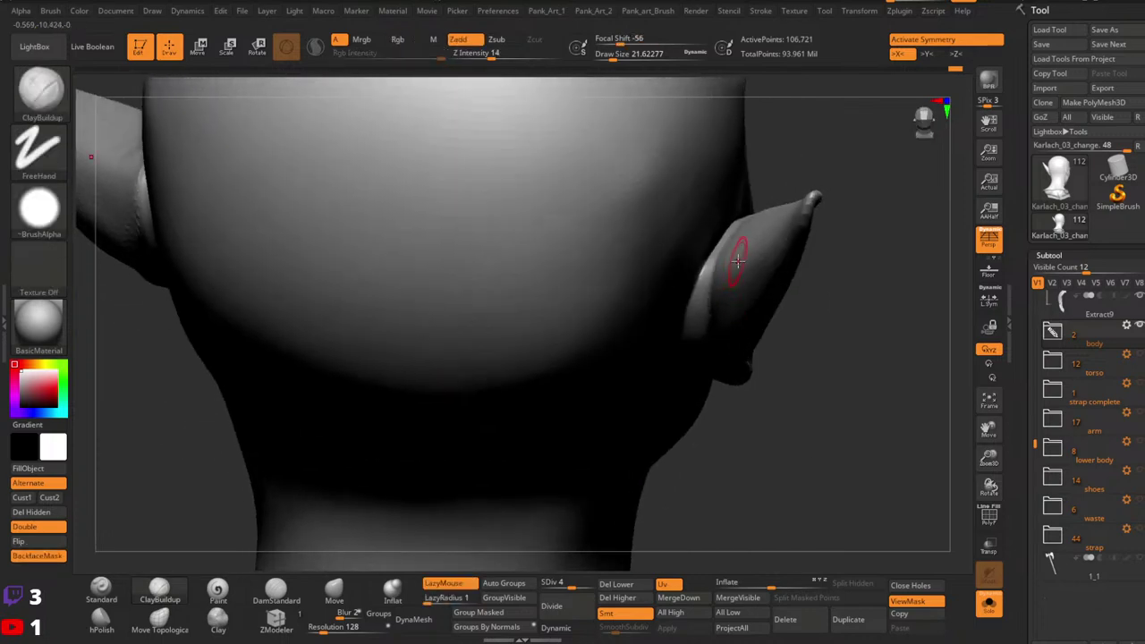
click(333, 590)
key(space)
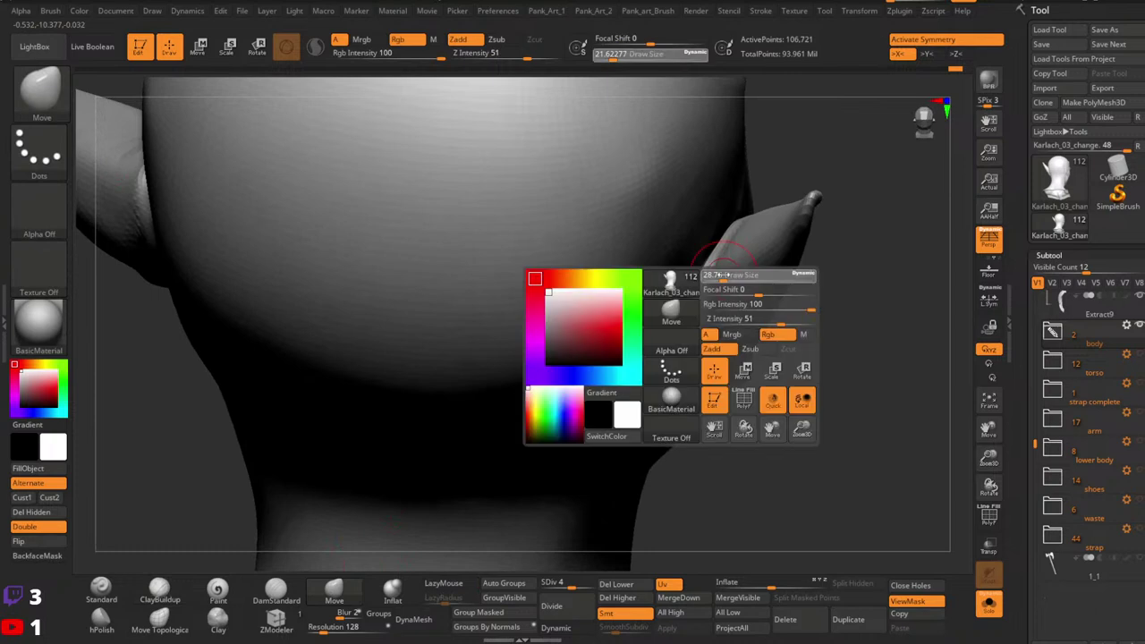
right_drag(741, 234, 738, 223)
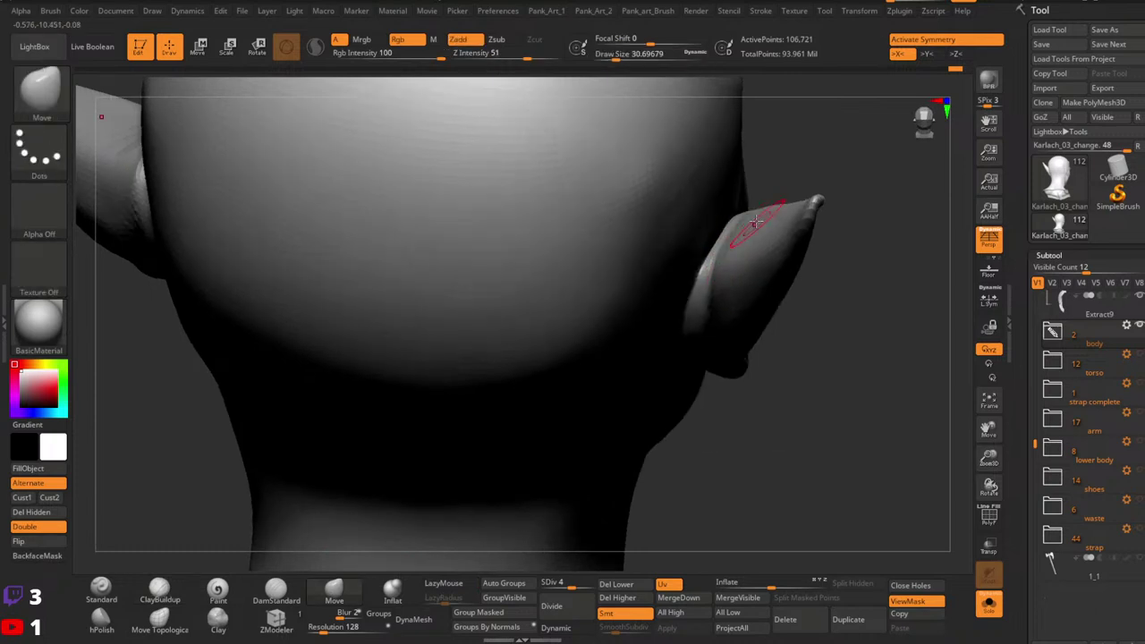
Step: Mask the skull area beside the ear and reshape the ear root's upper edge with the Move brush at draw sizes of about 41 and 51
key(ctrl)
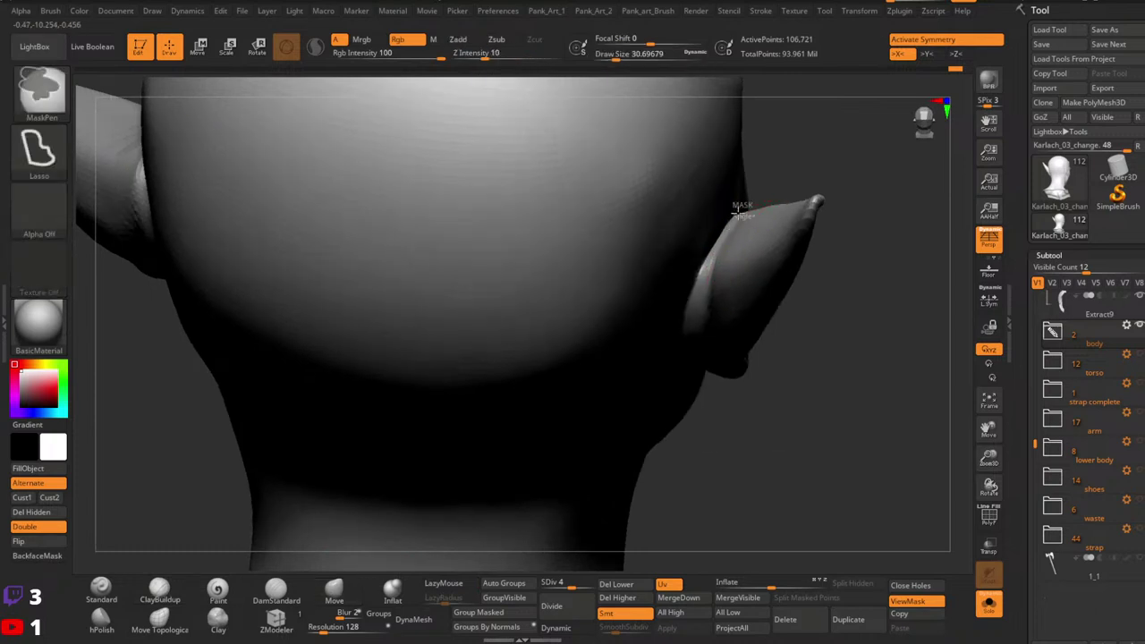
key(space)
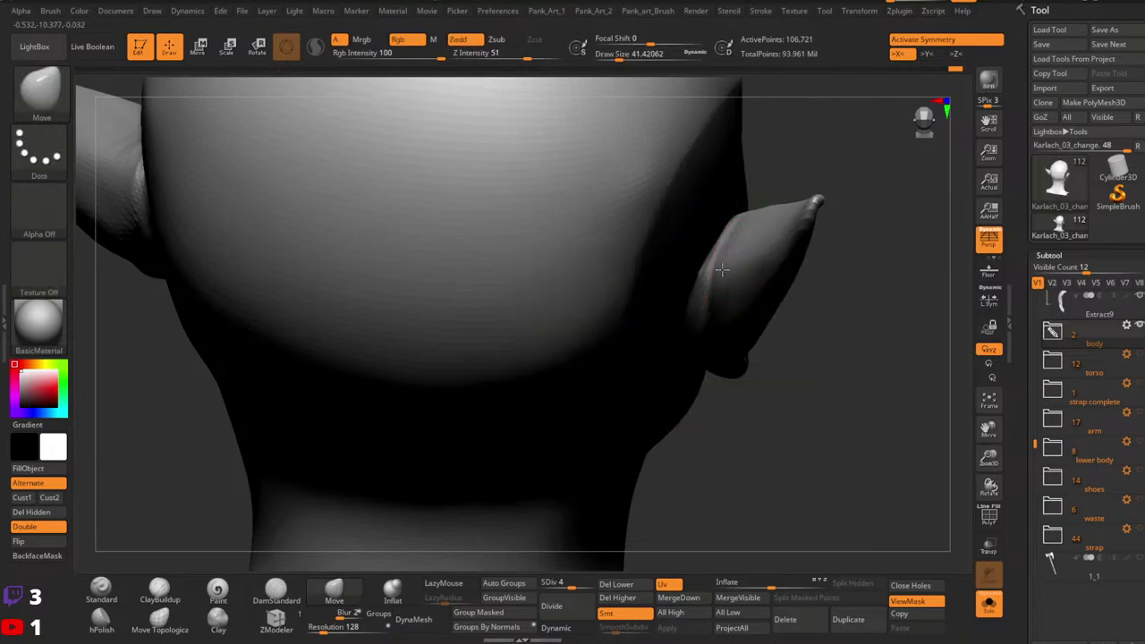
key(space)
drag(719, 262, 720, 263)
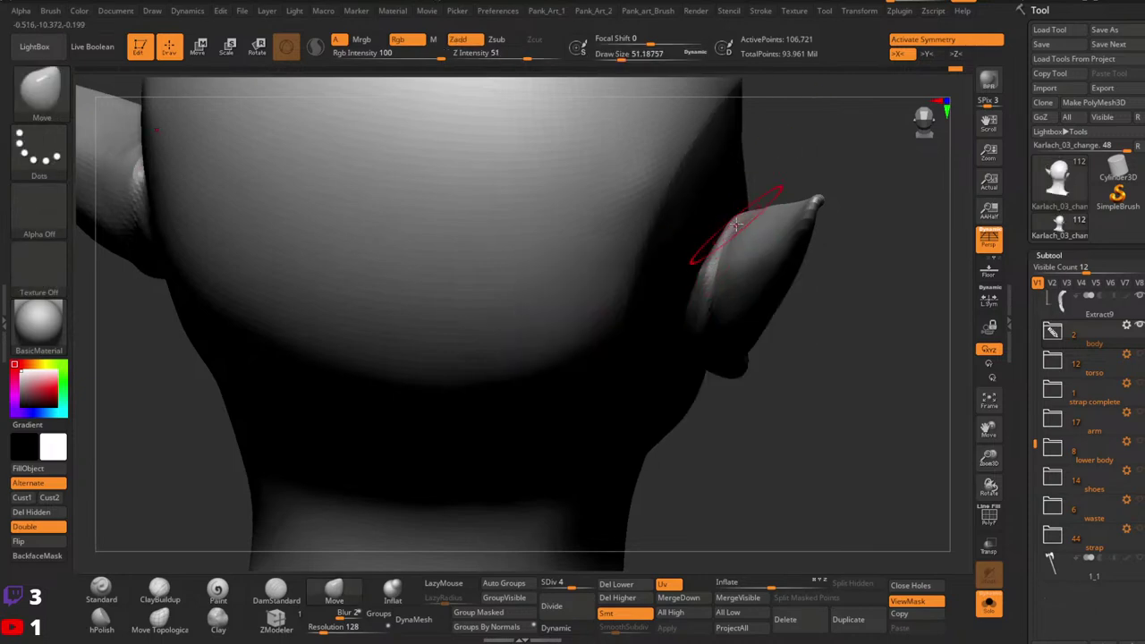
right_drag(743, 262, 742, 258)
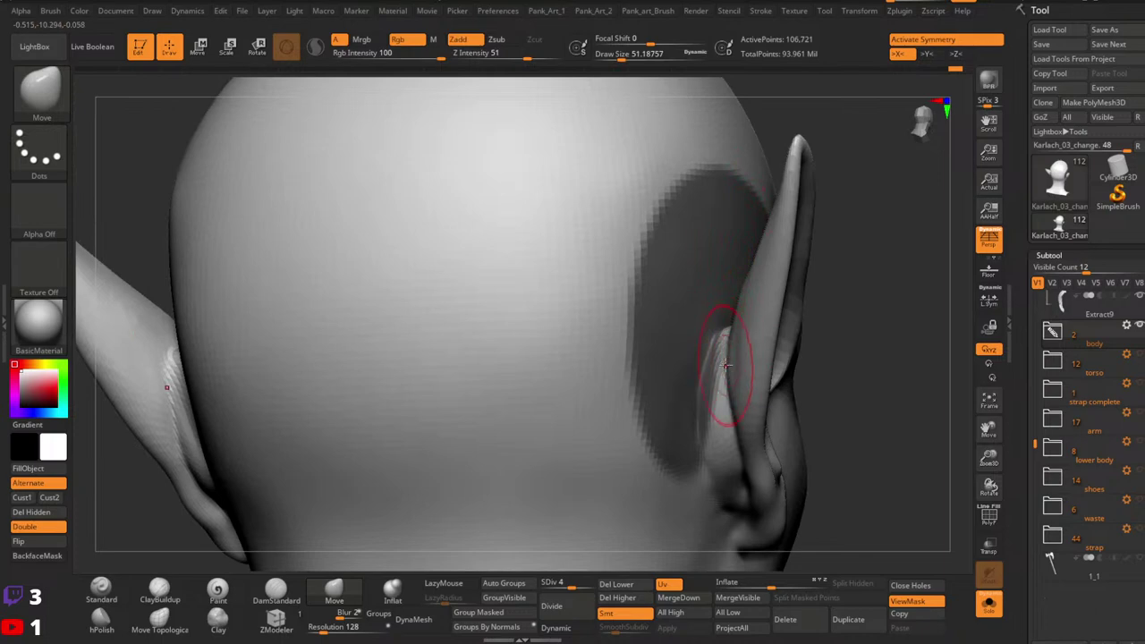
Step: Adjust the back contour of the pointed ear with the Move brush at draw sizes of about 68 and 35
mouse_move(742, 368)
right_down()
mouse_move(767, 358)
mouse_move(754, 294)
mouse_move(739, 285)
right_up()
key(])
key(])
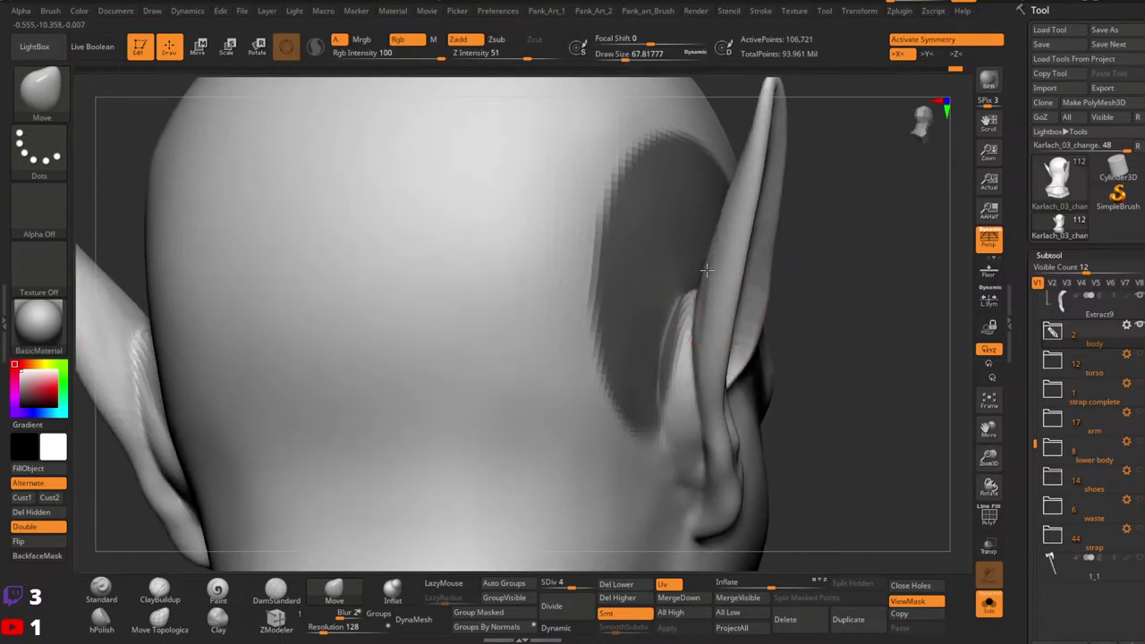
key(space)
drag(720, 231, 714, 231)
mouse_move(714, 231)
right_down()
mouse_move(719, 317)
mouse_move(689, 326)
right_up()
key(space)
drag(723, 240, 719, 240)
alt+right_drag(736, 275, 744, 212)
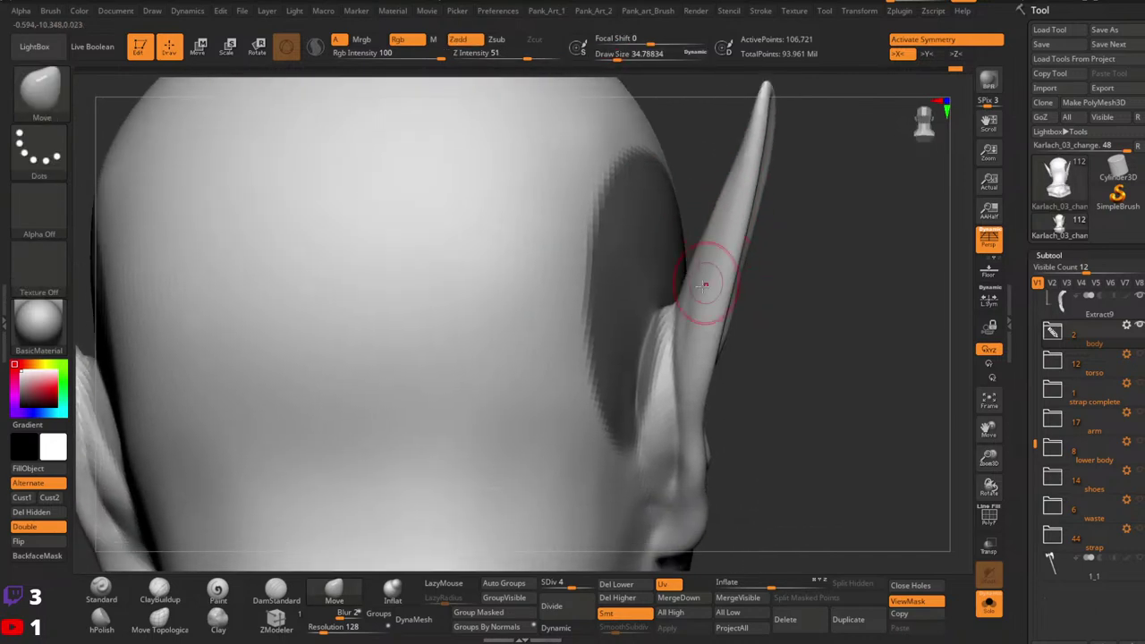
Step: Refine the ear's lower back edge near the lobe with the Move brush at a draw size of about 17
key(space)
drag(699, 292, 694, 309)
alt+right_drag(718, 357, 729, 284)
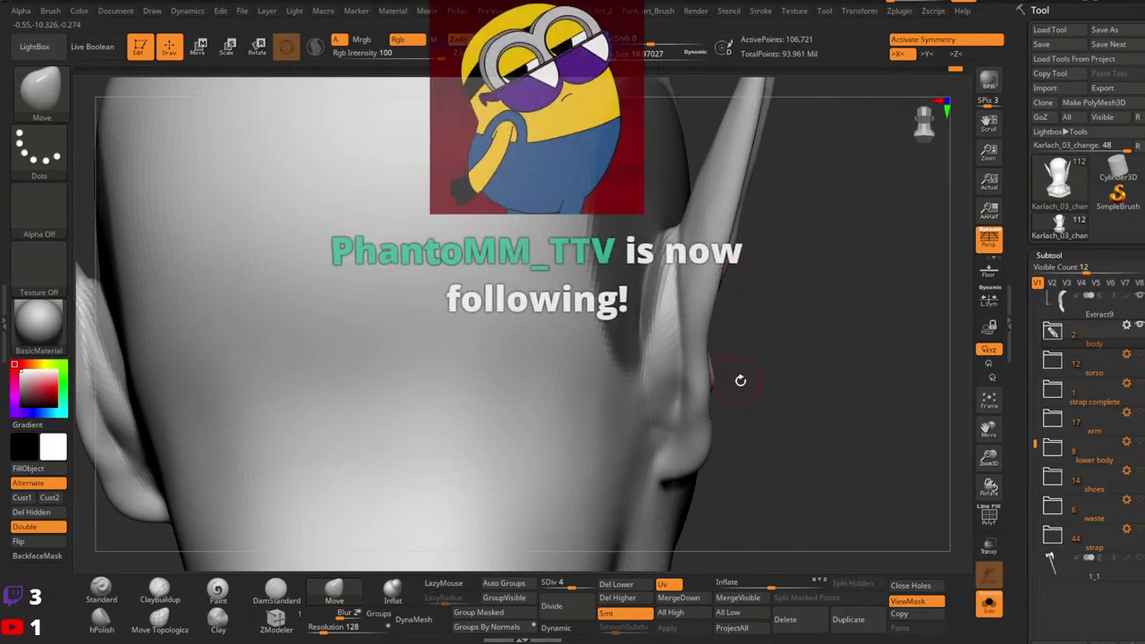
right_drag(736, 379, 710, 347)
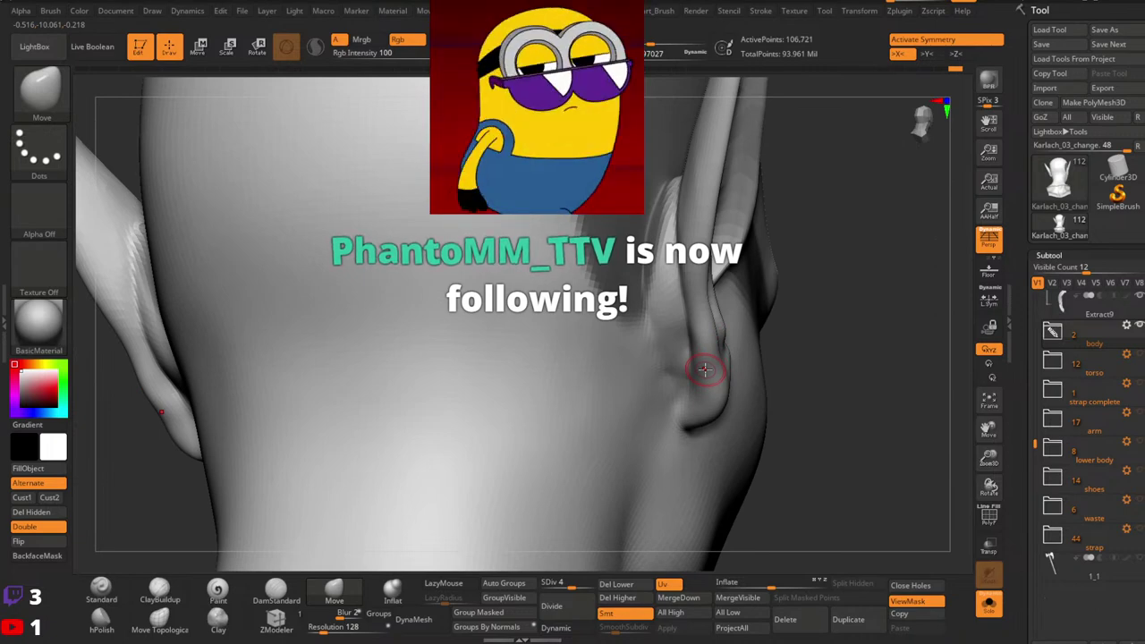
mouse_move(739, 343)
right_down()
mouse_move(723, 358)
mouse_move(677, 332)
mouse_move(685, 370)
mouse_move(683, 310)
mouse_move(698, 300)
right_up()
Step: Carve the crease behind the ear above the lobe with the DamStandard brush at a draw size of about 22 and smooth it
click(276, 590)
mouse_move(656, 219)
right_down()
mouse_move(685, 274)
mouse_move(640, 219)
mouse_move(624, 401)
mouse_move(641, 296)
right_up()
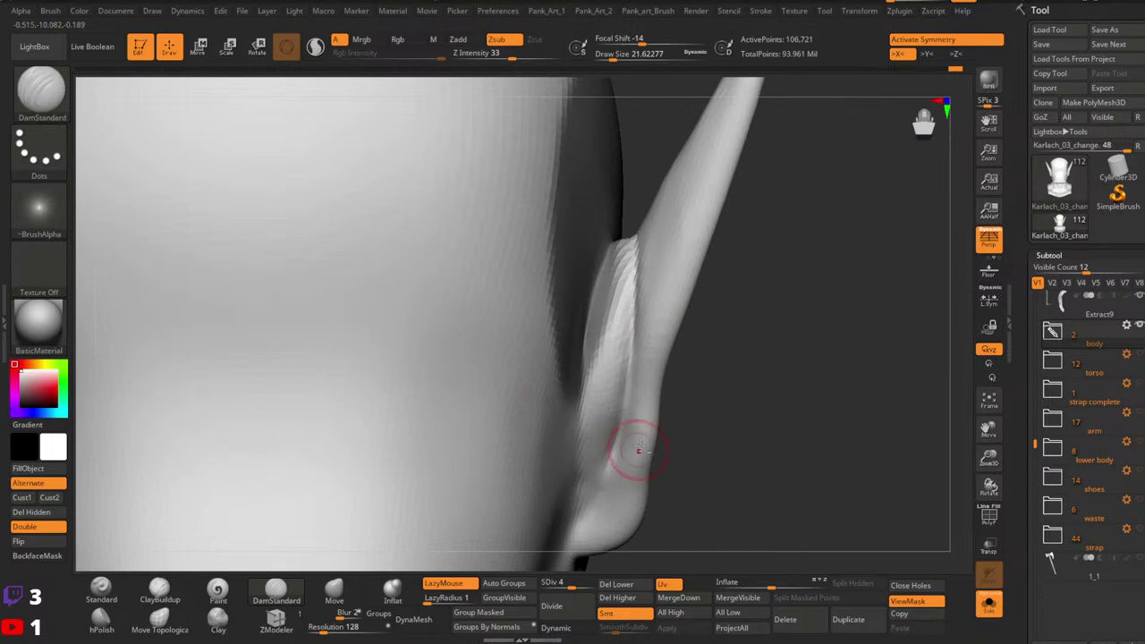
right_drag(621, 454, 652, 331)
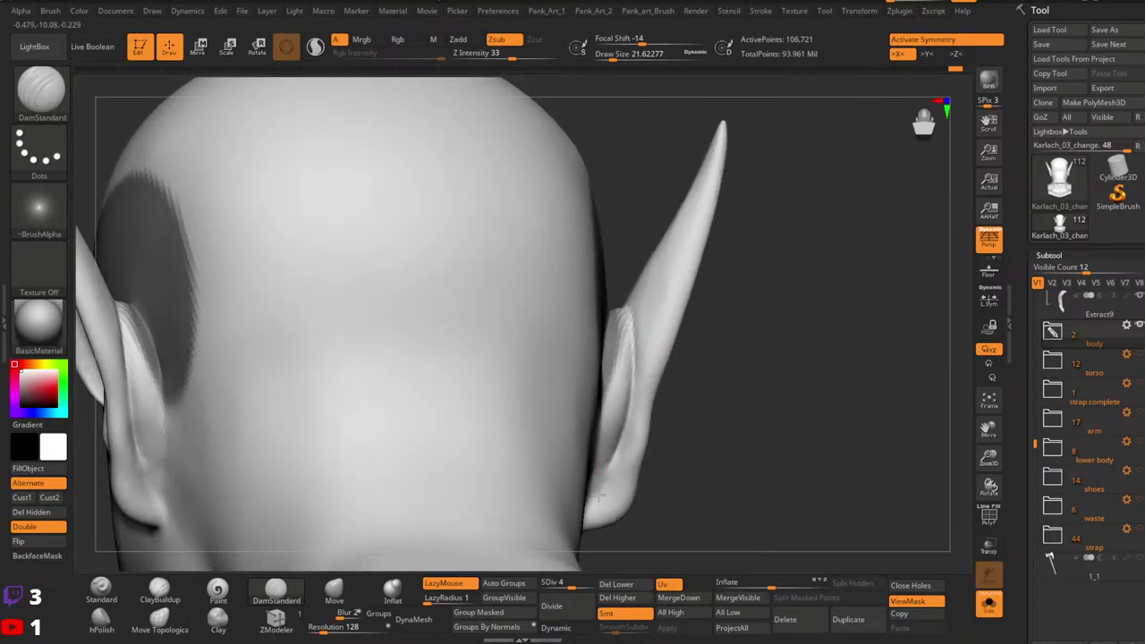
right_drag(588, 501, 628, 445)
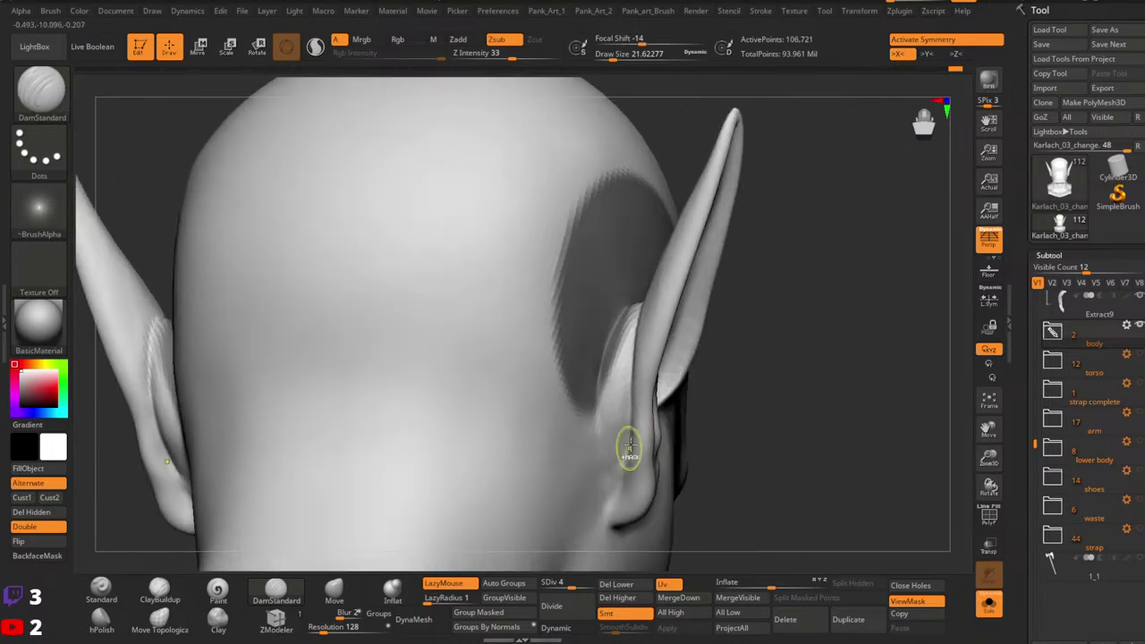
key(ctrl)
right_drag(608, 506, 649, 389)
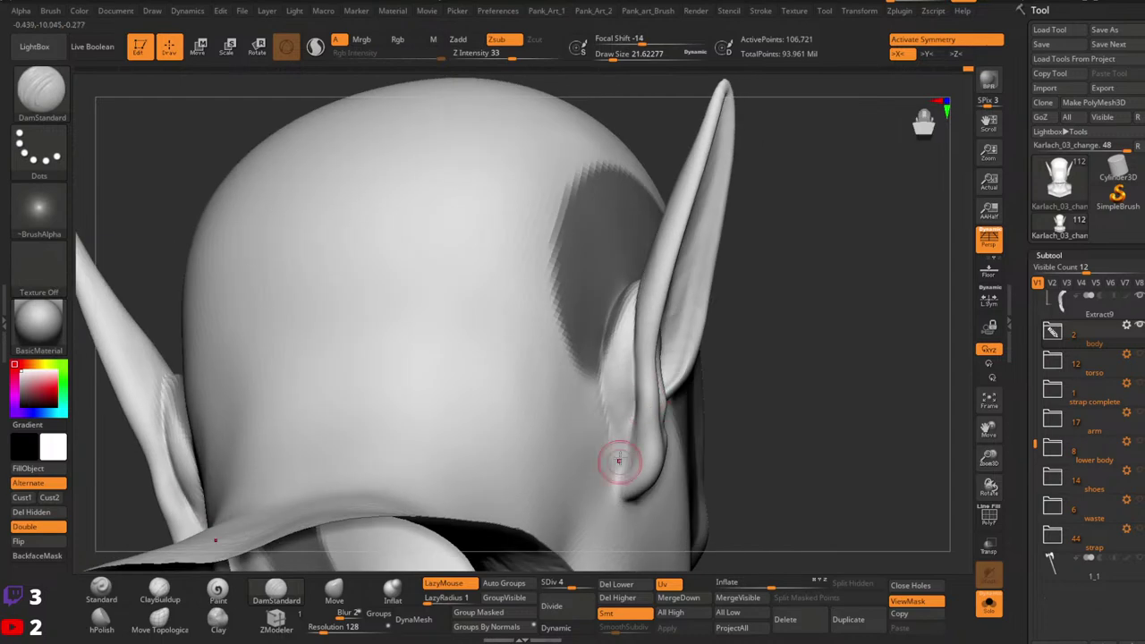
shift+right_drag(637, 326, 617, 440)
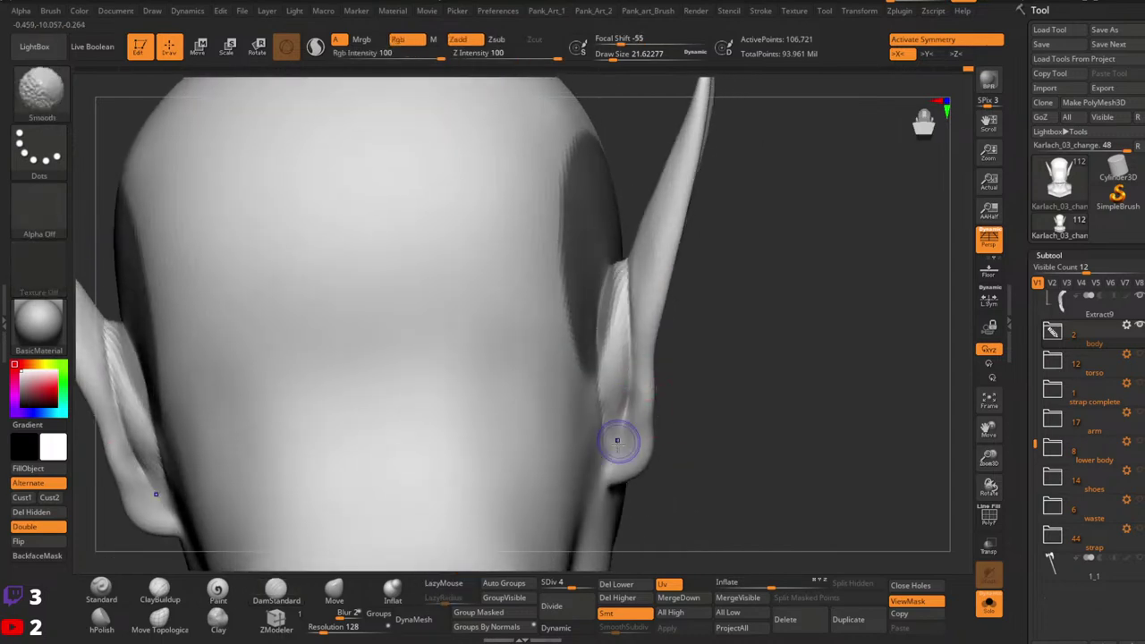
shift+right_drag(628, 398, 614, 306)
Step: Build up and smooth the back of the ear root with the Standard brush at a draw size of about 20, then clear the mask
key(space)
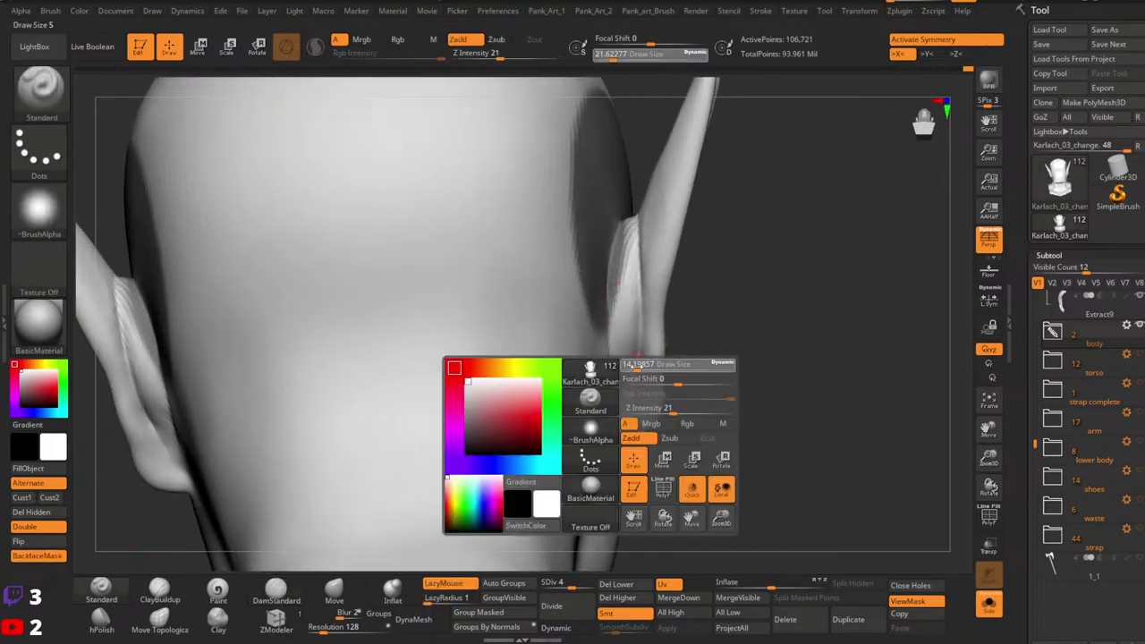
key(space)
drag(634, 372, 642, 372)
mouse_move(698, 403)
right_down()
mouse_move(646, 398)
mouse_move(627, 377)
mouse_move(642, 398)
right_up()
shift+drag(631, 393, 639, 368)
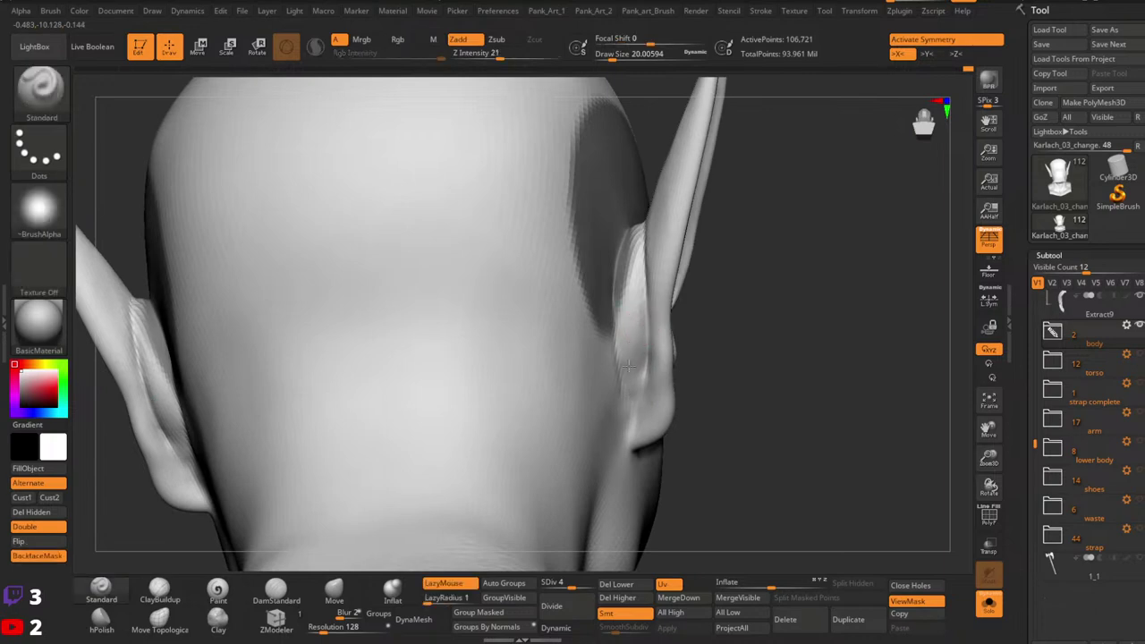
drag(617, 295, 624, 344)
right_drag(644, 350, 645, 374)
ctrl+drag(735, 361, 748, 373)
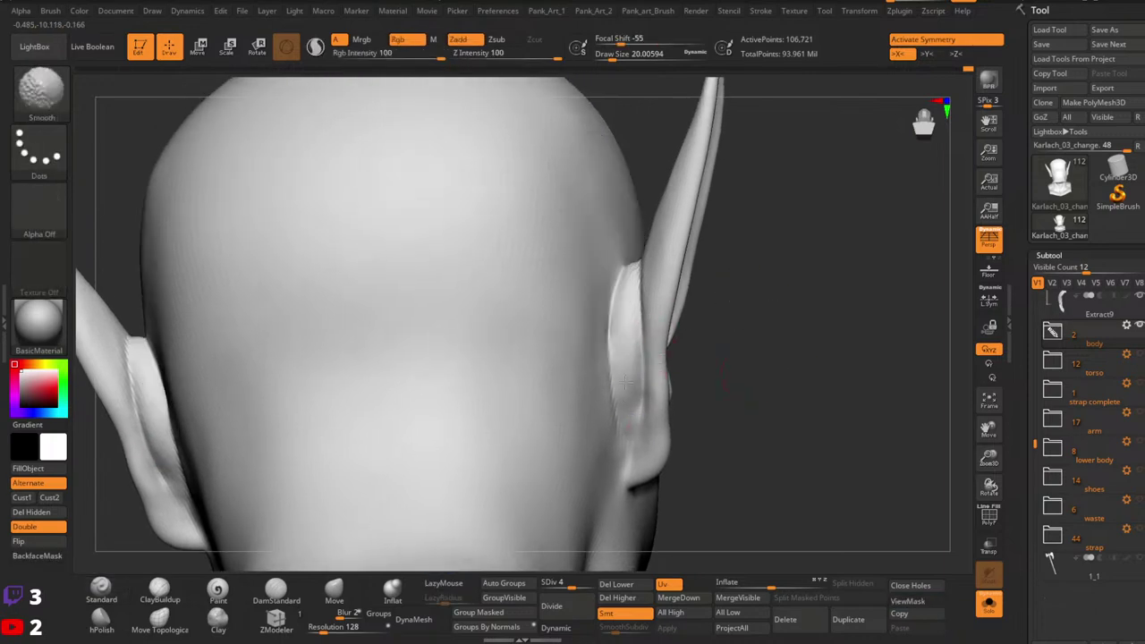
Step: Fill the surface behind the ear down to the lobe with the ClayBuildup brush at draw sizes of about 31 and 29
click(159, 590)
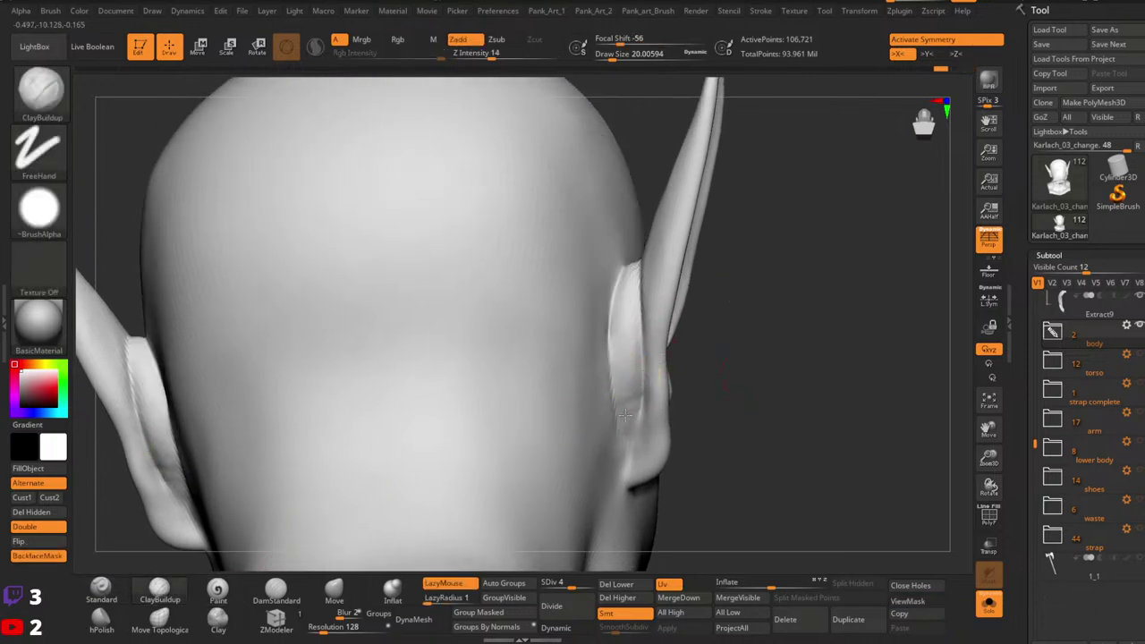
key(space)
drag(625, 415, 632, 413)
mouse_move(657, 352)
alt+right_down()
mouse_move(654, 377)
mouse_move(658, 355)
alt+right_up()
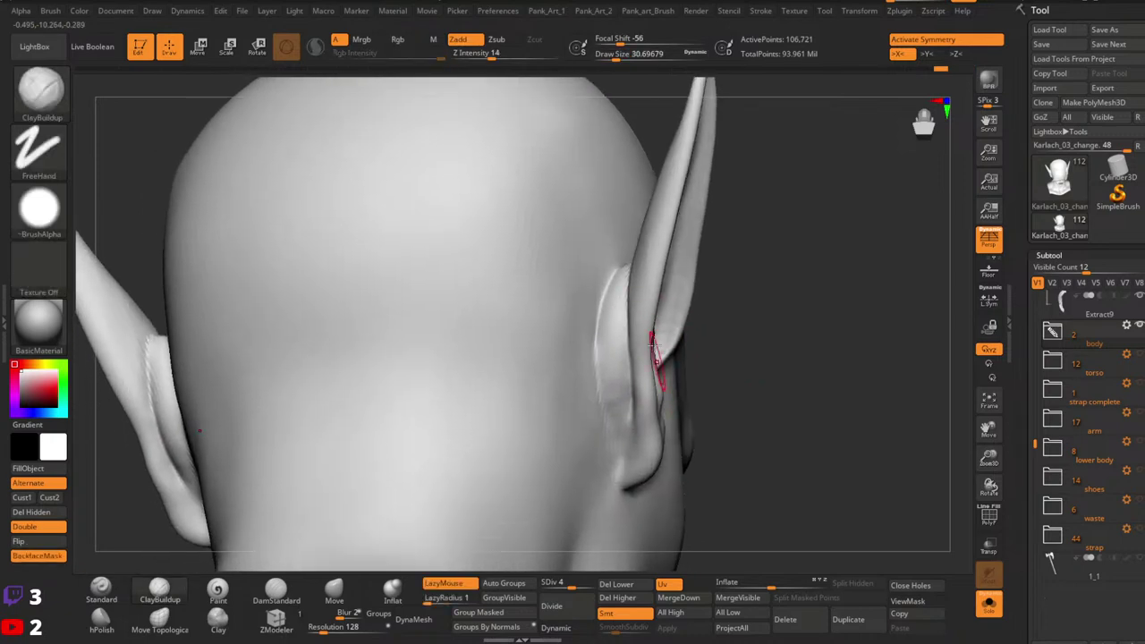
key(space)
drag(632, 386, 629, 387)
mouse_move(656, 324)
right_down()
mouse_move(643, 426)
mouse_move(624, 378)
mouse_move(675, 338)
right_up()
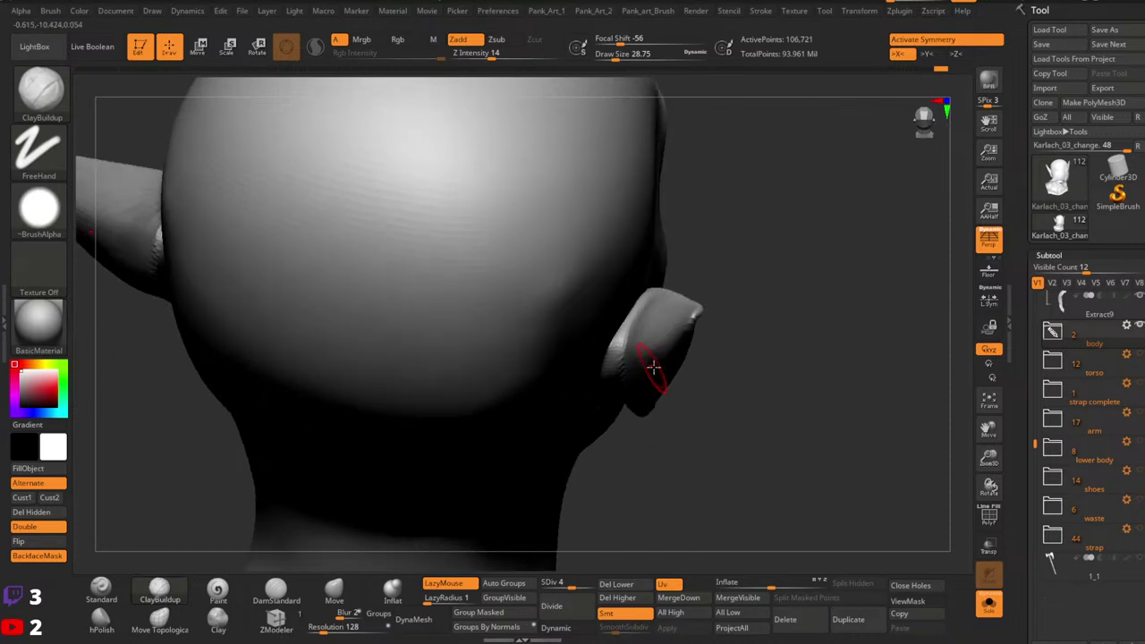
Step: Smooth the back of the ear up toward the tip at a draw size of about 39
right_drag(653, 367, 657, 249)
alt+right_drag(659, 402, 644, 365)
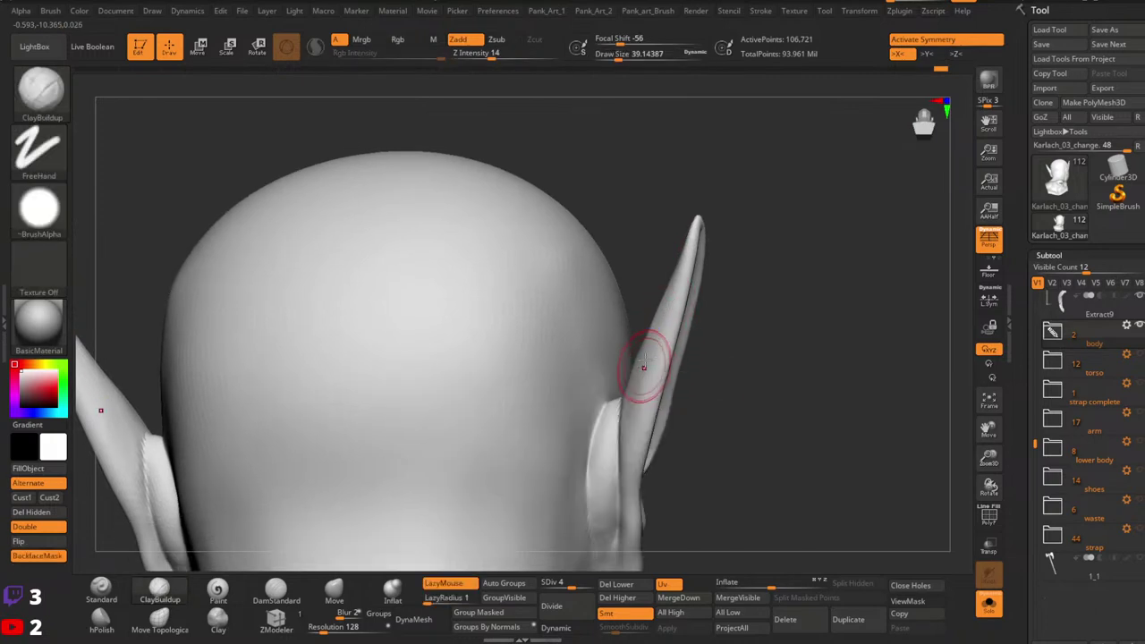
shift+drag(633, 372, 688, 277)
ctrl+right_drag(690, 279, 687, 380)
alt+right_drag(687, 380, 677, 307)
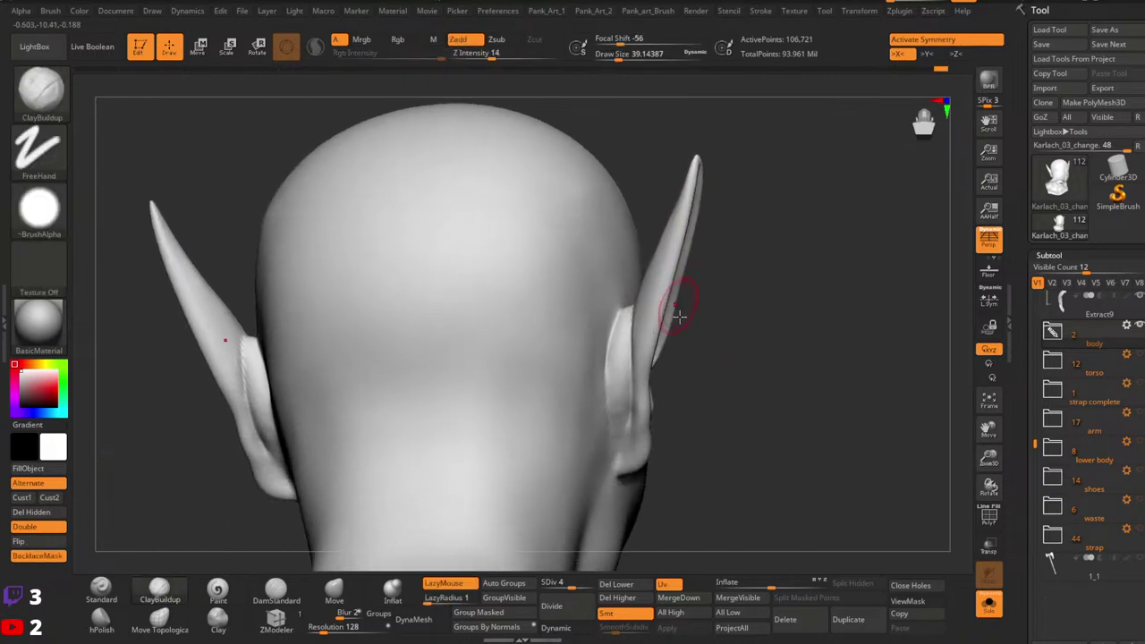
Step: Sharpen the crease between the ear root and lobe with the DamStandard brush at a draw size of about 25 and smooth around the lobe
mouse_move(693, 353)
right_down()
mouse_move(653, 373)
mouse_move(614, 370)
mouse_move(667, 289)
mouse_move(631, 396)
mouse_move(743, 373)
mouse_move(519, 442)
right_up()
click(277, 590)
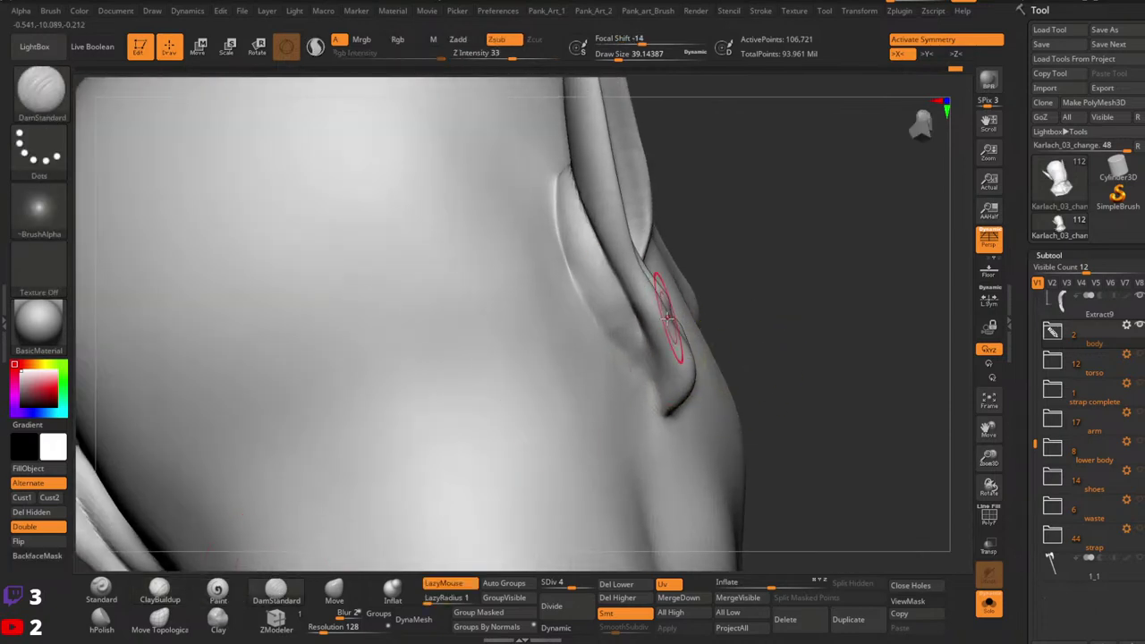
key(space)
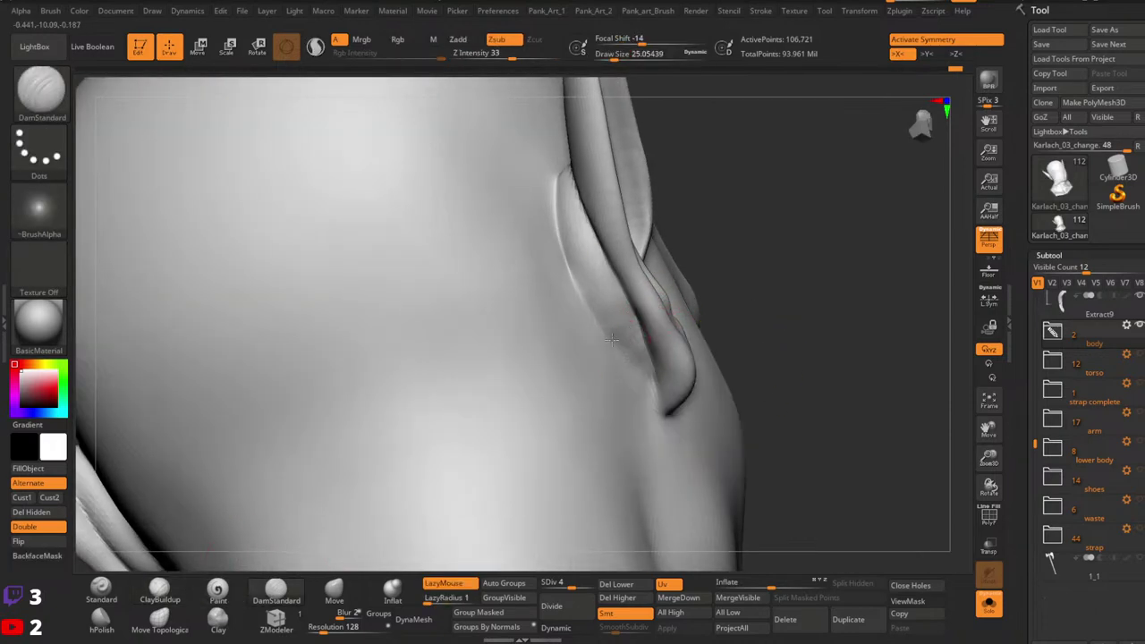
drag(632, 317, 638, 337)
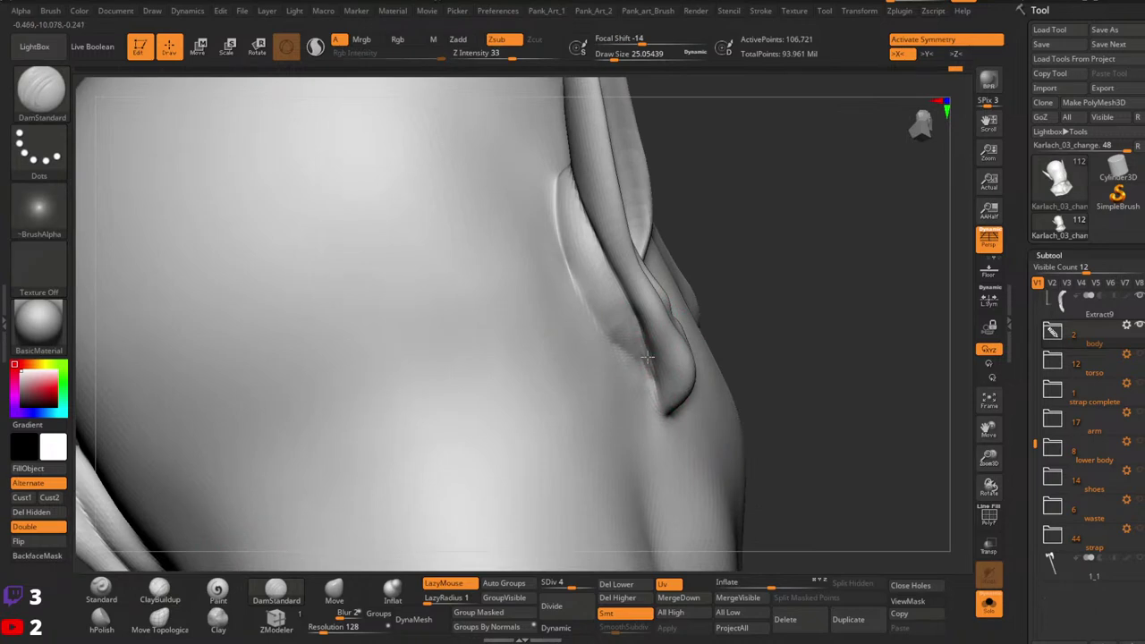
right_drag(686, 342, 645, 317)
mouse_move(649, 372)
shift+mouse_down()
mouse_move(643, 349)
mouse_move(652, 368)
shift+mouse_up()
right_drag(674, 363, 631, 361)
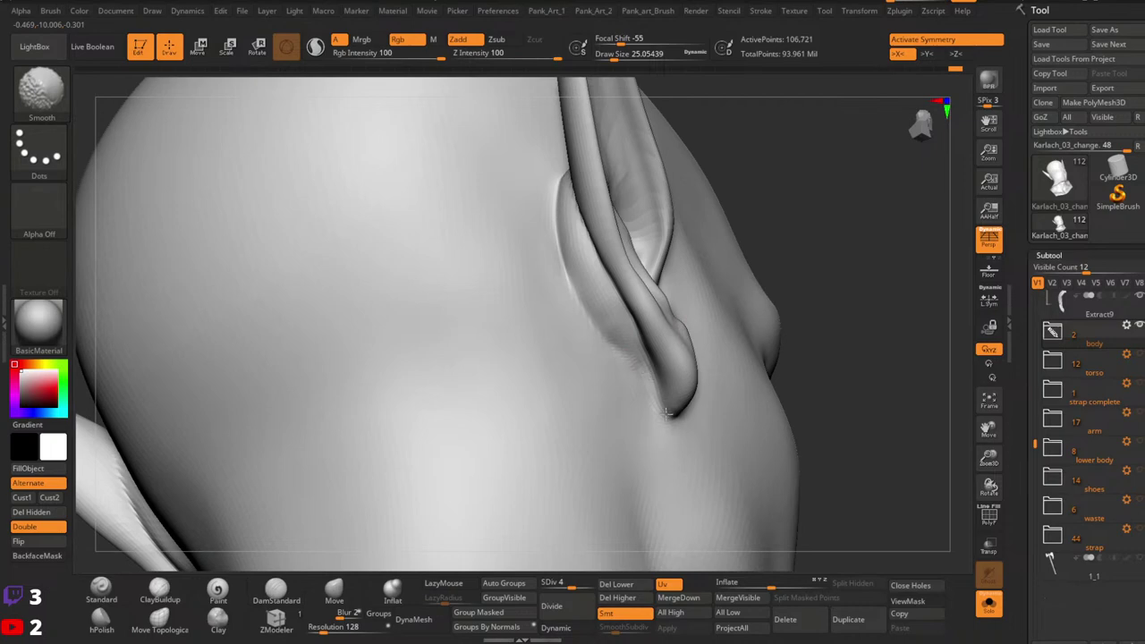
shift+drag(673, 413, 685, 446)
Step: Turn off Solo mode to bring back the hair and horns, and unhide the rest of the body mesh
mouse_move(760, 260)
right_down()
mouse_move(743, 256)
mouse_move(741, 206)
right_up()
mouse_move(740, 206)
right_down()
mouse_move(681, 277)
mouse_move(741, 243)
mouse_move(703, 260)
mouse_move(830, 311)
mouse_move(634, 291)
right_up()
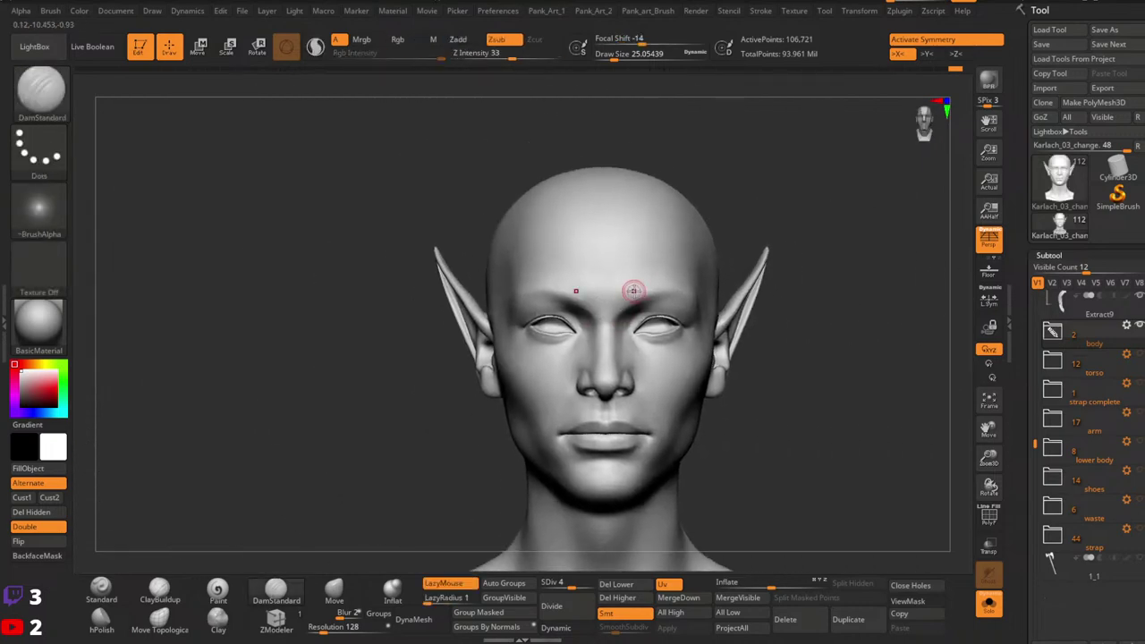
click(988, 601)
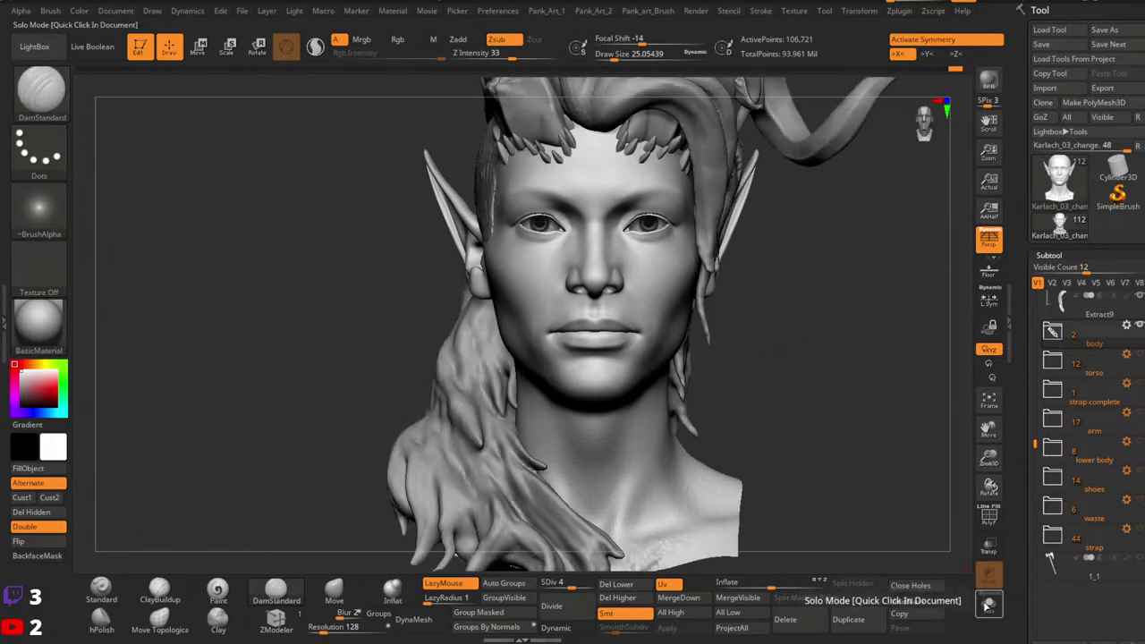
ctrl+shift+click(831, 539)
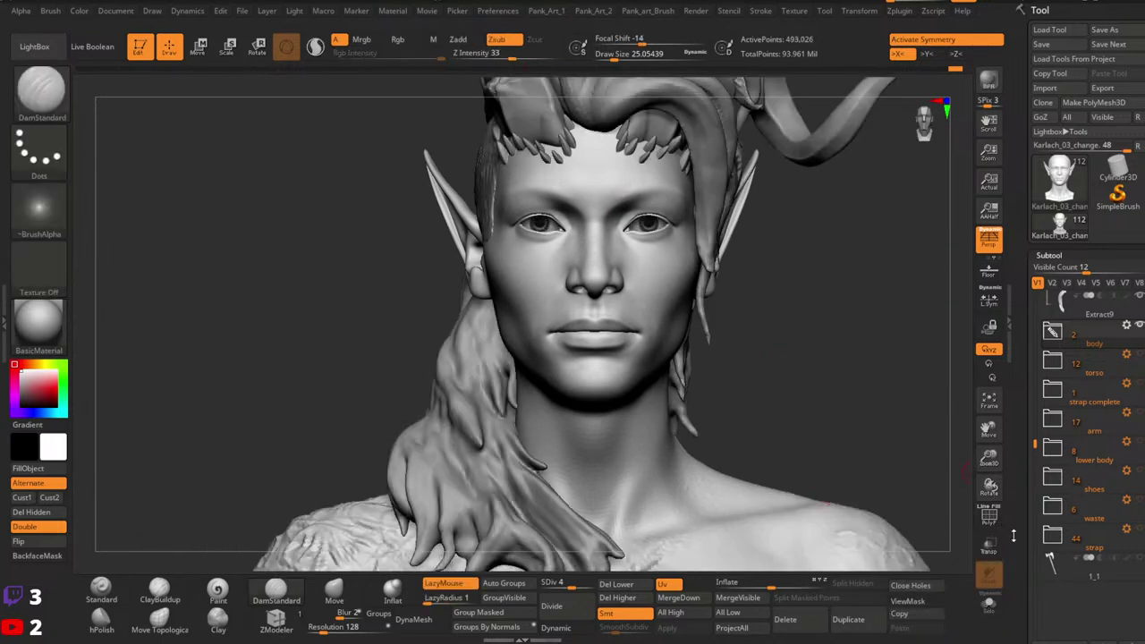
Step: Raise the body to subdivision level 6 and add a new sculpting layer to it
drag(1014, 534, 1007, 440)
drag(1012, 536, 1021, 408)
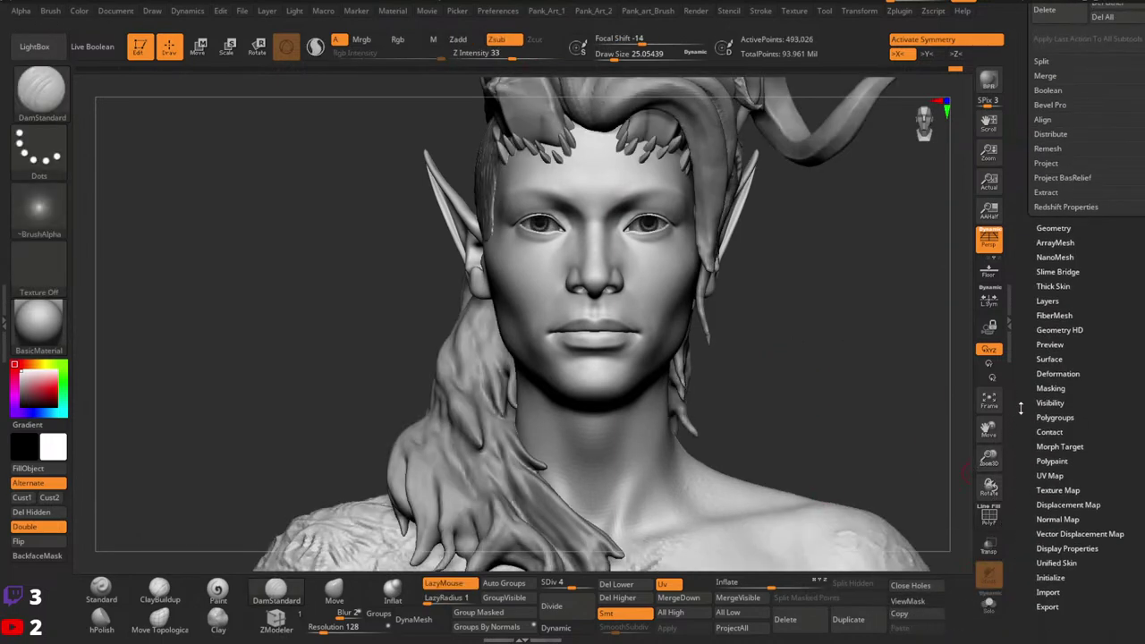
click(1048, 300)
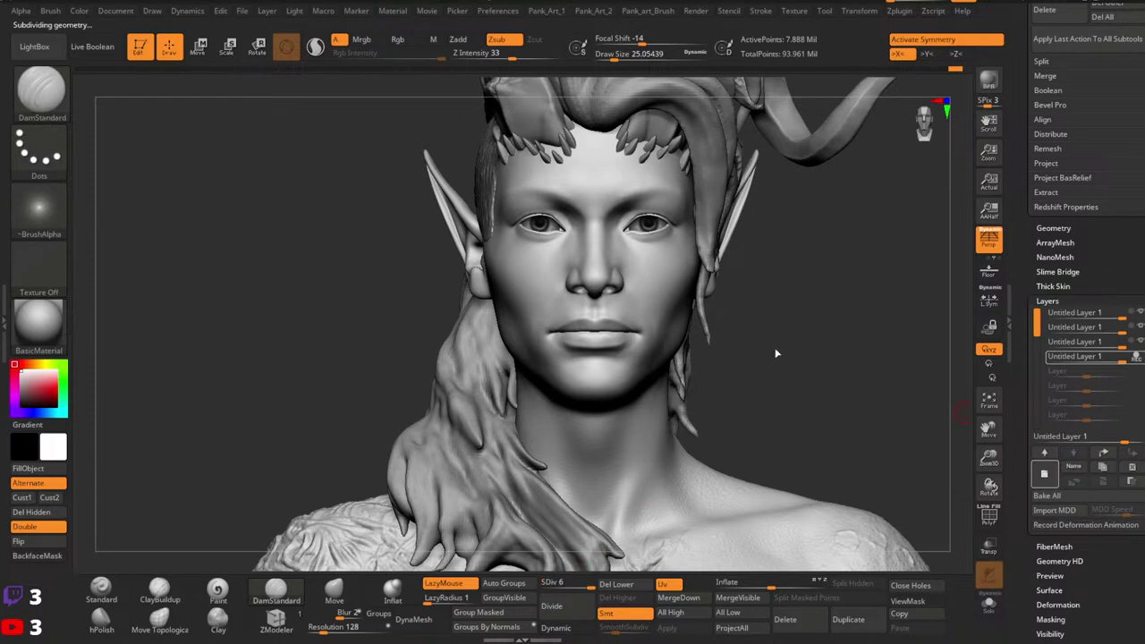
alt+right_drag(737, 309, 743, 369)
mouse_move(656, 299)
ctrl+right_down()
mouse_move(716, 345)
mouse_move(760, 333)
ctrl+right_up()
mouse_move(769, 336)
shift+right_down()
mouse_move(840, 372)
mouse_move(810, 335)
mouse_move(792, 279)
mouse_move(781, 174)
shift+right_up()
alt+right_drag(723, 254, 537, 326)
alt+right_drag(716, 330, 469, 333)
Step: Save the updated character model to disk with Save As
drag(1019, 164, 1019, 188)
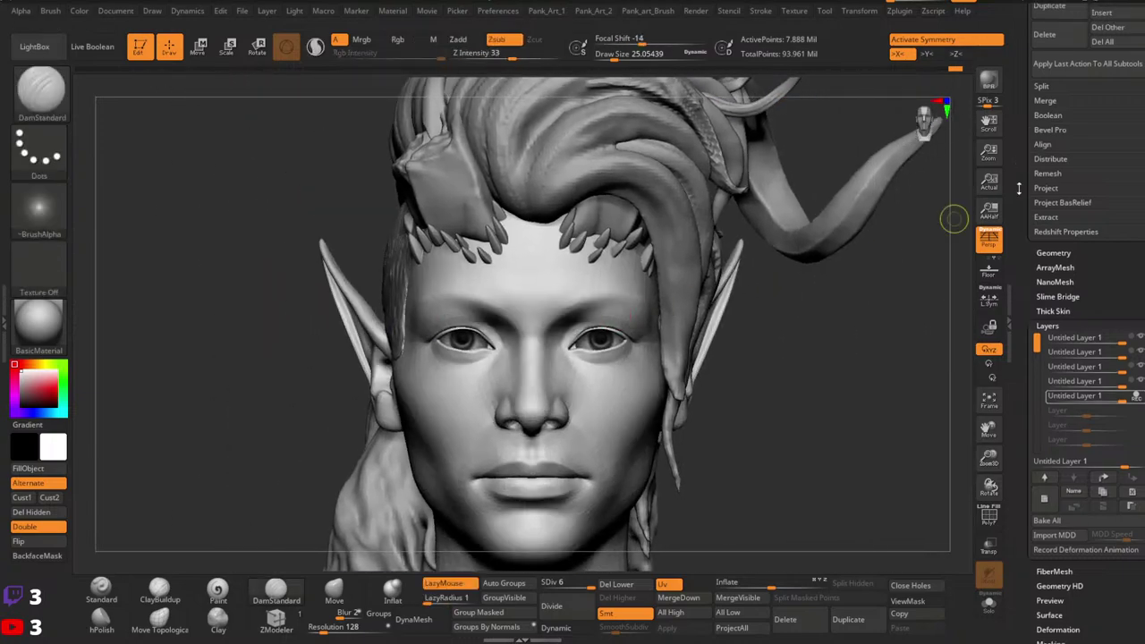
scroll(1018, 188, up, 4)
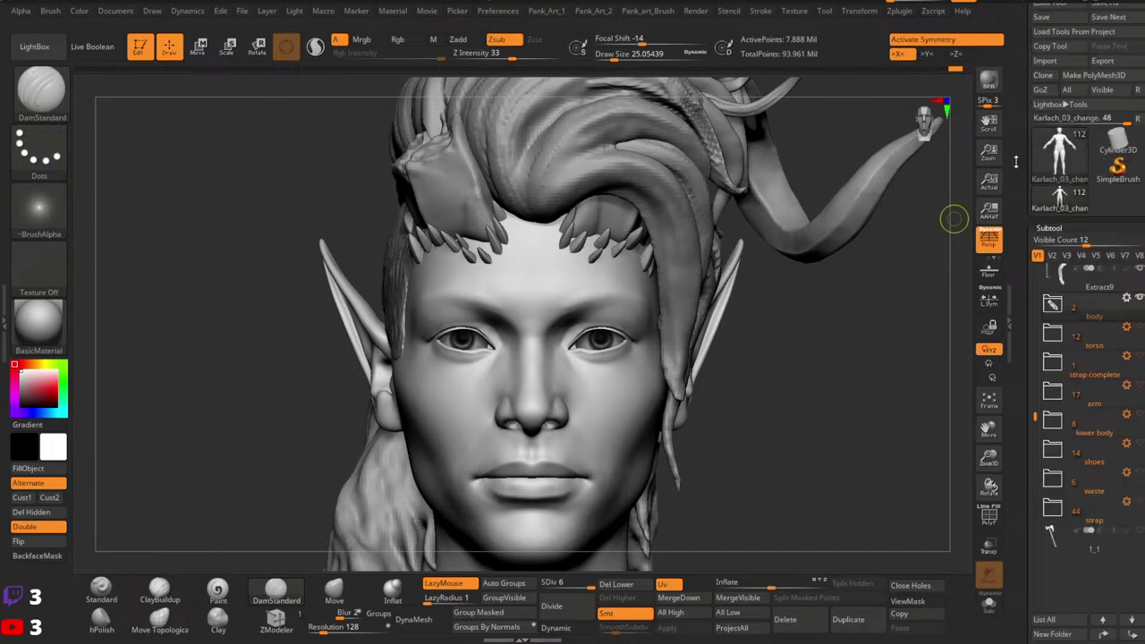
scroll(1016, 161, up, 1)
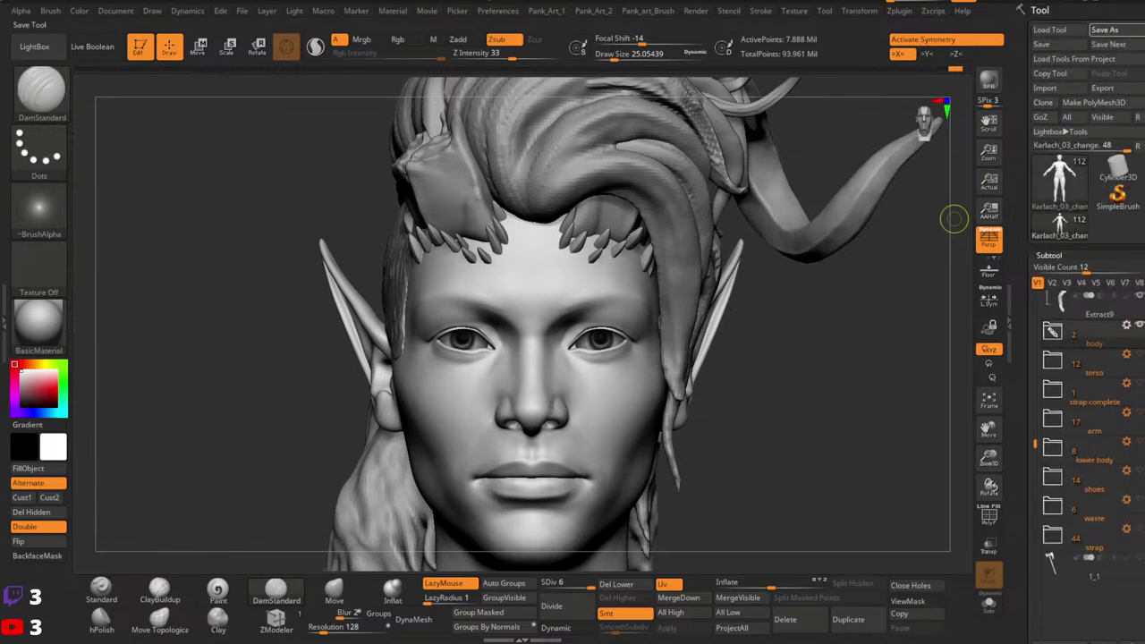
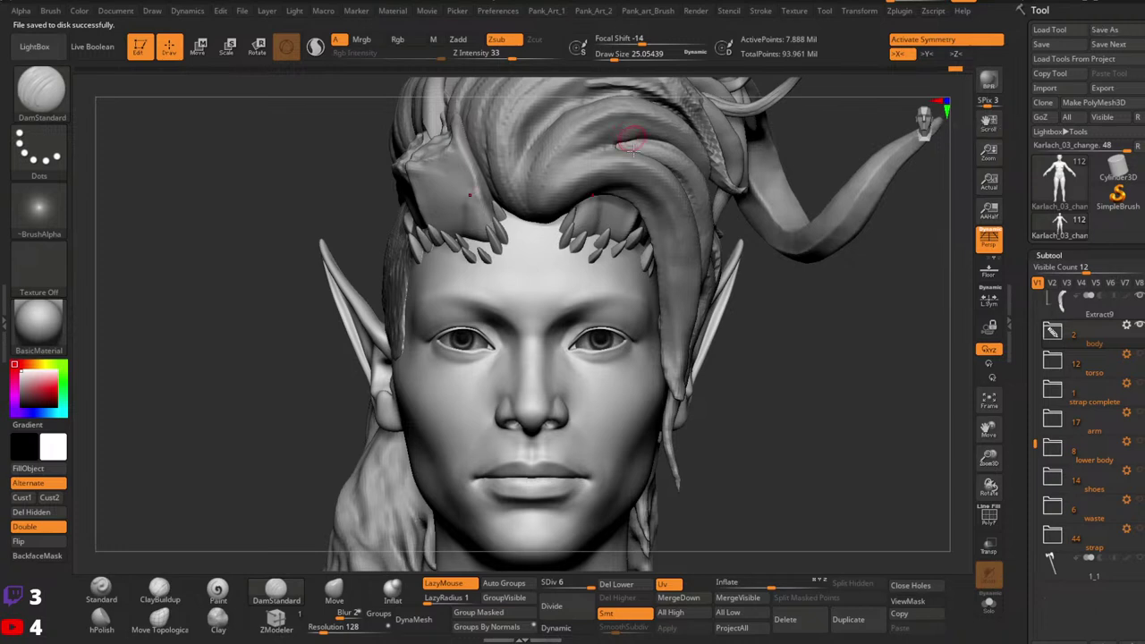
Step: Select the long back hair mesh and reshape its hanging strands with the Move brush at a draw size of about 318
right_drag(611, 269, 522, 293)
mouse_move(521, 295)
mouse_down()
mouse_move(503, 324)
mouse_move(585, 334)
mouse_move(515, 340)
mouse_move(550, 344)
mouse_move(563, 346)
mouse_move(567, 319)
mouse_move(414, 317)
mouse_move(621, 317)
mouse_move(611, 324)
mouse_up()
key(ctrl)
alt+click(684, 324)
key(space)
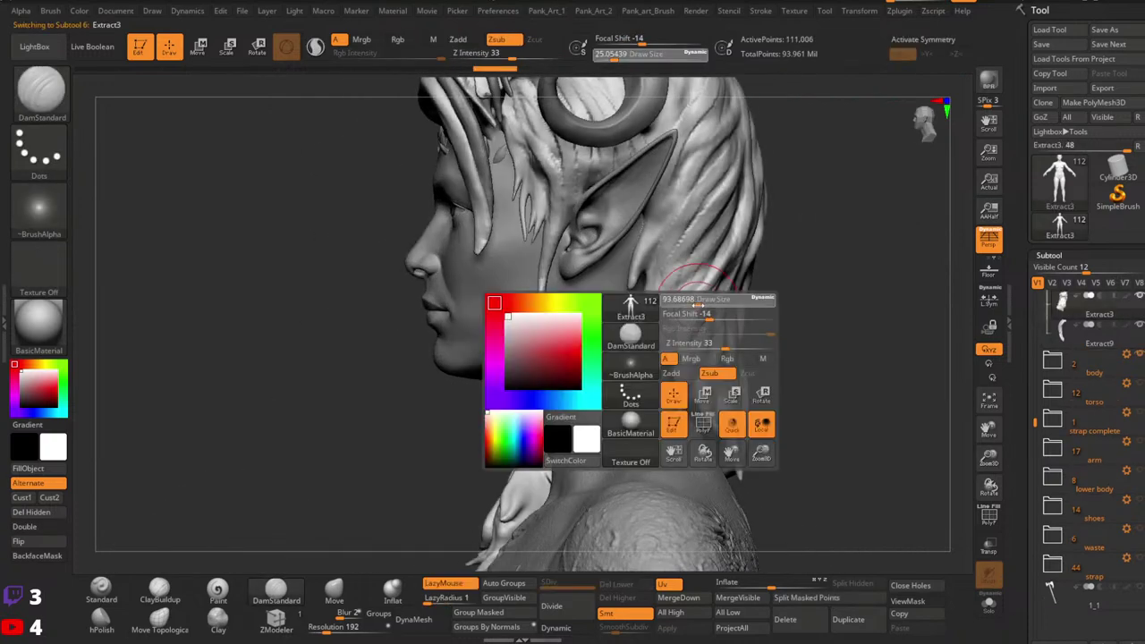
drag(696, 302, 713, 304)
click(333, 594)
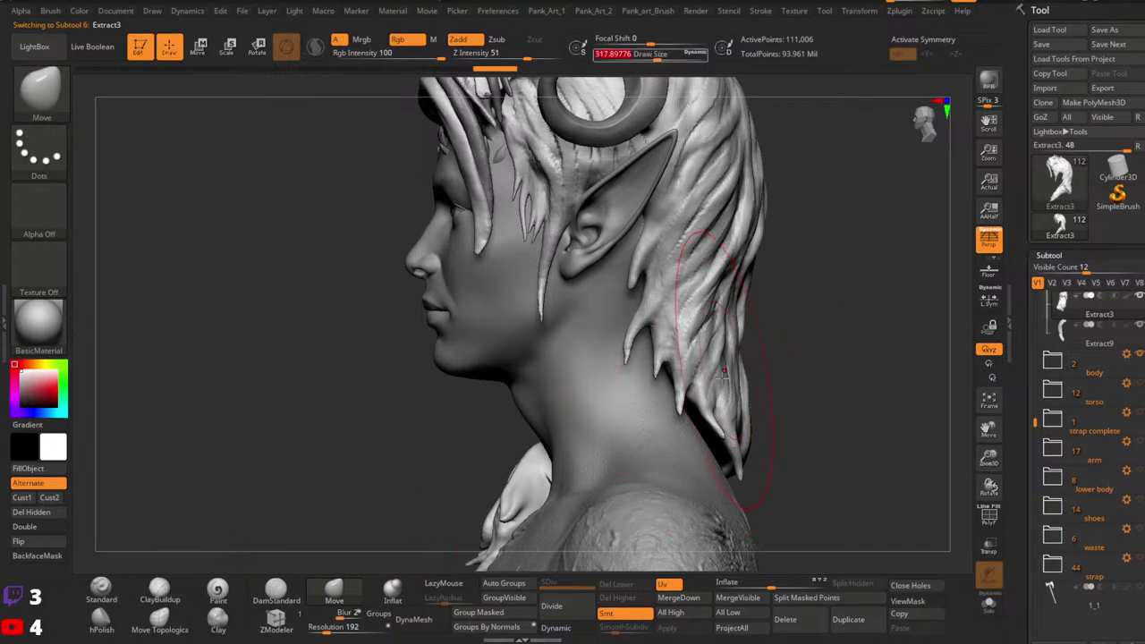
mouse_move(706, 421)
right_down()
mouse_move(692, 353)
mouse_move(637, 345)
right_up()
Step: Reposition the hair strands beside the ear and neck with the Move brush at draw sizes of about 251 and 87
key(space)
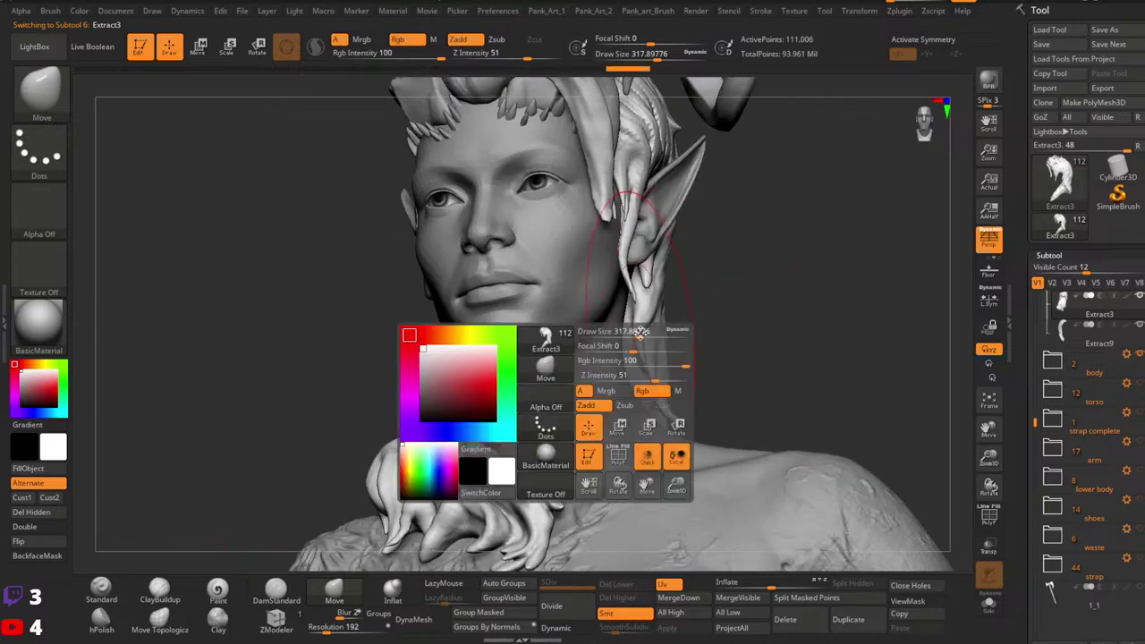
drag(634, 331, 624, 331)
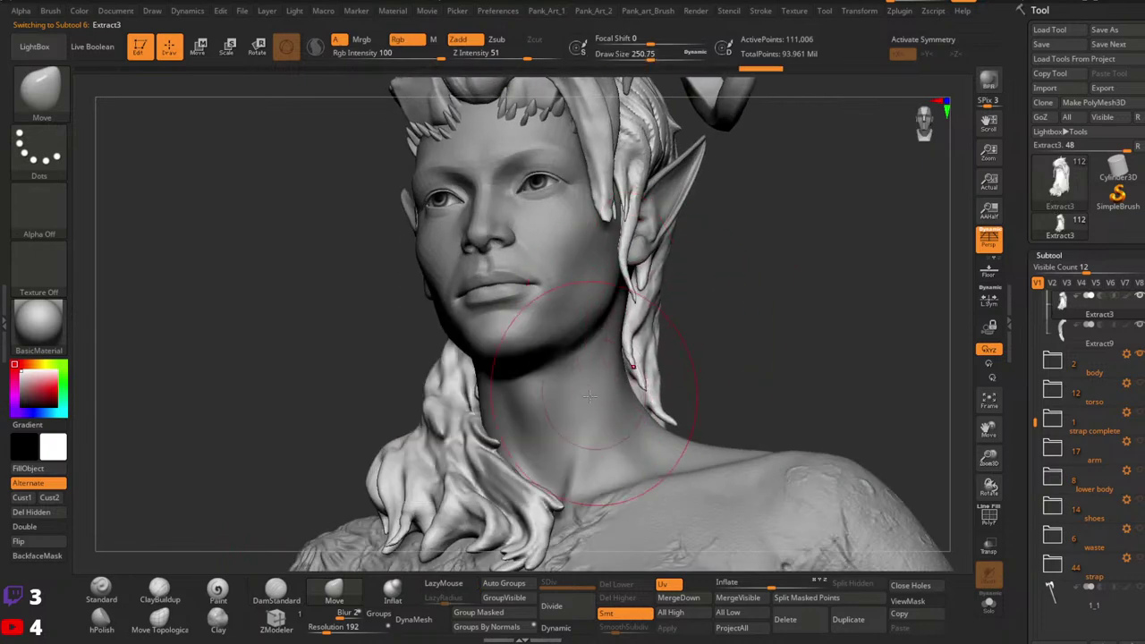
mouse_move(590, 397)
ctrl+right_down()
mouse_move(581, 353)
mouse_move(598, 394)
mouse_move(677, 393)
mouse_move(653, 387)
mouse_move(649, 418)
ctrl+right_up()
key(space)
drag(623, 337, 601, 338)
Step: Select the body mesh and examine the face, ears and hair silhouette from front and three-quarter views
alt+click(618, 352)
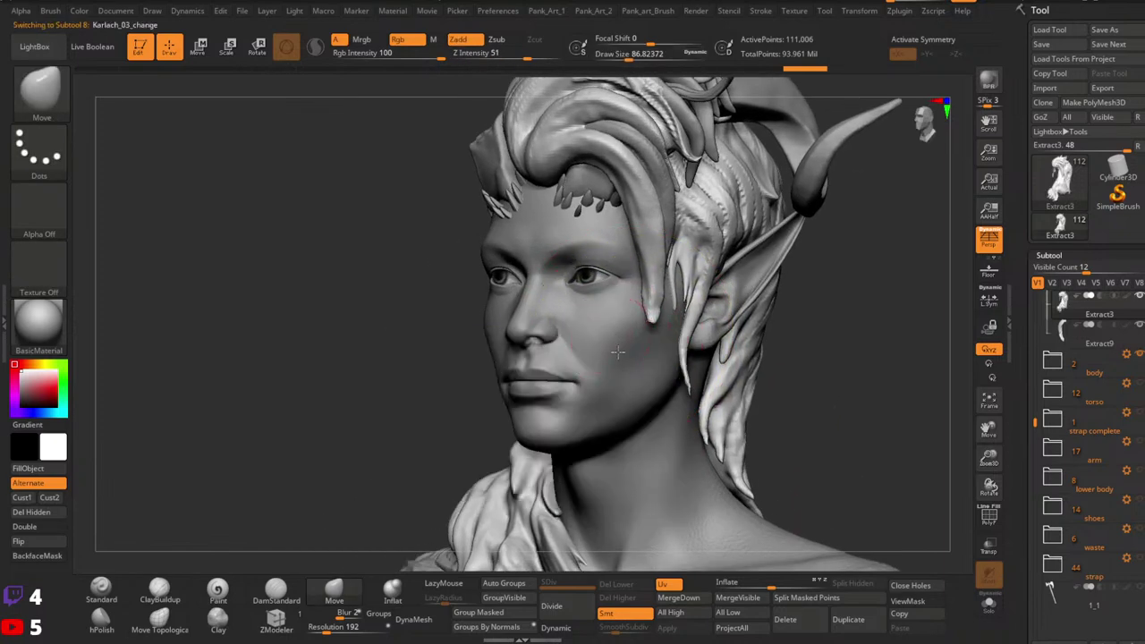
mouse_move(618, 353)
right_down()
mouse_move(612, 345)
mouse_move(608, 358)
right_up()
right_drag(609, 357, 662, 350)
alt+right_drag(592, 313, 599, 344)
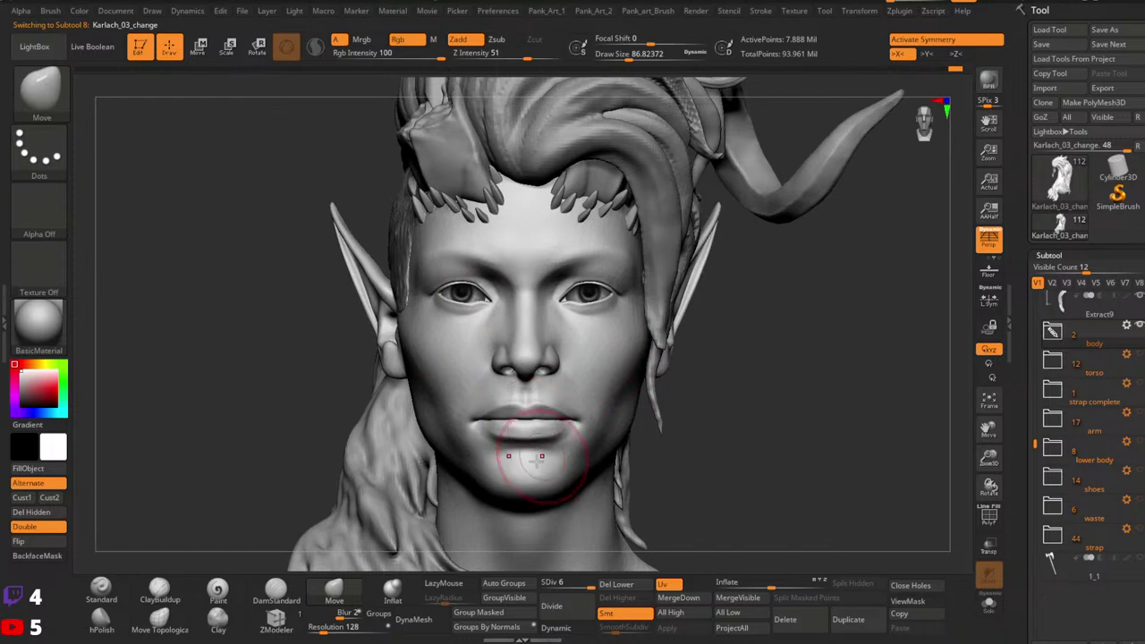
mouse_move(527, 465)
ctrl+right_down()
mouse_move(510, 385)
mouse_move(429, 371)
ctrl+right_up()
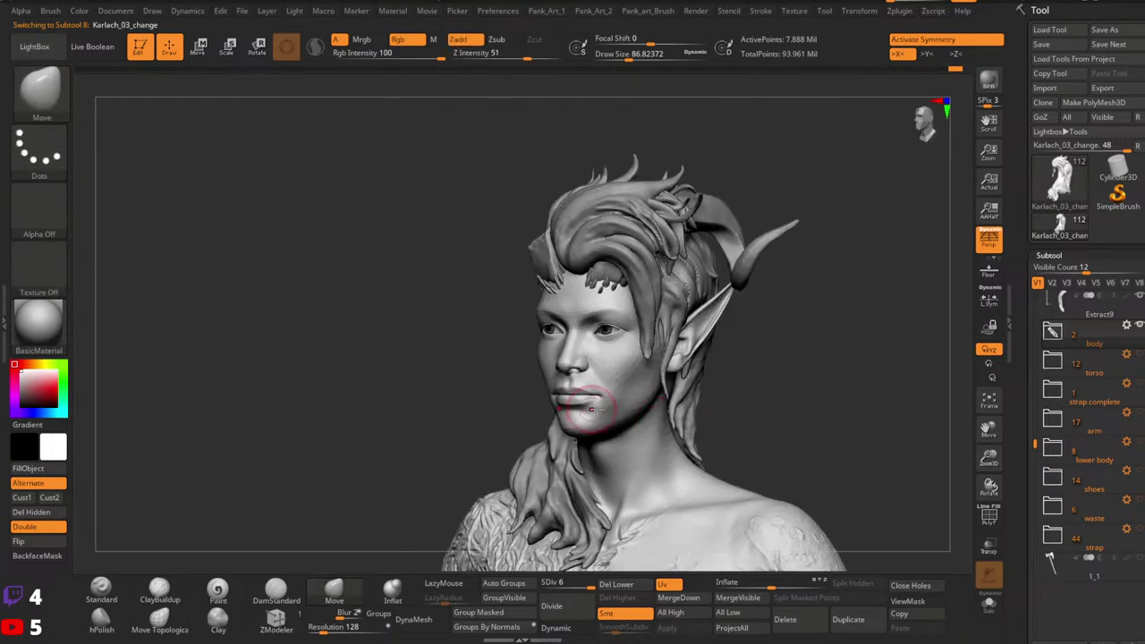
ctrl+right_drag(732, 399, 721, 417)
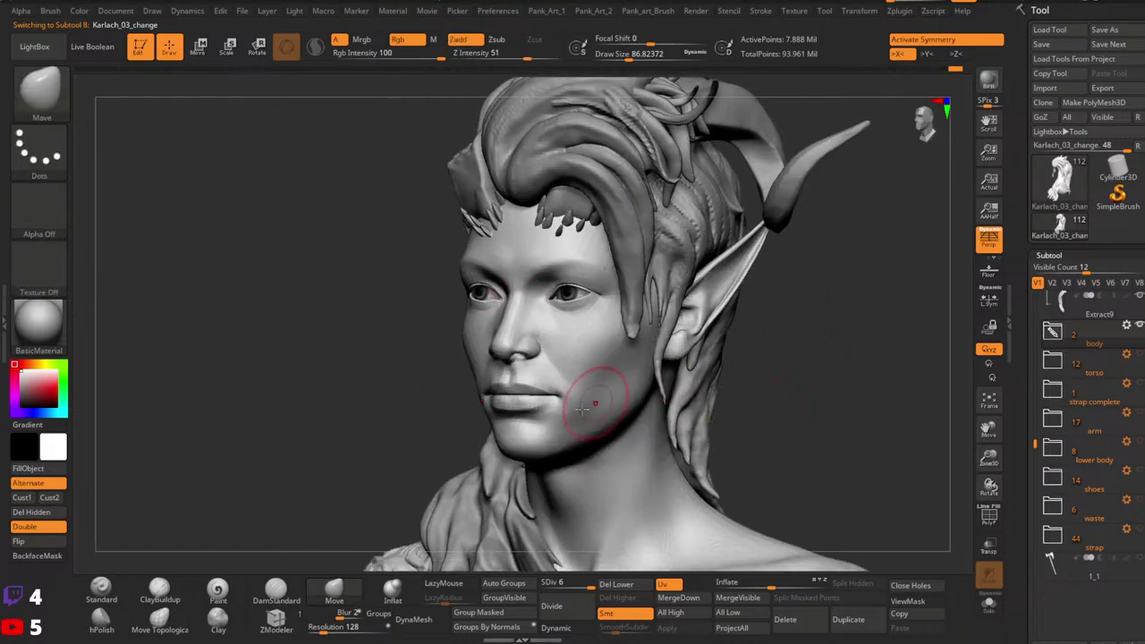
right_drag(783, 364, 633, 392)
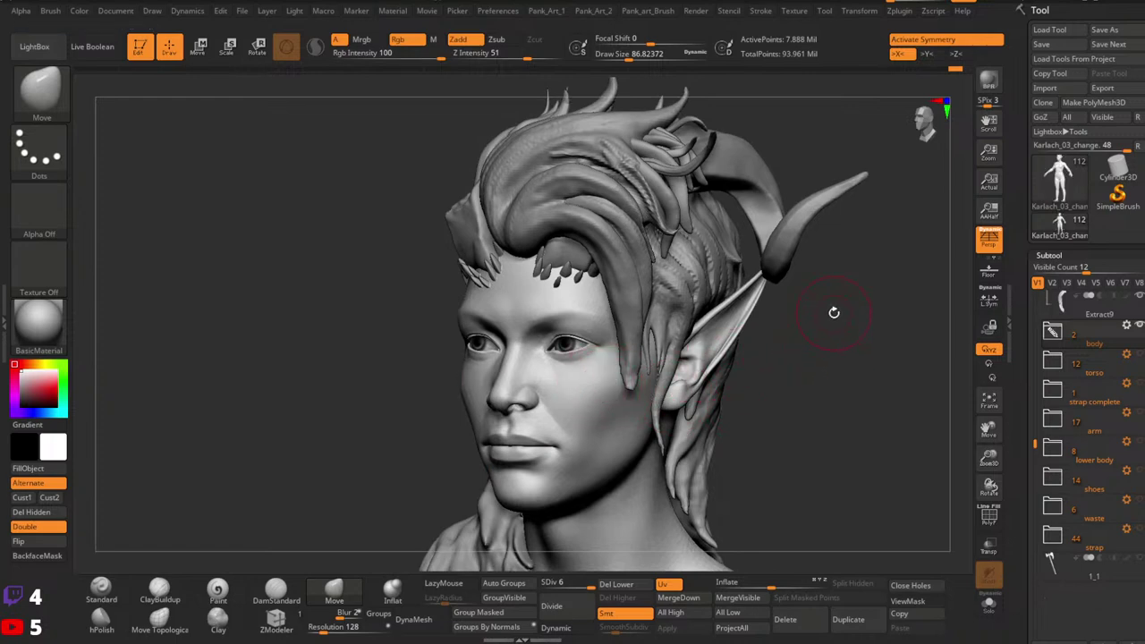
mouse_move(698, 363)
right_down()
mouse_move(778, 365)
mouse_move(662, 396)
mouse_move(709, 384)
mouse_move(659, 384)
mouse_move(670, 365)
mouse_move(652, 349)
mouse_move(669, 329)
mouse_move(663, 351)
mouse_move(653, 333)
mouse_move(634, 356)
mouse_move(629, 373)
mouse_move(644, 379)
mouse_move(513, 358)
mouse_move(459, 307)
mouse_move(432, 404)
right_up()
Step: Select the short side hair mesh and adjust its sideburn in front of the ear with the Move brush at about 68 draw size
alt+click(457, 307)
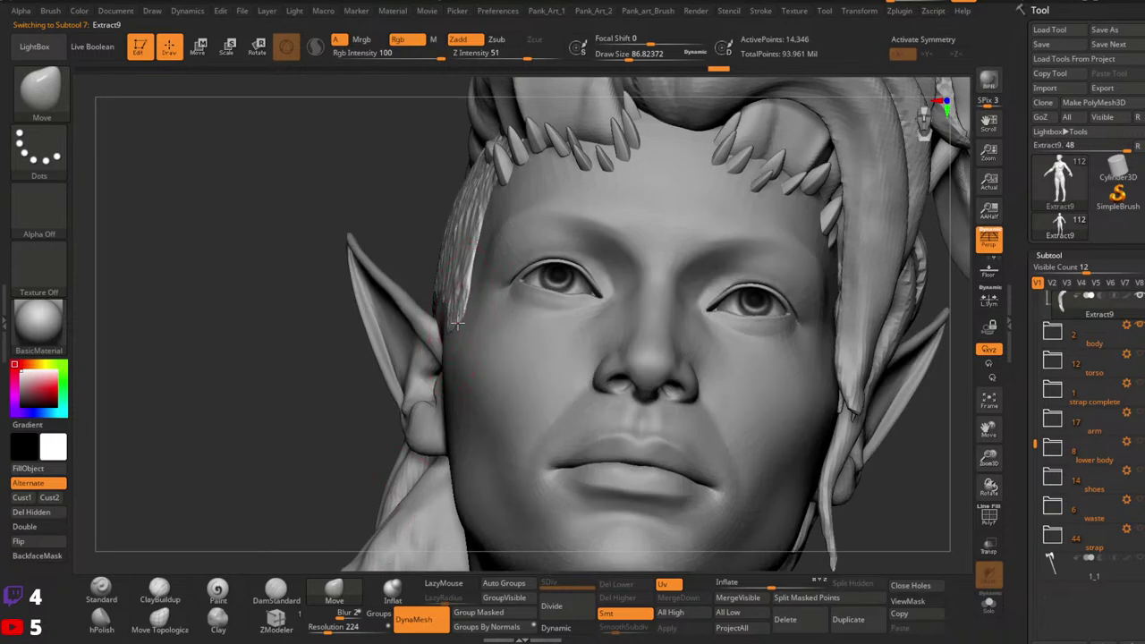
key(space)
drag(456, 304, 447, 303)
right_drag(440, 344, 461, 309)
drag(461, 309, 458, 304)
mouse_move(457, 304)
right_down()
mouse_move(455, 270)
mouse_move(465, 299)
mouse_move(567, 328)
mouse_move(573, 315)
right_up()
mouse_move(573, 315)
alt+right_down()
mouse_move(590, 286)
mouse_move(597, 304)
mouse_move(532, 331)
alt+right_up()
ctrl+right_drag(677, 339, 655, 350)
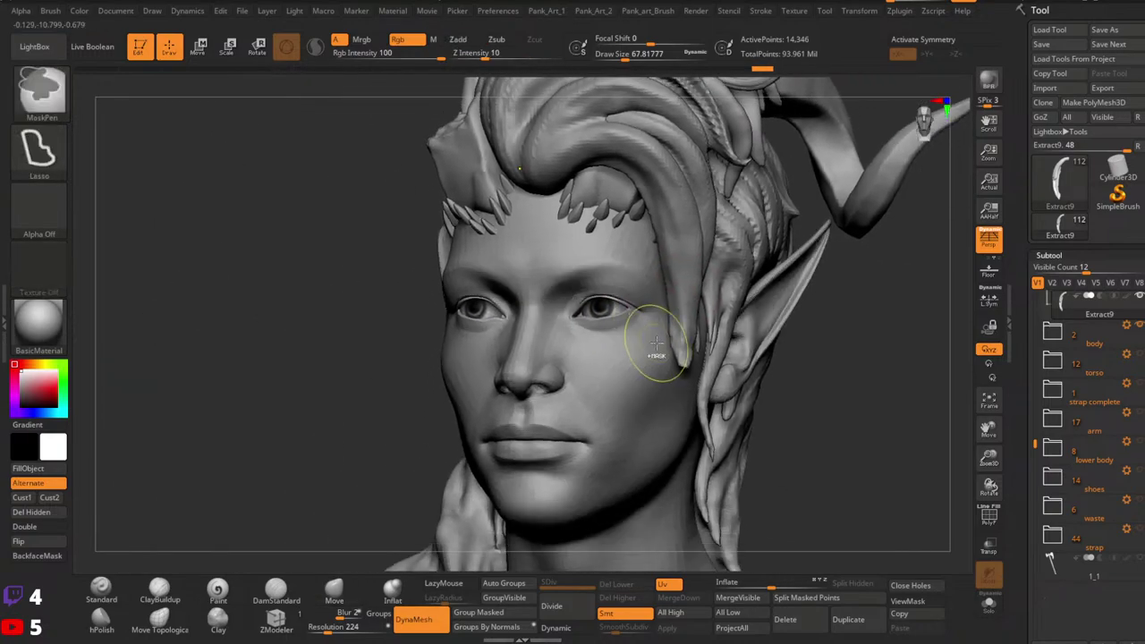
right_drag(605, 243, 657, 337)
Step: Select the body mesh, isolate it with Solo mode and set it to subdivision level 4
alt+click(616, 401)
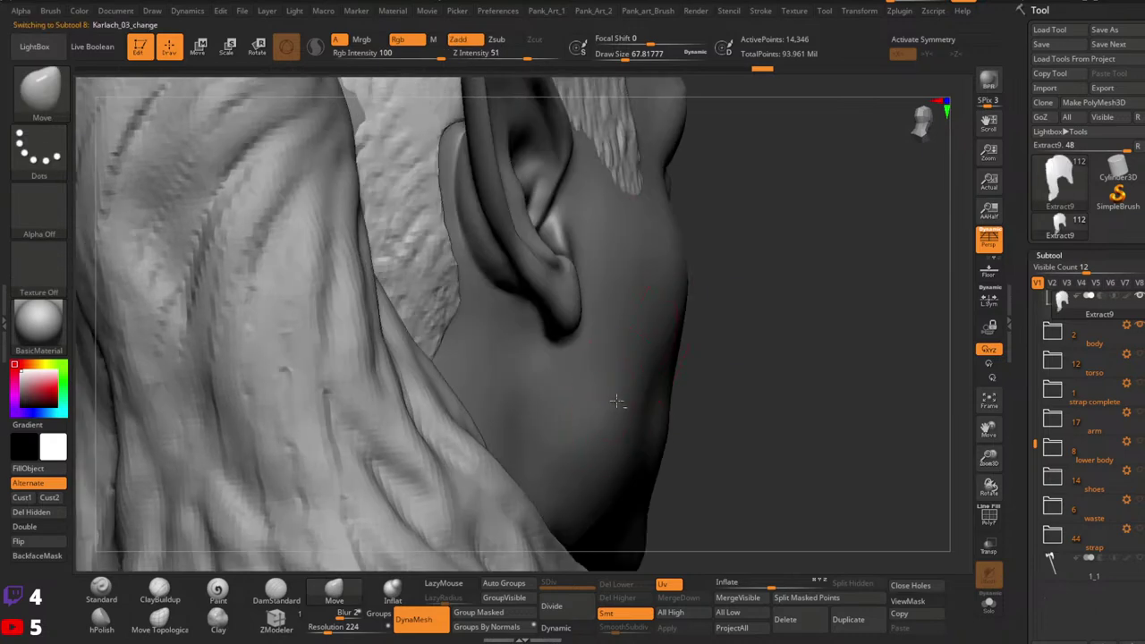
drag(576, 583, 562, 582)
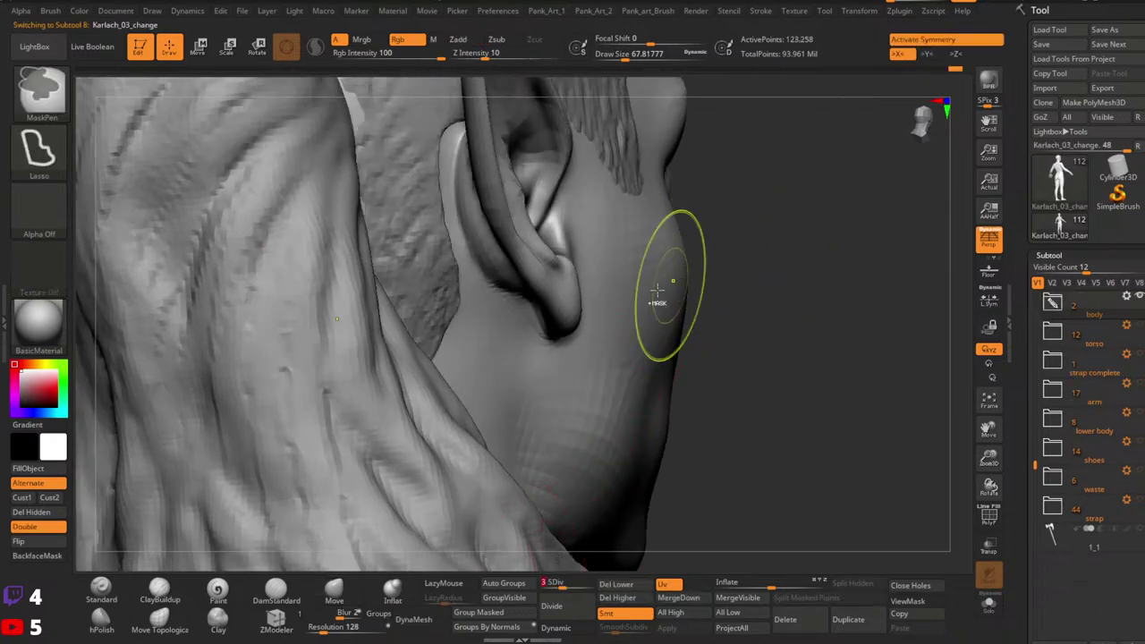
click(989, 604)
mouse_move(719, 402)
right_down()
mouse_move(728, 388)
mouse_move(710, 378)
mouse_move(691, 389)
mouse_move(667, 378)
mouse_move(670, 345)
mouse_move(648, 373)
mouse_move(653, 384)
right_up()
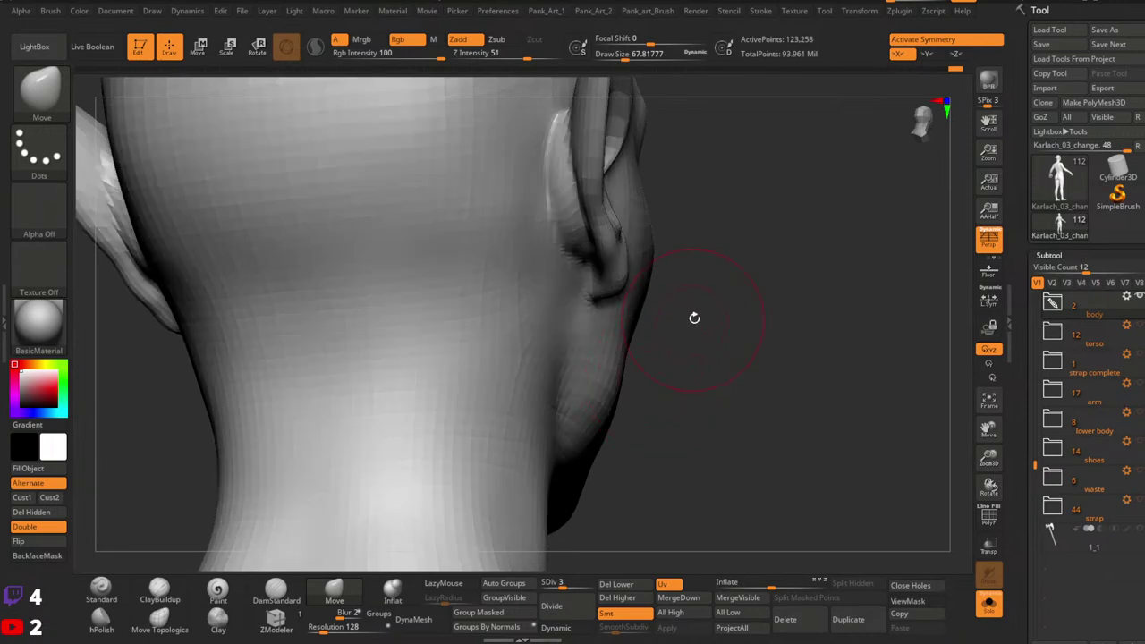
right_drag(694, 318, 613, 409)
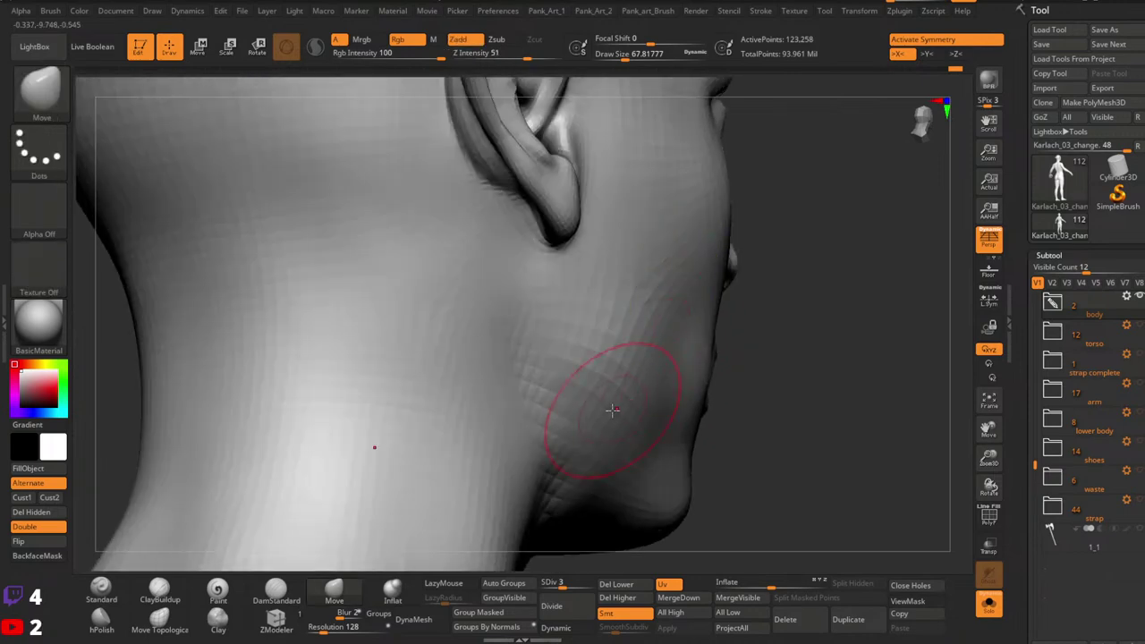
click(570, 584)
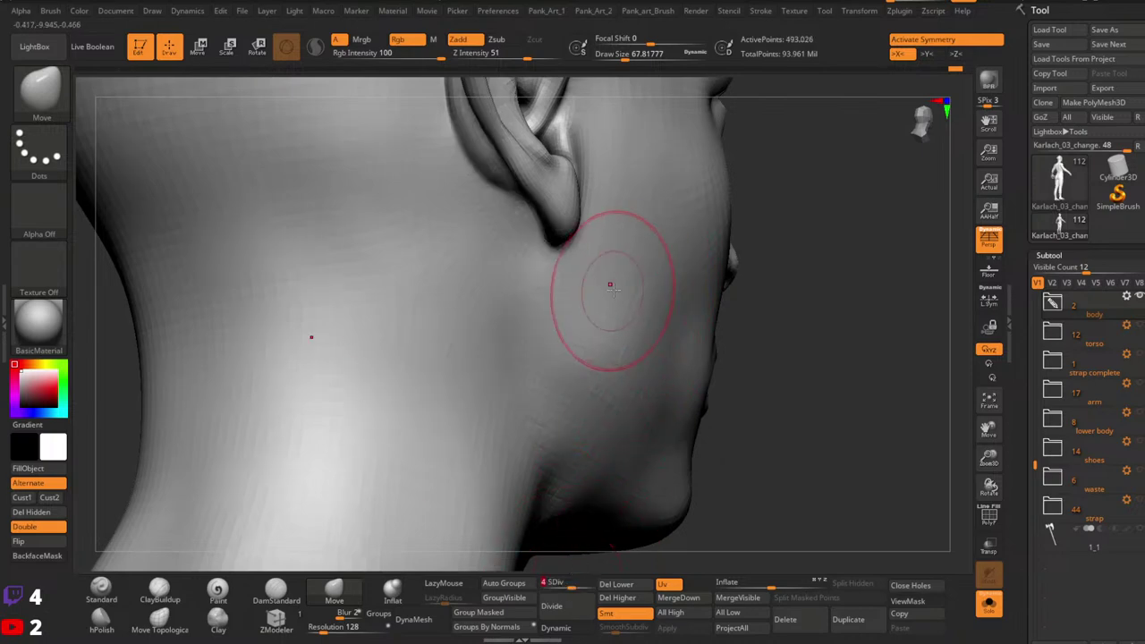
Step: Refine and smooth the jaw corner below the ear lobe with the Standard brush at draw sizes of about 77 and 51
key(space)
drag(575, 309, 567, 310)
click(102, 588)
key(])
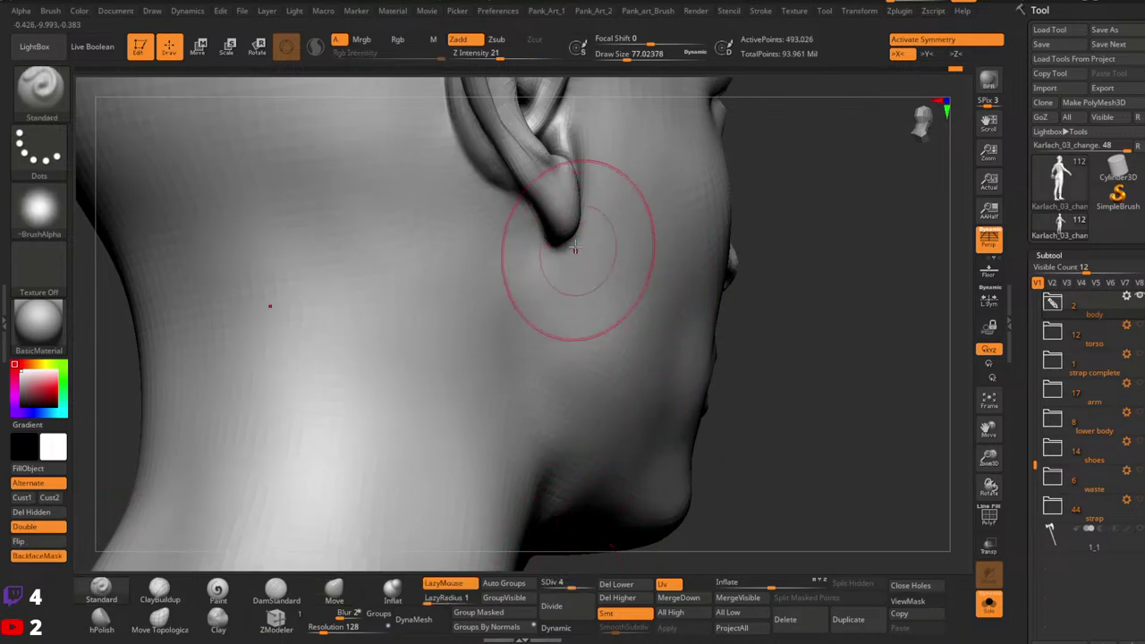
right_drag(576, 268, 470, 260)
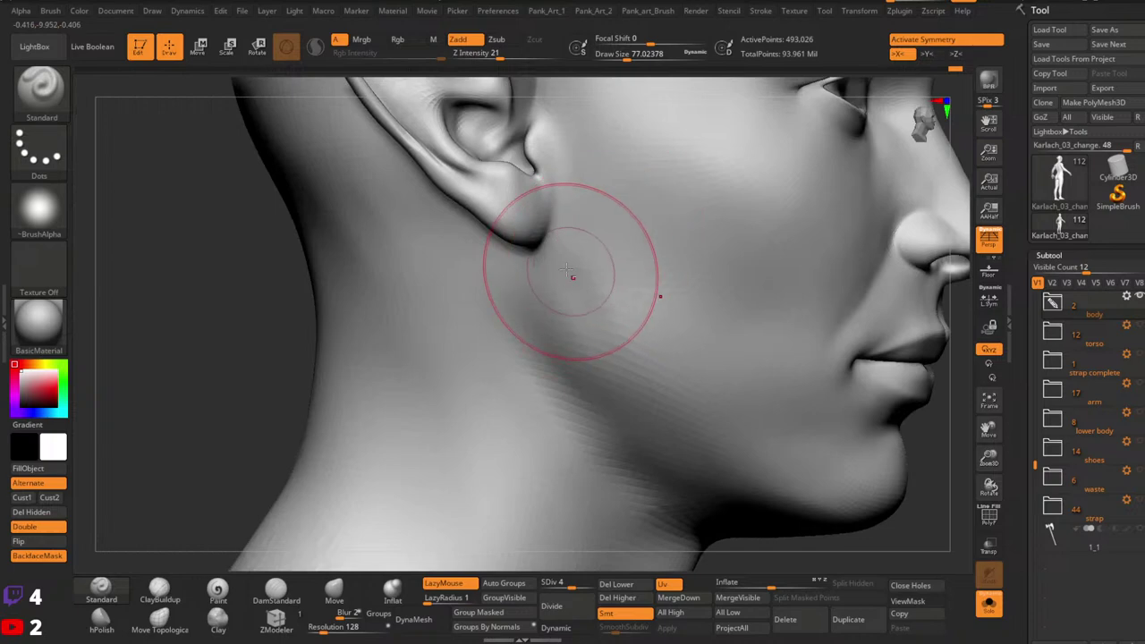
right_drag(628, 318, 613, 289)
key(space)
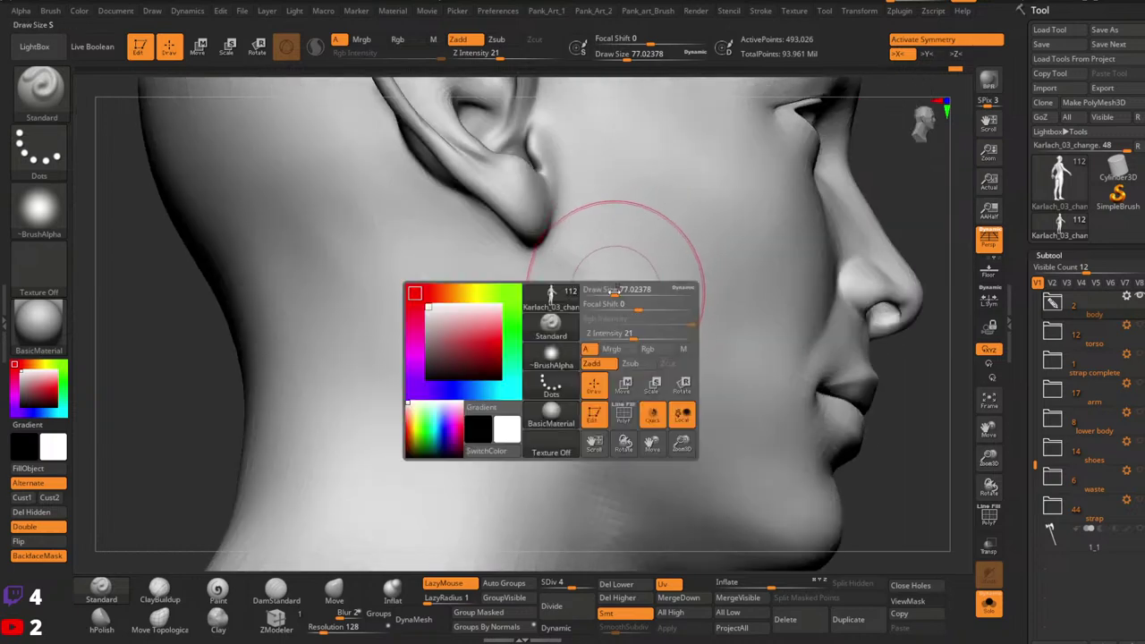
drag(614, 288, 603, 288)
right_drag(671, 287, 590, 280)
shift+drag(590, 279, 601, 234)
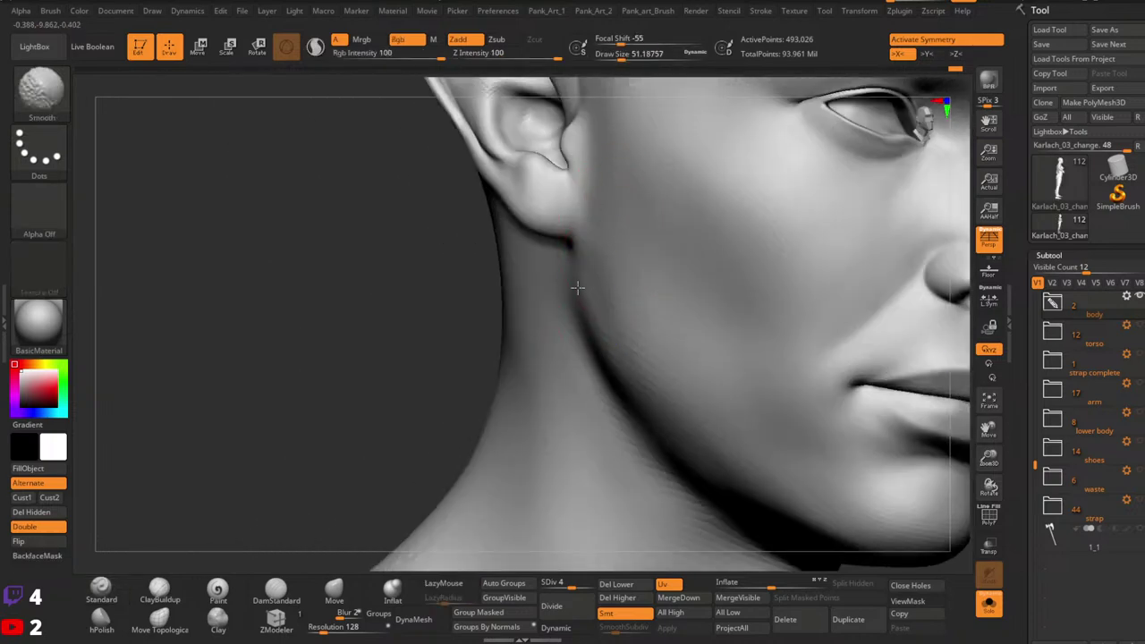
Step: Adjust the pointed ear's outer rim from behind the head with the Move brush at a draw size of about 80
mouse_move(577, 286)
mouse_down()
mouse_move(741, 243)
mouse_move(713, 230)
mouse_move(730, 289)
mouse_up()
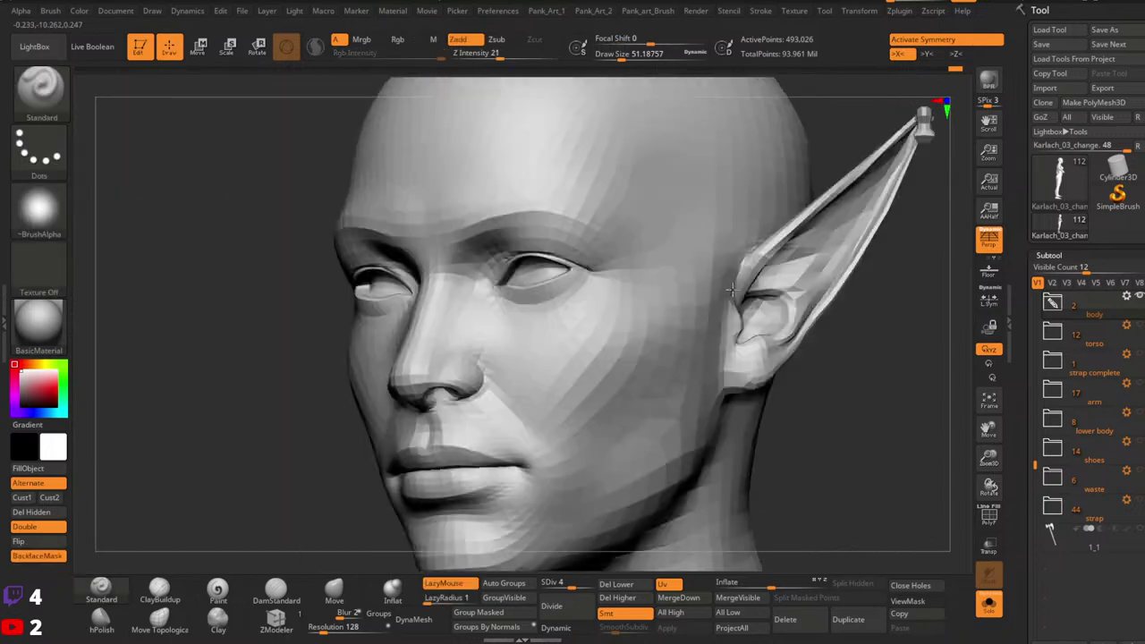
shift+right_drag(732, 290, 625, 318)
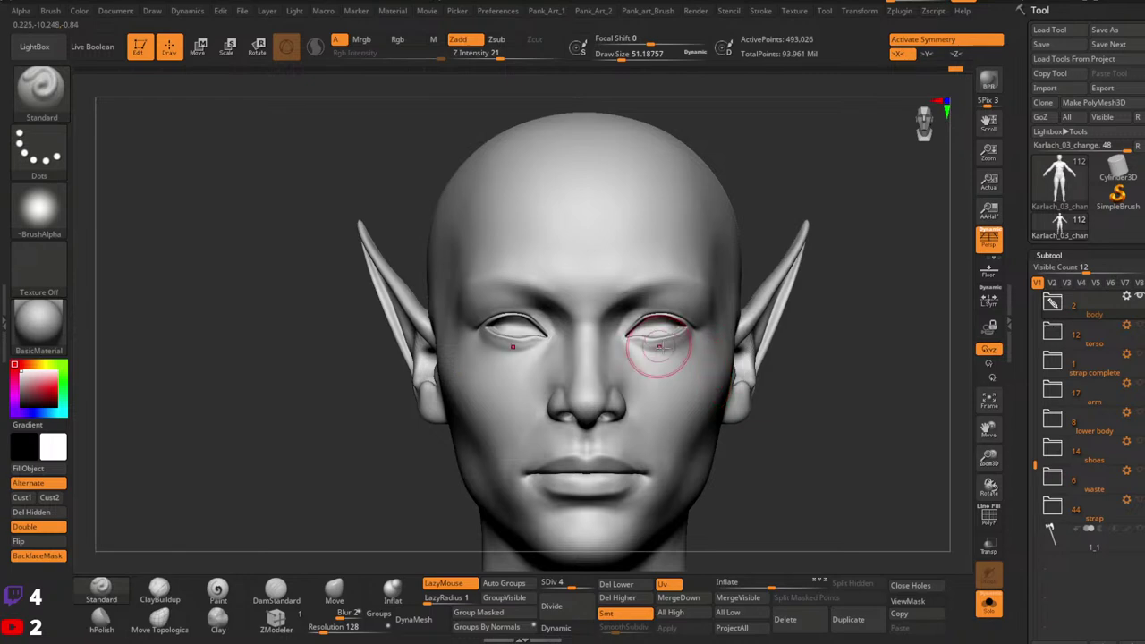
drag(659, 347, 679, 247)
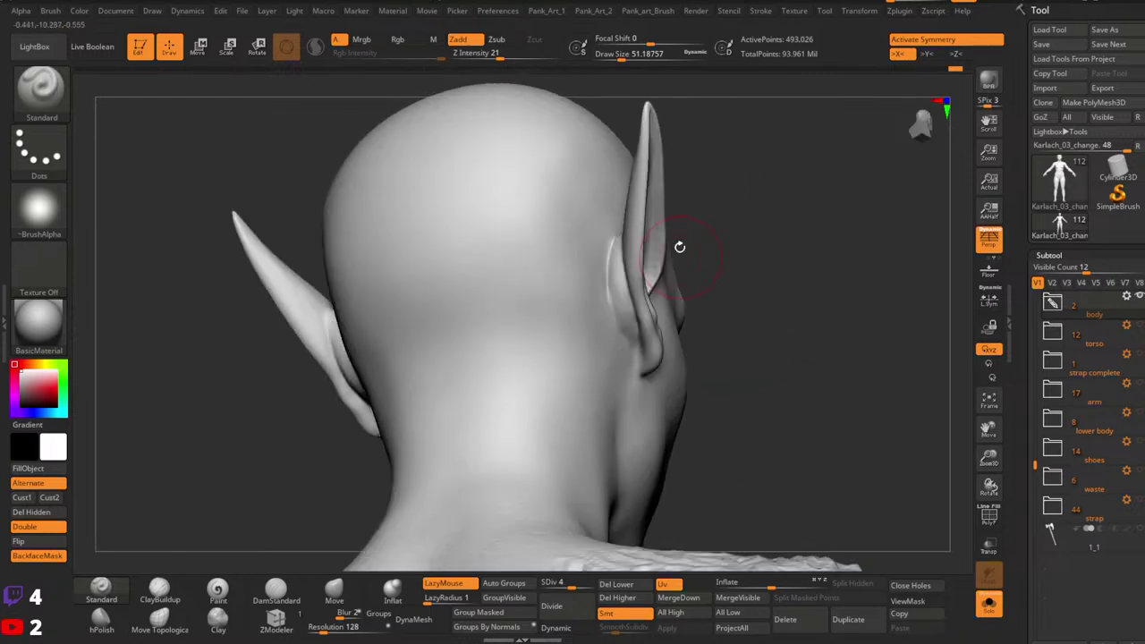
ctrl+right_drag(680, 246, 692, 284)
right_click(681, 245)
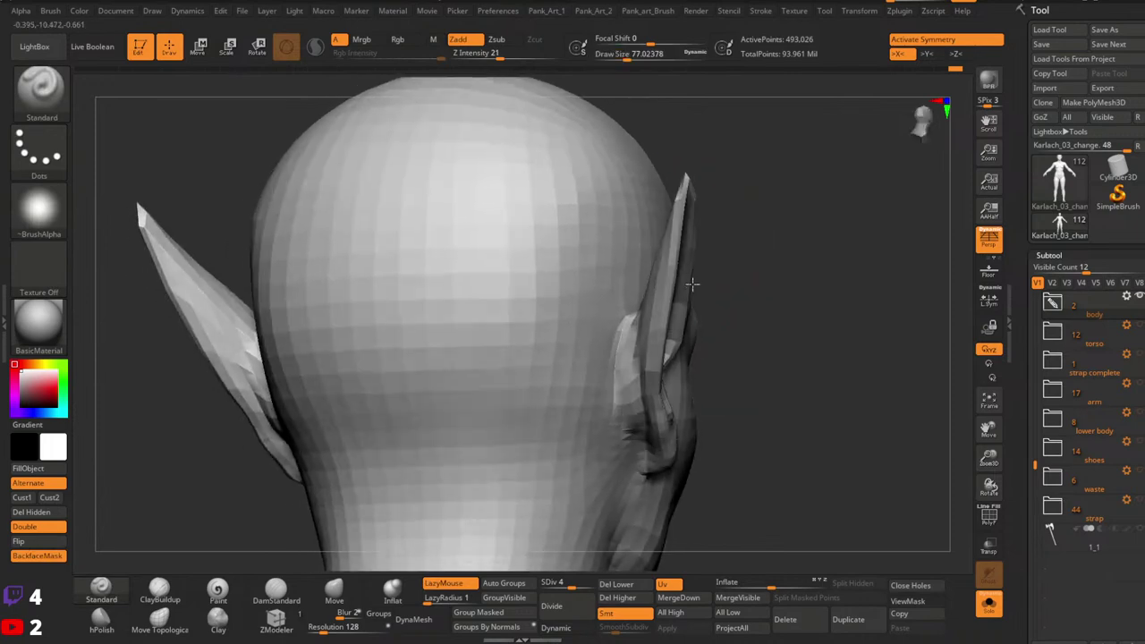
click(334, 594)
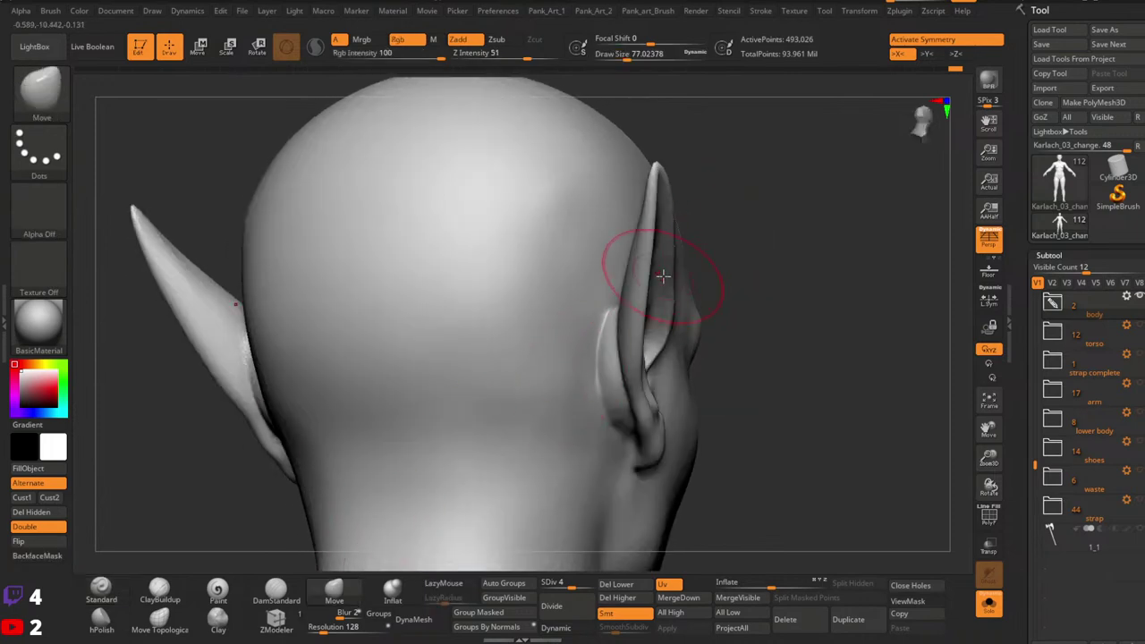
key(space)
drag(663, 277, 671, 279)
key(space)
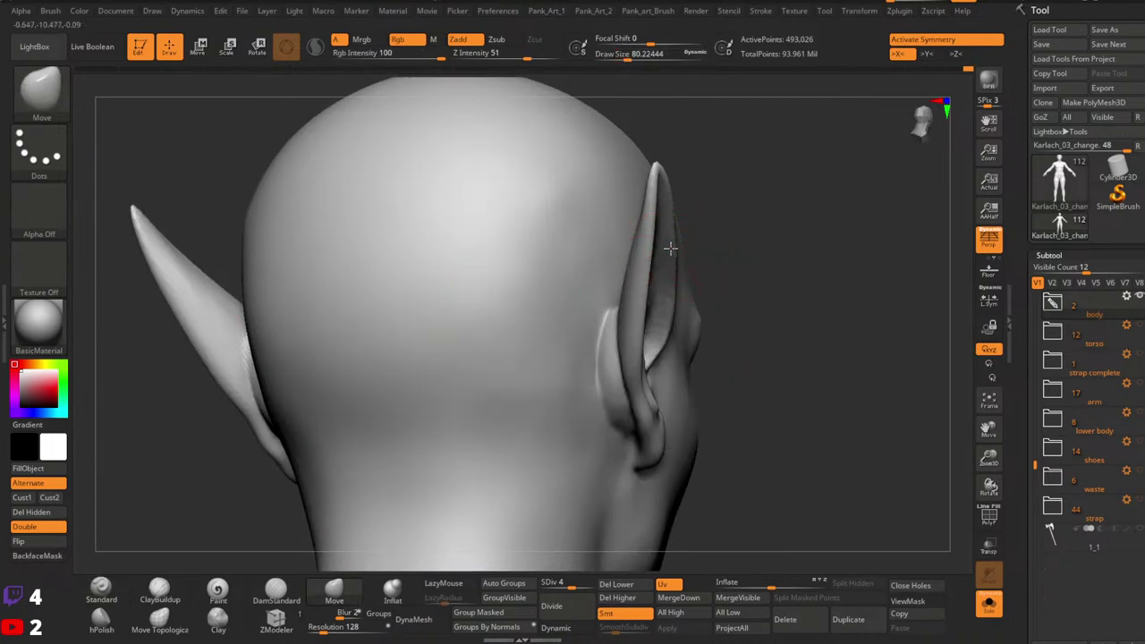
Step: Fine-tune the curve of the ear's rim with the Move brush at draw sizes of about 65, 54 and 46
key(space)
drag(666, 202, 660, 227)
key(space)
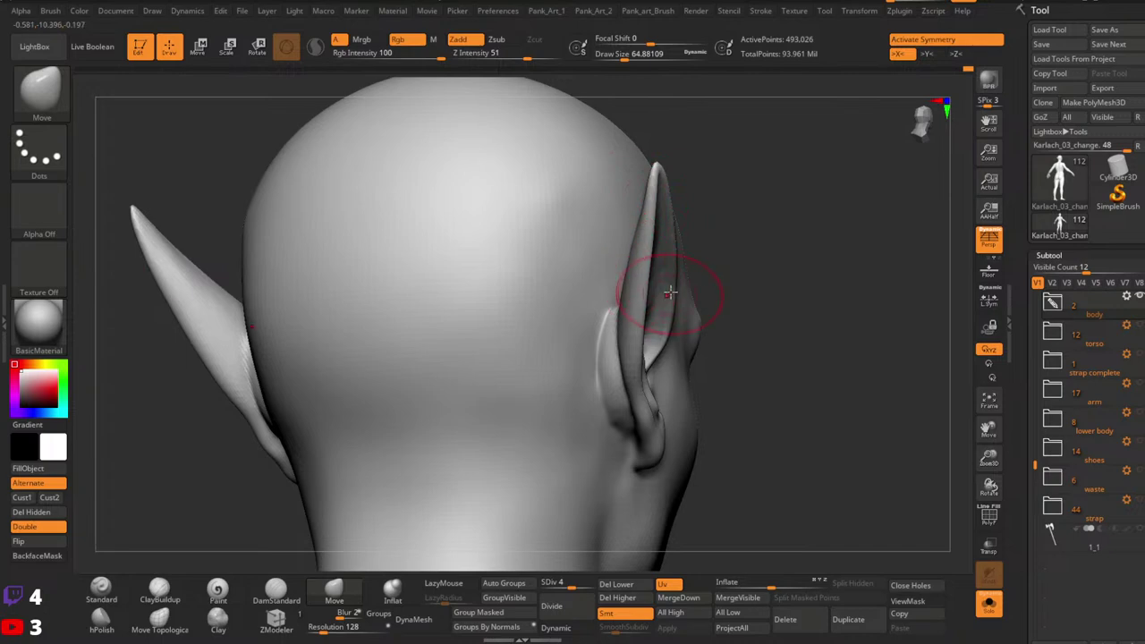
key(space)
drag(674, 265, 658, 331)
key(space)
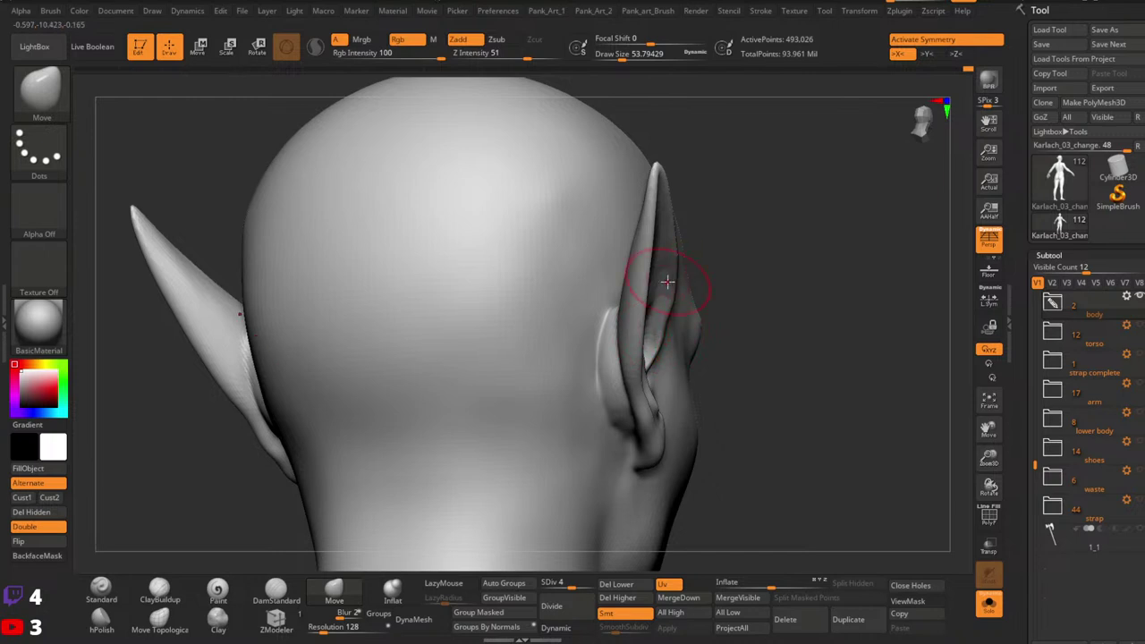
key([)
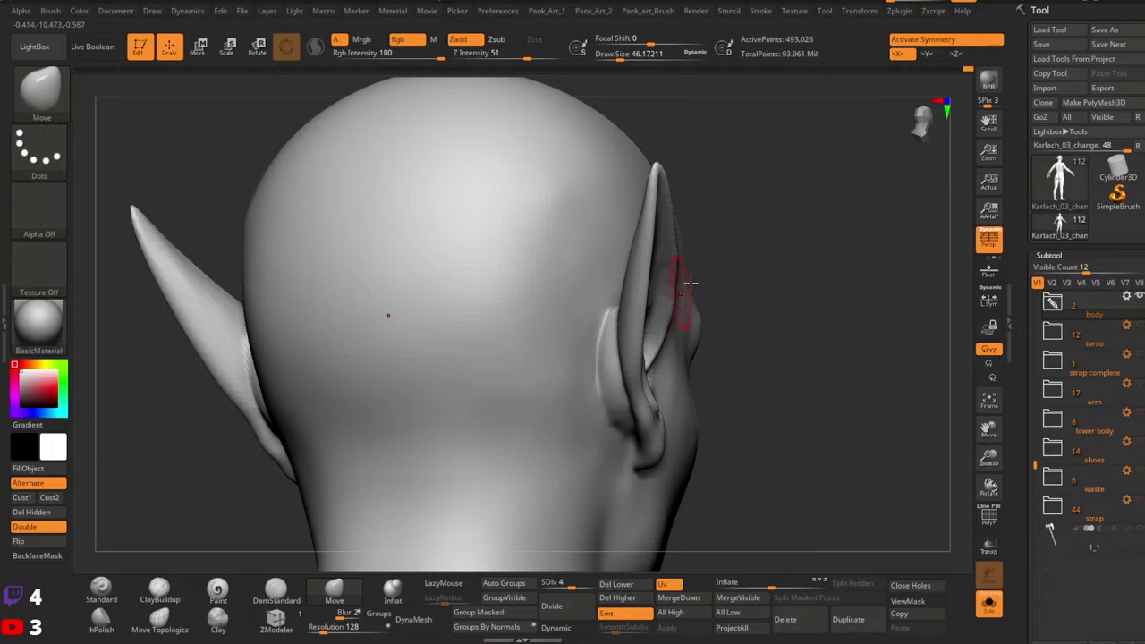
drag(690, 283, 612, 224)
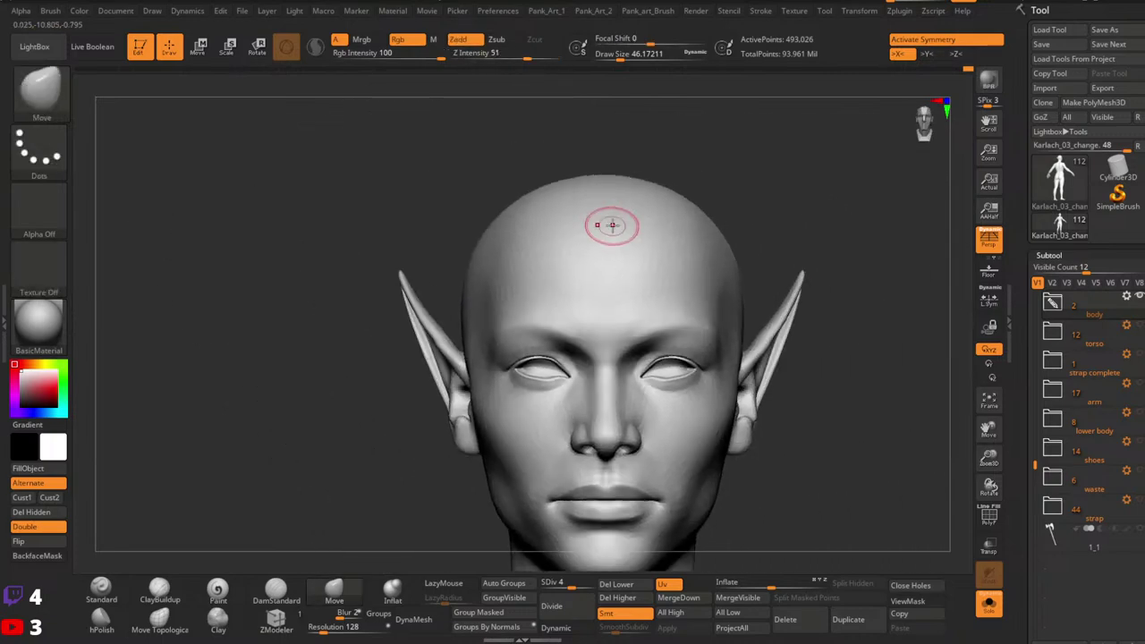
Step: Slim the upper ear edge with the Move brush at about 27 draw size and switch to the Standard brush at about 35
alt+drag(809, 337, 644, 270)
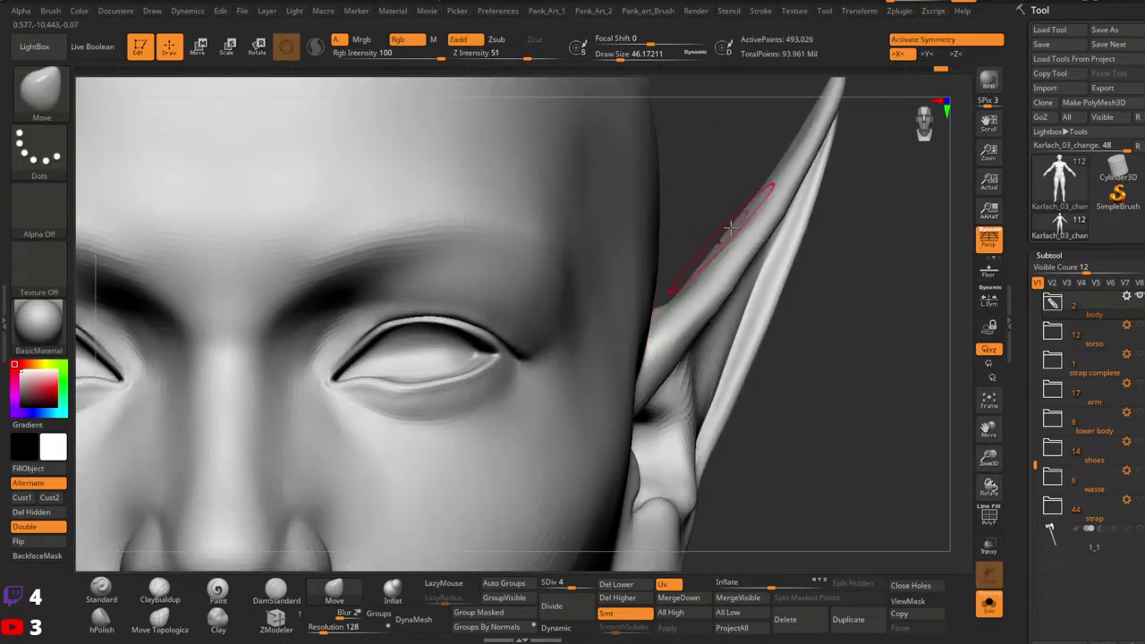
key(shift)
key(bracketleft)
key(bracketleft)
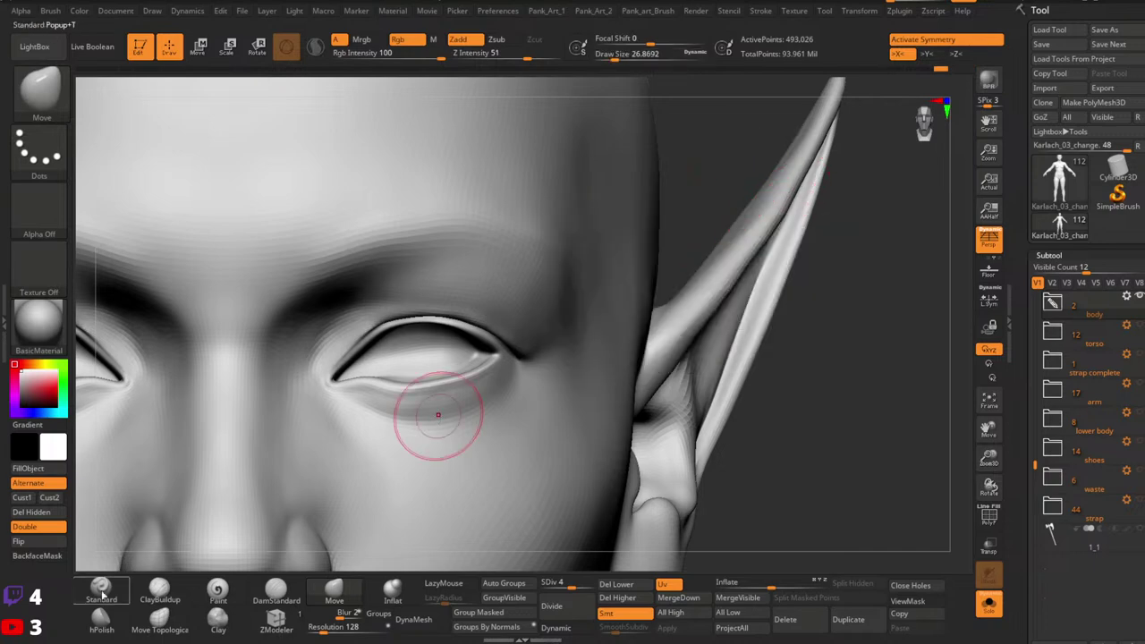
click(101, 592)
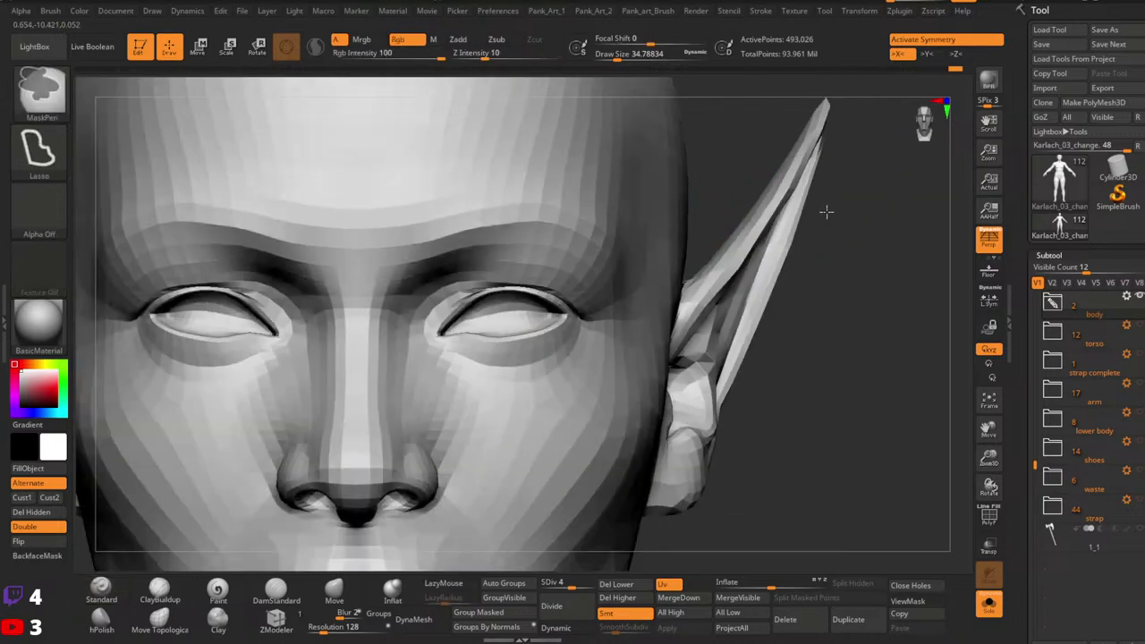
Step: Lower the body to subdivision level 1 and turn on PolyFrame to inspect the ear's topology
click(552, 582)
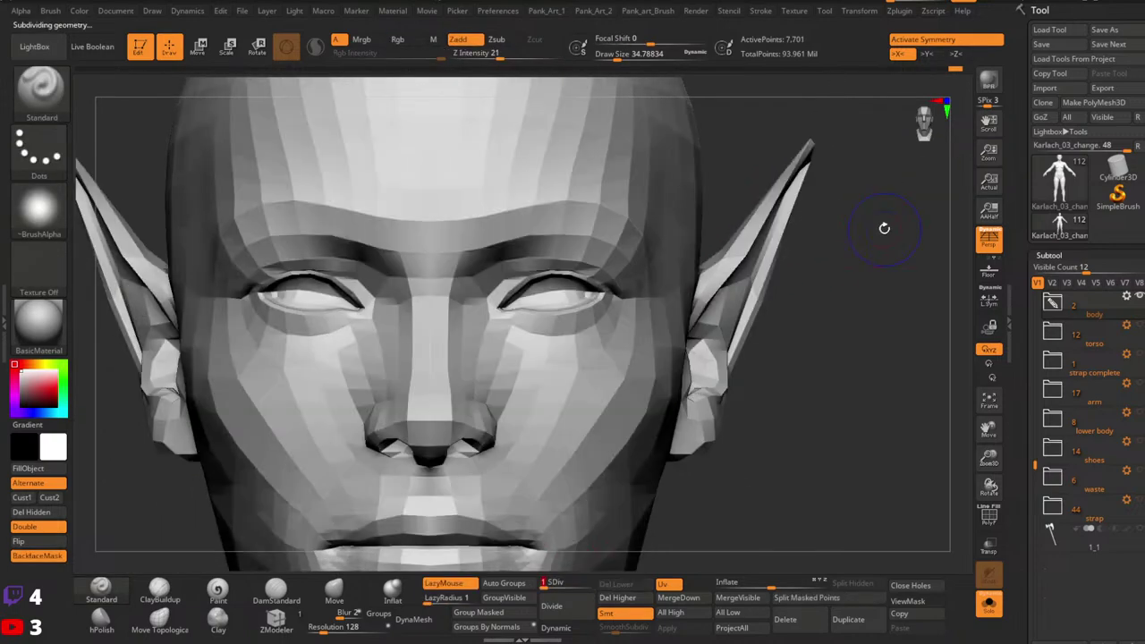
key(shift+f)
drag(869, 235, 821, 208)
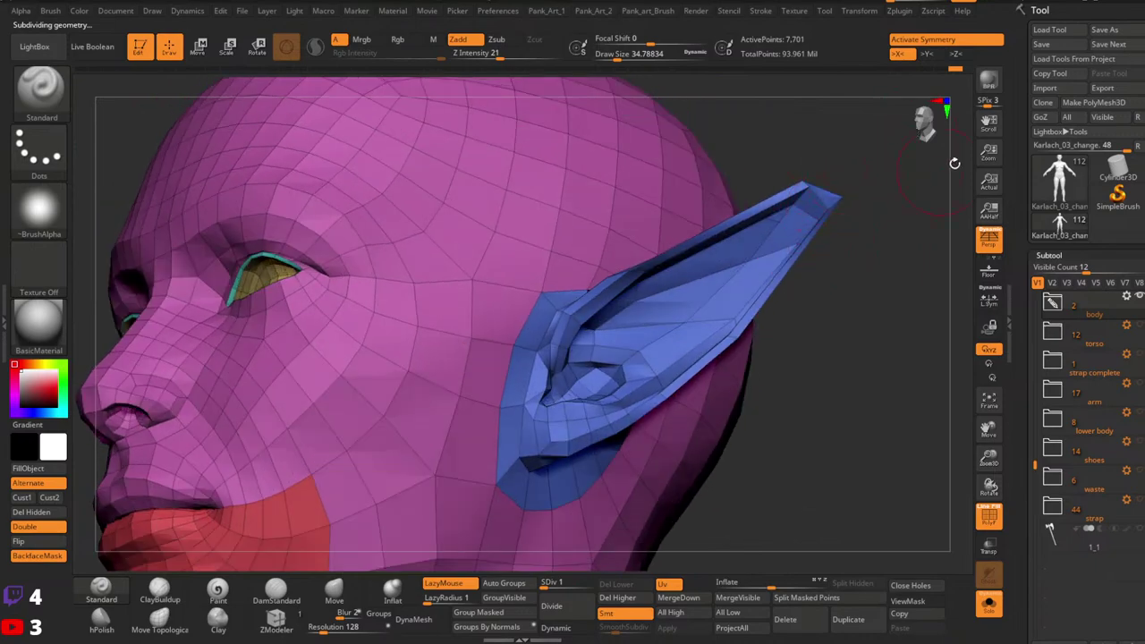
Step: Return the body to subdivision level 6 and turn off PolyFrame to work on the ears from the front
mouse_move(773, 266)
mouse_down()
mouse_move(759, 376)
mouse_move(713, 264)
mouse_move(656, 347)
mouse_move(705, 353)
mouse_up()
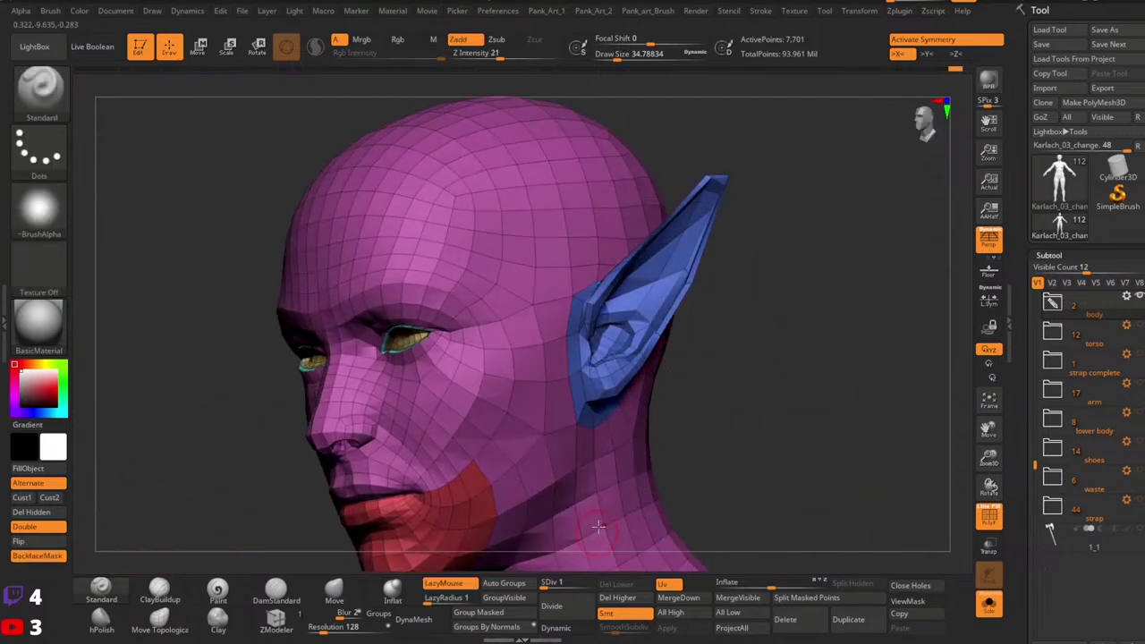
drag(552, 581, 593, 583)
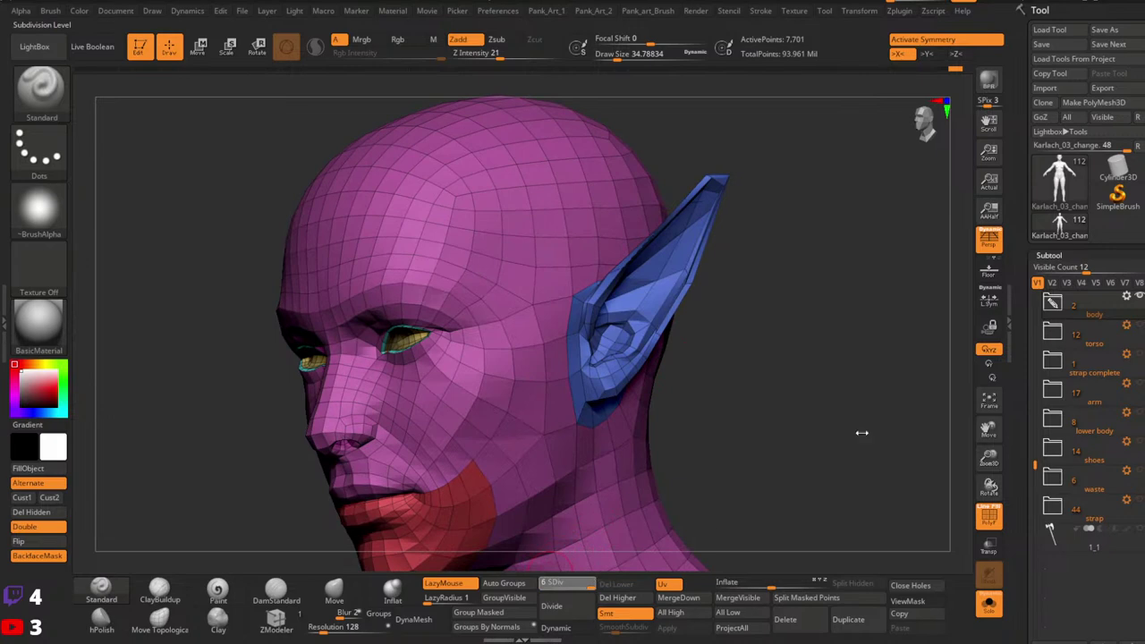
shift+right_drag(746, 401, 760, 403)
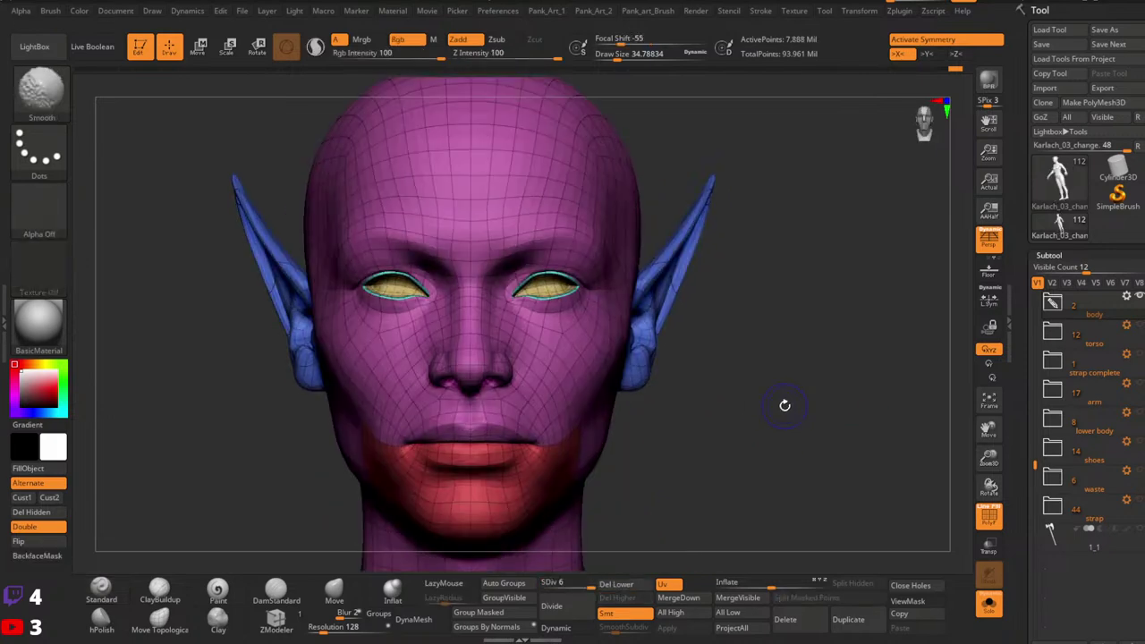
key(shift+f)
alt+right_drag(629, 402, 707, 393)
ctrl+right_drag(706, 394, 762, 401)
Step: Set up the Move brush at about 62 draw size with backface masking off for shaping the ear's outer edge
key(space)
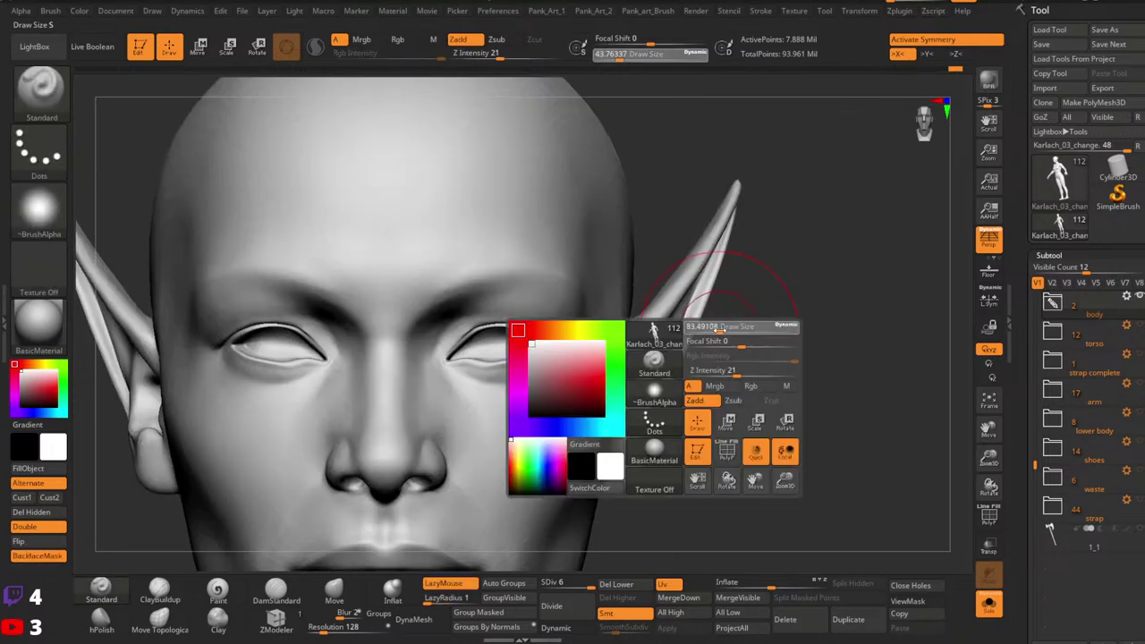
drag(719, 329, 720, 329)
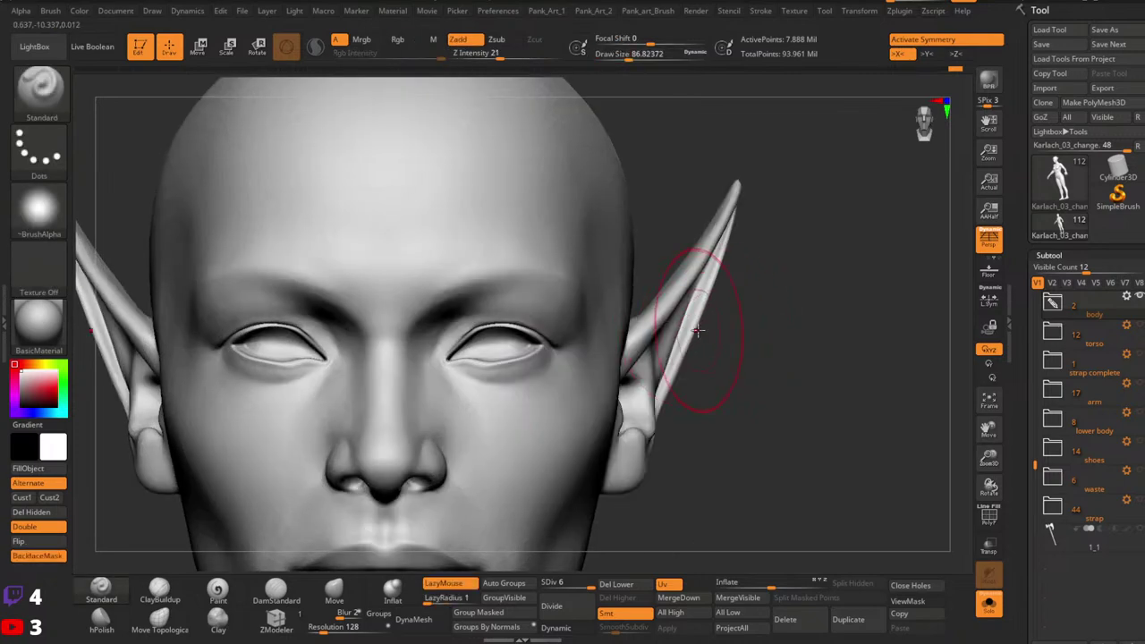
click(334, 589)
click(43, 556)
key(ctrl+d)
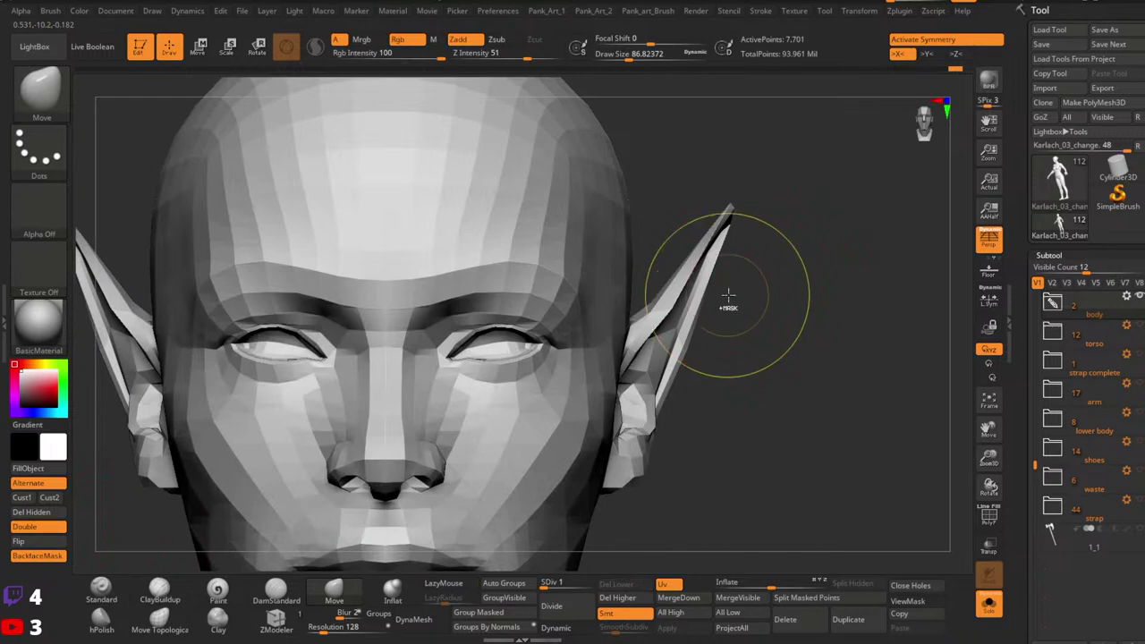
key(ctrl+shift+d)
key(space)
drag(706, 294, 701, 297)
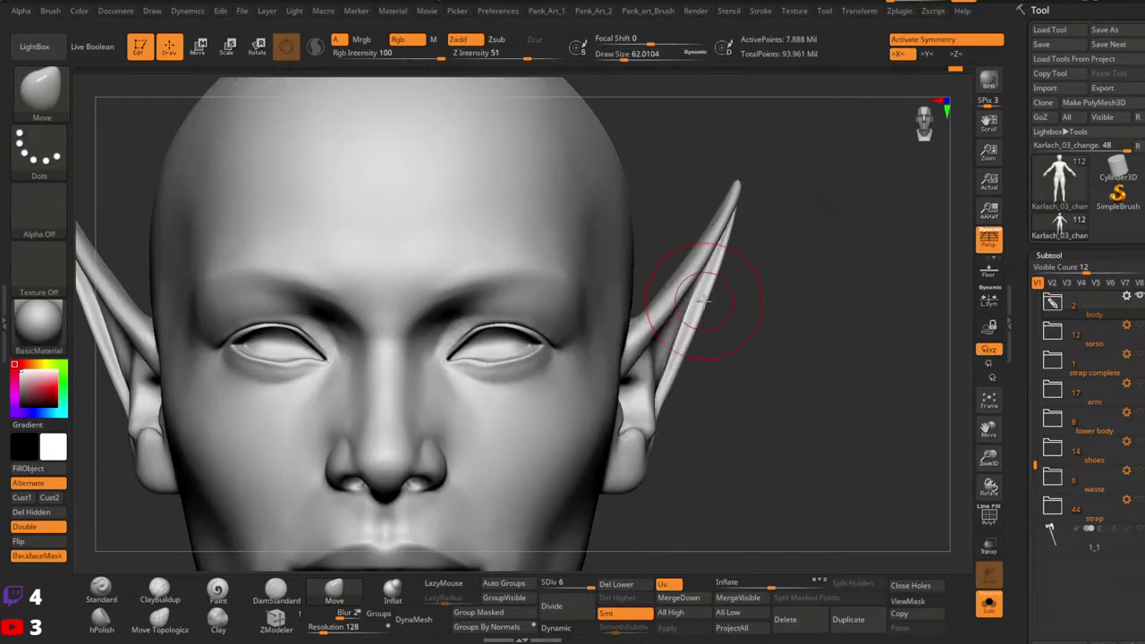
click(36, 556)
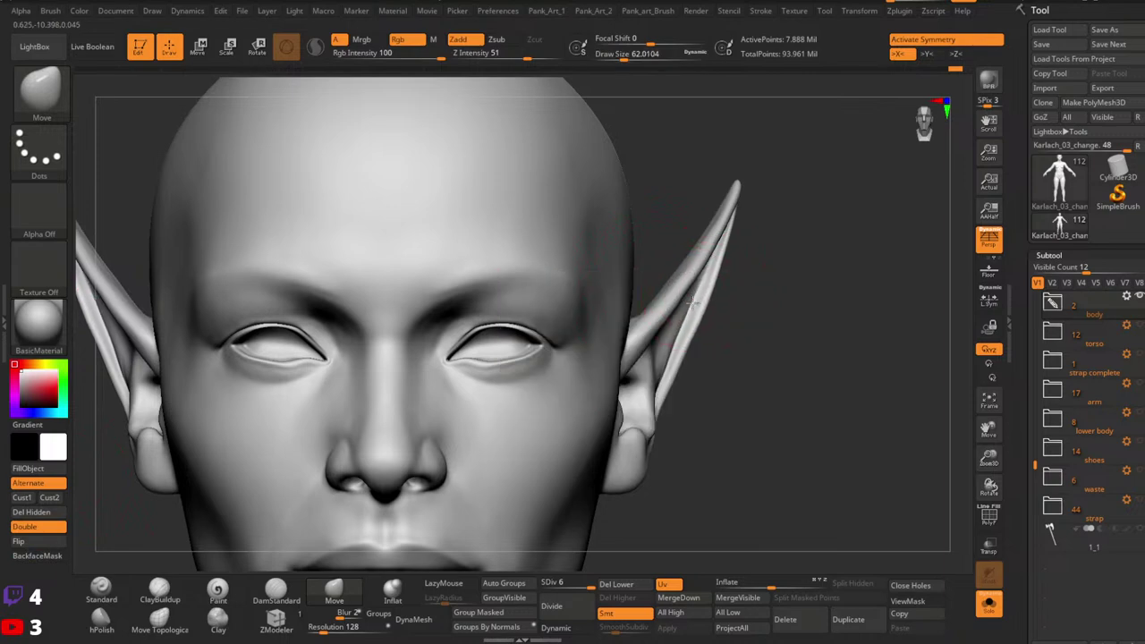
Step: Adjust the curve of the ear's outer rim with the Move brush at draw sizes of about 56, 68, 39 and 41
key(space)
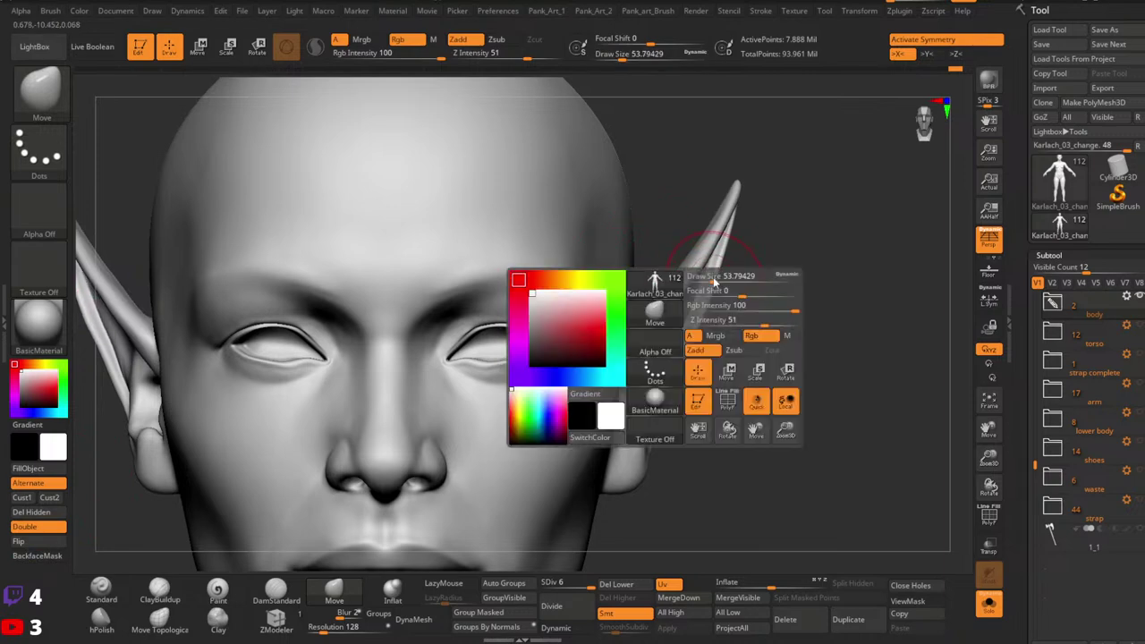
key(space)
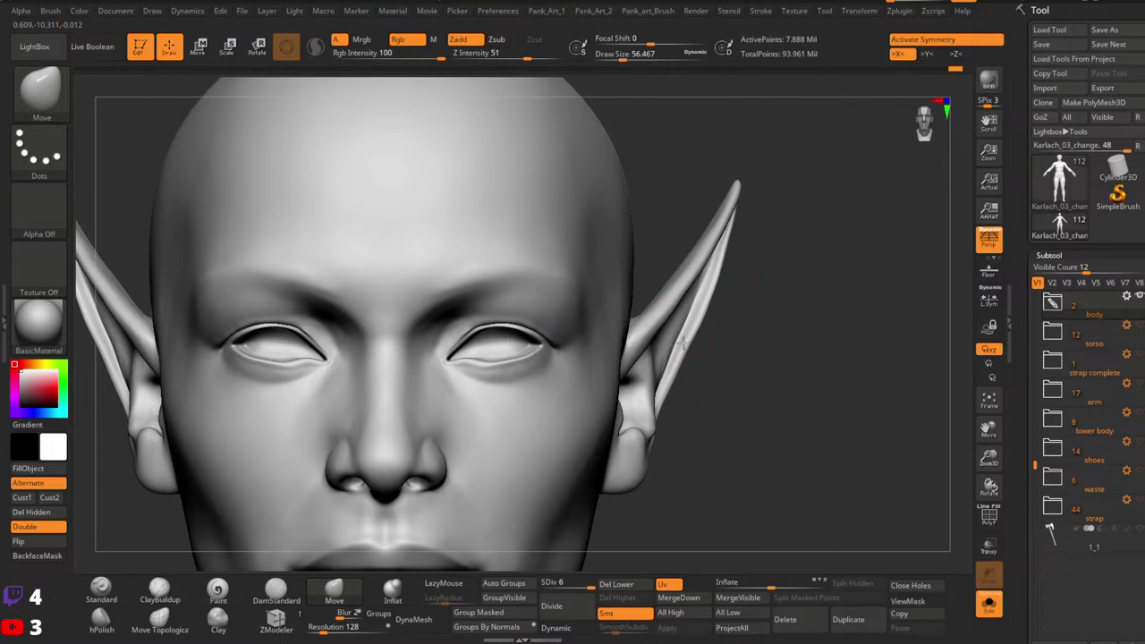
key(space)
drag(679, 345, 687, 344)
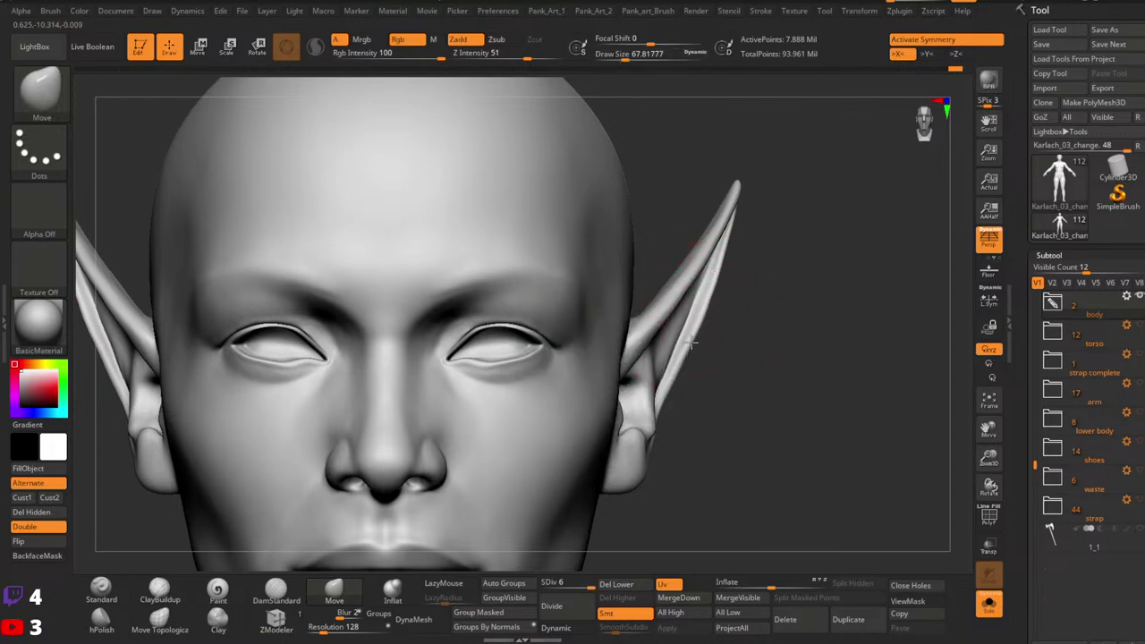
key(space)
key(space)
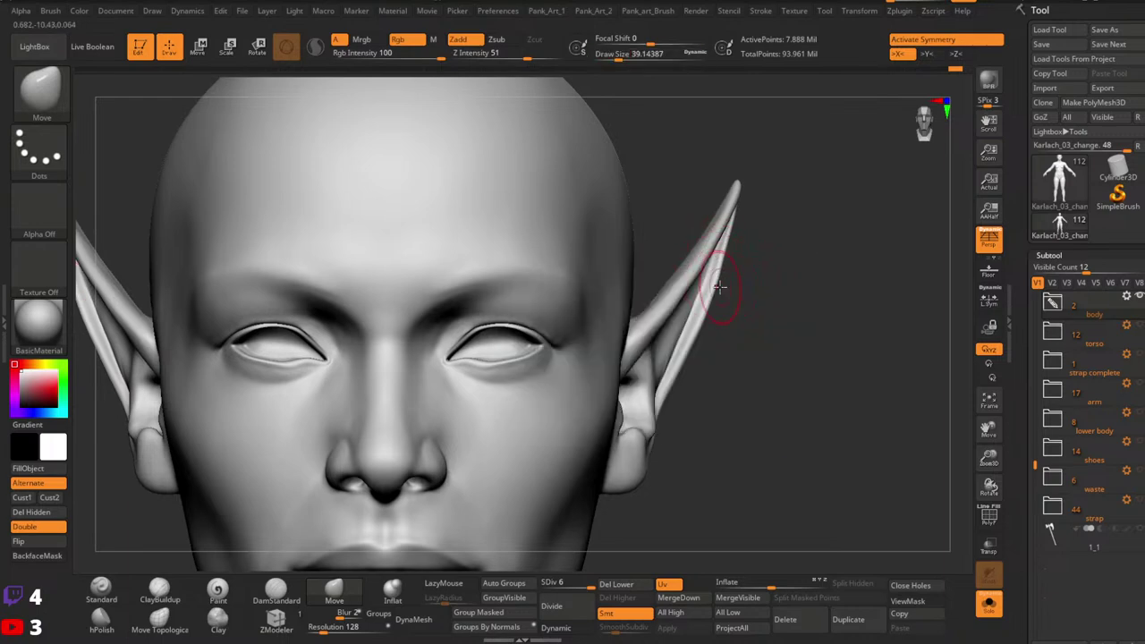
key(space)
mouse_move(771, 320)
ctrl+right_down()
mouse_move(713, 317)
mouse_move(708, 296)
mouse_move(736, 278)
mouse_move(746, 297)
mouse_move(684, 318)
mouse_move(687, 329)
mouse_move(728, 306)
ctrl+right_up()
key(space)
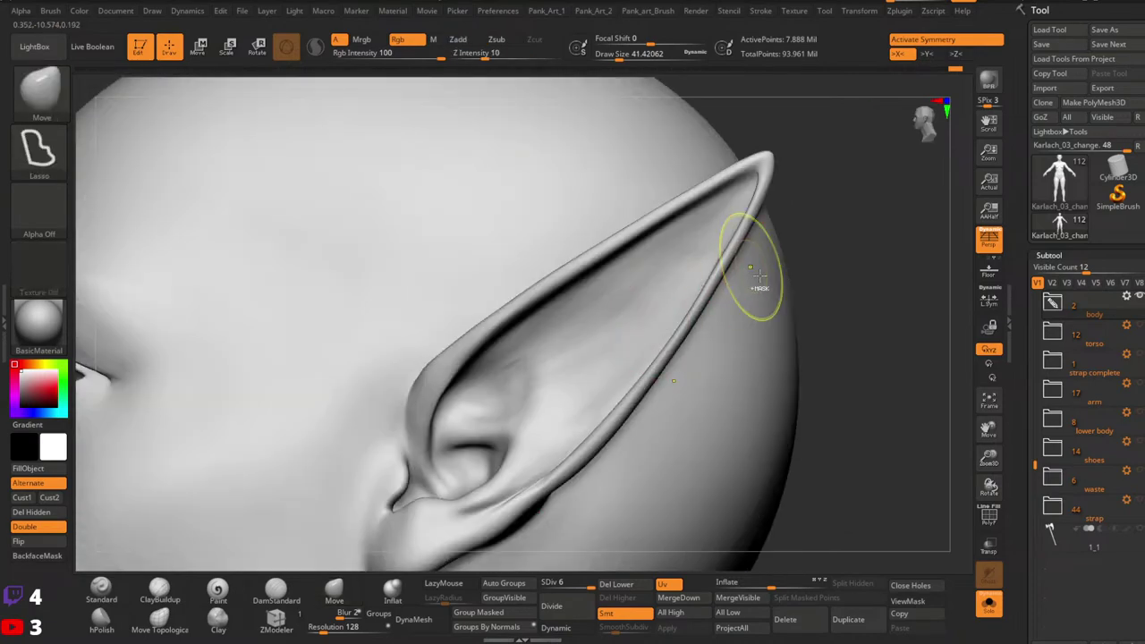
Step: Sculpt the groove inside the ear's rim toward the tip with the Standard brush at about 16 draw size, and smooth it
ctrl+right_drag(750, 268, 640, 248)
mouse_move(639, 249)
mouse_down()
mouse_move(695, 256)
mouse_move(695, 364)
mouse_move(650, 298)
mouse_move(761, 339)
mouse_move(595, 320)
mouse_move(659, 323)
mouse_up()
click(101, 590)
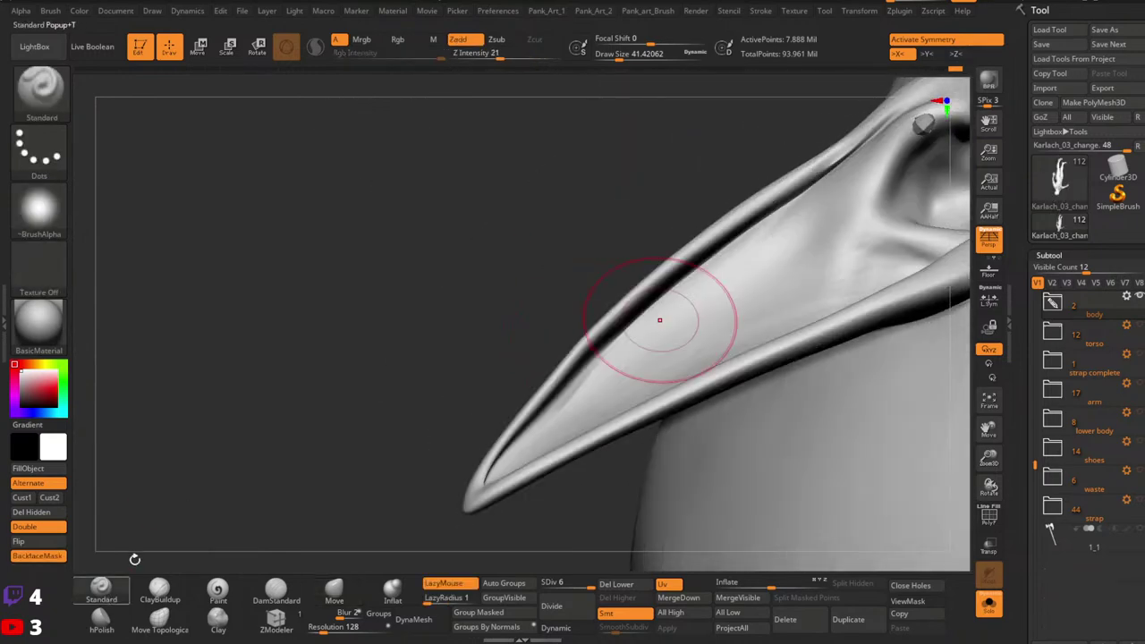
key(space)
drag(693, 265, 685, 266)
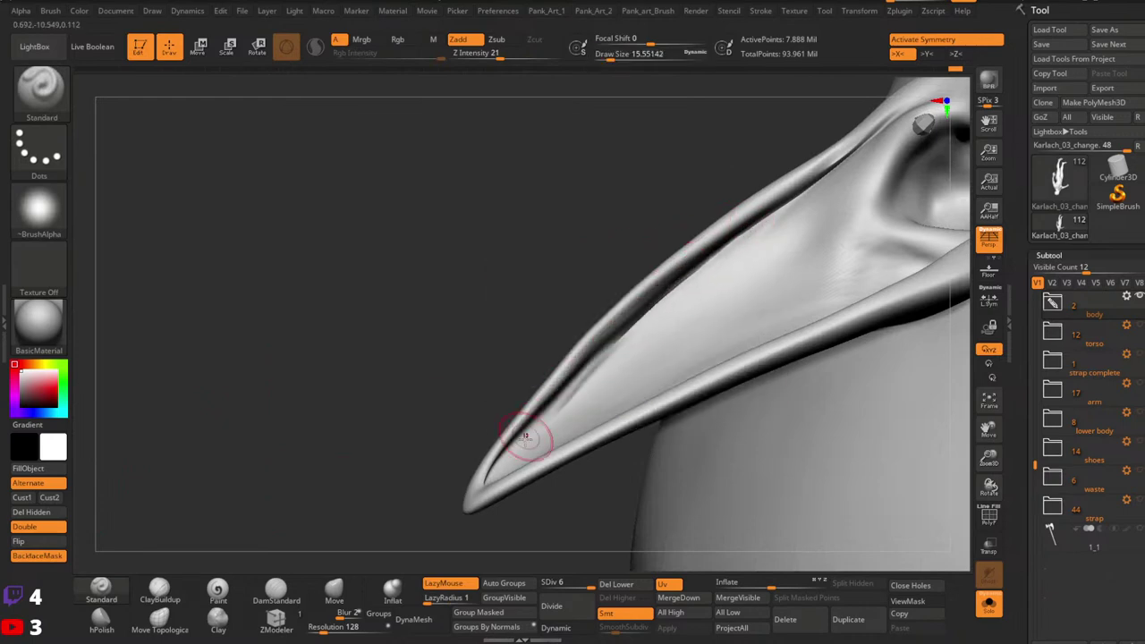
key(shift)
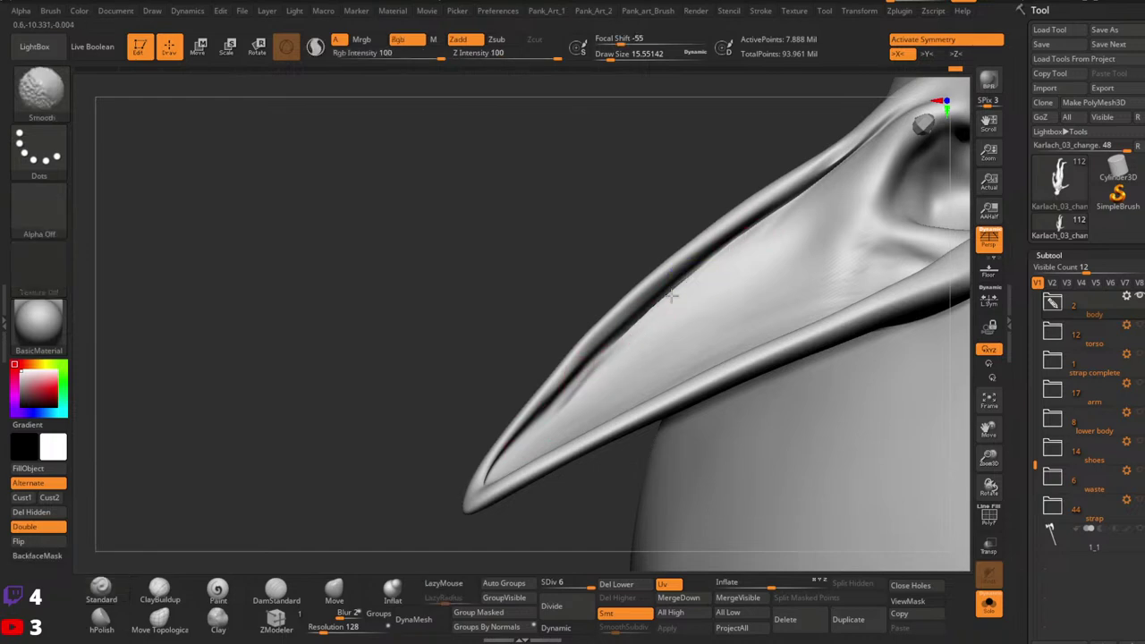
Step: Lower the body to subdivision level 4 and soften the groove along the ear's rim using Smooth and the Standard brush at about 17
click(573, 583)
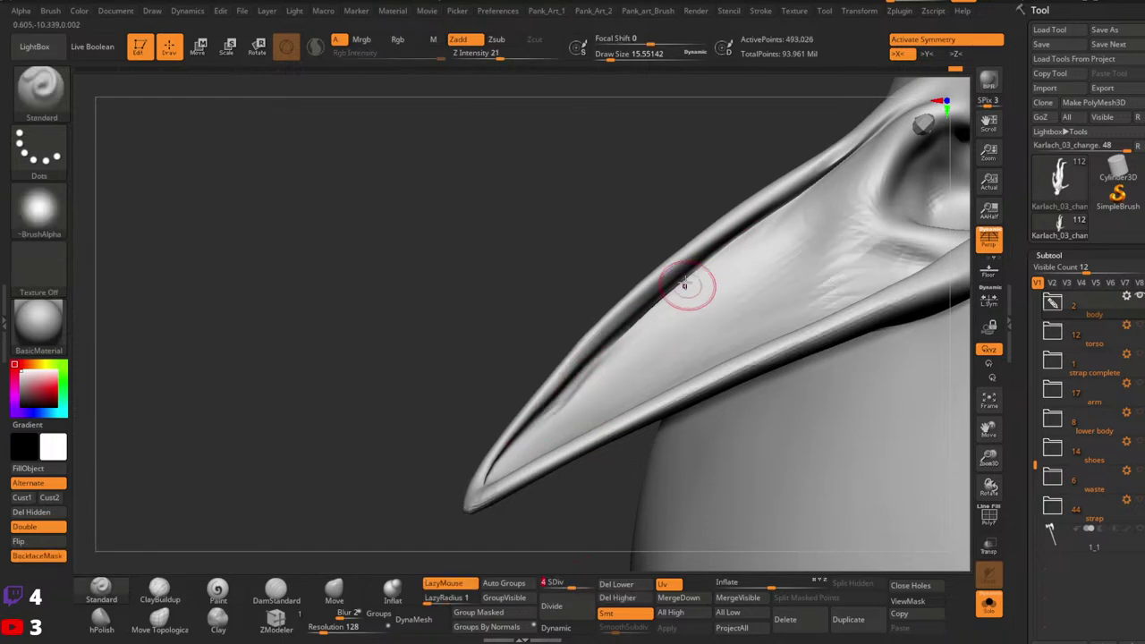
key(shift)
shift+drag(626, 331, 503, 453)
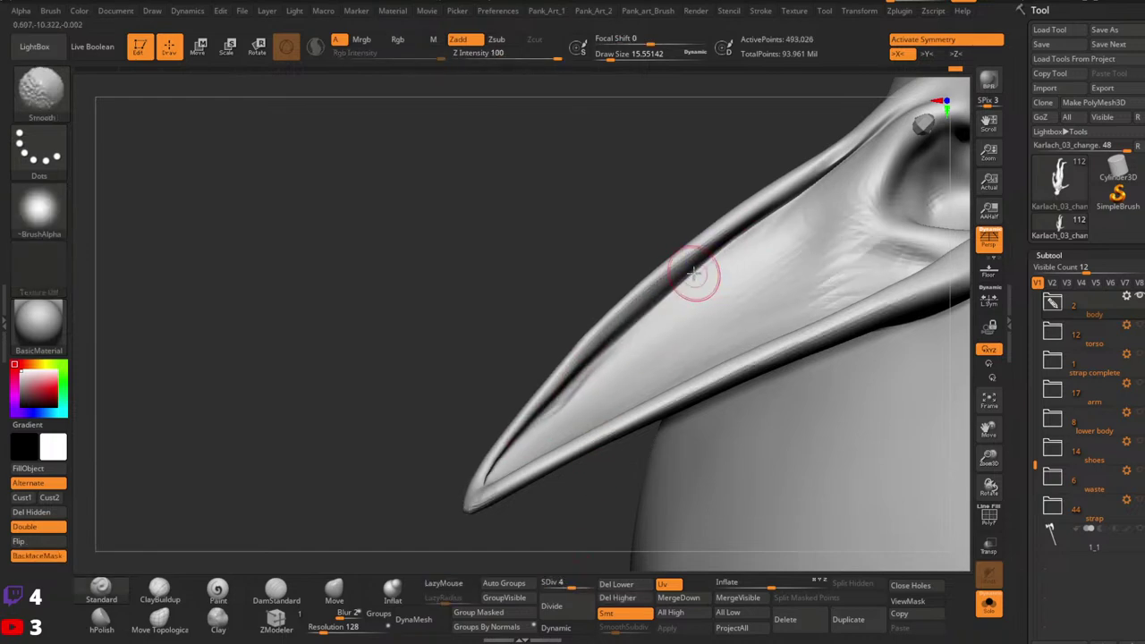
key(space)
mouse_move(695, 273)
mouse_down()
mouse_move(570, 401)
mouse_move(552, 405)
mouse_move(524, 447)
mouse_move(548, 427)
mouse_up()
key(shift)
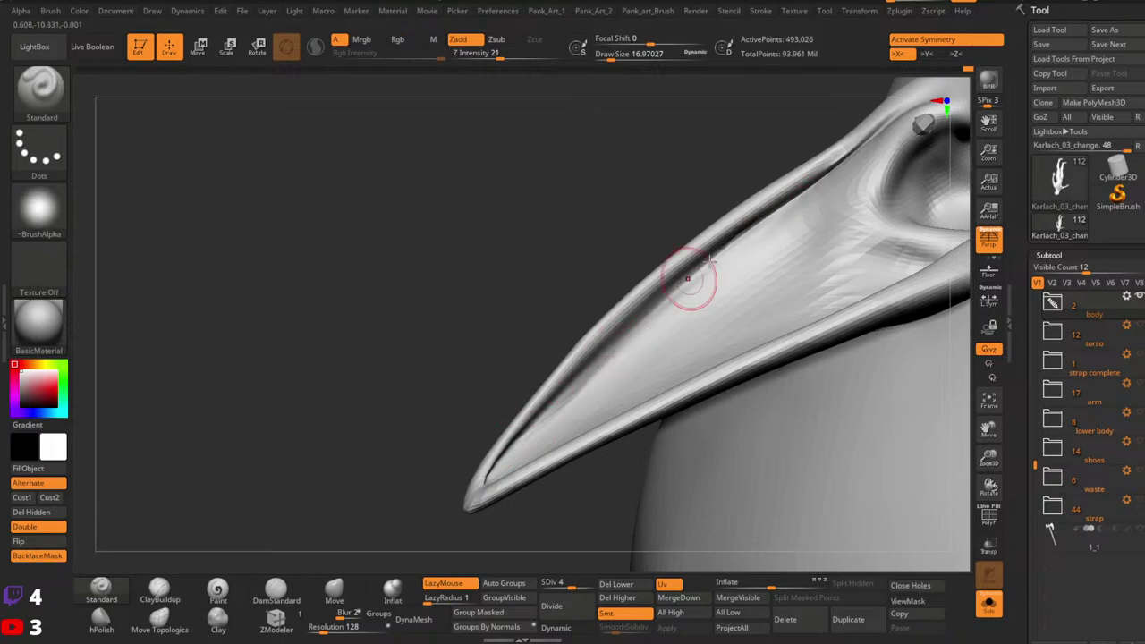
Step: Refine the ear's inner surface along its rear rim with the Standard brush at about 23 and 14, smoothing and undoing the last change
mouse_move(813, 283)
ctrl+right_down()
mouse_move(775, 294)
mouse_move(756, 158)
mouse_move(723, 286)
mouse_move(777, 353)
mouse_move(747, 364)
mouse_move(776, 365)
ctrl+right_up()
mouse_move(776, 365)
ctrl+right_down()
mouse_move(787, 377)
mouse_move(748, 378)
mouse_move(765, 376)
ctrl+right_up()
key(space)
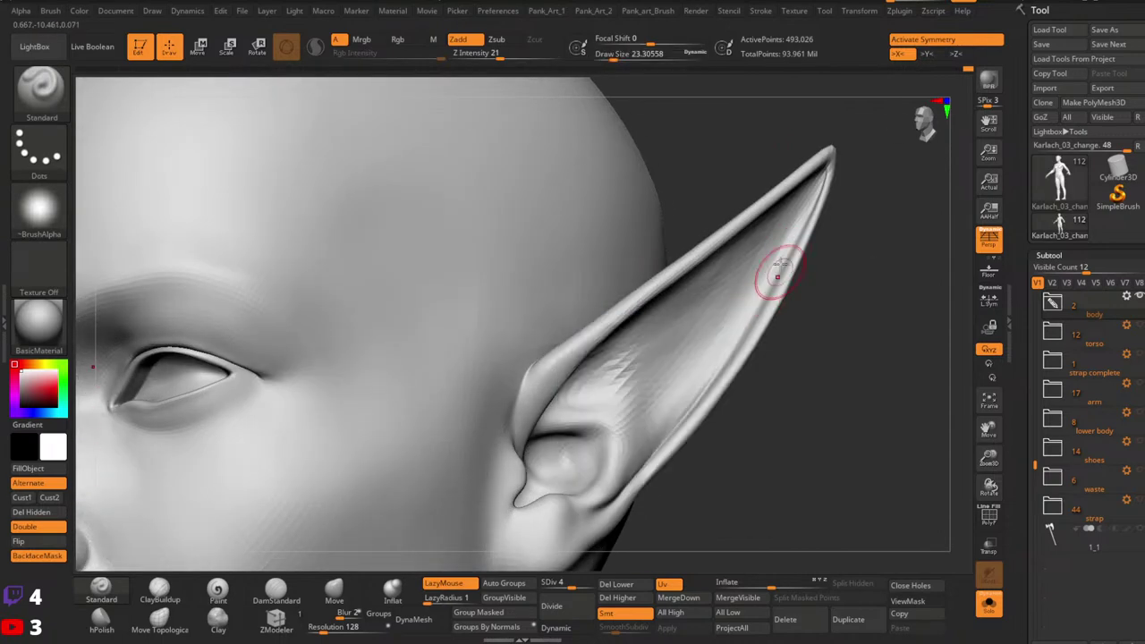
right_drag(723, 379, 661, 421)
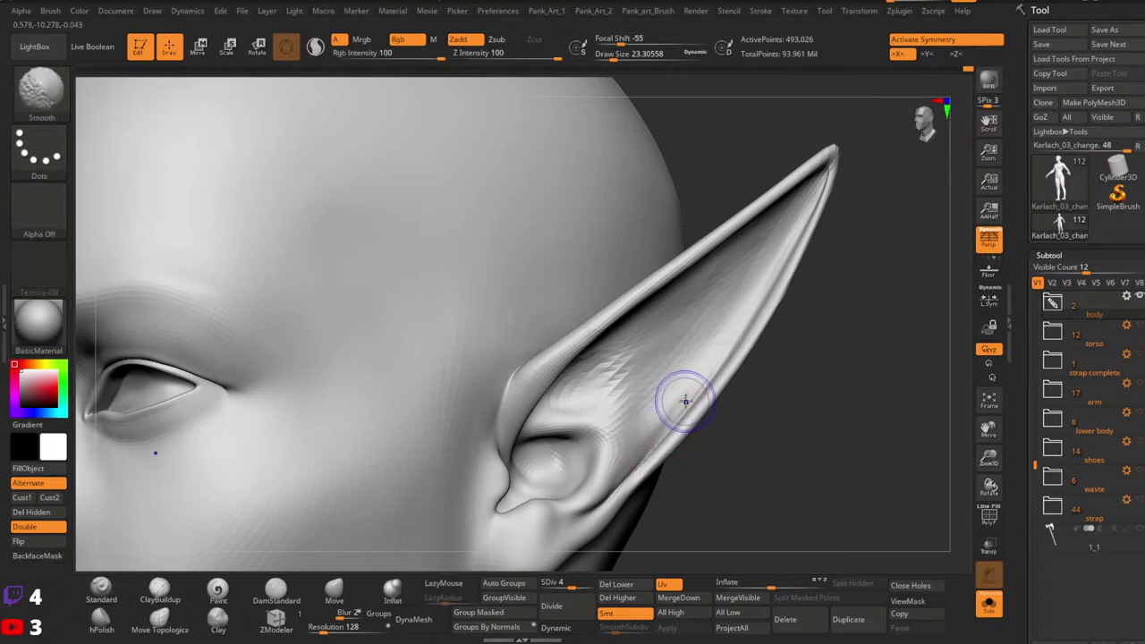
mouse_move(720, 367)
right_down()
mouse_move(775, 316)
mouse_move(751, 308)
right_up()
key(bracketleft)
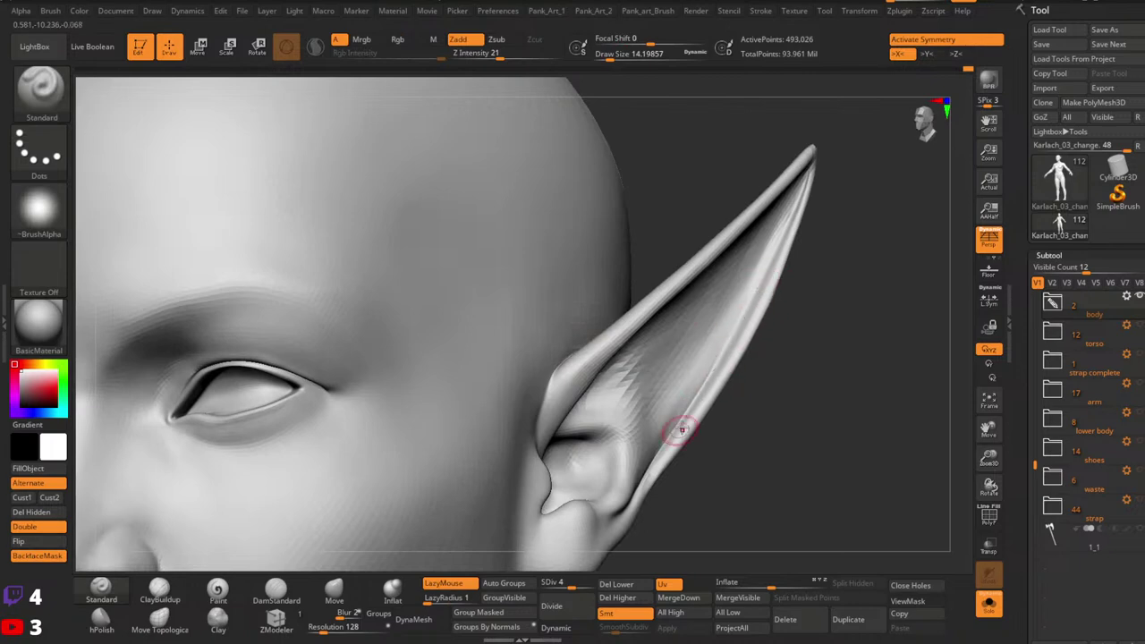
mouse_move(820, 372)
ctrl+right_down()
mouse_move(722, 384)
mouse_move(733, 402)
mouse_move(791, 318)
ctrl+right_up()
key(ctrl+z)
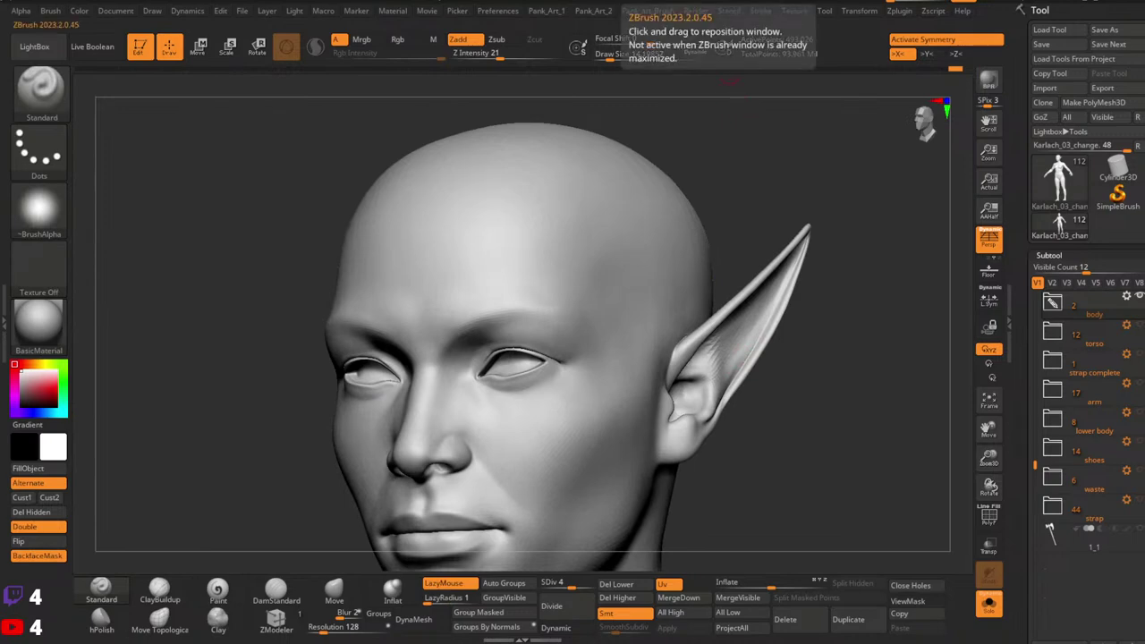
Step: Refine the nostril wings and the adjoining cheeks with ClayBuildup at Z Intensity 7 and about 22 draw size
right_drag(616, 386, 735, 351)
click(160, 591)
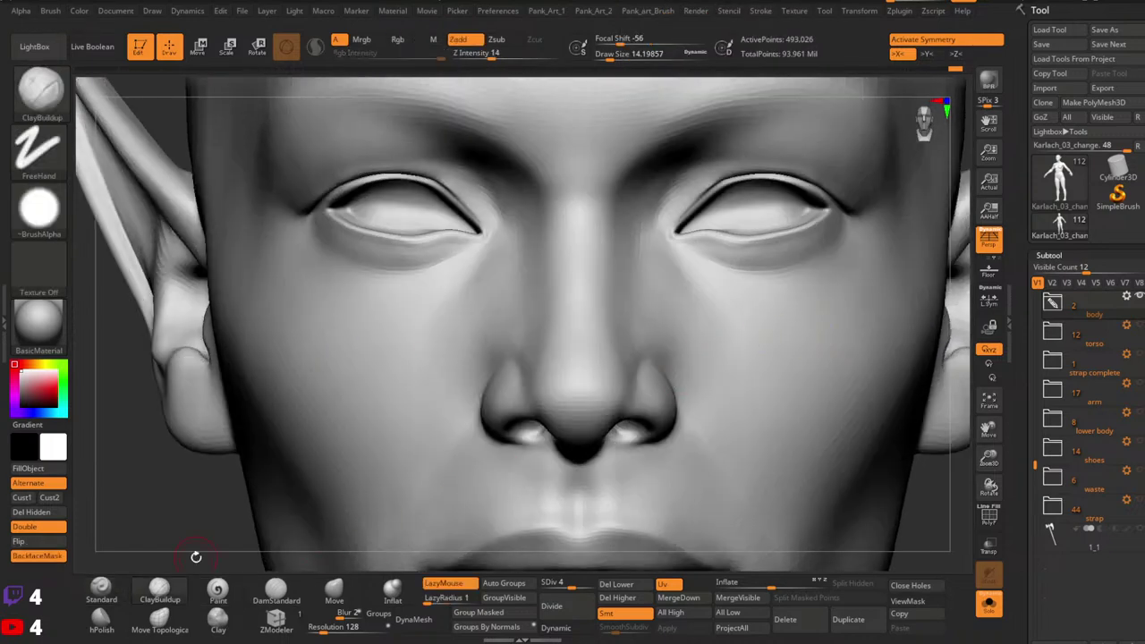
ctrl+right_drag(620, 376, 669, 378)
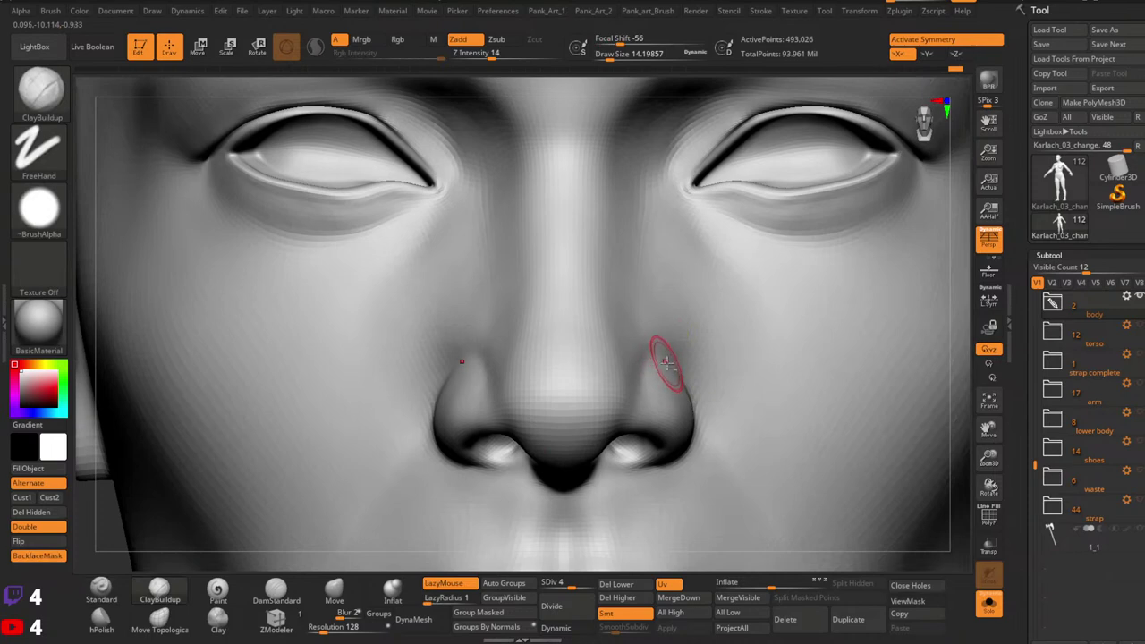
drag(503, 57, 493, 57)
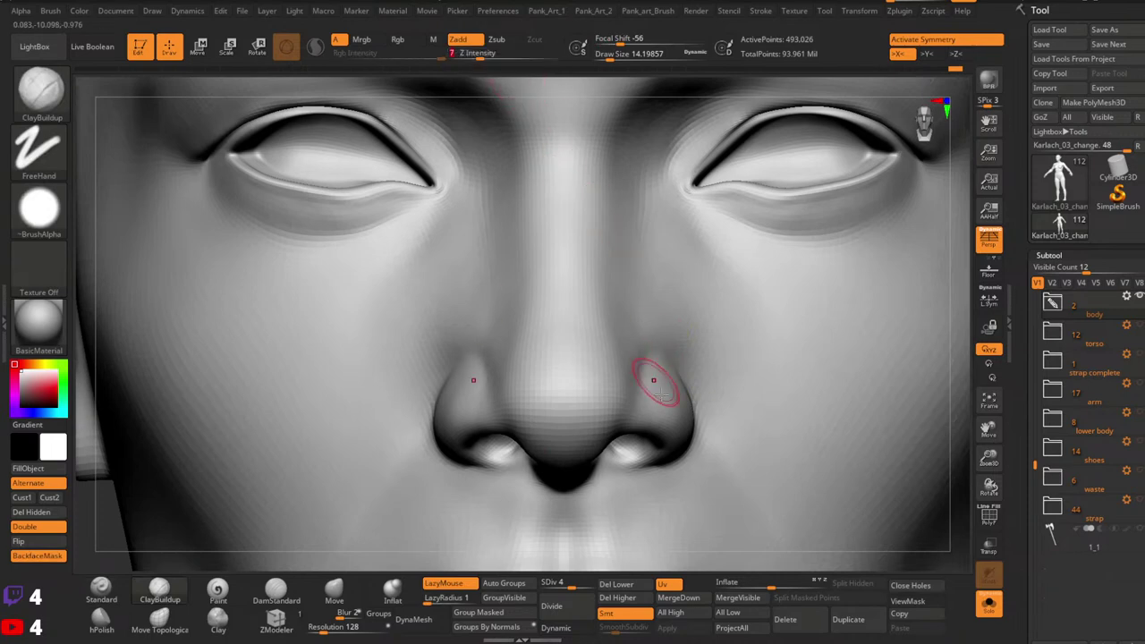
key(space)
drag(656, 379, 665, 377)
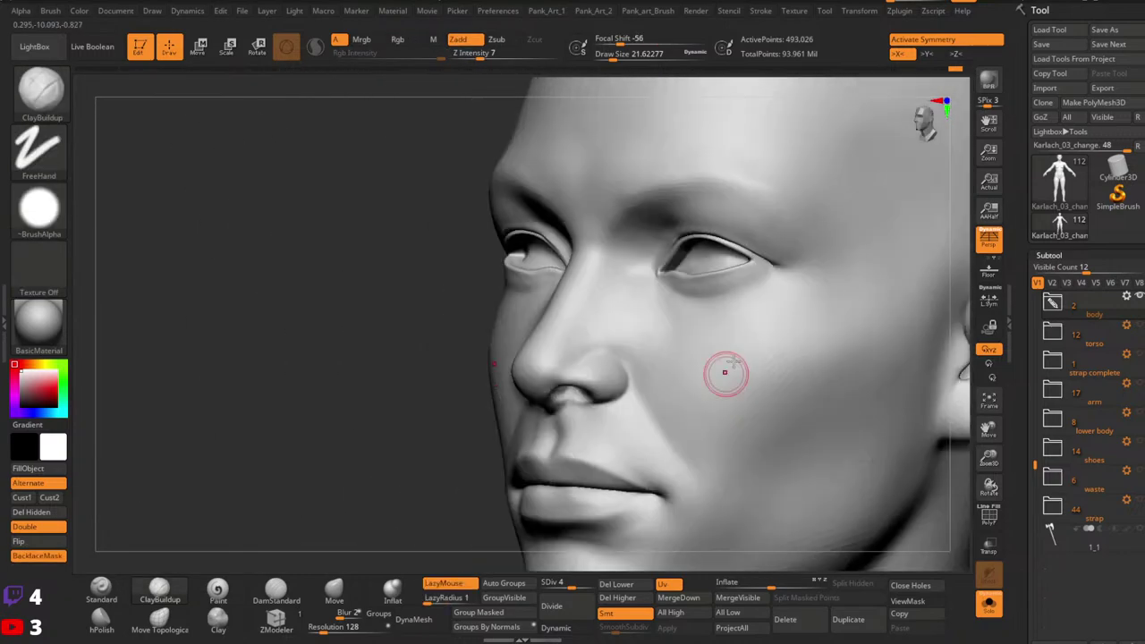
right_drag(726, 373, 685, 398)
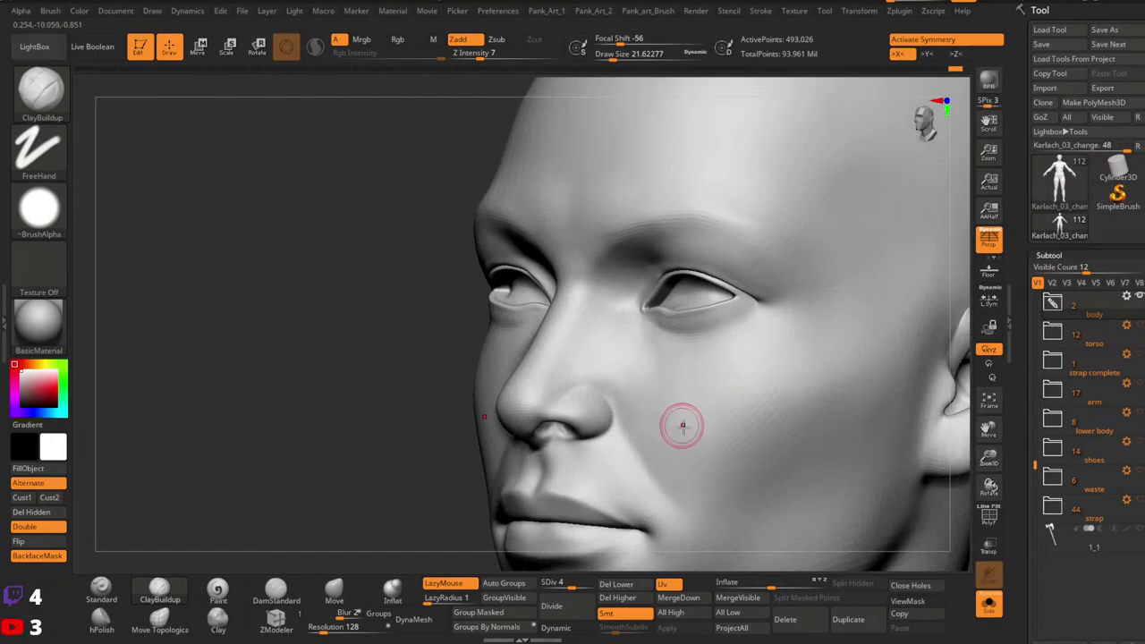
Step: Raise the body to subdivision level 6 and isolate the head, ears and neck by their polygroups
mouse_move(682, 427)
shift+right_down()
mouse_move(708, 427)
mouse_move(761, 460)
mouse_move(703, 406)
mouse_move(710, 384)
mouse_move(683, 360)
mouse_move(785, 363)
mouse_move(787, 390)
shift+right_up()
alt+right_drag(787, 390, 756, 413)
drag(573, 576, 589, 581)
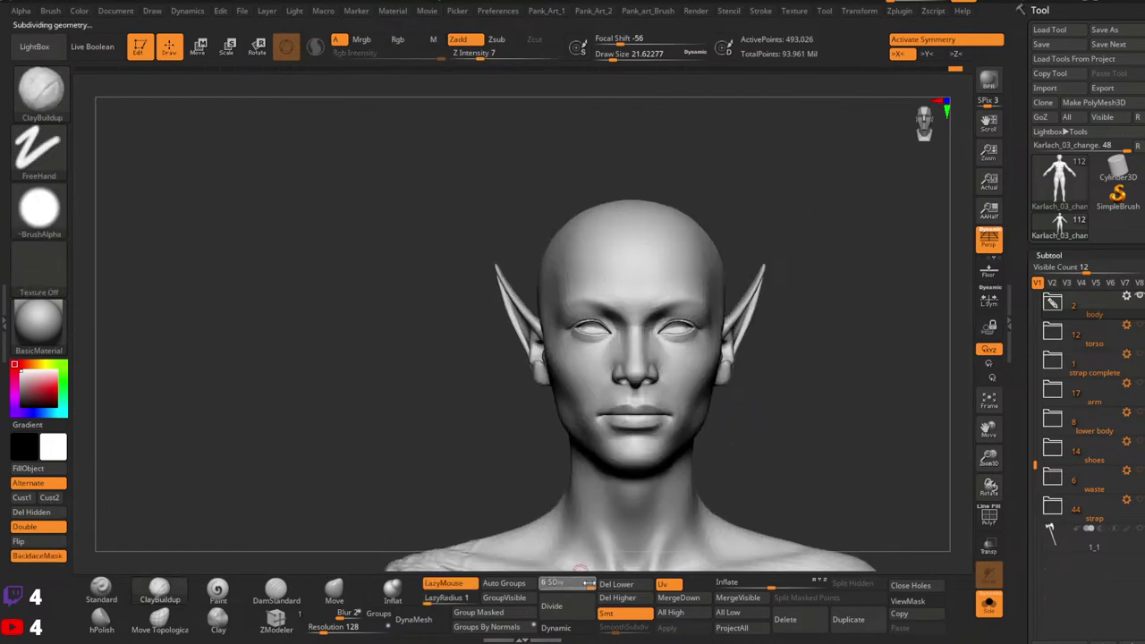
key(shift+f)
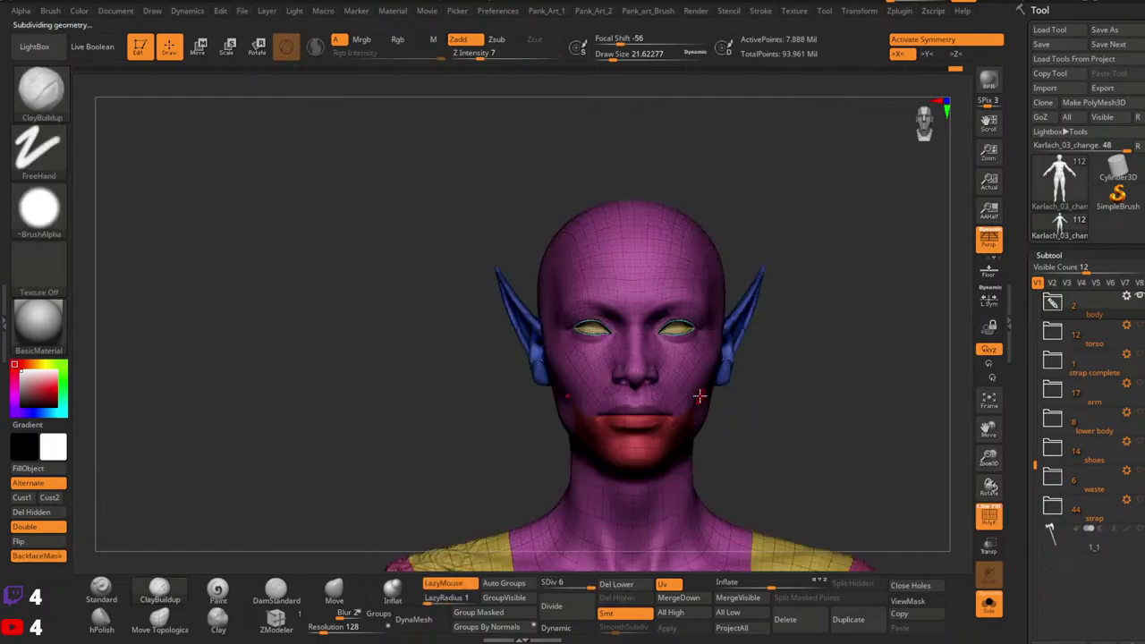
alt+right_drag(677, 477, 657, 376)
ctrl+shift+click(631, 384)
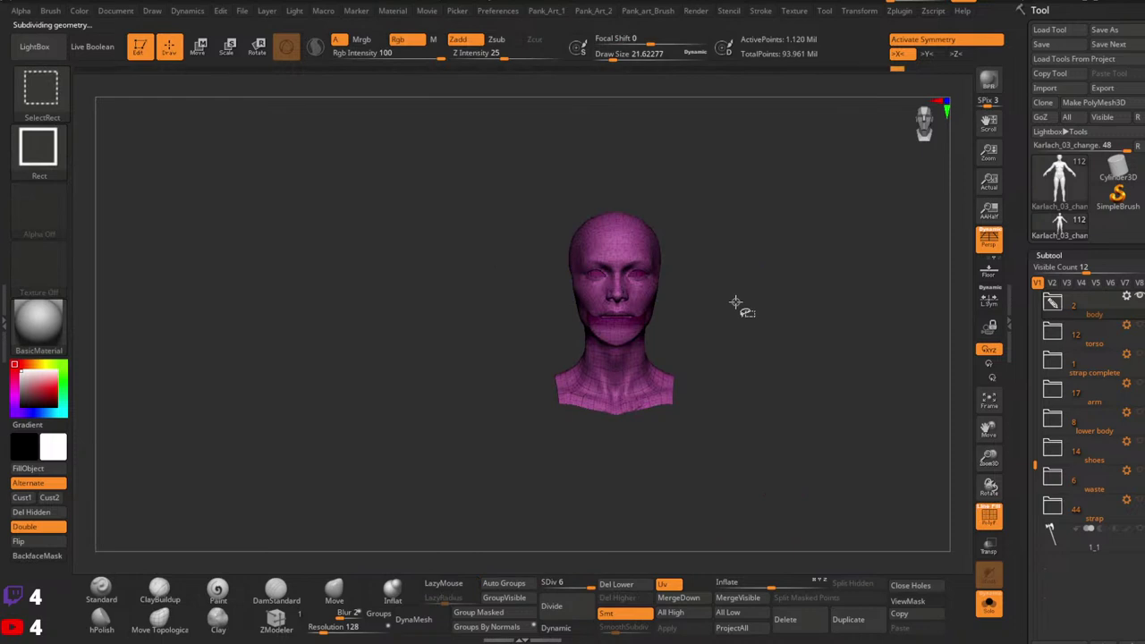
ctrl+shift+drag(771, 282, 785, 331)
ctrl+alt+shift+drag(502, 163, 715, 358)
ctrl+shift+drag(814, 347, 823, 375)
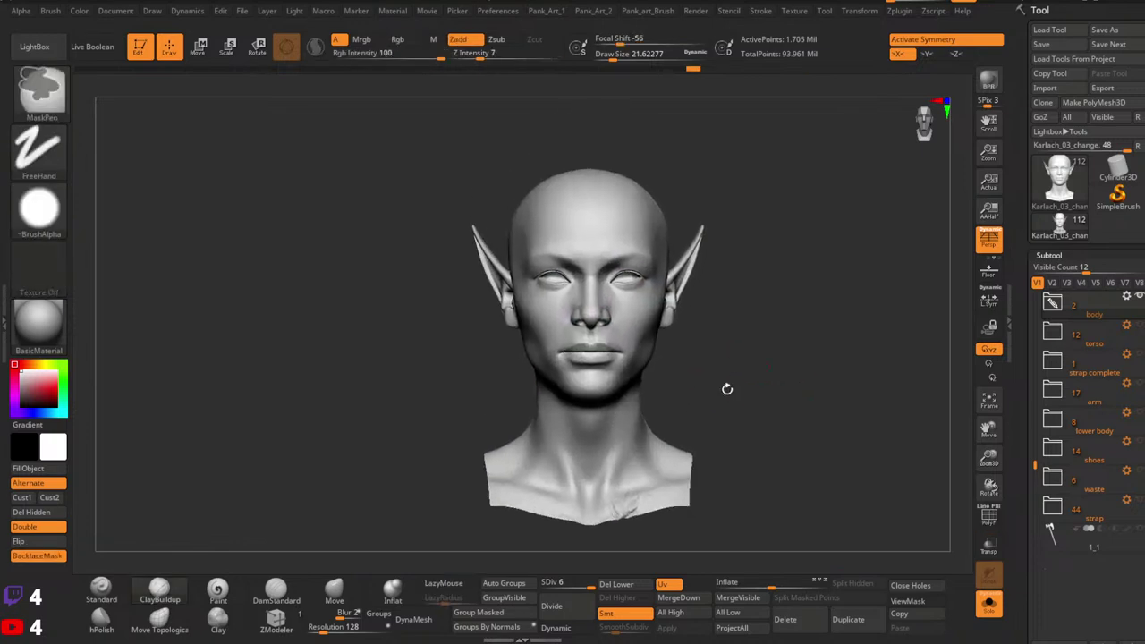
Step: Turn off BackfaceMask for the Standard brush and set its Z Intensity to 16 for work on the lips
ctrl+right_drag(694, 392, 669, 356)
alt+right_drag(668, 356, 836, 266)
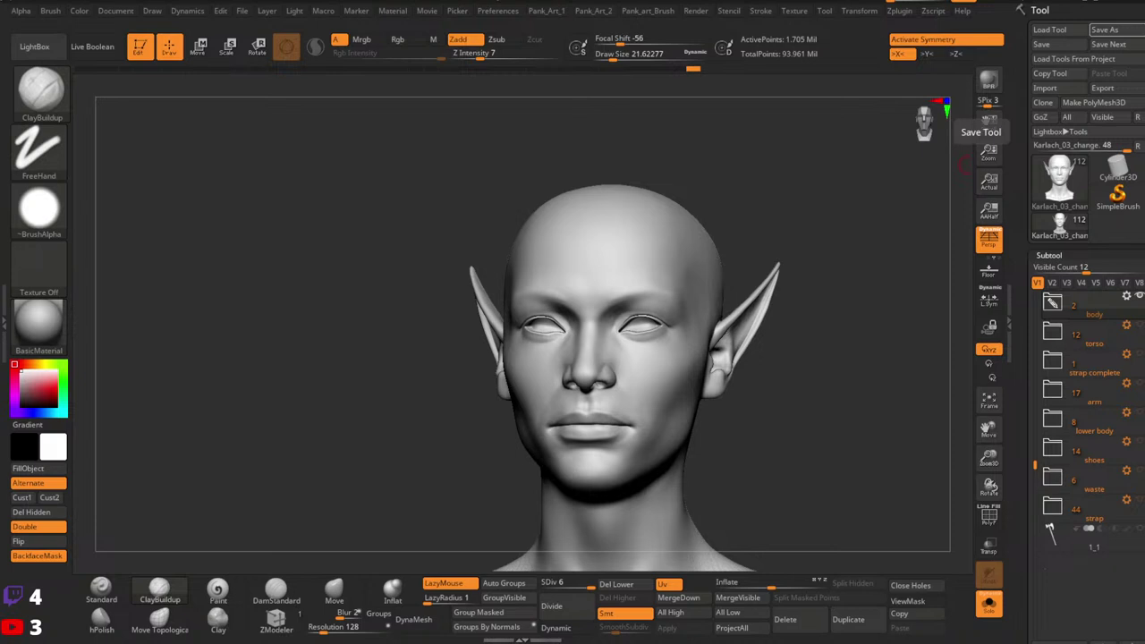
mouse_move(651, 405)
right_down()
mouse_move(631, 402)
mouse_move(665, 341)
mouse_move(716, 334)
mouse_move(668, 399)
mouse_move(652, 357)
right_up()
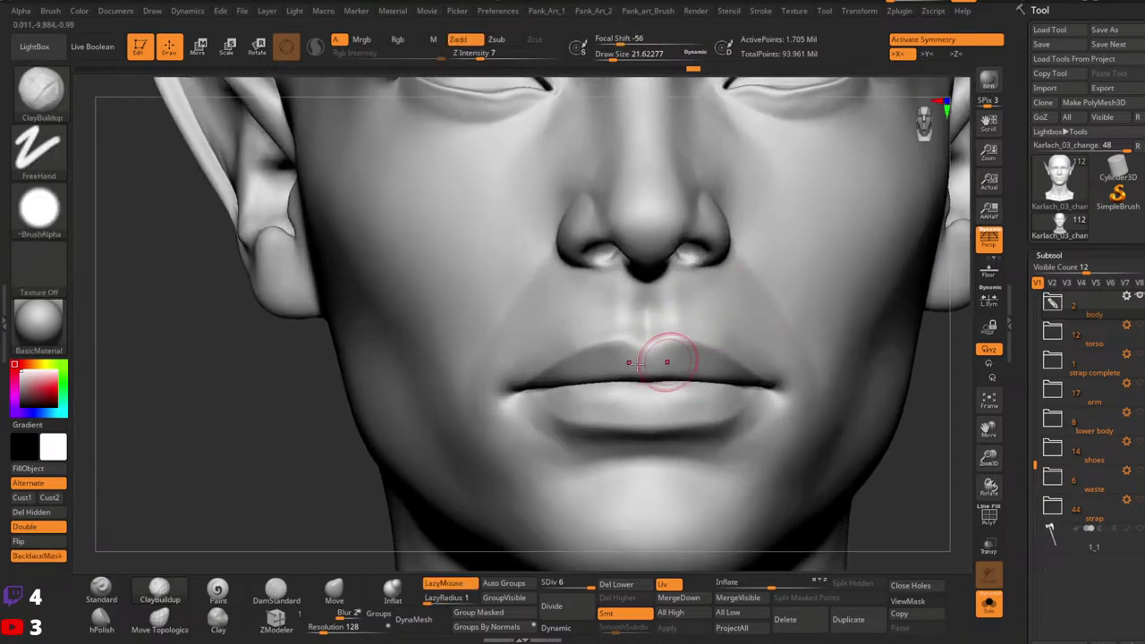
key(space)
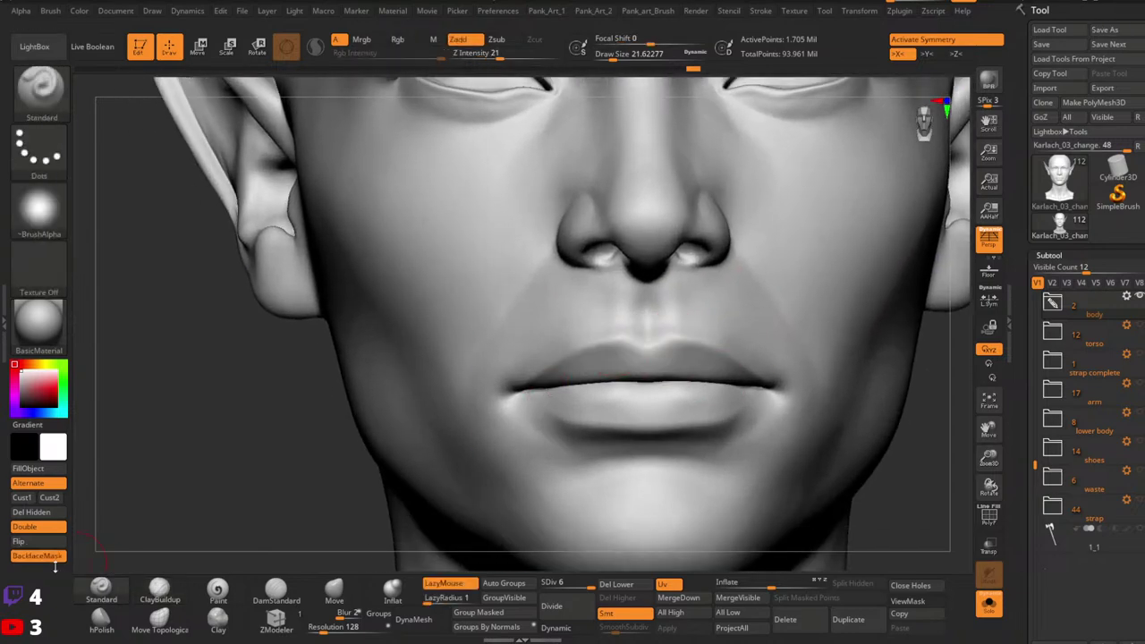
click(39, 555)
key(space)
mouse_move(700, 339)
ctrl+right_down()
mouse_move(729, 345)
mouse_move(700, 339)
ctrl+right_up()
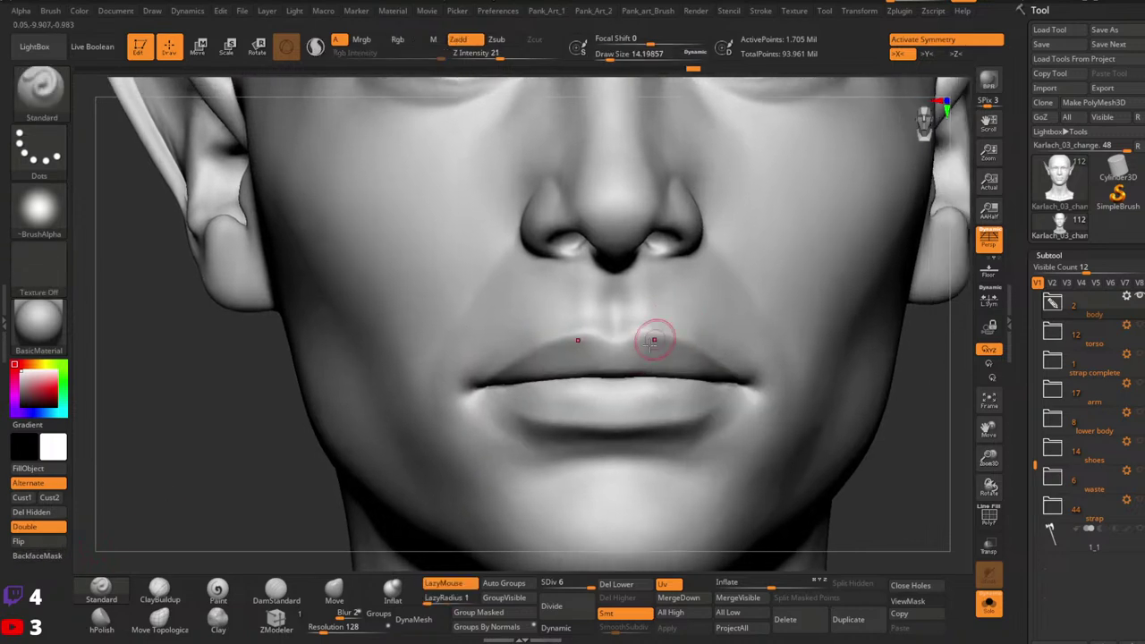
key(space)
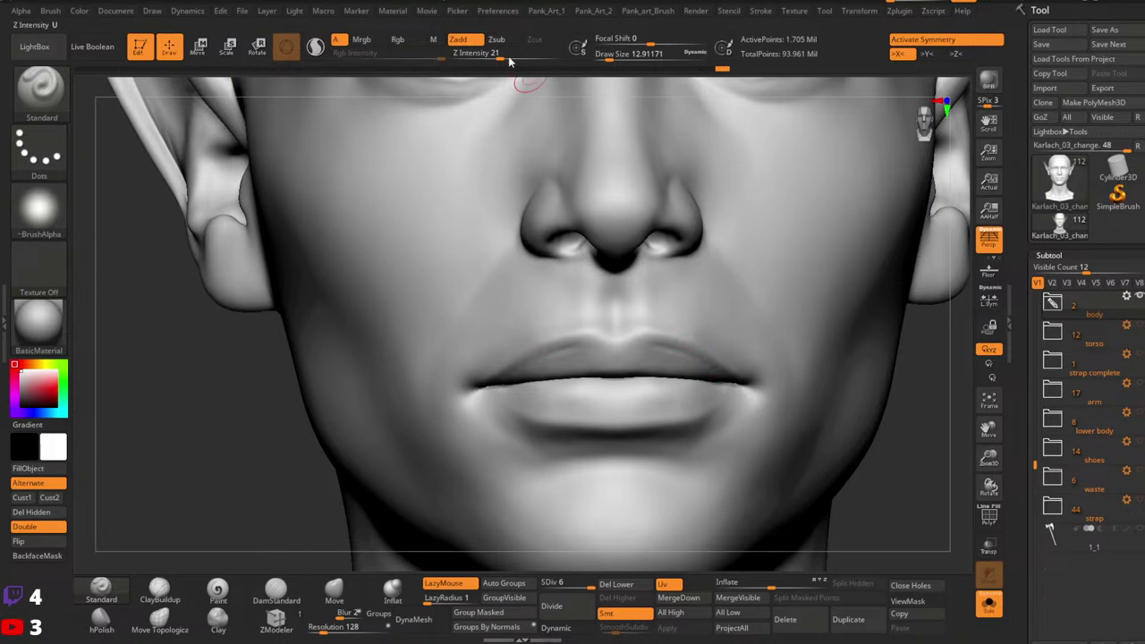
key(ctrl)
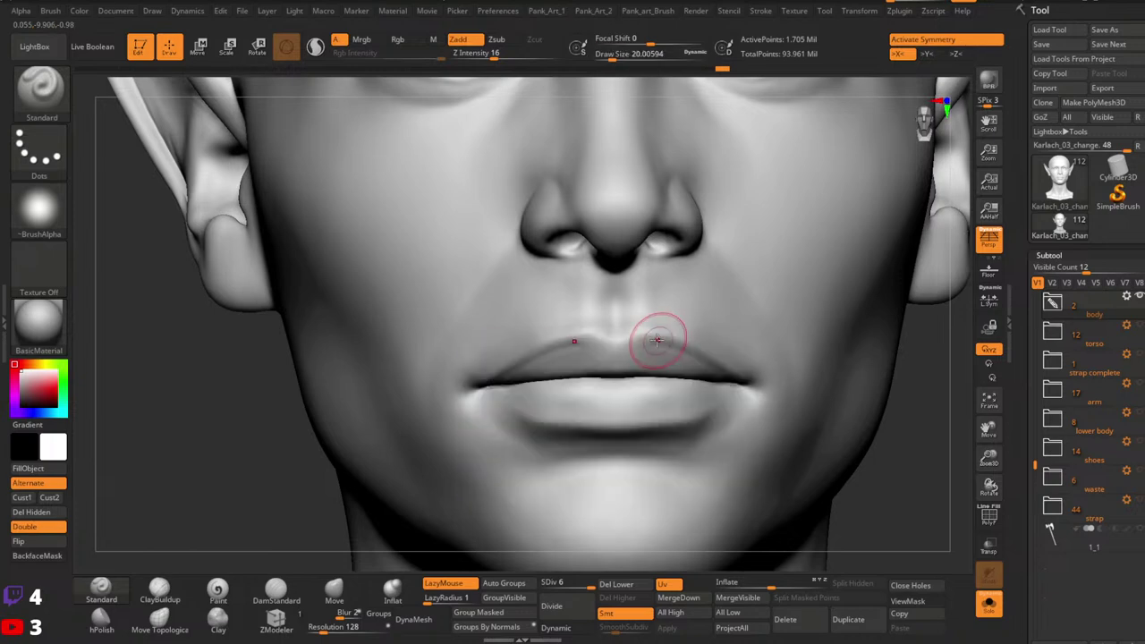
Step: Build up the upper lip around the cupid's bow with the Standard brush at about 9 draw size, undoing the last change
key(space)
drag(651, 344, 643, 346)
drag(648, 342, 642, 346)
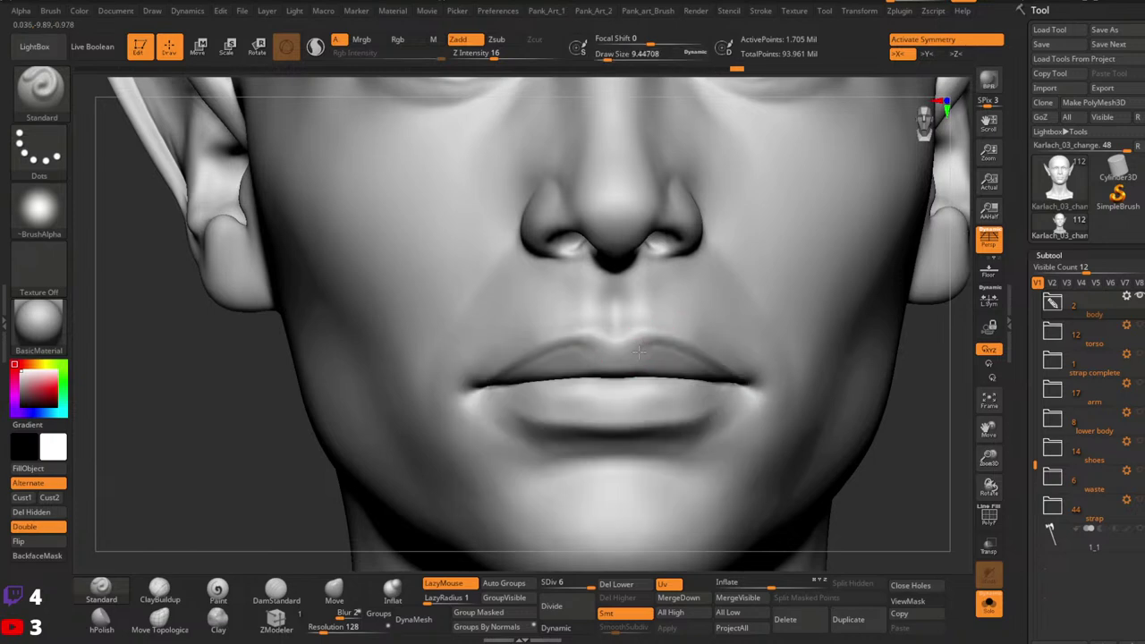
key(ctrl)
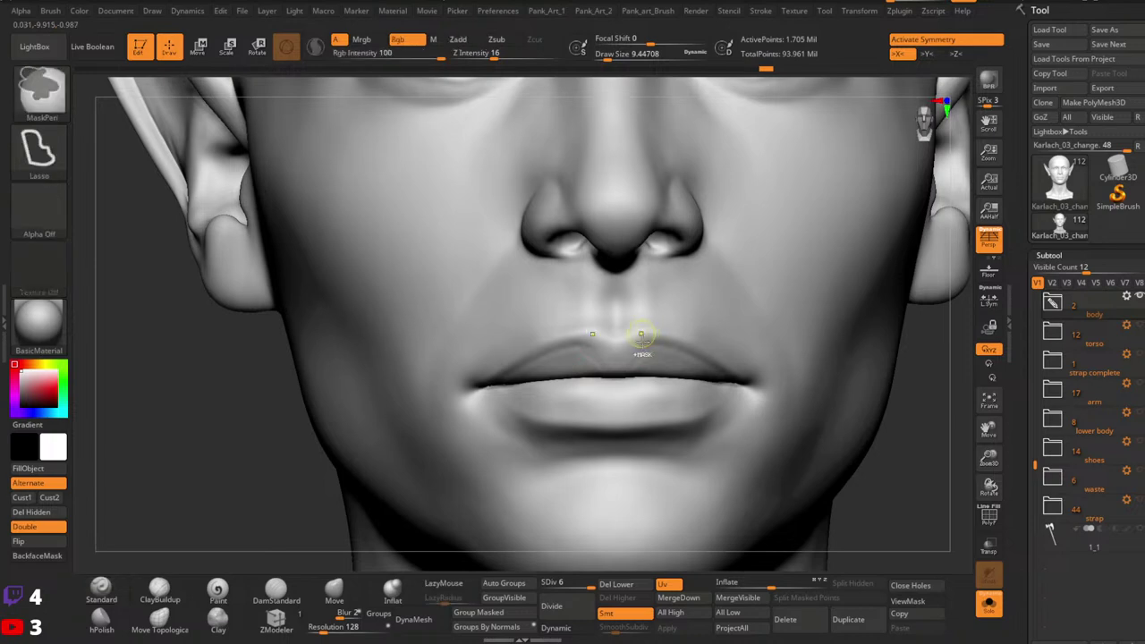
key(ctrl+z)
key(bracketright)
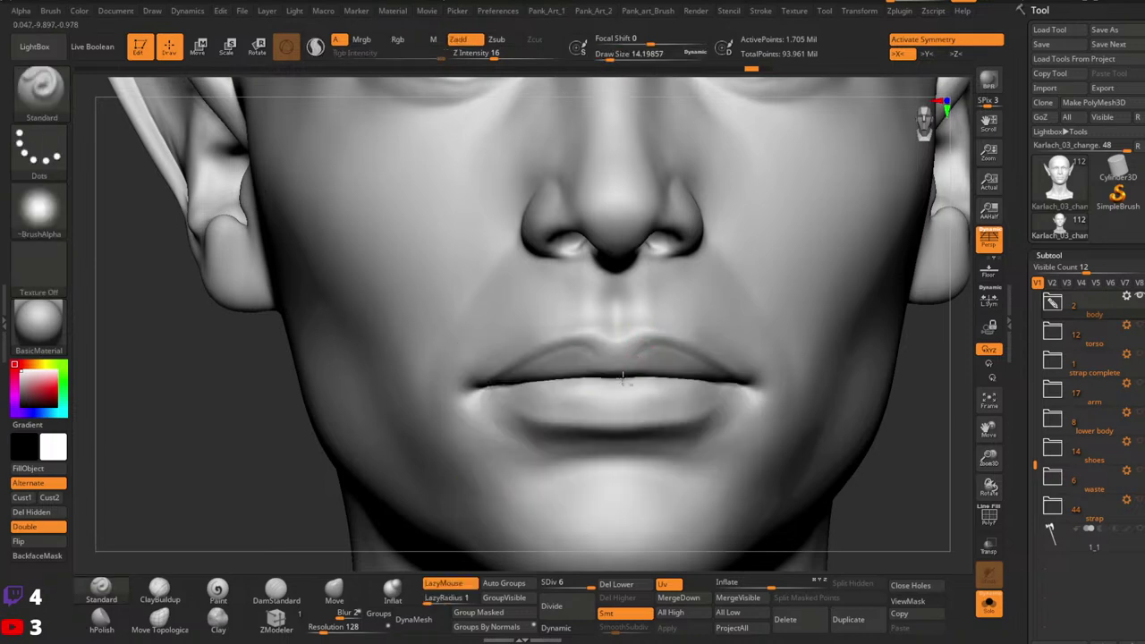
Step: Smooth the upper lip's surface out toward both mouth corners with the Smooth brush at about 14 draw size
key(shift)
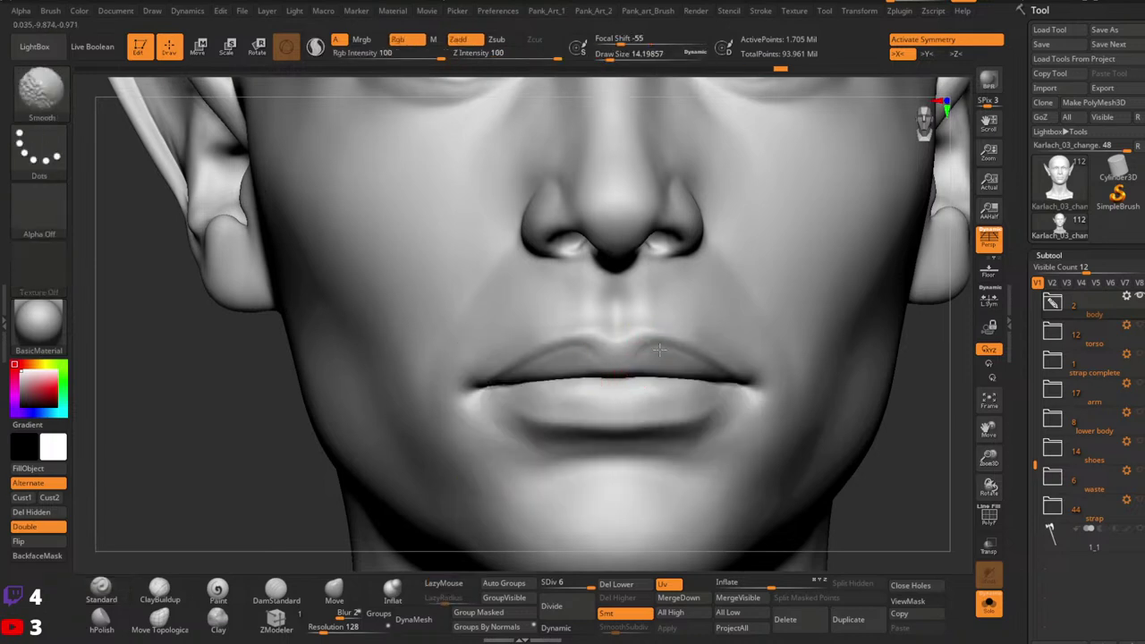
shift+drag(659, 350, 497, 381)
mouse_move(711, 372)
shift+mouse_down()
mouse_move(681, 362)
mouse_move(724, 373)
shift+mouse_up()
ctrl+right_drag(720, 355, 698, 327)
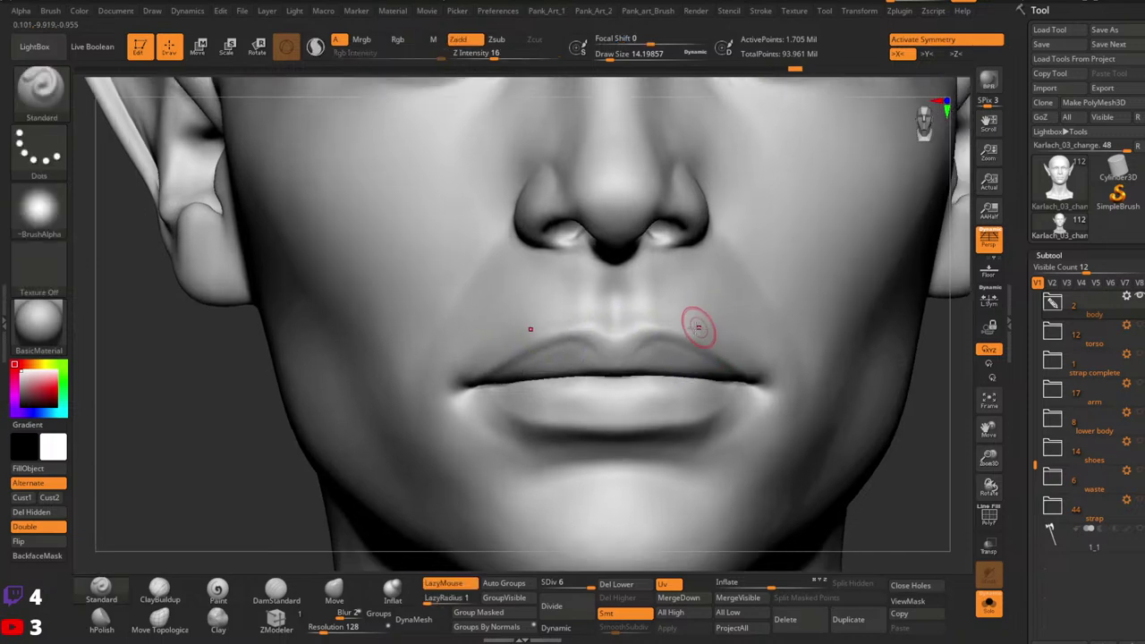
Step: Add volume to the upper and lower lips with the Standard brush at about 18 draw size and smooth the line between them
key(space)
drag(661, 354, 667, 354)
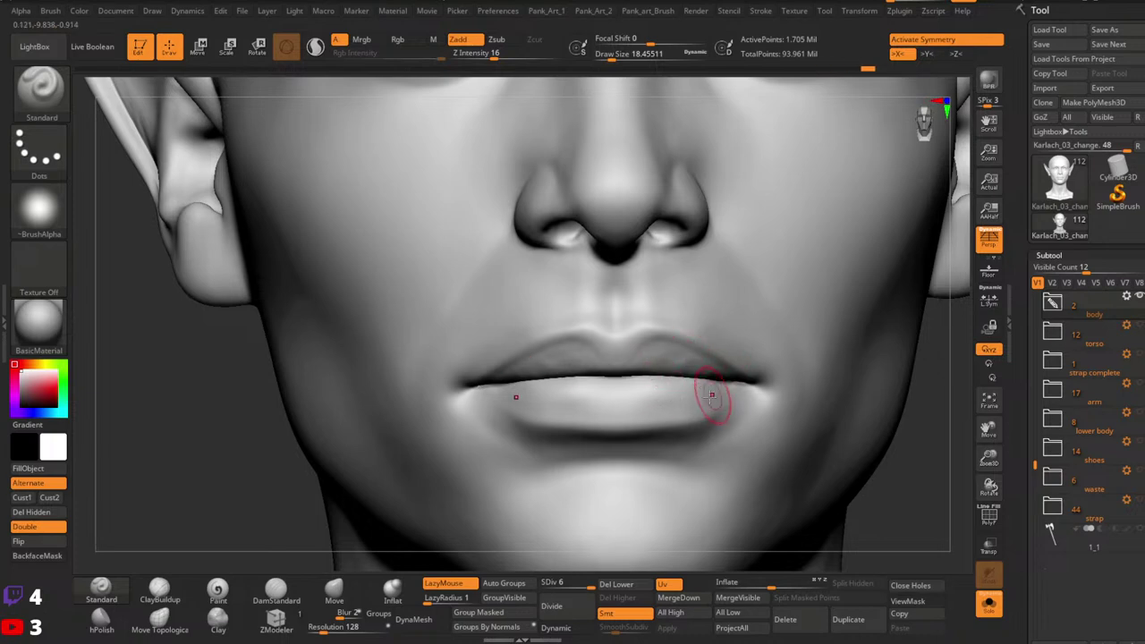
key(shift)
right_drag(643, 387, 637, 430)
drag(635, 369, 629, 409)
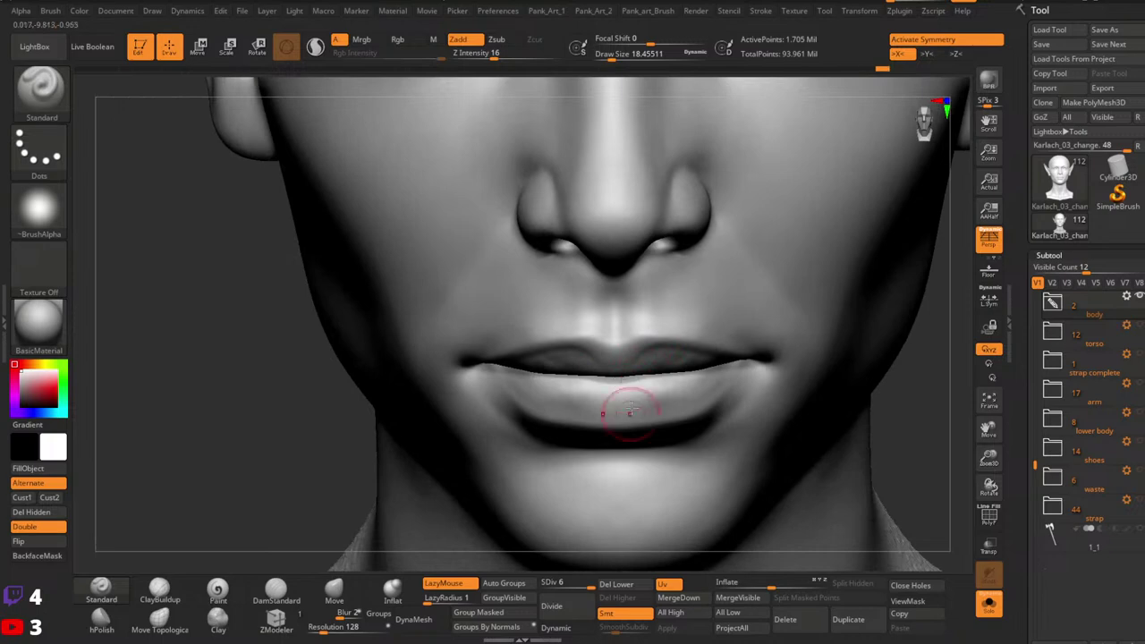
shift+drag(715, 374, 688, 378)
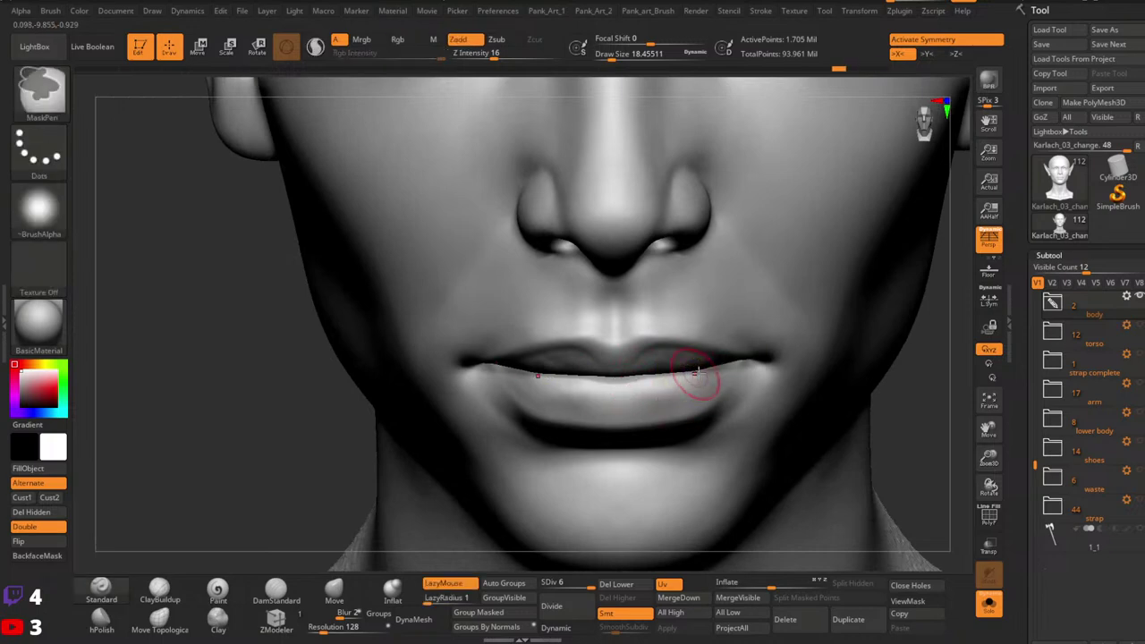
Step: Turn off symmetry and carve a crease on each side of the upper lip's centre with DamStandard at about 14 draw size
mouse_move(694, 379)
right_down()
mouse_move(705, 352)
mouse_move(693, 337)
right_up()
click(277, 590)
key(x)
key(space)
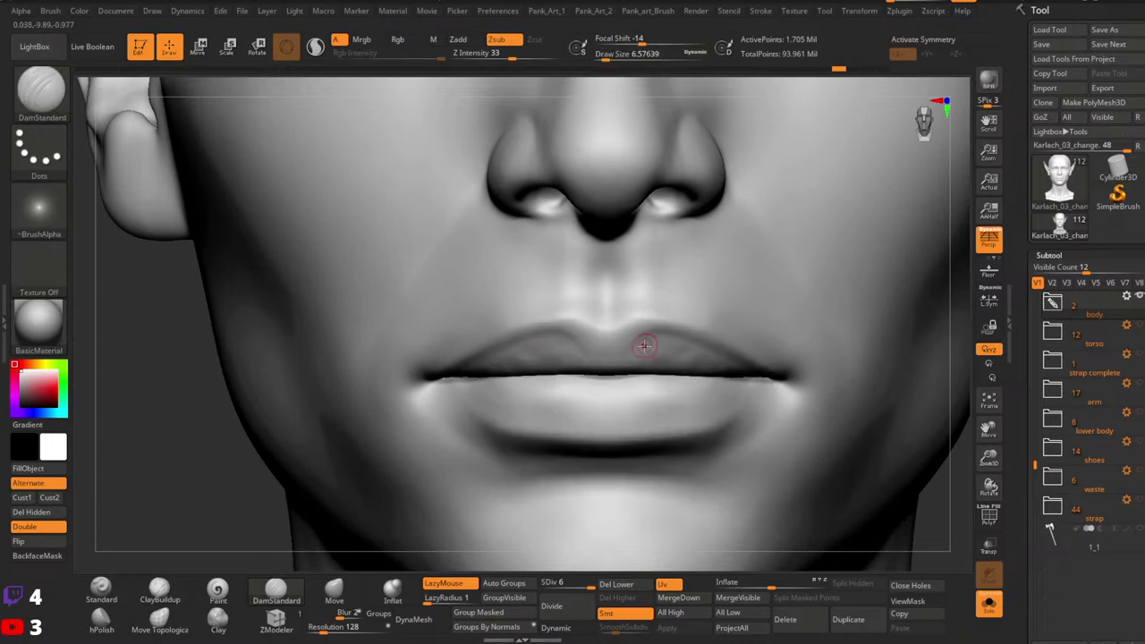
key(x)
key(space)
drag(644, 350, 647, 352)
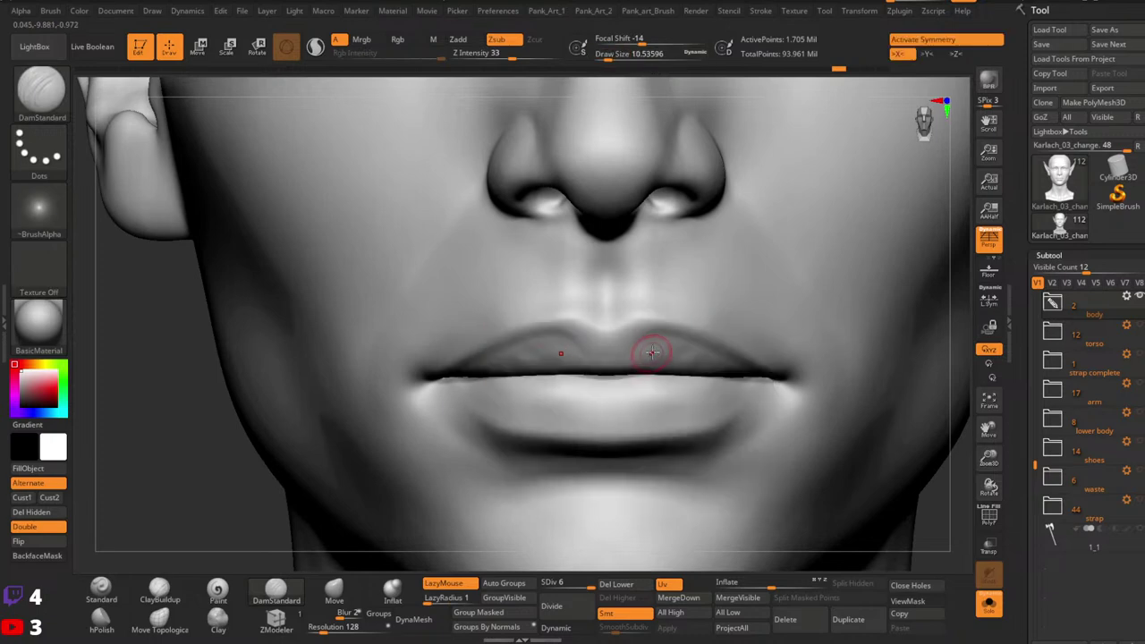
key(x)
key(bracketright)
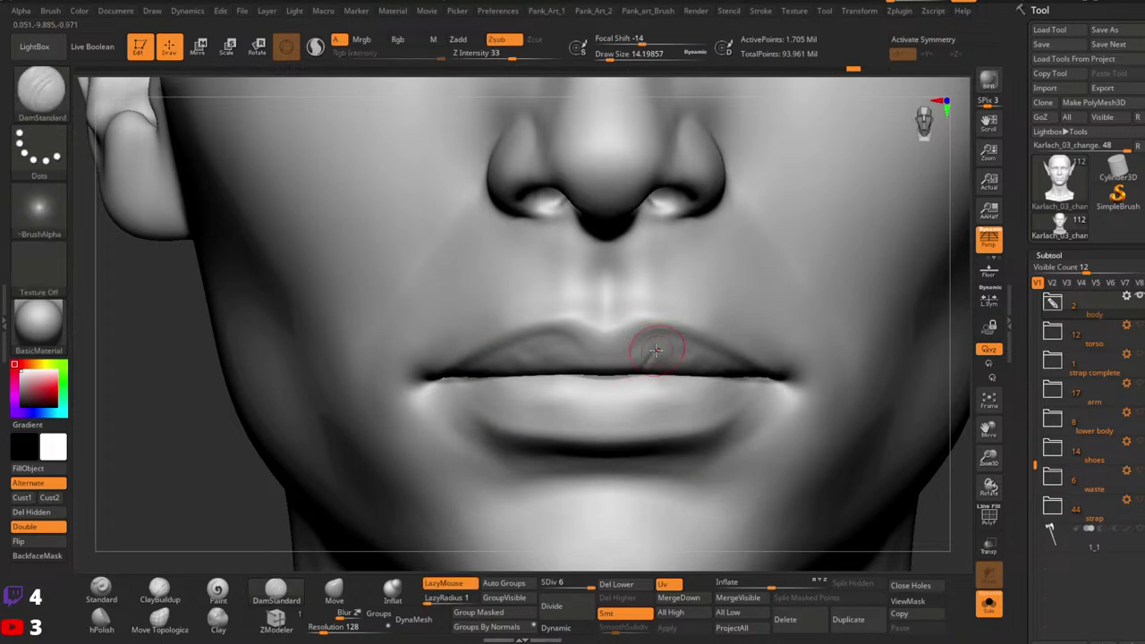
drag(656, 351, 644, 365)
drag(578, 348, 597, 371)
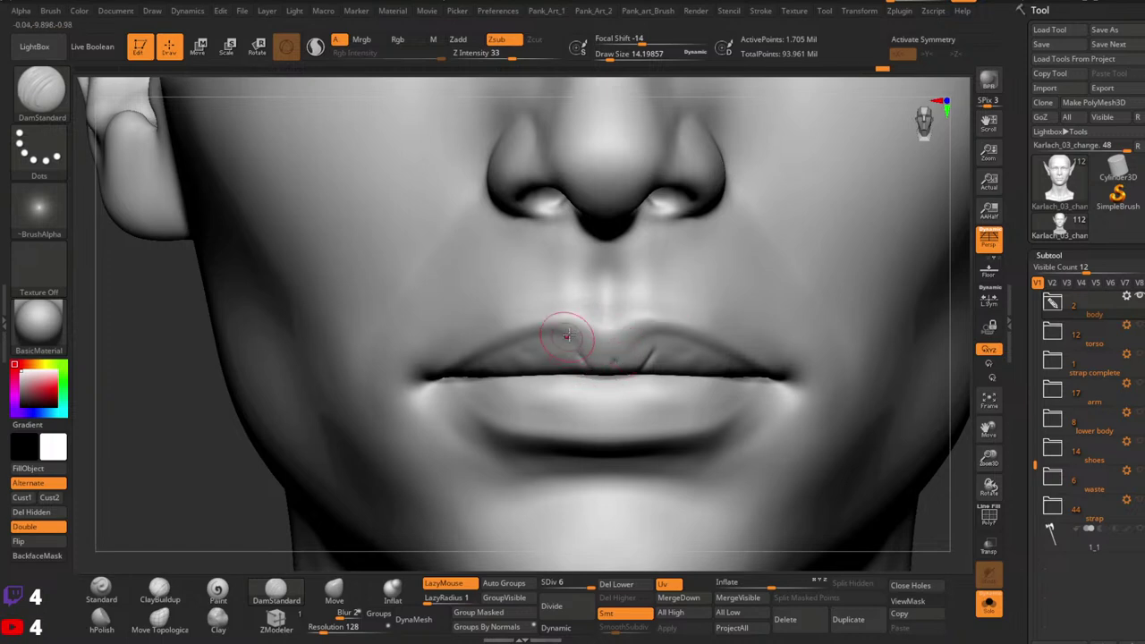
Step: Carve and soften a small crease toward the character's left corner of the upper lip with DamStandard and Smooth at about 13 draw size
mouse_move(771, 304)
ctrl+right_down()
mouse_move(818, 281)
mouse_move(803, 319)
ctrl+right_up()
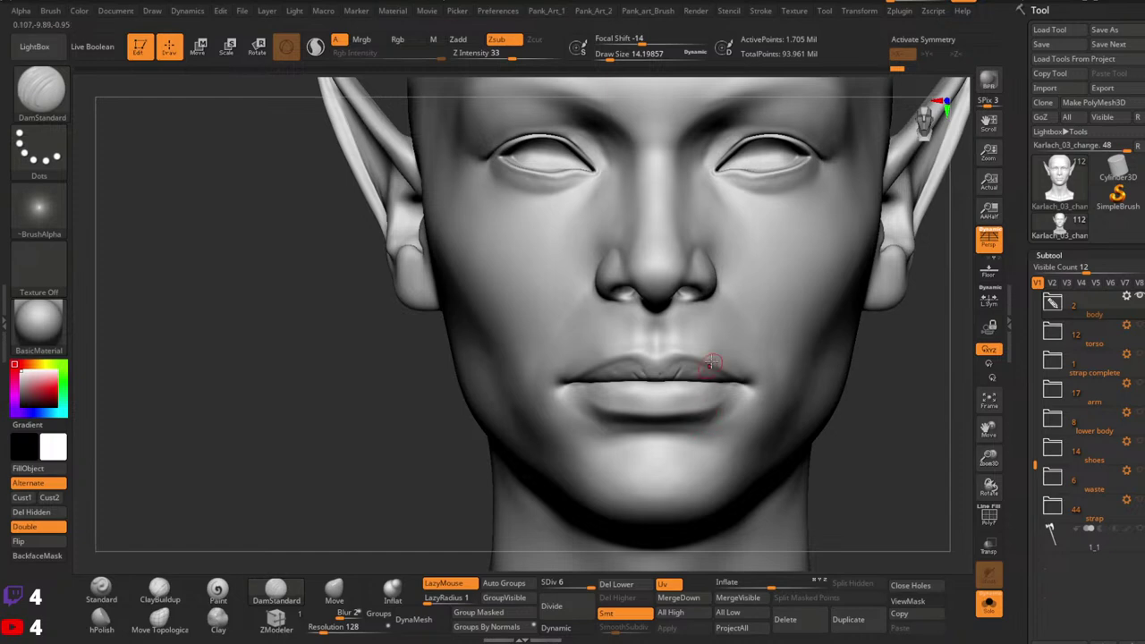
ctrl+right_drag(728, 367, 802, 346)
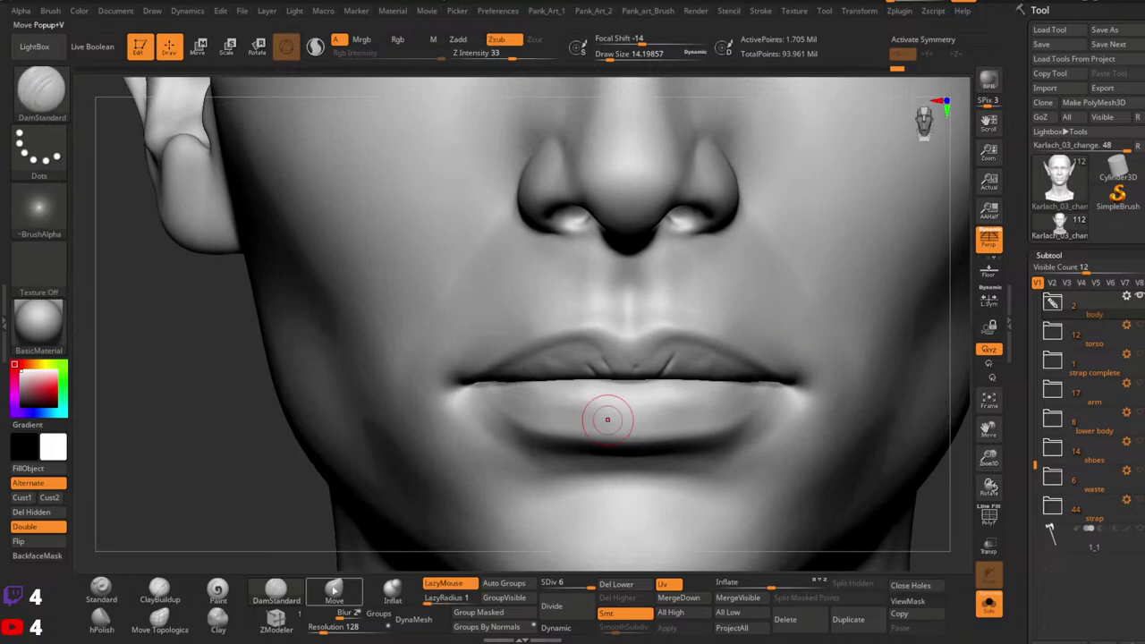
key(space)
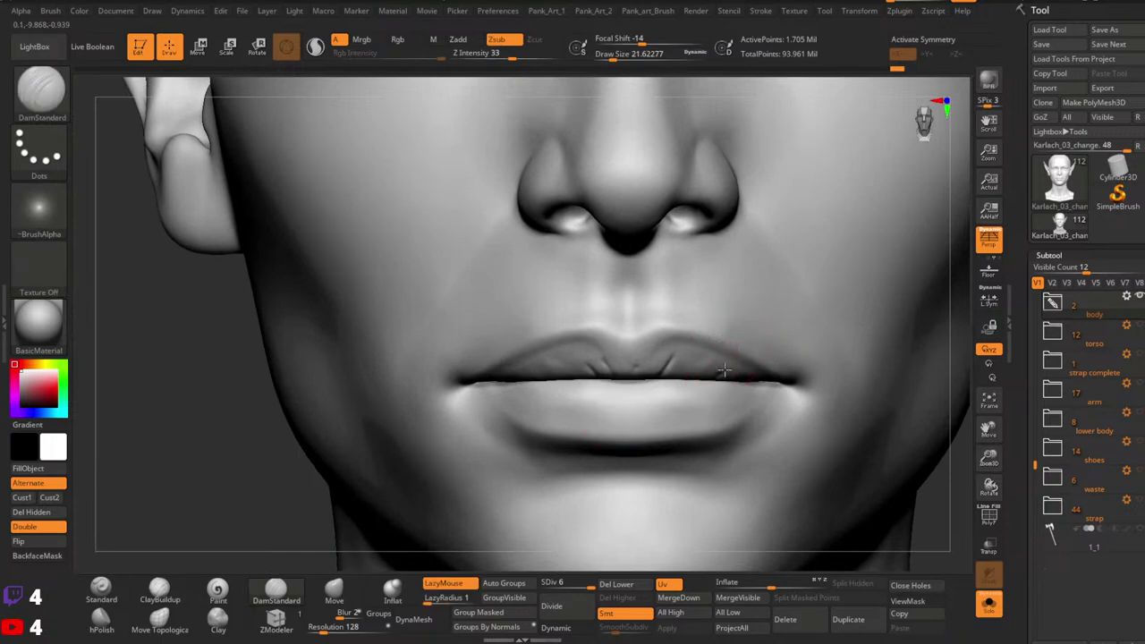
key(shift)
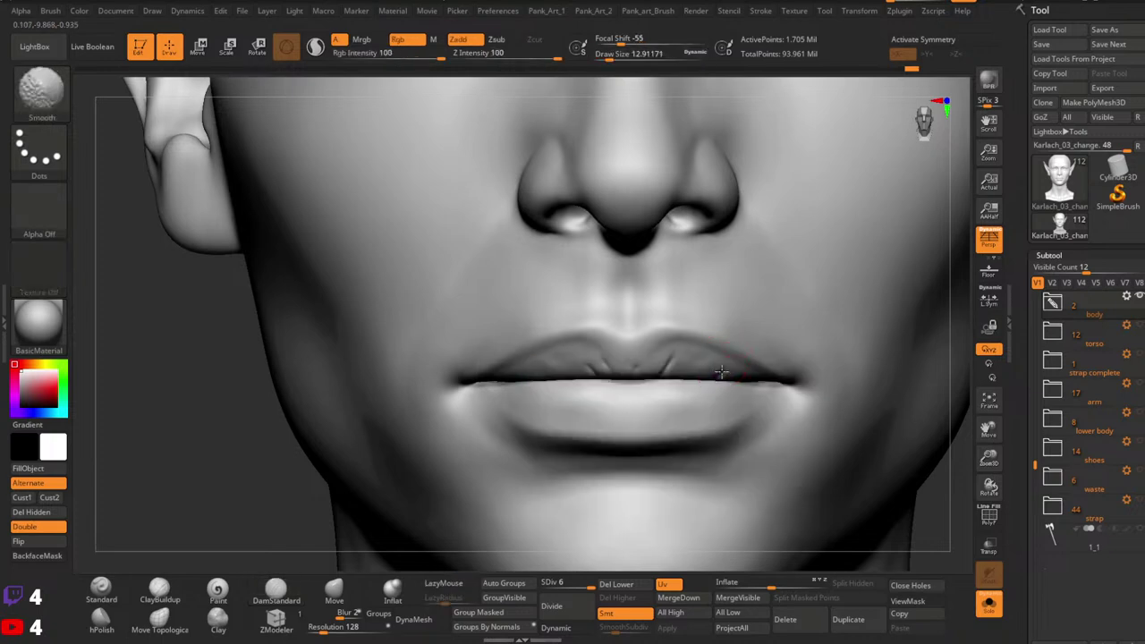
alt+right_drag(739, 363, 751, 367)
ctrl+right_drag(669, 304, 661, 320)
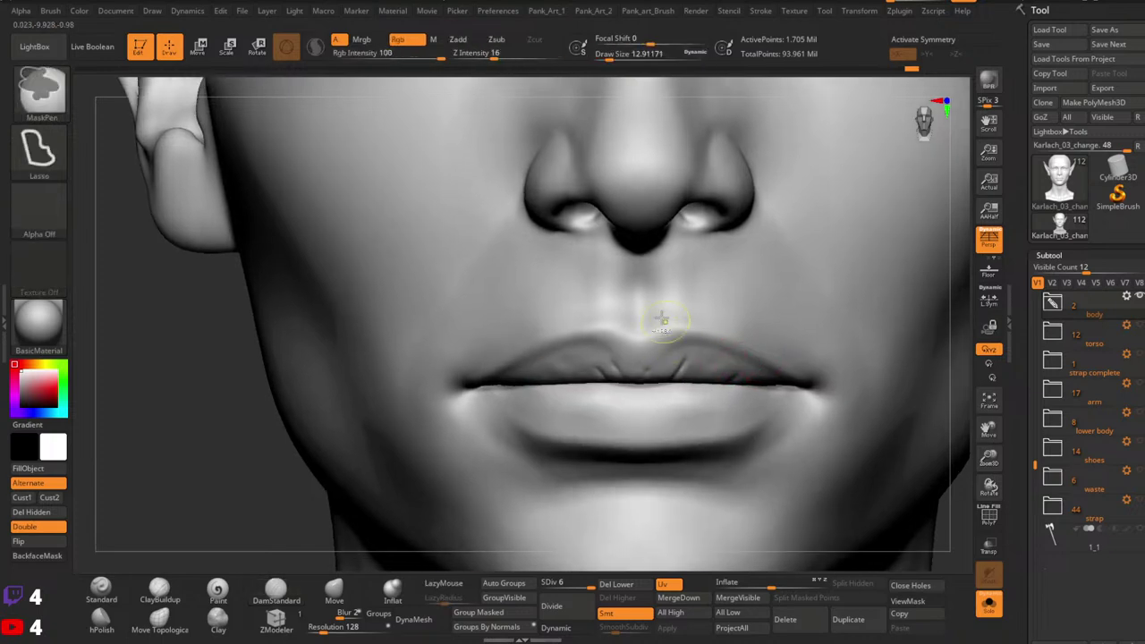
Step: Carve fine creases into the character's right half of the upper lip with DamStandard at about 9 draw size, redoing the undone strokes
key(space)
key(space)
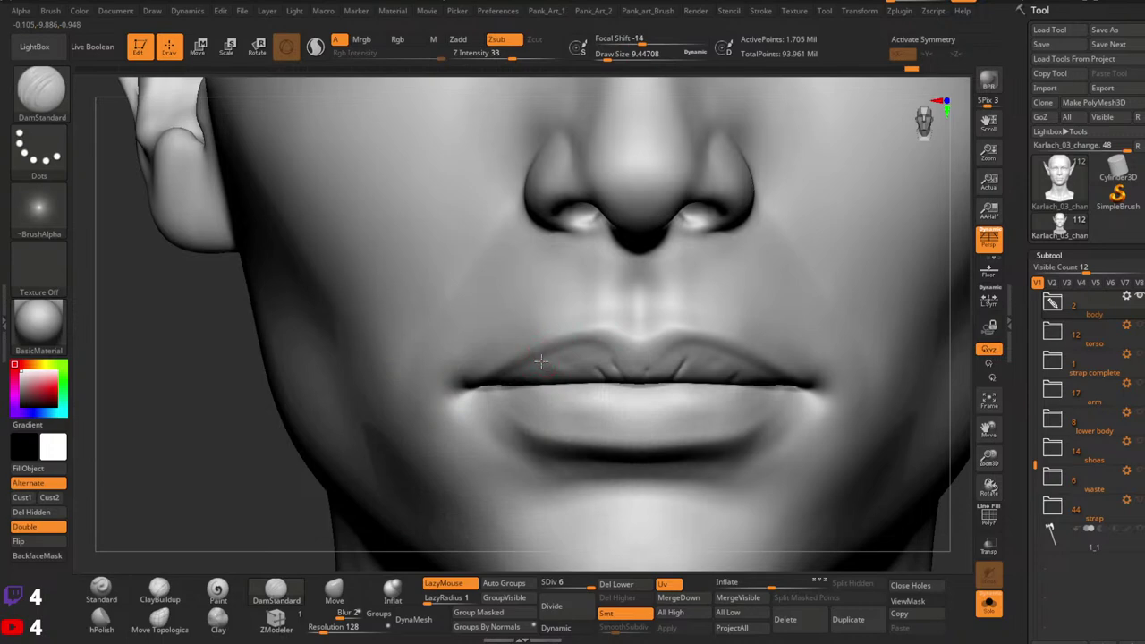
drag(556, 378, 545, 362)
key(shift)
drag(547, 366, 582, 385)
drag(561, 385, 571, 369)
key(ctrl+shift+z)
key(ctrl+shift+z)
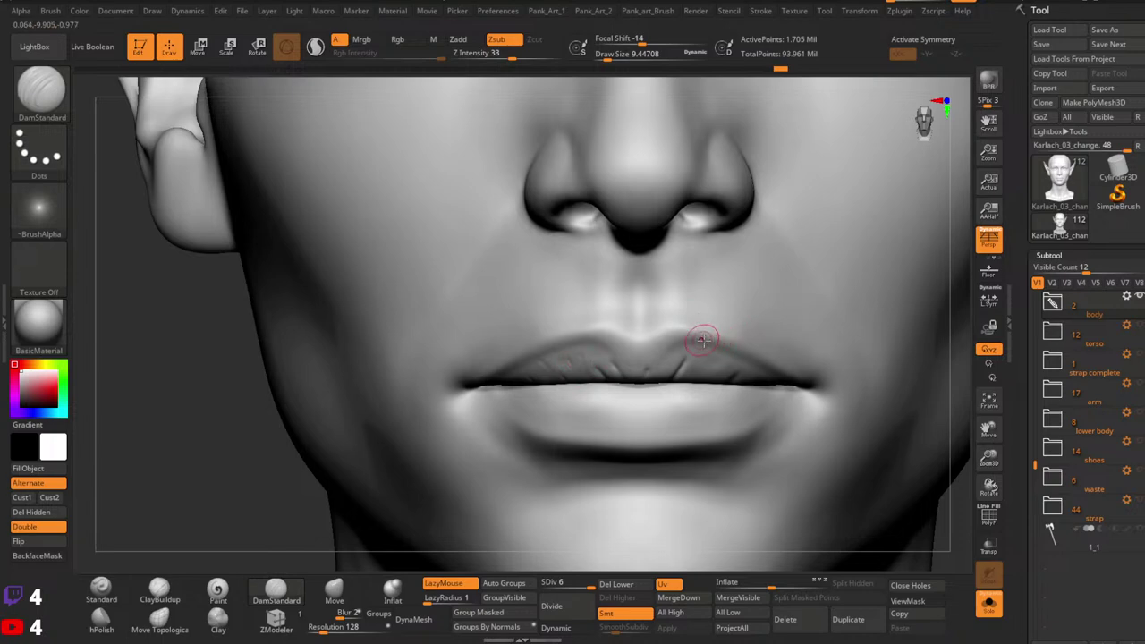
key(ctrl+shift+z)
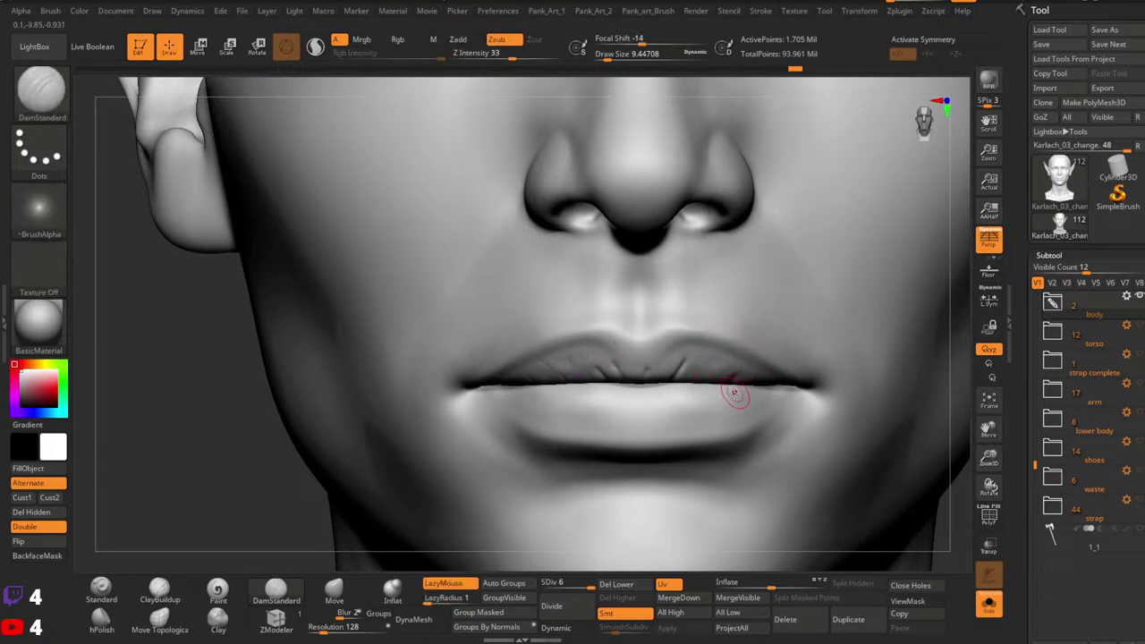
Step: Shape the folds between the upper lip creases with the Standard brush at Z Intensity 16 and about 16 draw size
alt+right_drag(693, 395, 695, 375)
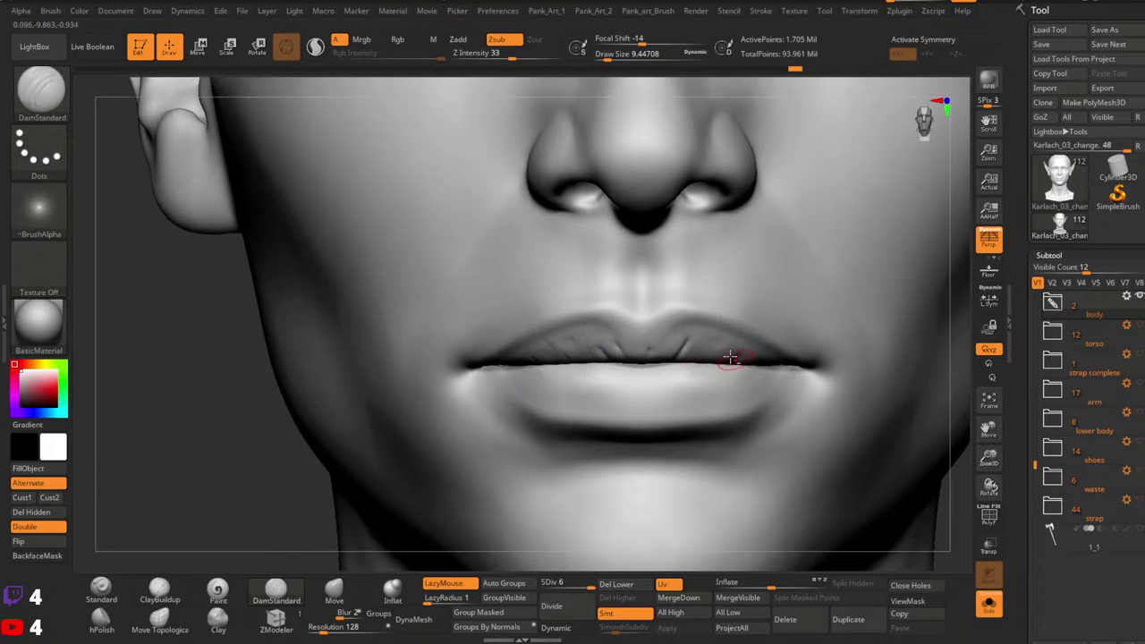
click(101, 591)
key(space)
drag(703, 347, 707, 346)
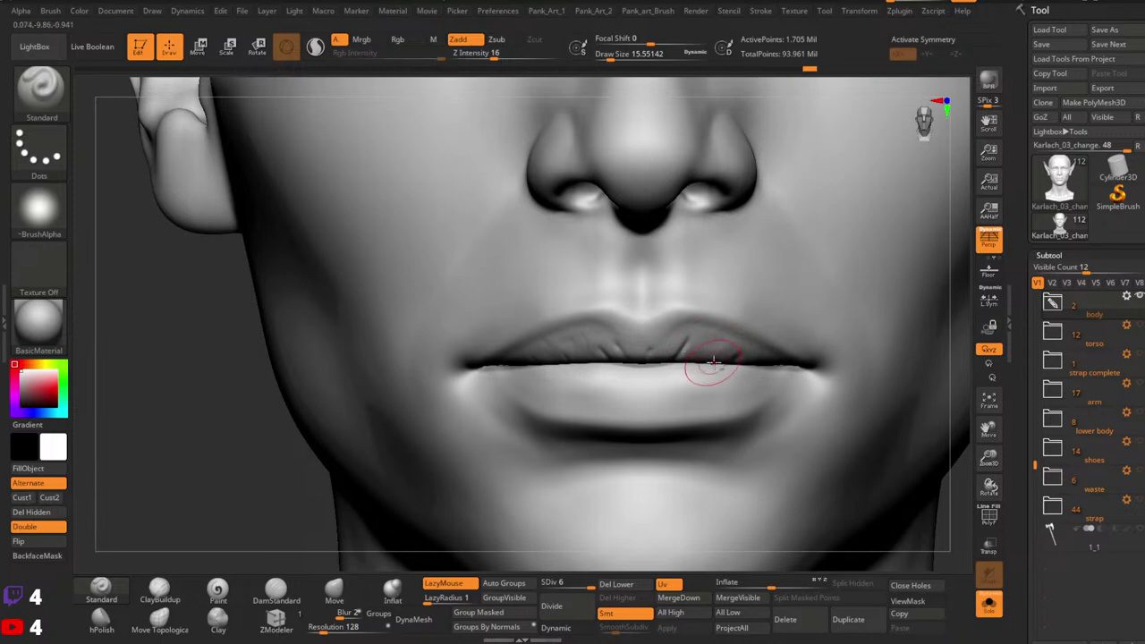
mouse_move(702, 369)
mouse_down()
mouse_move(700, 359)
mouse_move(697, 370)
mouse_up()
alt+right_drag(701, 356, 694, 372)
key(ctrl+shift+z)
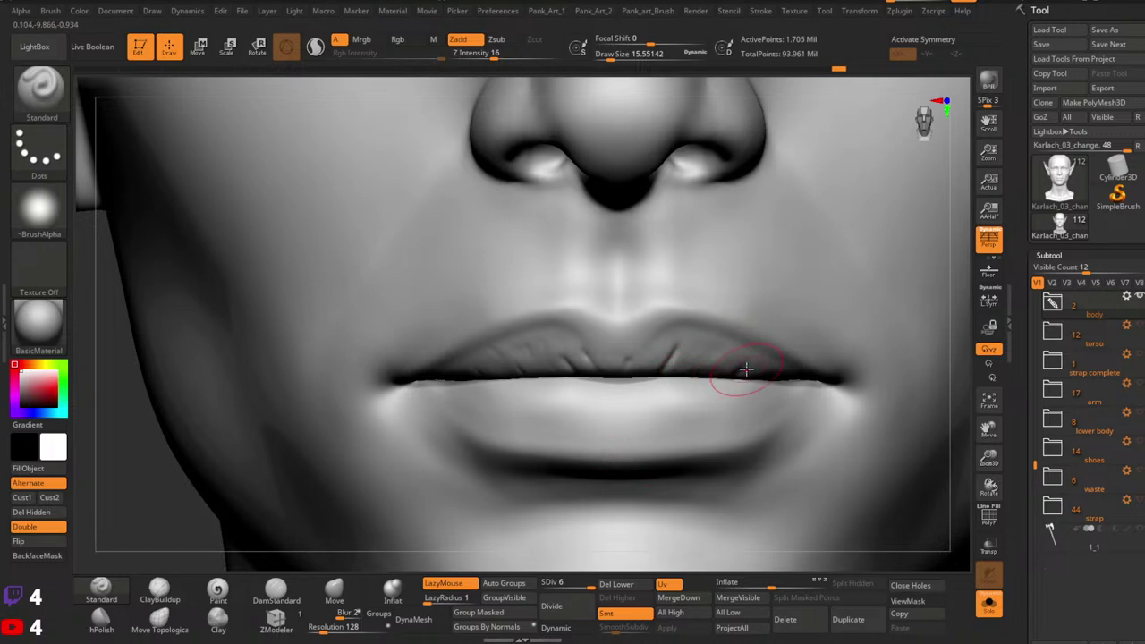
drag(741, 373, 750, 365)
alt+right_drag(744, 319, 777, 338)
mouse_move(699, 372)
mouse_down()
mouse_move(659, 388)
mouse_move(669, 369)
mouse_move(669, 382)
mouse_up()
Step: Add finer wrinkles across the upper lip with DamStandard at Z Intensity 33 and about 5 and 7 draw size
click(276, 590)
key(space)
key(space)
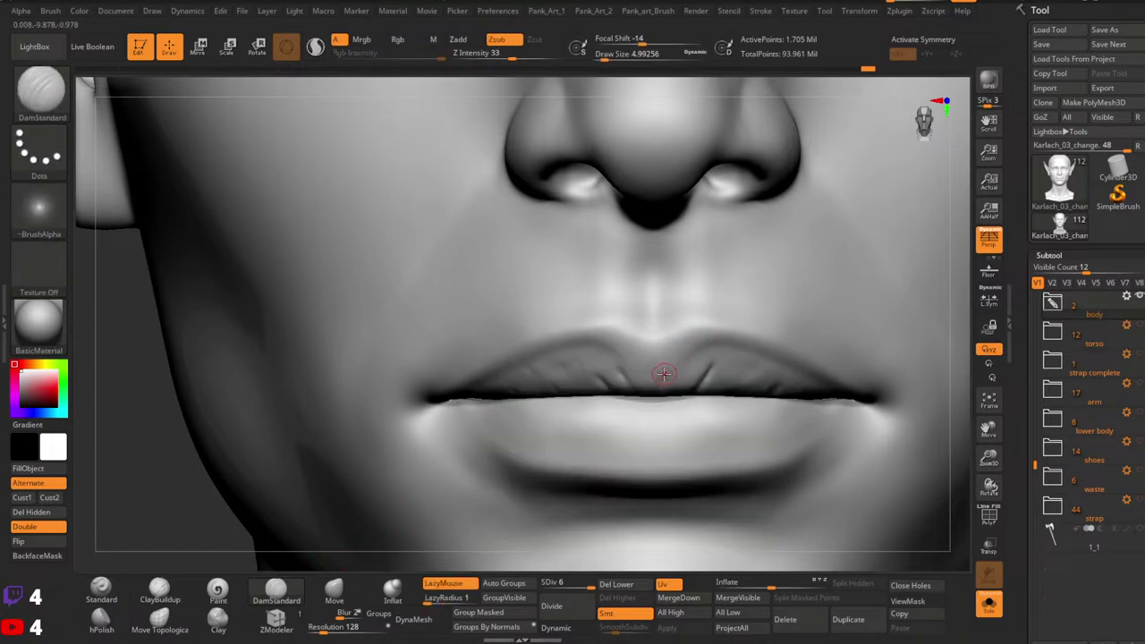
key(shift)
ctrl+right_drag(659, 383, 672, 349)
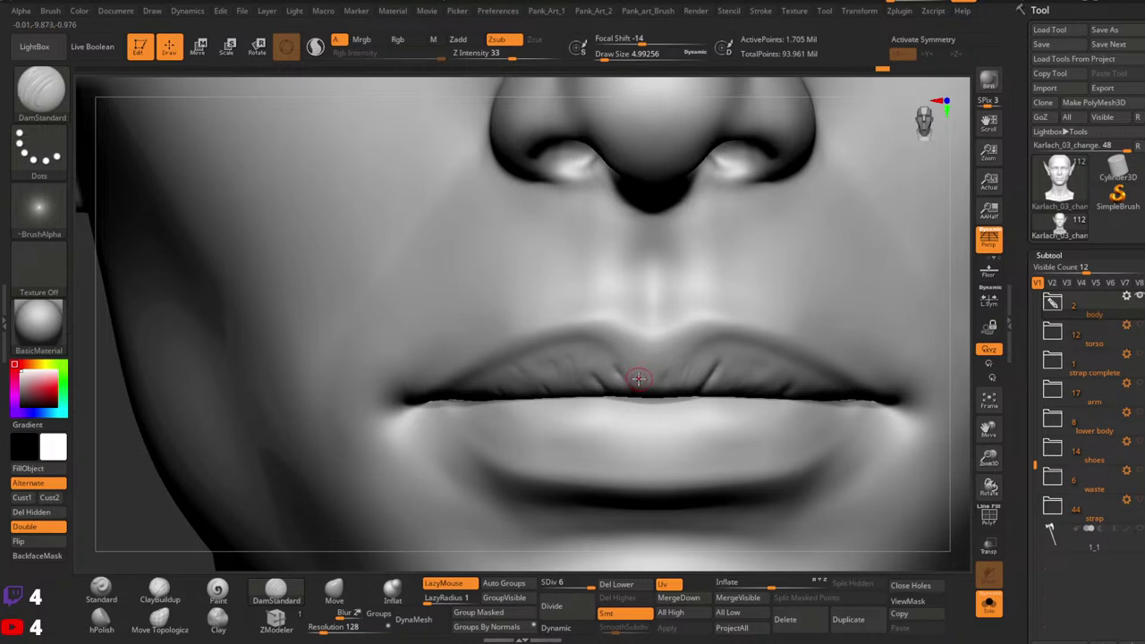
key(shift)
alt+right_drag(787, 355, 702, 313)
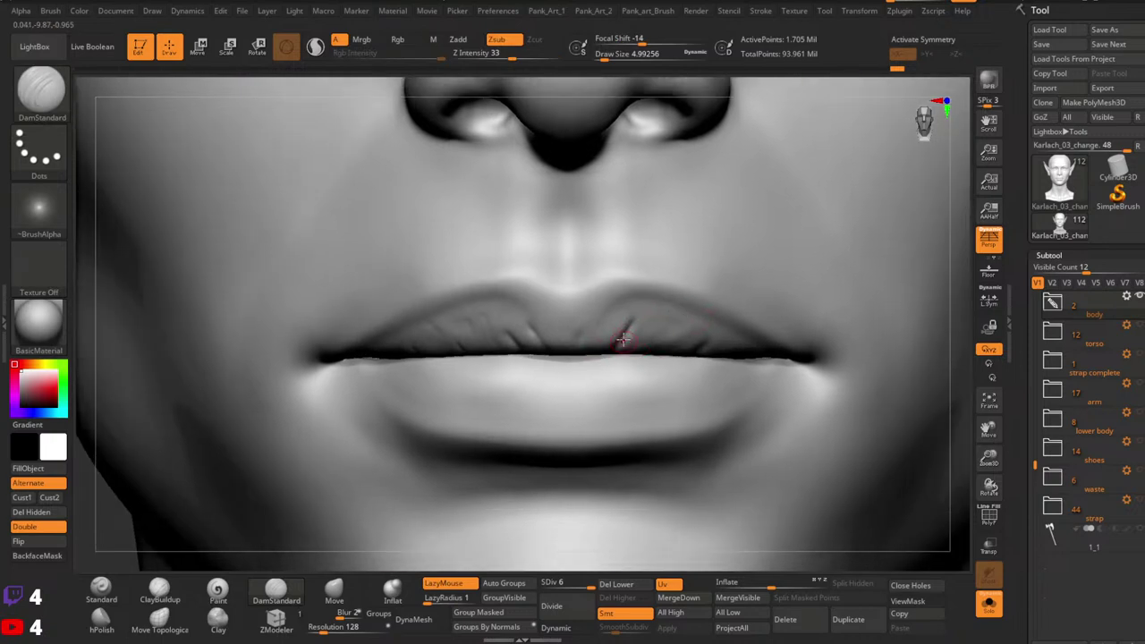
key(s)
drag(658, 356, 660, 358)
mouse_move(660, 358)
right_down()
mouse_move(685, 352)
mouse_move(556, 357)
mouse_move(674, 394)
mouse_move(557, 379)
mouse_move(593, 345)
right_up()
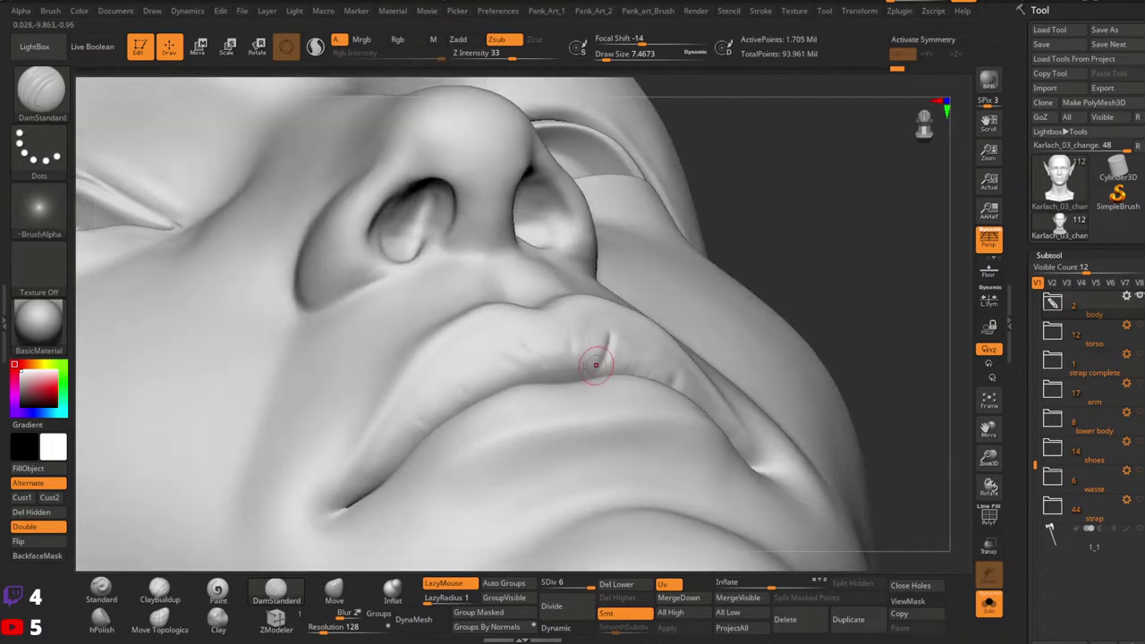
Step: Adjust the upper lip's lower edge from below with the Move brush at about 23 draw size
click(335, 591)
key(space)
drag(555, 376, 559, 374)
key(space)
drag(558, 373, 562, 373)
mouse_move(560, 351)
right_down()
mouse_move(639, 375)
mouse_move(593, 436)
mouse_move(621, 330)
right_up()
right_drag(590, 407, 636, 350)
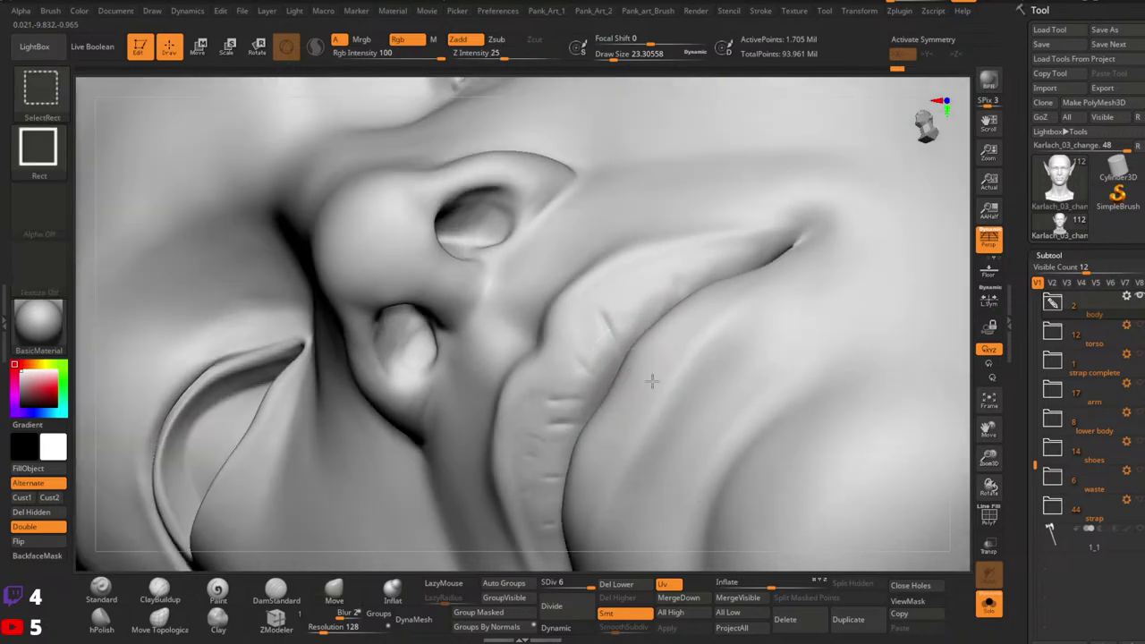
Step: Isolate the polygroup of the head that contains the lips
ctrl+shift+click(718, 352)
ctrl+right_drag(718, 352, 582, 392)
ctrl+shift+click(291, 521)
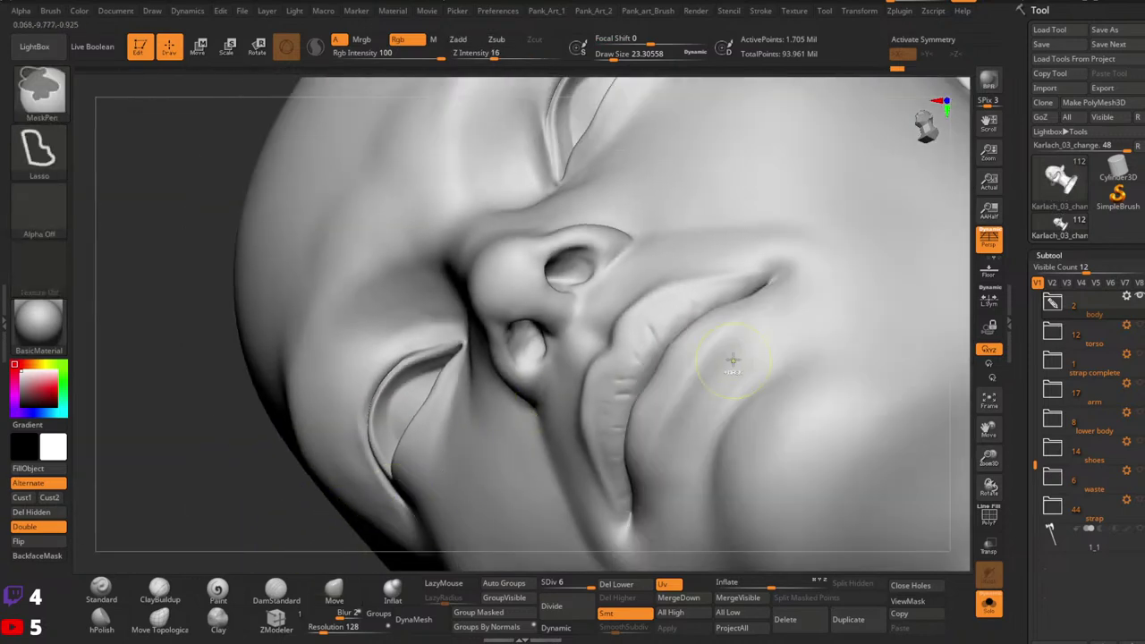
Step: Carve the first creases near one corner of the lower lip with DamStandard at Z Intensity 33 and about 11 draw size
right_drag(733, 361, 749, 358)
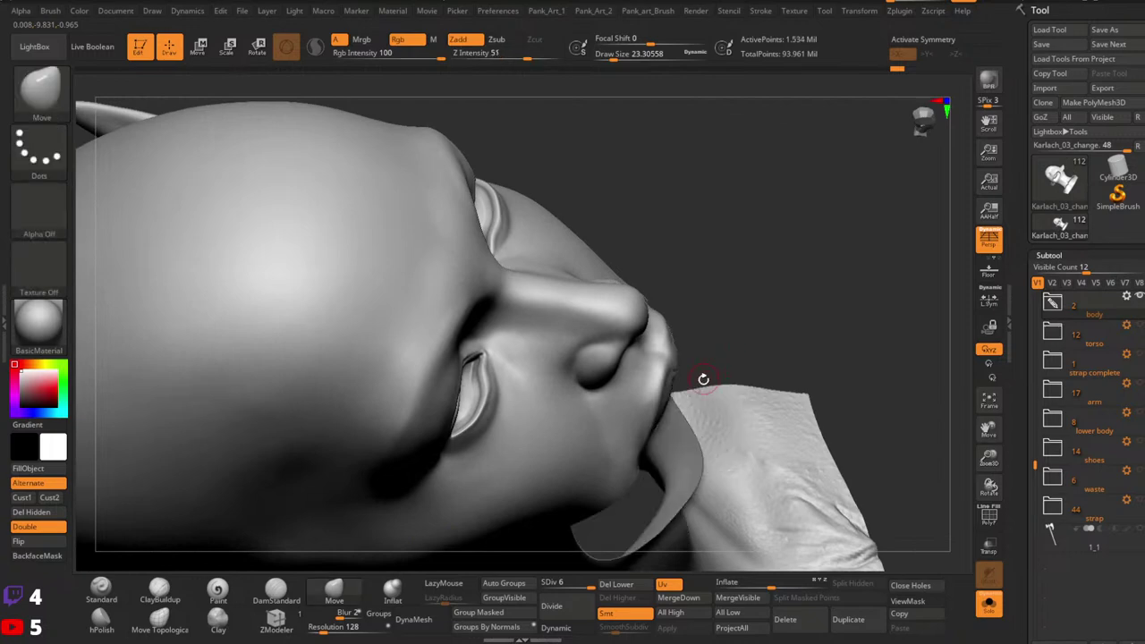
key(ctrl)
mouse_move(741, 334)
right_down()
mouse_move(655, 377)
mouse_move(718, 392)
right_up()
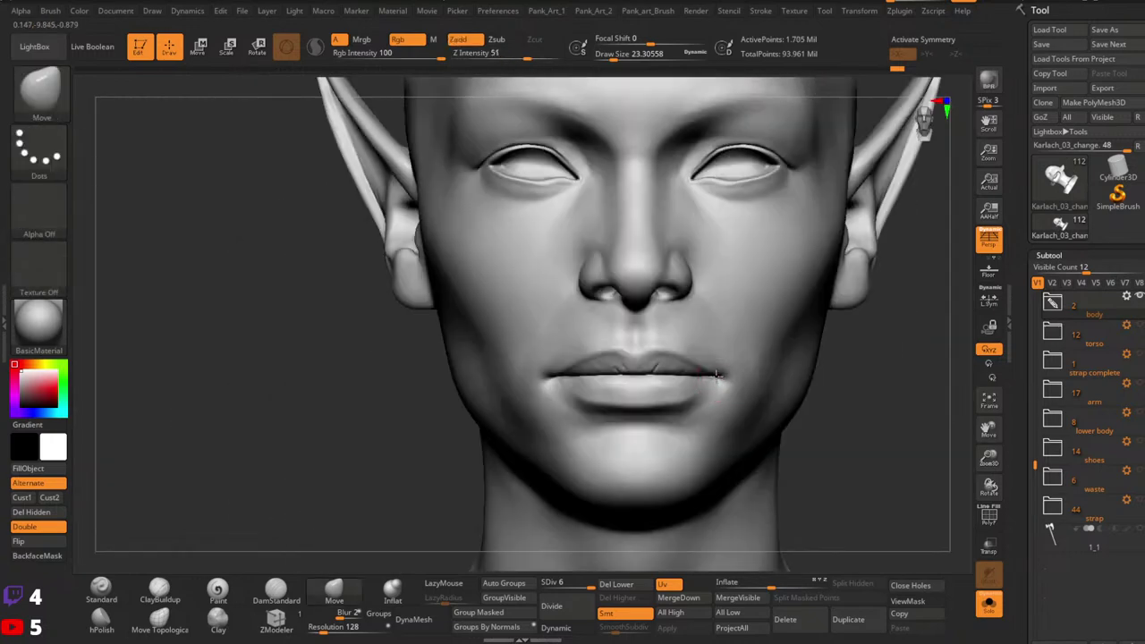
mouse_move(651, 381)
ctrl+right_down()
mouse_move(754, 361)
mouse_move(676, 376)
ctrl+right_up()
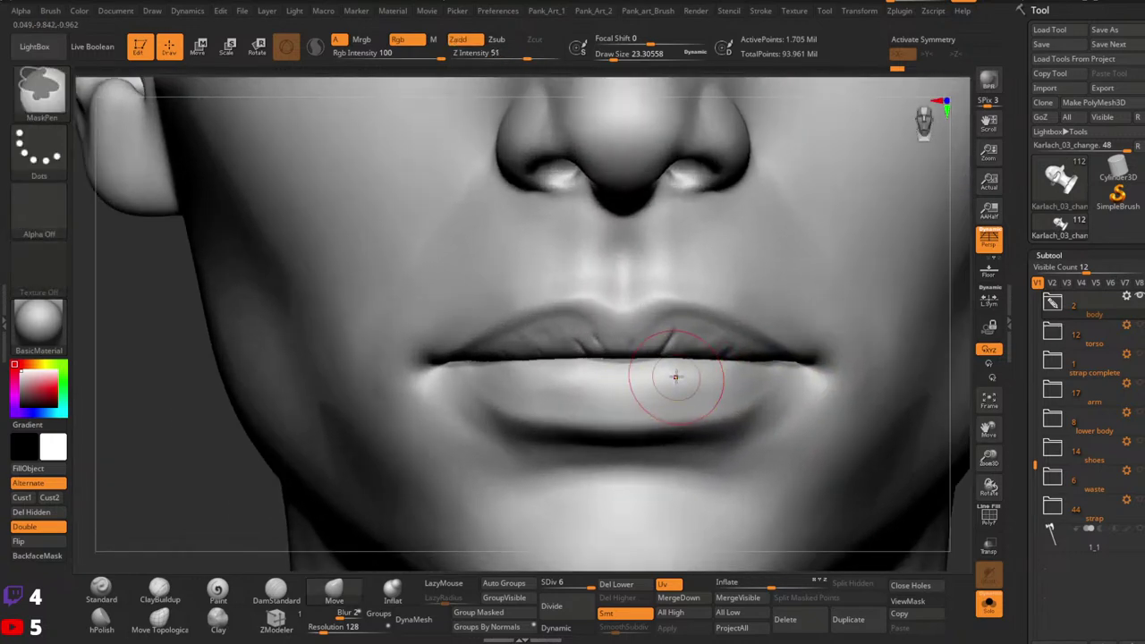
click(277, 595)
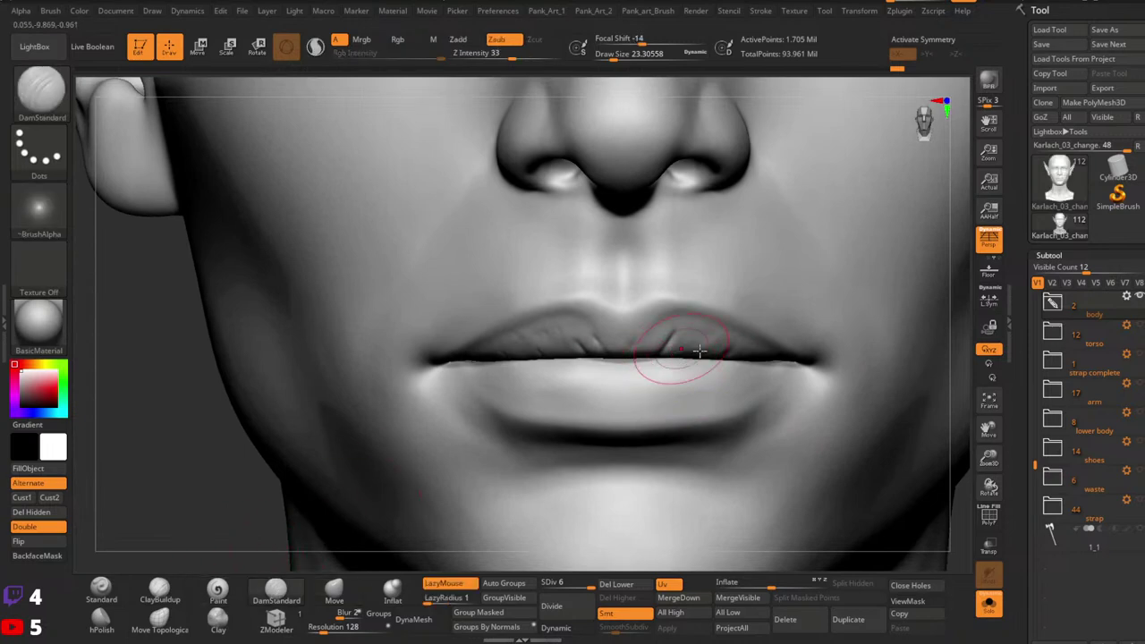
key(space)
key(space)
click(512, 371)
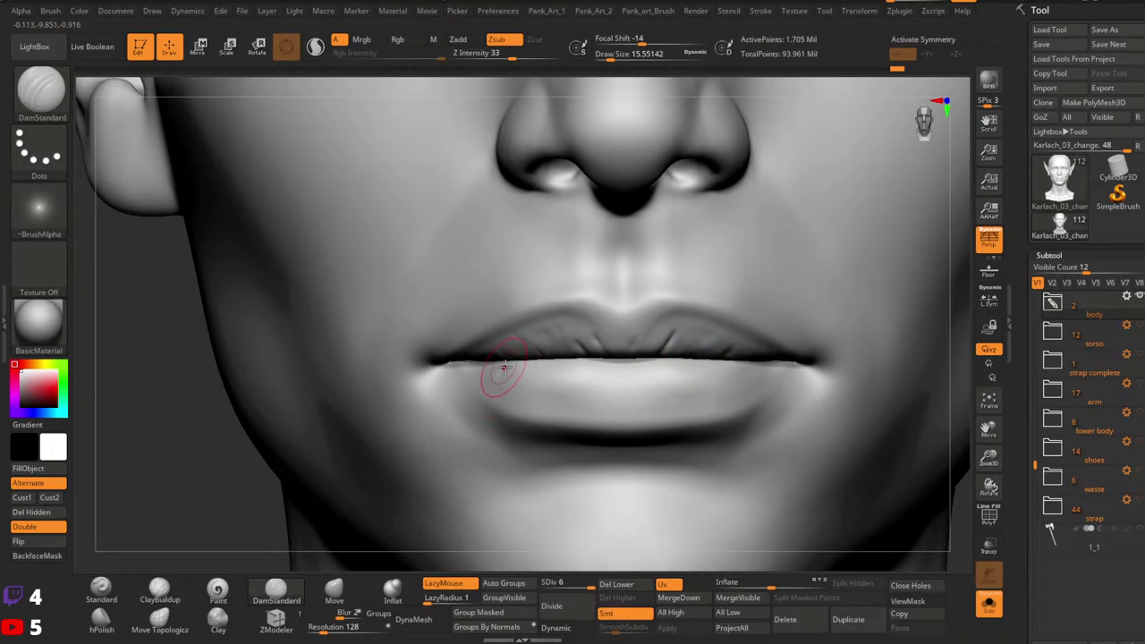
key(space)
key(space)
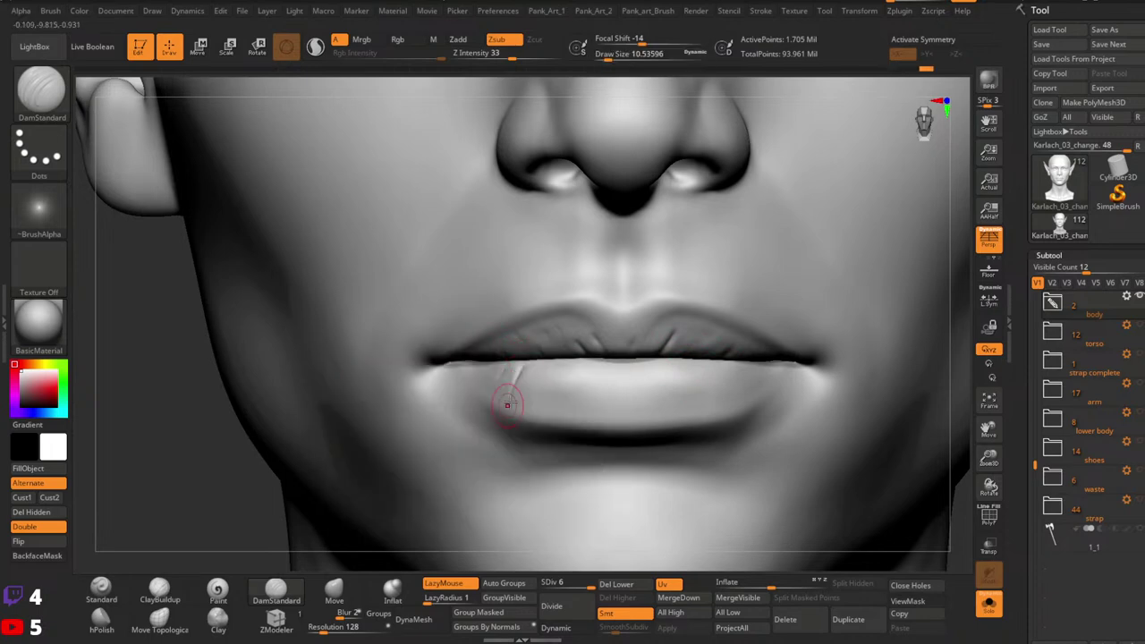
drag(535, 367, 528, 394)
Step: Add DamStandard creases across the other side and the middle of the lower lip at about 11 draw size
key(space)
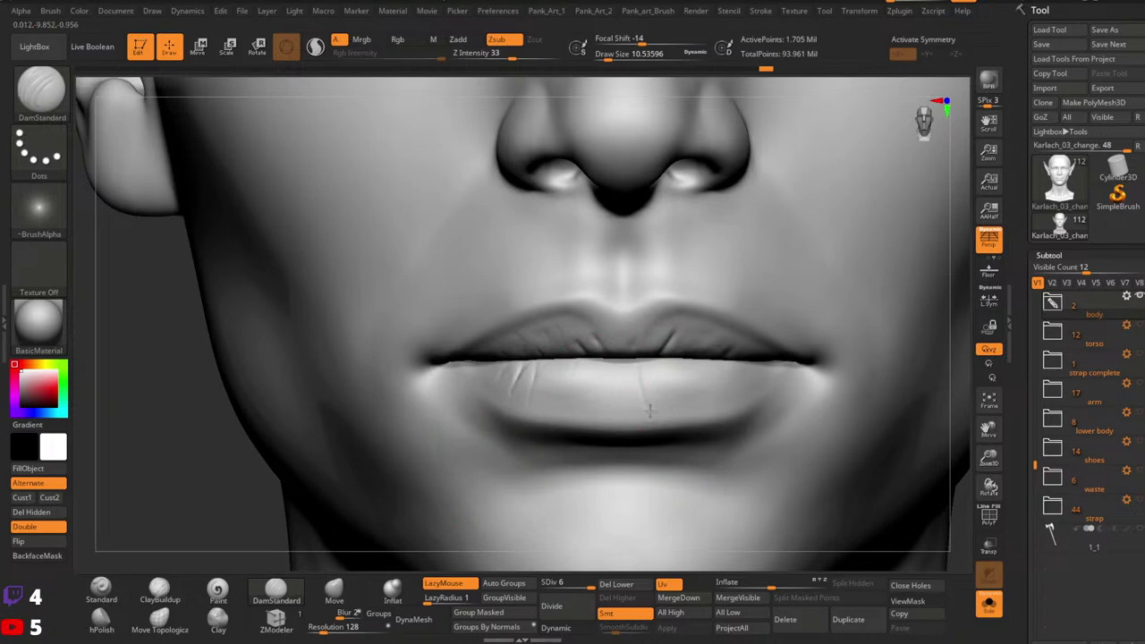
mouse_move(659, 368)
mouse_down()
mouse_move(676, 404)
mouse_move(695, 386)
mouse_move(702, 401)
mouse_move(730, 364)
mouse_move(731, 402)
mouse_up()
mouse_move(760, 366)
mouse_down()
mouse_move(758, 396)
mouse_move(766, 365)
mouse_move(766, 378)
mouse_up()
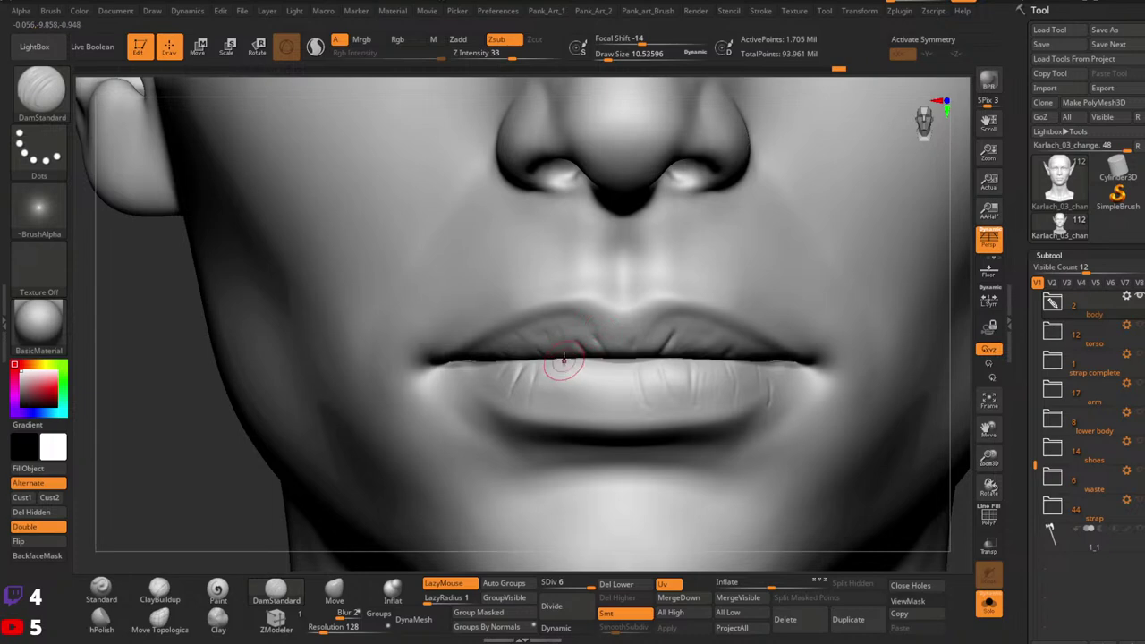
drag(557, 378, 542, 407)
drag(585, 368, 590, 408)
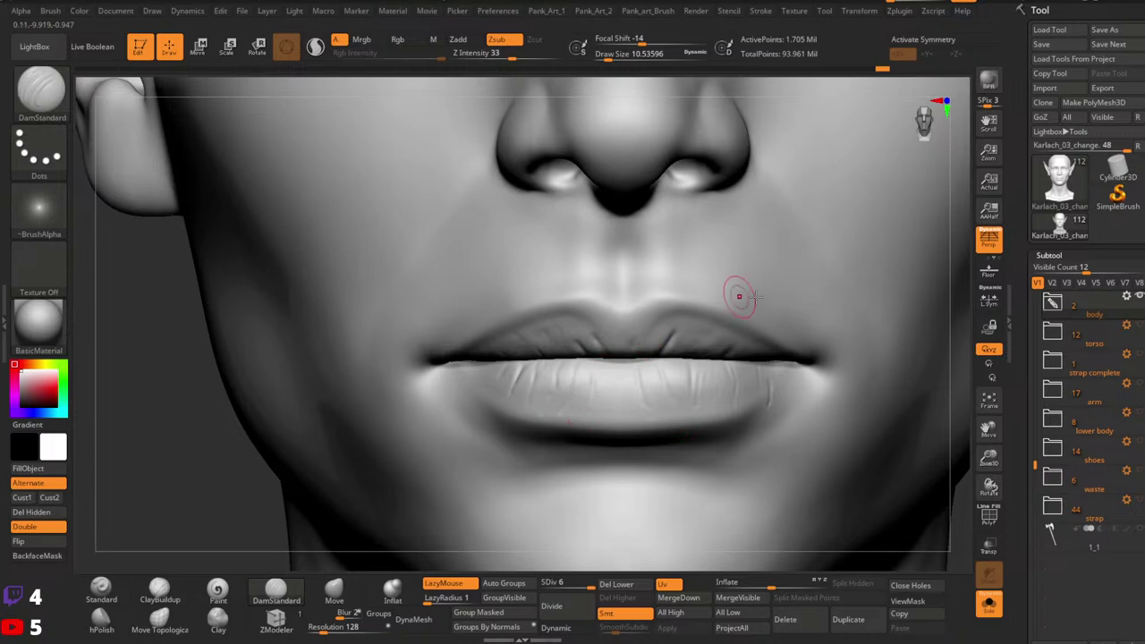
Step: Puff up the folds between the lower lip creases with the Inflat brush at Z Intensity 10 and about 11 and 16 draw size
alt+right_drag(777, 262, 730, 288)
click(392, 590)
key(space)
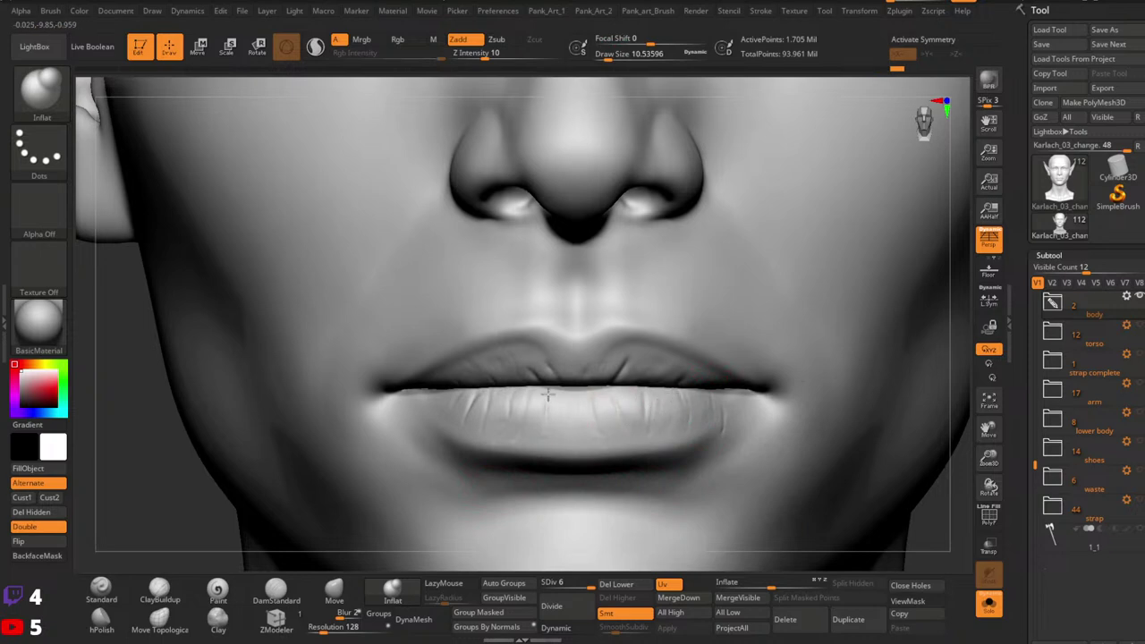
drag(529, 408, 474, 408)
mouse_move(647, 399)
right_down()
mouse_move(669, 381)
mouse_move(697, 383)
mouse_move(677, 349)
right_up()
key(space)
drag(678, 348, 682, 348)
Step: Soften the lower lip creases with the Smooth brush at about 16 draw size
key(shift)
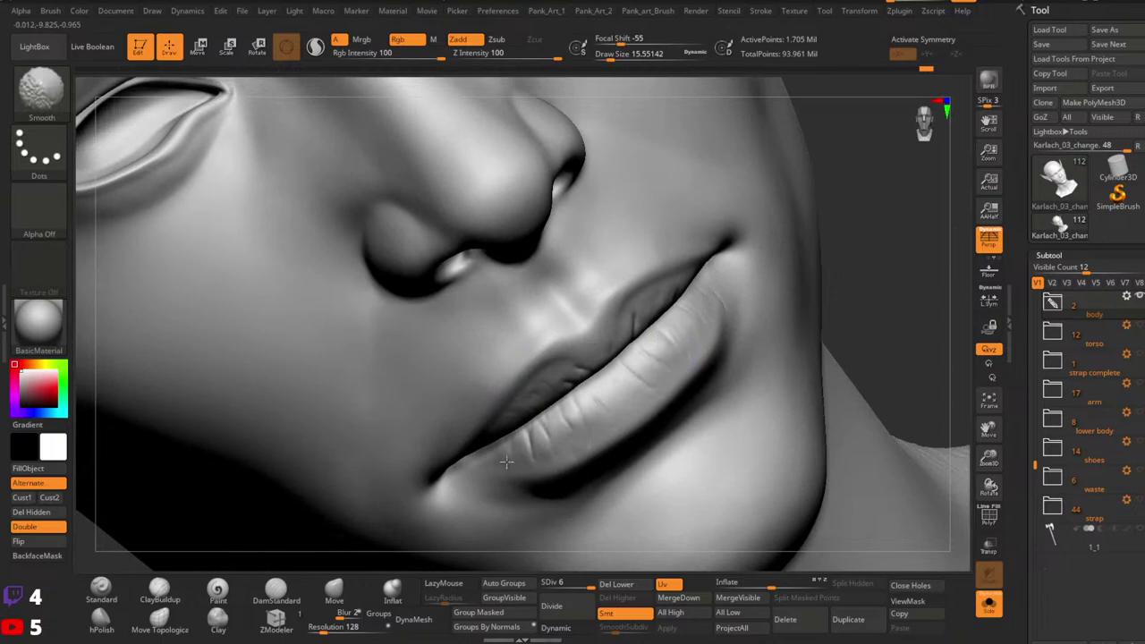
shift+drag(613, 400, 638, 395)
mouse_move(600, 426)
right_down()
mouse_move(677, 346)
mouse_move(742, 328)
mouse_move(646, 404)
right_up()
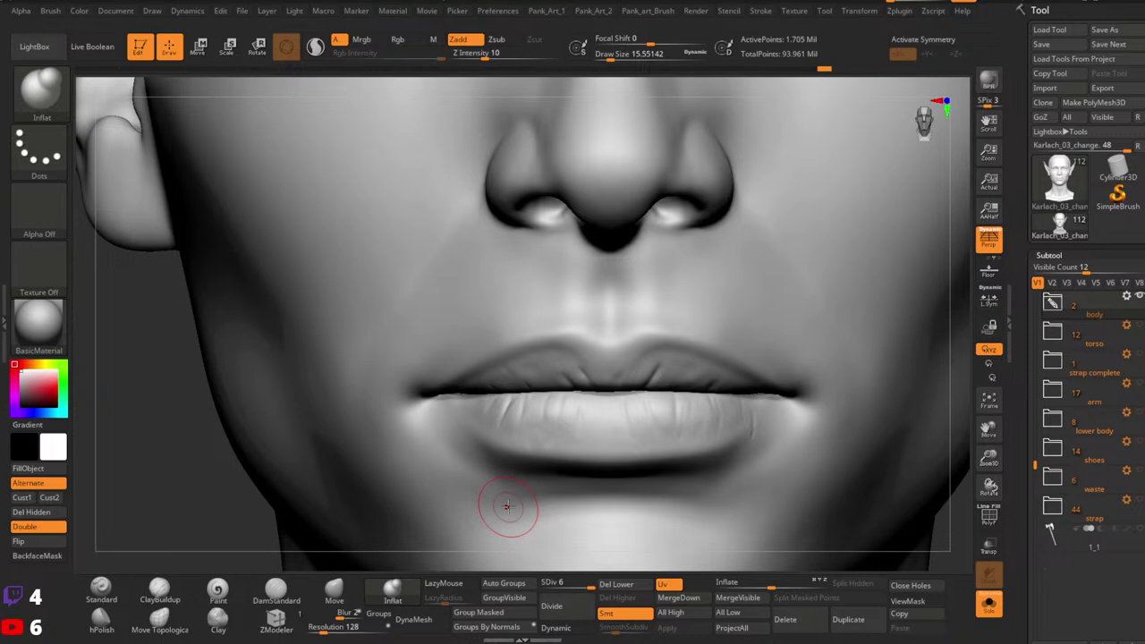
Step: Build up the upper lip's folds with the Standard brush at Z Intensity 16 and about 16 draw size
click(275, 588)
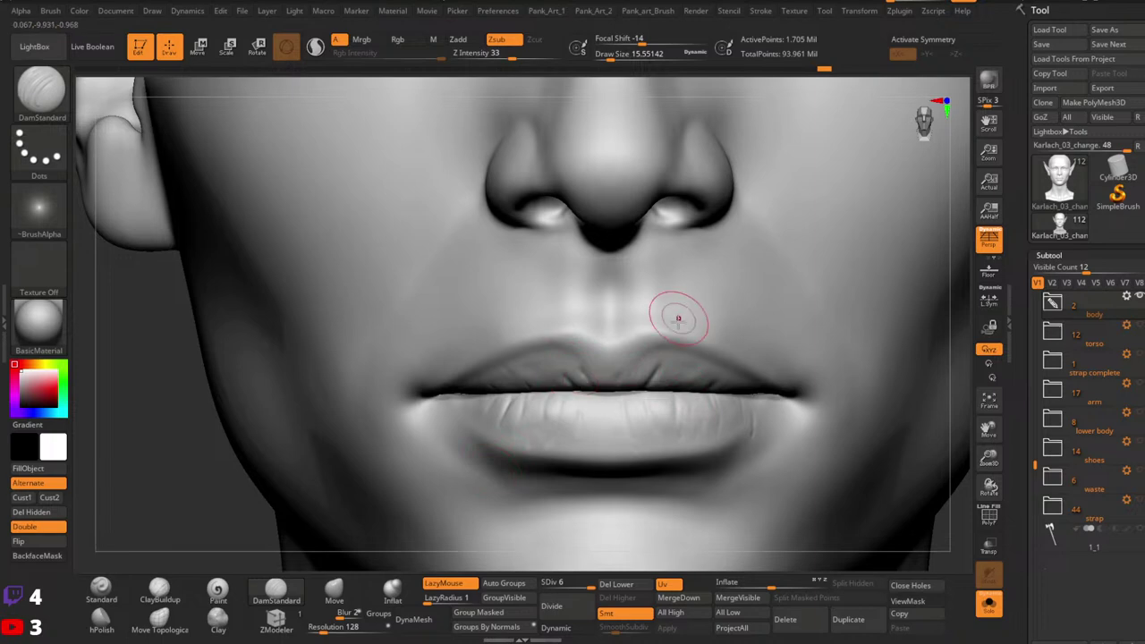
click(101, 589)
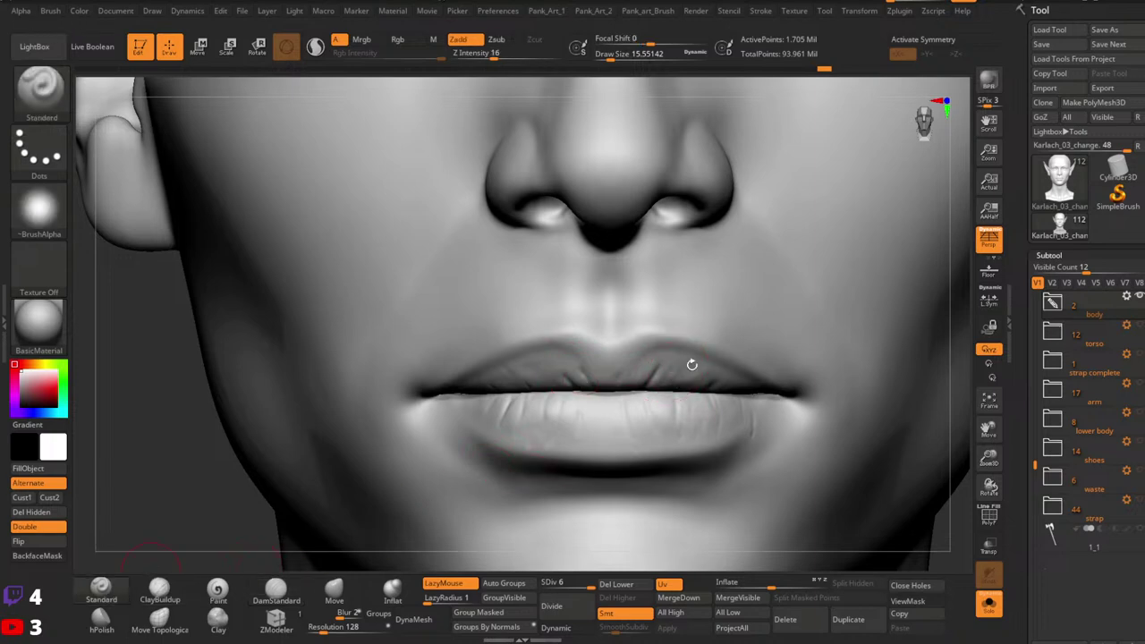
drag(660, 369, 572, 359)
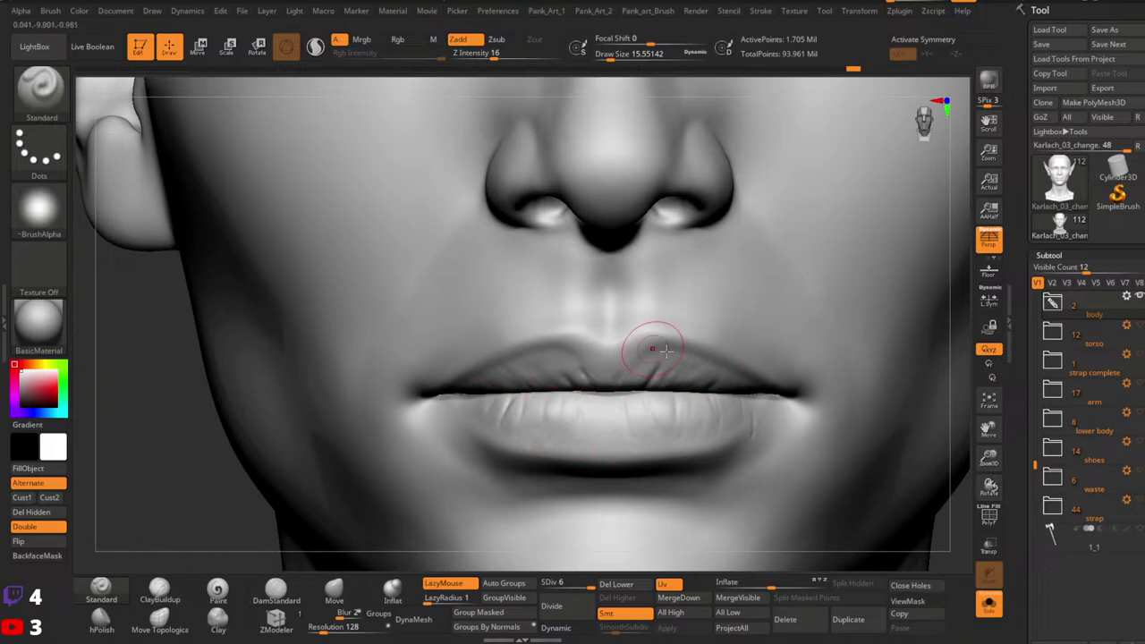
Step: Refine the lower lip folds with the Standard brush at Z Intensity 16 and about 13 draw size, and smooth the harsh creases
mouse_move(692, 411)
right_down()
mouse_move(564, 407)
mouse_move(699, 418)
mouse_move(670, 439)
mouse_move(698, 439)
mouse_move(666, 389)
right_up()
key(shift)
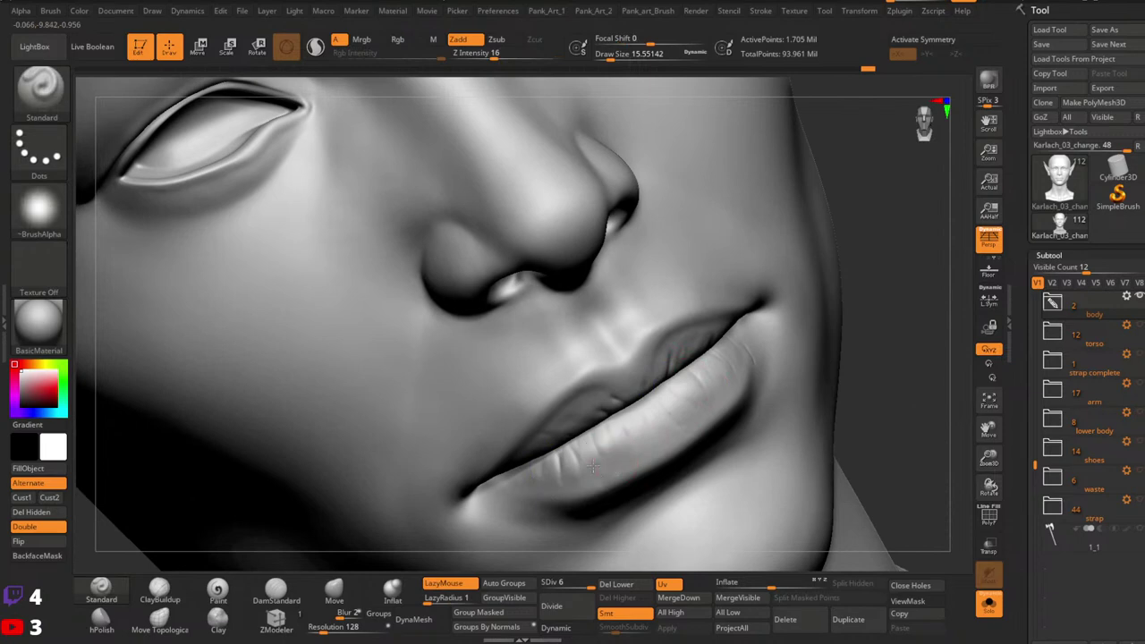
right_drag(525, 479, 708, 473)
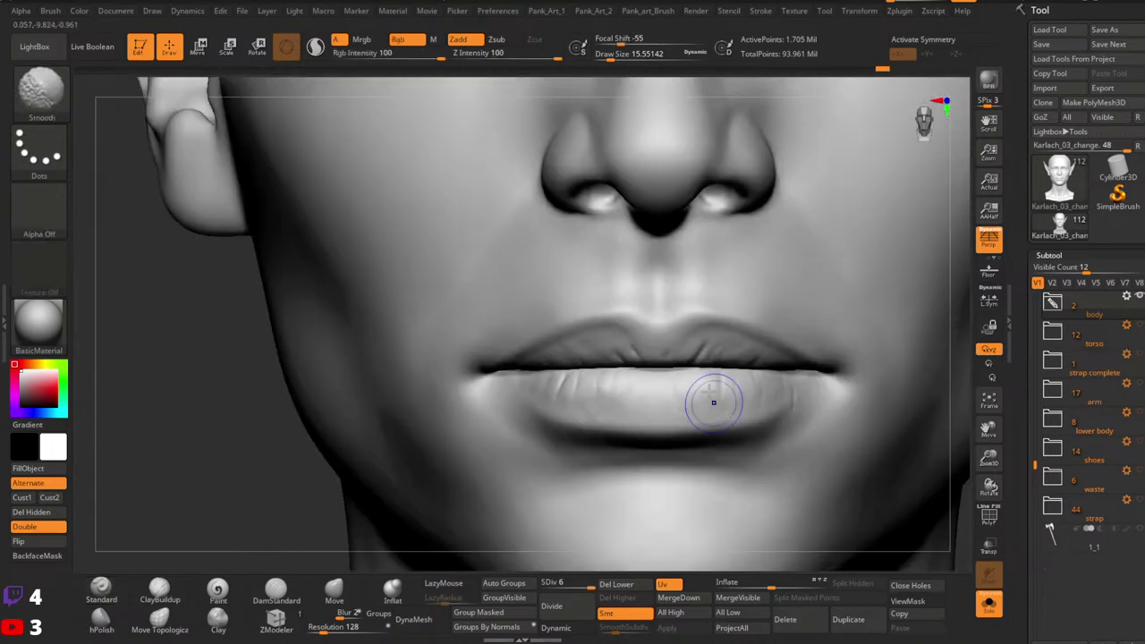
right_drag(696, 380, 733, 385)
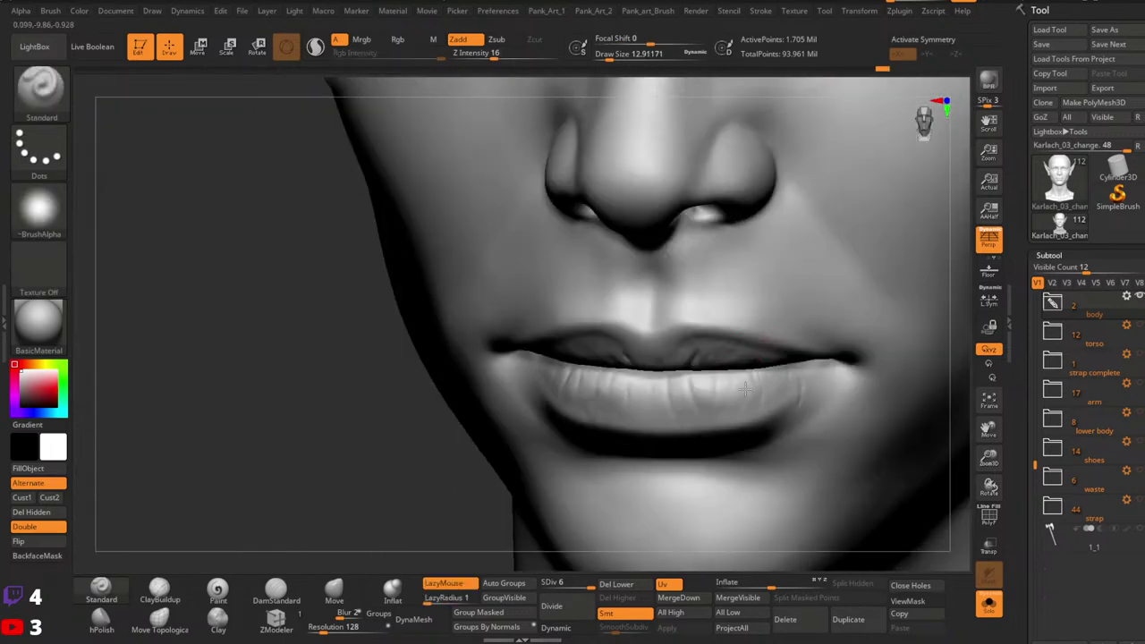
mouse_move(645, 372)
mouse_down()
mouse_move(636, 394)
mouse_move(604, 379)
mouse_up()
right_drag(610, 337, 689, 340)
key(shift)
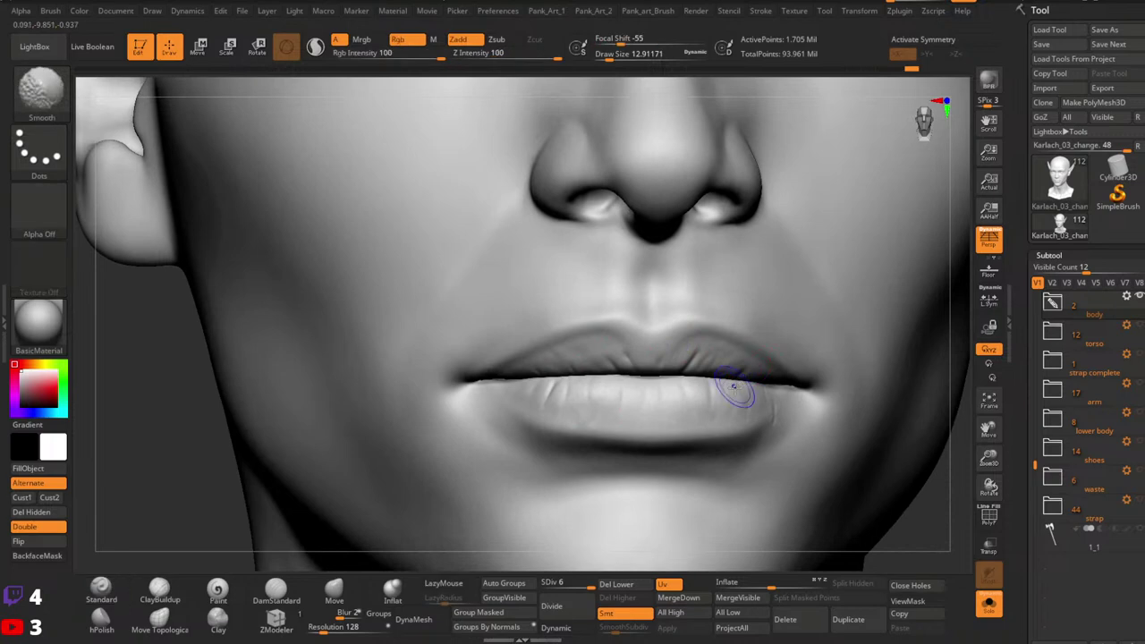
shift+drag(593, 396, 549, 394)
Step: Set DamStandard to Z Intensity 31 and about 39 draw size, and turn on X symmetry for work around the nose
mouse_move(813, 334)
ctrl+right_down()
mouse_move(810, 295)
mouse_move(698, 358)
mouse_move(796, 397)
mouse_move(728, 403)
mouse_move(759, 404)
mouse_move(747, 371)
mouse_move(738, 380)
mouse_move(777, 365)
mouse_move(751, 324)
mouse_move(617, 374)
ctrl+right_up()
right_drag(617, 374, 720, 358)
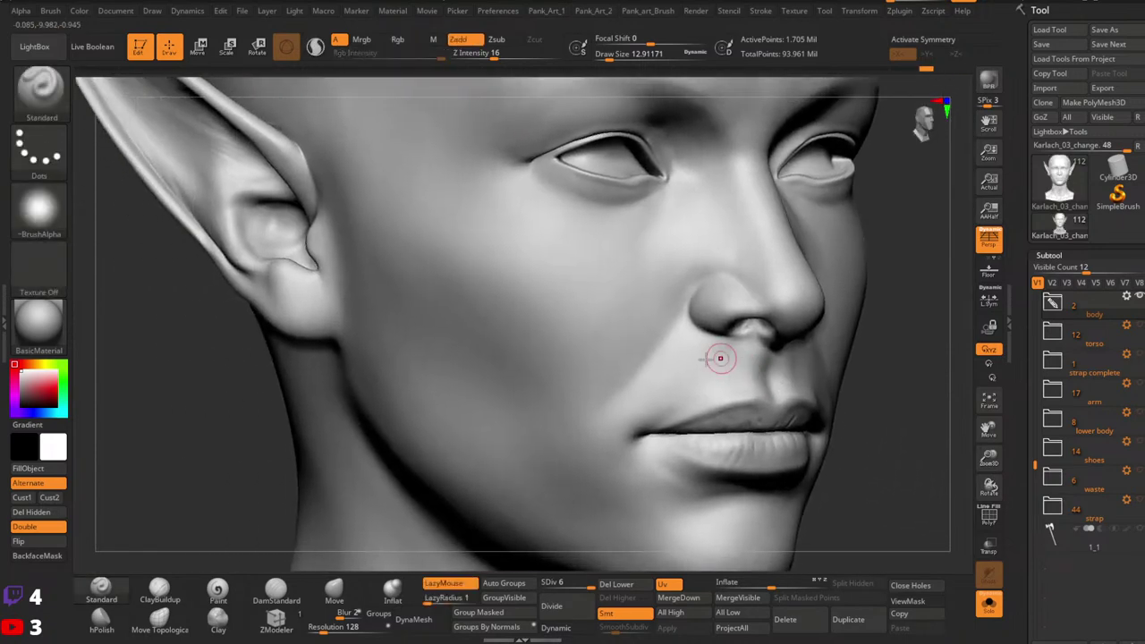
click(284, 589)
key(space)
drag(694, 318, 687, 315)
click(511, 56)
key(space)
key(x)
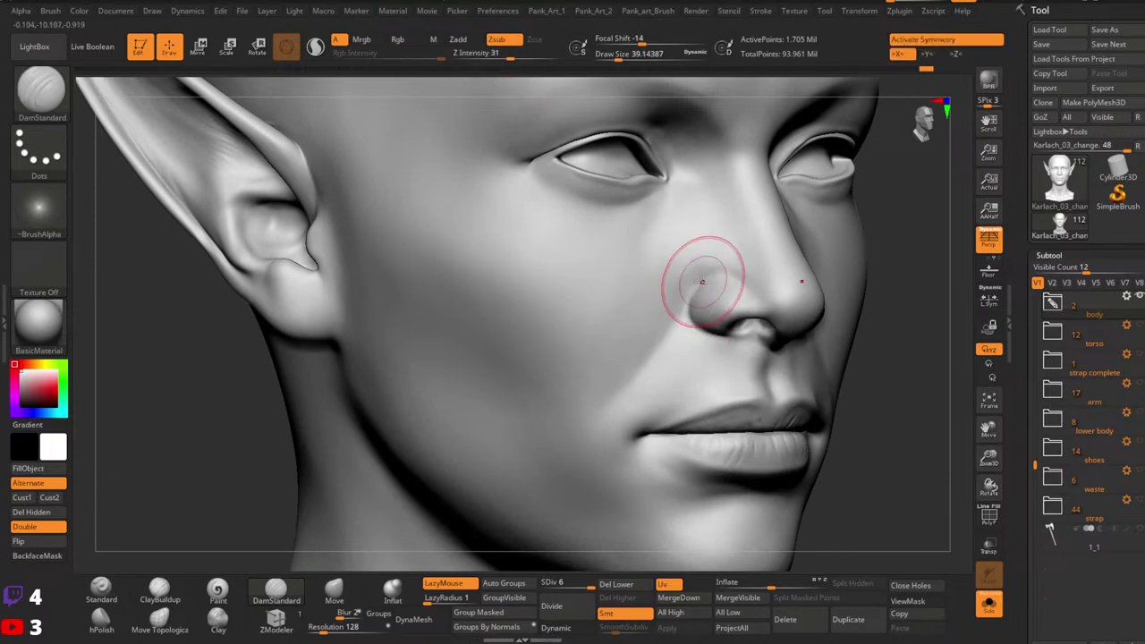
Step: Shape the cheek beside the nasolabial fold with the Standard brush at Z Intensity 7 and about 39 draw size
shift+right_drag(796, 346, 635, 309)
ctrl+right_drag(716, 291, 702, 333)
alt+right_drag(702, 333, 779, 347)
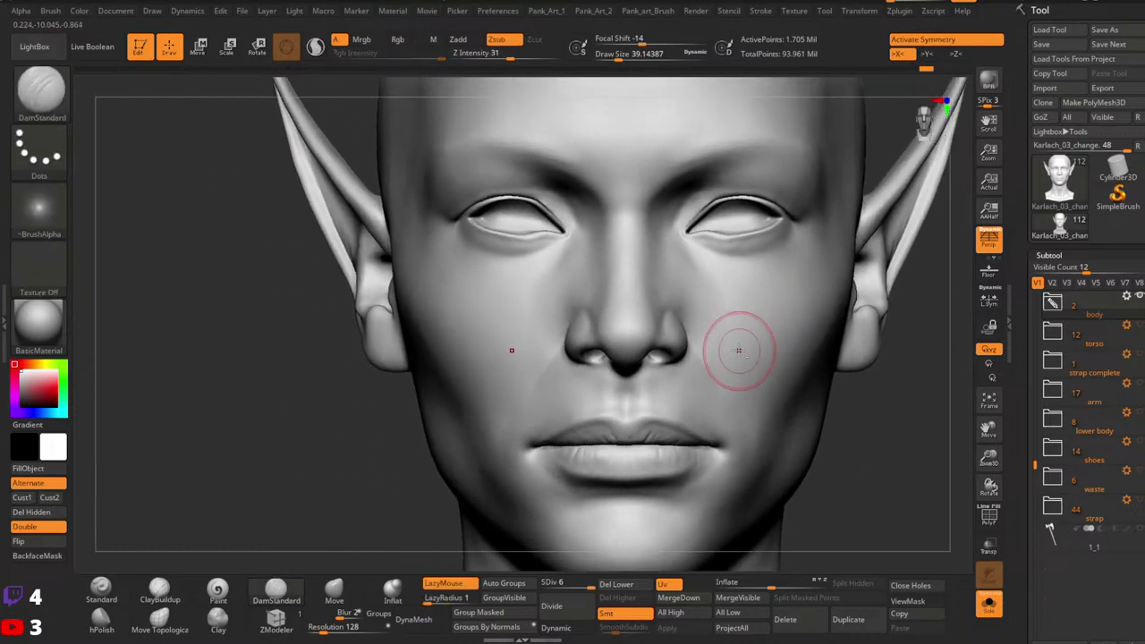
right_drag(725, 314, 827, 302)
alt+right_drag(671, 392, 688, 377)
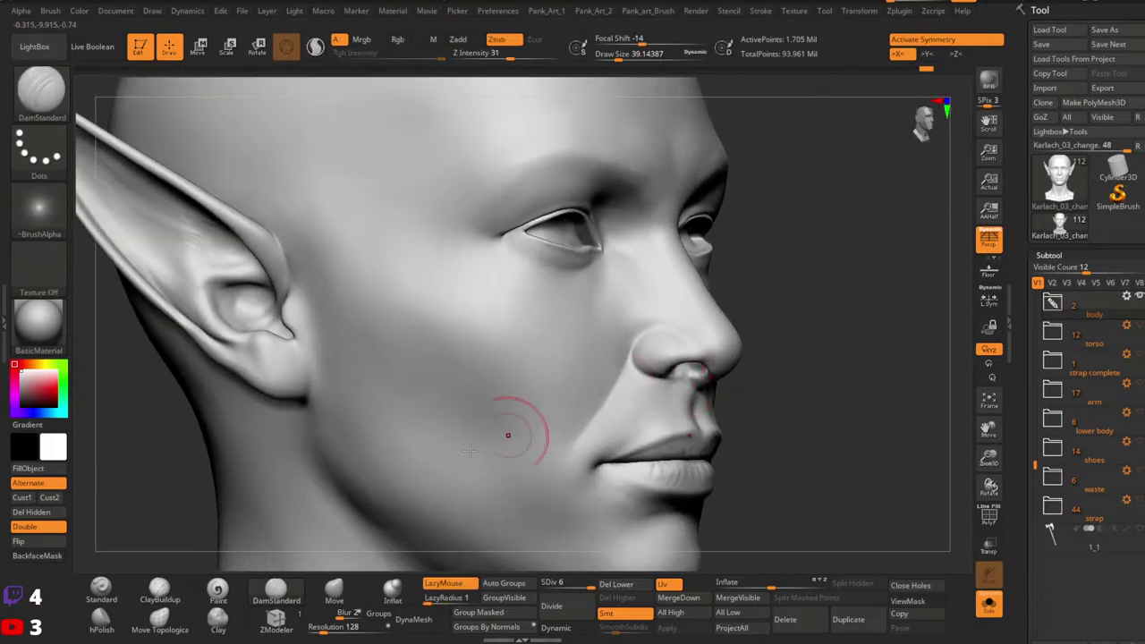
click(102, 589)
click(479, 53)
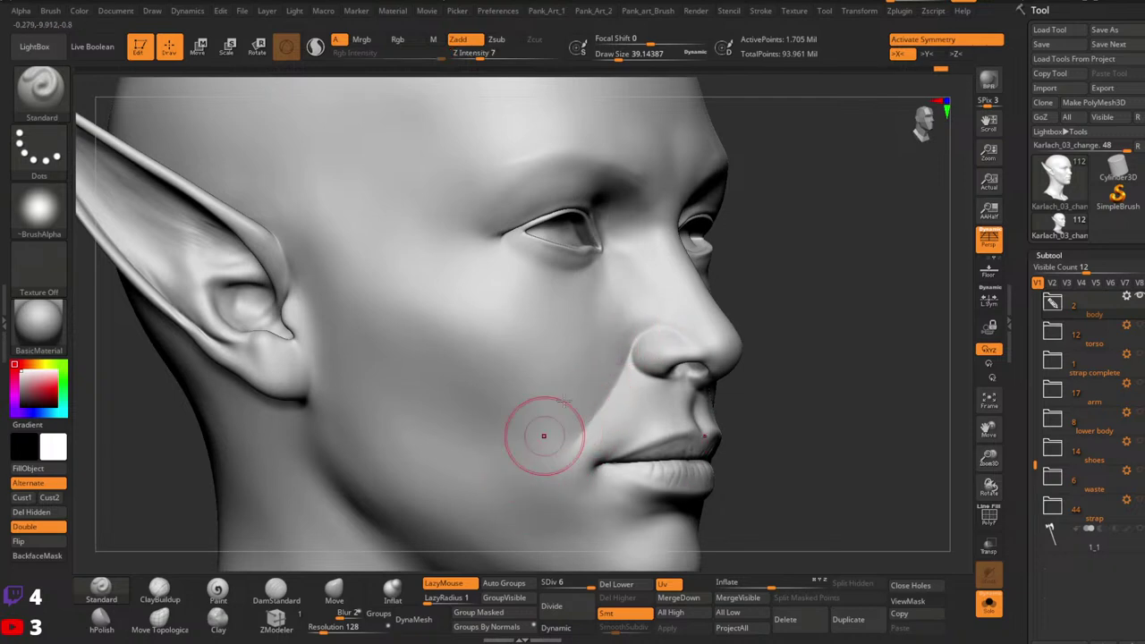
Step: Fill the area beneath both lower eyelids symmetrically with ClayBuildup at Z Intensity 7 and about 17 draw size
mouse_move(823, 313)
shift+right_down()
mouse_move(766, 307)
mouse_move(749, 330)
mouse_move(736, 364)
mouse_move(771, 421)
mouse_move(746, 373)
mouse_move(705, 378)
mouse_move(716, 331)
shift+right_up()
mouse_move(715, 331)
ctrl+right_down()
mouse_move(736, 373)
mouse_move(718, 363)
mouse_move(652, 462)
ctrl+right_up()
key(space)
key(x)
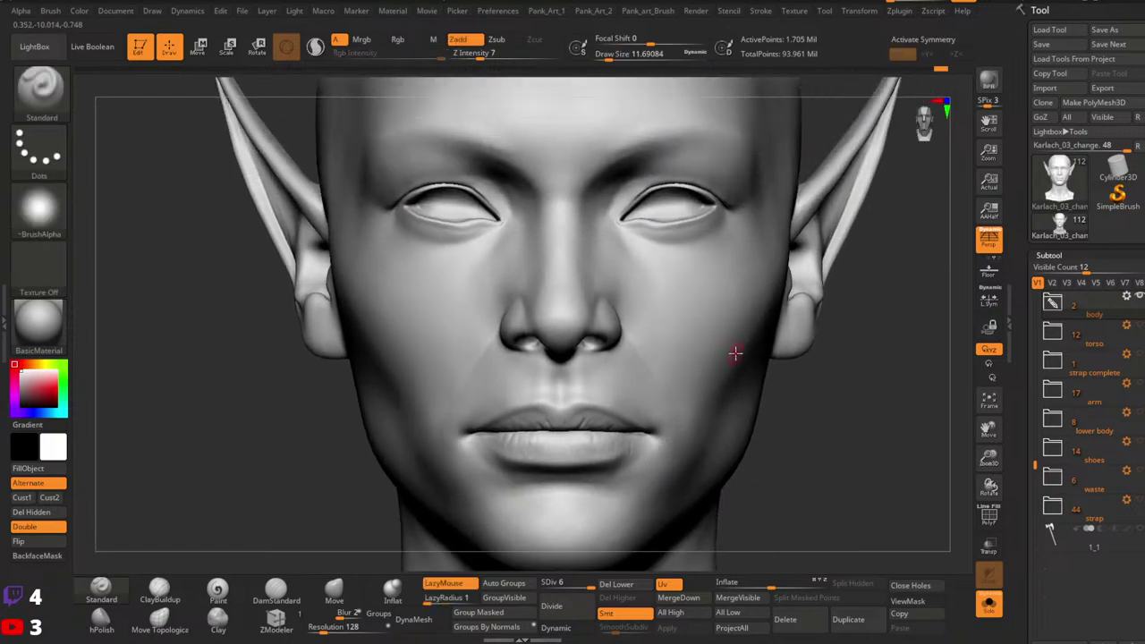
alt+right_drag(730, 343, 744, 449)
ctrl+right_drag(744, 449, 700, 353)
key(space)
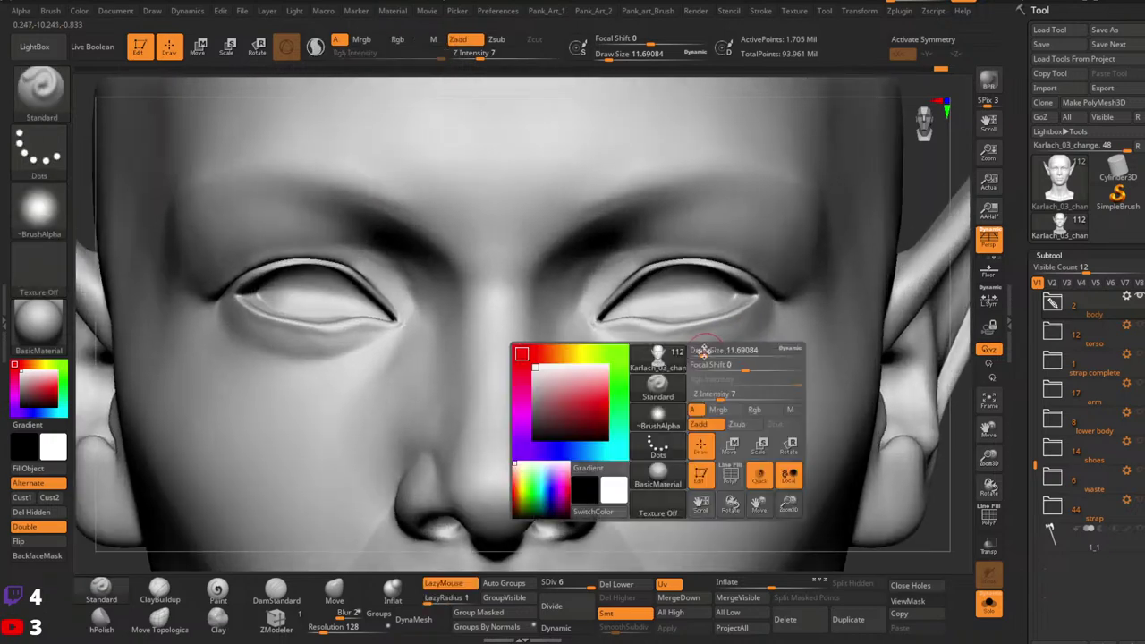
click(703, 353)
click(160, 590)
key(space)
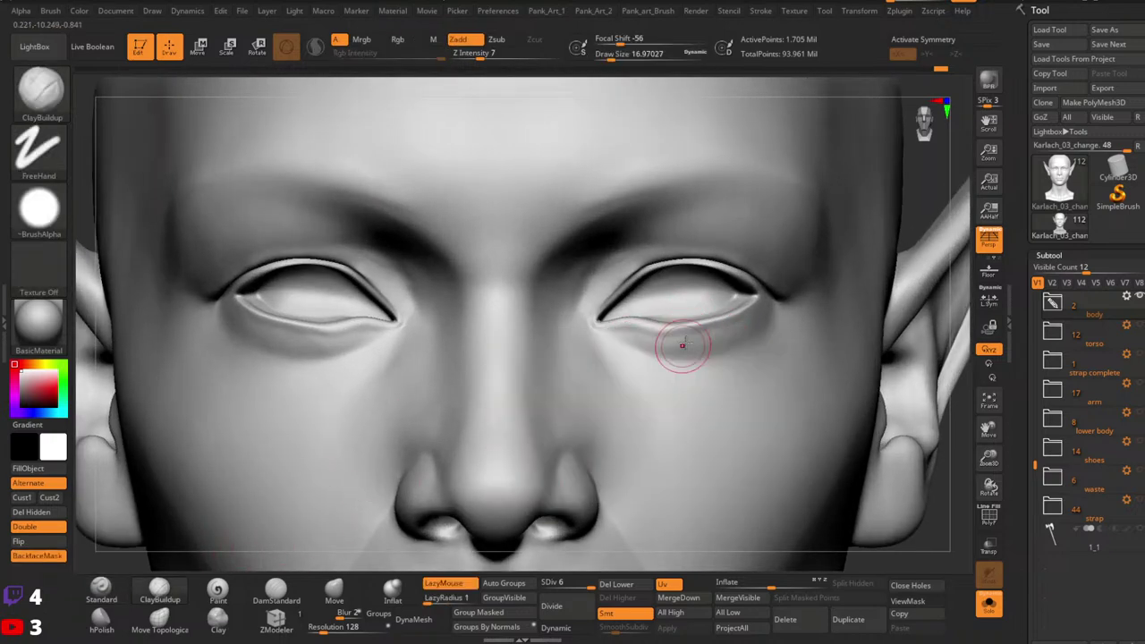
key(x)
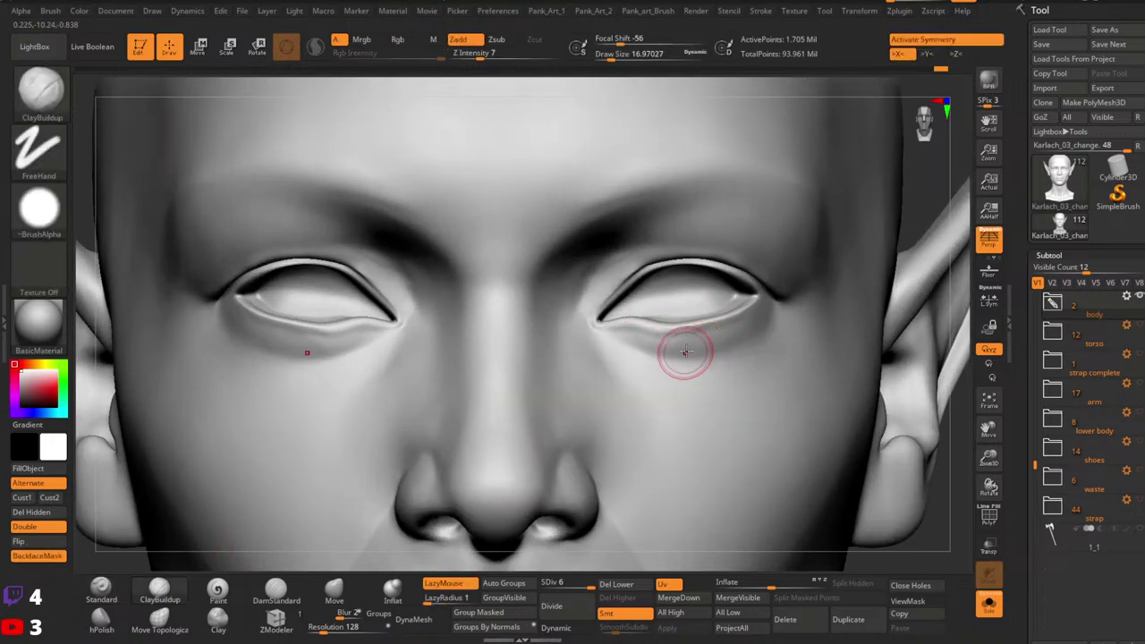
mouse_move(731, 343)
ctrl+right_down()
mouse_move(748, 310)
mouse_move(727, 320)
ctrl+right_up()
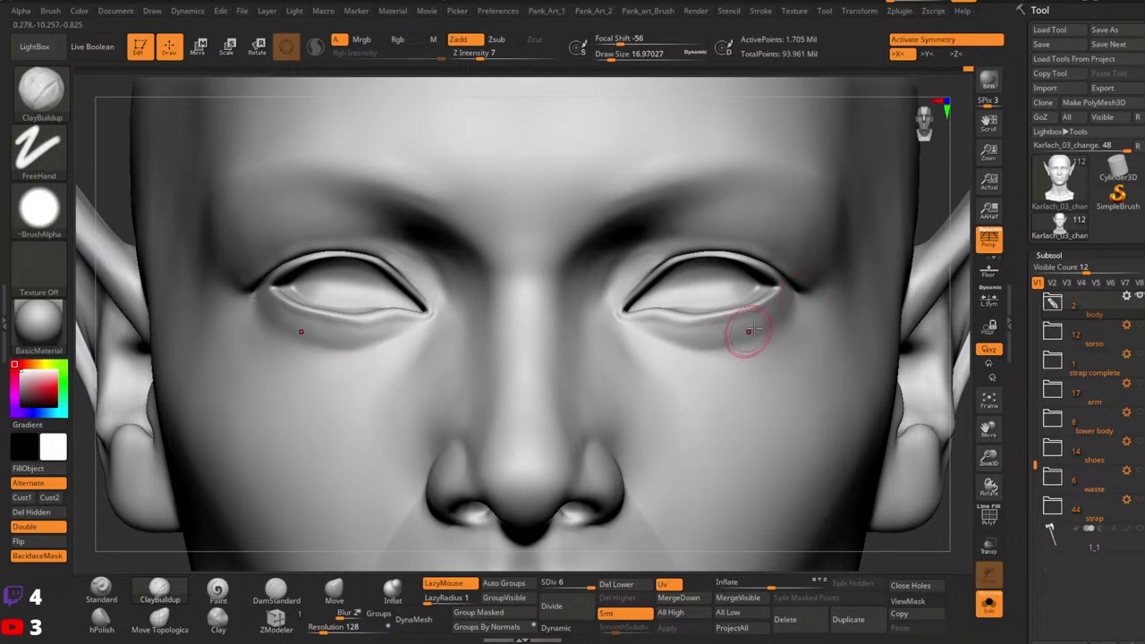
Step: Switch to the Standard brush at about 20 draw size and lower the head's subdivision level to 4
mouse_move(706, 334)
alt+right_down()
mouse_move(790, 385)
mouse_move(745, 355)
mouse_move(707, 355)
mouse_move(735, 365)
mouse_move(719, 382)
mouse_move(793, 291)
alt+right_up()
mouse_move(677, 325)
shift+right_down()
mouse_move(680, 343)
mouse_move(668, 309)
mouse_move(695, 307)
mouse_move(697, 378)
shift+right_up()
ctrl+right_drag(774, 320, 766, 438)
alt+right_drag(765, 438, 630, 347)
ctrl+right_drag(756, 386, 682, 409)
mouse_move(682, 408)
alt+right_down()
mouse_move(721, 401)
mouse_move(735, 385)
mouse_move(723, 377)
alt+right_up()
mouse_move(722, 378)
alt+right_down()
mouse_move(724, 393)
mouse_move(693, 388)
alt+right_up()
click(112, 588)
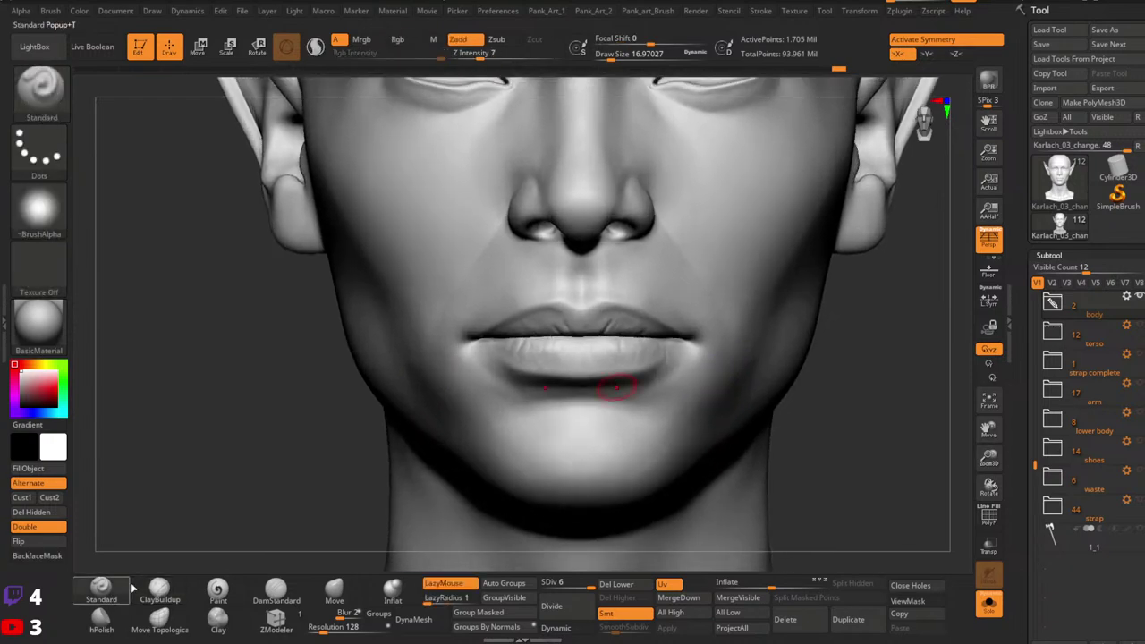
key(bracketright)
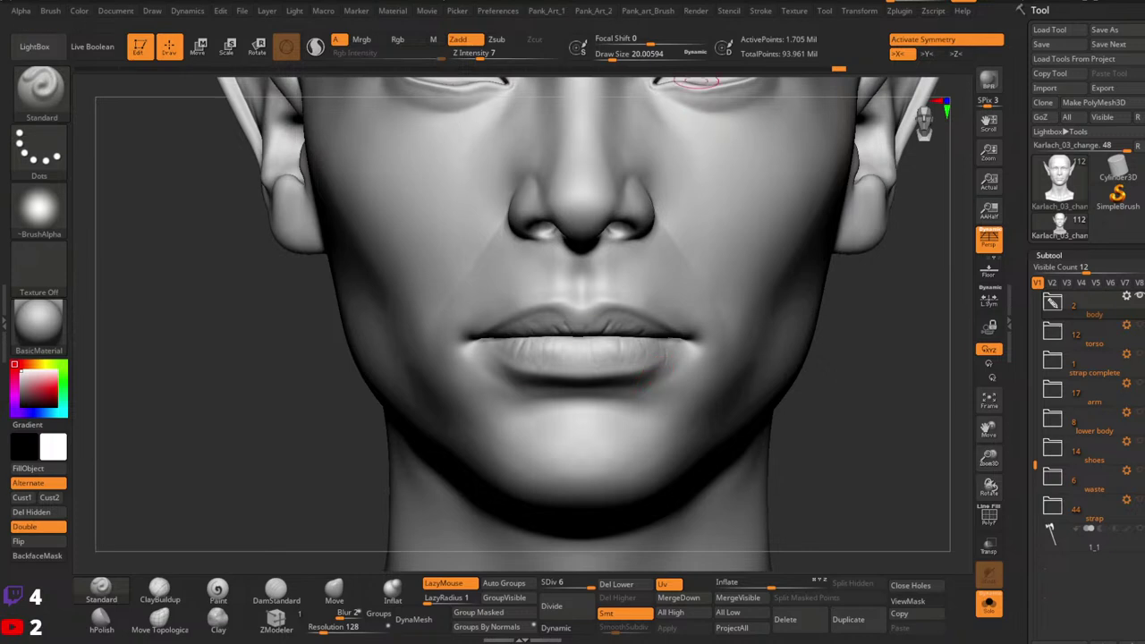
click(581, 584)
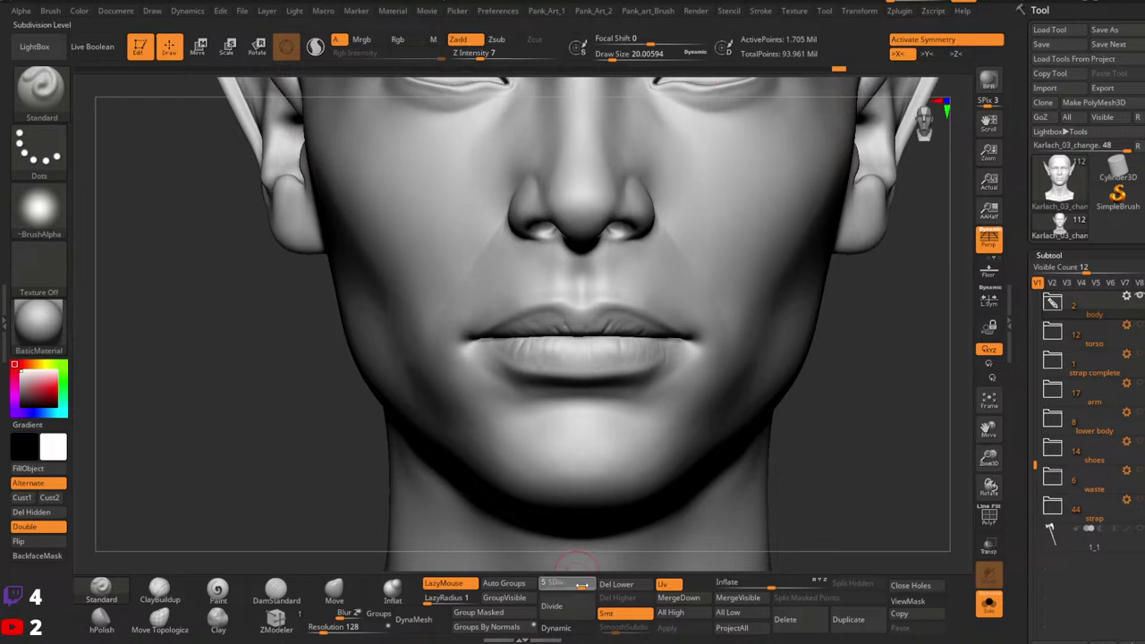
Step: Build up the hollow below the lower lip symmetrically with the Standard brush at about 31 draw size and Z Intensity 7 and 13
mouse_move(669, 371)
alt+right_down()
mouse_move(703, 357)
mouse_move(688, 358)
alt+right_up()
key(bracketright)
mouse_move(657, 358)
mouse_down()
mouse_move(683, 355)
mouse_move(584, 365)
mouse_up()
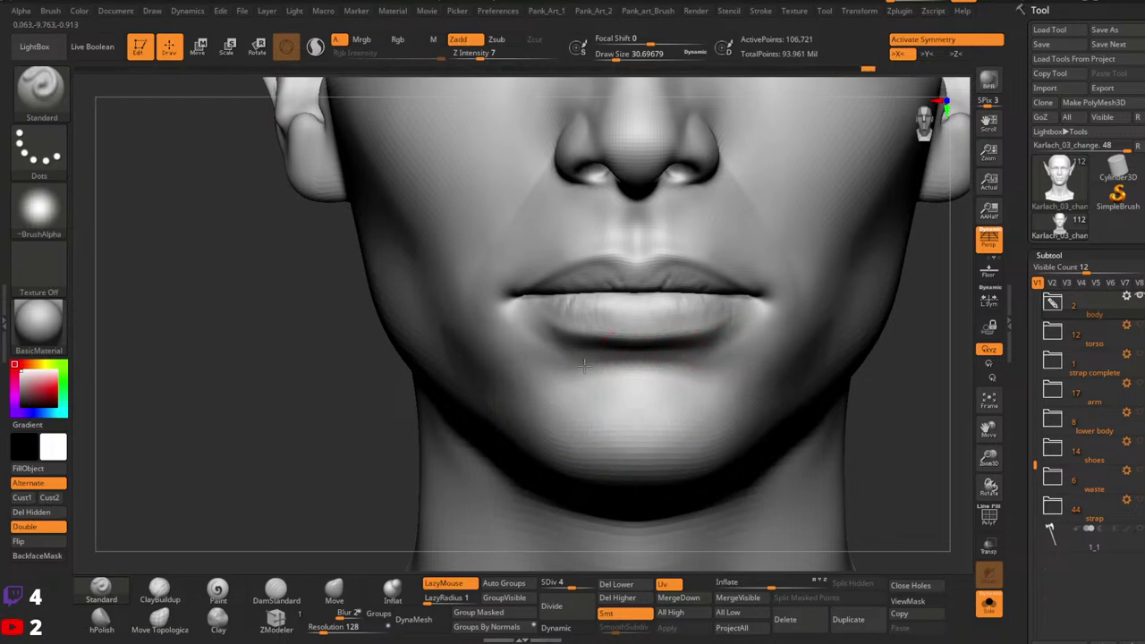
click(489, 54)
mouse_move(664, 359)
mouse_down()
mouse_move(652, 355)
mouse_move(715, 363)
mouse_up()
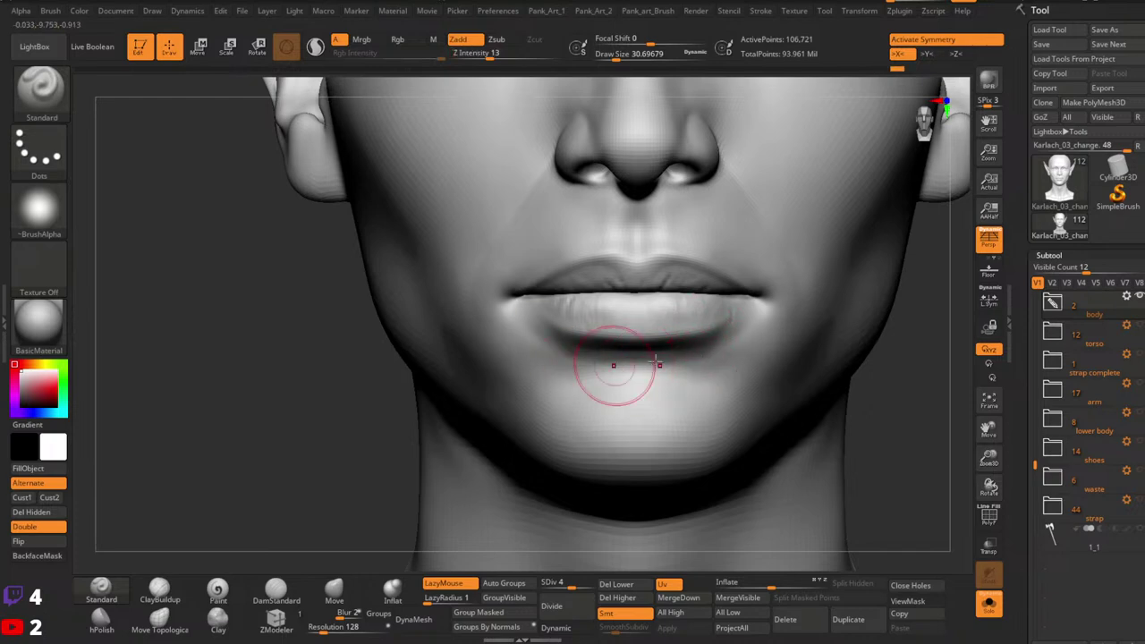
Step: Sculpt the area beneath the lower lip with the Standard brush and smooth the upper chin
drag(633, 363, 665, 370)
shift+drag(665, 376, 652, 379)
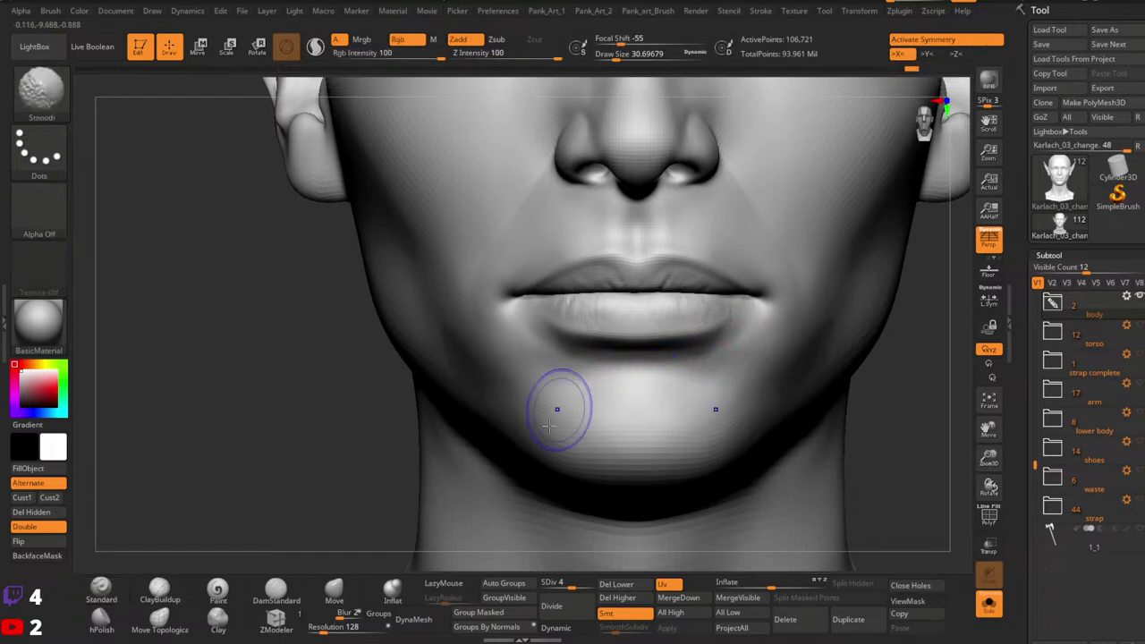
ctrl+right_drag(762, 343, 734, 384)
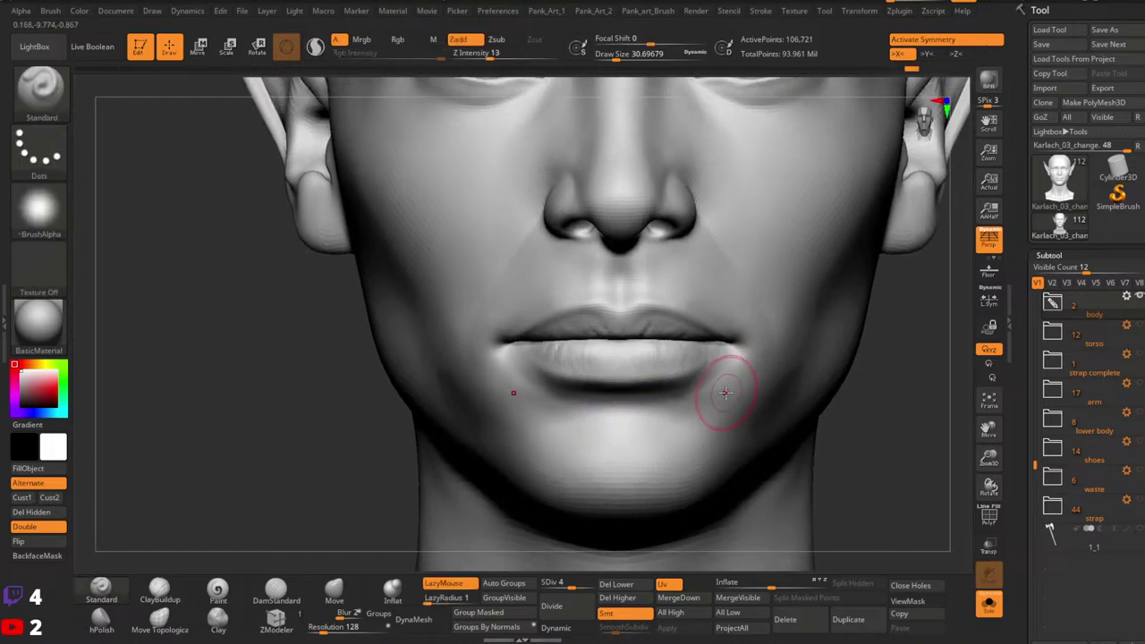
key(ctrl+z)
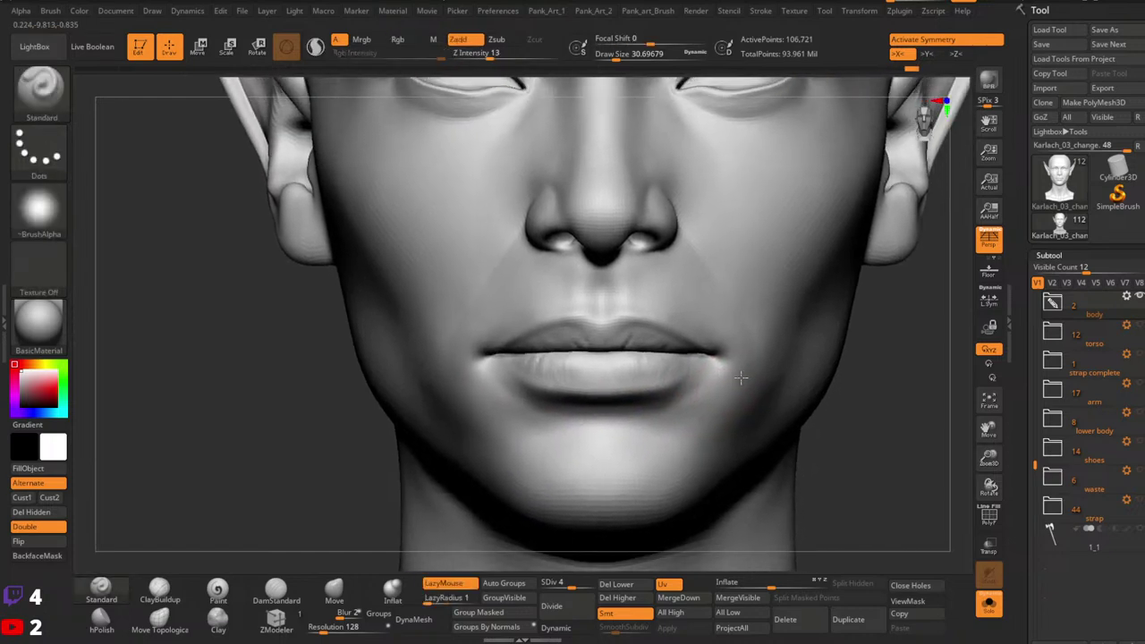
key(ctrl+z)
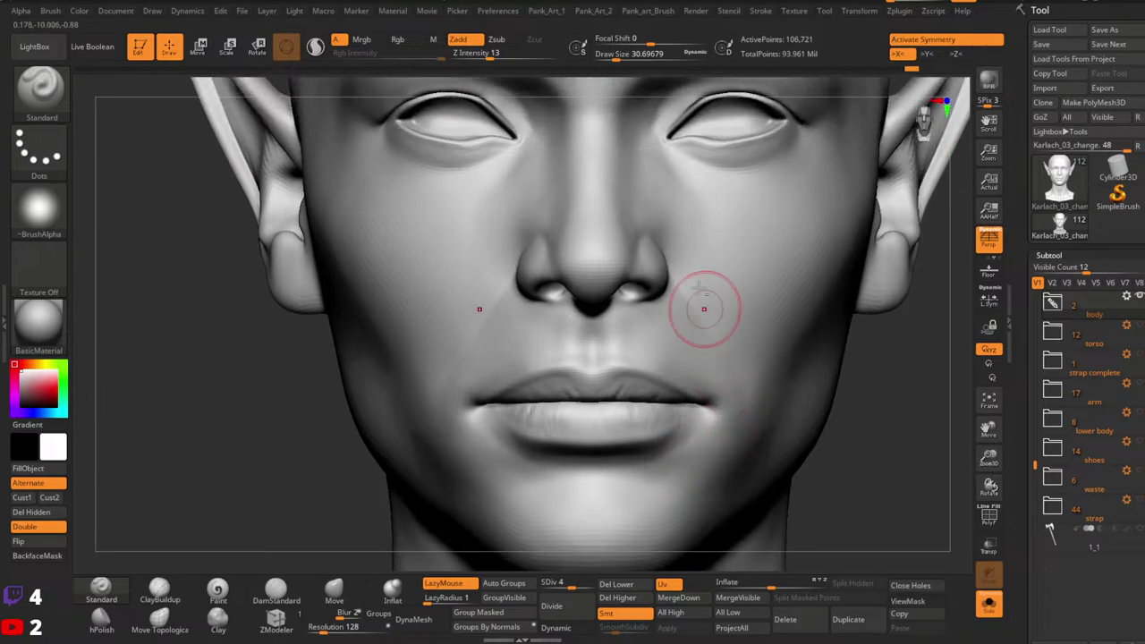
Step: Sculpt the cheek area beside the nostrils with the Standard brush, enlarging the draw size to about 56
key(bracketright)
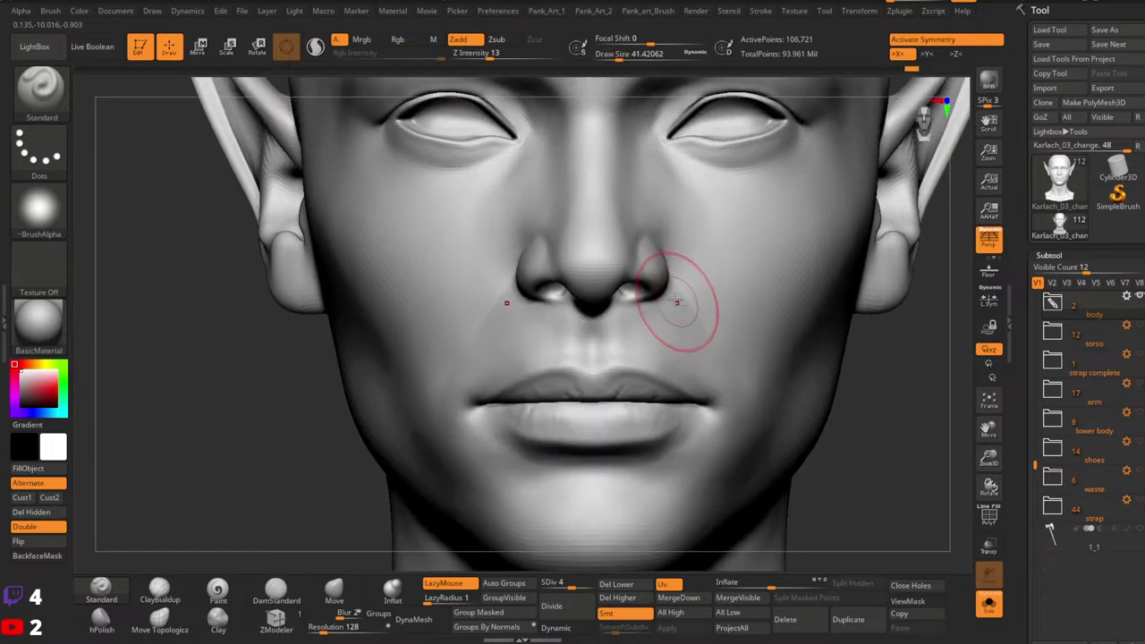
key(ctrl+z)
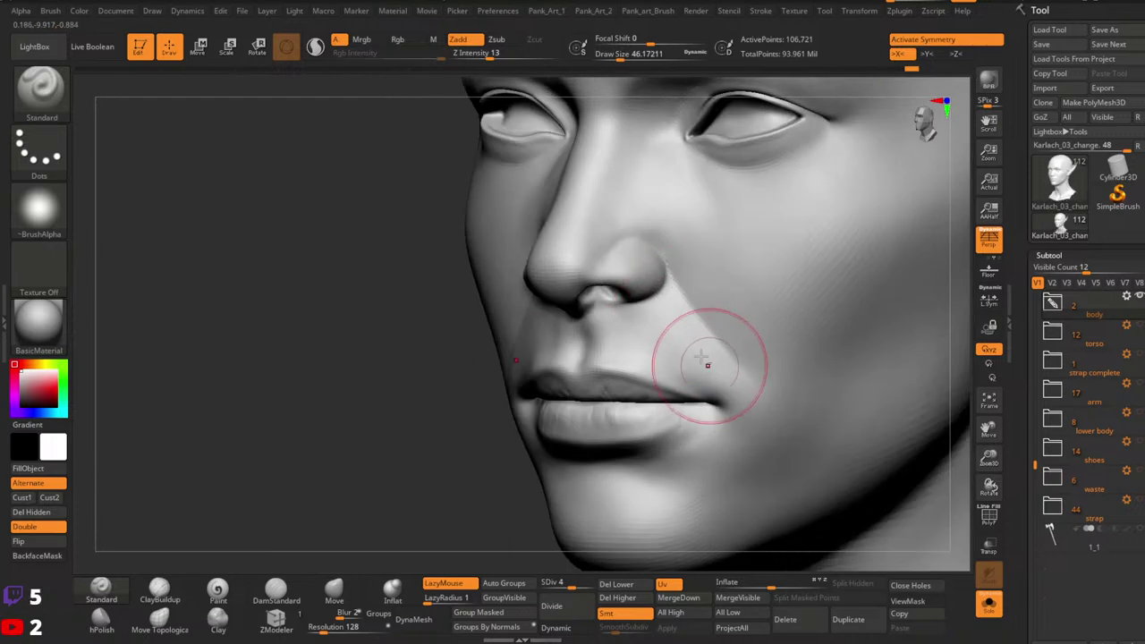
key(ctrl+shift+z)
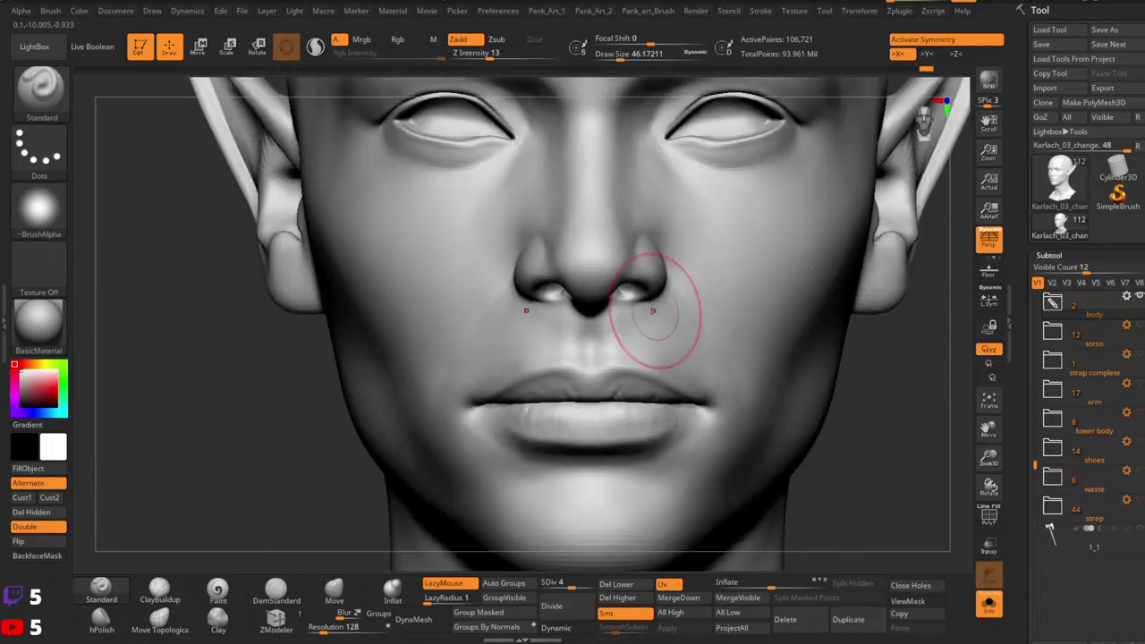
key(space)
drag(672, 307, 677, 307)
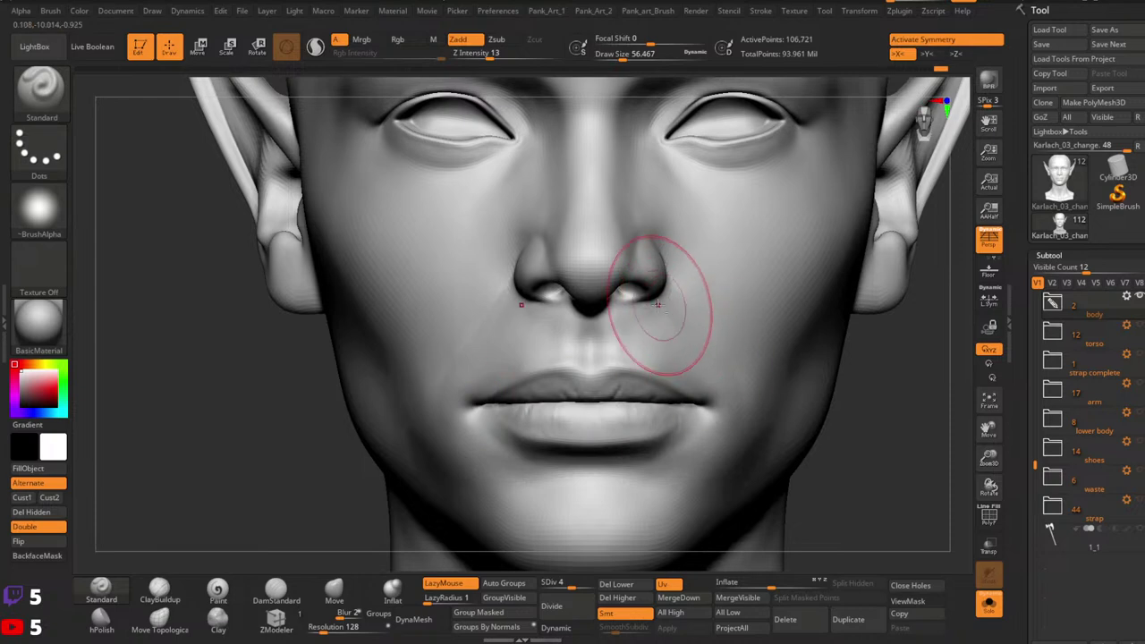
Step: Reduce the draw size to about 41 and refine the folds beneath the nostril wings
right_drag(760, 315, 682, 313)
key(space)
drag(685, 312, 683, 312)
mouse_move(769, 309)
right_down()
mouse_move(684, 299)
mouse_move(742, 294)
right_up()
right_drag(644, 284, 707, 295)
right_drag(540, 322, 483, 333)
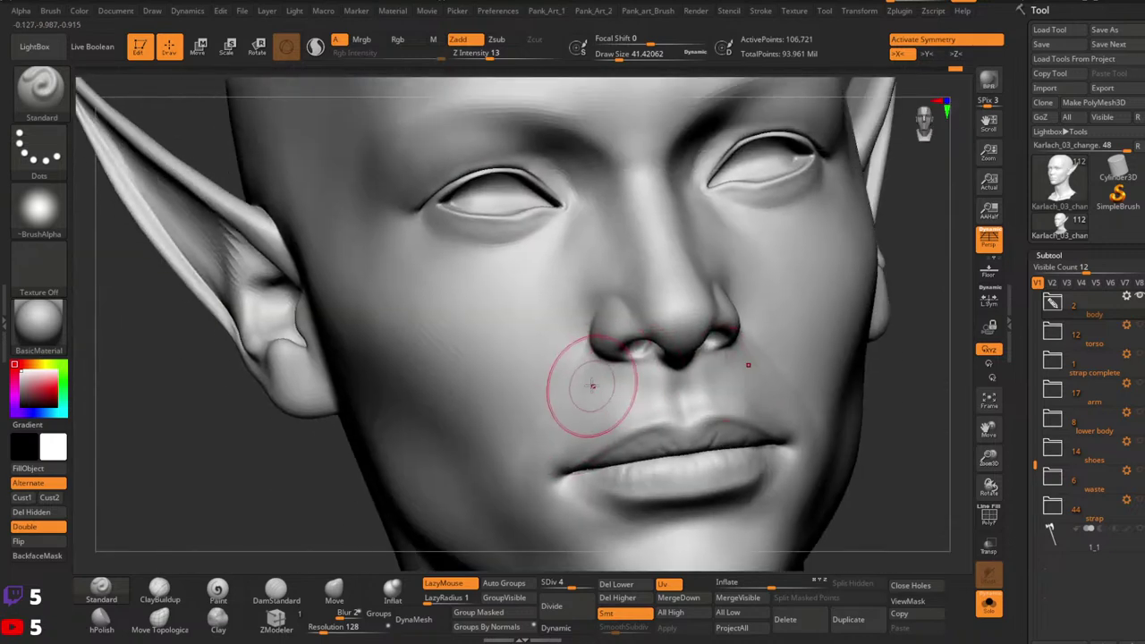
Step: Smooth the fold beside the nostril at a draw size of about 25, then enlarge the Standard brush to about 51
key(space)
drag(593, 386, 588, 386)
right_drag(590, 385, 544, 373)
shift+drag(618, 365, 586, 399)
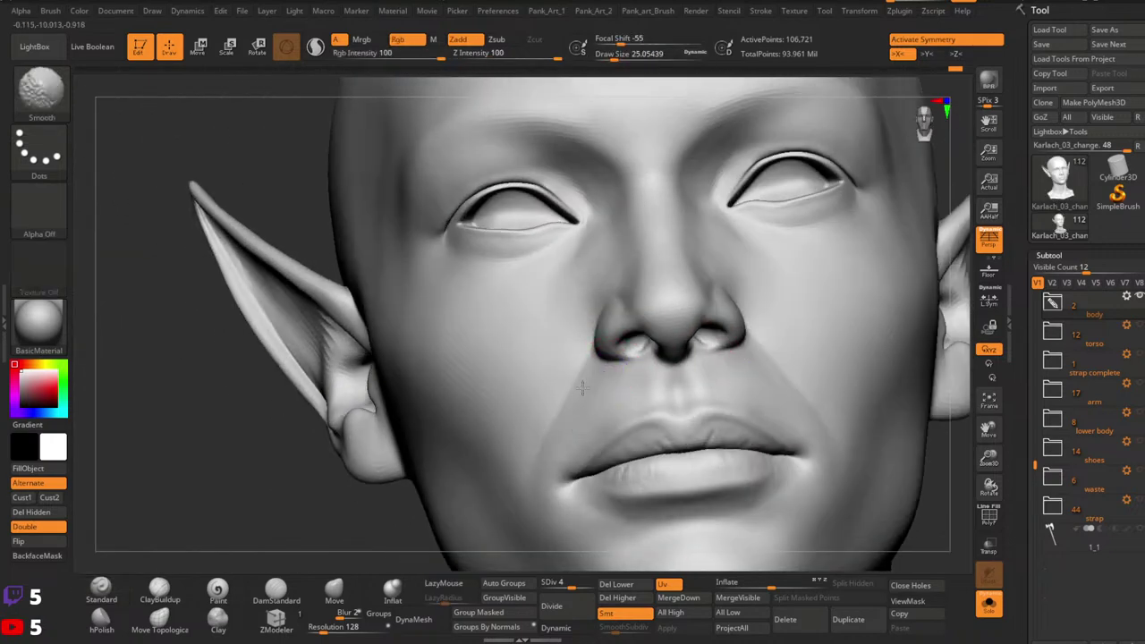
key(ctrl+z)
key(space)
key(ctrl+z)
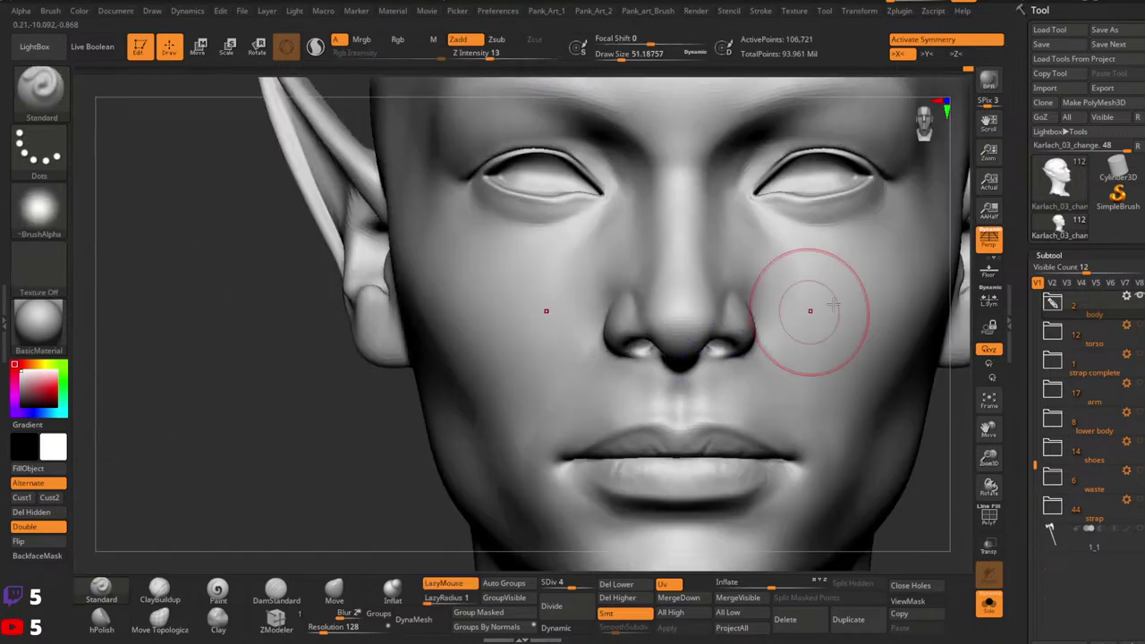
Step: Examine the proportions of the whole head and the nose and mouth area from the front
ctrl+right_drag(833, 304, 770, 308)
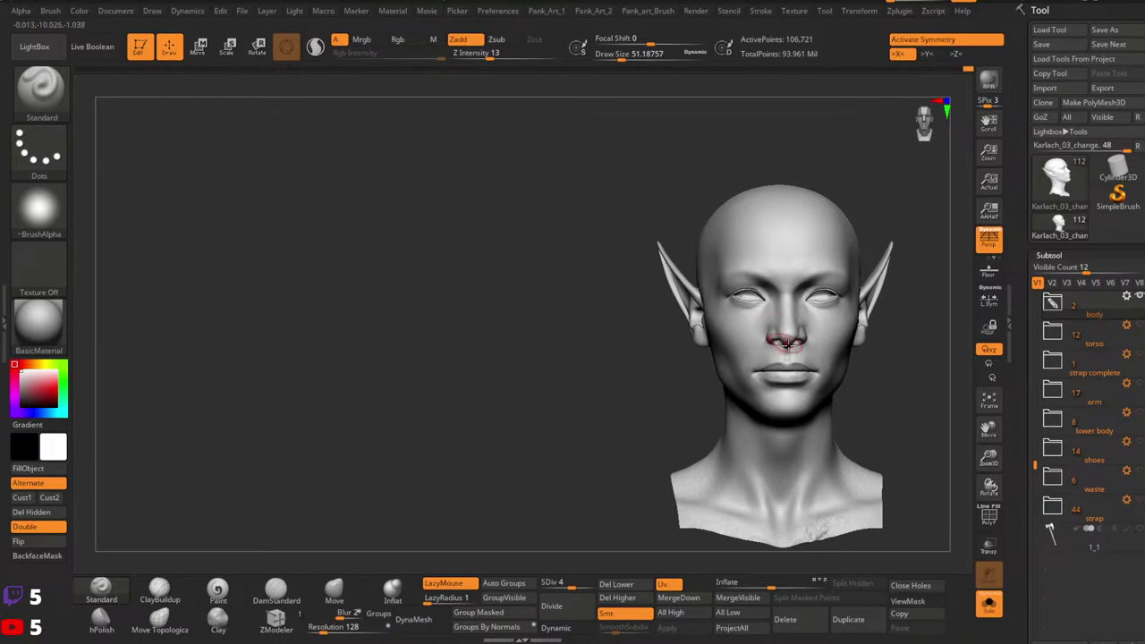
key(ctrl+z)
key(ctrl+z)
key(ctrl+z)
key(ctrl+z)
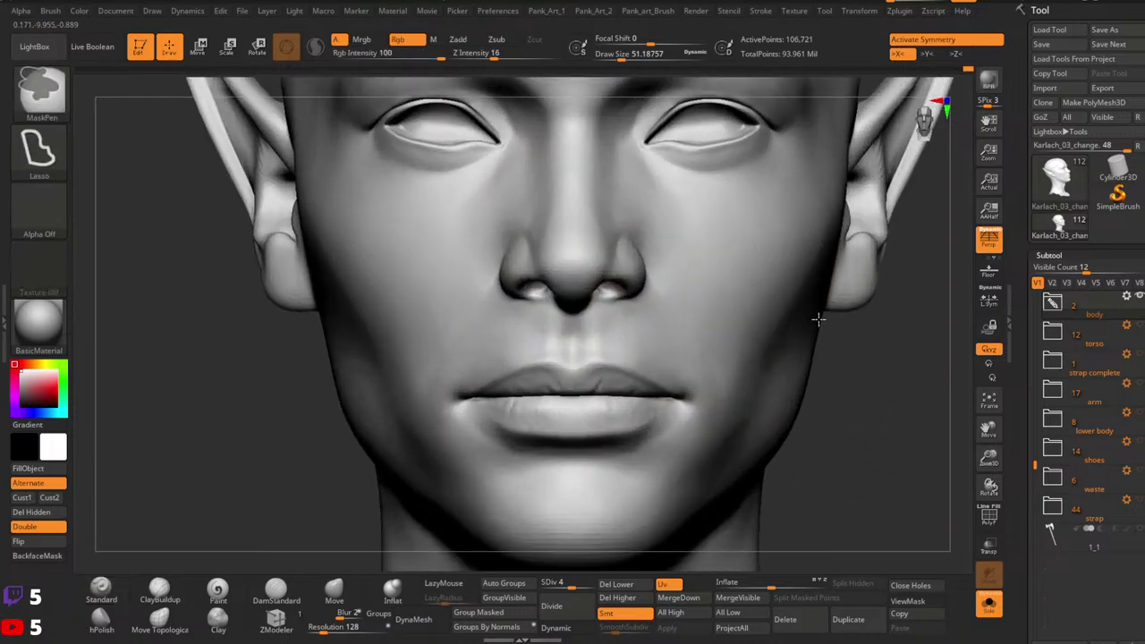
key(ctrl+z)
key(ctrl+z)
key(ctrl+z)
key(ctrl+z)
key(ctrl+z)
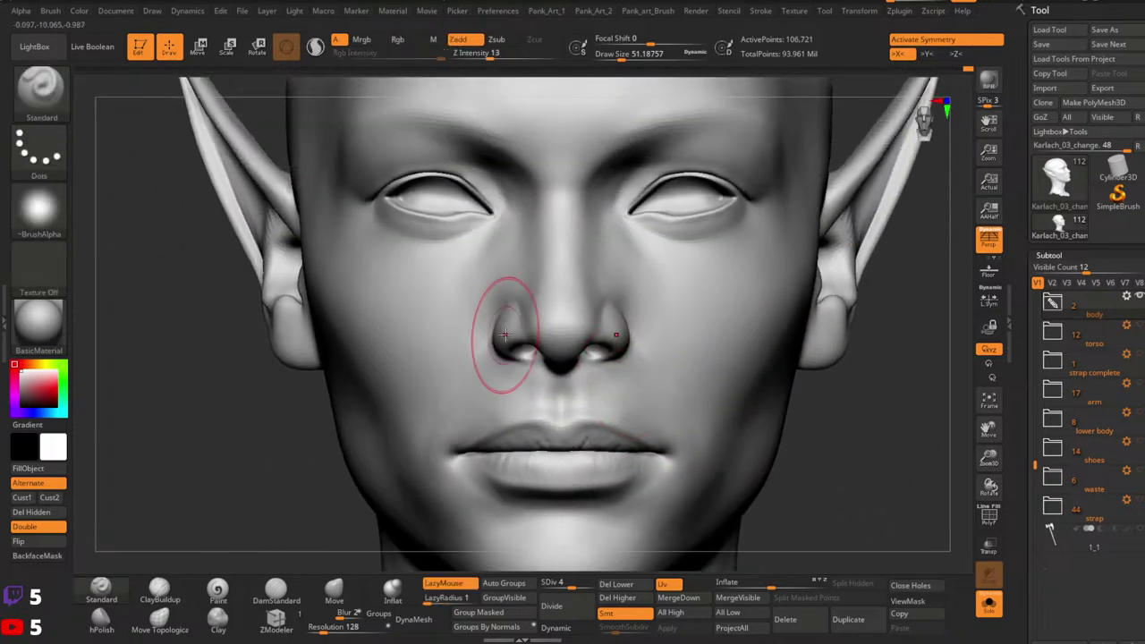
Step: Set the draw size to about 37 and choose the ClayBuildup brush for the nasolabial fold
click(38, 325)
key(space)
drag(659, 384, 669, 366)
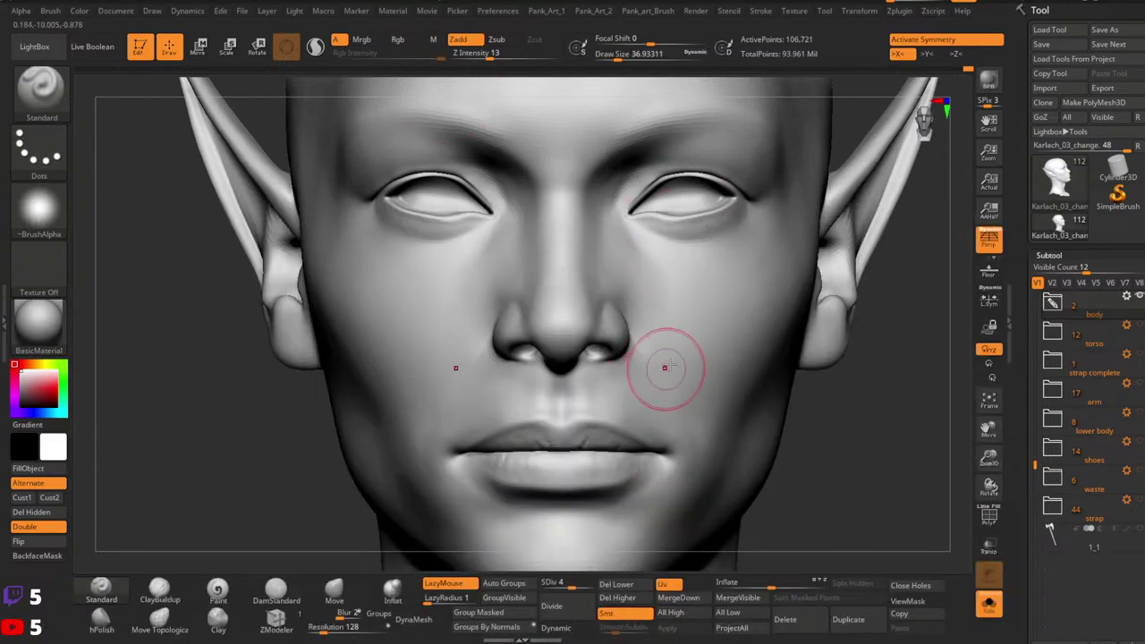
ctrl+right_drag(672, 372, 734, 393)
mouse_move(733, 394)
right_down()
mouse_move(664, 396)
mouse_move(670, 387)
right_up()
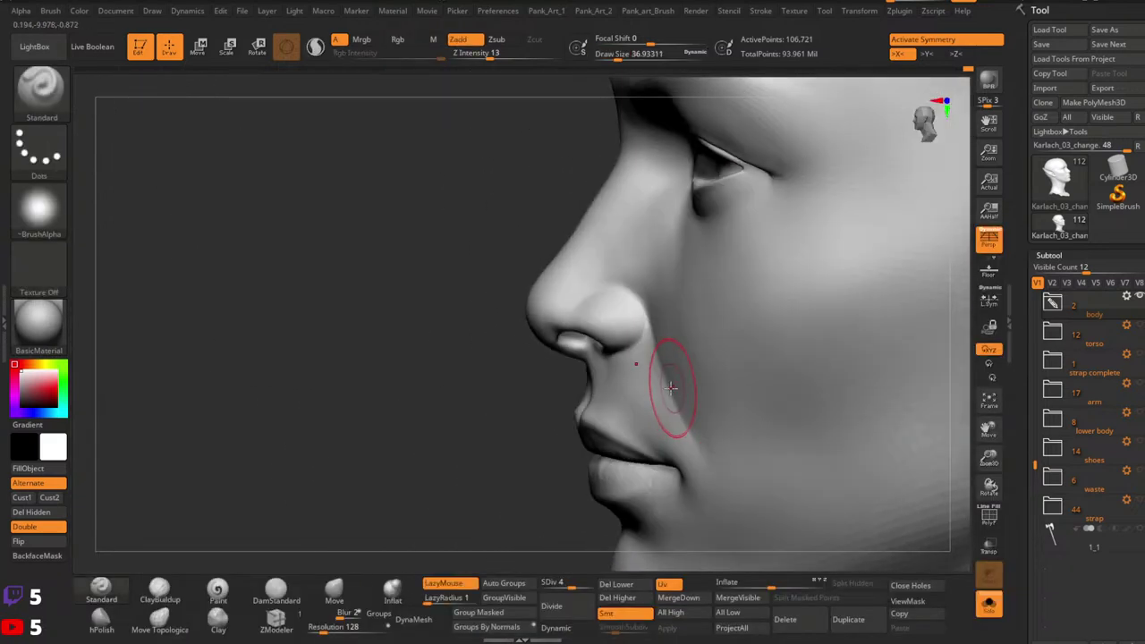
key(ctrl+z)
key(ctrl+z)
key(ctrl+z)
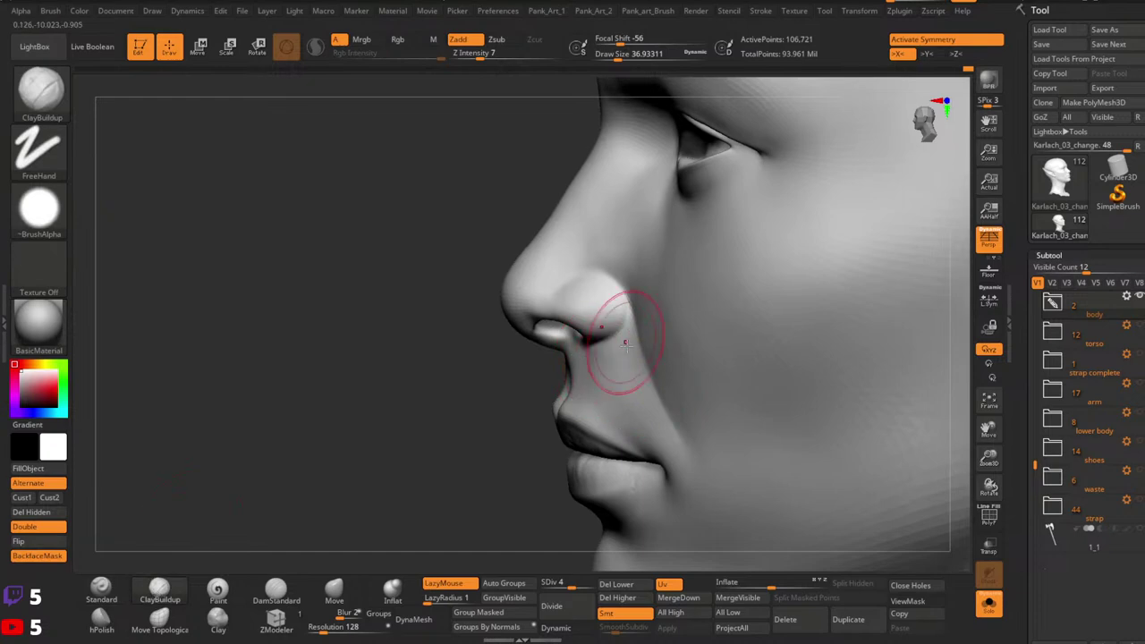
Step: Build up the fold running from the nostril wing to the mouth corner with the ClayBuildup brush
key(ctrl+z)
key(ctrl+z)
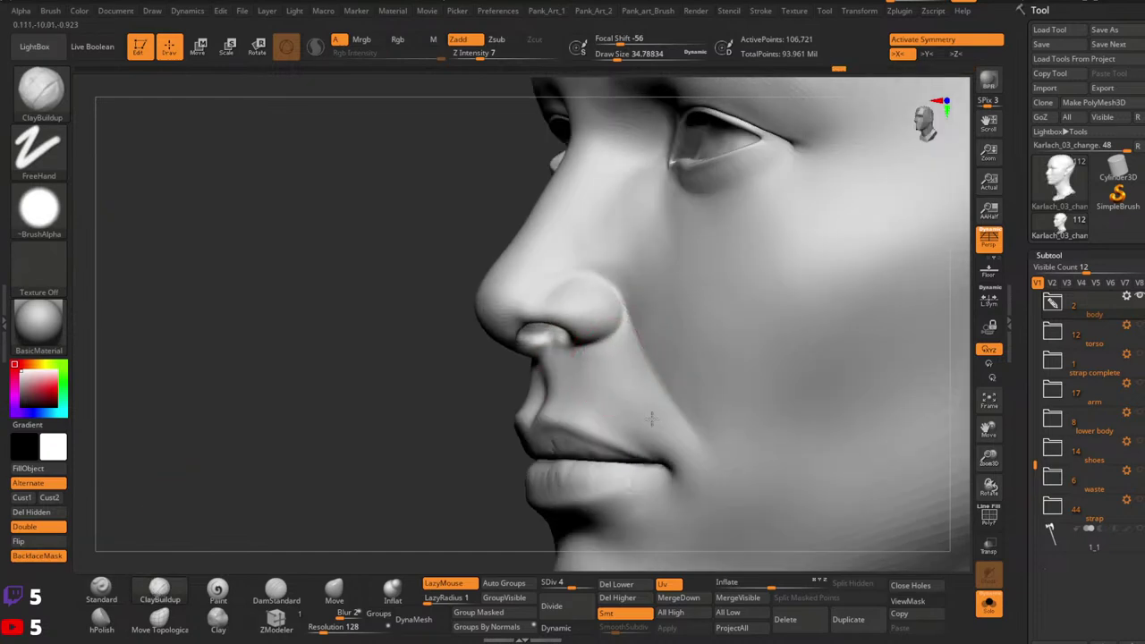
key(ctrl+z)
key(ctrl+z)
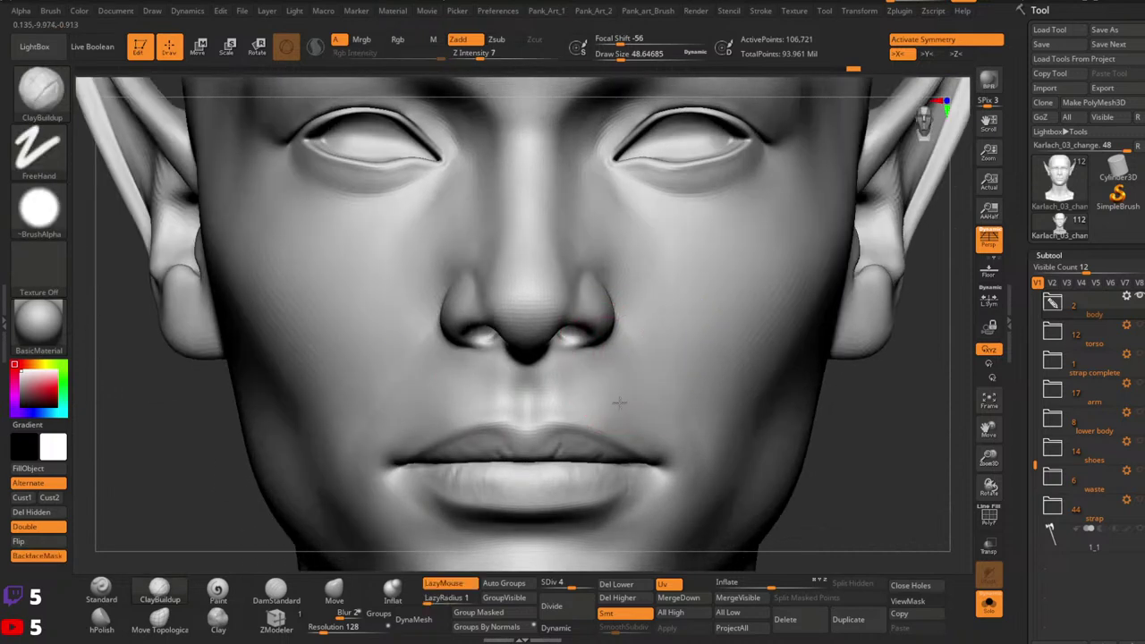
key(ctrl+z)
key(ctrl+z)
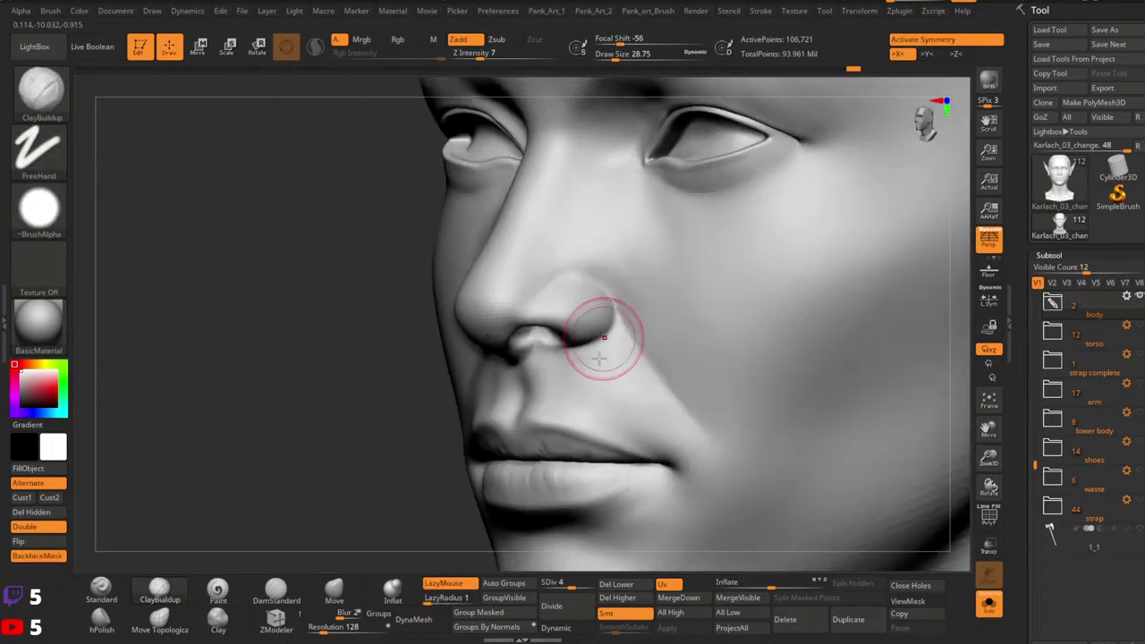
Step: Shape and smooth the surface between nostril and upper lip using ClayBuildup at a draw size of about 33
mouse_move(615, 350)
right_down()
mouse_move(618, 332)
mouse_move(702, 348)
mouse_move(653, 383)
right_up()
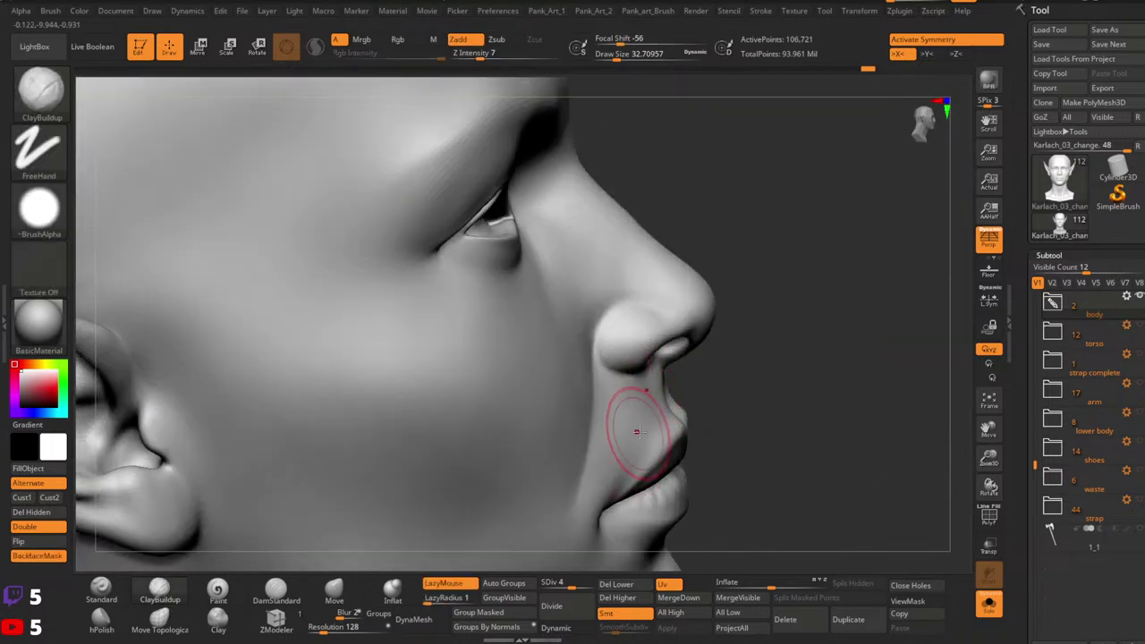
key(shift)
mouse_move(673, 338)
right_down()
mouse_move(707, 309)
mouse_move(826, 299)
mouse_move(707, 296)
mouse_move(631, 402)
mouse_move(616, 399)
mouse_move(639, 409)
mouse_move(610, 433)
mouse_move(637, 424)
mouse_move(686, 365)
right_up()
key(ctrl)
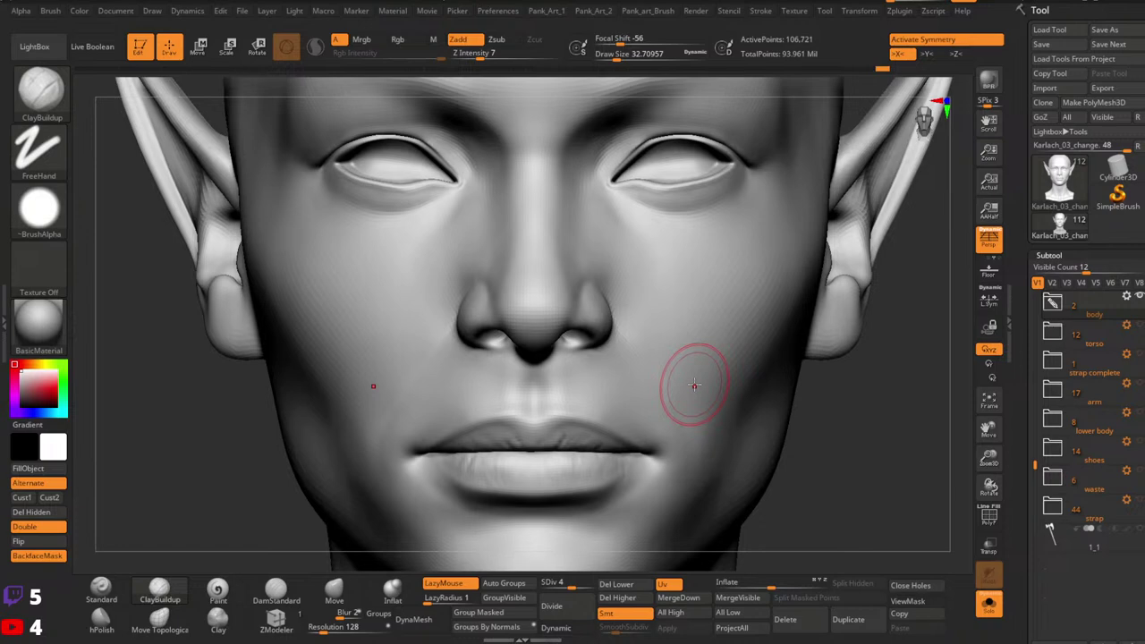
Step: Refine the nasolabial folds and mouth corners with the Standard brush, reducing the draw size from about 54 to 37
mouse_move(646, 354)
right_down()
mouse_move(637, 370)
mouse_move(677, 370)
mouse_move(612, 369)
mouse_move(662, 434)
mouse_move(670, 408)
right_up()
key(space)
click(622, 360)
click(101, 590)
key(space)
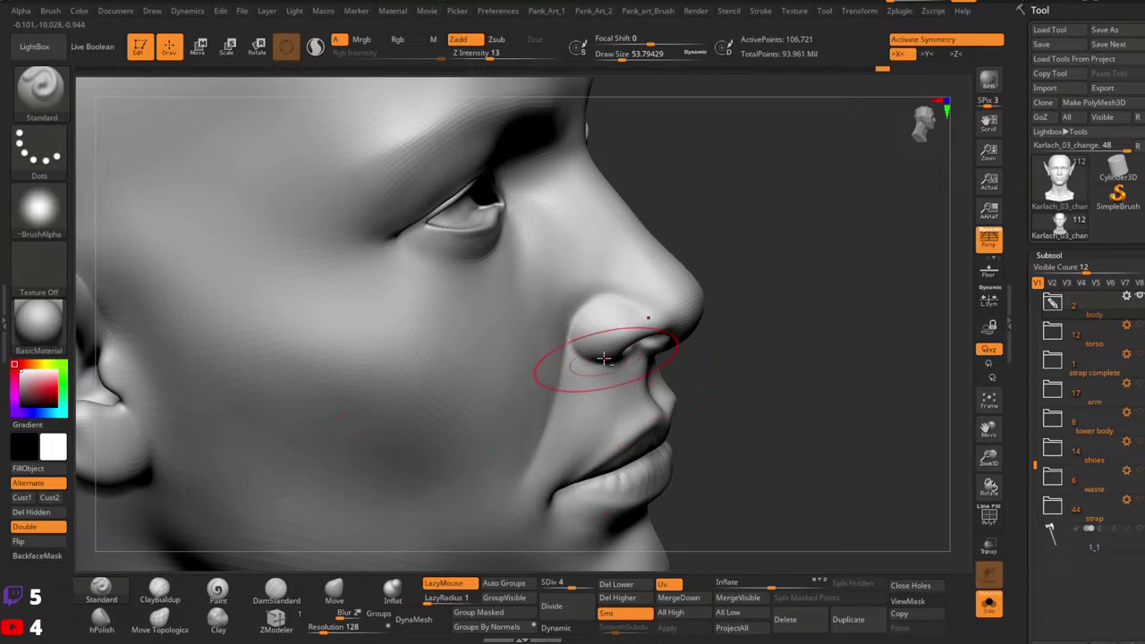
mouse_move(590, 487)
right_down()
mouse_move(653, 312)
mouse_move(724, 357)
right_up()
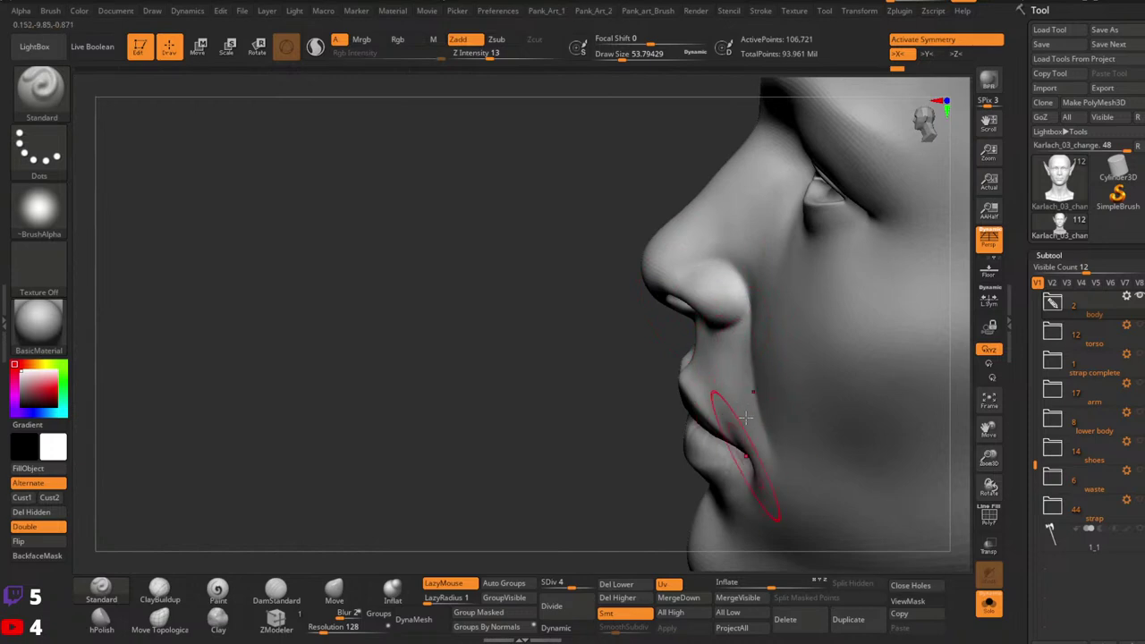
shift+right_drag(746, 417, 787, 320)
mouse_move(748, 376)
right_down()
mouse_move(759, 346)
mouse_move(742, 384)
mouse_move(779, 345)
mouse_move(754, 339)
mouse_move(734, 377)
mouse_move(741, 319)
right_up()
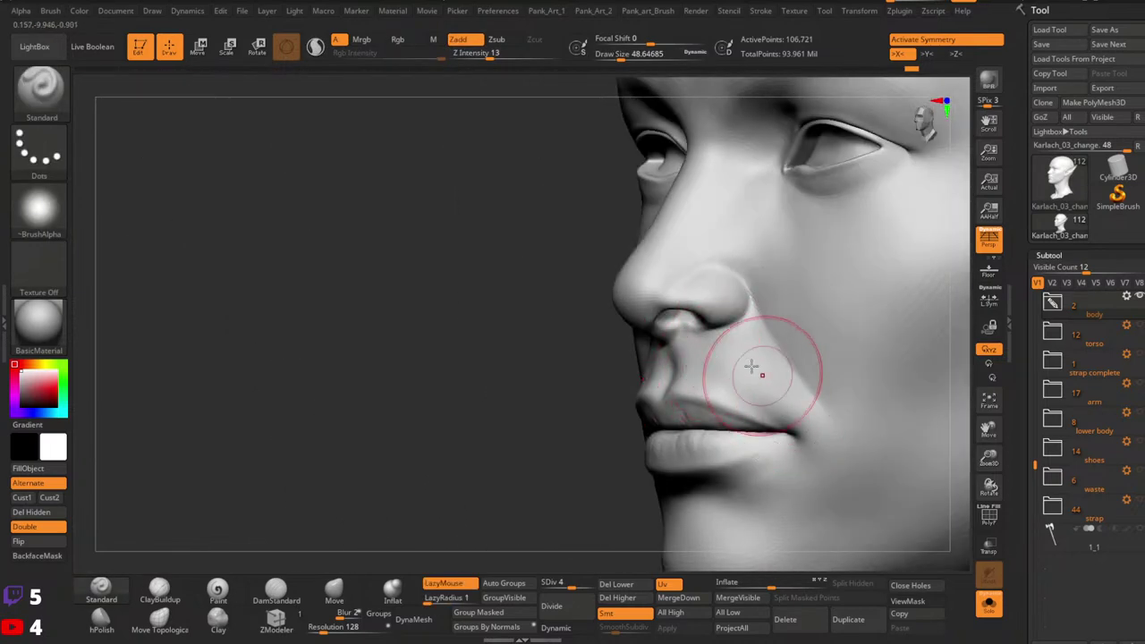
shift+right_drag(752, 367, 749, 357)
ctrl+right_drag(844, 296, 701, 312)
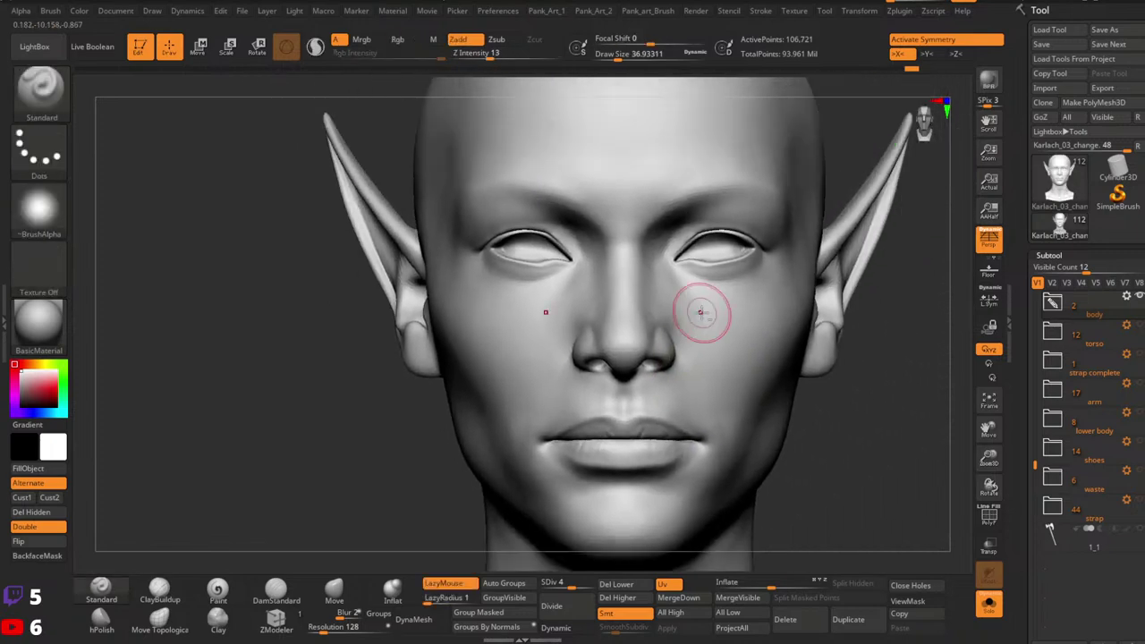
mouse_move(727, 417)
ctrl+right_down()
mouse_move(714, 396)
mouse_move(763, 380)
mouse_move(740, 401)
mouse_move(759, 384)
mouse_move(745, 373)
ctrl+right_up()
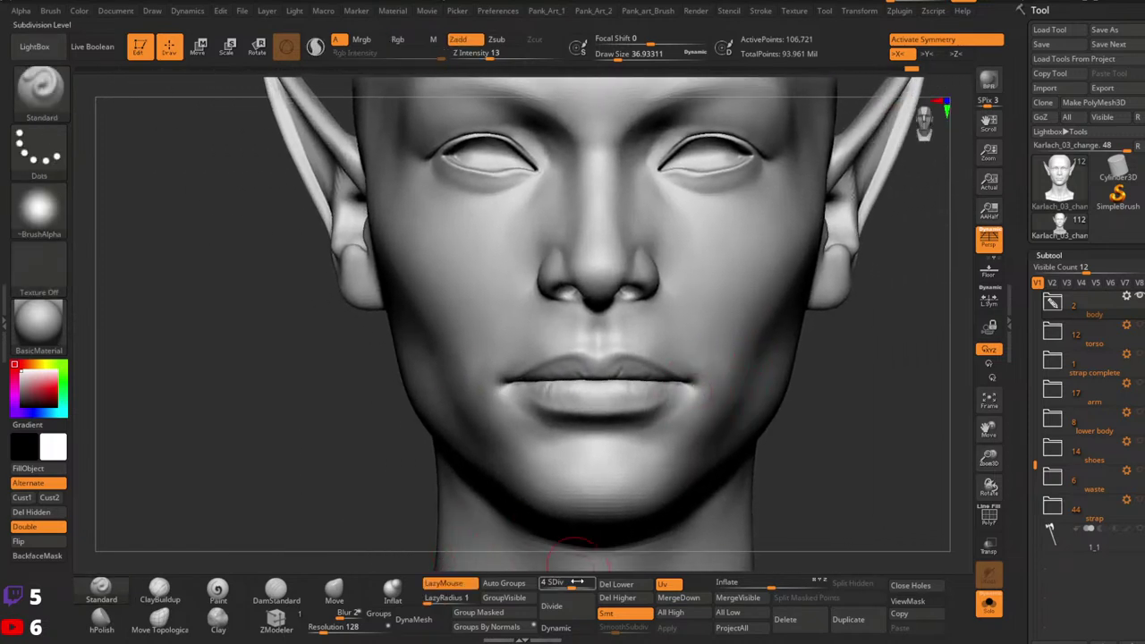
Step: Raise the body's subdivision level to 6 and work the lower cheeks with ClayBuildup at a draw size of about 54
drag(577, 582, 592, 586)
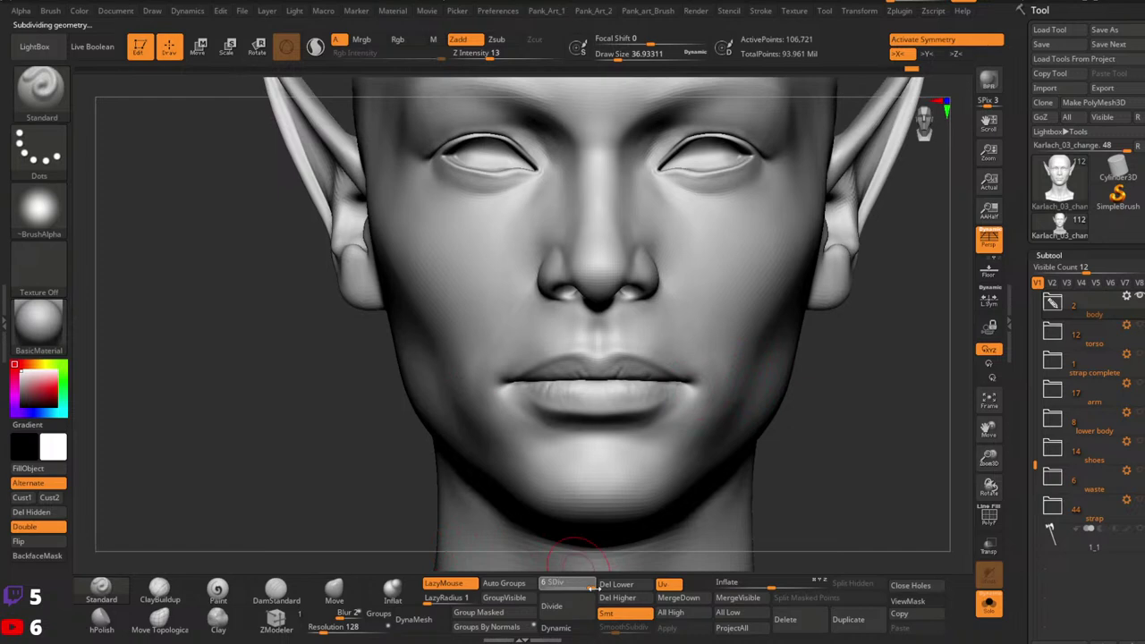
click(159, 590)
key(space)
click(707, 394)
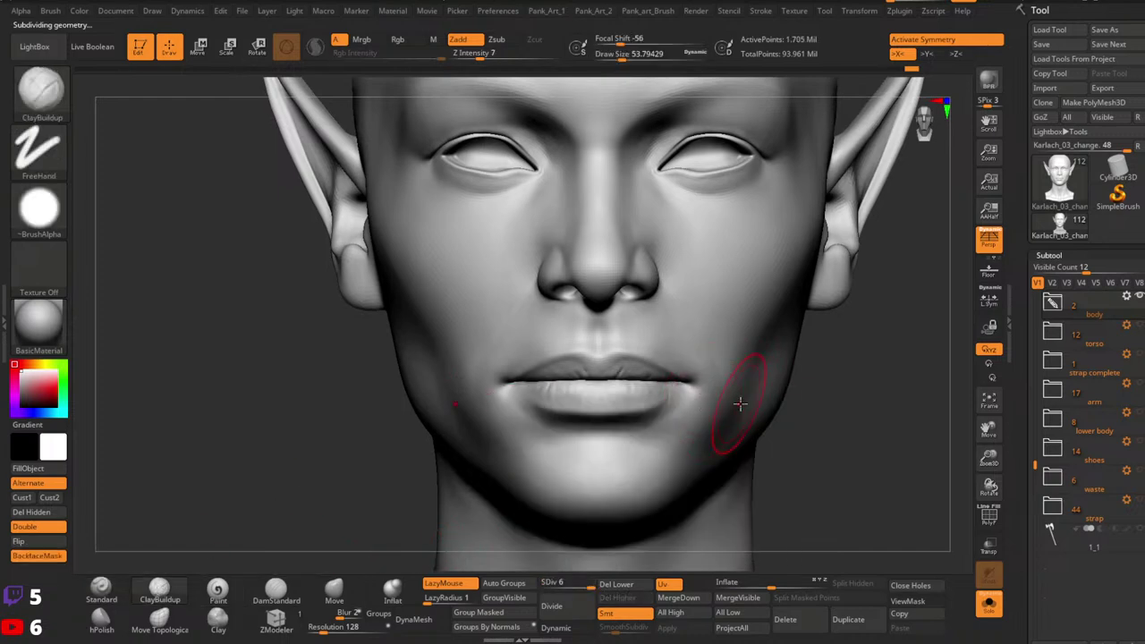
mouse_move(726, 415)
mouse_down()
mouse_move(736, 416)
mouse_move(716, 450)
mouse_move(742, 406)
mouse_move(713, 421)
mouse_move(748, 391)
mouse_up()
Step: Build up and smooth the sides of the nose above the nostrils with ClayBuildup at a draw size of about 18
alt+right_drag(735, 352, 741, 480)
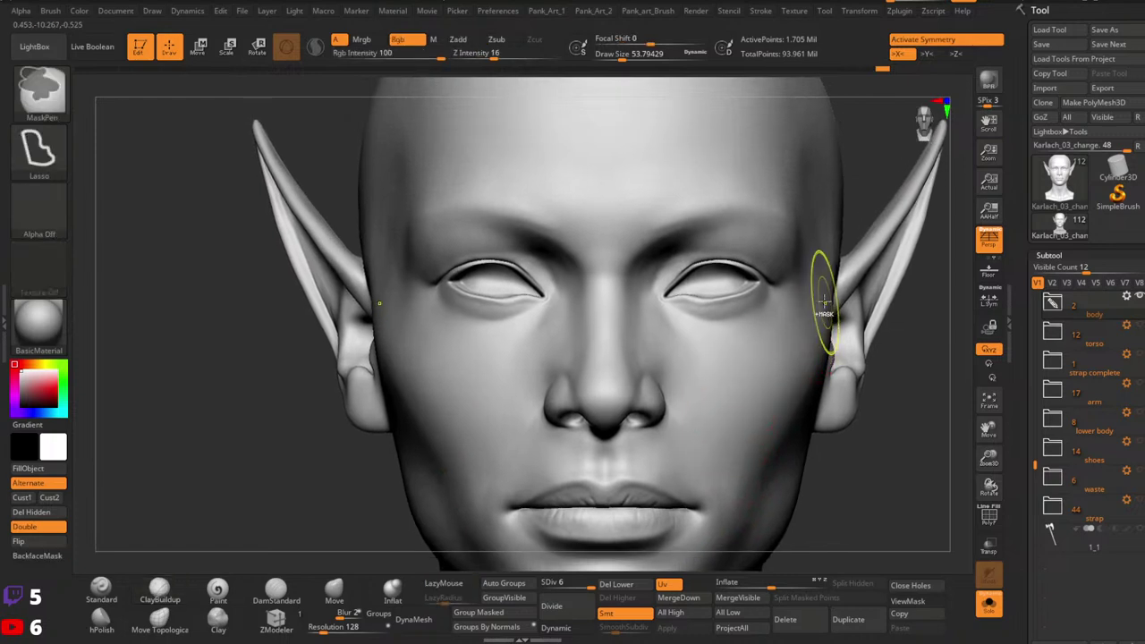
right_drag(824, 302, 734, 380)
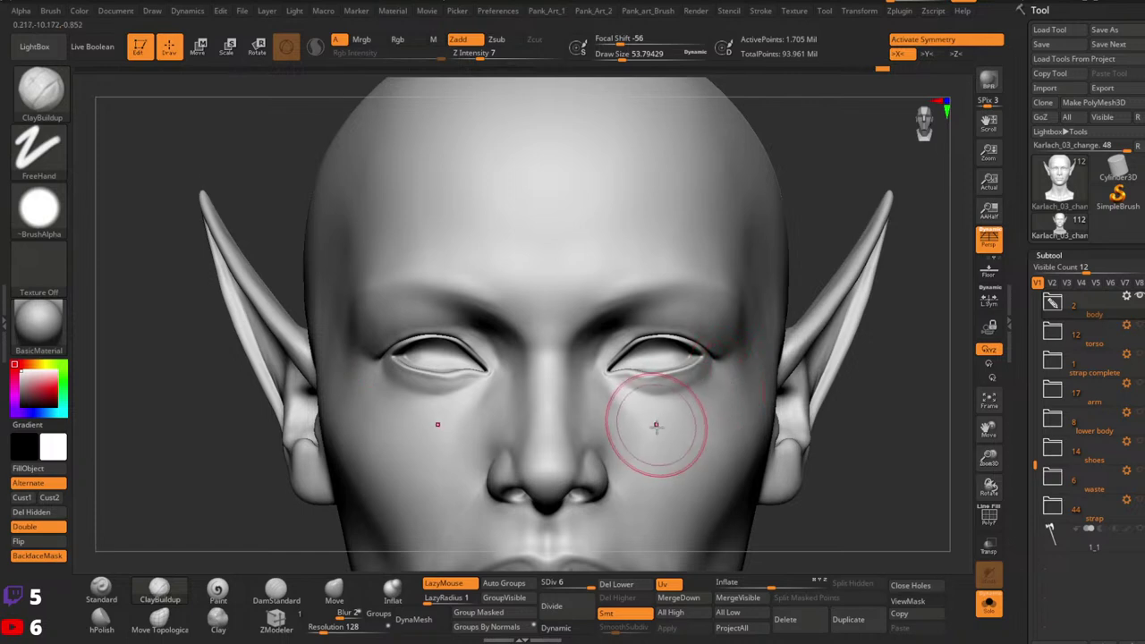
mouse_move(656, 419)
ctrl+right_down()
mouse_move(659, 382)
mouse_move(644, 368)
ctrl+right_up()
key(s)
drag(644, 369, 634, 370)
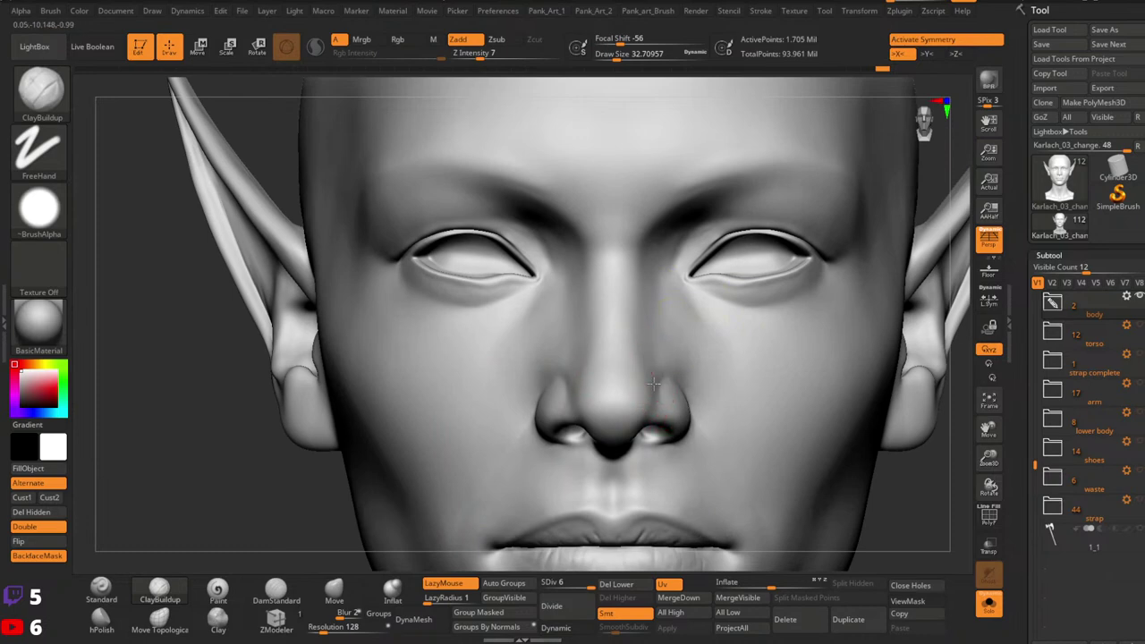
key(bracketleft)
key(space)
drag(645, 382, 638, 382)
alt+right_drag(666, 376, 660, 360)
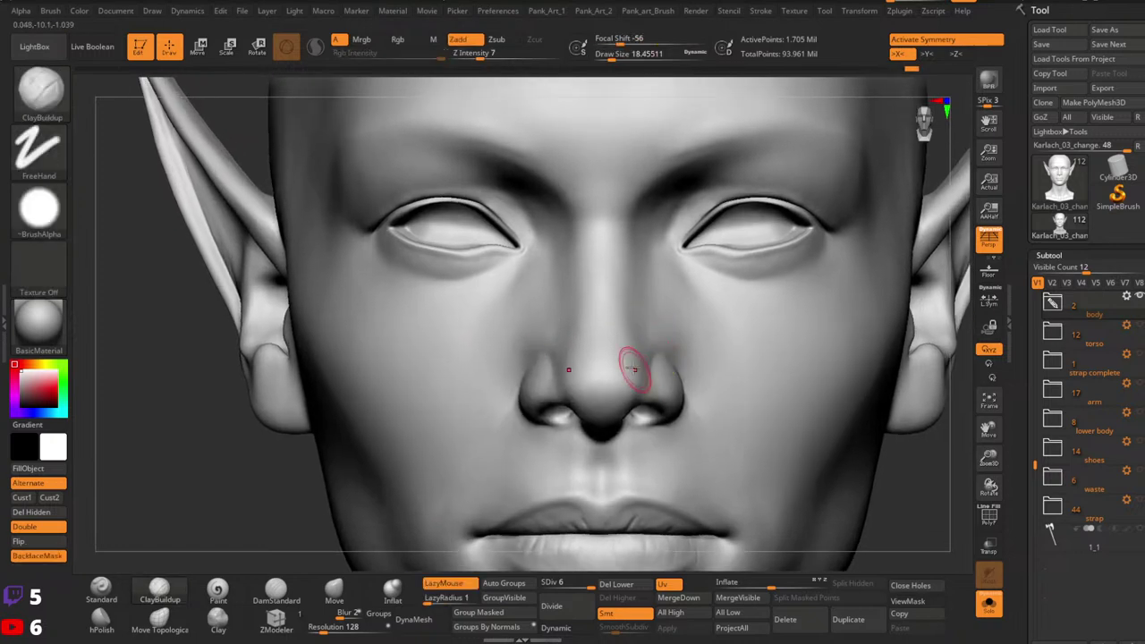
drag(643, 392, 662, 366)
mouse_move(662, 366)
shift+mouse_down()
mouse_move(654, 374)
mouse_move(646, 349)
shift+mouse_up()
Step: Smooth the nose further and check its shape against the whole face
alt+right_drag(667, 291, 732, 268)
ctrl+right_drag(732, 269, 752, 220)
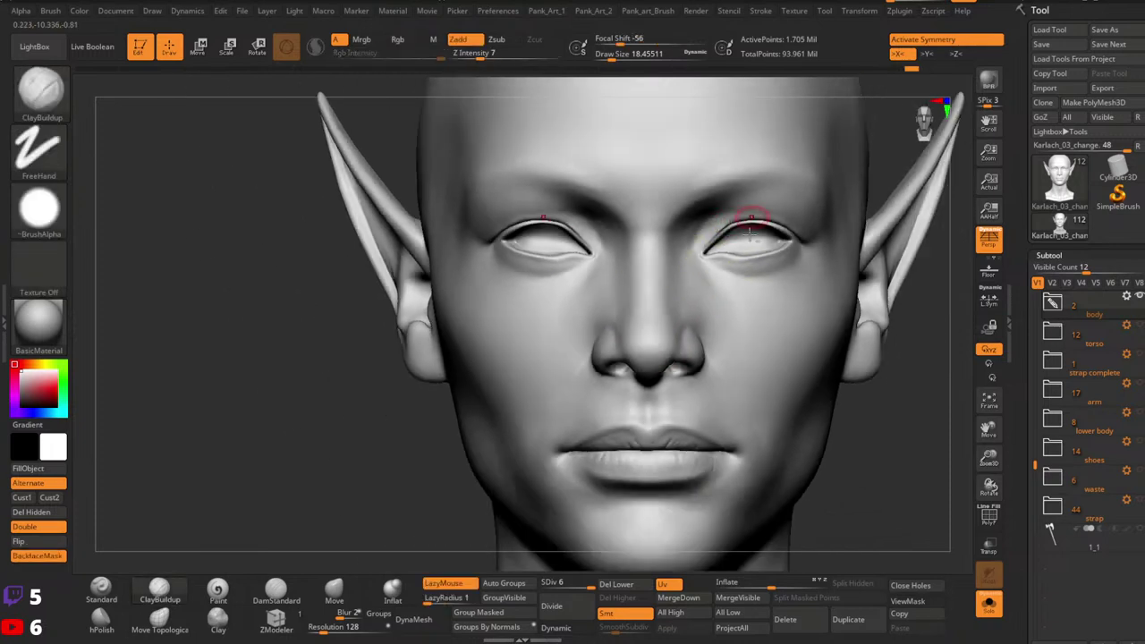
alt+right_drag(761, 161, 705, 286)
ctrl+right_drag(705, 286, 706, 298)
shift+drag(653, 333, 636, 353)
ctrl+right_drag(757, 332, 771, 269)
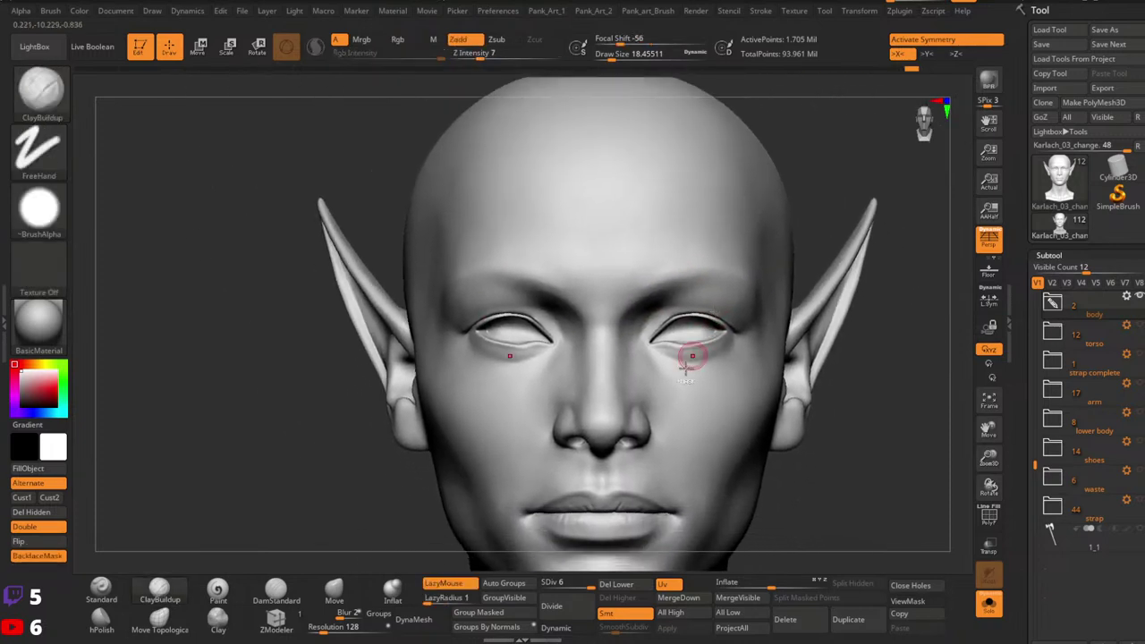
Step: Sculpt and smooth the lower lip near the mouth corners with the Standard brush at a draw size of about 12
alt+right_drag(686, 376, 689, 331)
mouse_move(688, 331)
ctrl+right_down()
mouse_move(699, 373)
mouse_move(699, 306)
mouse_move(679, 385)
mouse_move(703, 350)
mouse_move(774, 362)
mouse_move(659, 447)
mouse_move(728, 414)
mouse_move(756, 362)
ctrl+right_up()
click(104, 598)
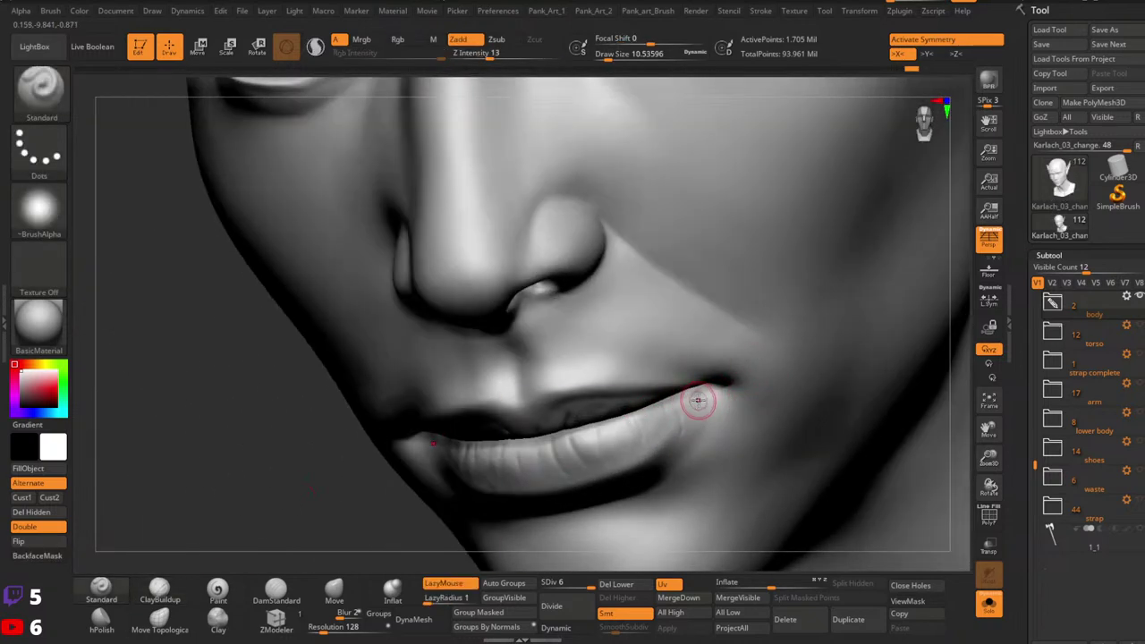
mouse_move(694, 425)
right_down()
mouse_move(701, 390)
mouse_move(687, 418)
right_up()
key(bracketright)
key(ctrl+z)
mouse_move(687, 418)
shift+mouse_down()
mouse_move(673, 450)
mouse_move(684, 422)
shift+mouse_up()
key(space)
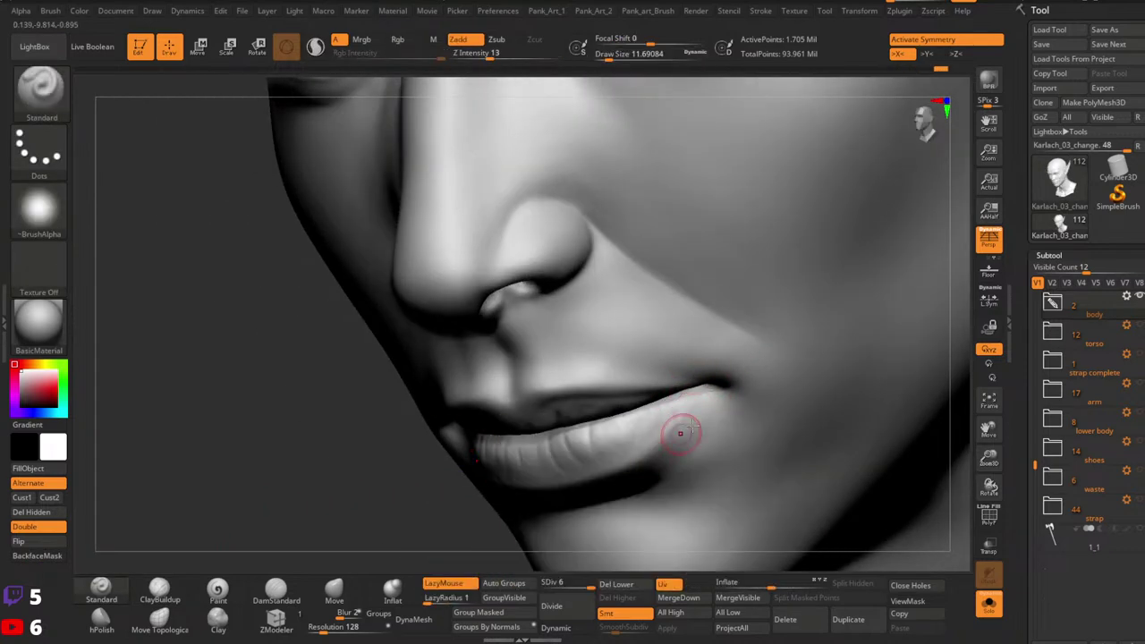
Step: Soften the transition between the mouth corners and lower lip, using the Standard brush at a draw size of about 14 and smoothing
right_drag(691, 426, 714, 389)
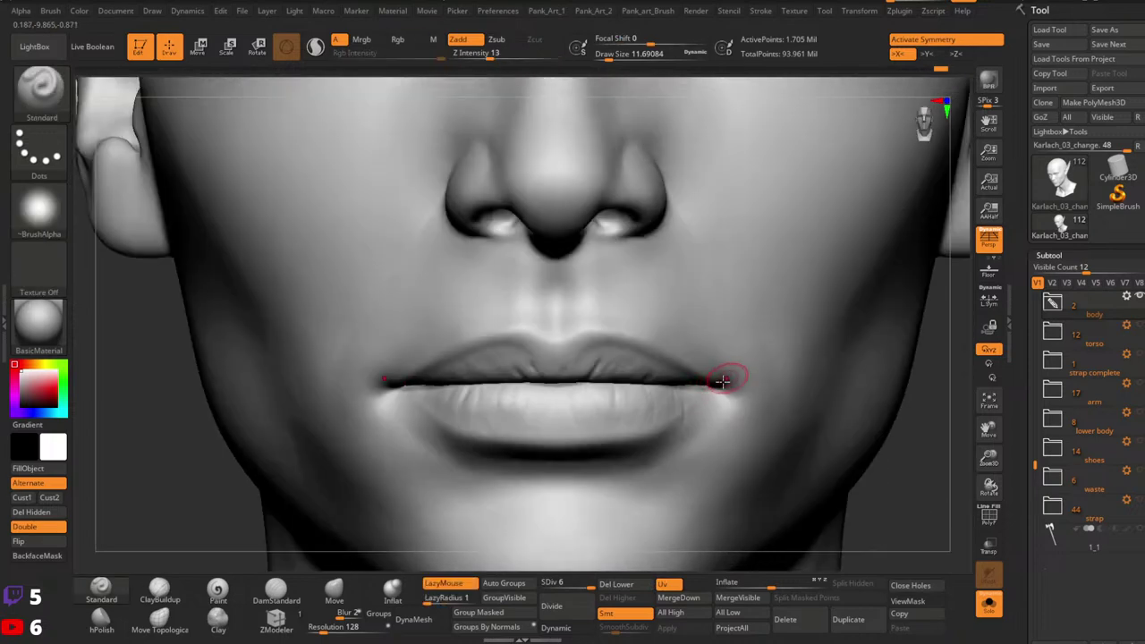
shift+drag(694, 408, 667, 448)
key(space)
drag(693, 409, 696, 410)
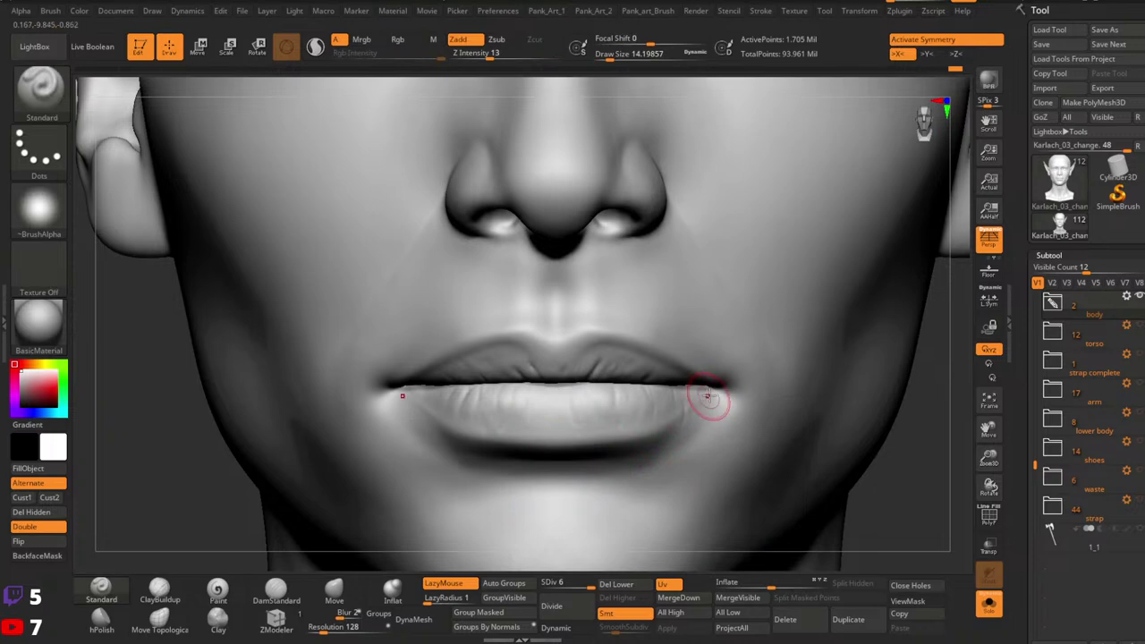
shift+drag(687, 417, 664, 456)
ctrl+right_drag(729, 429, 657, 488)
ctrl+right_drag(816, 349, 792, 308)
mouse_move(791, 309)
alt+right_down()
mouse_move(742, 337)
mouse_move(741, 379)
mouse_move(721, 376)
alt+right_up()
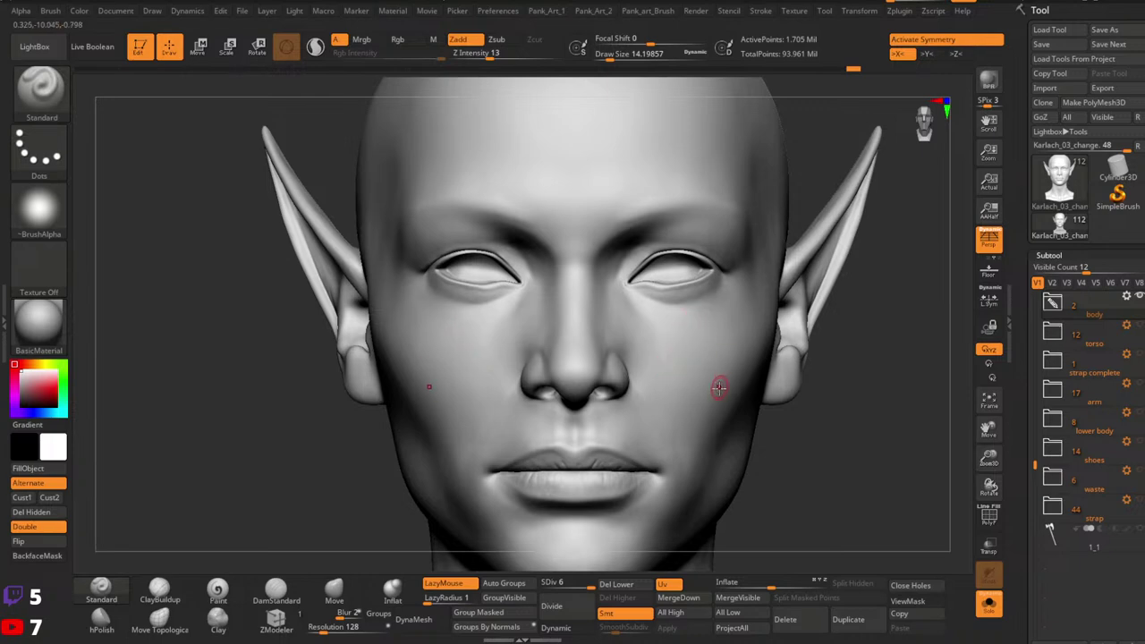
Step: Build up the nostril wings with ClayBuildup, raising the draw size to about 22, and smooth them
mouse_move(699, 405)
alt+right_down()
mouse_move(730, 405)
mouse_move(721, 373)
alt+right_up()
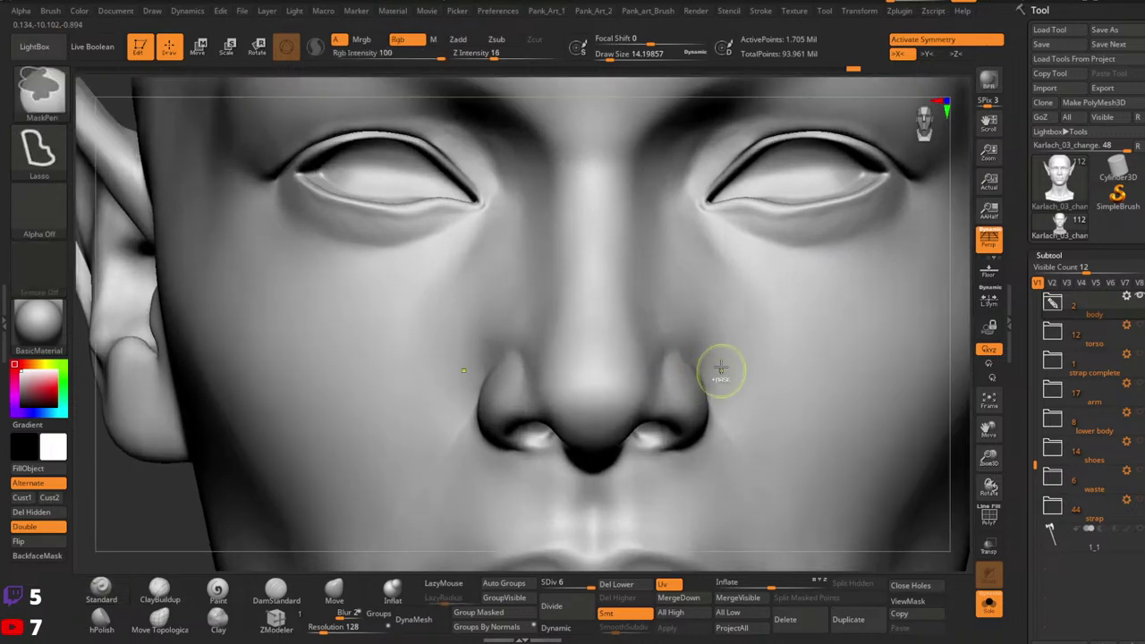
key(b)
key(c)
key(b)
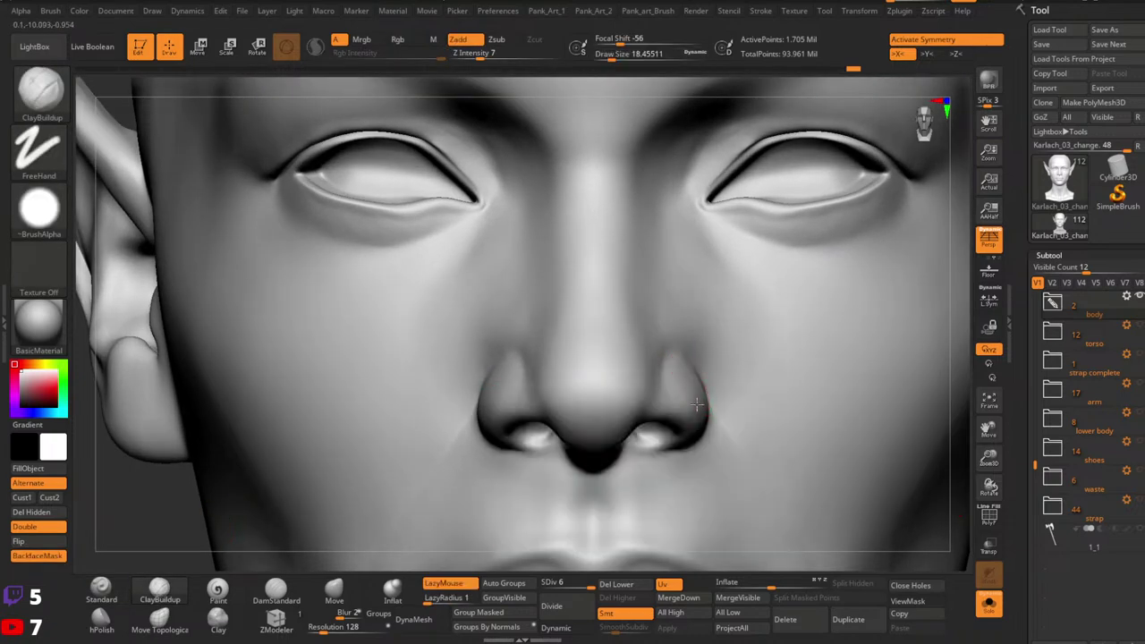
drag(681, 421, 694, 392)
key(space)
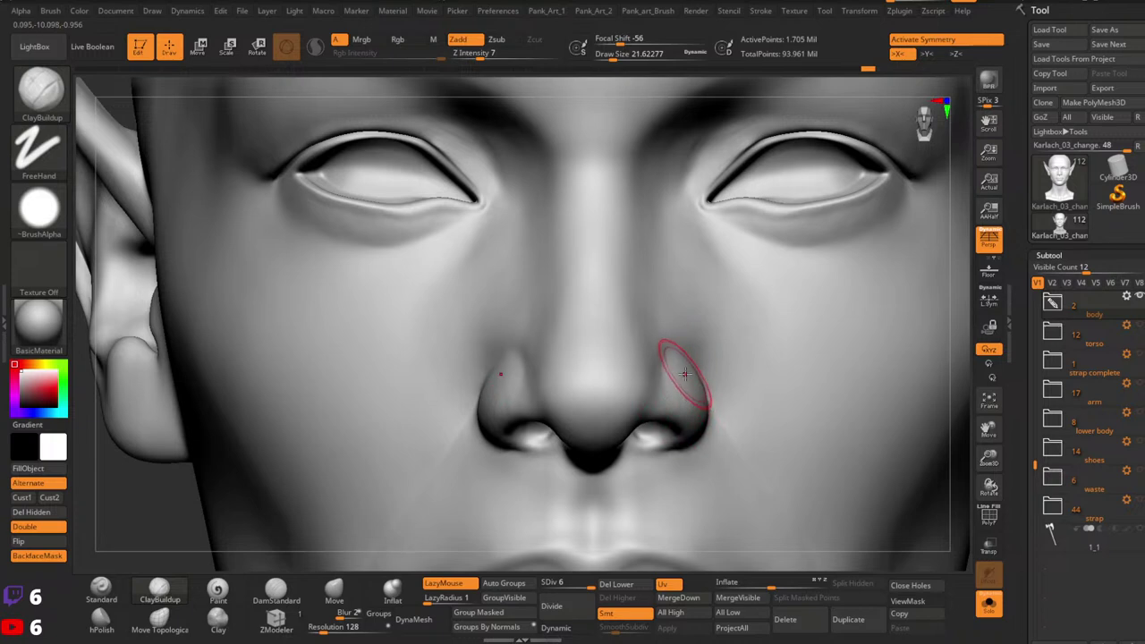
key(shift)
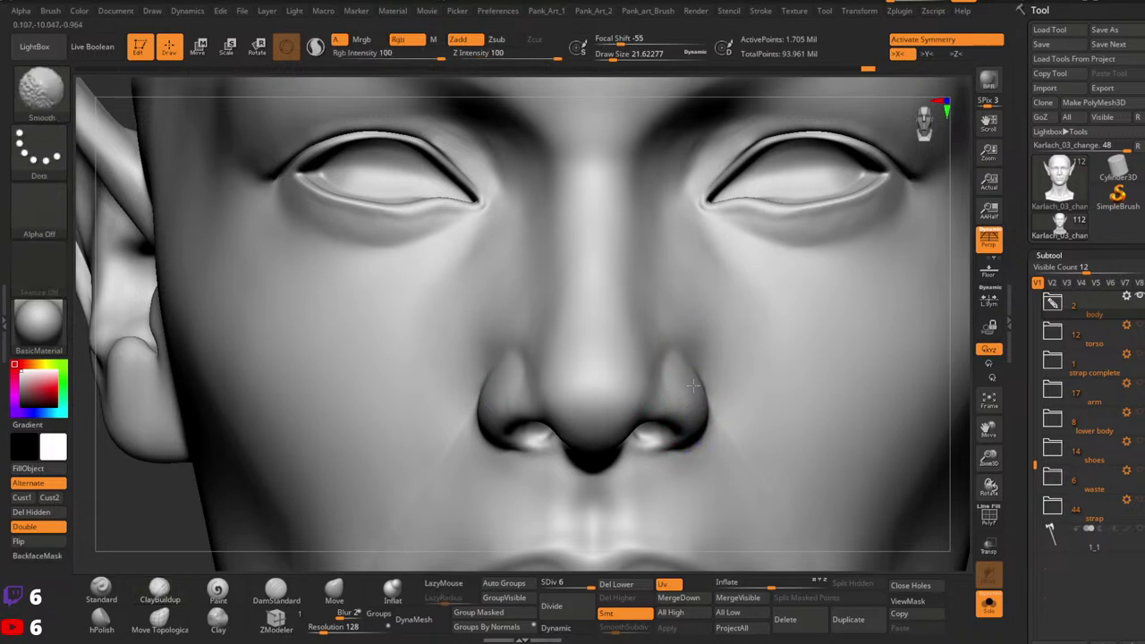
alt+right_drag(682, 407, 678, 364)
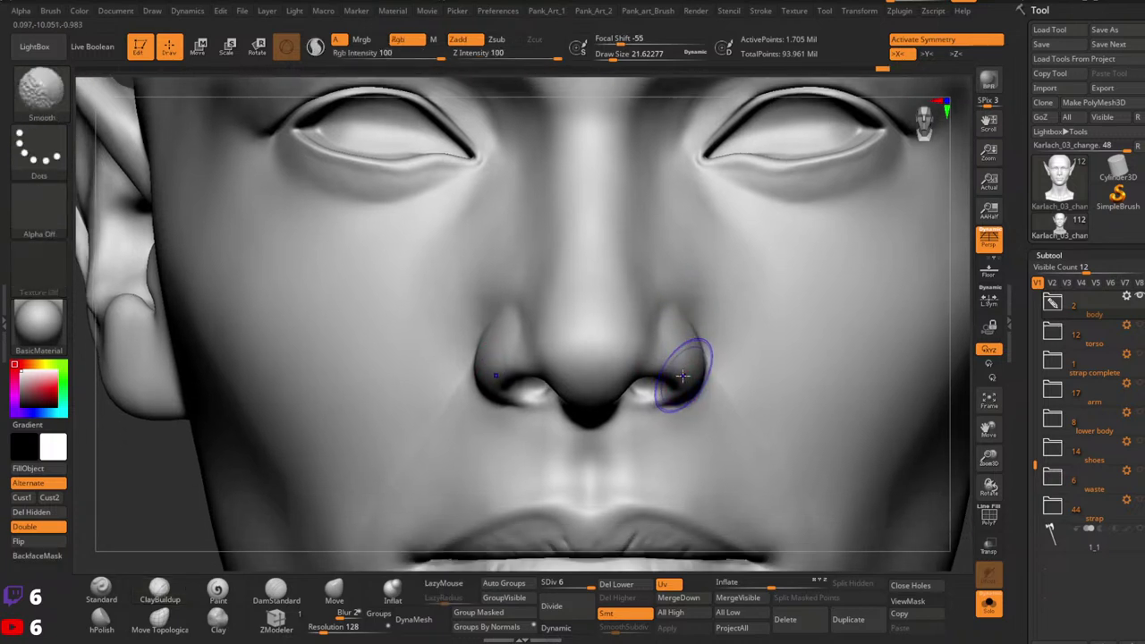
shift+drag(686, 370, 685, 365)
key(ctrl)
ctrl+right_drag(781, 284, 692, 286)
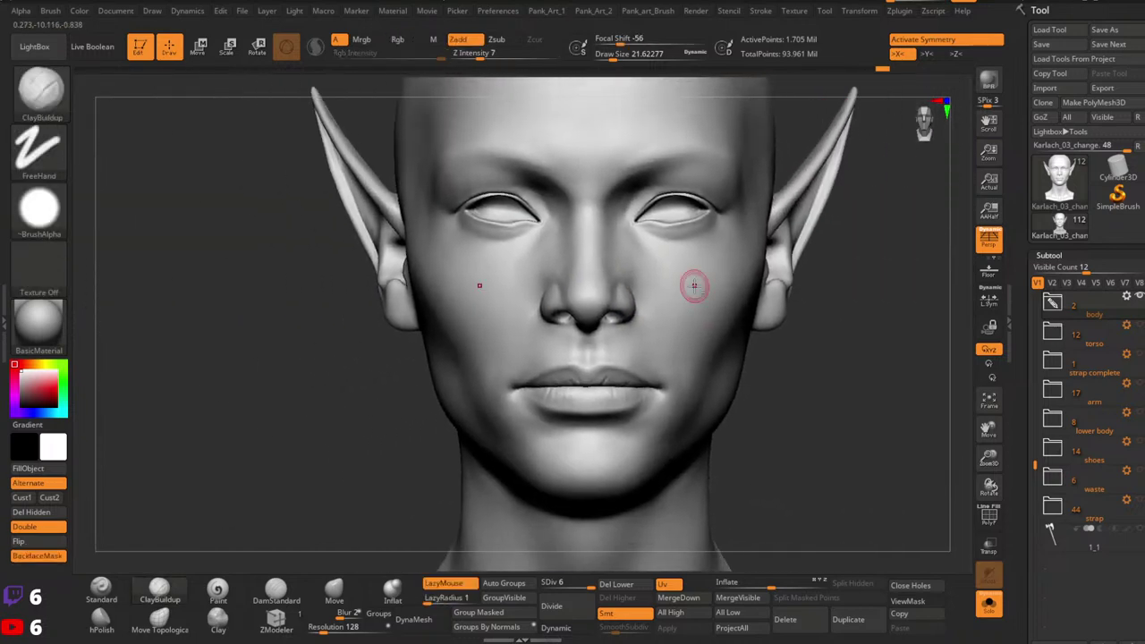
Step: Carve the outer ends of the lower lip with DamStandard at Z Intensity 31 and a draw size of about 7.5
ctrl+right_drag(693, 397, 584, 460)
click(280, 590)
mouse_move(617, 421)
right_down()
mouse_move(672, 421)
mouse_move(723, 398)
mouse_move(768, 342)
right_up()
click(510, 55)
key(space)
drag(716, 365, 707, 366)
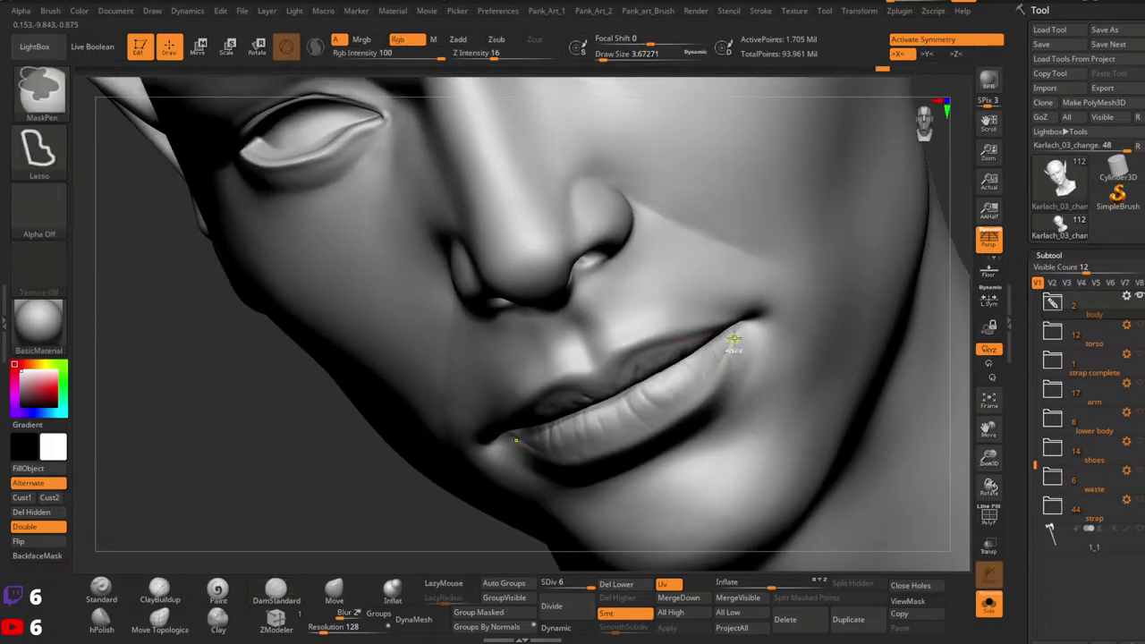
key(space)
drag(742, 343, 730, 344)
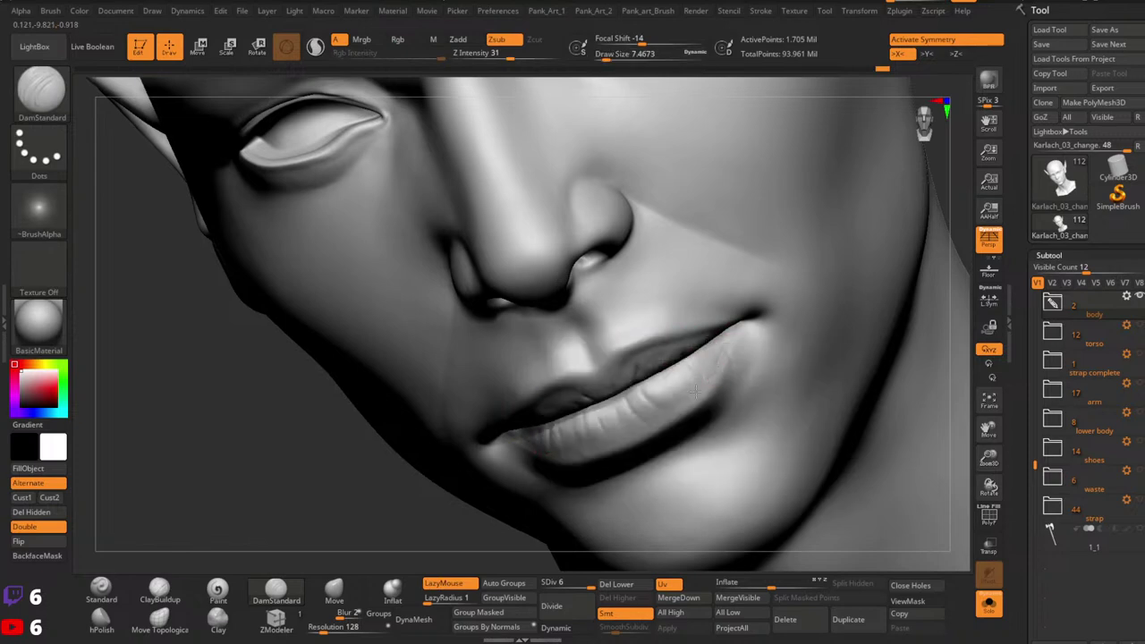
Step: Turn off symmetry and carve asymmetrical detail along the lower edge of the lower lip with DamStandard
right_drag(669, 411, 605, 439)
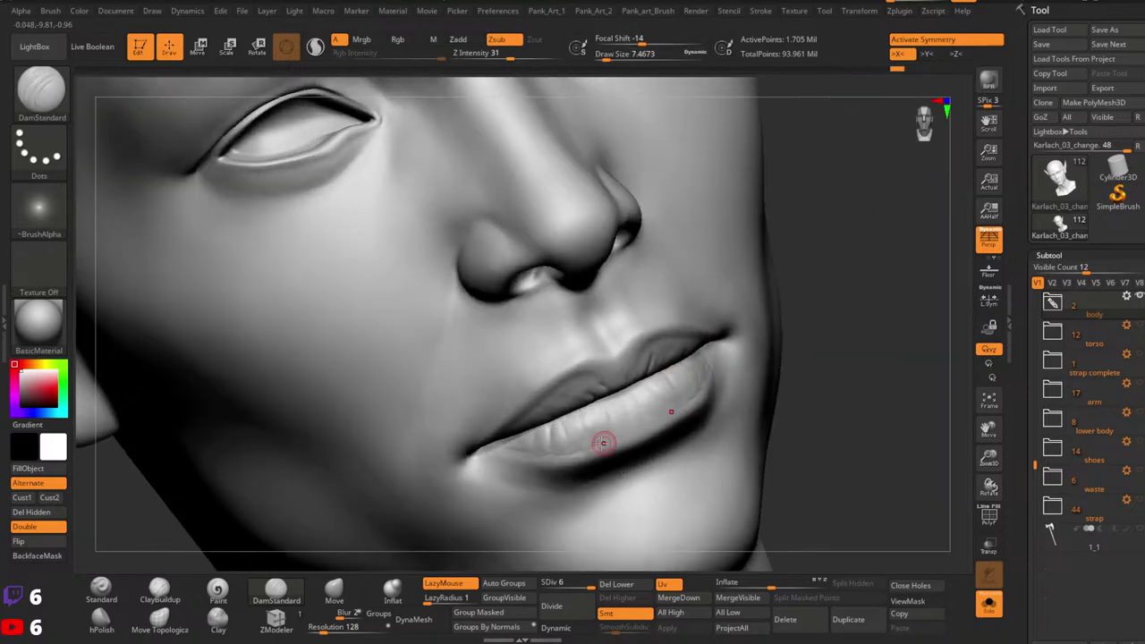
key(x)
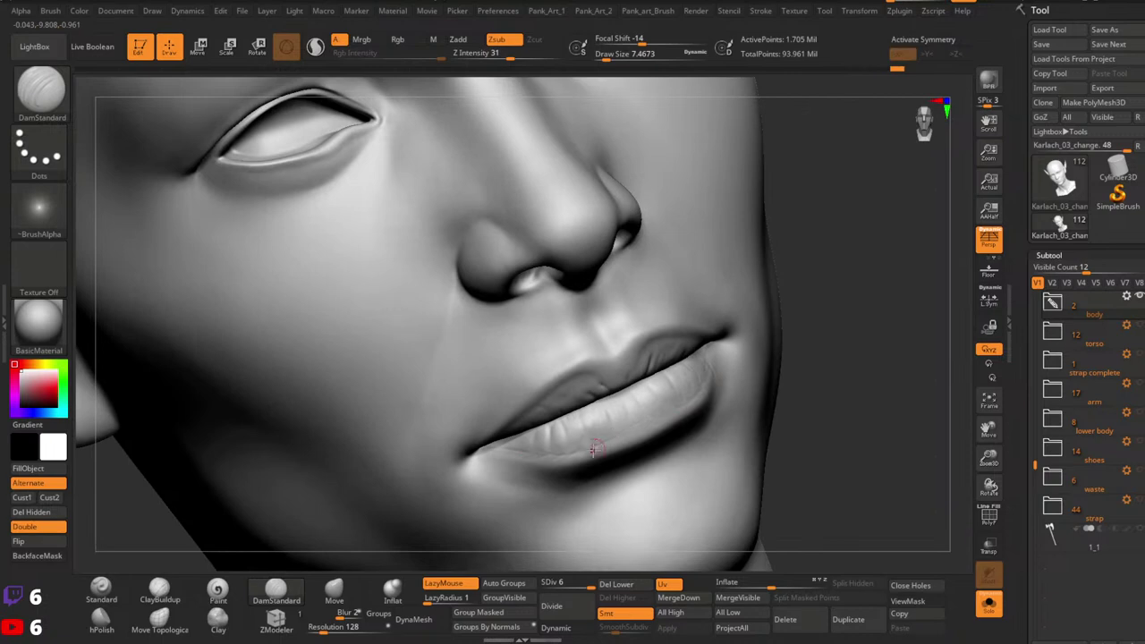
drag(592, 450, 647, 423)
right_drag(696, 388, 649, 424)
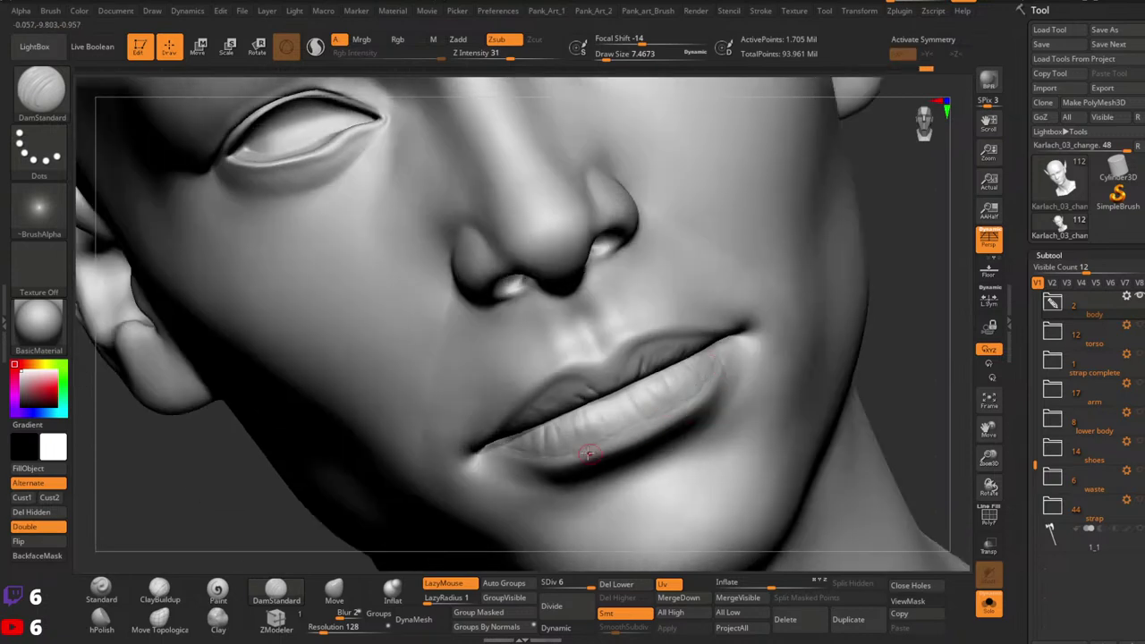
right_drag(579, 438, 536, 455)
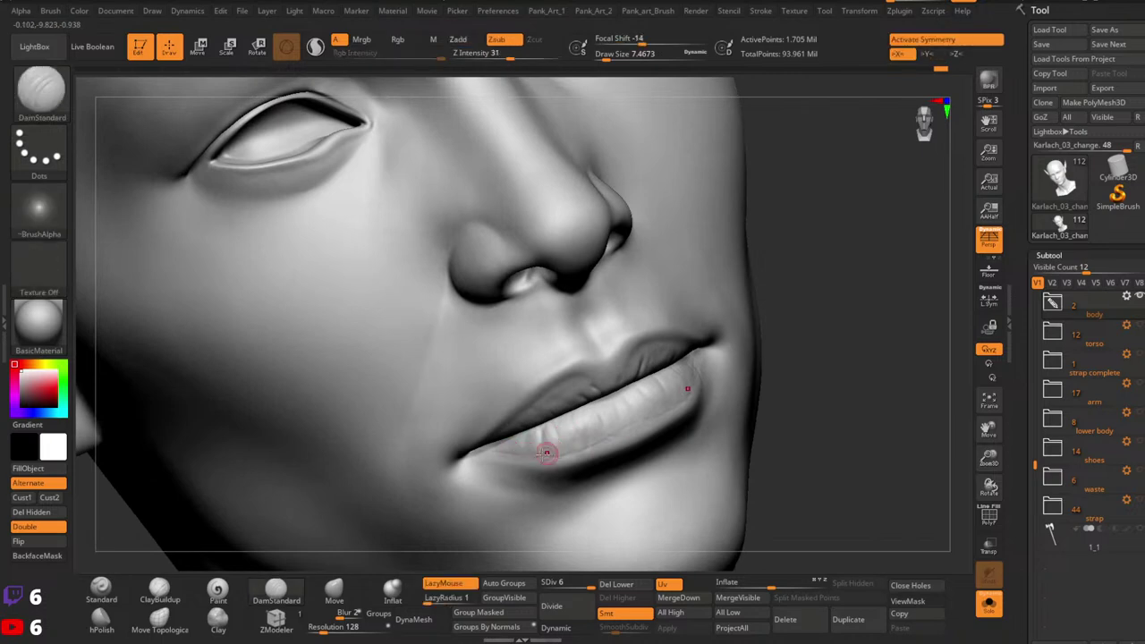
Step: Turn symmetry back on, smooth the lower lip and refine its creases with DamStandard
key(x)
key(shift)
right_drag(728, 385, 657, 414)
shift+drag(657, 414, 617, 447)
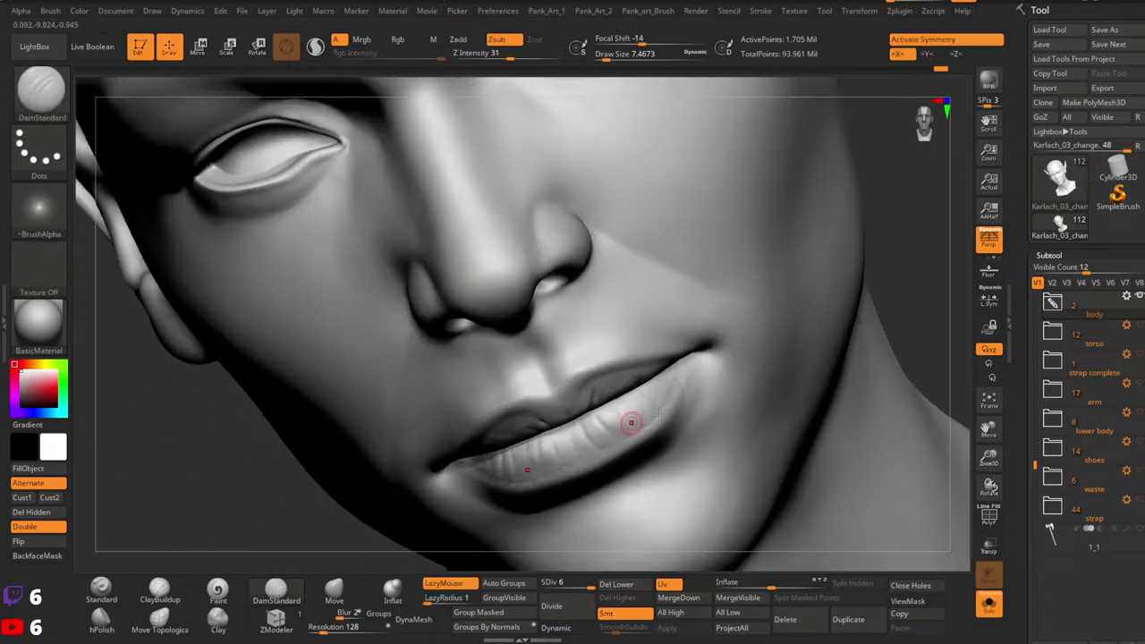
mouse_move(823, 385)
right_down()
mouse_move(731, 337)
mouse_move(718, 420)
right_up()
key(ctrl)
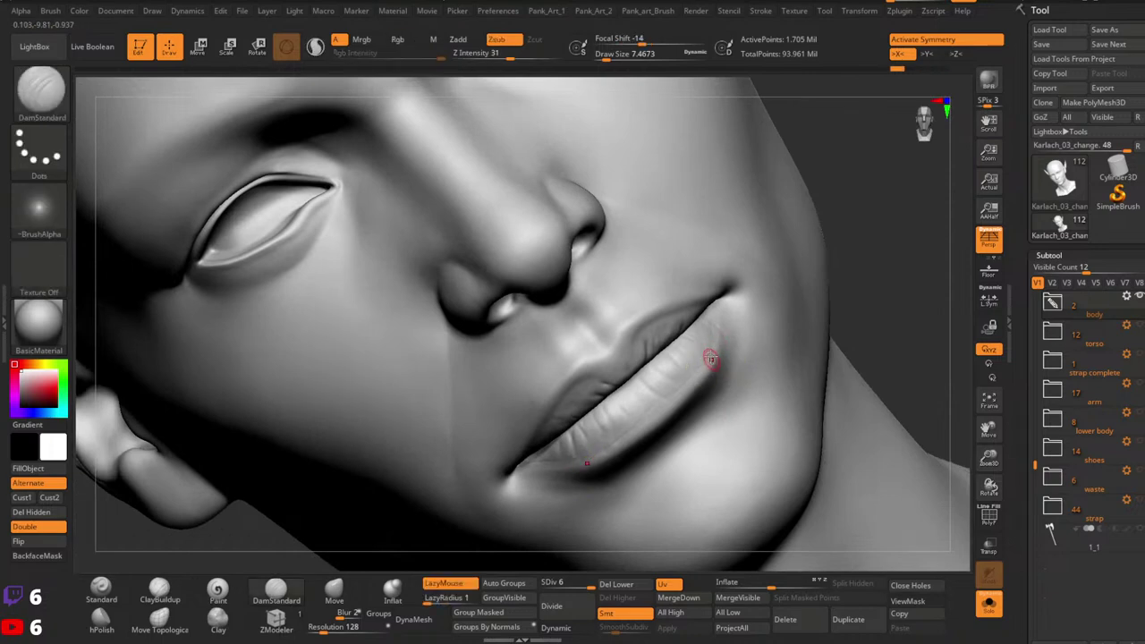
click(690, 383)
click(689, 433)
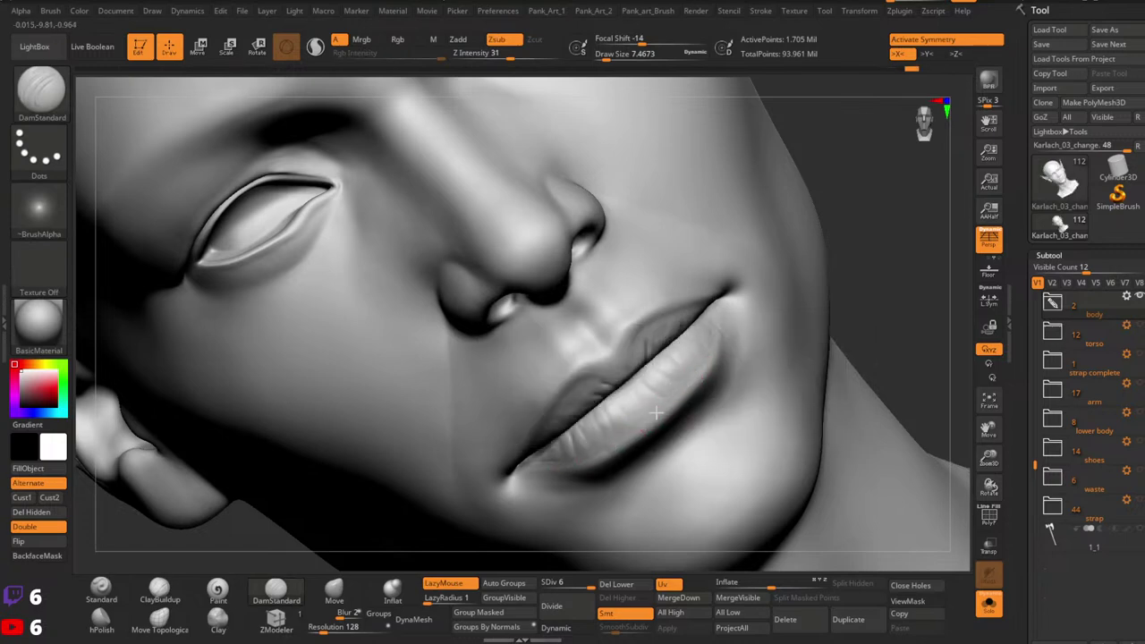
Step: Carve finer creases in the lower lip with DamStandard at a draw size of about 5.8 and smooth its edge
mouse_move(661, 402)
right_down()
mouse_move(698, 388)
mouse_move(703, 414)
mouse_move(817, 332)
mouse_move(748, 426)
mouse_move(769, 386)
right_up()
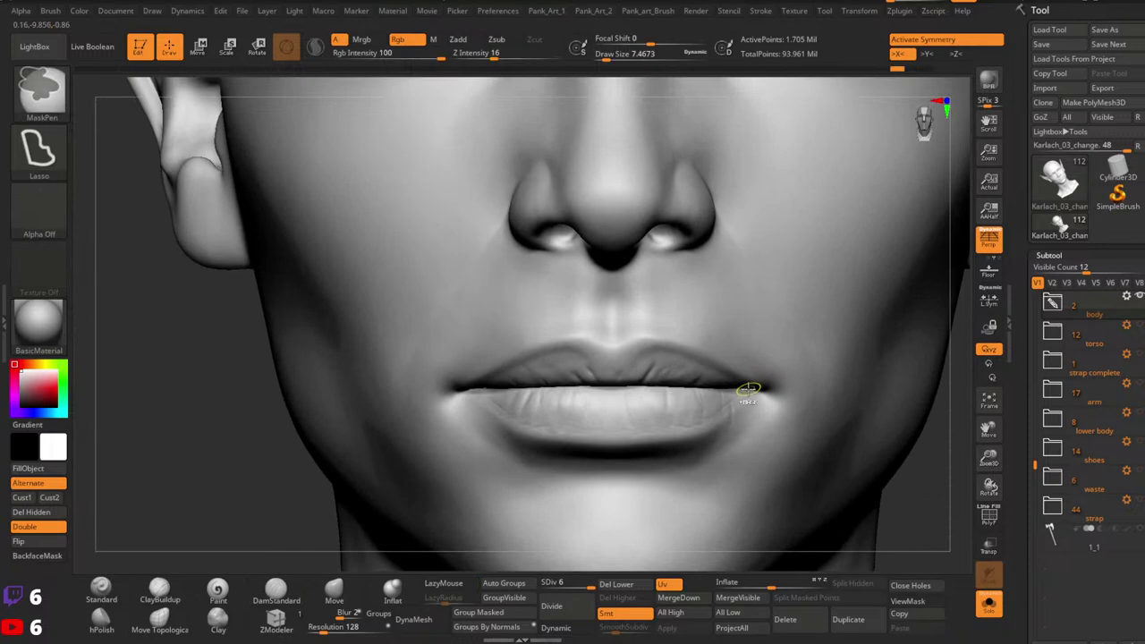
key(space)
click(713, 408)
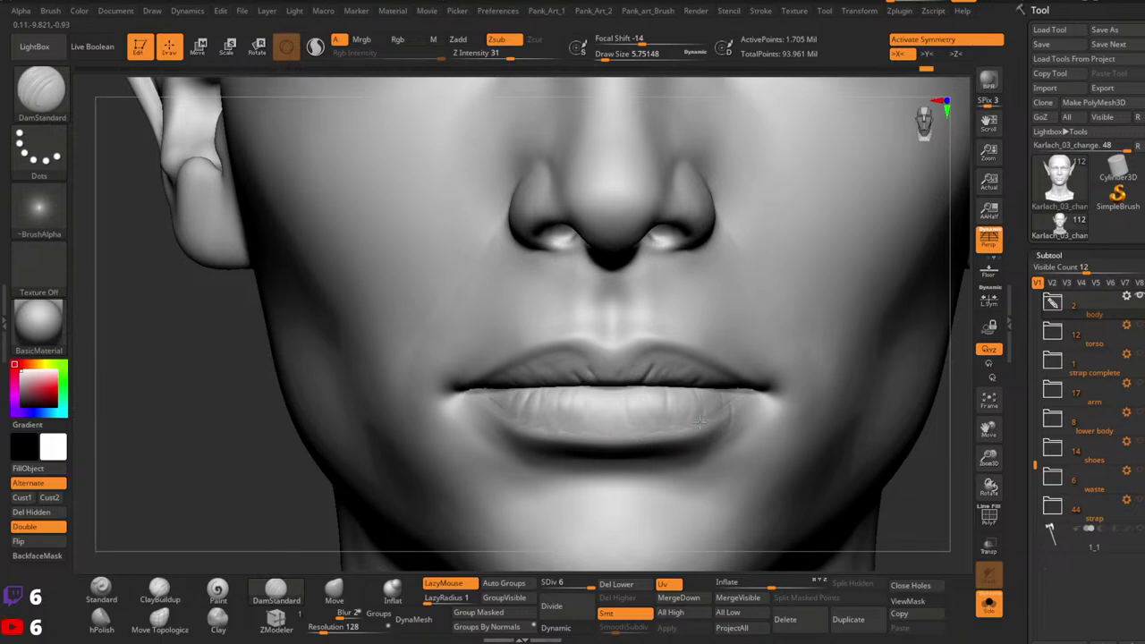
mouse_move(734, 411)
right_down()
mouse_move(708, 355)
mouse_move(760, 393)
mouse_move(733, 423)
right_up()
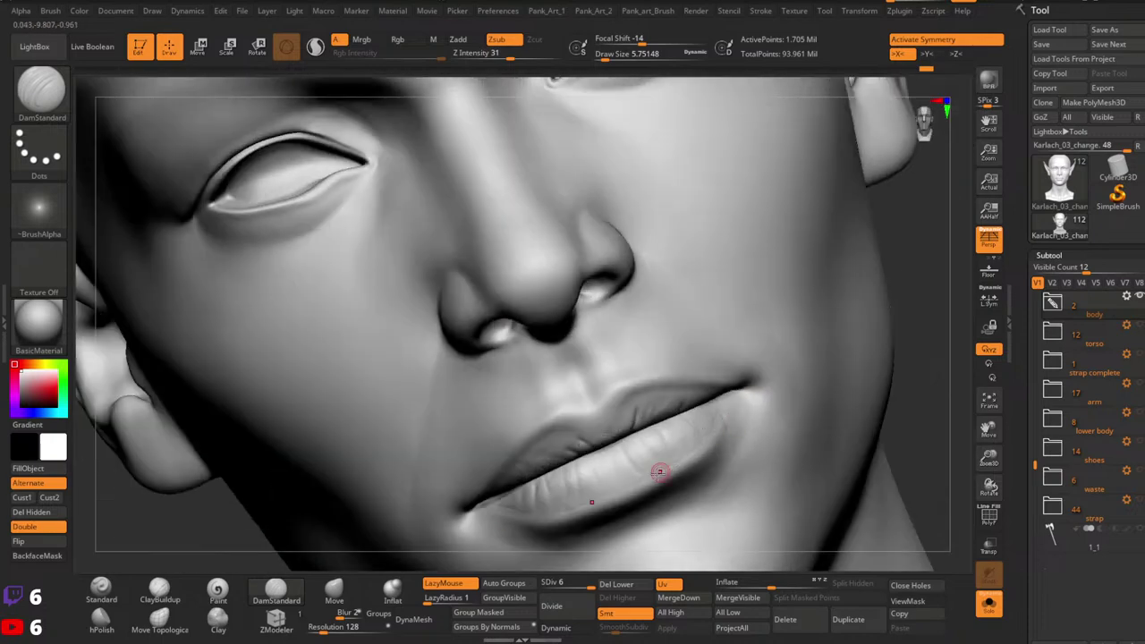
key(shift)
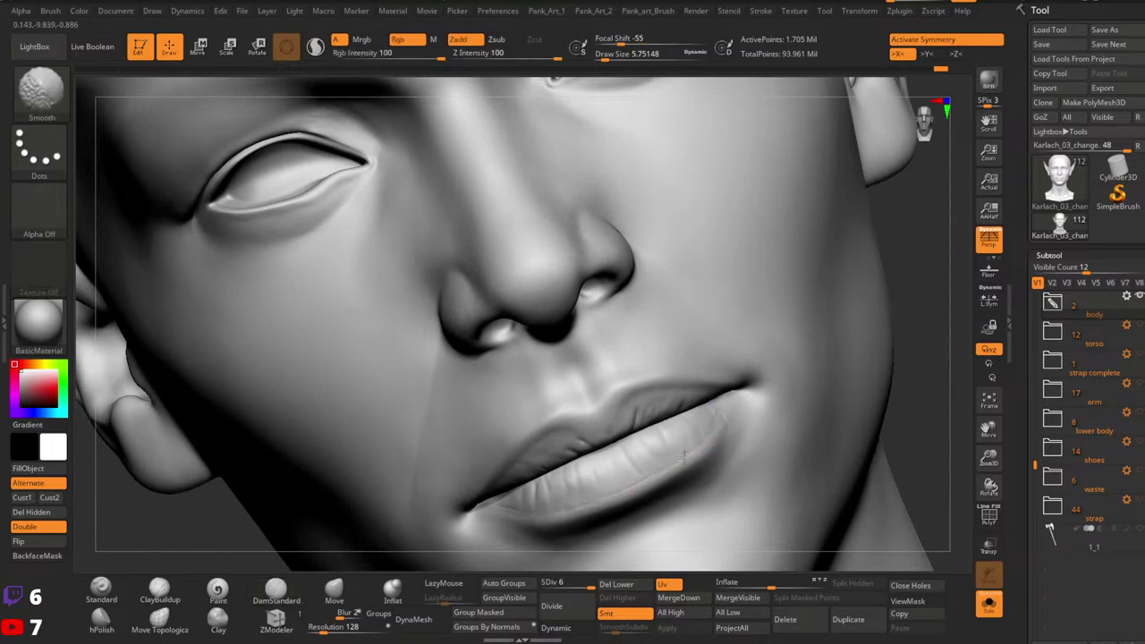
shift+drag(699, 445, 685, 459)
Step: Carve fine creases into the upper lip toward the mouth corners with DamStandard
mouse_move(756, 403)
ctrl+right_down()
mouse_move(777, 383)
mouse_move(810, 398)
ctrl+right_up()
right_drag(713, 422, 734, 402)
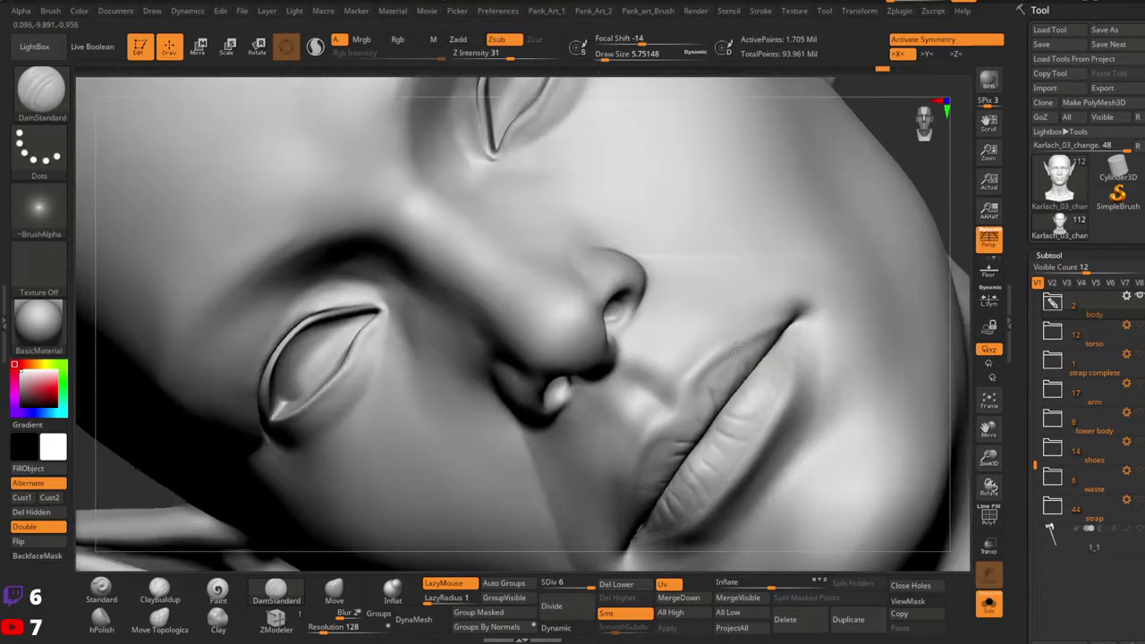
drag(773, 332, 780, 326)
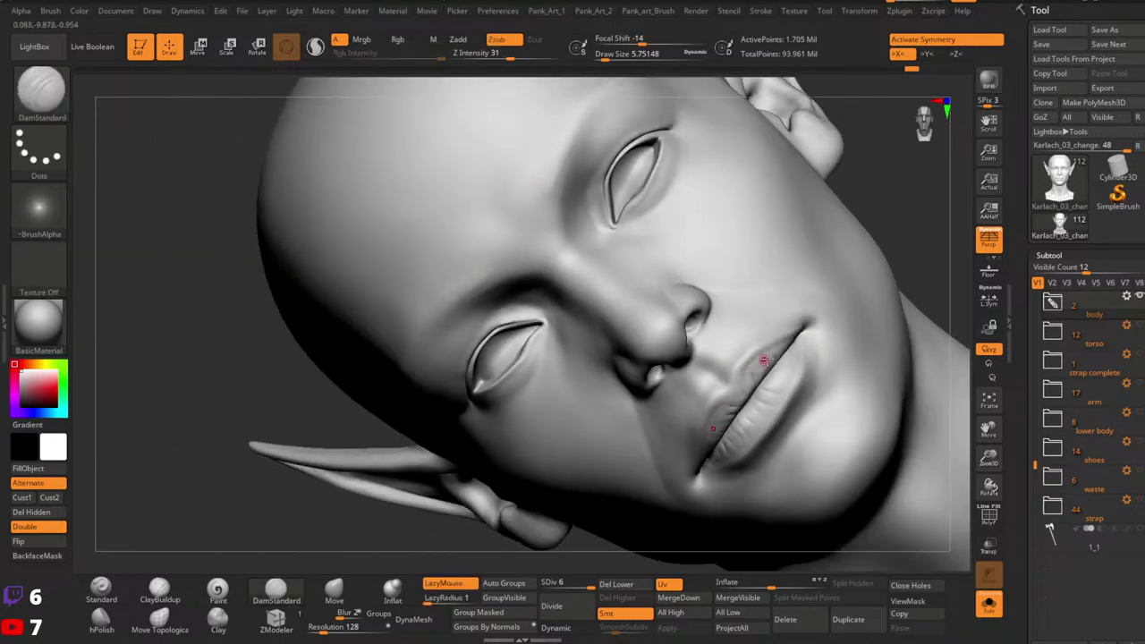
right_drag(763, 360, 754, 307)
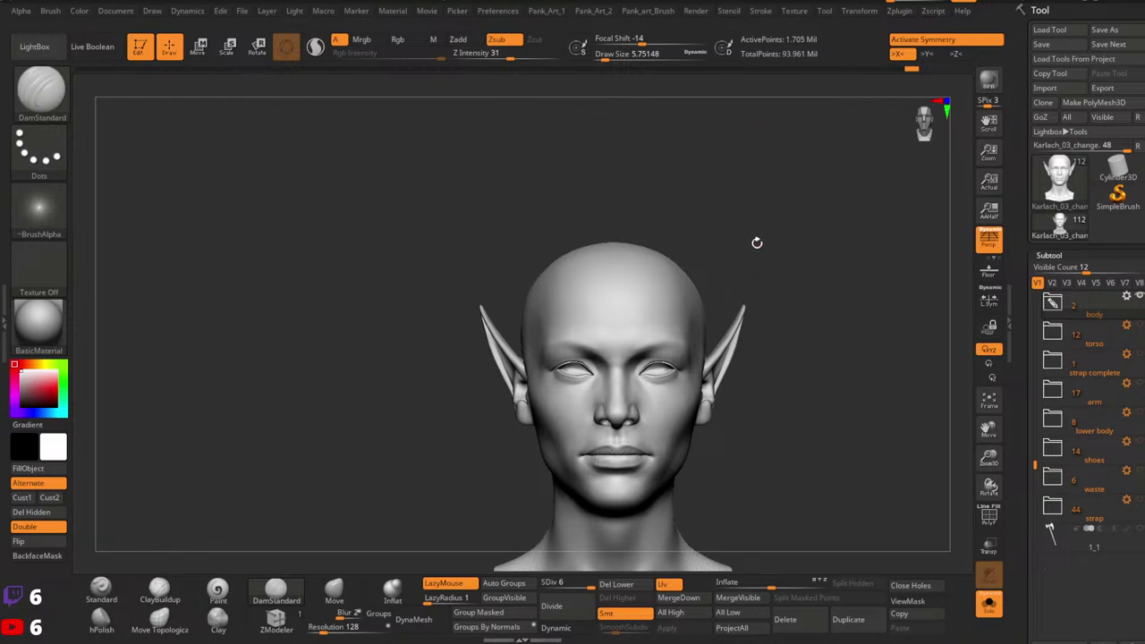
Step: Switch to the Standard brush, turn off Solo to show the hair, horns and eyes, and check the face from the front
ctrl+right_drag(735, 241, 792, 329)
alt+right_drag(792, 329, 741, 307)
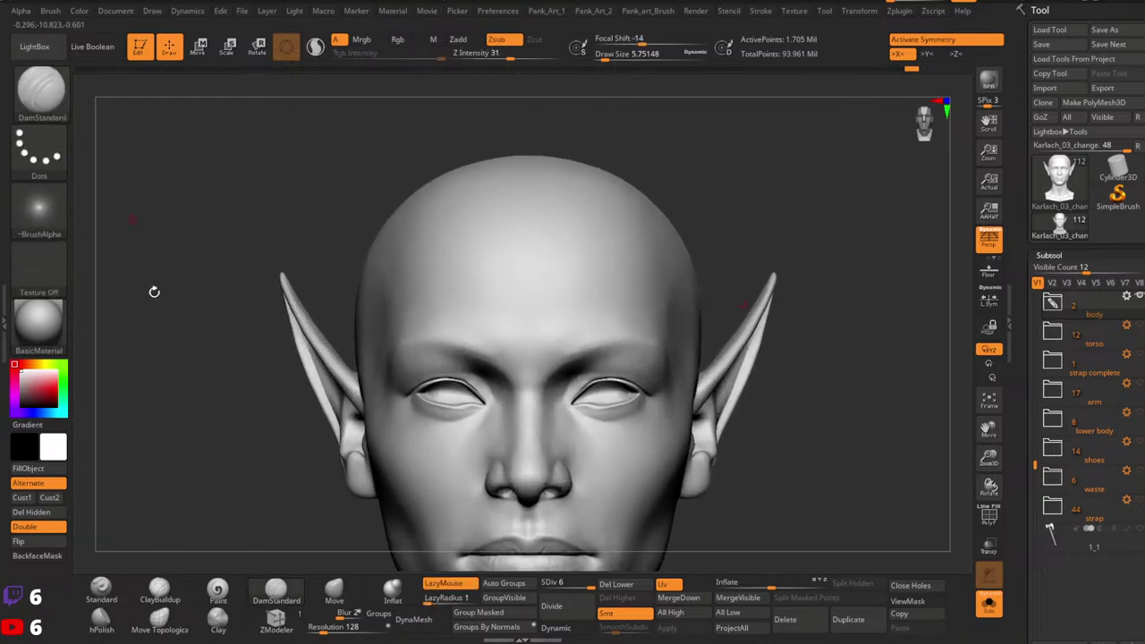
click(102, 591)
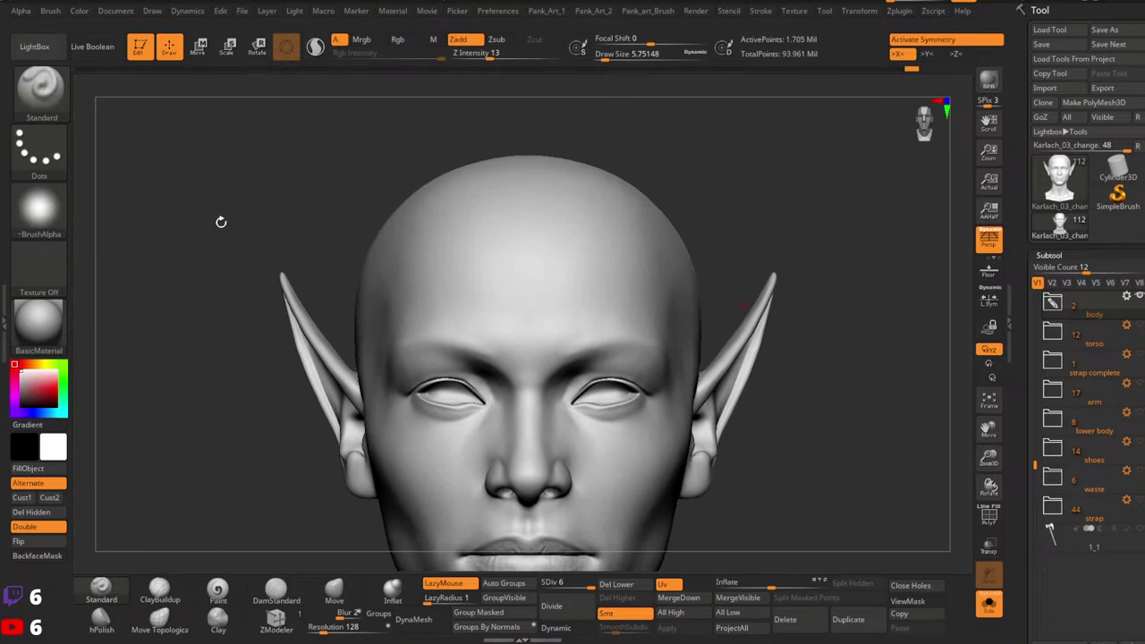
alt+right_drag(681, 384, 678, 281)
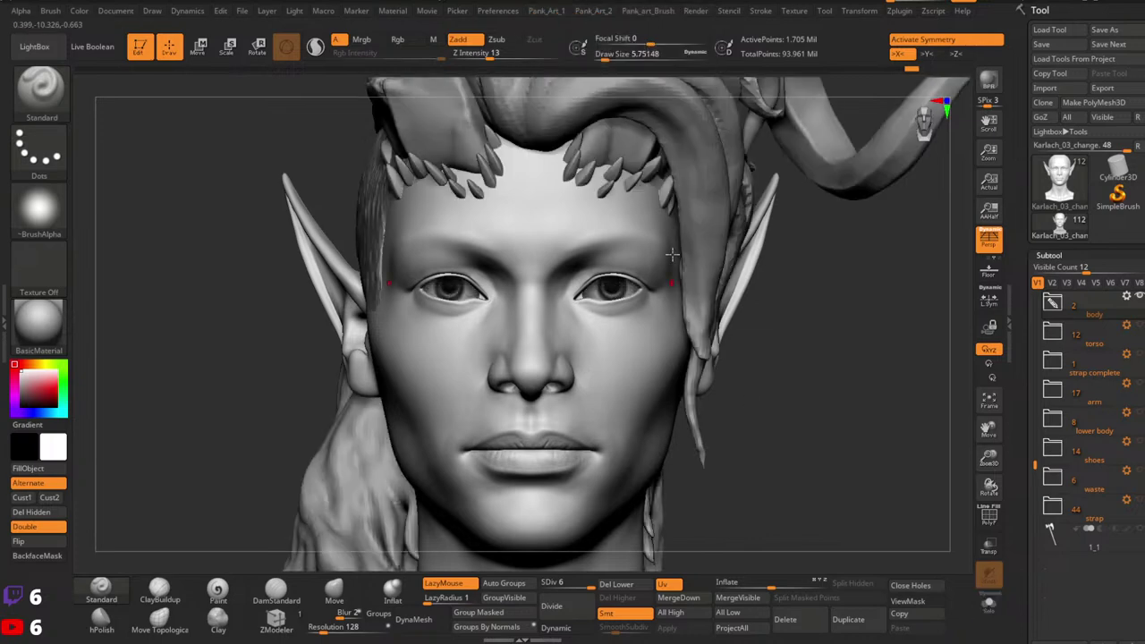
mouse_move(670, 295)
ctrl+right_down()
mouse_move(671, 336)
mouse_move(704, 342)
ctrl+right_up()
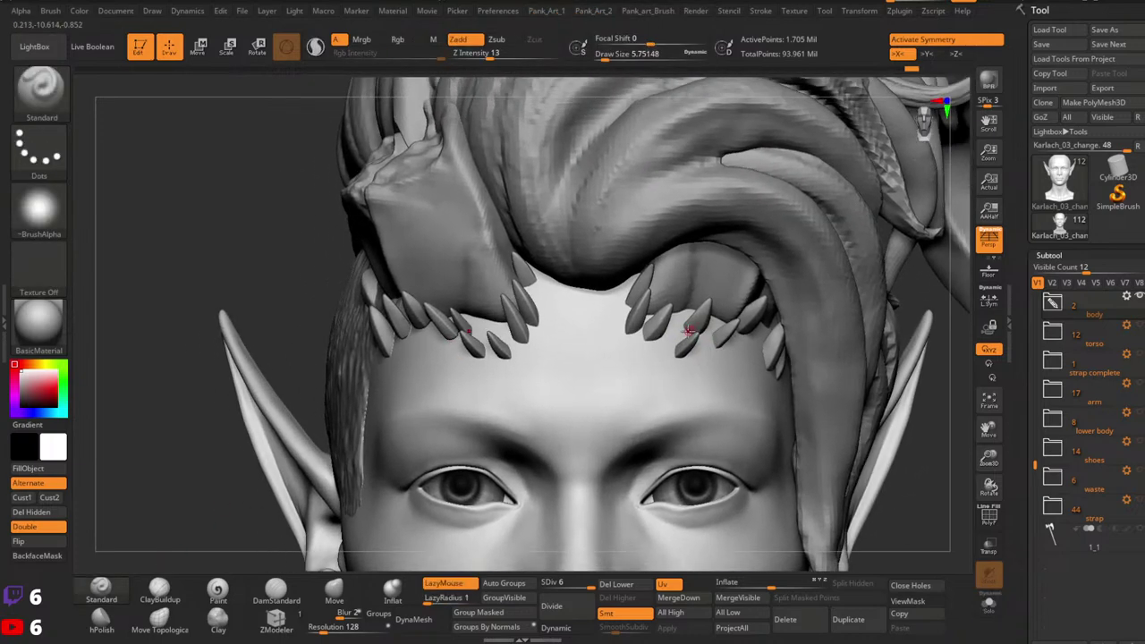
Step: Turn off symmetry and sculpt a diagonal skin crease below the left horn's inner spikes with Standard at a draw size of about 21.6
key(space)
drag(690, 334, 701, 334)
key(bracketleft)
alt+right_drag(683, 306, 692, 331)
ctrl+right_drag(692, 332, 685, 320)
key(space)
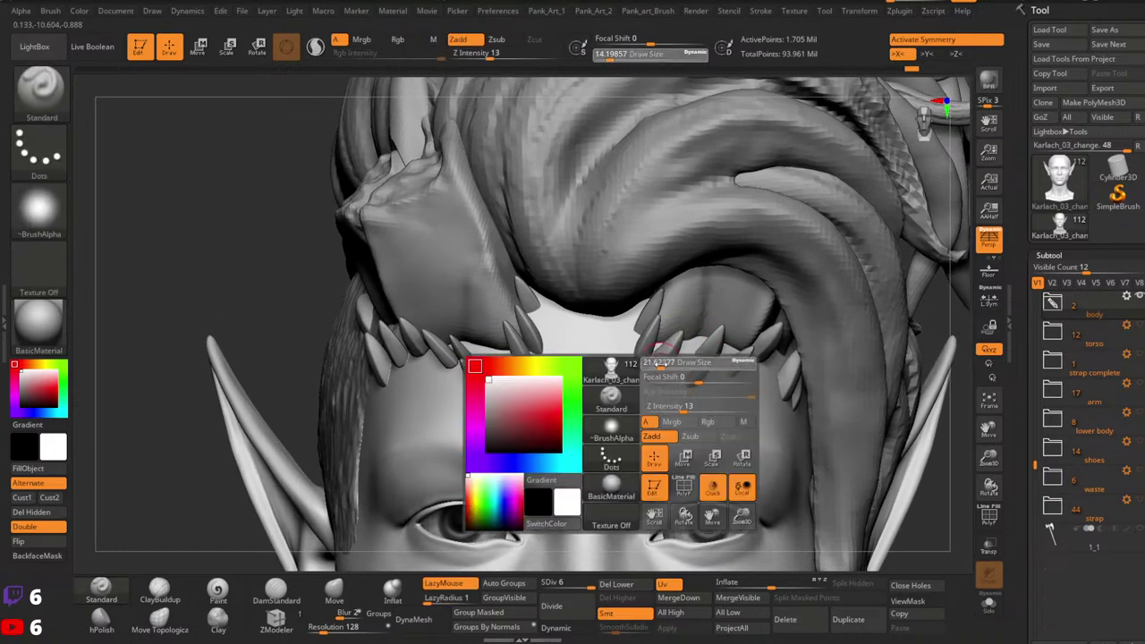
drag(656, 362, 663, 362)
key(x)
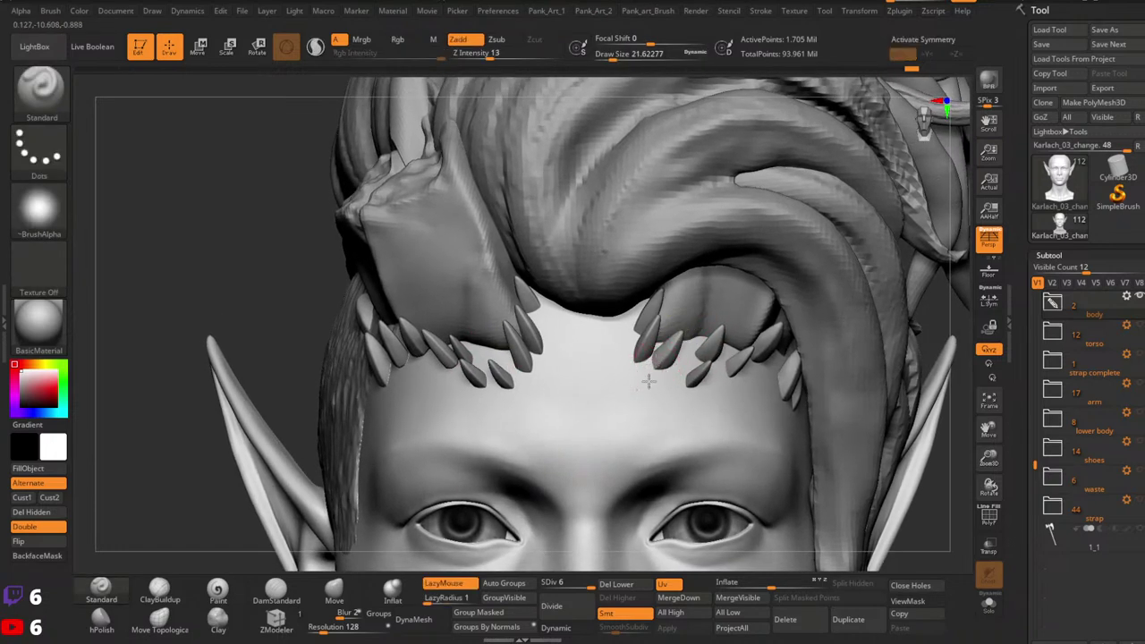
right_drag(669, 365, 685, 387)
drag(659, 371, 626, 420)
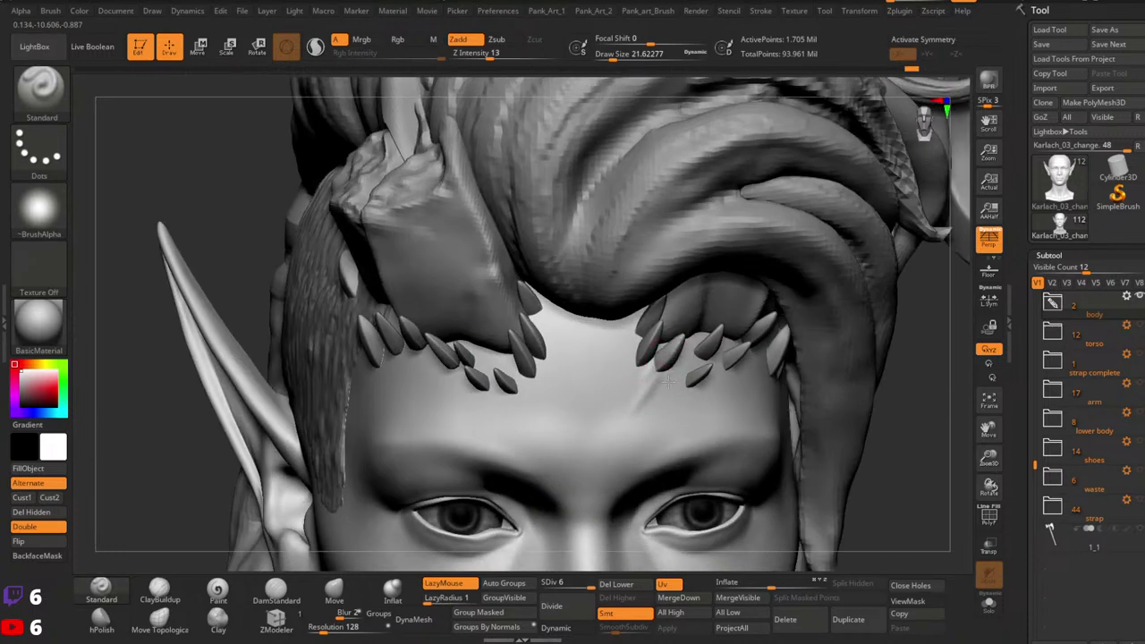
drag(669, 382, 650, 404)
Step: Sculpt another forehead crease below the left horn's spikes, set the draw size to about 23.3, and smooth the creases
mouse_move(722, 348)
right_down()
mouse_move(683, 354)
mouse_move(692, 380)
right_up()
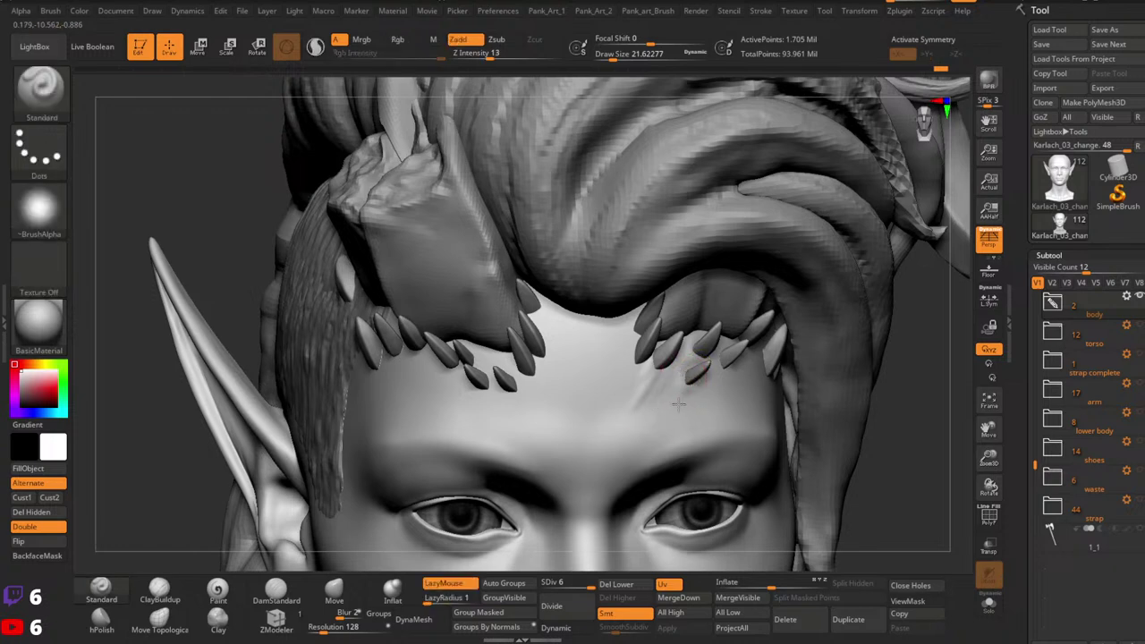
drag(689, 399, 670, 423)
key(space)
drag(650, 373, 661, 373)
key(space)
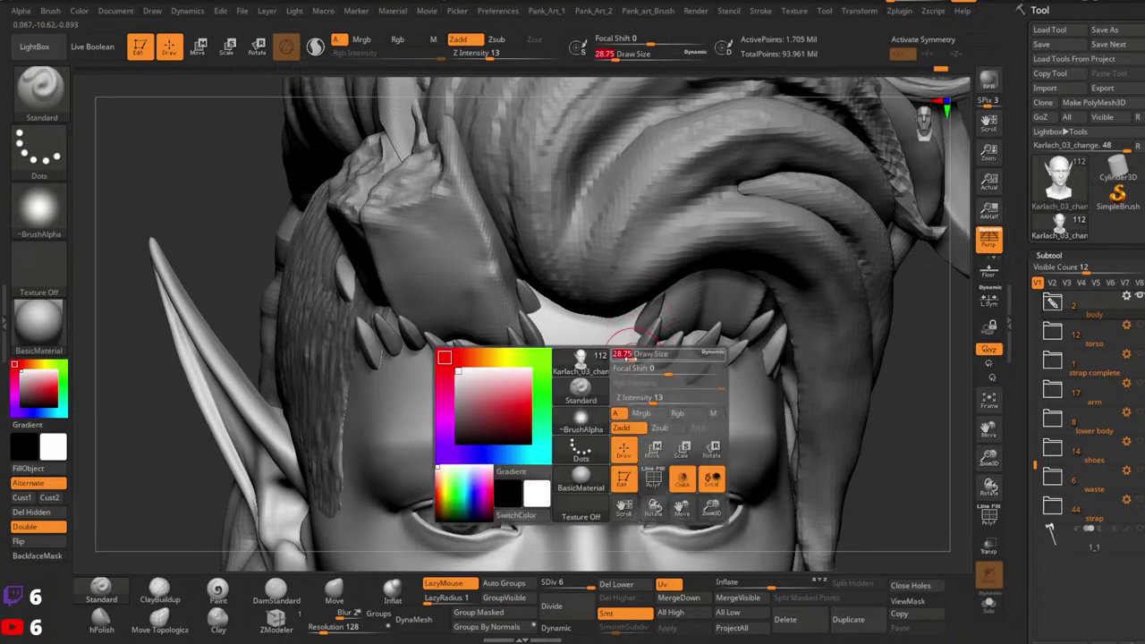
click(626, 363)
mouse_move(676, 358)
right_down()
mouse_move(685, 313)
mouse_move(695, 352)
mouse_move(741, 334)
mouse_move(633, 460)
right_up()
key(space)
click(673, 391)
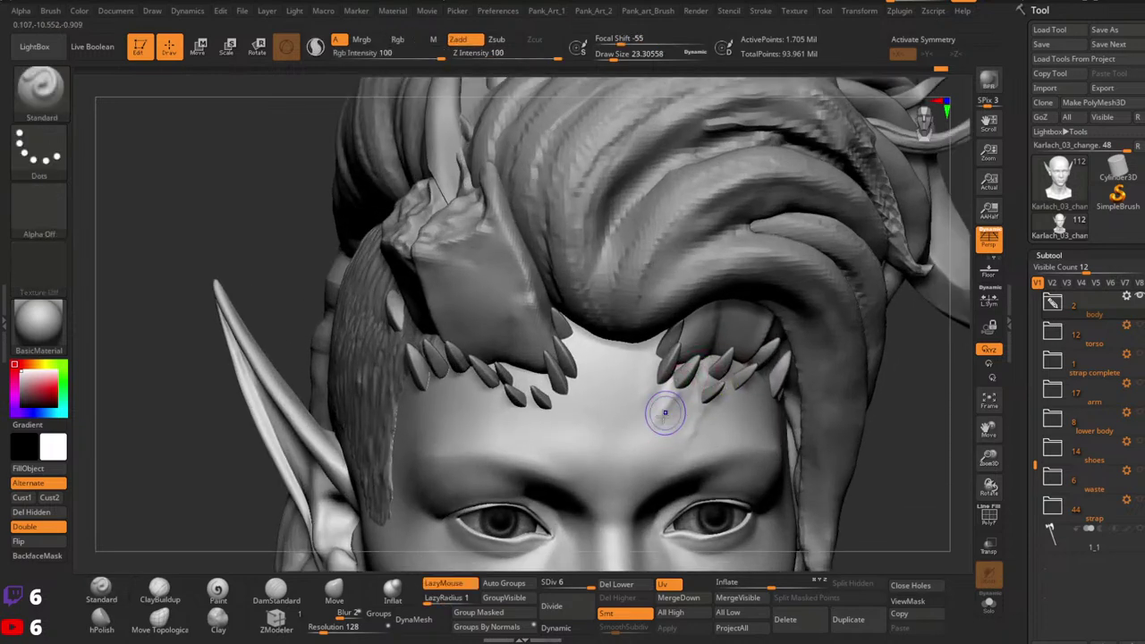
shift+drag(677, 402, 652, 427)
Step: Swell the forehead skin around the left horn's spikes with Inflat at Z Intensity 10, using draw sizes of about 12.9 and 17
drag(471, 52, 487, 52)
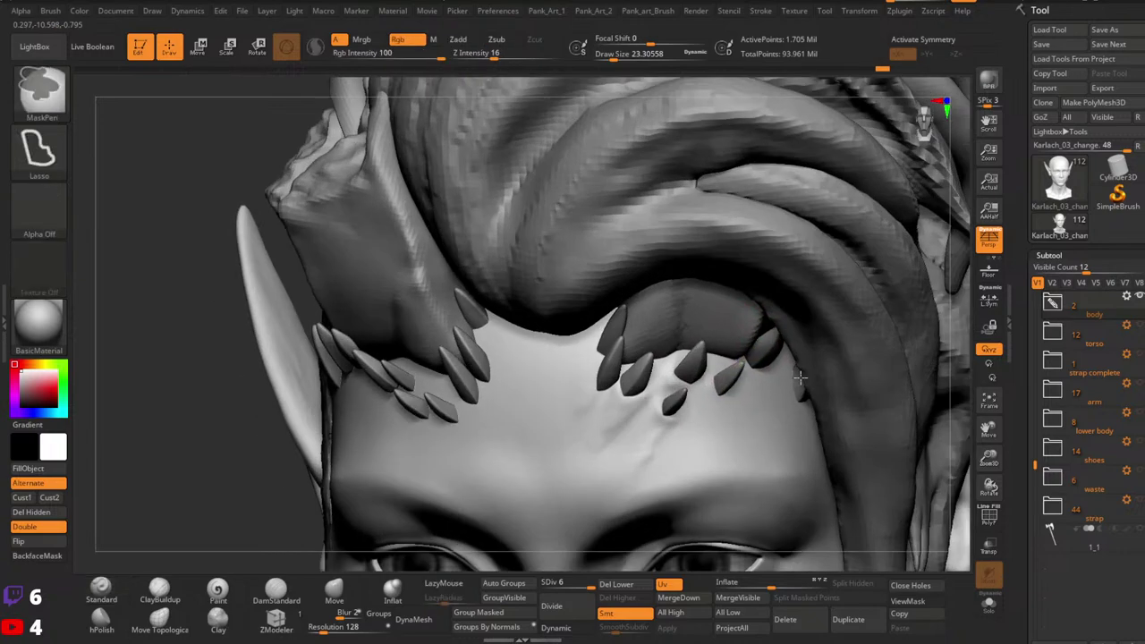
key(space)
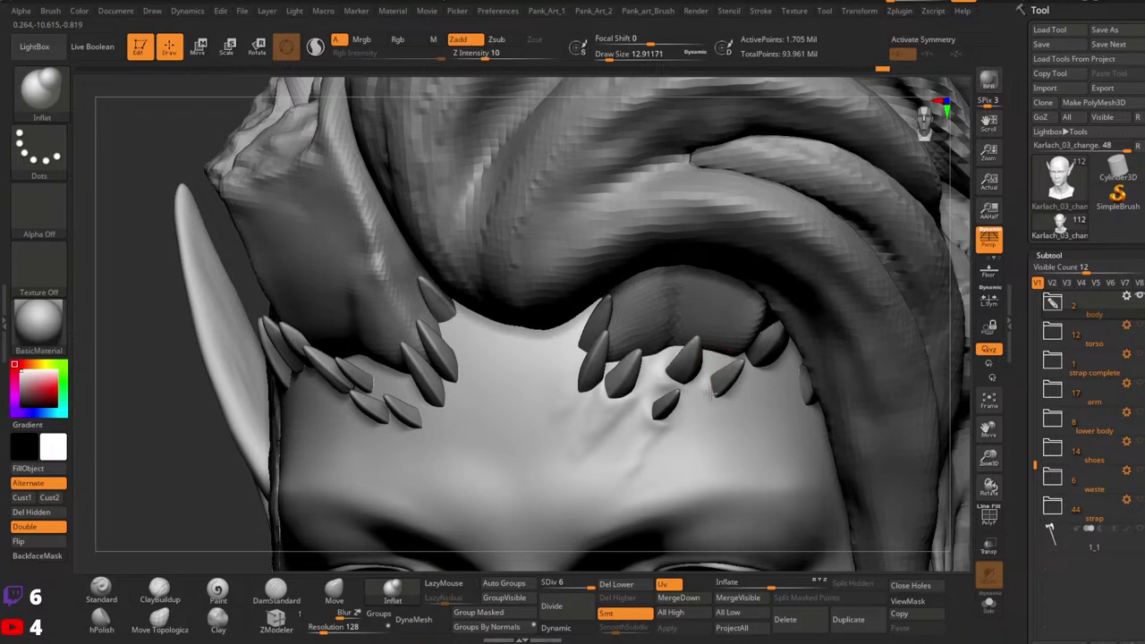
key(space)
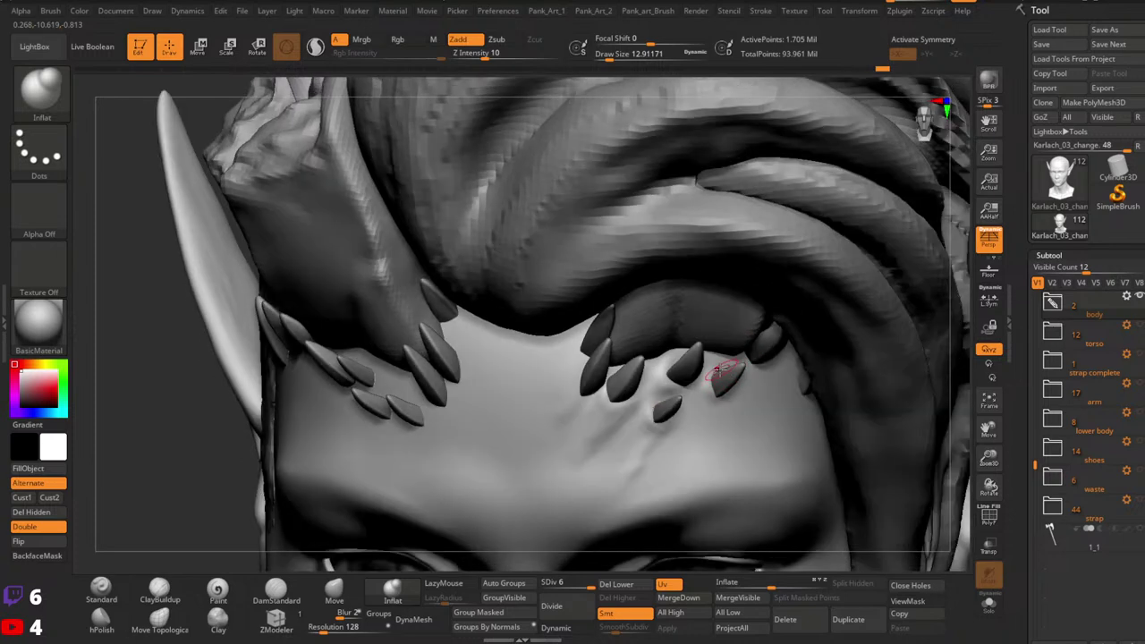
key(space)
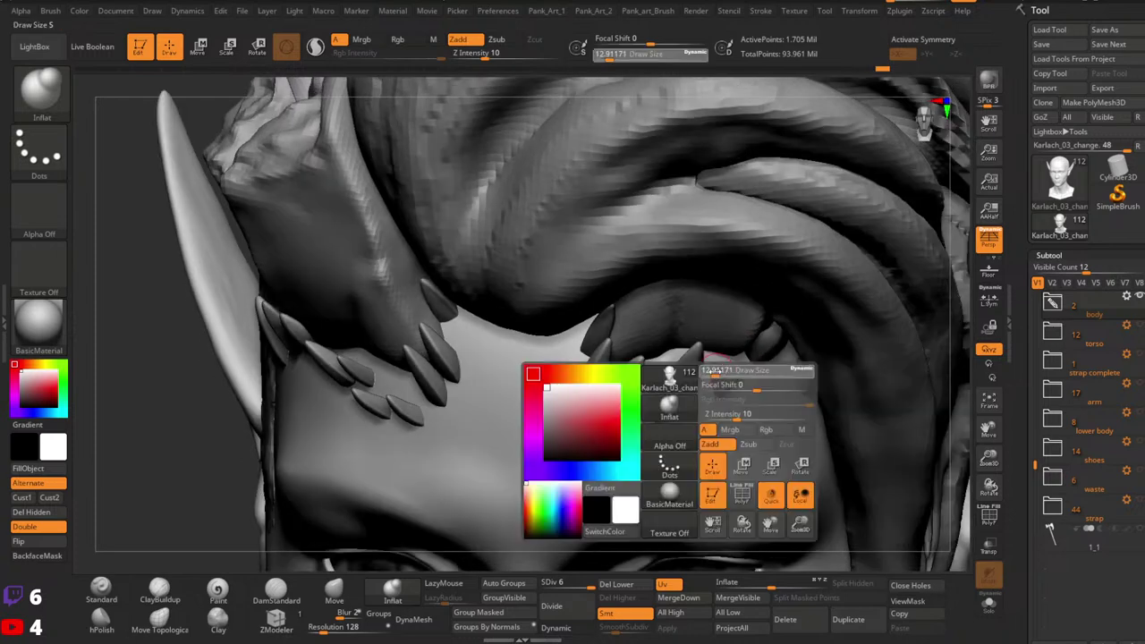
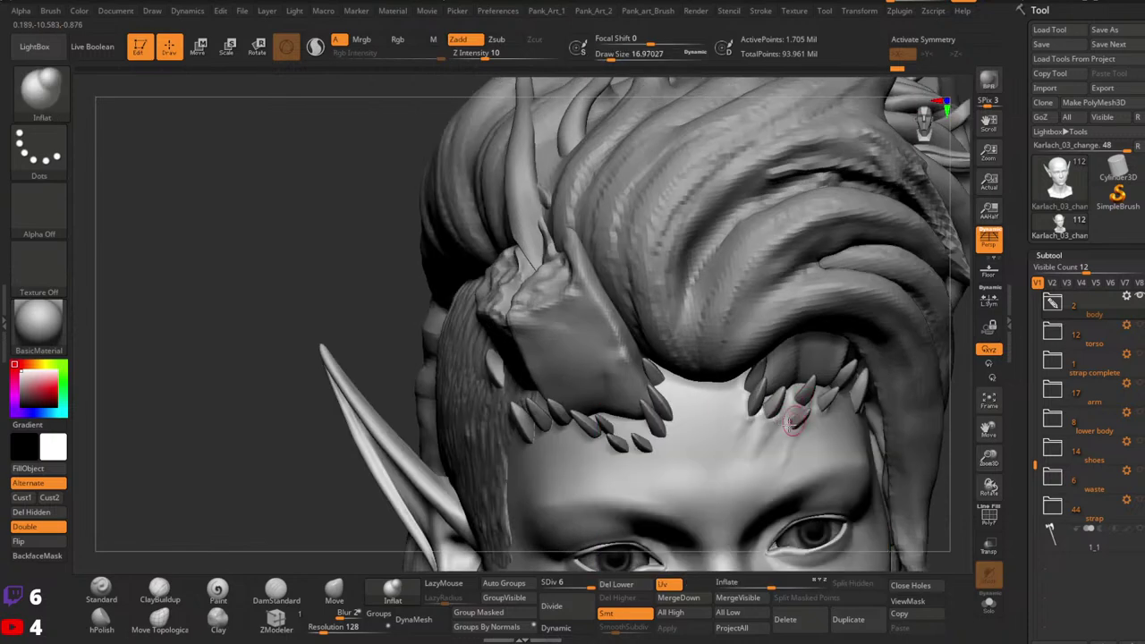
drag(789, 443, 788, 458)
alt+right_drag(826, 438, 784, 404)
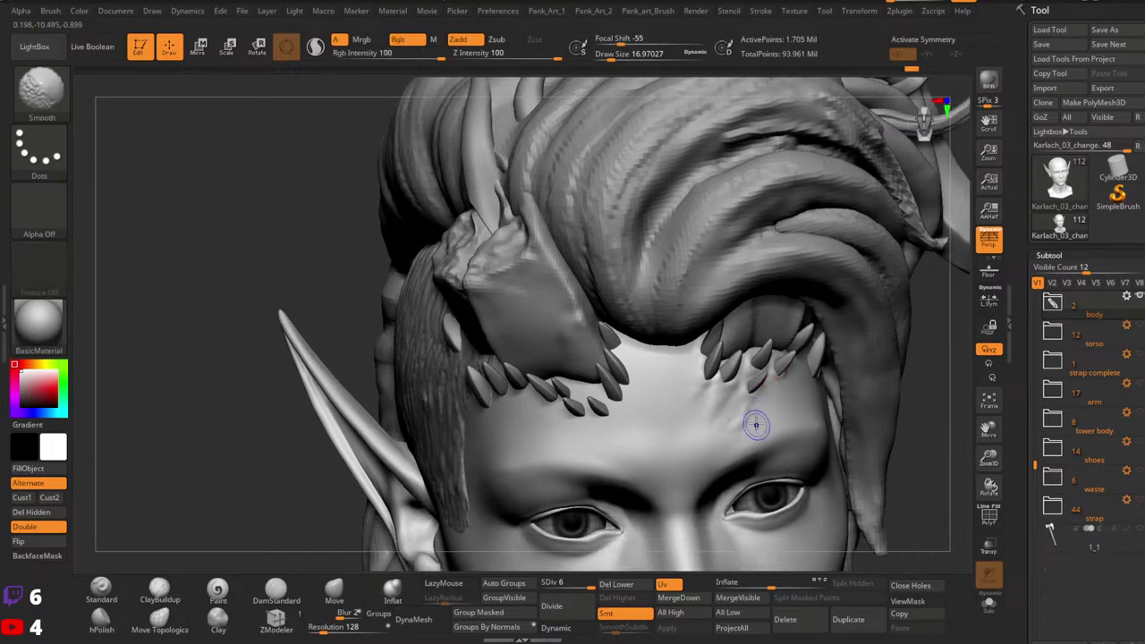
Step: Smooth the forehead creases below the left horn and refine the swollen skin around its spikes with Inflat from several angles
shift+drag(757, 424, 743, 403)
right_drag(733, 394, 718, 368)
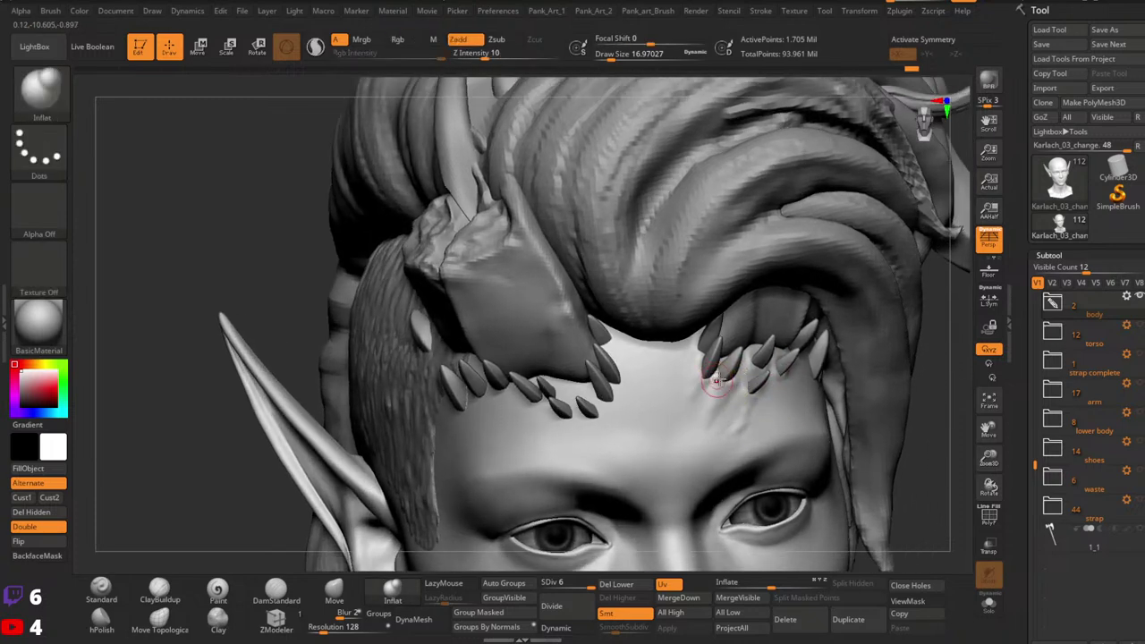
key(shift)
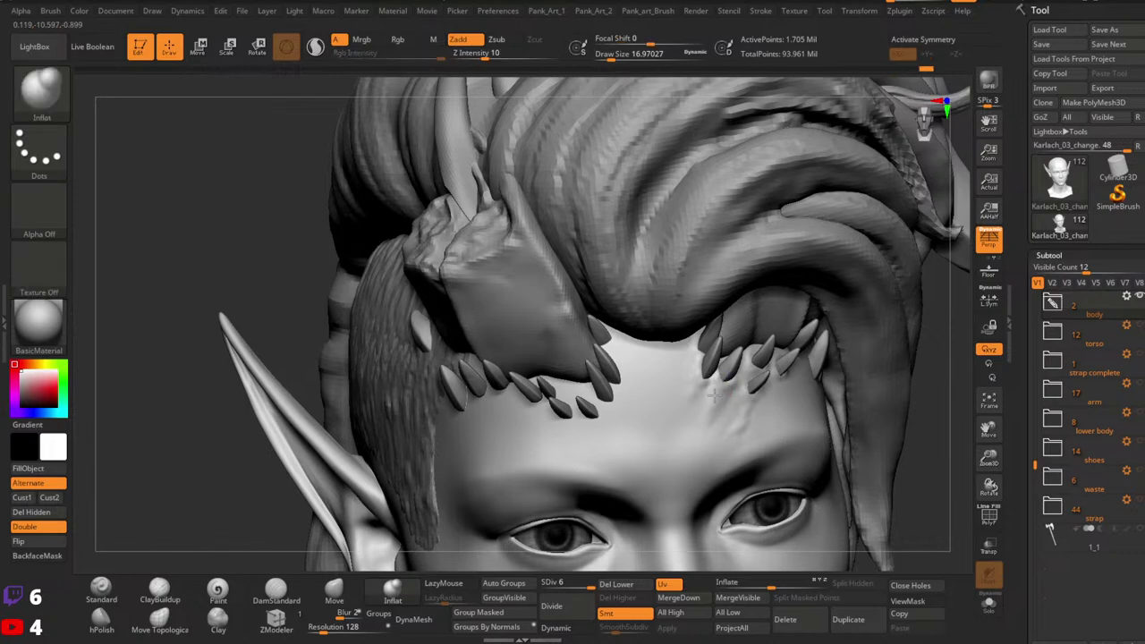
key(shift)
mouse_move(777, 347)
right_down()
mouse_move(756, 357)
mouse_move(766, 362)
right_up()
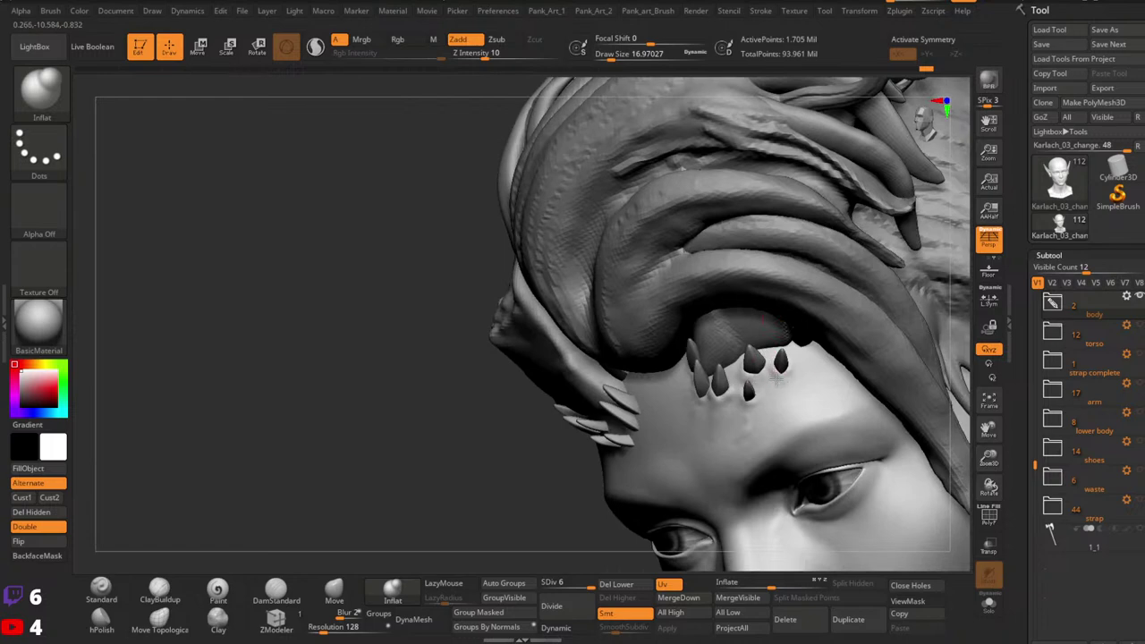
right_drag(794, 361, 810, 340)
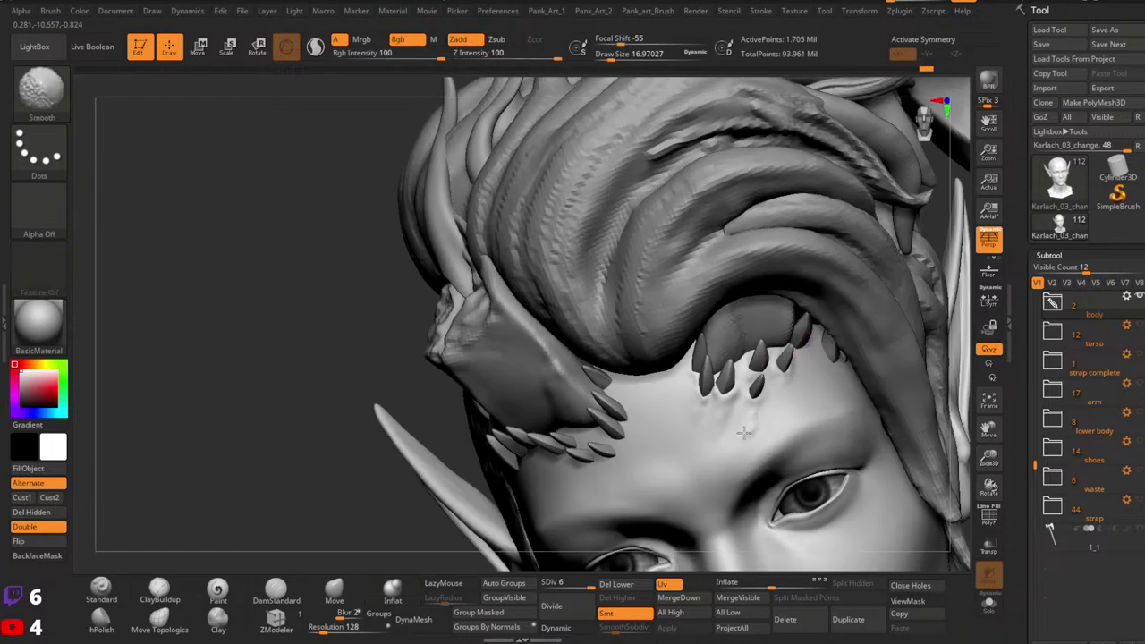
mouse_move(693, 406)
ctrl+right_down()
mouse_move(743, 345)
mouse_move(812, 340)
mouse_move(774, 379)
mouse_move(712, 365)
ctrl+right_up()
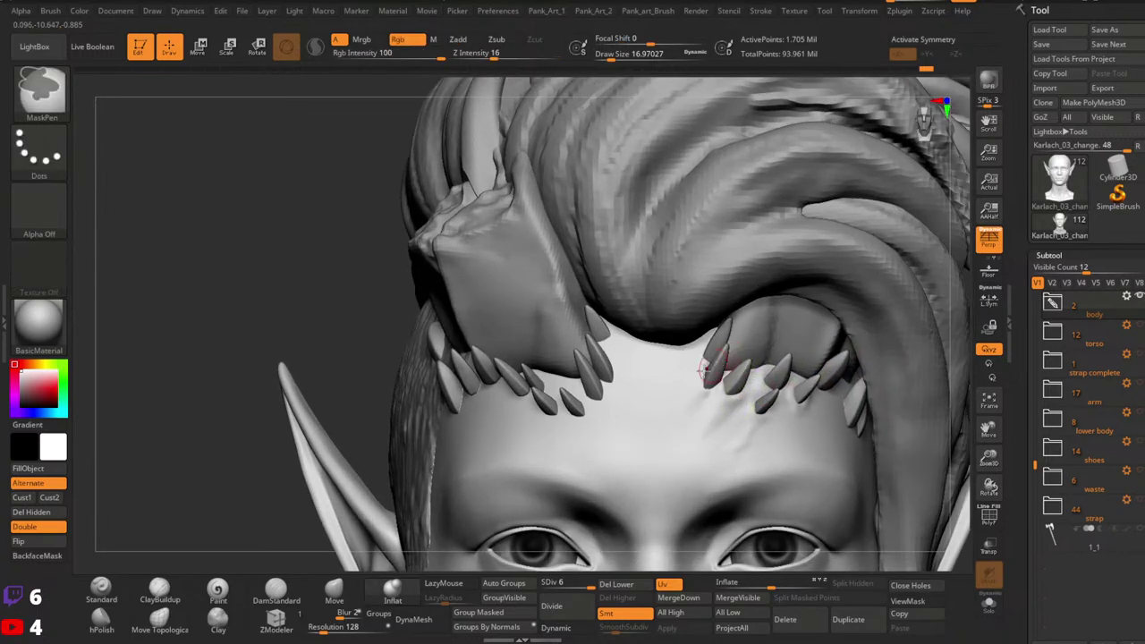
Step: Refine the skin by the inner spikes with Inflat at a draw size of about 14.2 and switch the material to StartupMaterial
key(space)
key(space)
drag(707, 336, 722, 340)
right_drag(707, 349, 730, 359)
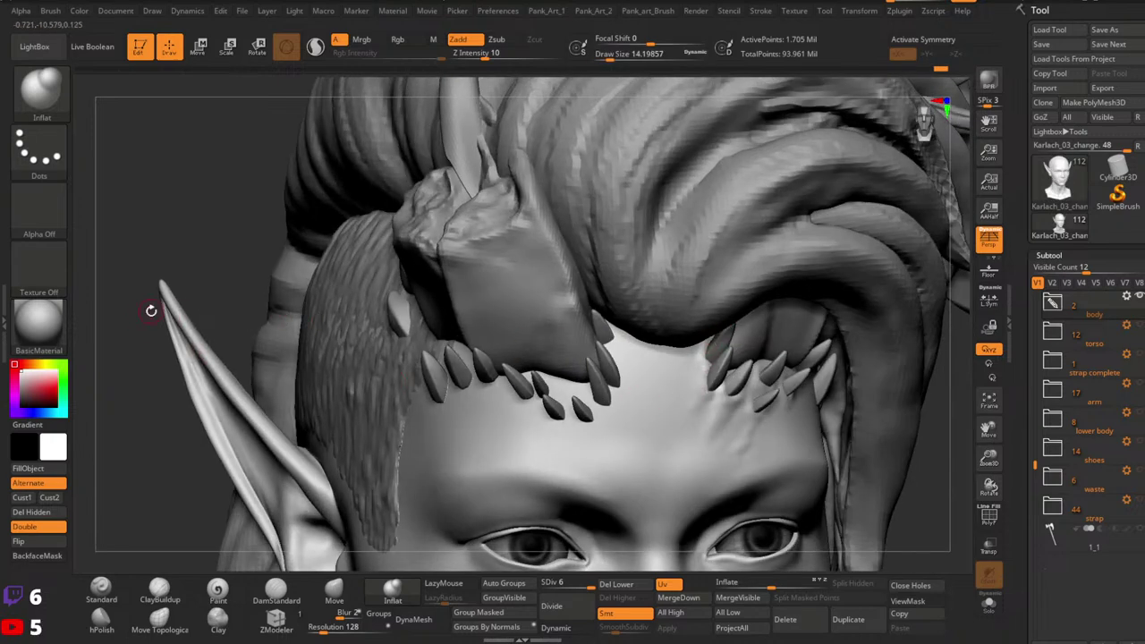
click(59, 315)
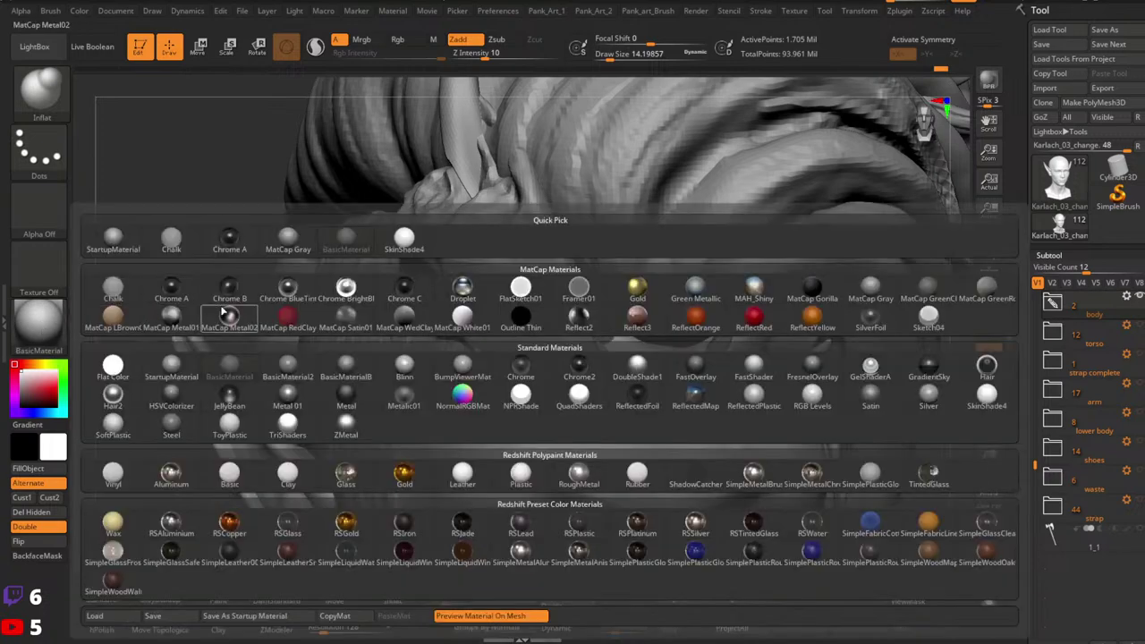
click(186, 370)
right_drag(725, 358, 707, 340)
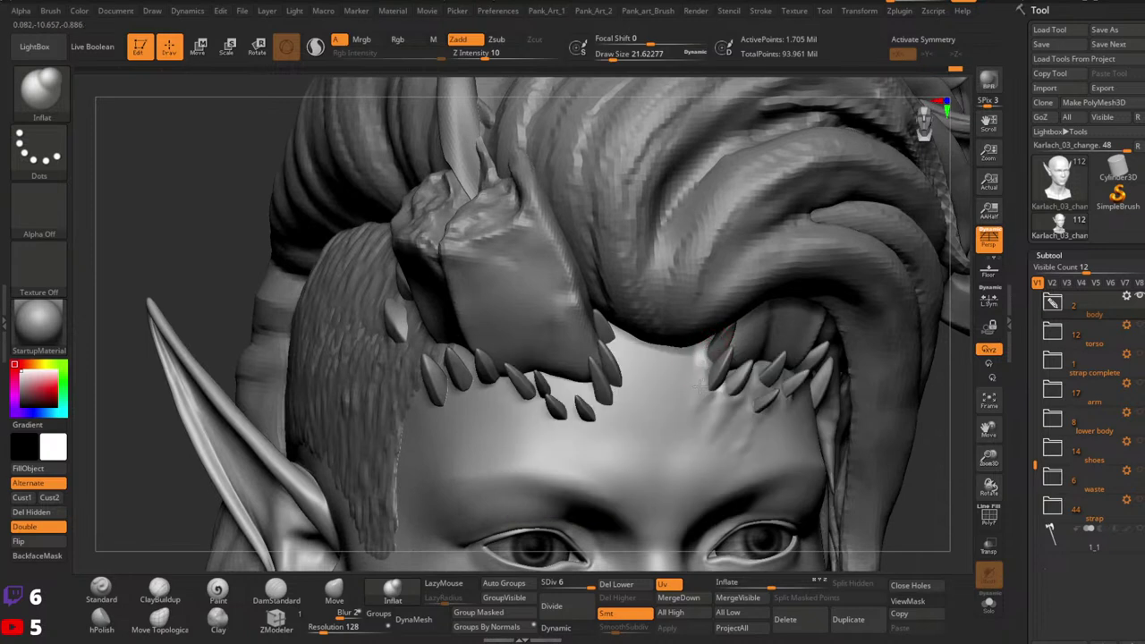
Step: Swell the skin along the left horn's inner edge with Inflat at a draw size of about 21.6 and smooth the creases
right_drag(713, 394, 706, 366)
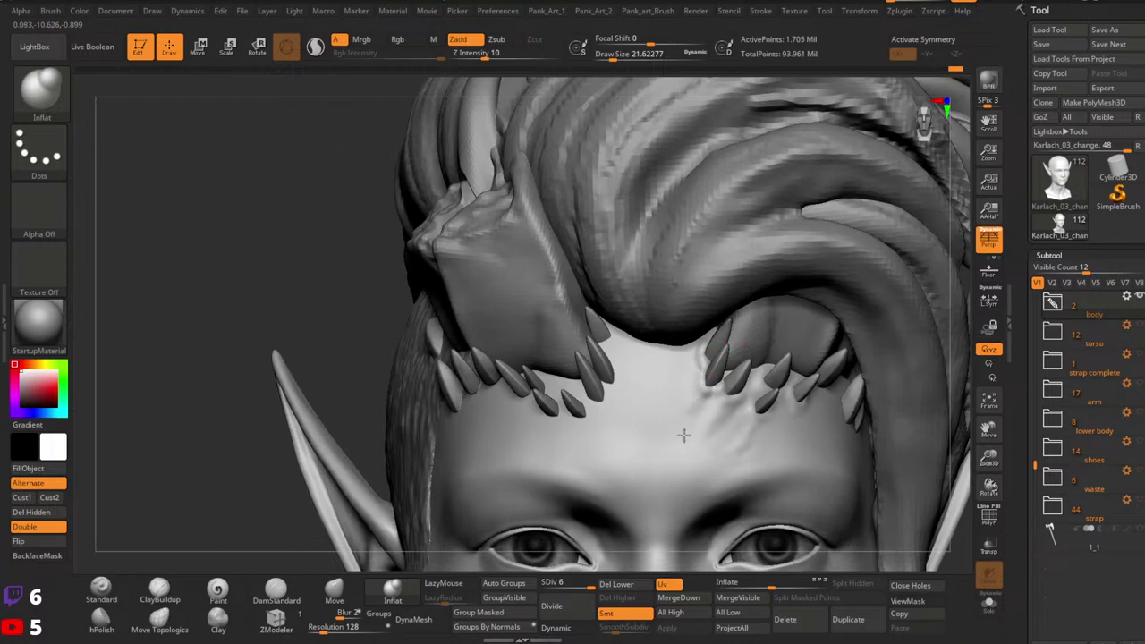
right_drag(683, 436, 804, 370)
key(shift)
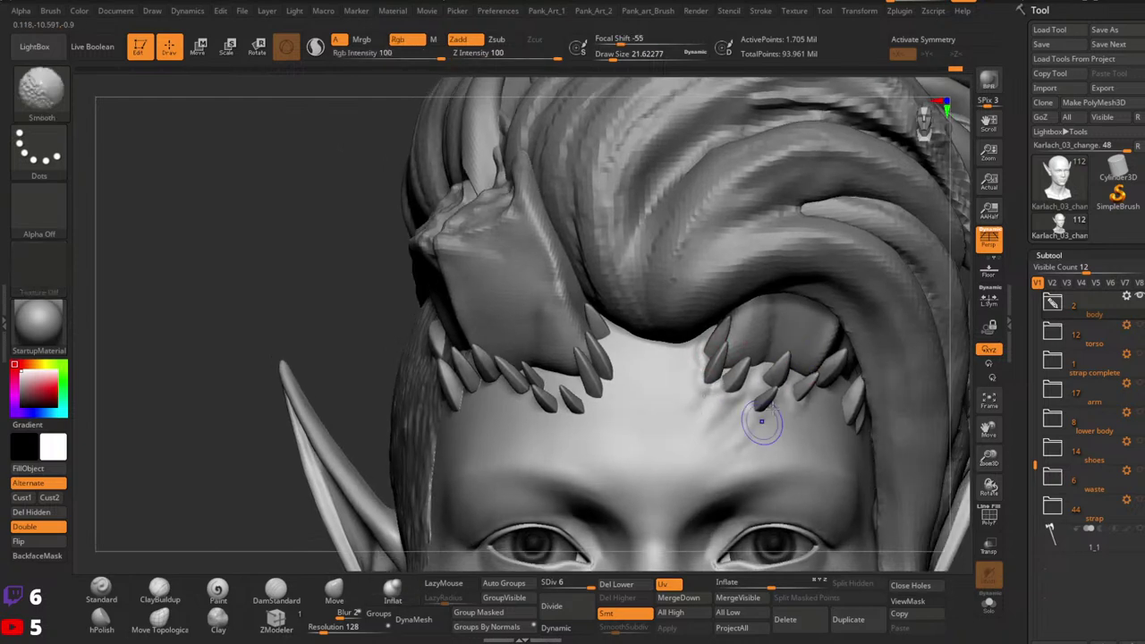
mouse_move(761, 421)
ctrl+right_down()
mouse_move(789, 366)
mouse_move(833, 330)
ctrl+right_up()
mouse_move(814, 291)
ctrl+right_down()
mouse_move(786, 335)
mouse_move(787, 363)
ctrl+right_up()
ctrl+right_drag(787, 363, 647, 366)
Step: Build up the skin between the left horn's inner and middle spikes with ClayBuildup at a draw size of about 11.7, smoothing between strokes
click(173, 595)
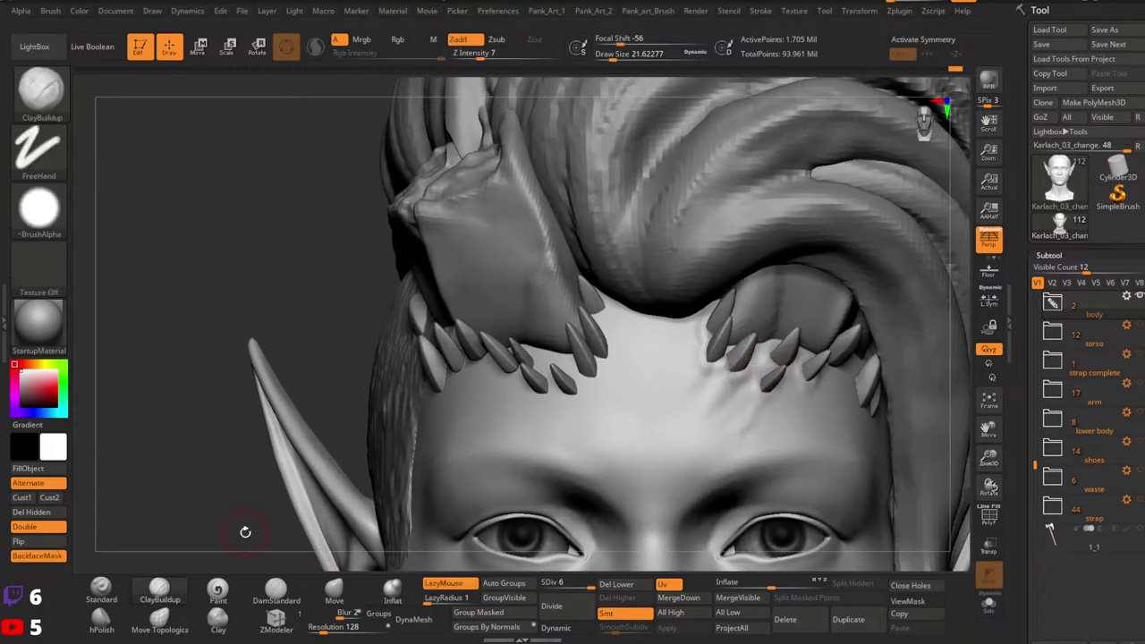
right_click(747, 364)
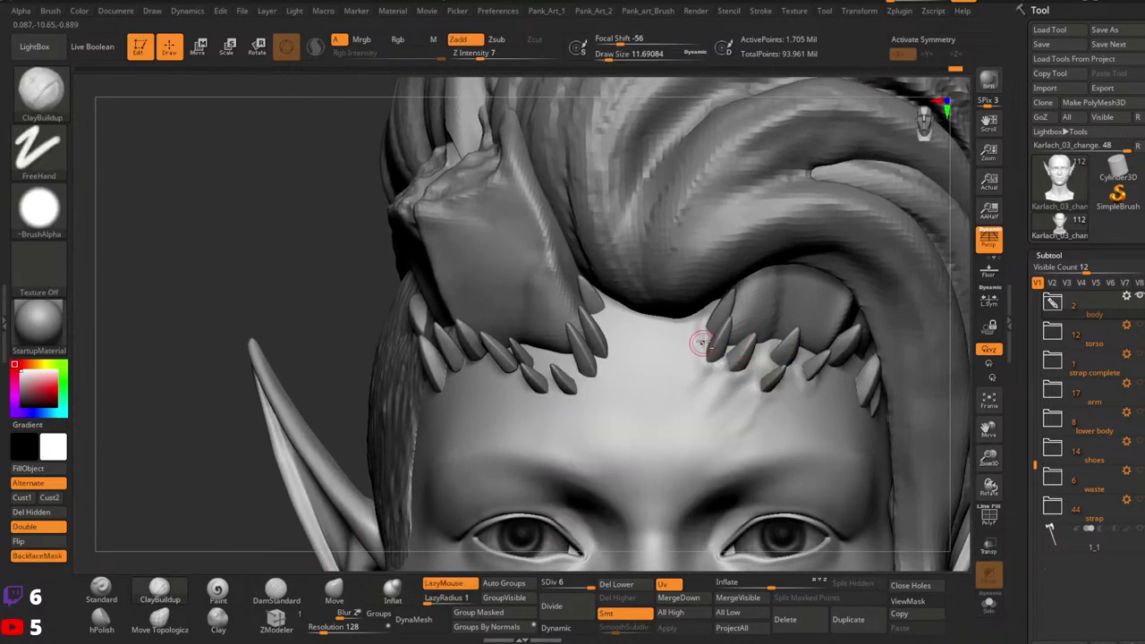
key(shift)
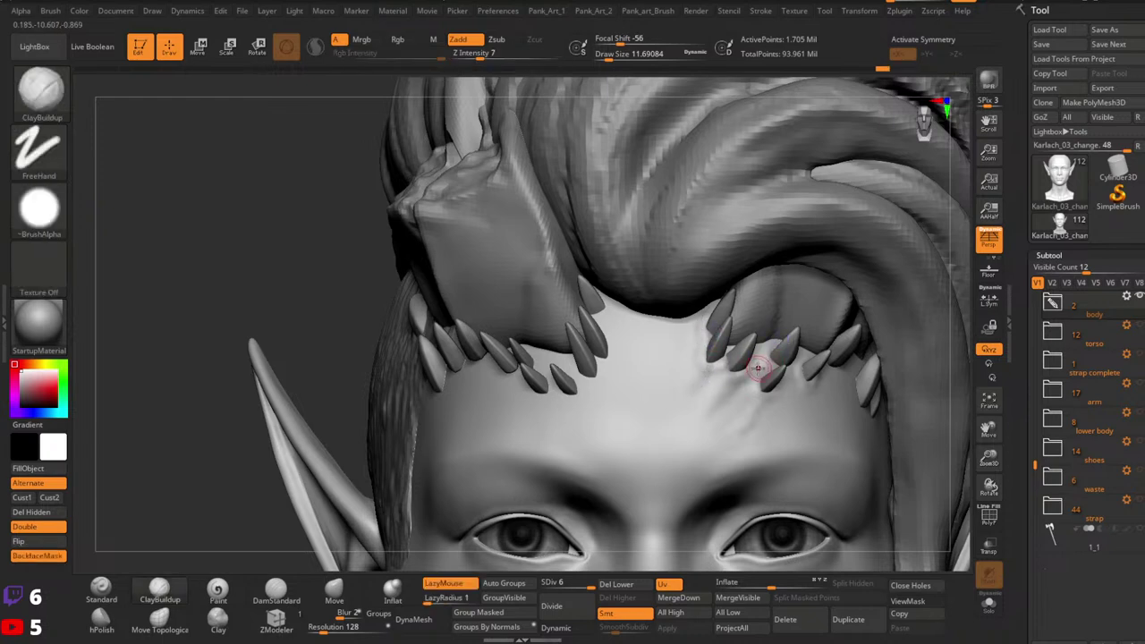
key(shift)
key(shift)
key(shift)
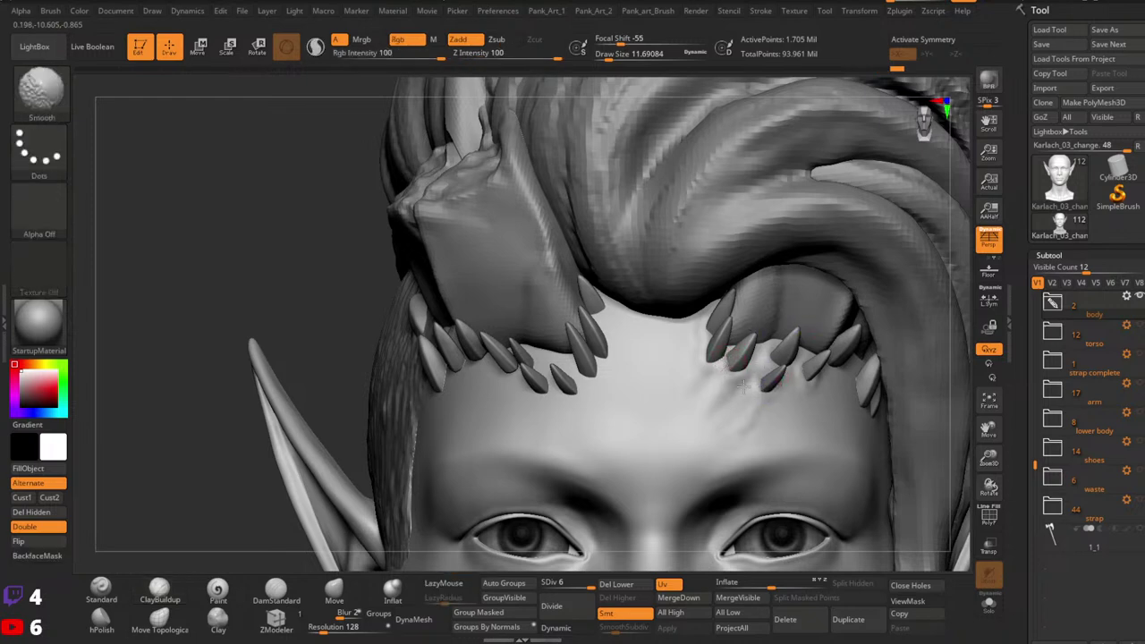
Step: Build up and smooth the skin below the left horn's outer spikes with ClayBuildup, using a draw size of about 14.2
alt+right_drag(744, 386, 762, 370)
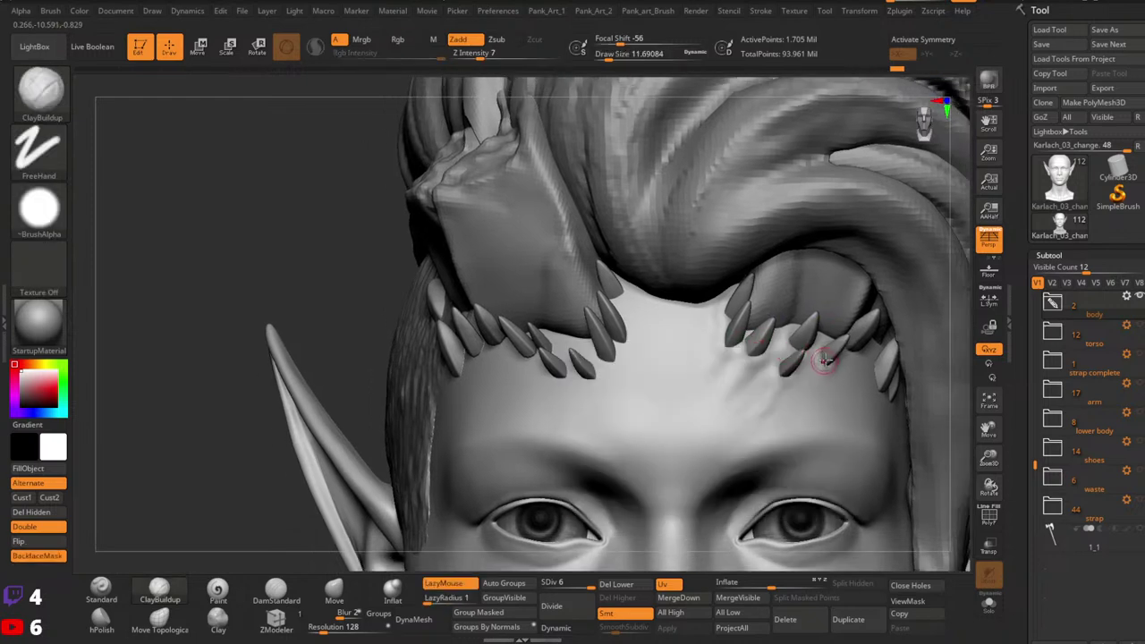
key(space)
drag(814, 386, 819, 386)
key(shift)
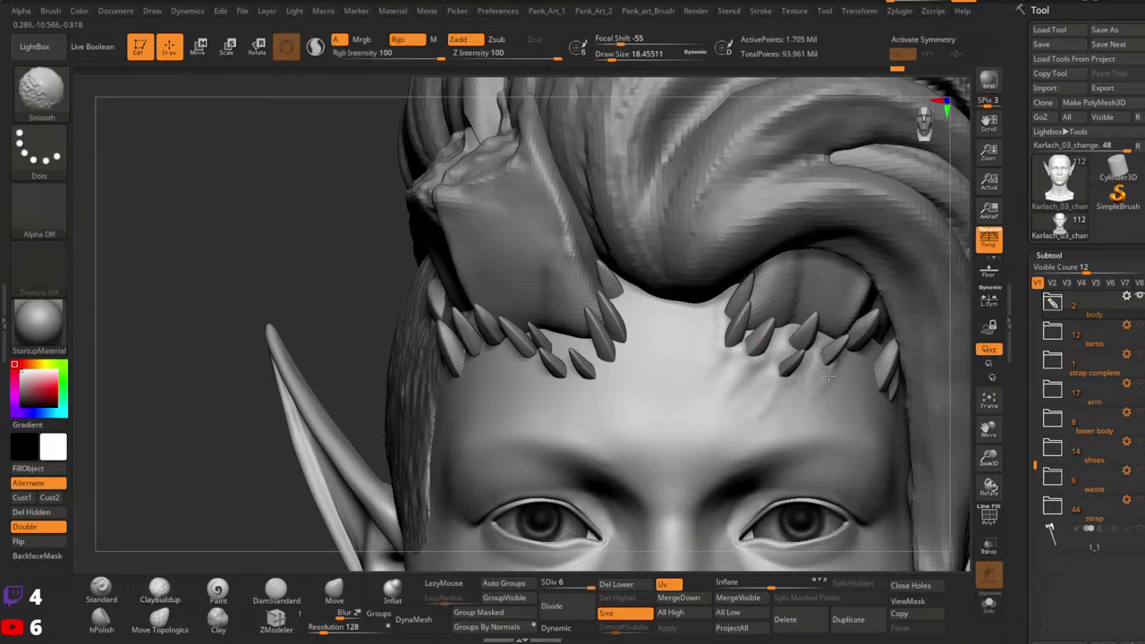
key(space)
mouse_move(789, 385)
mouse_down()
mouse_move(774, 377)
mouse_move(767, 398)
mouse_up()
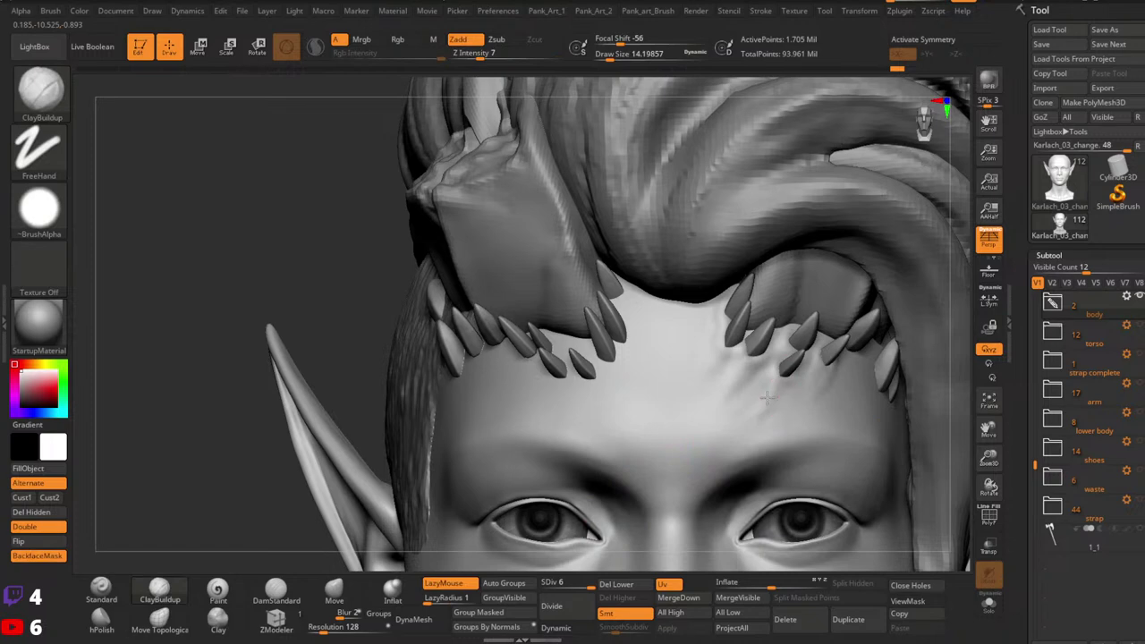
key(shift)
Step: Select the horn spikes subtool and adjust a middle spike with Move Topological at a draw size of about 80
mouse_move(832, 325)
alt+right_down()
mouse_move(763, 374)
mouse_move(778, 361)
alt+right_up()
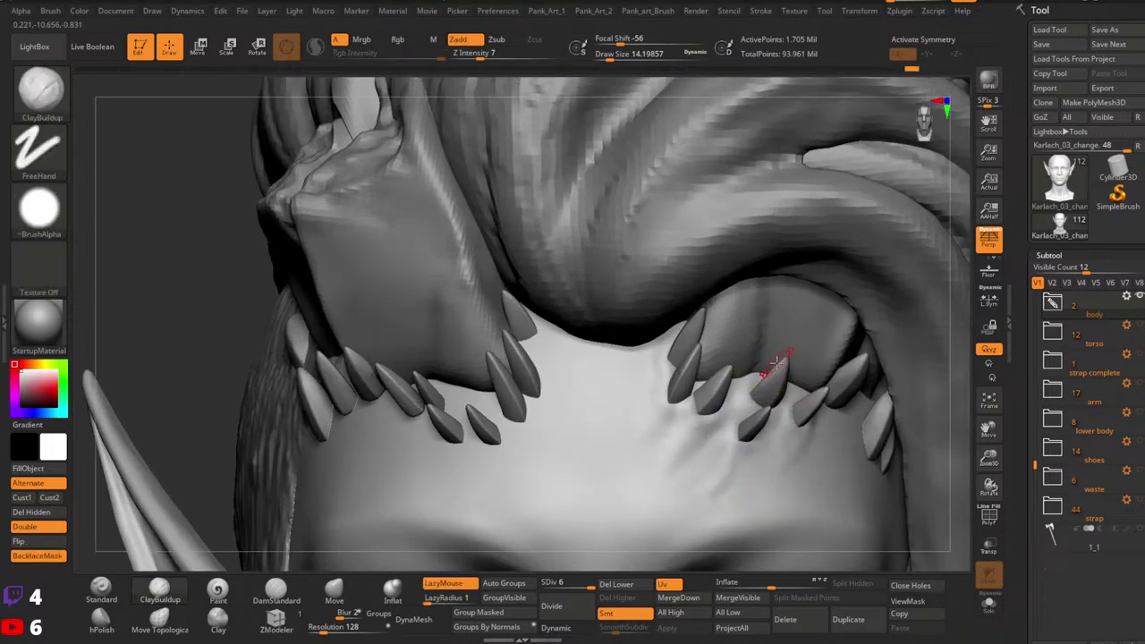
key(space)
drag(777, 365, 770, 365)
right_drag(769, 365, 713, 351)
alt+click(713, 351)
click(170, 617)
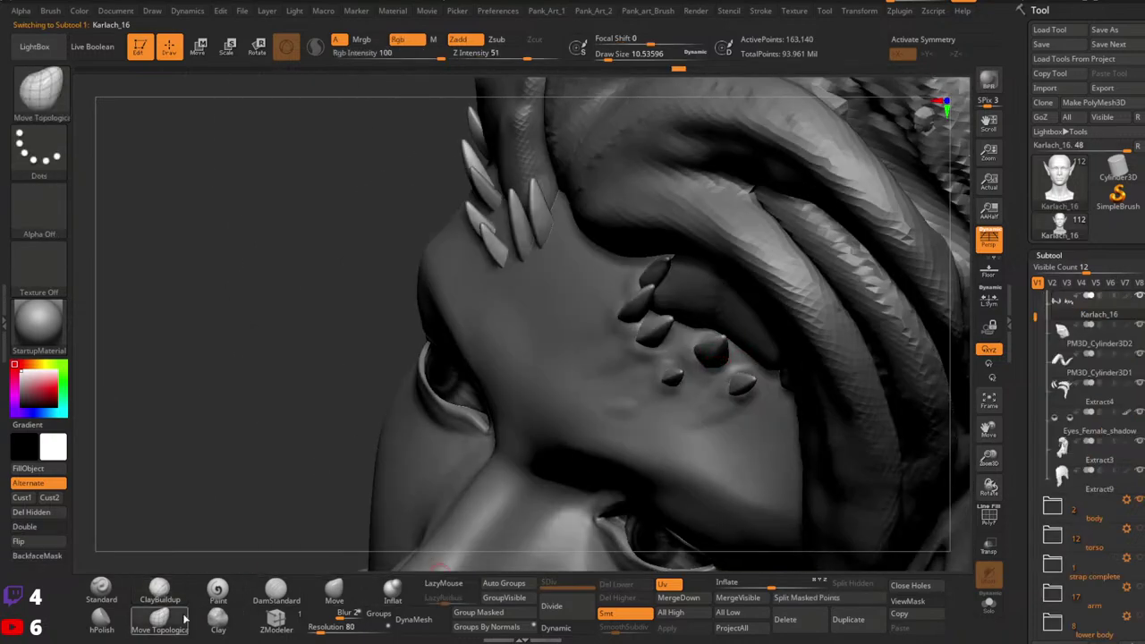
key(space)
drag(704, 330, 720, 338)
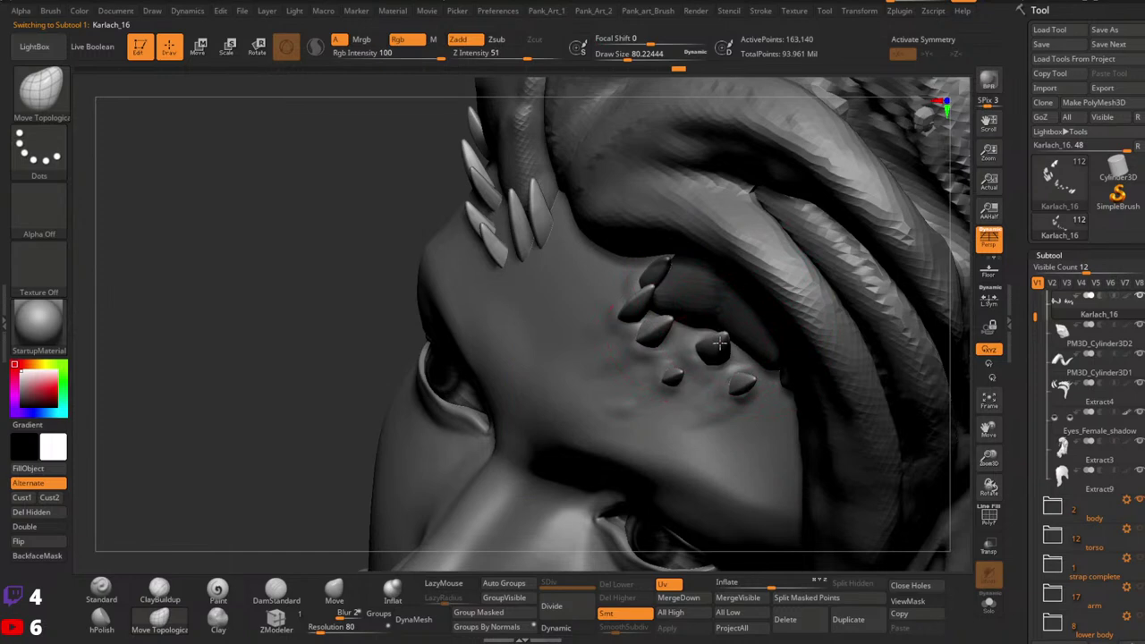
Step: Select the left horn and fit its base to the surrounding spikes with Move, starting at a draw size of about 41.4
alt+click(718, 340)
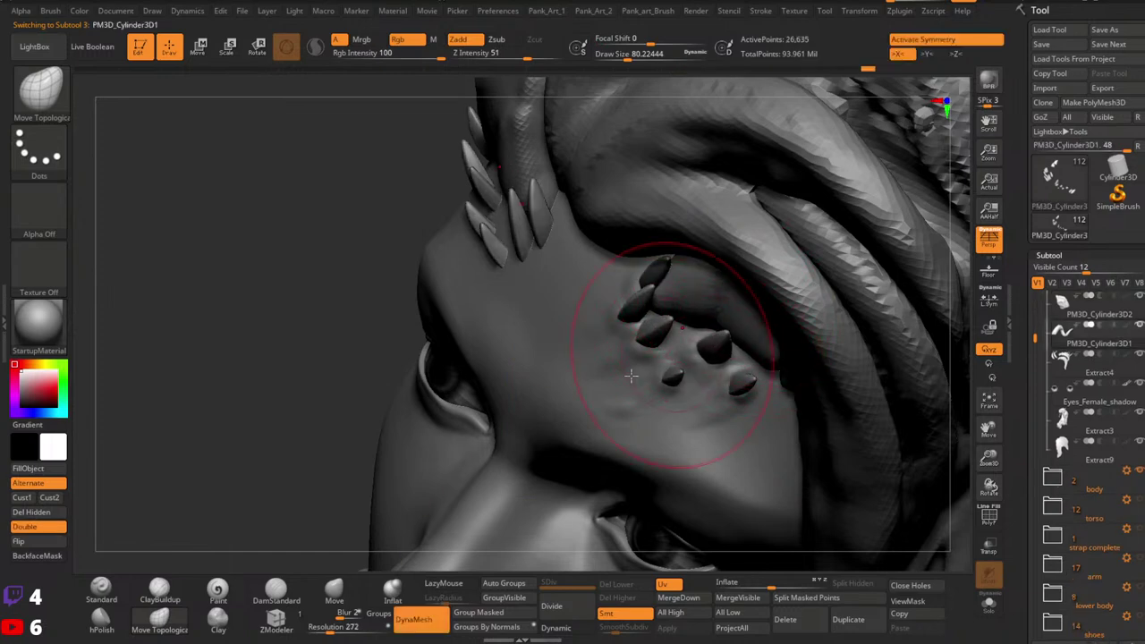
key(b)
key(m)
key(v)
key(space)
drag(717, 335, 707, 335)
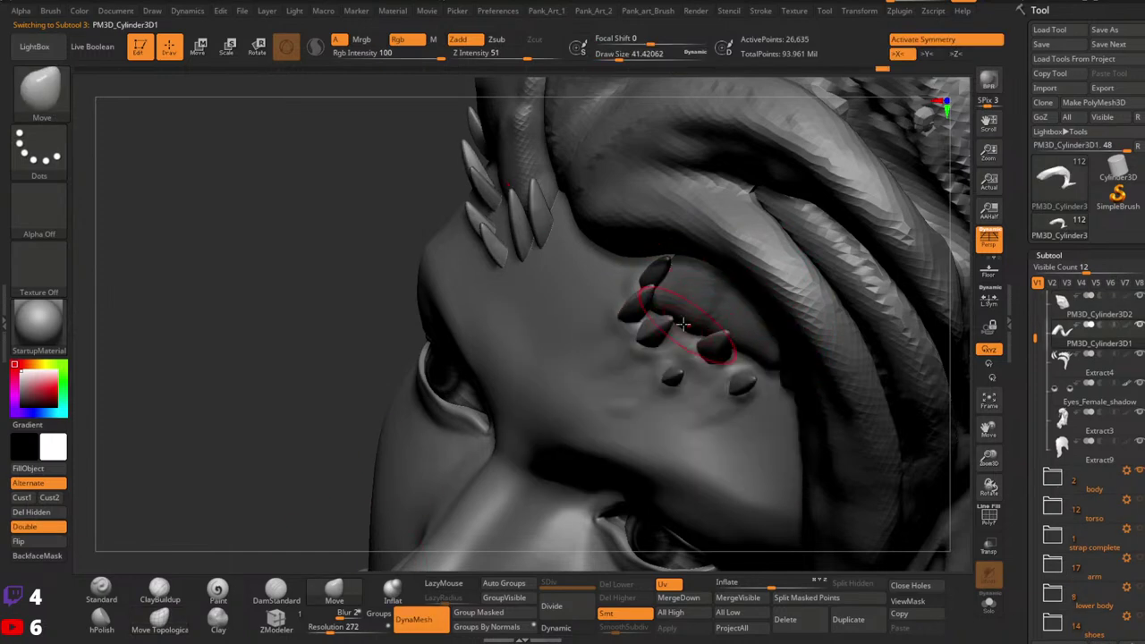
right_drag(720, 328, 679, 308)
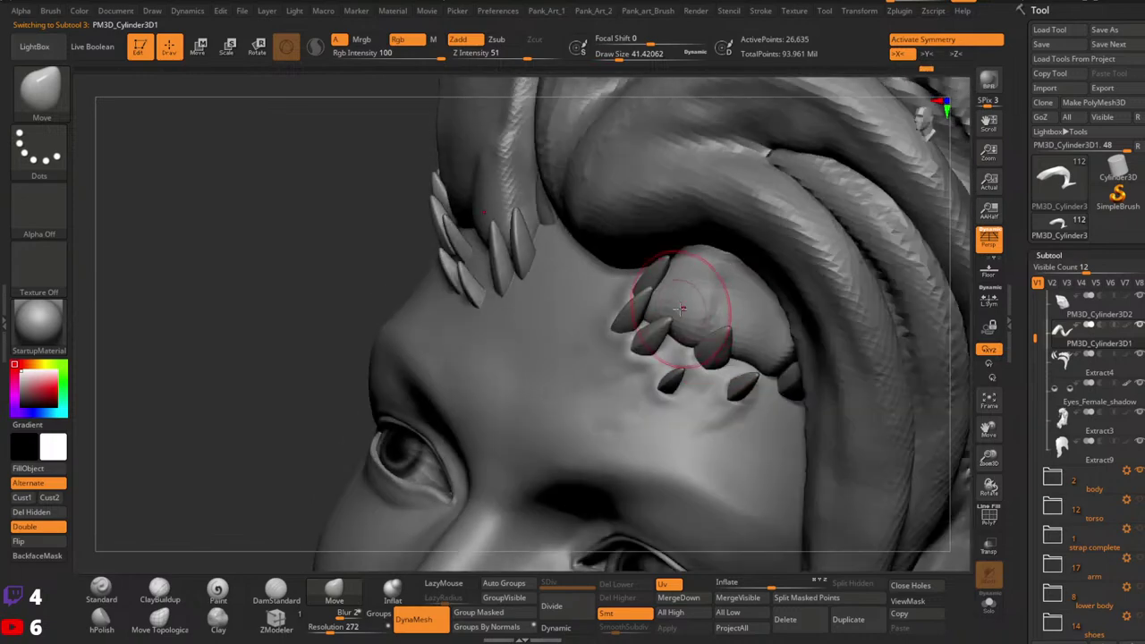
key(space)
drag(667, 332, 662, 333)
mouse_move(685, 307)
right_down()
mouse_move(741, 332)
mouse_move(620, 317)
mouse_move(679, 313)
right_up()
key(space)
drag(729, 382, 743, 383)
right_drag(742, 383, 715, 378)
Step: Select the broken right horn and fit its lower edge to the spikes with Move, reducing the draw size to about 36.9
key(space)
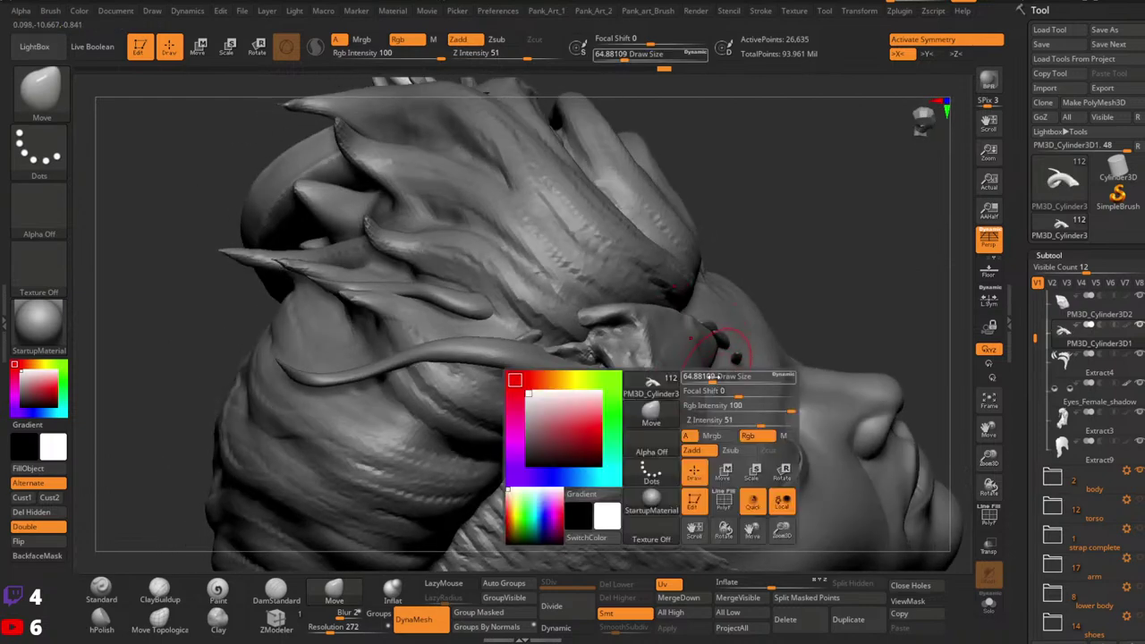
drag(718, 378, 715, 380)
alt+click(701, 377)
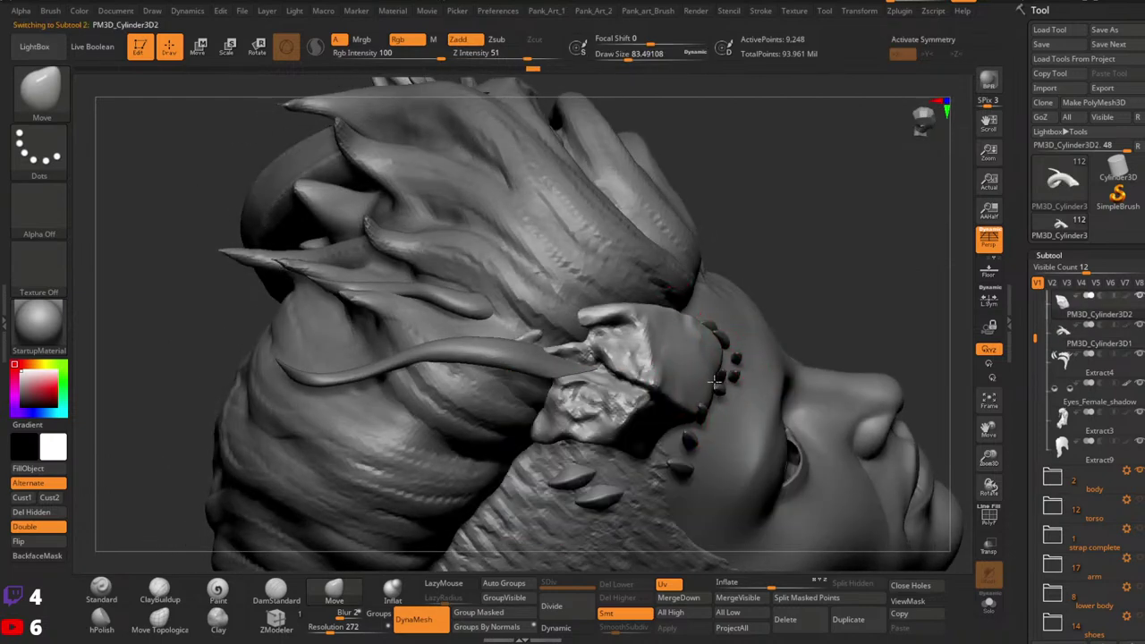
key(space)
mouse_move(714, 382)
mouse_down()
mouse_move(696, 380)
mouse_move(717, 373)
mouse_up()
right_drag(719, 349, 737, 368)
key(space)
drag(734, 365, 719, 363)
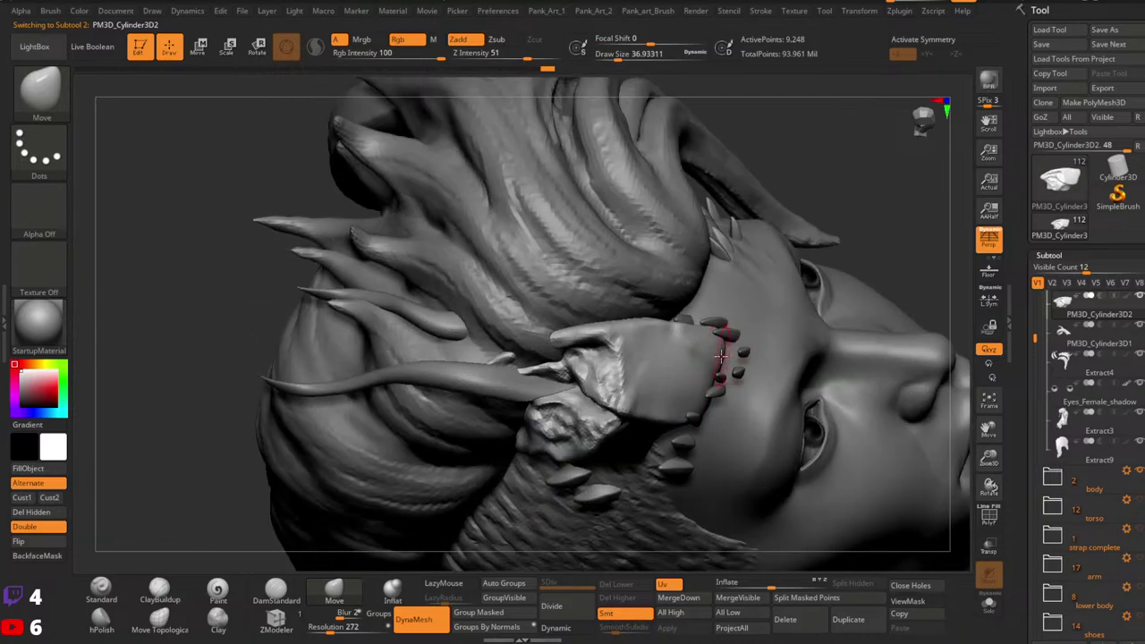
mouse_move(720, 356)
right_down()
mouse_move(757, 307)
mouse_move(724, 340)
right_up()
Step: Select the horn spikes subtool and adjust the spikes along the right horn with Move Topological at a draw size of about 93.7
alt+click(713, 347)
key(space)
mouse_move(713, 347)
mouse_down()
mouse_move(727, 345)
mouse_move(719, 337)
mouse_up()
key(space)
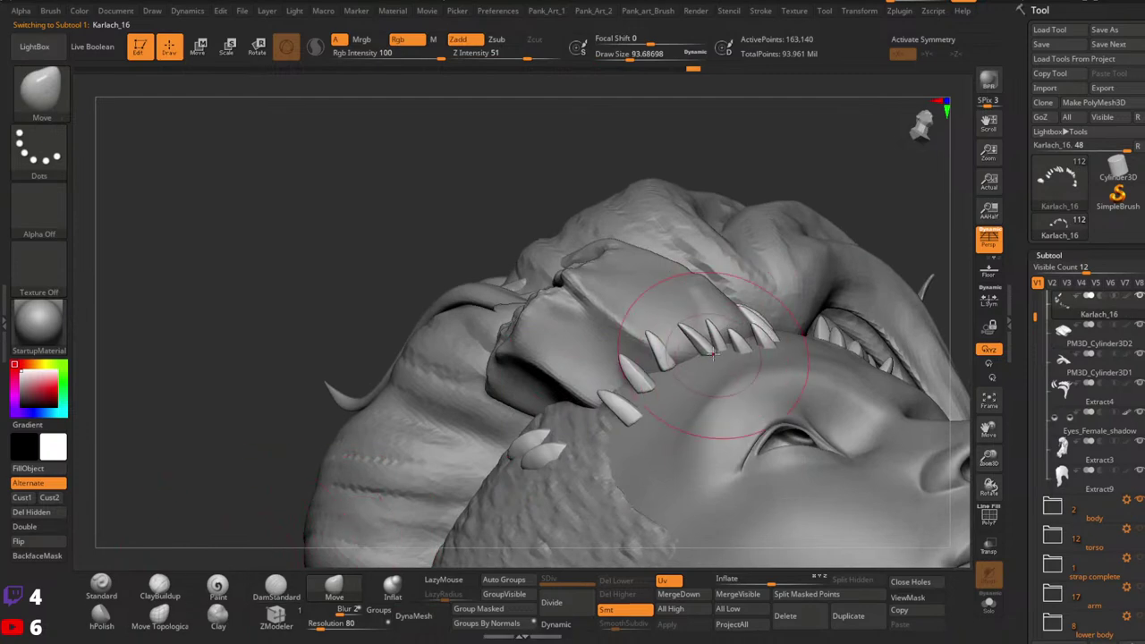
click(159, 617)
key(ctrl+z)
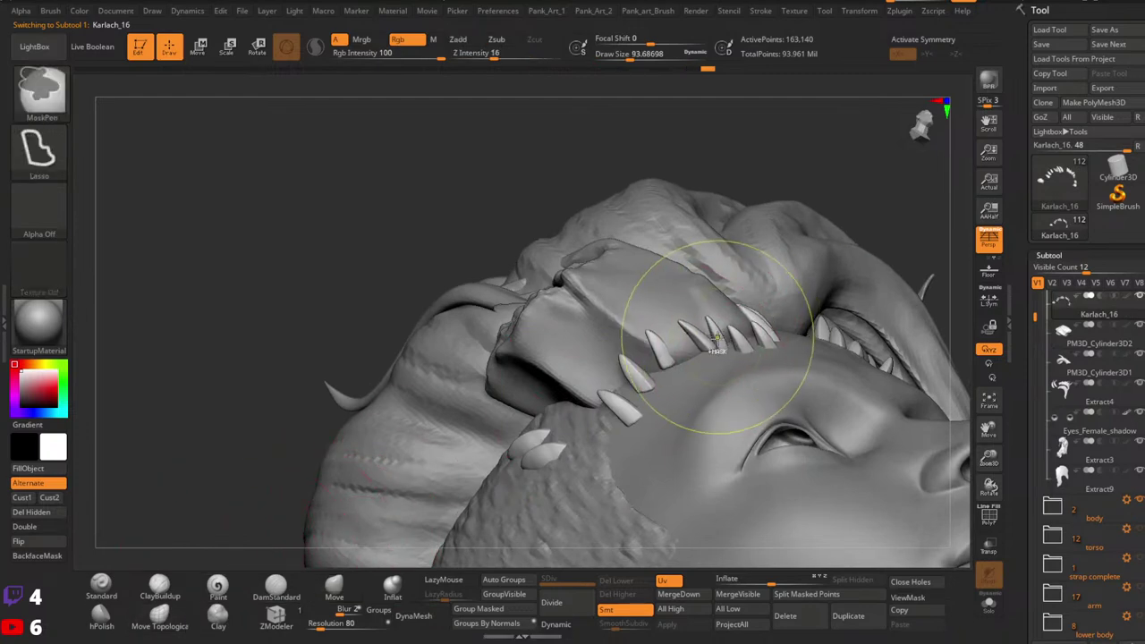
drag(736, 349, 750, 343)
mouse_move(749, 346)
right_down()
mouse_move(673, 367)
mouse_move(676, 351)
mouse_move(766, 312)
mouse_move(637, 429)
right_up()
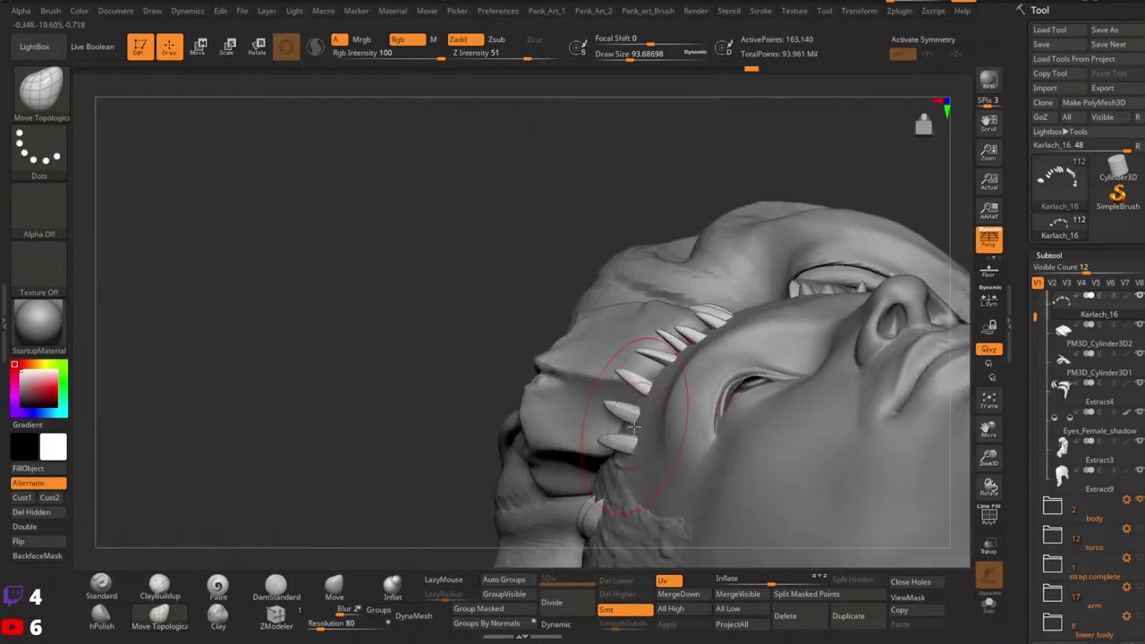
right_drag(760, 350, 721, 358)
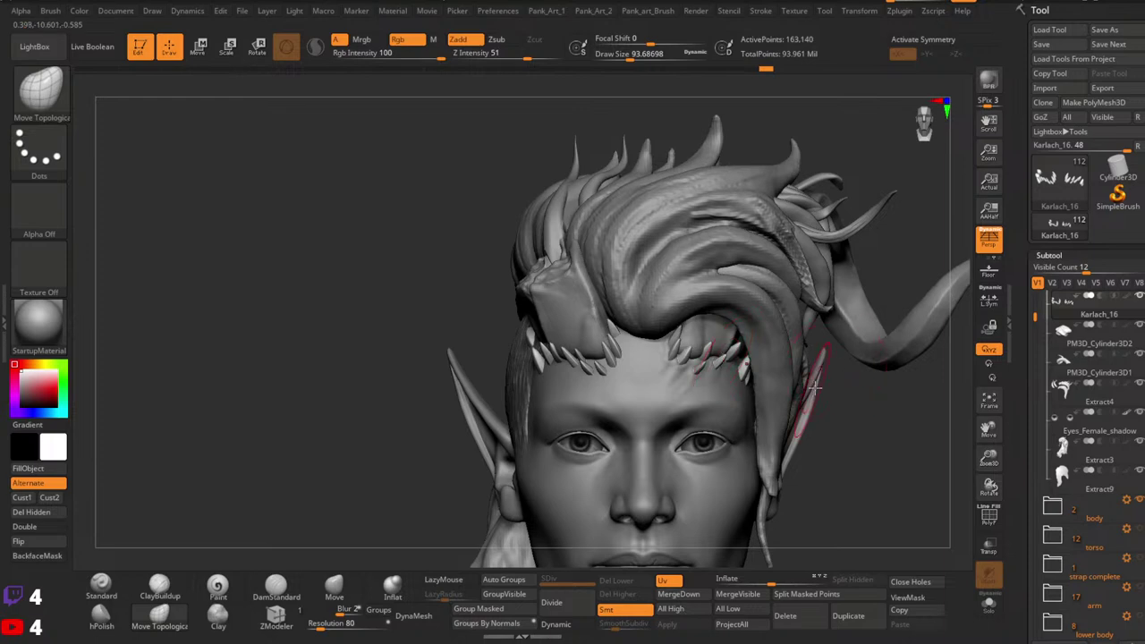
Step: Select the head and sculpt skin creases below the left horn's spikes with Standard at a draw size of about 11.7, smoothing between strokes
drag(814, 394, 795, 370)
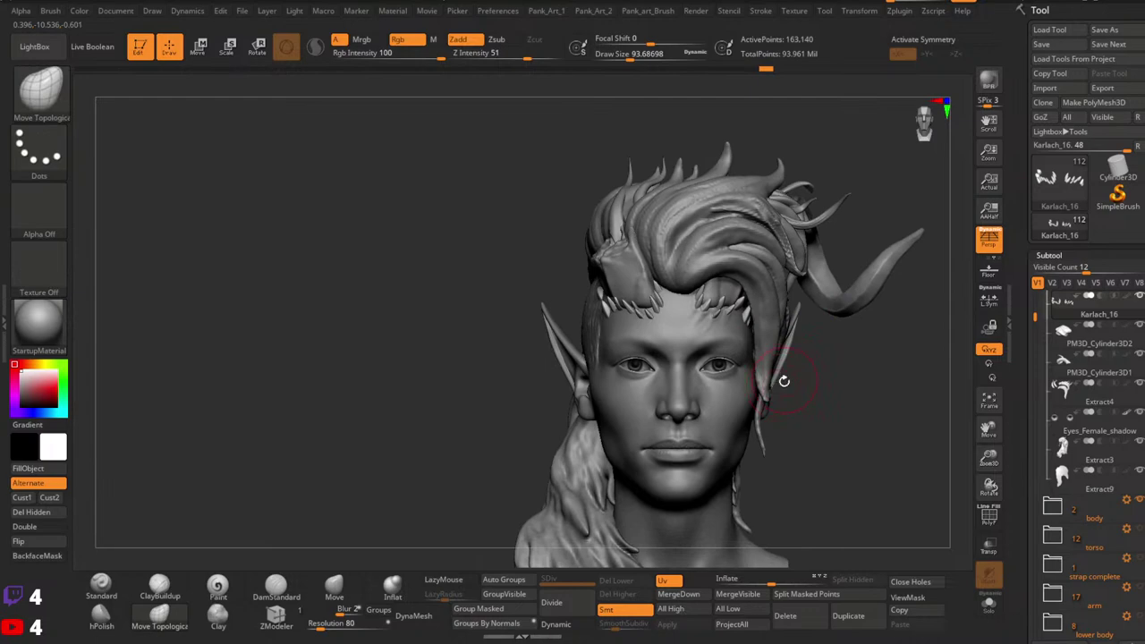
ctrl+right_drag(740, 320, 741, 400)
mouse_move(740, 400)
alt+right_down()
mouse_move(735, 317)
mouse_move(735, 373)
alt+right_up()
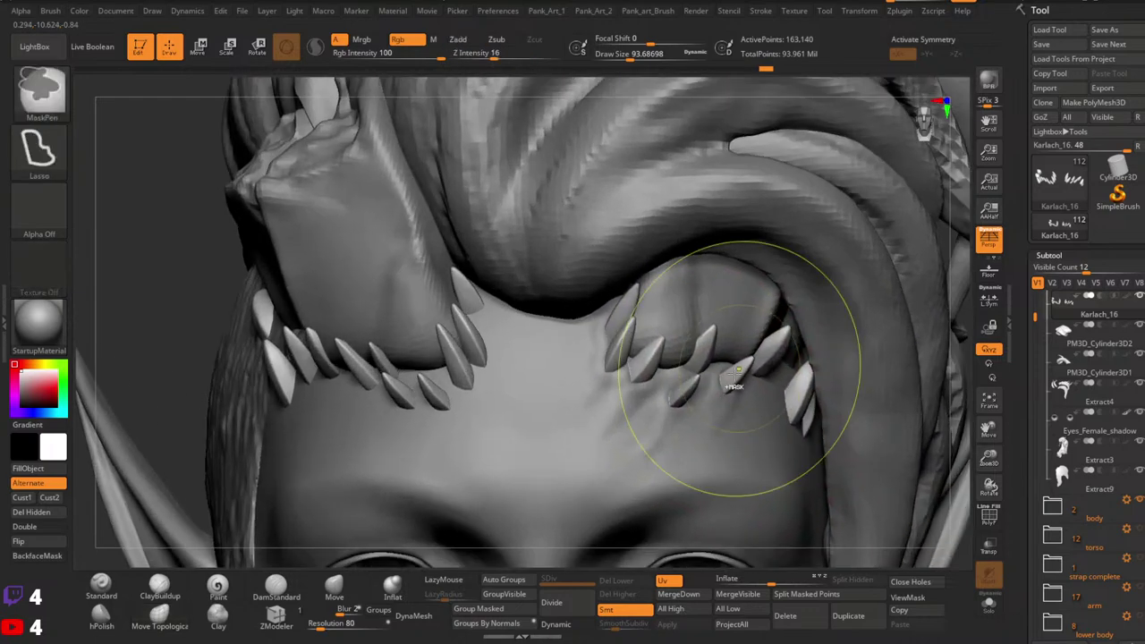
key(space)
drag(730, 394, 699, 394)
click(103, 586)
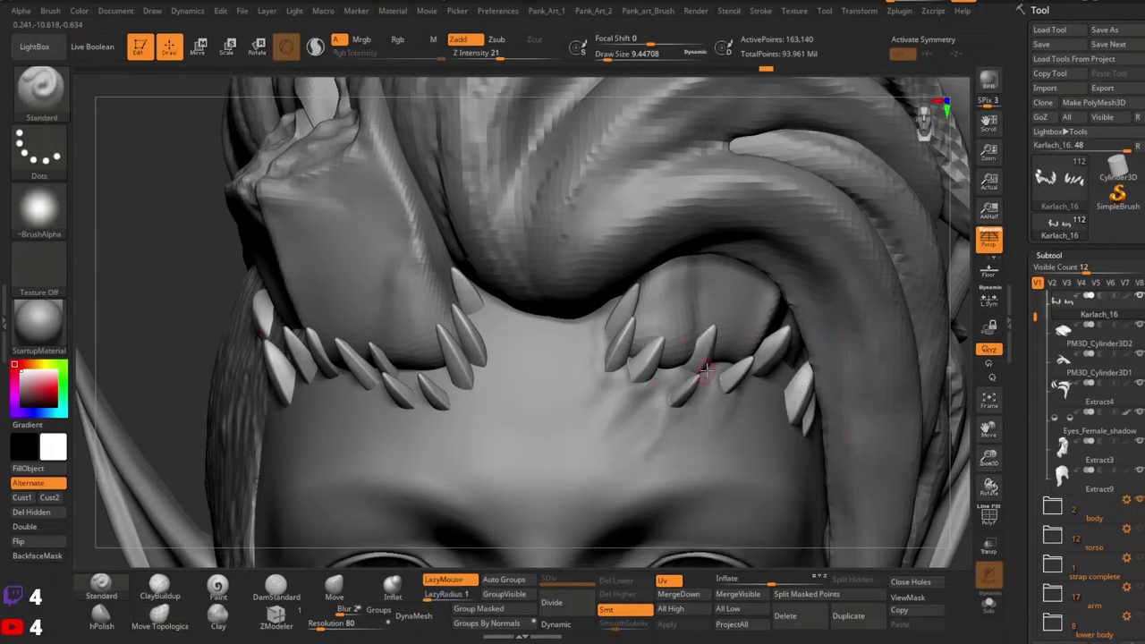
alt+click(678, 417)
key(space)
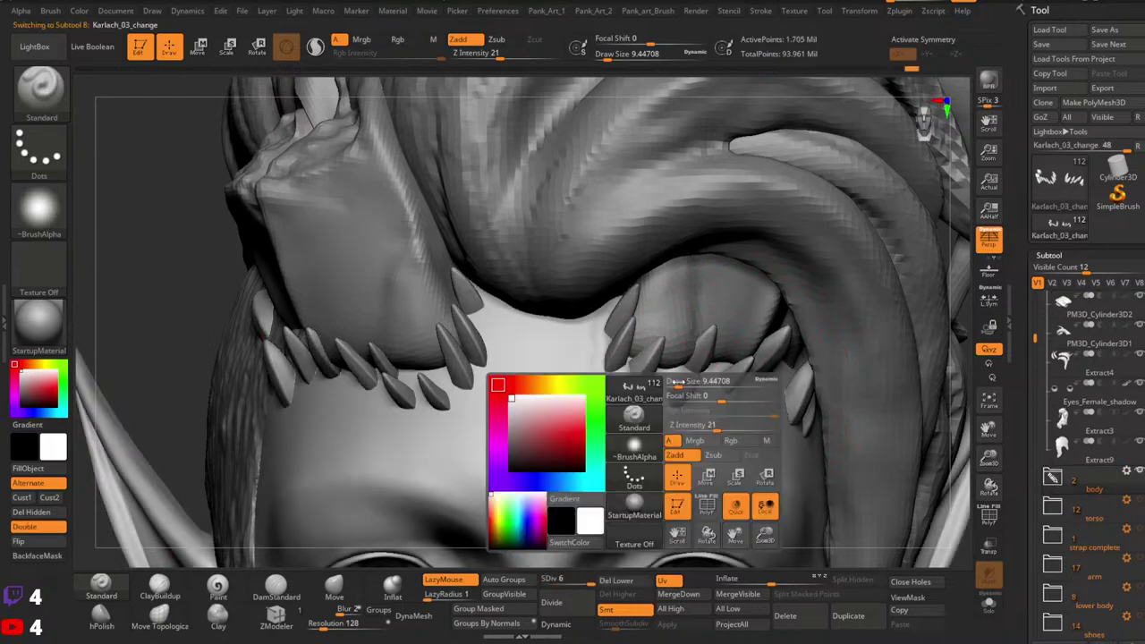
key(space)
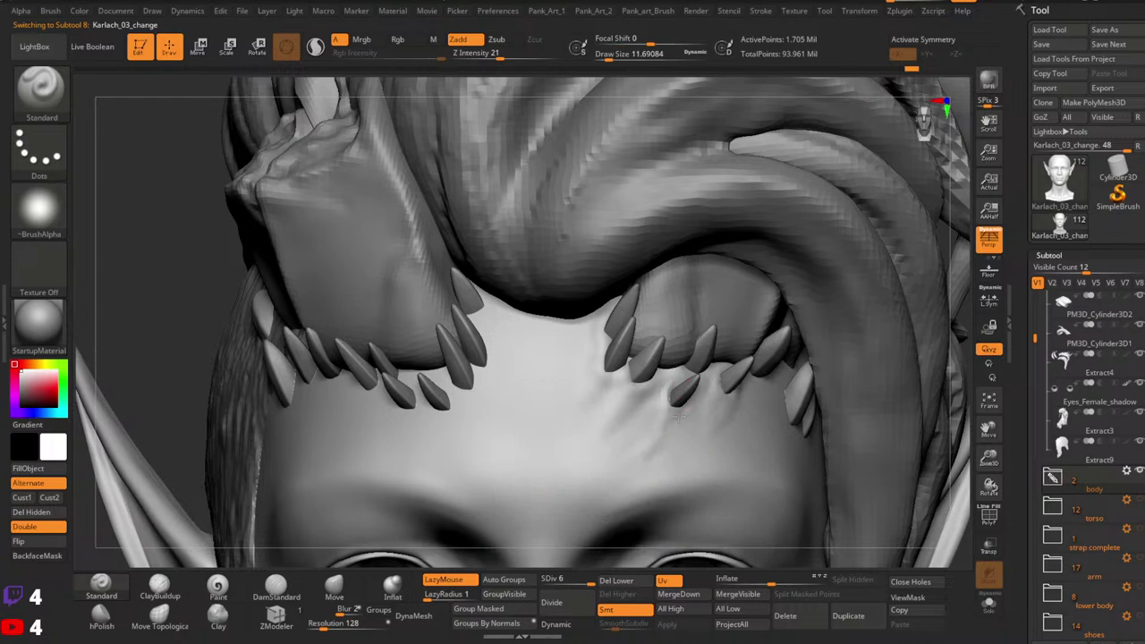
key(shift)
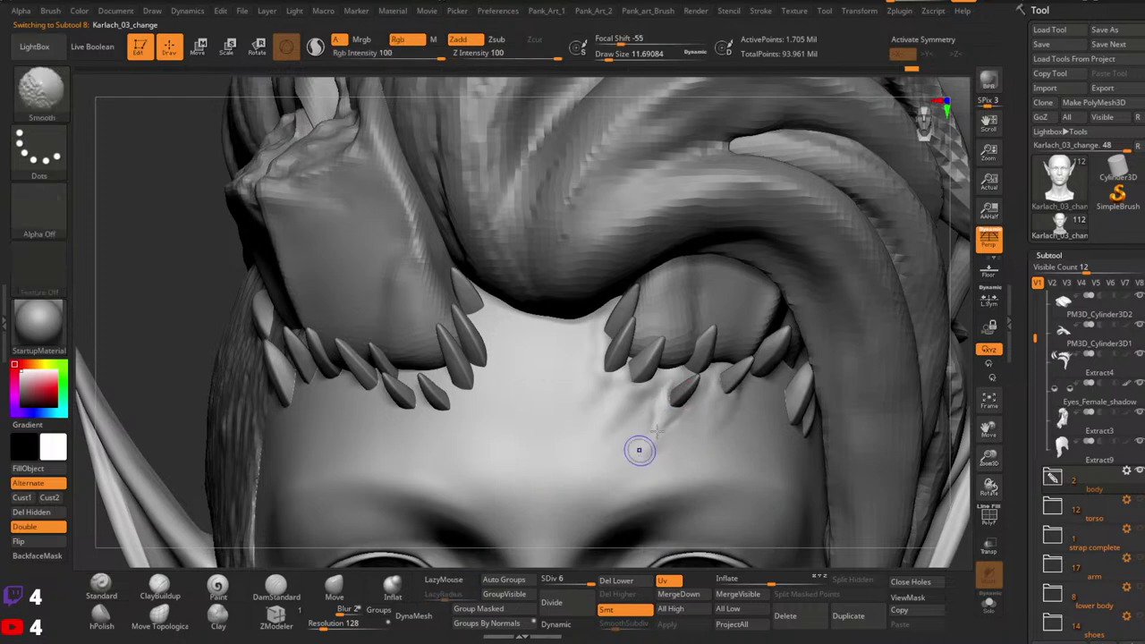
right_drag(716, 358, 697, 368)
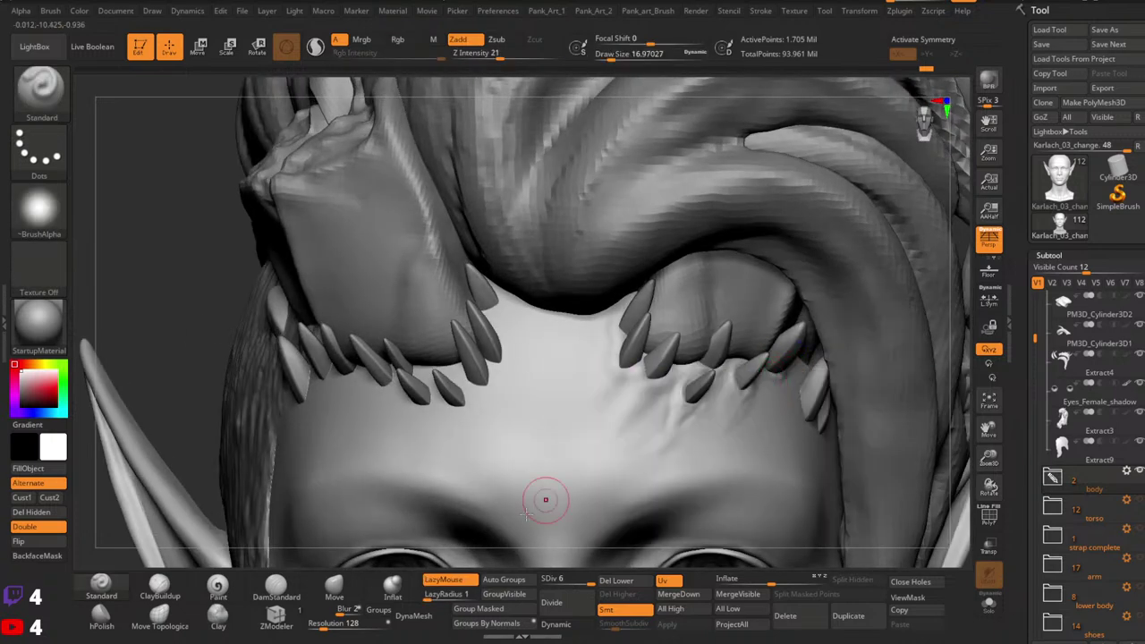
Step: Swell the skin around the left horn's middle and outer spikes with Inflat at a draw size of about 17, smoothing the creases
key(b)
key(i)
key(n)
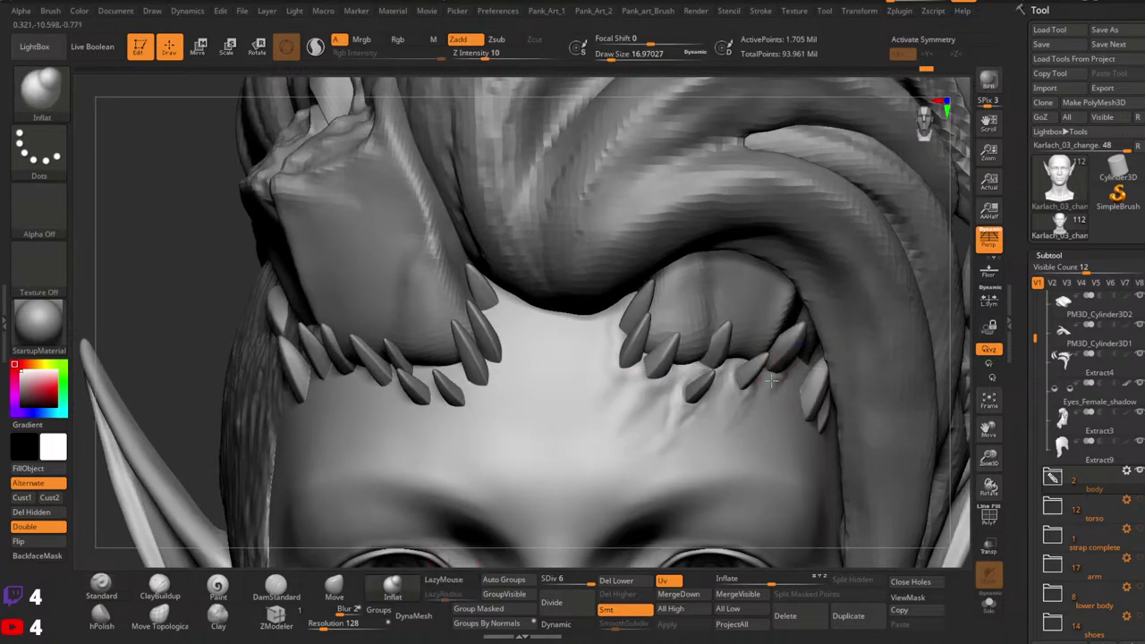
key(shift)
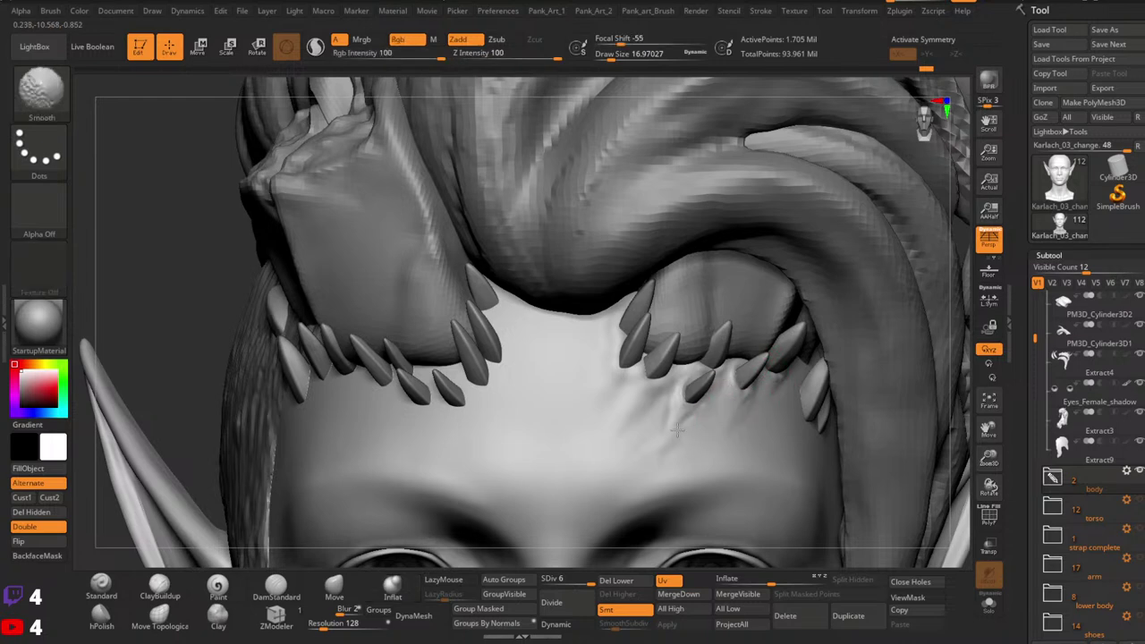
mouse_move(677, 434)
ctrl+right_down()
mouse_move(757, 294)
mouse_move(763, 312)
mouse_move(876, 347)
ctrl+right_up()
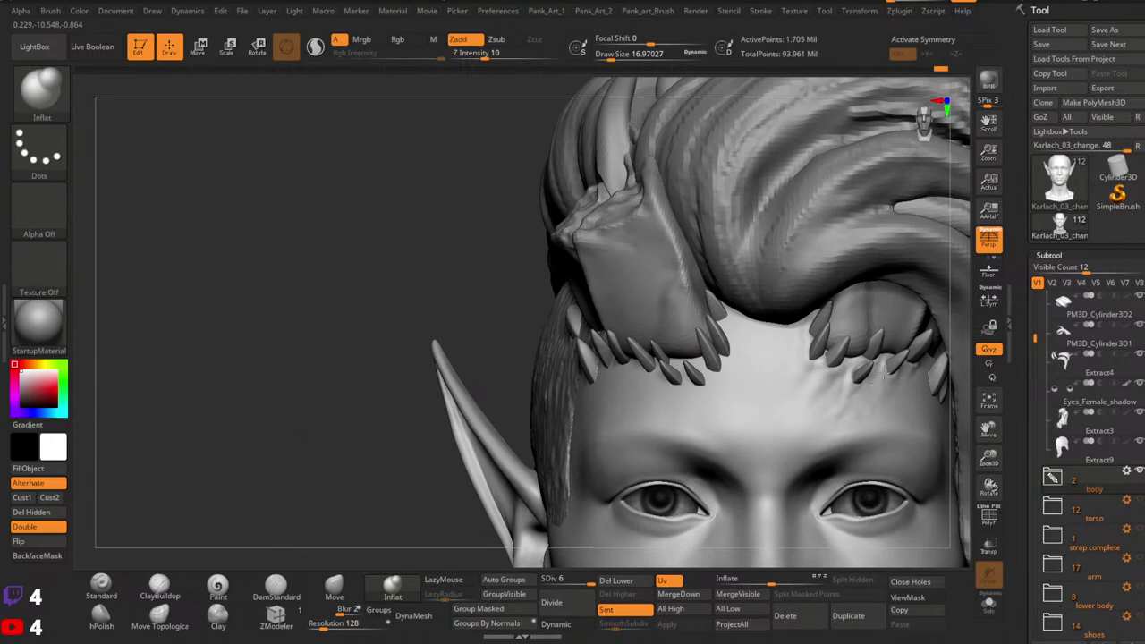
alt+right_drag(877, 384, 854, 394)
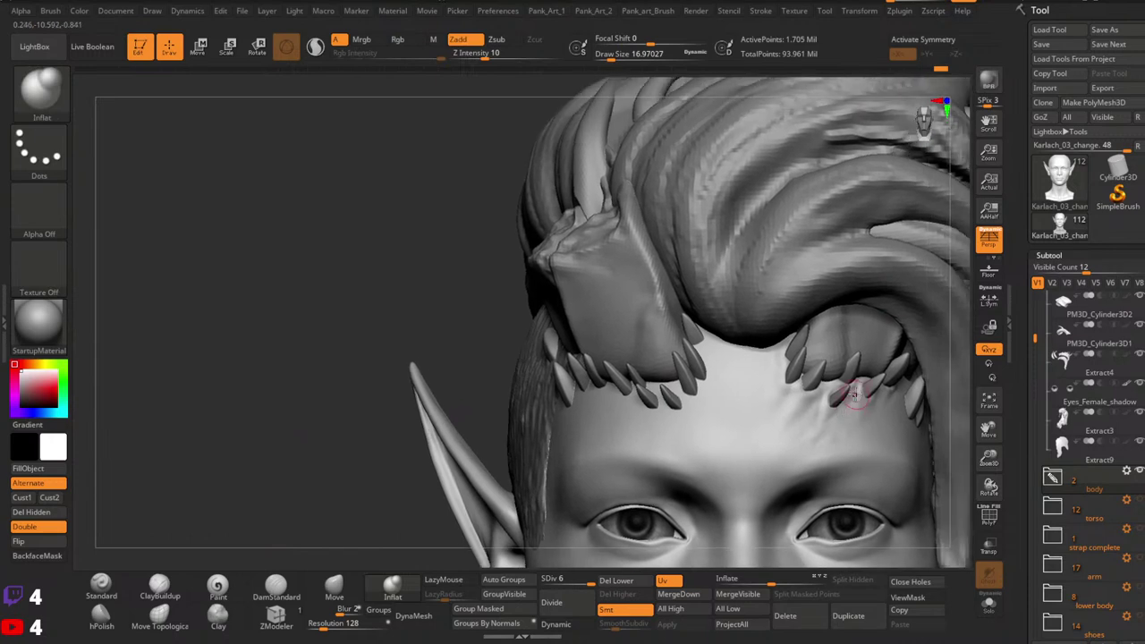
drag(855, 394, 843, 415)
Step: Swell the skin around the right horn's lowest inner spike with Inflat, using a draw size of about 12.9 and Z Intensity 16
key(space)
drag(709, 386, 720, 388)
ctrl+right_drag(693, 366, 699, 387)
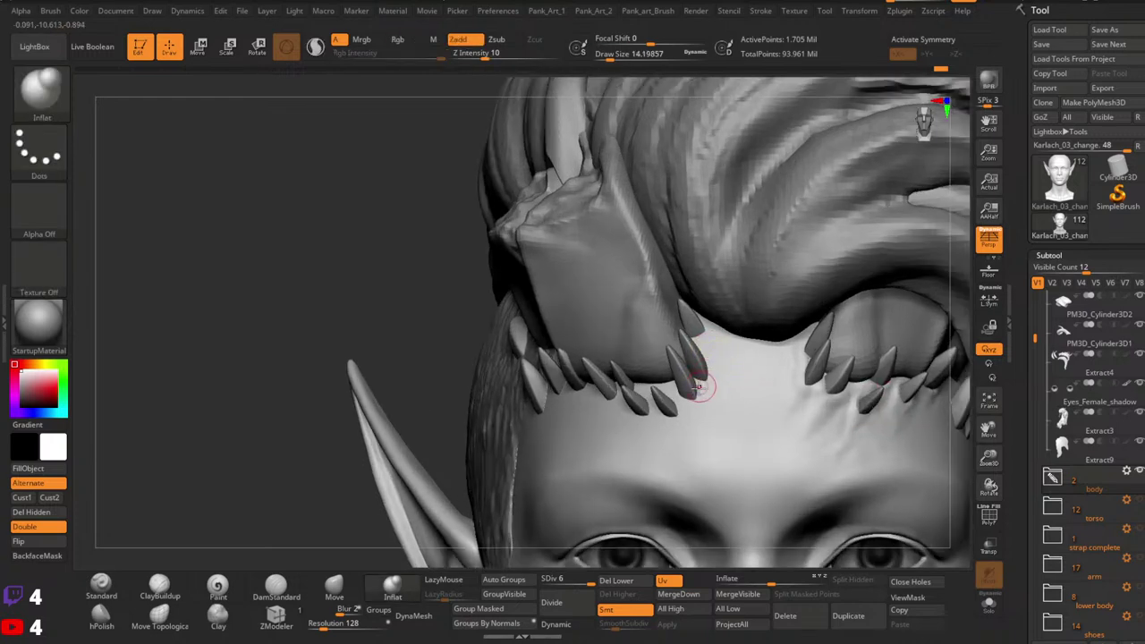
key(space)
key(space)
drag(663, 415, 660, 415)
click(489, 55)
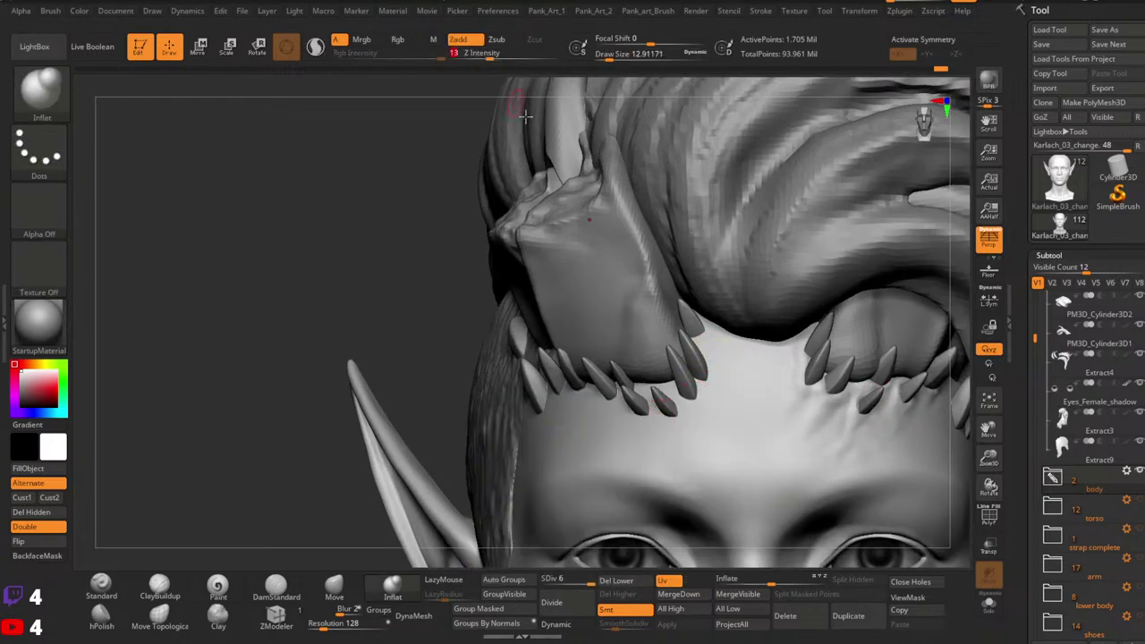
click(494, 55)
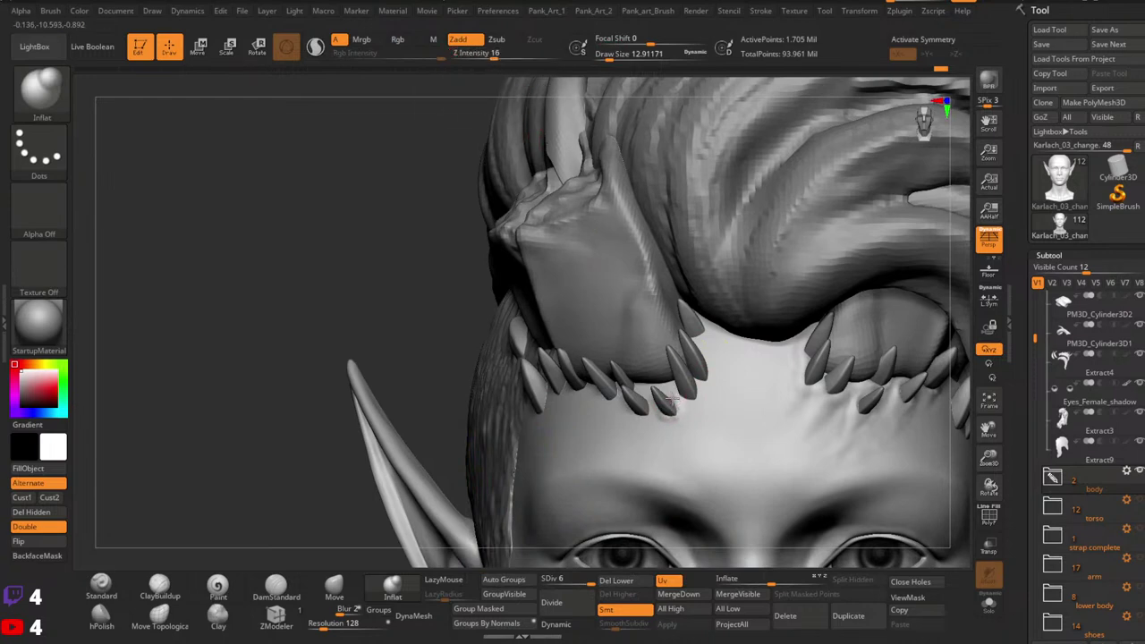
Step: Raise creases around the right horn's innermost spikes with Inflat at a draw size of about 11.7 and smooth them into the forehead
right_drag(679, 384, 693, 379)
key(space)
drag(689, 379, 686, 379)
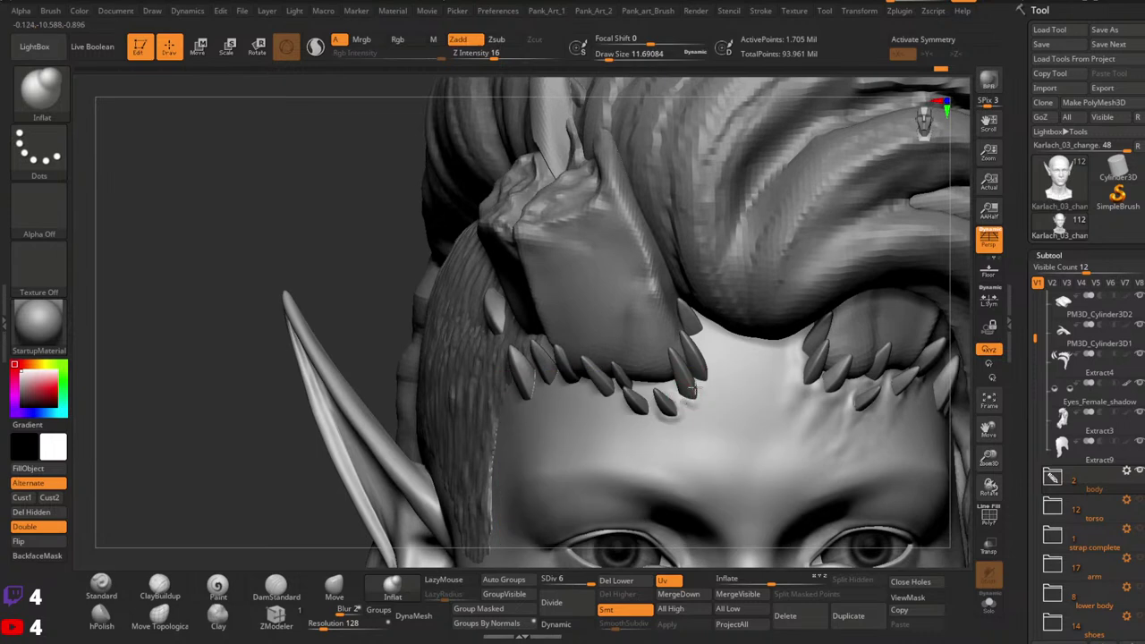
right_drag(692, 398, 710, 370)
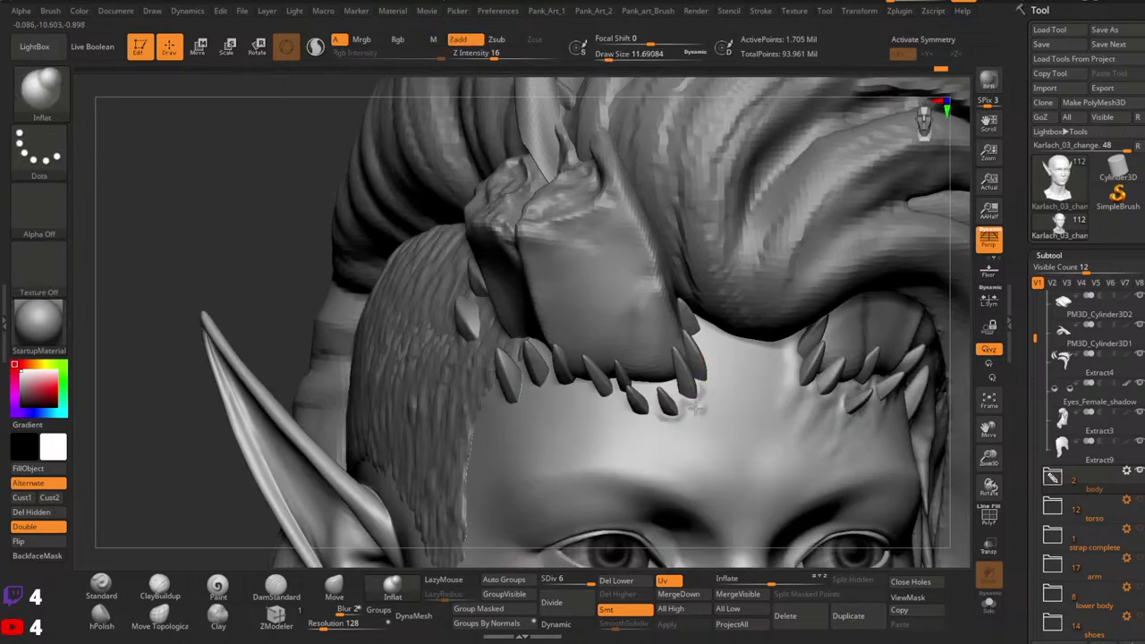
key(shift)
right_drag(689, 376, 690, 379)
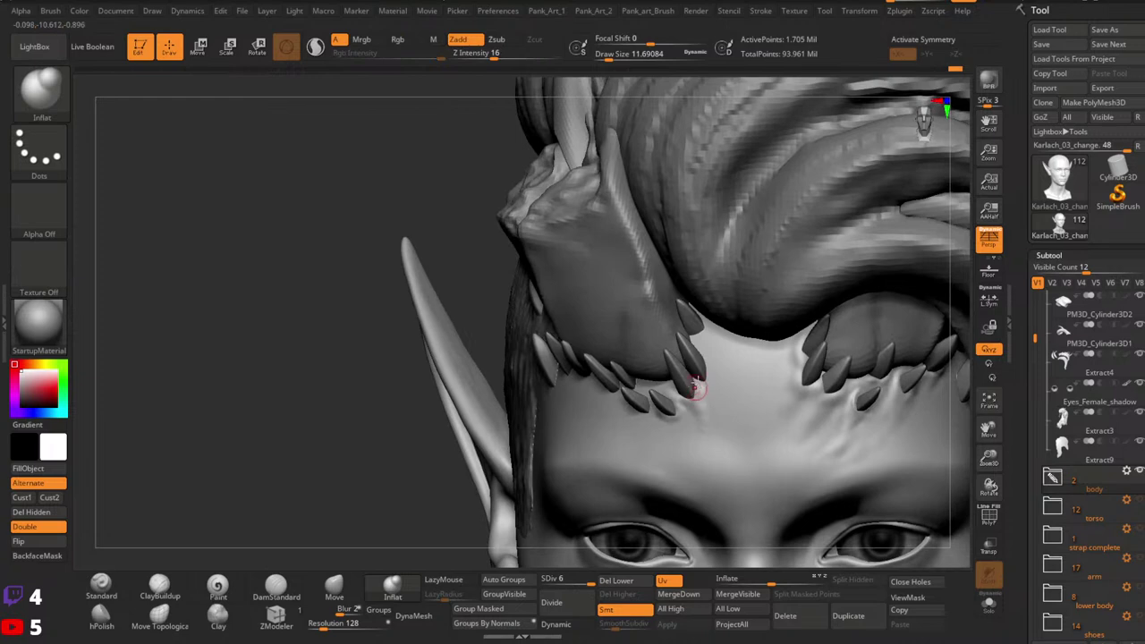
shift+drag(697, 388, 702, 391)
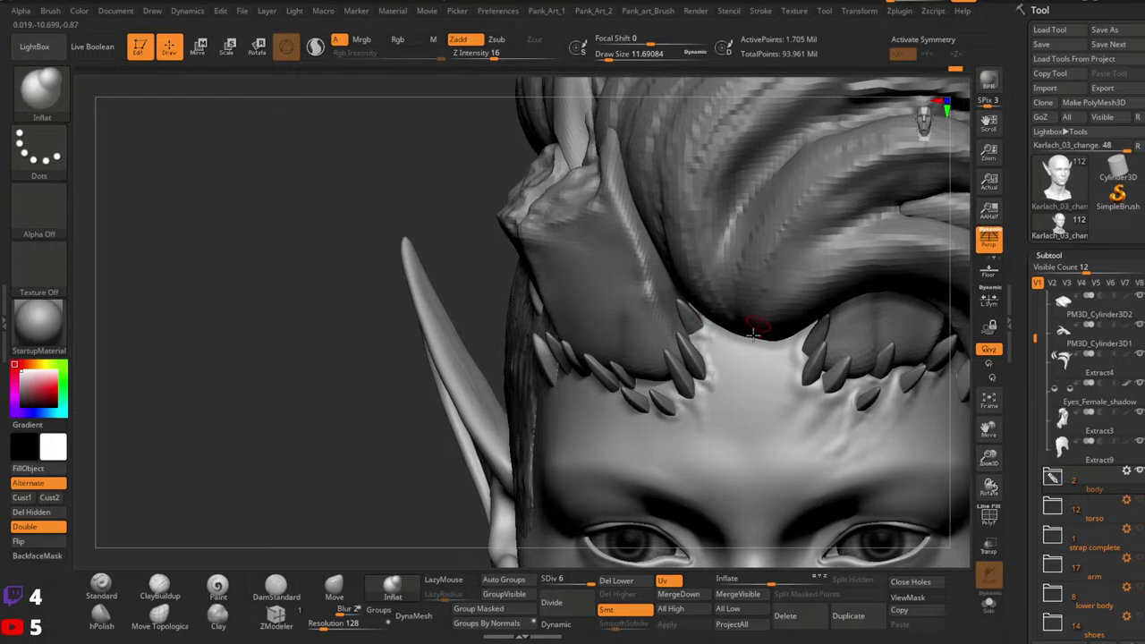
Step: Swell and smooth the skin beneath the right horn's two lowest spikes with Inflat
right_drag(754, 329, 641, 418)
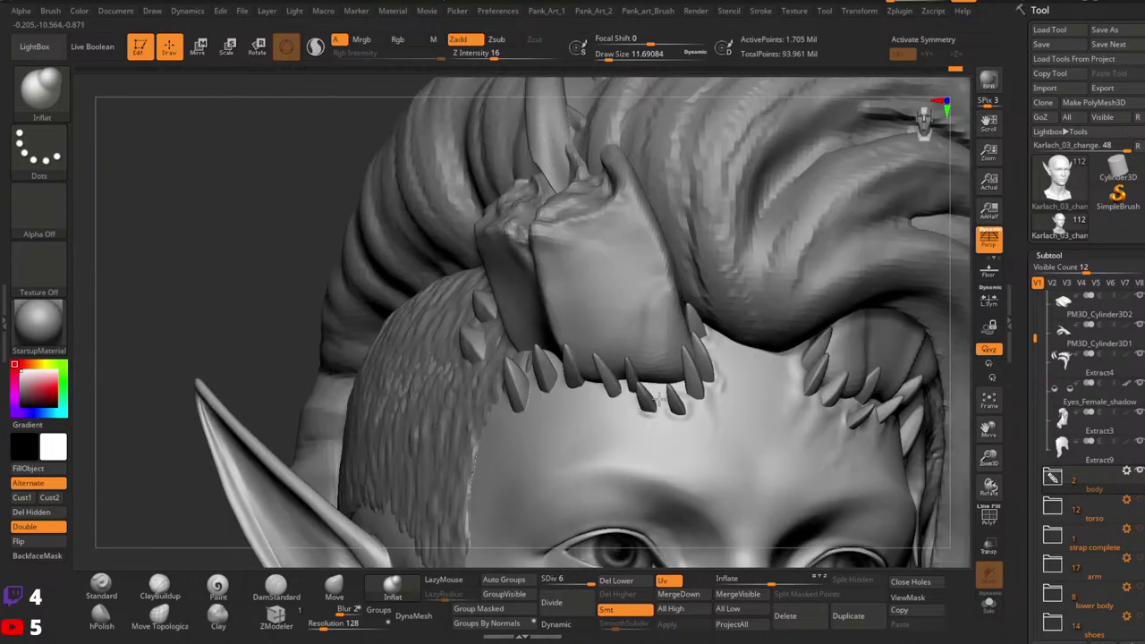
mouse_move(667, 364)
right_down()
mouse_move(650, 404)
mouse_move(676, 373)
mouse_move(697, 475)
mouse_move(696, 410)
mouse_move(645, 409)
mouse_move(670, 396)
mouse_move(612, 417)
right_up()
key(shift)
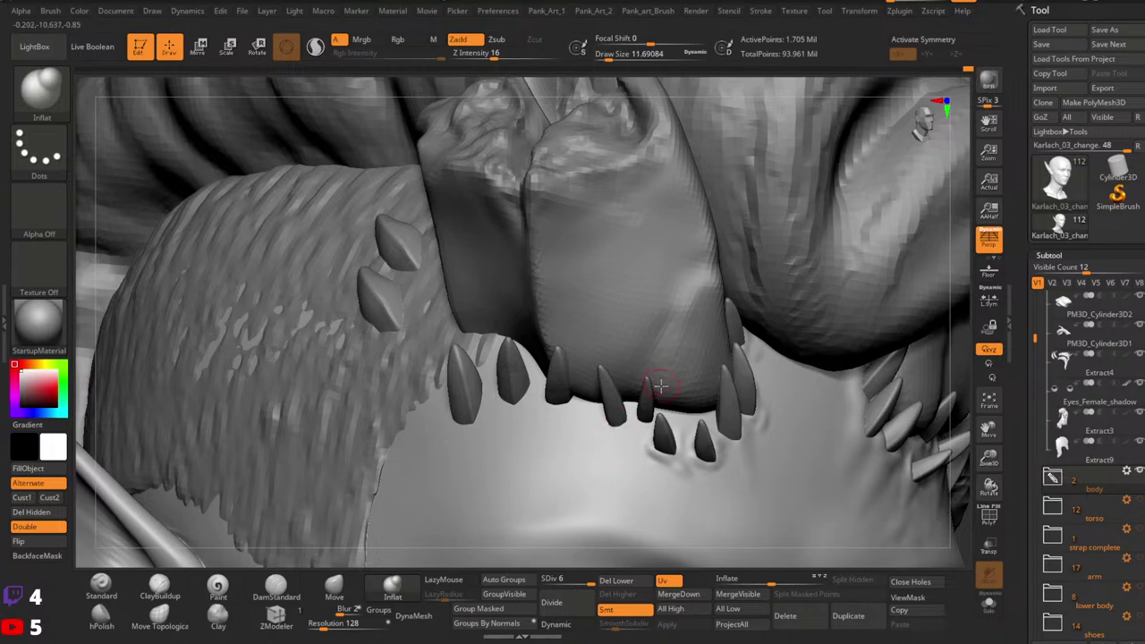
mouse_move(661, 386)
right_down()
mouse_move(671, 404)
mouse_move(659, 401)
right_up()
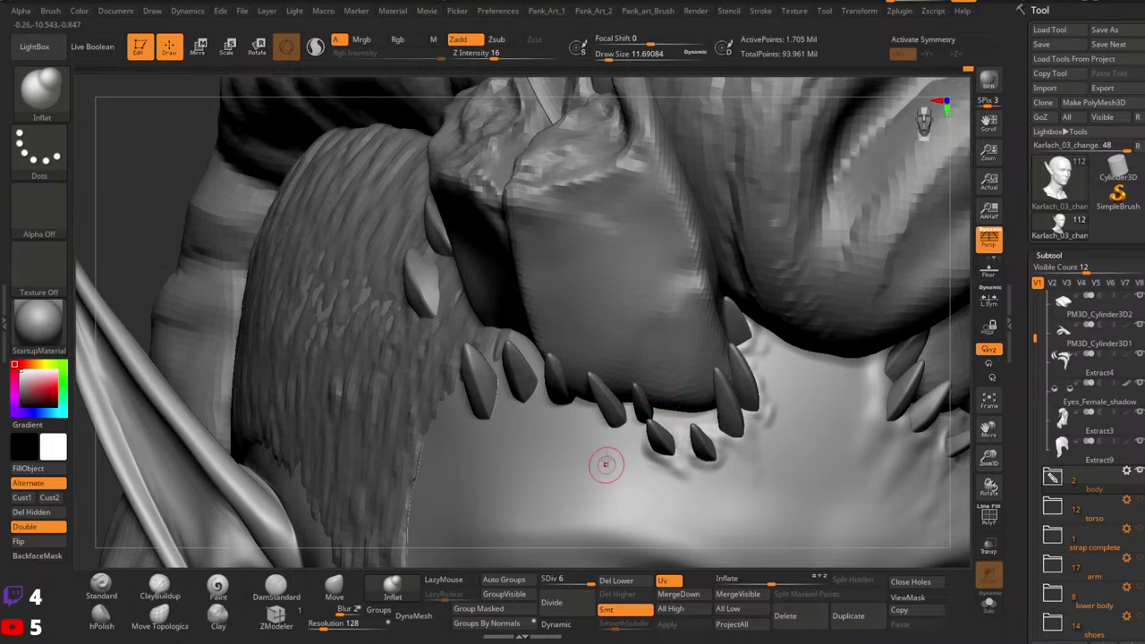
Step: Nudge the spikes along the right horn's lower edge with Move Topological at a draw size of about 59.2
mouse_move(639, 408)
right_down()
mouse_move(619, 395)
mouse_move(677, 403)
mouse_move(633, 398)
mouse_move(553, 431)
right_up()
click(334, 587)
key(space)
drag(589, 375, 602, 376)
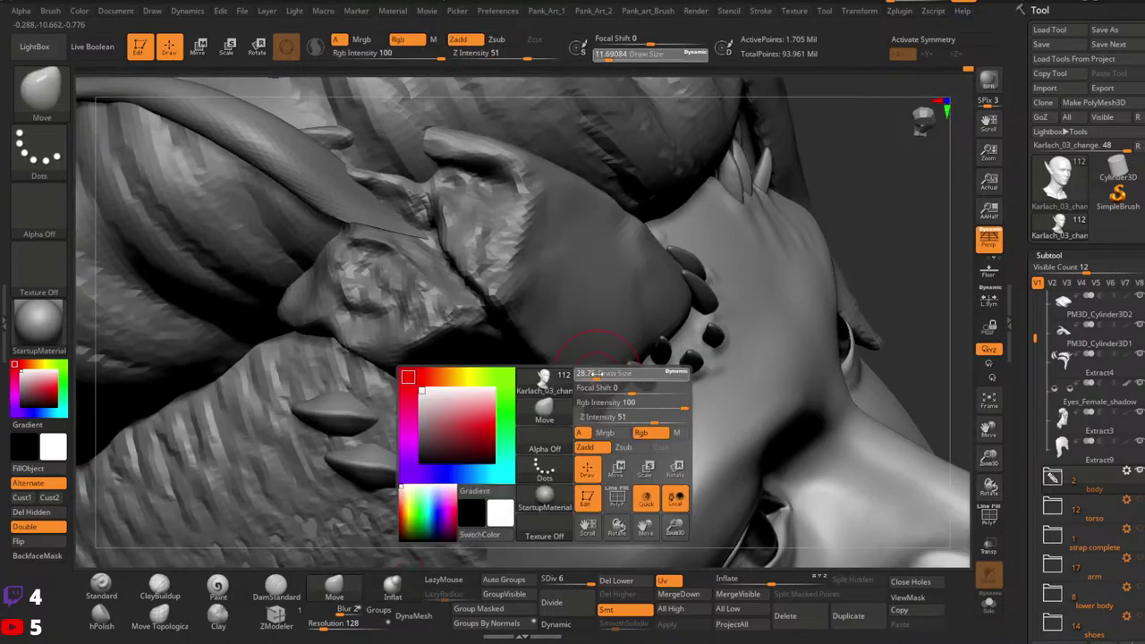
mouse_move(605, 383)
right_down()
mouse_move(607, 408)
mouse_move(600, 384)
right_up()
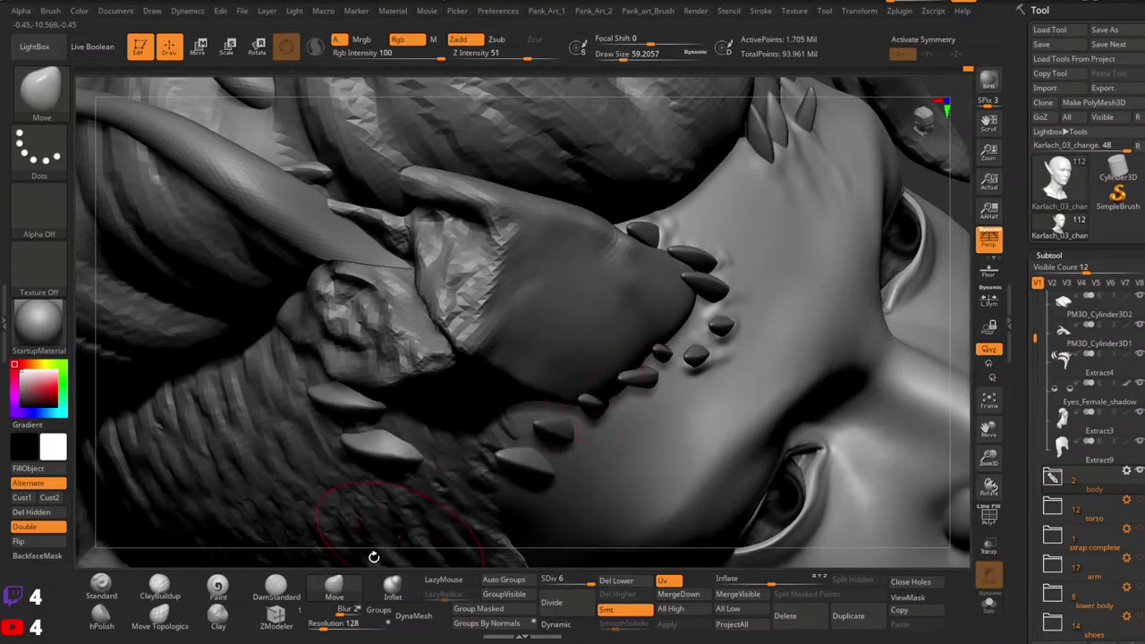
click(159, 615)
alt+click(601, 393)
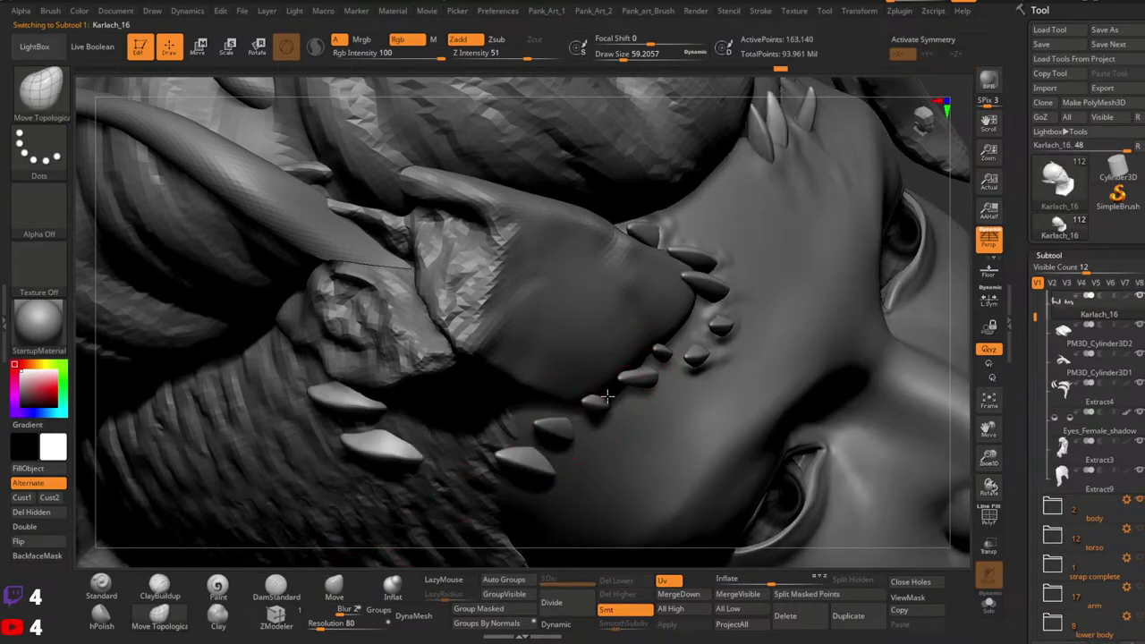
mouse_move(627, 397)
right_down()
mouse_move(616, 431)
mouse_move(595, 385)
mouse_move(635, 401)
right_up()
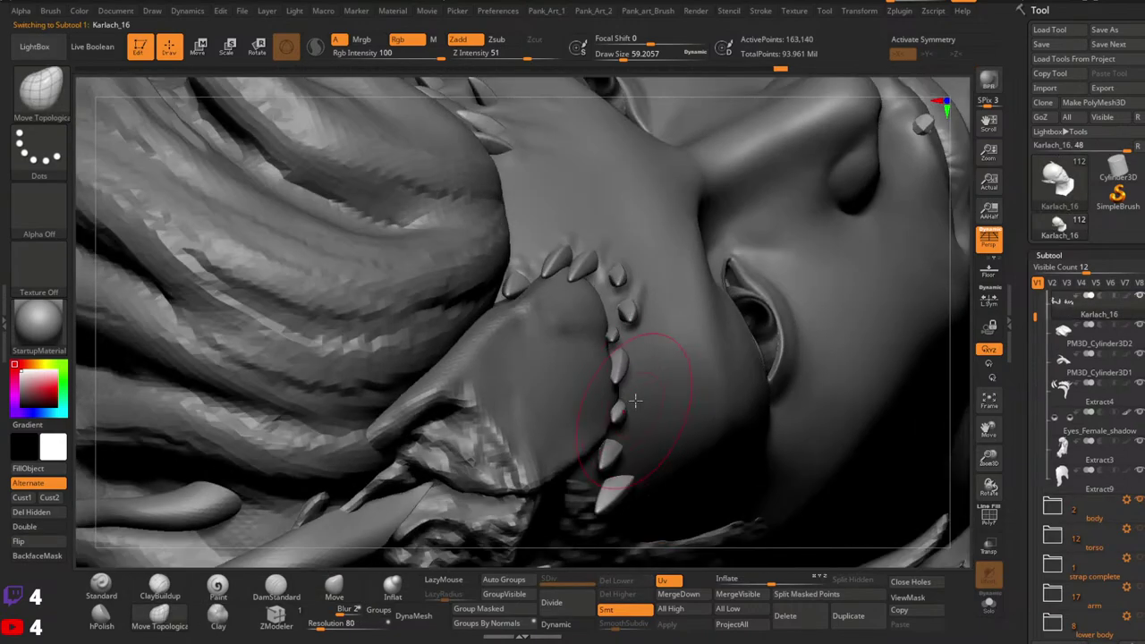
key(ctrl+z)
right_drag(613, 418, 621, 384)
mouse_move(714, 347)
right_down()
mouse_move(672, 347)
mouse_move(669, 397)
mouse_move(727, 325)
mouse_move(715, 313)
right_up()
Step: Raise the head's skin beneath the right horn's middle spikes with Standard at a draw size of about 12.9 and Z Intensity 21
alt+click(672, 344)
key(space)
click(592, 323)
click(113, 592)
mouse_move(581, 345)
right_down()
mouse_move(617, 332)
mouse_move(601, 313)
mouse_move(619, 327)
mouse_move(549, 319)
right_up()
key(space)
click(599, 311)
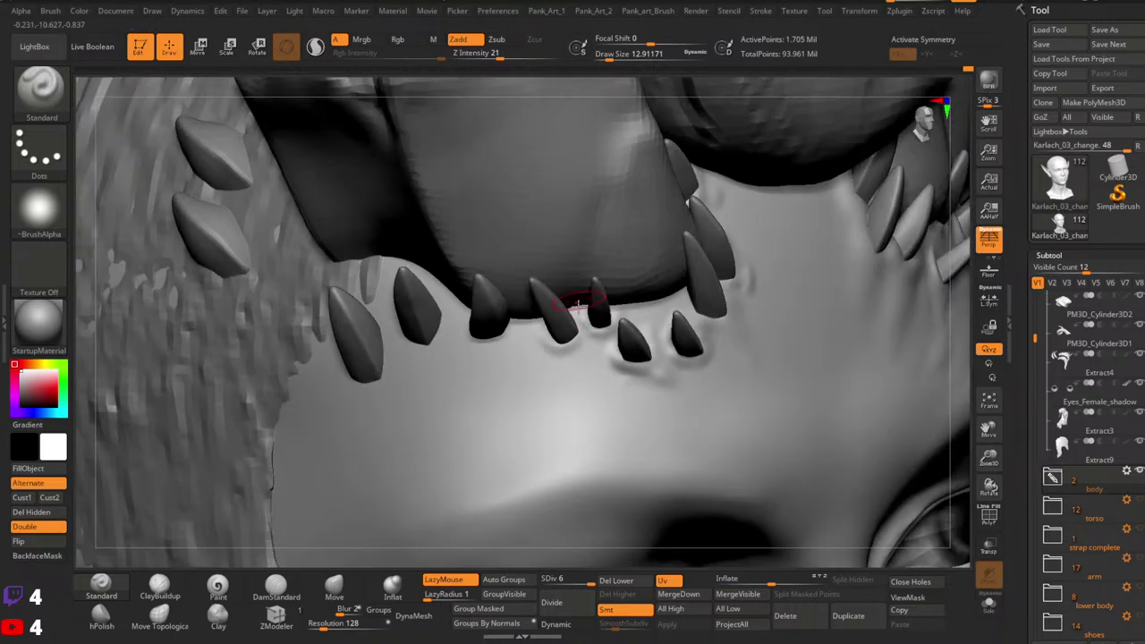
Step: Swell the skin around the right horn's middle and second-outermost spikes with Inflat, reducing the draw size to about 5
click(392, 586)
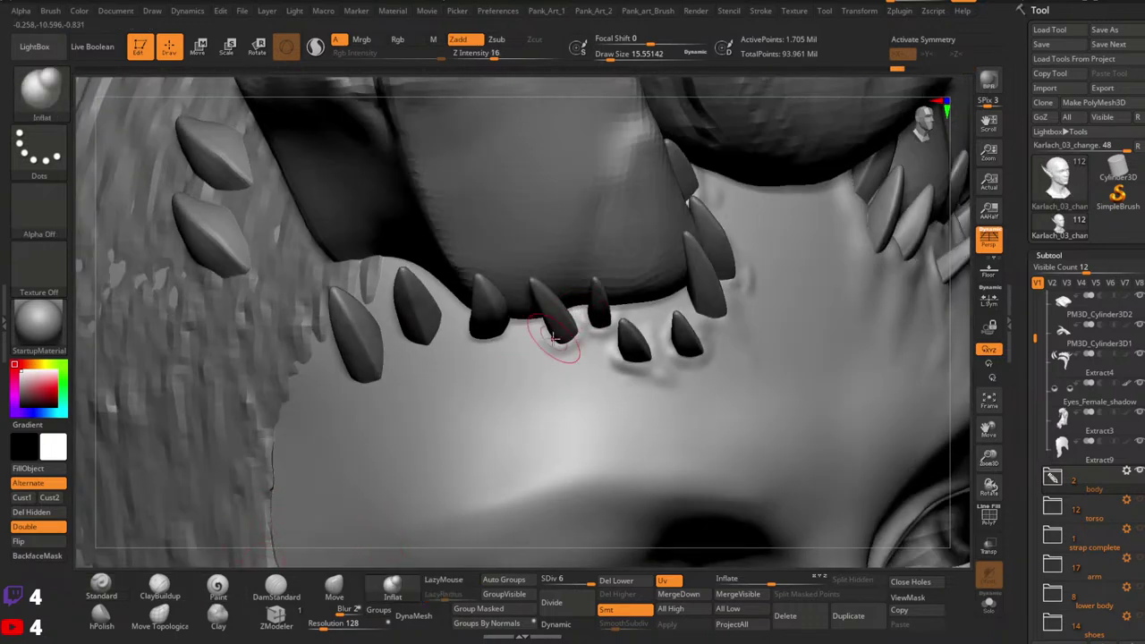
key(space)
key(space)
drag(574, 321, 572, 325)
mouse_move(586, 328)
right_down()
mouse_move(613, 313)
mouse_move(703, 340)
mouse_move(608, 379)
right_up()
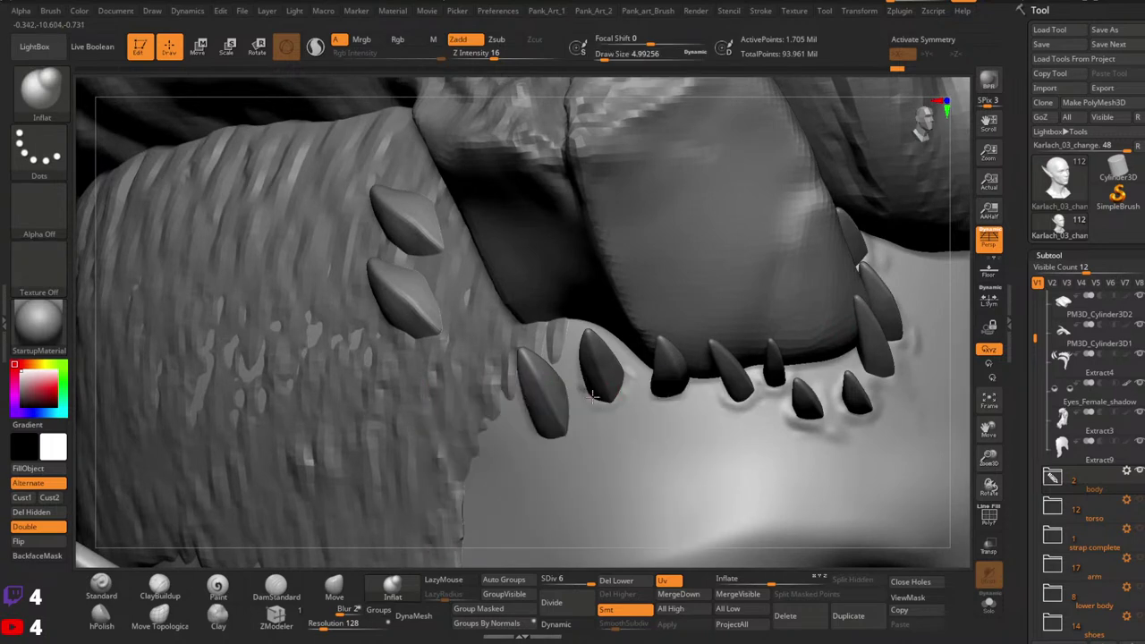
drag(595, 398, 587, 373)
right_drag(626, 364, 599, 350)
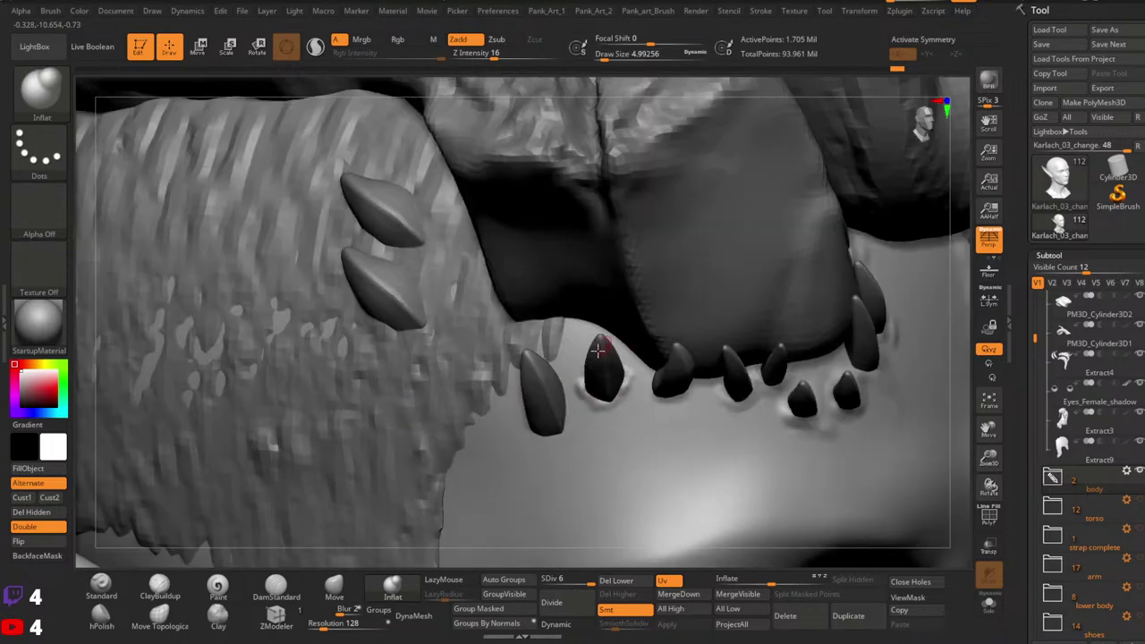
drag(582, 379, 580, 368)
right_drag(586, 340, 592, 340)
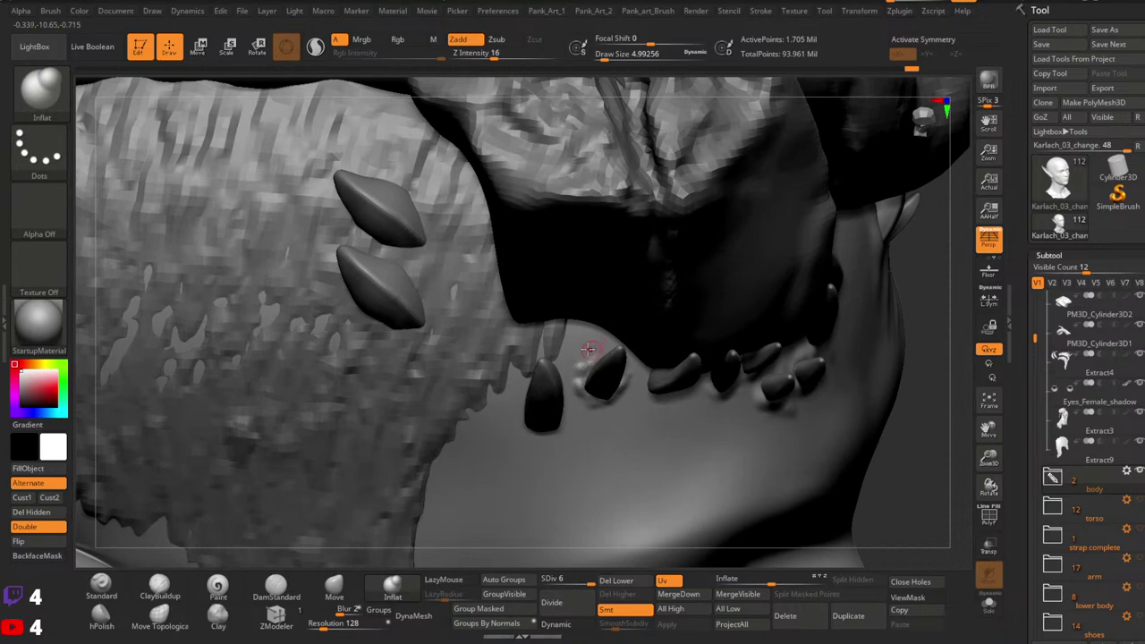
Step: Raise a crease around the base of the right horn's outermost forehead spike with Inflat at a draw size of about 10.5
mouse_move(597, 349)
right_down()
mouse_move(616, 307)
mouse_move(608, 368)
mouse_move(623, 328)
mouse_move(761, 319)
right_up()
key(shift)
ctrl+right_drag(616, 399, 625, 395)
mouse_move(625, 395)
mouse_down()
mouse_move(633, 435)
mouse_move(575, 453)
mouse_up()
mouse_move(572, 447)
right_down()
mouse_move(593, 410)
mouse_move(572, 393)
mouse_move(586, 380)
right_up()
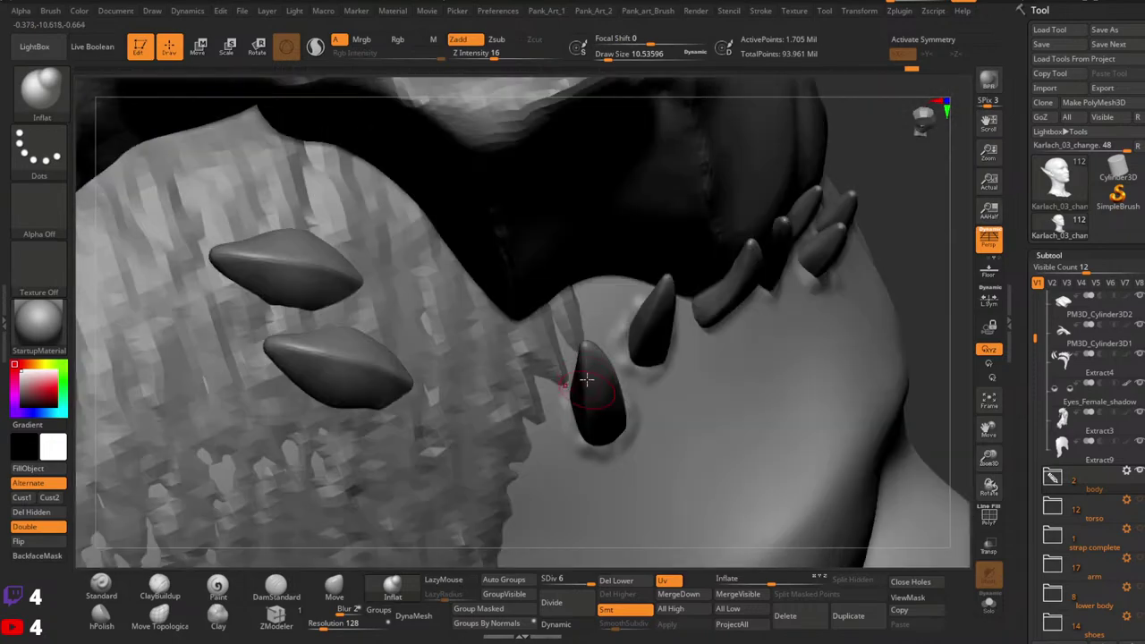
mouse_move(625, 337)
right_down()
mouse_move(596, 414)
mouse_move(574, 436)
right_up()
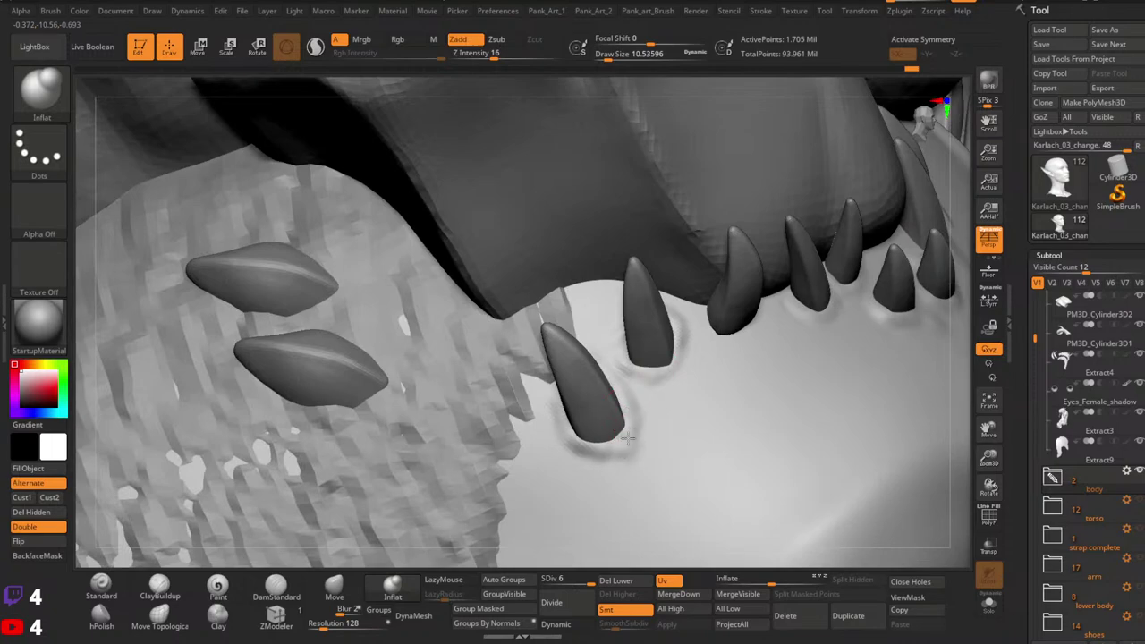
Step: Swell and smooth the forehead skin beside the right horn's innermost spikes at a draw size of about 12.9
ctrl+right_drag(749, 336, 742, 233)
mouse_move(832, 358)
right_down()
mouse_move(736, 373)
mouse_move(641, 366)
right_up()
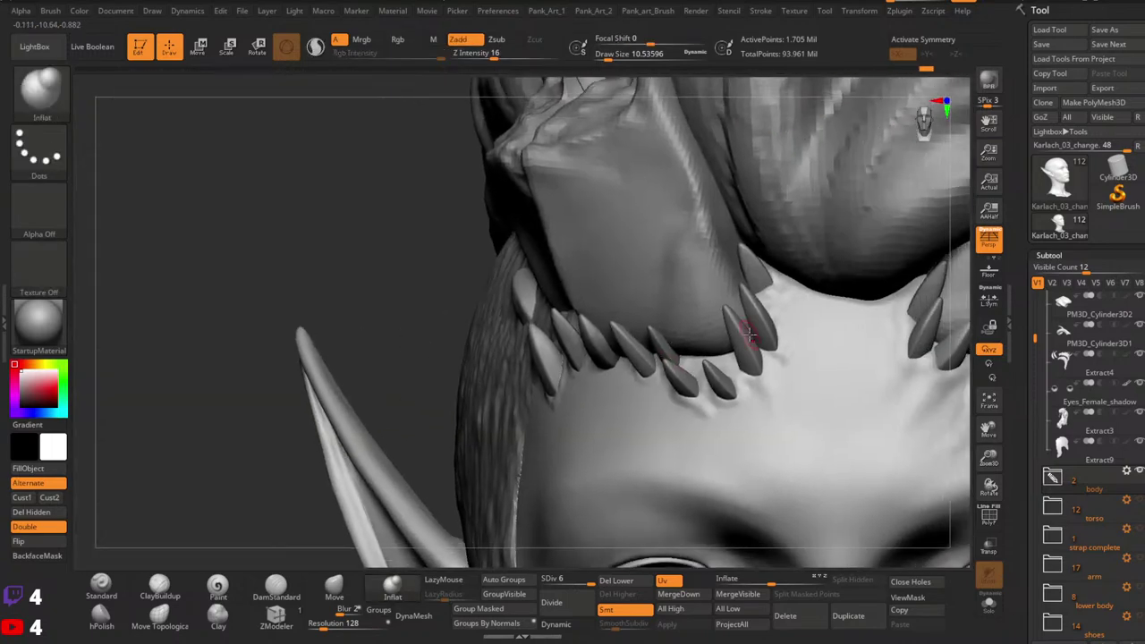
mouse_move(748, 337)
alt+right_down()
mouse_move(739, 294)
mouse_move(716, 291)
alt+right_up()
key(space)
drag(748, 344, 755, 344)
mouse_move(757, 326)
right_down()
mouse_move(741, 319)
mouse_move(730, 354)
right_up()
right_click(742, 322)
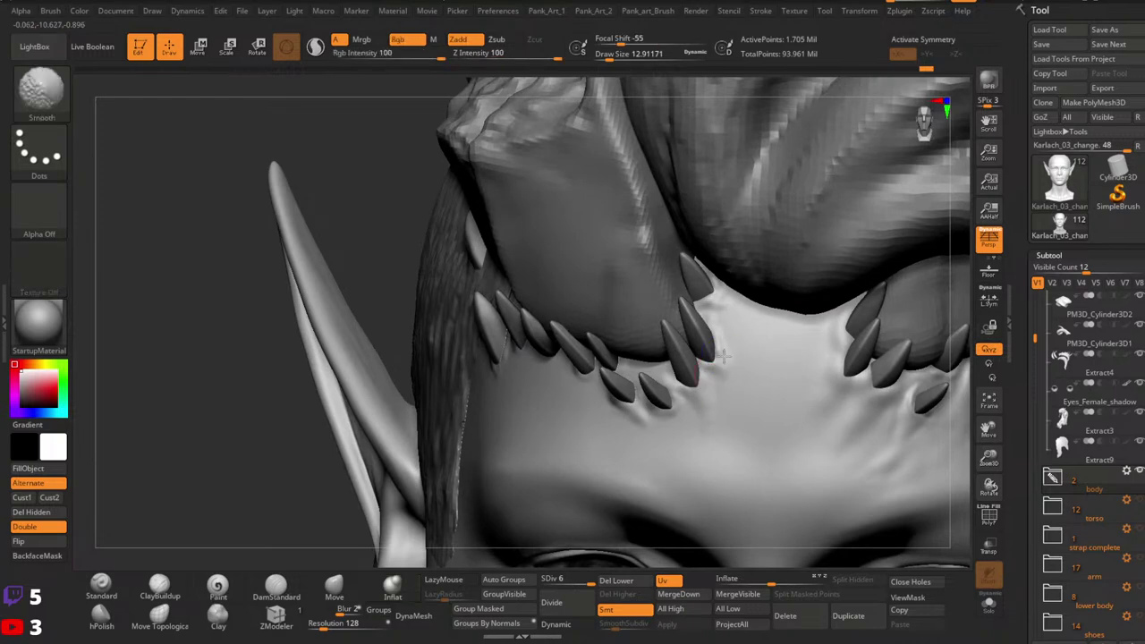
Step: Inflate the skin rim around the right horn's third spike from the hairline at Z Intensity 16
right_drag(643, 385, 652, 397)
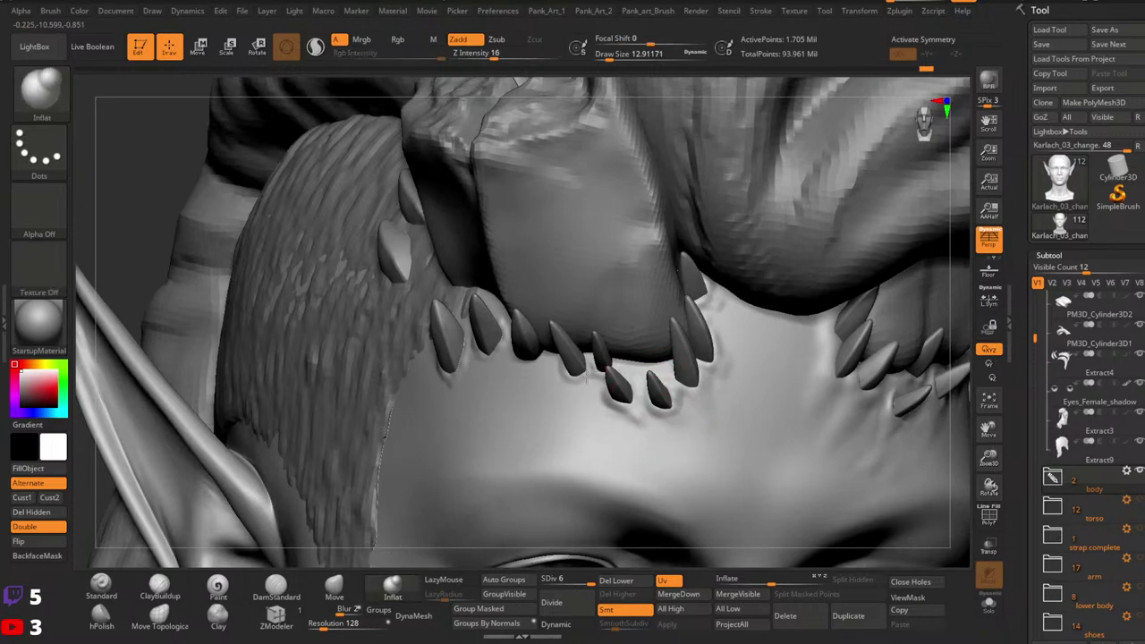
right_drag(530, 357, 540, 315)
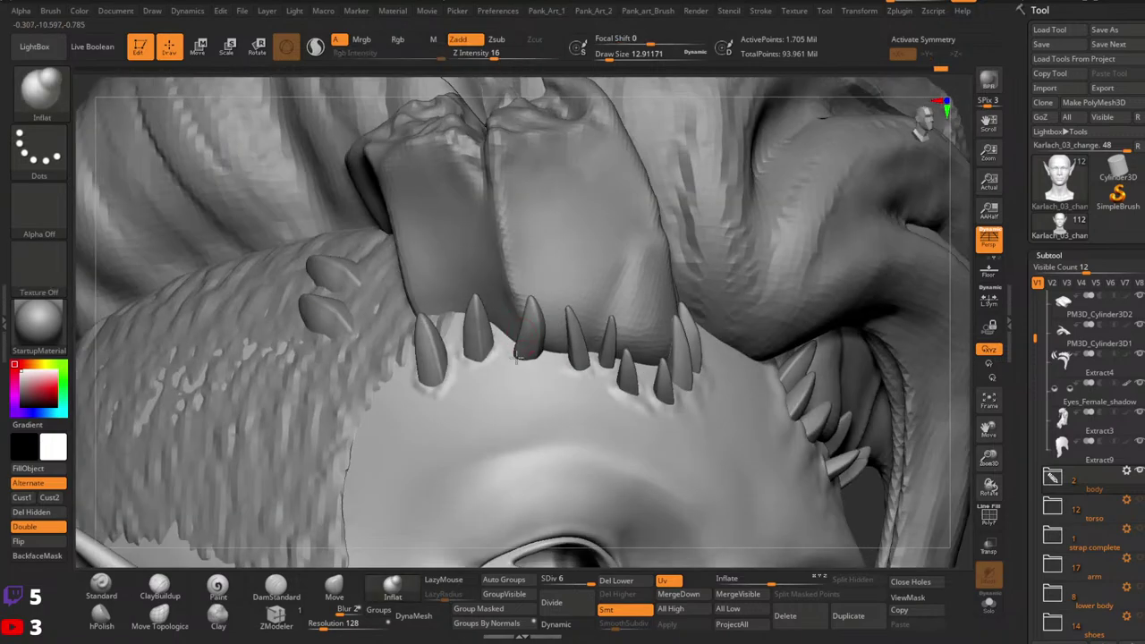
right_drag(540, 354, 544, 338)
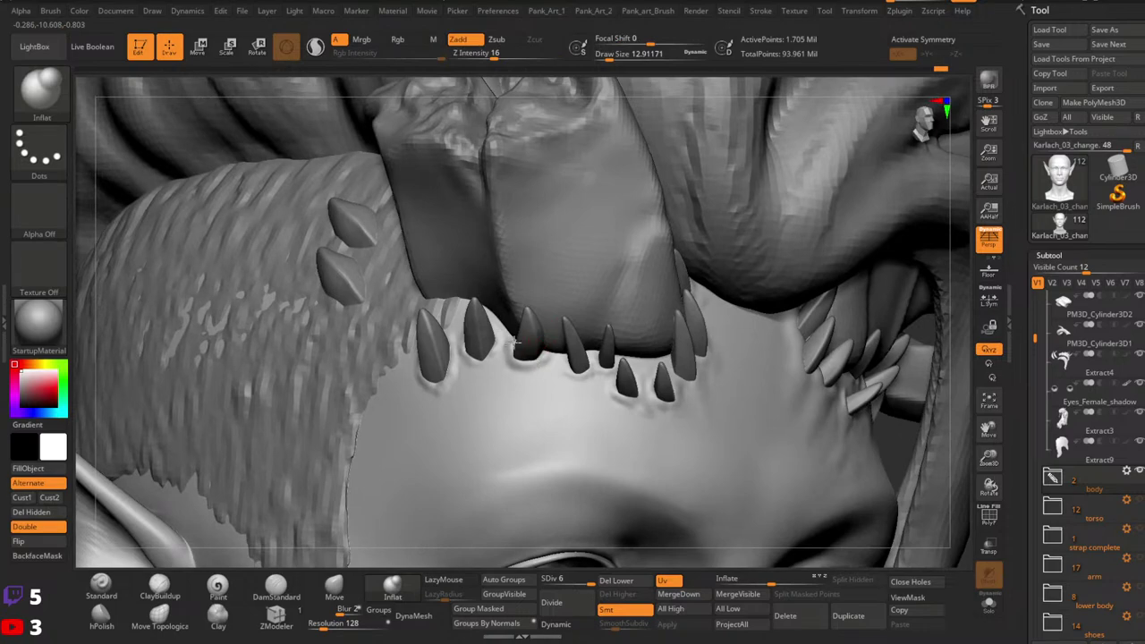
Step: Swell the forehead skin between the two horns with Inflat at a draw size of about 20
mouse_move(765, 279)
ctrl+right_down()
mouse_move(760, 241)
mouse_move(626, 305)
ctrl+right_up()
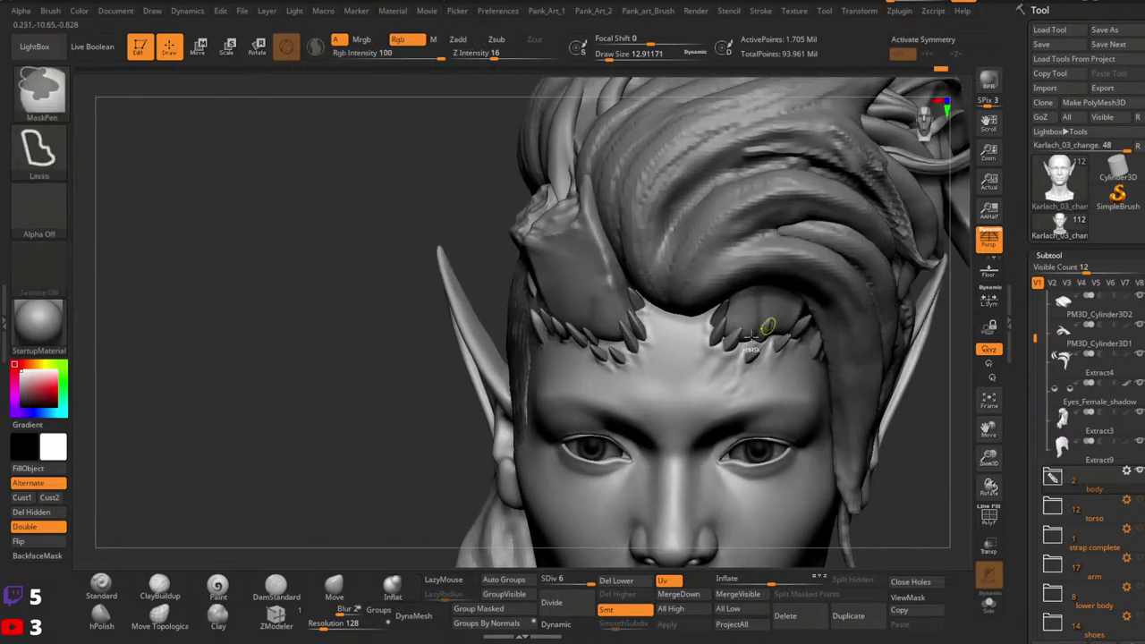
ctrl+right_drag(766, 325, 742, 344)
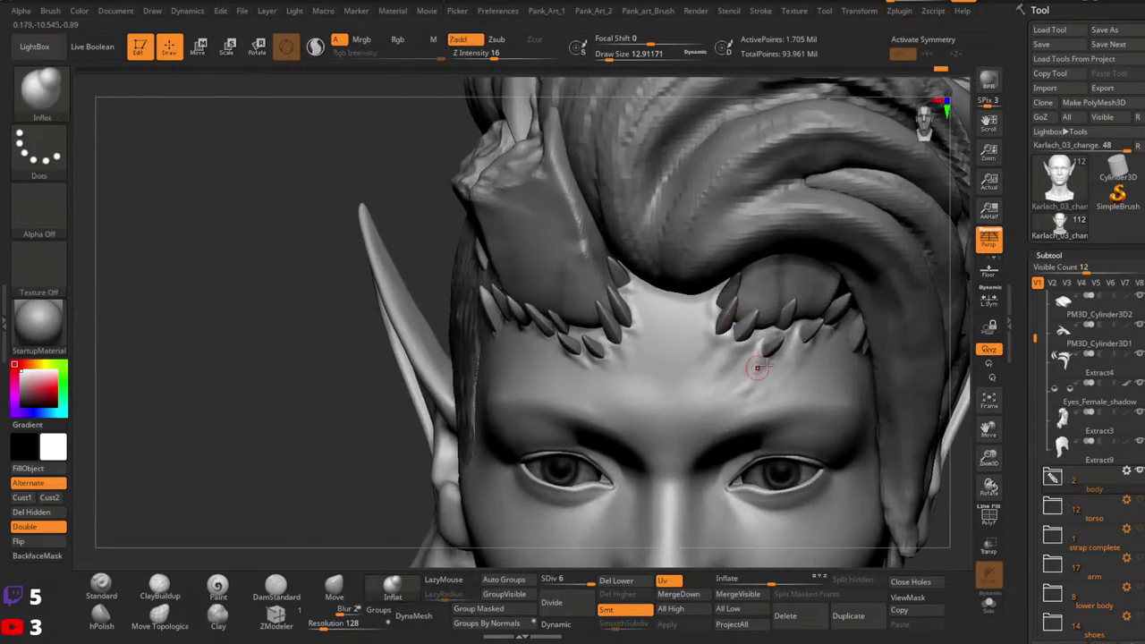
key(space)
key(space)
mouse_move(645, 299)
mouse_down()
mouse_move(652, 324)
mouse_move(638, 331)
mouse_move(629, 380)
mouse_up()
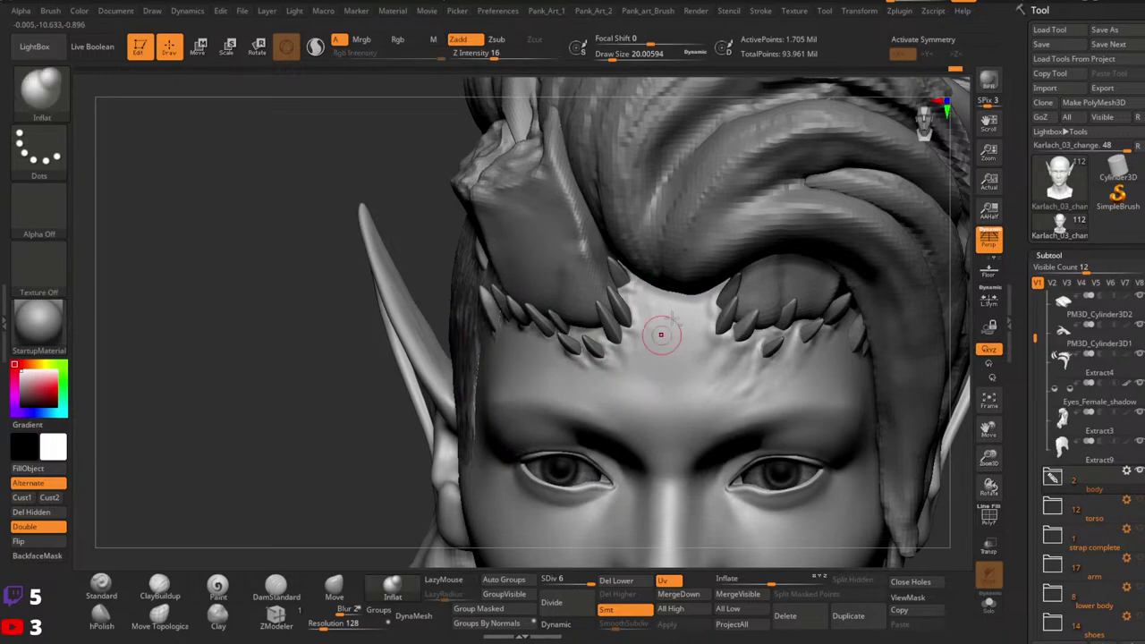
Step: Build up and smooth the creases below the right horn's middle spikes with Inflat at a draw size of about 18.5
right_drag(661, 335, 691, 389)
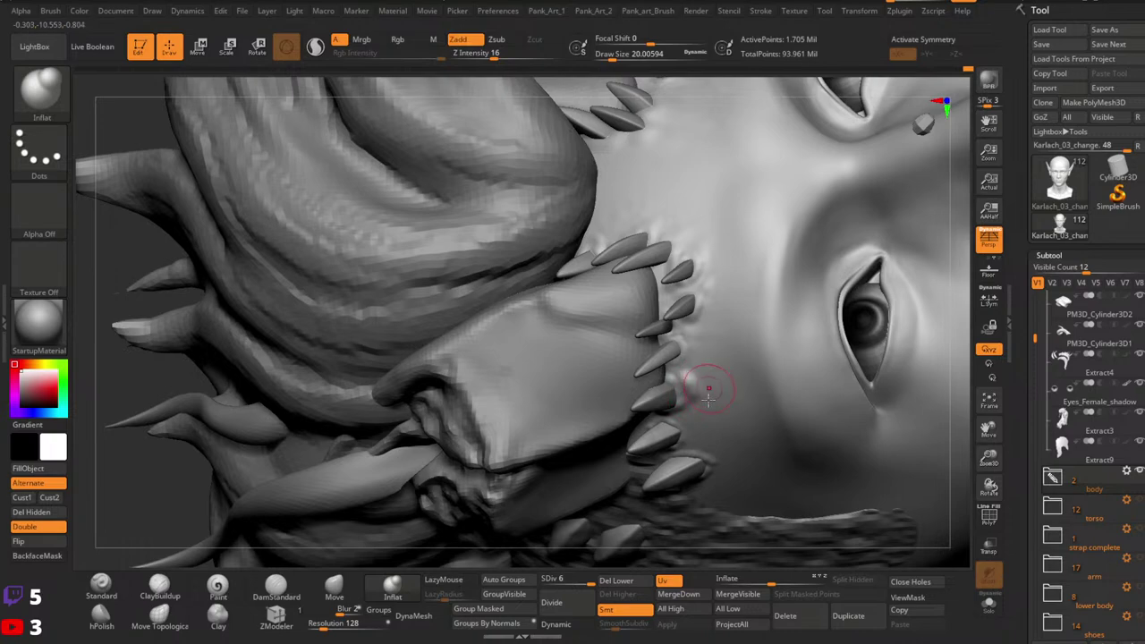
right_drag(708, 400, 707, 375)
shift+drag(689, 373, 684, 383)
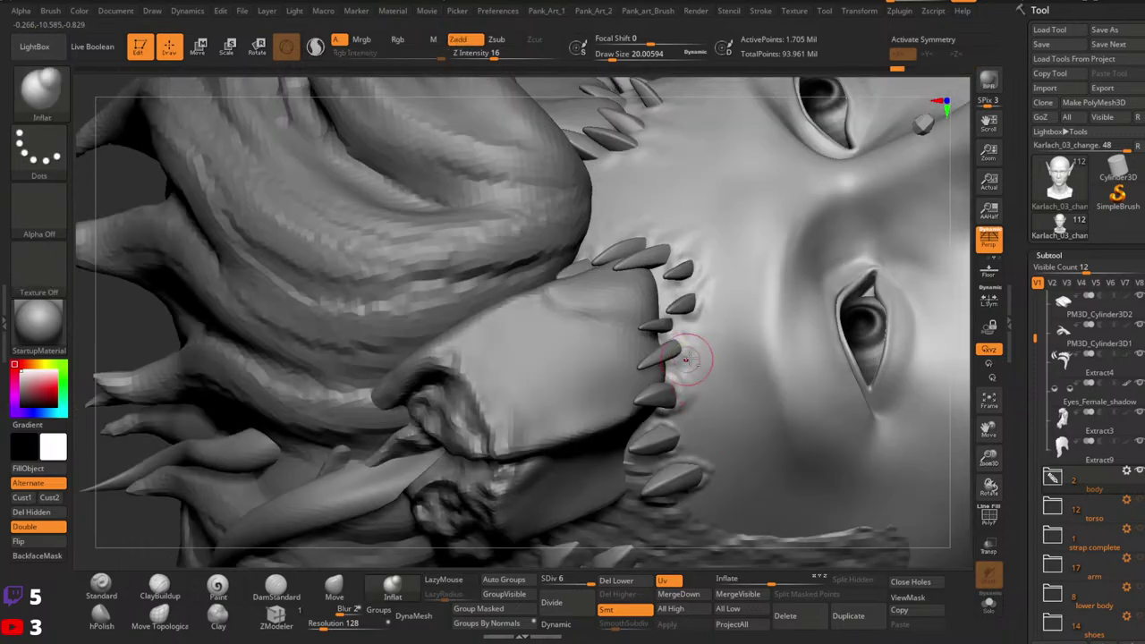
mouse_move(724, 340)
right_down()
mouse_move(724, 366)
mouse_move(692, 338)
right_up()
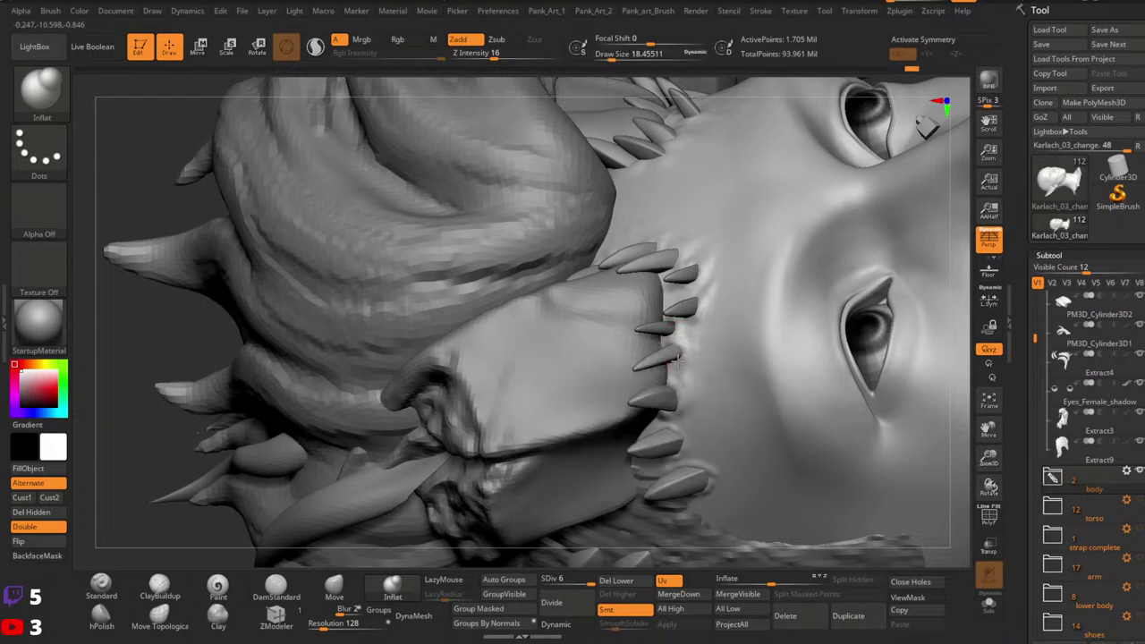
right_drag(724, 340, 697, 296)
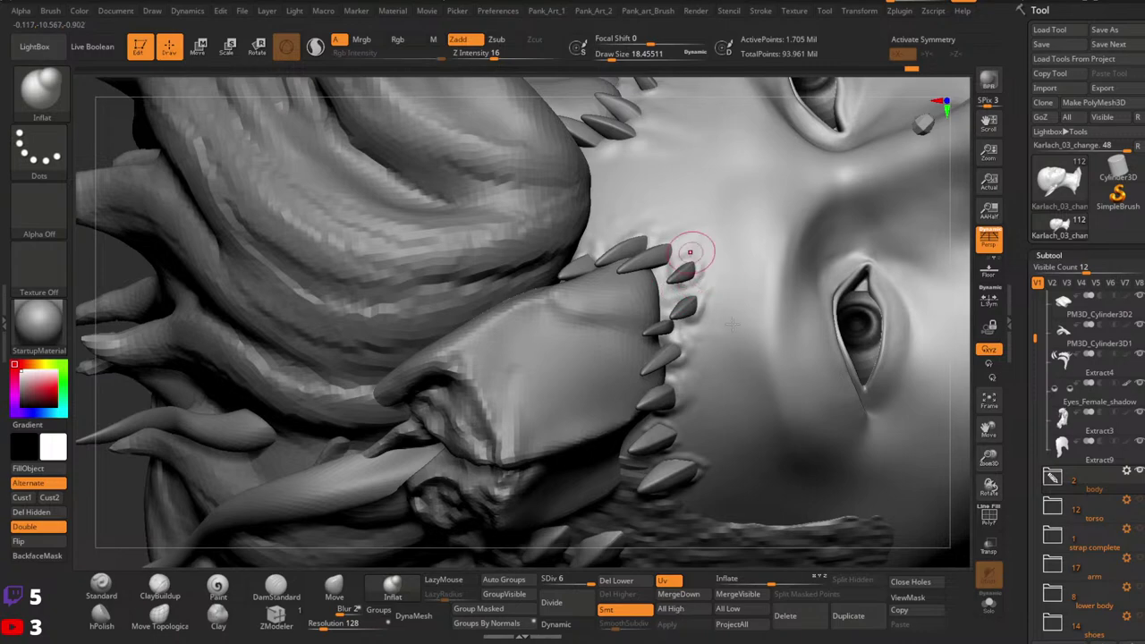
mouse_move(692, 250)
right_down()
mouse_move(736, 269)
mouse_move(698, 298)
mouse_move(706, 366)
mouse_move(817, 326)
mouse_move(694, 334)
right_up()
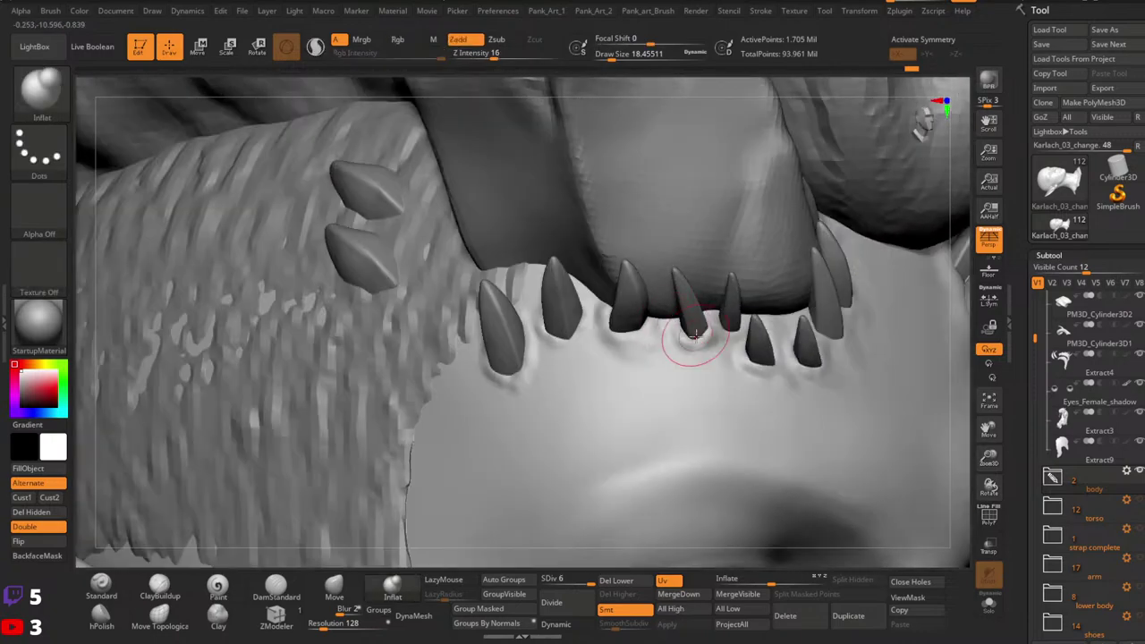
Step: Extend creases down from the right horn's outer spikes with Inflat, raising the draw size to about 25
key(shift)
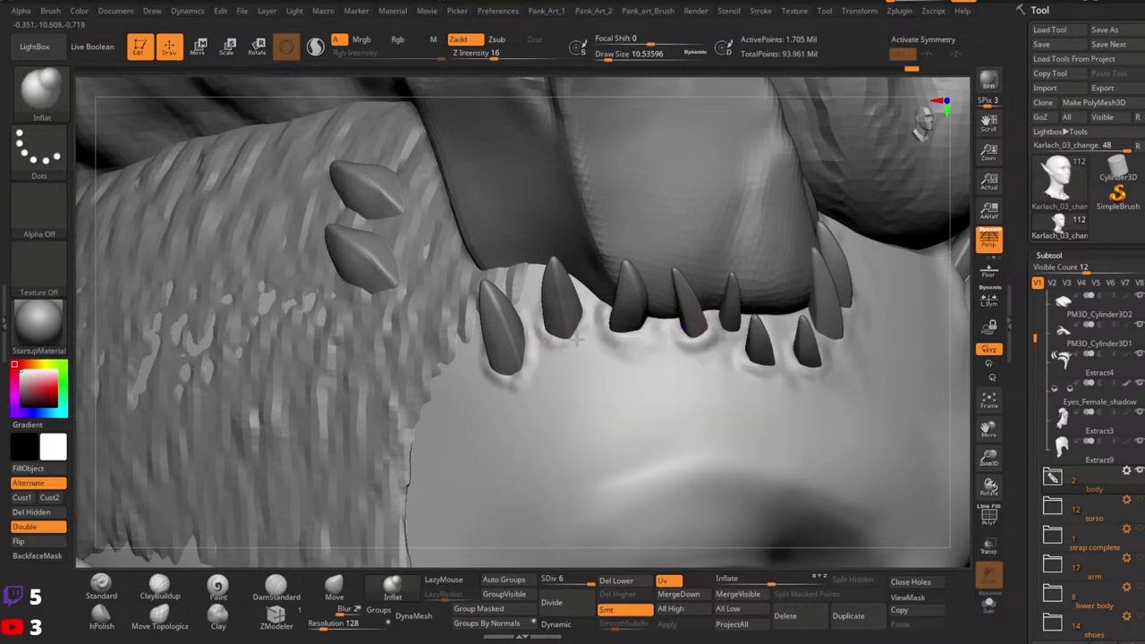
key(space)
right_drag(578, 402, 593, 347)
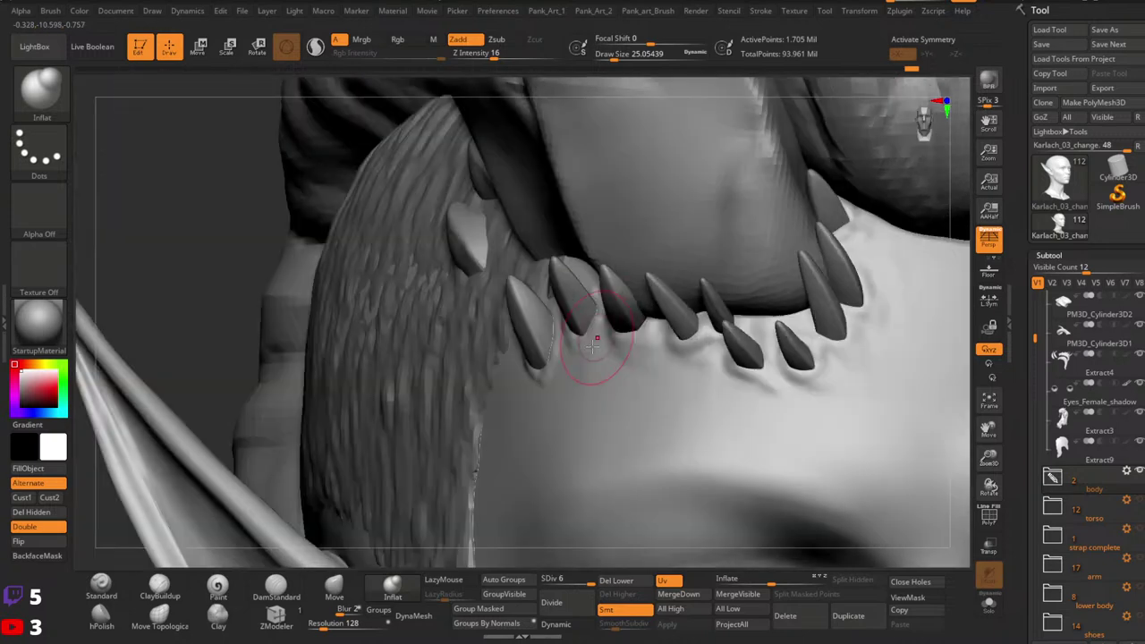
right_drag(597, 404, 626, 340)
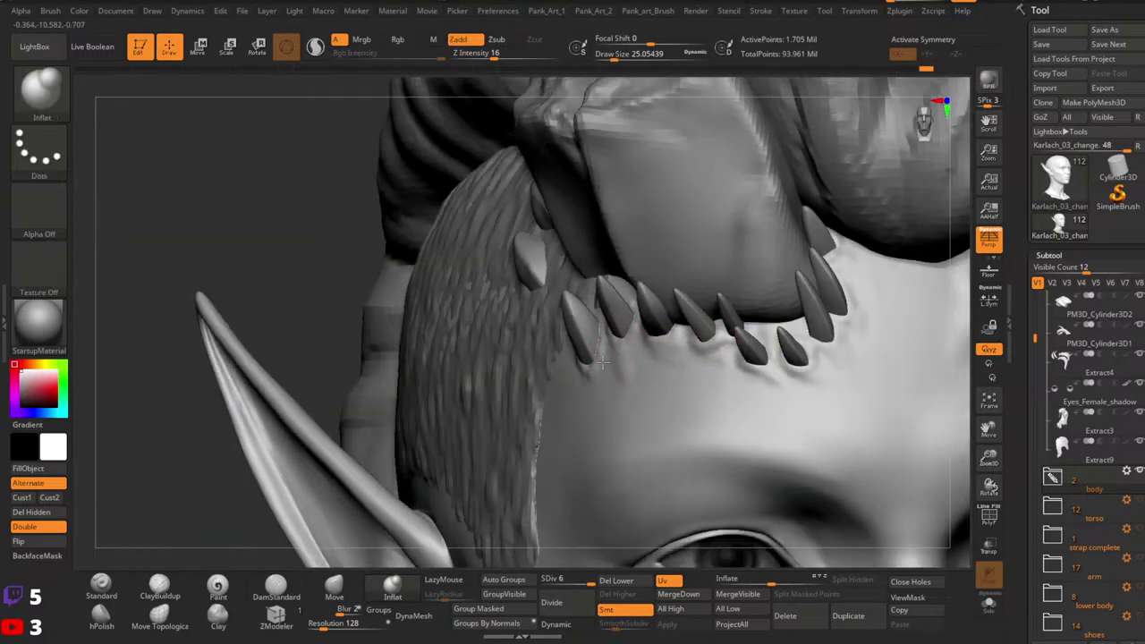
mouse_move(600, 386)
right_down()
mouse_move(585, 387)
mouse_move(617, 398)
mouse_move(730, 356)
mouse_move(728, 313)
mouse_move(590, 384)
right_up()
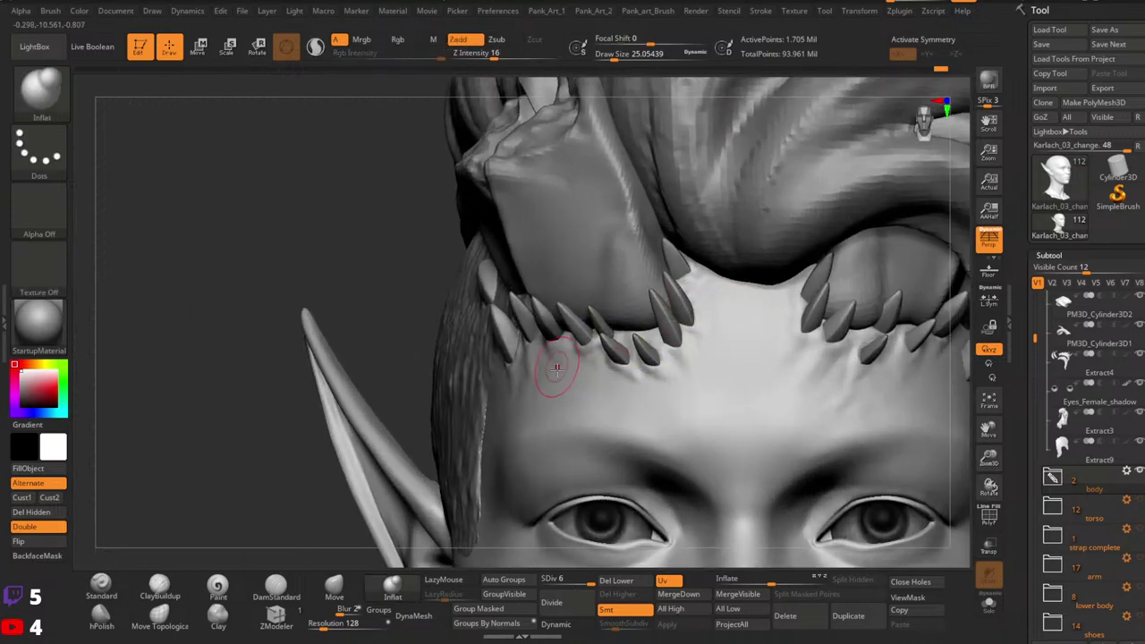
Step: Add broader creases to the forehead beneath the right horn's spikes with Inflat at a draw size of about 30.7
key(space)
drag(546, 356, 549, 356)
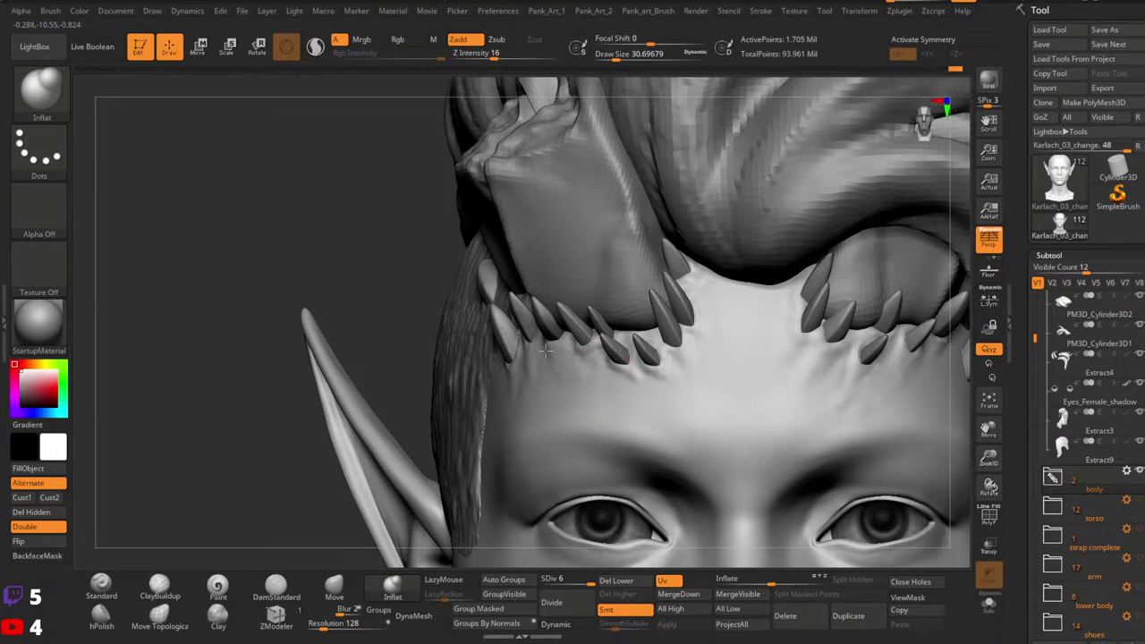
drag(621, 392, 684, 379)
mouse_move(659, 360)
right_down()
mouse_move(619, 313)
mouse_move(685, 435)
mouse_move(689, 384)
right_up()
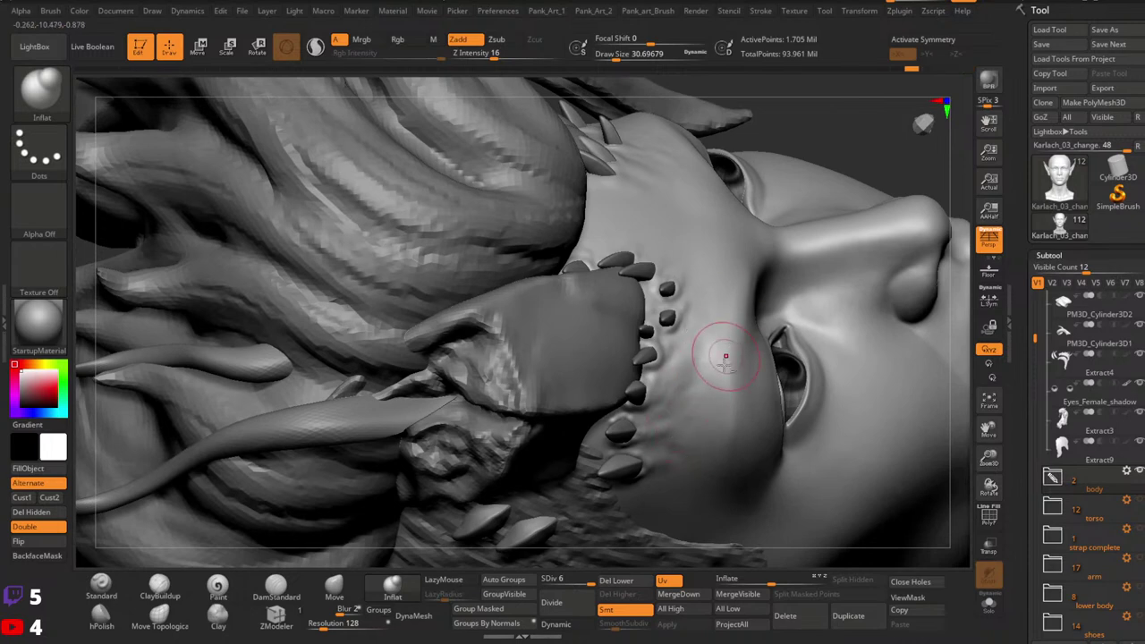
Step: Add soft swells to the centre of the forehead between the horns with Inflat at a draw size of about 30.7
mouse_move(716, 355)
right_down()
mouse_move(698, 411)
mouse_move(720, 402)
mouse_move(710, 395)
right_up()
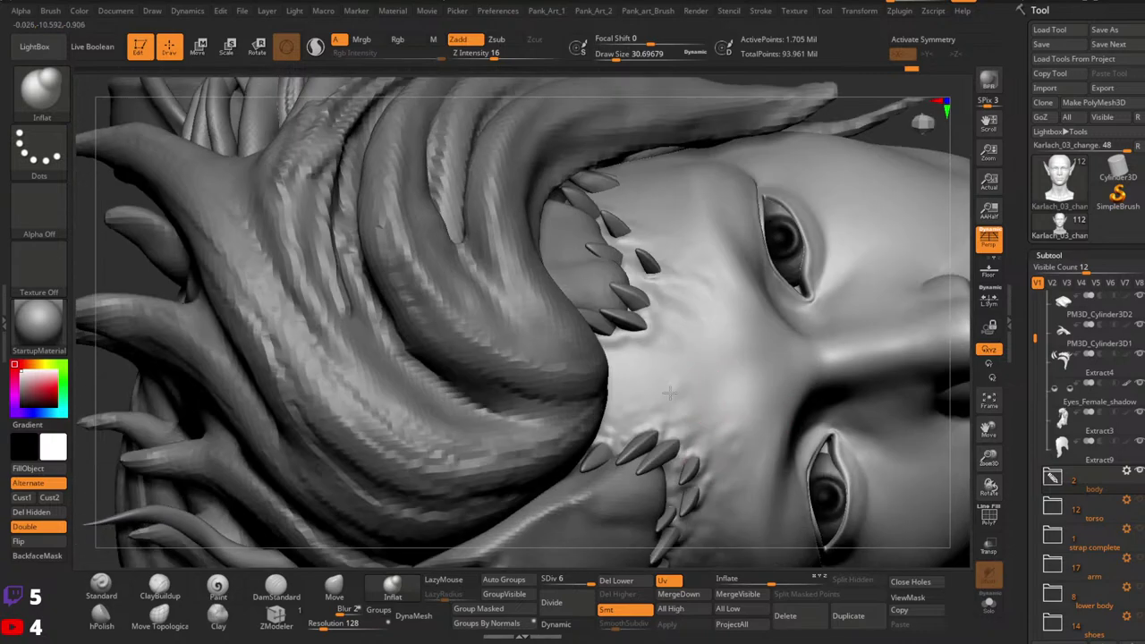
right_drag(724, 355, 648, 389)
right_drag(647, 390, 653, 377)
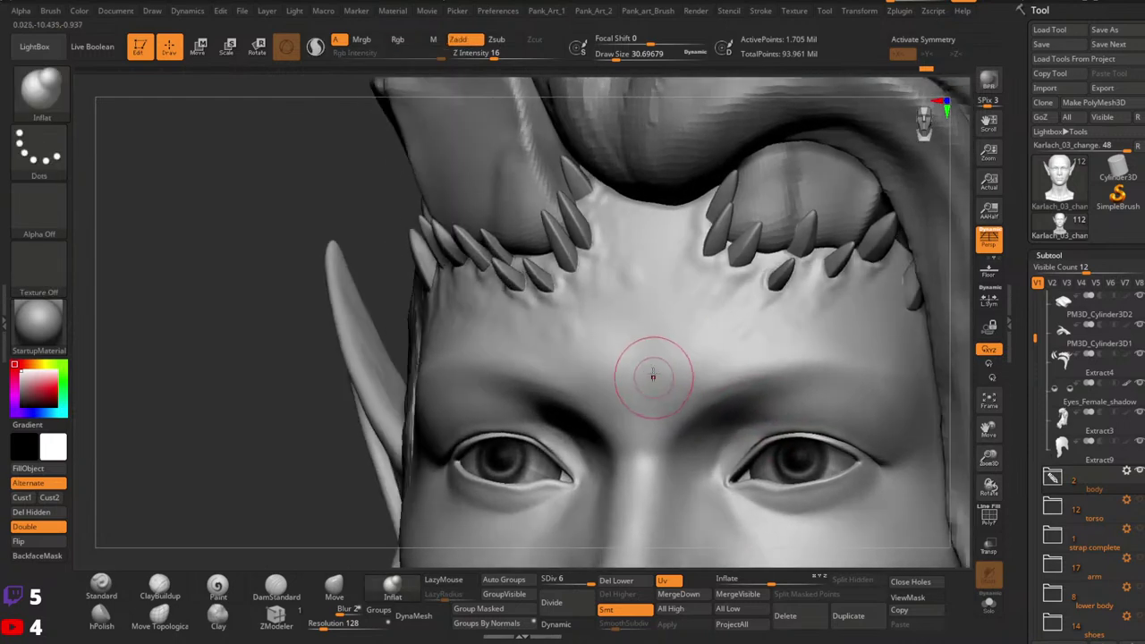
Step: Refine the creases beneath the right horn's outer and middle spikes with Inflat, raising the draw size to about 32.7
right_drag(507, 329, 438, 277)
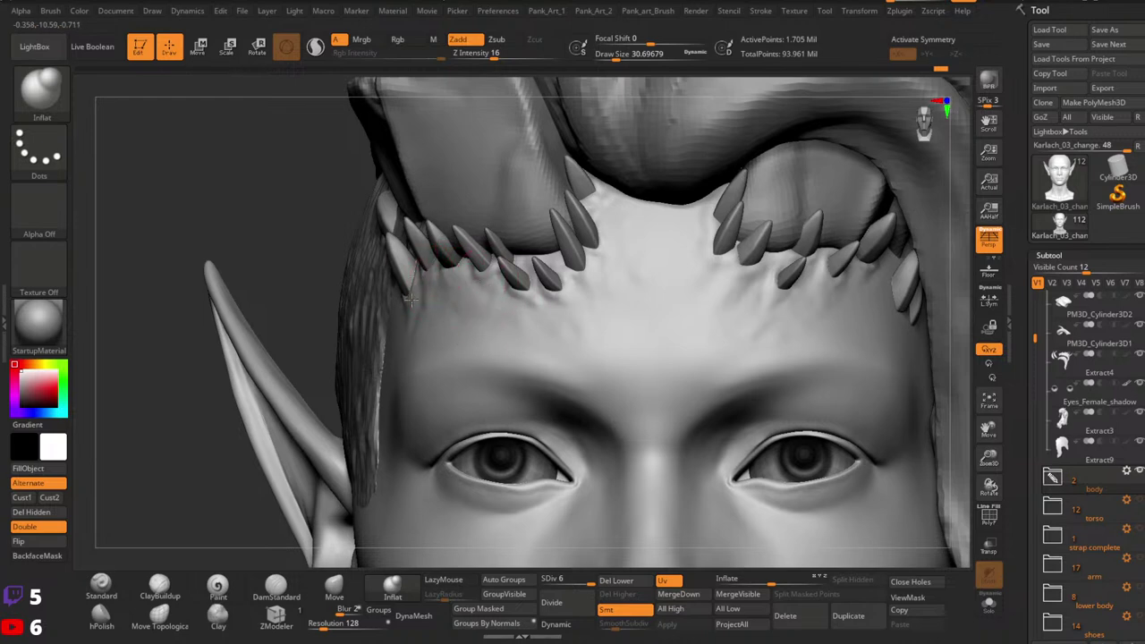
right_drag(741, 281, 464, 353)
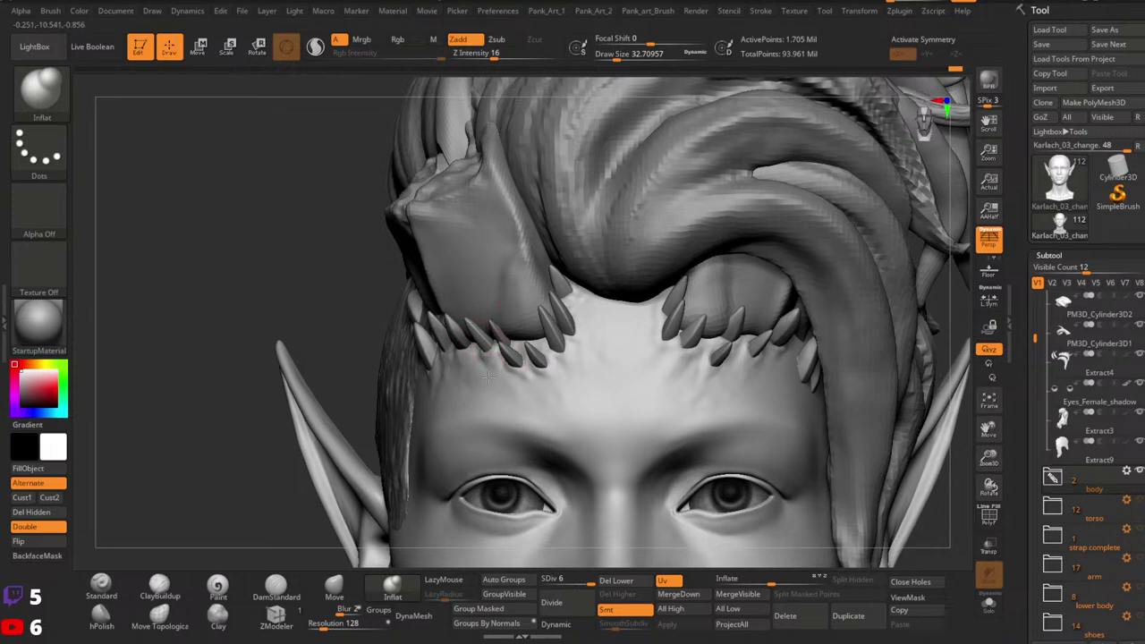
right_drag(600, 337, 657, 344)
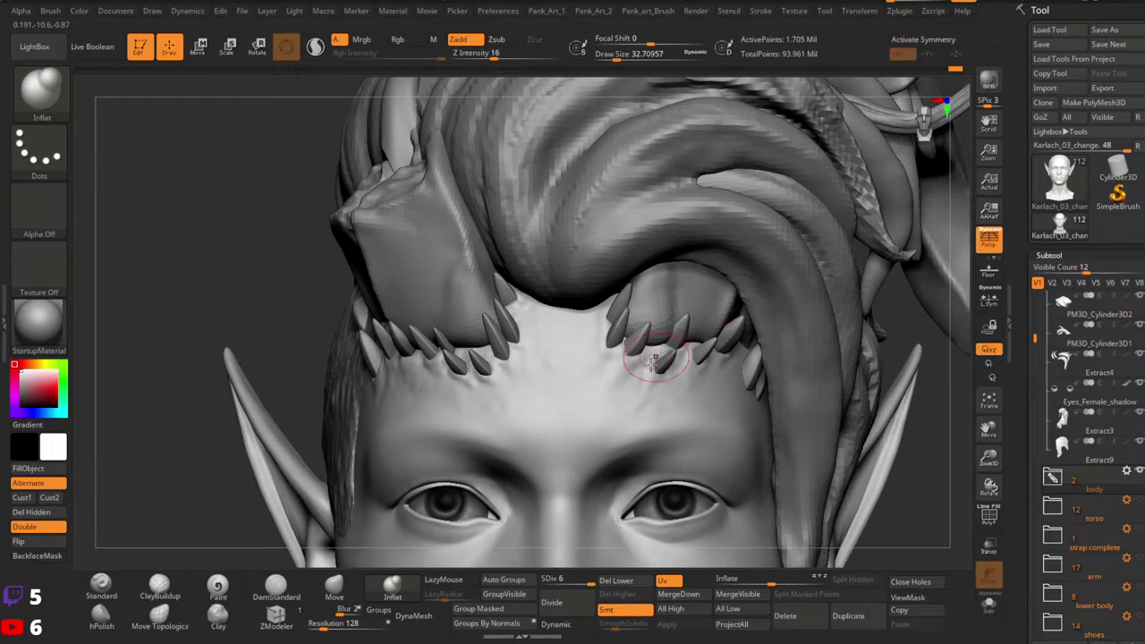
Step: Extend the creases beneath the right horn's middle spikes down the forehead with Inflat at a draw size of about 32.7
mouse_move(651, 362)
mouse_down()
mouse_move(659, 379)
mouse_move(647, 394)
mouse_up()
alt+right_drag(684, 383, 699, 381)
drag(667, 379, 650, 405)
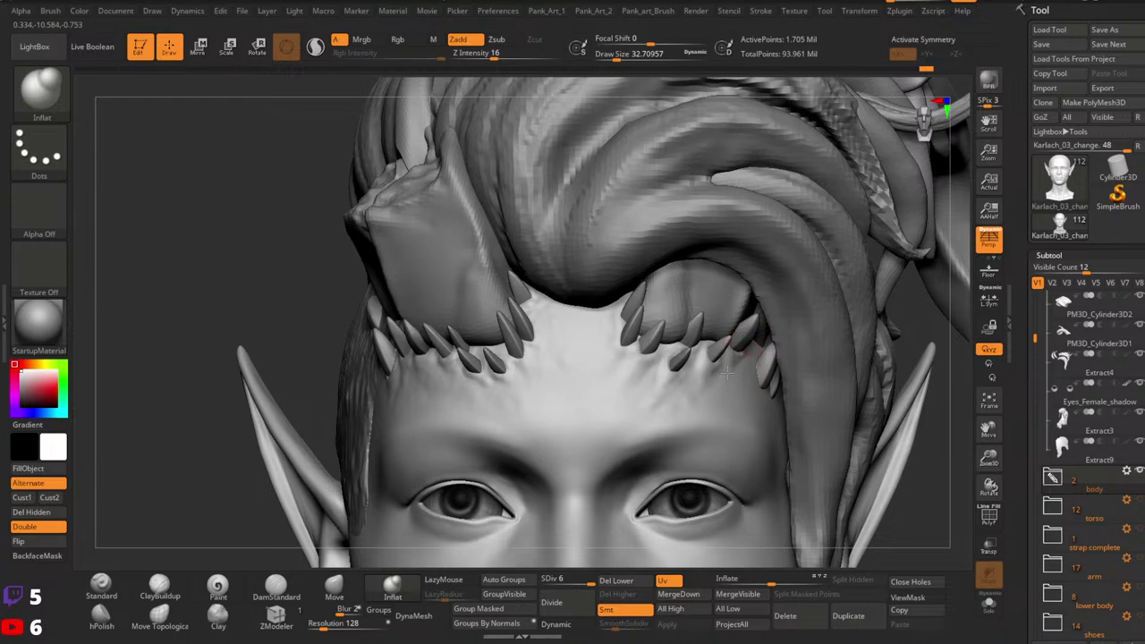
Step: Sculpt small creases around the right horn's outermost spikes with Inflat, reducing the draw size to about 17
ctrl+right_drag(763, 364, 598, 299)
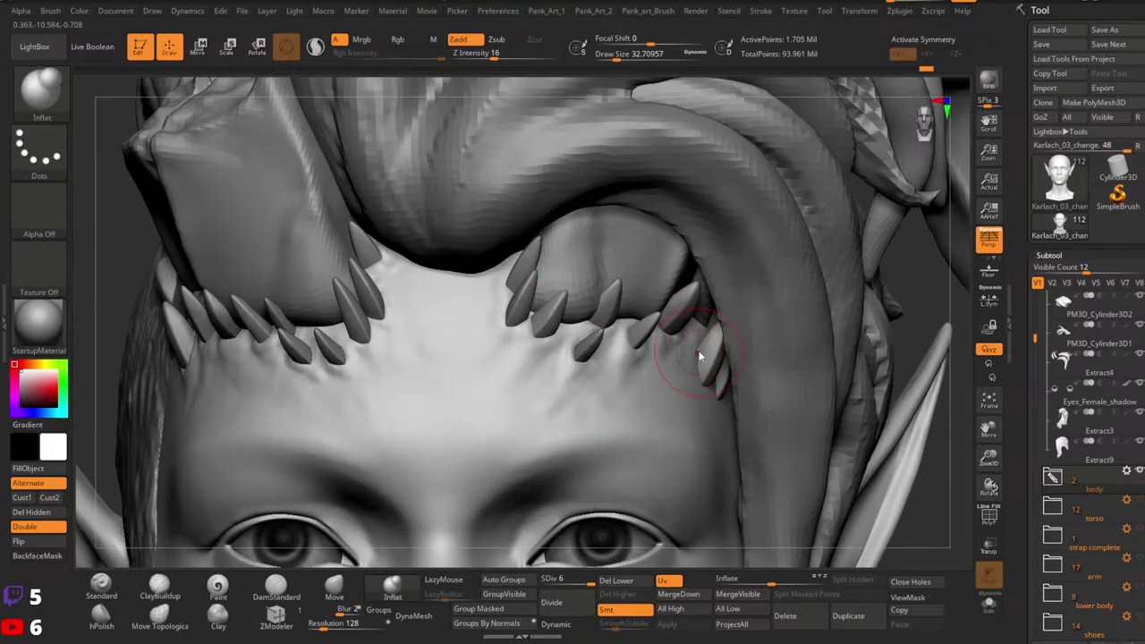
key(space)
mouse_move(720, 356)
right_down()
mouse_move(640, 375)
mouse_move(696, 358)
right_up()
click(690, 375)
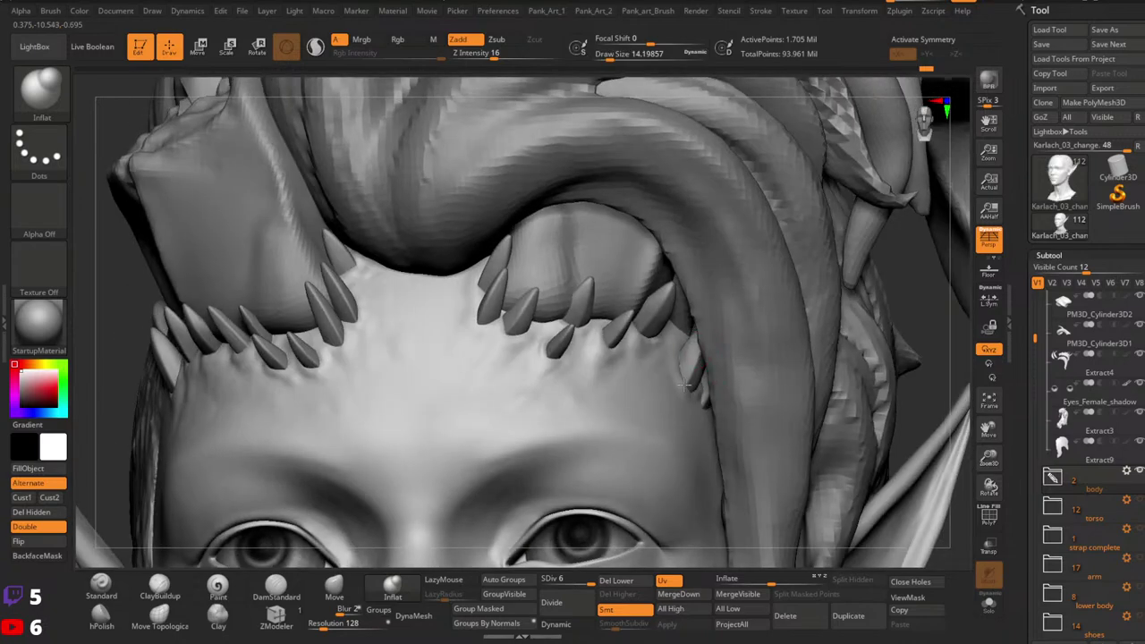
right_drag(683, 352, 685, 371)
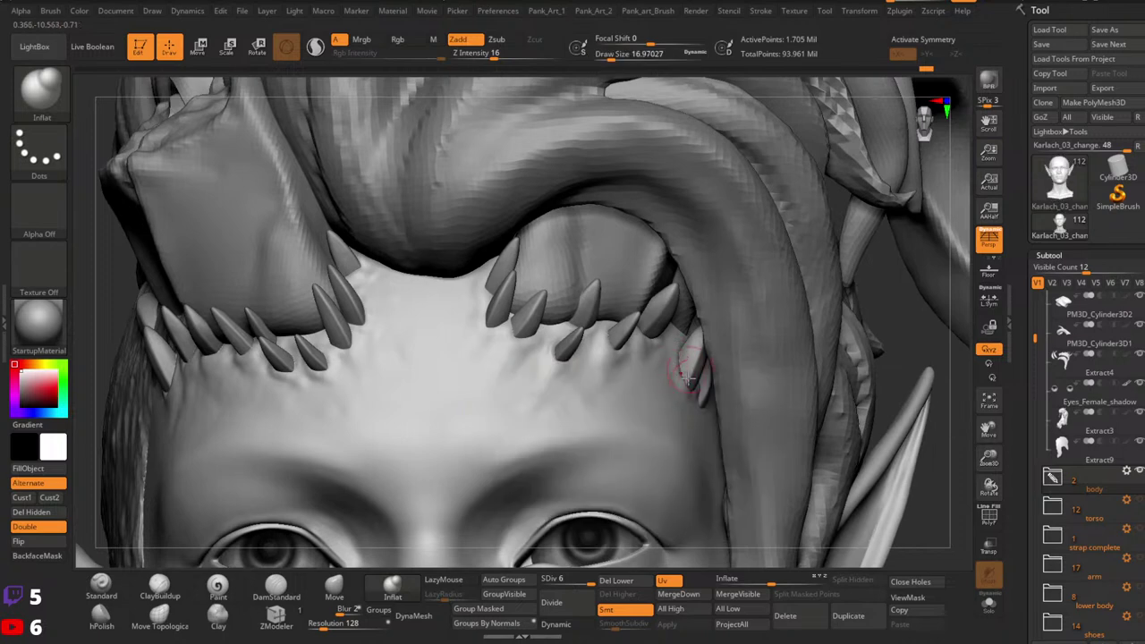
drag(677, 379, 683, 409)
Step: Blend the creases between the right horn's outer spikes and the temple with Inflat at draw sizes of about 28.8 and 20
right_drag(672, 414, 673, 447)
key(space)
click(682, 402)
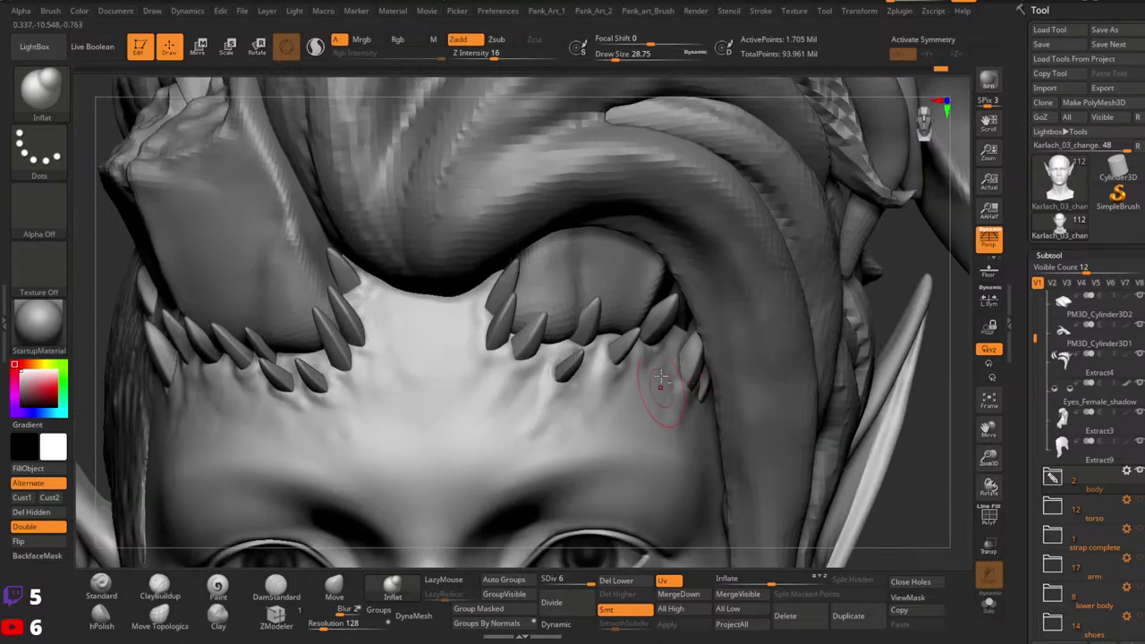
right_click(668, 376)
drag(668, 392, 643, 411)
right_drag(617, 429, 660, 426)
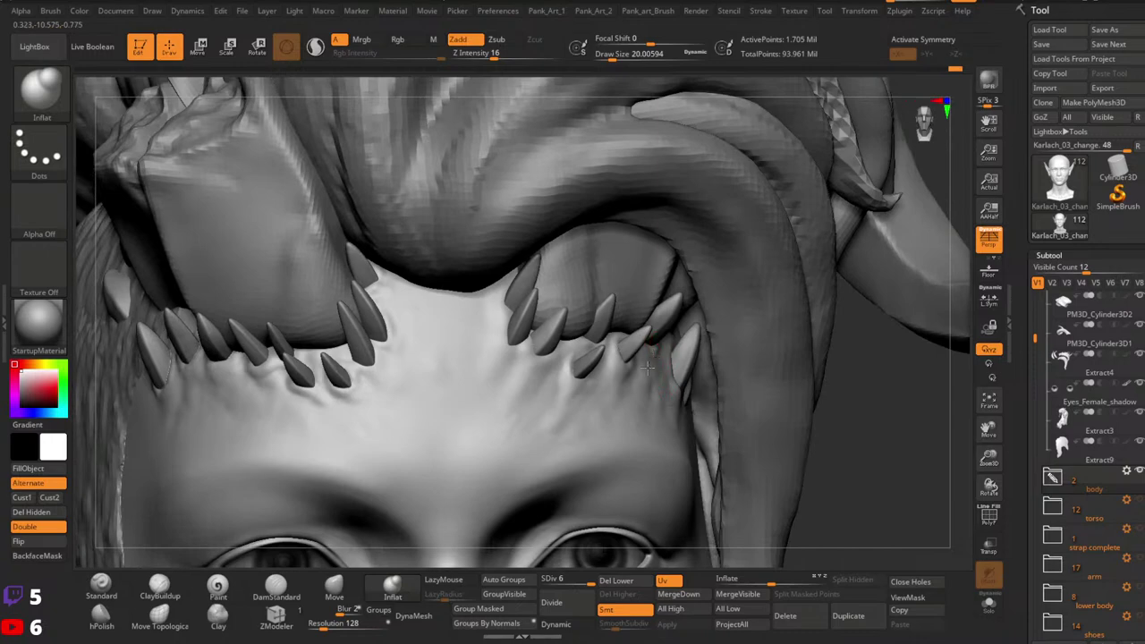
drag(654, 350, 660, 368)
Step: Examine the forehead creases under both horns and the whole face from the front and three-quarter views
ctrl+right_drag(616, 429, 617, 362)
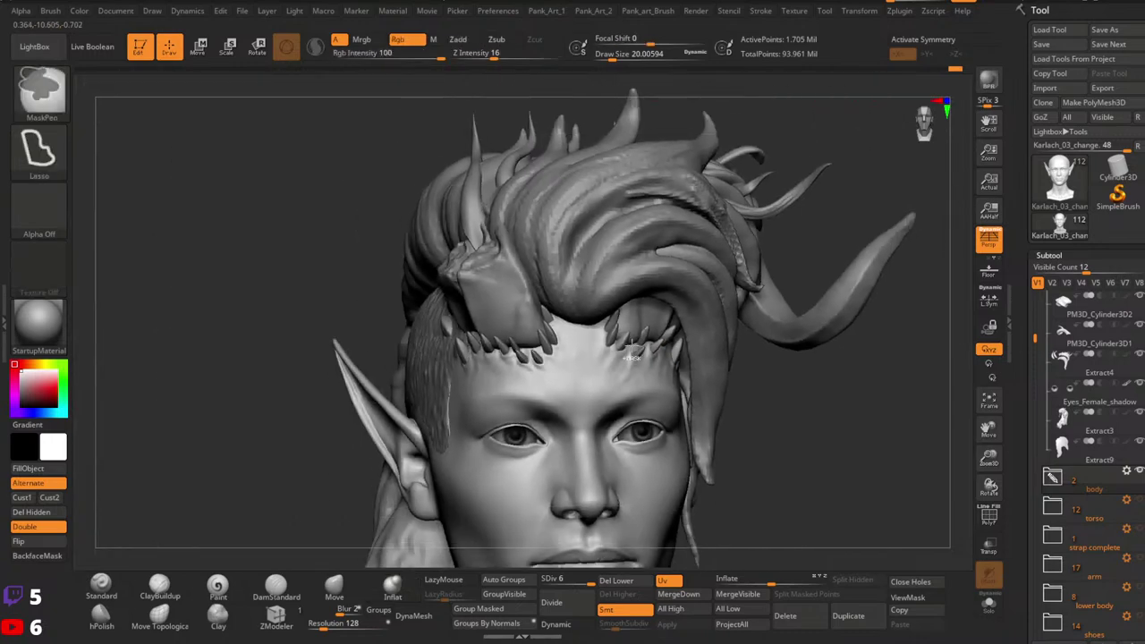
mouse_move(725, 371)
right_down()
mouse_move(669, 376)
mouse_move(670, 407)
right_up()
right_drag(671, 406, 702, 393)
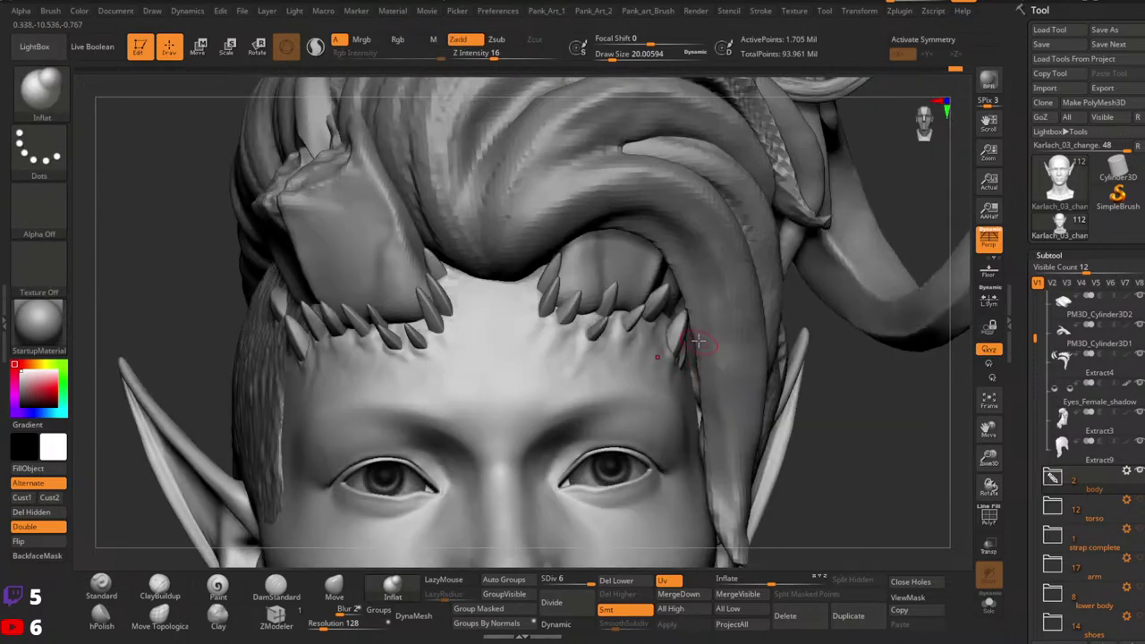
right_drag(698, 340, 605, 340)
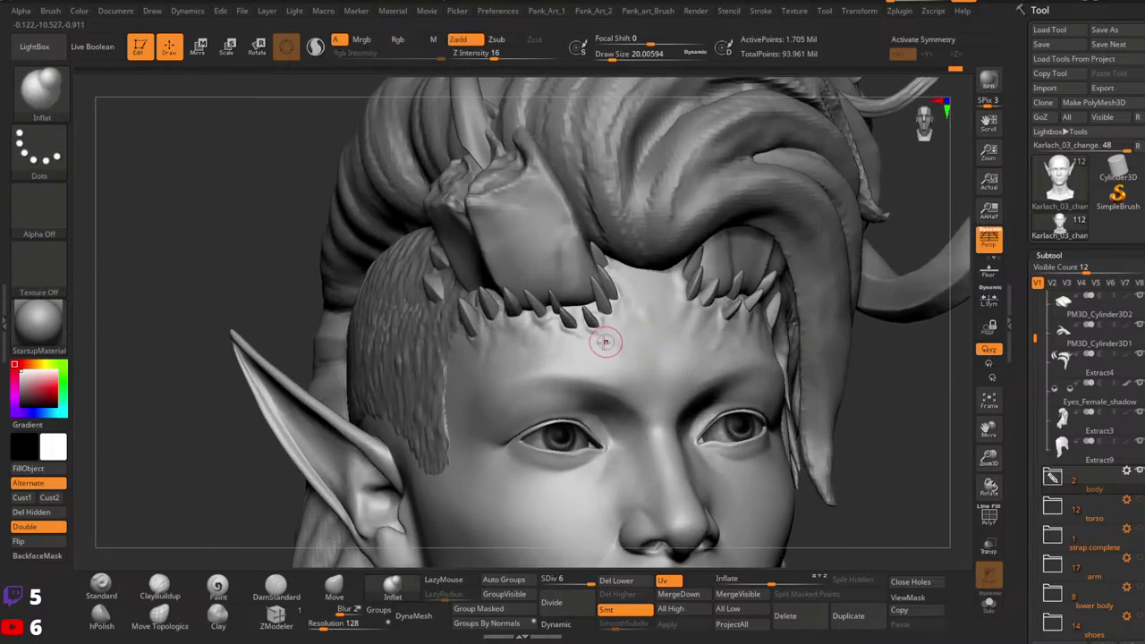
ctrl+right_drag(817, 281, 795, 205)
shift+right_drag(796, 358, 687, 388)
alt+right_drag(738, 470, 709, 299)
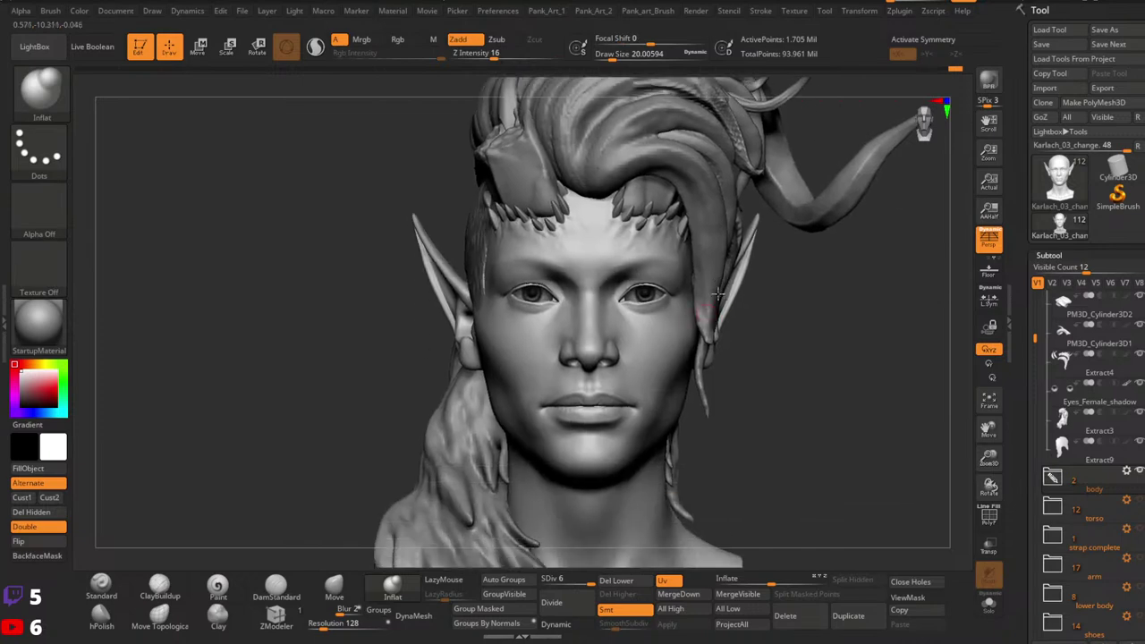
ctrl+right_drag(646, 340, 657, 403)
right_drag(756, 335, 678, 356)
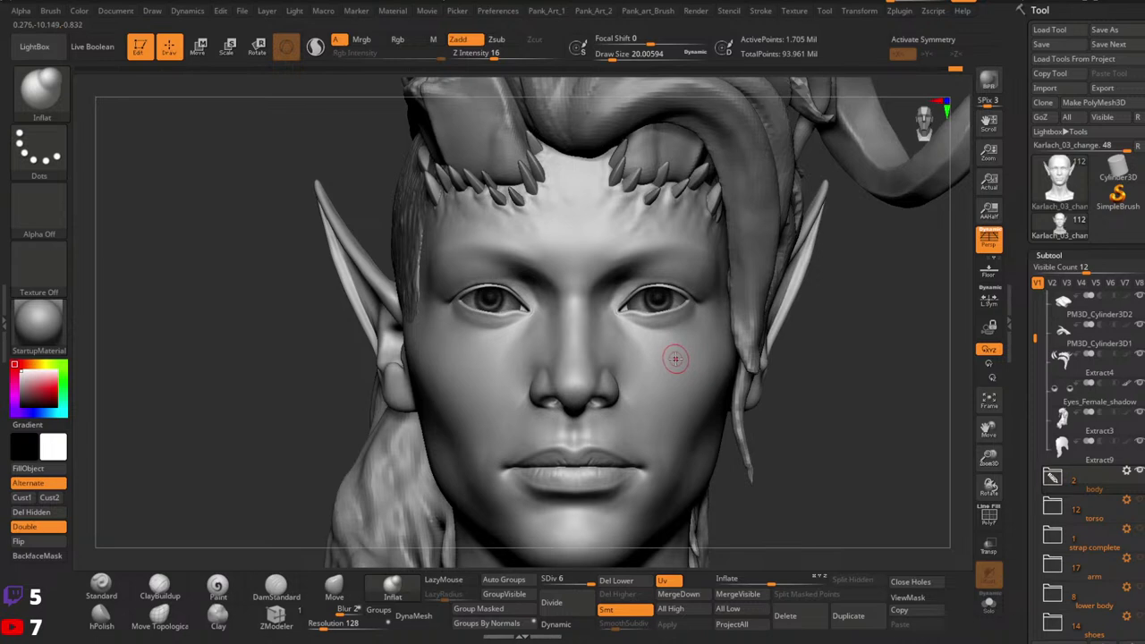
right_drag(685, 328, 613, 294)
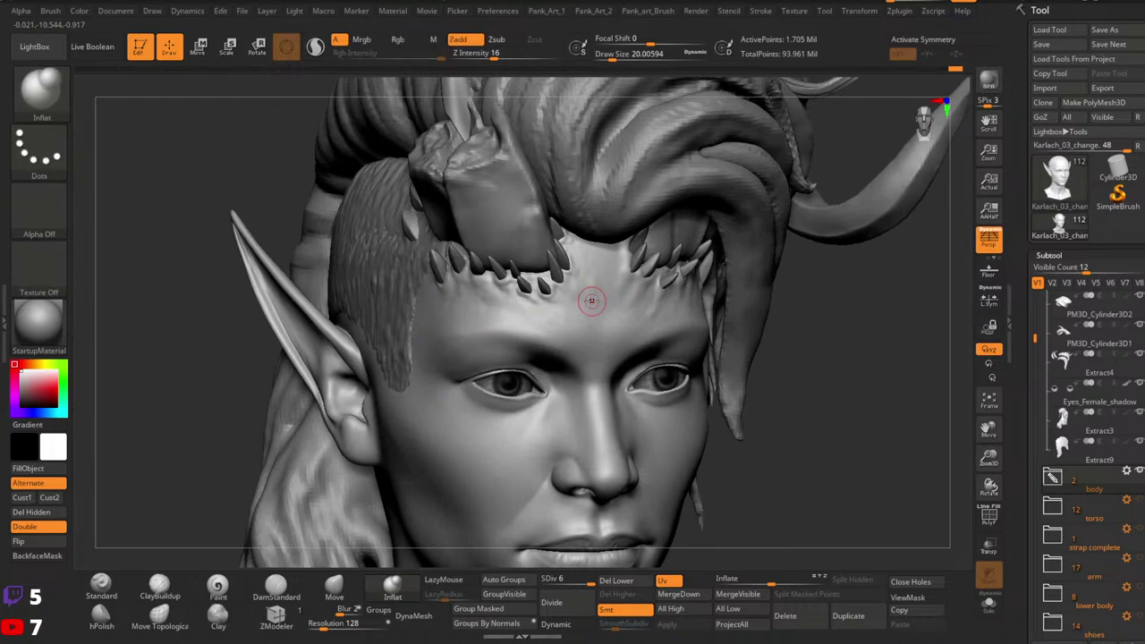
Step: Add soft swells to the centre of the forehead with Inflat at a draw size of about 26.9
key(space)
drag(591, 302, 596, 301)
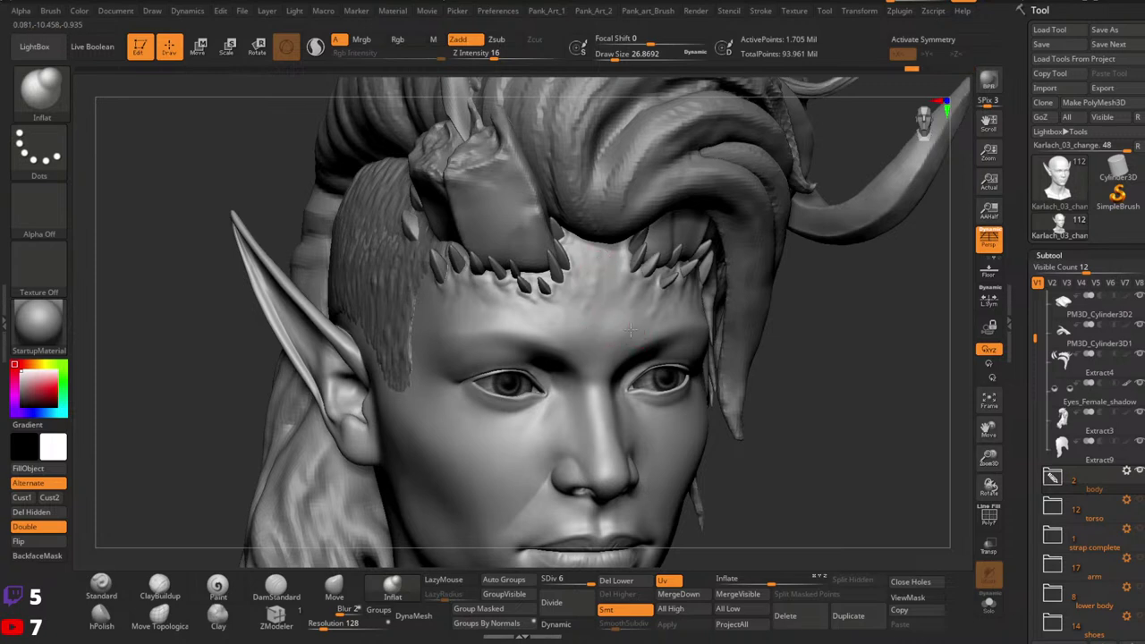
right_click(436, 288)
Step: Adjust both lower eyelids with the Move brush under X symmetry, at a draw size of about 21.6, and save the tool
mouse_move(464, 263)
alt+right_down()
mouse_move(806, 257)
mouse_move(670, 396)
mouse_move(694, 436)
mouse_move(708, 388)
mouse_move(677, 411)
alt+right_up()
click(337, 588)
key(x)
key(space)
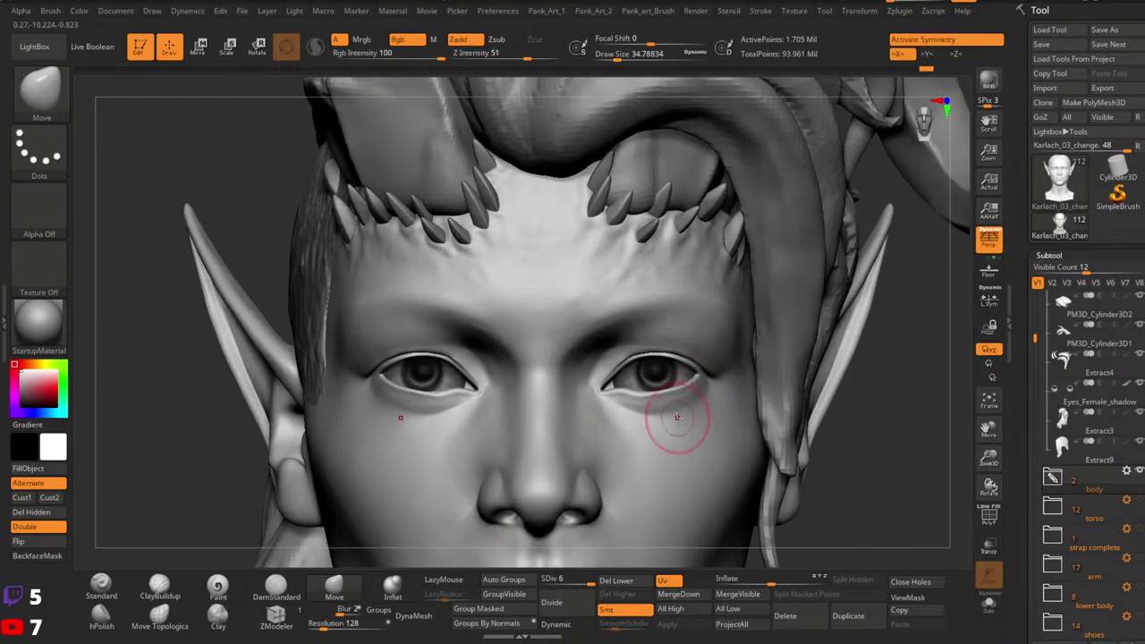
key(space)
drag(675, 415, 669, 415)
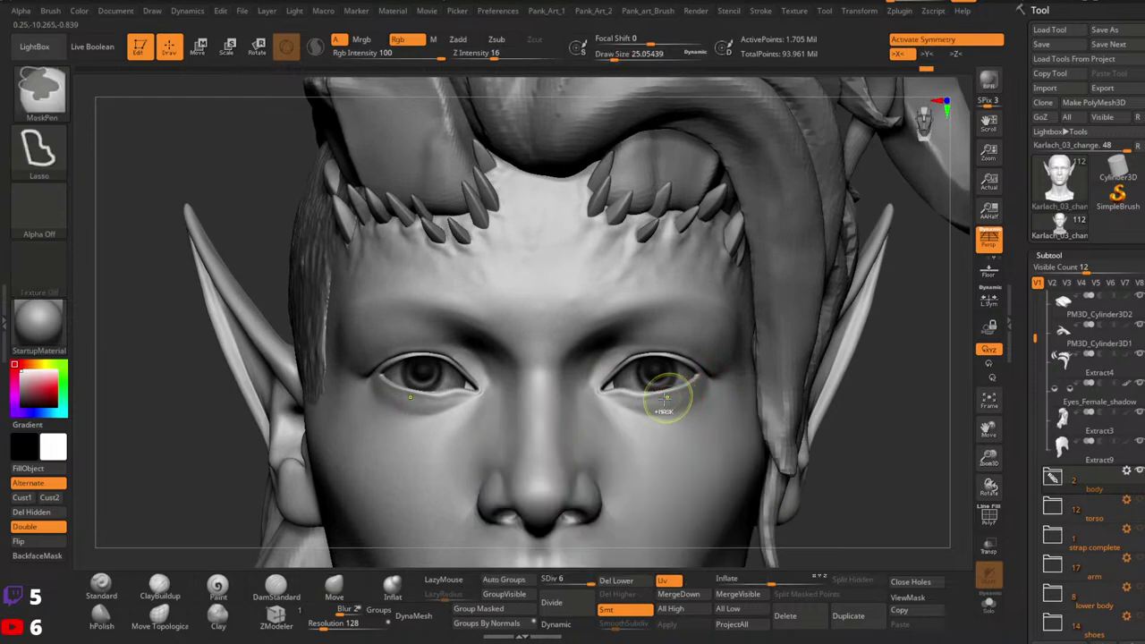
ctrl+right_drag(664, 395, 669, 381)
drag(663, 397, 659, 390)
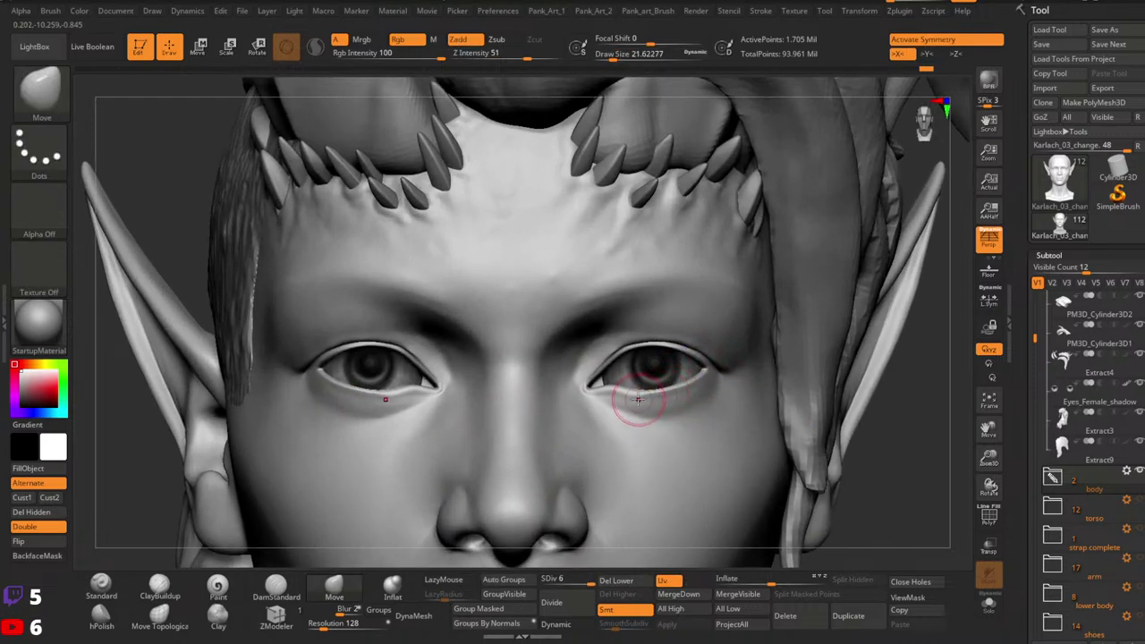
key(space)
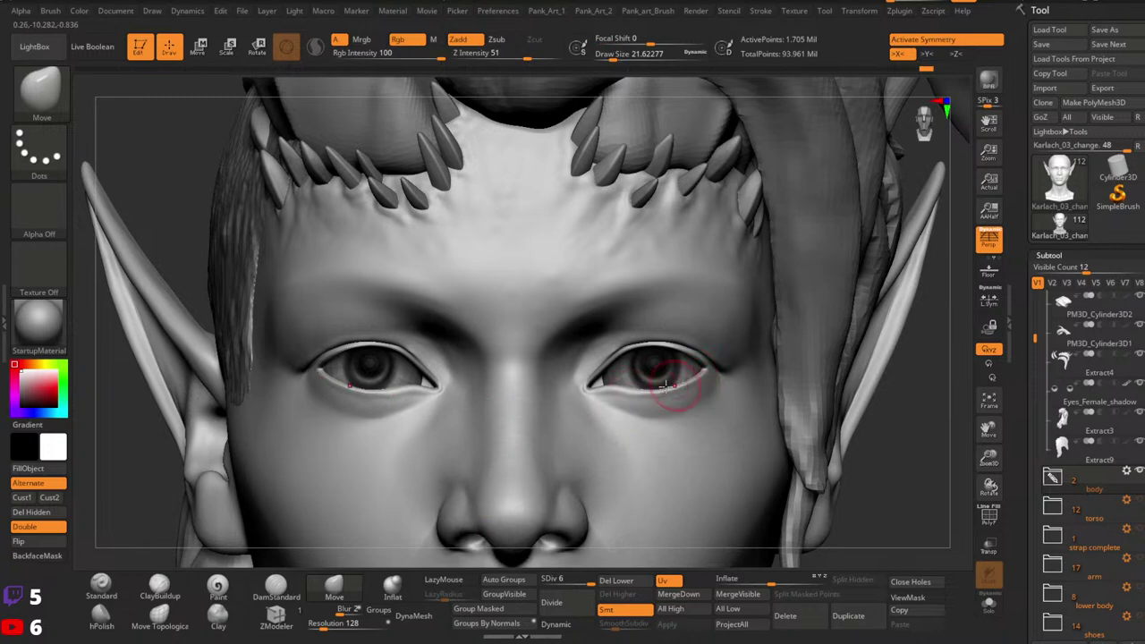
ctrl+right_drag(710, 400, 660, 366)
key(space)
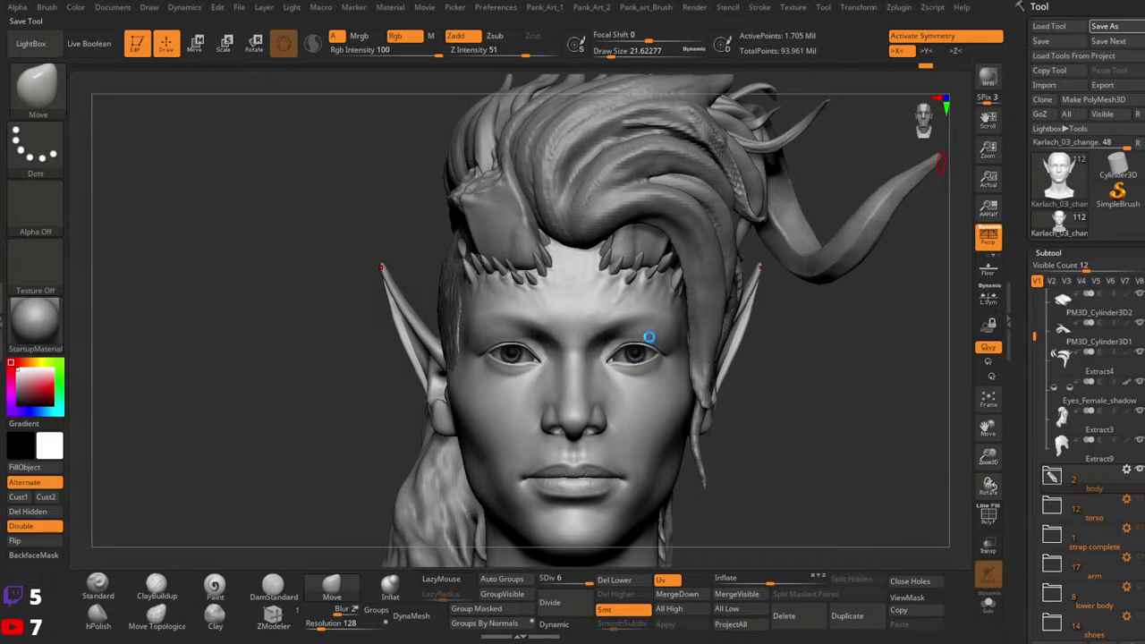
key(ctrl+s)
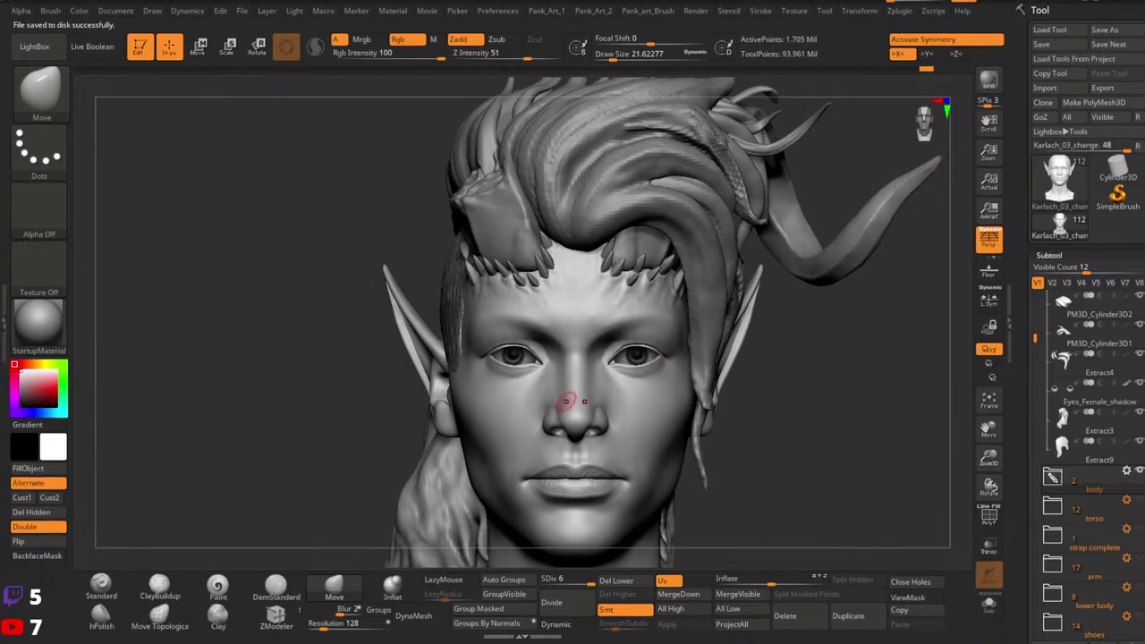
Step: Select the Eyes_Female_shadow subtool and raise it to subdivision level 5
ctrl+right_drag(657, 357, 659, 420)
alt+click(650, 377)
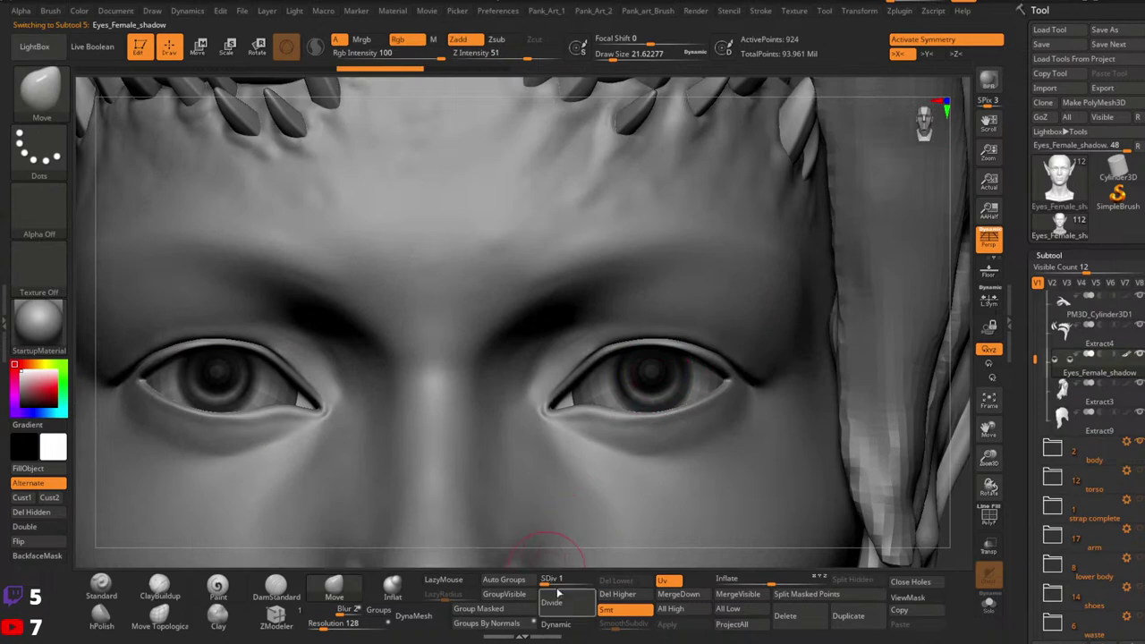
drag(560, 581, 594, 581)
Step: Paint the centres of both irises light grey with the Paint brush at a draw size of about 9.4
key(space)
drag(669, 375, 662, 370)
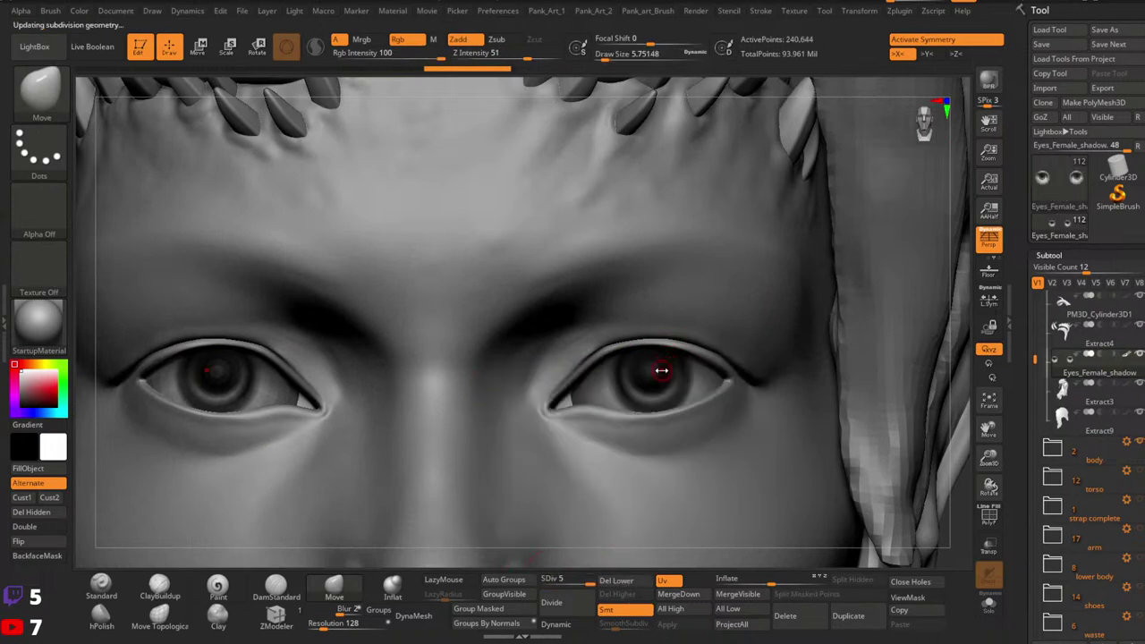
click(217, 586)
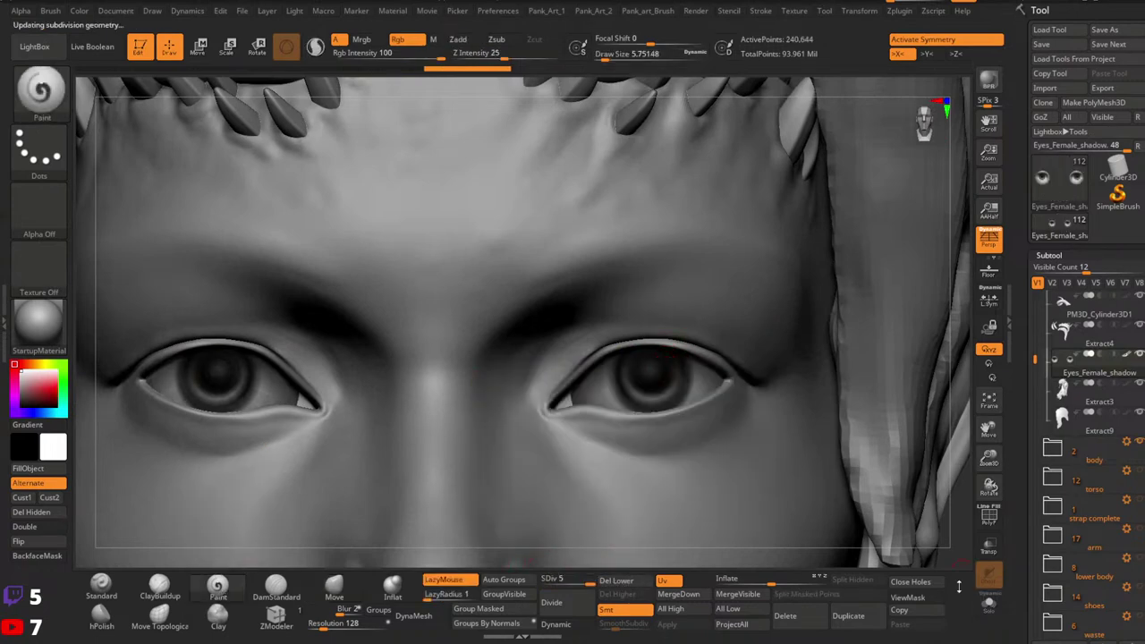
key(space)
drag(642, 369, 647, 366)
click(52, 383)
mouse_move(79, 391)
mouse_down()
mouse_move(665, 406)
mouse_move(630, 374)
mouse_move(649, 353)
mouse_move(646, 394)
mouse_up()
mouse_move(638, 382)
ctrl+right_down()
mouse_move(688, 317)
mouse_move(669, 403)
ctrl+right_up()
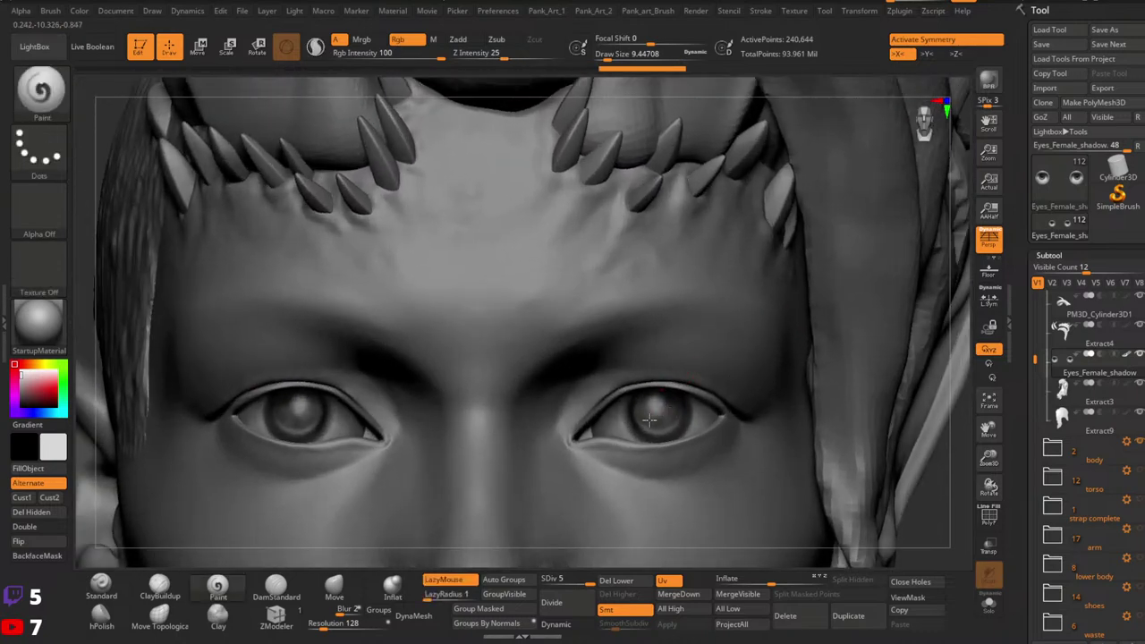
drag(667, 418, 673, 396)
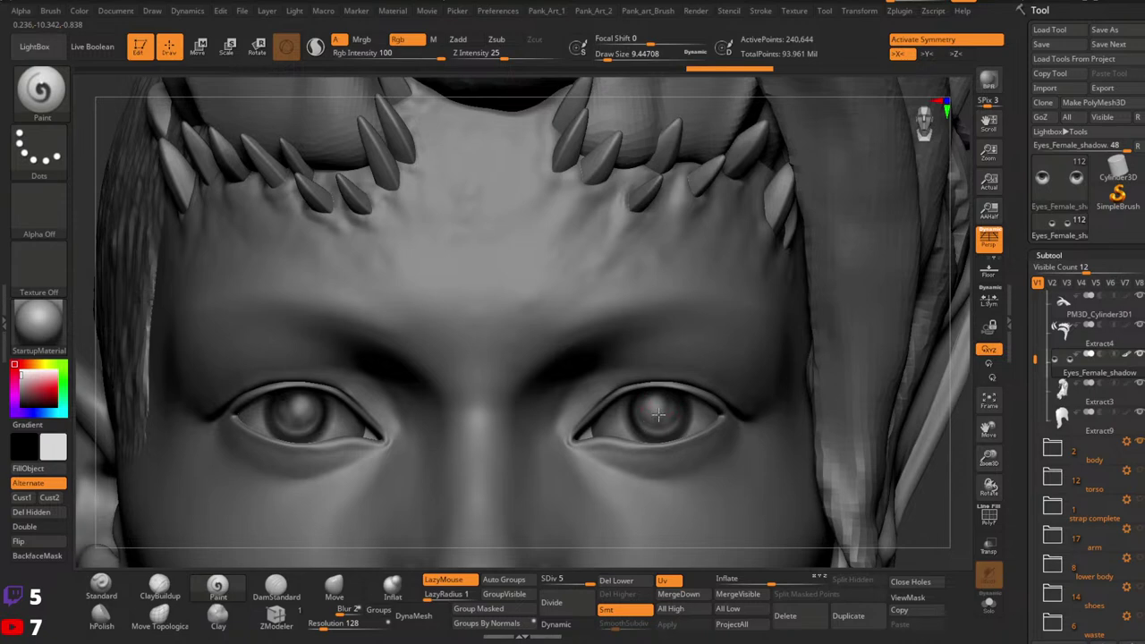
drag(199, 410, 264, 400)
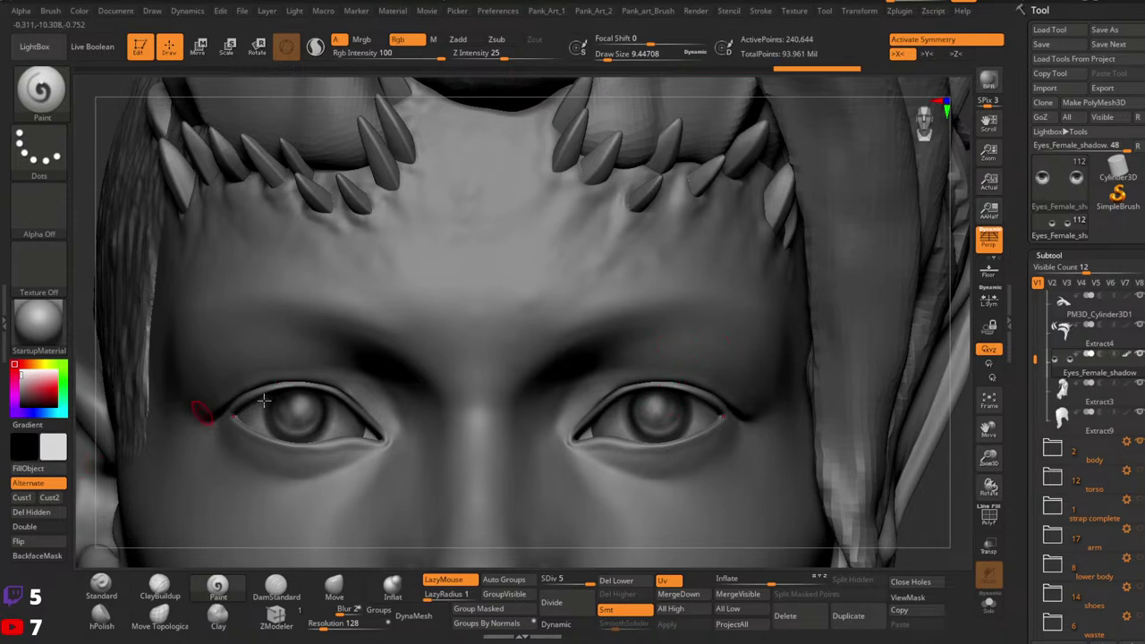
Step: Try painting narrow dark vertical pupils in both irises at a draw size of about 3.7, and undo the strokes
key(space)
drag(667, 400, 662, 398)
drag(659, 394, 657, 410)
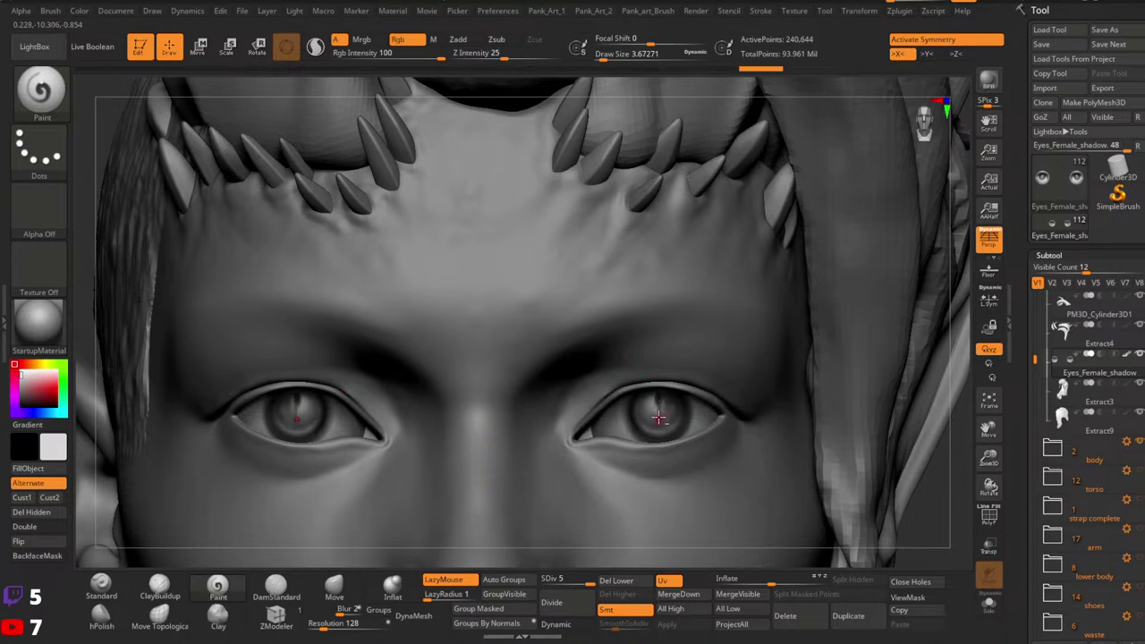
ctrl+right_drag(661, 406, 688, 376)
key(ctrl+z)
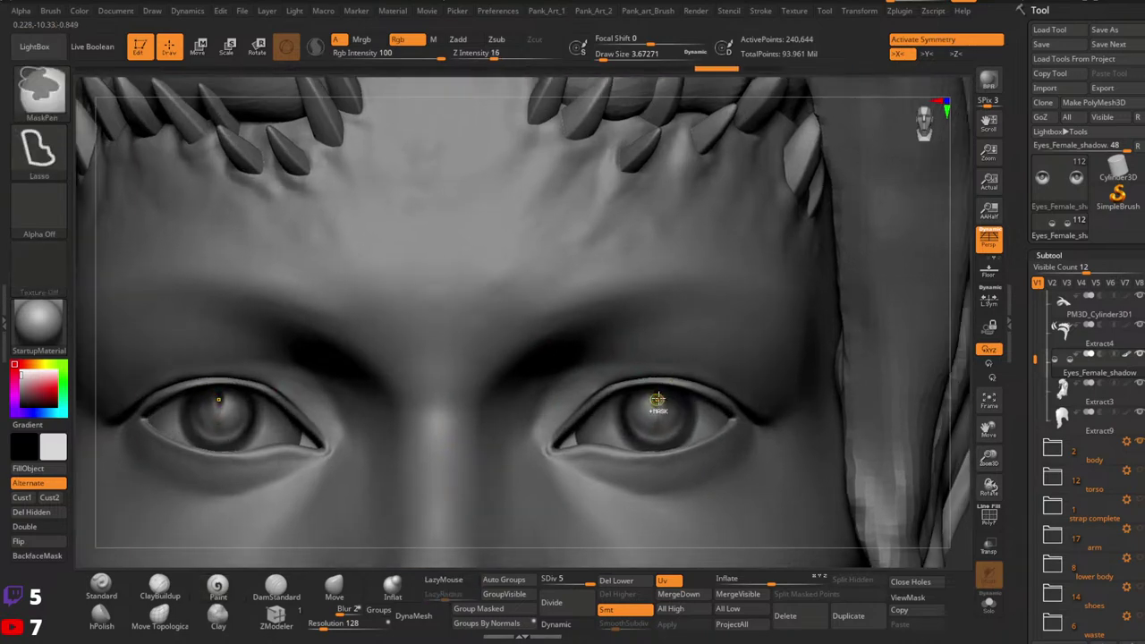
key(ctrl+z)
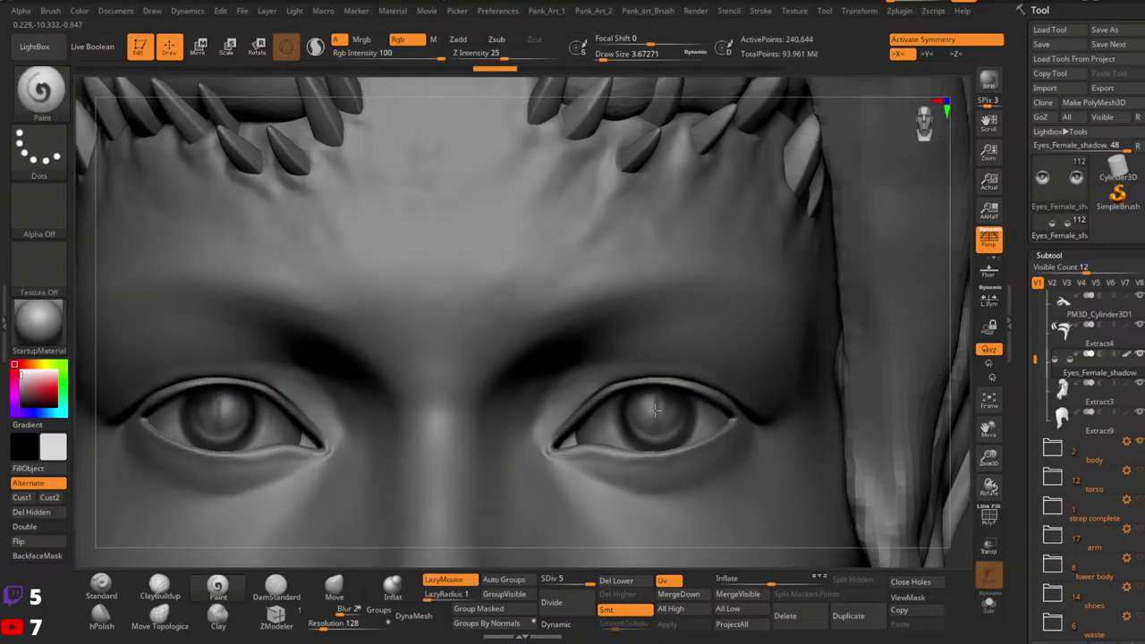
drag(654, 397, 658, 402)
click(658, 397)
key(ctrl+z)
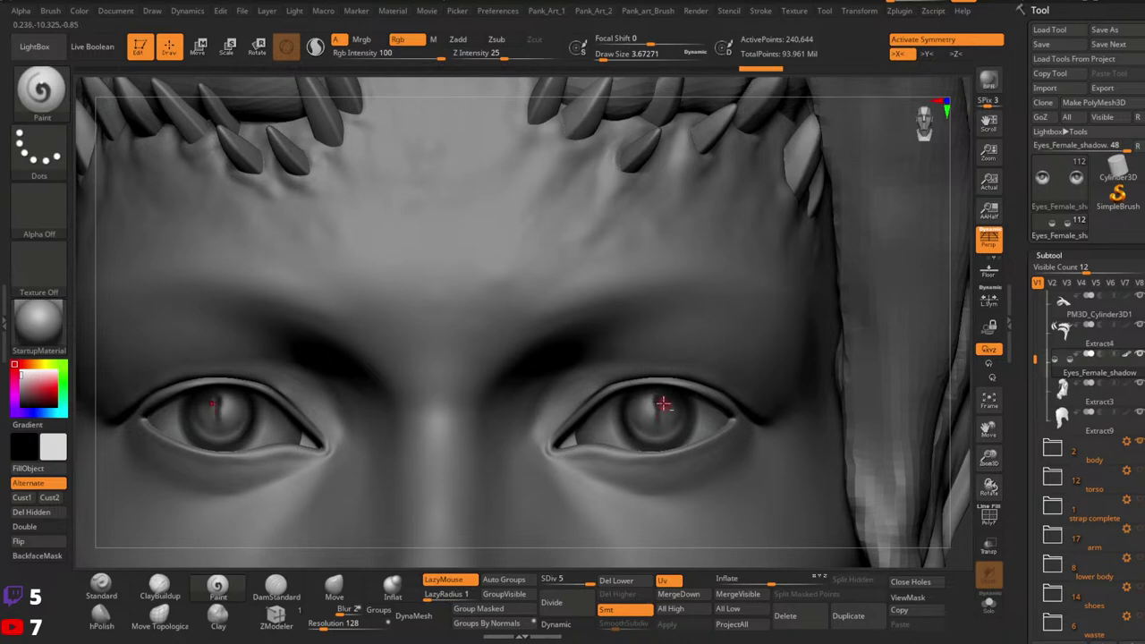
key(ctrl+z)
Step: Paint dark vertical slit pupils in the centre of both irises with the Paint brush at a draw size of about 3.7
drag(656, 421, 656, 427)
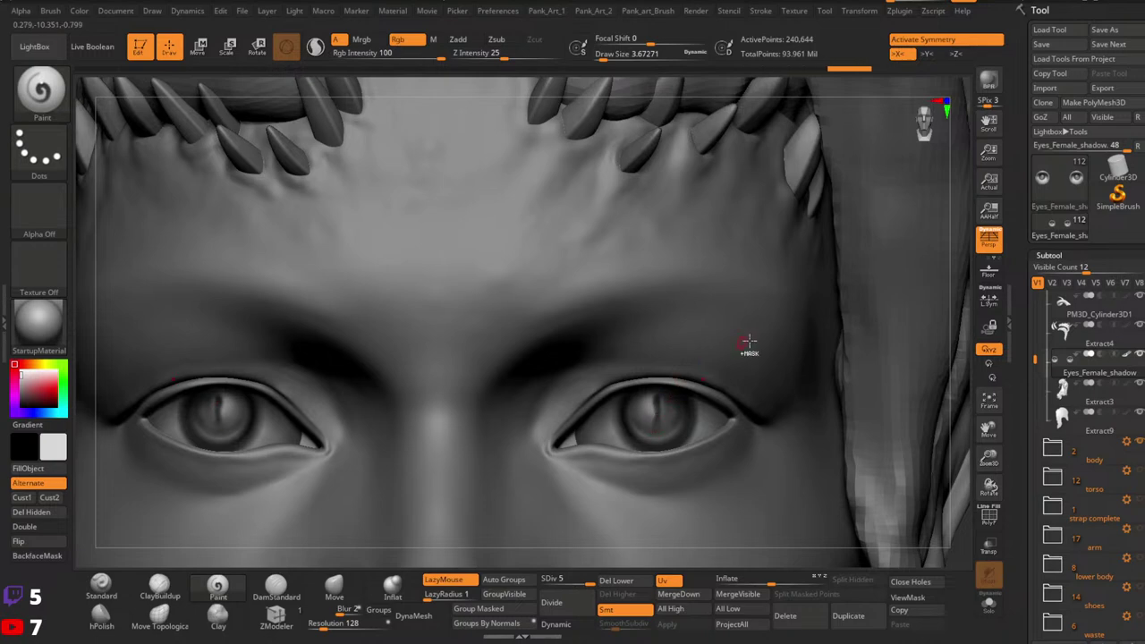
mouse_move(749, 340)
ctrl+right_down()
mouse_move(739, 277)
mouse_move(705, 360)
mouse_move(672, 388)
ctrl+right_up()
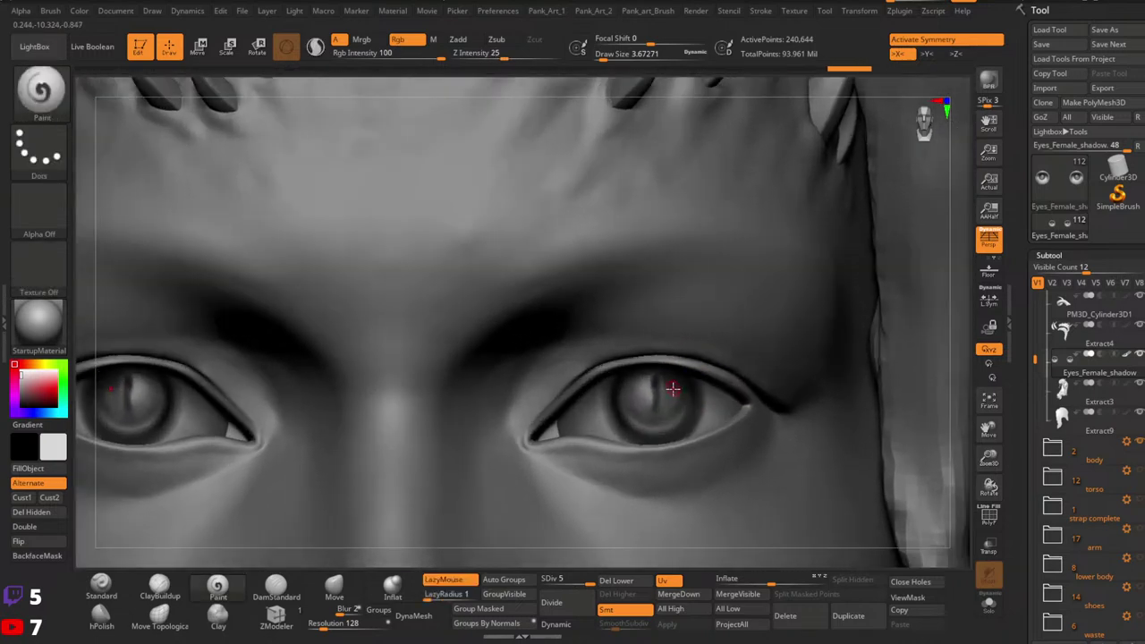
key(s)
drag(672, 388, 675, 390)
ctrl+right_drag(680, 380, 751, 309)
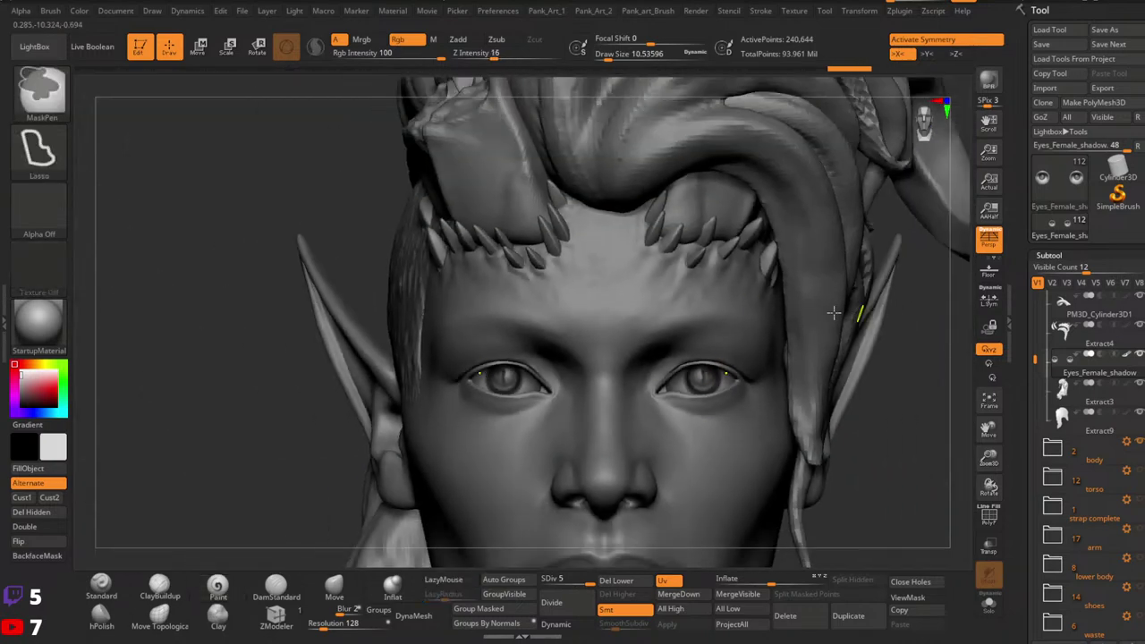
mouse_move(833, 314)
ctrl+right_down()
mouse_move(818, 255)
mouse_move(834, 283)
mouse_move(702, 327)
ctrl+right_up()
Step: Refine the vertical slit pupils in both eyes with the Paint brush at a draw size of about 4.3
key(space)
drag(690, 328, 683, 326)
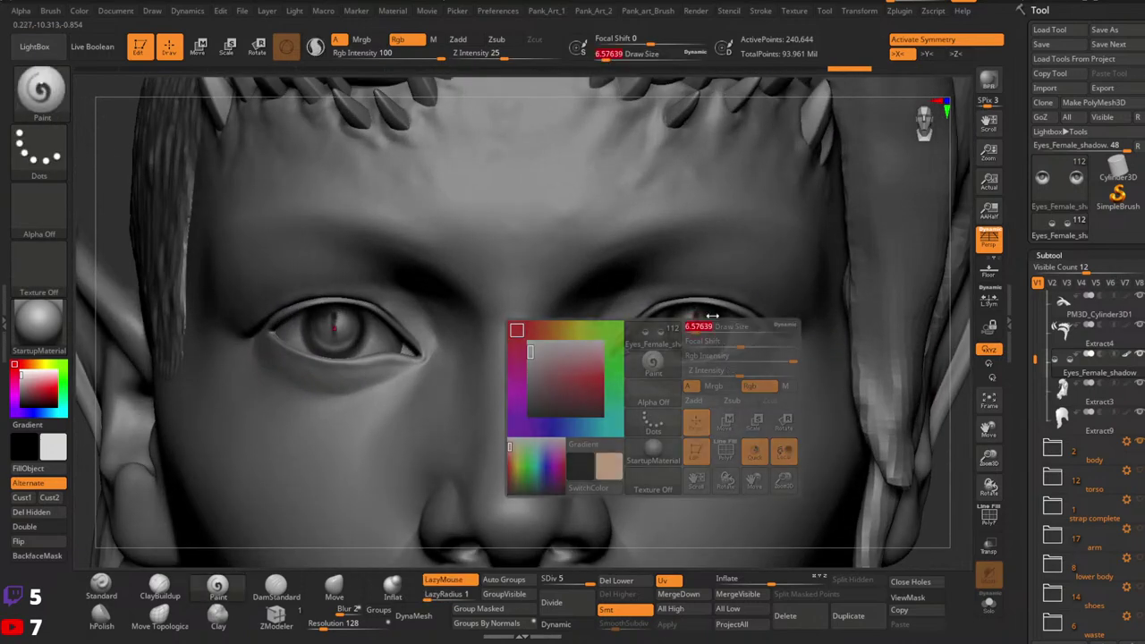
alt+right_drag(713, 319, 669, 405)
key(space)
drag(665, 391, 657, 422)
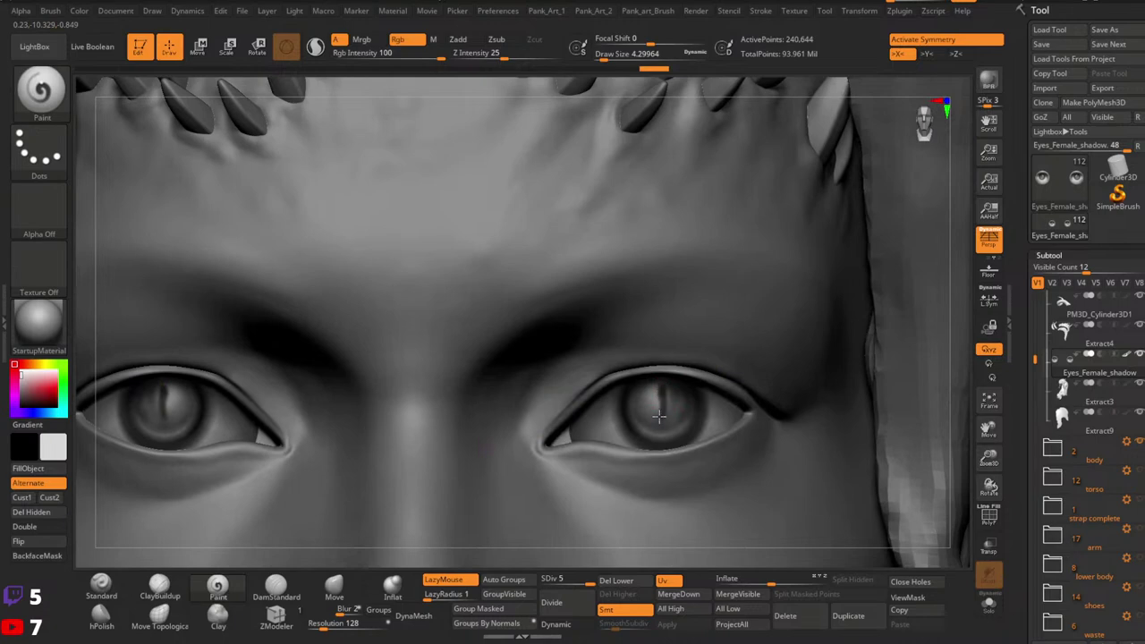
mouse_move(672, 389)
mouse_down()
mouse_move(660, 392)
mouse_move(672, 390)
mouse_up()
key(space)
ctrl+right_drag(729, 367, 790, 348)
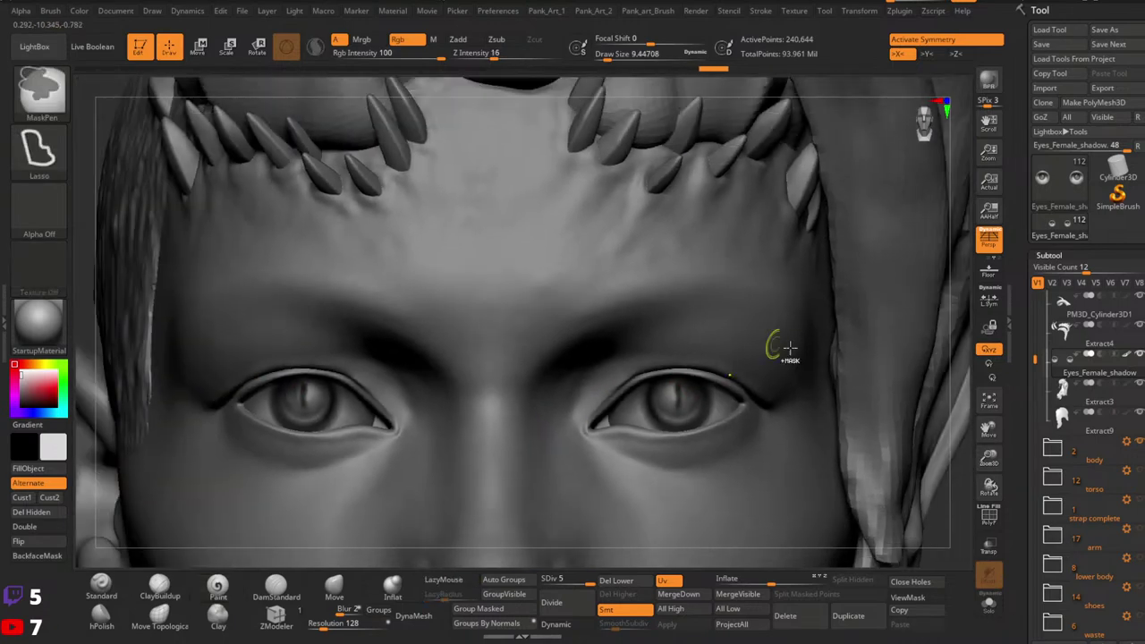
Step: Isolate the eyes and try repainting the irises with the Paint brush at a draw size of about 11.7, and undo the strokes
click(985, 605)
alt+right_drag(742, 407, 692, 418)
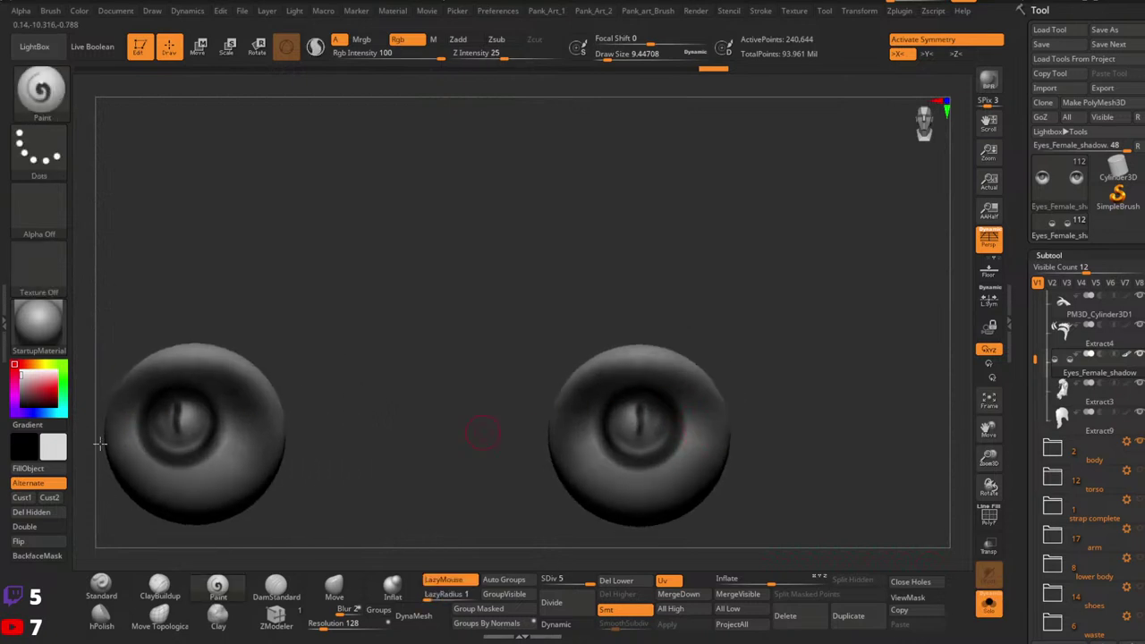
mouse_move(41, 403)
mouse_down()
mouse_move(437, 378)
mouse_move(649, 451)
mouse_move(659, 407)
mouse_up()
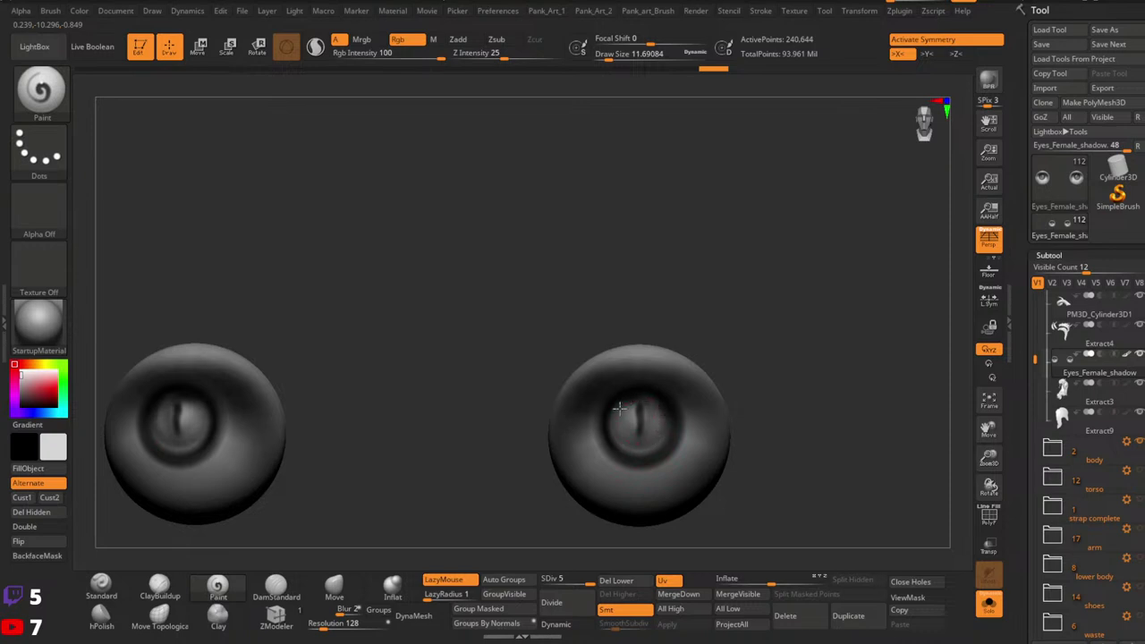
mouse_move(610, 424)
mouse_down()
mouse_move(615, 409)
mouse_move(666, 419)
mouse_move(618, 405)
mouse_move(675, 391)
mouse_up()
drag(638, 445, 622, 435)
key(ctrl+z)
key(ctrl+z)
key(ctrl+z)
key(ctrl+z)
Step: Try one more Paint stroke on the isolated irises, show the whole head again, and undo the recent strokes
drag(655, 425, 660, 418)
ctrl+right_drag(804, 339, 718, 370)
click(988, 604)
mouse_move(739, 426)
right_down()
mouse_move(733, 438)
mouse_move(685, 396)
mouse_move(729, 331)
mouse_move(741, 257)
mouse_move(720, 315)
right_up()
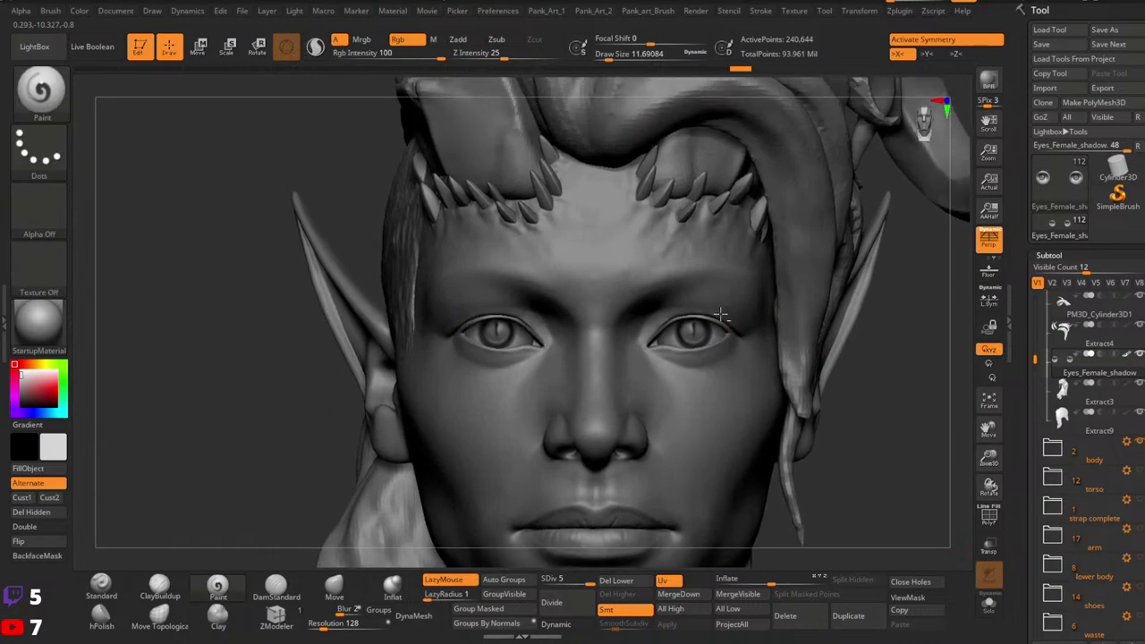
key(ctrl+z)
key(ctrl+z)
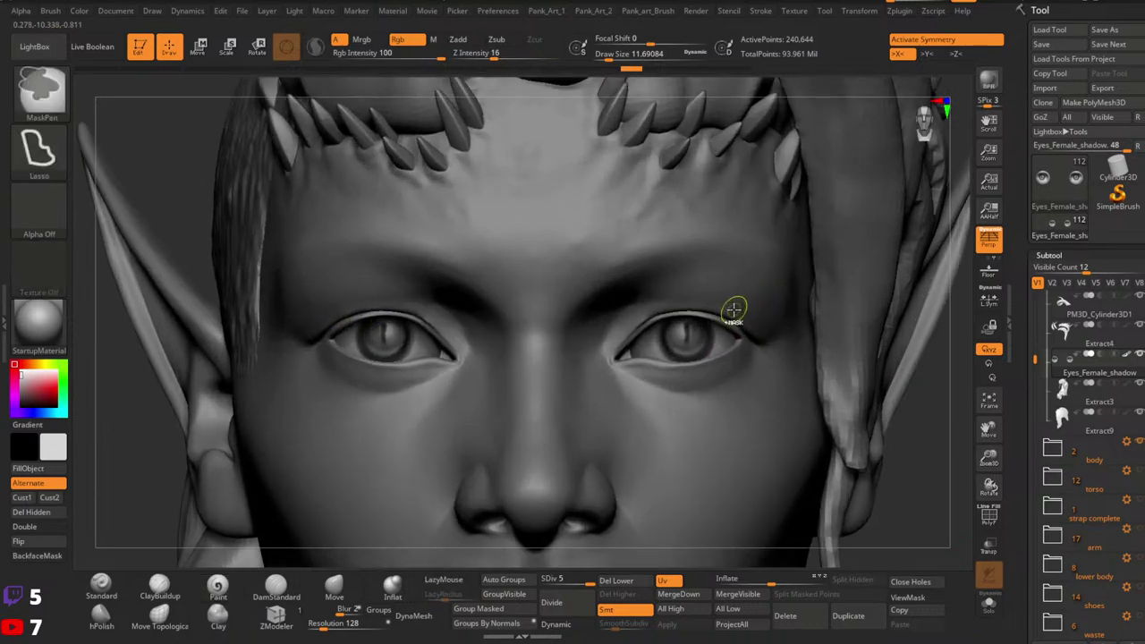
key(ctrl+z)
key(ctrl+z)
key(ctrl+z)
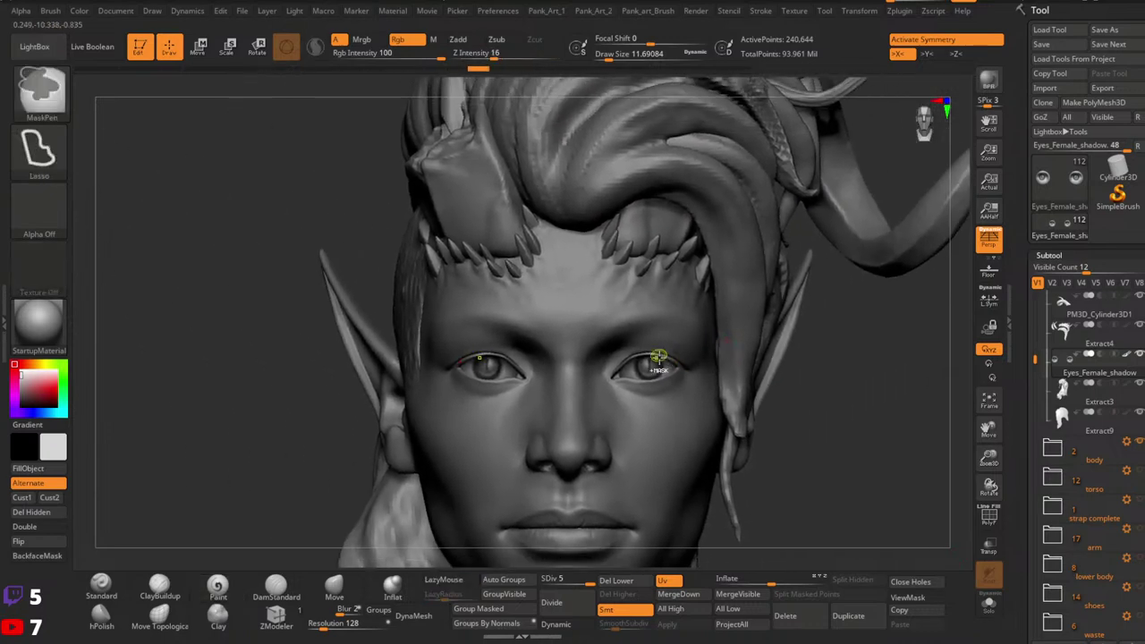
Step: Repaint the shading around both irises with the Paint brush at a draw size of about 11.7
ctrl+right_drag(658, 356, 666, 402)
right_click(675, 362)
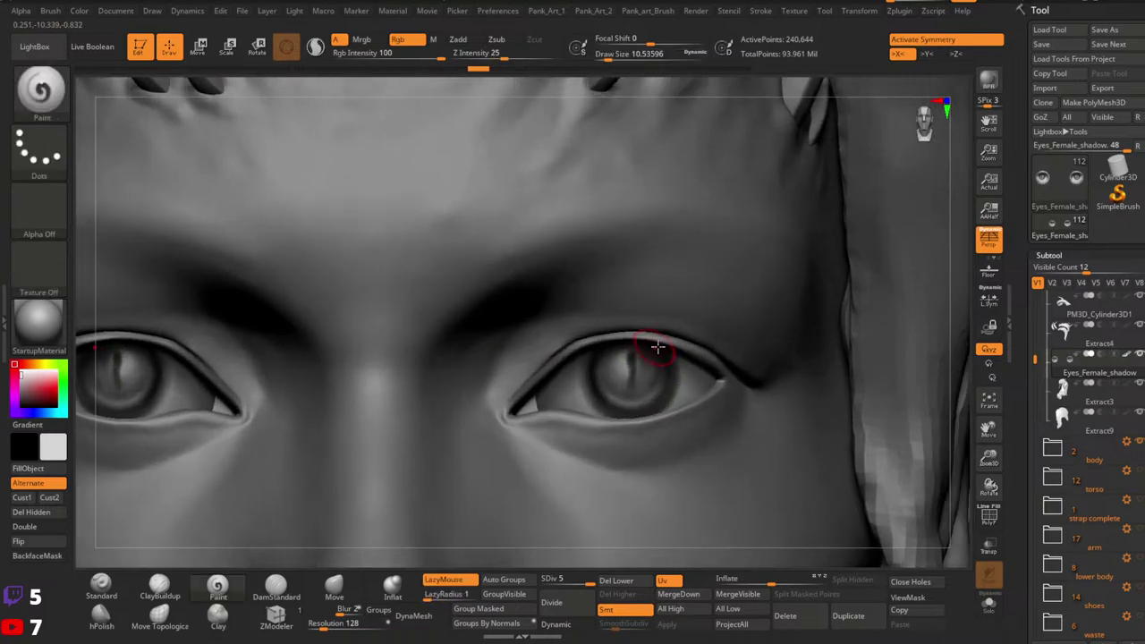
mouse_move(602, 364)
mouse_down()
mouse_move(602, 396)
mouse_move(583, 387)
mouse_move(633, 412)
mouse_up()
key(ctrl+z)
mouse_move(586, 374)
mouse_down()
mouse_move(593, 410)
mouse_move(537, 421)
mouse_up()
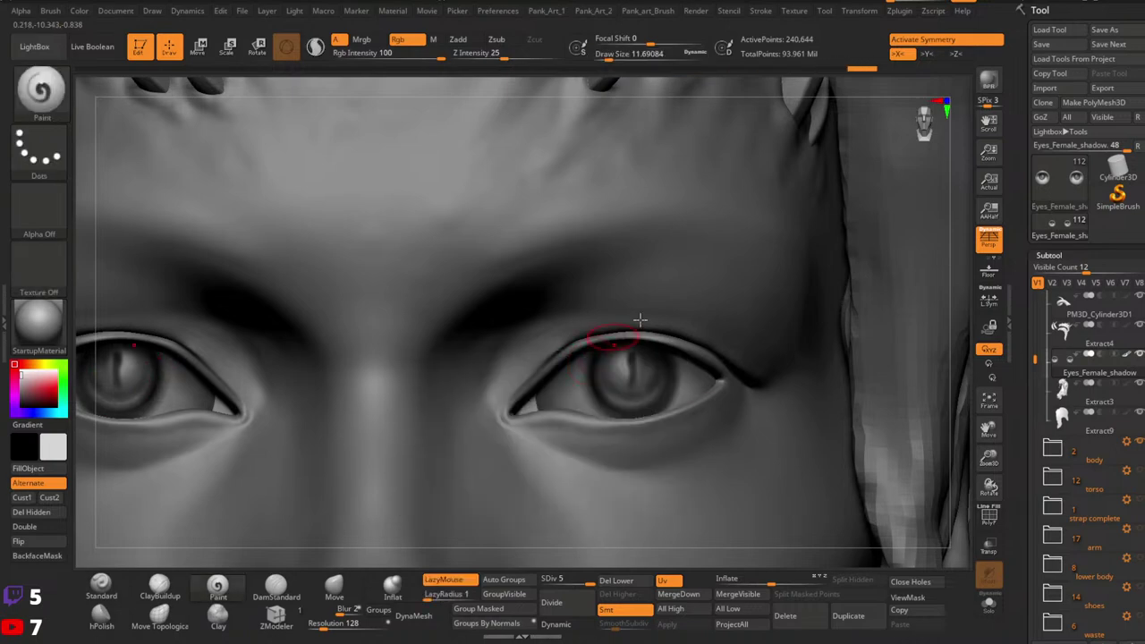
drag(634, 322, 683, 362)
drag(635, 420, 654, 389)
mouse_move(717, 340)
ctrl+right_down()
mouse_move(662, 353)
mouse_move(718, 390)
mouse_move(695, 379)
mouse_move(739, 375)
ctrl+right_up()
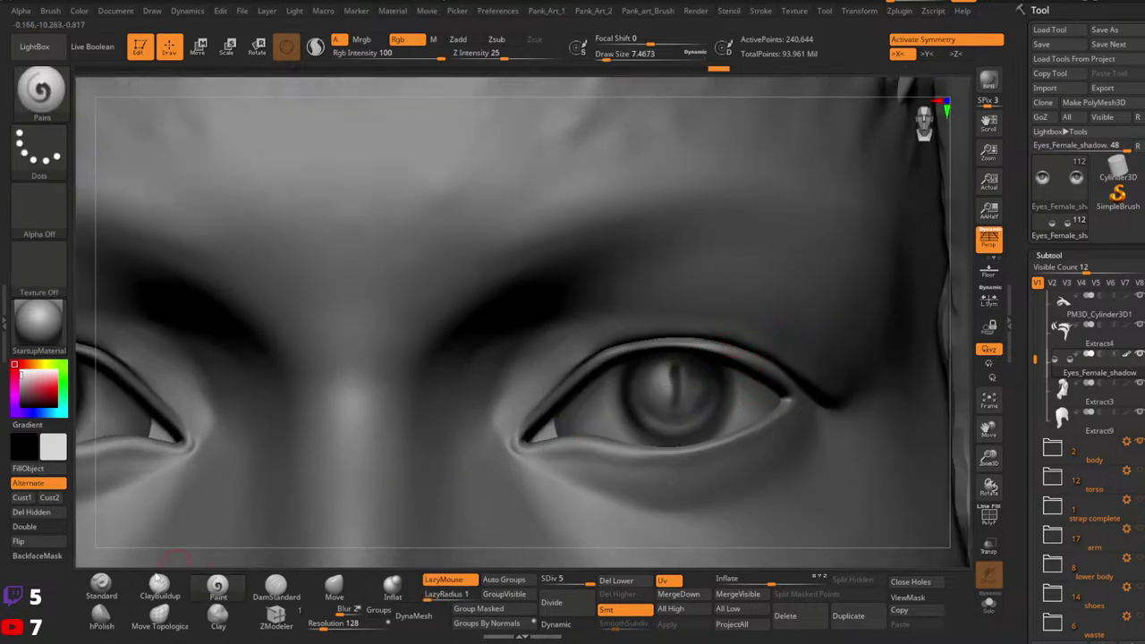
Step: Touch up the edges of both irises with the Paint brush at a draw size of about 3.7
key(space)
key(space)
drag(636, 370, 632, 371)
mouse_move(642, 428)
mouse_down()
mouse_move(683, 436)
mouse_move(645, 427)
mouse_up()
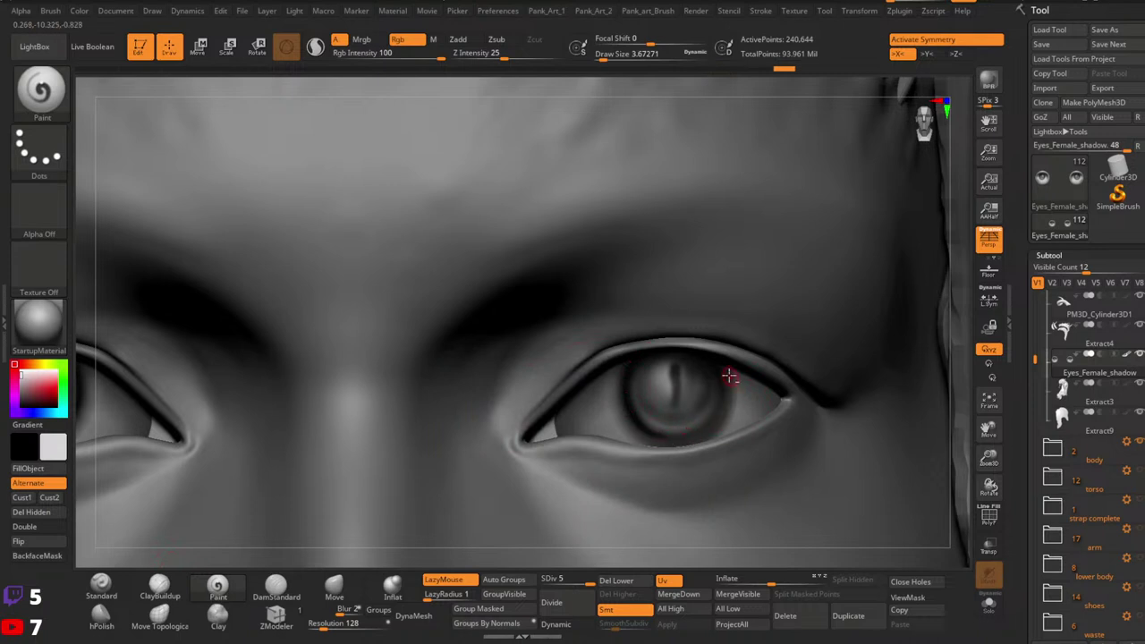
mouse_move(717, 368)
mouse_down()
mouse_move(716, 417)
mouse_move(667, 432)
mouse_move(706, 419)
mouse_up()
ctrl+right_drag(714, 377, 722, 381)
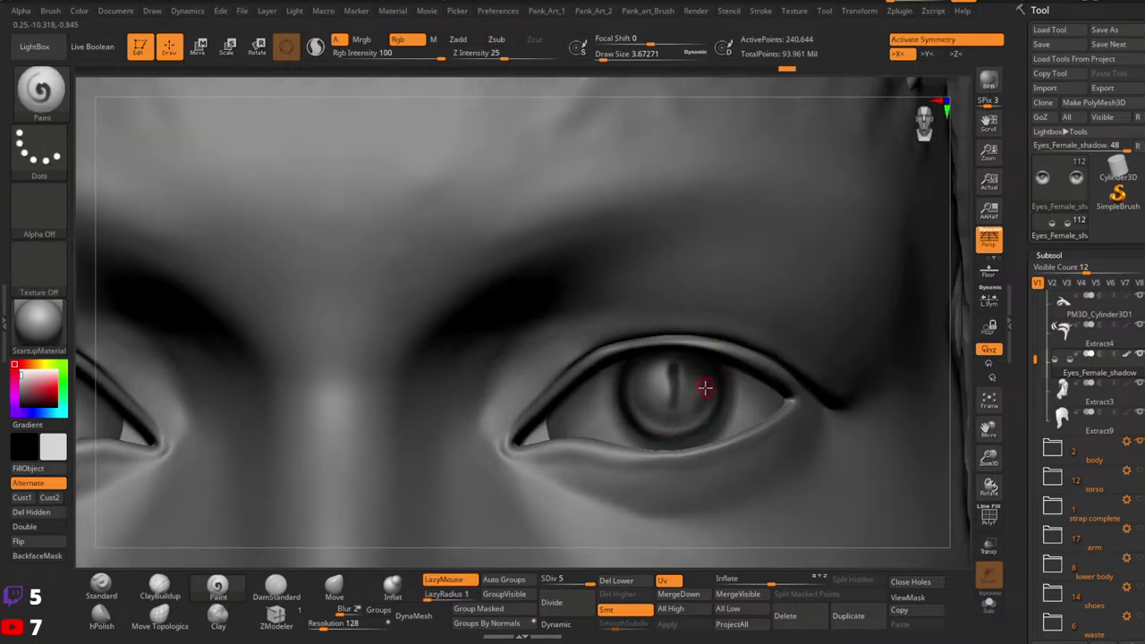
Step: Refine the lower outer part of the iris rings with the Paint brush at a draw size of about 4.3
key(bracketleft)
key(bracketright)
click(715, 417)
drag(720, 421, 697, 431)
Step: Reshade the inside of both irises with the Paint brush at a draw size of about 7.5, undoing the first stroke
key(space)
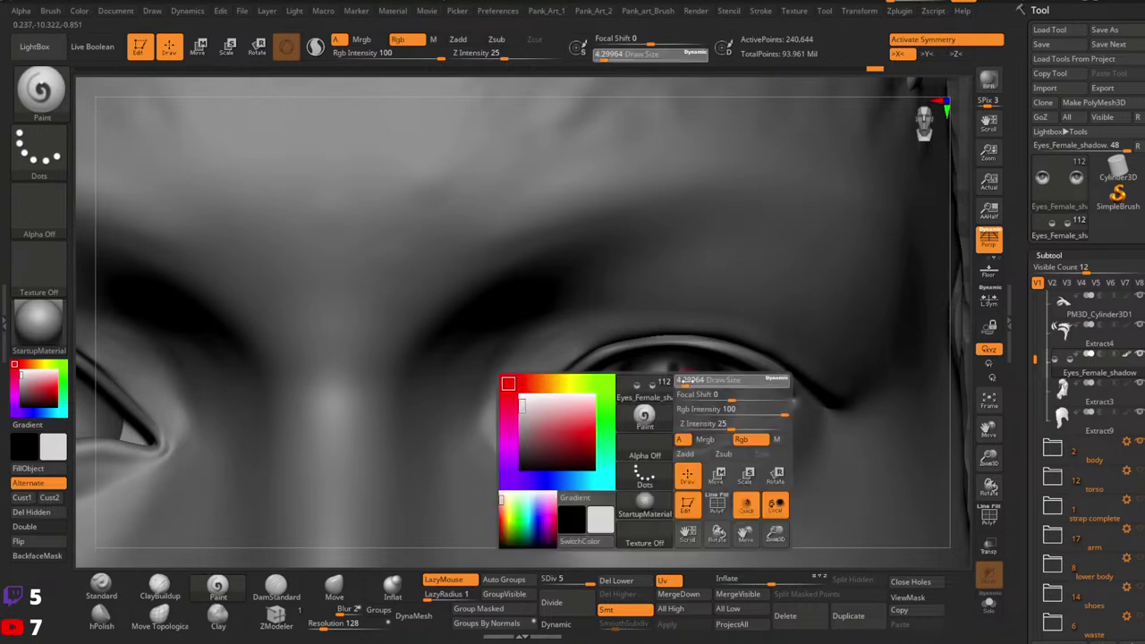
drag(684, 381, 688, 380)
click(652, 386)
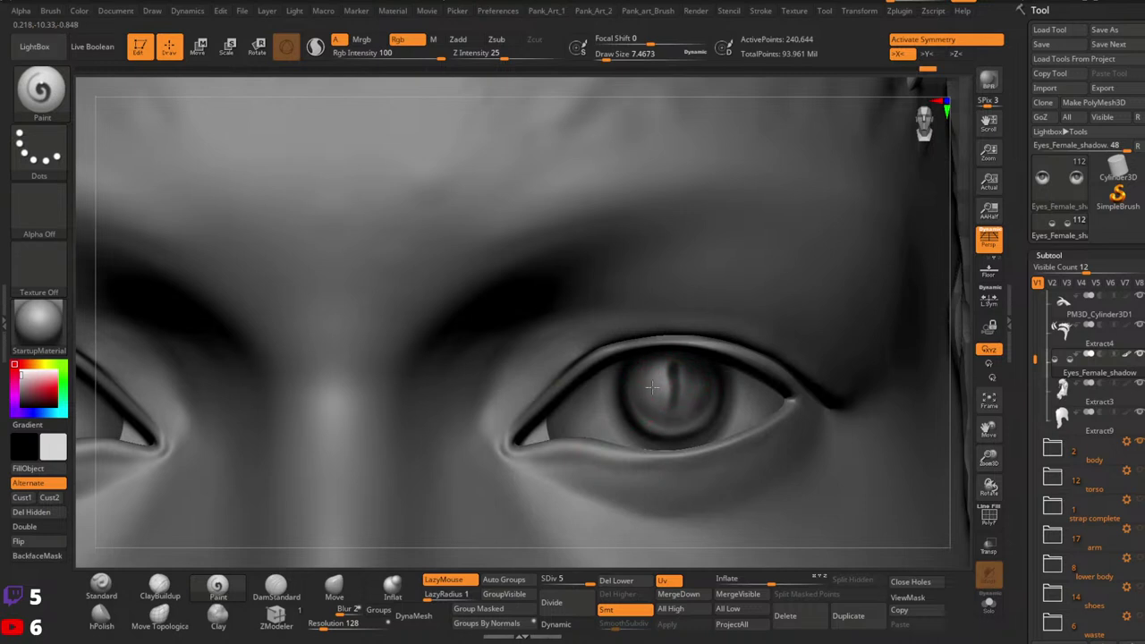
key(ctrl+z)
mouse_move(660, 431)
mouse_down()
mouse_move(706, 420)
mouse_move(695, 352)
mouse_up()
drag(711, 397, 694, 410)
Step: Sharpen the narrow vertical slit pupils with the Paint brush at a draw size of about 2.6
ctrl+right_drag(703, 375, 685, 375)
key(space)
drag(686, 375, 678, 375)
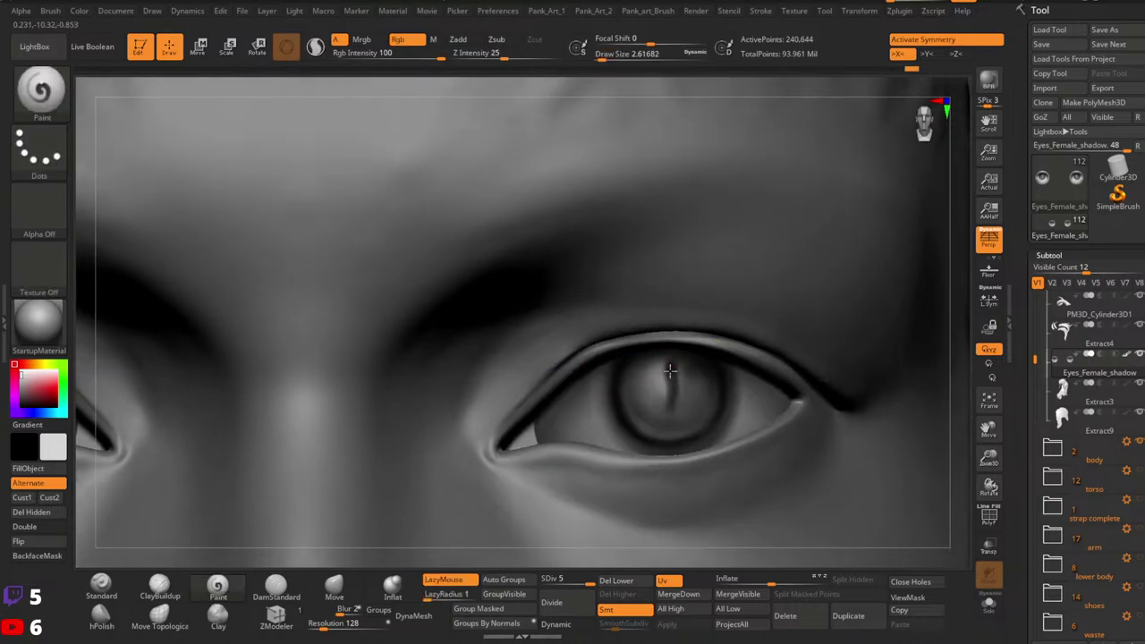
drag(669, 366, 667, 380)
mouse_move(675, 378)
mouse_down()
mouse_move(674, 398)
mouse_move(654, 385)
mouse_up()
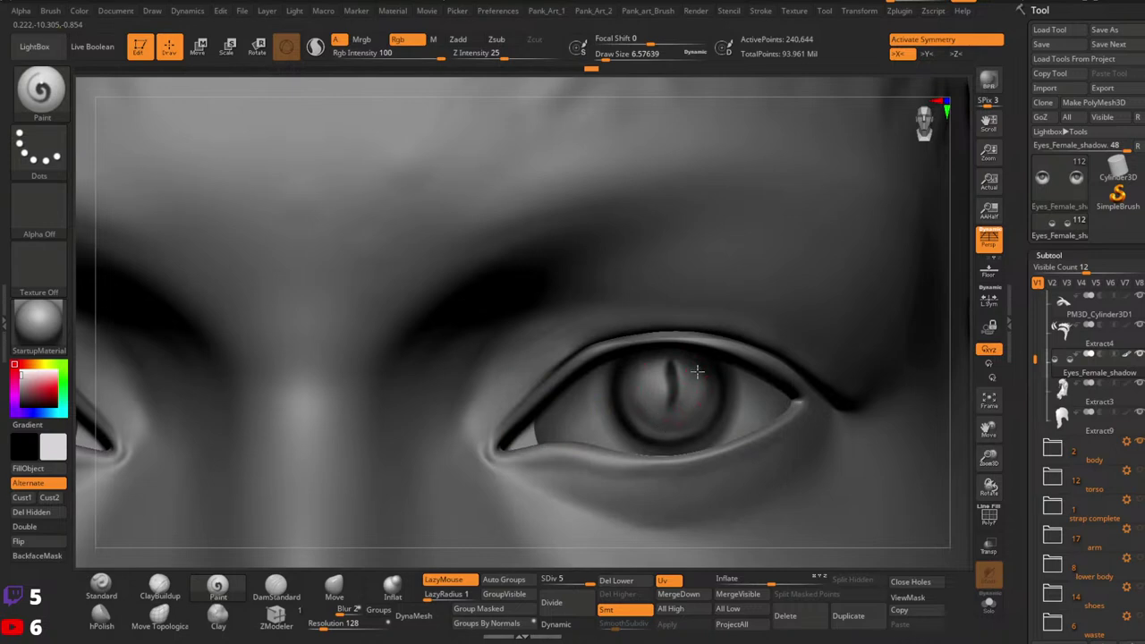
Step: Darken the vertical slit pupils in both eyes with the Paint brush at a draw size of about 4.3
mouse_move(764, 316)
ctrl+right_down()
mouse_move(849, 296)
mouse_move(838, 348)
mouse_move(673, 362)
mouse_move(669, 348)
ctrl+right_up()
key(space)
click(651, 354)
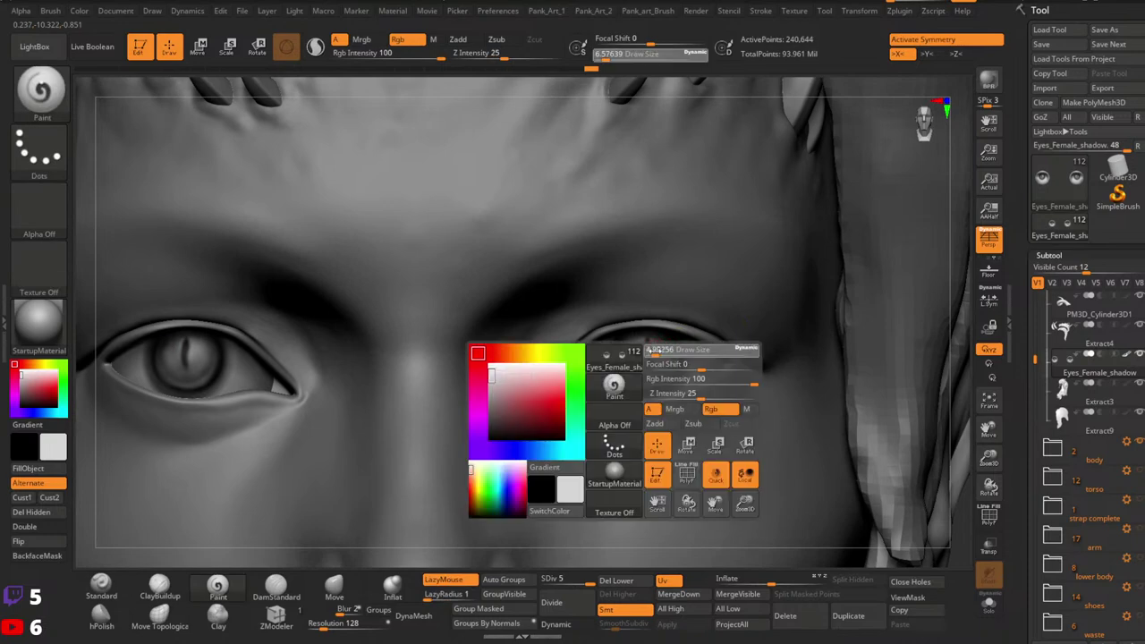
mouse_move(736, 327)
ctrl+right_down()
mouse_move(690, 306)
mouse_move(726, 335)
ctrl+right_up()
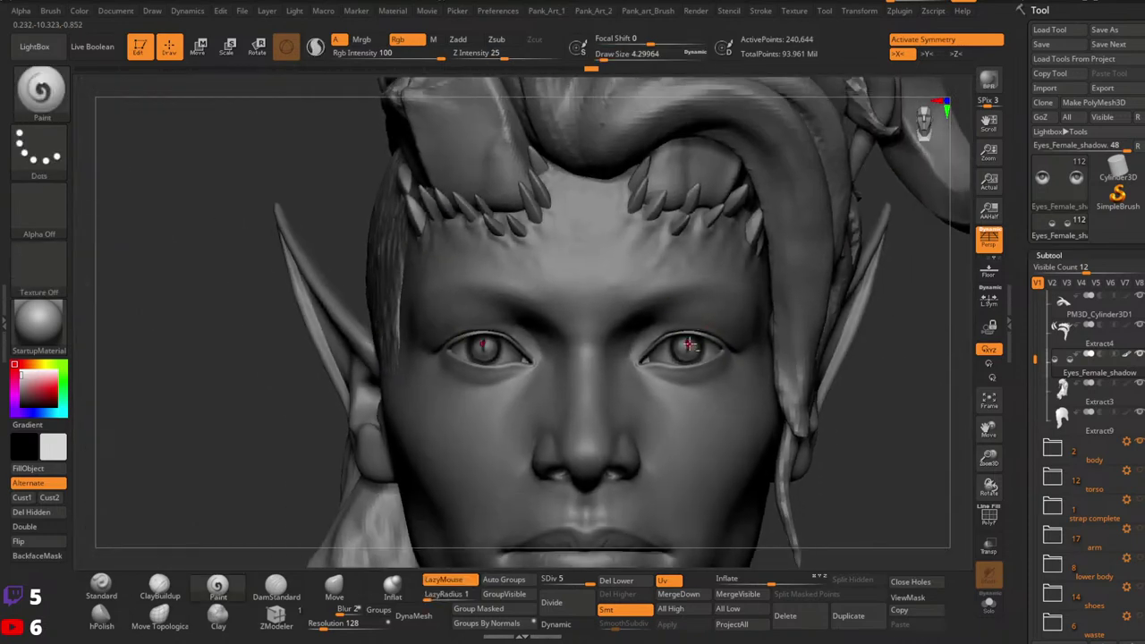
drag(688, 341, 687, 349)
ctrl+right_drag(722, 322, 715, 365)
drag(687, 359, 688, 368)
mouse_move(713, 344)
ctrl+right_down()
mouse_move(735, 262)
mouse_move(730, 299)
ctrl+right_up()
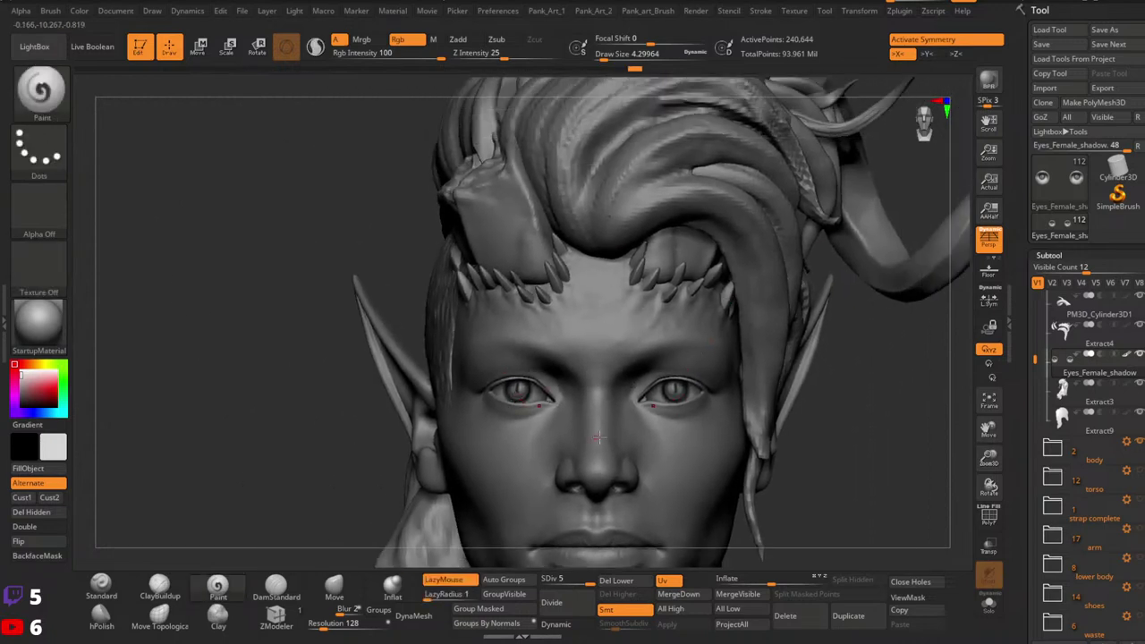
Step: Choose the ToyPlastic material, isolate the eyes, and fill them with the material only
ctrl+right_drag(597, 436, 537, 421)
click(64, 319)
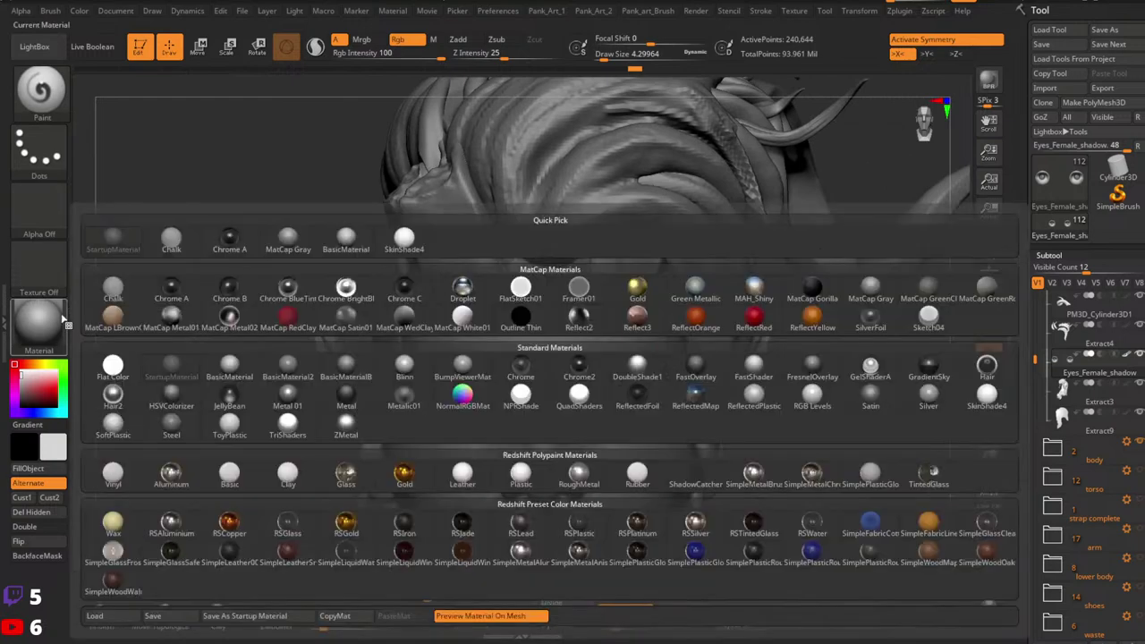
click(228, 427)
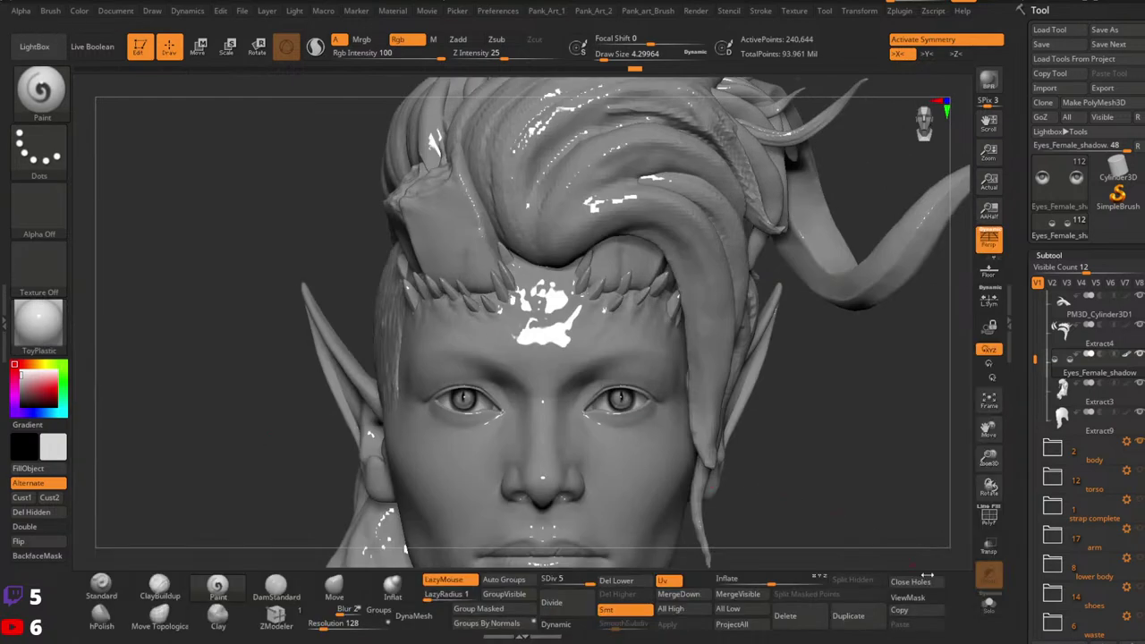
click(988, 602)
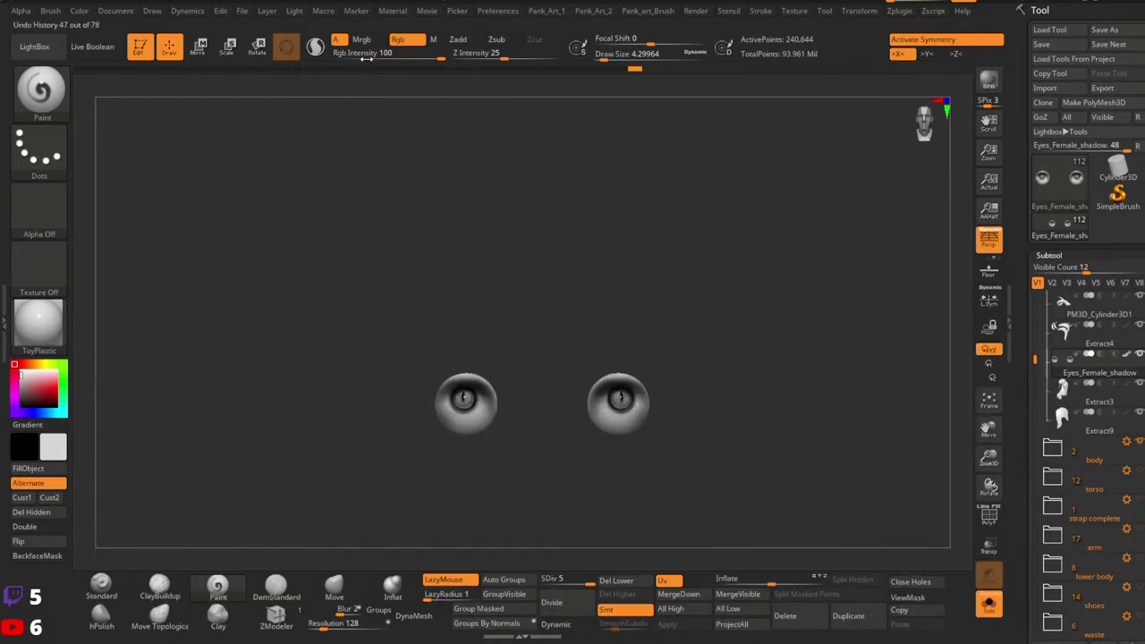
click(433, 39)
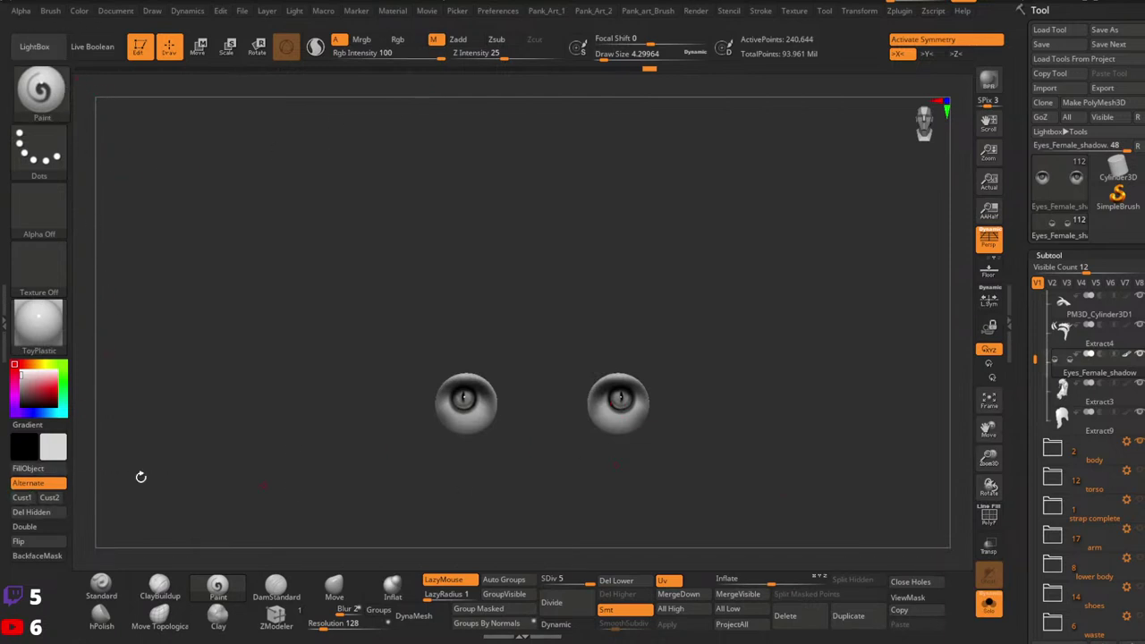
Step: Switch the active material back to StartupMaterial and show the whole head again
click(38, 322)
click(172, 369)
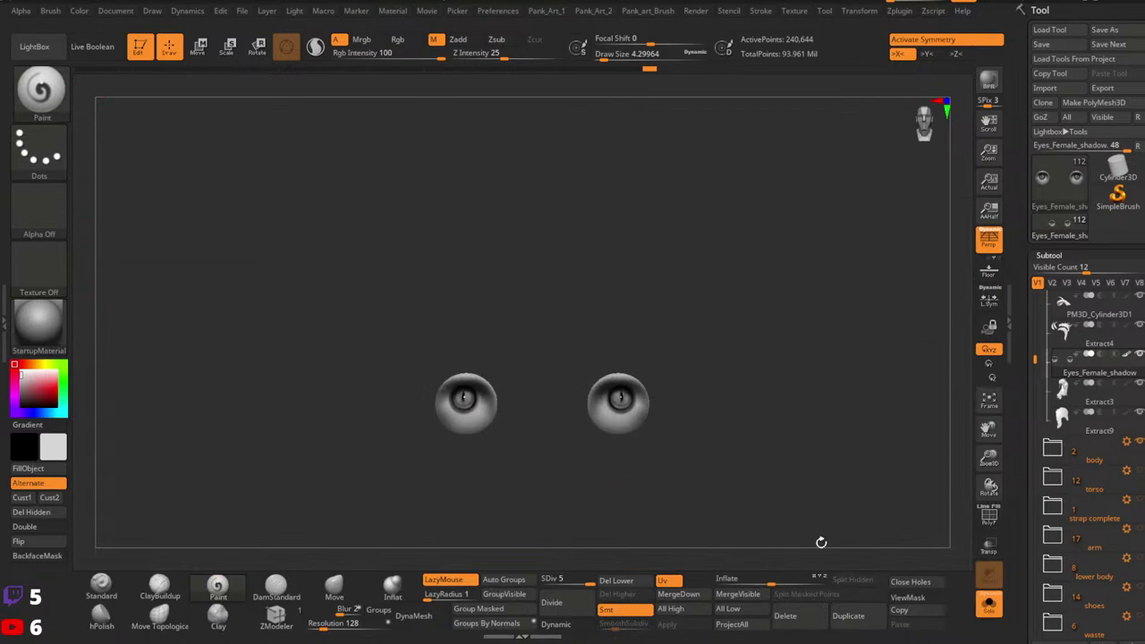
click(988, 602)
key(ctrl)
ctrl+right_drag(505, 418, 483, 413)
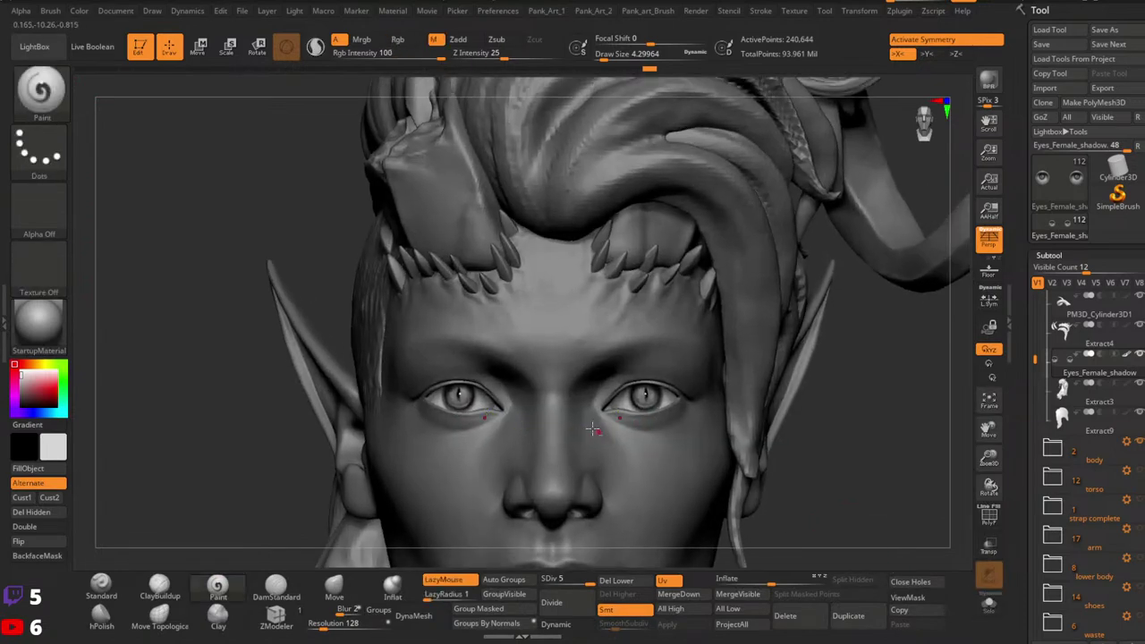
Step: Check the glossy eyes from the front and side, and switch the Paint brush back to colour-only painting
ctrl+right_drag(593, 430, 501, 376)
right_drag(707, 407, 542, 409)
ctrl+right_drag(626, 409, 852, 462)
right_drag(545, 385, 688, 381)
ctrl+right_drag(689, 380, 752, 387)
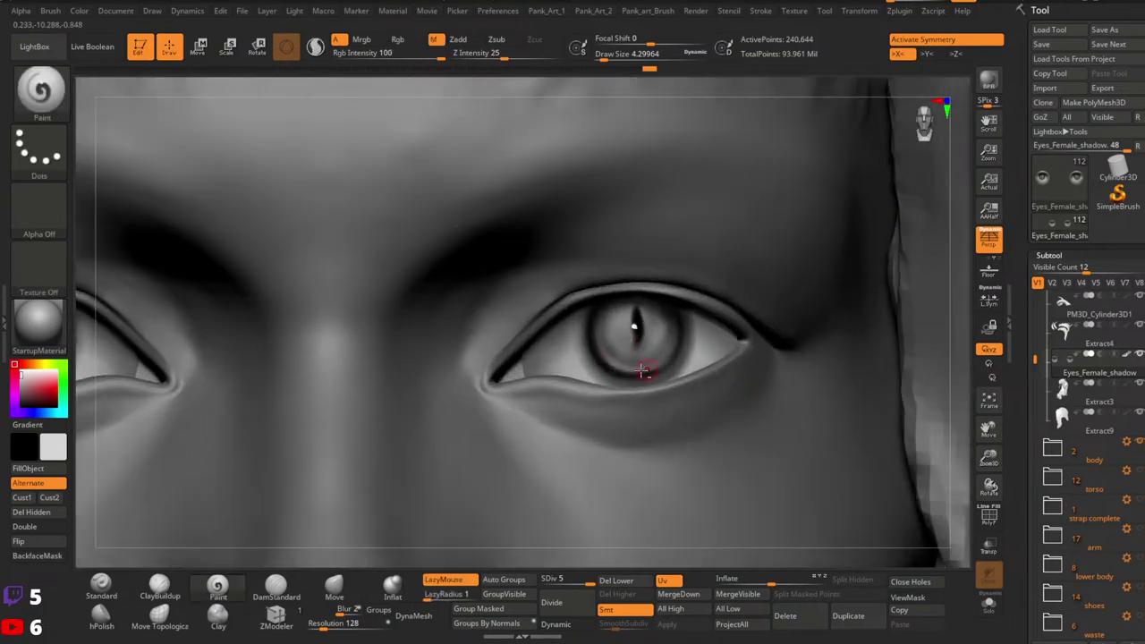
key(ctrl)
click(399, 39)
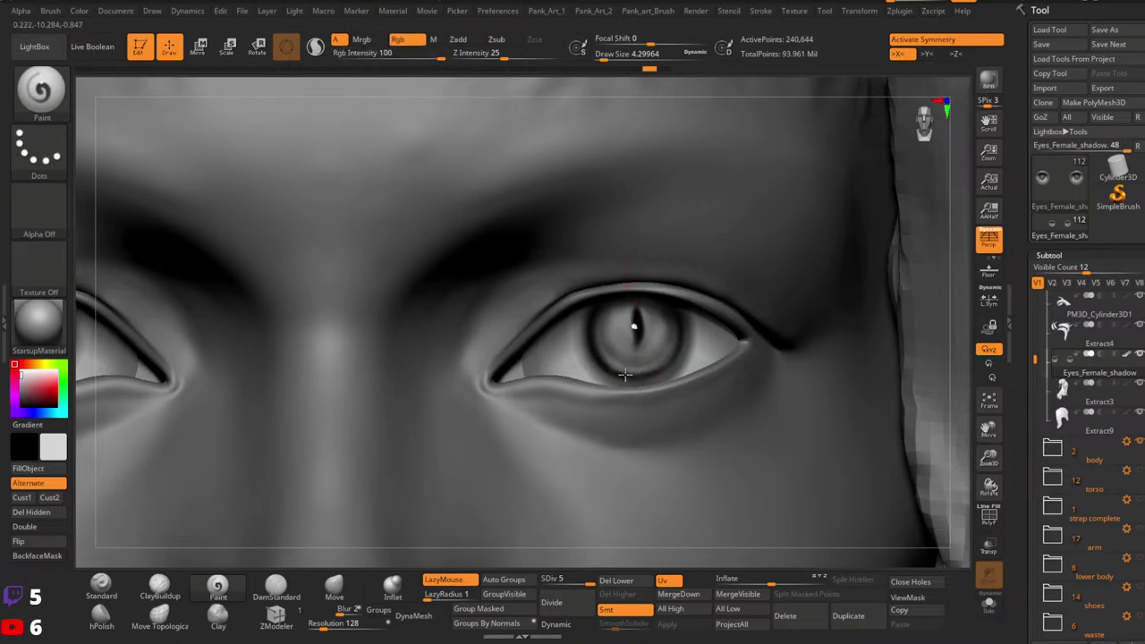
Step: Set the Paint brush's draw size to about 6.6 and check the irises from an angle and from the front
key(ctrl)
ctrl+right_drag(784, 284, 769, 214)
right_drag(769, 214, 277, 357)
mouse_move(680, 307)
ctrl+right_down()
mouse_move(684, 336)
mouse_move(636, 313)
ctrl+right_up()
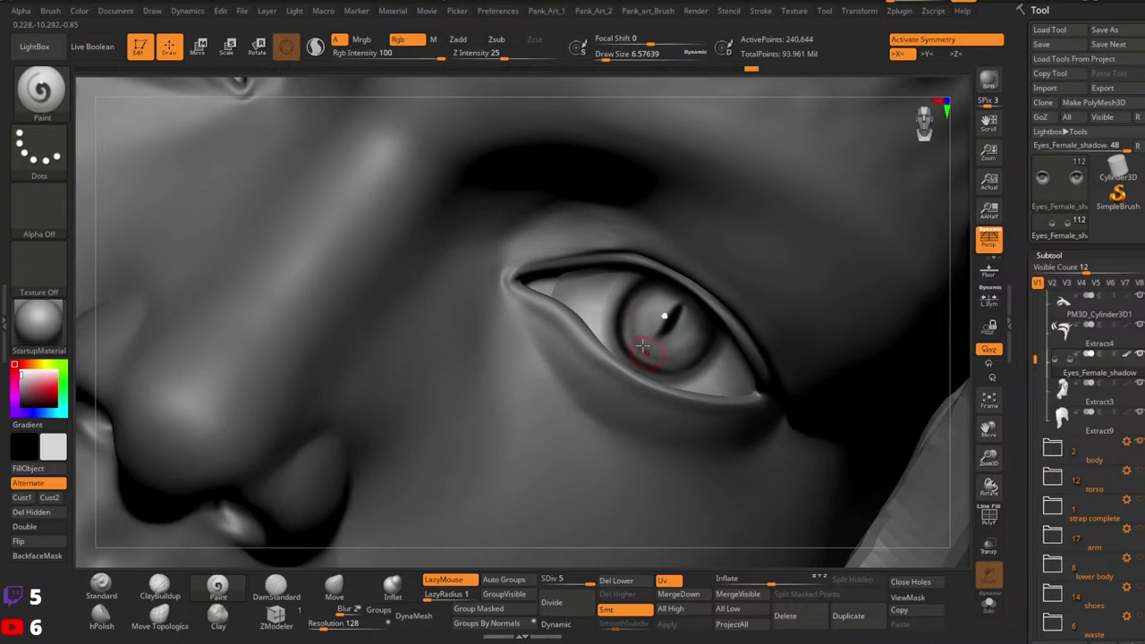
key(space)
mouse_move(628, 327)
right_down()
mouse_move(672, 316)
mouse_move(685, 238)
mouse_move(723, 304)
mouse_move(737, 387)
mouse_move(712, 384)
right_up()
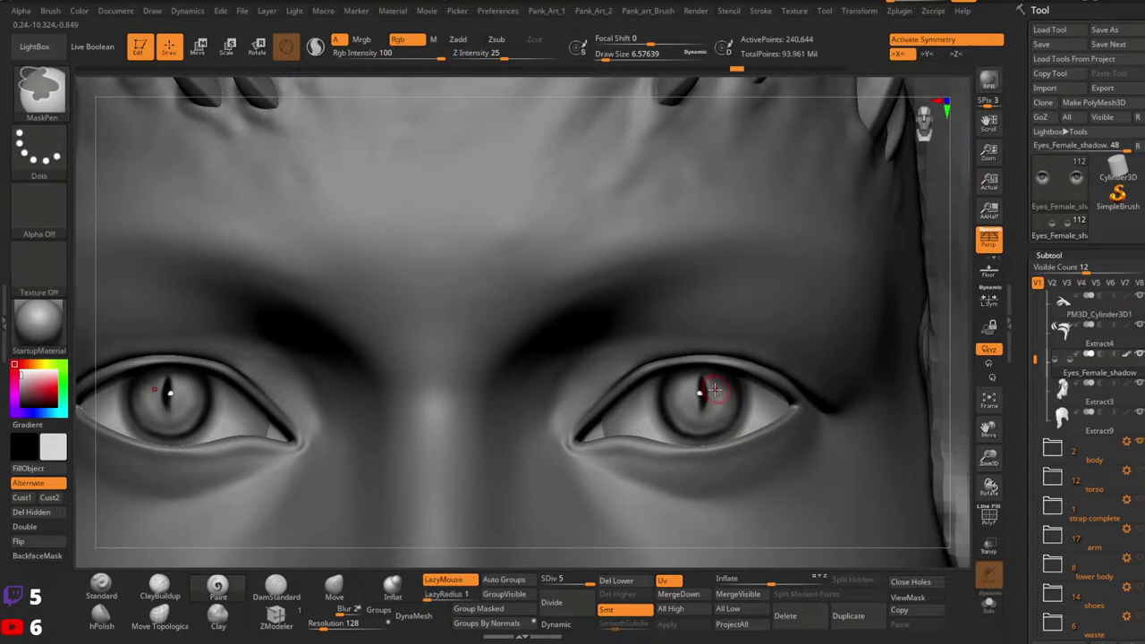
Step: Isolate the eyes, check their polygroups, and hide one eyeball so that only the other remains visible
click(989, 605)
key(shift+f)
mouse_move(800, 436)
right_down()
mouse_move(733, 417)
mouse_move(832, 381)
right_up()
mouse_move(832, 380)
ctrl+right_down()
mouse_move(868, 396)
mouse_move(872, 425)
ctrl+right_up()
mouse_move(872, 425)
right_down()
mouse_move(742, 459)
mouse_move(698, 450)
mouse_move(779, 403)
right_up()
key(shift+f)
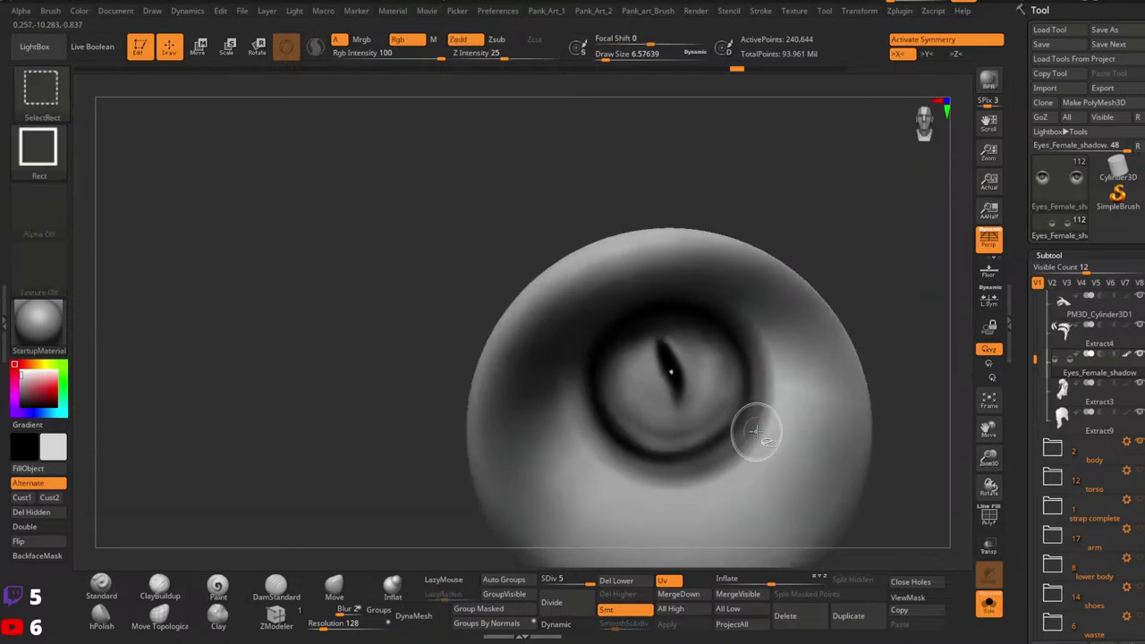
key(l)
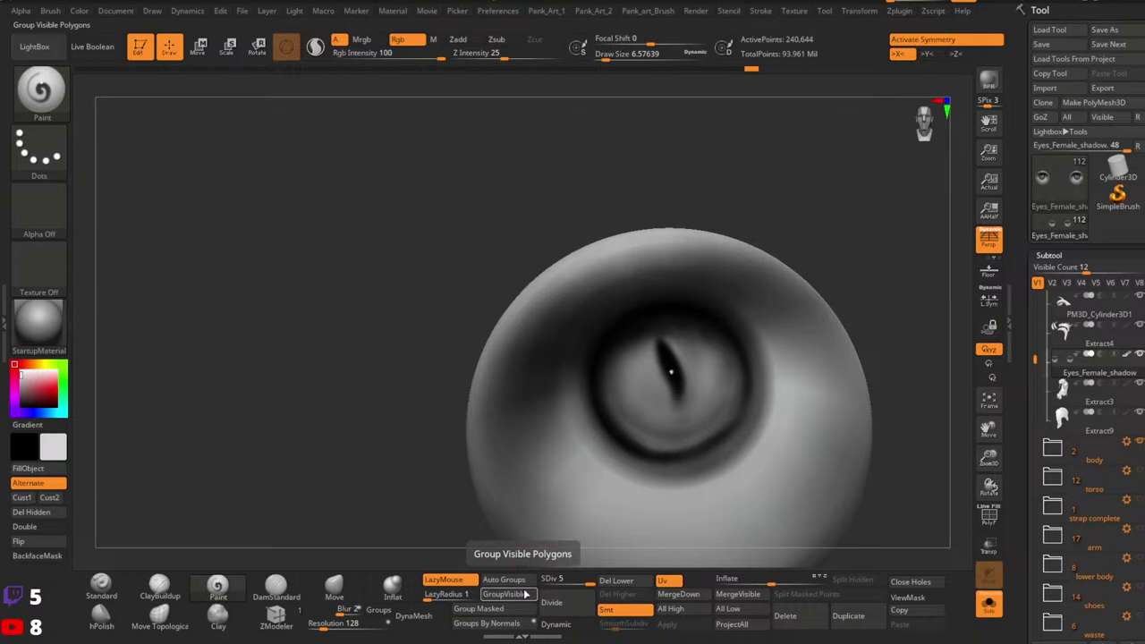
ctrl+shift+click(740, 428)
Step: Darken the ring around the visible eyeball's iris with the Paint brush at a draw size of about 5.8
ctrl+right_drag(820, 382, 810, 402)
mouse_move(806, 349)
right_down()
mouse_move(776, 412)
mouse_move(773, 398)
right_up()
right_drag(772, 398, 762, 386)
key(space)
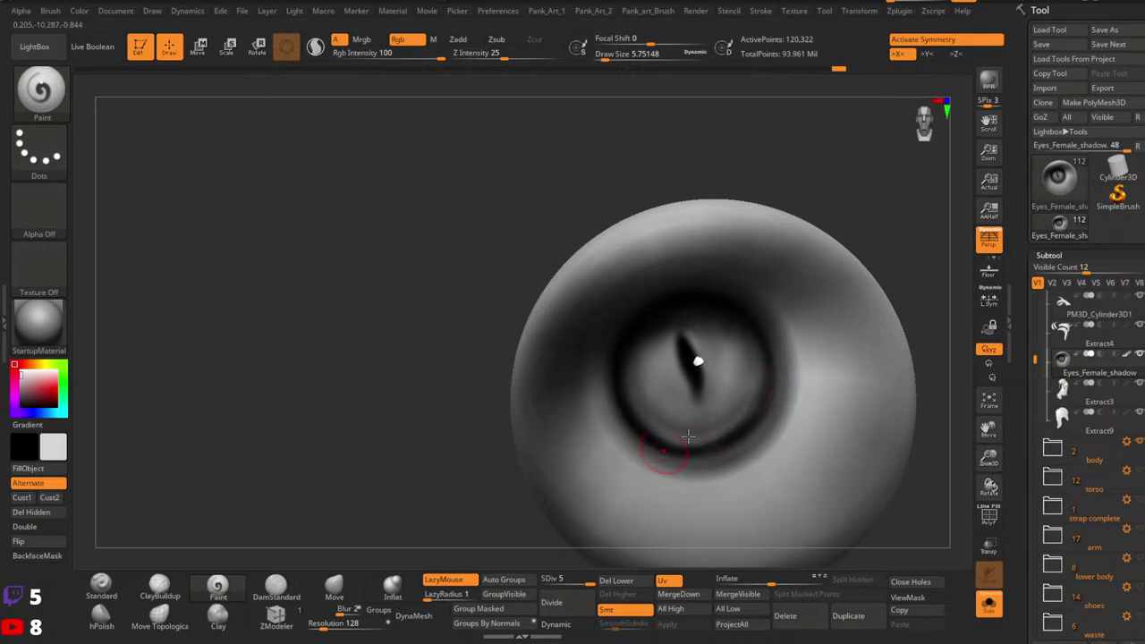
ctrl+right_drag(688, 436, 753, 429)
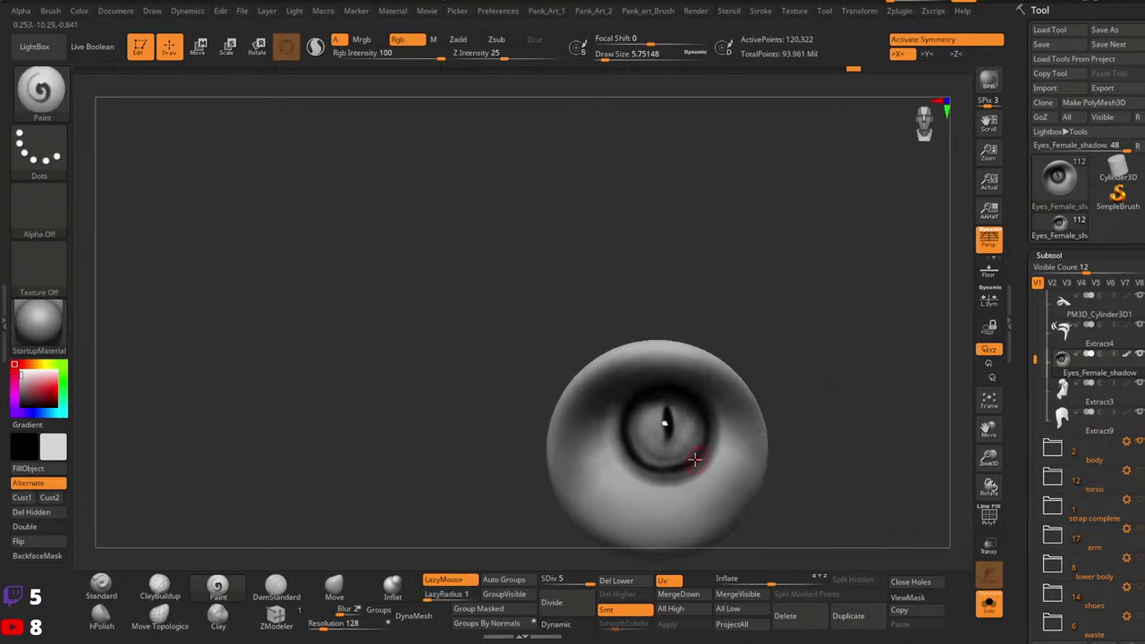
mouse_move(695, 459)
right_down()
mouse_move(653, 419)
mouse_move(646, 439)
mouse_move(662, 389)
right_up()
drag(658, 385, 625, 447)
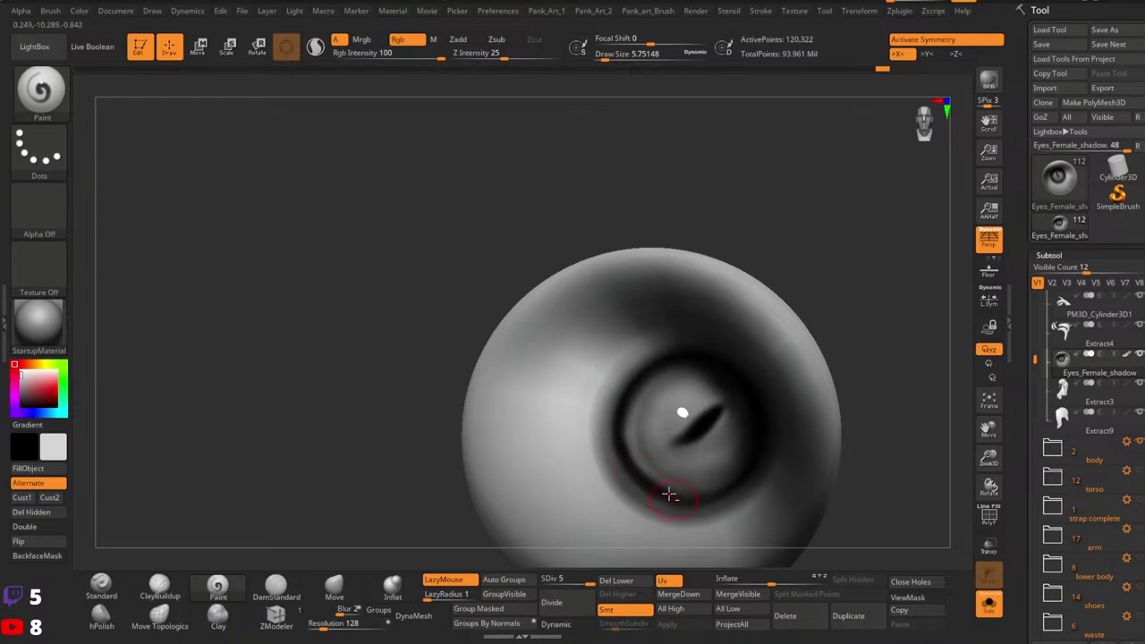
drag(639, 476, 685, 499)
drag(695, 356, 729, 367)
Step: Even out the inner edge of the visible eyeball's iris ring with the Paint brush, and show the whole head again
ctrl+right_drag(729, 367, 744, 383)
mouse_move(744, 383)
right_down()
mouse_move(737, 390)
mouse_move(753, 390)
right_up()
ctrl+right_drag(753, 390, 740, 363)
drag(686, 384, 690, 444)
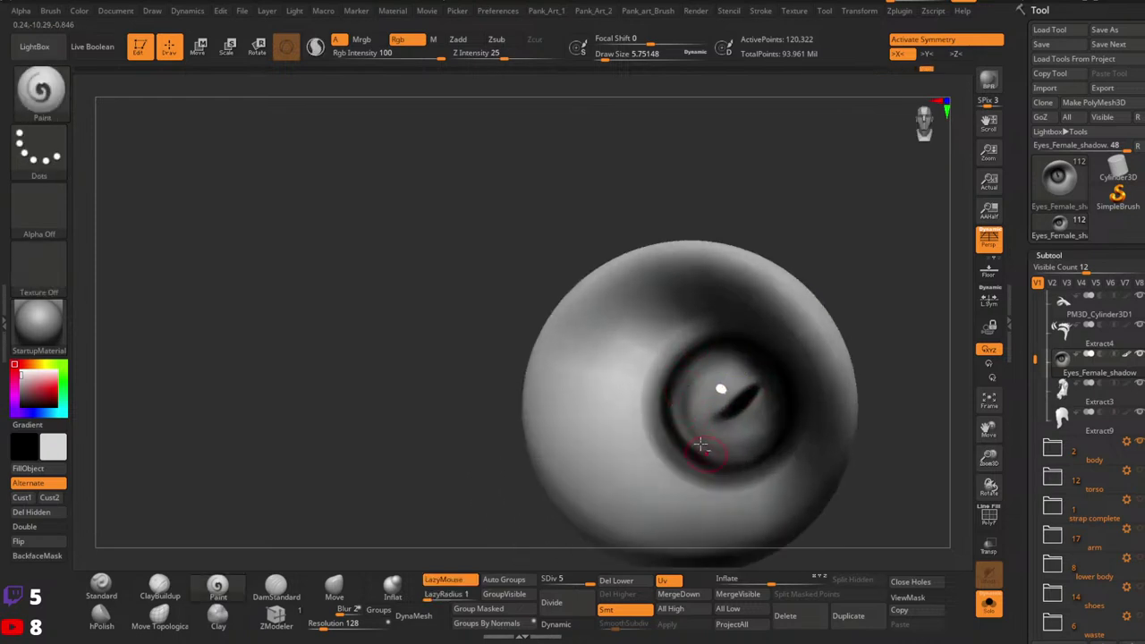
drag(696, 360, 705, 439)
drag(676, 402, 694, 453)
key(ctrl+z)
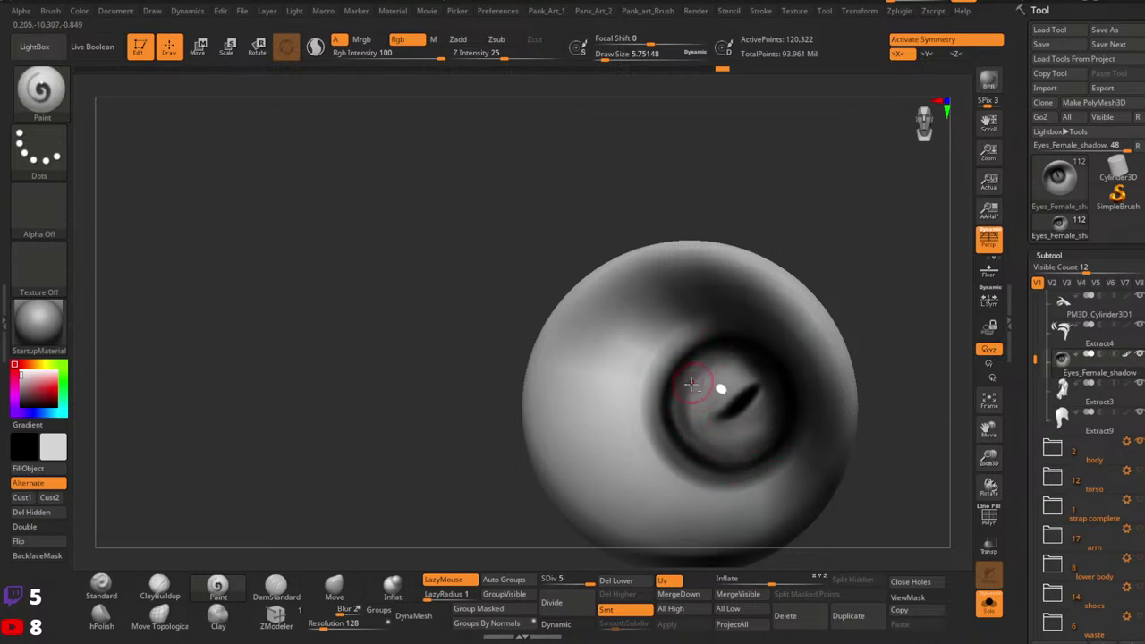
drag(690, 391, 722, 449)
mouse_move(841, 350)
ctrl+right_down()
mouse_move(776, 340)
mouse_move(789, 412)
mouse_move(881, 333)
mouse_move(748, 401)
mouse_move(739, 382)
ctrl+right_up()
click(990, 597)
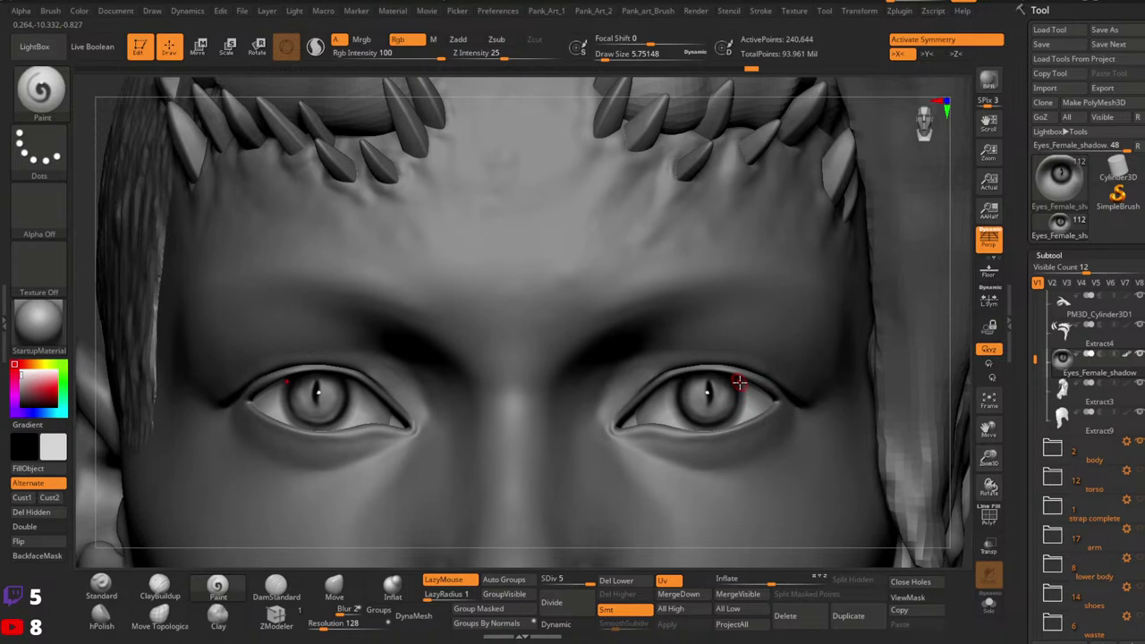
Step: Isolate the eyes, turn off X symmetry, and try to delete one eyeball by hiding it and removing the hidden geometry
click(989, 603)
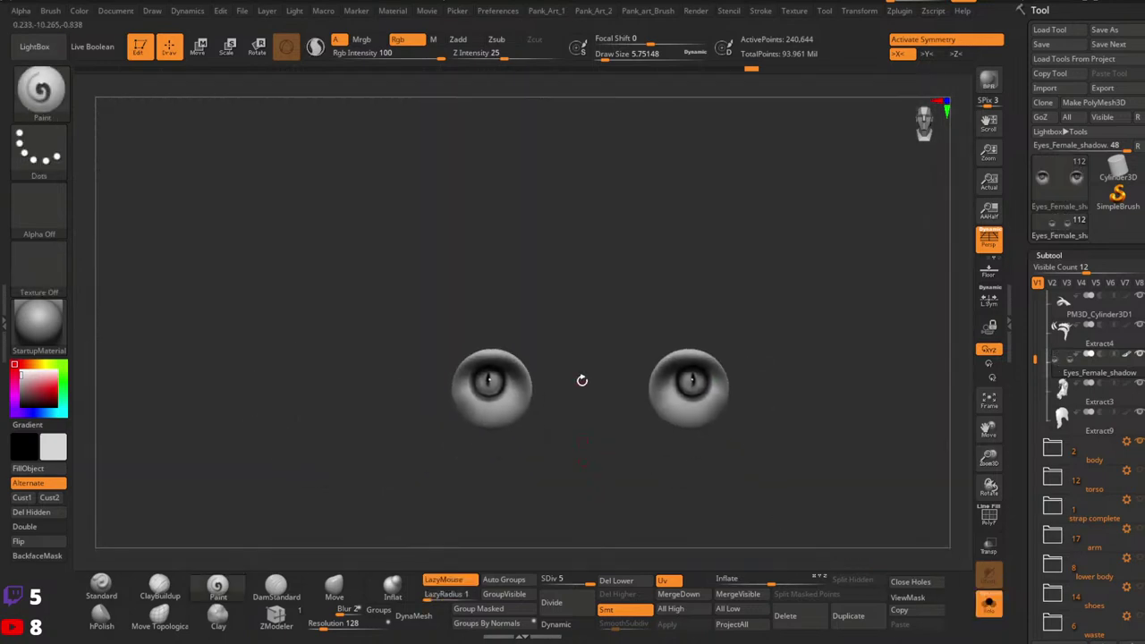
key(x)
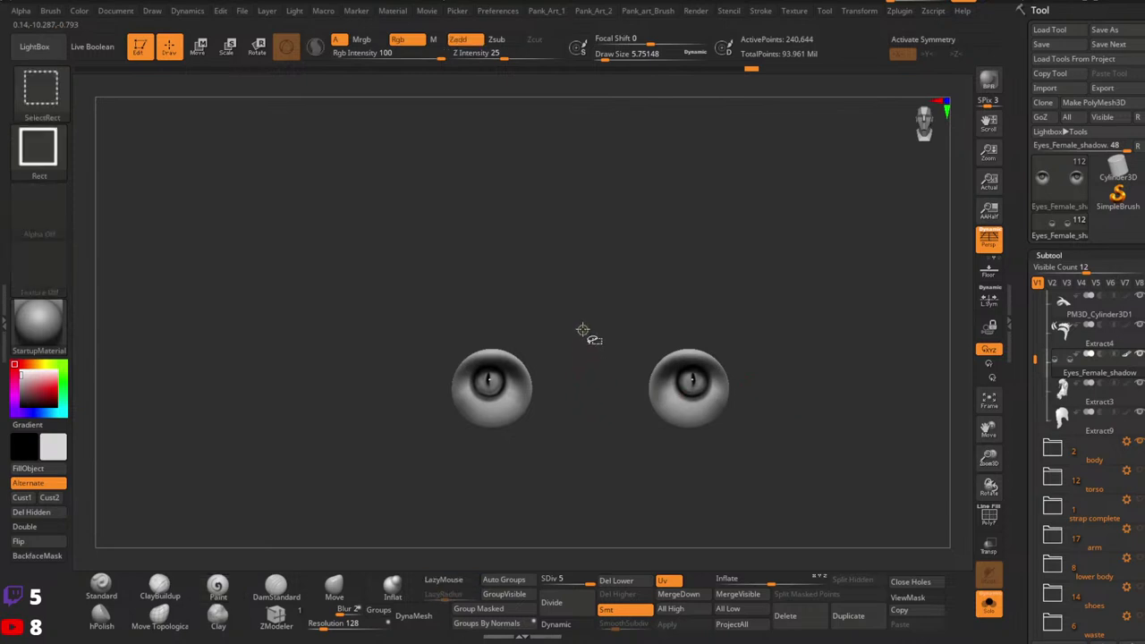
mouse_move(584, 319)
ctrl+alt+shift+mouse_down()
mouse_move(552, 394)
mouse_move(407, 465)
ctrl+alt+shift+mouse_up()
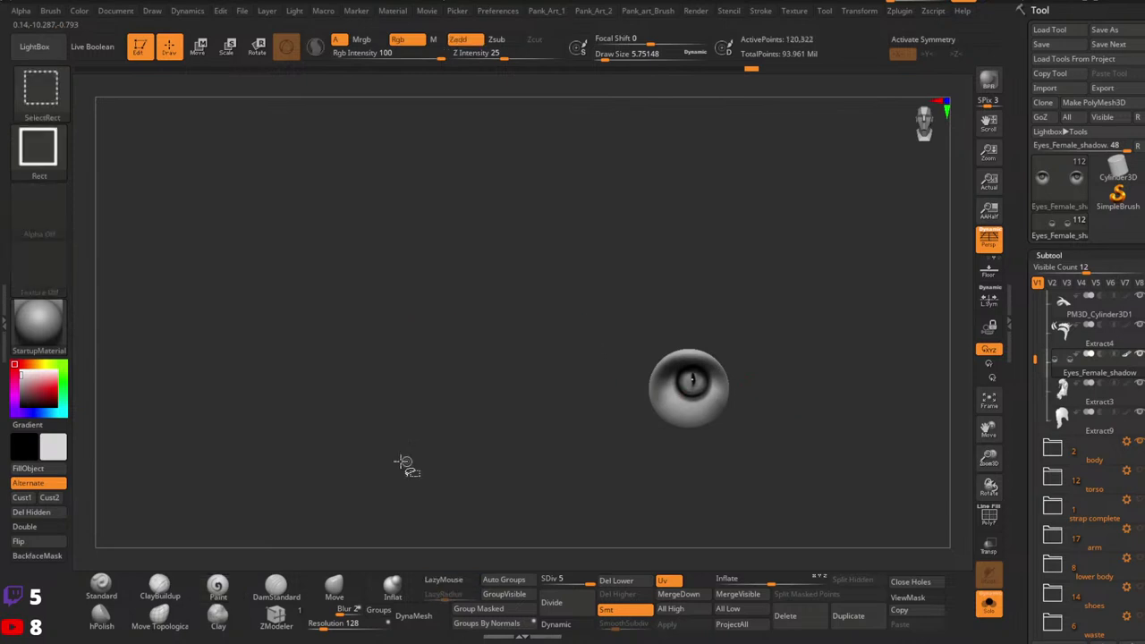
click(31, 511)
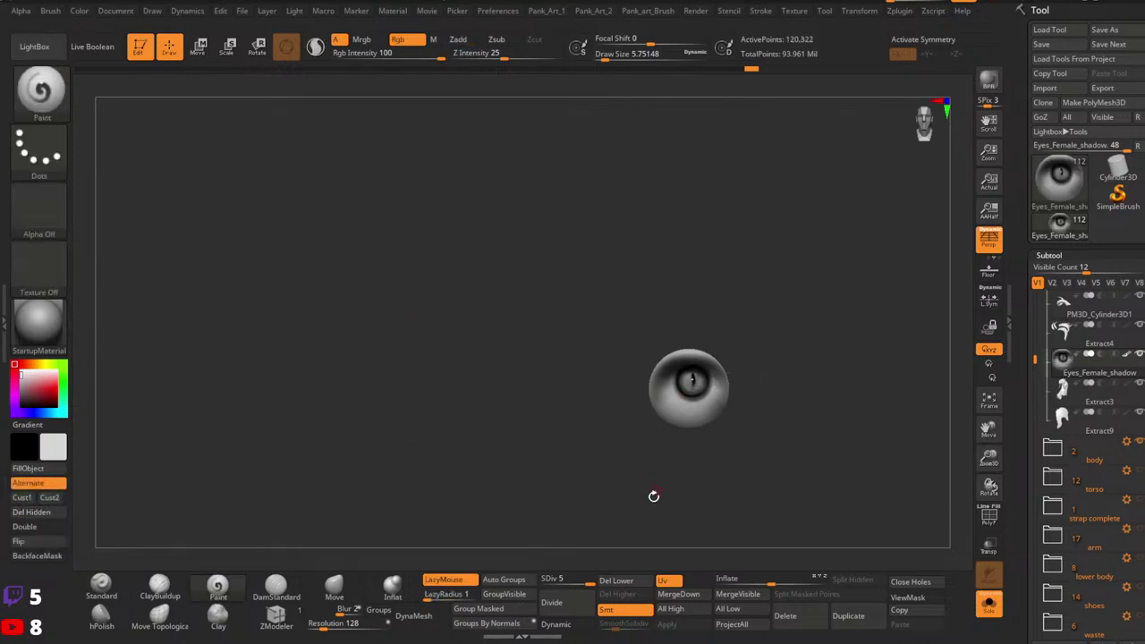
mouse_move(730, 401)
right_down()
mouse_move(610, 417)
mouse_move(736, 414)
mouse_move(712, 410)
right_up()
ctrl+shift+click(788, 387)
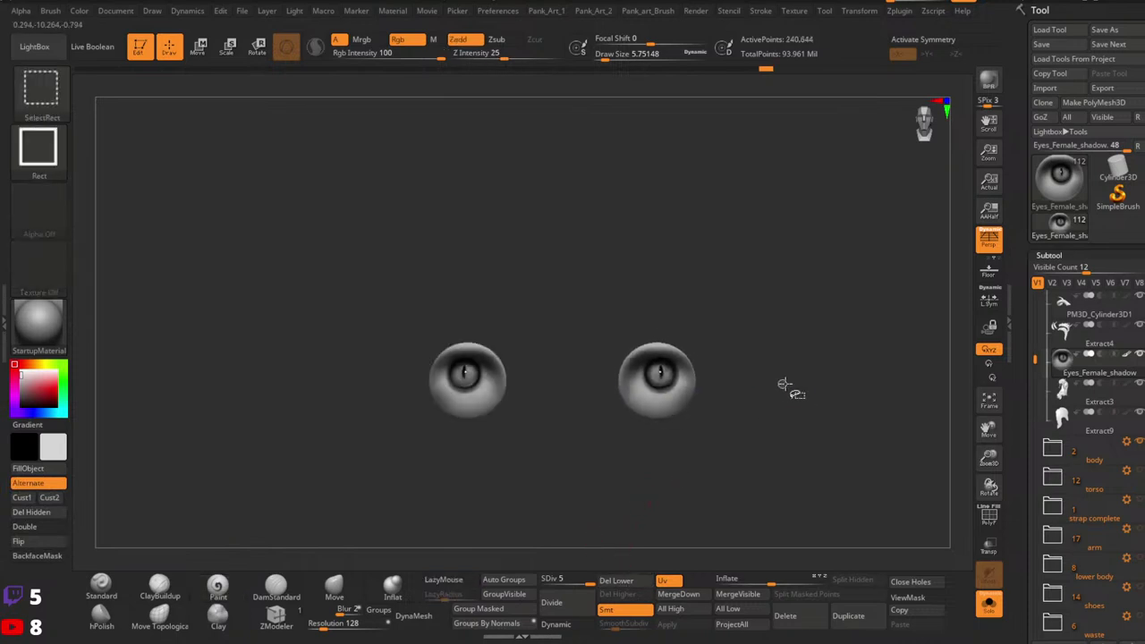
ctrl+right_drag(787, 388, 752, 389)
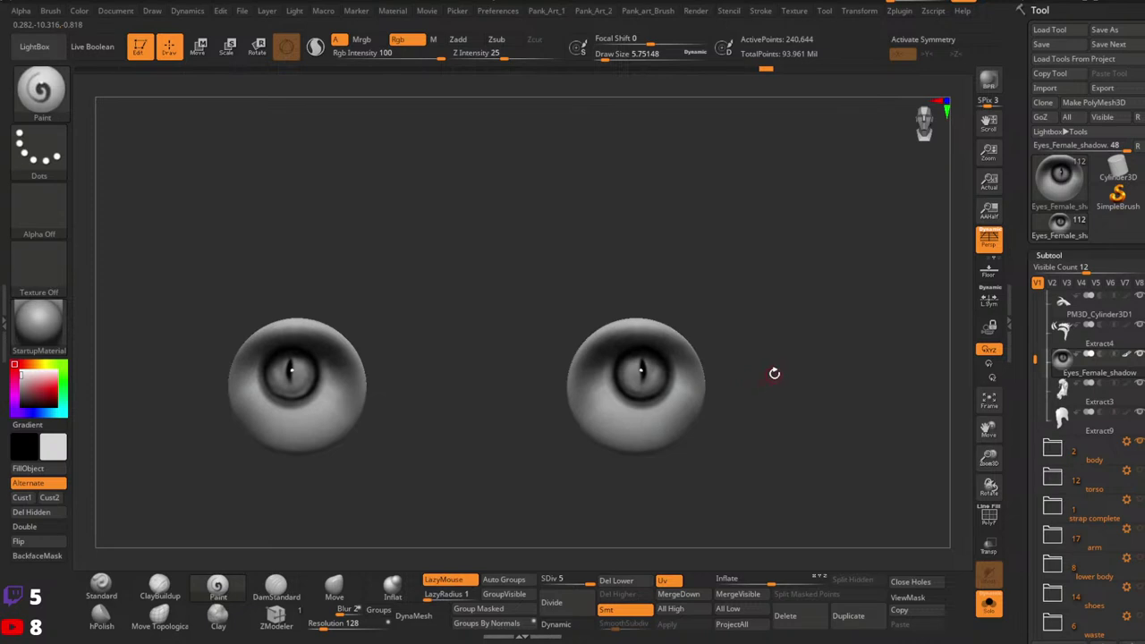
Step: Freeze the eyes' subdivision levels, remove one eyeball at the lowest level, and restore the levels
scroll(1051, 369, down, 10)
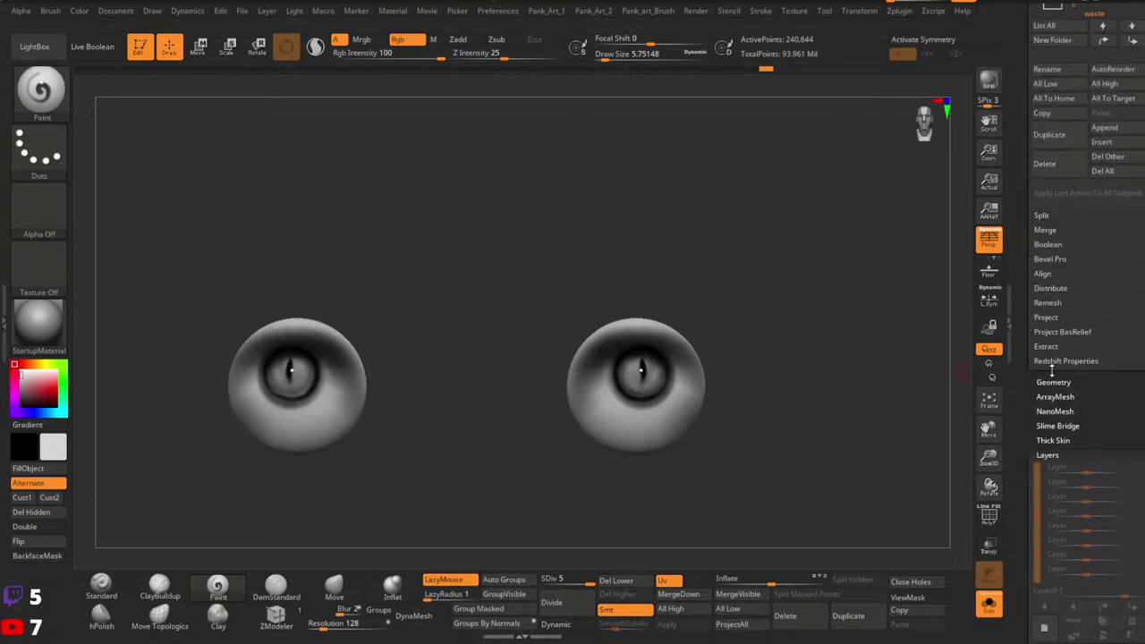
click(1052, 382)
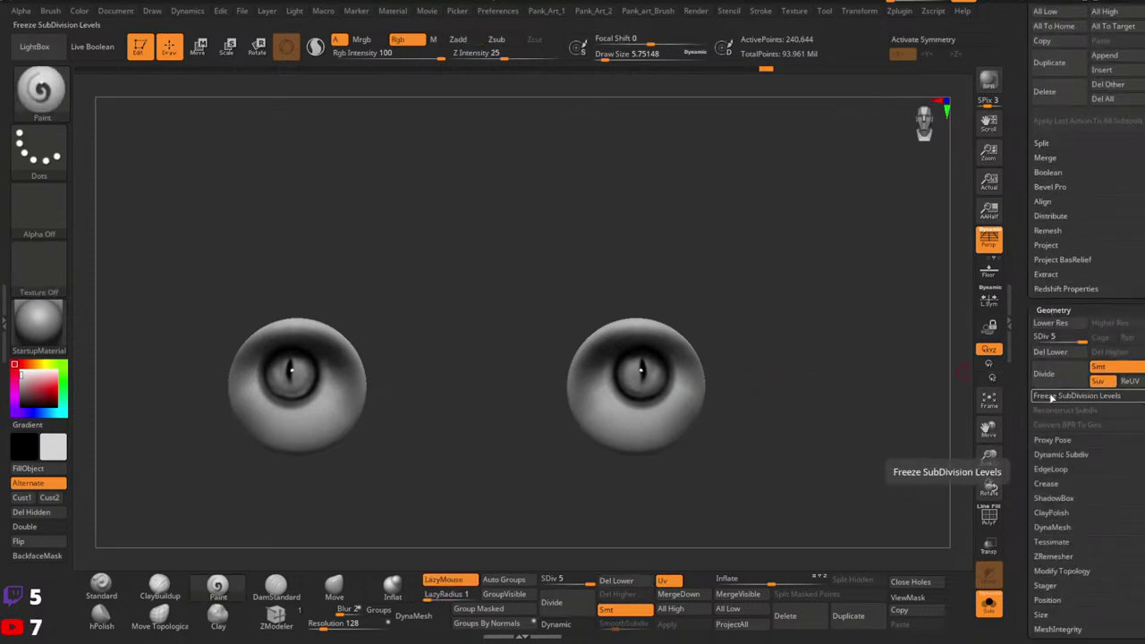
click(1053, 396)
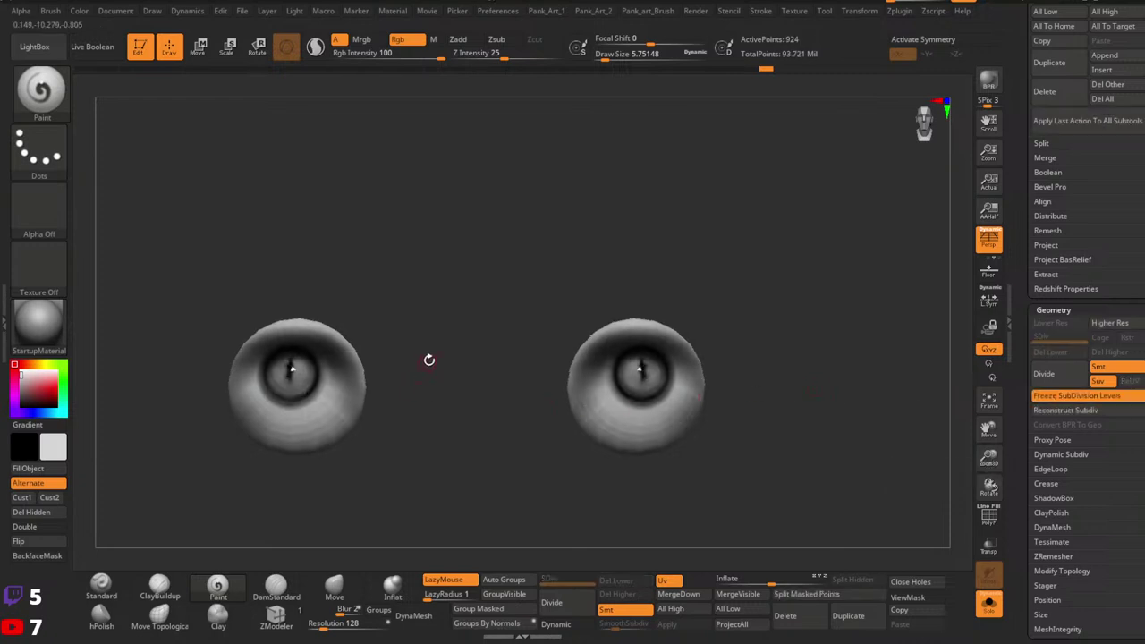
ctrl+alt+shift+drag(449, 270, 166, 512)
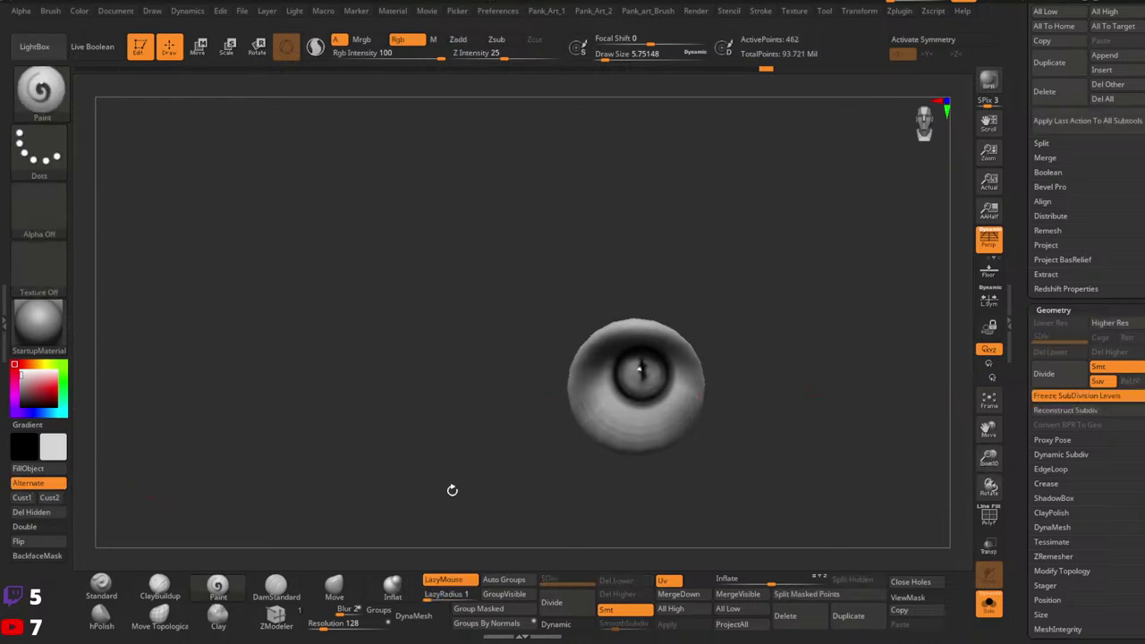
click(1070, 396)
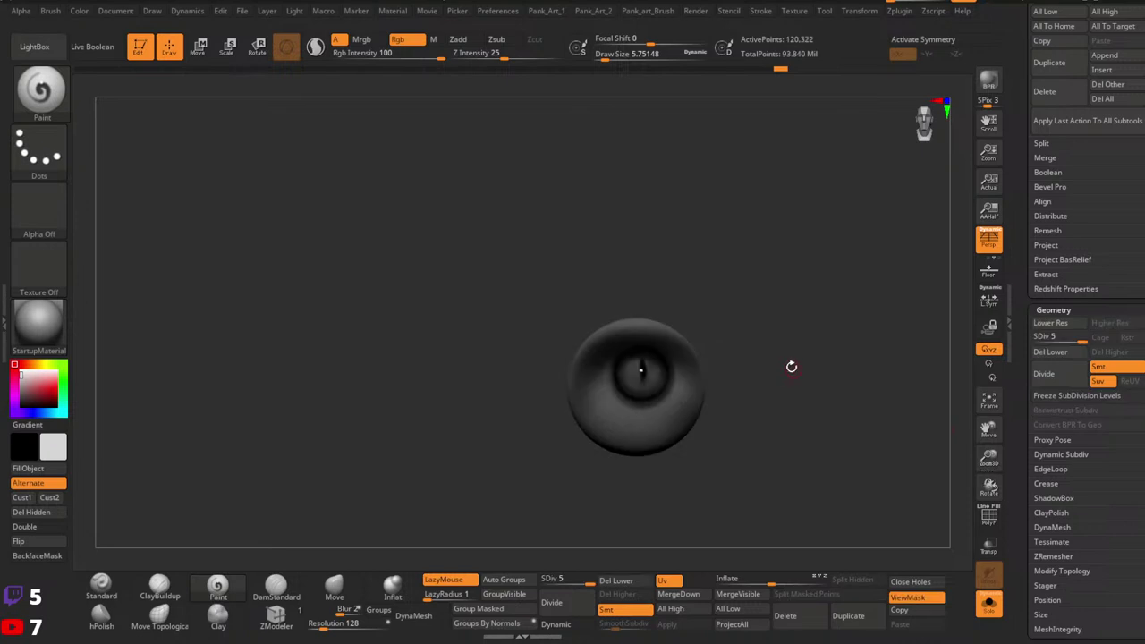
Step: Clear the mask on the remaining eyeball, look for the mirroring options, and undo the eyeball deletion
key(ctrl+h)
key(2)
key(2)
key(2)
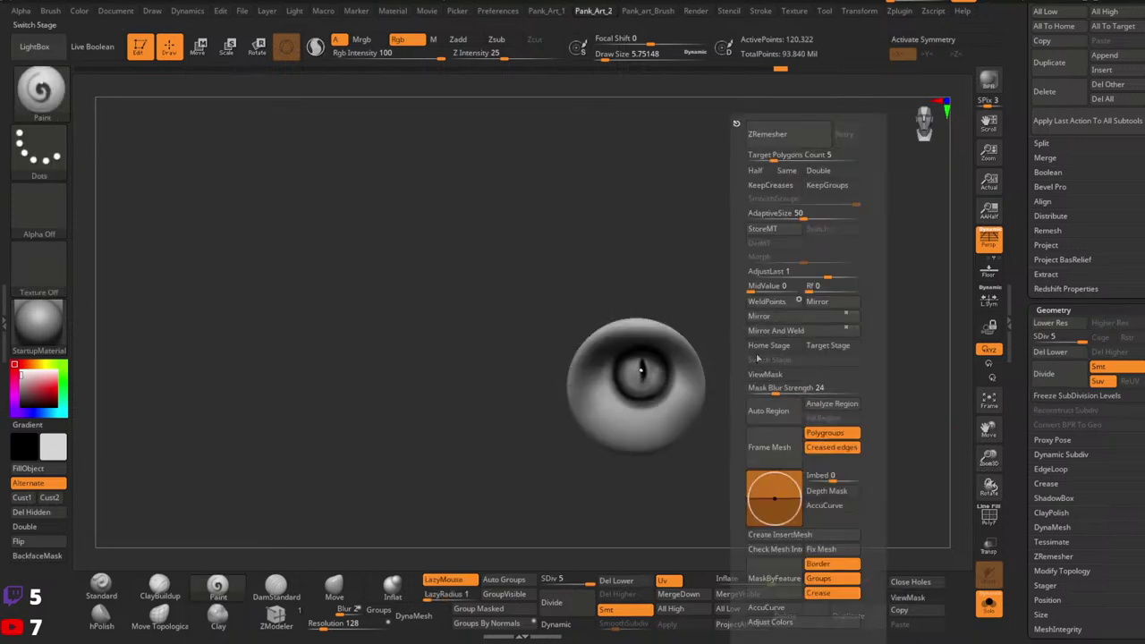
key(space)
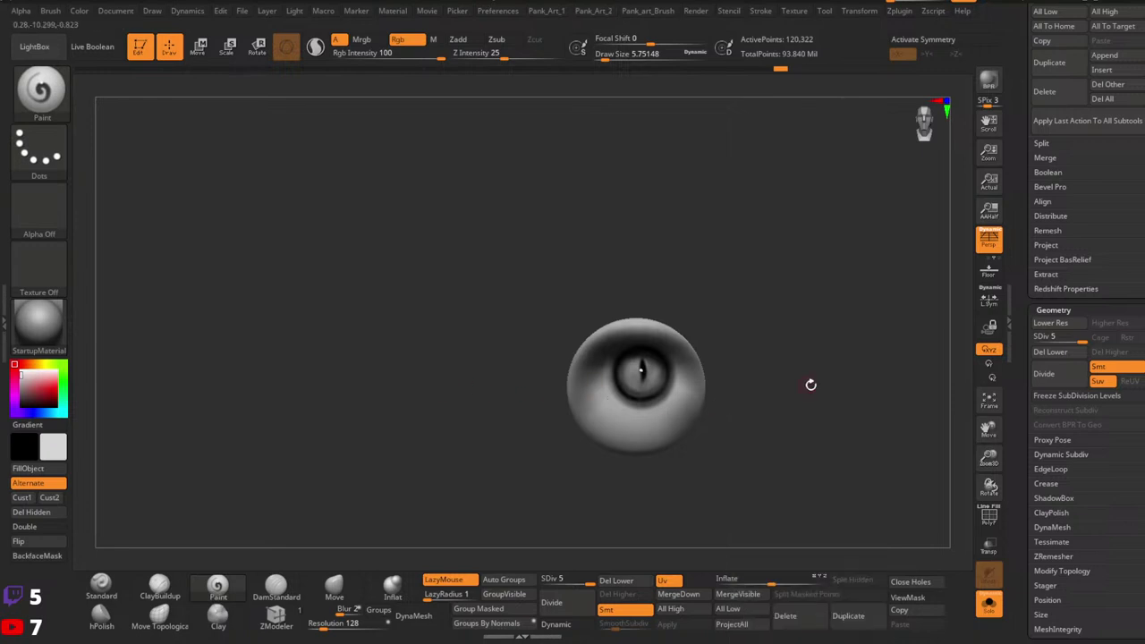
ctrl+click(810, 385)
ctrl+click(811, 387)
key(ctrl+m)
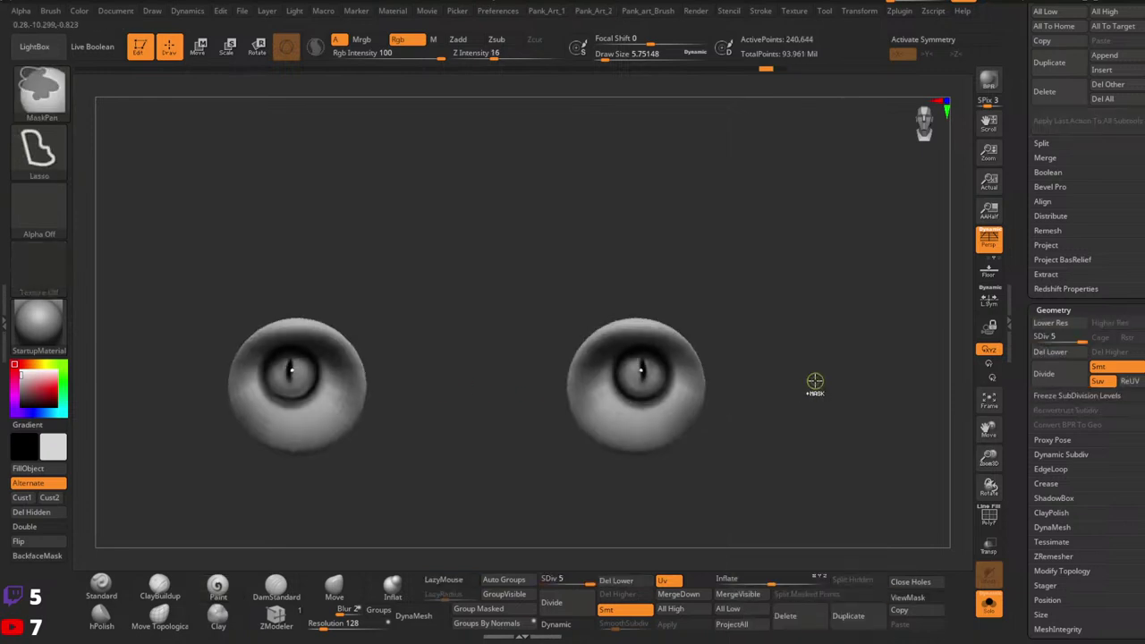
Step: Mask one eyeball, invert the mask onto the other, apply Smart ReSym to the eyes, and clear the mask
mouse_move(470, 265)
ctrl+mouse_down()
mouse_move(468, 363)
mouse_move(261, 273)
ctrl+mouse_up()
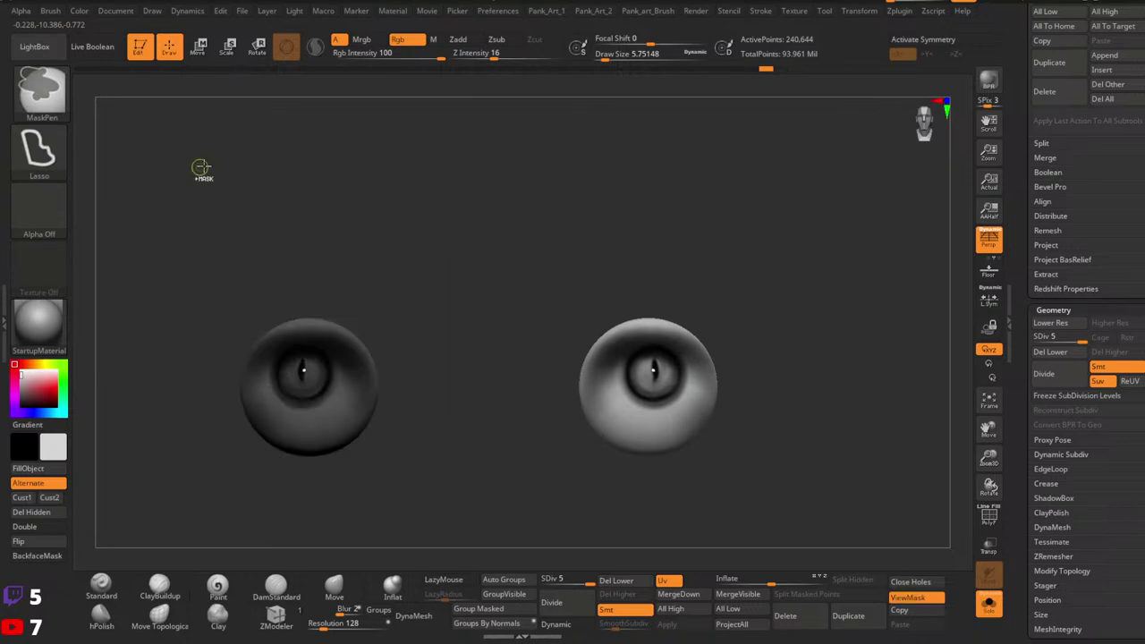
ctrl+click(340, 224)
drag(1018, 504, 1012, 350)
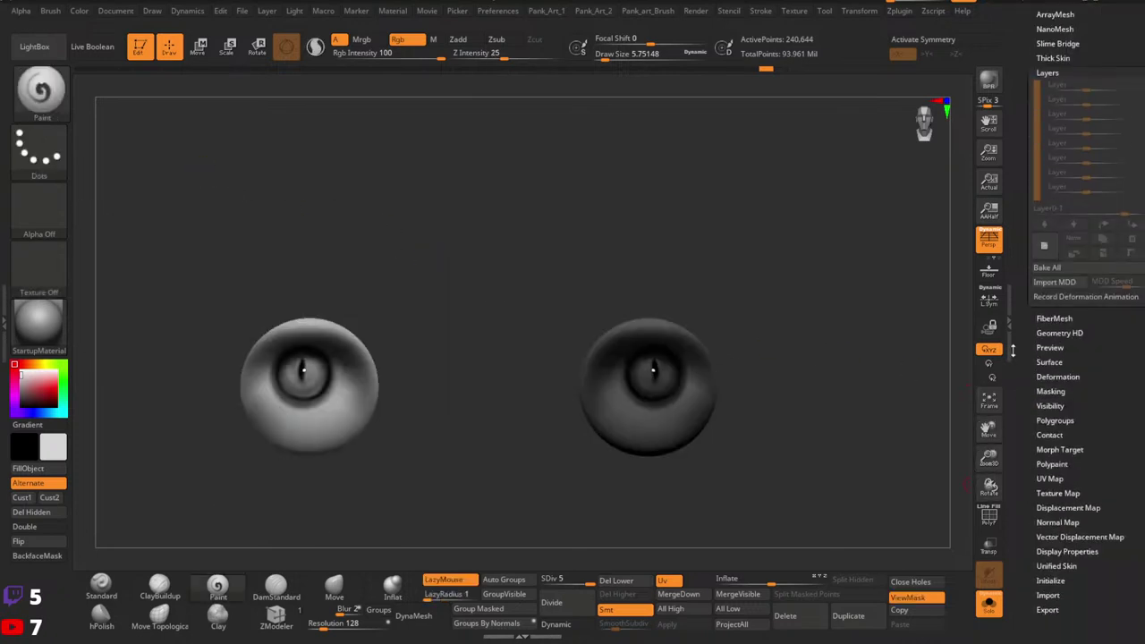
click(1055, 266)
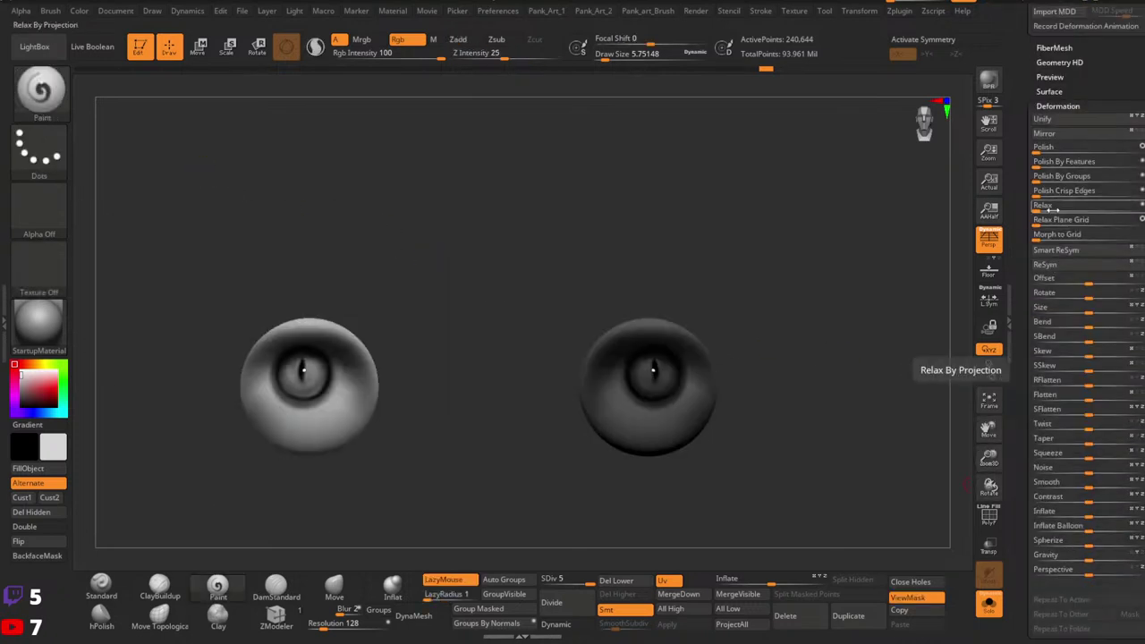
click(1056, 250)
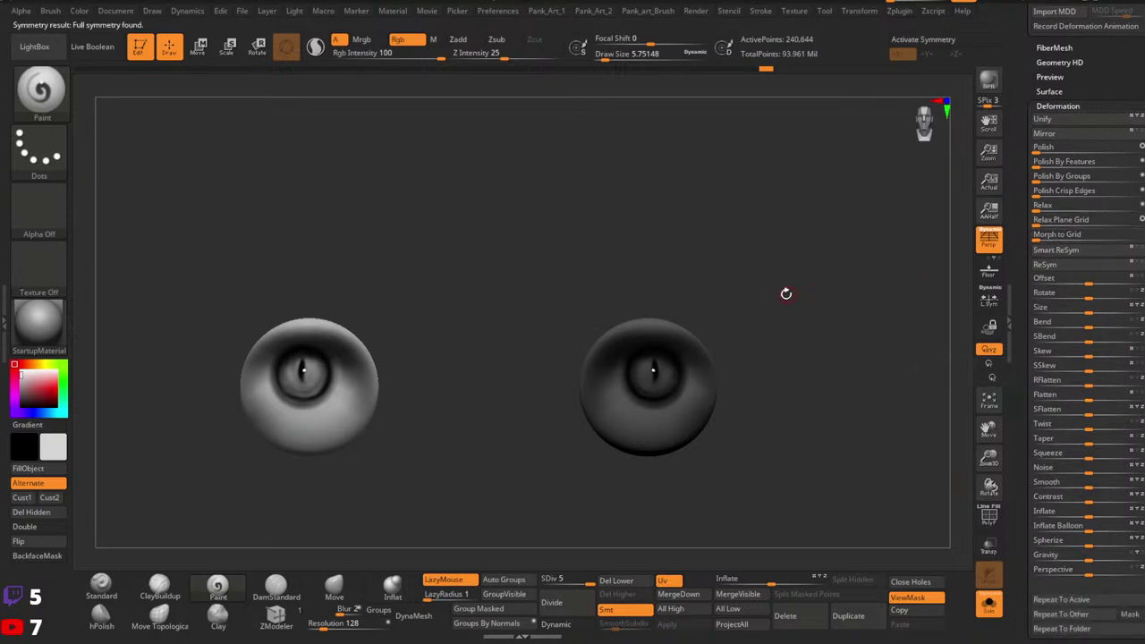
key(ctrl+shift)
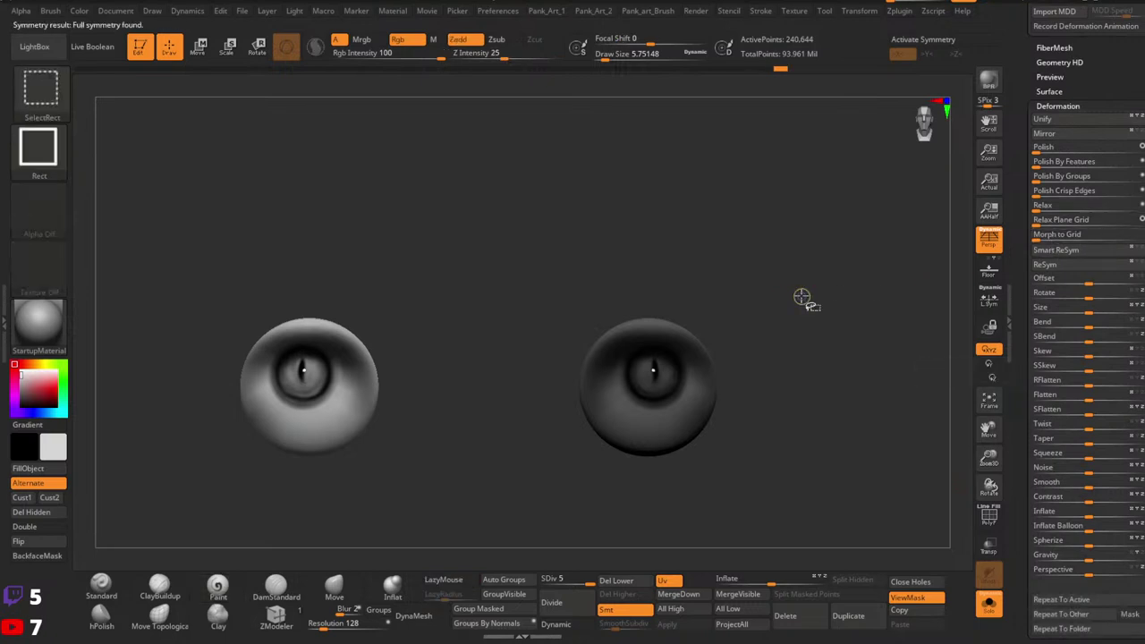
ctrl+drag(801, 297, 805, 322)
key(l)
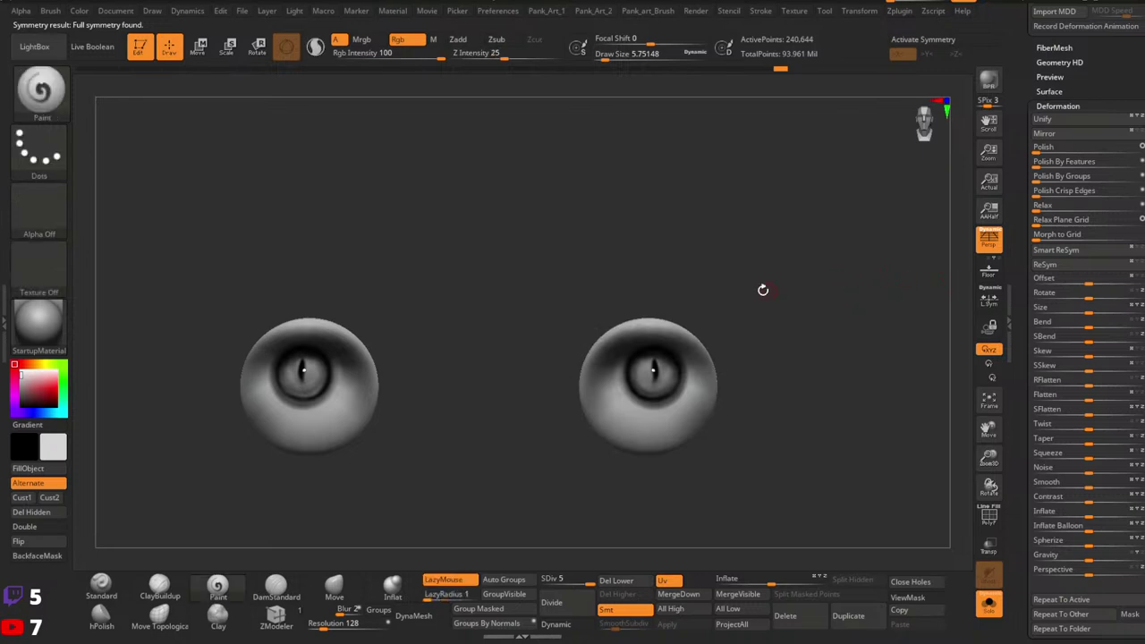
Step: Freeze the eyes' subdivision levels, hide and delete the same eyeball again, and unfreeze the levels on the remaining one
drag(762, 290, 968, 236)
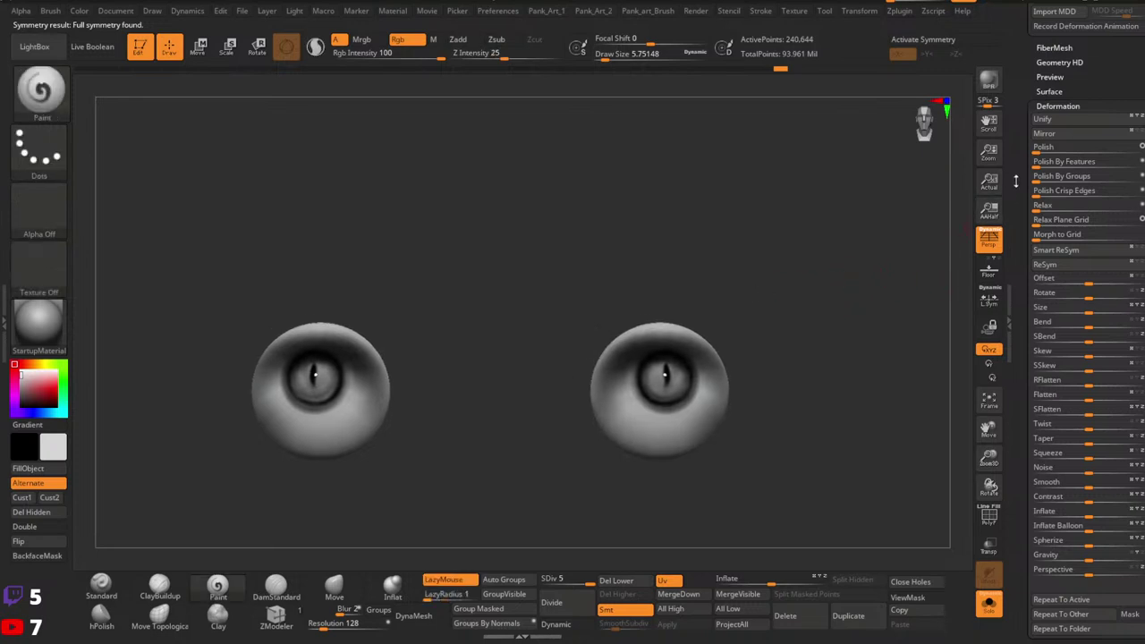
drag(1015, 181, 1015, 320)
scroll(1027, 195, up, 1)
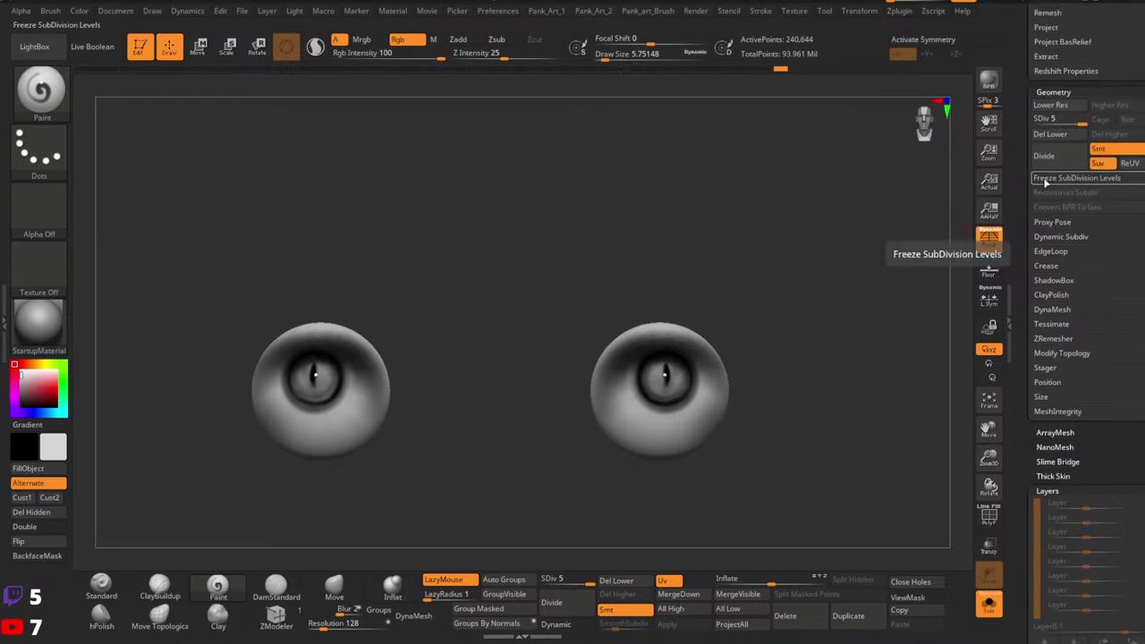
click(1073, 177)
key(ctrl+shift)
ctrl+alt+shift+drag(460, 415, 109, 517)
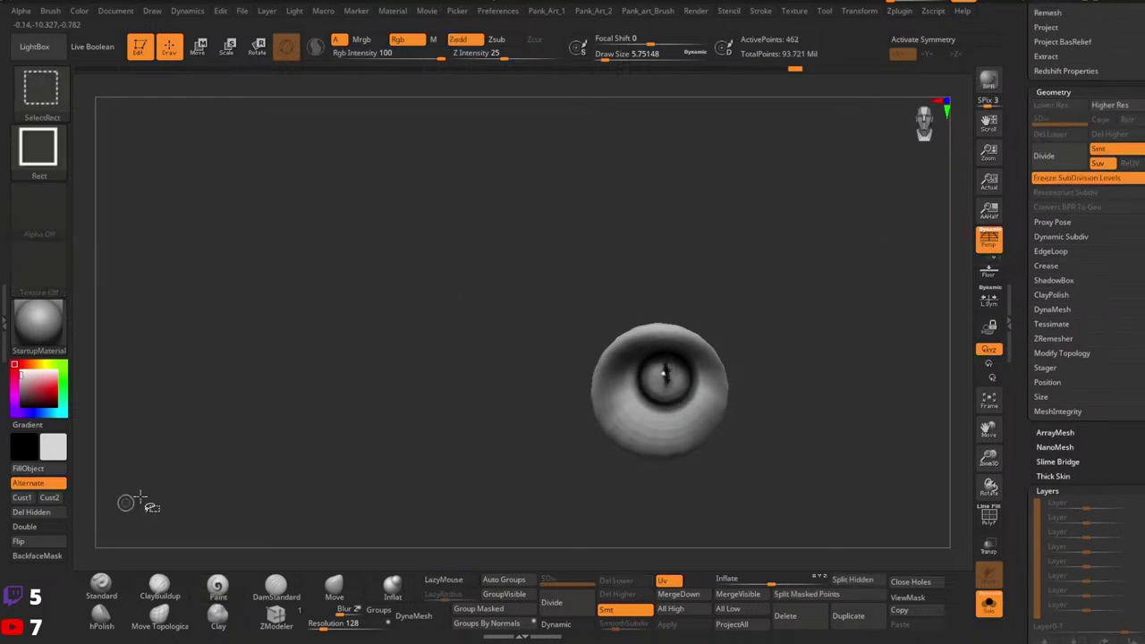
click(26, 512)
key(2)
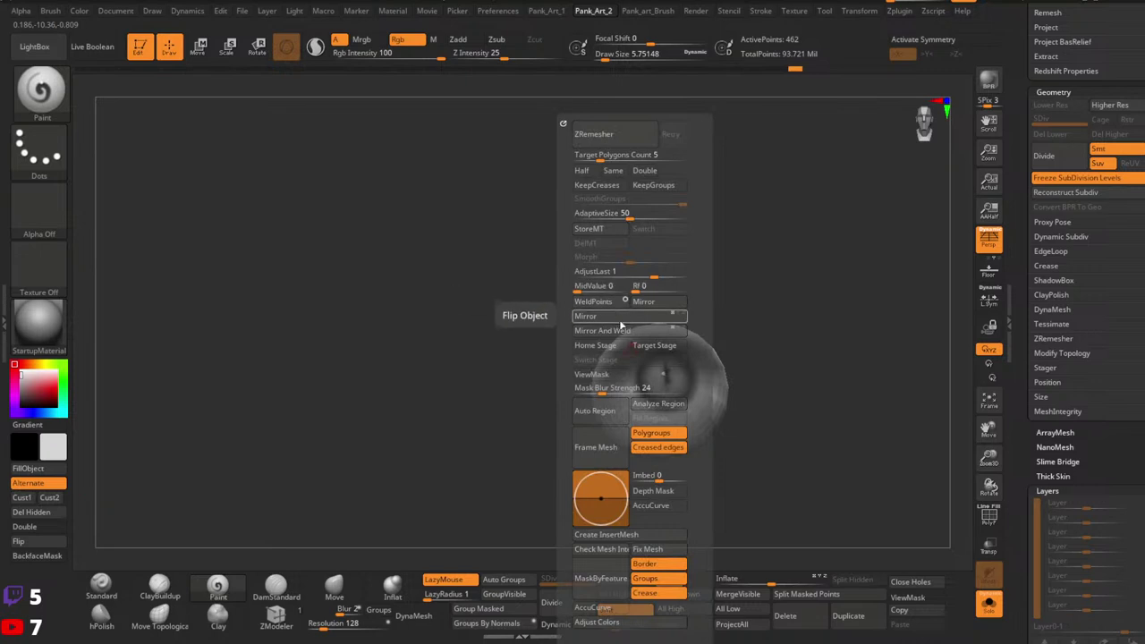
click(1044, 183)
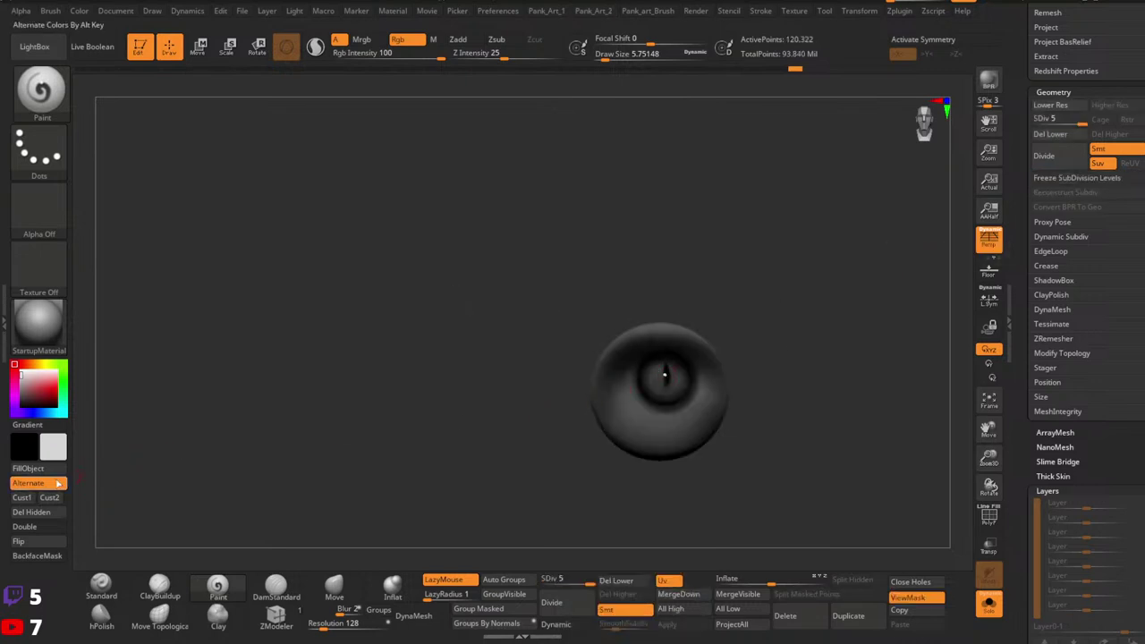
click(31, 512)
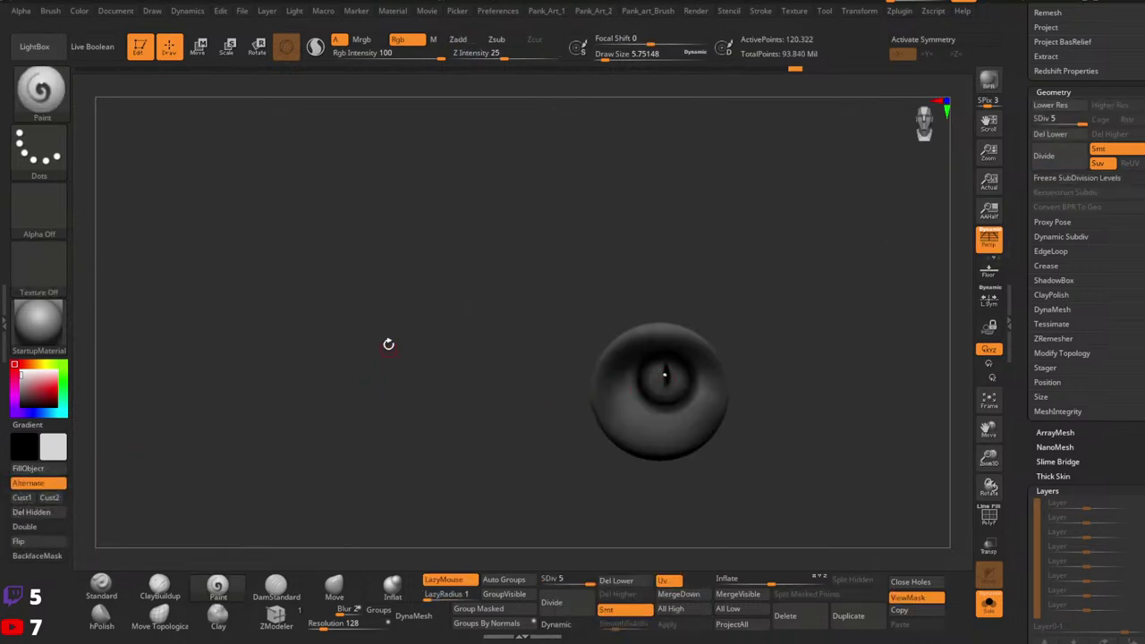
Step: Clear the remaining eyeball's mask and mirror its subtool to create a matching eye on the other side
drag(385, 343, 351, 343)
ctrl+drag(384, 380, 429, 423)
key(2)
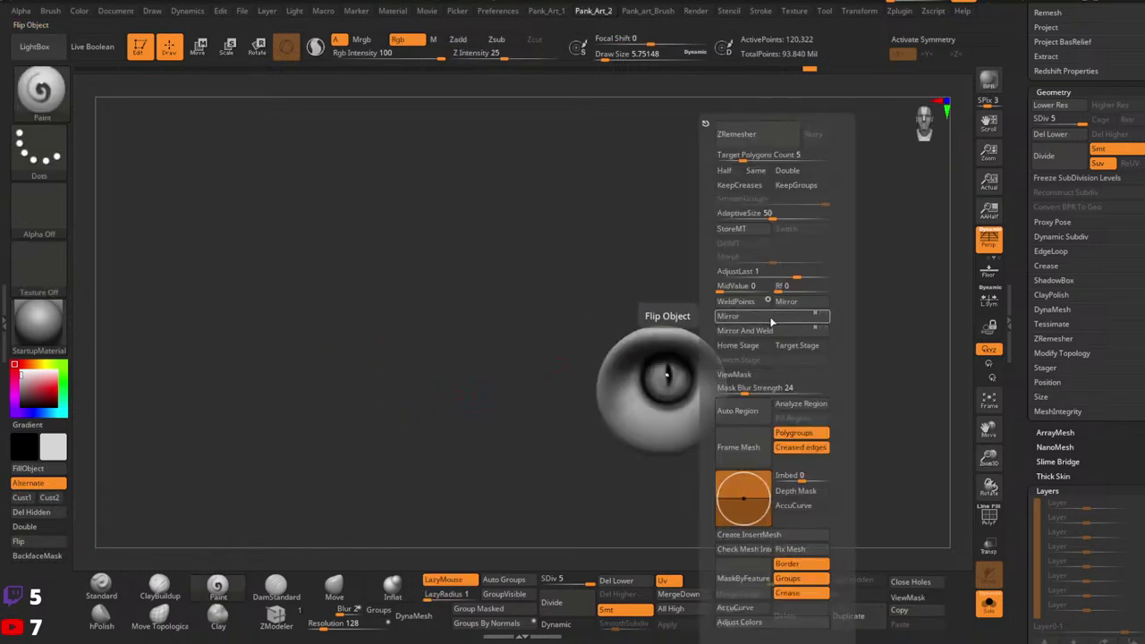
click(771, 319)
key(2)
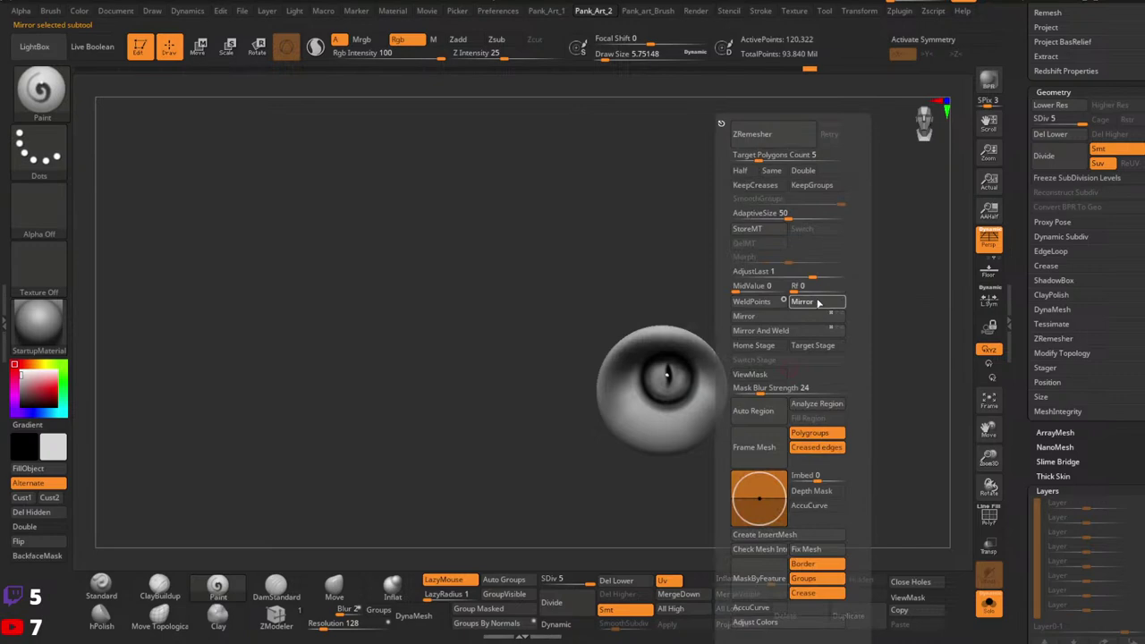
click(817, 302)
click(524, 296)
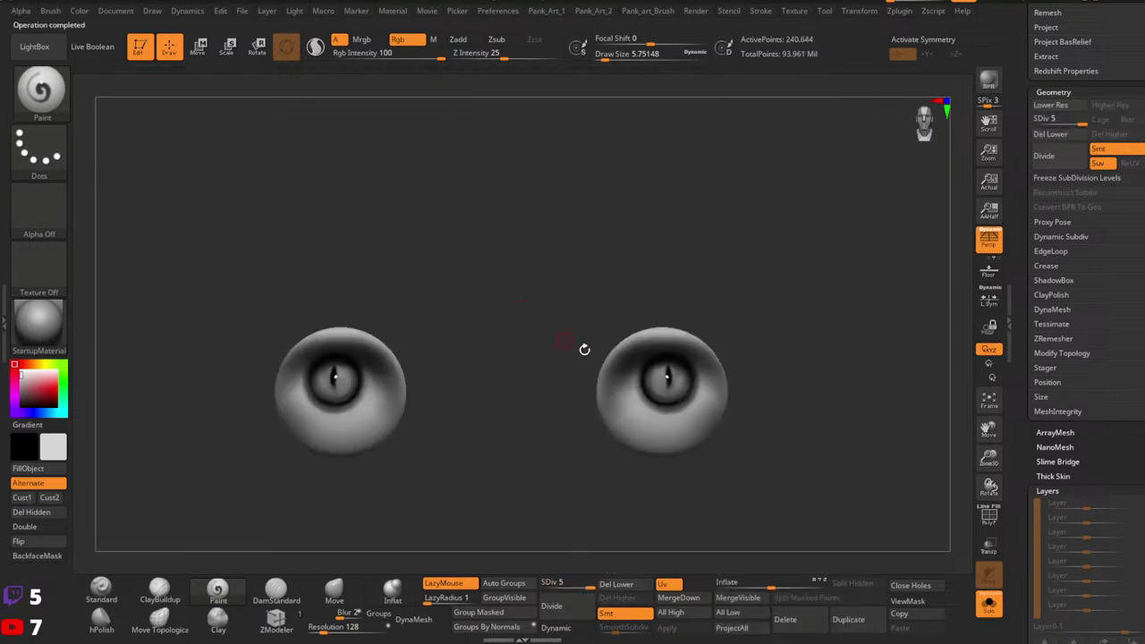
Step: Show the whole head again, set the Paint brush's draw size to about 15.6, and turn on X symmetry
click(986, 604)
mouse_move(794, 385)
ctrl+right_down()
mouse_move(756, 439)
mouse_move(711, 297)
mouse_move(725, 294)
mouse_move(704, 354)
mouse_move(662, 307)
mouse_move(678, 352)
ctrl+right_up()
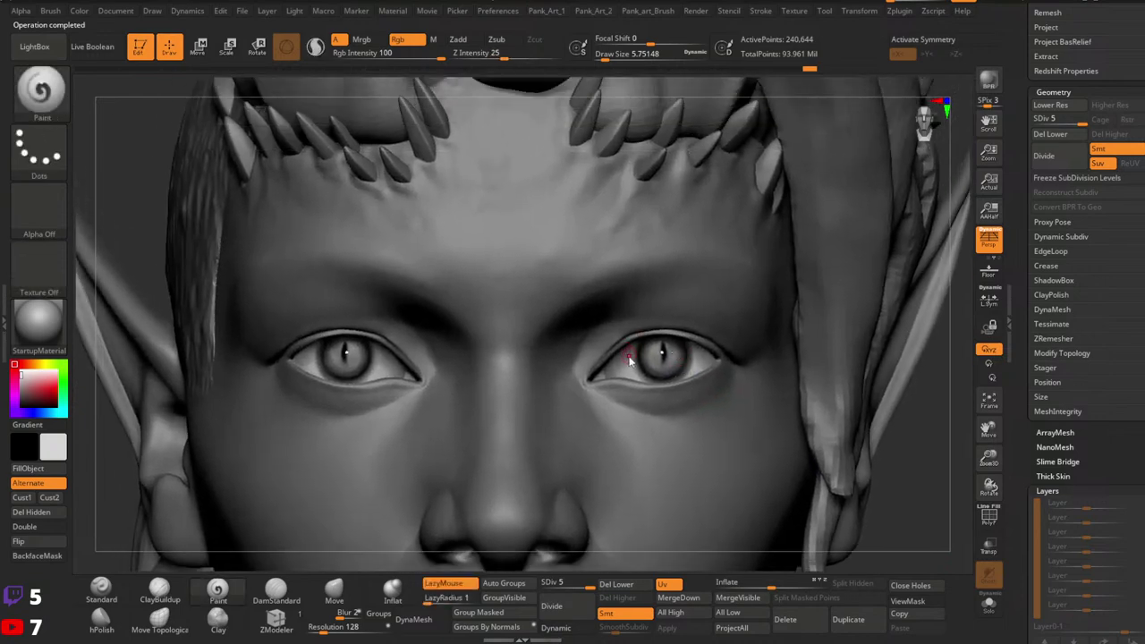
key(s)
key(x)
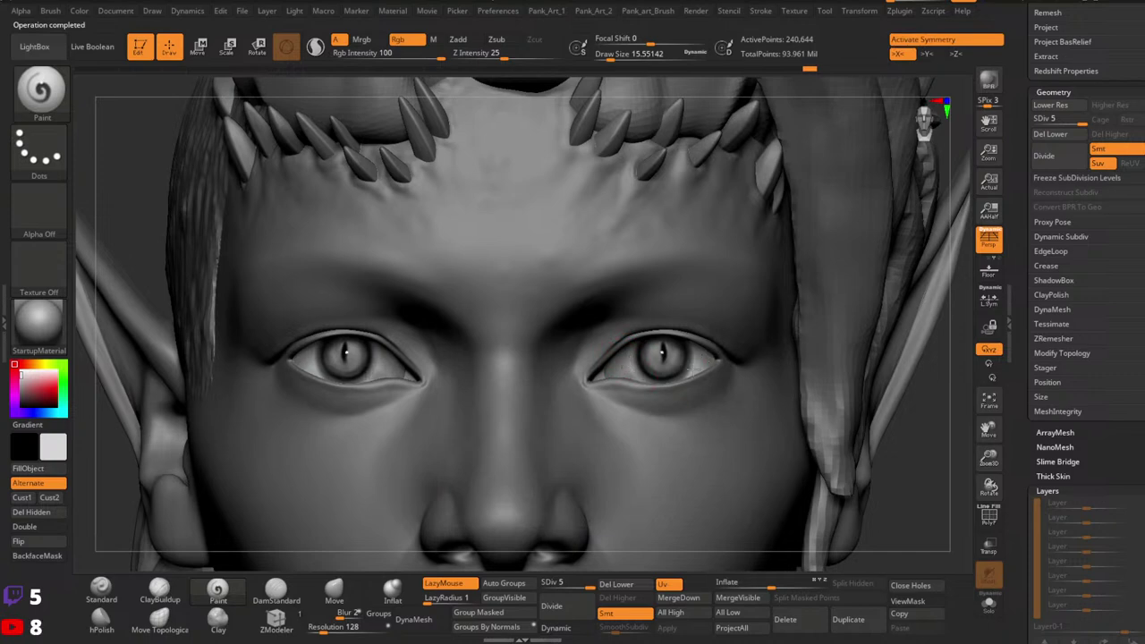
Step: Select the head subtool Karlach_03_change and check the mirrored eyes on the full face from the front and at an angle
mouse_move(723, 371)
ctrl+right_down()
mouse_move(761, 324)
mouse_move(756, 290)
ctrl+right_up()
mouse_move(743, 414)
alt+right_down()
mouse_move(723, 343)
mouse_move(713, 355)
alt+right_up()
alt+click(714, 359)
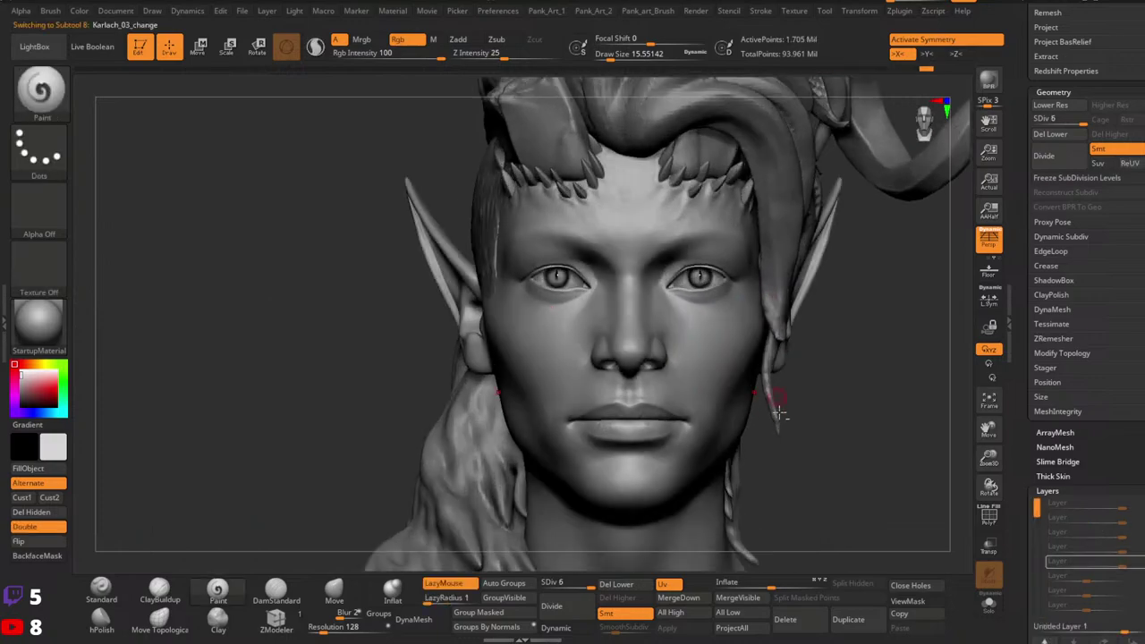
ctrl+right_drag(779, 409, 715, 291)
mouse_move(688, 291)
alt+right_down()
mouse_move(665, 362)
mouse_move(703, 385)
mouse_move(626, 389)
mouse_move(769, 403)
alt+right_up()
mouse_move(706, 460)
alt+right_down()
mouse_move(724, 378)
mouse_move(640, 348)
mouse_move(735, 362)
alt+right_up()
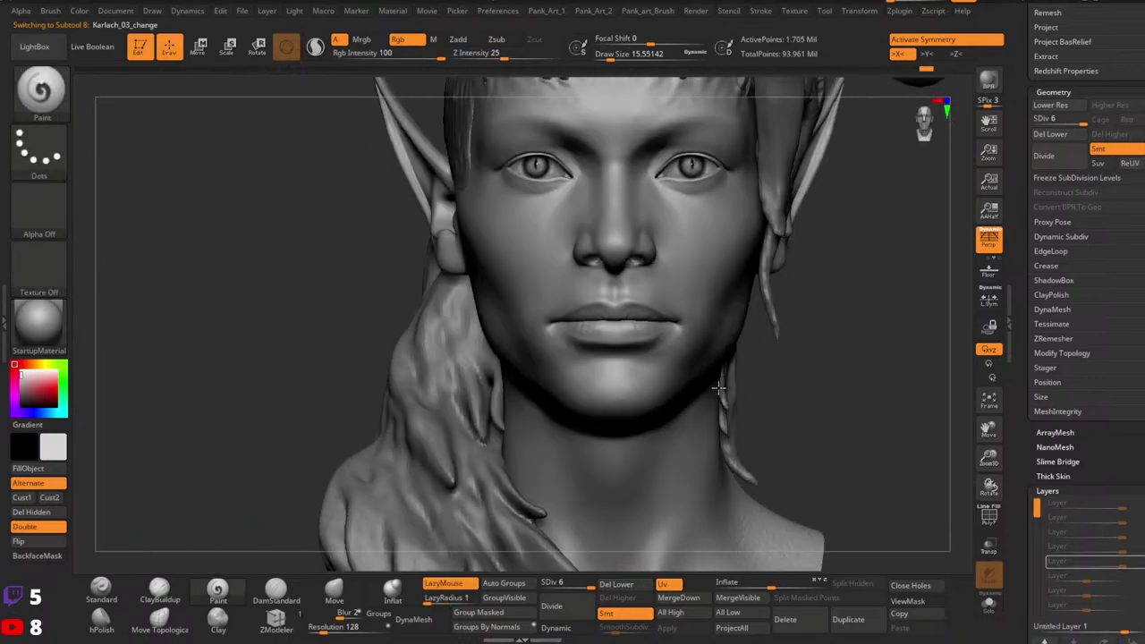
alt+right_drag(778, 239, 769, 347)
Step: Save the character tool with Save As
drag(1022, 217, 1017, 467)
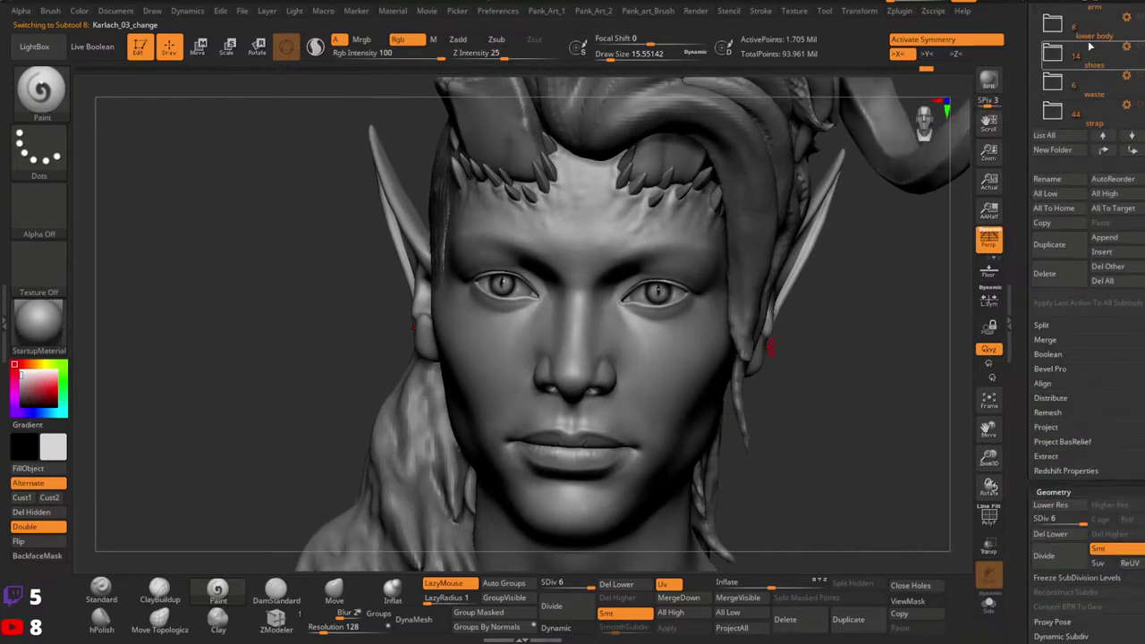
drag(1017, 97, 1020, 524)
scroll(1103, 64, up, 3)
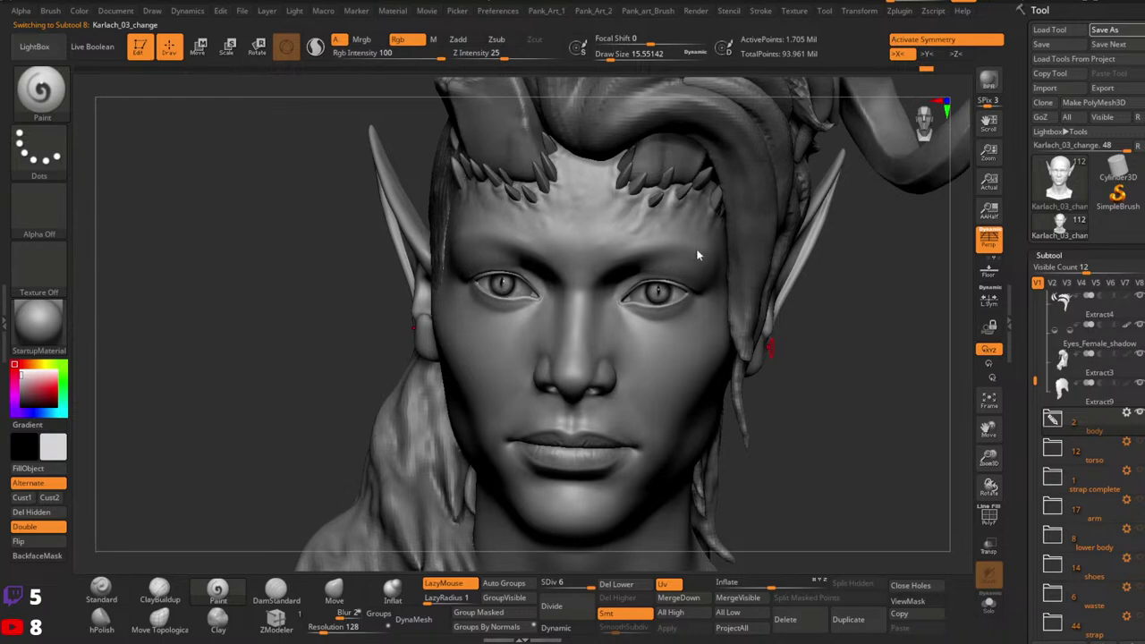
Step: Load the skin pore 1.psd alpha from the LightBox brush folder into the Paint brush
shift+right_drag(684, 313, 626, 340)
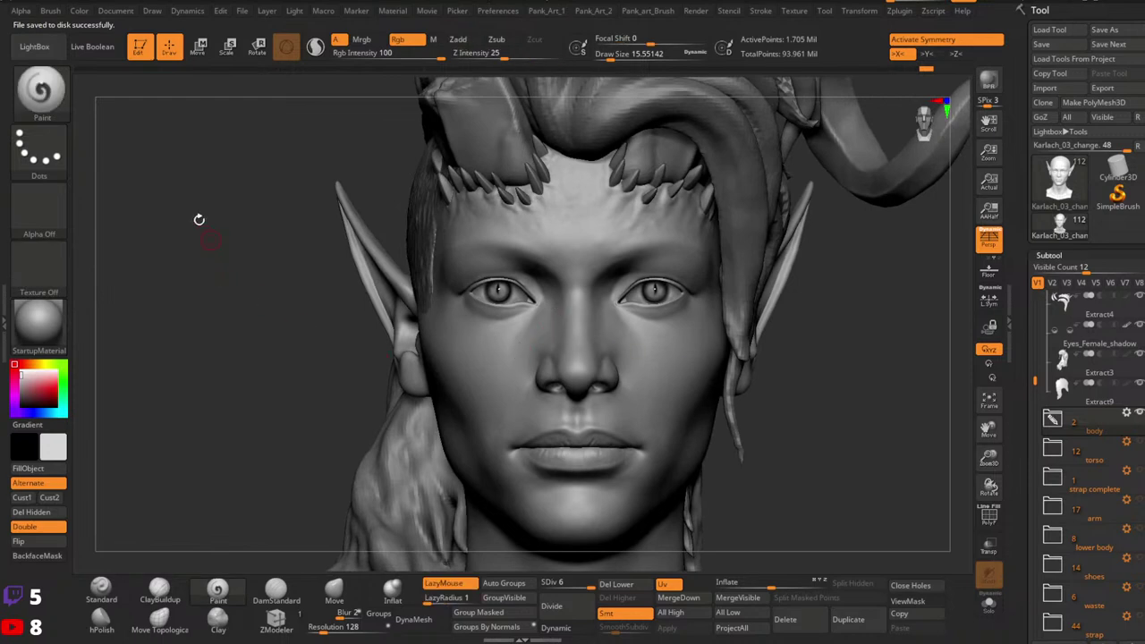
click(34, 46)
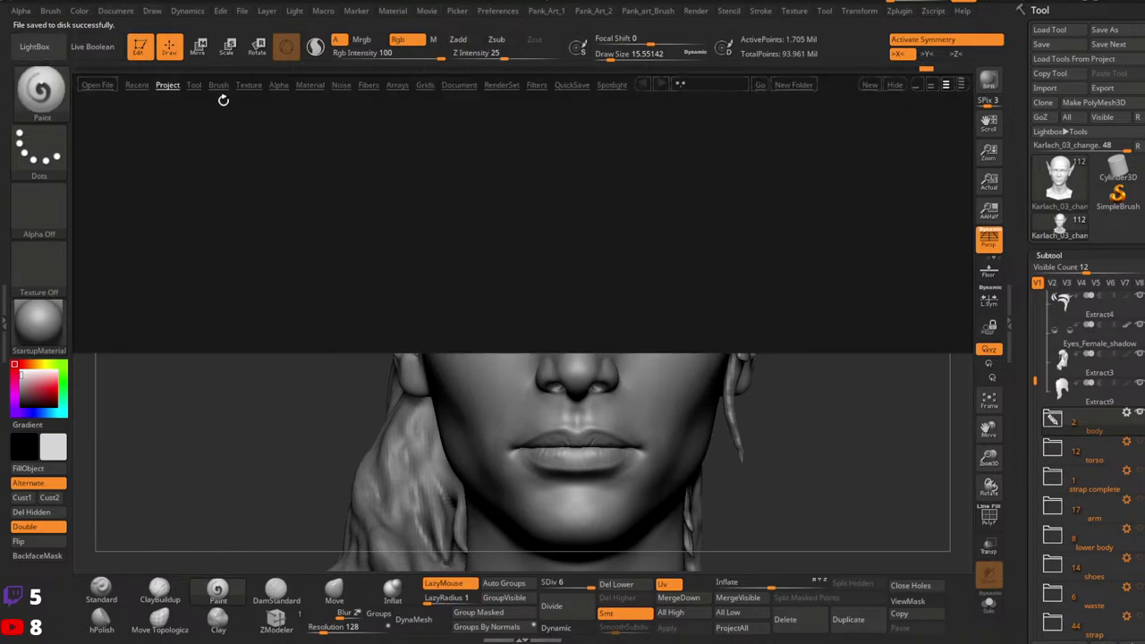
double_click(102, 224)
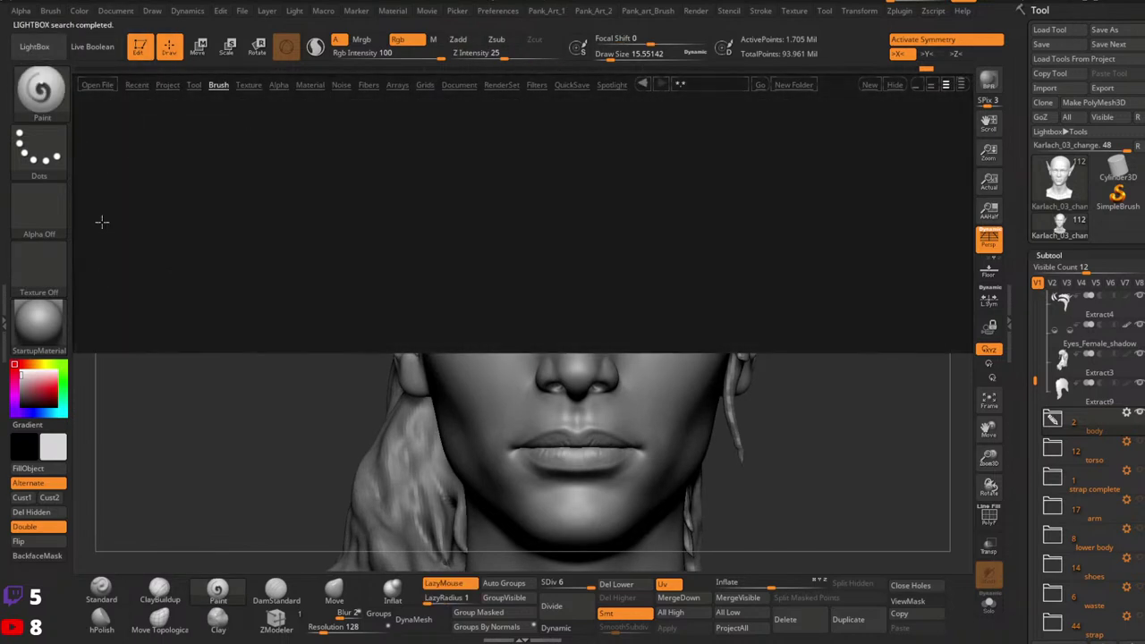
click(182, 225)
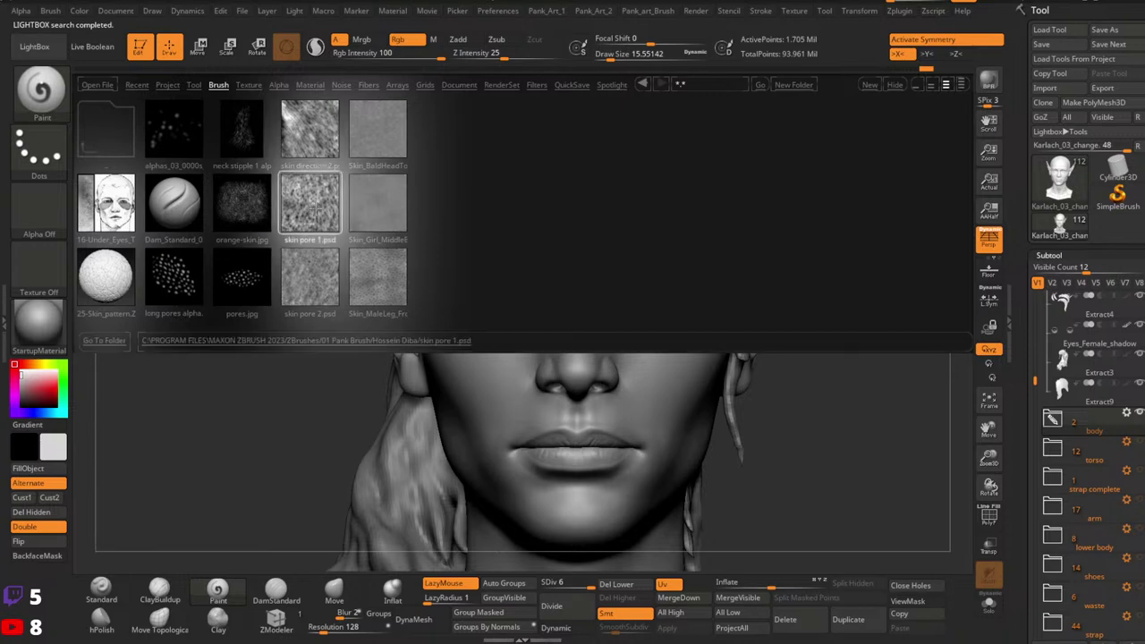
double_click(313, 209)
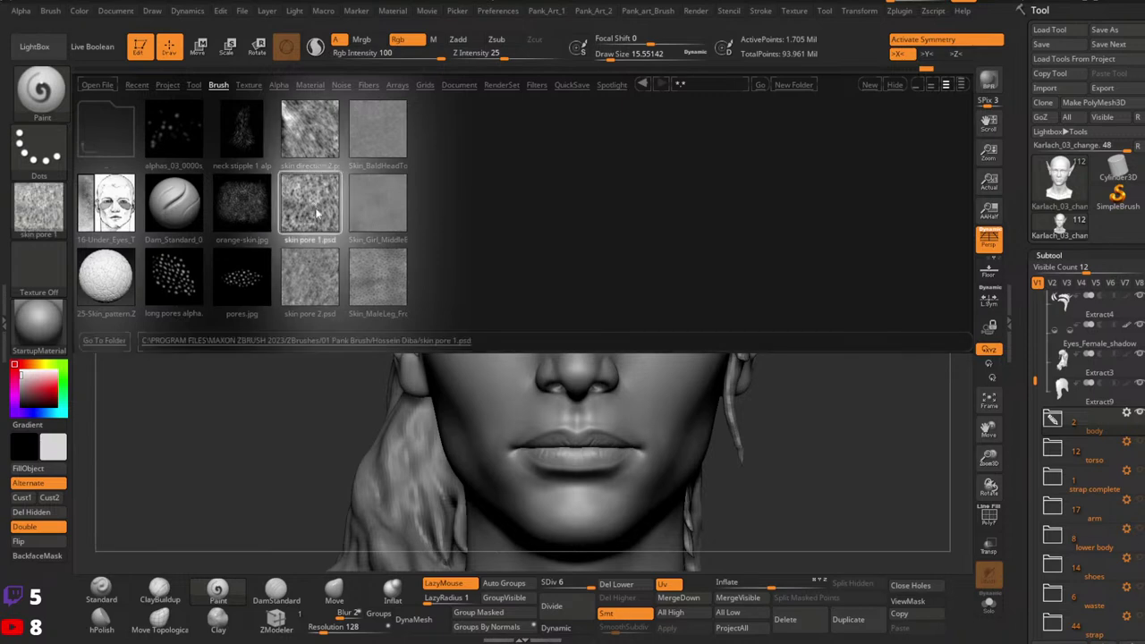
click(894, 85)
Step: Set the Paint brush alpha's MidValue to about 47 and its radial fade (Rf) to 5
click(593, 11)
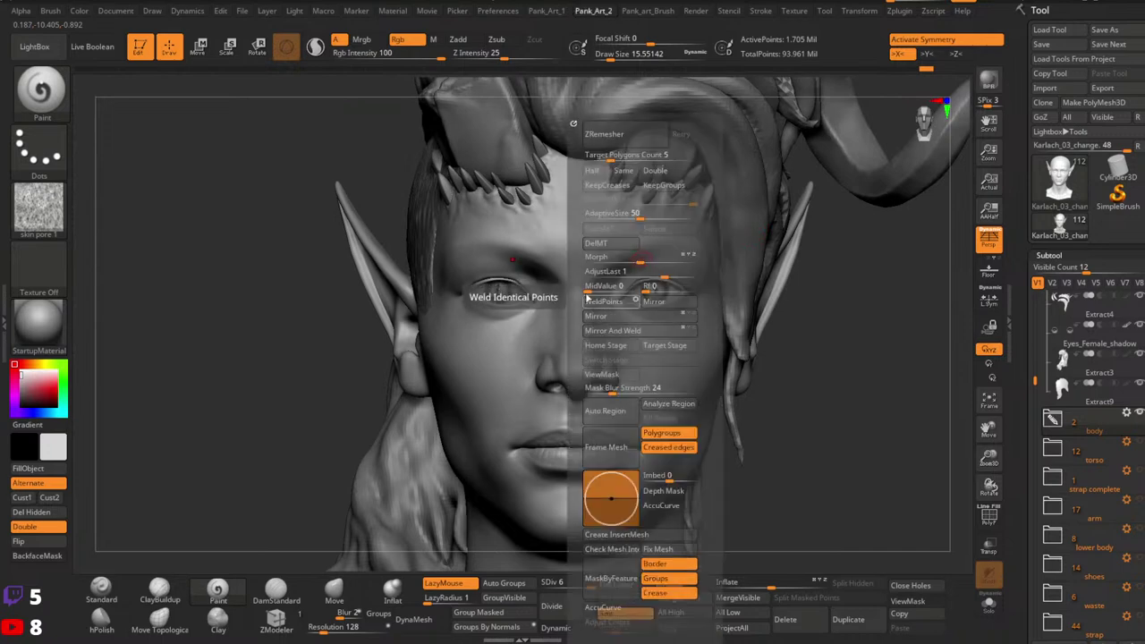
drag(592, 287, 604, 289)
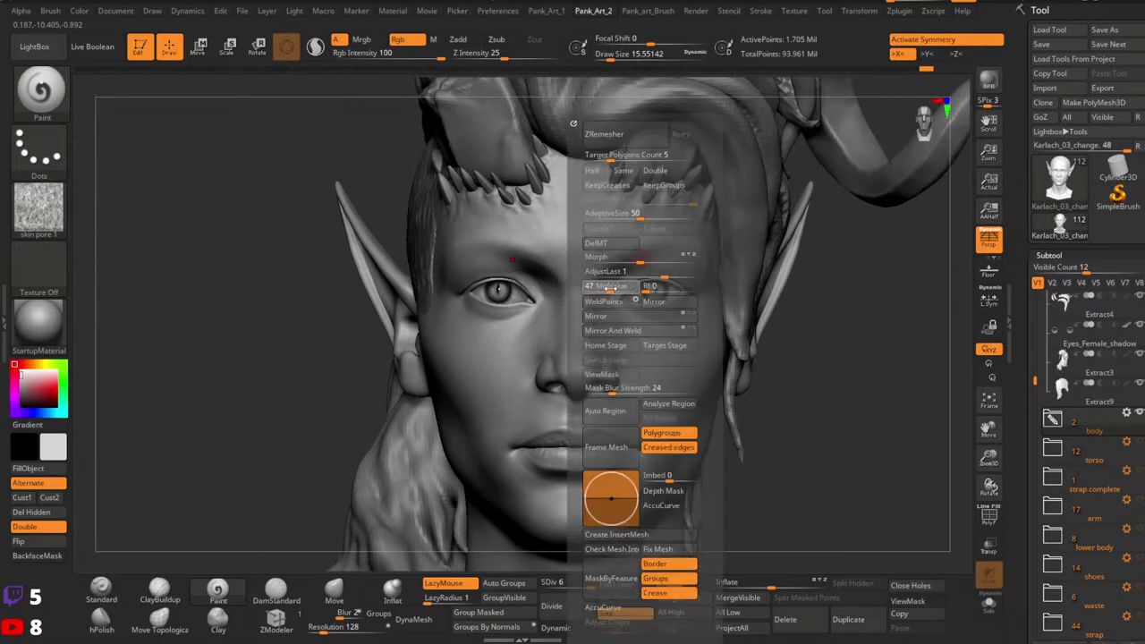
click(653, 286)
text(5)
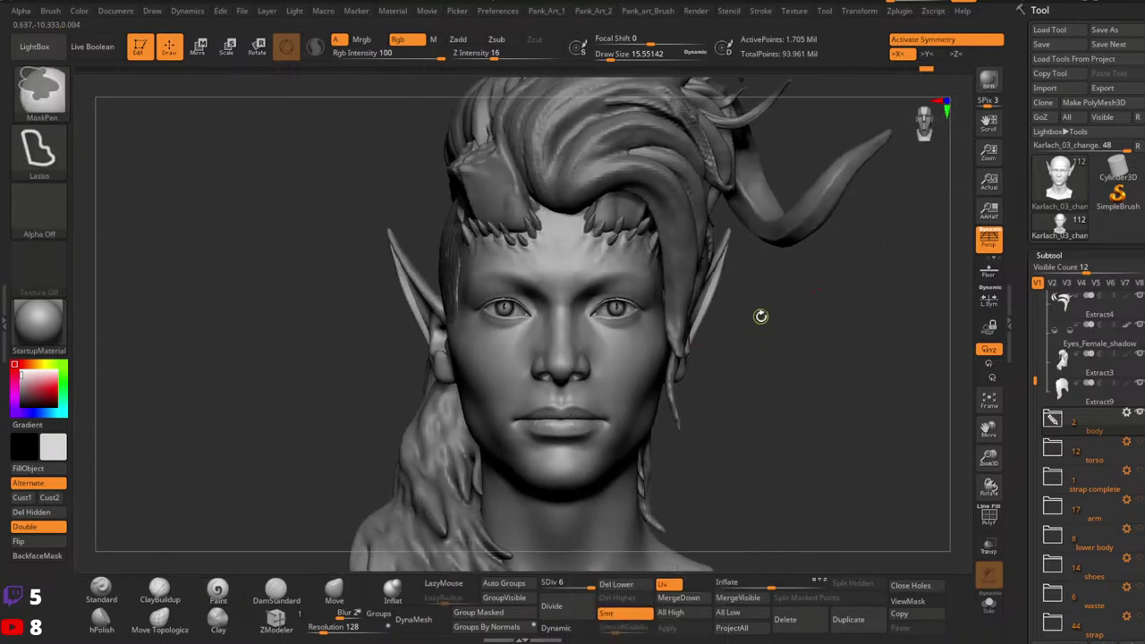
Step: Unhide the rest of the body mesh and add a new layer to the subtool
scroll(1018, 331, down, 5)
scroll(1017, 331, down, 5)
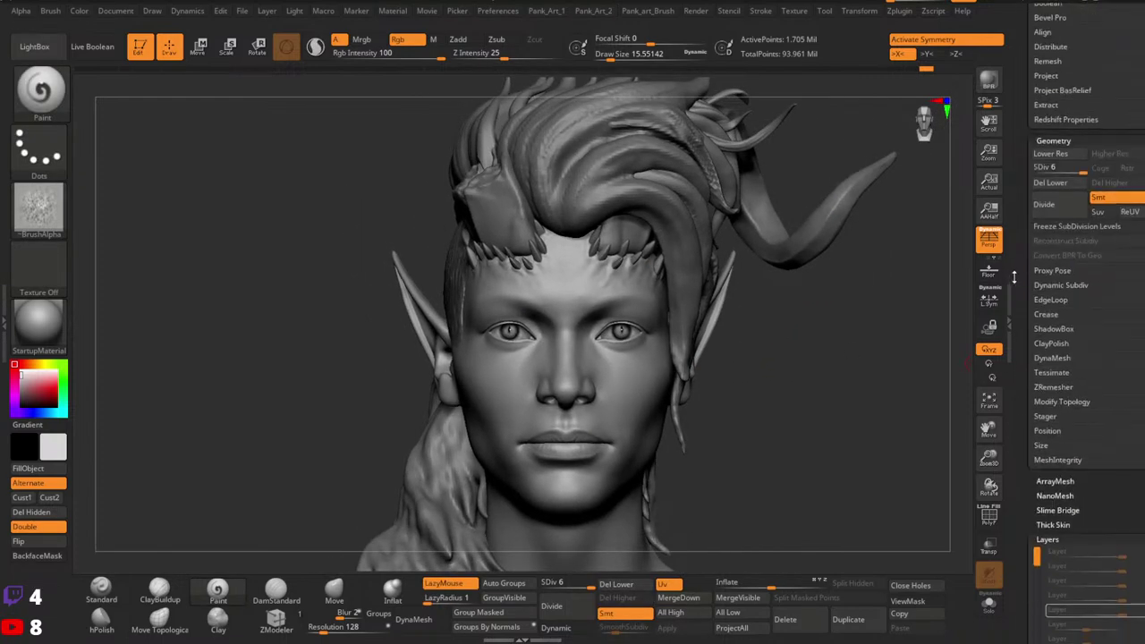
scroll(1046, 499, down, 3)
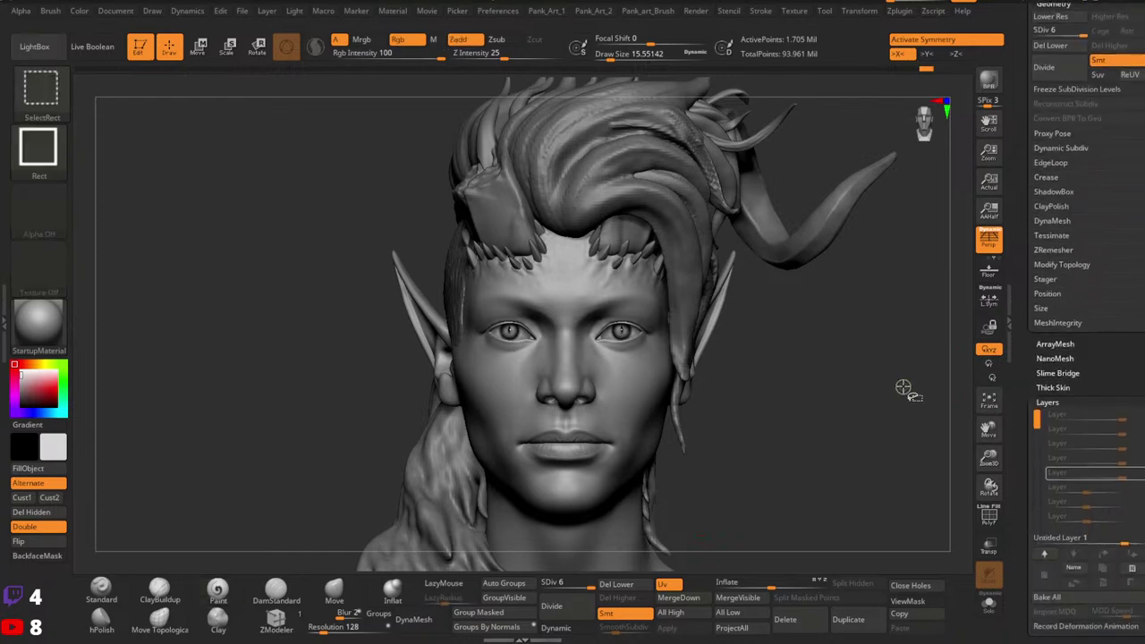
click(1044, 577)
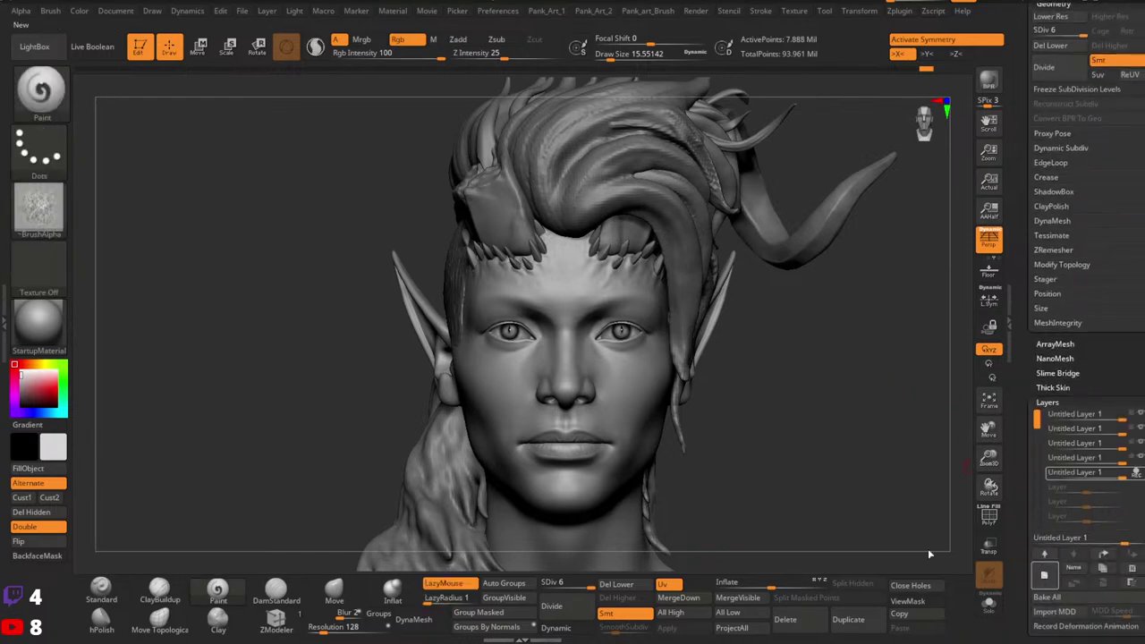
Step: Solo the head subtool and hide the rest of the body, keeping only the head, neck and ears visible
ctrl+right_drag(869, 436, 779, 424)
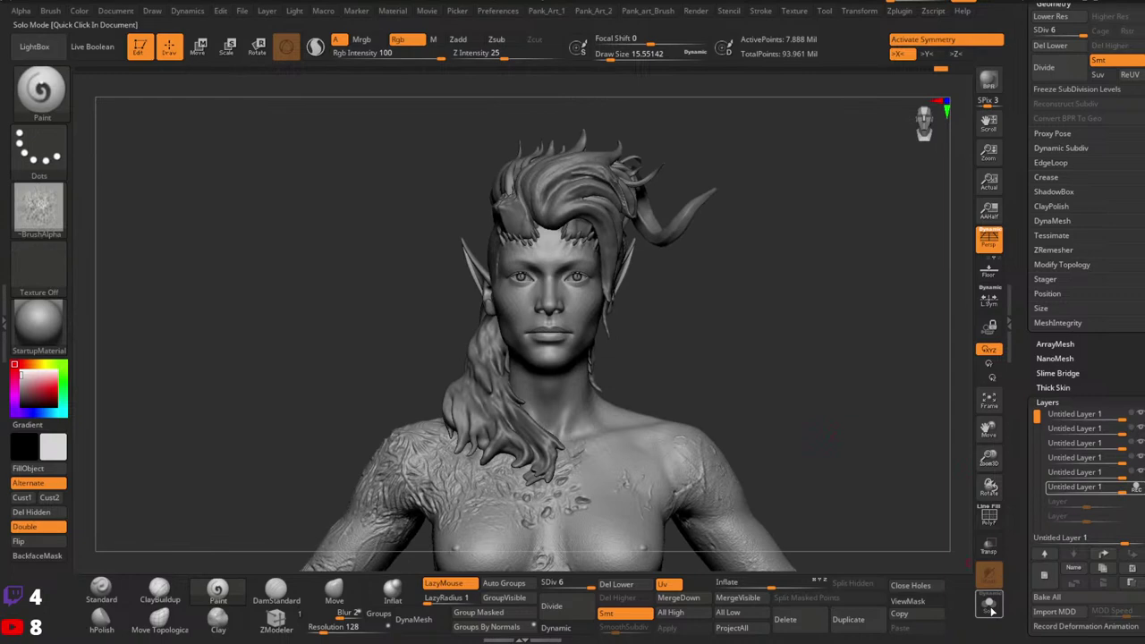
click(988, 603)
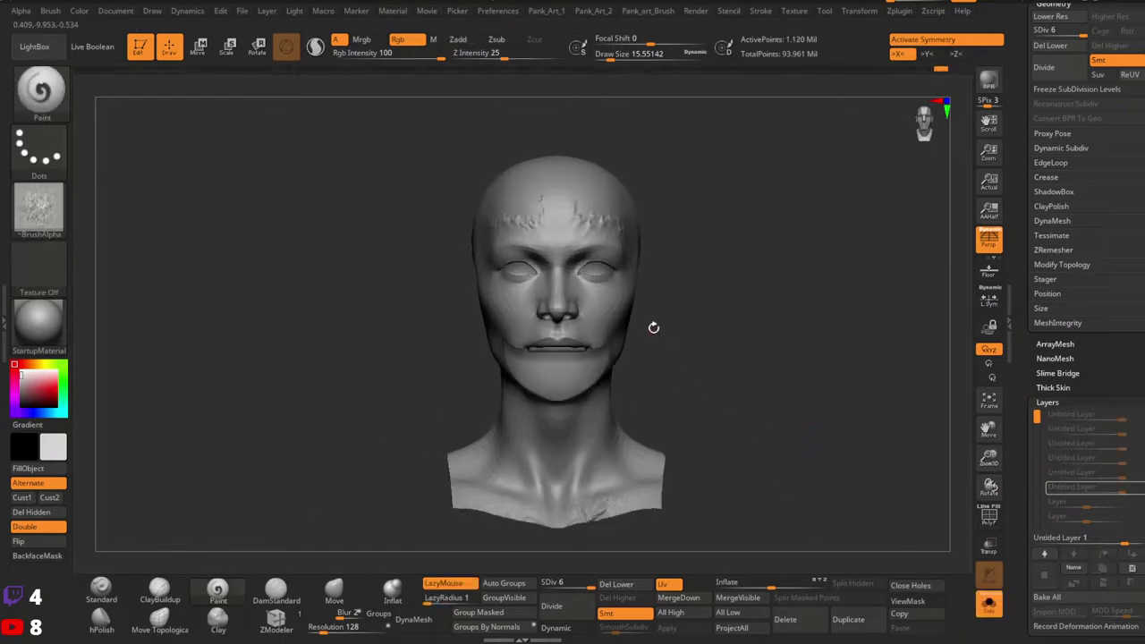
key(shift+f)
key(ctrl+shift)
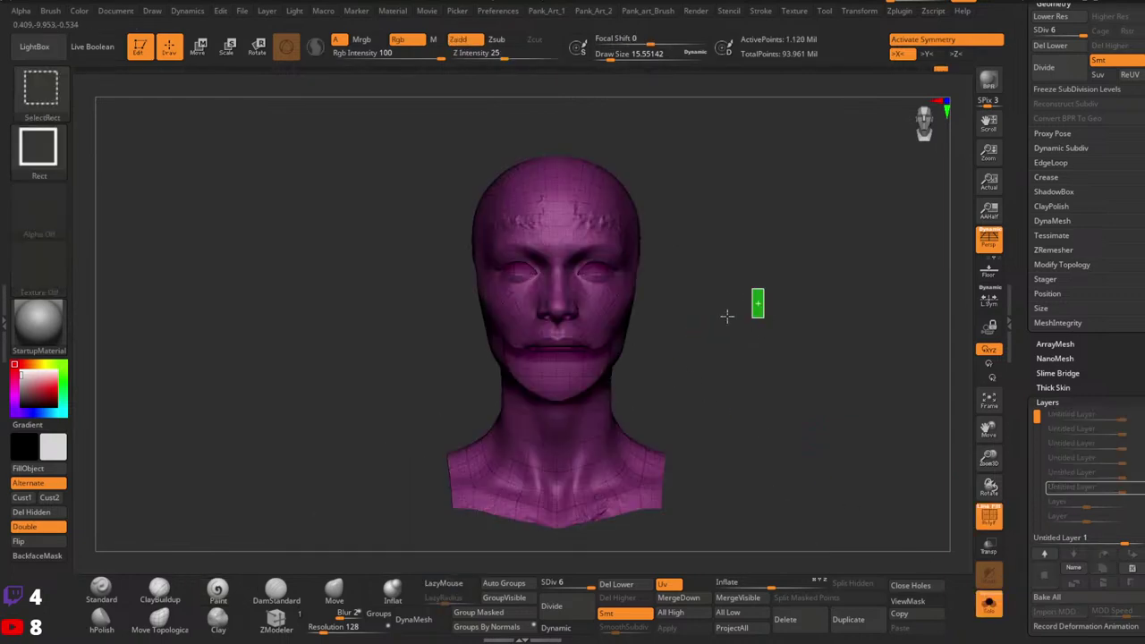
ctrl+shift+drag(717, 229, 336, 409)
ctrl+shift+drag(831, 347, 845, 401)
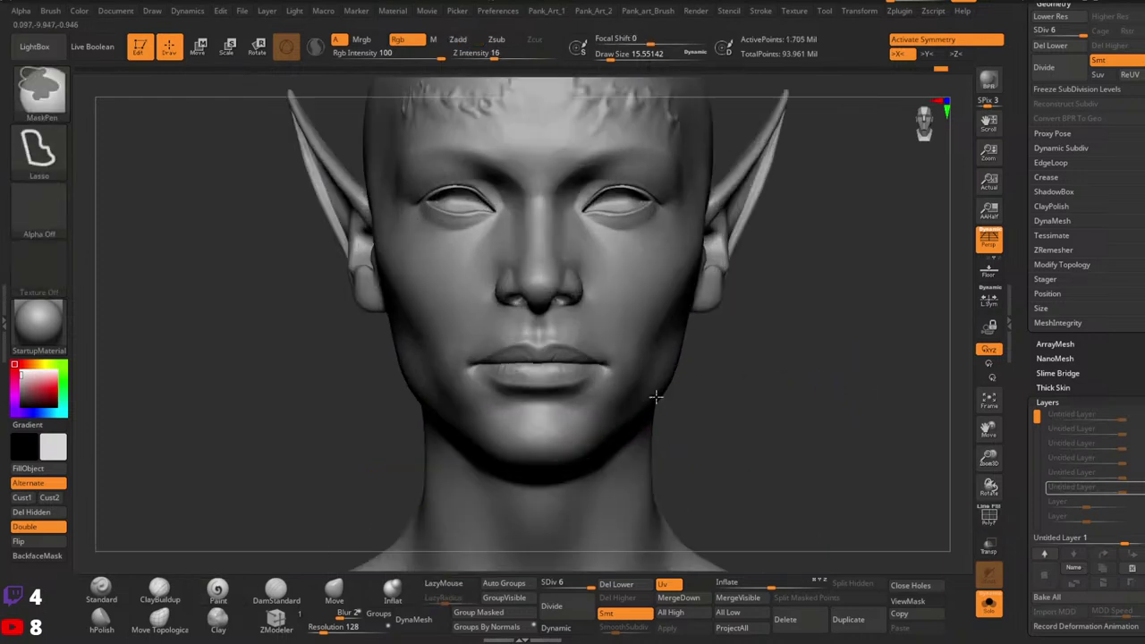
mouse_move(656, 394)
mouse_down()
mouse_move(881, 455)
mouse_move(884, 420)
mouse_up()
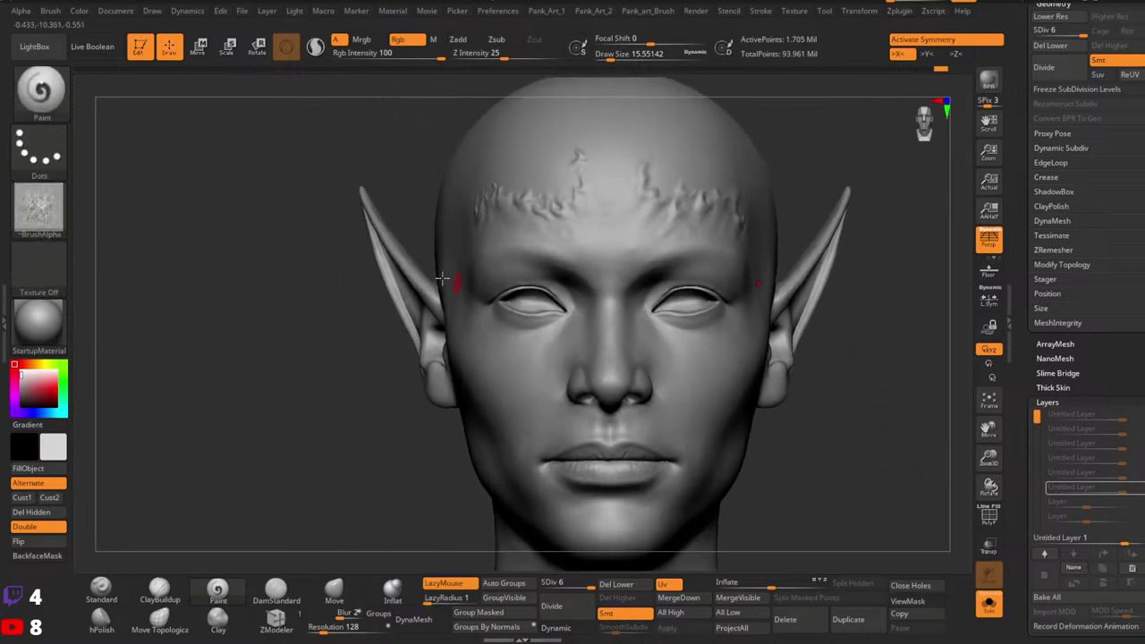
Step: Set up the Standard brush with the DragRect stroke and the skin pore 1 alpha
click(59, 206)
click(113, 217)
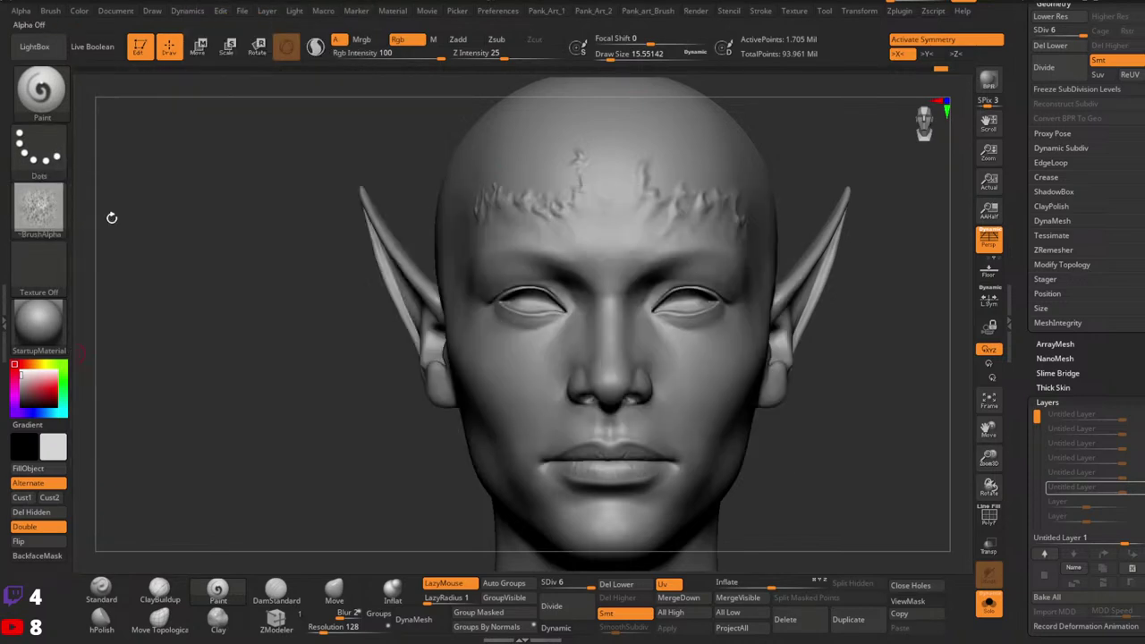
click(100, 588)
click(39, 147)
click(183, 161)
click(38, 206)
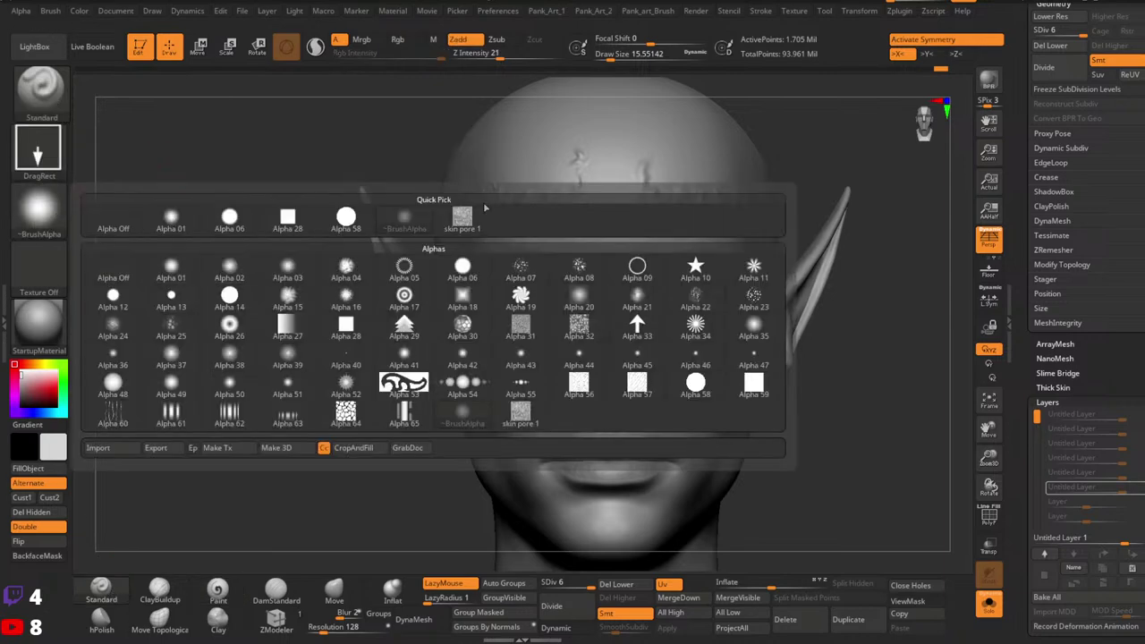
click(487, 207)
Step: Set the Standard brush alpha's MidValue to 50 and its radial fade (Rf) to 10
key(2)
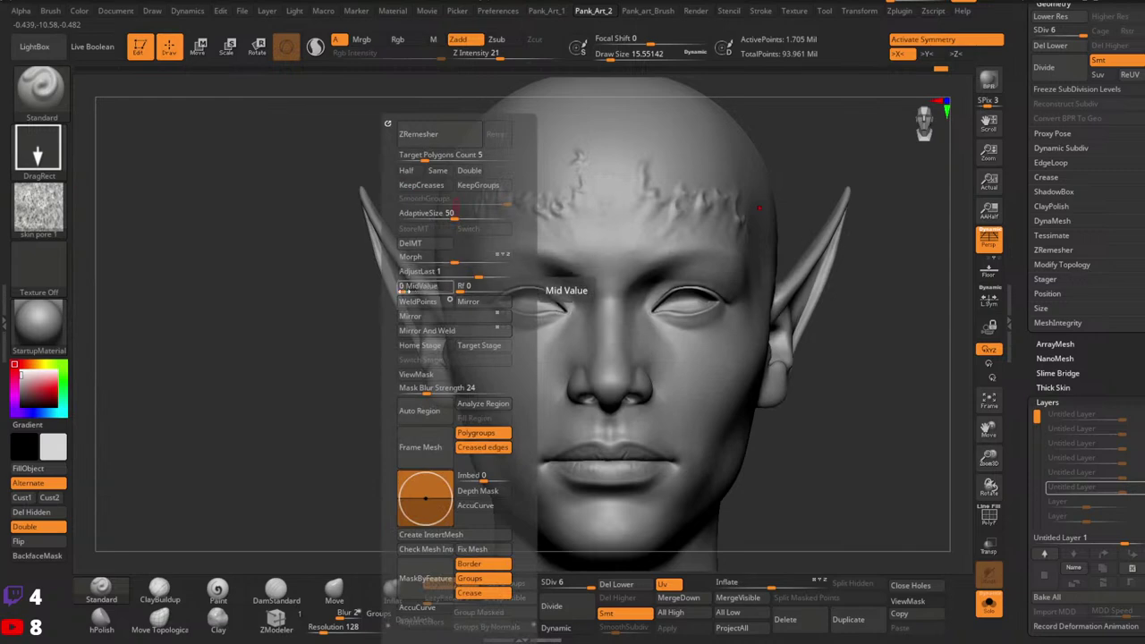
drag(404, 287, 417, 289)
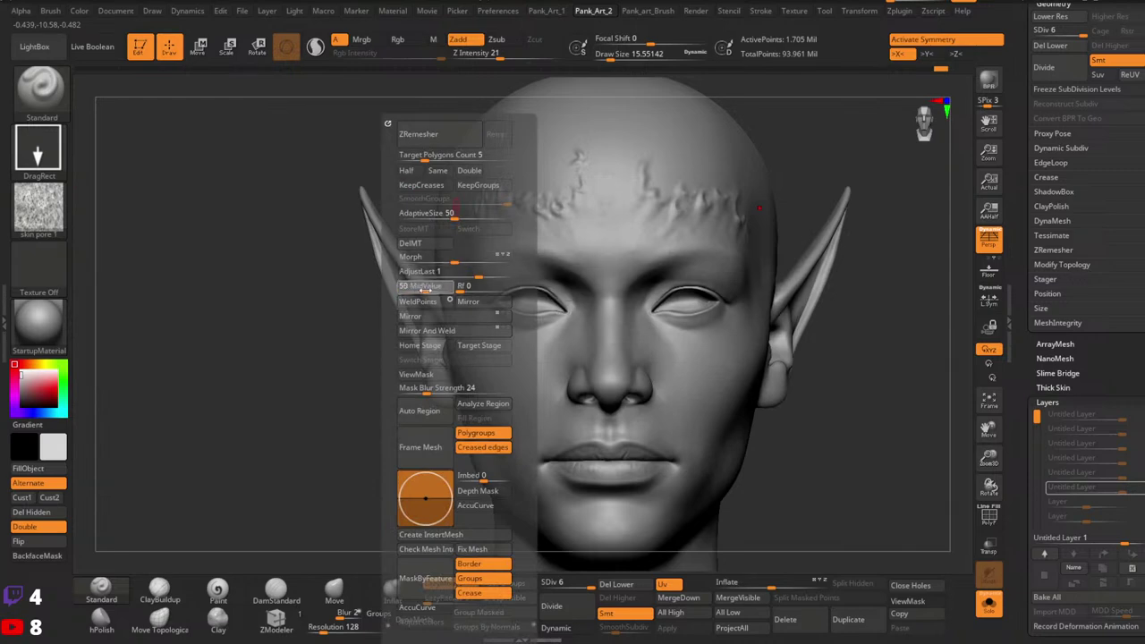
click(462, 287)
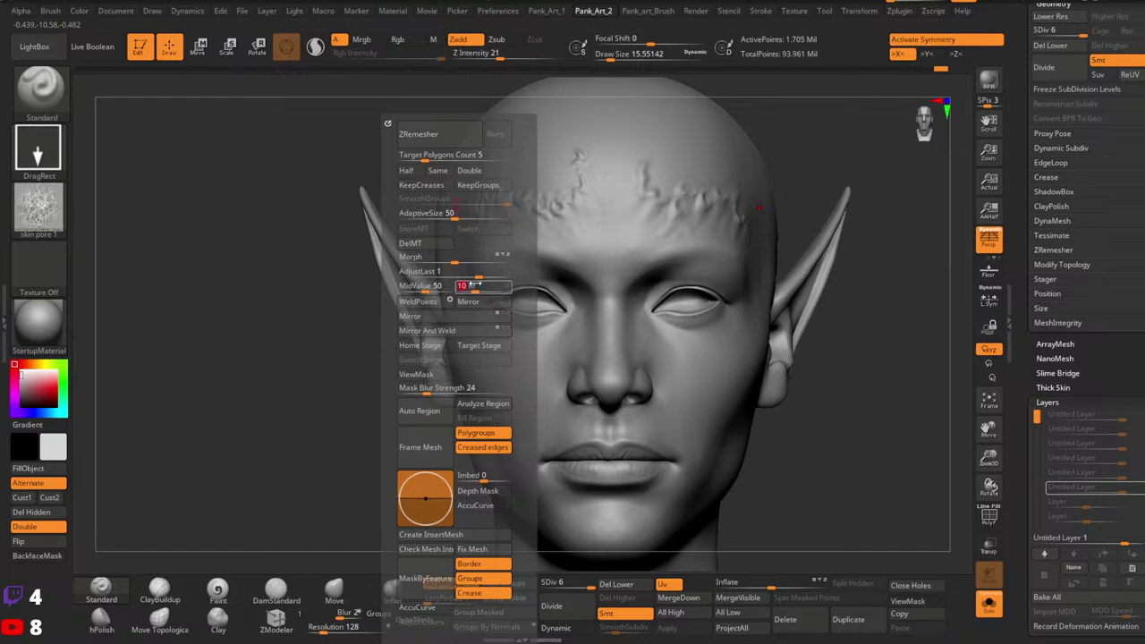
Step: Turn off Solo so the hair, horns and eyes show again, and lower the brush's Z Intensity to 12
ctrl+right_drag(633, 325, 691, 369)
mouse_move(690, 369)
alt+right_down()
mouse_move(643, 313)
mouse_move(695, 360)
alt+right_up()
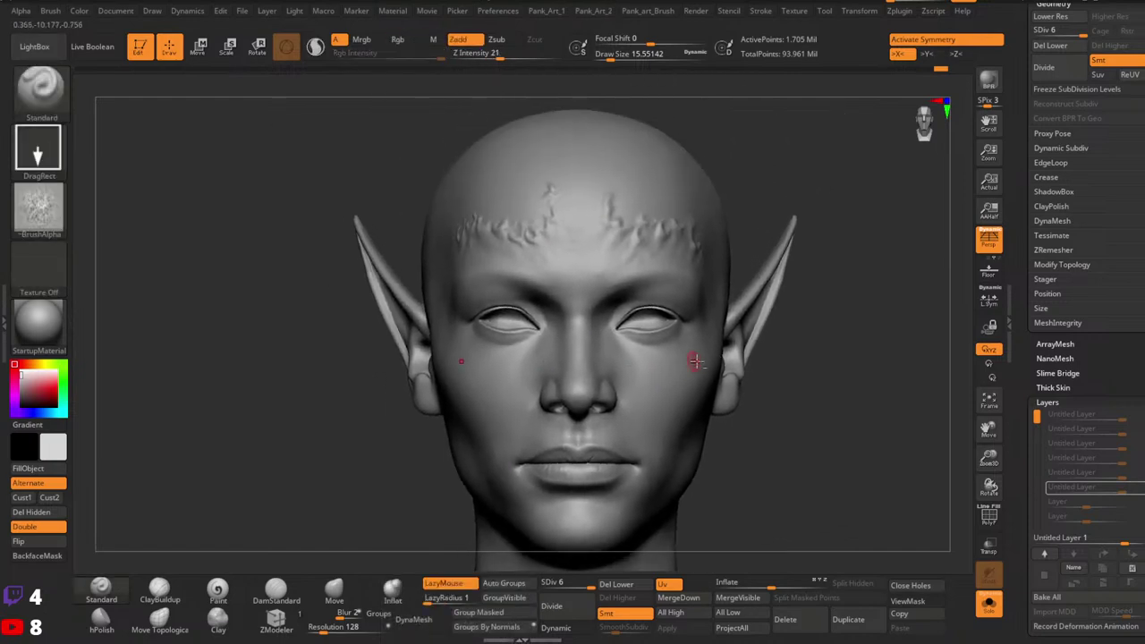
click(990, 604)
alt+right_drag(708, 402, 711, 277)
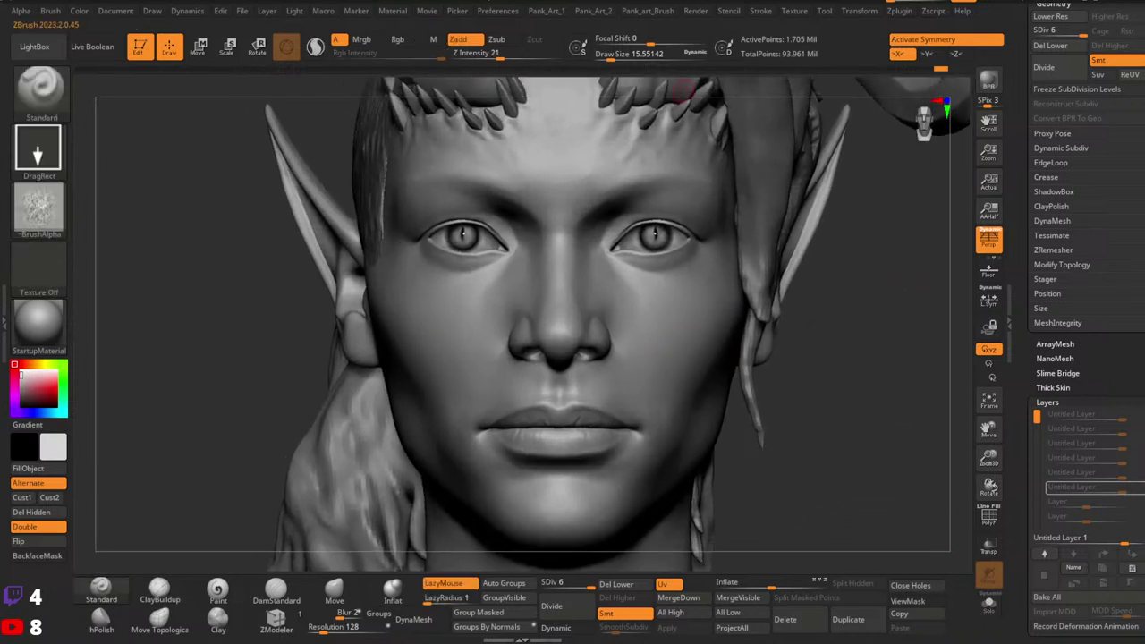
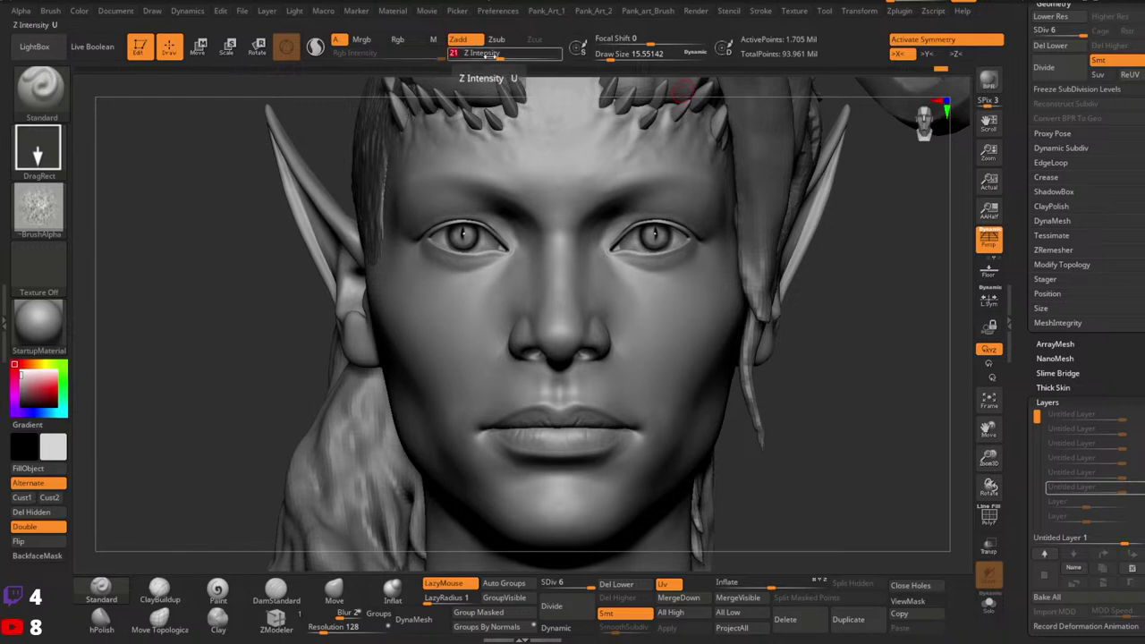
drag(495, 53, 488, 54)
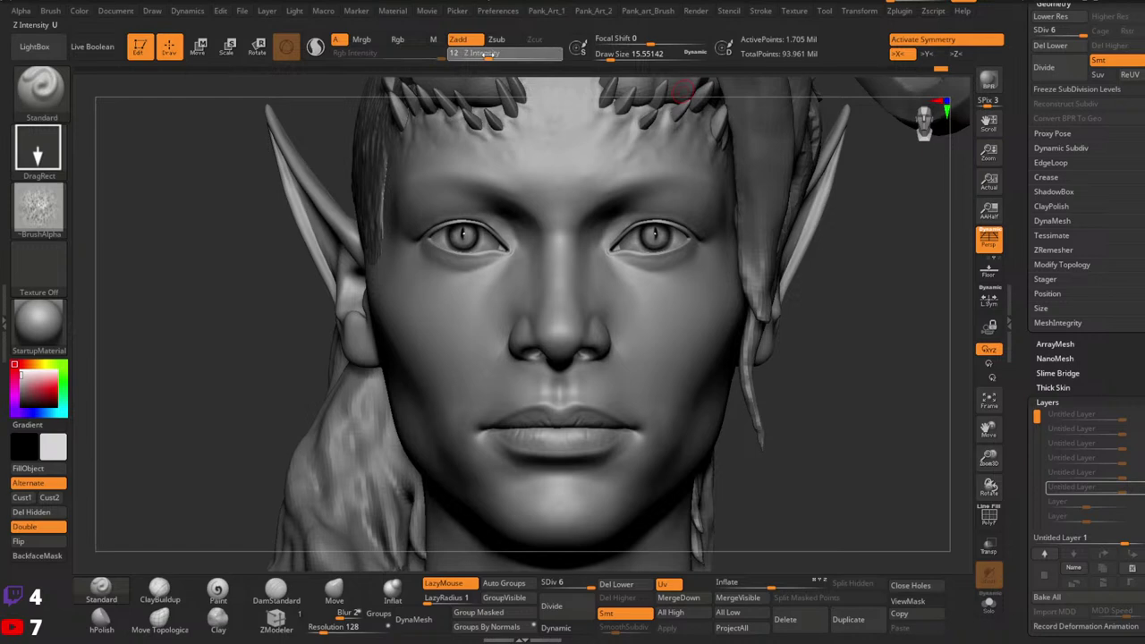
Step: Try stamping small mirrored patches of skin pores on the cheeks with the DragRect stroke
alt+right_drag(708, 346, 791, 352)
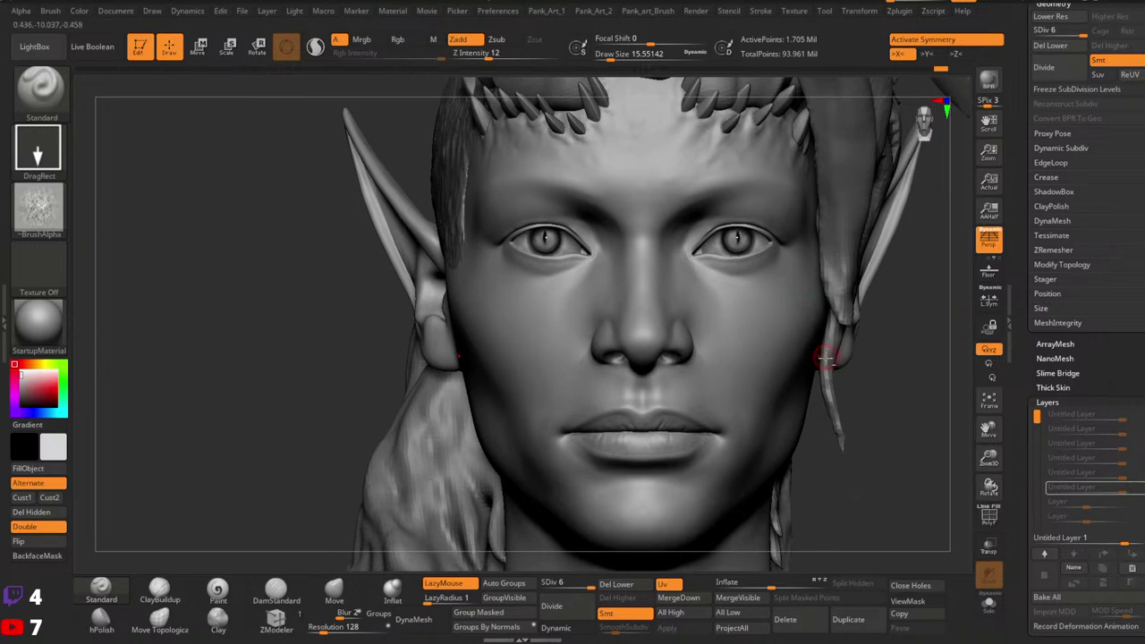
alt+right_drag(825, 358, 779, 367)
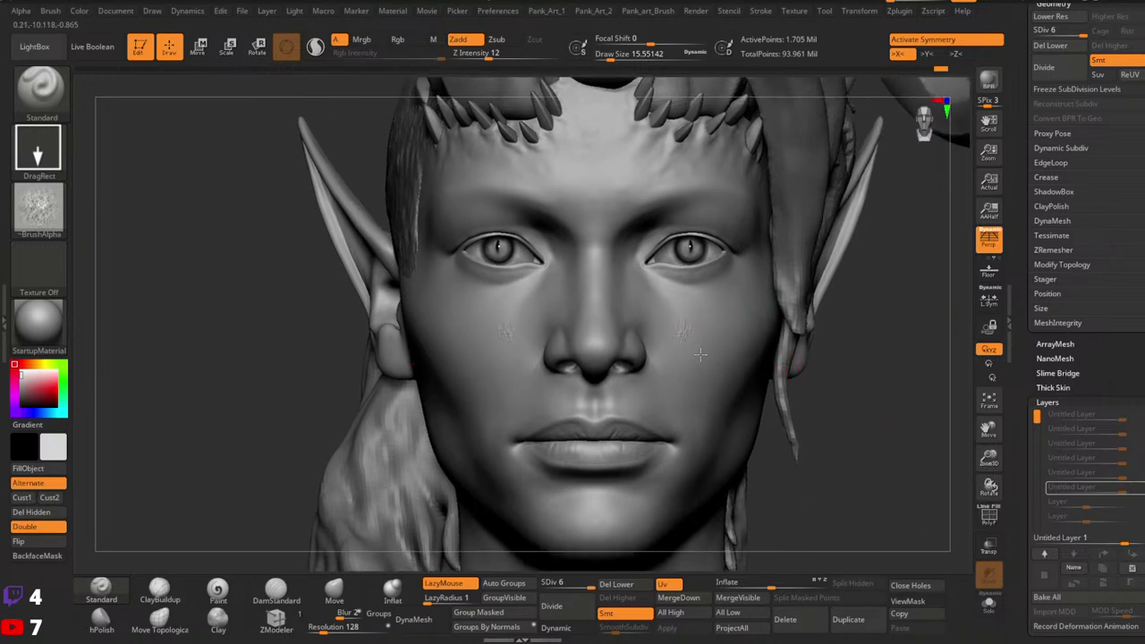
key(ctrl+z)
drag(683, 339, 693, 352)
drag(739, 376, 731, 370)
drag(709, 319, 737, 330)
drag(670, 312, 677, 318)
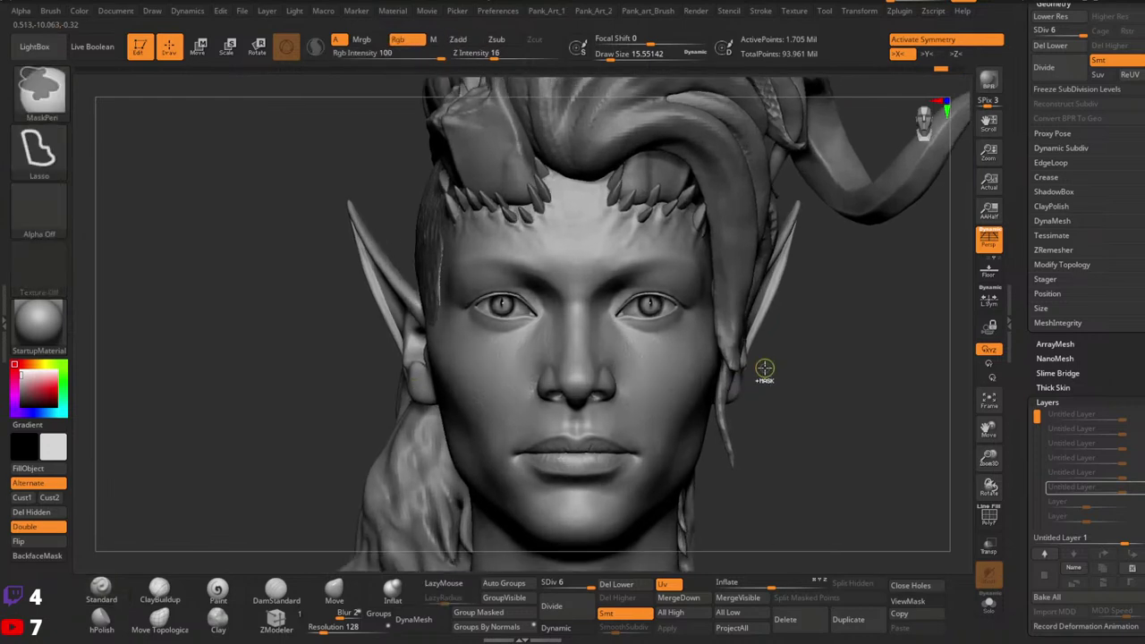
Step: Try placing pore patches on the cheeks with the DragDot stroke at draw sizes of about 59 and 41
click(39, 150)
click(413, 161)
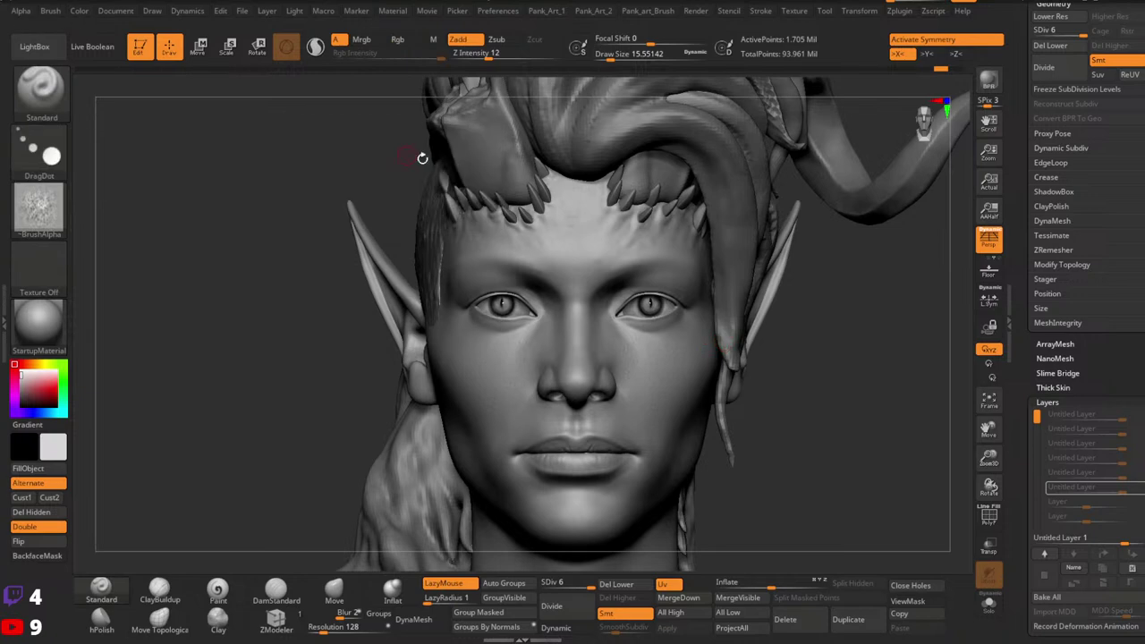
key(space)
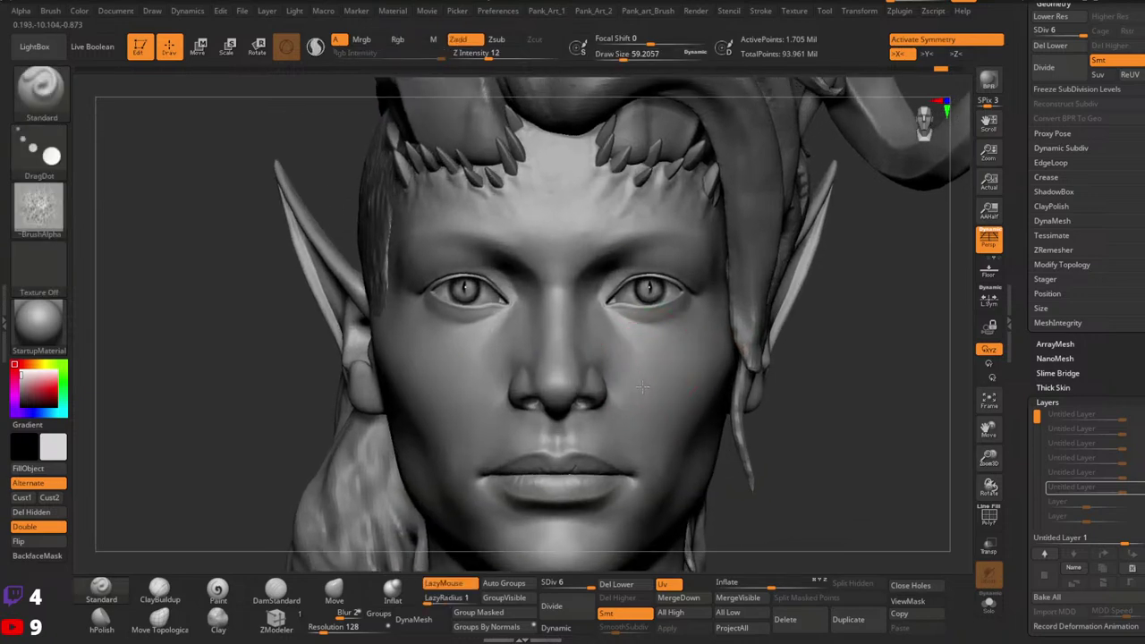
mouse_move(640, 386)
mouse_down()
mouse_move(642, 371)
mouse_move(624, 386)
mouse_move(634, 409)
mouse_move(668, 404)
mouse_up()
key(space)
key(ctrl+z)
mouse_move(685, 383)
mouse_down()
mouse_move(692, 398)
mouse_move(685, 385)
mouse_move(651, 393)
mouse_up()
mouse_move(708, 344)
ctrl+right_down()
mouse_move(744, 327)
mouse_move(743, 346)
ctrl+right_up()
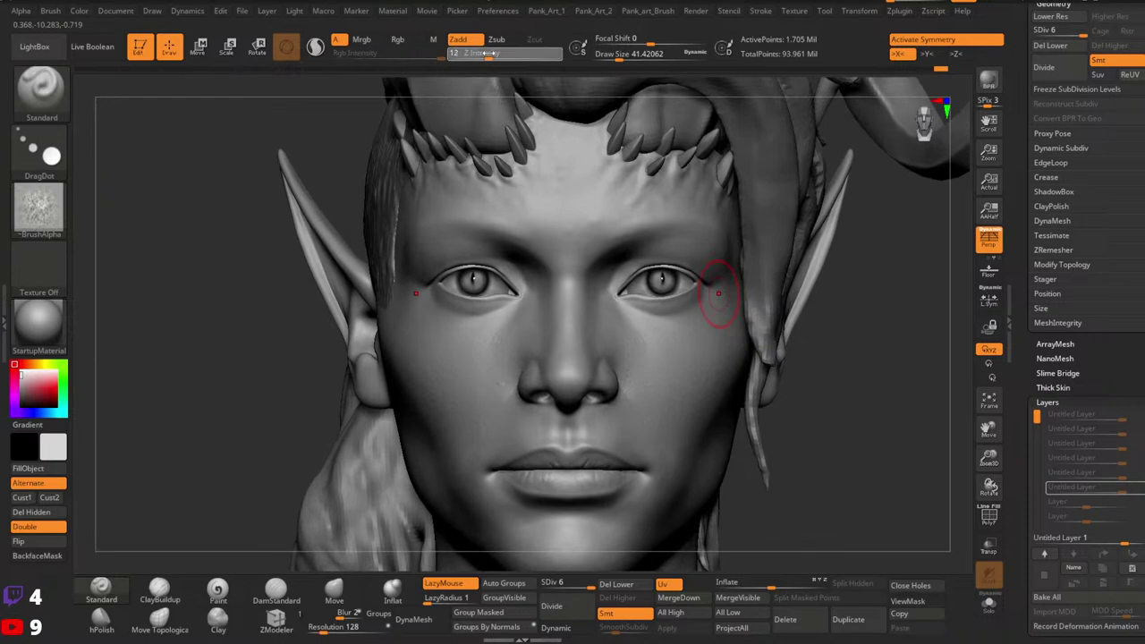
drag(646, 370, 657, 386)
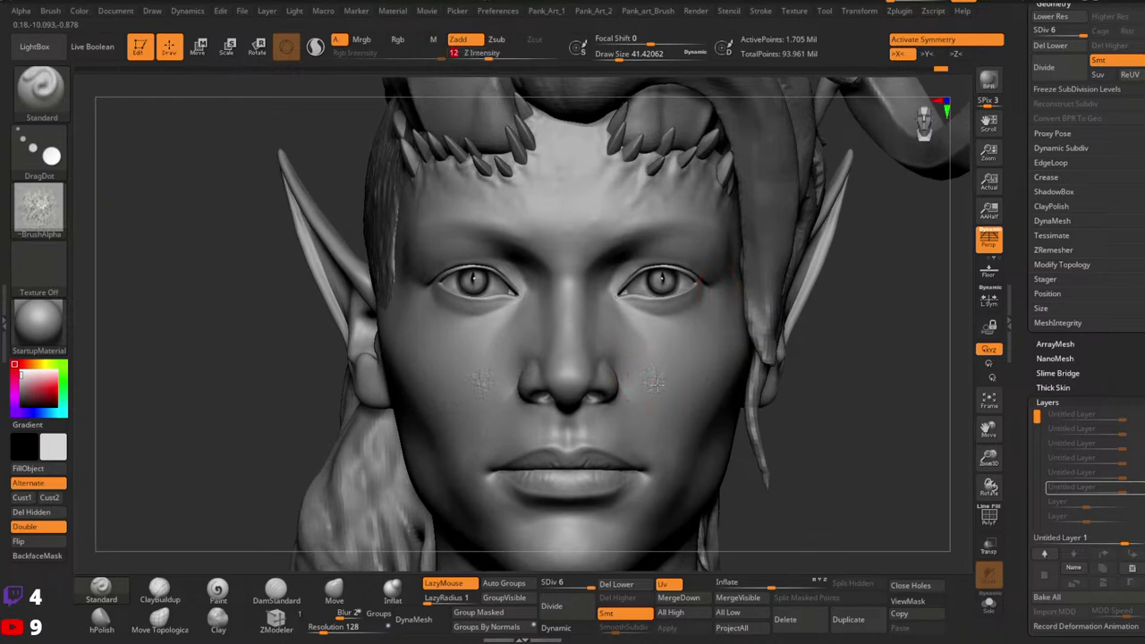
Step: Return to the DragRect stroke and stamp a mirrored patch of skin pores on the cheeks beside the nose
click(38, 150)
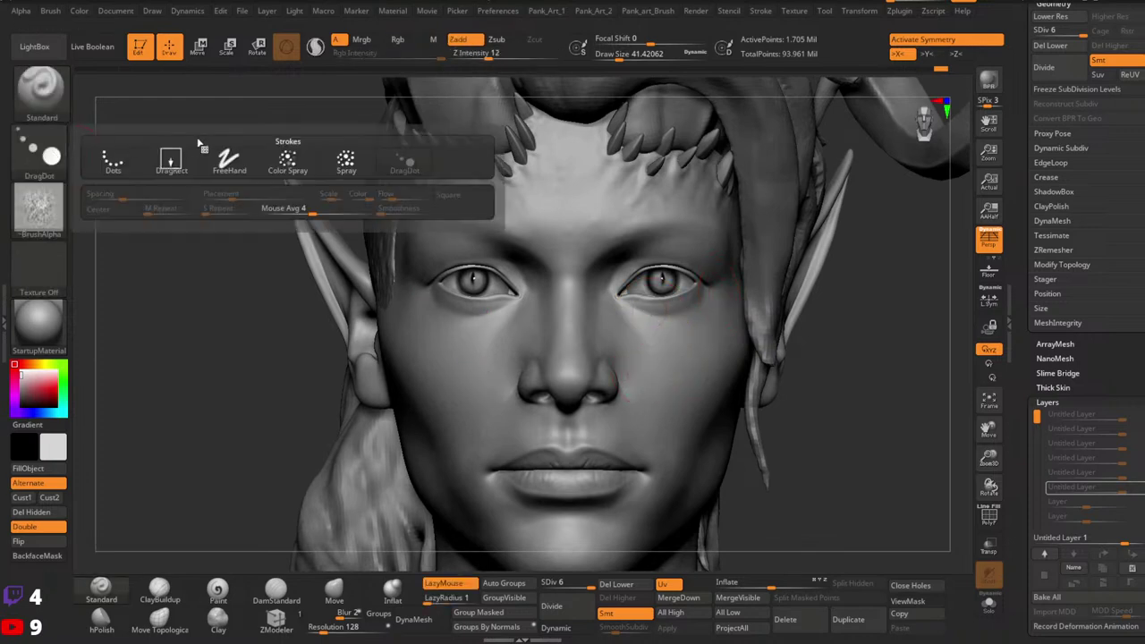
click(170, 161)
mouse_move(550, 255)
right_down()
mouse_move(736, 327)
mouse_move(677, 401)
mouse_move(554, 383)
right_up()
mouse_move(555, 383)
mouse_down()
mouse_move(525, 399)
mouse_move(551, 416)
mouse_up()
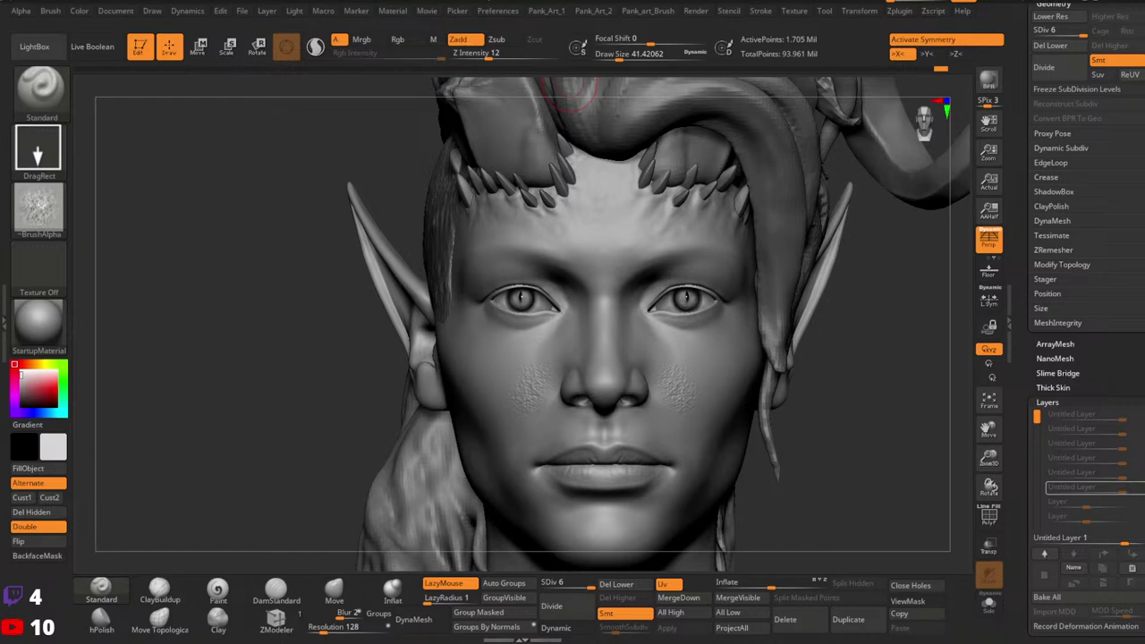
key(ctrl)
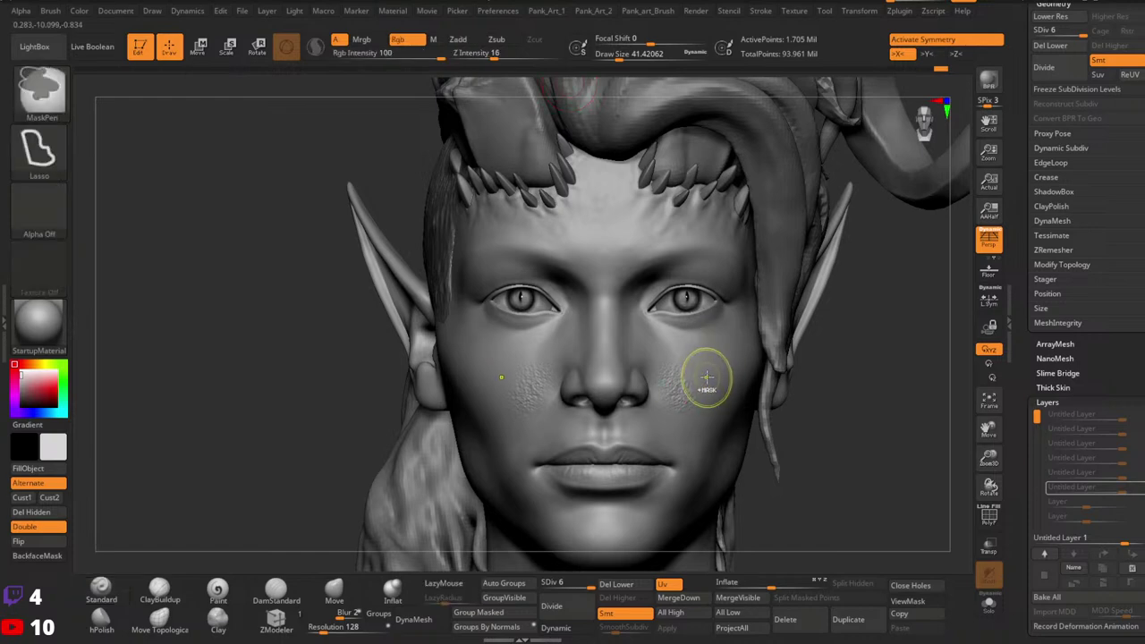
Step: Undo the last pore patch and stamp mirrored skin pores across both cheeks at a Z Intensity of 11
key(ctrl+z)
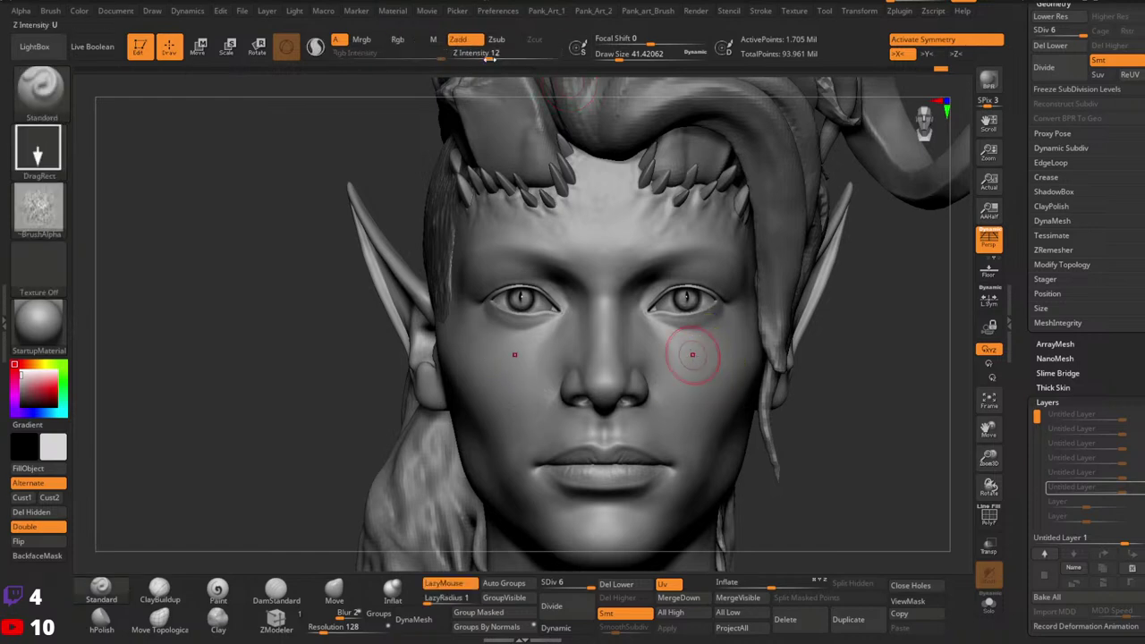
click(486, 55)
drag(666, 376, 687, 396)
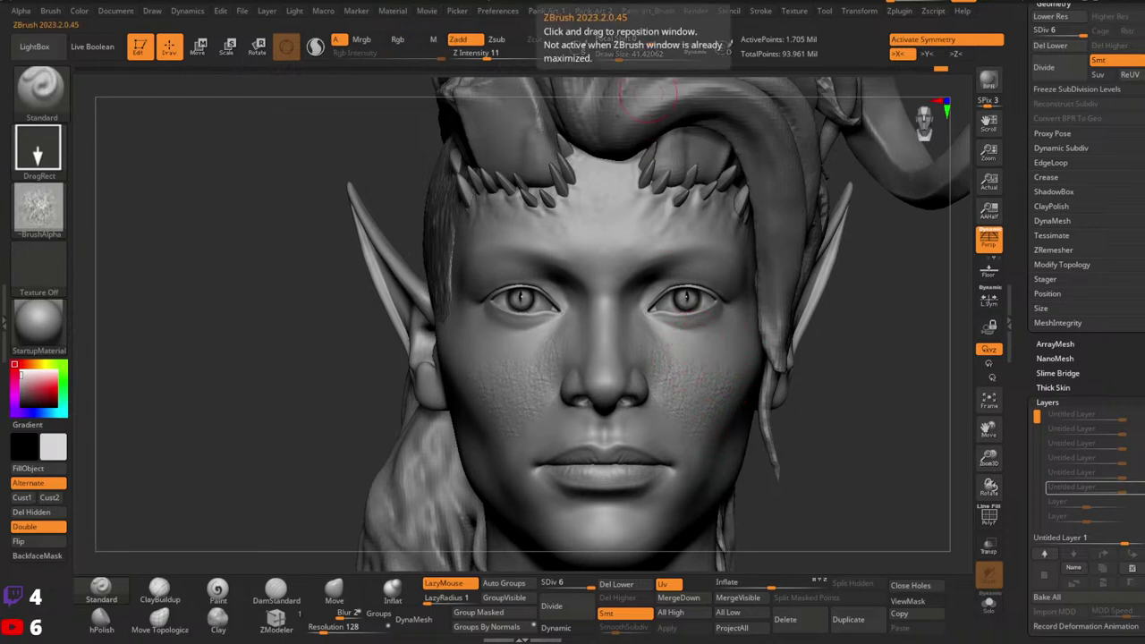
right_drag(735, 360, 807, 358)
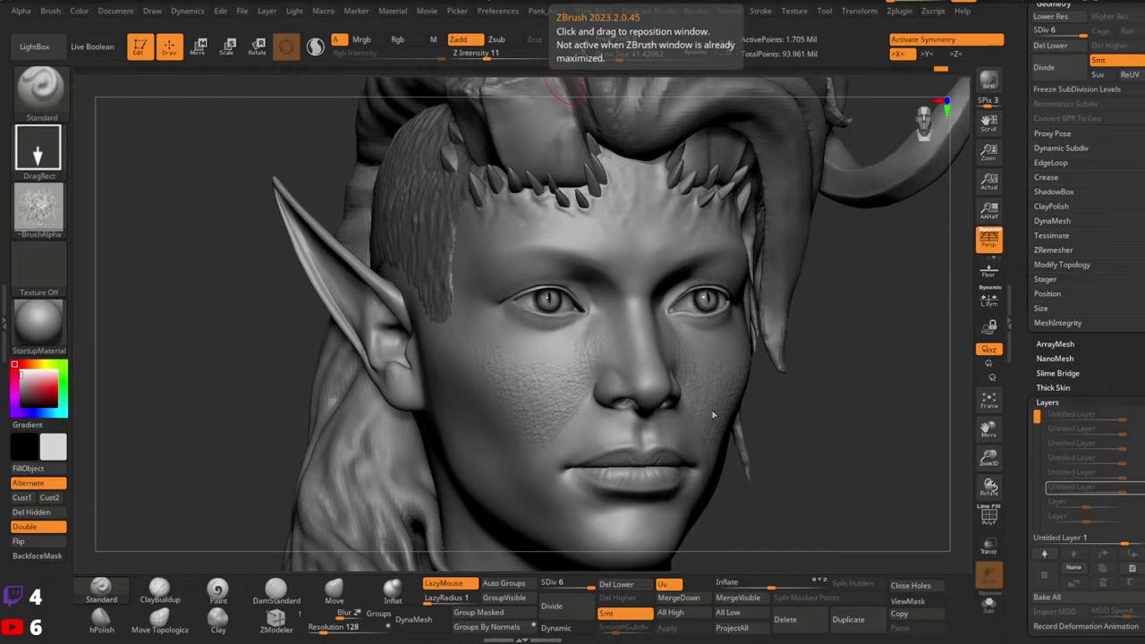
drag(850, 411, 810, 391)
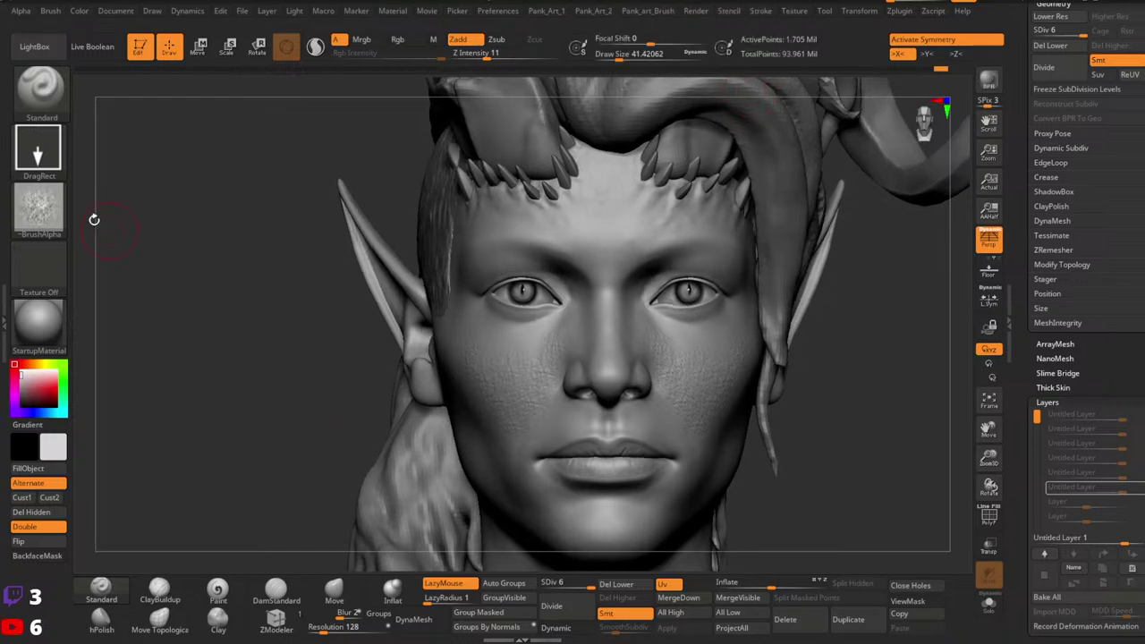
Step: Load the skin pore 2 alpha from the brush library and set its MidValue to 50 and radial fade to 10
click(38, 208)
click(56, 48)
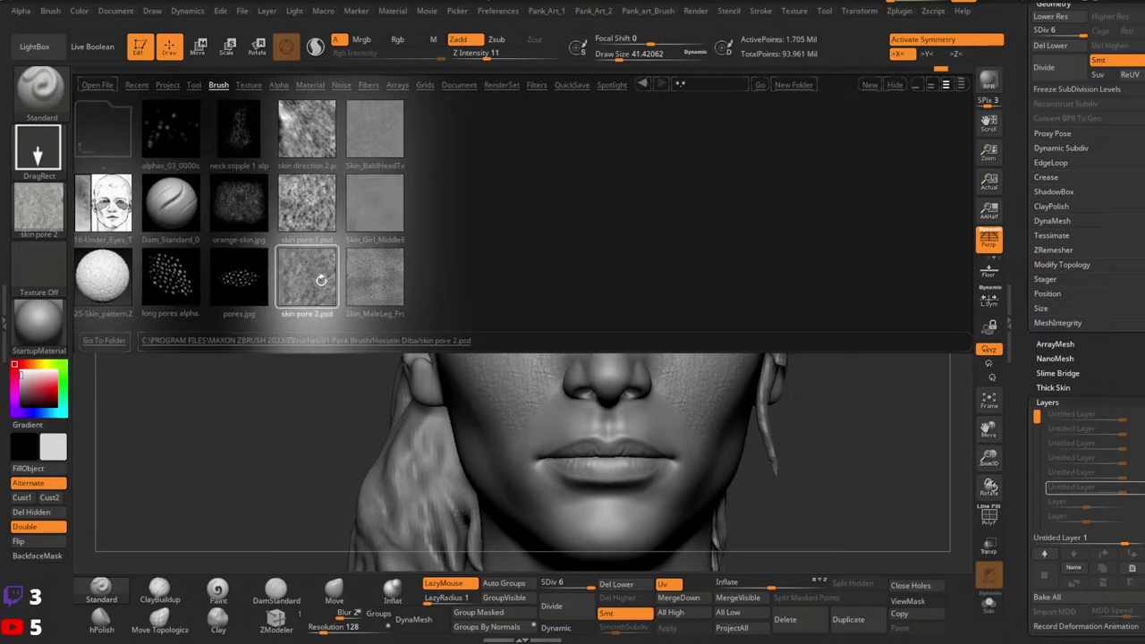
click(890, 87)
click(51, 217)
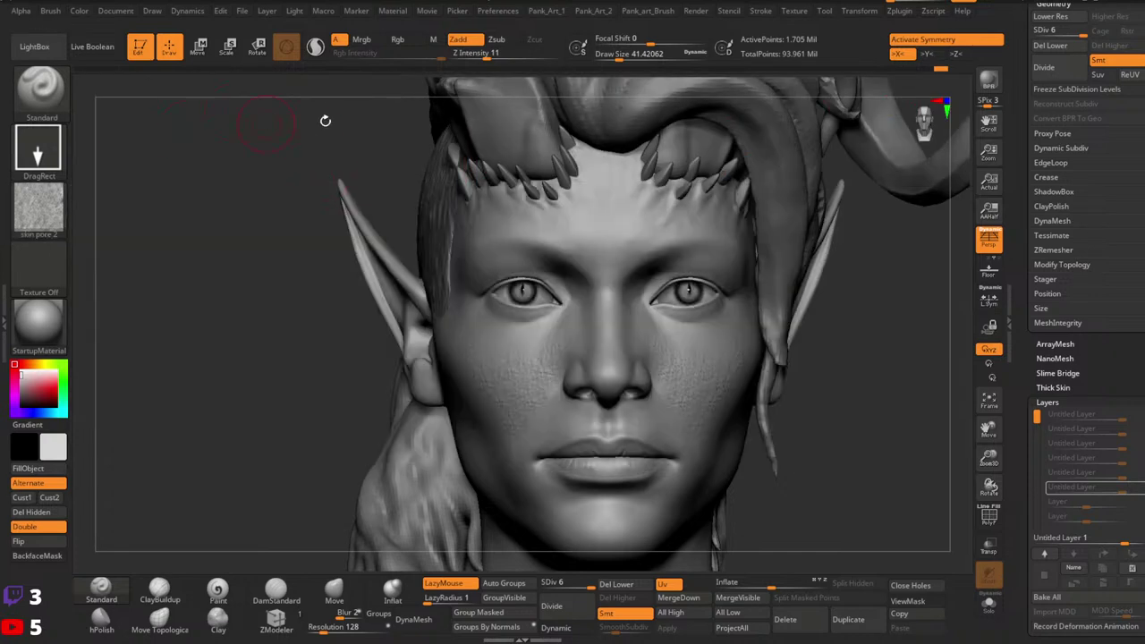
key(2)
drag(346, 285, 356, 285)
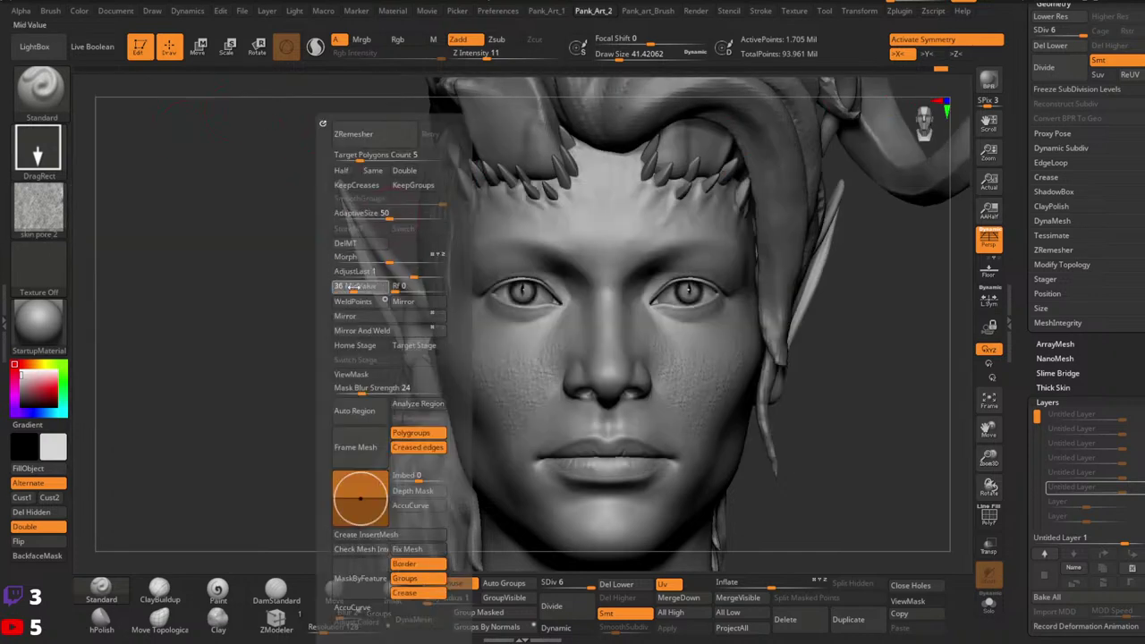
drag(395, 286, 403, 287)
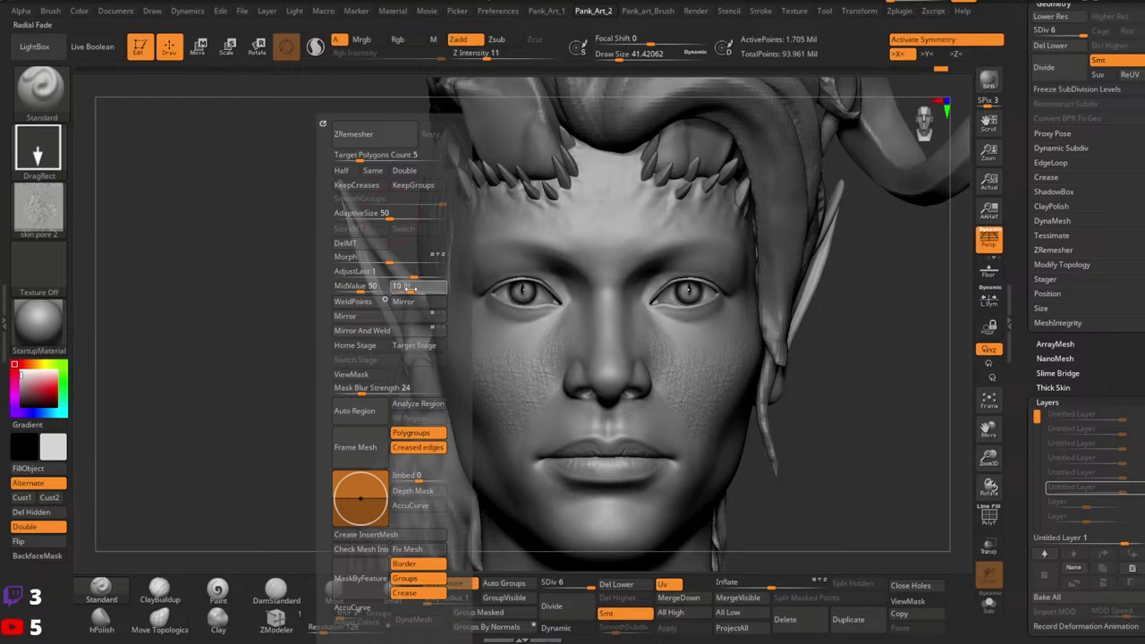
alt+right_drag(647, 410, 639, 363)
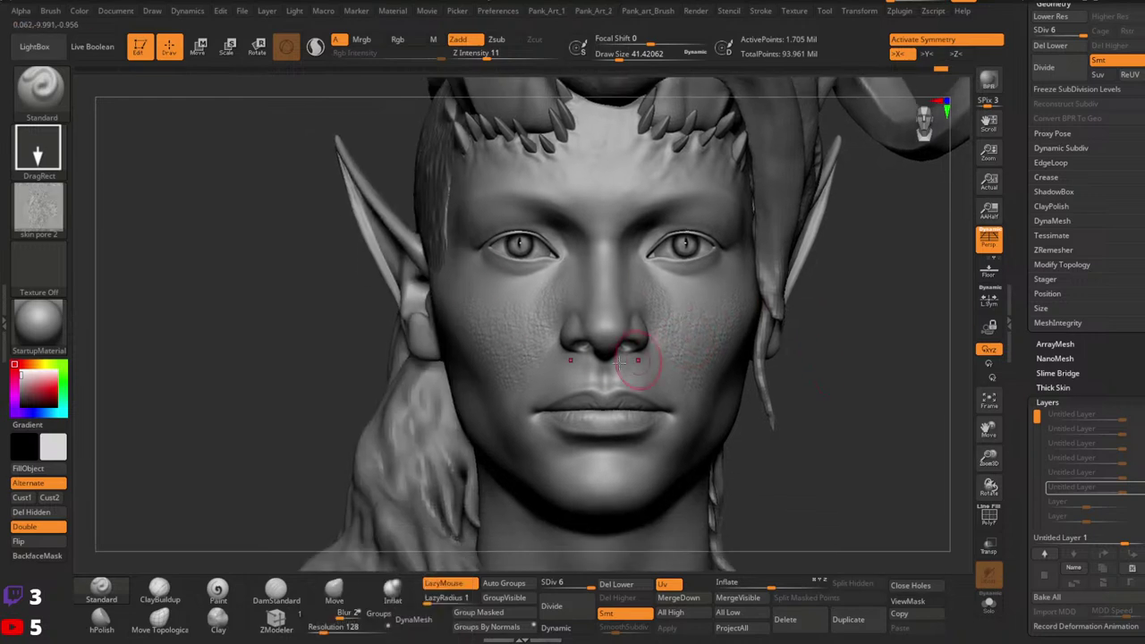
right_drag(527, 369, 617, 348)
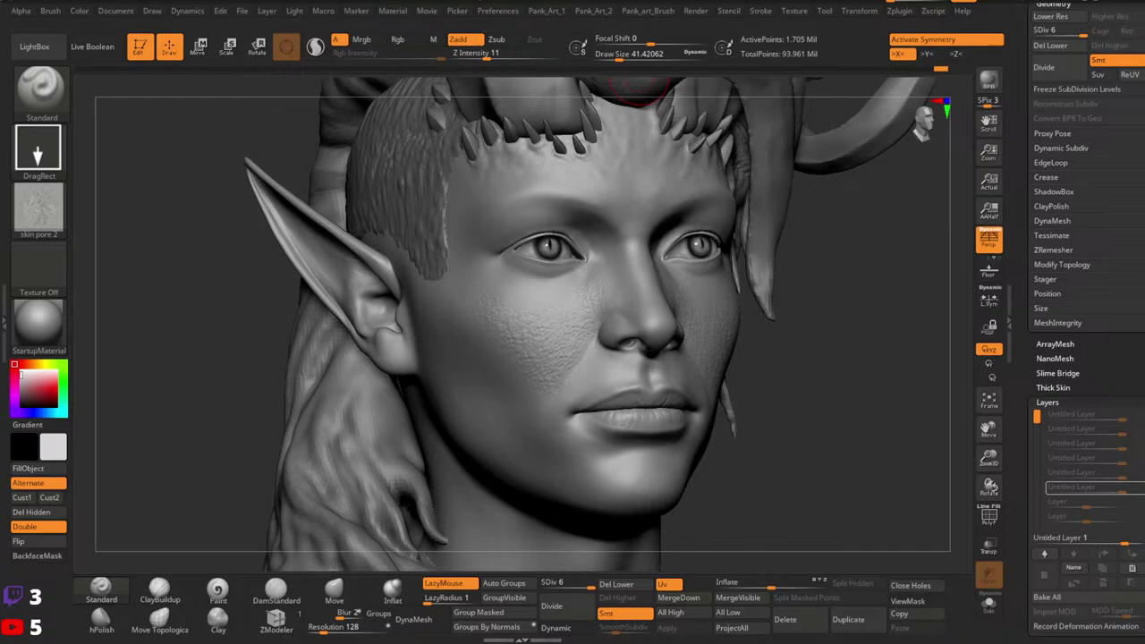
right_drag(571, 372, 655, 385)
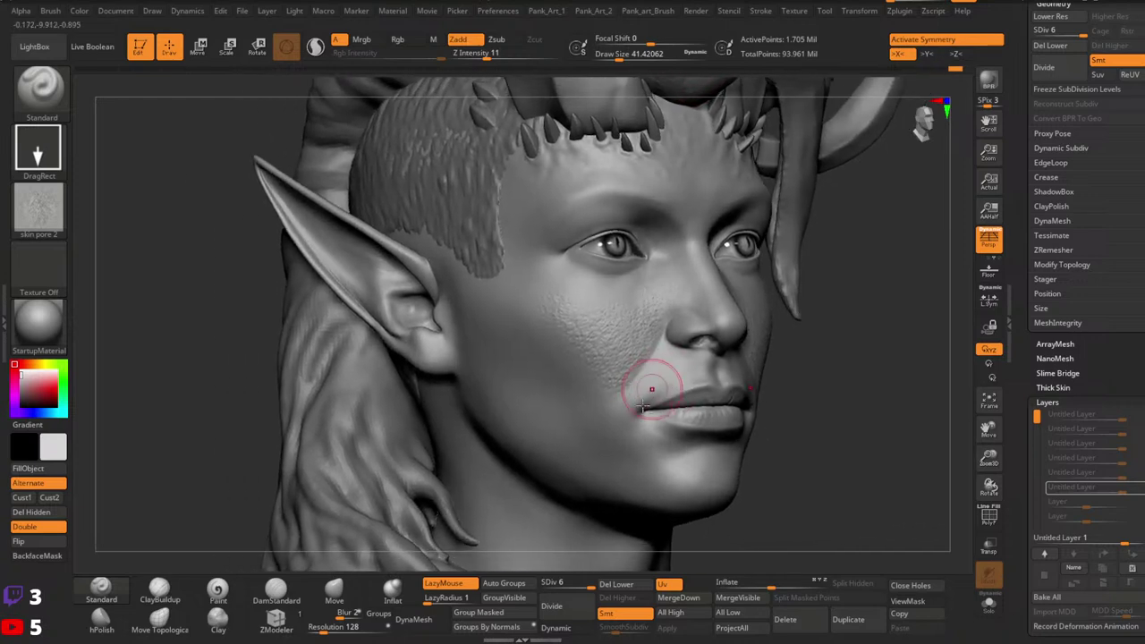
mouse_move(631, 441)
right_down()
mouse_move(880, 380)
mouse_move(779, 407)
mouse_move(749, 429)
mouse_move(836, 388)
mouse_move(567, 455)
right_up()
alt+right_drag(814, 472, 744, 409)
Step: Expand the body folder in the subtool list and toggle polypaint on the Karlach_03_change subtool
scroll(1021, 281, up, 10)
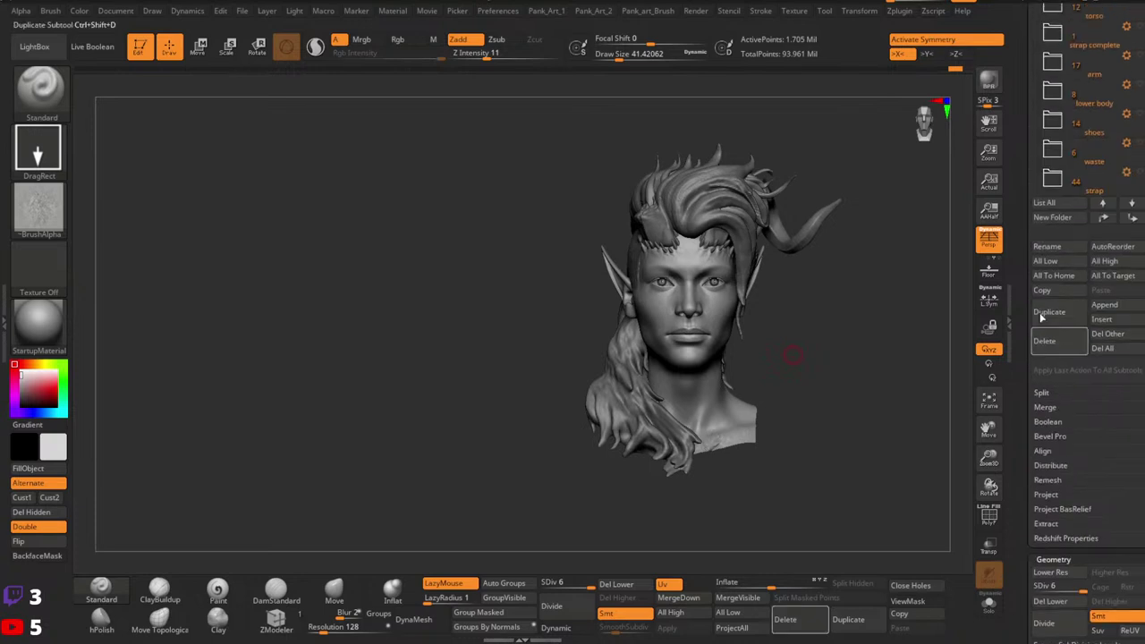
scroll(1020, 281, up, 10)
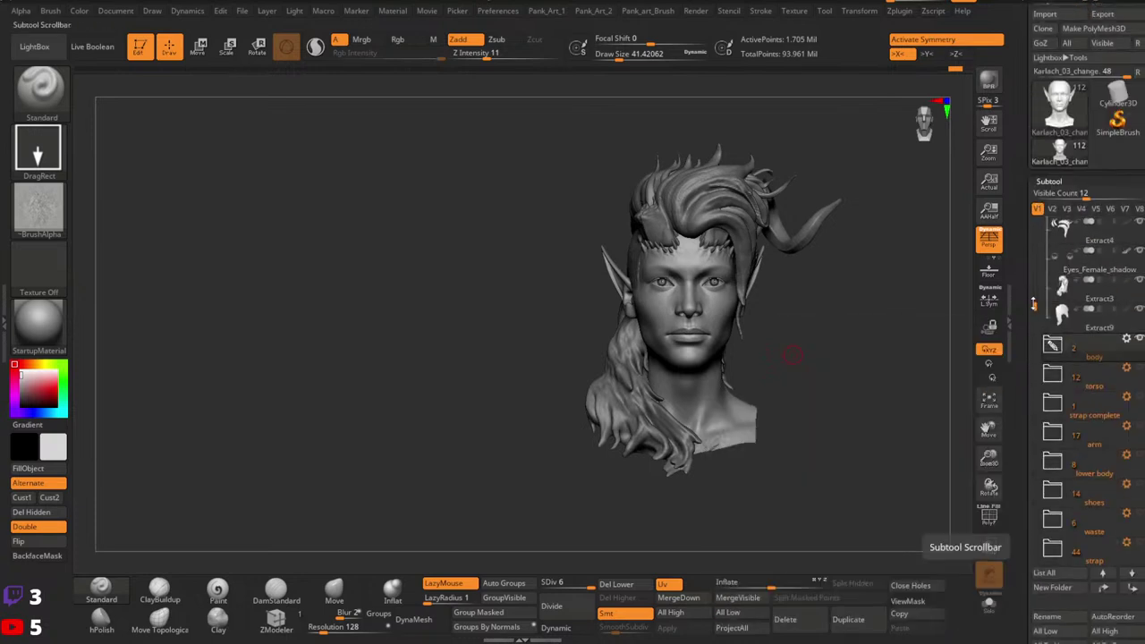
drag(1033, 251, 1030, 313)
click(1067, 319)
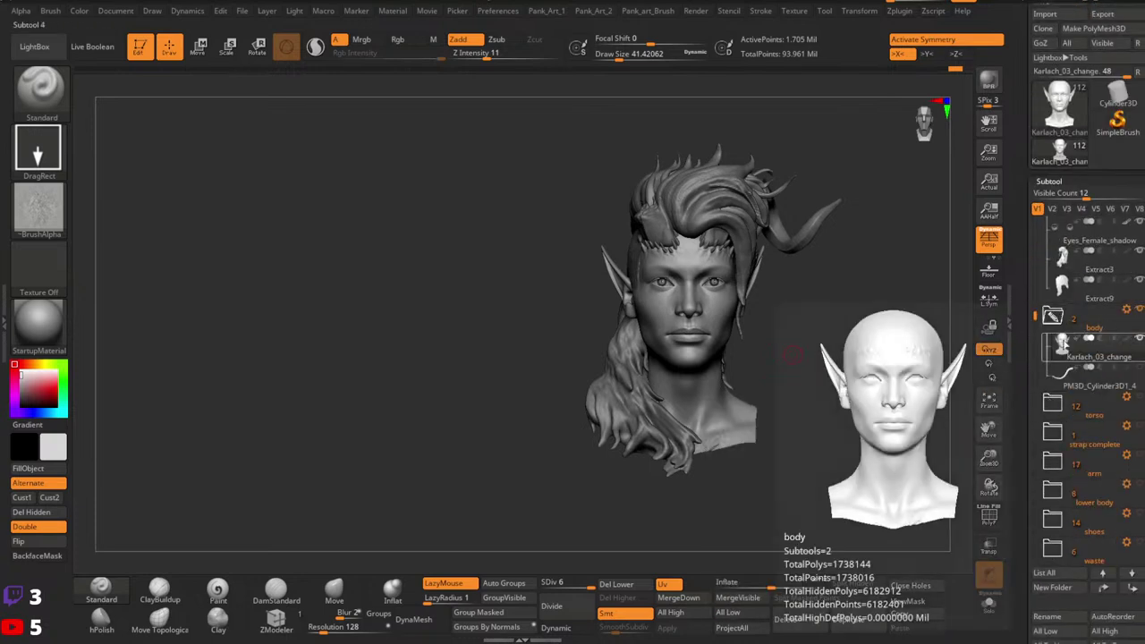
click(1126, 341)
click(1126, 340)
Step: Change the head's display material to BasicMaterial
mouse_move(716, 336)
ctrl+right_down()
mouse_move(921, 322)
mouse_move(743, 468)
ctrl+right_up()
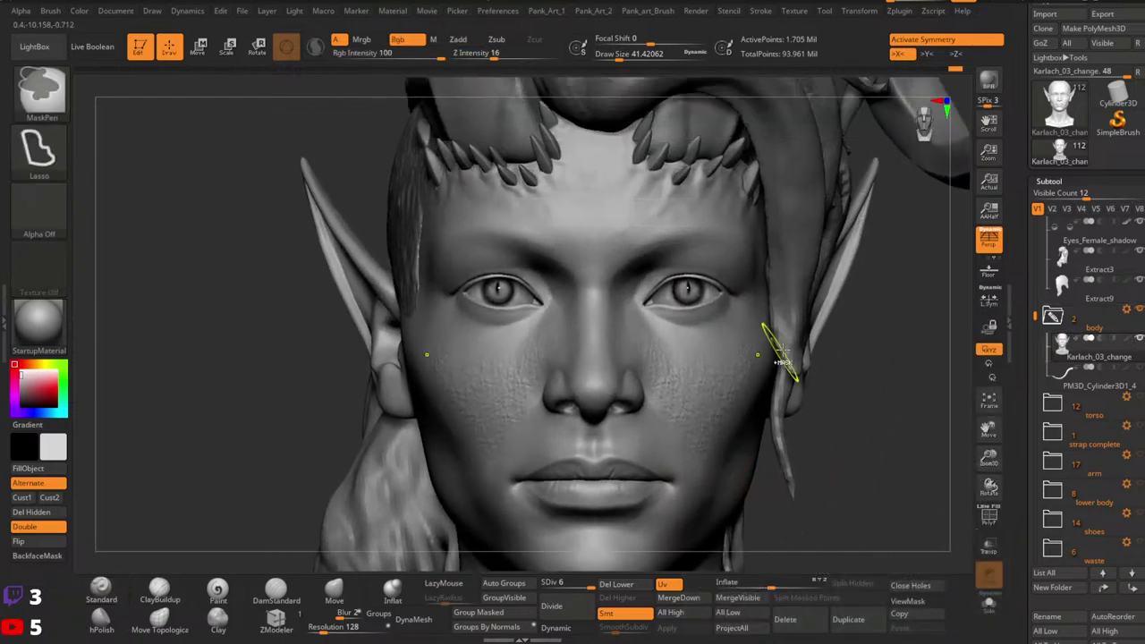
ctrl+right_drag(780, 355, 742, 356)
click(37, 321)
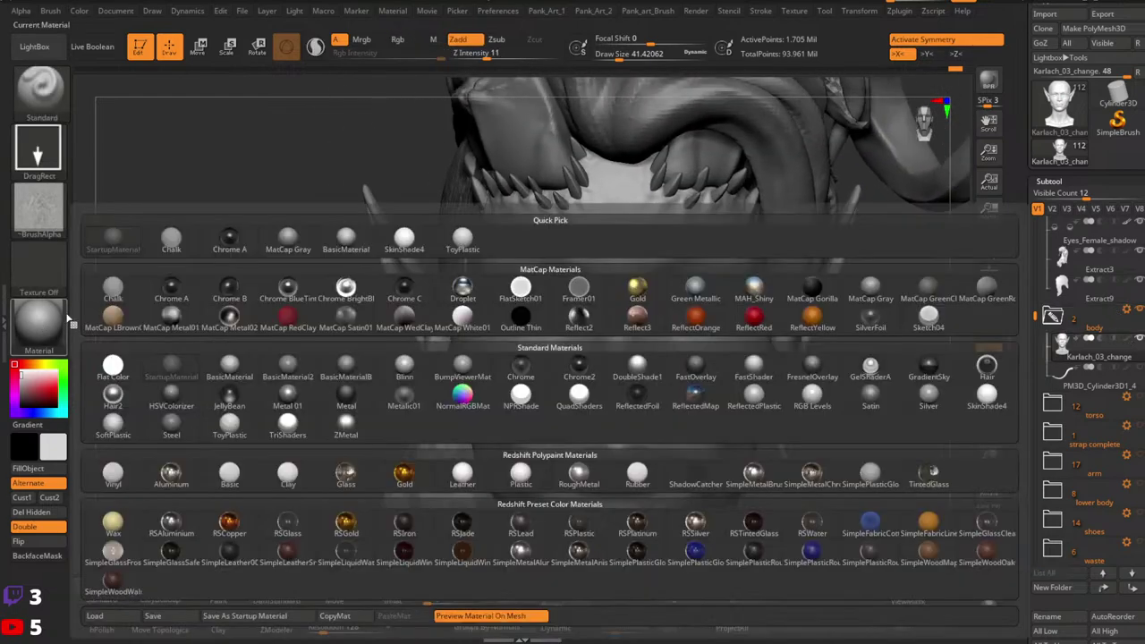
click(232, 369)
Step: Stamp further mirrored skin pore patches on the outer and lower cheeks
mouse_move(741, 242)
right_down()
mouse_move(728, 358)
mouse_move(659, 379)
mouse_move(622, 405)
mouse_move(770, 386)
right_up()
mouse_move(771, 386)
right_down()
mouse_move(726, 370)
mouse_move(697, 393)
right_up()
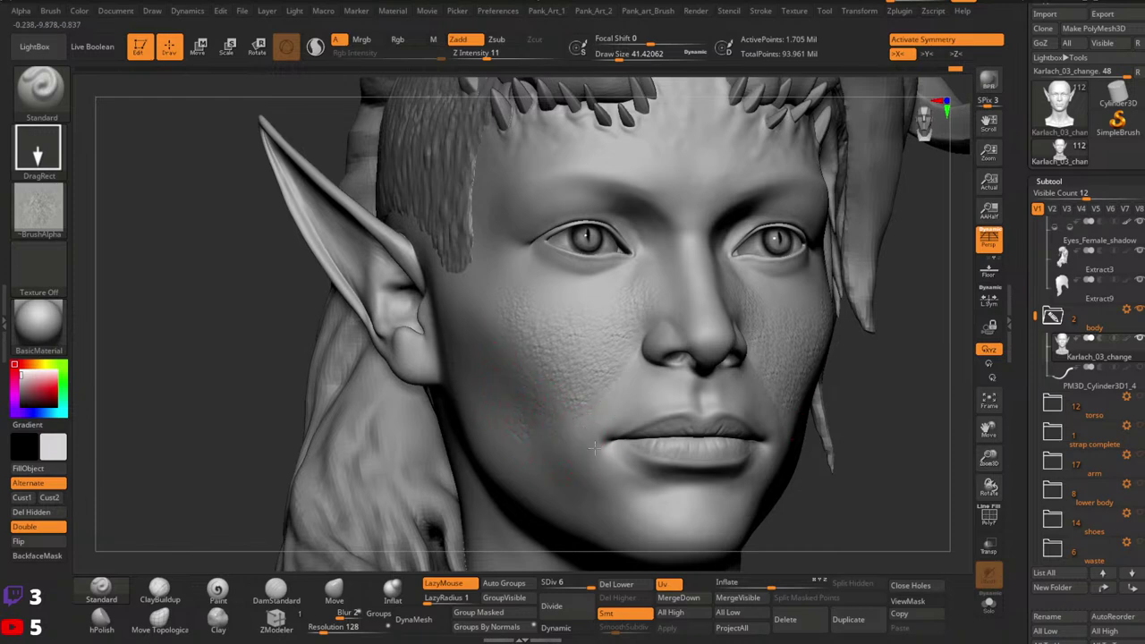
key(ctrl)
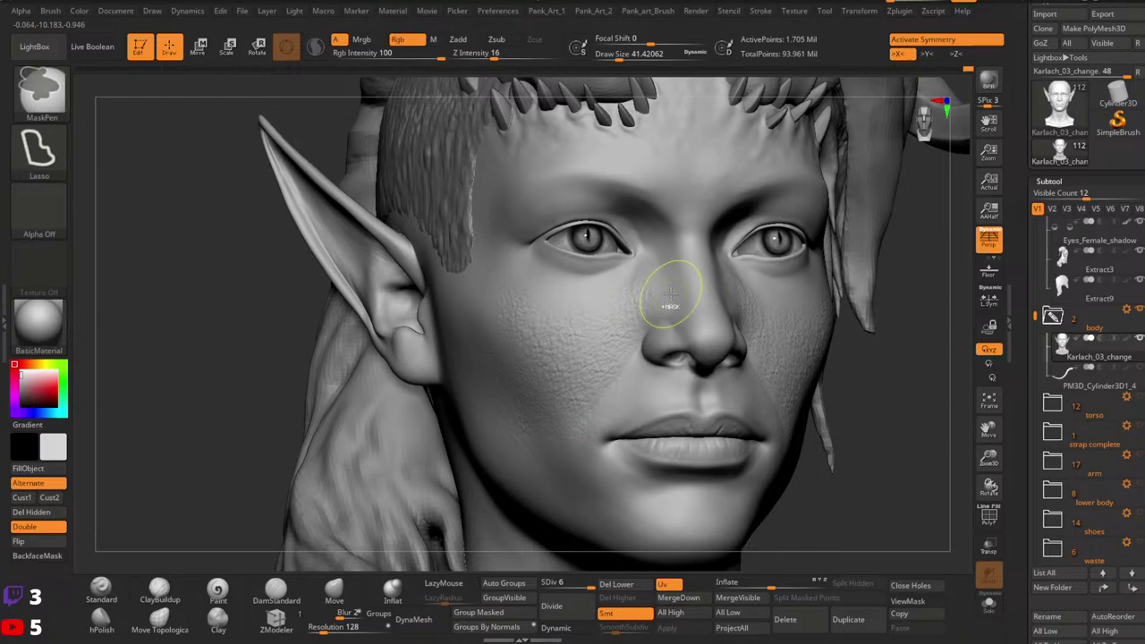
right_drag(792, 332, 868, 337)
key(ctrl)
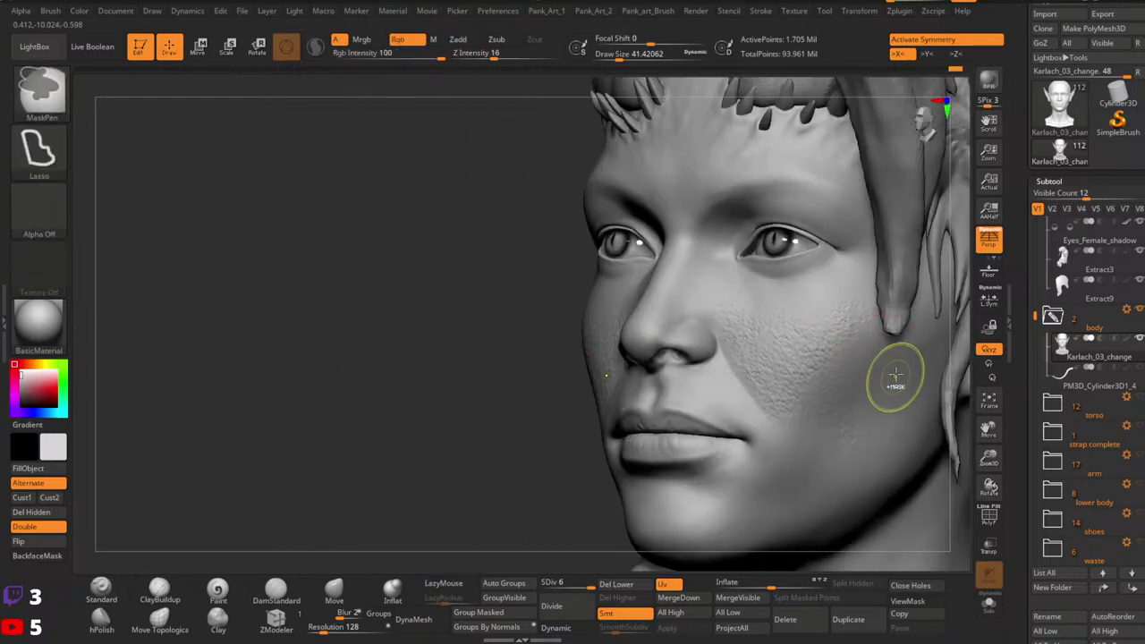
key(ctrl+z)
key(ctrl+shift+z)
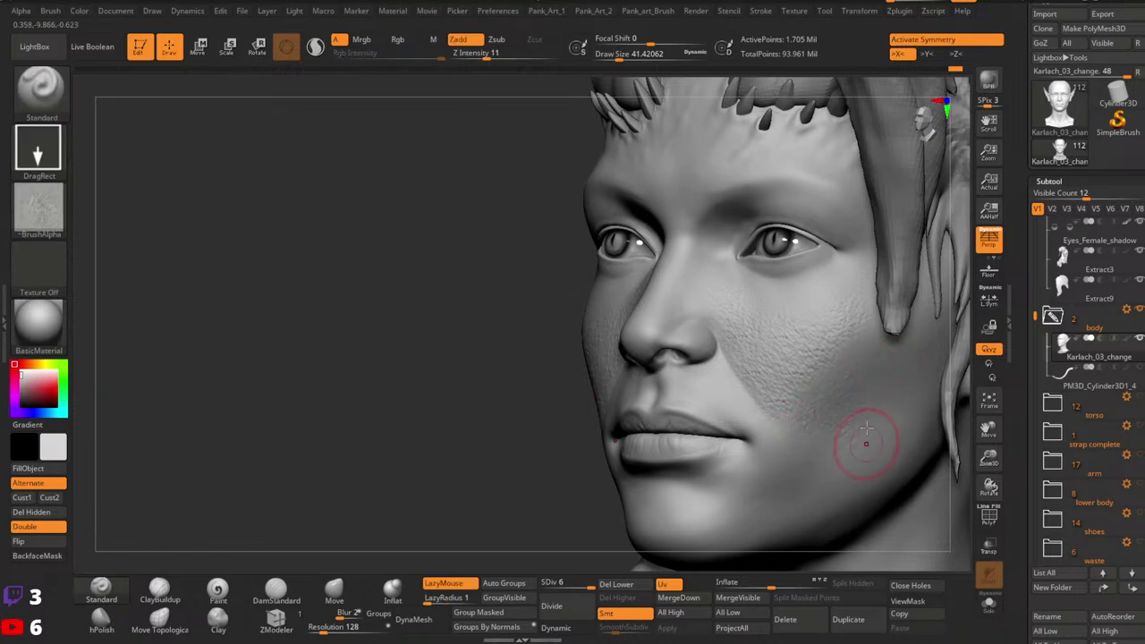
drag(876, 414, 879, 416)
shift+right_drag(840, 383, 843, 368)
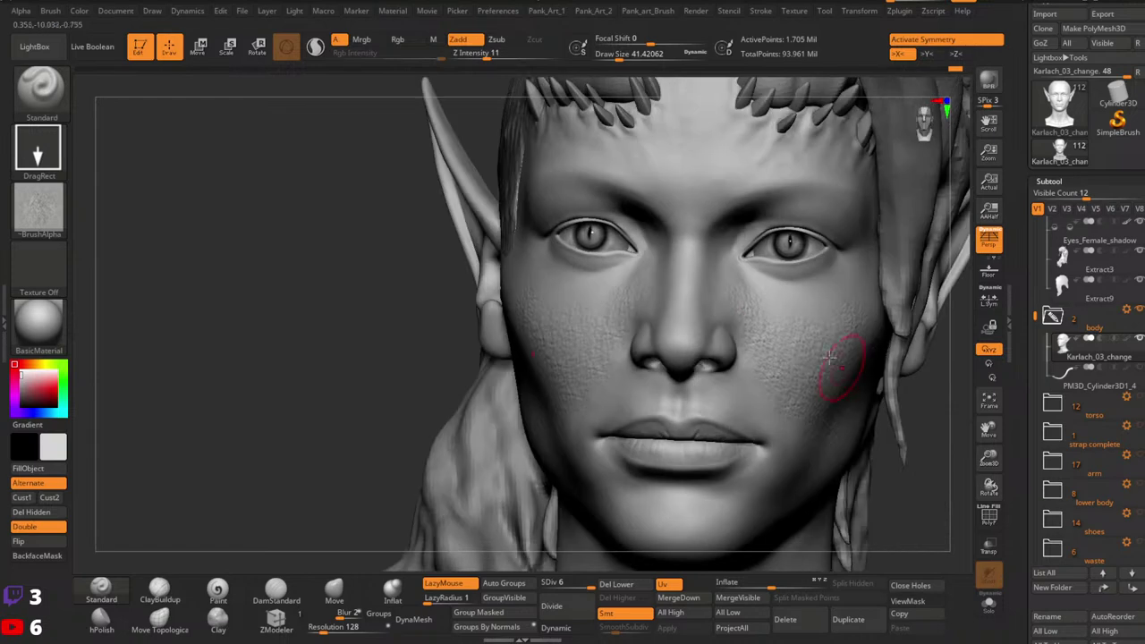
Step: Stamp skin pores on the nose, turning X symmetry off for the middle and back on for the sides
key(x)
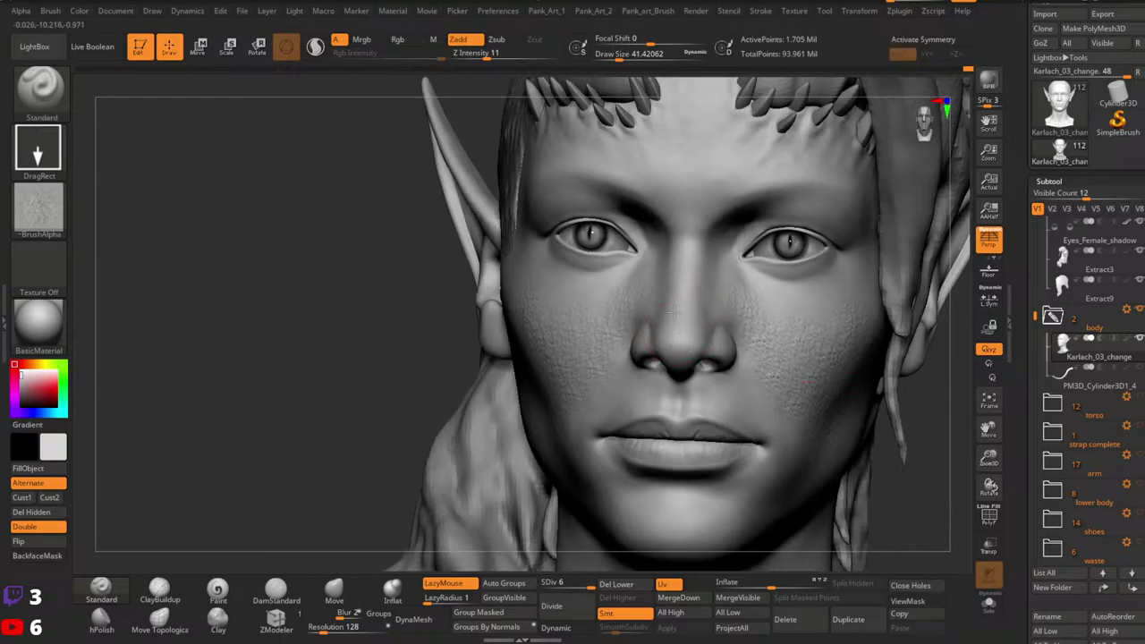
right_drag(698, 277, 653, 299)
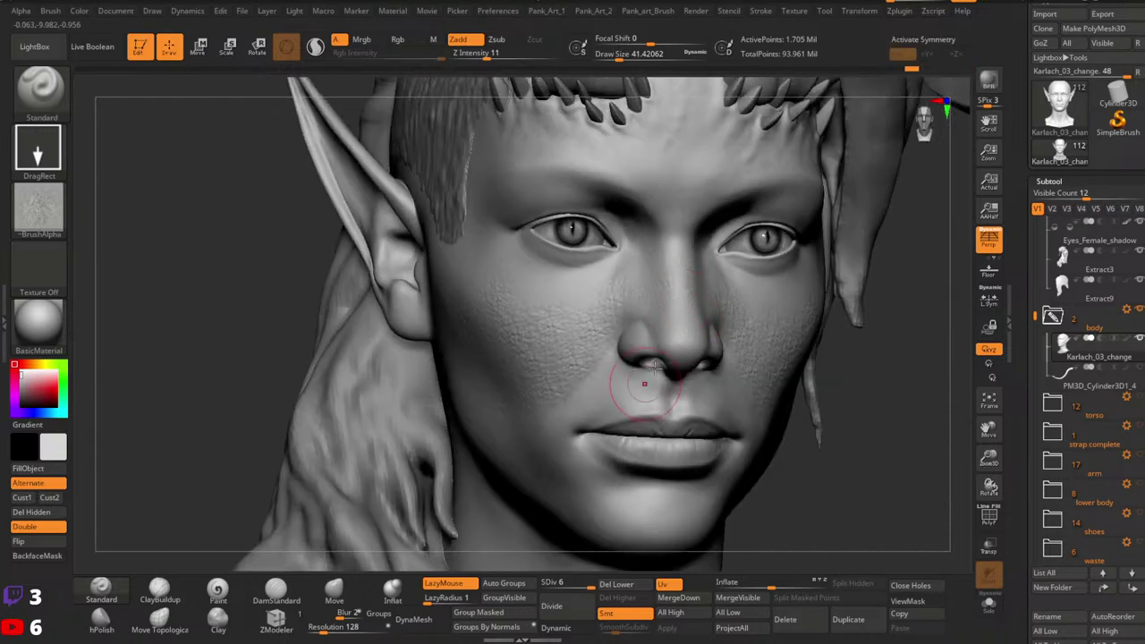
right_drag(638, 356, 689, 353)
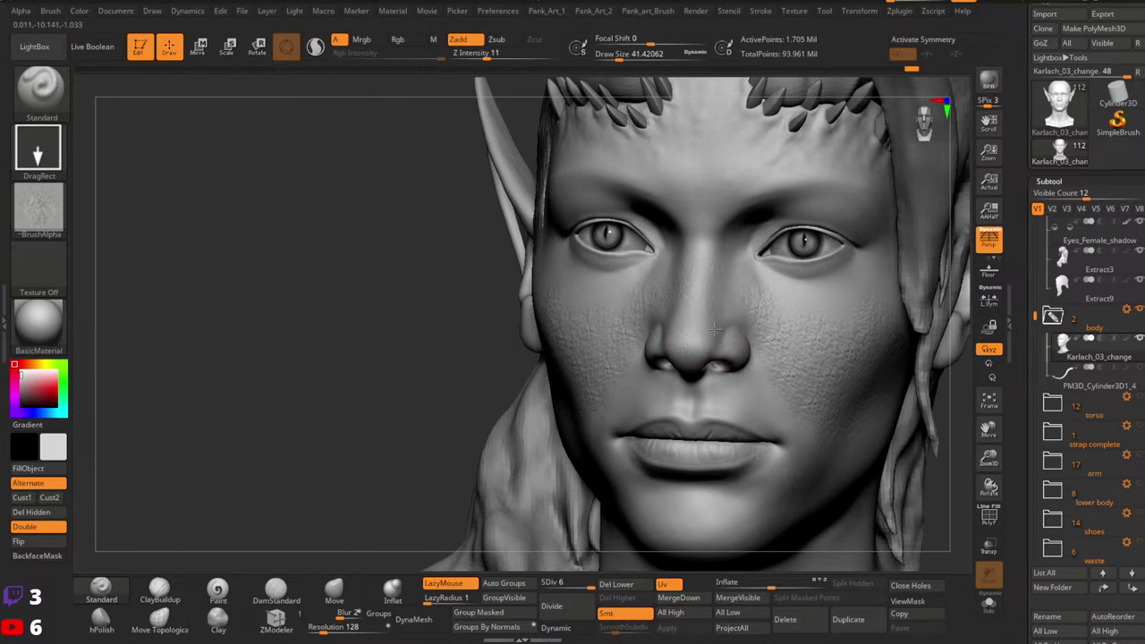
right_drag(684, 306, 715, 306)
key(x)
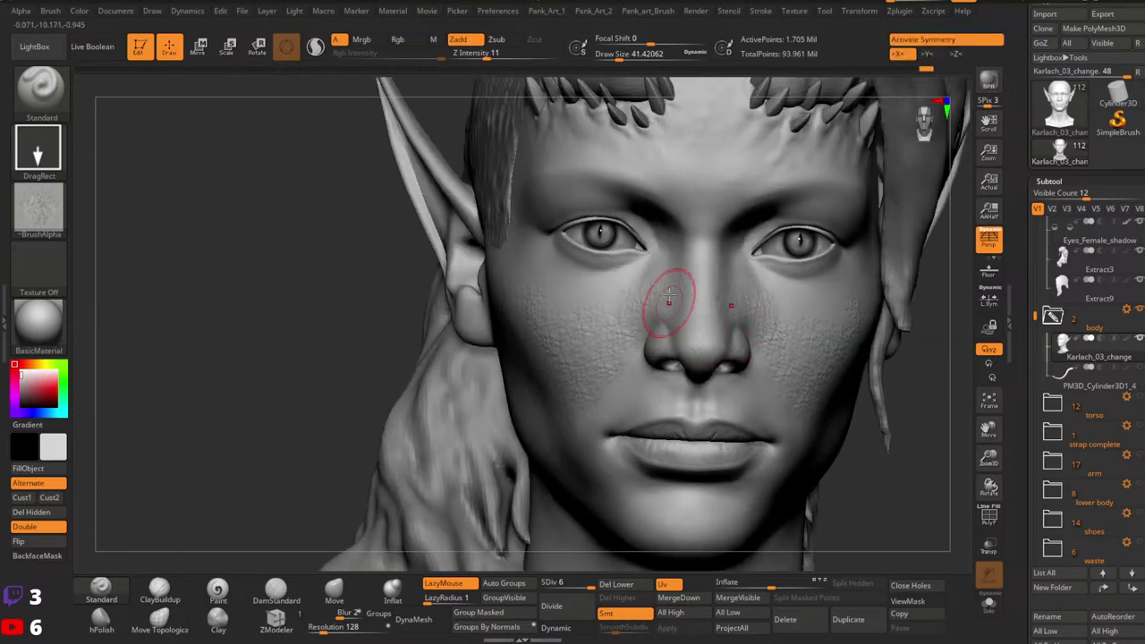
mouse_move(680, 252)
right_down()
mouse_move(707, 340)
mouse_move(666, 358)
mouse_move(703, 377)
mouse_move(669, 374)
mouse_move(679, 358)
mouse_move(651, 333)
right_up()
key(x)
key(x)
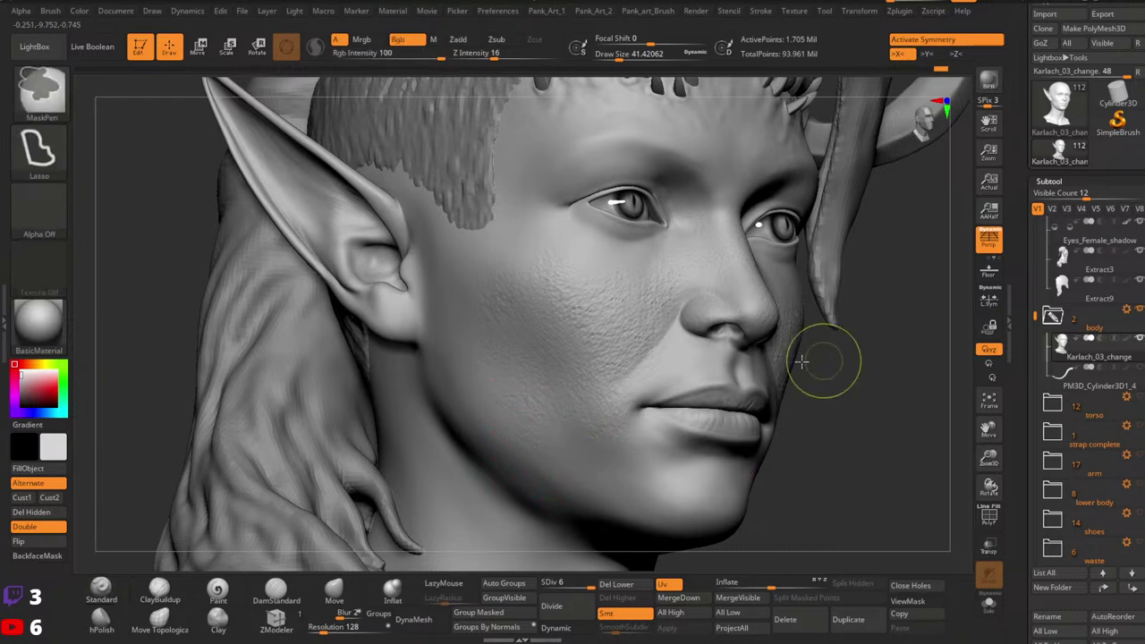
Step: Stamp mirrored skin pores around the mouth corners and on the sides of the chin
mouse_move(813, 358)
shift+mouse_down()
mouse_move(777, 338)
mouse_move(791, 323)
shift+mouse_up()
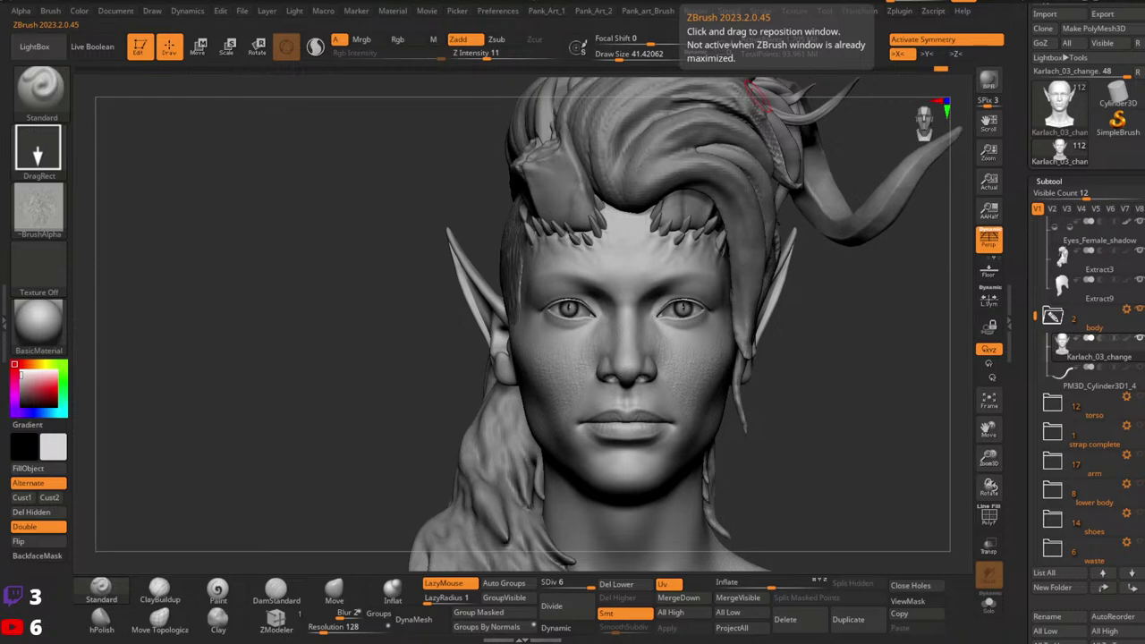
mouse_move(715, 384)
ctrl+right_down()
mouse_move(779, 370)
mouse_move(796, 407)
ctrl+right_up()
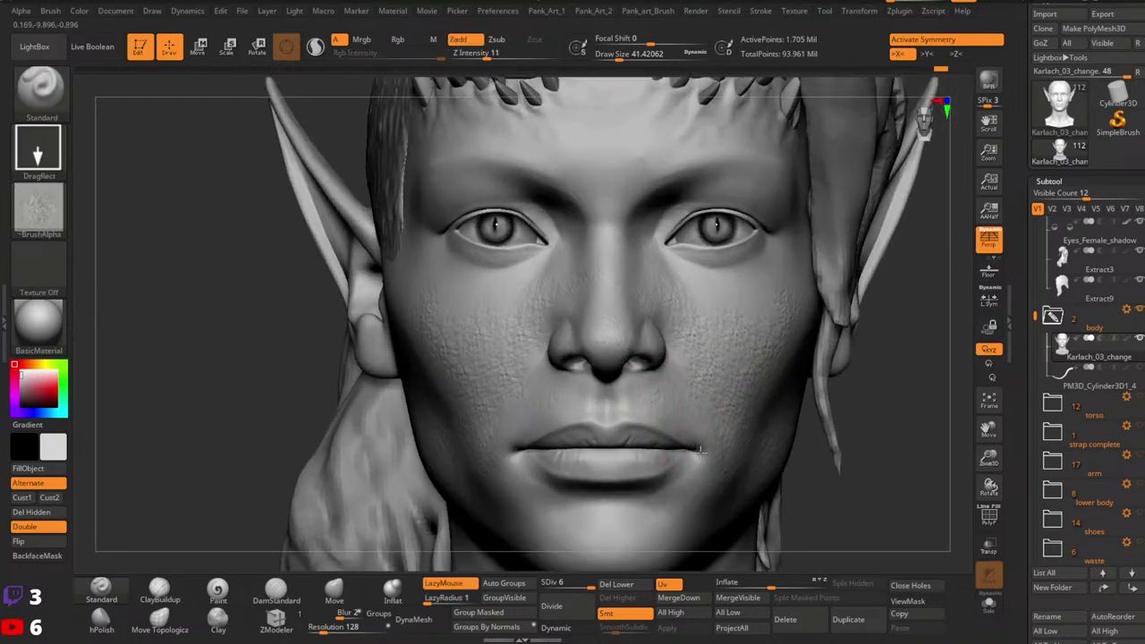
drag(682, 491, 741, 442)
alt+right_drag(742, 442, 770, 349)
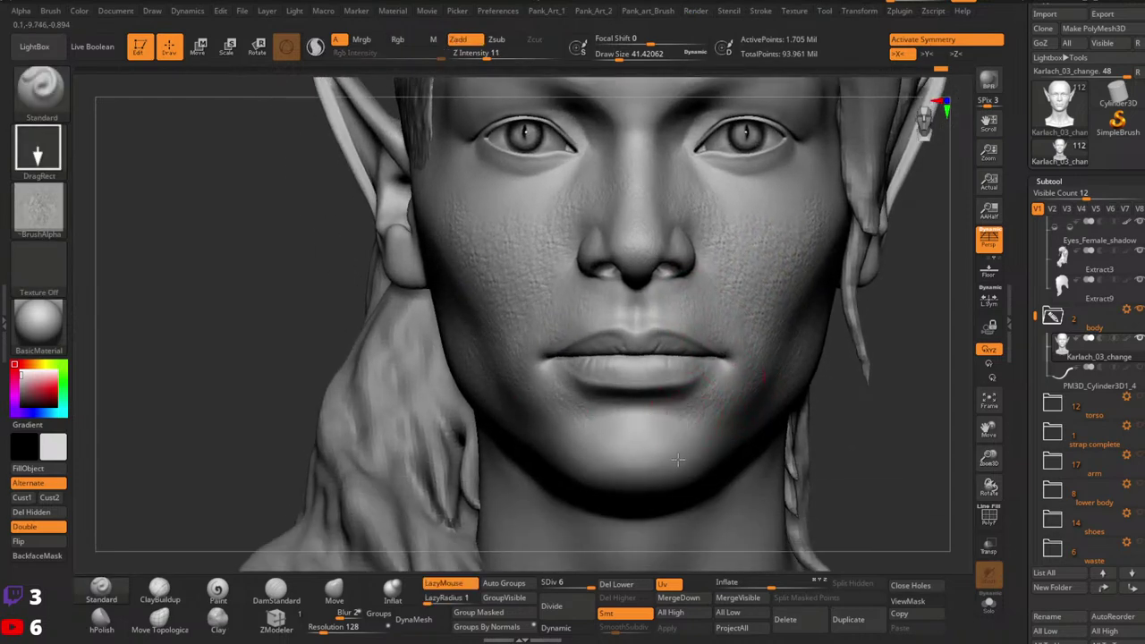
Step: Turn X symmetry off and stamp skin pores across the chin and along the jaw
key(x)
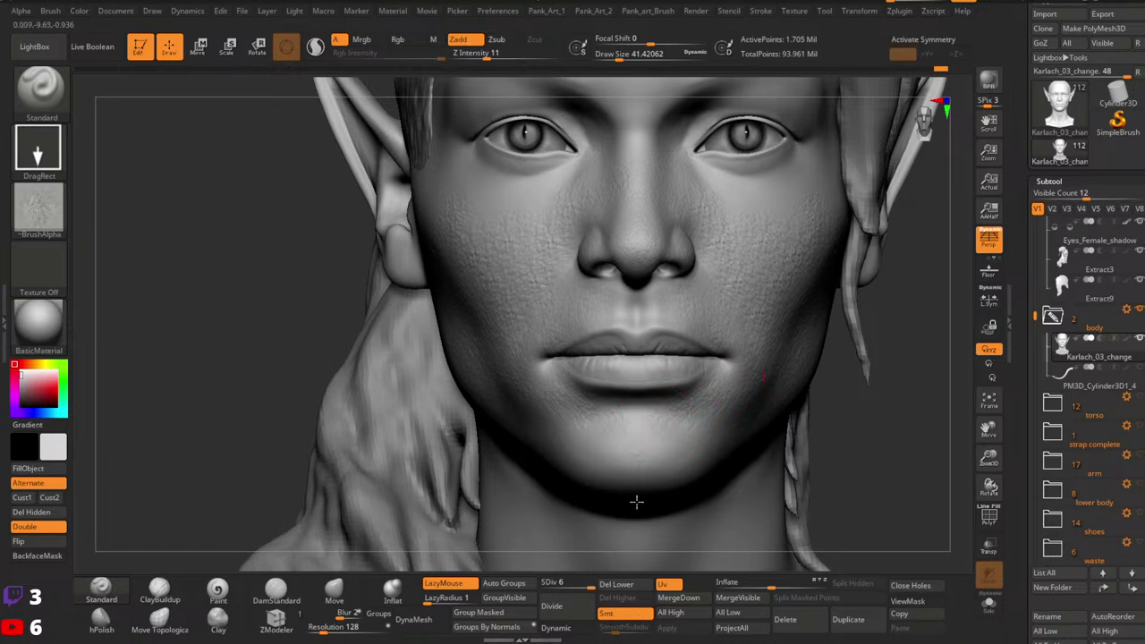
mouse_move(636, 502)
right_down()
mouse_move(597, 452)
mouse_move(679, 452)
mouse_move(704, 465)
right_up()
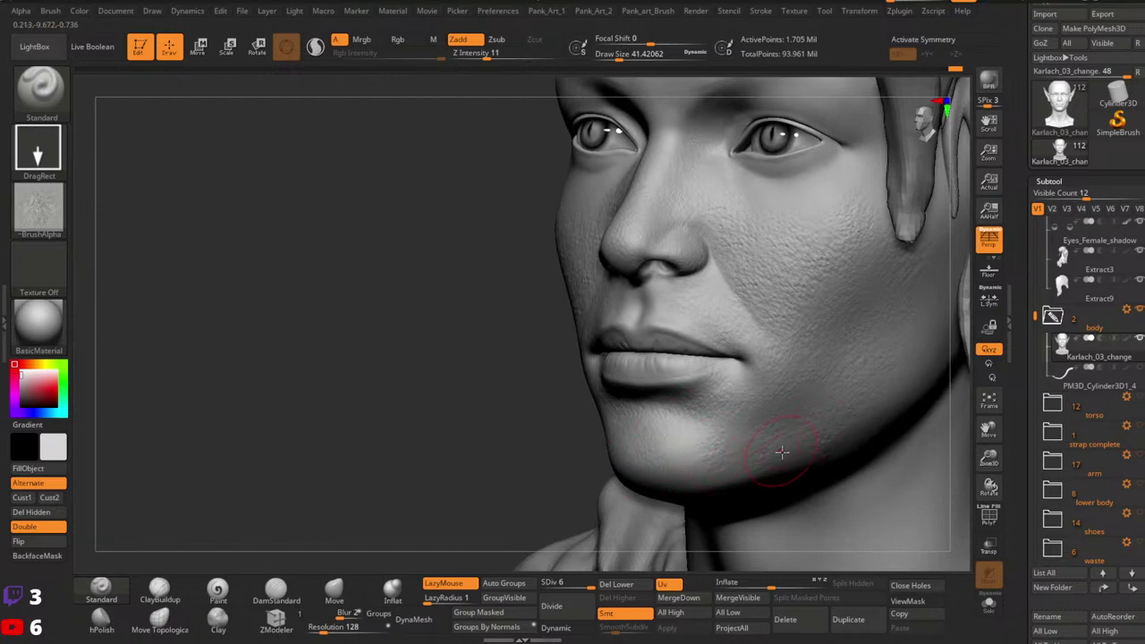
shift+right_drag(781, 452, 741, 472)
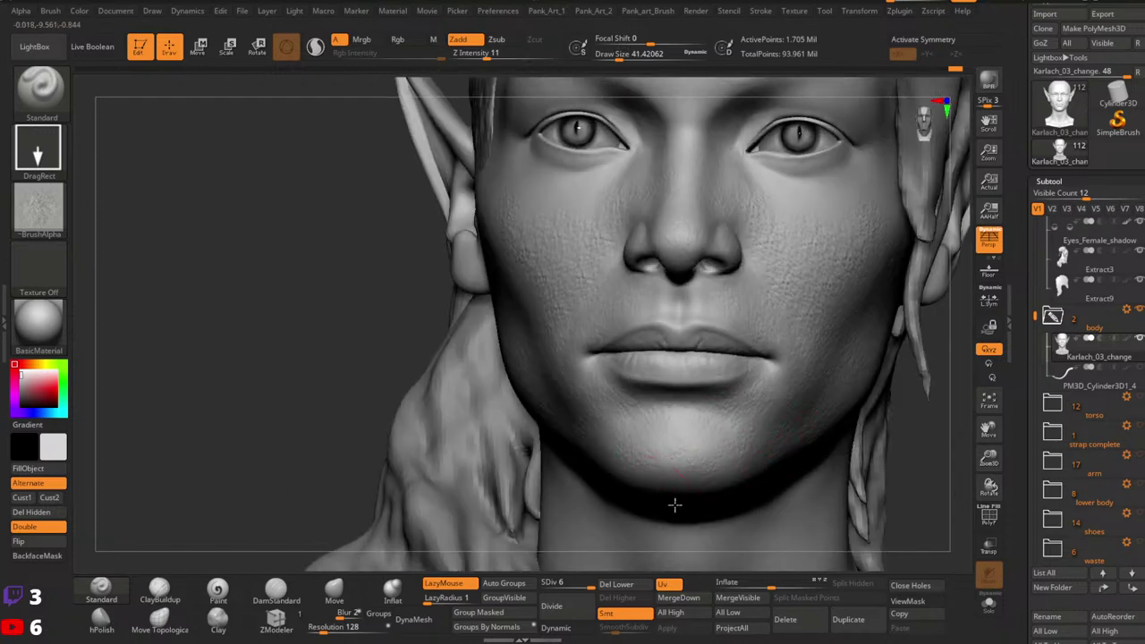
Step: Stamp skin pores on the upper lip area below the nose without symmetry
mouse_move(818, 410)
ctrl+right_down()
mouse_move(740, 347)
mouse_move(690, 404)
ctrl+right_up()
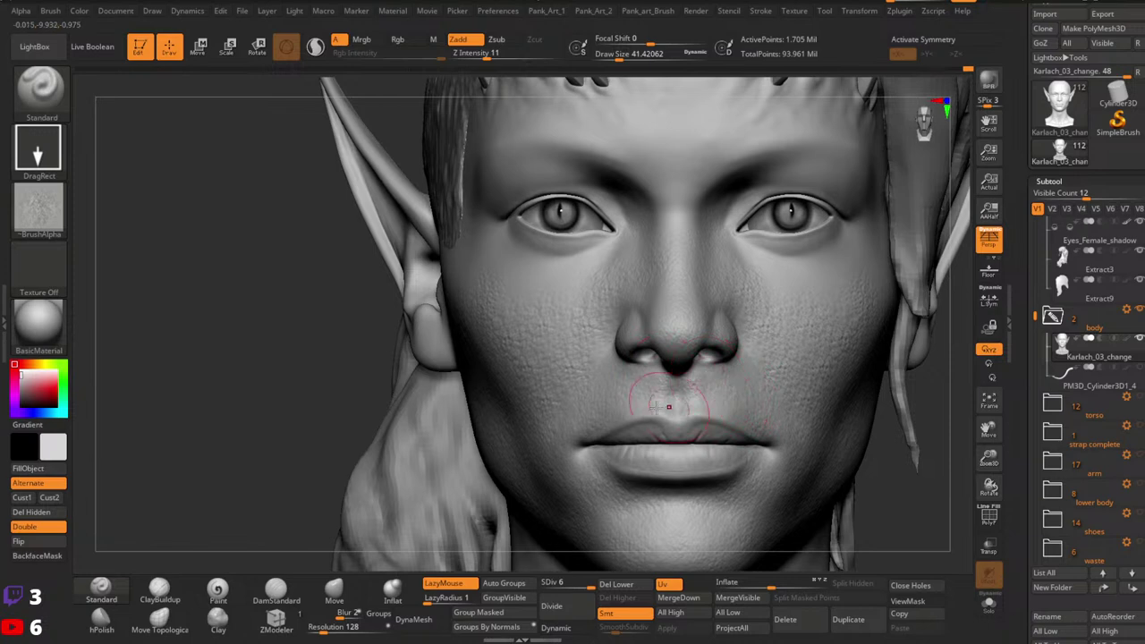
right_drag(689, 402, 625, 397)
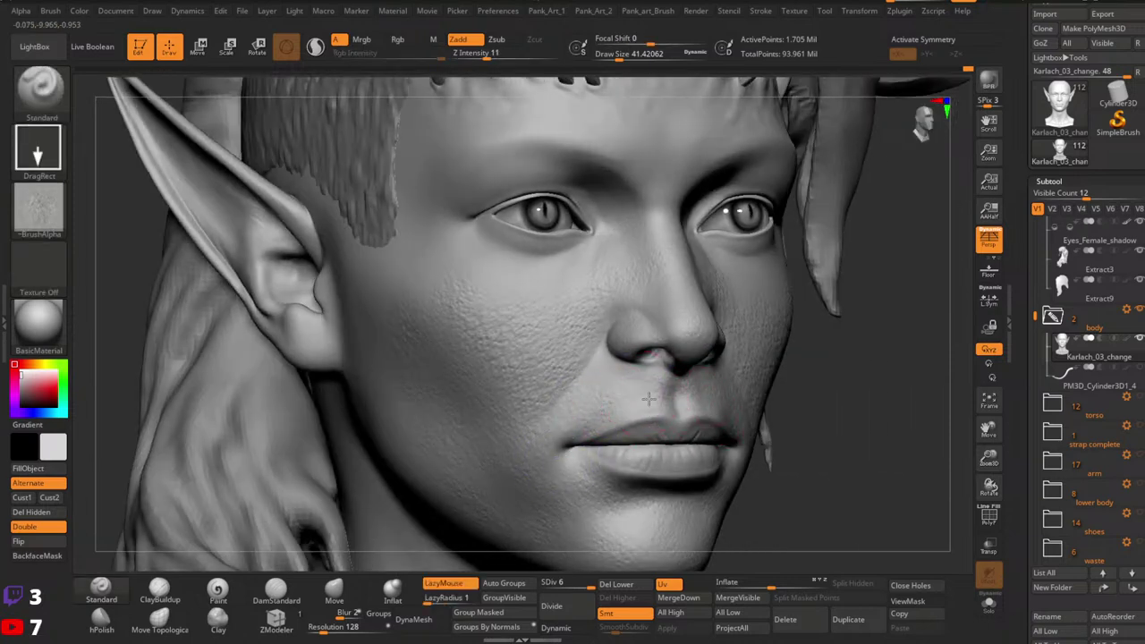
mouse_move(726, 420)
right_down()
mouse_move(706, 407)
mouse_move(729, 371)
right_up()
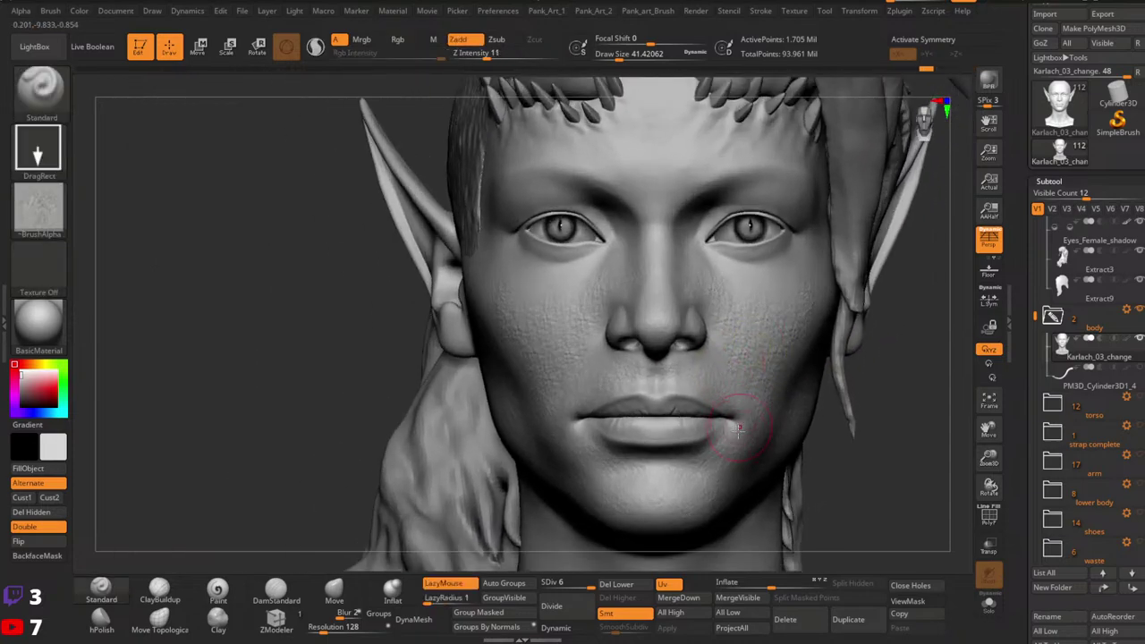
Step: Turn X symmetry on and stamp mirrored skin pores over the sides of the face, from the outer cheeks to the temples
alt+right_drag(756, 469, 743, 414)
mouse_move(735, 454)
ctrl+right_down()
mouse_move(757, 417)
mouse_move(746, 409)
mouse_move(767, 416)
mouse_move(794, 405)
ctrl+right_up()
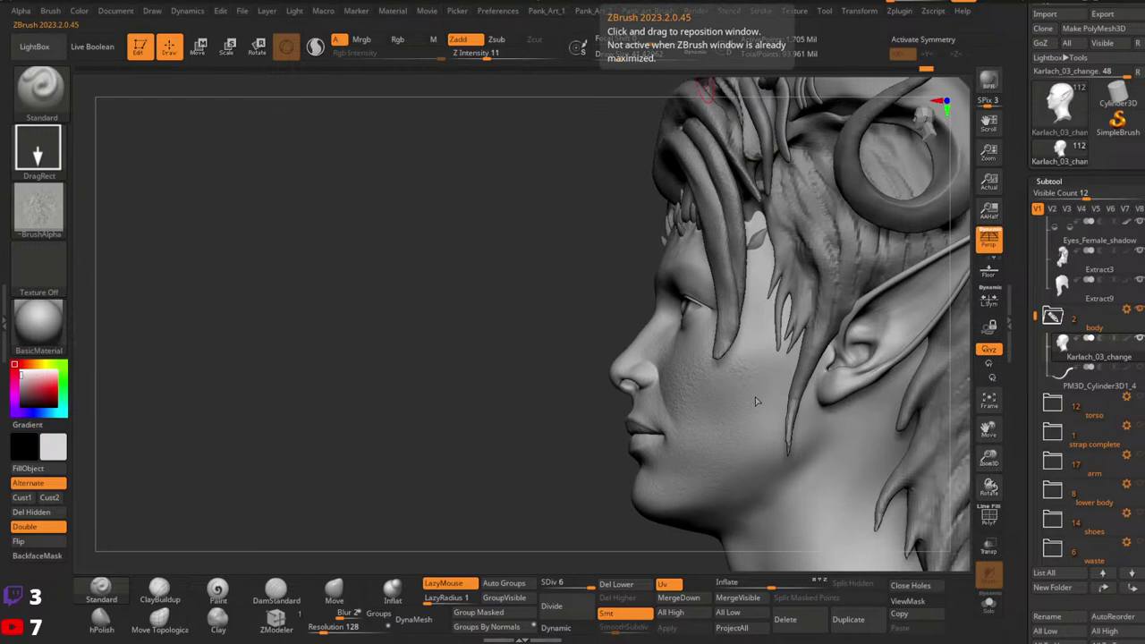
right_drag(751, 409, 756, 439)
key(x)
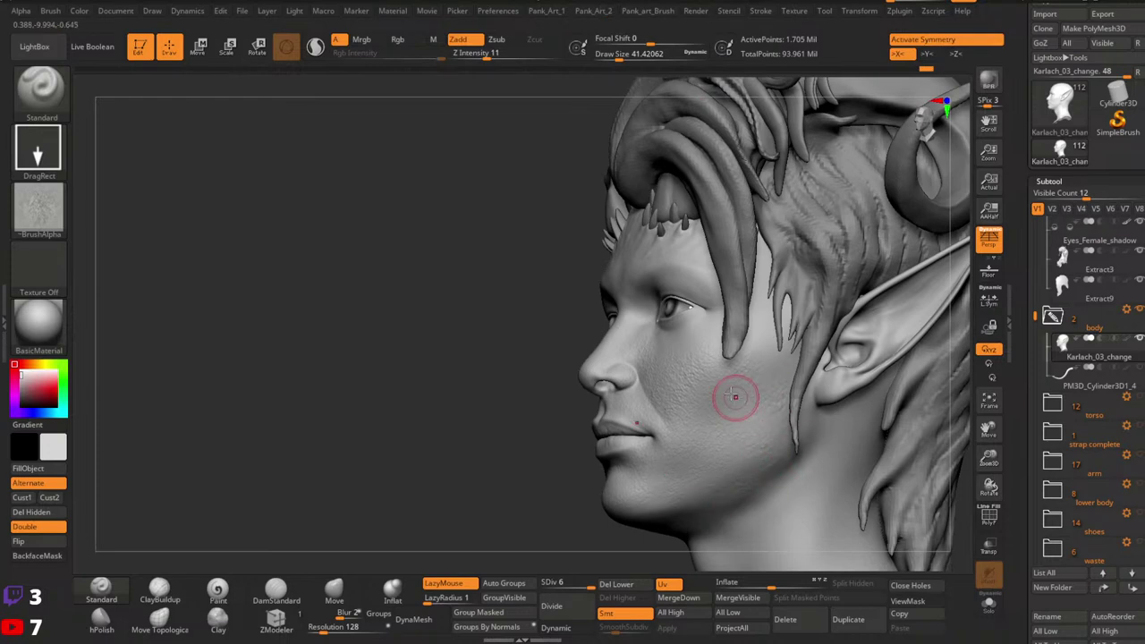
mouse_move(759, 384)
right_down()
mouse_move(766, 360)
mouse_move(832, 376)
mouse_move(736, 349)
mouse_move(743, 421)
mouse_move(695, 415)
right_up()
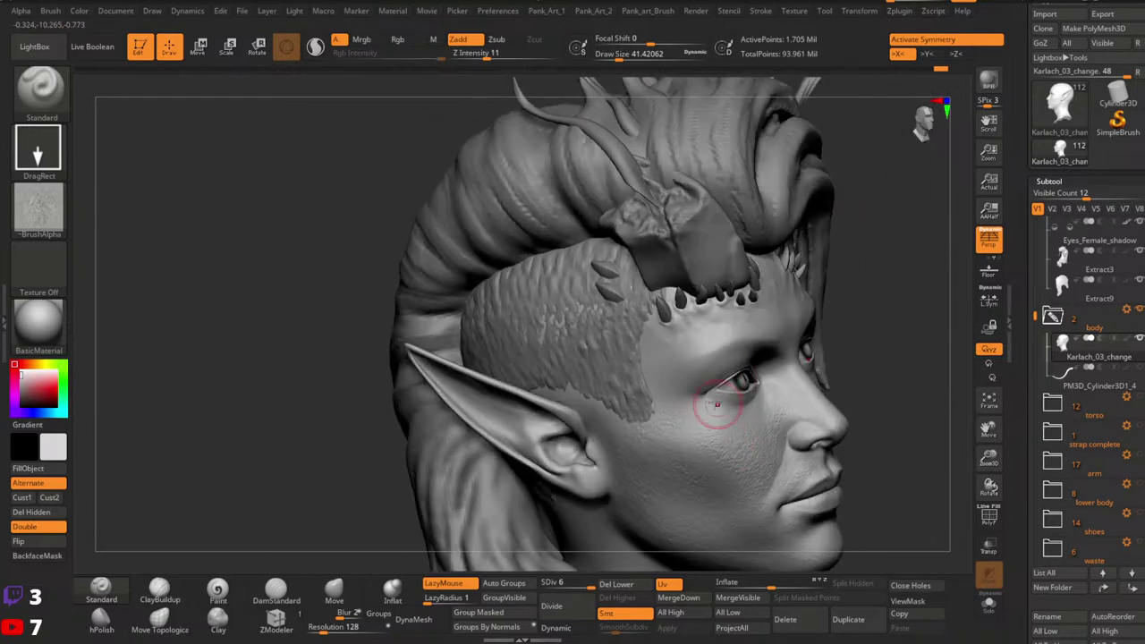
right_drag(670, 349, 677, 429)
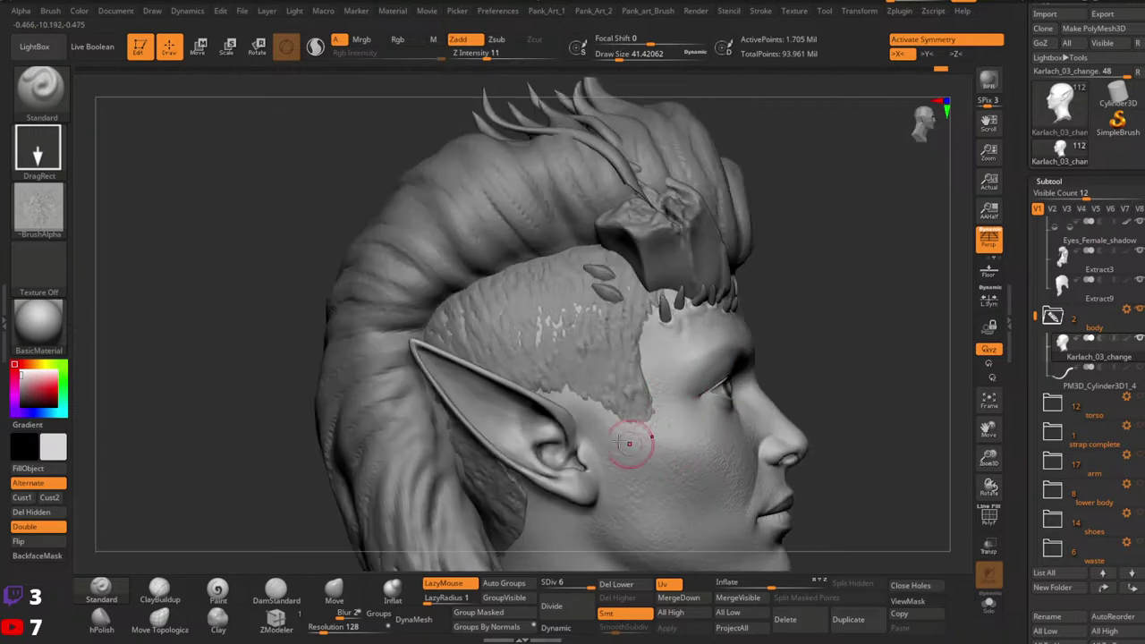
mouse_move(620, 529)
right_down()
mouse_move(742, 421)
mouse_move(767, 350)
right_up()
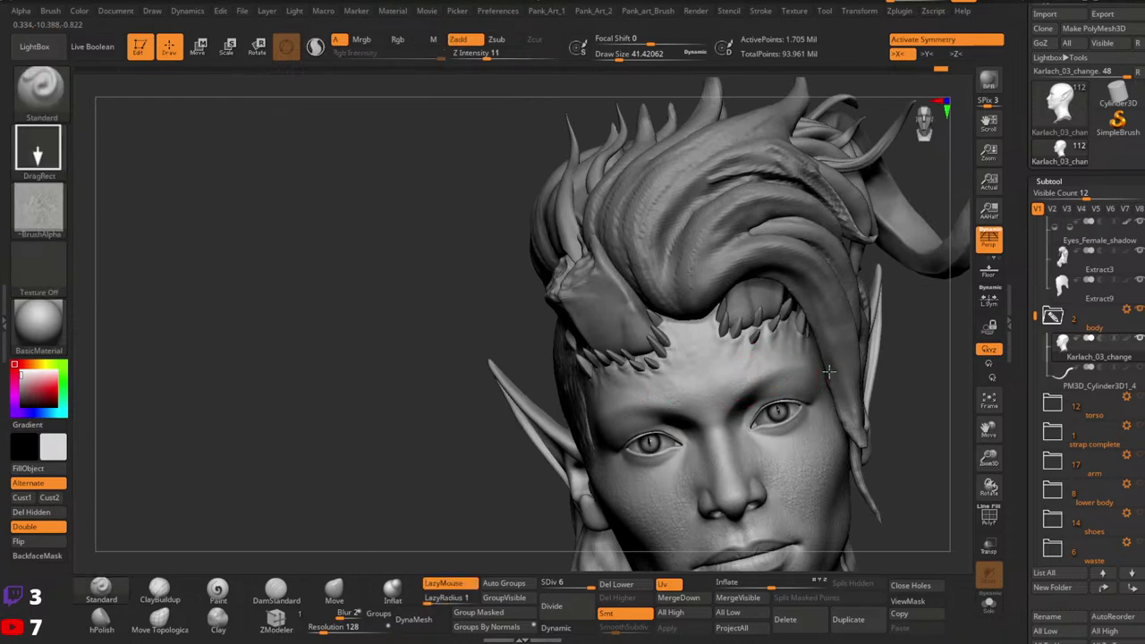
Step: Stamp skin pores above the brows without symmetry and below the eyes with X symmetry back on
key(x)
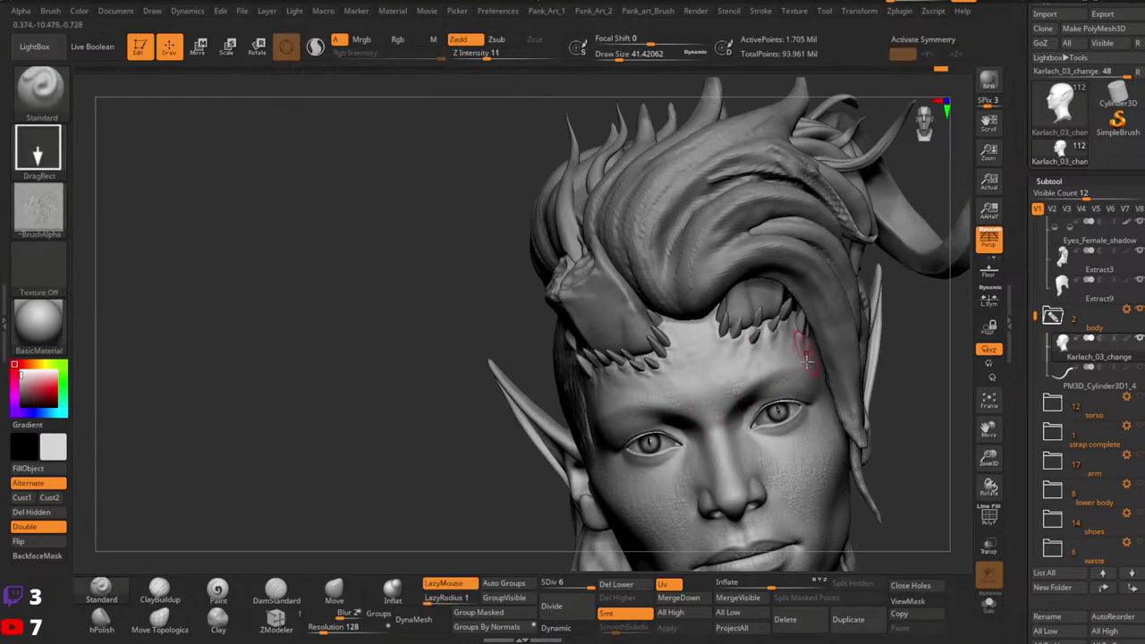
mouse_move(806, 361)
right_down()
mouse_move(814, 373)
mouse_move(715, 378)
right_up()
key(x)
right_drag(783, 349, 778, 350)
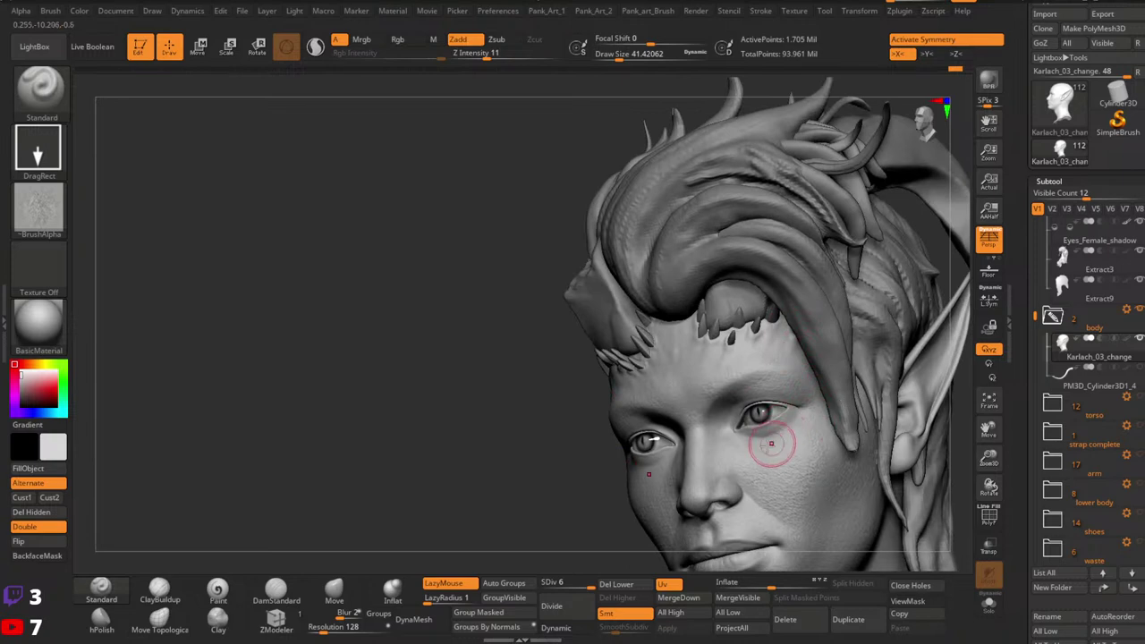
mouse_move(816, 486)
right_down()
mouse_move(728, 408)
mouse_move(748, 388)
right_up()
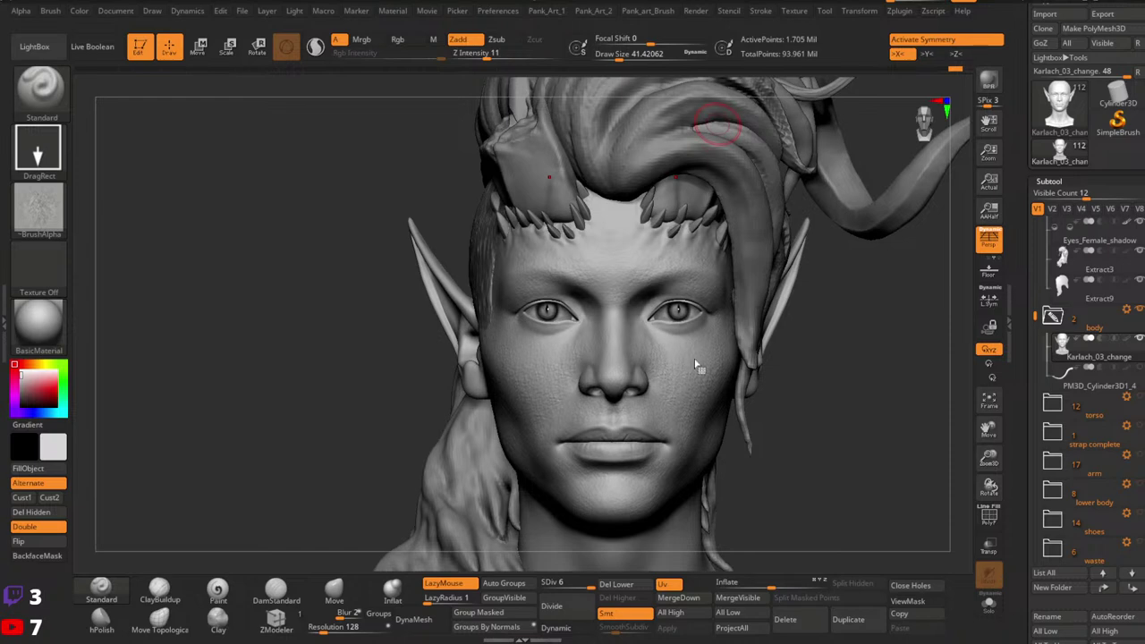
Step: Stamp mirrored skin pores below the ears and along the back of the jaw
right_drag(691, 413, 841, 407)
right_drag(642, 423, 608, 412)
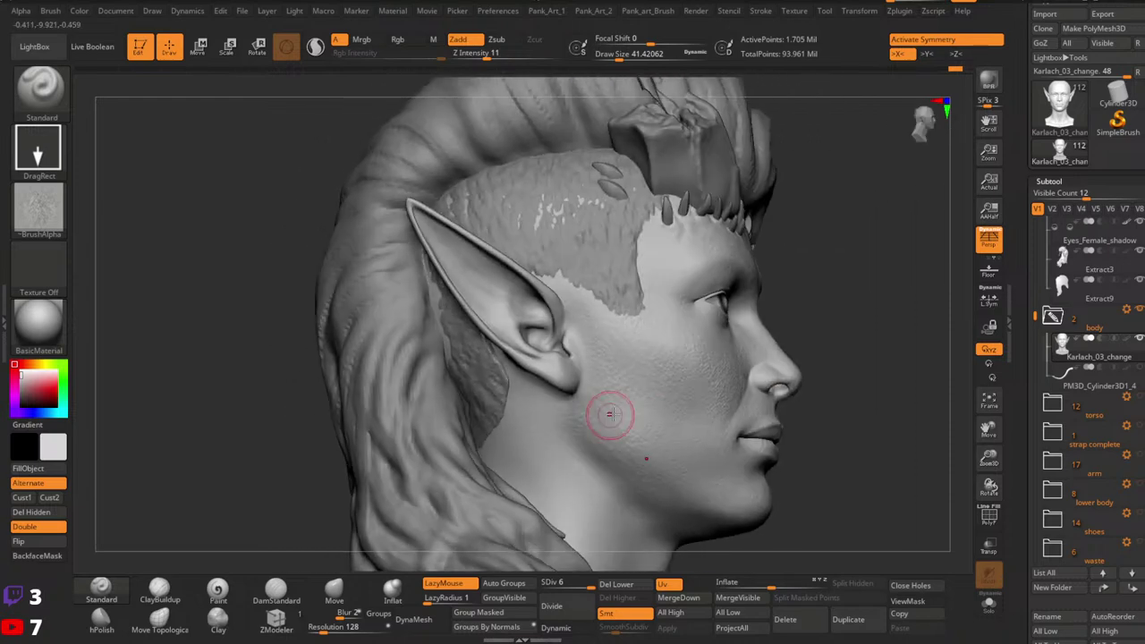
drag(599, 461, 650, 422)
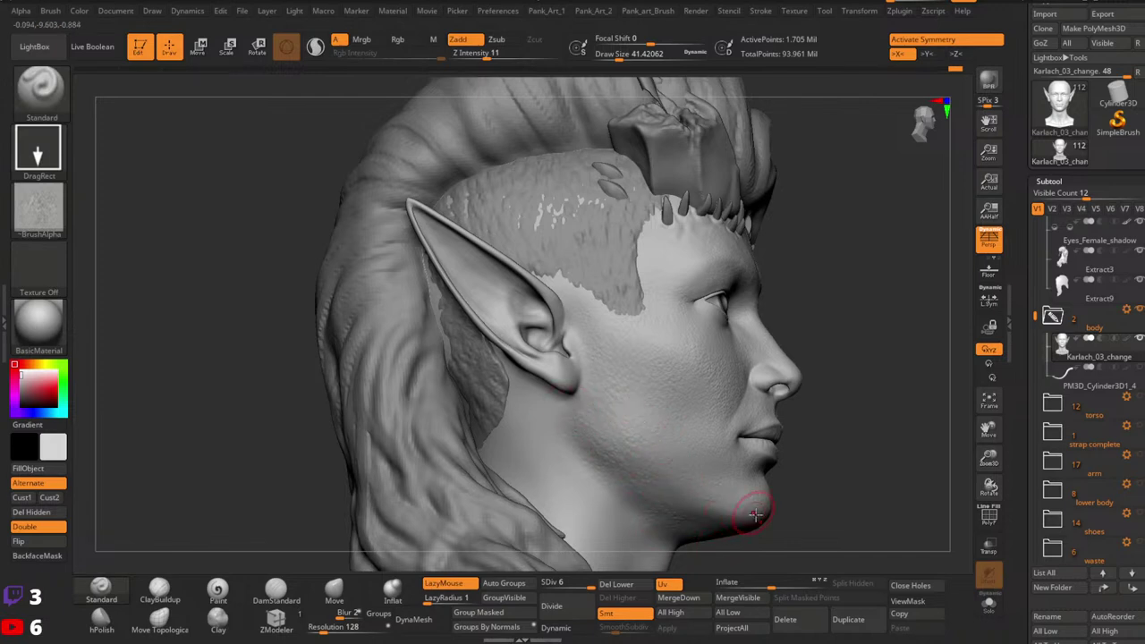
Step: Turn X symmetry off and stamp skin pores on the underside of the chin
mouse_move(784, 505)
right_down()
mouse_move(760, 435)
mouse_move(757, 460)
right_up()
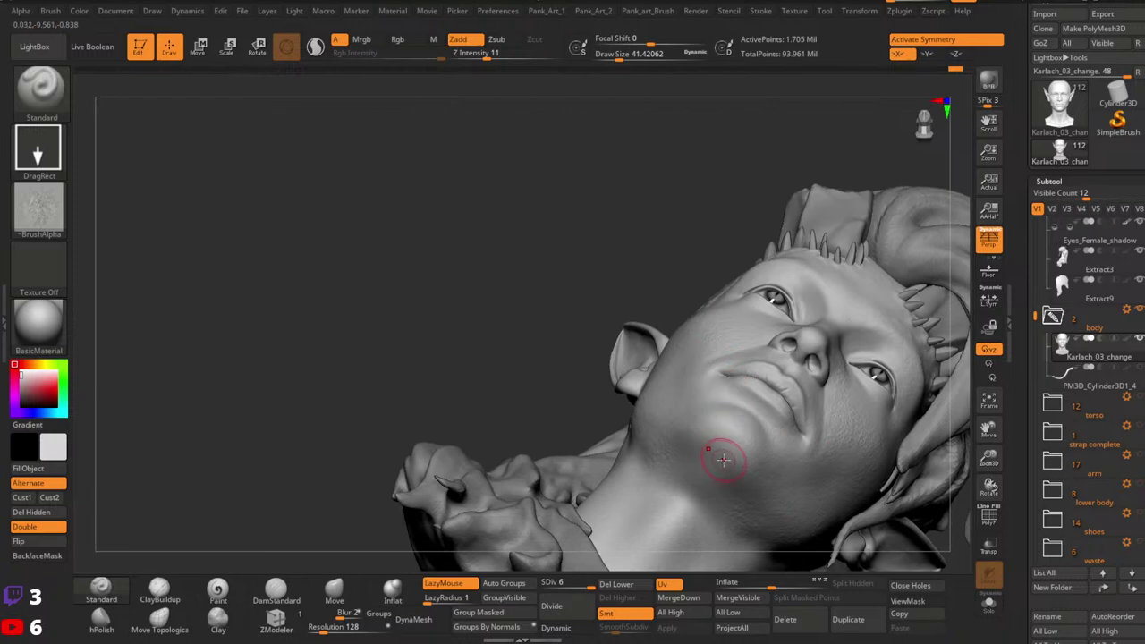
key(x)
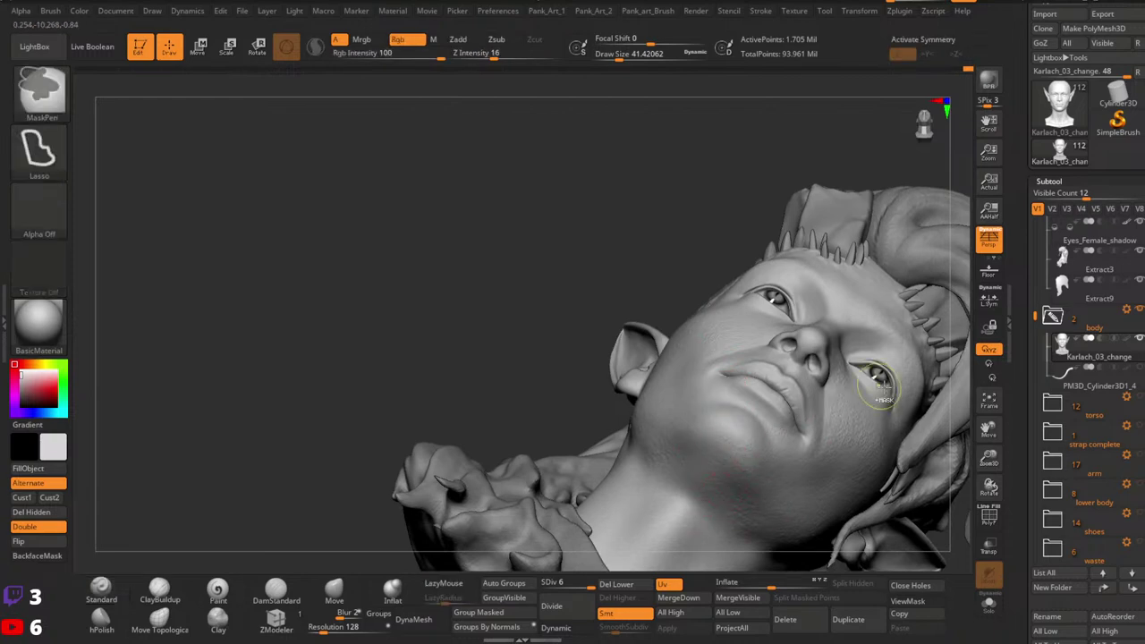
mouse_move(706, 501)
right_down()
mouse_move(762, 486)
mouse_move(906, 382)
mouse_move(742, 416)
mouse_move(744, 381)
right_up()
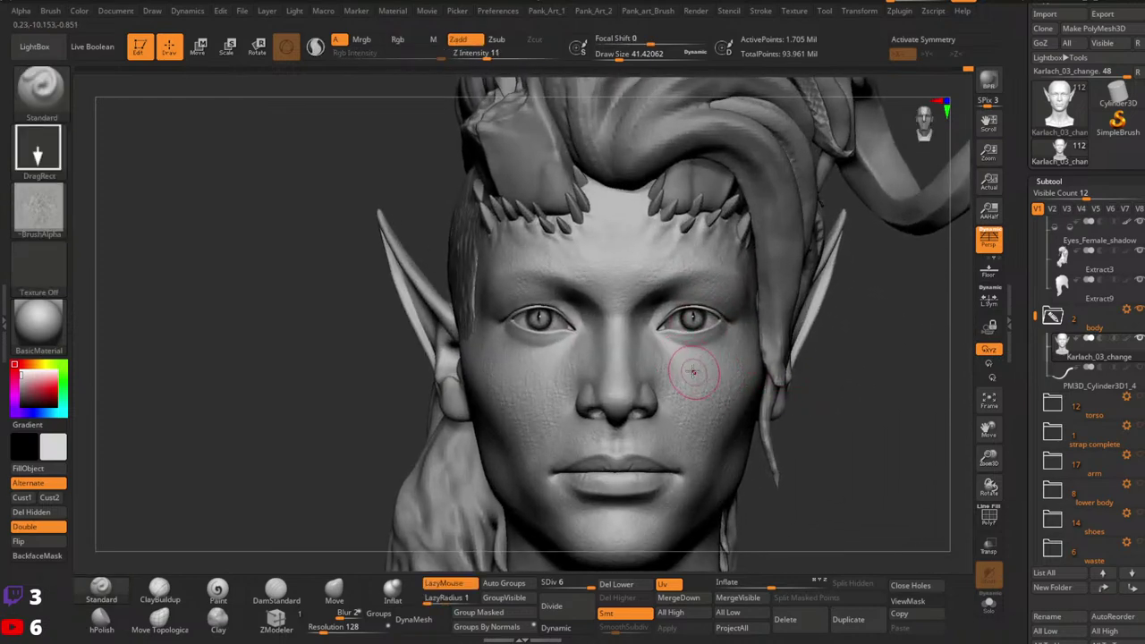
Step: Turn X symmetry on and stamp mirrored skin pores on the cheeks below the eyes
key(x)
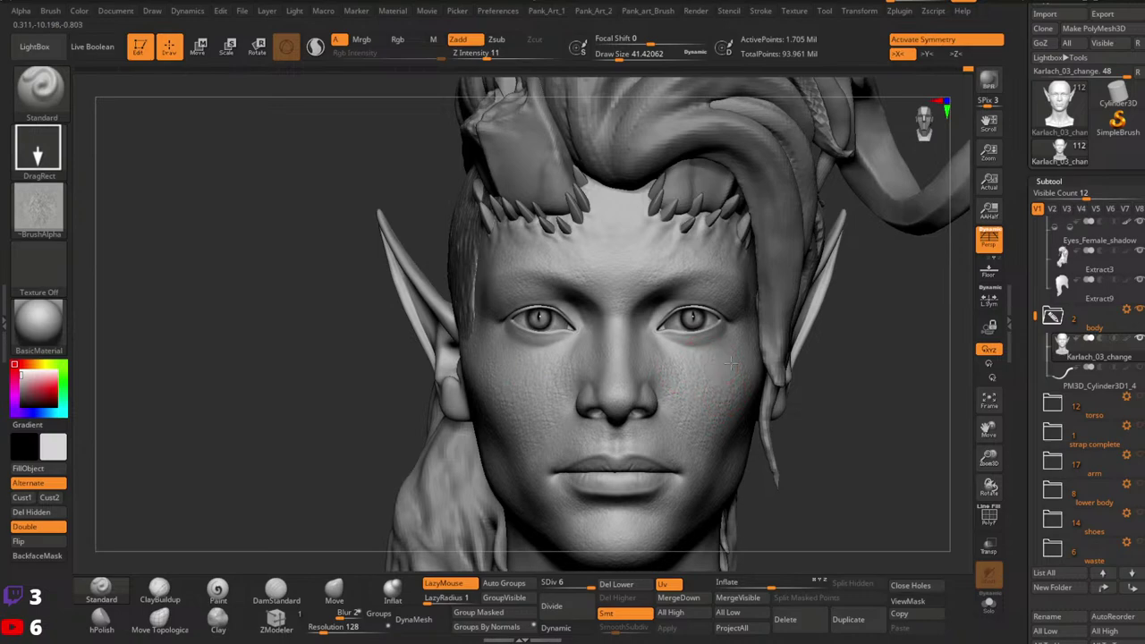
alt+right_drag(677, 399, 710, 401)
mouse_move(775, 345)
ctrl+right_down()
mouse_move(772, 359)
mouse_move(715, 365)
ctrl+right_up()
ctrl+right_drag(716, 364, 778, 352)
drag(741, 379, 787, 410)
mouse_move(804, 381)
ctrl+right_down()
mouse_move(852, 350)
mouse_move(793, 358)
mouse_move(724, 307)
ctrl+right_up()
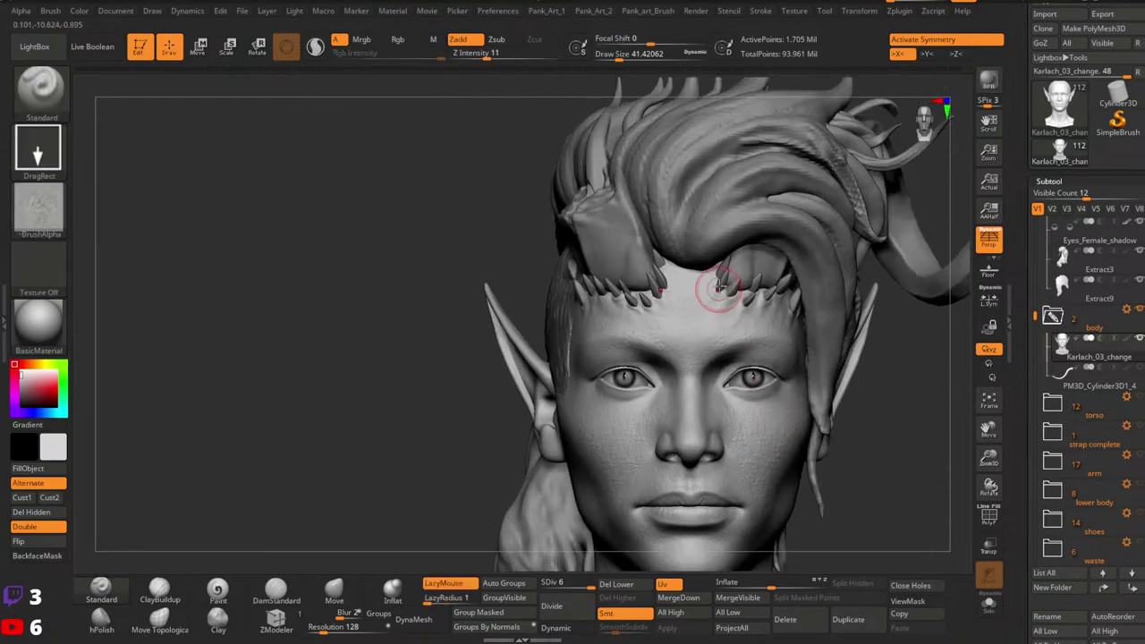
Step: Turn X symmetry off and stamp skin pores across the forehead and above both brows
key(x)
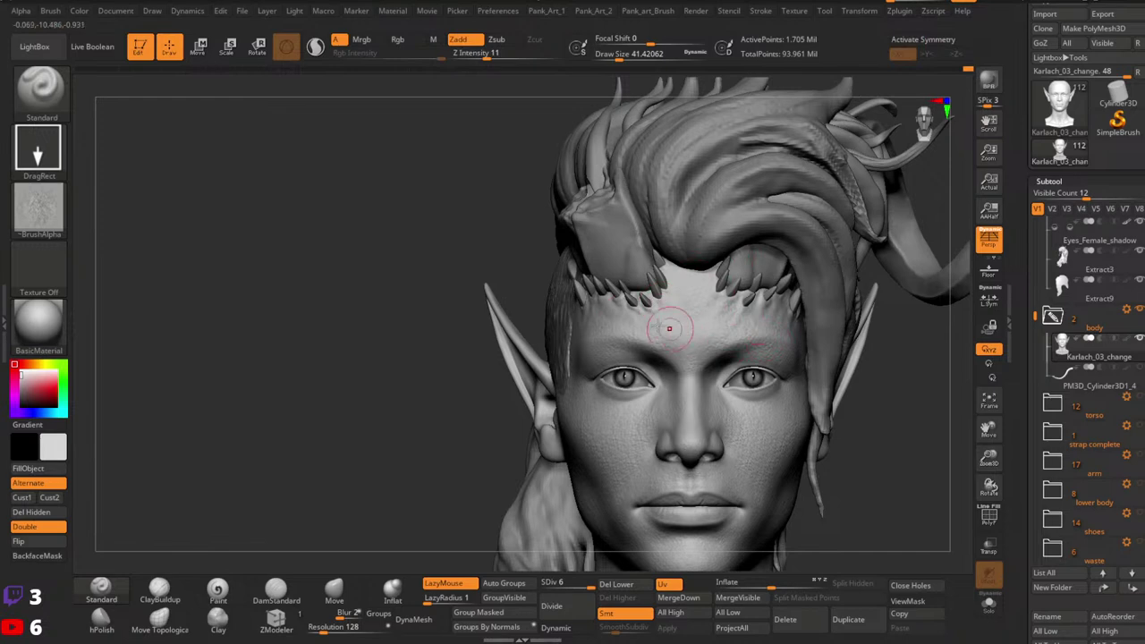
right_drag(602, 324, 558, 354)
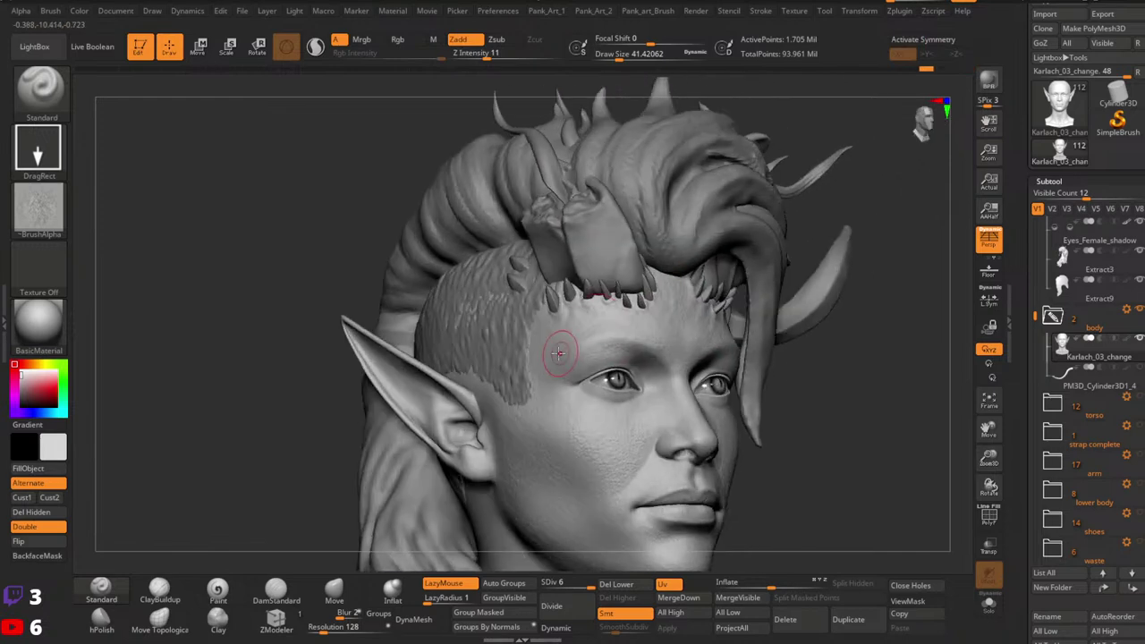
right_drag(627, 350, 735, 266)
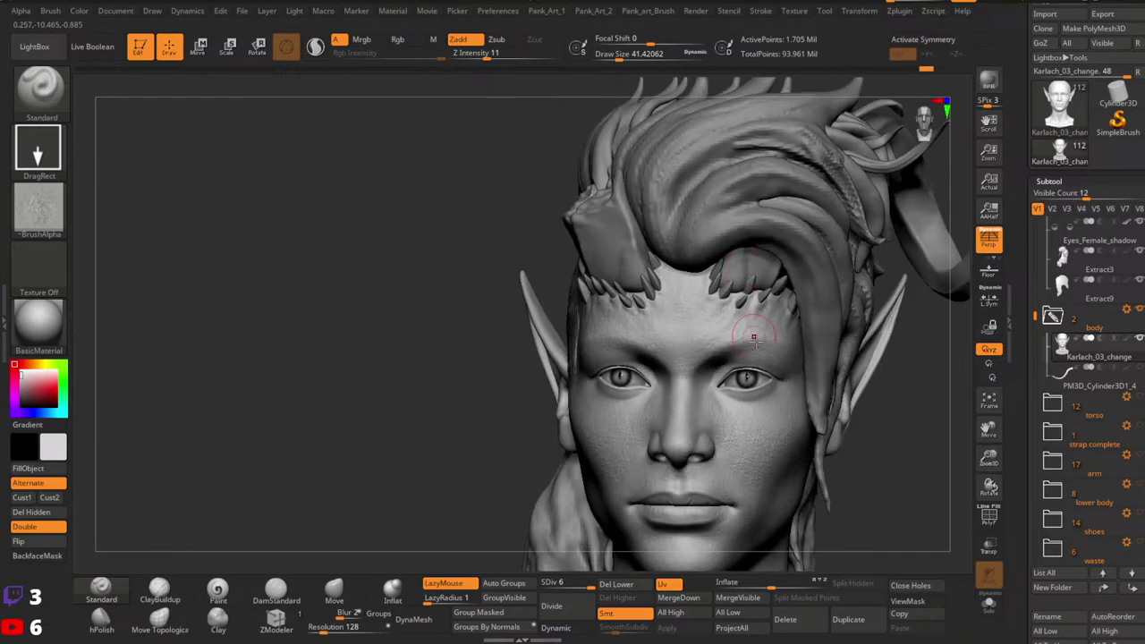
mouse_move(864, 343)
ctrl+right_down()
mouse_move(841, 304)
mouse_move(796, 408)
mouse_move(833, 432)
mouse_move(799, 398)
mouse_move(774, 451)
ctrl+right_up()
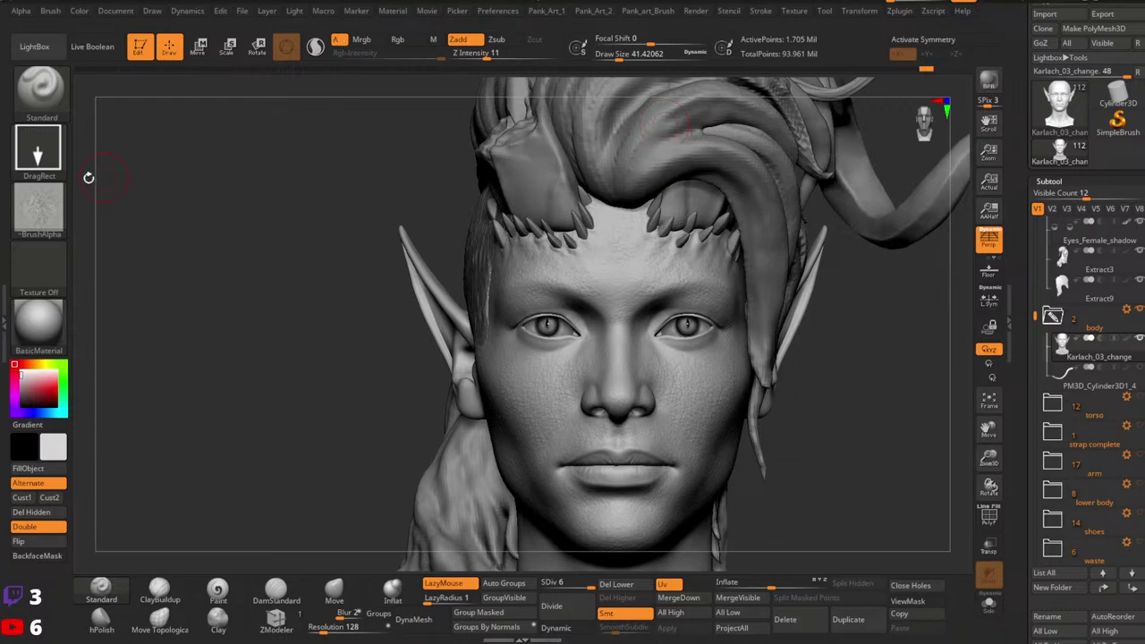
Step: Load the skin direction 2.psd alpha from the brush library and raise its mid value
click(43, 49)
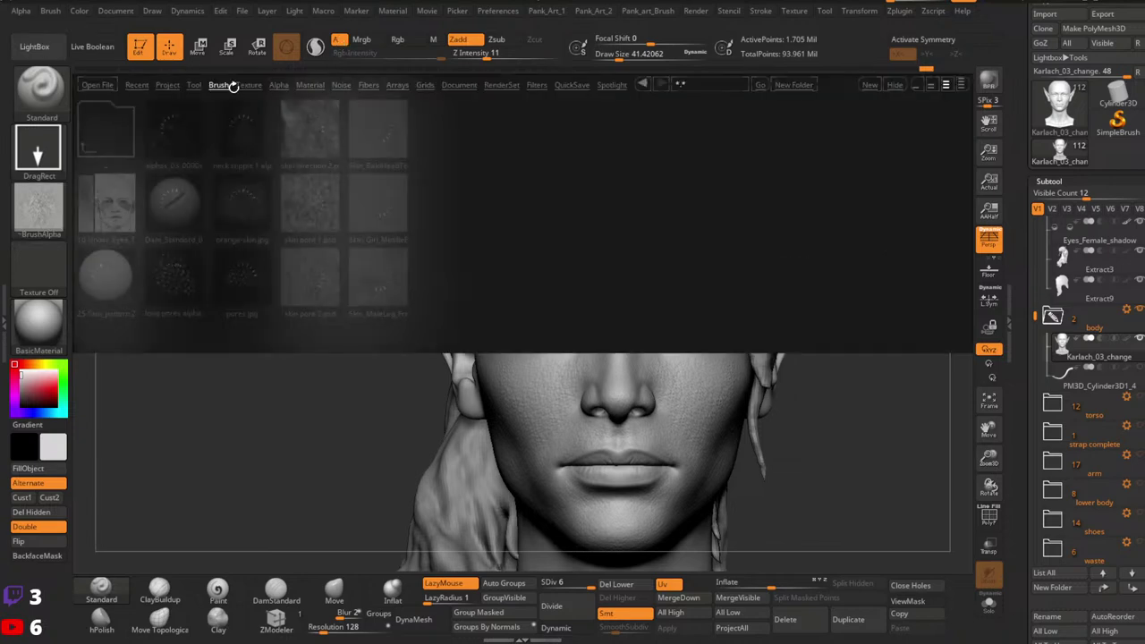
double_click(308, 140)
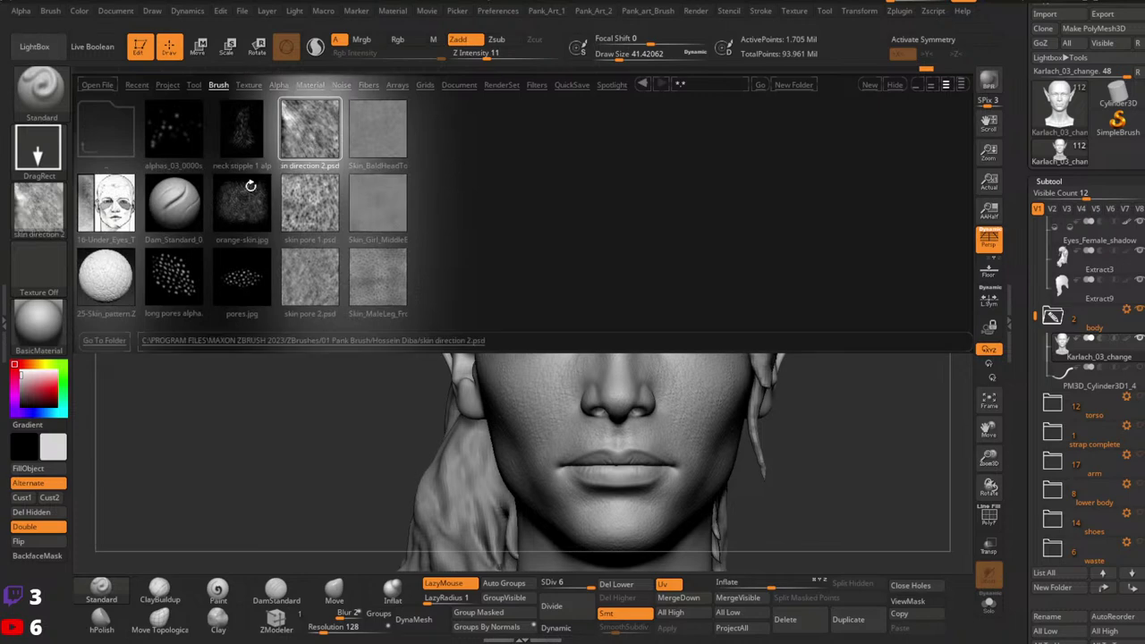
click(894, 84)
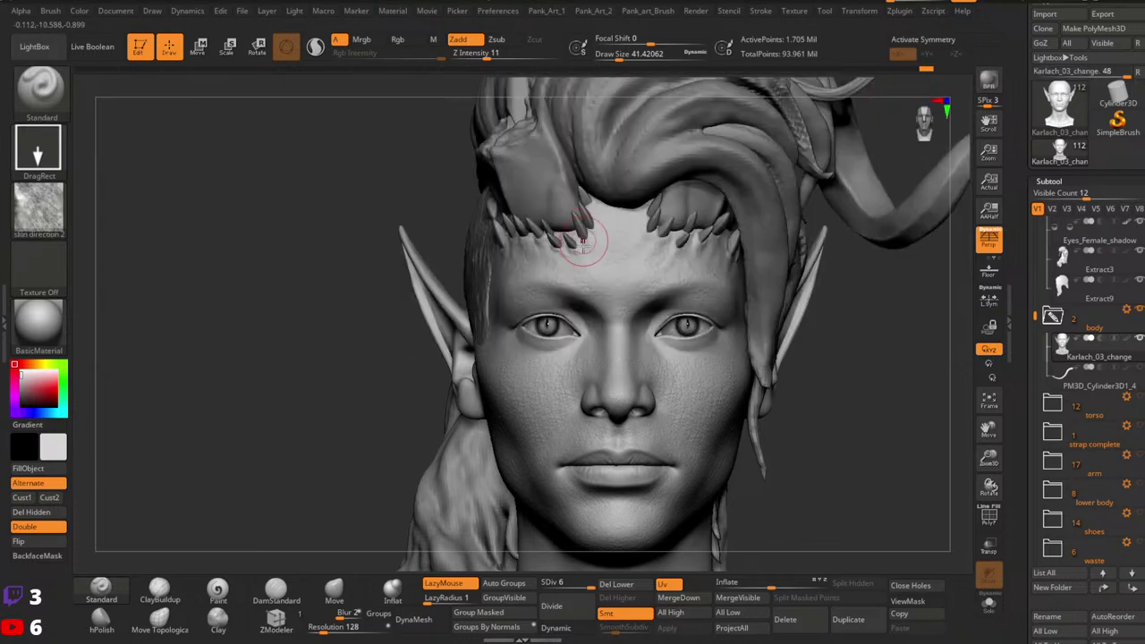
key(2)
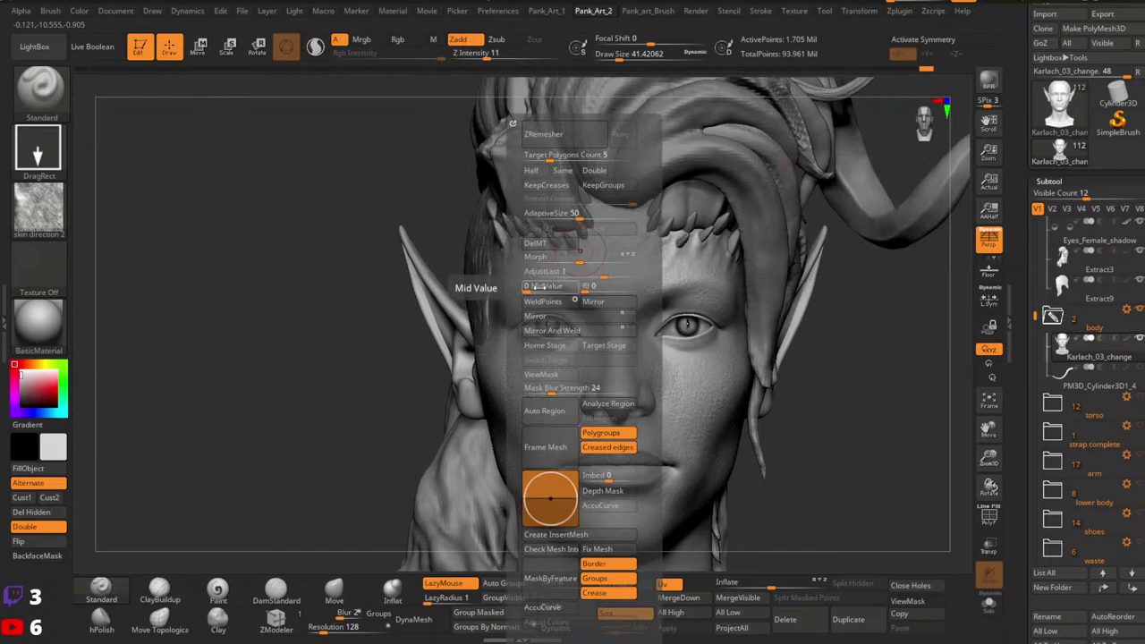
drag(539, 286, 600, 287)
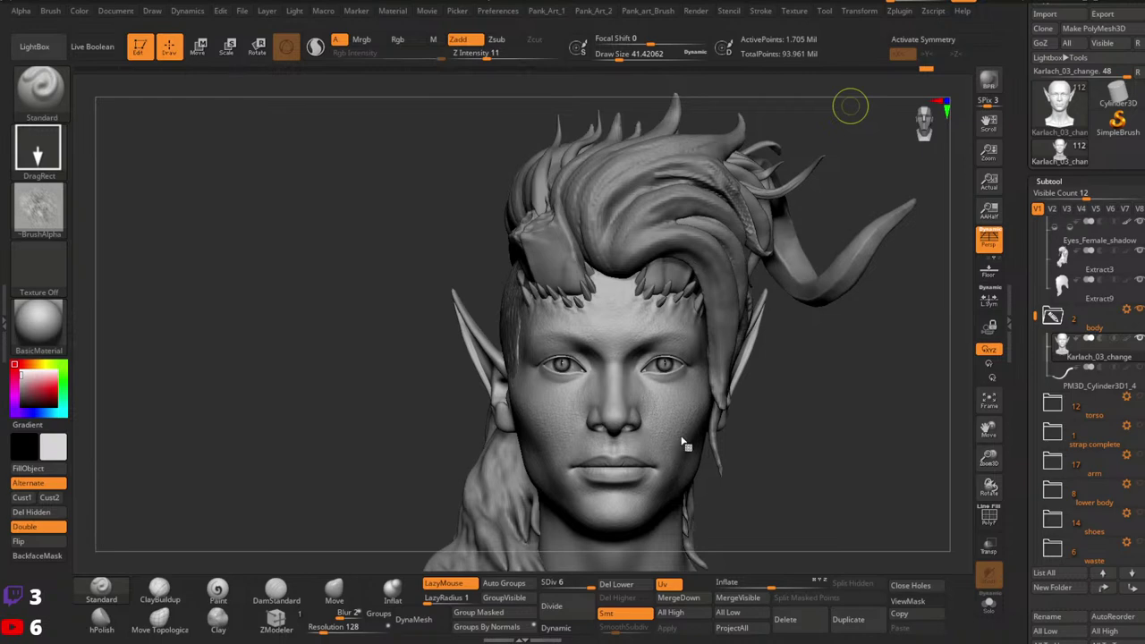
Step: Stamp mirrored skin pores beside the nose with X symmetry on, draw size about 27 and Z intensity 12
mouse_move(685, 438)
right_down()
mouse_move(680, 408)
mouse_move(715, 428)
mouse_move(631, 376)
mouse_move(656, 379)
right_up()
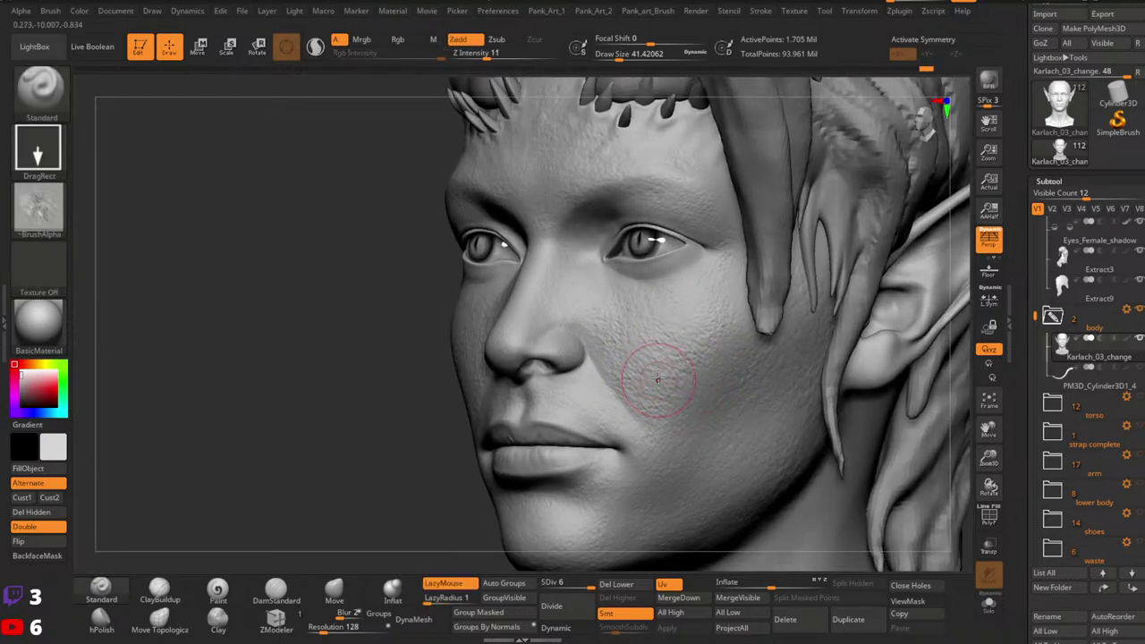
key(space)
drag(607, 364, 599, 365)
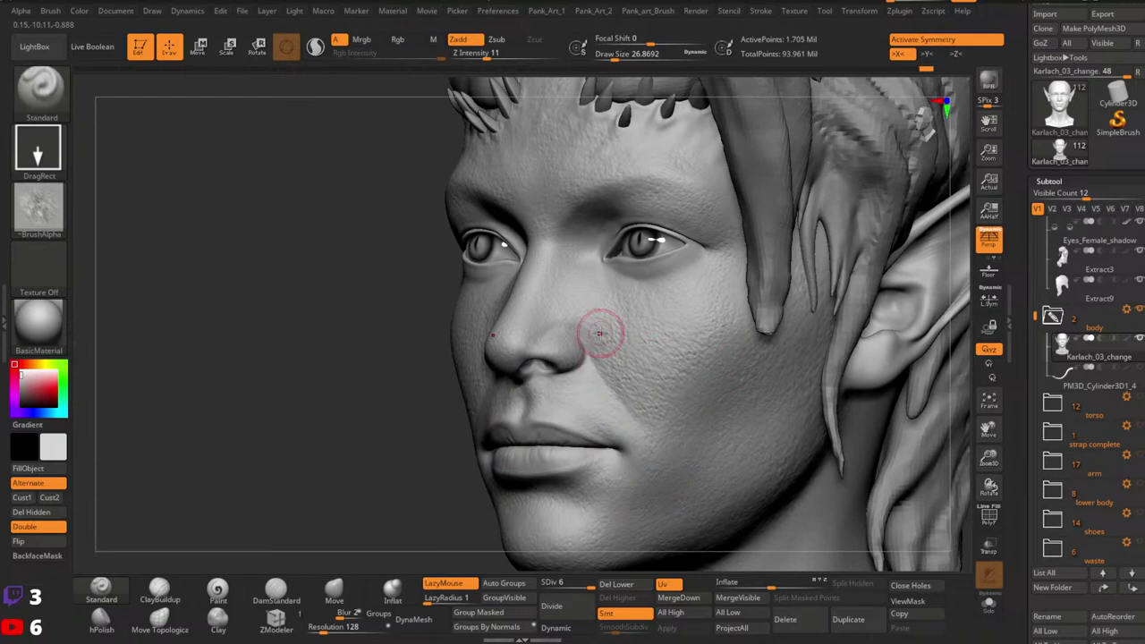
drag(486, 54, 489, 53)
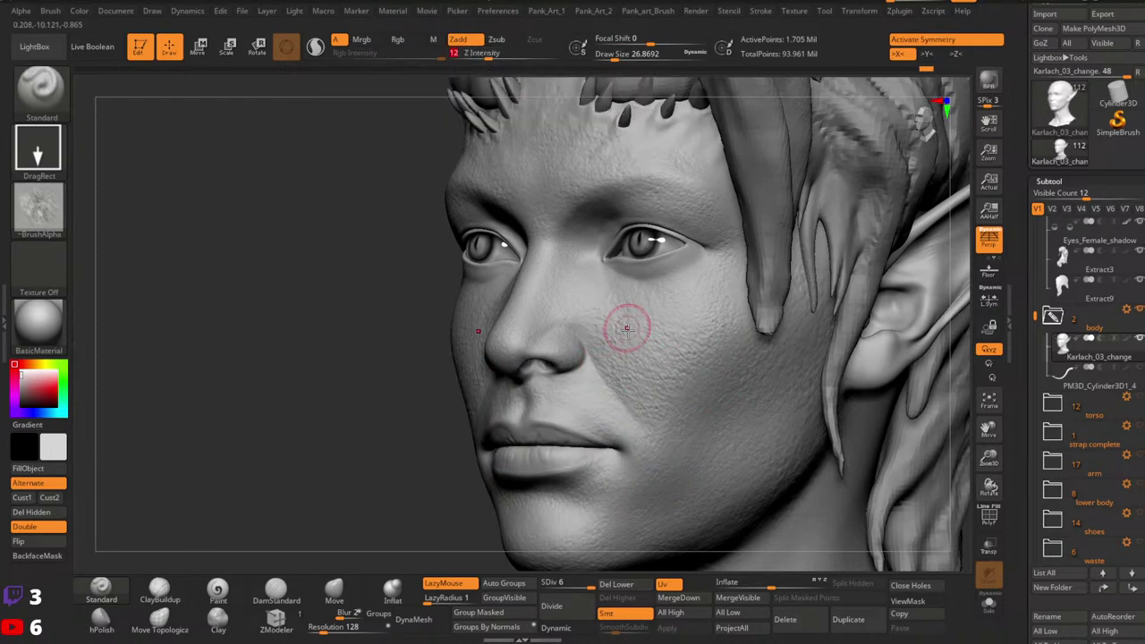
Step: Stamp fine skin pores around the mouth corners with symmetry and below the lower lip with X symmetry off
right_drag(626, 328, 631, 316)
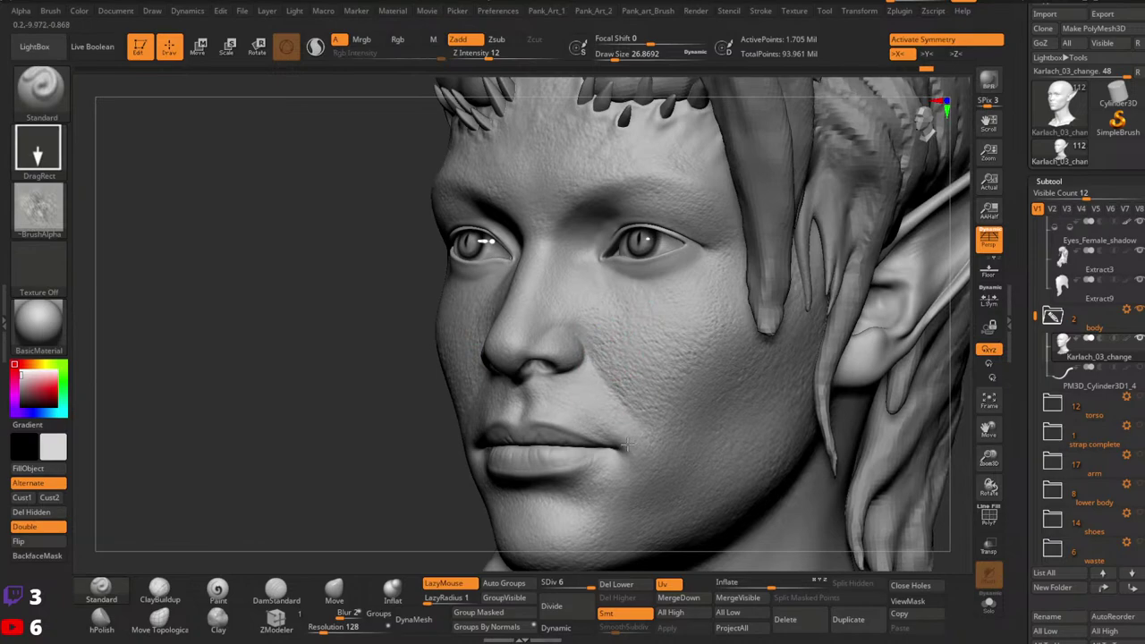
right_drag(636, 420, 672, 401)
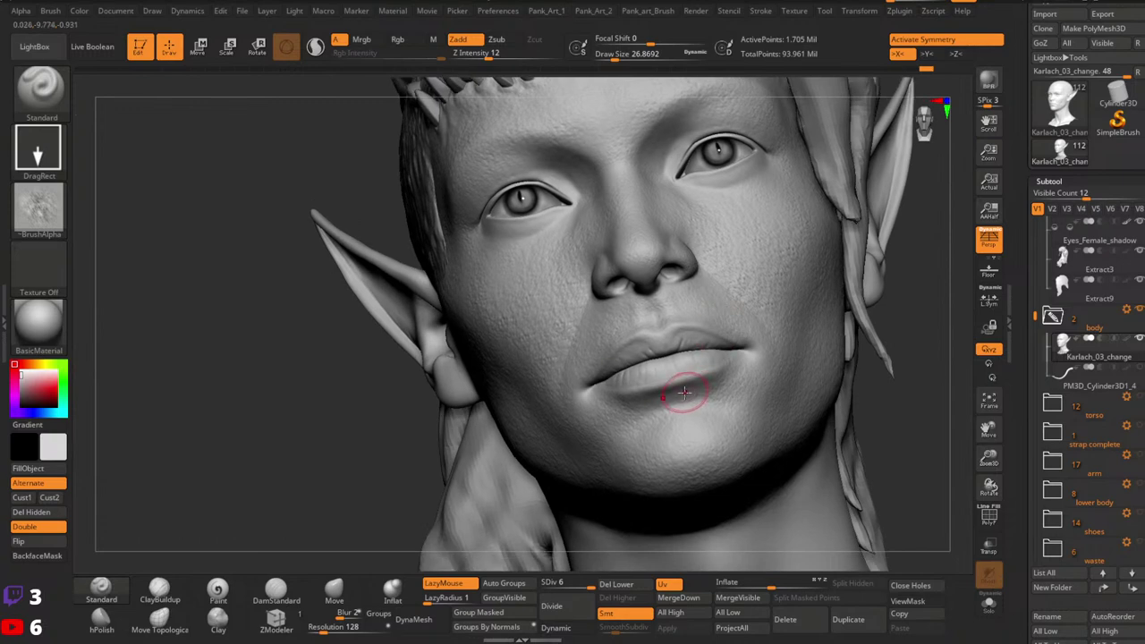
key(x)
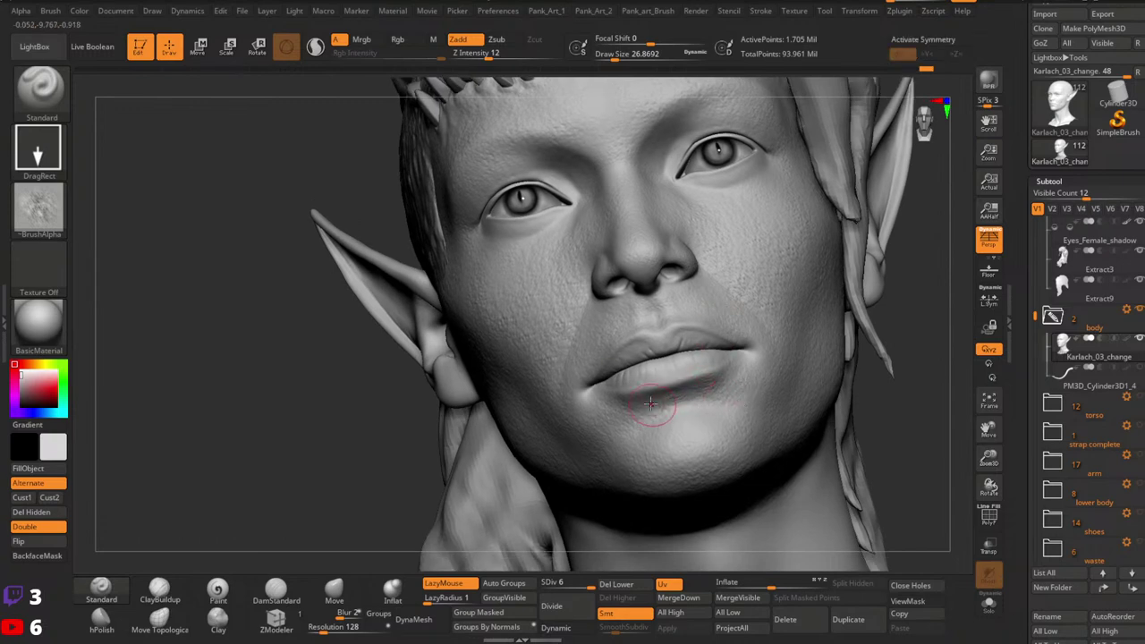
Step: Turn X symmetry on and stamp mirrored fine pores on the inner cheeks beside the nose
right_drag(711, 386, 652, 455)
key(x)
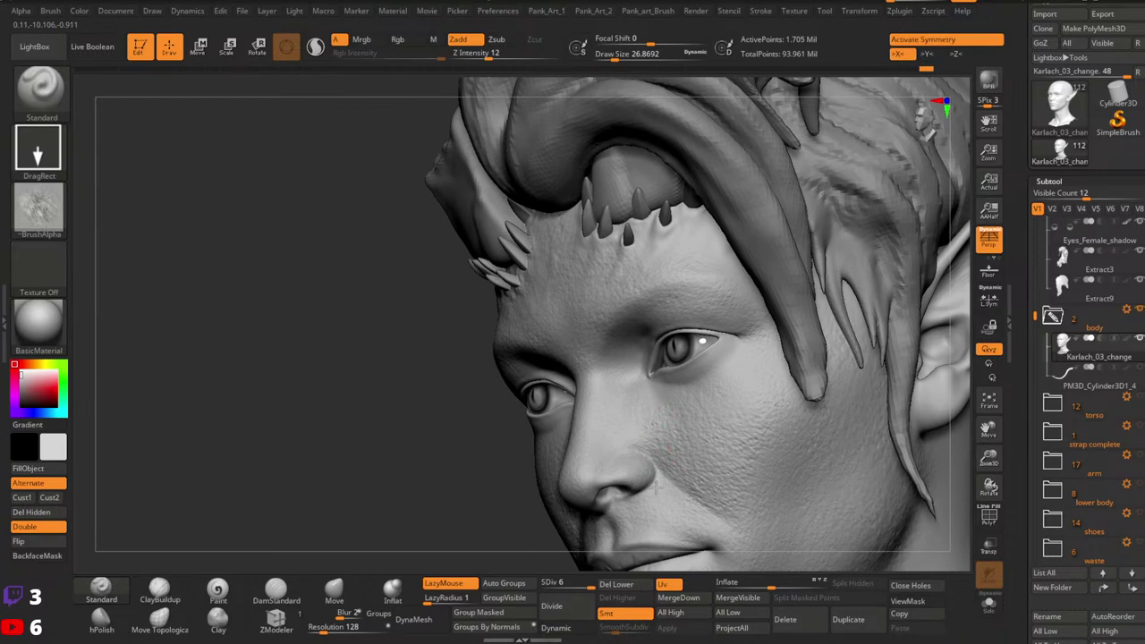
right_drag(688, 505, 710, 388)
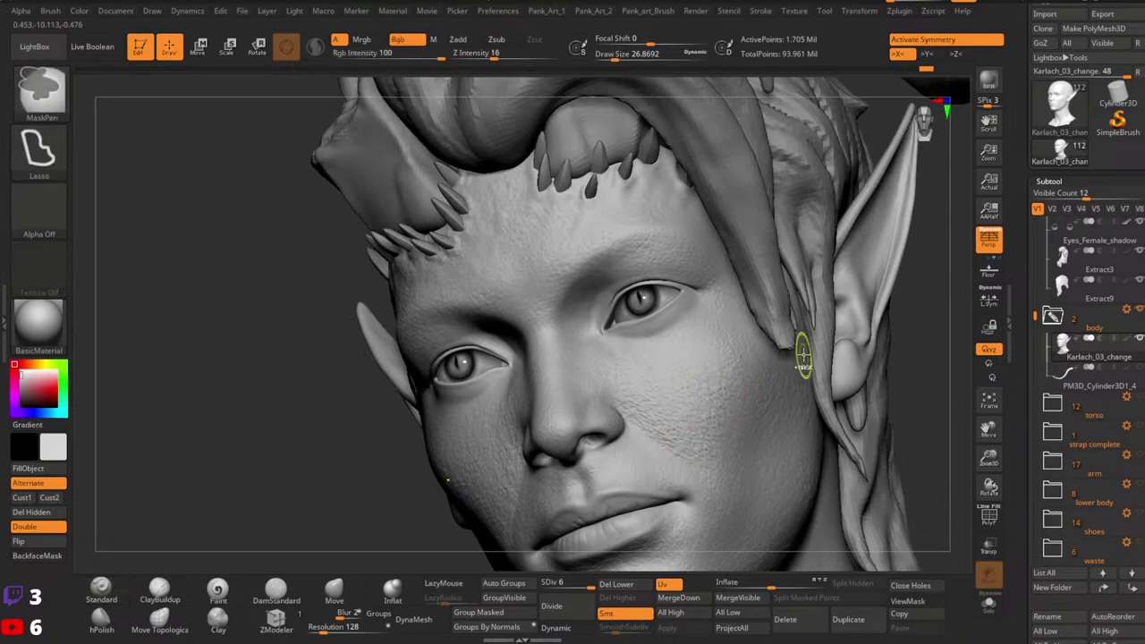
Step: Turn off symmetry and examine the skin detail on the forehead, nose bridge and cheeks from several angles
right_drag(723, 345, 751, 409)
alt+right_drag(720, 459, 651, 256)
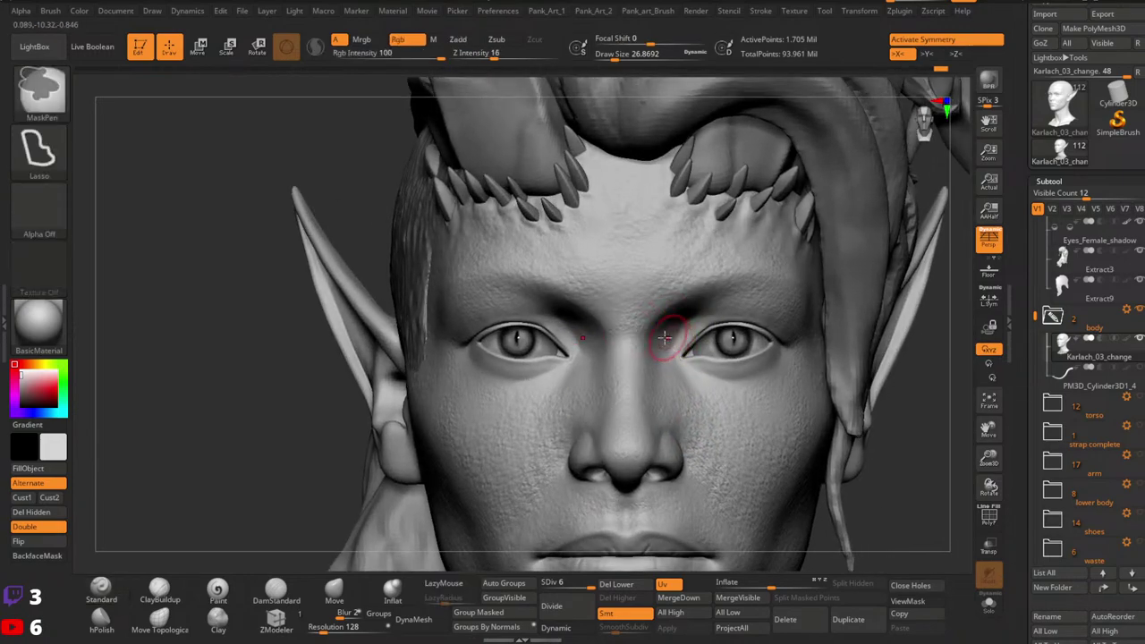
key(x)
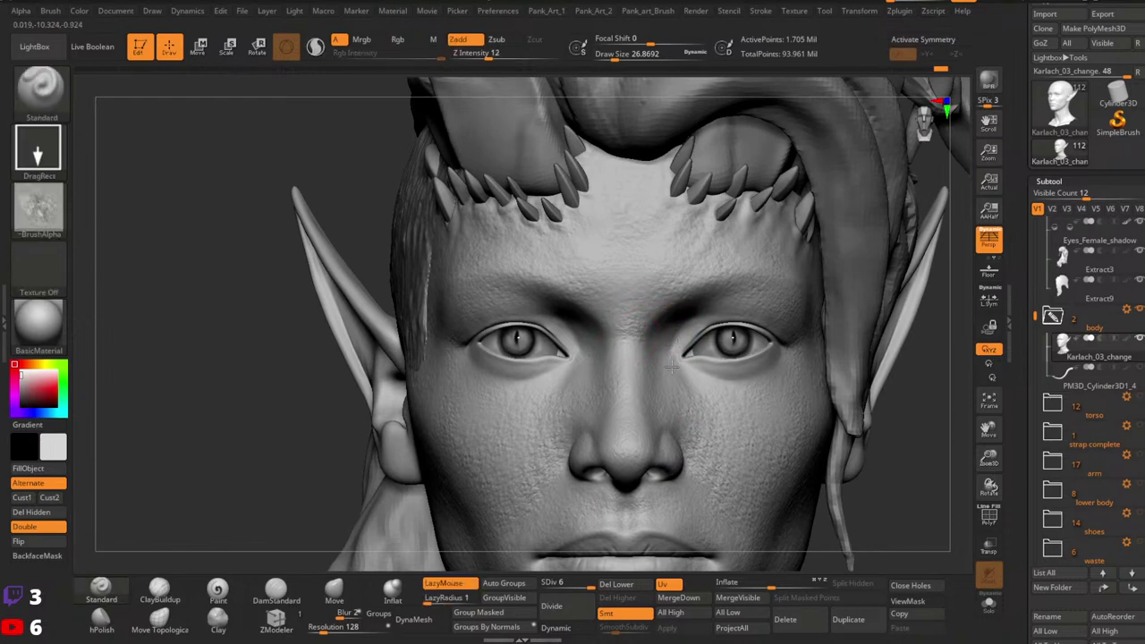
mouse_move(644, 347)
right_down()
mouse_move(677, 312)
mouse_move(617, 313)
mouse_move(606, 335)
mouse_move(753, 319)
mouse_move(682, 379)
right_up()
mouse_move(640, 340)
right_down()
mouse_move(715, 322)
mouse_move(658, 337)
mouse_move(677, 332)
mouse_move(651, 351)
right_up()
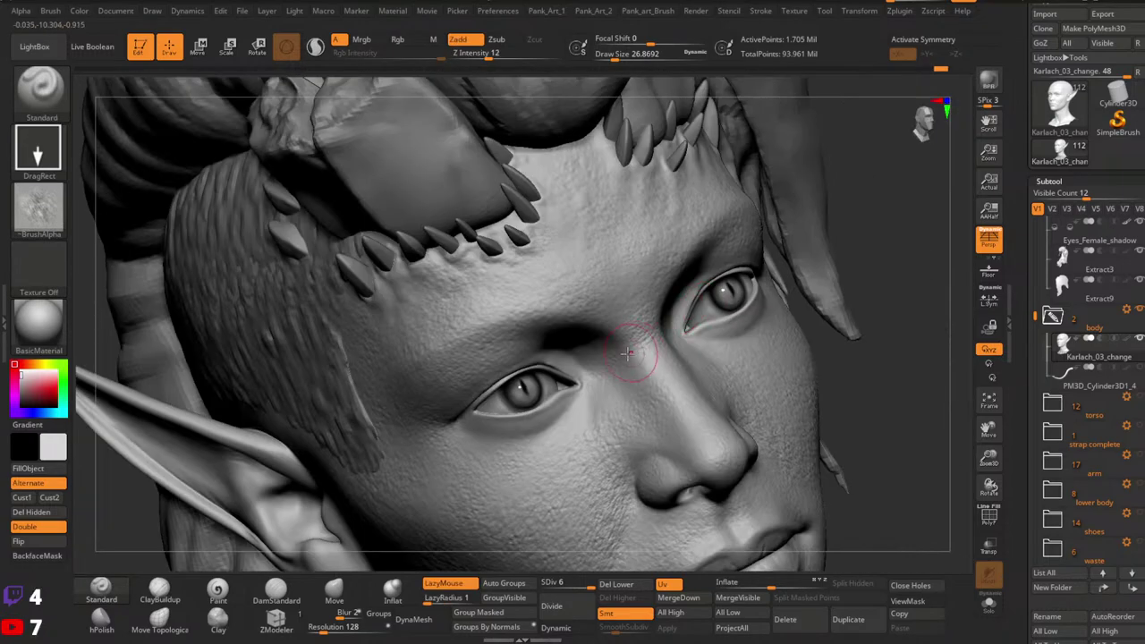
ctrl+right_drag(727, 345, 738, 282)
shift+right_drag(805, 277, 769, 269)
alt+right_drag(871, 265, 753, 302)
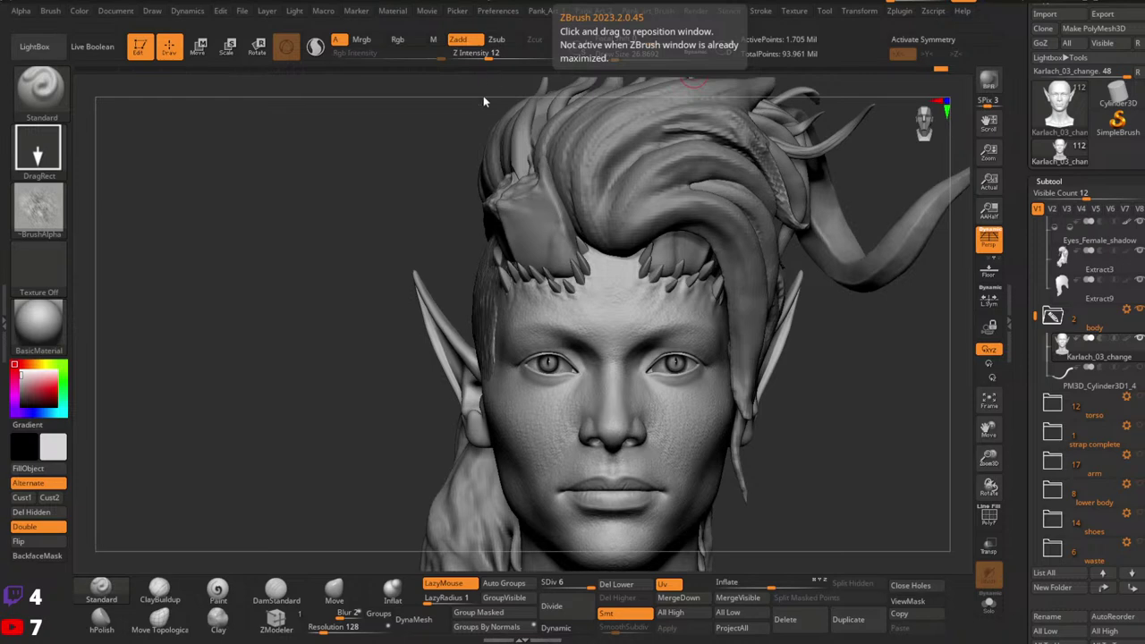
right_drag(268, 313, 85, 230)
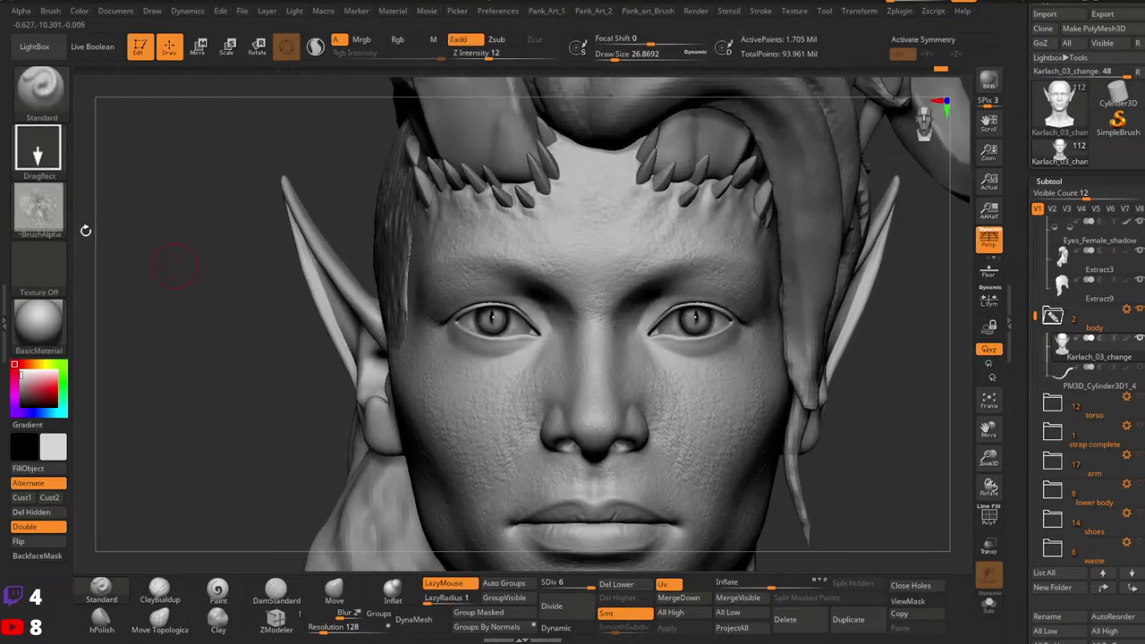
Step: Load orange-skin.jpg from the LightBox brush folder as the current texture and hide LightBox
click(39, 208)
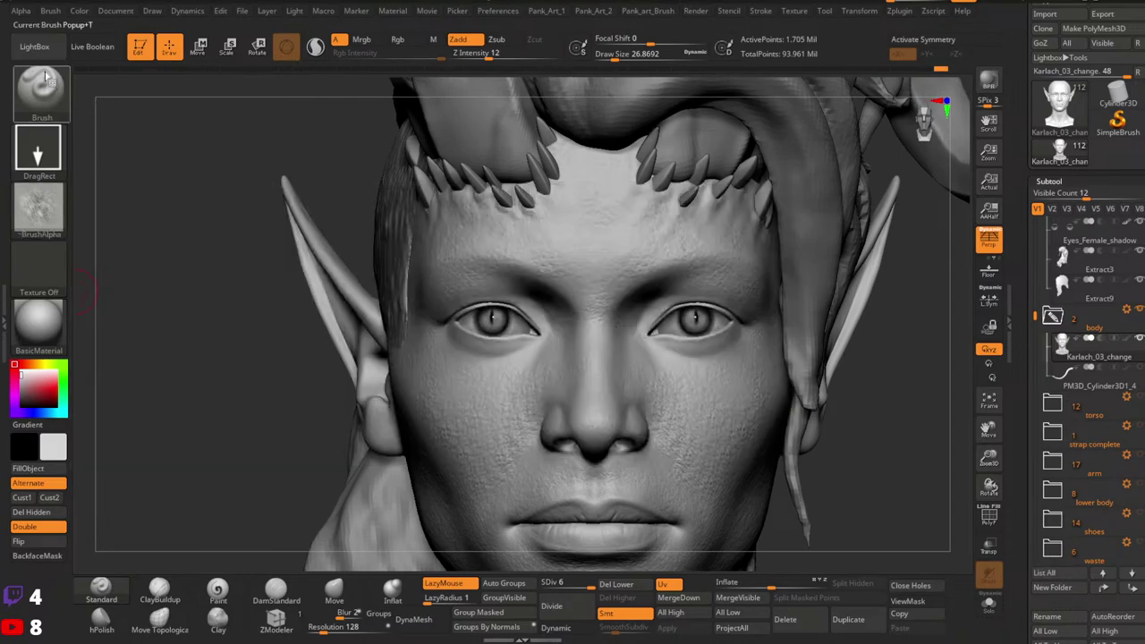
click(34, 46)
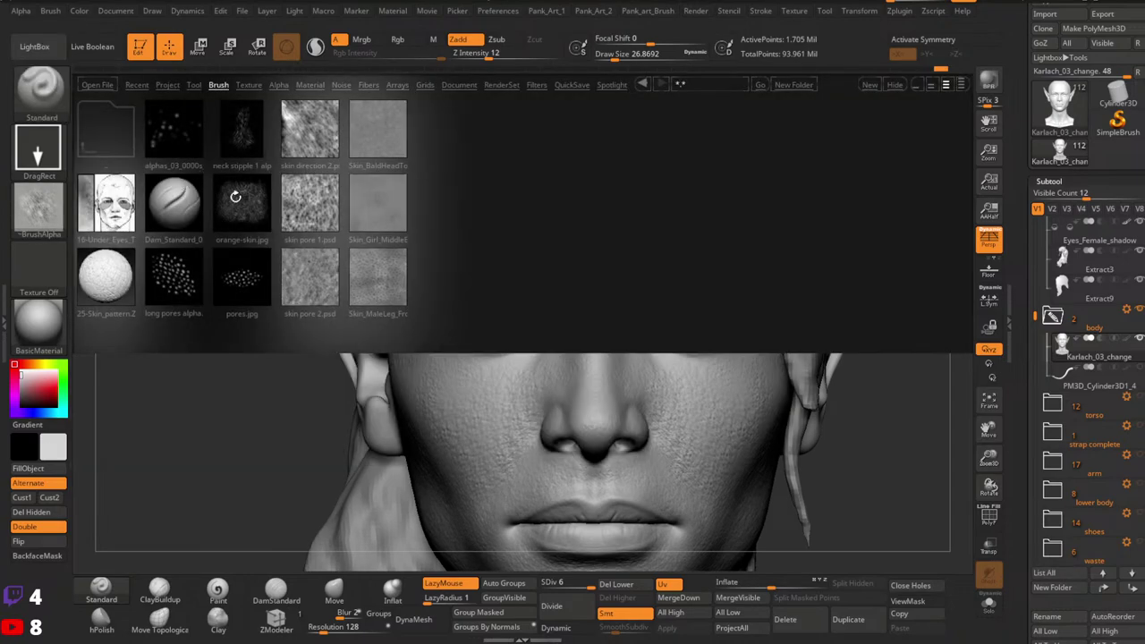
click(236, 198)
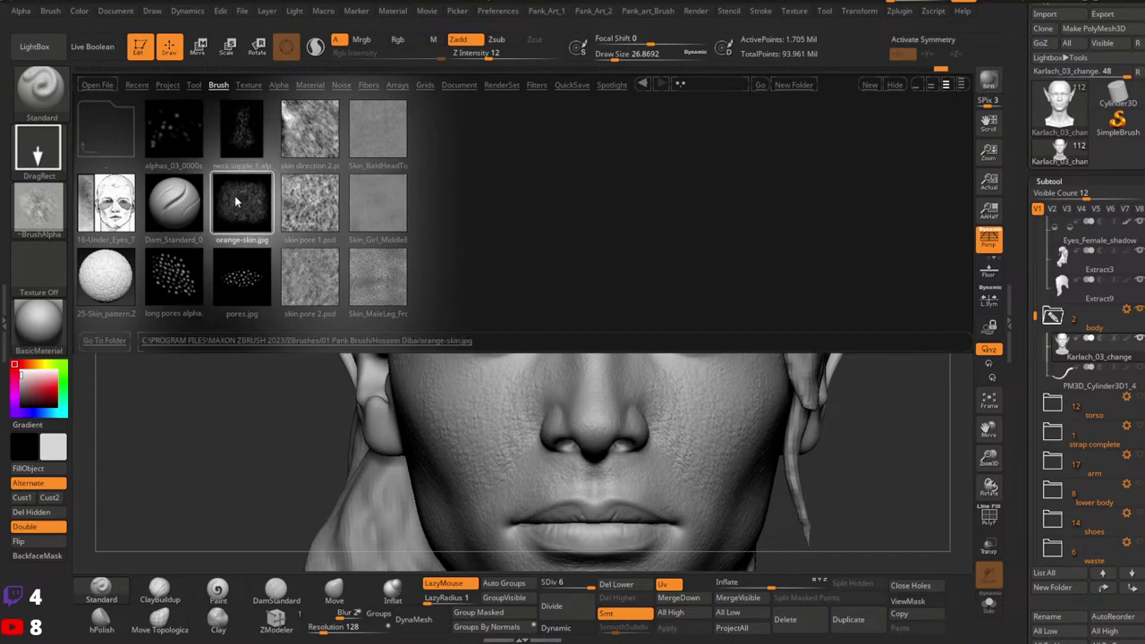
double_click(243, 202)
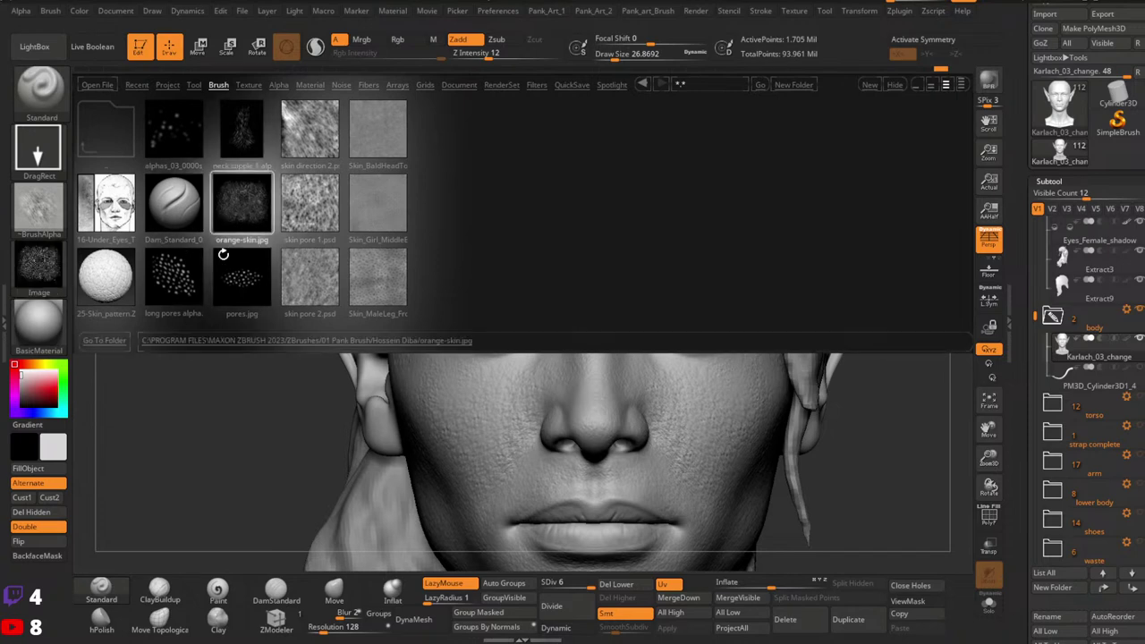
click(894, 84)
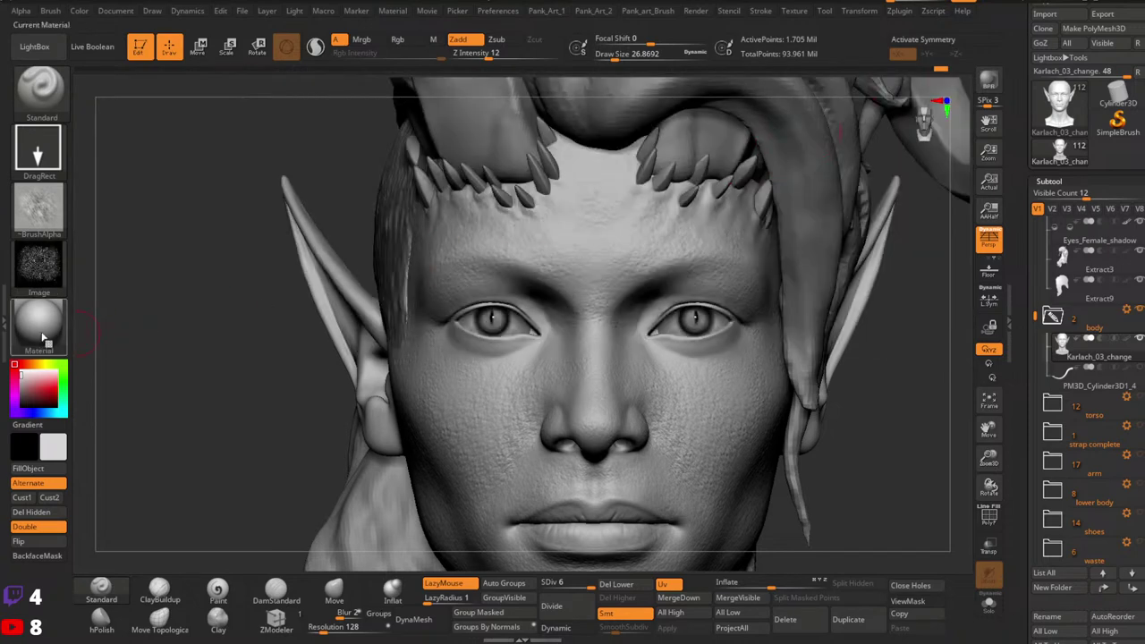
Step: Convert the orange-skin texture into the Standard brush's alpha and clear the texture slot
click(58, 285)
click(105, 280)
click(51, 226)
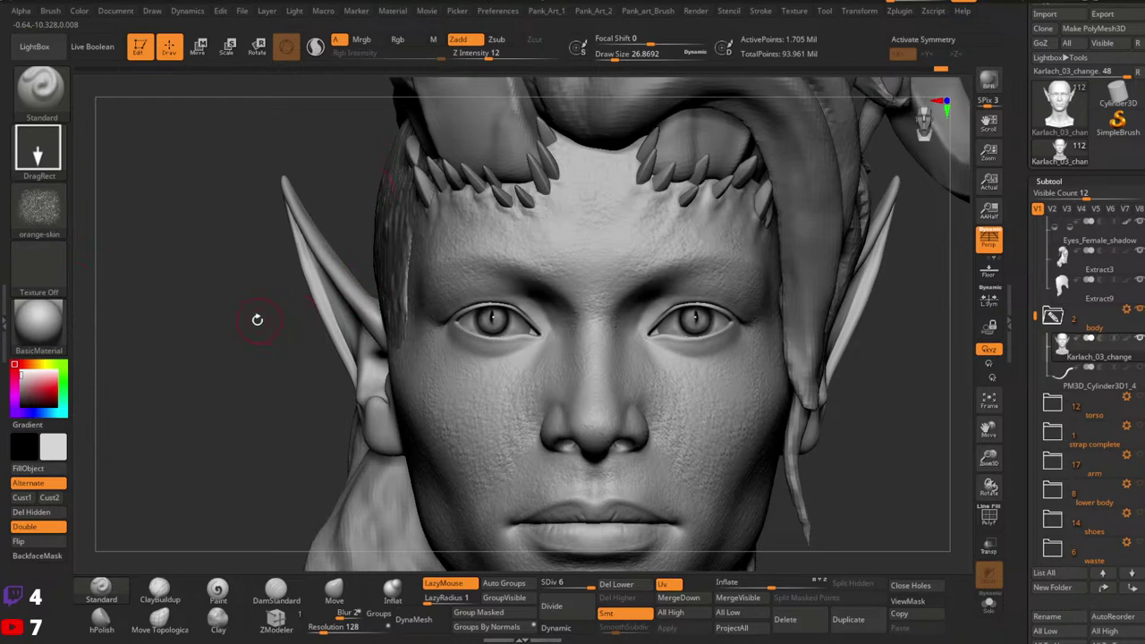
Step: Adjust the orange-skin alpha's Mid Value, raising it first and then lowering it again
key(2)
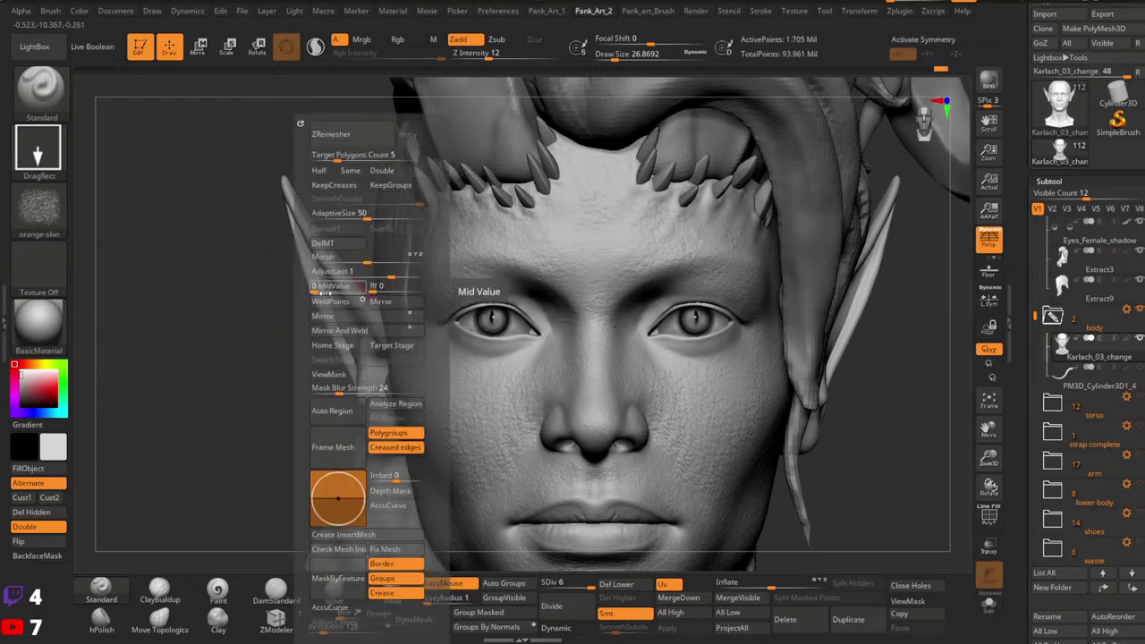
drag(316, 288, 385, 287)
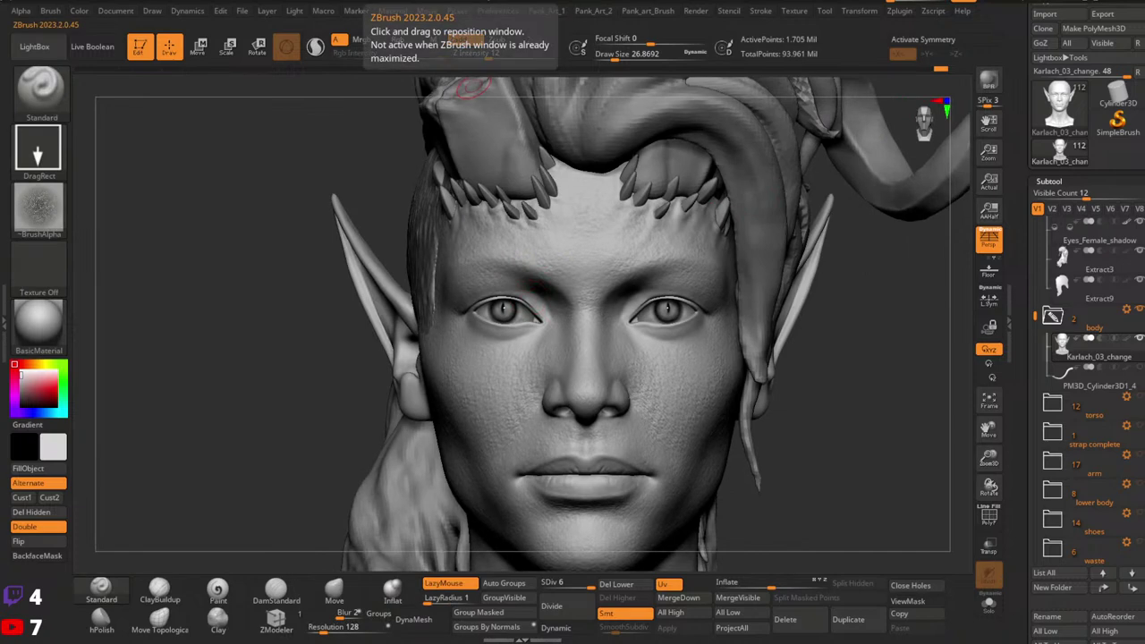
click(38, 208)
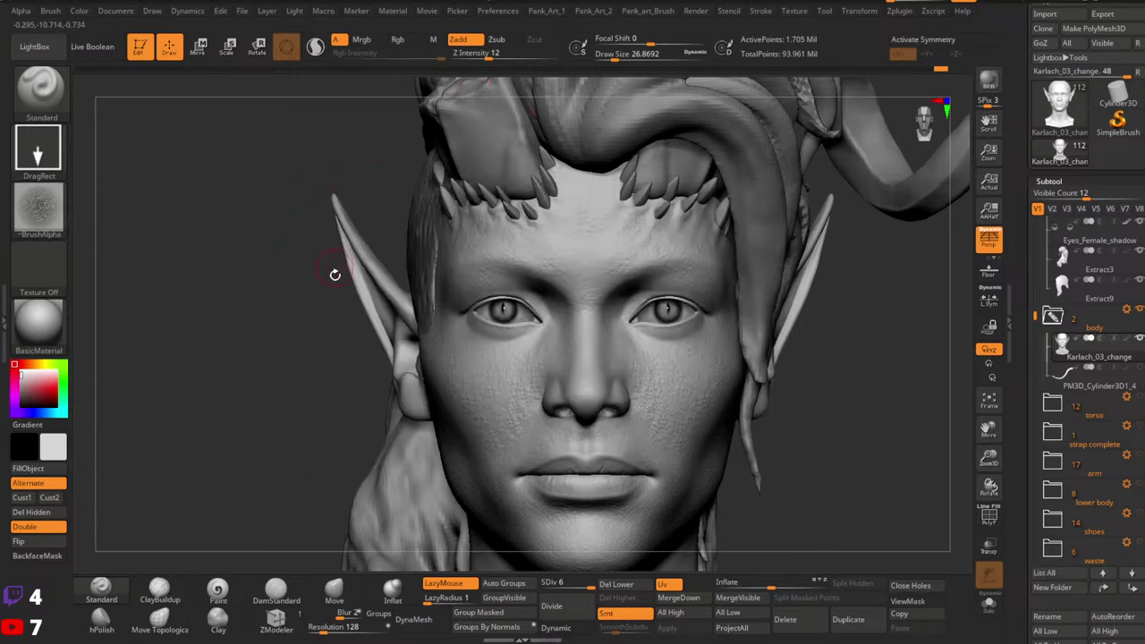
key(2)
drag(309, 288, 280, 288)
ctrl+drag(389, 295, 396, 309)
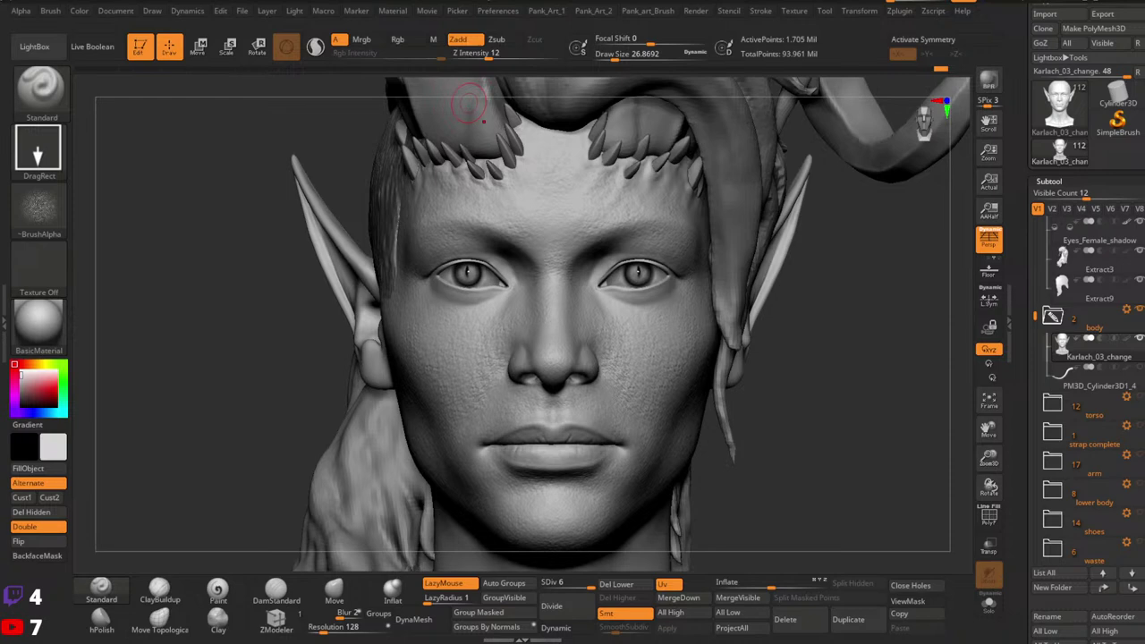
Step: Turn on X symmetry and stamp orange-skin pores over the lower cheek and jaw with the Standard brush
right_drag(708, 430, 617, 438)
alt+right_drag(698, 452, 723, 391)
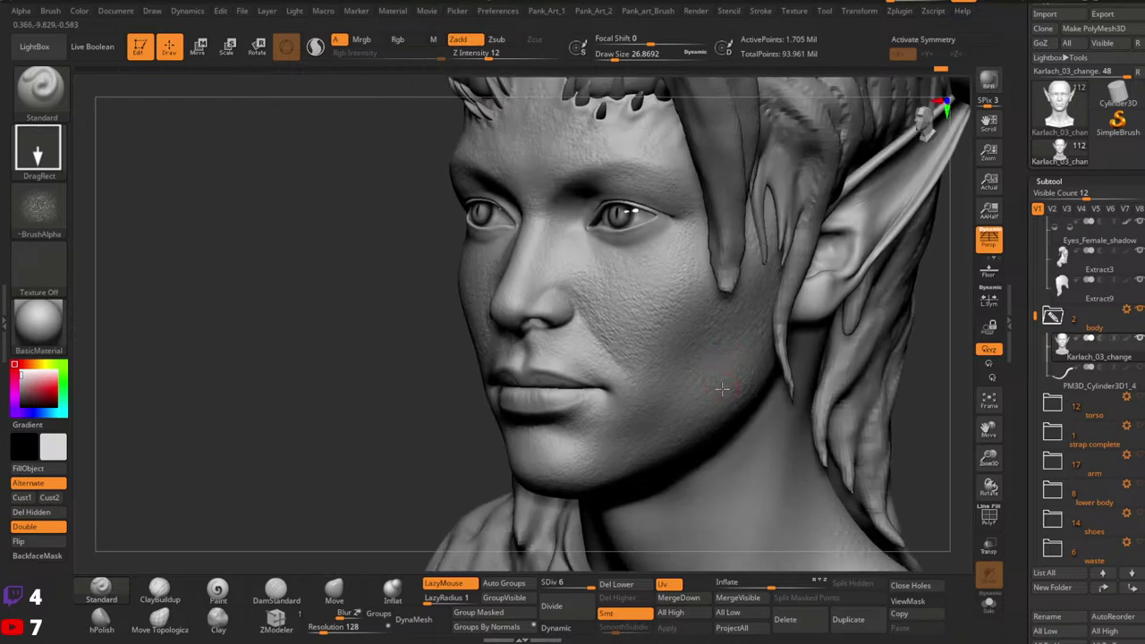
key(x)
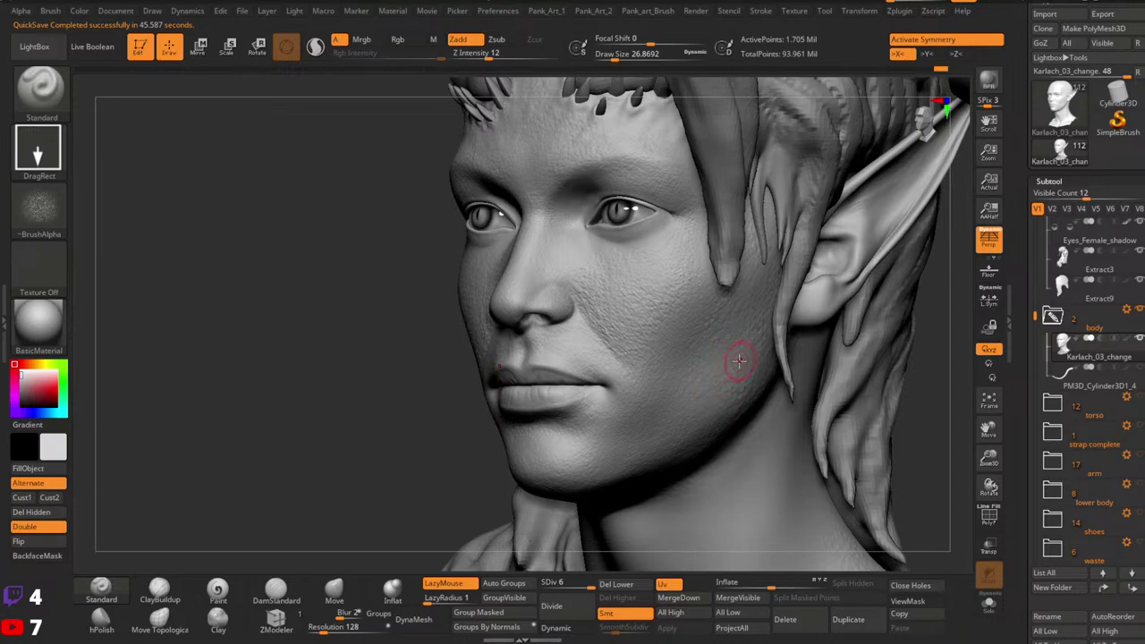
right_drag(740, 361, 732, 361)
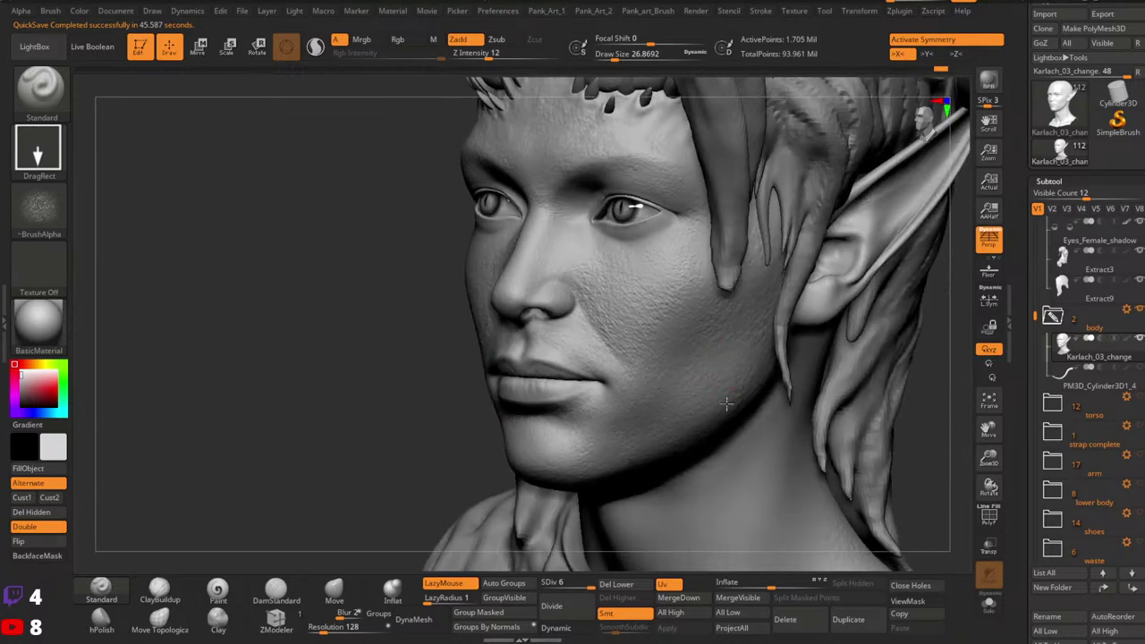
drag(722, 442, 715, 458)
right_drag(754, 397, 732, 379)
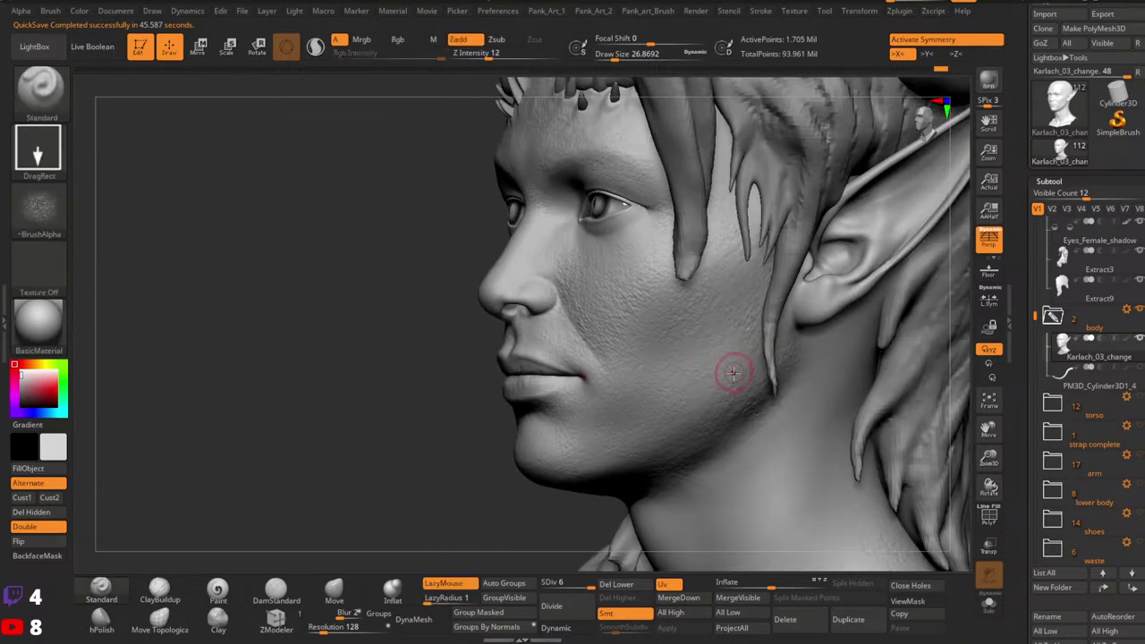
drag(732, 372, 770, 346)
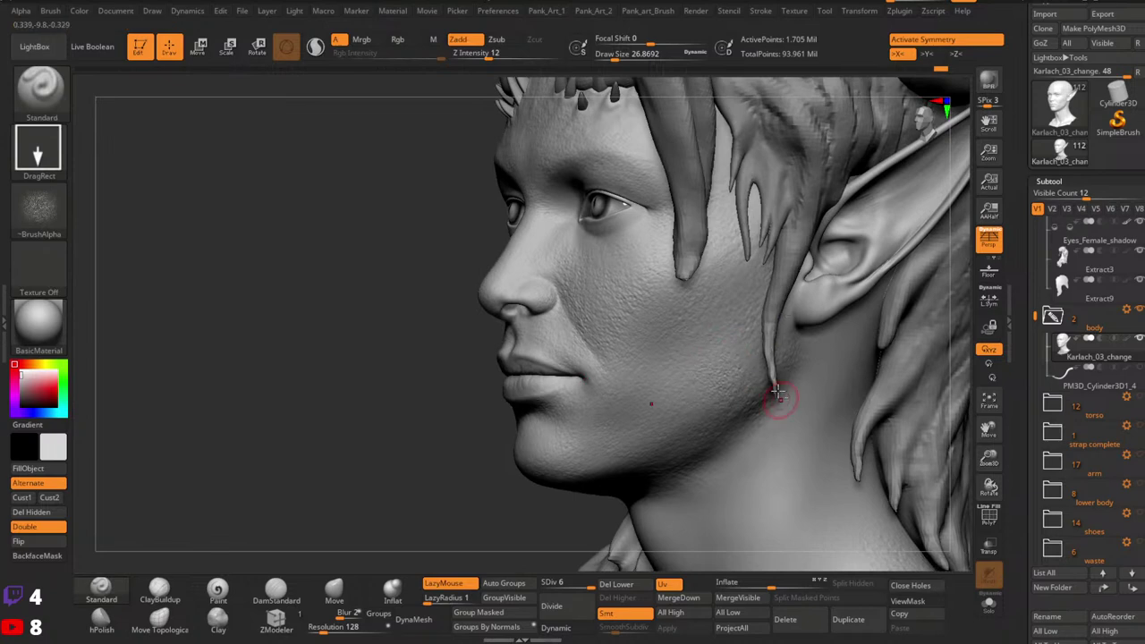
right_drag(760, 378, 766, 385)
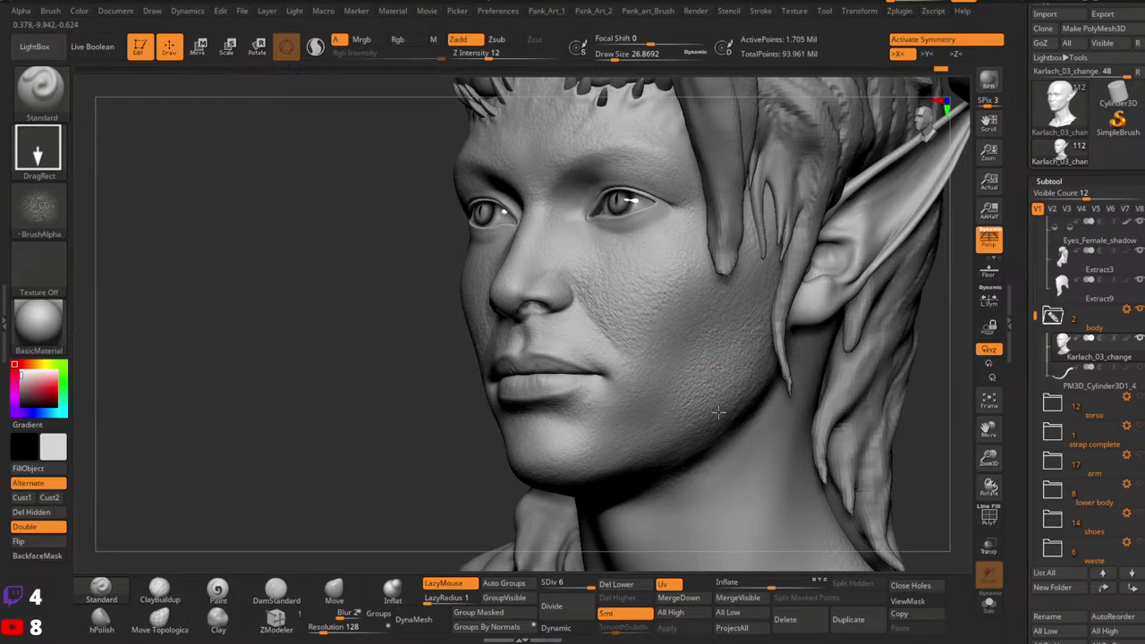
Step: Extend the stamped pore texture along the jawline towards the chin and up the side of the cheek
key(ctrl)
ctrl+right_drag(839, 364, 748, 418)
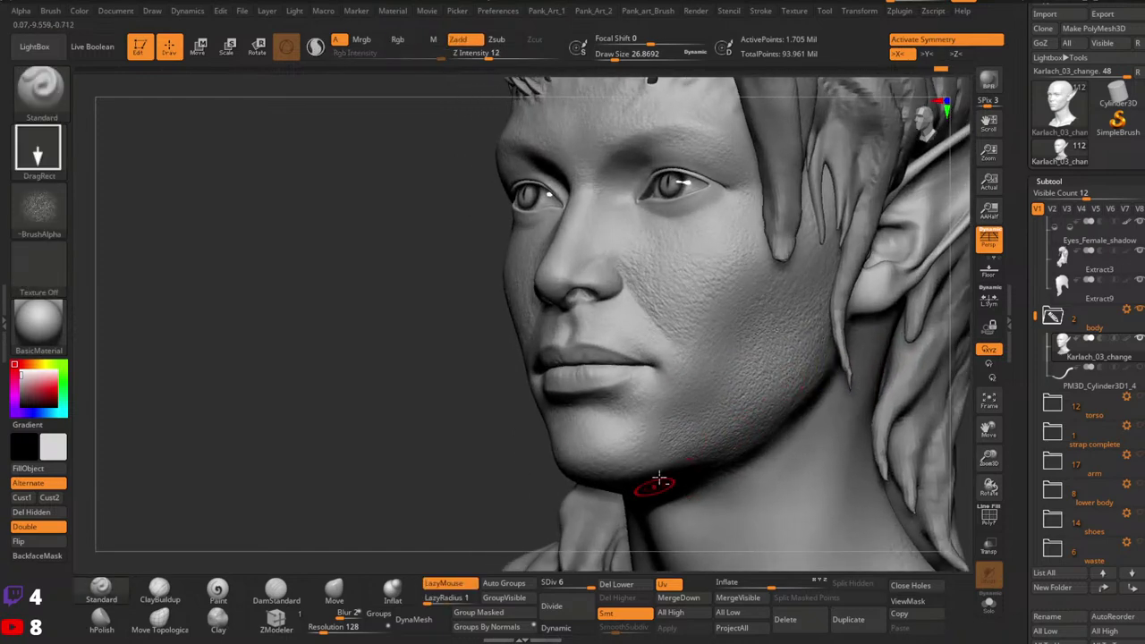
right_drag(687, 452, 766, 350)
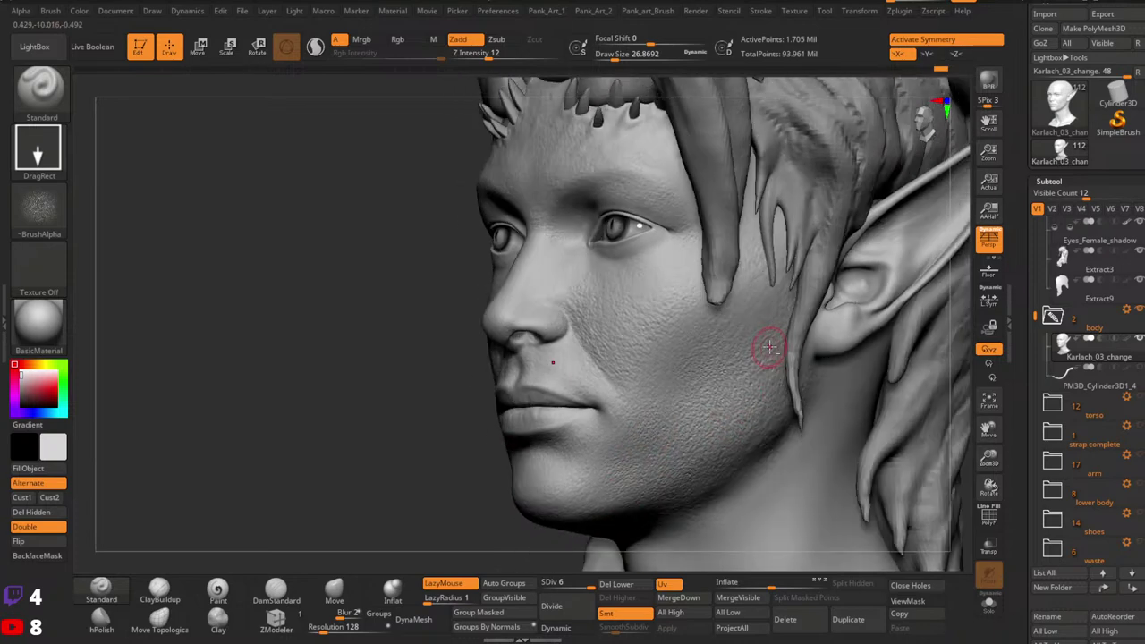
ctrl+right_drag(758, 448, 801, 429)
right_drag(847, 398, 789, 343)
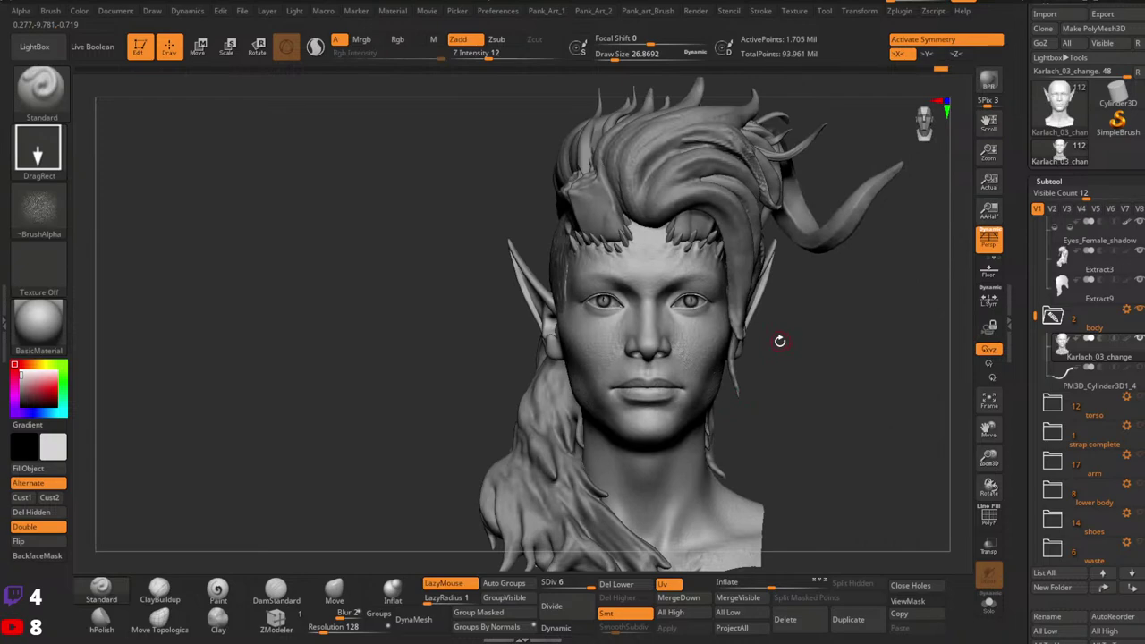
Step: Unhide the full body mesh and try to subdivide it
ctrl+shift+click(828, 390)
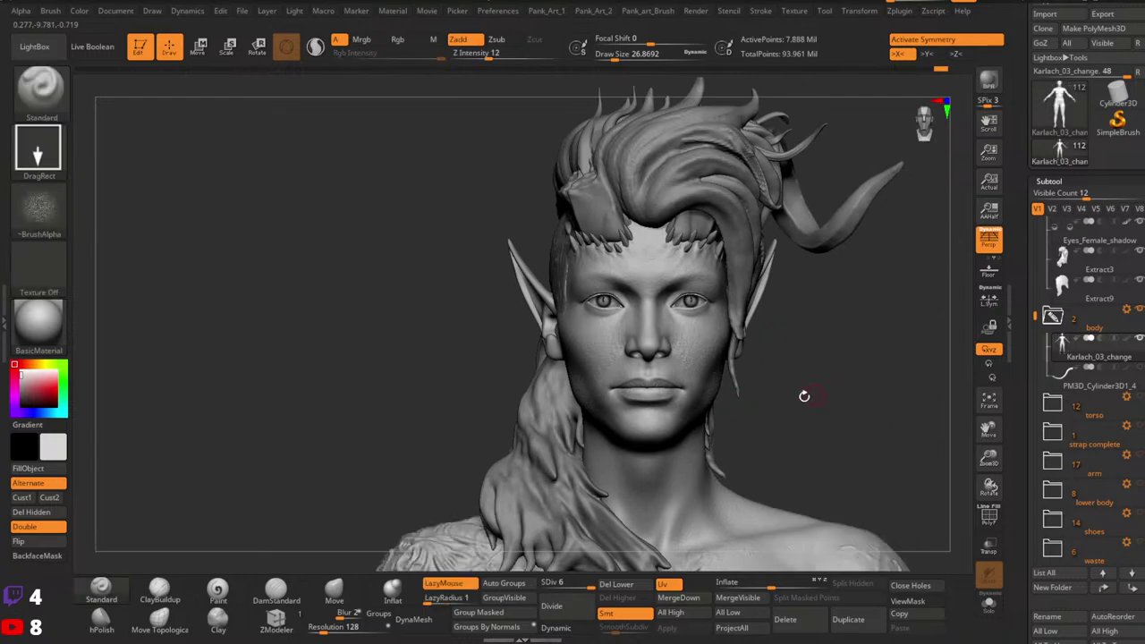
mouse_move(802, 396)
right_down()
mouse_move(754, 391)
mouse_move(905, 410)
right_up()
ctrl+right_drag(735, 416, 669, 375)
mouse_move(353, 427)
ctrl+right_down()
mouse_move(556, 414)
mouse_move(637, 433)
ctrl+right_up()
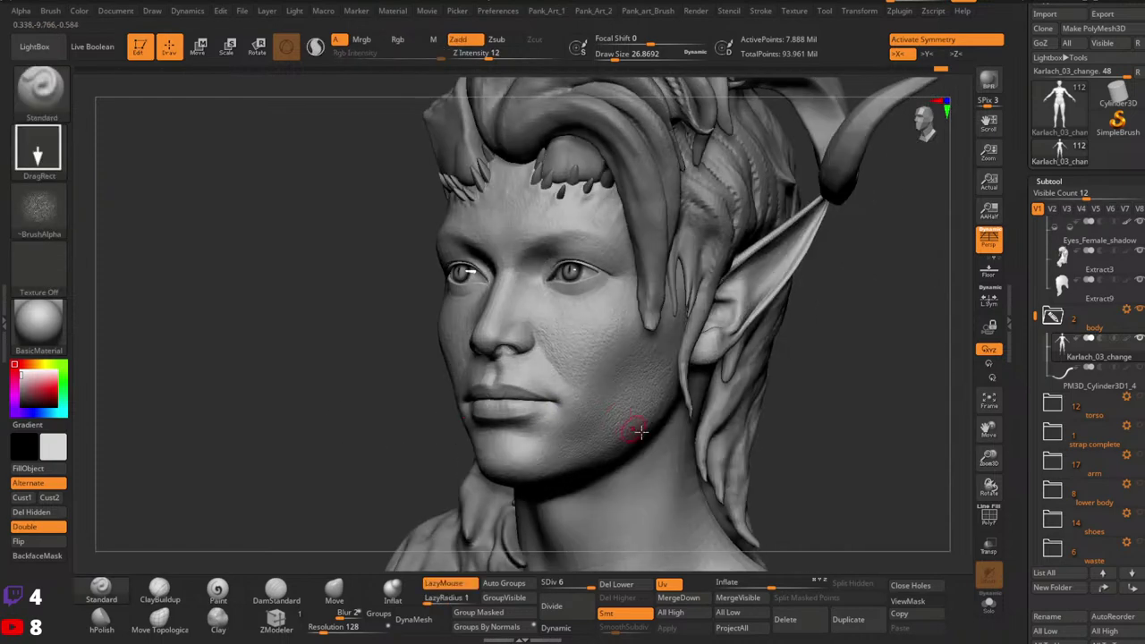
click(573, 609)
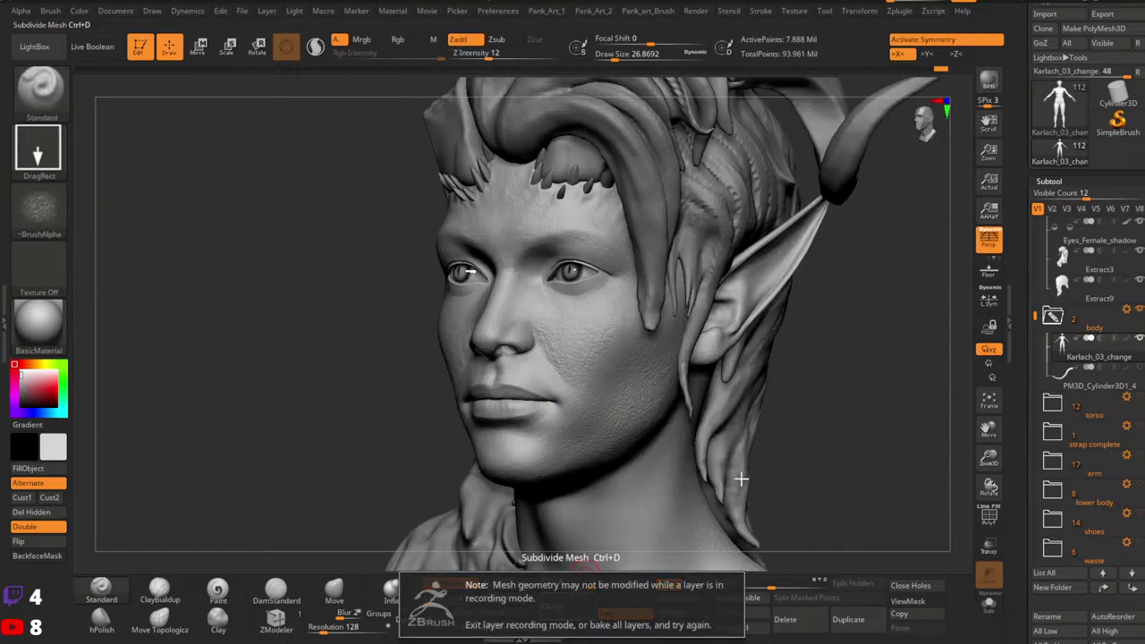
Step: Examine the jaw, chin and cheek surfaces of the head from both sides and the front
ctrl+right_drag(838, 454, 842, 388)
ctrl+right_drag(649, 403, 703, 439)
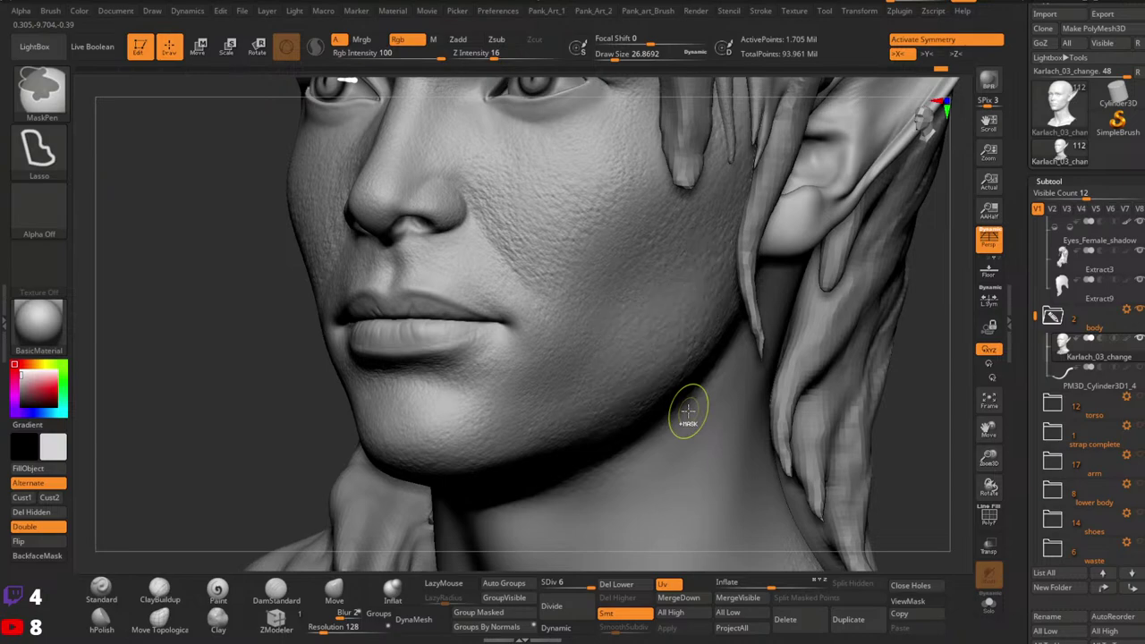
ctrl+right_drag(794, 412, 771, 376)
shift+right_drag(660, 394, 663, 433)
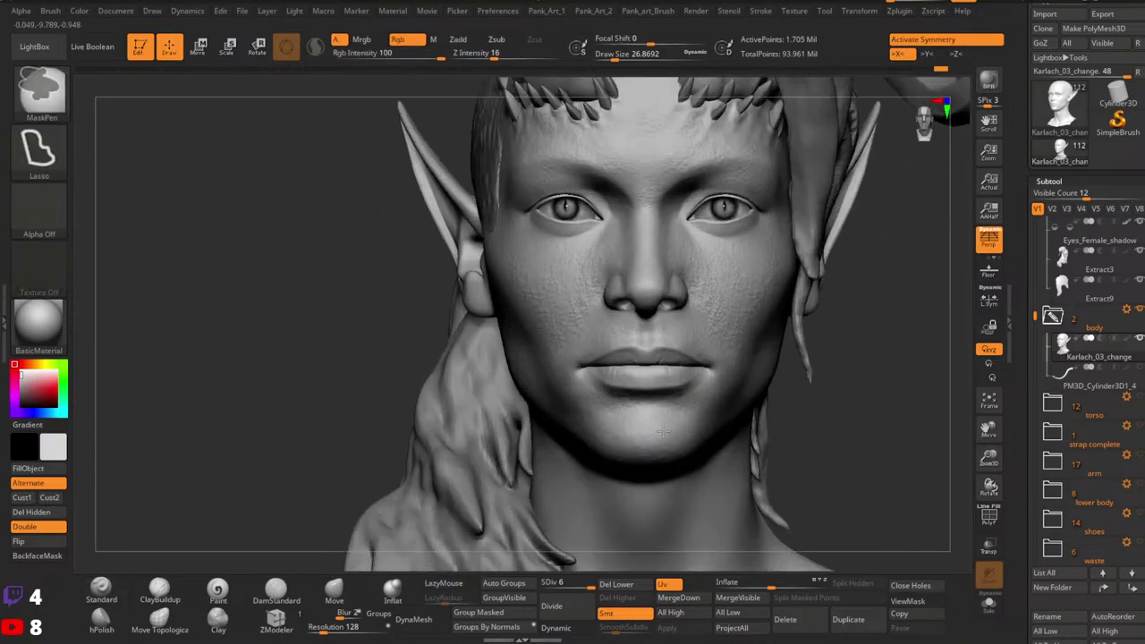
right_drag(561, 424, 669, 368)
right_drag(669, 369, 695, 435)
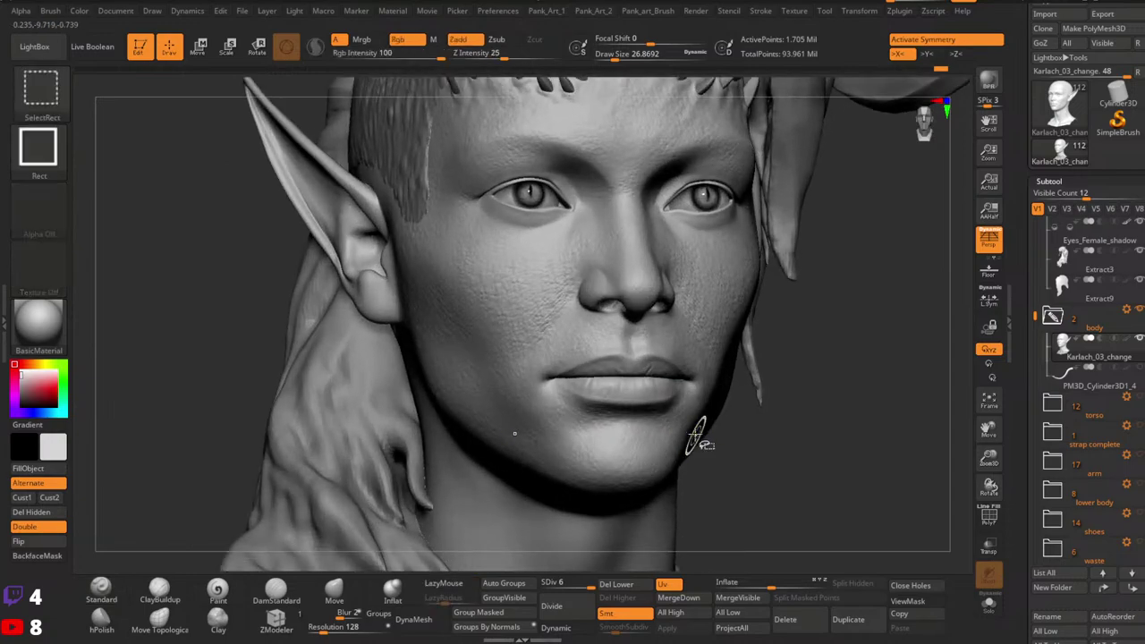
right_drag(542, 425, 597, 424)
mouse_move(676, 436)
ctrl+right_down()
mouse_move(681, 413)
mouse_move(615, 428)
mouse_move(650, 435)
ctrl+right_up()
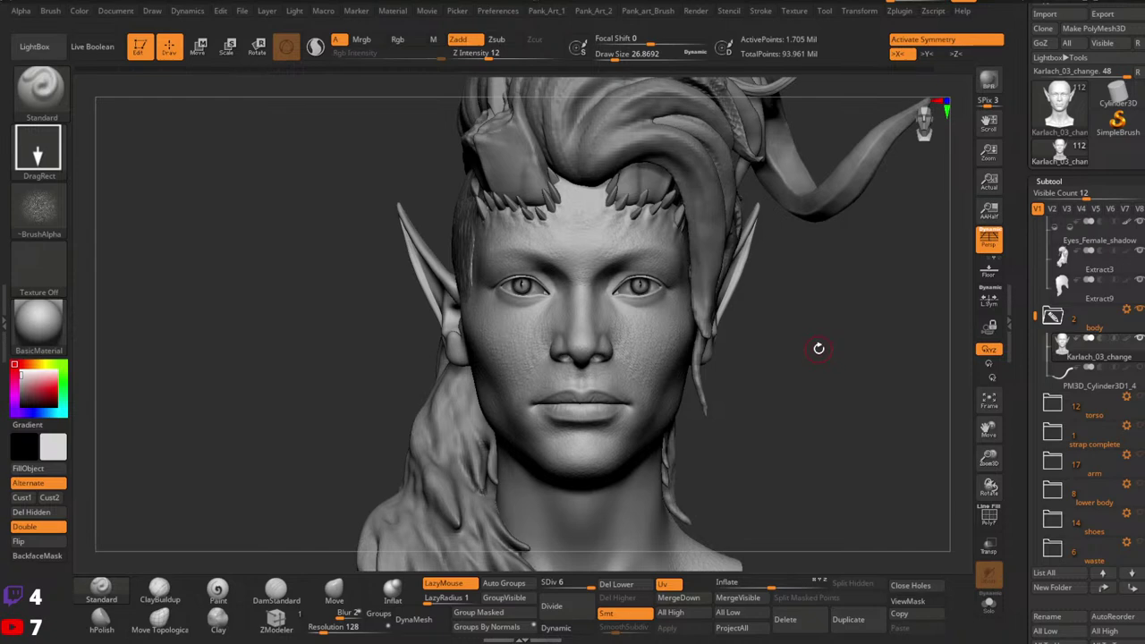
Step: Stamp the orange-skin alpha on the back of the jaw and the lower cheek below the ear
click(152, 11)
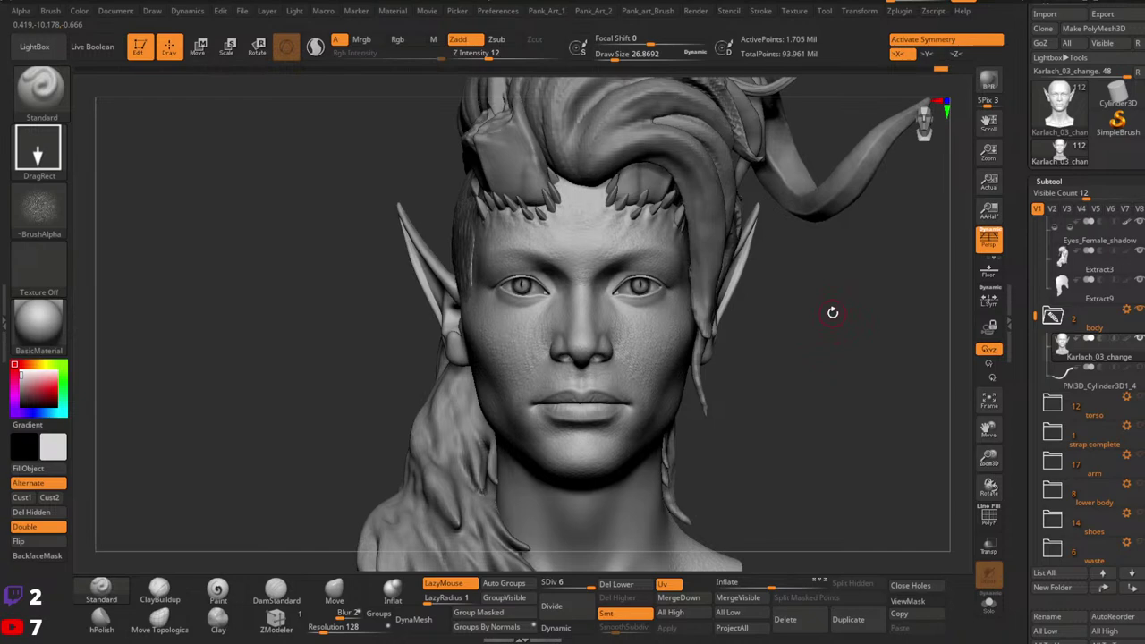
drag(728, 457, 688, 386)
ctrl+right_drag(689, 385, 687, 396)
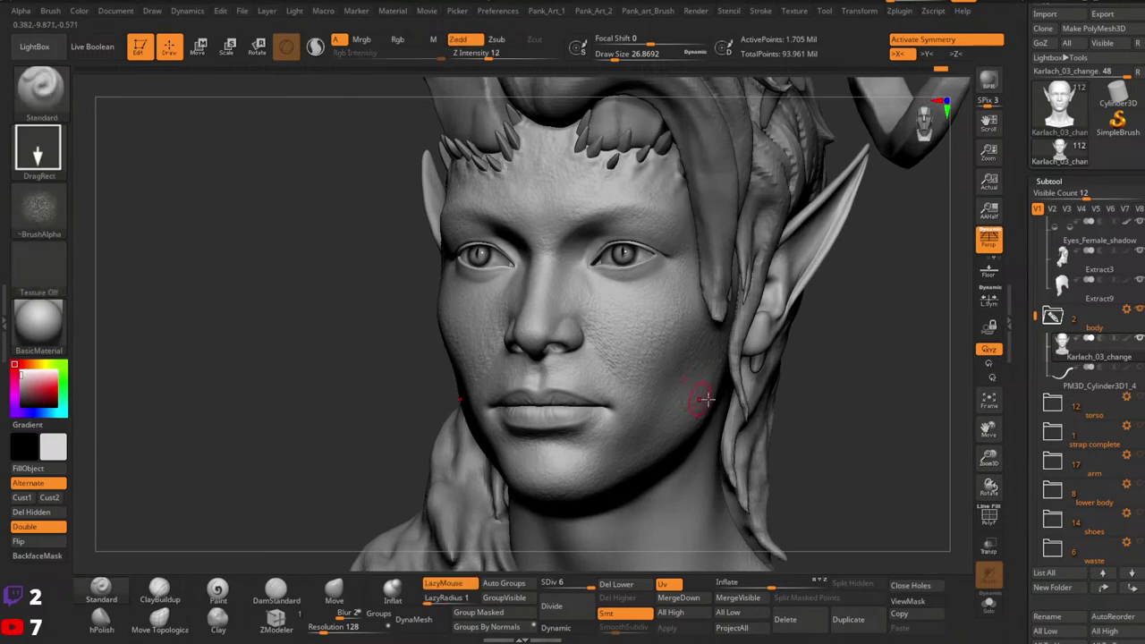
drag(706, 399, 690, 382)
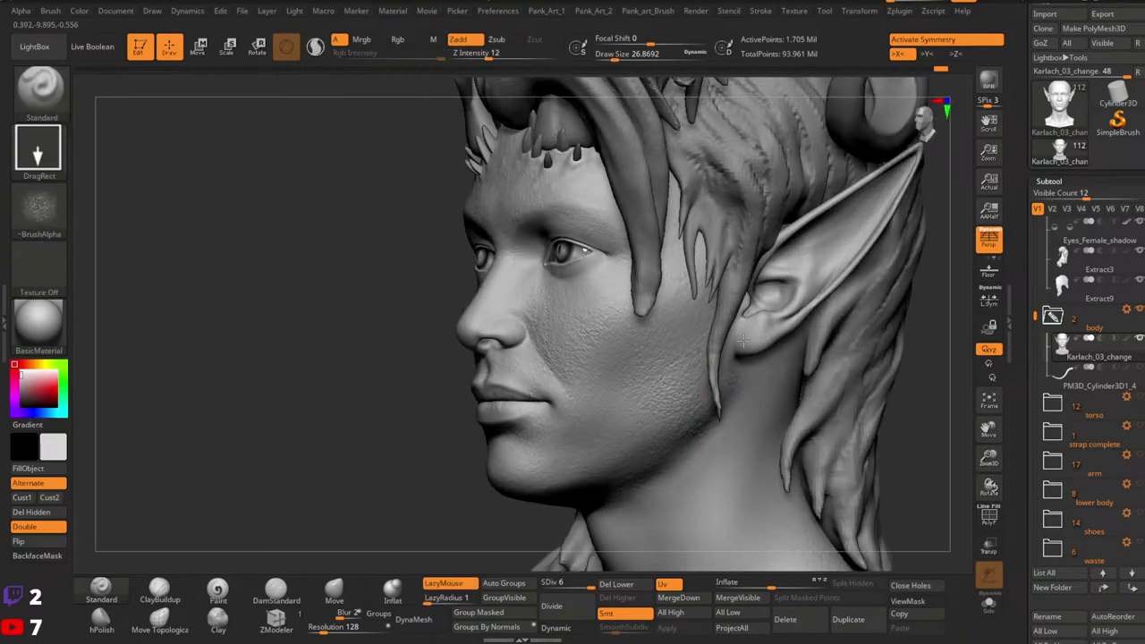
drag(694, 388, 707, 404)
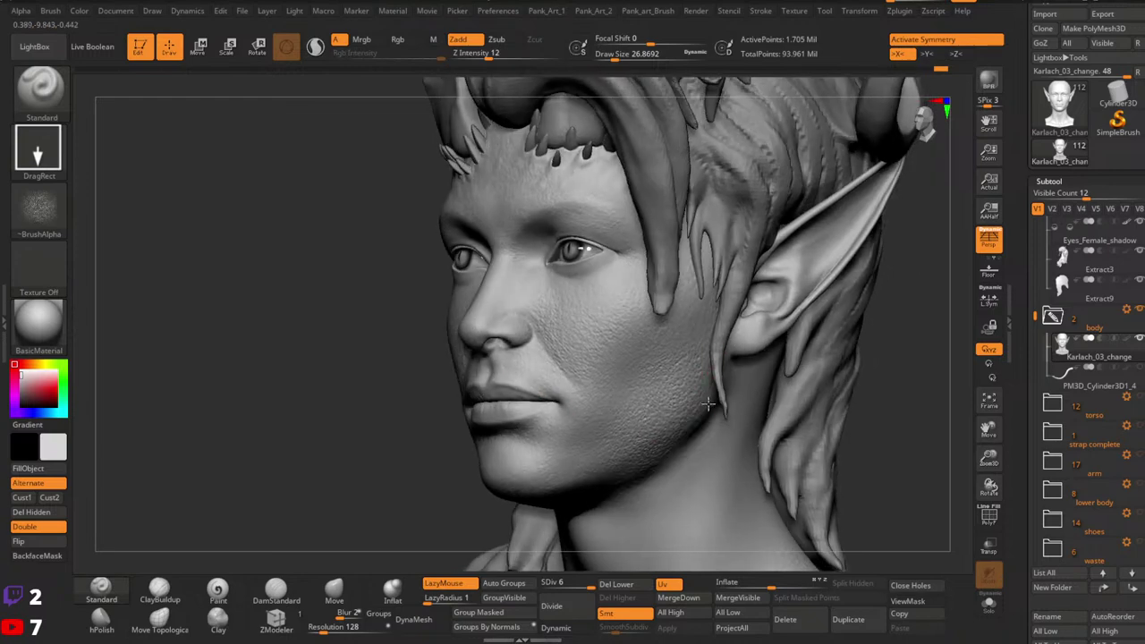
Step: Stamp the orange-skin alpha on the back of the jaw at Z Intensity 14, then set the Z Intensity to 12
click(491, 56)
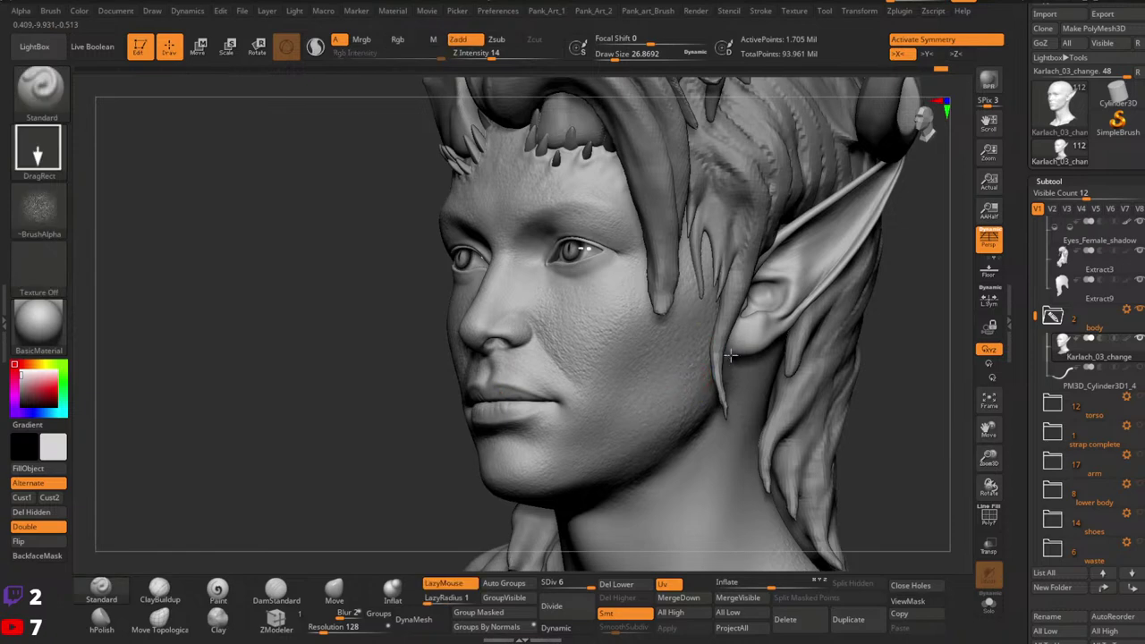
right_drag(728, 389, 661, 395)
drag(670, 391, 708, 365)
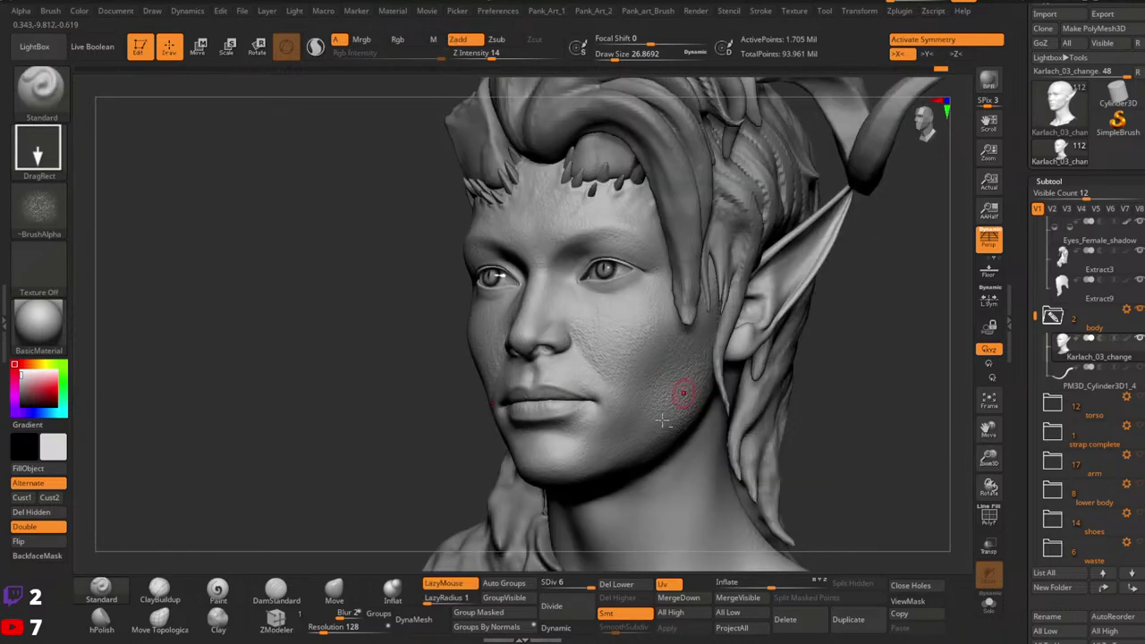
click(490, 56)
key(ctrl)
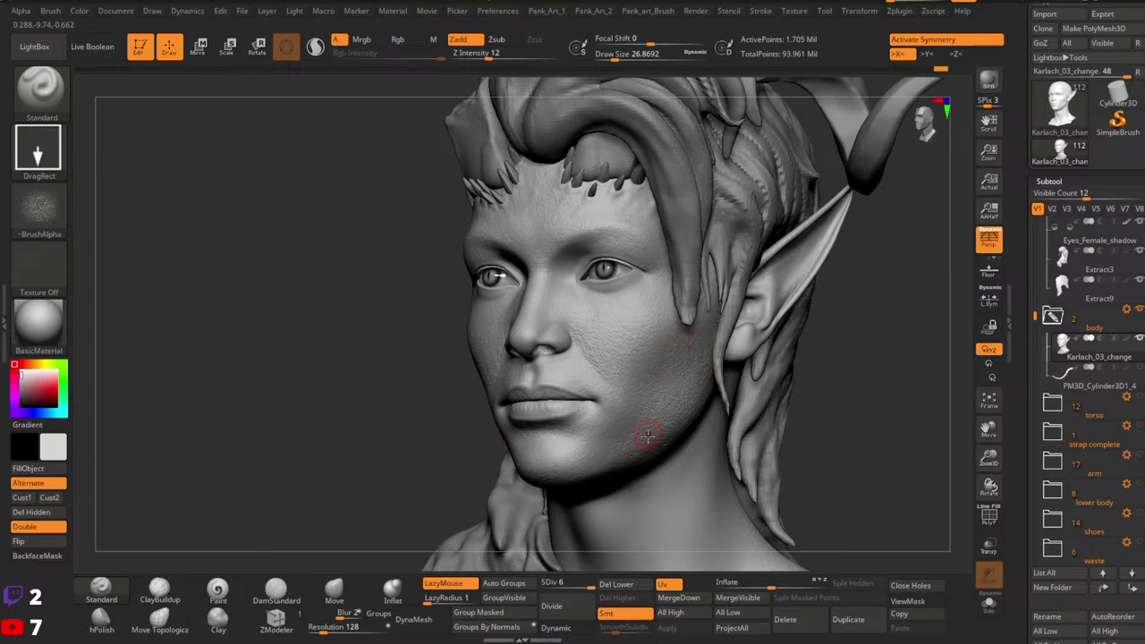
Step: Examine the pore texture on the jaw and cheek from the front and the side
mouse_move(644, 439)
right_down()
mouse_move(648, 405)
mouse_move(532, 458)
right_up()
key(x)
drag(532, 458, 531, 458)
right_drag(598, 463, 661, 455)
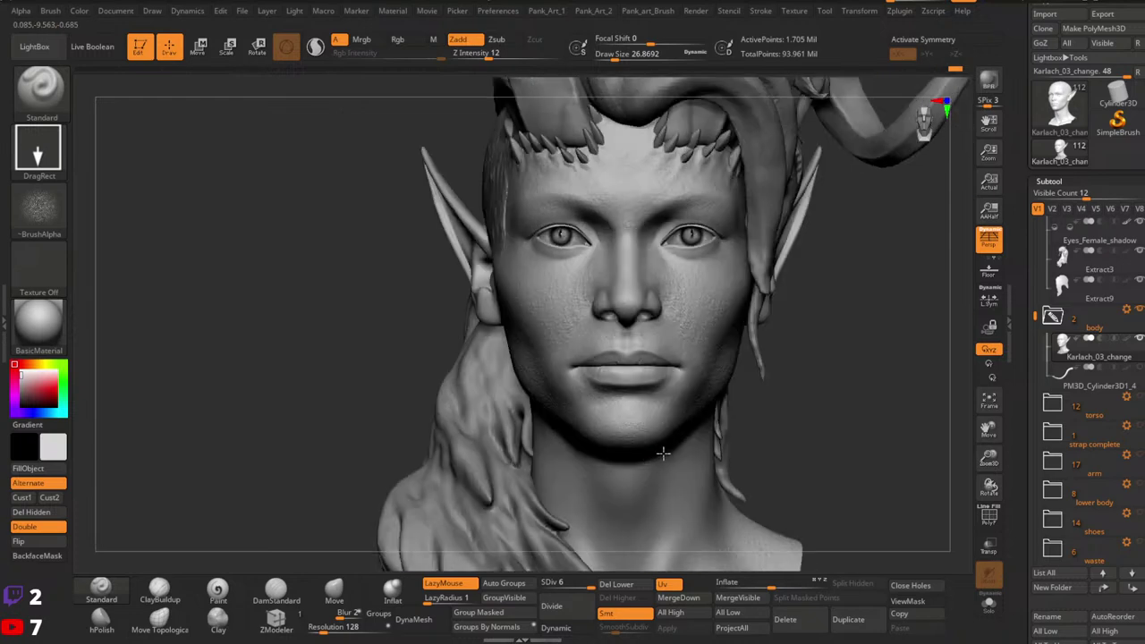
ctrl+right_drag(876, 379, 728, 403)
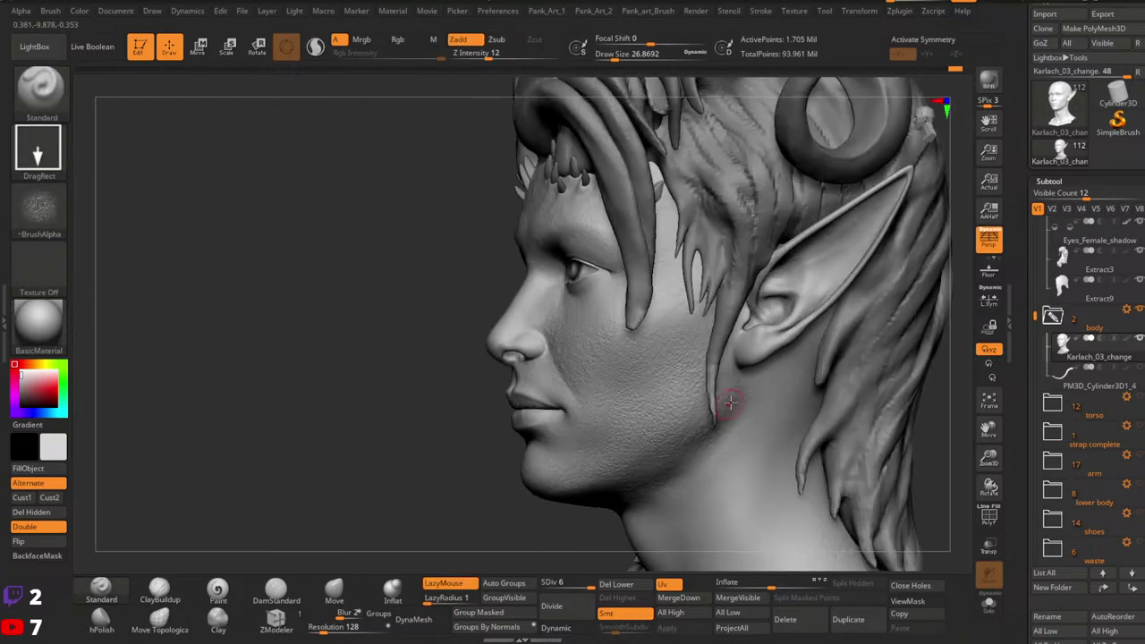
key(x)
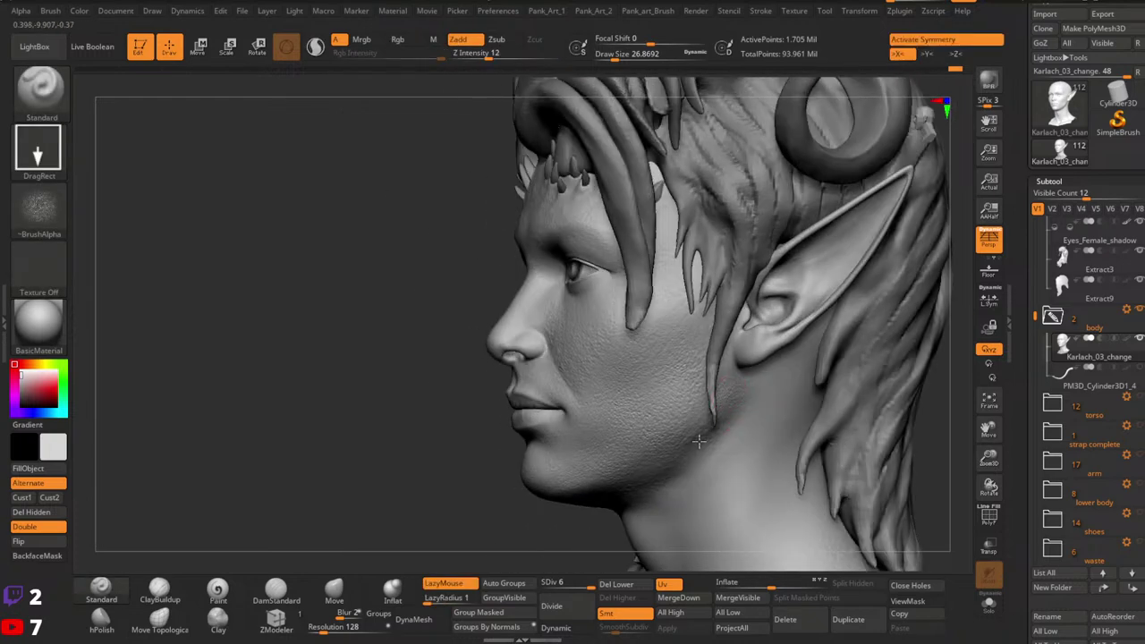
right_drag(718, 422, 719, 398)
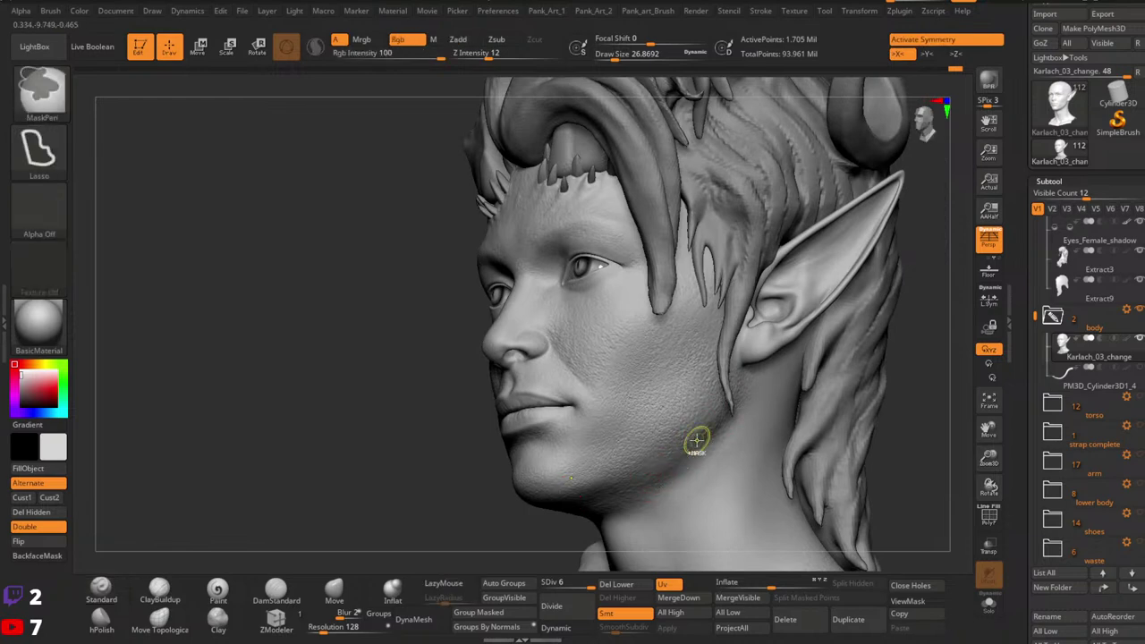
ctrl+right_drag(695, 437, 677, 436)
mouse_move(678, 436)
shift+right_down()
mouse_move(723, 402)
mouse_move(713, 396)
mouse_move(734, 367)
shift+right_up()
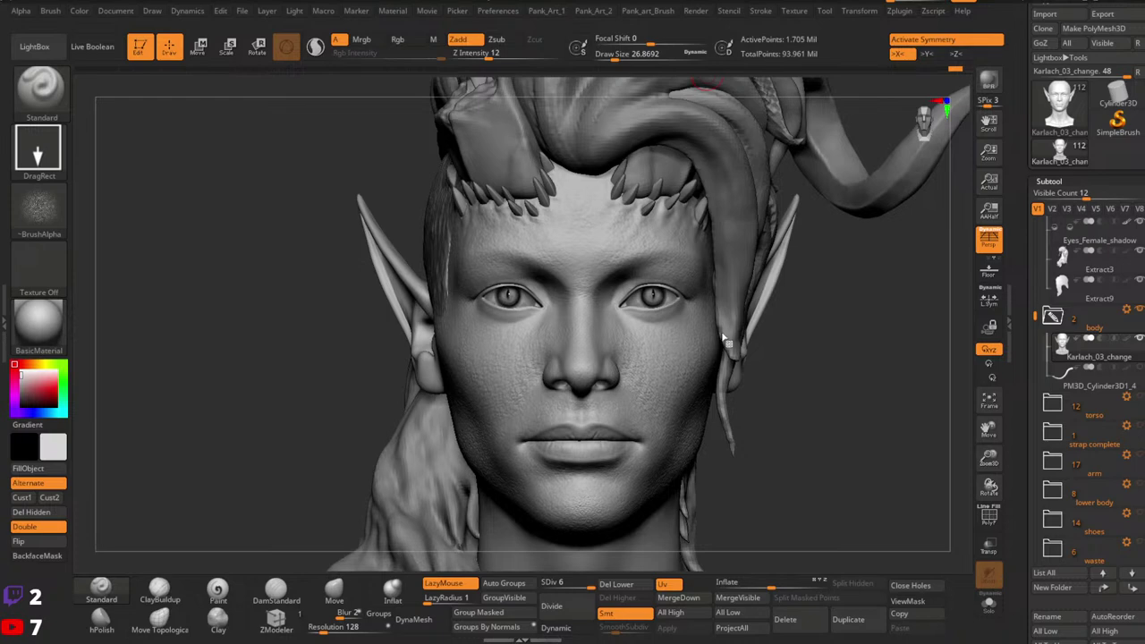
Step: Set the Z Intensity to 12 and restamp the orange-skin alpha on the temple beside the eye
right_drag(725, 377, 712, 340)
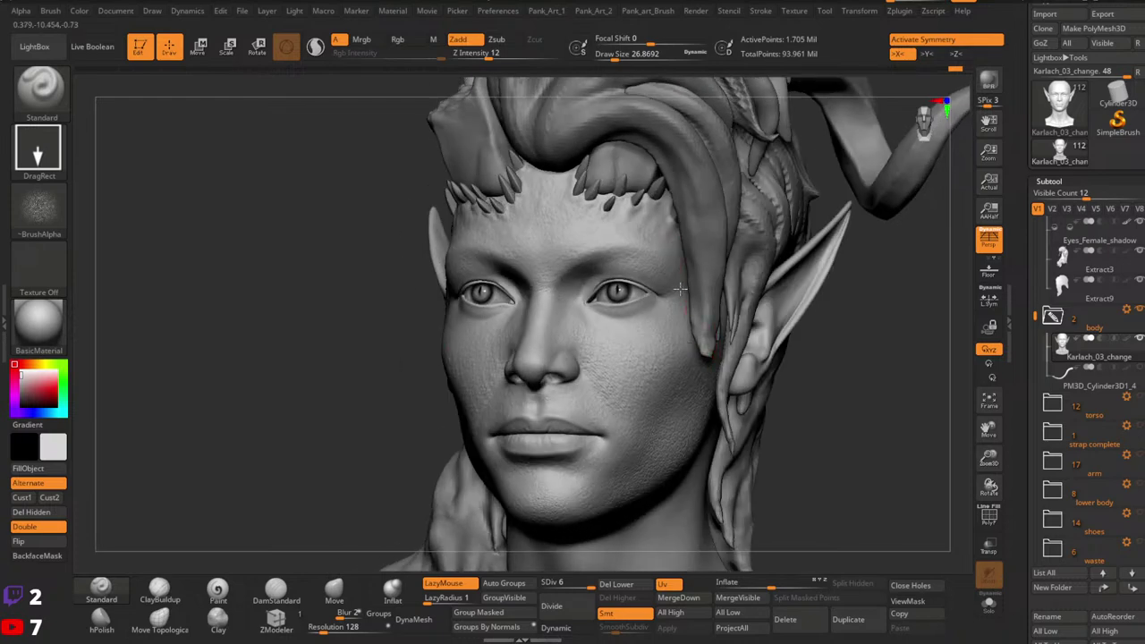
mouse_move(701, 264)
right_down()
mouse_move(720, 281)
mouse_move(693, 288)
right_up()
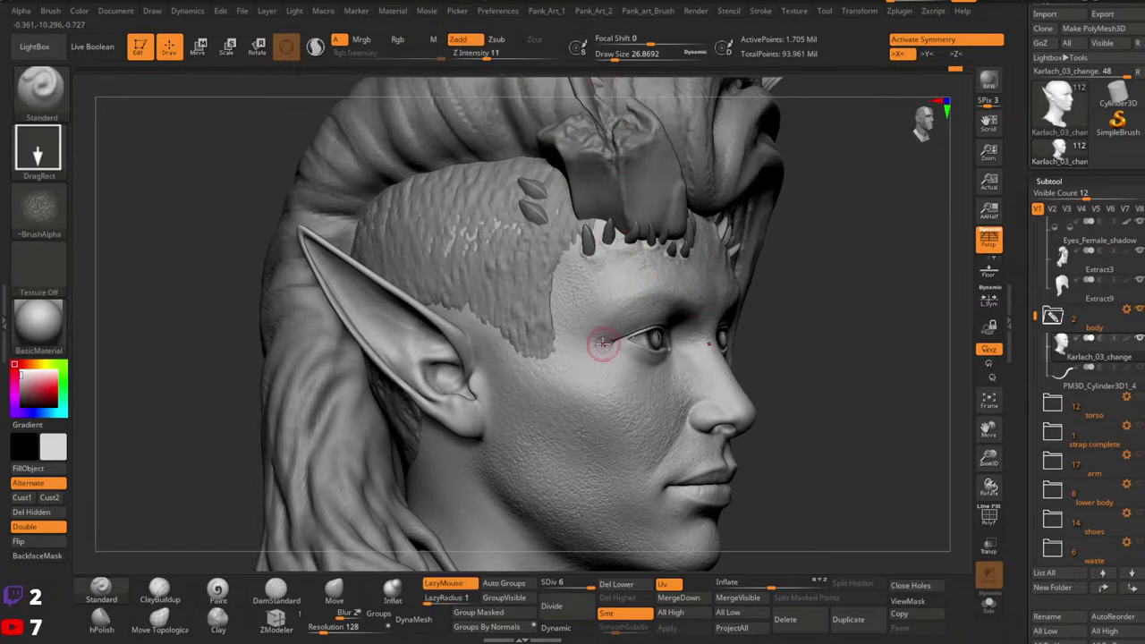
drag(486, 55, 489, 55)
key(ctrl+z)
drag(588, 288, 602, 306)
drag(792, 242, 782, 276)
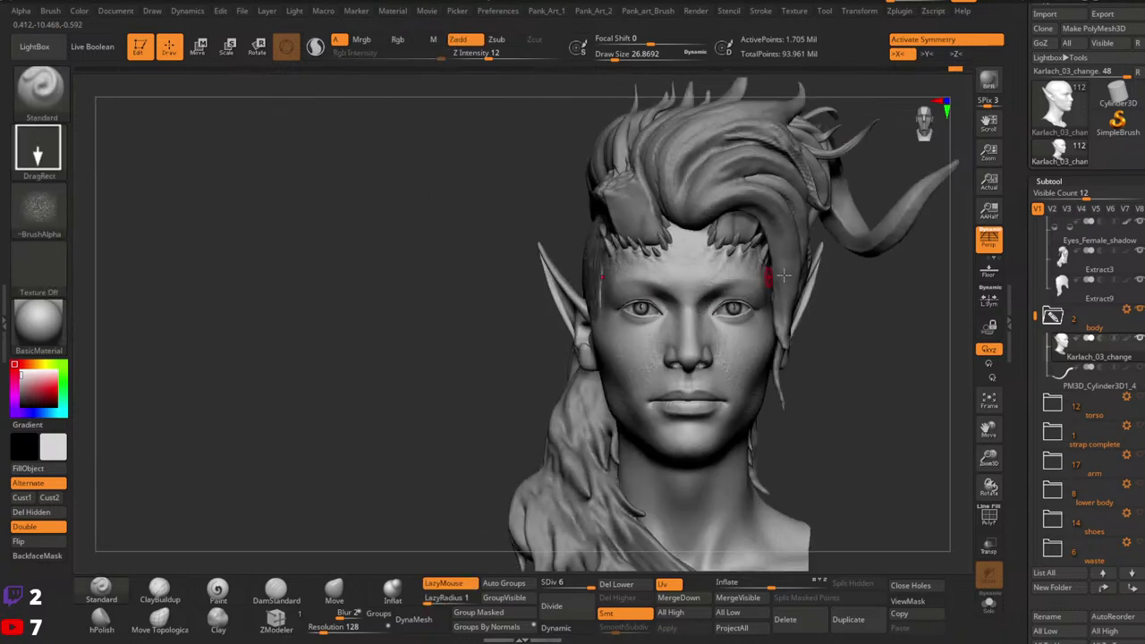
mouse_move(784, 275)
alt+right_down()
mouse_move(759, 345)
mouse_move(780, 333)
mouse_move(761, 317)
mouse_move(748, 331)
alt+right_up()
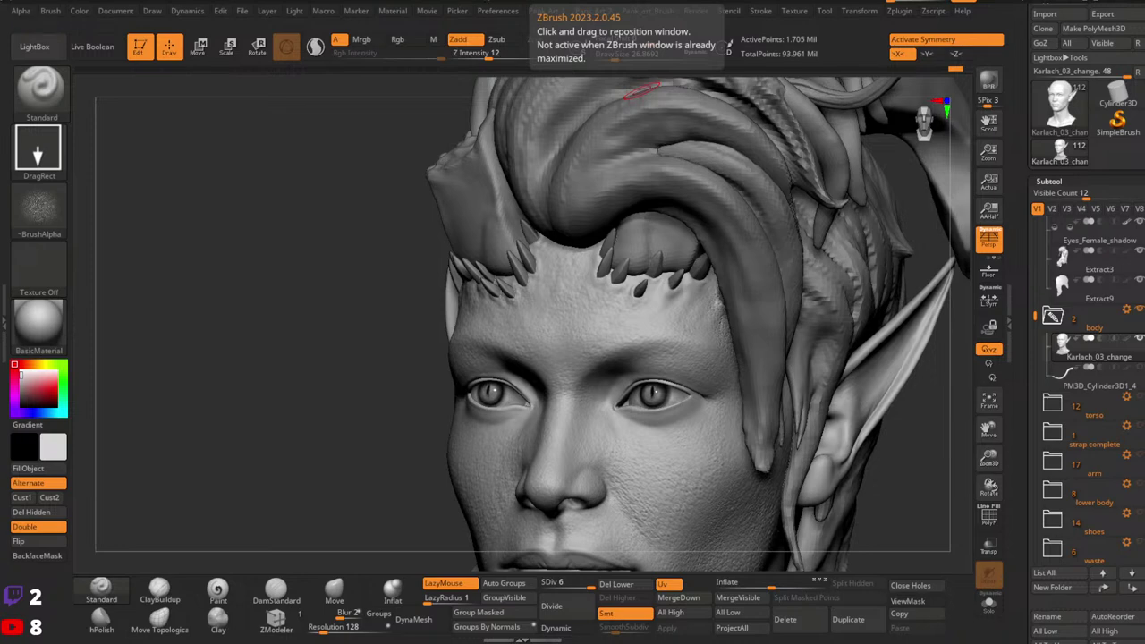
Step: Stamp the orange-skin alpha between the hairline and the outer eye corner, replacing the first attempt with a larger stamp
mouse_move(723, 392)
right_down()
mouse_move(760, 372)
mouse_move(810, 391)
mouse_move(644, 345)
right_up()
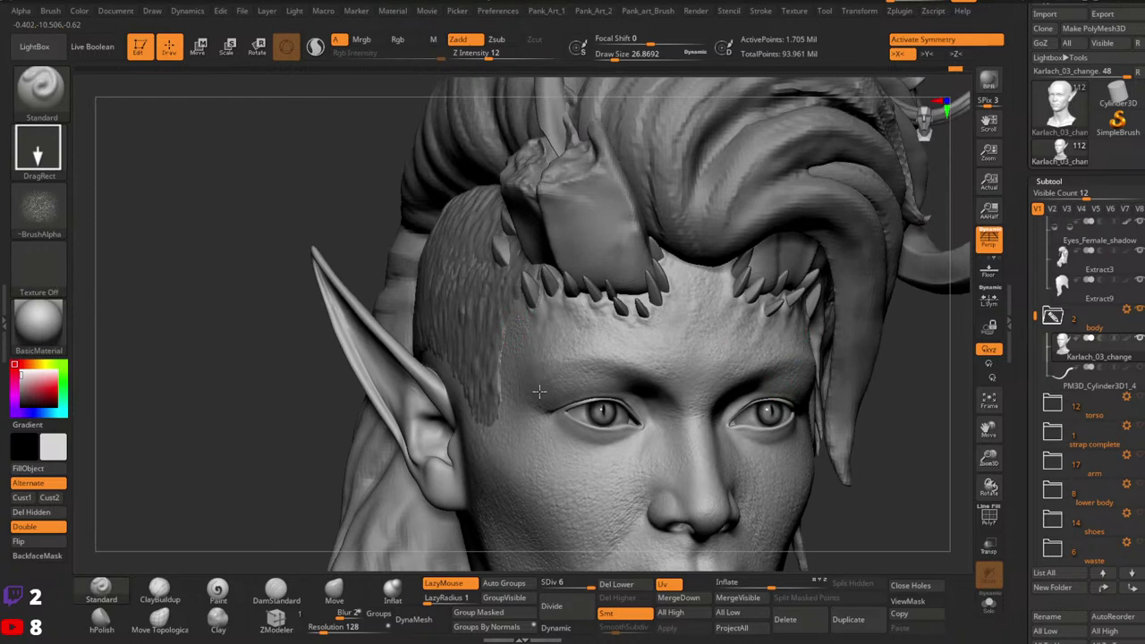
right_drag(558, 358, 532, 339)
drag(532, 385, 532, 402)
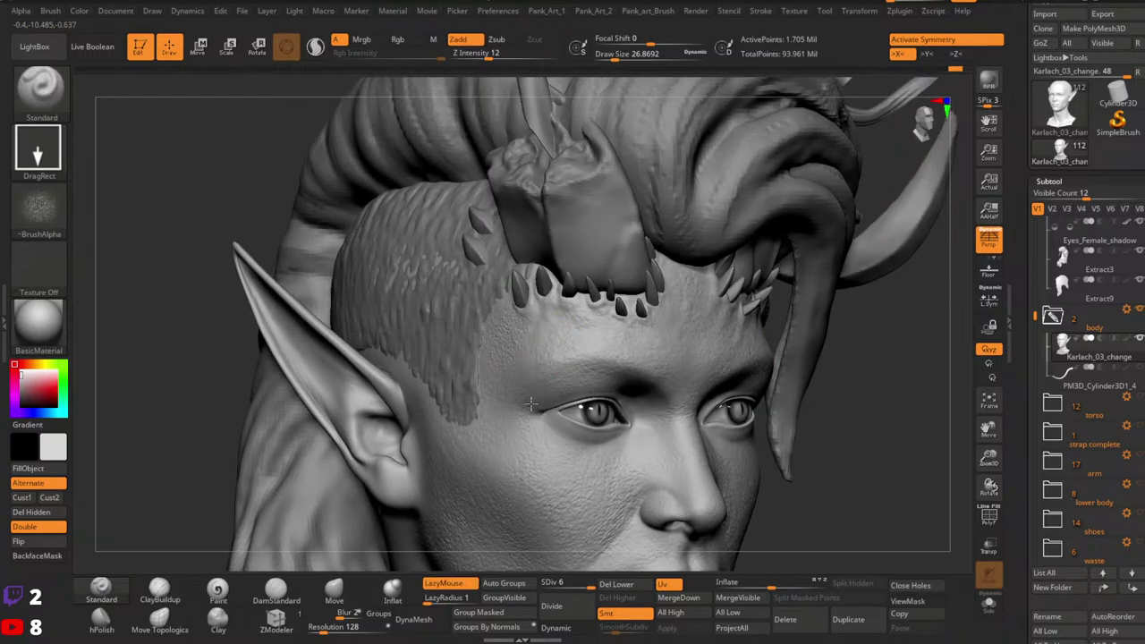
key(ctrl+z)
drag(499, 338, 534, 403)
right_drag(754, 324, 730, 332)
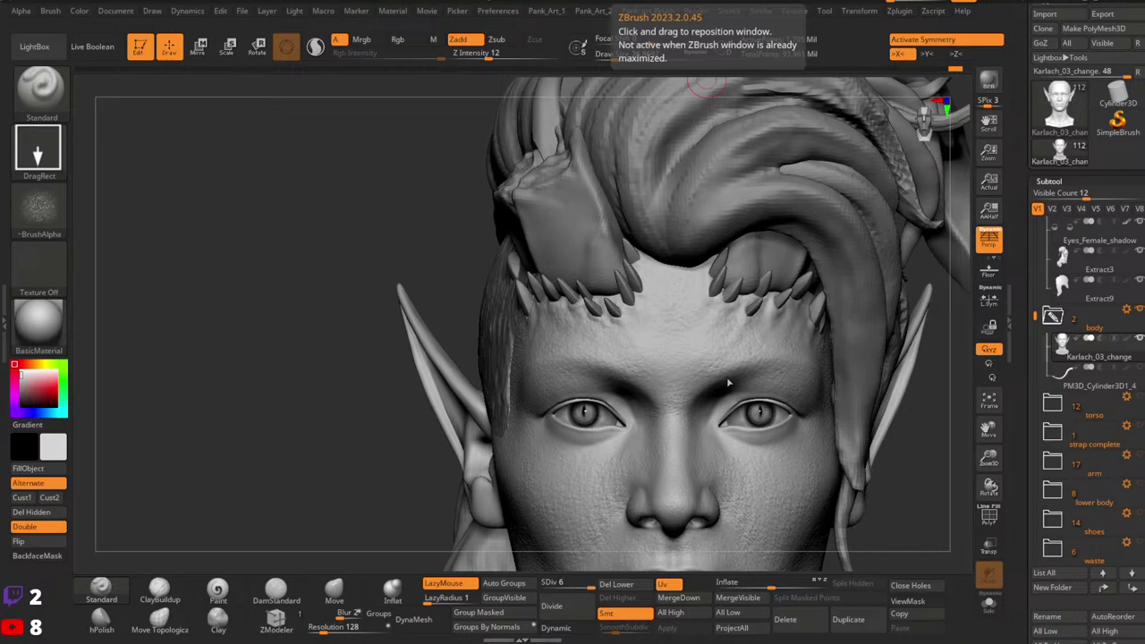
mouse_move(751, 374)
right_down()
mouse_move(830, 345)
mouse_move(783, 374)
mouse_move(785, 413)
mouse_move(730, 386)
mouse_move(659, 376)
mouse_move(703, 408)
mouse_move(700, 419)
right_up()
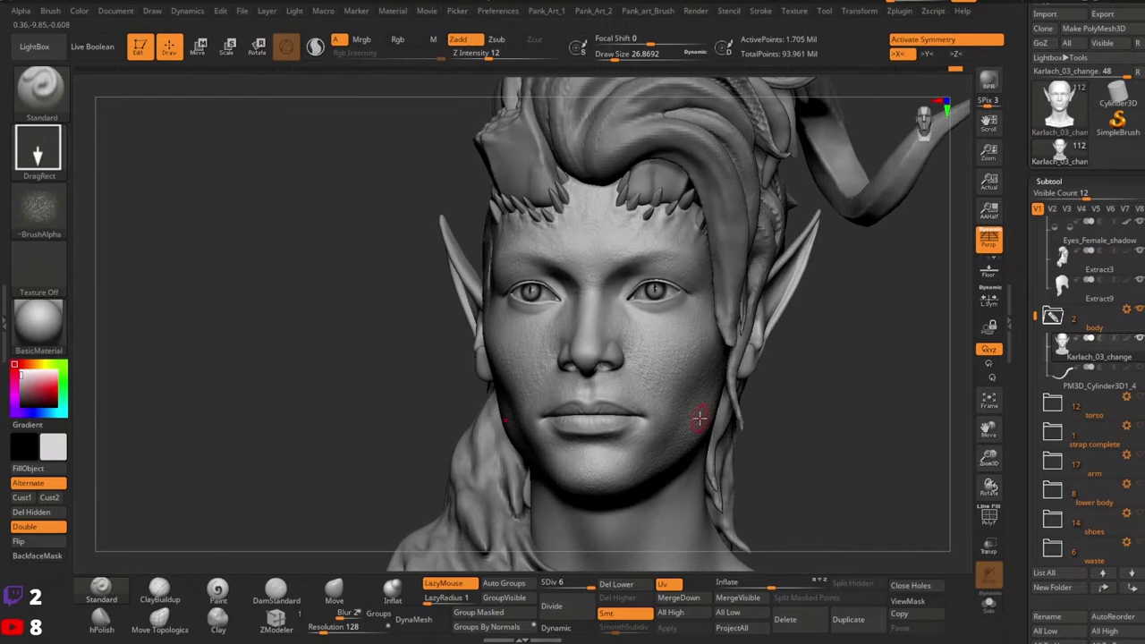
click(39, 208)
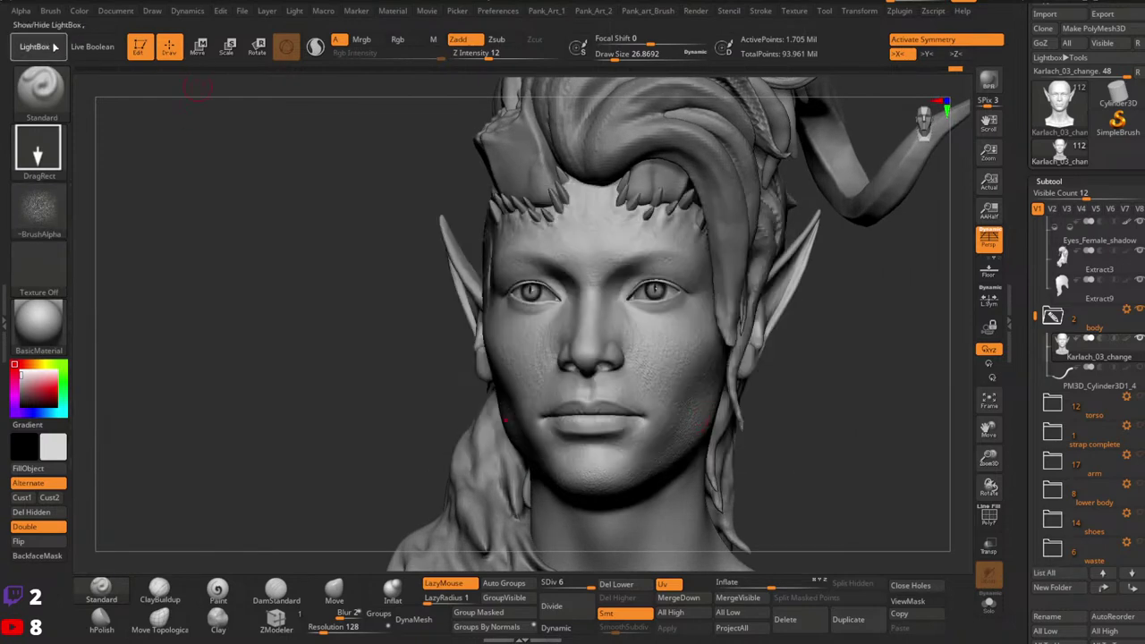
click(36, 46)
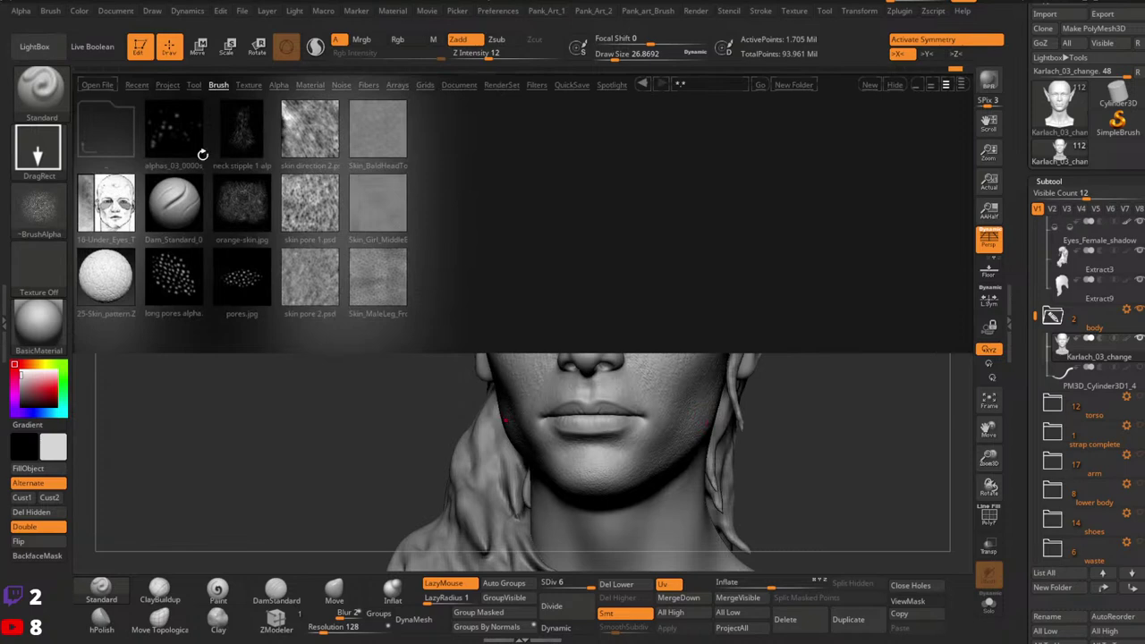
click(186, 133)
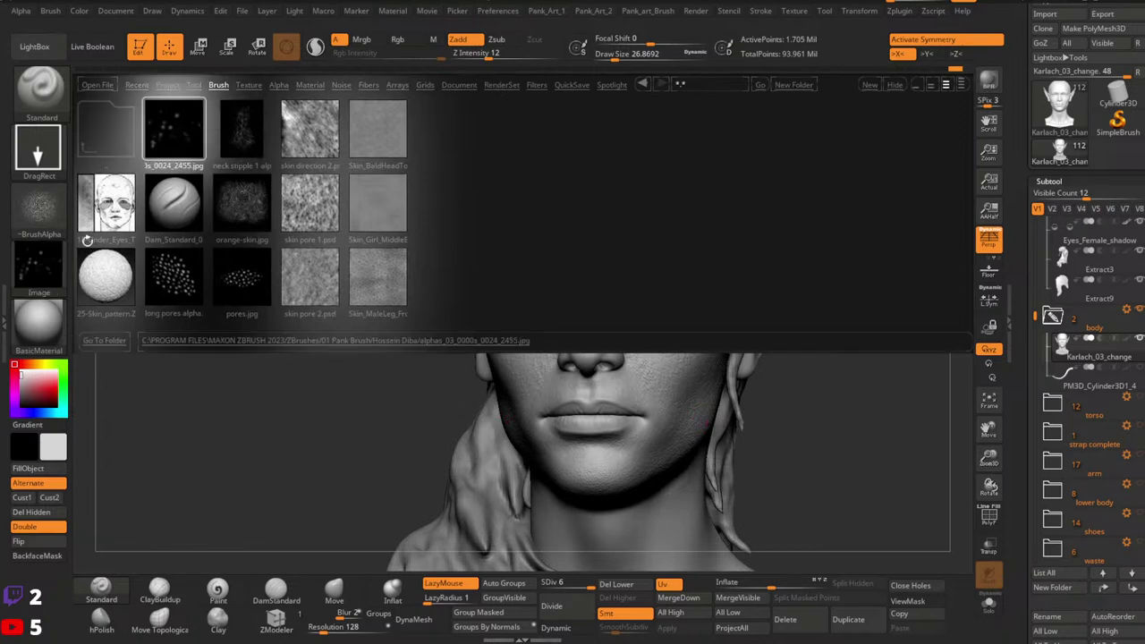
click(38, 265)
click(102, 265)
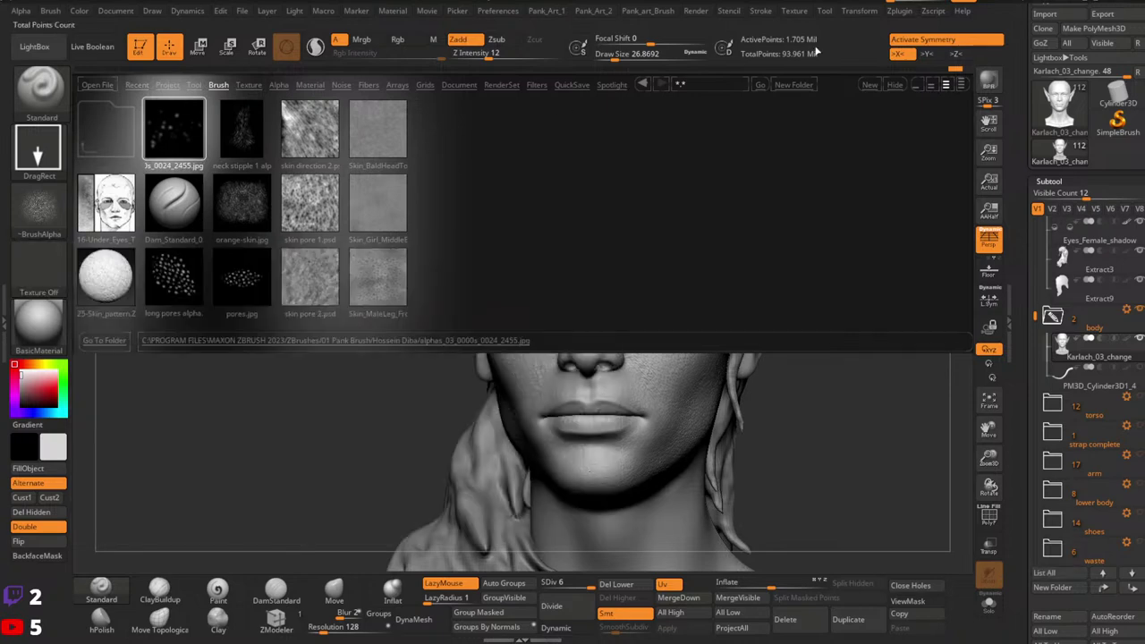
click(899, 83)
Step: Import the scattered-pore image alphas_03_0000s_0024_2455.jpg as the Standard brush's alpha
click(39, 210)
click(119, 450)
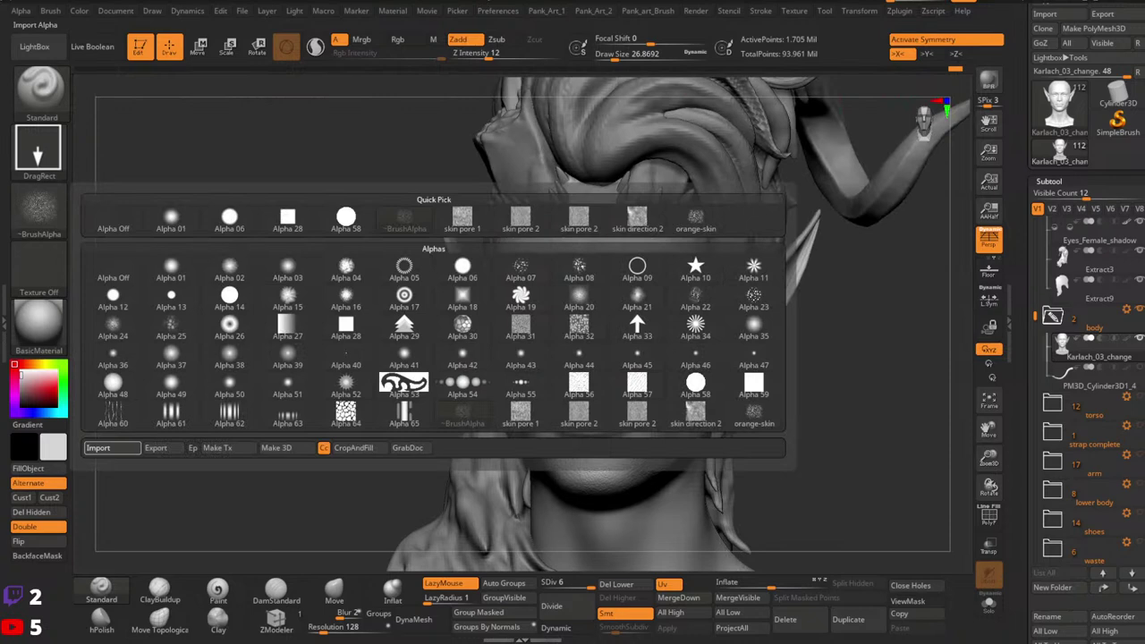
click(696, 219)
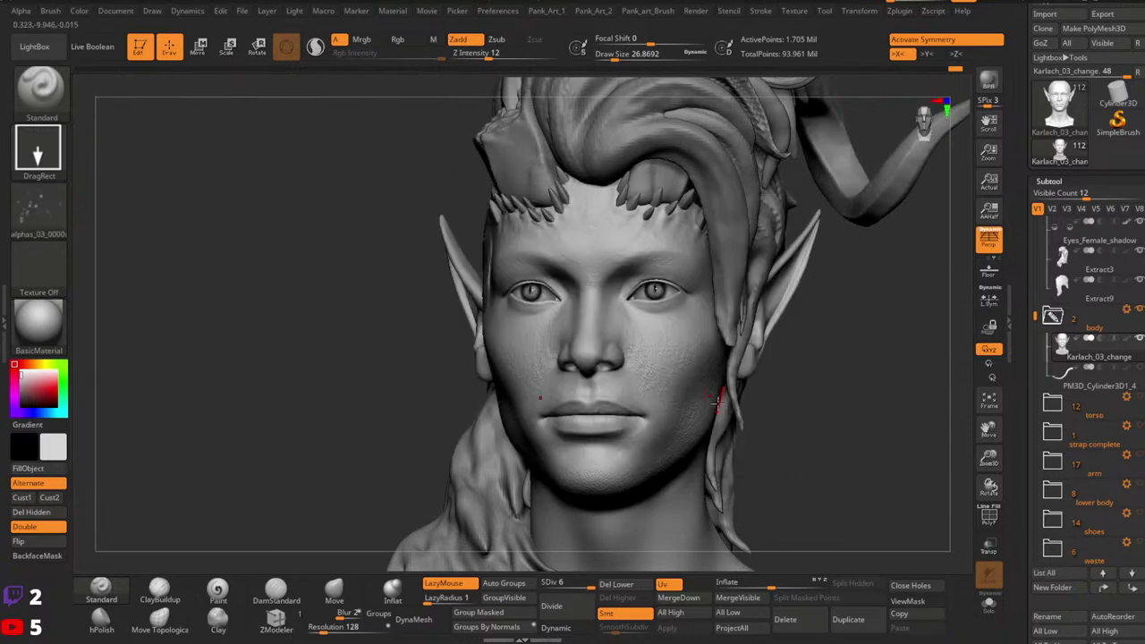
Step: Turn off X symmetry, raise the Z Intensity to about 16 and stamp the scattered pores on the lower cheek and jaw
key(x)
mouse_move(718, 408)
right_down()
mouse_move(684, 409)
mouse_move(654, 431)
mouse_move(686, 381)
right_up()
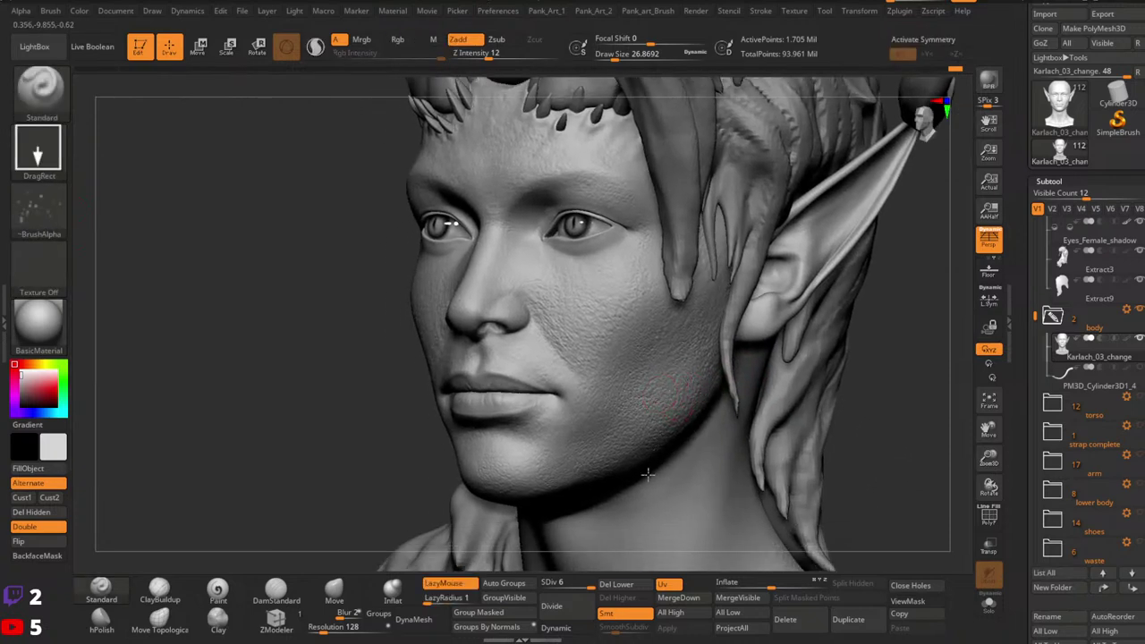
right_drag(683, 437, 702, 376)
drag(484, 54, 493, 55)
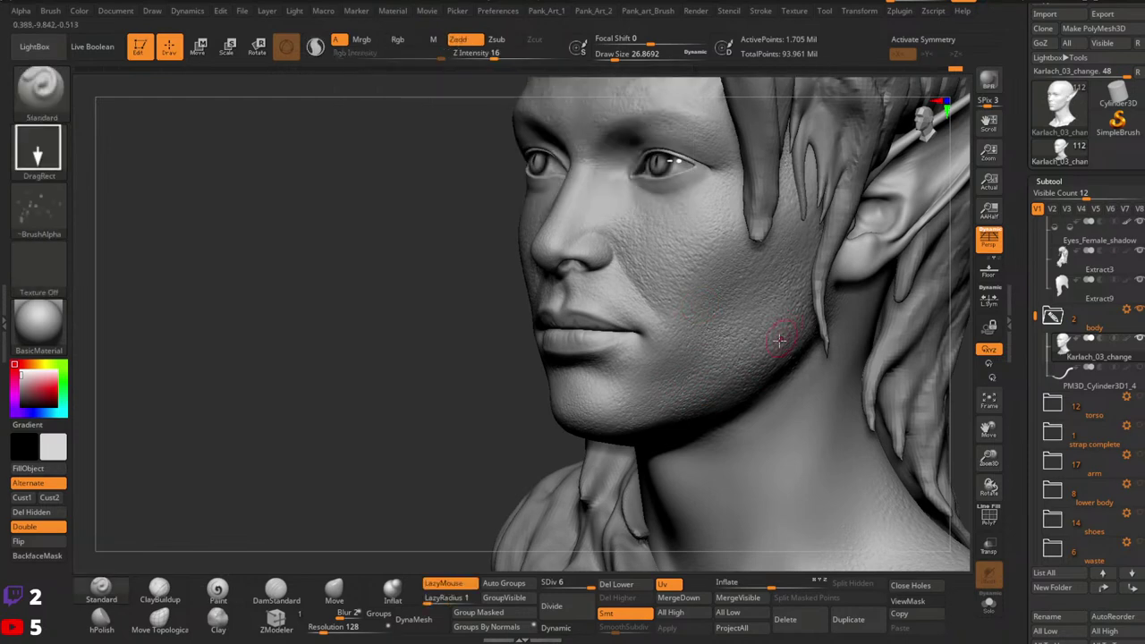
right_drag(784, 334, 790, 318)
right_drag(730, 396, 703, 263)
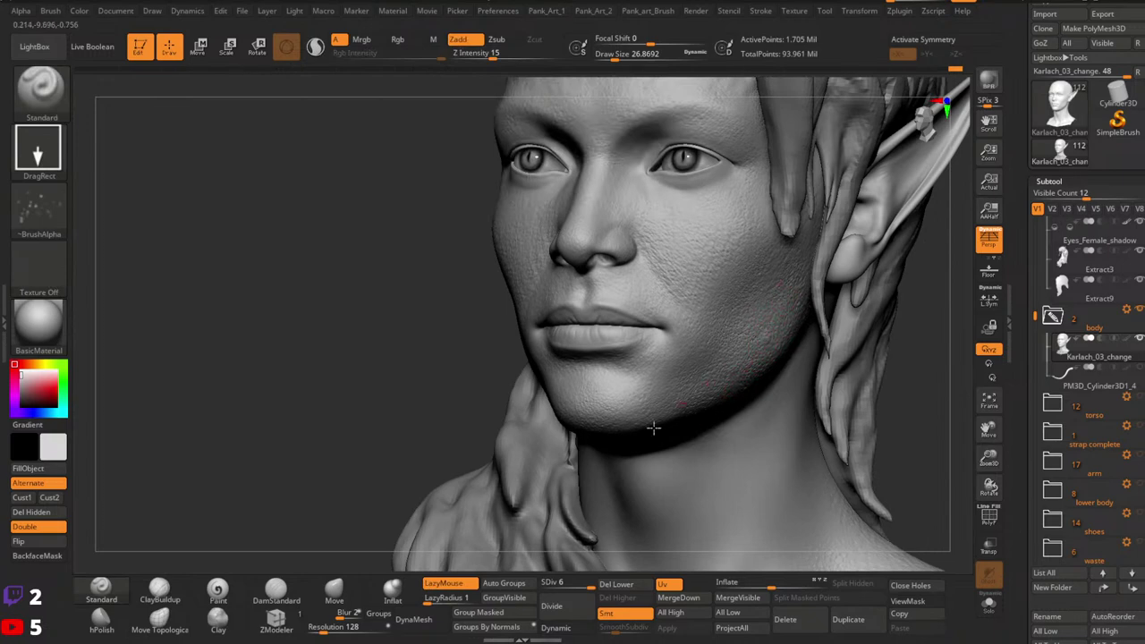
Step: Stamp the scattered pores on the opposite cheek and jaw at Z Intensity 15
right_drag(739, 375, 617, 359)
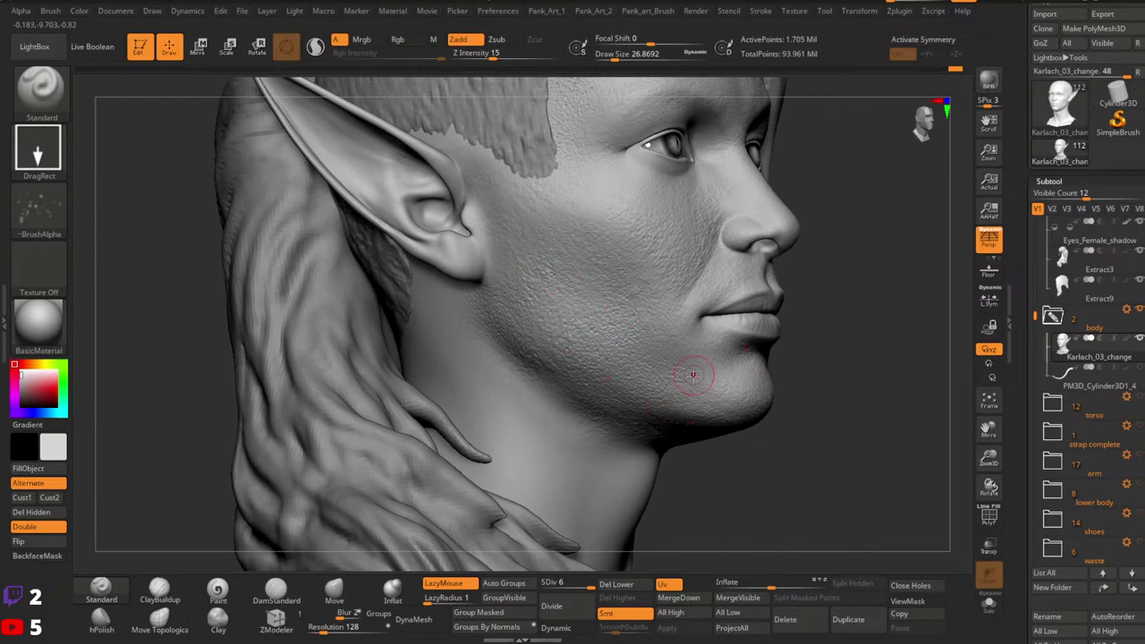
right_drag(690, 371, 651, 389)
right_drag(728, 324, 775, 371)
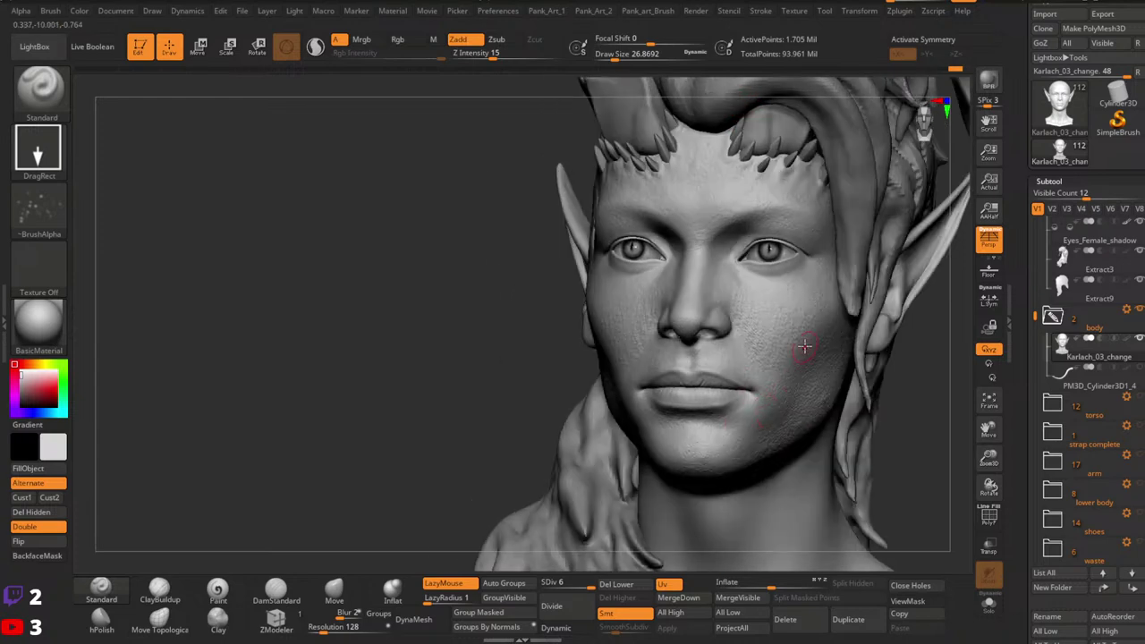
Step: Set the Z Intensity to 14, add scattered pores to the cheek on the shaved side and check the whole face
click(492, 56)
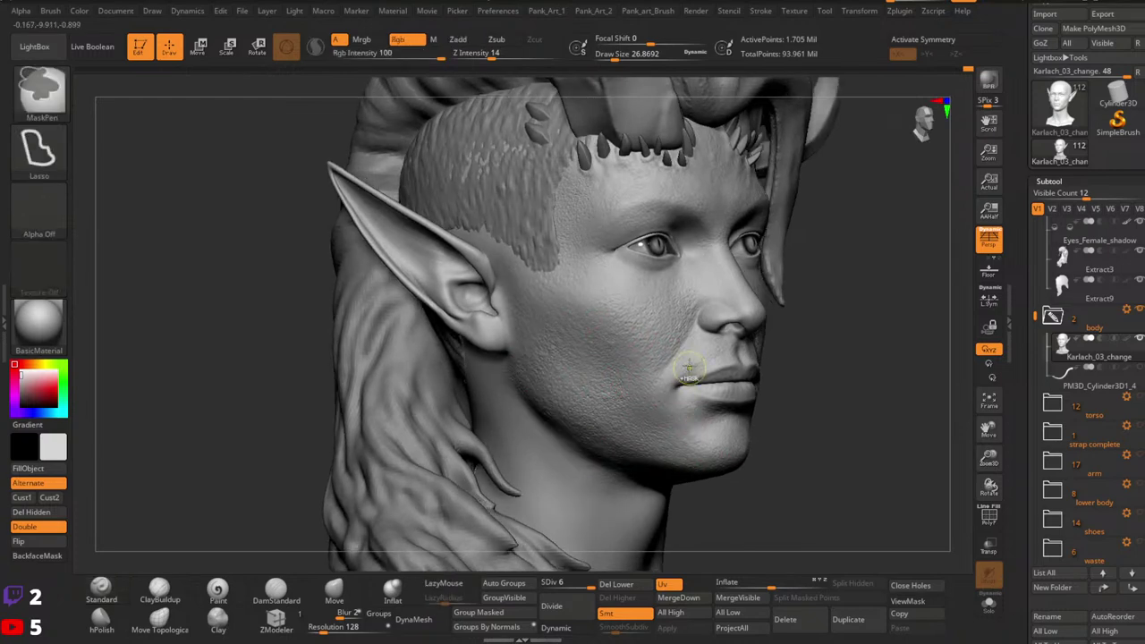
right_drag(654, 315, 653, 429)
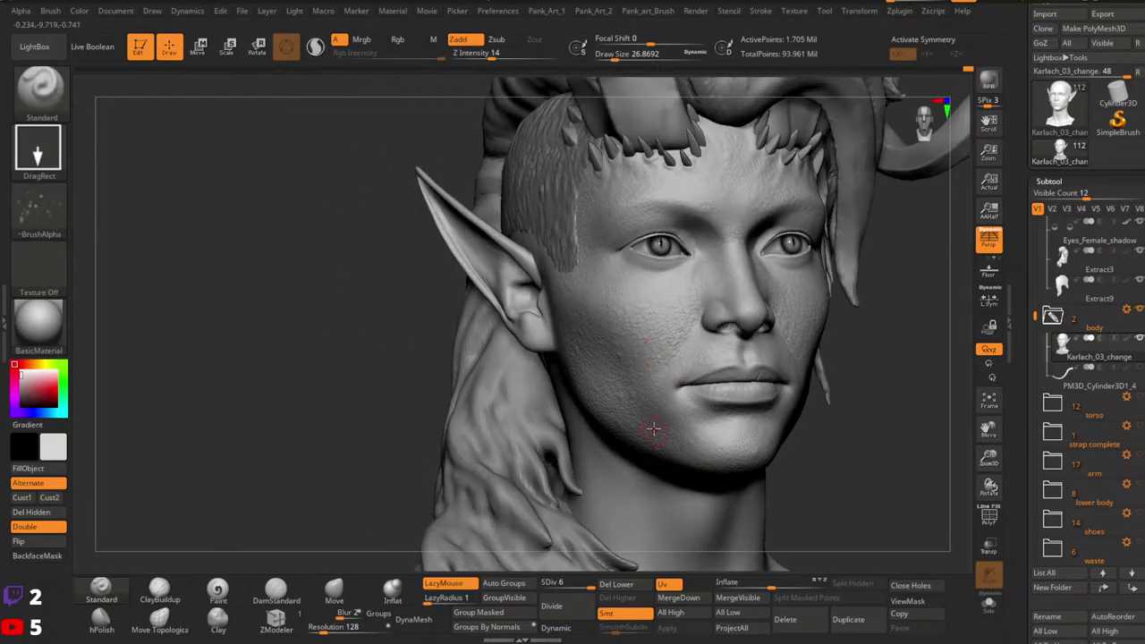
mouse_move(715, 473)
right_down()
mouse_move(781, 427)
mouse_move(744, 458)
right_up()
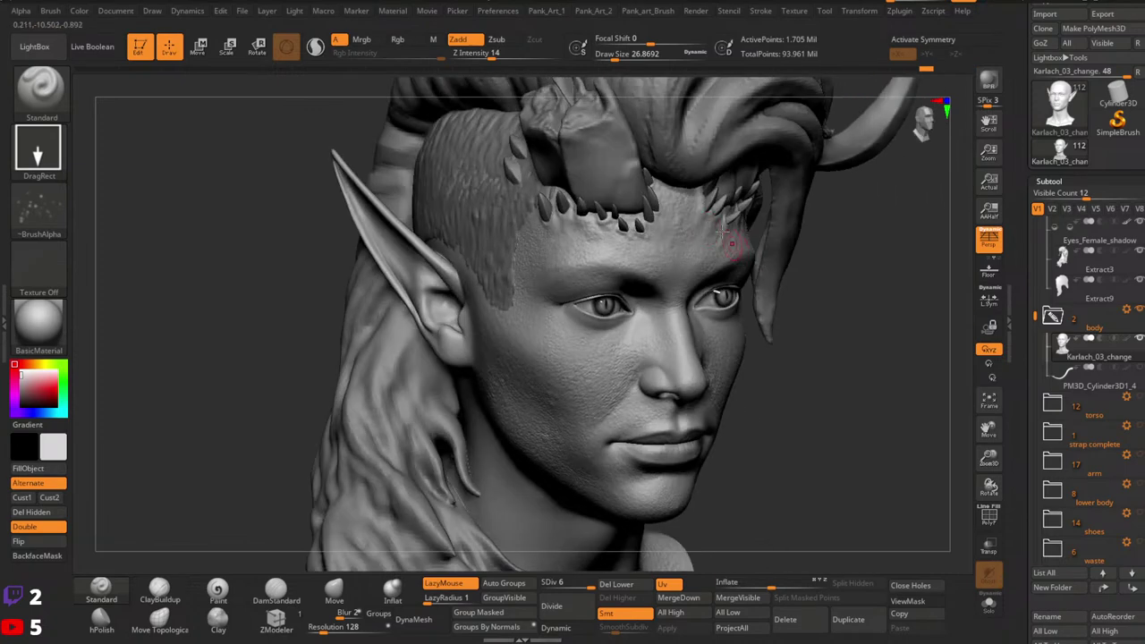
key(shift+z)
key(shift+z)
right_drag(601, 229, 654, 236)
alt+right_drag(833, 309, 787, 391)
drag(829, 404, 865, 315)
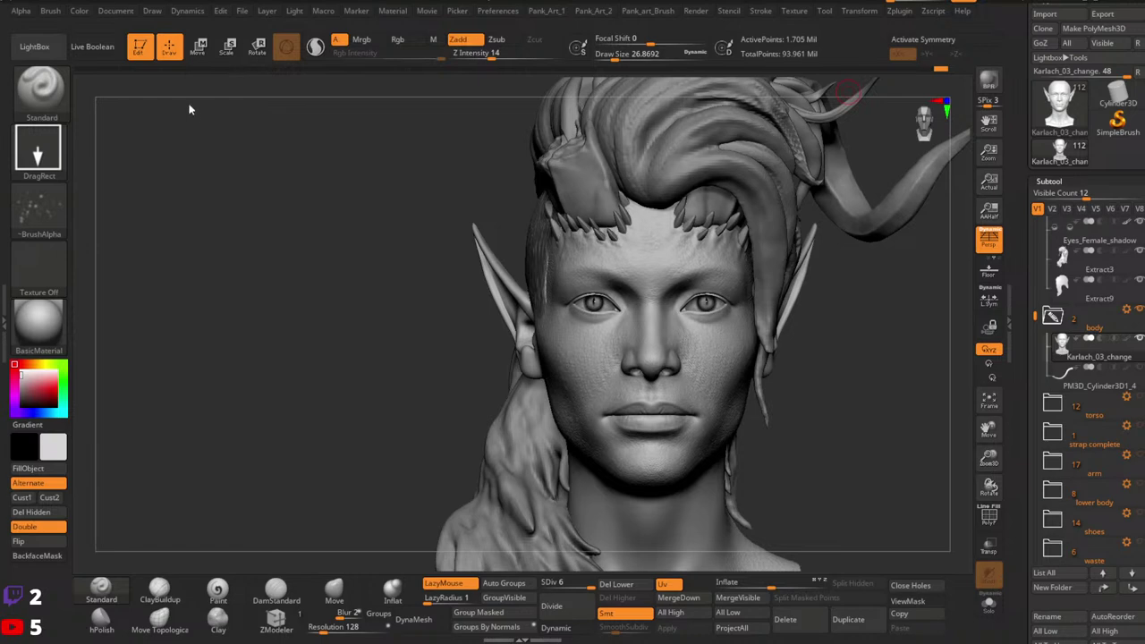
Step: Import the long pores alpha image as the Standard brush's alpha
click(51, 200)
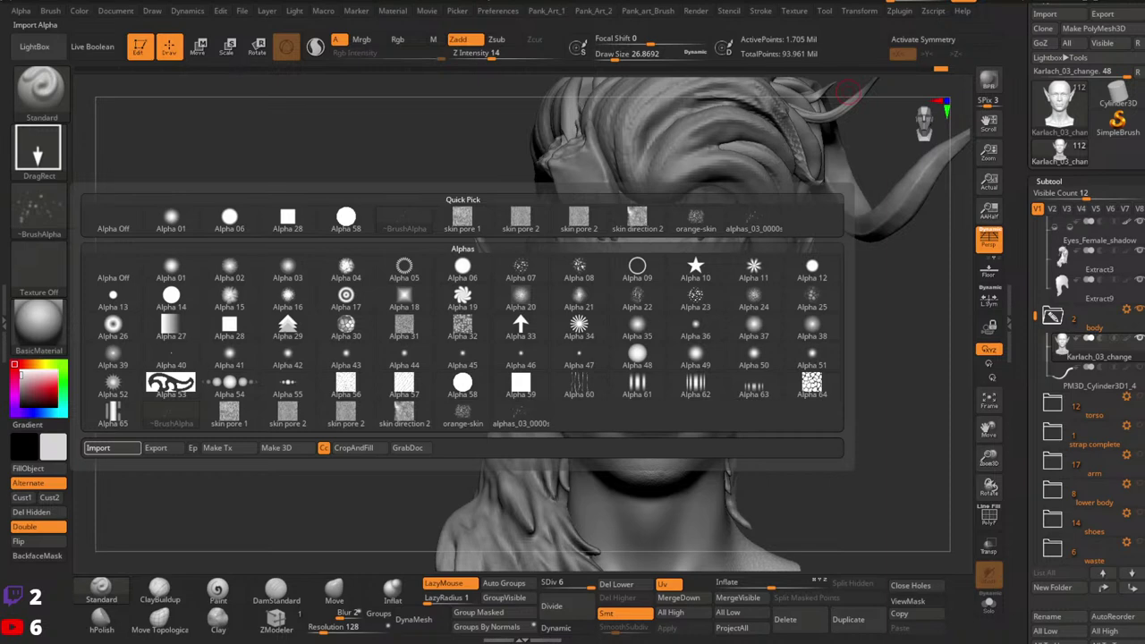
click(111, 447)
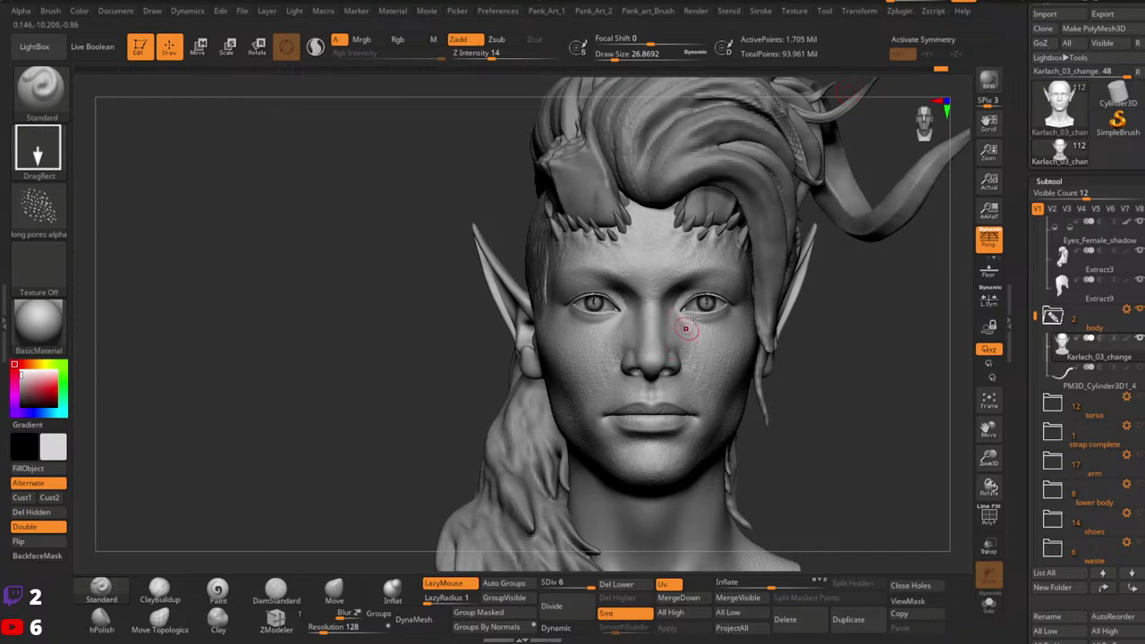
mouse_move(715, 358)
right_down()
mouse_move(766, 365)
mouse_move(729, 392)
right_up()
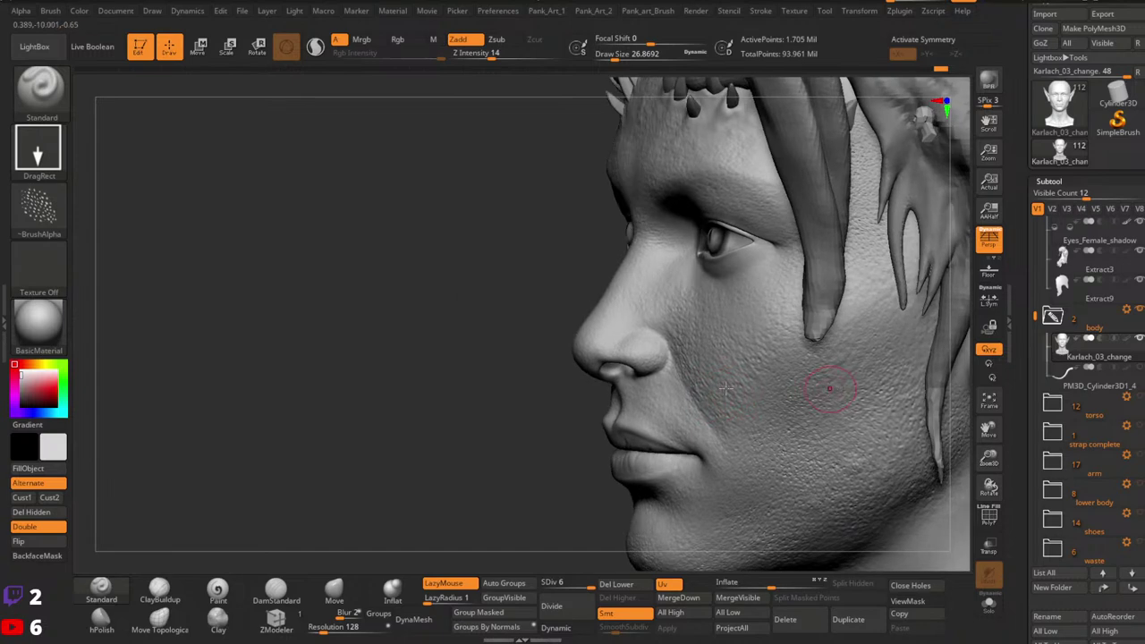
right_drag(825, 396, 695, 362)
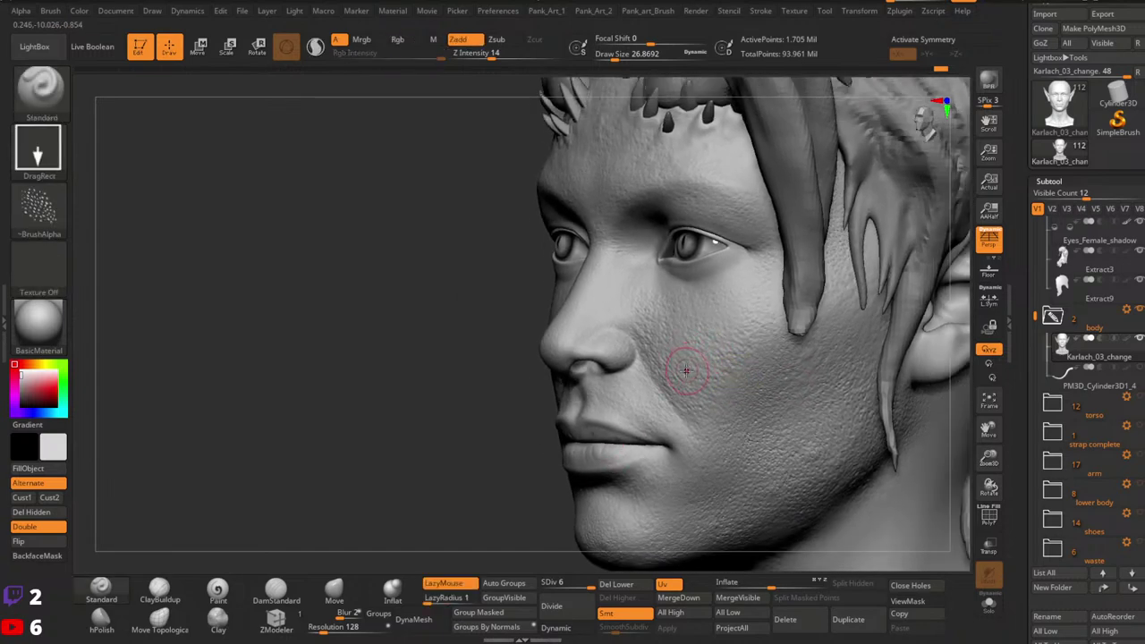
Step: Turn on X symmetry, set the Z Intensity to 12 and stamp long pores on both cheeks beside the nose
key(x)
mouse_move(685, 350)
right_down()
mouse_move(695, 362)
mouse_move(708, 324)
right_up()
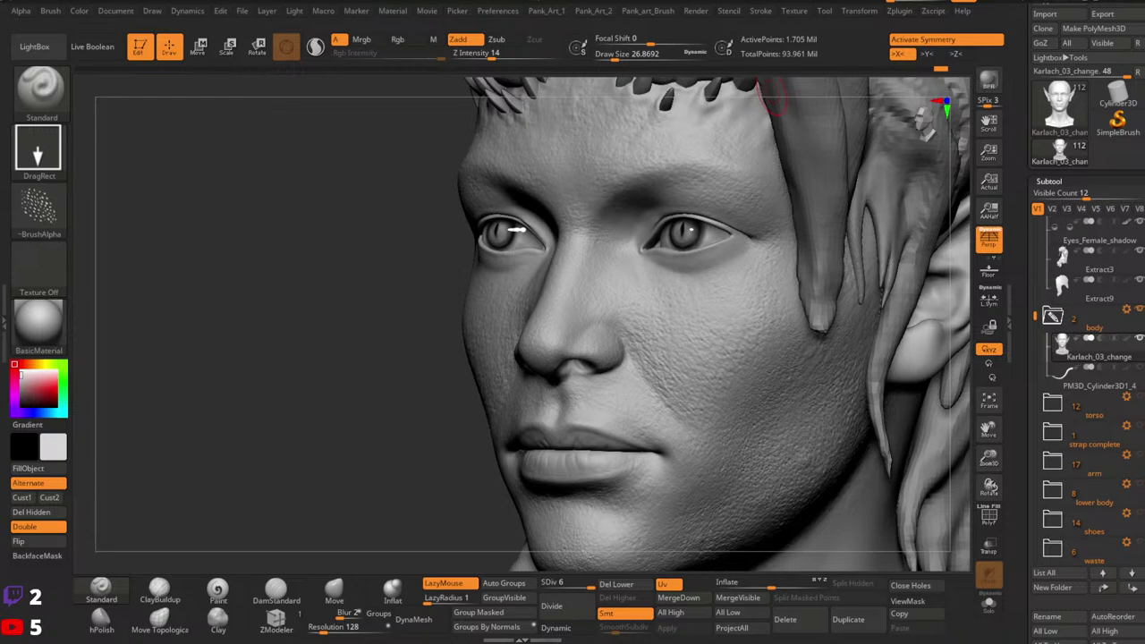
drag(386, 356, 392, 354)
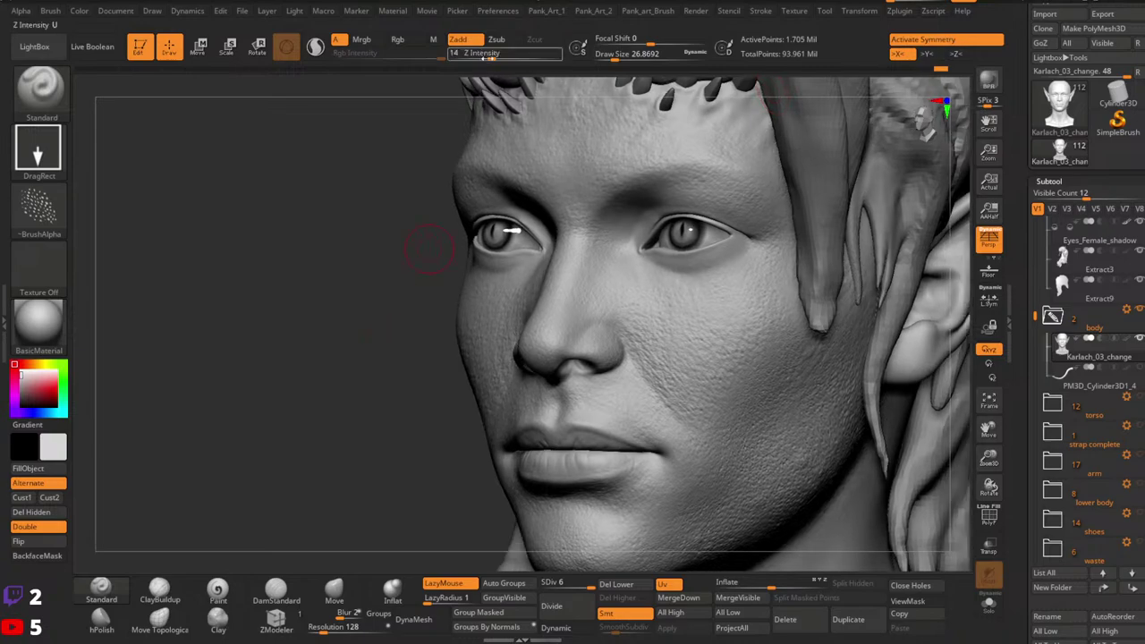
drag(491, 54, 487, 53)
right_drag(465, 295, 787, 393)
mouse_move(787, 394)
right_down()
mouse_move(675, 403)
mouse_move(710, 386)
mouse_move(686, 367)
right_up()
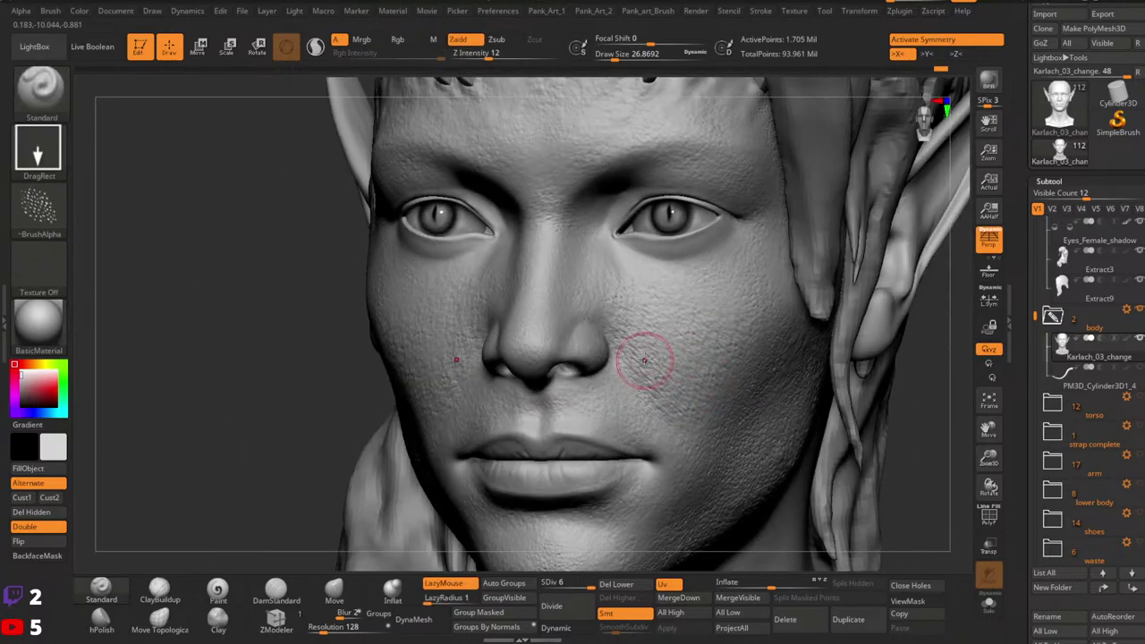
drag(644, 360, 669, 379)
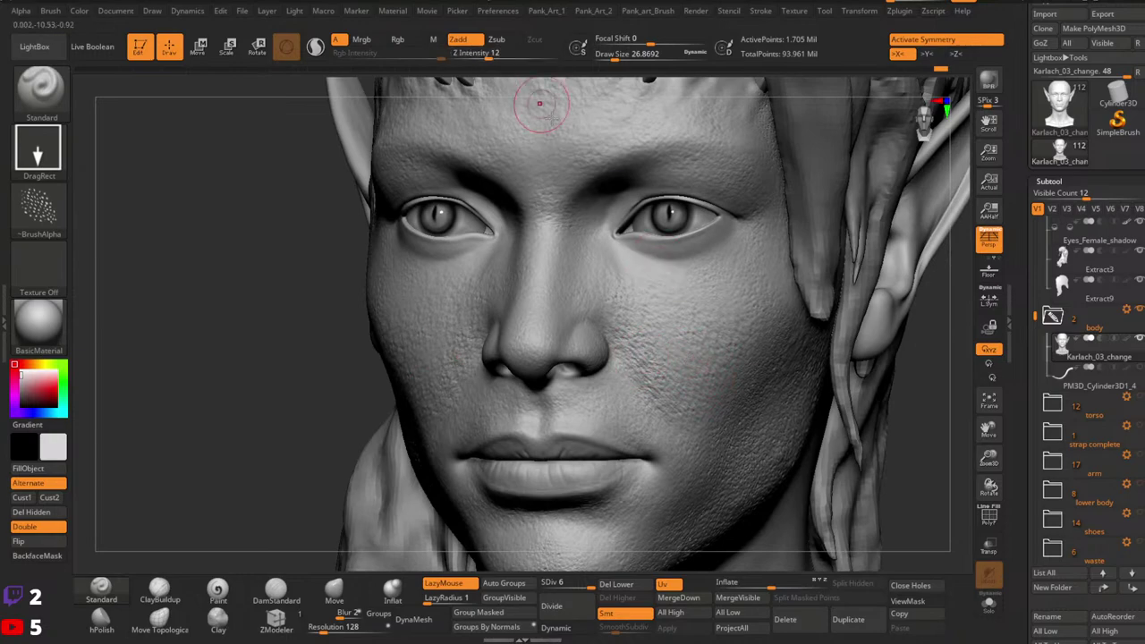
right_drag(669, 282, 711, 322)
key(space)
drag(656, 351, 677, 381)
Step: Drop to subdivision level 4 and smooth both cheeks down to the mouth corners with the Smooth brush at Z Intensity 36
key(shift+d)
key(shift+d)
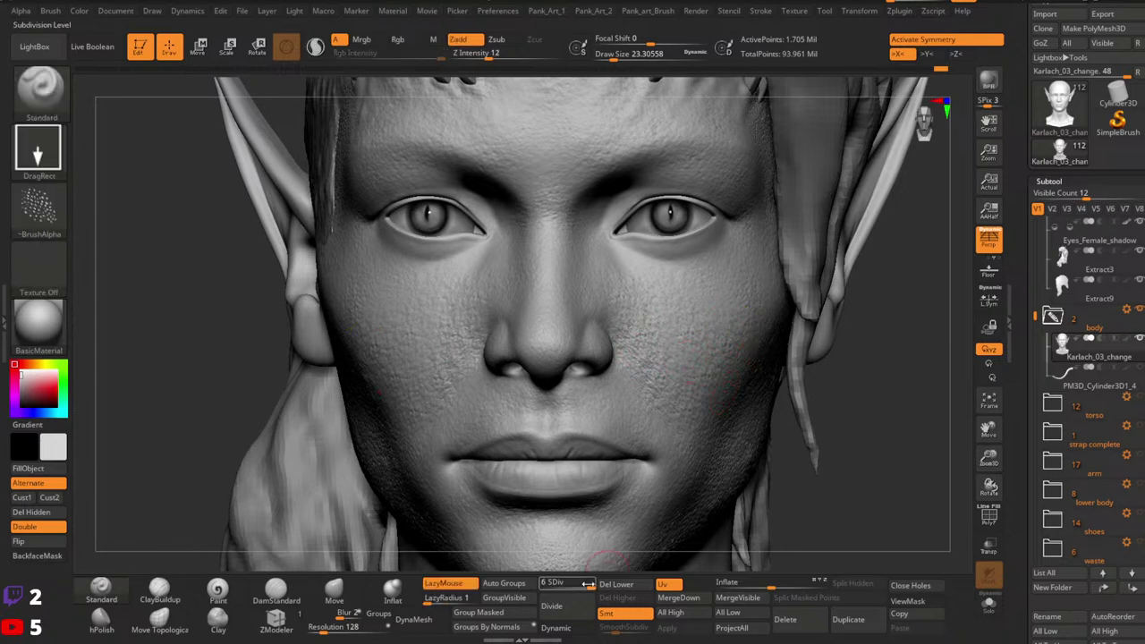
key(space)
key(shift)
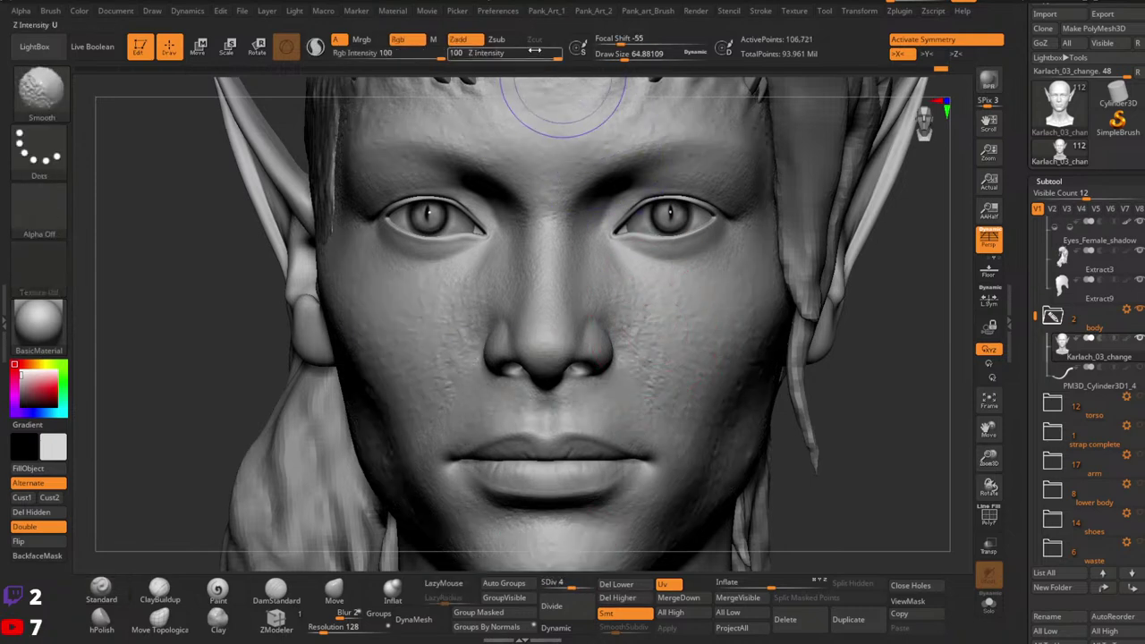
mouse_move(641, 333)
shift+mouse_down()
mouse_move(671, 407)
mouse_move(622, 304)
mouse_move(693, 380)
mouse_move(670, 447)
shift+mouse_up()
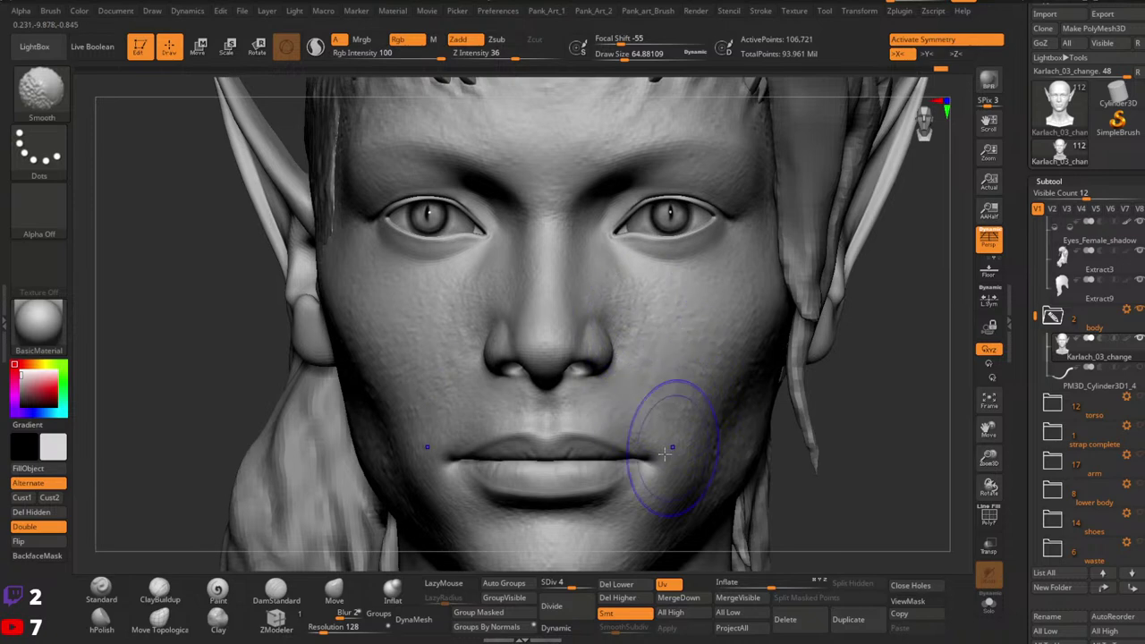
Step: Smooth the cheeks beside the nose at subdivision level 5 with Draw Size about 59, and return to level 6
click(579, 588)
key(space)
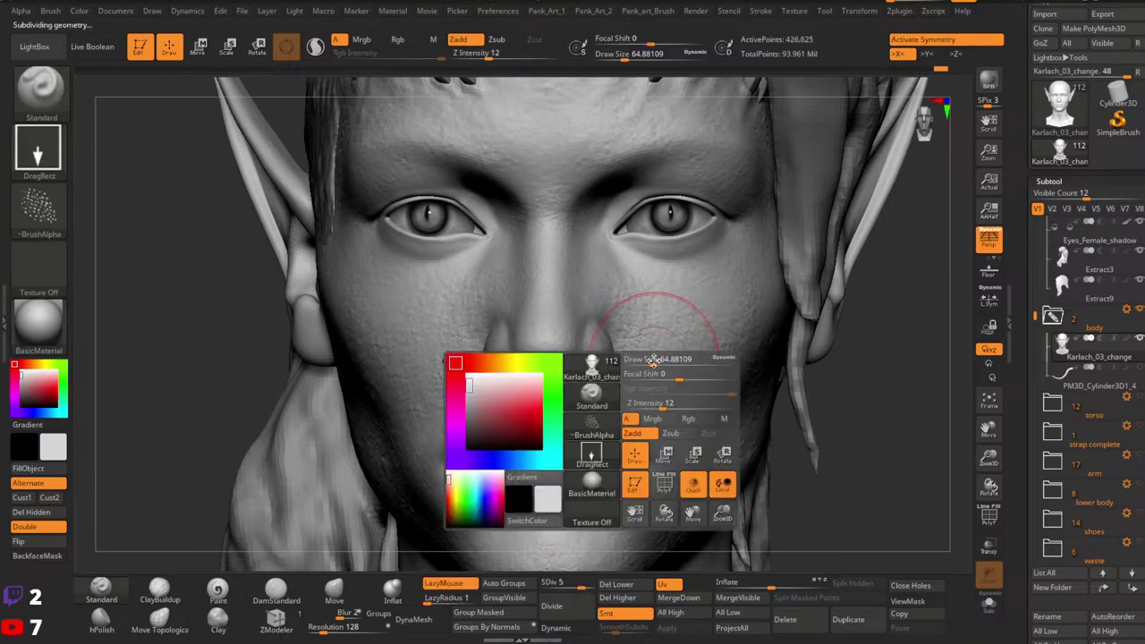
drag(654, 359, 649, 359)
right_drag(672, 330, 646, 348)
key(shift)
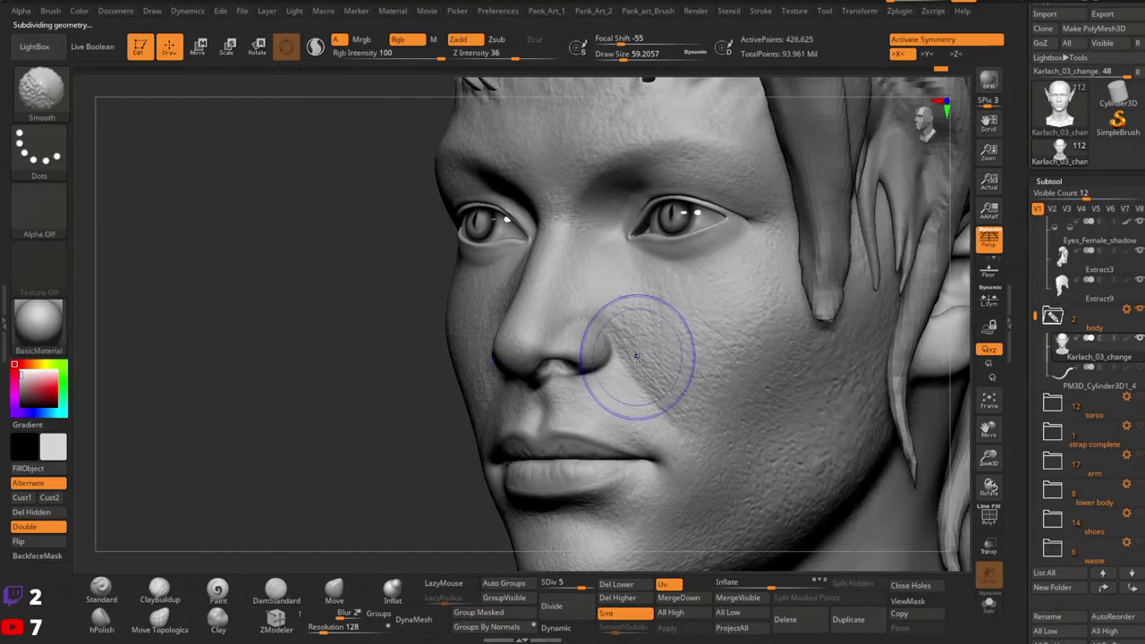
mouse_move(636, 356)
shift+mouse_down()
mouse_move(662, 388)
mouse_move(634, 340)
mouse_move(654, 327)
mouse_move(670, 385)
shift+mouse_up()
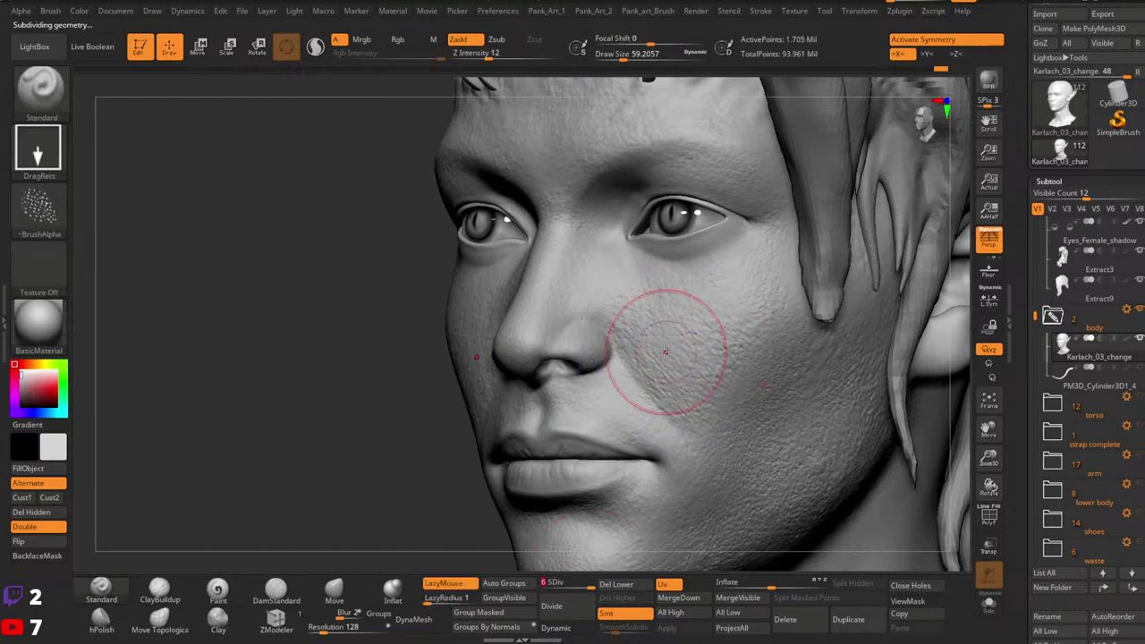
Step: Set Draw Size to about 31 and Z Intensity to 15, turn off X symmetry and stamp long pores on the cheek below the hair lock
shift+right_drag(667, 350, 663, 357)
key(space)
drag(664, 357, 648, 356)
mouse_move(670, 334)
right_down()
mouse_move(658, 328)
mouse_move(645, 350)
mouse_move(687, 349)
right_up()
drag(489, 53, 494, 54)
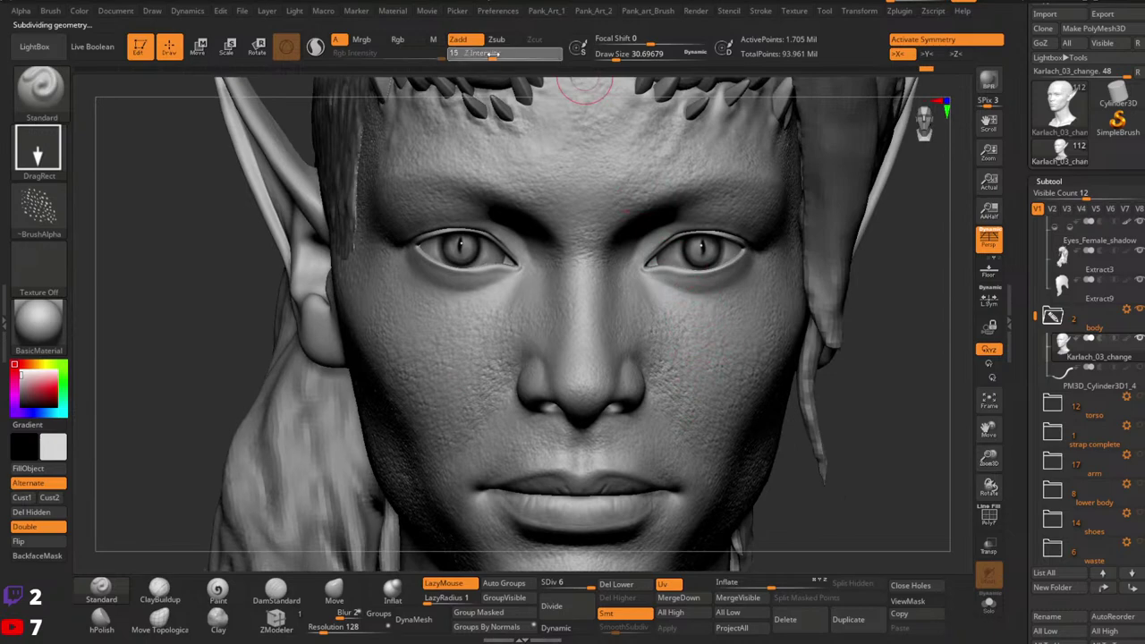
key(x)
right_drag(698, 372, 793, 389)
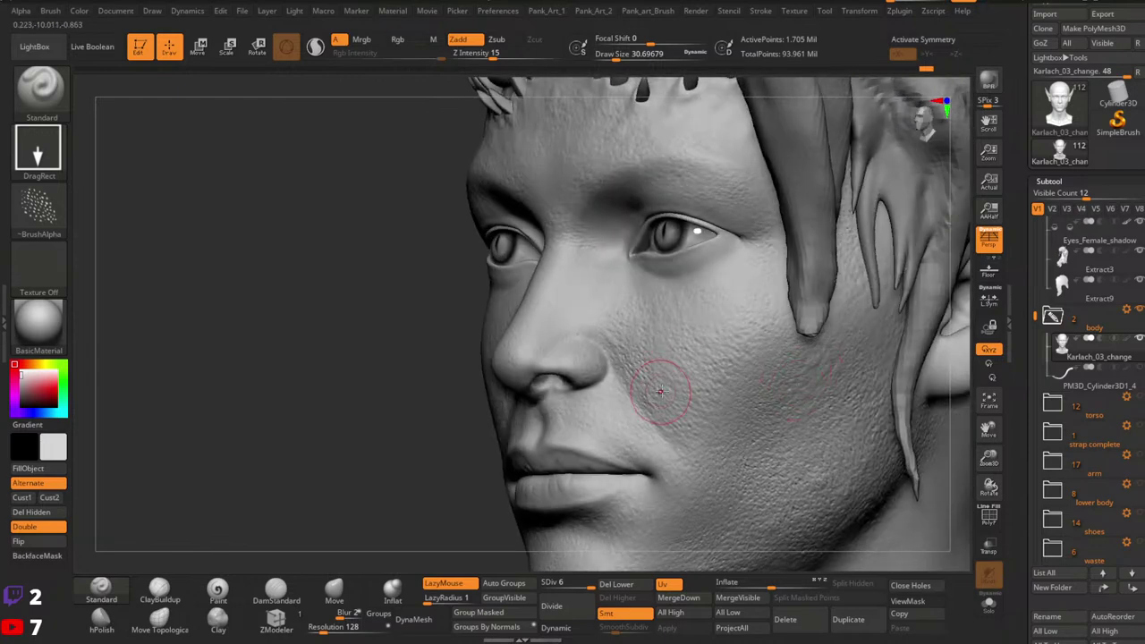
right_drag(660, 391, 669, 366)
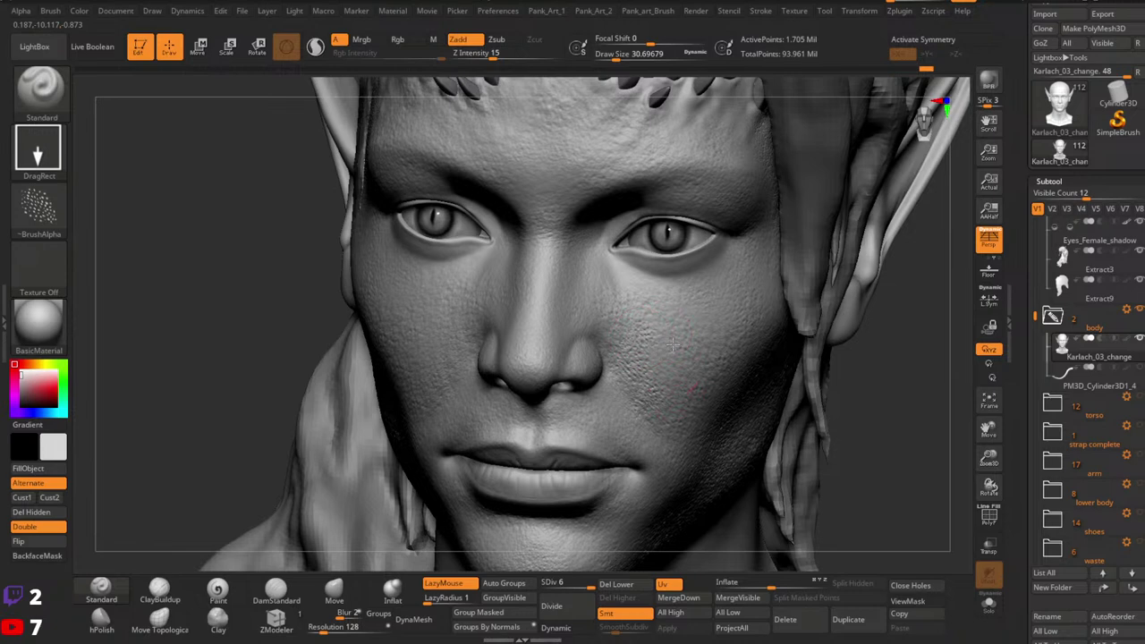
right_drag(648, 341, 670, 324)
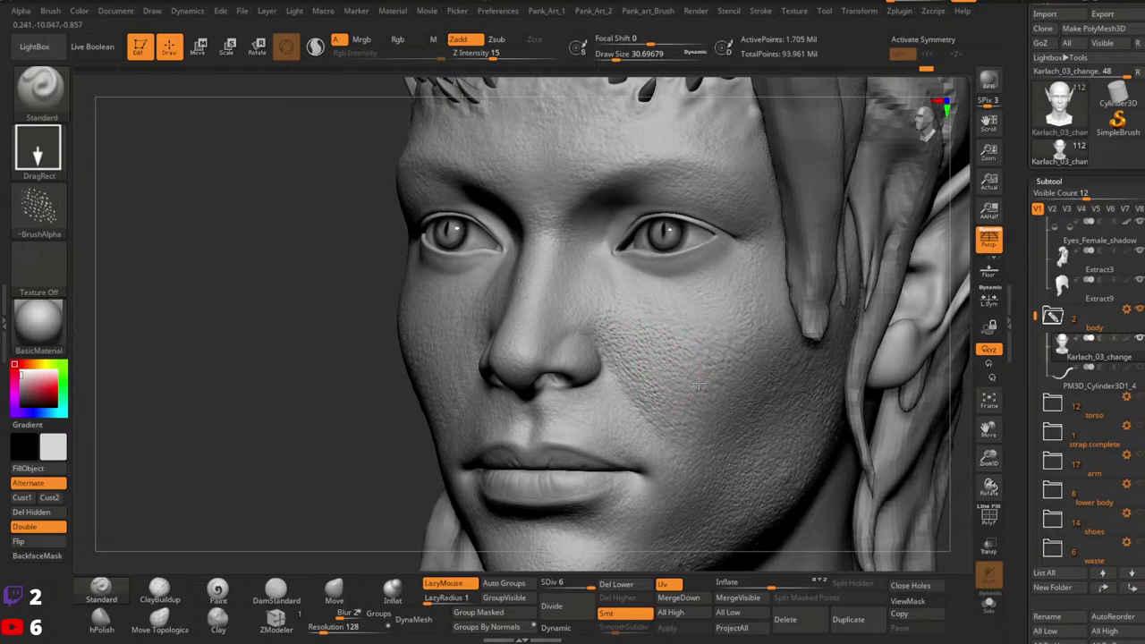
right_drag(723, 327, 736, 350)
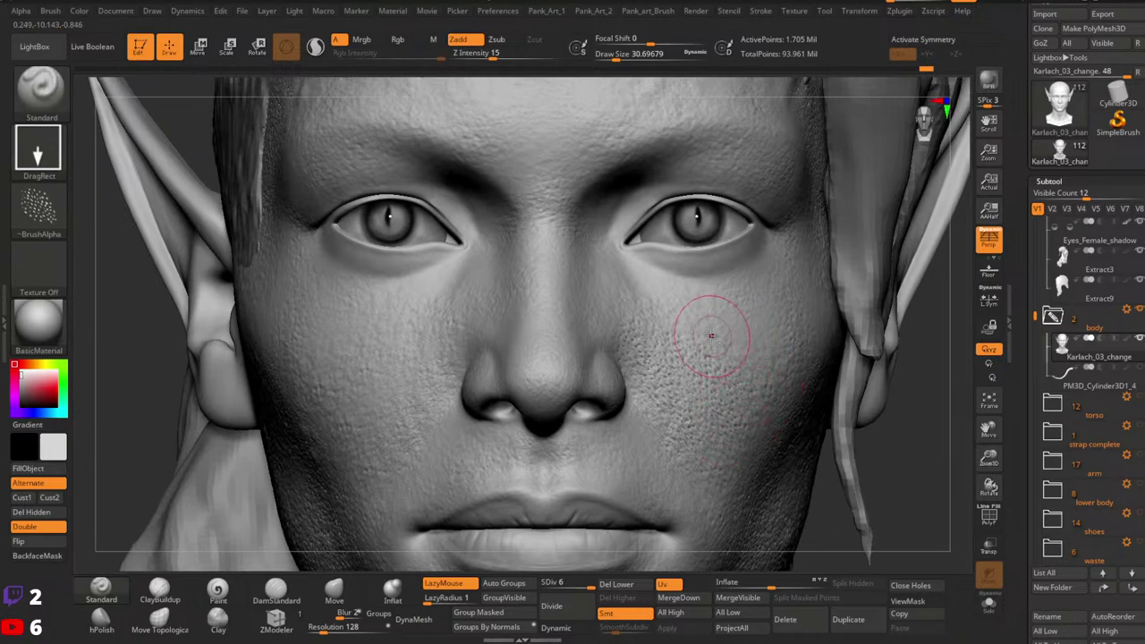
Step: Stamp the long pores on the opposite cheek beside the nose at Z Intensity 15 and turn X symmetry back on
ctrl+right_drag(789, 322, 586, 328)
alt+right_drag(586, 327, 733, 345)
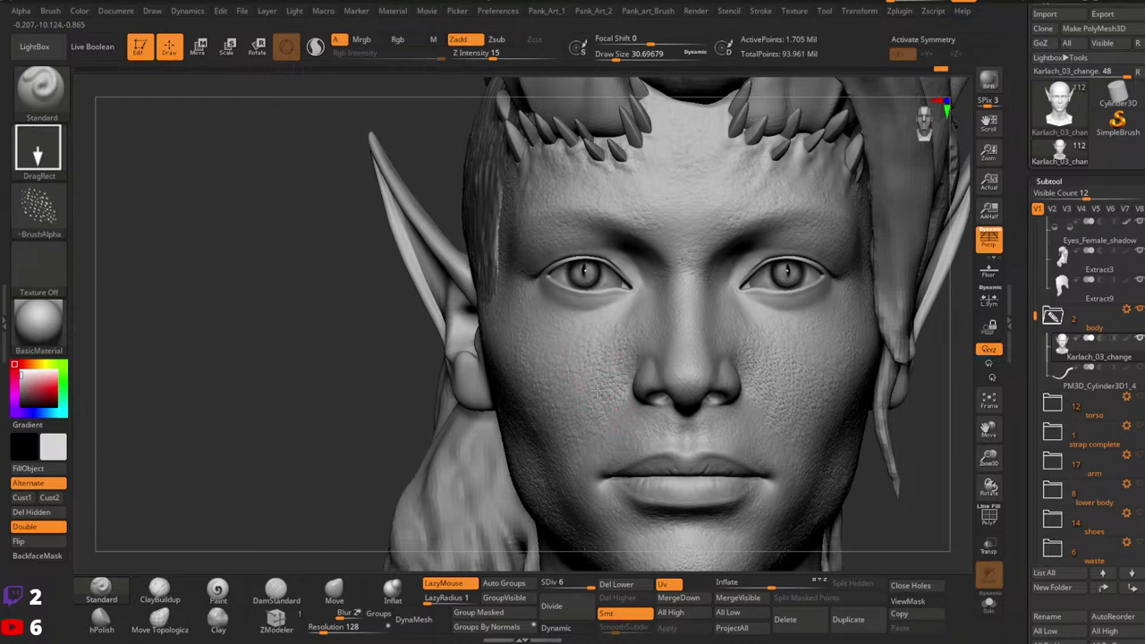
alt+right_drag(746, 374, 776, 356)
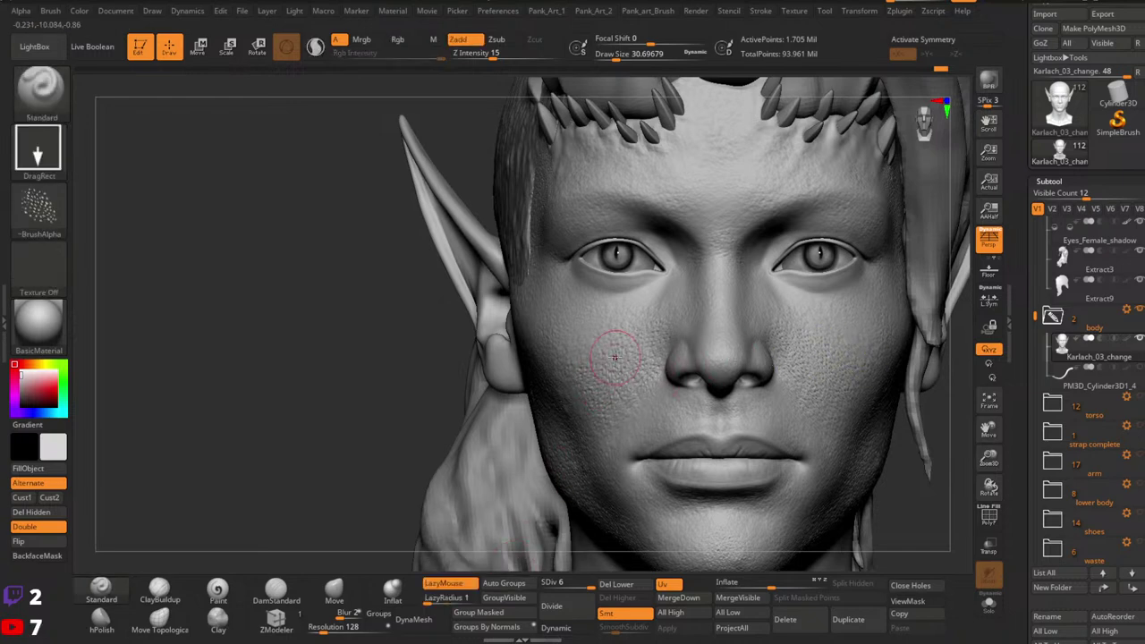
ctrl+right_drag(921, 346, 770, 351)
alt+right_drag(886, 367, 772, 395)
ctrl+right_drag(722, 384, 811, 381)
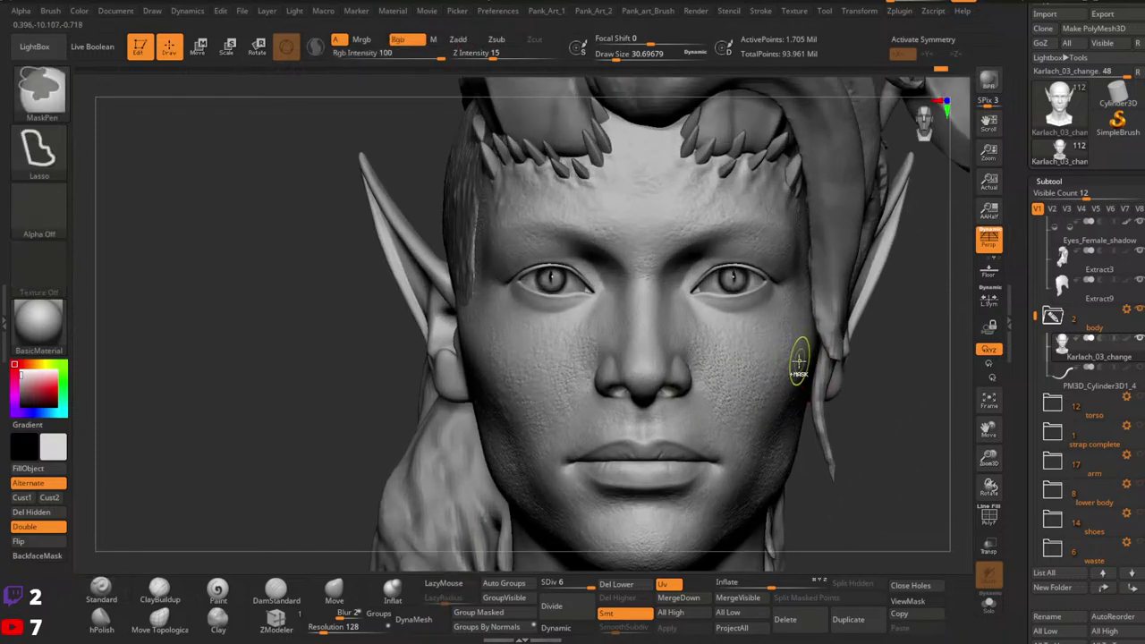
ctrl+right_drag(761, 375, 794, 375)
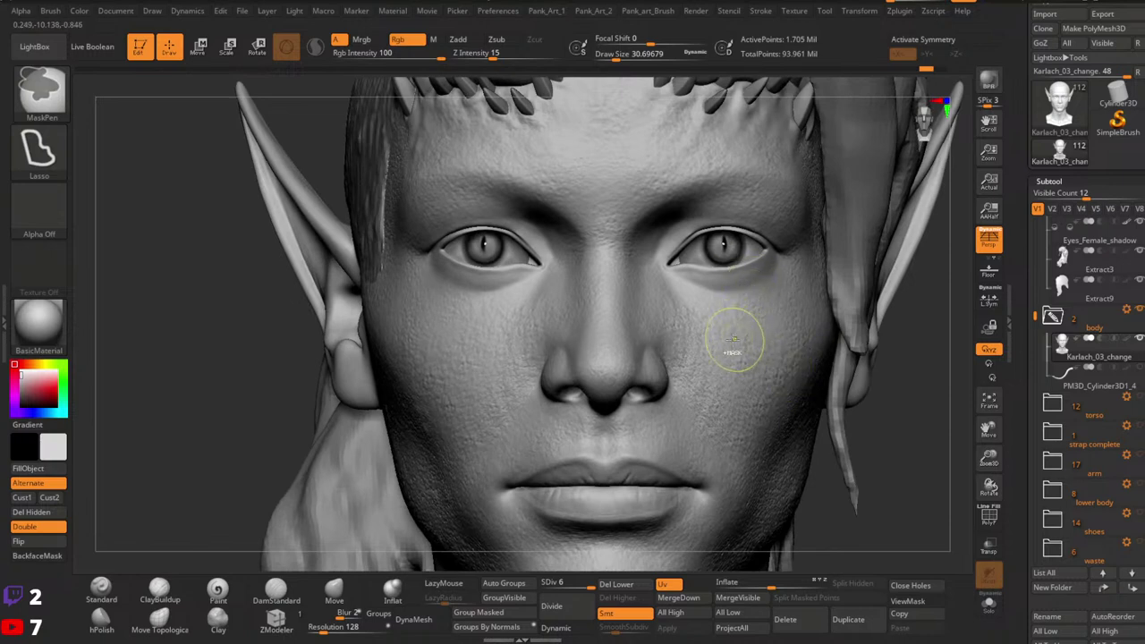
key(x)
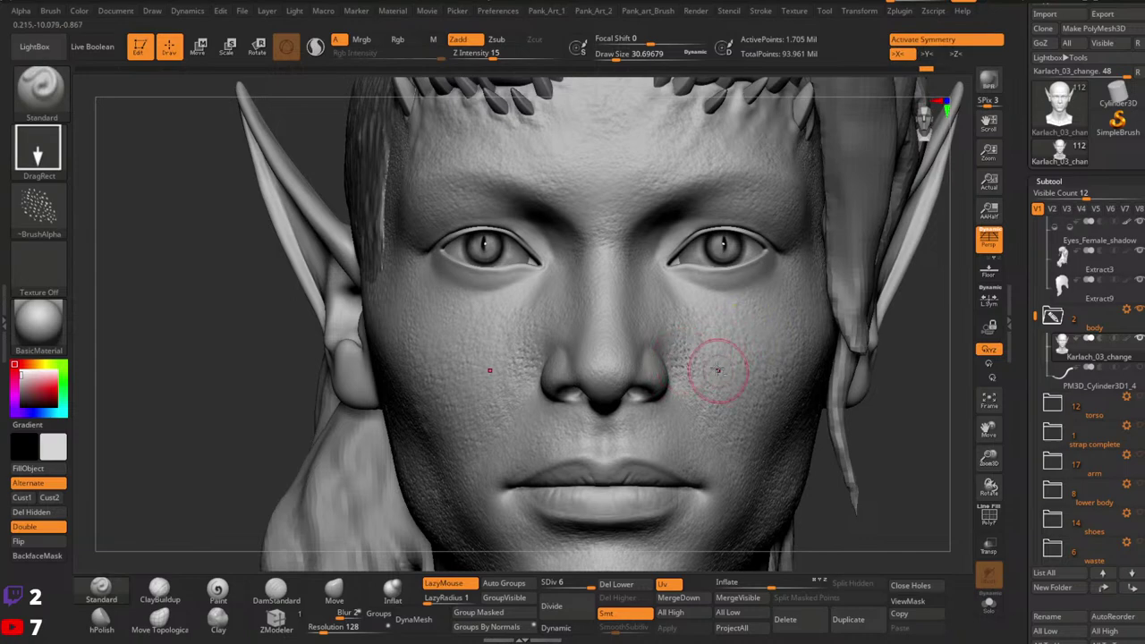
Step: Stamp more long pores symmetrically over both cheeks, from the sides of the nose out towards the jaw
right_drag(722, 330, 670, 328)
drag(734, 368, 769, 371)
right_drag(774, 382, 715, 340)
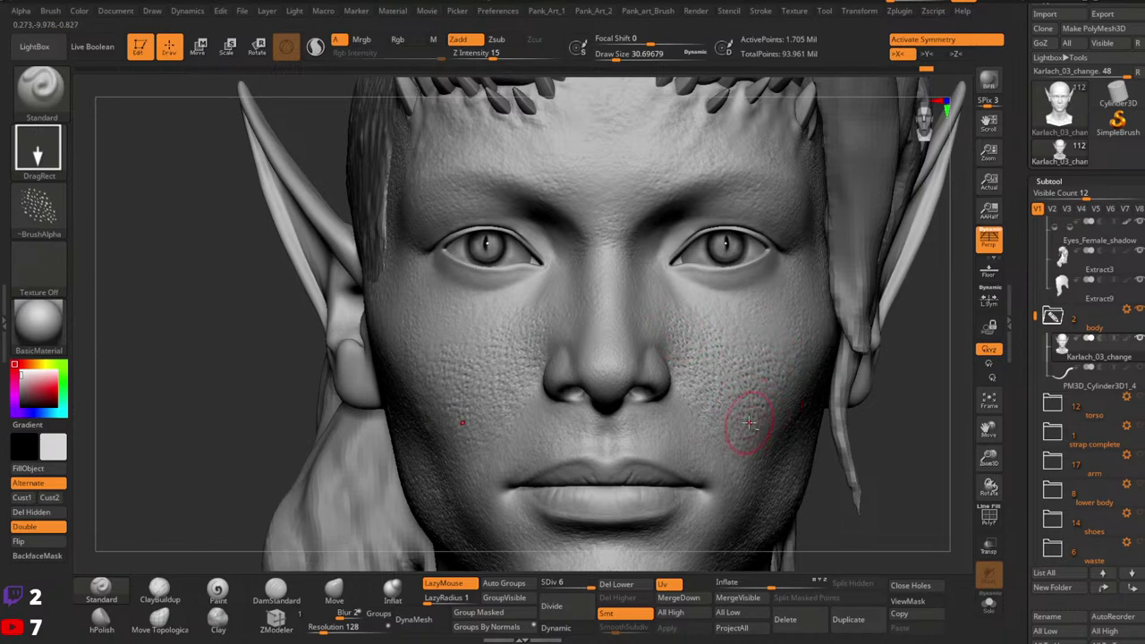
mouse_move(1086, 235)
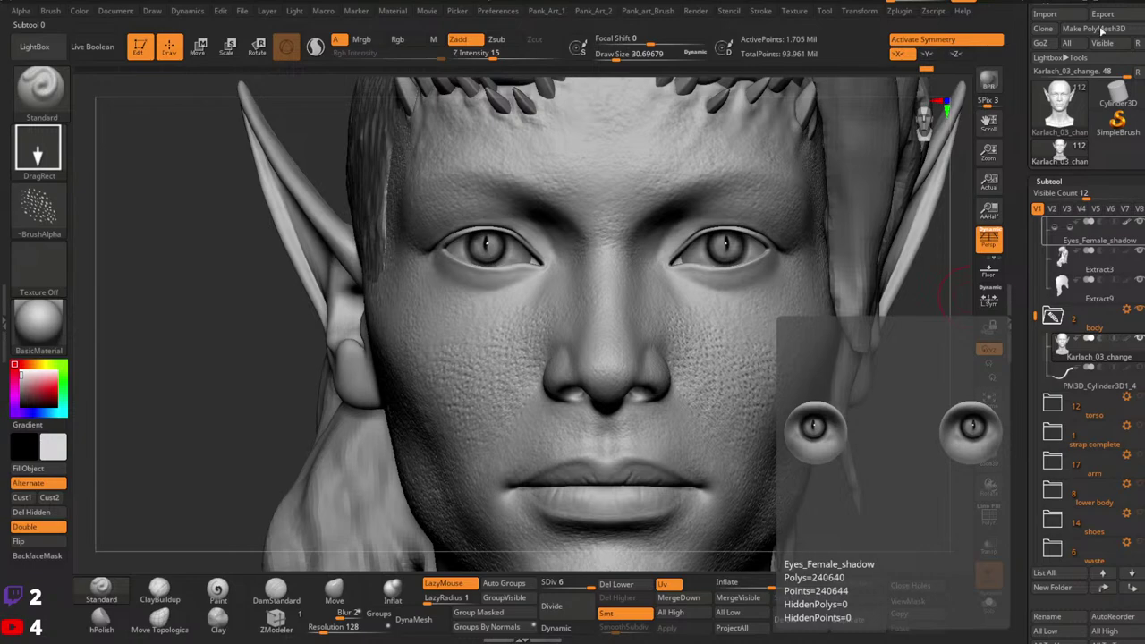
right_drag(771, 357, 734, 338)
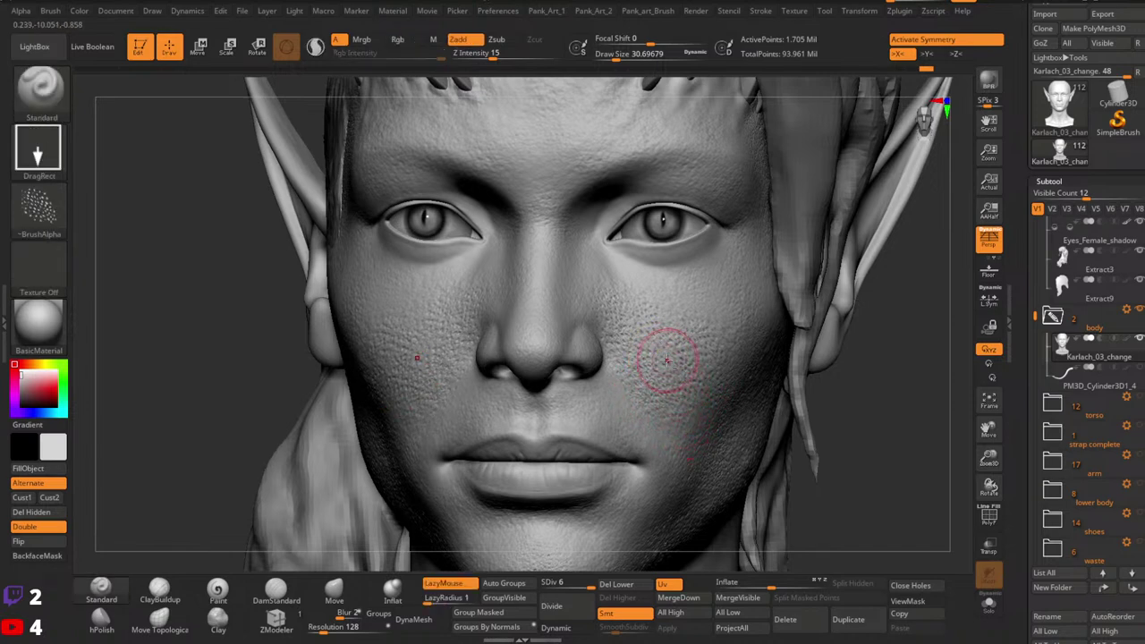
right_drag(701, 343, 671, 356)
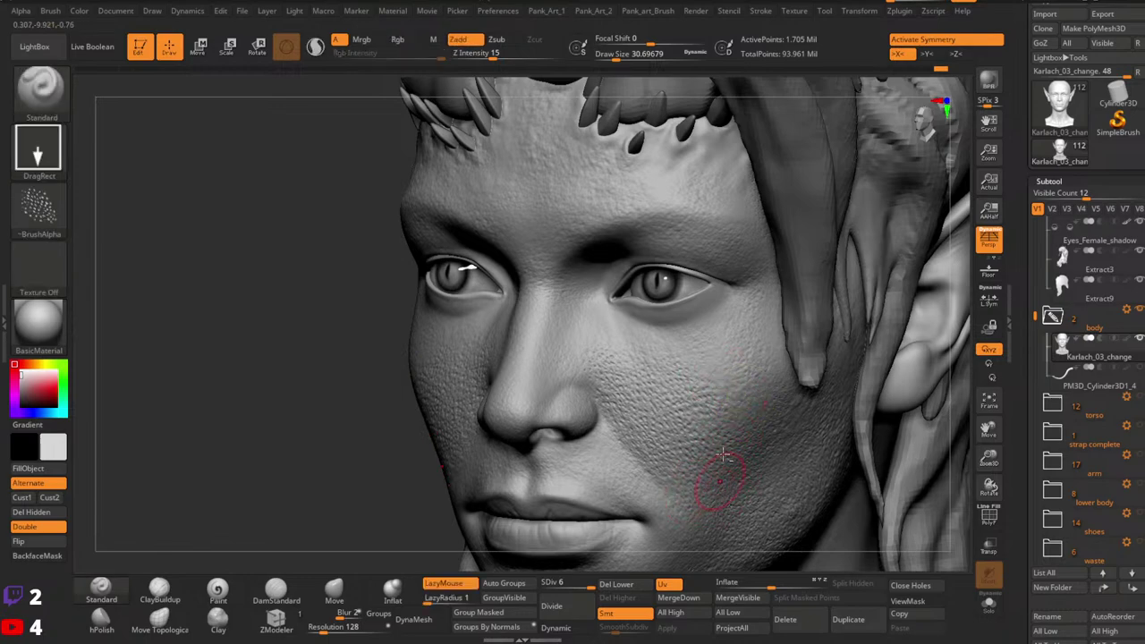
mouse_move(722, 455)
right_down()
mouse_move(682, 381)
mouse_move(622, 368)
mouse_move(629, 340)
right_up()
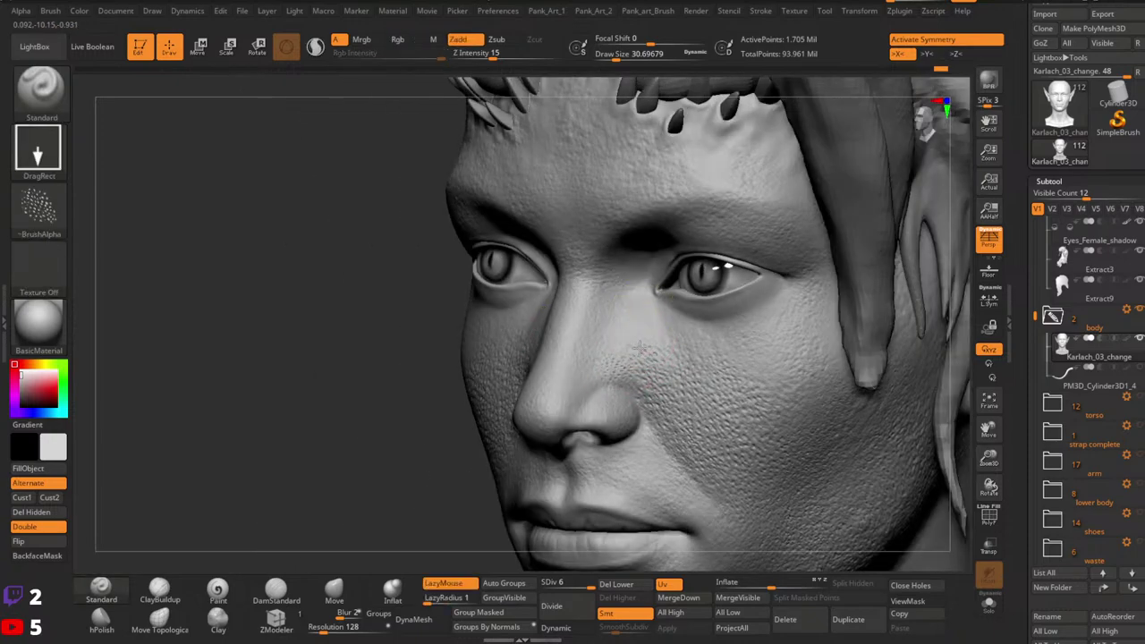
Step: Try a long-pore stamp between the nostril and the inner eye corner, undo it and check the whole face
drag(597, 379, 655, 322)
key(ctrl+z)
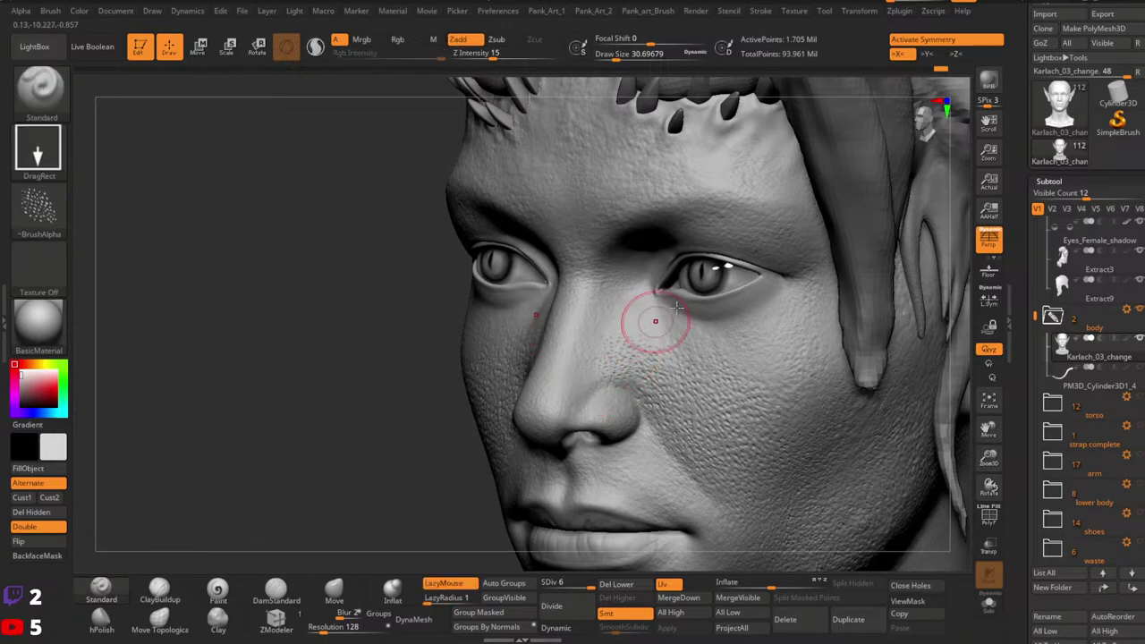
mouse_move(656, 322)
ctrl+right_down()
mouse_move(715, 313)
mouse_move(769, 336)
ctrl+right_up()
ctrl+right_drag(807, 377, 787, 295)
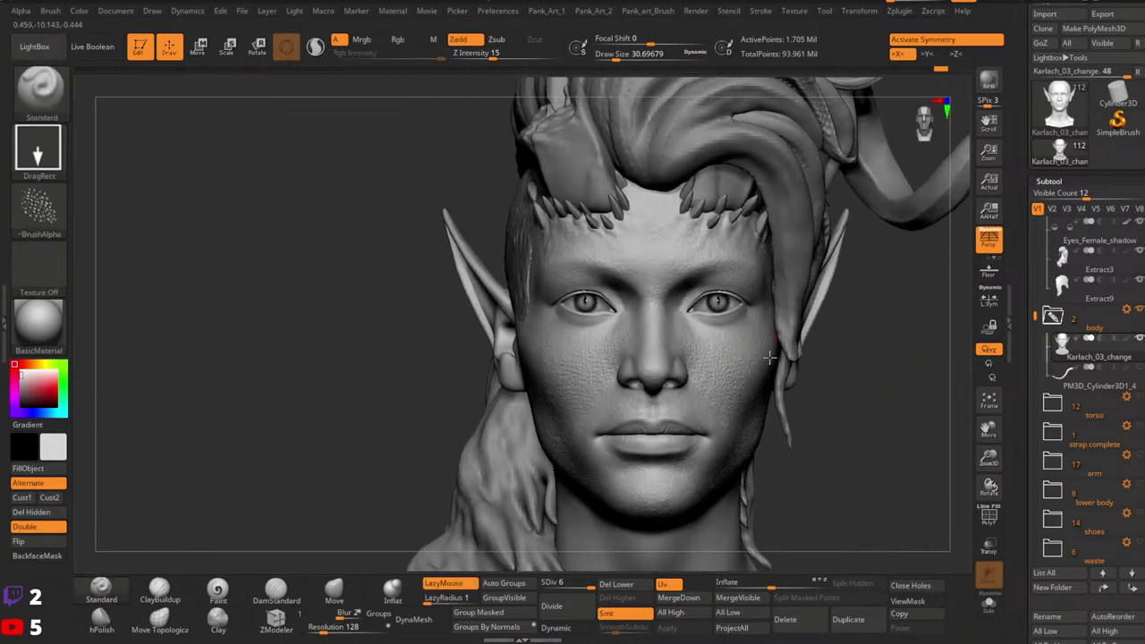
mouse_move(769, 350)
ctrl+right_down()
mouse_move(768, 370)
mouse_move(733, 376)
ctrl+right_up()
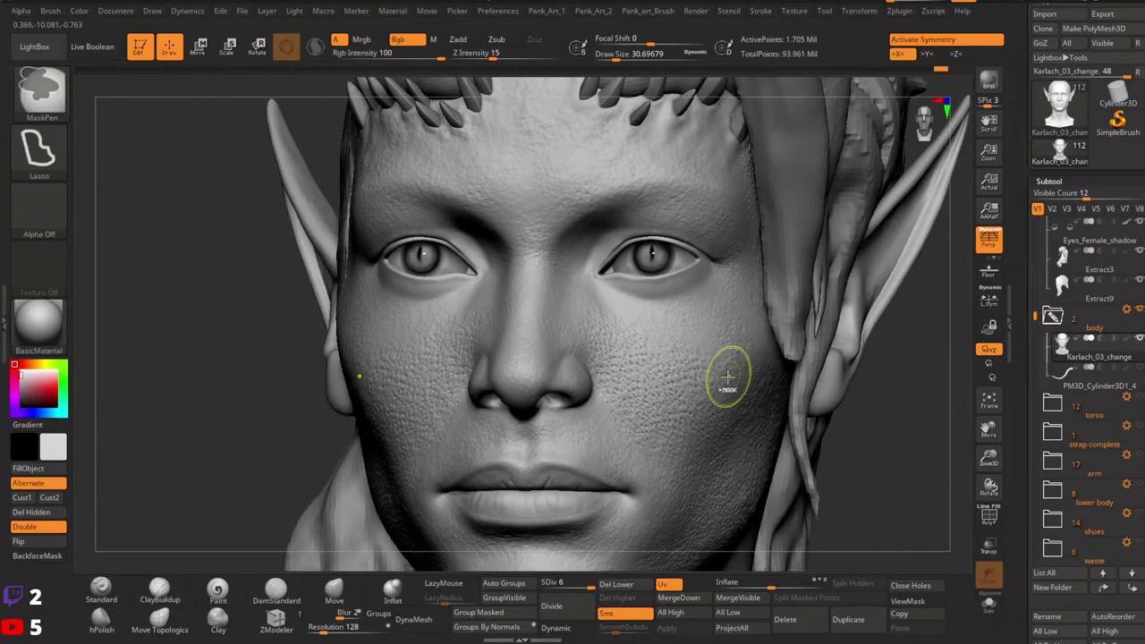
Step: Undo the recent symmetrical long-pore stamps on both cheeks and open the Z Intensity value for editing
key(ctrl+z)
key(ctrl+z)
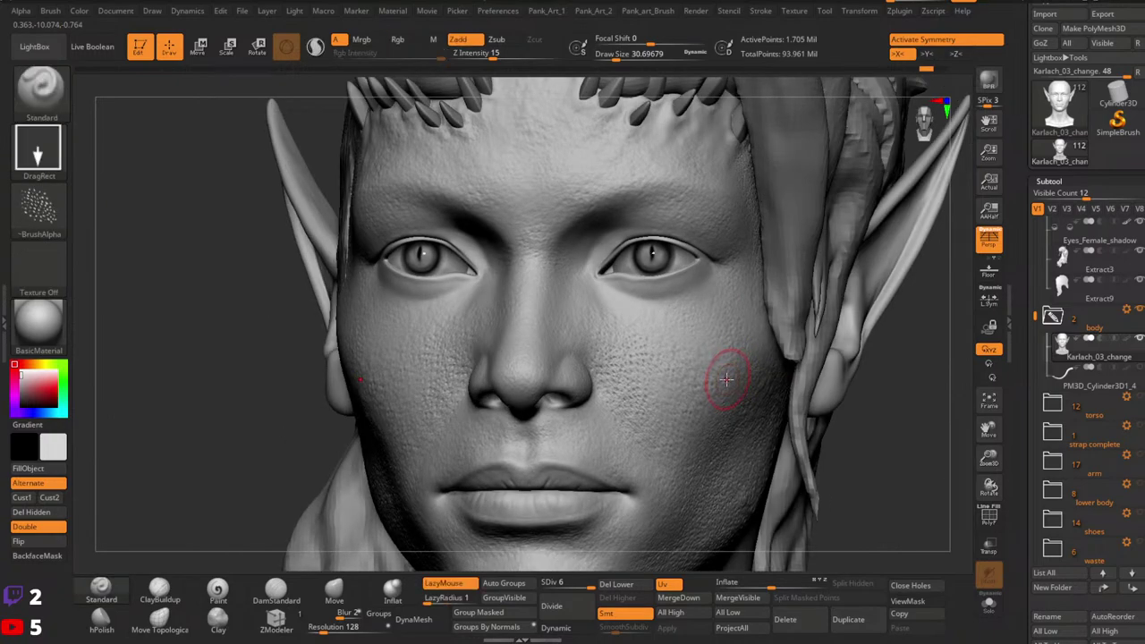
key(ctrl+z)
key(ctrl+z)
alt+right_drag(727, 382, 772, 387)
drag(497, 52, 492, 53)
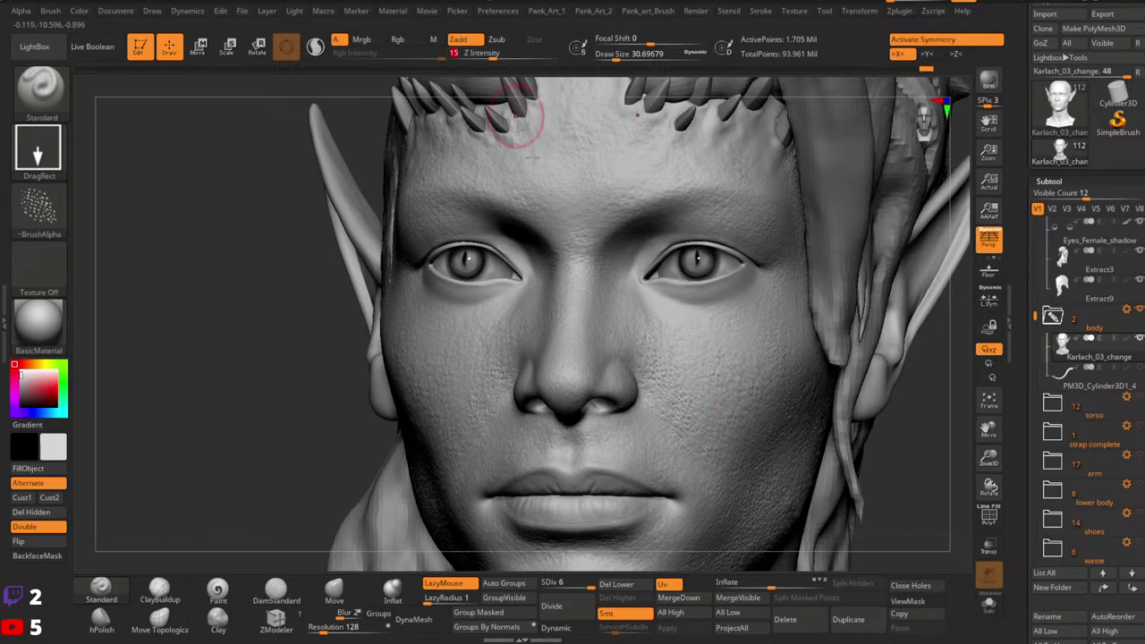
key(ctrl)
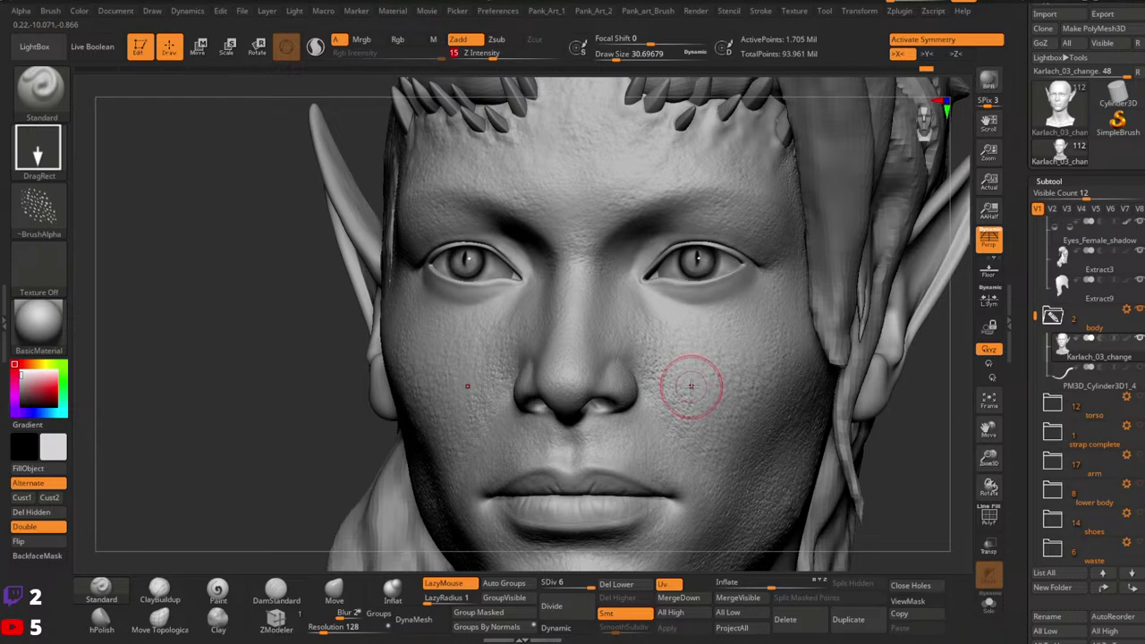
Step: Set the Z Intensity to 15 and stamp long pores symmetrically on both cheeks beside the nose
key(ctrl)
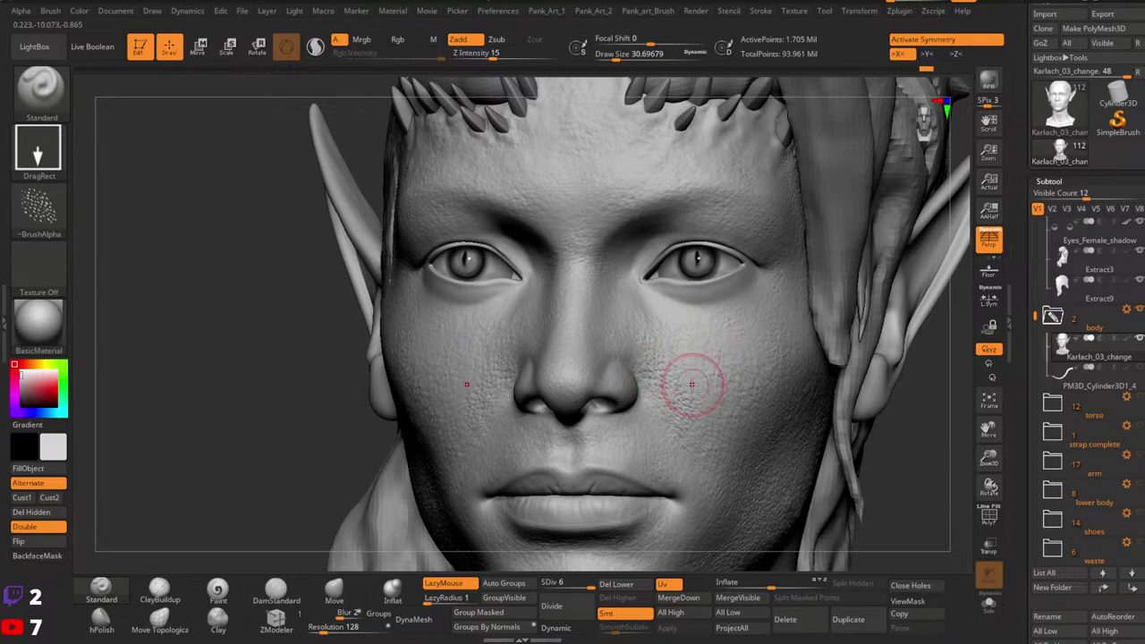
right_drag(720, 376, 700, 419)
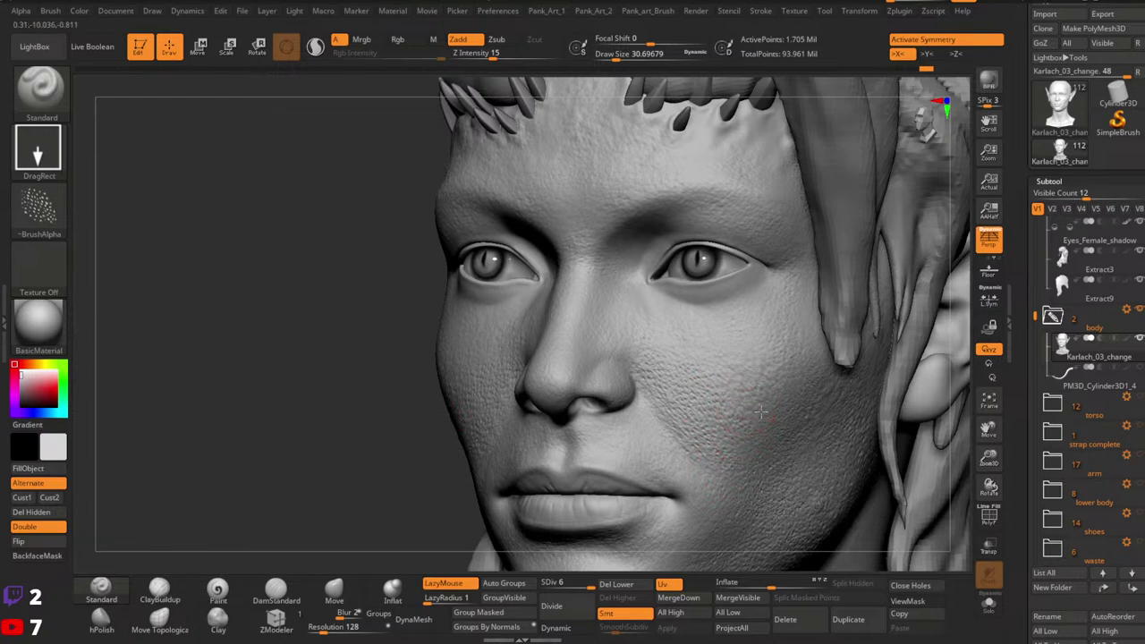
right_drag(736, 375, 677, 340)
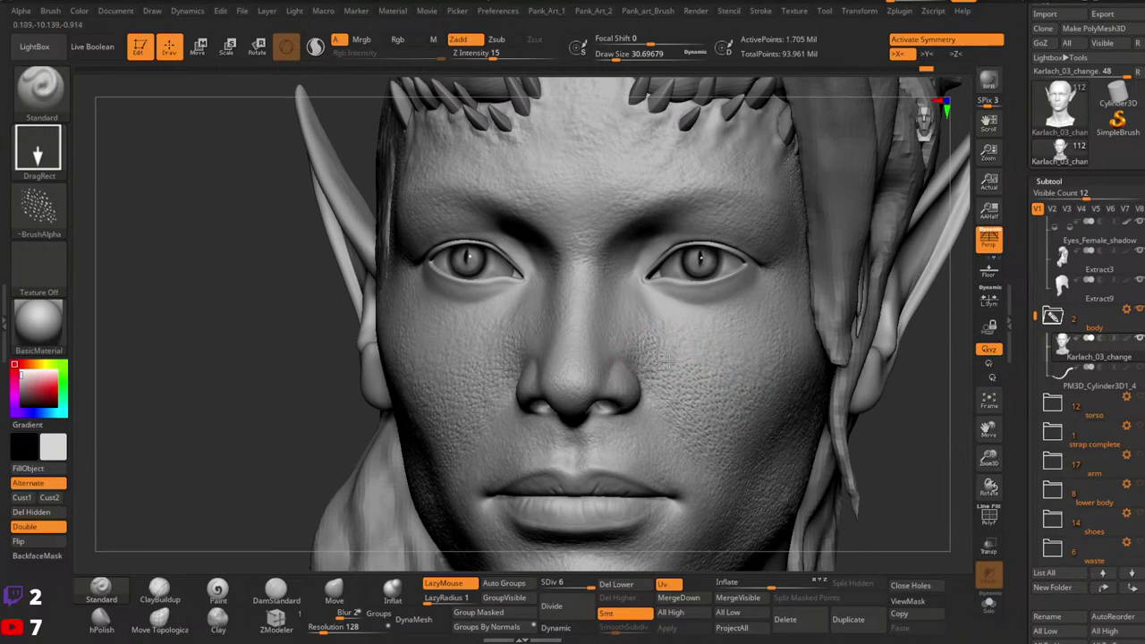
right_drag(685, 325, 686, 332)
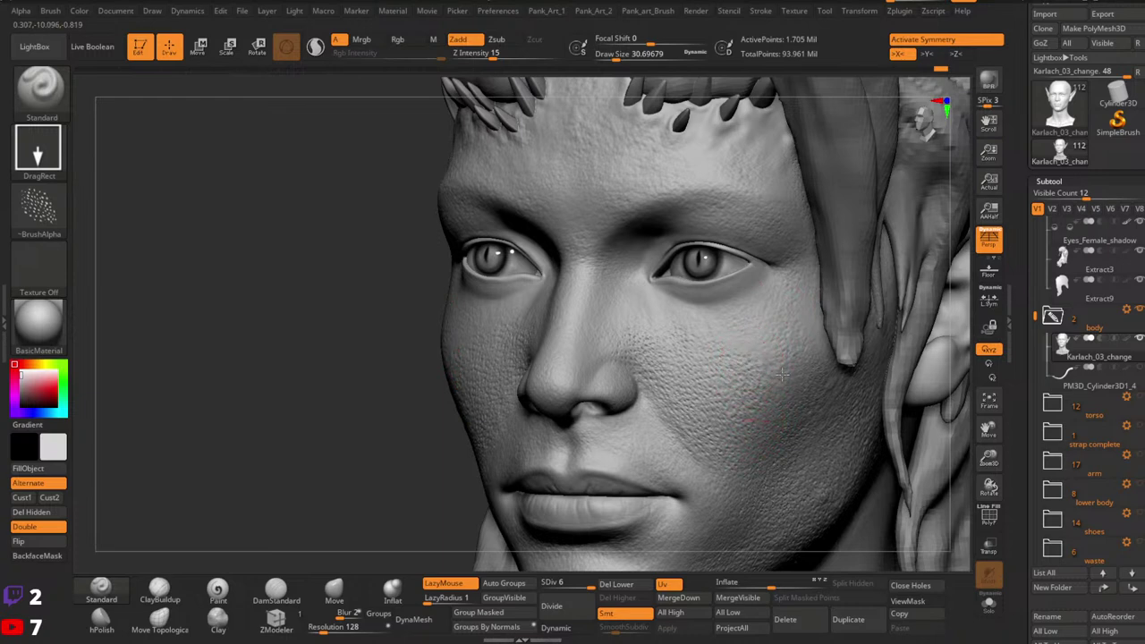
mouse_move(746, 369)
right_down()
mouse_move(761, 385)
mouse_move(761, 376)
mouse_move(754, 397)
right_up()
Step: Extend the symmetrical long-pore stamps over the outer cheeks, below the eyes and towards the jaw
alt+right_drag(680, 334, 712, 397)
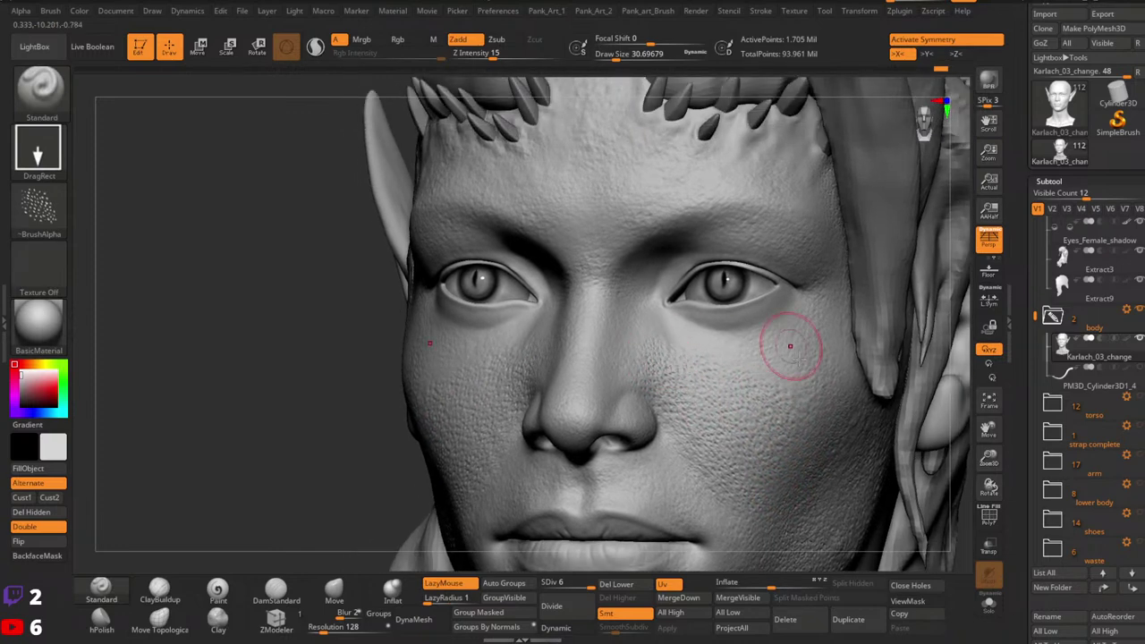
alt+right_drag(793, 340, 728, 332)
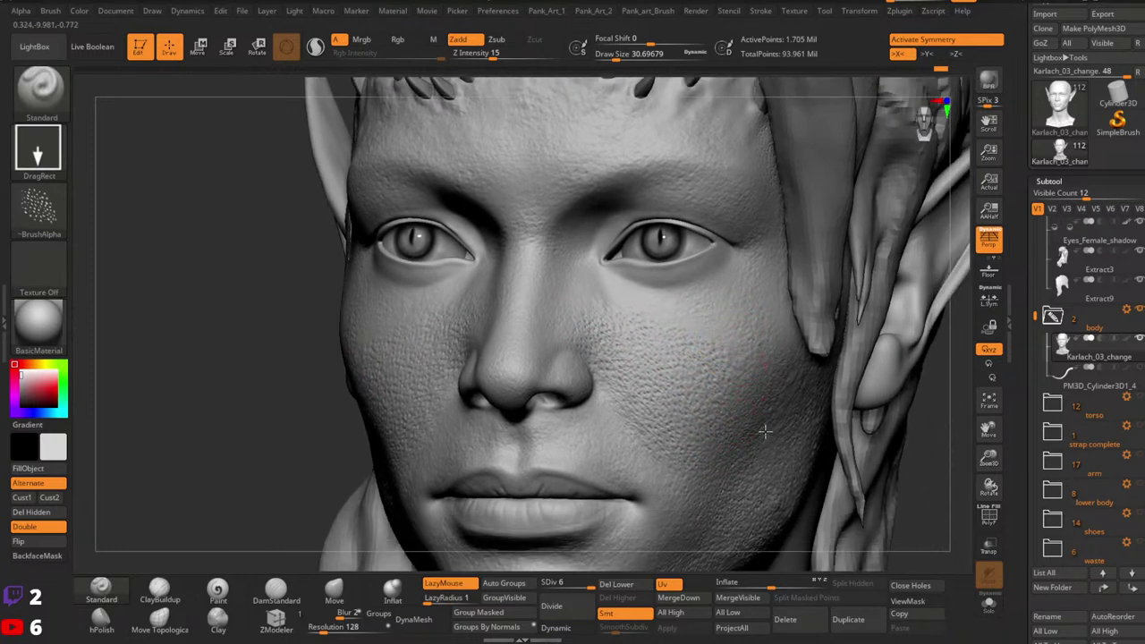
right_drag(755, 391, 723, 429)
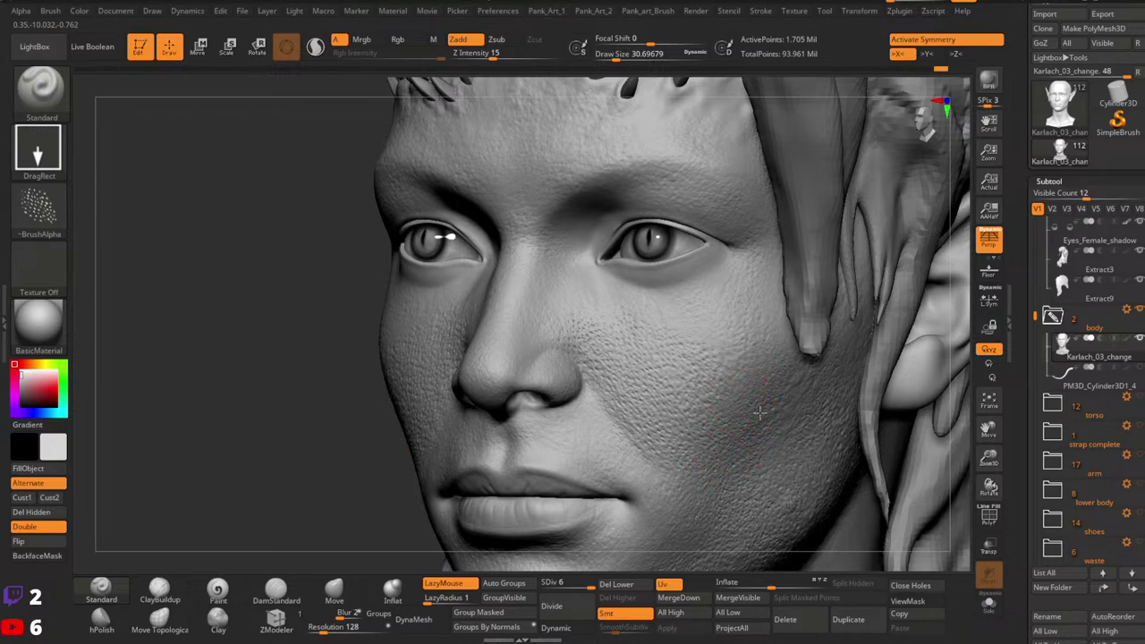
mouse_move(378, 325)
right_down()
mouse_move(747, 324)
mouse_move(752, 371)
right_up()
ctrl+right_drag(785, 331, 767, 362)
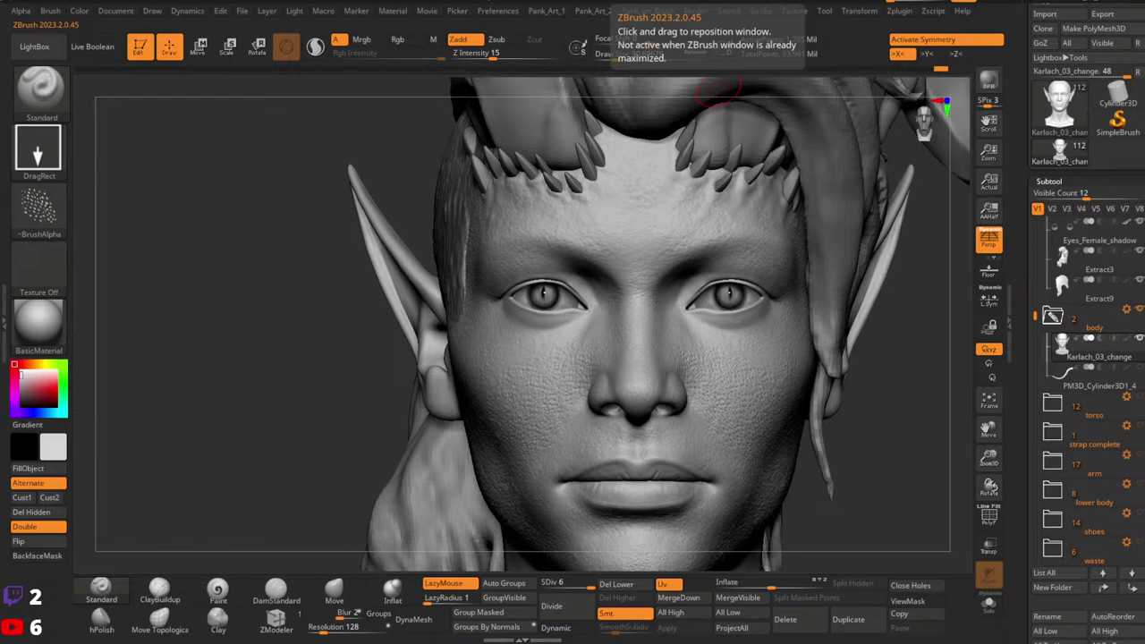
Step: Try long-pore stamps at Z Intensity 15 just below the inner eye corners and undo them
mouse_move(612, 367)
right_down()
mouse_move(776, 310)
mouse_move(626, 322)
mouse_move(548, 309)
mouse_move(604, 302)
right_up()
ctrl+right_drag(604, 302, 581, 285)
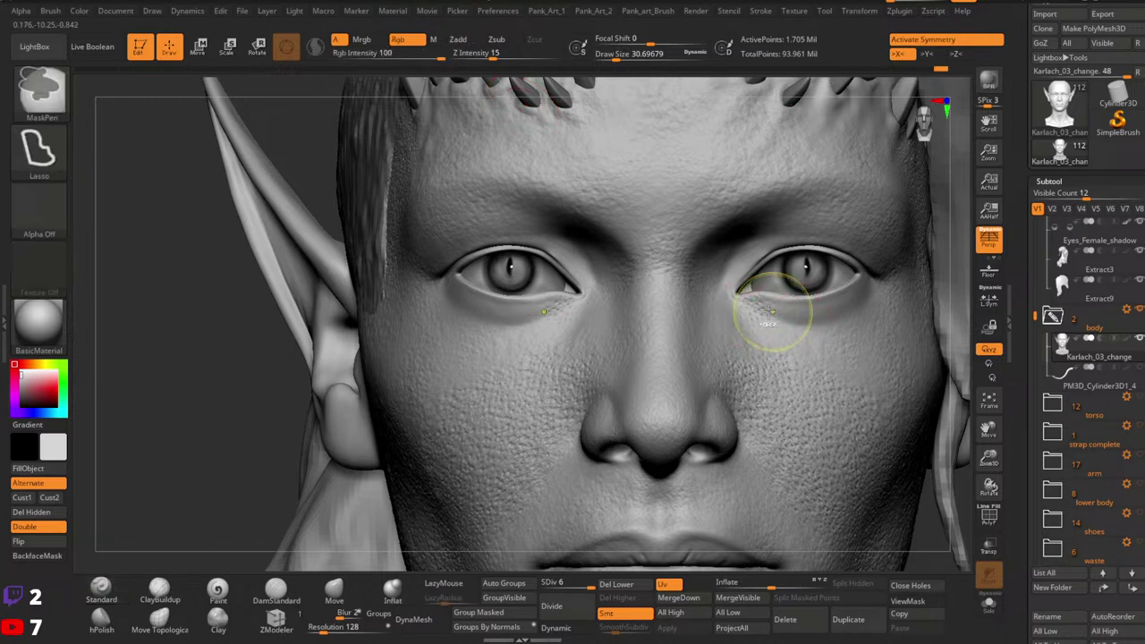
drag(791, 343, 788, 339)
right_drag(787, 337, 779, 337)
key(ctrl+z)
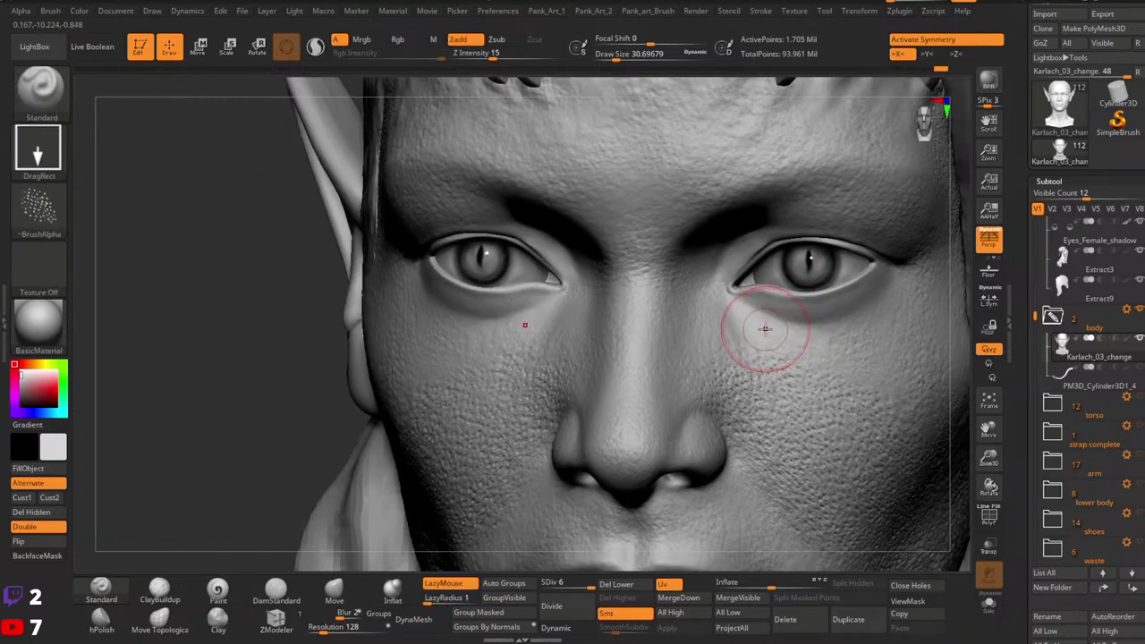
drag(767, 330, 782, 352)
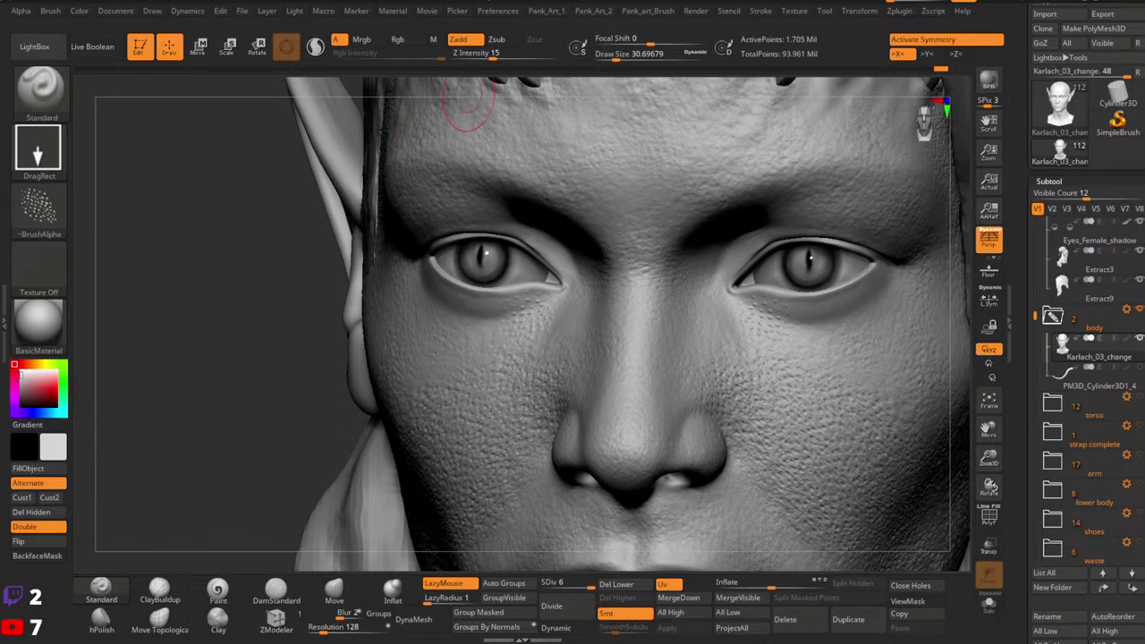
key(ctrl+z)
right_drag(775, 347, 793, 325)
Step: Try a long-pore stamp below the inner eye corners at Z Intensity 19, lower the intensity to 14 and undo the stamp
click(497, 54)
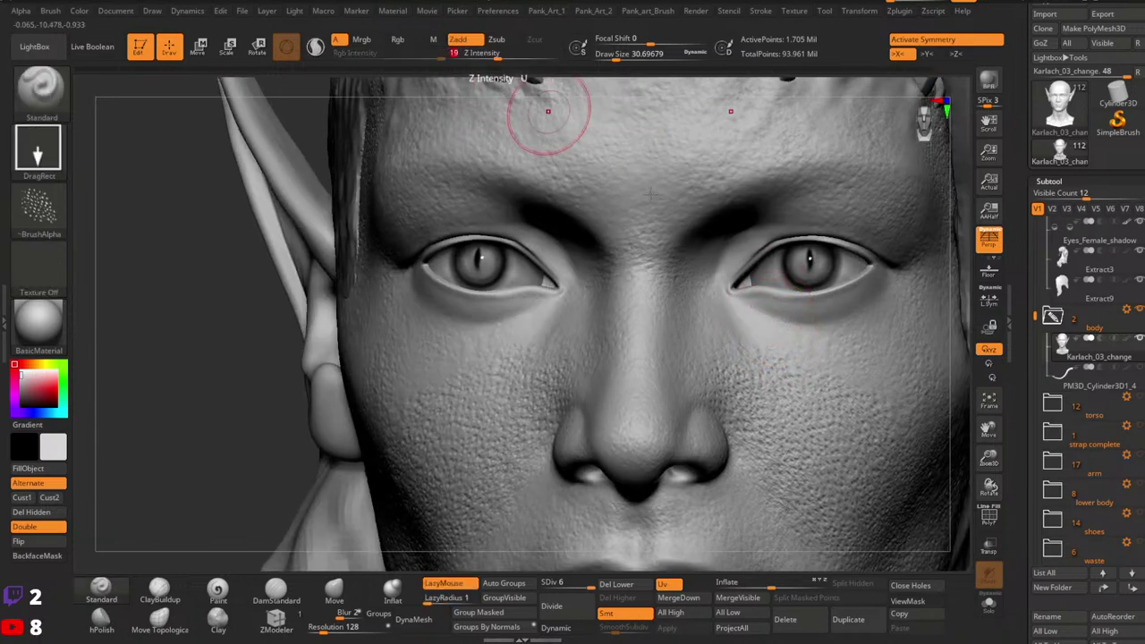
mouse_move(763, 324)
mouse_down()
mouse_move(760, 304)
mouse_move(774, 311)
mouse_up()
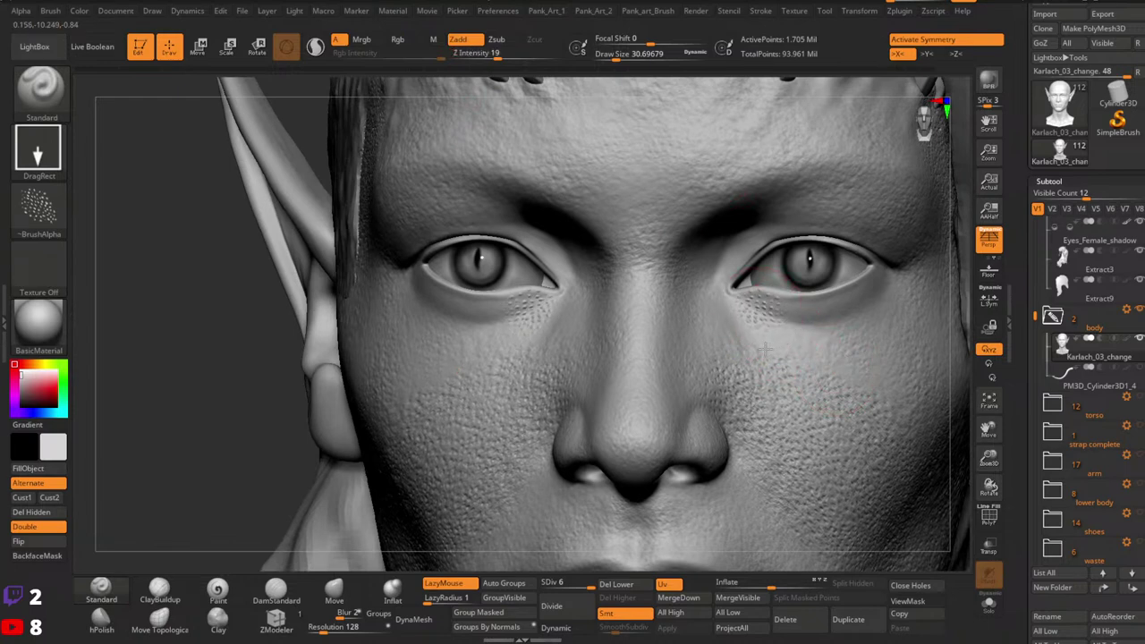
click(490, 54)
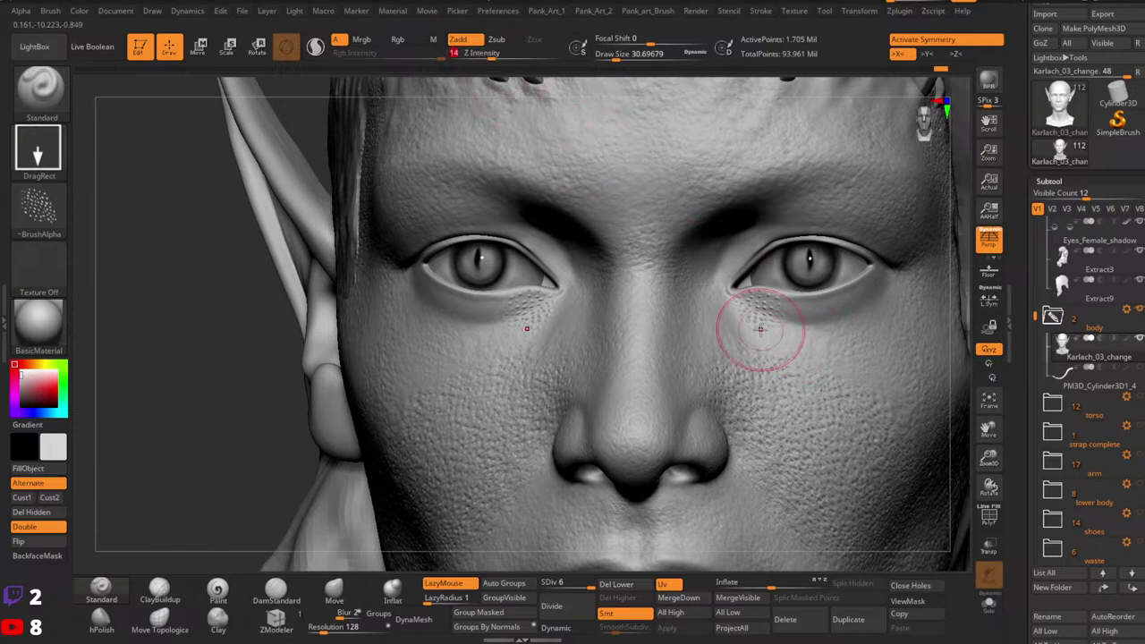
key(ctrl)
key(ctrl+z)
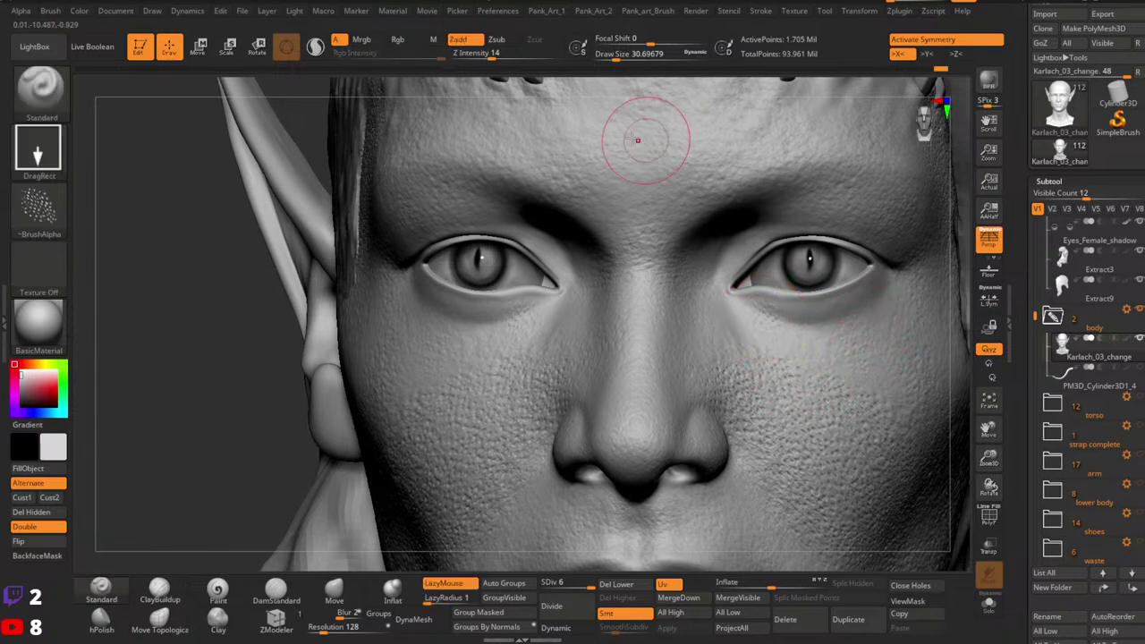
Step: Set the Z Intensity to 15 and try long-pore stamps along the lower eyelids from the inner corners, undoing them
drag(487, 53, 494, 53)
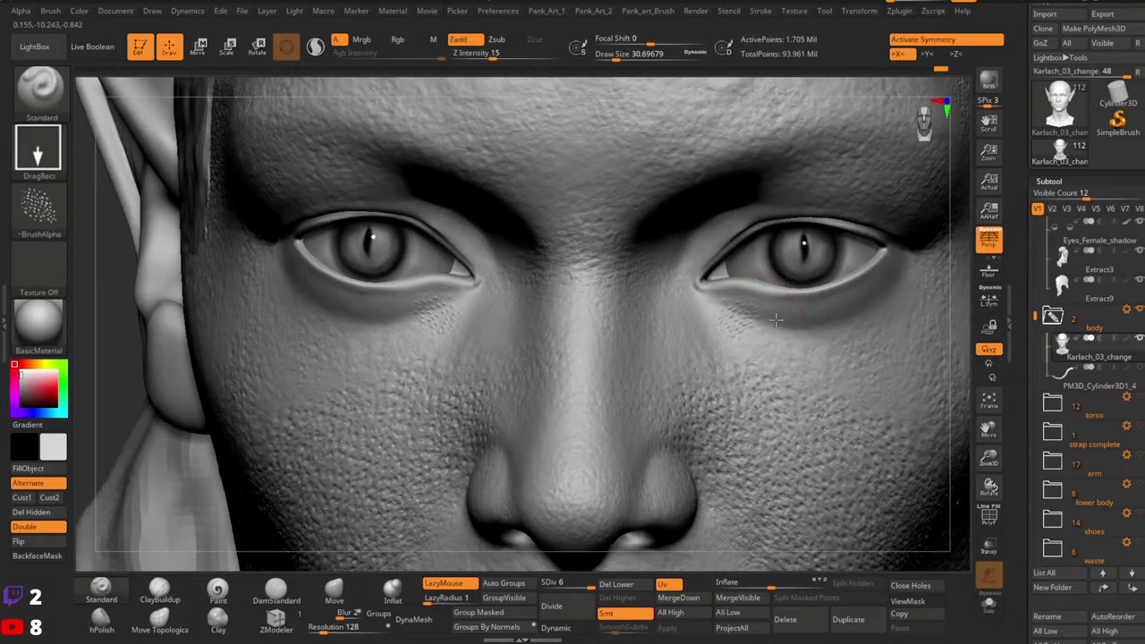
mouse_move(776, 320)
mouse_down()
mouse_move(753, 370)
mouse_move(776, 320)
mouse_move(787, 332)
mouse_up()
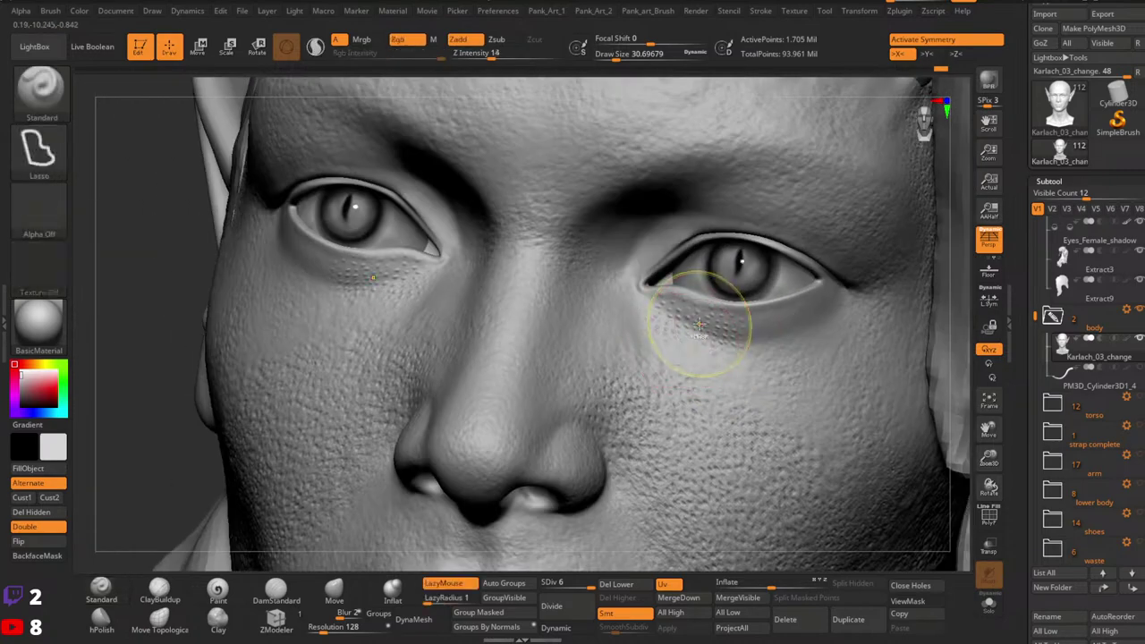
key(ctrl+z)
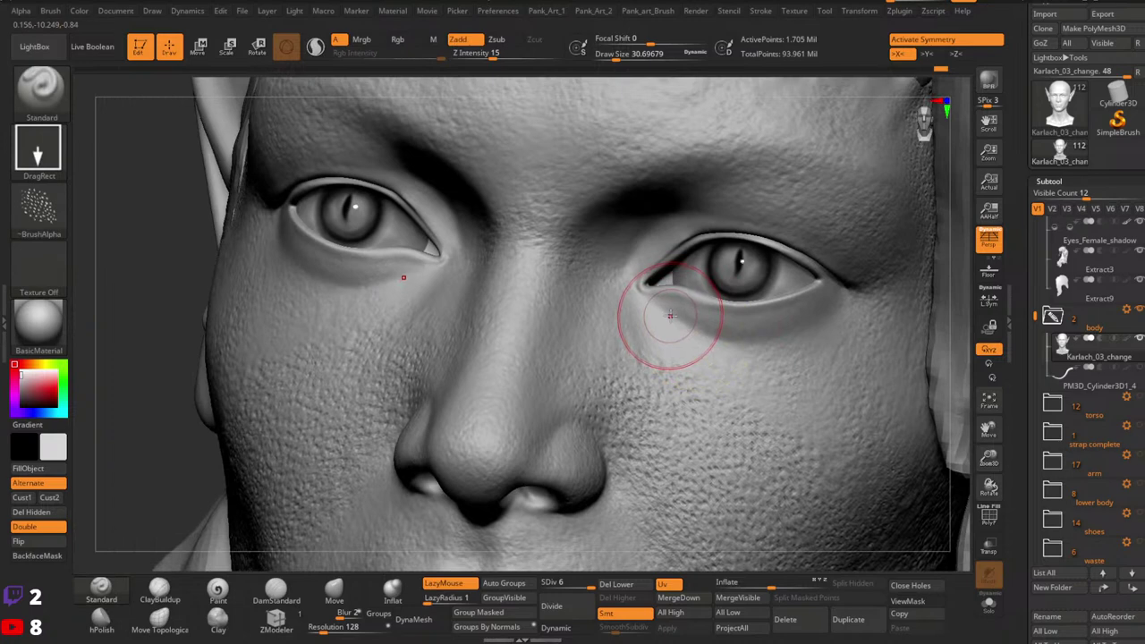
mouse_move(670, 316)
mouse_down()
mouse_move(671, 339)
mouse_move(661, 333)
mouse_up()
key(ctrl+z)
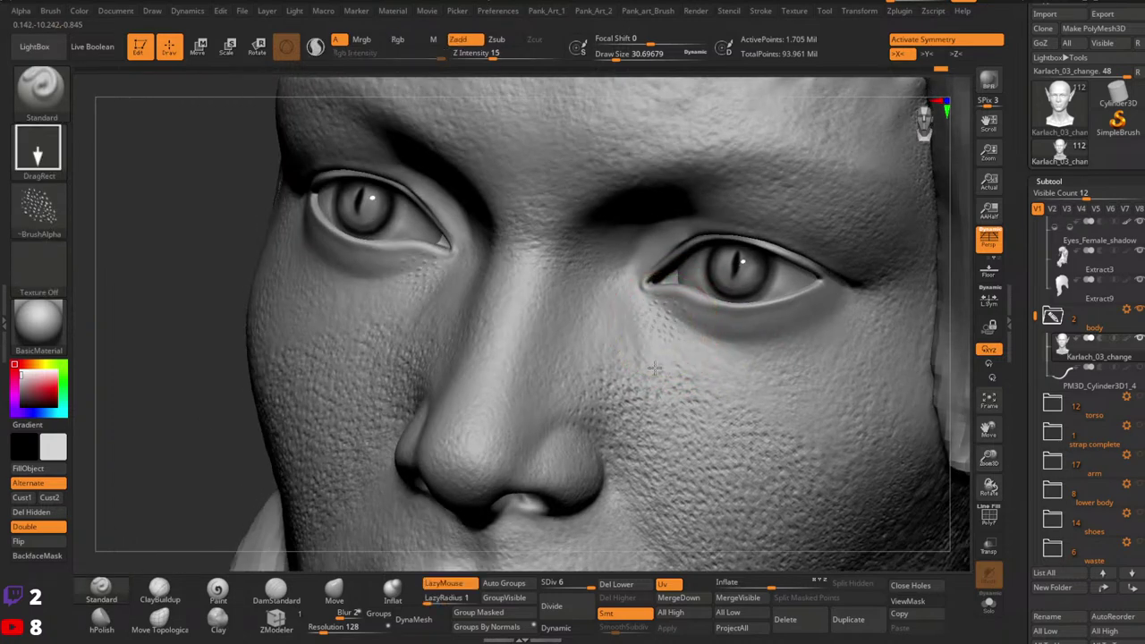
Step: Stamp long pores under both eyes, reduce the Draw Size to about 15.55 and undo the last stamp
drag(655, 368, 657, 372)
drag(709, 342, 711, 347)
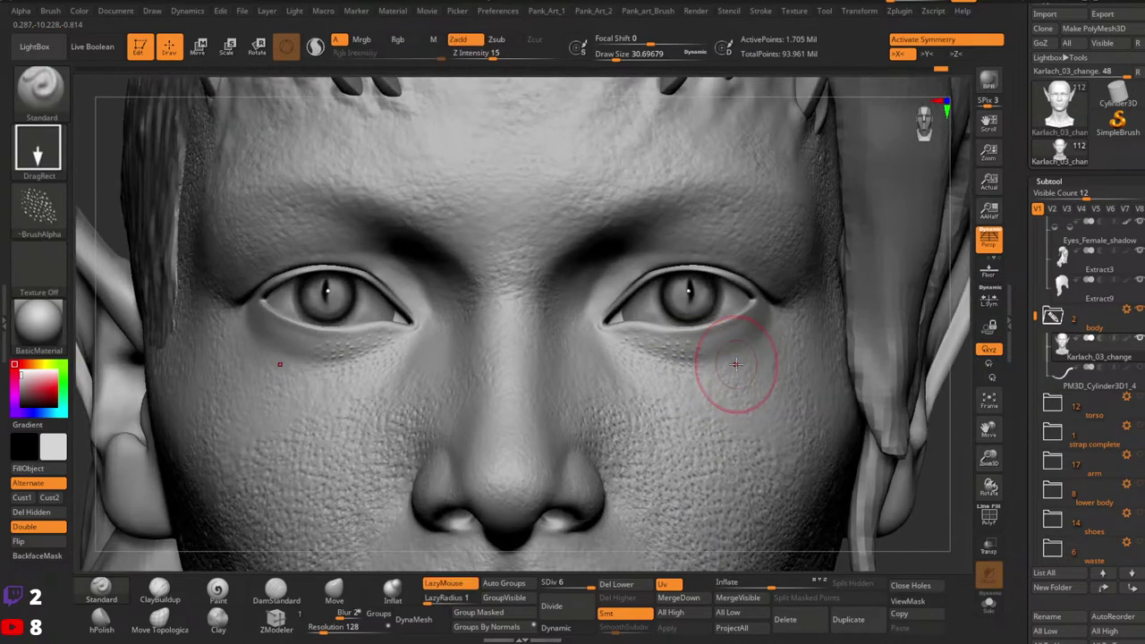
key(space)
mouse_move(639, 336)
mouse_down()
mouse_move(705, 354)
mouse_move(608, 326)
mouse_move(657, 366)
mouse_move(687, 348)
mouse_move(653, 356)
mouse_up()
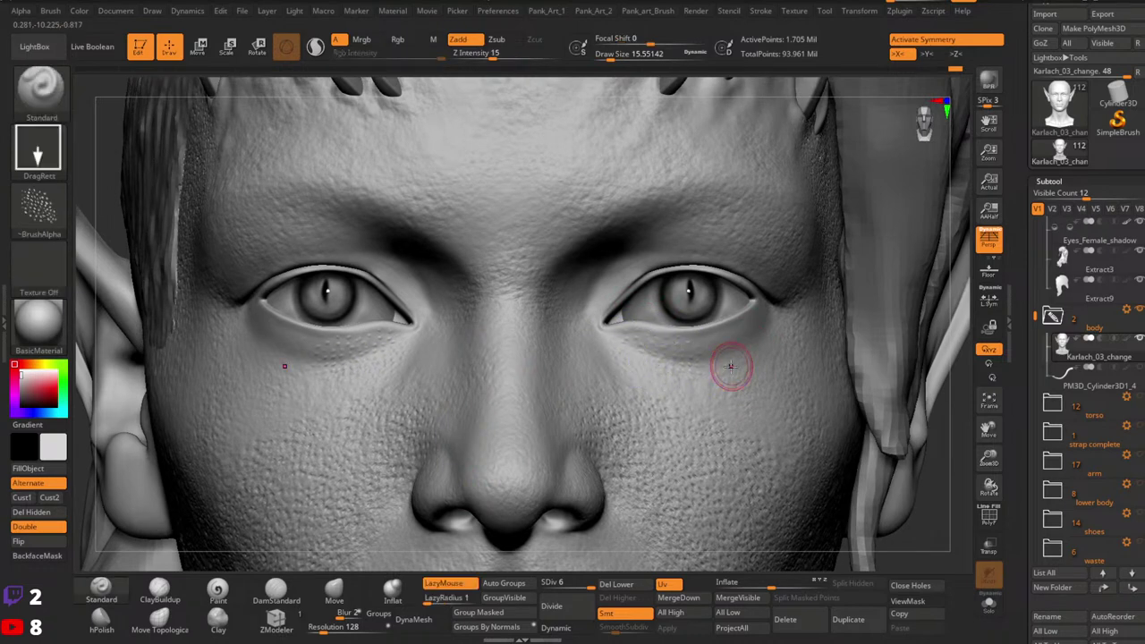
key(ctrl+z)
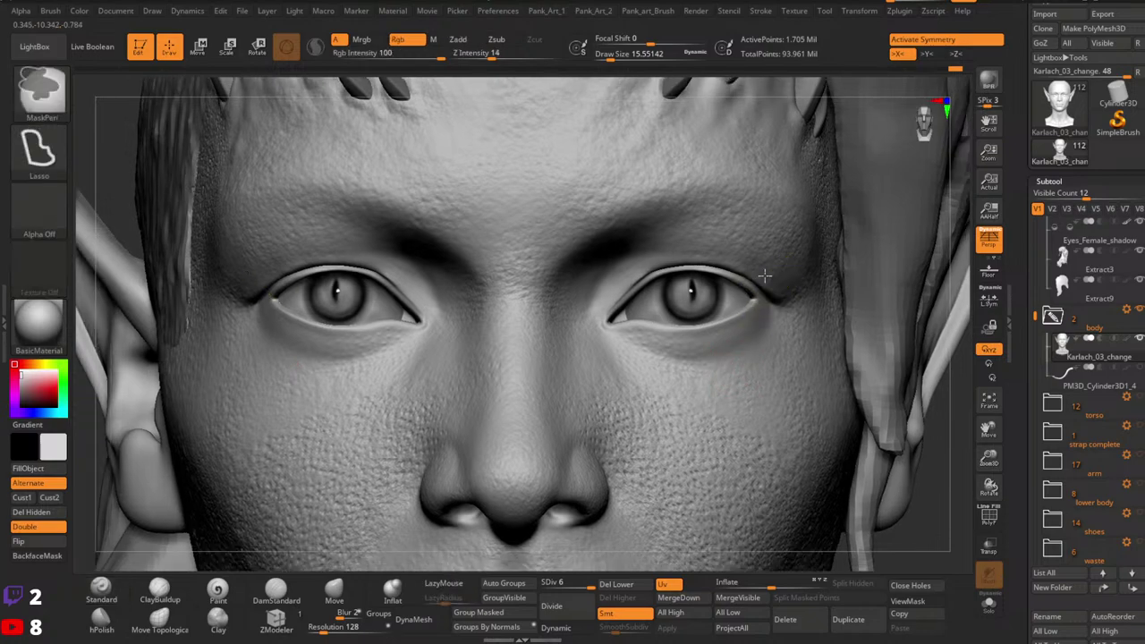
Step: Compare the under-eye pores up close and with the whole face in view, and undo them
ctrl+right_drag(764, 276, 684, 277)
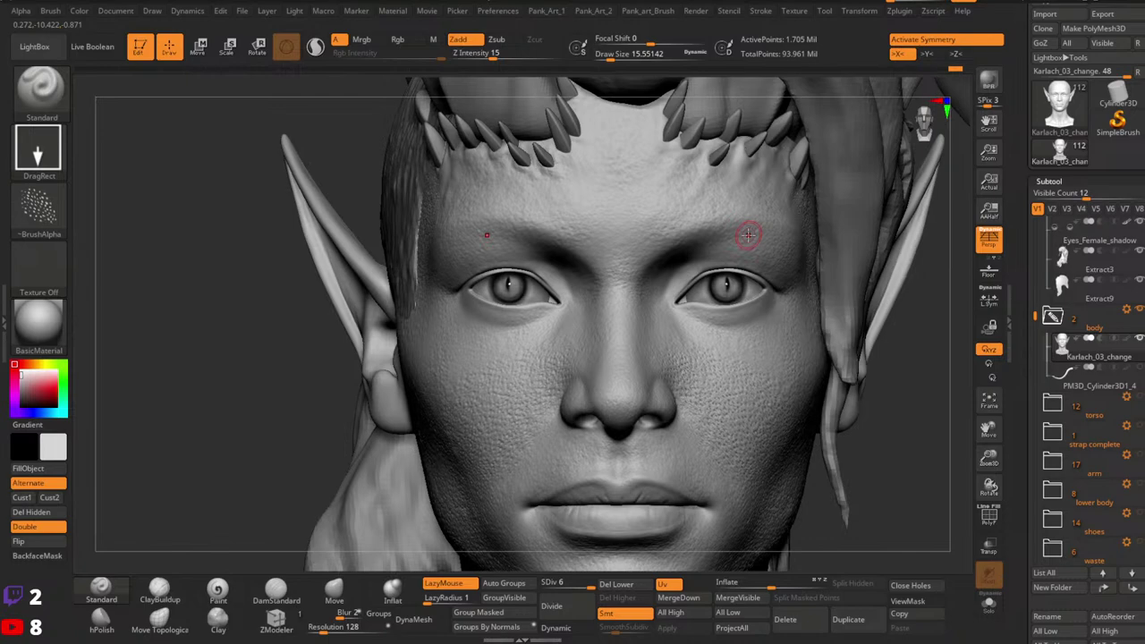
scroll(695, 343, up, 5)
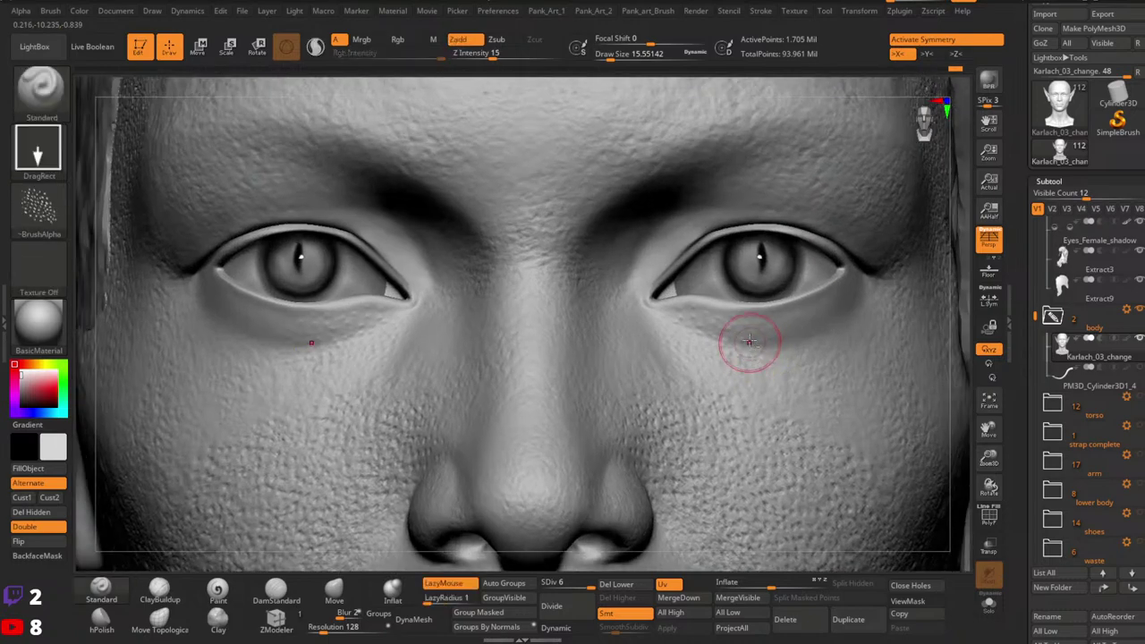
key(ctrl)
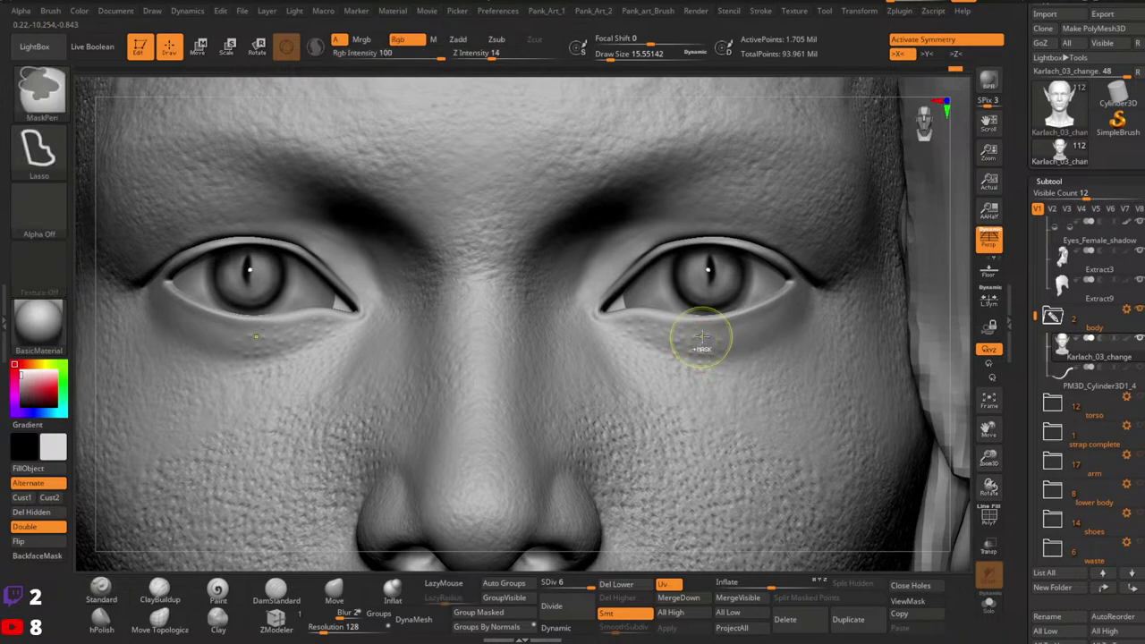
scroll(708, 331, down, 5)
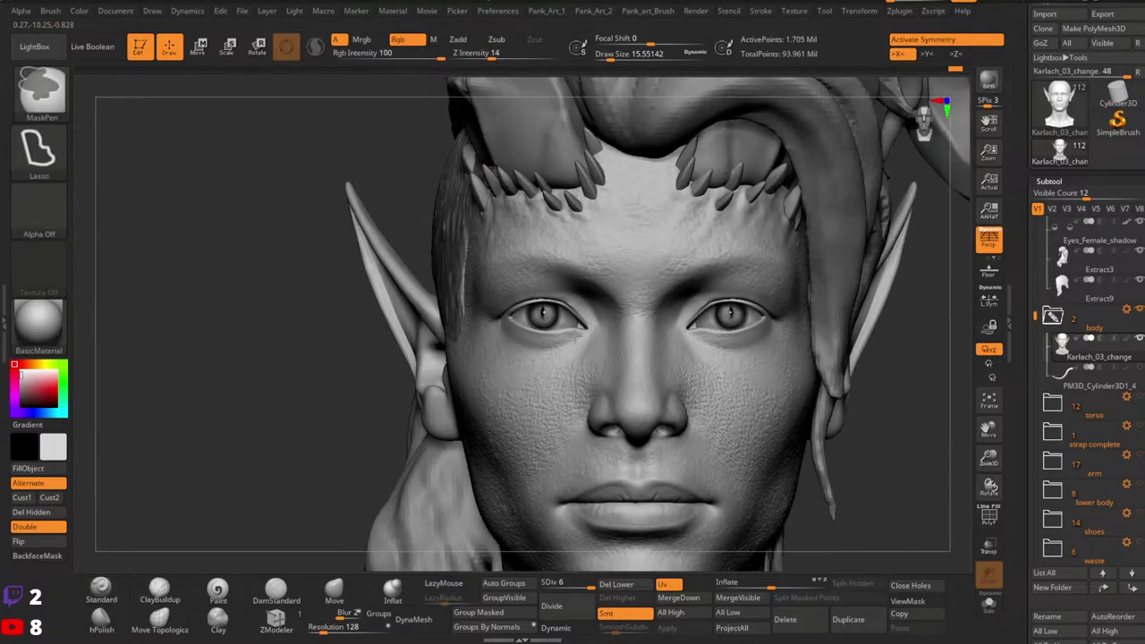
scroll(746, 351, up, 5)
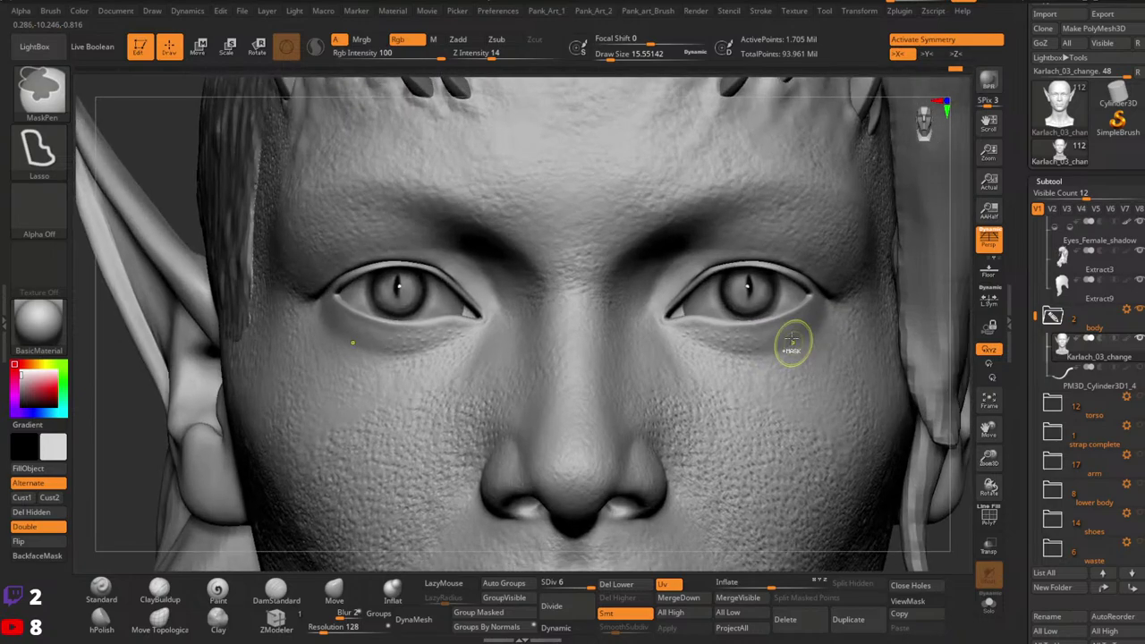
key(ctrl)
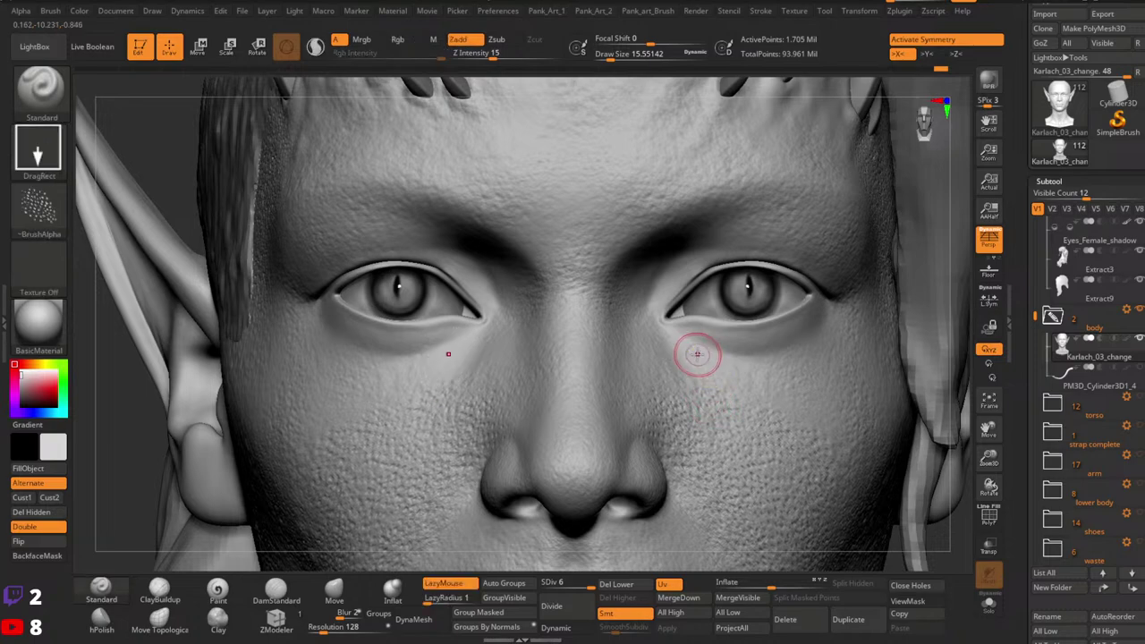
Step: Try long-pore stamps on the upper cheeks below the eye bags and undo them
drag(741, 359, 760, 405)
mouse_move(761, 406)
ctrl+right_down()
mouse_move(795, 394)
mouse_move(770, 412)
mouse_move(726, 404)
ctrl+right_up()
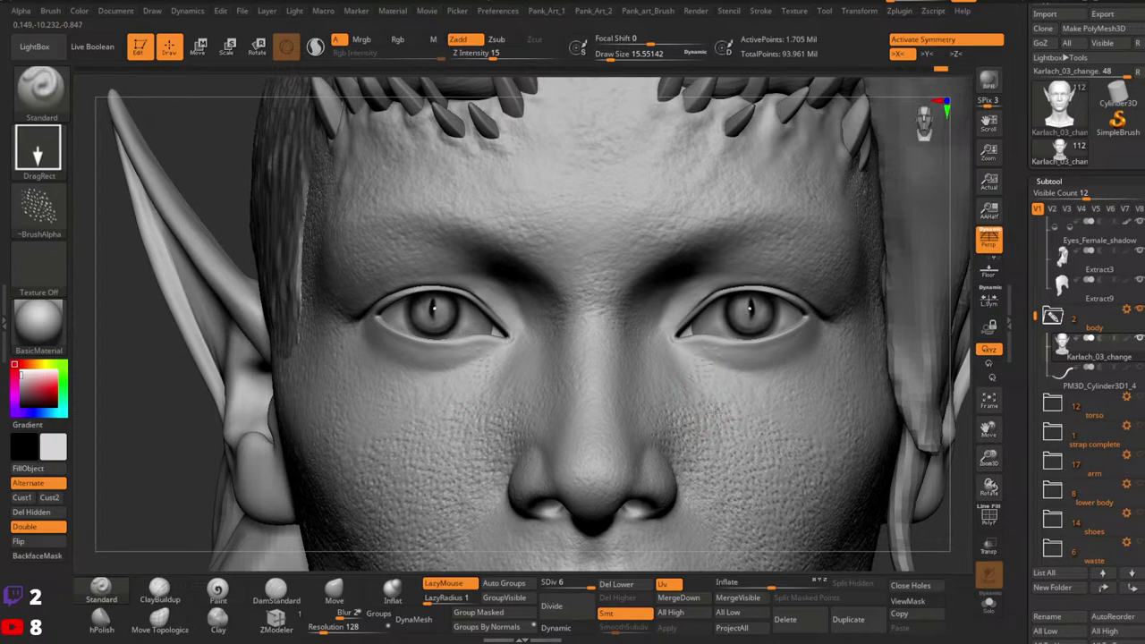
ctrl+right_drag(772, 399, 731, 384)
mouse_move(731, 383)
alt+right_down()
mouse_move(692, 384)
mouse_move(735, 418)
alt+right_up()
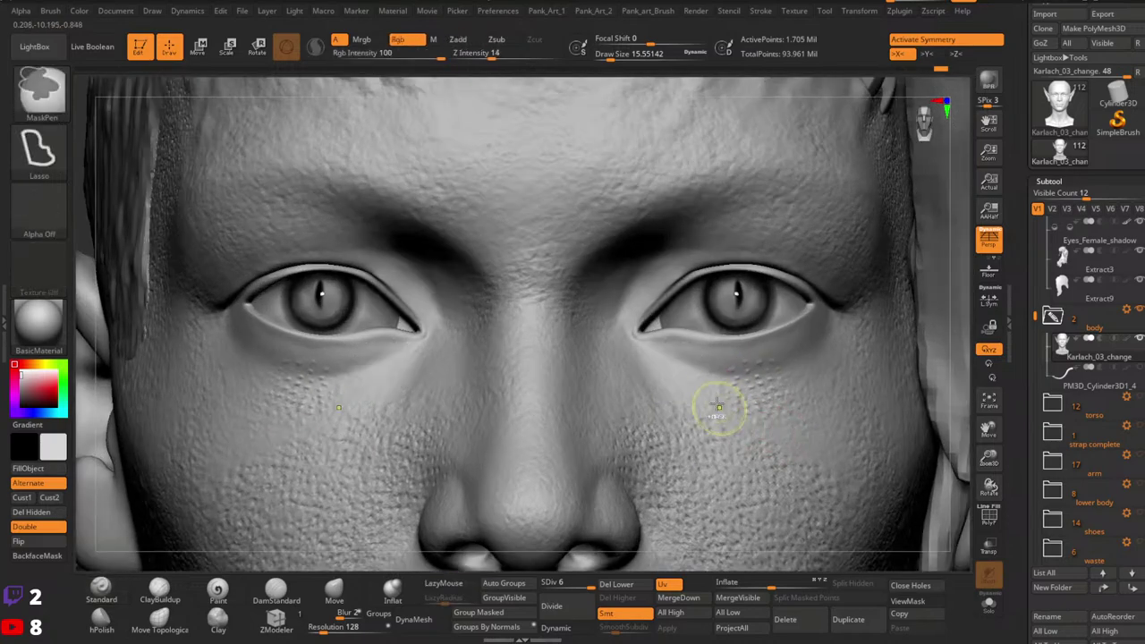
key(2)
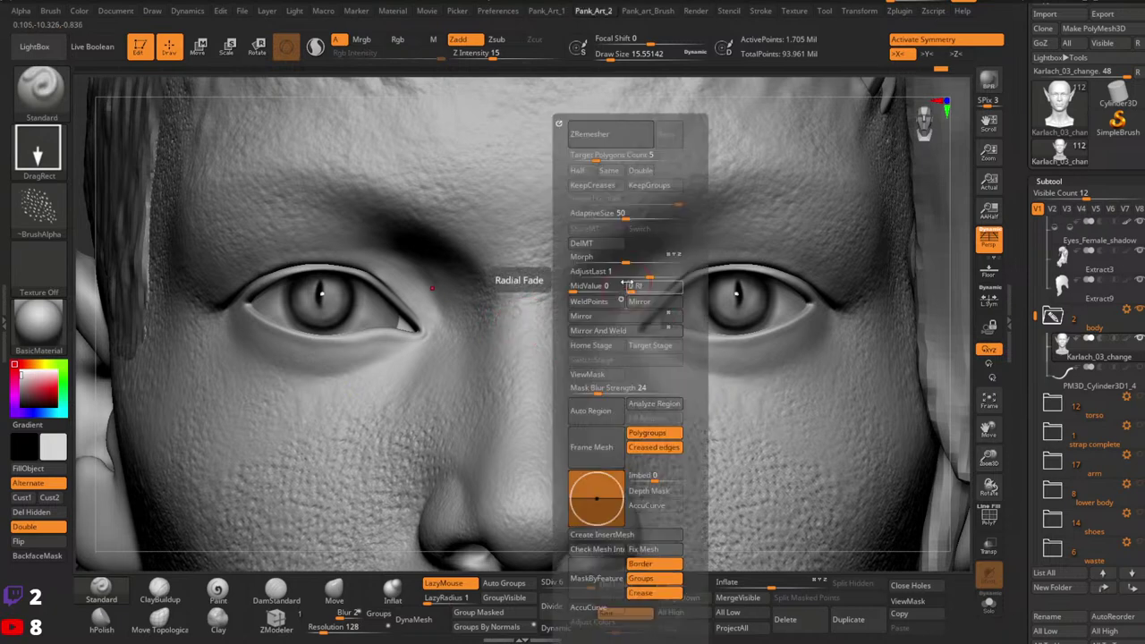
Step: Try three long-pore stamps of different sizes between the inner eye corners and the cheeks, undoing each one
drag(664, 368, 691, 425)
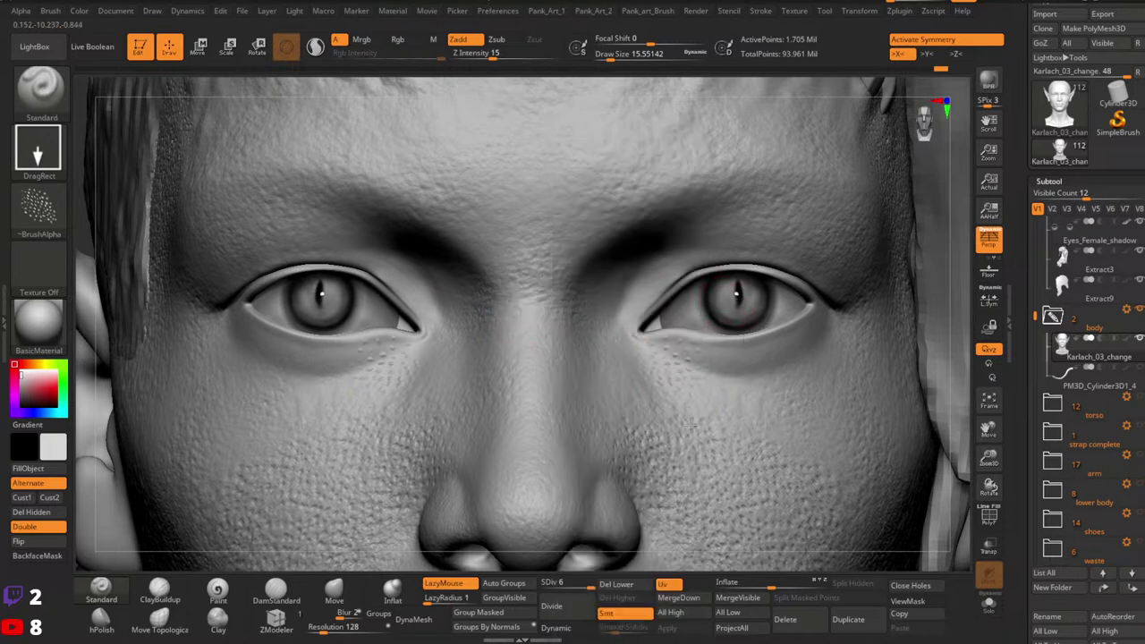
key(ctrl+z)
drag(683, 367, 699, 407)
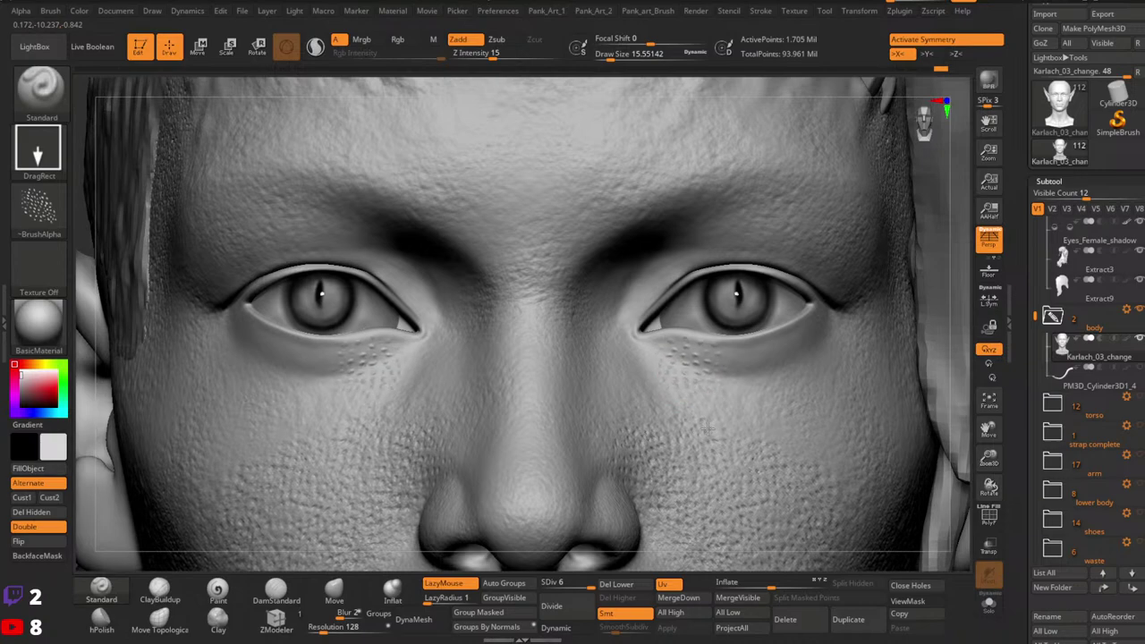
key(ctrl+z)
drag(672, 371, 691, 438)
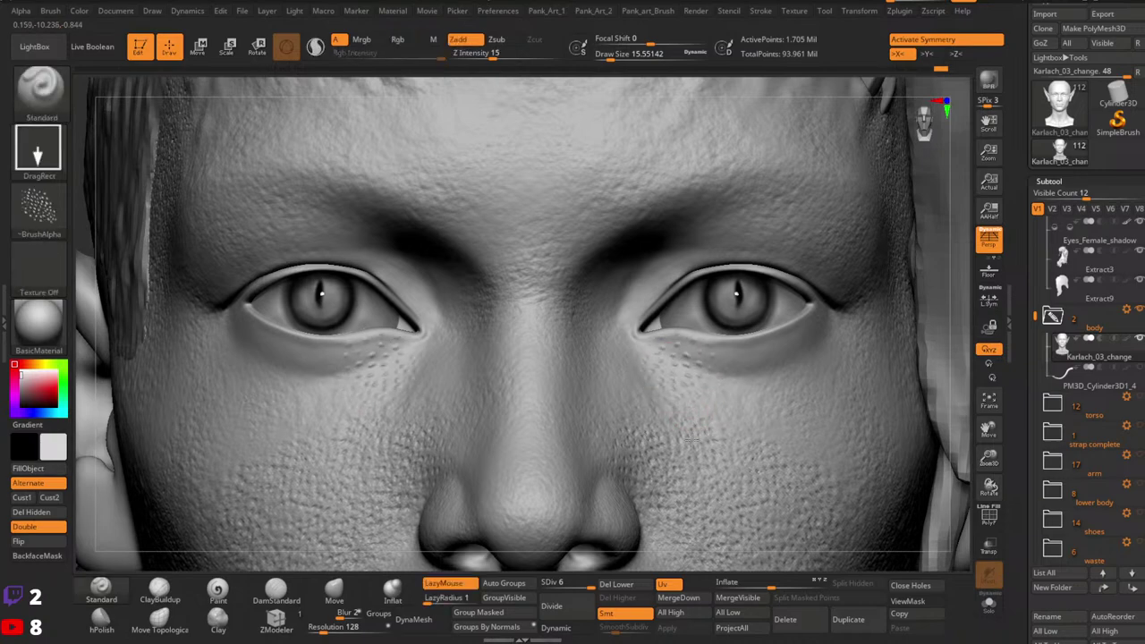
key(ctrl+z)
ctrl+right_drag(741, 391, 602, 326)
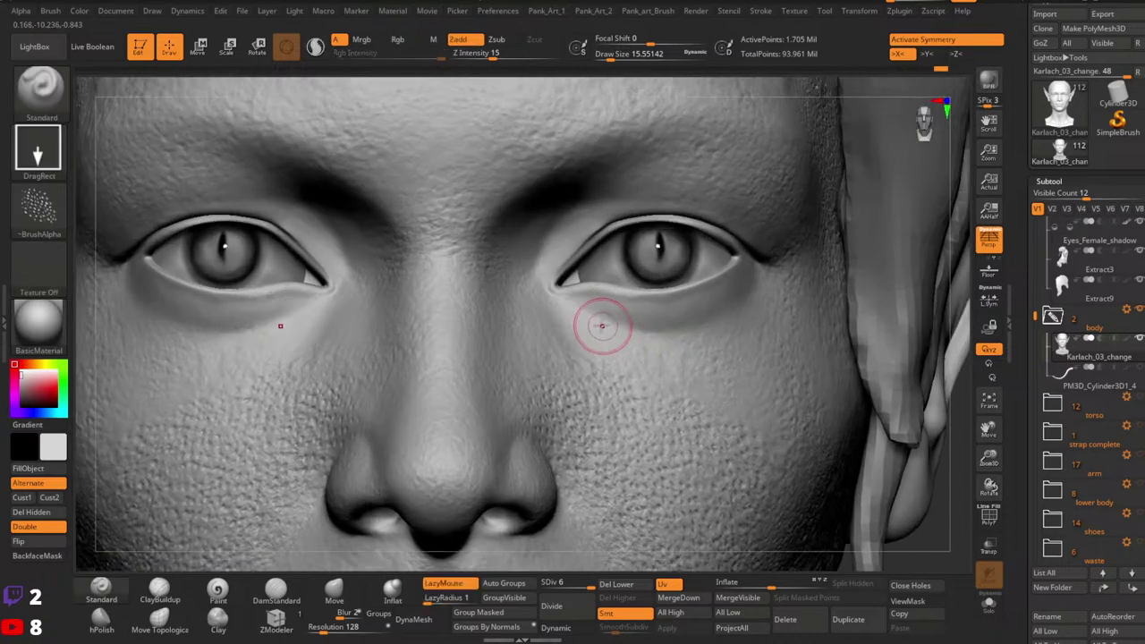
Step: Try long-pore stamps below the inner eye corners and on the upper cheeks, checking them with the whole face in view
mouse_move(602, 326)
mouse_down()
mouse_move(623, 336)
mouse_move(632, 324)
mouse_up()
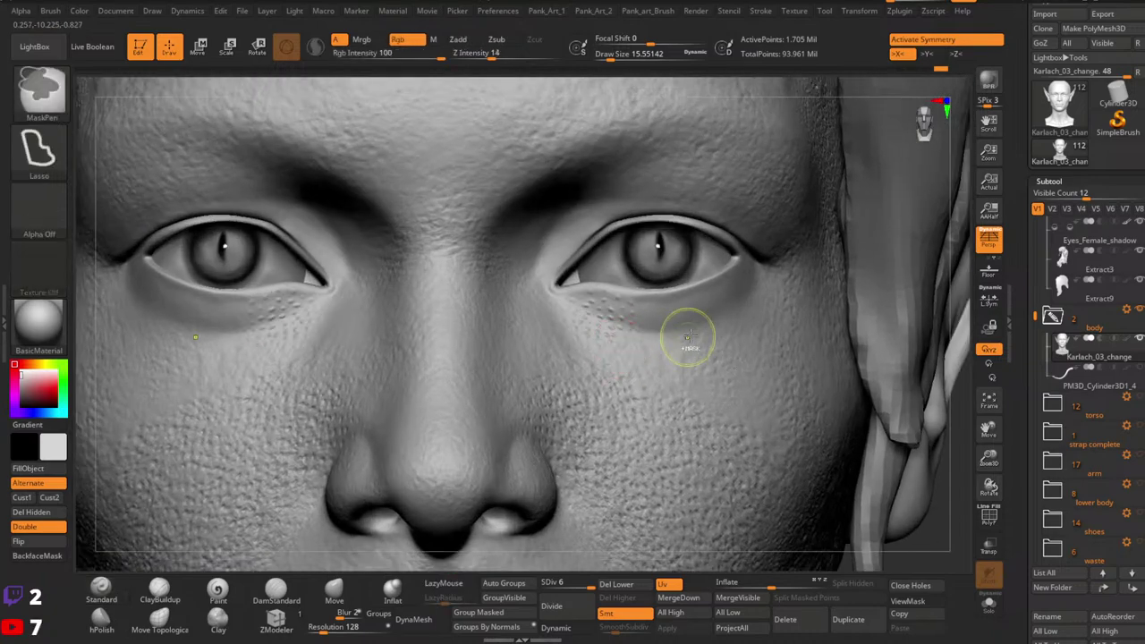
mouse_move(688, 337)
ctrl+right_down()
mouse_move(626, 341)
mouse_move(720, 347)
ctrl+right_up()
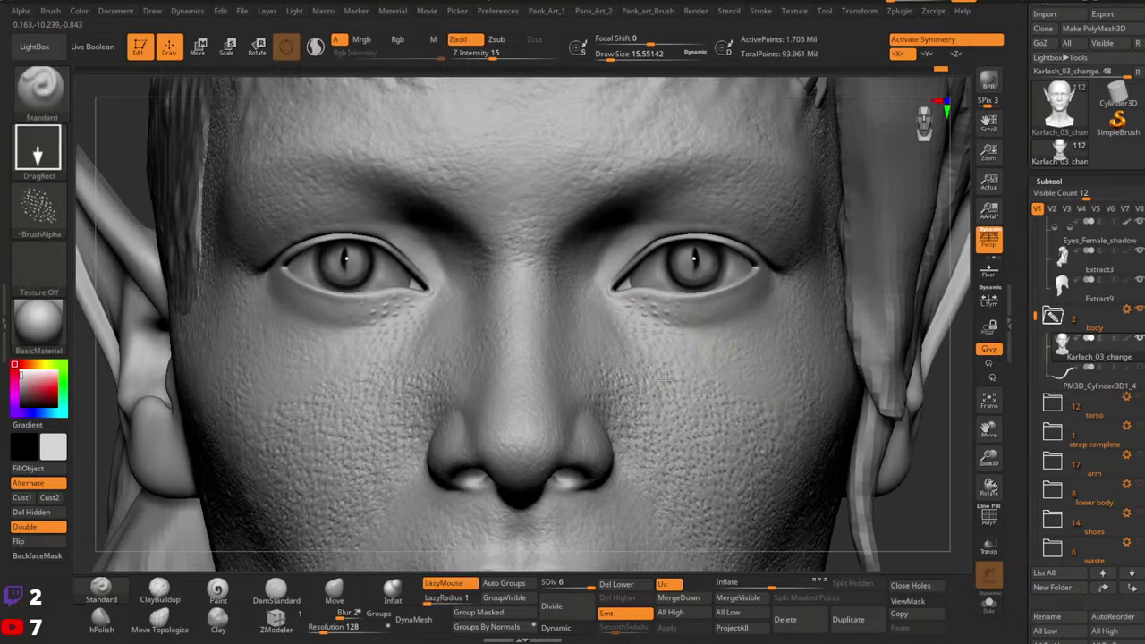
ctrl+right_drag(665, 382, 564, 356)
ctrl+right_drag(748, 376, 817, 377)
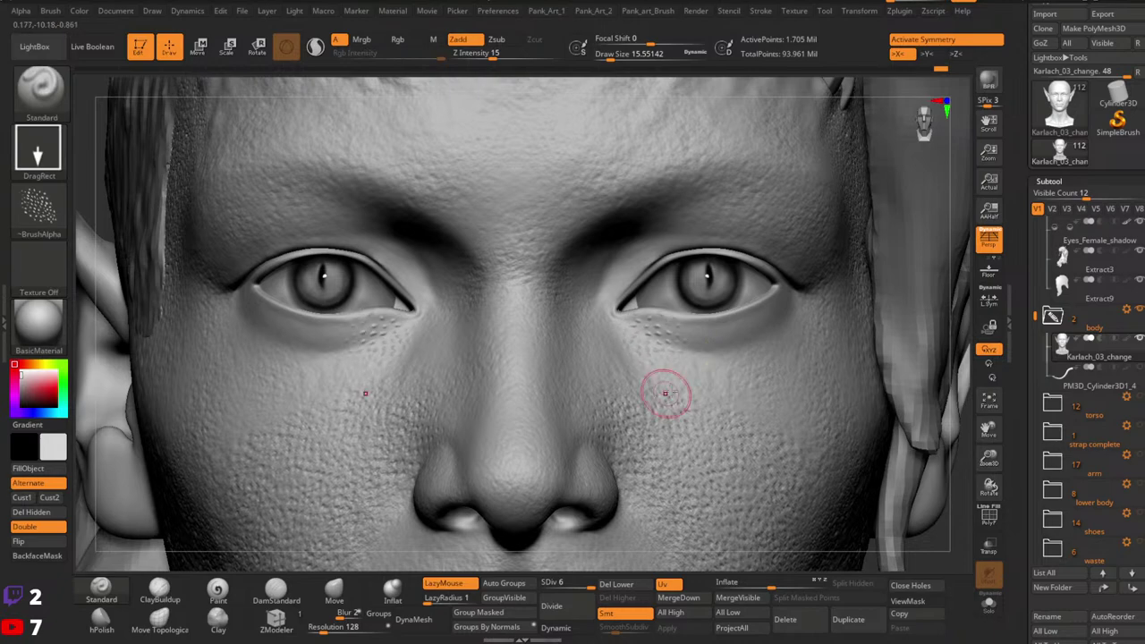
drag(703, 353, 718, 399)
ctrl+right_drag(736, 397, 669, 380)
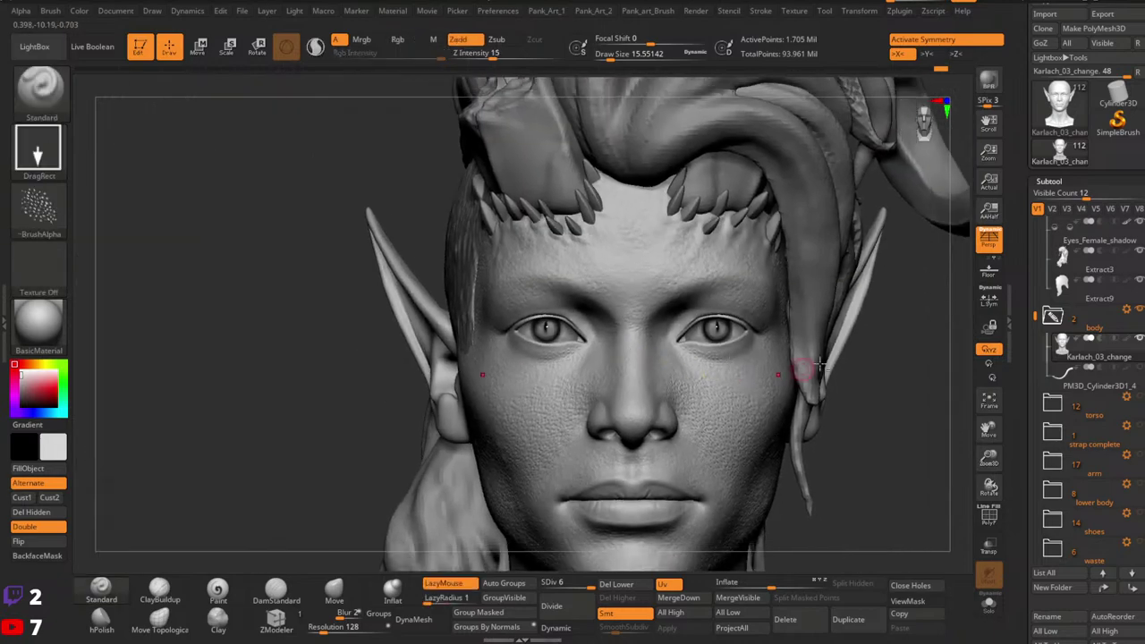
ctrl+right_drag(754, 331, 770, 364)
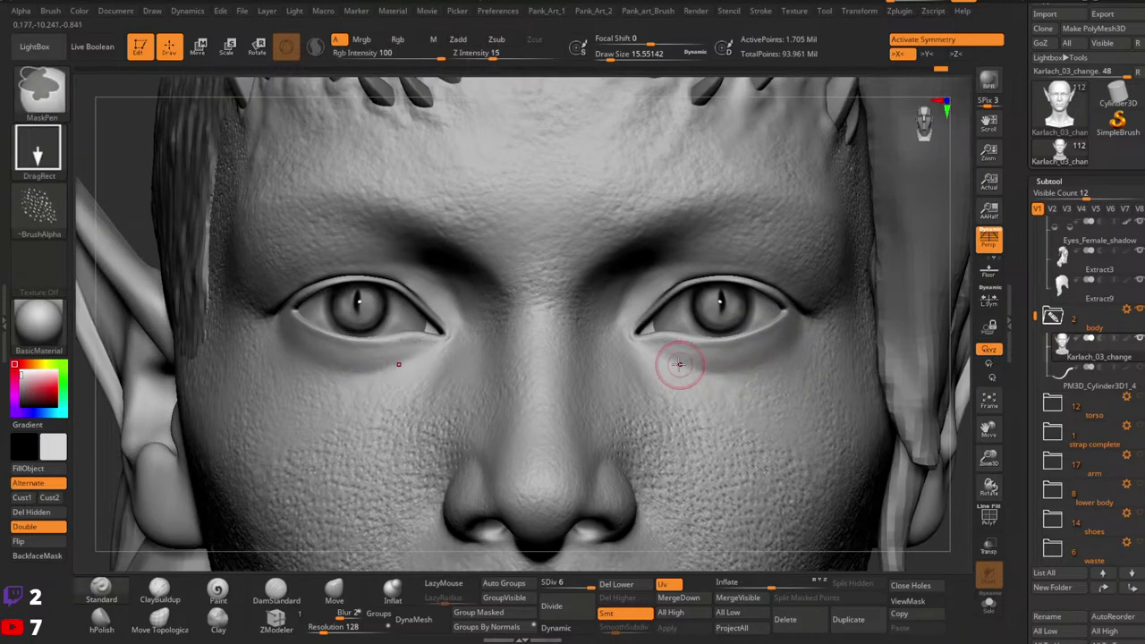
Step: Try a larger long-pore stamp below the inner eye corners, soften it and undo it
drag(676, 363, 687, 415)
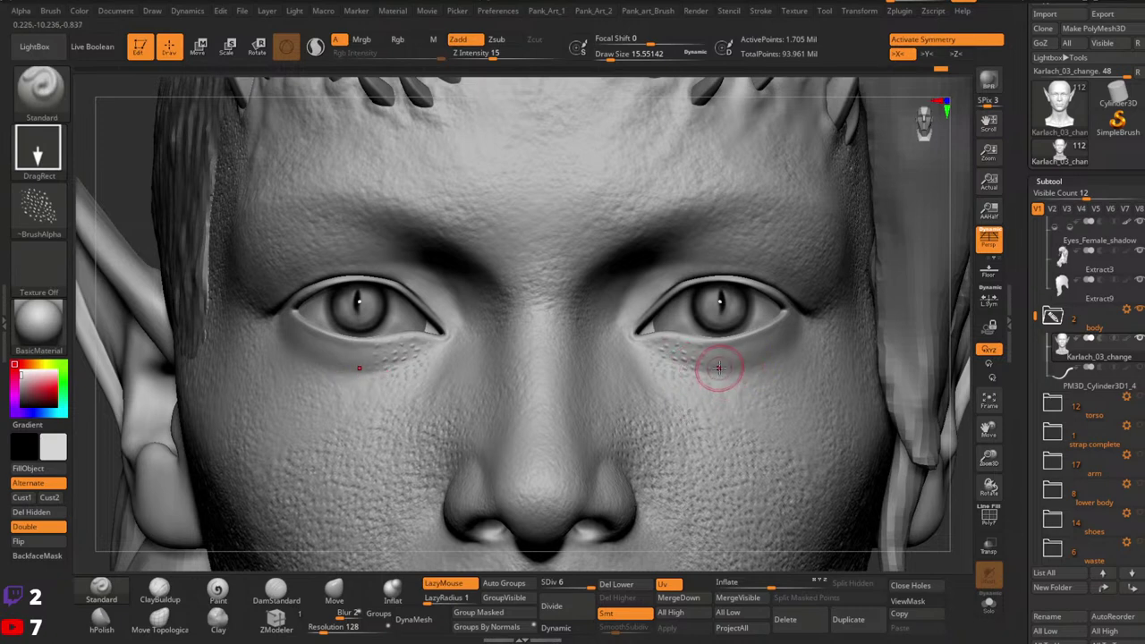
mouse_move(696, 377)
shift+mouse_down()
mouse_move(678, 379)
mouse_move(686, 439)
shift+mouse_up()
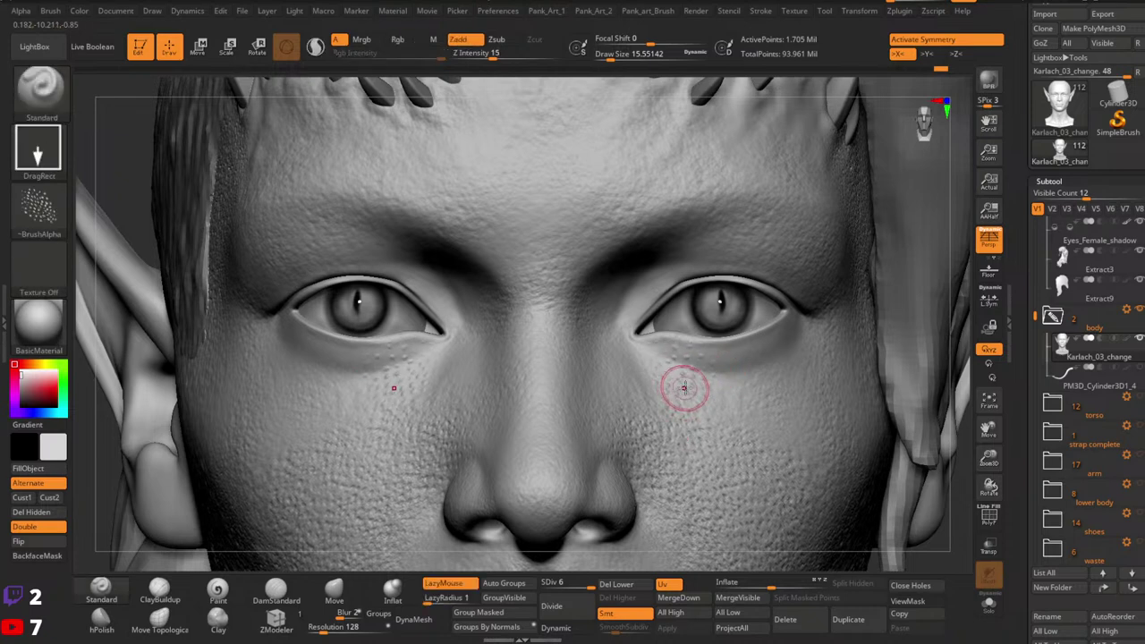
shift+drag(685, 386, 668, 374)
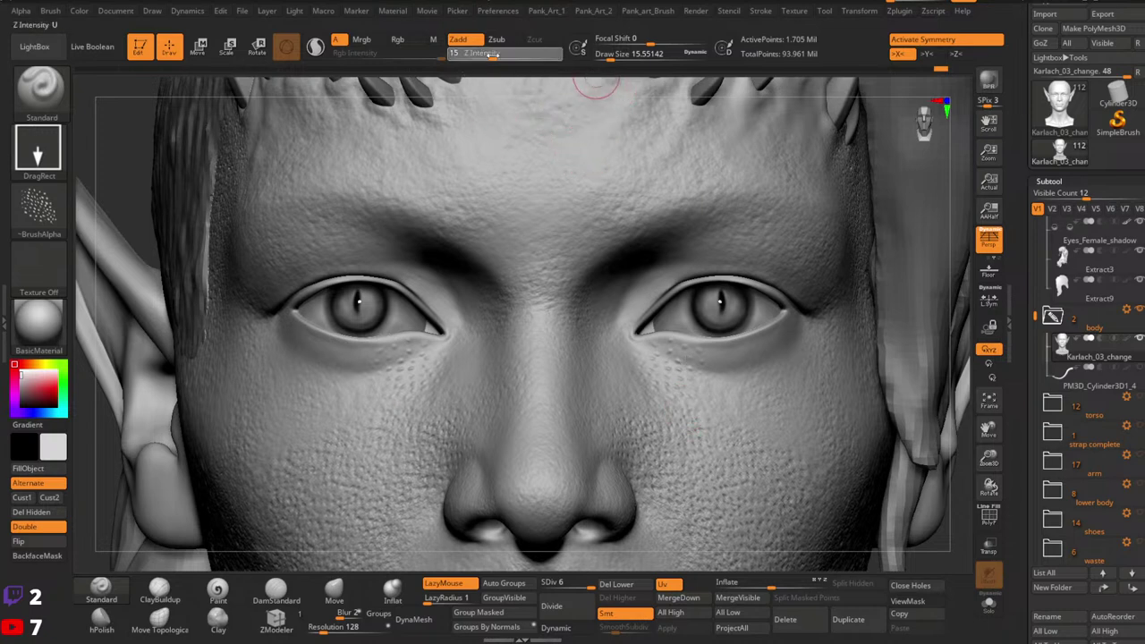
key(ctrl+z)
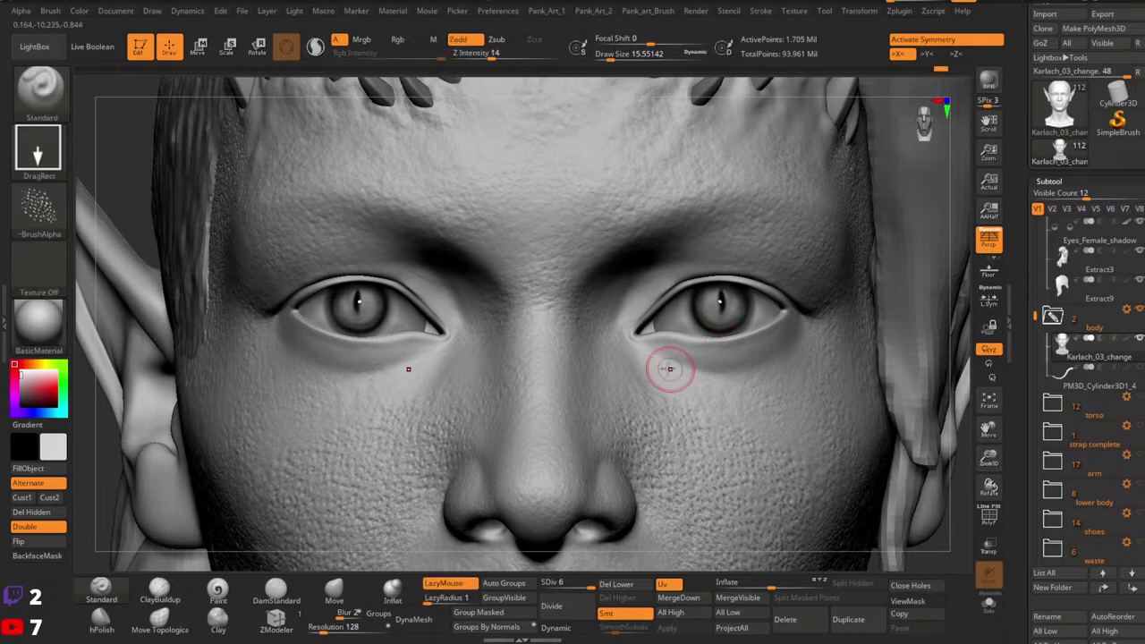
Step: Stamp long pores below the inner eye corners with Z Intensity 14 and smooth their edges, undoing excess strokes
drag(671, 364, 700, 411)
key(ctrl+z)
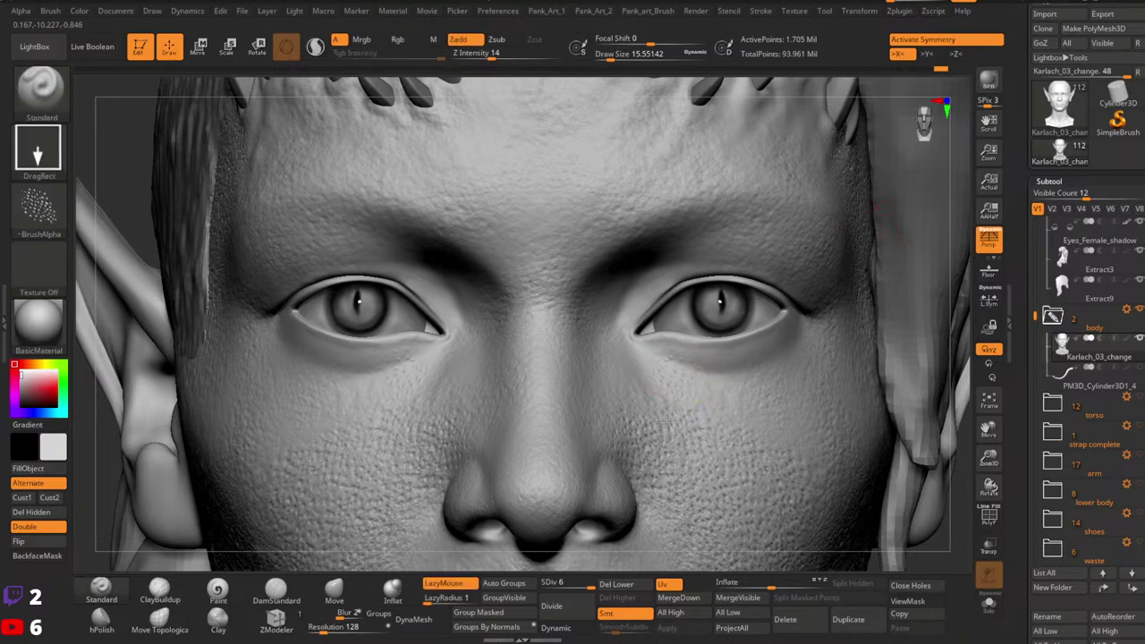
mouse_move(686, 436)
ctrl+right_down()
mouse_move(726, 381)
mouse_move(709, 424)
ctrl+right_up()
mouse_move(698, 363)
shift+mouse_down()
mouse_move(640, 342)
mouse_move(651, 338)
shift+mouse_up()
key(ctrl+z)
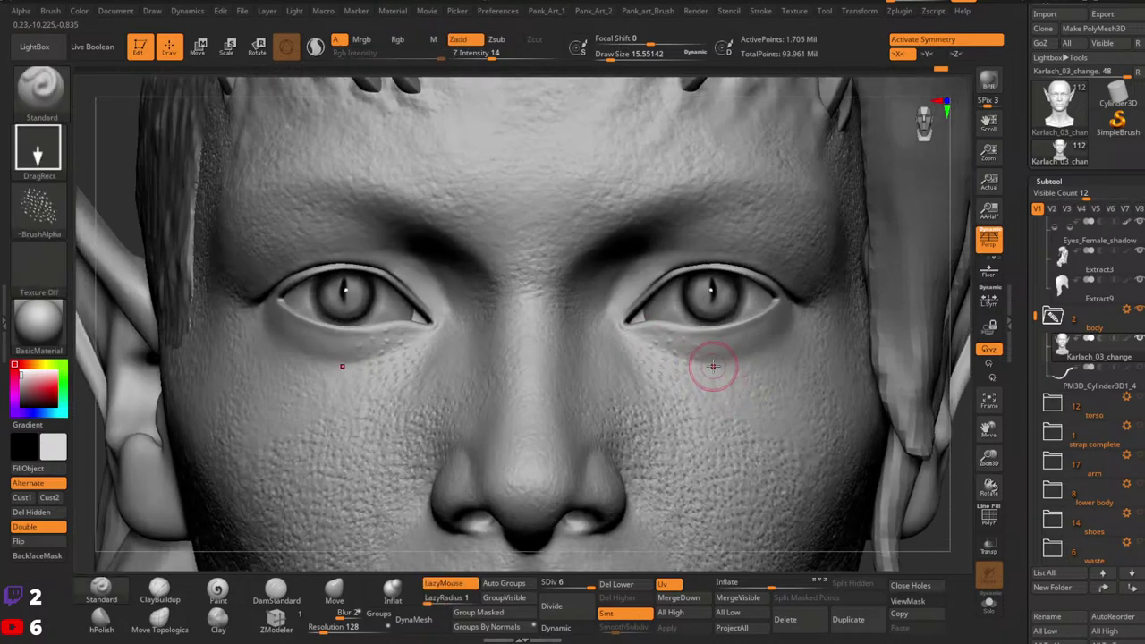
Step: Compare the under-eye pores up close and from a distance, undoing the stronger stamps and another trial on the upper cheek
ctrl+right_drag(745, 399, 704, 372)
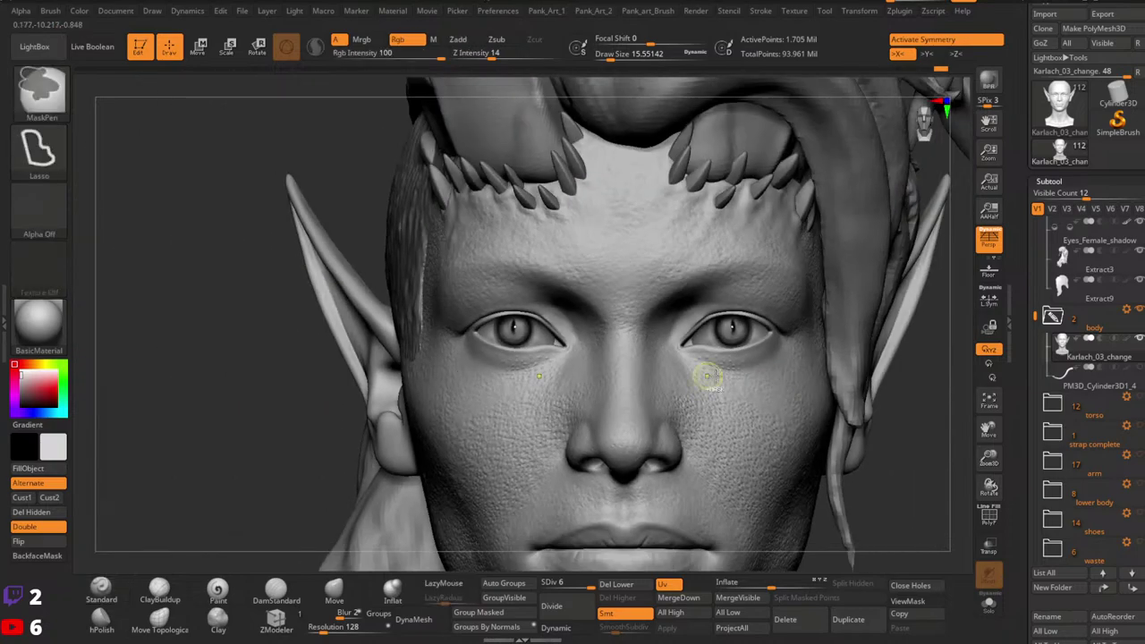
ctrl+right_drag(862, 352, 812, 370)
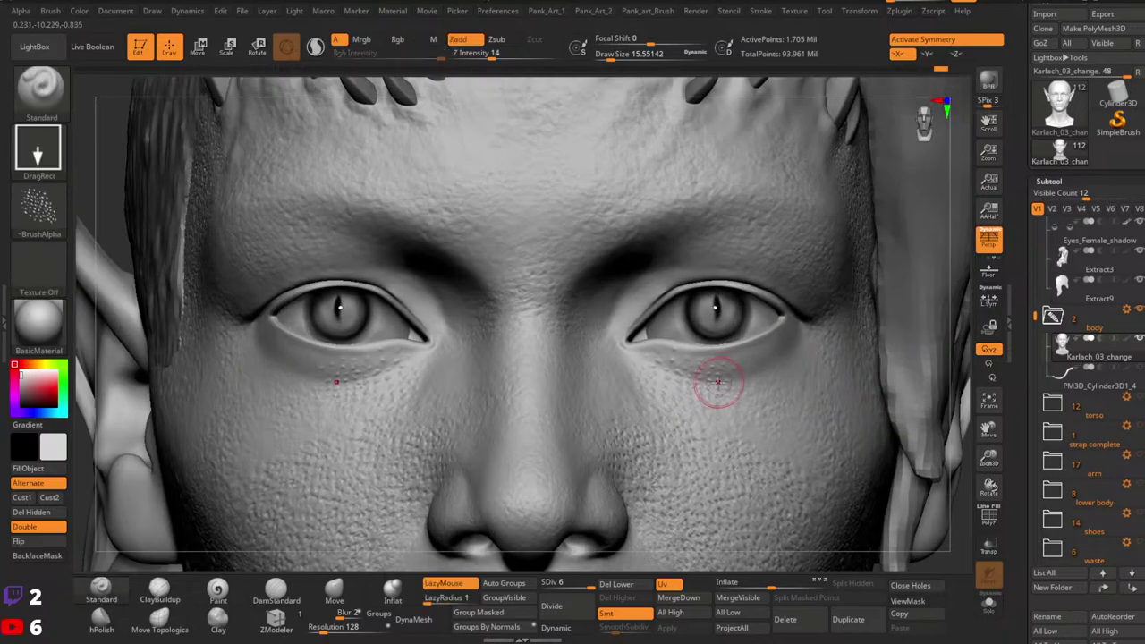
key(ctrl+z)
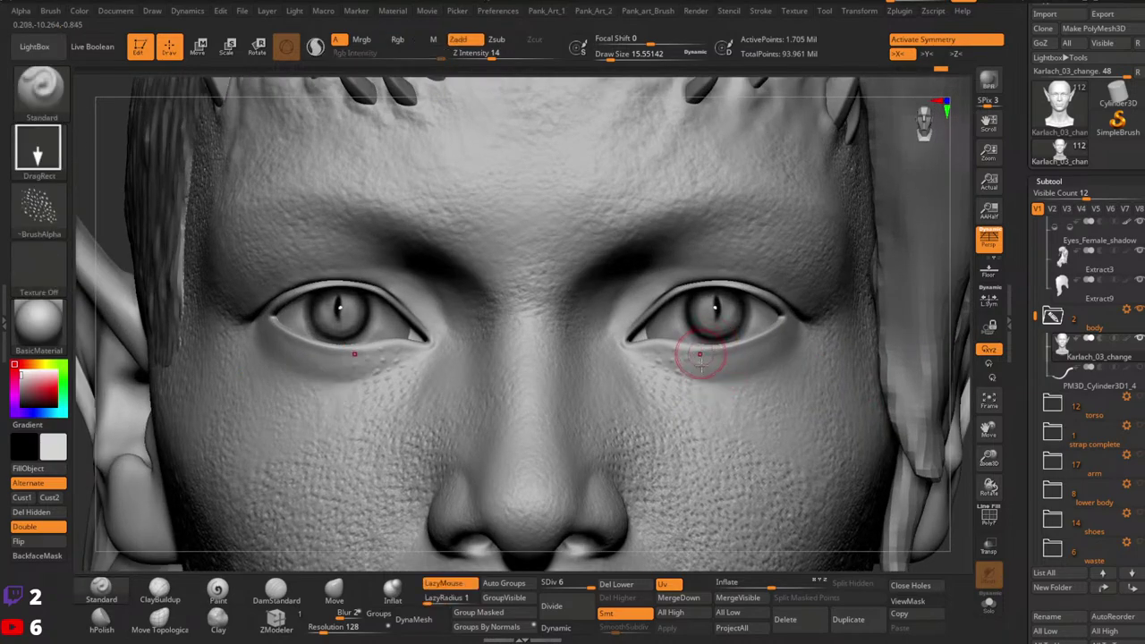
key(ctrl+z)
drag(701, 397, 729, 411)
key(ctrl+z)
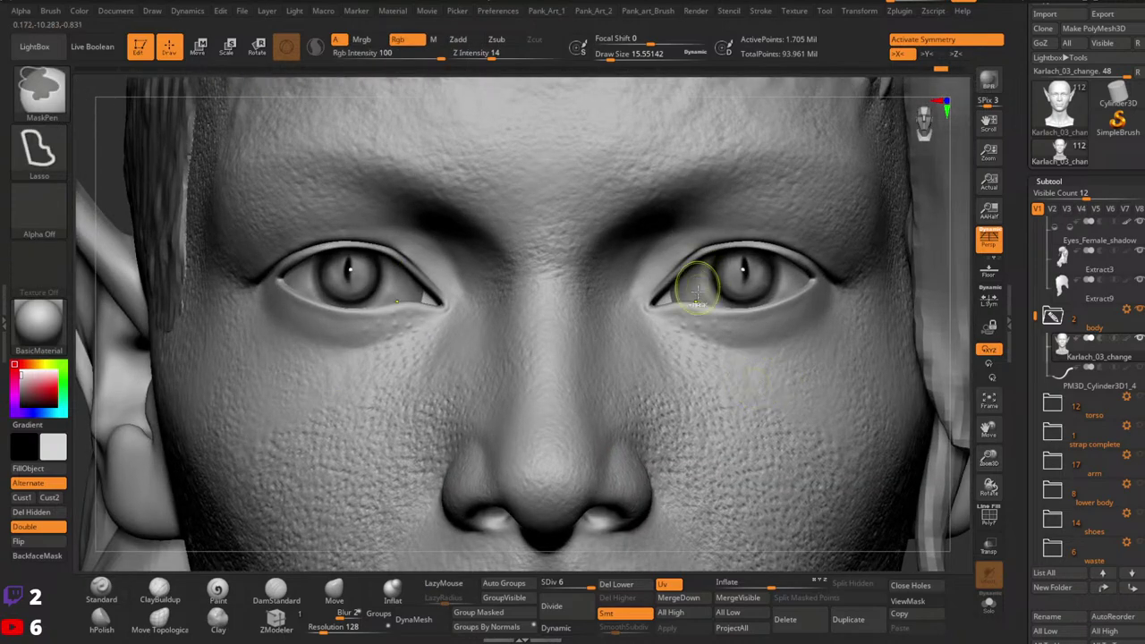
Step: Smooth the pores under both eyes so they fade into the eye bags
key(shift)
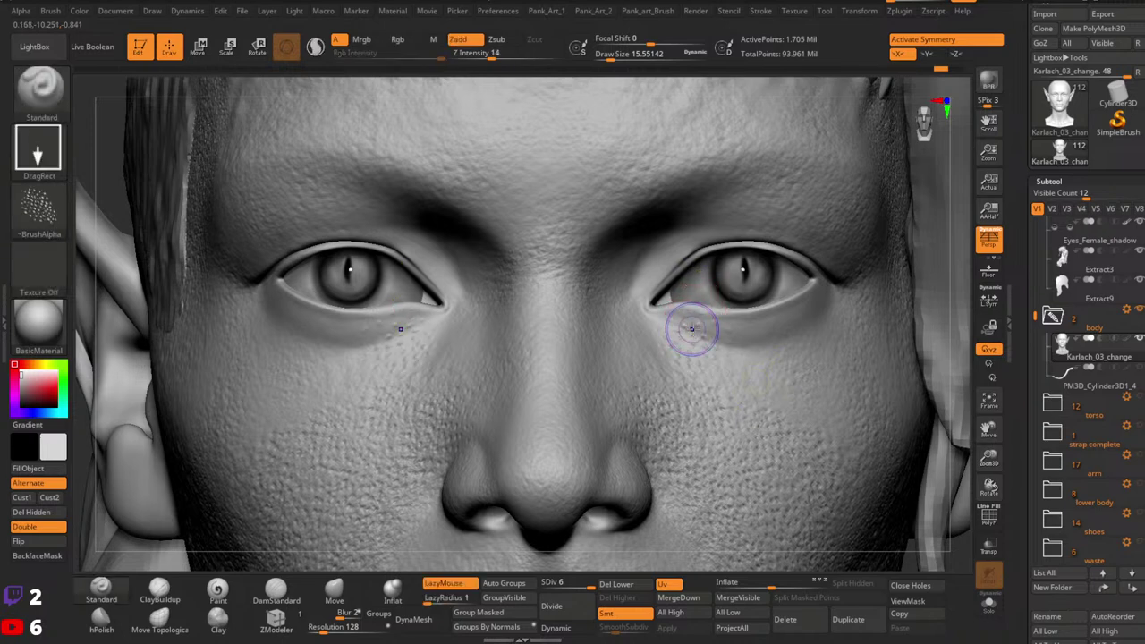
mouse_move(702, 347)
shift+mouse_down()
mouse_move(713, 359)
mouse_move(666, 317)
mouse_move(699, 331)
mouse_move(682, 336)
shift+mouse_up()
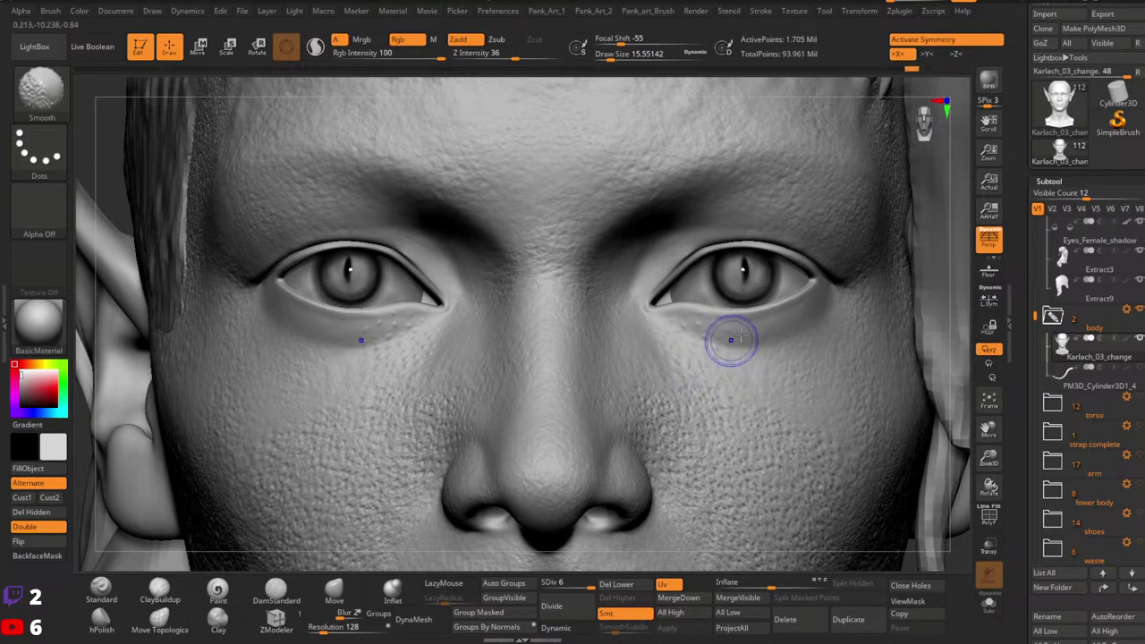
mouse_move(731, 340)
ctrl+right_down()
mouse_move(672, 300)
mouse_move(680, 276)
ctrl+right_up()
mouse_move(778, 360)
alt+right_down()
mouse_move(774, 382)
mouse_move(795, 384)
alt+right_up()
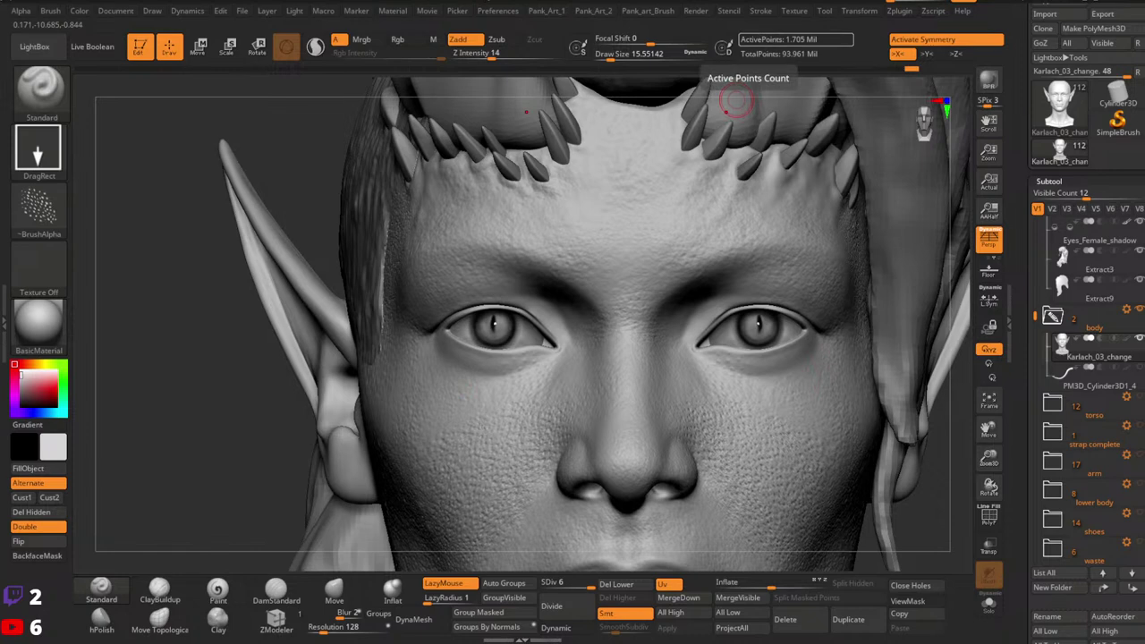
Step: Load the 16-Under_Eyes brush from LightBox, set its Z Intensity to 17 and try a stamp on the upper cheek
drag(109, 104, 119, 109)
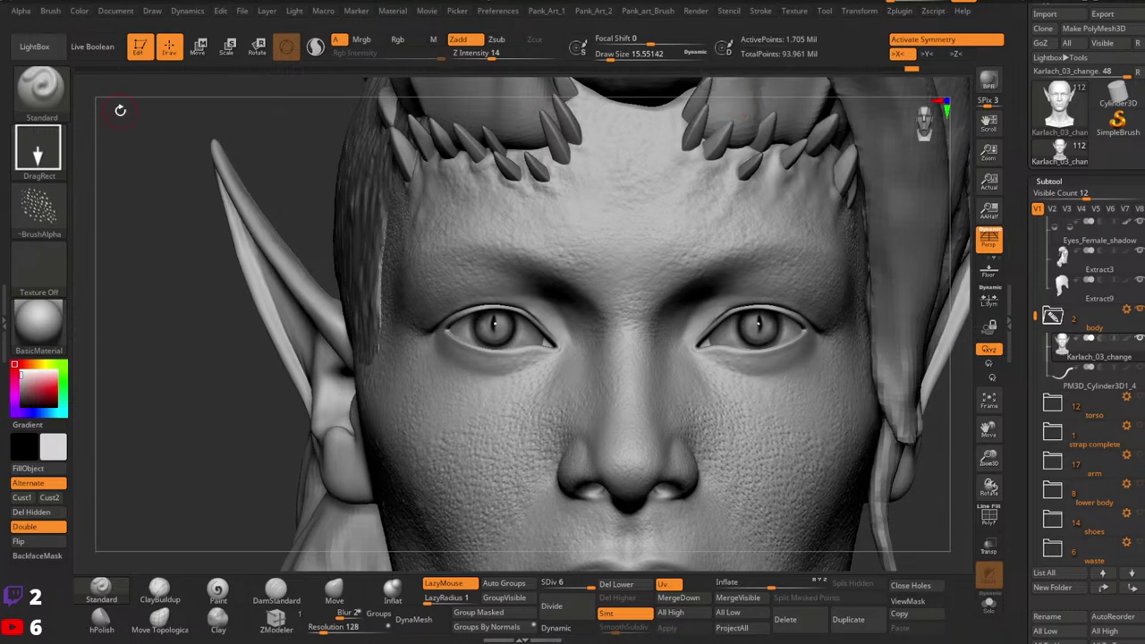
click(39, 48)
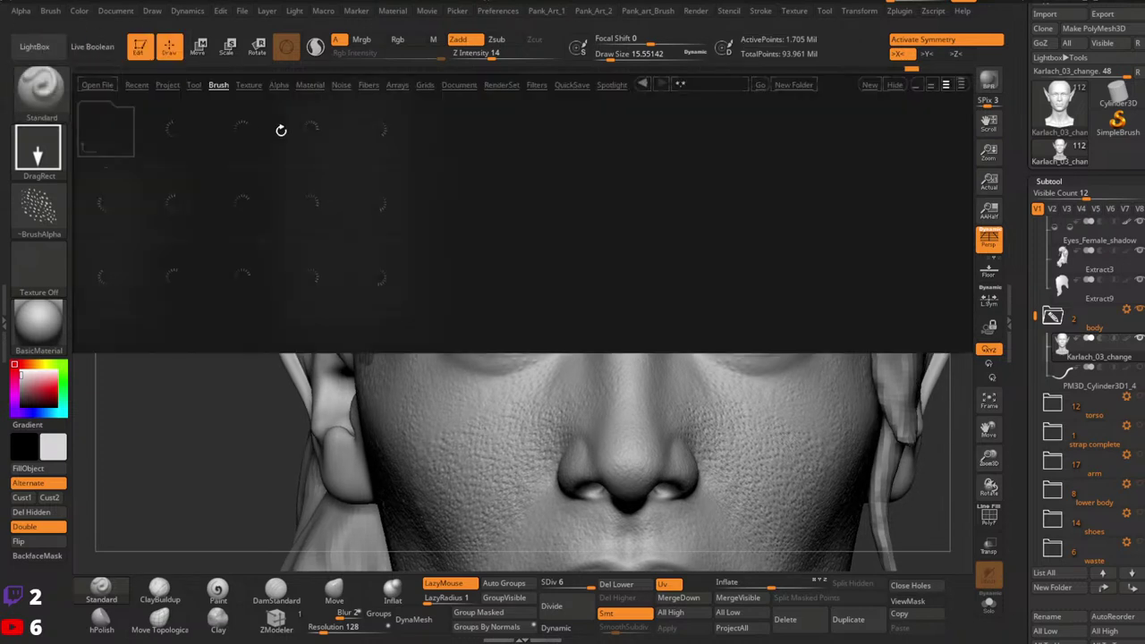
double_click(134, 210)
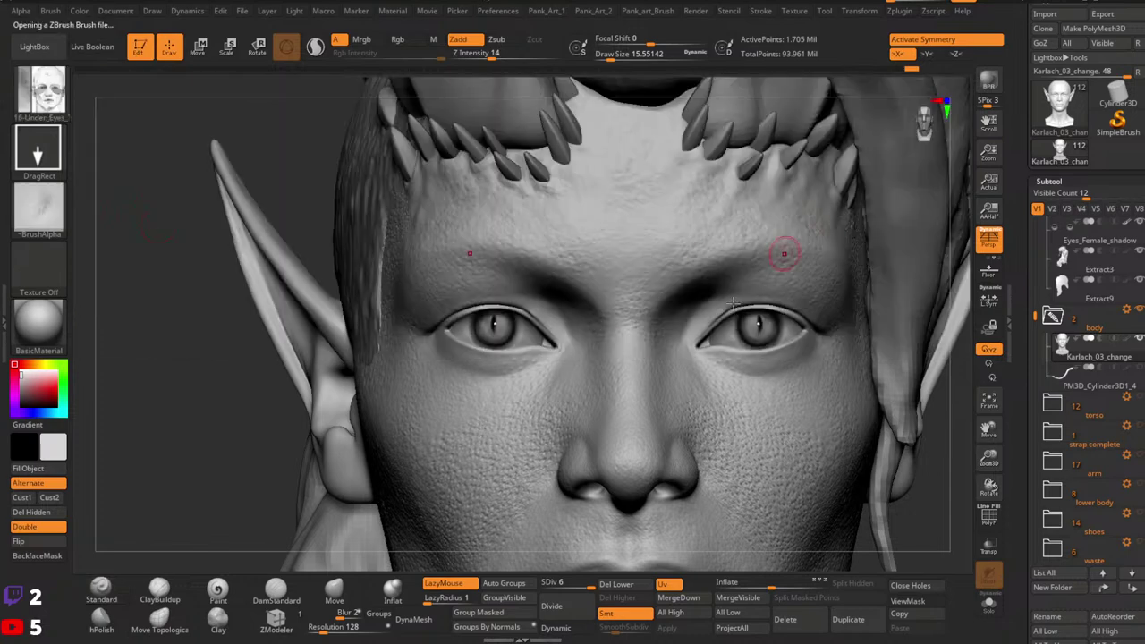
mouse_move(531, 397)
right_down()
mouse_move(510, 394)
mouse_move(552, 351)
mouse_move(542, 358)
right_up()
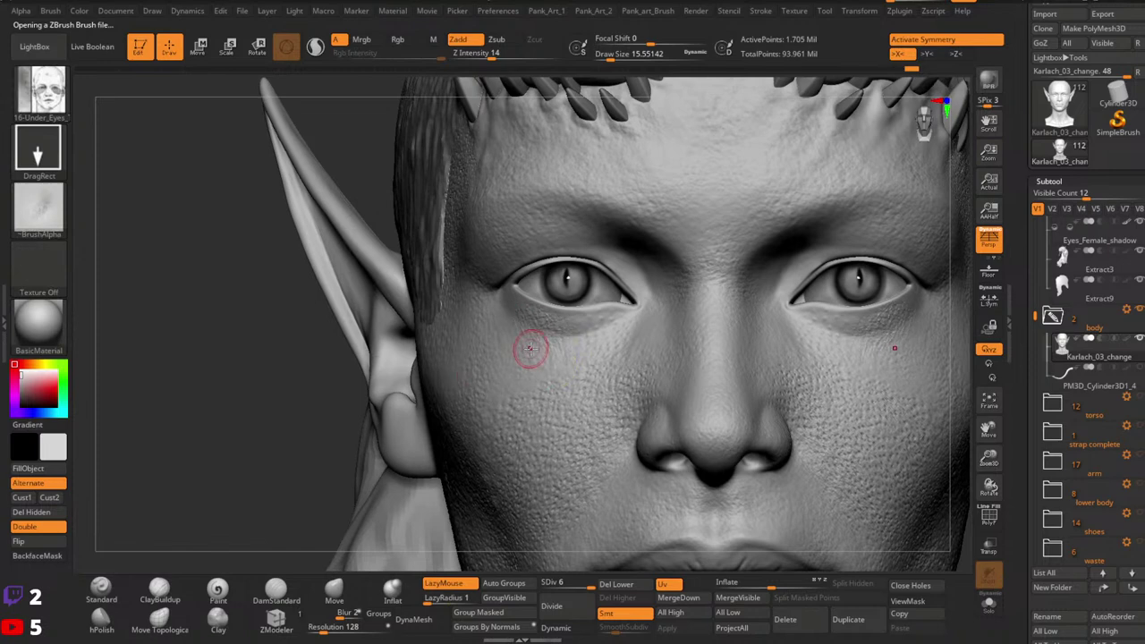
drag(489, 55, 495, 54)
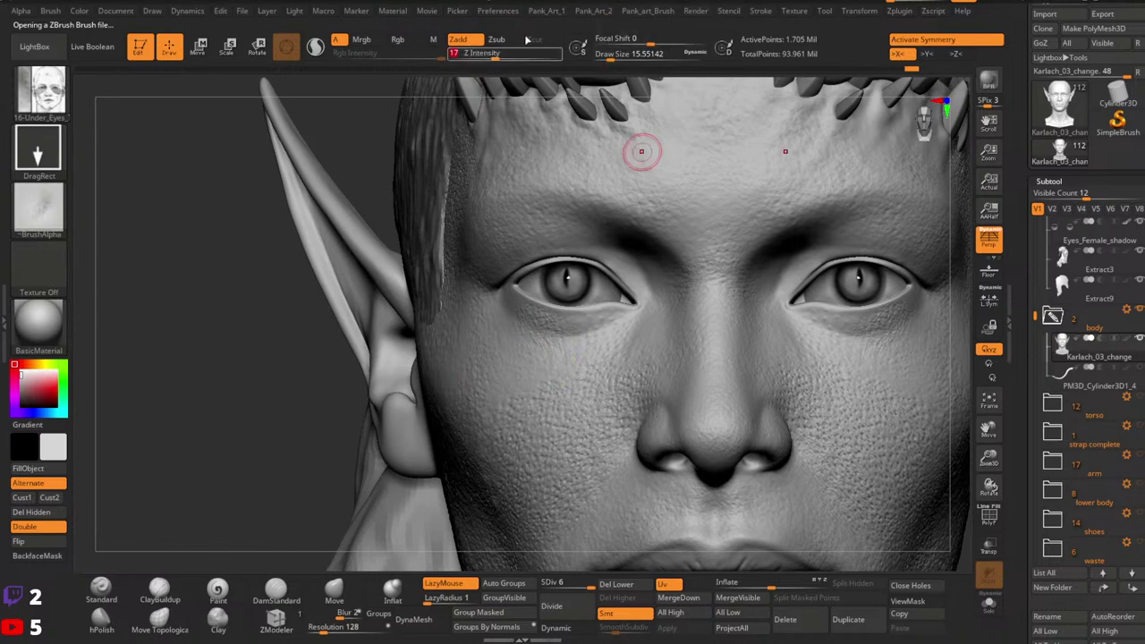
key(ctrl+z)
drag(535, 359, 546, 390)
Step: Isolate the head subtool with Solo to expose the back of the neck
alt+right_drag(774, 346, 646, 326)
right_drag(687, 279, 848, 486)
click(990, 614)
alt+right_drag(676, 461, 841, 309)
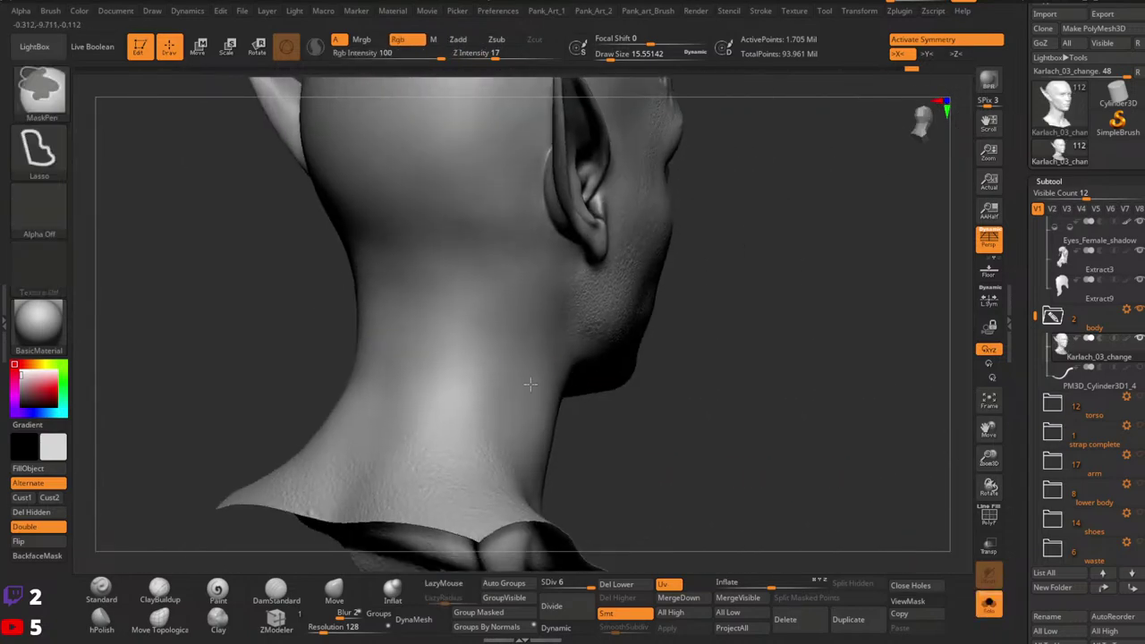
Step: Test the under-eye brush with stamps on the back of the bare neck, undoing and redoing them to compare the pattern
ctrl+right_drag(531, 383, 535, 438)
drag(457, 293, 519, 235)
ctrl+right_drag(570, 291, 586, 380)
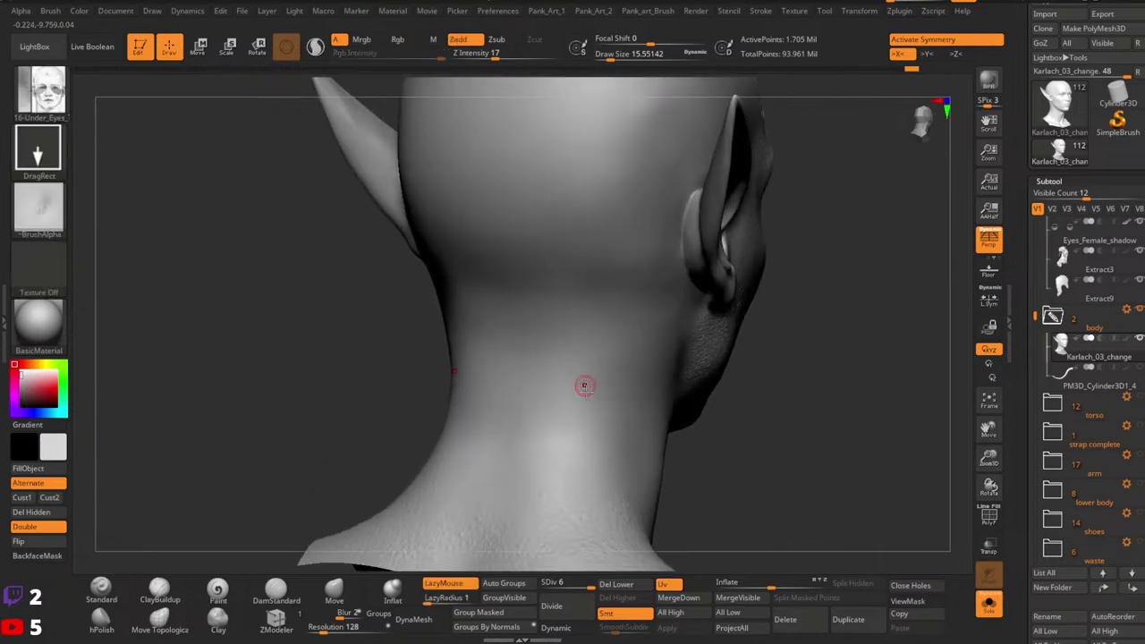
drag(582, 397, 585, 358)
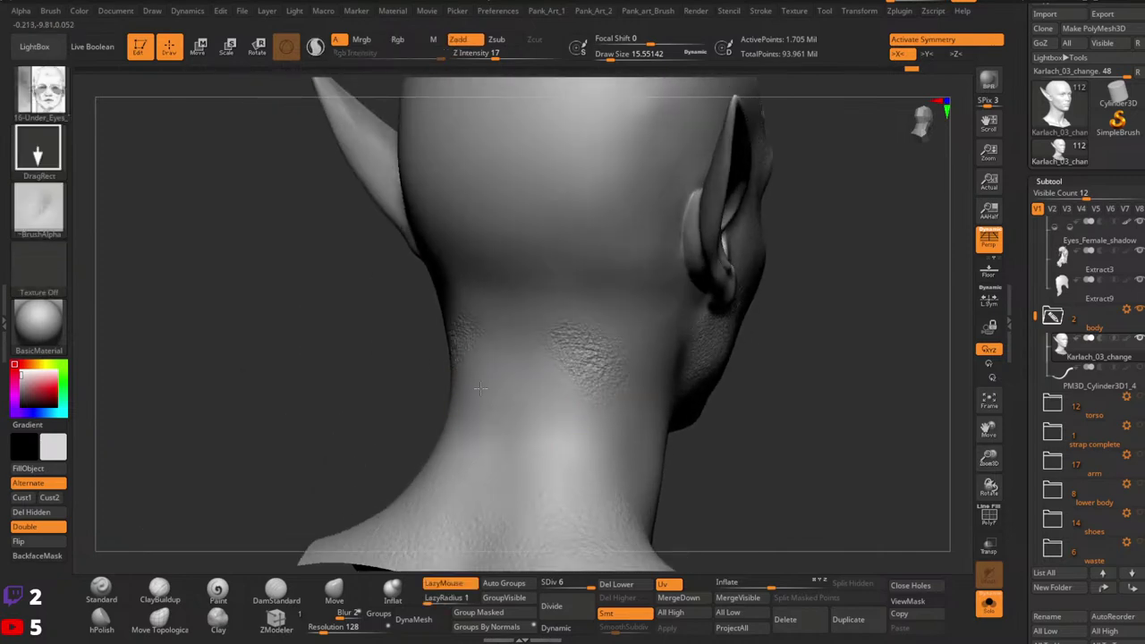
mouse_move(492, 395)
mouse_down()
mouse_move(510, 400)
mouse_move(474, 402)
mouse_up()
key(ctrl+z)
drag(560, 359, 560, 415)
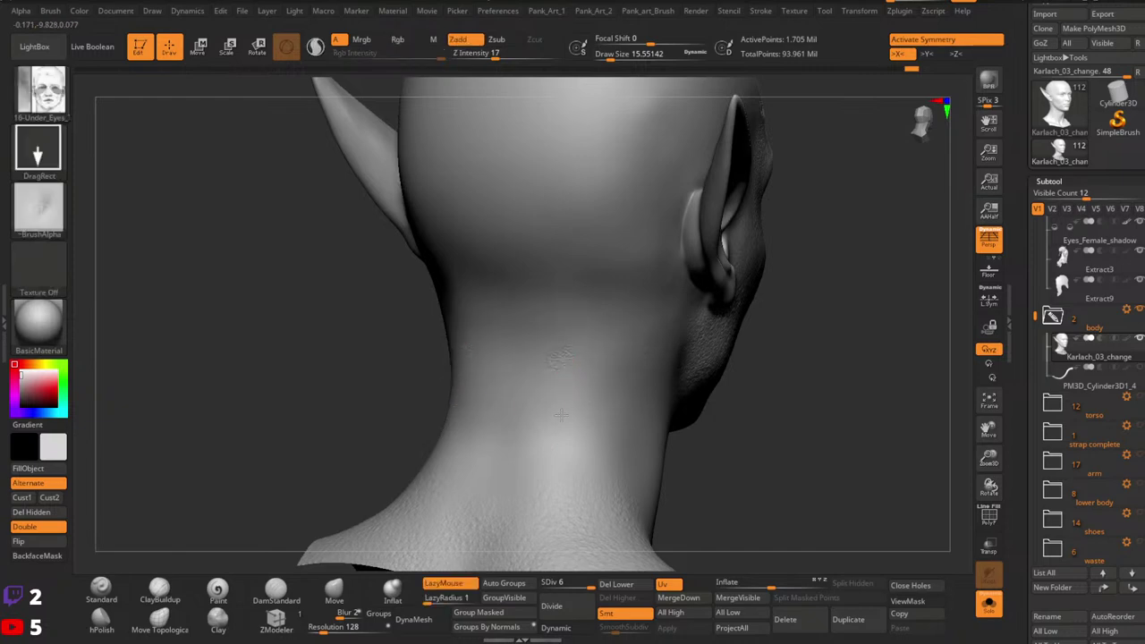
key(ctrl+shift+z)
key(ctrl+shift+z)
key(ctrl+shift+z)
Step: Stamp further test patches of the under-eye pattern on the nape and undo them
right_drag(609, 301, 537, 361)
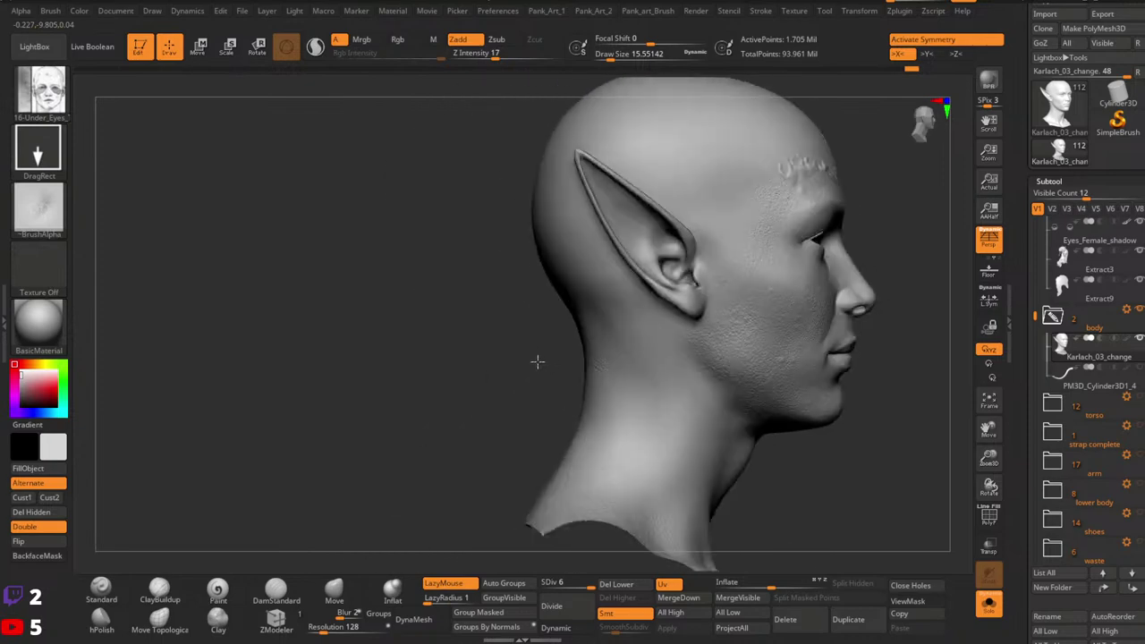
right_drag(692, 332, 494, 447)
key(ctrl+z)
drag(488, 421, 495, 333)
ctrl+right_drag(493, 424, 533, 402)
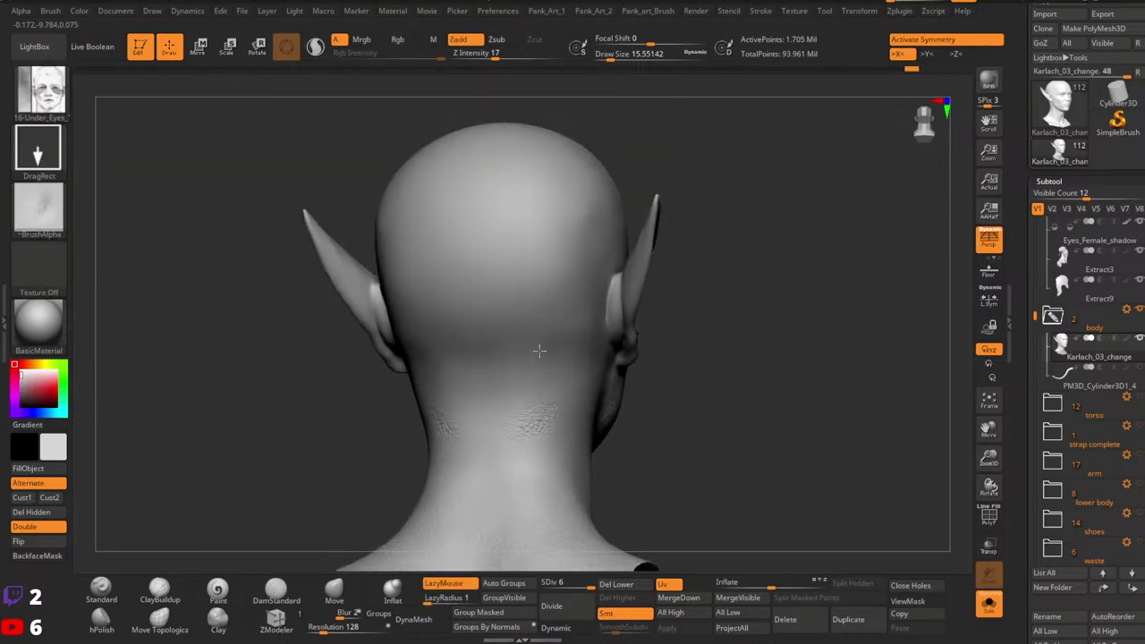
right_drag(539, 351, 567, 352)
key(ctrl+z)
right_drag(534, 414, 525, 415)
drag(527, 417, 532, 438)
key(ctrl+z)
Step: Try three under-eye brush stamps of different sizes on the cheeks just below the eyes, undoing each one
mouse_move(680, 411)
right_down()
mouse_move(573, 408)
mouse_move(593, 327)
right_up()
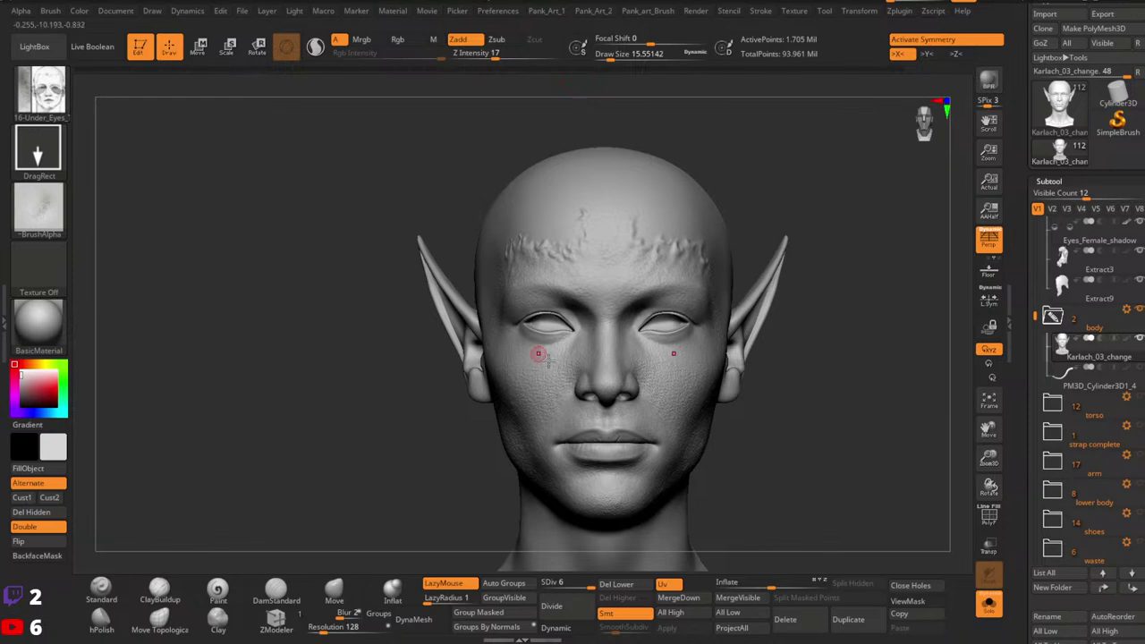
ctrl+right_drag(539, 353, 608, 376)
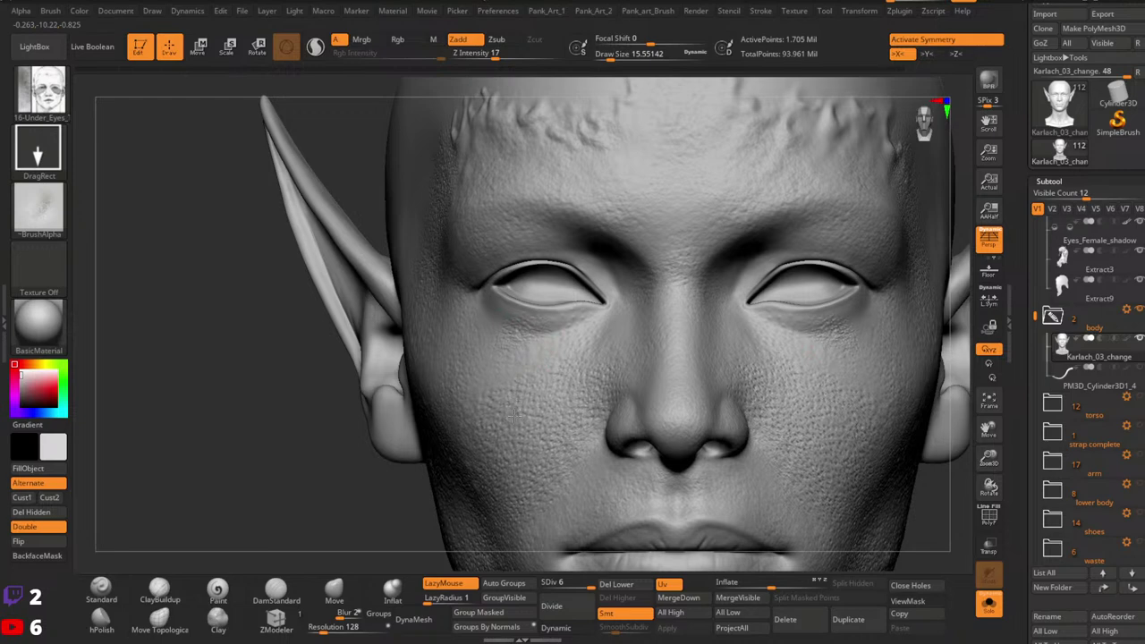
key(ctrl)
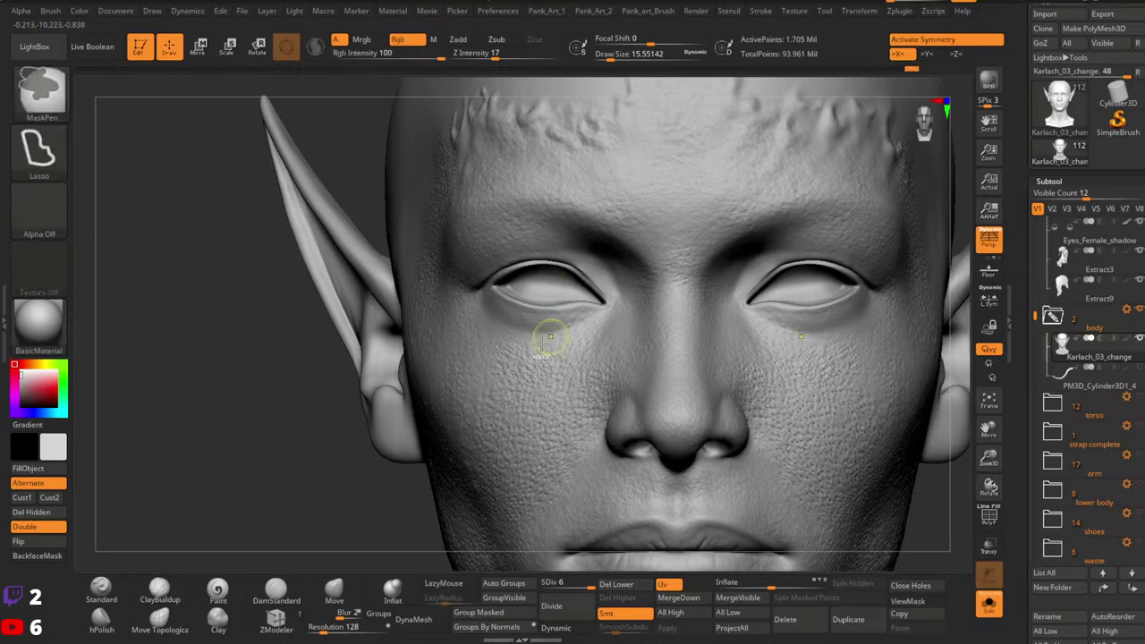
drag(531, 345, 568, 457)
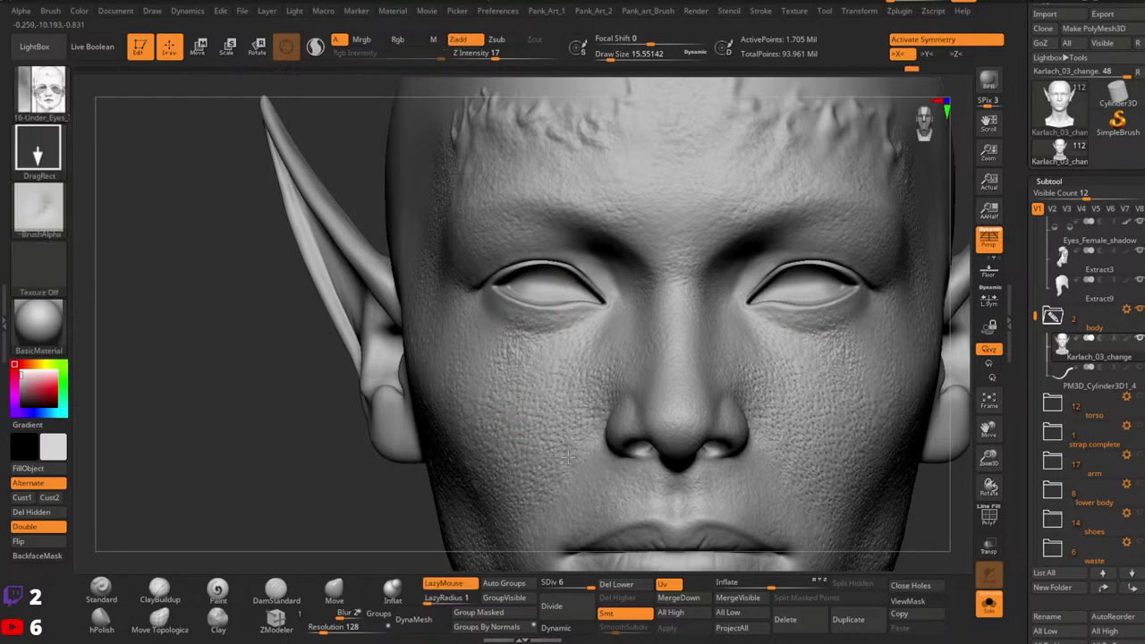
key(ctrl+z)
drag(495, 329, 567, 265)
key(ctrl+z)
mouse_move(526, 334)
mouse_down()
mouse_move(615, 252)
mouse_move(609, 239)
mouse_up()
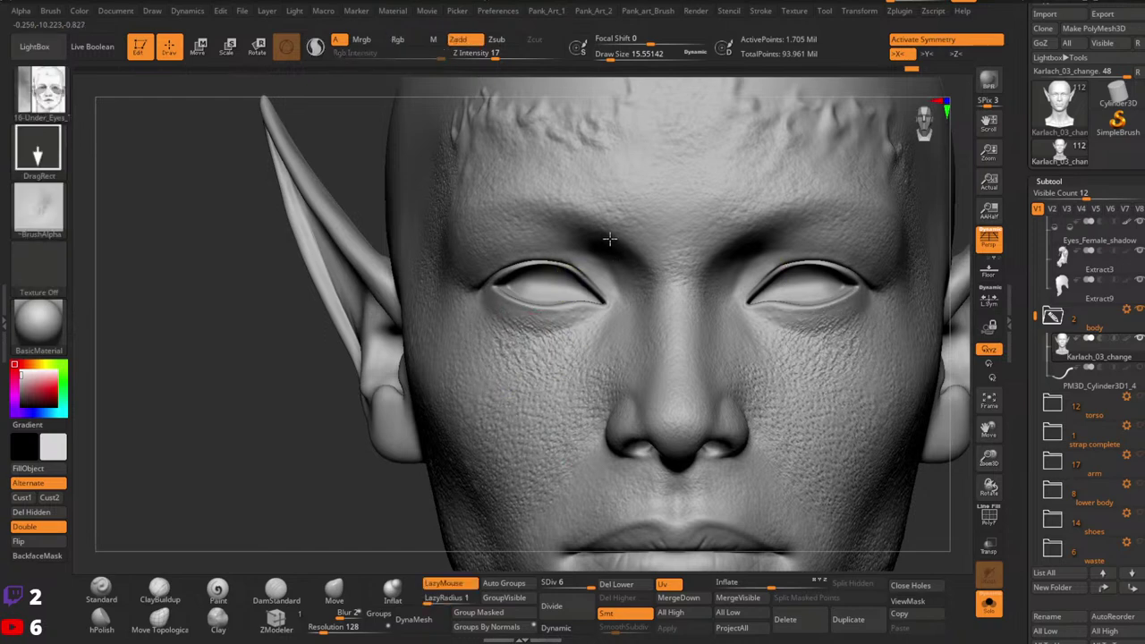
key(ctrl+z)
alt+right_drag(801, 335, 738, 327)
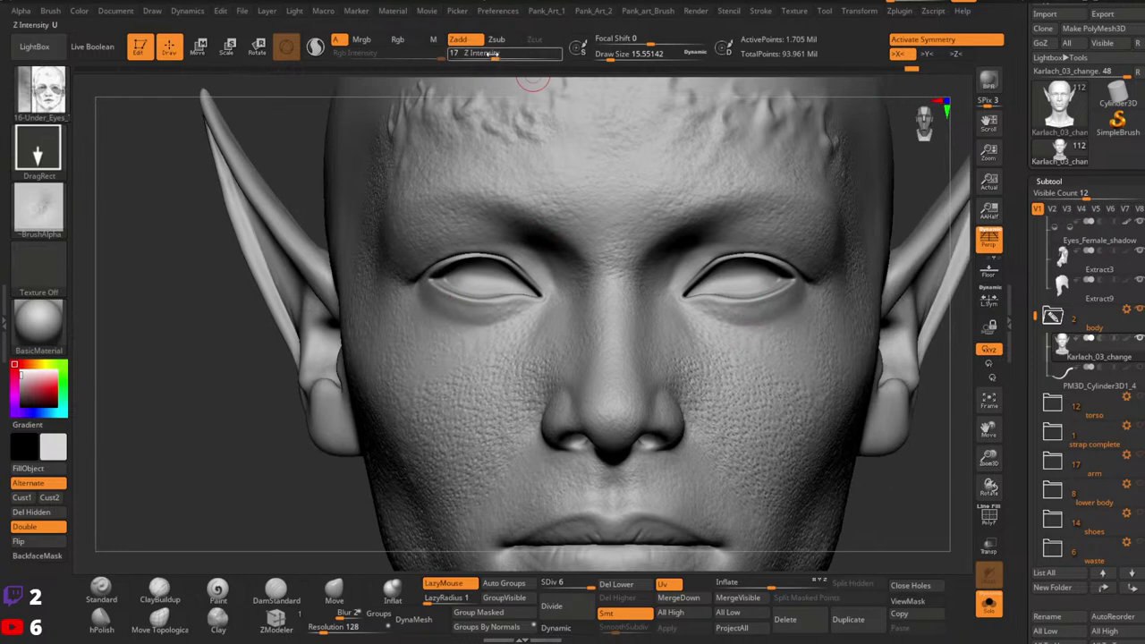
Step: Lower the under-eye brush's Z Intensity to 10
drag(487, 53, 481, 54)
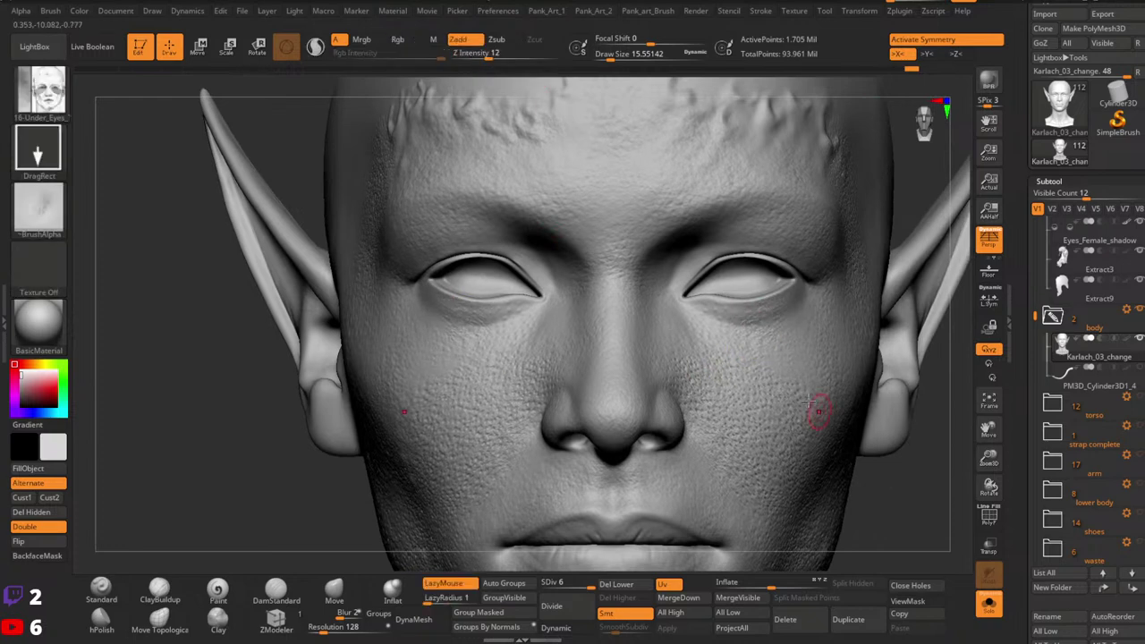
right_drag(813, 403, 742, 332)
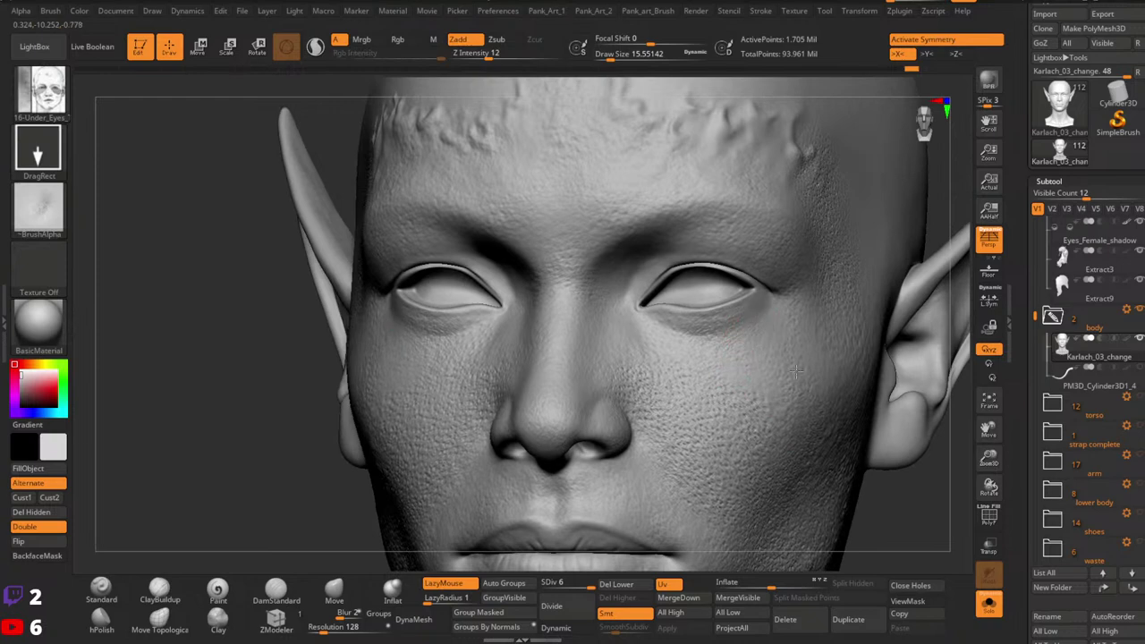
ctrl+right_drag(813, 388, 802, 368)
shift+right_drag(802, 368, 768, 363)
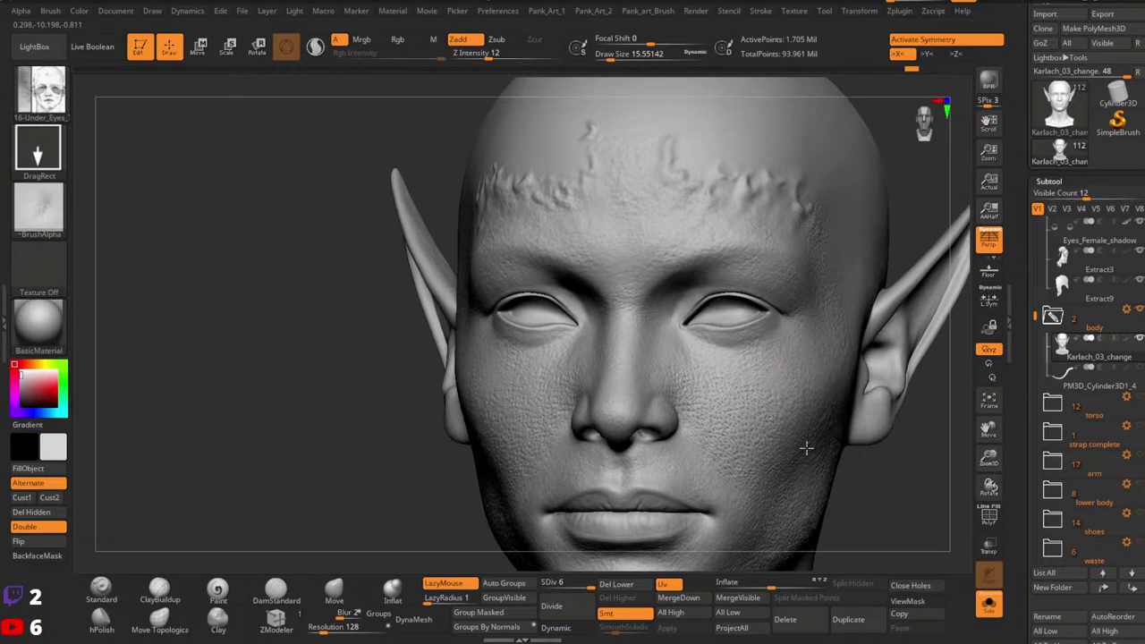
click(487, 54)
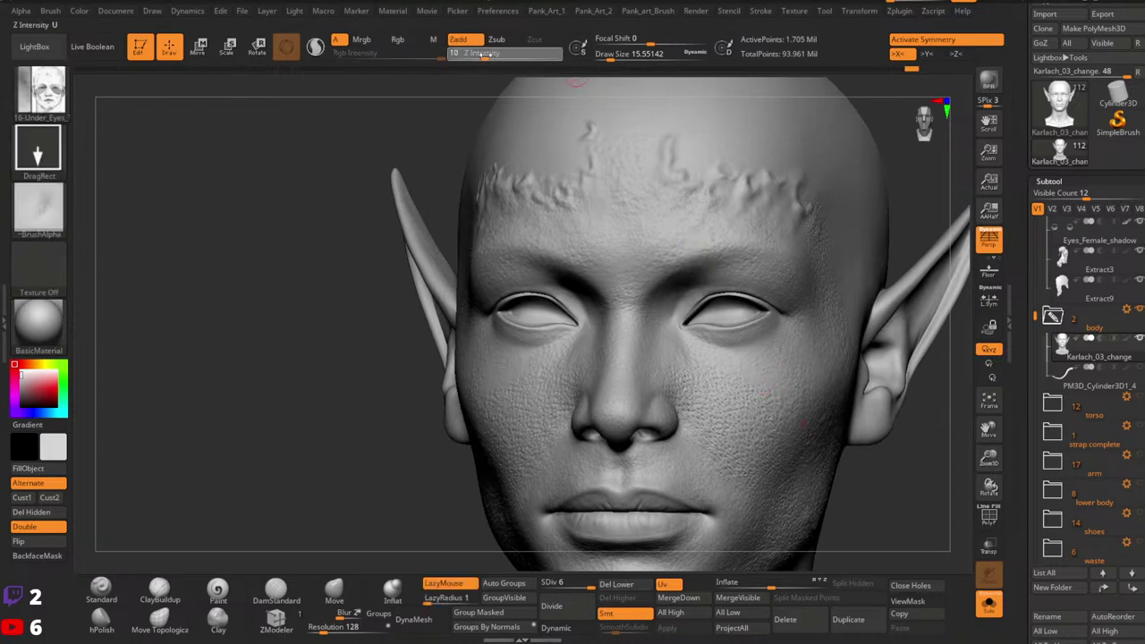
text(10)
key(Return)
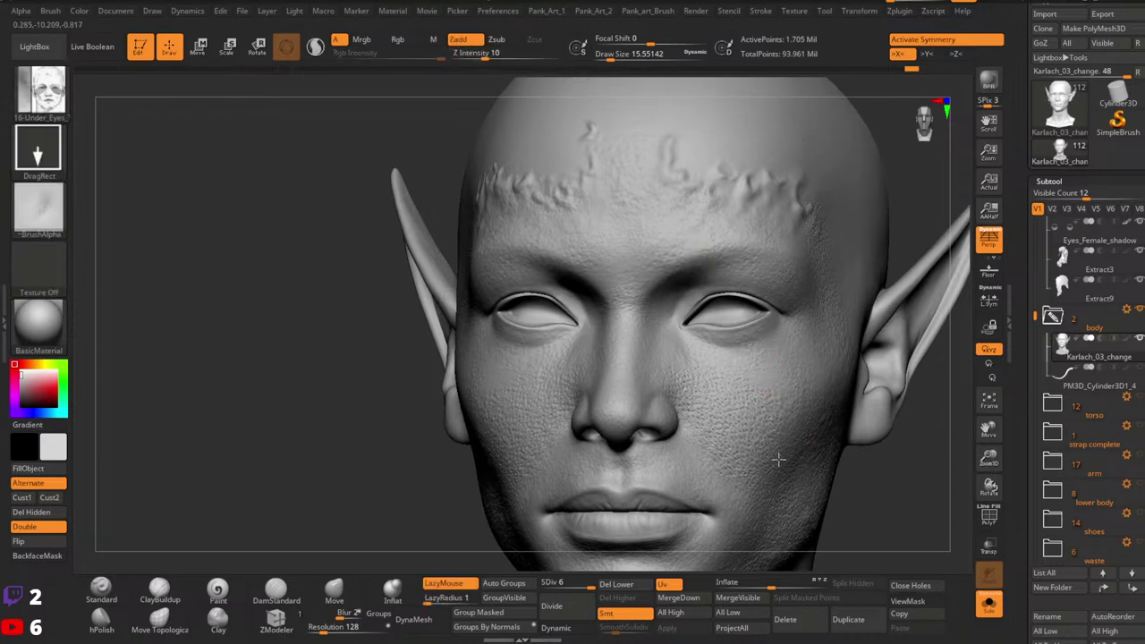
Step: Examine the pore detail on the cheeks and under the eyes from the front and from both sides
mouse_move(764, 405)
right_down()
mouse_move(781, 375)
mouse_move(754, 427)
right_up()
right_drag(787, 346, 800, 340)
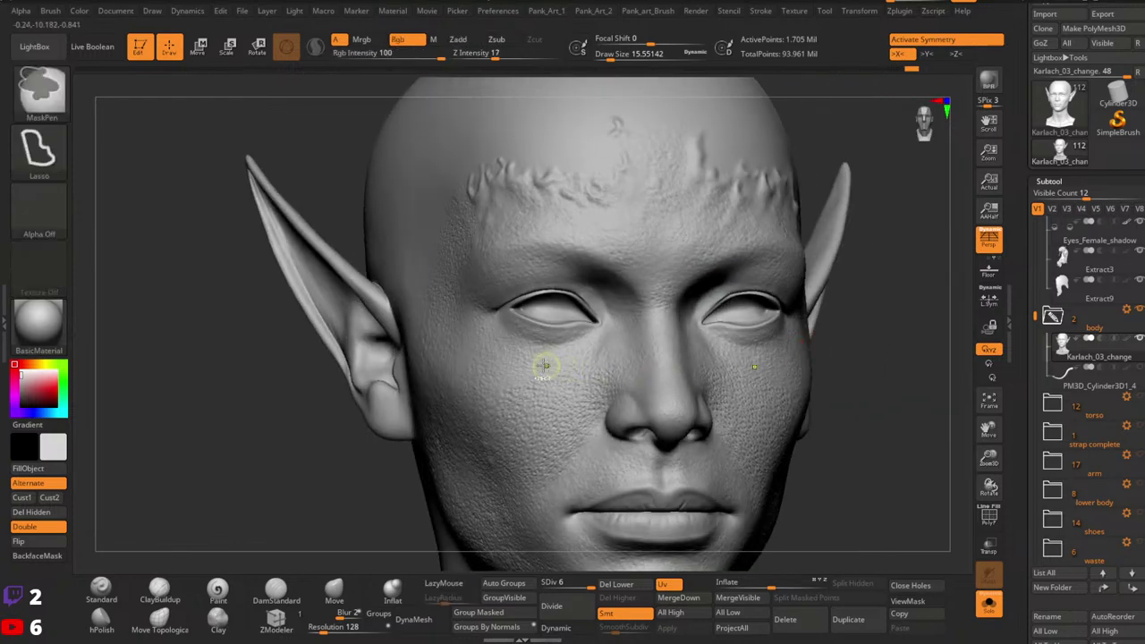
right_drag(522, 462, 525, 361)
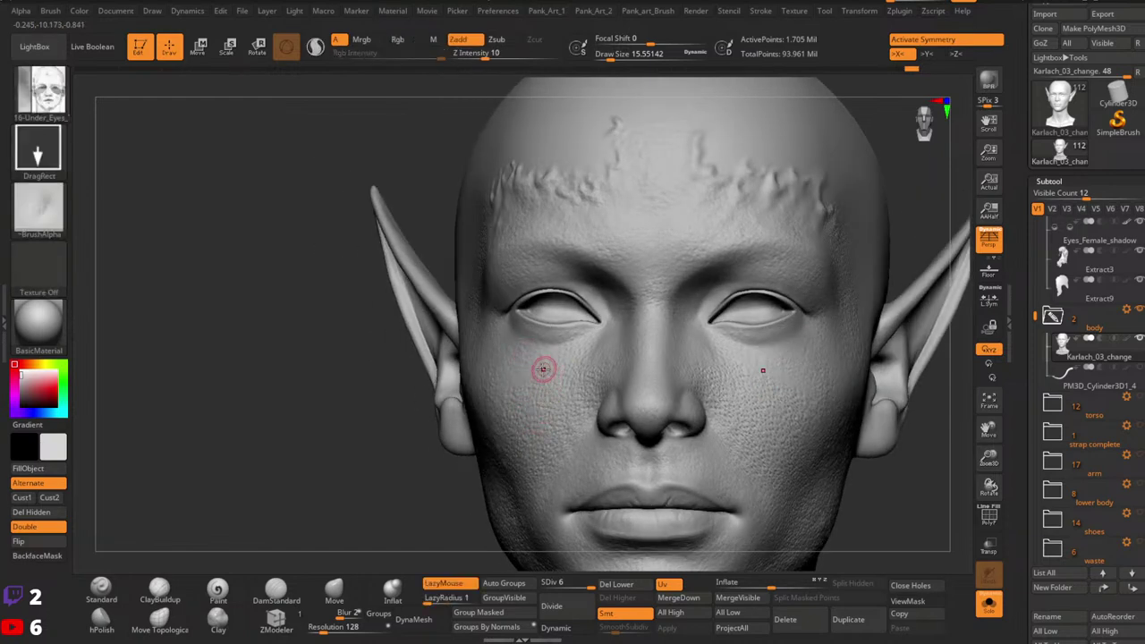
right_drag(563, 492, 617, 491)
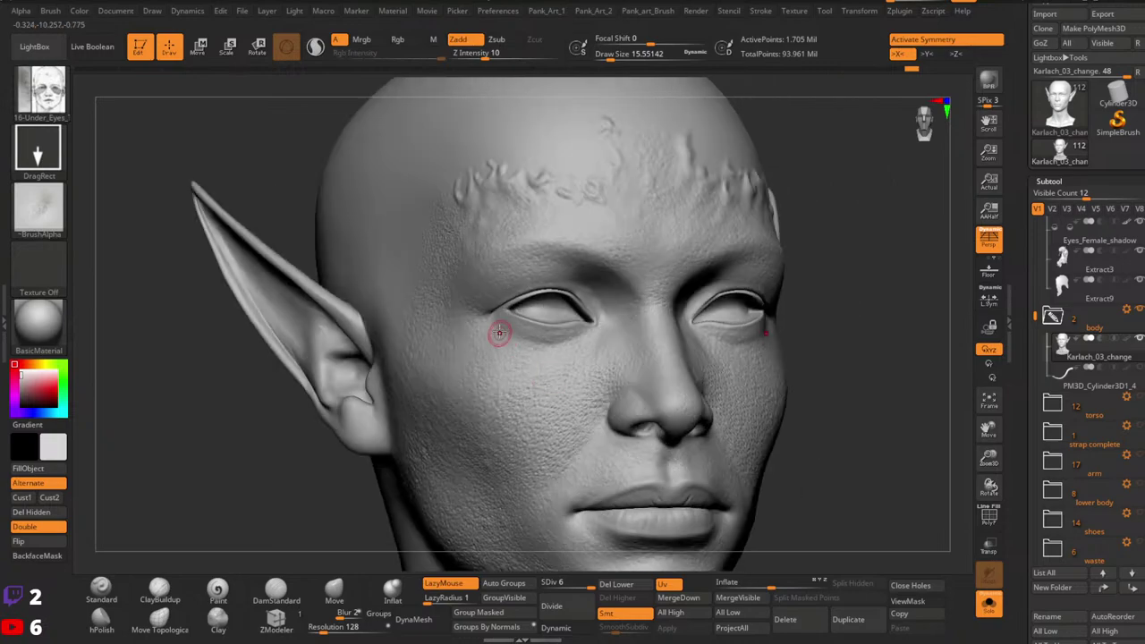
ctrl+right_drag(644, 392, 633, 351)
right_drag(633, 351, 581, 354)
mouse_move(716, 363)
alt+right_down()
mouse_move(637, 358)
mouse_move(724, 414)
mouse_move(713, 382)
alt+right_up()
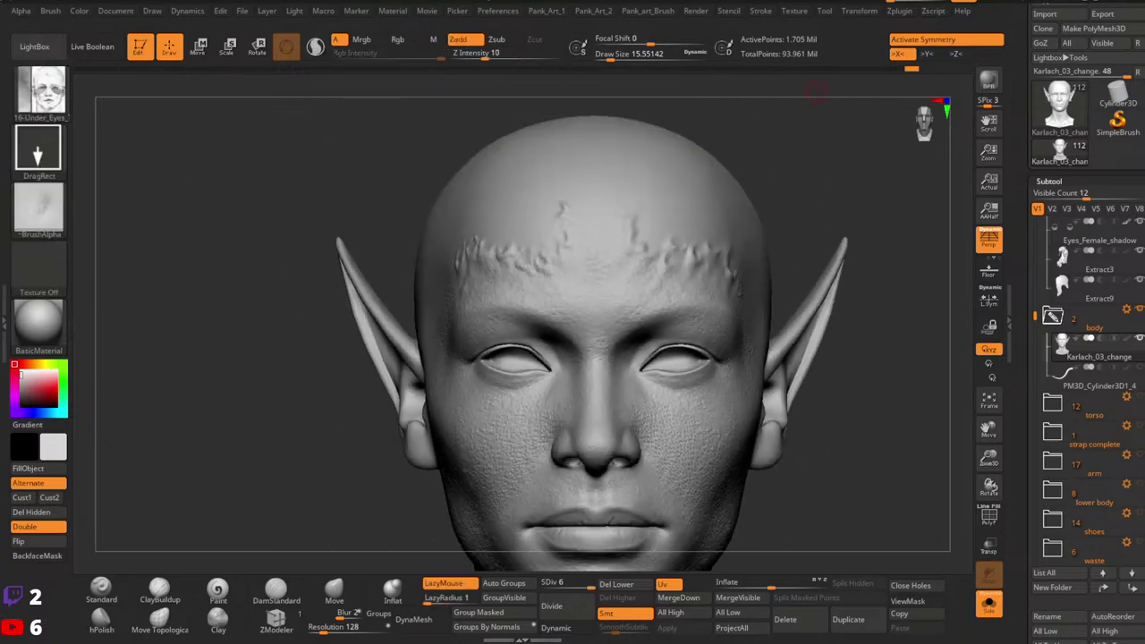
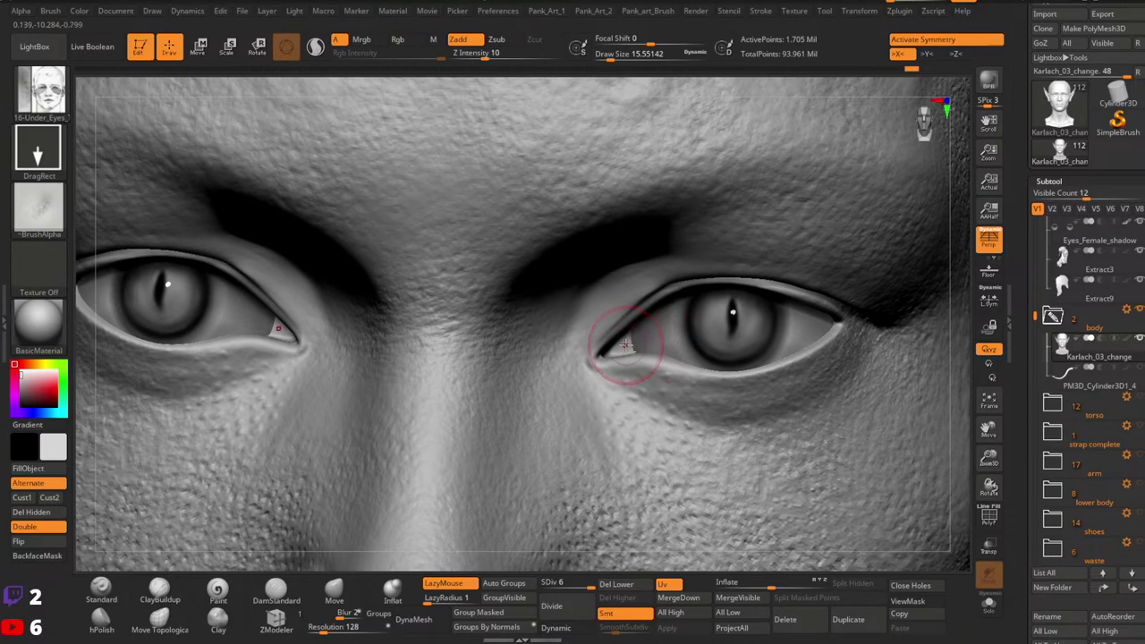
Step: Switch to the ClayBuildup brush with a draw size of about 8.4 for work at the inner eye corner
key(space)
drag(629, 343, 619, 343)
click(101, 591)
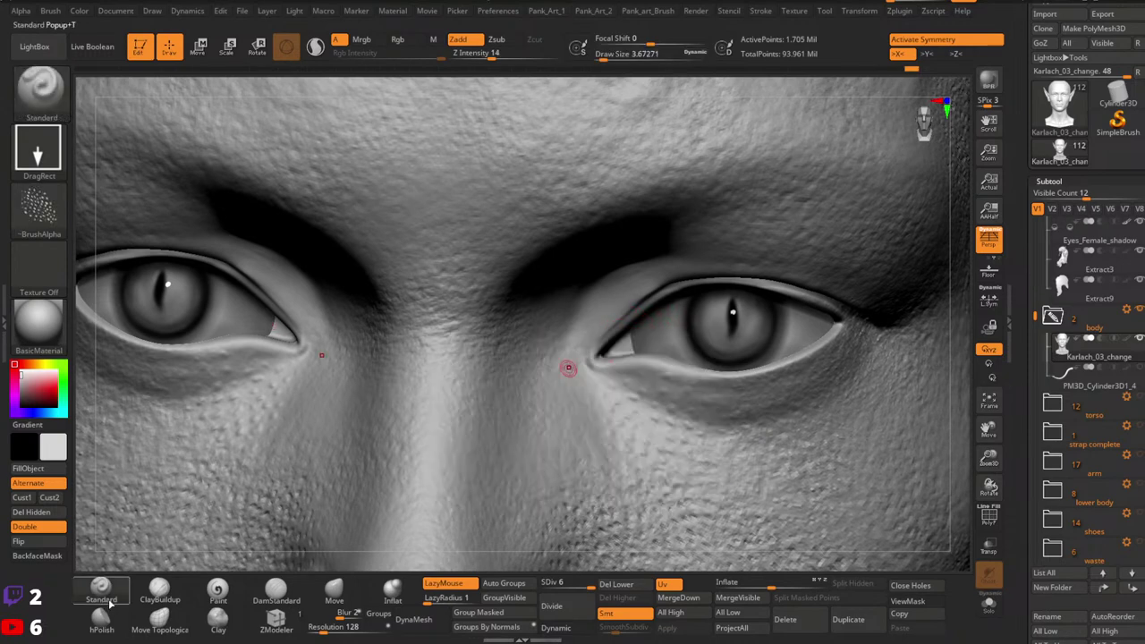
key(b)
key(c)
key(b)
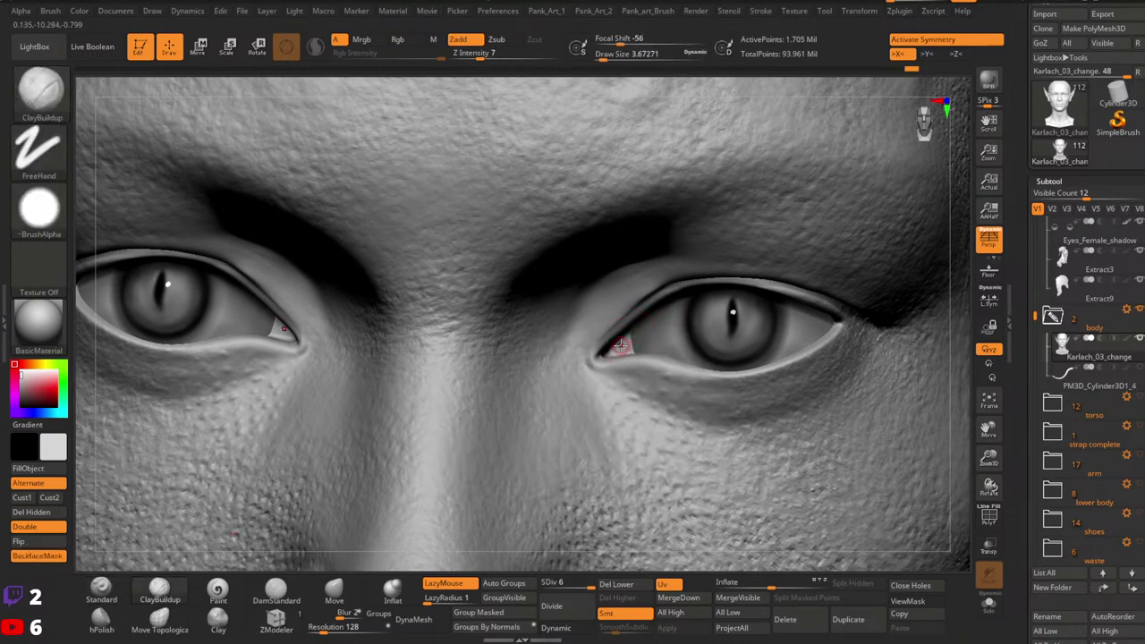
key(space)
drag(621, 345, 622, 344)
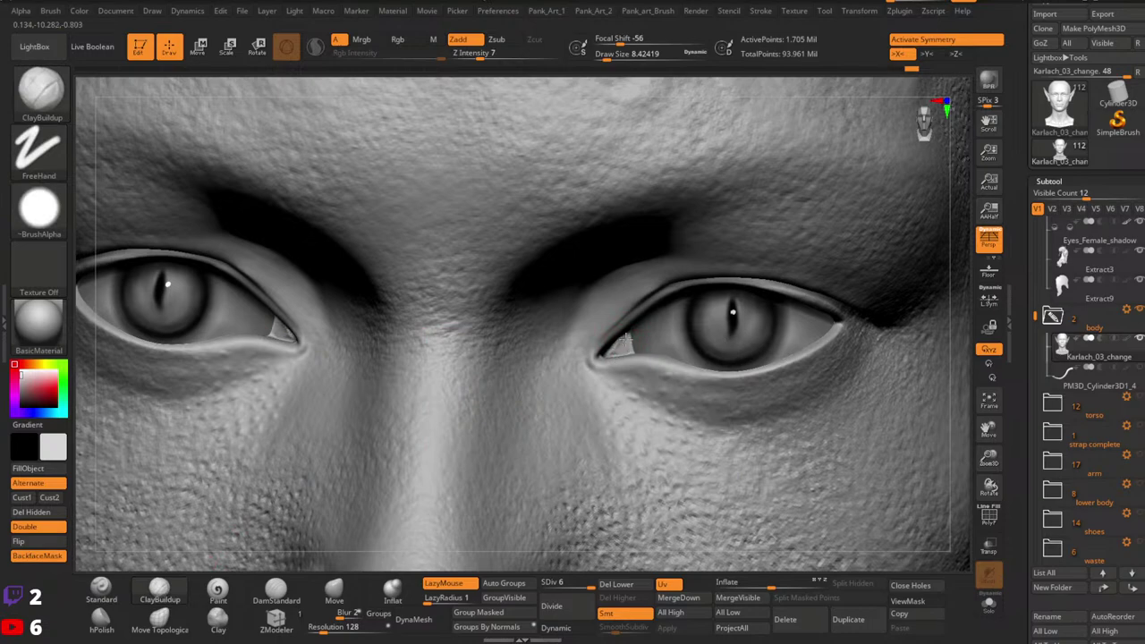
Step: Inspect the gap at the inner eye corner, and isolate the eyes subtool with Solo in Move mode
mouse_move(627, 340)
alt+right_down()
mouse_move(690, 369)
mouse_move(617, 394)
mouse_move(680, 430)
mouse_move(633, 395)
mouse_move(620, 355)
alt+right_up()
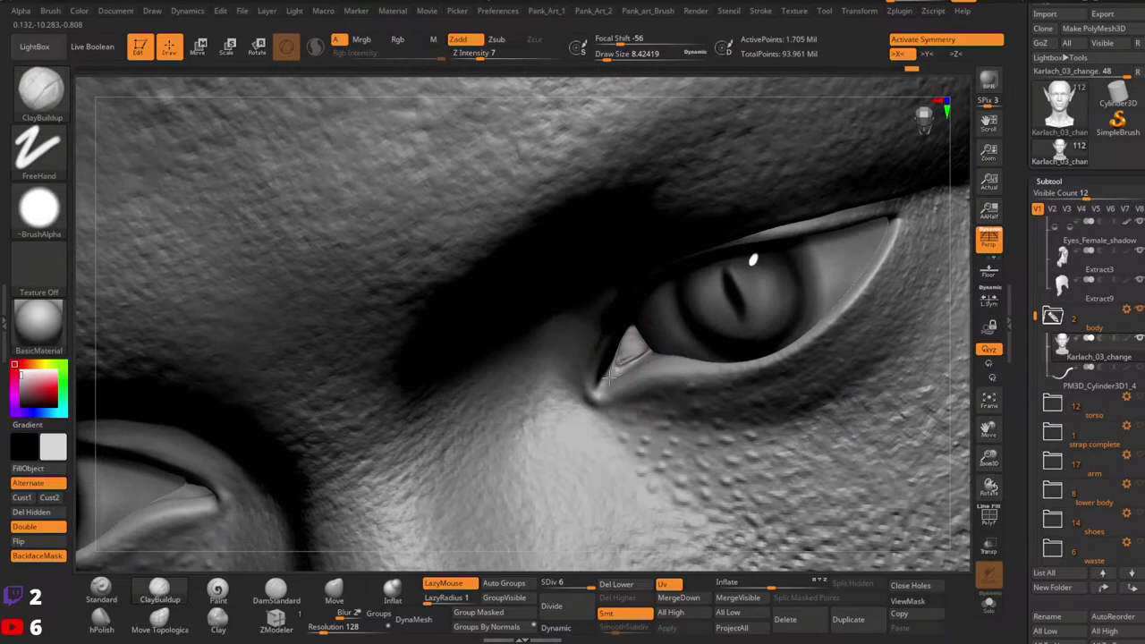
mouse_move(585, 439)
right_down()
mouse_move(685, 408)
mouse_move(637, 353)
mouse_move(620, 356)
mouse_move(638, 331)
mouse_move(622, 324)
mouse_move(667, 389)
right_up()
key(ctrl)
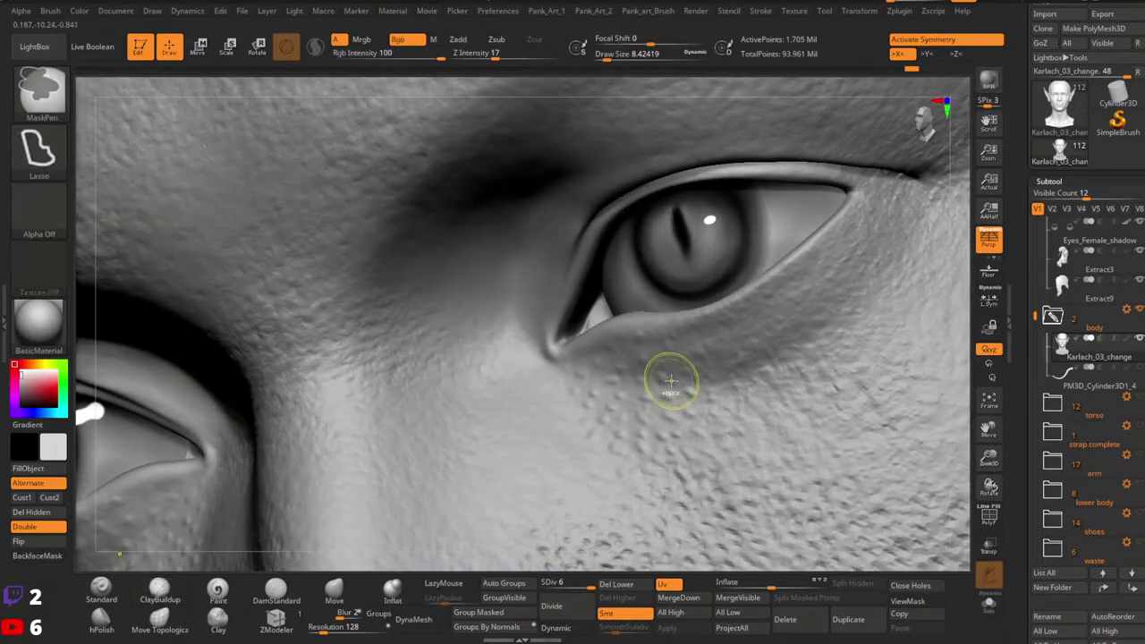
mouse_move(686, 319)
ctrl+right_down()
mouse_move(685, 242)
mouse_move(705, 332)
mouse_move(657, 313)
mouse_move(689, 308)
mouse_move(706, 321)
mouse_move(699, 344)
mouse_move(677, 261)
ctrl+right_up()
alt+click(691, 313)
key(w)
right_drag(677, 261, 710, 249)
click(991, 602)
mouse_move(795, 360)
right_down()
mouse_move(636, 390)
mouse_move(759, 394)
right_up()
mouse_move(673, 391)
right_down()
mouse_move(707, 373)
mouse_move(613, 358)
mouse_move(677, 348)
mouse_move(710, 360)
mouse_move(810, 309)
mouse_move(679, 384)
mouse_move(635, 431)
right_up()
Step: Turn on the transform gizmo for the eyes subtool and center it on the eyeball
key(y)
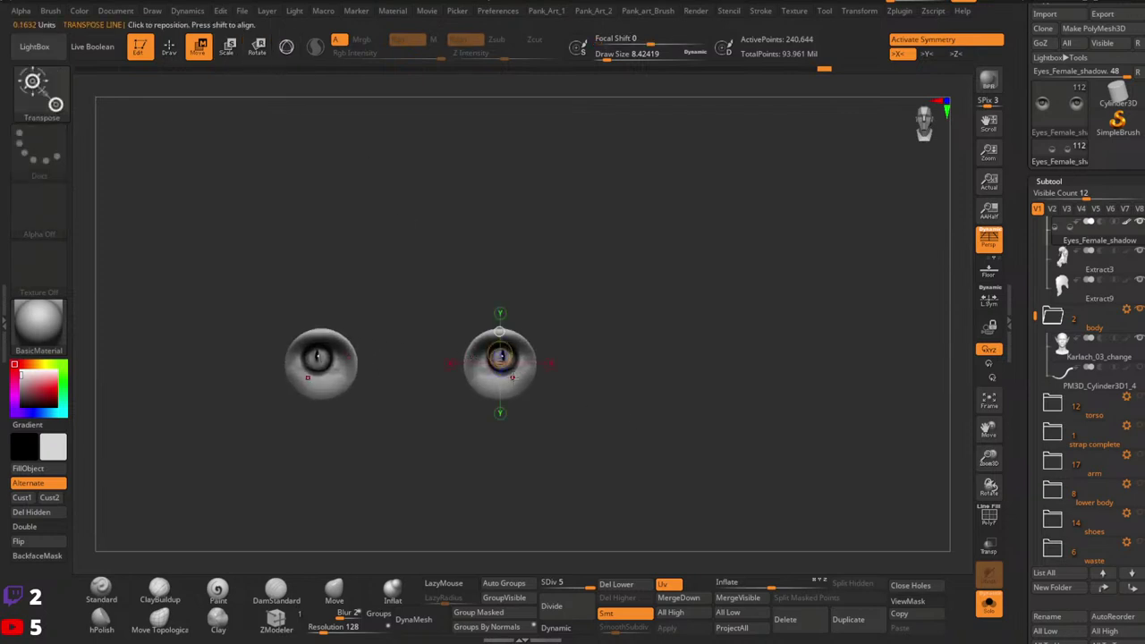
click(524, 391)
click(501, 357)
click(286, 47)
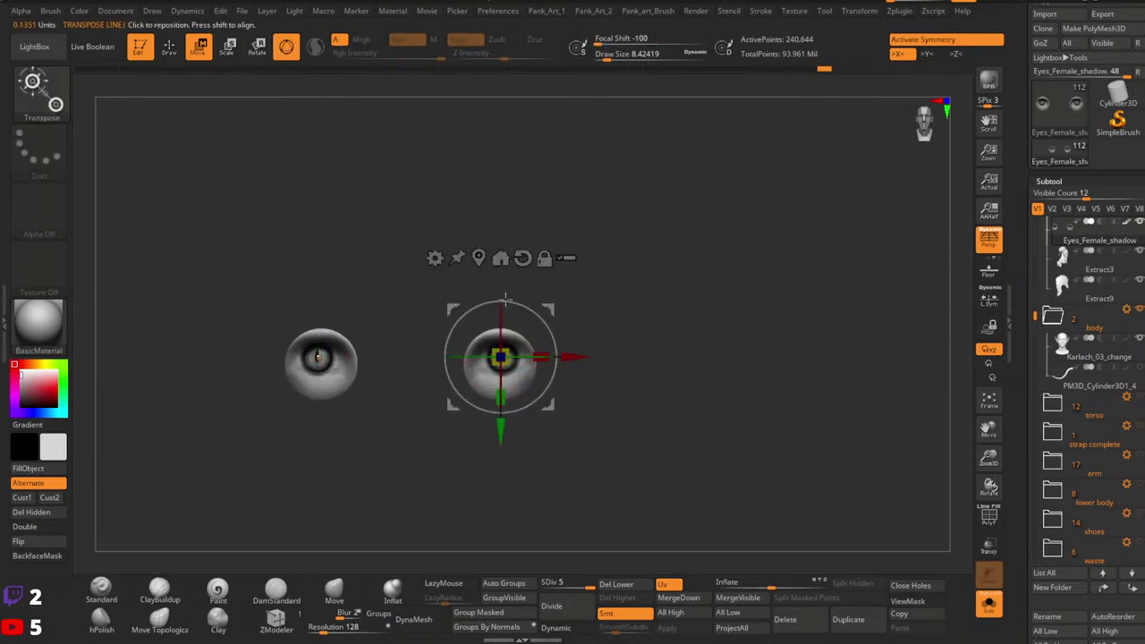
click(478, 259)
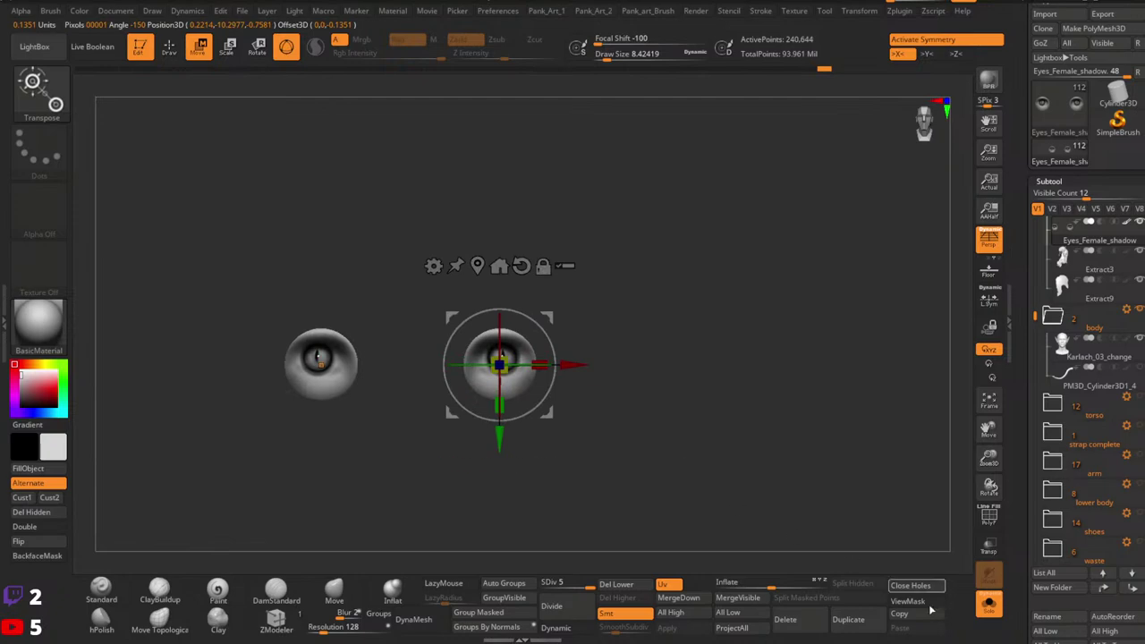
Step: Show the whole head again and slightly adjust the eyeballs' placement in their sockets with the gizmo
click(986, 612)
key(q)
mouse_move(567, 403)
right_down()
mouse_move(504, 356)
mouse_move(534, 389)
right_up()
key(w)
drag(596, 378, 589, 379)
right_drag(582, 393, 547, 358)
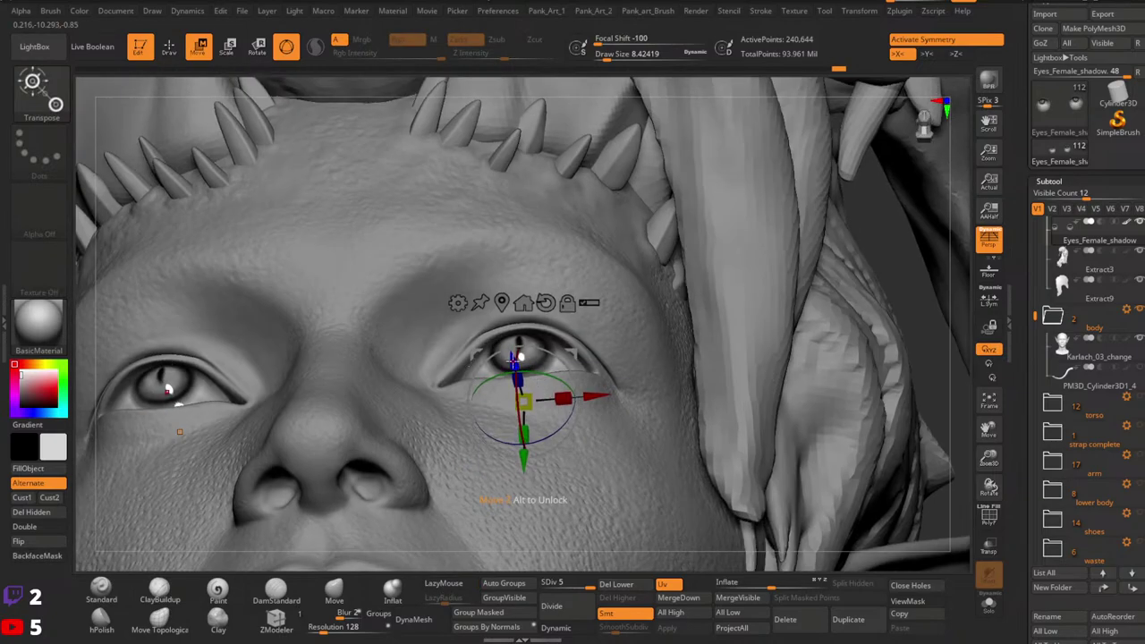
drag(514, 360, 516, 365)
key(q)
mouse_move(516, 365)
right_down()
mouse_move(551, 444)
mouse_move(543, 398)
mouse_move(660, 411)
mouse_move(677, 432)
mouse_move(621, 377)
mouse_move(689, 393)
right_up()
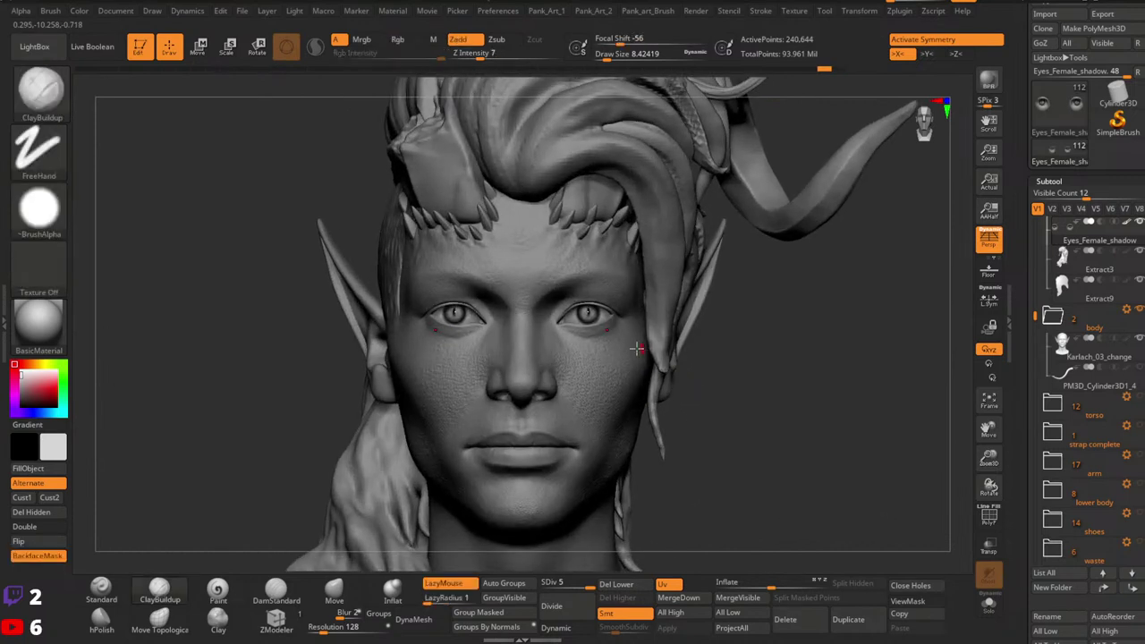
right_drag(636, 348, 595, 322)
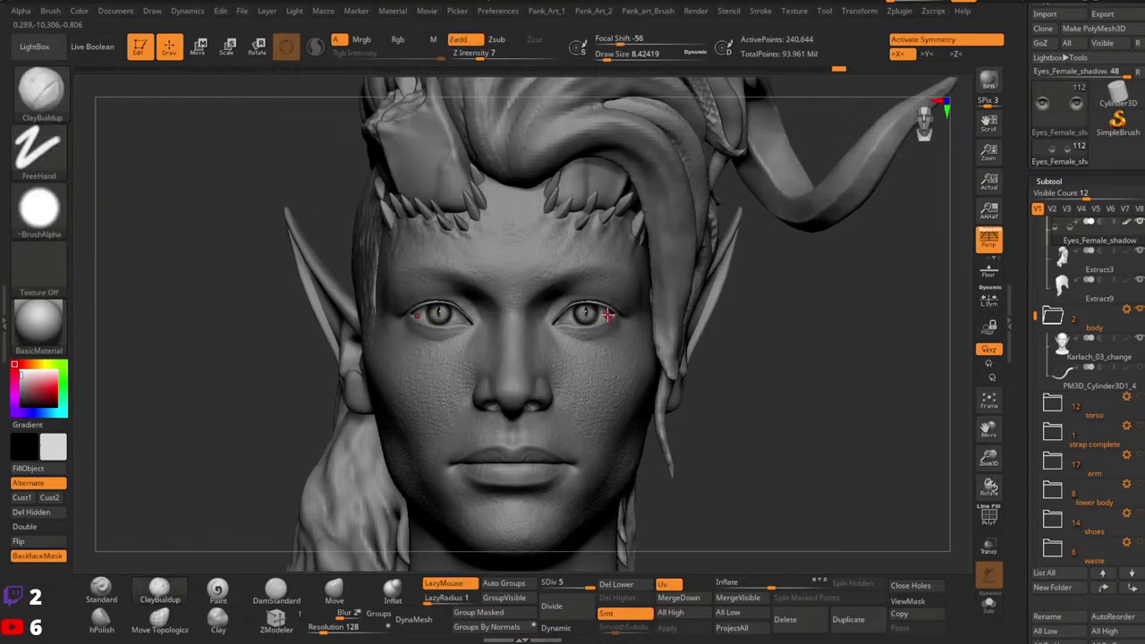
Step: Rotate the eyeballs slightly with the gizmo to refine the gaze, checking it from the front
key(w)
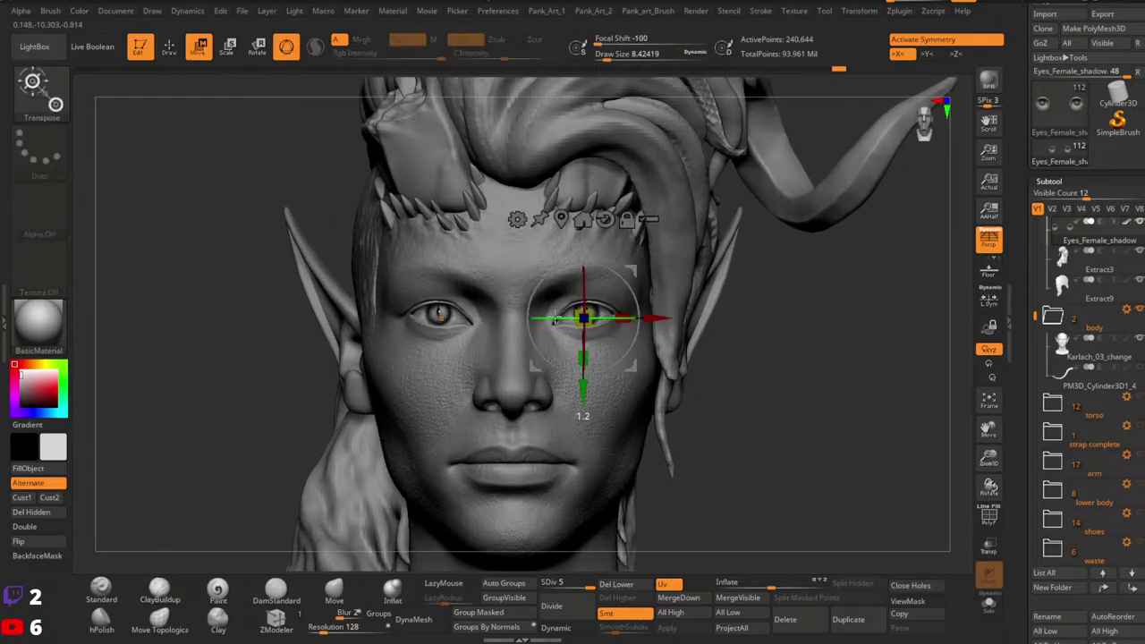
key(q)
mouse_move(585, 345)
ctrl+right_down()
mouse_move(718, 399)
mouse_move(668, 398)
mouse_move(611, 350)
ctrl+right_up()
ctrl+click(787, 368)
ctrl+right_drag(787, 368, 653, 345)
key(ctrl+shift)
key(w)
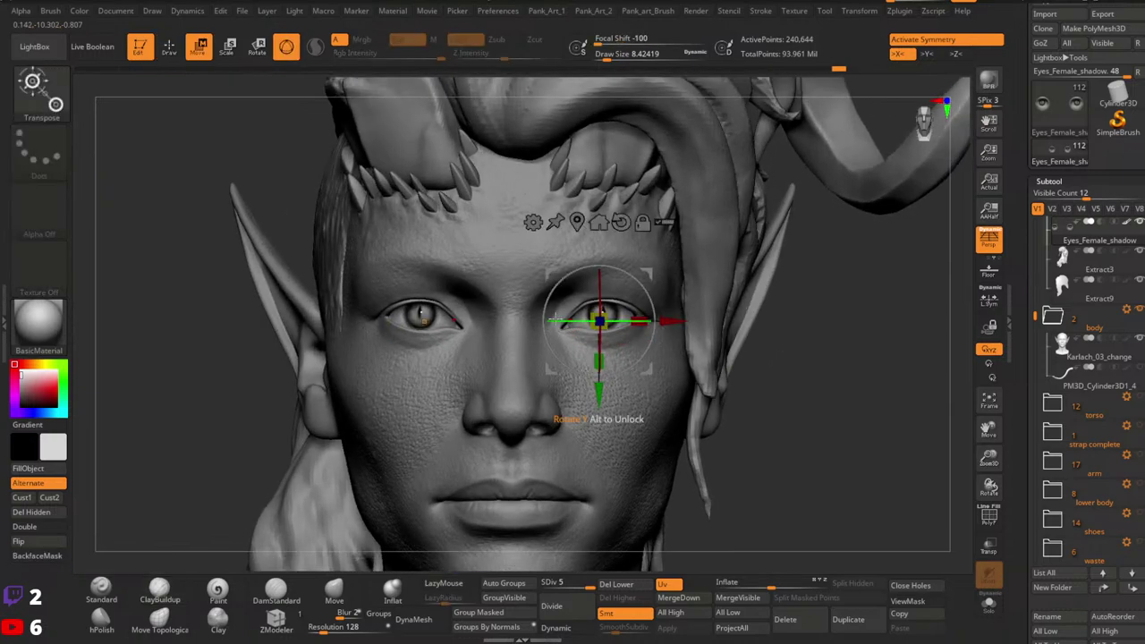
drag(557, 320, 570, 319)
key(q)
ctrl+right_drag(626, 343, 700, 391)
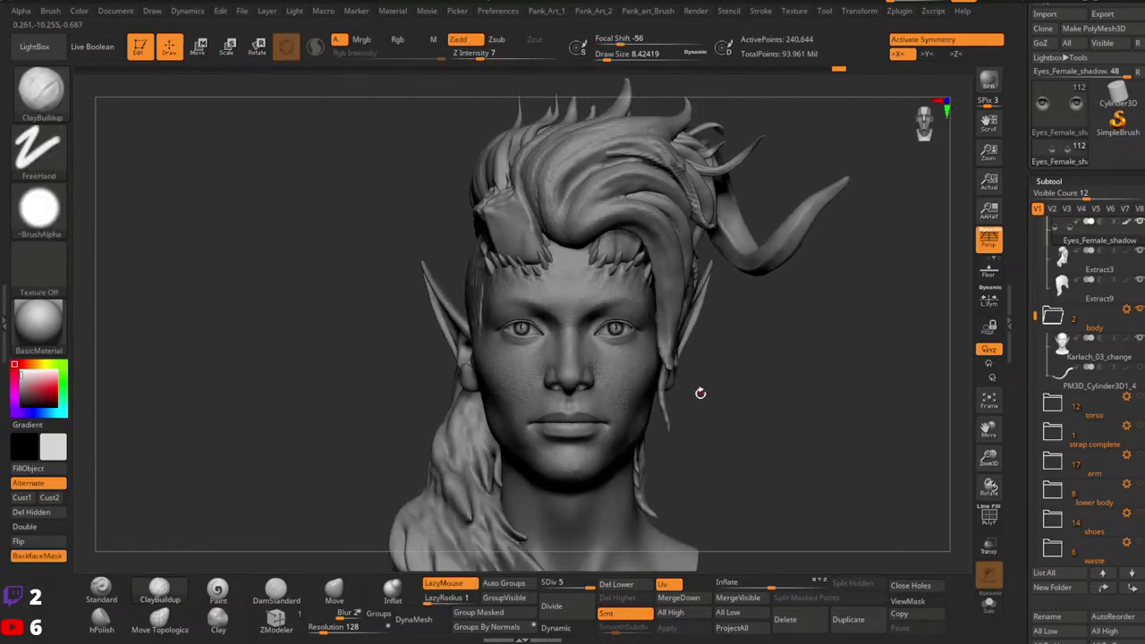
ctrl+right_drag(606, 346, 657, 394)
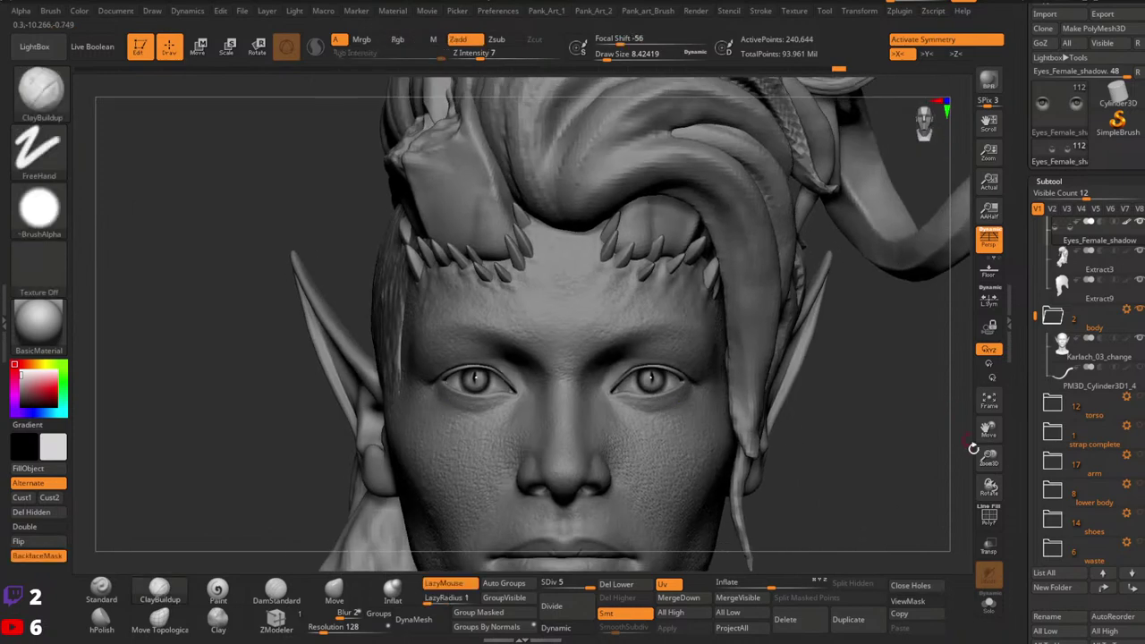
Step: Append a sphere as a new subtool, select it and frame it together with the head
drag(1017, 515, 1017, 272)
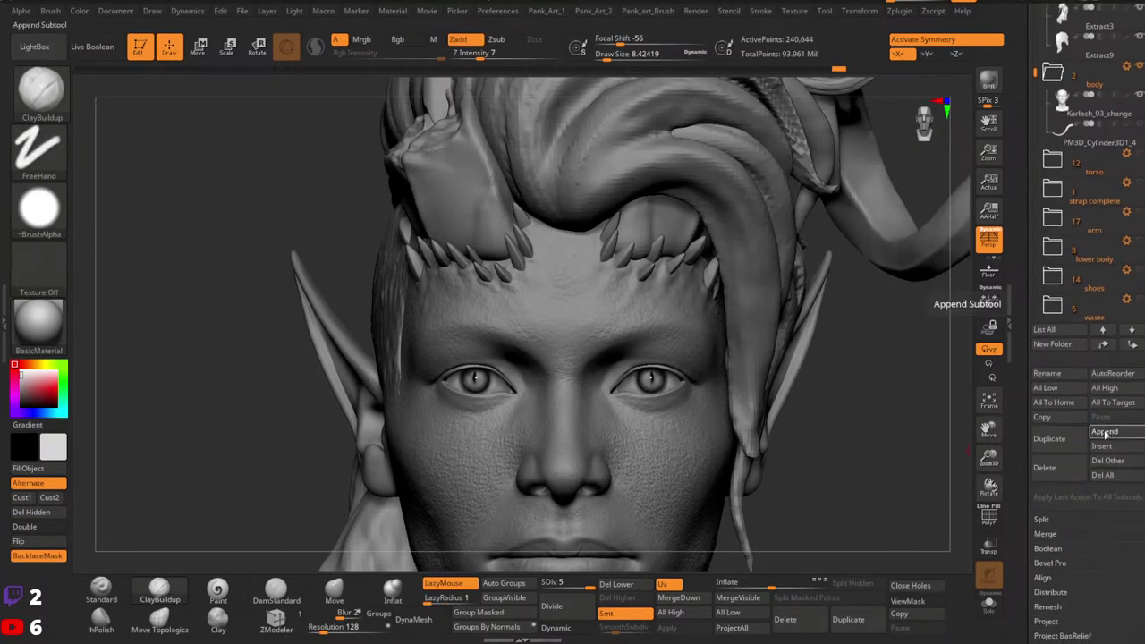
click(1105, 433)
click(700, 385)
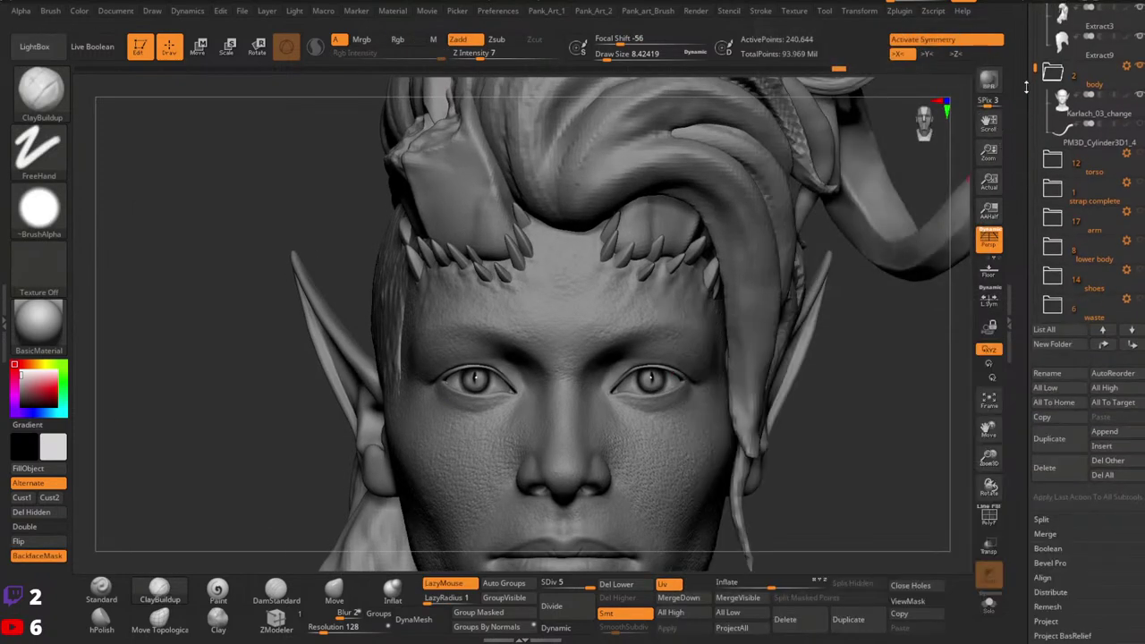
drag(1026, 85, 1036, 228)
click(1054, 190)
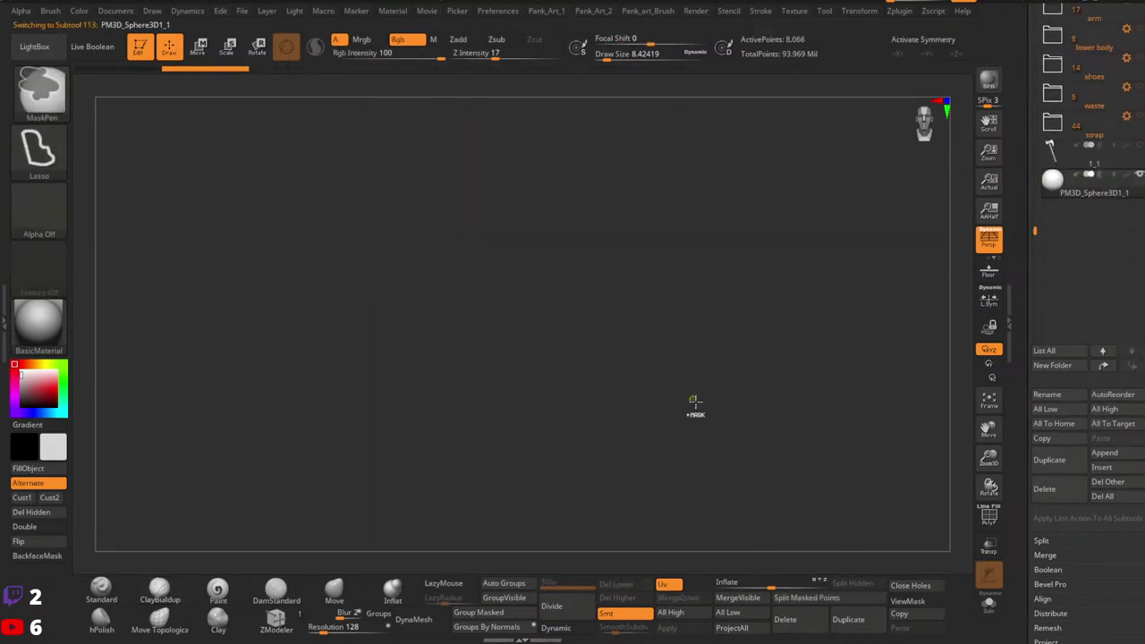
key(f)
ctrl+right_drag(761, 396, 703, 465)
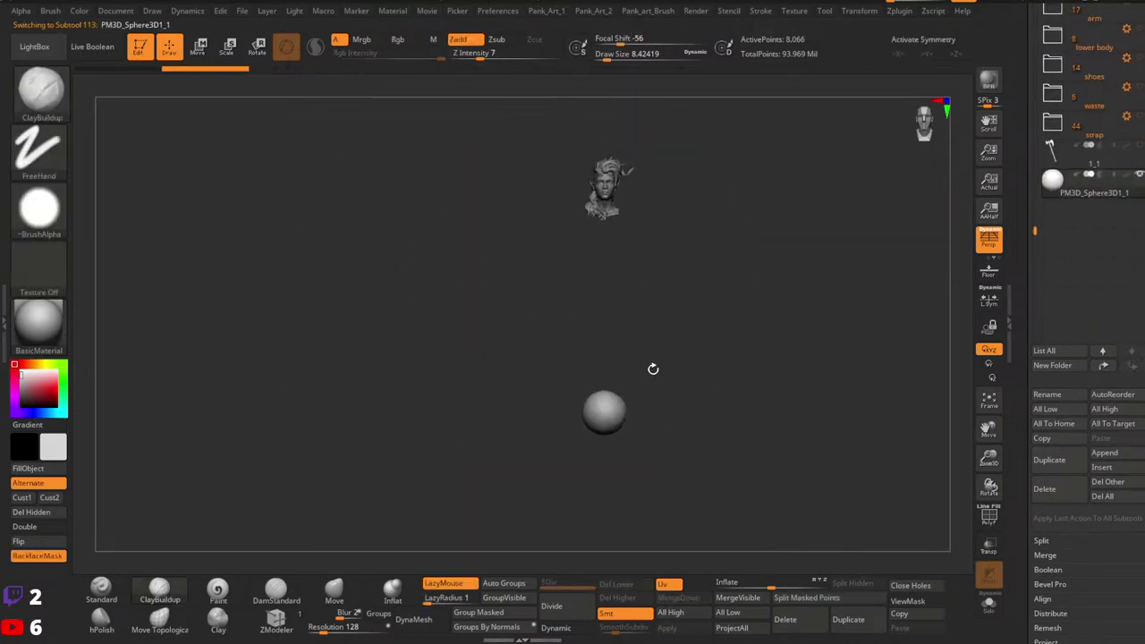
Step: Move the new sphere up to the height of the face with the gizmo
key(w)
drag(609, 338, 609, 112)
ctrl+right_drag(626, 170, 601, 195)
alt+right_drag(601, 195, 574, 422)
ctrl+right_drag(574, 422, 560, 447)
drag(548, 419, 540, 519)
right_drag(540, 518, 534, 439)
drag(542, 449, 567, 266)
right_drag(567, 290, 593, 474)
Step: Scale the sphere down and place it in front of the face beside the inner eye corner
ctrl+right_drag(594, 474, 595, 510)
drag(592, 350, 408, 334)
ctrl+right_drag(794, 368, 789, 438)
alt+right_drag(789, 439, 740, 507)
drag(687, 398, 639, 285)
ctrl+right_drag(638, 285, 639, 379)
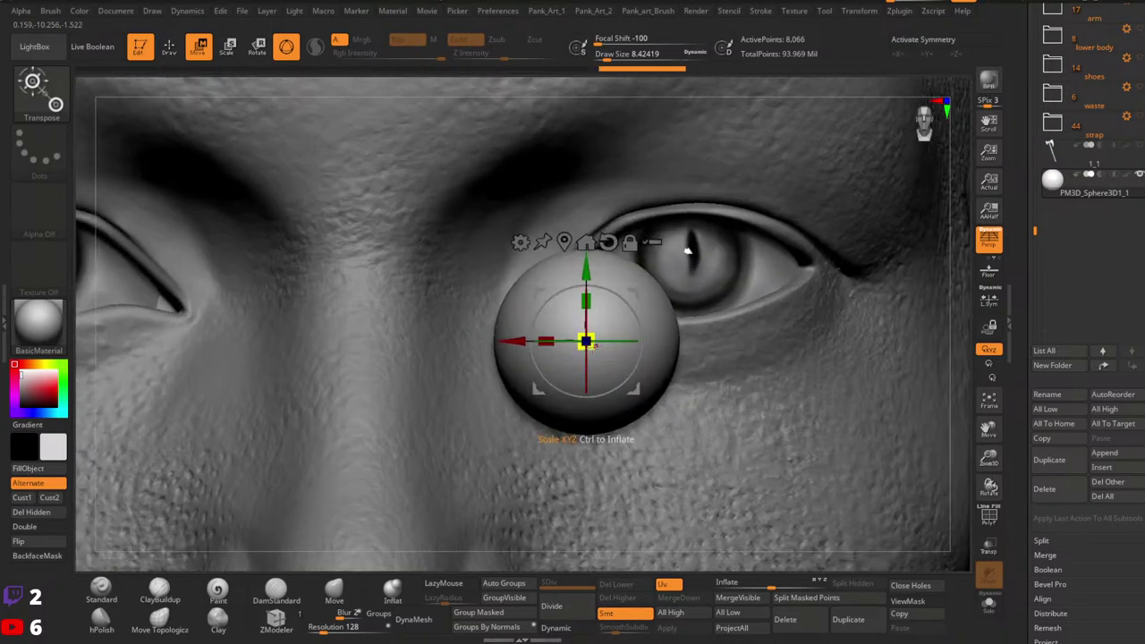
Step: Shrink the sphere further and push it back toward the eye socket
drag(585, 340, 519, 343)
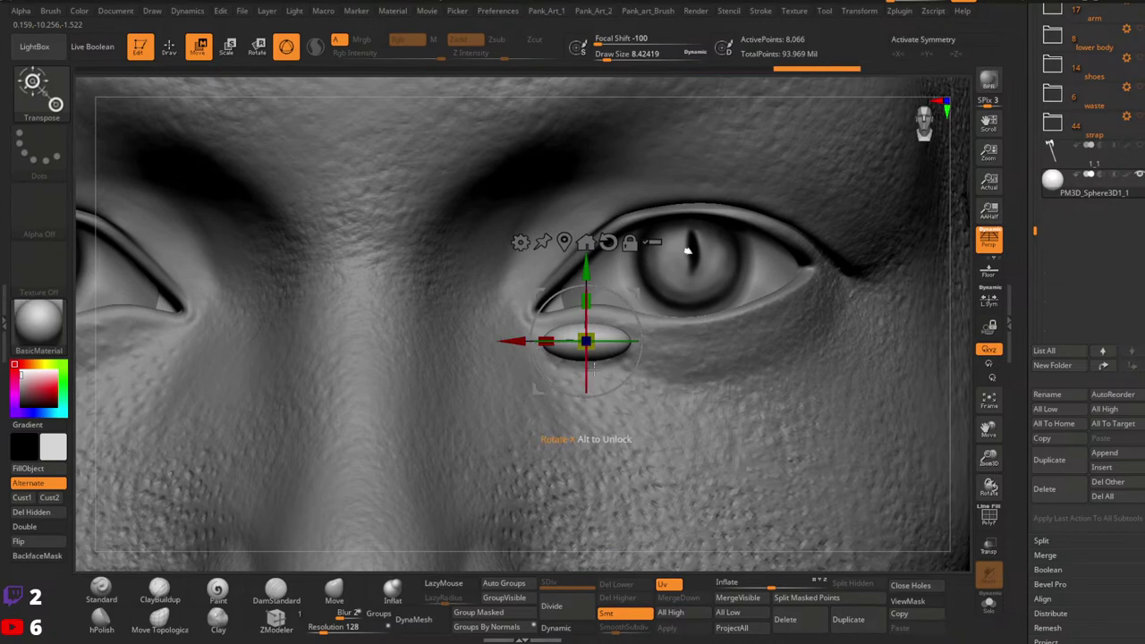
right_drag(579, 368, 596, 323)
drag(592, 327, 590, 329)
right_drag(646, 295, 712, 347)
drag(621, 335, 324, 376)
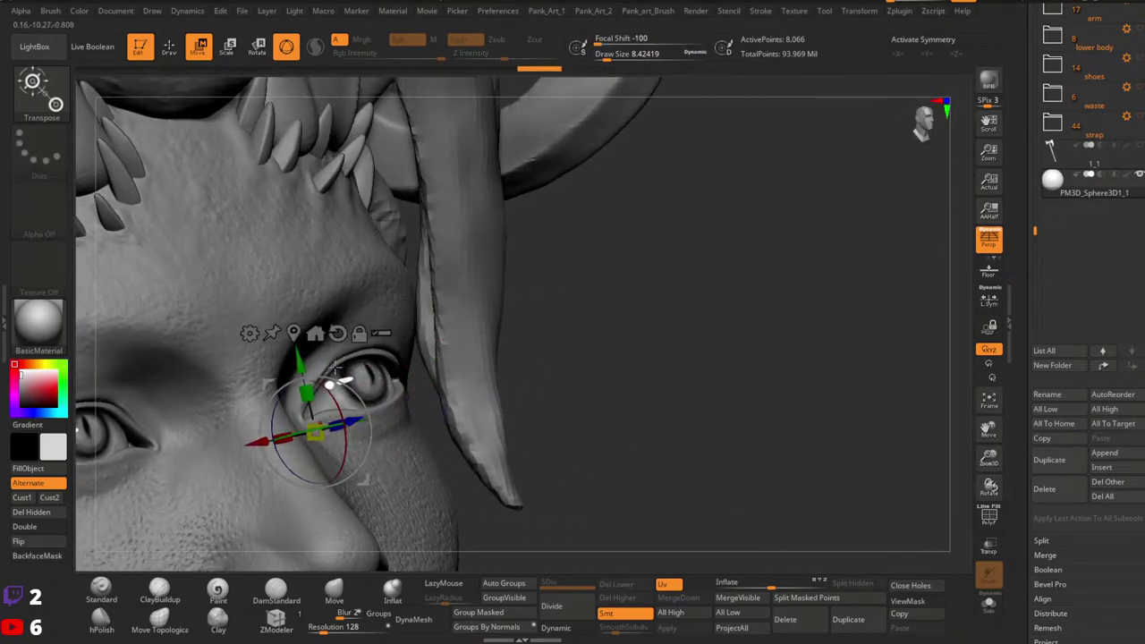
Step: Fit the small sphere into the inner corner of the eye between the lids and the eyeball
shift+right_drag(386, 391, 617, 331)
ctrl+right_drag(617, 330, 623, 381)
drag(624, 382, 596, 348)
right_drag(626, 358, 579, 373)
drag(574, 387, 581, 379)
key(q)
mouse_move(581, 380)
right_down()
mouse_move(610, 392)
mouse_move(668, 372)
mouse_move(633, 367)
right_up()
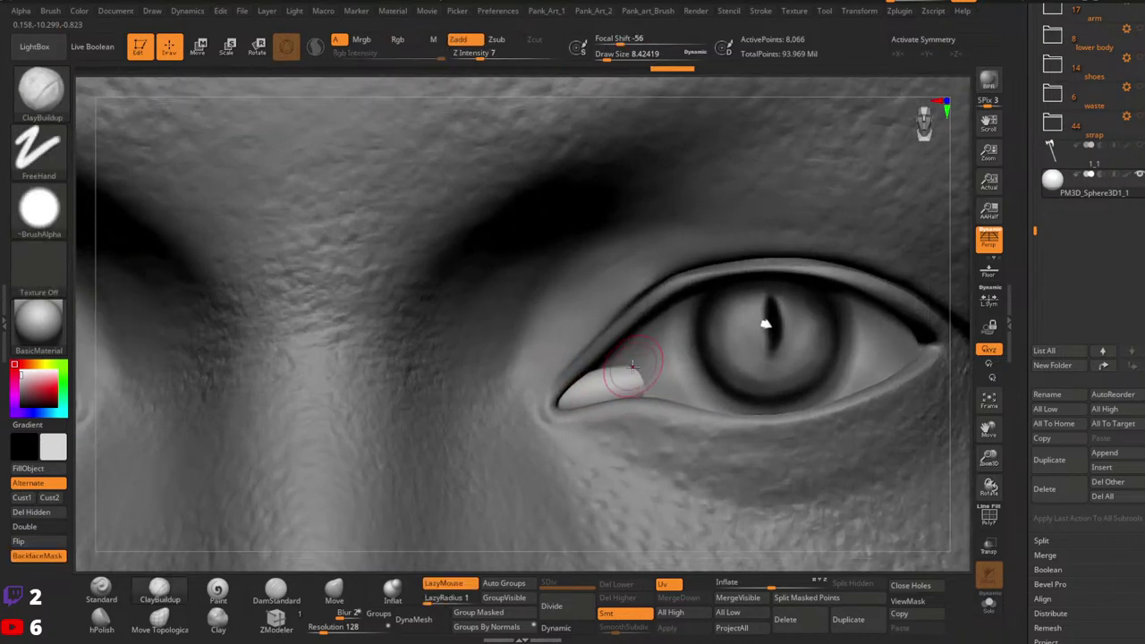
Step: Reshape the small sphere in the inner eye corner with the Move brush and smooth it to fit between the lids
click(333, 595)
key(space)
drag(652, 374, 660, 374)
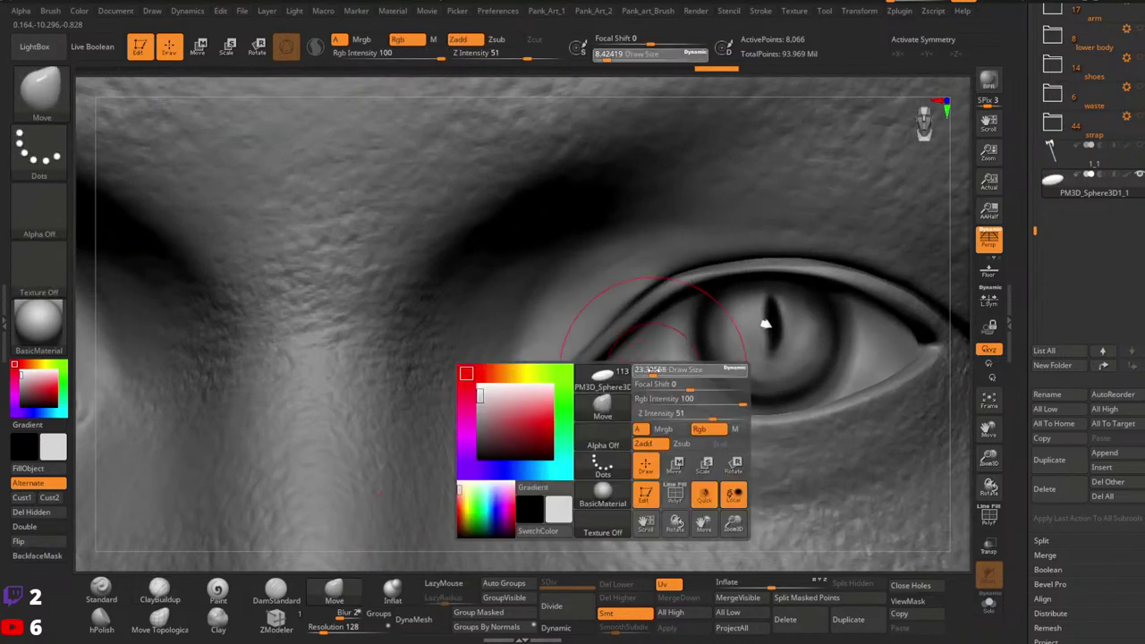
key(shift)
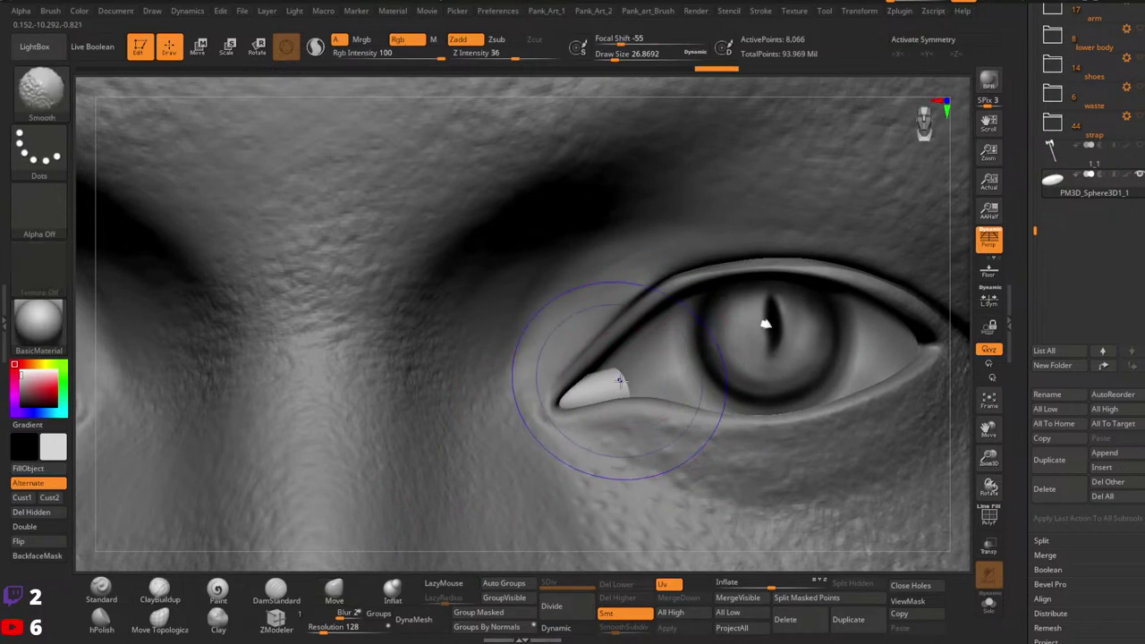
mouse_move(611, 367)
mouse_down()
mouse_move(614, 354)
mouse_move(573, 377)
mouse_move(616, 367)
mouse_up()
key(space)
Step: Carve a first crease across the corner piece with the DamStandard brush, reducing the draw size to about 4.3
ctrl+right_drag(609, 363, 649, 390)
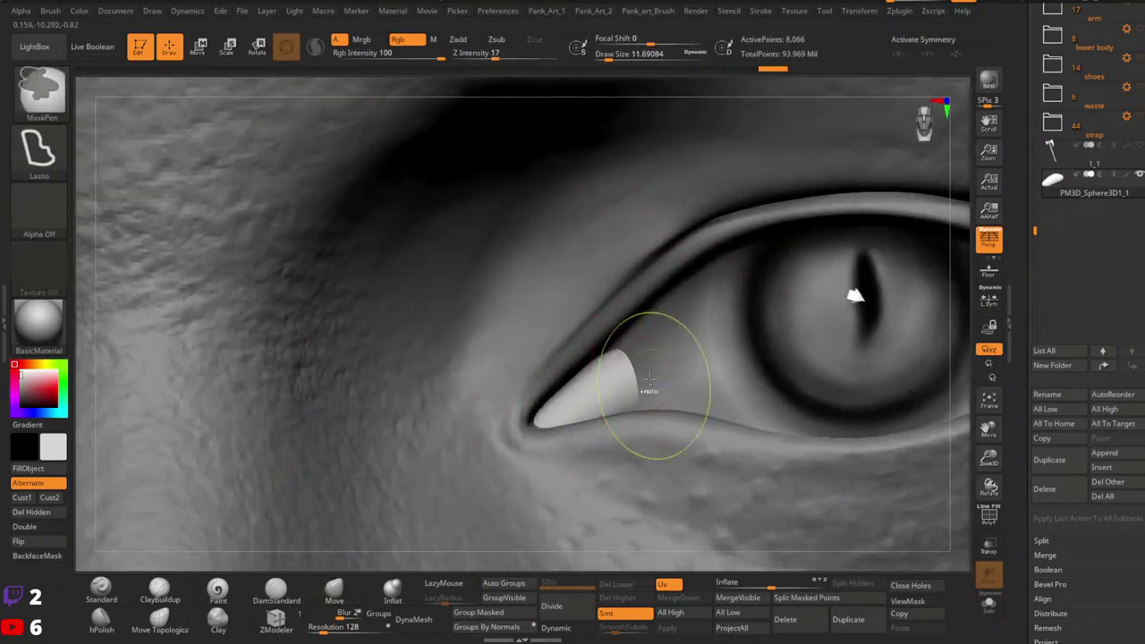
click(276, 591)
key(space)
drag(612, 367, 615, 353)
key(space)
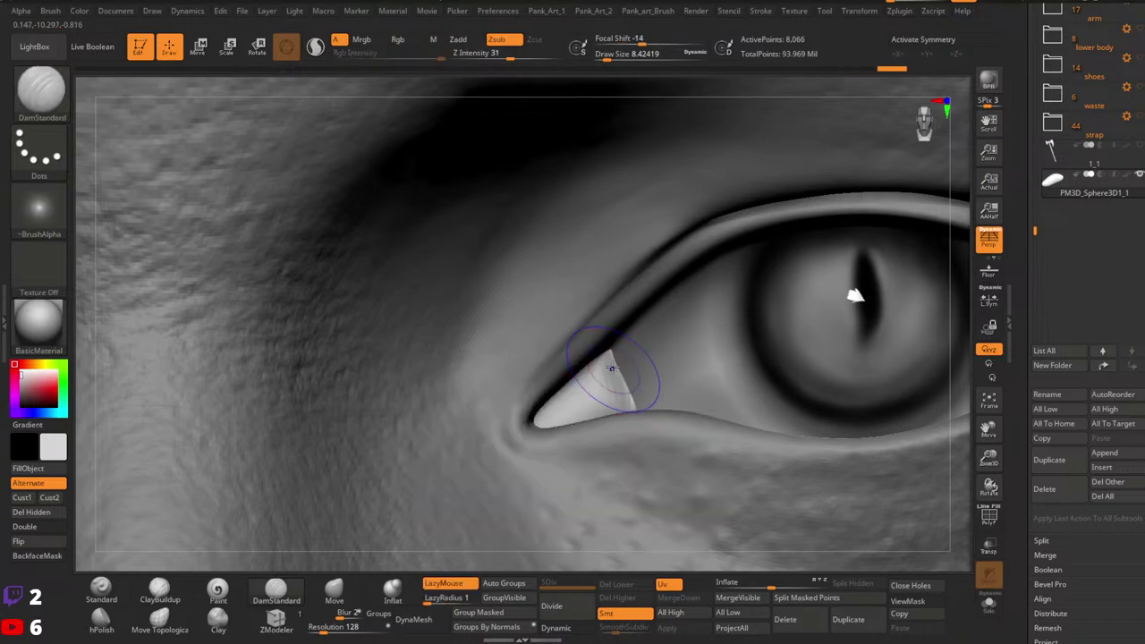
mouse_move(612, 367)
shift+mouse_down()
mouse_move(621, 392)
mouse_move(588, 375)
shift+mouse_up()
key(space)
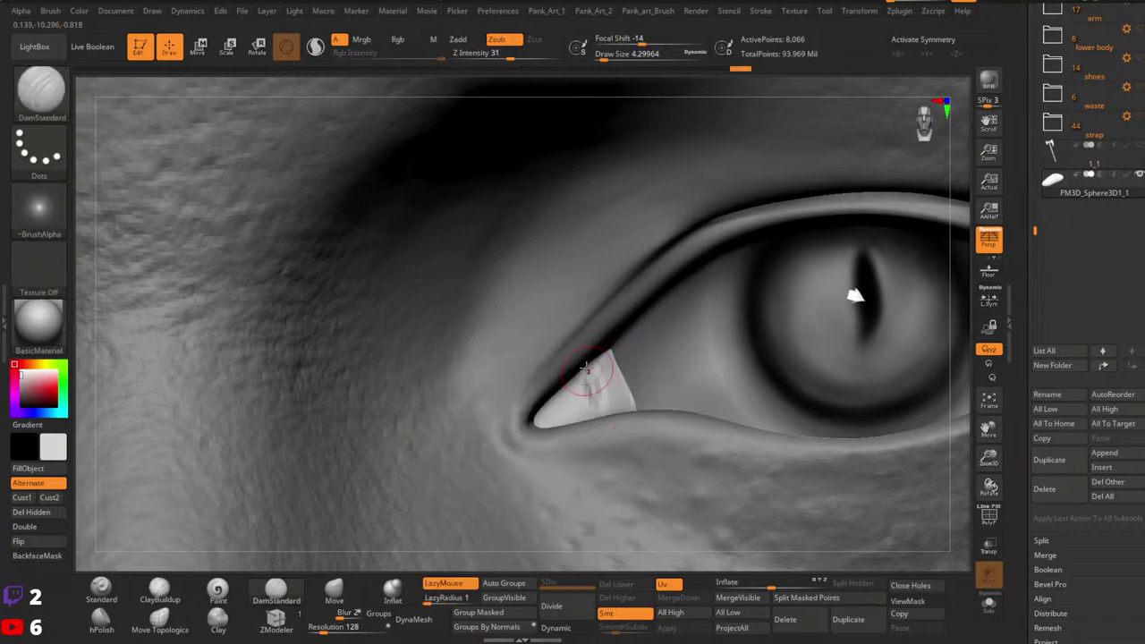
Step: Subdivide the corner piece to level 2 and deepen the crease across it with DamStandard
key(ctrl+d)
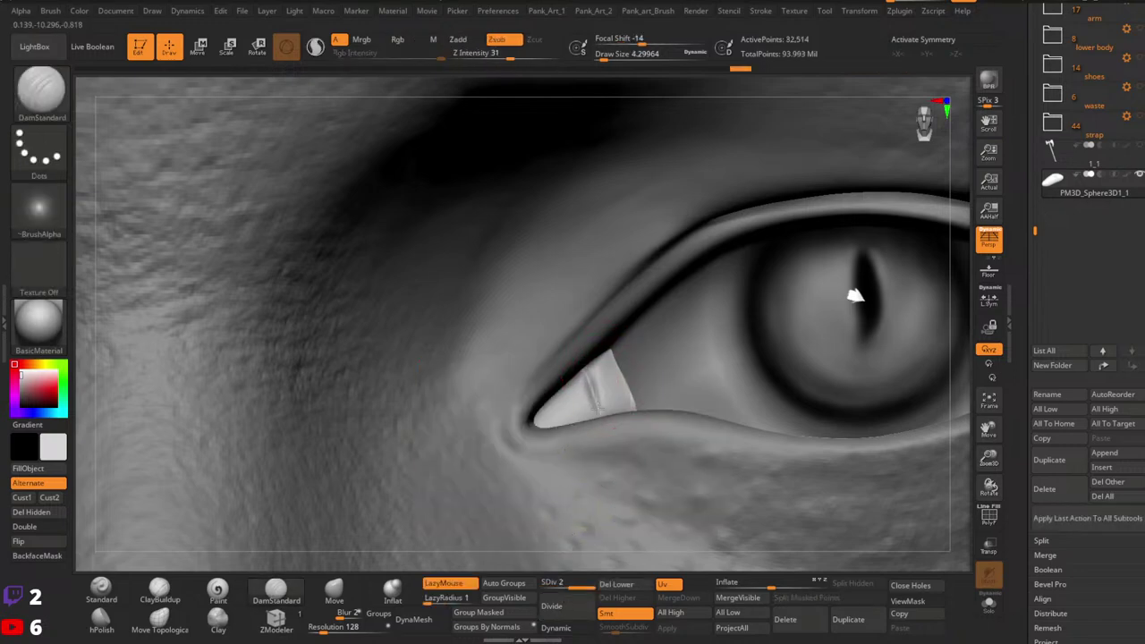
key(space)
drag(597, 410, 603, 385)
drag(584, 370, 600, 418)
Step: Pull the corner piece tighter into the inner eye corner with the Move brush, reducing the draw size to about 7.5
mouse_move(563, 433)
ctrl+right_down()
mouse_move(613, 394)
mouse_move(787, 384)
mouse_move(675, 374)
mouse_move(615, 423)
mouse_move(666, 375)
ctrl+right_up()
click(335, 590)
drag(644, 396, 633, 404)
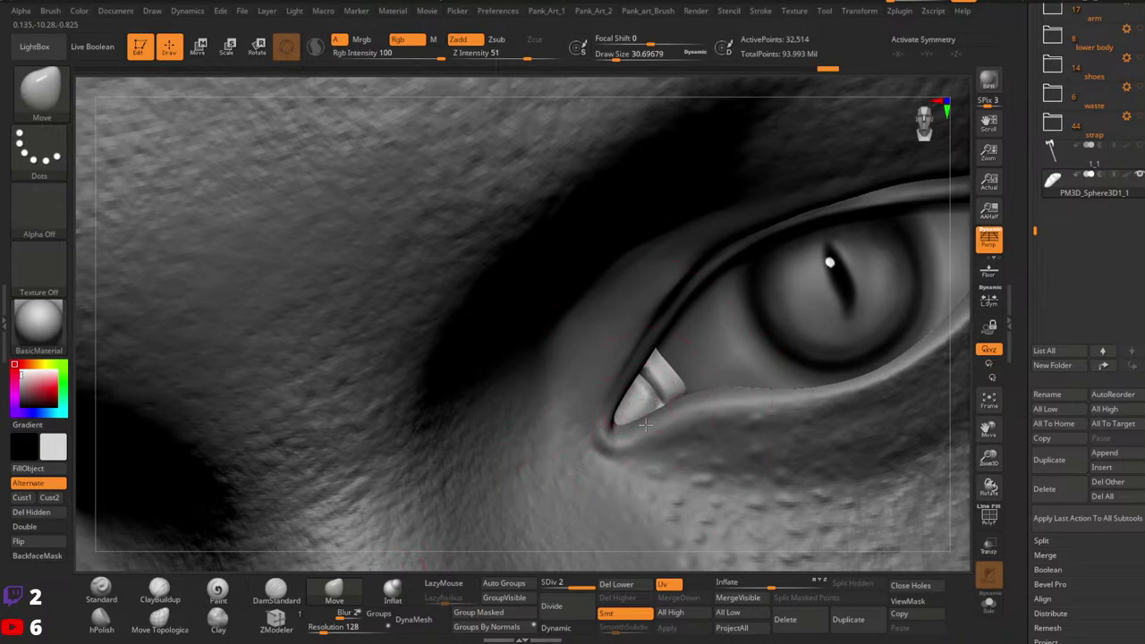
mouse_move(712, 401)
right_down()
mouse_move(633, 414)
mouse_move(631, 385)
mouse_move(651, 393)
mouse_move(655, 364)
right_up()
key(bracketleft)
key(bracketleft)
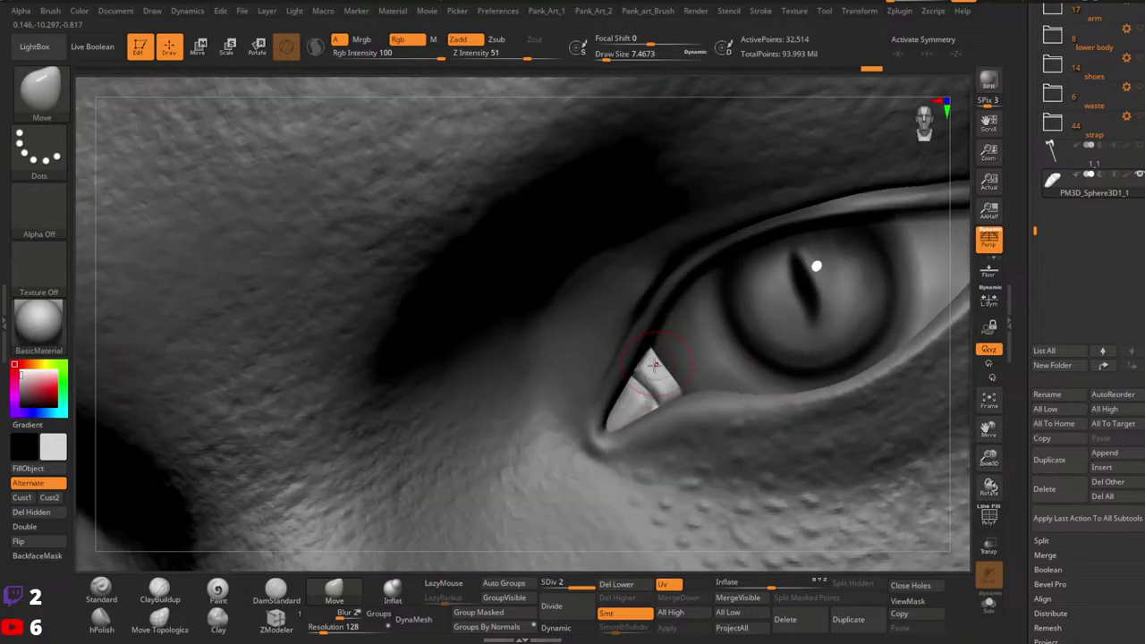
Step: Set up the Standard brush with the FreeHand stroke, no alpha and a Z intensity of 23
click(113, 592)
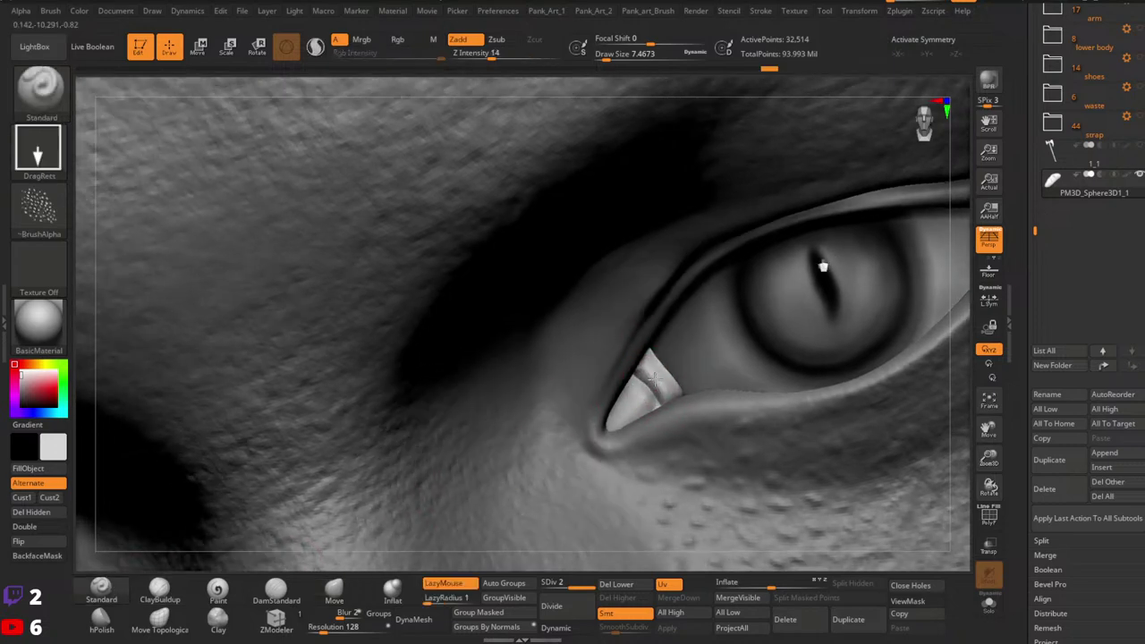
key(bracketleft)
click(40, 159)
click(228, 160)
click(38, 208)
click(141, 213)
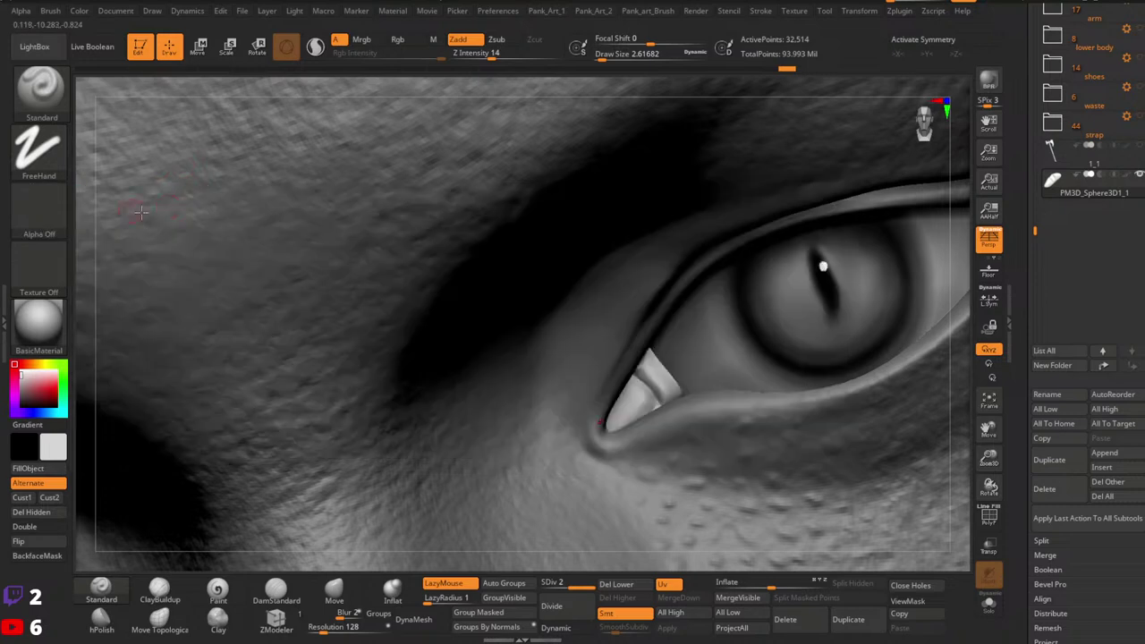
drag(495, 52, 504, 53)
Step: Build up and smooth the fleshy surface beside the crease with the Standard brush at about 4.3 draw size
key(s)
mouse_move(623, 403)
mouse_down()
mouse_move(654, 370)
mouse_move(653, 399)
mouse_up()
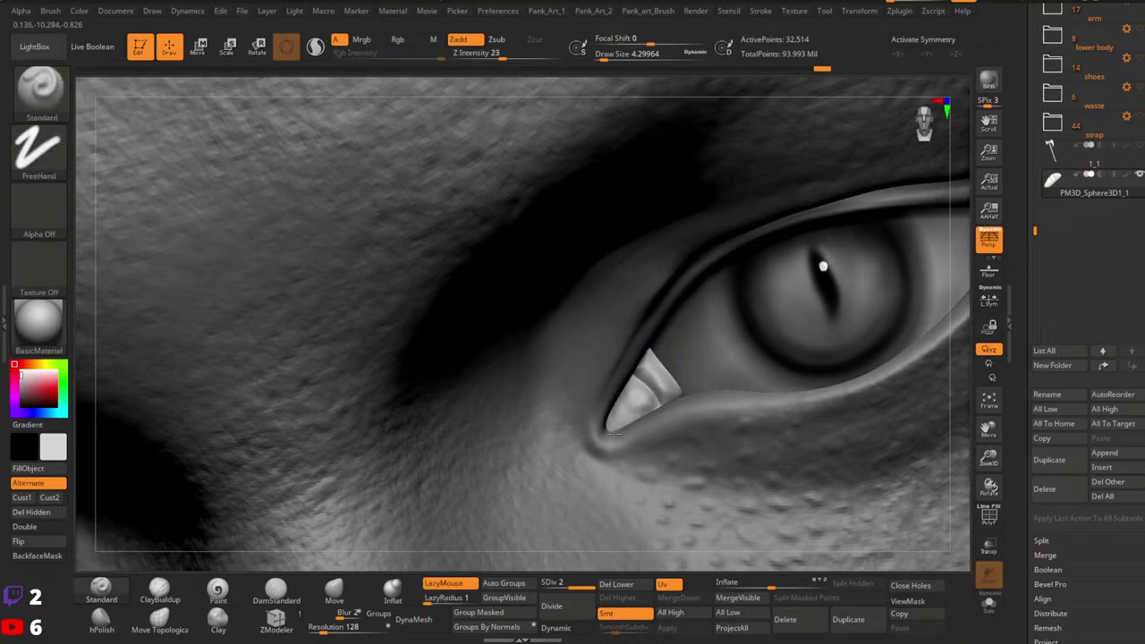
key(shift)
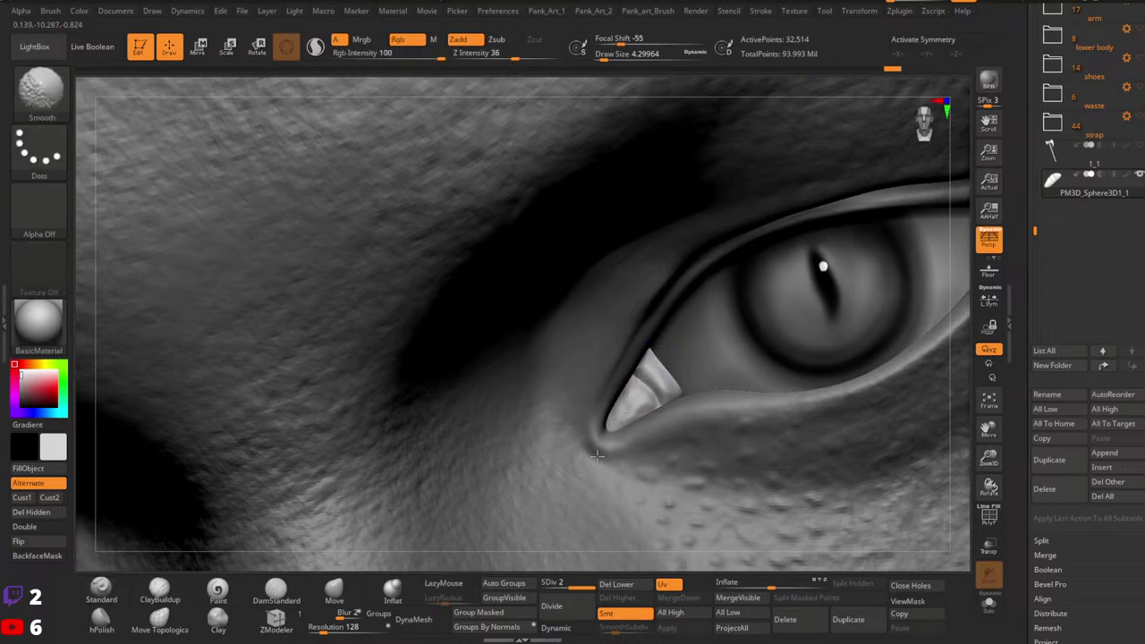
Step: Delete the corner piece's lower subdivision level, mirror and weld it to the other eye, and activate X symmetry
mouse_move(598, 456)
ctrl+right_down()
mouse_move(652, 360)
mouse_move(757, 352)
mouse_move(772, 286)
ctrl+right_up()
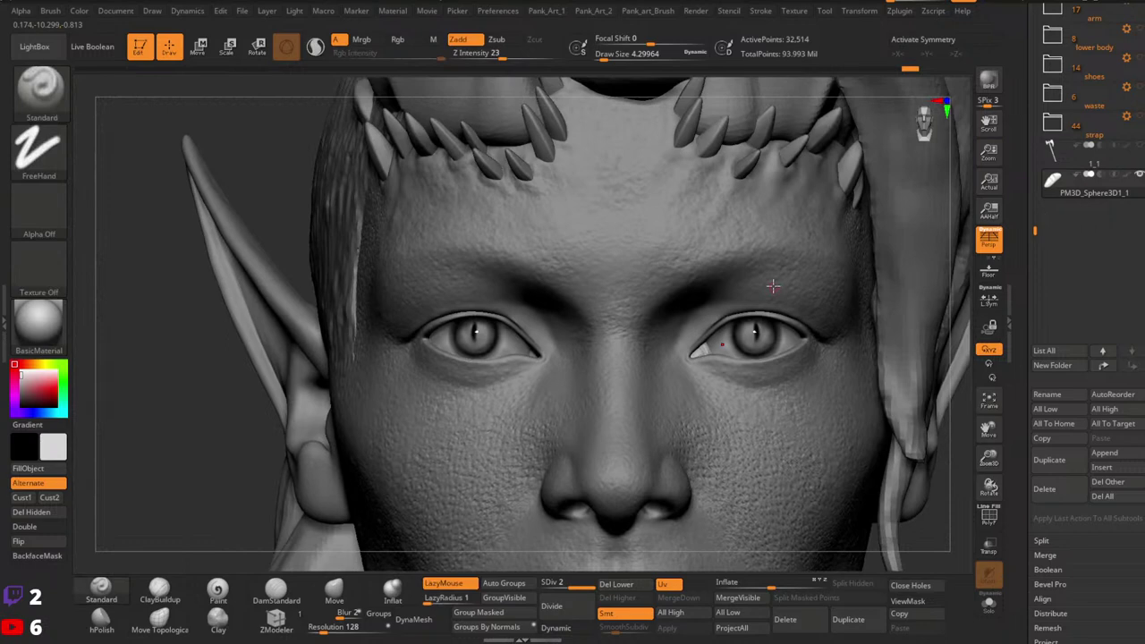
key(2)
click(758, 334)
click(616, 583)
key(space)
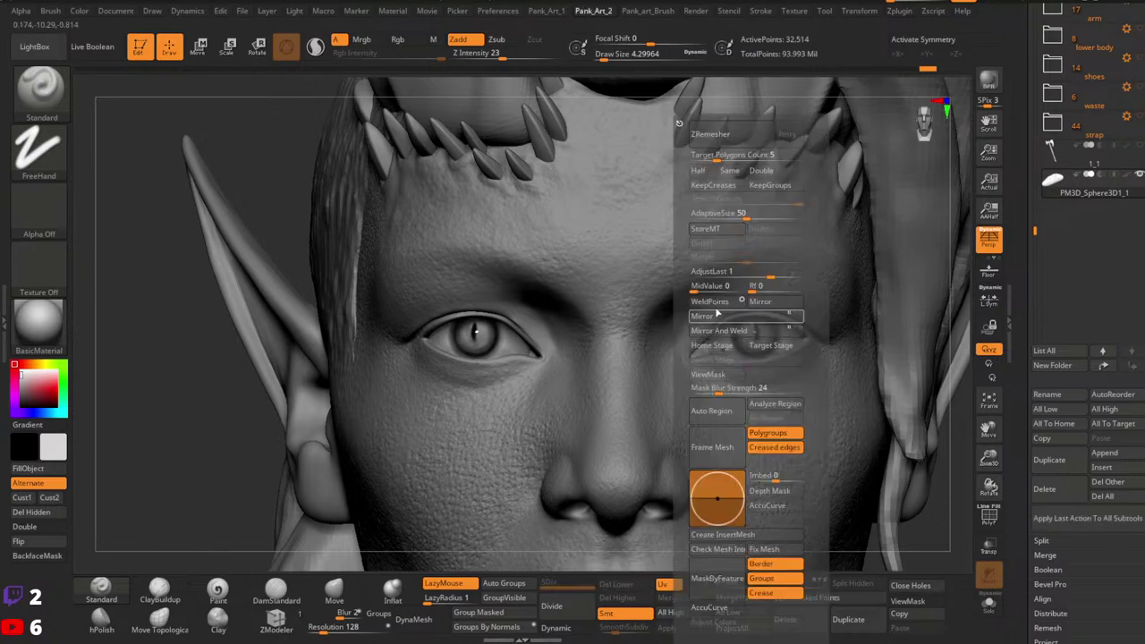
click(726, 332)
key(x)
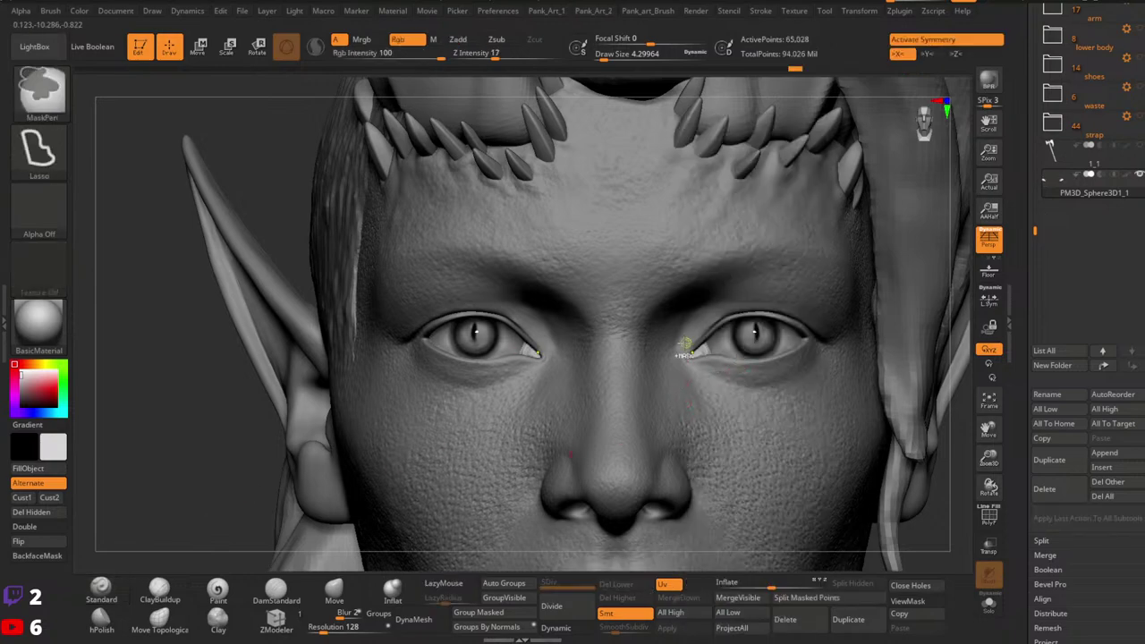
Step: Examine how the mirrored corner piece sits against the lids and eyeball from several angles
ctrl+right_drag(686, 347, 690, 375)
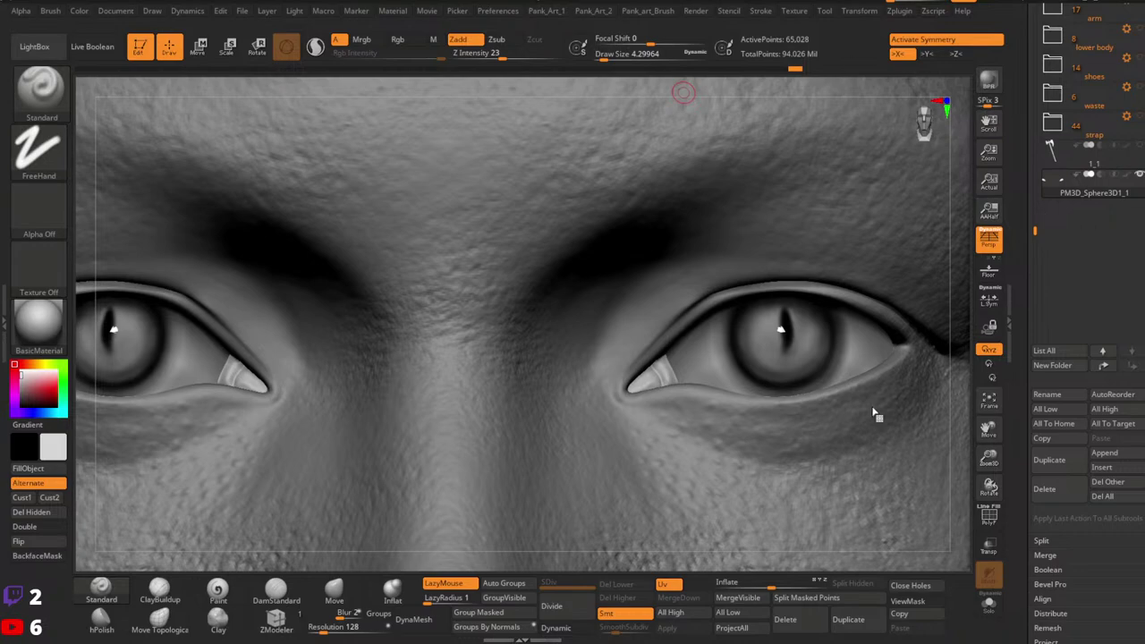
mouse_move(661, 424)
right_down()
mouse_move(764, 398)
mouse_move(667, 396)
mouse_move(657, 412)
right_up()
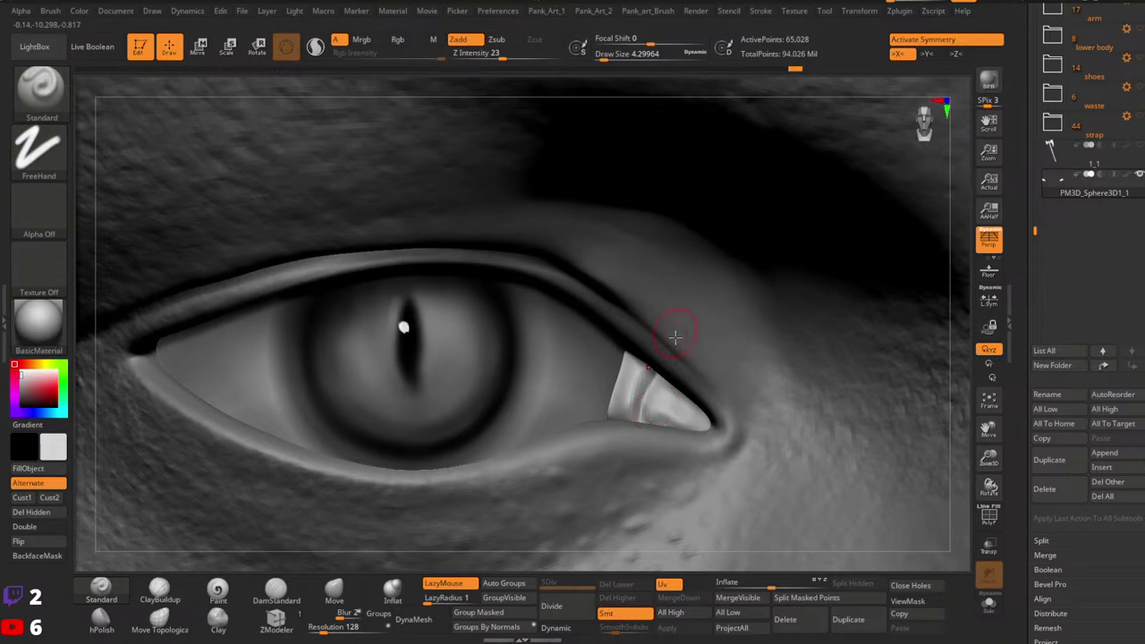
right_drag(676, 337, 691, 304)
key(w)
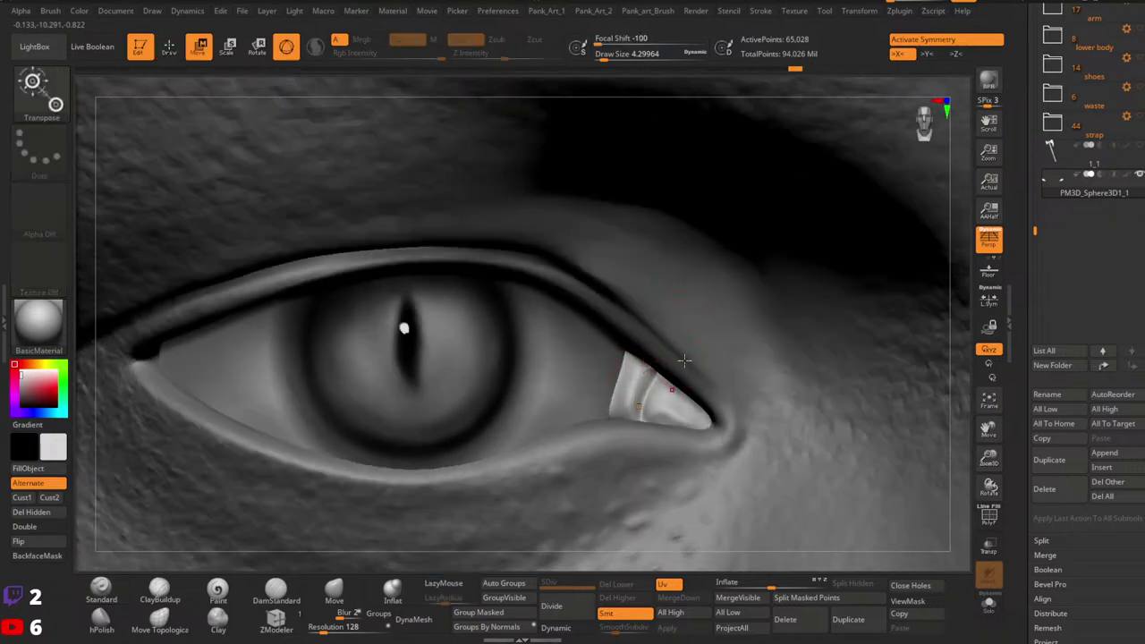
right_drag(697, 361, 709, 335)
right_drag(597, 402, 655, 353)
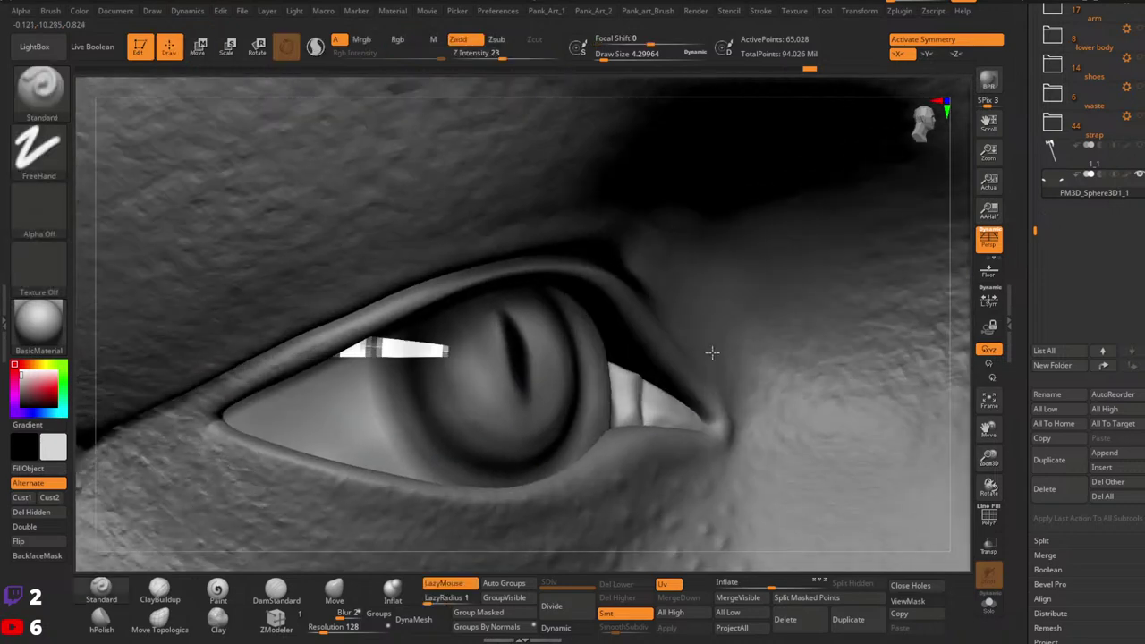
right_drag(712, 352, 754, 323)
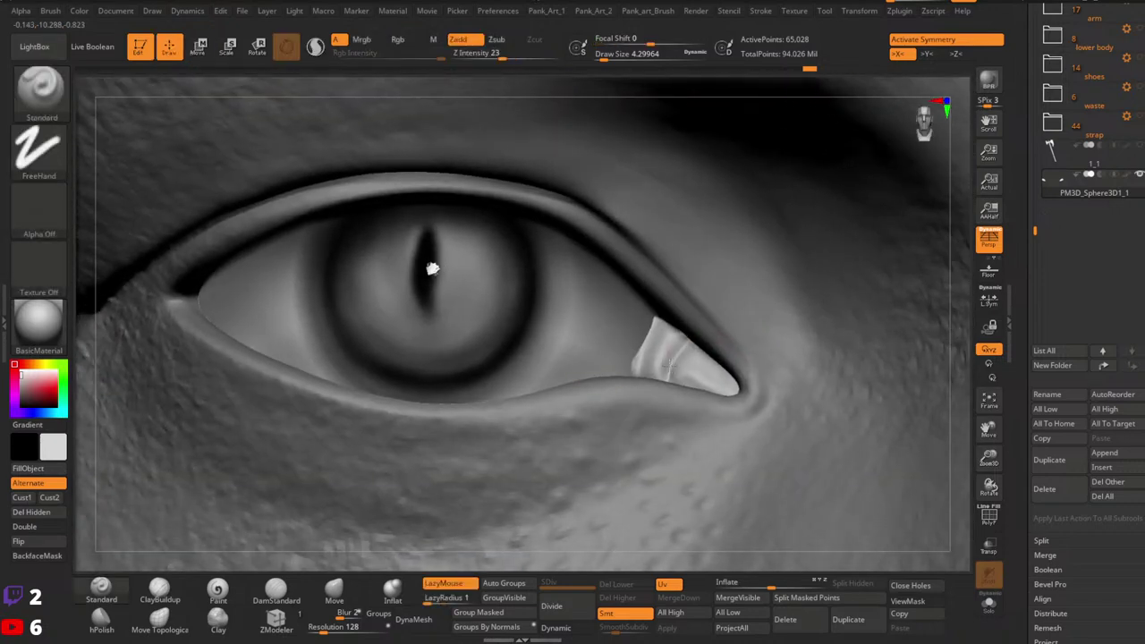
Step: Work the mirrored corner piece's edge beside the eyeball with DamStandard and turn off X symmetry
click(278, 593)
drag(662, 310, 634, 347)
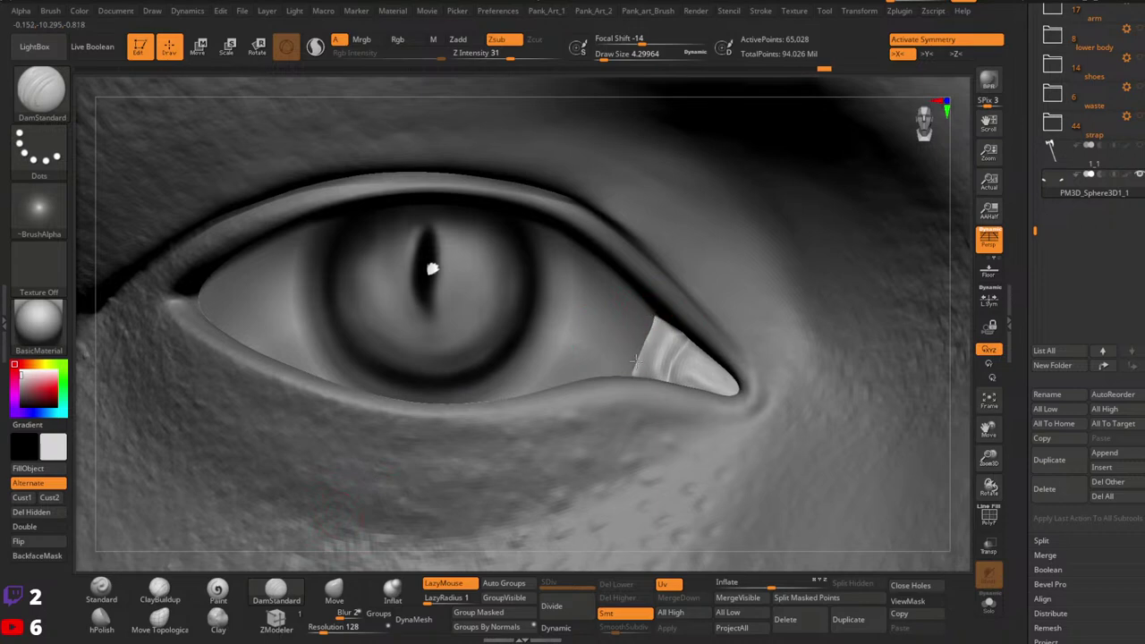
key(space)
click(618, 411)
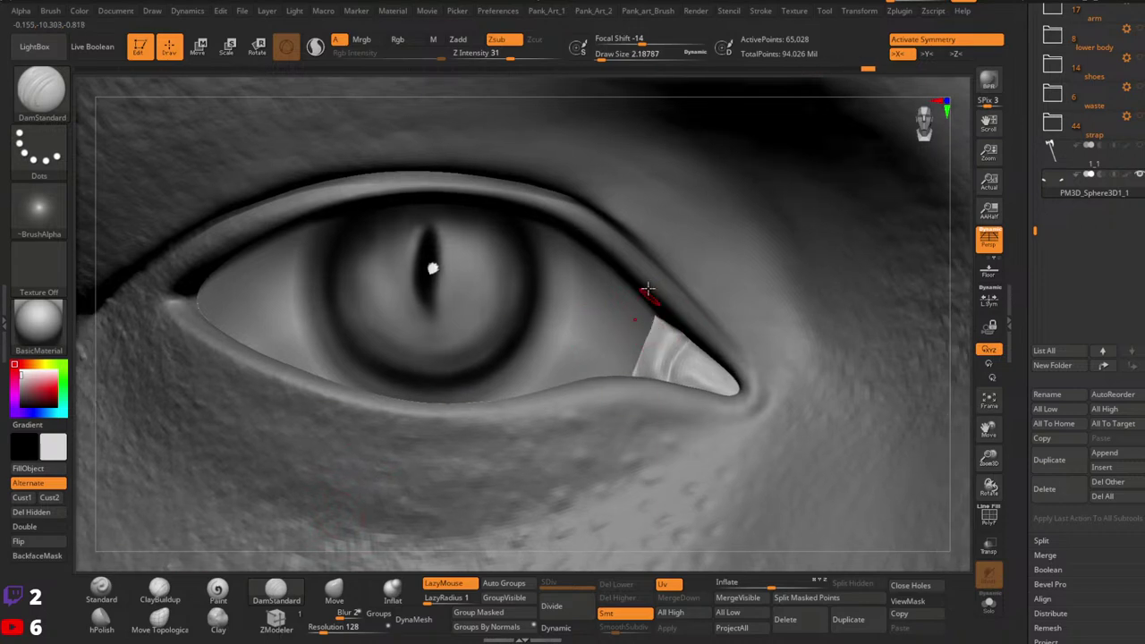
key(space)
click(659, 324)
key(x)
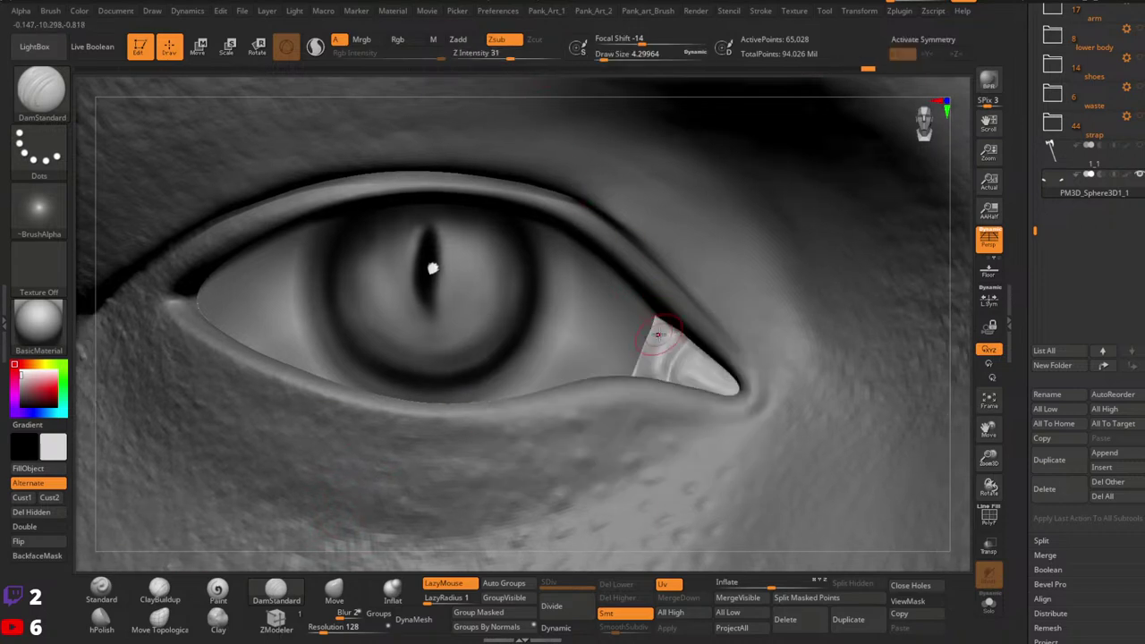
Step: Sculpt the fold next to the eyeball on the mirrored corner piece with the Standard brush at about 3.1 draw size
key(b)
key(s)
key(t)
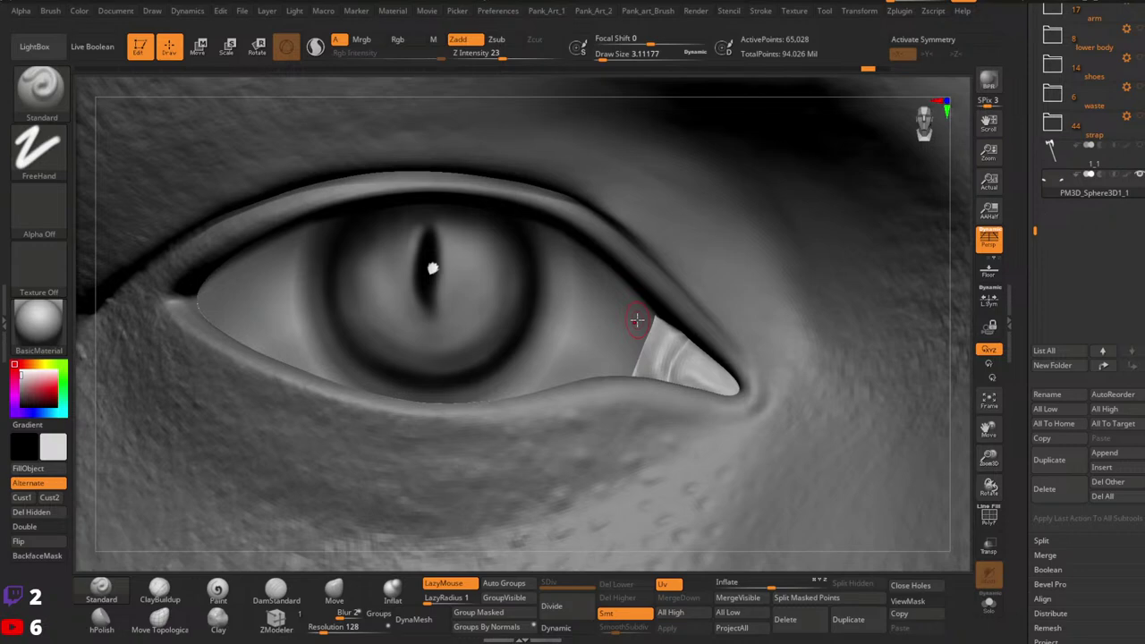
drag(665, 341, 679, 333)
ctrl+right_drag(677, 333, 670, 319)
mouse_move(655, 322)
mouse_down()
mouse_move(635, 375)
mouse_move(640, 362)
mouse_move(664, 381)
mouse_up()
Step: Sharpen the crease and the fold beside it using the Standard brush at about 2.6 draw size
key(space)
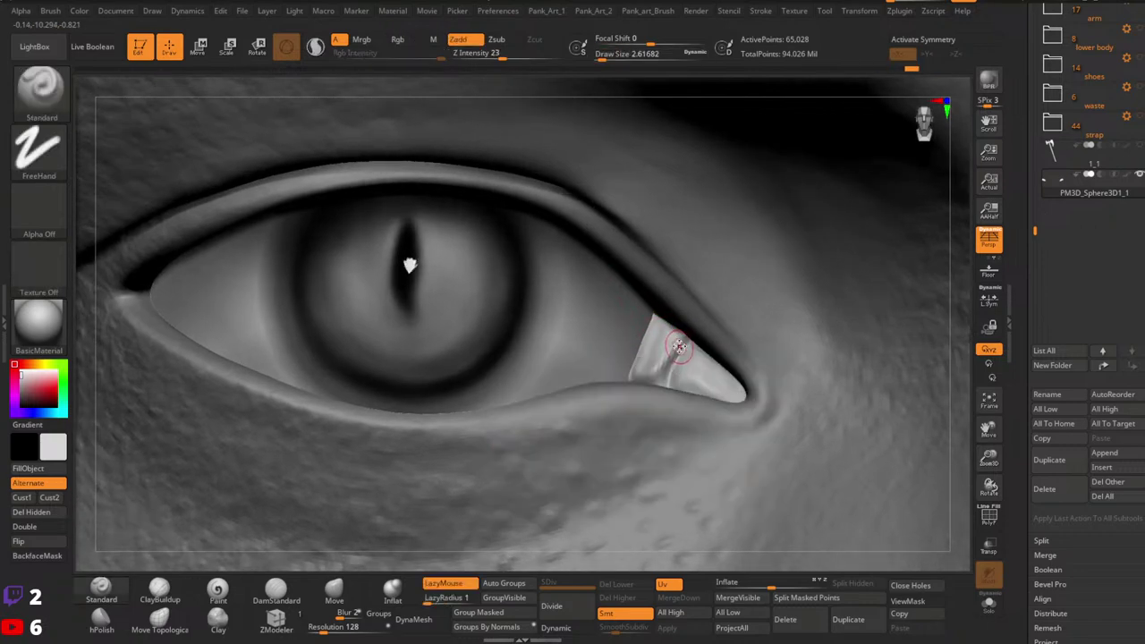
mouse_move(686, 336)
mouse_down()
mouse_move(662, 376)
mouse_move(641, 377)
mouse_move(667, 342)
mouse_move(632, 375)
mouse_move(646, 380)
mouse_up()
key(space)
key(space)
right_drag(669, 361, 674, 383)
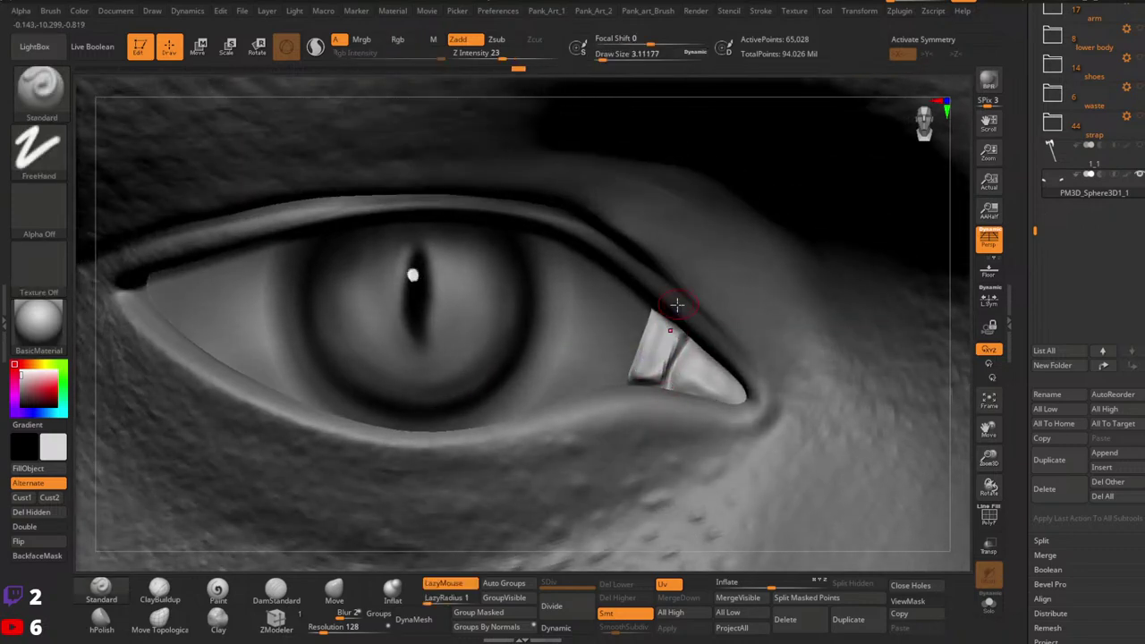
Step: Add broader volume to the pointed inner end of the corner piece with the Standard brush at about 7.5 draw size
key(space)
drag(677, 305, 684, 305)
right_drag(696, 365, 707, 368)
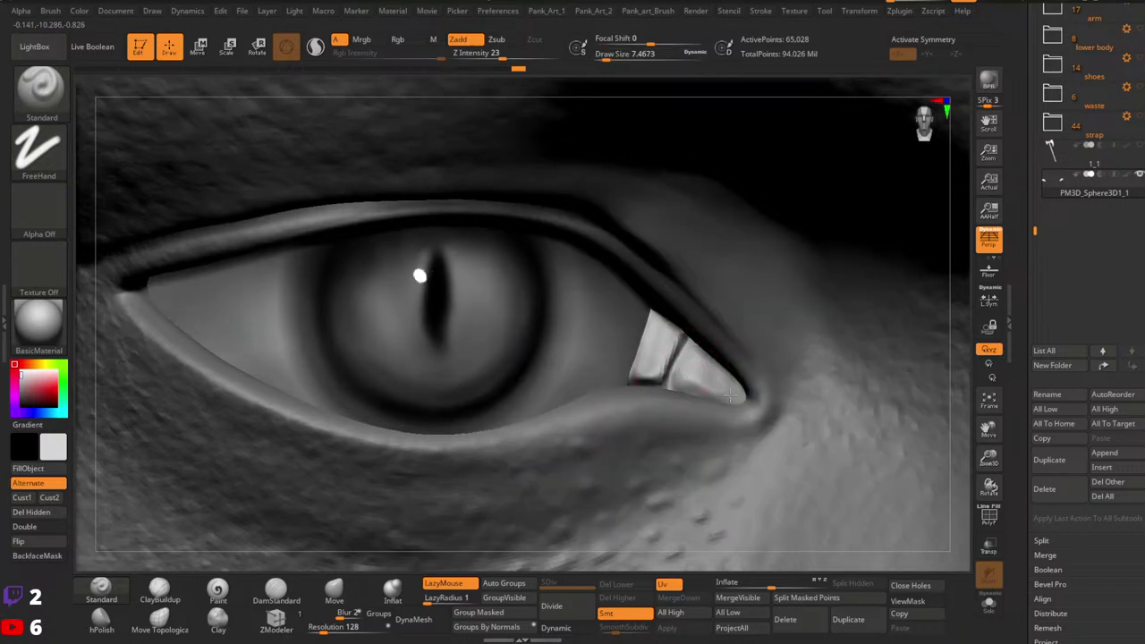
drag(730, 397, 696, 373)
Step: Build up the corner piece's surface with ClayBuildup at about 4.3 draw size and smooth the fold beside the eyeball
key(space)
click(159, 590)
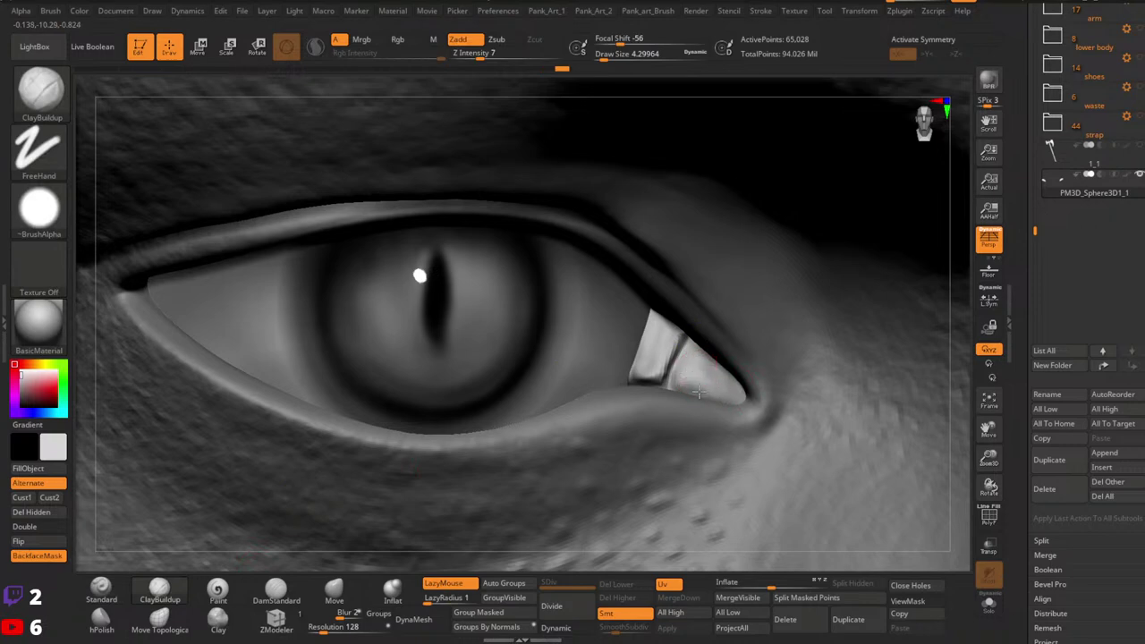
key(shift)
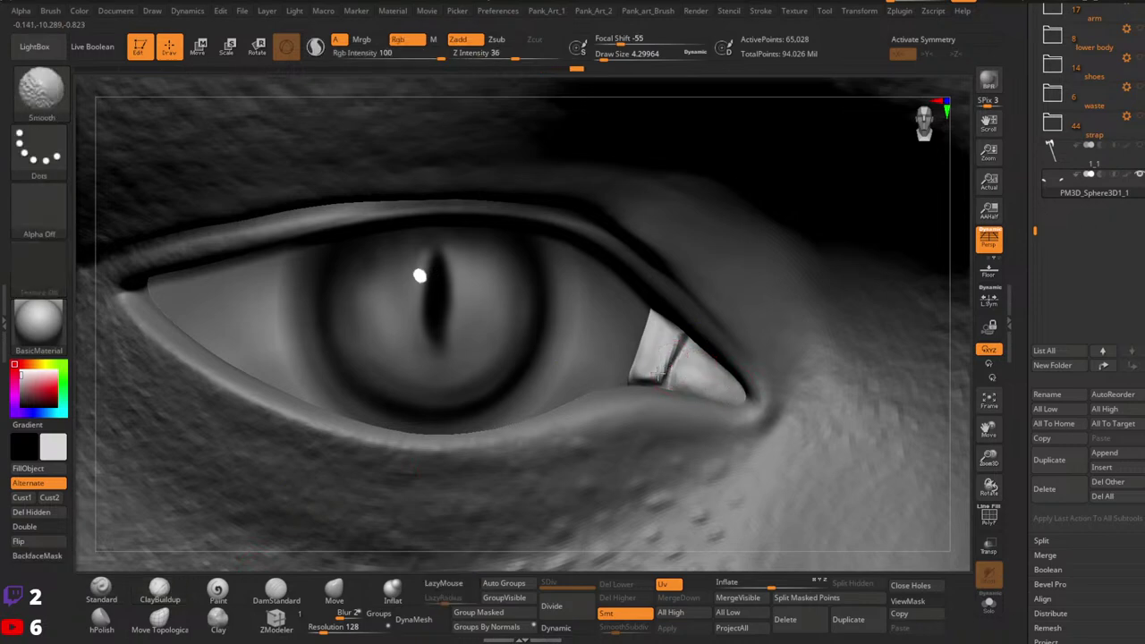
right_drag(641, 380, 657, 354)
mouse_move(655, 354)
mouse_down()
mouse_move(648, 379)
mouse_move(641, 374)
mouse_up()
shift+drag(665, 331, 649, 341)
right_drag(649, 341, 669, 304)
drag(660, 338, 652, 368)
Step: Refine the upper part of the fold with the Standard brush, reducing the draw size to about 1.5
click(277, 590)
click(101, 589)
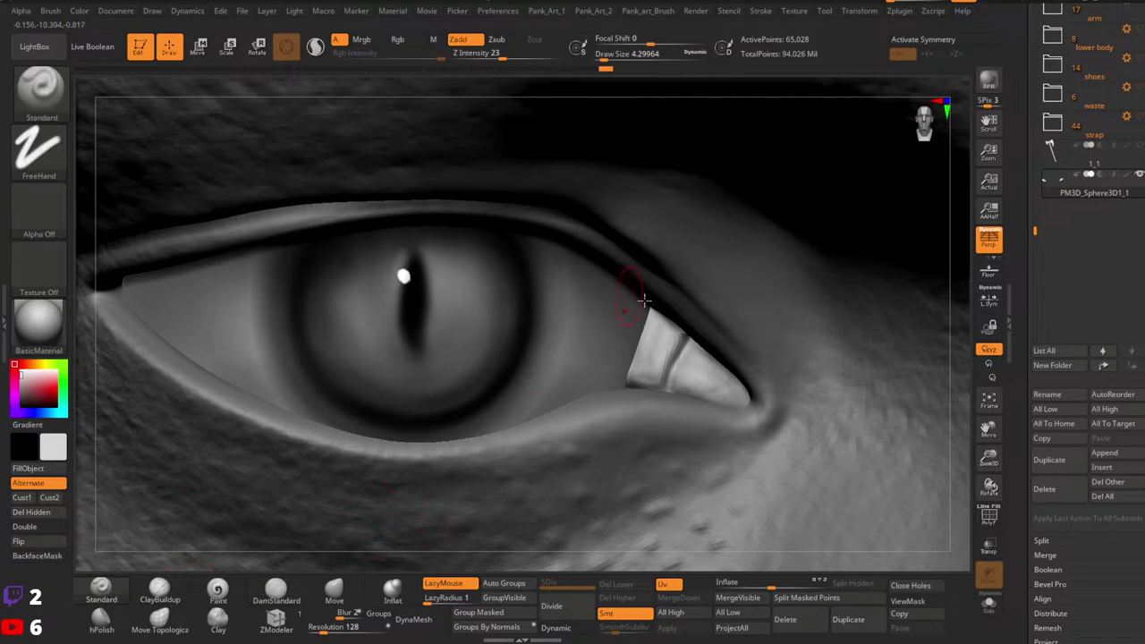
key(space)
drag(683, 324, 652, 313)
mouse_move(669, 355)
right_down()
mouse_move(640, 363)
mouse_move(644, 380)
right_up()
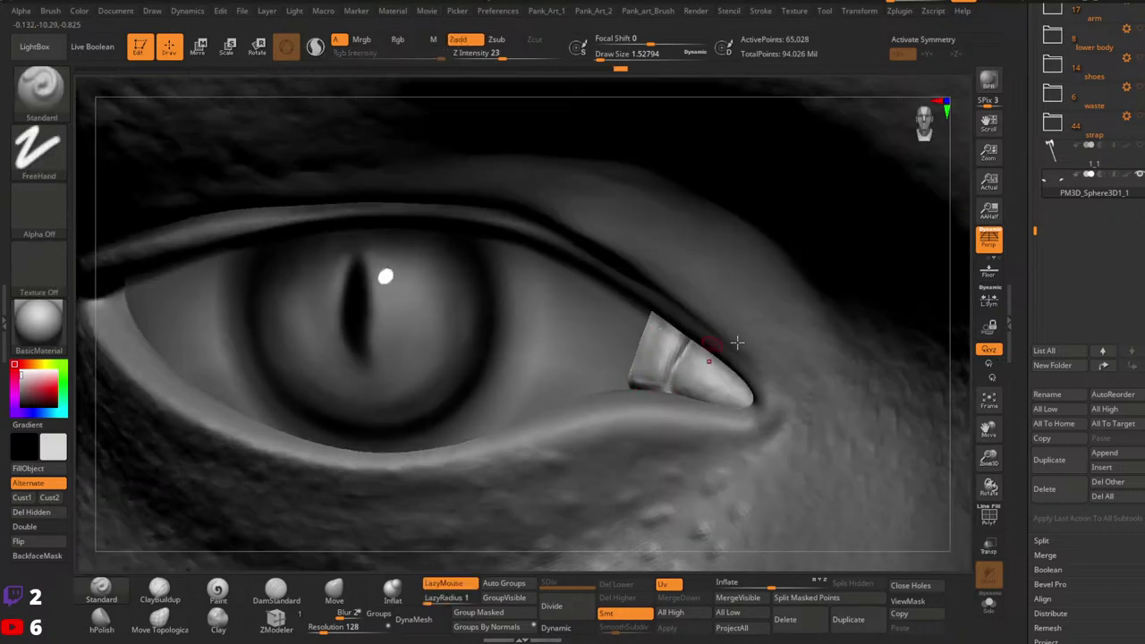
Step: Isolate the corner piece and refine and smooth the fold beside its crease, finishing with the Standard brush at about 2.6 draw size
click(988, 604)
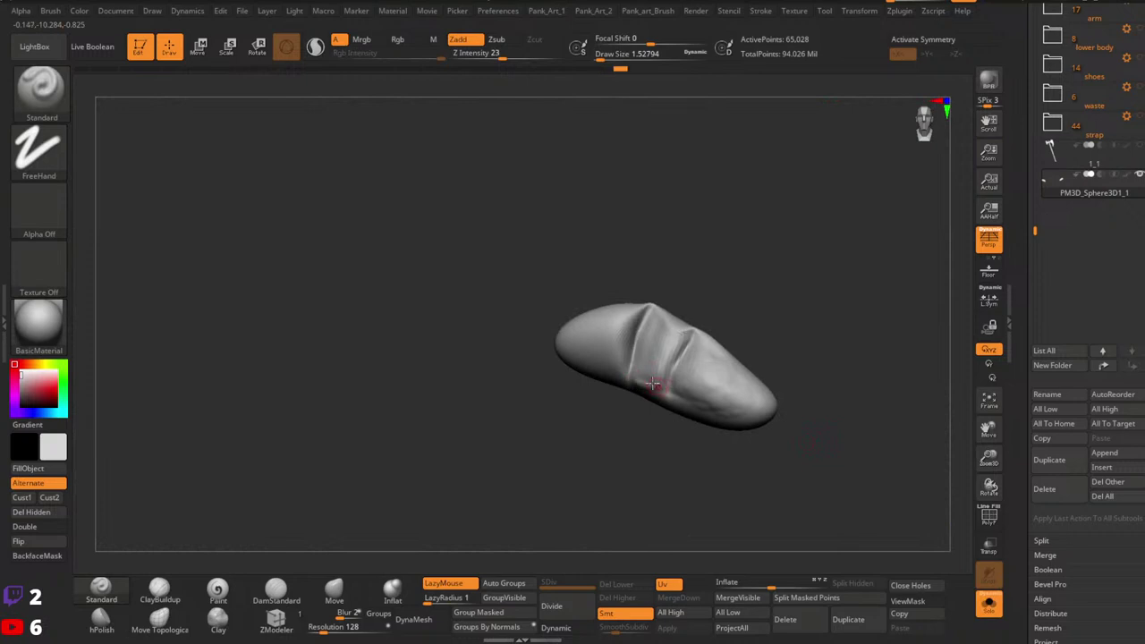
right_drag(652, 383, 638, 381)
key(space)
drag(639, 376, 646, 350)
key(])
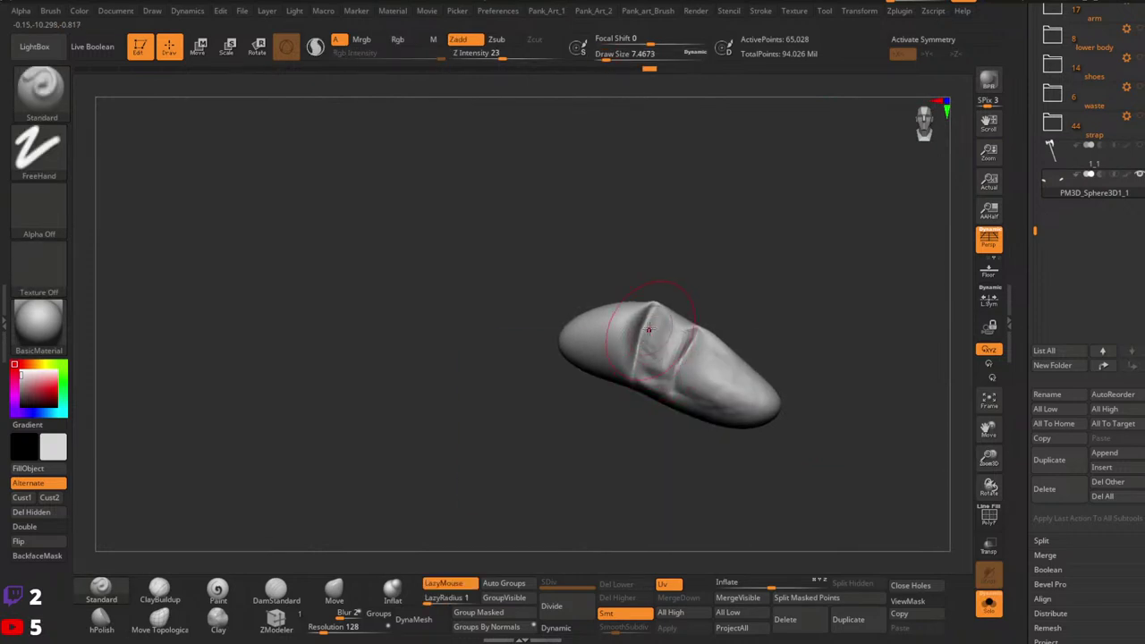
key([)
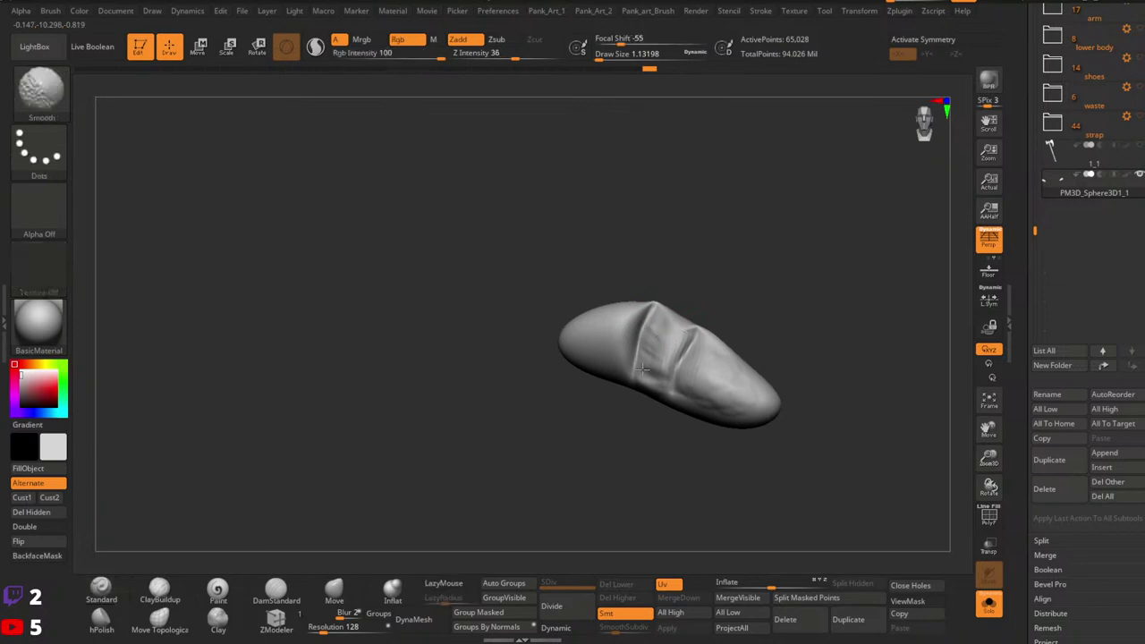
key(bracketright)
key(space)
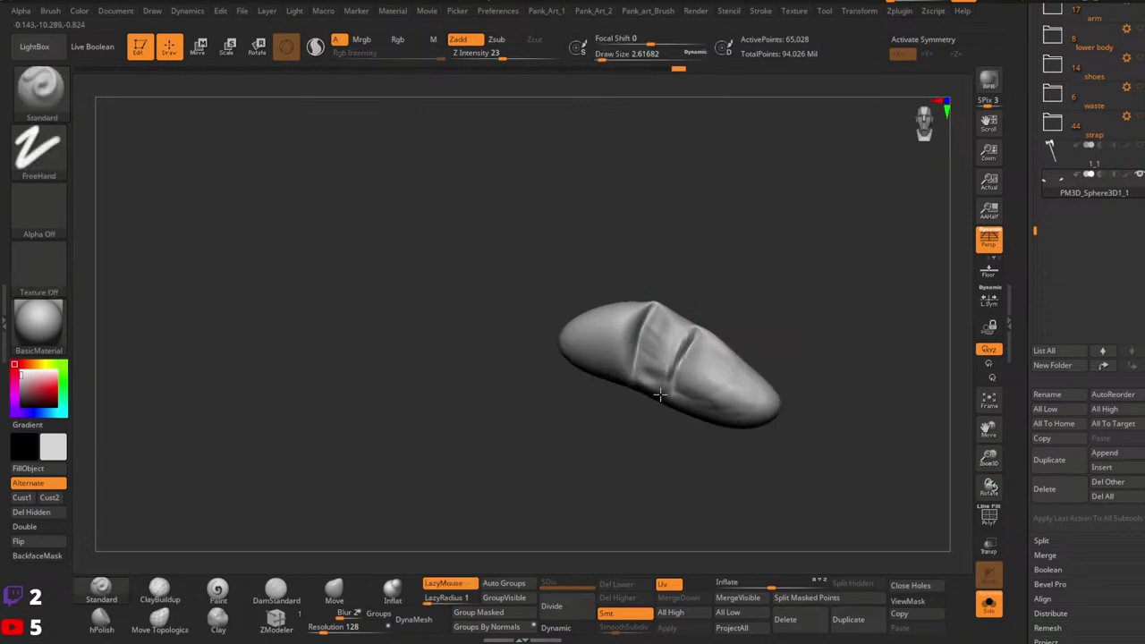
click(989, 604)
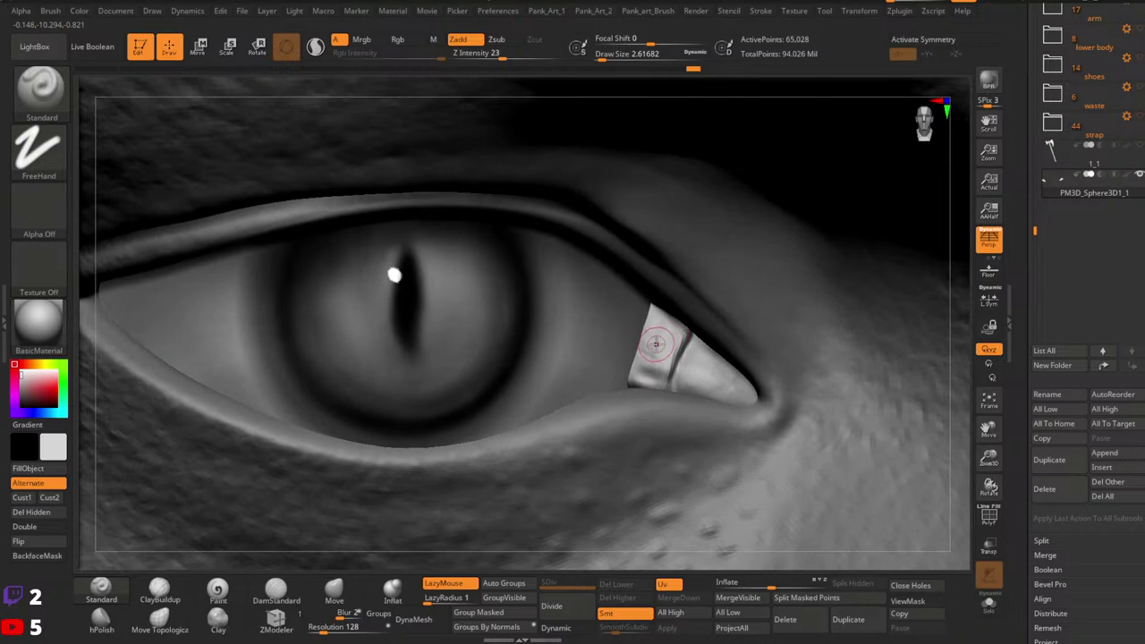
Step: Even out the fold between the crease and the eyeball, smoothing it at about 5 draw size and refining it with the Standard brush
key(])
key(shift)
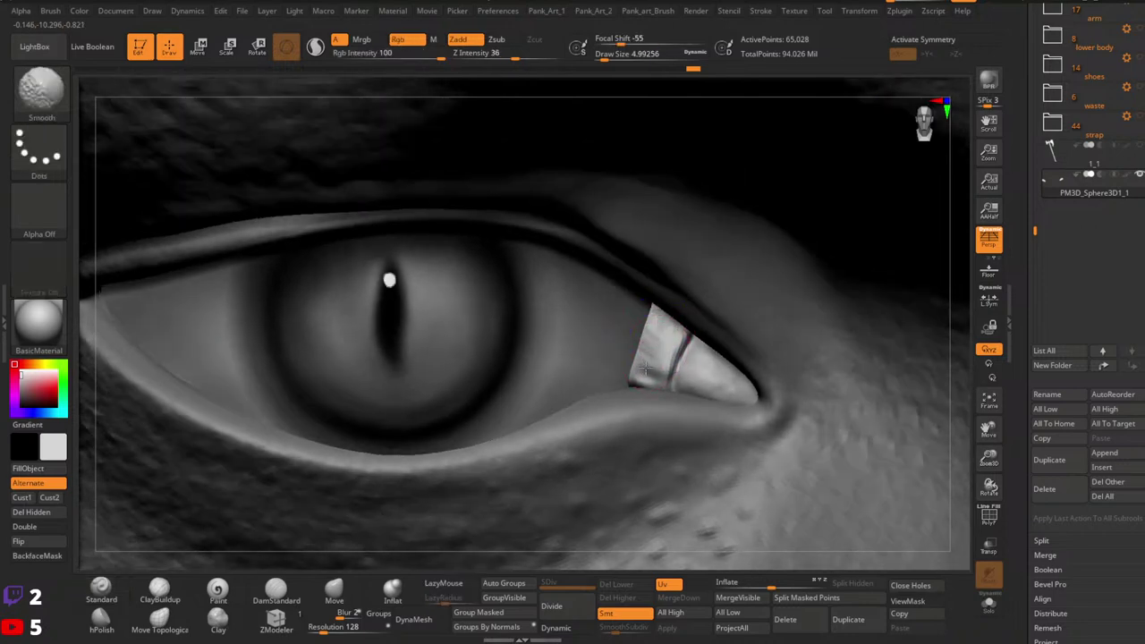
key(shift)
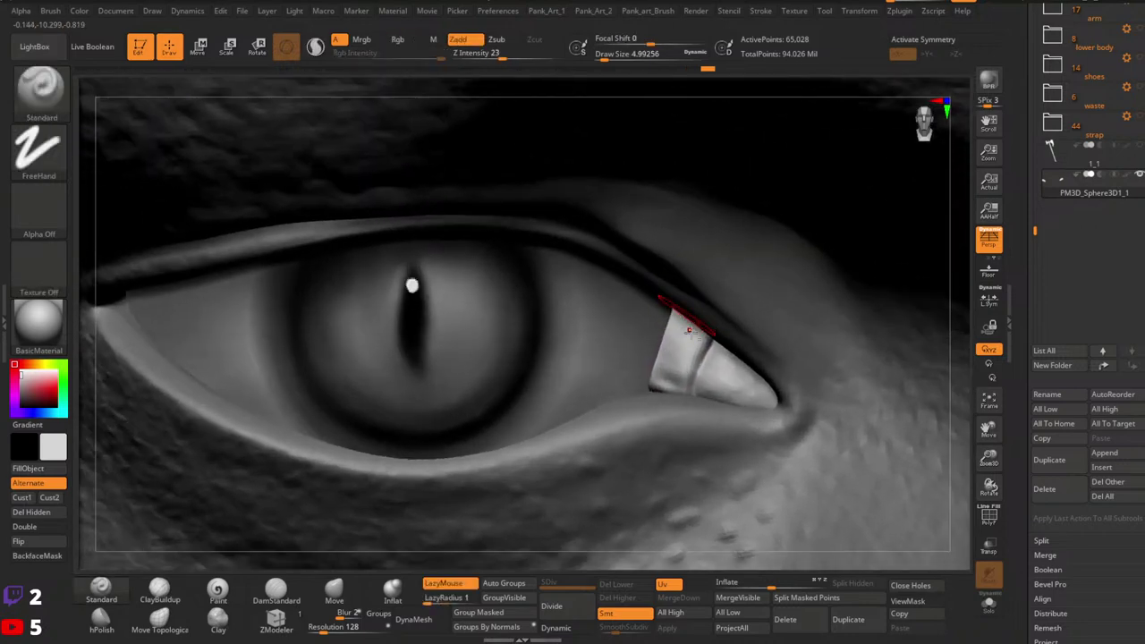
key(space)
drag(671, 339, 668, 339)
click(102, 591)
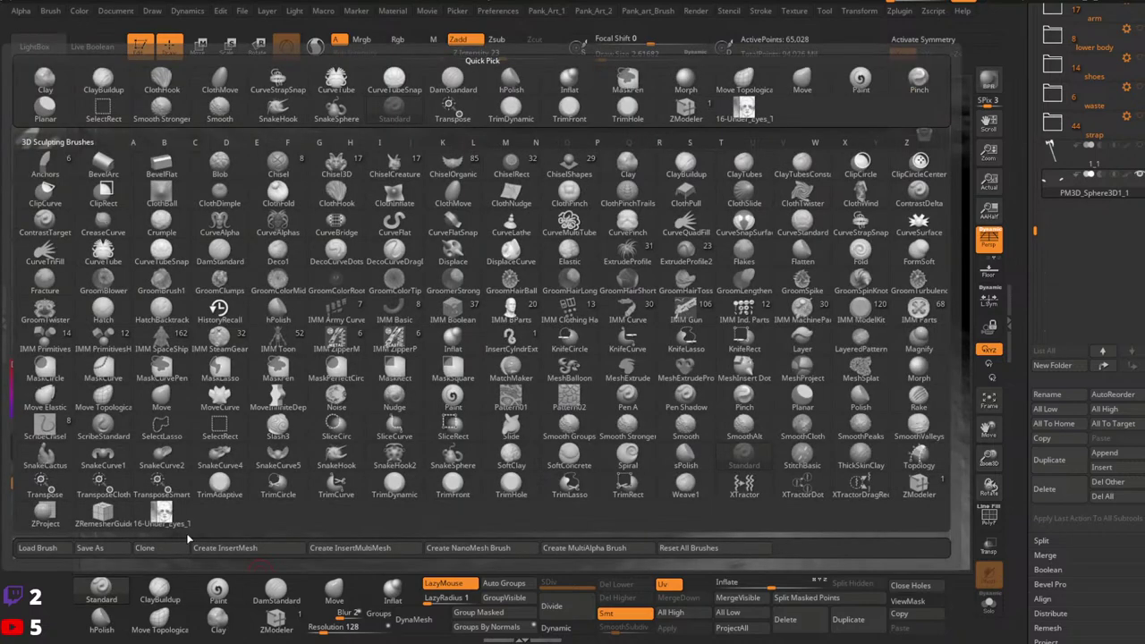
key(bracketright)
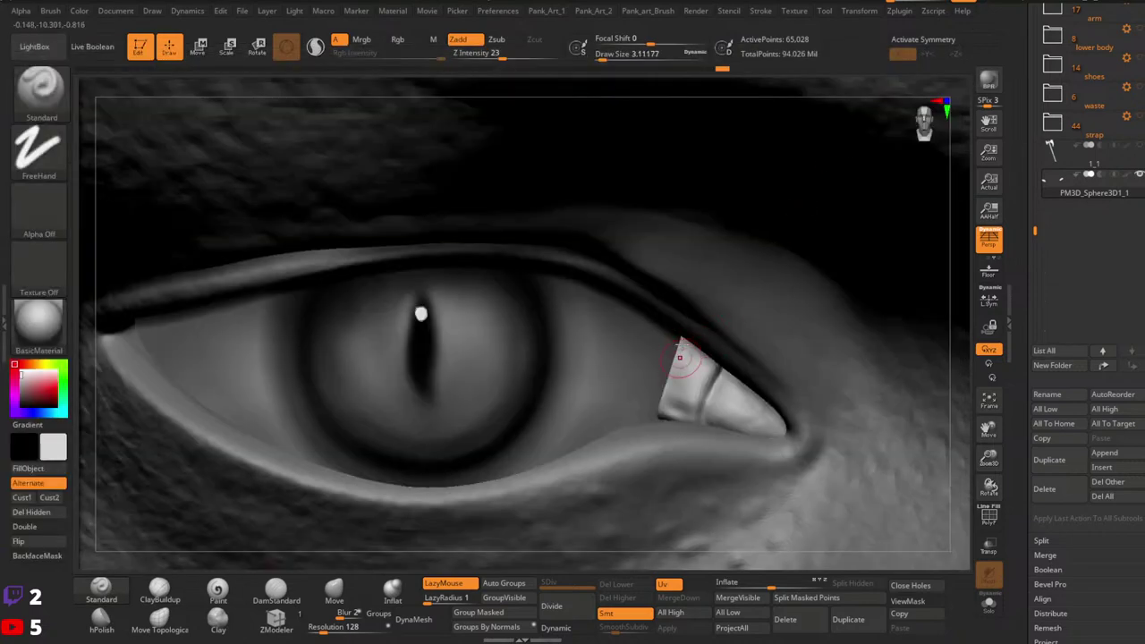
Step: Raise a thin ridge along the edge touching the eyeball with the Standard brush at about 2.2 draw size, undoing the last stroke
key(space)
drag(683, 346, 678, 345)
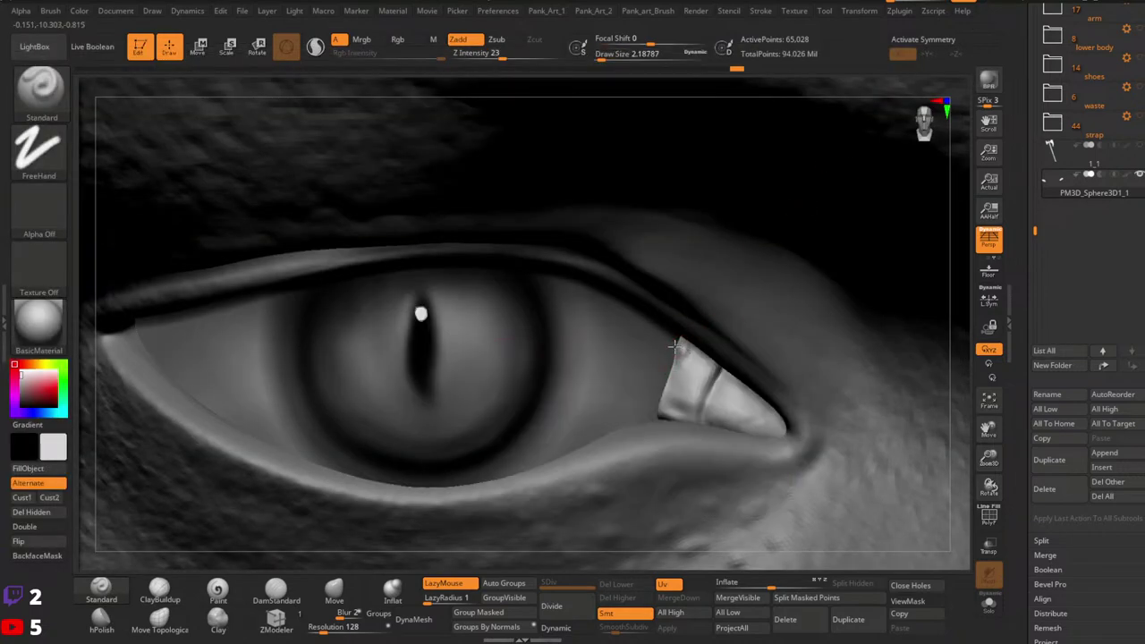
key(space)
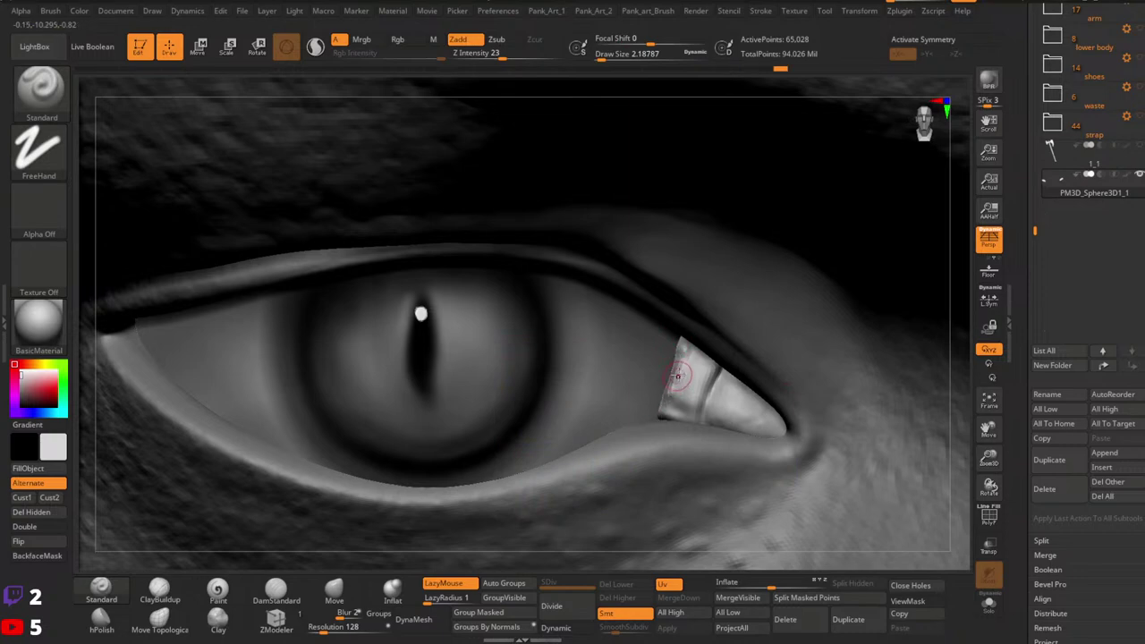
mouse_move(677, 376)
shift+mouse_down()
mouse_move(679, 367)
mouse_move(672, 389)
shift+mouse_up()
key(space)
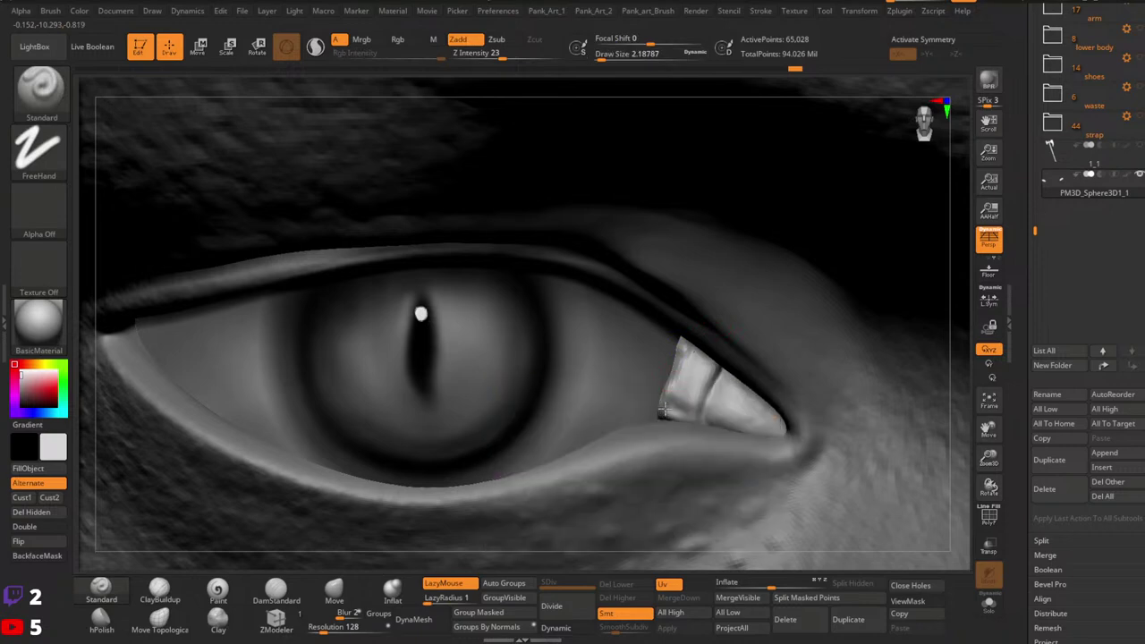
key(ctrl+z)
Step: Isolate the corner piece and build up the surface behind the eyeball-side fold with ClayBuildup at about 5 and 3.1 draw size
click(988, 608)
mouse_move(696, 306)
mouse_down()
mouse_move(656, 340)
mouse_move(789, 634)
mouse_up()
mouse_move(796, 481)
mouse_down()
mouse_move(758, 472)
mouse_move(745, 552)
mouse_up()
alt+drag(746, 553, 719, 429)
ctrl+right_drag(719, 429, 743, 390)
click(161, 590)
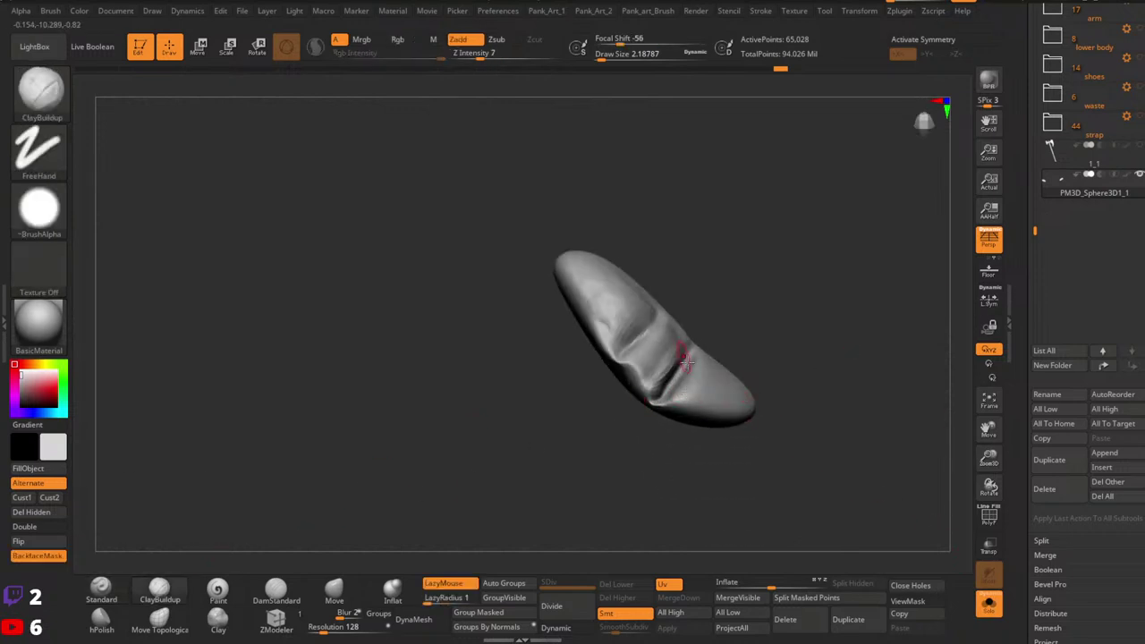
key(space)
drag(689, 373, 698, 377)
key(space)
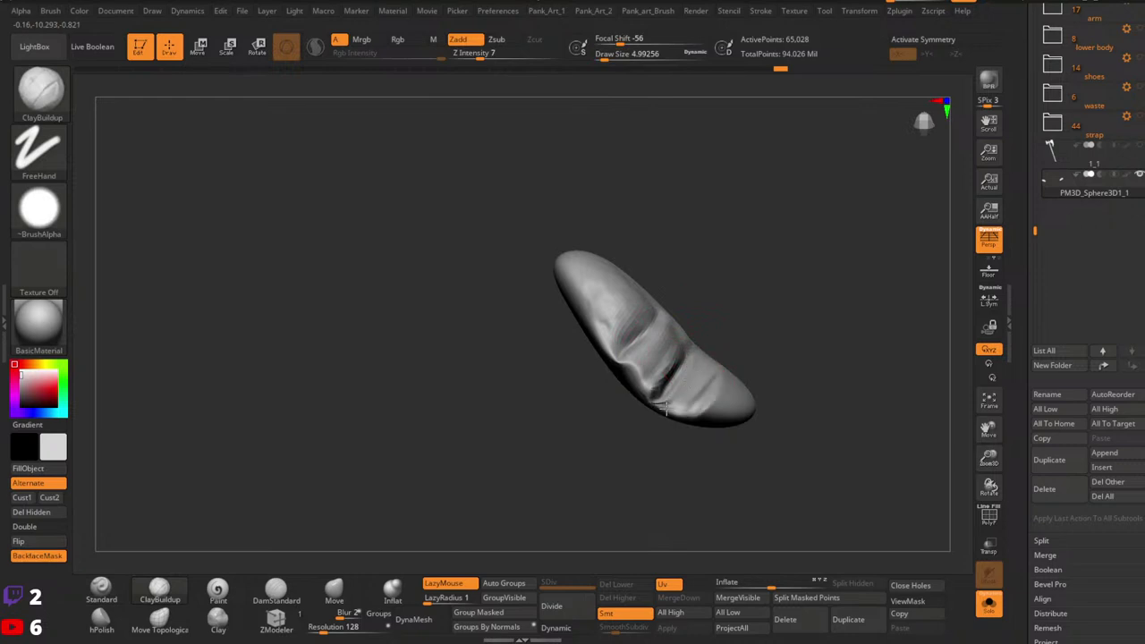
key(space)
mouse_move(698, 372)
mouse_down()
mouse_move(642, 404)
mouse_move(720, 388)
mouse_up()
key(space)
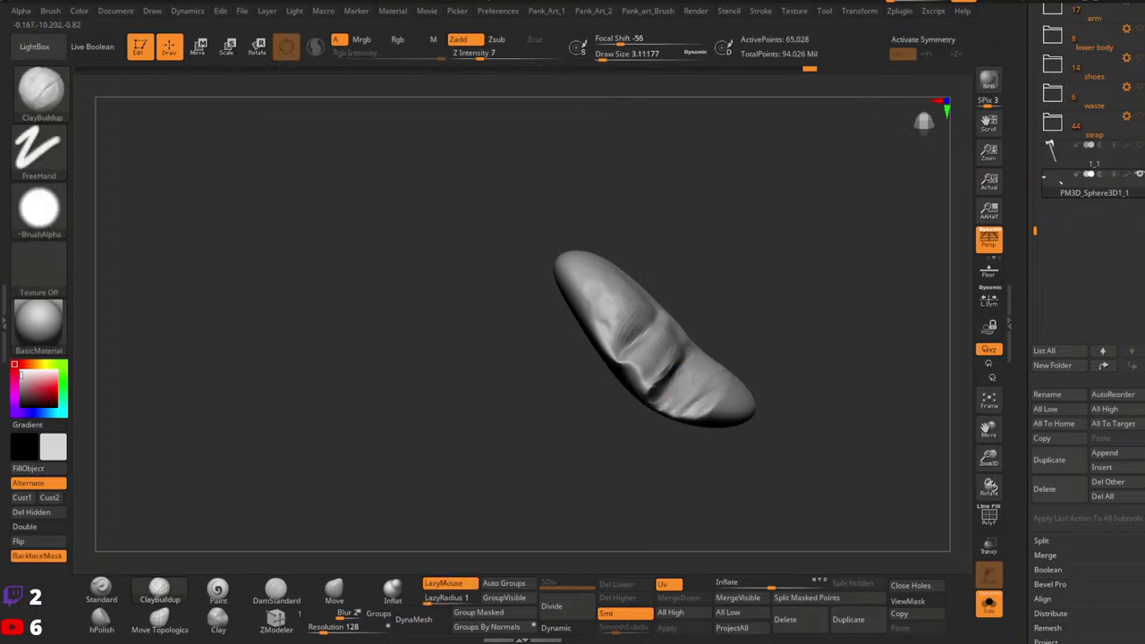
Step: Carve the groove at the base of the eyeball-side fold with DamStandard, reducing the draw size to about 5
click(277, 590)
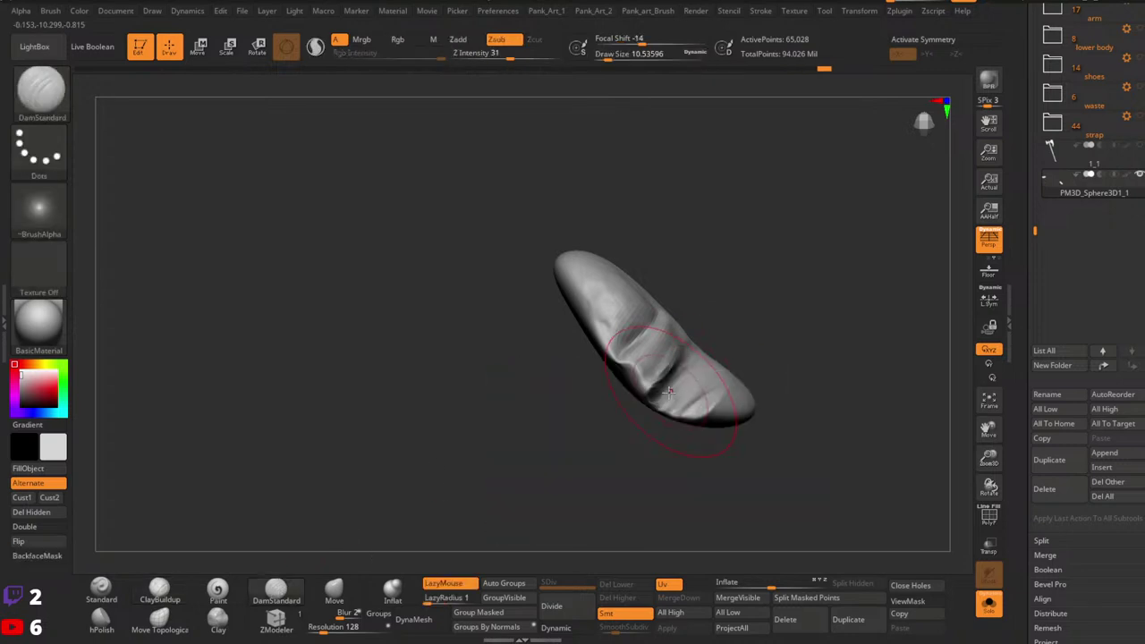
mouse_move(651, 398)
mouse_down()
mouse_move(683, 356)
mouse_move(669, 380)
mouse_up()
key(space)
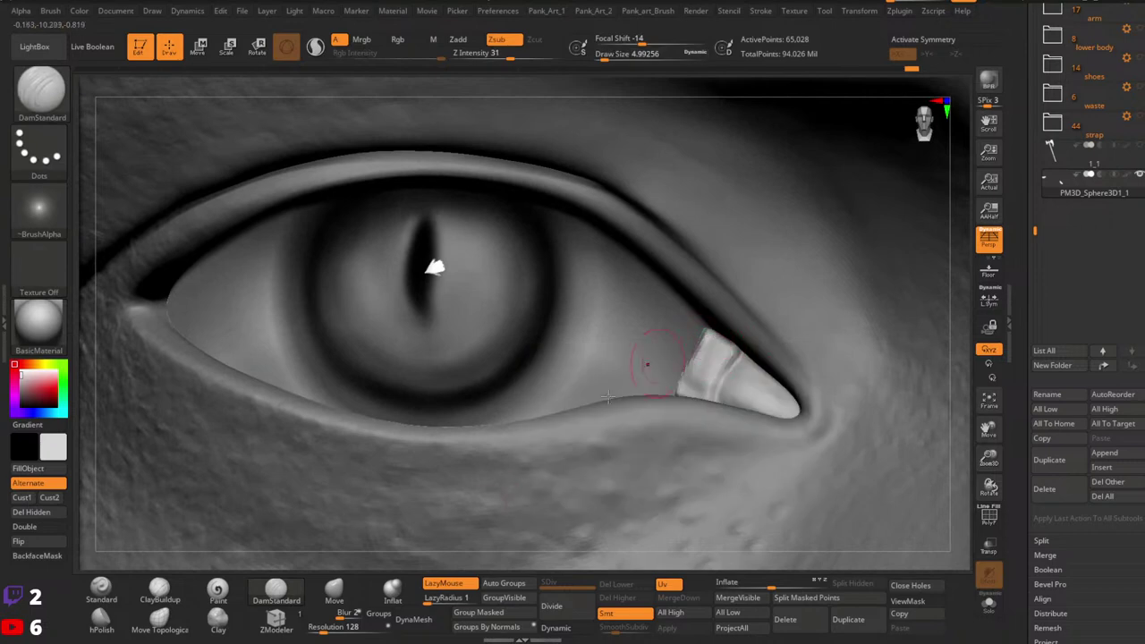
Step: Reshape the corner piece's upper tip beside the eyeball with the Move brush at about 4.3 draw size, smoothing the edge
click(334, 592)
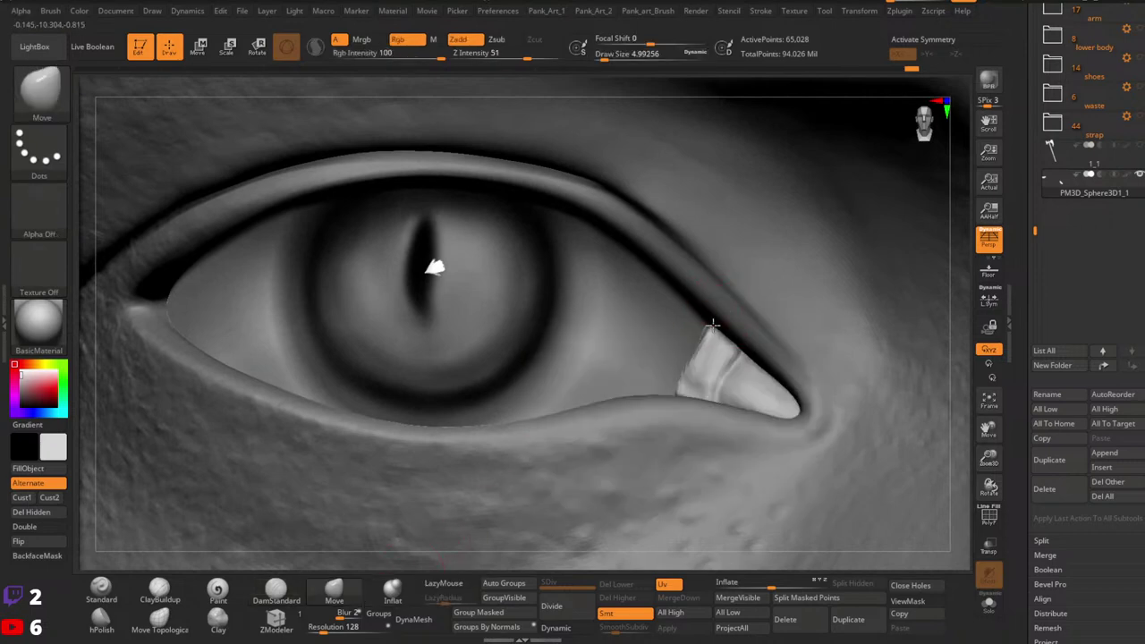
drag(713, 325, 711, 327)
key(space)
drag(672, 408, 667, 408)
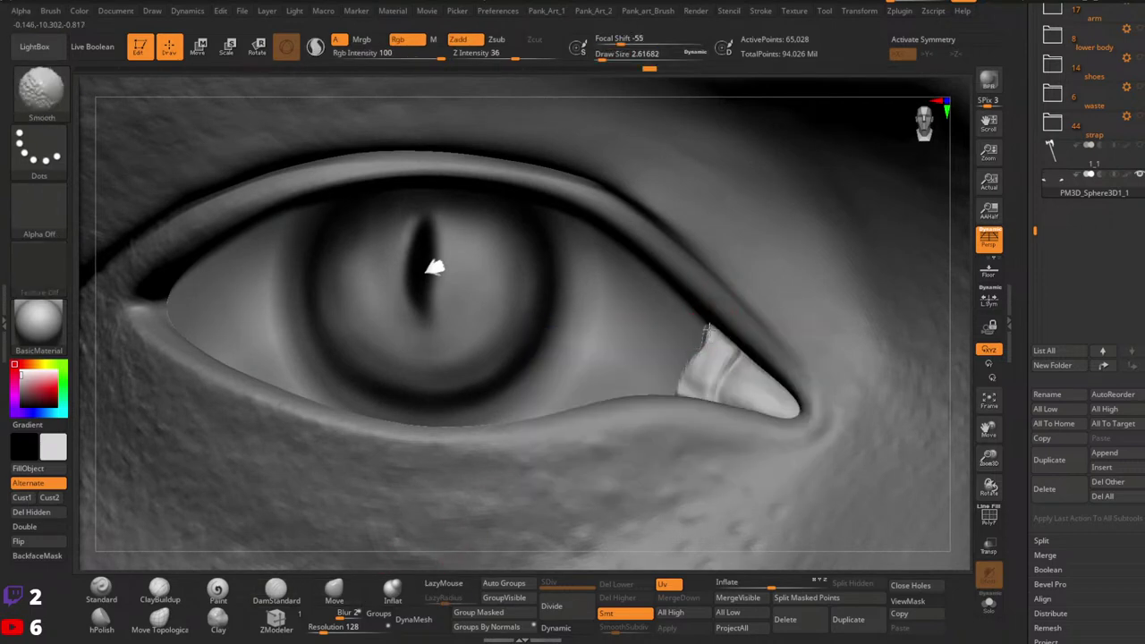
key(s)
drag(700, 342, 706, 327)
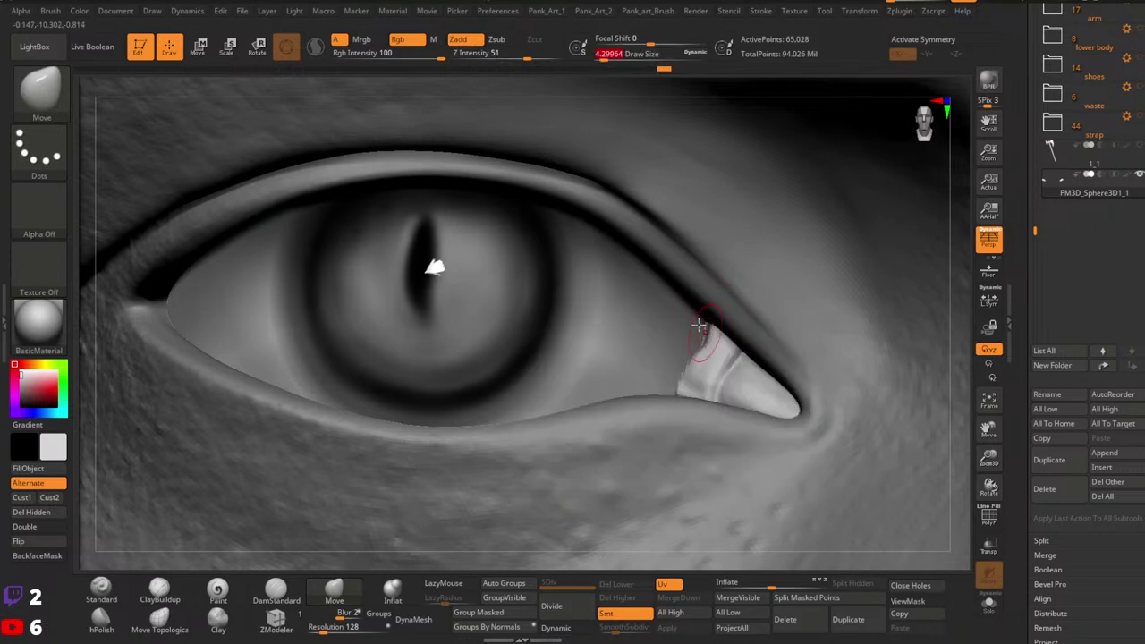
Step: Add volume to the upper tip and the fold below it with the Standard brush at about 1.8 and 3.7 draw size
click(275, 593)
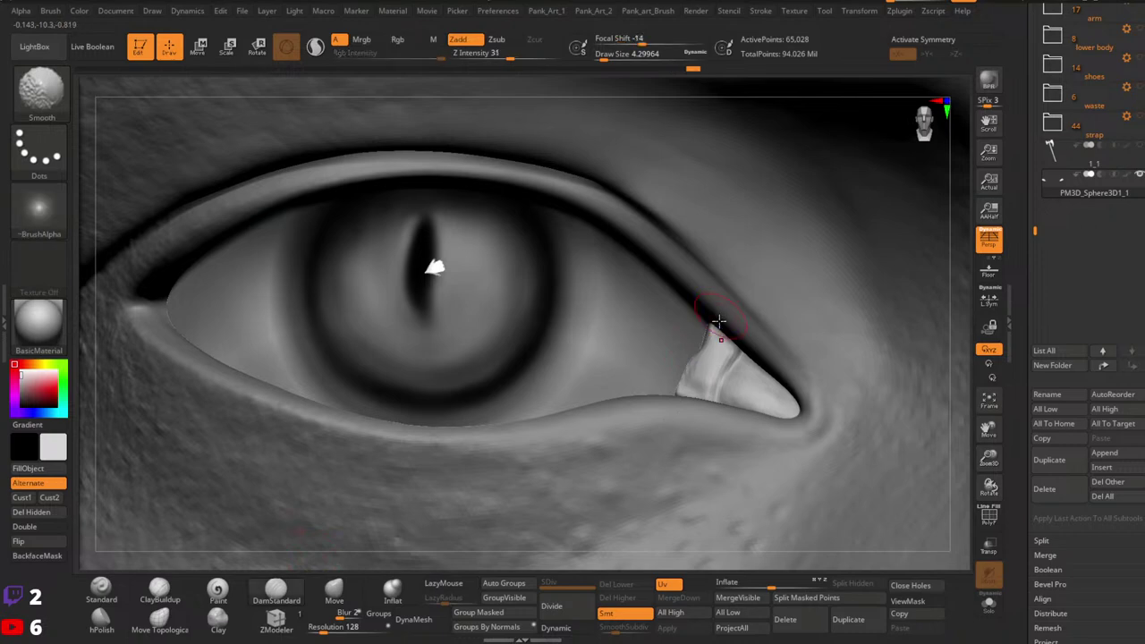
click(101, 590)
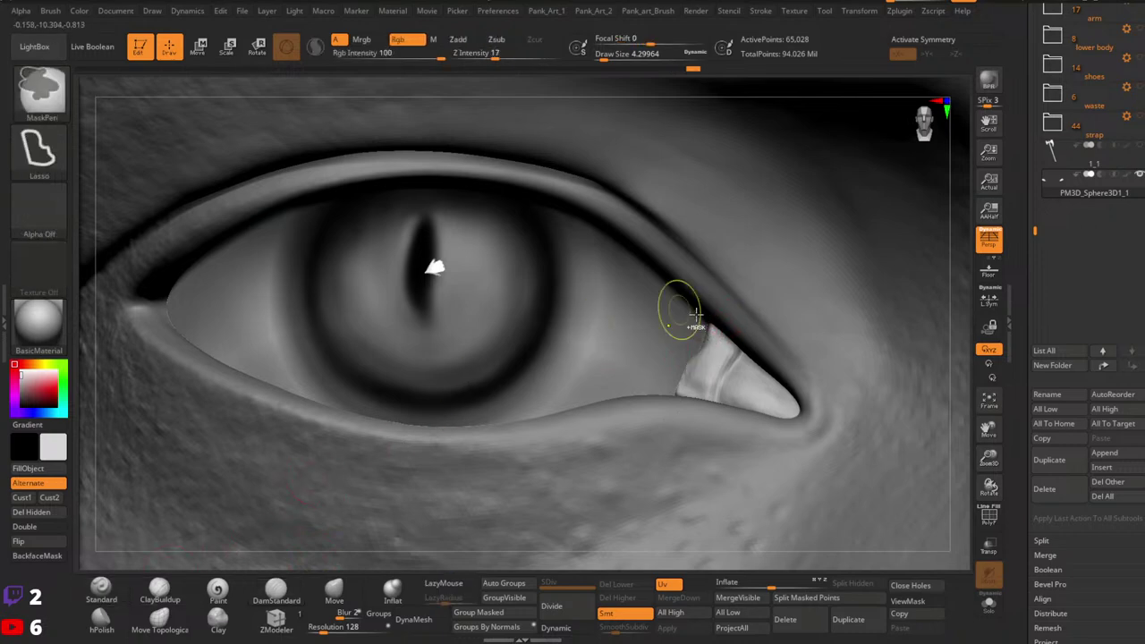
key(space)
drag(725, 336, 709, 335)
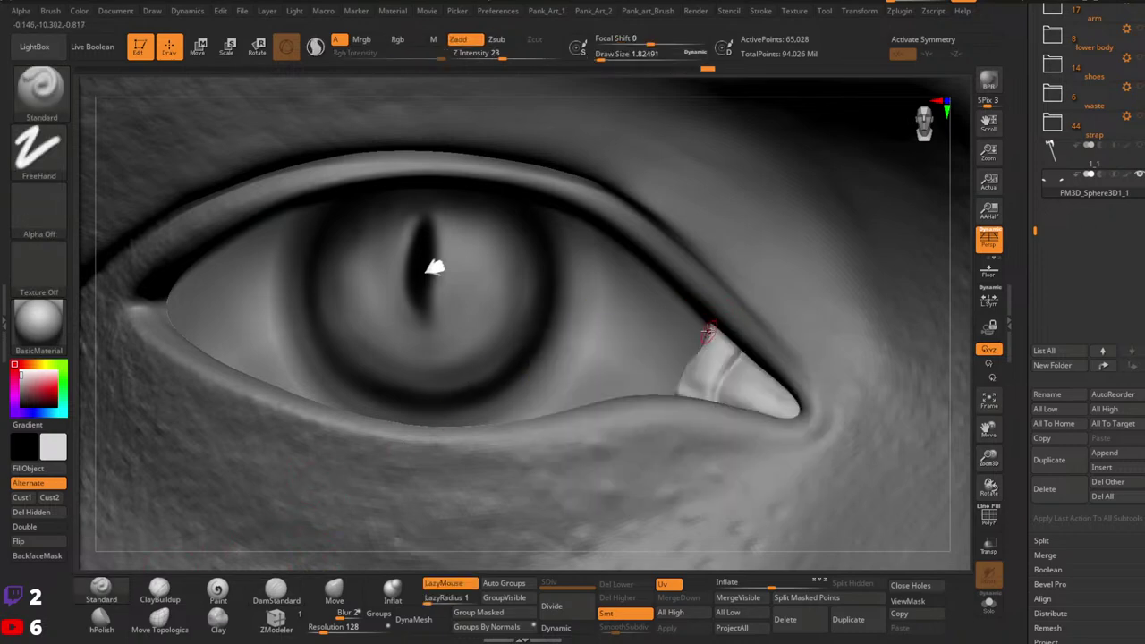
key(bracketright)
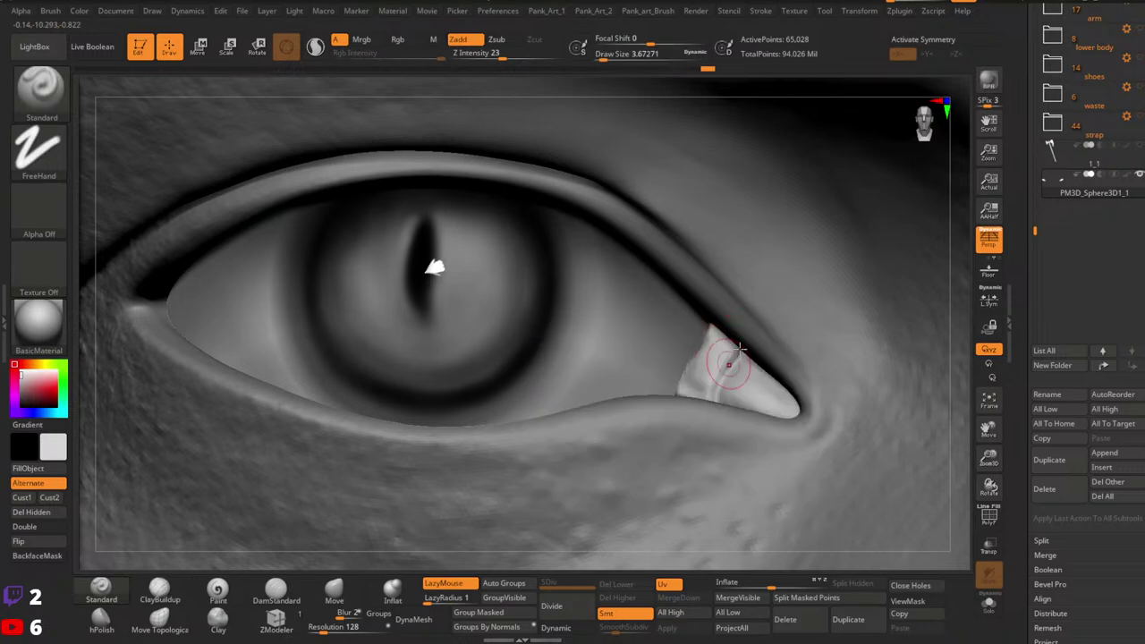
key(bracketright)
mouse_move(697, 340)
mouse_down()
mouse_move(681, 383)
mouse_move(696, 395)
mouse_up()
Step: Define the corner piece's eyeball-side edge with DamStandard, reducing the draw size to about 5.8
click(278, 590)
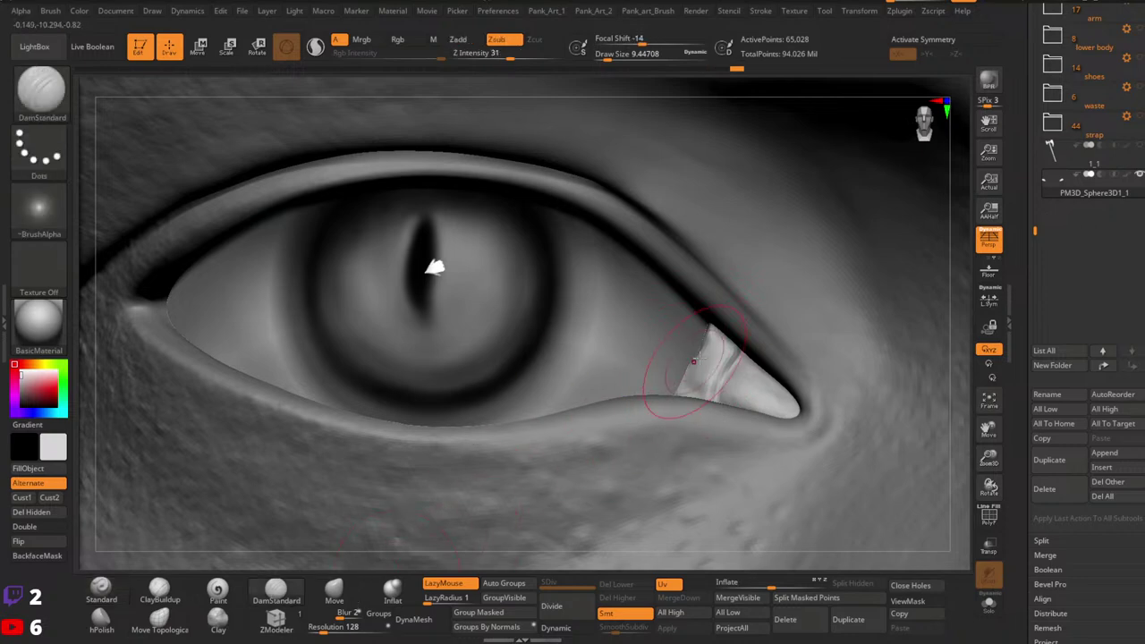
right_drag(677, 383, 687, 373)
key(bracketleft)
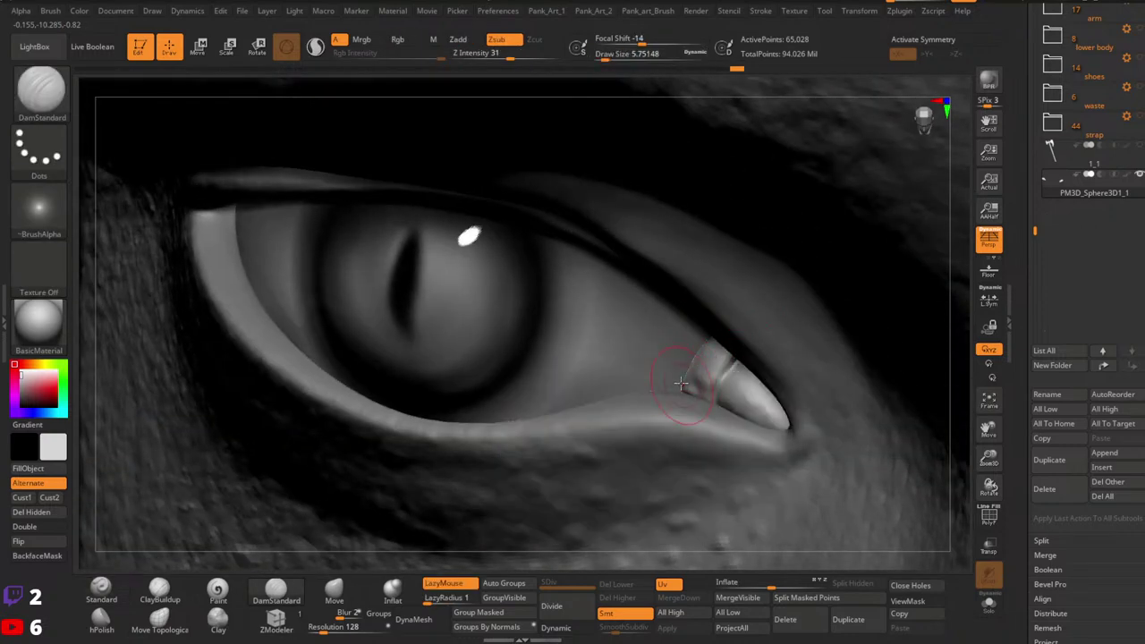
right_drag(705, 420, 734, 320)
Step: Refine the lower part of the eyeball-side fold with the Standard brush, reducing the draw size from about 3.7 to 1.5
click(101, 591)
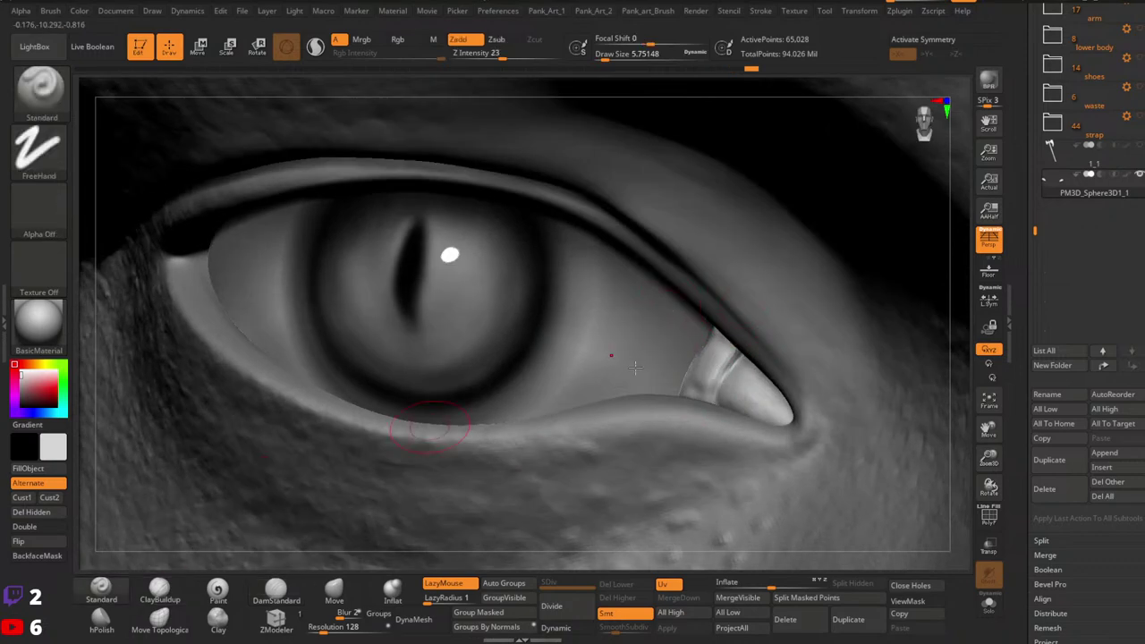
key(space)
click(686, 381)
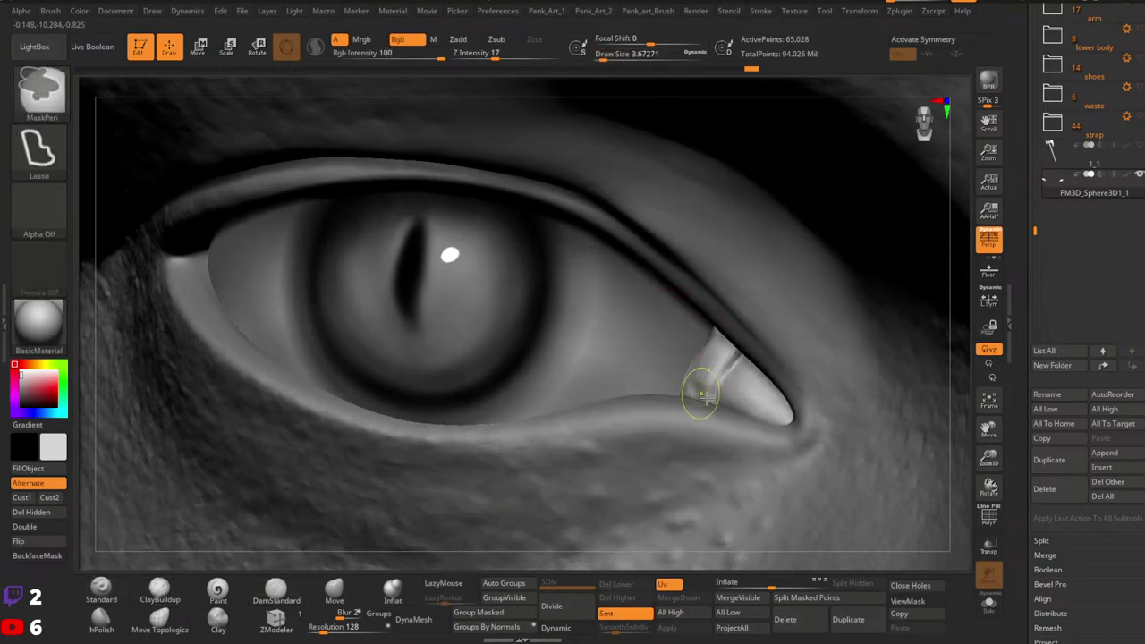
mouse_move(695, 389)
ctrl+right_down()
mouse_move(689, 379)
mouse_move(694, 391)
ctrl+right_up()
key(bracketleft)
key(space)
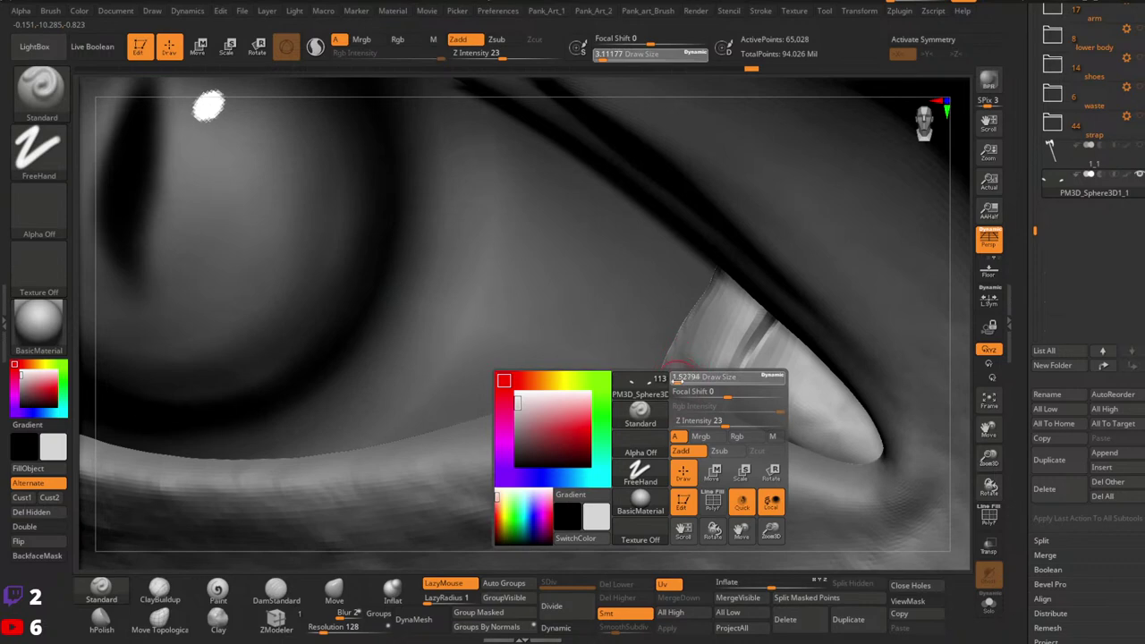
click(677, 381)
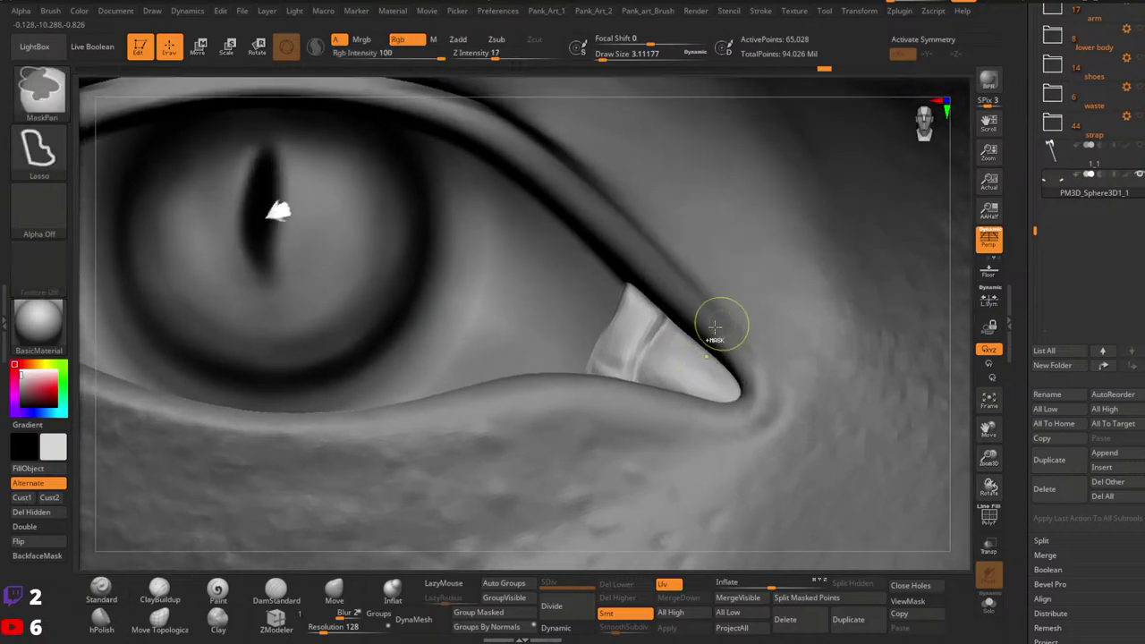
Step: Refine and smooth the pointed inner end of the corner piece with the Standard brush at about 3.1 draw size
key(space)
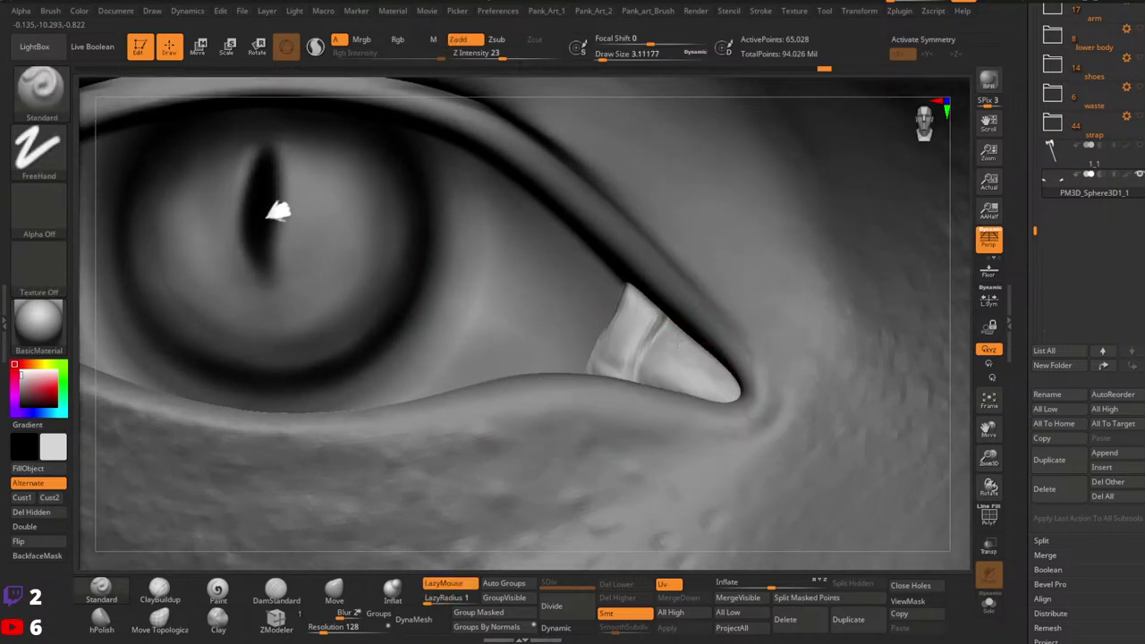
mouse_move(718, 327)
right_down()
mouse_move(732, 317)
mouse_move(676, 350)
right_up()
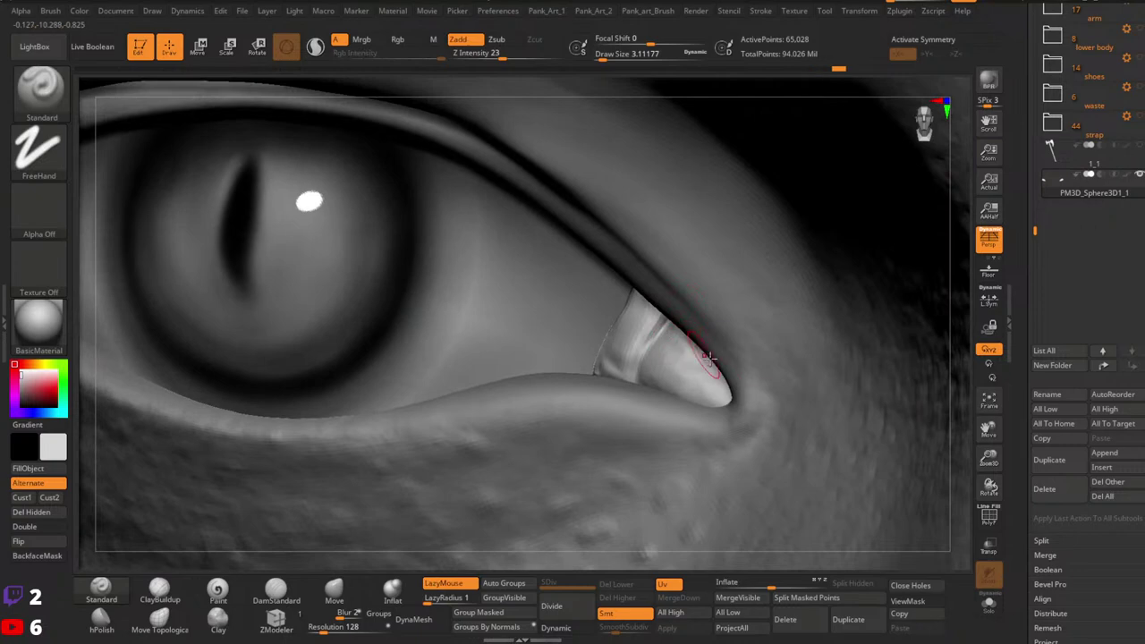
key(shift)
mouse_move(773, 417)
ctrl+right_down()
mouse_move(483, 370)
mouse_move(590, 389)
ctrl+right_up()
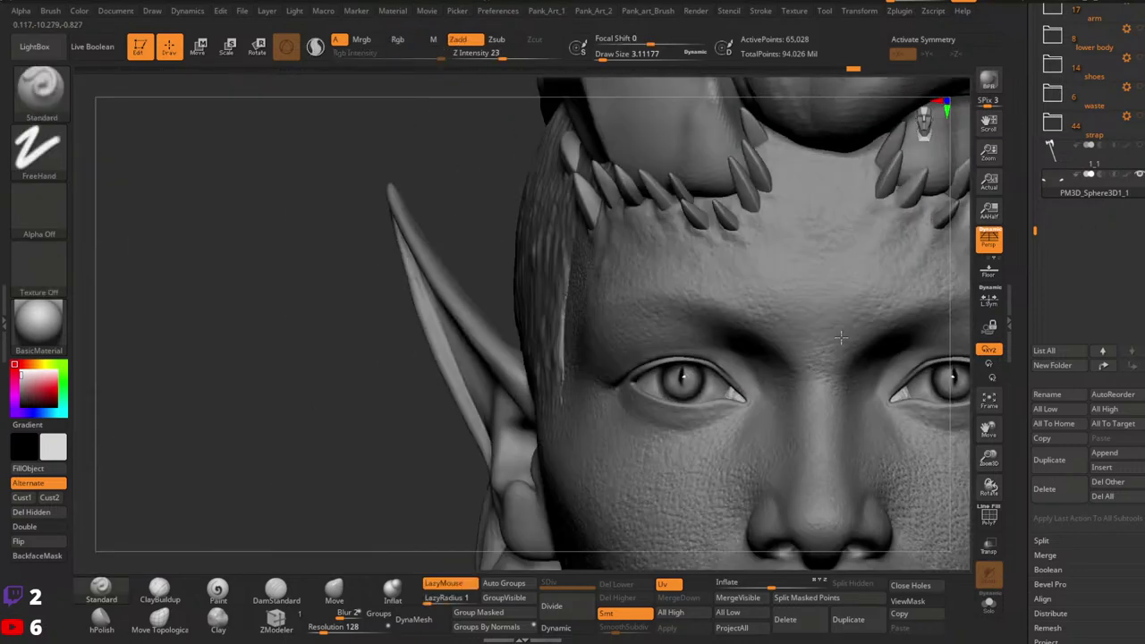
alt+right_drag(881, 407, 764, 295)
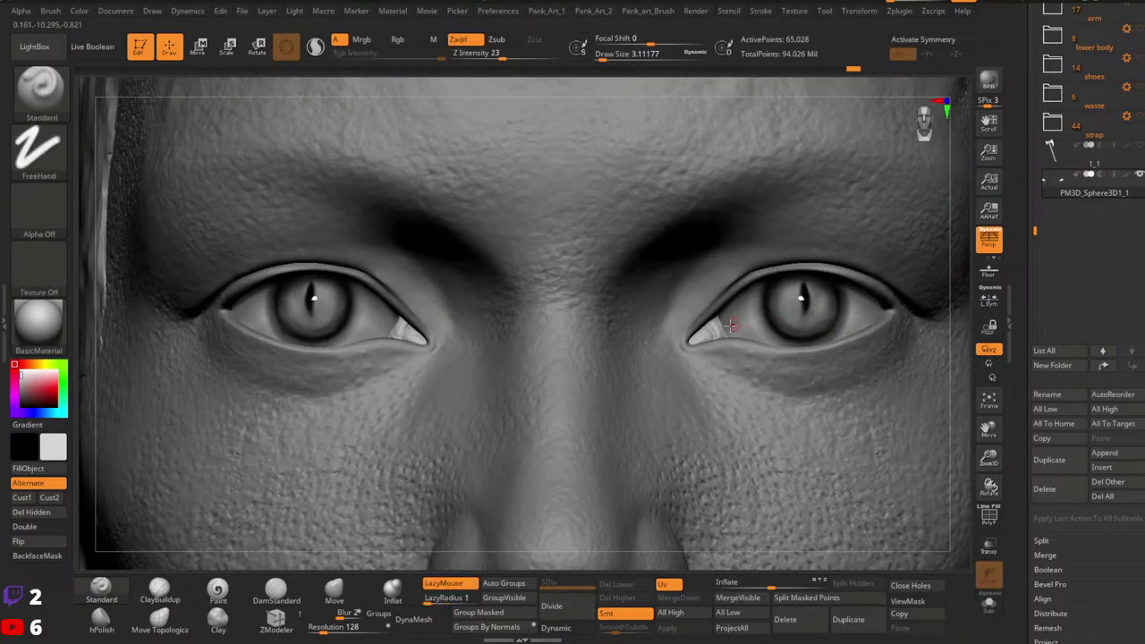
key(shift)
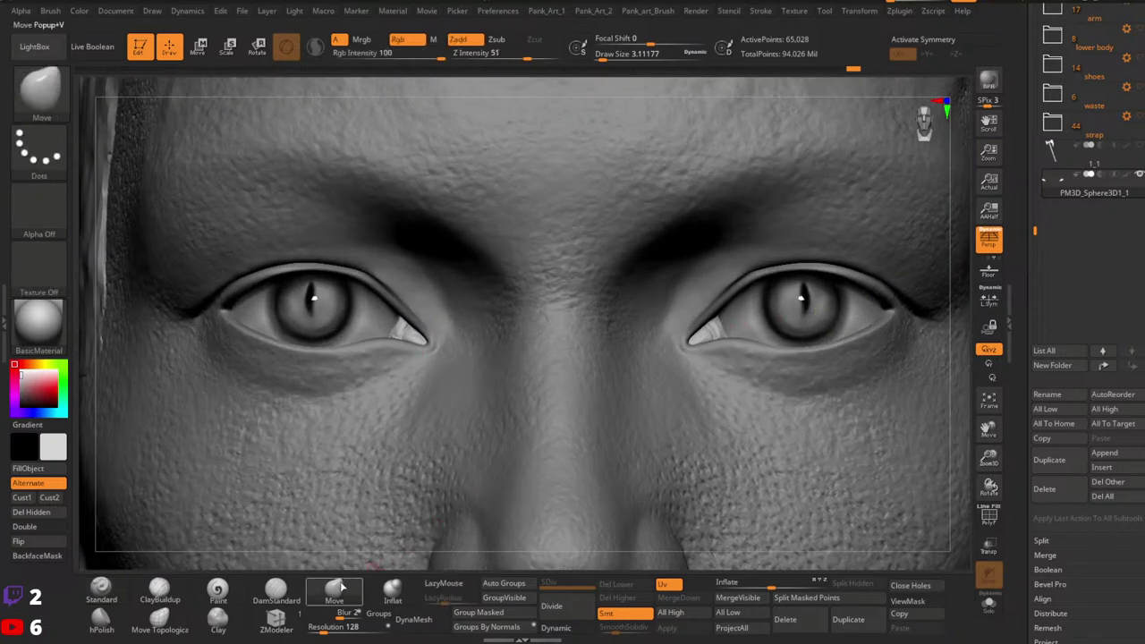
Step: Adjust the left eye's corner piece against the eyeball and lid with the Move brush, starting at about 10.5 draw size and raising it to 15.6
key(s)
drag(763, 312, 769, 308)
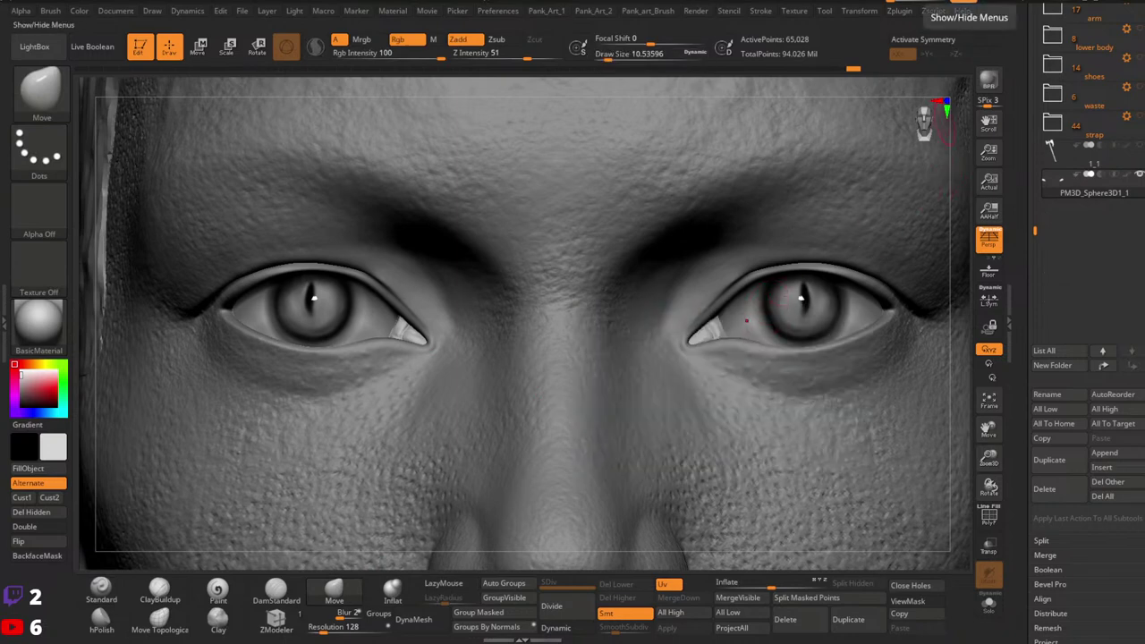
mouse_move(747, 320)
right_down()
mouse_move(723, 325)
mouse_move(764, 323)
right_up()
key(bracketright)
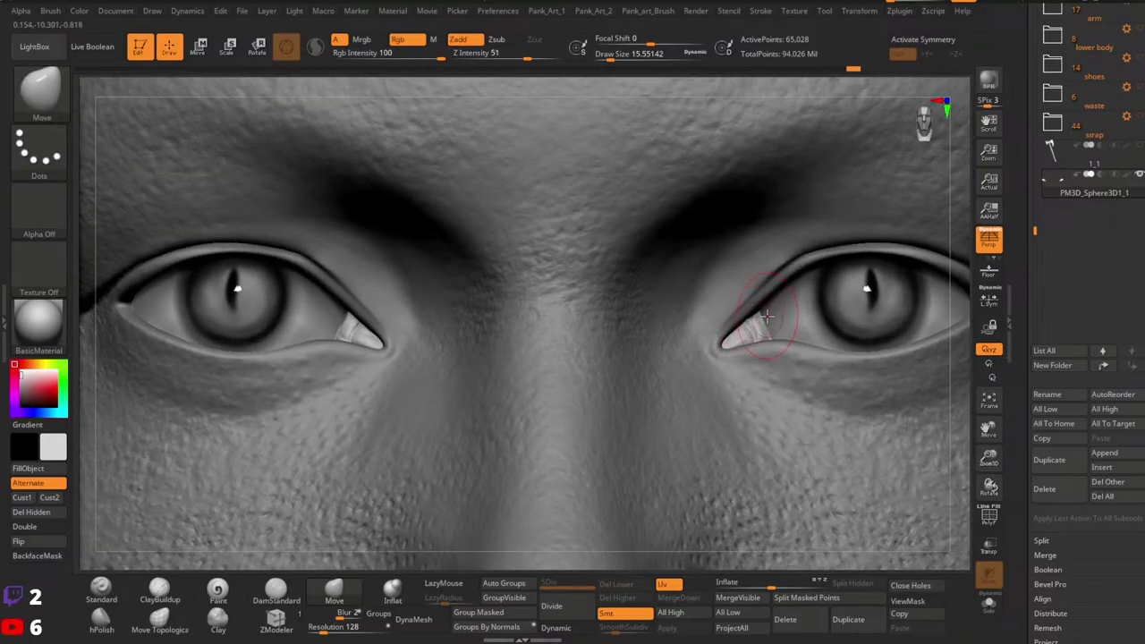
key(bracketright)
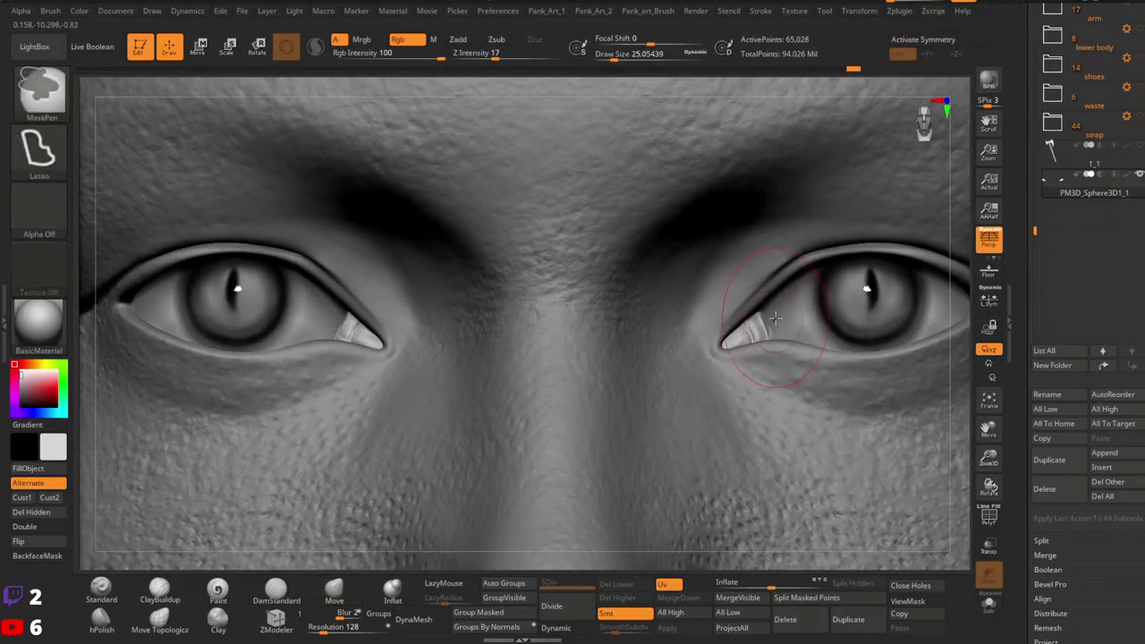
mouse_move(768, 322)
right_down()
mouse_move(779, 322)
mouse_move(767, 328)
right_up()
key(space)
drag(767, 328, 762, 333)
key(space)
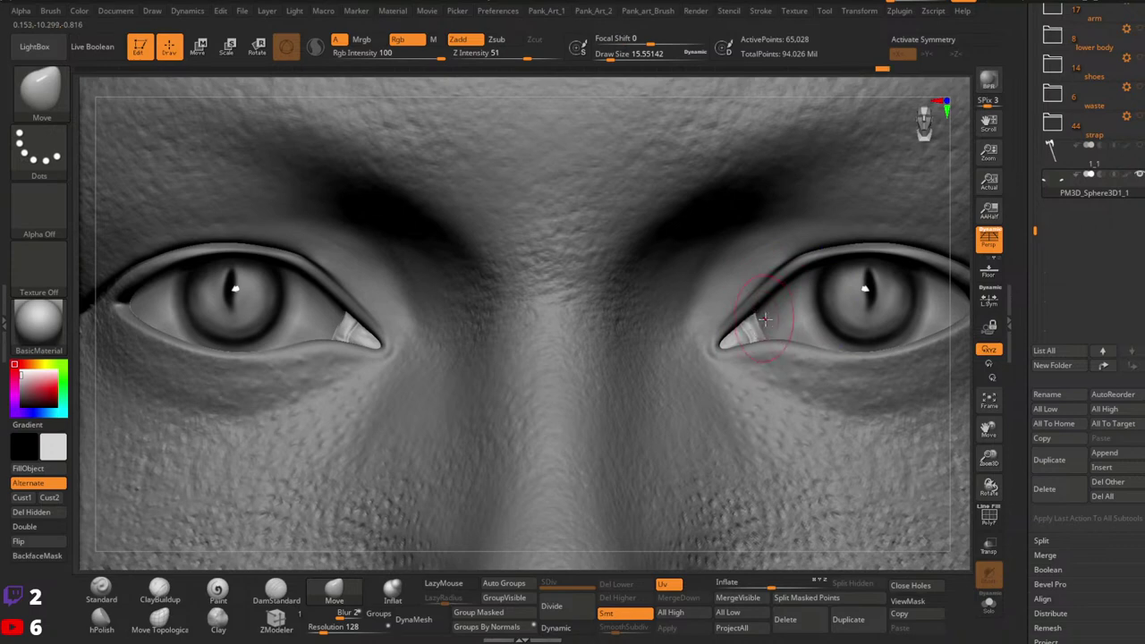
ctrl+right_drag(794, 325, 902, 308)
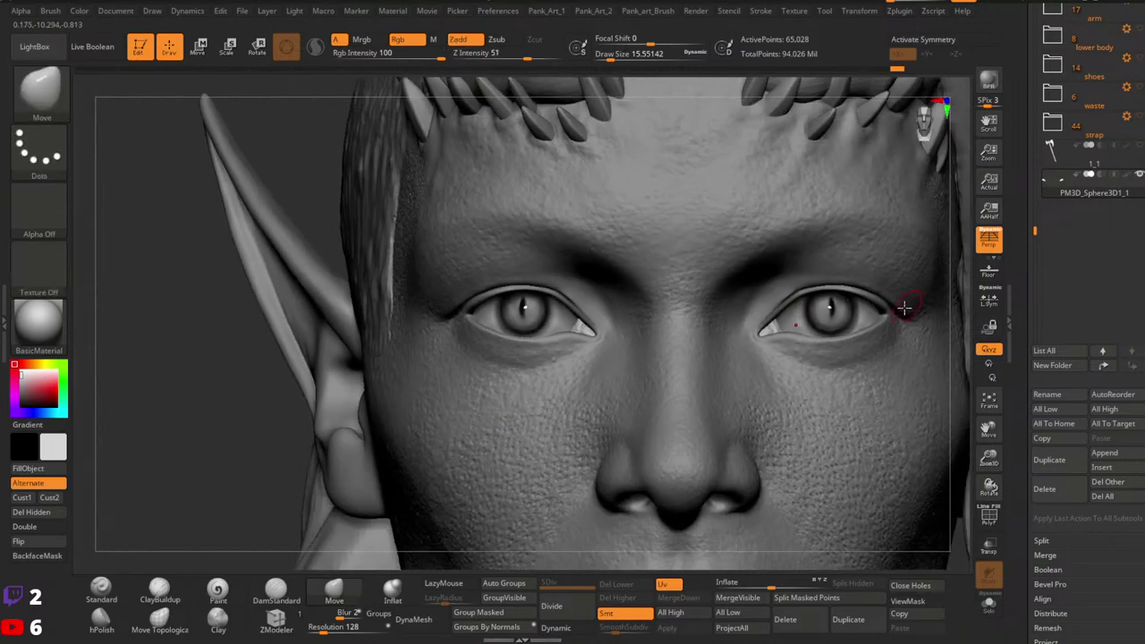
Step: Isolate the corner pieces, delete the one in the character's right eye, and recreate it with Mirror And Weld
click(988, 604)
ctrl+shift+drag(689, 273, 452, 447)
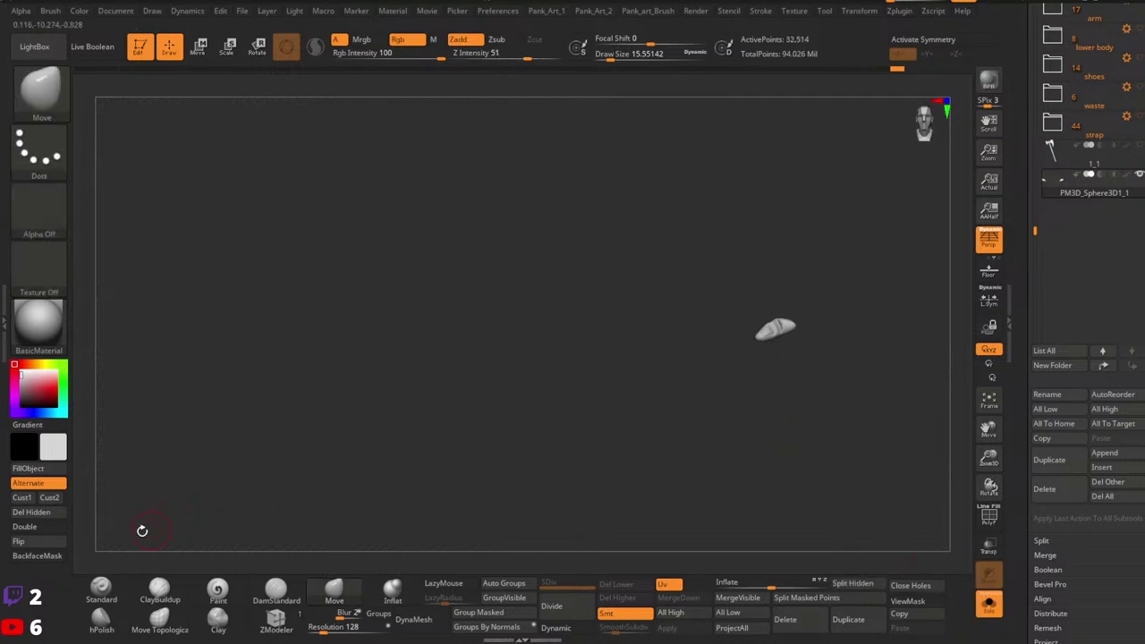
click(46, 517)
key(2)
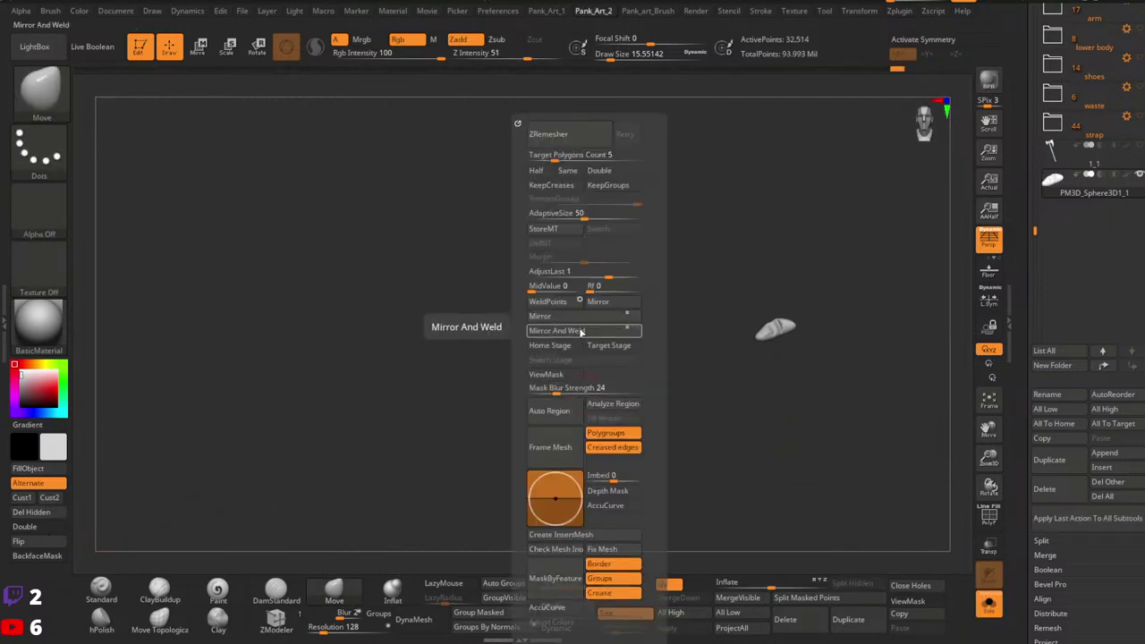
click(582, 332)
Step: Show the whole model again, turn on X symmetry, and adjust the eyeball-side edges of both corner pieces with the Move brush
click(988, 604)
mouse_move(767, 460)
ctrl+right_down()
mouse_move(666, 405)
mouse_move(740, 417)
mouse_move(703, 416)
ctrl+right_up()
mouse_move(675, 325)
ctrl+right_down()
mouse_move(841, 320)
mouse_move(690, 324)
ctrl+right_up()
ctrl+right_drag(691, 324, 745, 302)
key(x)
mouse_move(745, 302)
ctrl+right_down()
mouse_move(794, 302)
mouse_move(791, 322)
mouse_move(790, 302)
ctrl+right_up()
drag(791, 302, 786, 302)
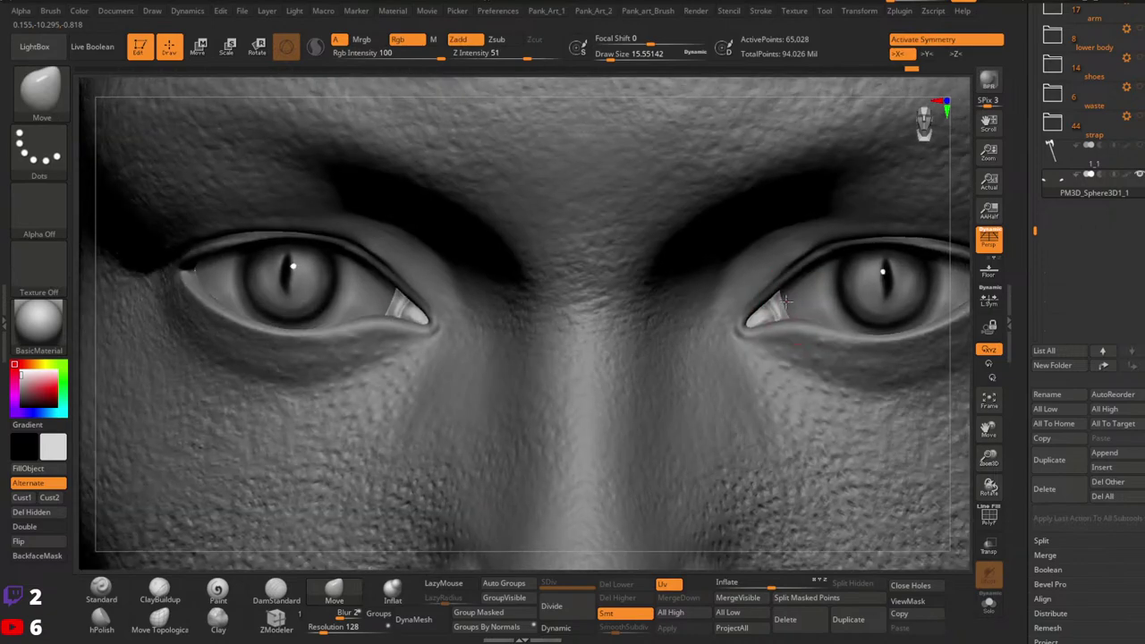
Step: Fine-tune the inner ends of both corner pieces with the Move brush at about 7.5 draw size
ctrl+right_drag(840, 308, 810, 321)
key(space)
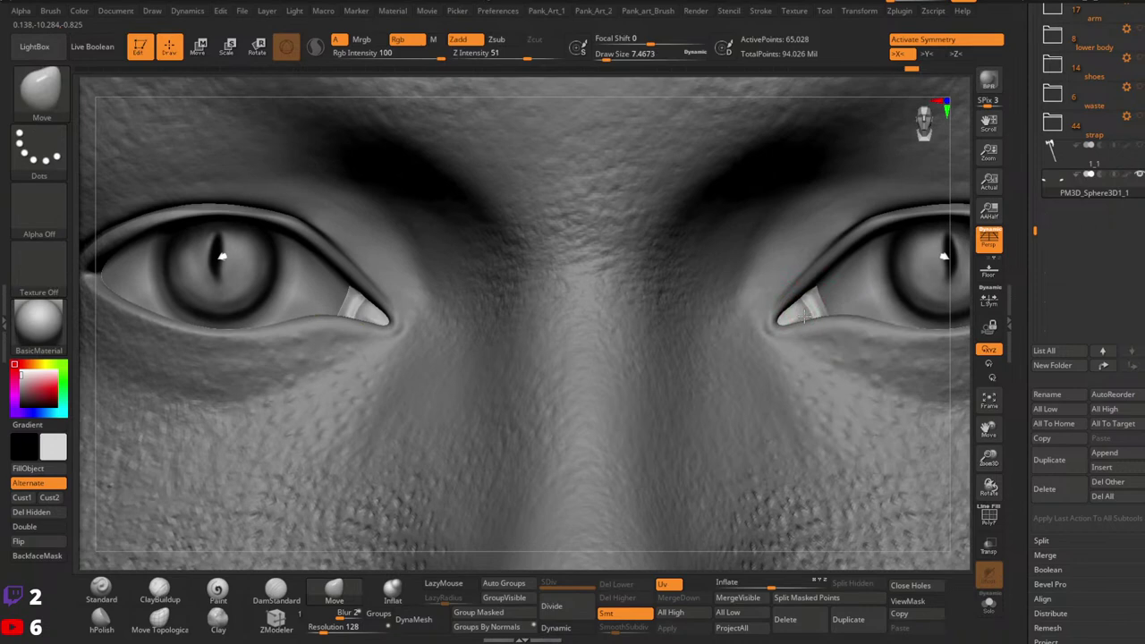
key(space)
ctrl+right_drag(796, 318, 503, 311)
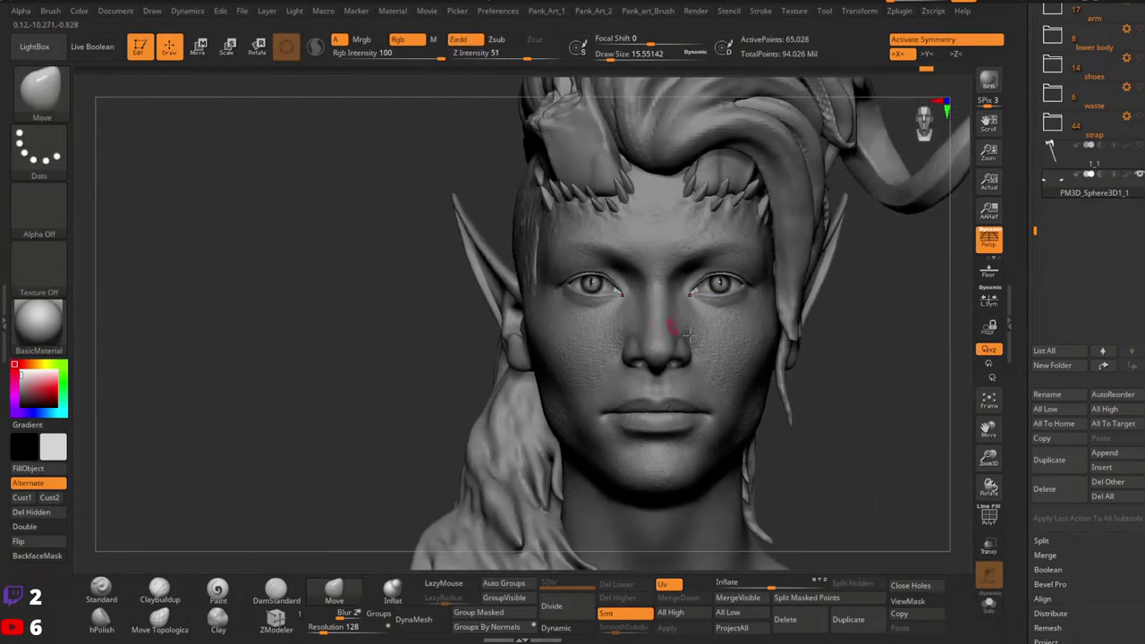
ctrl+right_drag(715, 329, 766, 366)
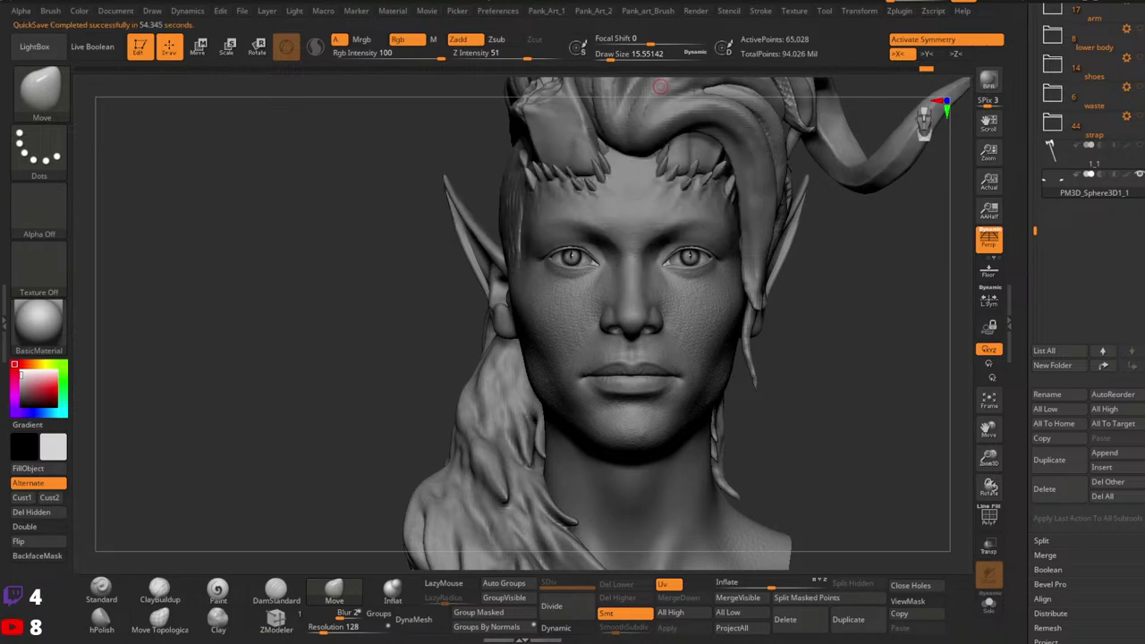
Step: Switch to the Karlach_03_change head and carve the nasolabial folds beside the nostrils with DamStandard at about 9.4 draw size
mouse_move(720, 353)
right_down()
mouse_move(682, 335)
mouse_move(691, 358)
mouse_move(695, 347)
mouse_move(741, 361)
mouse_move(719, 373)
mouse_move(662, 358)
mouse_move(692, 365)
mouse_move(735, 262)
right_up()
alt+click(693, 360)
click(276, 591)
key(space)
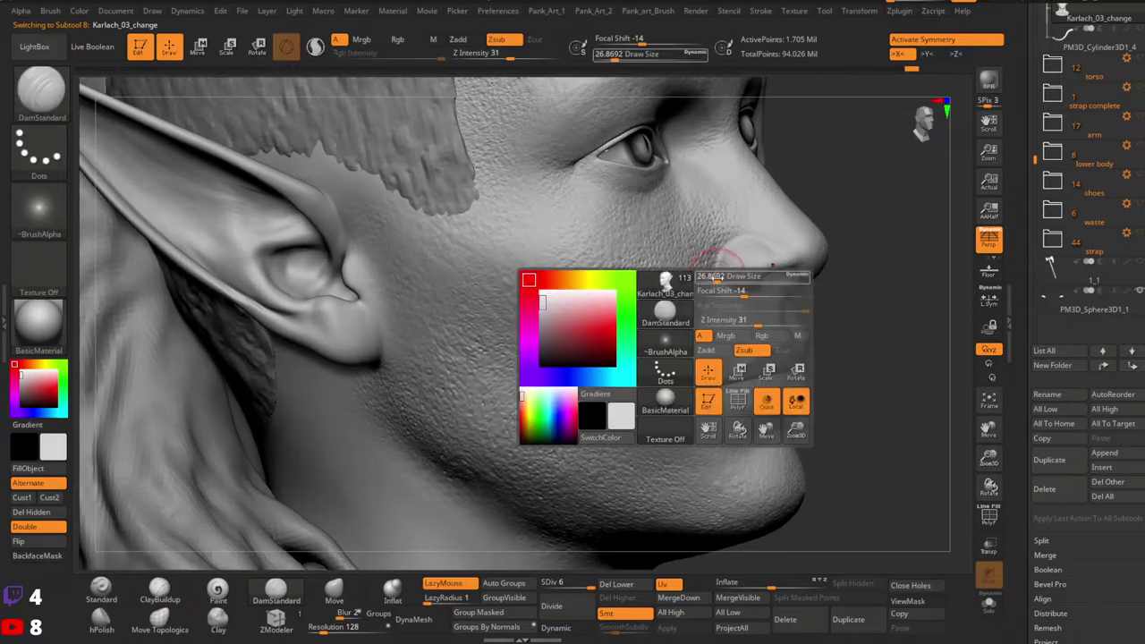
key(space)
drag(666, 373, 655, 373)
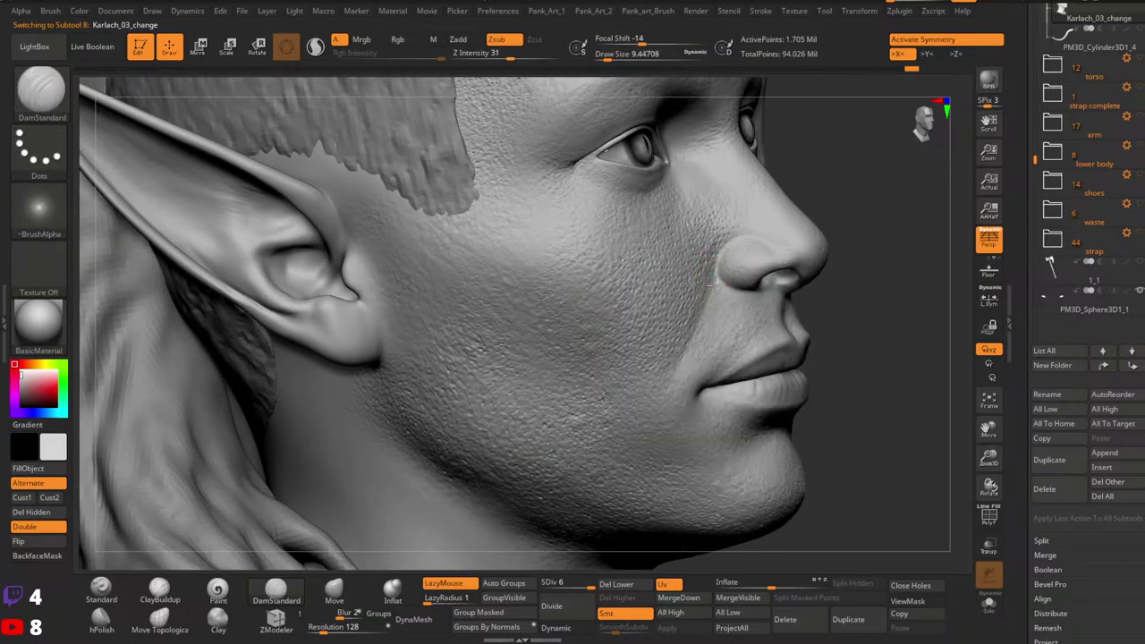
drag(714, 291, 698, 329)
Step: Extend the nasolabial folds toward the mouth corners with DamStandard at about 8.4 draw size
right_drag(737, 327, 590, 313)
mouse_move(905, 269)
alt+right_down()
mouse_move(733, 284)
mouse_move(706, 348)
mouse_move(695, 306)
alt+right_up()
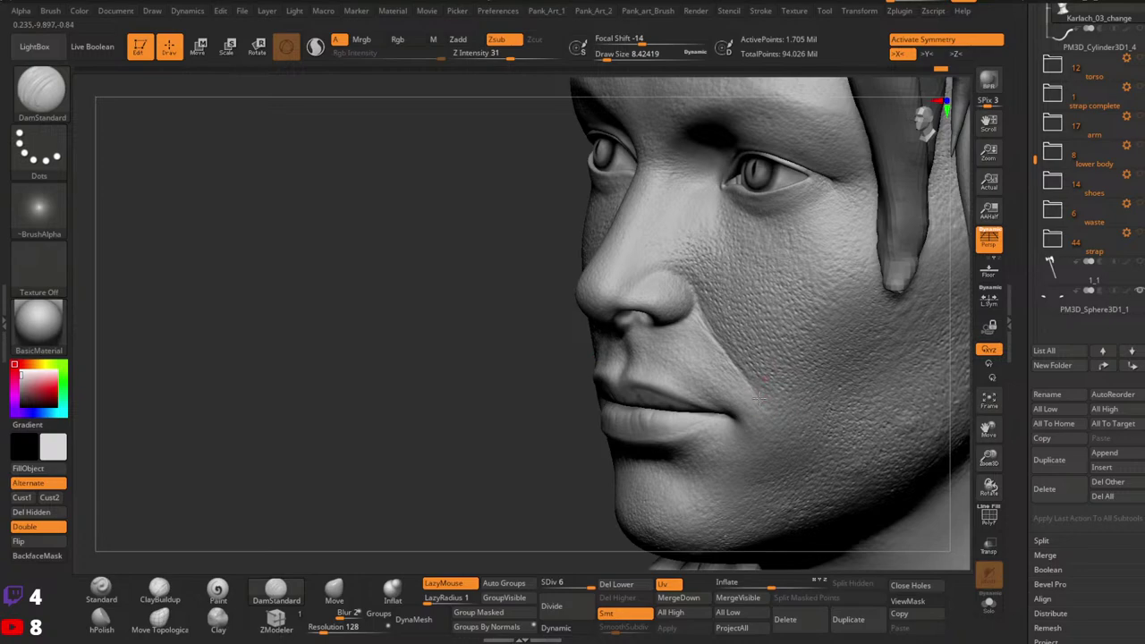
mouse_move(775, 417)
right_down()
mouse_move(823, 334)
mouse_move(768, 339)
right_up()
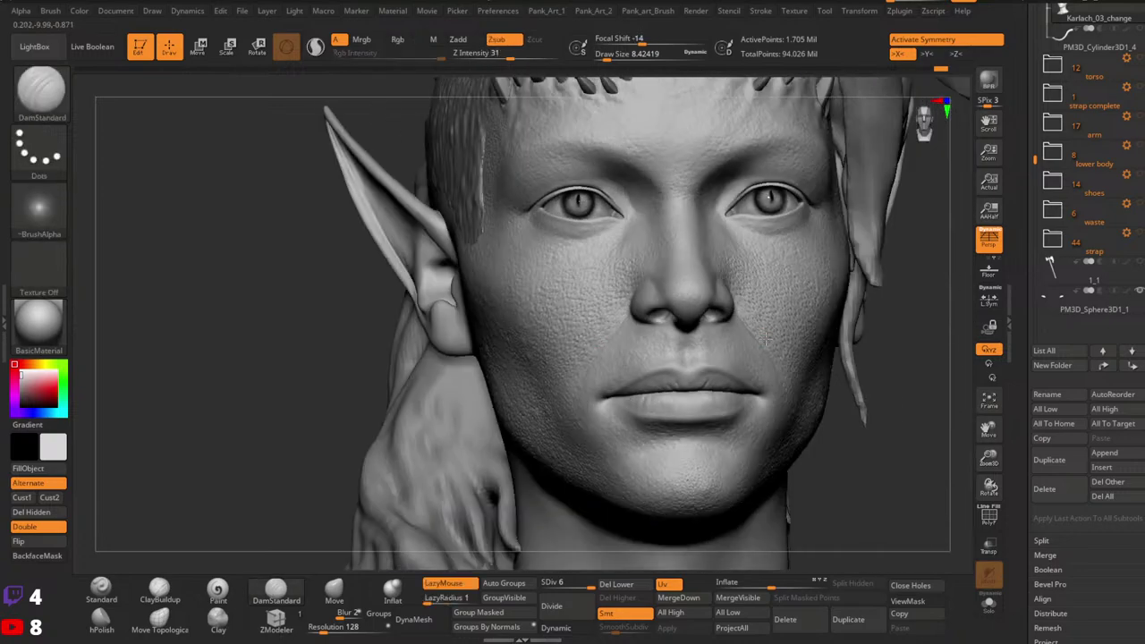
mouse_move(713, 416)
right_down()
mouse_move(731, 365)
mouse_move(767, 409)
mouse_move(774, 477)
mouse_move(800, 396)
mouse_move(777, 355)
right_up()
Step: Turn off symmetry and carve fine creases beneath the lower lip with DamStandard at about 11.7 draw size
key(space)
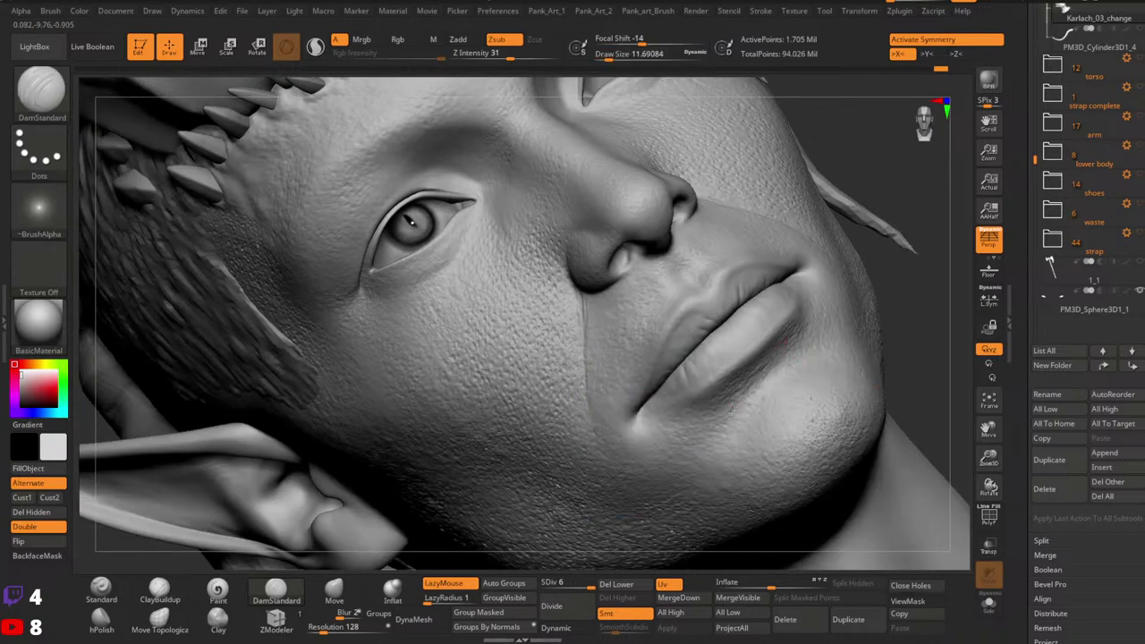
key(x)
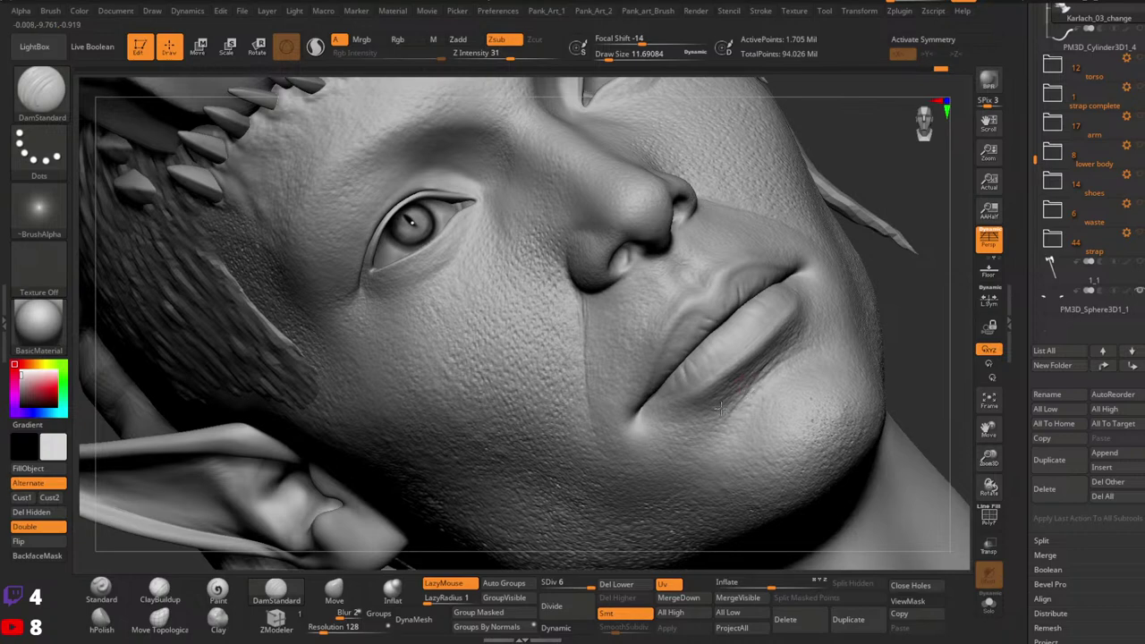
drag(718, 409, 712, 420)
mouse_move(823, 332)
right_down()
mouse_move(802, 361)
mouse_move(775, 295)
mouse_move(877, 268)
right_up()
mouse_move(876, 269)
ctrl+right_down()
mouse_move(889, 340)
mouse_move(724, 319)
mouse_move(795, 255)
mouse_move(695, 378)
mouse_move(709, 342)
mouse_move(712, 393)
ctrl+right_up()
key(ctrl)
Step: Try a raised bump below the left eye's inner corner with the Standard brush at Z Intensity 46 and about 2.2 draw size
click(101, 591)
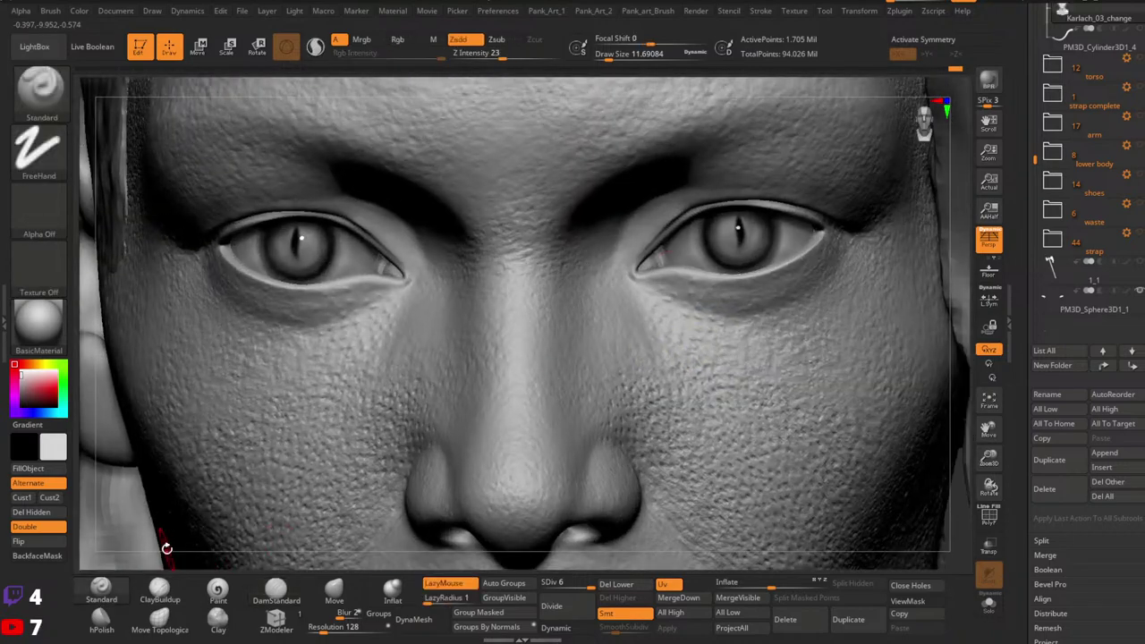
key(space)
drag(670, 290, 671, 325)
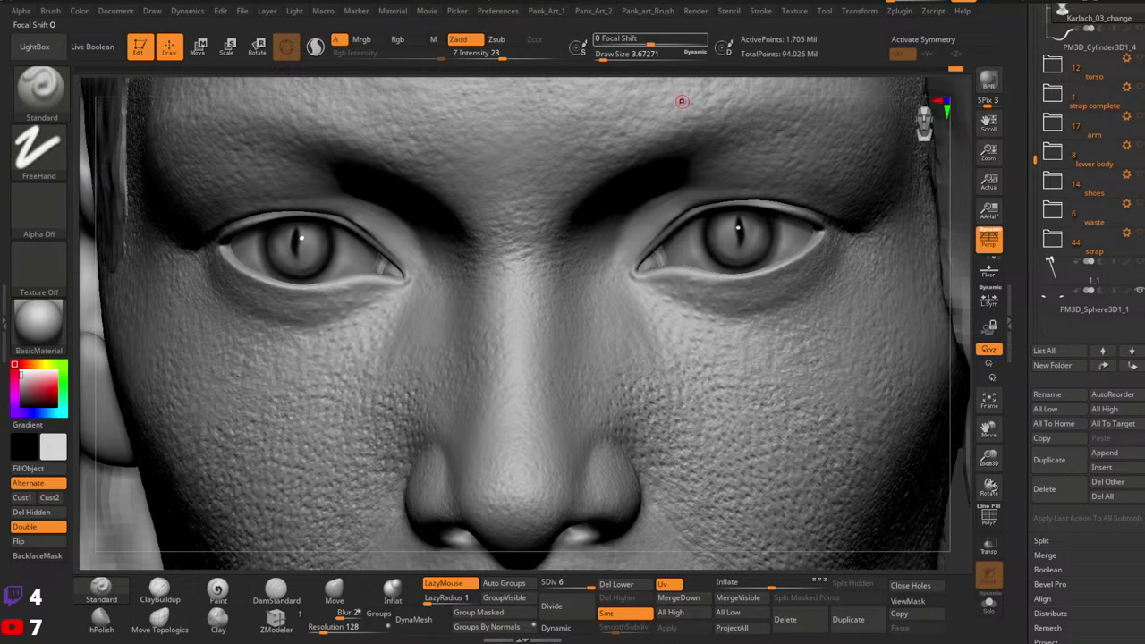
click(523, 55)
right_drag(701, 295, 651, 309)
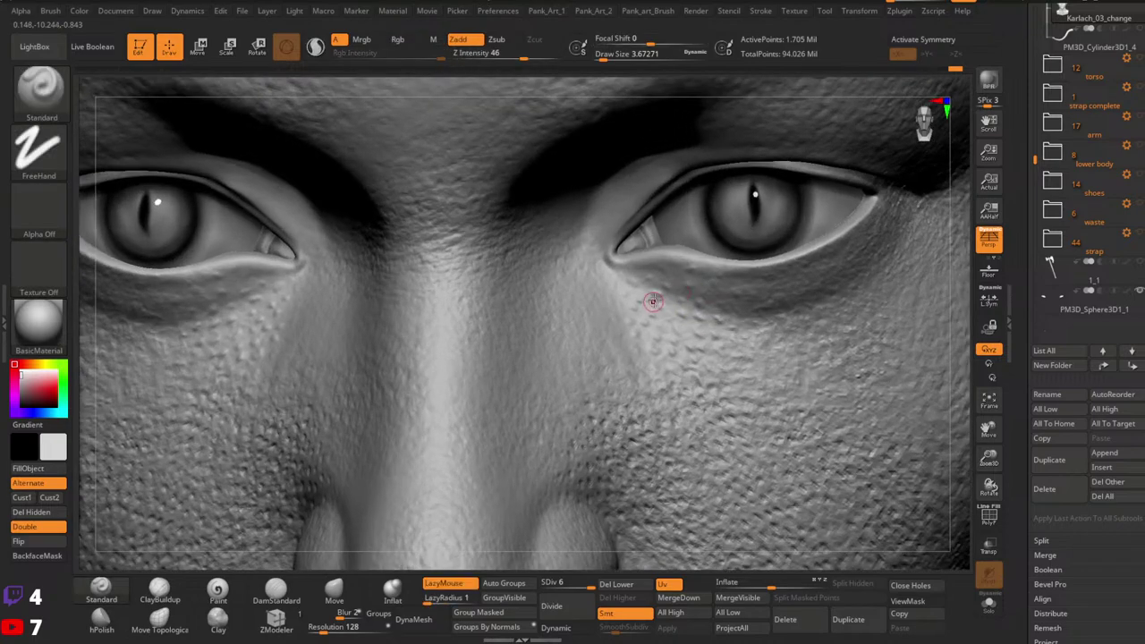
key(space)
drag(617, 372, 604, 371)
click(651, 313)
key(ctrl+z)
Step: Dot several small raised skin bumps below the left eye's inner corner with the Standard brush
click(653, 312)
click(645, 321)
click(665, 309)
click(660, 328)
click(677, 330)
key(ctrl+z)
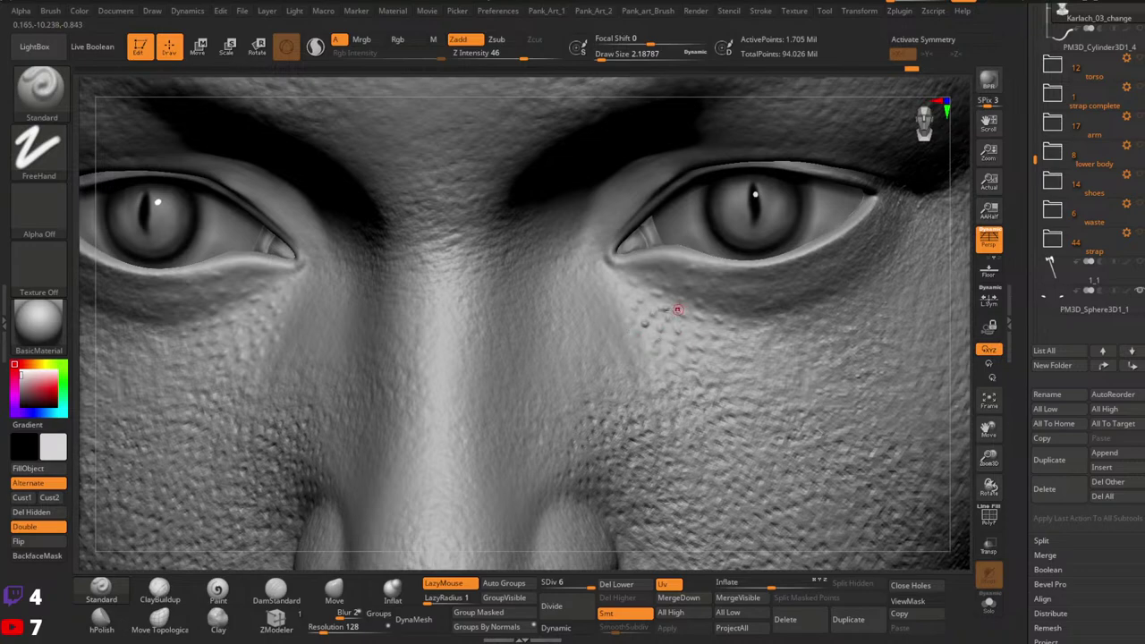
key(ctrl+shift+z)
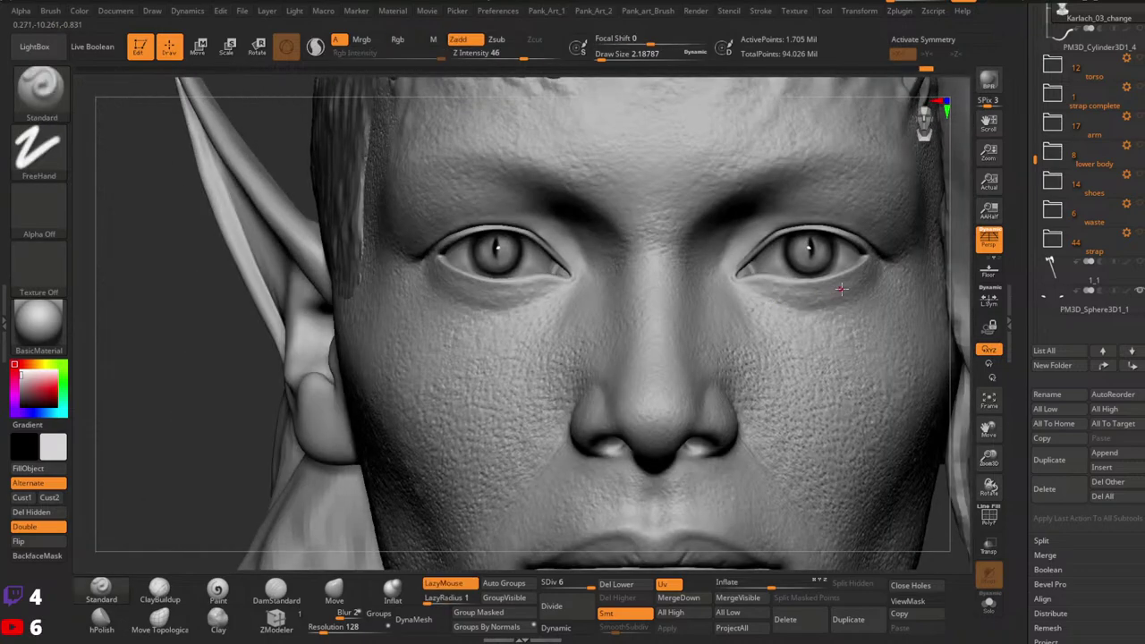
Step: Add a few more bumps toward the cheek beneath the left eye and smooth the ones that stand out
ctrl+right_drag(840, 289, 906, 256)
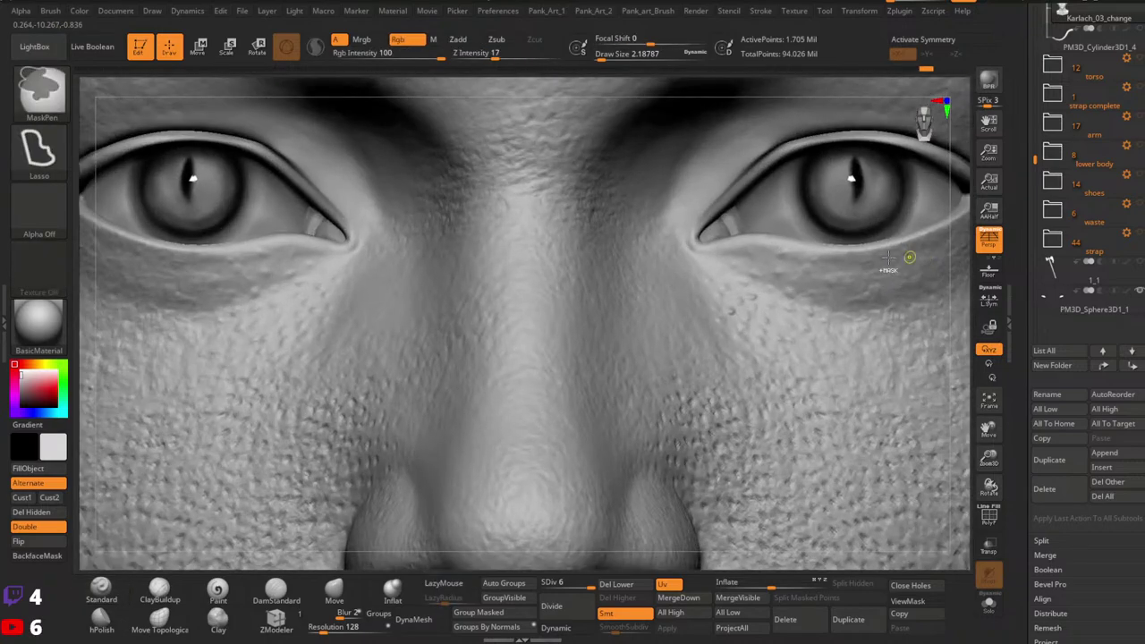
drag(750, 299, 754, 307)
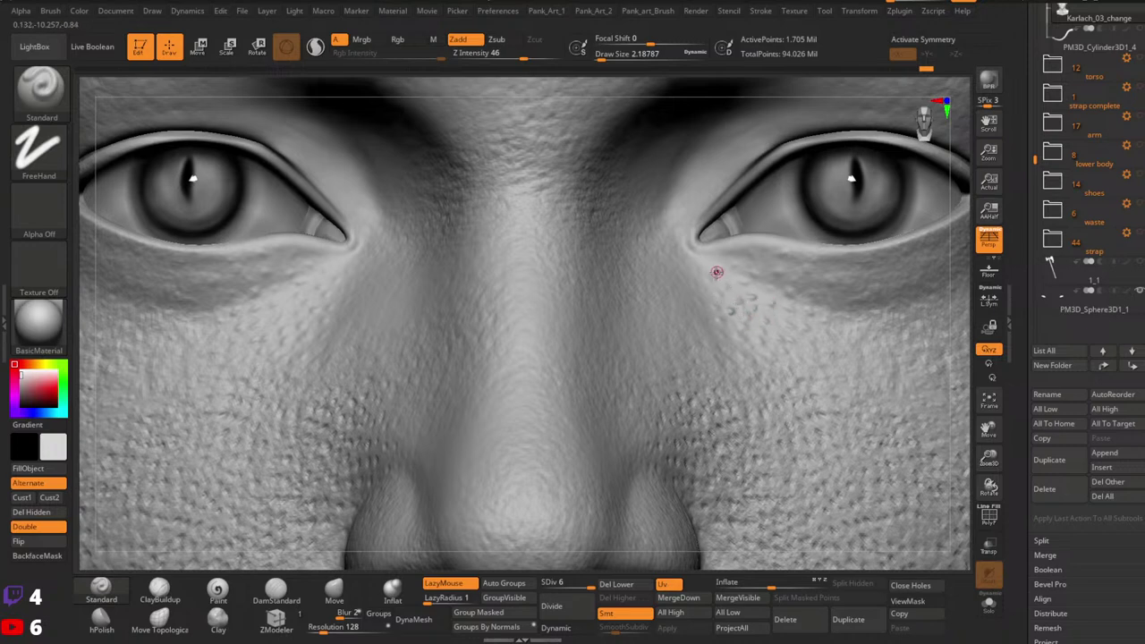
click(762, 328)
click(774, 304)
shift+click(753, 300)
key(shift)
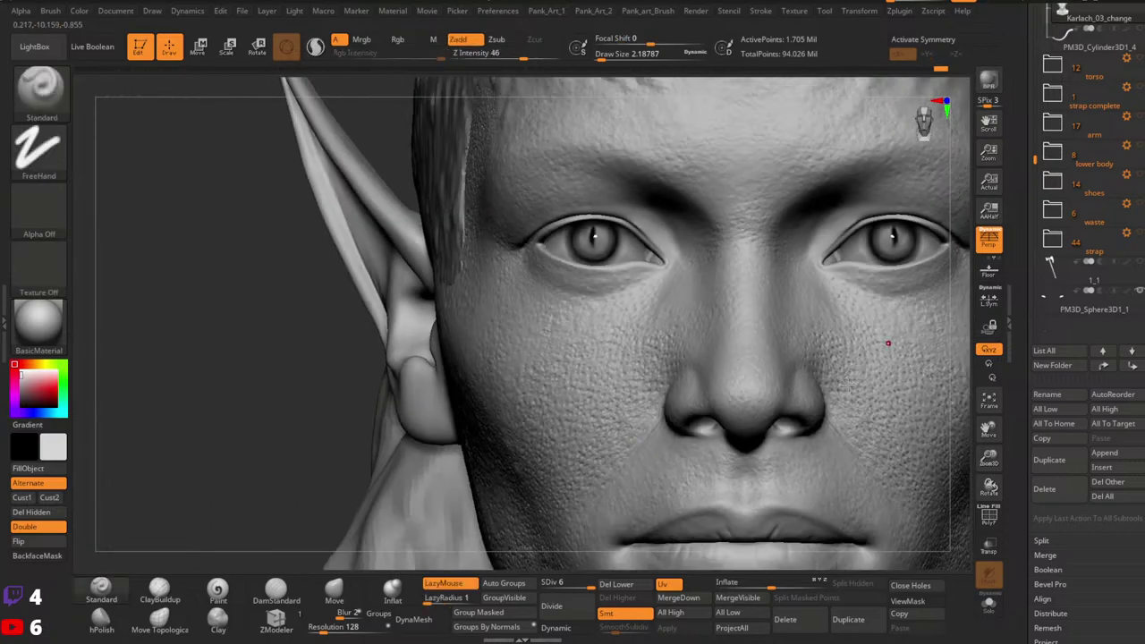
Step: Lower the Standard brush's Z Intensity to 40 and rework the bumps beneath the left eye's inner corner
key(ctrl)
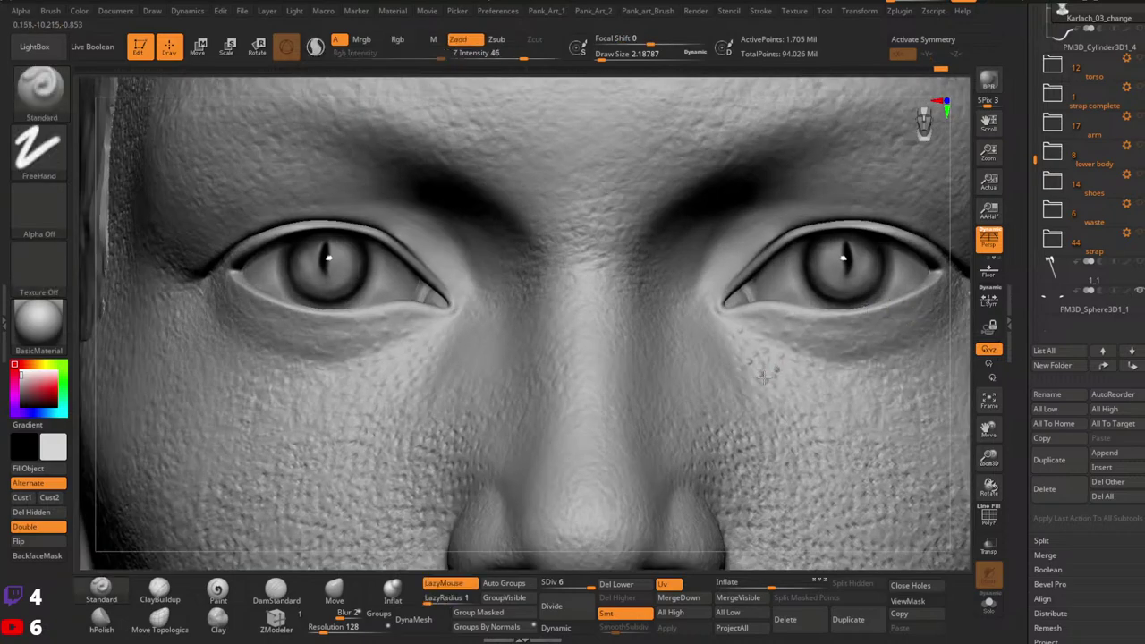
key(space)
key(ctrl)
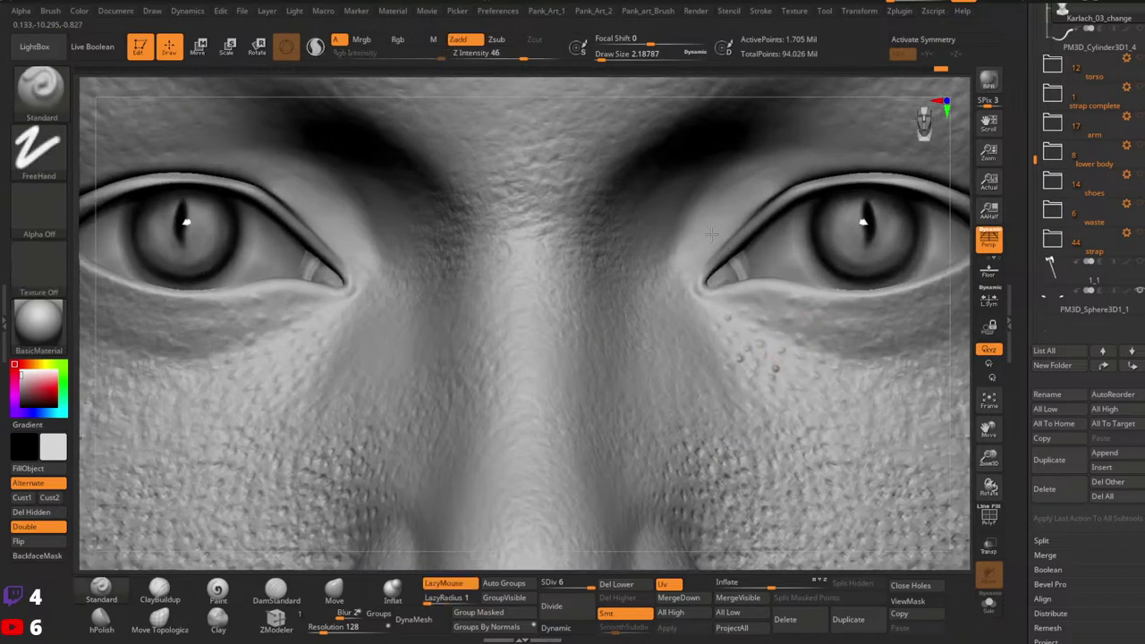
drag(500, 53, 525, 54)
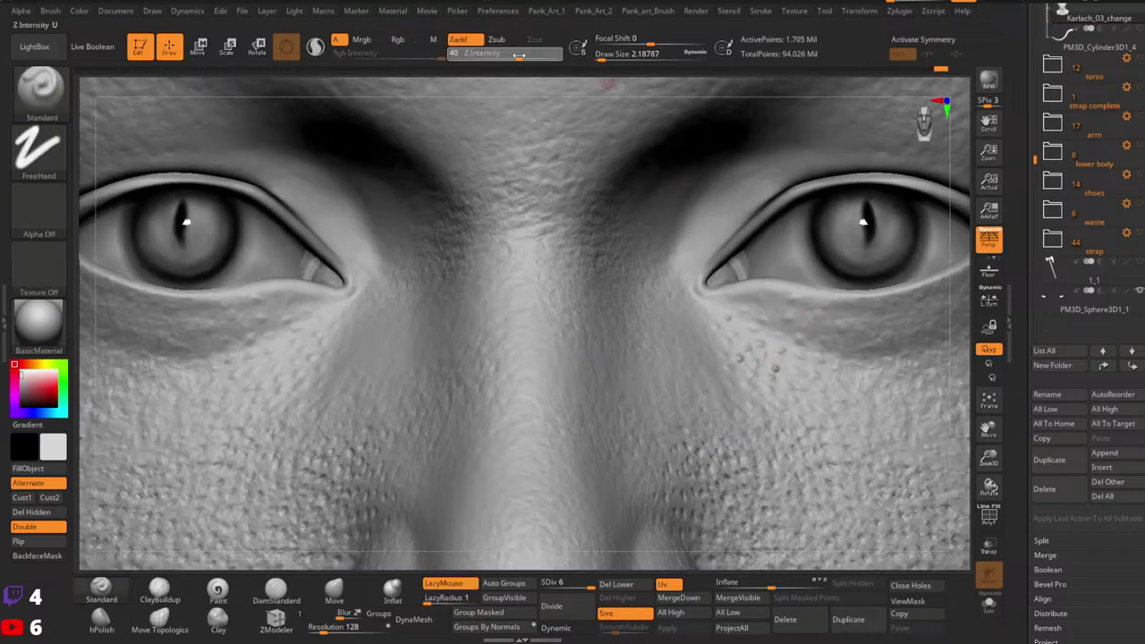
key(ctrl)
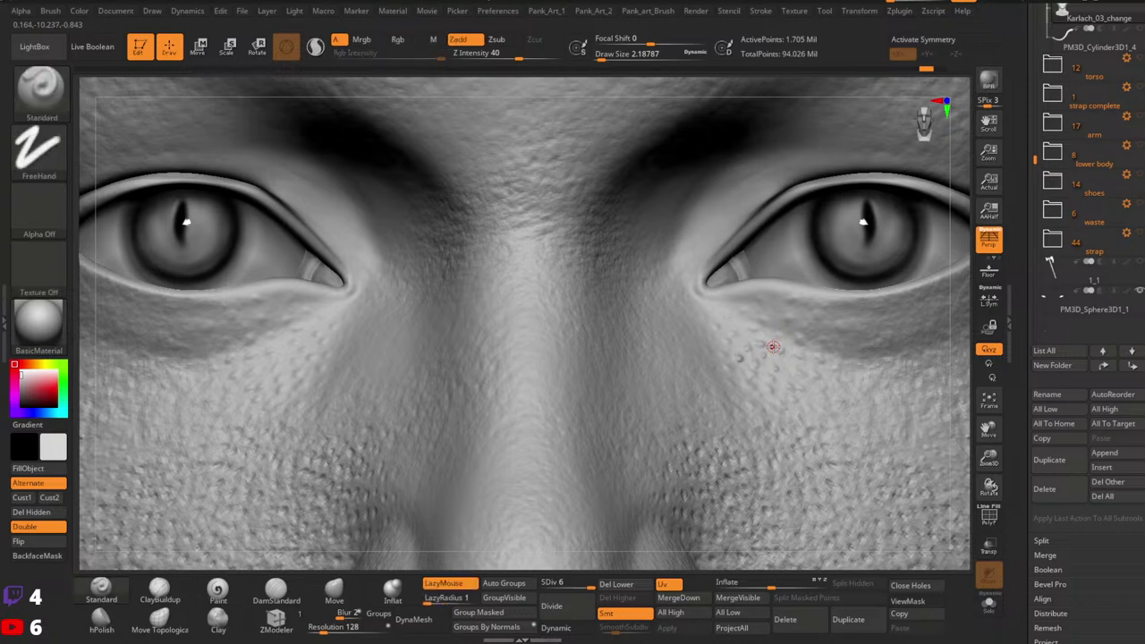
key(ctrl)
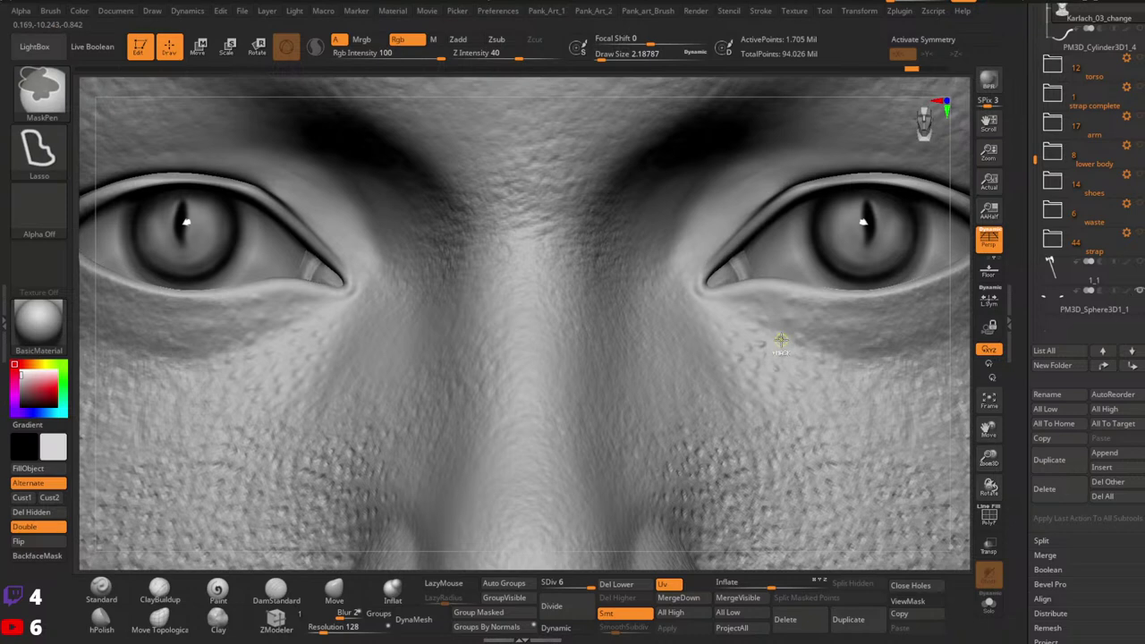
key(ctrl+shift)
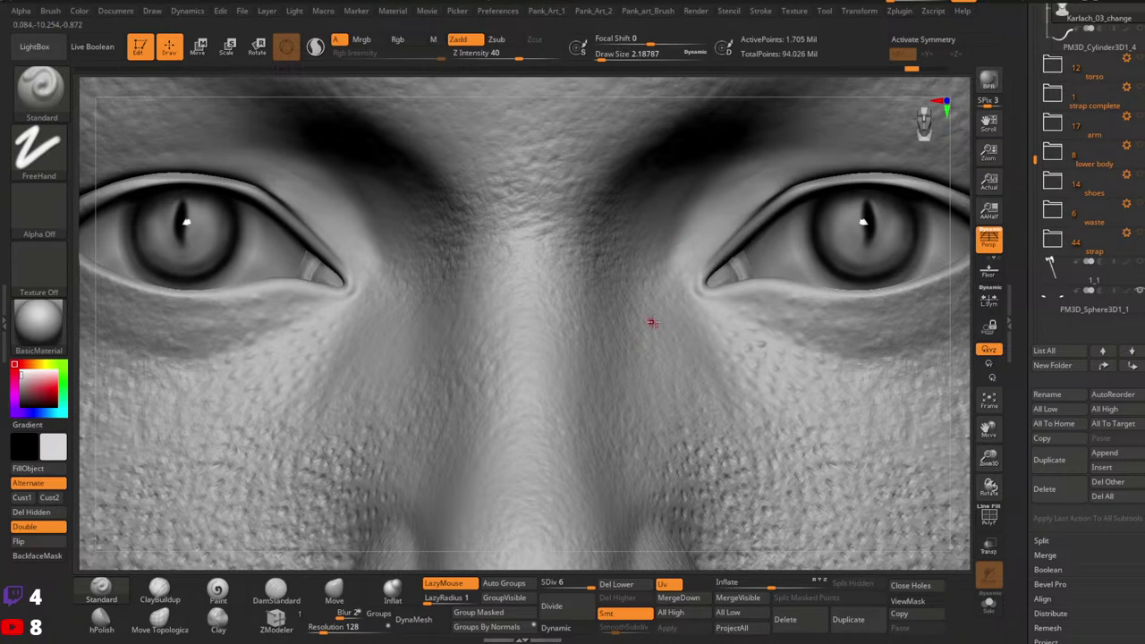
Step: Step back through the latest bump strokes and place new small bumps below the left eye's inner corner, discarding the newer undo history
key(ctrl+z)
right_drag(785, 361, 750, 342)
click(722, 356)
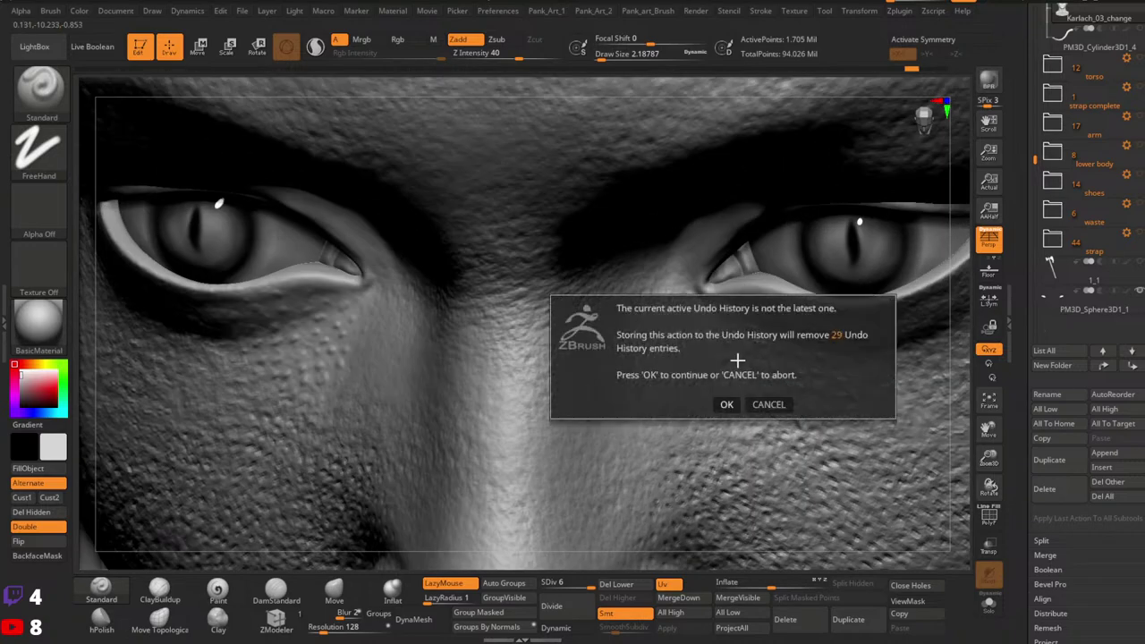
click(726, 404)
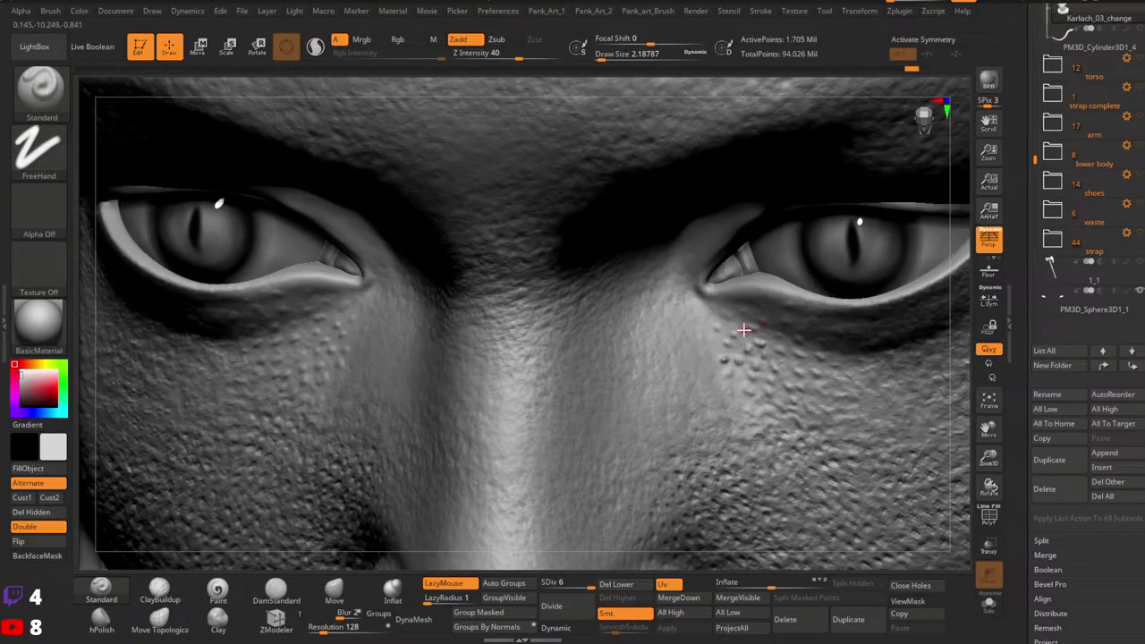
click(731, 374)
click(745, 372)
mouse_move(840, 326)
ctrl+right_down()
mouse_move(844, 340)
mouse_move(853, 298)
ctrl+right_up()
scroll(801, 322, up, 3)
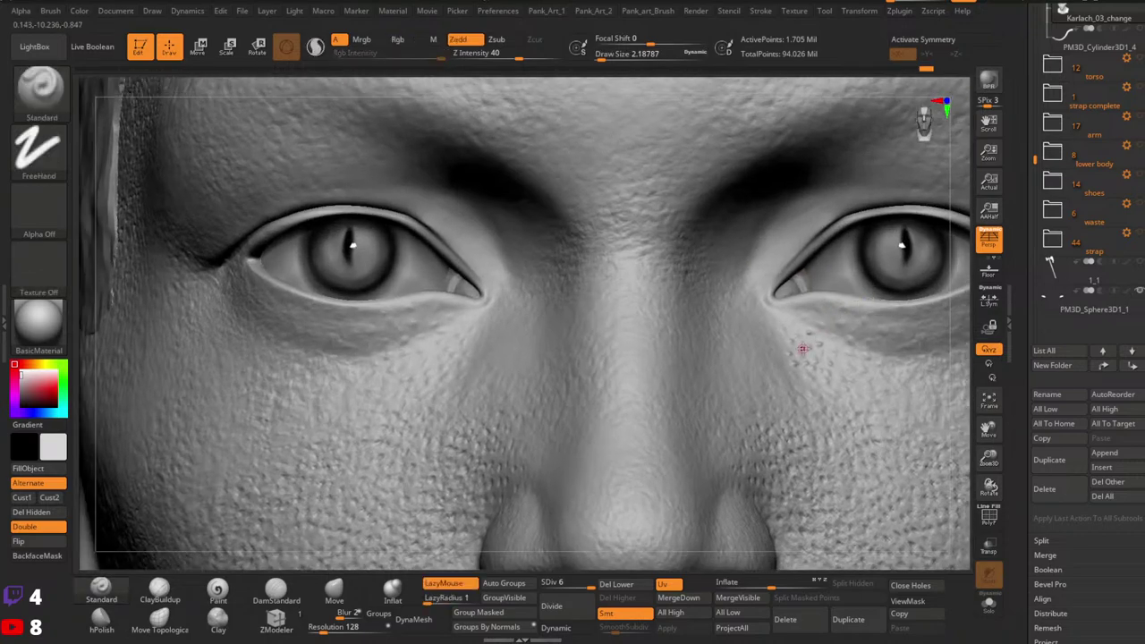
Step: Dot small raised skin bumps beneath the right eye's inner corner with the Standard brush, ending at a draw size of about 3.1
right_drag(558, 347, 717, 362)
key(space)
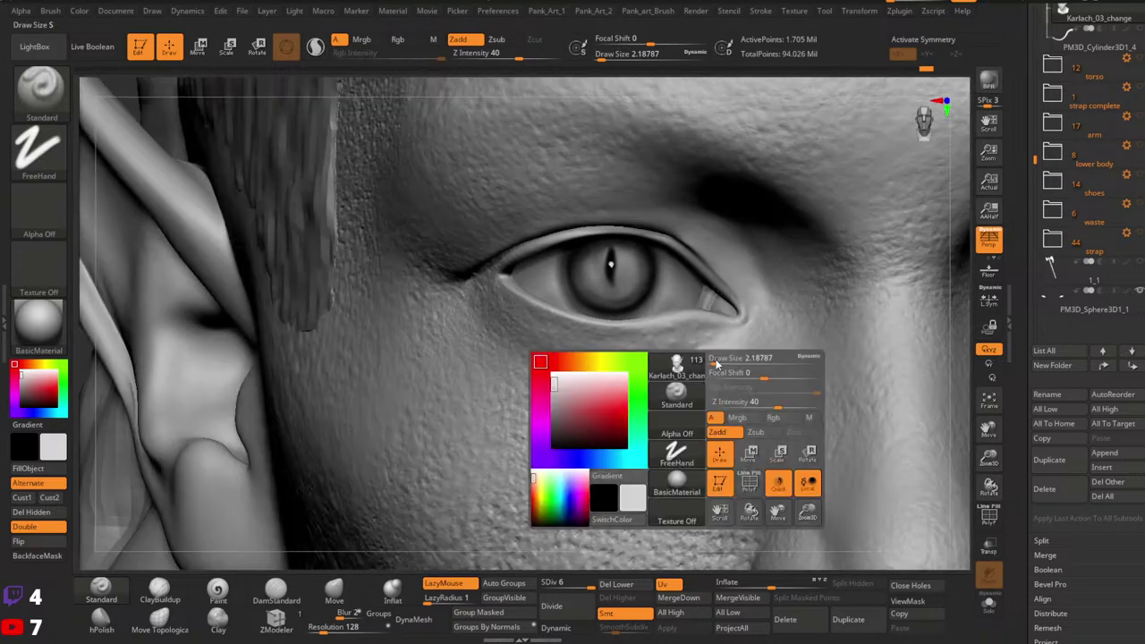
drag(717, 361, 721, 362)
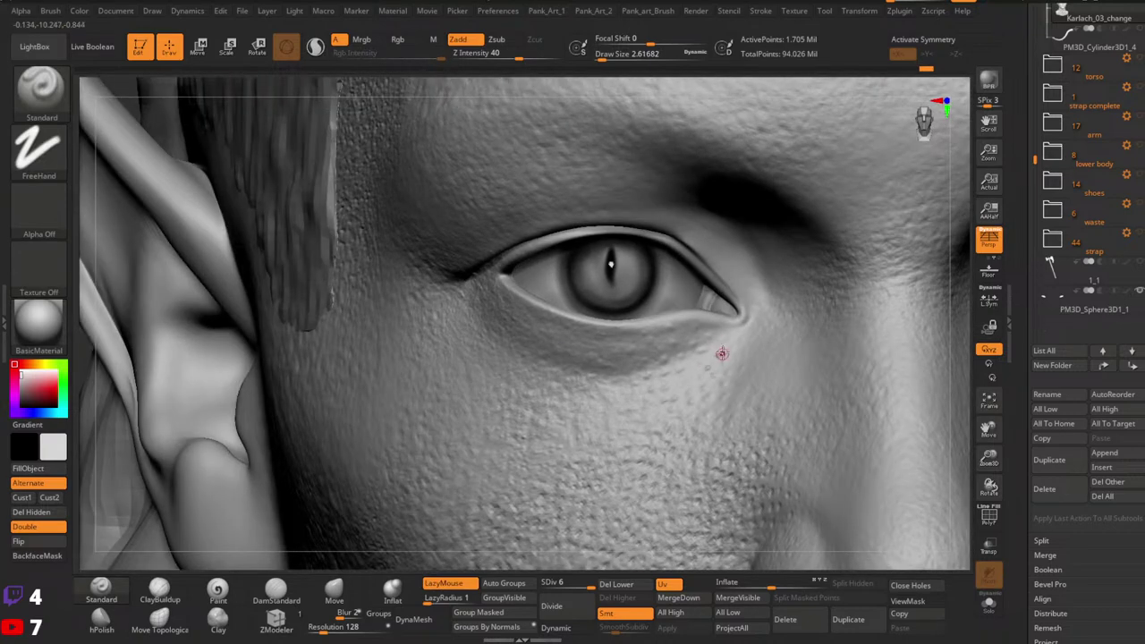
click(713, 374)
key(space)
drag(719, 369, 725, 370)
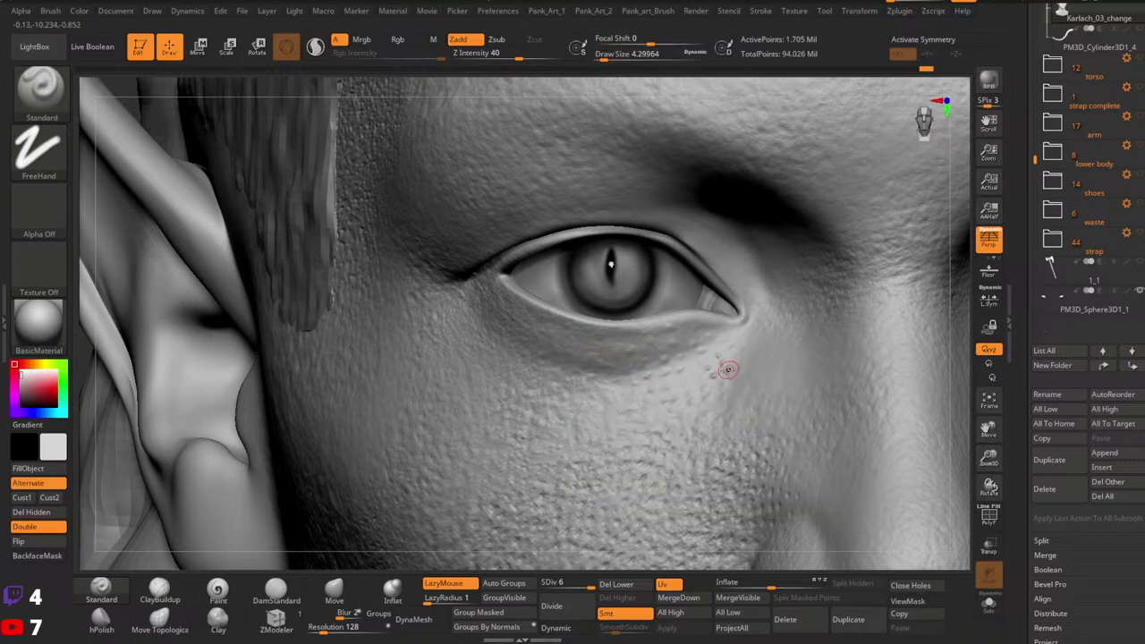
key(bracketleft)
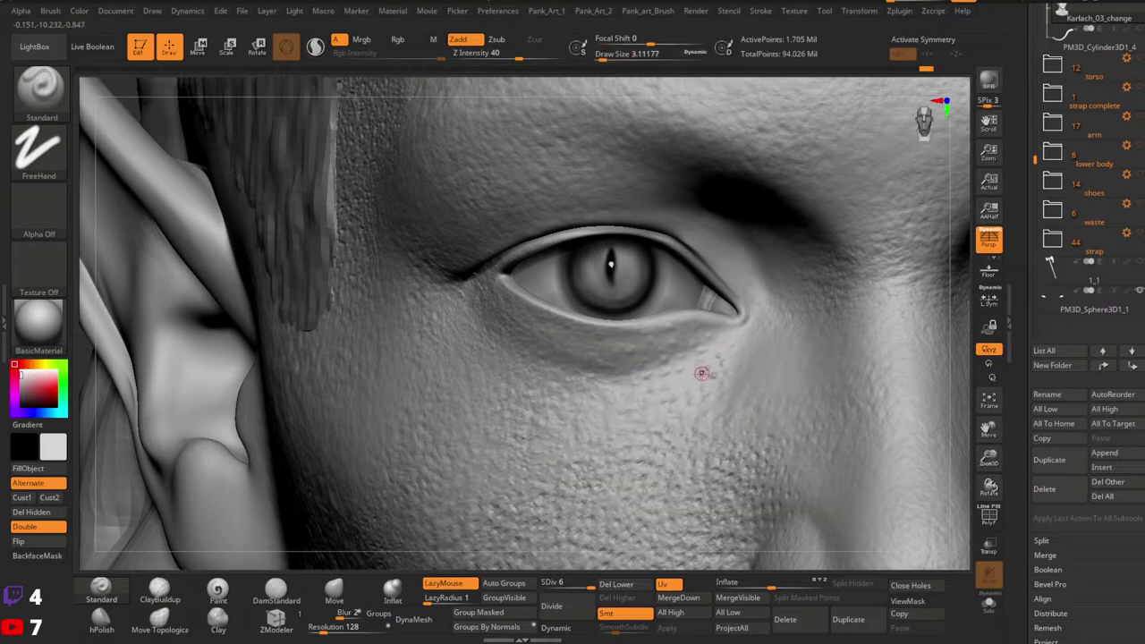
click(708, 369)
Step: Reduce the draw size to about 2.6, smooth the bumps beneath the right eye's inner corner and add more around them
right_drag(688, 373, 699, 401)
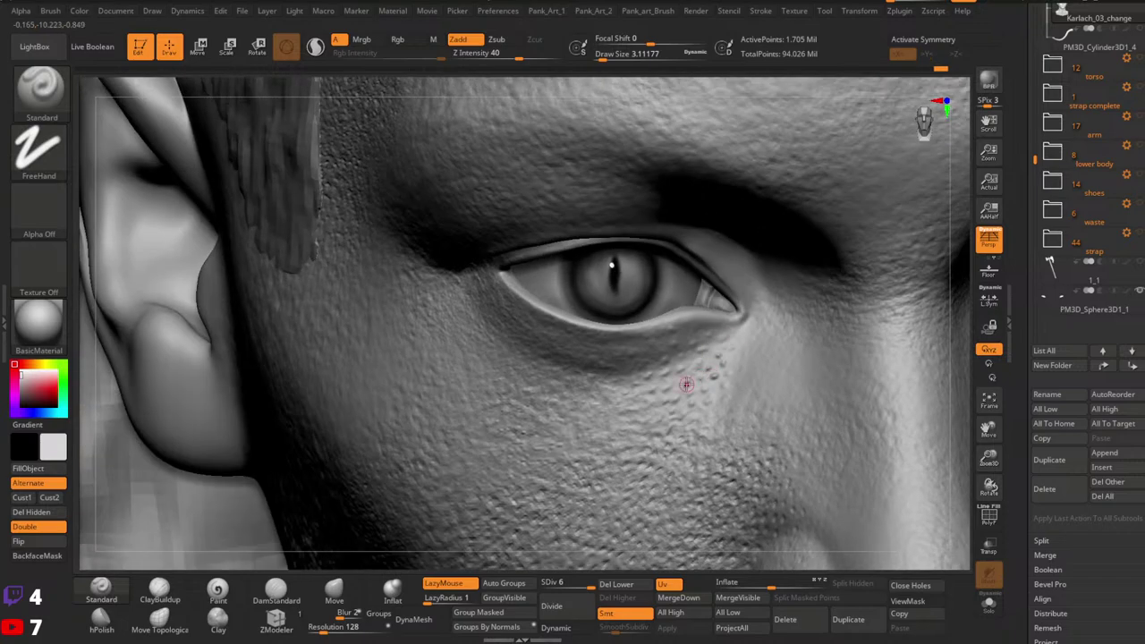
key(bracketleft)
mouse_move(718, 377)
shift+mouse_down()
mouse_move(719, 389)
mouse_move(718, 357)
mouse_move(742, 345)
shift+mouse_up()
click(727, 375)
click(712, 337)
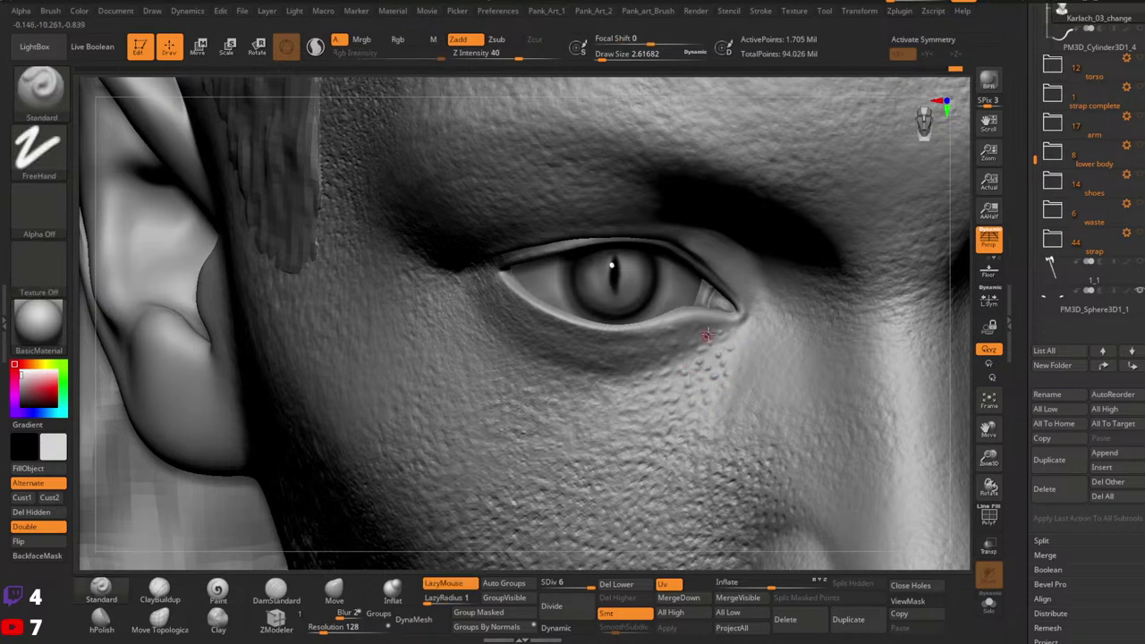
Step: Compare the skin detail under both eyes from the front and refine the bumps beneath the left eye's inner corner at draw size about 2.6
mouse_move(744, 306)
ctrl+right_down()
mouse_move(806, 299)
mouse_move(800, 273)
ctrl+right_up()
right_drag(861, 294, 695, 338)
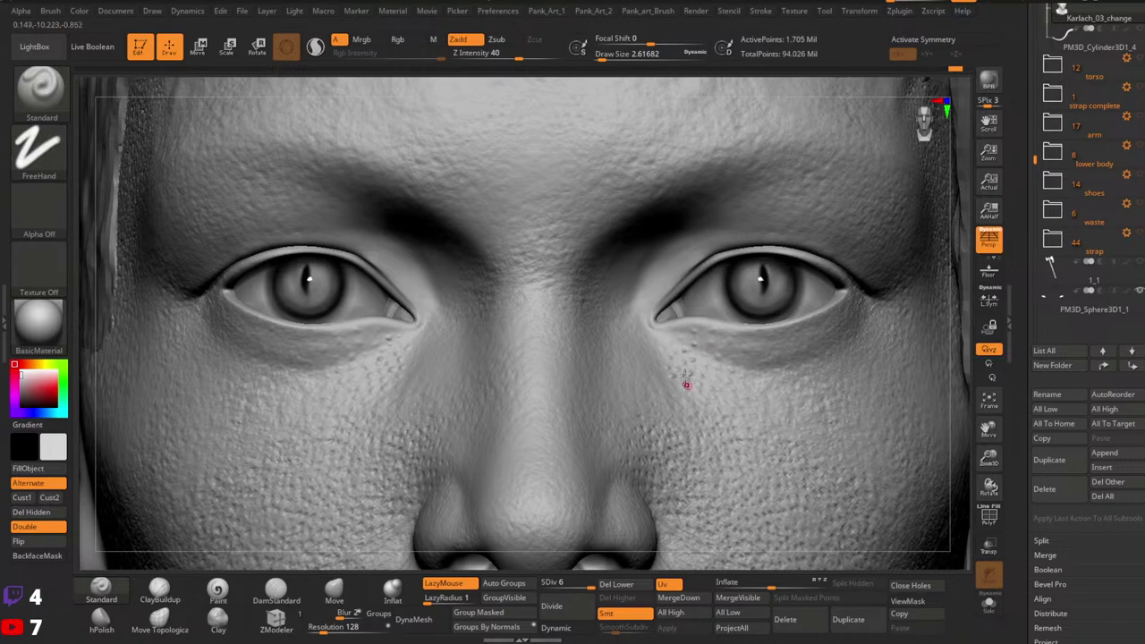
key(shift)
key(l)
ctrl+right_drag(734, 357, 820, 279)
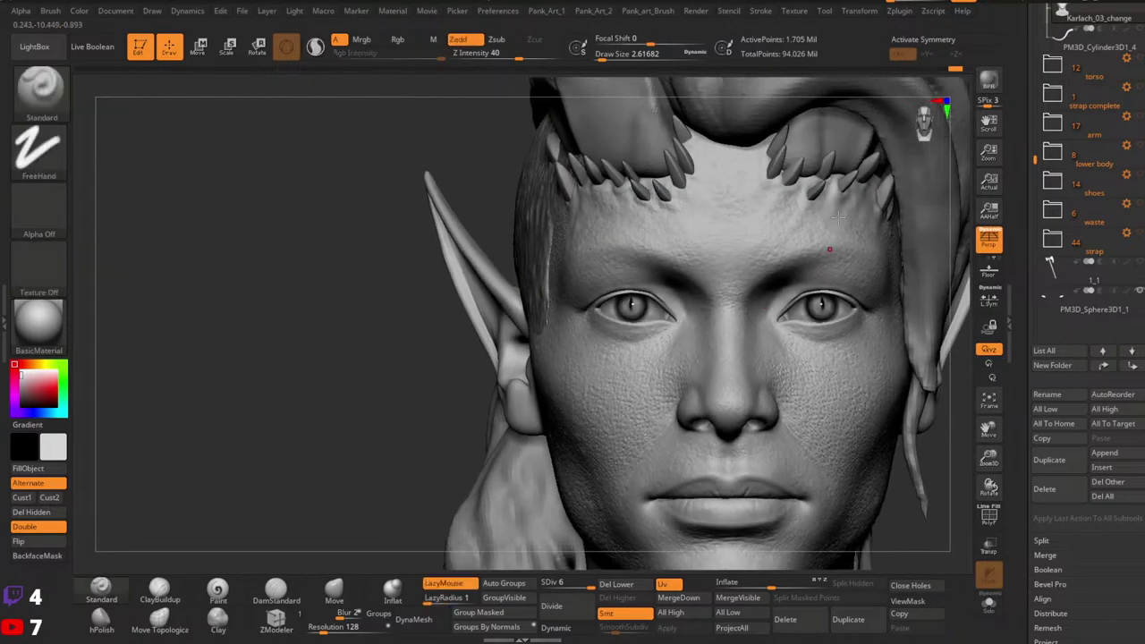
ctrl+right_drag(874, 395, 927, 407)
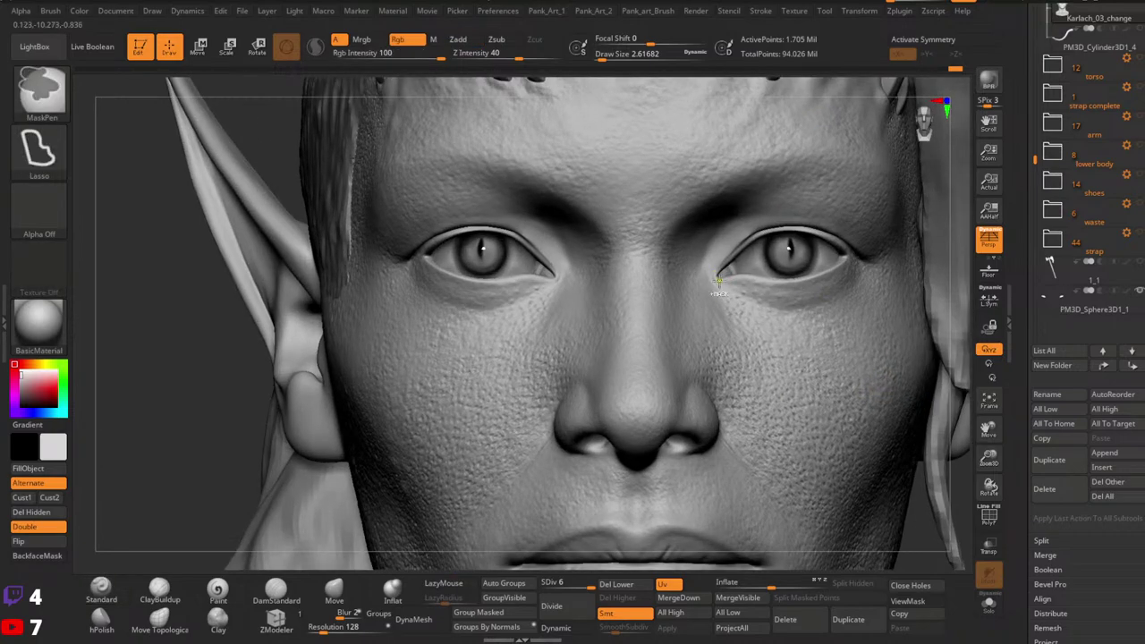
ctrl+right_drag(760, 303, 792, 284)
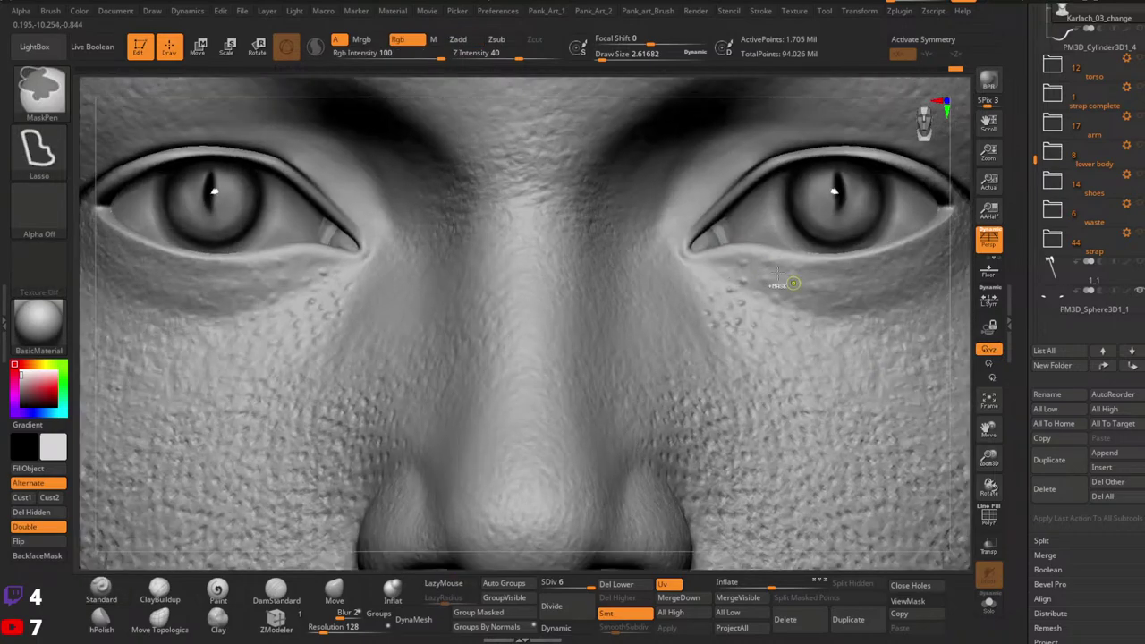
key(space)
click(700, 286)
key([)
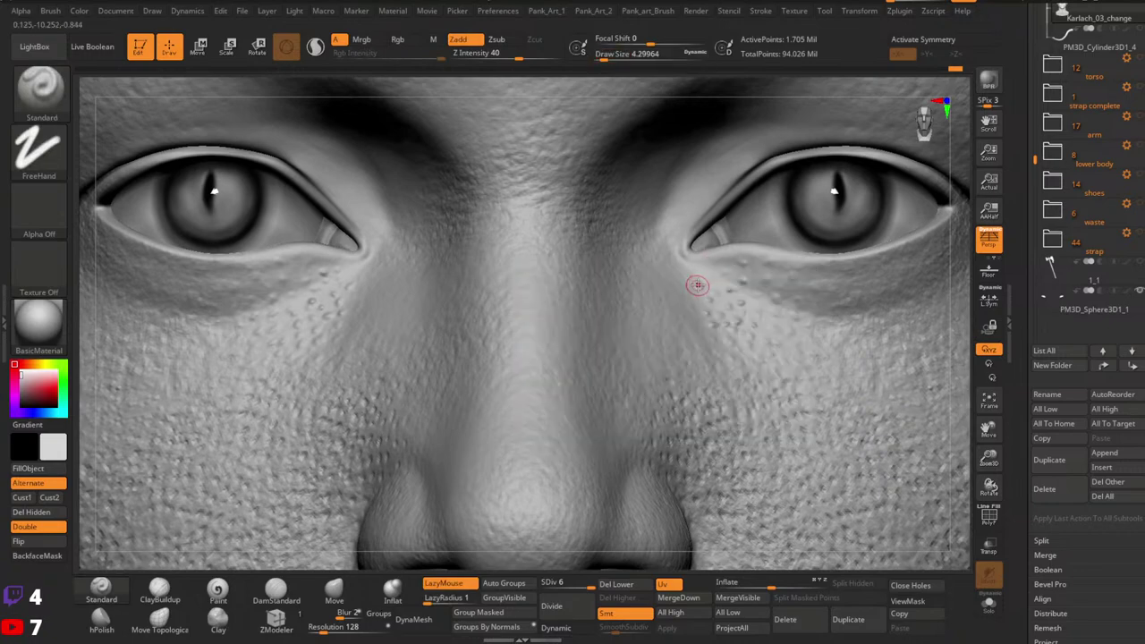
key([)
key([)
mouse_move(700, 266)
right_down()
mouse_move(707, 242)
mouse_move(723, 239)
right_up()
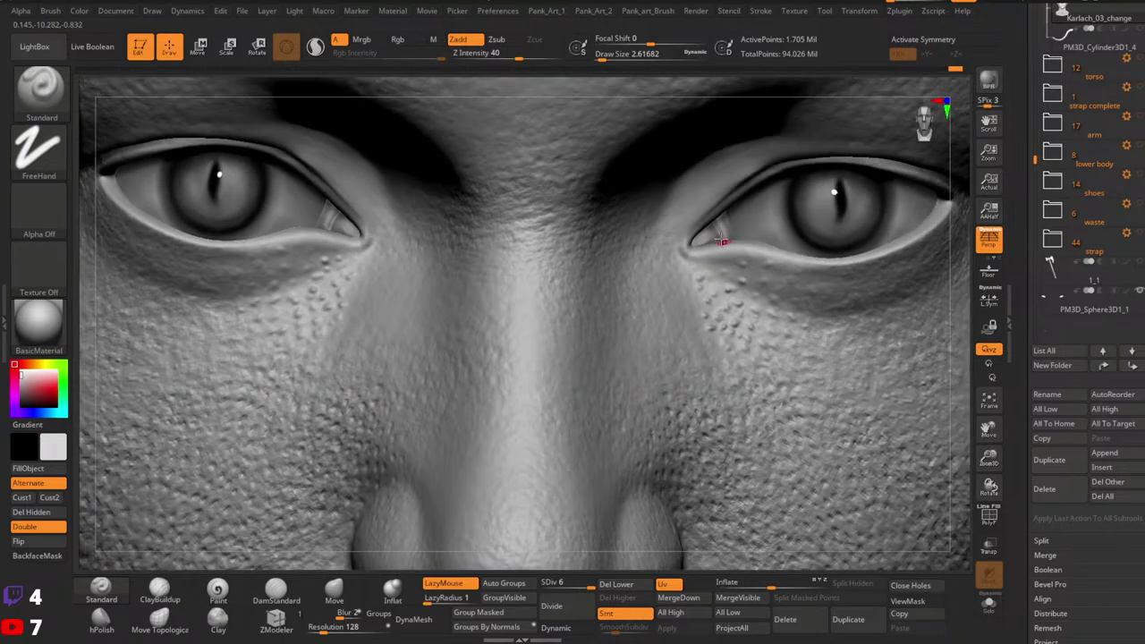
Step: Set the draw size to about 2.2 and add finer bumps close to the left eye's inner corner
key(space)
click(705, 271)
key([)
key(ctrl)
key(ctrl)
Step: Lower the draw size to about 1.8 and dot tiny bumps just under the left eye's lower lid
mouse_move(747, 248)
ctrl+right_down()
mouse_move(792, 238)
mouse_move(780, 360)
mouse_move(760, 407)
ctrl+right_up()
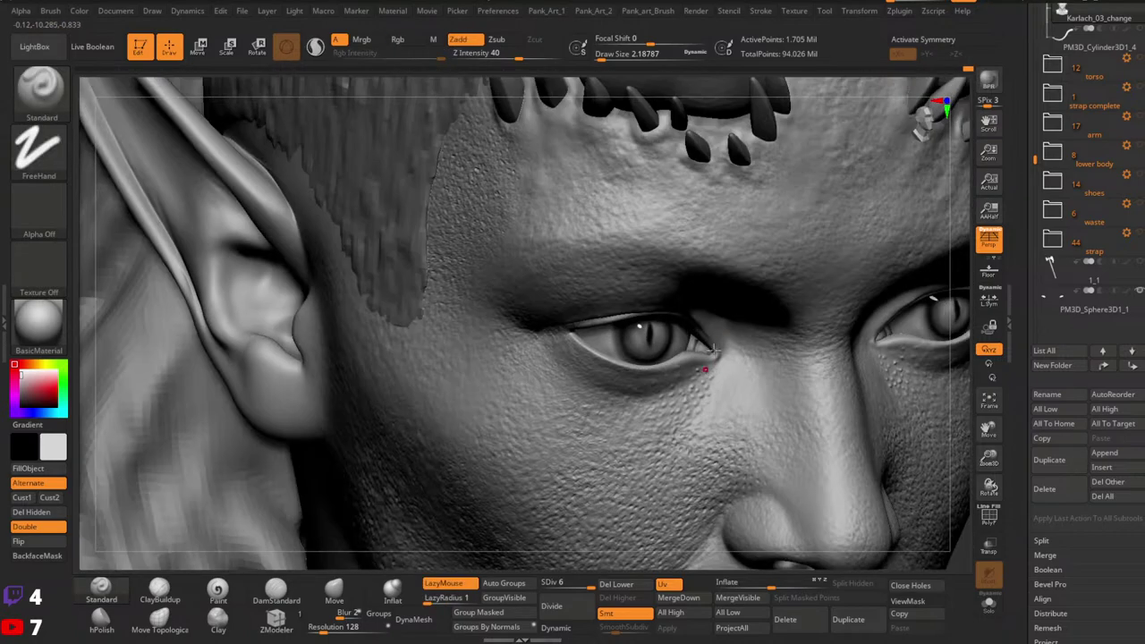
ctrl+right_drag(705, 370, 726, 351)
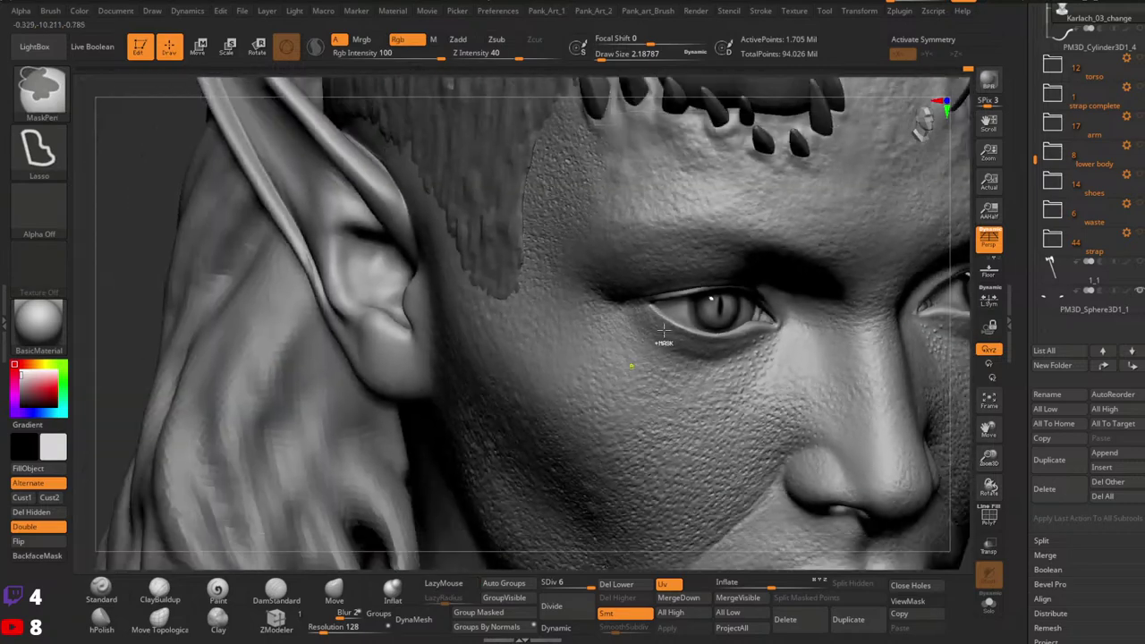
right_drag(939, 338, 675, 343)
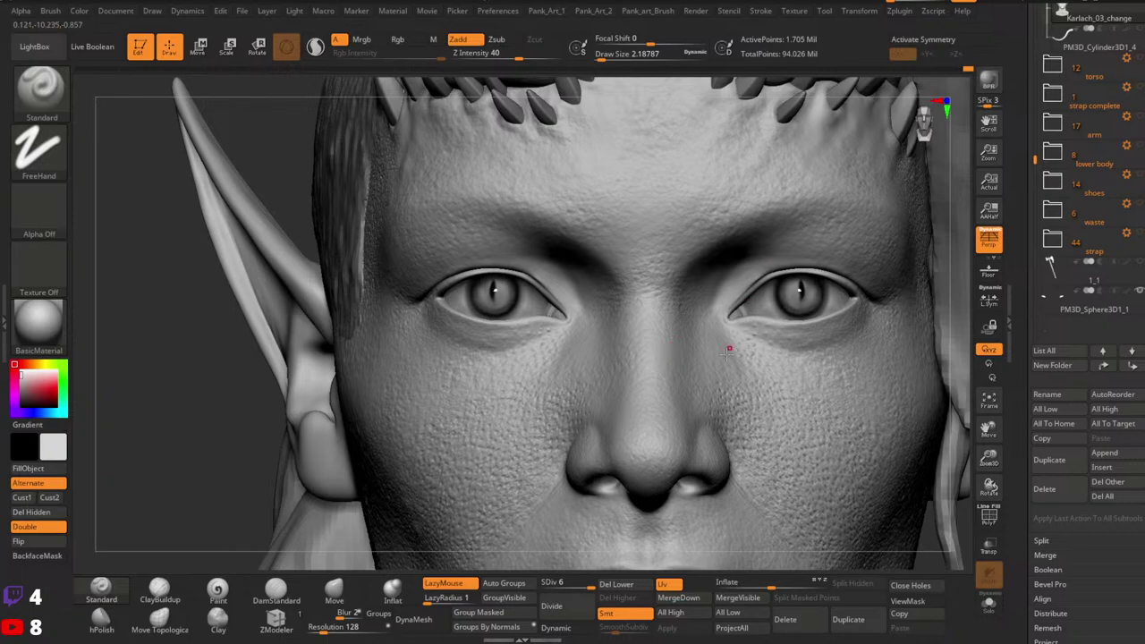
mouse_move(725, 366)
alt+right_down()
mouse_move(702, 378)
mouse_move(590, 379)
alt+right_up()
ctrl+right_drag(590, 378, 739, 375)
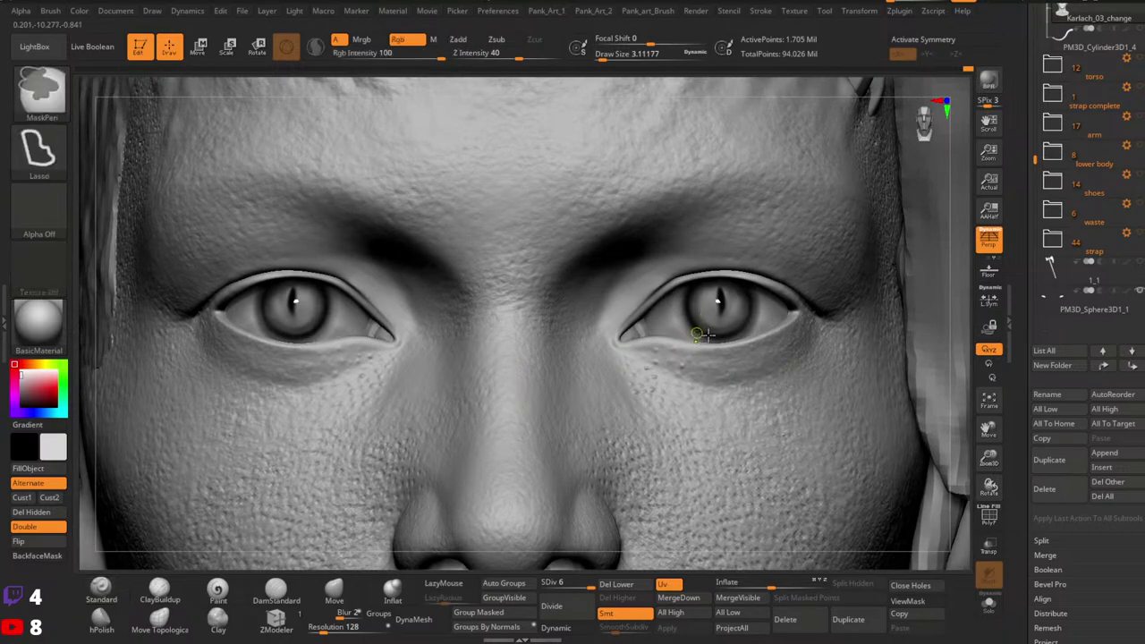
ctrl+right_drag(694, 337, 669, 367)
key(space)
drag(656, 374, 651, 374)
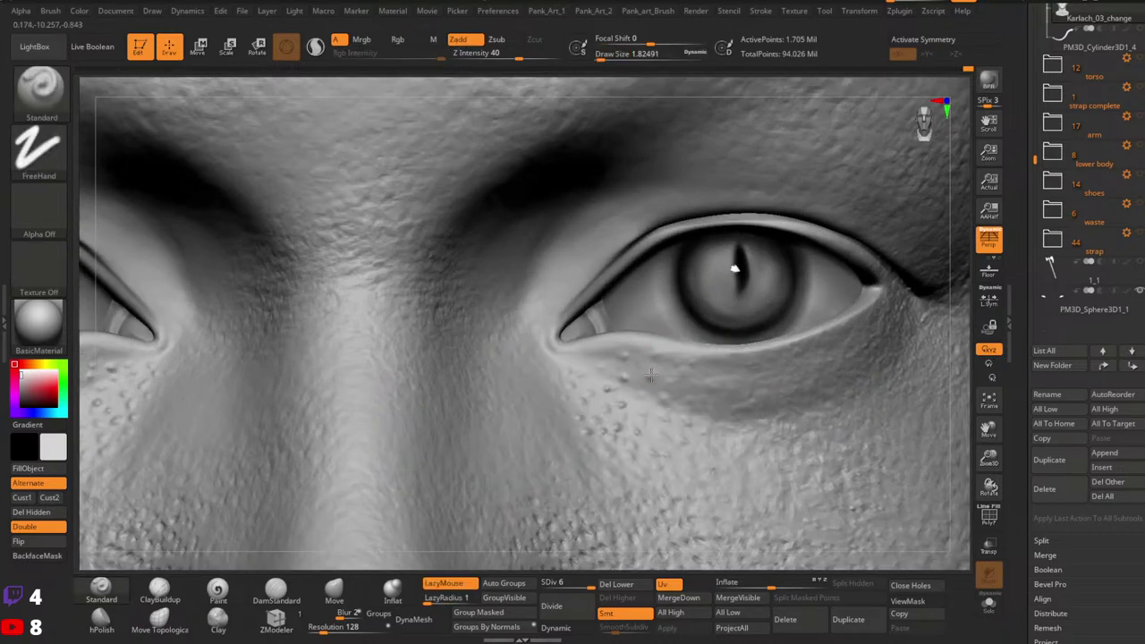
click(651, 375)
Step: Set Z Intensity to 20 and draw size to about 25, turn on X symmetry and build up the inner brows
ctrl+right_drag(876, 255, 830, 215)
ctrl+right_drag(780, 294, 868, 278)
mouse_move(808, 299)
ctrl+right_down()
mouse_move(899, 215)
mouse_move(837, 299)
ctrl+right_up()
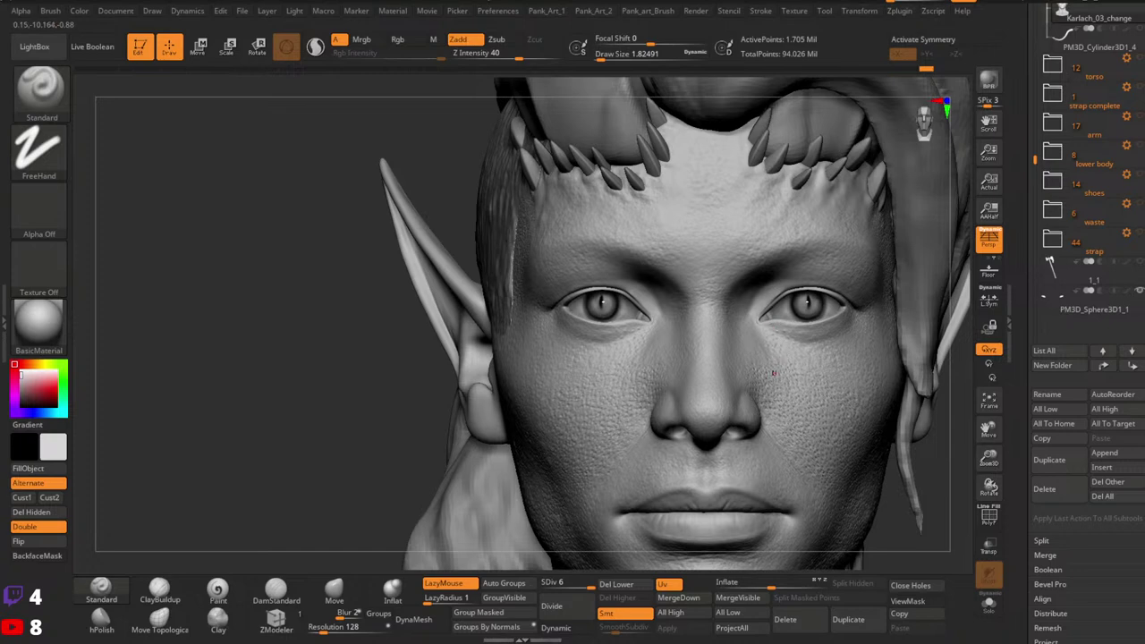
alt+right_drag(799, 378, 761, 366)
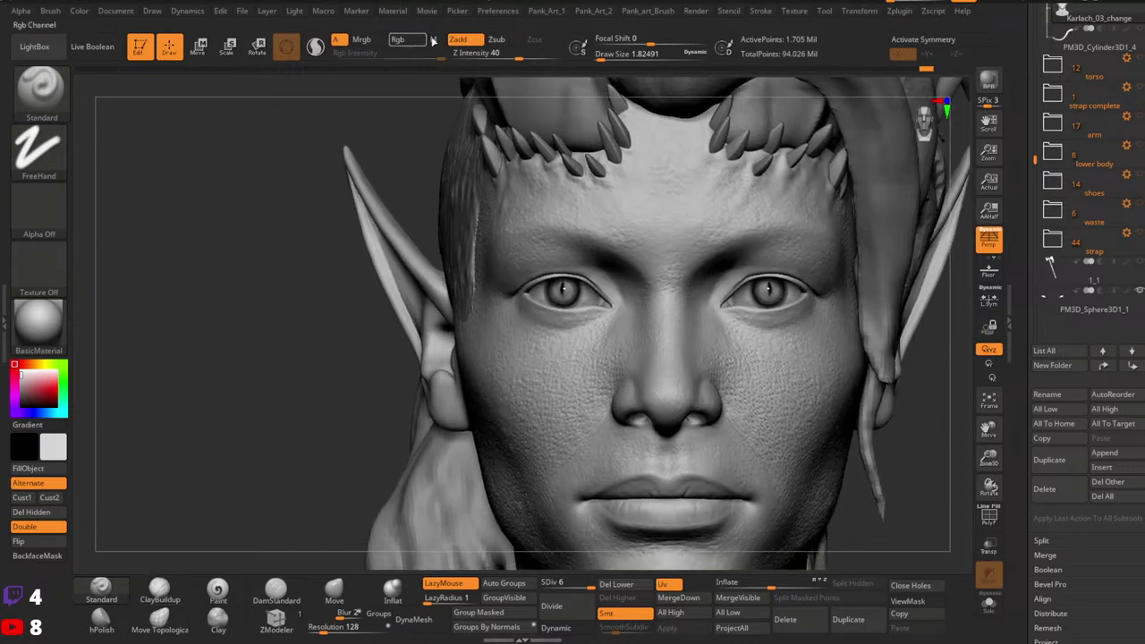
drag(508, 53, 453, 54)
ctrl+right_drag(695, 225, 697, 254)
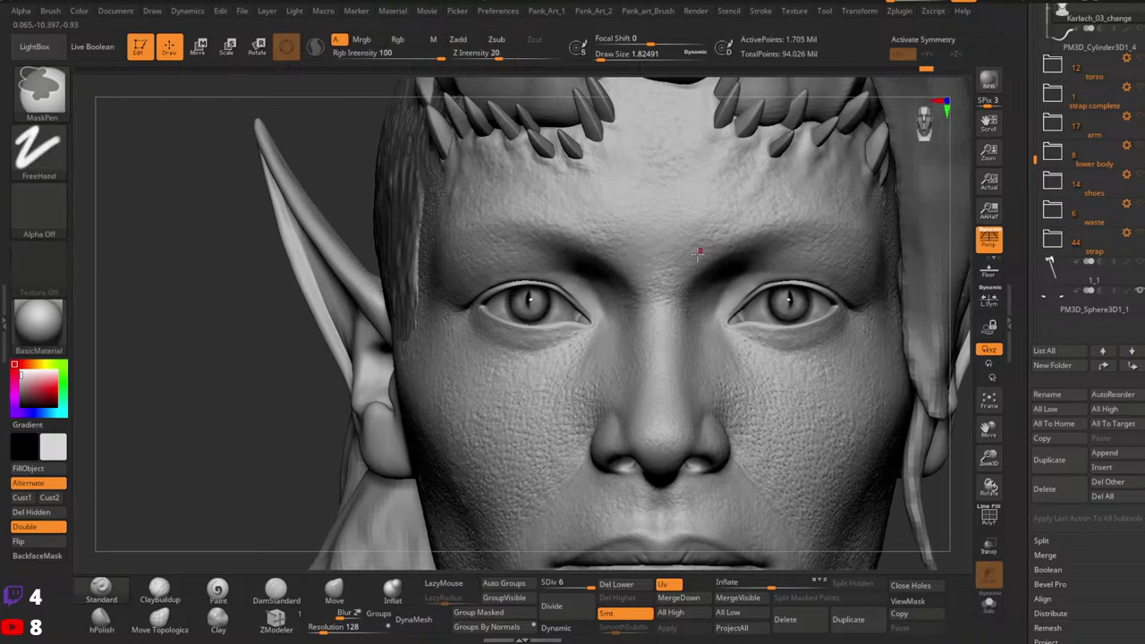
key(space)
drag(698, 256, 710, 256)
key(x)
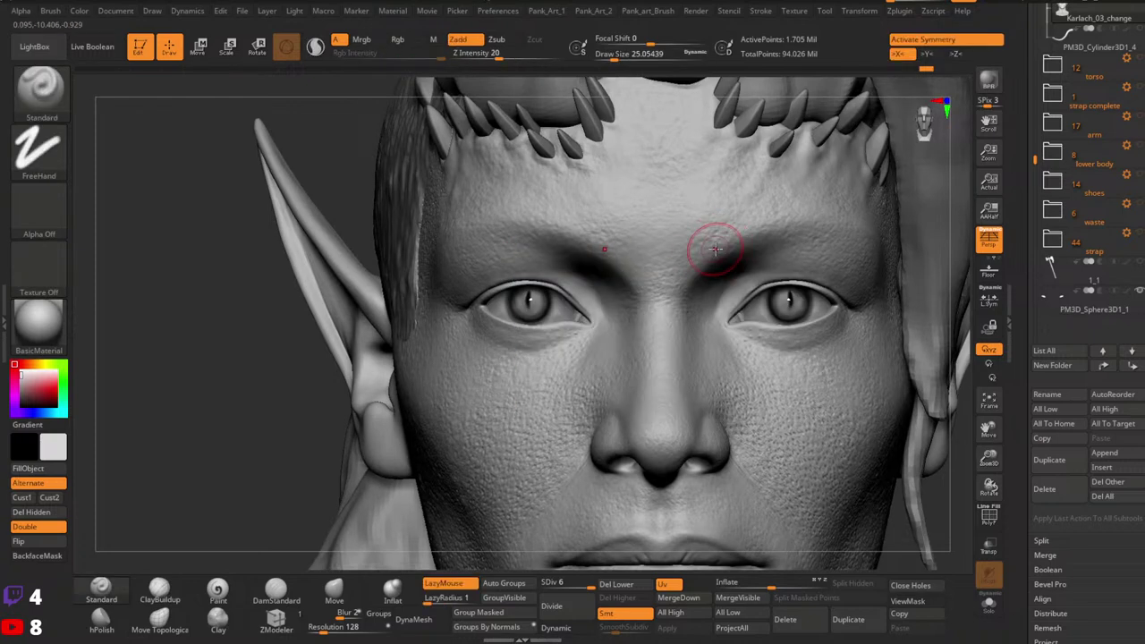
drag(715, 249, 677, 274)
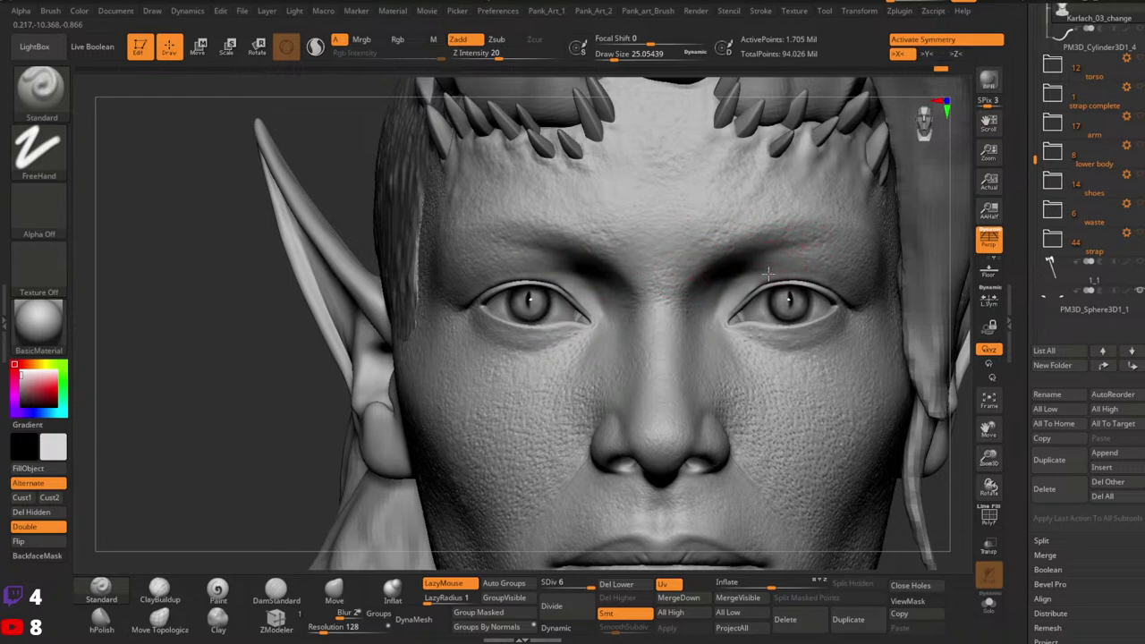
Step: Reduce the draw size to about 18.5 and sculpt the areas between the inner eye corners and the nose bridge, toggling symmetry
key(space)
drag(742, 275, 758, 266)
key(space)
key(ctrl)
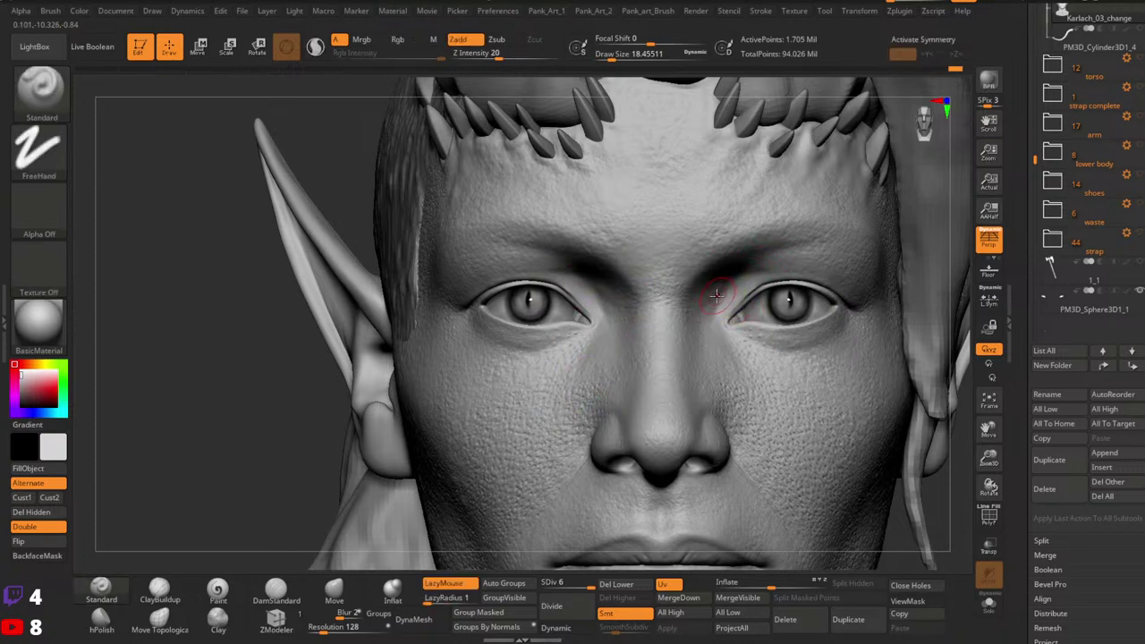
key(ctrl)
key(x)
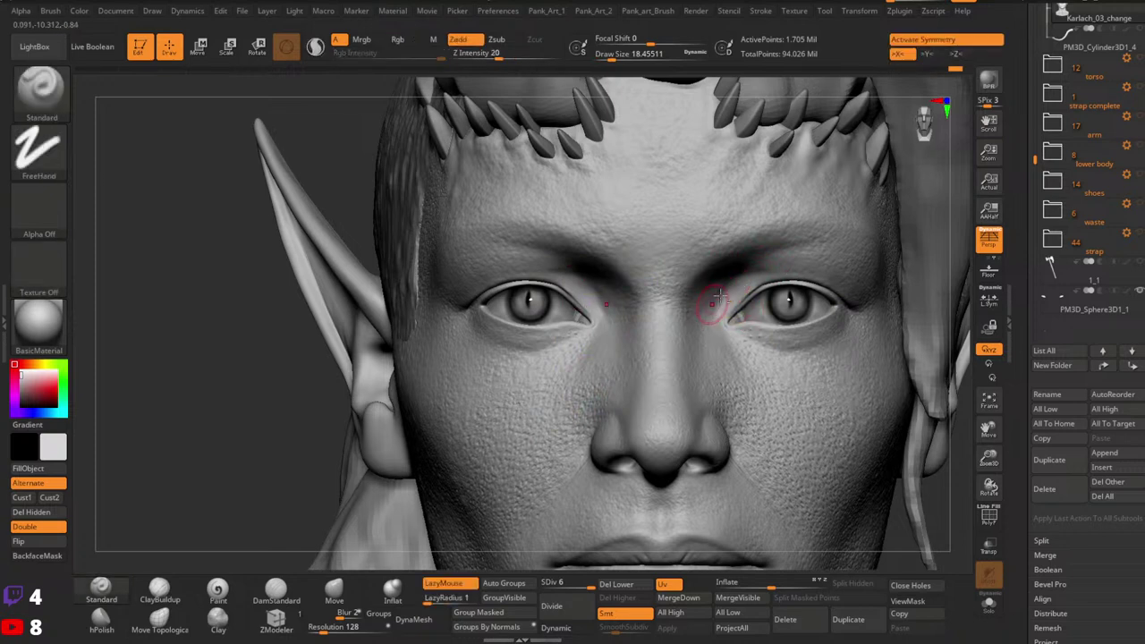
key(x)
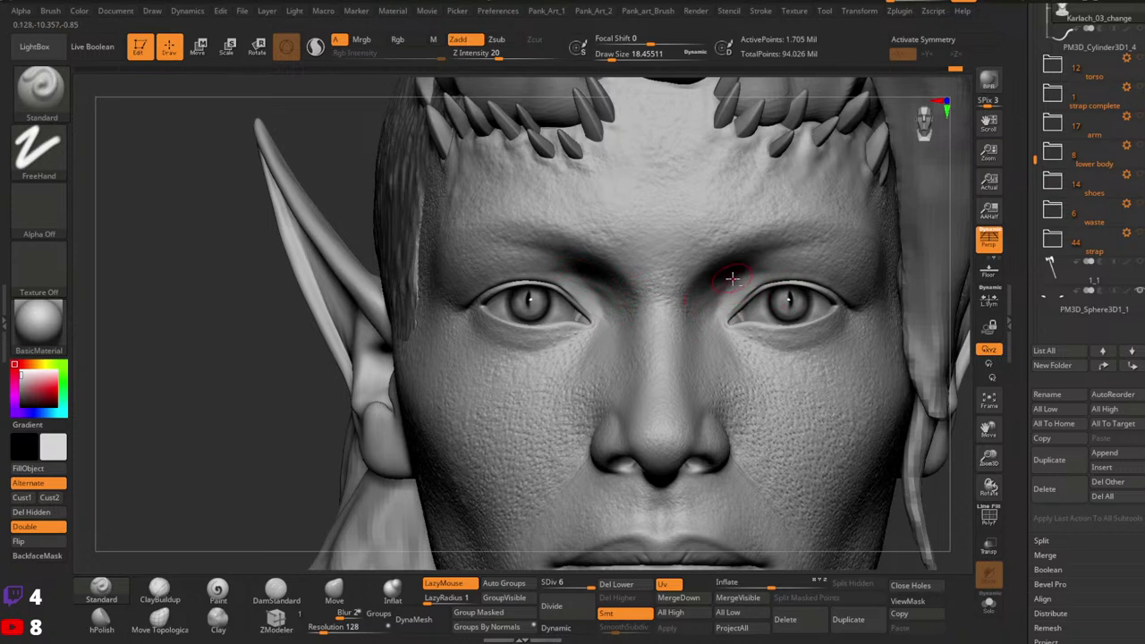
Step: Raise the draw size to about 21.6, turn X symmetry back on and refine the inner eye sockets beside the nose bridge
alt+right_drag(782, 318, 780, 271)
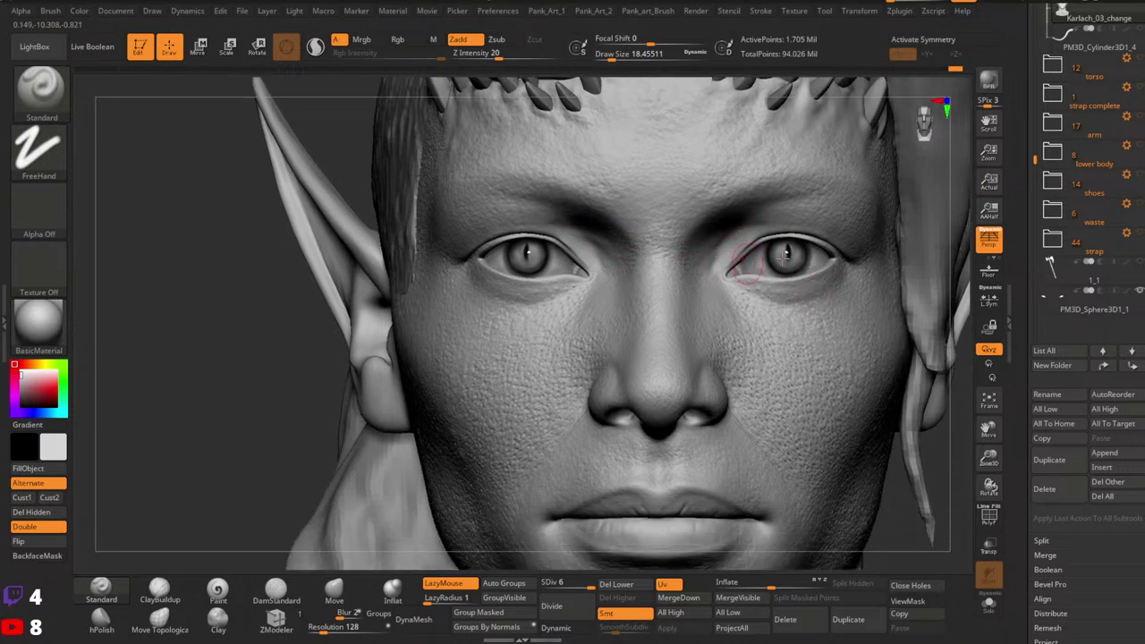
mouse_move(784, 257)
ctrl+right_down()
mouse_move(825, 286)
mouse_move(791, 273)
ctrl+right_up()
ctrl+right_drag(792, 273, 753, 295)
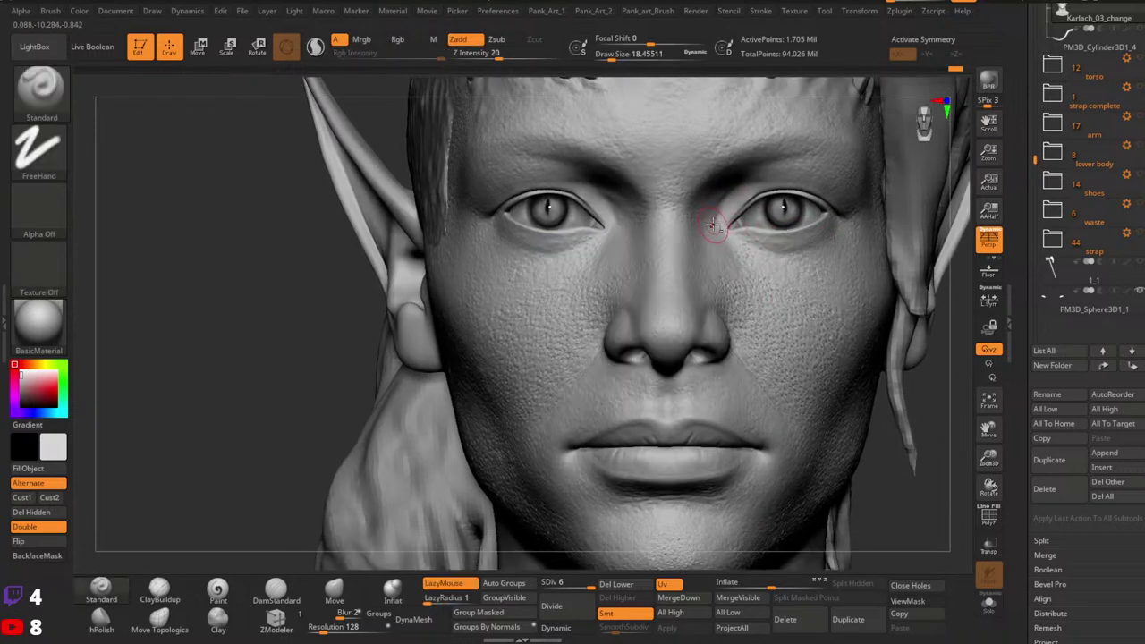
key(bracketright)
key(x)
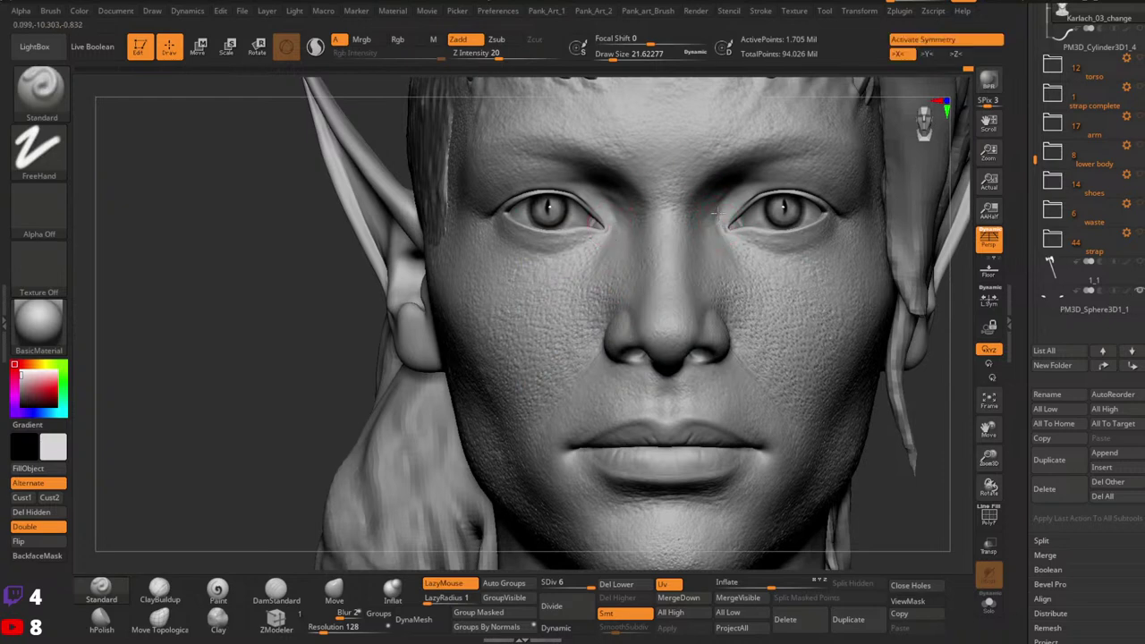
Step: Enlarge the brush to a draw size of about 54 and build up the cheeks beside the nose symmetrically
alt+right_drag(742, 239, 759, 257)
alt+right_drag(685, 298, 758, 238)
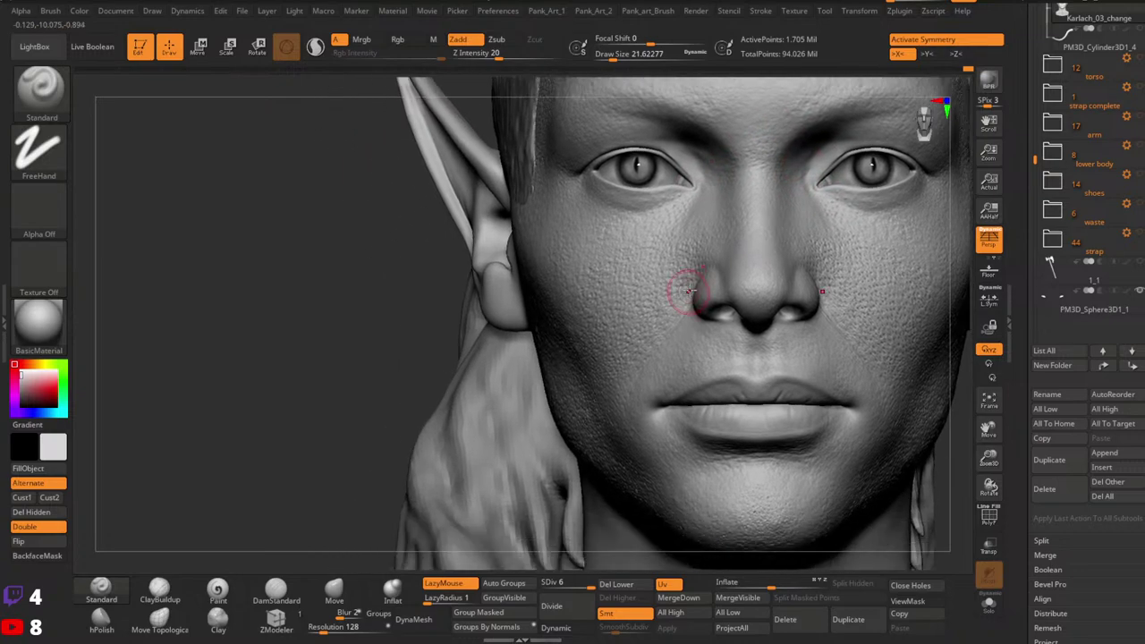
key(space)
drag(682, 288, 685, 286)
key(space)
mouse_move(849, 235)
right_down()
mouse_move(688, 293)
mouse_move(696, 311)
right_up()
key(space)
drag(694, 311, 701, 310)
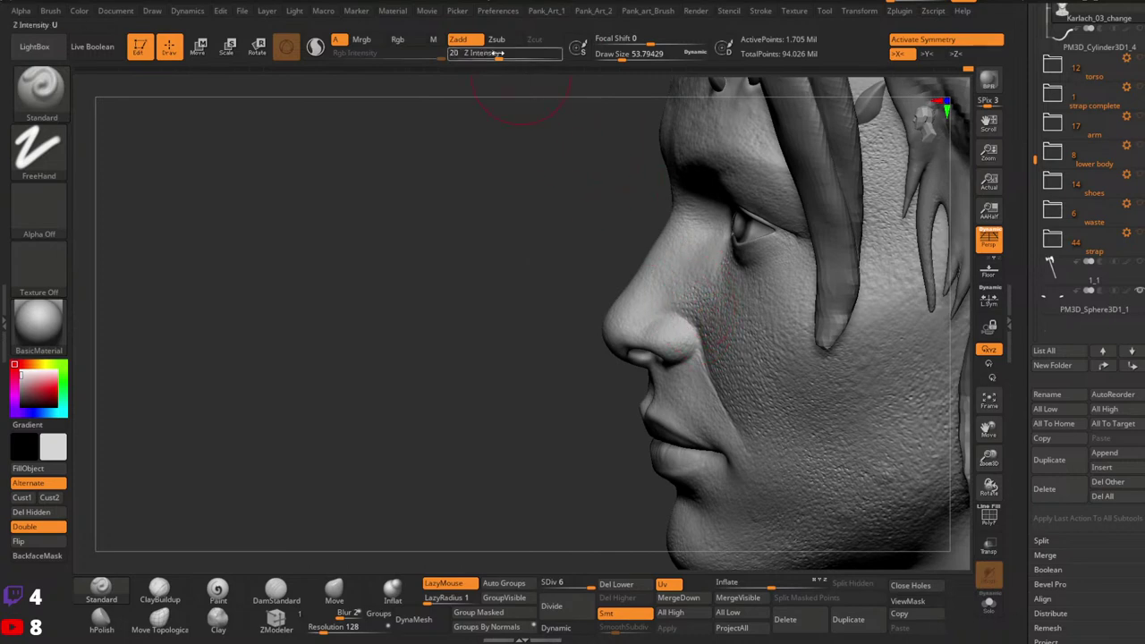
Step: Set Z Intensity to 14 and add soft volume to the cheeks along the nasolabial folds, ending at a draw size of about 62
drag(498, 53, 491, 53)
key(space)
drag(703, 318, 710, 317)
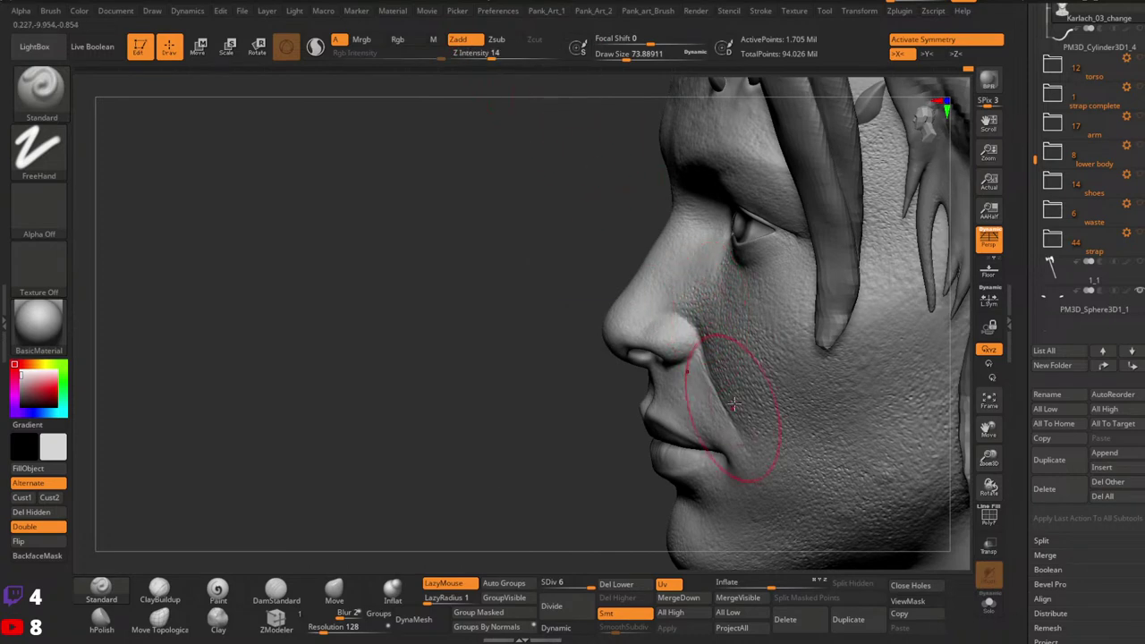
right_drag(735, 347, 761, 354)
key(space)
drag(717, 312, 714, 313)
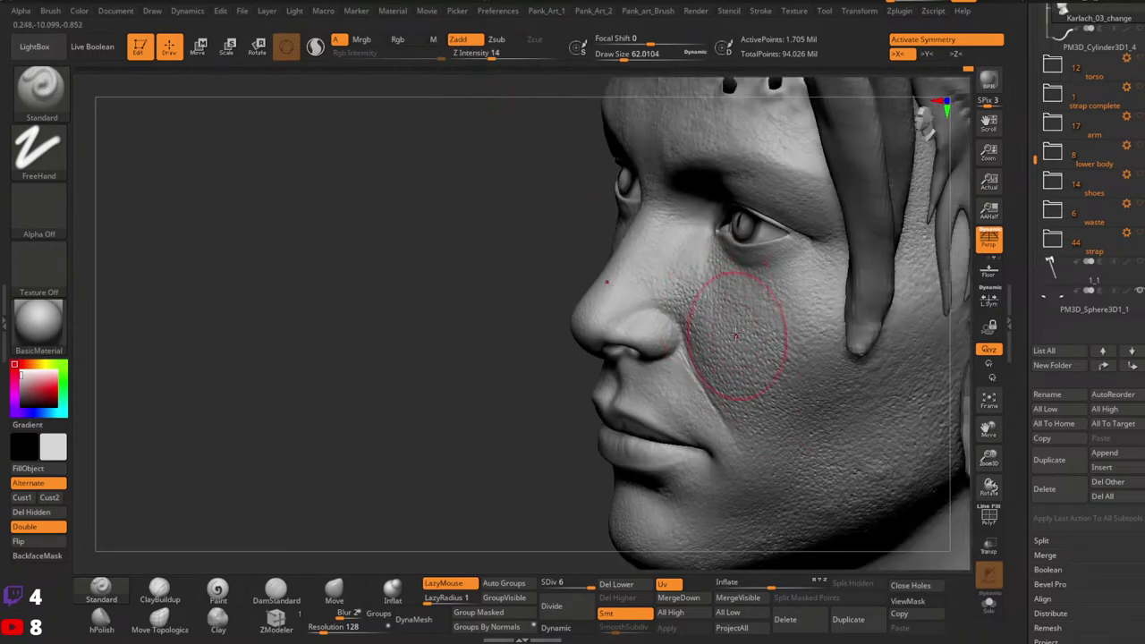
Step: Continue building up the cheeks beside the nose and nasolabial folds symmetrically, raising the draw size to about 64.9
mouse_move(739, 338)
right_down()
mouse_move(756, 317)
mouse_move(760, 343)
mouse_move(695, 331)
mouse_move(635, 358)
right_up()
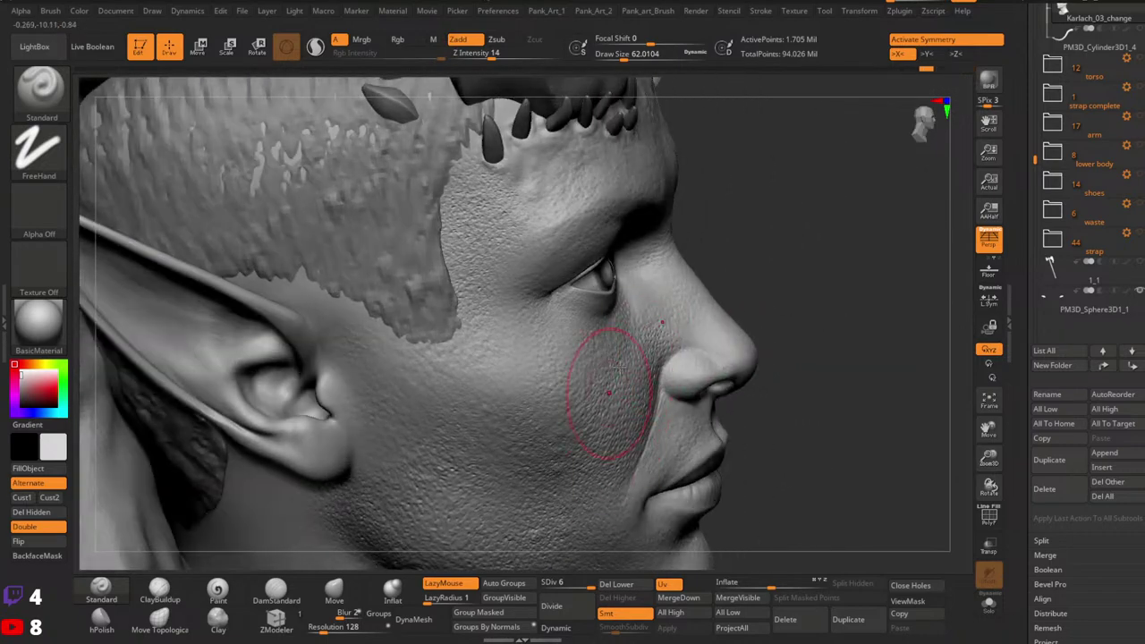
right_drag(664, 407, 647, 374)
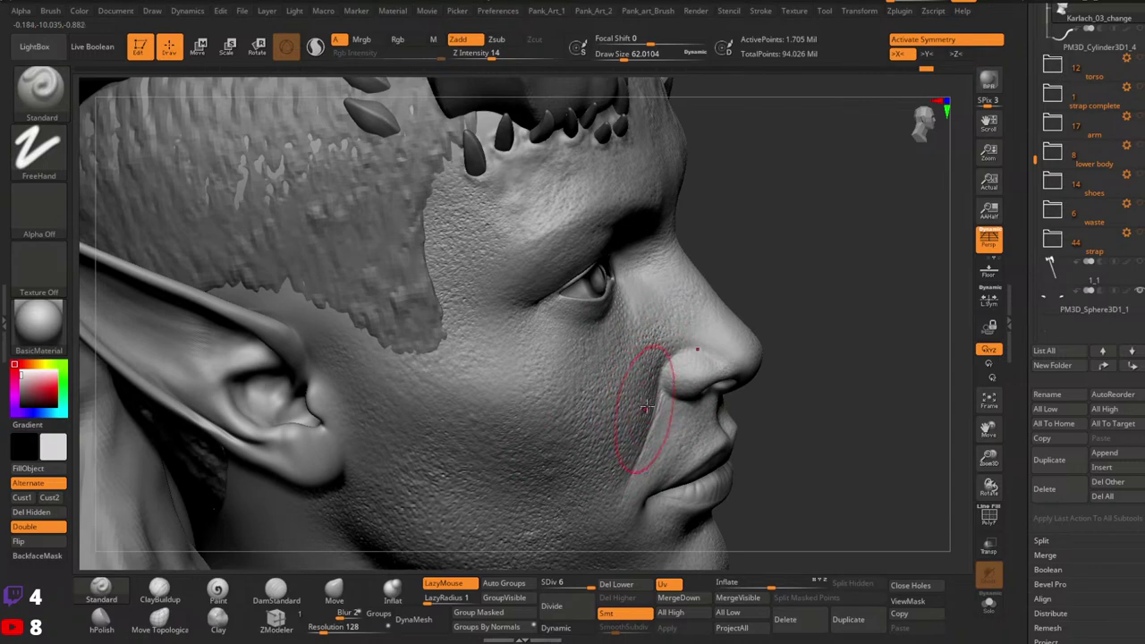
mouse_move(601, 472)
right_down()
mouse_move(645, 360)
mouse_move(662, 373)
right_up()
mouse_move(742, 382)
right_down()
mouse_move(695, 350)
mouse_move(644, 362)
mouse_move(703, 366)
mouse_move(828, 329)
mouse_move(832, 343)
mouse_move(807, 329)
mouse_move(810, 356)
mouse_move(801, 343)
right_up()
right_click(787, 342)
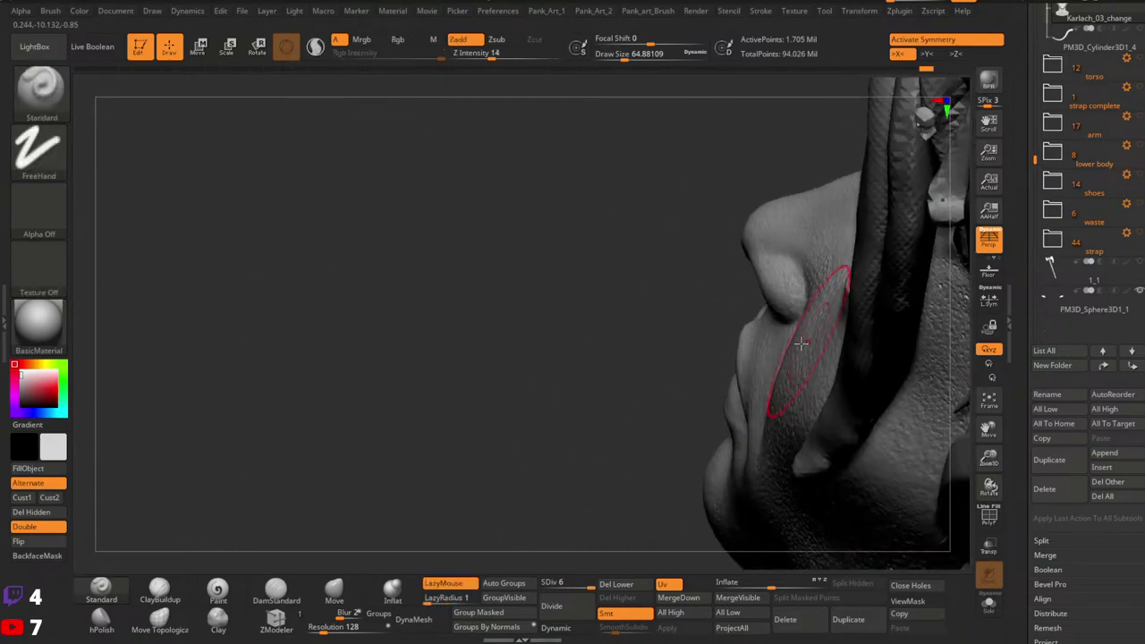
Step: Lower the Z Intensity to 11 and softly blend the cheek volume beside the nostrils
drag(491, 54, 487, 53)
right_drag(780, 308, 820, 317)
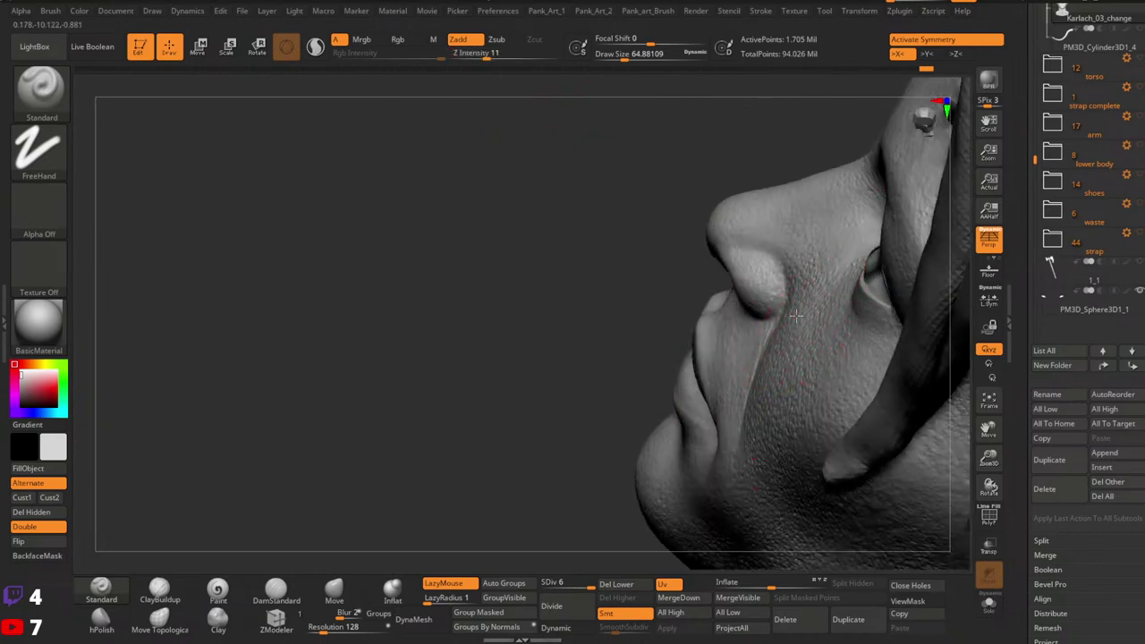
mouse_move(832, 225)
right_down()
mouse_move(846, 365)
mouse_move(774, 427)
mouse_move(844, 353)
mouse_move(723, 358)
mouse_move(712, 376)
right_up()
mouse_move(621, 376)
right_down()
mouse_move(746, 319)
mouse_move(886, 313)
mouse_move(808, 317)
mouse_move(787, 275)
mouse_move(760, 313)
right_up()
Step: Reduce the draw size to about 53.8 and refine the areas between the nose bridge and the cheeks
key(space)
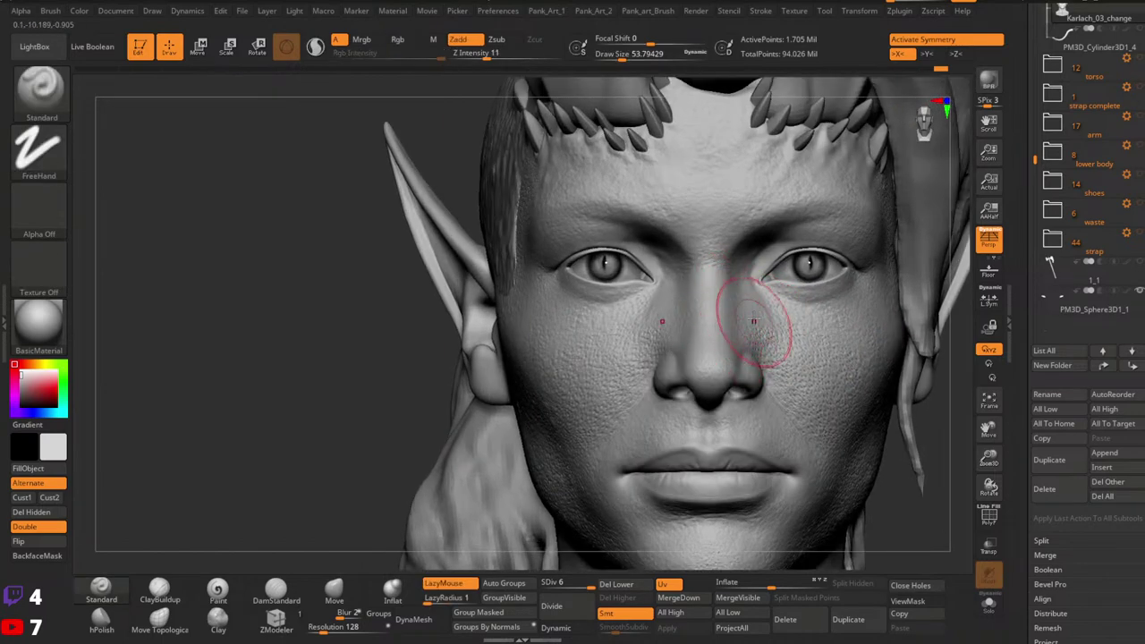
alt+right_drag(774, 302, 769, 274)
ctrl+right_drag(769, 274, 747, 291)
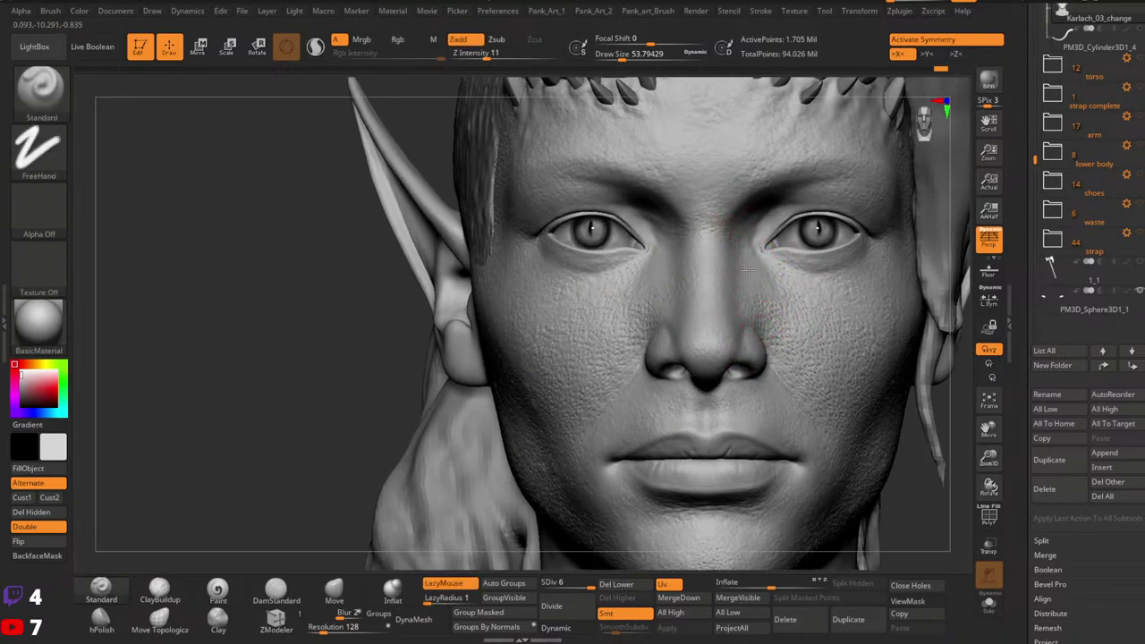
Step: Reduce the draw size to about 39.1 and softly refine the sides and wings of the nose symmetrically
key(space)
drag(758, 254, 763, 241)
key(space)
mouse_move(759, 301)
alt+right_down()
mouse_move(757, 255)
mouse_move(732, 298)
alt+right_up()
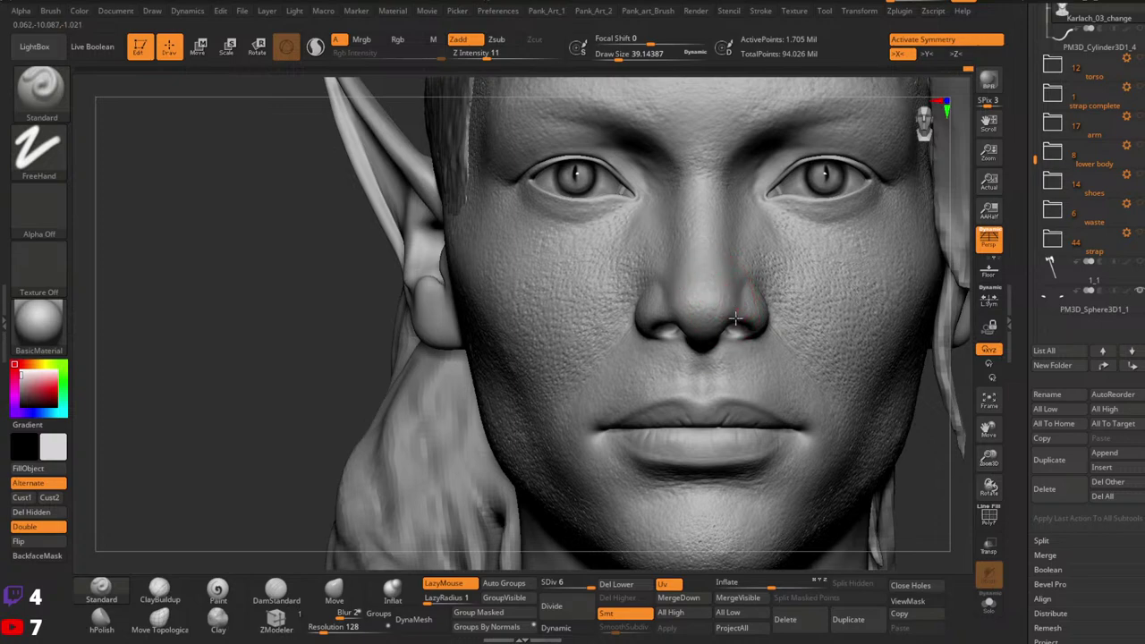
ctrl+right_drag(850, 260, 848, 213)
mouse_move(761, 324)
ctrl+right_down()
mouse_move(759, 361)
mouse_move(779, 324)
ctrl+right_up()
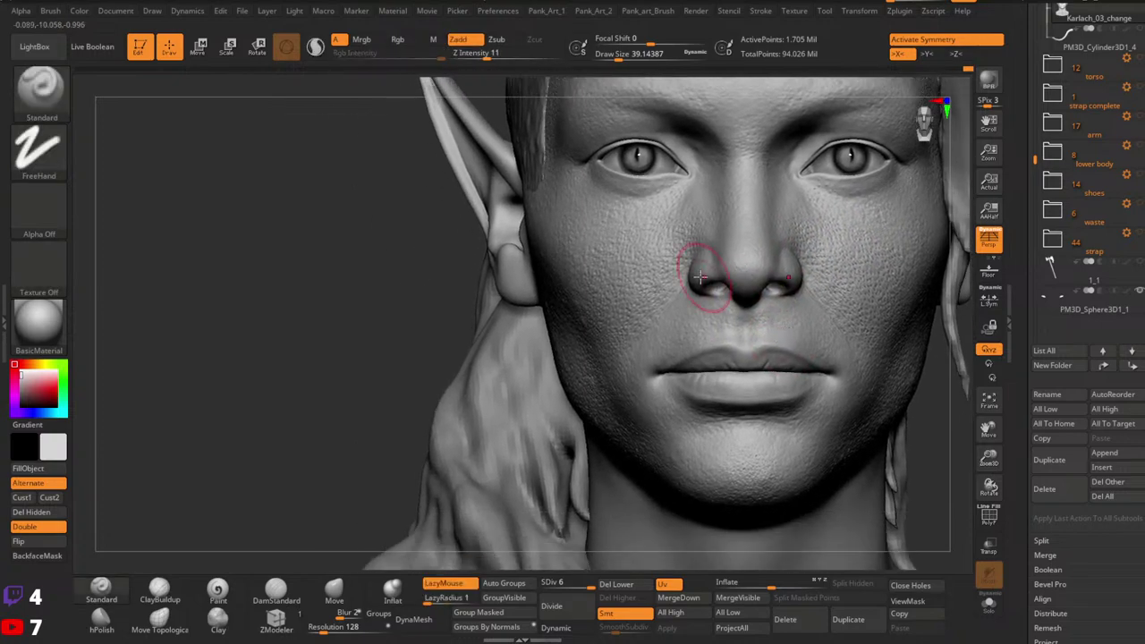
mouse_move(666, 301)
right_down()
mouse_move(669, 327)
mouse_move(737, 272)
right_up()
mouse_move(885, 243)
alt+right_down()
mouse_move(799, 295)
mouse_move(809, 301)
mouse_move(799, 320)
mouse_move(810, 320)
alt+right_up()
Step: Switch to the DamStandard brush at a draw size of about 9.4 and carve creases beneath the eyes symmetrically
click(278, 590)
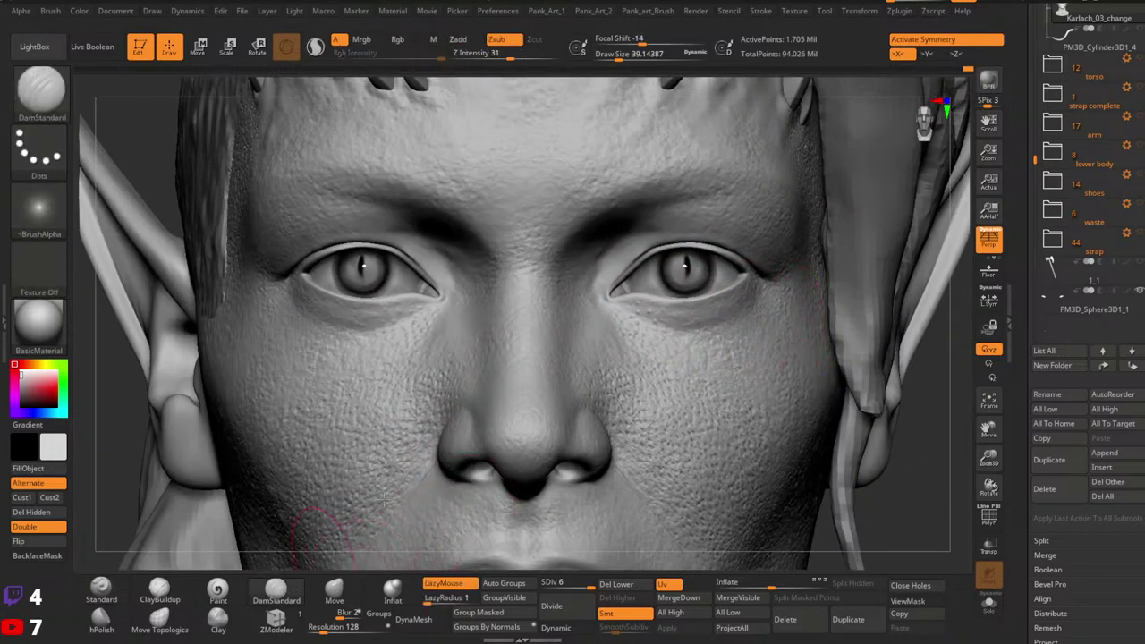
key(space)
drag(746, 299, 742, 299)
mouse_move(705, 308)
ctrl+right_down()
mouse_move(694, 325)
mouse_move(849, 277)
ctrl+right_up()
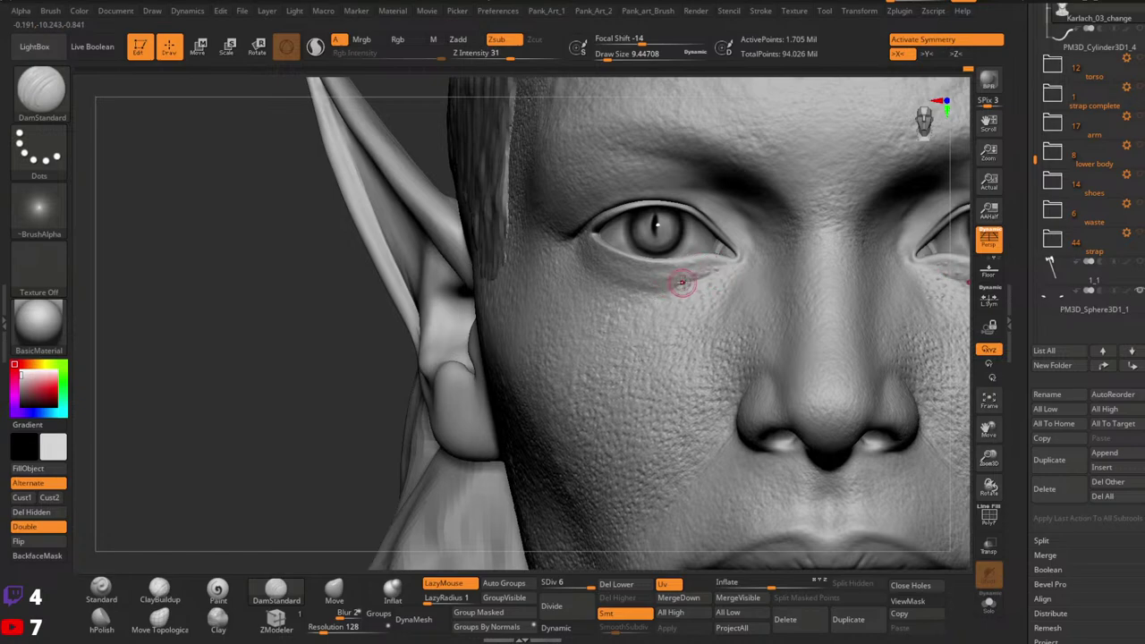
right_drag(728, 252, 666, 329)
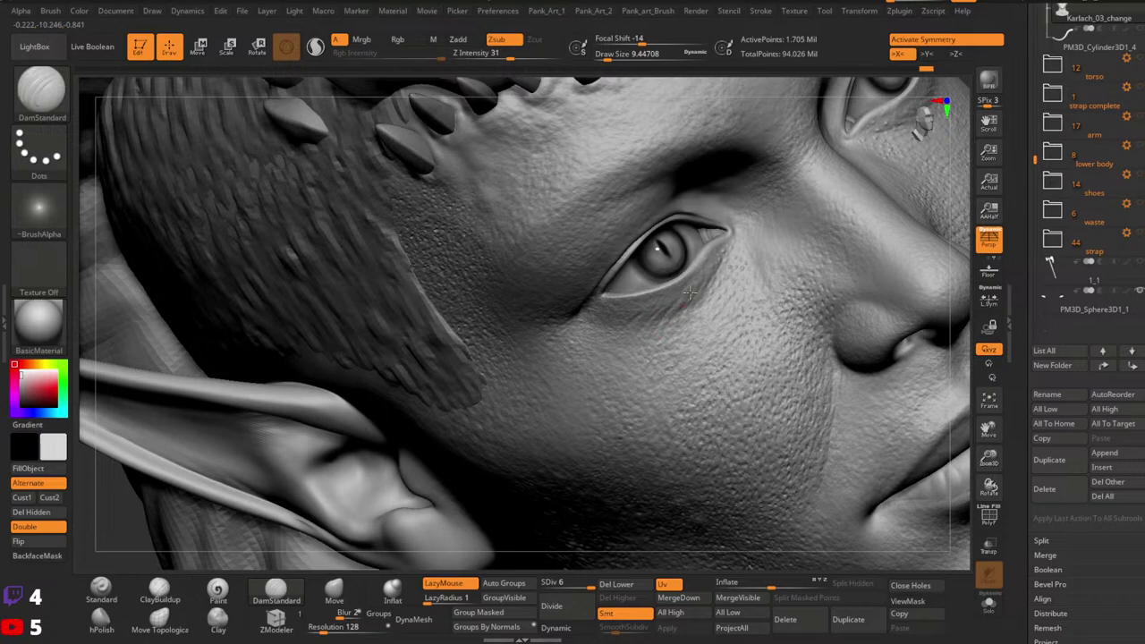
Step: Extend the symmetrical under-eye creases toward the outer corners of the eyes
mouse_move(665, 338)
ctrl+right_down()
mouse_move(657, 300)
mouse_move(561, 299)
ctrl+right_up()
alt+right_drag(845, 285, 563, 370)
ctrl+right_drag(564, 371, 763, 344)
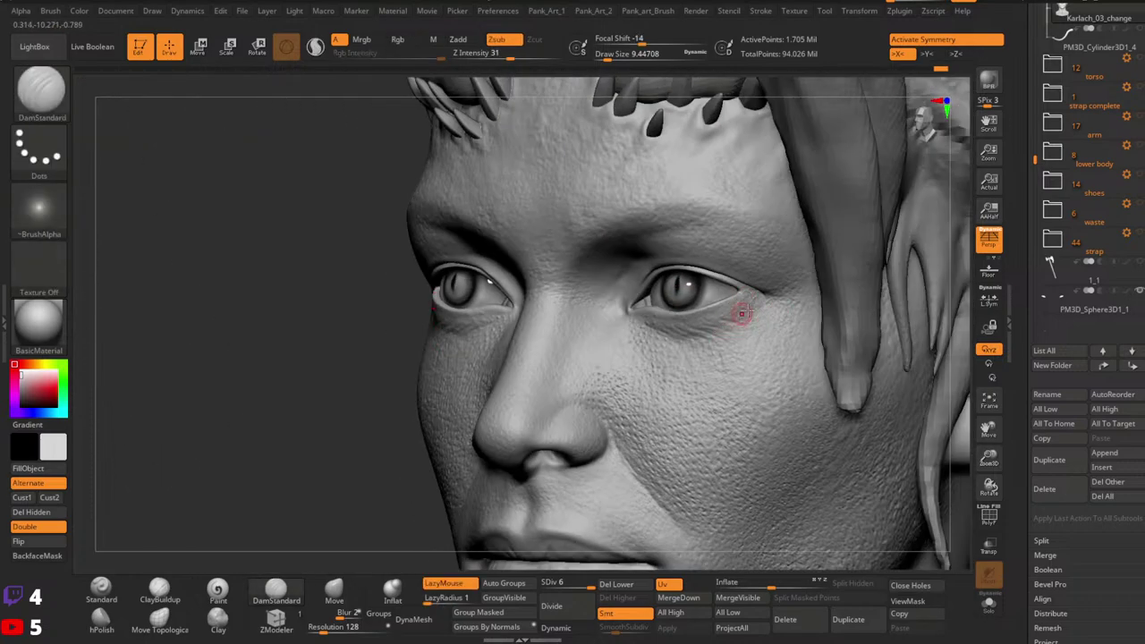
Step: Turn off X symmetry, carve individual crease lines below one eye and undo the last stroke
right_drag(742, 313, 783, 356)
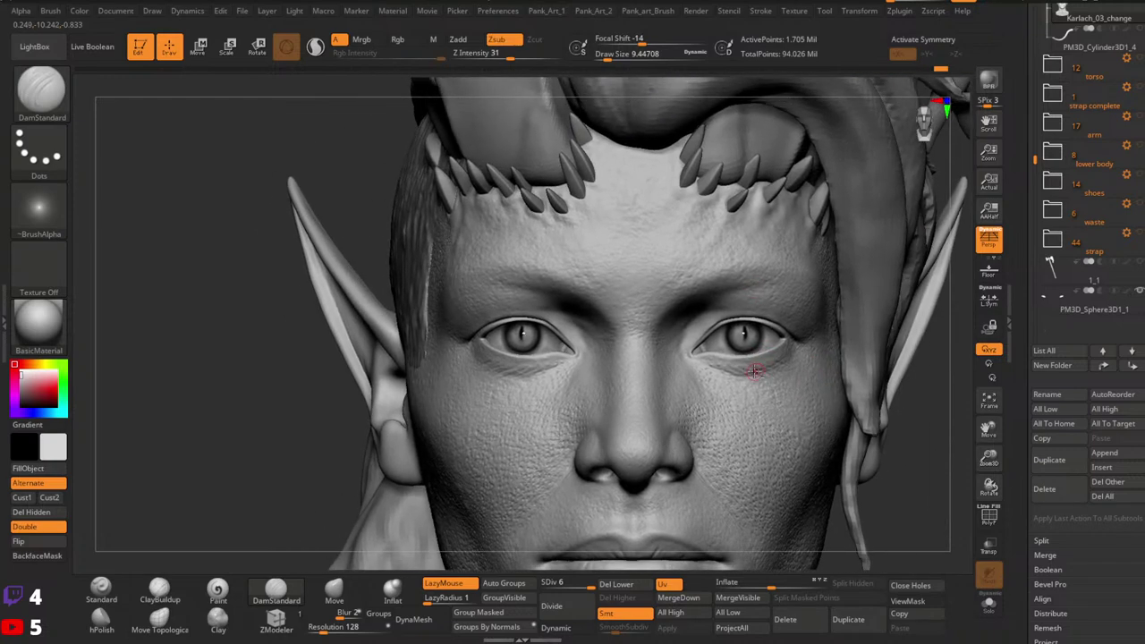
key(ctrl)
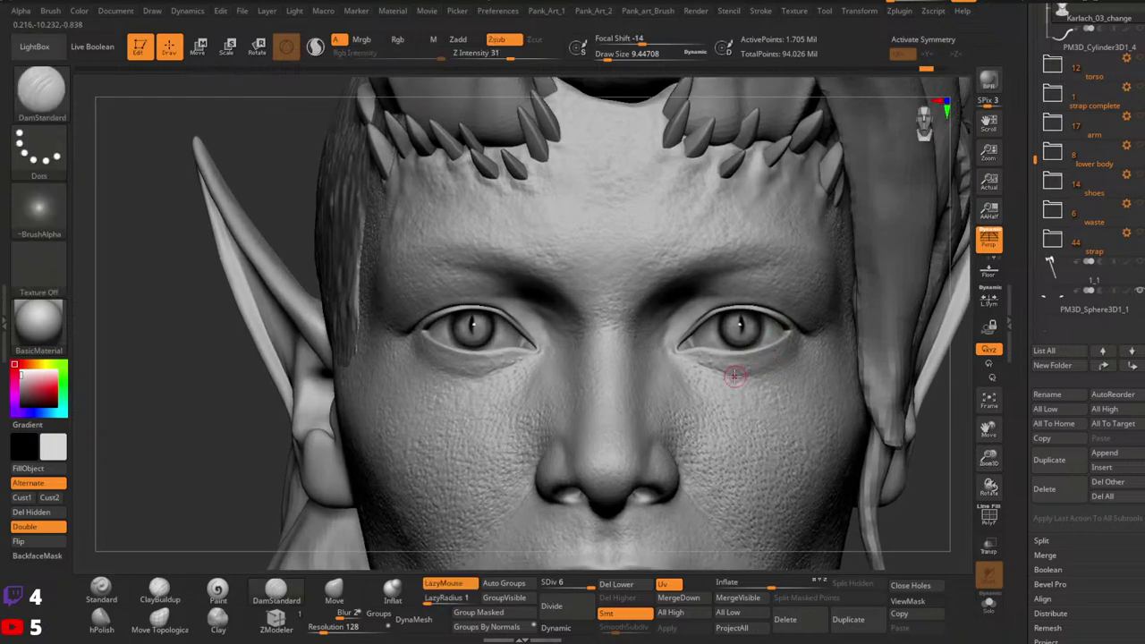
drag(794, 362, 797, 353)
mouse_move(796, 360)
right_down()
mouse_move(715, 357)
mouse_move(787, 402)
mouse_move(768, 384)
mouse_move(751, 393)
mouse_move(823, 358)
mouse_move(797, 396)
mouse_move(812, 357)
mouse_move(872, 371)
right_up()
key(ctrl+z)
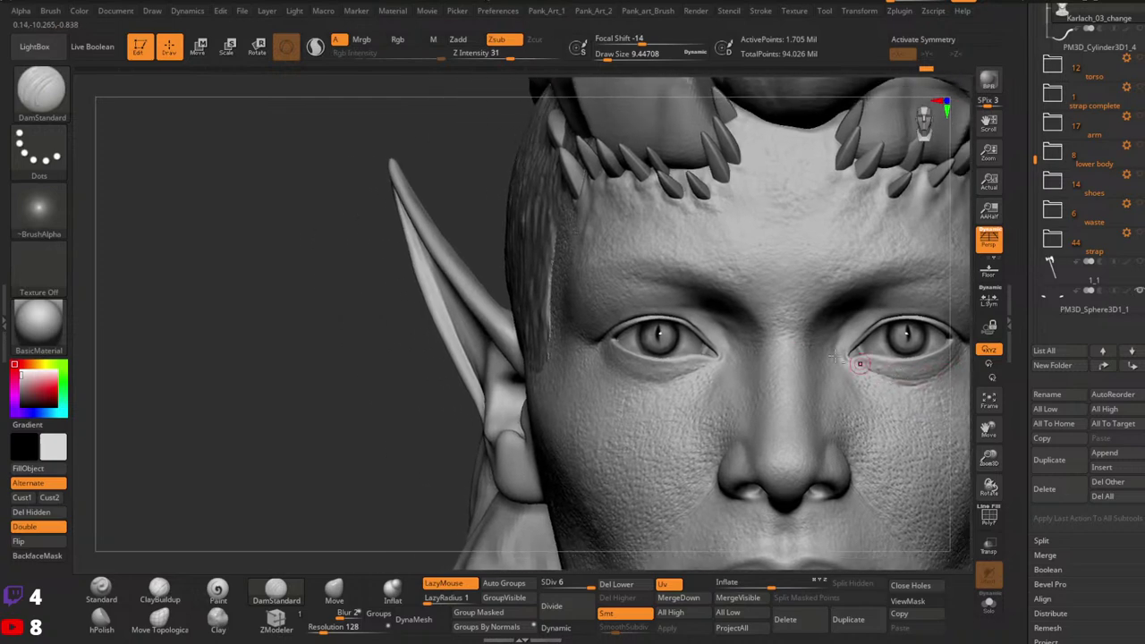
Step: Turn X symmetry back on and refine the creases along both lower eyelids
key(x)
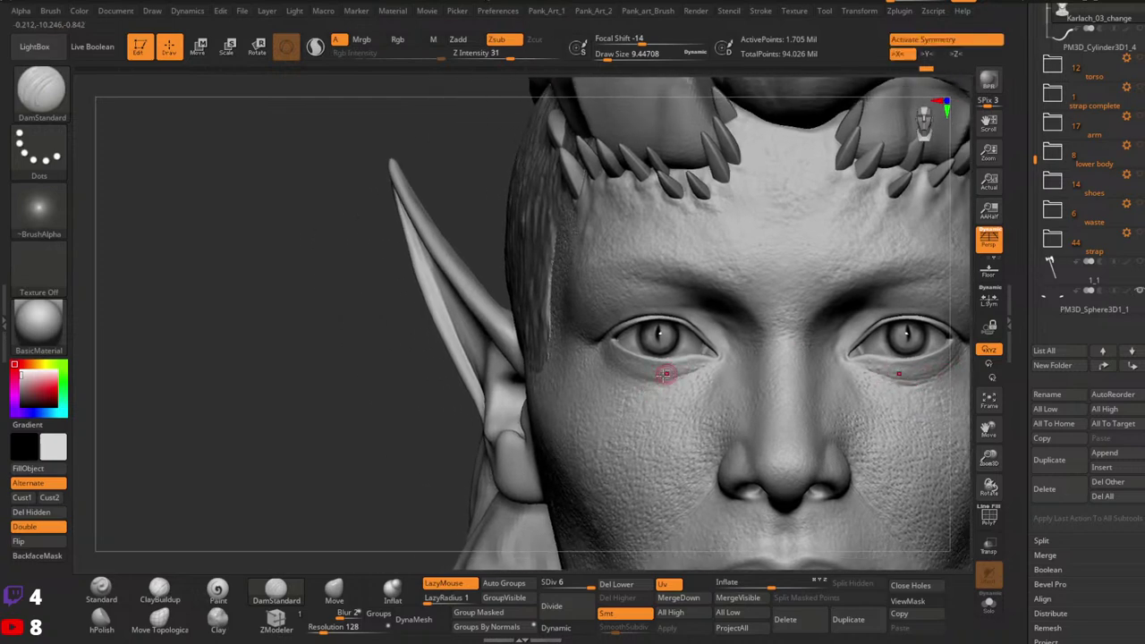
key(ctrl)
mouse_move(687, 366)
right_down()
mouse_move(729, 339)
mouse_move(743, 383)
right_up()
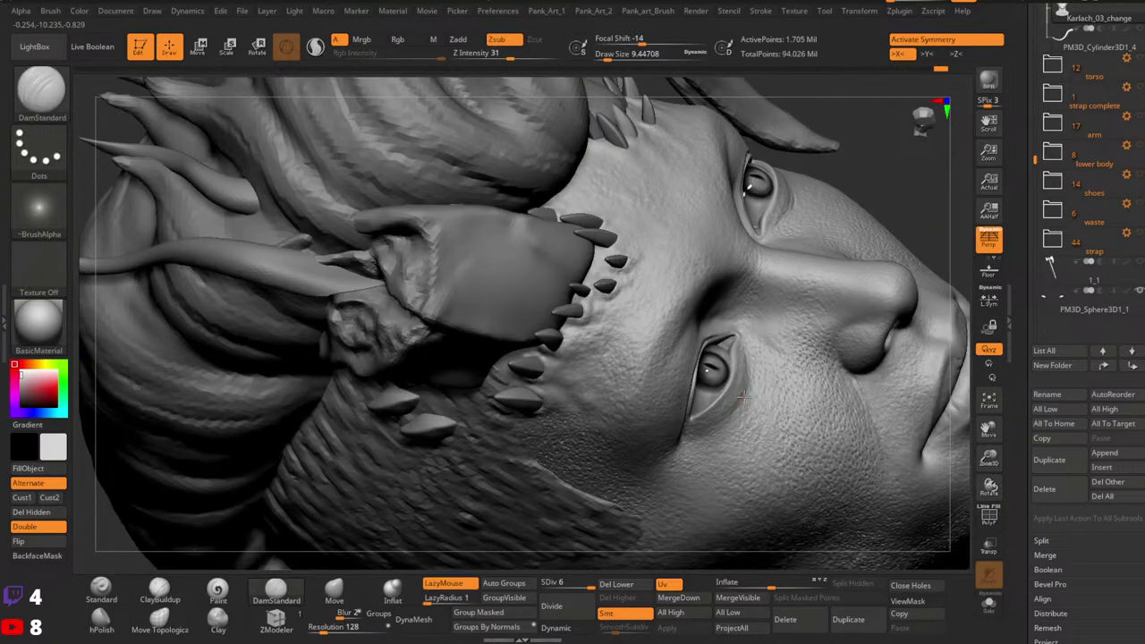
mouse_move(703, 433)
right_down()
mouse_move(761, 360)
mouse_move(721, 484)
mouse_move(826, 384)
mouse_move(852, 331)
right_up()
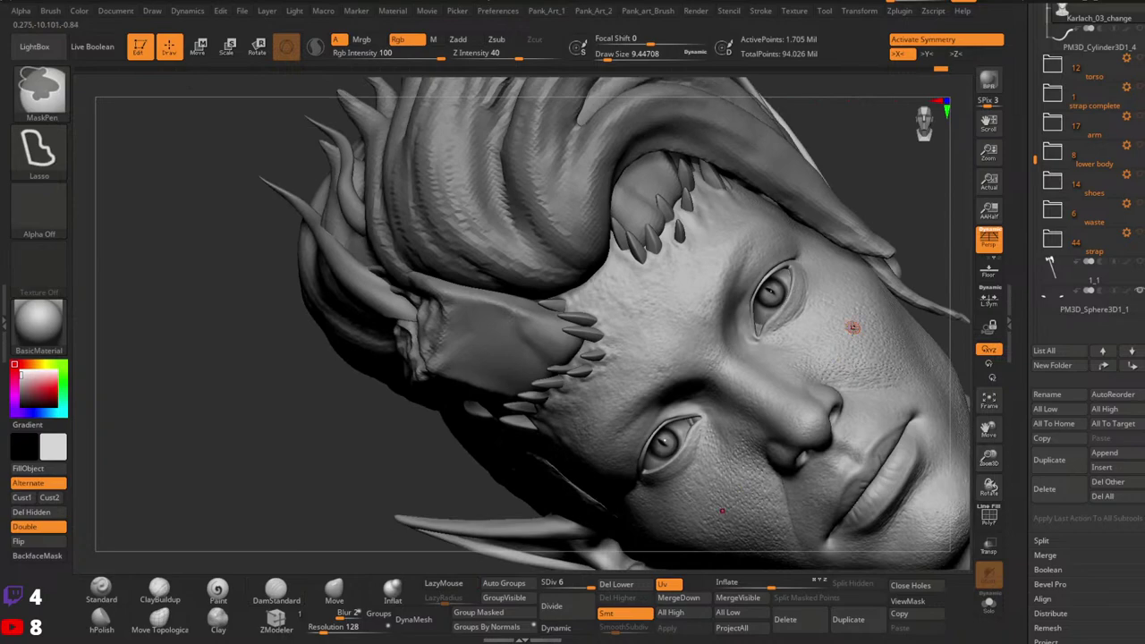
mouse_move(754, 391)
right_down()
mouse_move(787, 350)
mouse_move(687, 409)
mouse_move(698, 422)
right_up()
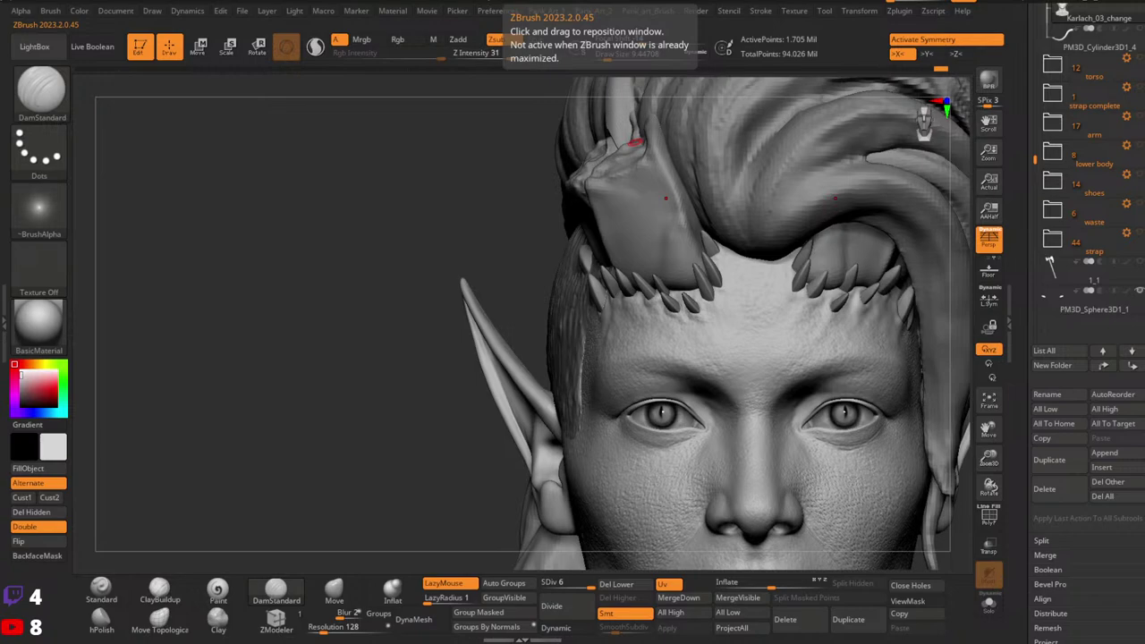
mouse_move(759, 399)
right_down()
mouse_move(728, 331)
mouse_move(761, 378)
mouse_move(709, 416)
right_up()
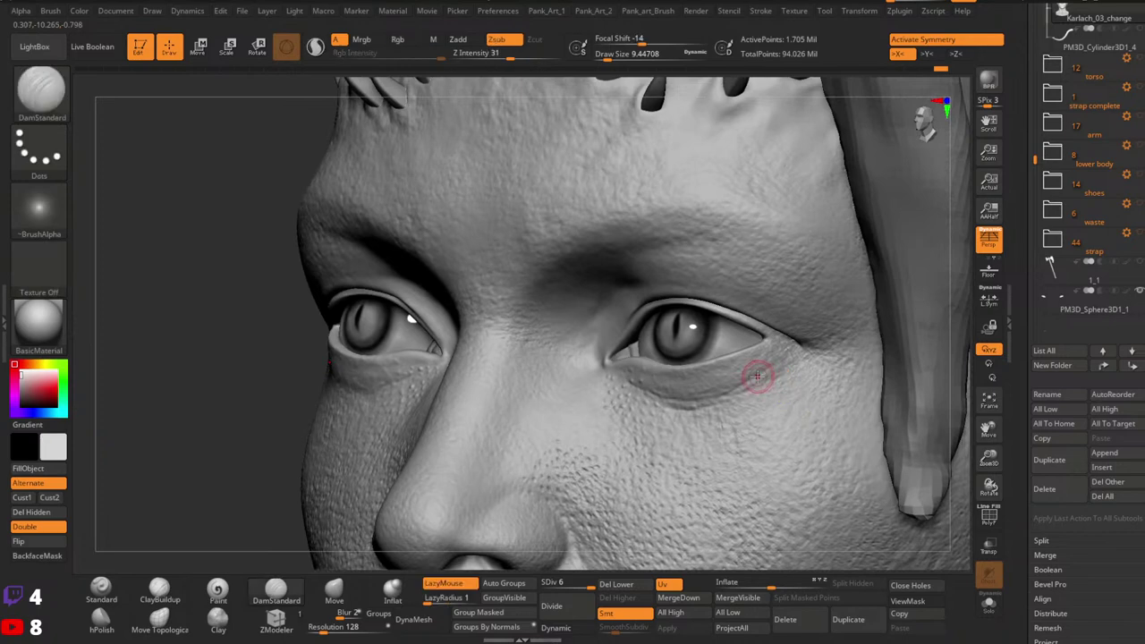
Step: Reduce the draw size to about 6.6 and carve finer wrinkles beneath the eyes with DamStandard
key(space)
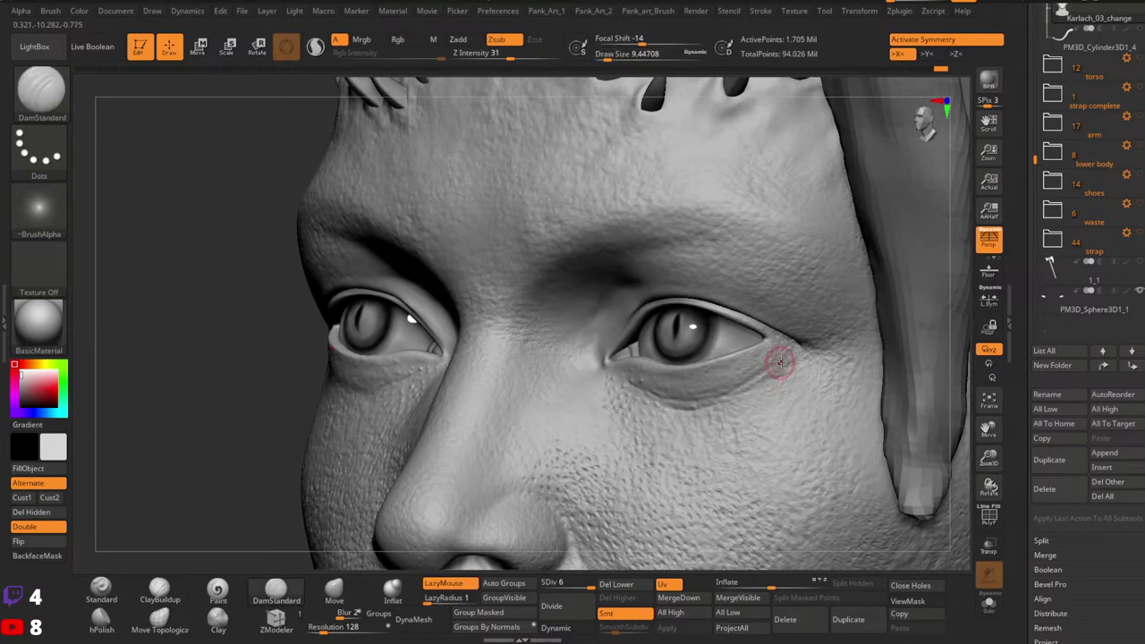
key(bracketleft)
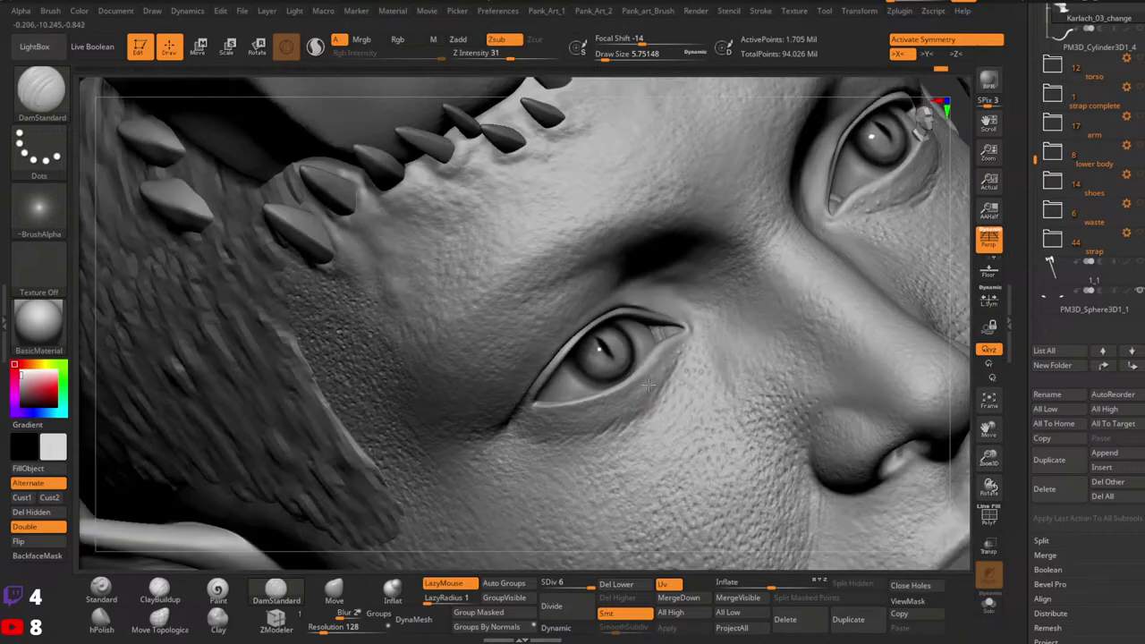
key(space)
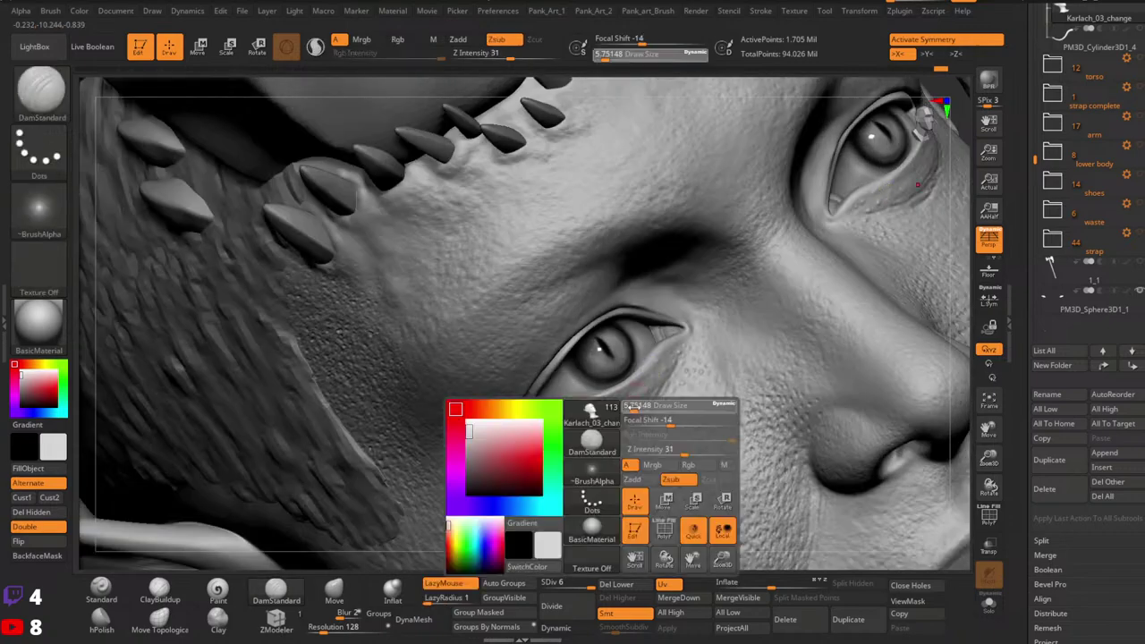
drag(633, 408, 635, 408)
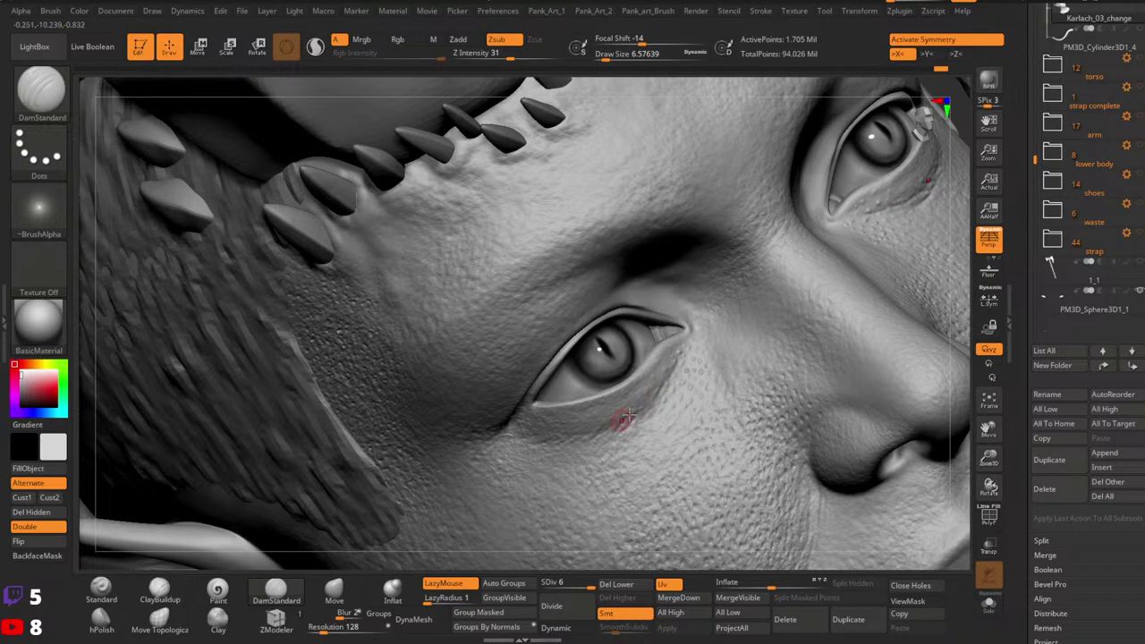
mouse_move(597, 411)
right_down()
mouse_move(667, 413)
mouse_move(608, 414)
right_up()
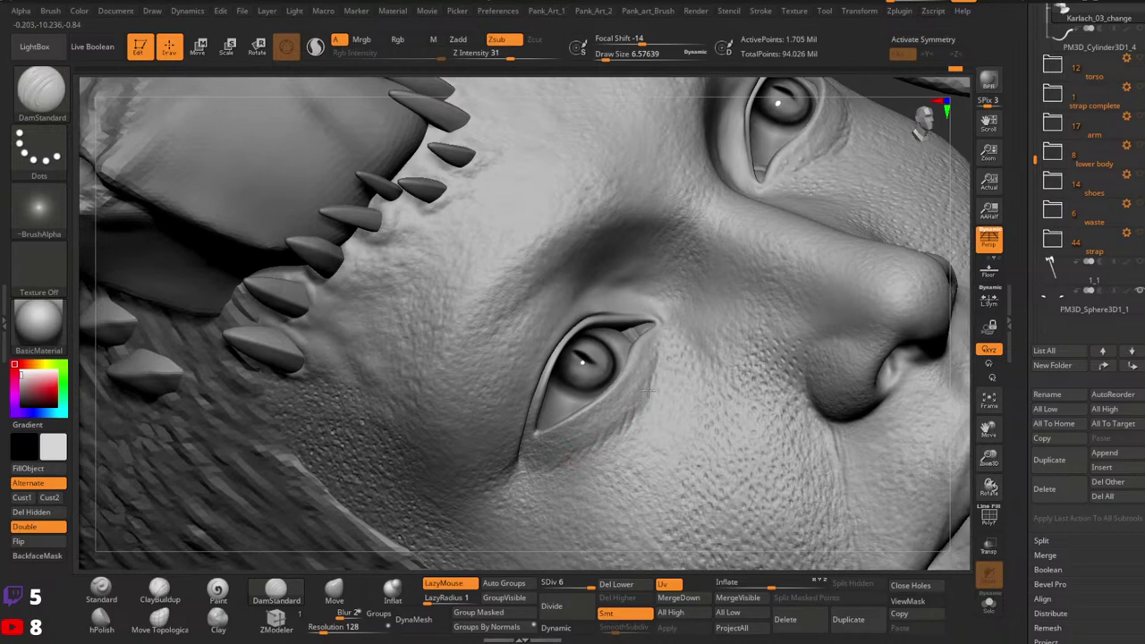
Step: With X symmetry off, carve fine wrinkles at the outer corner of the character's right eye
right_drag(544, 462, 631, 430)
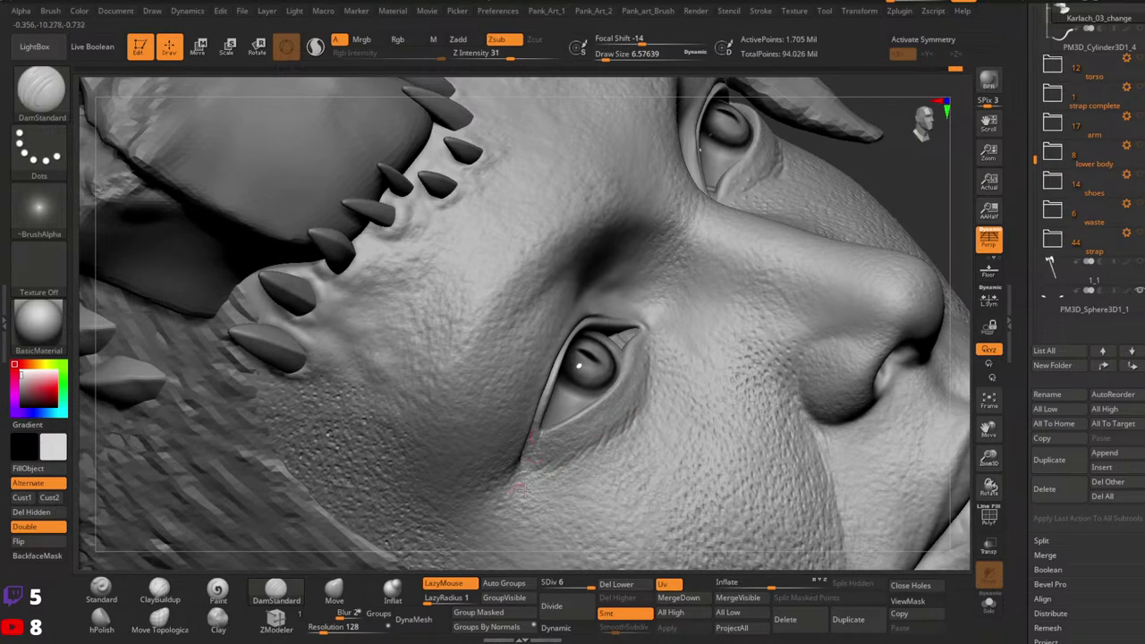
right_drag(544, 425, 554, 392)
drag(554, 392, 539, 438)
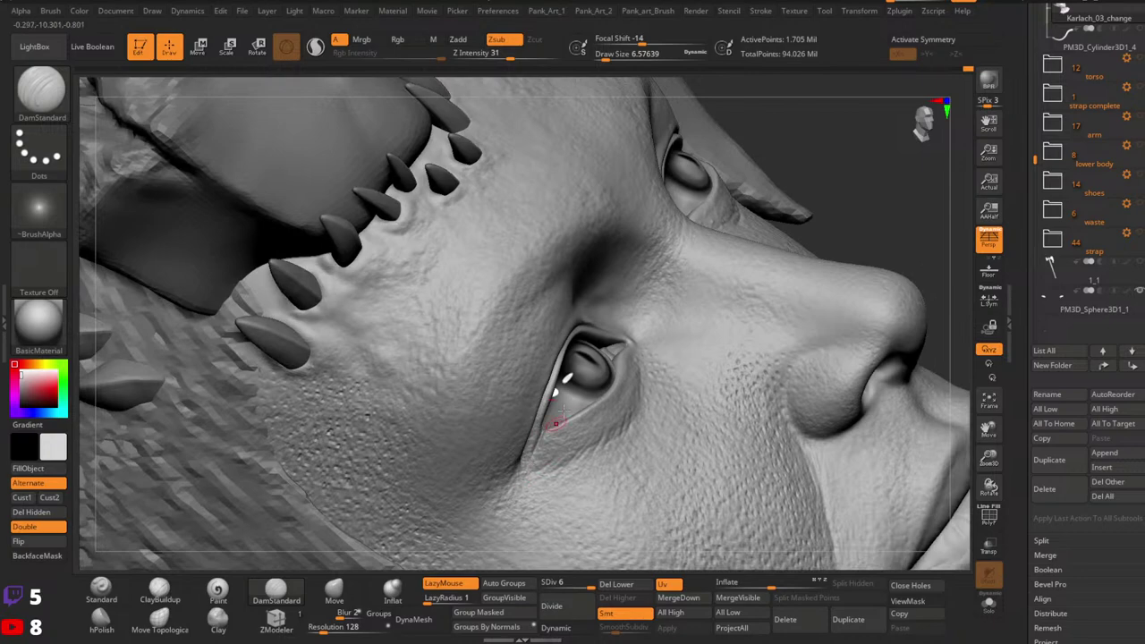
mouse_move(554, 419)
right_down()
mouse_move(565, 416)
mouse_move(552, 409)
right_up()
Step: Turn X symmetry back on, raise the draw size to about 10.5 and refine the outer eye corner creases
key(x)
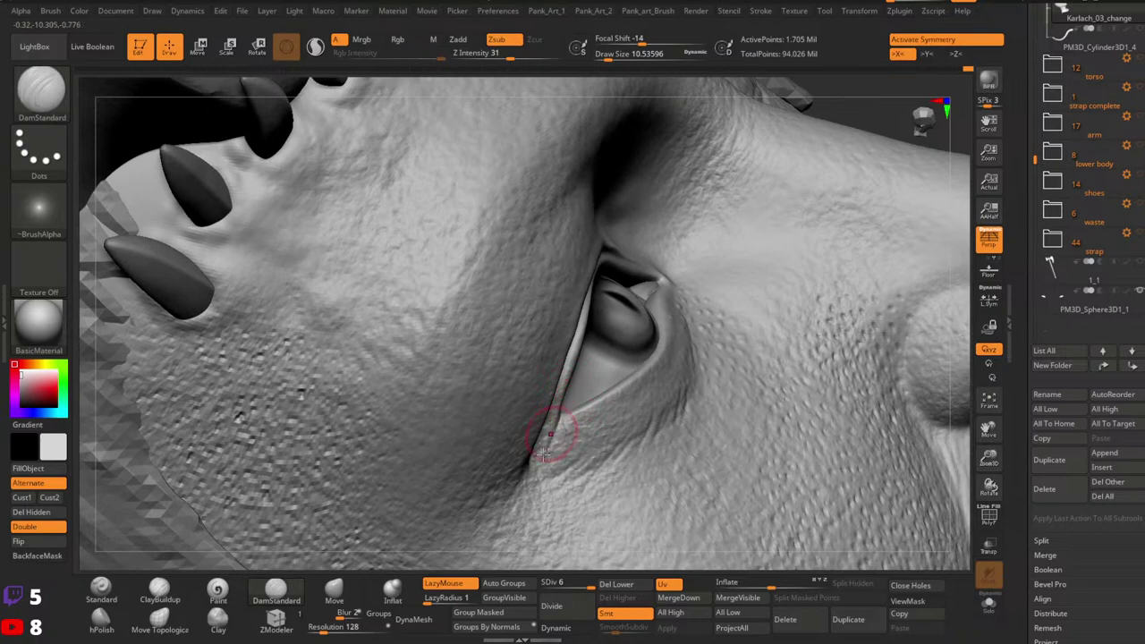
right_drag(558, 430, 596, 388)
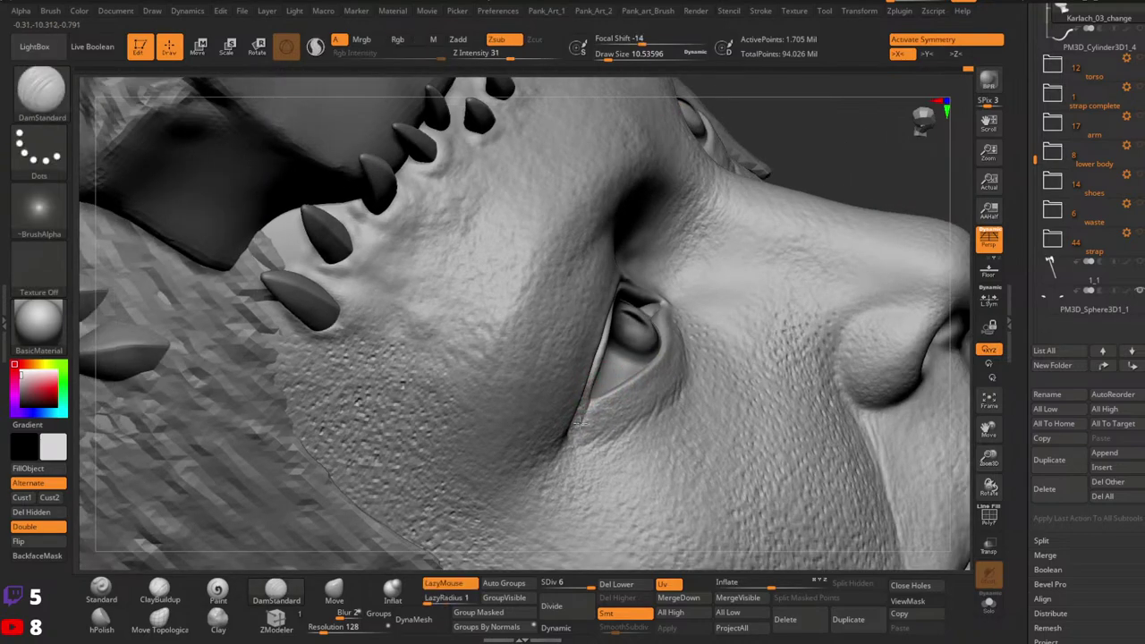
mouse_move(705, 348)
right_down()
mouse_move(656, 379)
mouse_move(680, 391)
mouse_move(618, 316)
mouse_move(644, 381)
right_up()
right_drag(640, 430, 636, 379)
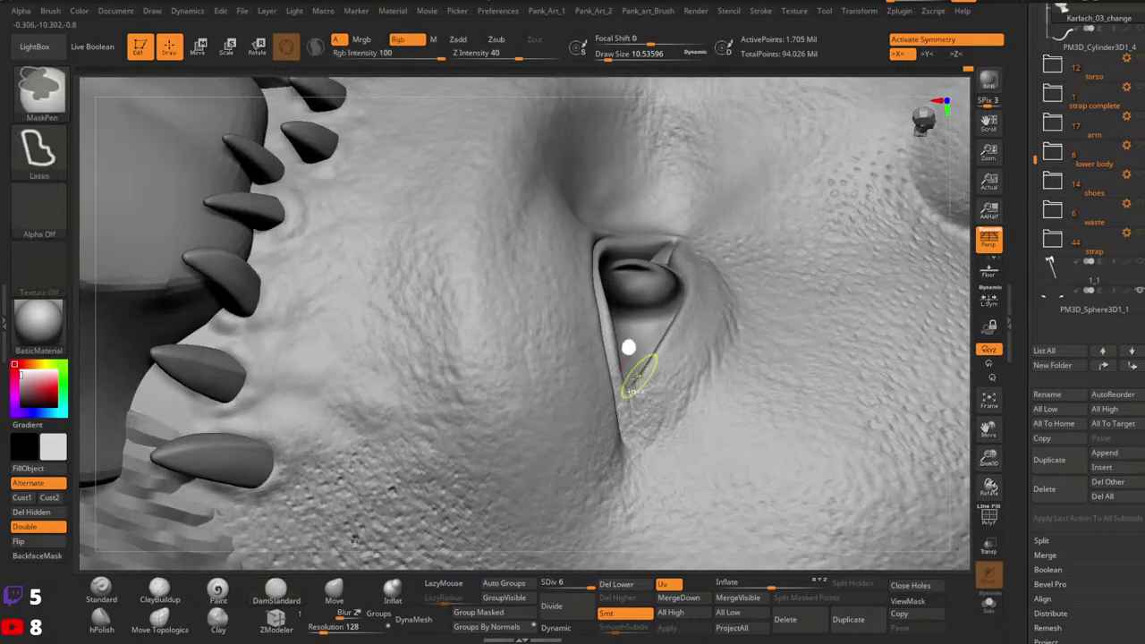
Step: Mask the lower eyelids and under-eye areas with the lasso MaskPen, redoing the first selection, and invert the mask
mouse_move(632, 386)
ctrl+mouse_down()
mouse_move(658, 461)
mouse_move(737, 309)
ctrl+mouse_up()
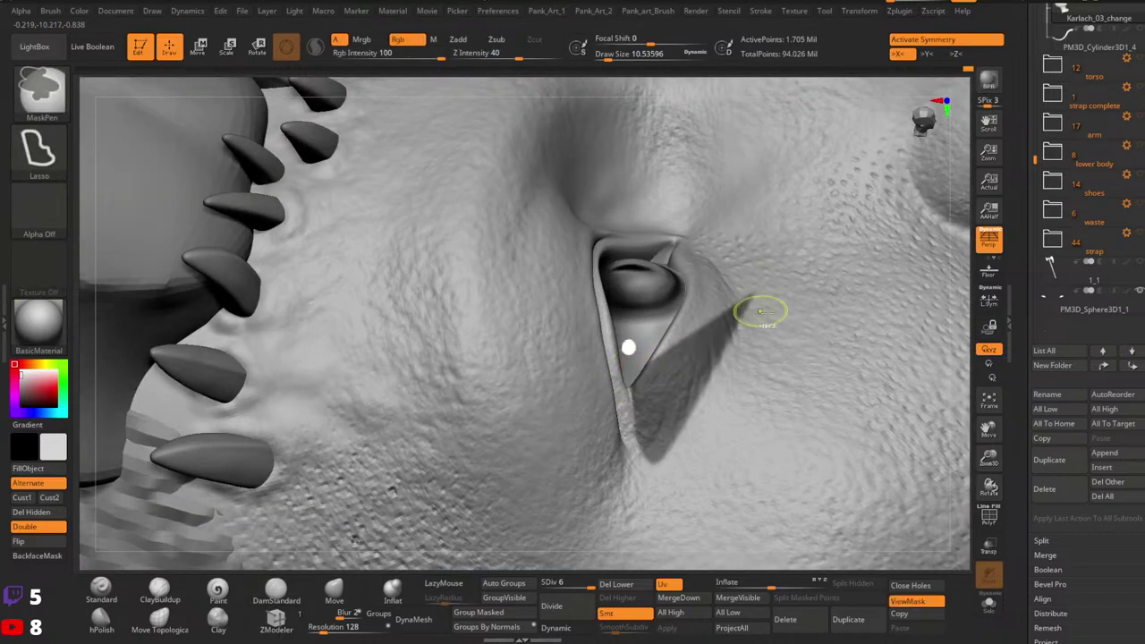
key(ctrl+z)
ctrl+drag(630, 386, 778, 266)
right_drag(732, 416, 707, 328)
mouse_move(686, 342)
ctrl+mouse_down()
mouse_move(754, 263)
mouse_move(760, 410)
ctrl+mouse_up()
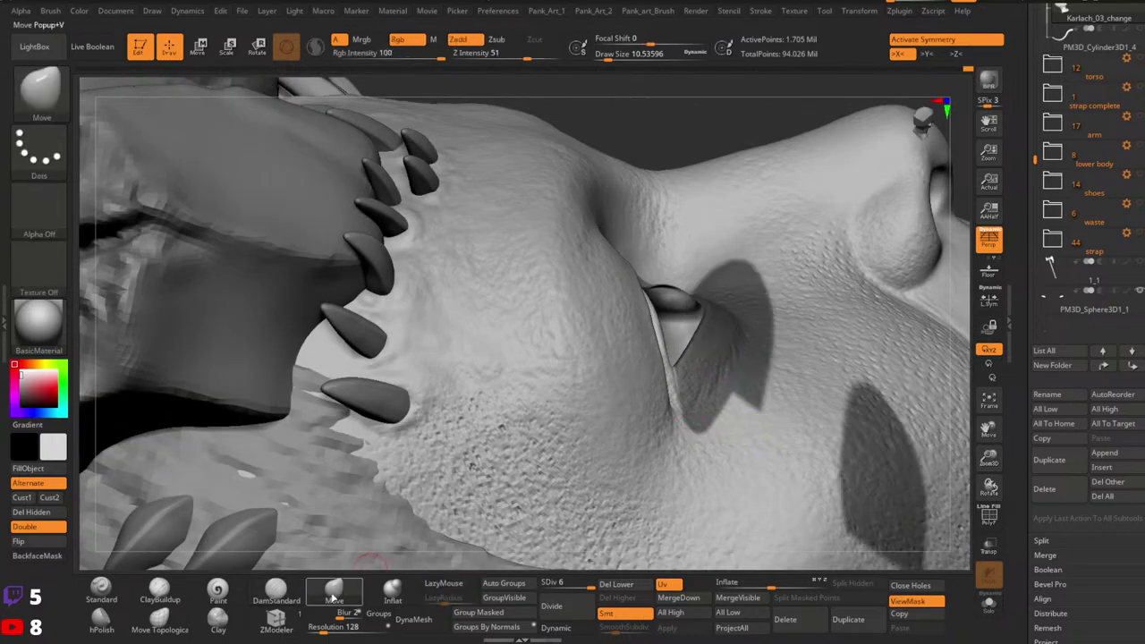
ctrl+click(690, 115)
Step: Adjust the unmasked lower eyelids with the Move brush at a draw size of about 20 and clear the mask
key(b)
key(m)
key(v)
right_drag(700, 385, 677, 383)
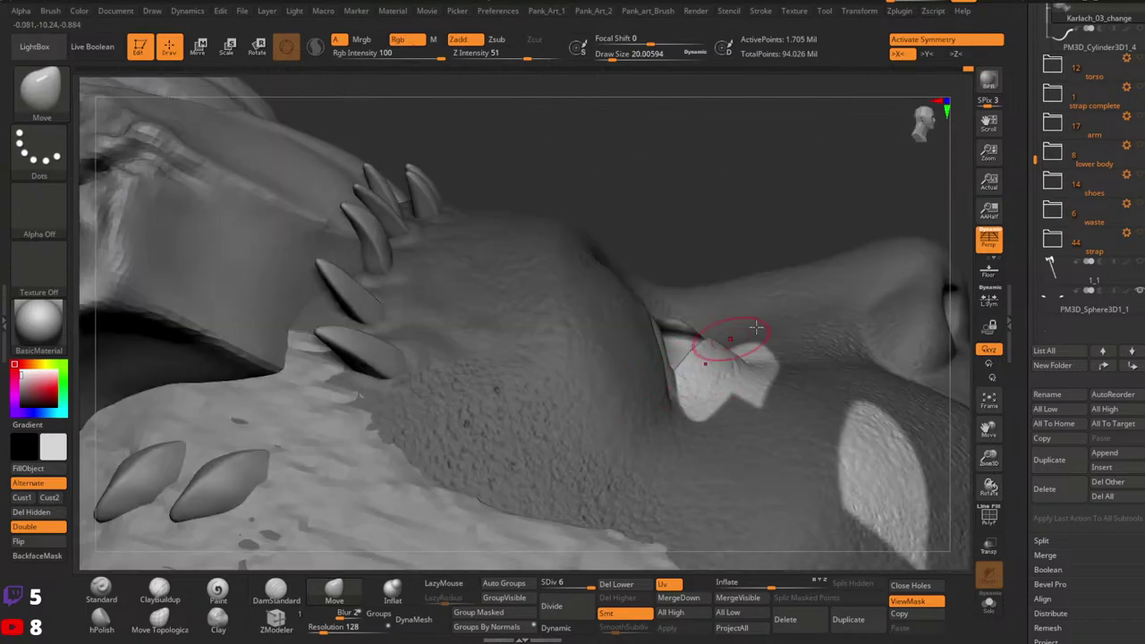
mouse_move(728, 332)
right_down()
mouse_move(725, 420)
mouse_move(828, 346)
mouse_move(743, 375)
right_up()
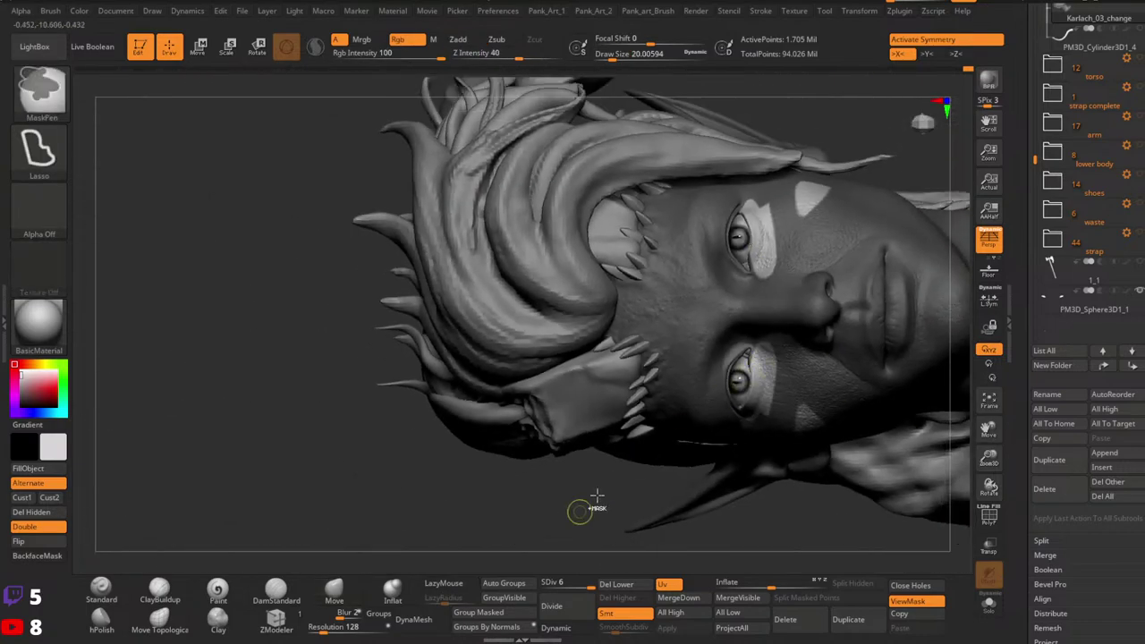
ctrl+drag(572, 504, 564, 541)
right_drag(626, 438, 844, 345)
ctrl+right_drag(641, 330, 767, 348)
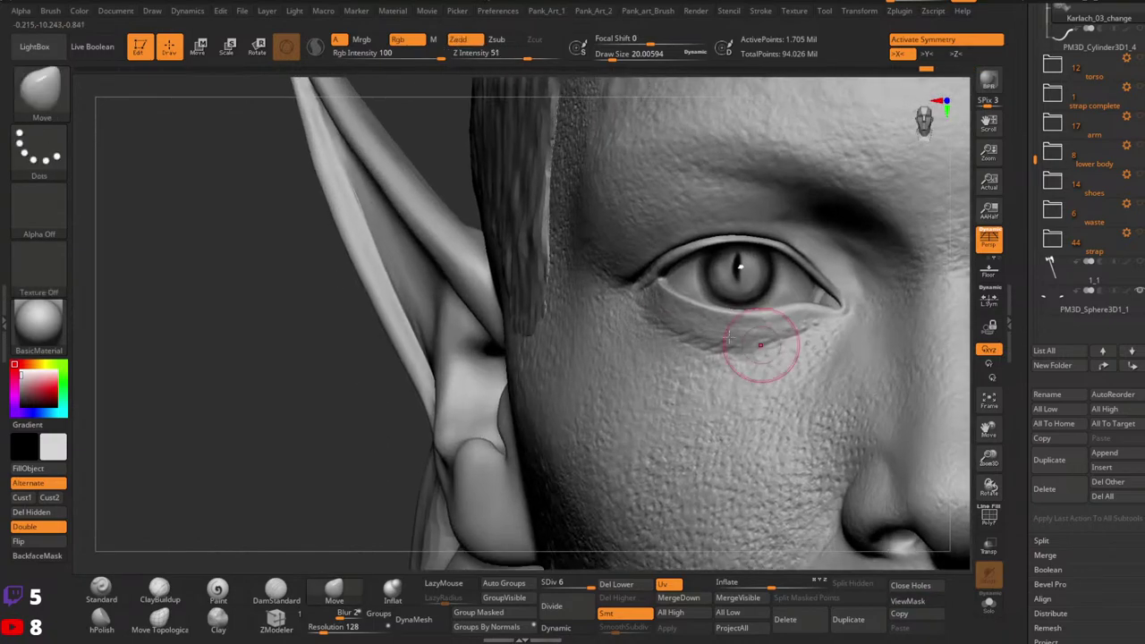
Step: Set the Standard brush to a draw size of about 1.3 for detailing the eyelid's outer corner
mouse_move(669, 343)
right_down()
mouse_move(670, 307)
mouse_move(751, 368)
mouse_move(723, 402)
mouse_move(582, 409)
right_up()
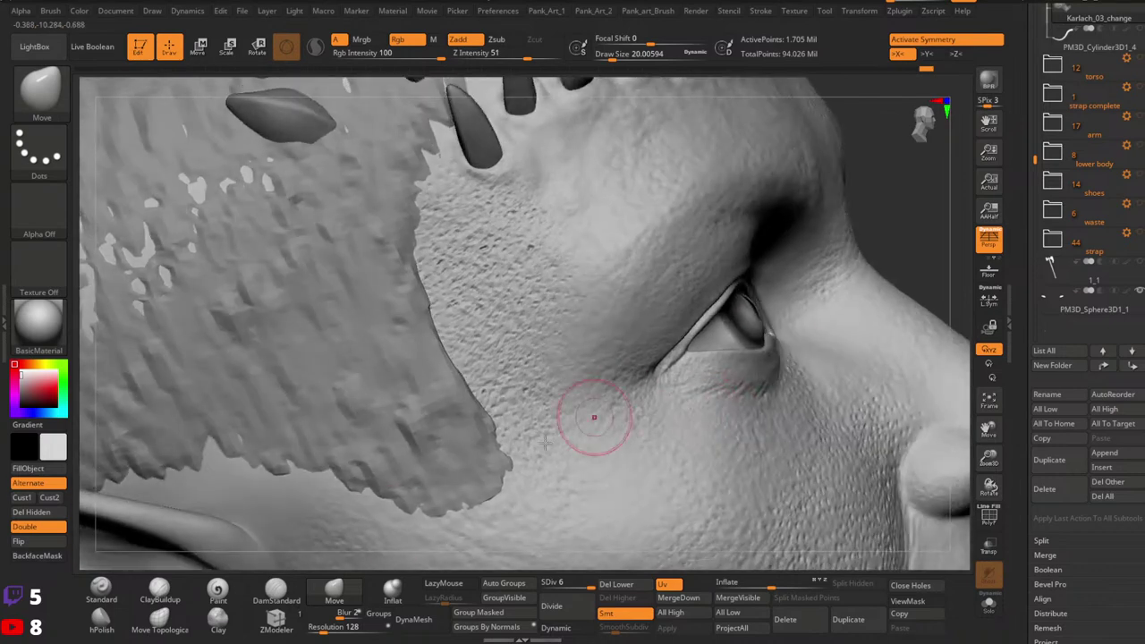
key(ctrl)
ctrl+right_drag(692, 355, 677, 340)
key(space)
drag(677, 357, 662, 356)
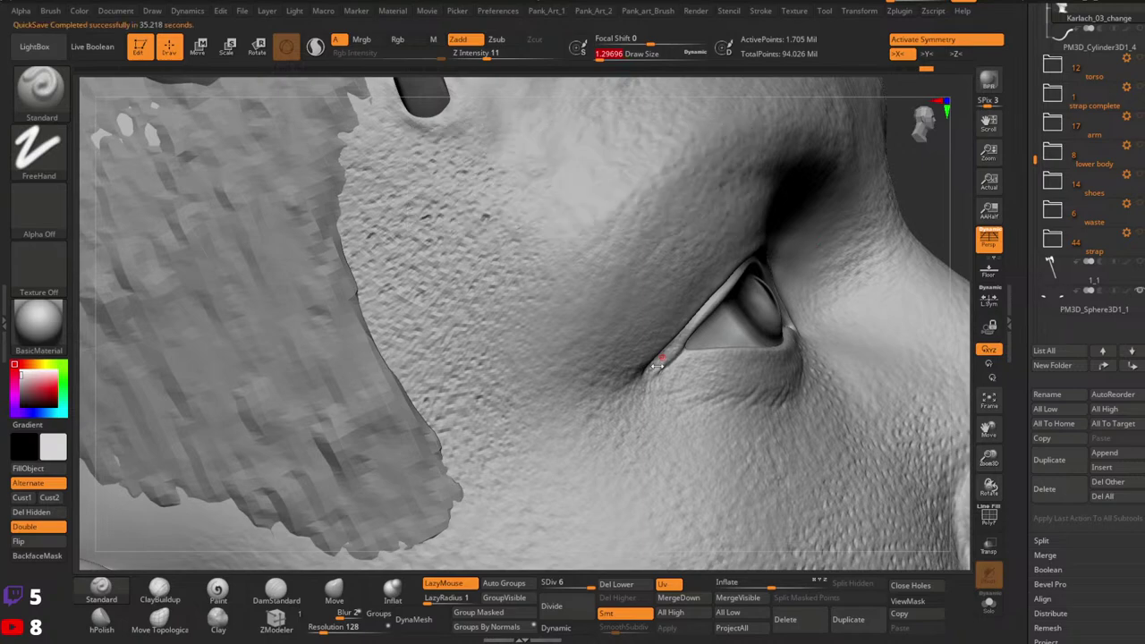
Step: Lower the head to subdivision level 4 and set the Standard brush to draw size about 26.9 with Z intensity 20
ctrl+right_drag(832, 424, 465, 391)
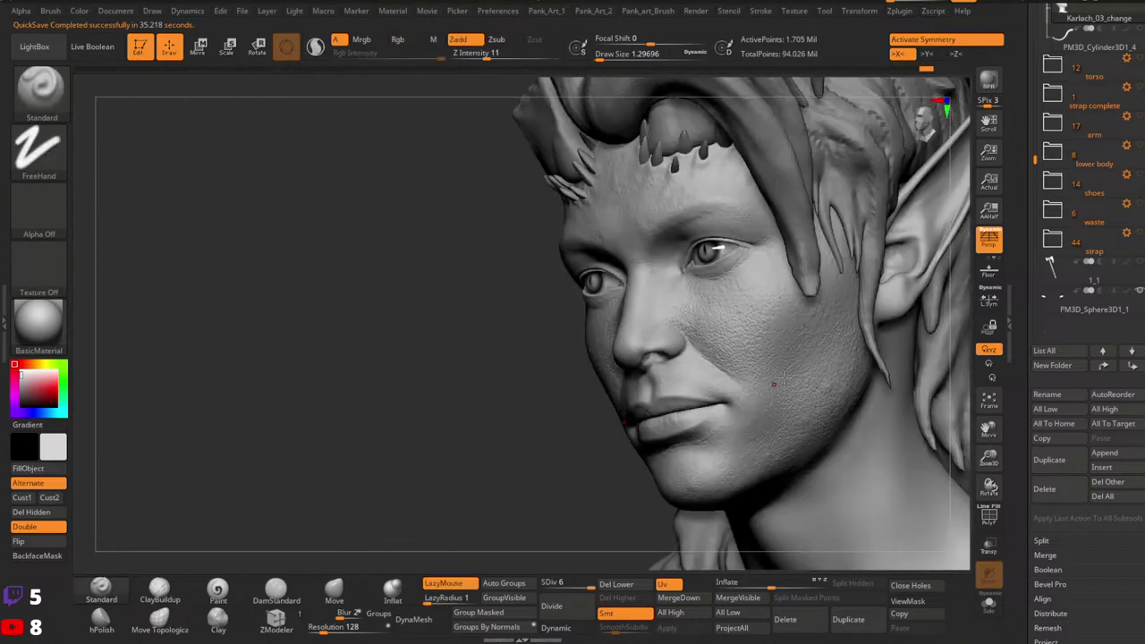
mouse_move(774, 383)
alt+right_down()
mouse_move(735, 416)
mouse_move(741, 384)
mouse_move(787, 379)
alt+right_up()
mouse_move(787, 379)
ctrl+right_down()
mouse_move(869, 371)
mouse_move(805, 366)
ctrl+right_up()
mouse_move(805, 367)
right_down()
mouse_move(841, 364)
mouse_move(720, 359)
mouse_move(813, 383)
mouse_move(753, 370)
mouse_move(762, 356)
right_up()
mouse_move(762, 356)
alt+right_down()
mouse_move(754, 395)
mouse_move(780, 398)
alt+right_up()
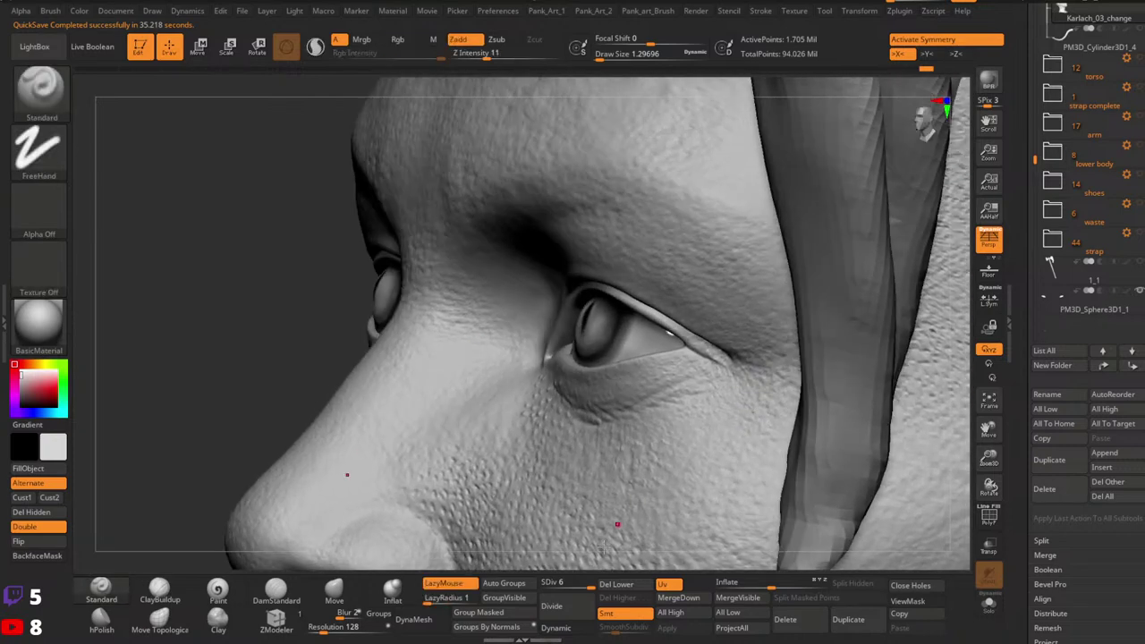
click(570, 584)
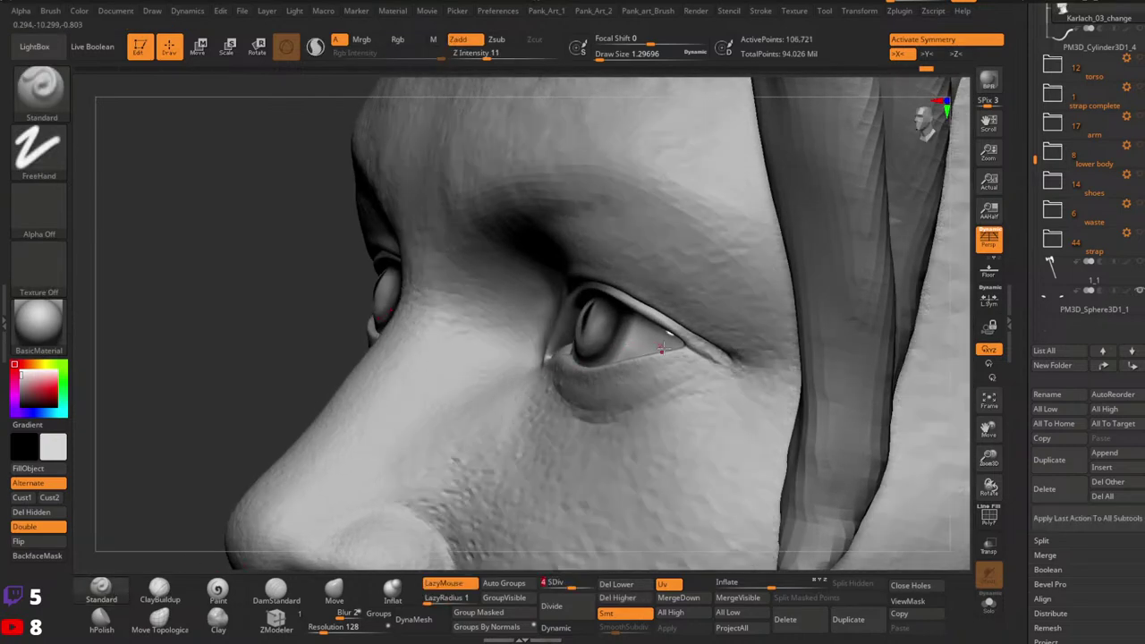
key(space)
mouse_move(693, 336)
mouse_down()
mouse_move(709, 337)
mouse_move(697, 354)
mouse_up()
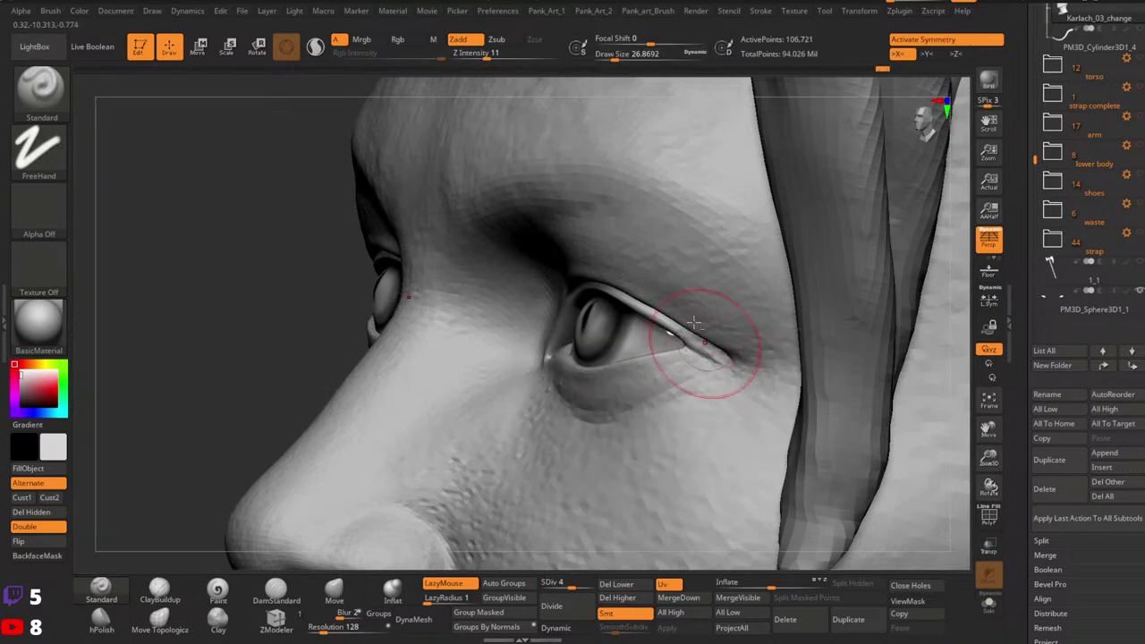
drag(485, 59, 497, 58)
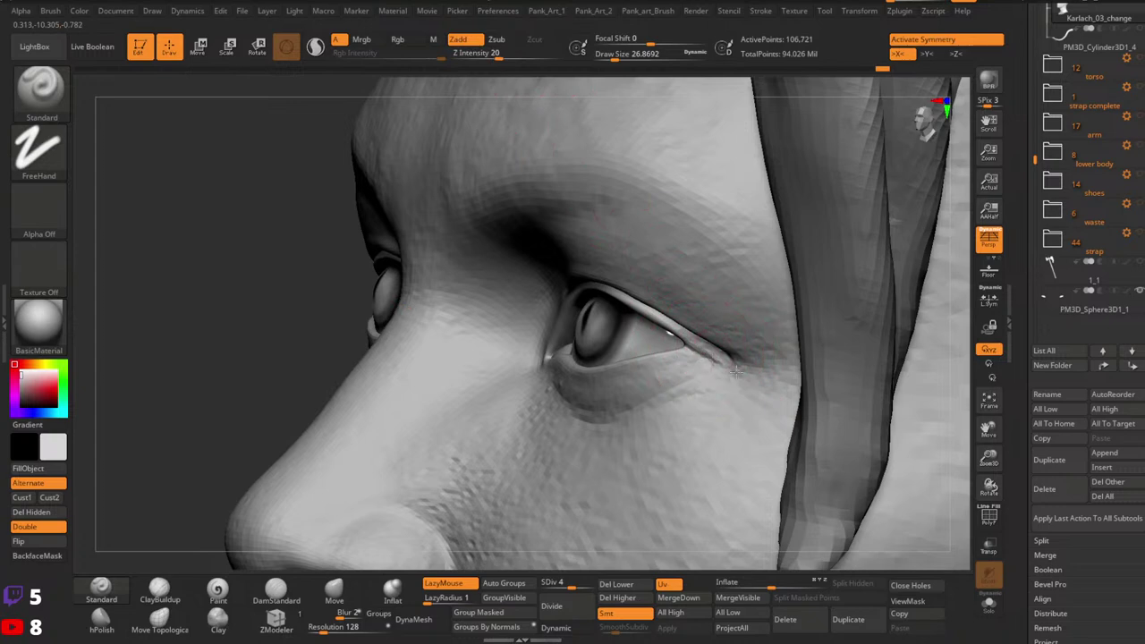
Step: Sculpt the eyelid fold at the eye's outer corner with the Standard brush, reducing the draw size to about 21.6 and smaller
key(space)
drag(719, 351, 749, 365)
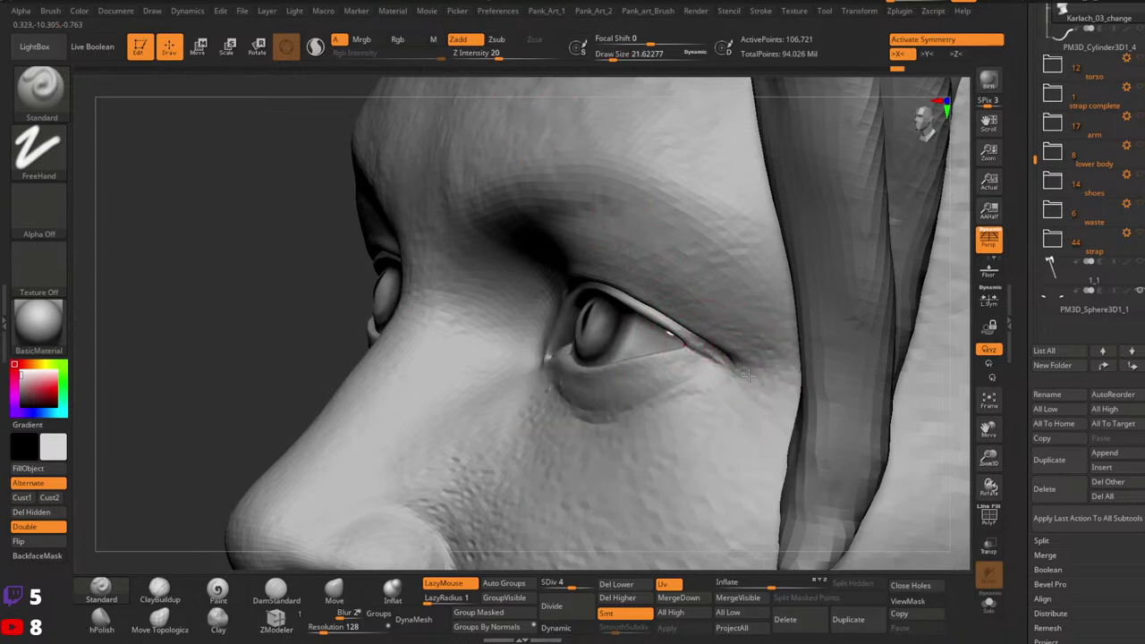
mouse_move(718, 365)
right_down()
mouse_move(720, 314)
mouse_move(731, 398)
mouse_move(729, 369)
right_up()
key(space)
drag(729, 370, 721, 370)
mouse_move(700, 390)
right_down()
mouse_move(705, 351)
mouse_move(716, 378)
right_up()
Step: Try to reshape the skin above the eye's outer corner with the Move brush at draw size about 18.5
mouse_move(828, 355)
ctrl+right_down()
mouse_move(895, 318)
mouse_move(826, 236)
mouse_move(782, 289)
mouse_move(798, 299)
mouse_move(782, 286)
mouse_move(741, 290)
ctrl+right_up()
click(334, 591)
right_click(787, 302)
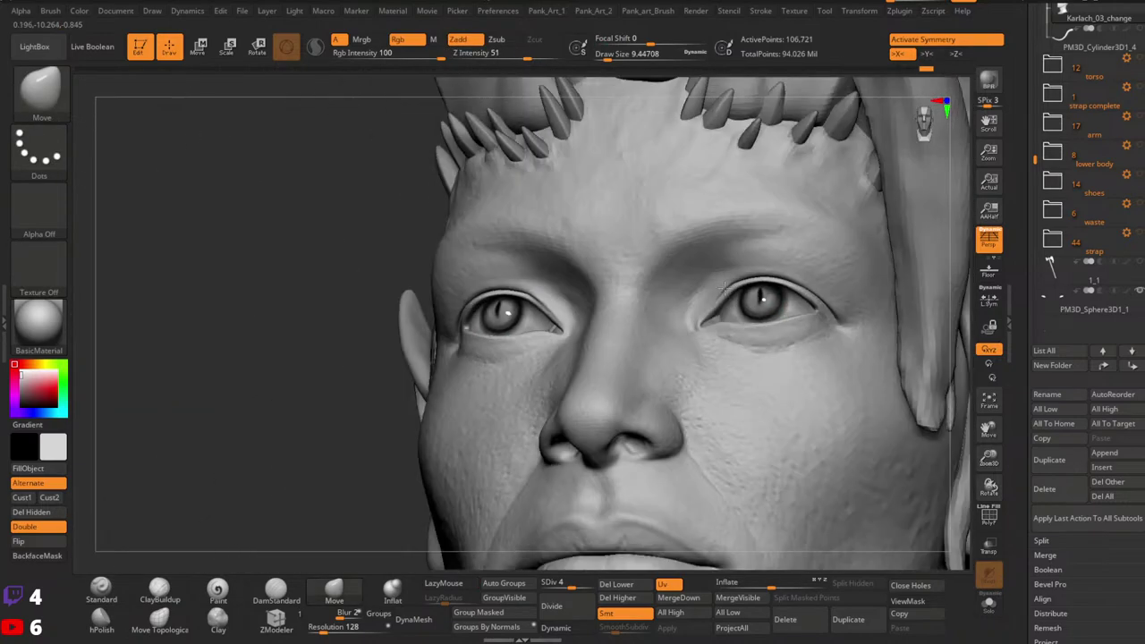
key(ctrl)
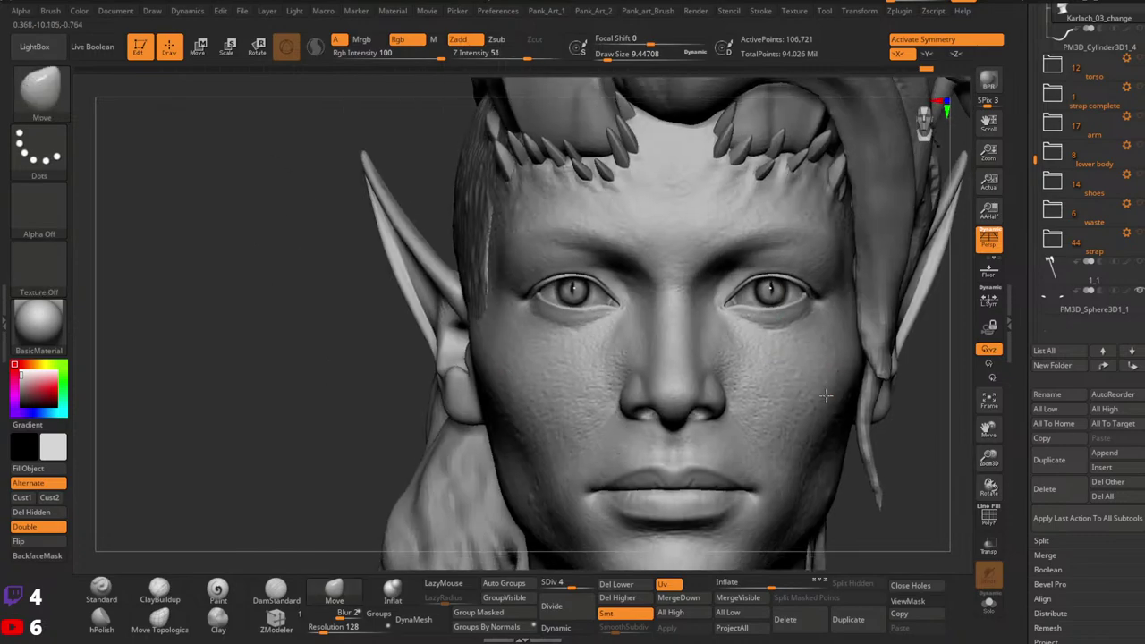
mouse_move(816, 326)
ctrl+right_down()
mouse_move(862, 278)
mouse_move(804, 355)
mouse_move(783, 354)
ctrl+right_up()
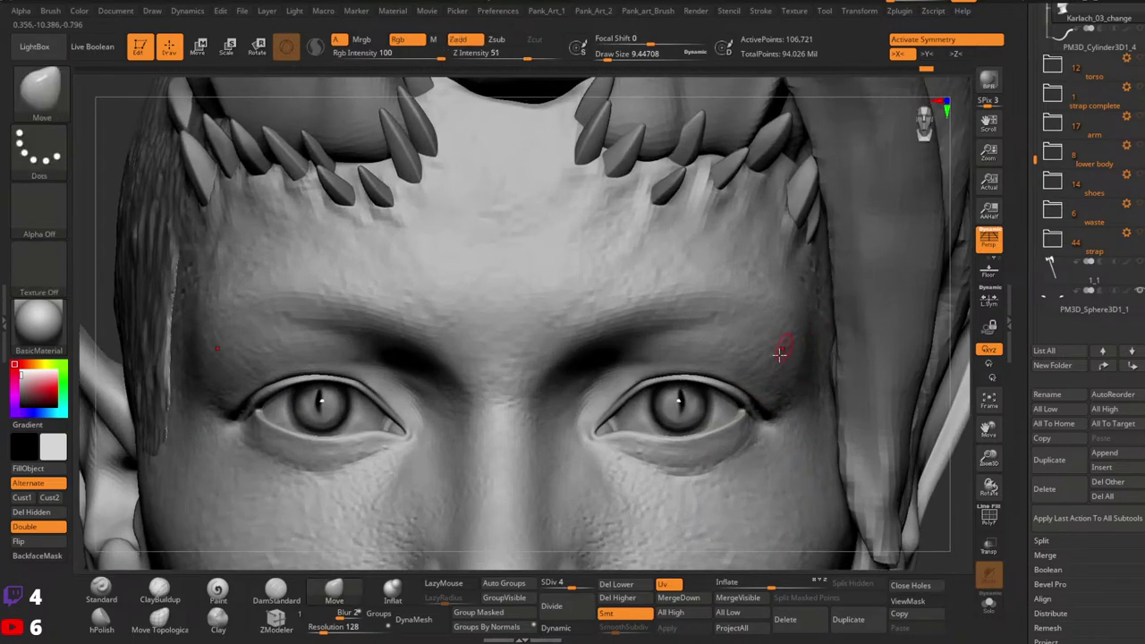
key(space)
drag(782, 358, 790, 370)
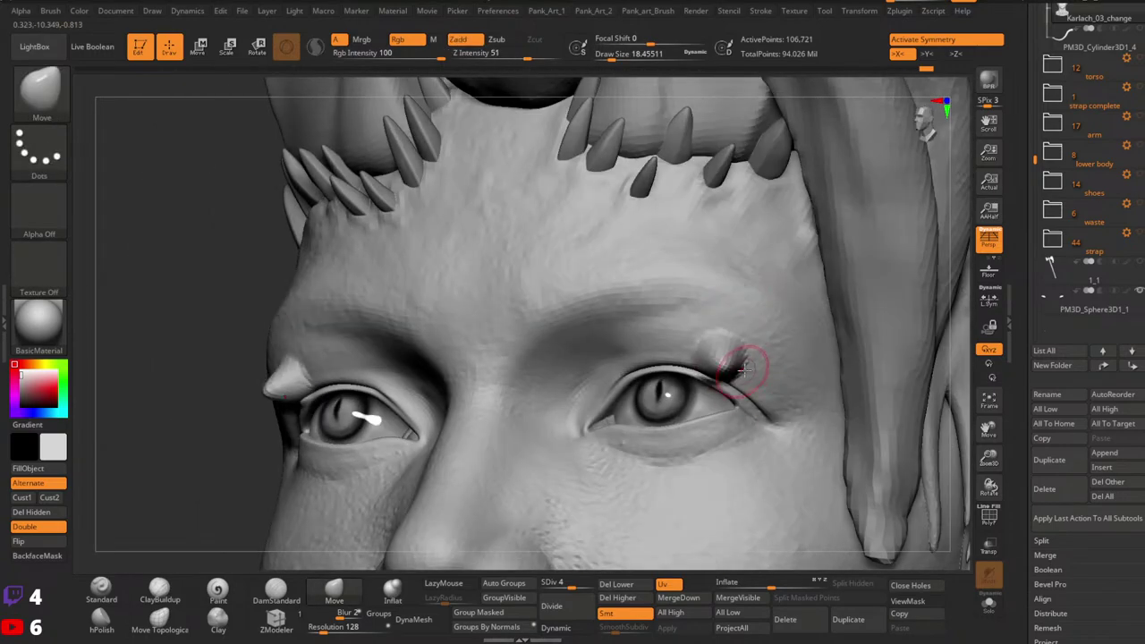
Step: Build up the outer part of the upper eyelid fold with the Standard brush at Z intensity 20
click(101, 592)
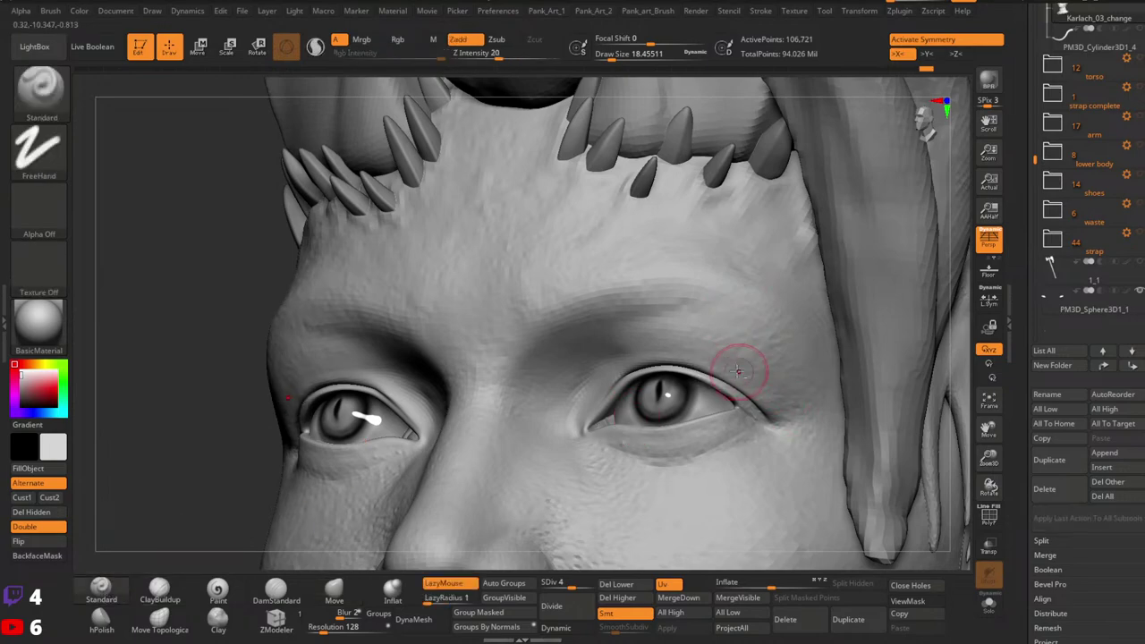
right_drag(732, 368, 727, 248)
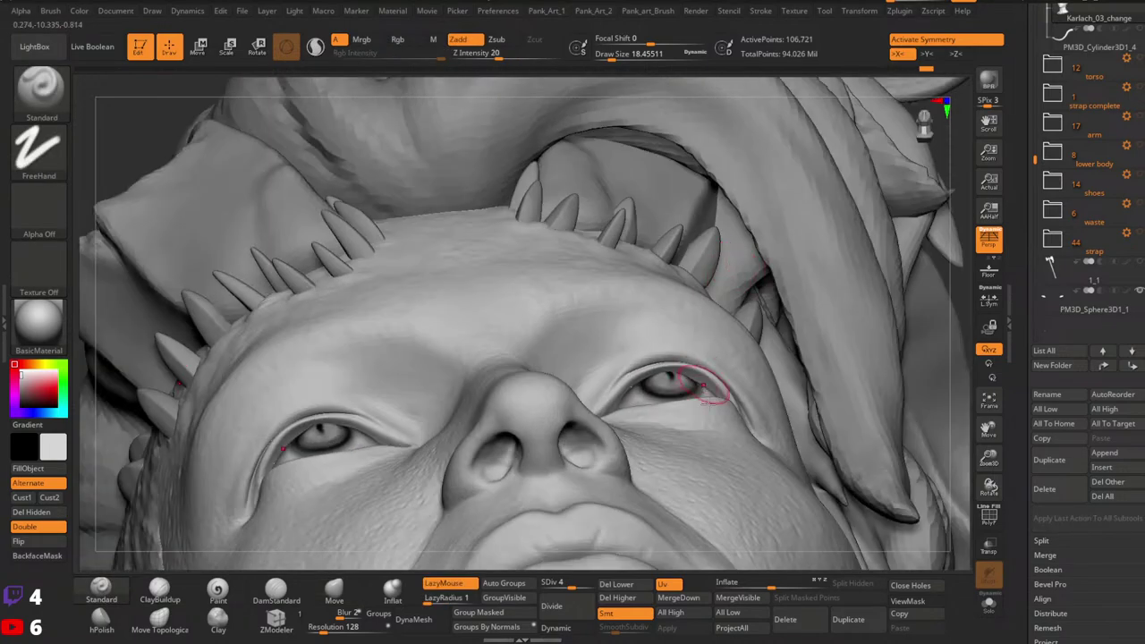
right_drag(709, 388, 743, 380)
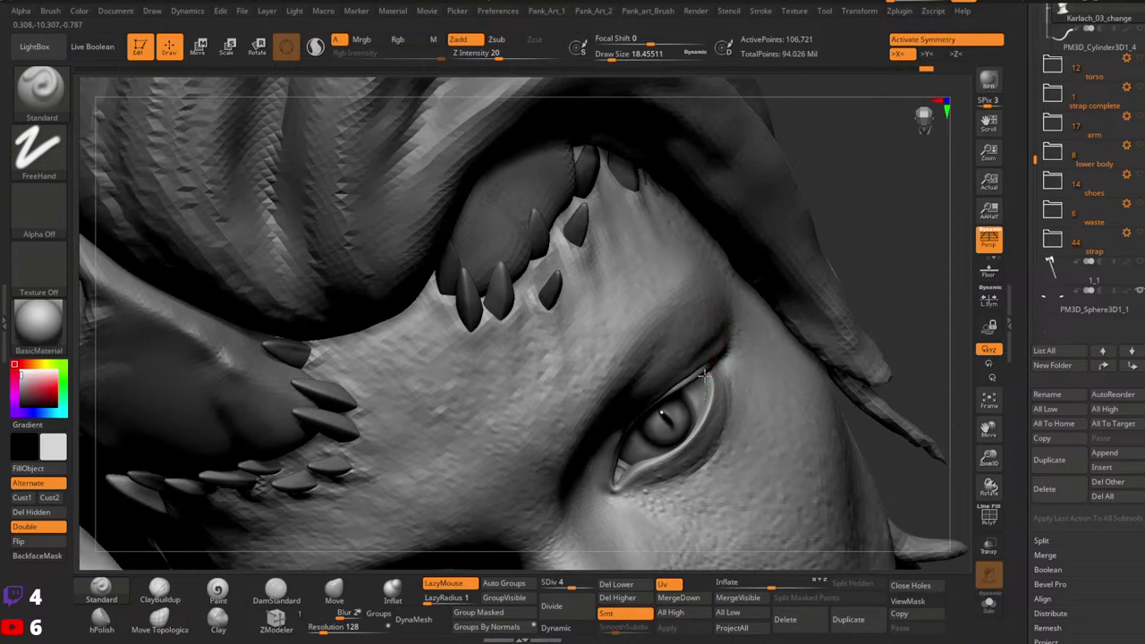
right_drag(718, 341, 686, 356)
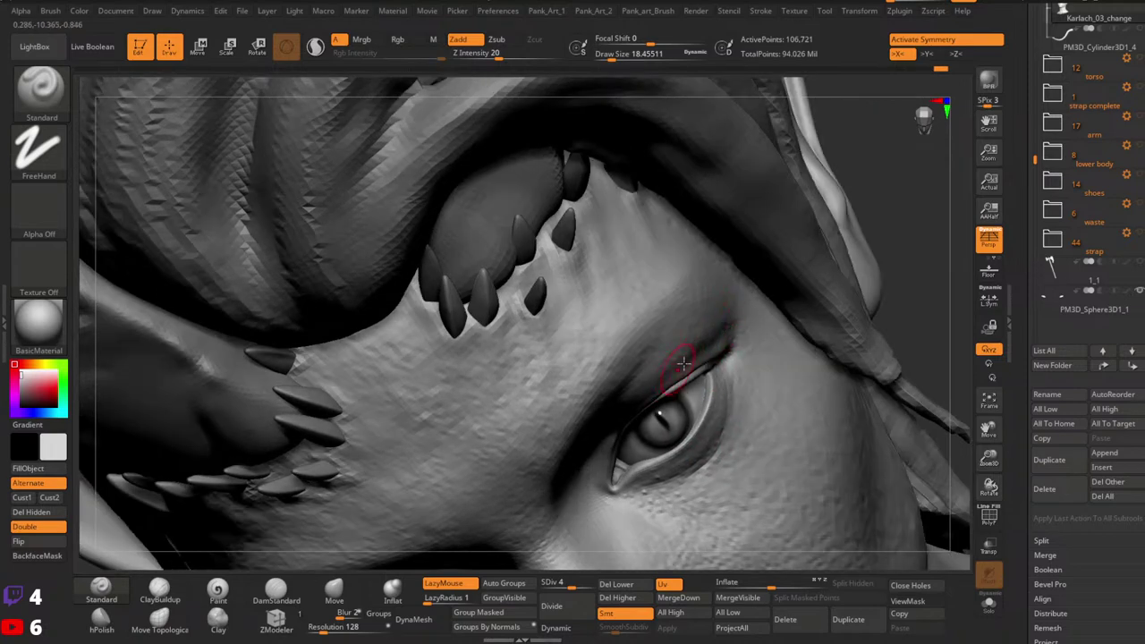
right_drag(701, 349, 701, 409)
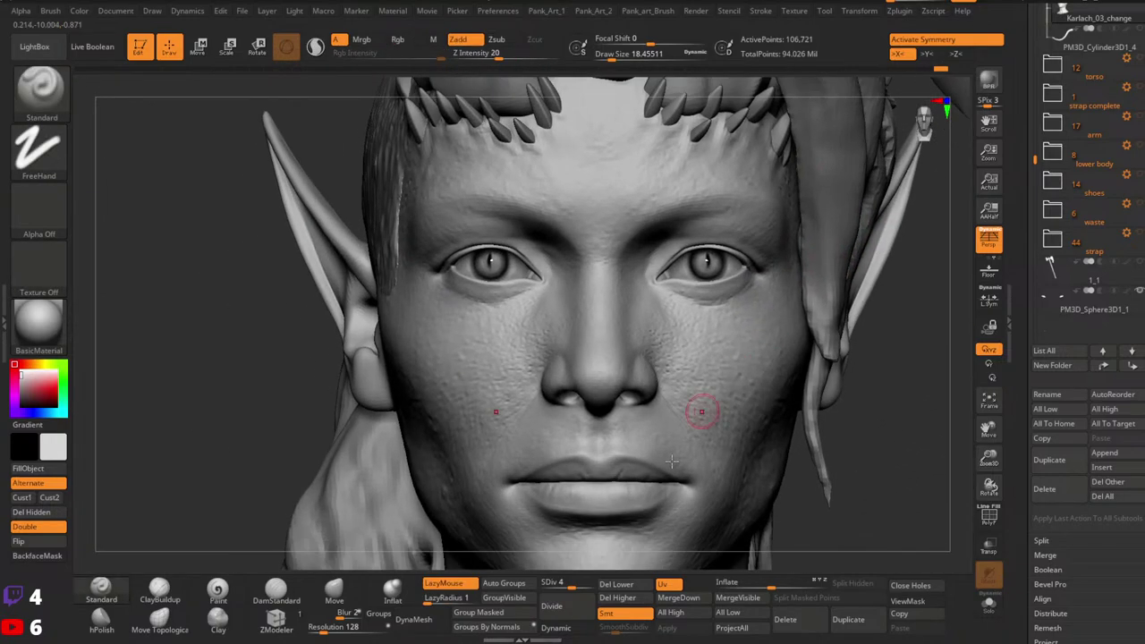
Step: Check the eyelids from several angles and return the head to subdivision level 6
mouse_move(768, 435)
alt+right_down()
mouse_move(802, 349)
mouse_move(800, 388)
mouse_move(771, 378)
mouse_move(734, 440)
mouse_move(729, 483)
alt+right_up()
ctrl+right_drag(742, 406, 716, 488)
alt+right_drag(823, 434, 805, 324)
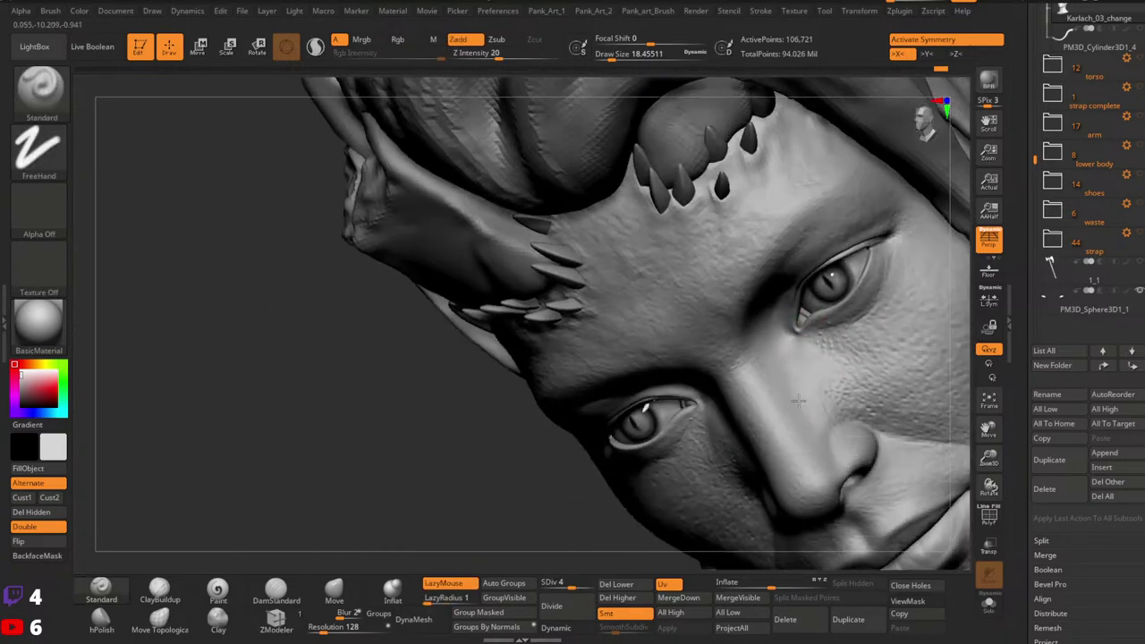
right_drag(746, 492, 729, 530)
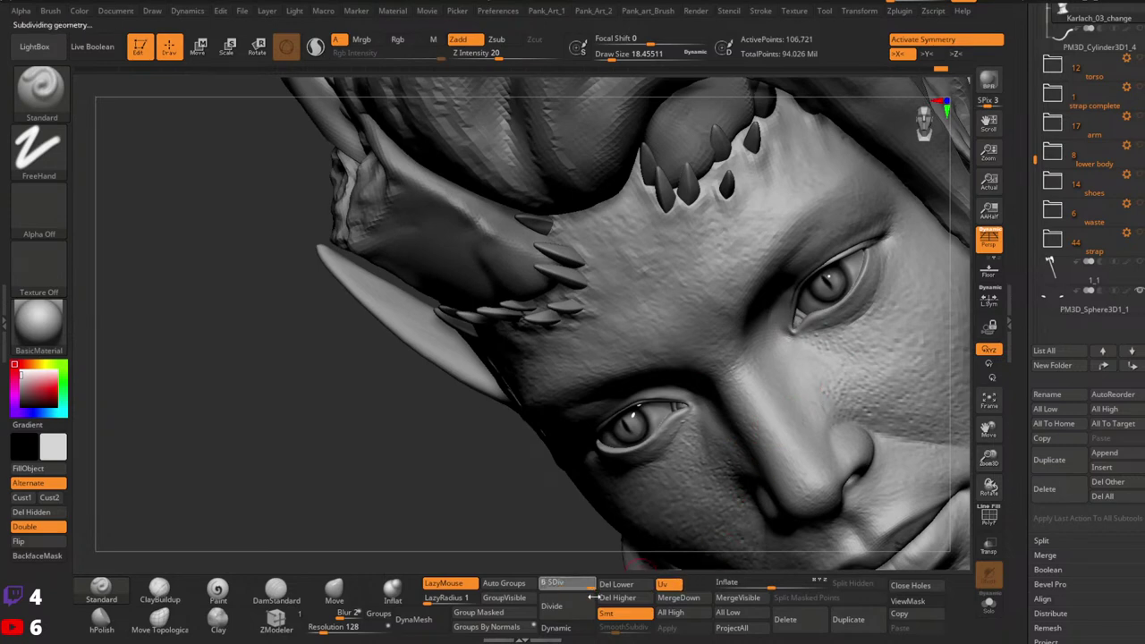
Step: Turn off symmetry and carve a crease beside the inner eye corner with the DamStandard brush at draw size about 11.7
click(275, 592)
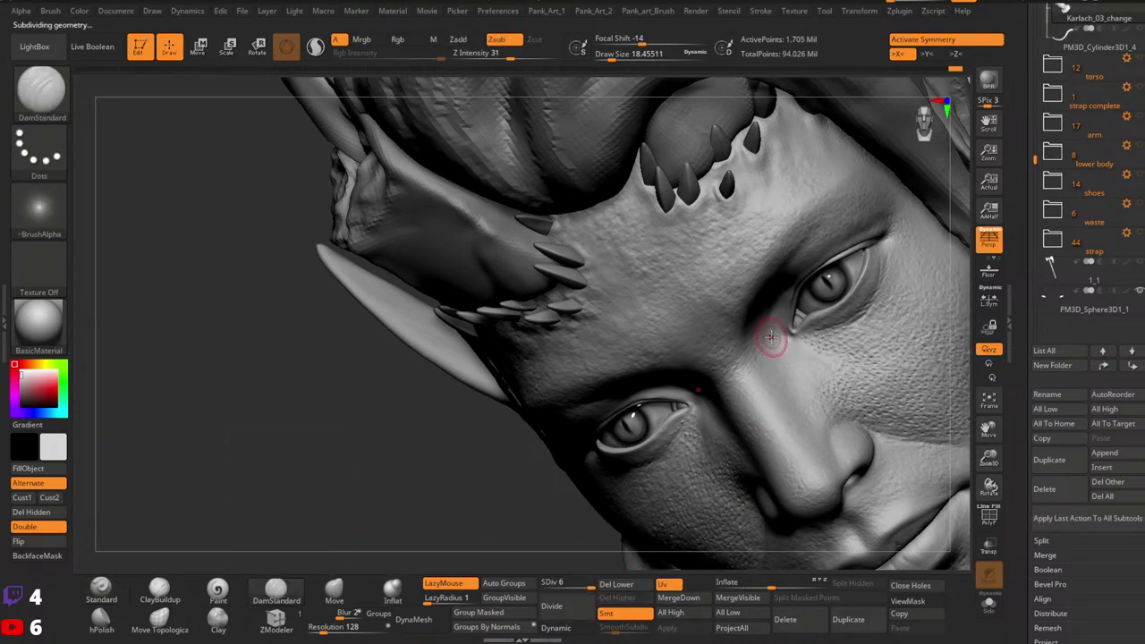
key(x)
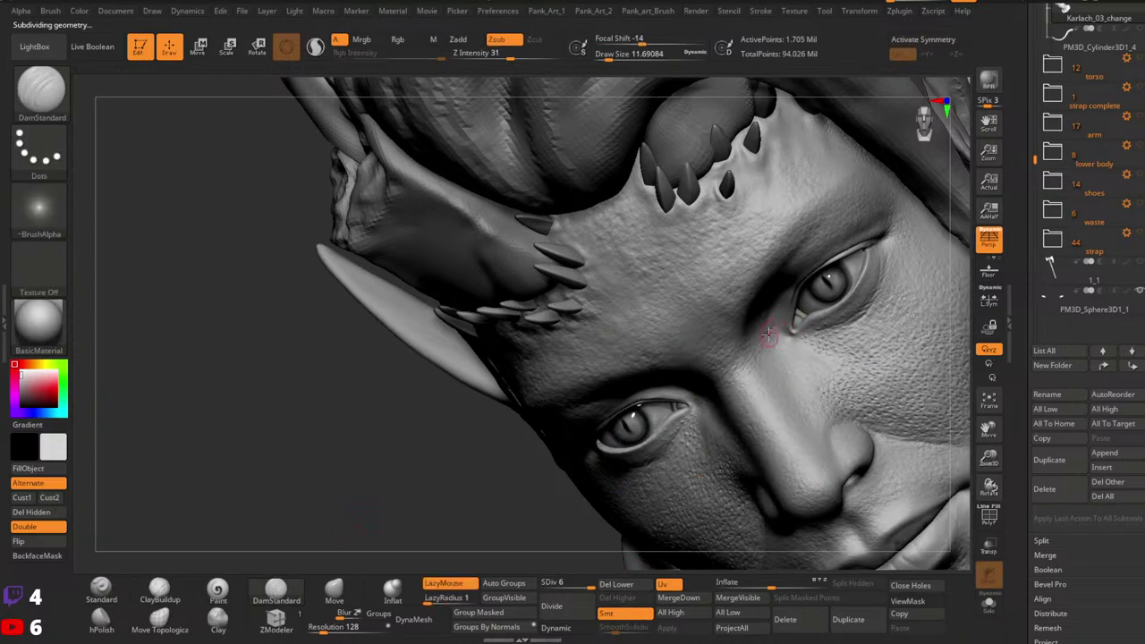
drag(742, 367, 771, 333)
right_drag(744, 345, 774, 320)
mouse_move(748, 371)
right_down()
mouse_move(760, 333)
mouse_move(729, 382)
mouse_move(739, 348)
mouse_move(775, 347)
mouse_move(817, 304)
mouse_move(850, 304)
mouse_move(845, 336)
mouse_move(799, 350)
right_up()
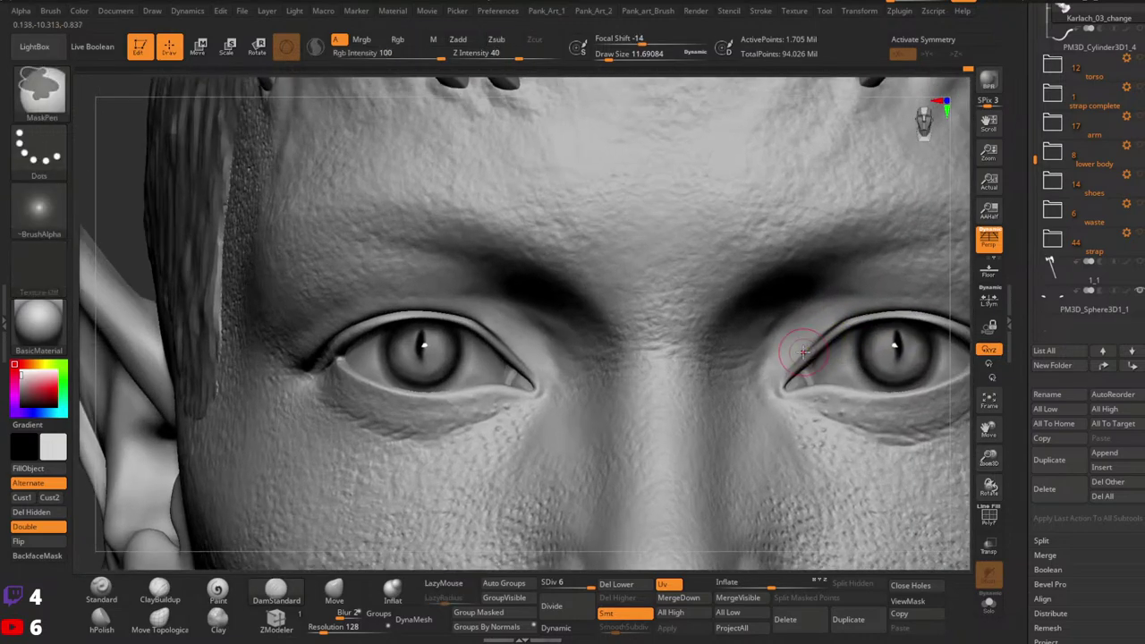
Step: Carve finer creases around the inner eye corner with DamStandard, reducing the draw size to about 9.4 and then 2.2
key(space)
drag(802, 349, 799, 348)
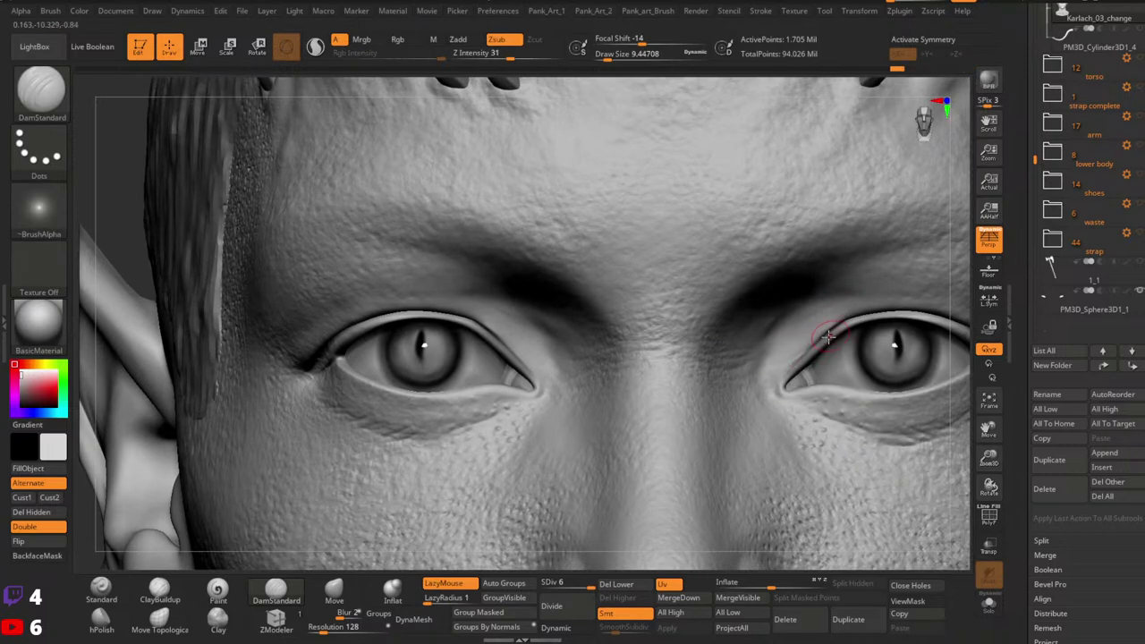
key(ctrl)
key(space)
mouse_move(800, 346)
mouse_down()
mouse_move(835, 329)
mouse_move(803, 345)
mouse_up()
key(space)
key(space)
right_drag(815, 376, 786, 376)
key(])
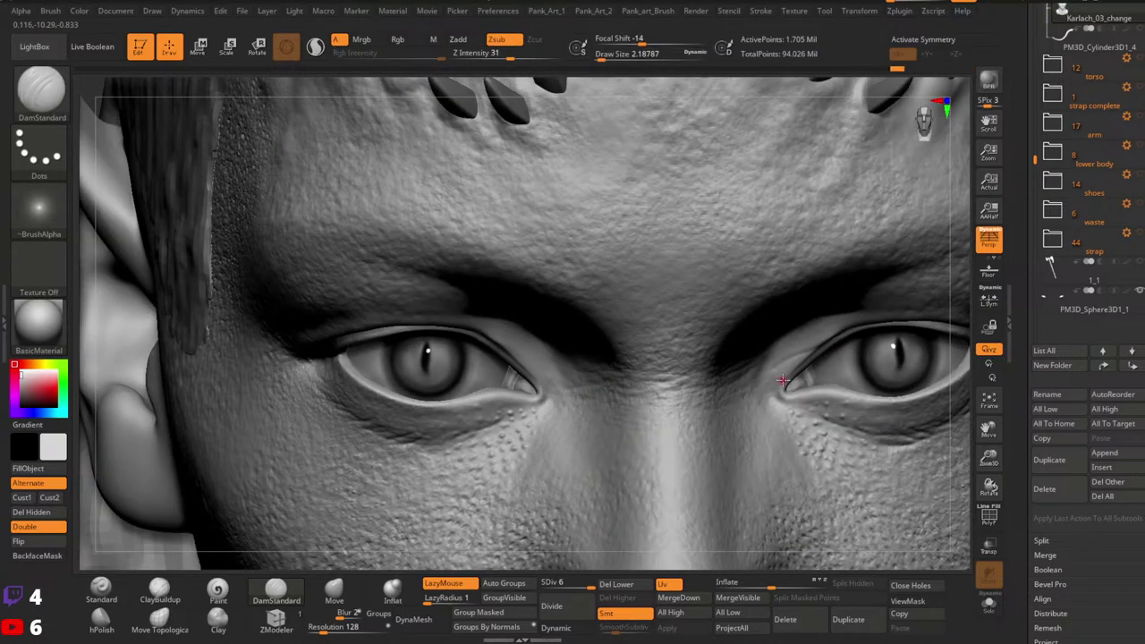
Step: Detail and soften the inner eye corner at draw size about 5.8, ending on the DamStandard brush
key(space)
drag(791, 387, 795, 387)
key(])
key(shift)
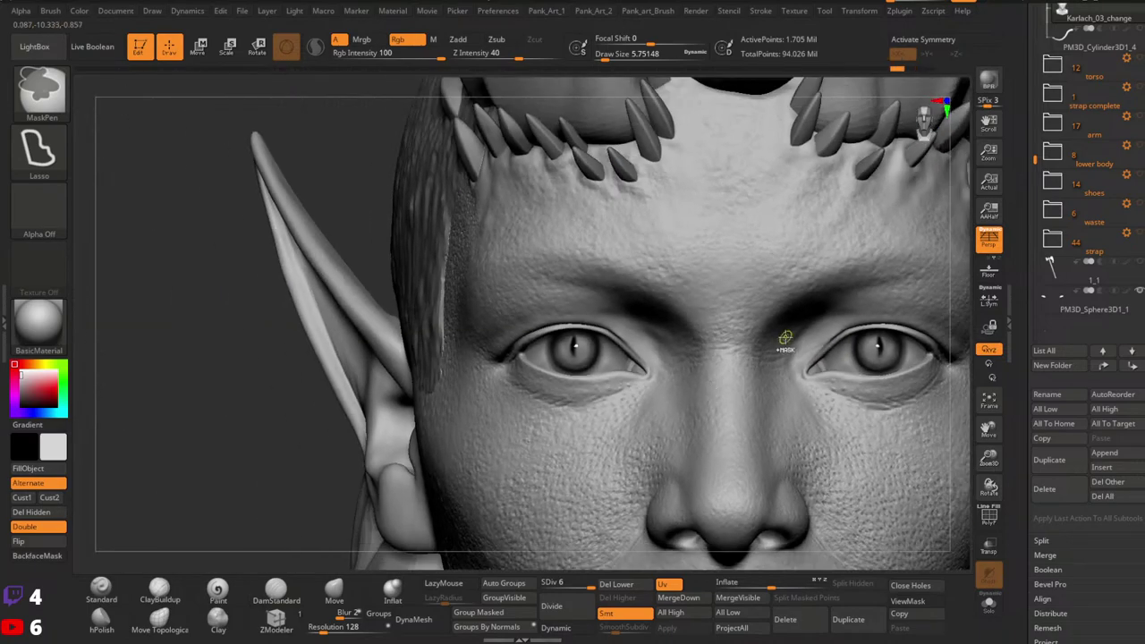
key(b)
key(d)
key(s)
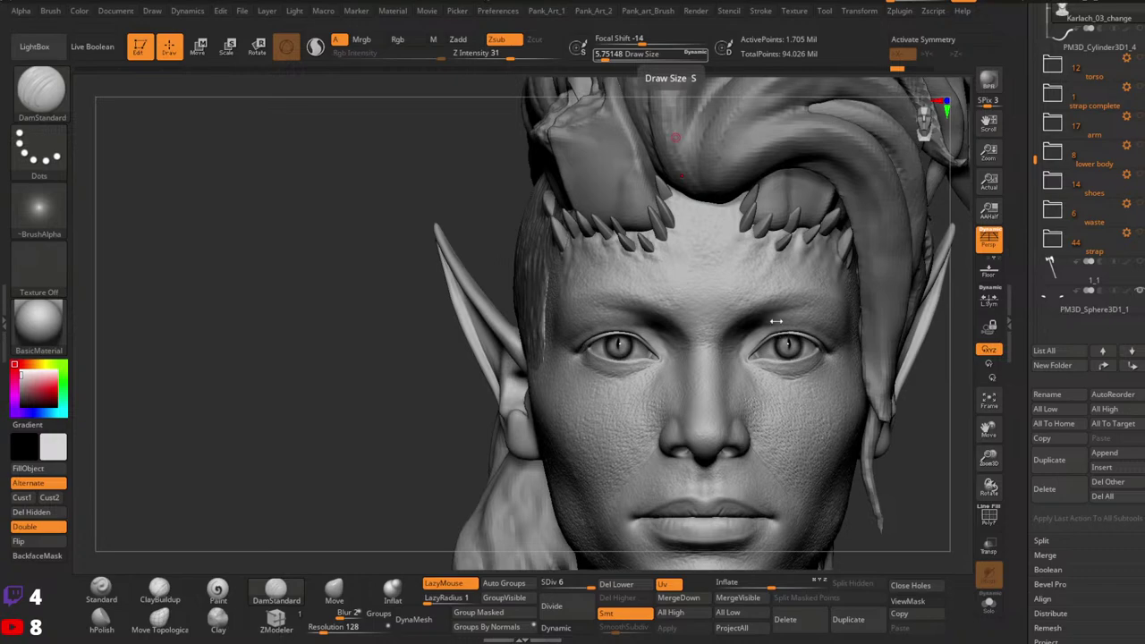
Step: Refine the creases between the nose bridge and inner eye corner with DamStandard at draw size about 7.5
mouse_move(776, 321)
right_down()
mouse_move(430, 339)
mouse_move(763, 358)
mouse_move(706, 322)
mouse_move(800, 324)
right_up()
key(space)
drag(819, 328, 820, 328)
key(space)
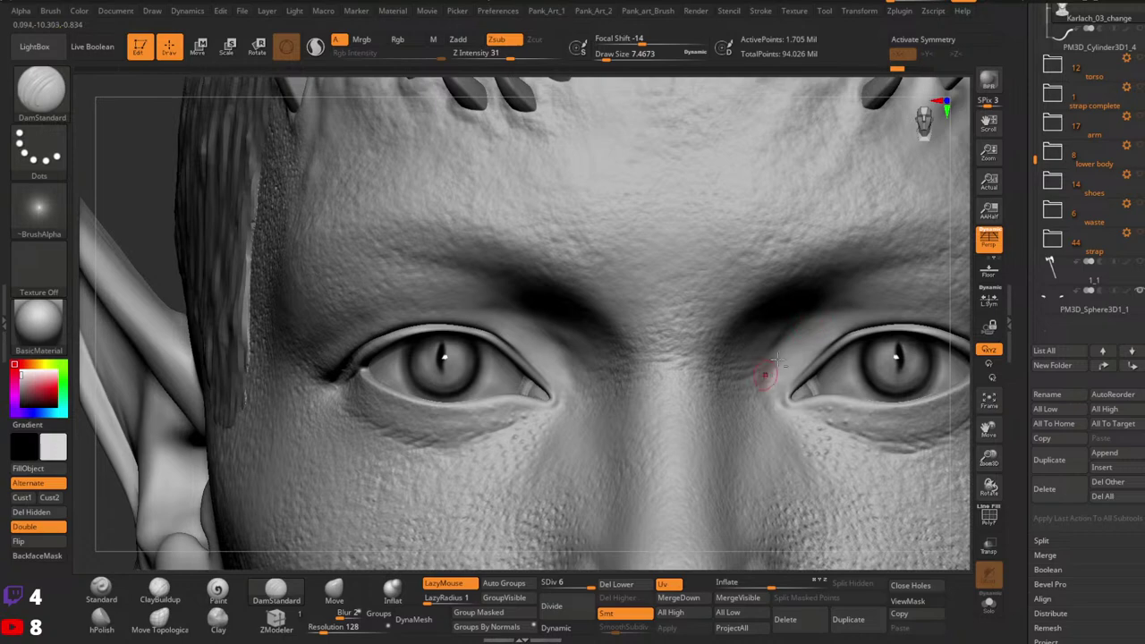
Step: Turn on symmetry and apply the Under_Eyes skin detail brush around both eyes at Z intensity 10
ctrl+right_drag(907, 335, 830, 186)
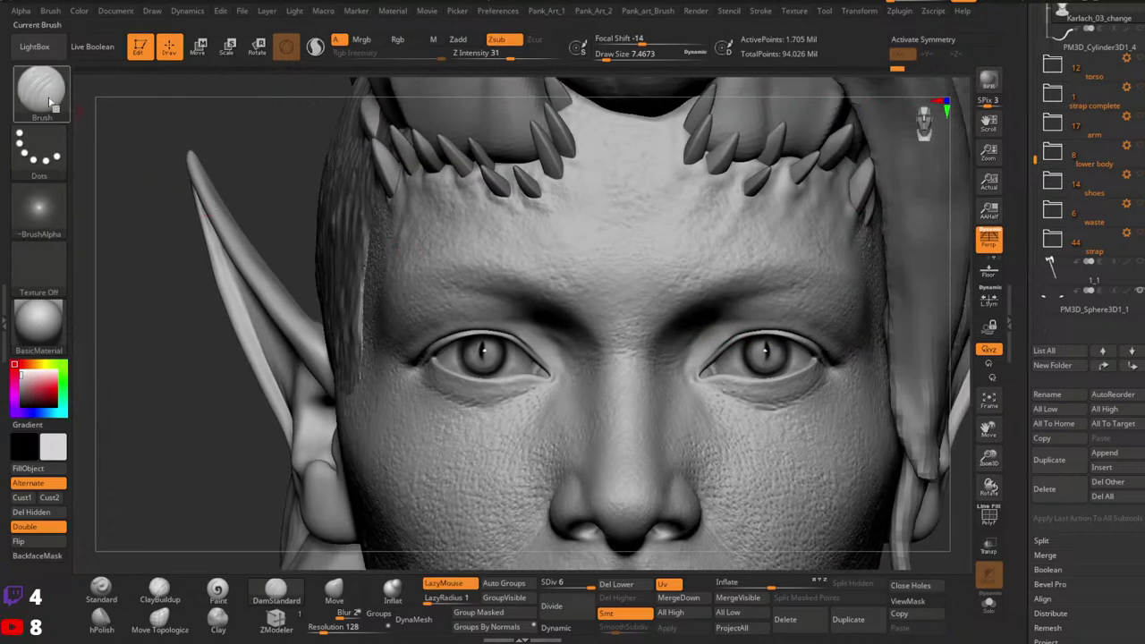
click(49, 102)
click(816, 131)
ctrl+right_drag(778, 318, 771, 371)
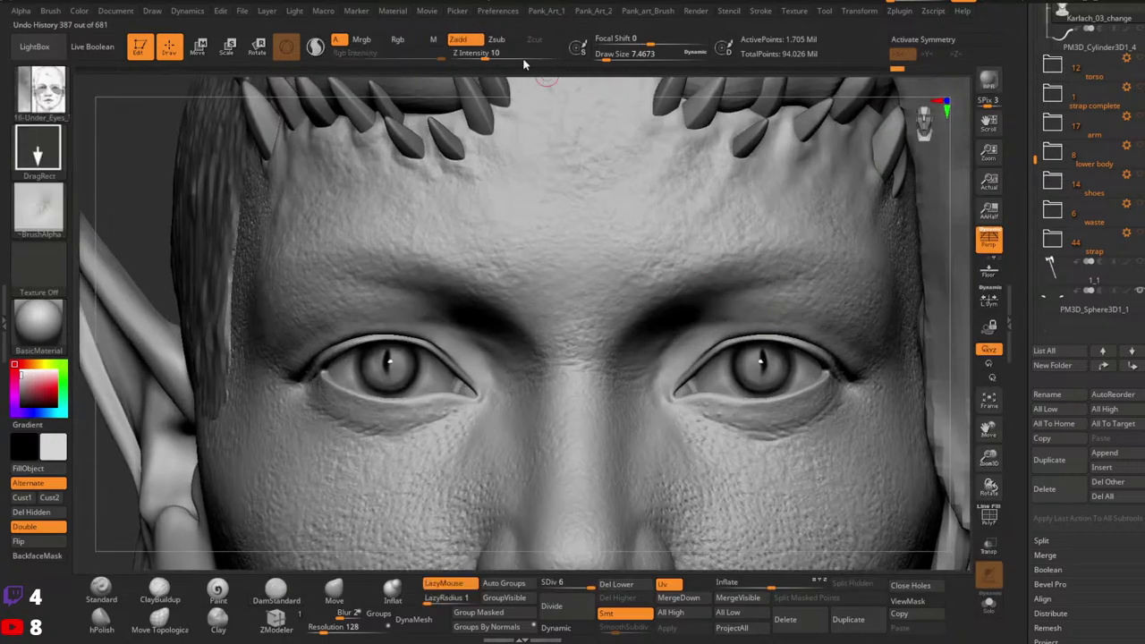
key(x)
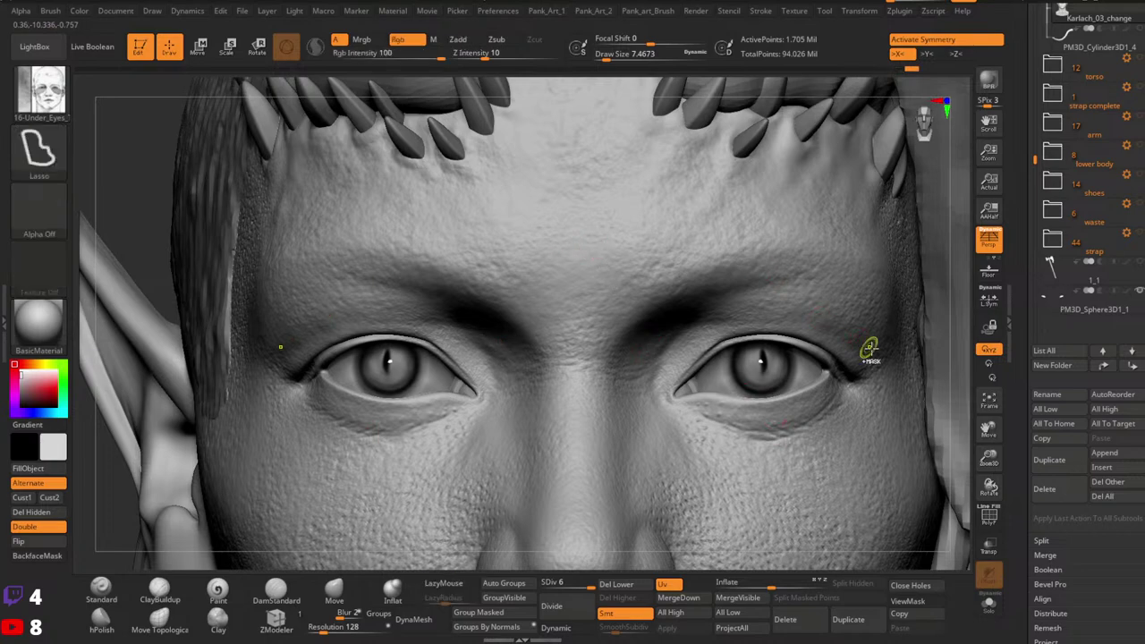
ctrl+right_drag(869, 350, 807, 328)
mouse_move(728, 335)
ctrl+right_down()
mouse_move(738, 355)
mouse_move(799, 372)
ctrl+right_up()
Step: Carve symmetrical creases along the upper lids toward the inner eye corners with DamStandard at draw sizes of about 9.4 and 11.7
click(275, 591)
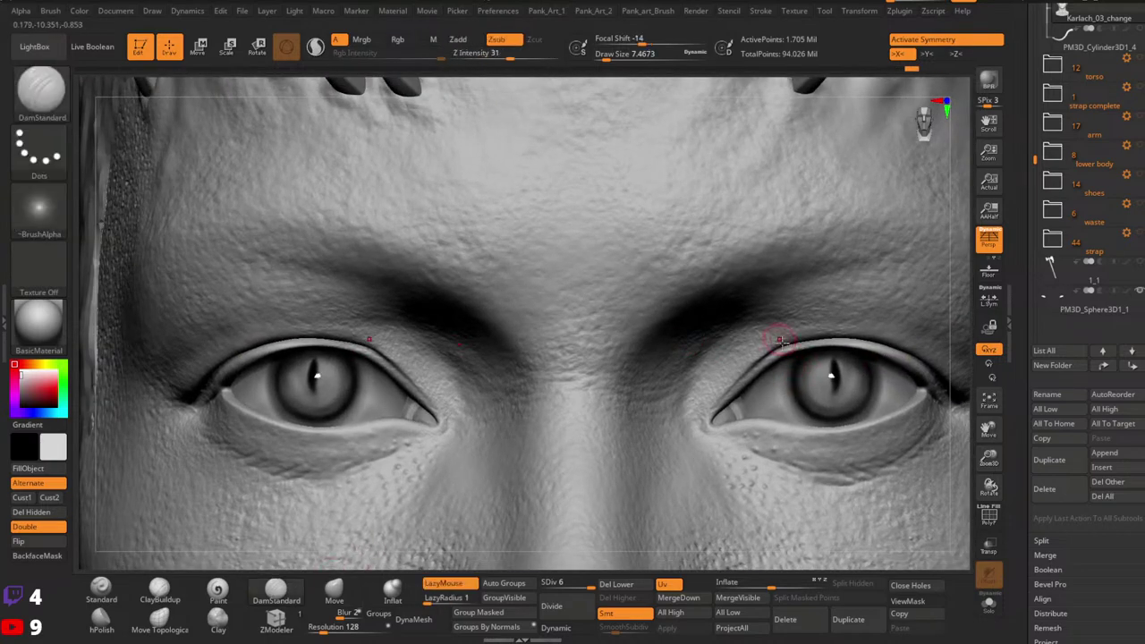
right_click(776, 345)
key(space)
mouse_move(776, 345)
mouse_down()
mouse_move(762, 344)
mouse_move(700, 402)
mouse_up()
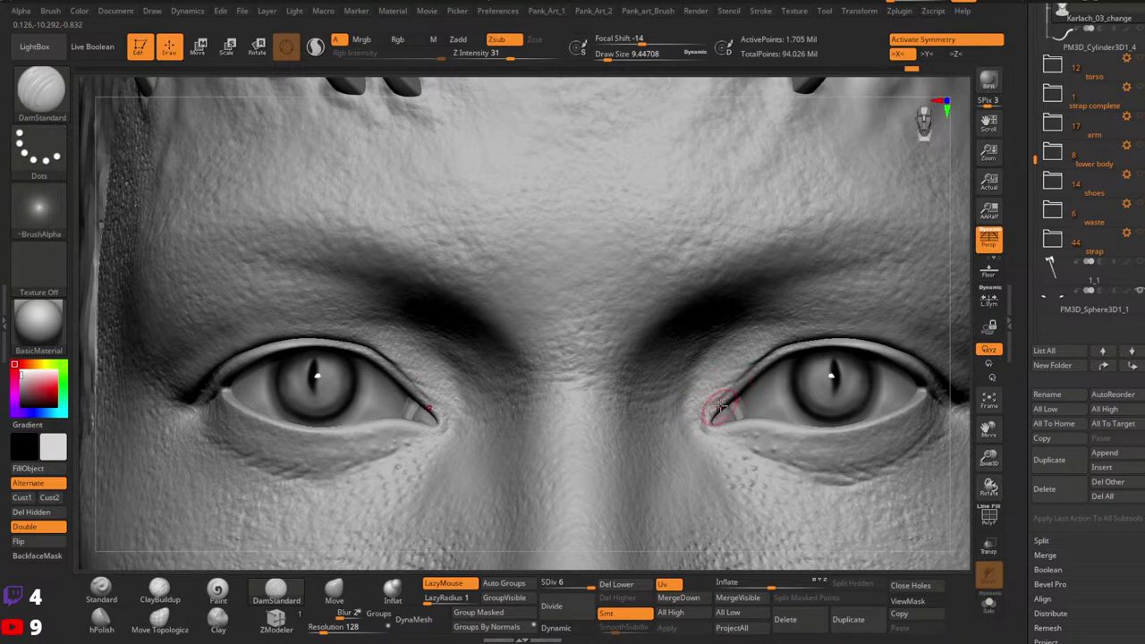
mouse_move(719, 389)
alt+right_down()
mouse_move(715, 375)
mouse_move(726, 379)
alt+right_up()
key(space)
drag(705, 394, 713, 393)
Step: Build up the skin between the nose and inner eye corners with the Standard brush, raising the draw size to about 20
ctrl+right_drag(718, 356, 911, 293)
alt+right_drag(910, 293, 802, 370)
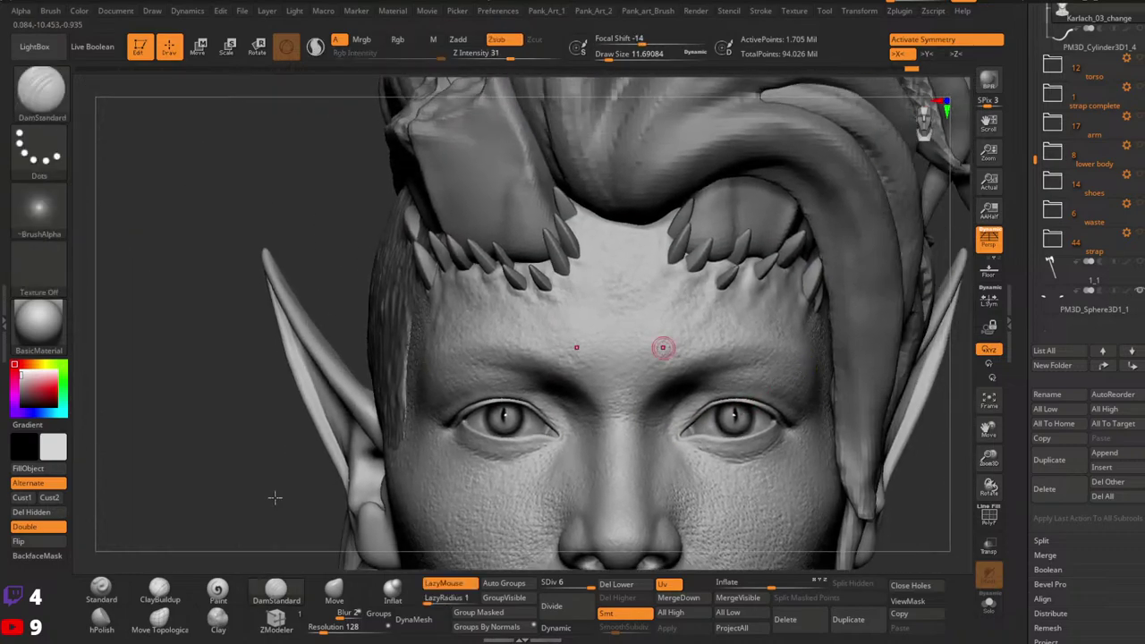
click(108, 583)
key(space)
drag(669, 408, 677, 408)
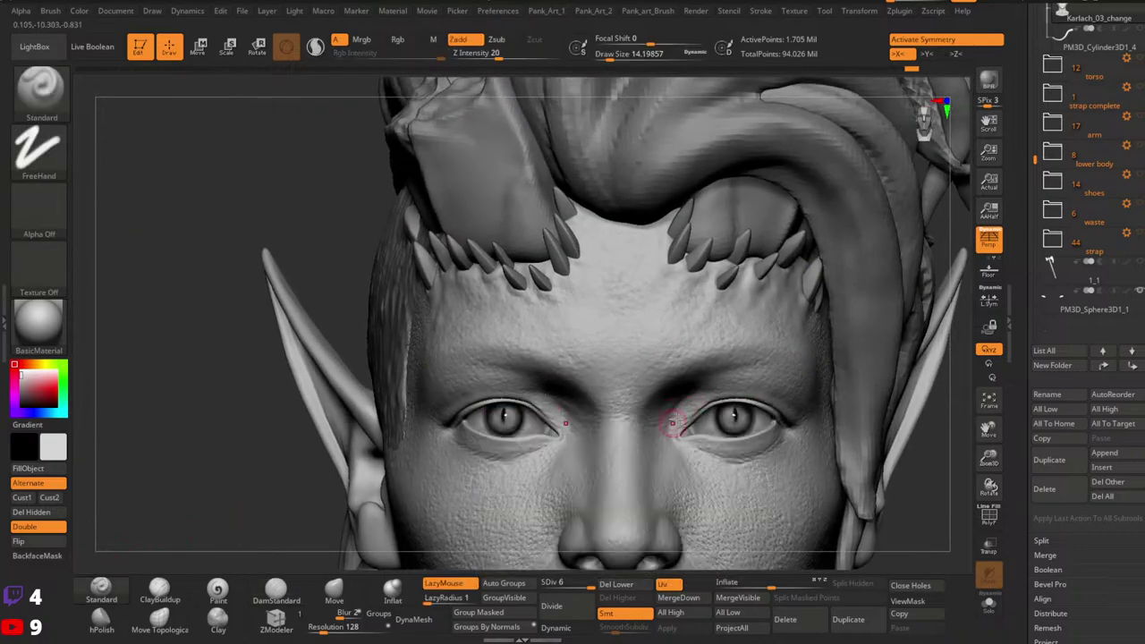
key(])
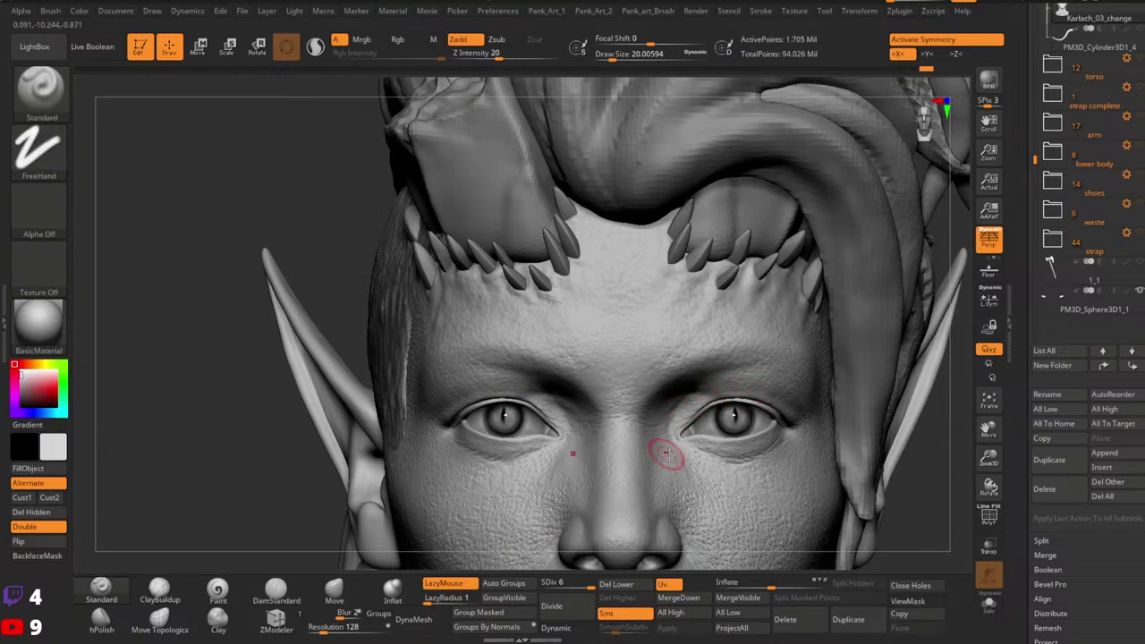
Step: Turn off symmetry and build up the skin between the inner brows and nose bridge with the Standard brush at draw size 20
alt+right_drag(718, 385, 724, 343)
ctrl+right_drag(724, 343, 715, 360)
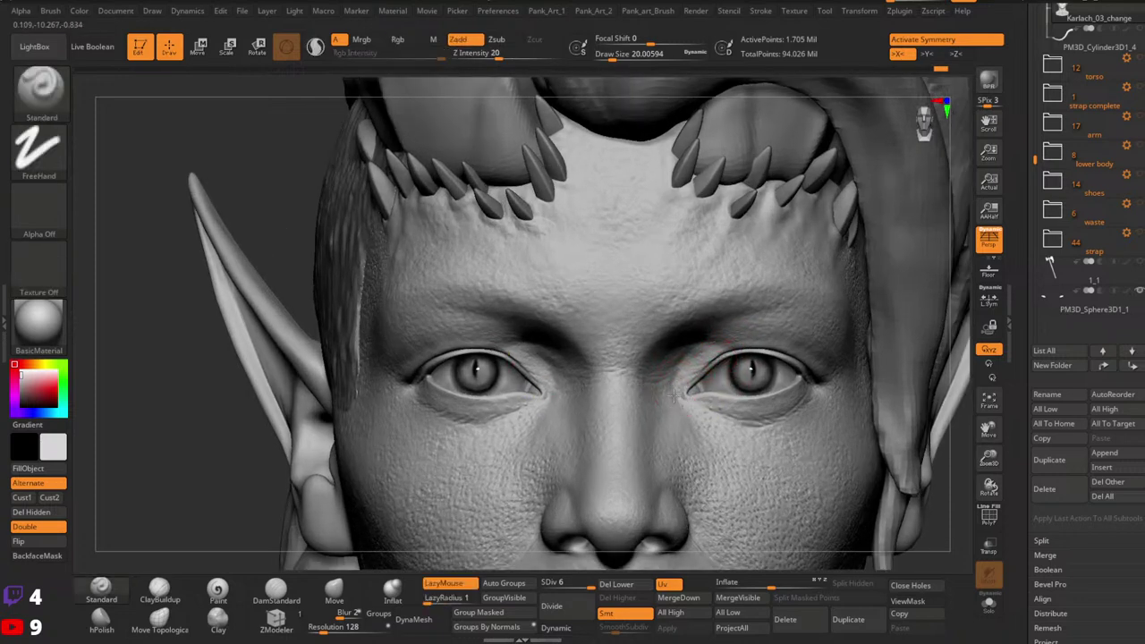
mouse_move(709, 390)
ctrl+right_down()
mouse_move(757, 366)
mouse_move(774, 319)
mouse_move(756, 317)
mouse_move(757, 347)
ctrl+right_up()
alt+right_drag(794, 257, 771, 325)
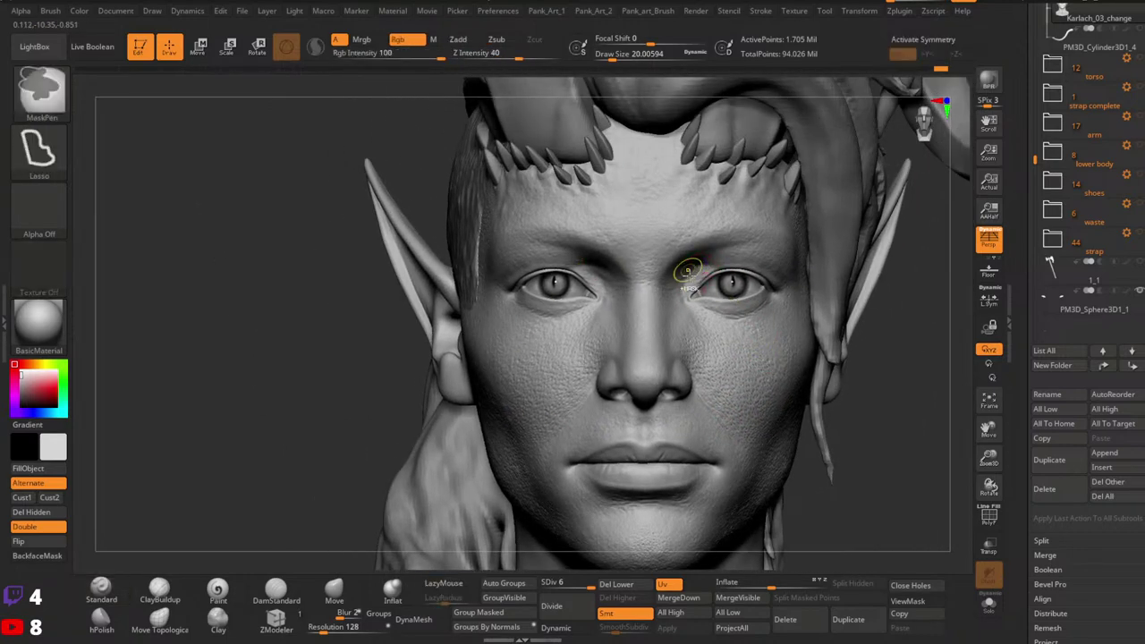
ctrl+right_drag(688, 267, 683, 264)
key(x)
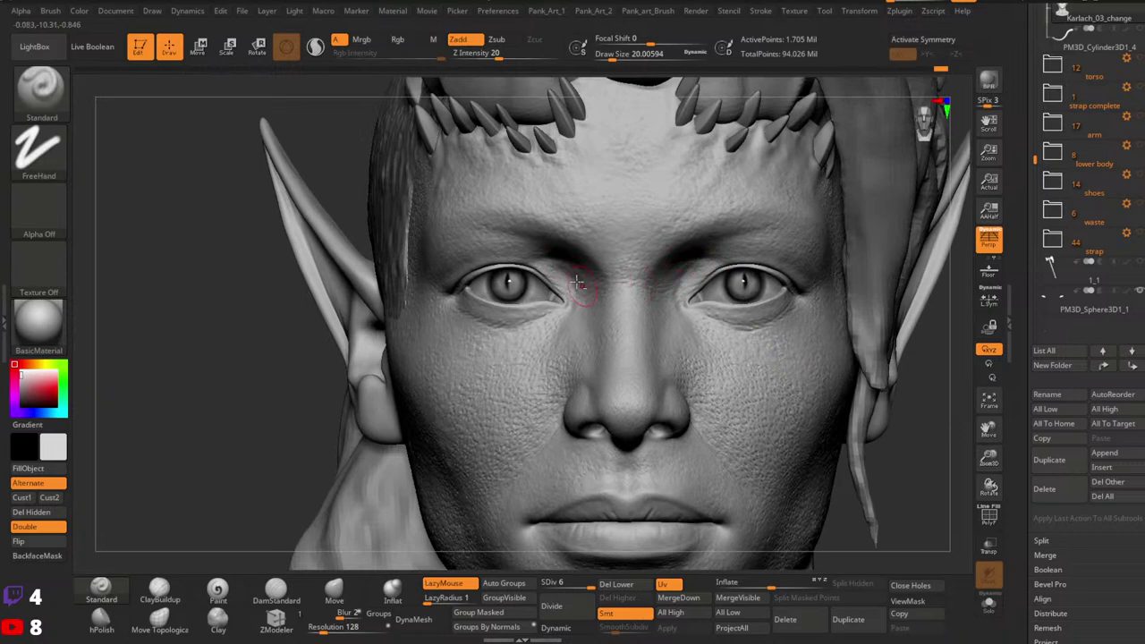
drag(558, 262, 572, 279)
ctrl+right_drag(812, 319, 757, 298)
mouse_move(782, 421)
alt+right_down()
mouse_move(740, 343)
mouse_move(765, 320)
alt+right_up()
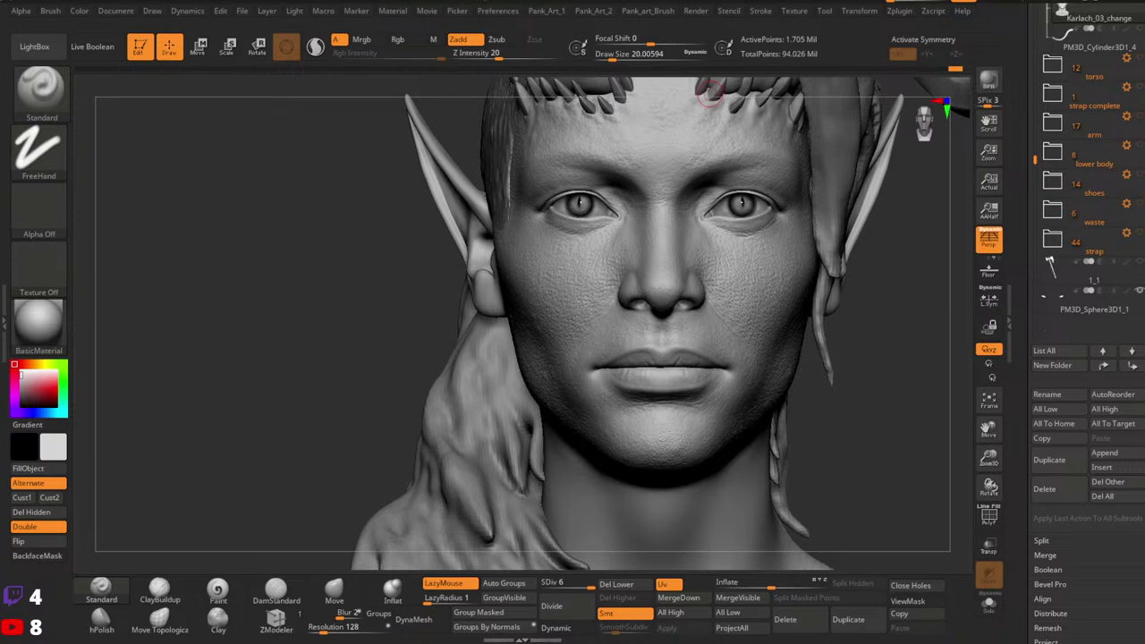
Step: Sculpt the cheek along the smile fold beside the nose with the Standard brush at Z intensity 12 and draw size about 39
right_drag(763, 339, 501, 370)
drag(498, 54, 491, 53)
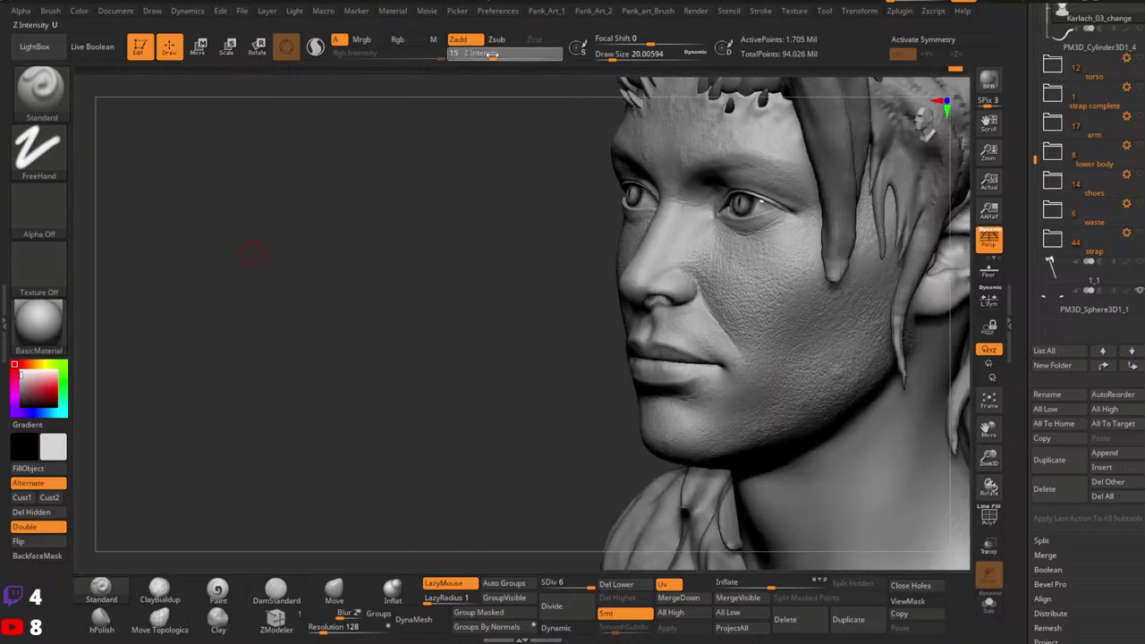
mouse_move(586, 299)
right_down()
mouse_move(726, 301)
mouse_move(729, 349)
right_up()
right_drag(729, 348, 626, 335)
key(space)
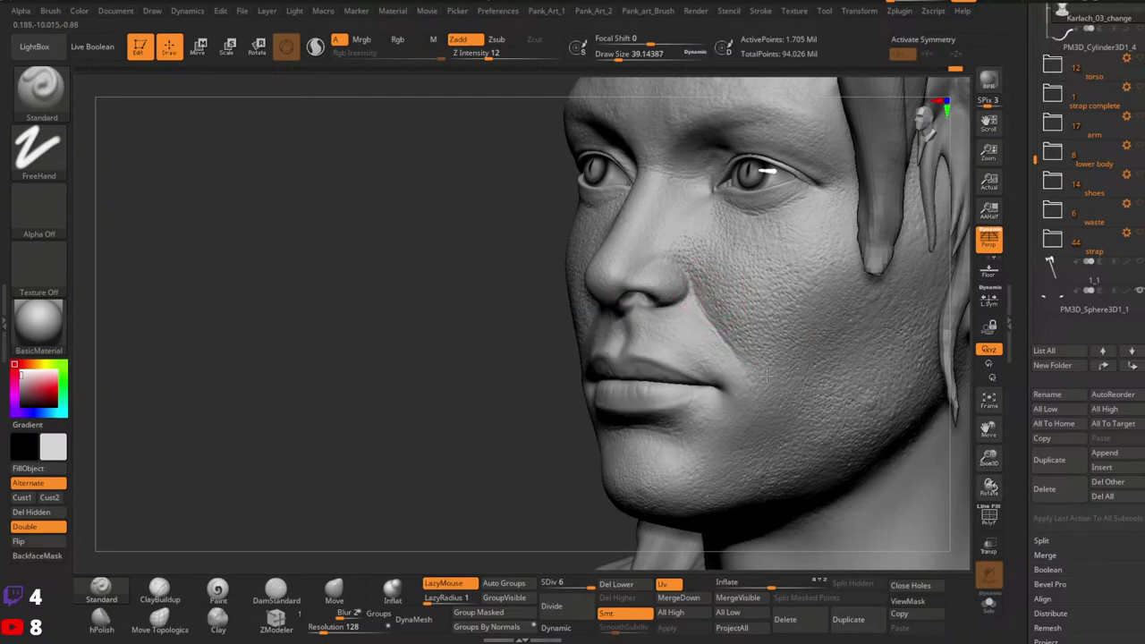
right_drag(744, 342, 713, 292)
right_drag(760, 358, 733, 267)
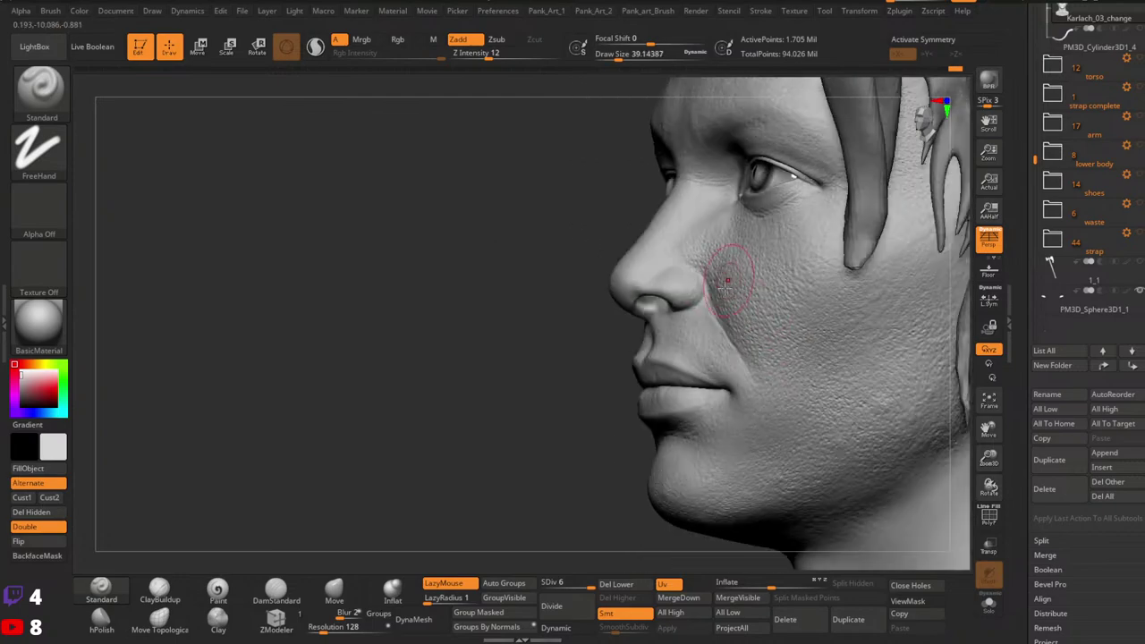
right_drag(790, 390, 676, 274)
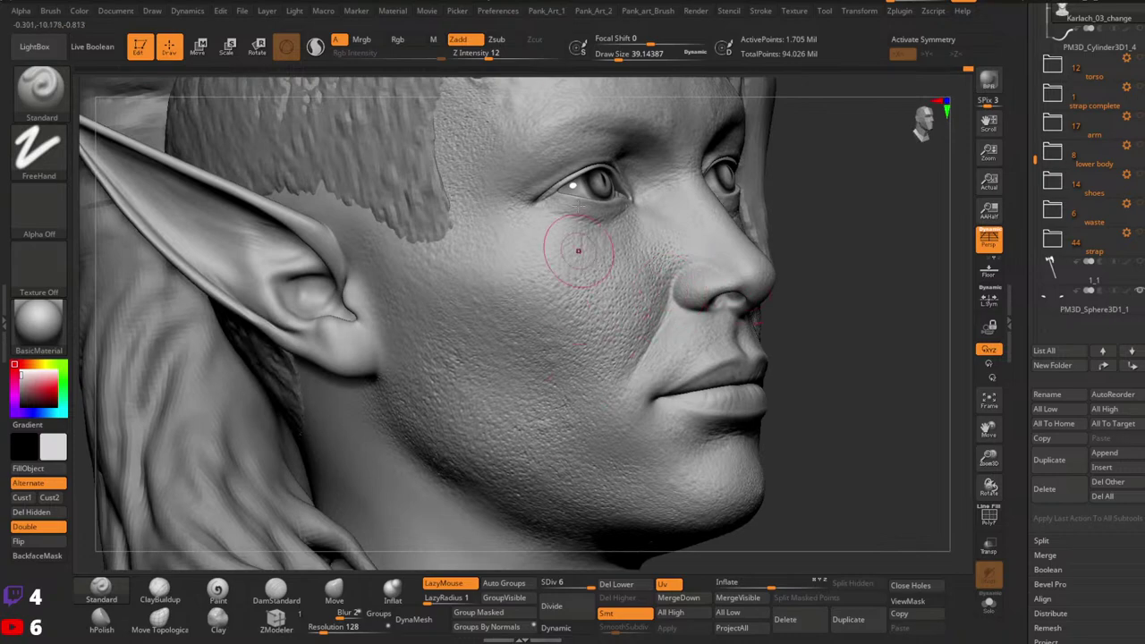
Step: Shape the opposite cheek and mouth area with the Standard brush at Z intensity 15, using draw sizes of about 44 and 31
click(492, 53)
text(15)
right_drag(704, 346, 660, 346)
right_drag(756, 342, 774, 343)
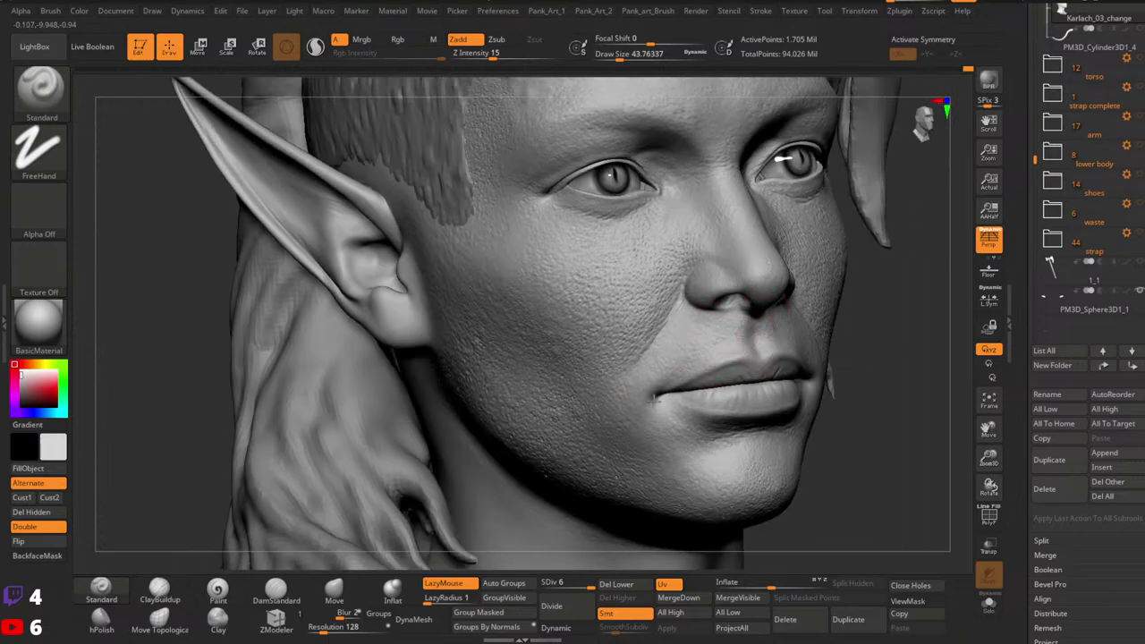
key(space)
click(692, 356)
mouse_move(640, 380)
right_down()
mouse_move(797, 319)
mouse_move(742, 331)
mouse_move(745, 305)
mouse_move(696, 349)
mouse_move(732, 296)
mouse_move(743, 308)
mouse_move(725, 306)
mouse_move(794, 382)
right_up()
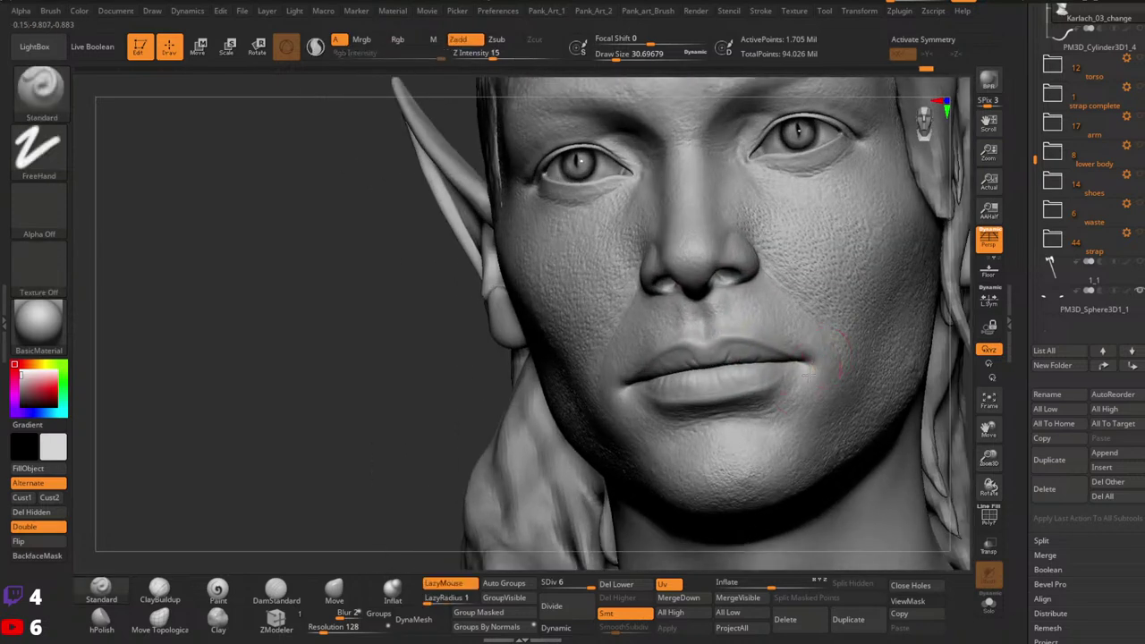
Step: Build up the skin around the mouth corners and chin with the Standard brush at Z intensity 19 and draw size about 25
key(s)
click(800, 394)
alt+right_drag(839, 375, 787, 345)
click(502, 55)
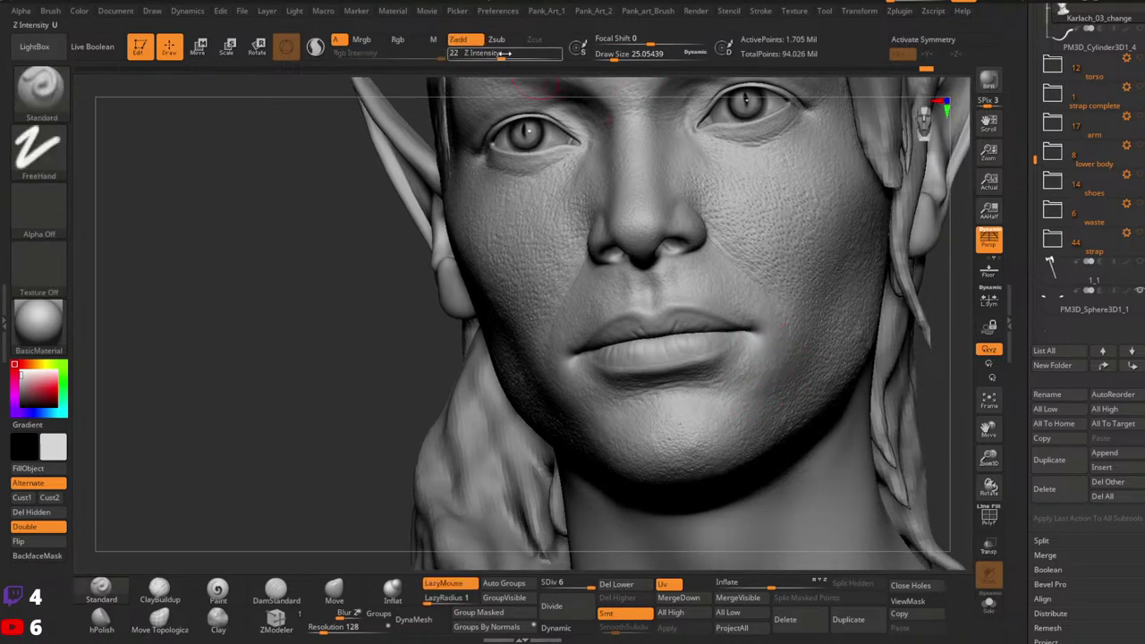
drag(503, 54, 498, 54)
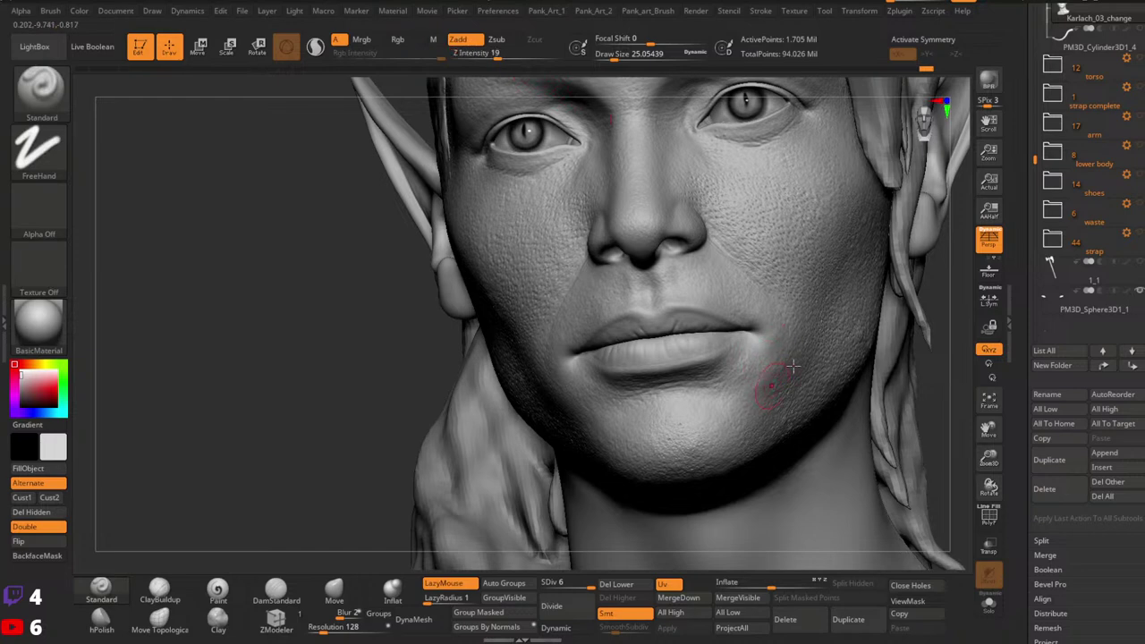
mouse_move(793, 365)
right_down()
mouse_move(784, 374)
mouse_move(823, 317)
right_up()
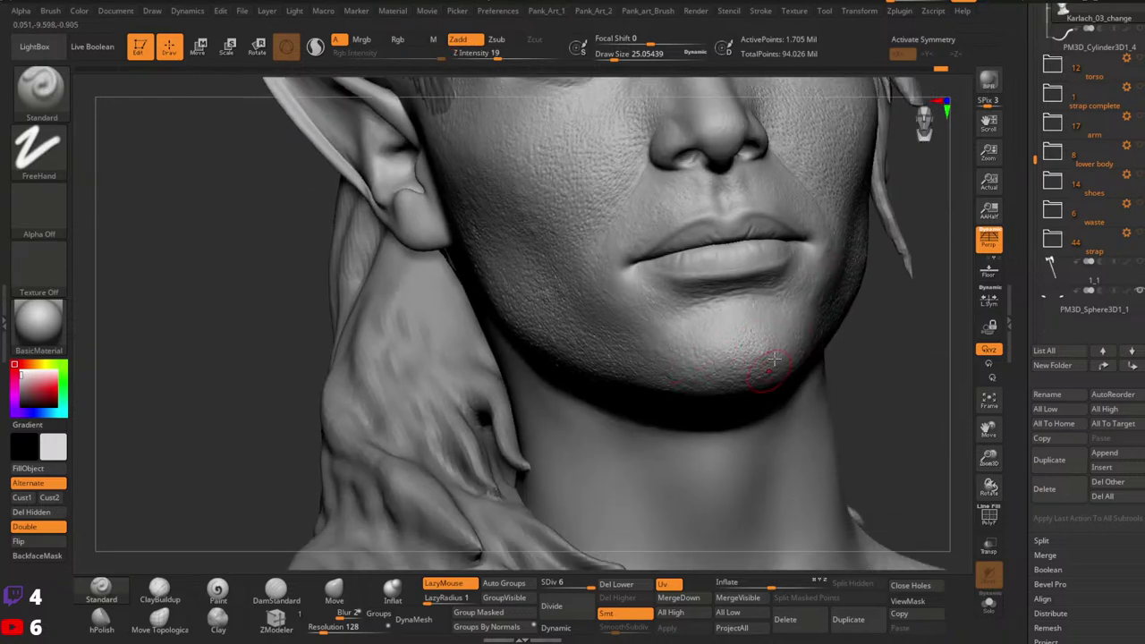
mouse_move(771, 385)
right_down()
mouse_move(667, 380)
mouse_move(790, 386)
mouse_move(766, 351)
right_up()
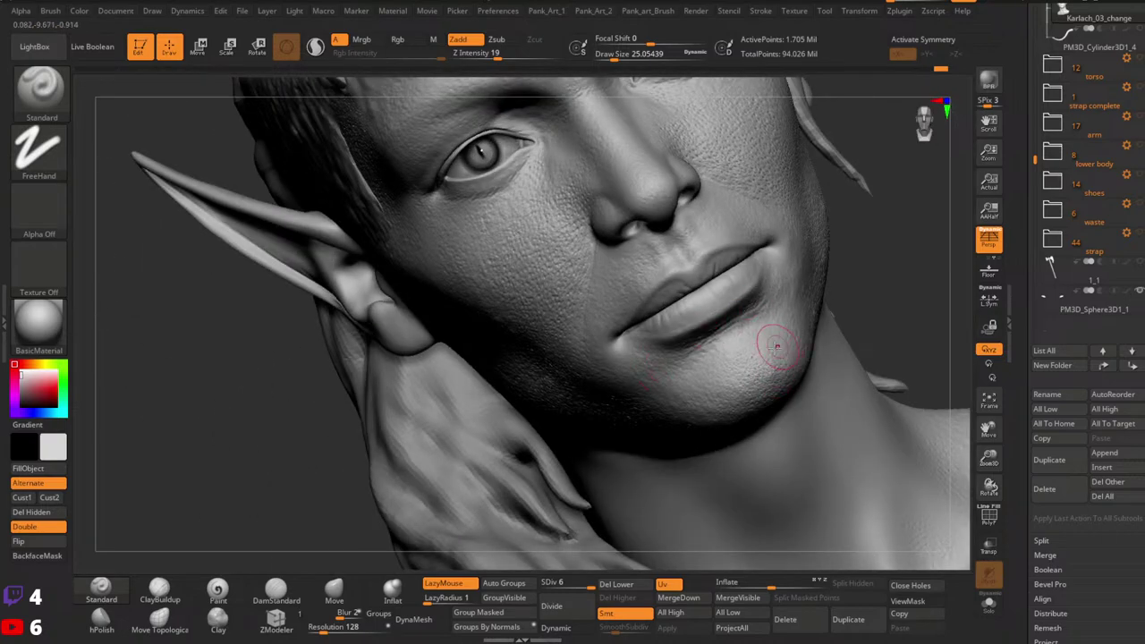
Step: Shape the chin and jawline with the Standard brush at draw size about 37, undoing the last stroke
key(])
drag(749, 407, 755, 394)
right_drag(739, 366, 653, 376)
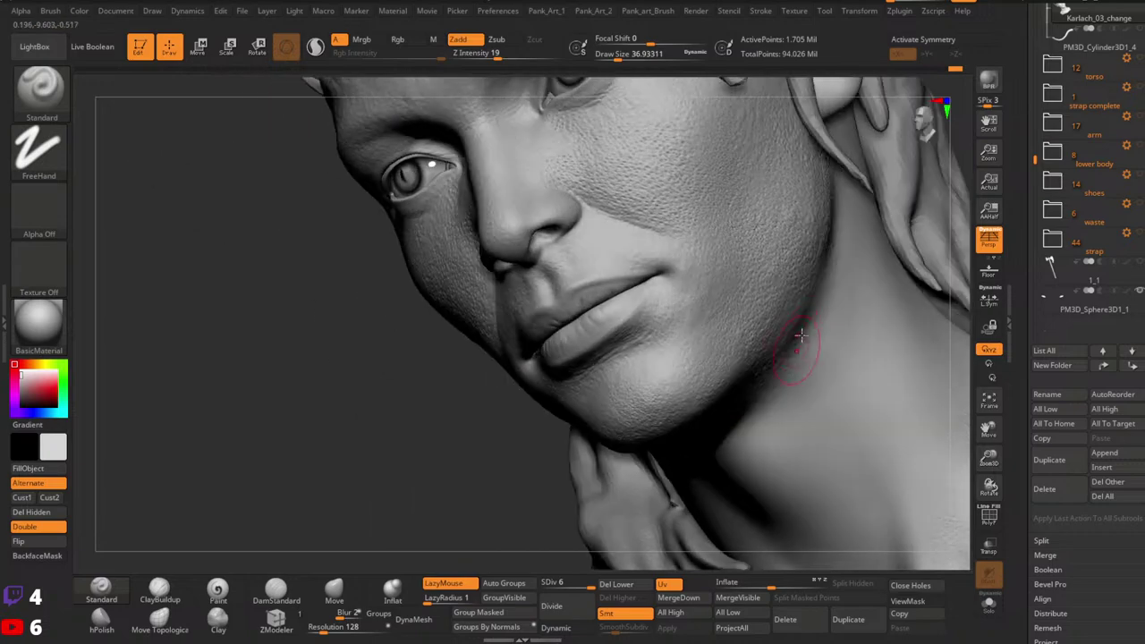
key(space)
drag(738, 358, 717, 333)
key(space)
mouse_move(716, 326)
right_down()
mouse_move(792, 294)
mouse_move(775, 334)
mouse_move(856, 268)
mouse_move(783, 377)
mouse_move(808, 340)
mouse_move(782, 273)
mouse_move(797, 305)
mouse_move(805, 274)
mouse_move(785, 326)
right_up()
key(ctrl+z)
Step: Refine the skin under the eyes and around the inner eye corners with the Standard brush at draw size about 9.4
key(space)
drag(785, 324, 771, 324)
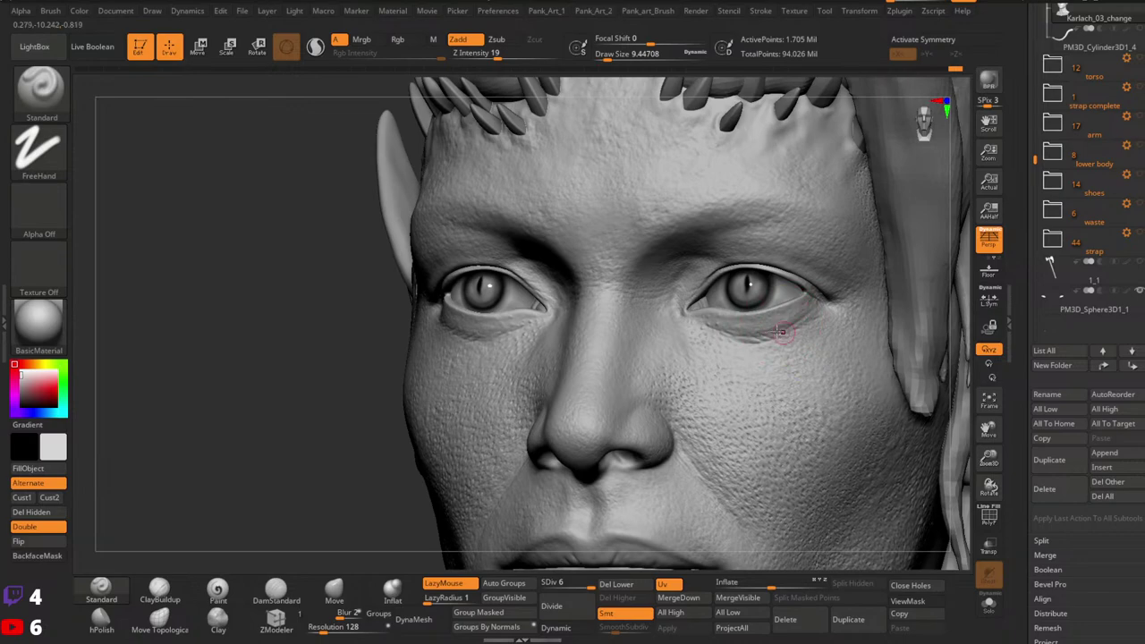
alt+right_drag(868, 308, 804, 286)
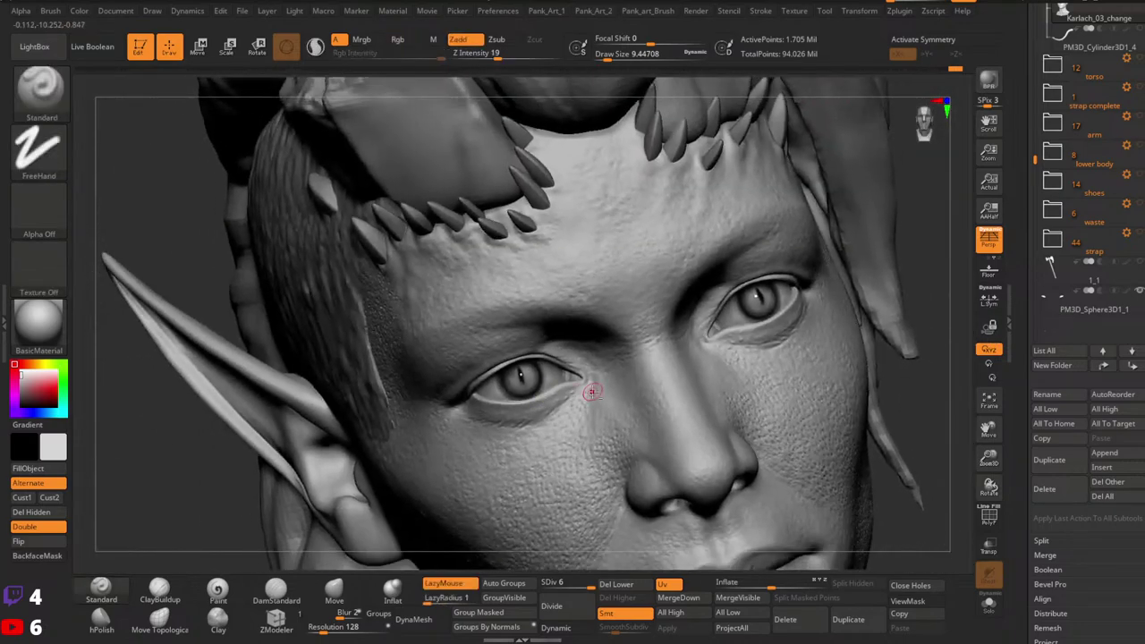
right_drag(592, 392, 837, 315)
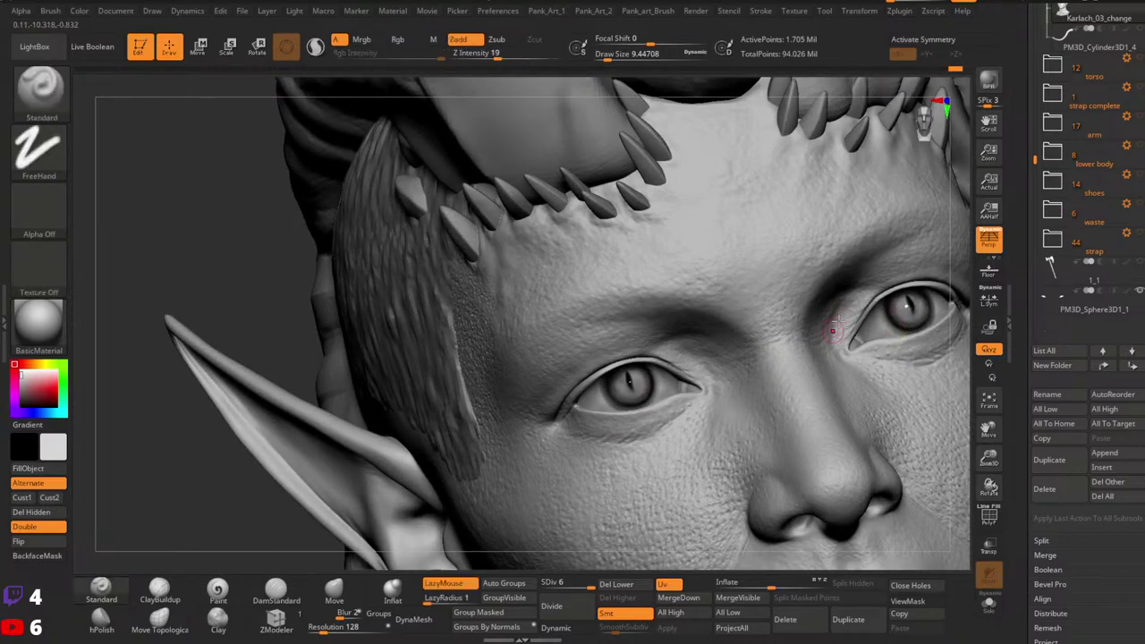
ctrl+right_drag(928, 326, 864, 312)
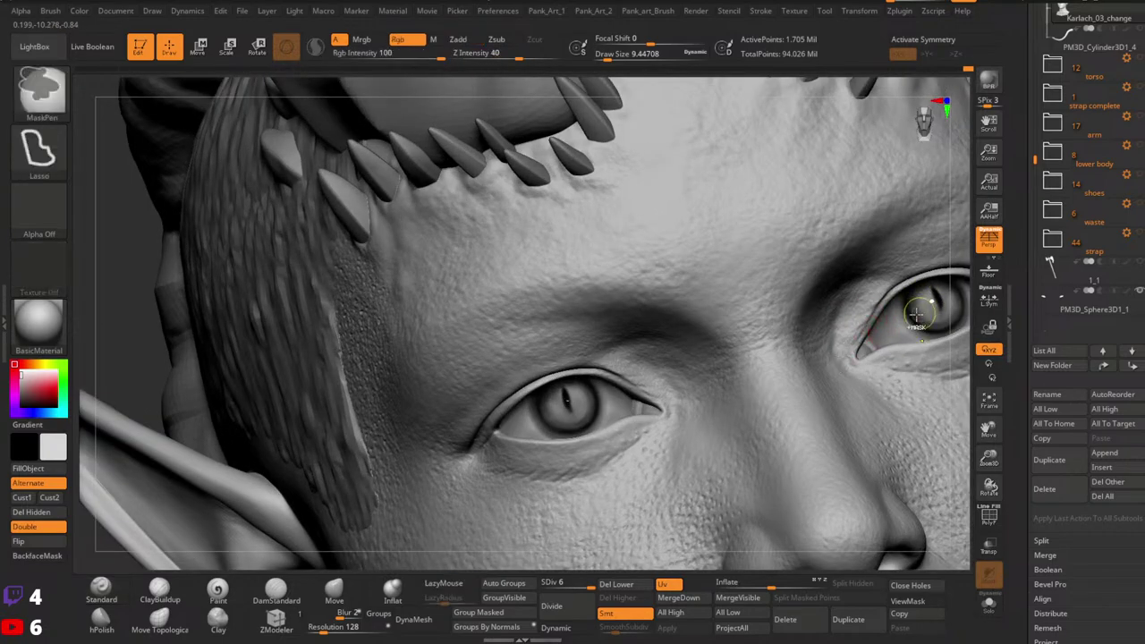
mouse_move(924, 306)
ctrl+right_down()
mouse_move(860, 319)
mouse_move(850, 344)
mouse_move(868, 377)
mouse_move(759, 350)
mouse_move(716, 388)
mouse_move(725, 371)
mouse_move(824, 325)
mouse_move(766, 355)
mouse_move(776, 361)
mouse_move(766, 322)
ctrl+right_up()
Step: Build up the skin between the nose, upper lip and smile fold with the Standard brush, starting at draw size about 33
key(ctrl)
key(space)
drag(752, 319, 760, 319)
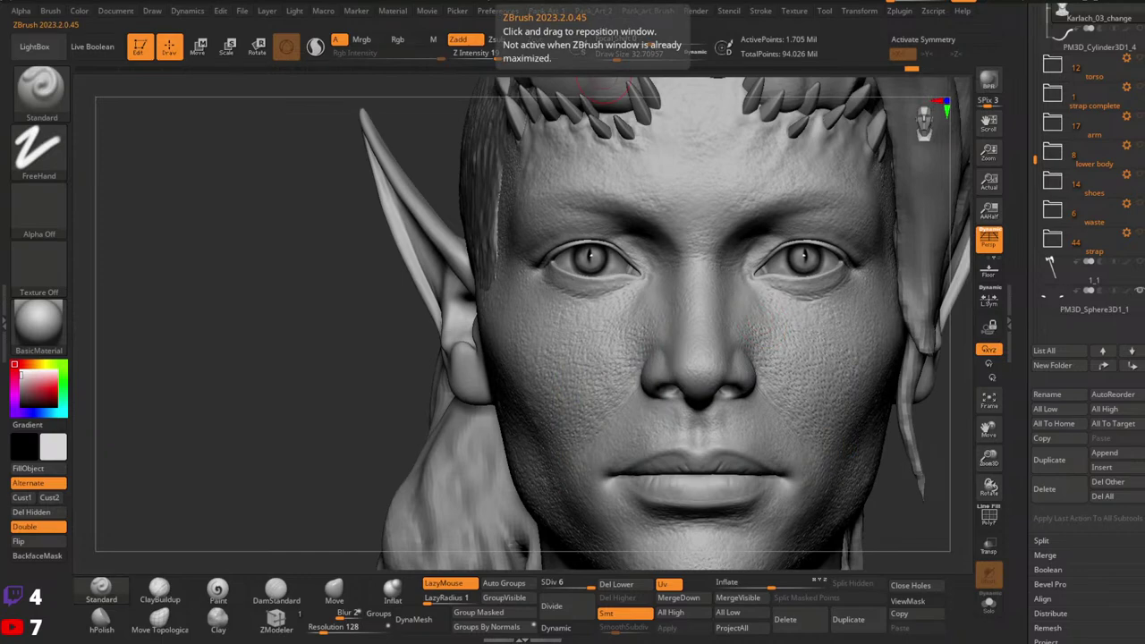
right_drag(729, 384, 699, 371)
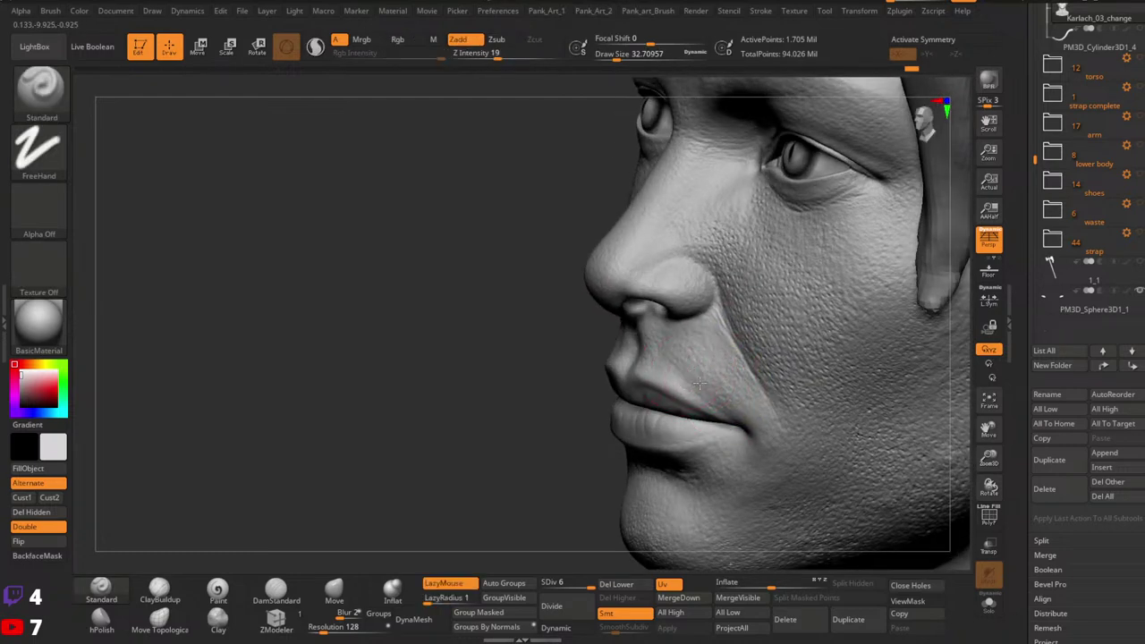
key(space)
alt+right_drag(771, 395, 799, 324)
mouse_move(661, 344)
right_down()
mouse_move(775, 354)
mouse_move(721, 361)
mouse_move(689, 332)
mouse_move(667, 334)
right_up()
mouse_move(756, 298)
right_down()
mouse_move(802, 301)
mouse_move(769, 314)
mouse_move(767, 337)
mouse_move(791, 358)
mouse_move(766, 404)
mouse_move(742, 413)
mouse_move(728, 378)
mouse_move(718, 408)
mouse_move(705, 387)
mouse_move(710, 346)
right_up()
key(space)
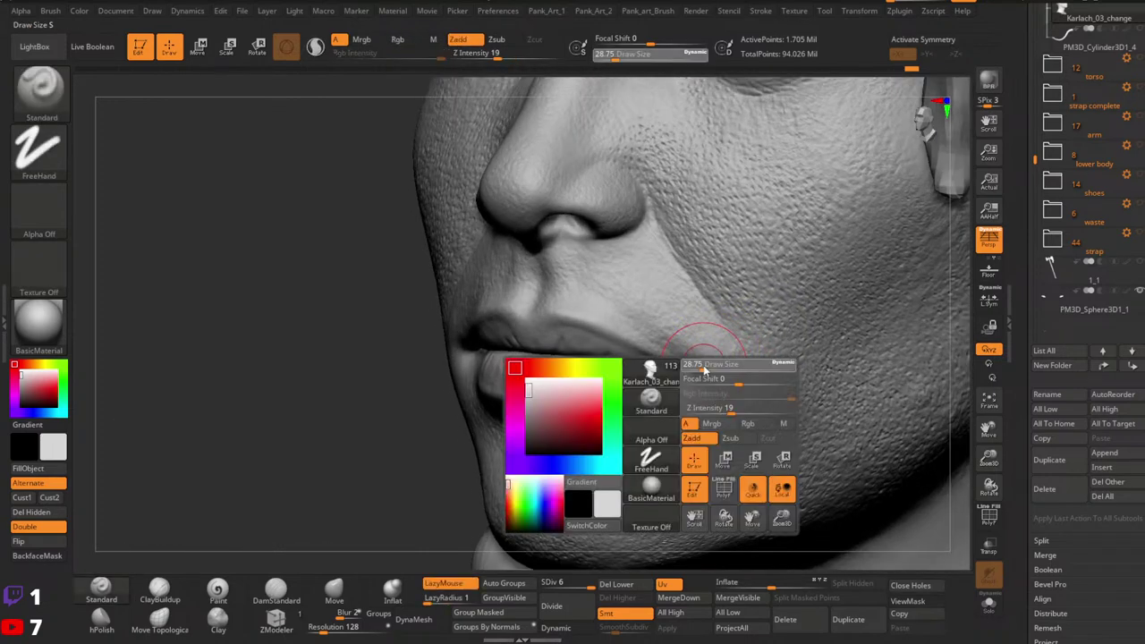
Step: Set the draw size to about 25, turn on symmetry and deepen the mouth corners with DamStandard
key(space)
drag(707, 367, 702, 367)
click(275, 591)
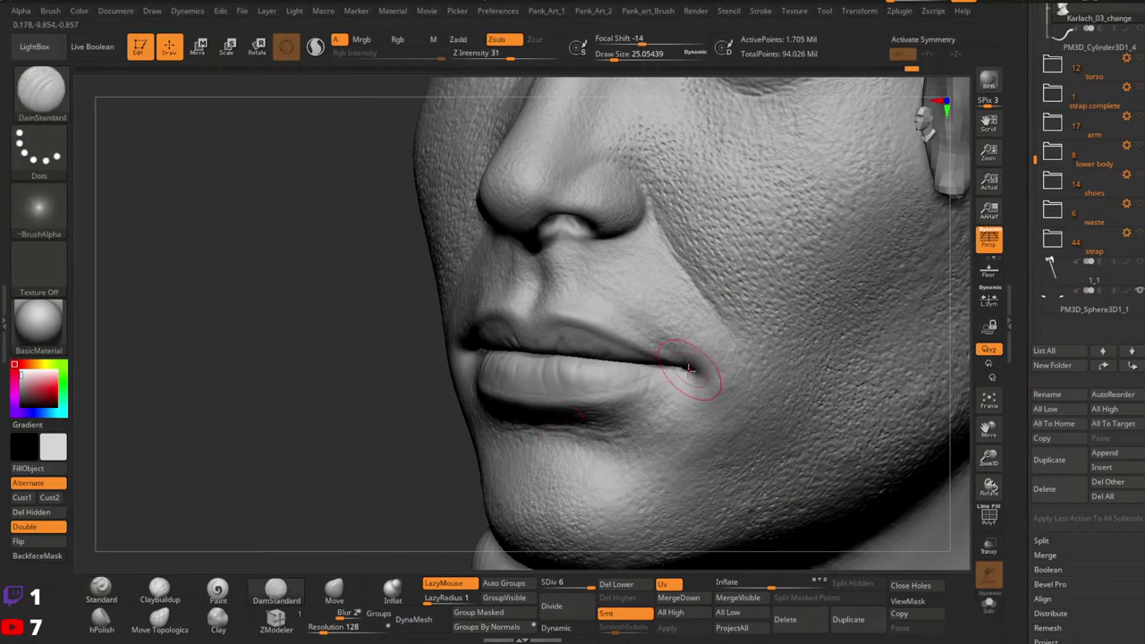
key(x)
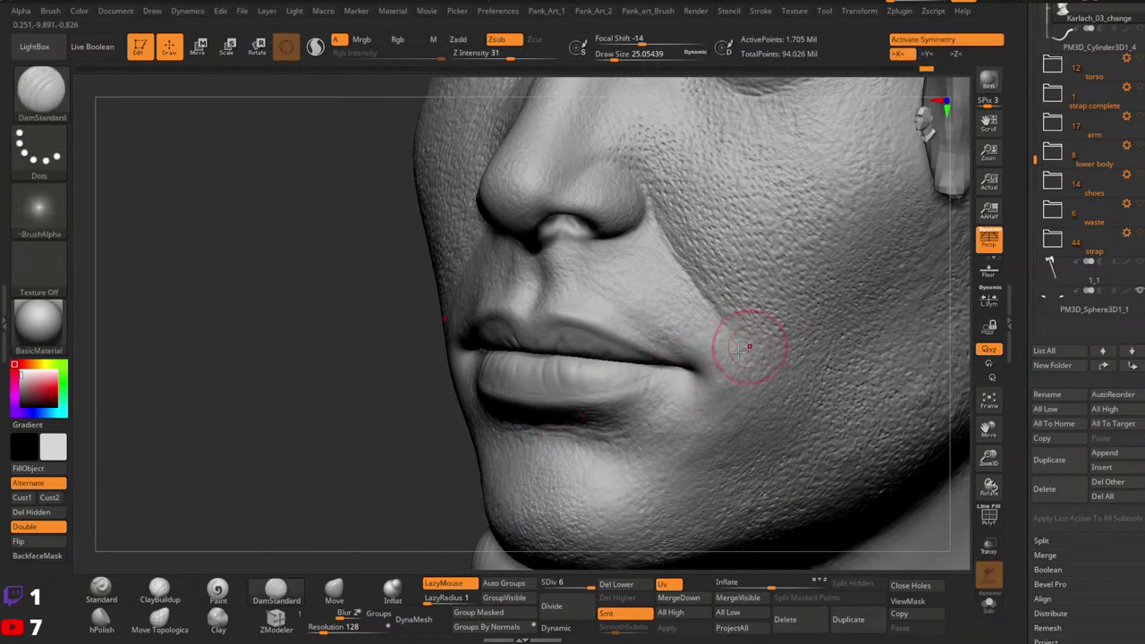
ctrl+right_drag(762, 330, 728, 312)
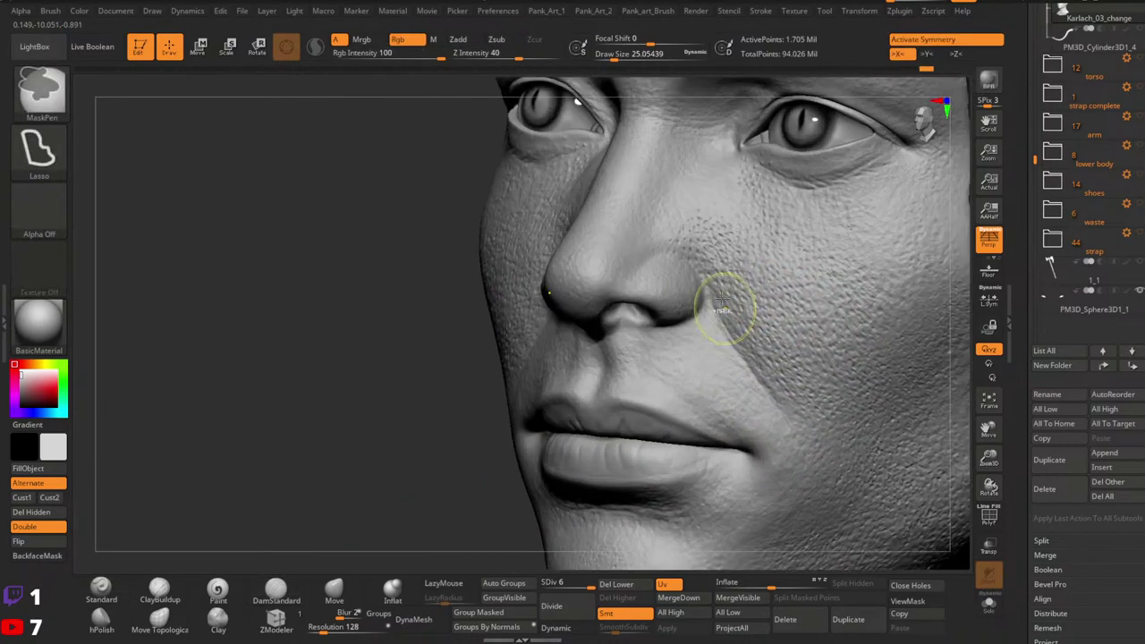
Step: Carve the crease behind the nostril wing with DamStandard, reducing the draw size to about 15.6 and 7.5 and turning symmetry off
key(bracketleft)
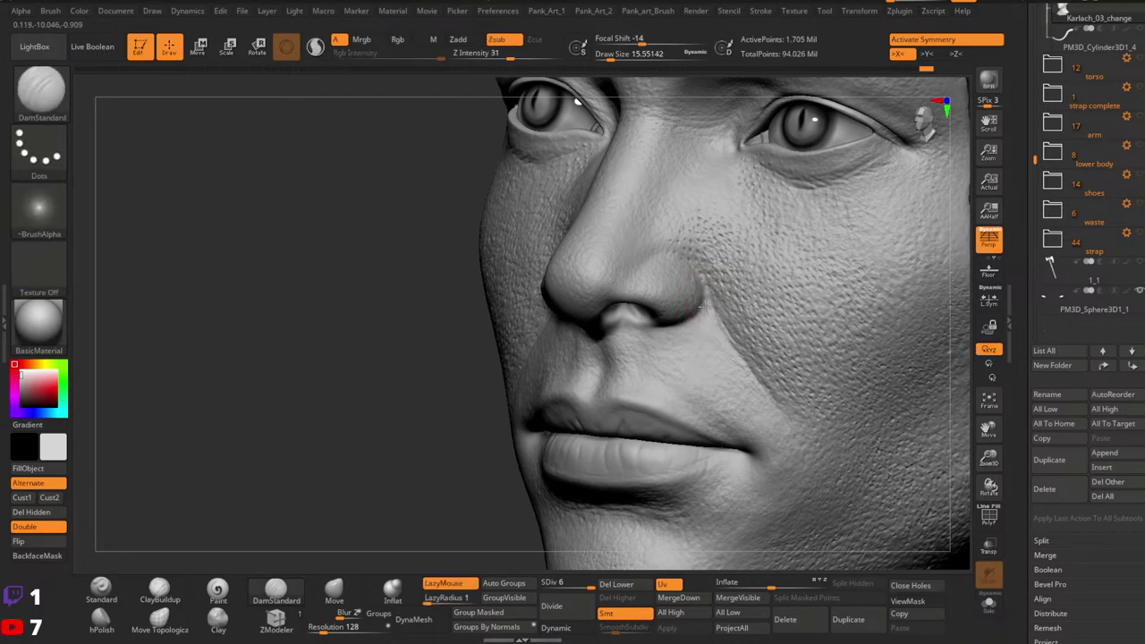
key(space)
drag(702, 306, 698, 306)
key(x)
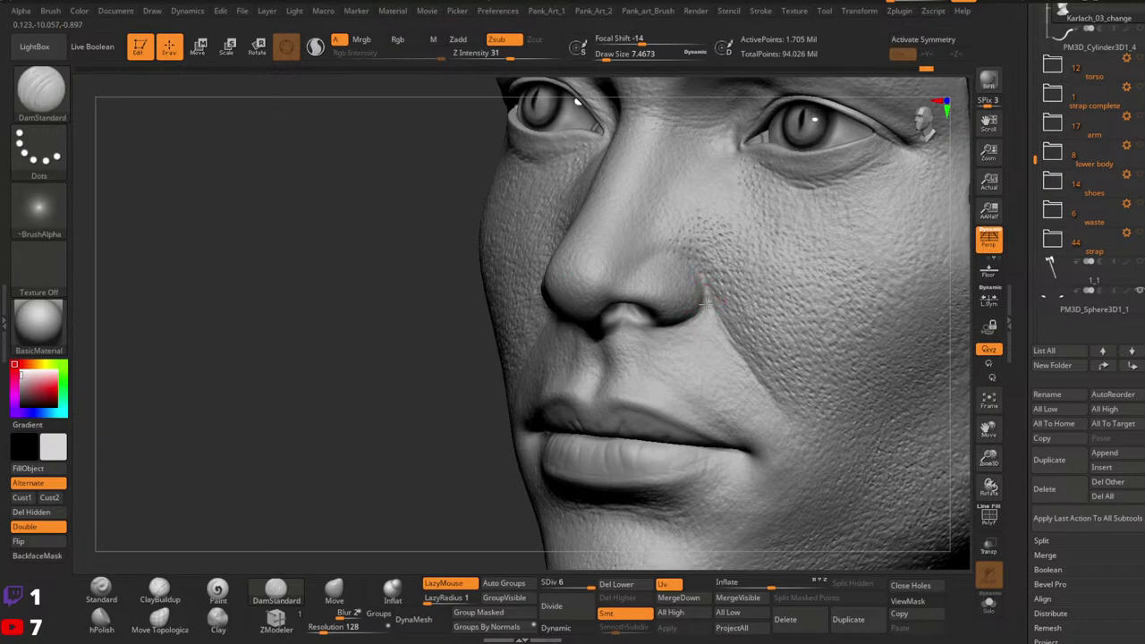
right_drag(706, 304, 791, 312)
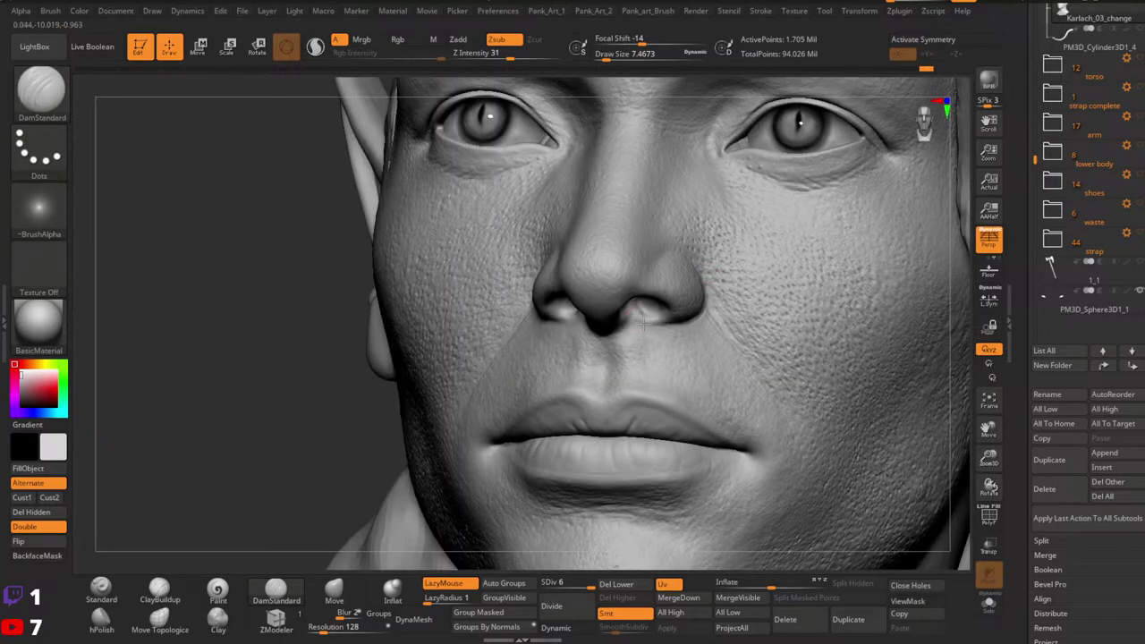
Step: Refine the creases around both nostril wings and the tops of the smile folds with DamStandard at draw size about 7.5
mouse_move(635, 331)
right_down()
mouse_move(608, 366)
mouse_move(621, 372)
mouse_move(733, 268)
mouse_move(823, 240)
right_up()
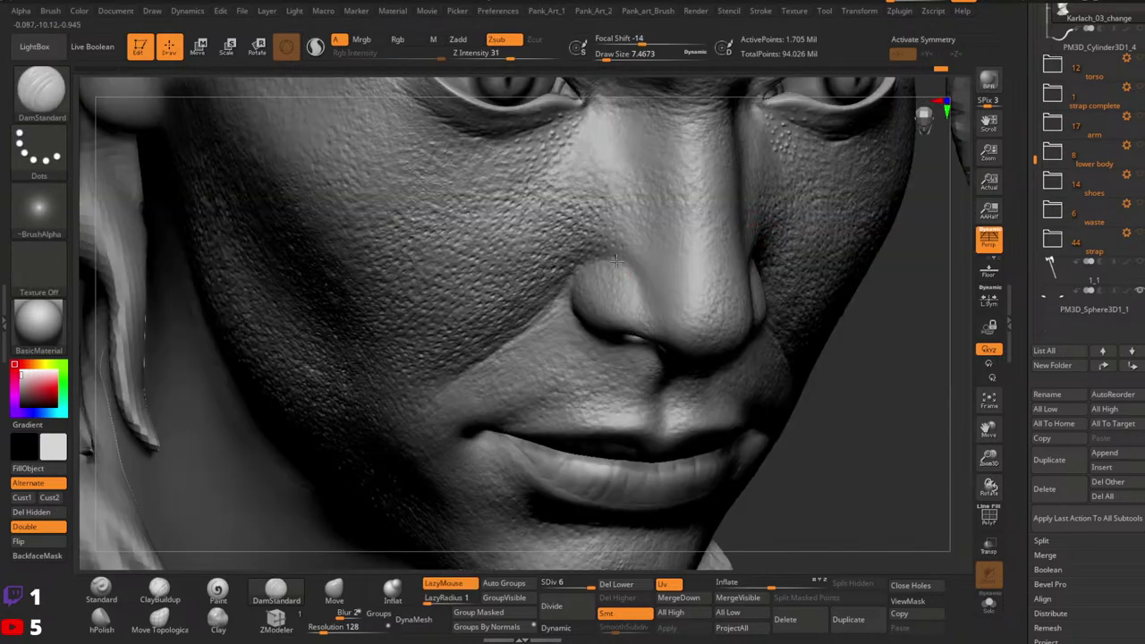
right_drag(630, 299, 670, 333)
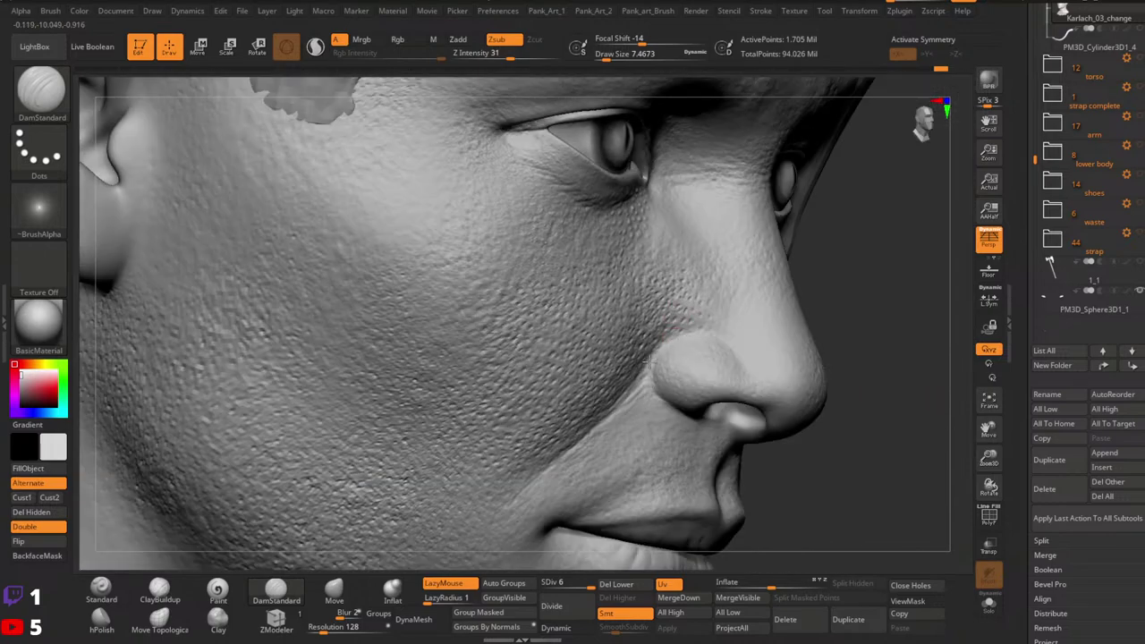
right_drag(743, 281, 792, 333)
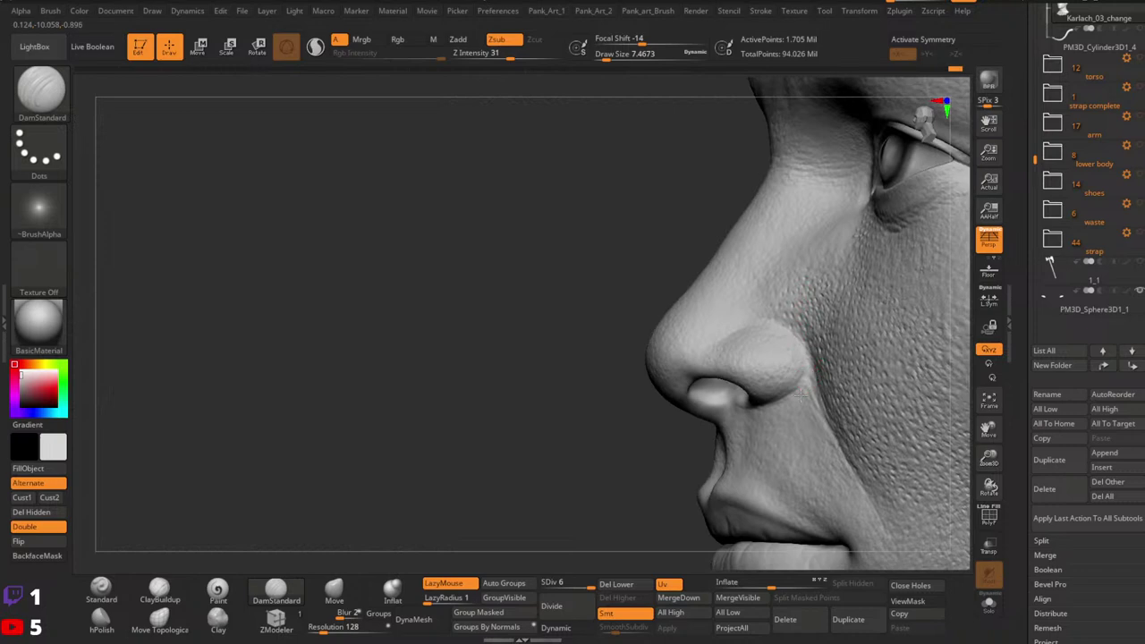
right_drag(858, 388, 757, 439)
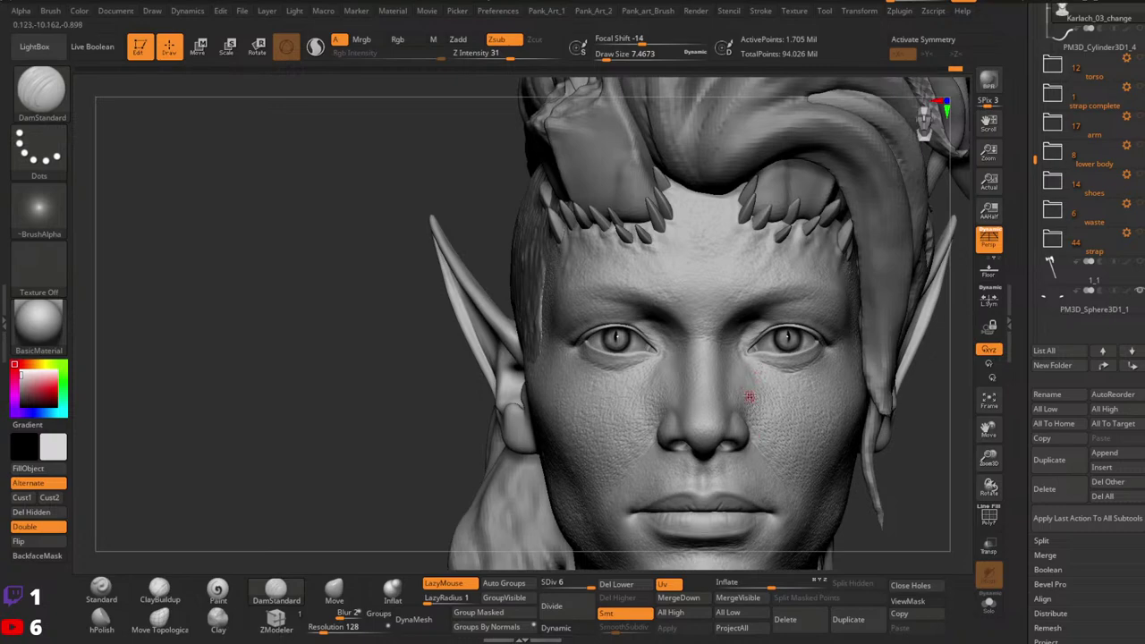
Step: Carve fine skin creases across the nose bridge between the inner eye corners with DamStandard at draw size about 7.5
mouse_move(775, 399)
right_down()
mouse_move(723, 401)
mouse_move(734, 363)
mouse_move(856, 386)
mouse_move(869, 333)
right_up()
ctrl+right_drag(869, 332, 882, 359)
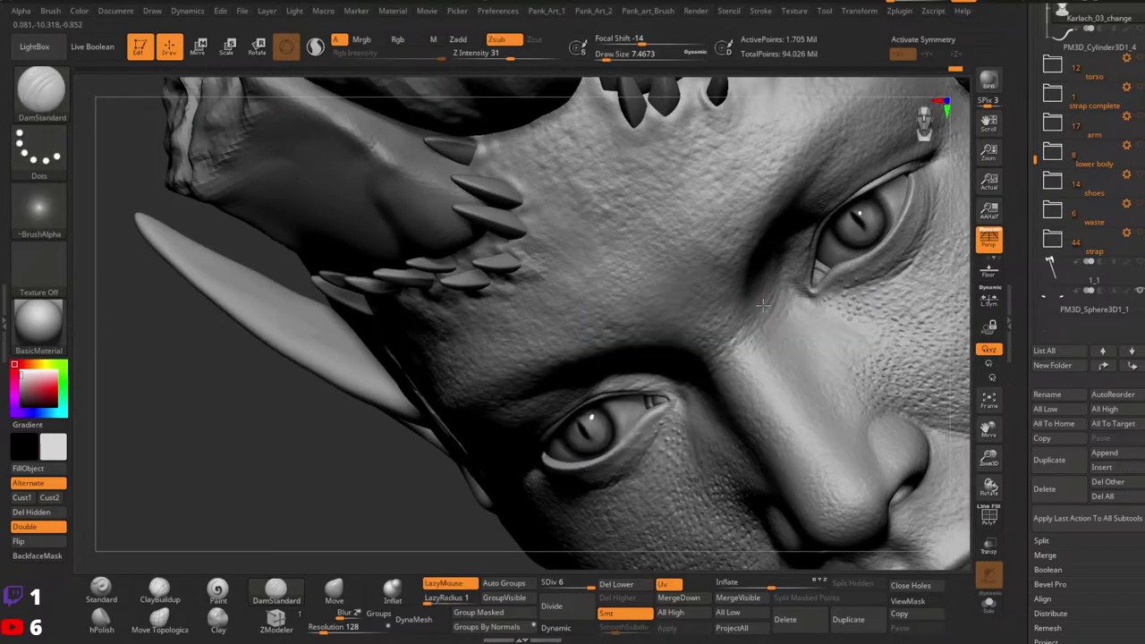
right_drag(768, 316, 761, 320)
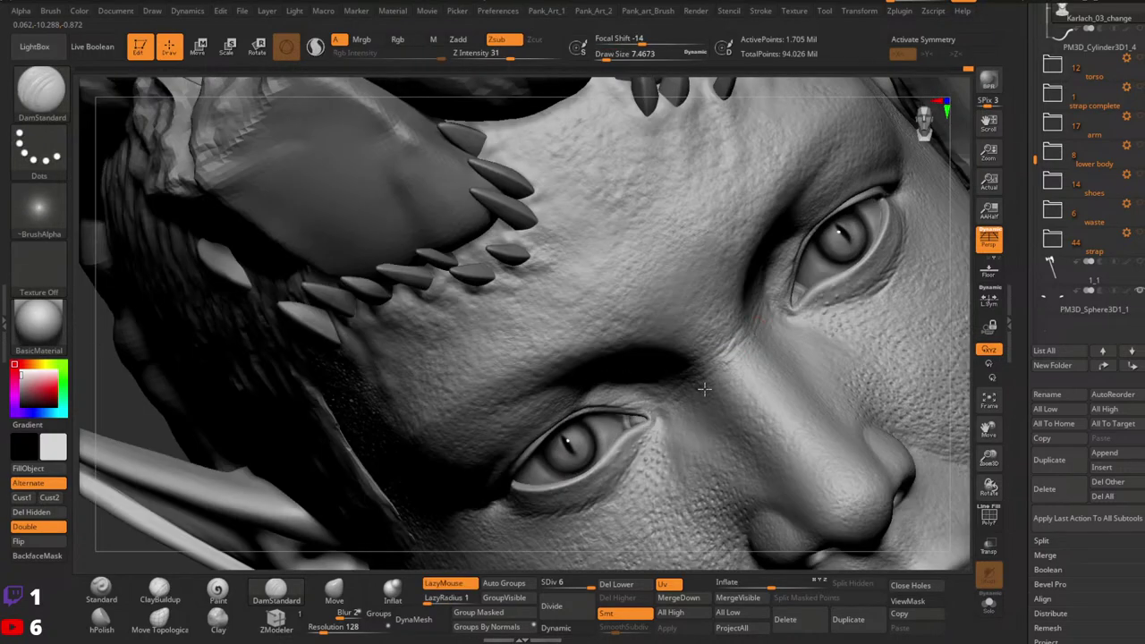
key(ctrl)
mouse_move(900, 304)
ctrl+right_down()
mouse_move(872, 250)
mouse_move(865, 335)
ctrl+right_up()
mouse_move(884, 411)
alt+right_down()
mouse_move(820, 391)
mouse_move(760, 314)
mouse_move(722, 363)
mouse_move(766, 319)
alt+right_up()
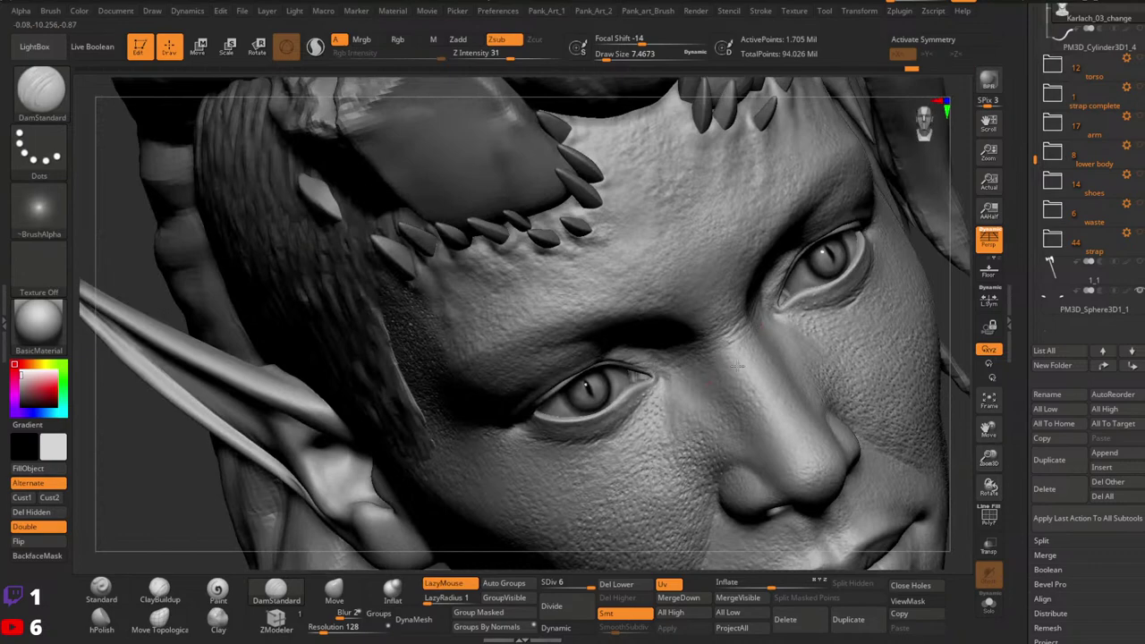
Step: Carve fine skin creases around the inner eye corners and along the sides of the nose bridge with DamStandard at draw size about 7.5
right_drag(785, 356, 760, 344)
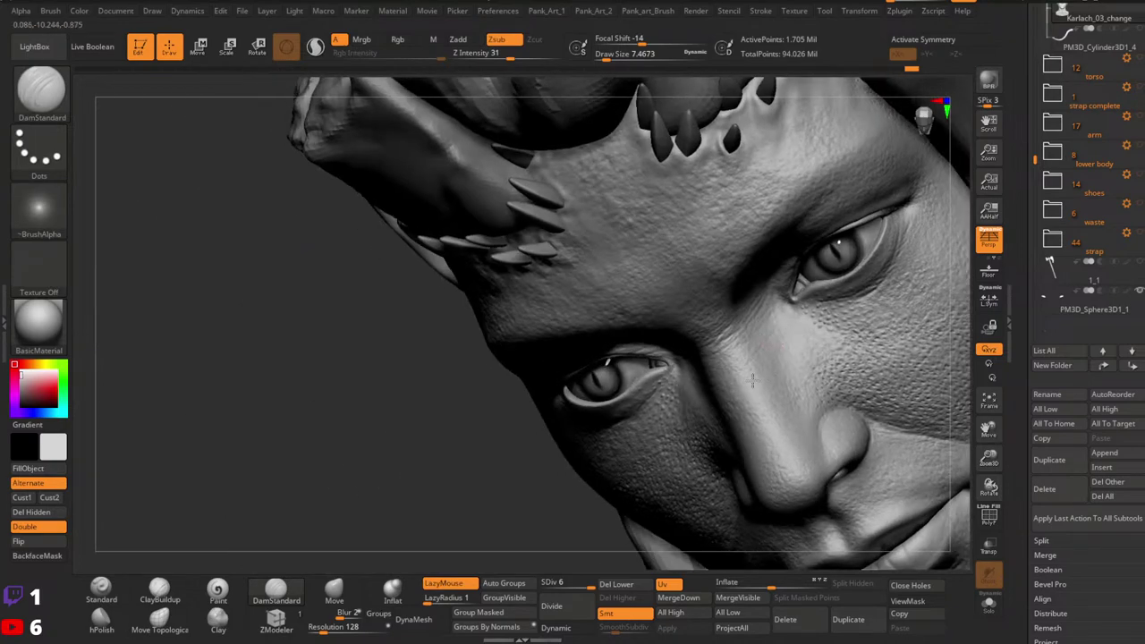
right_drag(707, 424, 750, 338)
drag(672, 403, 656, 408)
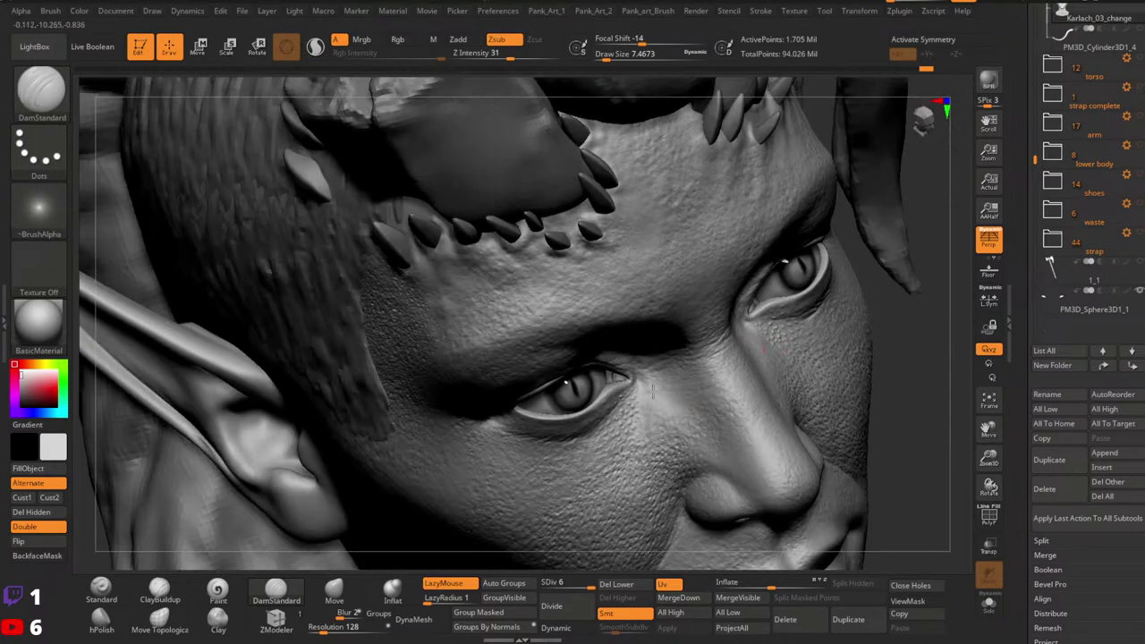
right_drag(681, 380, 672, 352)
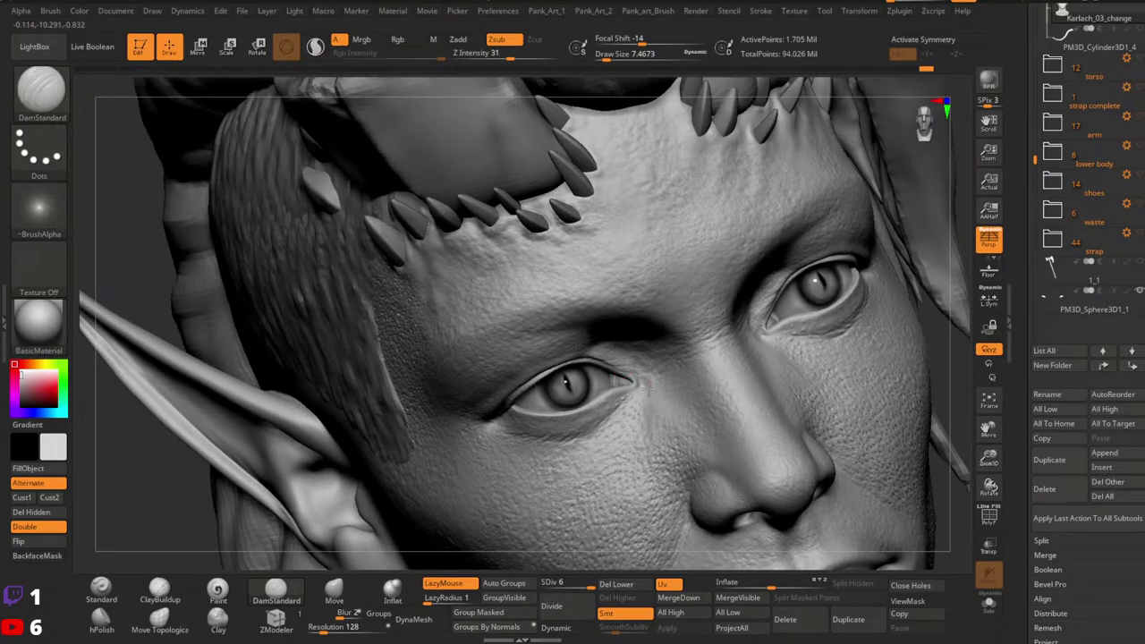
right_drag(749, 402, 852, 311)
key(ctrl)
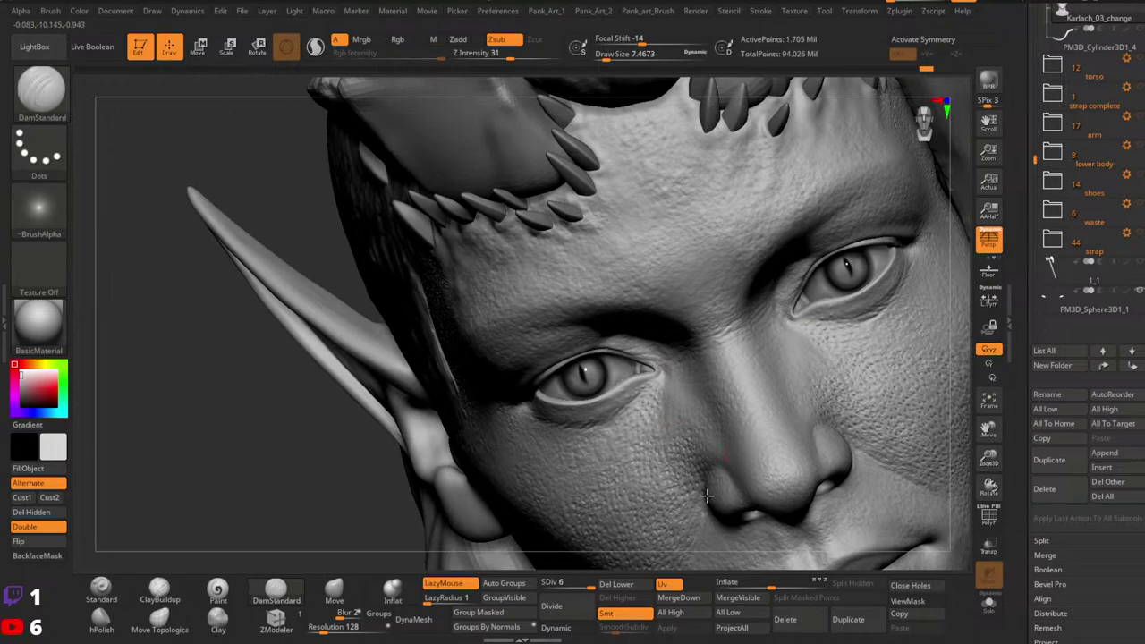
mouse_move(708, 497)
right_down()
mouse_move(795, 411)
mouse_move(760, 402)
mouse_move(779, 374)
mouse_move(879, 345)
mouse_move(821, 345)
mouse_move(789, 413)
mouse_move(850, 292)
right_up()
Step: Save the current tool to a file using Save As
drag(1020, 135, 1019, 431)
click(1102, 33)
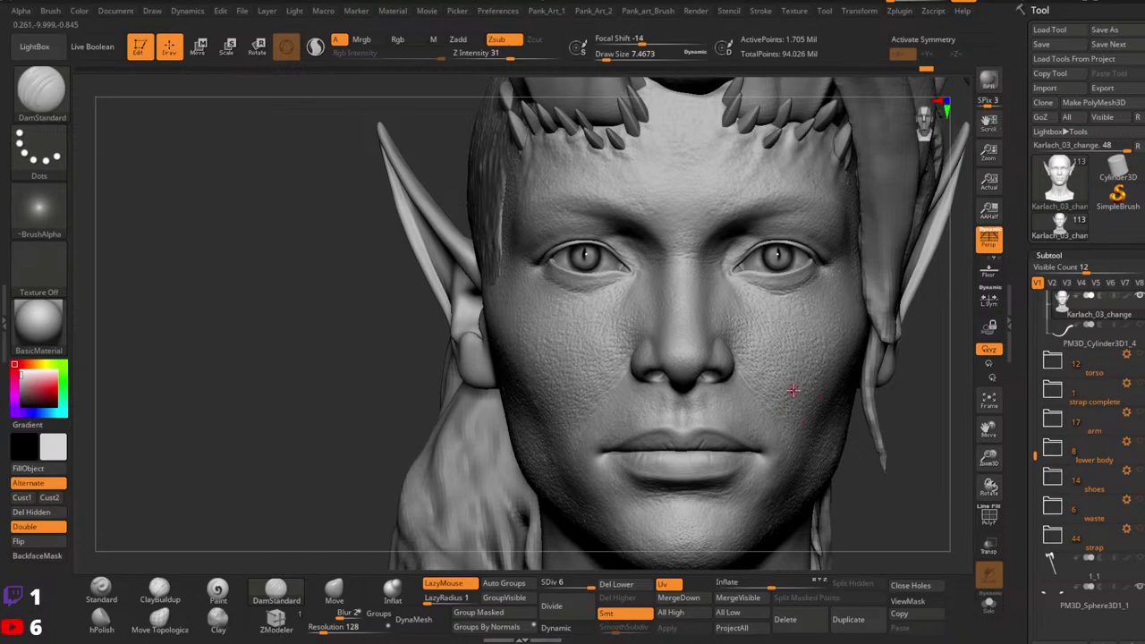
Step: Switch to the Standard brush and set its draw size to about 21.6
mouse_move(826, 381)
right_down()
mouse_move(886, 403)
mouse_move(861, 334)
mouse_move(811, 366)
mouse_move(810, 352)
right_up()
key(space)
mouse_move(810, 353)
mouse_down()
mouse_move(818, 347)
mouse_move(813, 357)
mouse_up()
click(115, 601)
key(space)
click(816, 355)
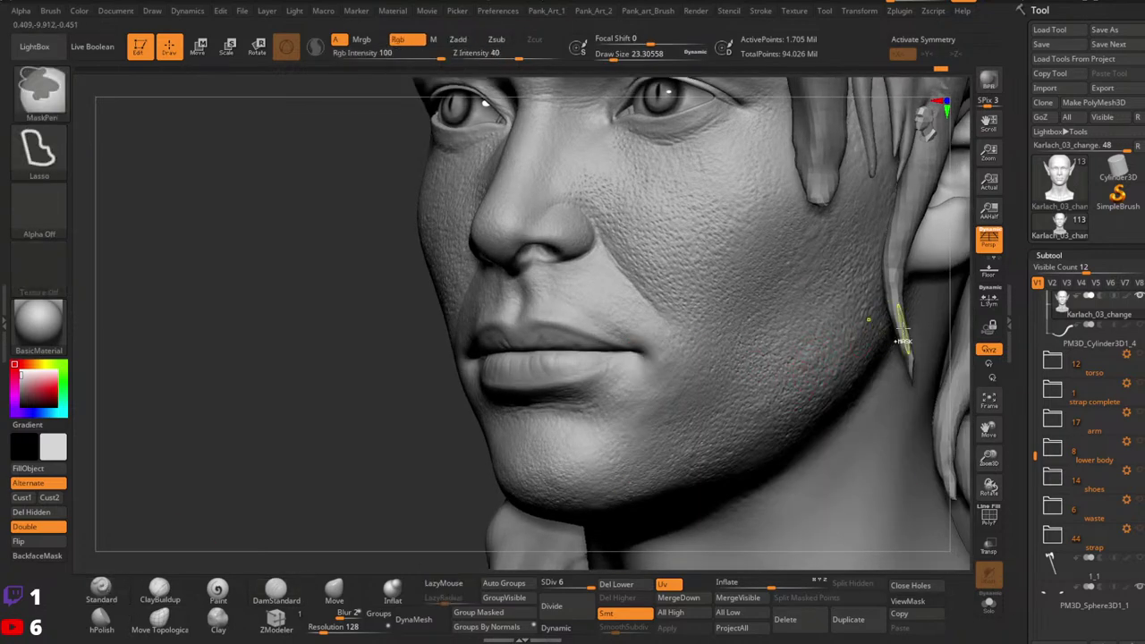
mouse_move(895, 327)
ctrl+right_down()
mouse_move(819, 365)
mouse_move(846, 406)
mouse_move(869, 487)
ctrl+right_up()
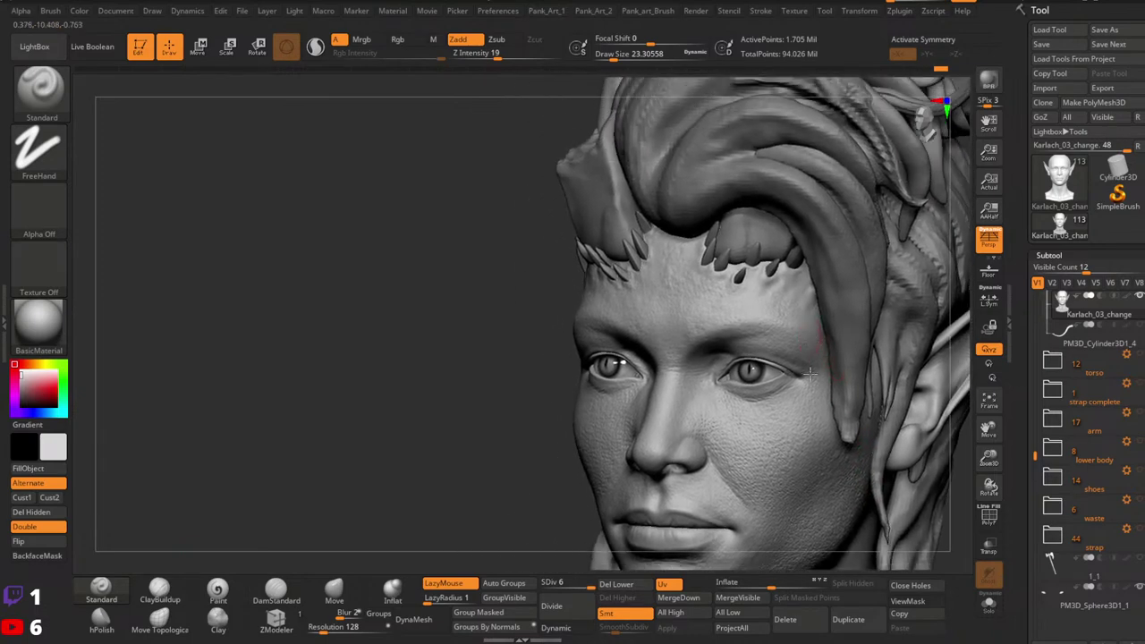
mouse_move(769, 380)
right_down()
mouse_move(812, 412)
mouse_move(809, 353)
right_up()
key(space)
drag(798, 346, 795, 346)
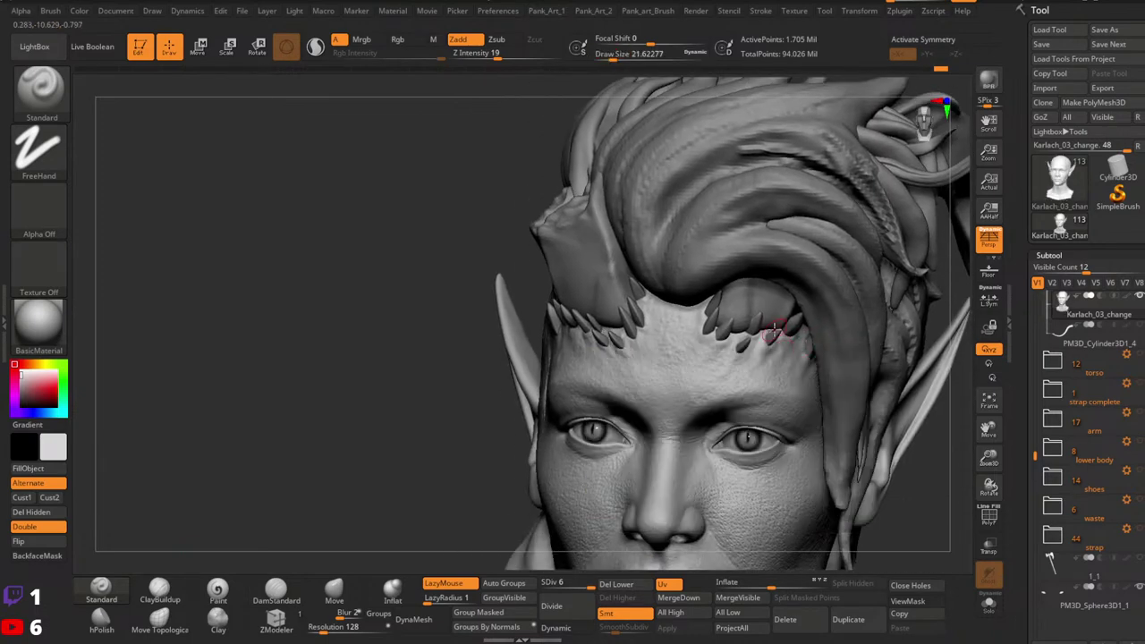
Step: Set the Standard brush to the DragRect stroke with the skin pore 2 alpha and a Z Intensity of 12, undoing the test stamp
click(38, 148)
click(166, 159)
click(36, 208)
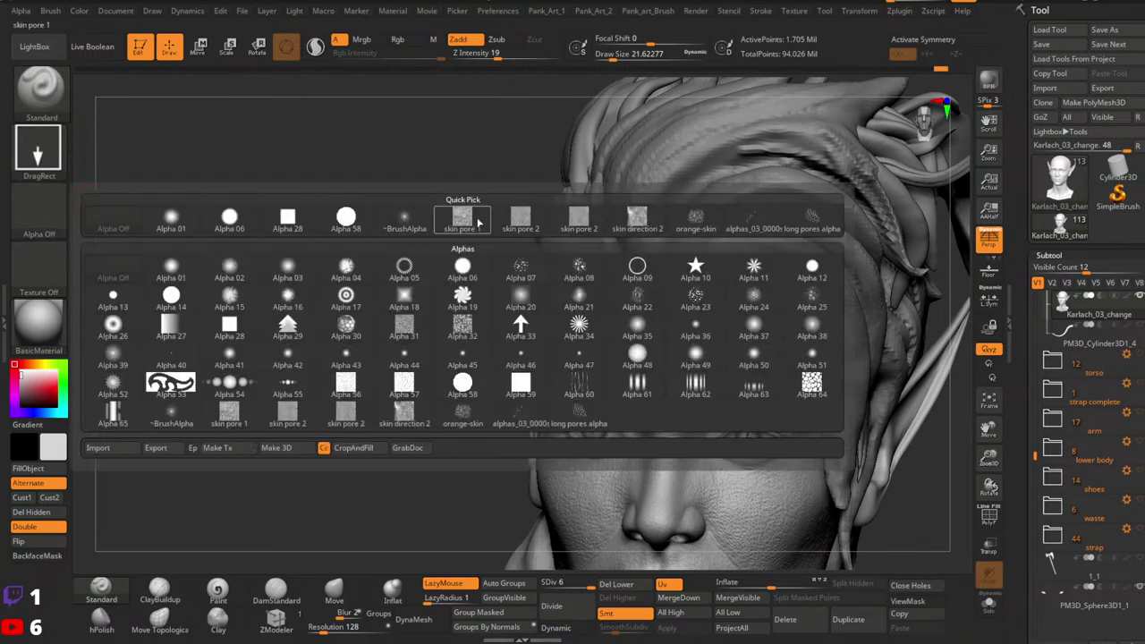
click(522, 219)
alt+drag(500, 257, 467, 250)
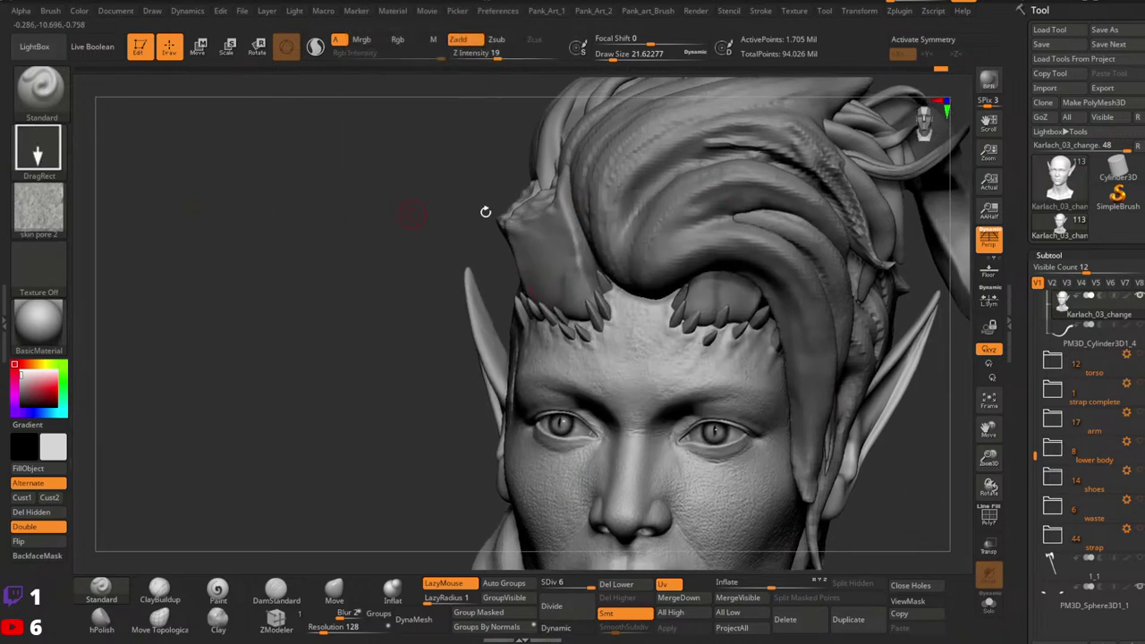
key(2)
drag(535, 289, 597, 289)
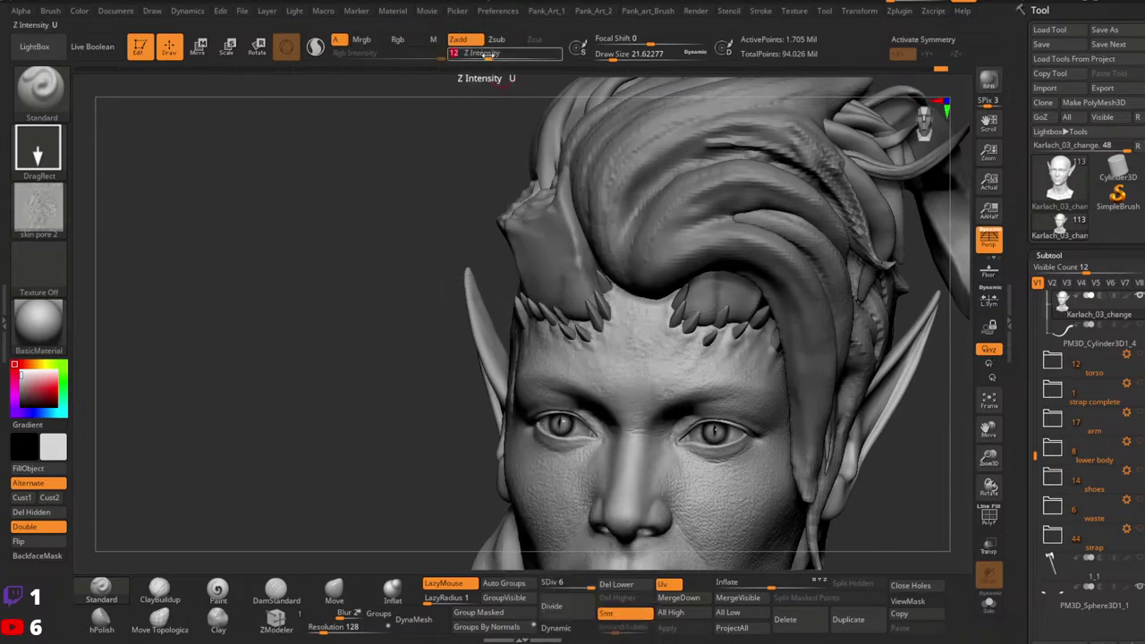
drag(482, 54, 486, 54)
key(ctrl+z)
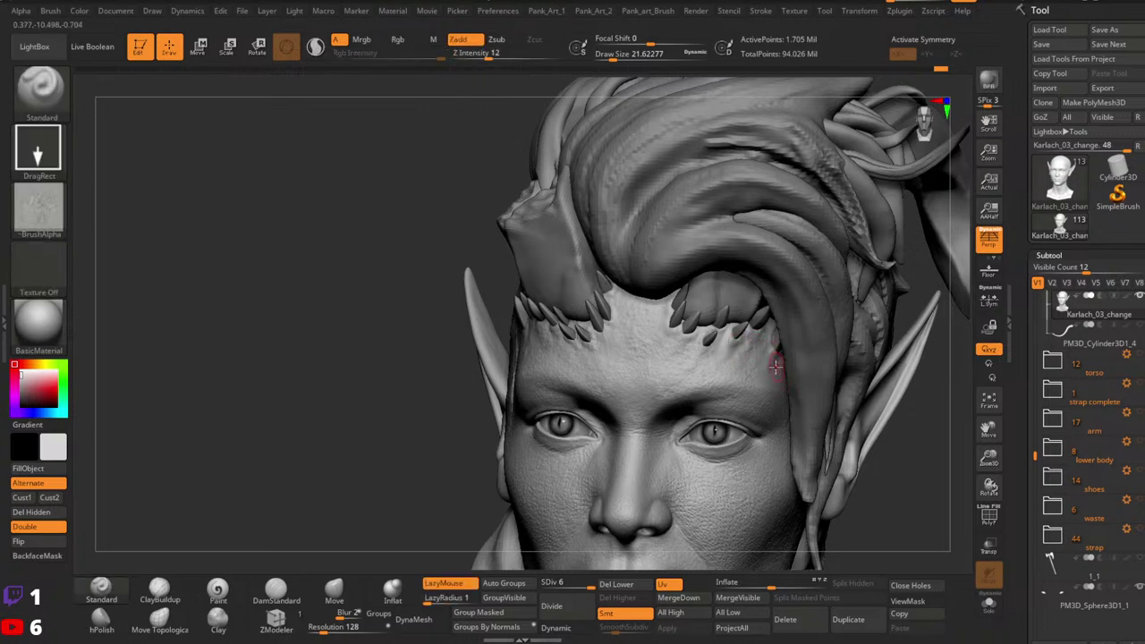
Step: Stamp skin pores across the forehead, temple and side of the face in front of the ear at draw size about 21.6
click(653, 338)
mouse_move(622, 377)
right_down()
mouse_move(614, 449)
mouse_move(742, 340)
mouse_move(860, 361)
right_up()
alt+right_drag(906, 464, 819, 435)
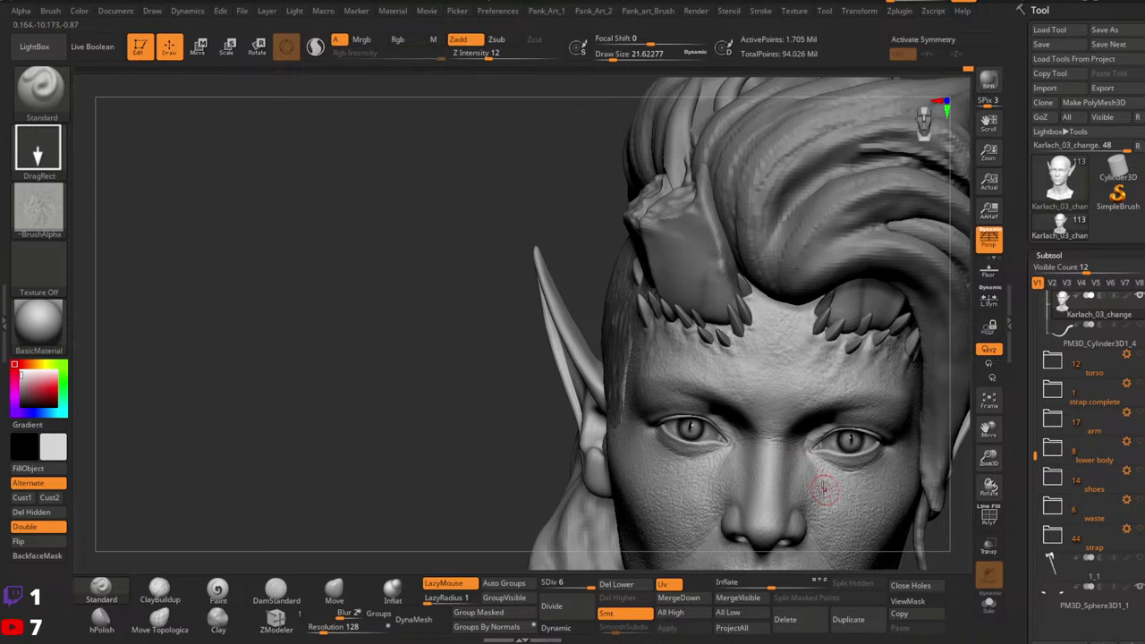
mouse_move(836, 508)
right_down()
mouse_move(818, 452)
mouse_move(764, 496)
mouse_move(807, 454)
mouse_move(621, 396)
right_up()
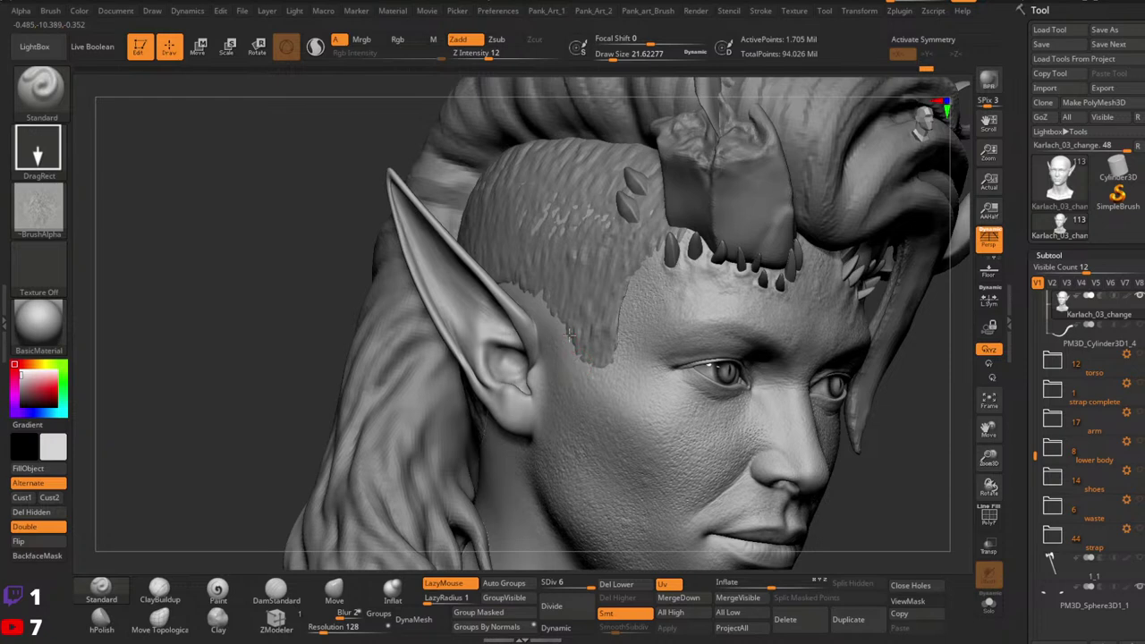
right_drag(594, 375, 554, 329)
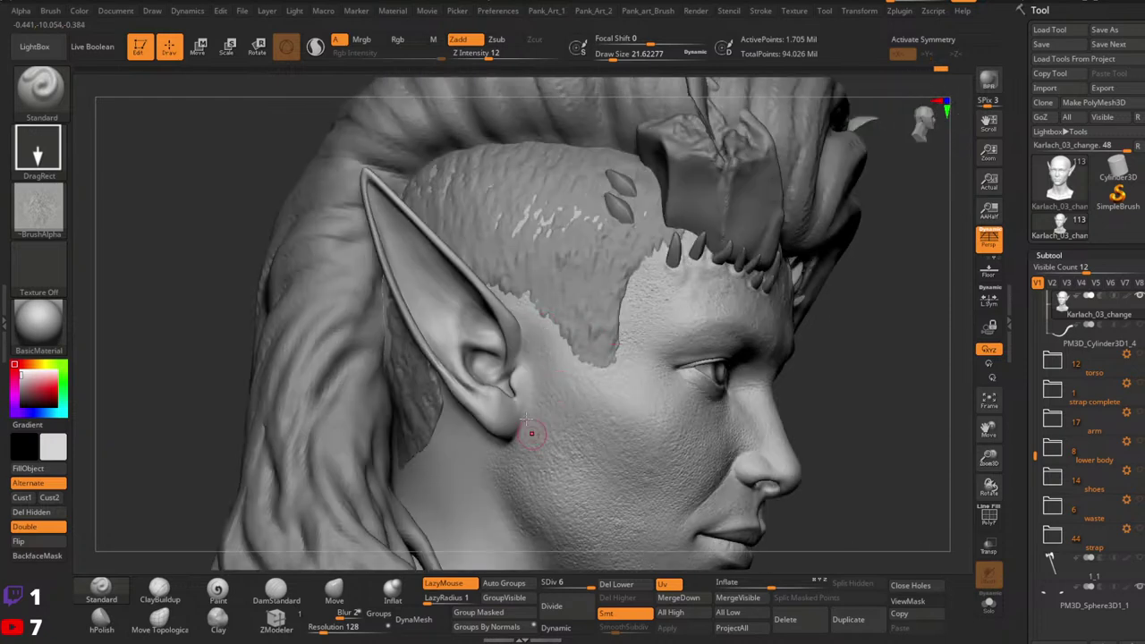
drag(848, 281, 567, 391)
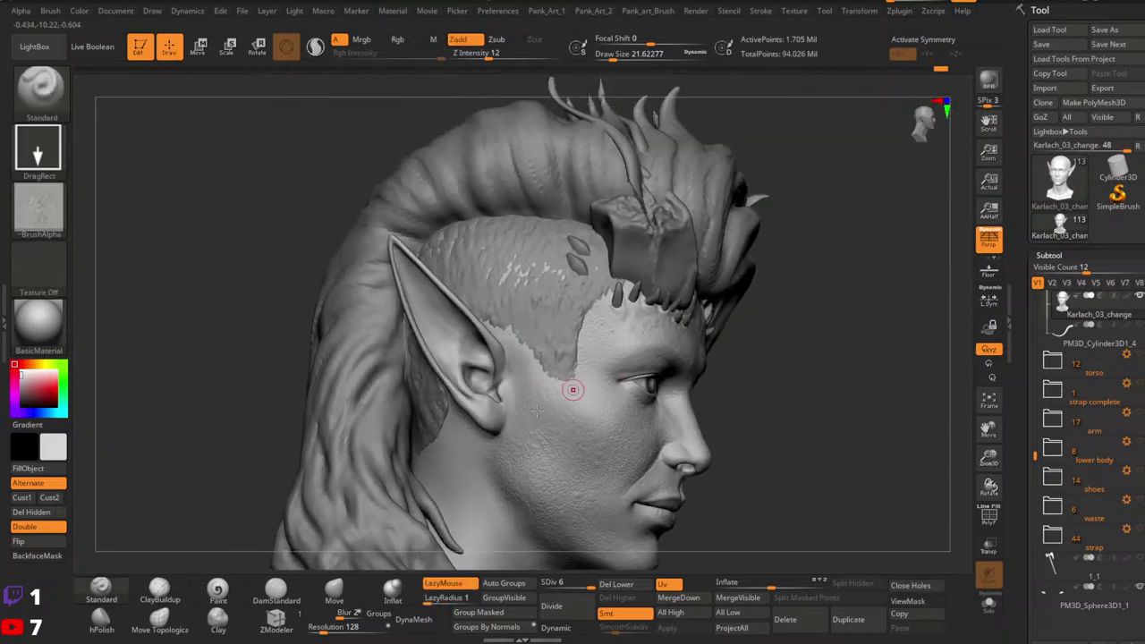
mouse_move(754, 346)
right_down()
mouse_move(793, 353)
mouse_move(771, 386)
mouse_move(737, 361)
mouse_move(772, 393)
right_up()
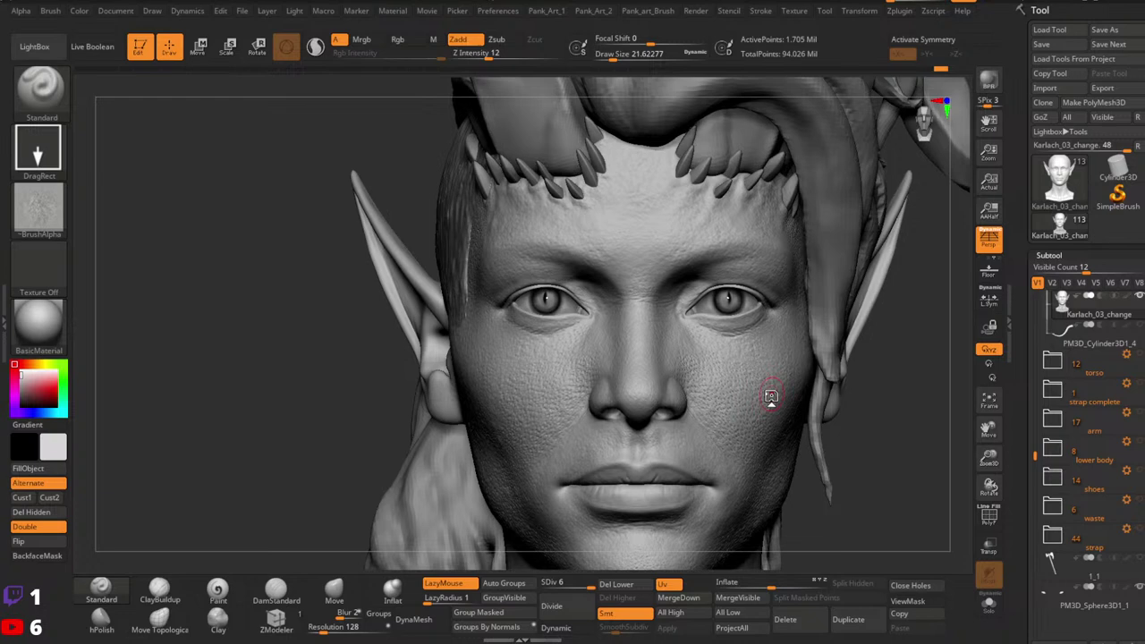
Step: Reduce the draw size to about 15.6 and stamp skin pores over the forehead around the spikes below both horns
mouse_move(761, 256)
right_down()
mouse_move(762, 378)
mouse_move(770, 338)
right_up()
right_click(762, 378)
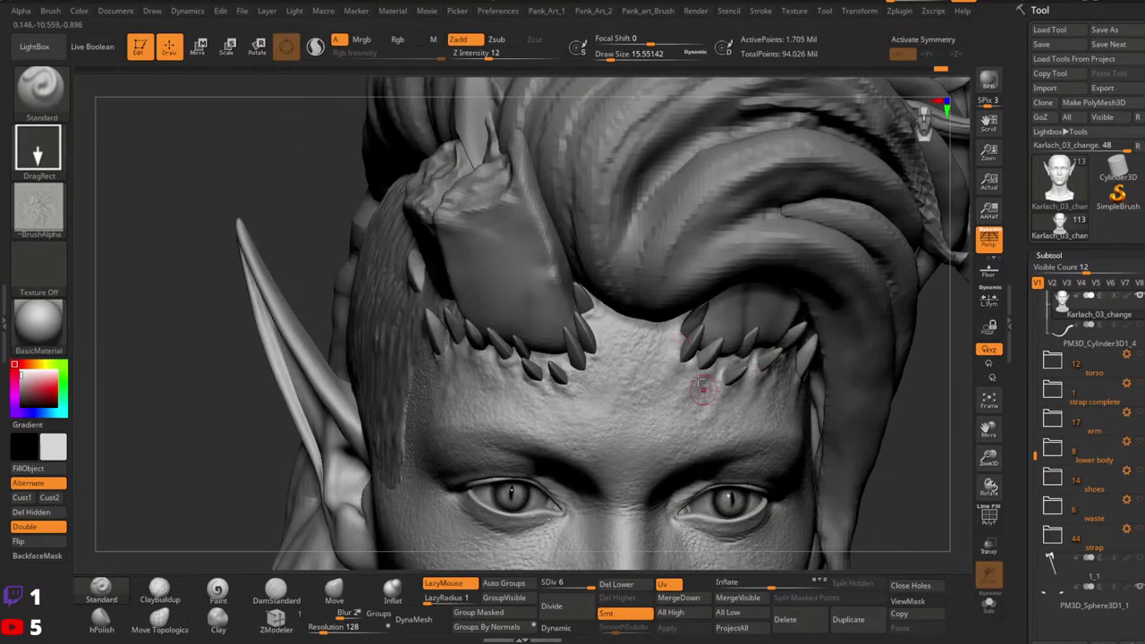
right_drag(608, 412, 633, 394)
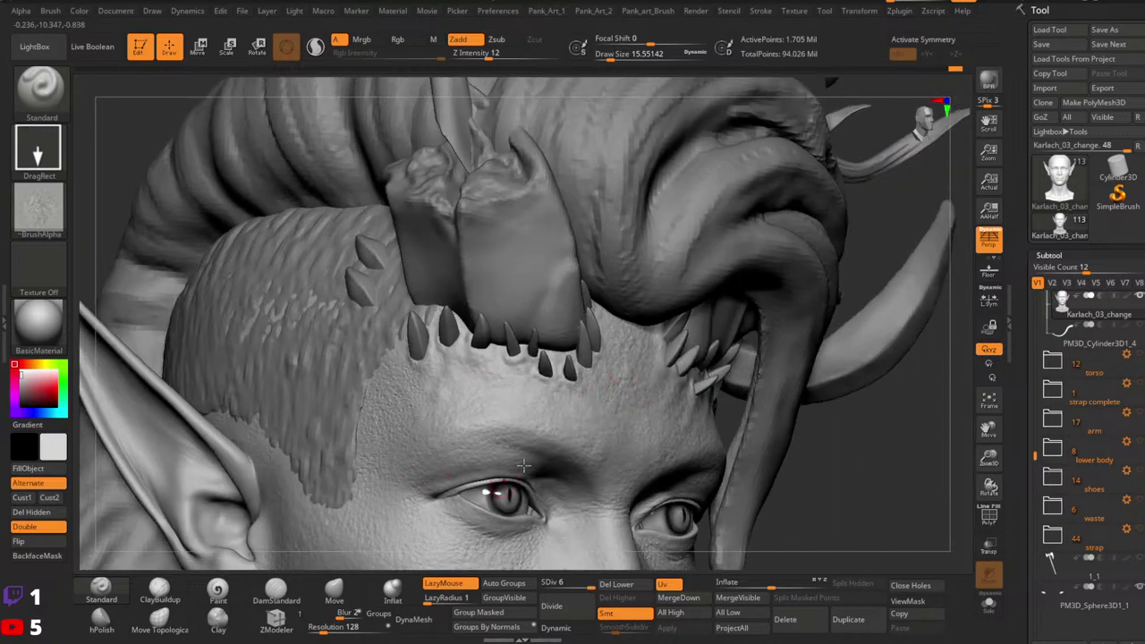
right_drag(524, 466, 714, 410)
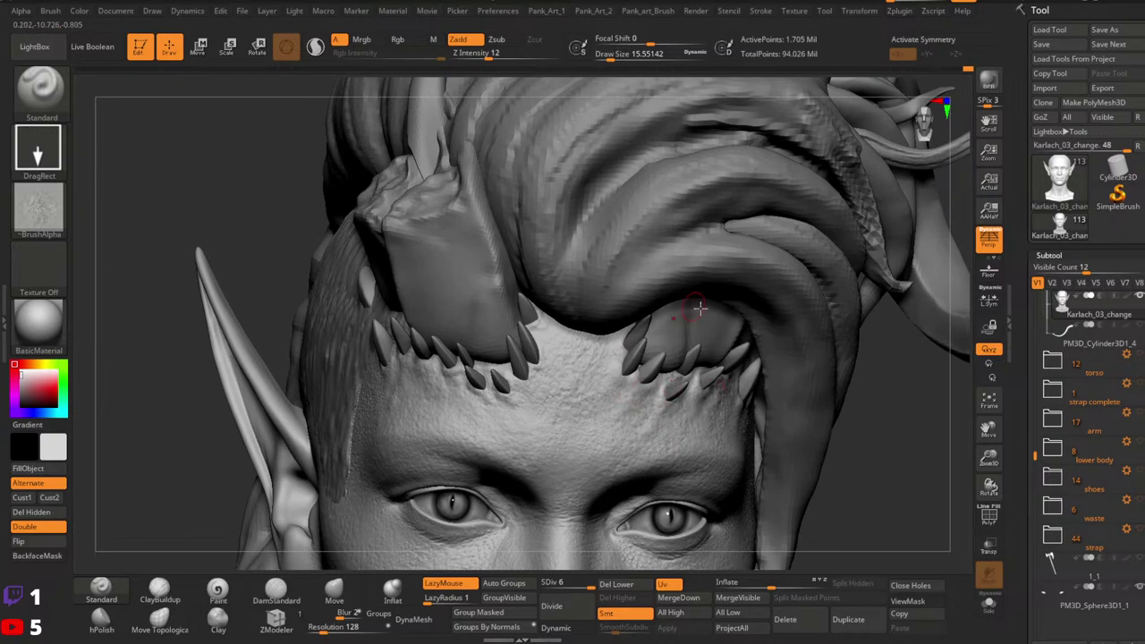
mouse_move(725, 380)
right_down()
mouse_move(694, 411)
mouse_move(799, 351)
right_up()
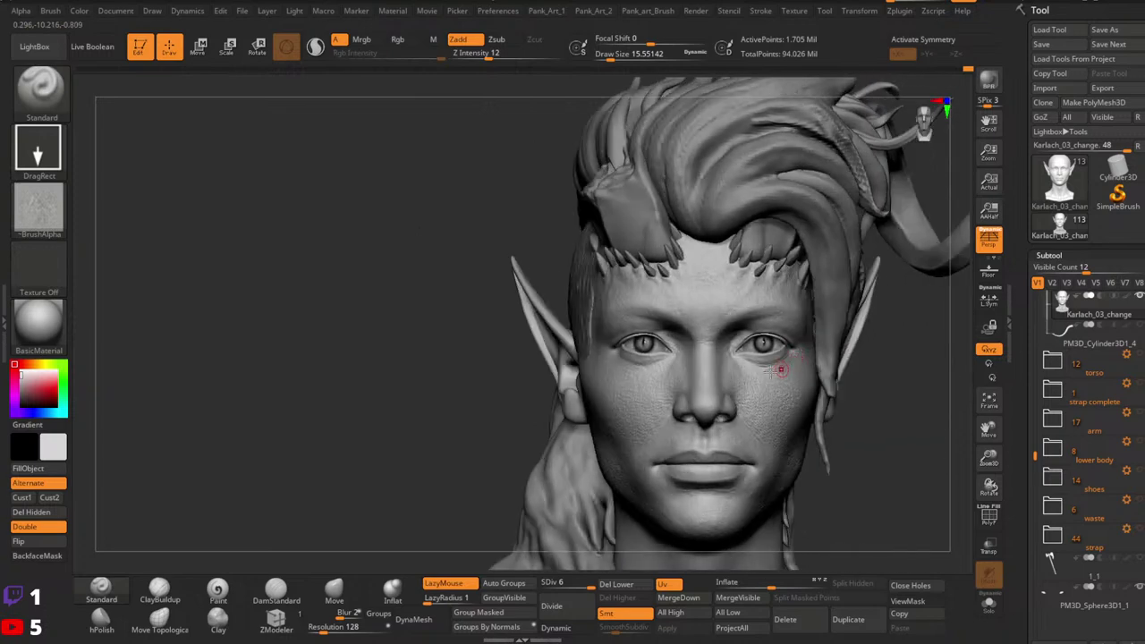
Step: Sculpt the area above the upper lip symmetrically with the Standard brush, using FreeHand, no alpha and draw size about 25, then turn symmetry off
mouse_move(761, 390)
ctrl+right_down()
mouse_move(831, 384)
mouse_move(731, 425)
mouse_move(782, 403)
mouse_move(742, 429)
mouse_move(694, 424)
mouse_move(742, 408)
mouse_move(735, 397)
ctrl+right_up()
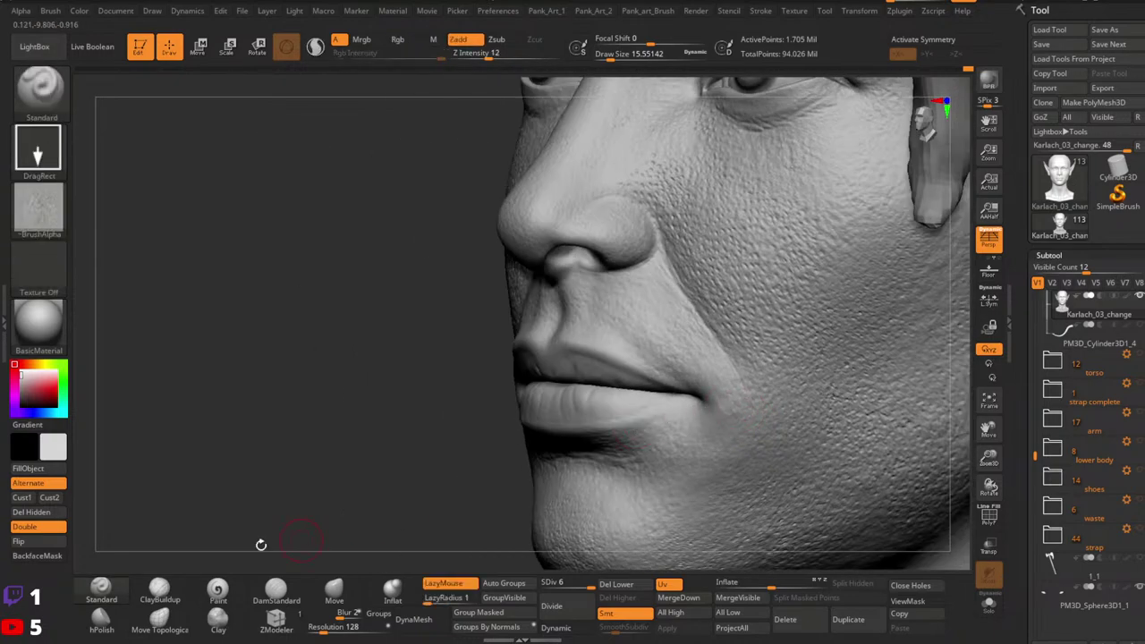
click(52, 150)
click(229, 158)
click(38, 208)
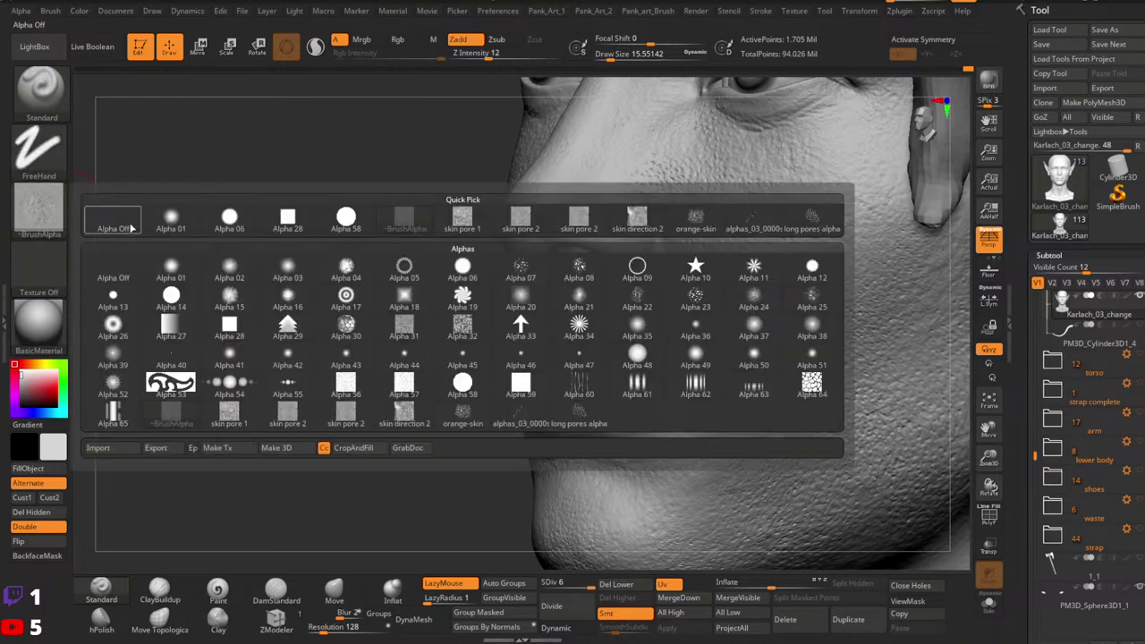
click(131, 228)
key(space)
key(x)
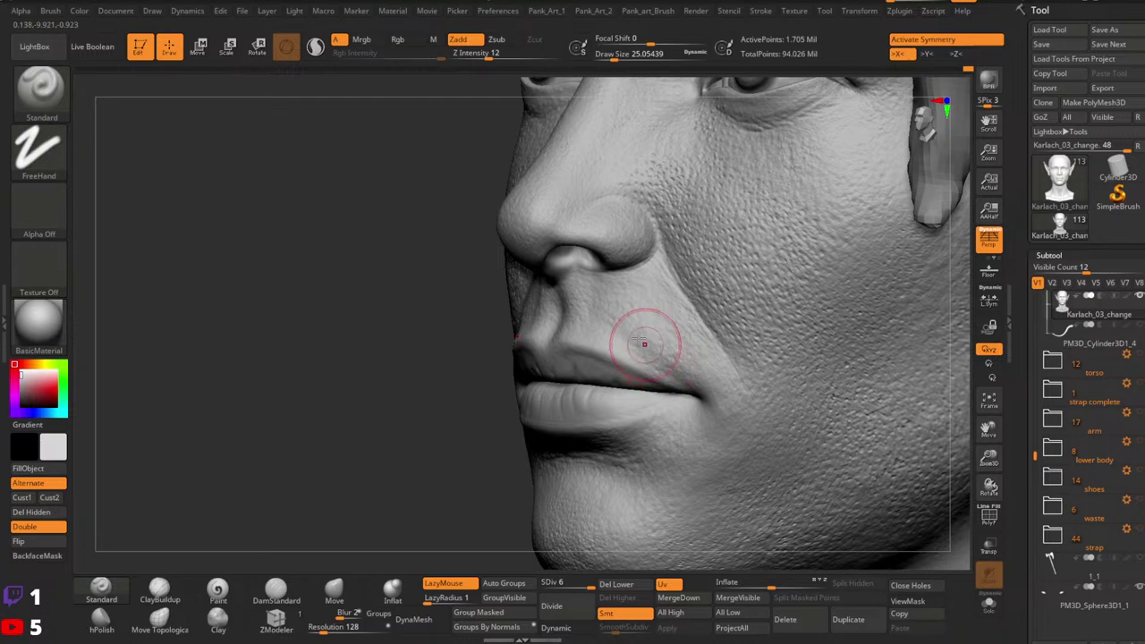
key(x)
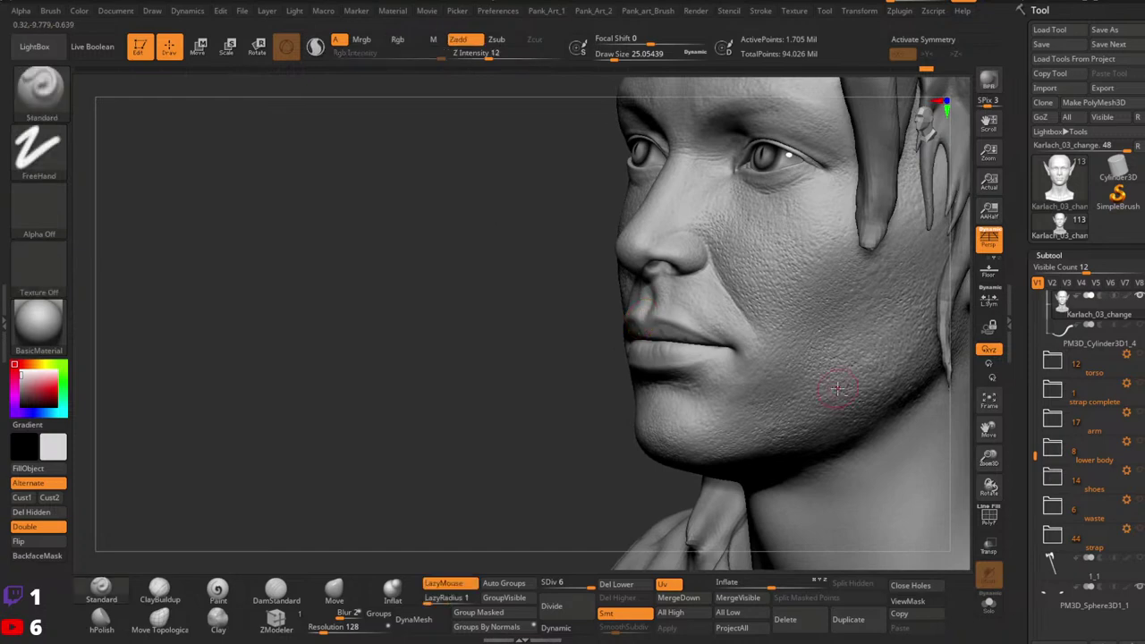
Step: Isolate the head subtool and set the Standard brush to the DragRect stroke with the skin pore 2 alpha
right_drag(894, 366, 764, 404)
click(988, 603)
right_drag(895, 452, 821, 492)
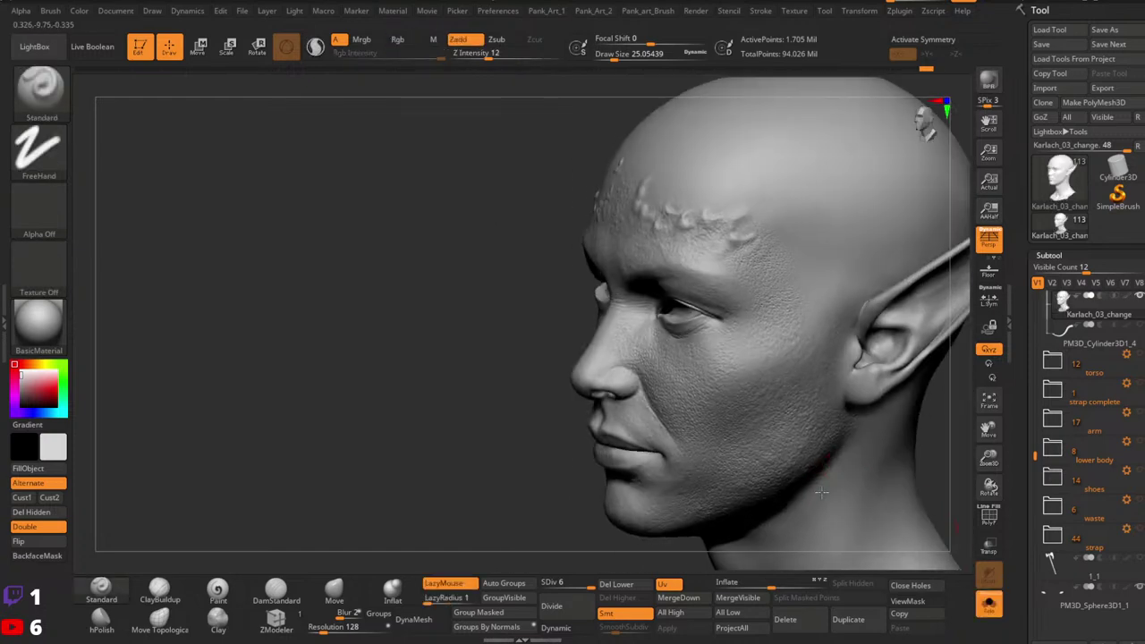
click(52, 146)
click(151, 156)
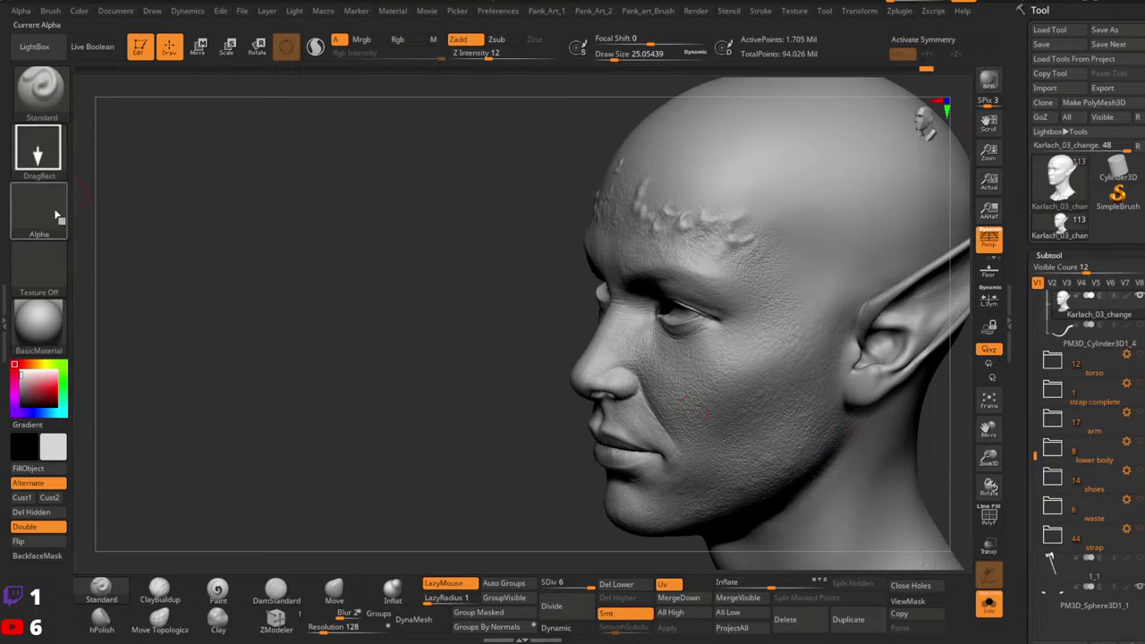
click(43, 209)
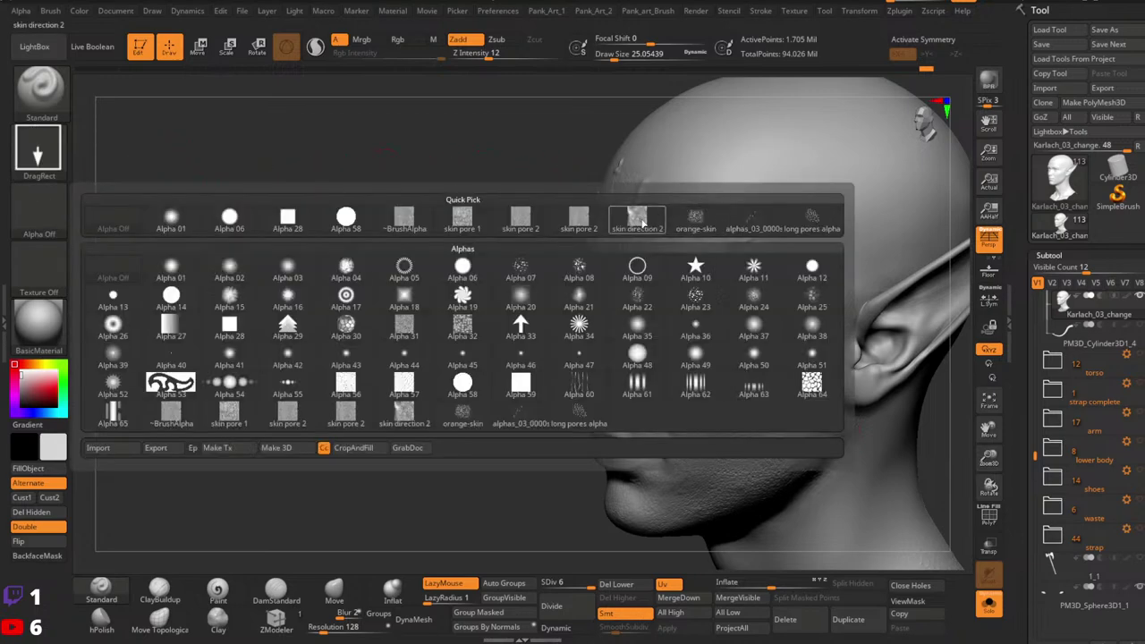
mouse_move(654, 231)
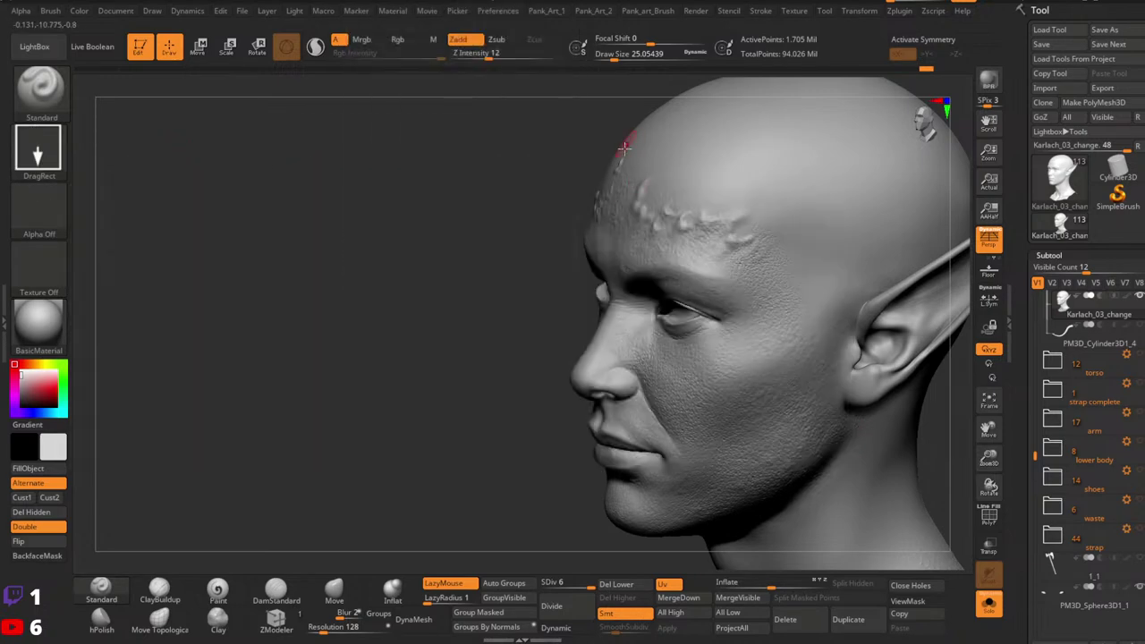
click(38, 209)
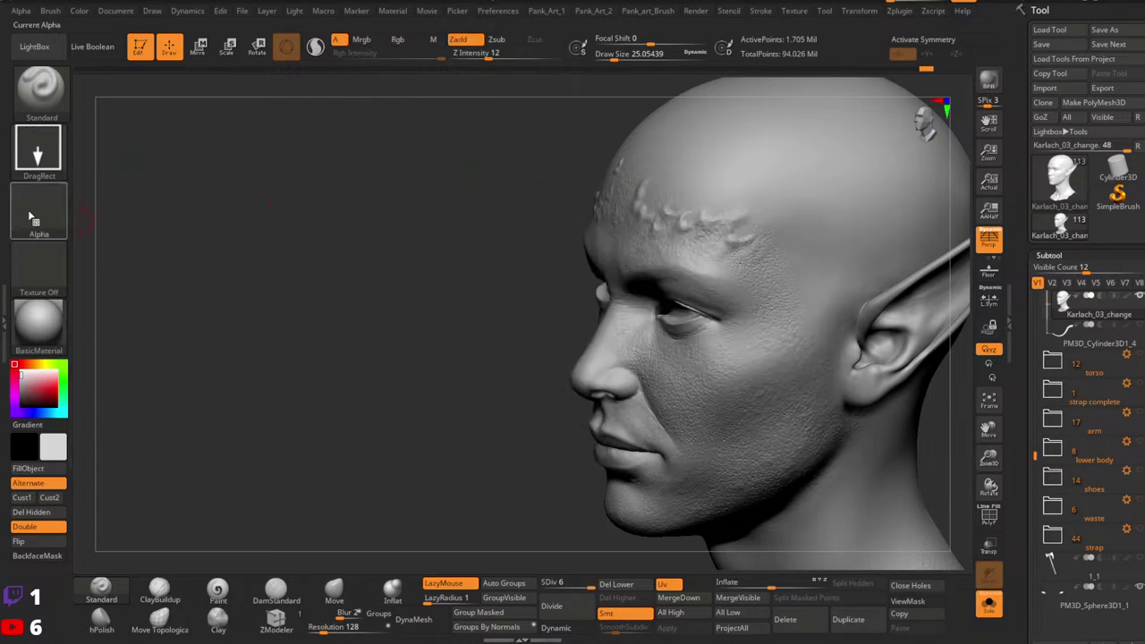
click(36, 214)
click(530, 206)
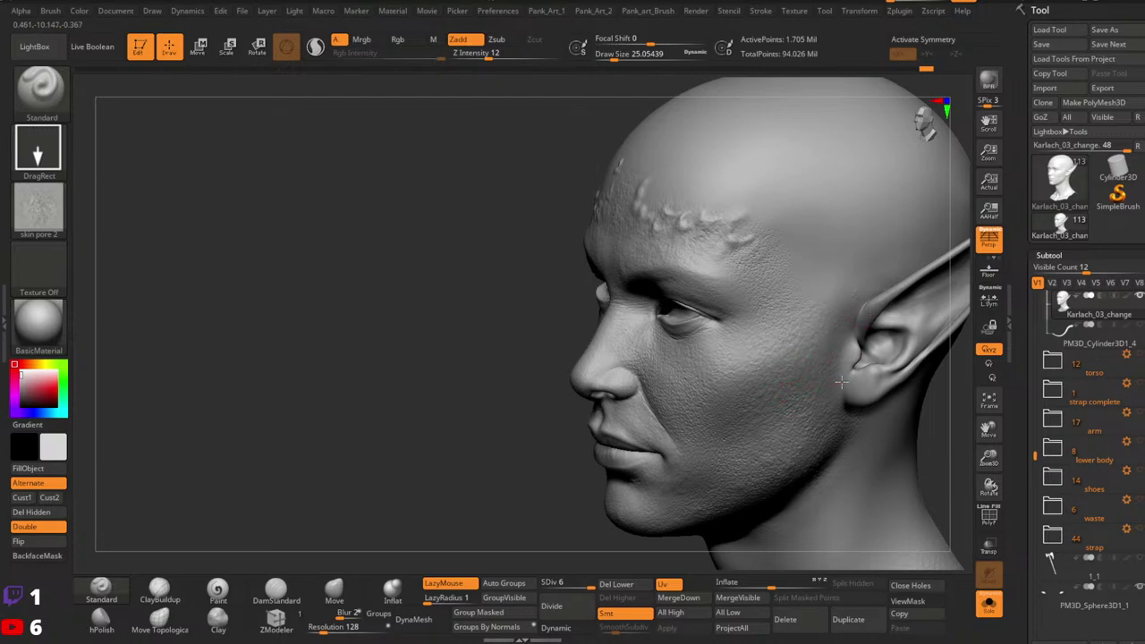
Step: Stamp skin pores over the temples and cheeks near both ears at draw size about 25, and show the other subtools again
mouse_move(813, 417)
right_down()
mouse_move(806, 357)
mouse_move(785, 350)
right_up()
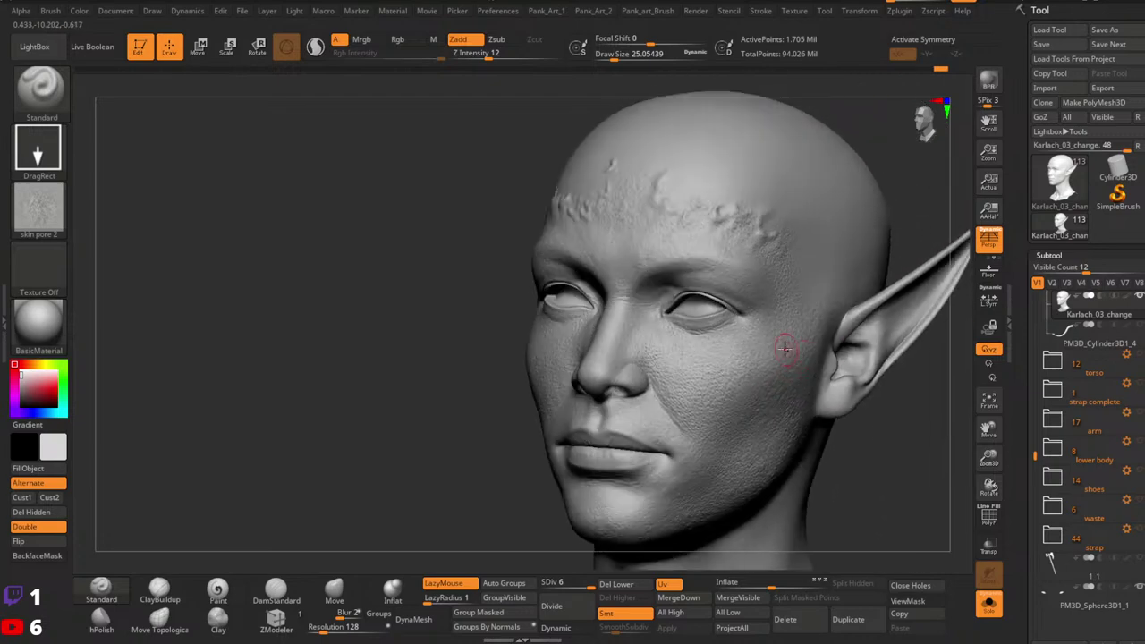
mouse_move(777, 391)
right_down()
mouse_move(751, 429)
mouse_move(639, 358)
right_up()
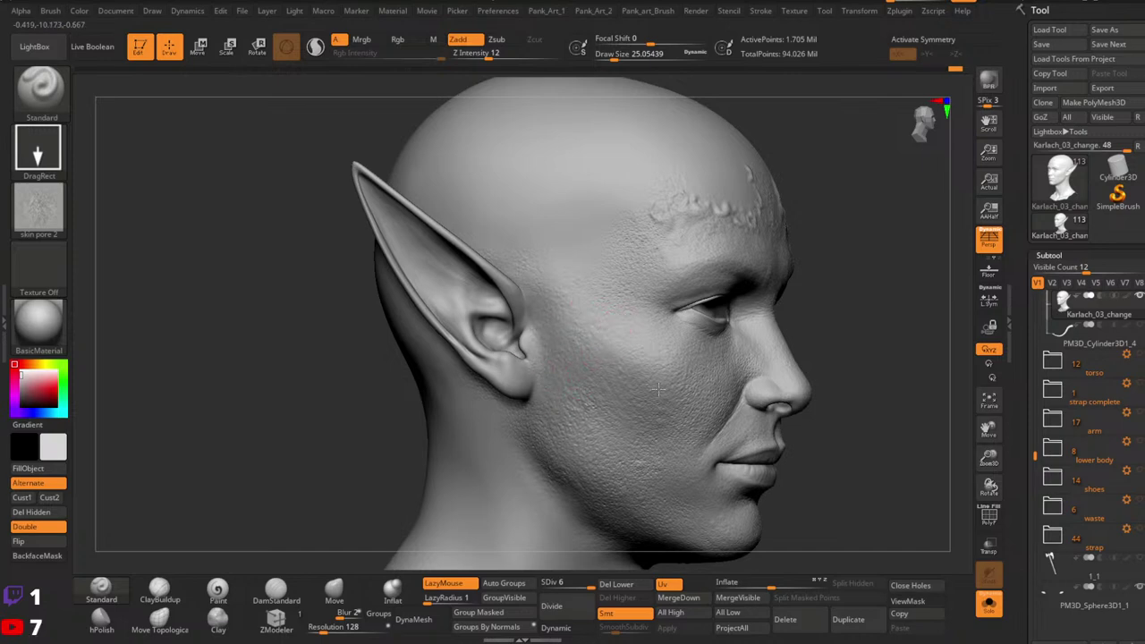
right_drag(888, 329, 802, 402)
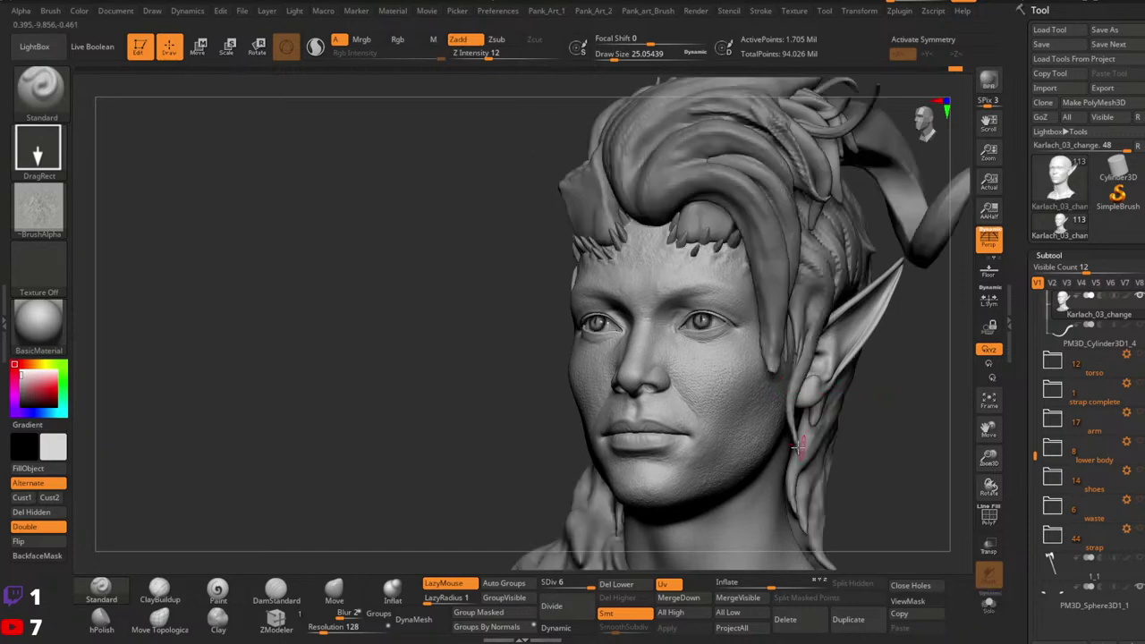
key(ctrl)
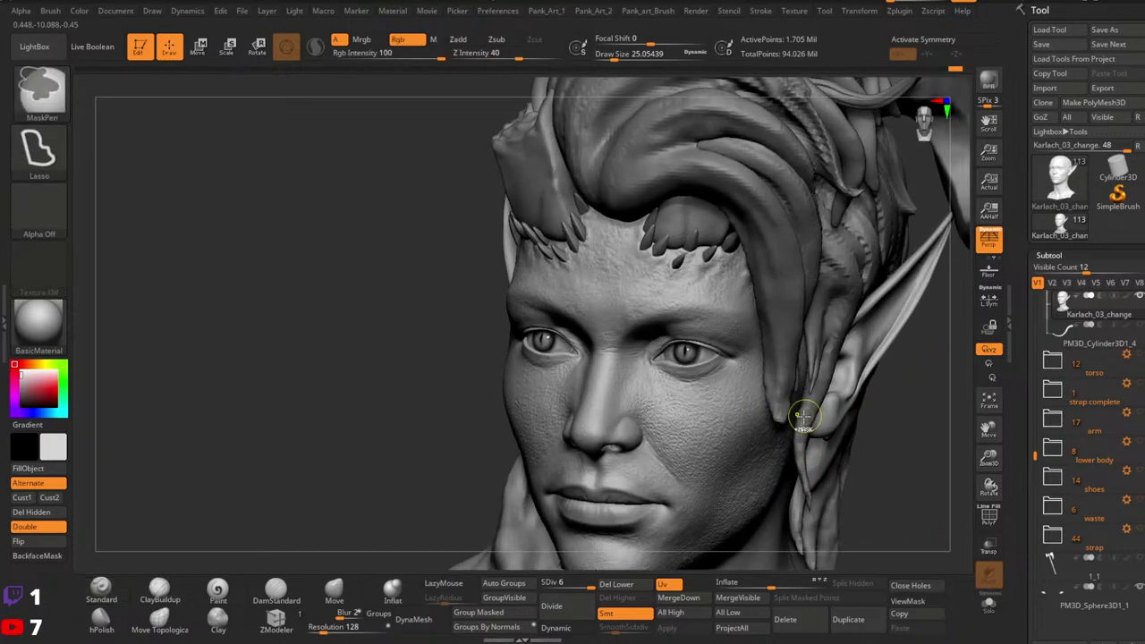
Step: Turn off the Standard brush's alpha and set its Z intensity to 19 for work around the mouth
right_drag(803, 416, 825, 376)
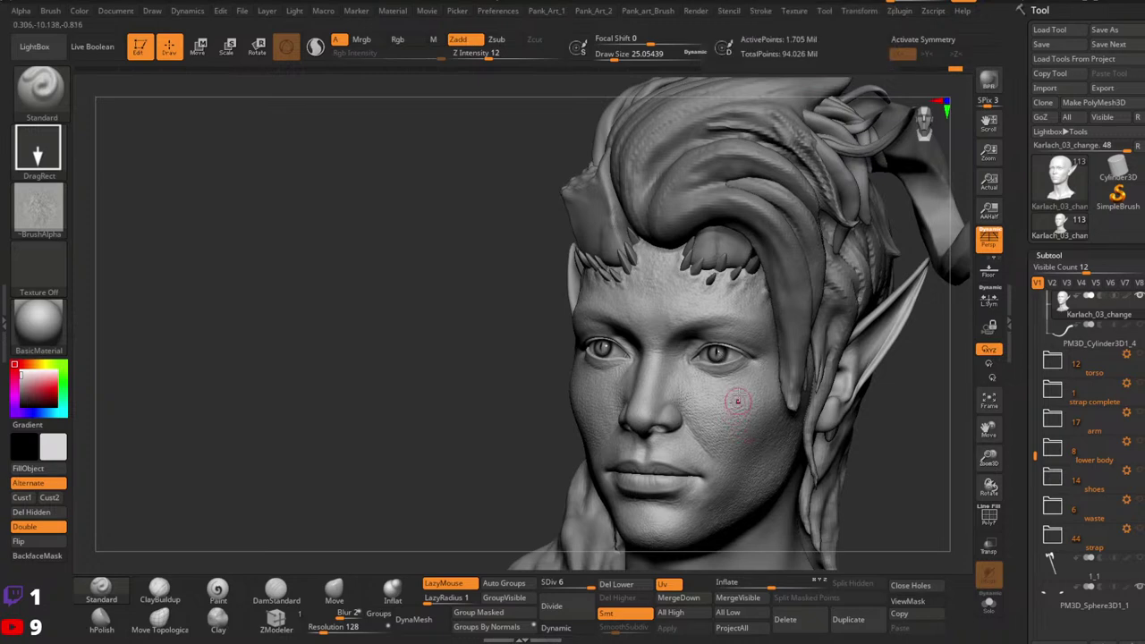
click(38, 147)
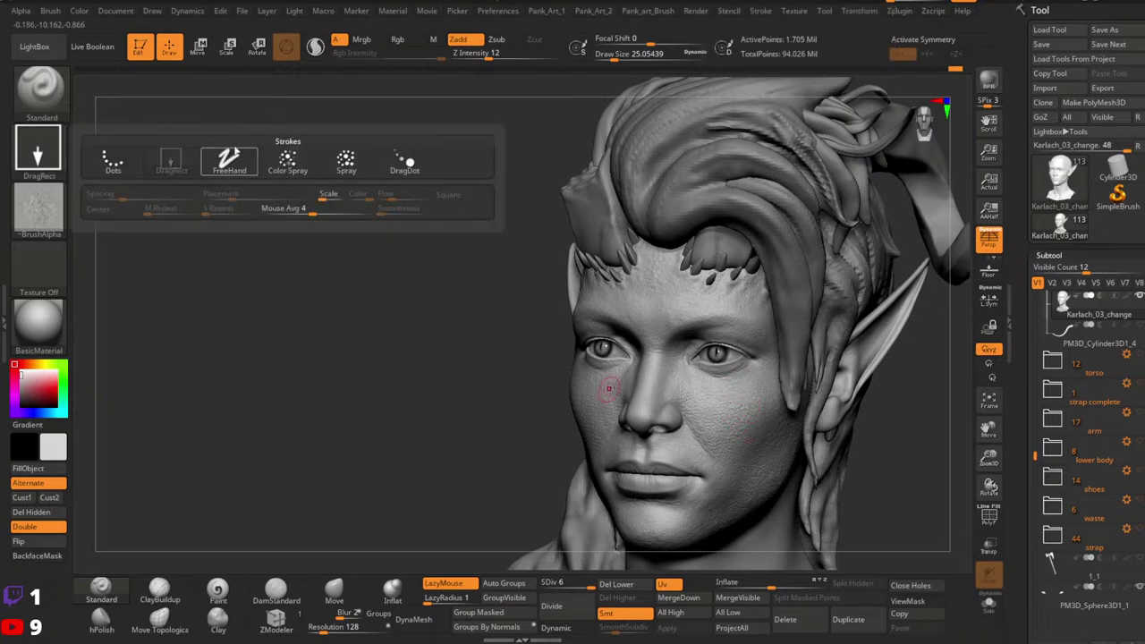
click(39, 208)
click(98, 215)
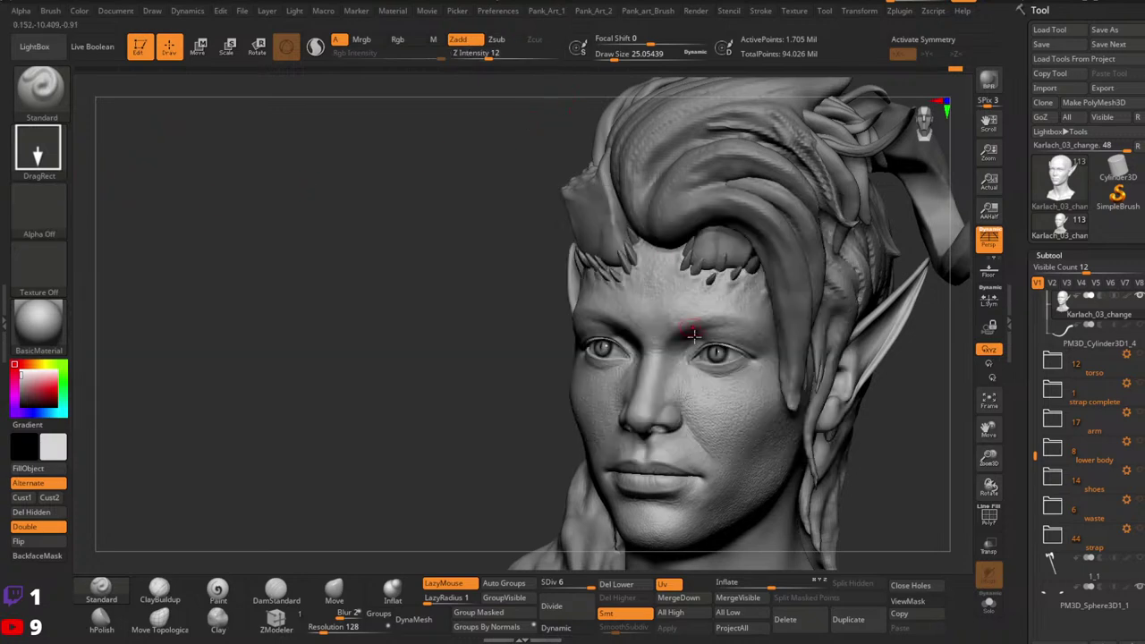
alt+right_drag(693, 465, 714, 366)
ctrl+right_drag(739, 326, 746, 291)
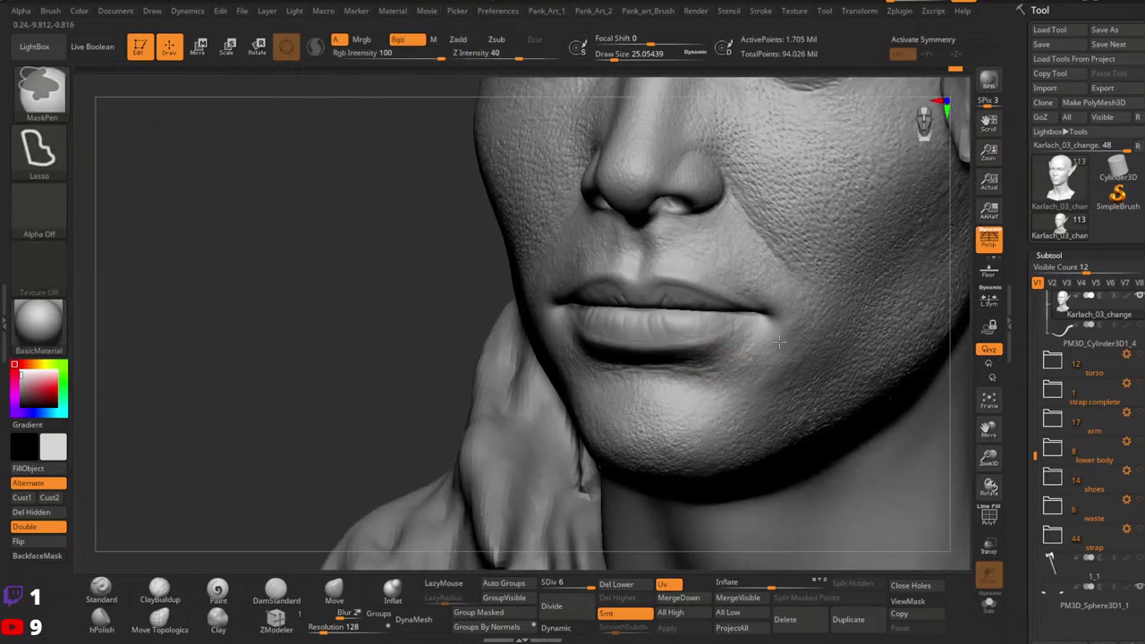
alt+right_drag(746, 349, 778, 301)
right_click(796, 328)
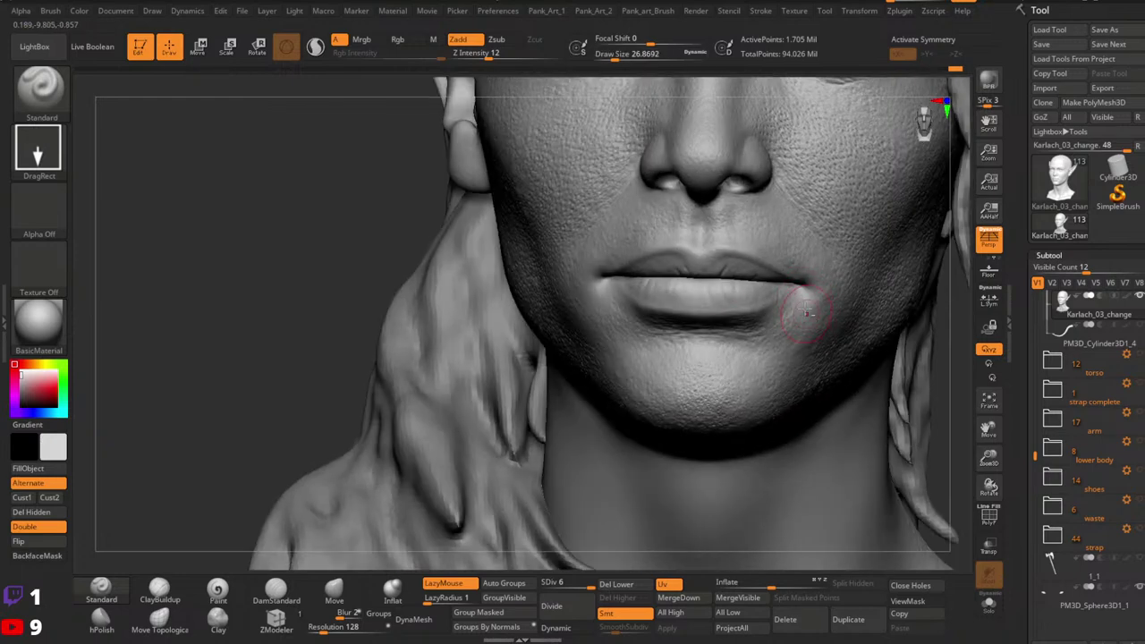
click(59, 144)
click(172, 156)
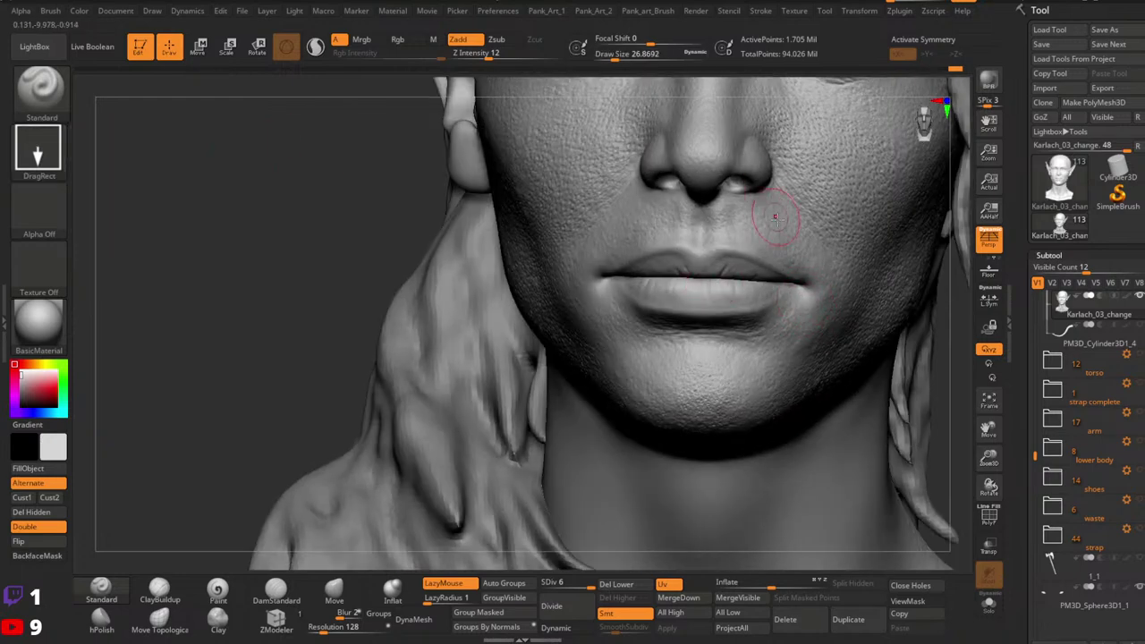
click(498, 56)
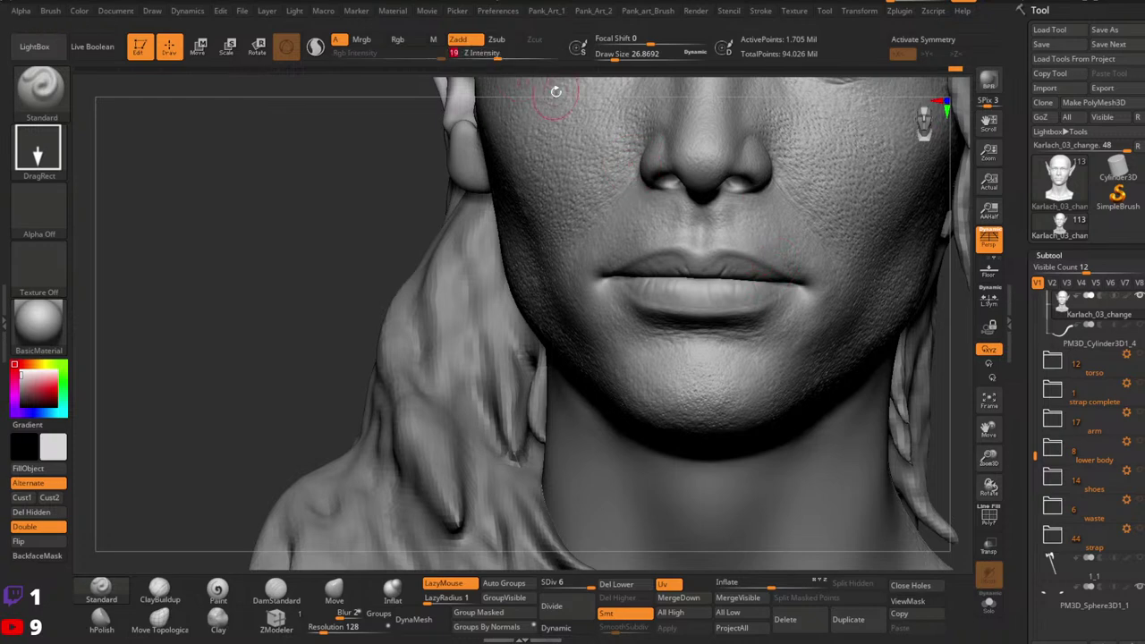
Step: Smooth the skin beside the mouth corner, reduce the draw size to about 20 and switch the Standard brush to the FreeHand stroke
shift+drag(785, 292, 799, 304)
key(space)
click(805, 307)
key(space)
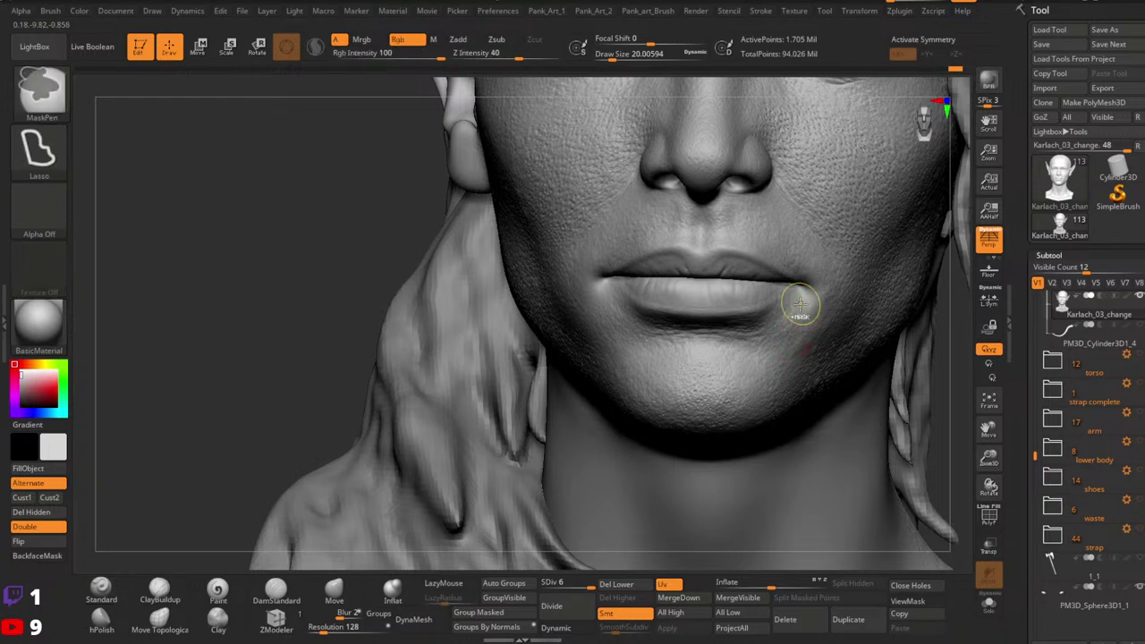
click(59, 143)
click(229, 161)
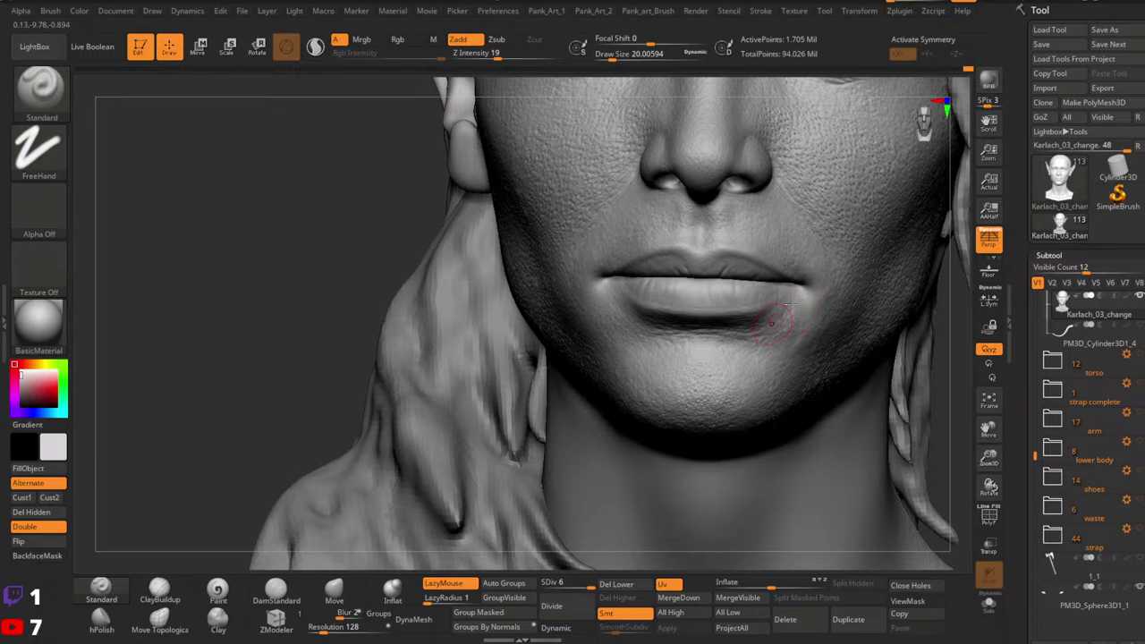
Step: Sculpt the skin around the mouth corners and chin with the Standard brush at draw size about 25
key(space)
drag(612, 291, 613, 290)
alt+right_drag(809, 353, 774, 327)
key(])
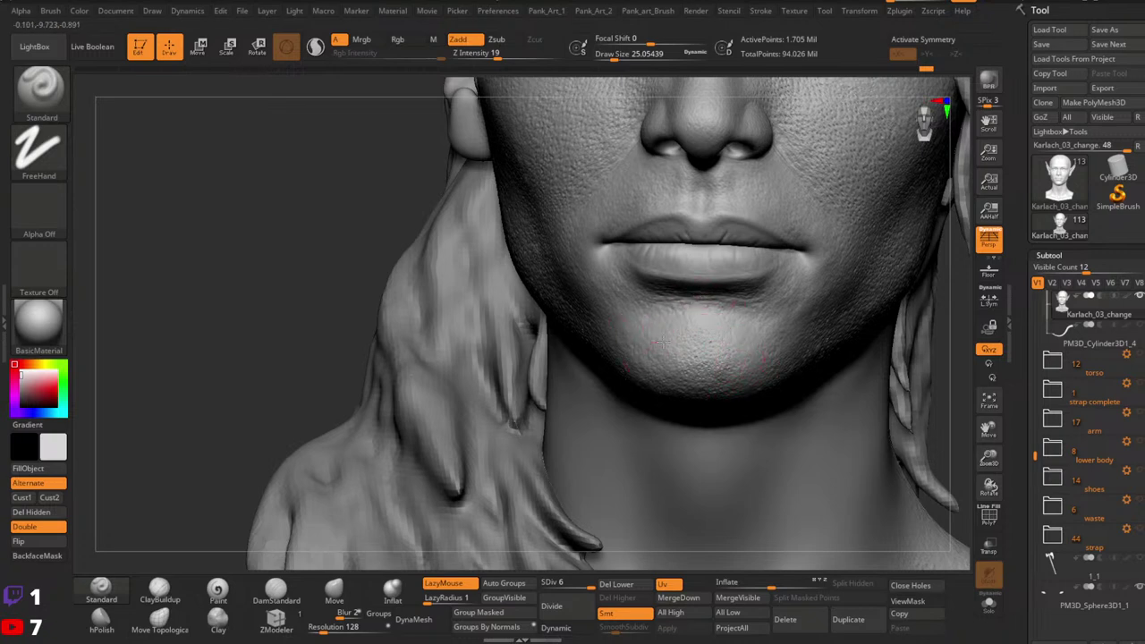
mouse_move(799, 348)
ctrl+right_down()
mouse_move(874, 280)
mouse_move(787, 403)
mouse_move(787, 377)
mouse_move(754, 367)
ctrl+right_up()
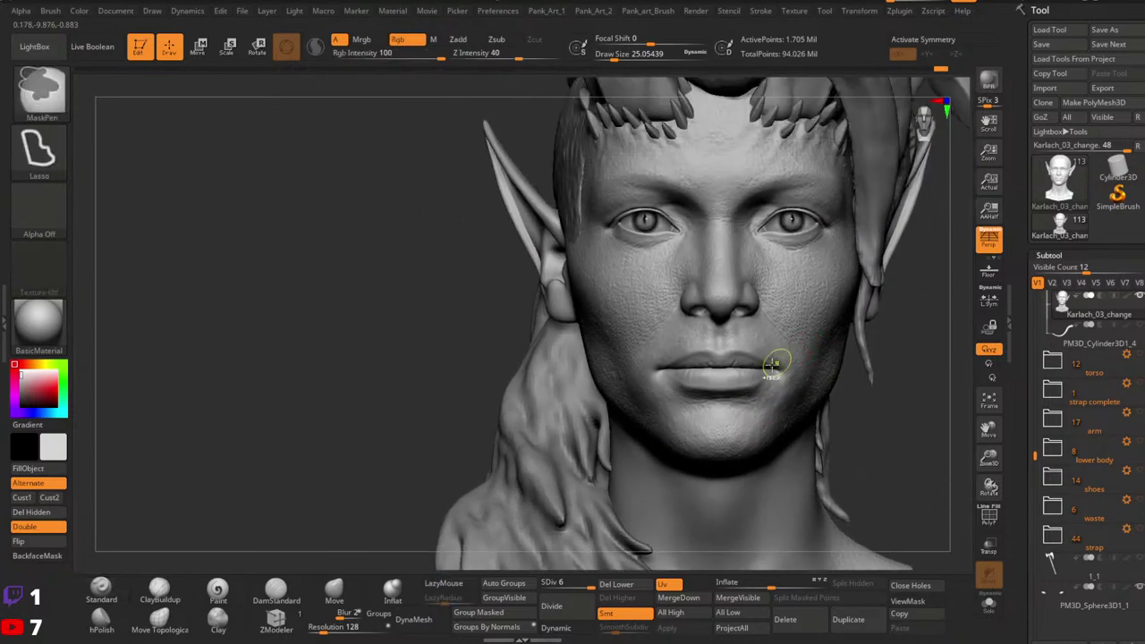
mouse_move(772, 365)
ctrl+right_down()
mouse_move(818, 338)
mouse_move(749, 409)
mouse_move(747, 369)
ctrl+right_up()
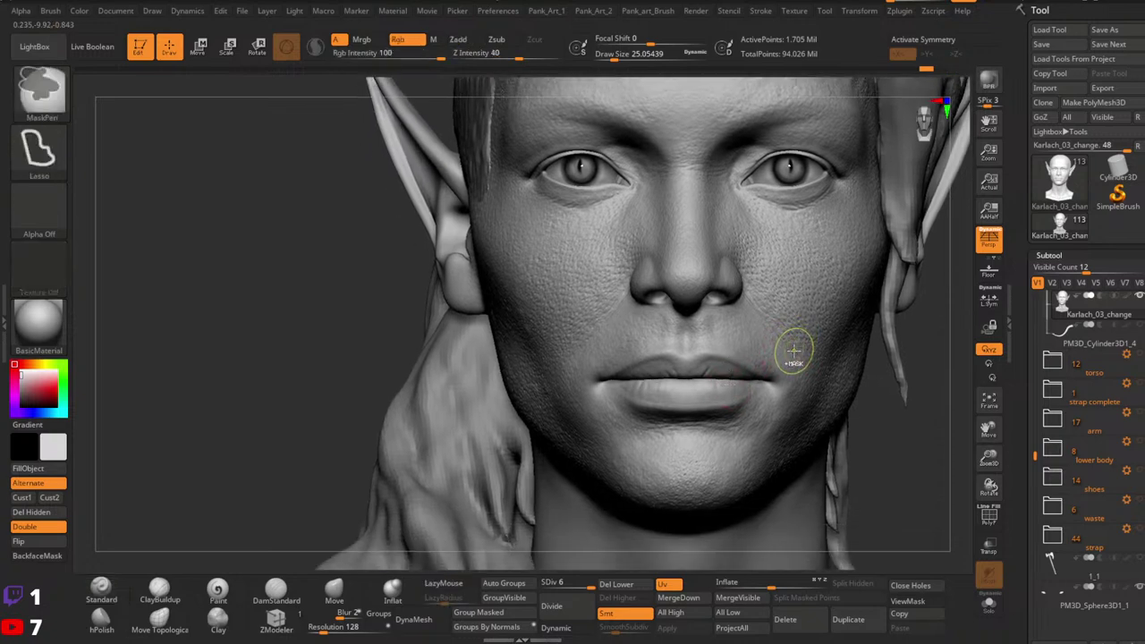
key(ctrl)
alt+right_drag(788, 407, 805, 357)
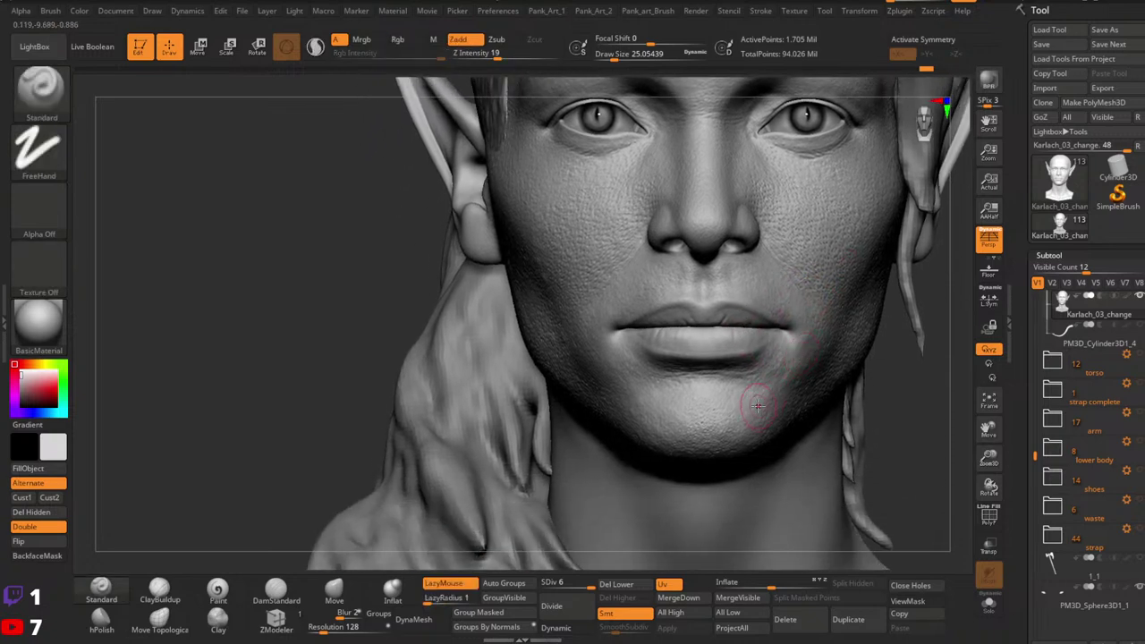
key(space)
mouse_move(749, 455)
right_down()
mouse_move(787, 357)
mouse_move(637, 314)
right_up()
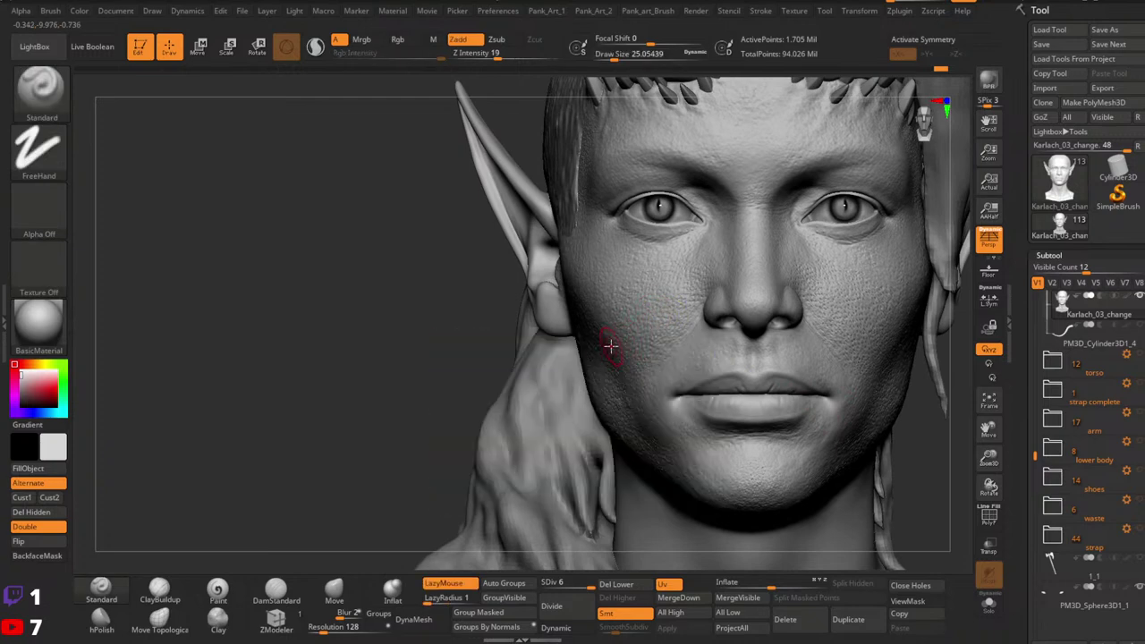
Step: Rework the cheek and temple in front of the ear, using draw sizes of about 51 and 39
key(space)
drag(611, 345, 601, 345)
key(])
mouse_move(563, 245)
right_down()
mouse_move(582, 236)
mouse_move(552, 242)
mouse_move(555, 218)
mouse_move(577, 219)
mouse_move(572, 231)
right_up()
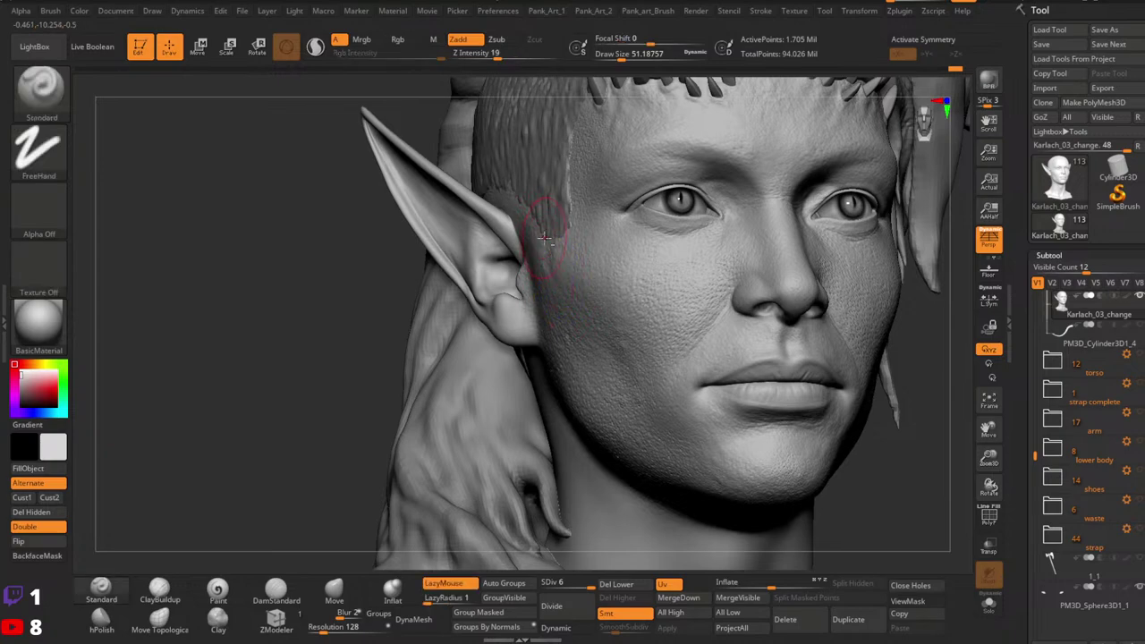
right_drag(544, 237, 628, 202)
mouse_move(830, 377)
right_down()
mouse_move(766, 357)
mouse_move(894, 384)
mouse_move(805, 421)
mouse_move(800, 399)
right_up()
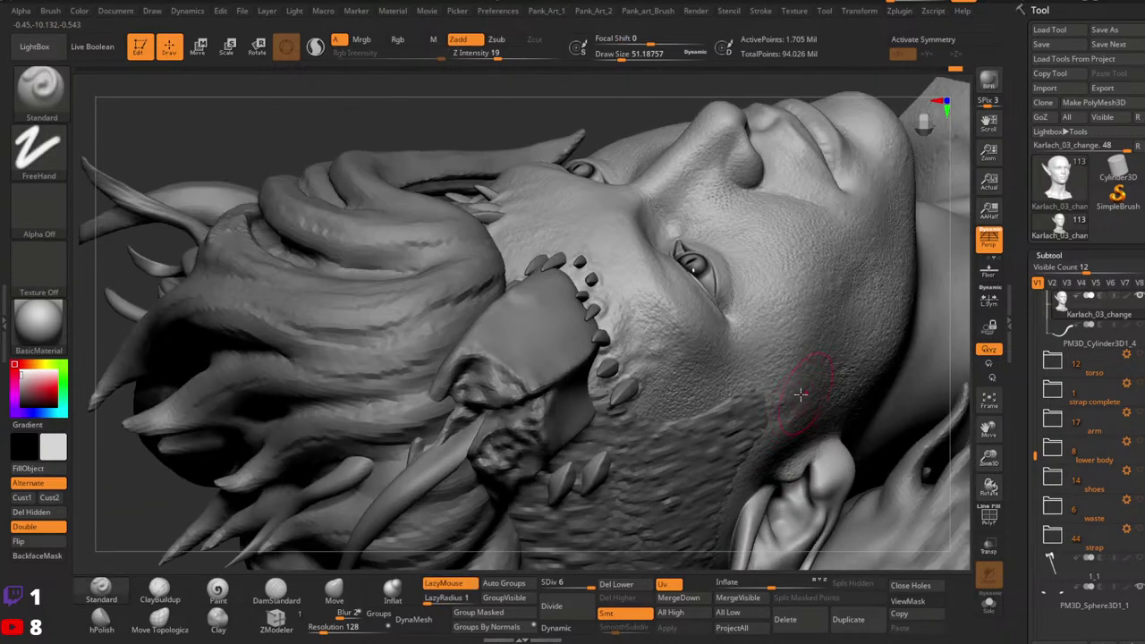
drag(799, 399, 797, 408)
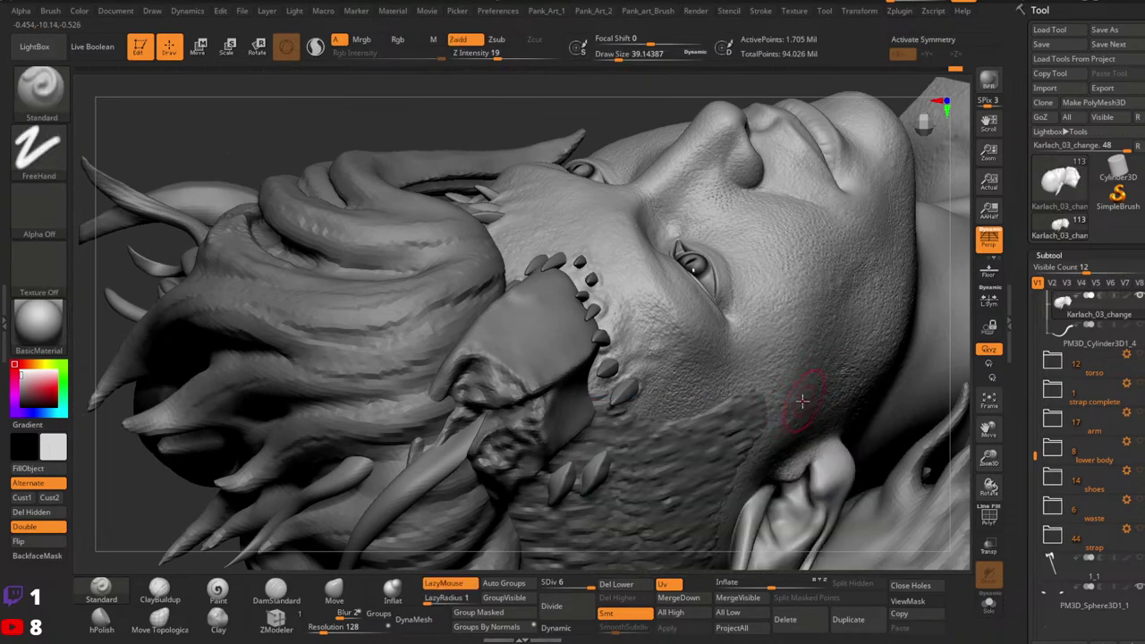
mouse_move(799, 403)
right_down()
mouse_move(731, 408)
mouse_move(739, 361)
mouse_move(780, 376)
right_up()
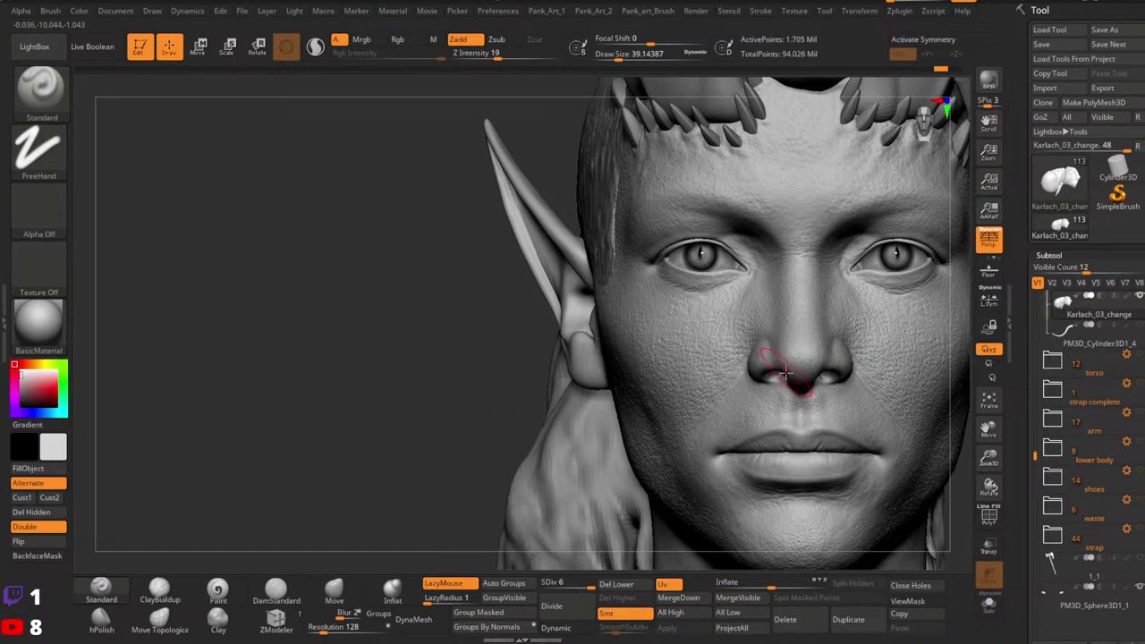
Step: Work on the temple beside the brow at draw size about 46, turn on X symmetry and isolate the head subtool
drag(630, 214, 635, 199)
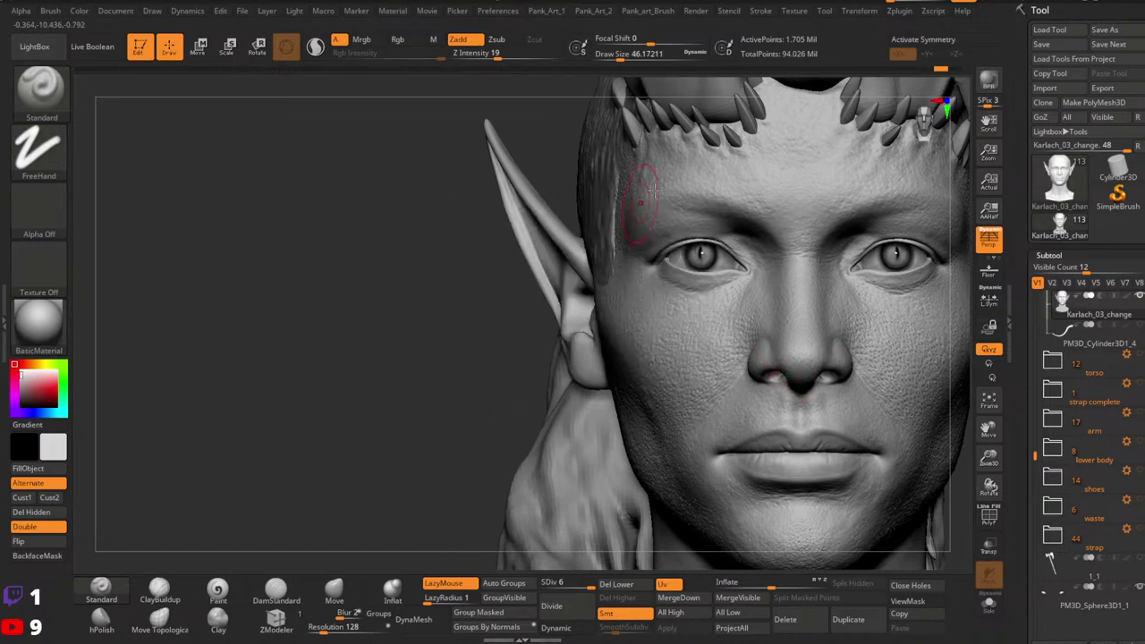
alt+right_drag(634, 184, 653, 200)
key(space)
drag(642, 208, 649, 210)
key(x)
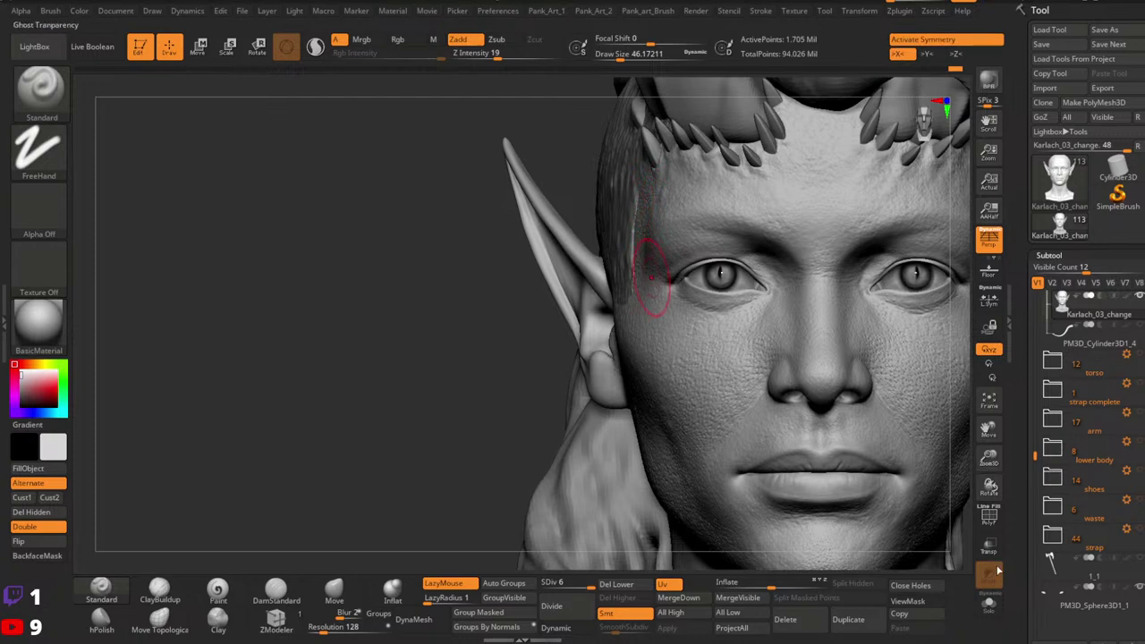
click(989, 603)
ctrl+right_drag(635, 197, 637, 237)
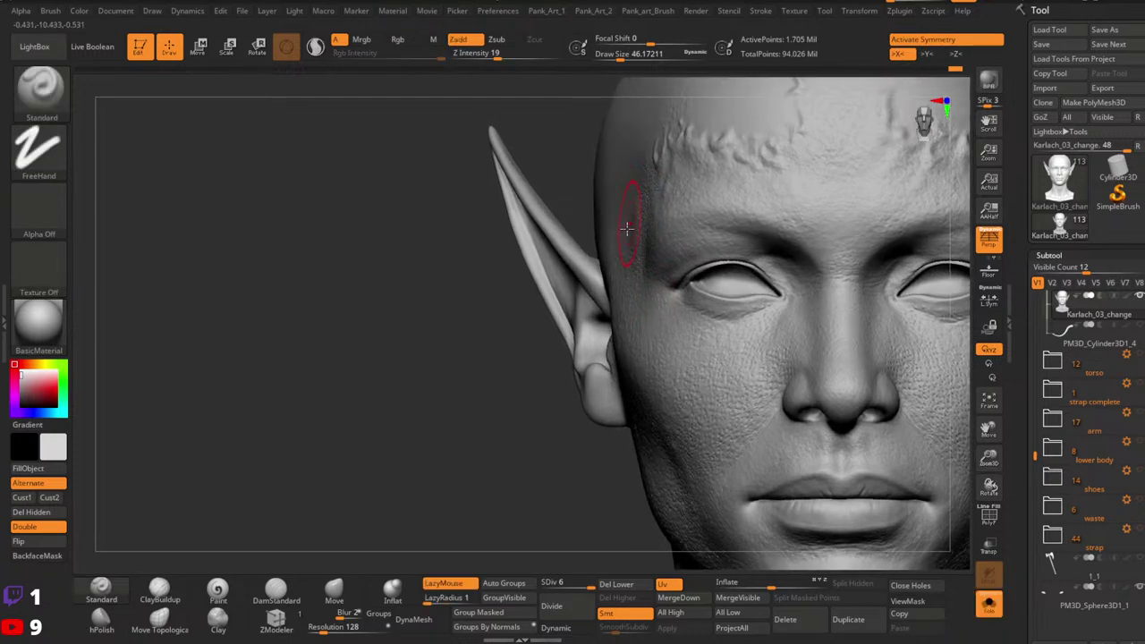
Step: Sculpt both temples and the skin between the eyes and ears symmetrically, enlarging the draw size to about 62
key(space)
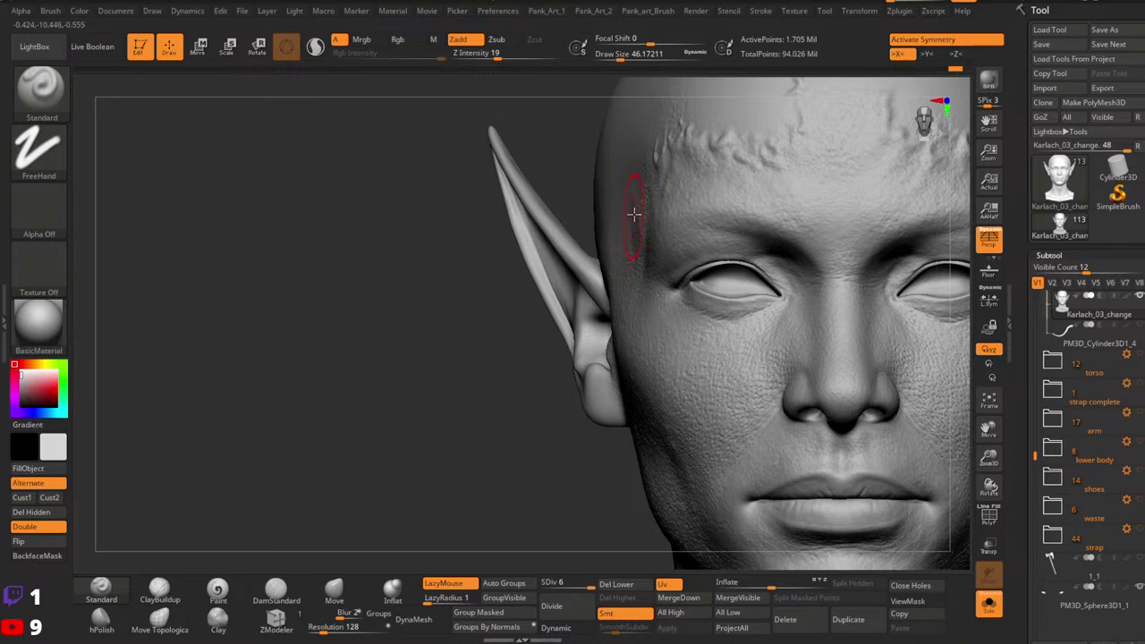
mouse_move(636, 237)
mouse_down()
mouse_move(638, 272)
mouse_move(623, 249)
mouse_move(649, 263)
mouse_up()
key(space)
mouse_move(448, 278)
mouse_down()
mouse_move(608, 279)
mouse_move(608, 300)
mouse_up()
key(space)
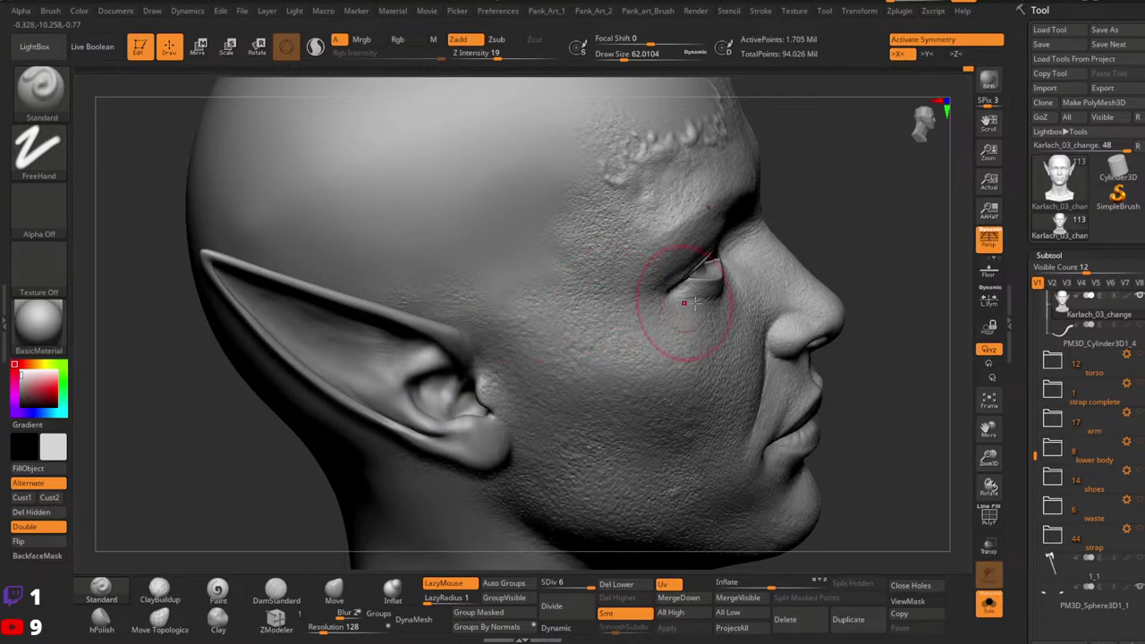
mouse_move(686, 299)
right_down()
mouse_move(564, 291)
mouse_move(679, 404)
mouse_move(685, 322)
right_up()
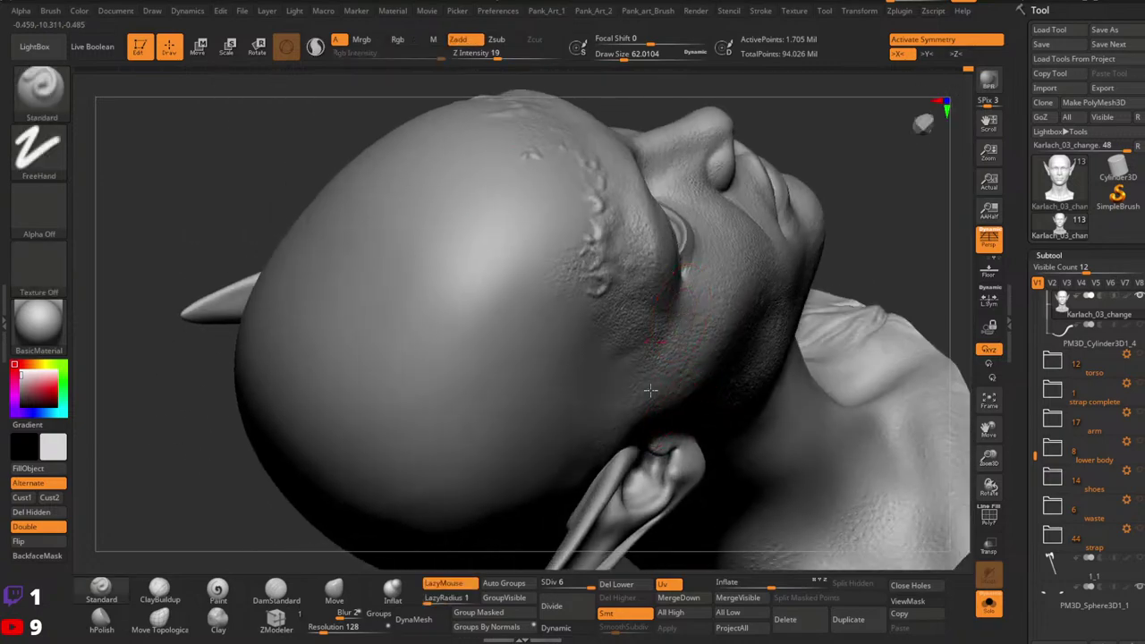
right_drag(643, 413, 767, 242)
Step: Refine the temples above the ears at draw size about 56.5 and show the other subtools again
ctrl+right_drag(658, 273, 670, 269)
key(space)
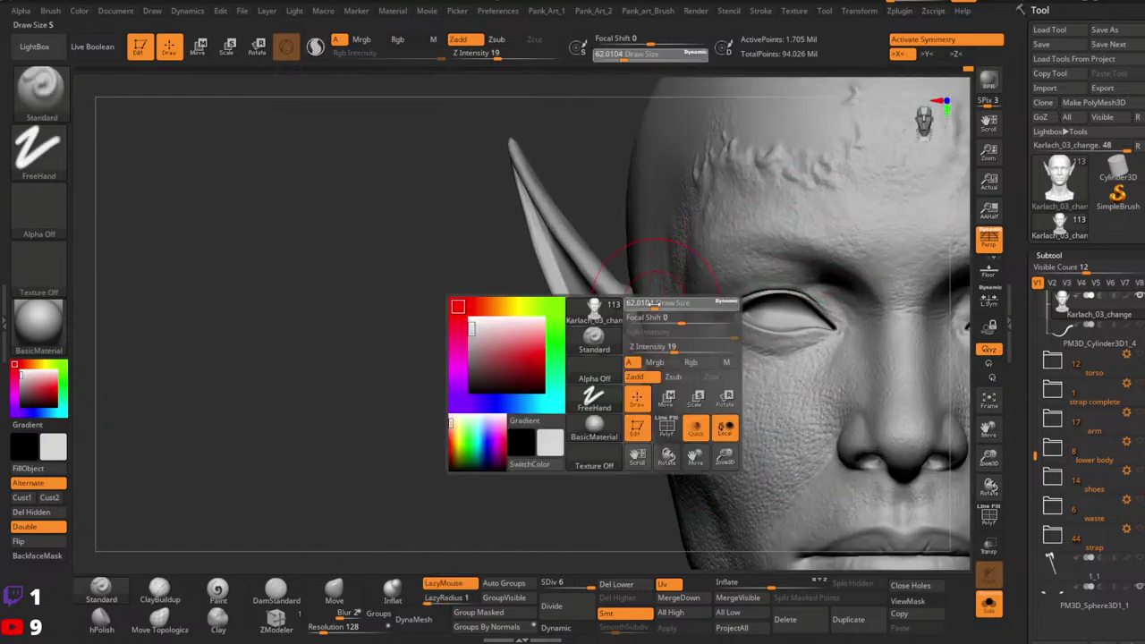
key(space)
drag(660, 298, 657, 295)
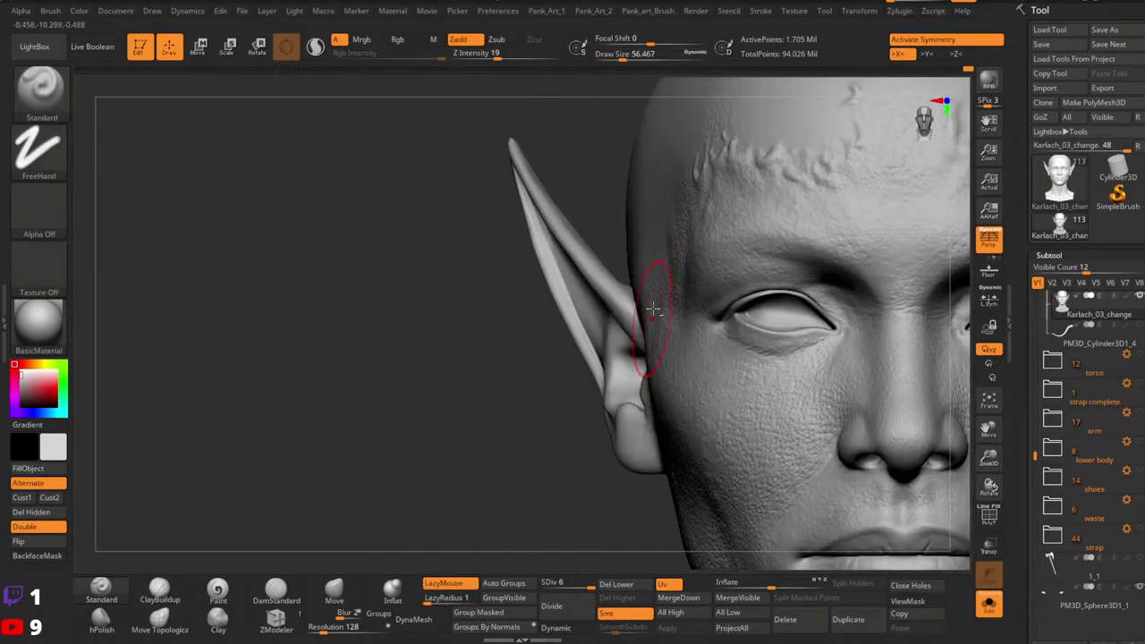
ctrl+right_drag(841, 280, 742, 279)
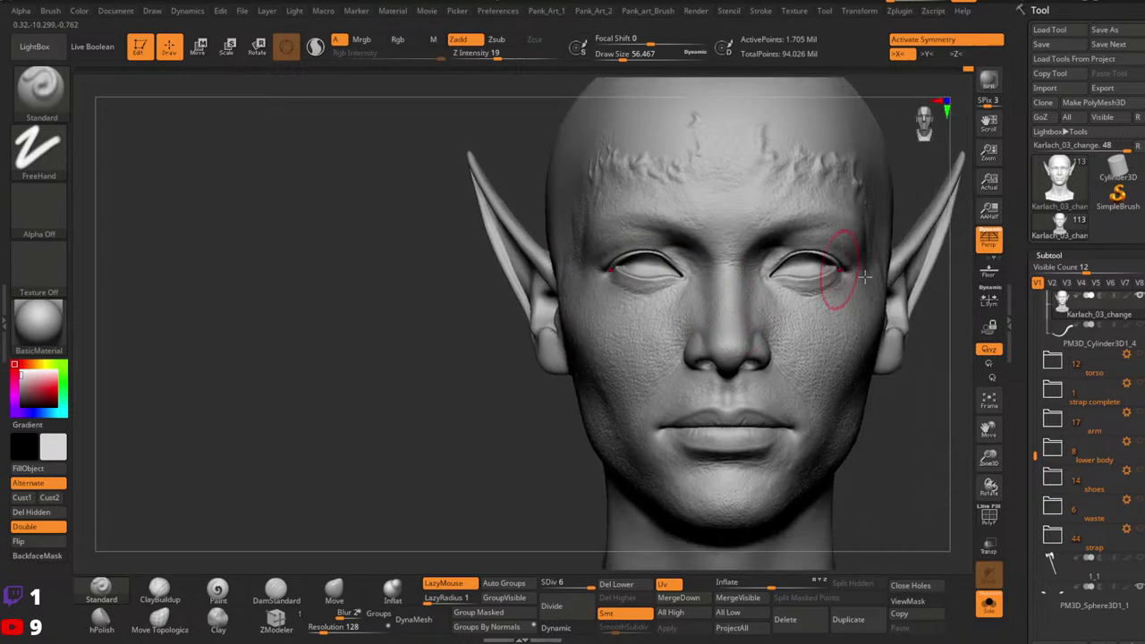
click(988, 603)
alt+right_drag(858, 462, 740, 449)
ctrl+right_drag(740, 449, 754, 393)
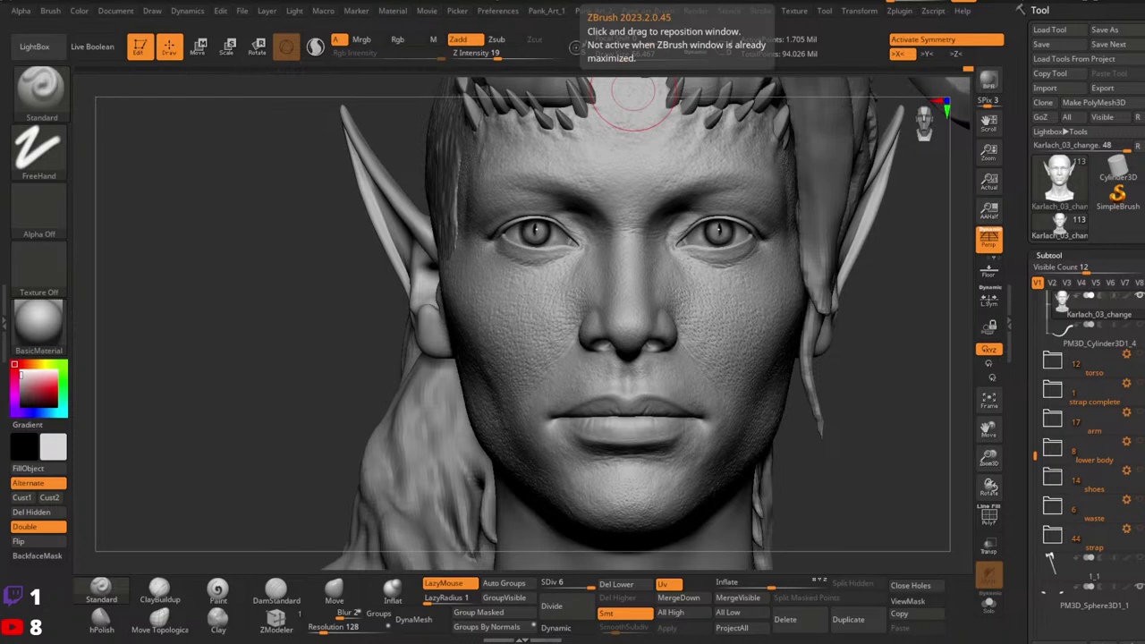
Step: Set the Standard brush to the DragRect stroke with the long pores alpha for detailing the neck
click(38, 148)
click(163, 154)
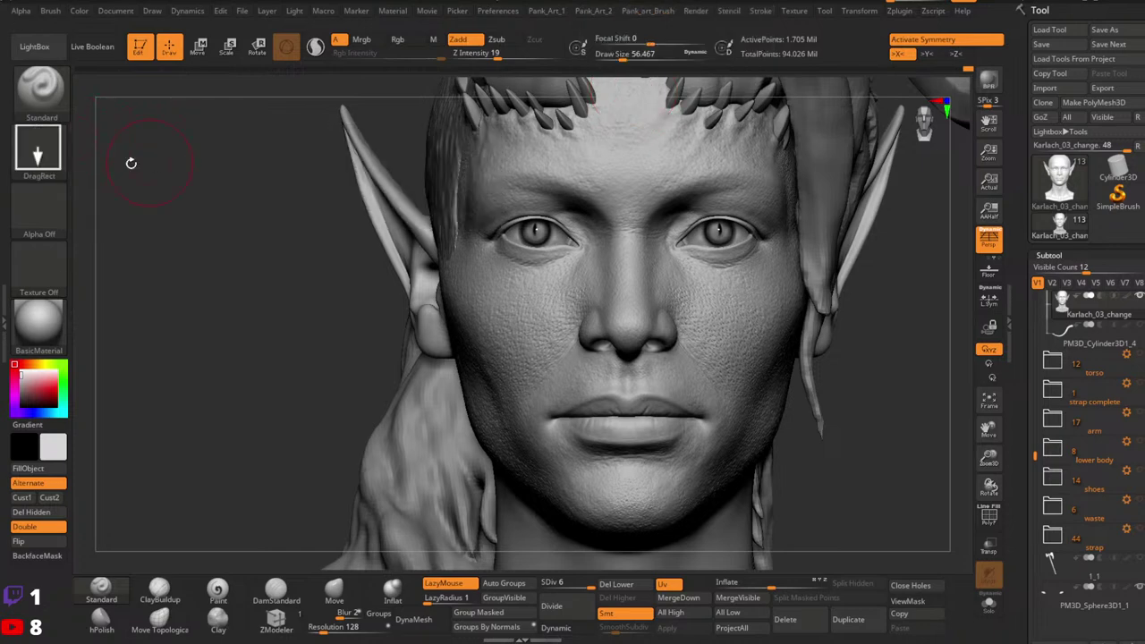
click(40, 207)
click(54, 206)
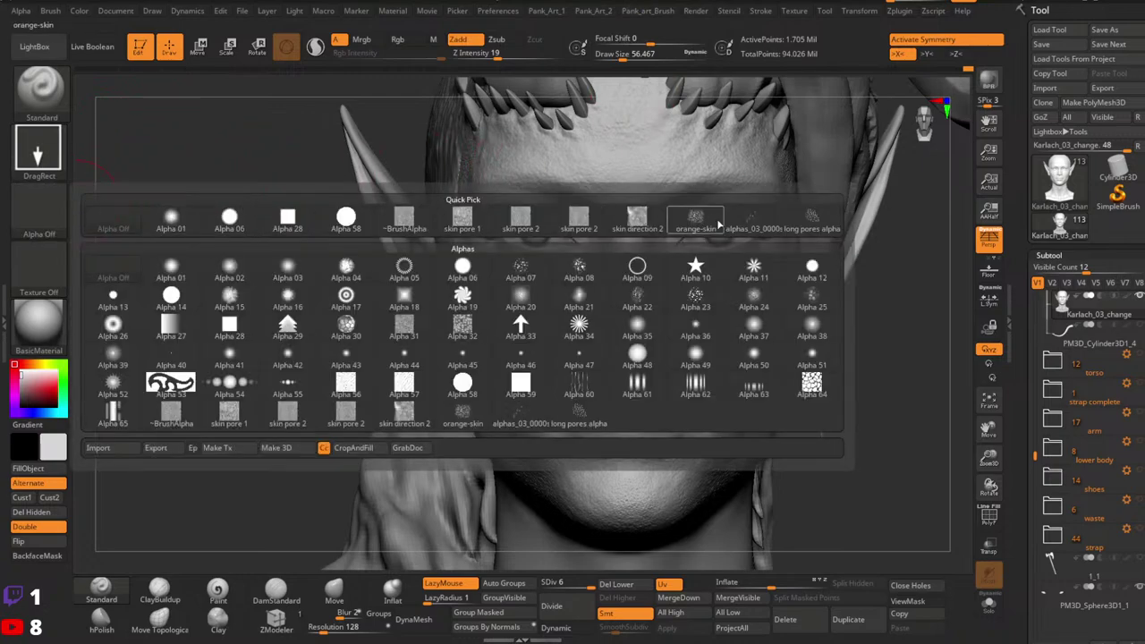
click(817, 221)
alt+right_drag(736, 479, 717, 237)
right_drag(703, 337, 700, 325)
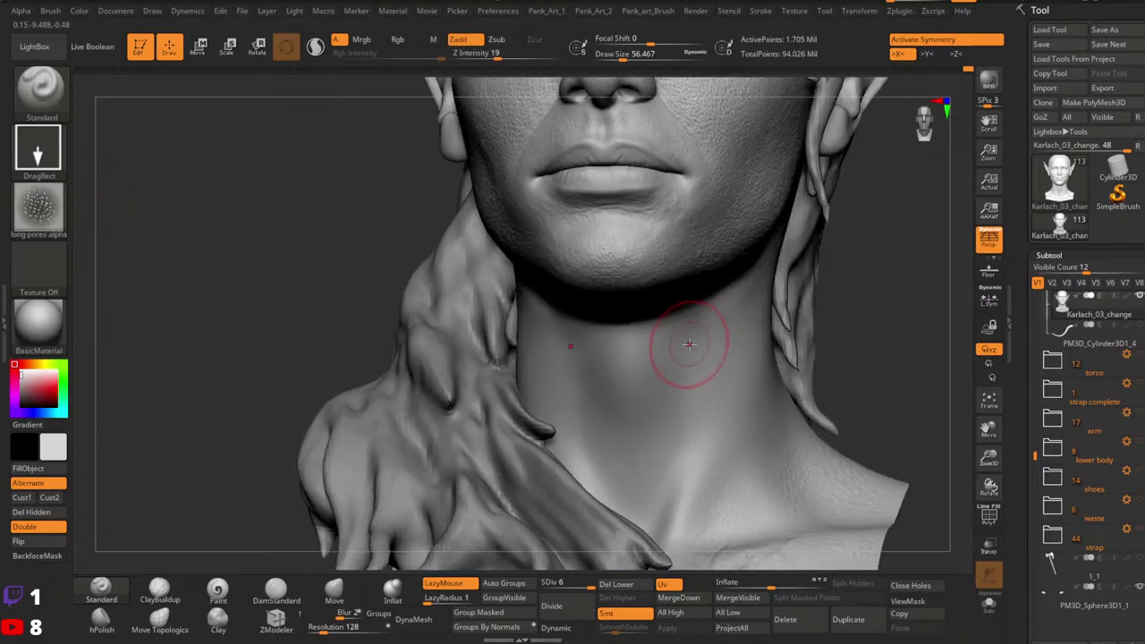
Step: Try a symmetric pore stamp on the neck below the jaw, lower the Z intensity to 10 and undo the stamp
mouse_move(690, 332)
mouse_down()
mouse_move(726, 331)
mouse_move(719, 344)
mouse_up()
key(ctrl+z)
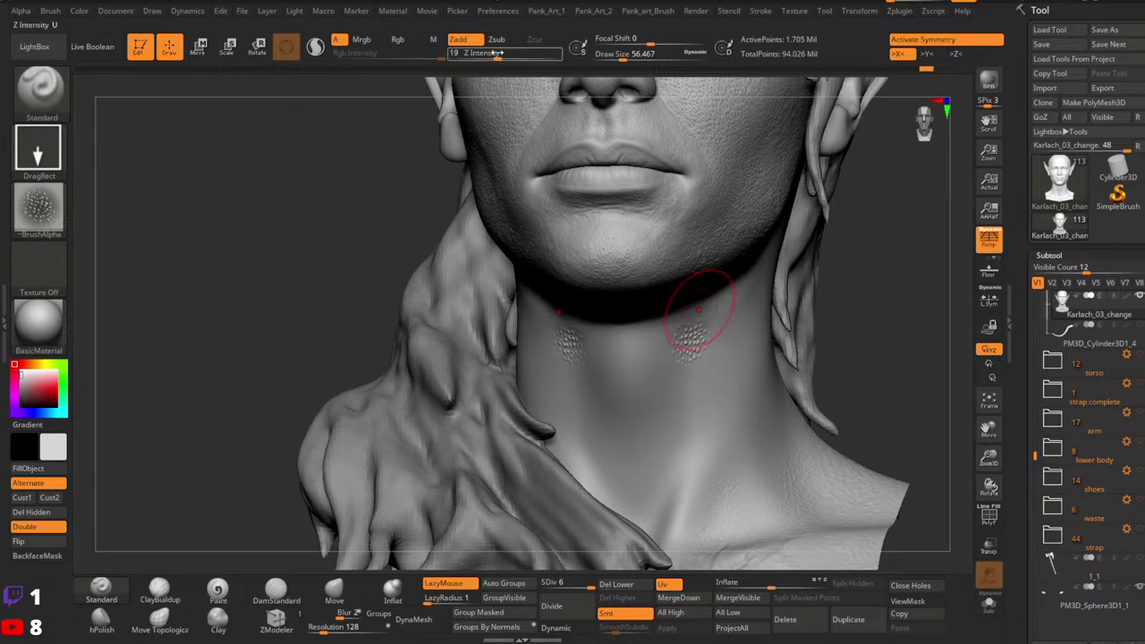
drag(498, 53, 484, 53)
key(Return)
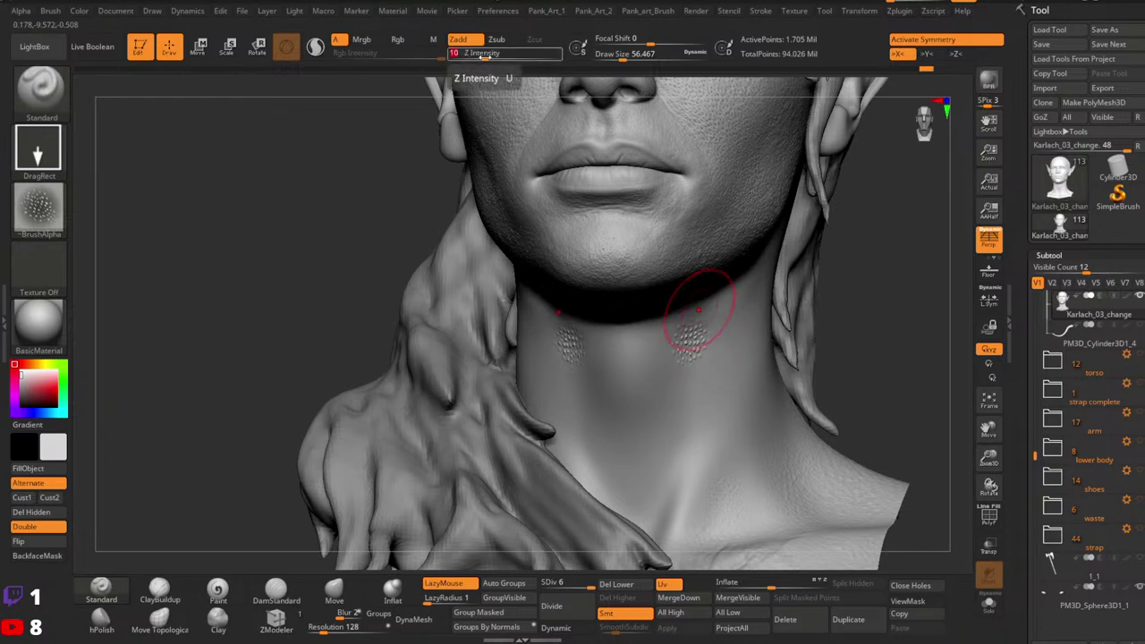
key(ctrl+z)
Step: Set the pores alpha's mid value to 0 and adjust its radial fade
key(2)
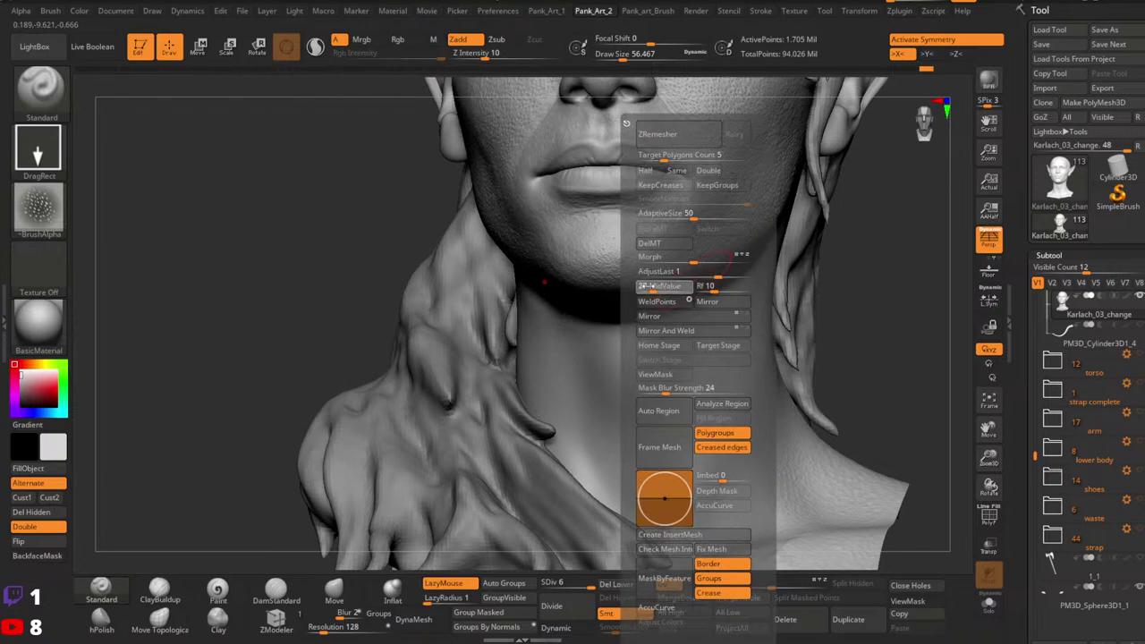
drag(677, 286, 638, 288)
click(712, 286)
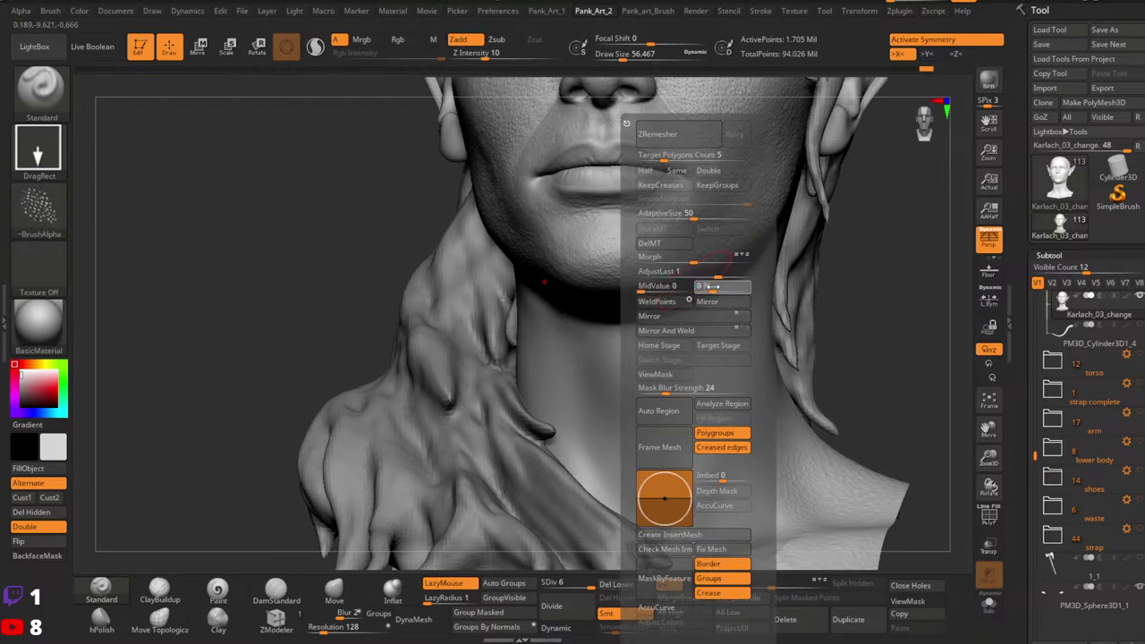
key(Return)
key(2)
Step: Try a pore stamp on the neck below the jaw with the adjusted alpha and undo it
click(689, 333)
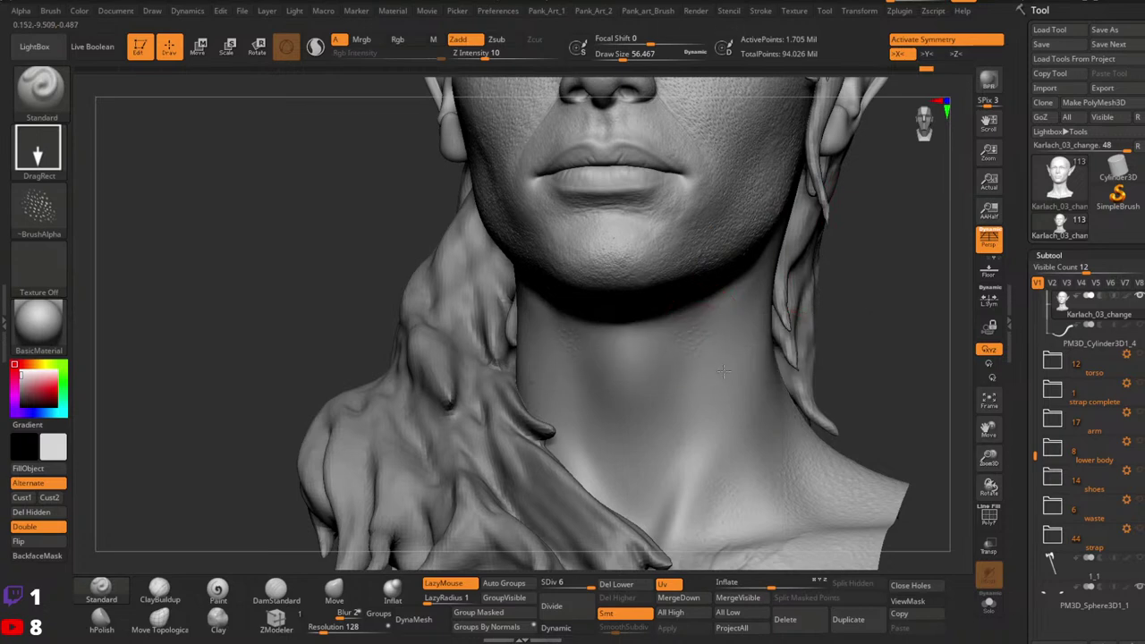
drag(716, 374, 718, 377)
key(ctrl+z)
Step: Set the draw size to about 51 and the Z intensity to 17, and stamp pores symmetrically on the upper neck
key(space)
click(737, 307)
drag(487, 54, 495, 54)
drag(682, 338, 696, 372)
drag(714, 326, 725, 358)
Step: Undo the pore stamps on the neck, try one more symmetric stamp under the jaw and undo it
ctrl+right_drag(780, 299, 855, 233)
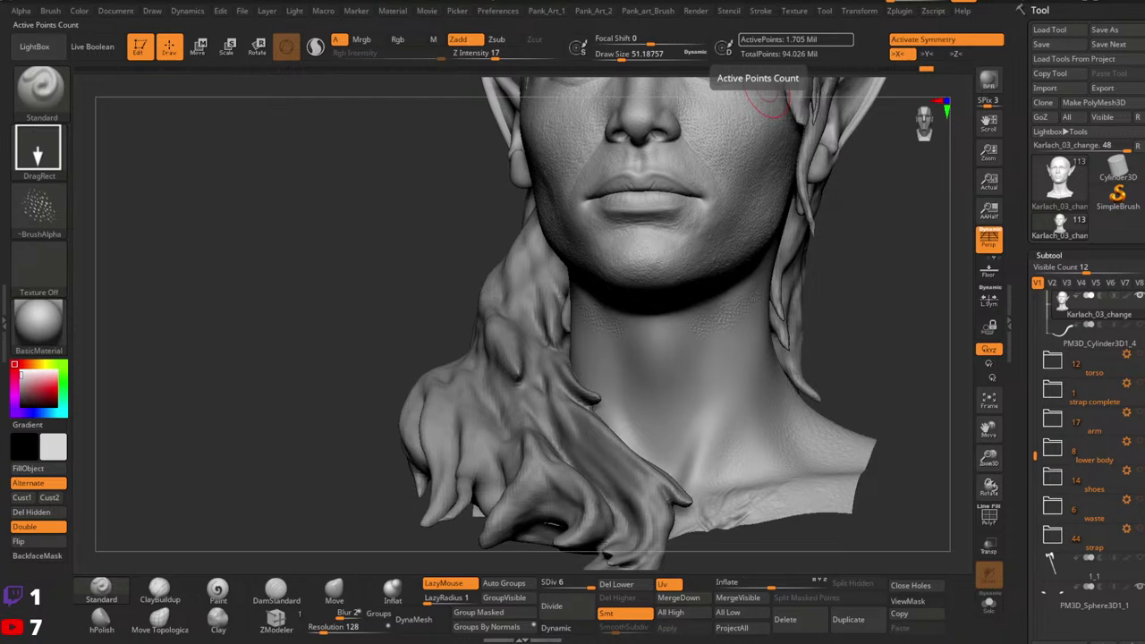
mouse_move(785, 354)
right_down()
mouse_move(784, 391)
mouse_move(802, 352)
mouse_move(775, 342)
mouse_move(805, 321)
right_up()
key(ctrl+z)
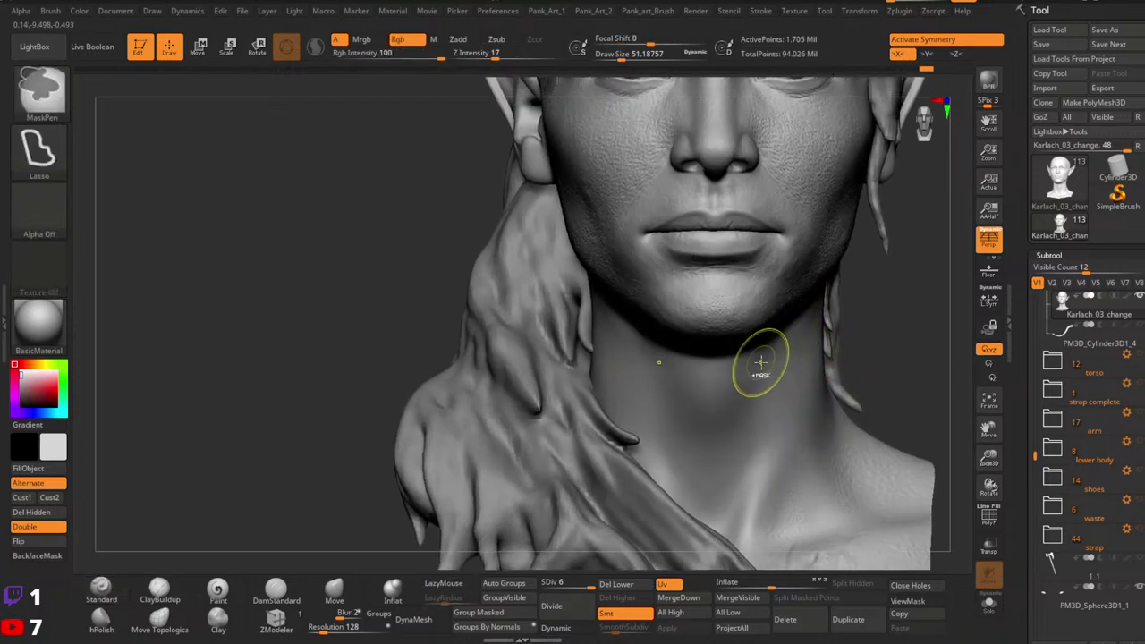
drag(753, 367, 763, 393)
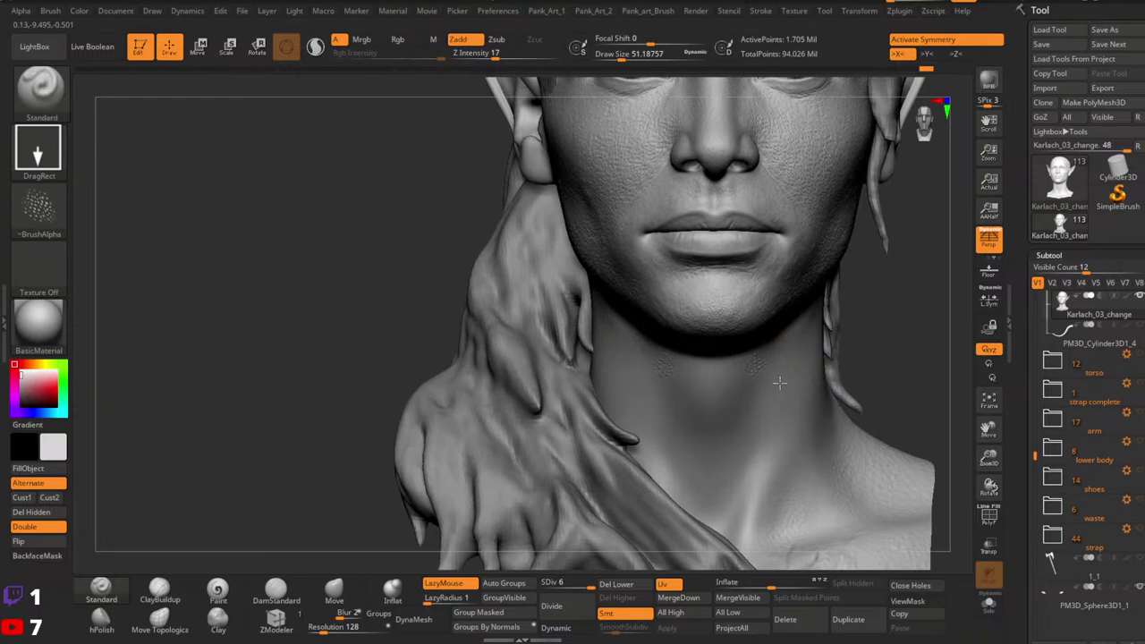
key(ctrl+z)
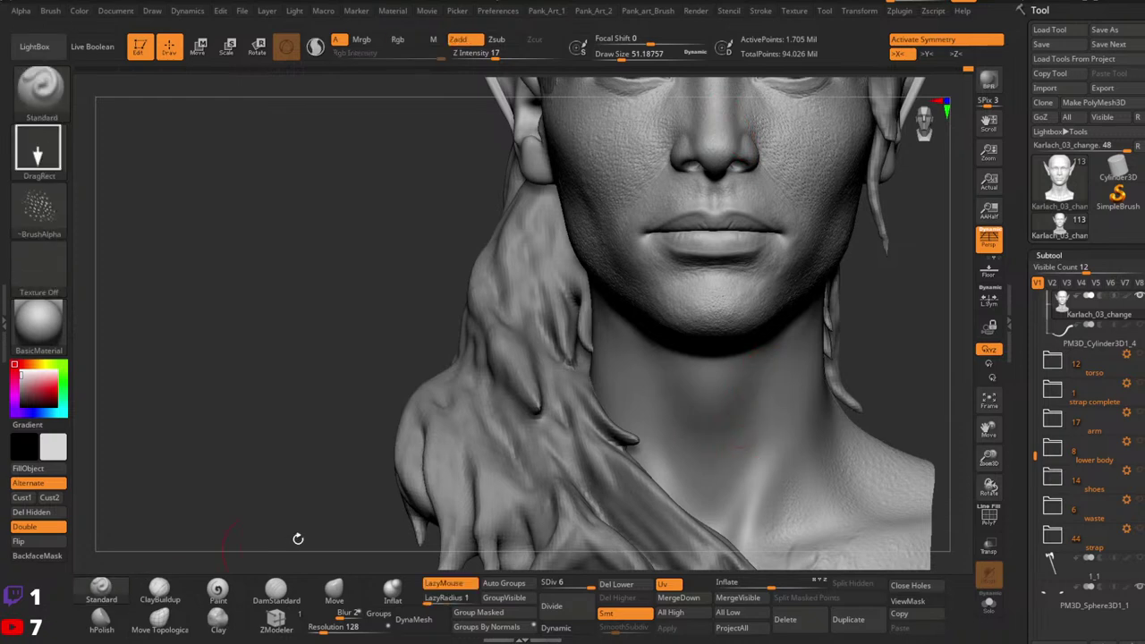
Step: Lower the head to subdivision level 5 and switch the Standard brush to the FreeHand stroke with the alpha off
key(shift+d)
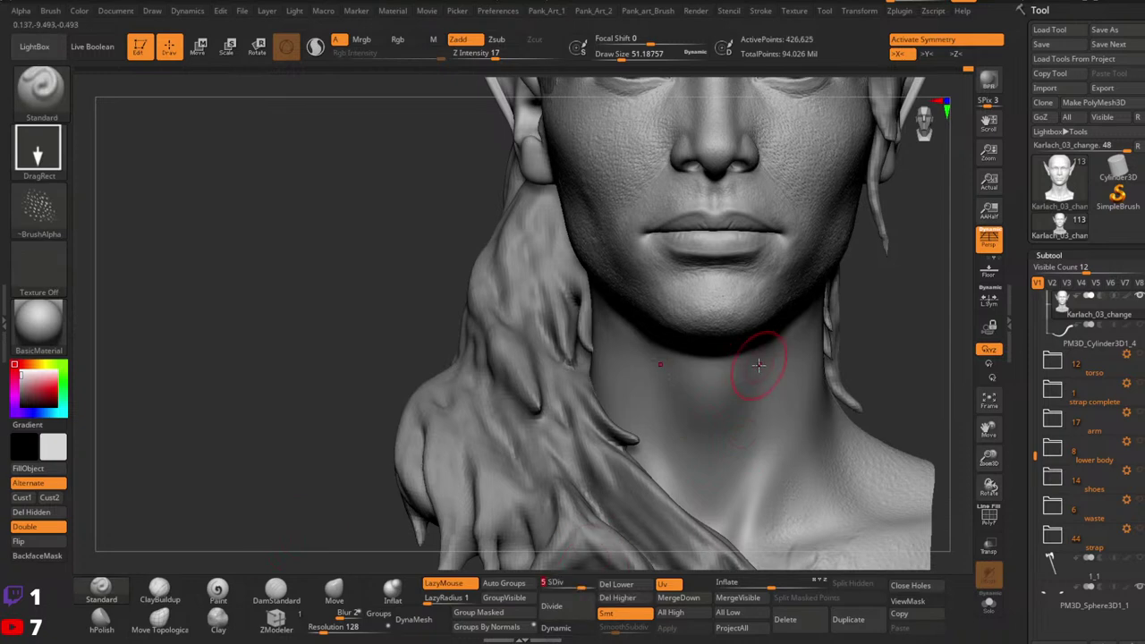
drag(778, 334, 765, 368)
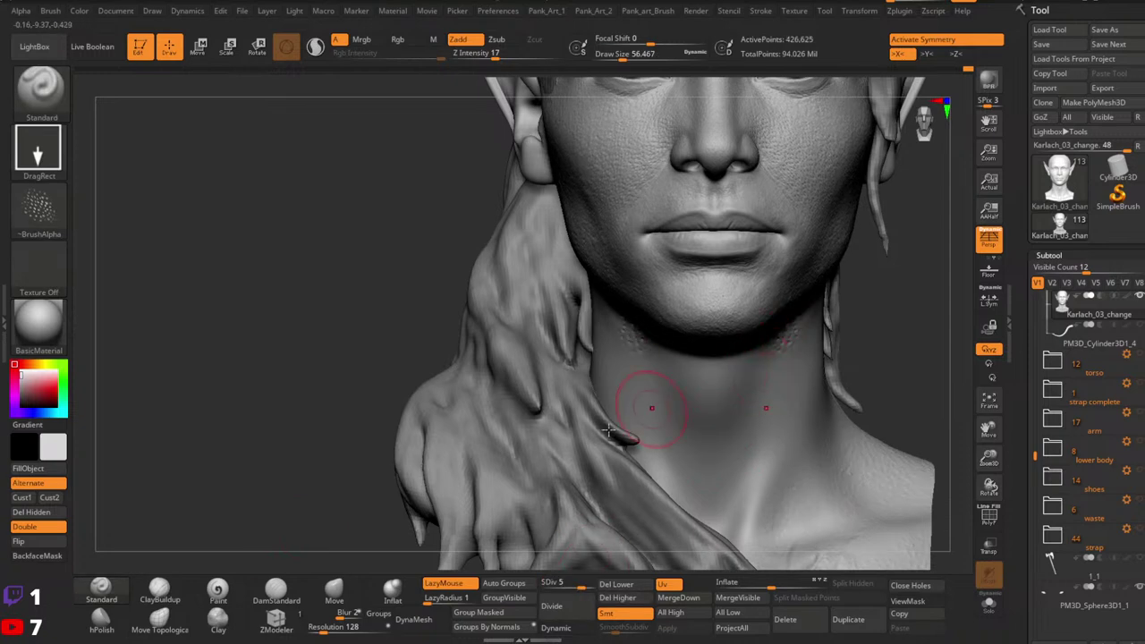
click(38, 147)
click(230, 162)
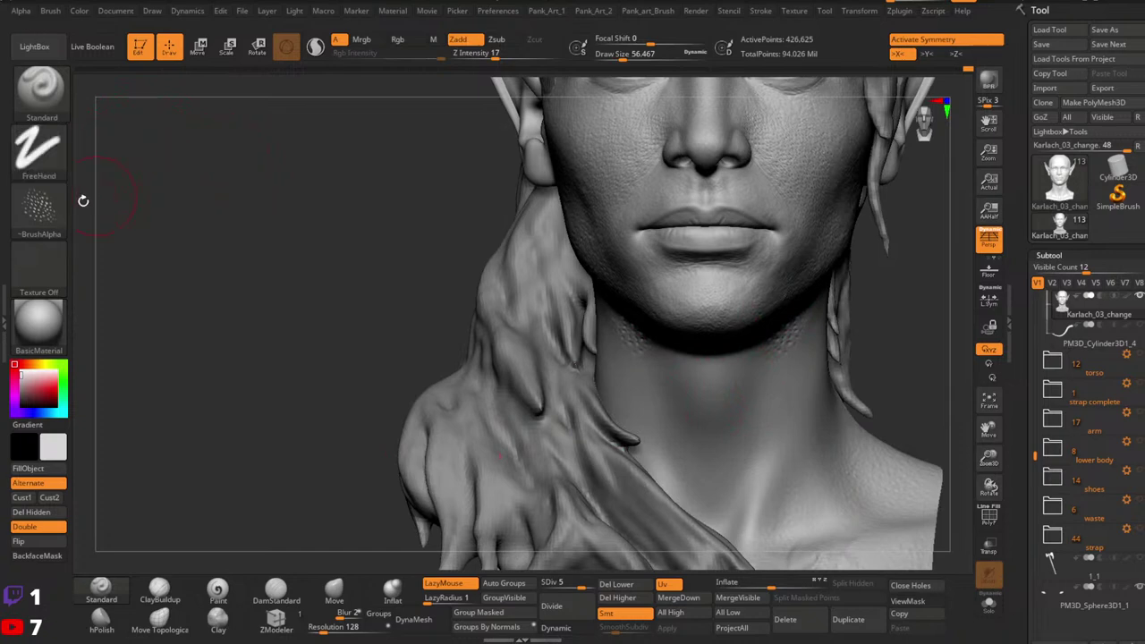
click(37, 208)
click(138, 219)
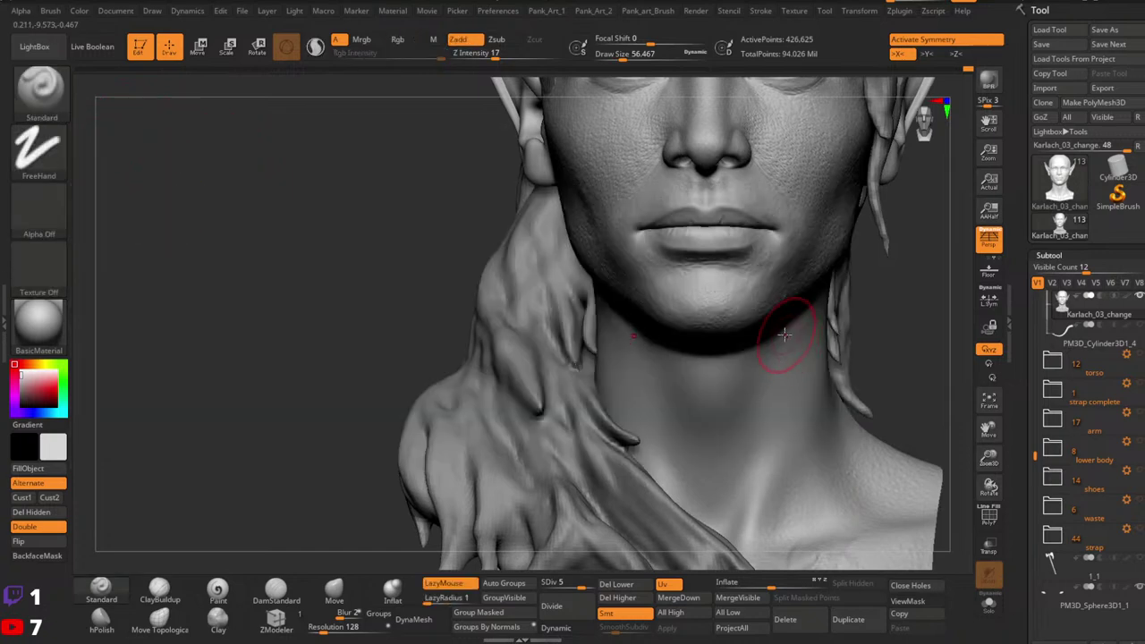
Step: Sculpt and smooth the throat forms beneath the chin and jaw symmetrically at draw size about 77
right_drag(792, 367, 794, 364)
drag(797, 333, 763, 365)
key(bracketright)
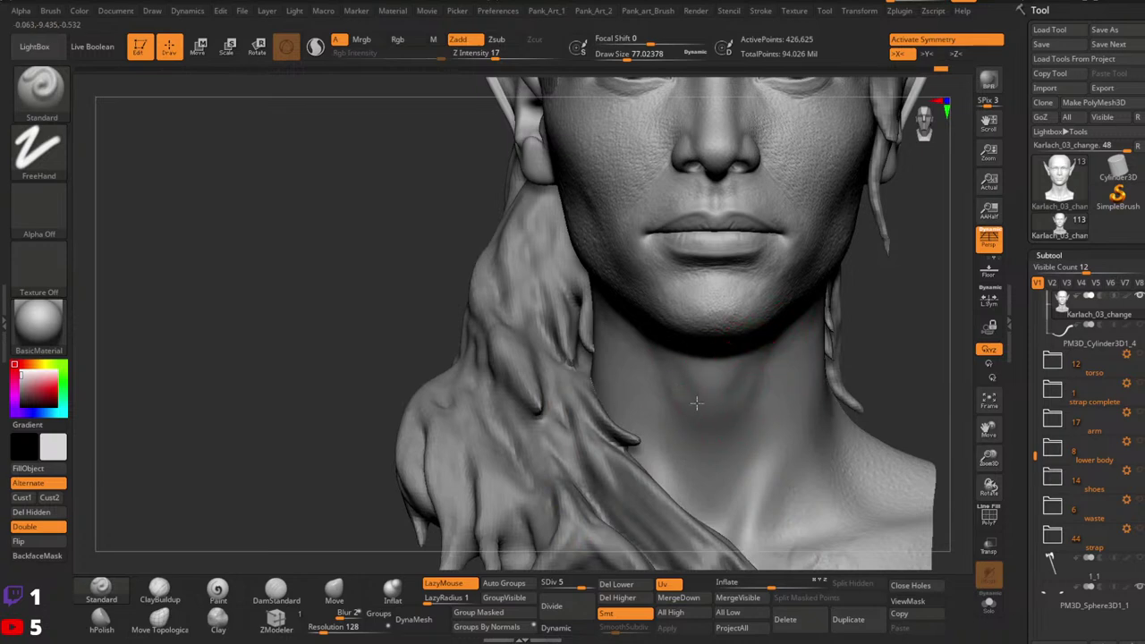
mouse_move(739, 394)
right_down()
mouse_move(767, 357)
mouse_move(745, 382)
mouse_move(729, 335)
mouse_move(744, 364)
right_up()
key(shift)
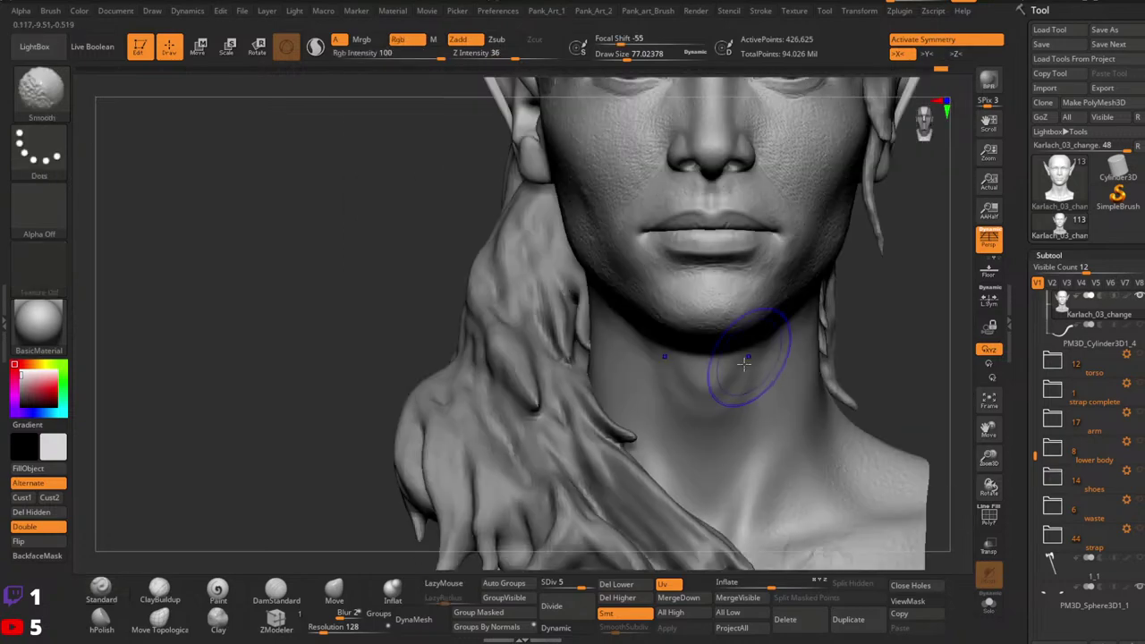
right_drag(689, 415, 751, 351)
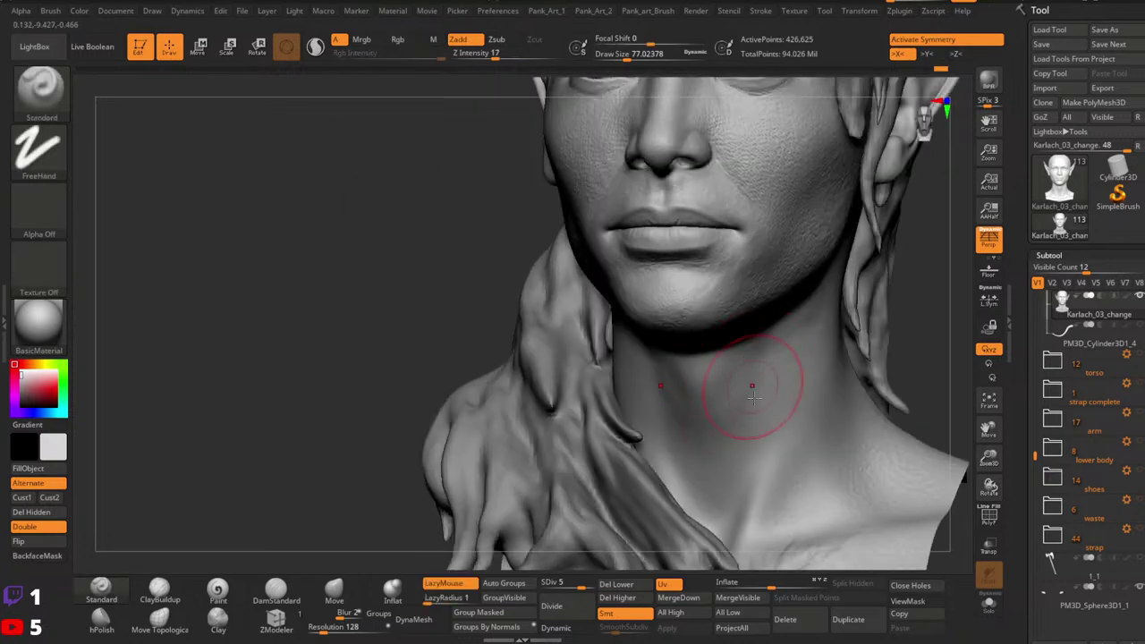
right_drag(752, 397, 744, 355)
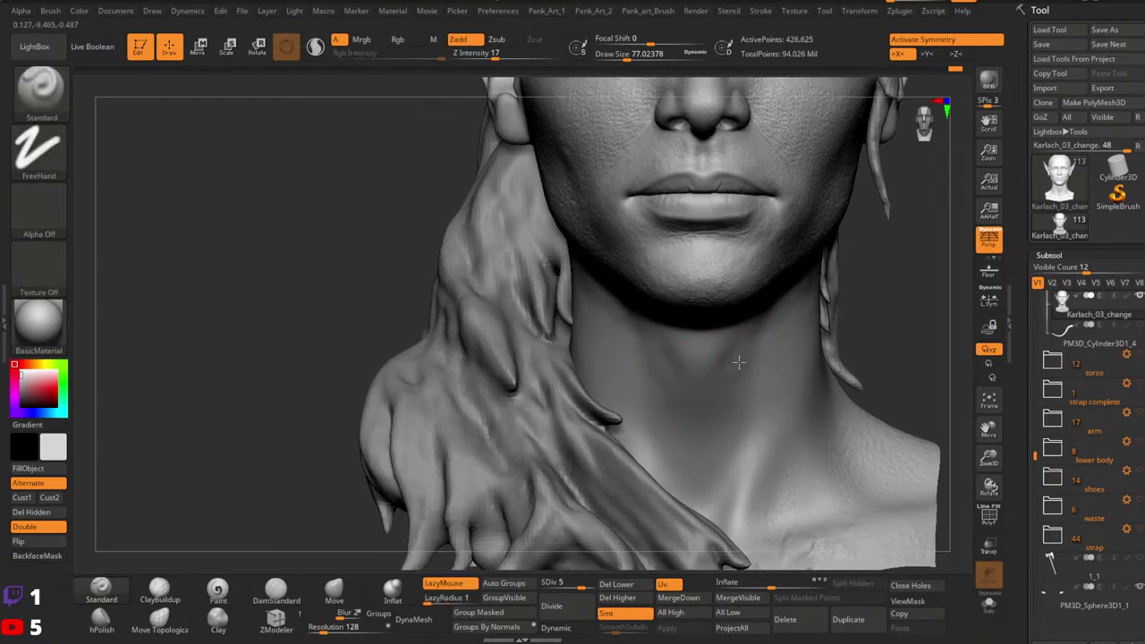
right_drag(738, 398, 757, 360)
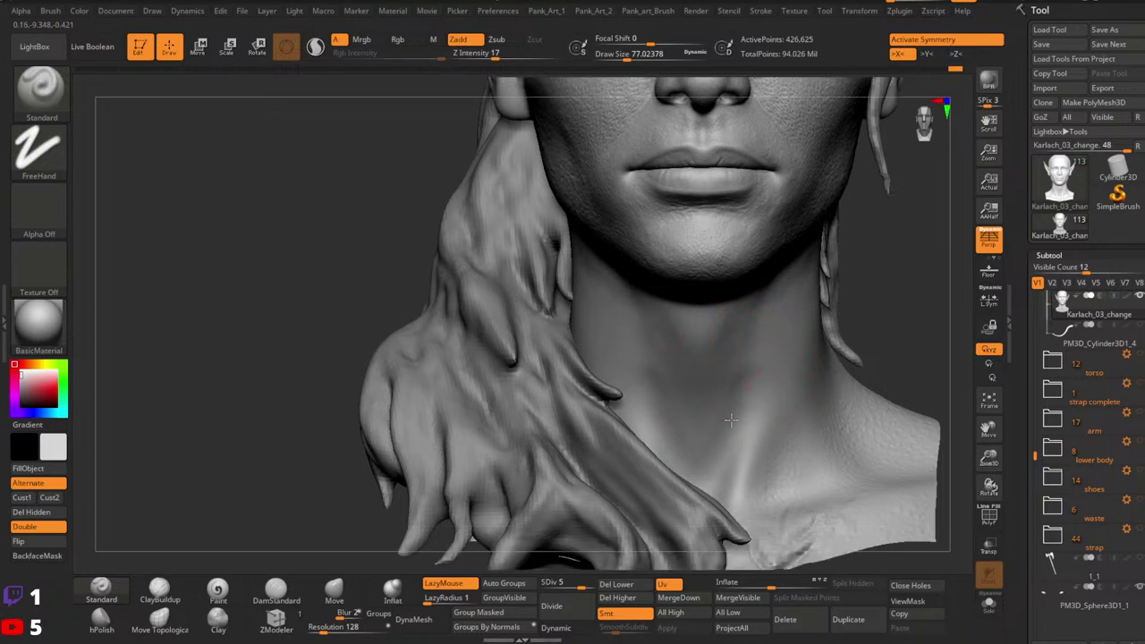
Step: Carve a horizontal skin crease across the front of the neck with DamStandard at draw size about 65 and soften it with Smooth
click(276, 590)
key(space)
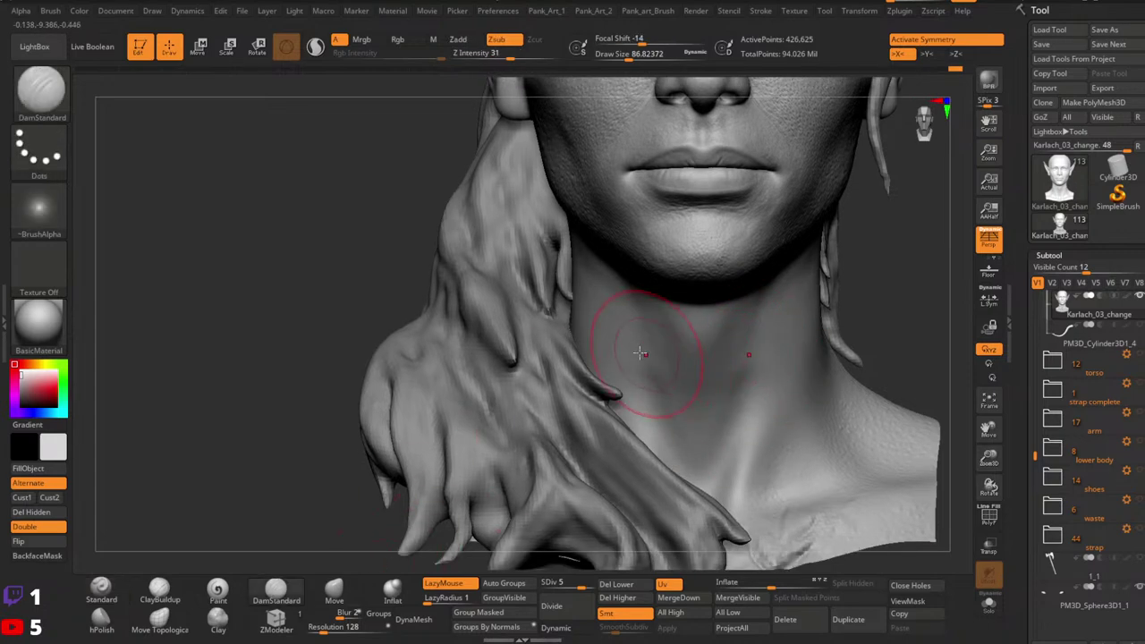
mouse_move(709, 390)
right_down()
mouse_move(743, 304)
mouse_move(736, 345)
right_up()
key(ctrl)
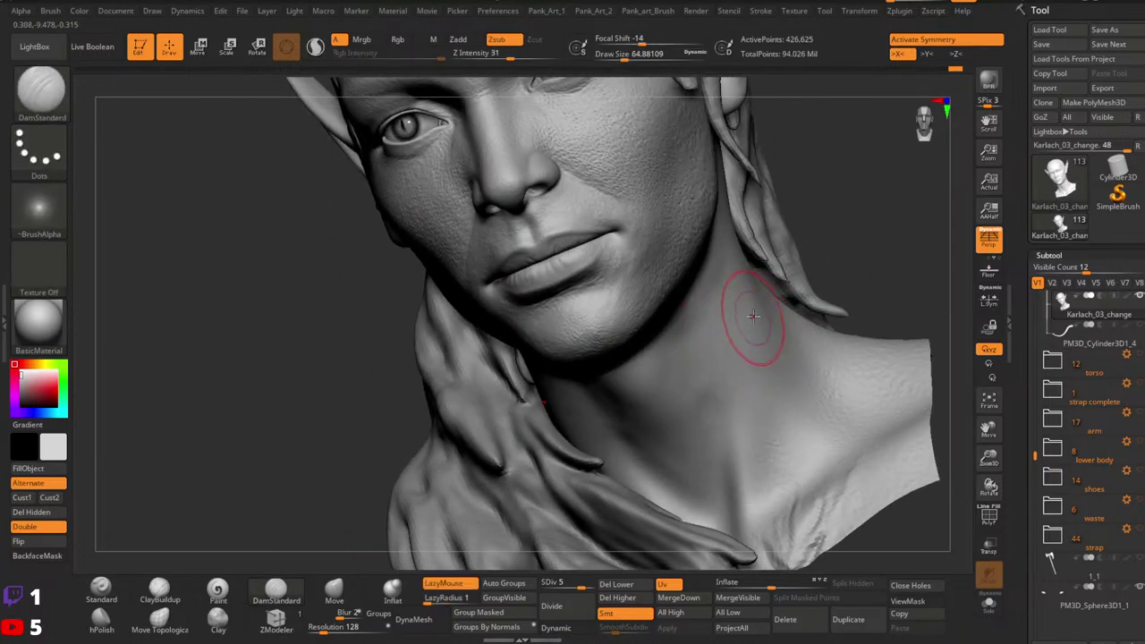
right_drag(664, 413, 718, 376)
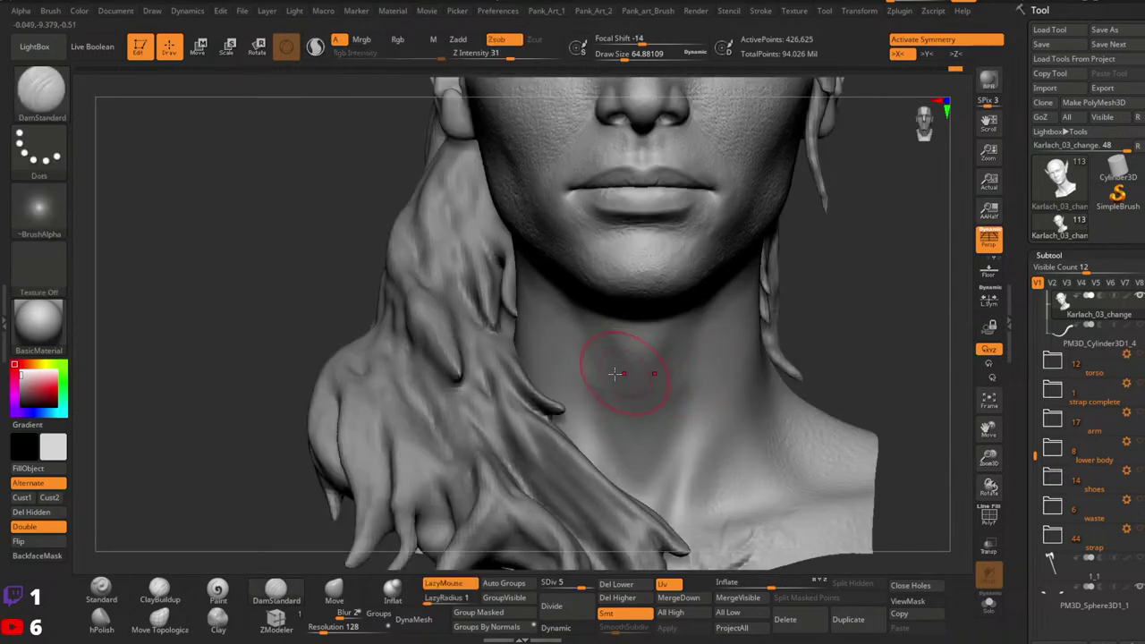
key(shift)
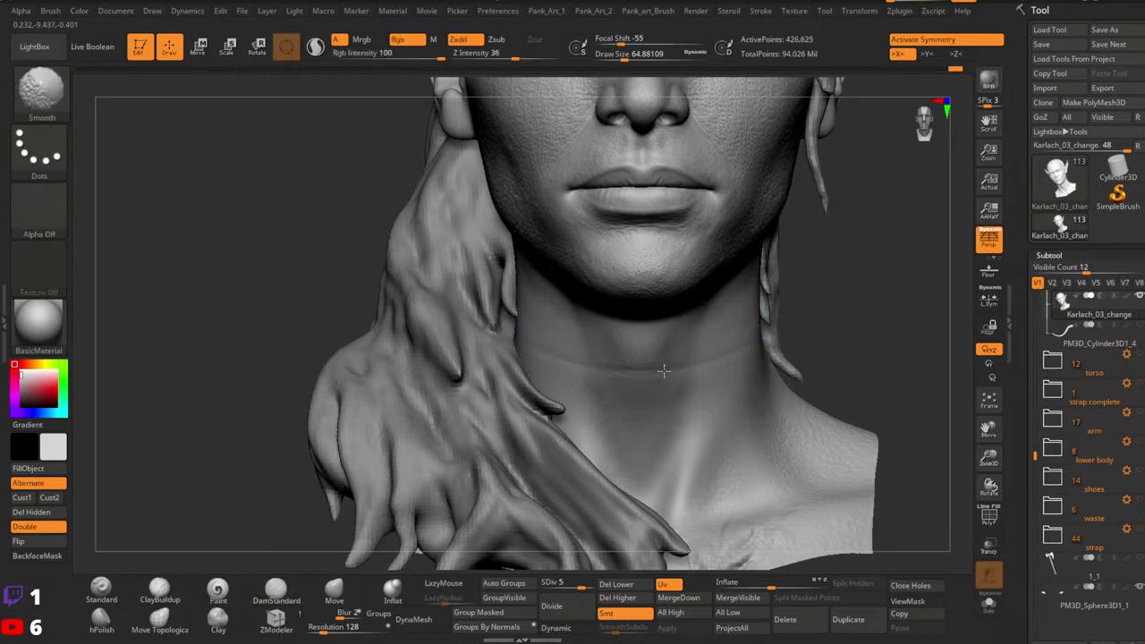
shift+drag(739, 369, 693, 399)
mouse_move(746, 376)
ctrl+right_down()
mouse_move(721, 370)
mouse_move(776, 340)
ctrl+right_up()
Step: Sculpt the neck base and the area above the collarbone with the Standard brush at draw size about 71, smoothing the neck's side
click(101, 590)
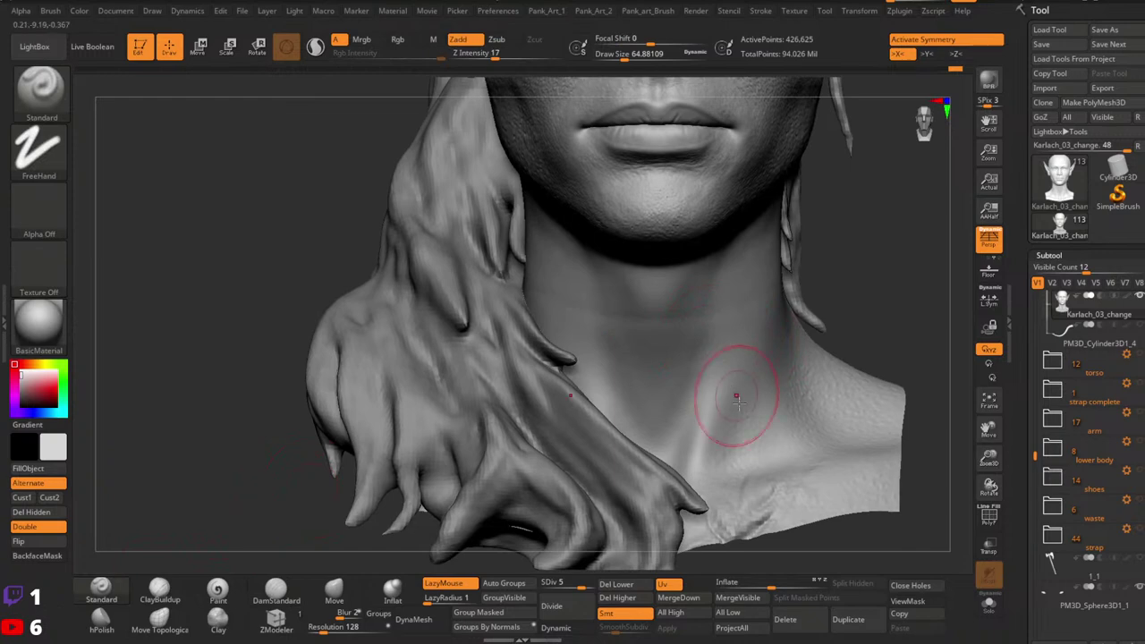
key(space)
drag(736, 396, 758, 413)
key(space)
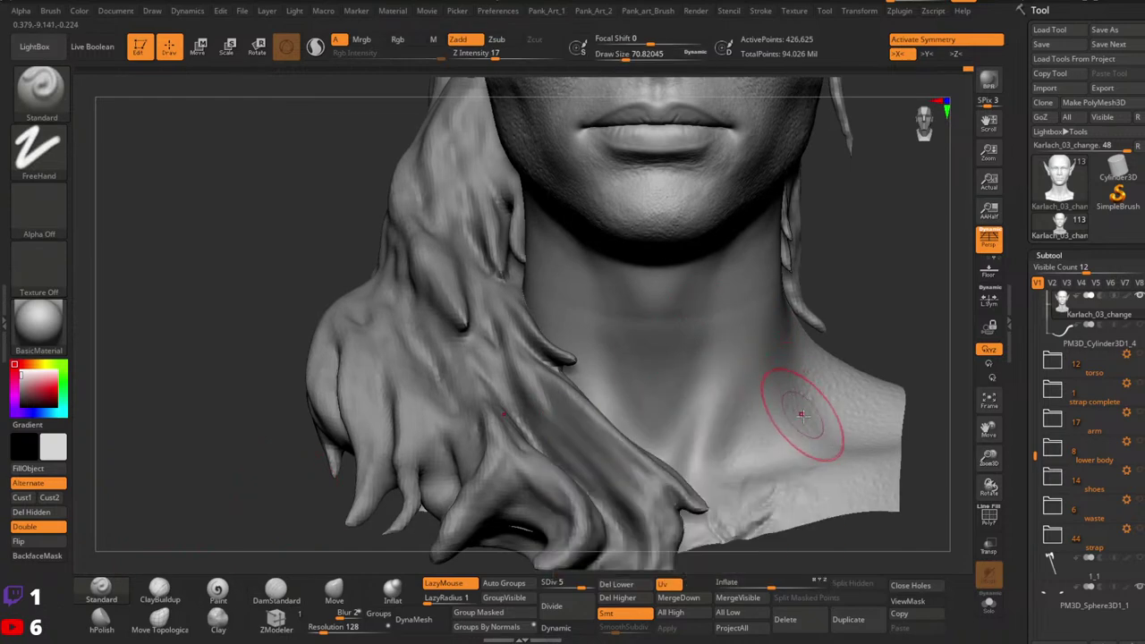
mouse_move(818, 458)
mouse_down()
mouse_move(783, 450)
mouse_move(786, 428)
mouse_up()
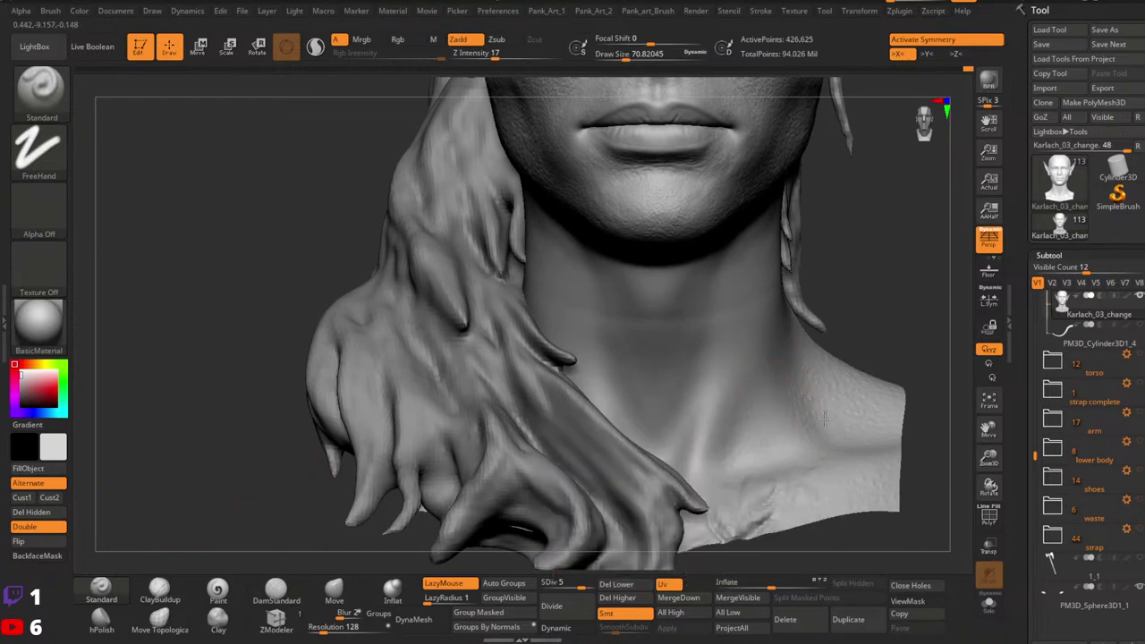
alt+right_drag(764, 336, 796, 367)
key(shift)
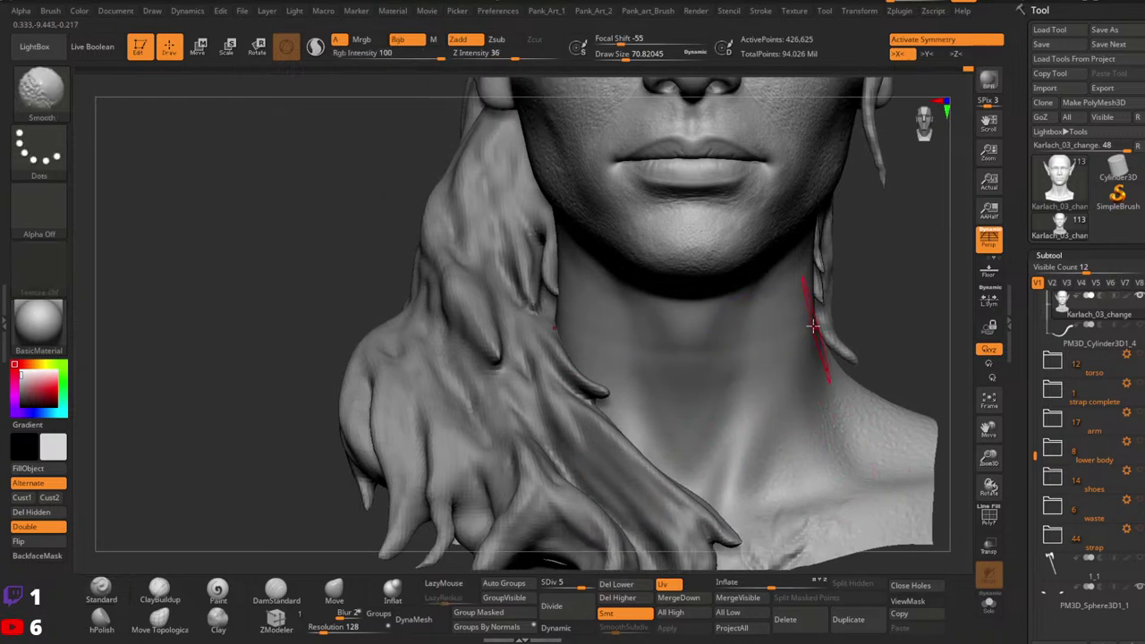
right_drag(813, 325, 766, 322)
Step: Set the Standard brush to the DragRect stroke with the long pores alpha and raise the head to subdivision level 6
click(51, 147)
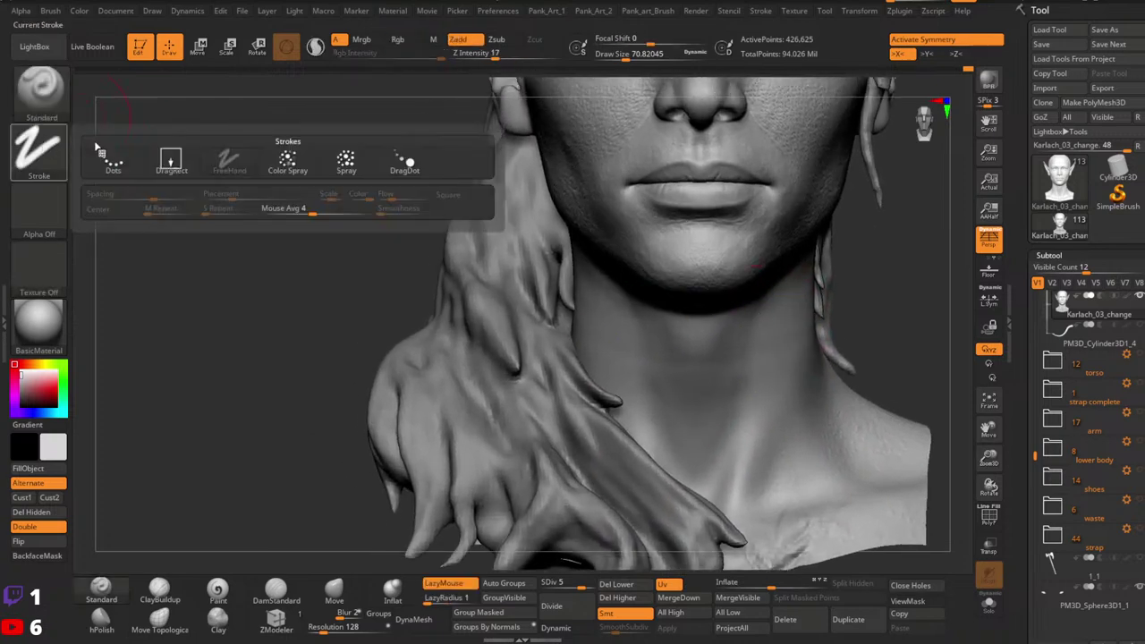
click(171, 161)
click(39, 204)
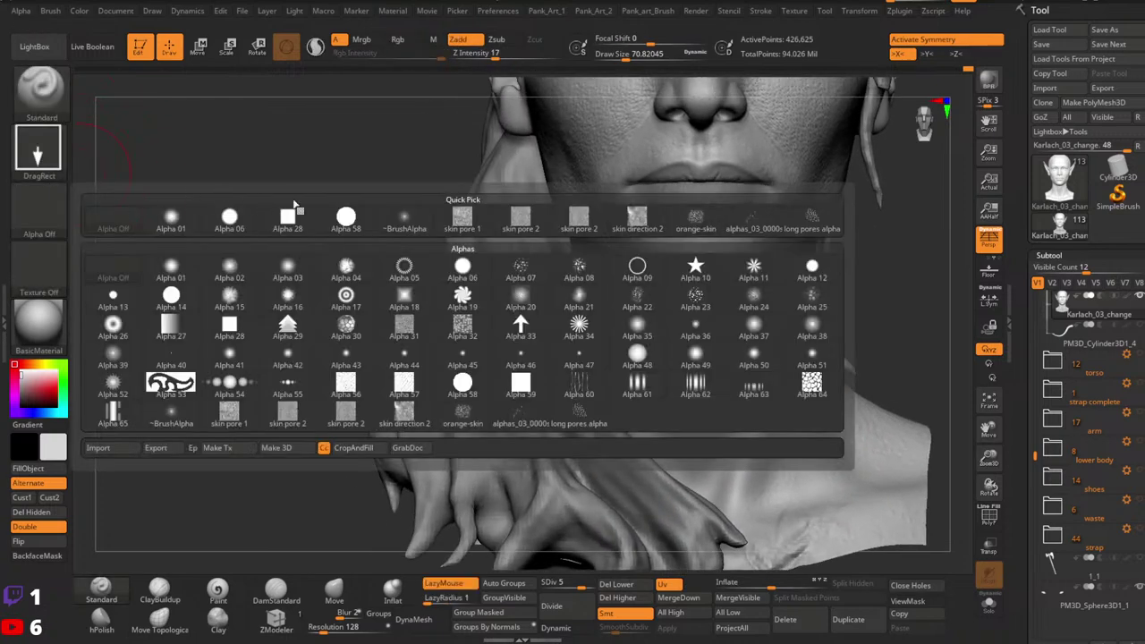
click(811, 217)
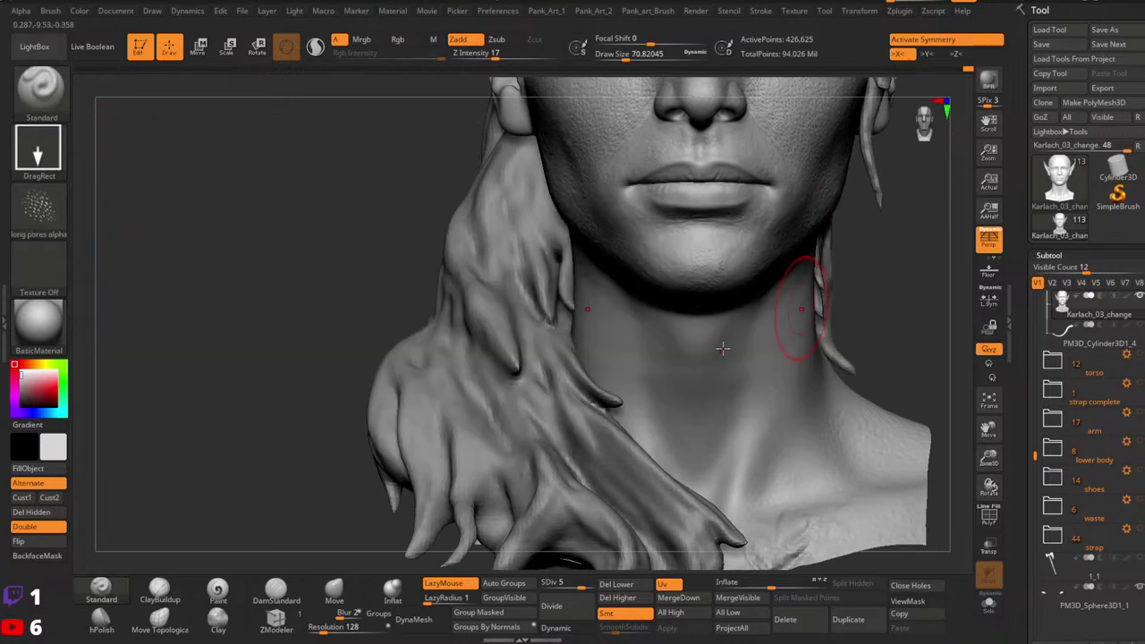
key(ctrl+d)
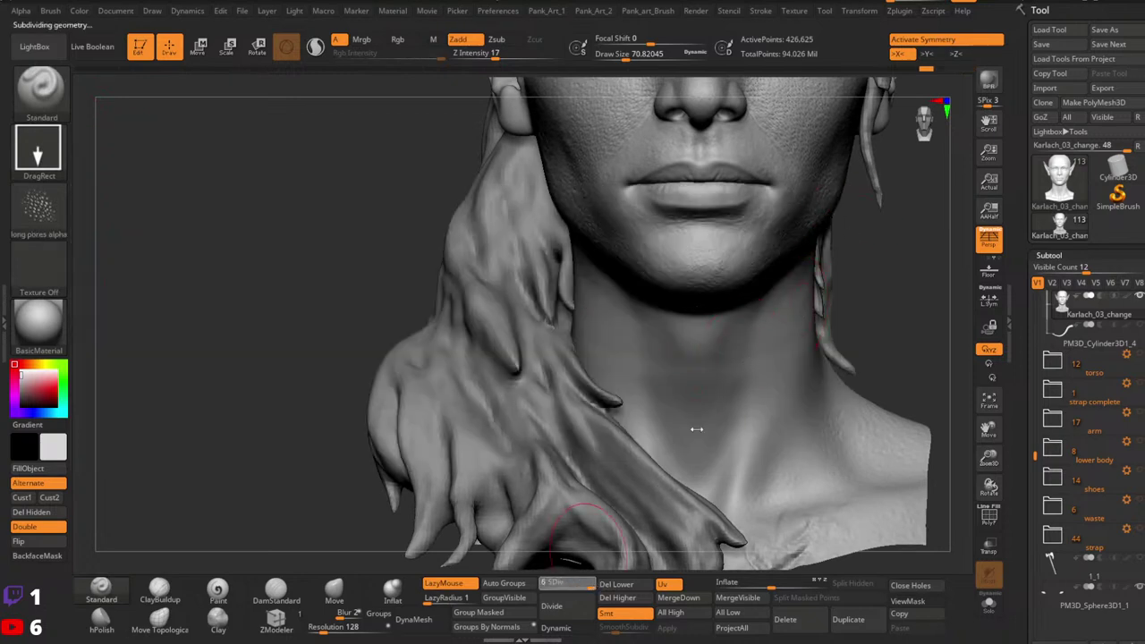
key(ctrl+z)
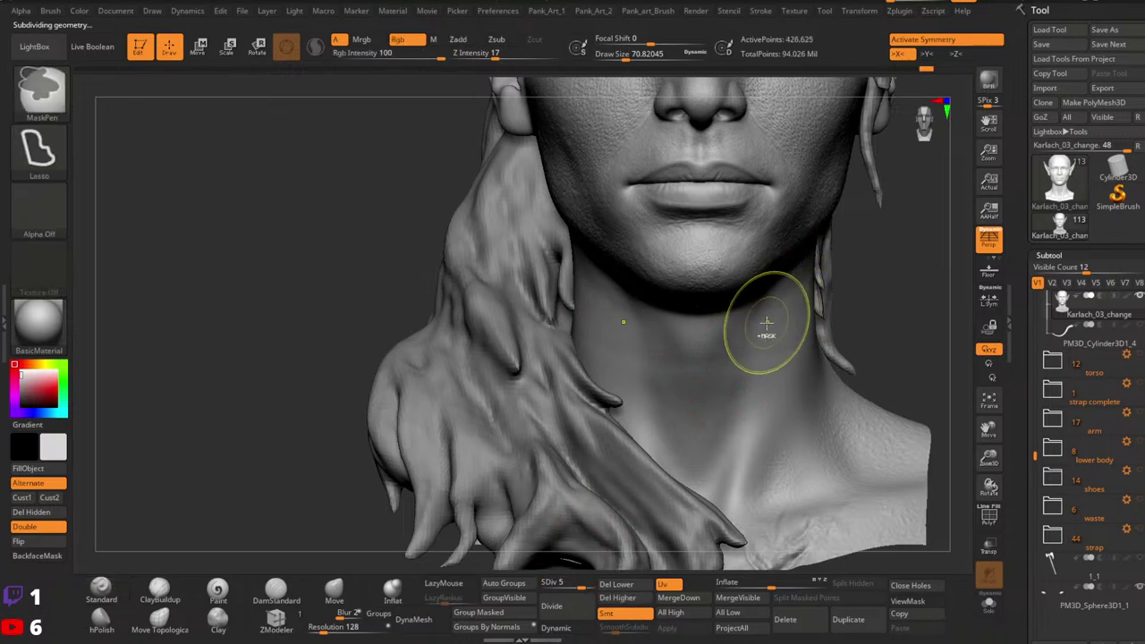
drag(583, 584, 596, 574)
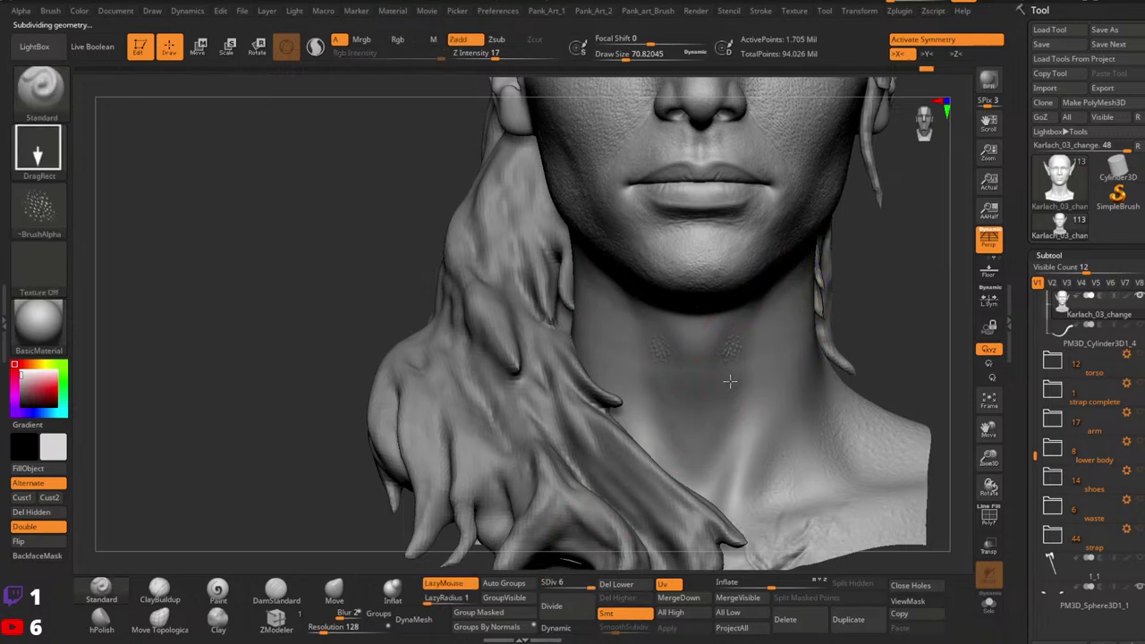
Step: Test pore stamps on the side of the neck, lower the Z intensity to 13 and undo the stamps
right_drag(729, 366, 710, 322)
key(ctrl+z)
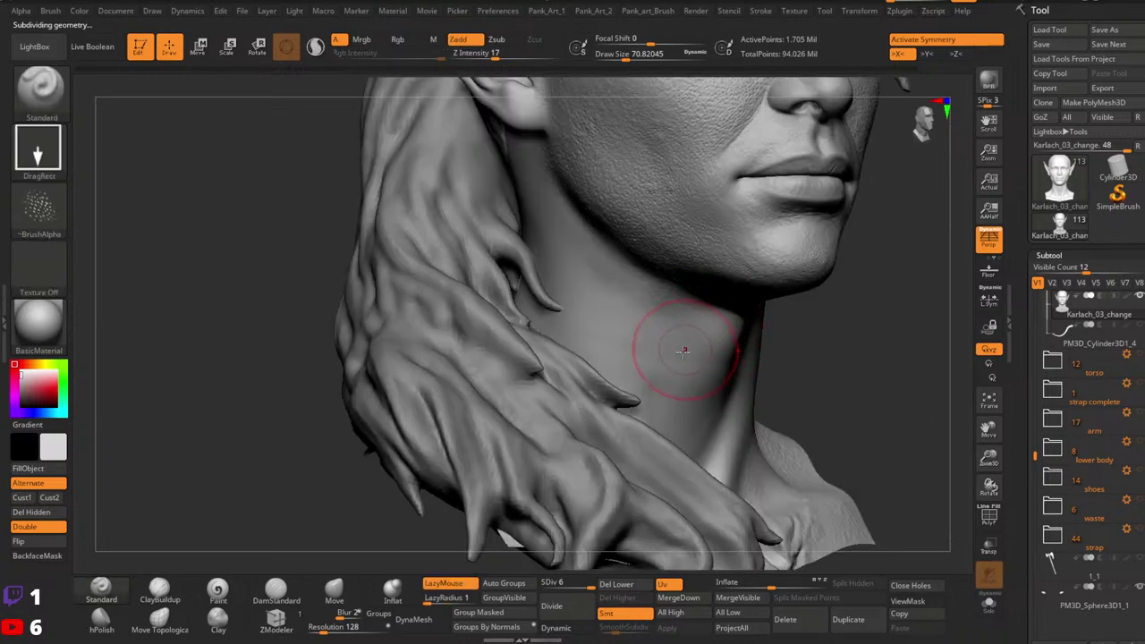
mouse_move(682, 355)
mouse_down()
mouse_move(717, 364)
mouse_move(703, 311)
mouse_up()
key(ctrl+z)
key(ctrl)
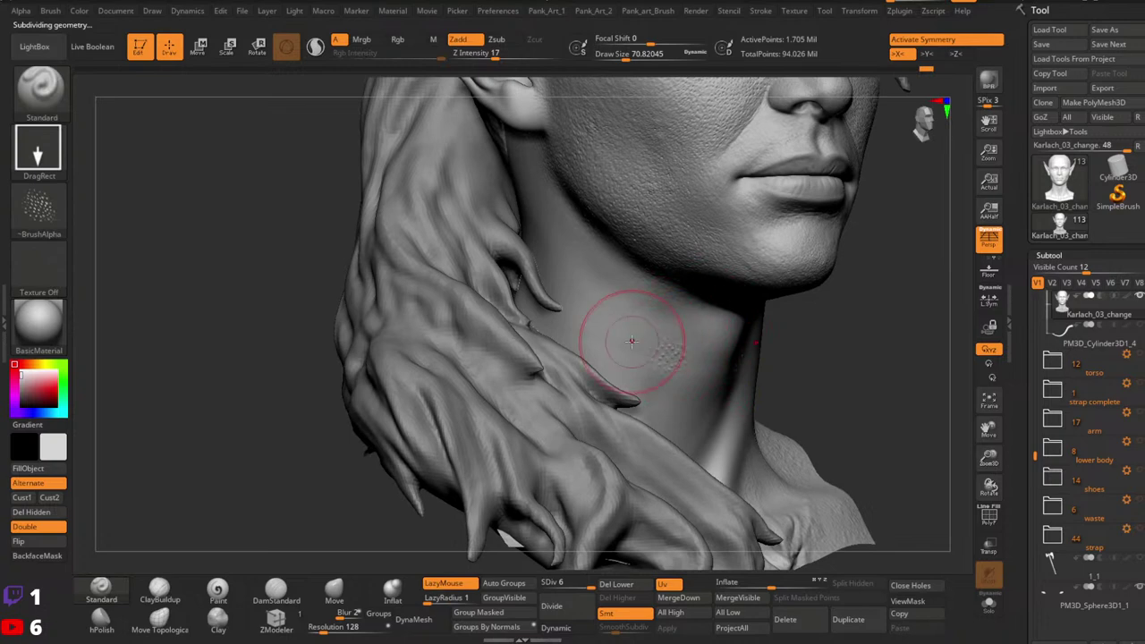
drag(633, 340, 647, 307)
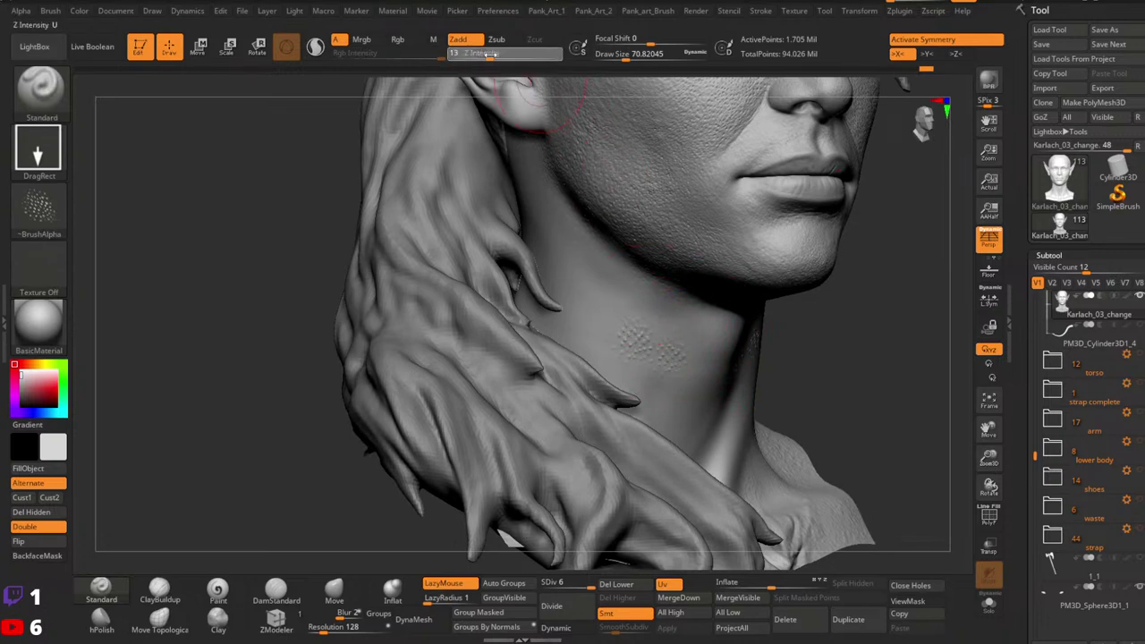
key(ctrl+z)
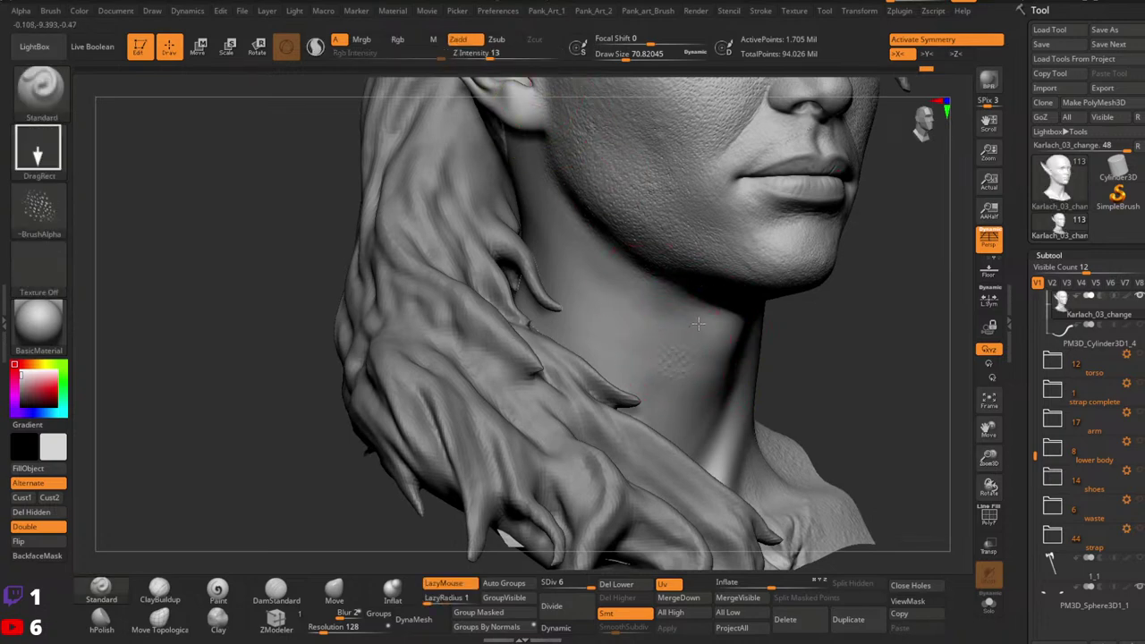
Step: Try stamping long pores on the side of the neck and undo the stamps
mouse_move(642, 343)
mouse_down()
mouse_move(651, 309)
mouse_move(636, 302)
mouse_move(620, 351)
mouse_move(602, 349)
mouse_move(632, 319)
mouse_move(617, 295)
mouse_move(636, 286)
mouse_move(636, 307)
mouse_move(723, 381)
mouse_up()
mouse_move(754, 354)
right_down()
mouse_move(732, 360)
mouse_move(810, 370)
mouse_move(813, 320)
mouse_move(803, 312)
right_up()
key(ctrl)
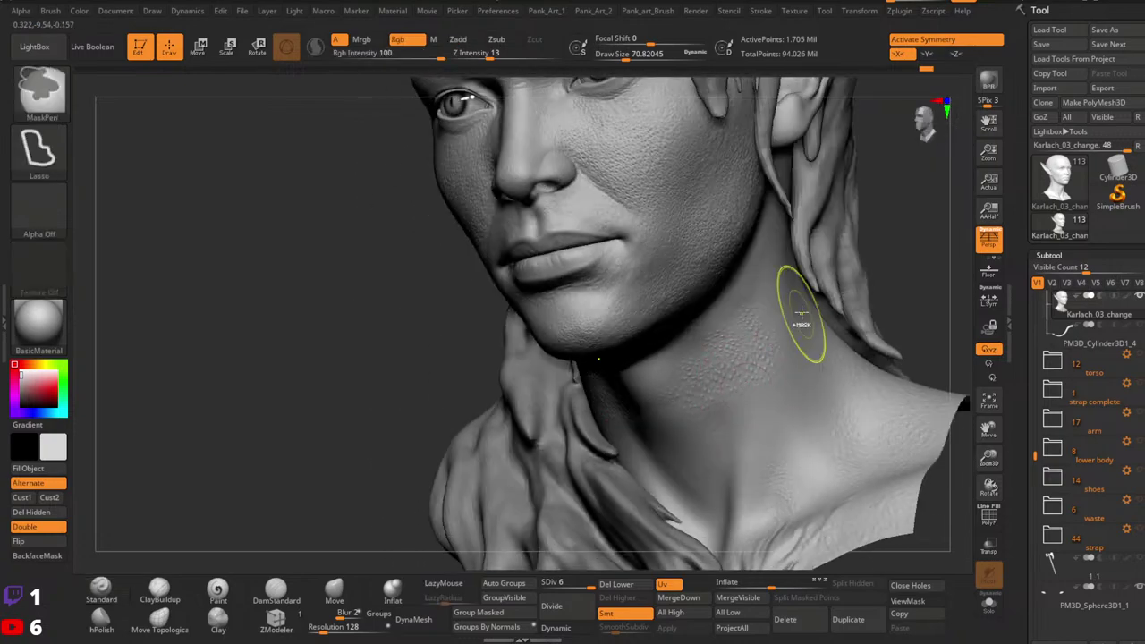
right_drag(711, 373, 739, 347)
key(ctrl+z)
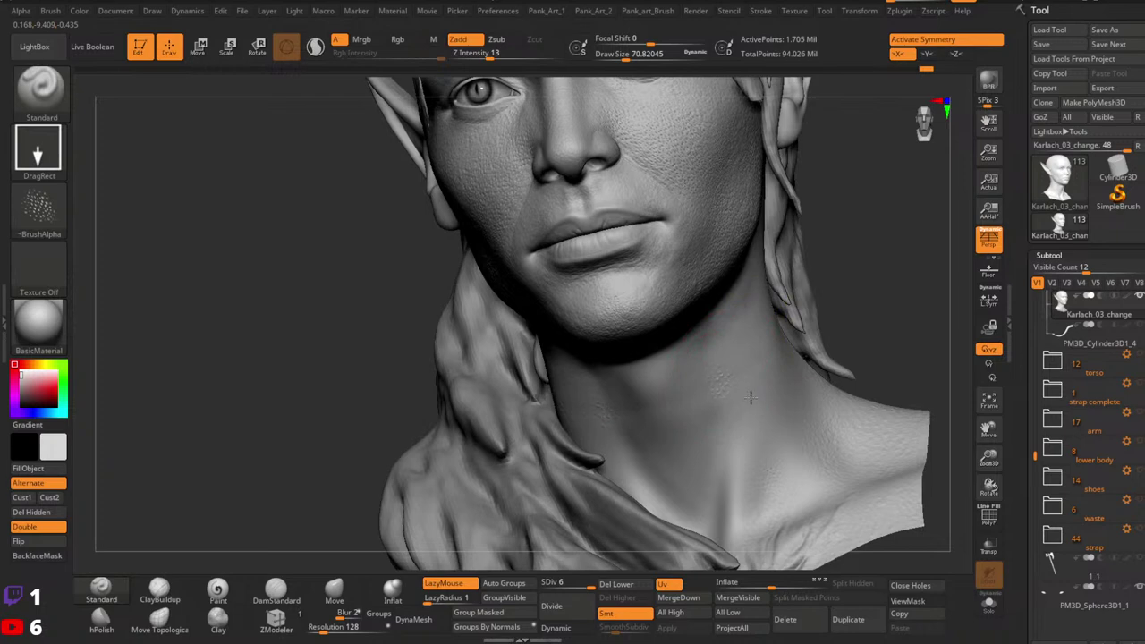
drag(735, 408, 749, 503)
key(ctrl+z)
key(x)
key(x)
key(2)
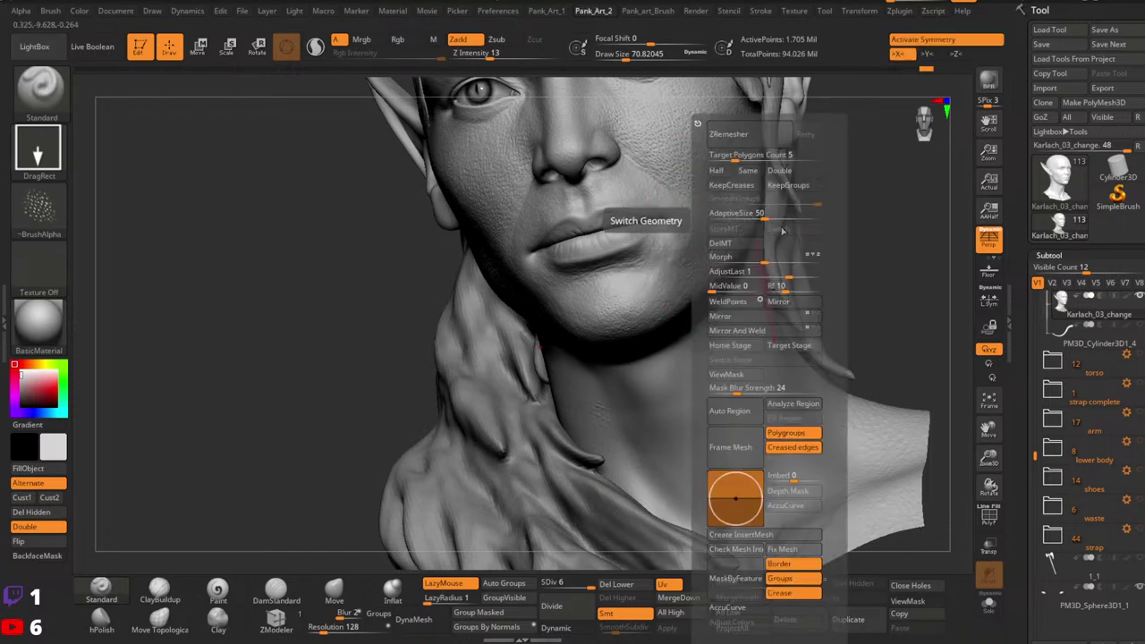
drag(783, 273, 818, 256)
key(ctrl+z)
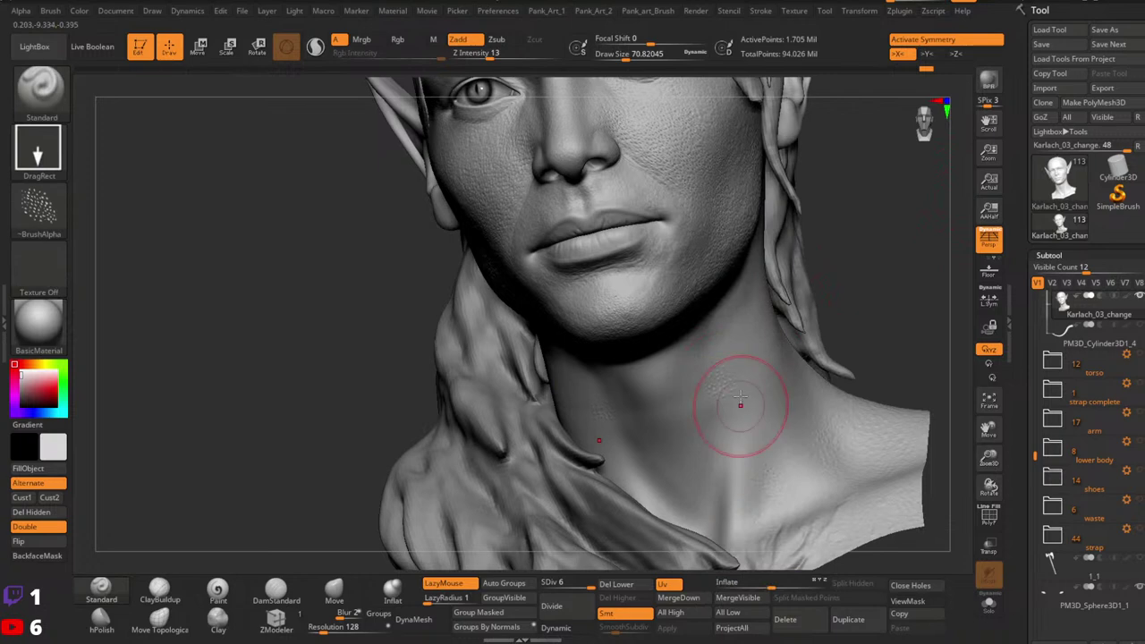
Step: Stamp long pores symmetrically over the upper sides of the neck below the jaw at Z intensity 13
right_drag(781, 387, 664, 365)
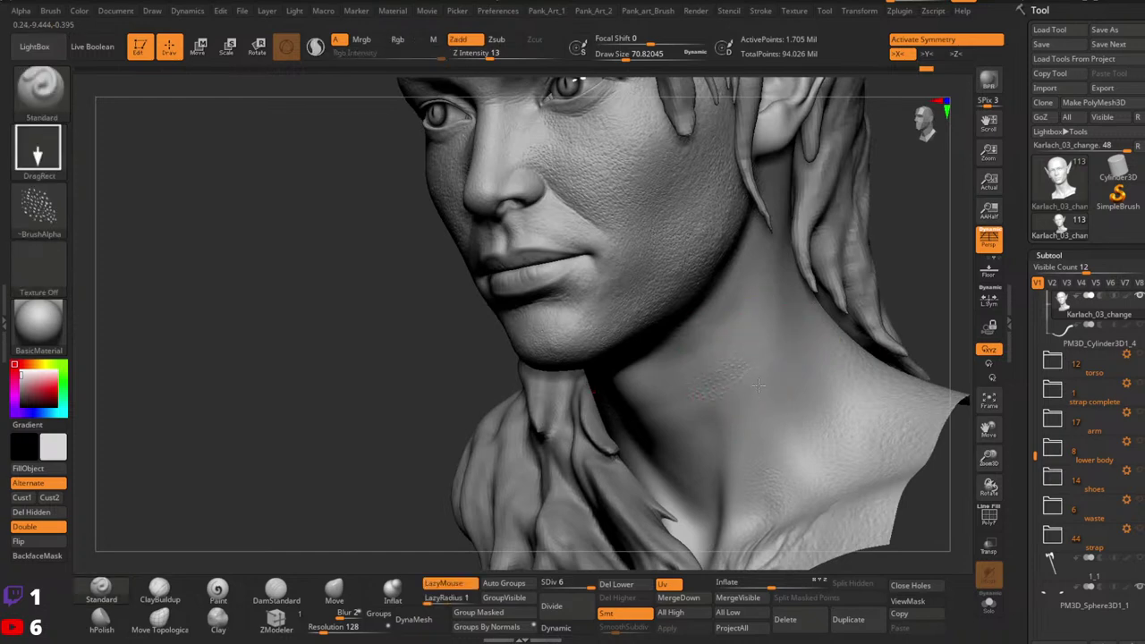
mouse_move(758, 348)
mouse_down()
mouse_move(784, 332)
mouse_move(760, 434)
mouse_move(722, 350)
mouse_up()
right_drag(744, 374, 703, 389)
right_drag(734, 350, 754, 263)
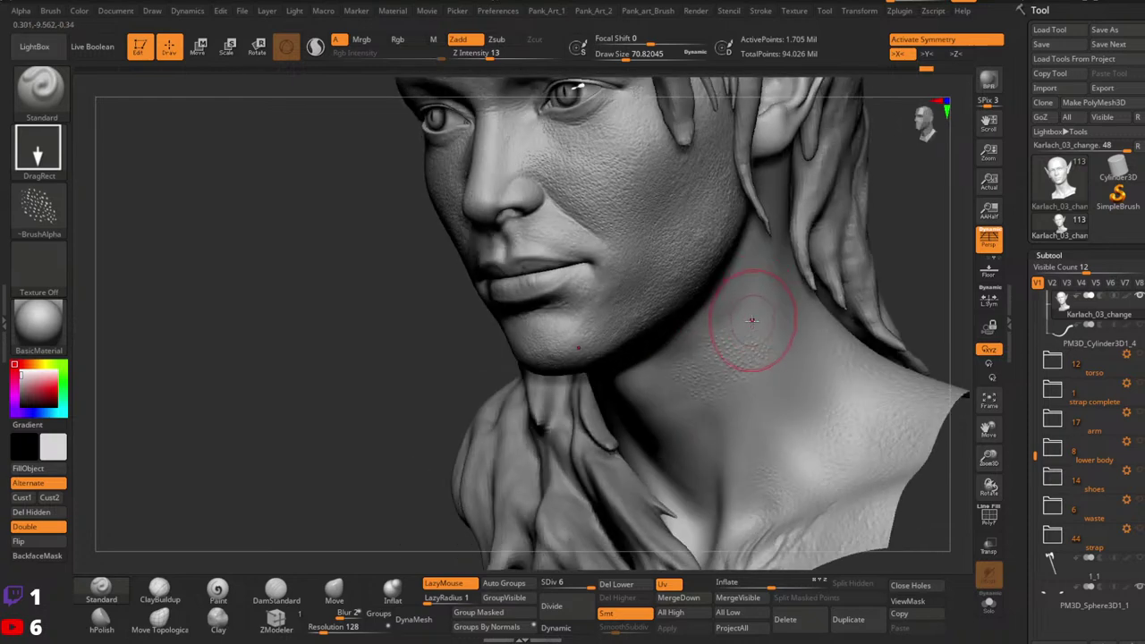
drag(784, 326, 805, 313)
right_drag(760, 379, 692, 362)
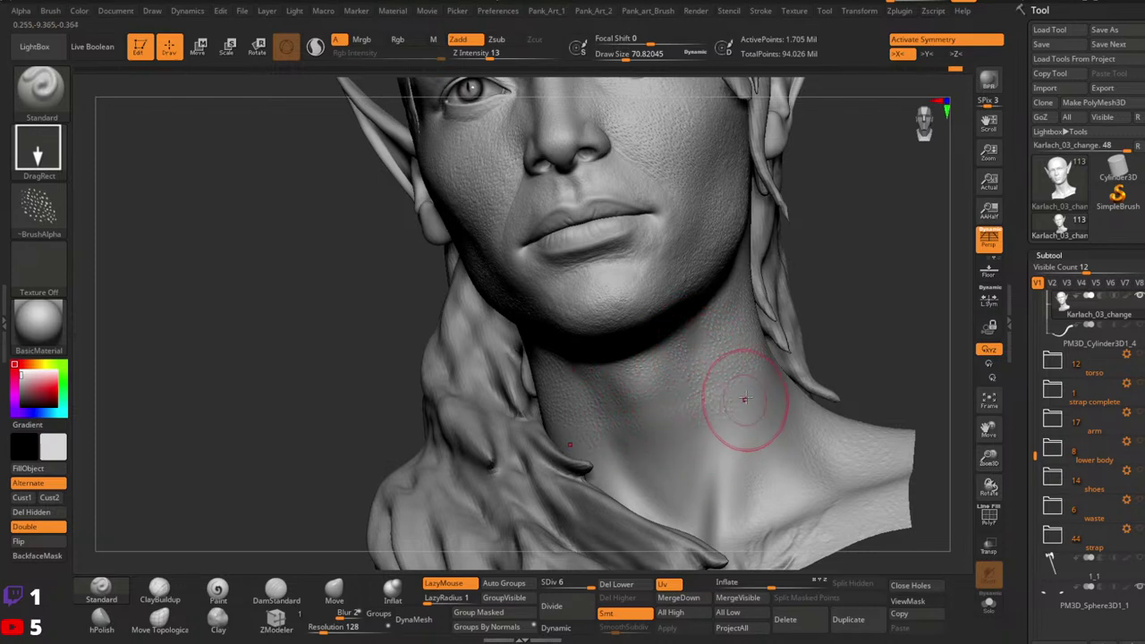
Step: Stamp pores down the front of the neck to its base with symmetry off, and turn symmetry back on
alt+right_drag(756, 418, 773, 369)
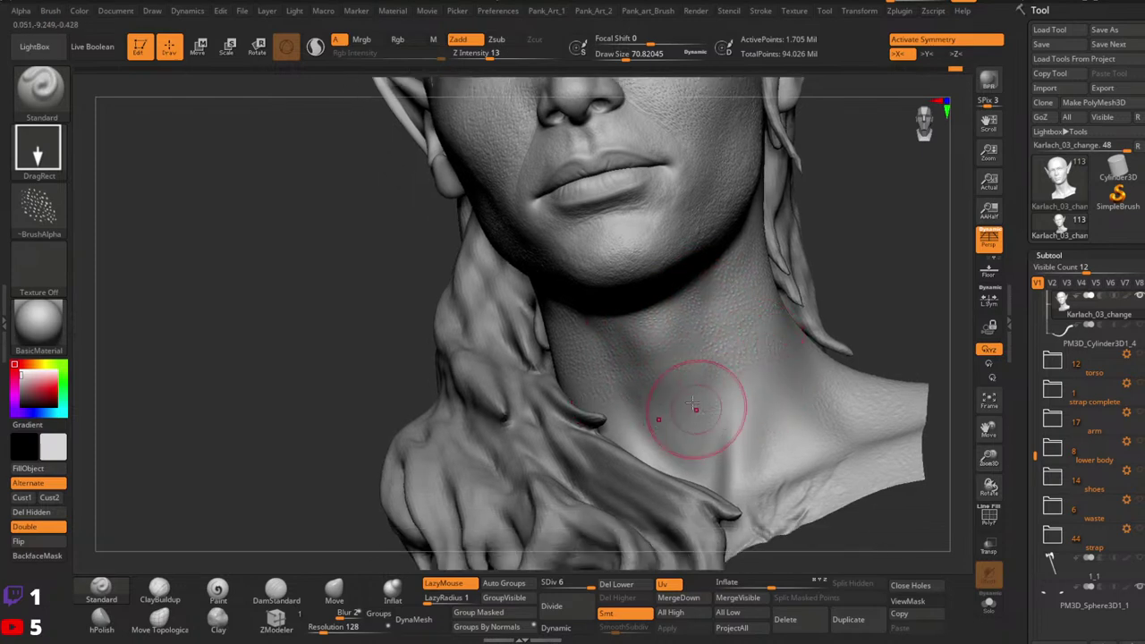
key(x)
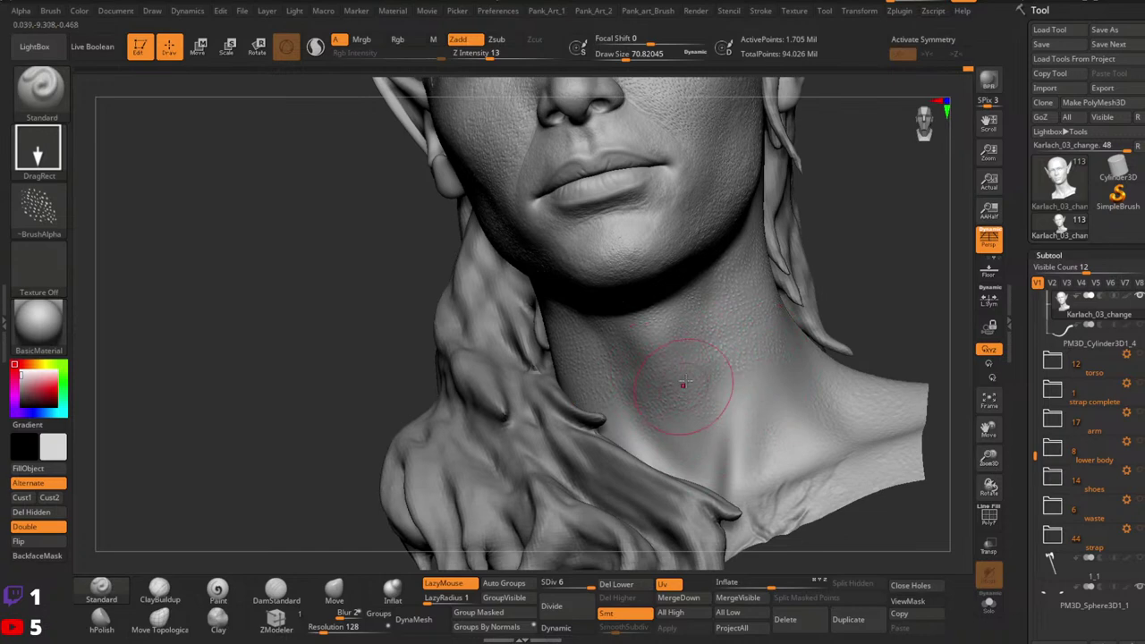
mouse_move(682, 454)
mouse_down()
mouse_move(691, 475)
mouse_move(706, 473)
mouse_up()
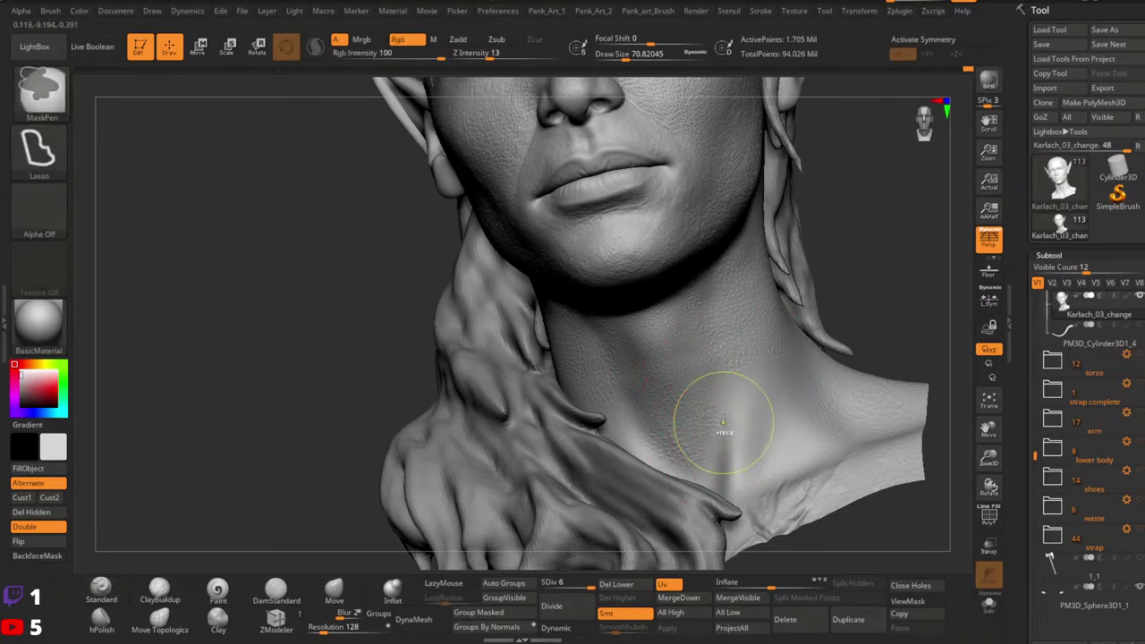
mouse_move(720, 421)
shift+mouse_down()
mouse_move(693, 474)
mouse_move(721, 466)
shift+mouse_up()
right_drag(729, 445, 721, 468)
drag(721, 469, 717, 477)
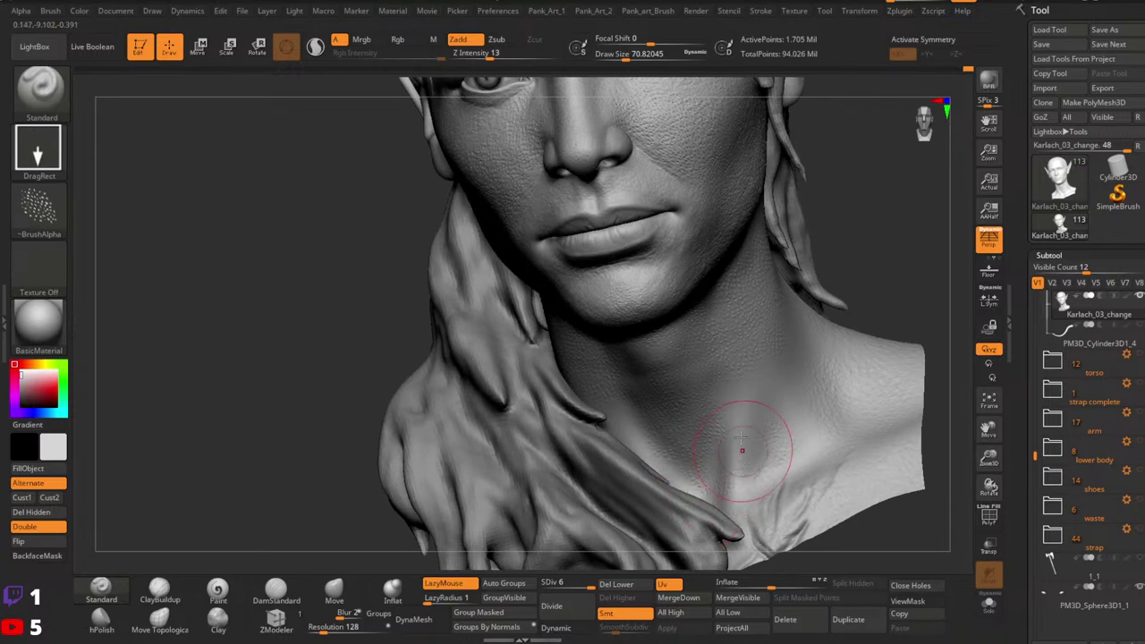
key(x)
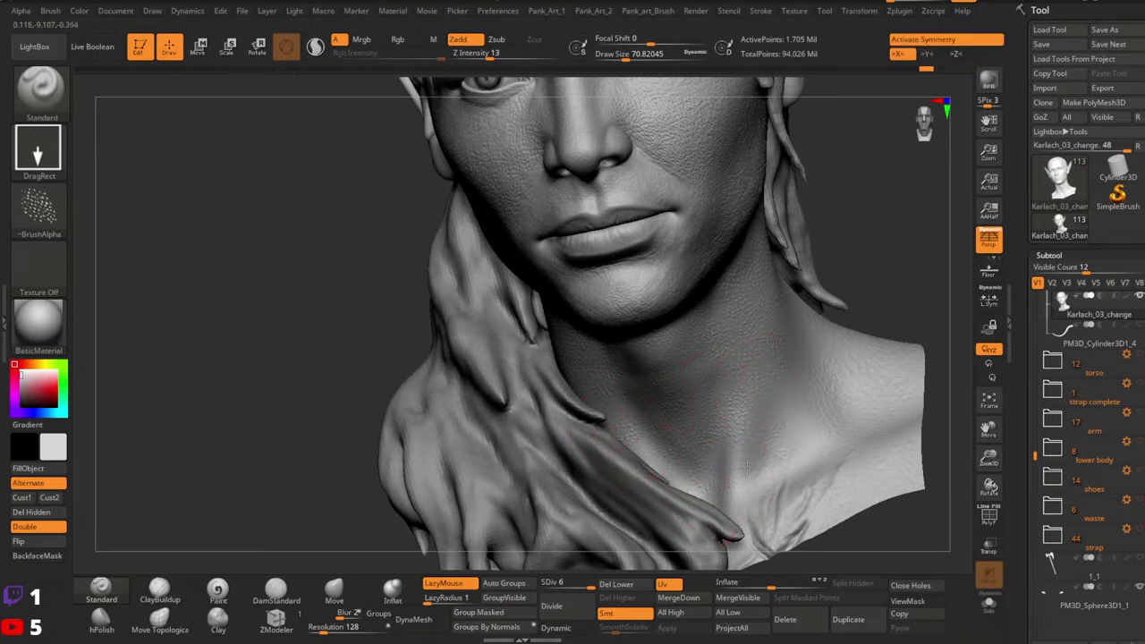
Step: Stamp pores symmetrically over the rear side of the neck, from below the ear down to the shoulder
right_drag(745, 407, 640, 393)
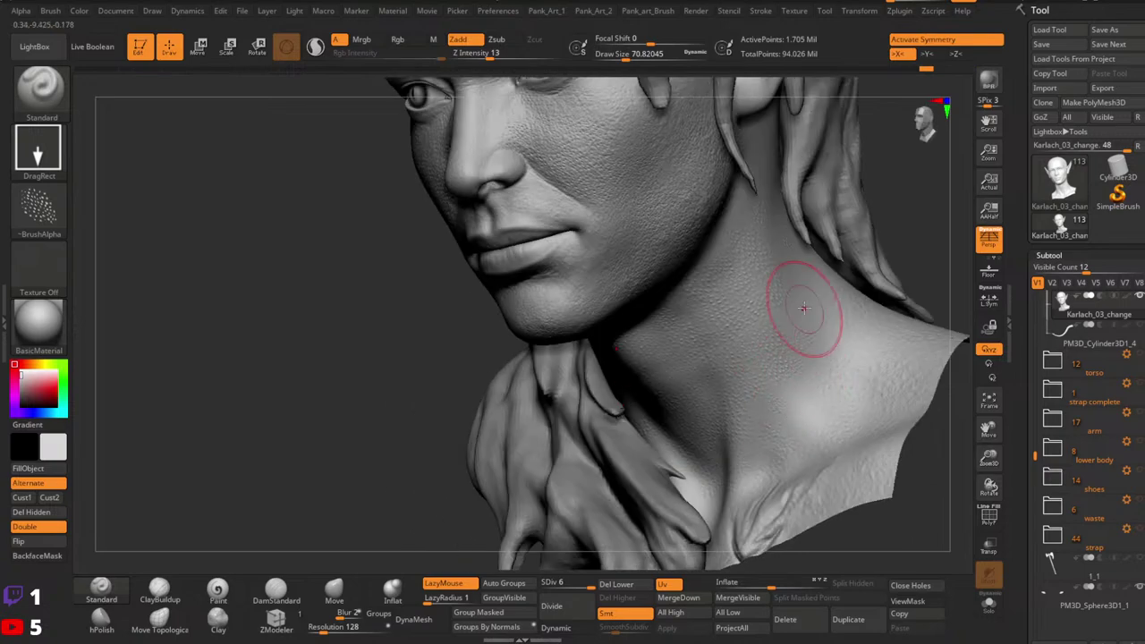
right_drag(804, 309, 810, 331)
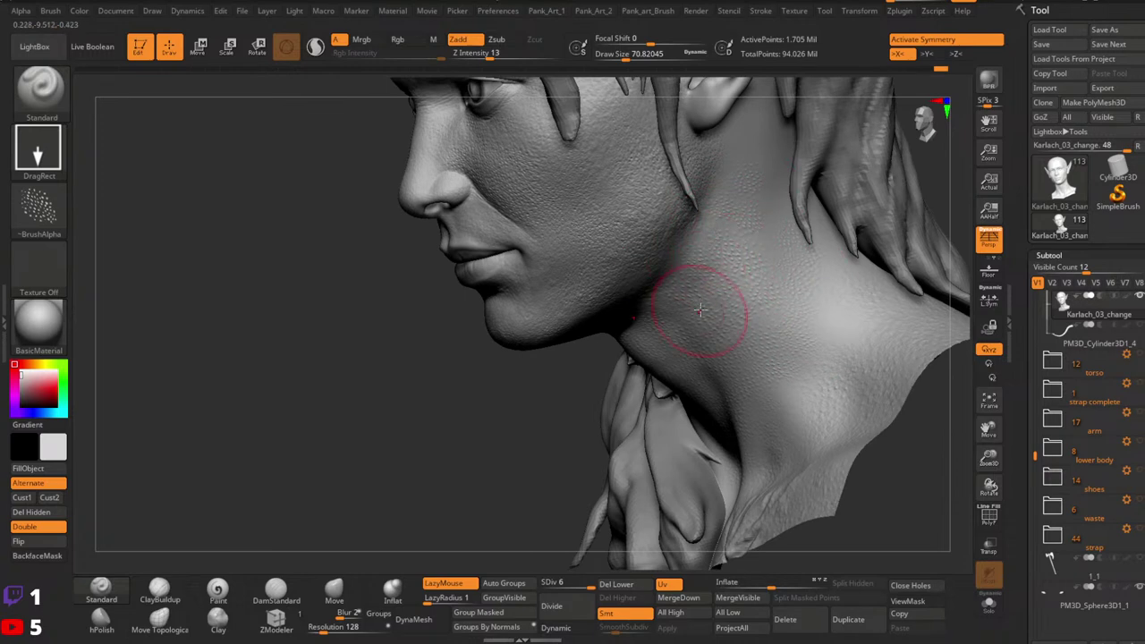
mouse_move(699, 309)
right_down()
mouse_move(720, 370)
mouse_move(695, 335)
right_up()
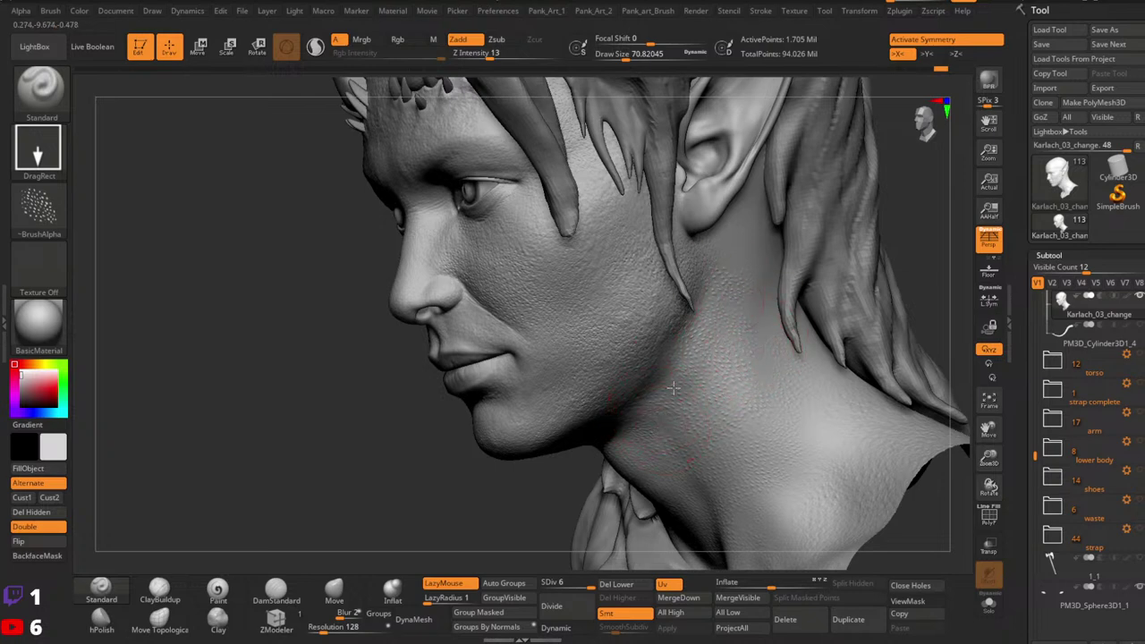
right_drag(779, 340, 766, 337)
mouse_move(796, 449)
right_down()
mouse_move(826, 404)
mouse_move(791, 384)
right_up()
mouse_move(755, 465)
mouse_down()
mouse_move(801, 403)
mouse_move(816, 410)
mouse_up()
right_drag(854, 339, 838, 355)
drag(828, 316, 845, 322)
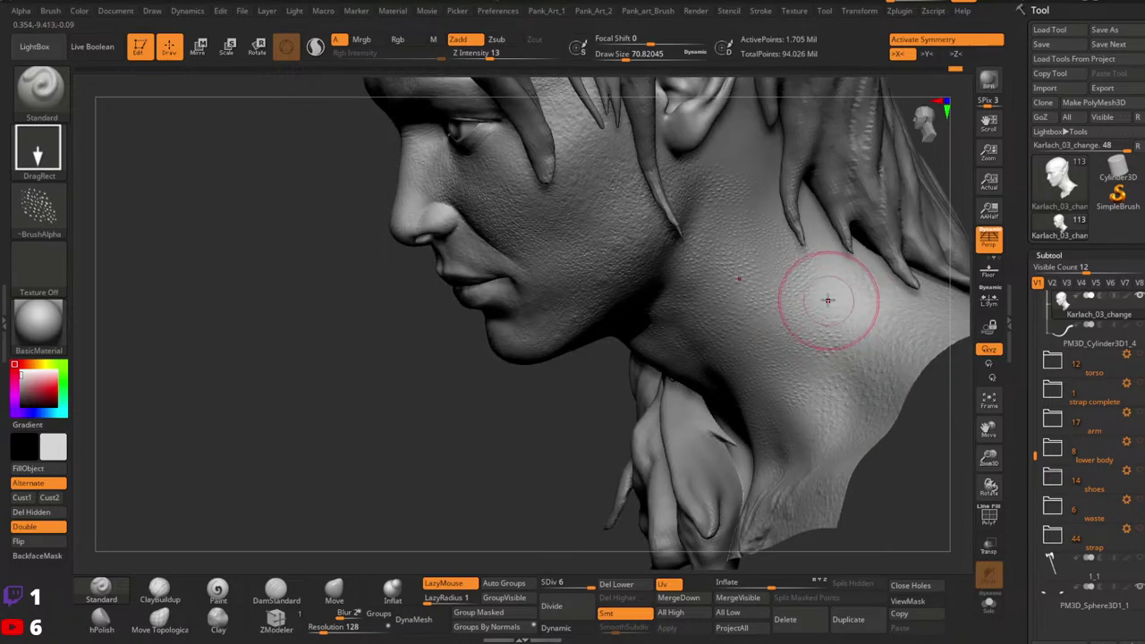
drag(801, 428, 799, 307)
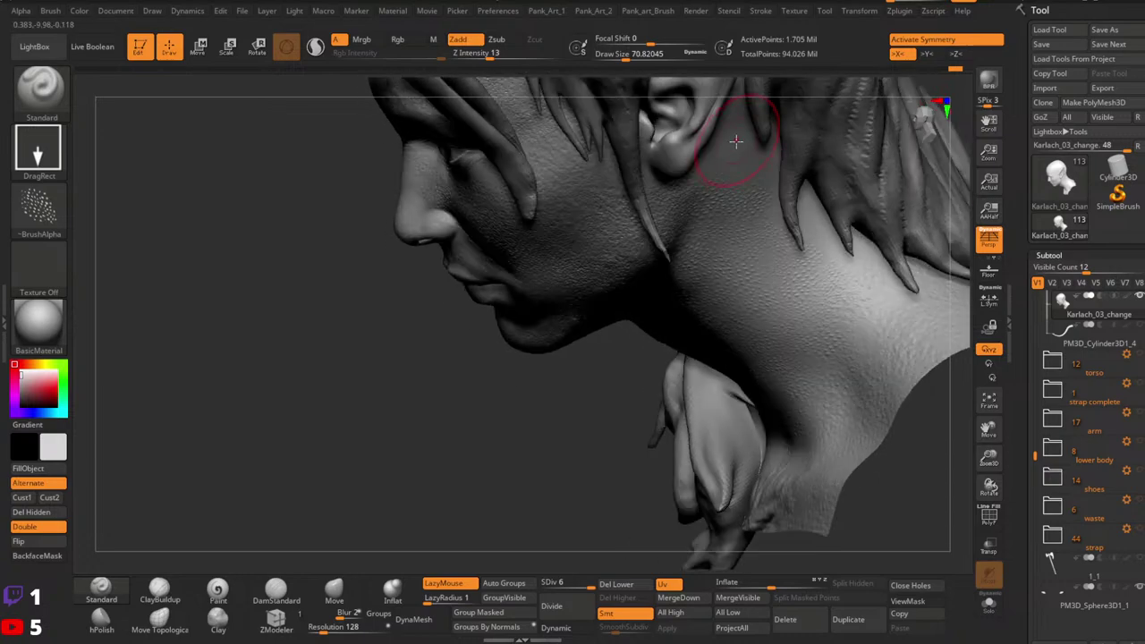
Step: Fill the remaining smooth areas behind the ear and along the sides of the neck with pore stamps
right_drag(736, 143, 764, 184)
right_drag(717, 341, 697, 352)
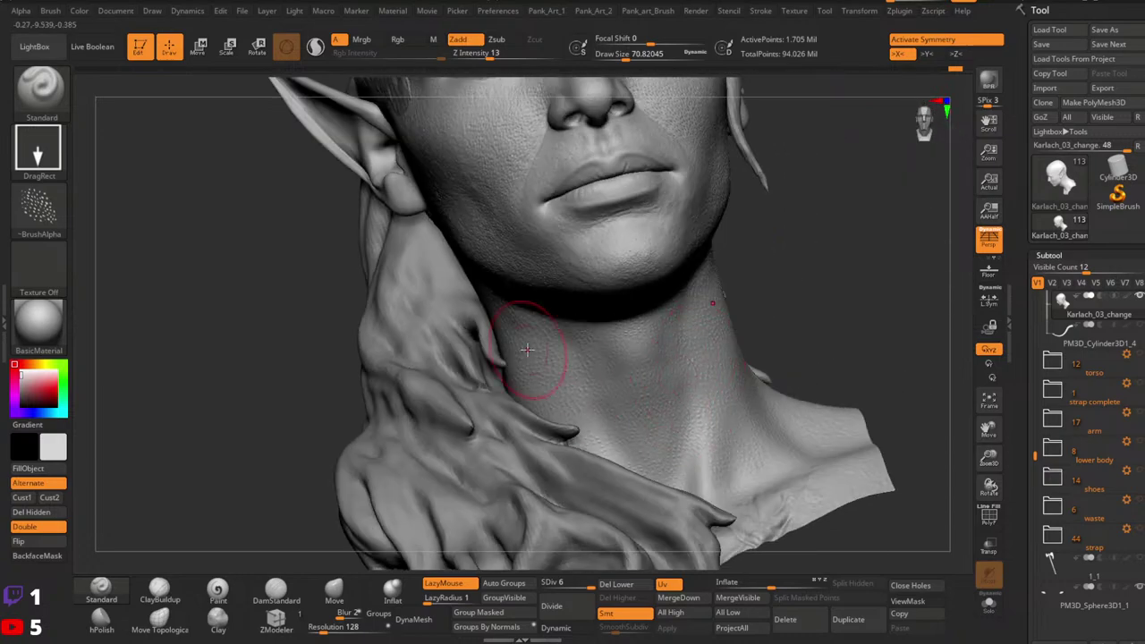
drag(544, 337, 569, 360)
mouse_move(780, 356)
right_down()
mouse_move(739, 397)
mouse_move(688, 384)
right_up()
drag(687, 383, 728, 370)
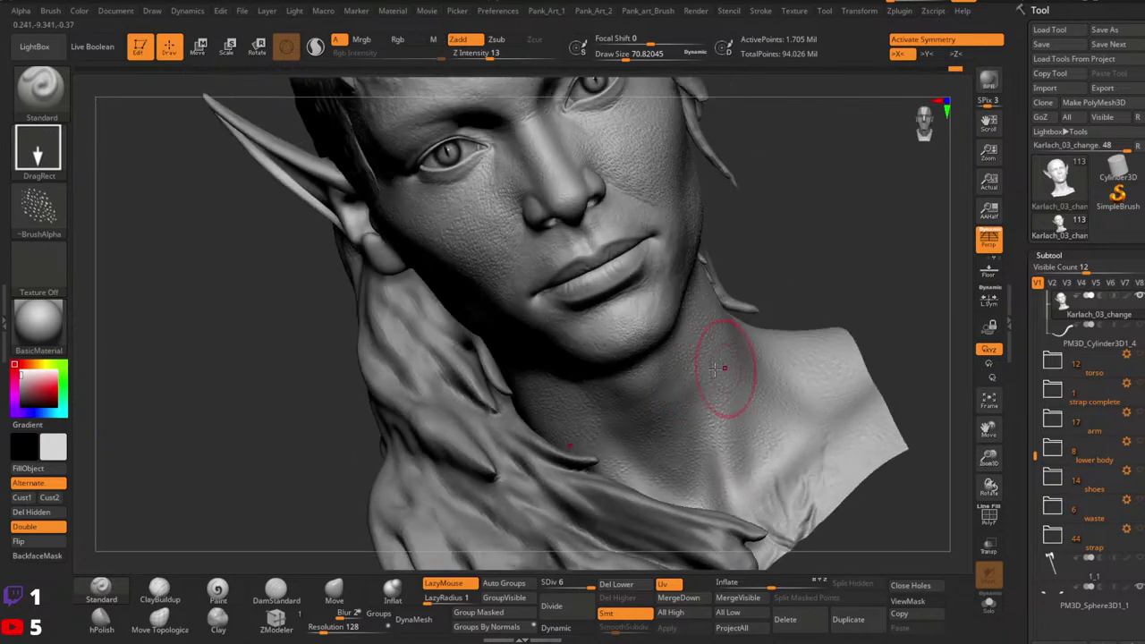
Step: Carve fine crease lines across the neck with DamStandard at draw size about 17
click(276, 590)
key(bracketleft)
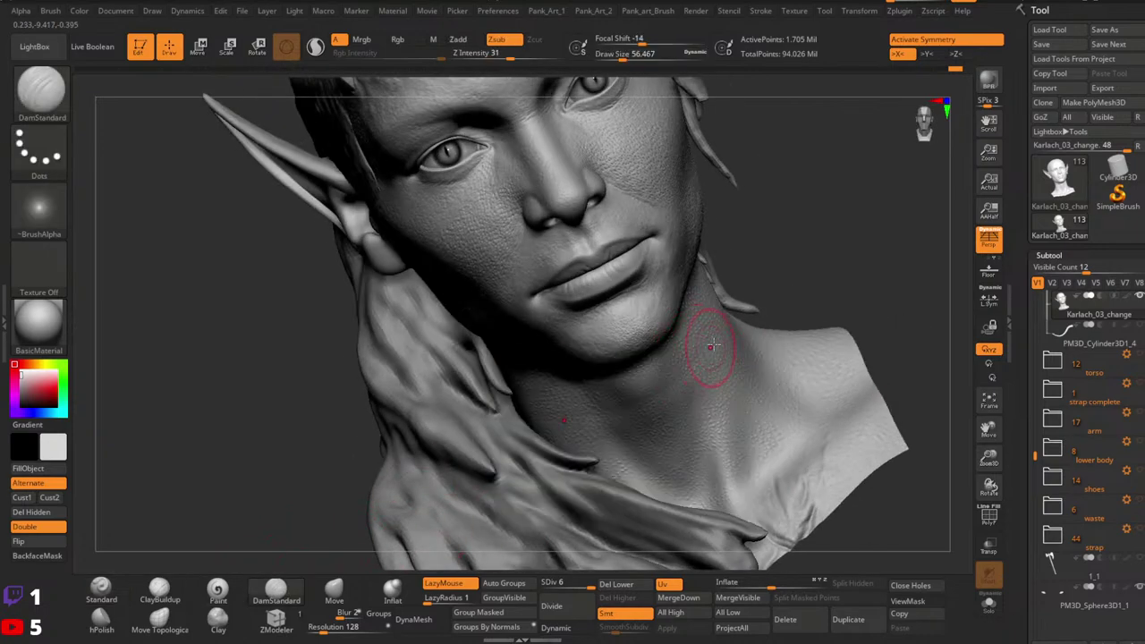
key(space)
mouse_move(681, 365)
mouse_down()
mouse_move(669, 365)
mouse_move(694, 340)
mouse_up()
key(space)
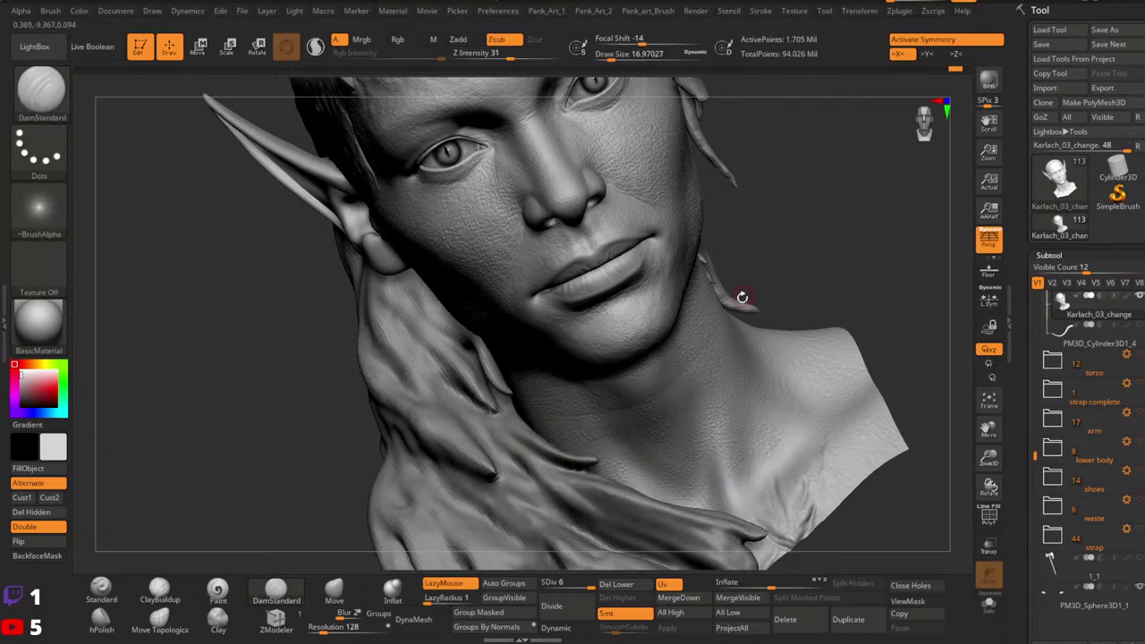
drag(742, 297, 734, 284)
mouse_move(716, 324)
mouse_down()
mouse_move(634, 408)
mouse_move(675, 379)
mouse_up()
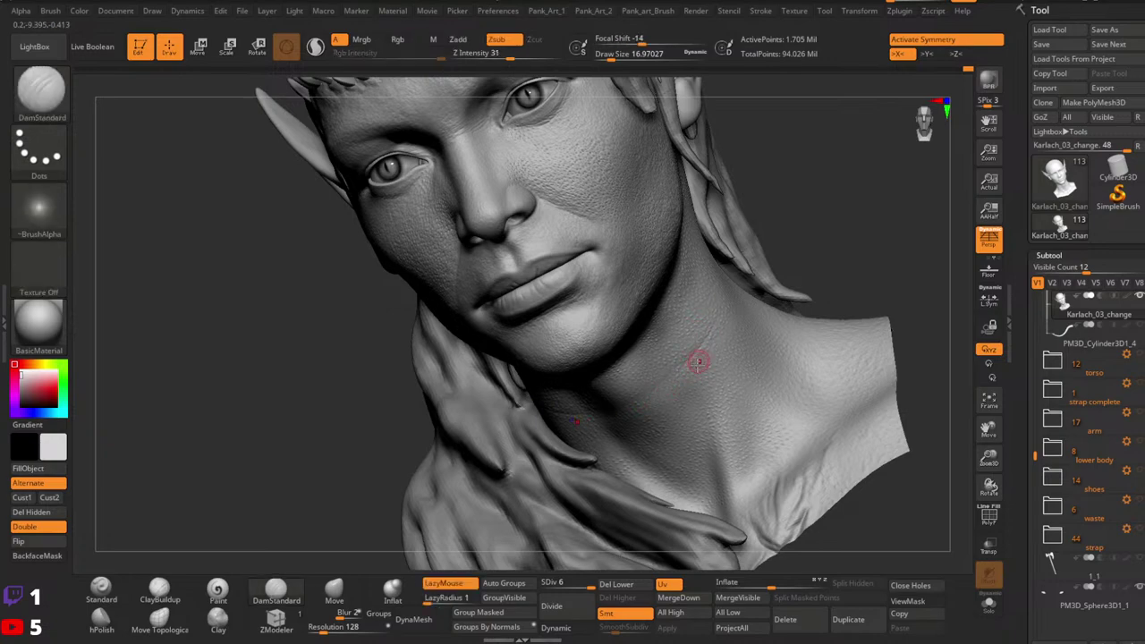
mouse_move(697, 360)
shift+right_down()
mouse_move(699, 394)
mouse_move(811, 445)
shift+right_up()
right_drag(827, 342, 716, 375)
alt+click(562, 390)
key(ctrl+z)
key(ctrl+z)
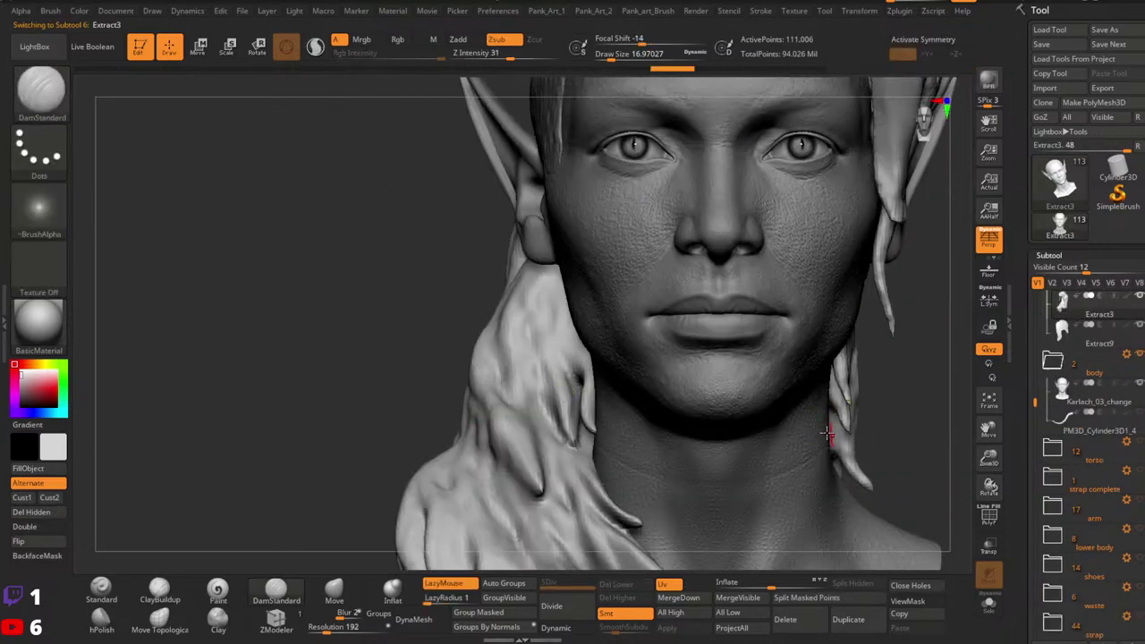
alt+right_drag(830, 439, 809, 373)
alt+click(760, 400)
Step: Undo the fine neck creases and try DamStandard at draw size about 23 on the front of the neck
key(ctrl)
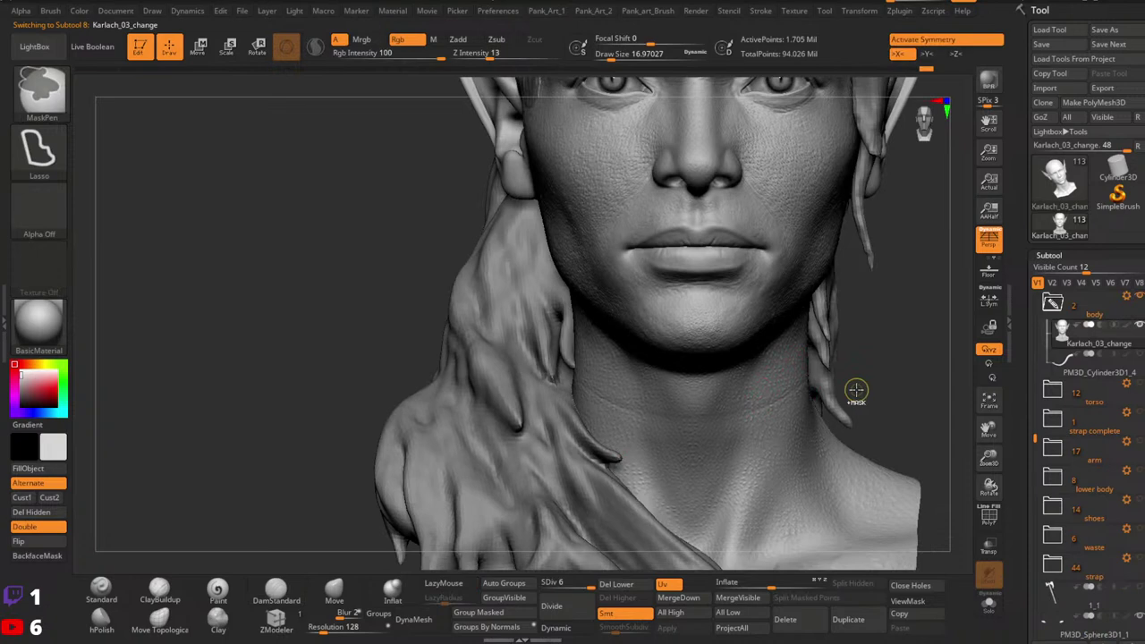
key(ctrl)
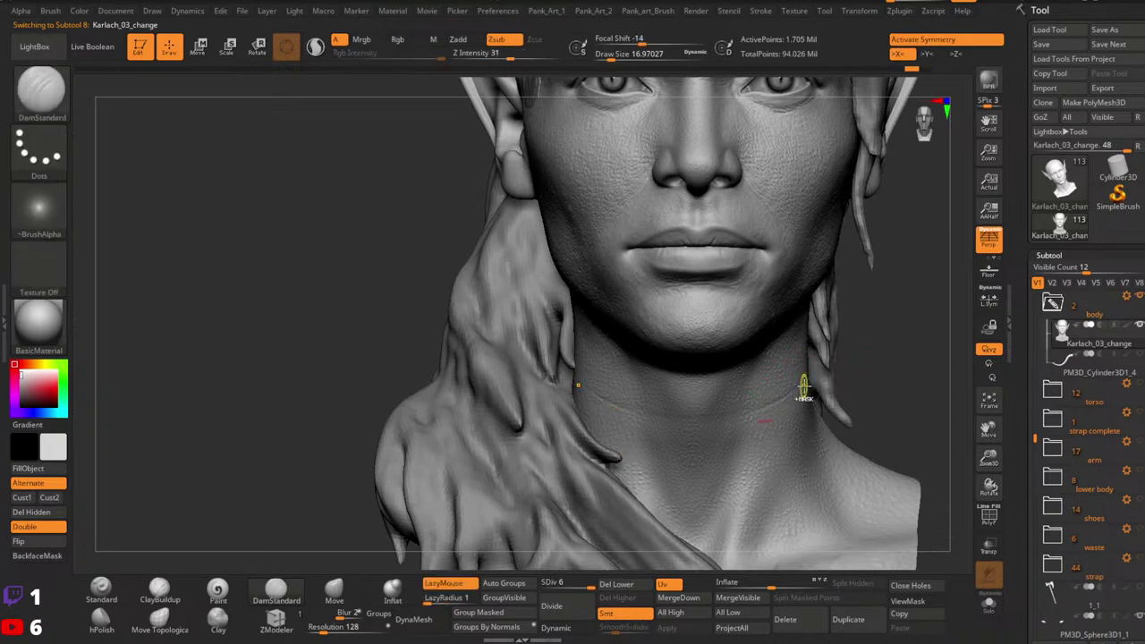
key(ctrl)
key(ctrl)
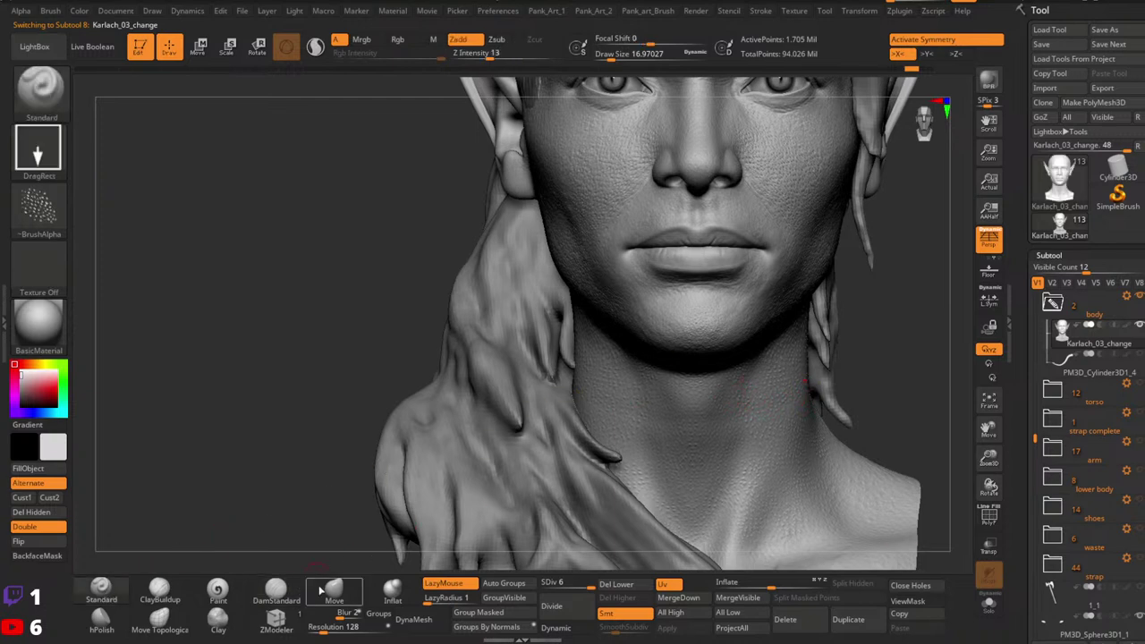
key(])
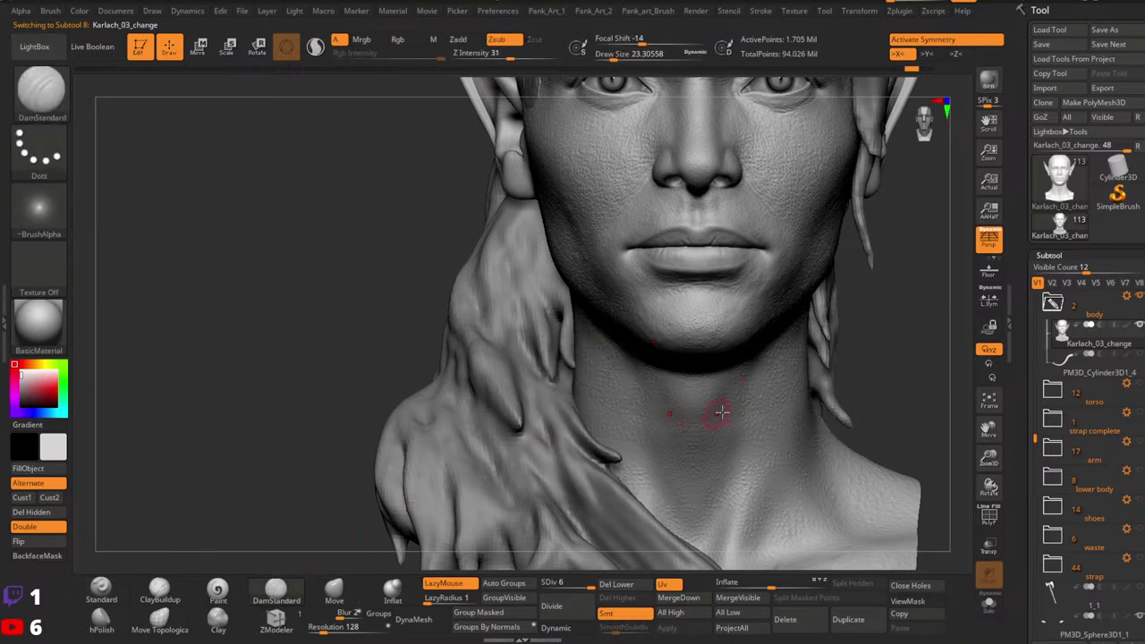
mouse_move(769, 417)
right_down()
mouse_move(782, 391)
mouse_move(839, 383)
mouse_move(721, 343)
right_up()
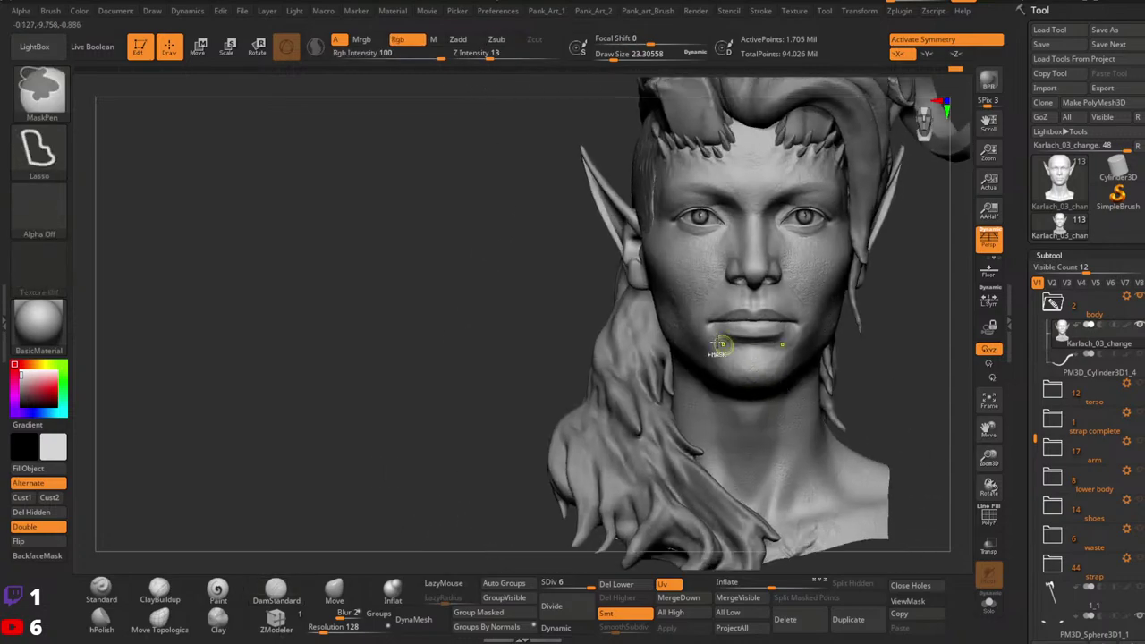
Step: Import the neck stipple 1 alpha for the Standard brush and stamp it on the sides of the neck
click(117, 590)
click(43, 213)
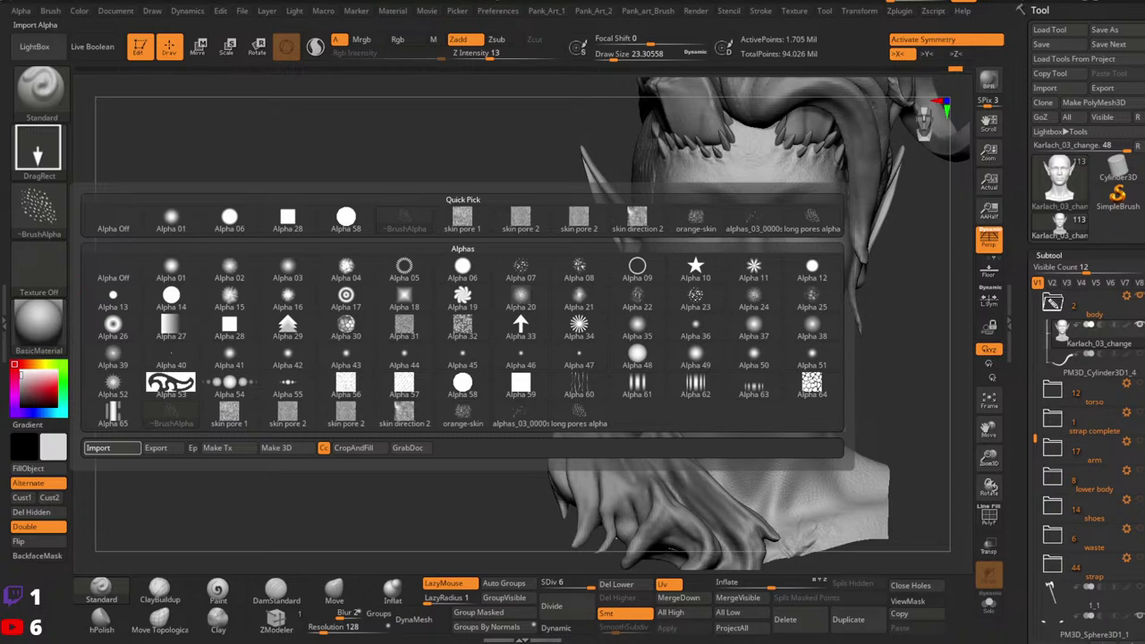
click(98, 447)
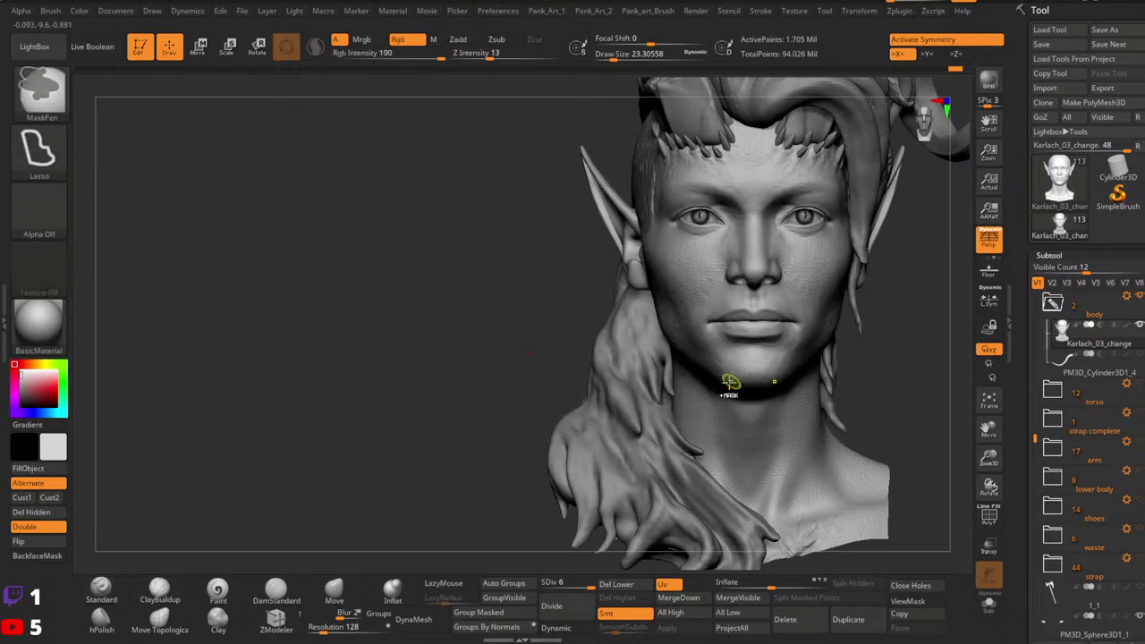
ctrl+right_drag(728, 381, 651, 405)
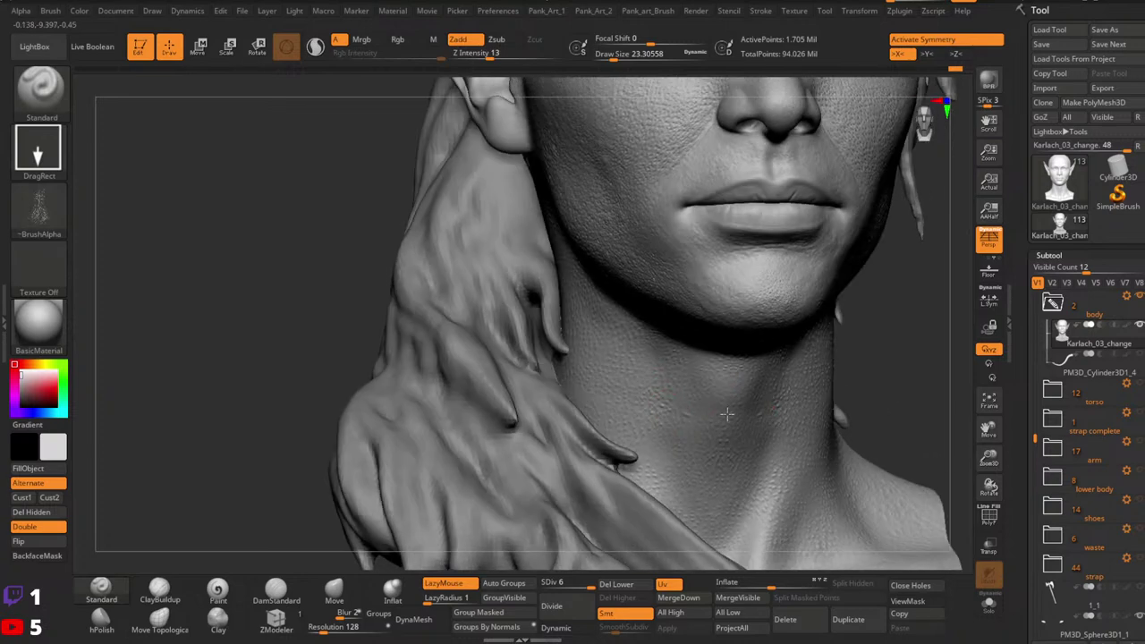
scroll(726, 413, down, 3)
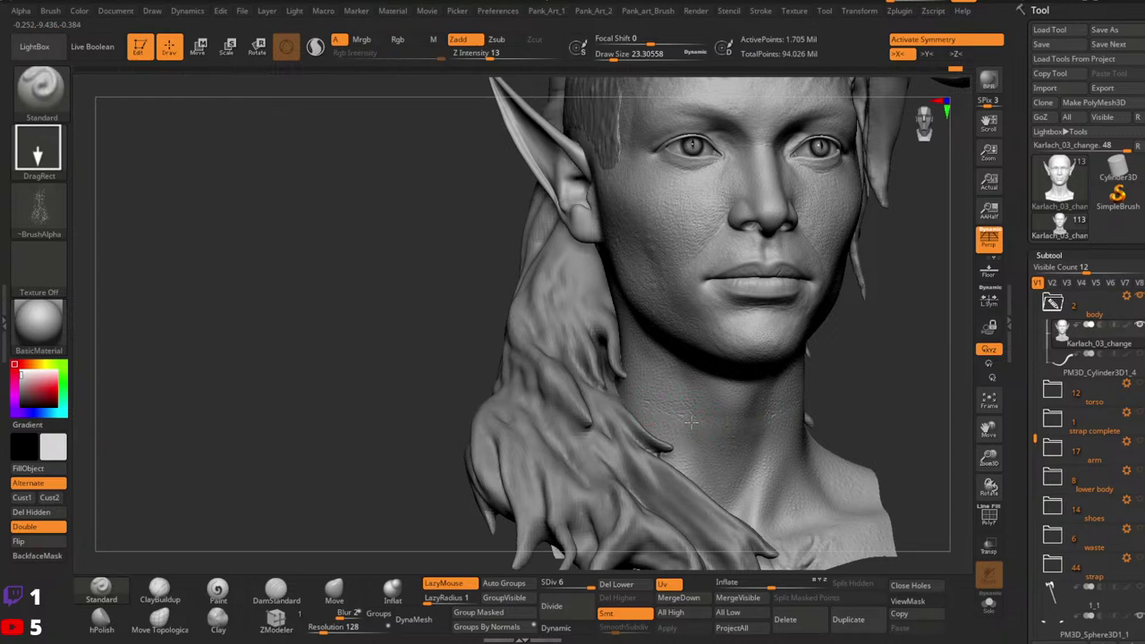
right_drag(685, 416, 791, 413)
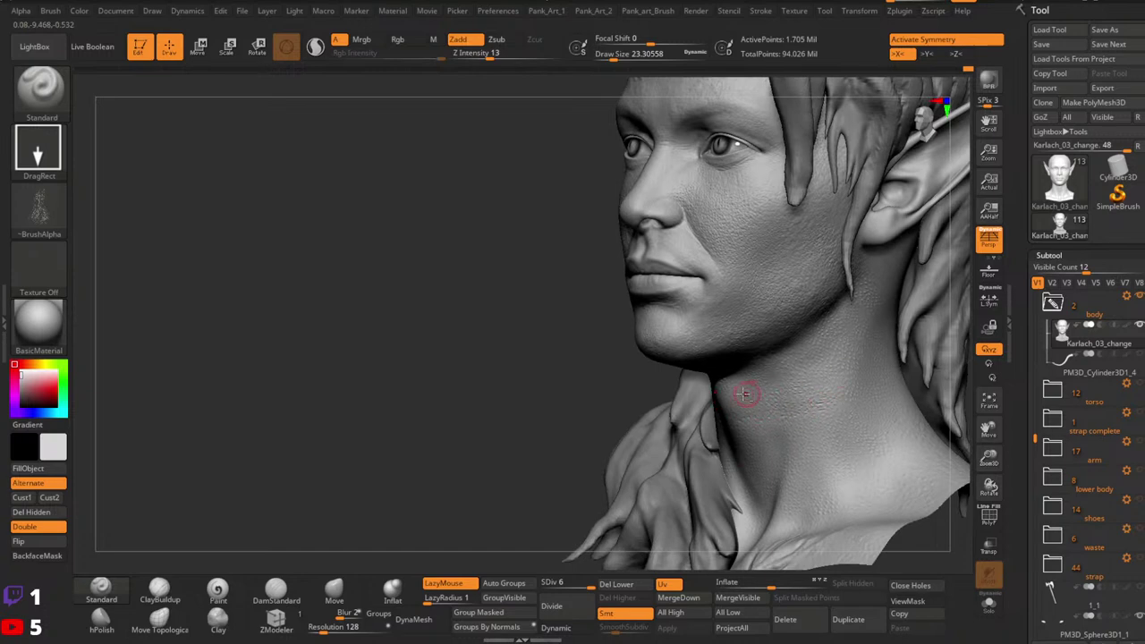
Step: Load the 06-Stret_wrinkle brush from the brush preset library for detailing the front of the neck
click(35, 46)
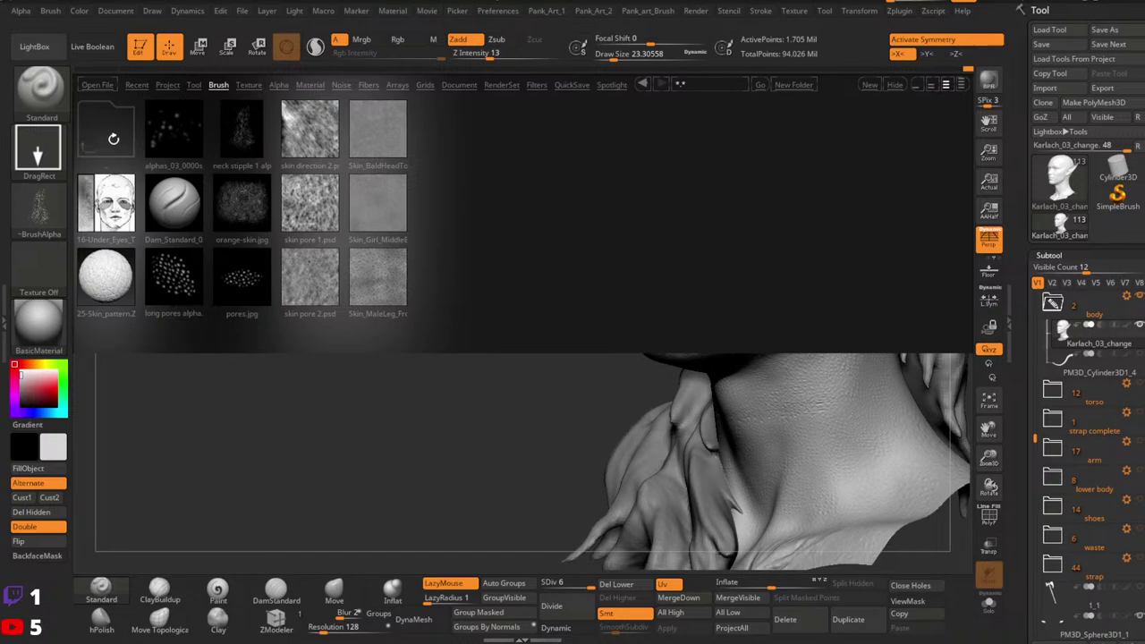
click(113, 138)
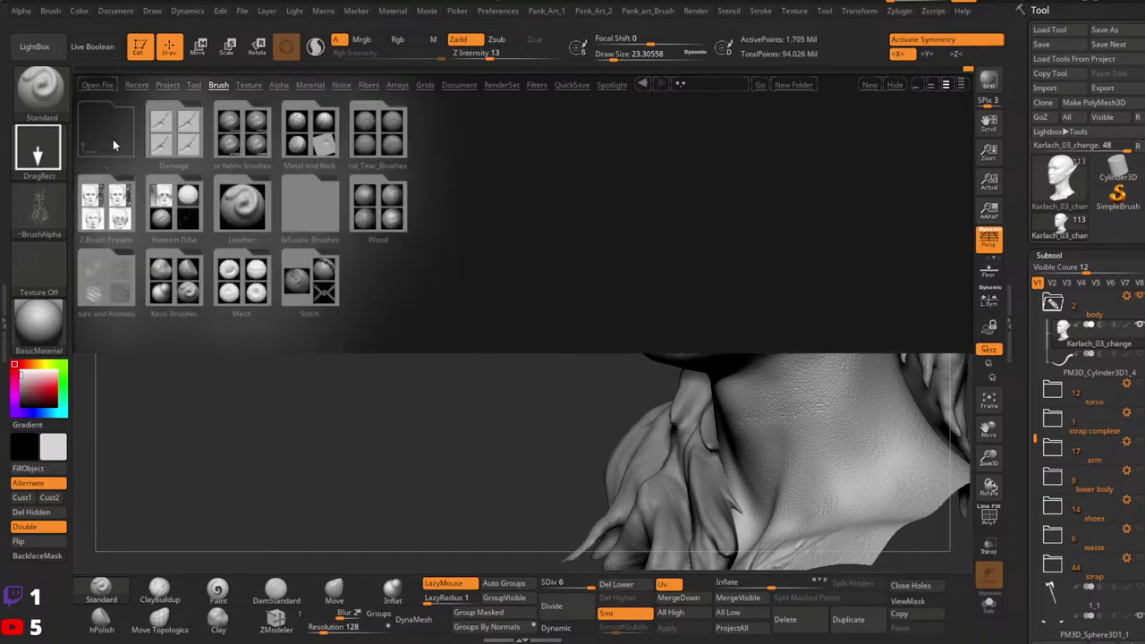
click(105, 208)
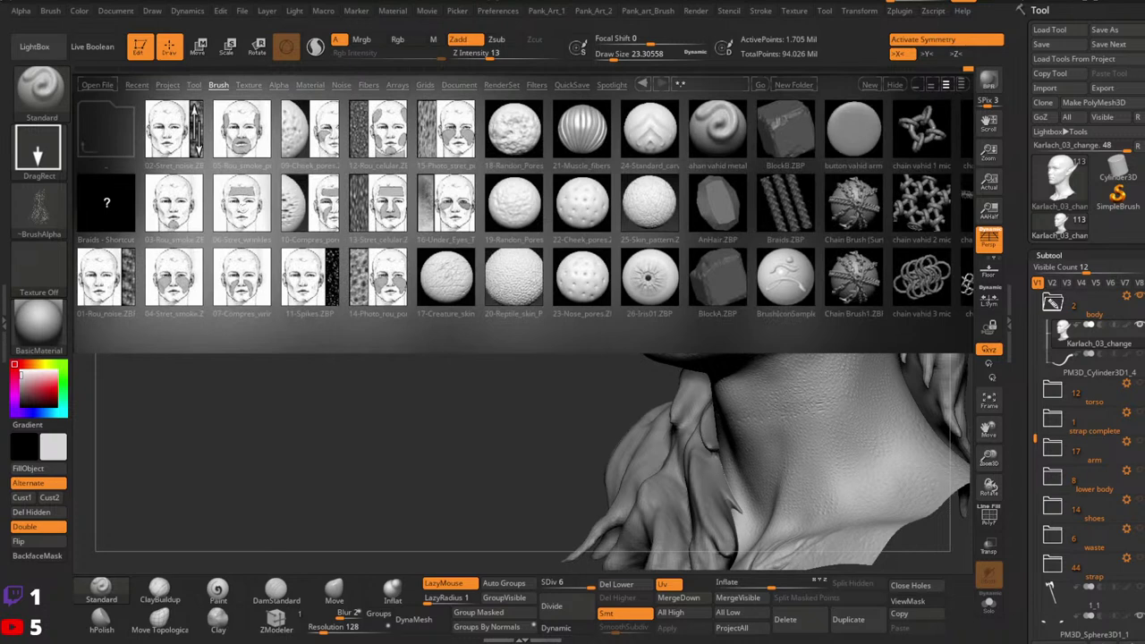
double_click(242, 206)
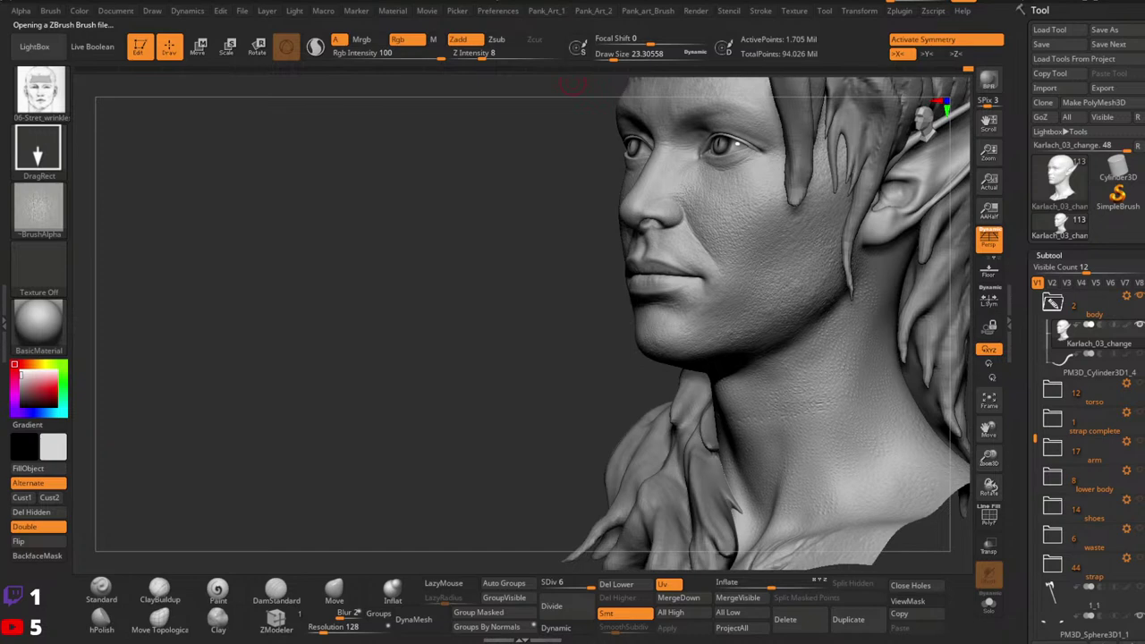
shift+right_drag(658, 357, 633, 303)
ctrl+right_drag(633, 302, 672, 348)
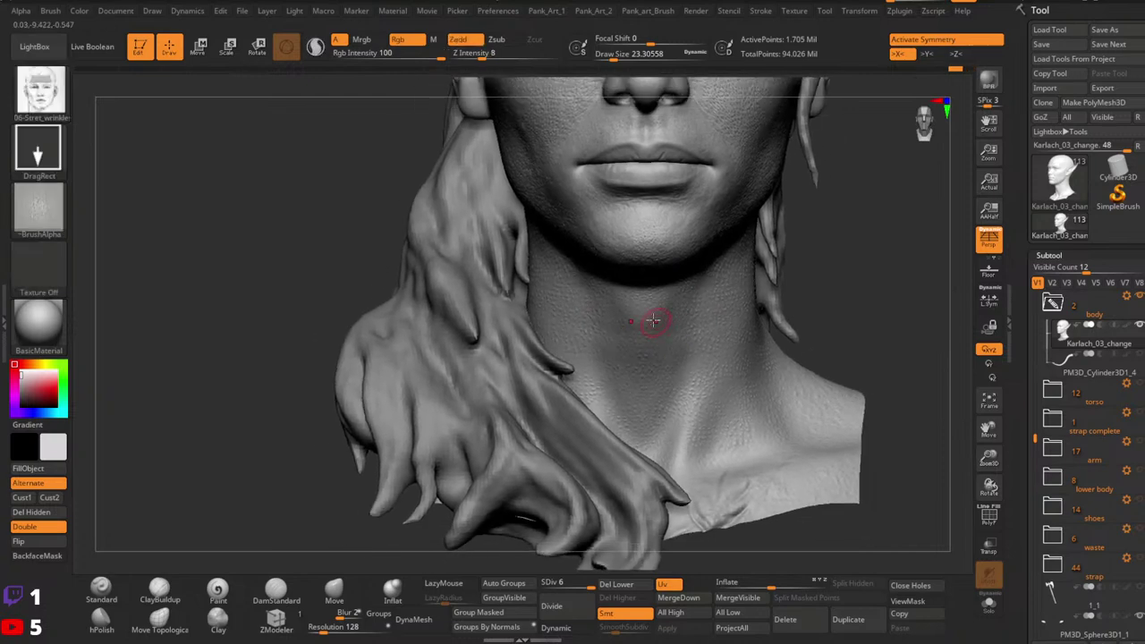
Step: Turn off symmetry, set Z Intensity to 12, and stamp stretched wrinkle texture across the neck below the jaw
key(x)
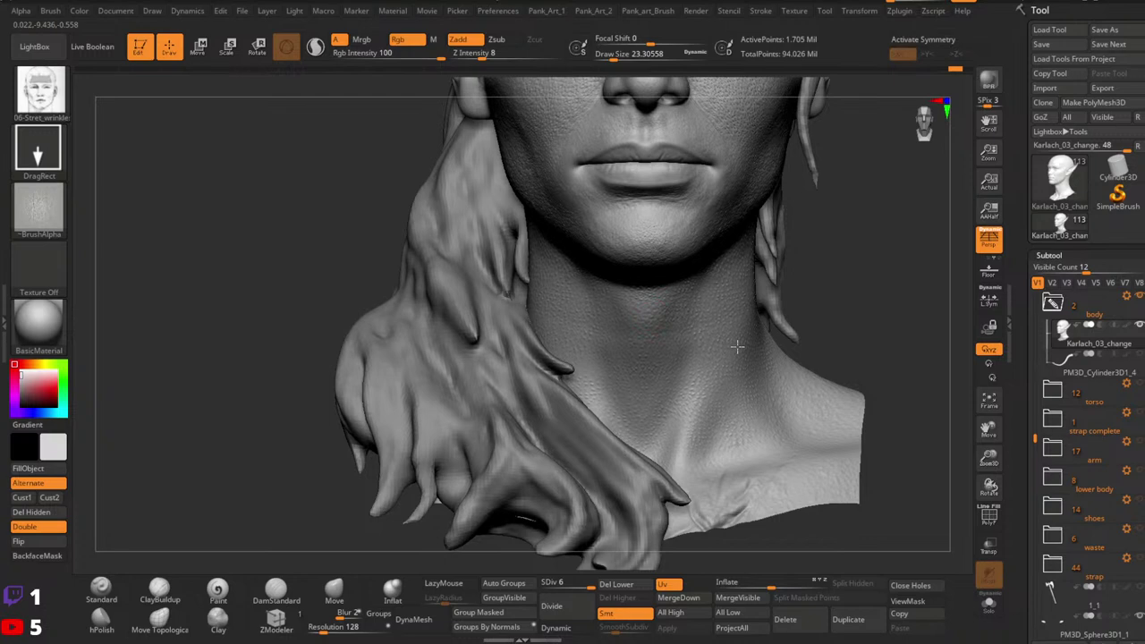
mouse_move(737, 346)
right_down()
mouse_move(703, 322)
mouse_move(677, 334)
right_up()
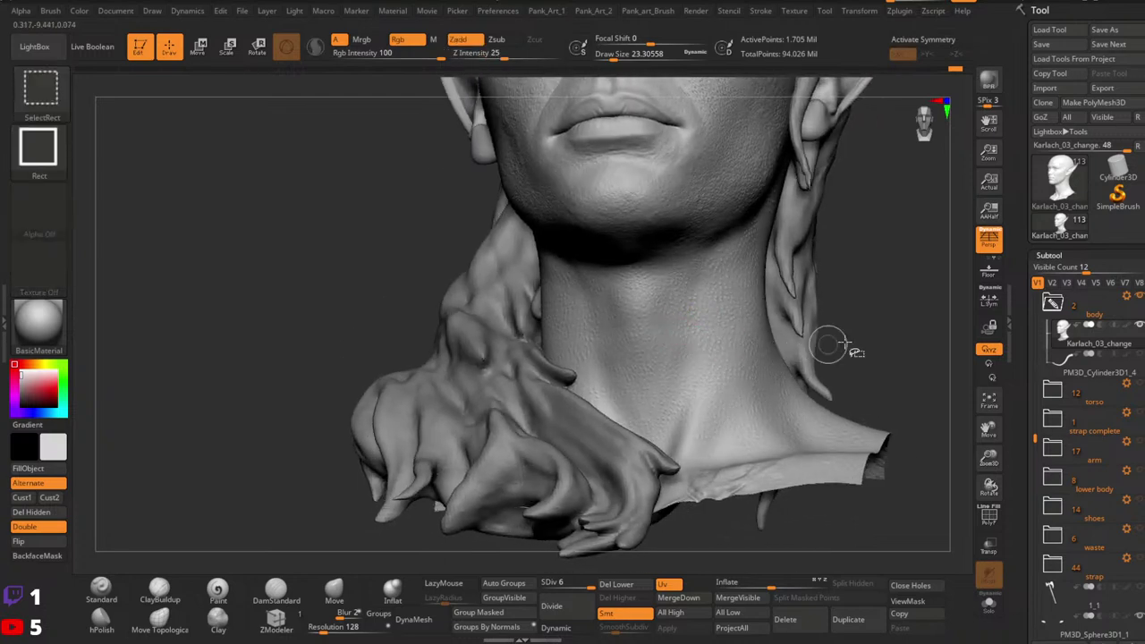
right_drag(690, 345, 678, 333)
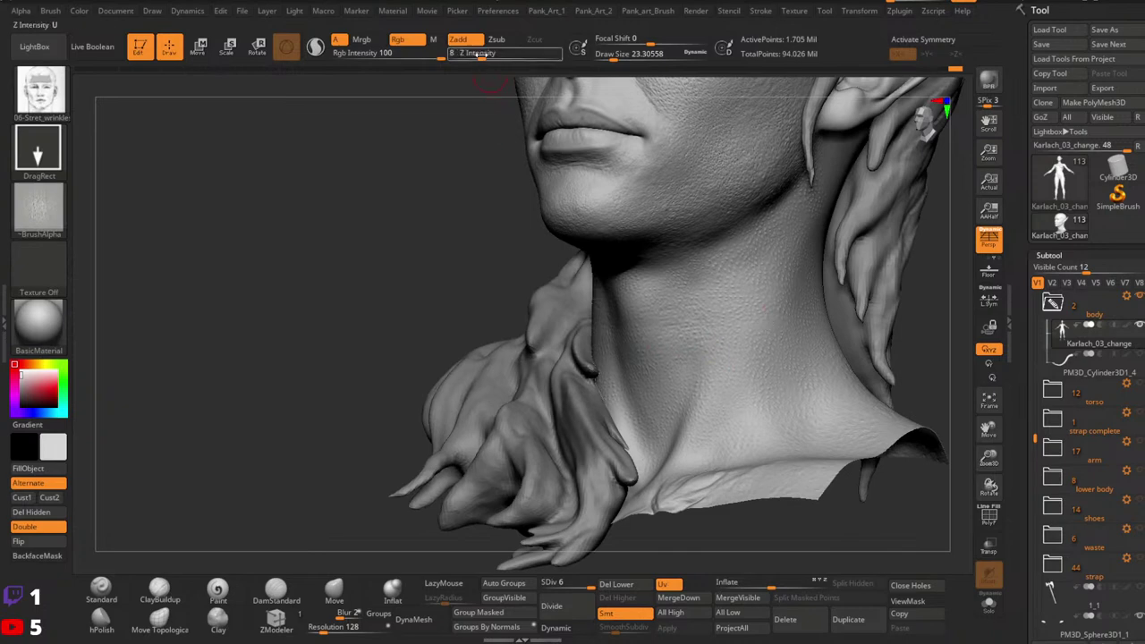
drag(481, 53, 491, 54)
right_drag(698, 333, 602, 332)
mouse_move(670, 334)
right_down()
mouse_move(605, 330)
mouse_move(646, 292)
right_up()
mouse_move(716, 295)
right_down()
mouse_move(660, 281)
mouse_move(689, 287)
right_up()
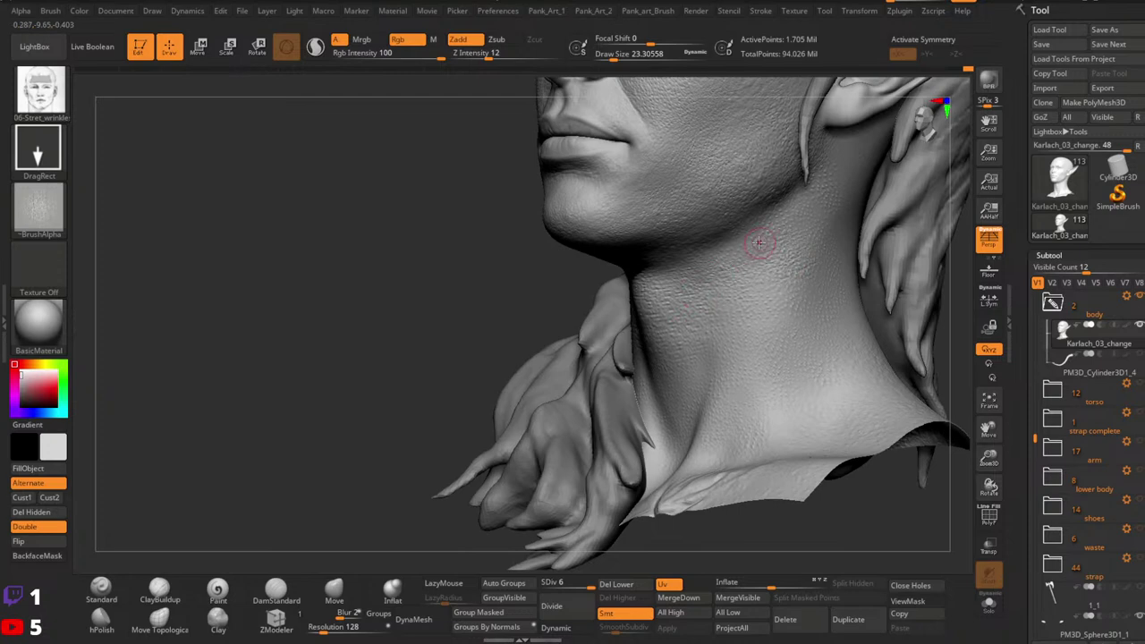
mouse_move(722, 356)
right_down()
mouse_move(686, 367)
mouse_move(617, 358)
mouse_move(545, 333)
mouse_move(585, 202)
right_up()
right_drag(644, 232, 582, 237)
Step: Examine the face and neck skin detail from the front, close up and from a distance
mouse_move(626, 268)
ctrl+right_down()
mouse_move(685, 399)
mouse_move(728, 370)
ctrl+right_up()
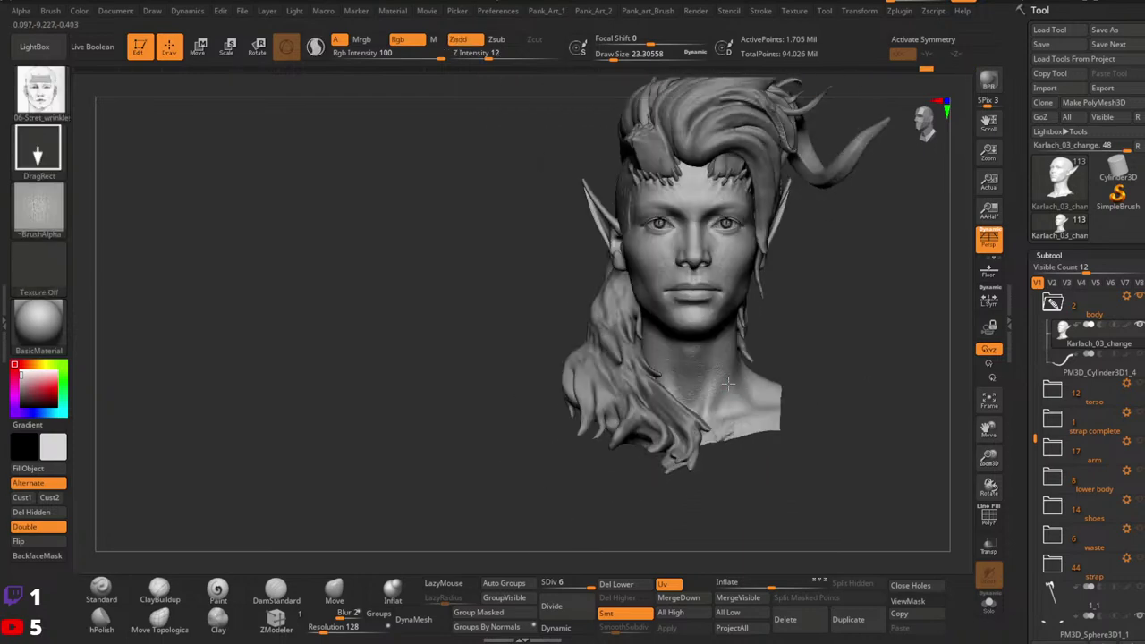
ctrl+right_drag(728, 384, 746, 439)
mouse_move(746, 438)
right_down()
mouse_move(661, 399)
mouse_move(819, 401)
mouse_move(797, 406)
right_up()
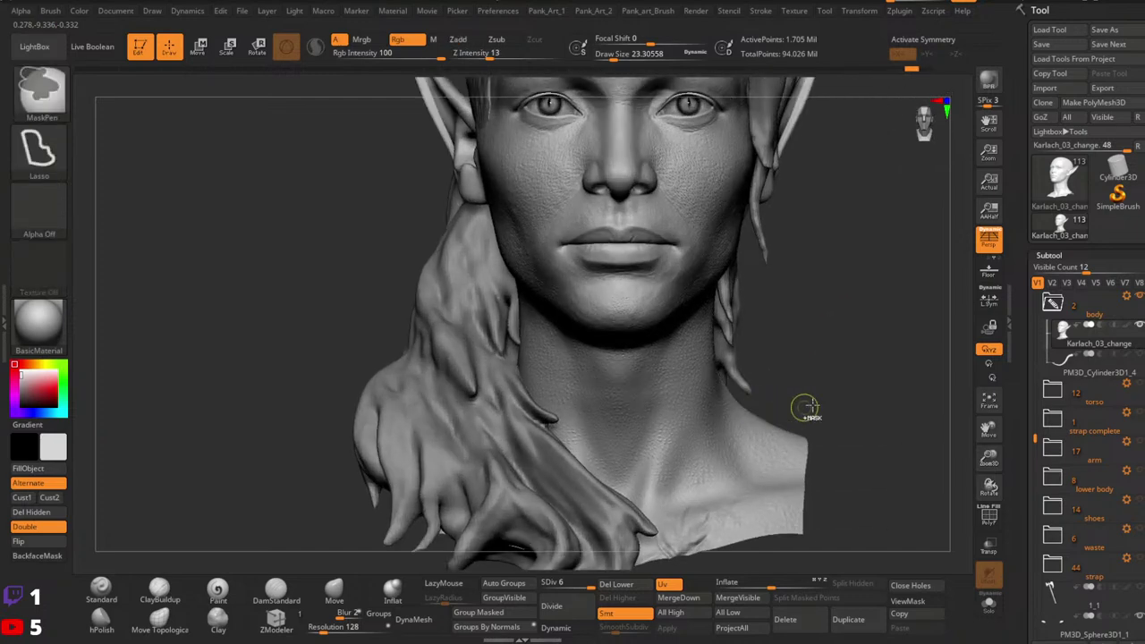
ctrl+right_drag(805, 403, 716, 395)
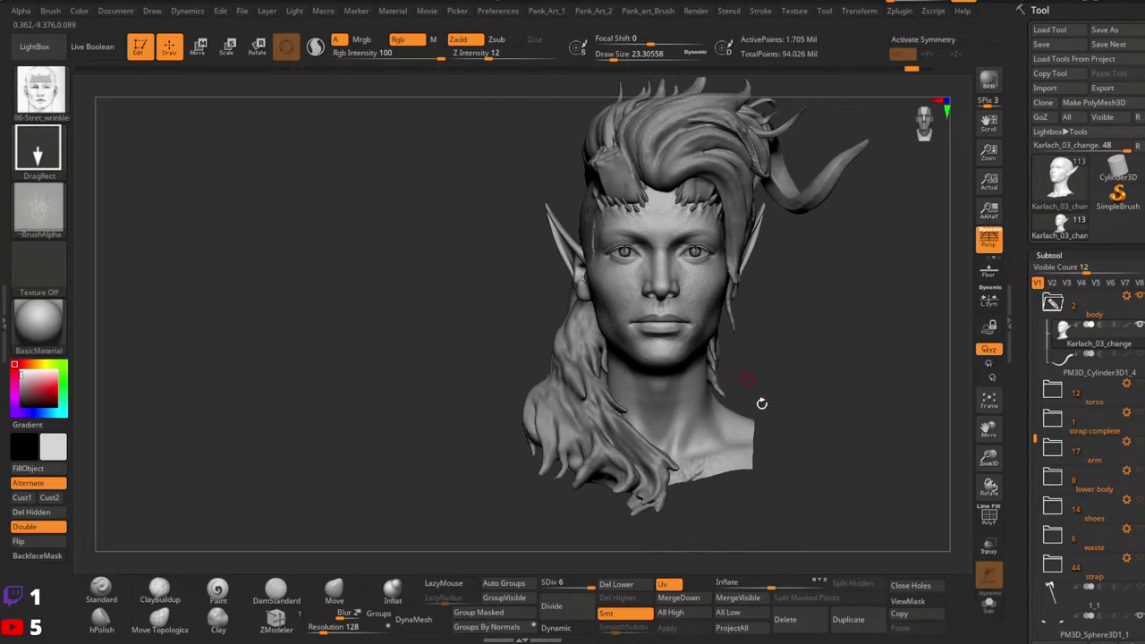
click(989, 604)
ctrl+right_drag(773, 432, 933, 524)
click(988, 603)
ctrl+right_drag(808, 469, 805, 450)
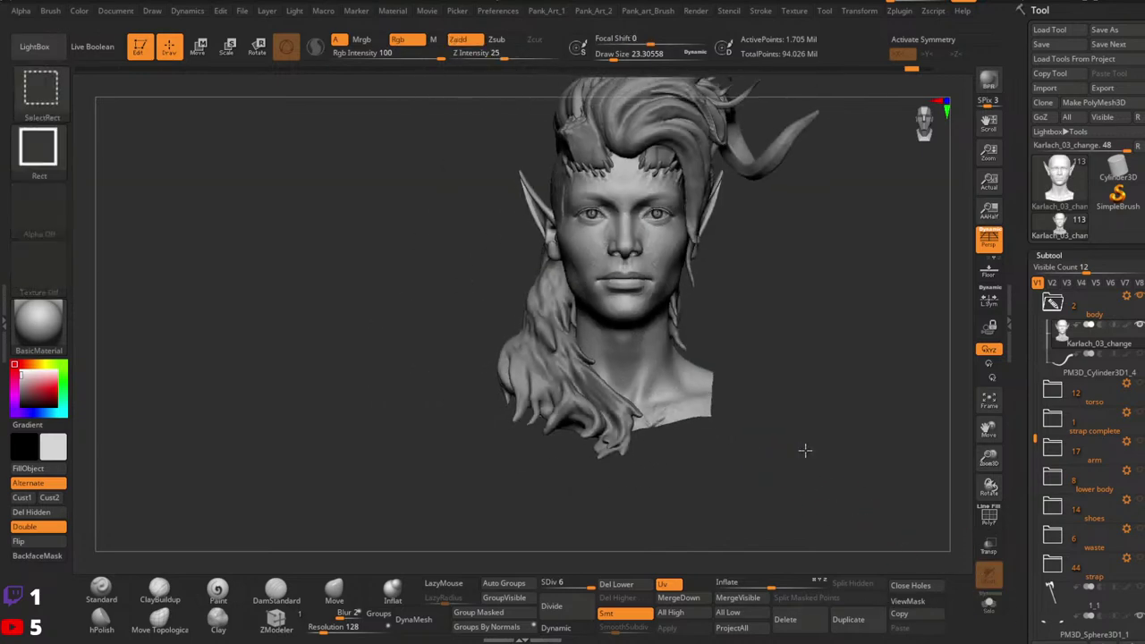
Step: Unhide the rest of the body mesh and show the torso and strap complete folders
ctrl+shift+click(734, 447)
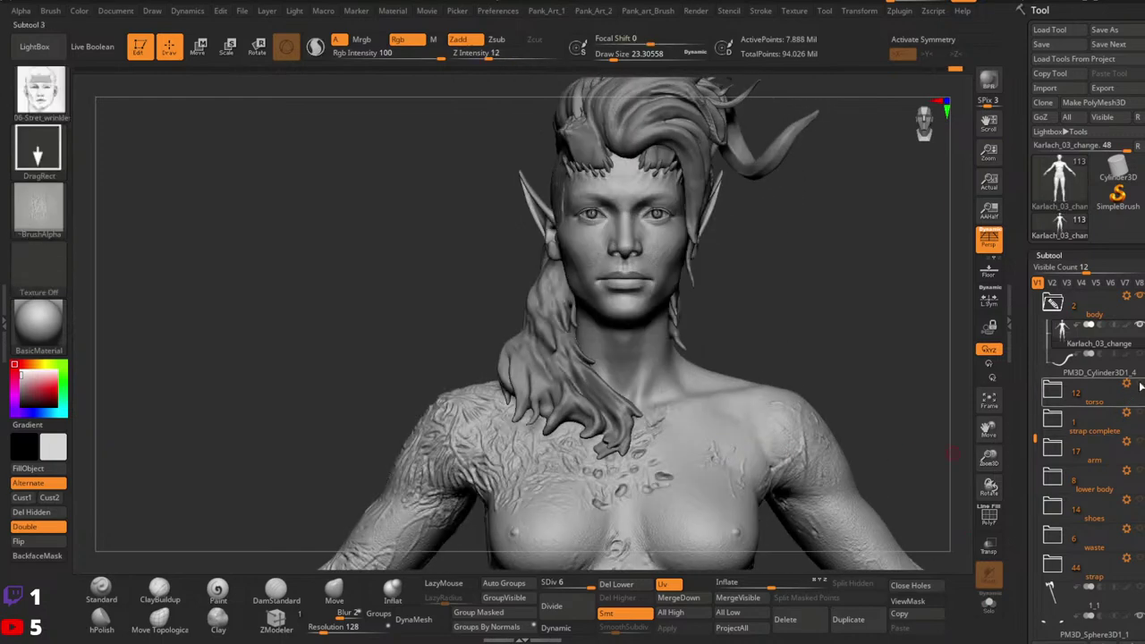
alt+right_drag(760, 445, 760, 408)
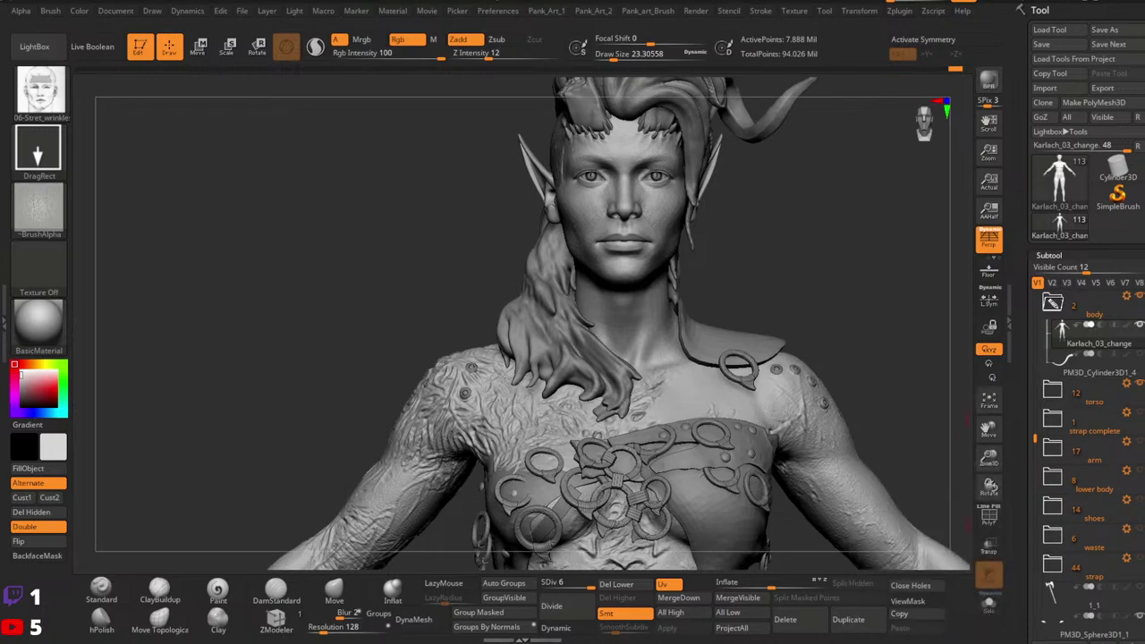
click(1140, 414)
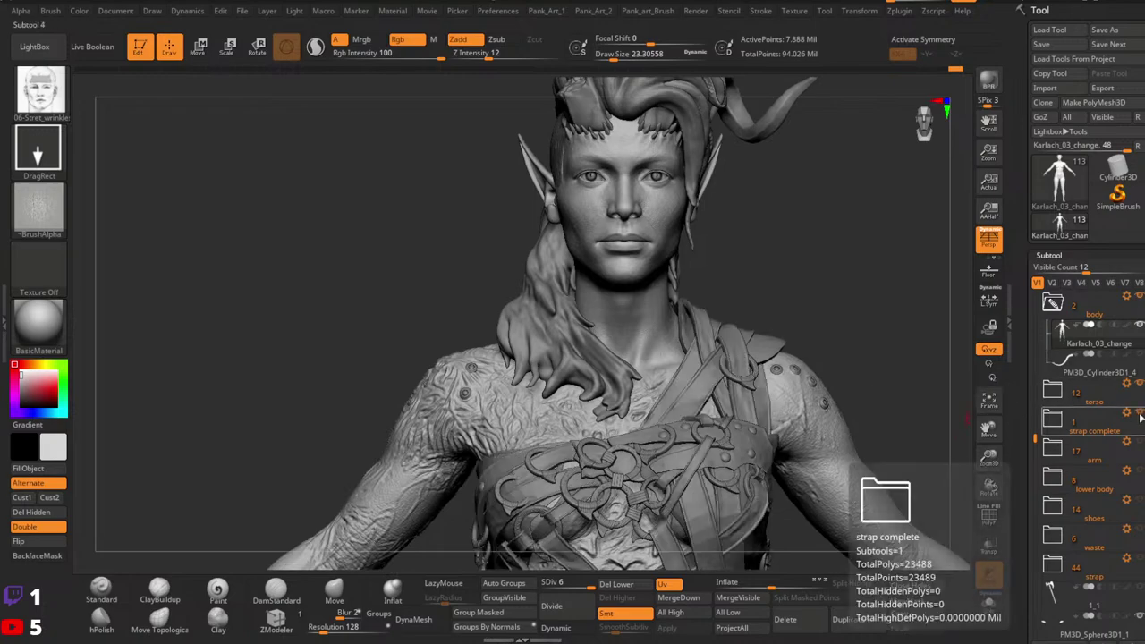
mouse_move(421, 371)
right_down()
mouse_move(611, 368)
mouse_move(438, 369)
right_up()
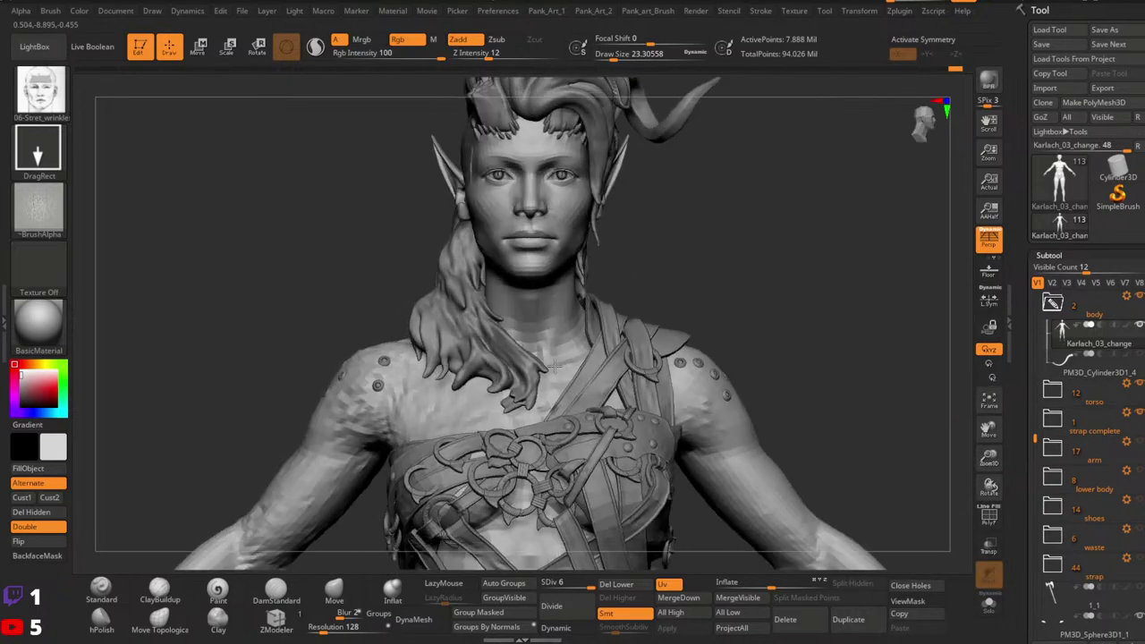
alt+right_drag(559, 317, 634, 370)
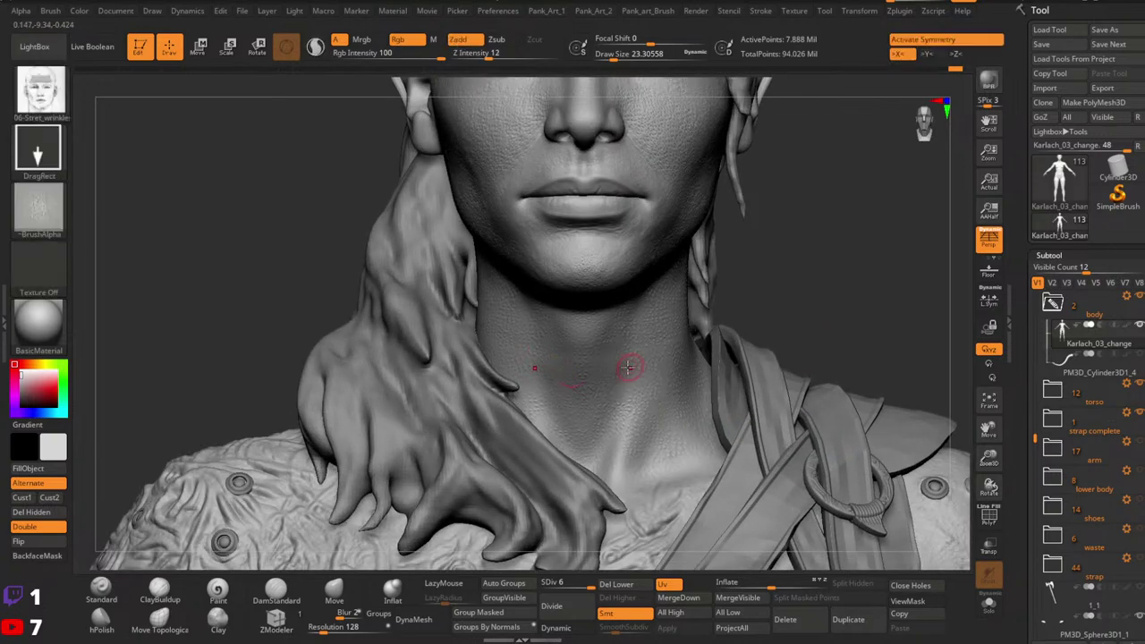
Step: Restore X symmetry, exit the active layer's recording mode, and subdivide the body mesh to level 7
key(x)
ctrl+right_drag(774, 400, 779, 430)
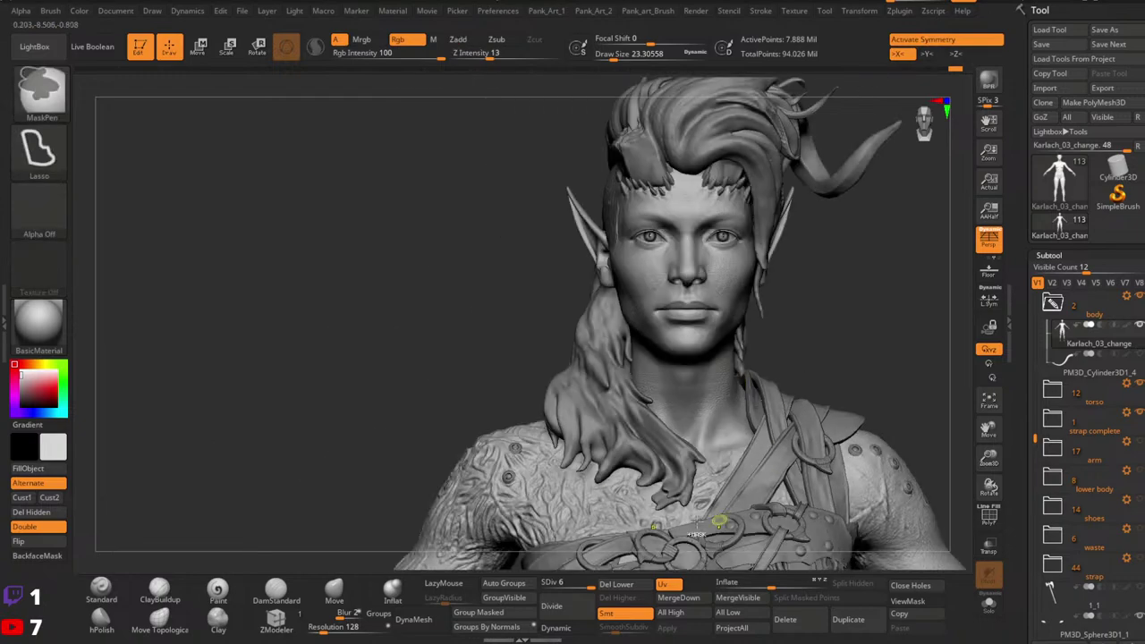
click(552, 606)
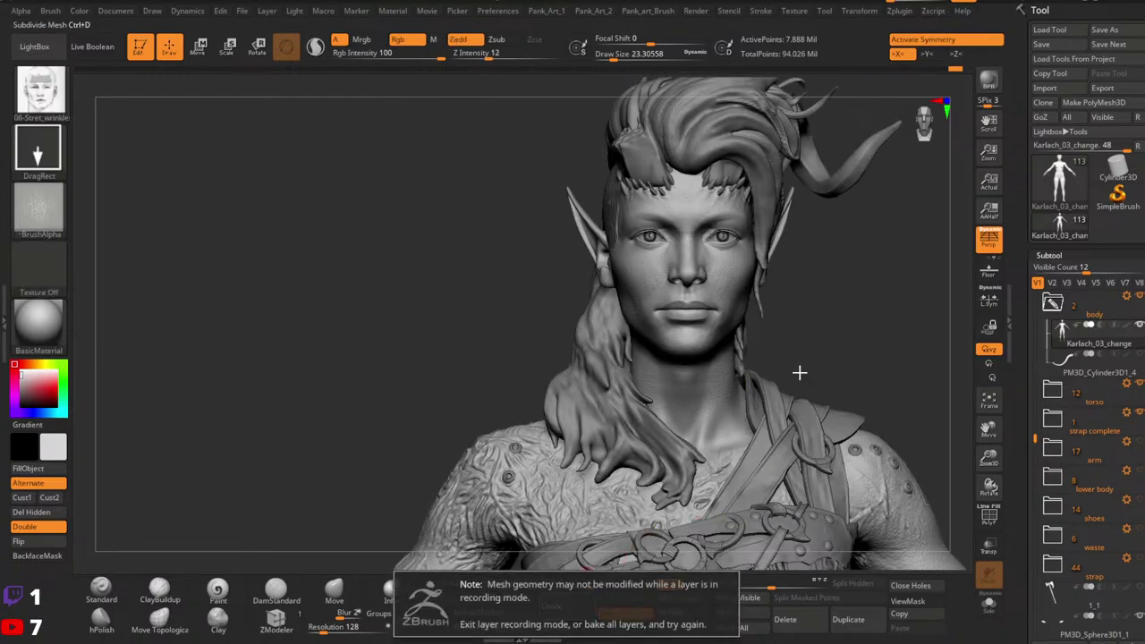
scroll(1013, 402, down, 5)
scroll(1013, 403, down, 3)
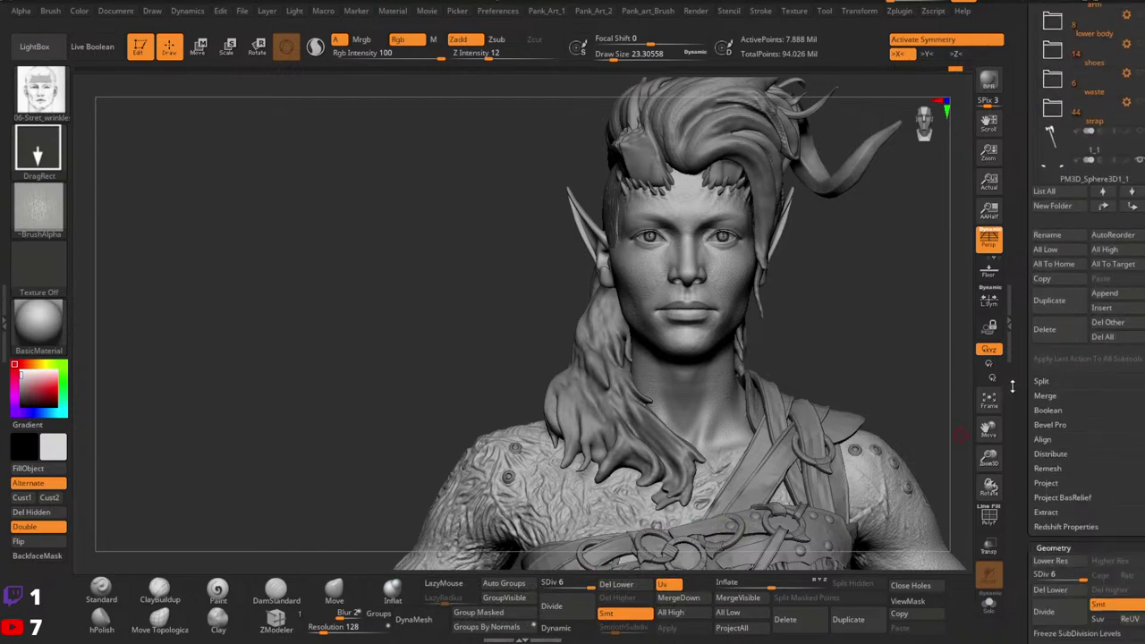
scroll(1019, 375, down, 5)
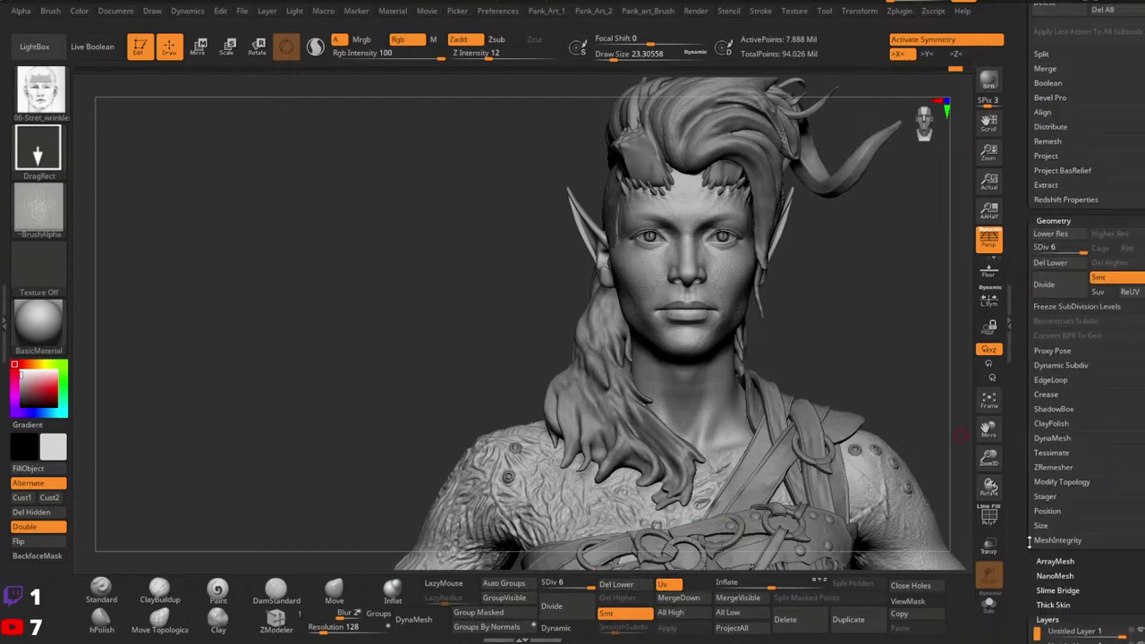
scroll(1030, 541, down, 5)
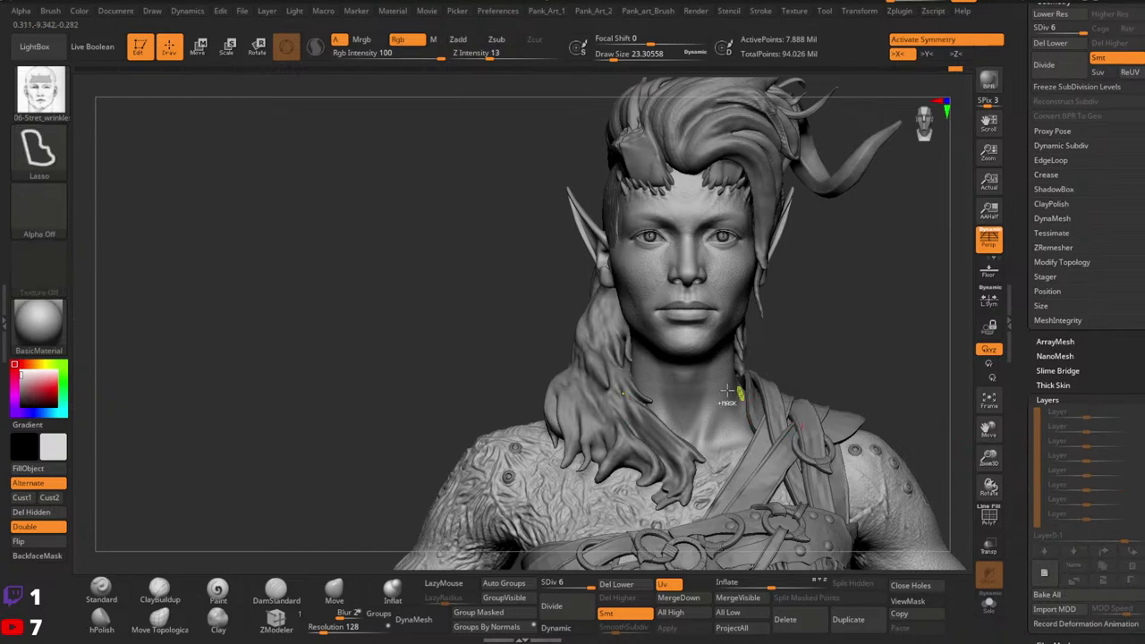
ctrl+right_drag(727, 391, 780, 394)
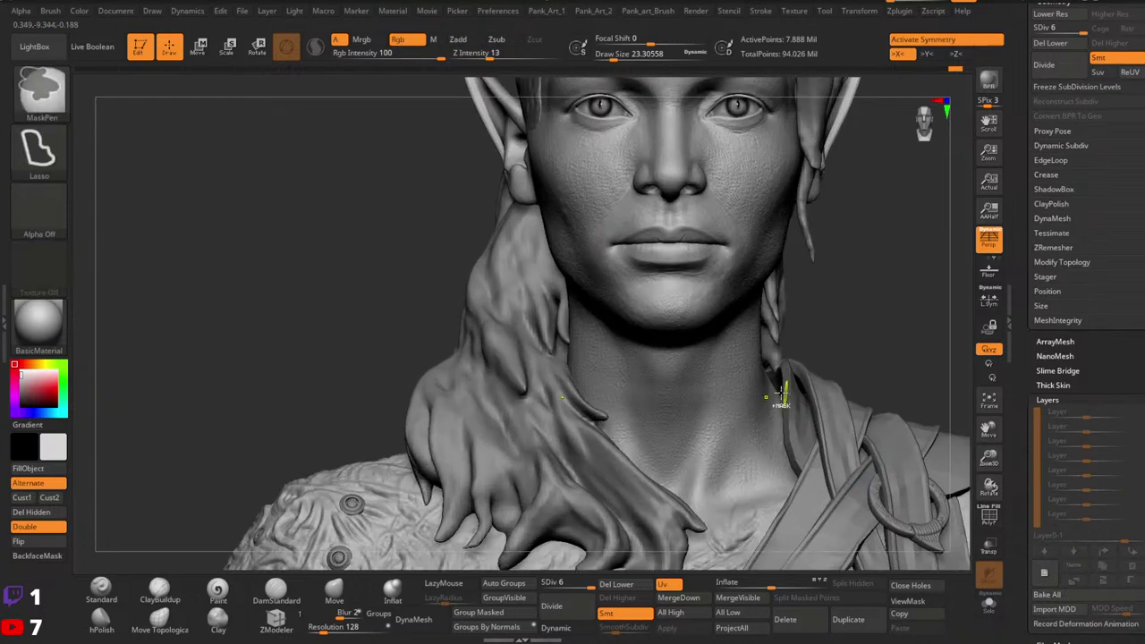
click(565, 609)
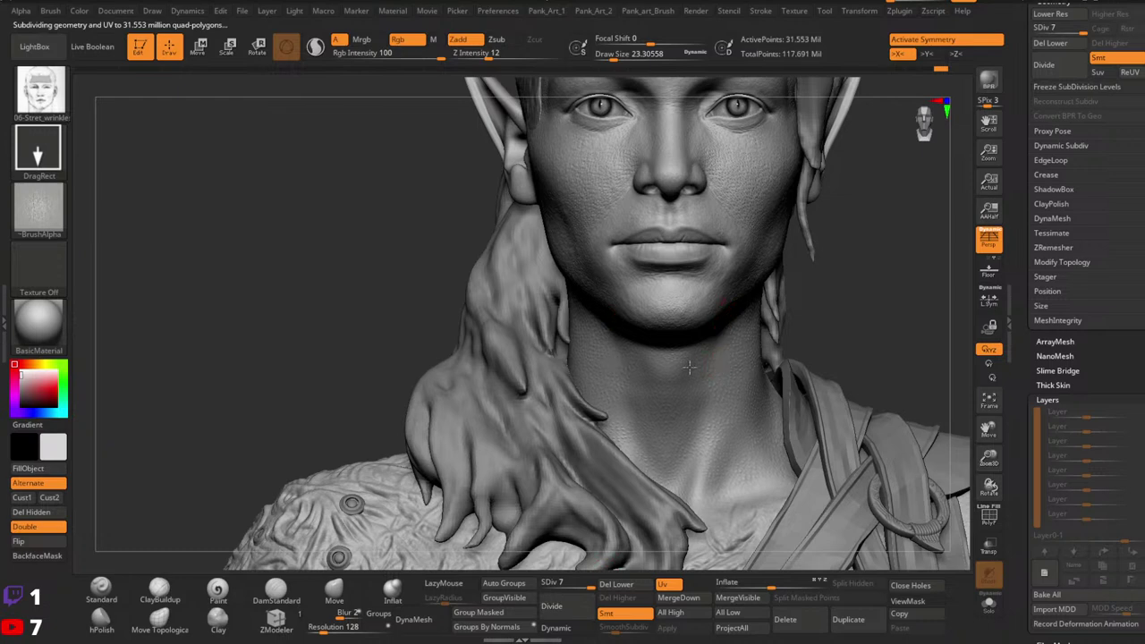
Step: Redo the symmetrical wrinkle stamps across the front of the neck with Z Intensity lowered to 7
ctrl+right_drag(722, 379, 764, 374)
key(ctrl+z)
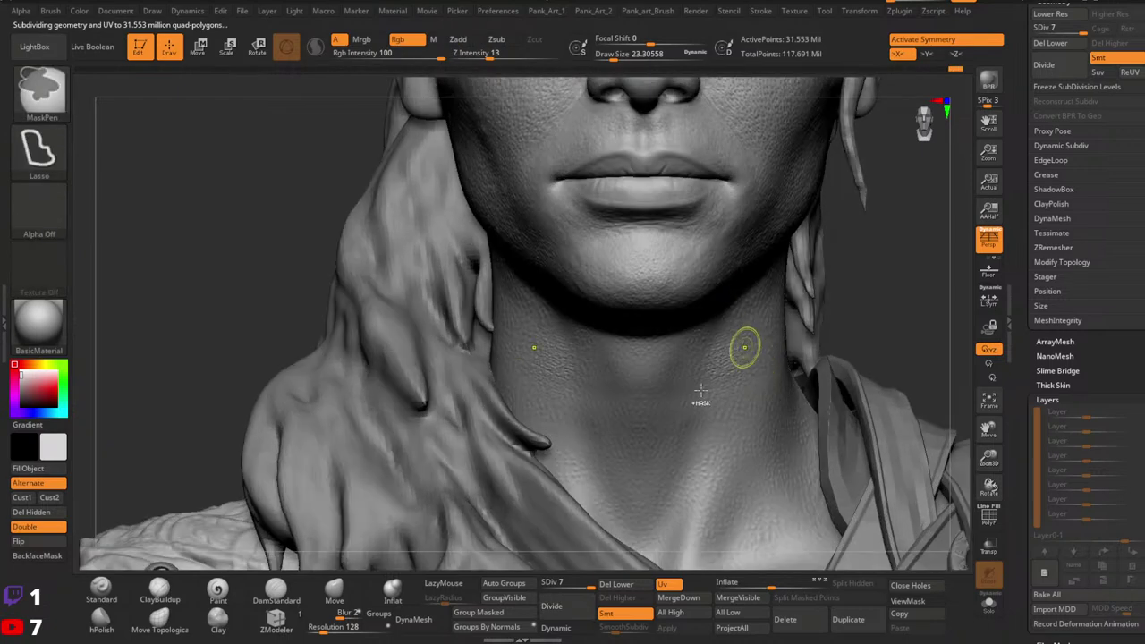
drag(565, 388, 611, 376)
ctrl+right_drag(729, 353, 707, 274)
click(490, 60)
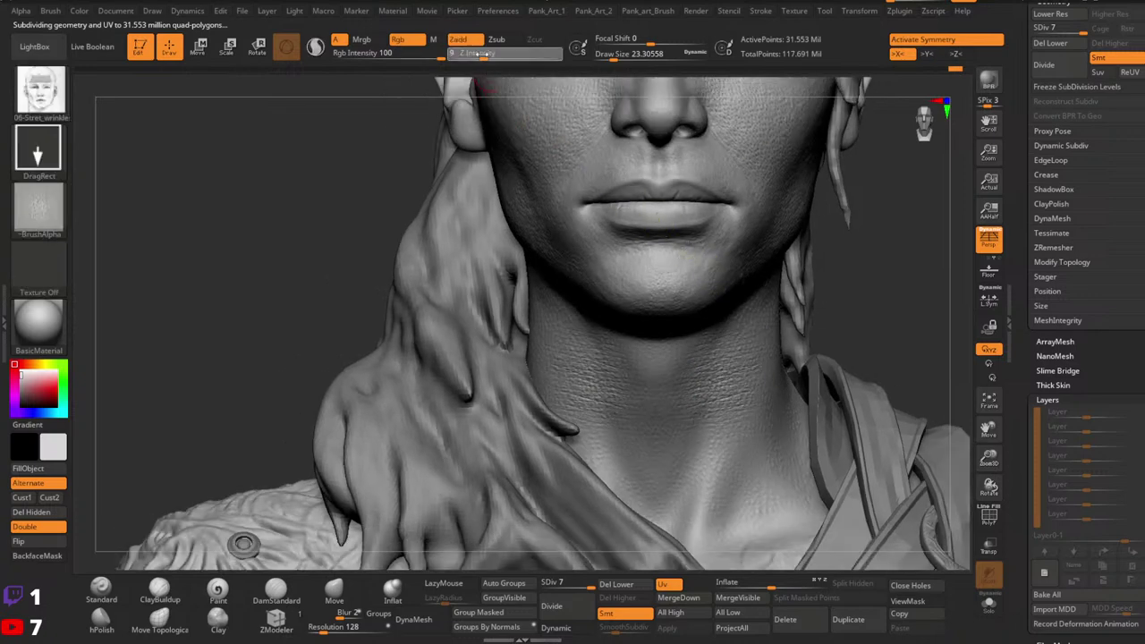
ctrl+right_drag(764, 381, 736, 379)
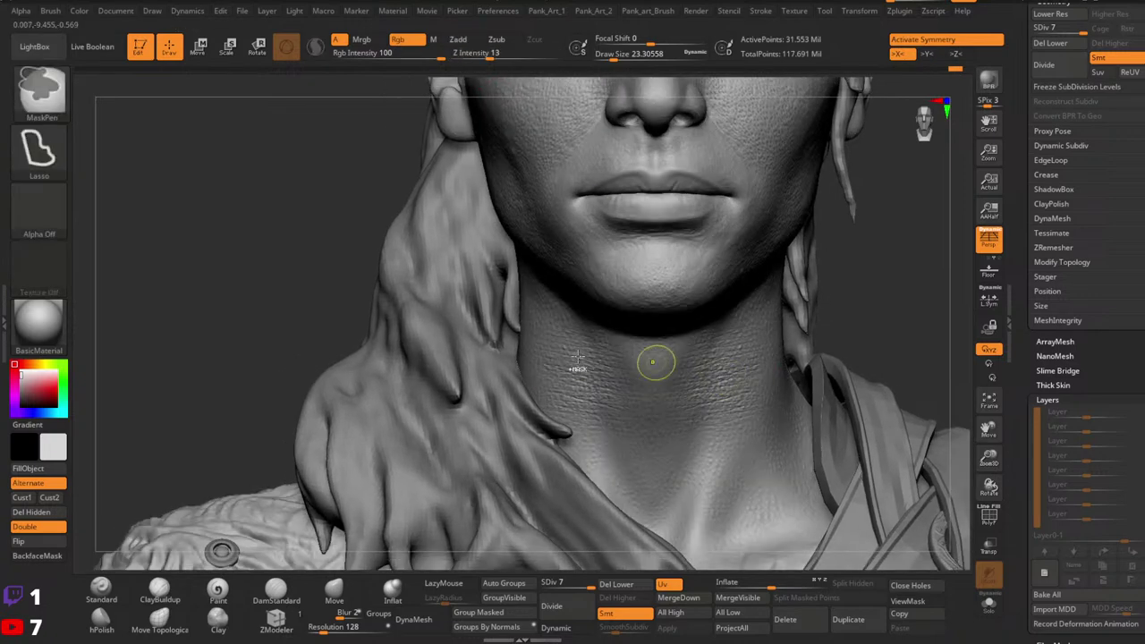
key(ctrl)
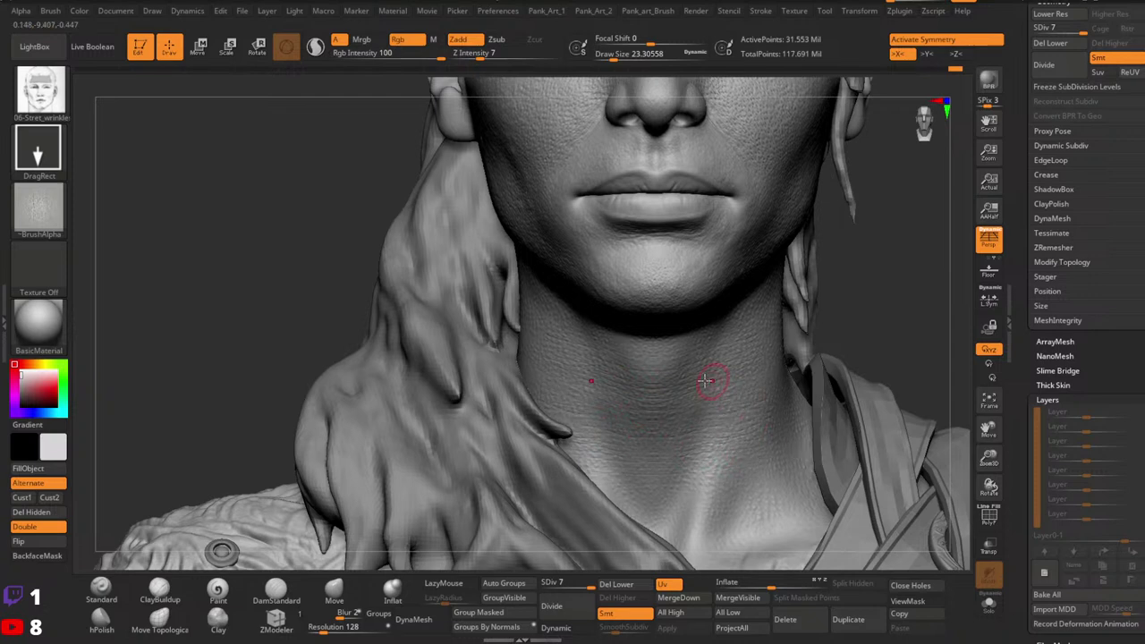
Step: Stamp the wrinkle texture along the sides of the neck, from below the ear and jaw down to the collarbone
right_drag(704, 381, 617, 381)
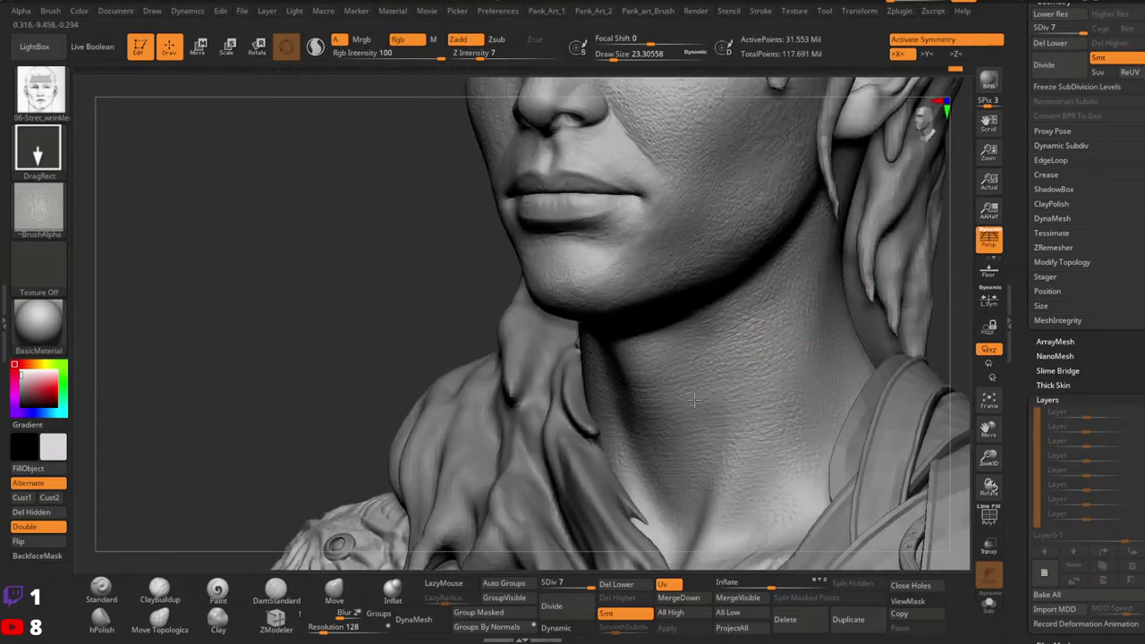
right_drag(704, 499, 762, 430)
right_drag(728, 327, 832, 285)
right_drag(718, 340, 745, 359)
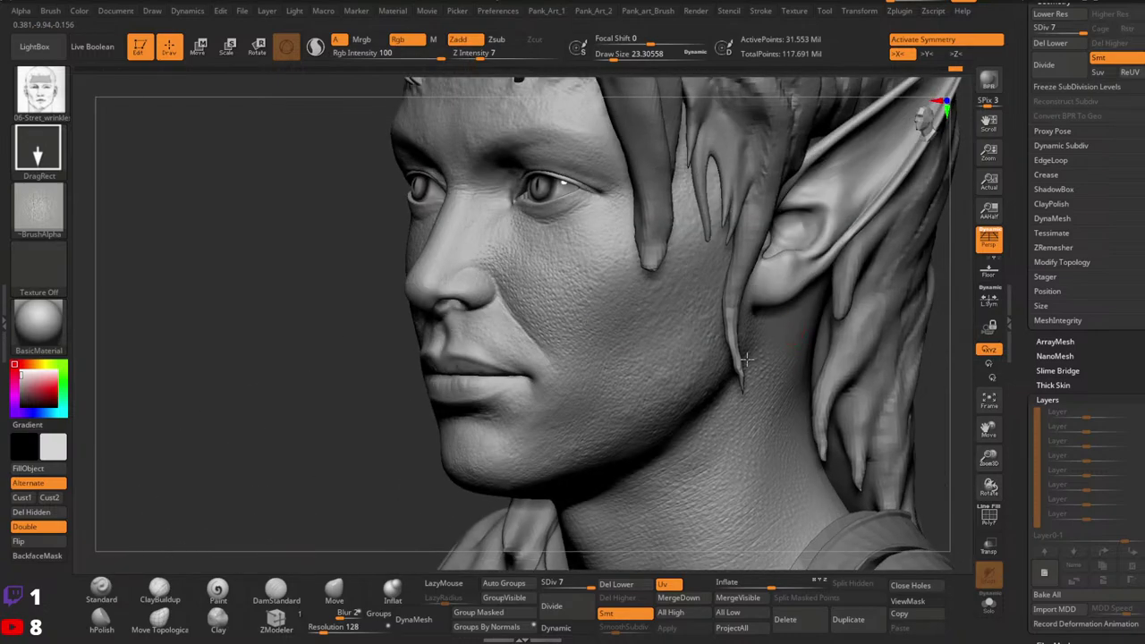
right_drag(778, 395, 799, 416)
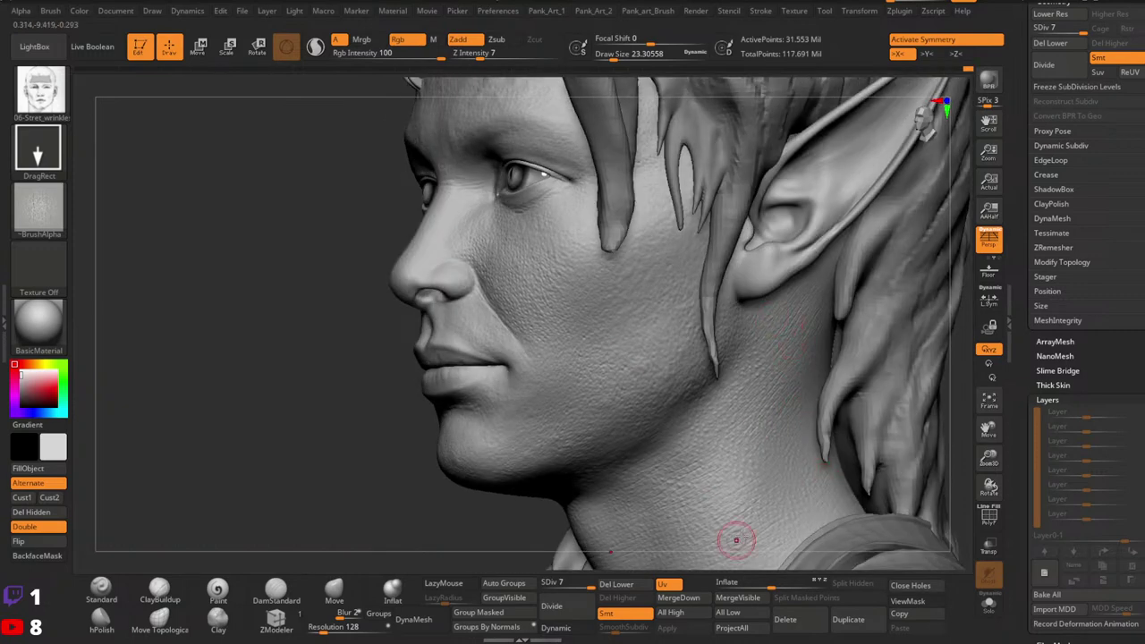
right_drag(812, 487, 733, 315)
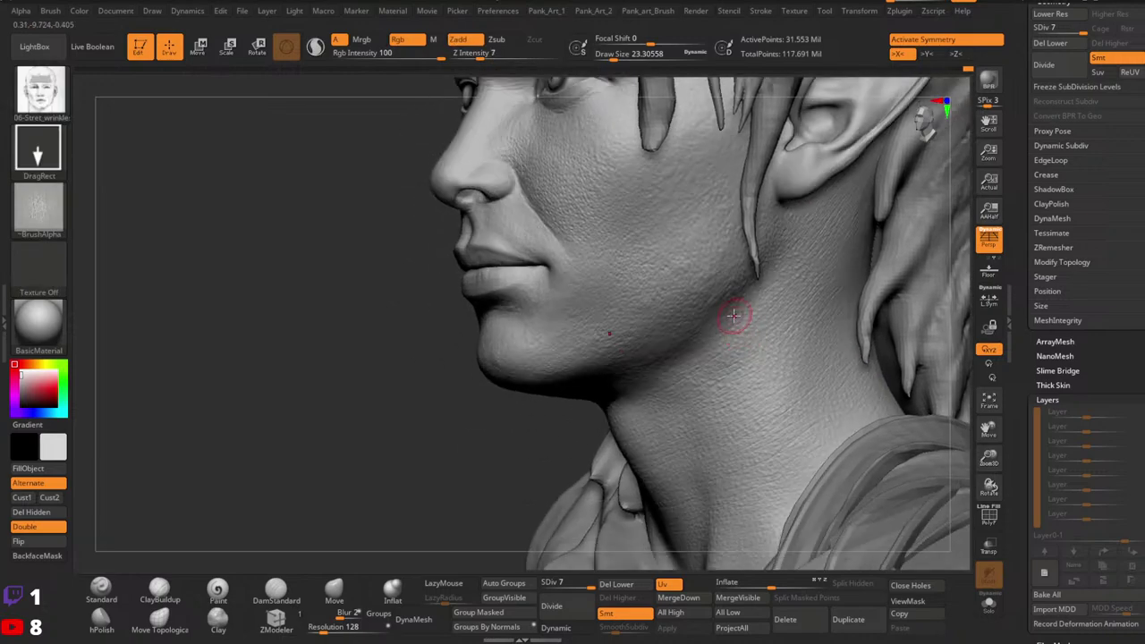
mouse_move(662, 348)
right_down()
mouse_move(617, 394)
mouse_move(694, 435)
mouse_move(772, 445)
right_up()
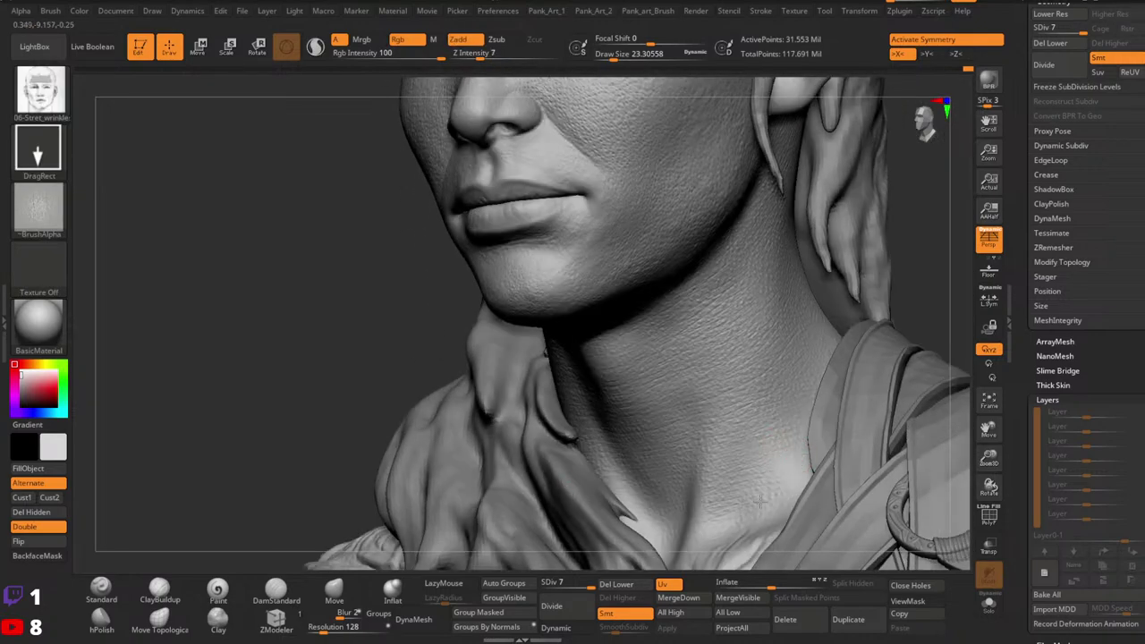
ctrl+right_drag(733, 511, 913, 477)
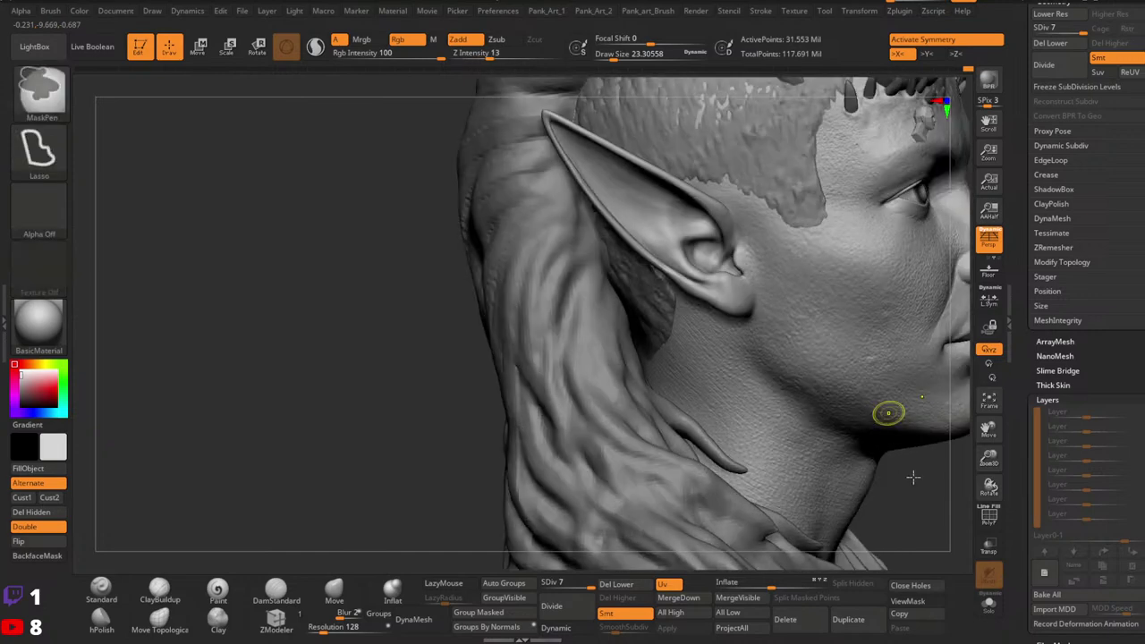
Step: Stamp the stretched wrinkle texture across the back of the neck down to the upper back, switching X symmetry off and on between stamps
right_drag(888, 412, 660, 358)
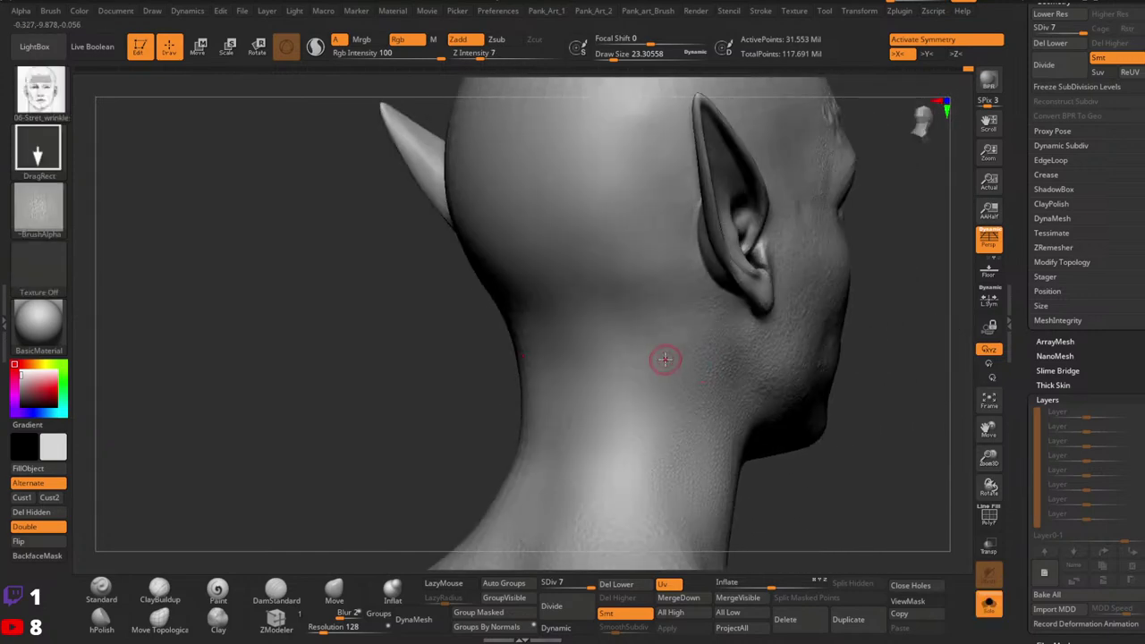
right_drag(764, 372, 676, 434)
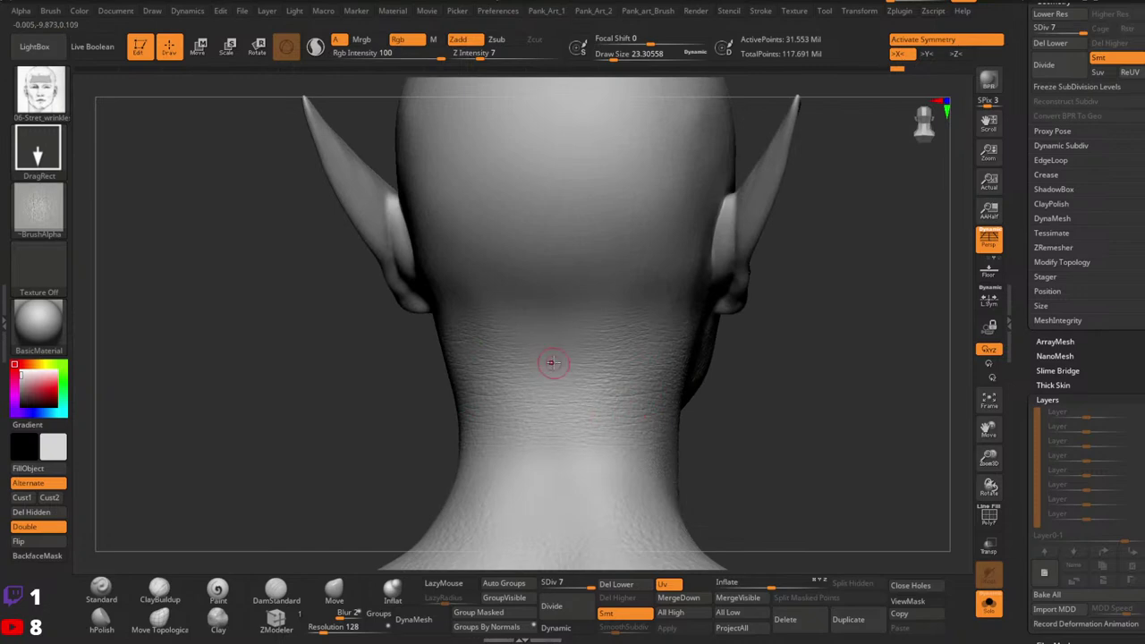
key(x)
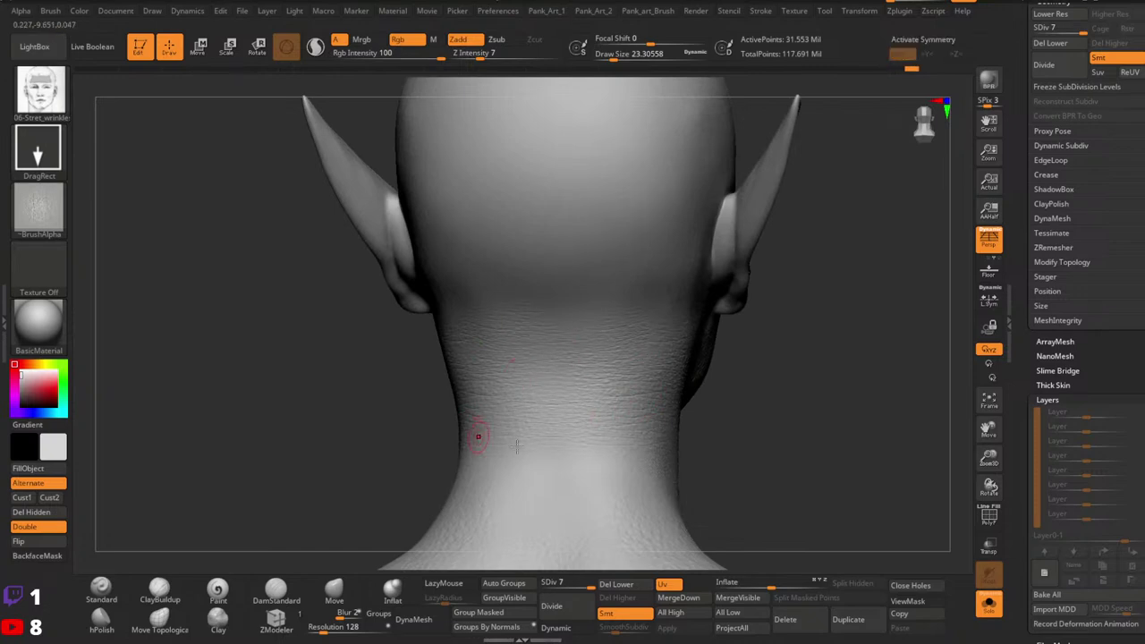
right_drag(613, 460, 695, 340)
key(x)
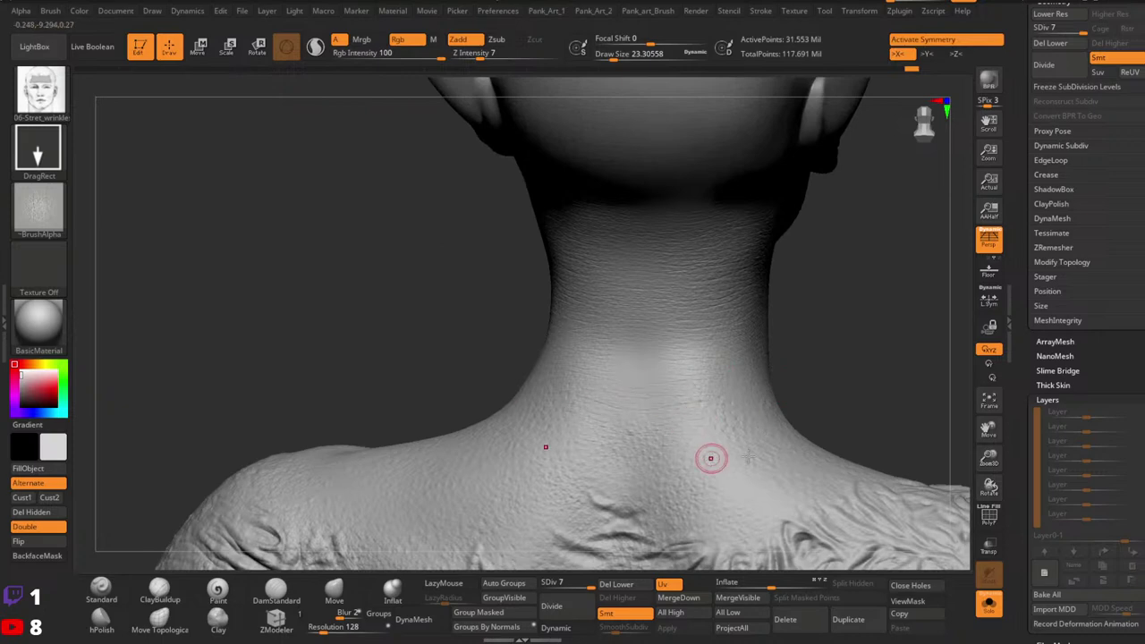
mouse_move(710, 457)
right_down()
mouse_move(758, 468)
mouse_move(828, 402)
right_up()
key(x)
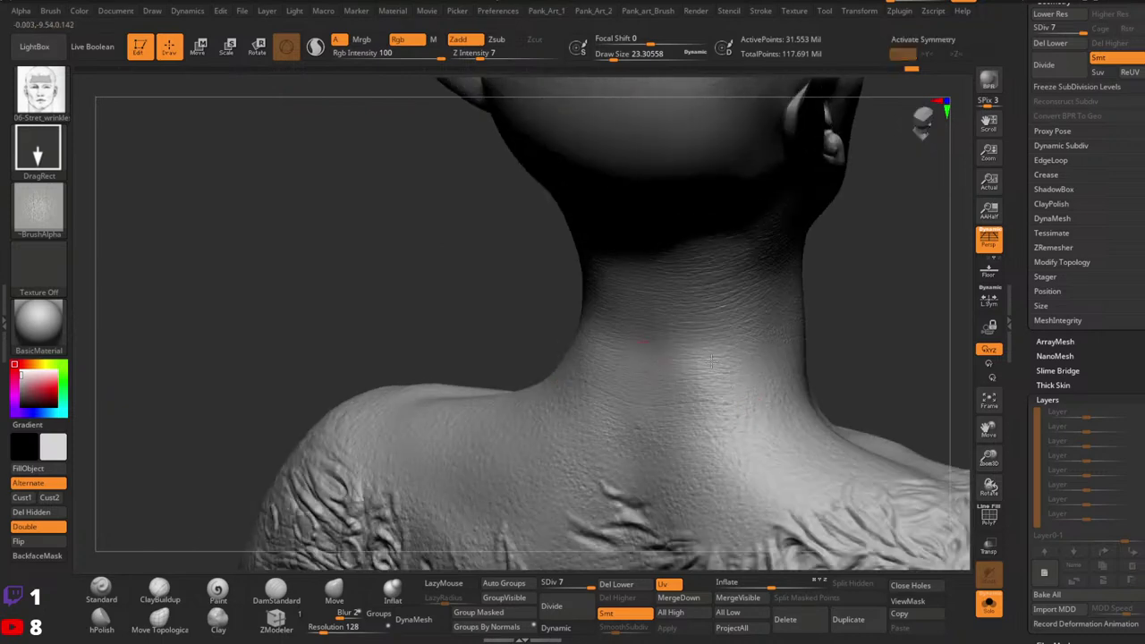
right_drag(733, 364, 800, 376)
Step: Exit Solo mode to show the full character and set the stretched wrinkle brush's Z Intensity to 10
mouse_move(782, 421)
right_down()
mouse_move(736, 379)
mouse_move(667, 468)
mouse_move(964, 525)
right_up()
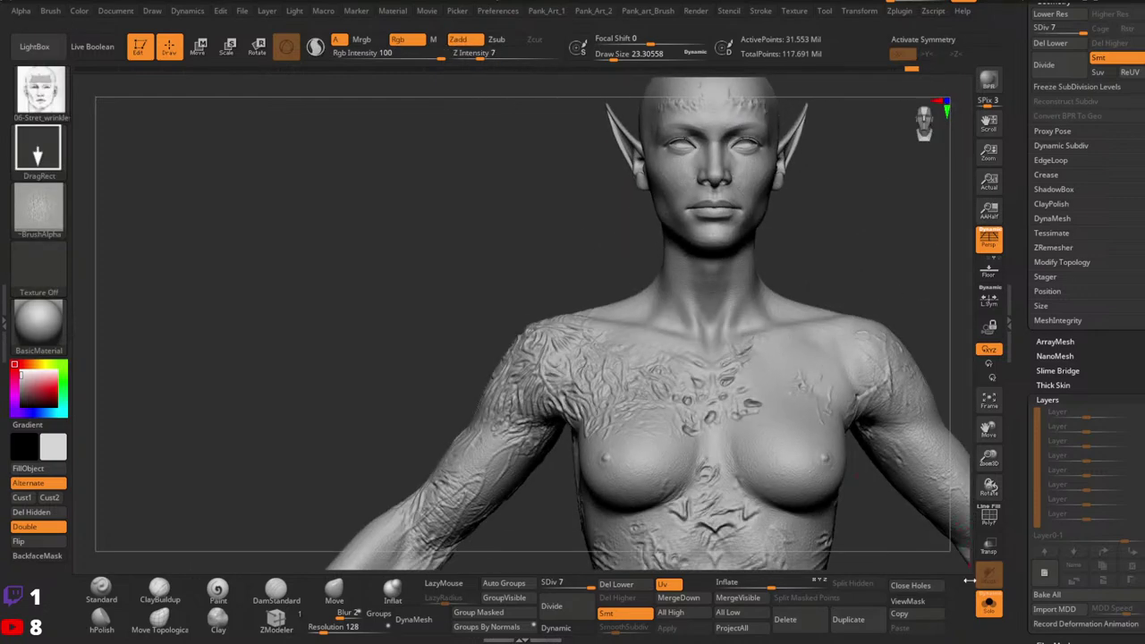
click(990, 605)
alt+right_drag(774, 320, 762, 417)
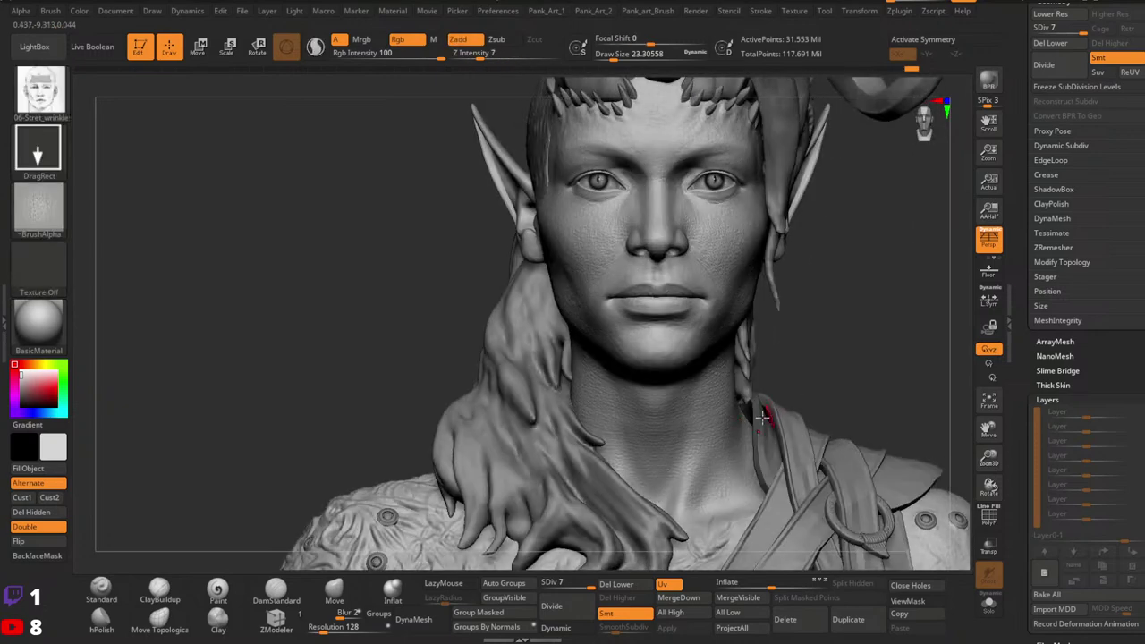
ctrl+right_drag(660, 414, 660, 465)
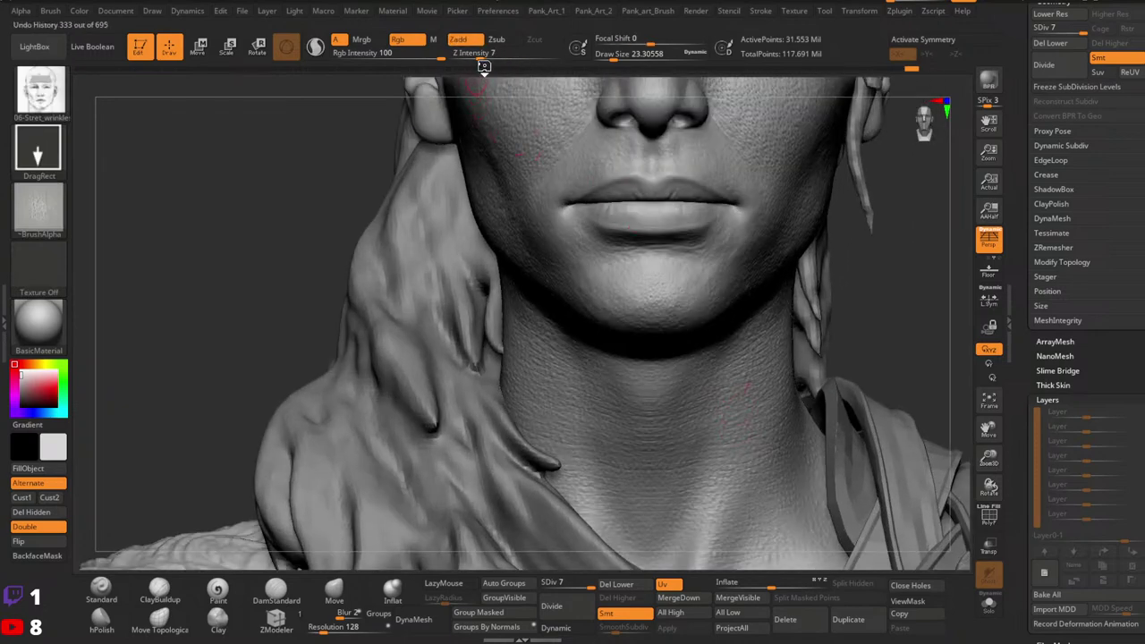
drag(483, 56, 484, 54)
ctrl+right_drag(716, 418, 708, 384)
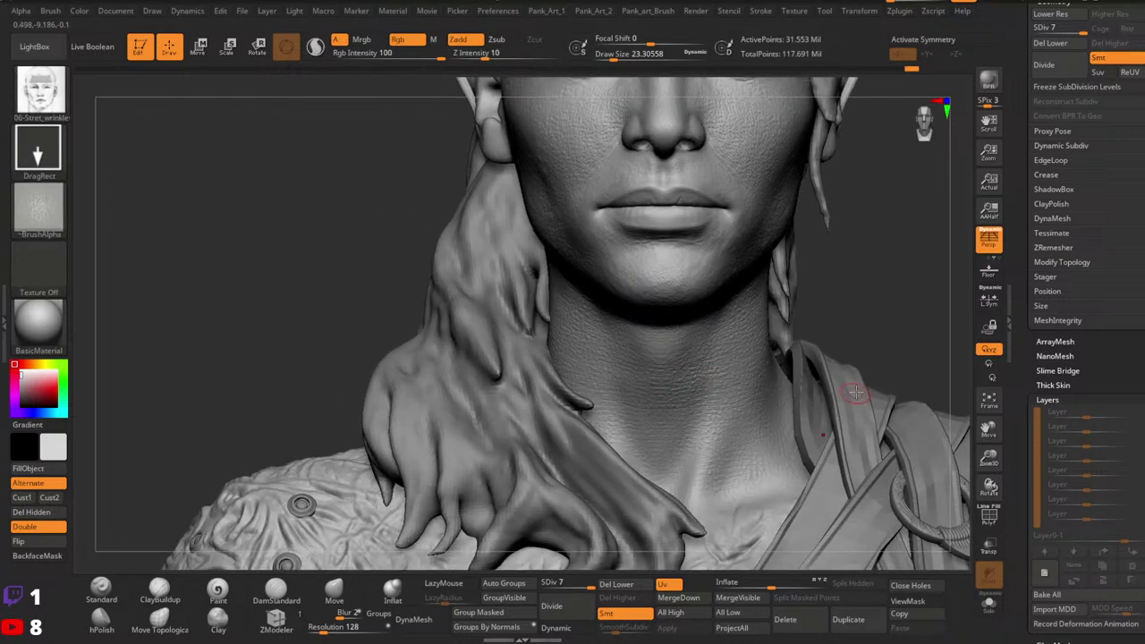
ctrl+right_drag(854, 394, 797, 379)
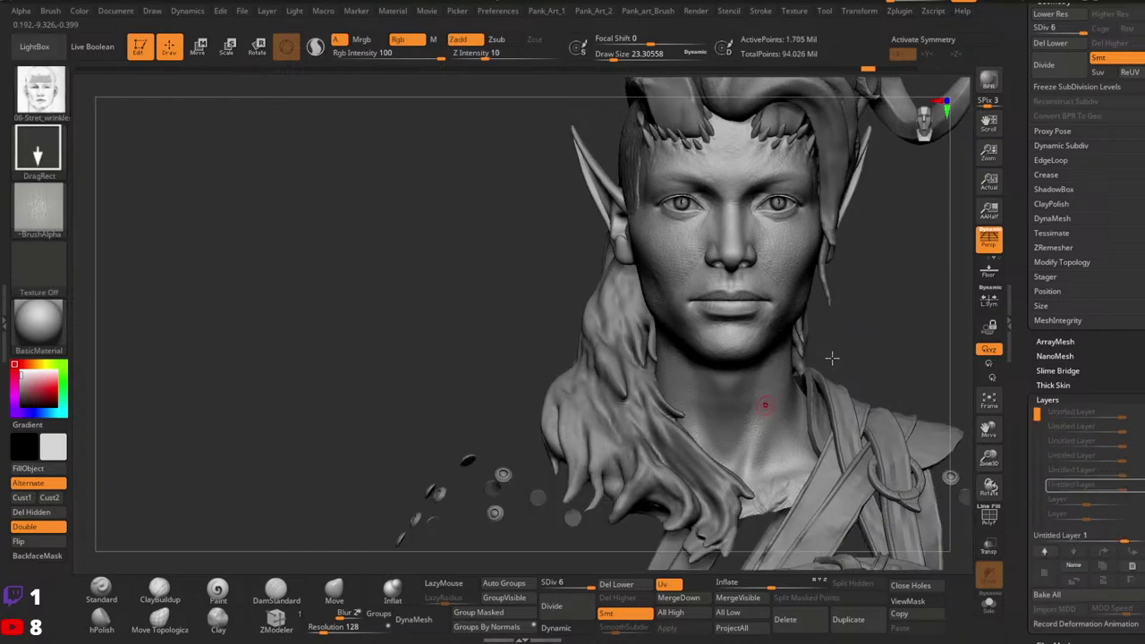
Step: Inspect the neck on the earlier layered level 6 body with all its parts unhidden, and return to the level 7 mesh
key(ctrl)
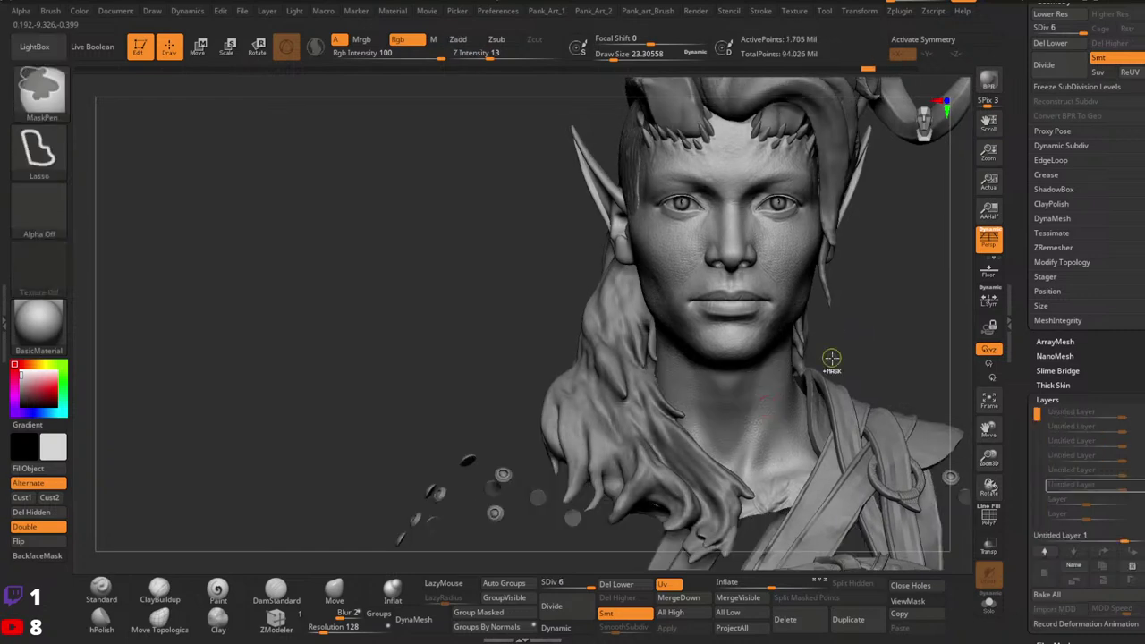
mouse_move(864, 359)
mouse_down()
mouse_move(862, 349)
mouse_move(853, 365)
mouse_move(874, 366)
mouse_up()
ctrl+right_drag(873, 366, 894, 391)
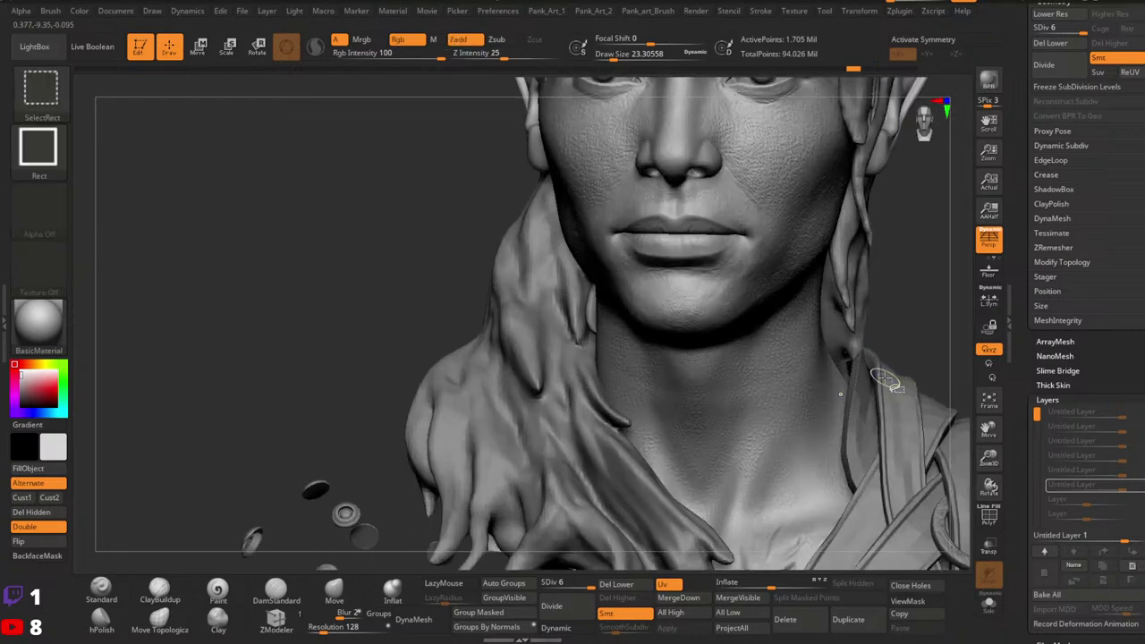
ctrl+shift+click(737, 394)
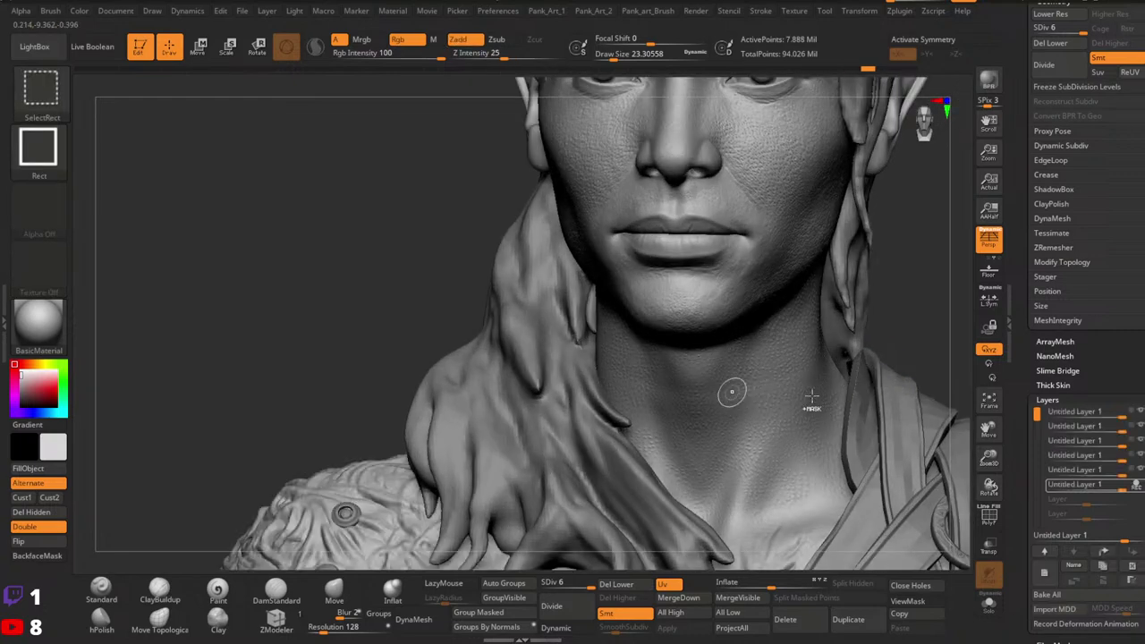
alt+click(820, 393)
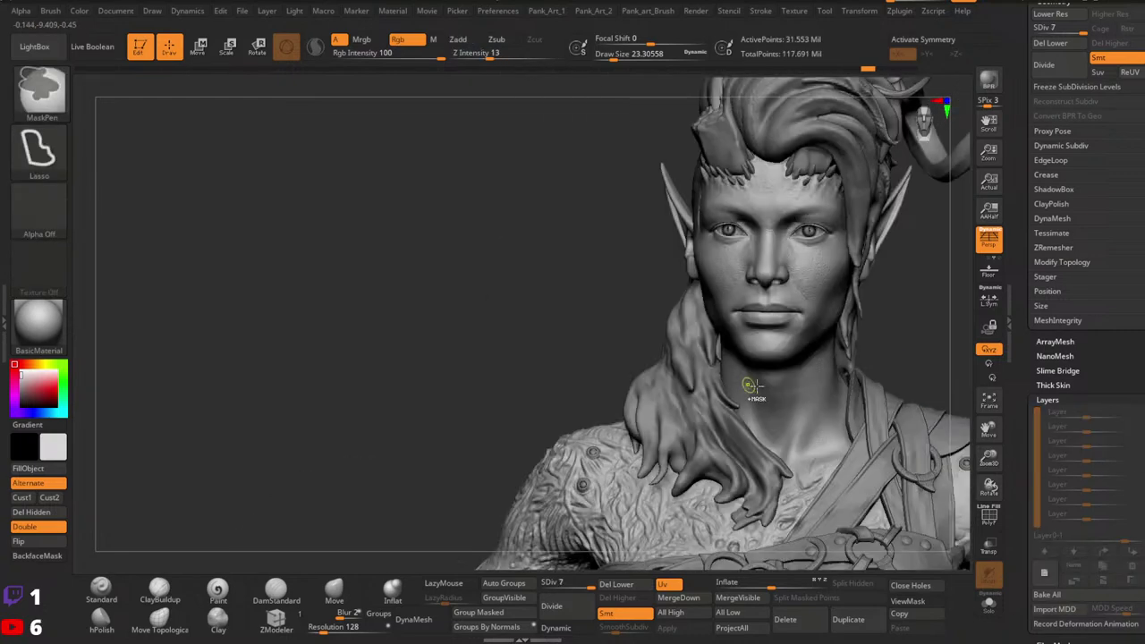
Step: Show the polyframe, lower the body mesh to subdivision level 1, and examine the polygon flow around the neck
key(shift+f)
key(shift+d)
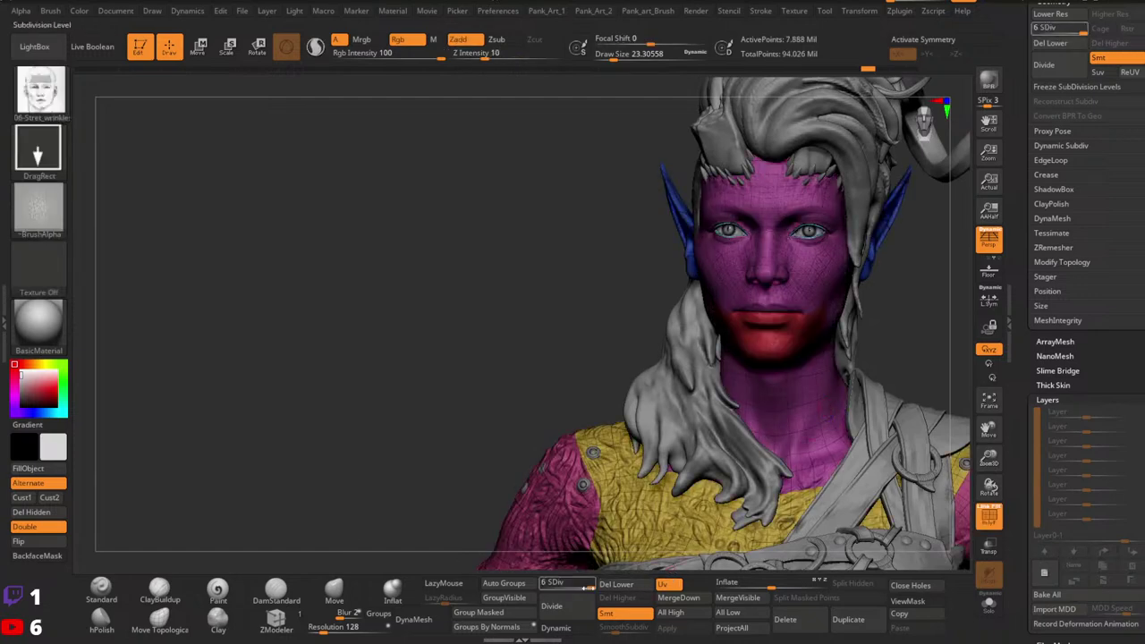
click(545, 583)
right_drag(818, 413, 729, 409)
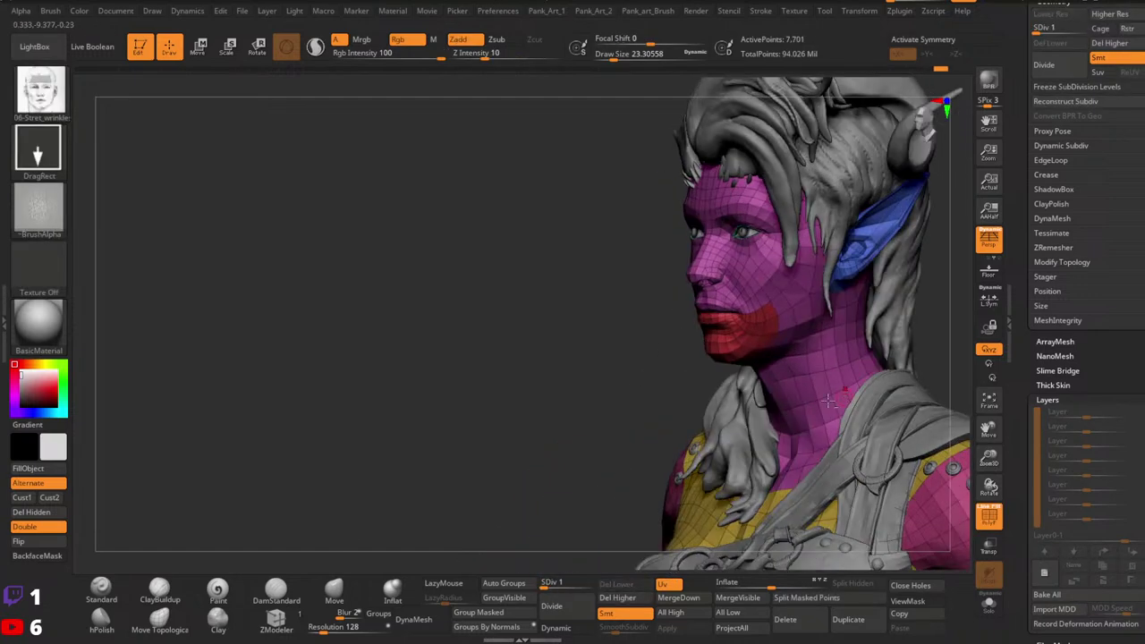
alt+right_drag(886, 405, 777, 371)
right_drag(776, 371, 868, 375)
Step: Set the body to subdivision level 5, isolate it in Solo mode, and examine the head and neck topology from the side
drag(567, 584, 583, 585)
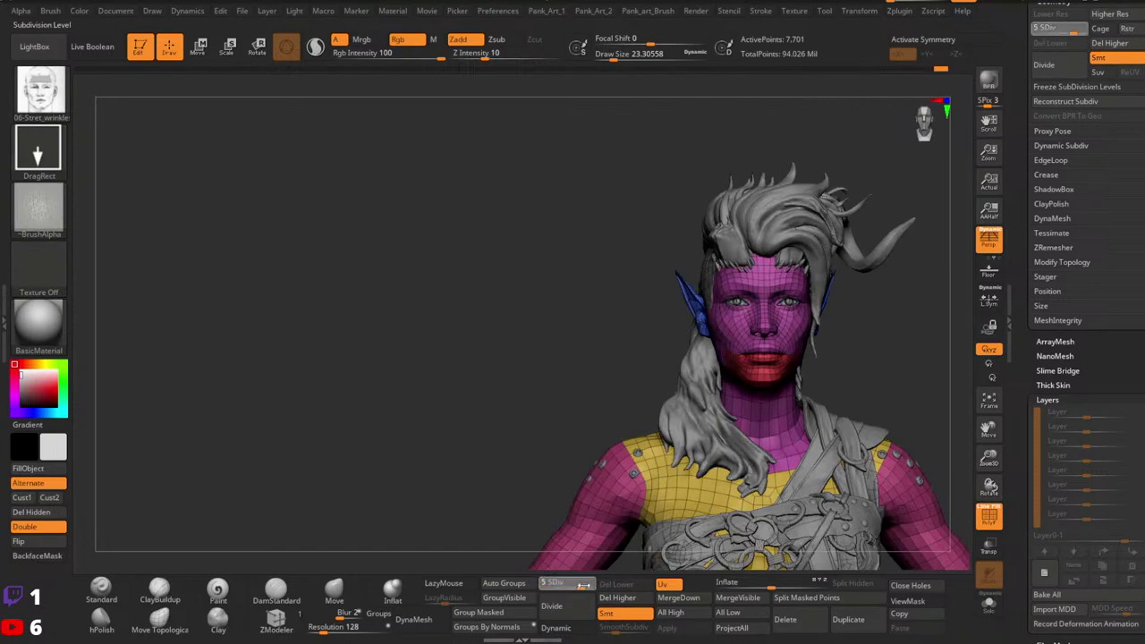
click(989, 604)
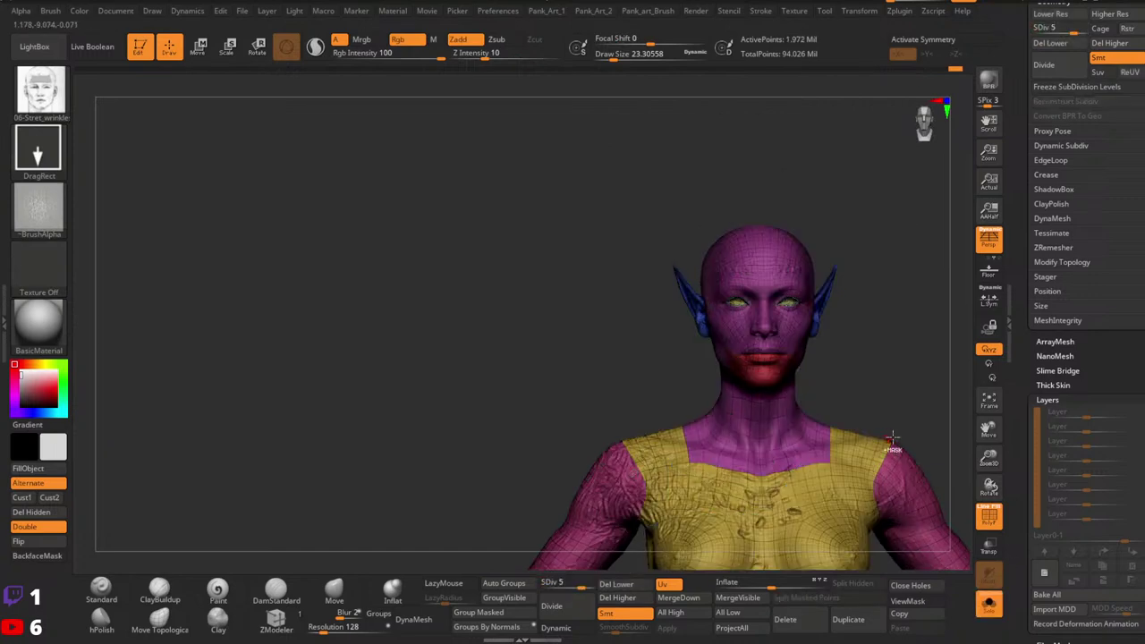
ctrl+right_drag(894, 438, 832, 416)
key(shift+f)
right_drag(831, 415, 765, 413)
key(shift+f)
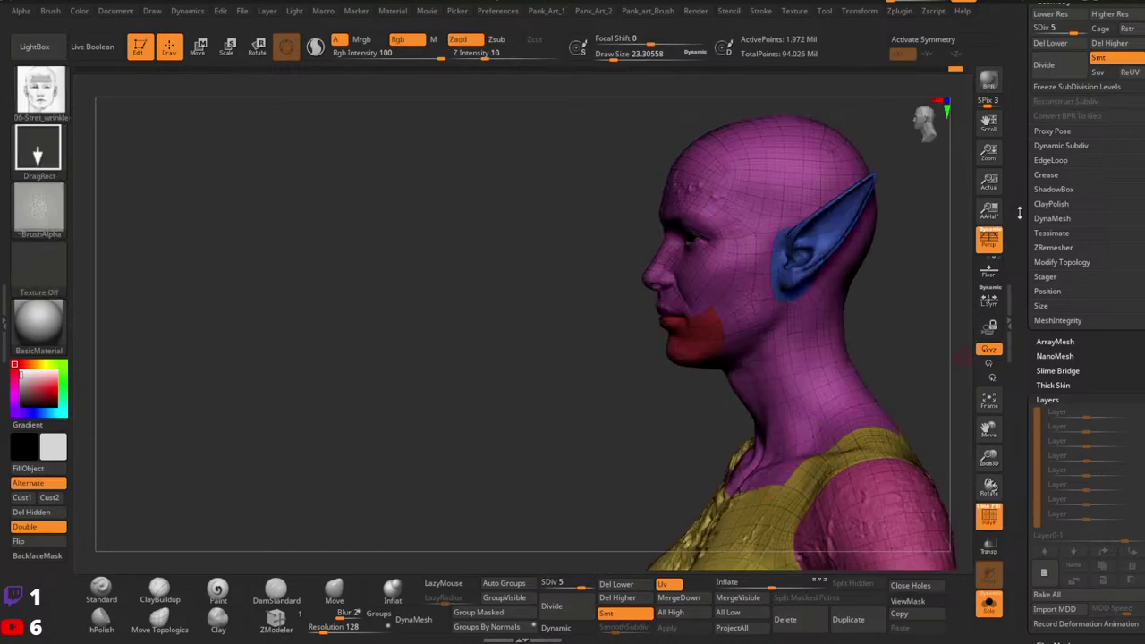
drag(1017, 212, 1001, 394)
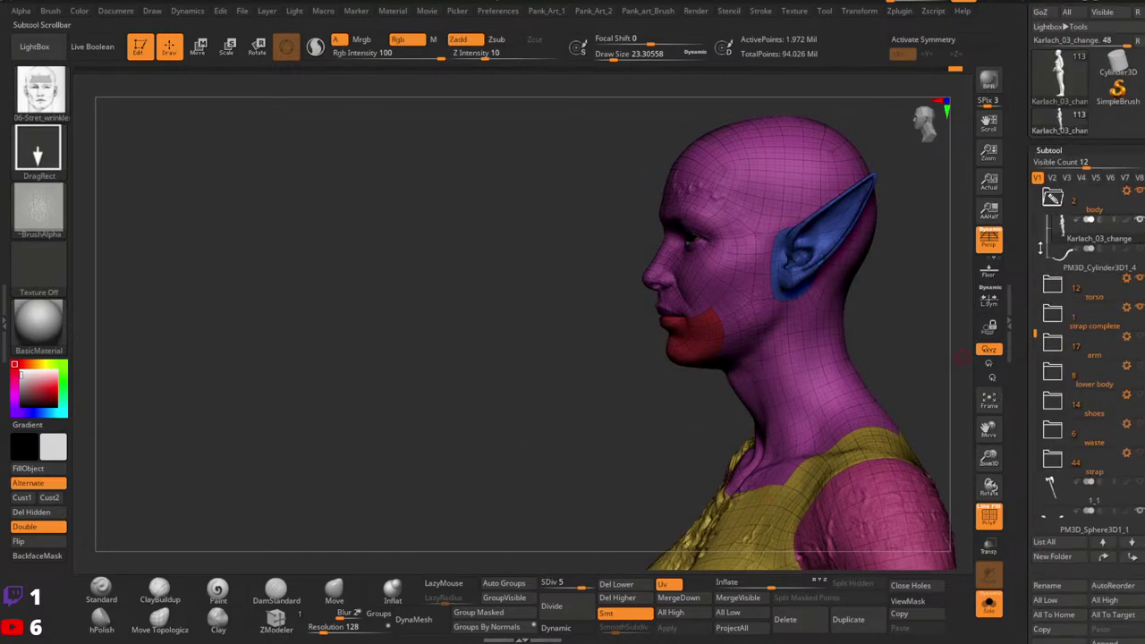
drag(1026, 262, 1025, 367)
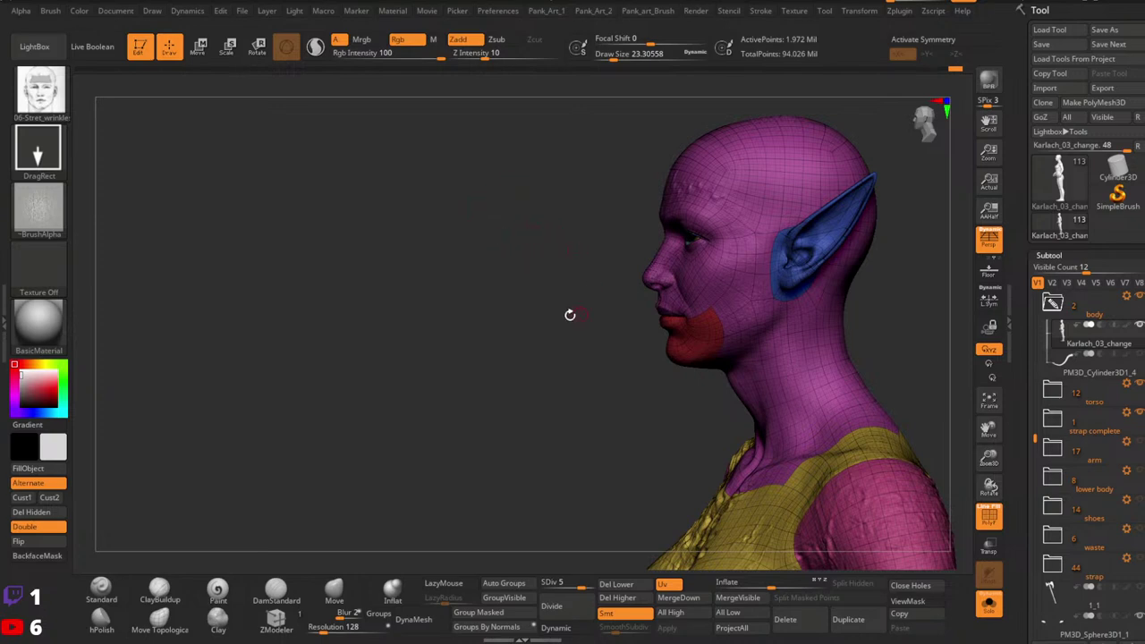
Step: Check the head, neck and chest topology from the front and hide the polyframe
mouse_move(584, 302)
mouse_down()
mouse_move(588, 323)
mouse_move(684, 324)
mouse_up()
key(shift+f)
key(shift+f)
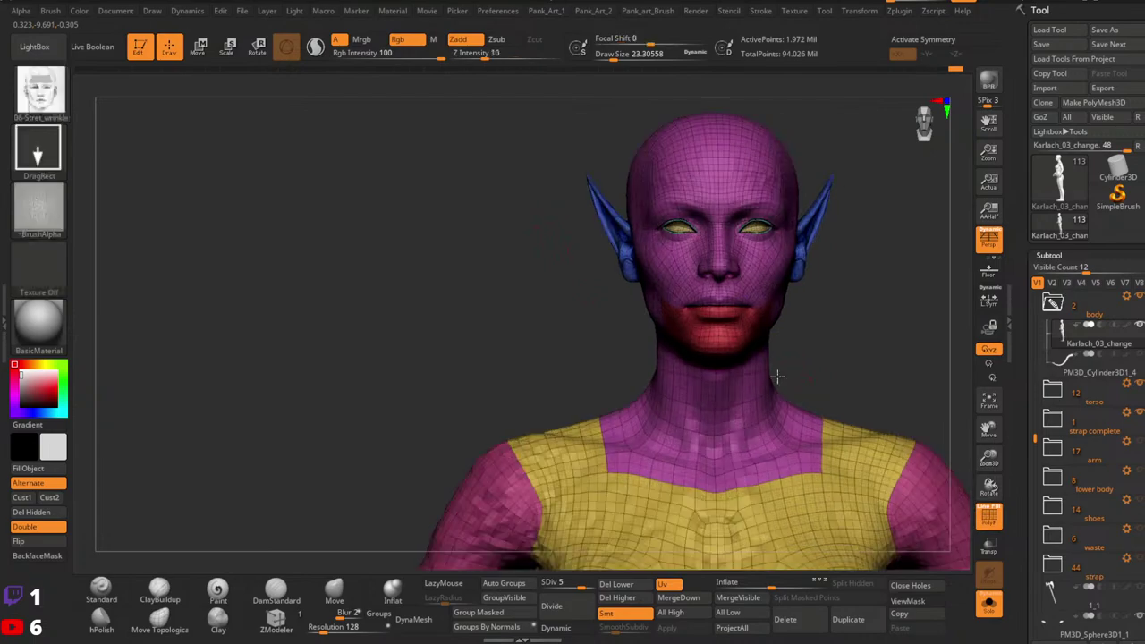
right_drag(777, 376, 717, 327)
shift+drag(717, 327, 849, 365)
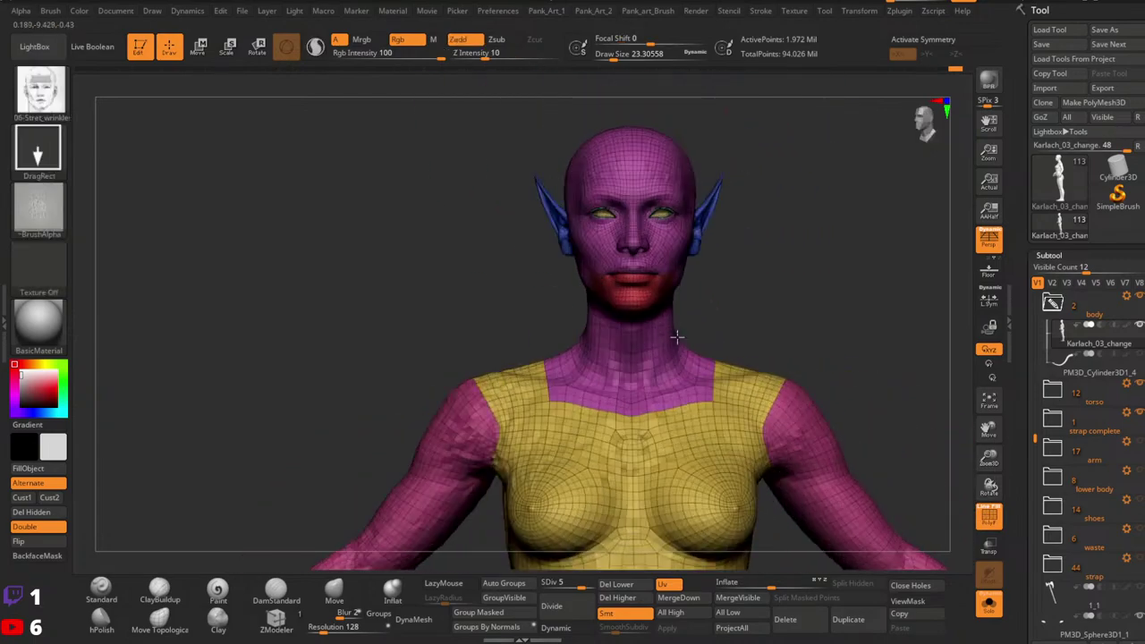
key(shift+f)
Step: Set the body to subdivision level 6 and turn on Freeze SubDivision Levels
drag(1022, 477, 1016, 328)
click(1081, 293)
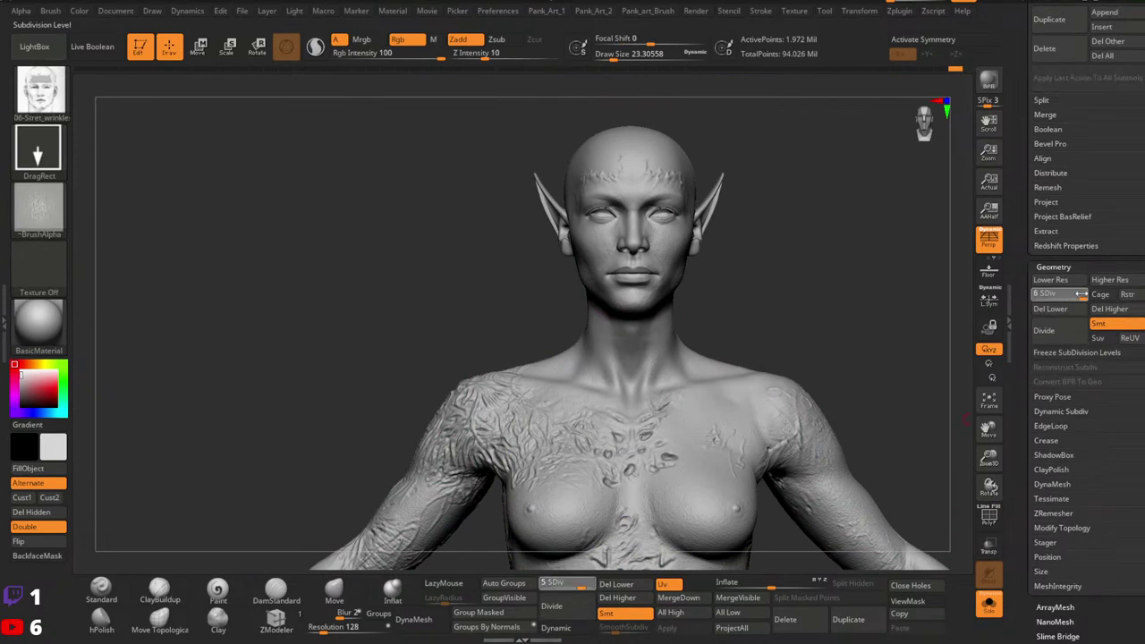
click(1078, 352)
Step: Show the polyframe on the low-resolution body and switch to the ZModeler brush at the side of the neck
shift+drag(758, 407, 691, 369)
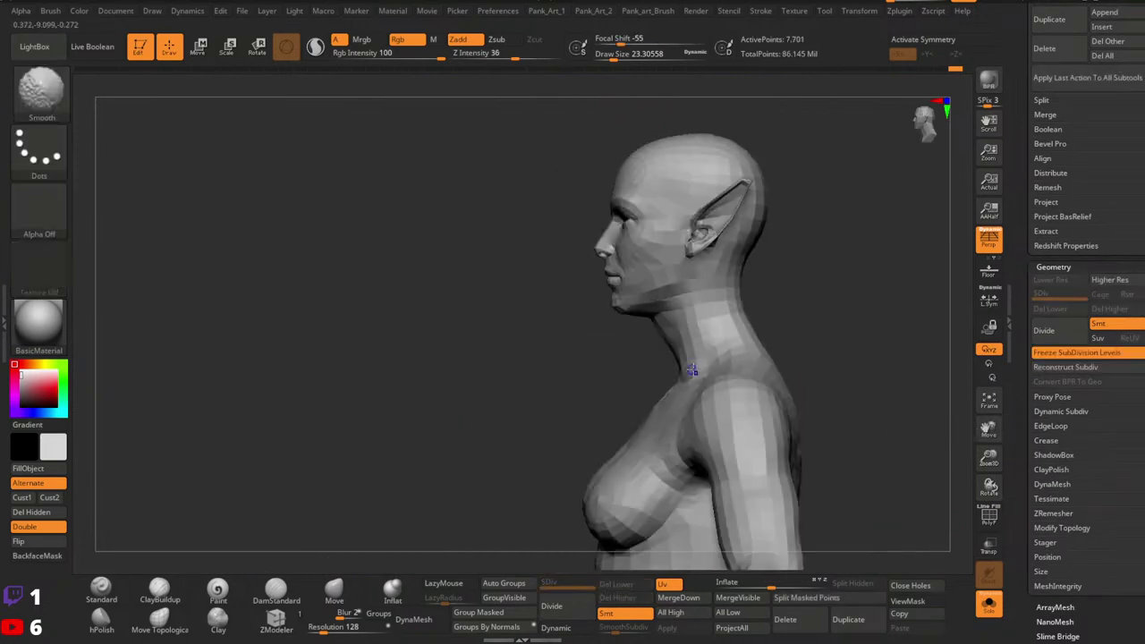
key(shift+f)
ctrl+right_drag(691, 369, 696, 403)
right_drag(696, 403, 666, 365)
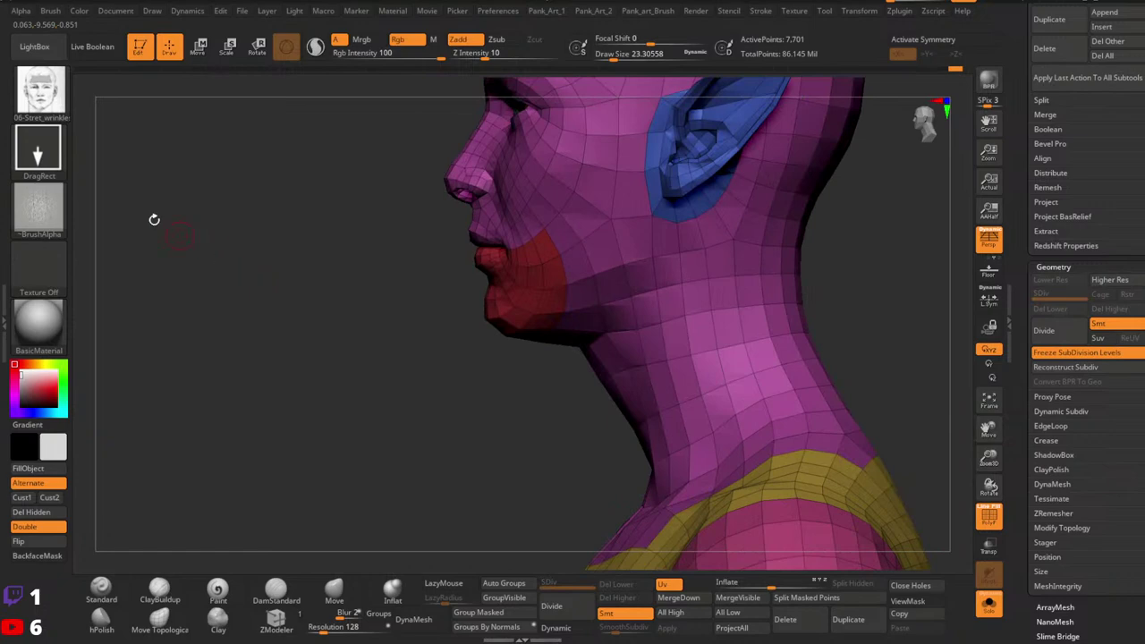
click(276, 592)
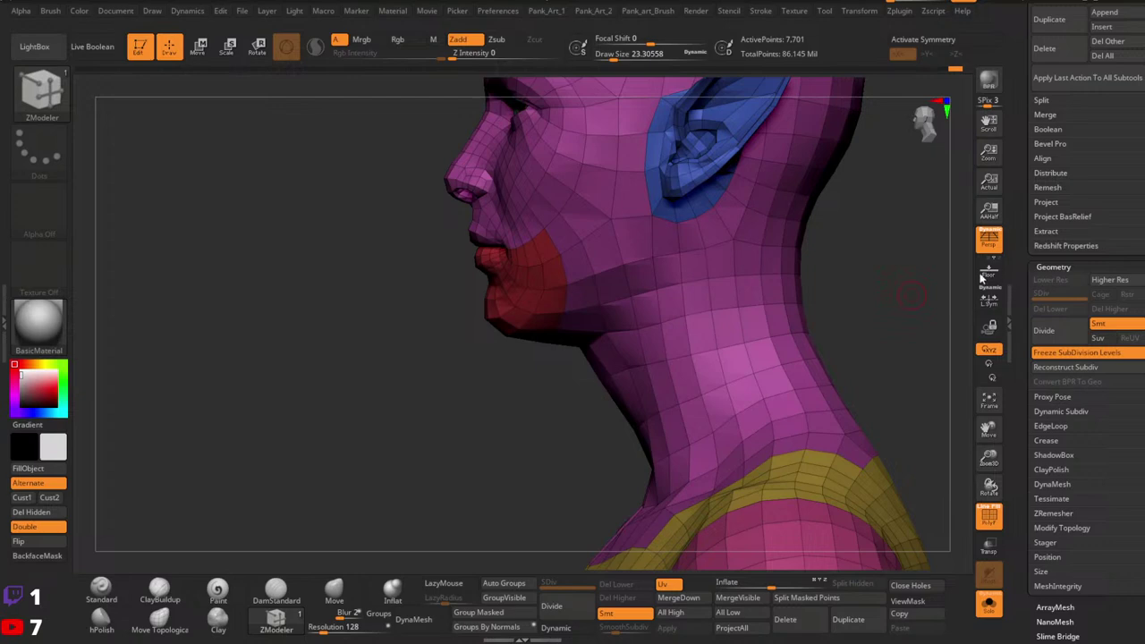
Step: Insert extra edge loops around the neck using the ZModeler Insert edge action with the Single EdgeLoop target
drag(697, 331, 767, 344)
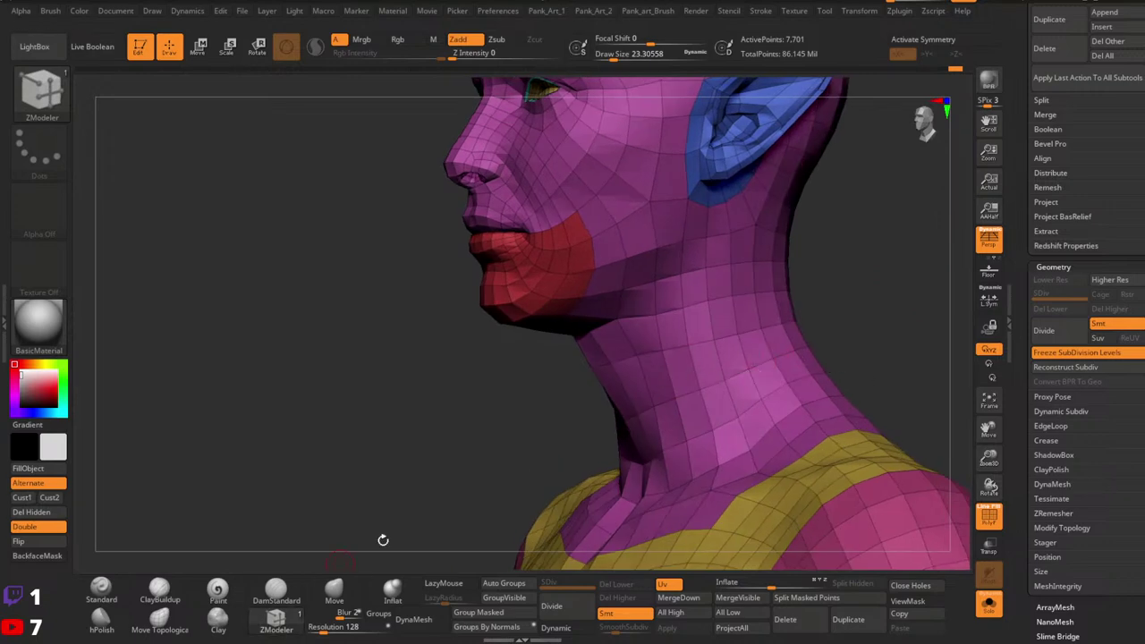
key(space)
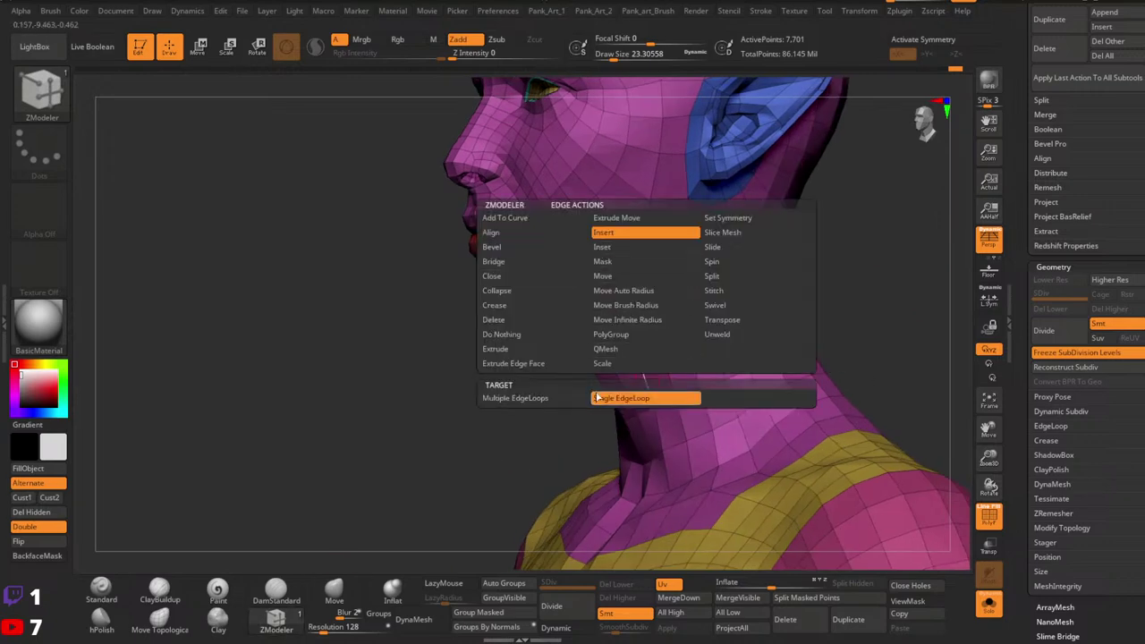
click(662, 399)
click(645, 380)
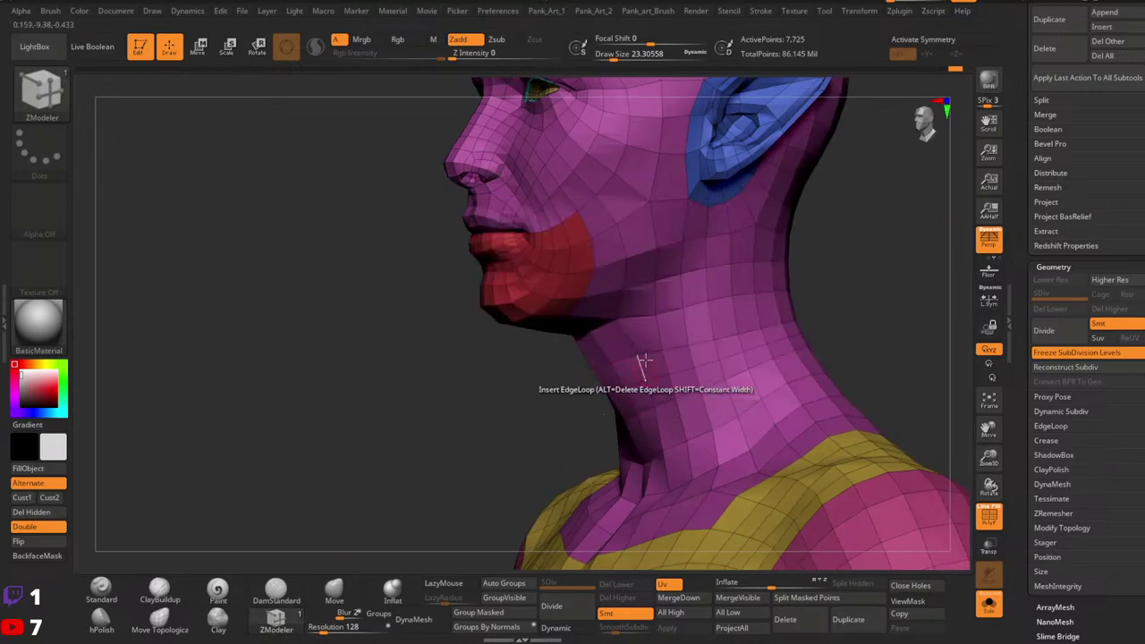
click(656, 417)
right_drag(655, 420, 685, 429)
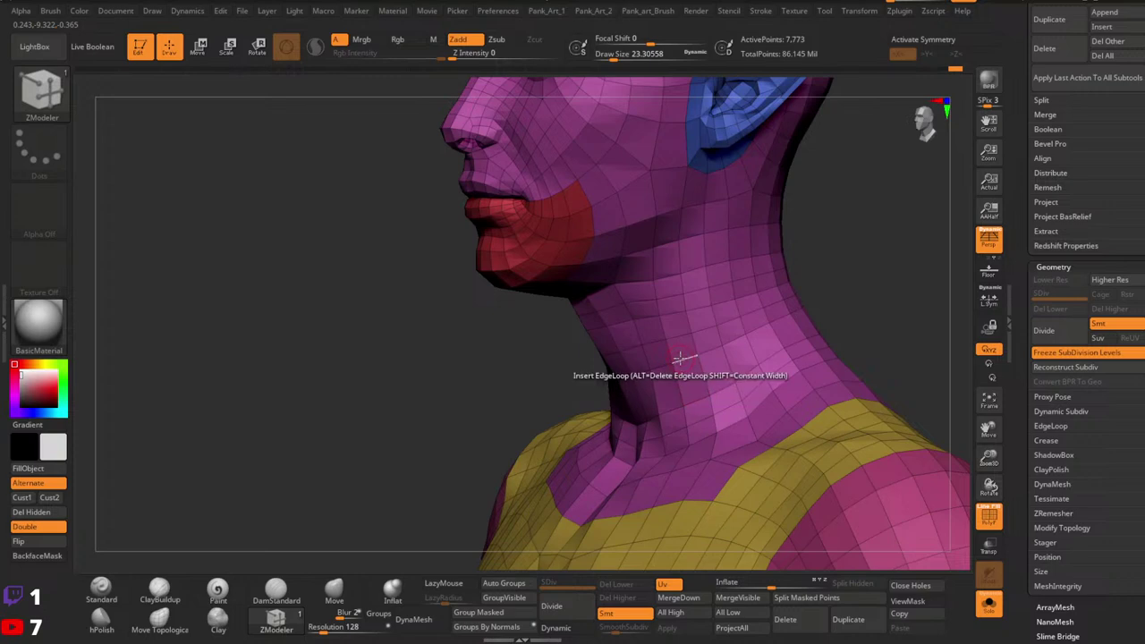
Step: Change the ZModeler edge action to Slide and adjust the spacing of the complete edge loops on the neck
key(space)
click(748, 247)
click(681, 396)
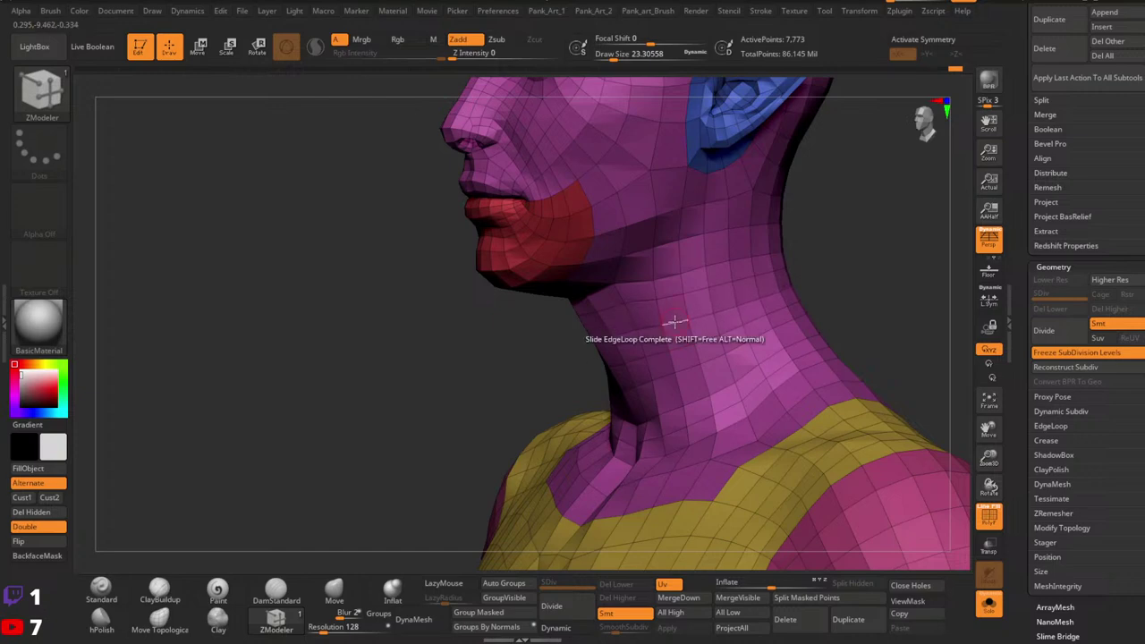
Step: Slide the edge loop at the base of the neck just above the collarbone to even out the polygon spacing
mouse_move(669, 319)
right_down()
mouse_move(743, 361)
mouse_move(734, 365)
mouse_move(709, 361)
mouse_move(751, 363)
mouse_move(749, 341)
mouse_move(725, 364)
mouse_move(764, 317)
mouse_move(787, 327)
right_up()
key(ctrl)
alt+right_drag(787, 327, 677, 369)
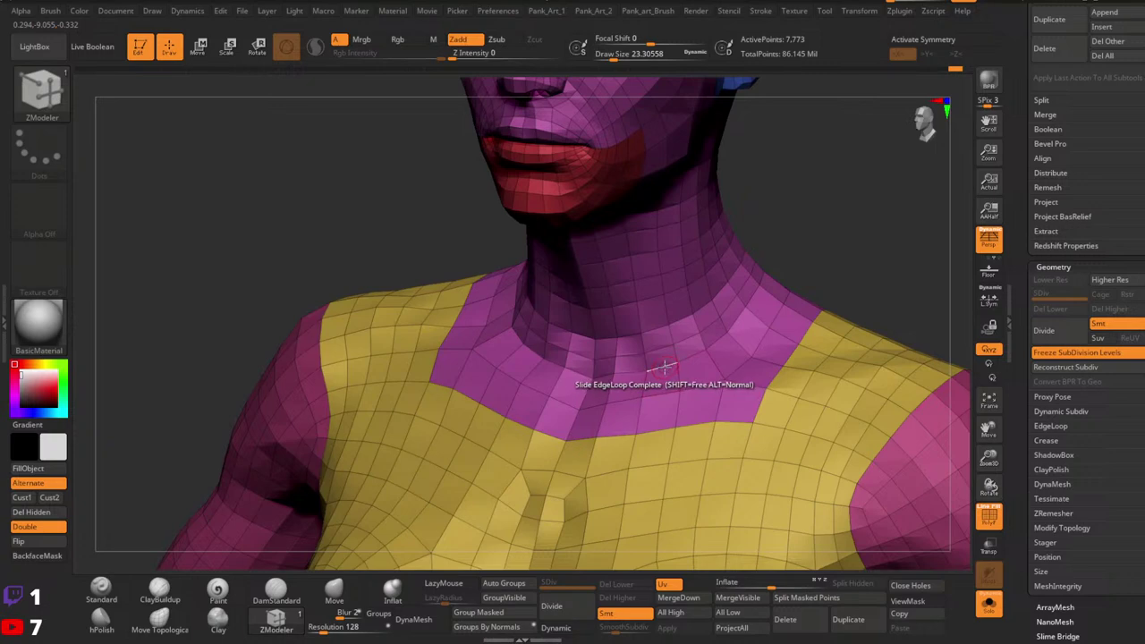
key(space)
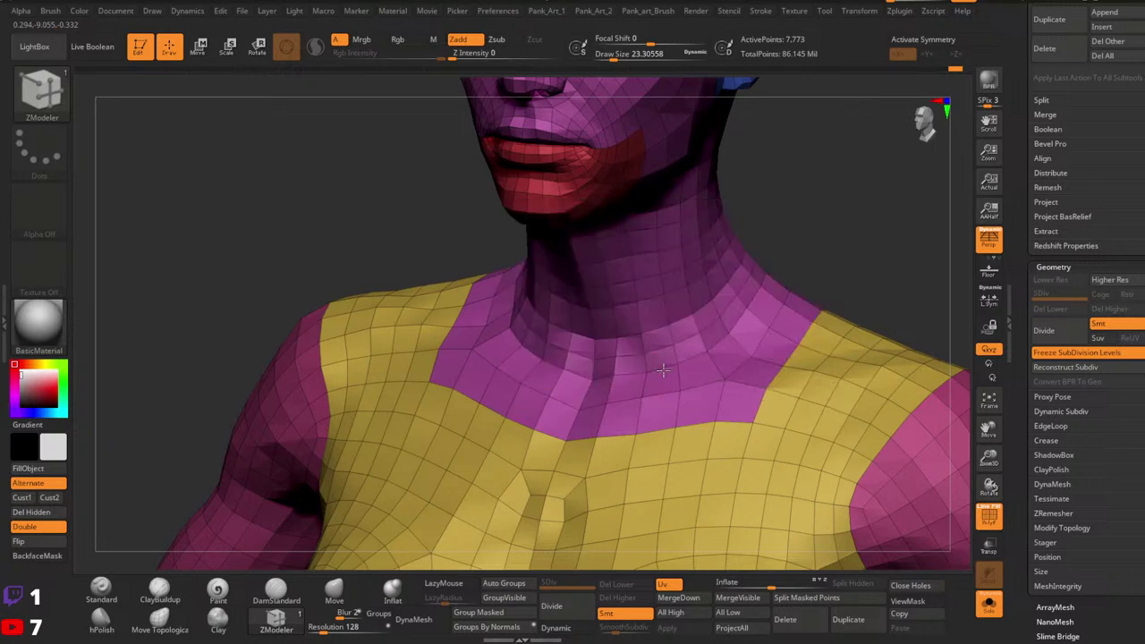
drag(665, 372, 669, 381)
right_drag(670, 381, 737, 380)
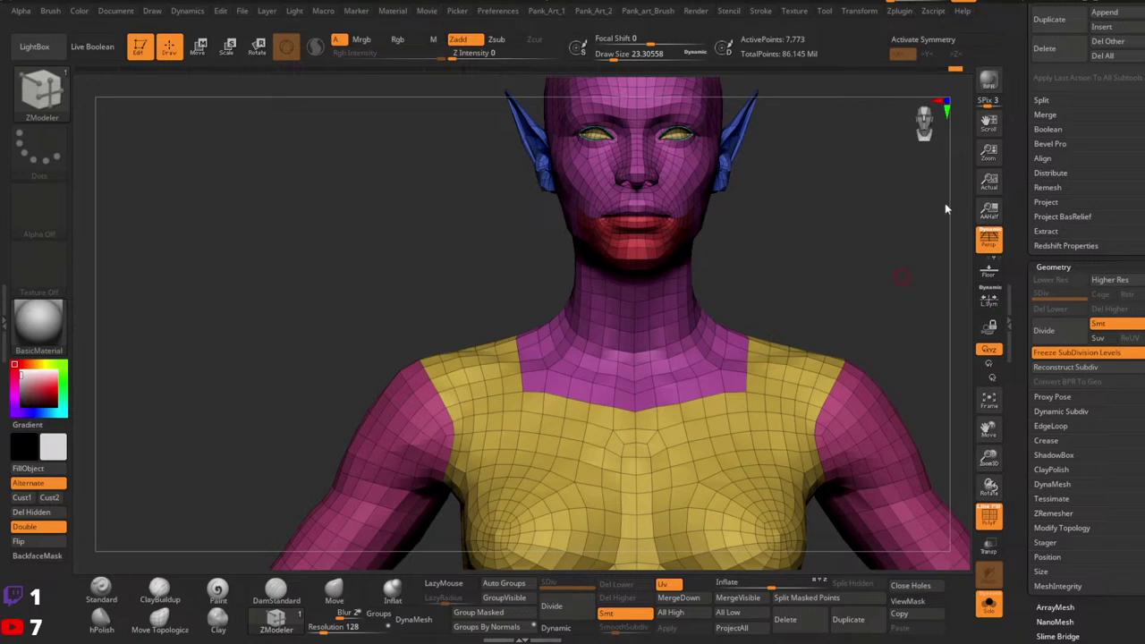
Step: Check the new neck loop spacing and turn off Freeze SubDivision Levels to rebuild the body's higher subdivision levels
mouse_move(696, 367)
right_down()
mouse_move(687, 368)
mouse_move(705, 398)
mouse_move(729, 374)
mouse_move(654, 405)
right_up()
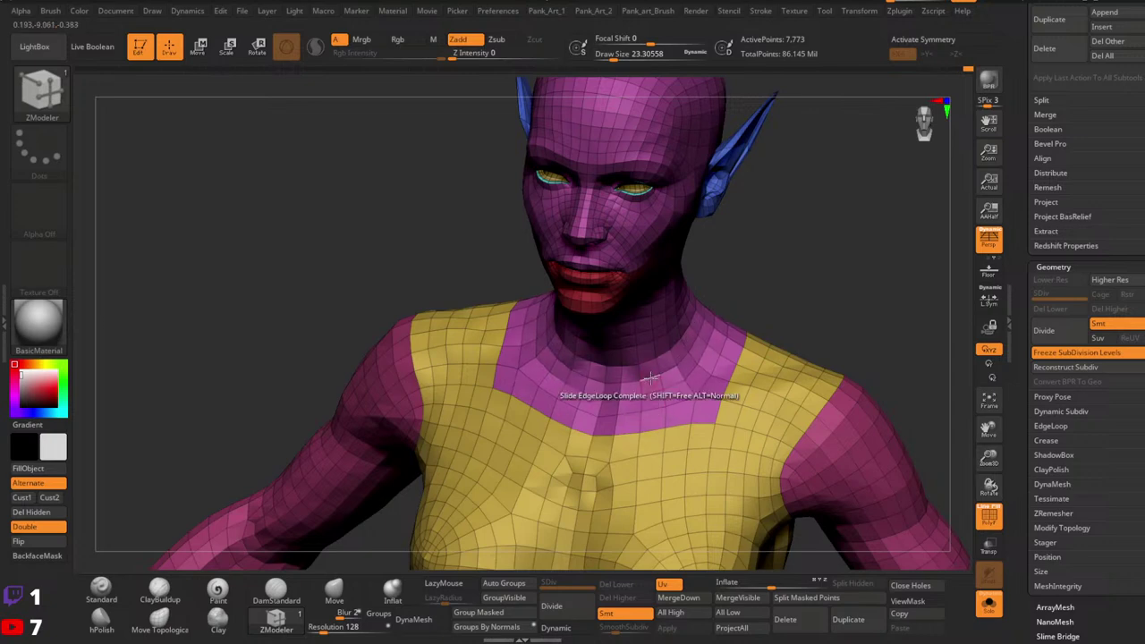
right_drag(644, 373, 631, 343)
ctrl+right_drag(632, 344, 639, 366)
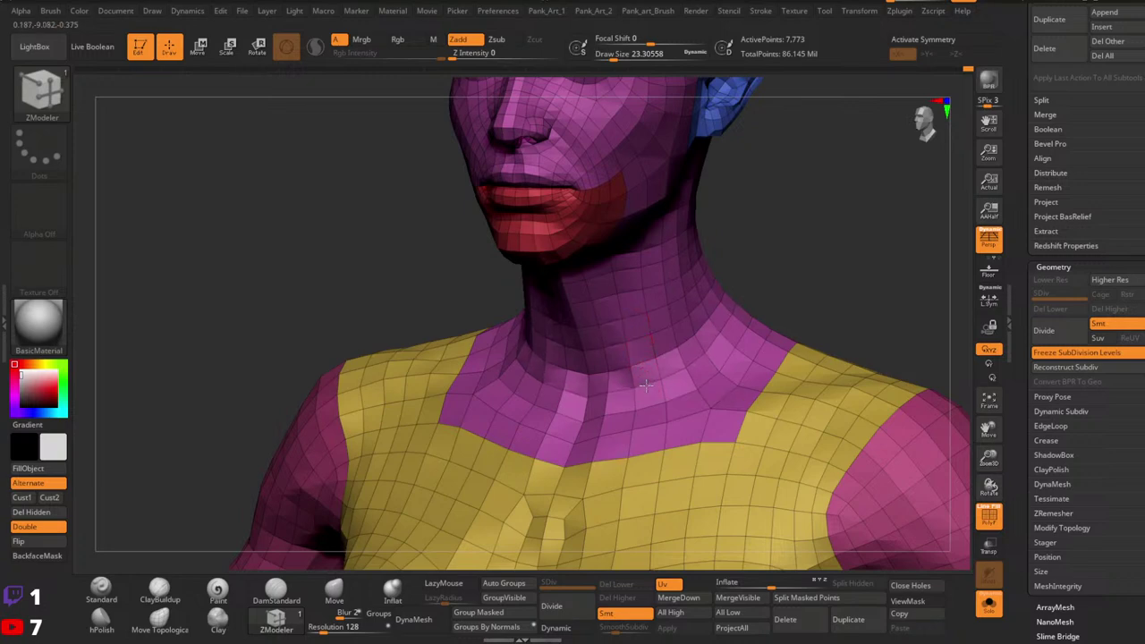
mouse_move(729, 387)
ctrl+right_down()
mouse_move(659, 363)
mouse_move(775, 377)
mouse_move(735, 361)
ctrl+right_up()
ctrl+right_drag(735, 361, 756, 356)
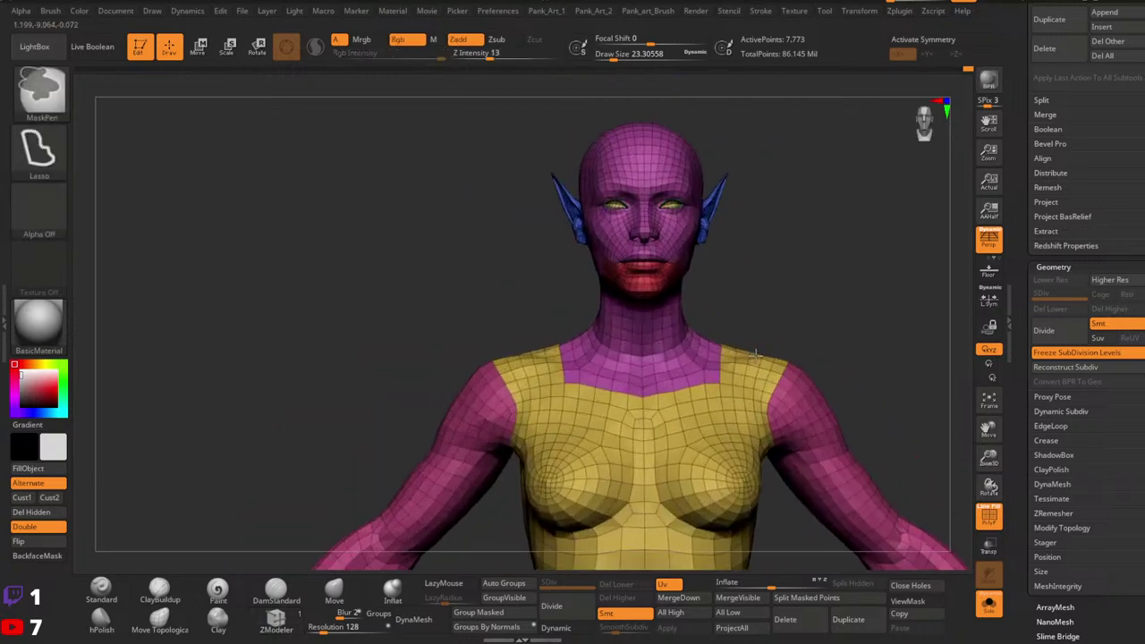
ctrl+right_drag(850, 345, 778, 363)
key(shift+f)
key(shift+f)
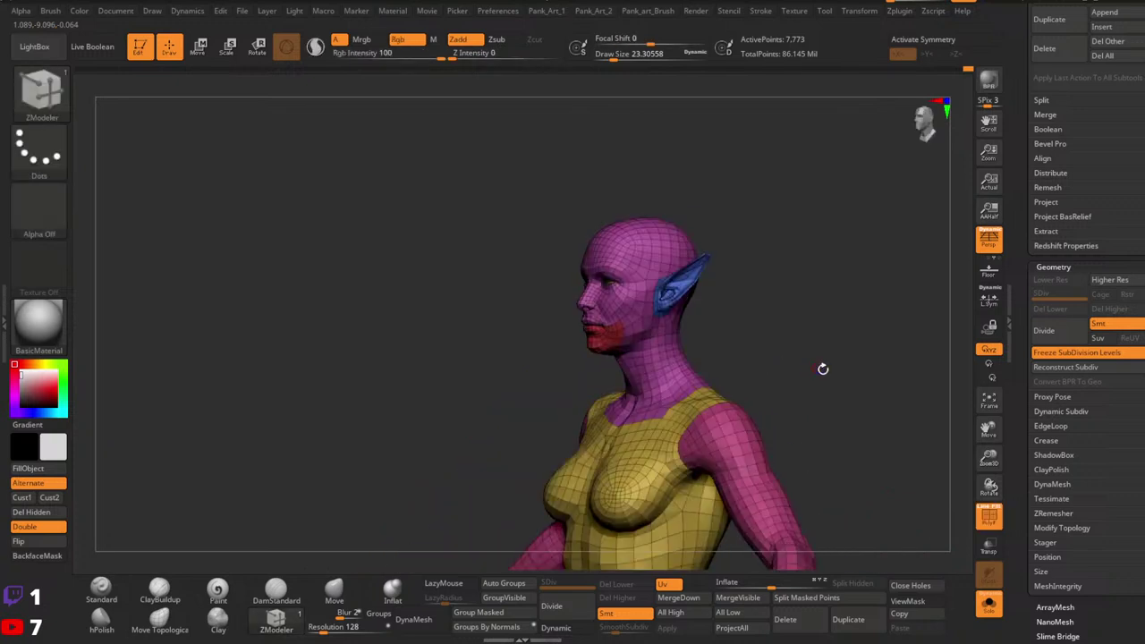
key(ctrl+d)
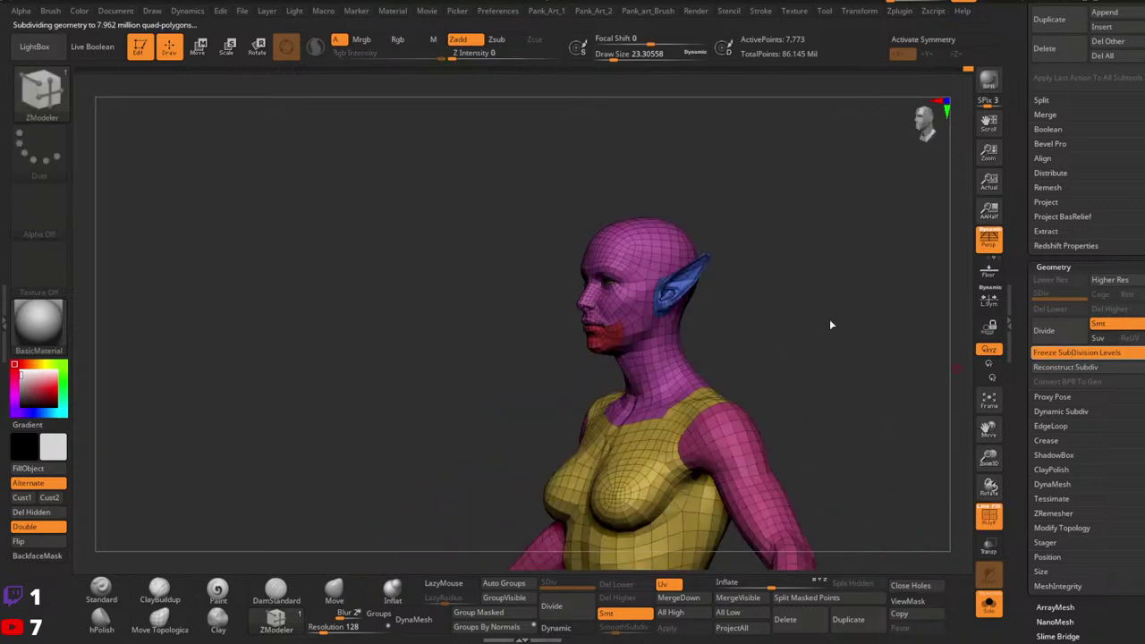
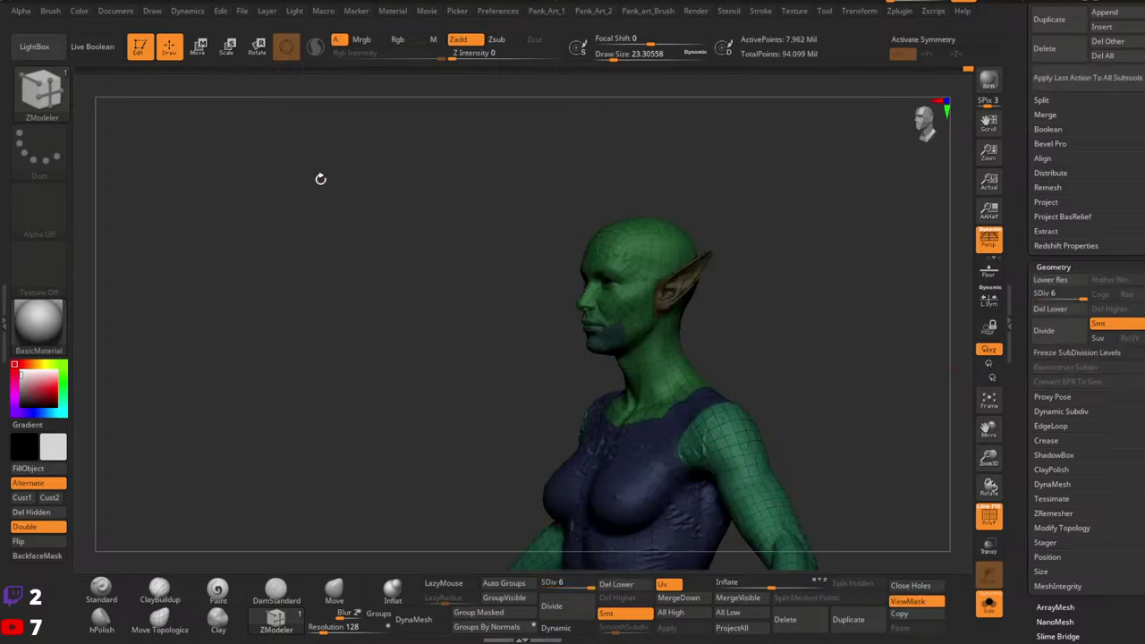
Step: Select the Standard brush and hide the polyframe to show the neck's skin surface
mouse_move(760, 363)
mouse_down()
mouse_move(814, 367)
mouse_move(839, 413)
mouse_up()
click(100, 592)
ctrl+right_drag(659, 338, 703, 391)
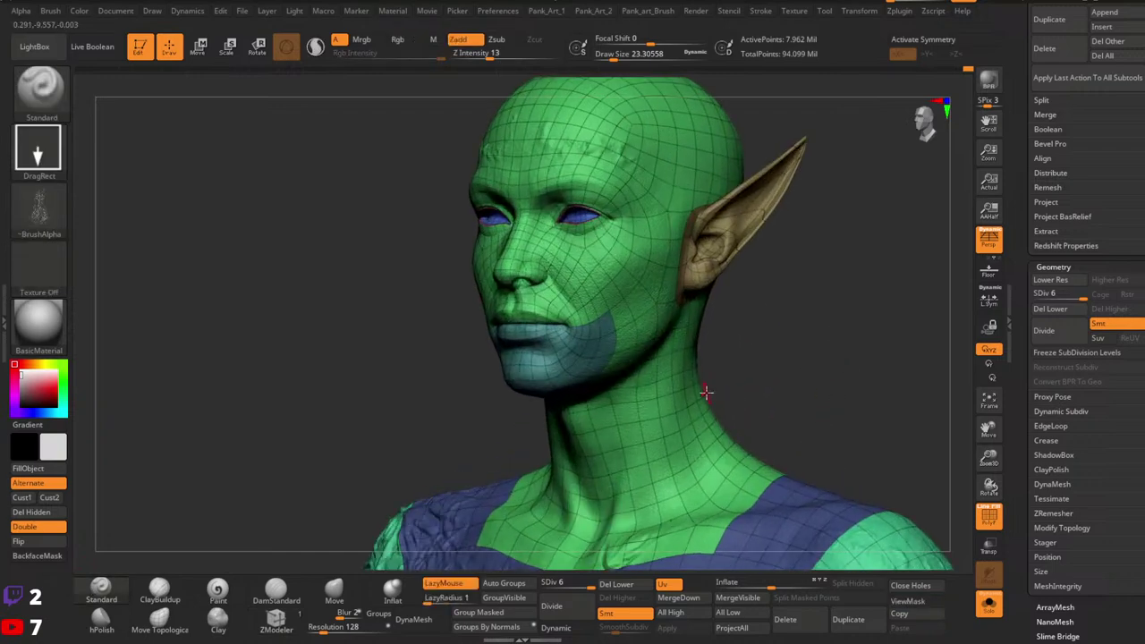
key(shift+f)
shift+right_drag(635, 403, 636, 400)
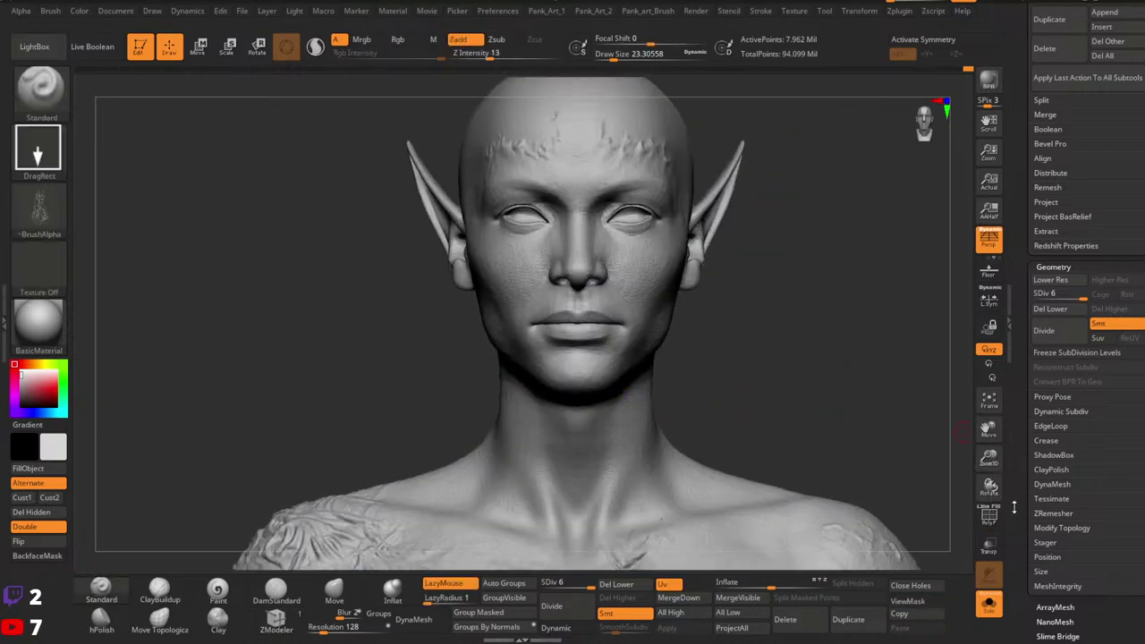
Step: Review the Layers settings and the chest and neck detail, and choose the 06-Stret_wrinkles brush
drag(1015, 514, 1008, 361)
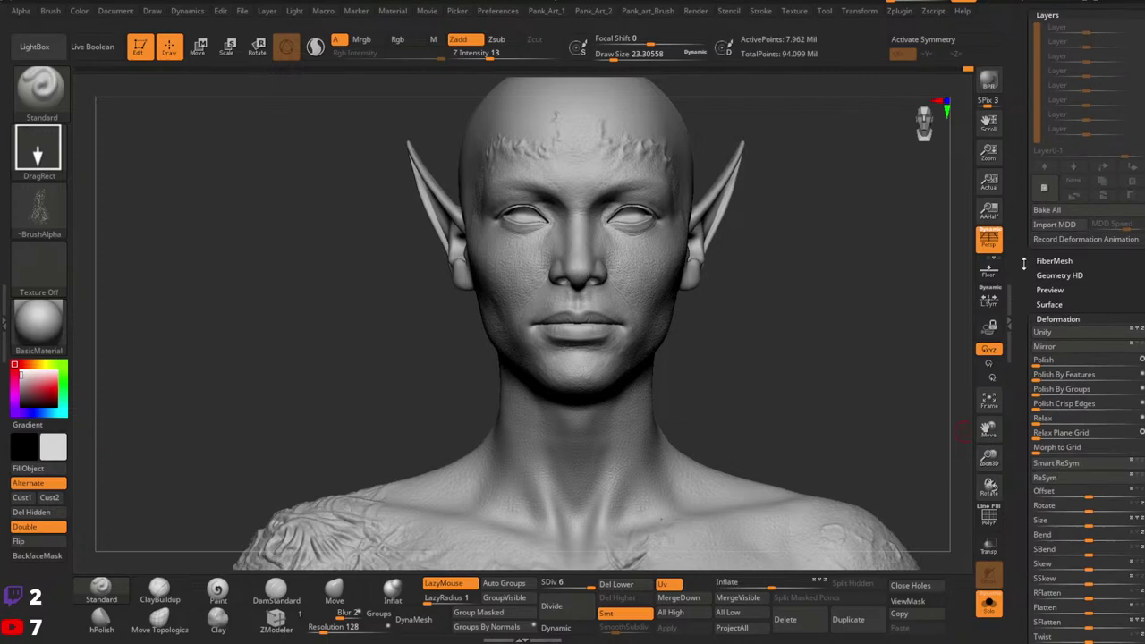
drag(1026, 264, 1031, 328)
mouse_move(770, 417)
ctrl+right_down()
mouse_move(692, 454)
mouse_move(714, 179)
ctrl+right_up()
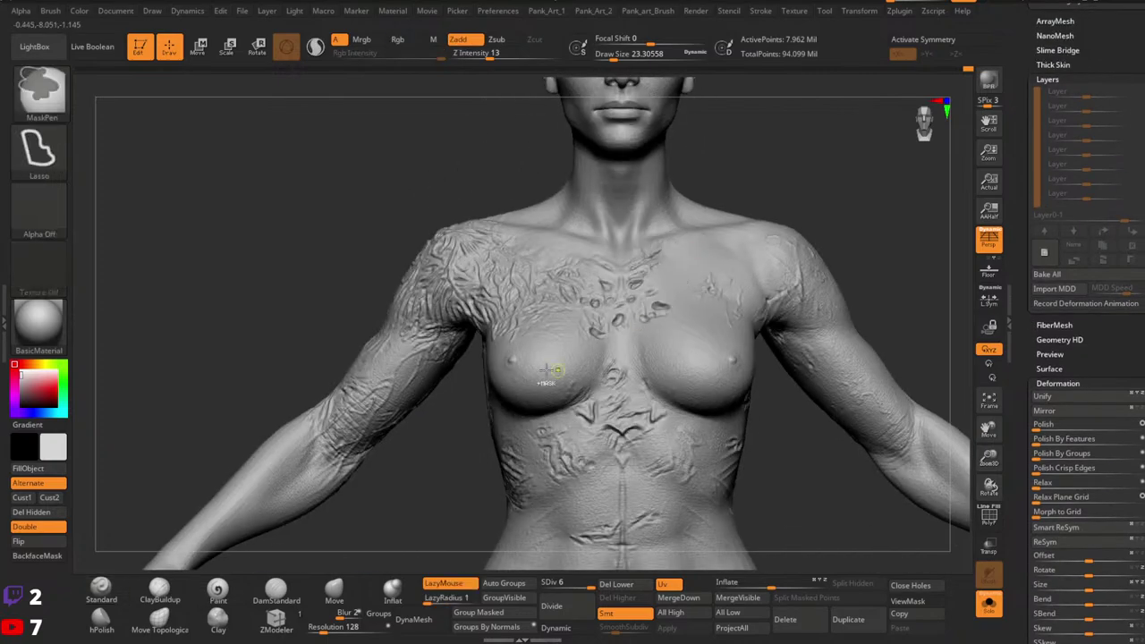
ctrl+right_drag(546, 373, 638, 388)
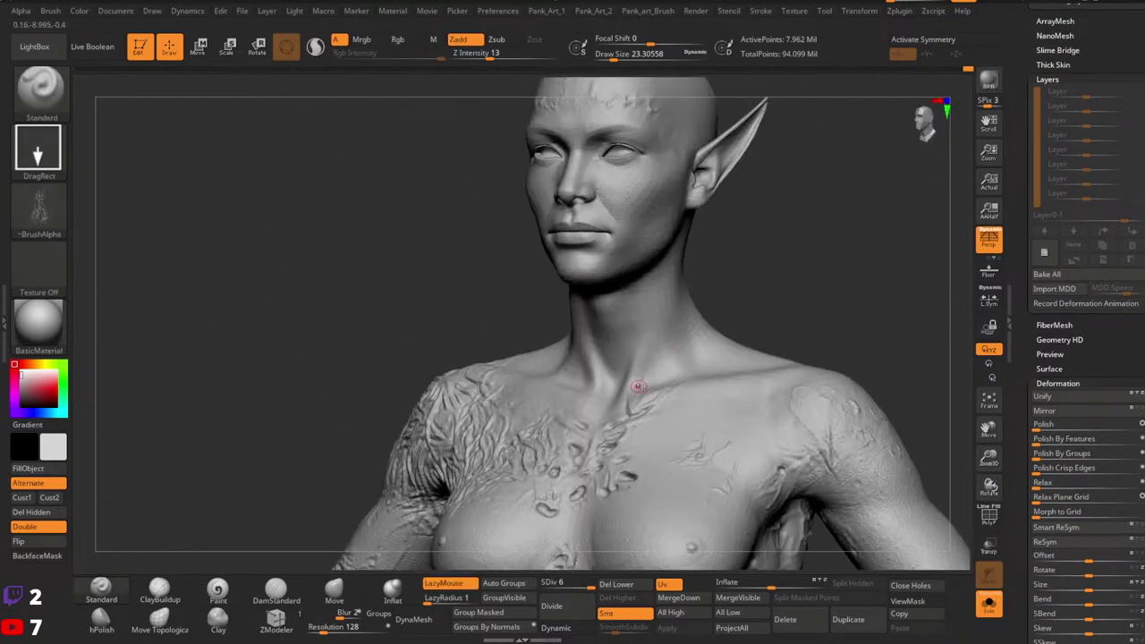
alt+right_drag(671, 274, 706, 453)
alt+right_drag(707, 453, 639, 383)
click(27, 211)
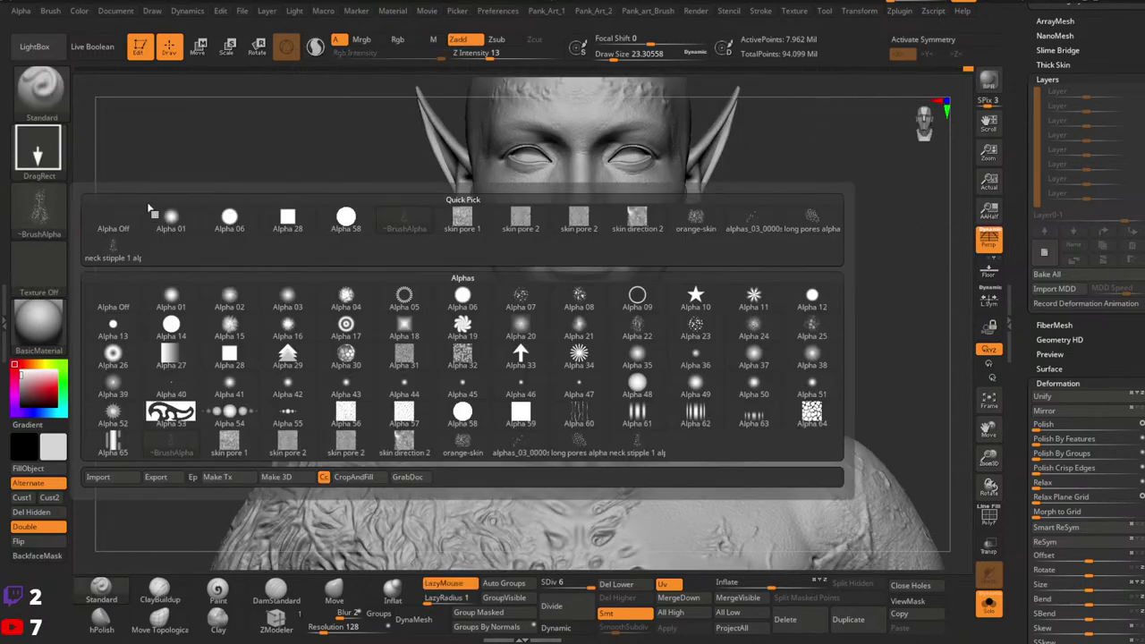
click(39, 90)
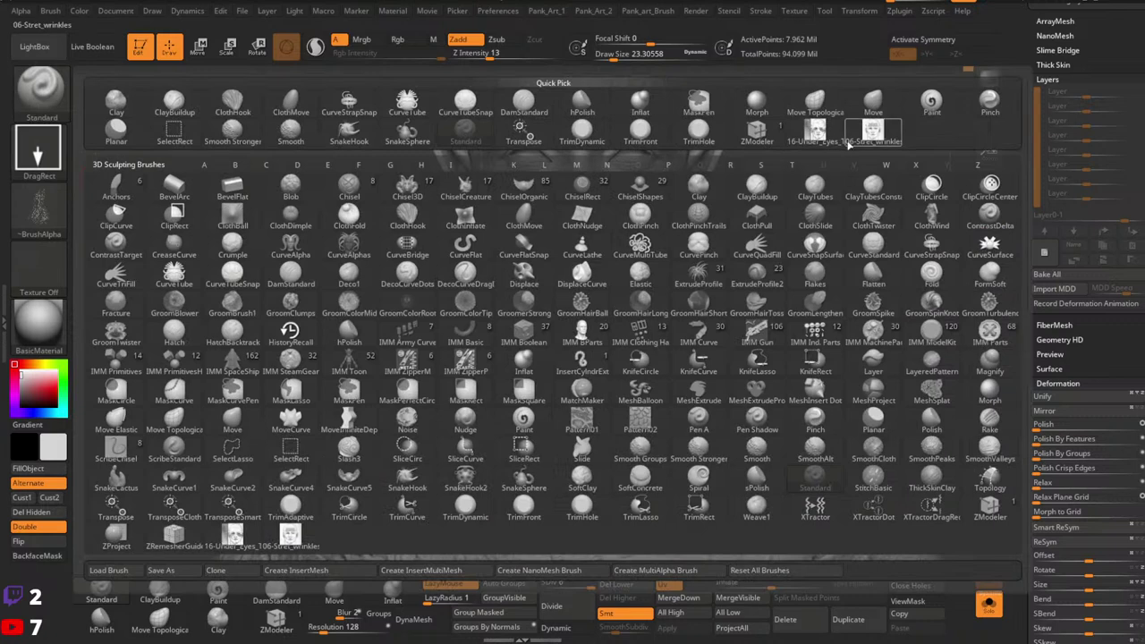
click(871, 134)
Step: Turn on X symmetry and stamp stretch wrinkles over the front and sides of the neck
ctrl+right_drag(624, 354, 603, 368)
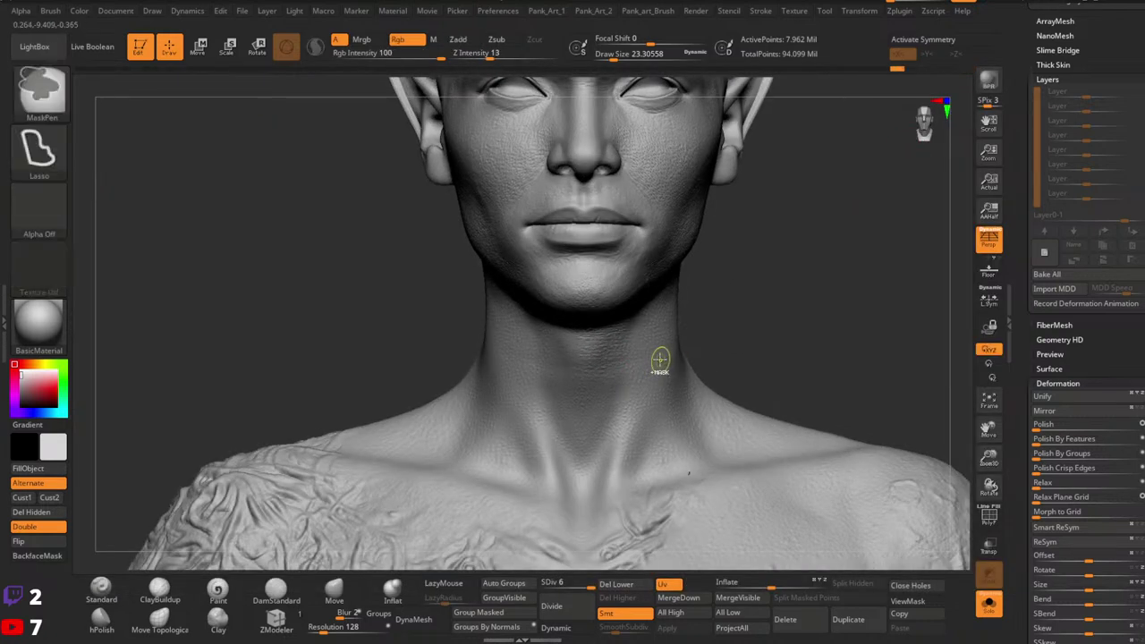
key(x)
right_drag(693, 367, 619, 359)
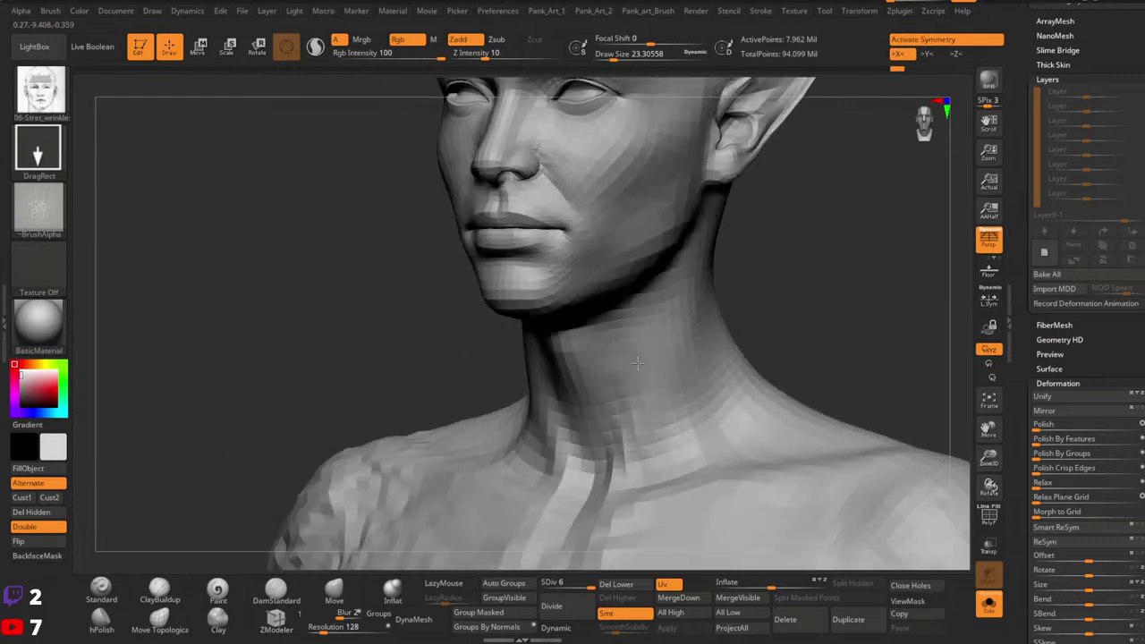
mouse_move(718, 313)
alt+right_down()
mouse_move(662, 367)
mouse_move(635, 363)
mouse_move(649, 438)
alt+right_up()
mouse_move(648, 438)
alt+right_down()
mouse_move(659, 373)
mouse_move(771, 379)
alt+right_up()
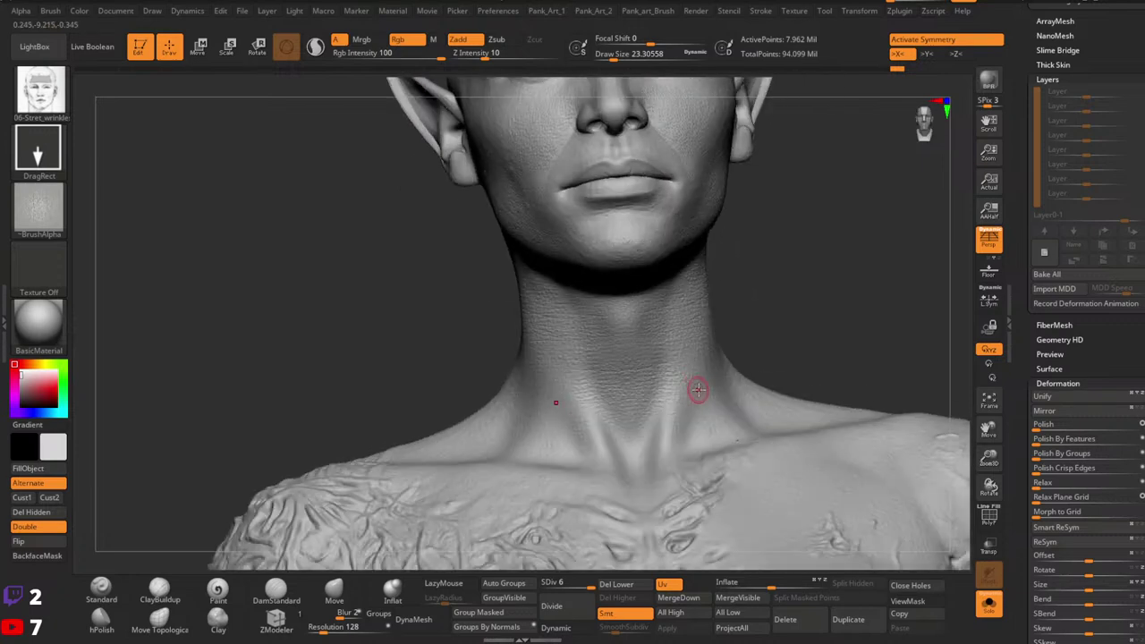
Step: Turn off symmetry and stamp stretch wrinkles down the middle of the throat
mouse_move(698, 390)
right_down()
mouse_move(671, 380)
mouse_move(701, 383)
right_up()
key(x)
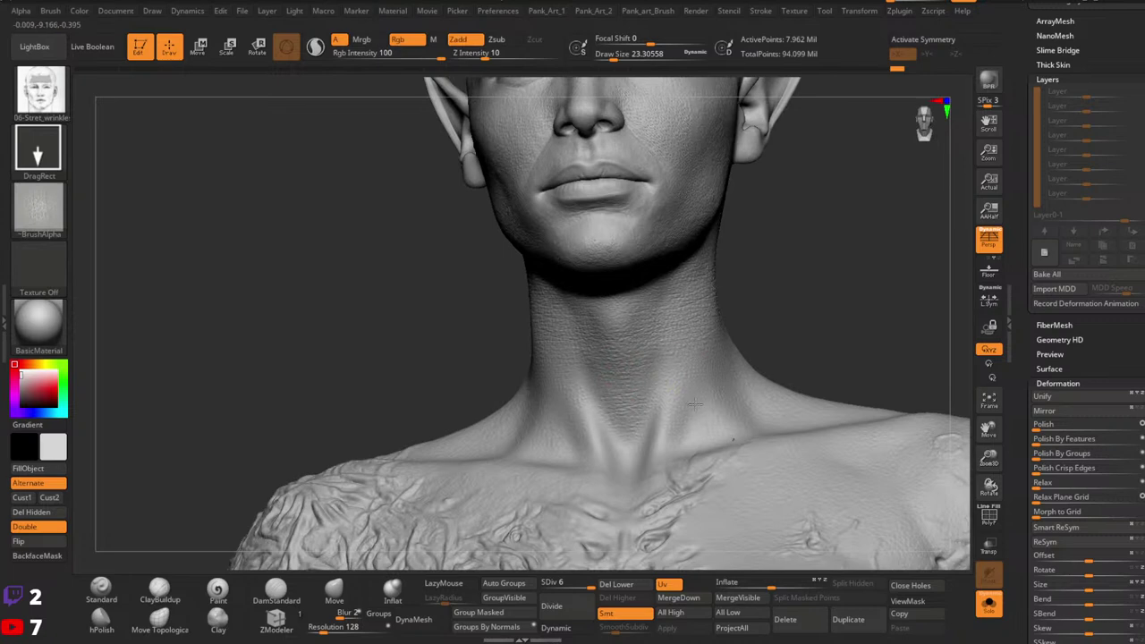
right_drag(695, 404, 677, 403)
Step: Turn X symmetry back on and stamp stretch wrinkles along the sides of the neck towards the nape
key(x)
right_drag(746, 384, 741, 358)
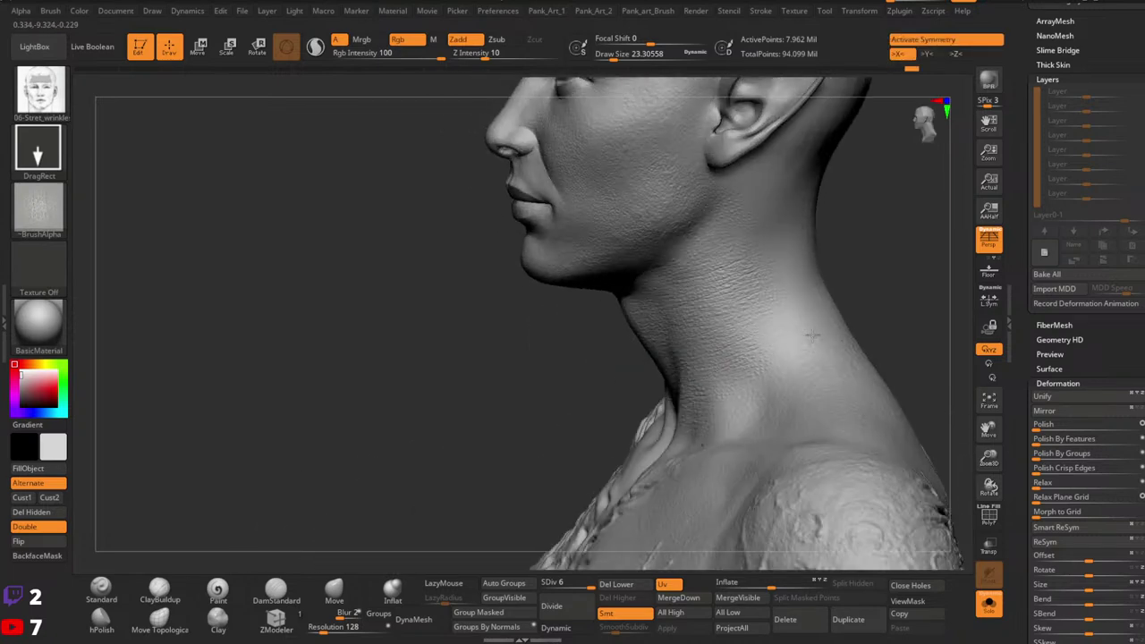
right_drag(810, 335, 766, 233)
right_drag(843, 213, 654, 317)
Step: Switch to the Standard brush with the skin pore 2 alpha and stamp pores symmetrically across the back of the neck
click(101, 588)
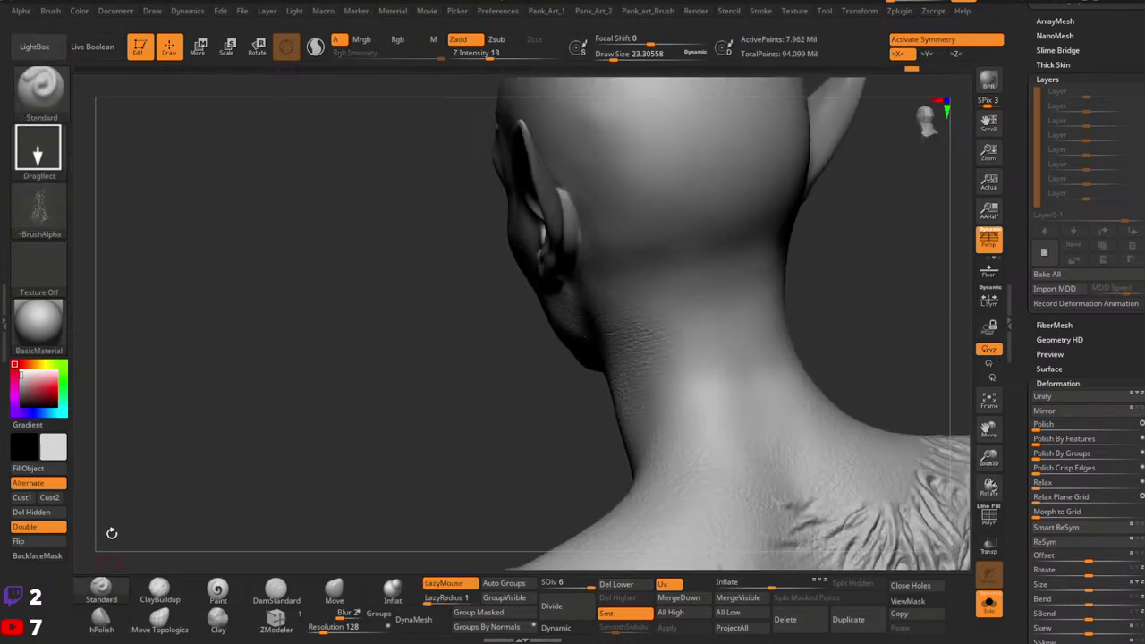
click(49, 203)
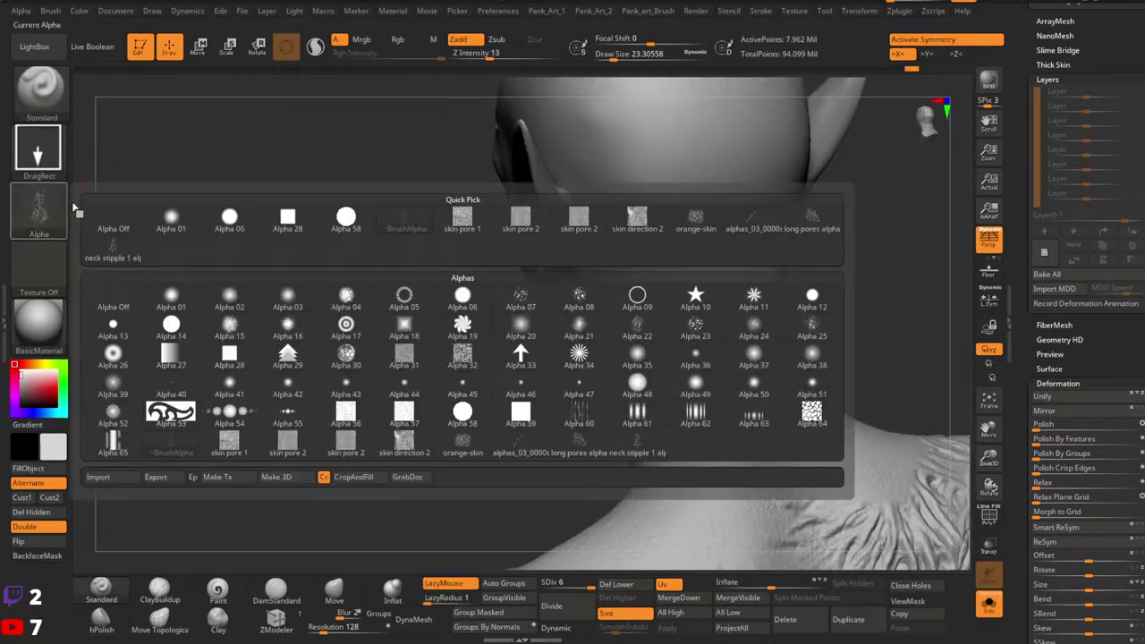
click(522, 220)
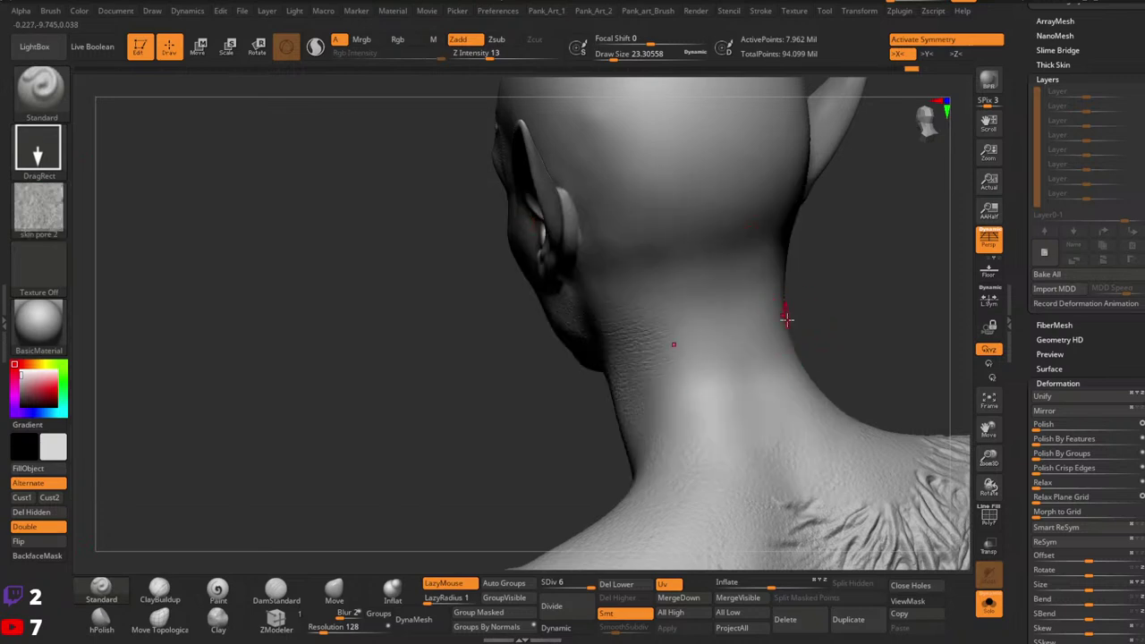
right_drag(769, 338, 760, 352)
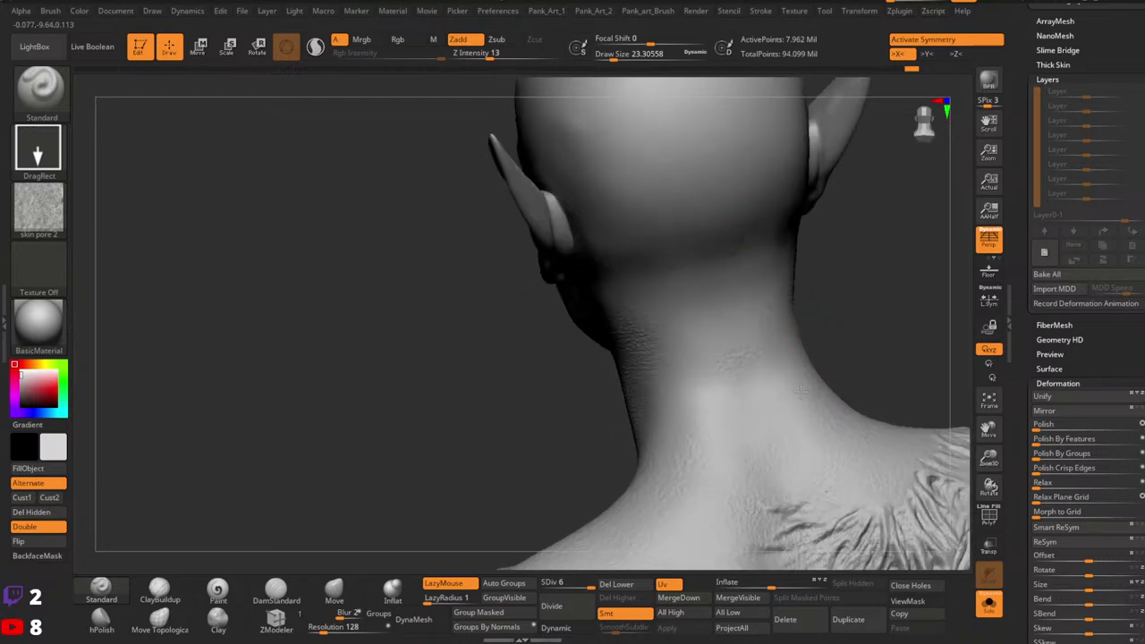
right_drag(799, 390, 787, 314)
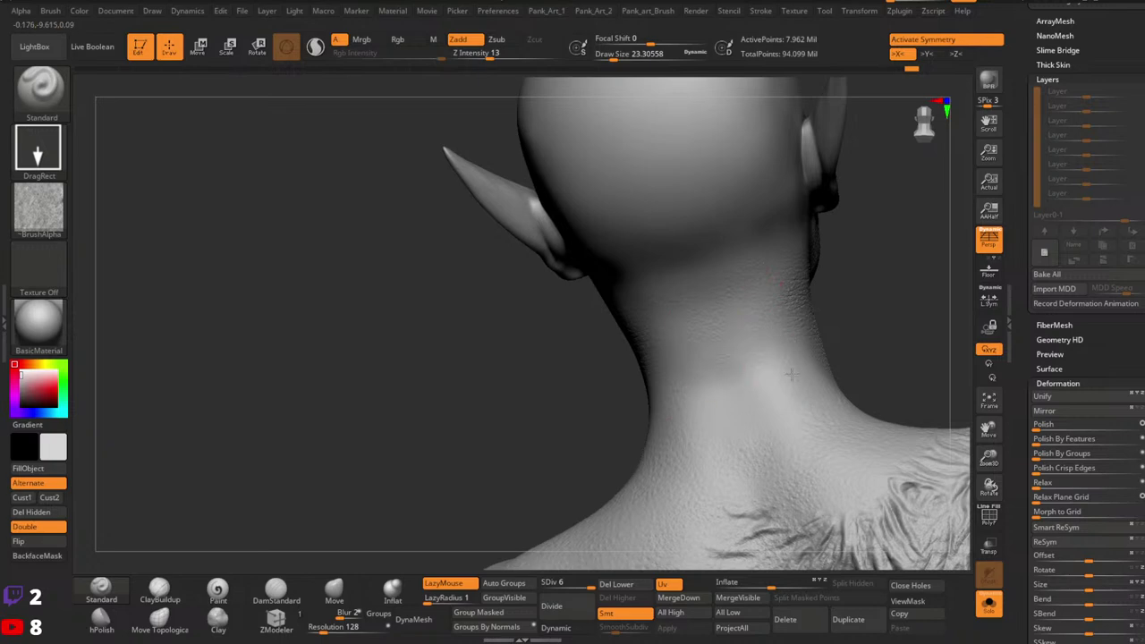
right_drag(785, 456, 750, 395)
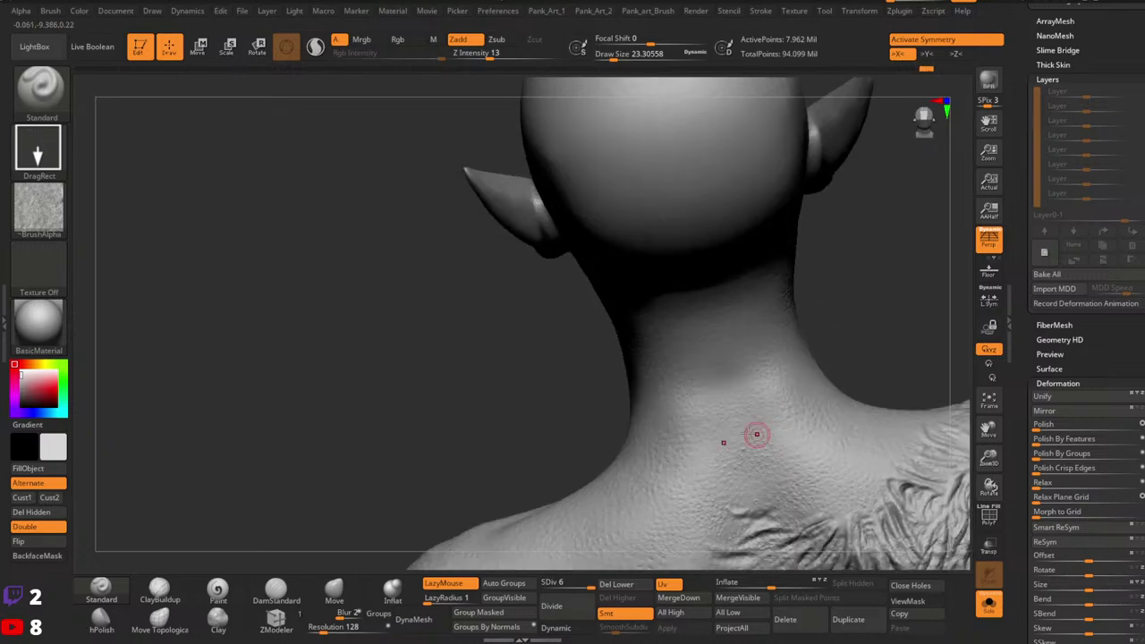
right_drag(825, 465, 723, 327)
key(ctrl)
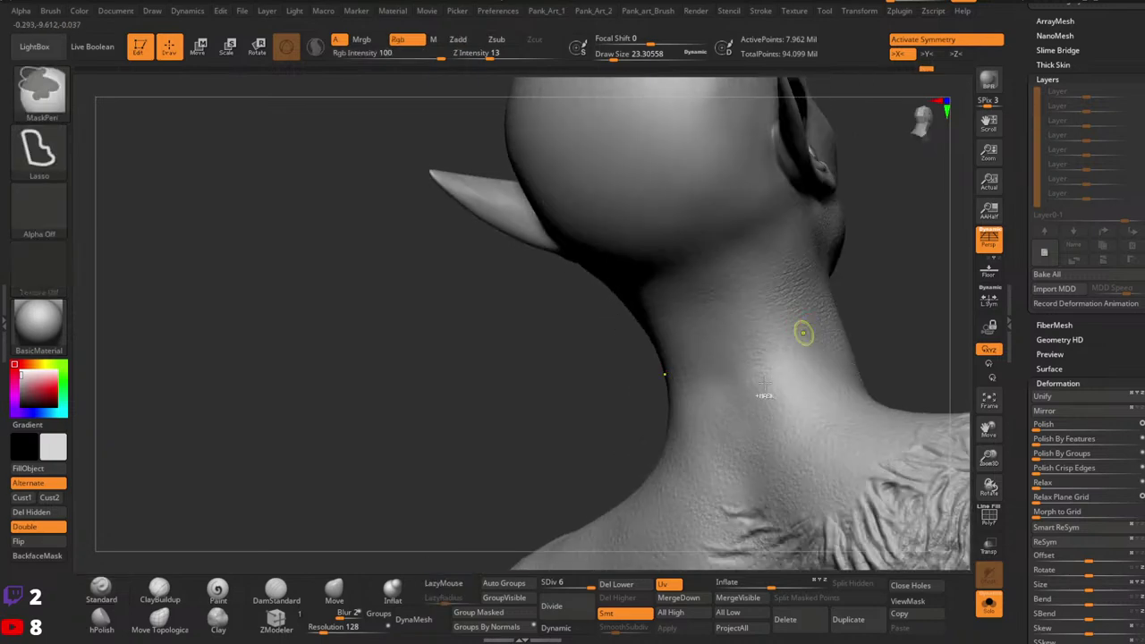
Step: Turn off symmetry and stamp skin pores on the middle of the nape and below the ears
key(x)
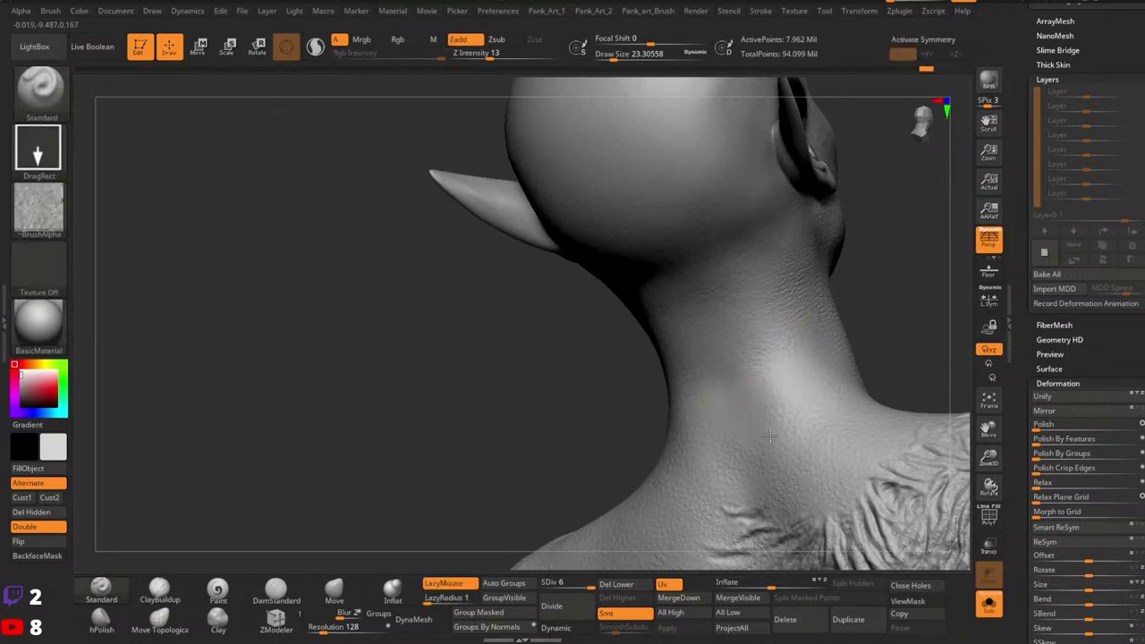
right_drag(803, 387, 804, 327)
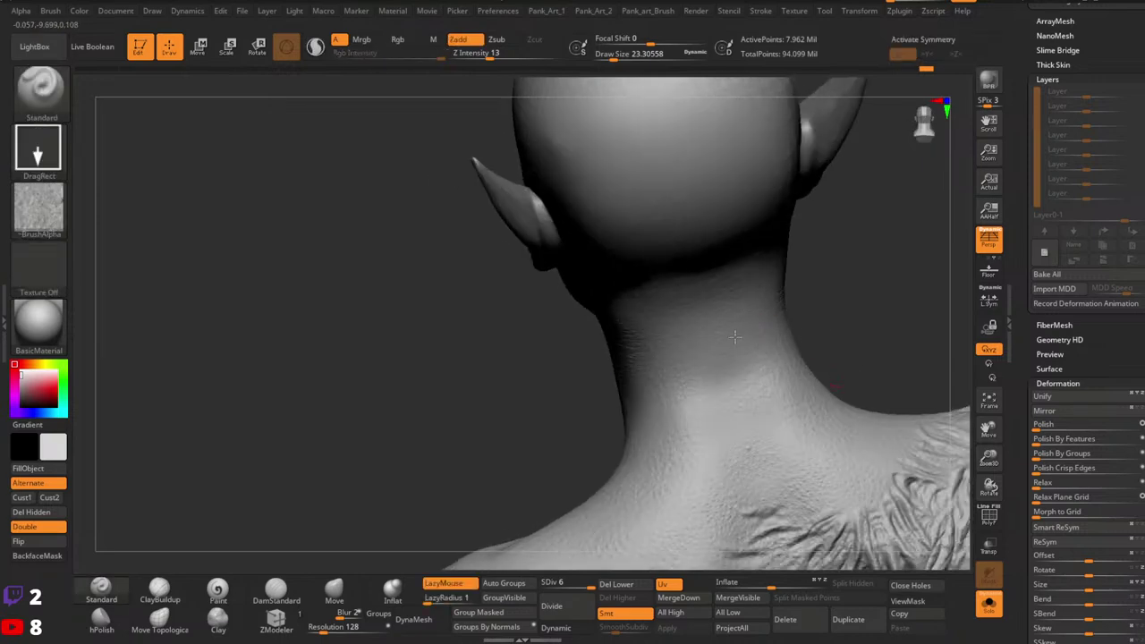
right_drag(754, 409, 684, 413)
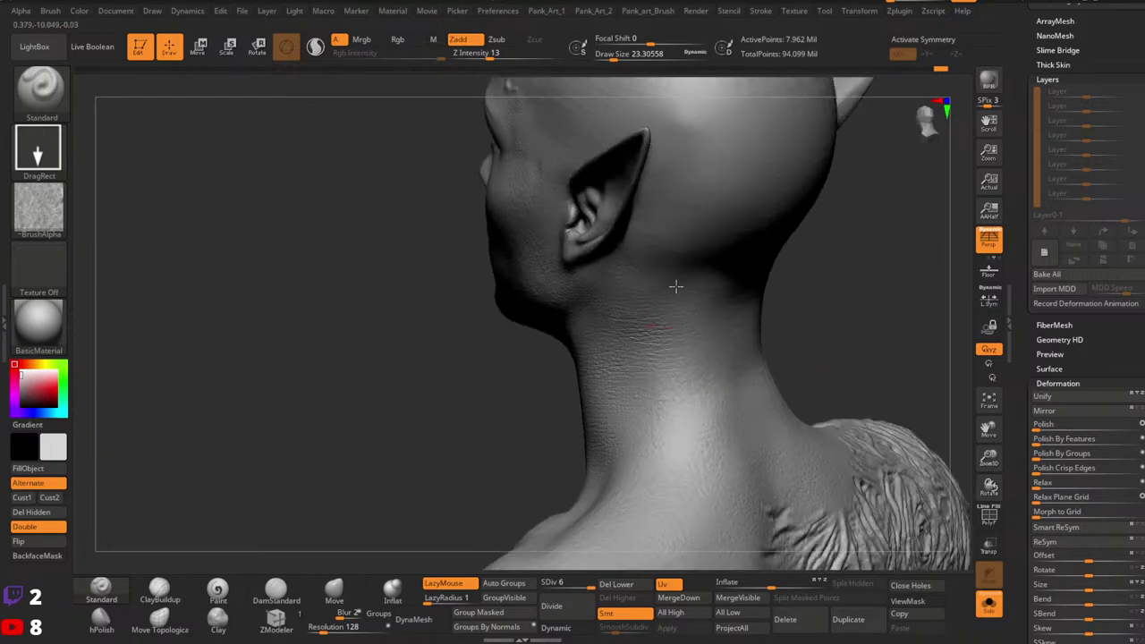
mouse_move(675, 286)
right_down()
mouse_move(761, 375)
mouse_move(817, 232)
right_up()
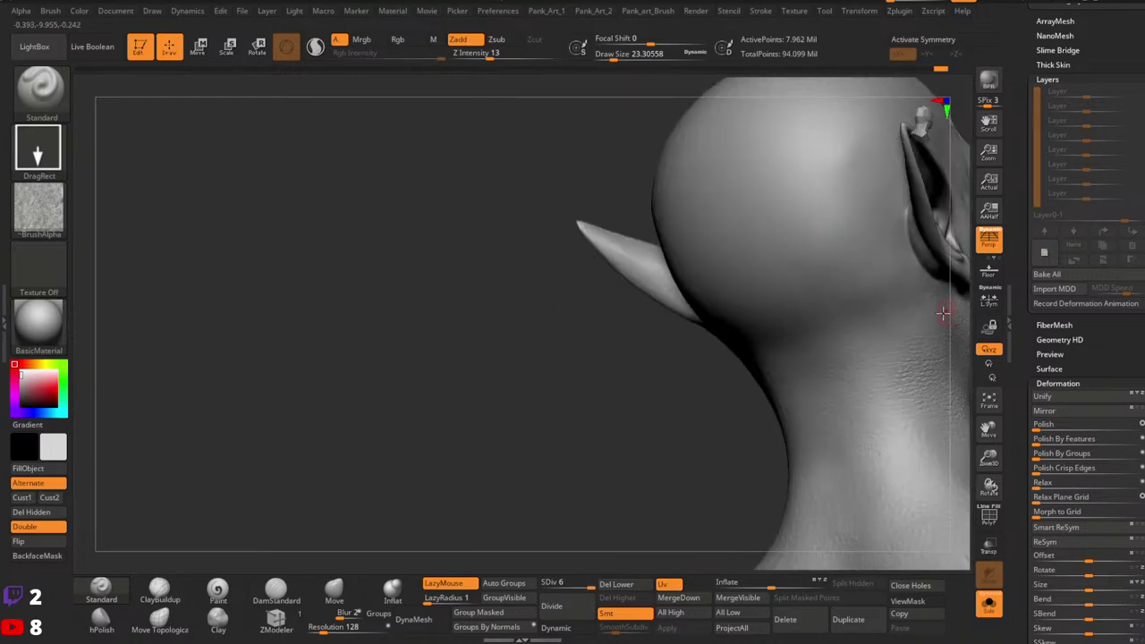
right_drag(943, 312, 854, 368)
key(ctrl)
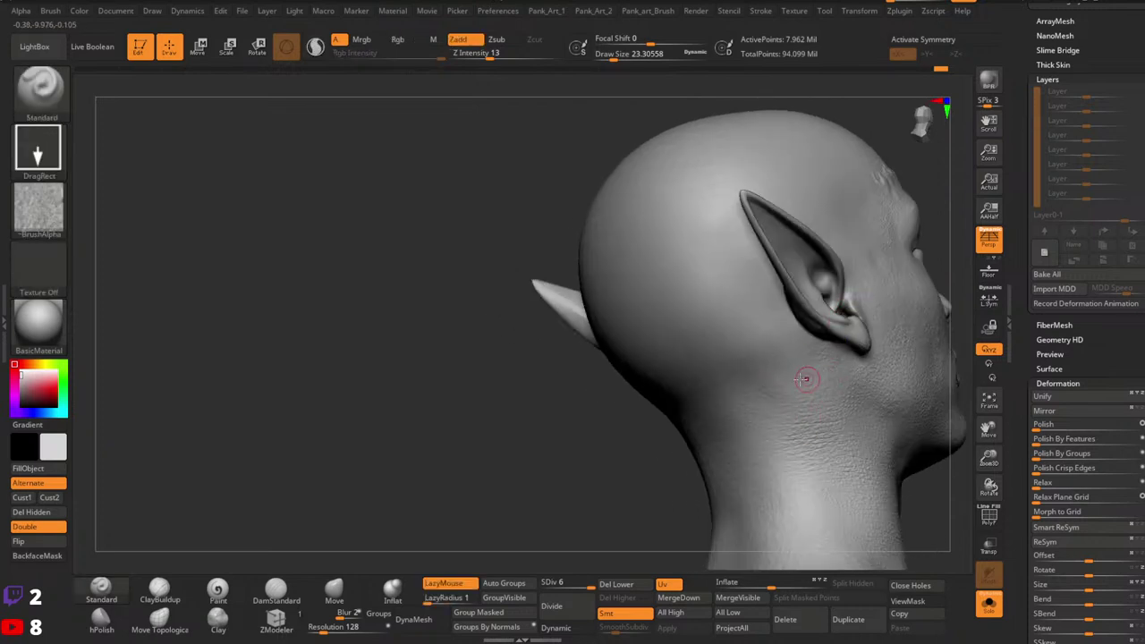
right_drag(822, 416, 846, 362)
Step: Stamp more skin pores over the lower nape and the side of the neck
alt+right_drag(718, 517, 771, 384)
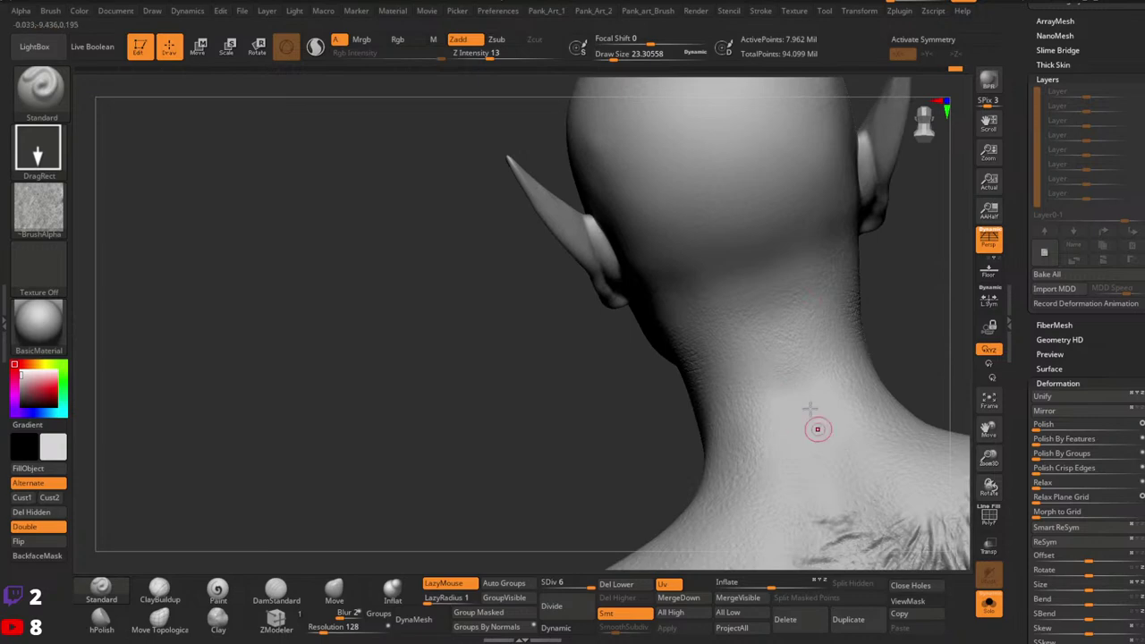
right_drag(812, 430, 756, 358)
mouse_move(779, 434)
right_down()
mouse_move(798, 420)
mouse_move(803, 360)
right_up()
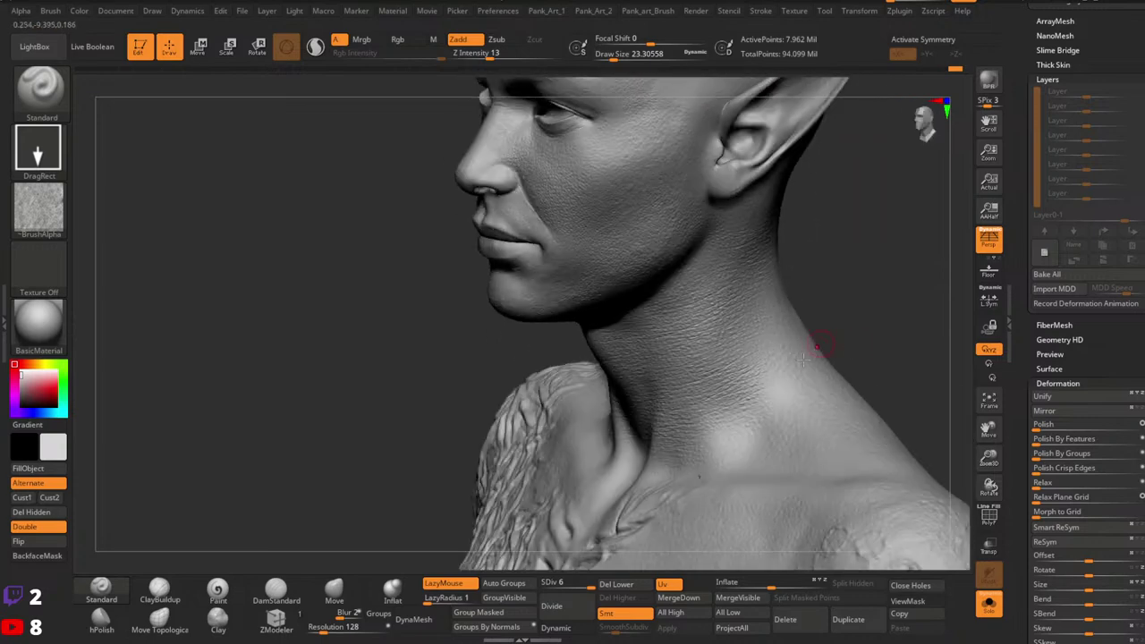
mouse_move(837, 447)
right_down()
mouse_move(812, 345)
mouse_move(767, 325)
right_up()
Step: Turn X symmetry on and check the neck's skin detail from the front and side
key(x)
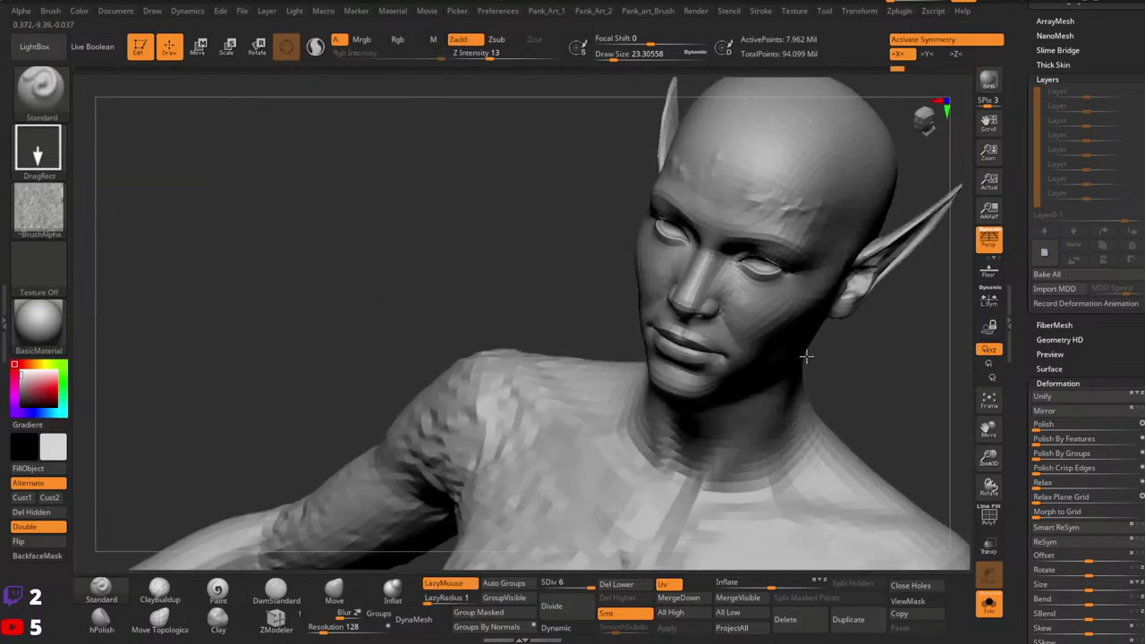
right_drag(808, 358, 829, 308)
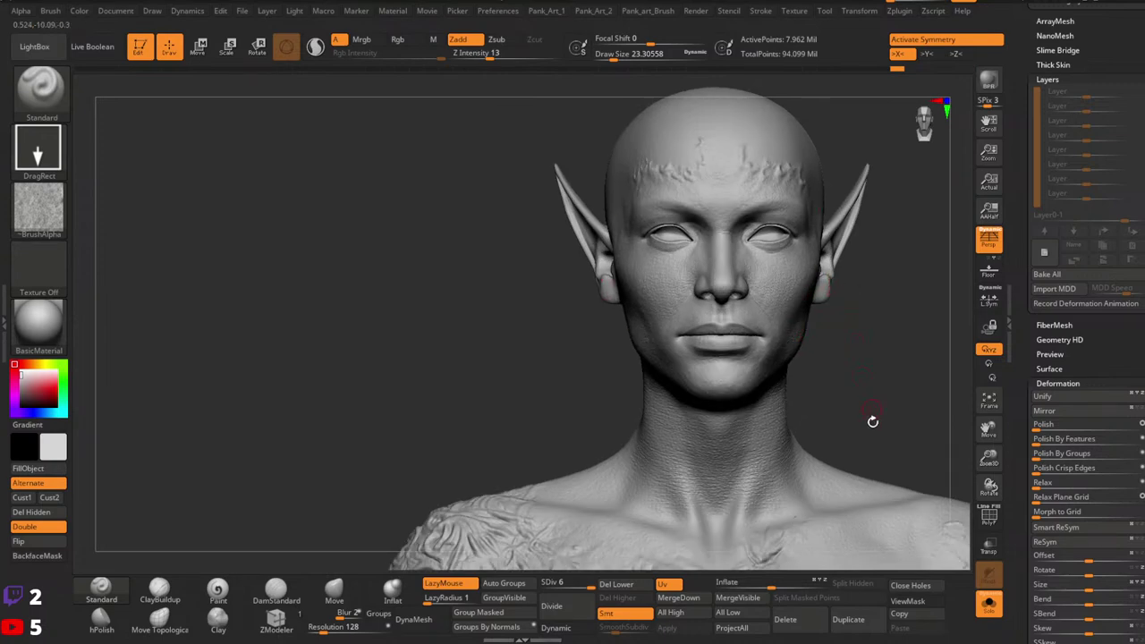
right_drag(803, 449, 769, 430)
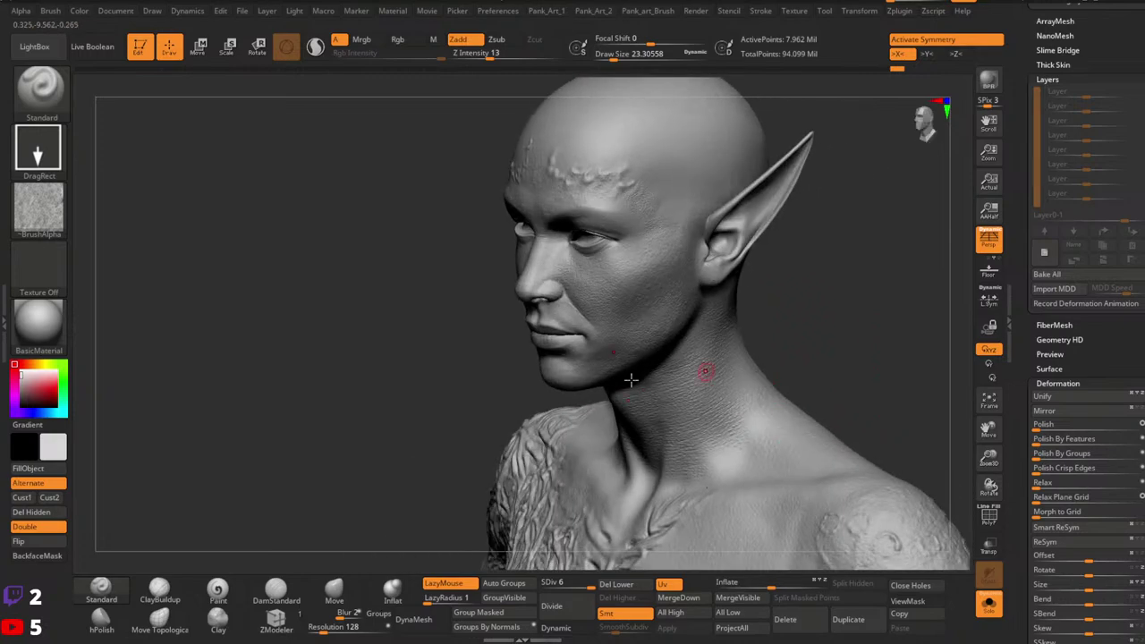
Step: Select the 06-Stret_wrinkle brush, show the hair and clothing again, and frame the neck from the front
click(42, 87)
click(41, 87)
click(883, 134)
right_drag(889, 418, 796, 440)
drag(836, 415, 841, 412)
drag(816, 474, 864, 442)
drag(758, 484, 802, 454)
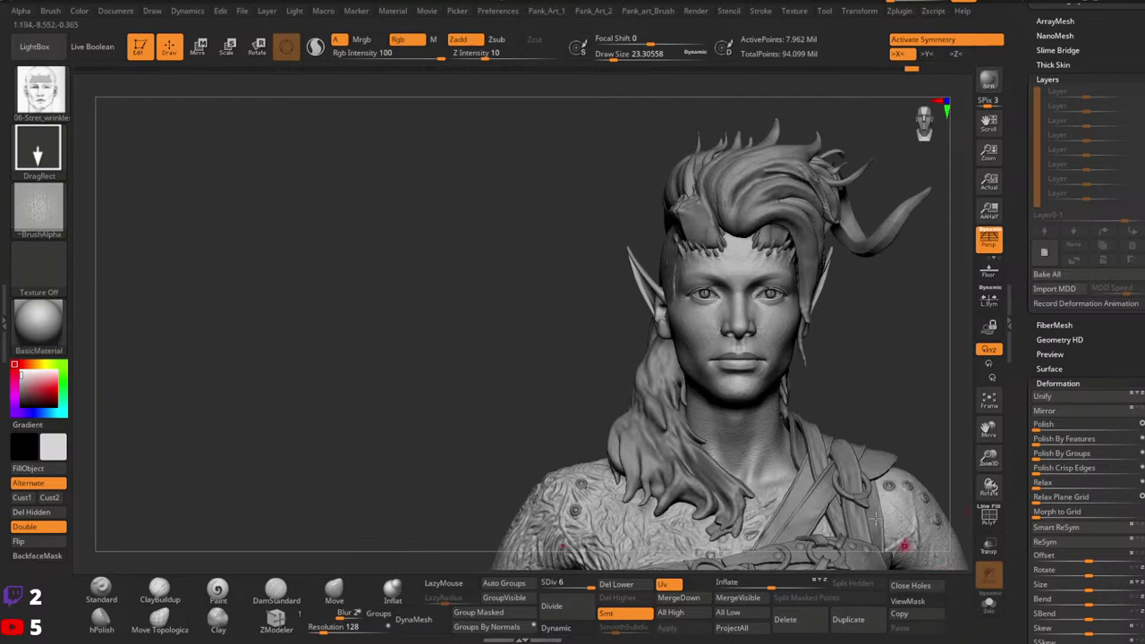
mouse_move(887, 421)
alt+right_down()
mouse_move(793, 408)
mouse_move(781, 429)
mouse_move(752, 355)
mouse_move(582, 333)
mouse_move(747, 334)
alt+right_up()
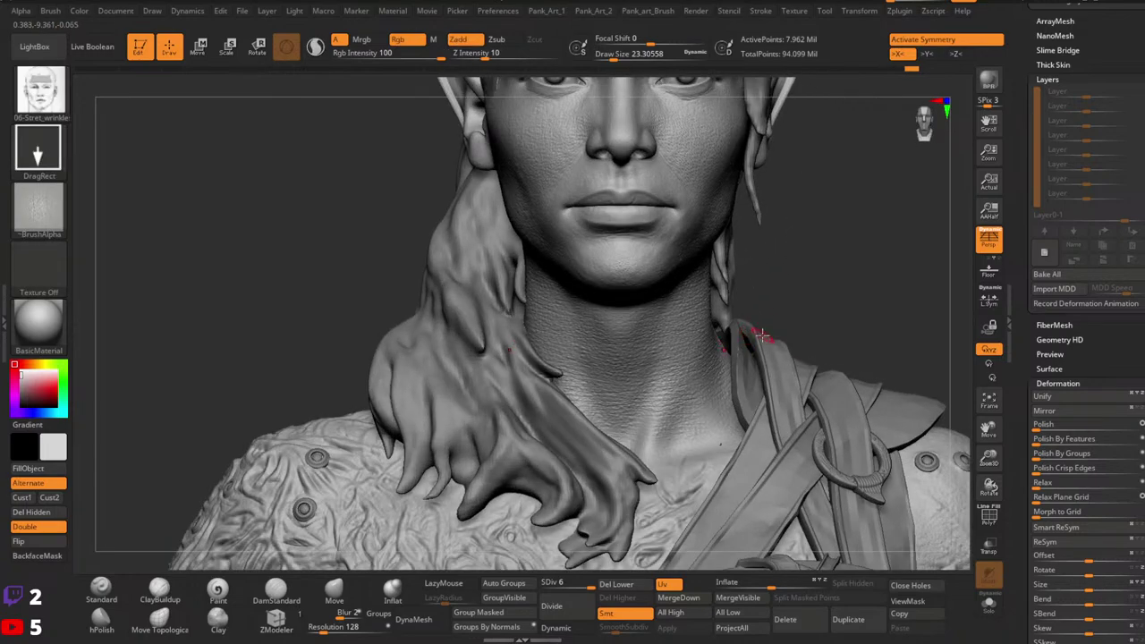
Step: Undo the earlier neck stamps, turn X symmetry off, and stamp fine wrinkles on the middle of the front neck, discarding the undone history
key(ctrl)
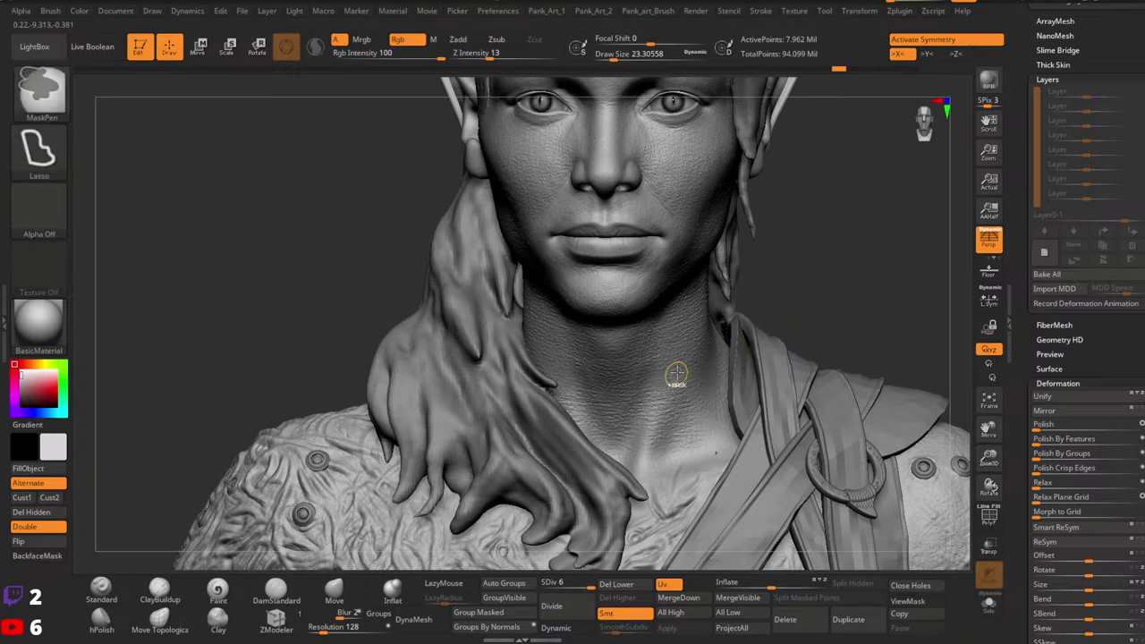
key(b)
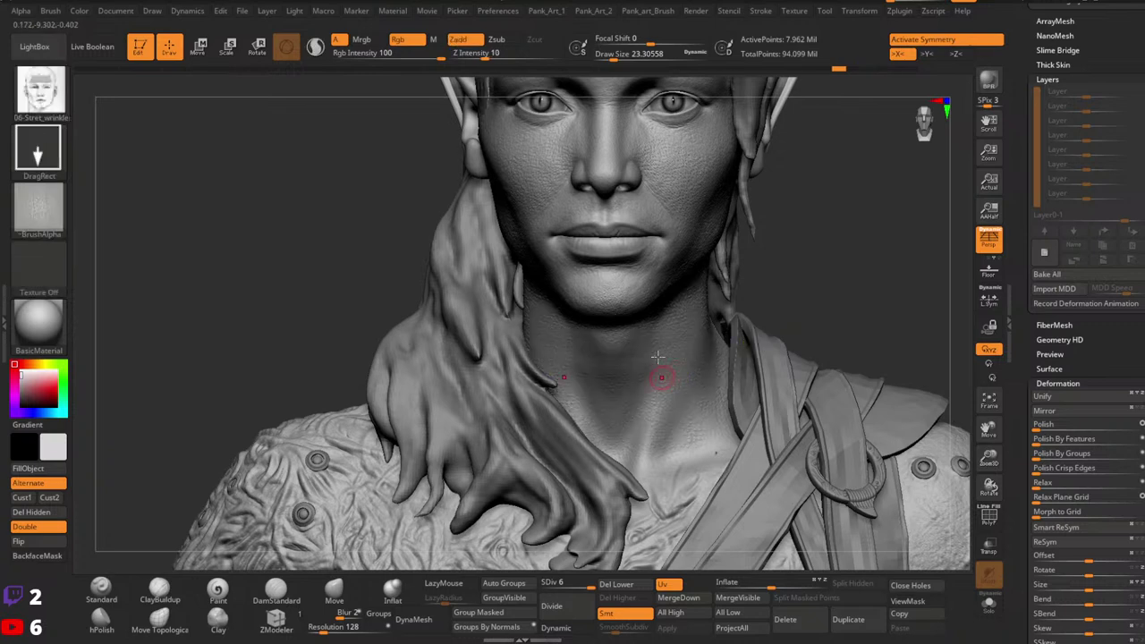
right_drag(659, 379, 706, 333)
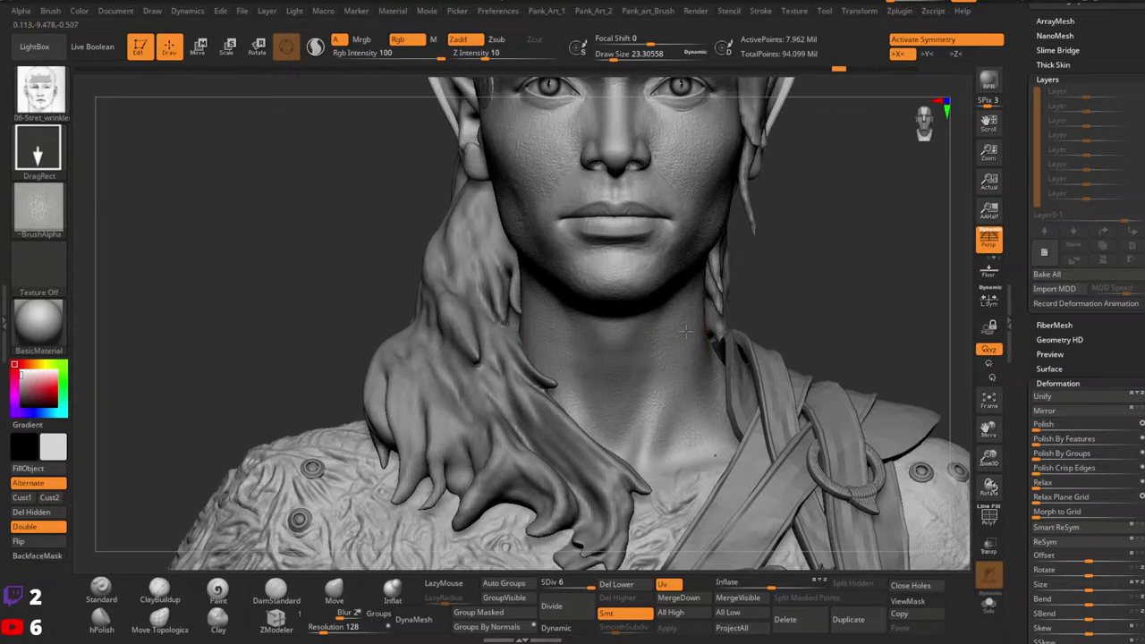
key(x)
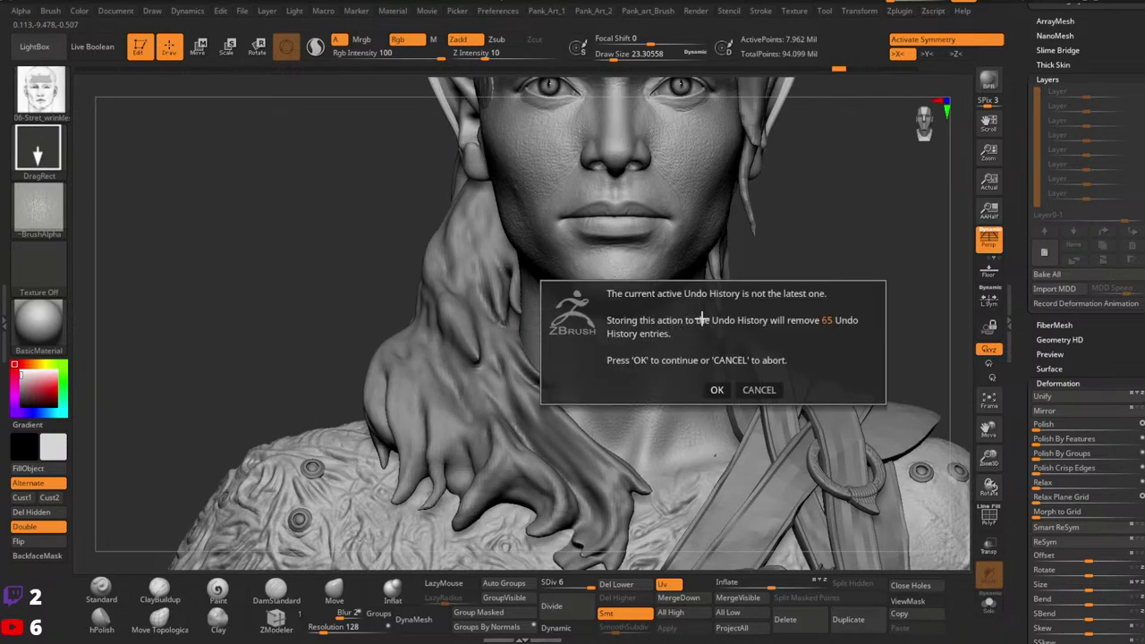
click(718, 388)
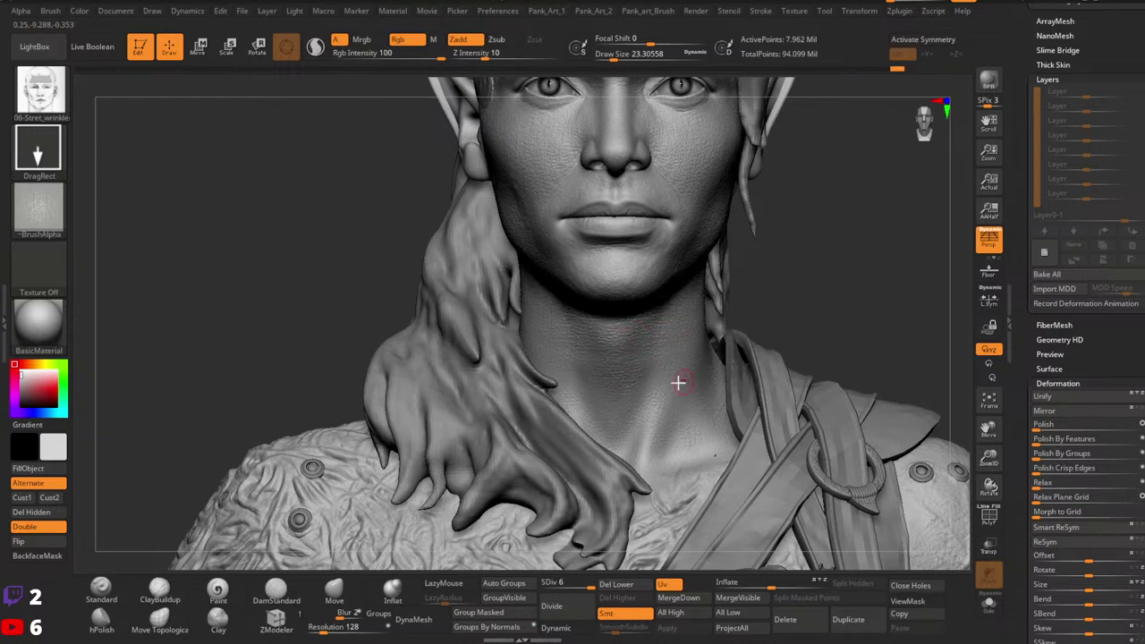
Step: Turn X symmetry on and stamp fine wrinkles over the front and sides of the neck
key(x)
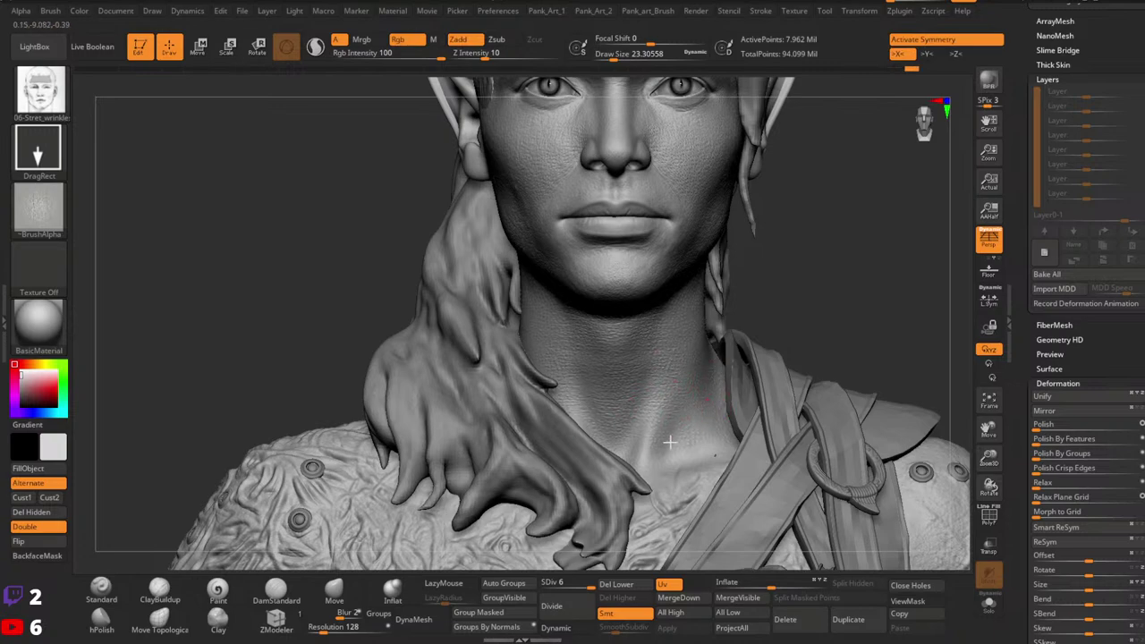
right_drag(713, 441, 667, 309)
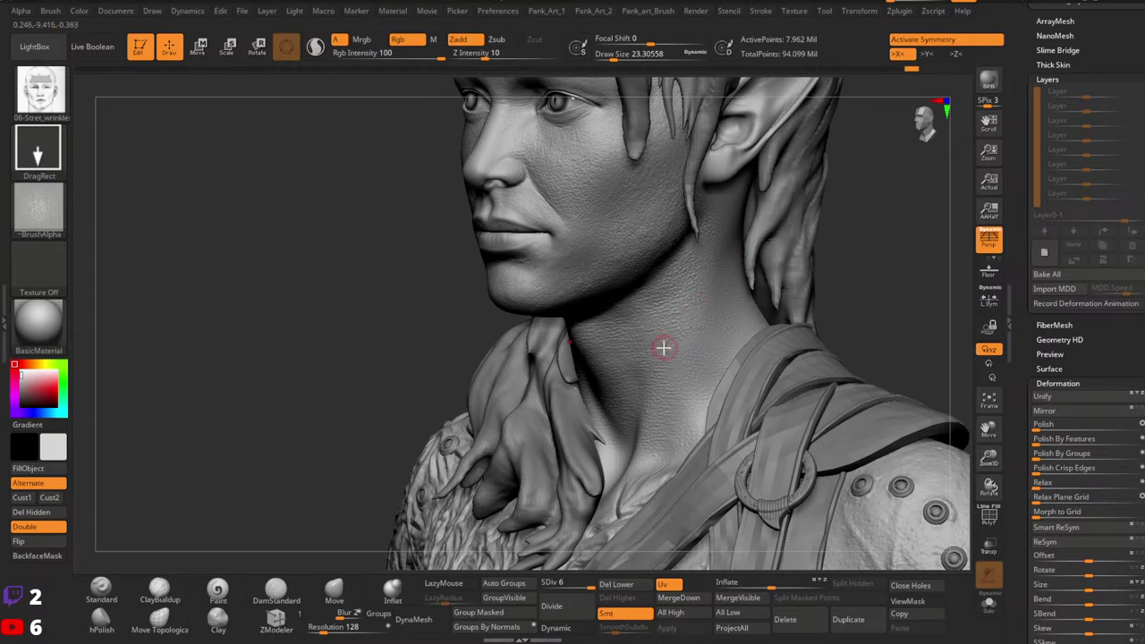
mouse_move(767, 348)
right_down()
mouse_move(744, 370)
mouse_move(719, 317)
right_up()
Step: Isolate the body, switch to the Standard brush with the skin pore alpha, and stamp pores symmetrically on the lower nape and neck sides
right_drag(807, 308, 567, 360)
click(115, 594)
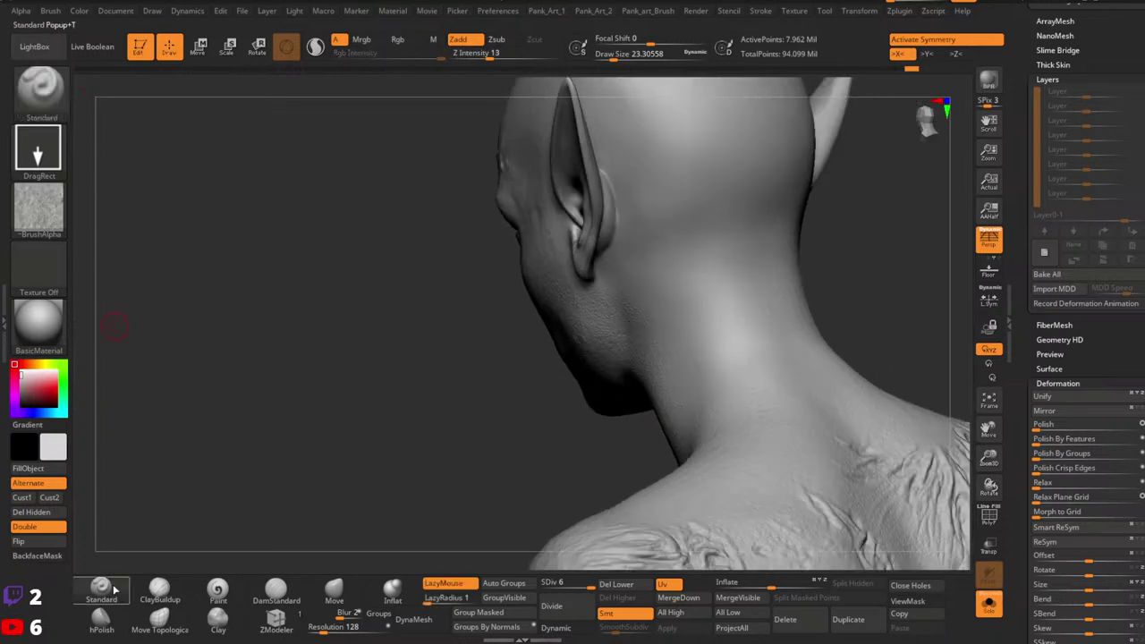
right_drag(809, 273, 765, 306)
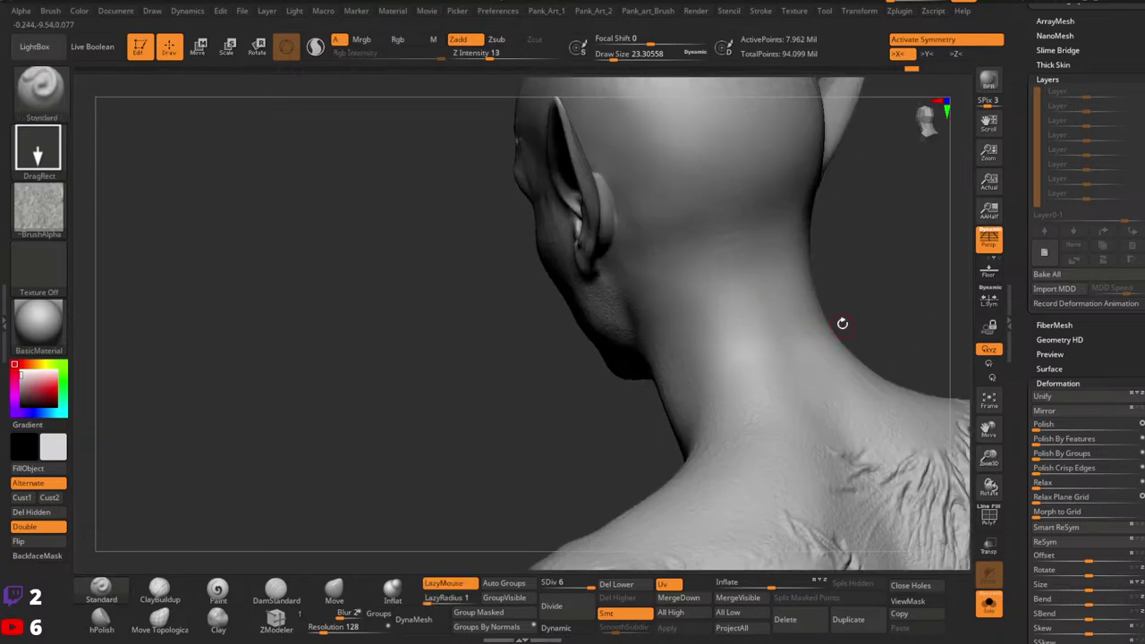
right_drag(841, 323, 799, 358)
right_drag(787, 409, 833, 388)
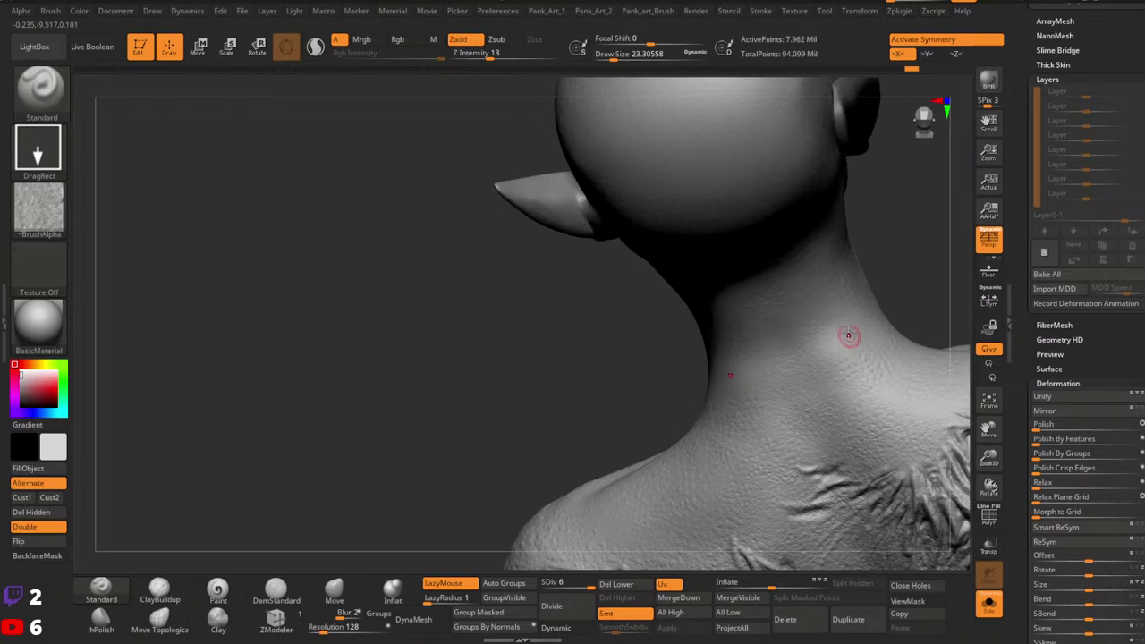
right_drag(863, 304, 822, 205)
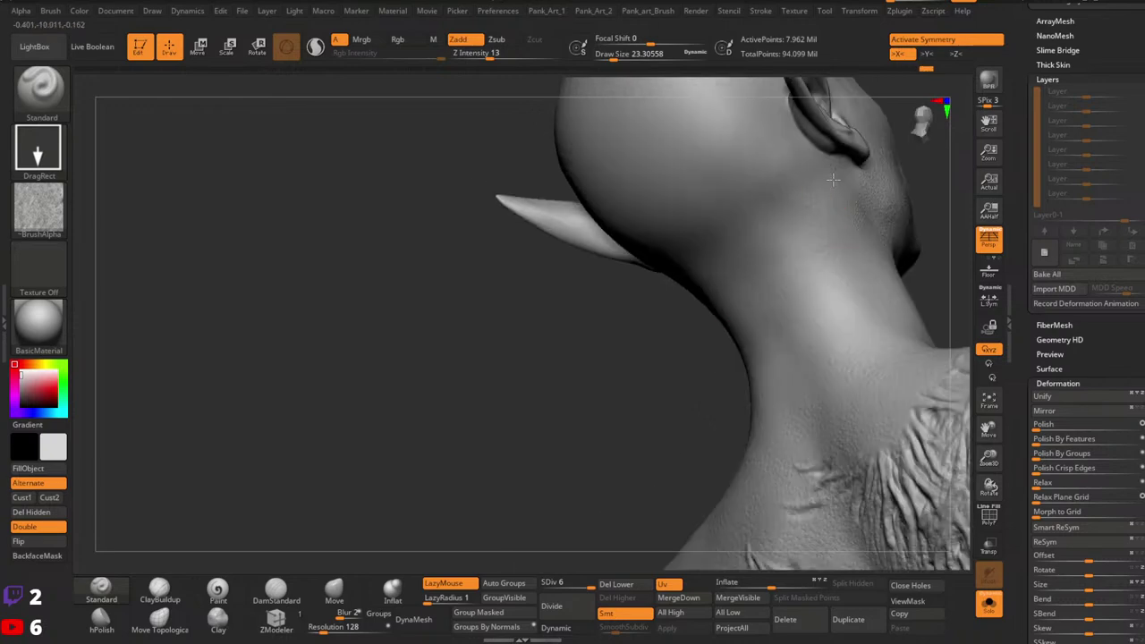
right_drag(883, 287, 886, 247)
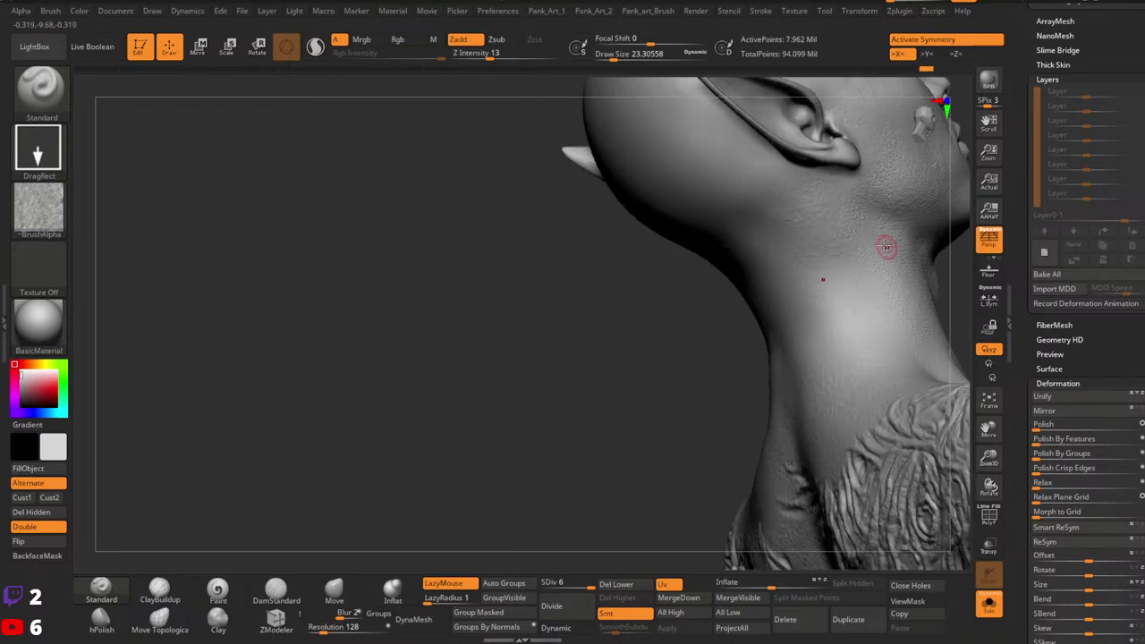
Step: Stamp more skin pores with symmetry across the nape and the back of the neck
key(ctrl)
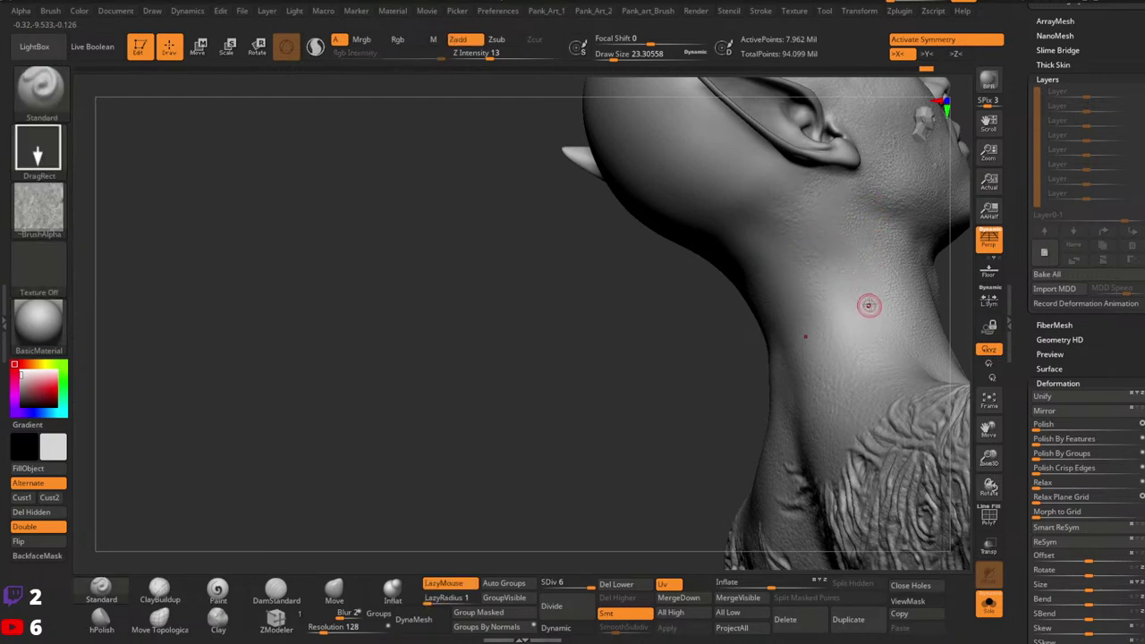
right_drag(860, 278, 850, 320)
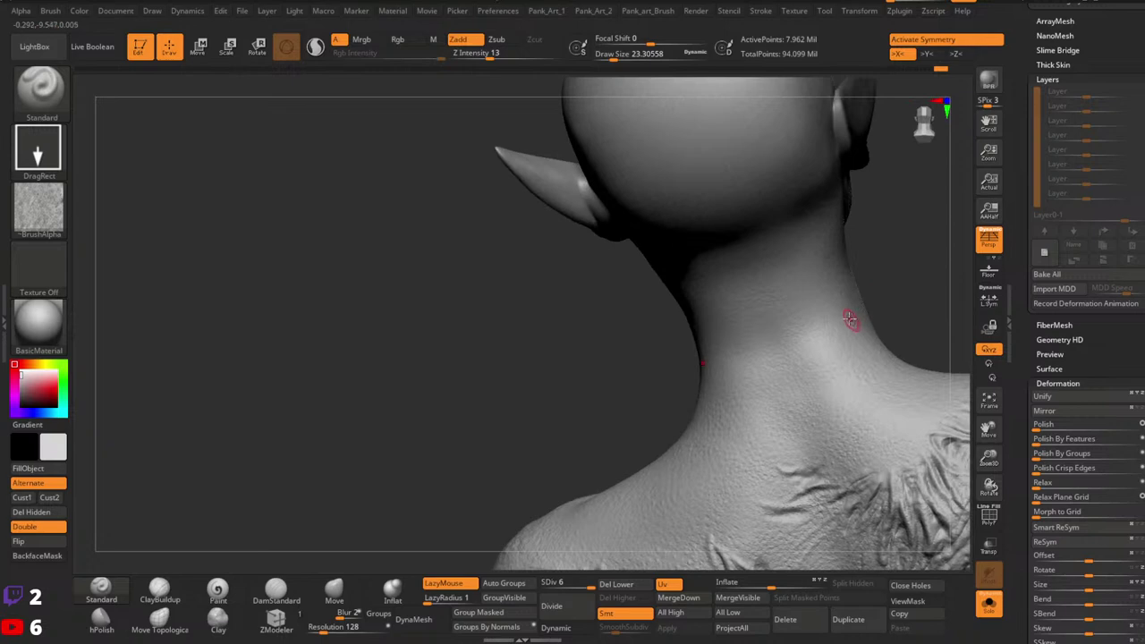
right_drag(812, 265, 790, 219)
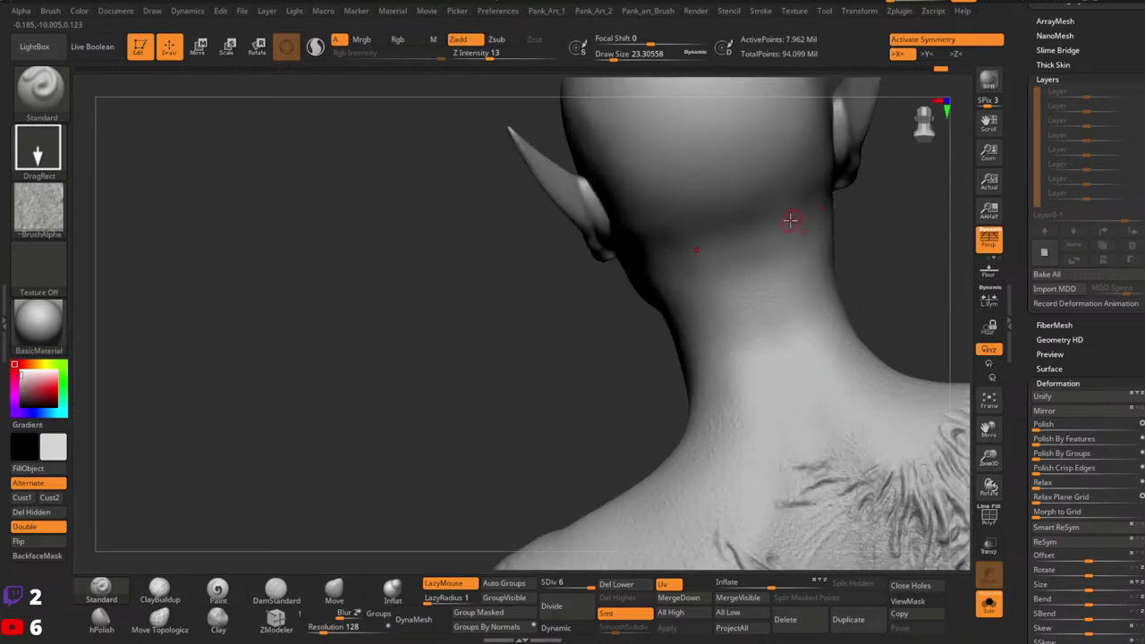
right_drag(769, 296, 779, 232)
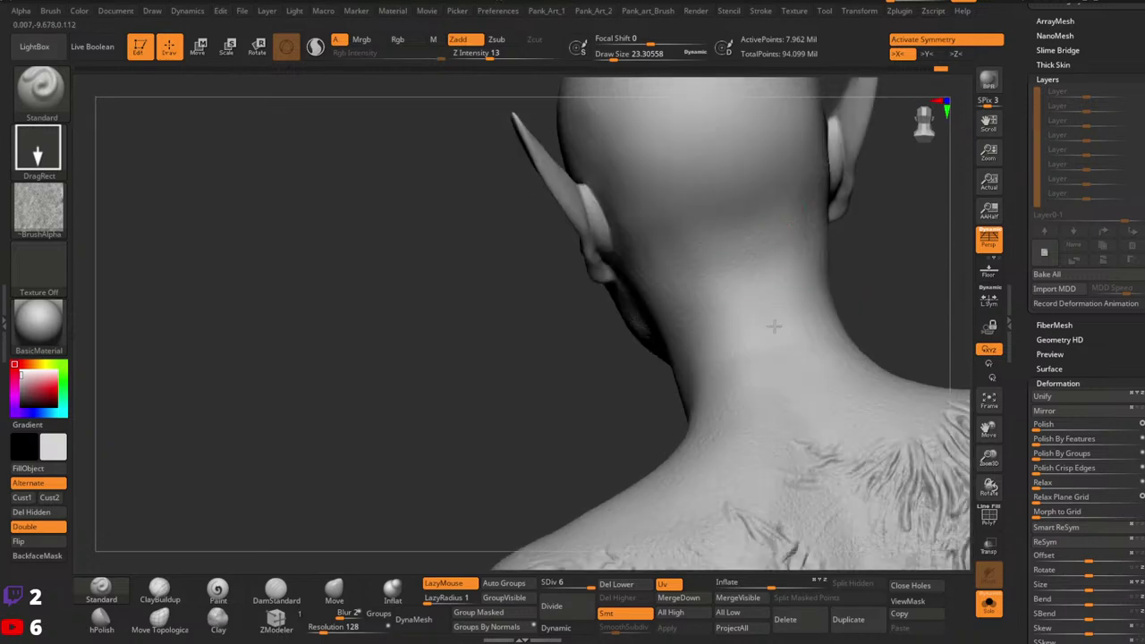
right_drag(774, 327, 800, 340)
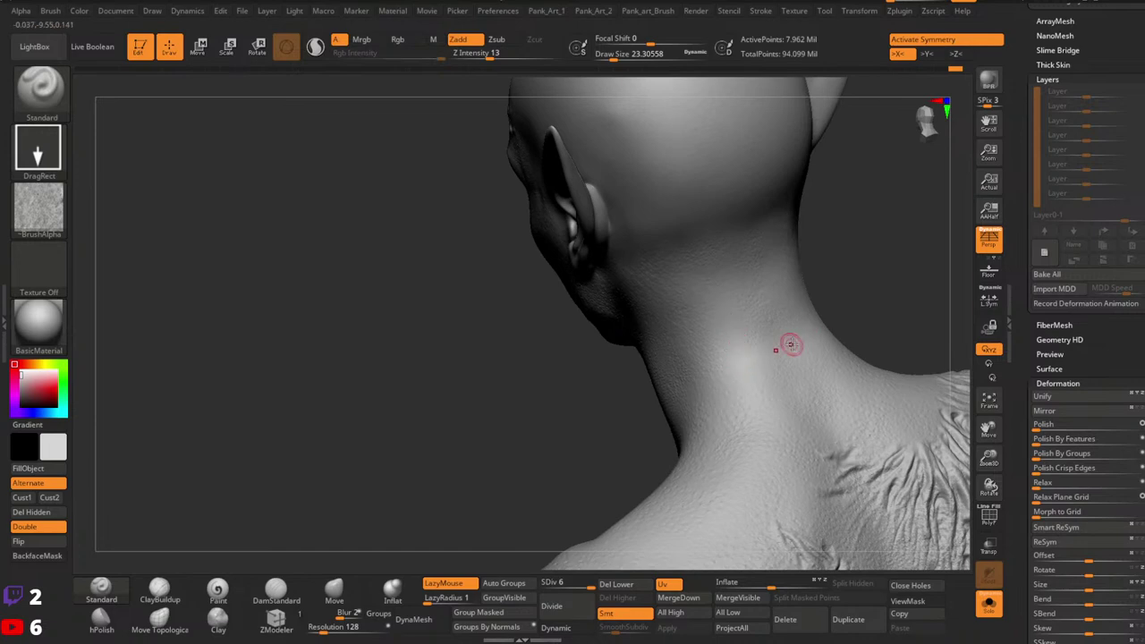
right_drag(785, 407, 789, 359)
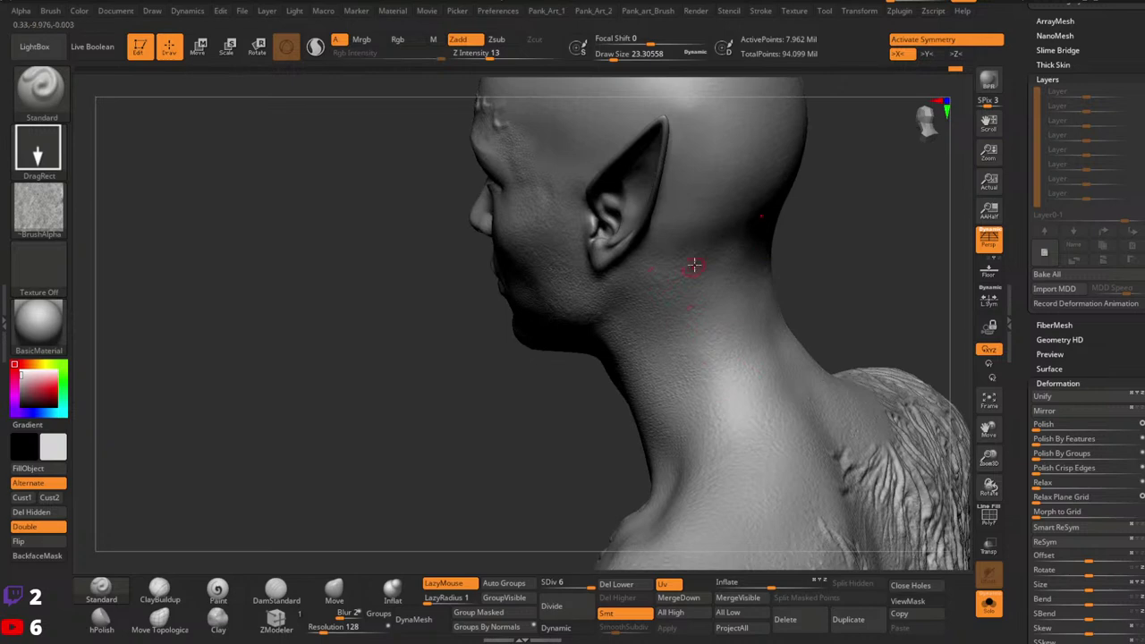
Step: Stamp skin pores along the sides of the neck and below the ears
mouse_move(693, 265)
right_down()
mouse_move(782, 271)
mouse_move(822, 255)
right_up()
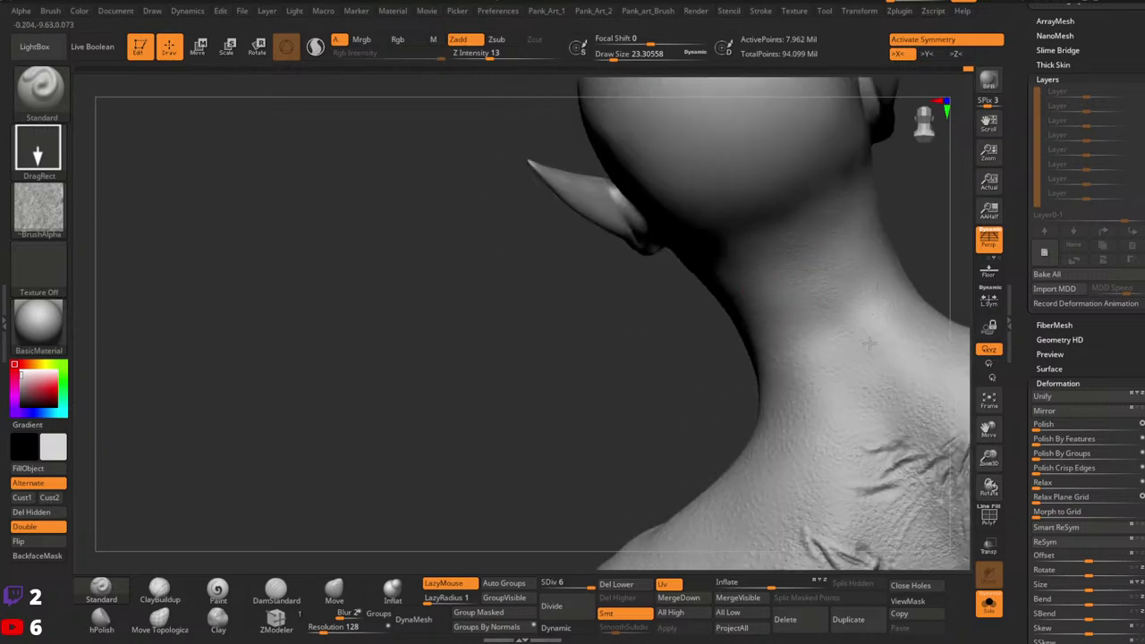
right_drag(868, 343, 805, 330)
right_drag(912, 329, 838, 412)
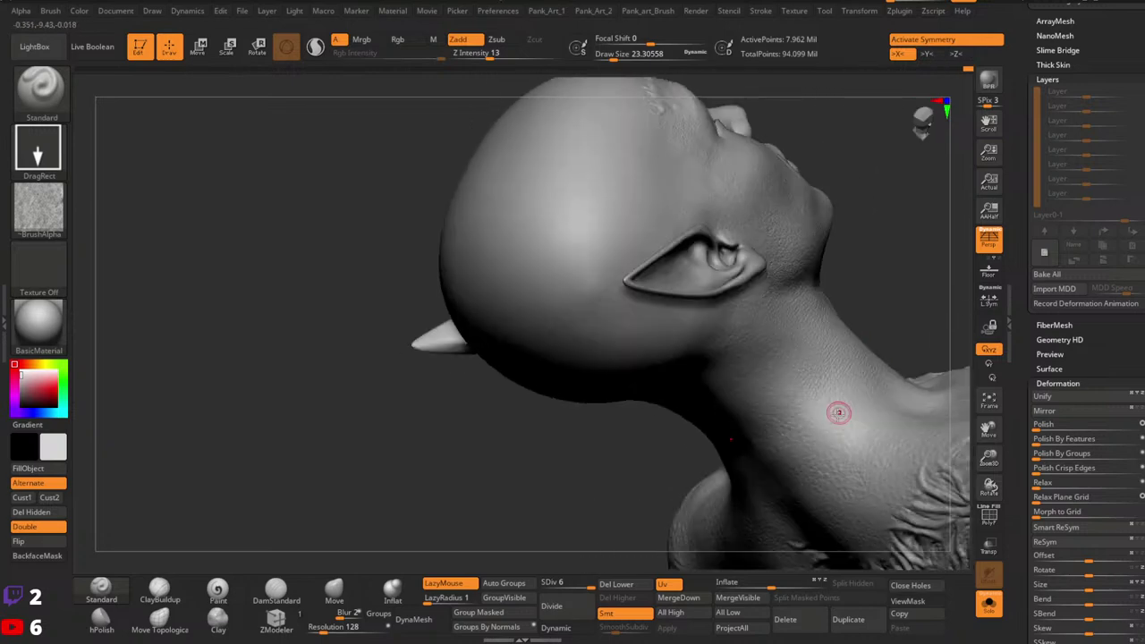
right_drag(723, 376, 706, 309)
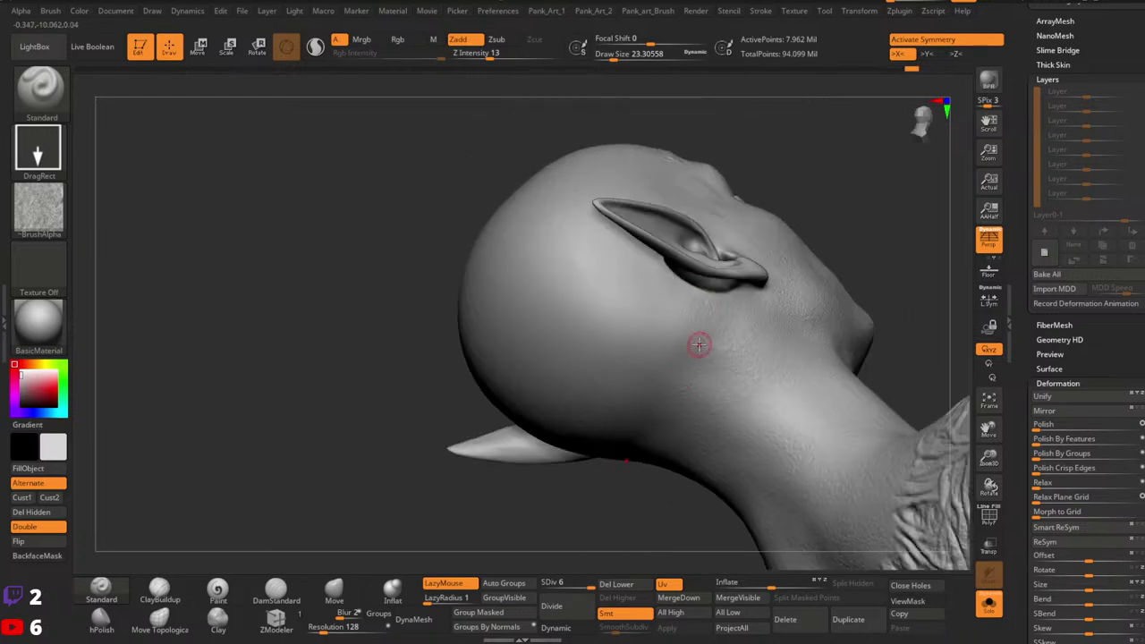
Step: Extend the symmetrical skin pores up from the nape onto the lower back of the head
right_drag(636, 417, 666, 344)
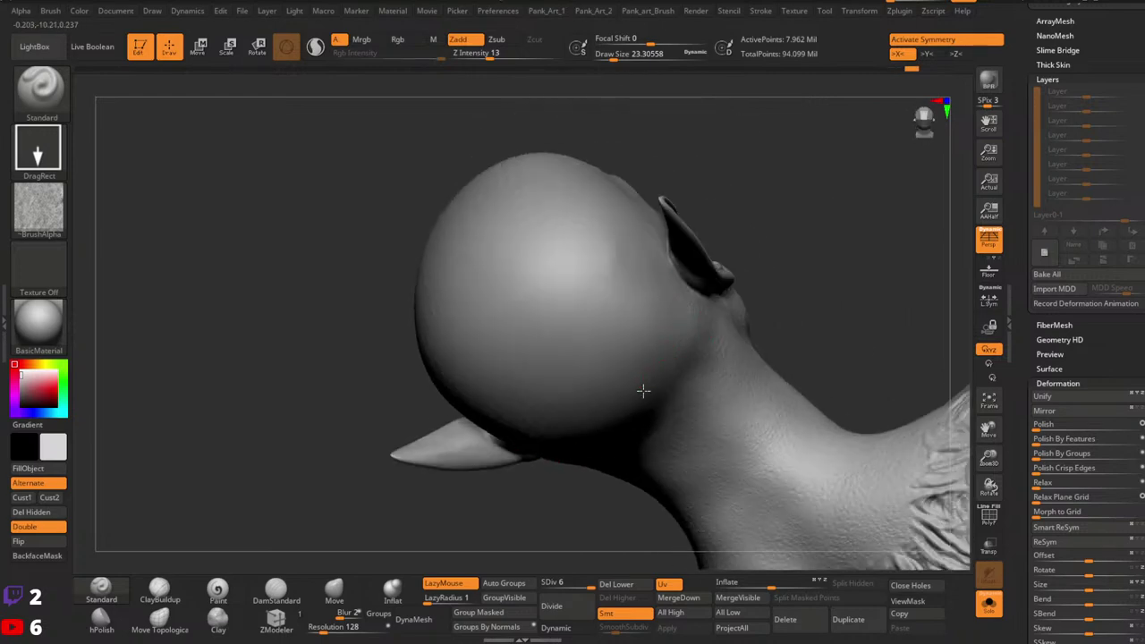
right_drag(643, 391, 672, 302)
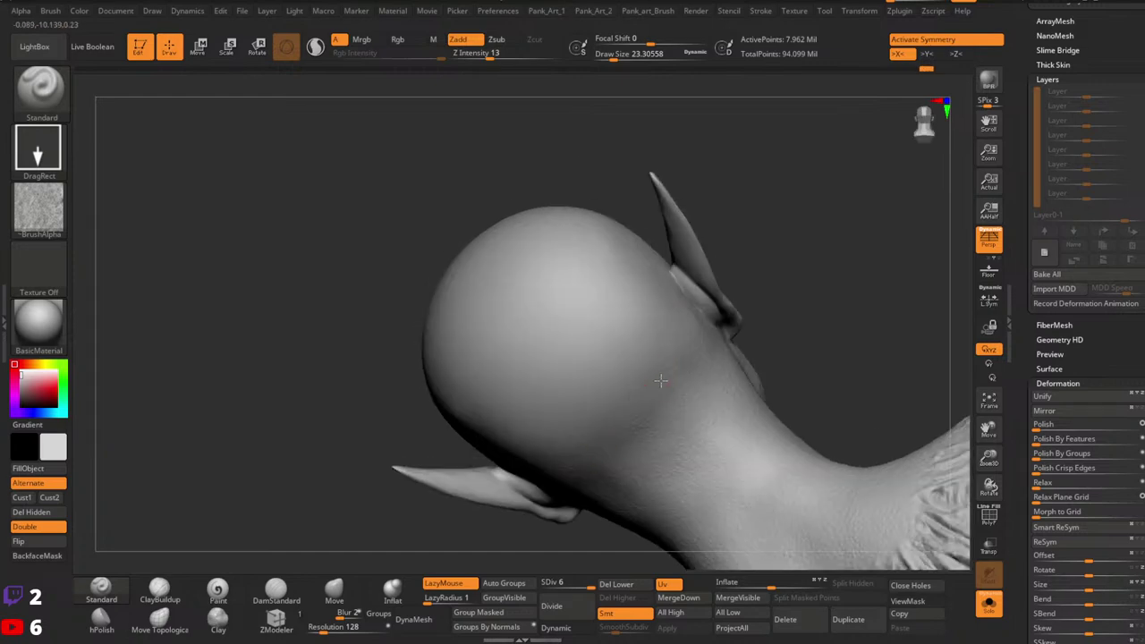
right_drag(738, 367, 689, 284)
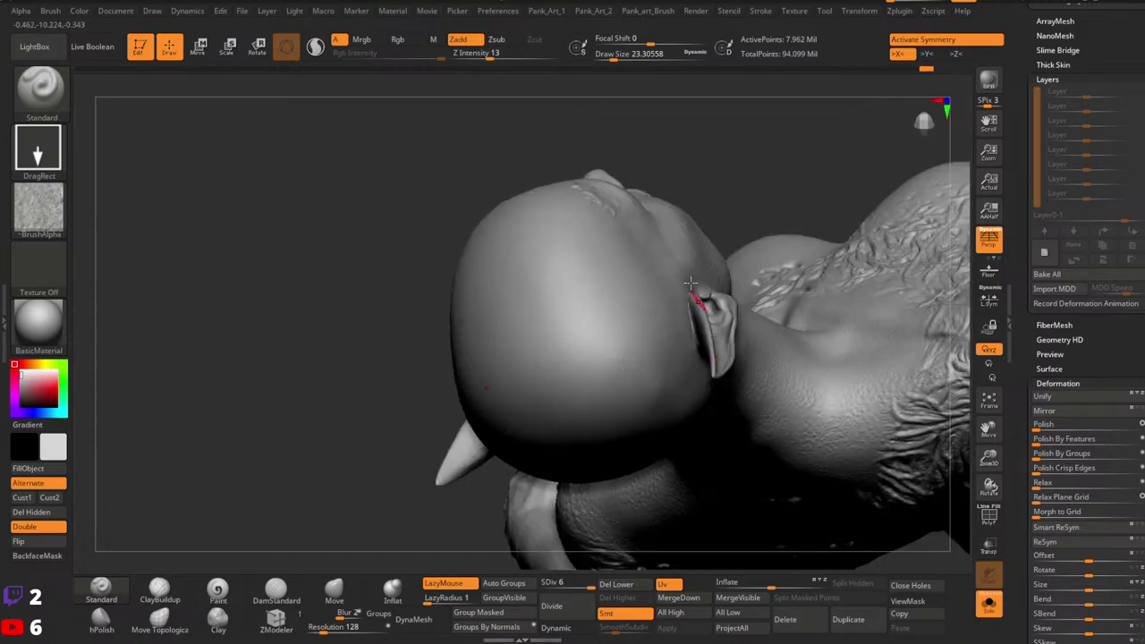
right_drag(685, 349, 666, 270)
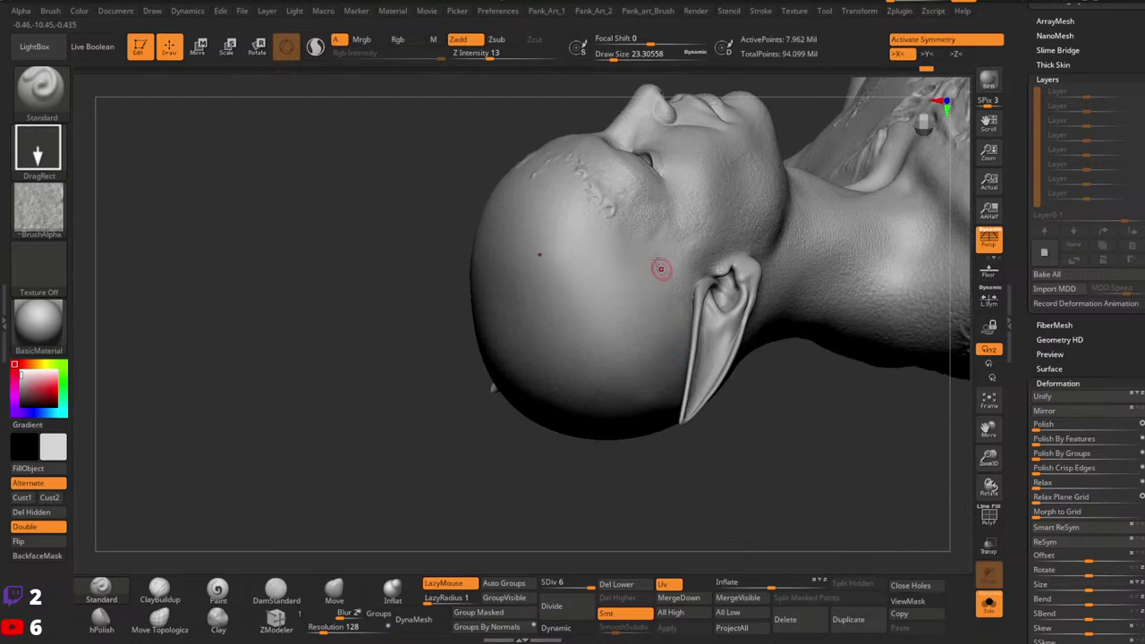
right_drag(687, 372, 671, 349)
mouse_move(693, 407)
right_down()
mouse_move(660, 336)
mouse_move(682, 396)
right_up()
right_drag(714, 494, 723, 401)
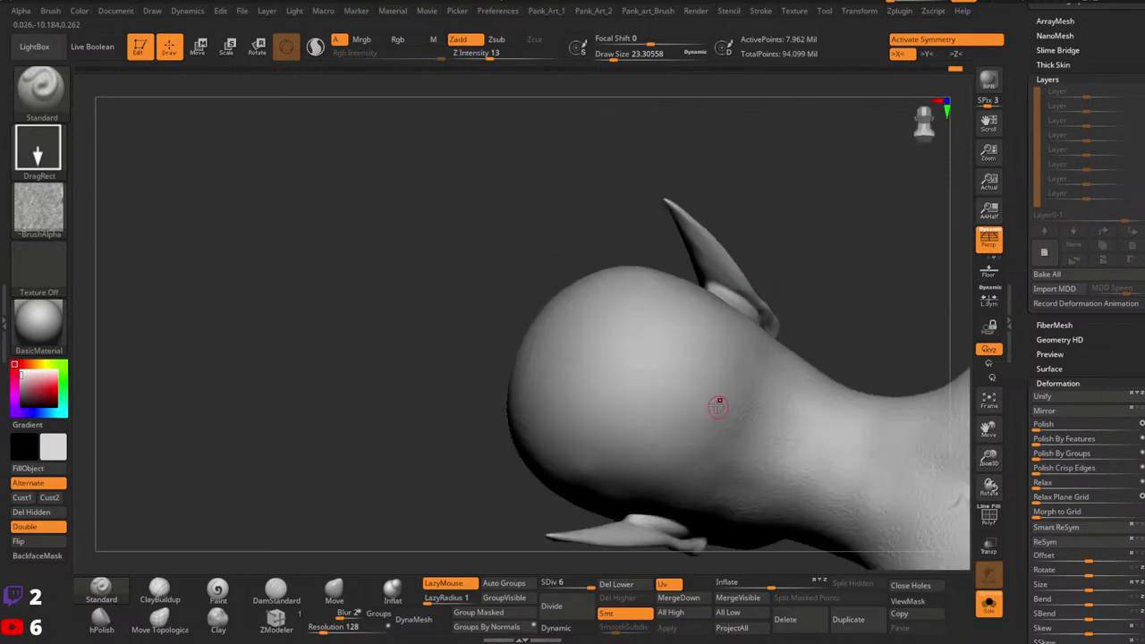
Step: Turn symmetry off and stamp skin pores over the back of the head and behind the ears
key(x)
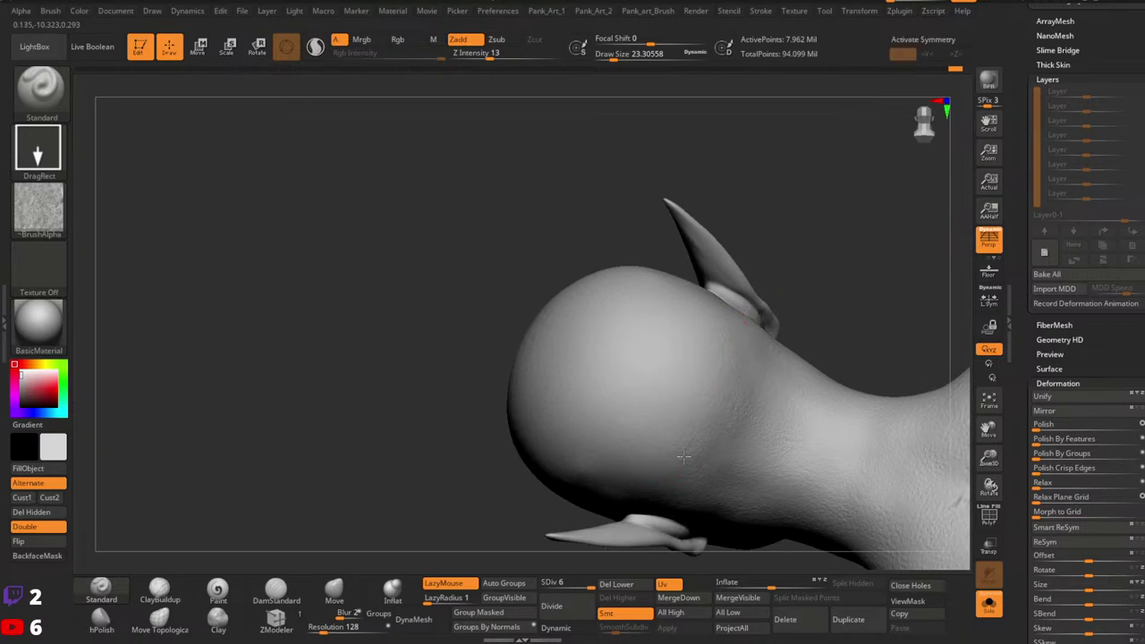
right_drag(800, 396, 772, 296)
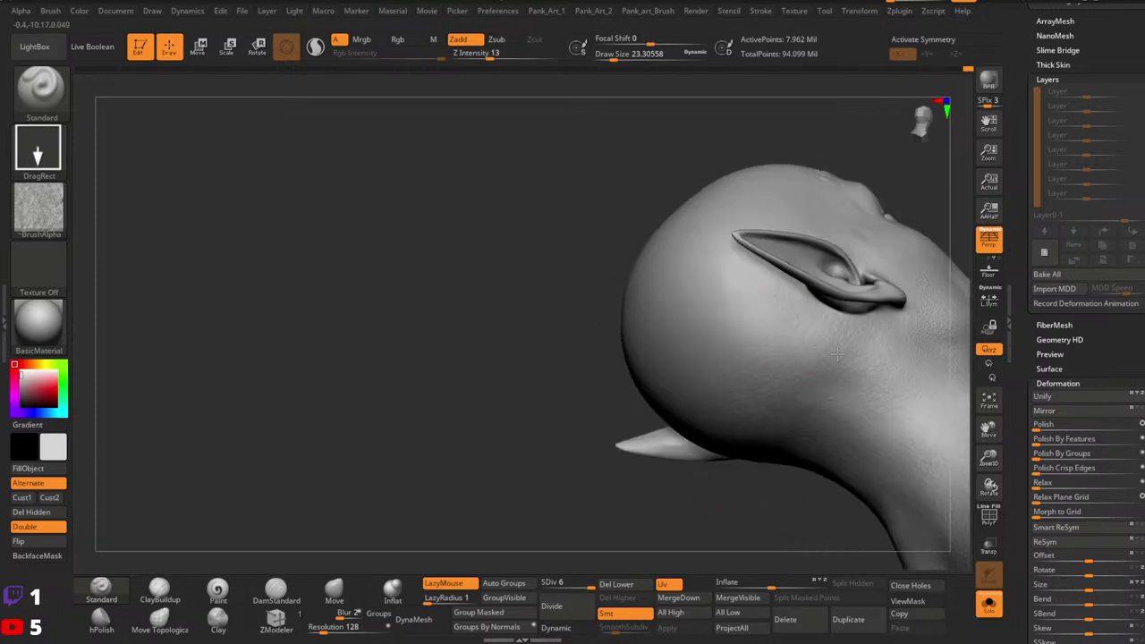
right_drag(822, 340, 661, 400)
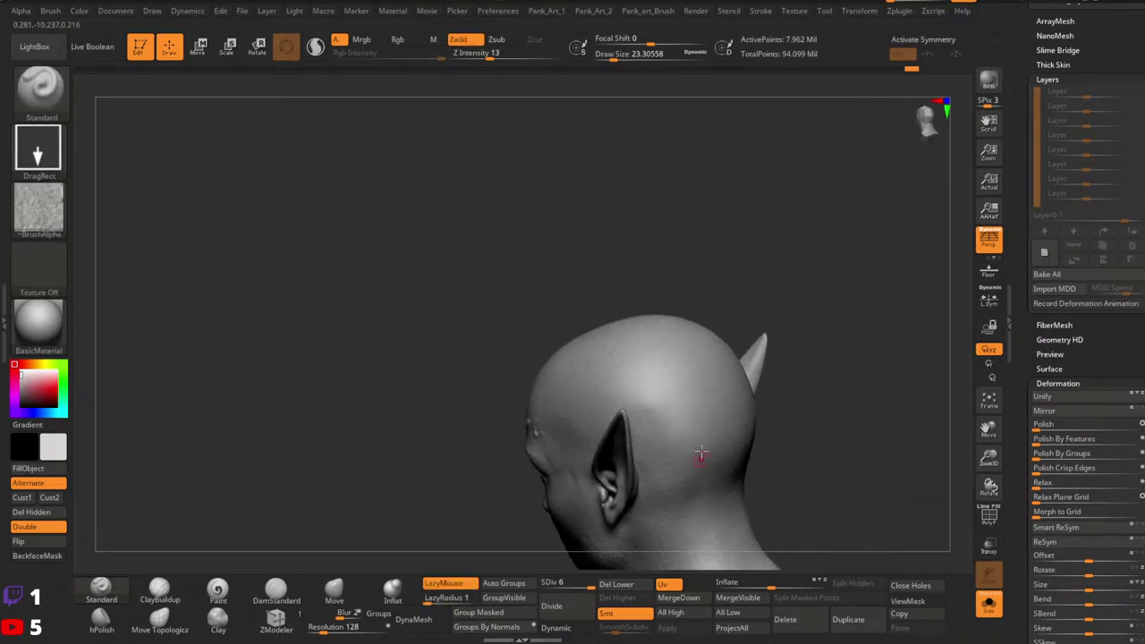
right_drag(701, 453, 653, 410)
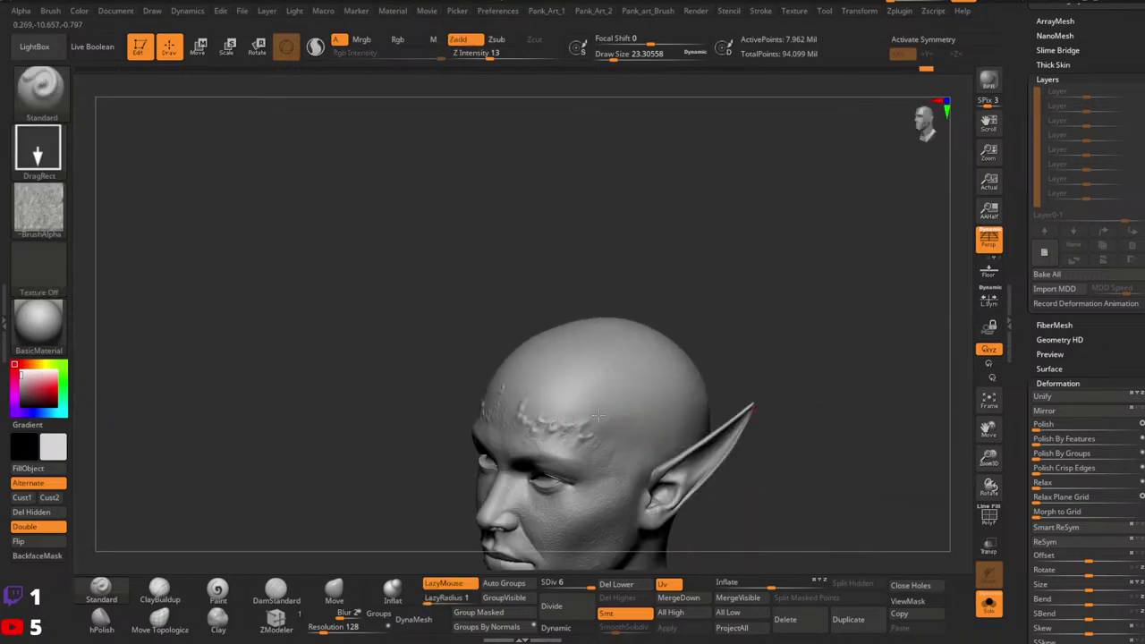
Step: Stamp skin pores on the bald scalp above the forehead and frame the cheek and jaw up close
right_drag(545, 402, 585, 414)
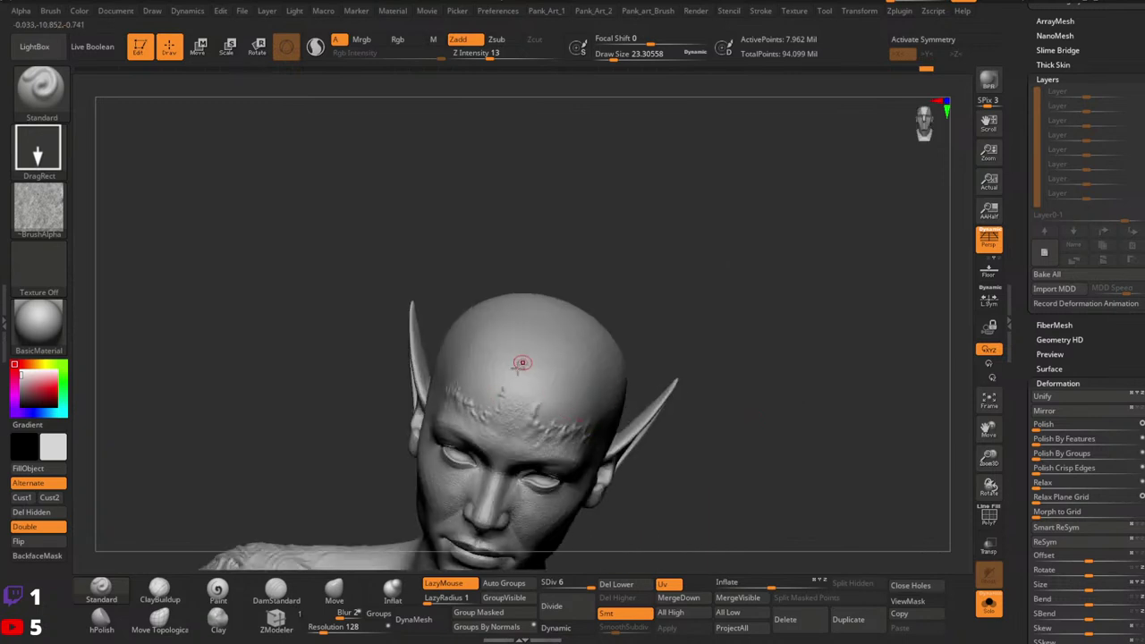
right_drag(517, 358, 531, 365)
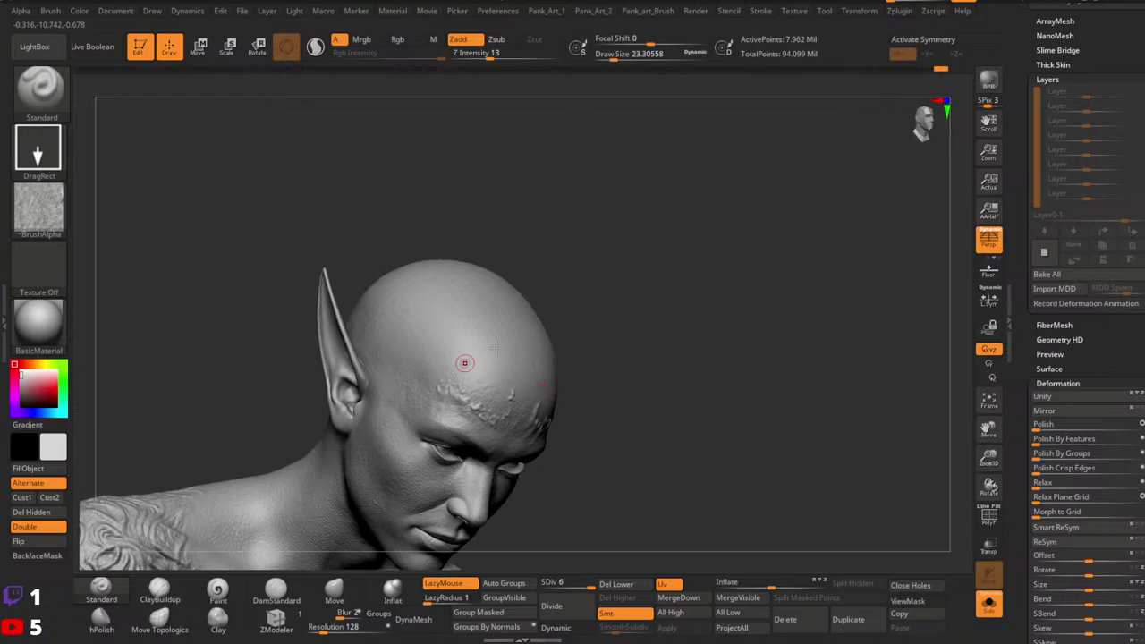
mouse_move(664, 391)
alt+right_down()
mouse_move(726, 312)
mouse_move(617, 331)
mouse_move(762, 471)
mouse_move(771, 399)
alt+right_up()
right_drag(770, 399, 787, 377)
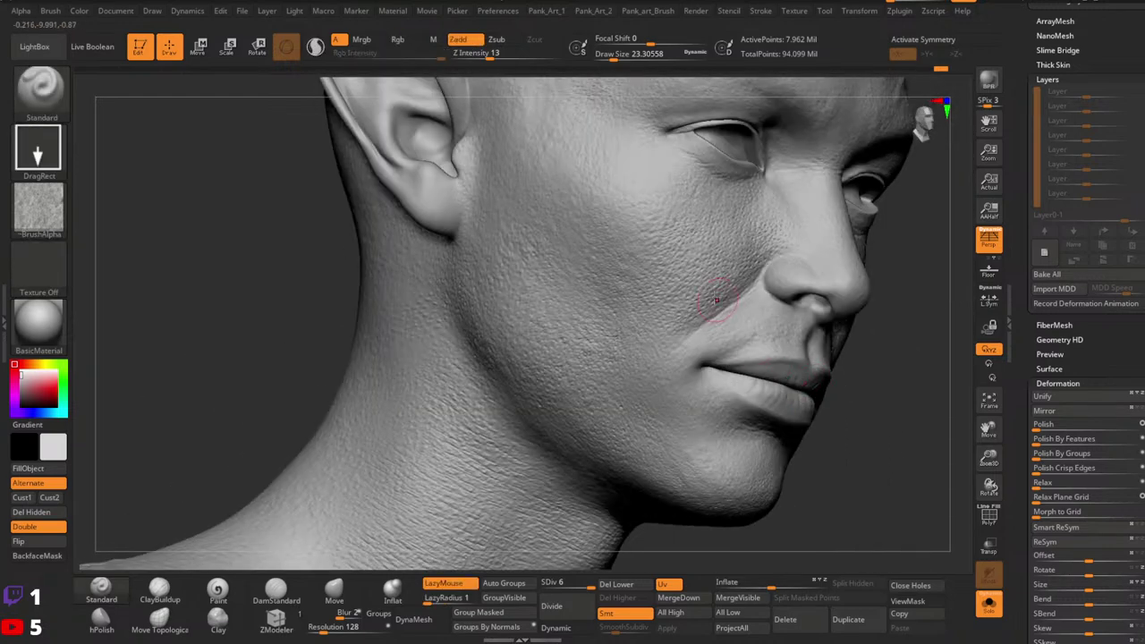
Step: Choose the 06-Stret_wrinkle brush and stamp stretch wrinkles on the sides of the neck below the ears with X symmetry on
alt+right_drag(684, 248, 691, 435)
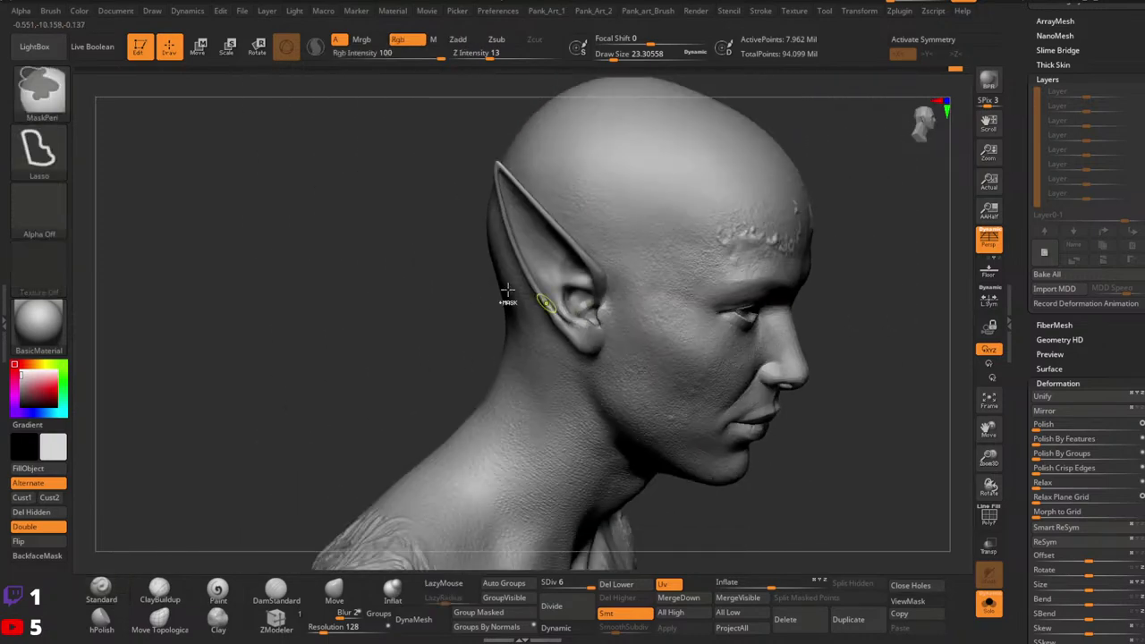
key(b)
click(887, 123)
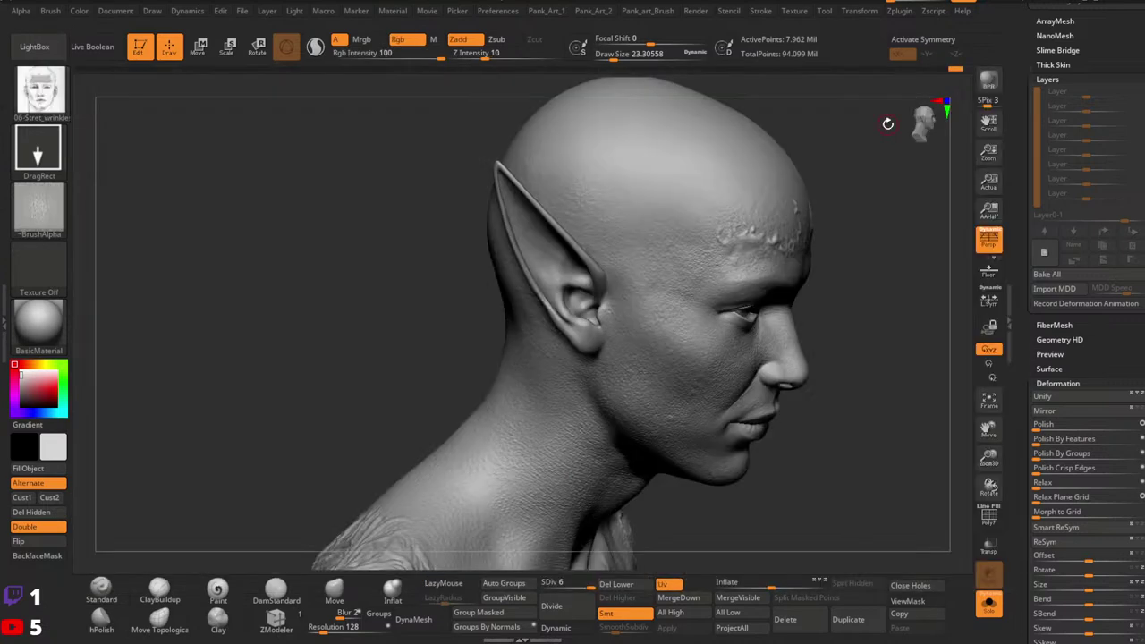
mouse_move(822, 234)
right_down()
mouse_move(617, 268)
mouse_move(652, 277)
right_up()
alt+right_drag(783, 465, 532, 322)
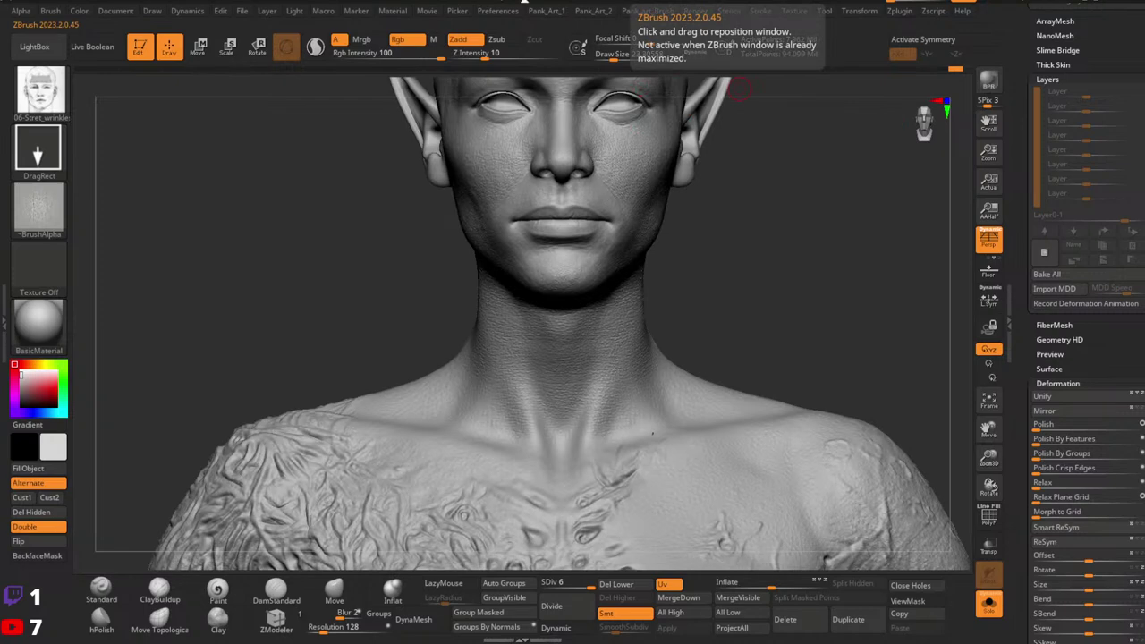
mouse_move(793, 371)
right_down()
mouse_move(675, 369)
mouse_move(693, 380)
mouse_move(617, 447)
right_up()
drag(707, 435, 745, 388)
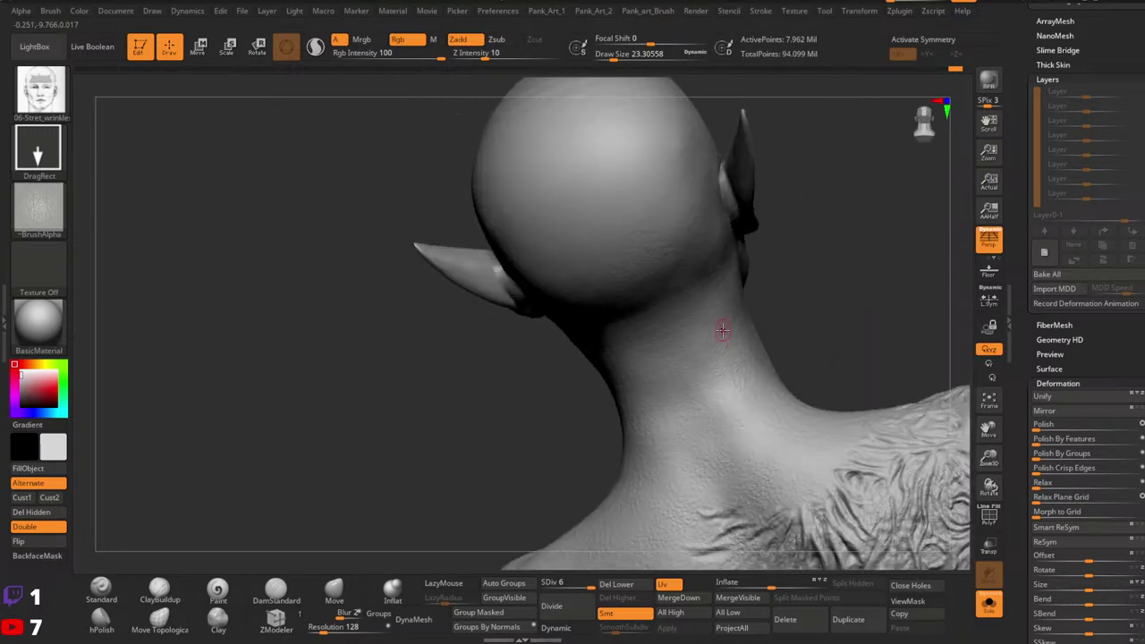
key(x)
drag(778, 312, 759, 340)
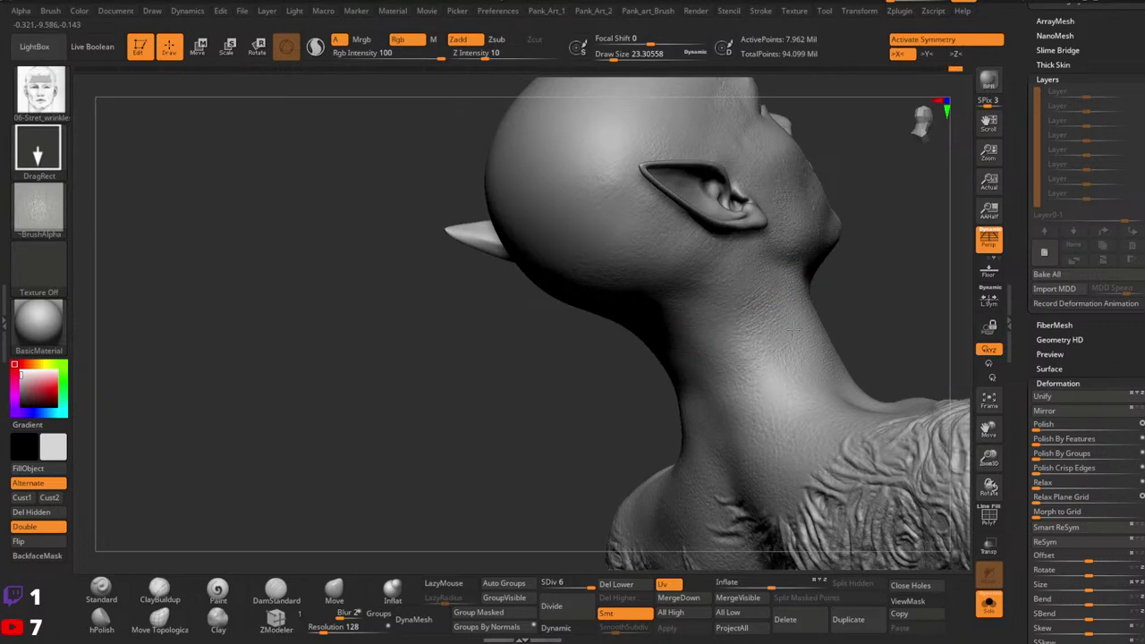
mouse_move(841, 312)
mouse_down()
mouse_move(781, 277)
mouse_move(763, 304)
mouse_up()
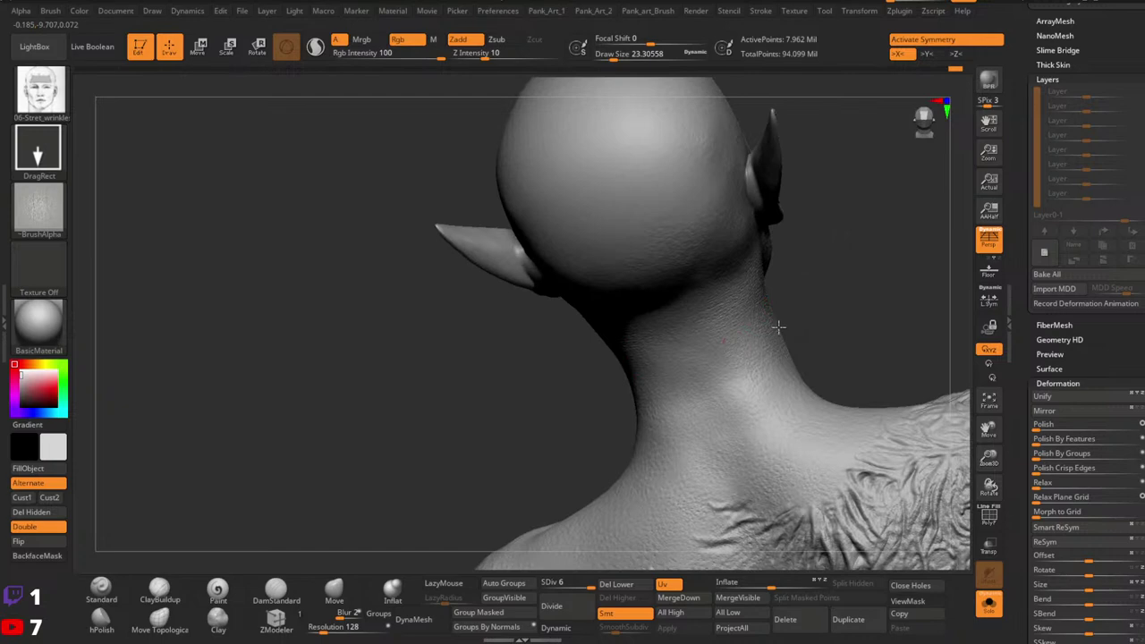
Step: Turn symmetry off and stamp stretch wrinkles across the nape and down the back of the neck
key(x)
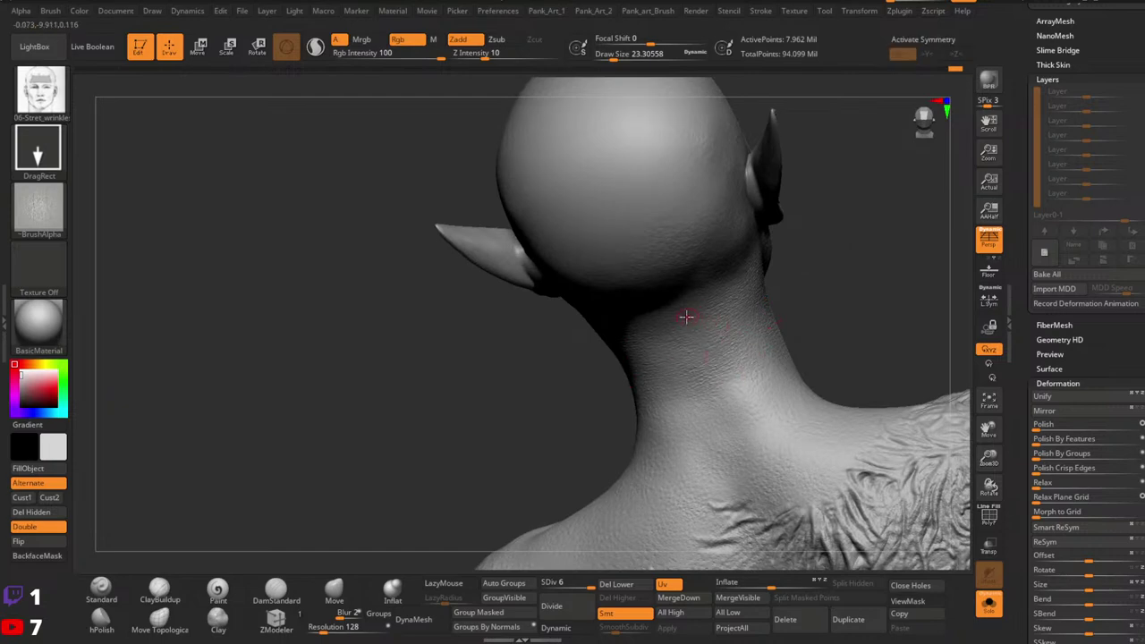
mouse_move(708, 339)
mouse_down()
mouse_move(779, 314)
mouse_move(677, 310)
mouse_up()
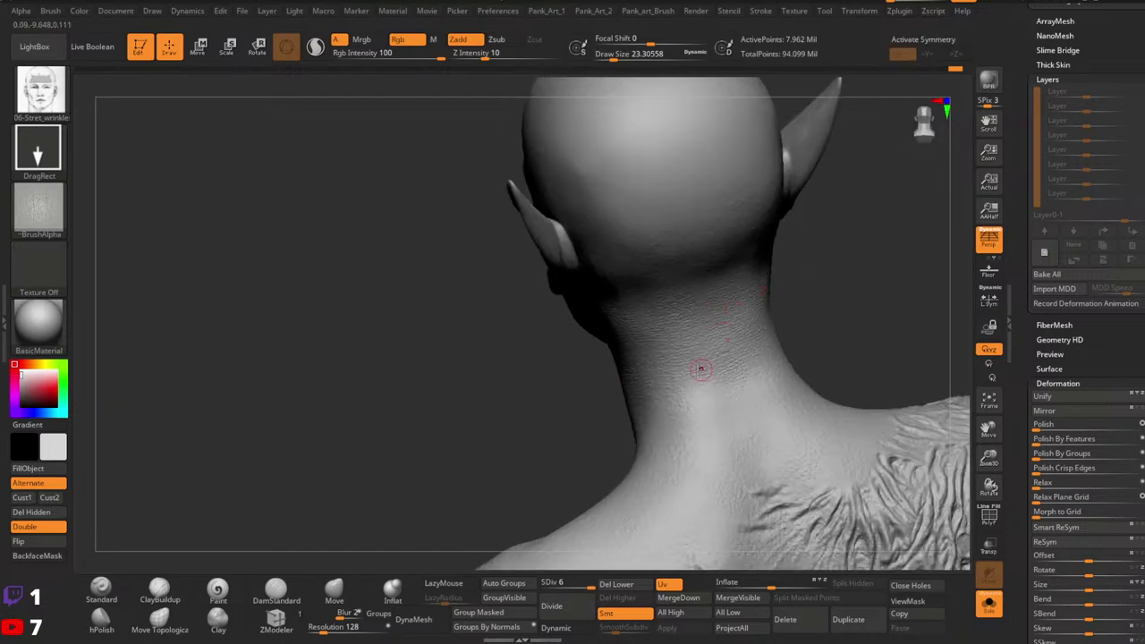
drag(739, 406, 722, 415)
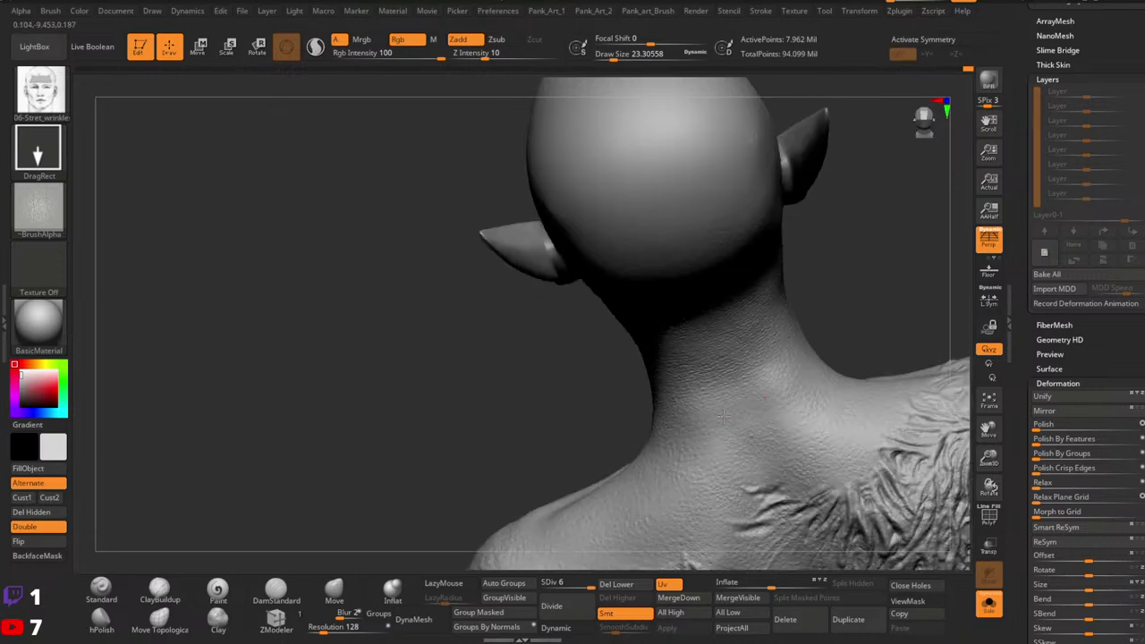
drag(847, 365, 805, 371)
key(ctrl)
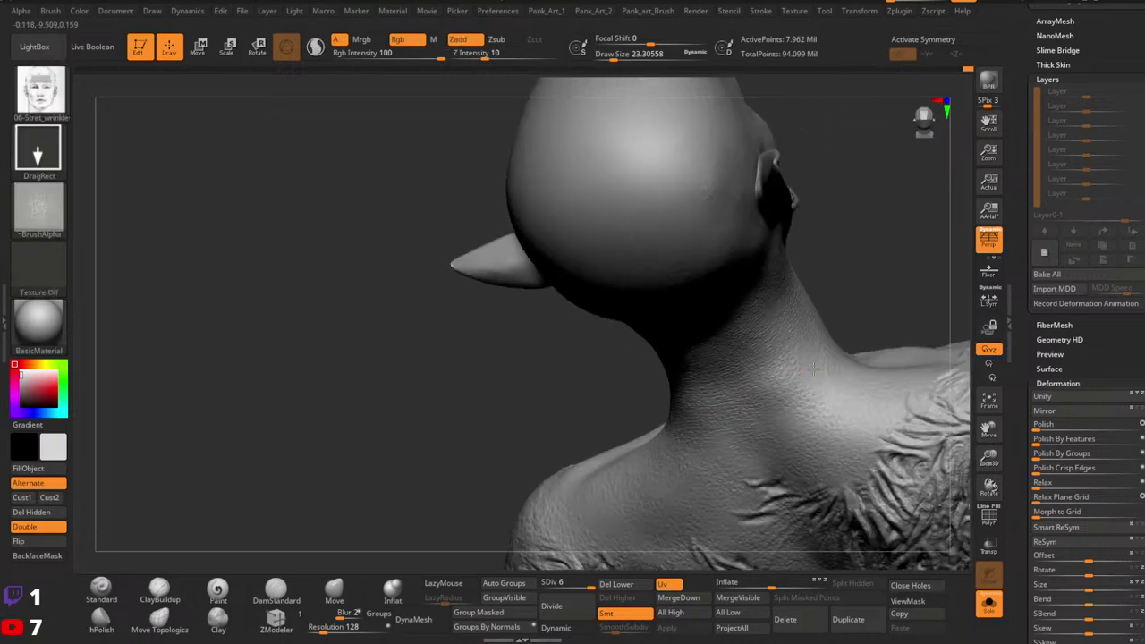
drag(813, 368, 826, 345)
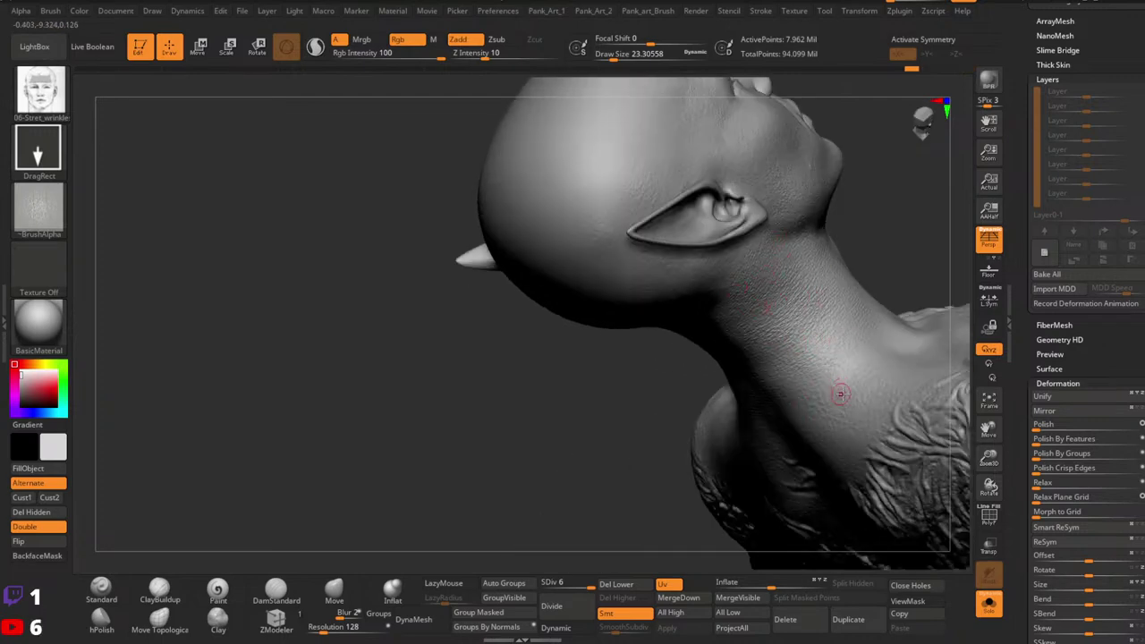
Step: Turn X symmetry on and stamp stretch wrinkles from the sides of the neck out over the tops of the shoulders
mouse_move(840, 393)
right_down()
mouse_move(775, 414)
mouse_move(835, 343)
mouse_move(809, 433)
right_up()
key(x)
mouse_move(809, 433)
mouse_down()
mouse_move(792, 402)
mouse_move(823, 348)
mouse_up()
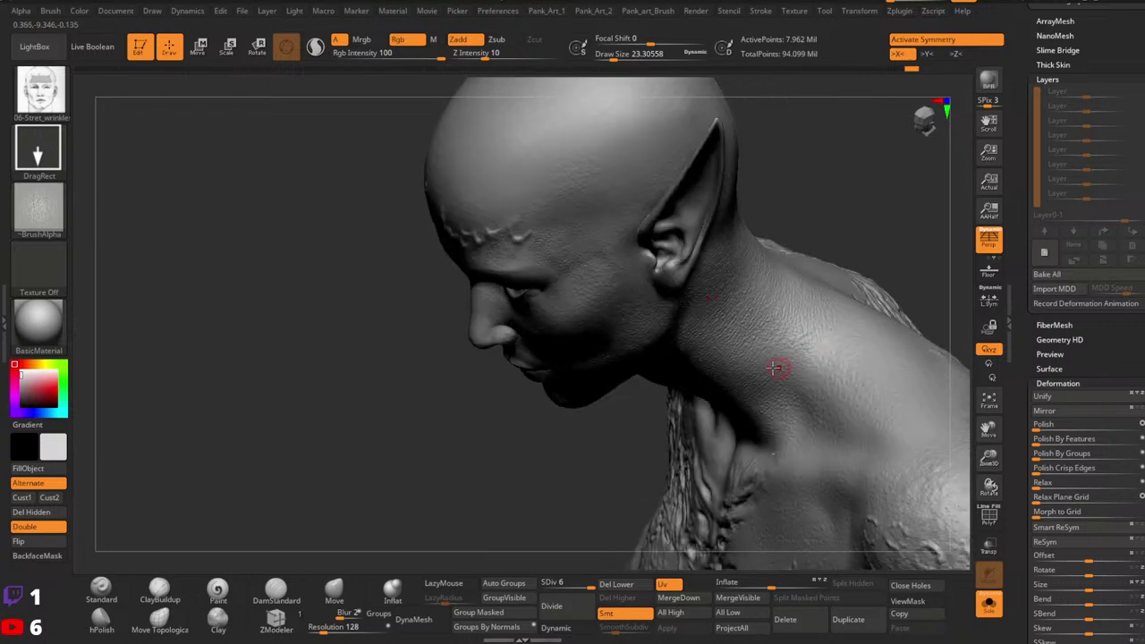
right_drag(828, 351, 845, 318)
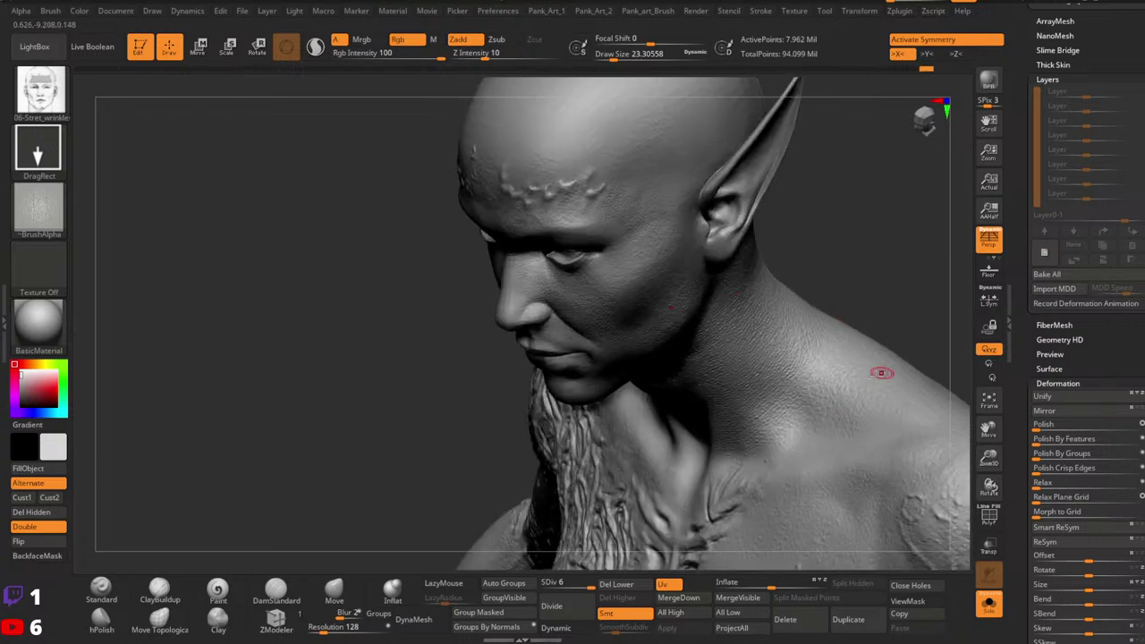
right_drag(882, 373, 844, 398)
mouse_move(881, 402)
mouse_down()
mouse_move(894, 416)
mouse_move(910, 380)
mouse_move(789, 411)
mouse_up()
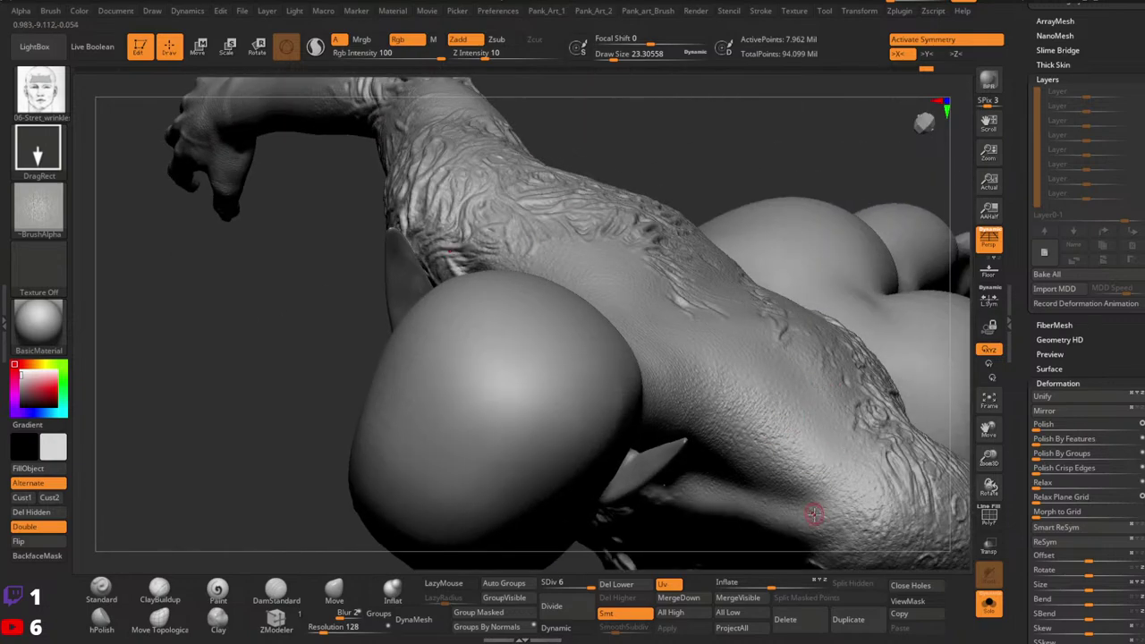
mouse_move(862, 435)
mouse_down()
mouse_move(859, 367)
mouse_move(802, 389)
mouse_move(805, 310)
mouse_up()
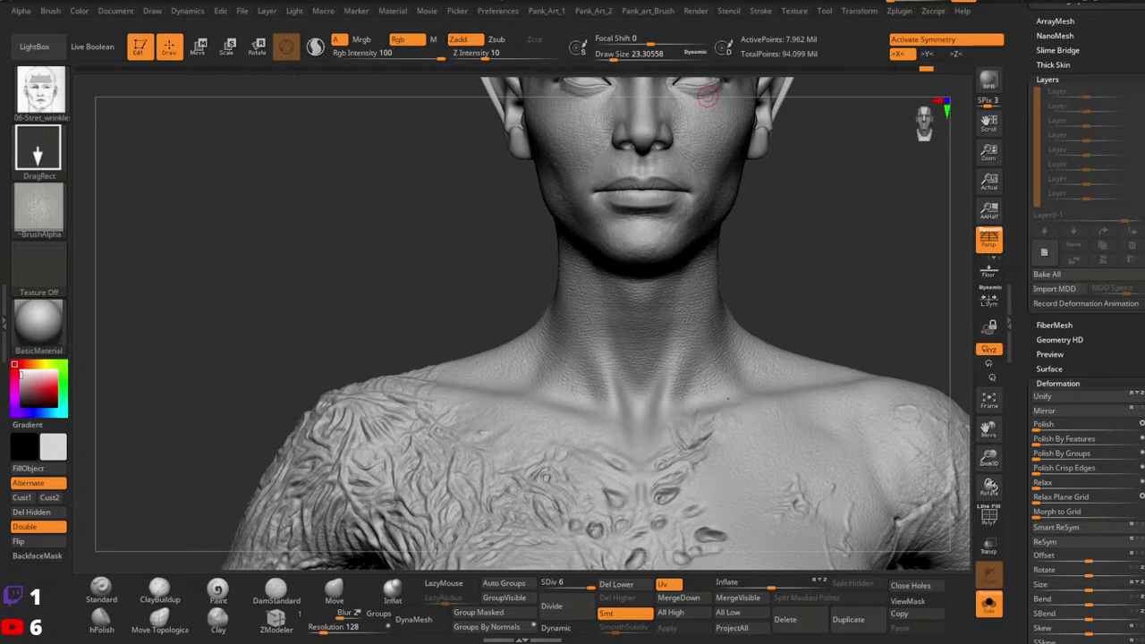
Step: Load the 25-Skin_pattern brush, enlarge it to about 124, and spray skin pattern over the chest and breasts
click(34, 46)
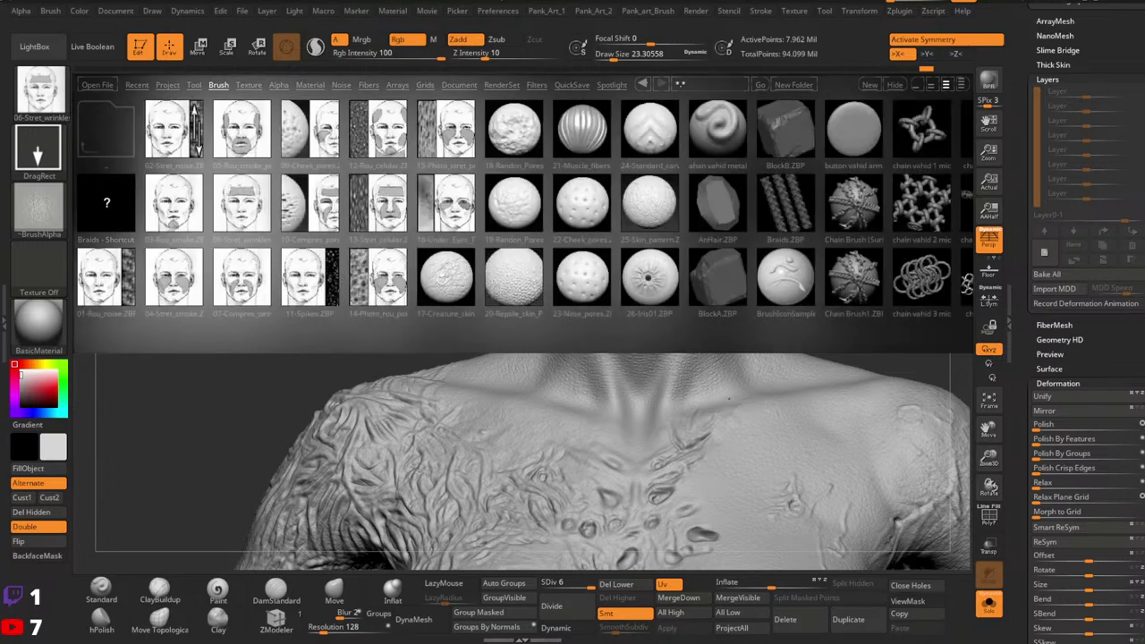
double_click(652, 223)
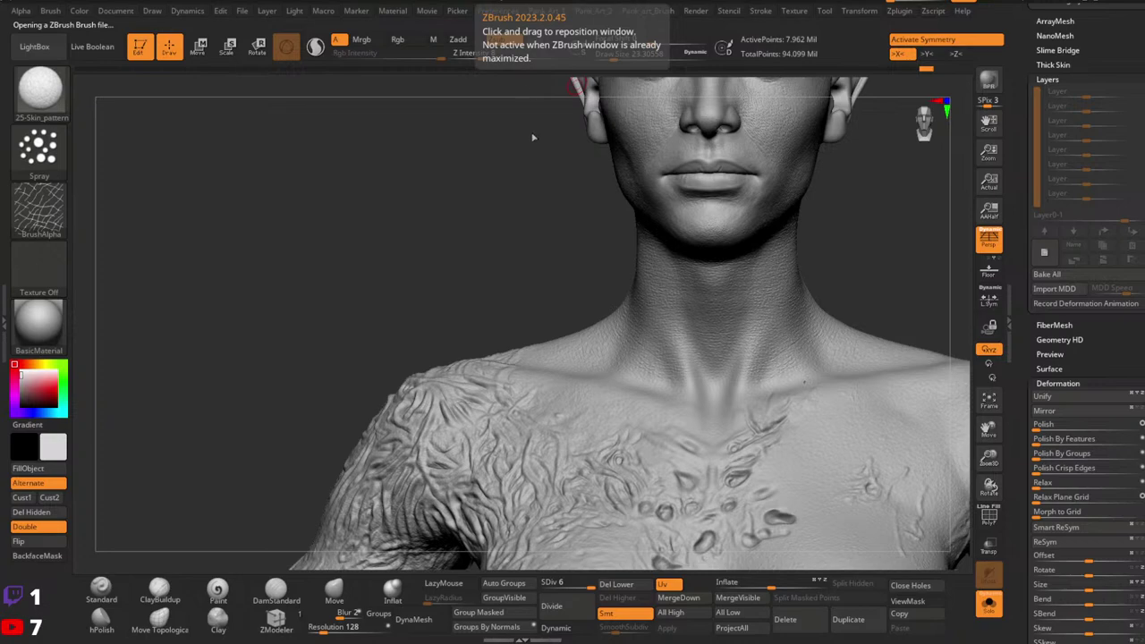
drag(533, 136, 533, 145)
mouse_move(484, 297)
mouse_down()
mouse_move(547, 297)
mouse_move(544, 333)
mouse_move(518, 351)
mouse_up()
key(space)
drag(571, 271, 583, 266)
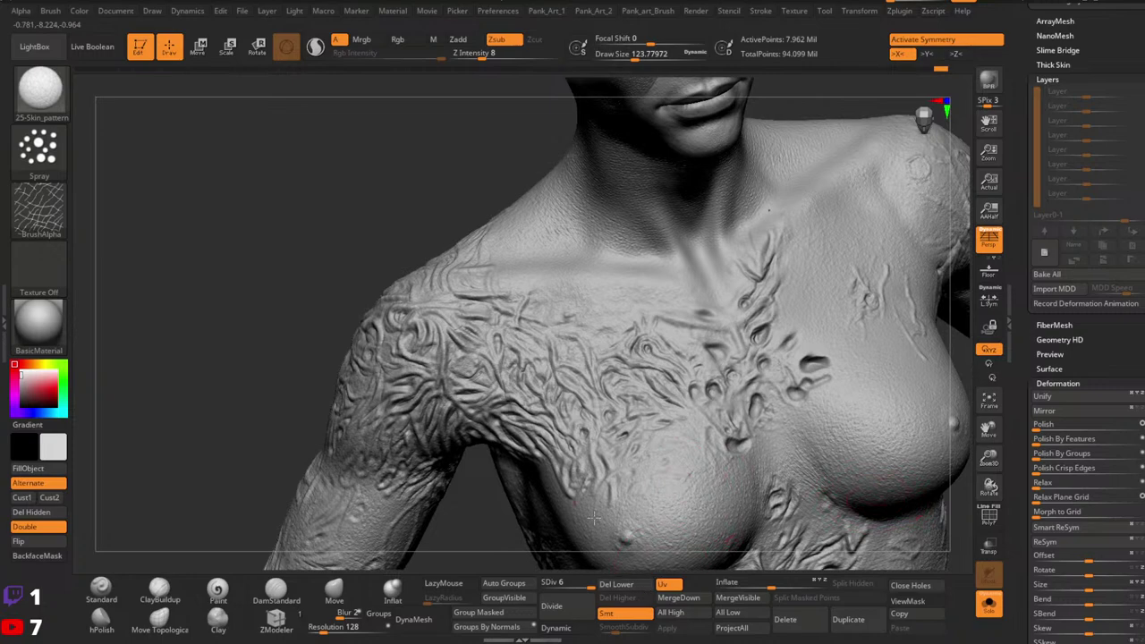
right_drag(812, 223, 813, 345)
mouse_move(813, 345)
mouse_down()
mouse_move(817, 476)
mouse_move(793, 319)
mouse_move(816, 338)
mouse_move(797, 494)
mouse_up()
key(ctrl+z)
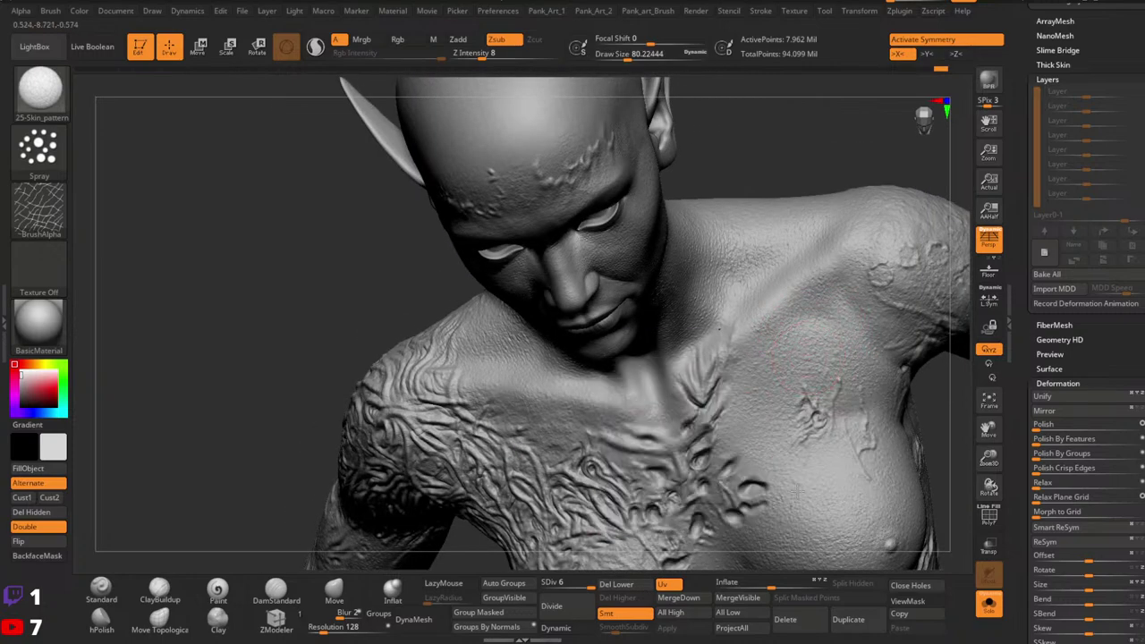
Step: Spray the skin pattern over the shoulders and upper back, using a draw size of about 94
right_drag(859, 384, 793, 383)
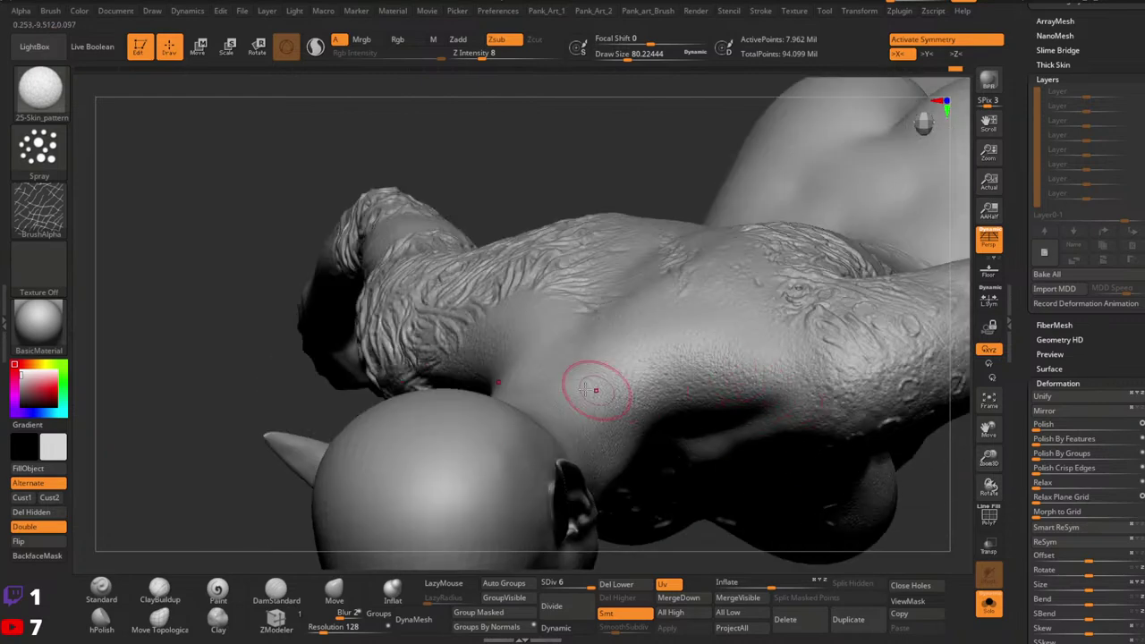
mouse_move(595, 390)
right_down()
mouse_move(546, 367)
mouse_move(618, 314)
right_up()
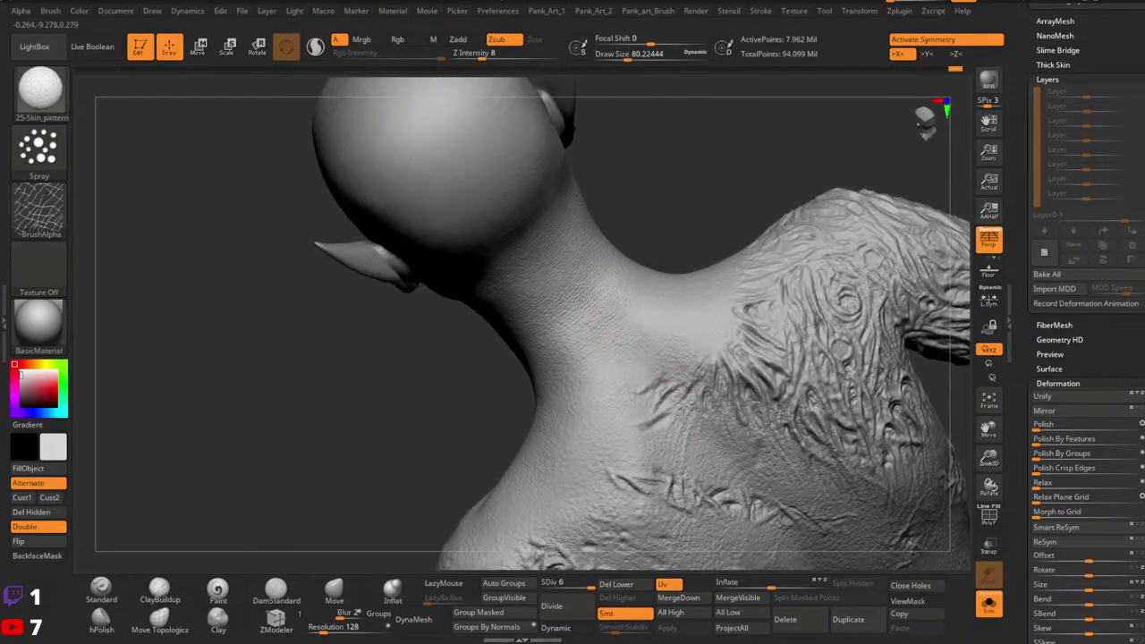
drag(684, 416, 537, 544)
mouse_move(643, 429)
right_down()
mouse_move(787, 366)
mouse_move(666, 393)
right_up()
key(space)
drag(701, 362, 707, 362)
drag(668, 349, 623, 516)
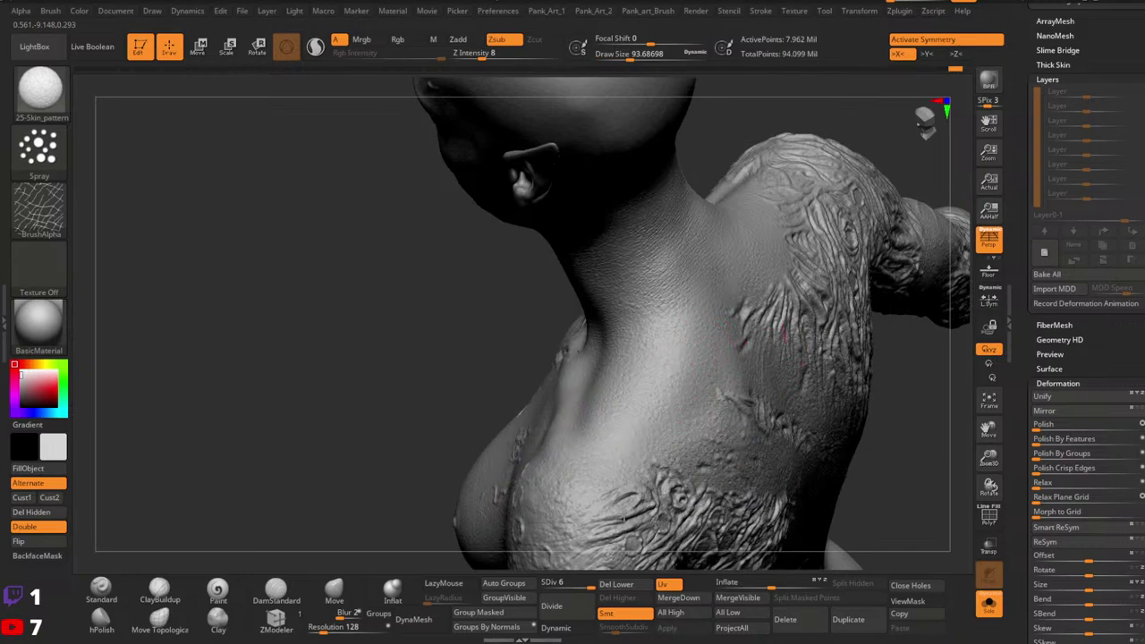
Step: Set the draw size to 112 and spray the skin pattern over the scarred chest and around the armpit
right_drag(684, 374, 720, 364)
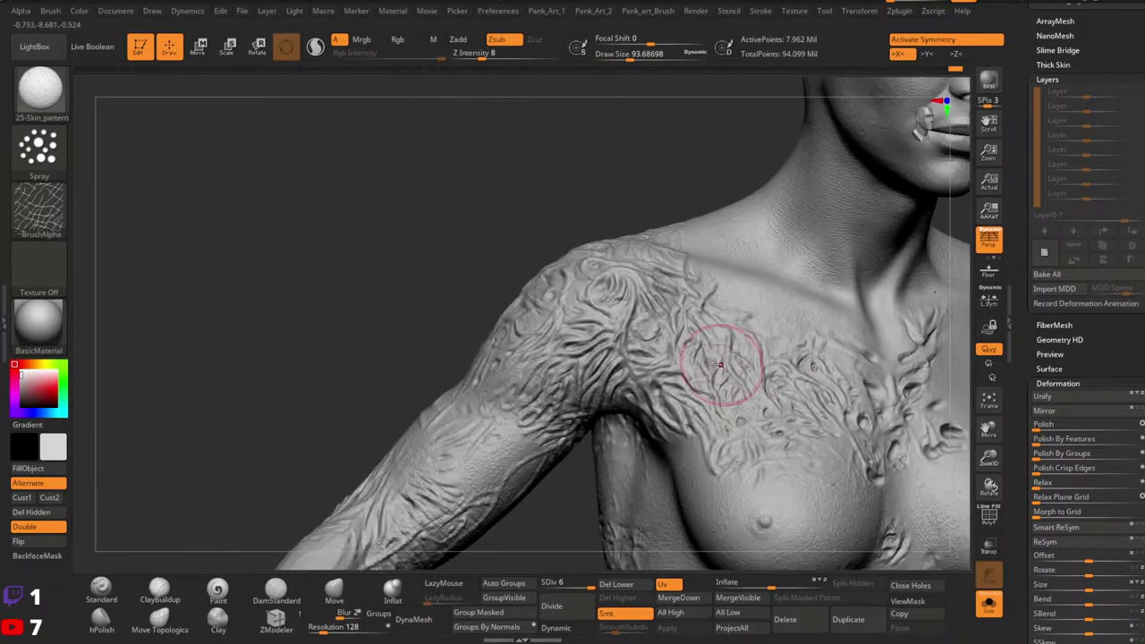
key(space)
drag(720, 364, 787, 377)
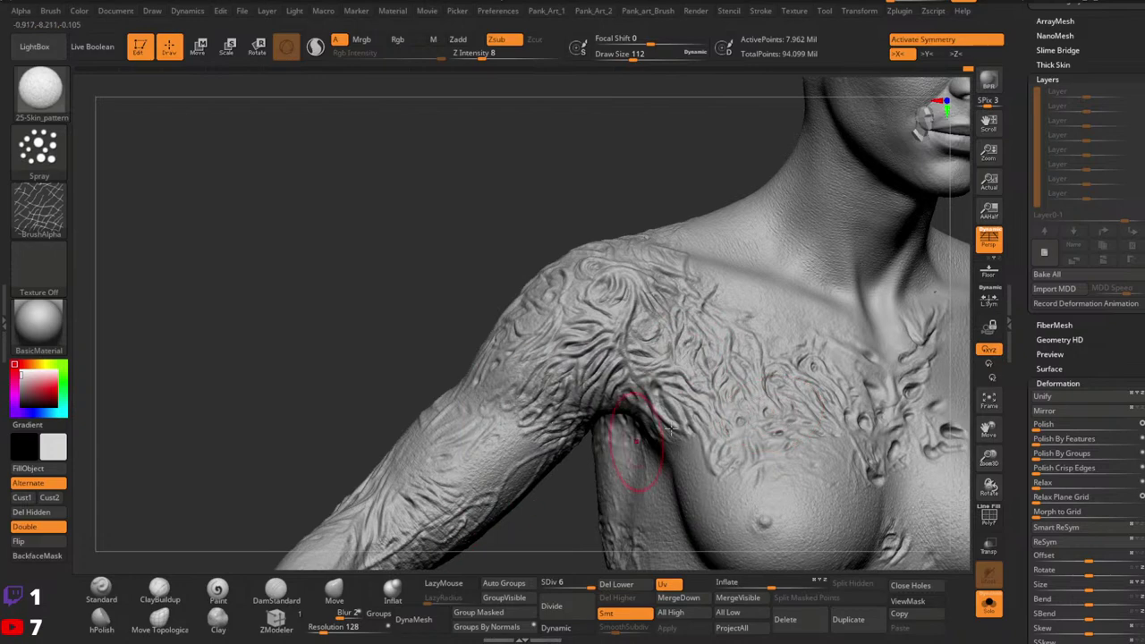
alt+right_drag(860, 510, 816, 440)
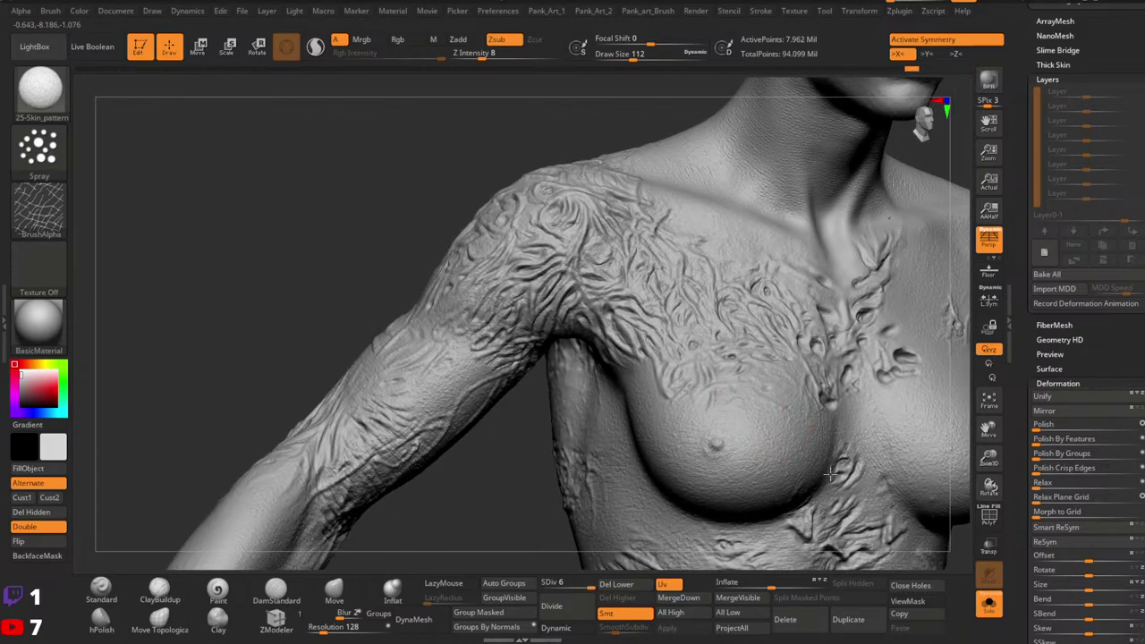
mouse_move(718, 394)
alt+right_down()
mouse_move(775, 527)
mouse_move(803, 534)
alt+right_up()
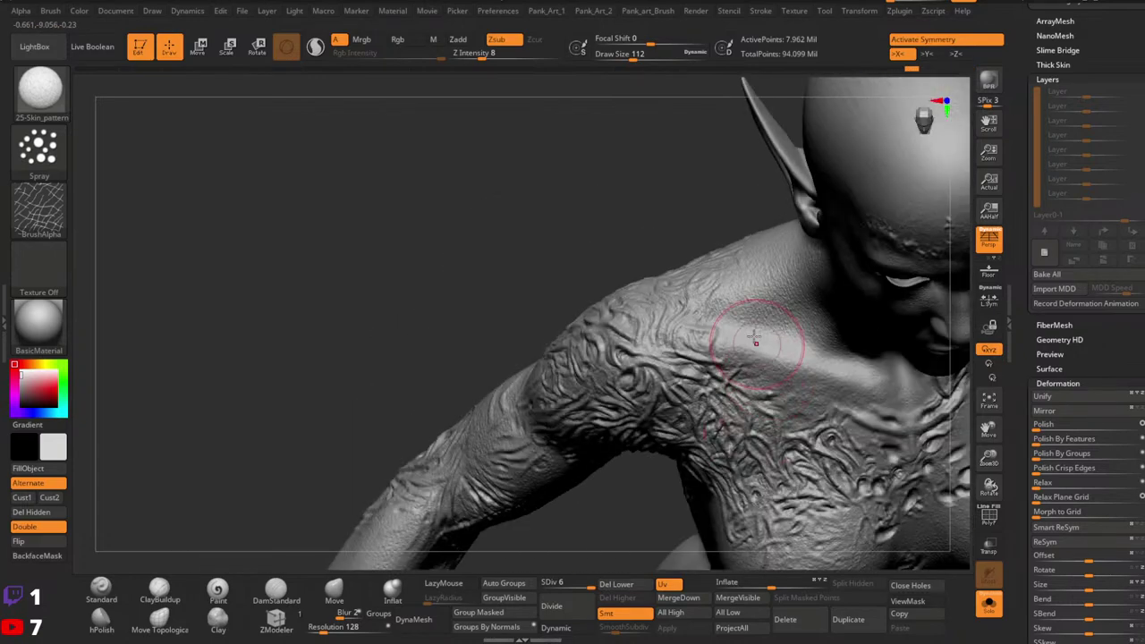
Step: Spray the skin pattern over the upper shoulder and the base of the neck, undoing the last neck stroke
drag(761, 340, 799, 351)
right_drag(799, 351, 838, 289)
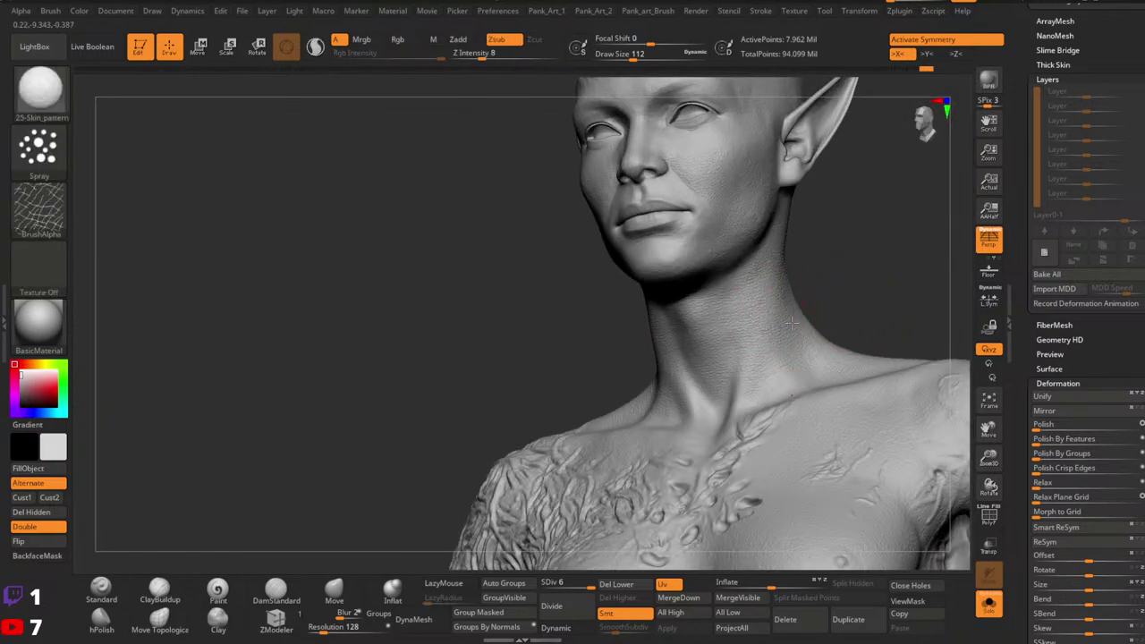
right_drag(843, 336, 930, 347)
mouse_move(758, 325)
mouse_down()
mouse_move(736, 370)
mouse_move(710, 350)
mouse_move(776, 351)
mouse_move(822, 369)
mouse_up()
key(ctrl+z)
Step: Continue the sprayed skin pattern across the nape and down the side of the neck below the ear
right_drag(809, 360, 660, 249)
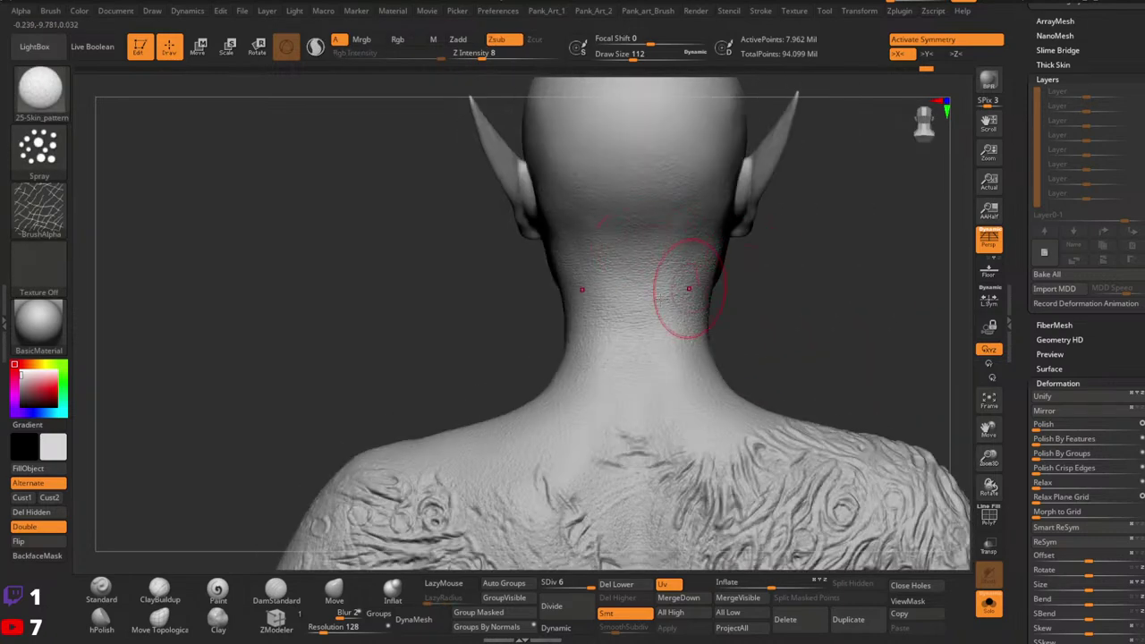
mouse_move(695, 391)
right_down()
mouse_move(683, 403)
mouse_move(761, 401)
mouse_move(642, 281)
mouse_move(711, 261)
mouse_move(768, 277)
right_up()
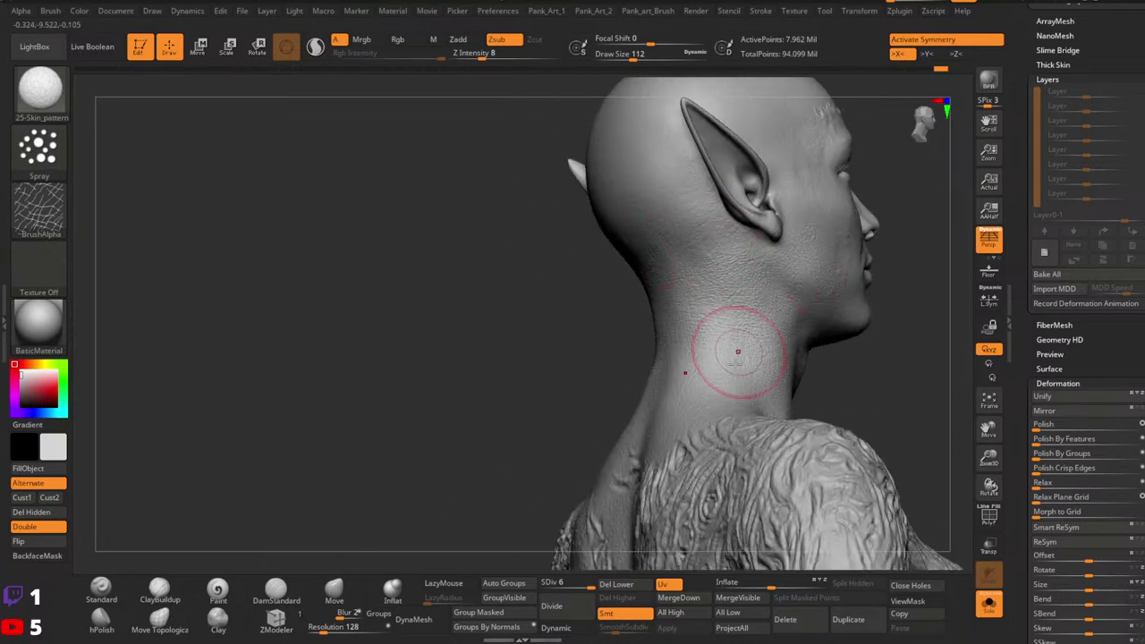
mouse_move(736, 357)
right_down()
mouse_move(715, 325)
mouse_move(756, 321)
right_up()
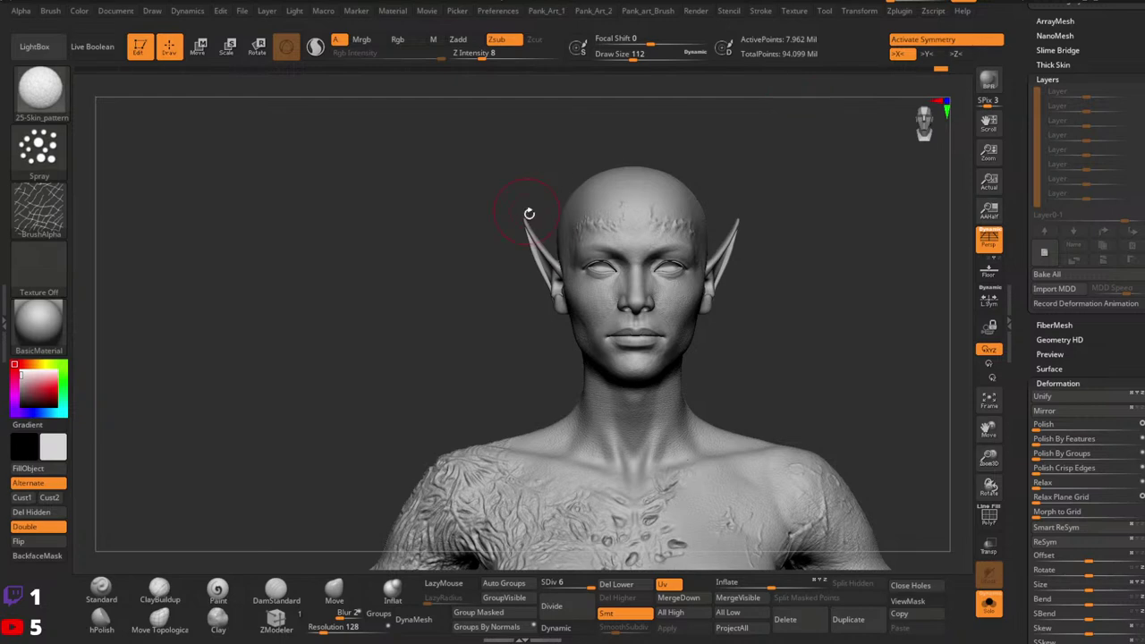
Step: Reduce the draw size to about 33 and spray the skin pattern under the eye and over the upper eyelid
drag(528, 217, 608, 219)
key(space)
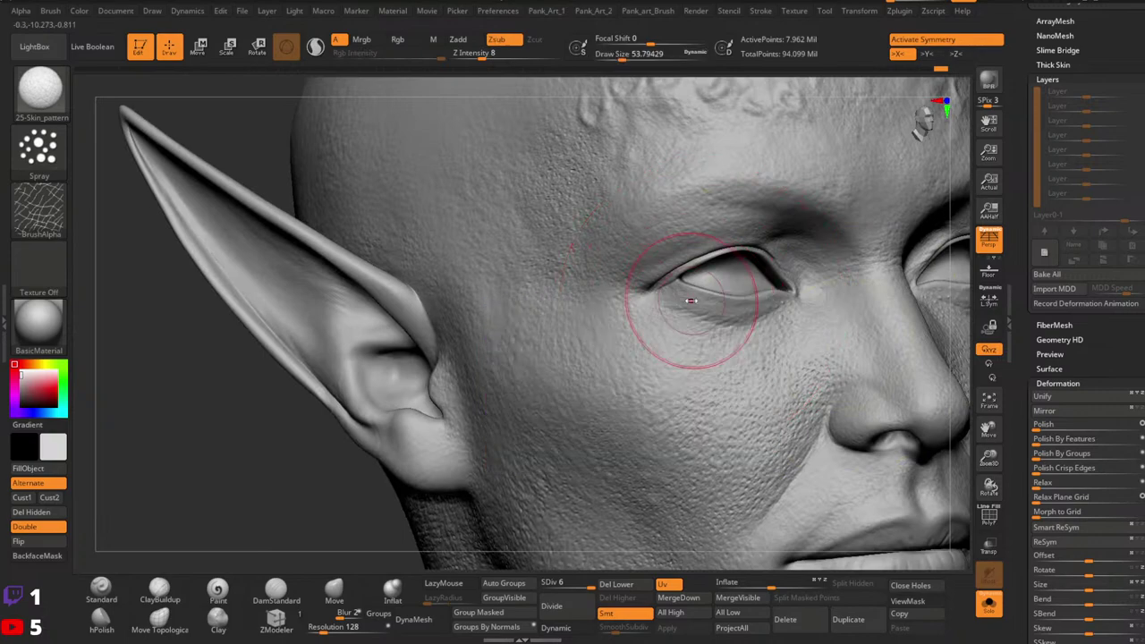
key(space)
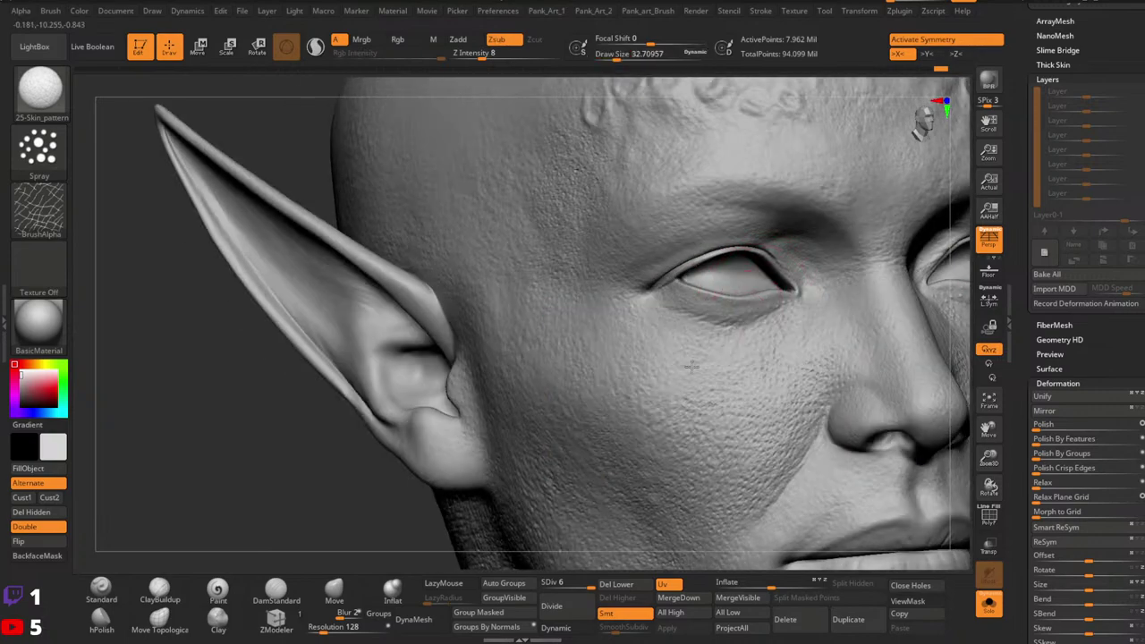
right_drag(754, 315, 760, 344)
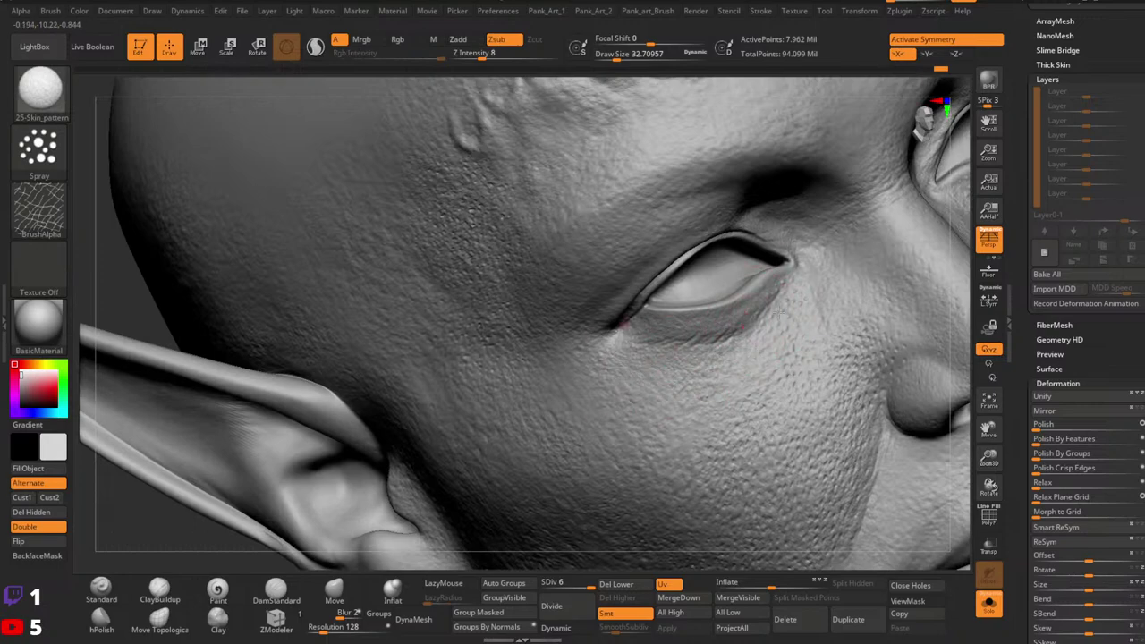
mouse_move(727, 380)
ctrl+right_down()
mouse_move(716, 407)
mouse_move(549, 306)
ctrl+right_up()
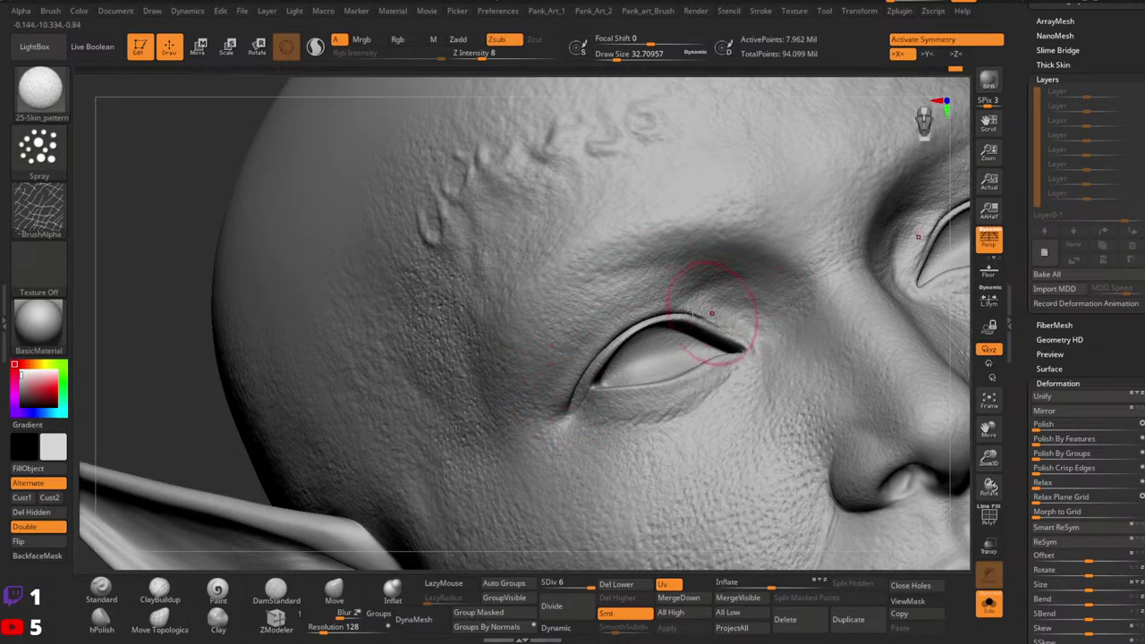
Step: Set the draw size to about 44 and spray fine skin texture between the inner eye corner and the nose
mouse_move(592, 522)
ctrl+right_down()
mouse_move(774, 370)
mouse_move(789, 378)
ctrl+right_up()
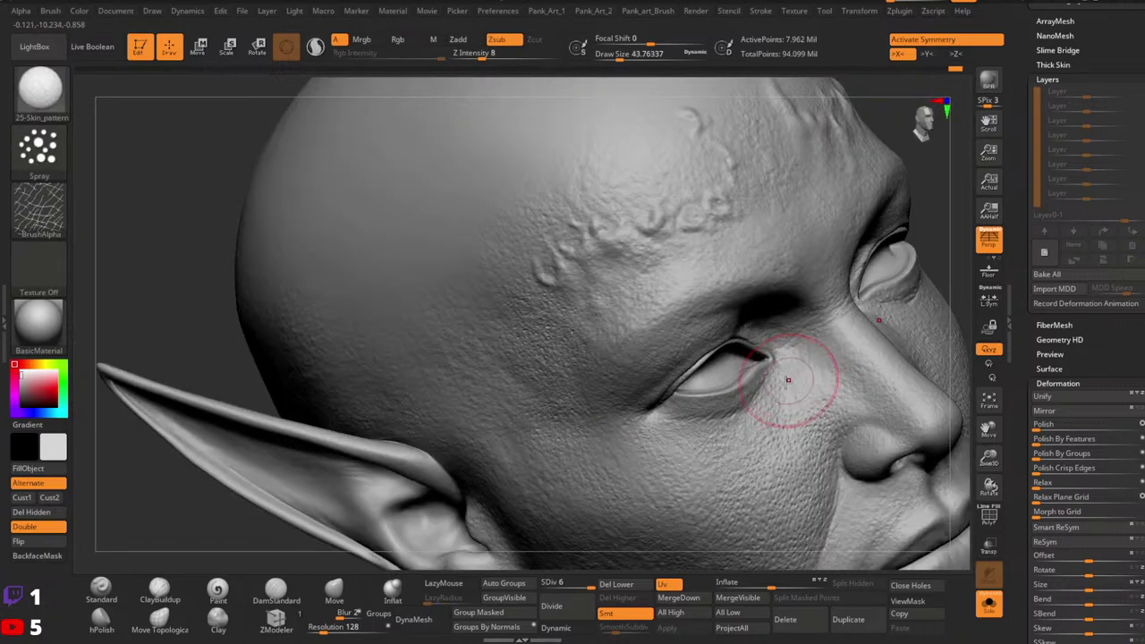
right_drag(661, 496, 754, 429)
alt+right_drag(897, 414, 734, 409)
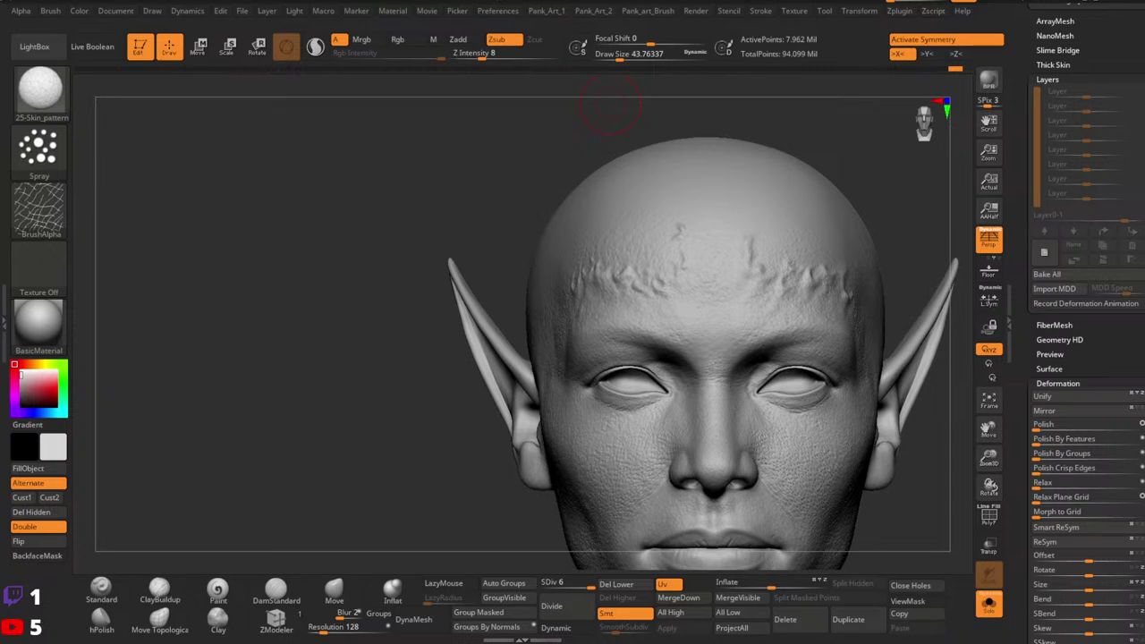
Step: Set the draw size to about 77 and spray the skin pattern over the raised forehead marks and temple
right_drag(822, 302, 778, 295)
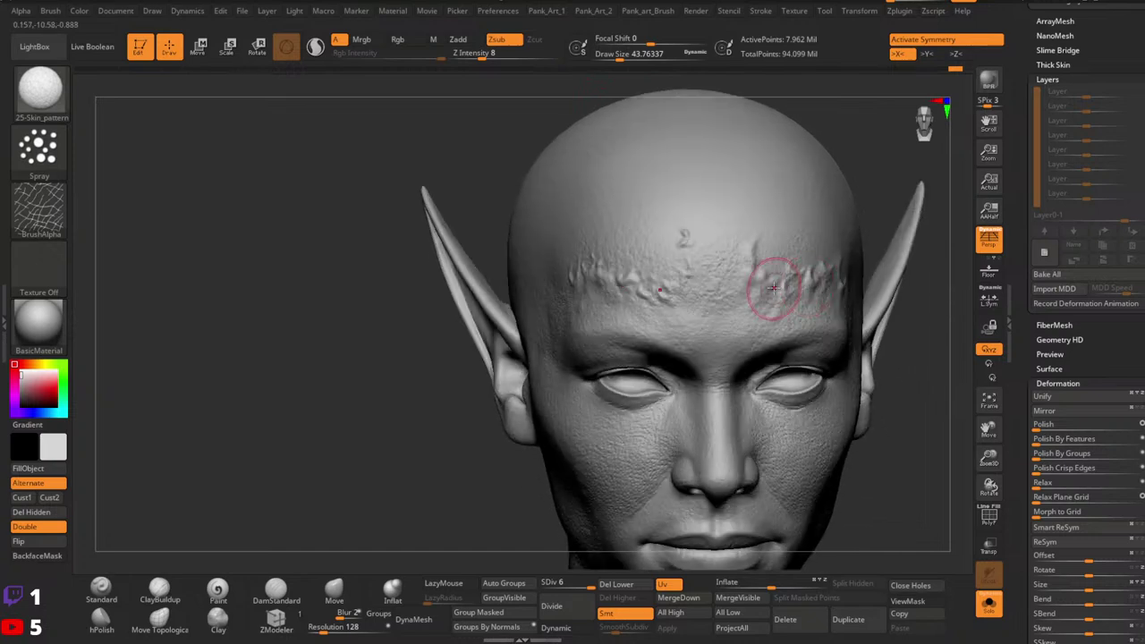
key(space)
drag(772, 284, 836, 273)
right_drag(877, 259, 841, 240)
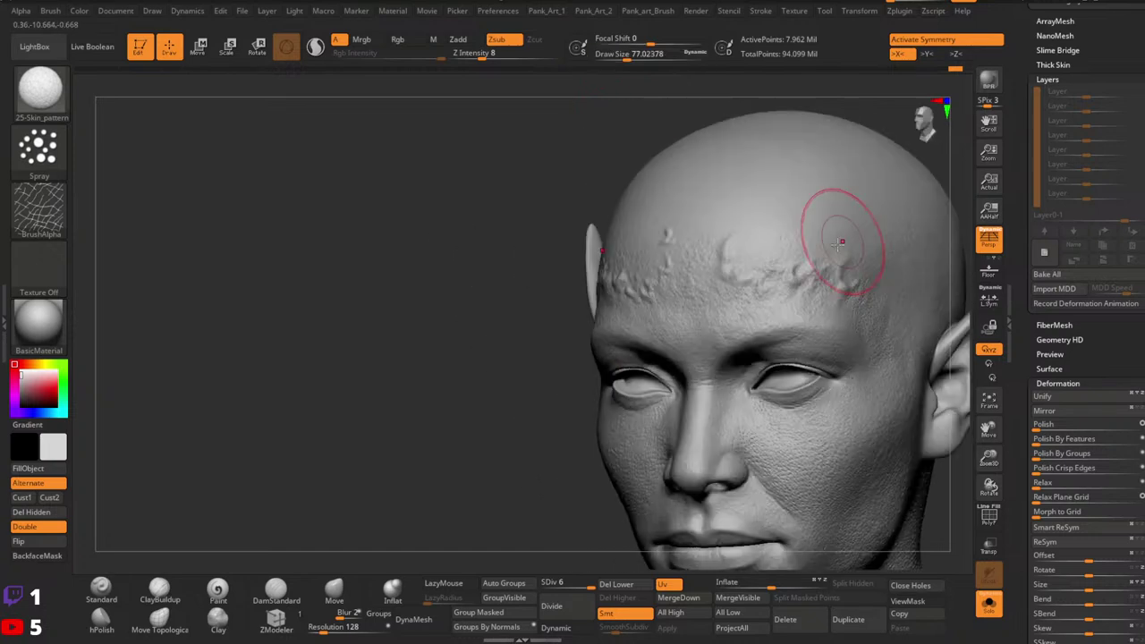
drag(844, 240, 875, 309)
right_drag(800, 325, 862, 309)
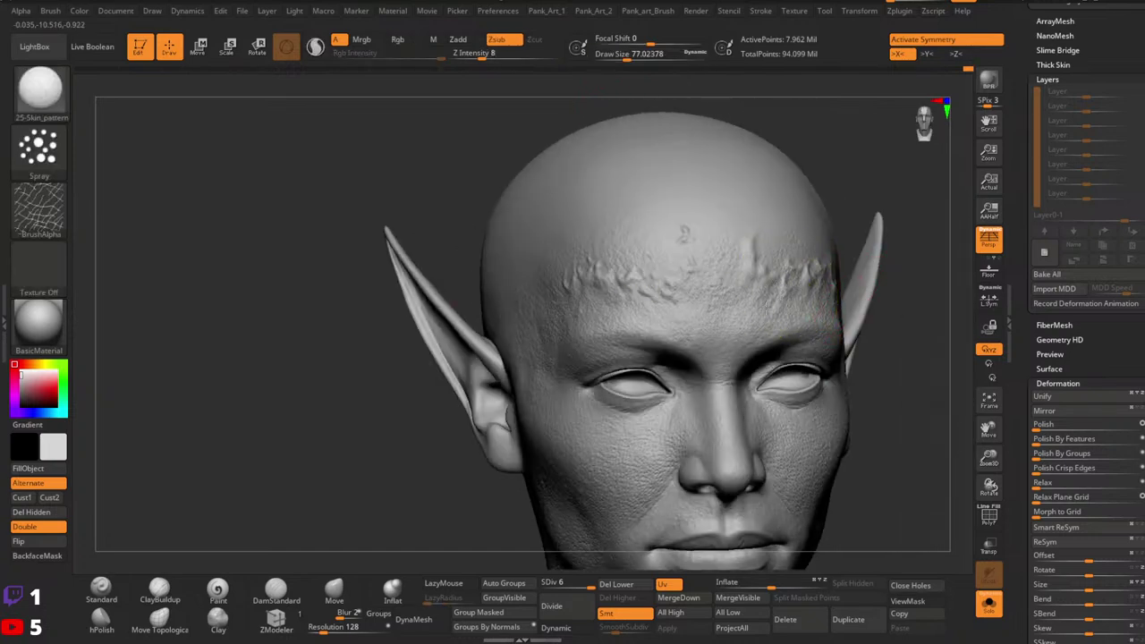
Step: Extend the sprayed skin pattern from the temples onto the lower scalp above the hairline marks
right_drag(734, 263, 675, 249)
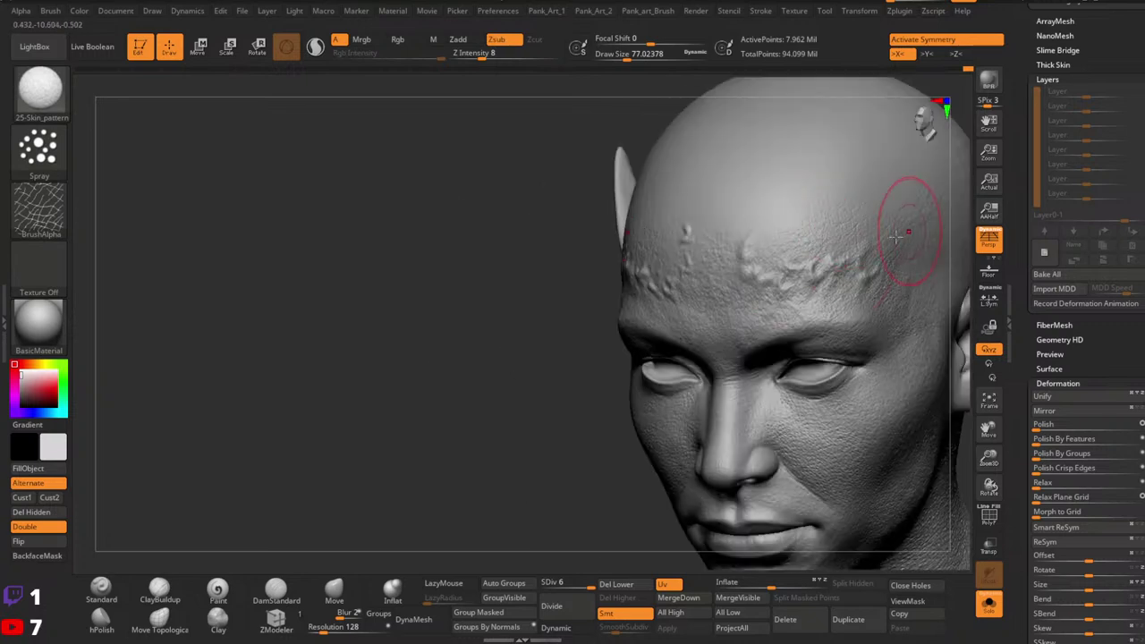
drag(906, 231, 919, 276)
right_drag(838, 263, 813, 218)
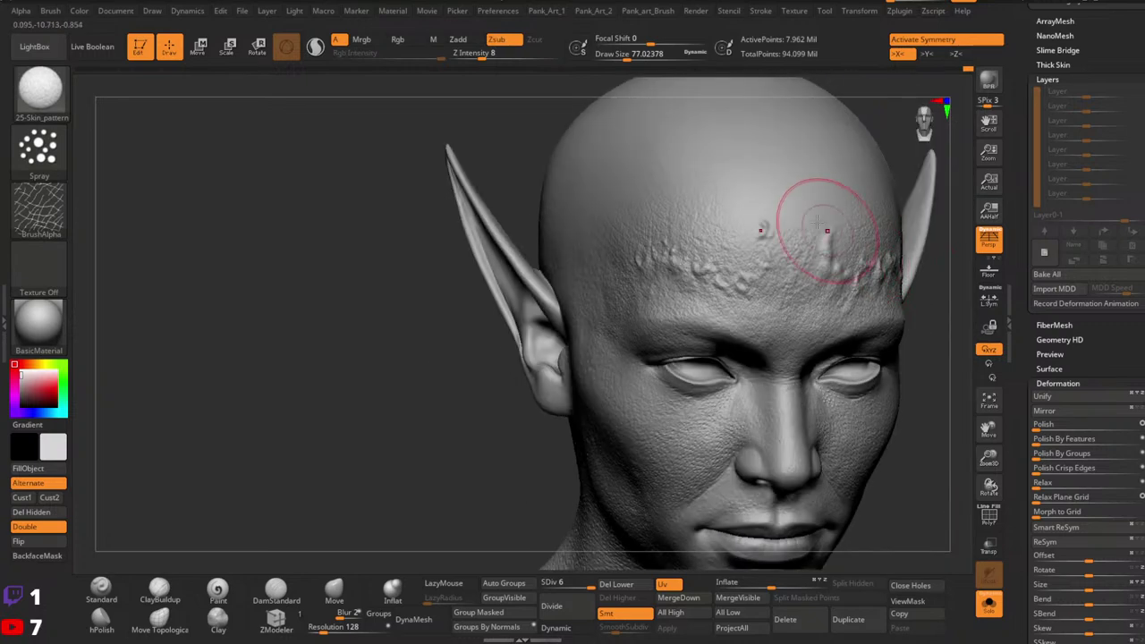
right_drag(700, 218, 593, 222)
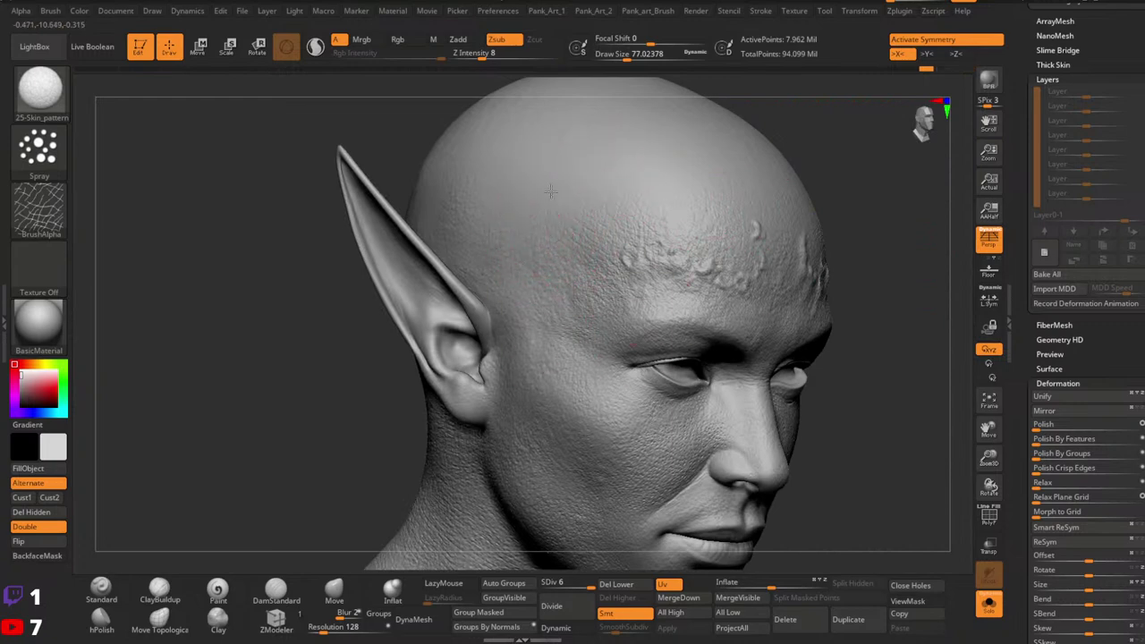
mouse_move(784, 273)
right_down()
mouse_move(806, 238)
mouse_move(906, 320)
mouse_move(830, 349)
mouse_move(951, 325)
right_up()
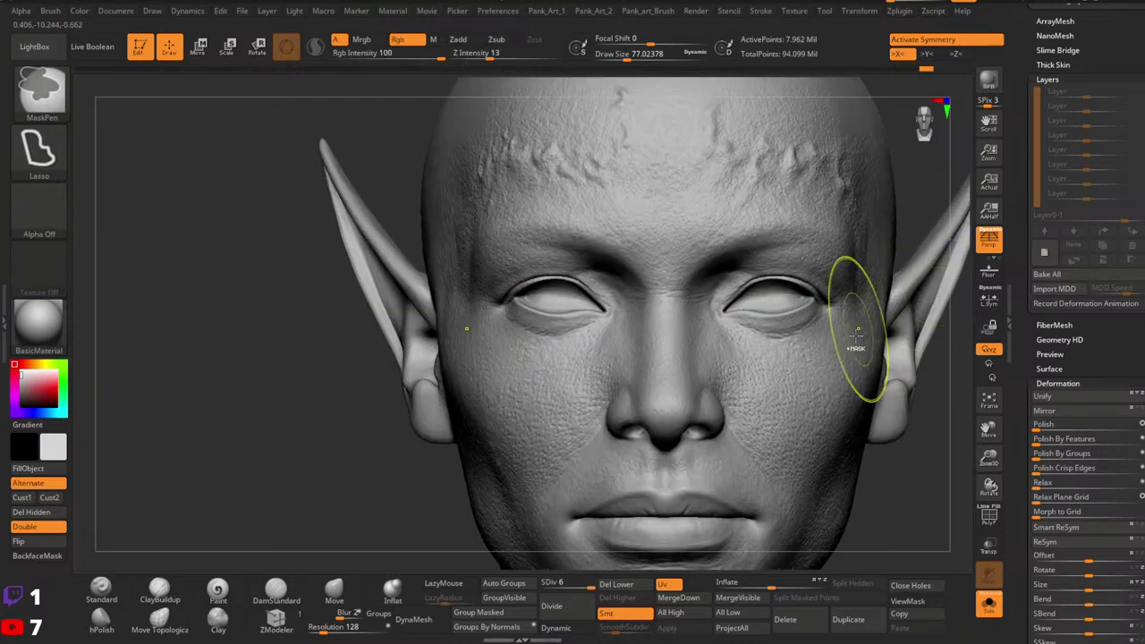
Step: Fill the forehead above the brows and between the raised marks with sprayed skin pattern
right_drag(817, 219, 831, 368)
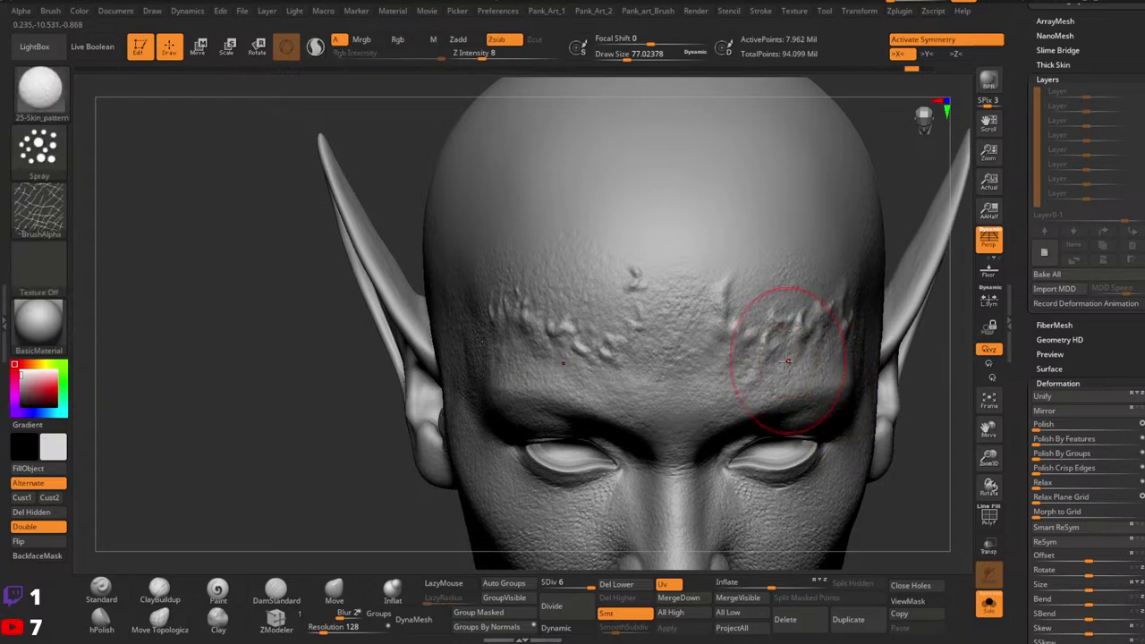
click(728, 368)
click(846, 374)
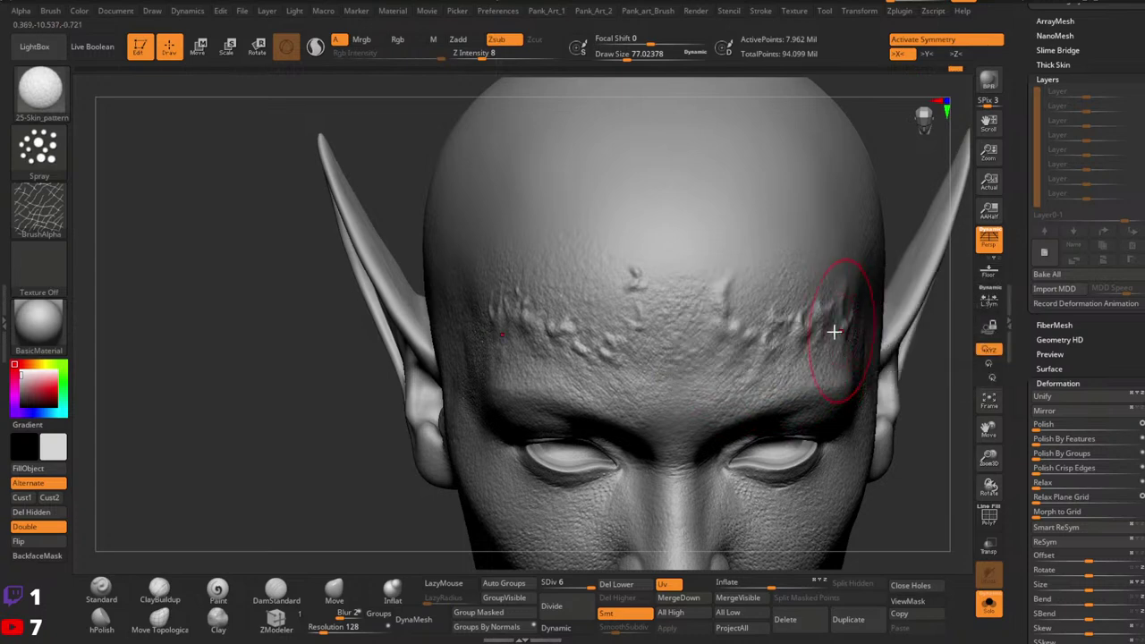
mouse_move(837, 354)
mouse_down()
mouse_move(859, 286)
mouse_move(851, 263)
mouse_move(758, 239)
mouse_up()
drag(677, 265, 693, 338)
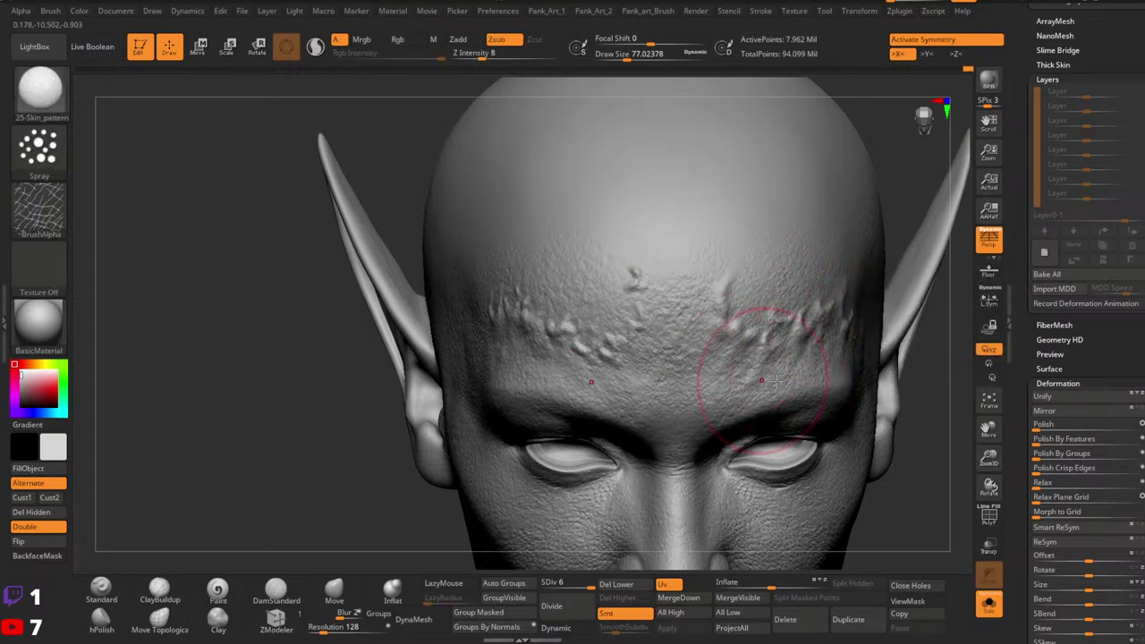
Step: Undo the last forehead strokes with X symmetry switched off and turn symmetry back on
right_drag(765, 378, 761, 342)
key(x)
key(ctrl+z)
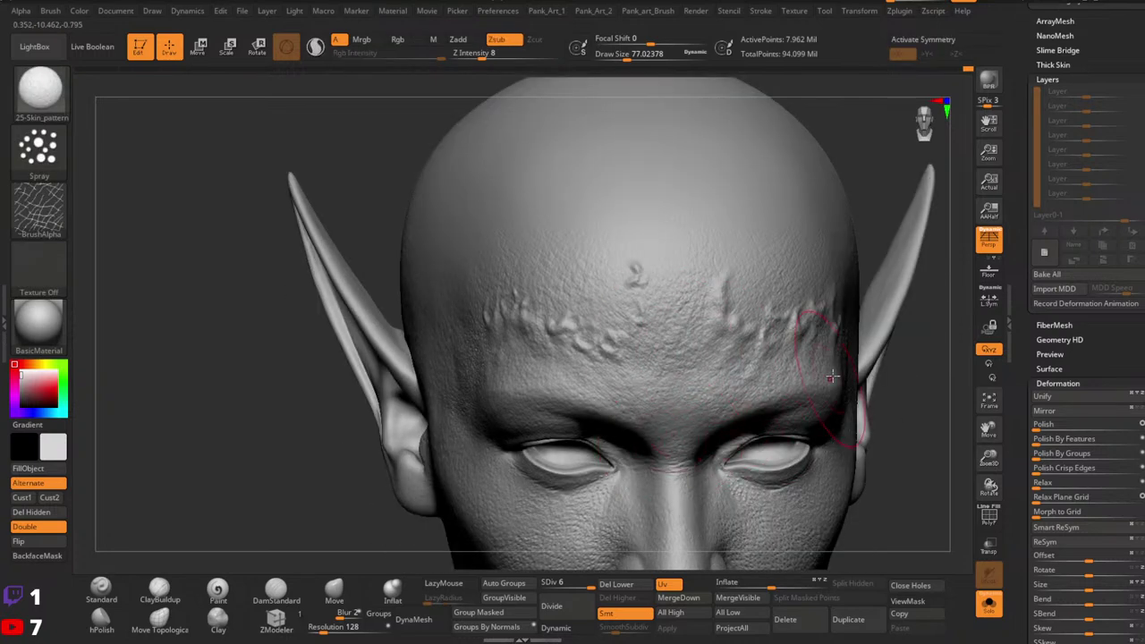
key(ctrl+z)
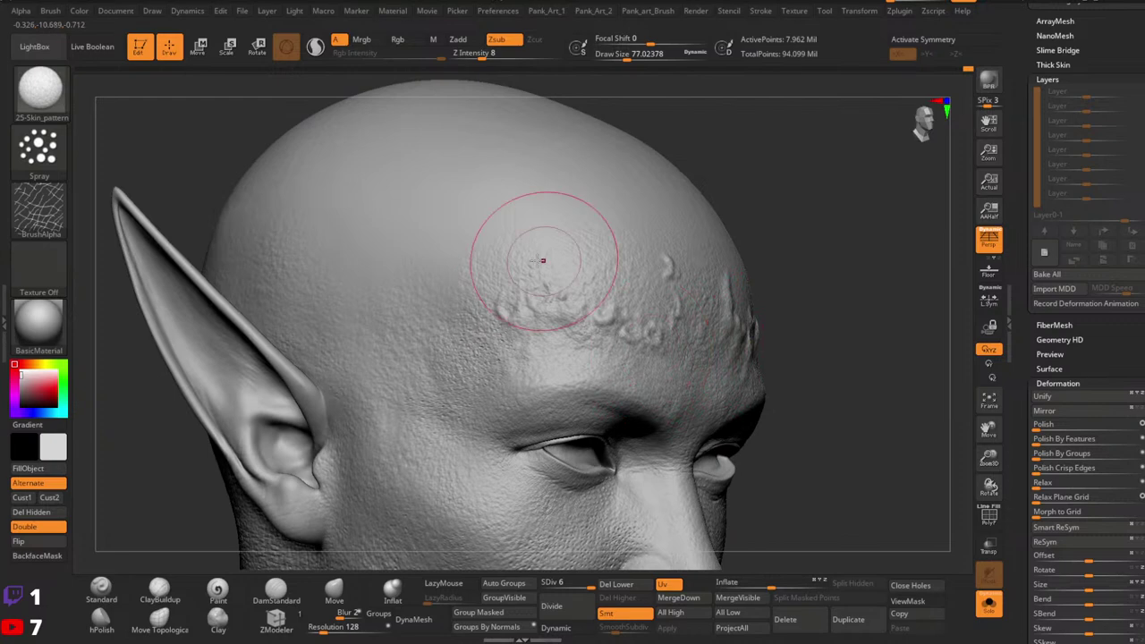
key(x)
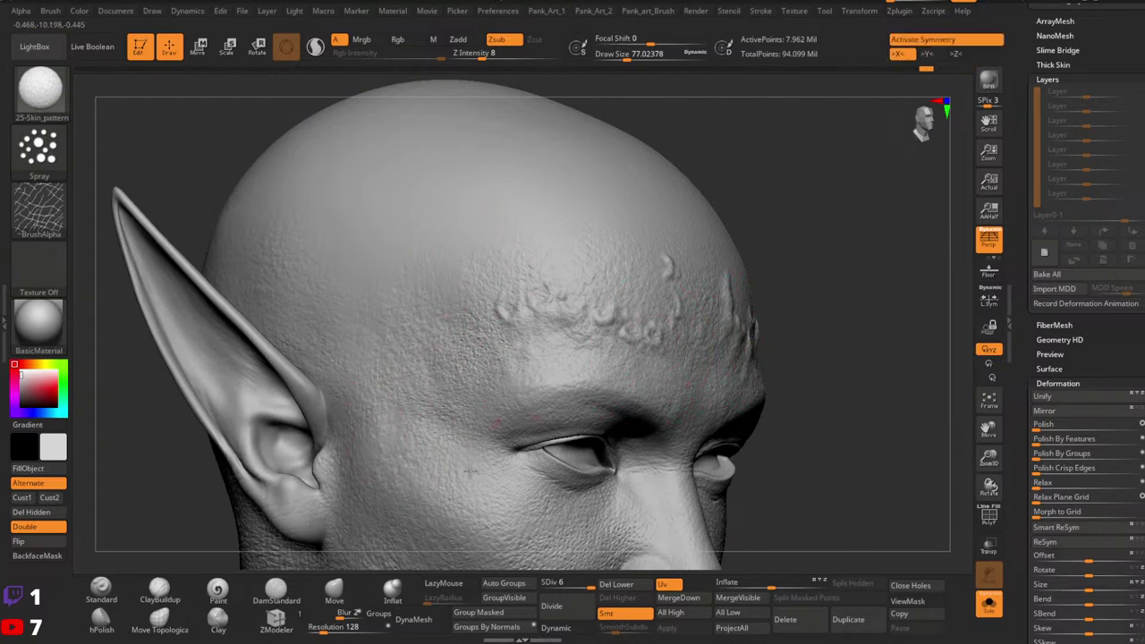
Step: Blend the skin pattern across the side of the forehead and lower scalp, and turn X symmetry off
right_drag(506, 349, 519, 393)
right_drag(723, 221, 703, 220)
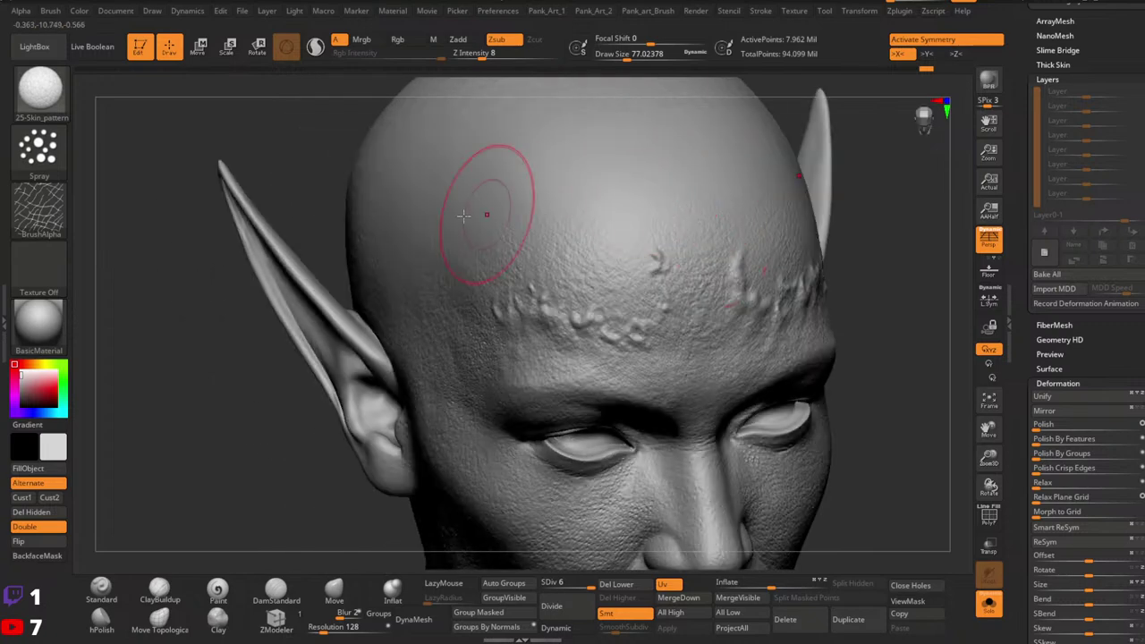
ctrl+right_drag(832, 331, 714, 335)
alt+right_drag(766, 433, 781, 313)
key(x)
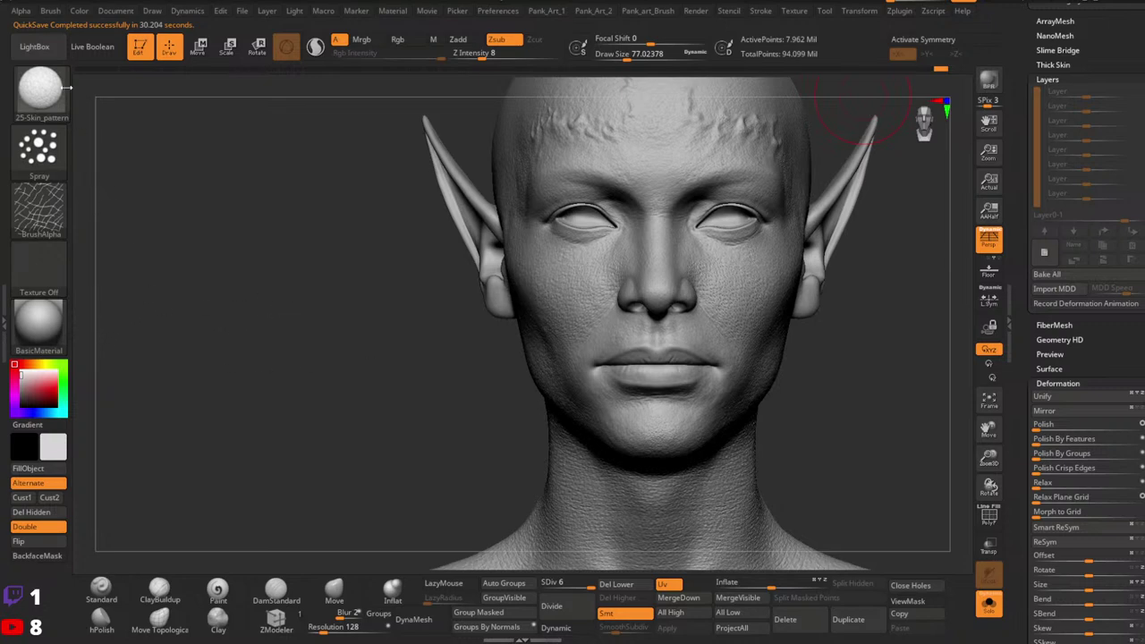
Step: Load the Skin_Girl_MiddleBack_AP100711.jpg image from the LightBox brush folders, clear it as the active texture and hide LightBox
click(34, 46)
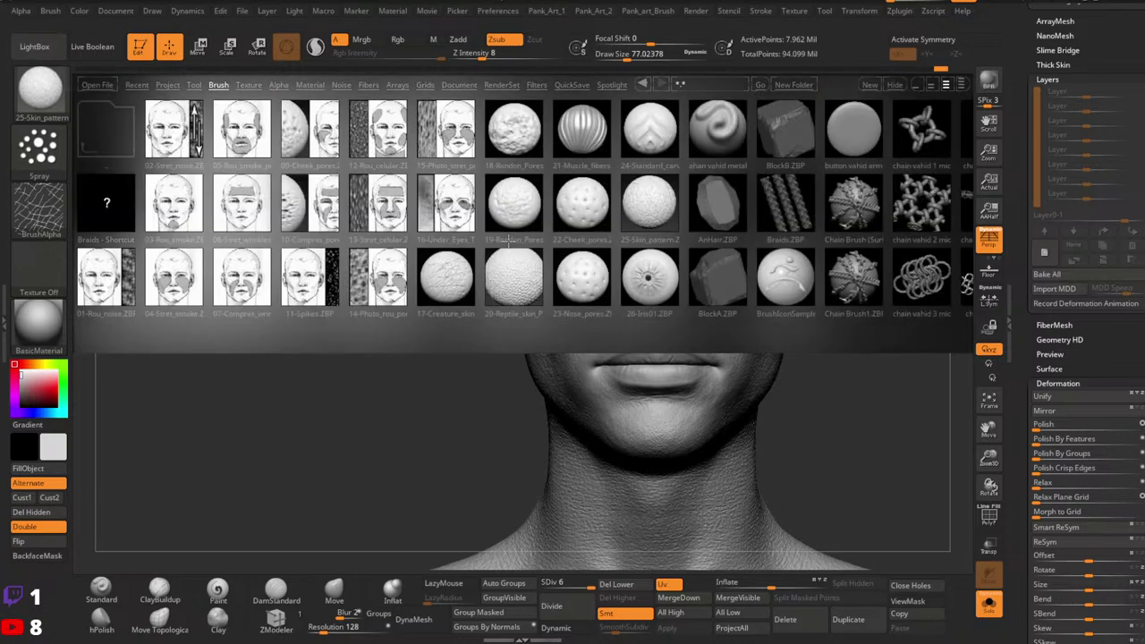
click(127, 116)
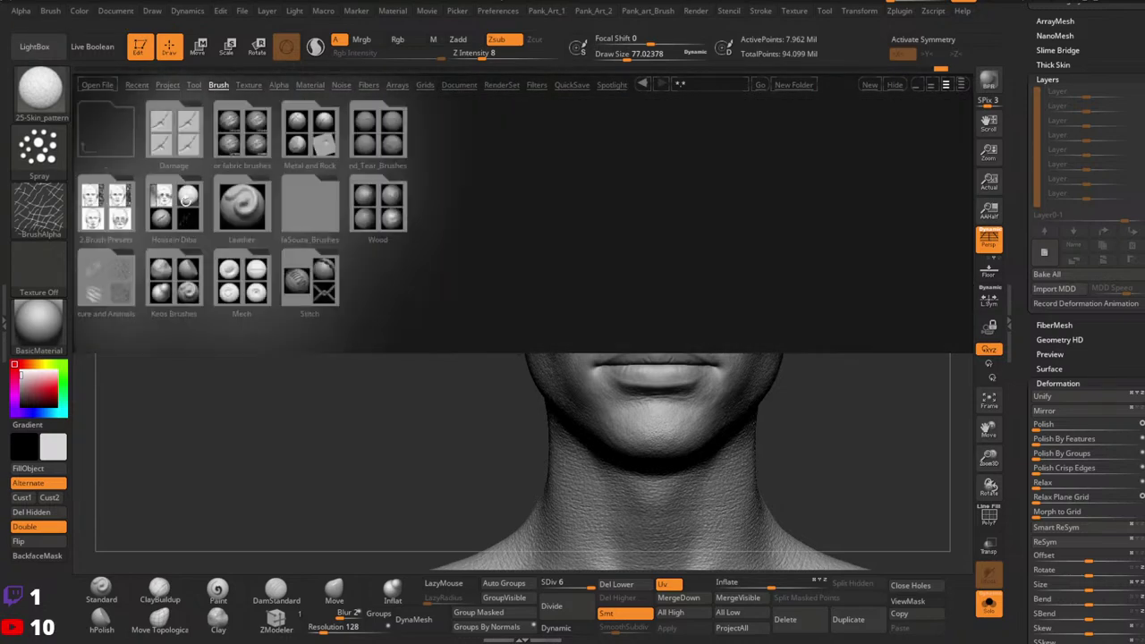
click(184, 205)
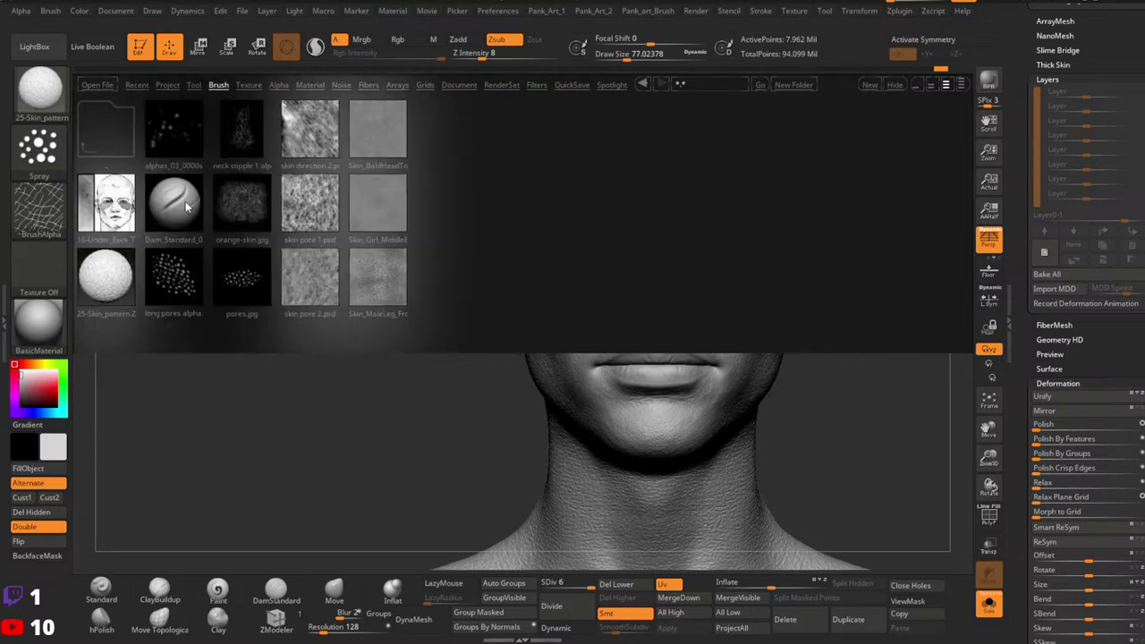
click(376, 217)
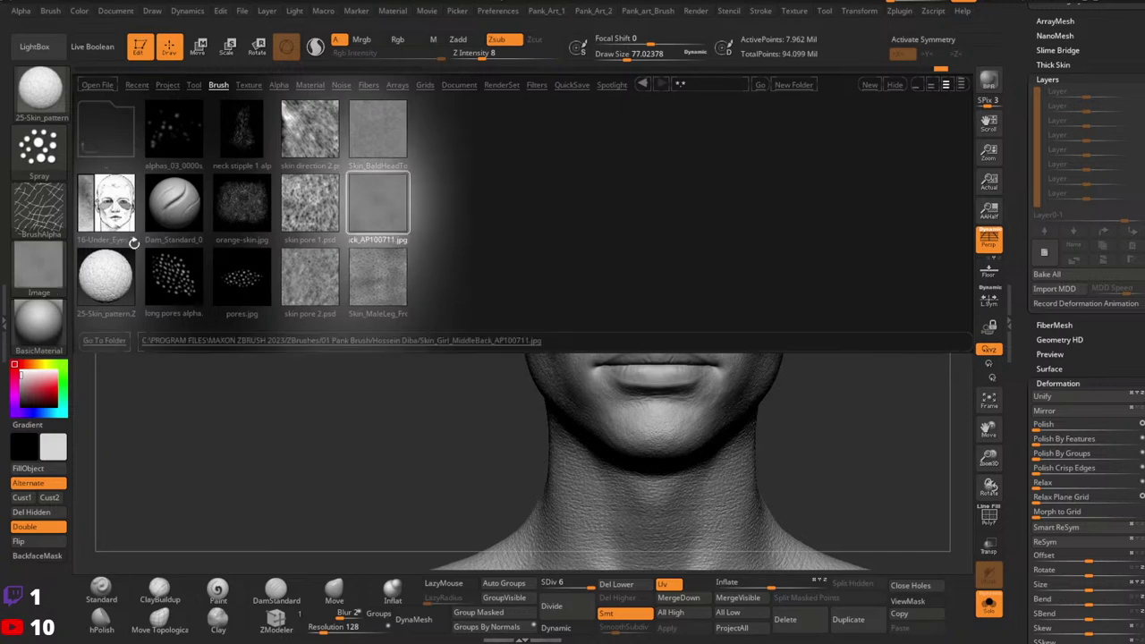
click(59, 268)
click(112, 277)
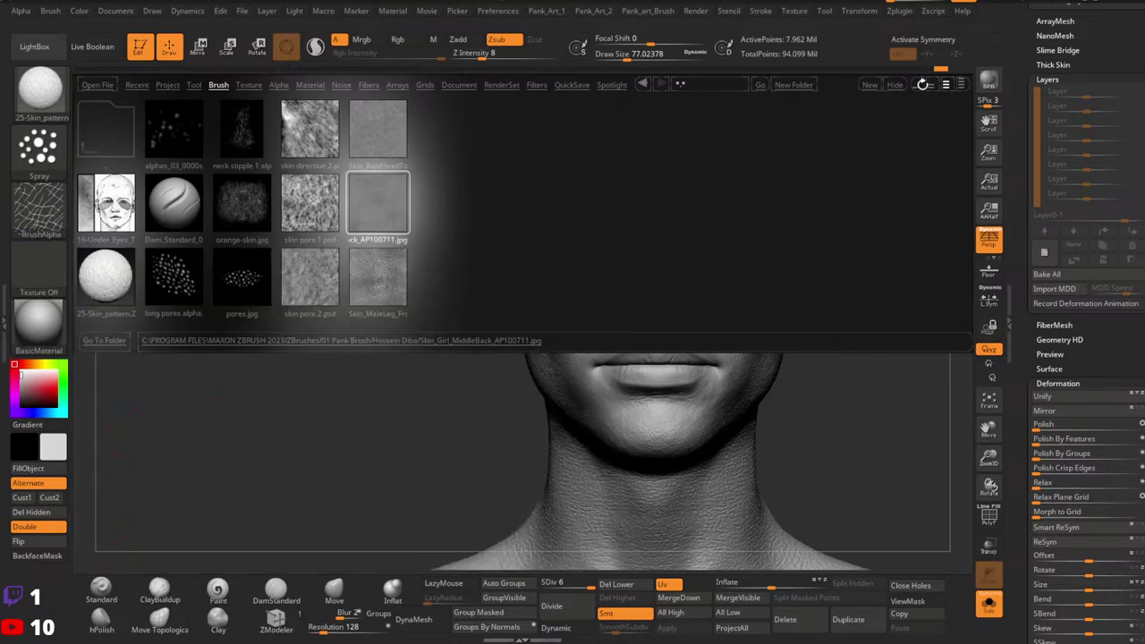
click(896, 83)
Step: Choose the Standard brush with the Skin_Girl_MiddleBack alpha and set the alpha's MidValue to 51
click(101, 589)
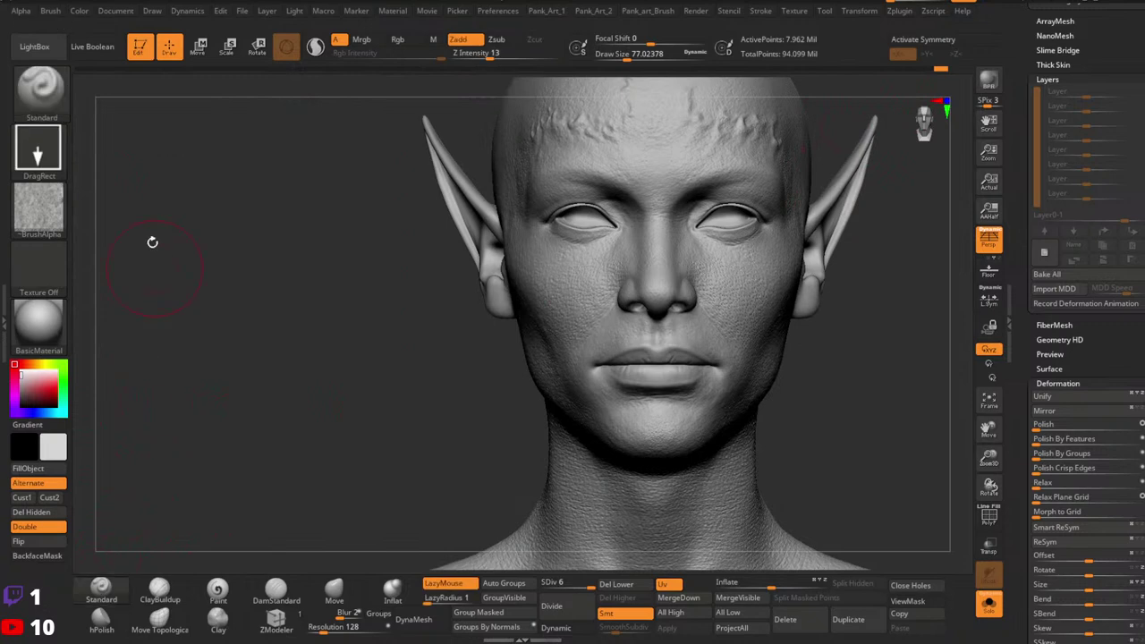
click(52, 208)
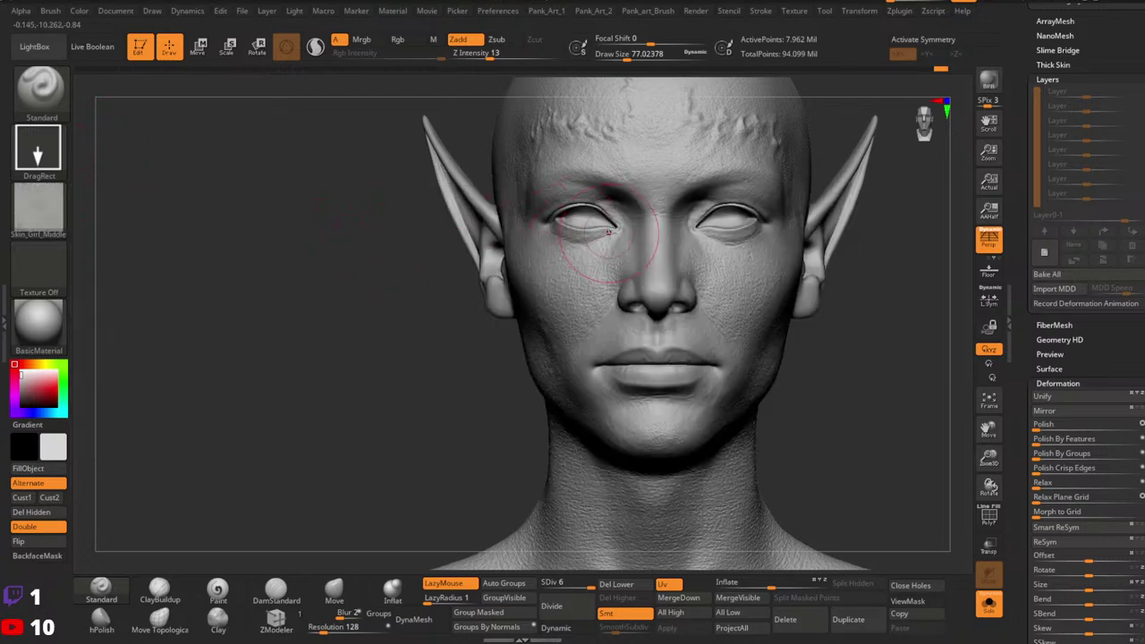
key(2)
drag(567, 289, 632, 288)
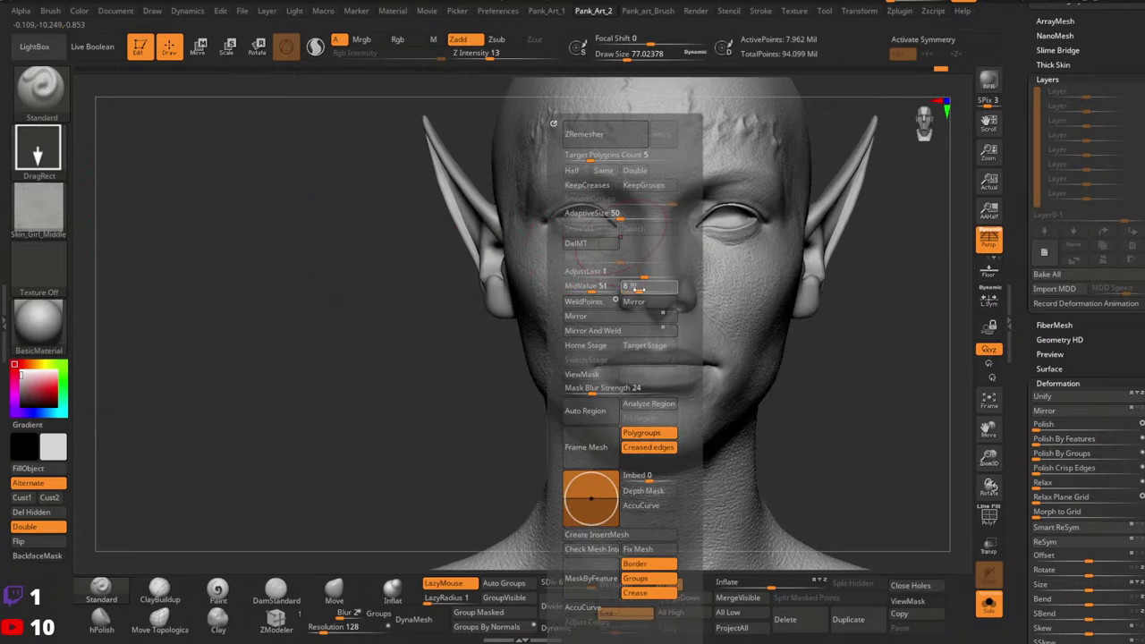
Step: Turn X symmetry on and stamp the skin alpha inside the pointed ear at a draw size of about 37
alt+right_drag(778, 220, 773, 325)
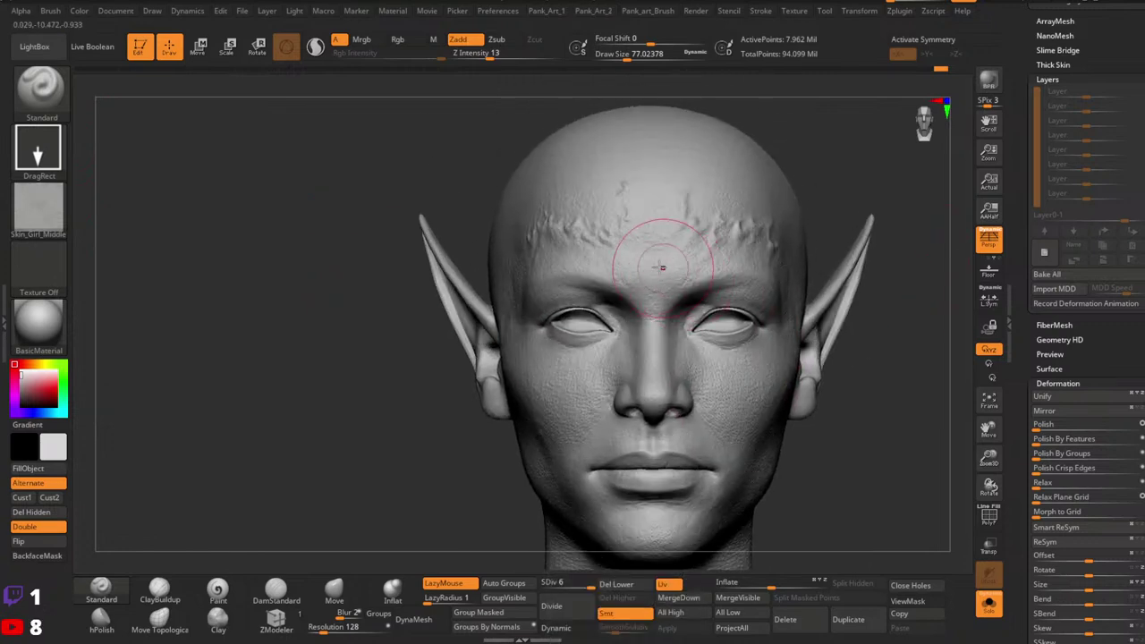
alt+right_drag(654, 298, 728, 320)
mouse_move(729, 320)
right_down()
mouse_move(814, 295)
mouse_move(795, 349)
right_up()
key(space)
drag(613, 292, 603, 293)
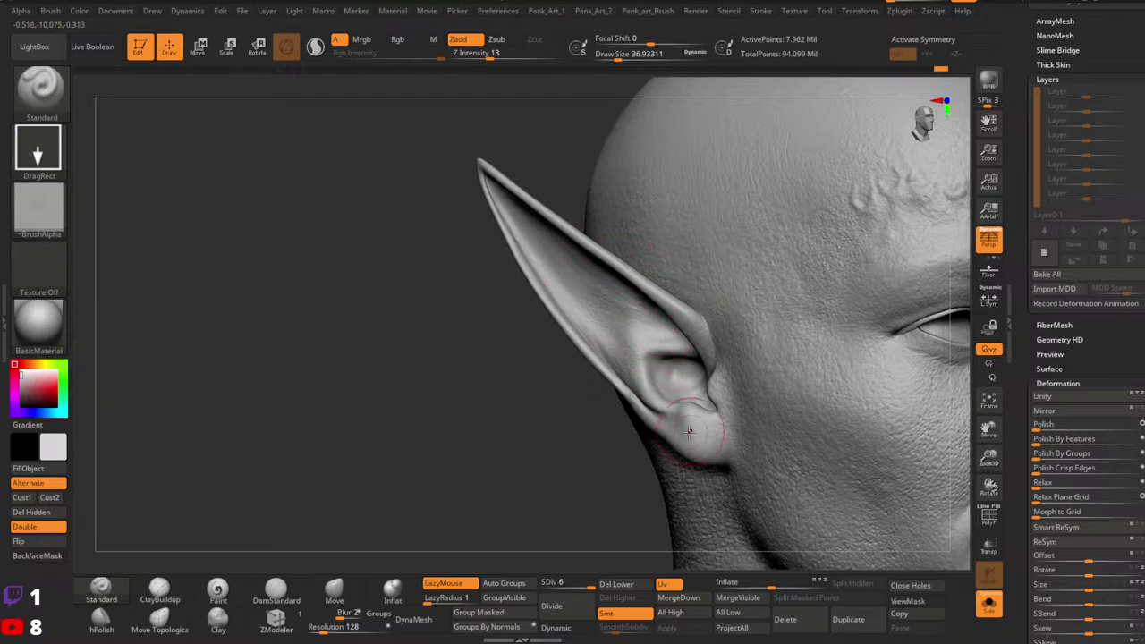
key(ctrl)
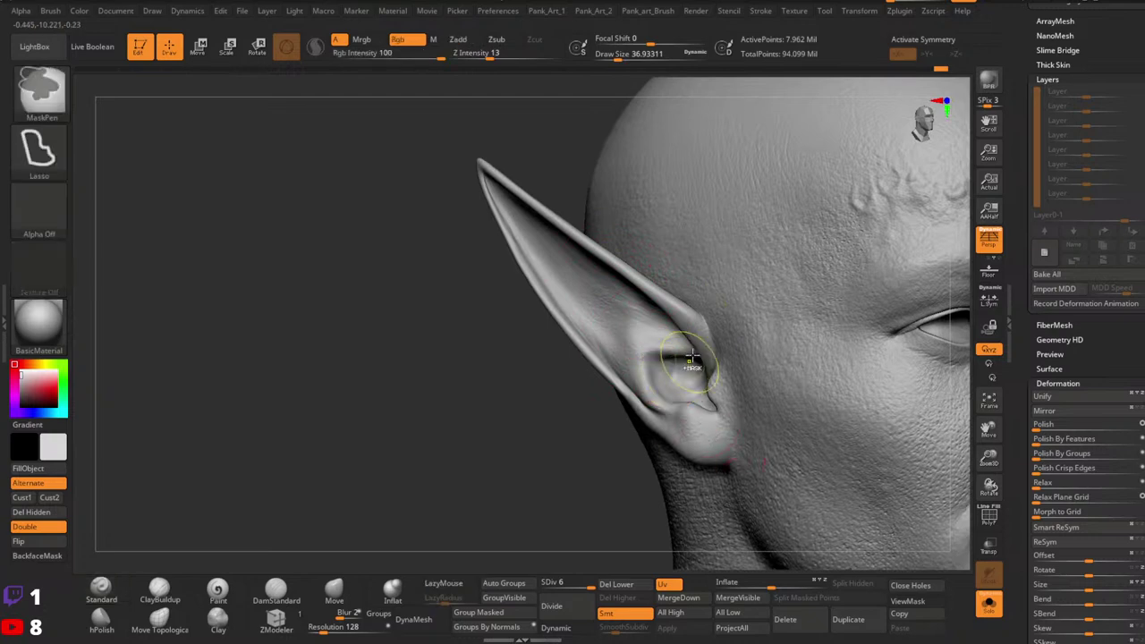
key(shift)
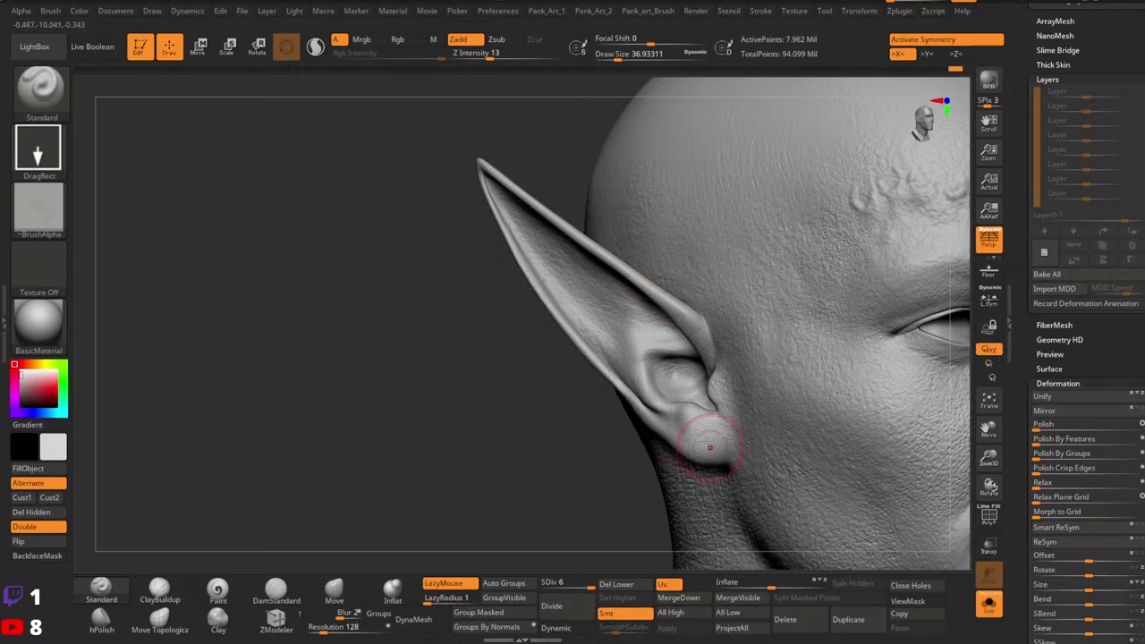
Step: Extend the skin alpha over the ear's remaining inner and outer surfaces, working around it from the side, above and below
mouse_move(705, 422)
right_down()
mouse_move(718, 414)
mouse_move(722, 365)
mouse_move(706, 339)
mouse_move(666, 320)
right_up()
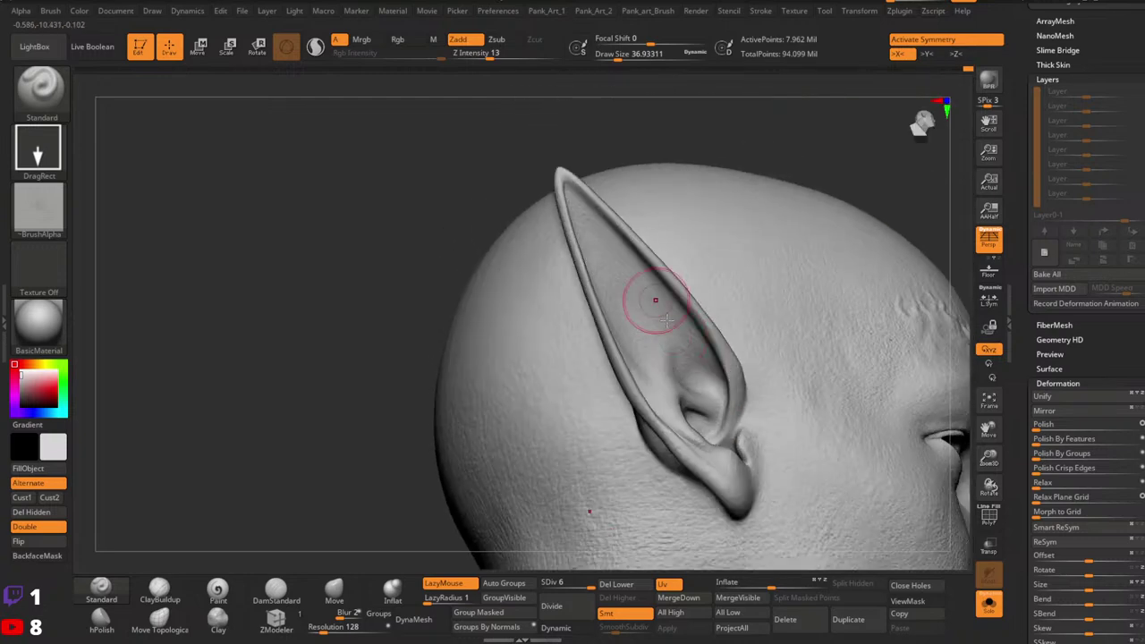
mouse_move(690, 409)
right_down()
mouse_move(733, 472)
mouse_move(718, 354)
mouse_move(690, 347)
right_up()
right_drag(652, 487, 640, 456)
right_drag(659, 354, 601, 407)
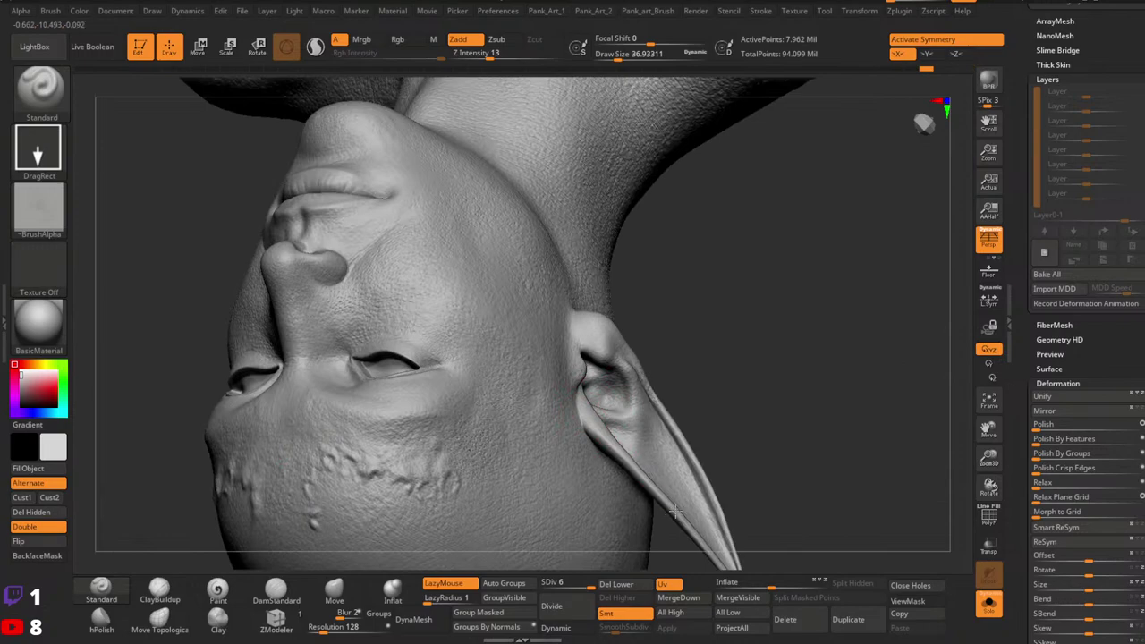
alt+right_drag(676, 511, 620, 384)
key(shift+d)
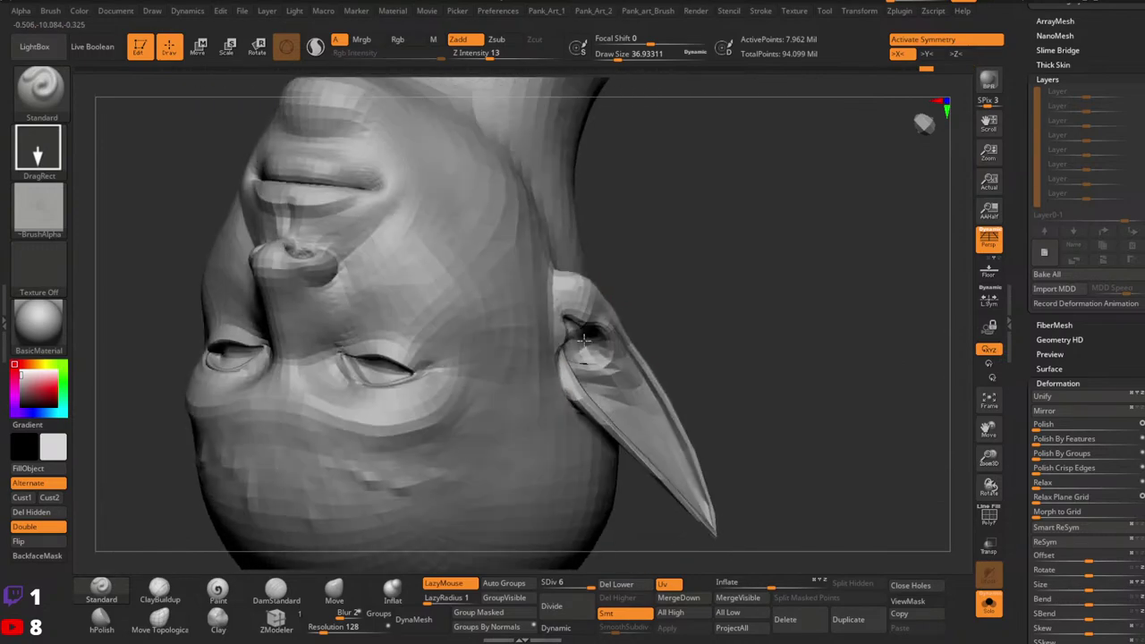
ctrl+right_drag(301, 268, 447, 346)
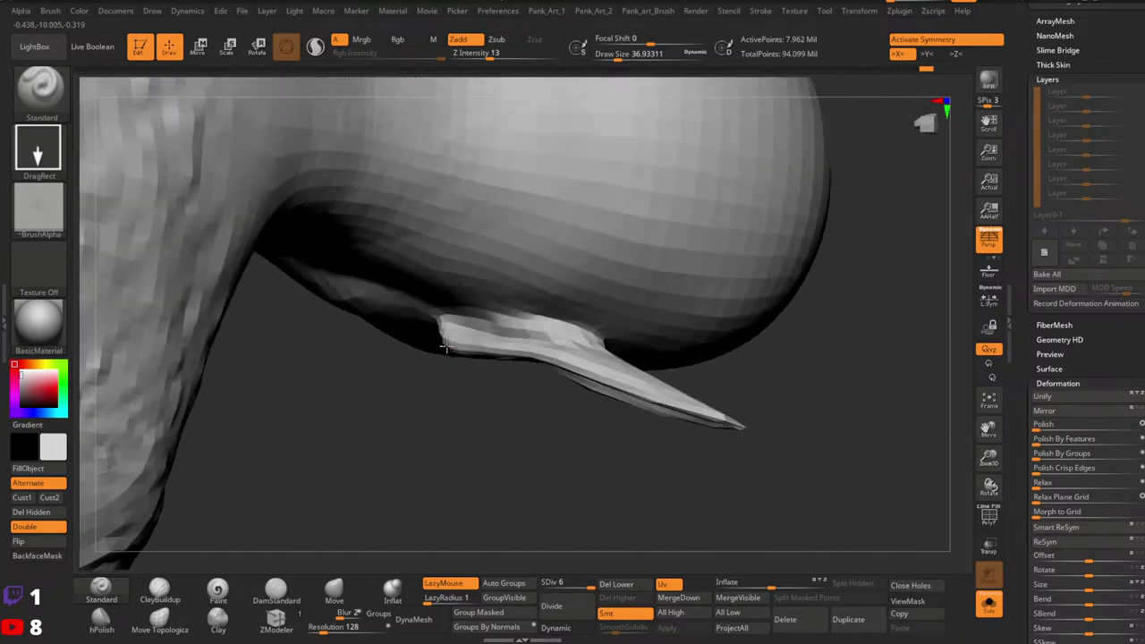
right_drag(606, 372, 581, 383)
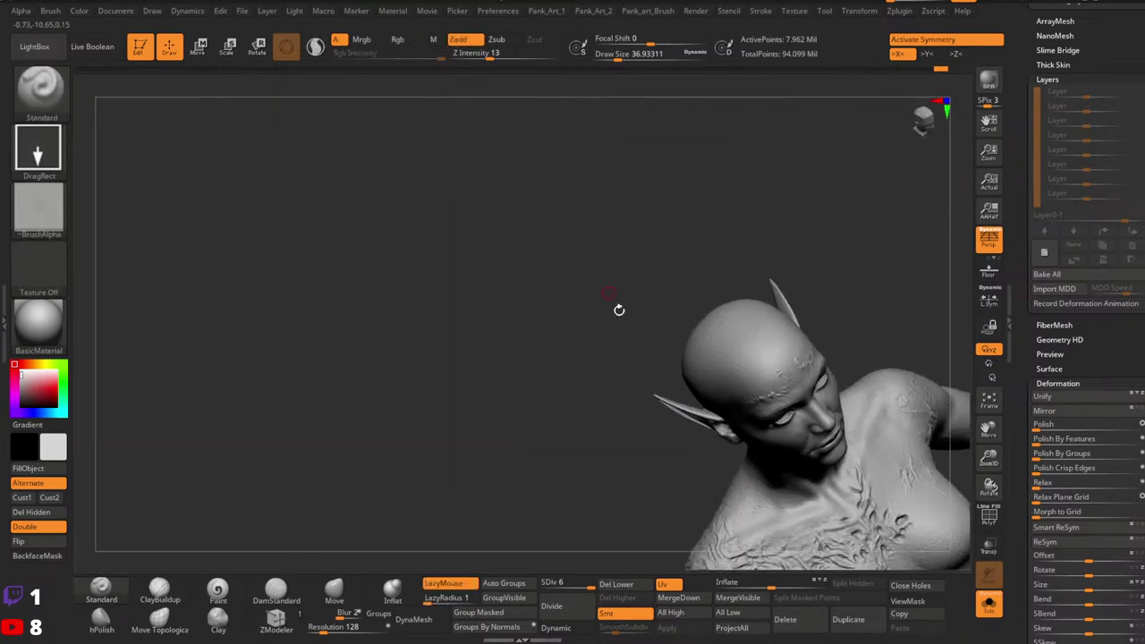
Step: Undo the last skin stamp on the earlobe and stamp the skin alpha again over the lobe and inner ear
mouse_move(621, 310)
shift+right_down()
mouse_move(643, 343)
mouse_move(537, 277)
shift+right_up()
ctrl+right_drag(601, 336, 619, 375)
right_drag(652, 354, 631, 333)
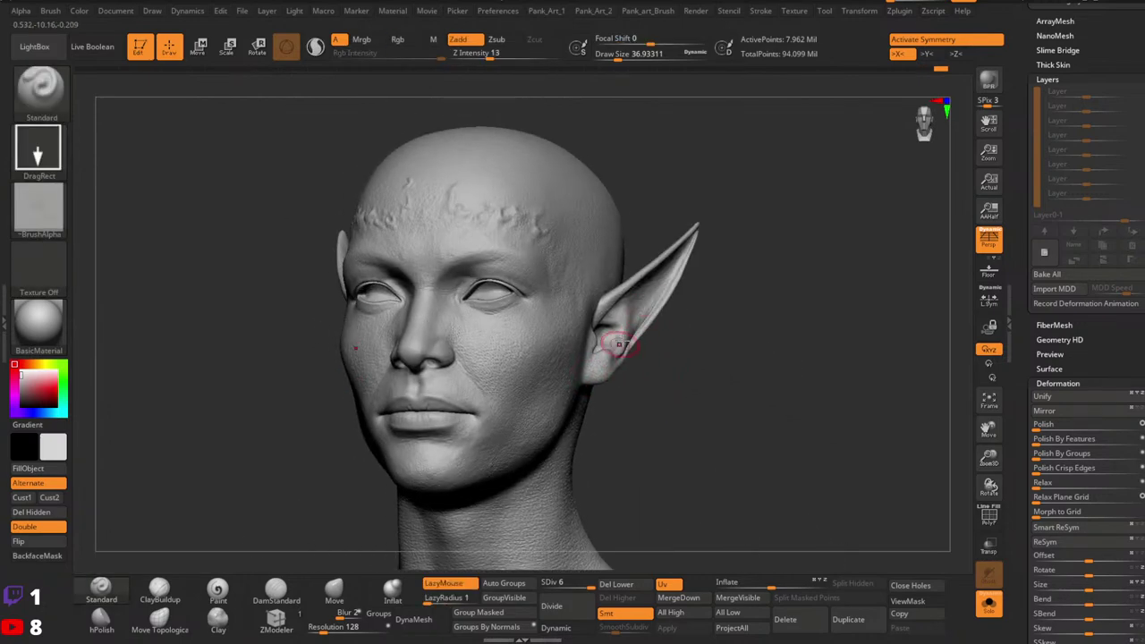
right_drag(540, 366, 652, 376)
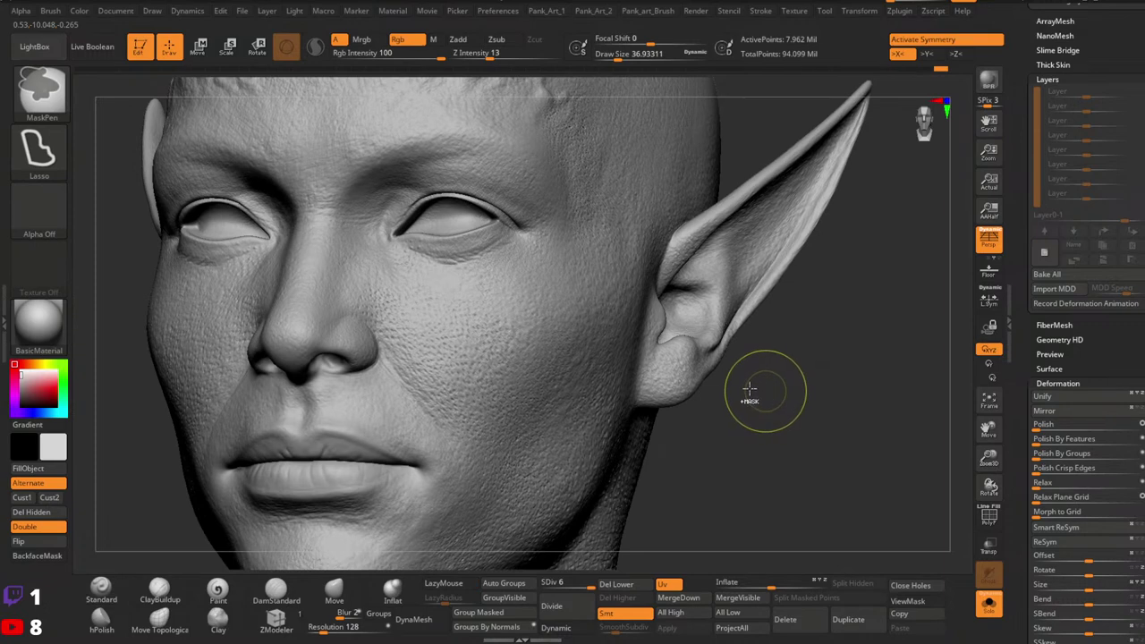
key(ctrl+z)
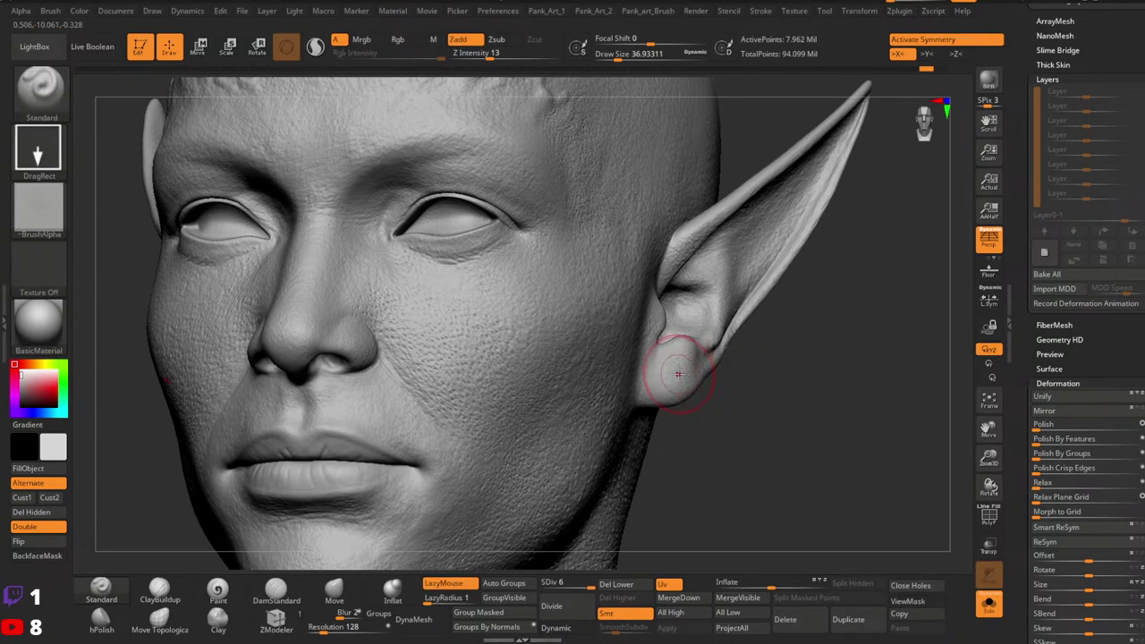
drag(666, 375, 617, 449)
drag(684, 313, 672, 370)
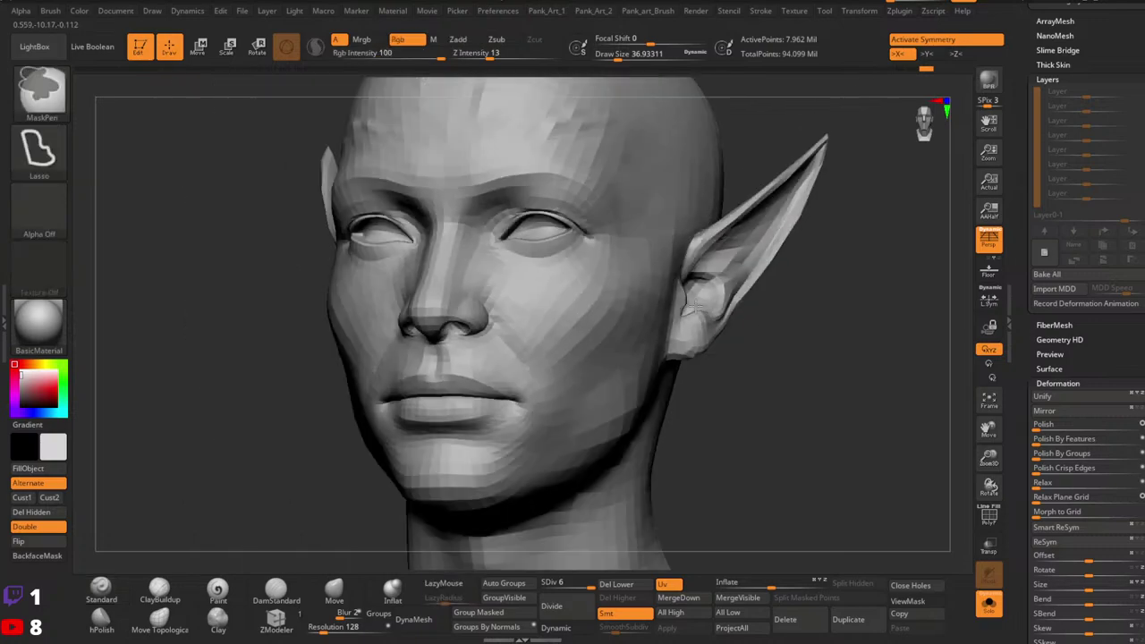
shift+drag(706, 304, 765, 310)
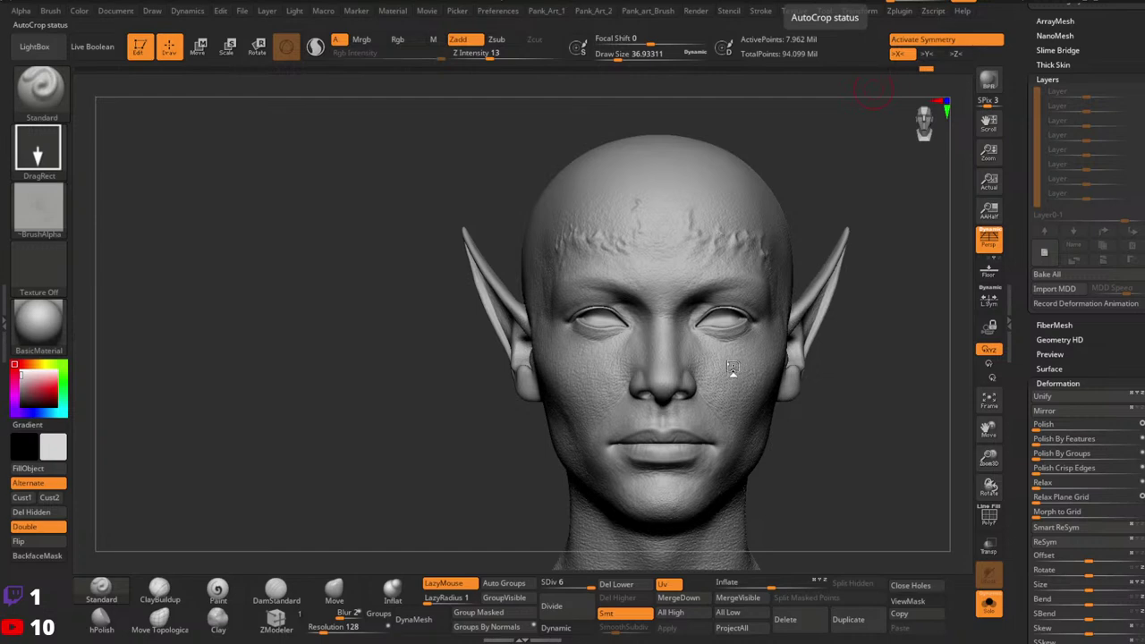
mouse_move(735, 379)
right_down()
mouse_move(841, 375)
mouse_move(760, 381)
mouse_move(793, 381)
mouse_move(801, 393)
right_up()
right_drag(802, 394, 765, 395)
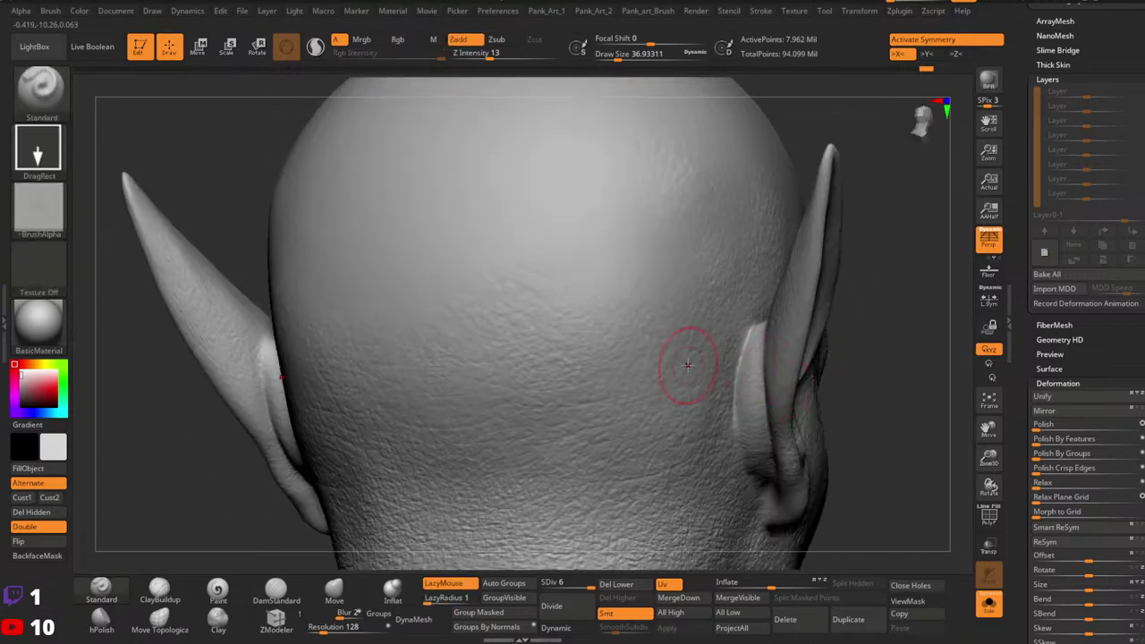
Step: Set the Standard brush to the FreeHand stroke with no alpha and a Z Intensity of 17
click(38, 148)
click(230, 159)
click(39, 208)
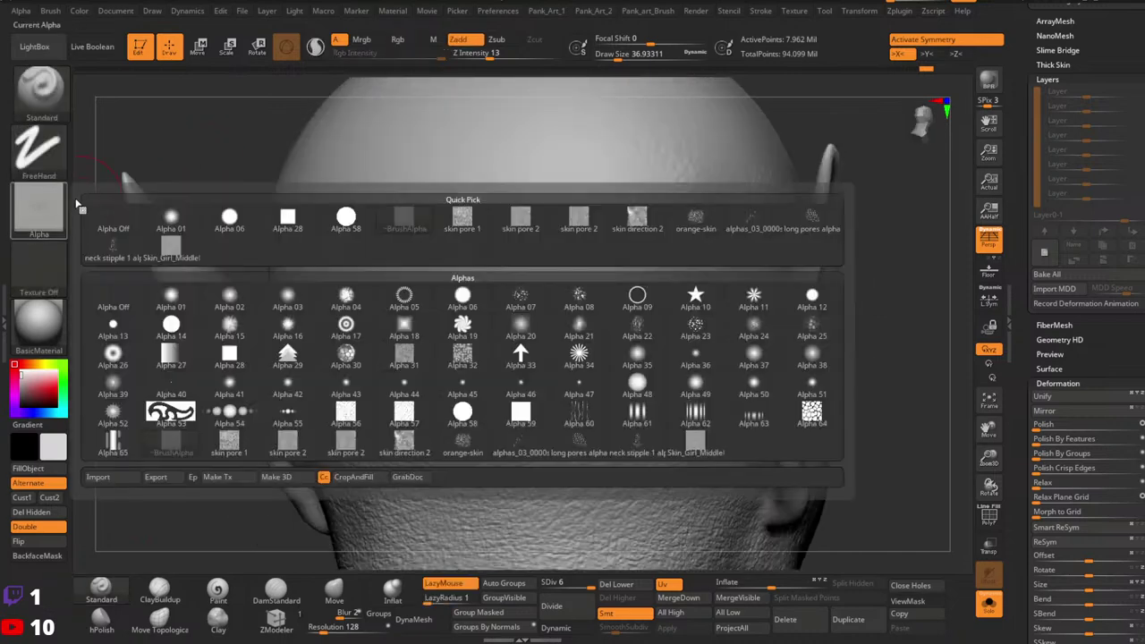
click(112, 221)
drag(483, 54, 494, 53)
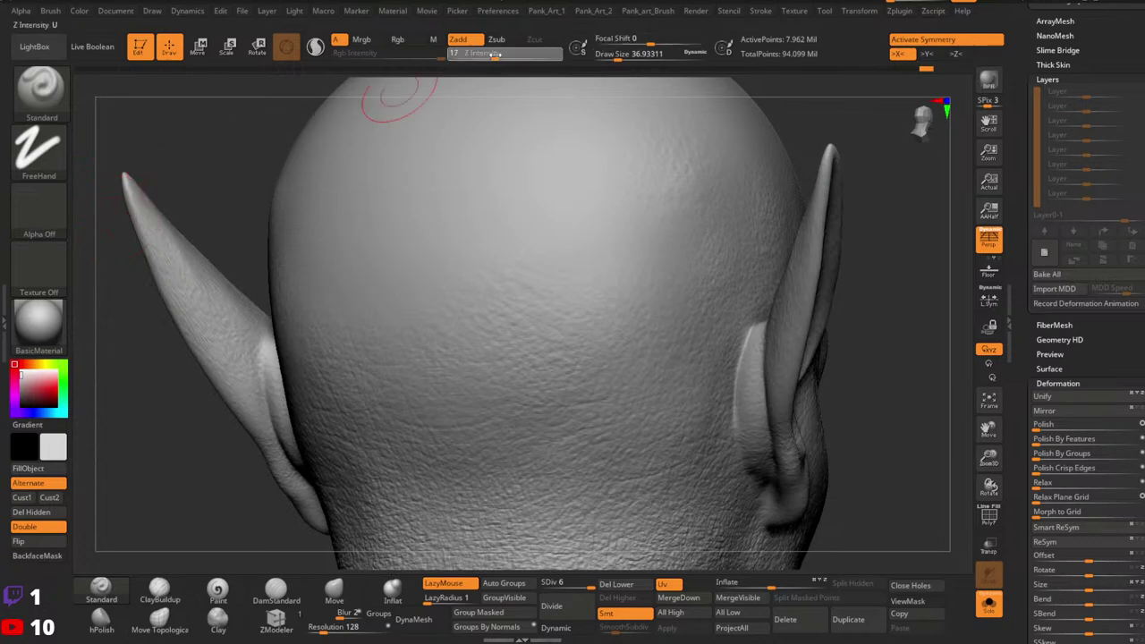
Step: Sculpt the smooth fold behind the ear with draw sizes of about 16 and 22
ctrl+right_drag(698, 295, 760, 344)
right_drag(760, 344, 752, 345)
key(space)
mouse_move(758, 331)
mouse_down()
mouse_move(748, 329)
mouse_move(726, 387)
mouse_up()
key(space)
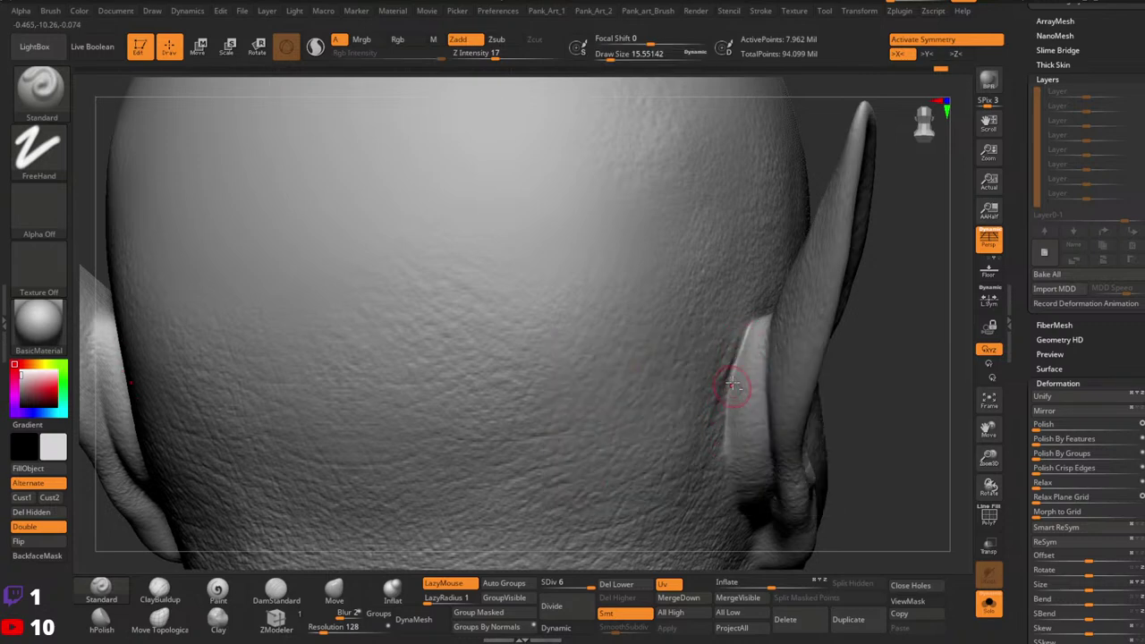
right_drag(753, 327, 746, 352)
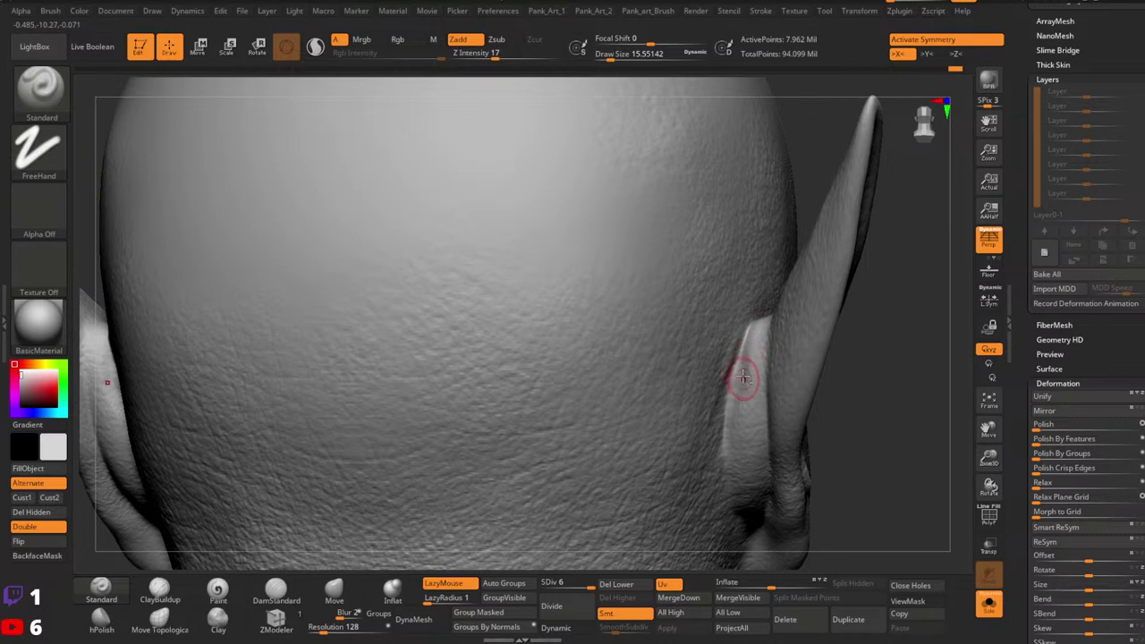
key(bracketright)
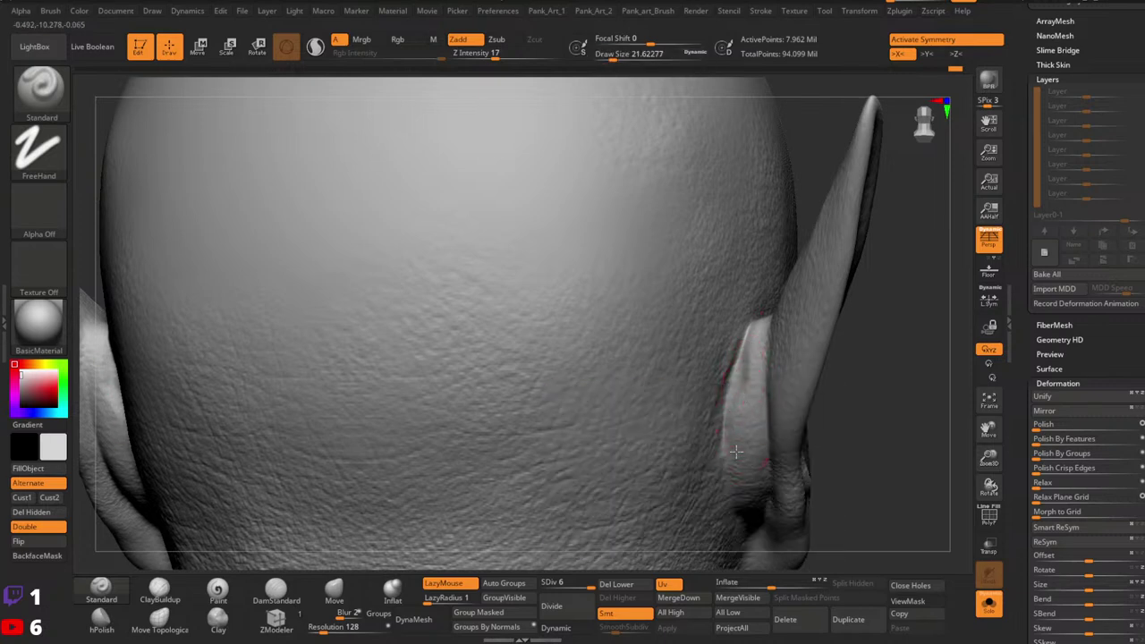
right_drag(735, 470, 734, 349)
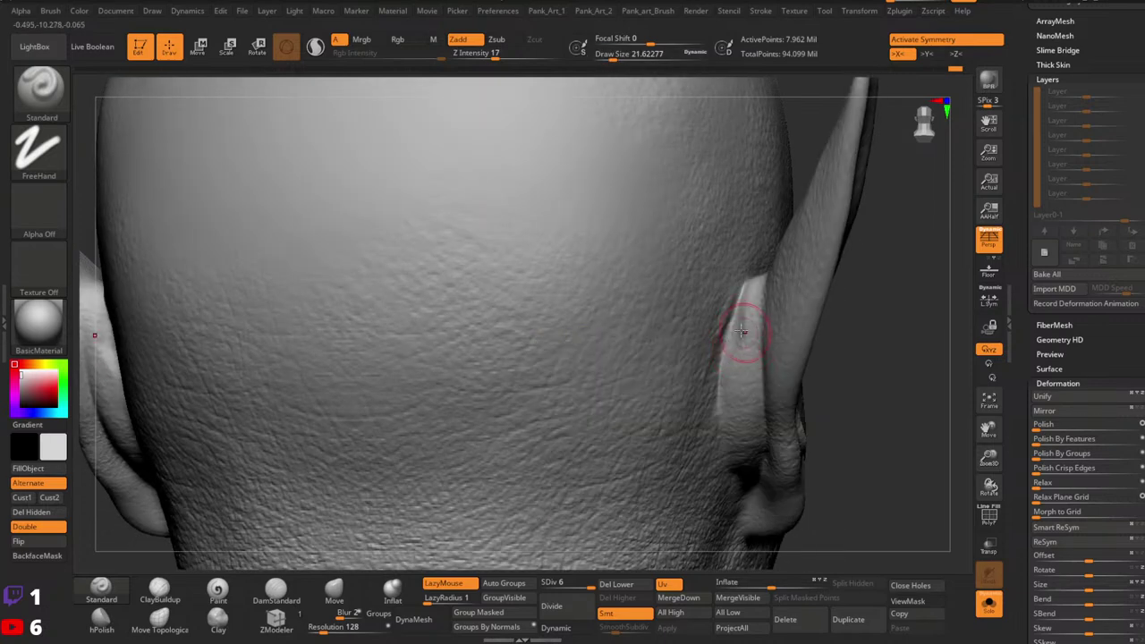
Step: Raise the Z Intensity to 23 and build up the fold behind the ear at a draw size of about 16
drag(495, 57, 503, 56)
key(space)
drag(744, 323, 740, 327)
key(space)
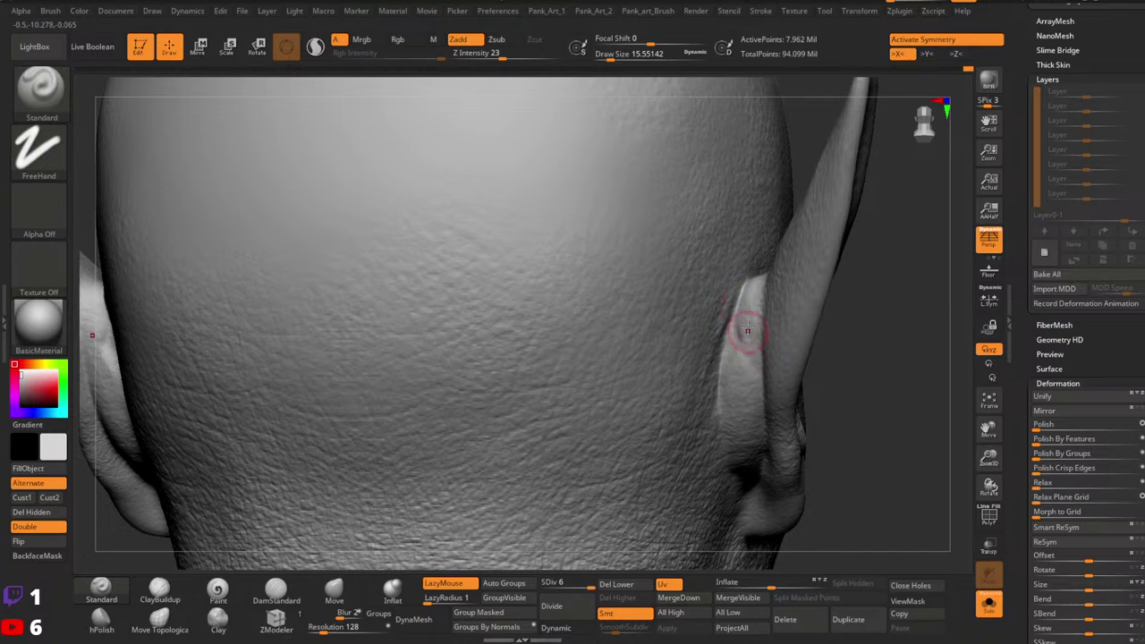
key(ctrl)
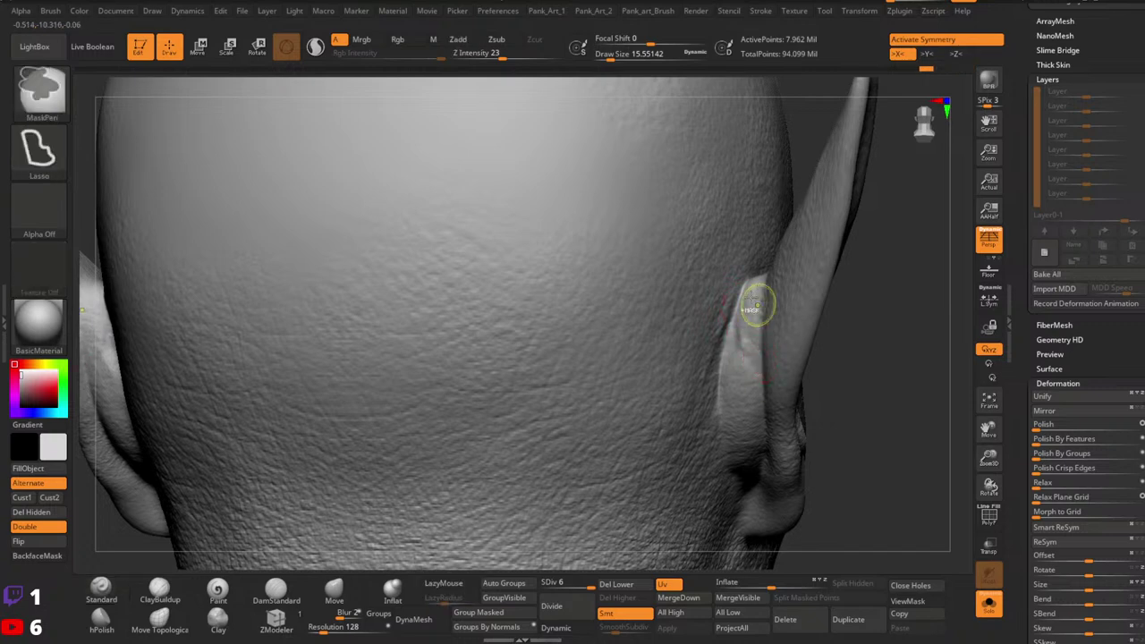
mouse_move(758, 313)
right_down()
mouse_move(759, 327)
mouse_move(772, 325)
right_up()
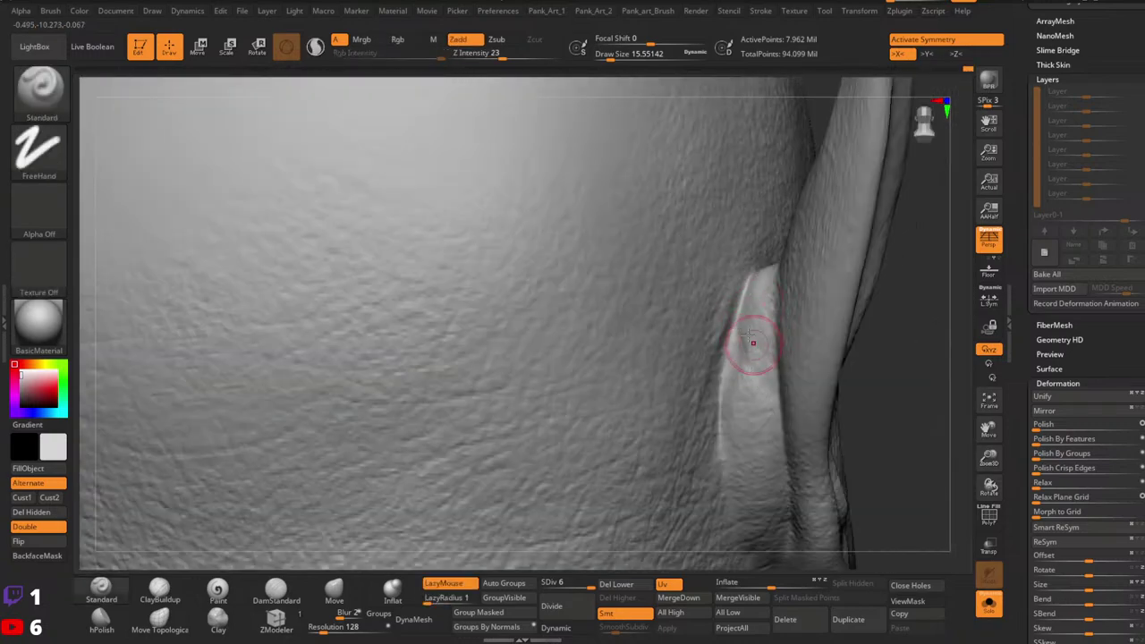
right_drag(742, 331, 703, 345)
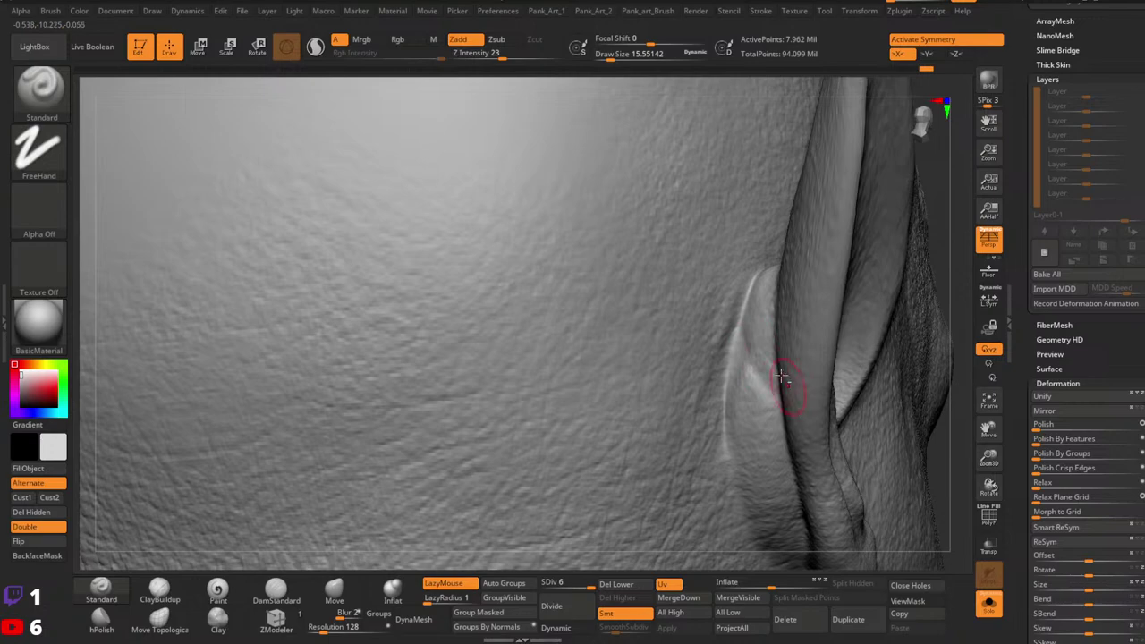
right_drag(799, 276, 757, 333)
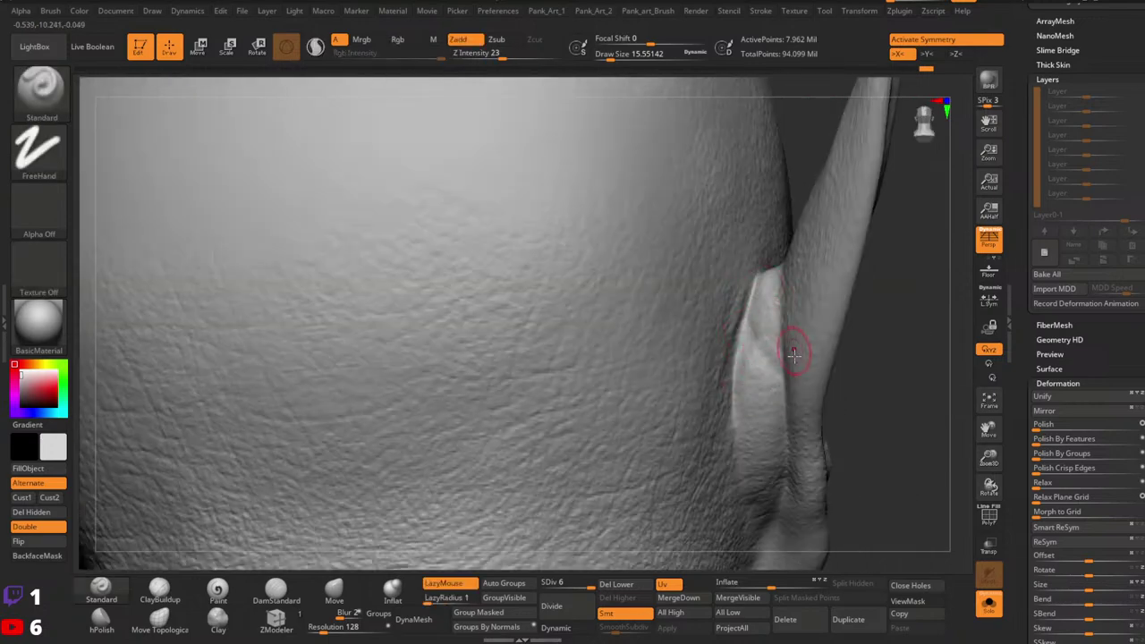
right_drag(794, 354, 747, 276)
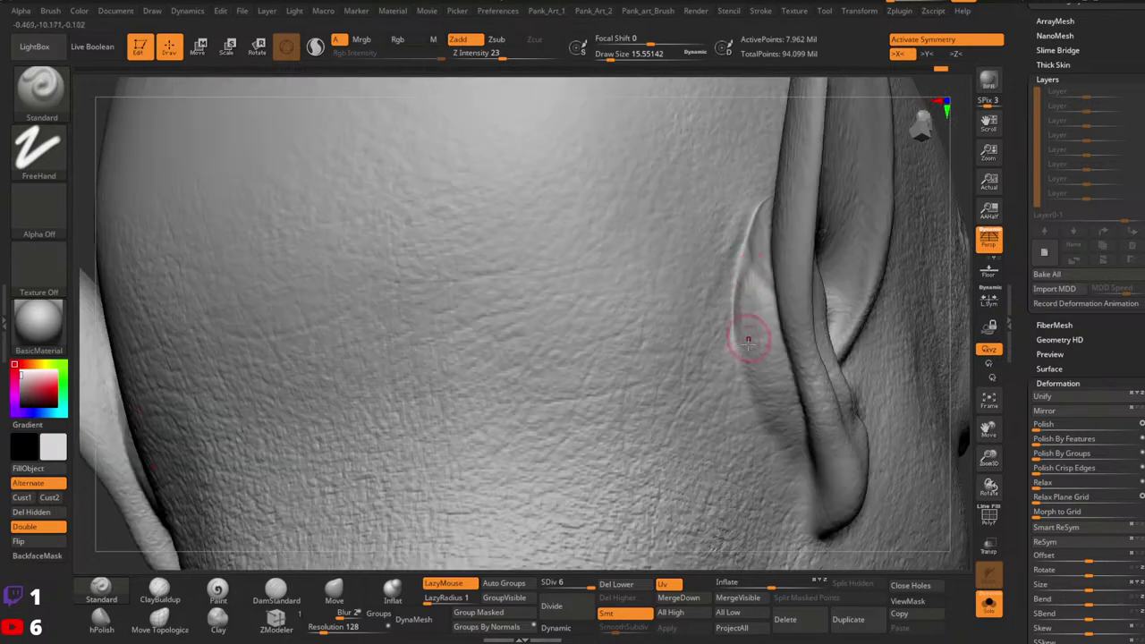
Step: Shape the lower part of the fold behind the ear towards the lobe at a draw size of about 18
right_drag(761, 369, 752, 382)
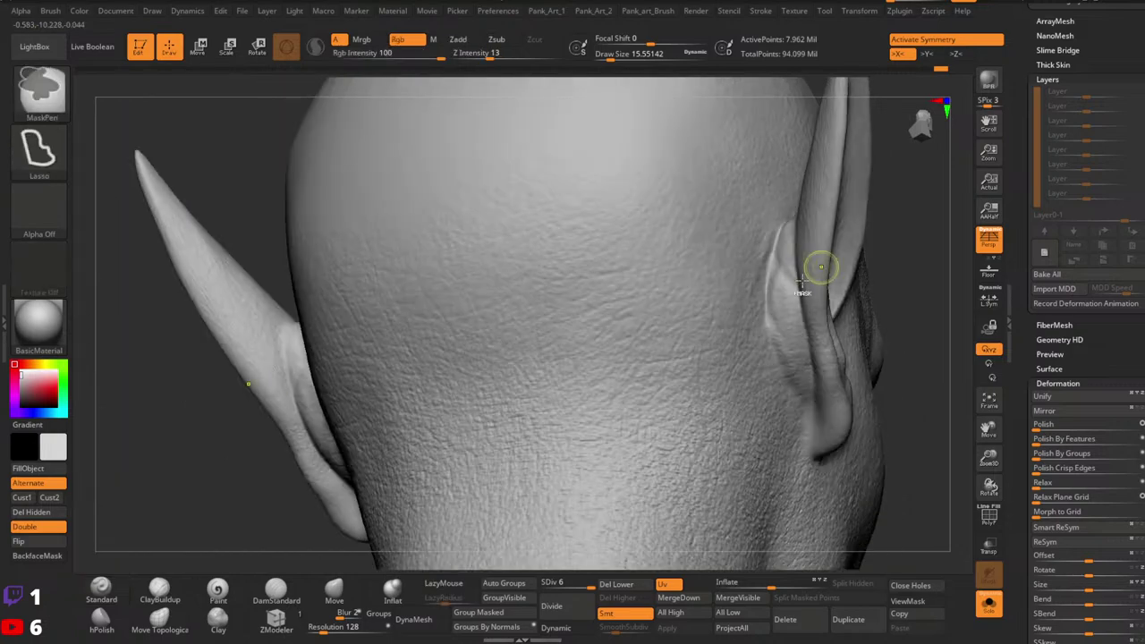
key(ctrl)
mouse_move(779, 290)
ctrl+right_down()
mouse_move(799, 340)
mouse_move(761, 322)
mouse_move(775, 285)
mouse_move(756, 226)
ctrl+right_up()
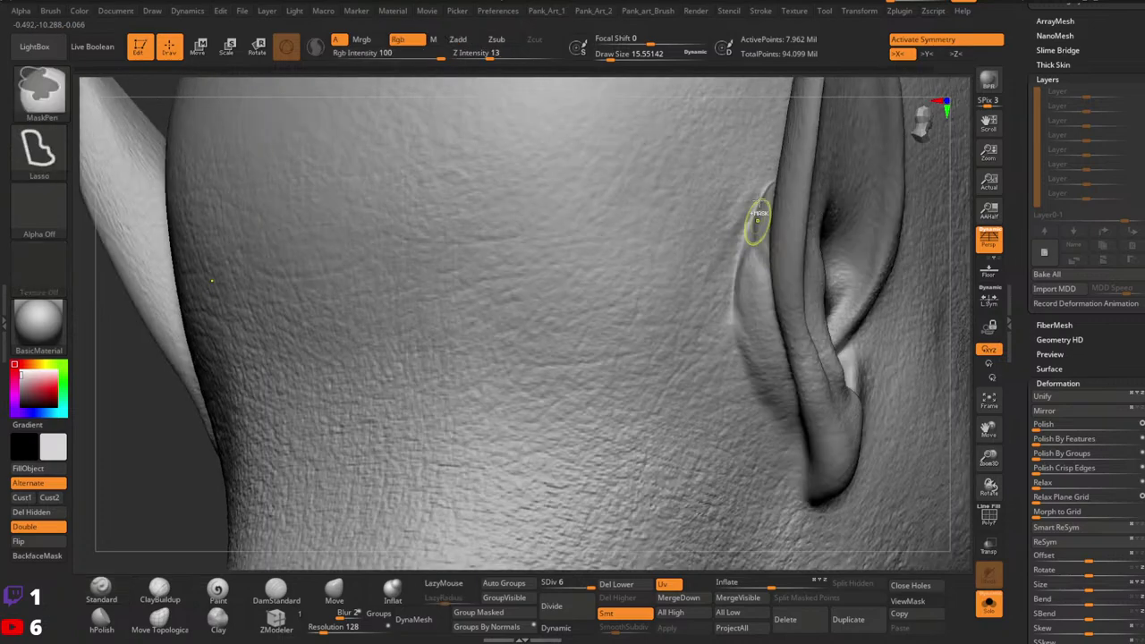
key(space)
drag(757, 234, 752, 235)
key(bracketright)
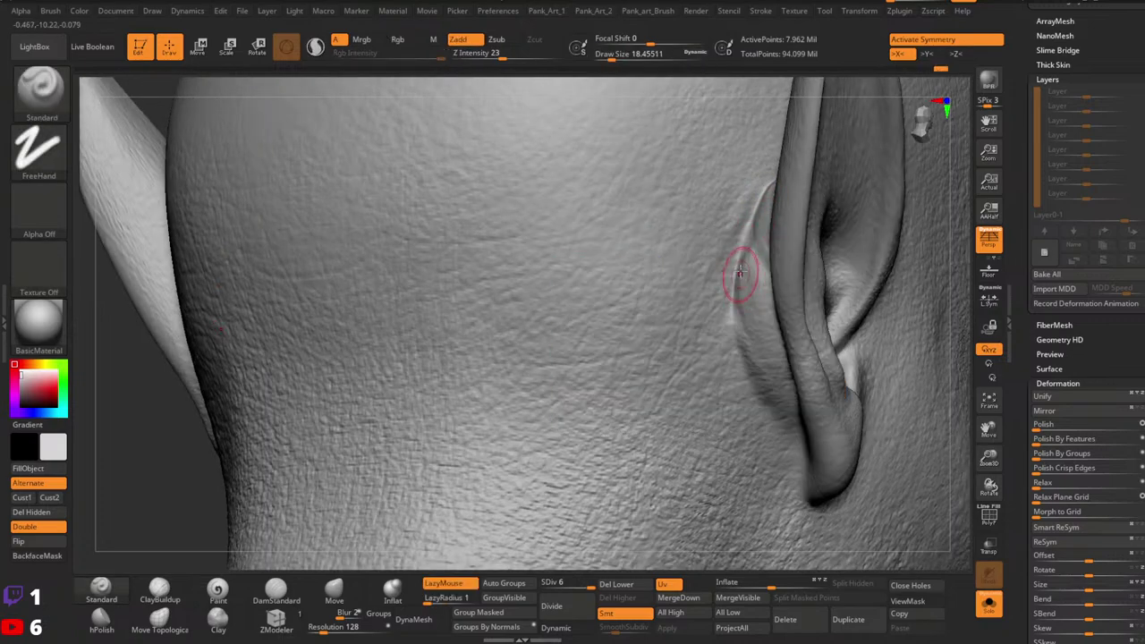
drag(743, 274, 742, 320)
mouse_move(744, 254)
mouse_down()
mouse_move(751, 358)
mouse_move(743, 230)
mouse_move(784, 424)
mouse_up()
key(space)
key(space)
drag(768, 354, 765, 354)
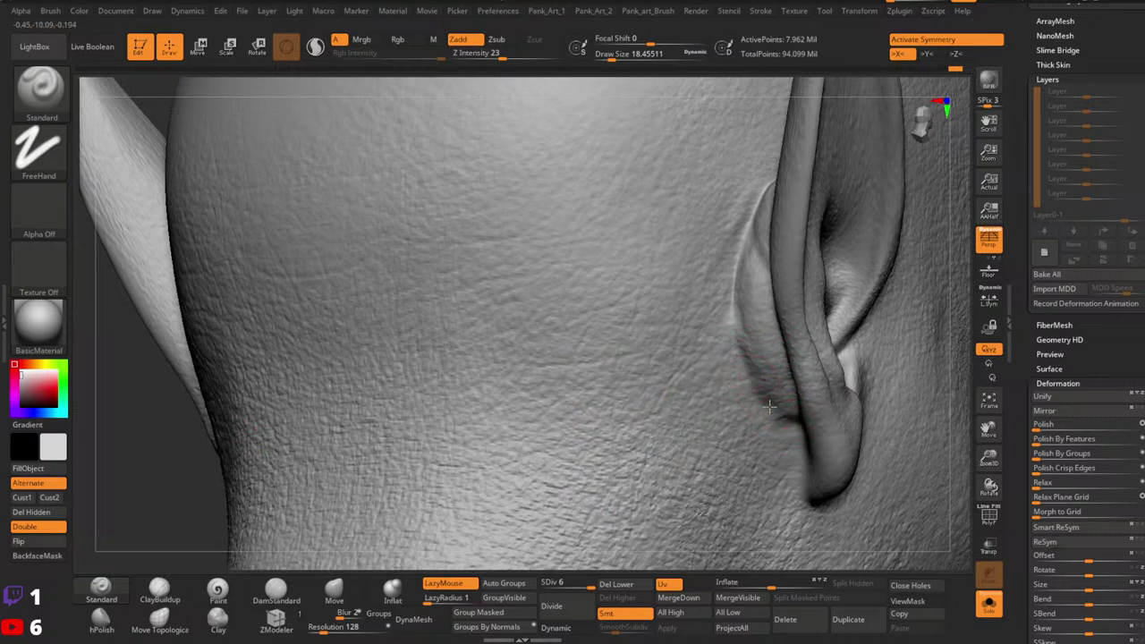
Step: Carve a thin crease where the back of the ear meets the head using DamStandard at a draw size of about 6
alt+right_drag(796, 353, 776, 339)
alt+right_drag(755, 289, 761, 308)
click(275, 591)
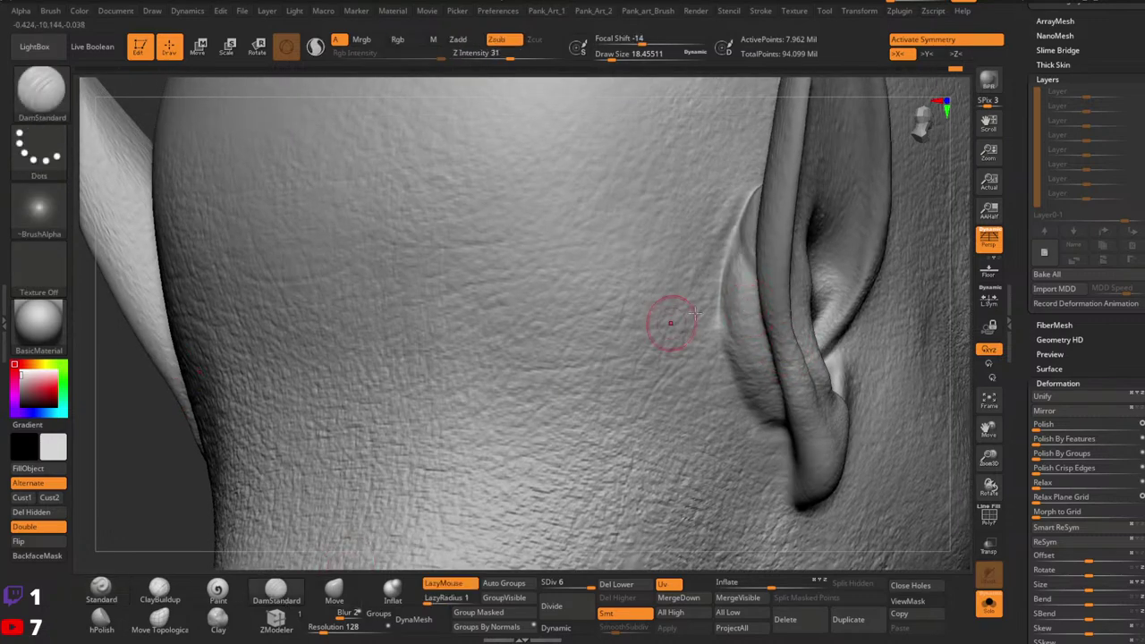
key(space)
key(space)
drag(721, 302, 716, 302)
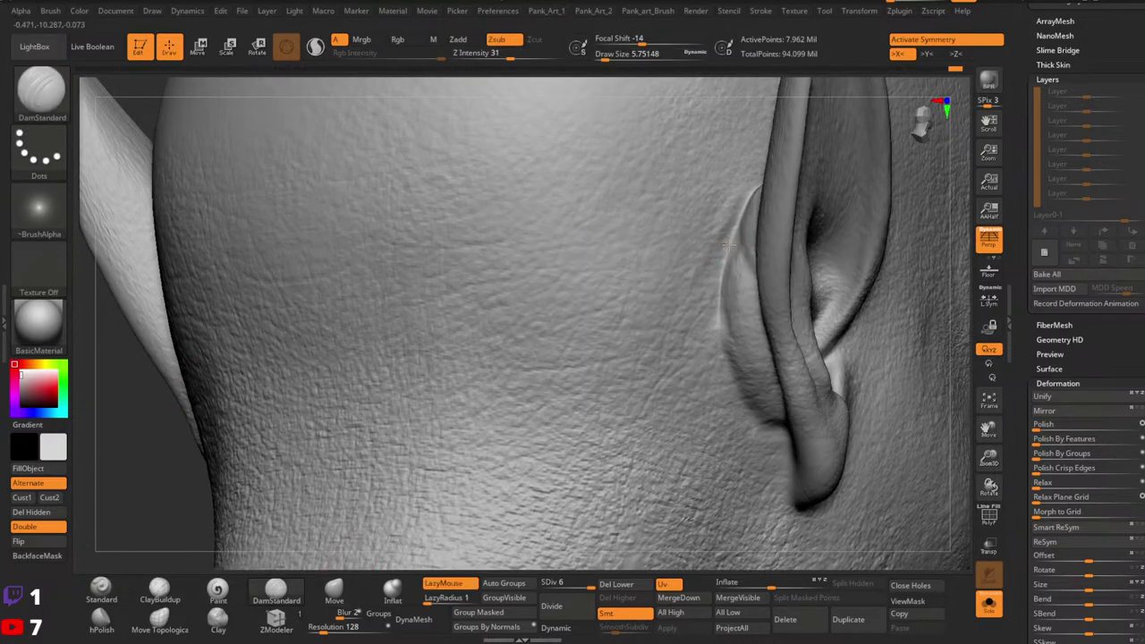
drag(731, 238, 713, 270)
right_drag(714, 382, 718, 269)
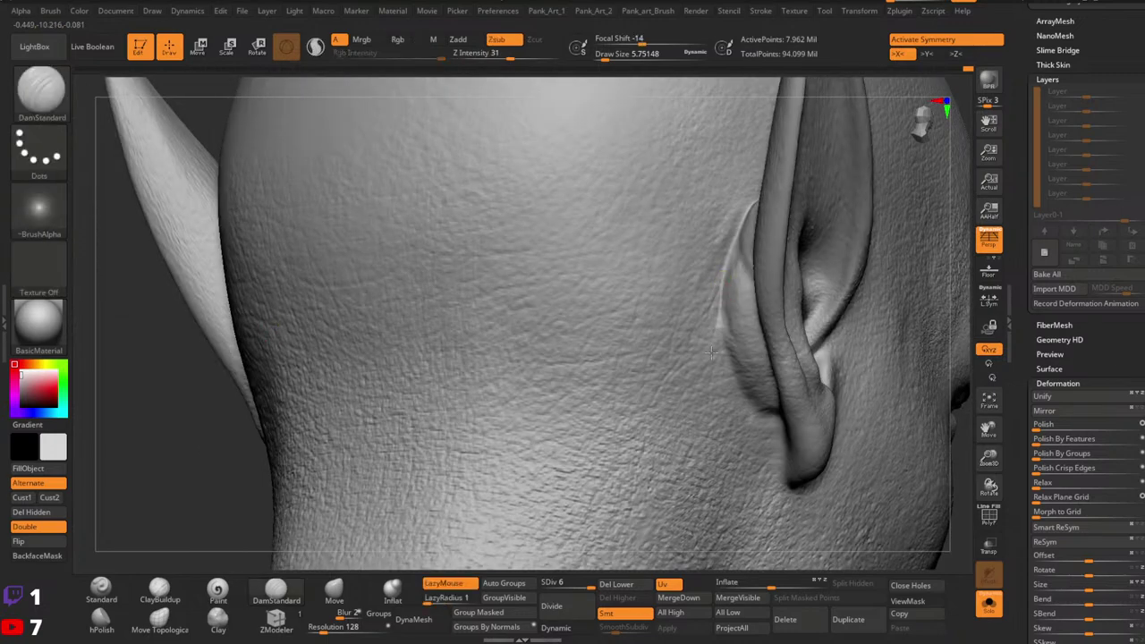
shift+right_drag(721, 314, 721, 298)
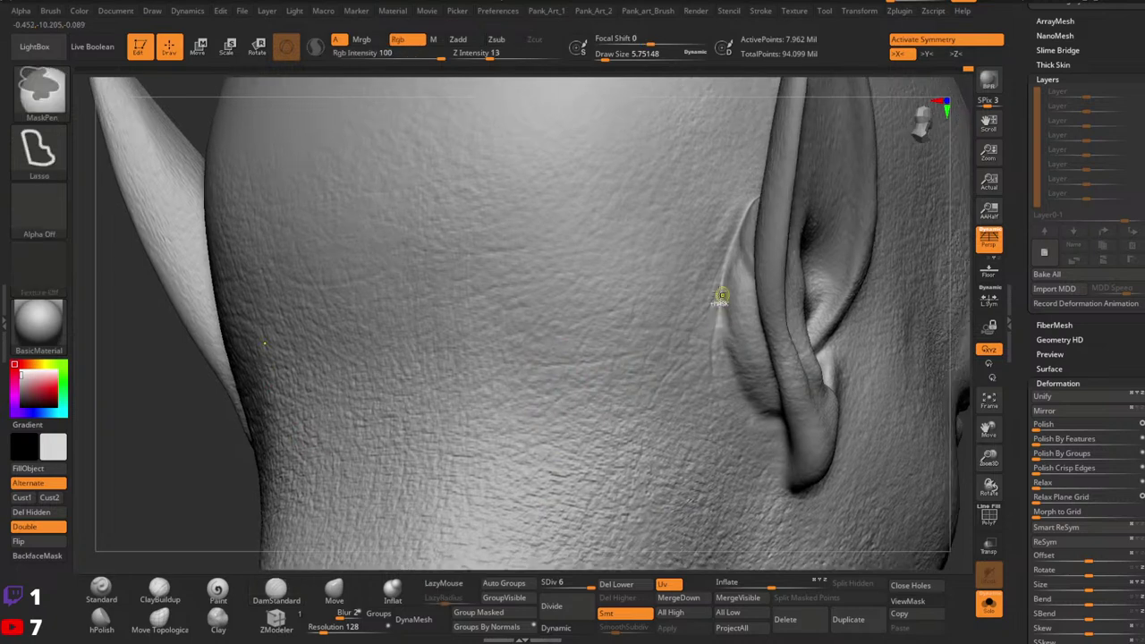
Step: Deepen the crease between the head and the fold behind the ear using DamStandard at draw sizes of about 8 to 12
key(s)
click(727, 309)
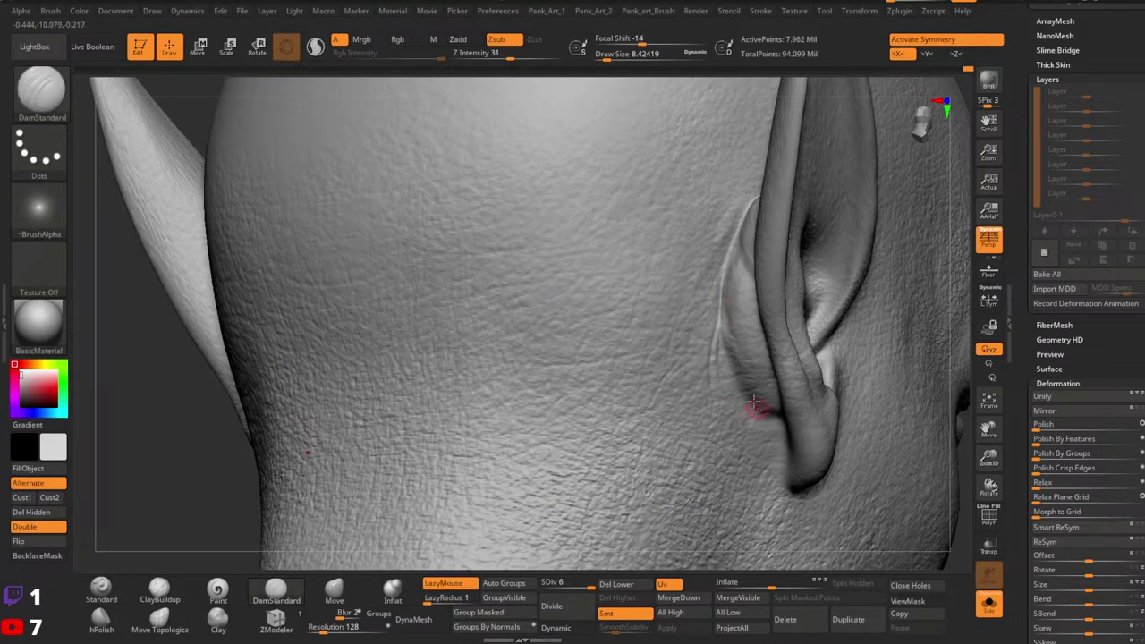
right_drag(726, 309, 756, 263)
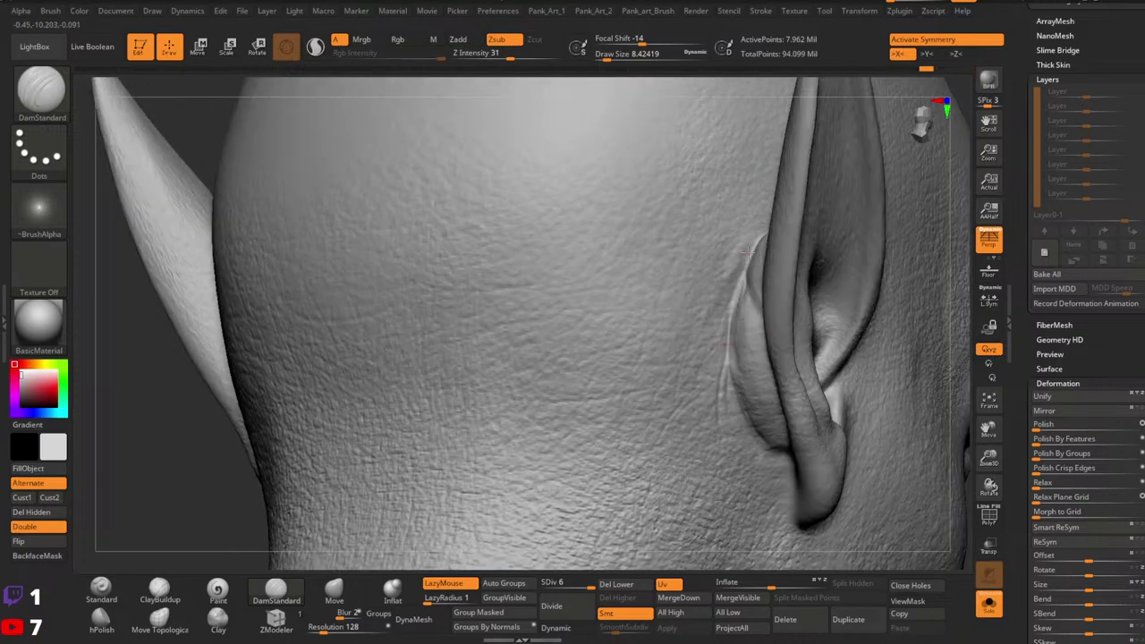
right_drag(730, 317, 758, 371)
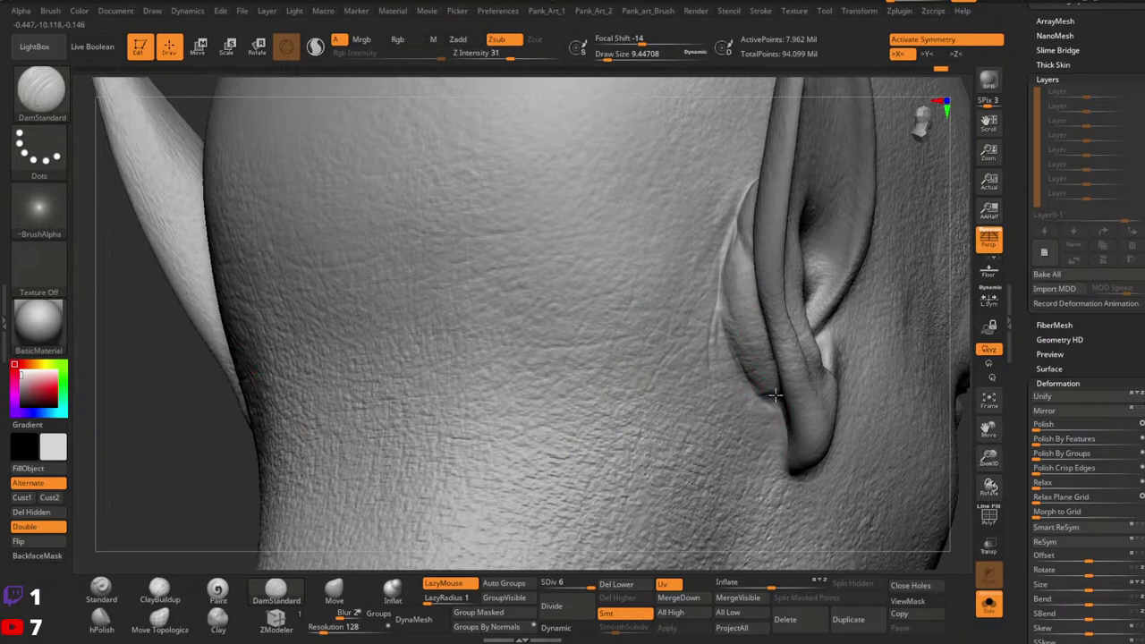
right_drag(759, 309, 738, 322)
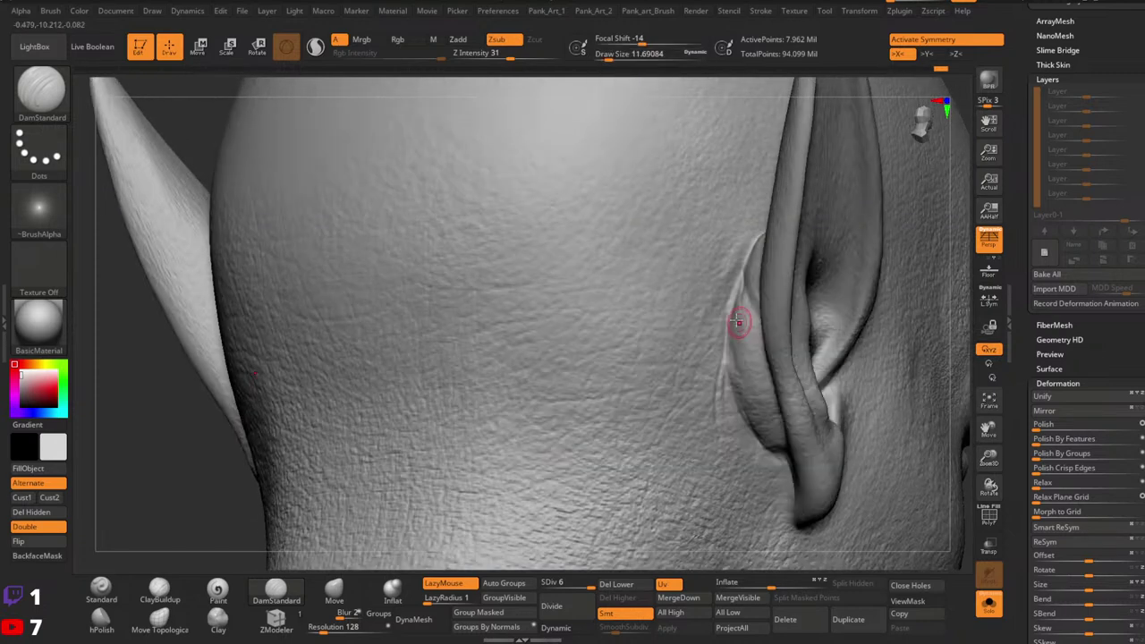
key(bracketright)
key(bracketright)
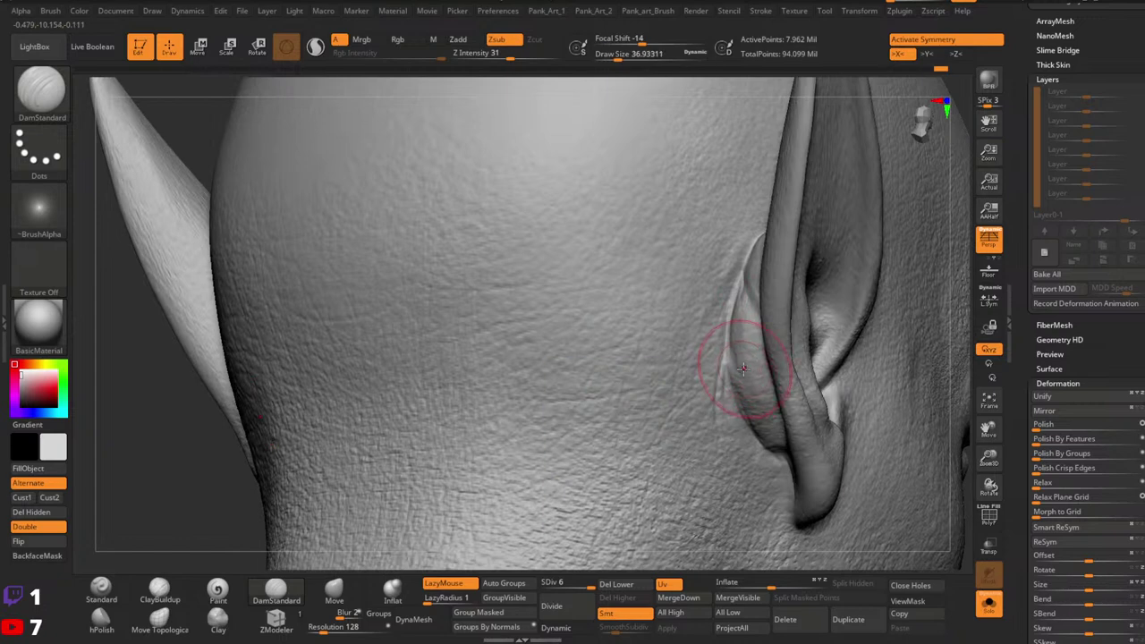
key(ctrl+z)
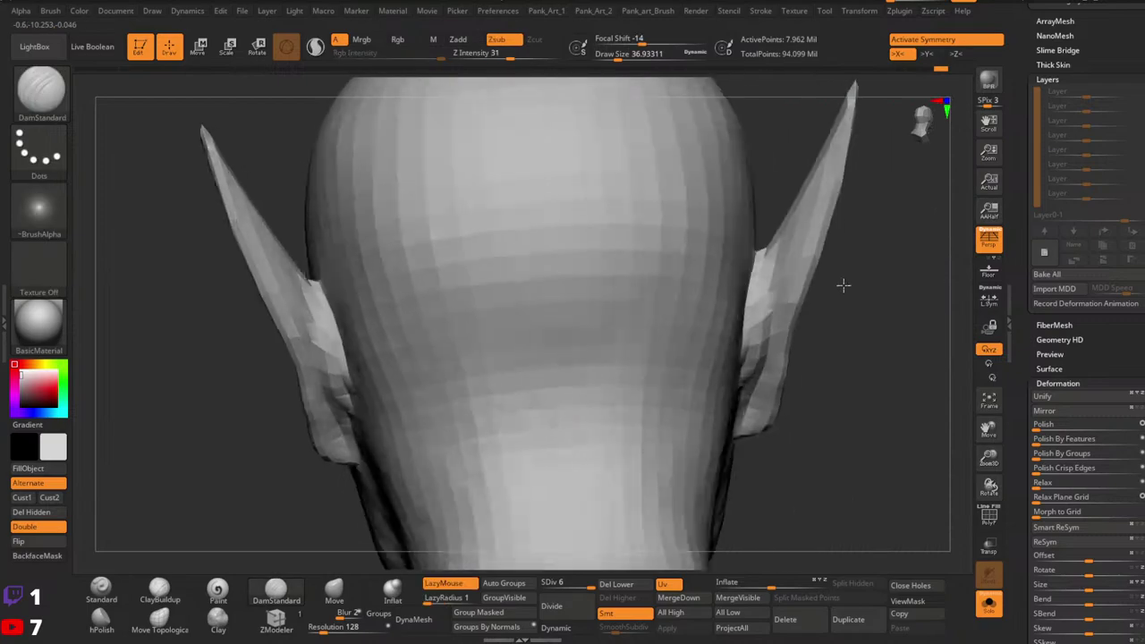
Step: Carve the back of the ear along the fold down towards the lobe with DamStandard at draw sizes of about 16 and 11
key(ctrl)
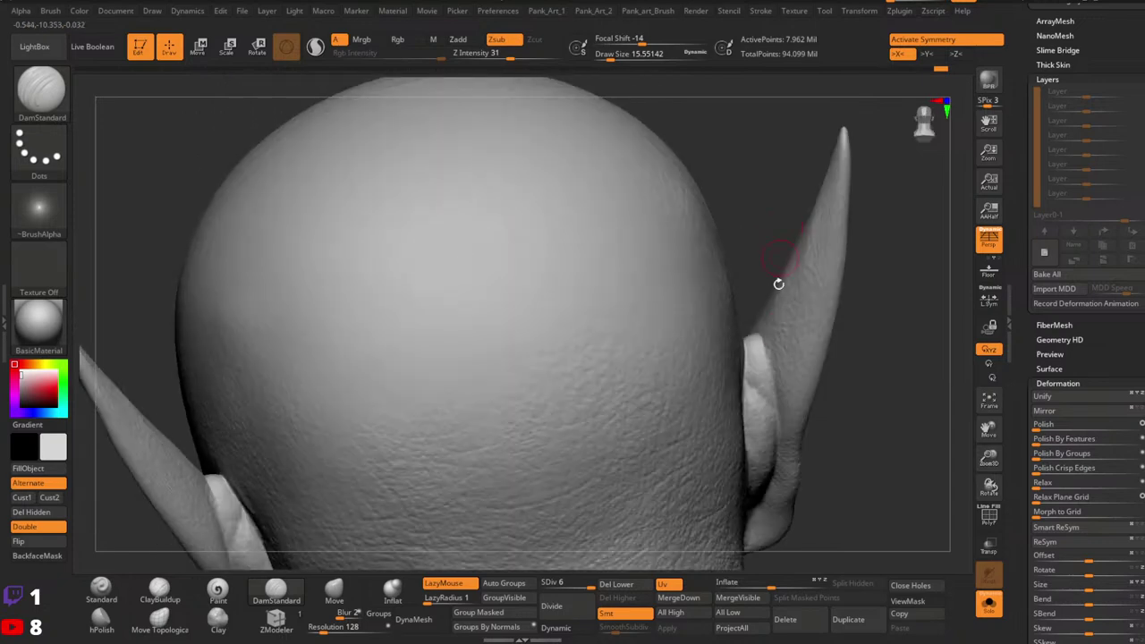
right_drag(788, 391, 774, 317)
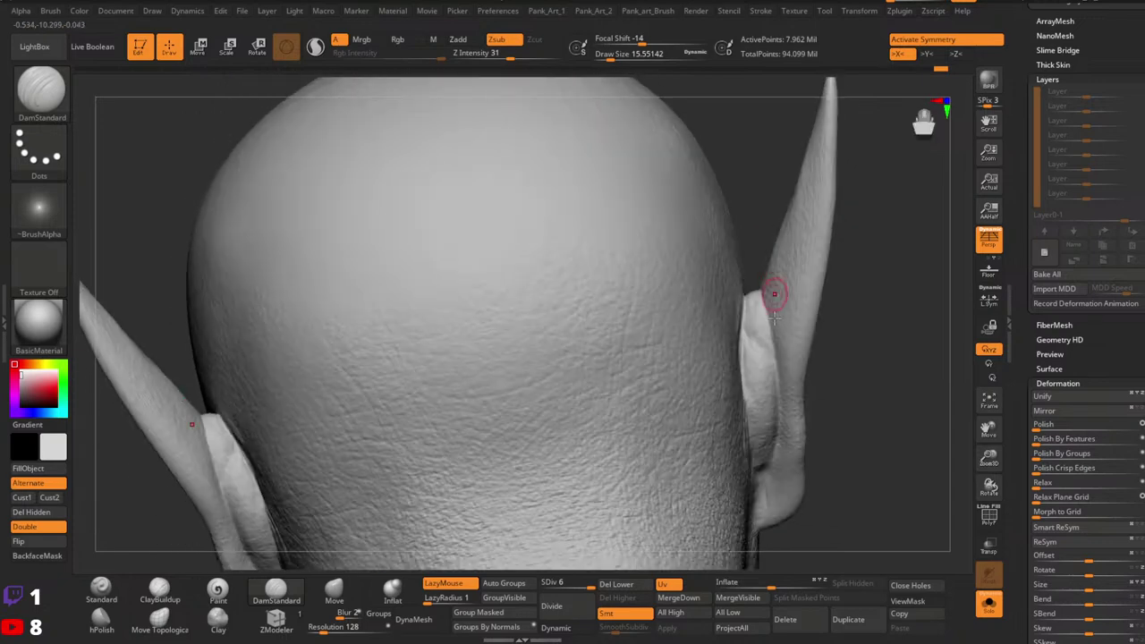
drag(787, 381, 776, 351)
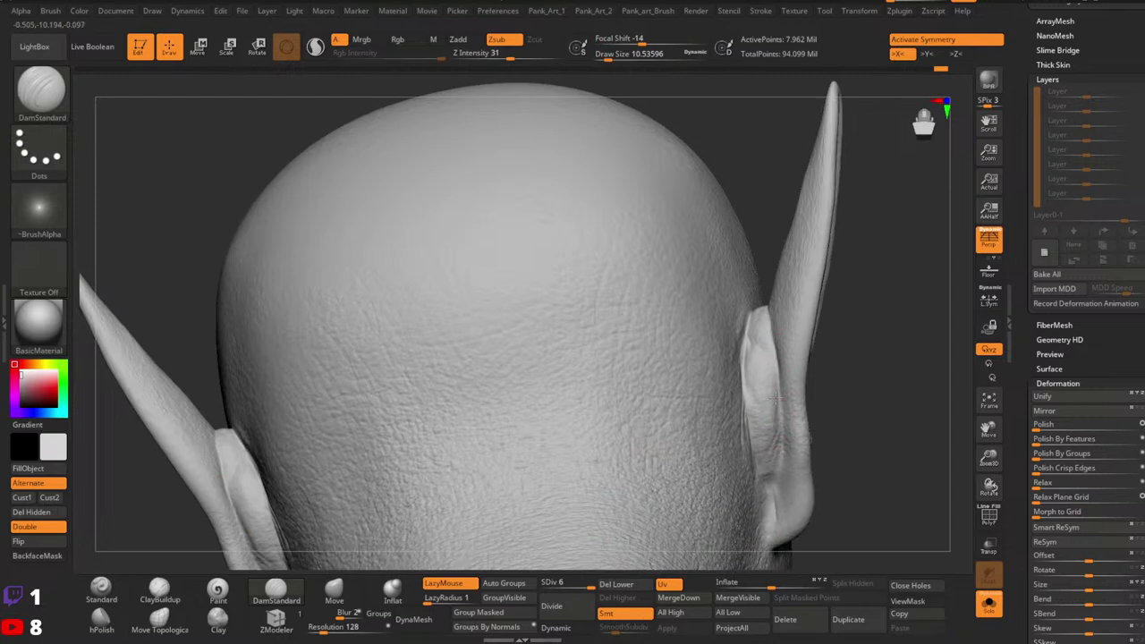
drag(772, 471, 778, 428)
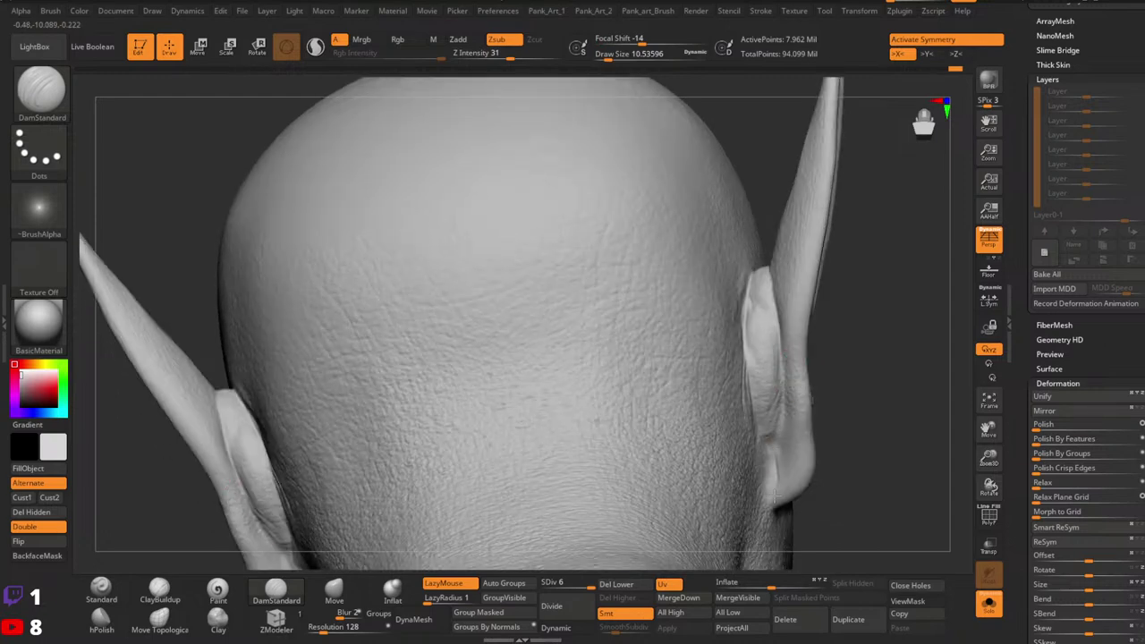
mouse_move(775, 494)
mouse_down()
mouse_move(861, 317)
mouse_move(800, 325)
mouse_up()
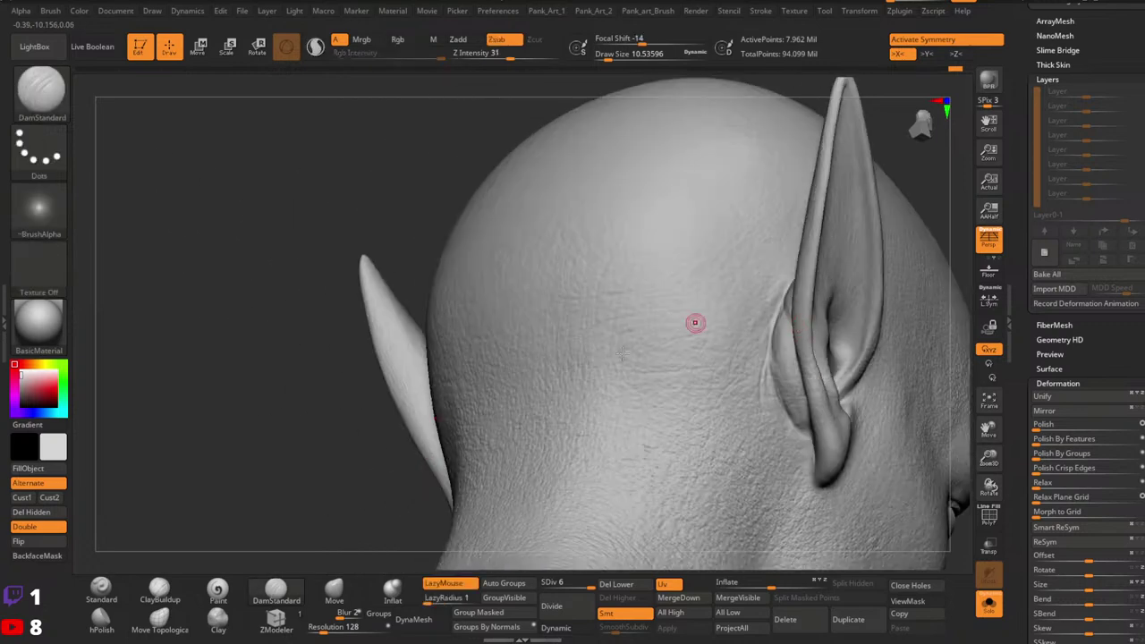
Step: Puff up the fold behind the ear using the Inflat brush at a draw size of about 25 and Z Intensity 16
click(392, 585)
key(space)
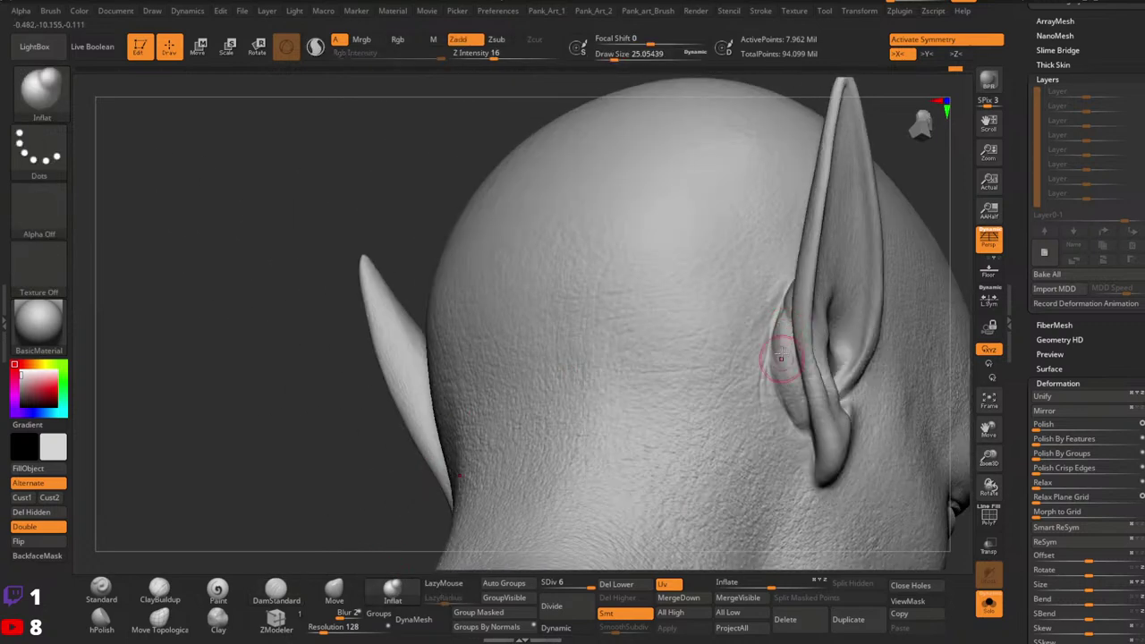
drag(772, 366, 785, 312)
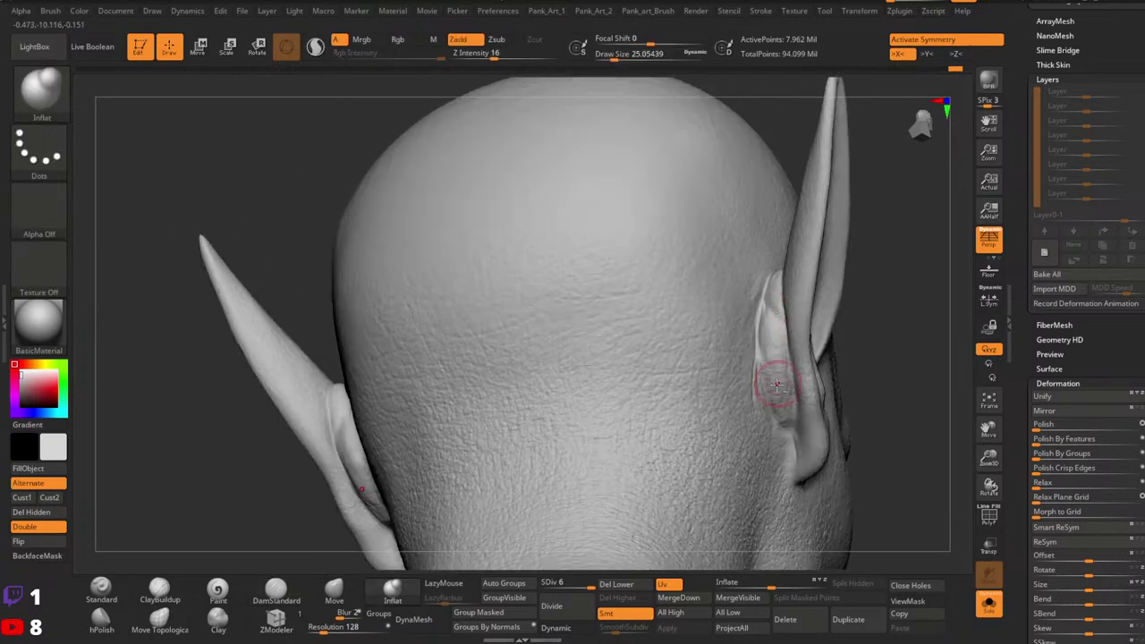
click(496, 54)
mouse_move(778, 371)
mouse_down()
mouse_move(793, 415)
mouse_move(810, 388)
mouse_move(814, 274)
mouse_up()
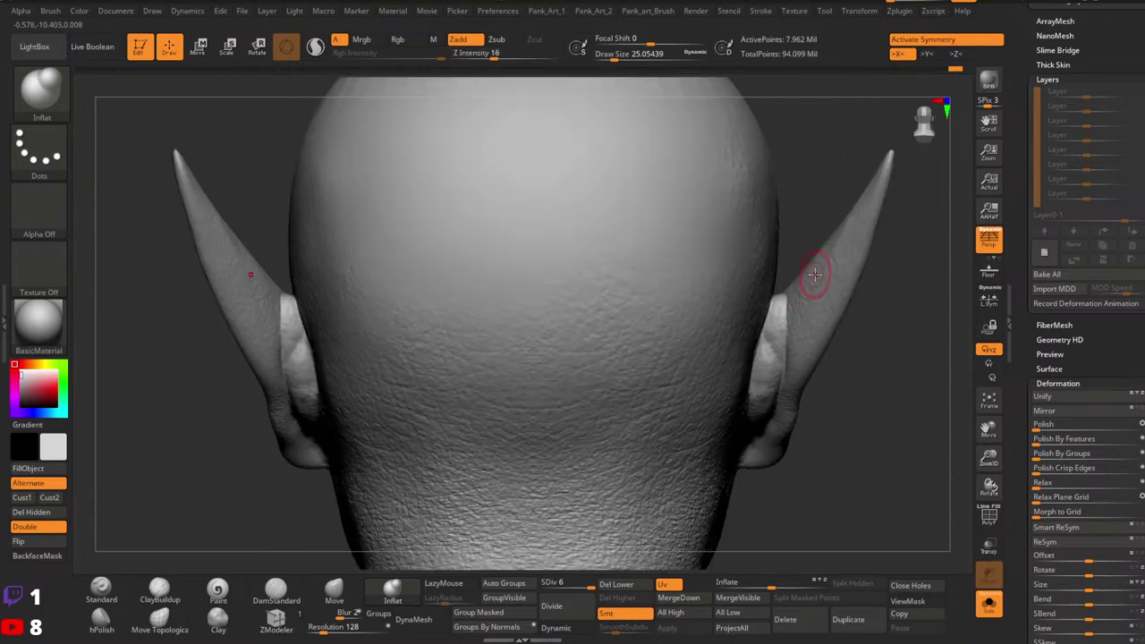
Step: Adjust the shape where the upper fold meets the back of the ear using the Move brush at a draw size of about 23
click(345, 590)
right_drag(469, 472, 537, 415)
key(space)
click(783, 307)
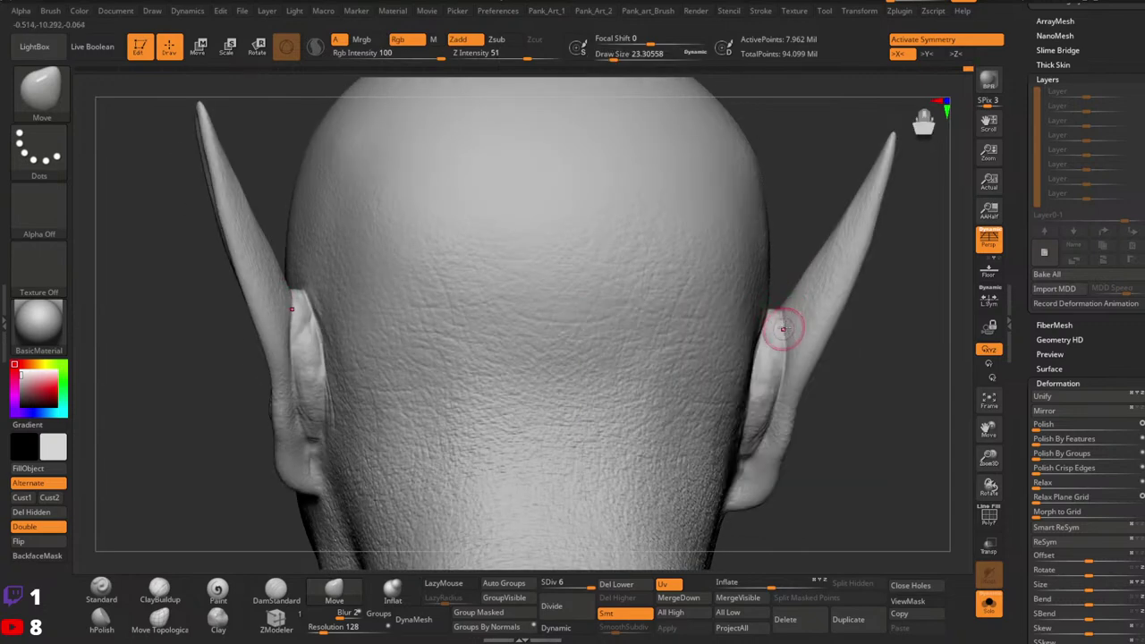
ctrl+right_drag(783, 329, 629, 396)
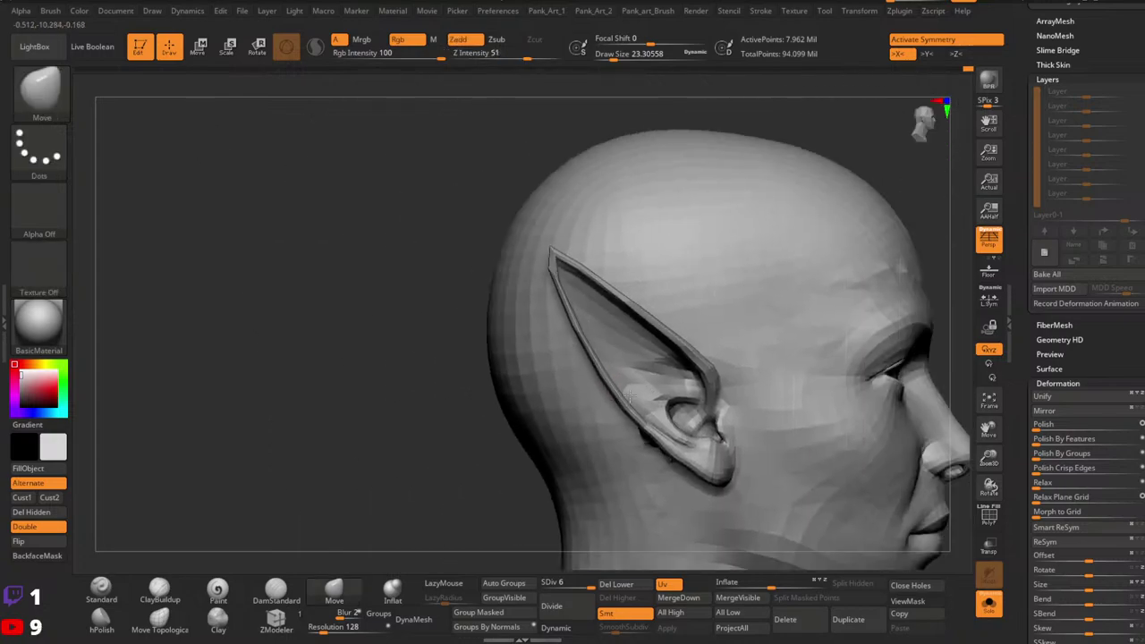
Step: Inflate the upper part of the fold behind the ear with the Inflat brush at a draw size of about 23
click(392, 590)
mouse_move(427, 493)
mouse_down()
mouse_move(671, 384)
mouse_move(763, 361)
mouse_move(755, 438)
mouse_up()
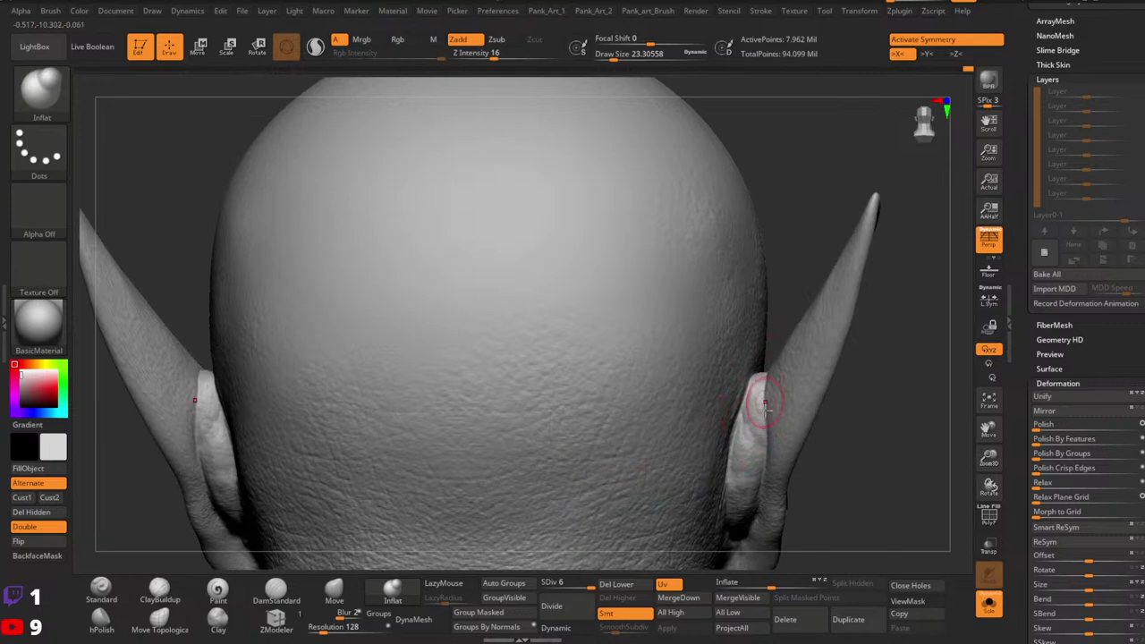
right_drag(766, 402, 758, 387)
drag(762, 385, 753, 430)
right_drag(759, 403, 706, 371)
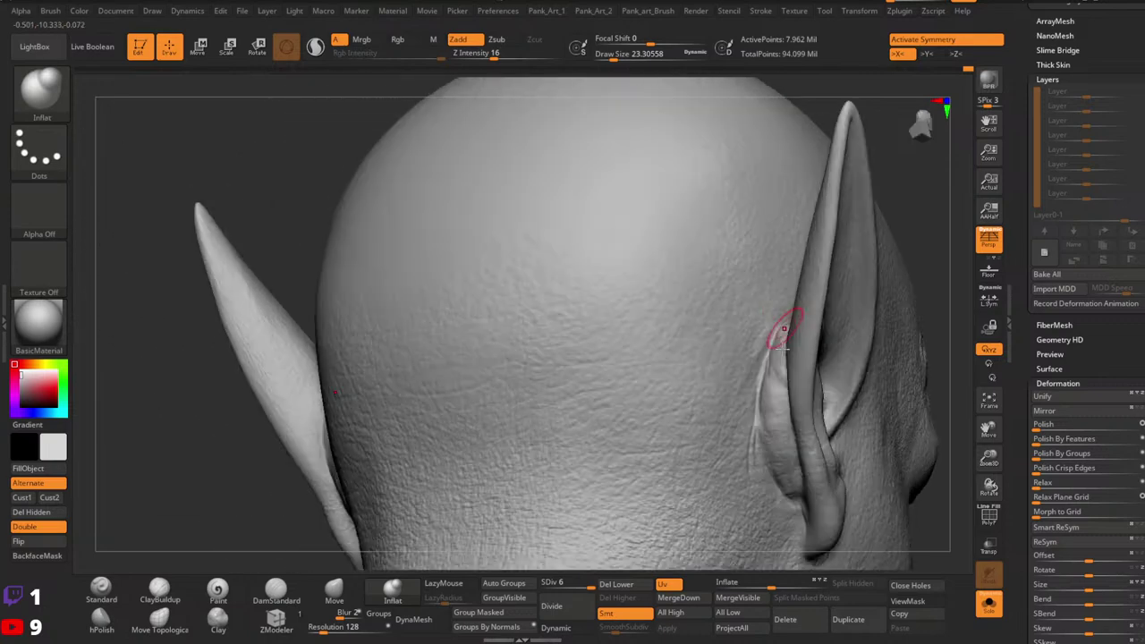
drag(784, 331, 778, 407)
alt+right_drag(801, 482, 775, 456)
Step: Smooth the fold behind the ear at subdivision level 3 with a draw size of about 16, and return the mesh to level 6
click(582, 584)
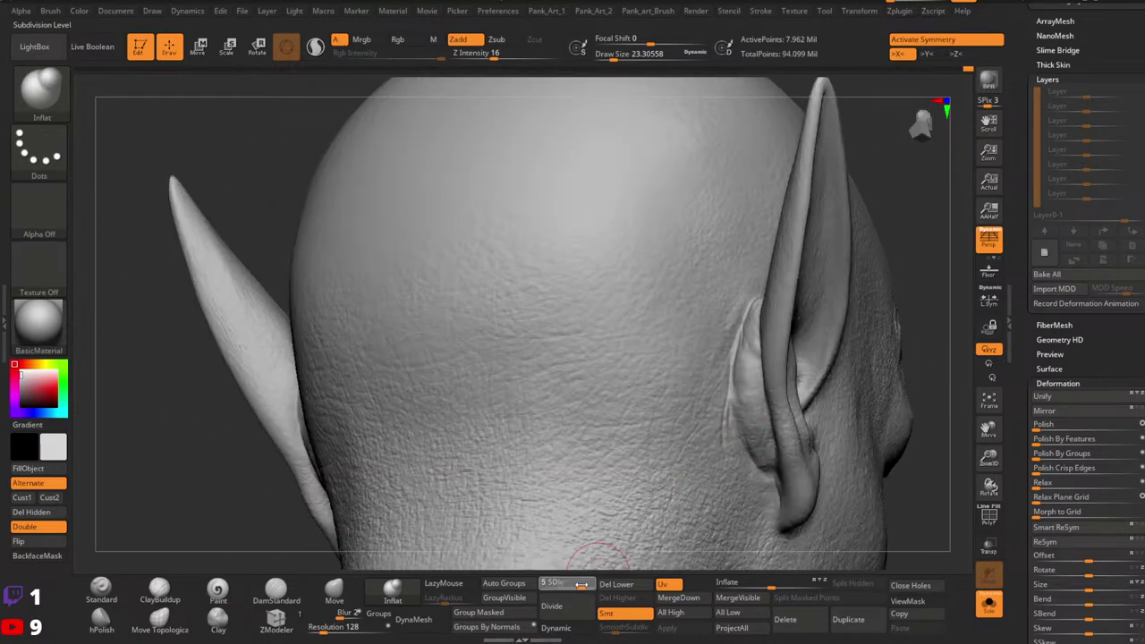
key(space)
click(754, 343)
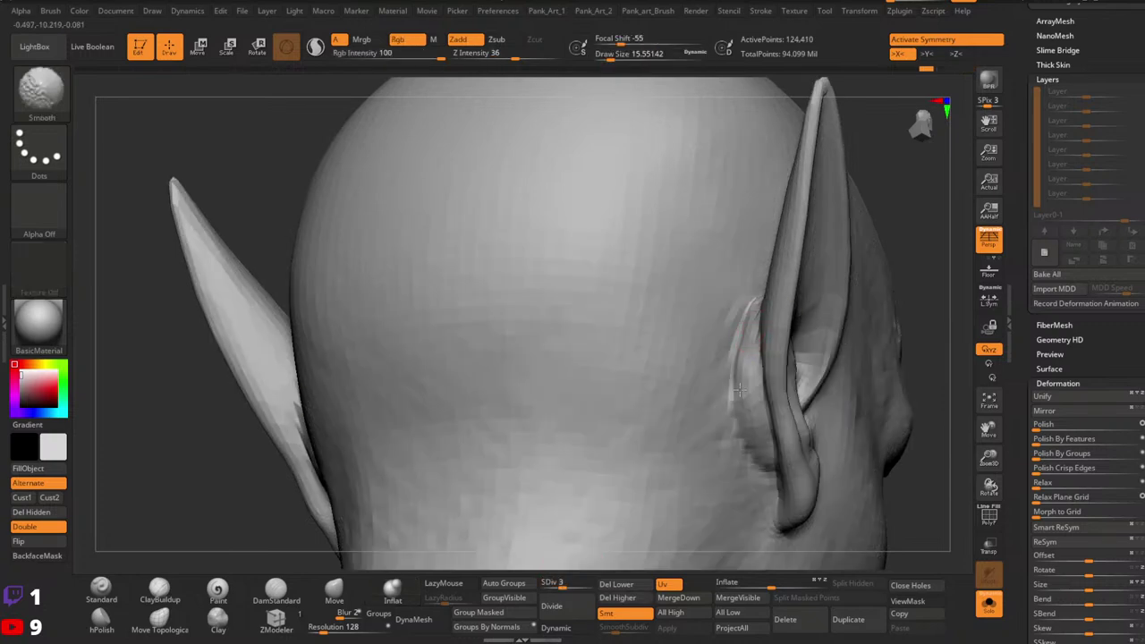
key(d)
key(d)
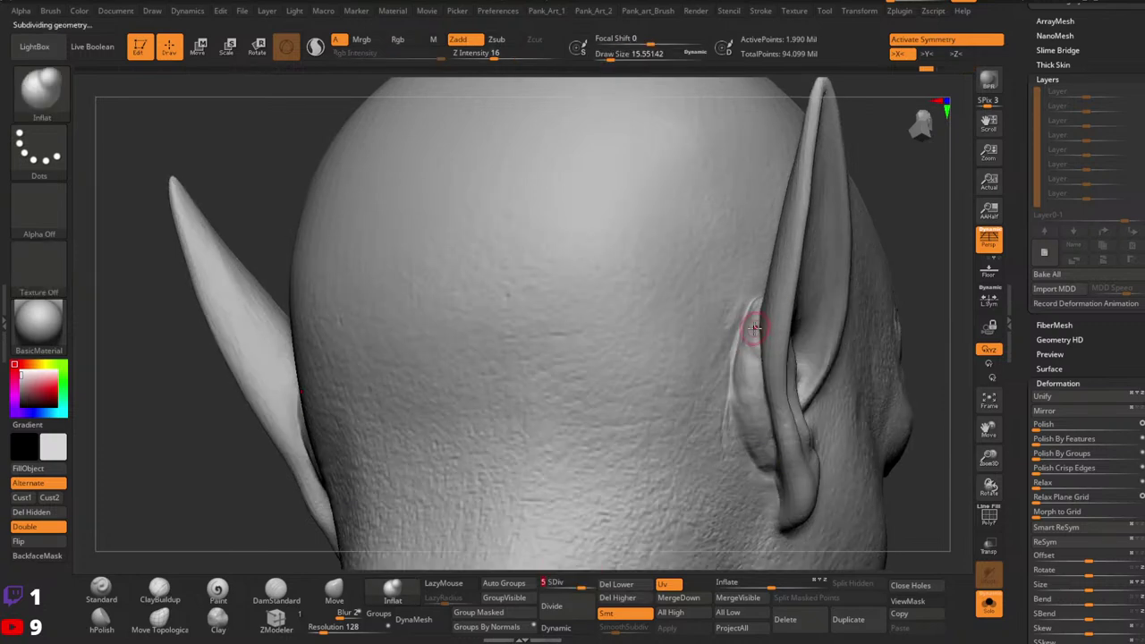
key(shift)
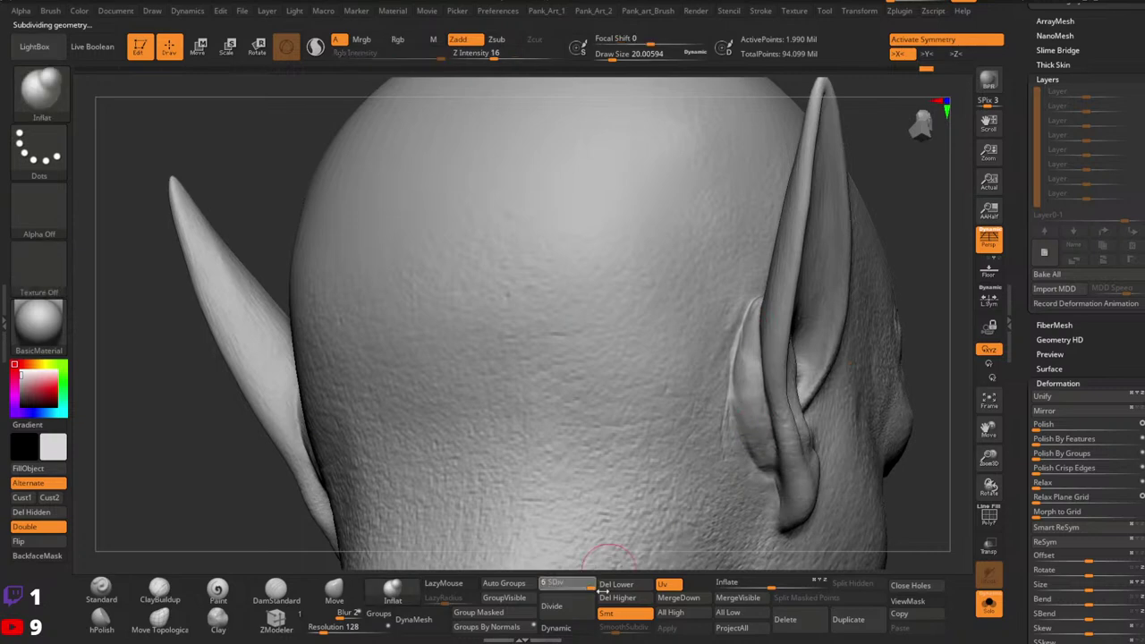
Step: Sculpt the upper rim of the ear's inner bowl using the Standard brush at draw sizes of about 16 and 5
right_drag(762, 350, 781, 376)
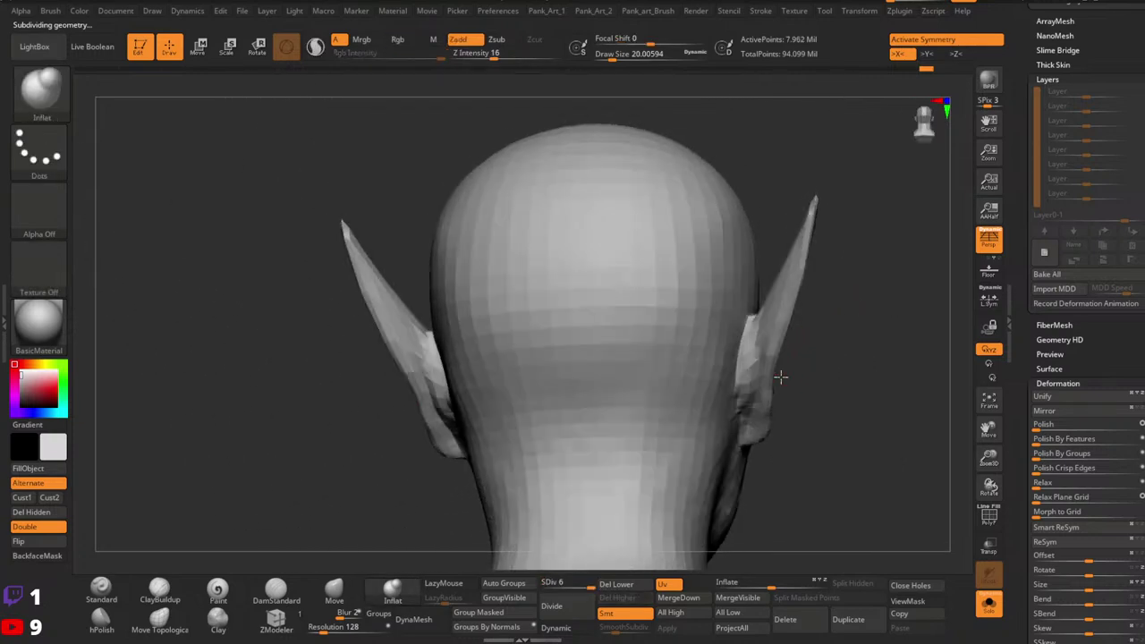
drag(780, 378, 899, 313)
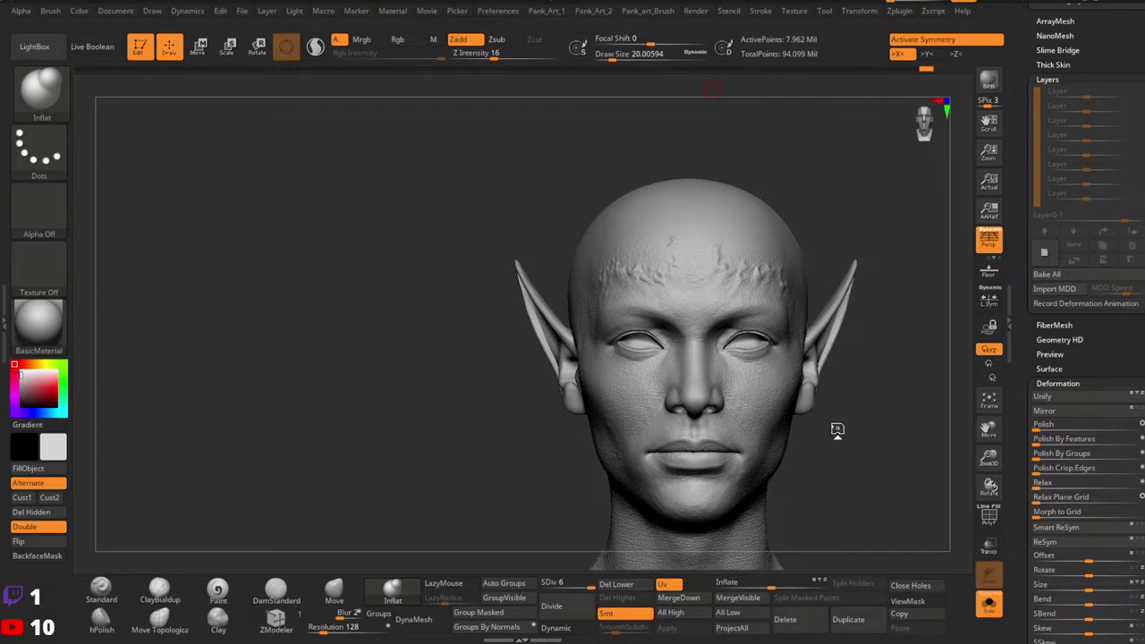
drag(838, 429, 760, 430)
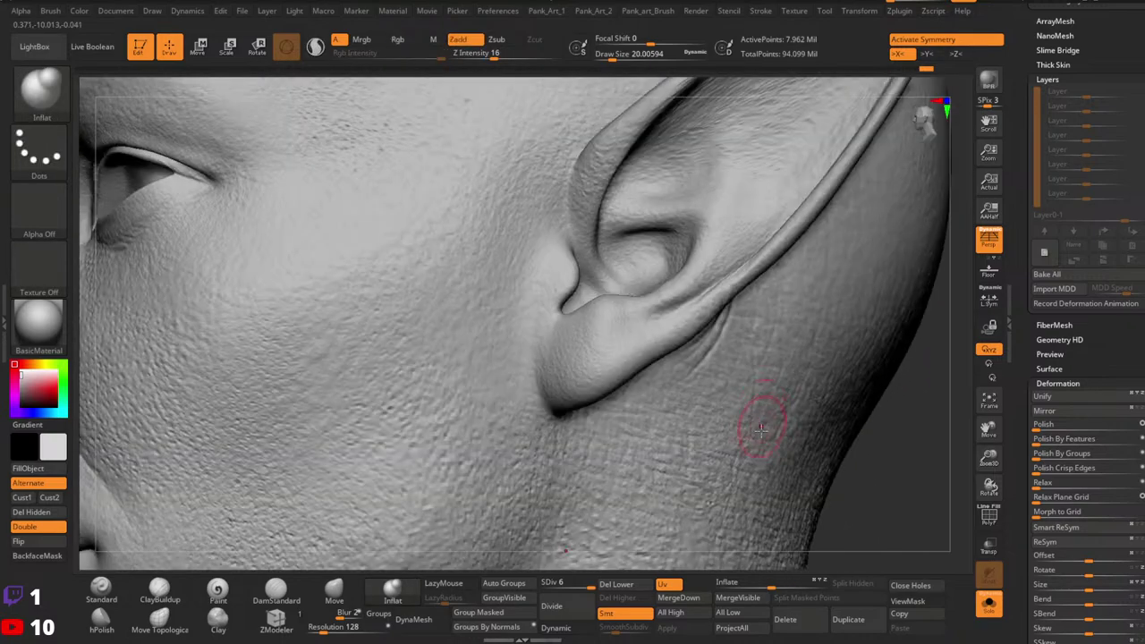
right_drag(708, 391, 726, 360)
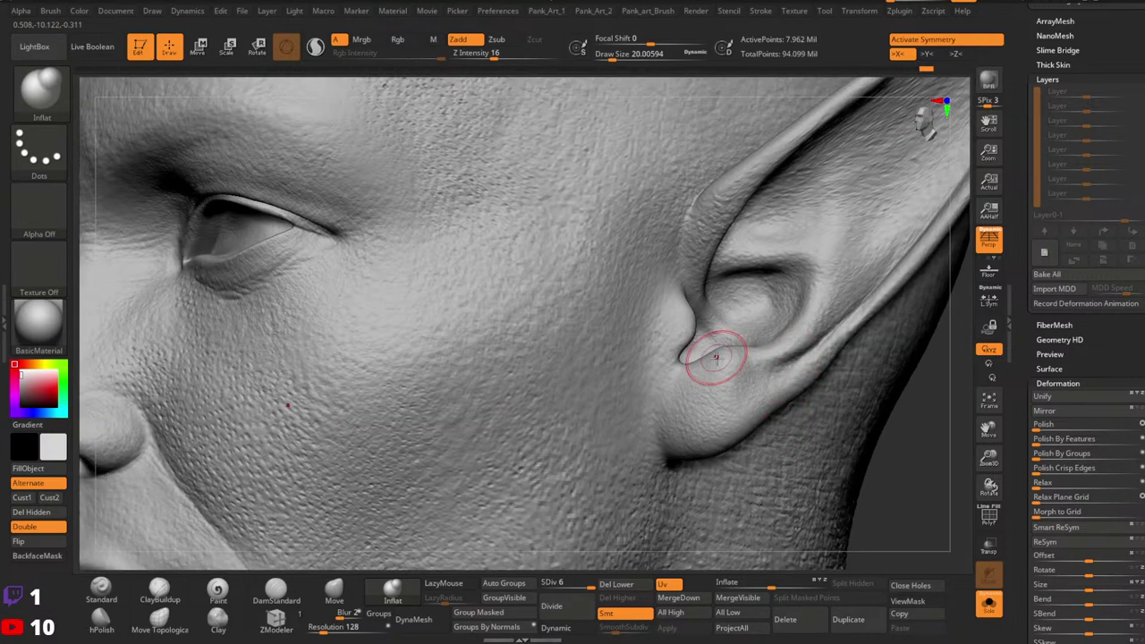
click(102, 590)
key(space)
drag(739, 281, 793, 304)
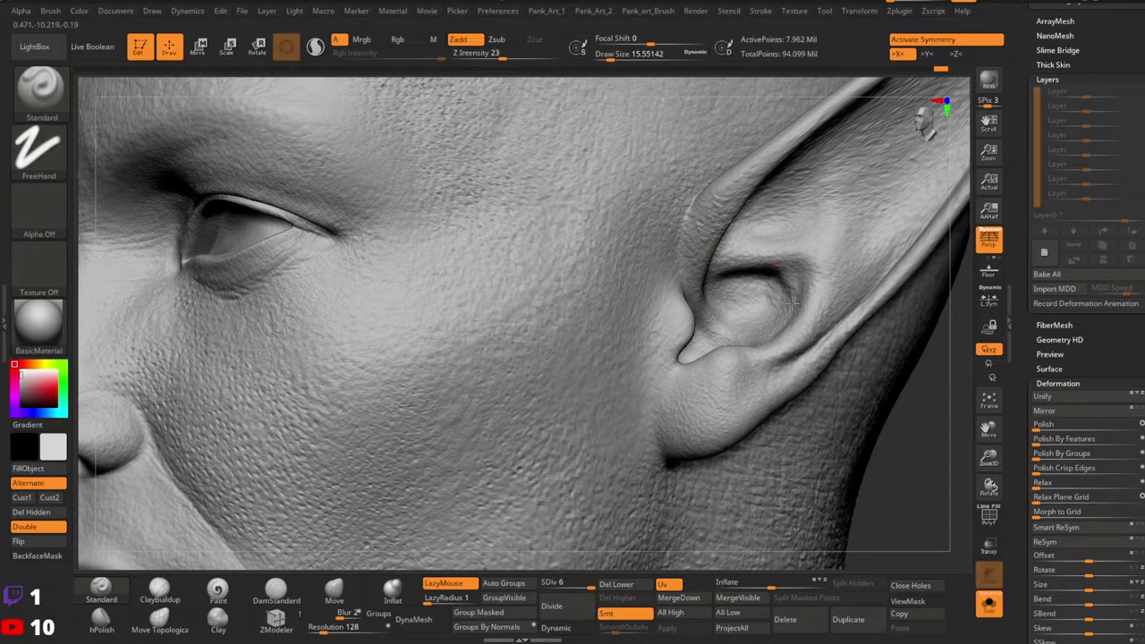
key(bracketleft)
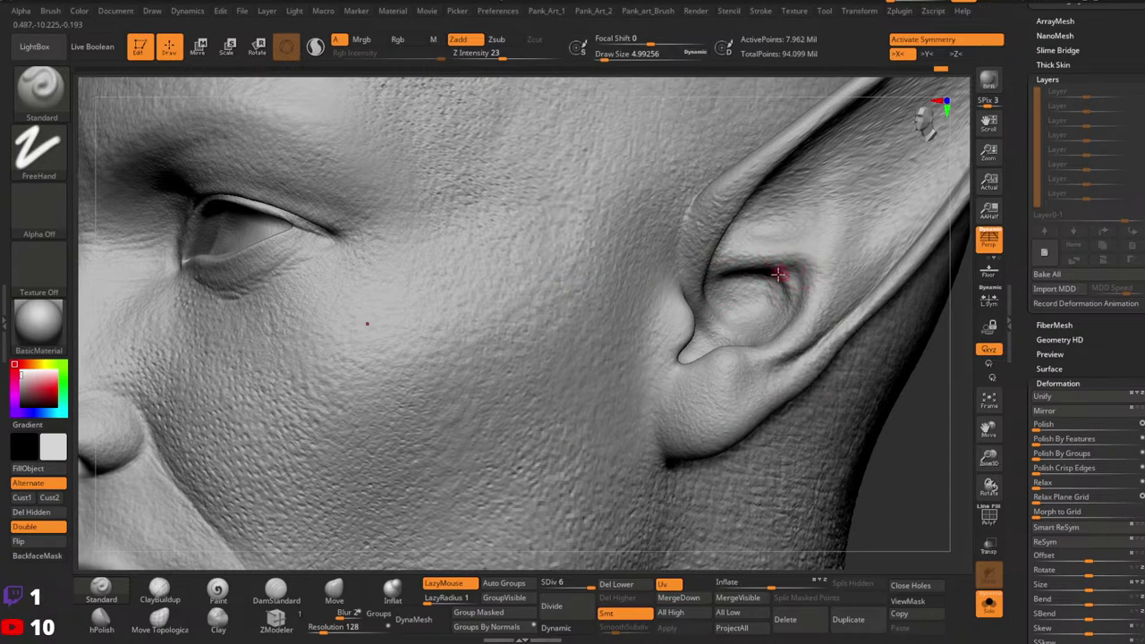
Step: Build up soft forms inside the ear bowl with the Standard brush at draw sizes of about 11 and 16
right_drag(786, 263, 764, 296)
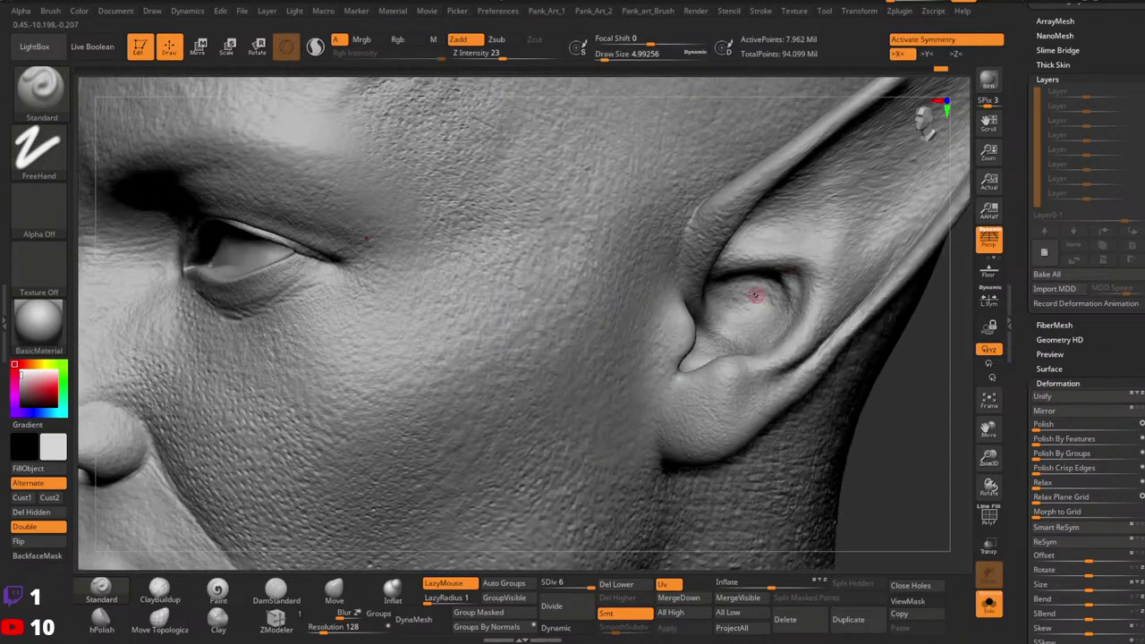
key(space)
drag(761, 317, 765, 317)
right_drag(759, 315, 766, 294)
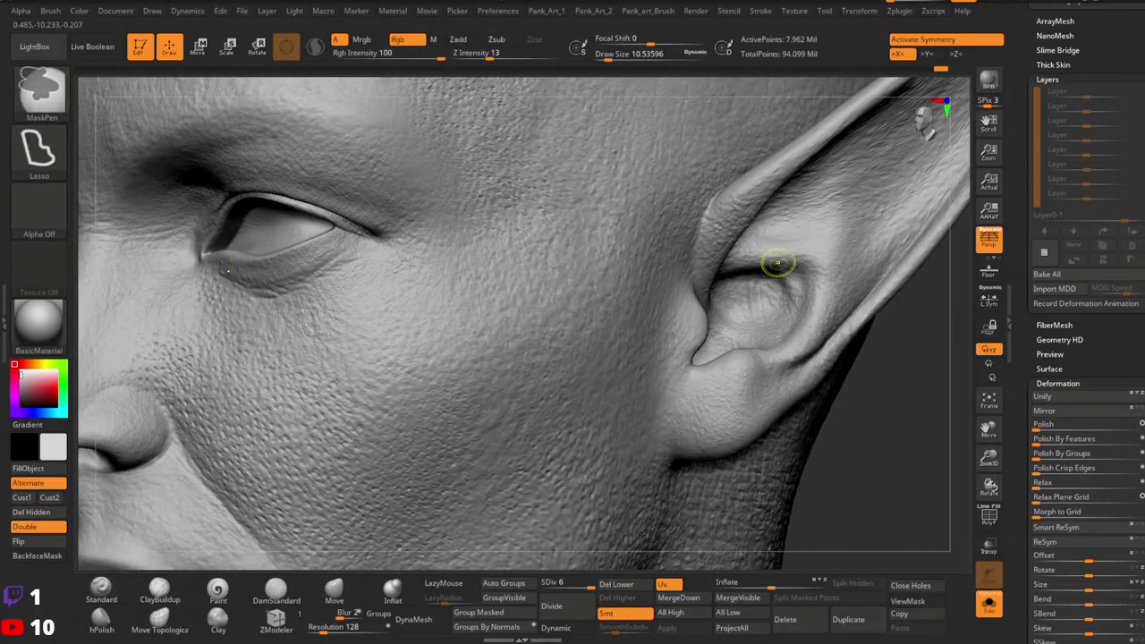
key(space)
drag(762, 294, 761, 331)
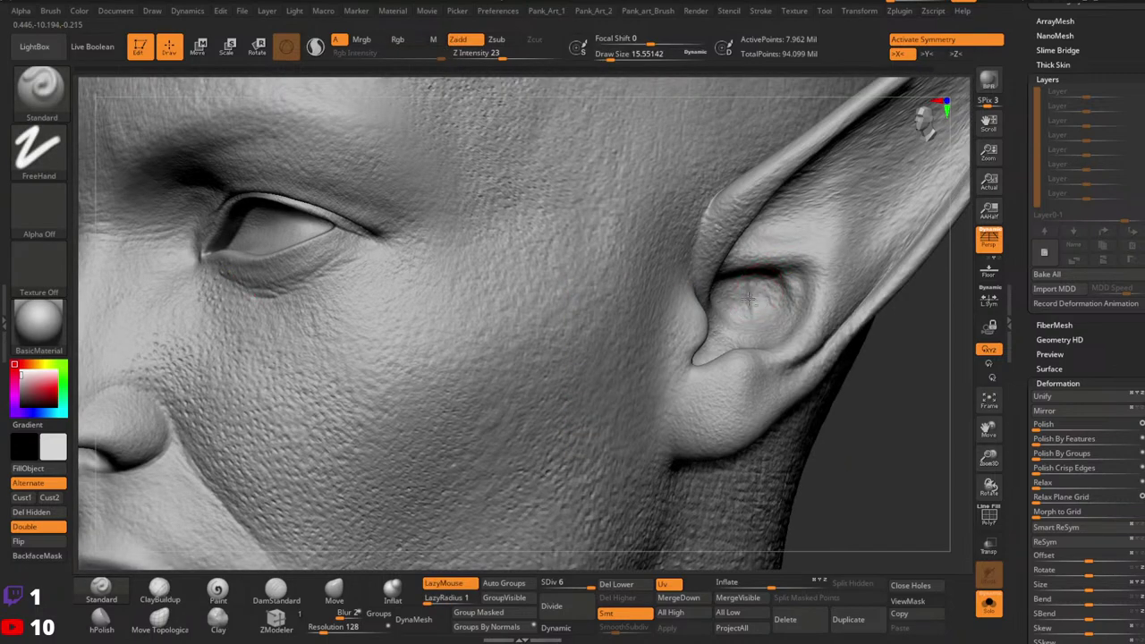
Step: Add and smooth strokes on the front of the ear bowl towards the tragus, reducing the draw size to about 9
drag(739, 286, 739, 327)
mouse_move(742, 322)
shift+mouse_down()
mouse_move(774, 268)
mouse_move(772, 328)
mouse_move(771, 298)
mouse_move(739, 324)
mouse_move(749, 335)
shift+mouse_up()
key([)
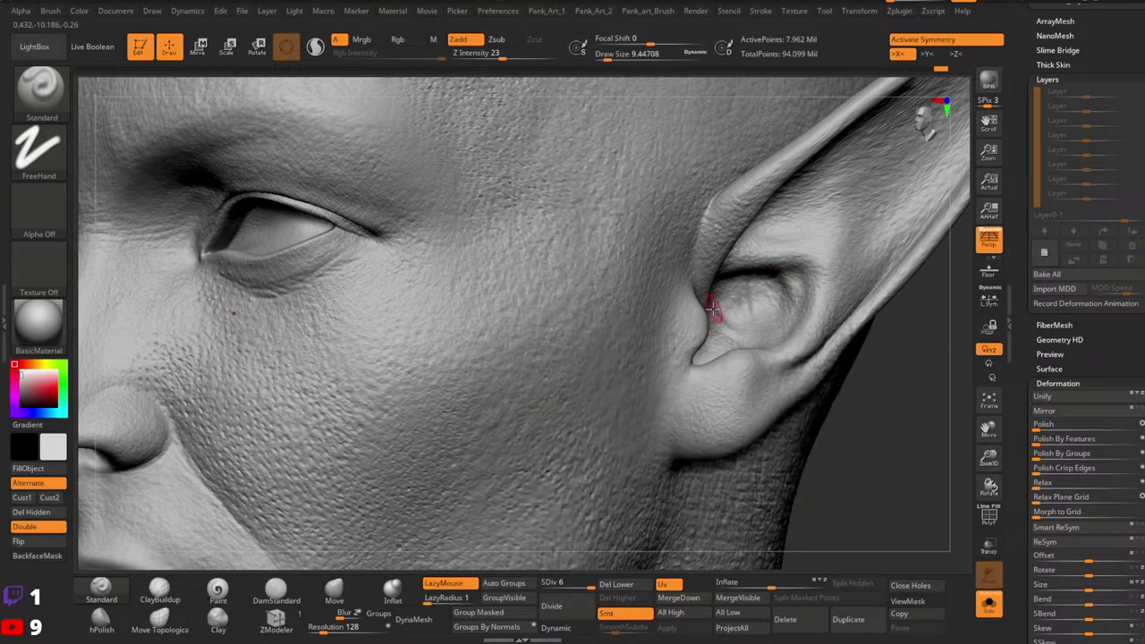
Step: Sculpt subtle folds along the inner ear between the bowl and the outer rim at a draw size of about 14
right_drag(762, 213, 735, 279)
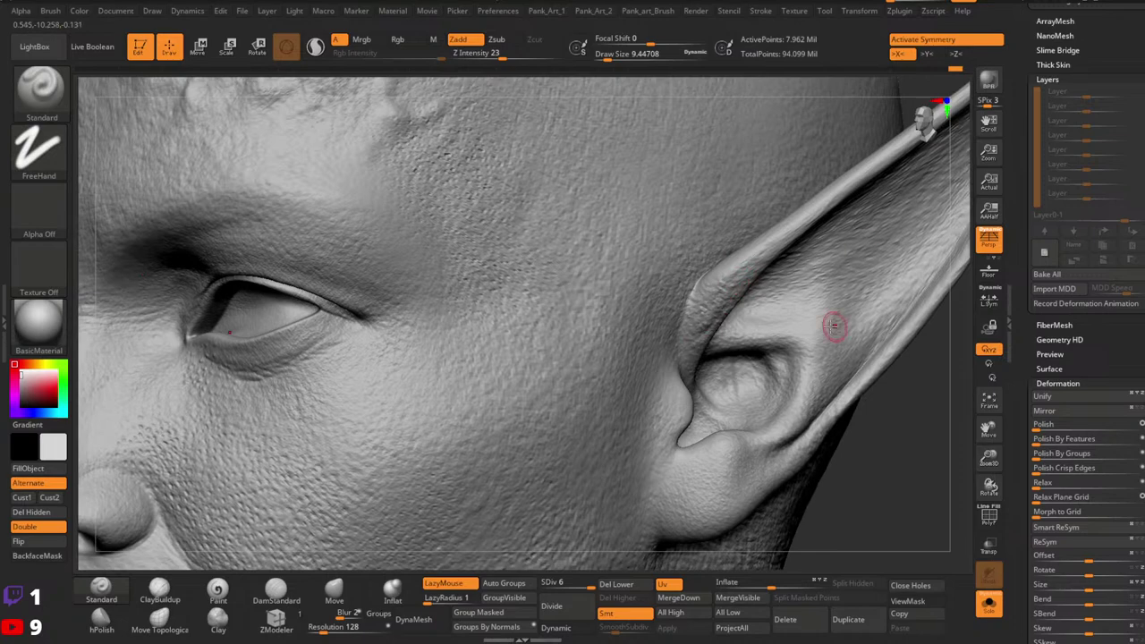
alt+right_drag(834, 325, 813, 283)
key(space)
drag(796, 288, 801, 288)
mouse_move(771, 258)
right_down()
mouse_move(889, 242)
mouse_move(869, 263)
right_up()
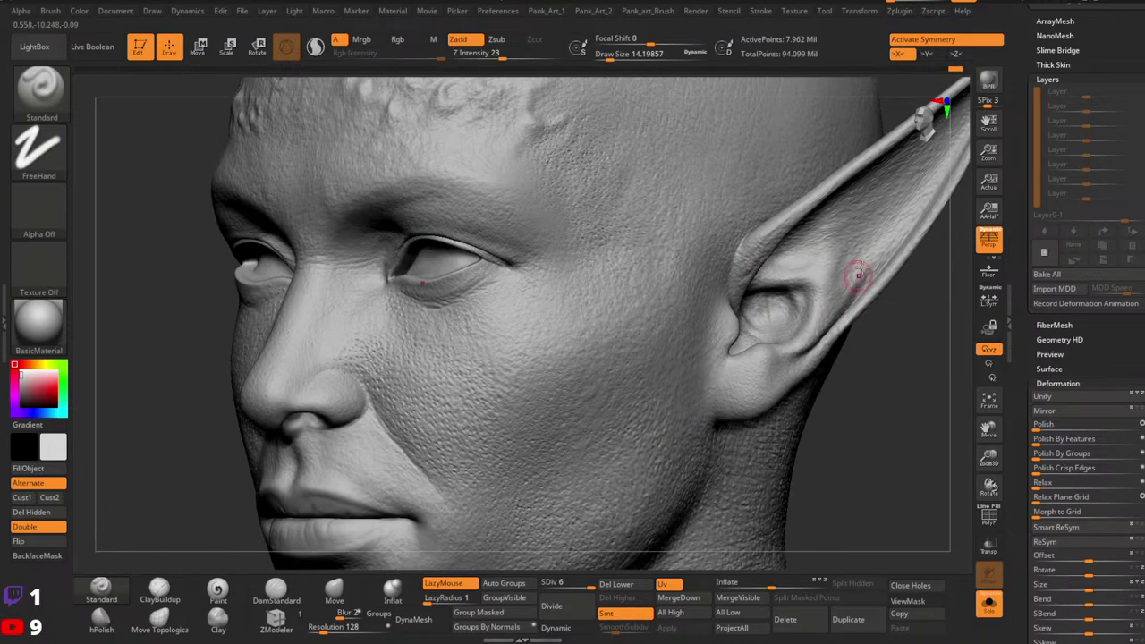
key(shift)
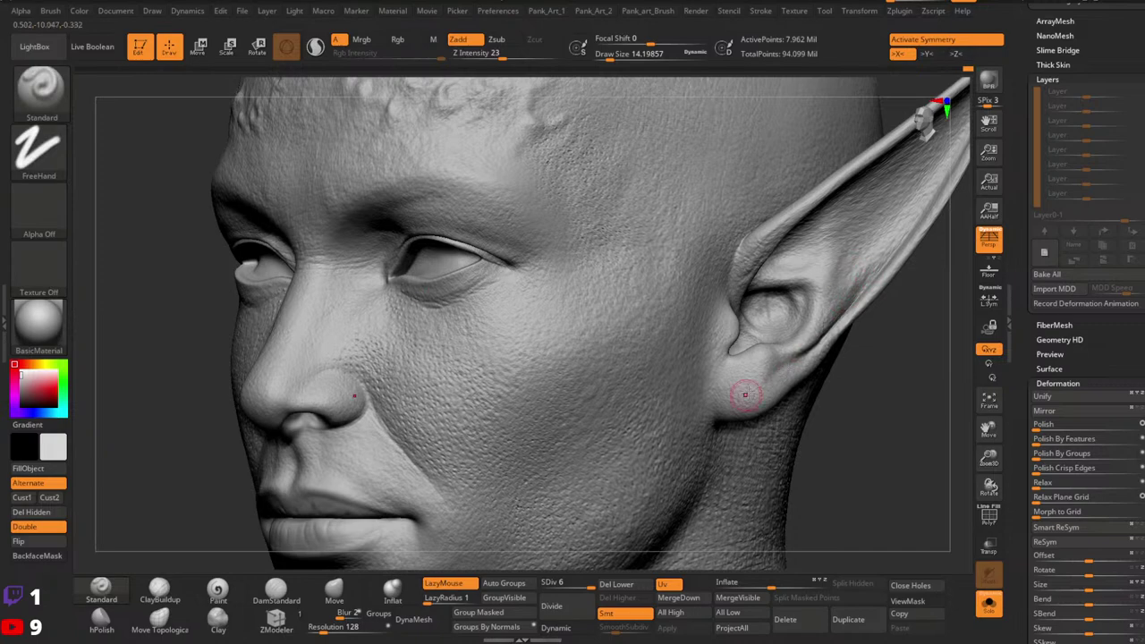
Step: Recess the front of the earlobe where it meets the cheek, using the Standard brush at a draw size of about 14
right_drag(769, 385, 740, 364)
right_click(740, 365)
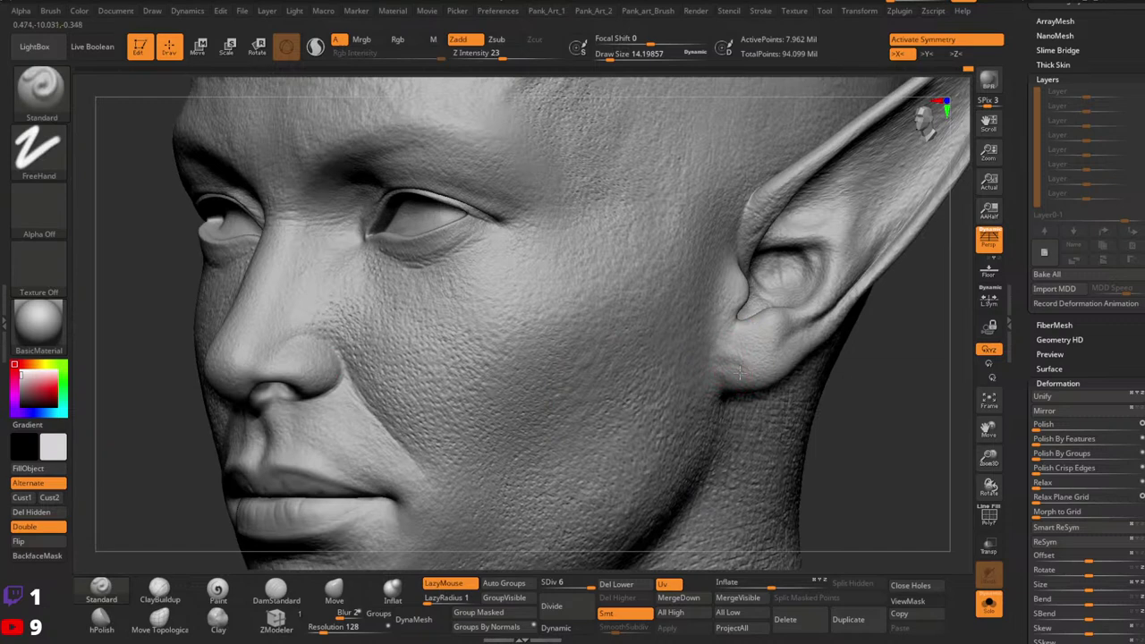
alt+drag(728, 345, 734, 359)
mouse_move(889, 305)
ctrl+right_down()
mouse_move(795, 347)
mouse_move(760, 444)
mouse_move(666, 407)
mouse_move(754, 376)
mouse_move(704, 409)
ctrl+right_up()
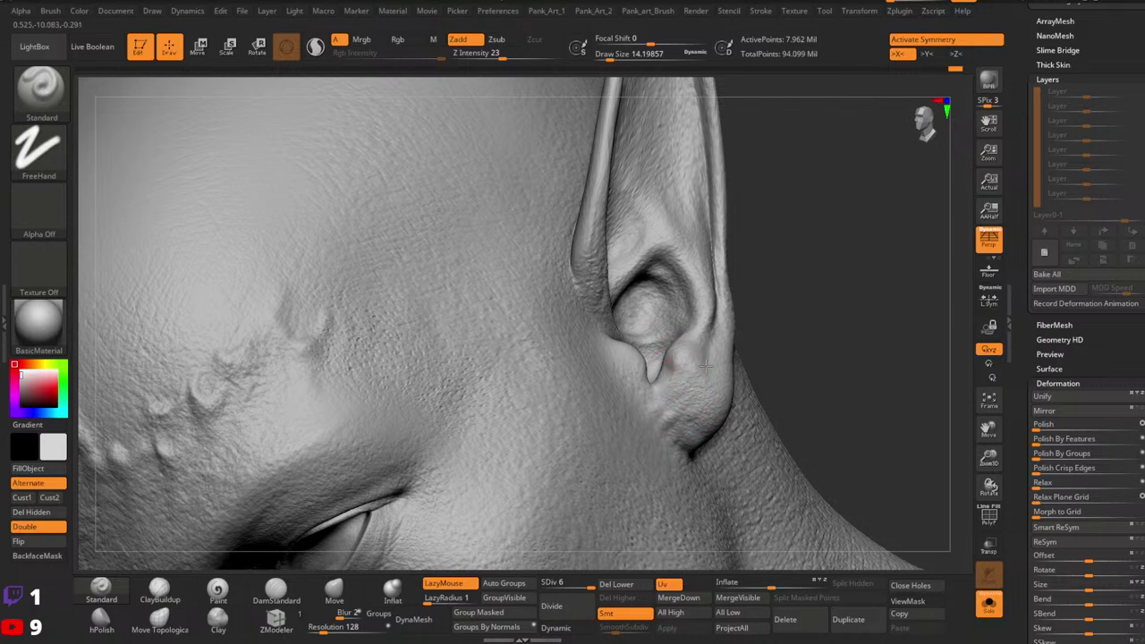
Step: Refine the soft forms of the earlobe with the Standard brush at draw sizes of about 7 and 18
key(space)
drag(715, 340, 709, 338)
key(space)
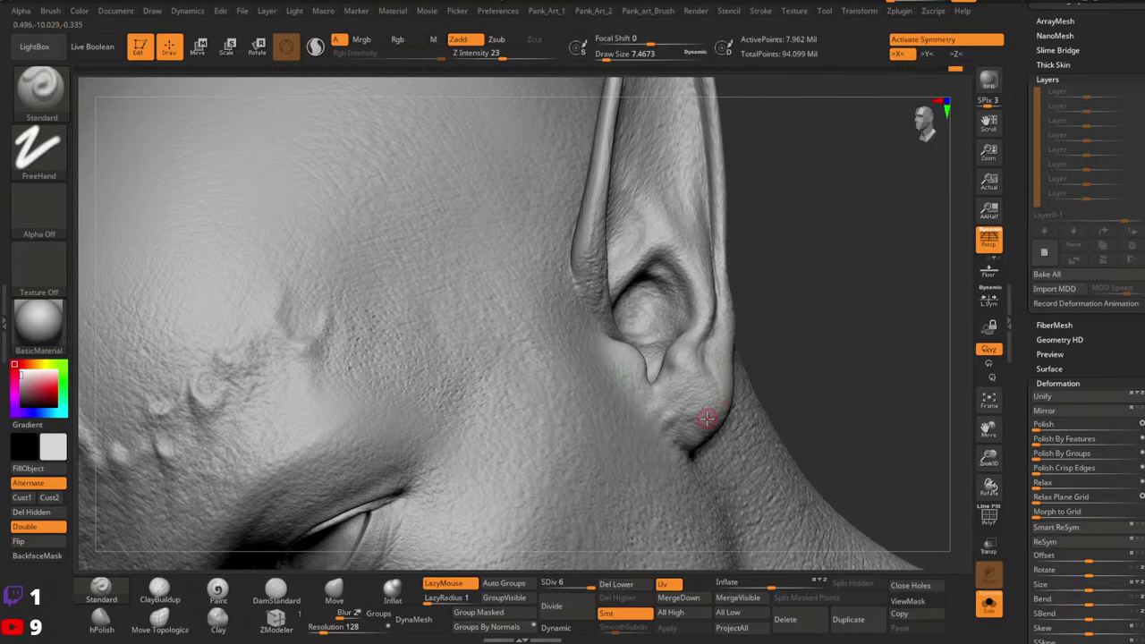
key(space)
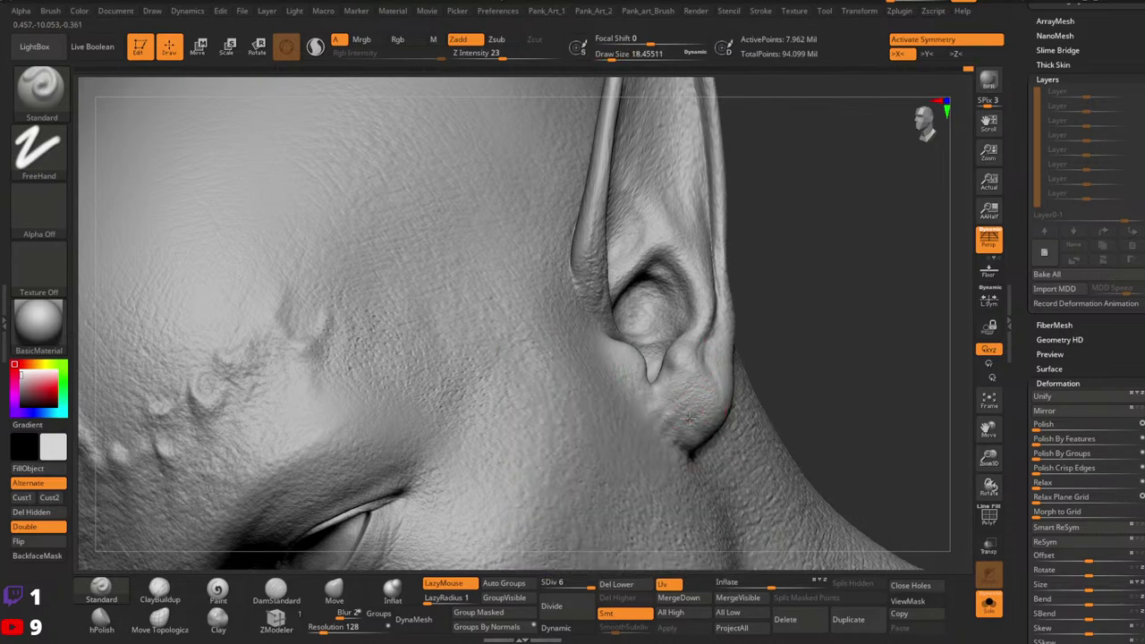
mouse_move(798, 350)
ctrl+right_down()
mouse_move(716, 331)
mouse_move(721, 344)
ctrl+right_up()
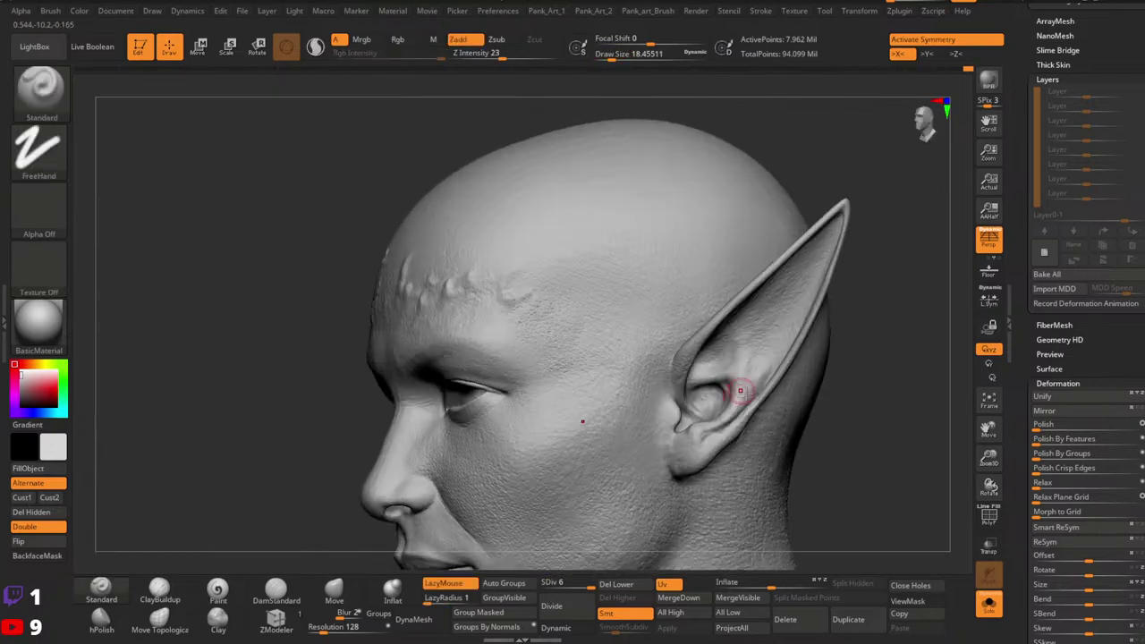
Step: Switch to the DamStandard brush at a draw size of about 11, cut around the earlobe's attachment, and undo the last stroke
ctrl+right_drag(739, 391, 723, 410)
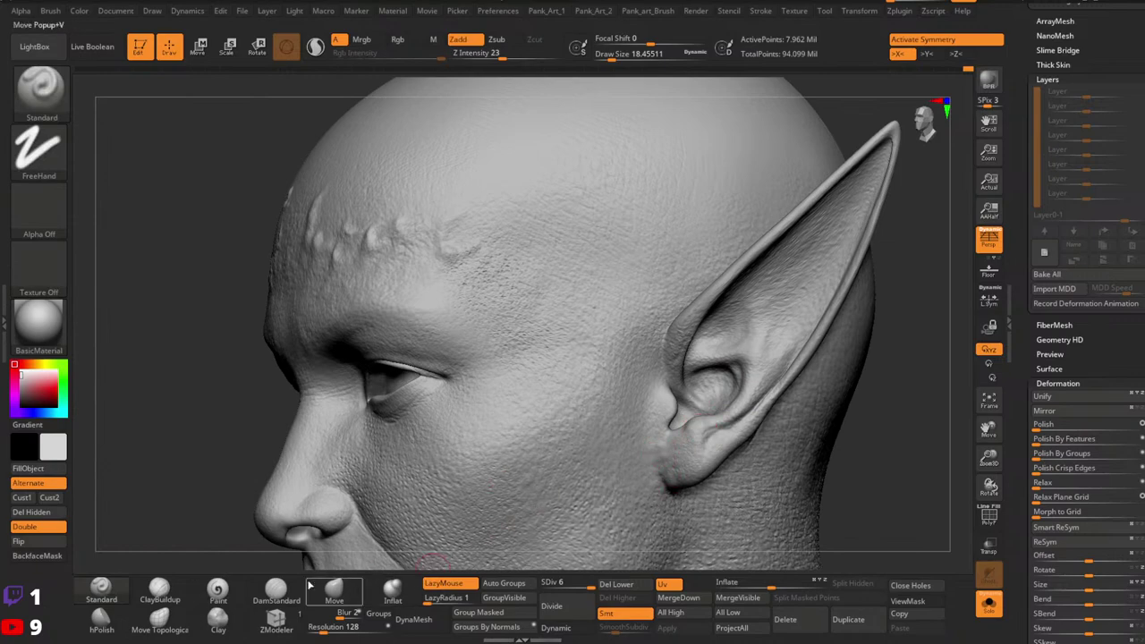
alt+right_drag(654, 424, 657, 290)
ctrl+right_drag(658, 291, 736, 307)
key(space)
drag(705, 326, 698, 328)
key(space)
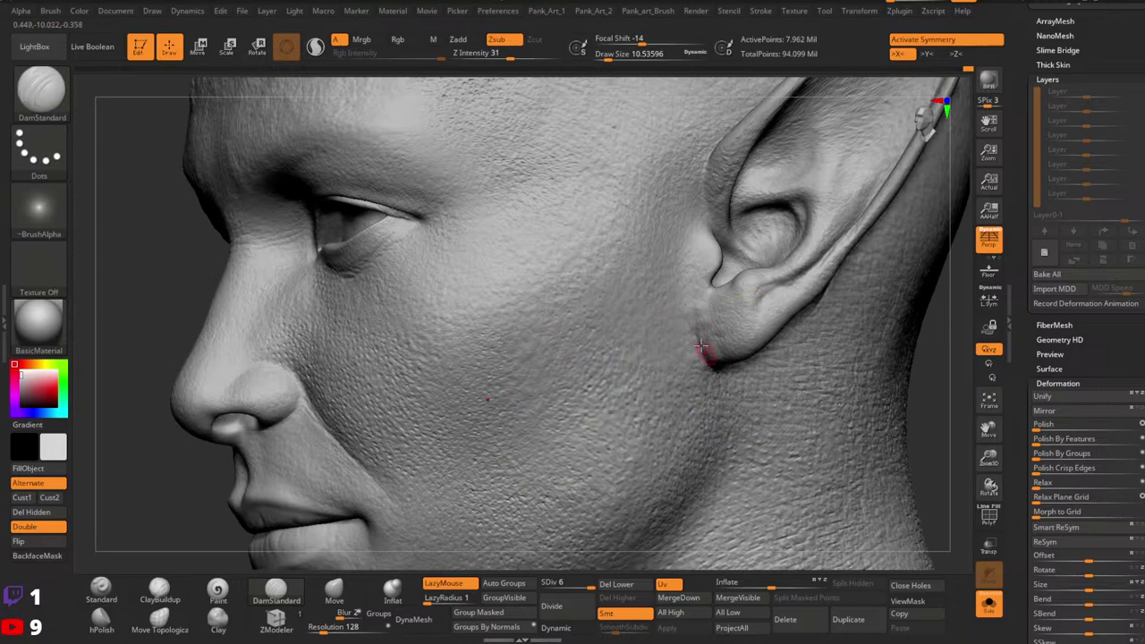
mouse_move(758, 328)
right_down()
mouse_move(799, 368)
mouse_move(742, 363)
mouse_move(794, 387)
right_up()
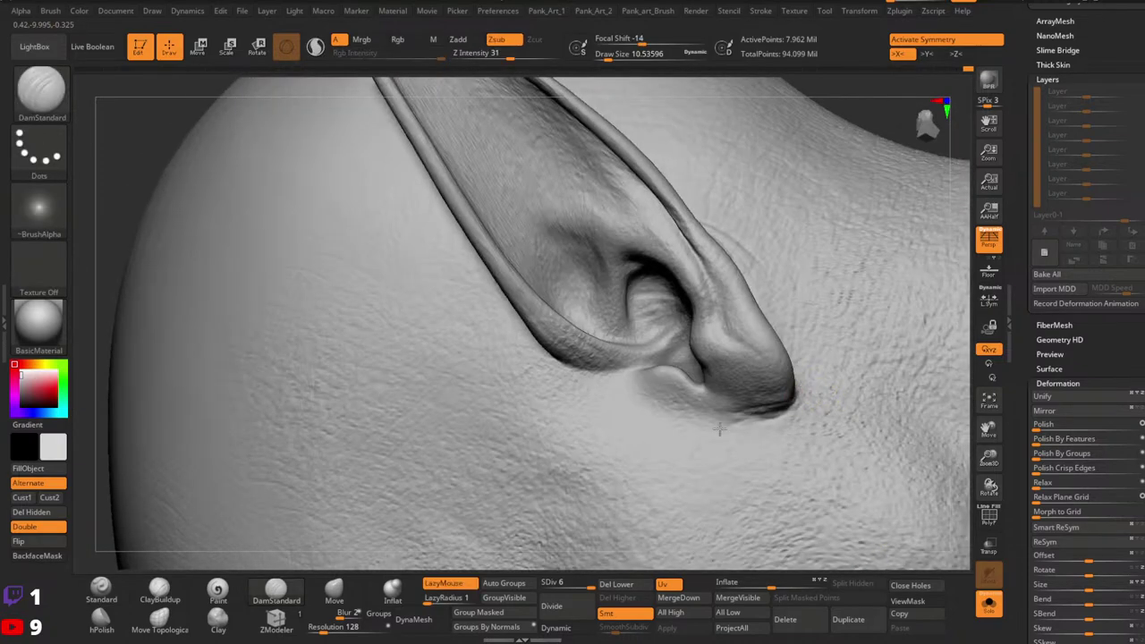
key(ctrl+z)
Step: Carve the crease in front of and under the earlobe with the DamStandard brush at draw sizes of about 13 and 9
right_click(800, 405)
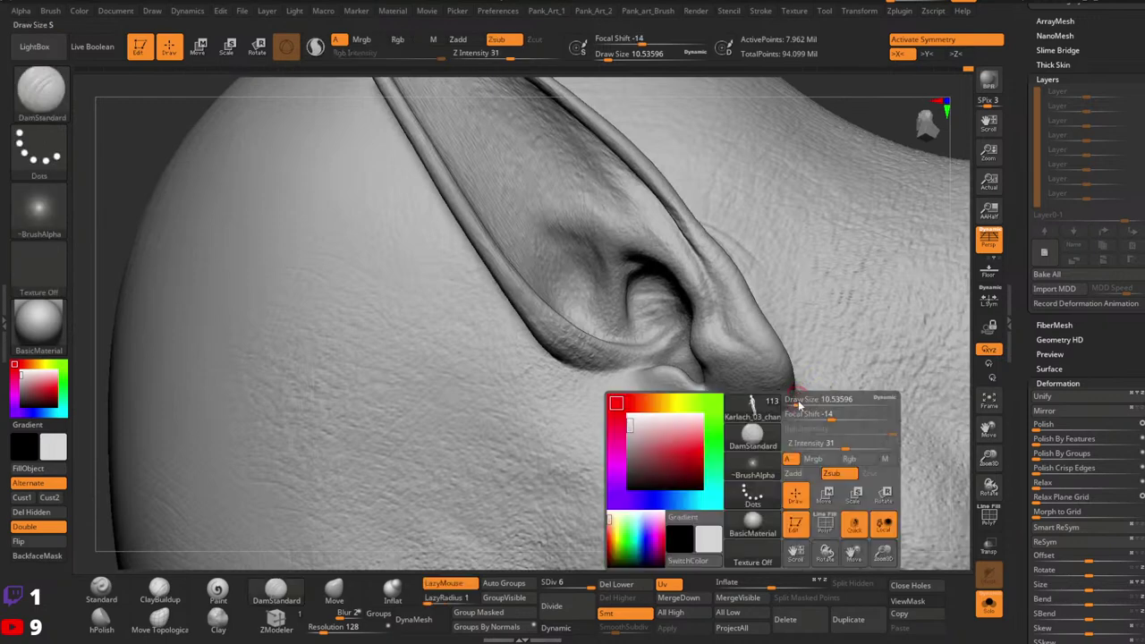
drag(799, 402, 792, 410)
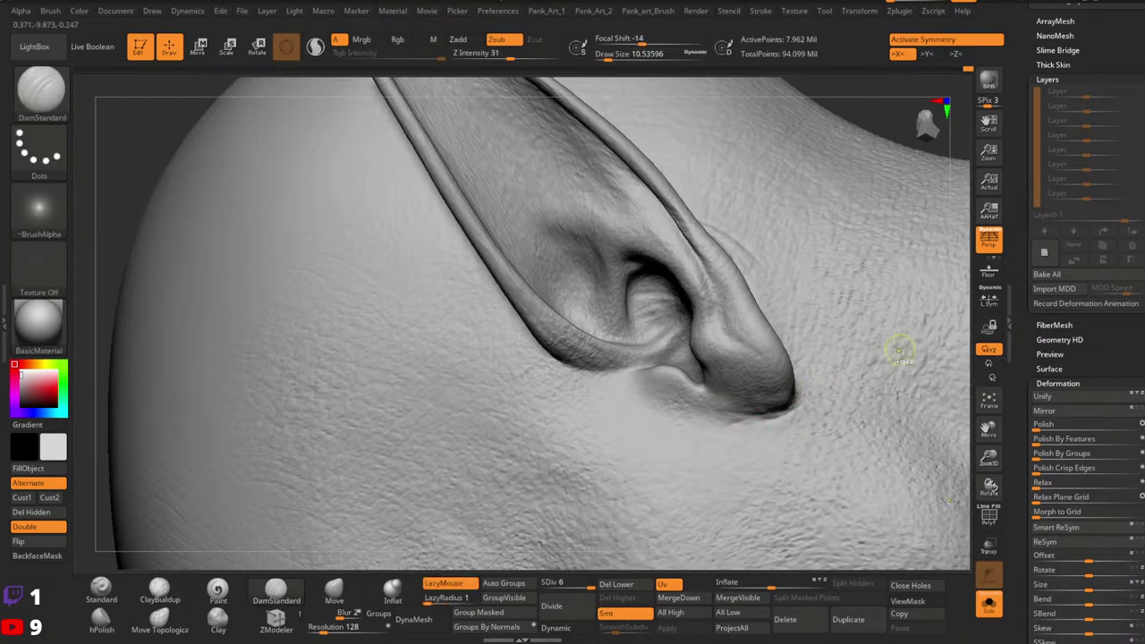
mouse_move(897, 349)
ctrl+right_down()
mouse_move(823, 370)
mouse_move(792, 250)
mouse_move(765, 328)
mouse_move(851, 396)
mouse_move(800, 332)
mouse_move(754, 372)
ctrl+right_up()
right_click(754, 372)
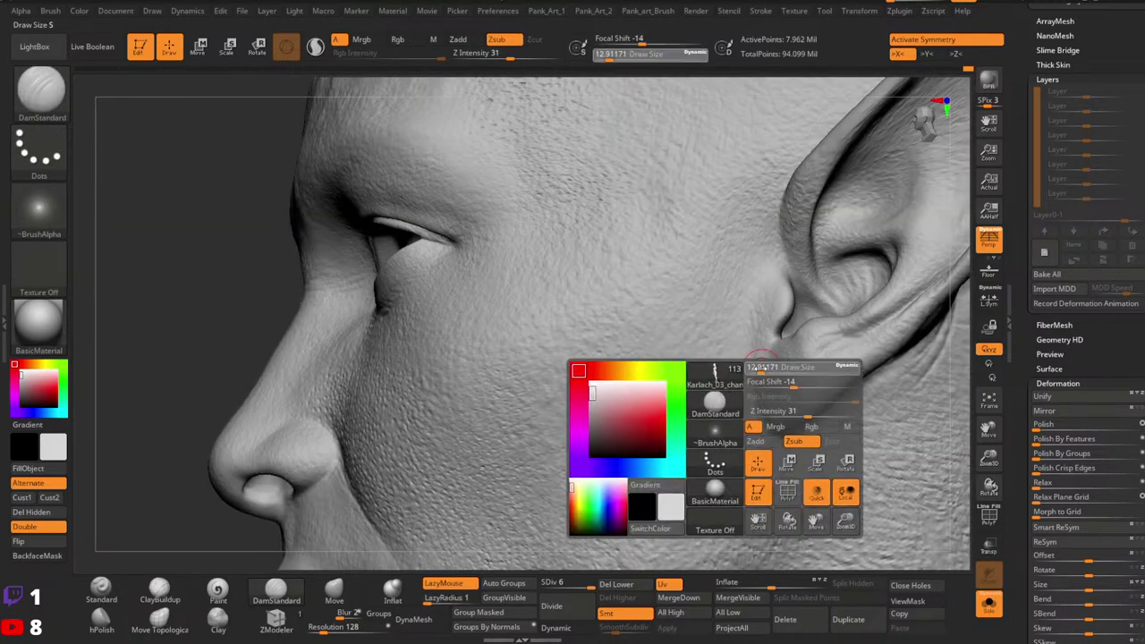
click(755, 367)
drag(760, 356, 770, 425)
drag(747, 385, 779, 432)
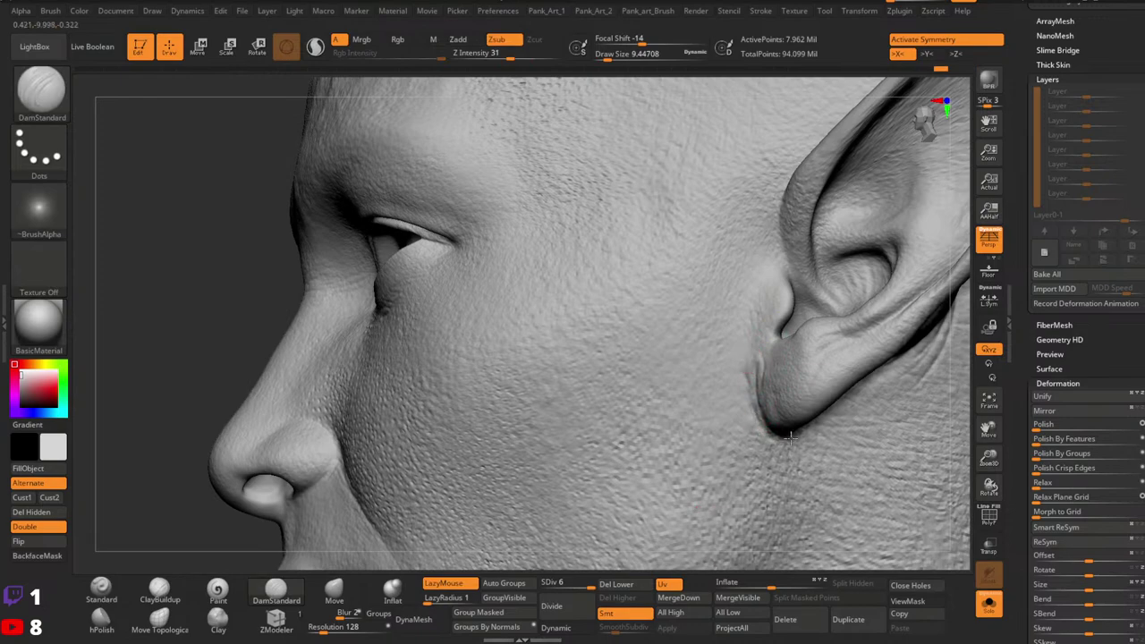
Step: Carve fine creases along the front root of the ear's outer rim with DamStandard at draw sizes of about 13 and 9
ctrl+right_drag(848, 363, 849, 337)
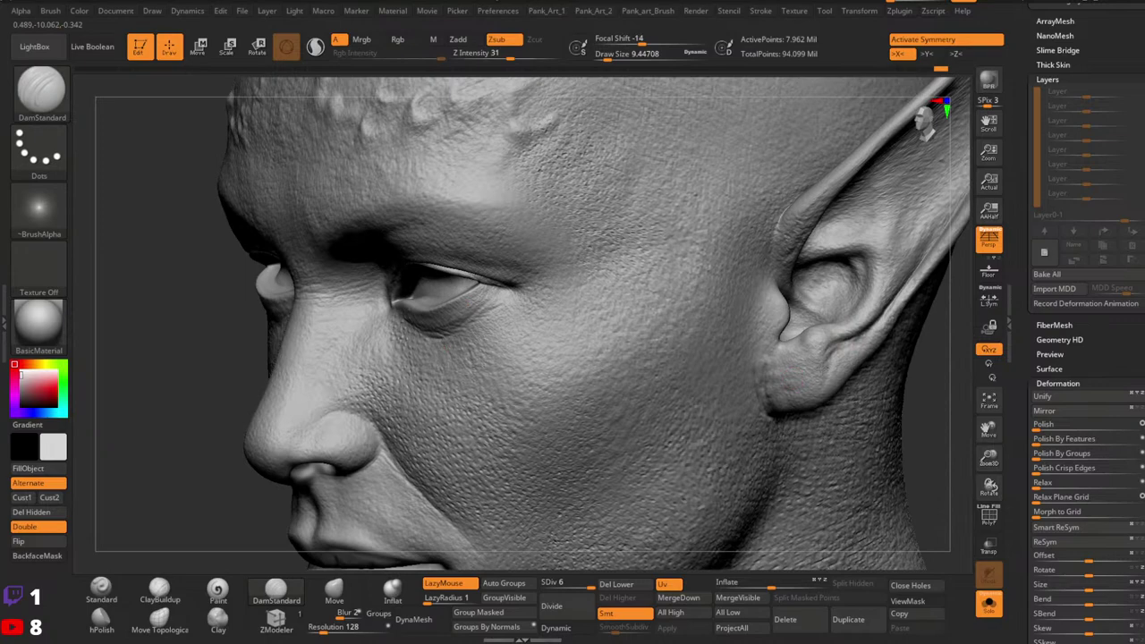
alt+right_drag(818, 379, 749, 469)
key(])
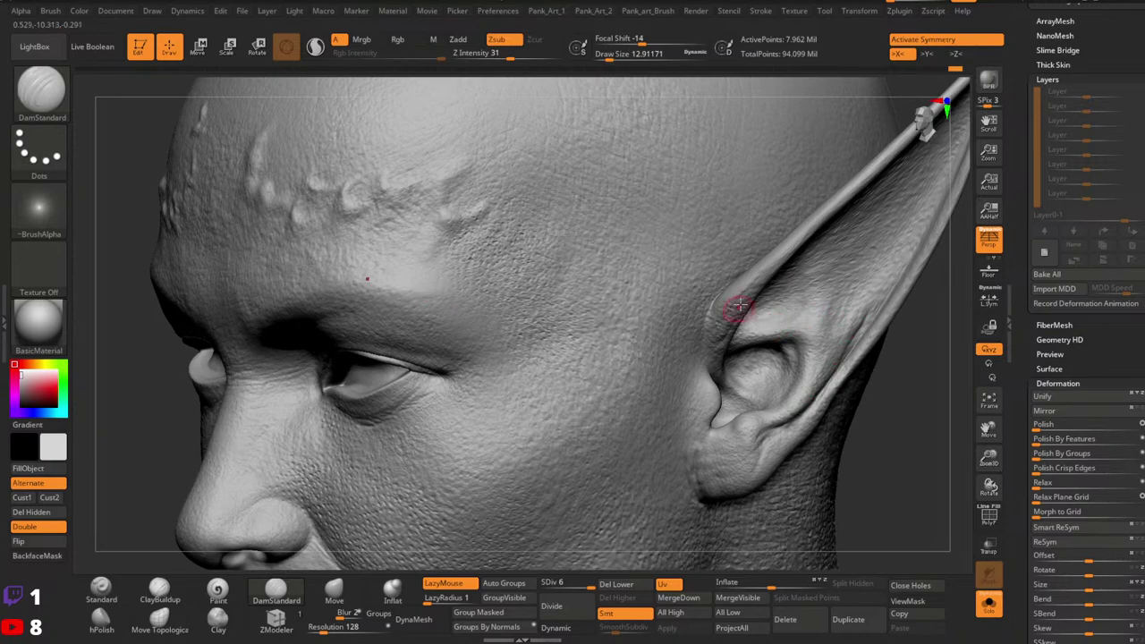
right_drag(732, 322, 698, 328)
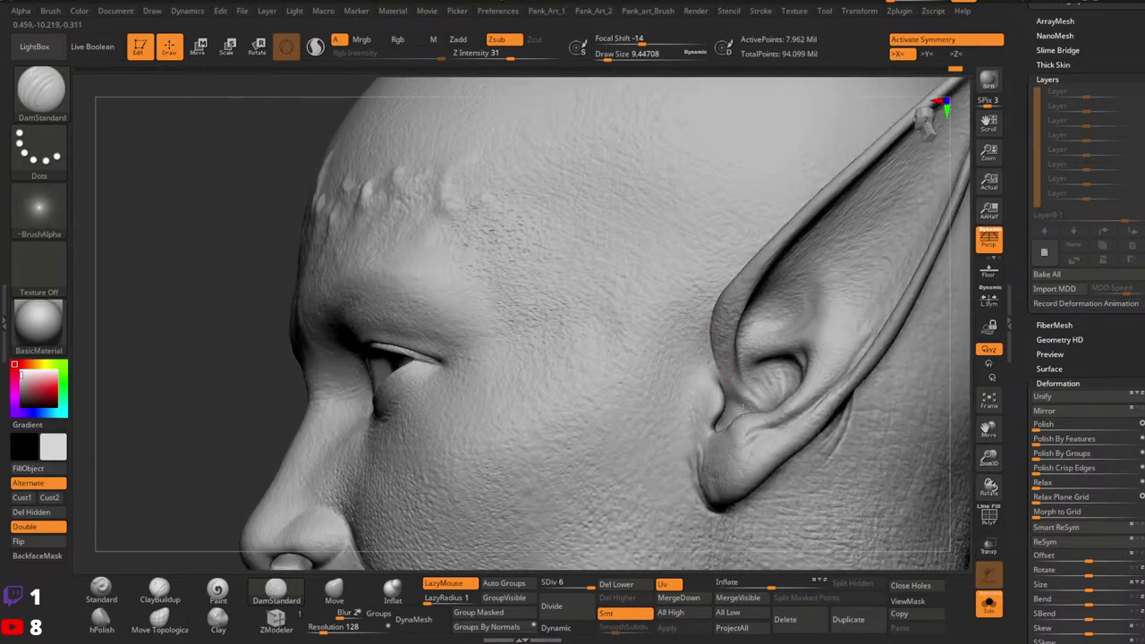
right_drag(701, 426, 734, 403)
Step: Add finer creases around the tragus and the ear's front edge at draw sizes of about 7 and 11
key(space)
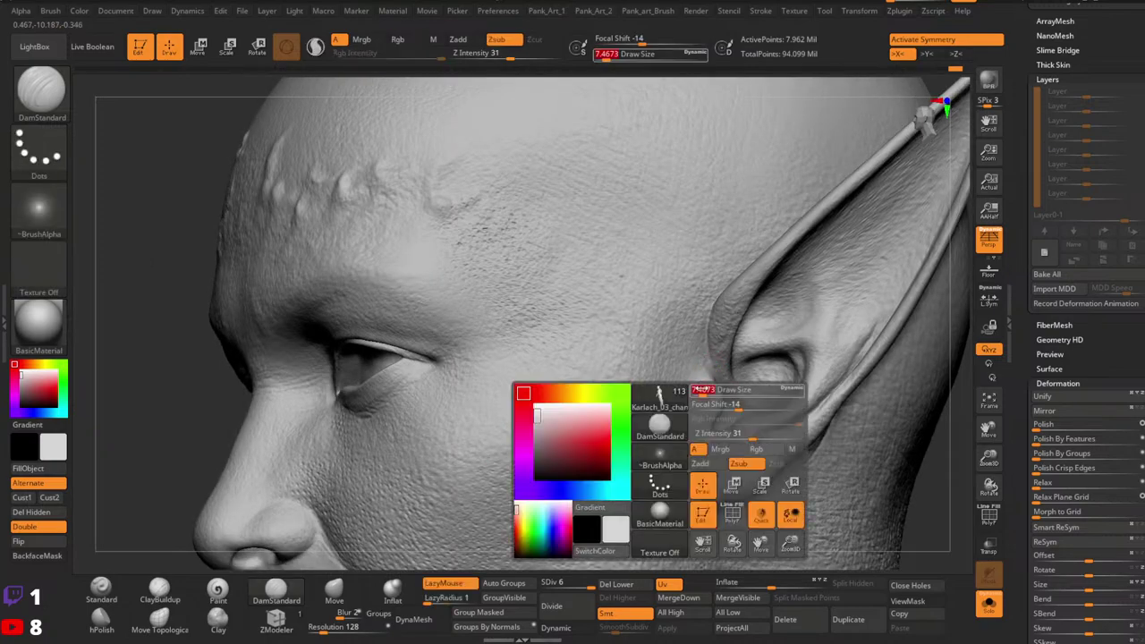
drag(711, 391, 703, 392)
right_drag(712, 352, 735, 356)
key(space)
drag(699, 392, 707, 393)
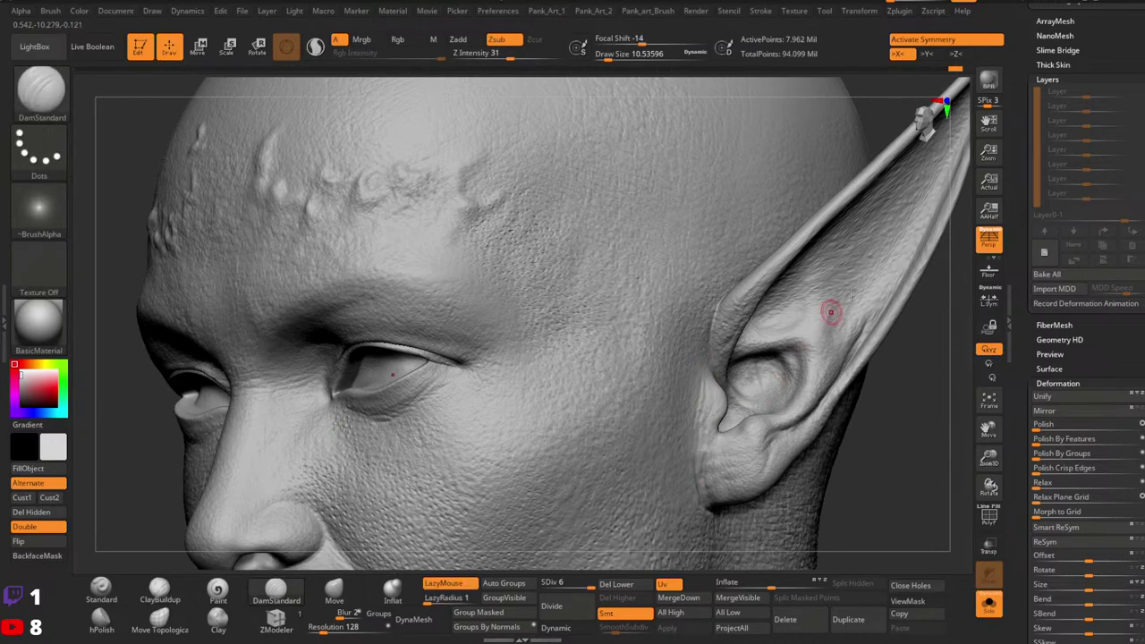
Step: Smooth the transition between the earlobe and cheek at subdivision level 4, and return to level 6
right_drag(831, 312, 890, 265)
ctrl+right_drag(789, 327, 827, 338)
key(shift+d)
key(shift+d)
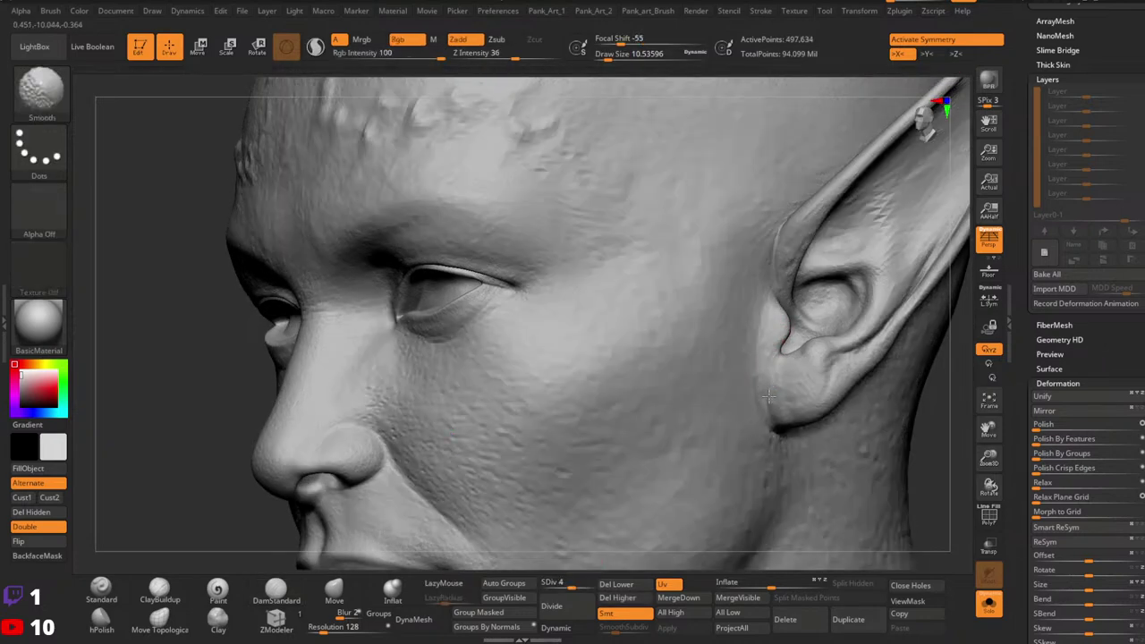
key(d)
key(d)
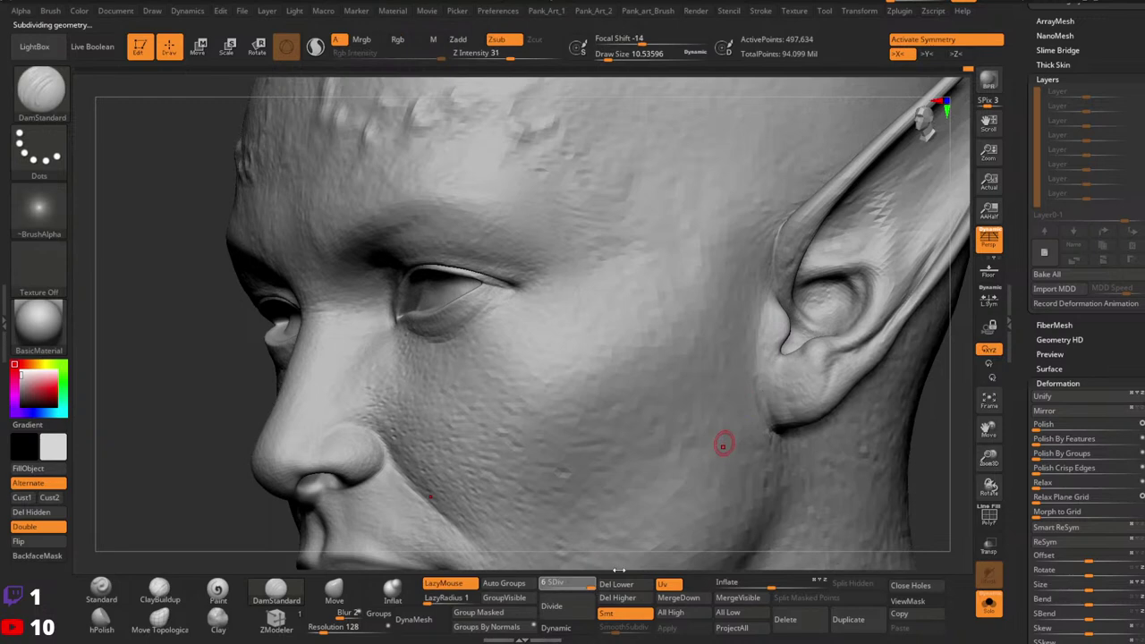
Step: Carve thin skin lines between the earlobe and cheek with DamStandard at draw sizes of about 6 and 9
key(space)
drag(770, 316, 767, 317)
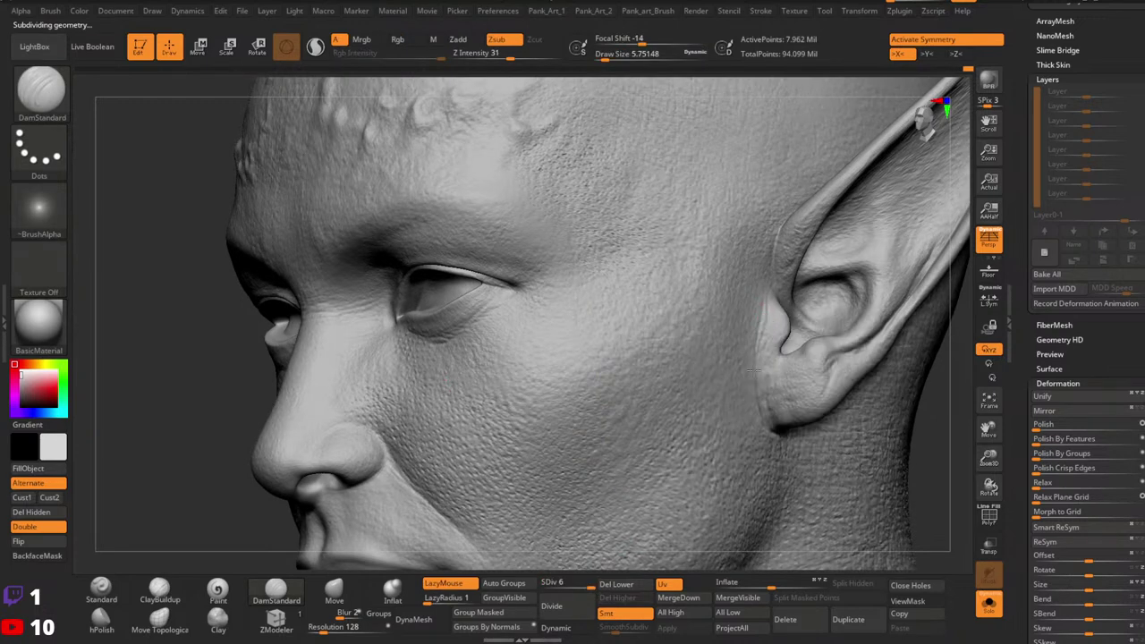
key(bracketright)
ctrl+right_drag(783, 464, 715, 191)
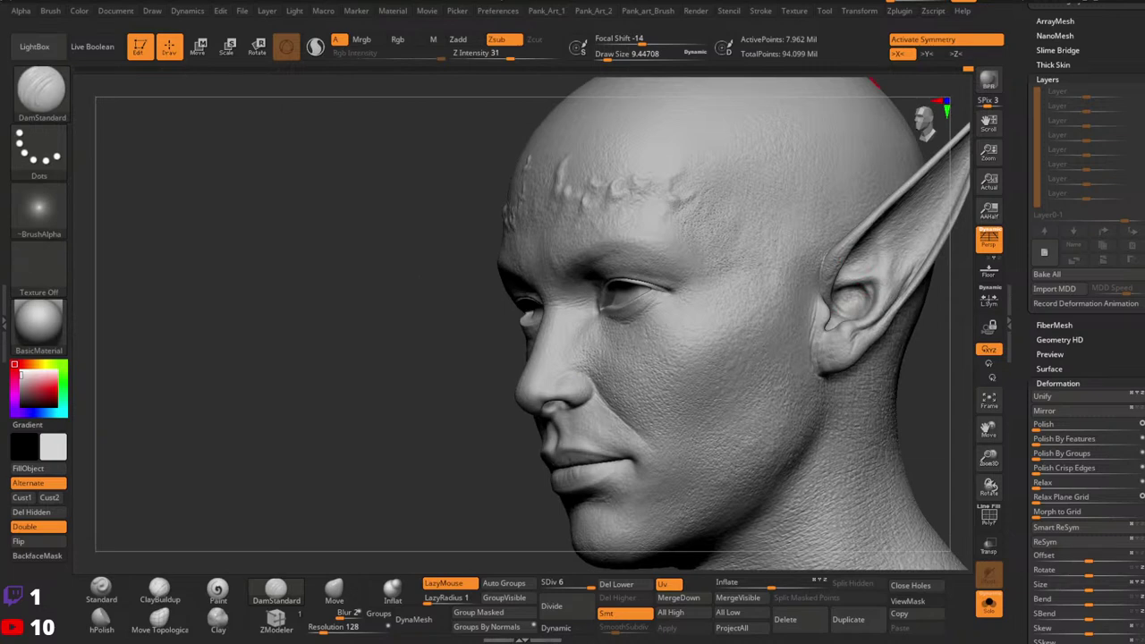
mouse_move(756, 300)
right_down()
mouse_move(818, 361)
mouse_move(844, 294)
right_up()
ctrl+right_drag(775, 240, 800, 276)
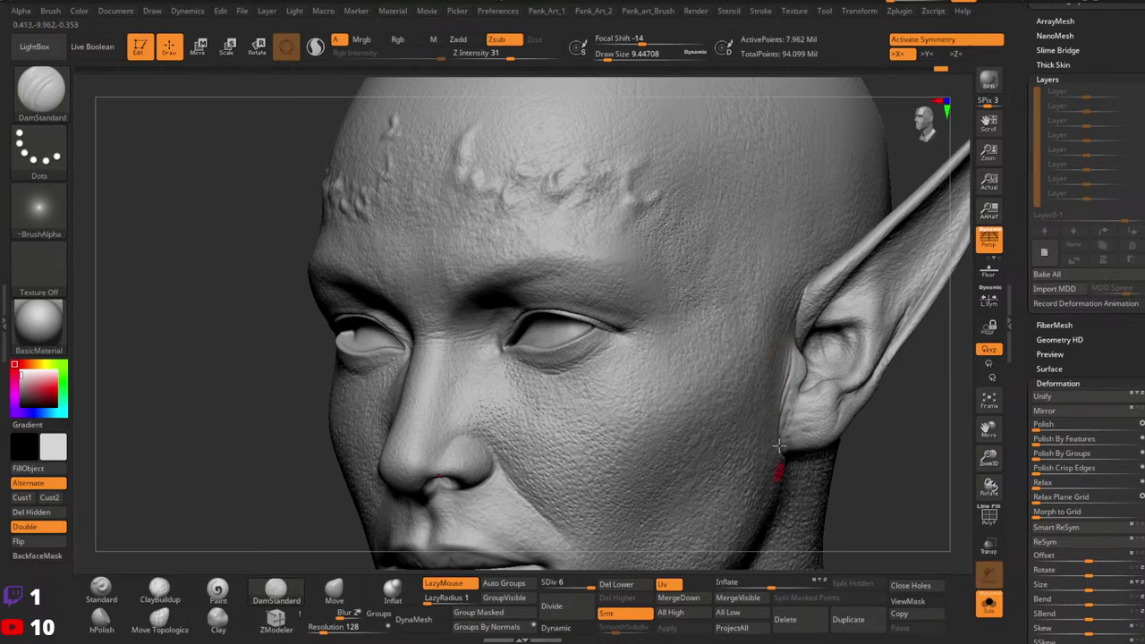
Step: Carve long skin wrinkles in front of the ear, from the jaw towards the temple, at draw sizes of about 14 and 11
right_drag(779, 396, 772, 337)
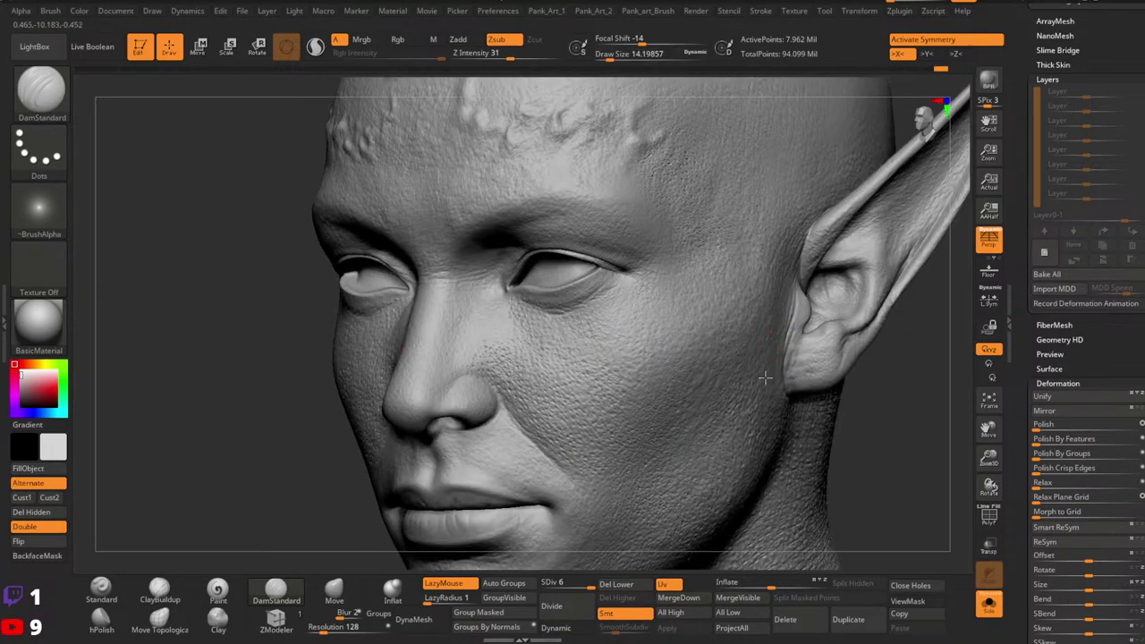
key(s)
click(778, 346)
drag(779, 353, 782, 307)
right_drag(775, 406, 794, 340)
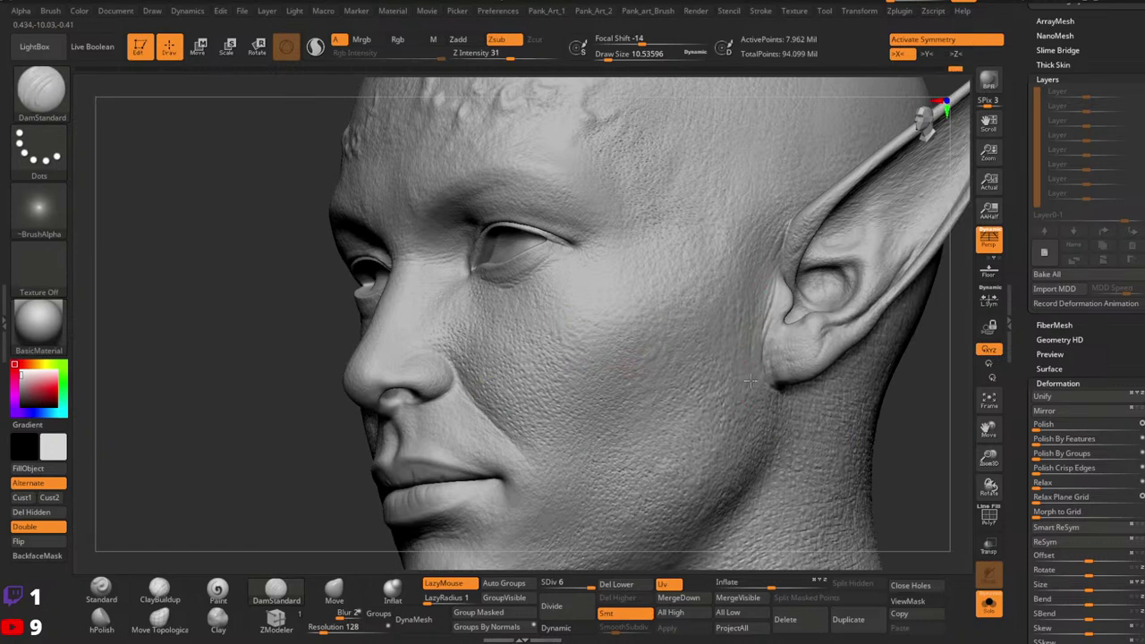
right_drag(744, 336, 756, 329)
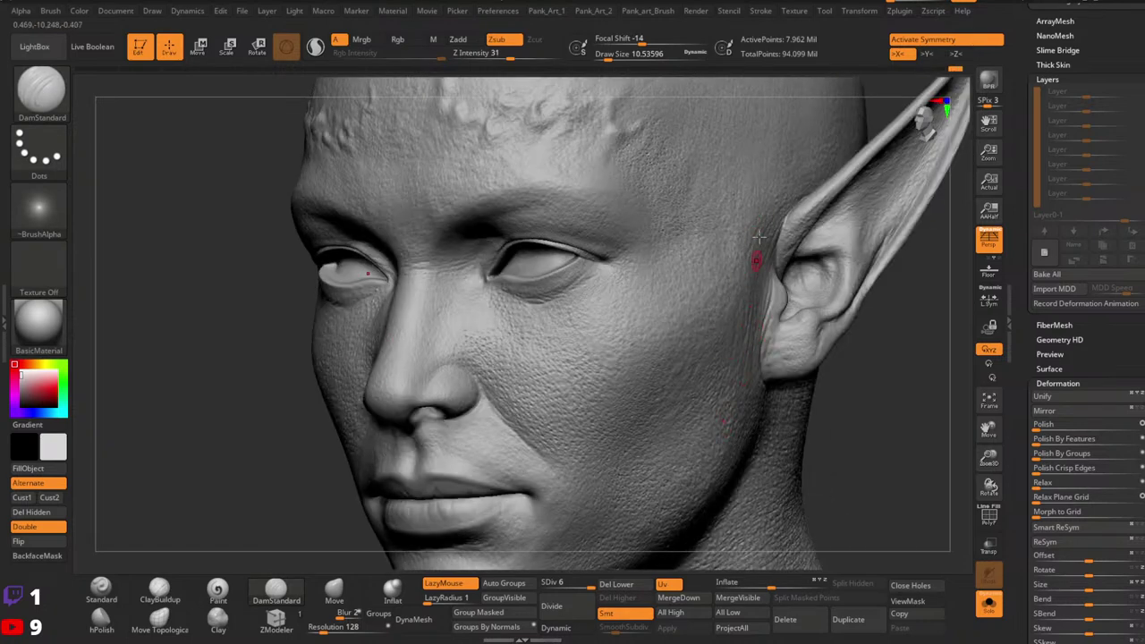
mouse_move(721, 362)
right_down()
mouse_move(939, 357)
mouse_move(978, 331)
mouse_move(765, 389)
mouse_move(754, 338)
right_up()
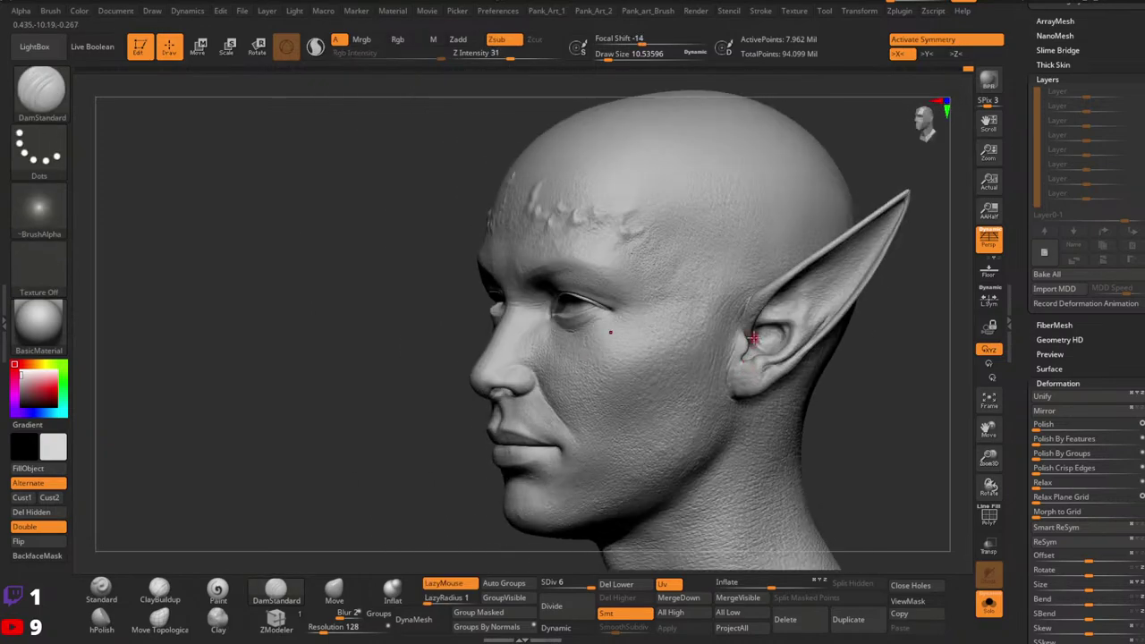
Step: Set up the Standard brush with the DragRect stroke and the orange-skin alpha at a MidValue of 0
click(101, 589)
click(39, 150)
click(170, 161)
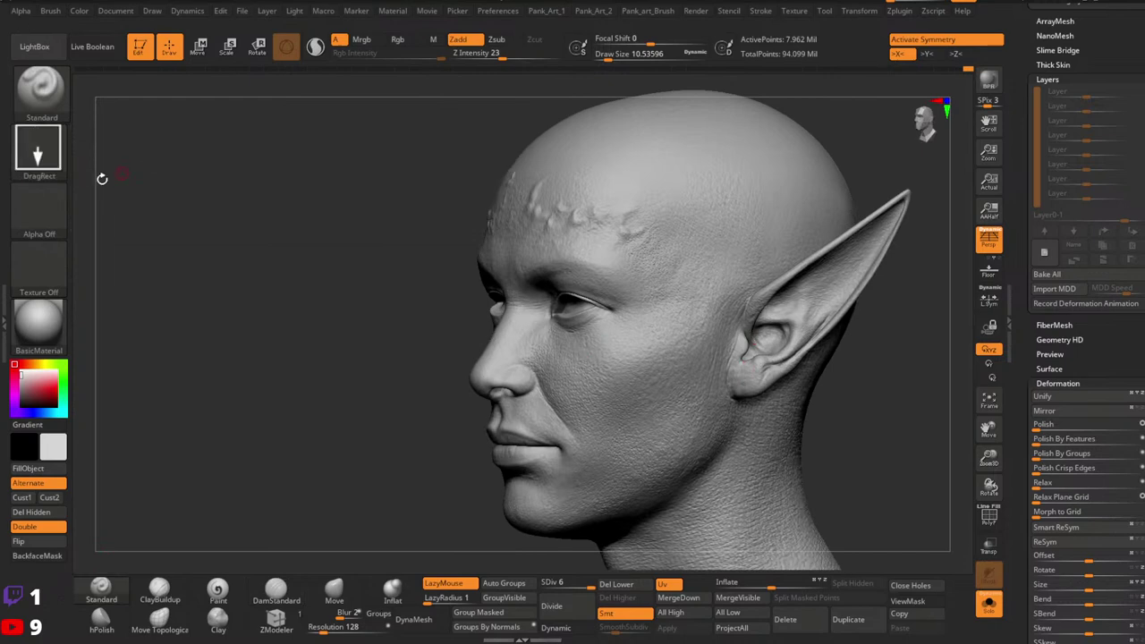
click(38, 211)
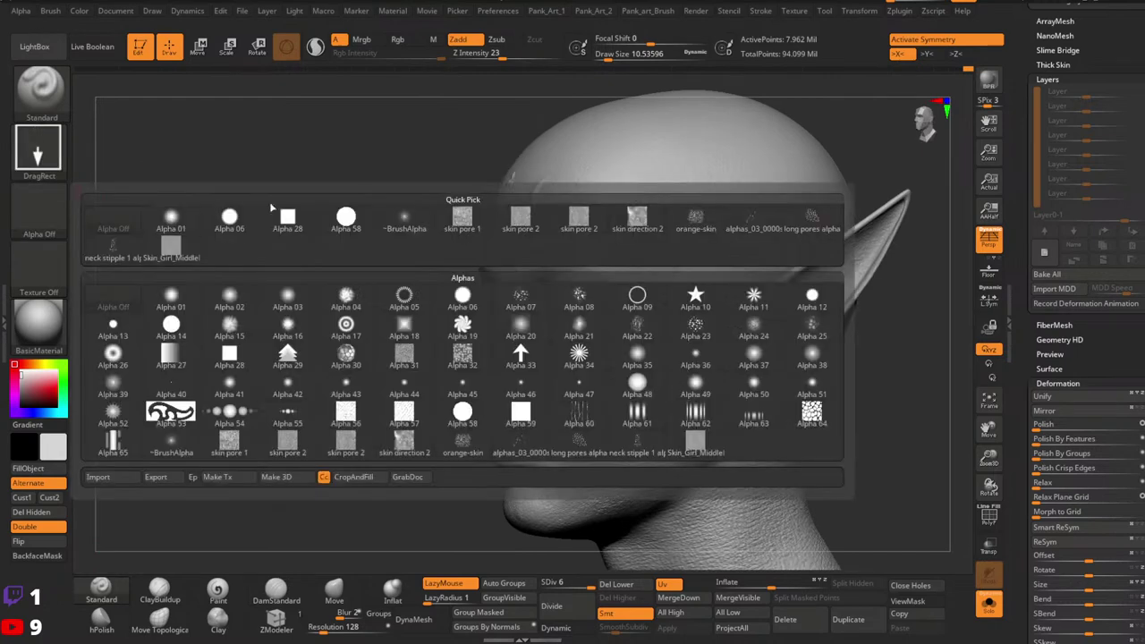
click(707, 215)
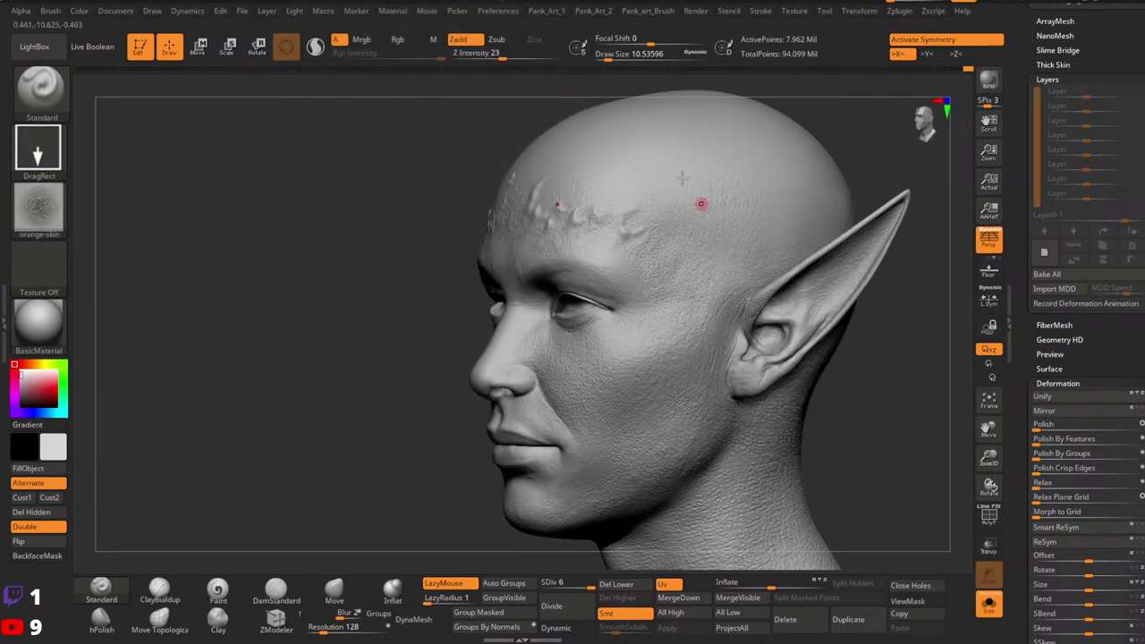
click(593, 10)
key(1)
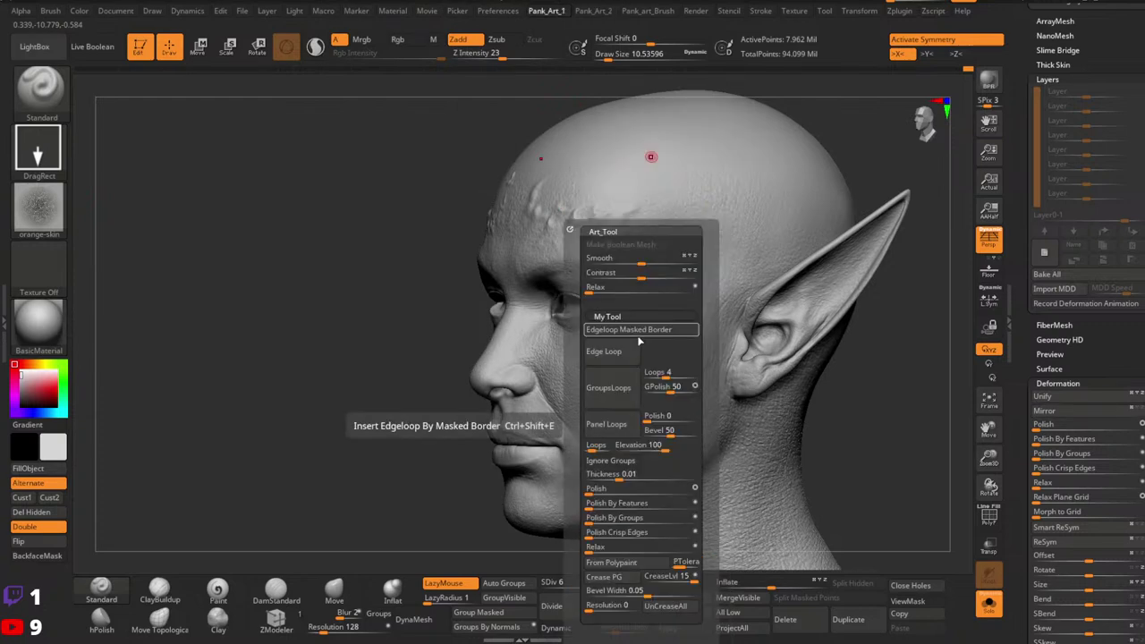
key(2)
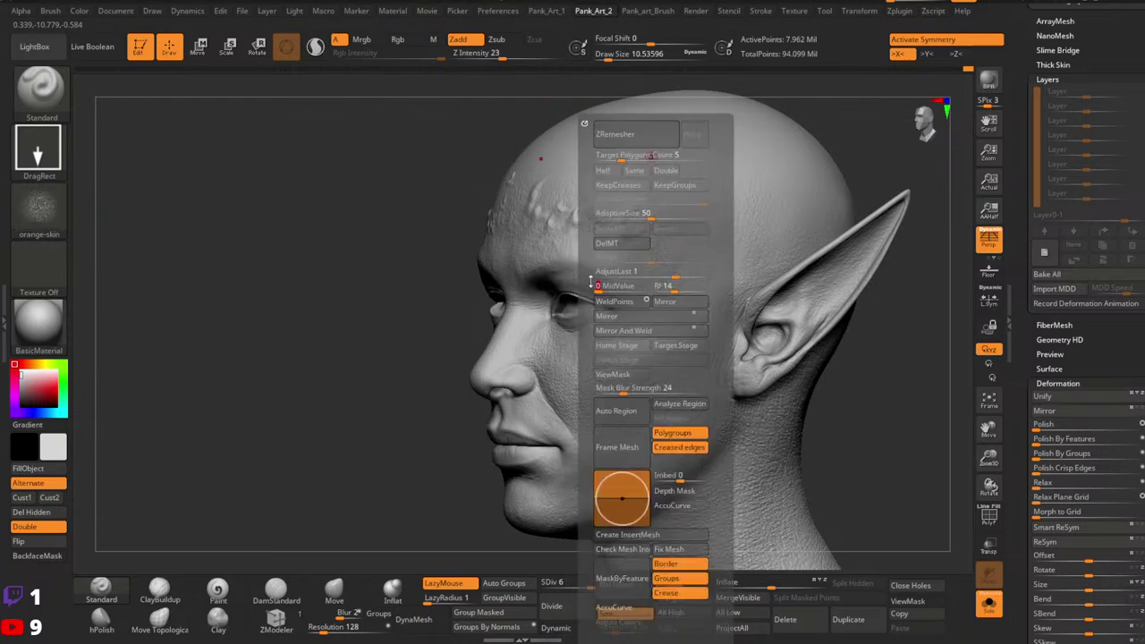
click(666, 331)
Step: Set the Standard brush's draw size to about 80 and its Z Intensity to 10
key(space)
drag(694, 372, 715, 372)
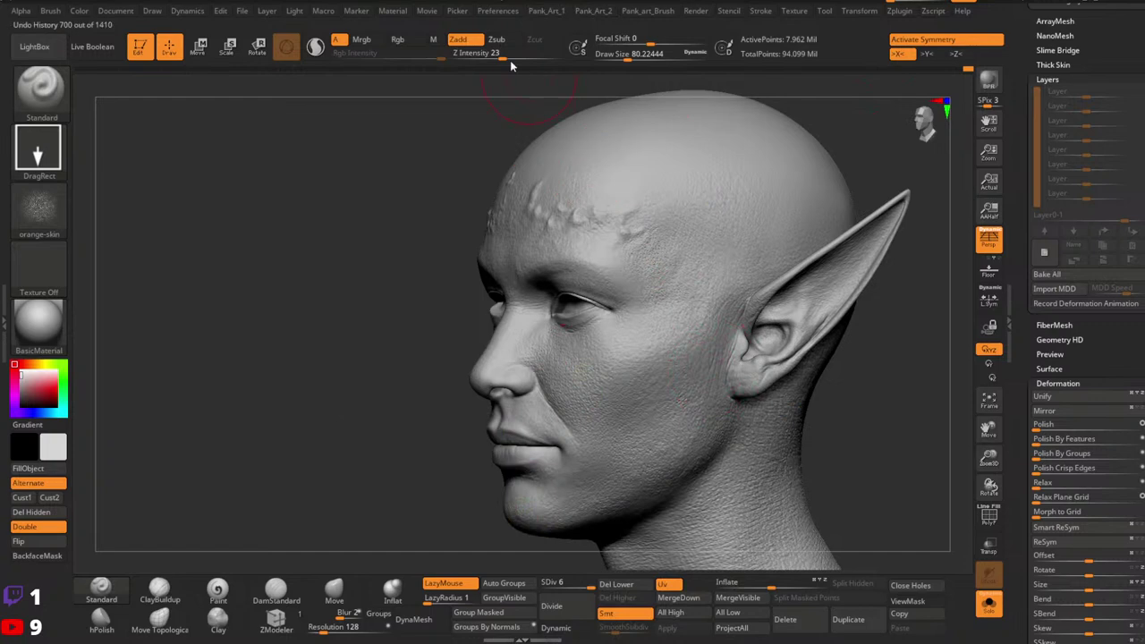
click(508, 55)
text(10)
key(Return)
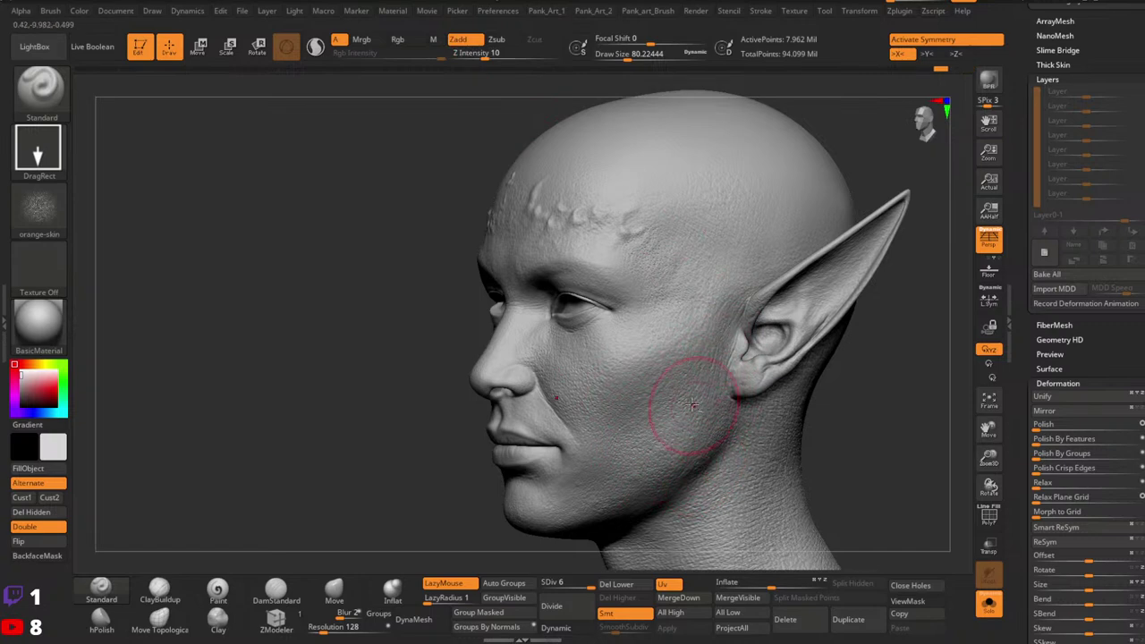
Step: Switch the Standard brush to the FreeHand stroke with the alpha turned off
key(ctrl)
ctrl+right_drag(863, 322, 771, 291)
right_drag(771, 290, 796, 322)
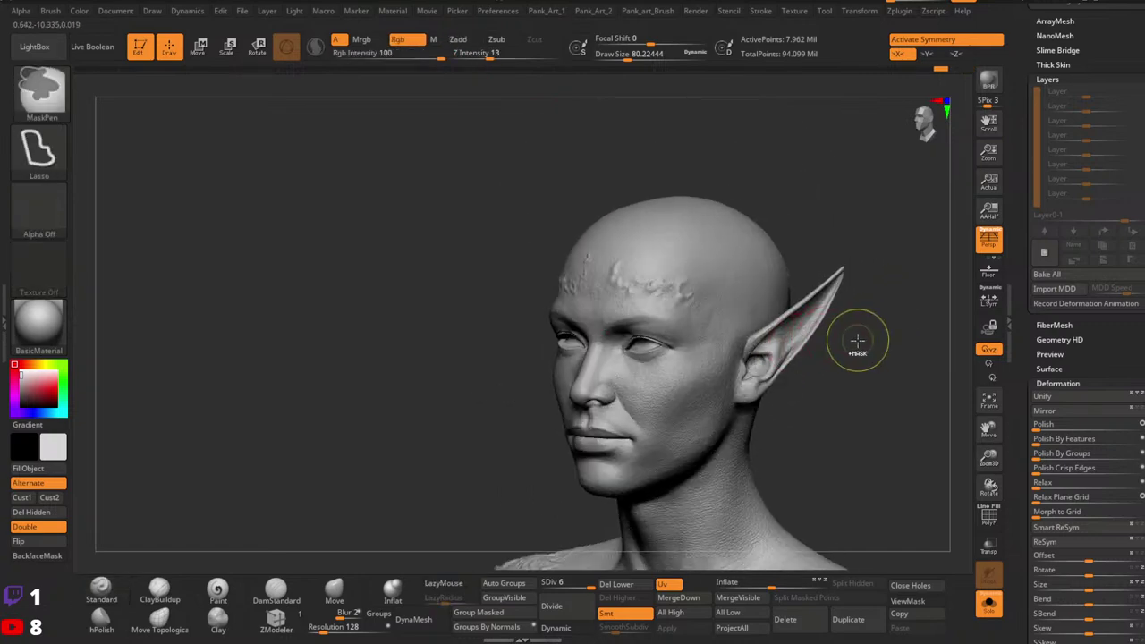
ctrl+right_drag(797, 365, 739, 423)
click(38, 148)
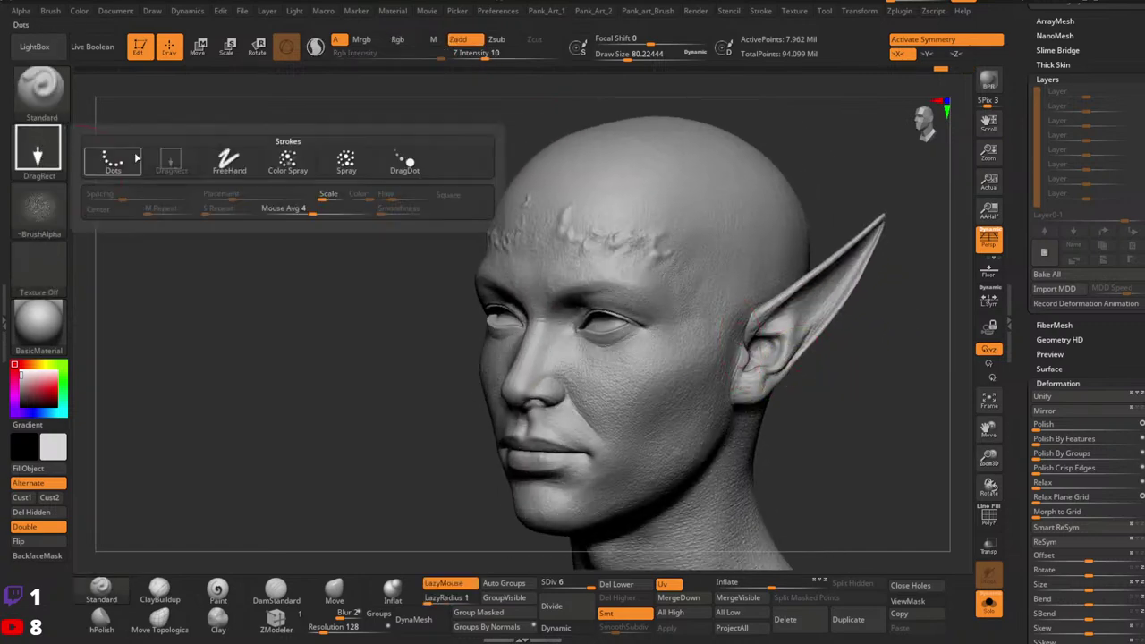
click(230, 162)
click(38, 208)
click(113, 221)
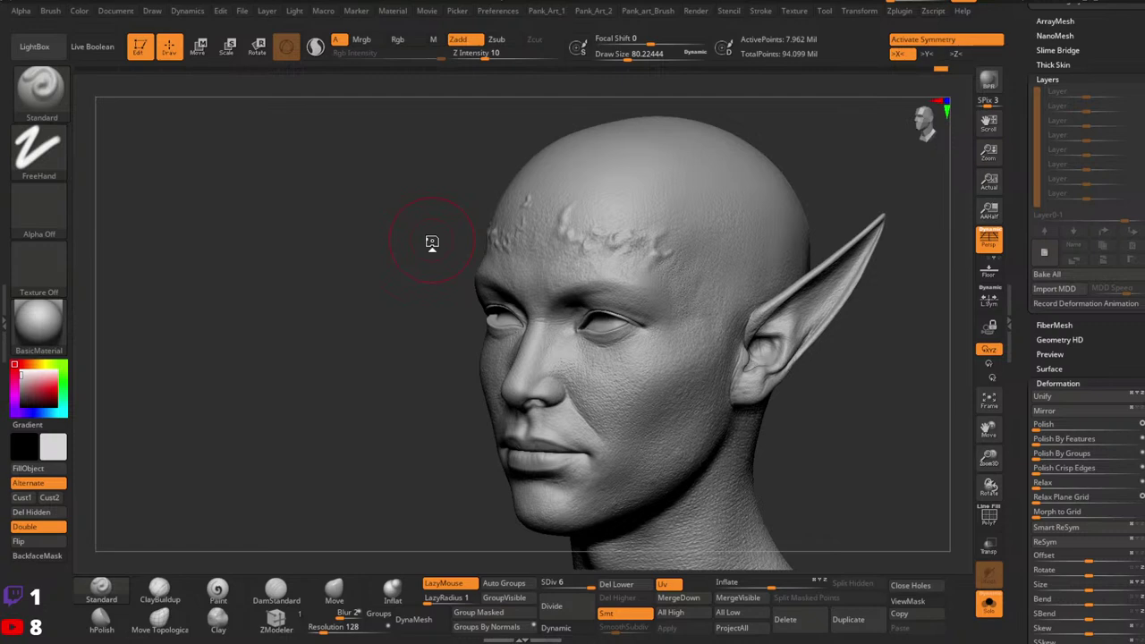
Step: Sculpt the skin in front of the ear with the Standard brush at draw sizes of about 54 and 41
ctrl+right_drag(715, 374, 743, 338)
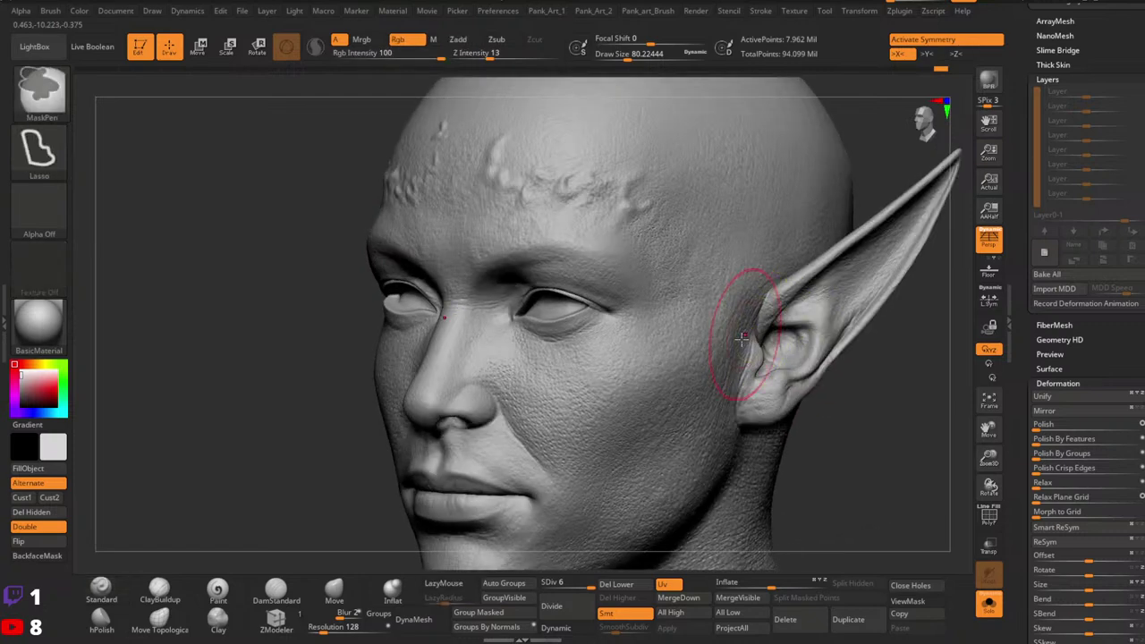
key(space)
drag(742, 356, 738, 351)
key(space)
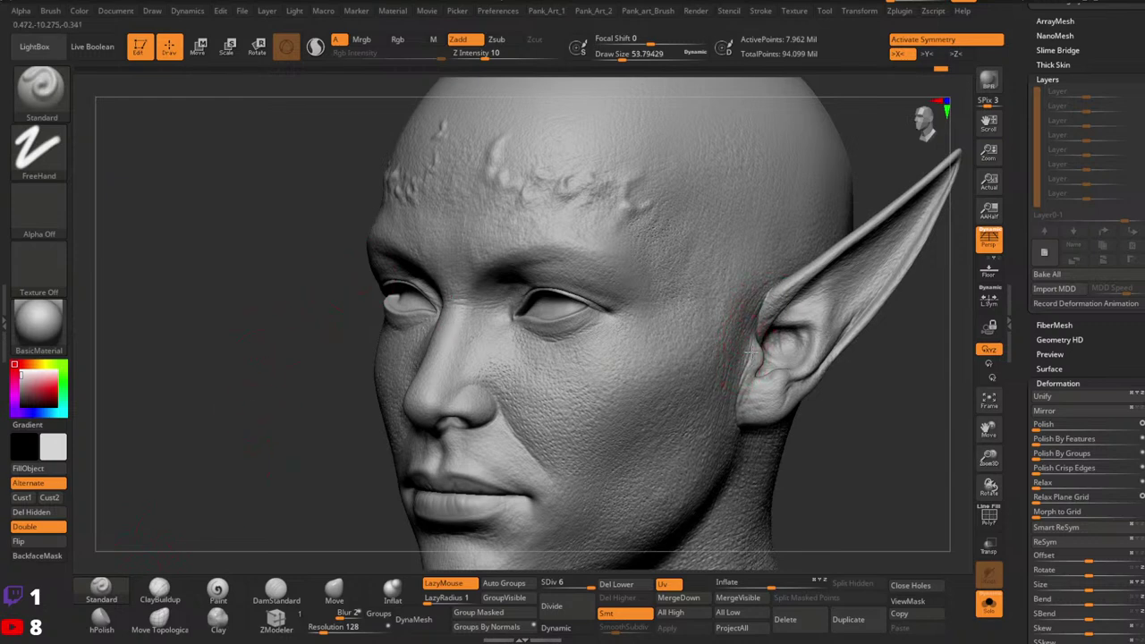
key(space)
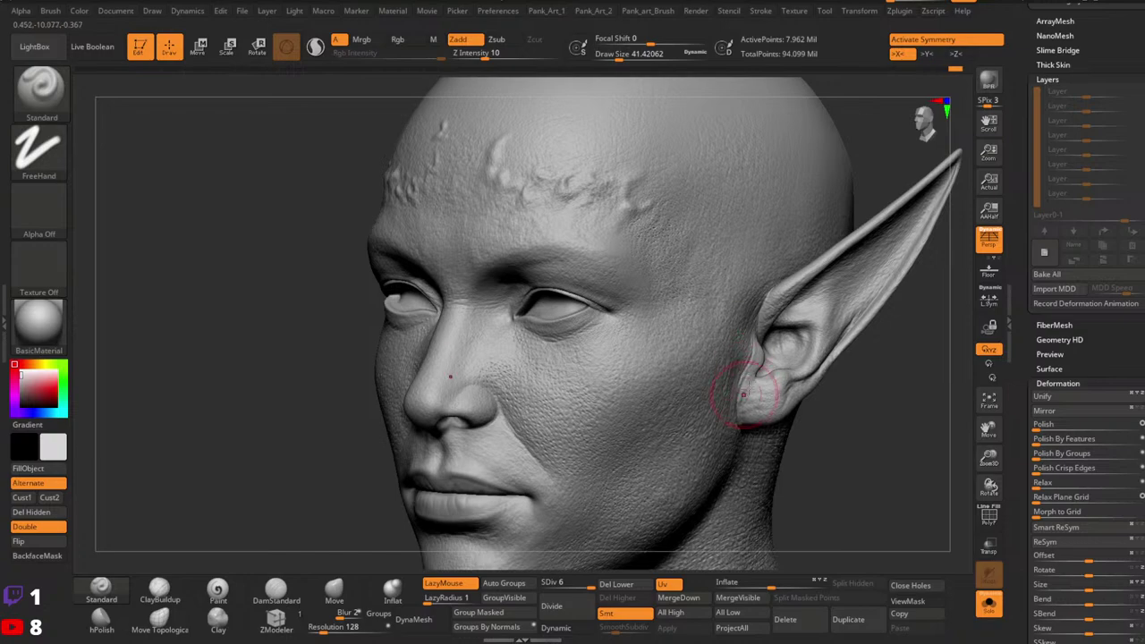
Step: Build up the skin folds between earlobe and jaw at draw sizes of about 49 and 44, raising the Z Intensity to 17
alt+right_drag(743, 394, 738, 357)
ctrl+right_drag(739, 357, 740, 315)
key(space)
drag(740, 314, 733, 333)
key(space)
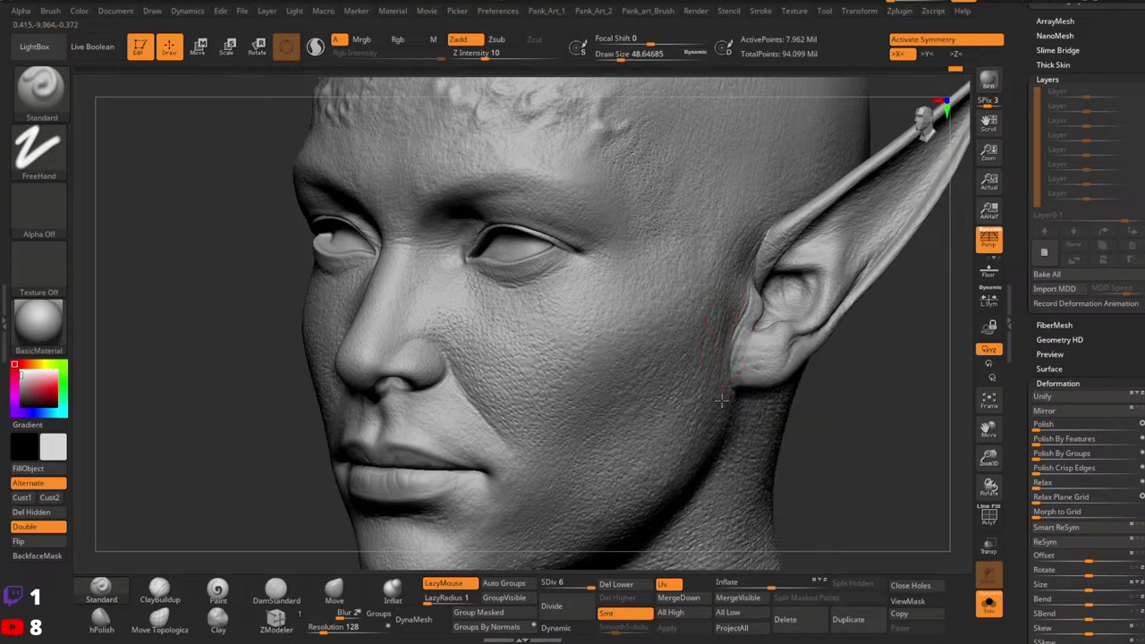
click(495, 55)
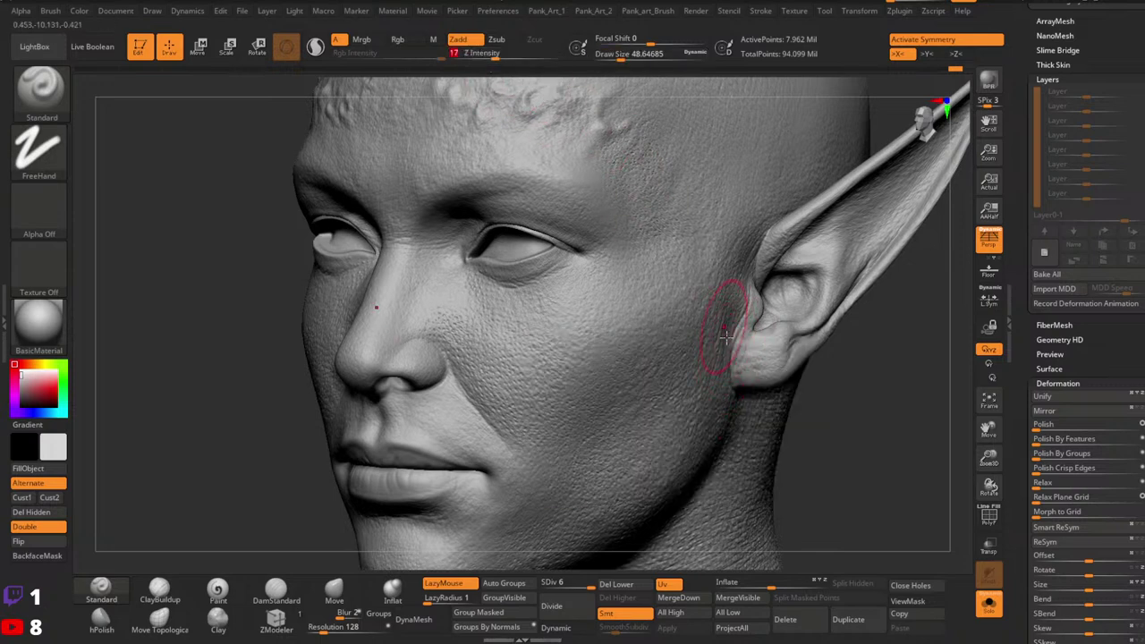
key(space)
drag(726, 358, 722, 360)
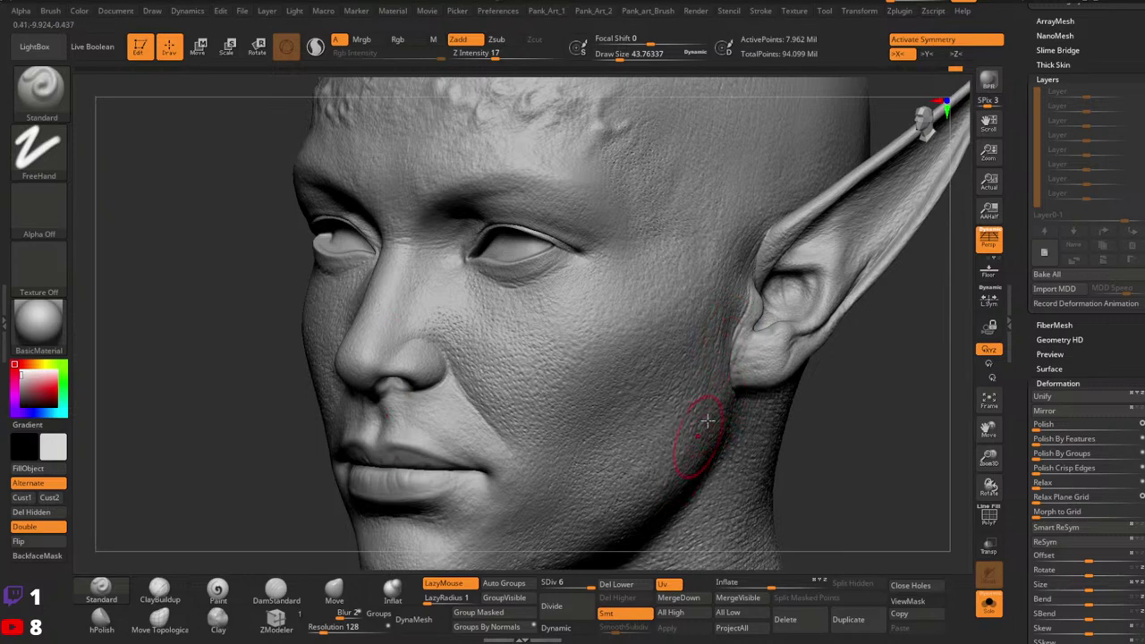
Step: Refine the skin where the upper ear meets the temple at a draw size of about 25, and reduce it to about 13 for the ear
key(space)
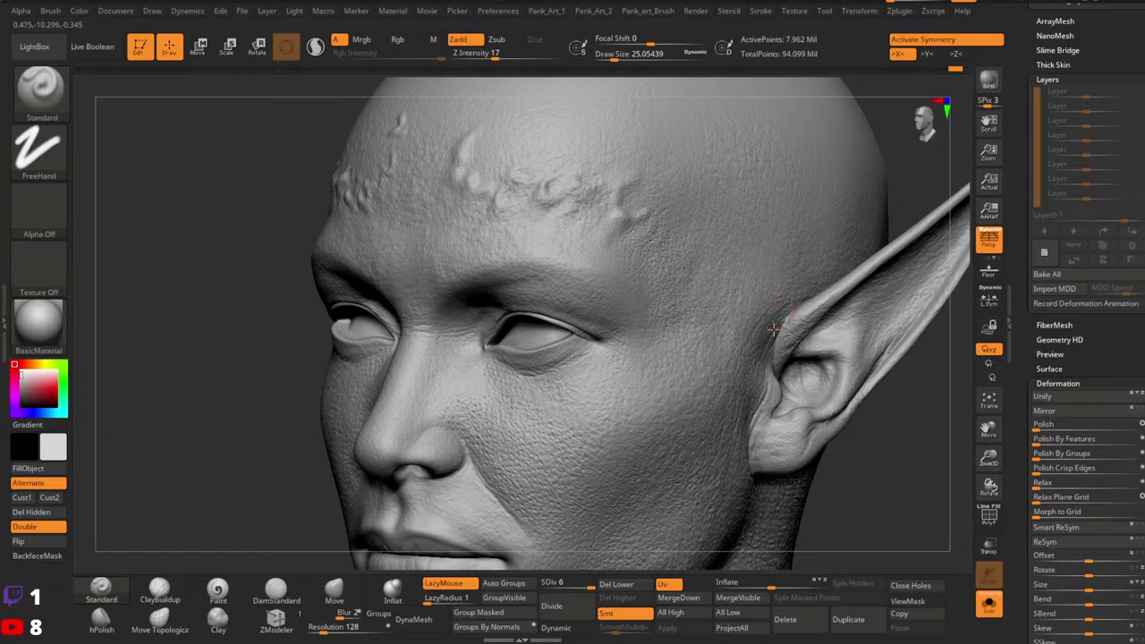
mouse_move(769, 362)
ctrl+right_down()
mouse_move(826, 306)
mouse_move(787, 324)
mouse_move(812, 289)
ctrl+right_up()
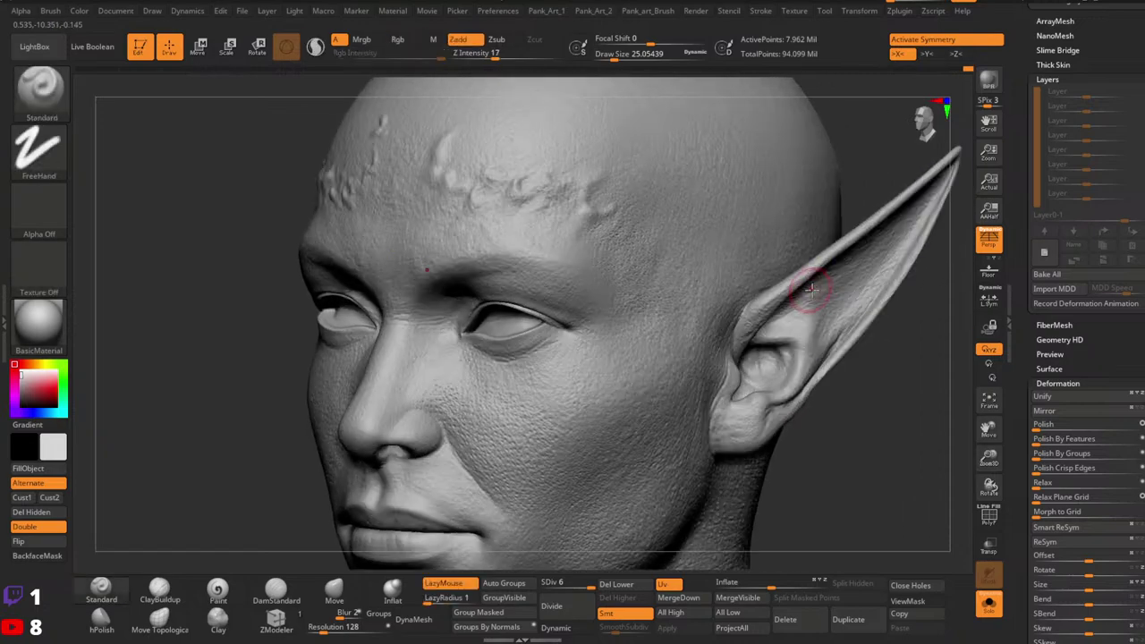
key(space)
mouse_move(804, 314)
mouse_down()
mouse_move(822, 314)
mouse_move(774, 354)
mouse_move(784, 375)
mouse_up()
key(space)
mouse_move(858, 301)
ctrl+right_down()
mouse_move(817, 318)
mouse_move(821, 309)
ctrl+right_up()
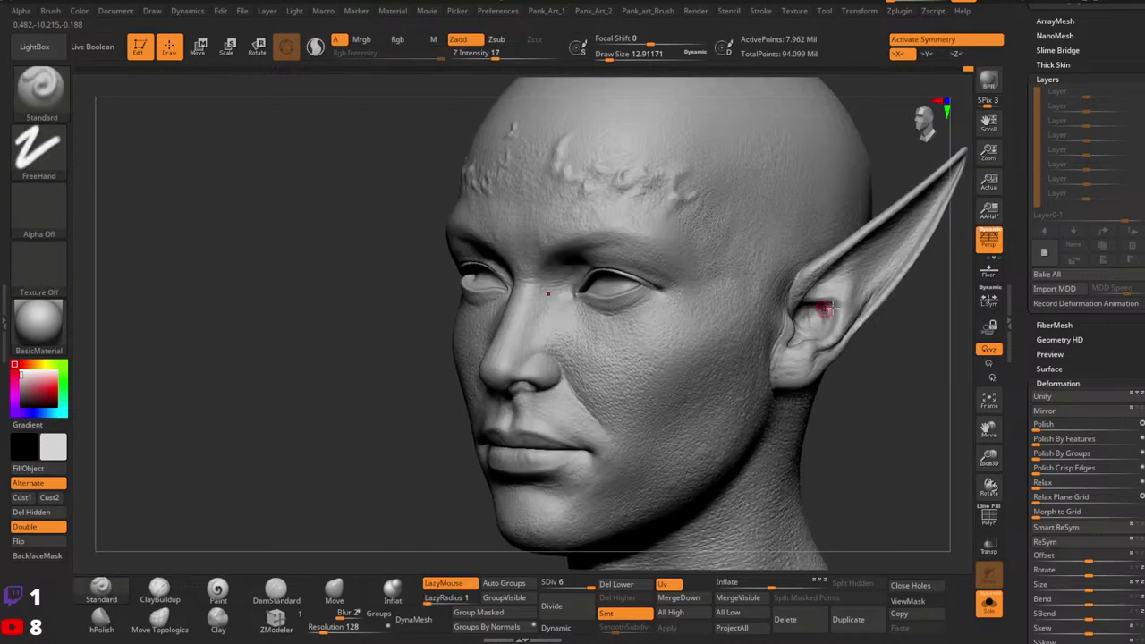
Step: Sculpt soft variation into the lower cheek and jaw skin at a draw size of about 44
alt+right_drag(767, 392, 808, 325)
alt+right_drag(726, 333, 762, 310)
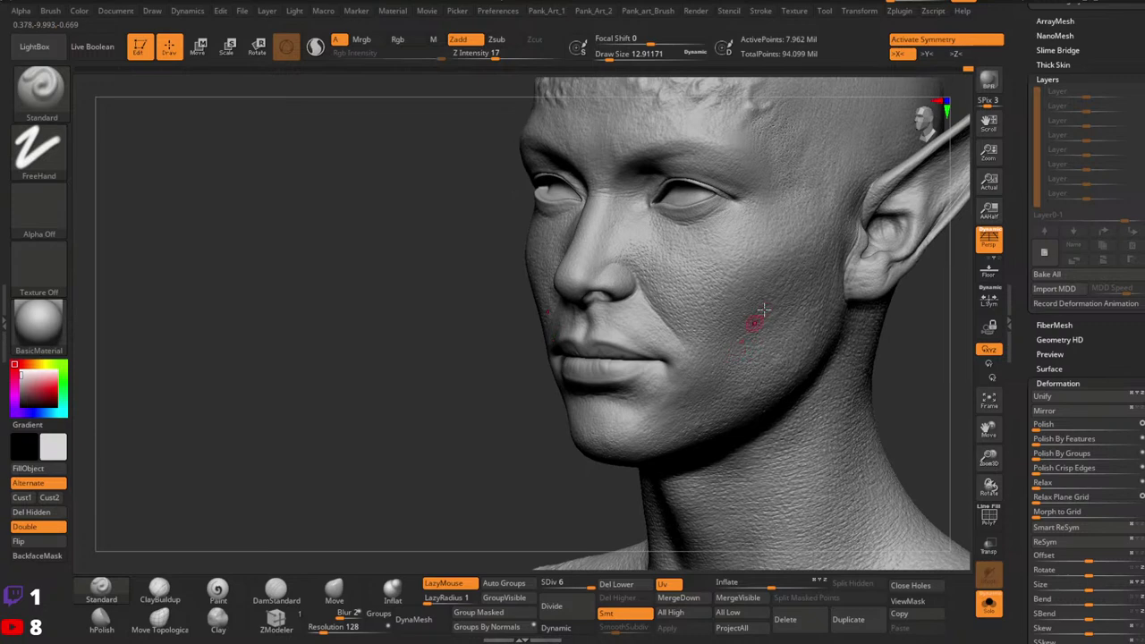
key(space)
drag(715, 351, 733, 353)
mouse_move(783, 365)
ctrl+right_down()
mouse_move(761, 358)
mouse_move(766, 388)
mouse_move(767, 352)
ctrl+right_up()
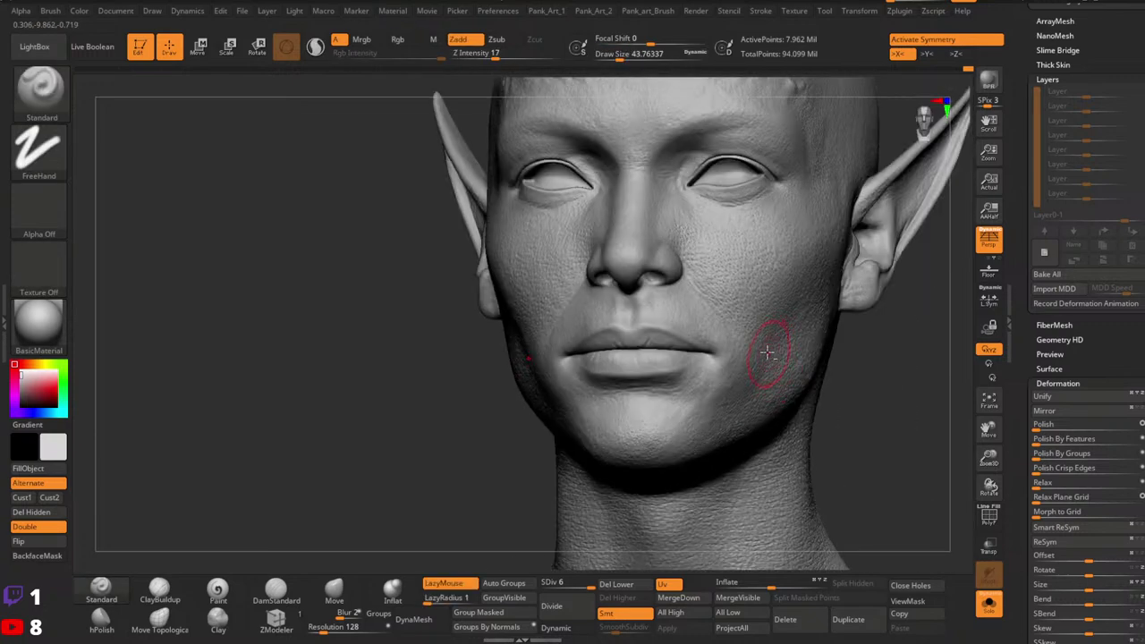
right_drag(742, 399, 792, 327)
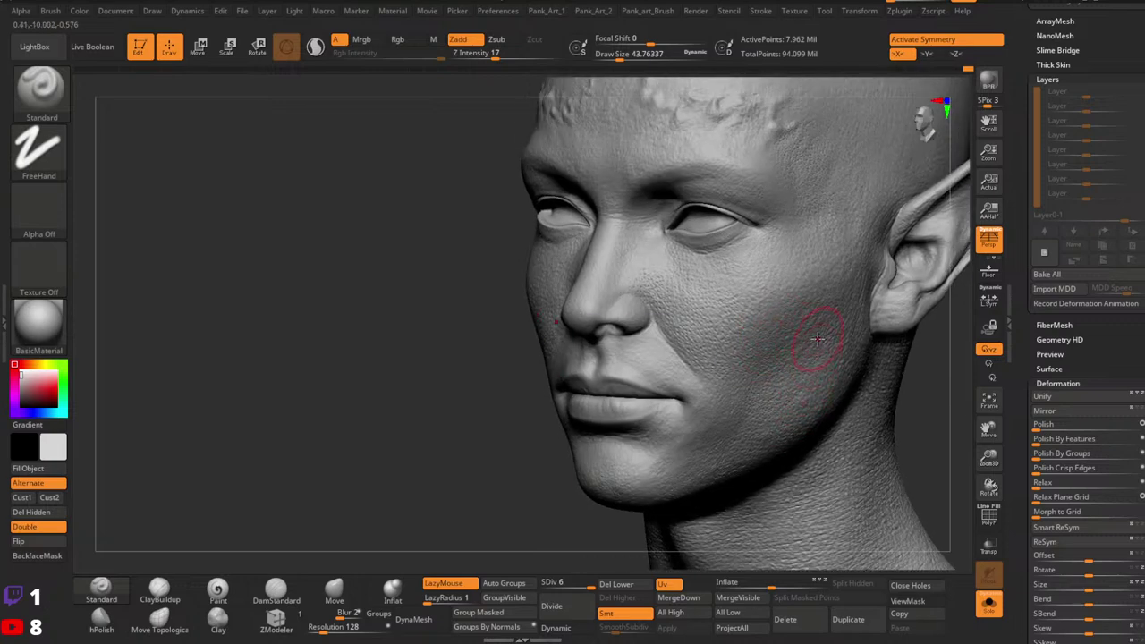
Step: Set the Standard brush to the DragRect stroke with the skin pore 2 alpha and a Z Intensity of 12
click(48, 152)
click(171, 160)
click(41, 209)
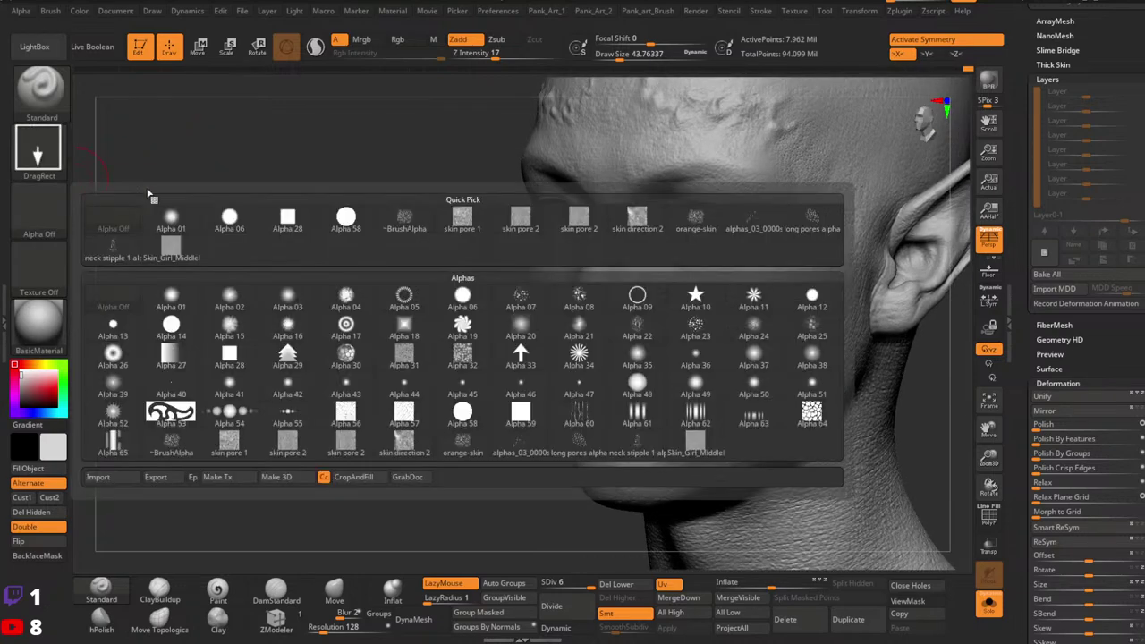
click(38, 215)
click(573, 227)
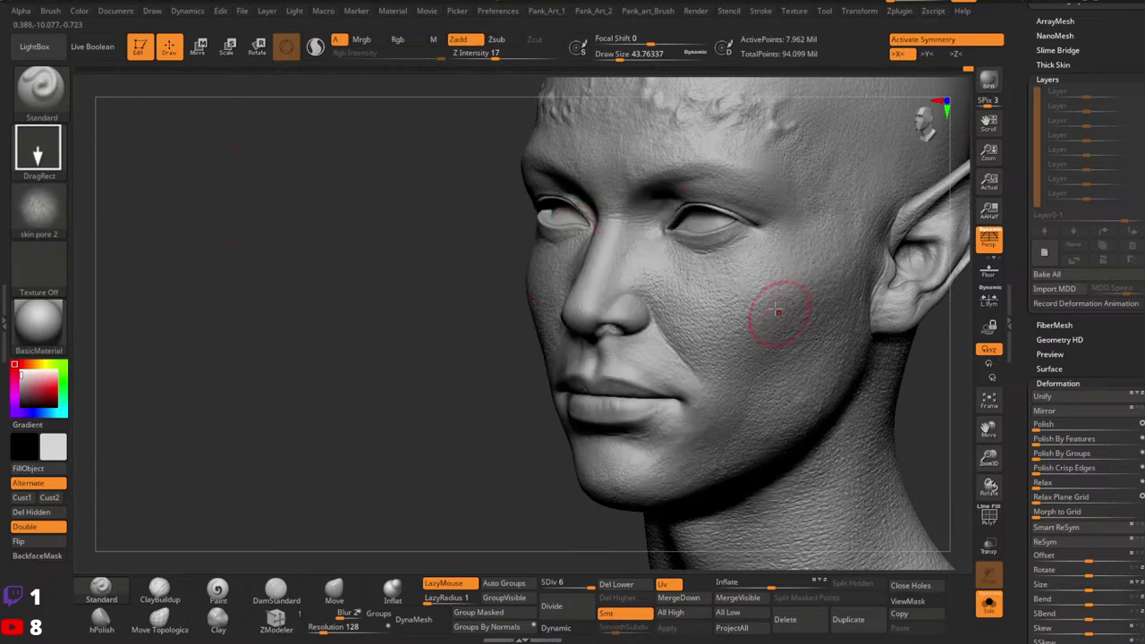
drag(495, 56, 488, 56)
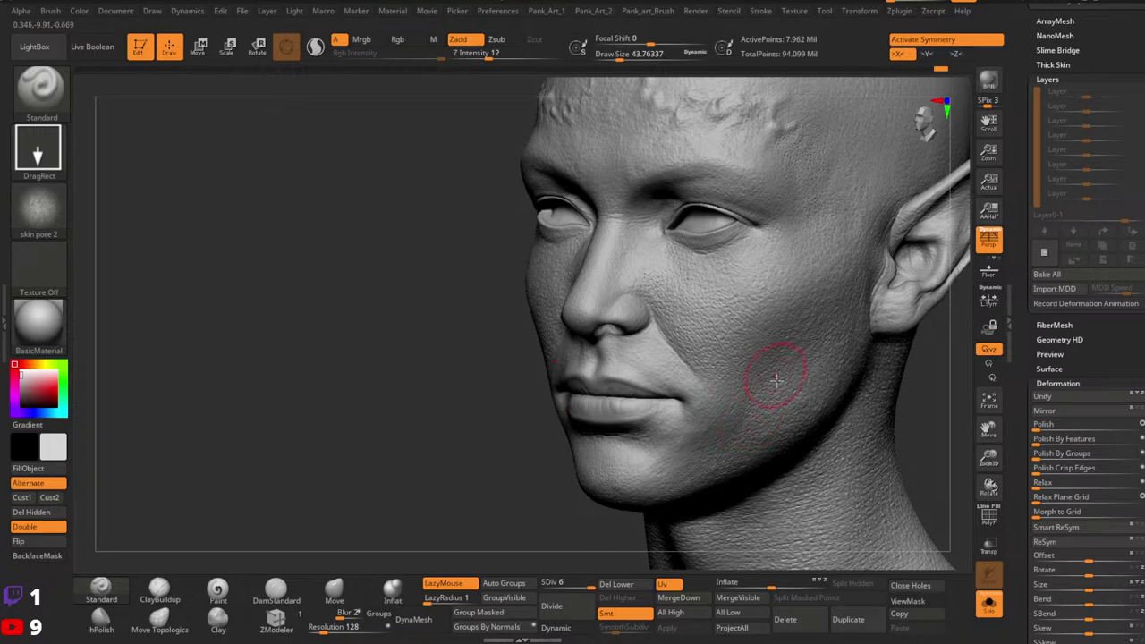
Step: Stamp the skin pore 2 texture onto the side of the chin and the cheek
right_drag(774, 379, 690, 447)
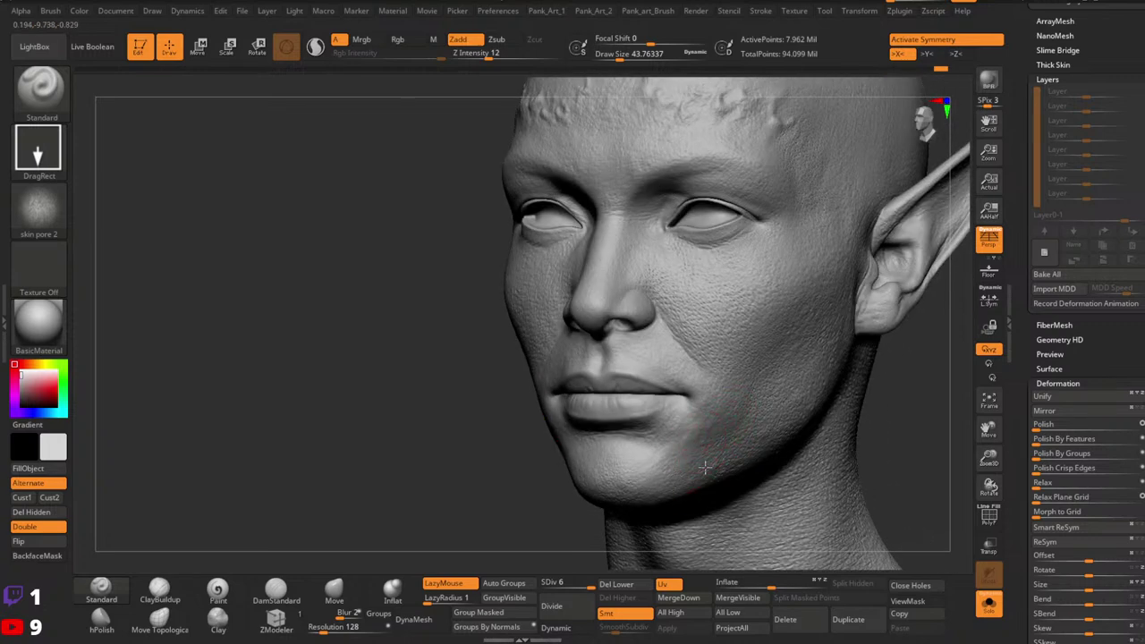
drag(664, 459, 677, 502)
right_drag(810, 407, 797, 372)
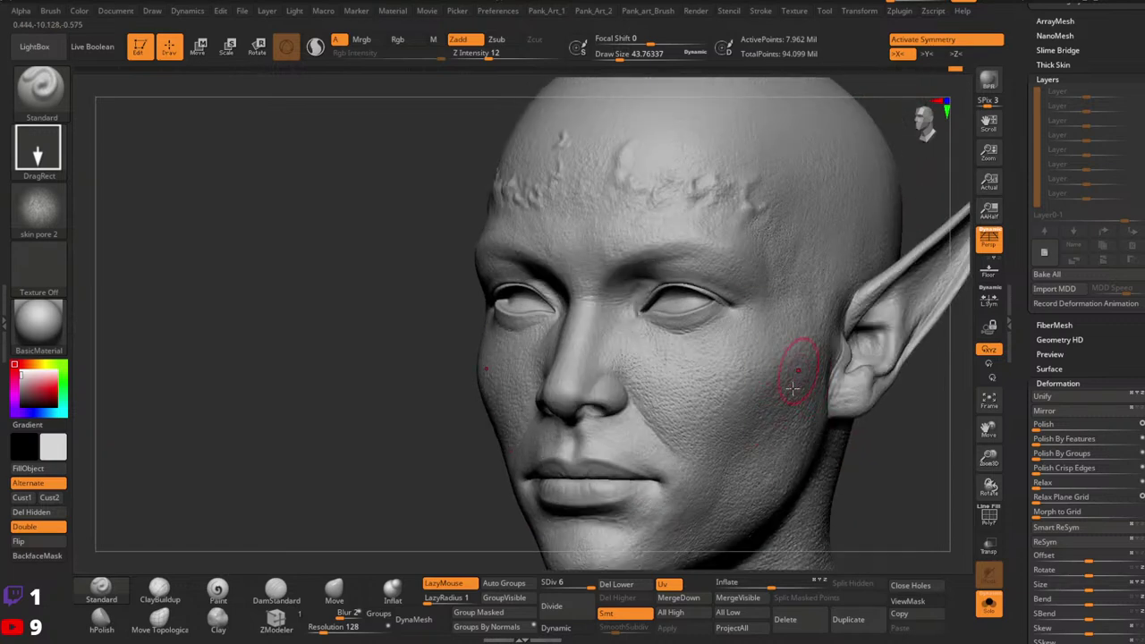
Step: Compare the head with and without the hair and clothing using Solo mode, leaving the head isolated
right_drag(889, 408, 857, 409)
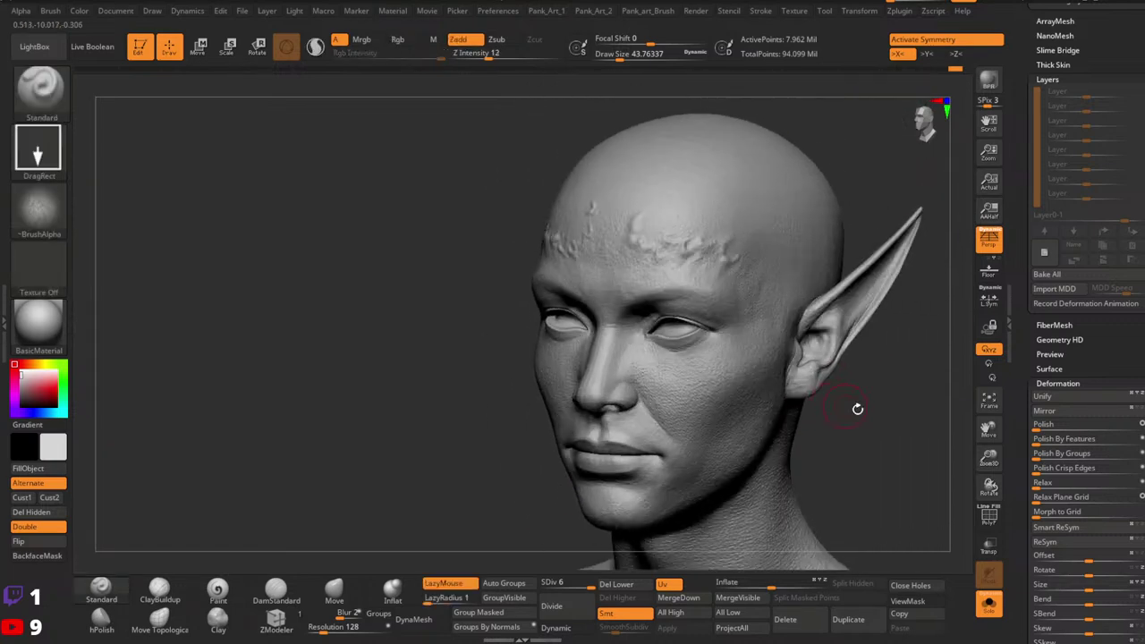
click(989, 605)
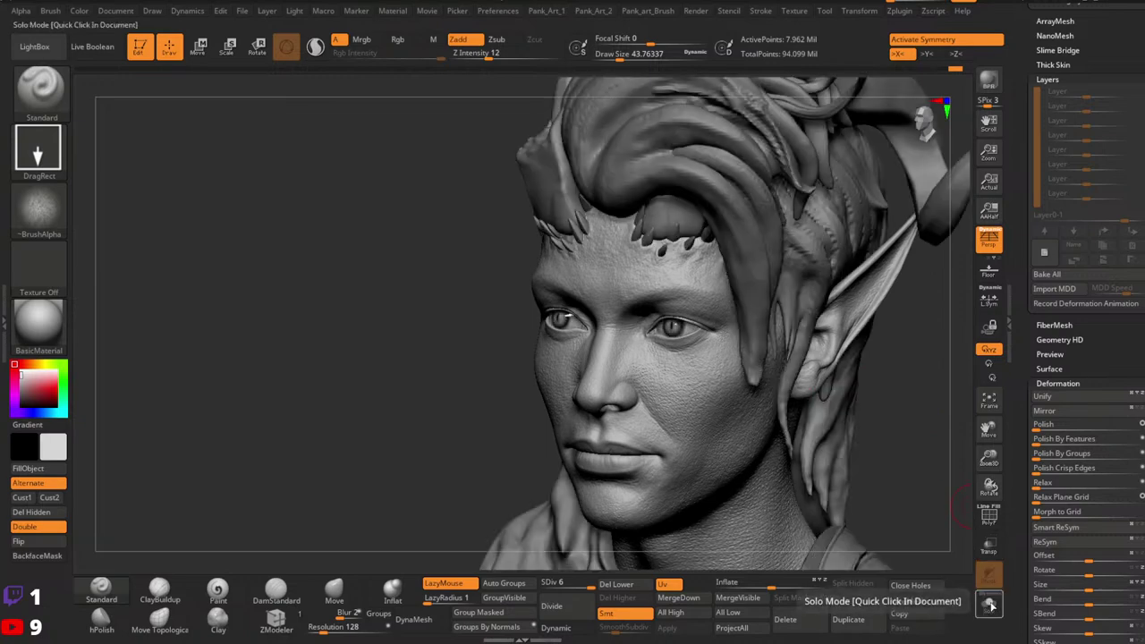
click(989, 606)
click(989, 606)
click(989, 606)
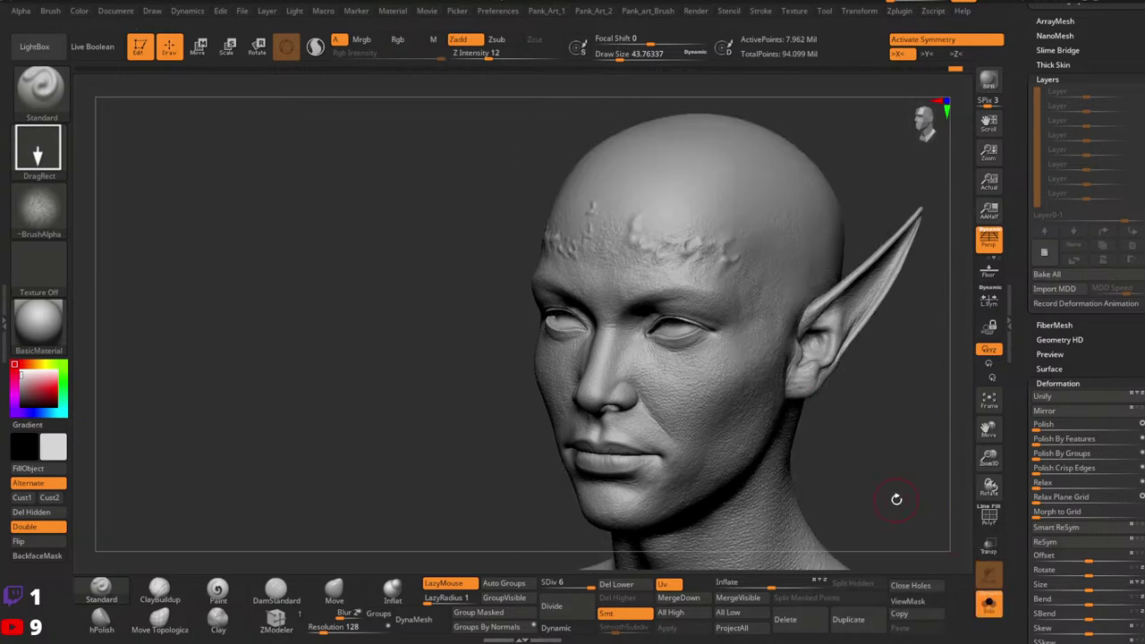
Step: Carve fine creases where the upper ear joins the temple with DamStandard at draw sizes of about 4 and 7.5
mouse_move(777, 425)
right_down()
mouse_move(796, 383)
mouse_move(802, 402)
mouse_move(798, 353)
right_up()
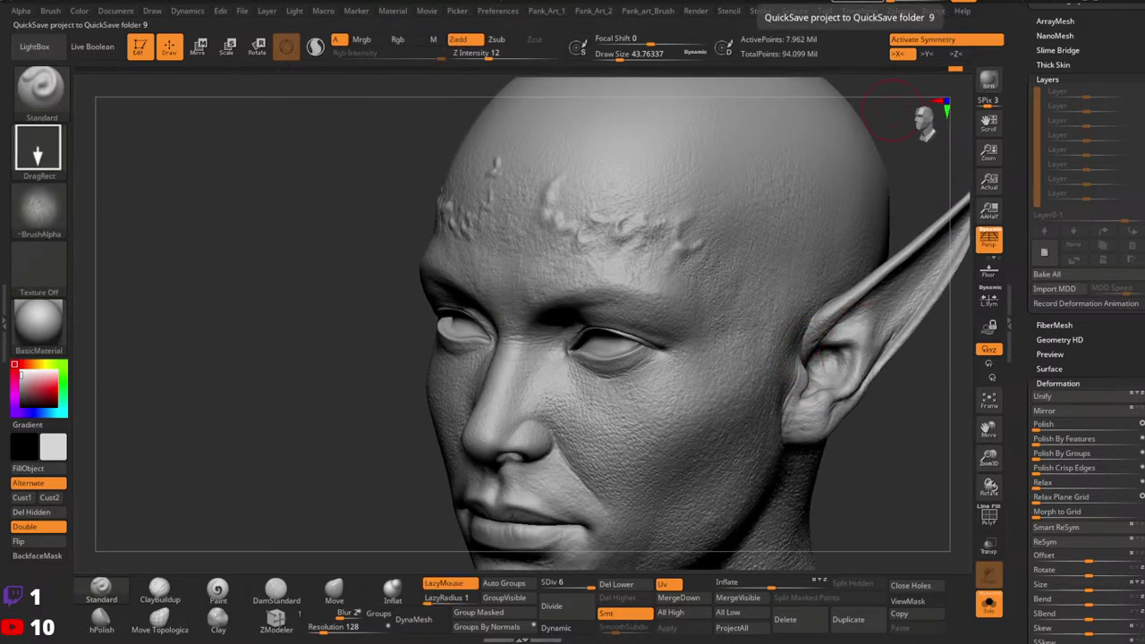
double_click(297, 584)
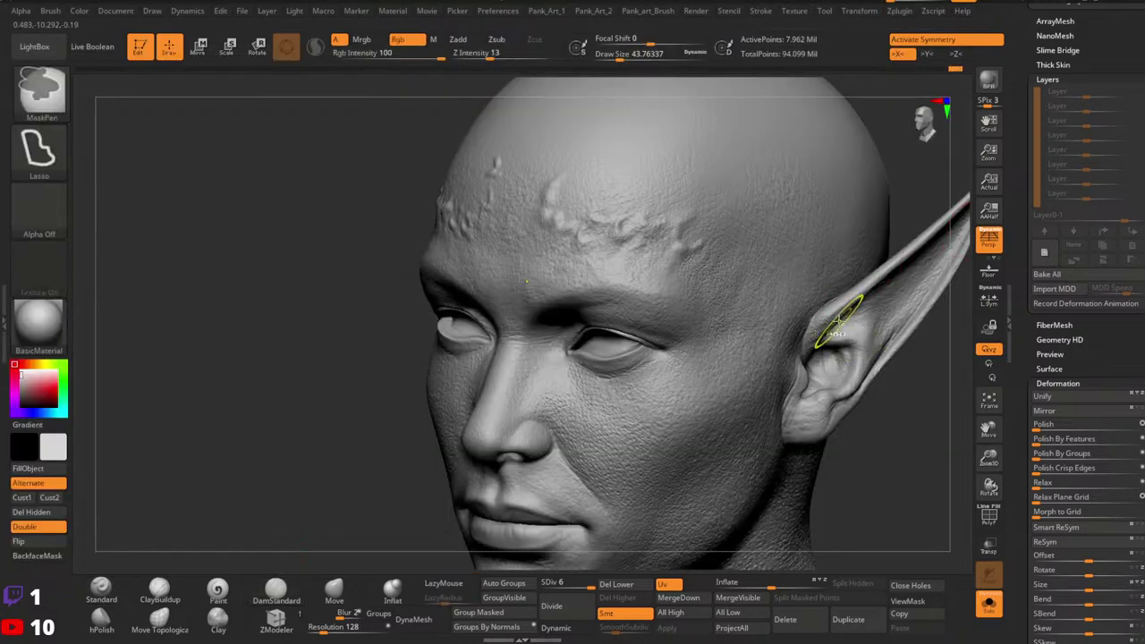
ctrl+right_drag(838, 321, 824, 304)
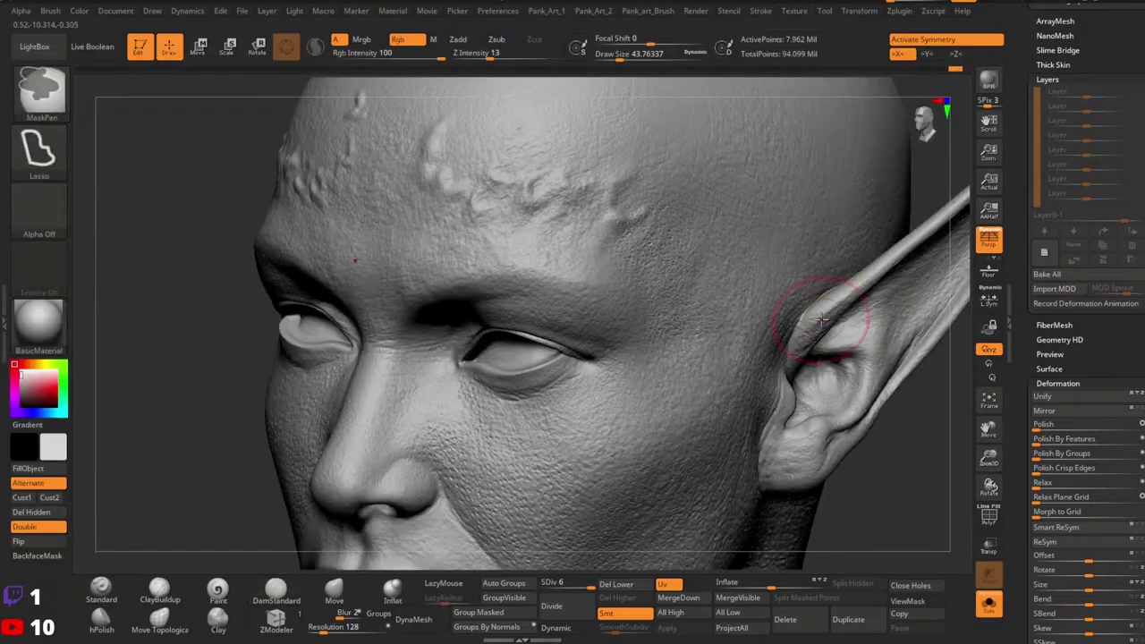
key(space)
drag(816, 323, 802, 323)
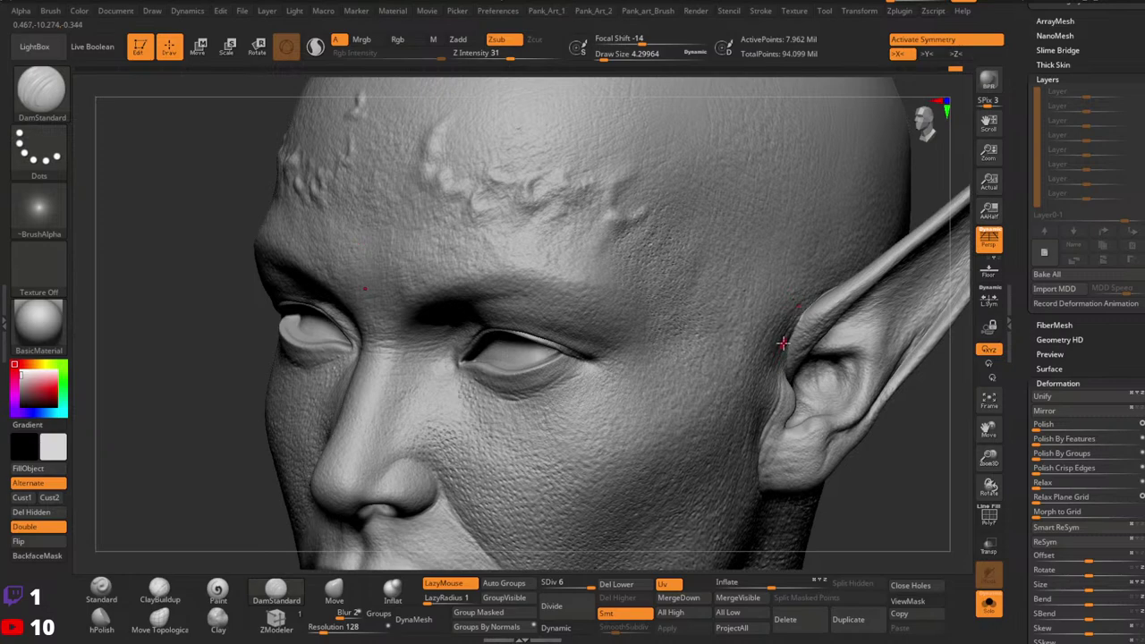
key(space)
drag(802, 307, 804, 308)
Step: Lower the head to subdivision level 3 and smooth the upper ear rim at a draw size of about 22
click(567, 583)
drag(567, 582, 562, 582)
key(space)
click(820, 330)
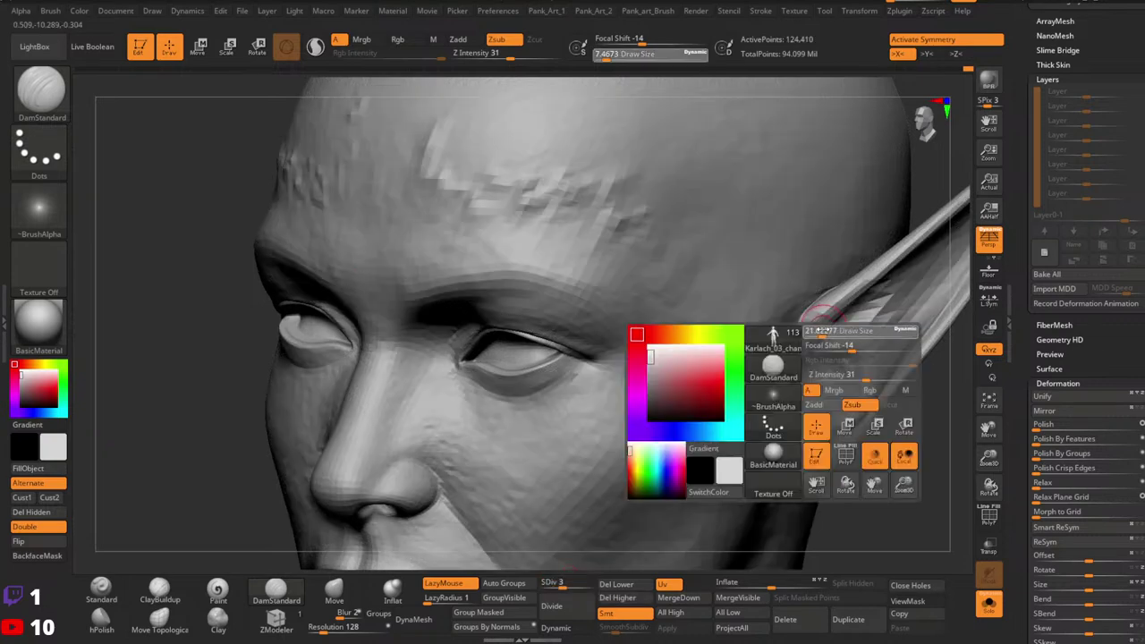
key(shift)
shift+drag(820, 318, 868, 277)
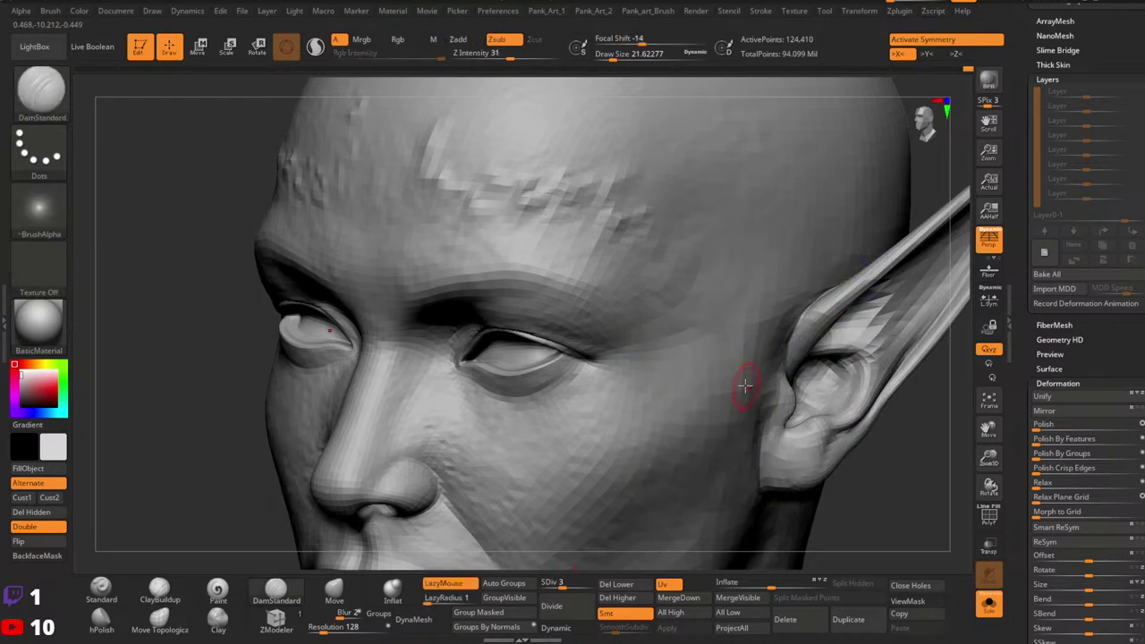
Step: Smooth the ear rim further at subdivision level 4 and return the head to level 6
drag(567, 583, 589, 619)
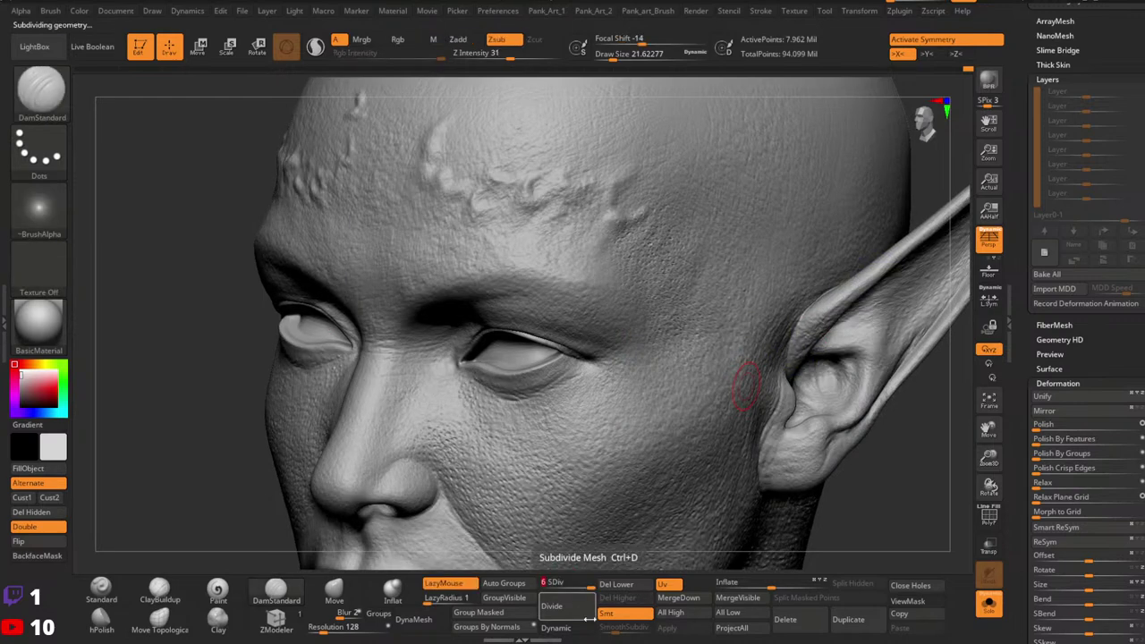
click(575, 582)
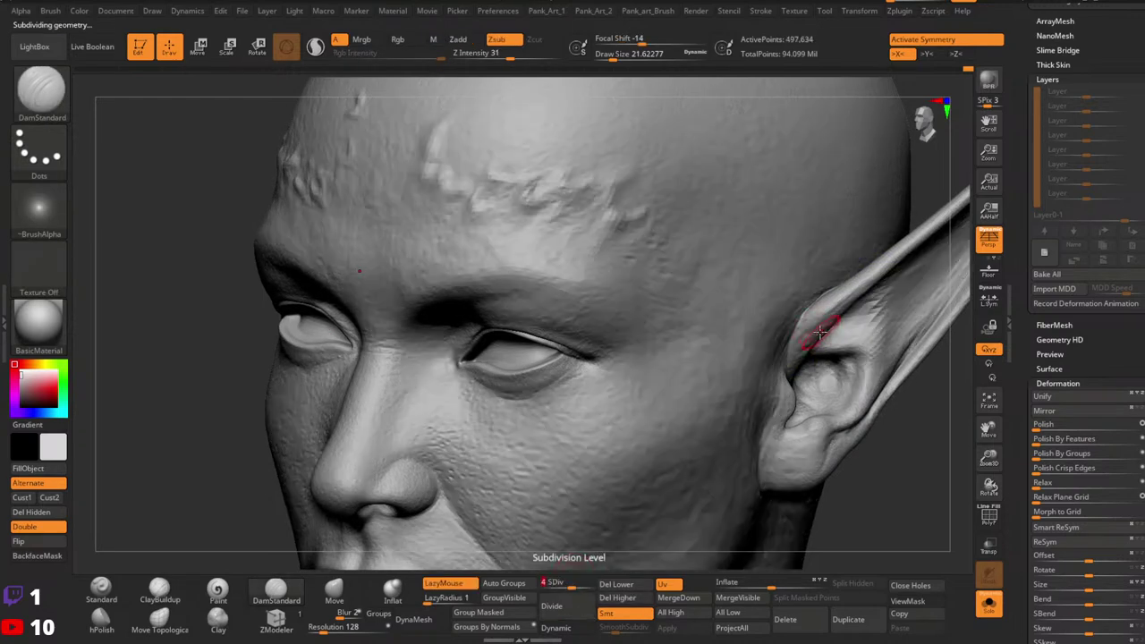
key(shift)
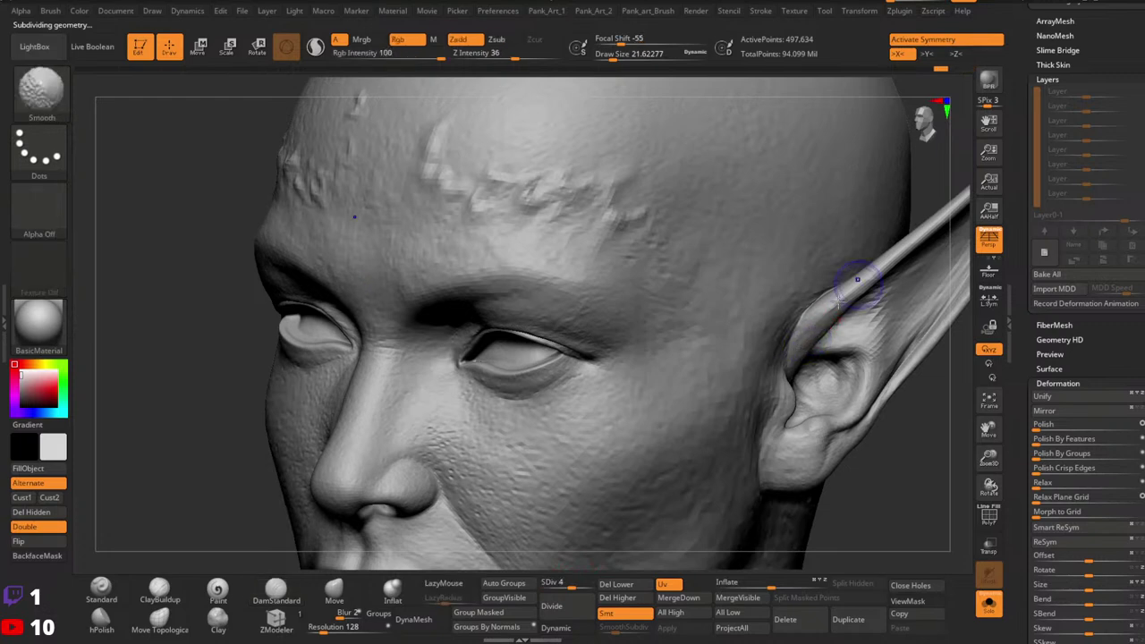
drag(575, 583, 626, 584)
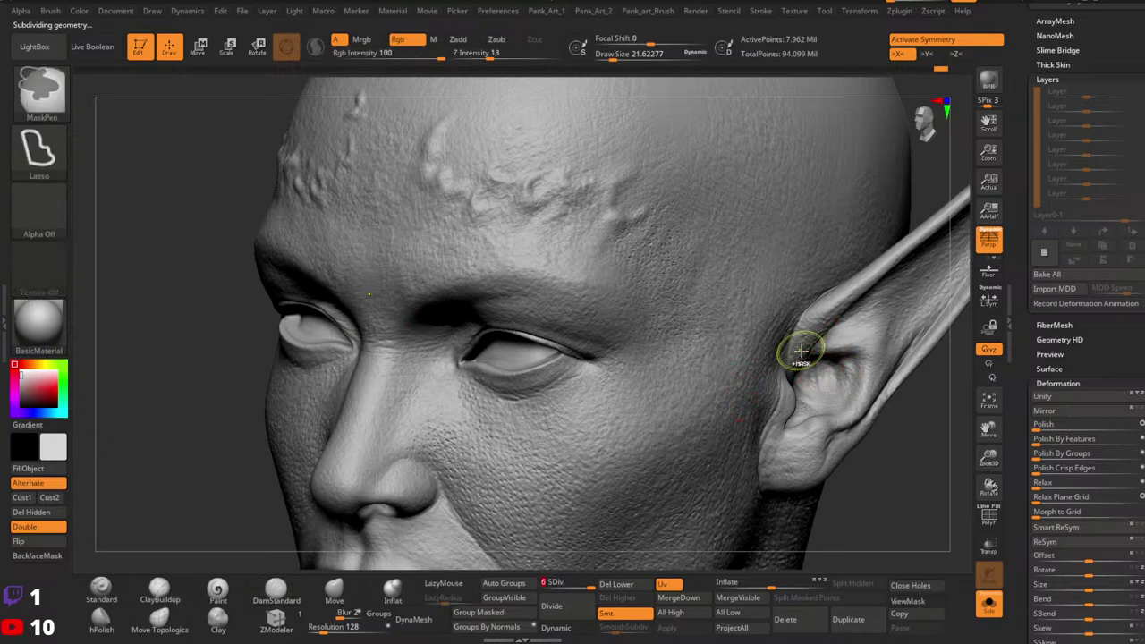
mouse_move(850, 382)
ctrl+right_down()
mouse_move(619, 409)
mouse_move(864, 381)
mouse_move(869, 336)
ctrl+right_up()
ctrl+right_drag(798, 358, 856, 364)
drag(856, 364, 811, 404)
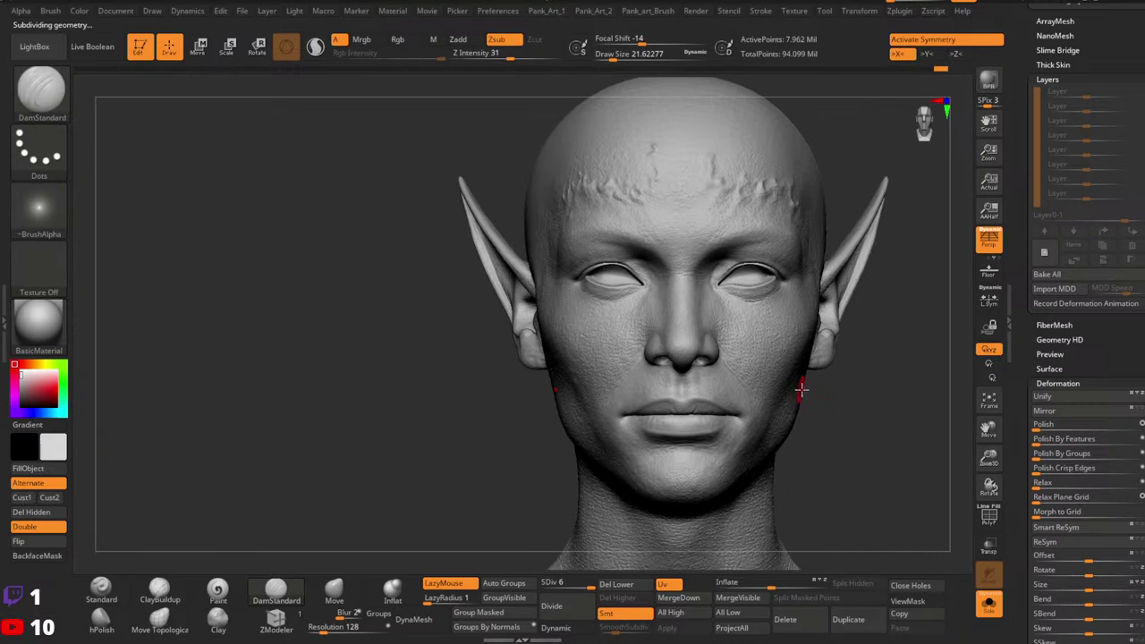
right_drag(800, 388, 734, 385)
mouse_move(881, 328)
ctrl+right_down()
mouse_move(891, 330)
mouse_move(817, 355)
ctrl+right_up()
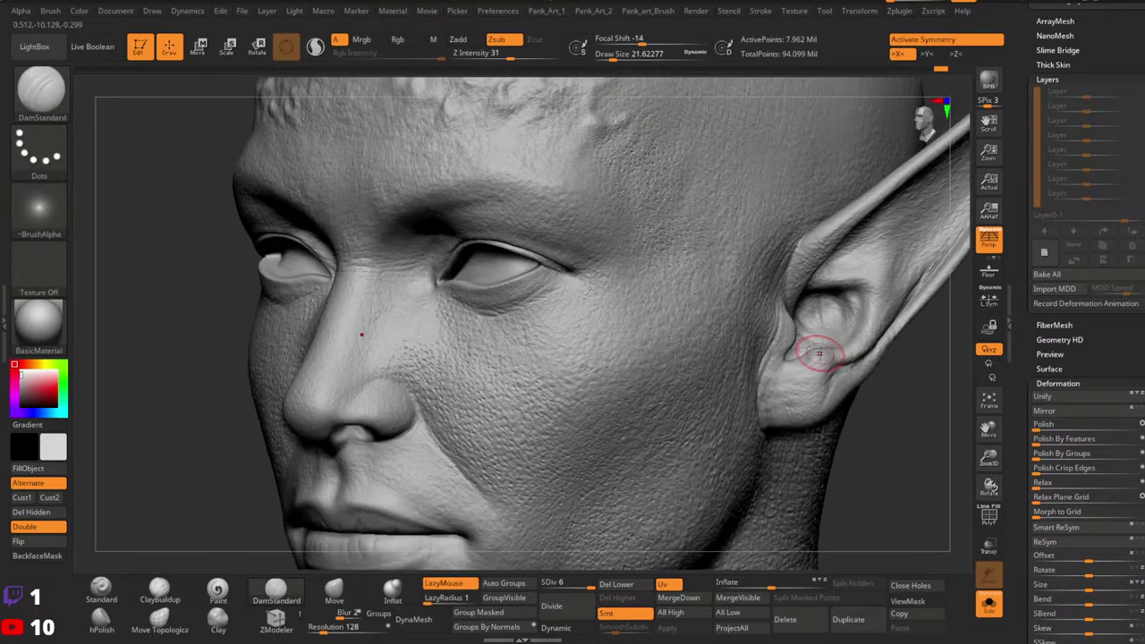
Step: Switch to the Standard brush with a FreeHand stroke, no alpha and a Z Intensity of 26
key(space)
click(101, 590)
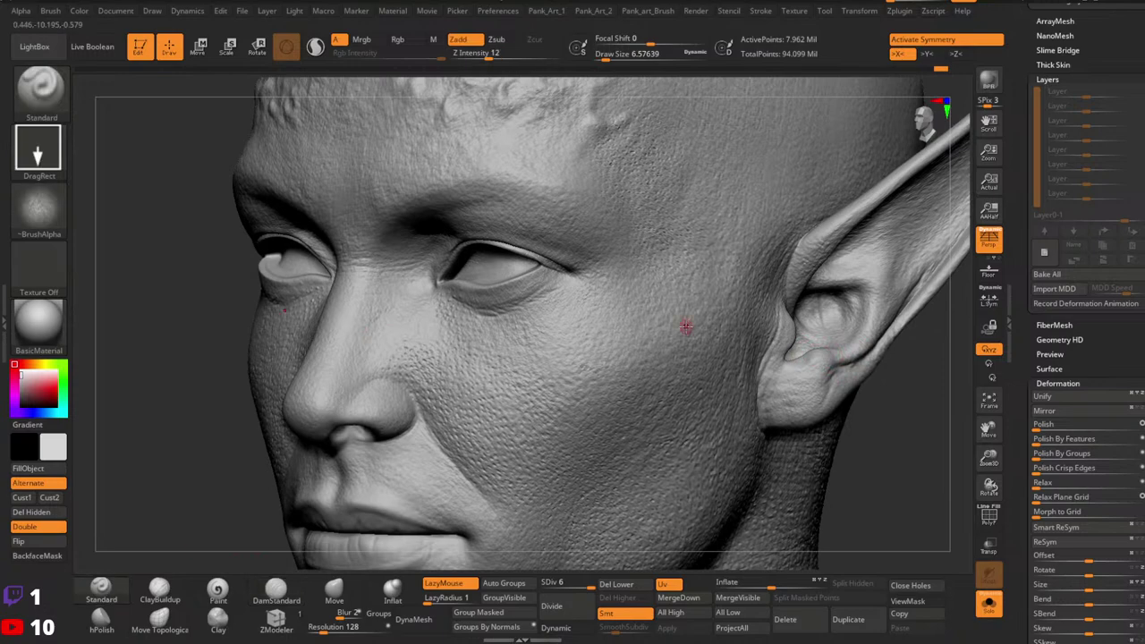
click(39, 152)
click(227, 156)
click(46, 215)
click(123, 233)
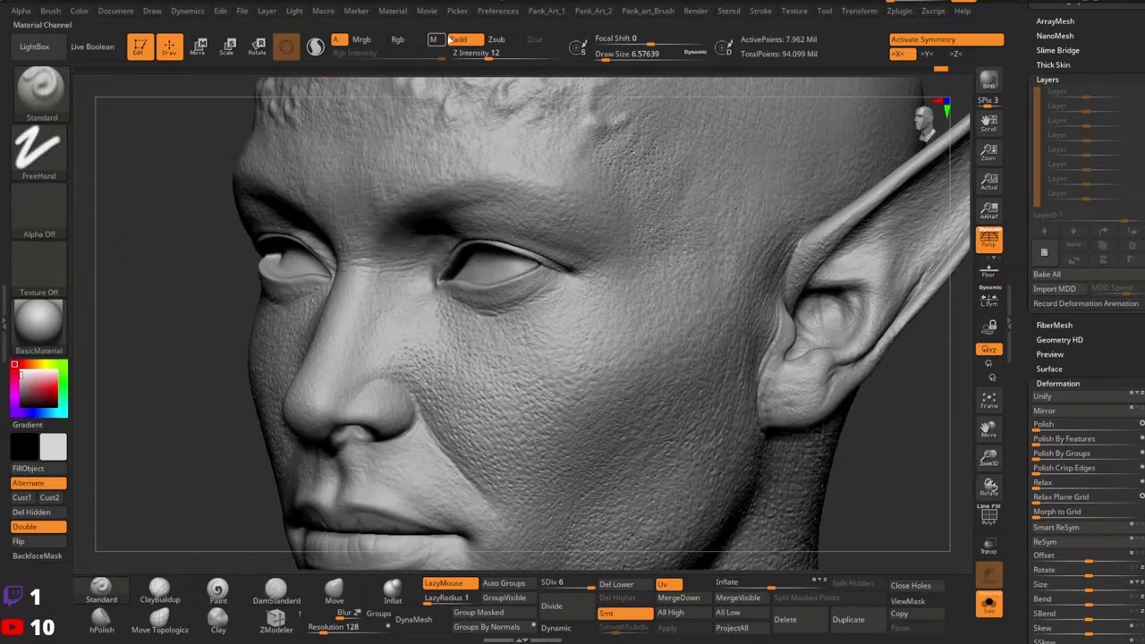
drag(491, 56, 506, 57)
Step: Sculpt fine wrinkles in front of the ear and soft relief around the tragus at draw sizes of about 4 and 12
right_drag(790, 373, 765, 365)
mouse_move(766, 365)
ctrl+right_down()
mouse_move(791, 347)
mouse_move(761, 322)
ctrl+right_up()
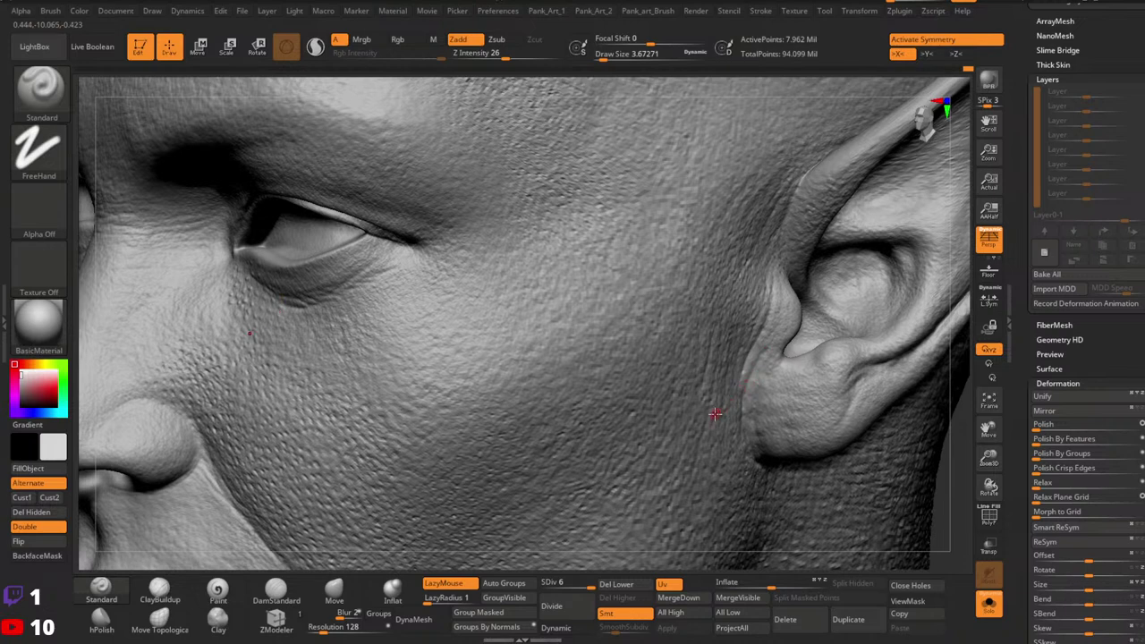
key(space)
click(802, 223)
right_drag(835, 256, 821, 235)
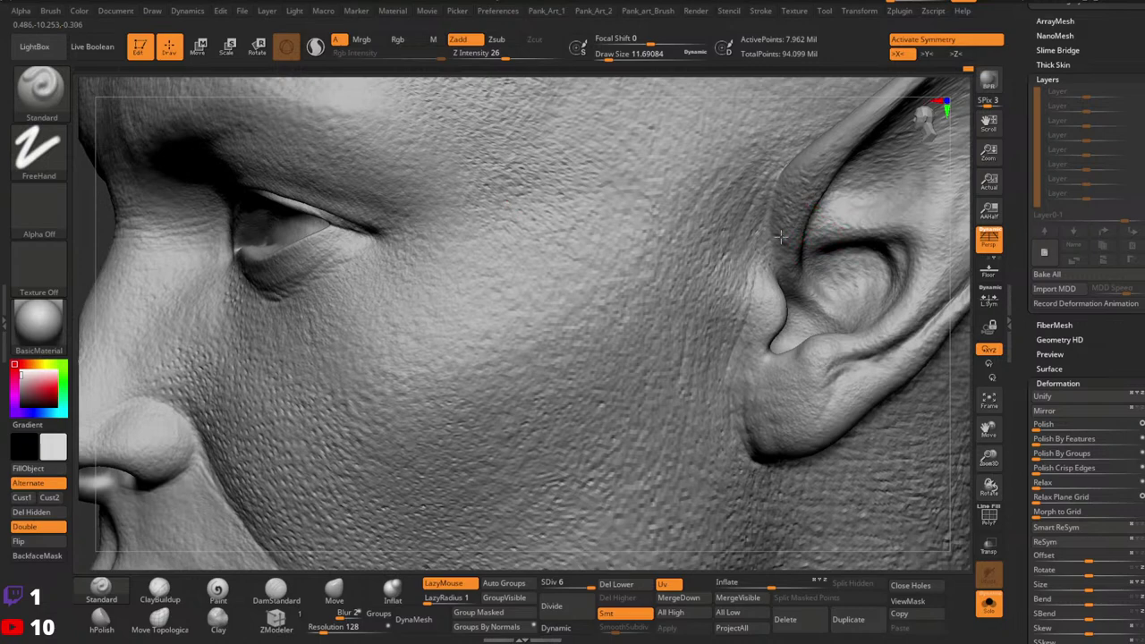
mouse_move(939, 299)
ctrl+right_down()
mouse_move(868, 304)
mouse_move(758, 266)
ctrl+right_up()
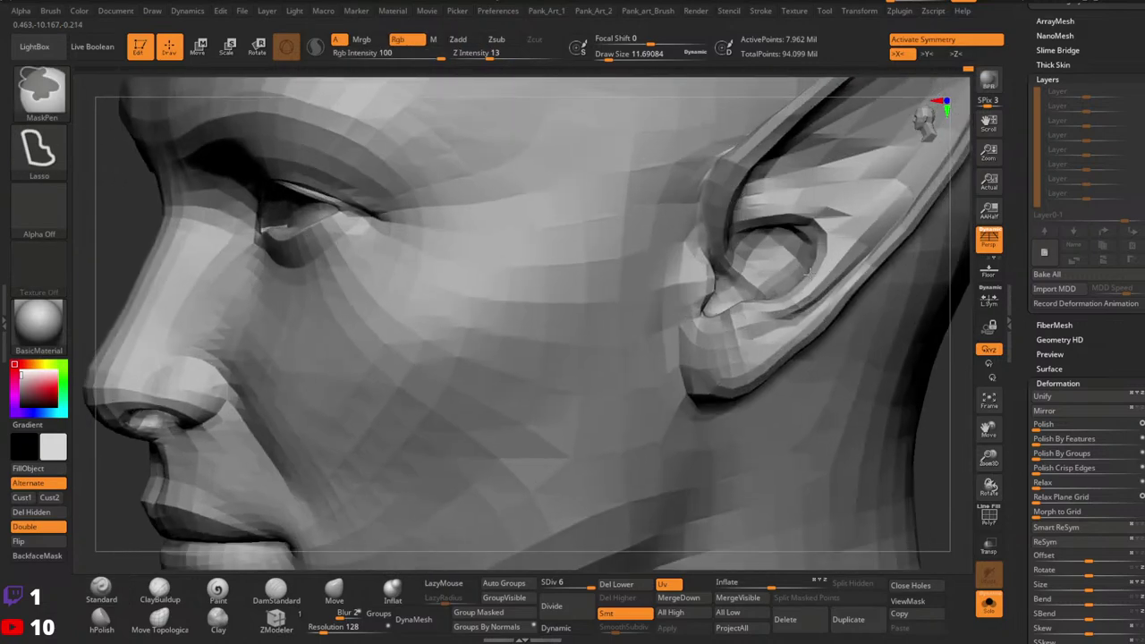
drag(753, 293, 726, 276)
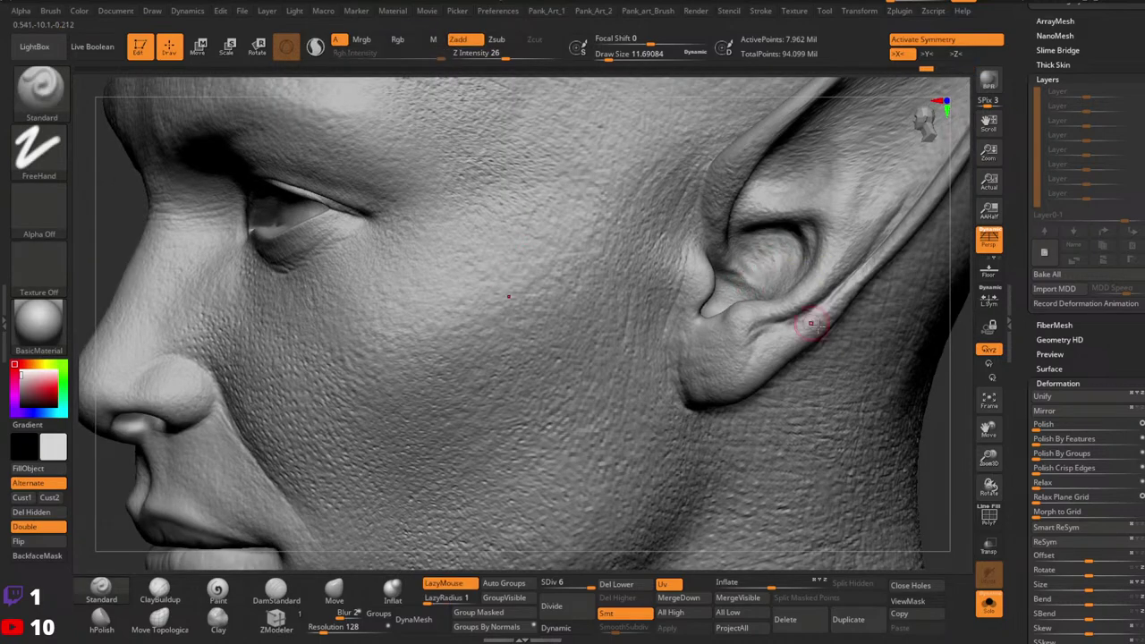
mouse_move(816, 302)
ctrl+right_down()
mouse_move(771, 281)
mouse_move(746, 286)
mouse_move(756, 304)
mouse_move(724, 318)
mouse_move(725, 271)
mouse_move(693, 327)
mouse_move(685, 299)
ctrl+right_up()
right_click(677, 292)
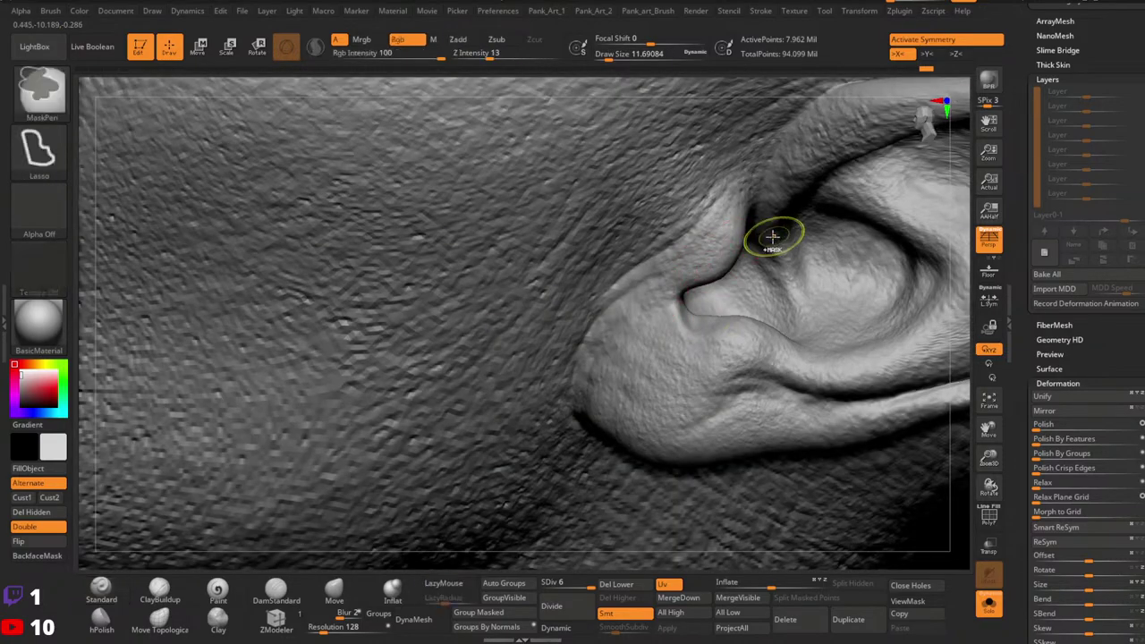
mouse_move(774, 235)
ctrl+right_down()
mouse_move(724, 247)
mouse_move(741, 268)
mouse_move(718, 283)
mouse_move(688, 272)
mouse_move(685, 294)
ctrl+right_up()
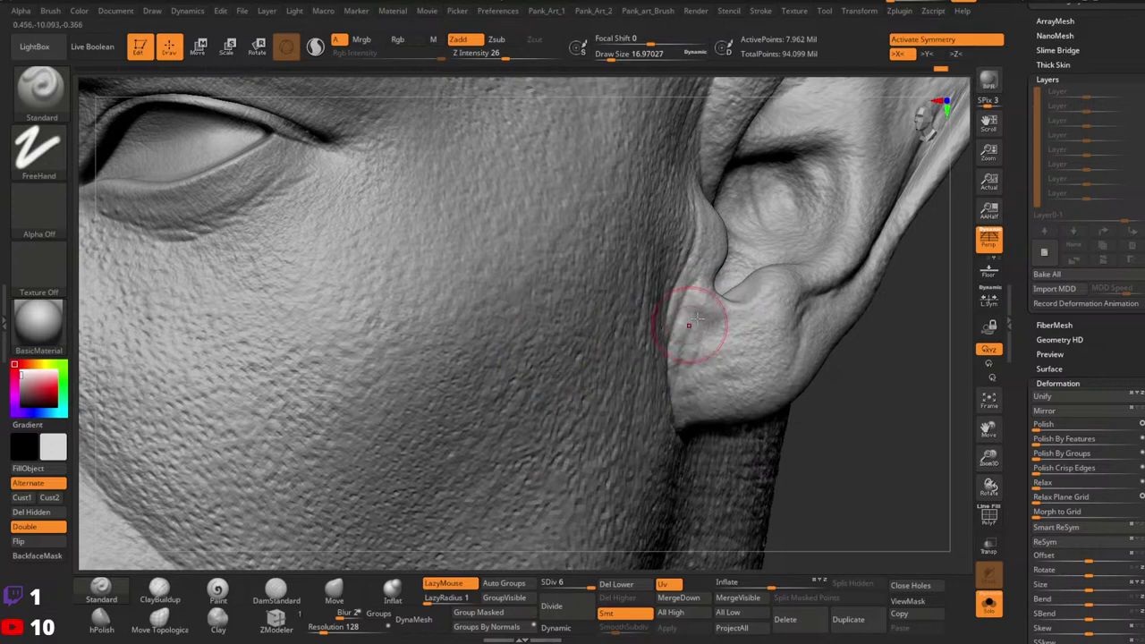
Step: Sculpt irregular folds across the earlobe with the Standard brush at a draw size of about 12
mouse_move(721, 357)
ctrl+right_down()
mouse_move(726, 324)
mouse_move(790, 311)
mouse_move(800, 332)
ctrl+right_up()
key(space)
drag(800, 332, 835, 325)
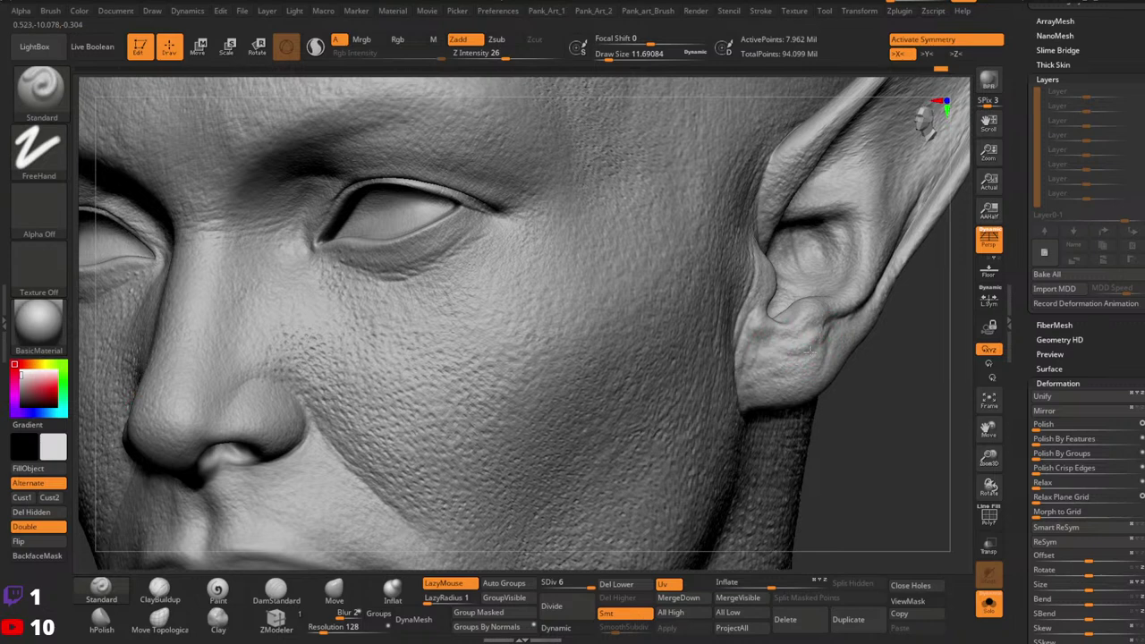
mouse_move(816, 346)
mouse_down()
mouse_move(799, 335)
mouse_move(823, 329)
mouse_move(818, 338)
mouse_up()
drag(760, 369, 789, 371)
ctrl+right_drag(882, 319, 794, 386)
drag(795, 386, 826, 373)
Step: Refine the earlobe and lower ear rim at draw sizes of about 14 and 17, checking the form from the front
mouse_move(826, 373)
right_down()
mouse_move(861, 340)
mouse_move(841, 351)
right_up()
key(bracketleft)
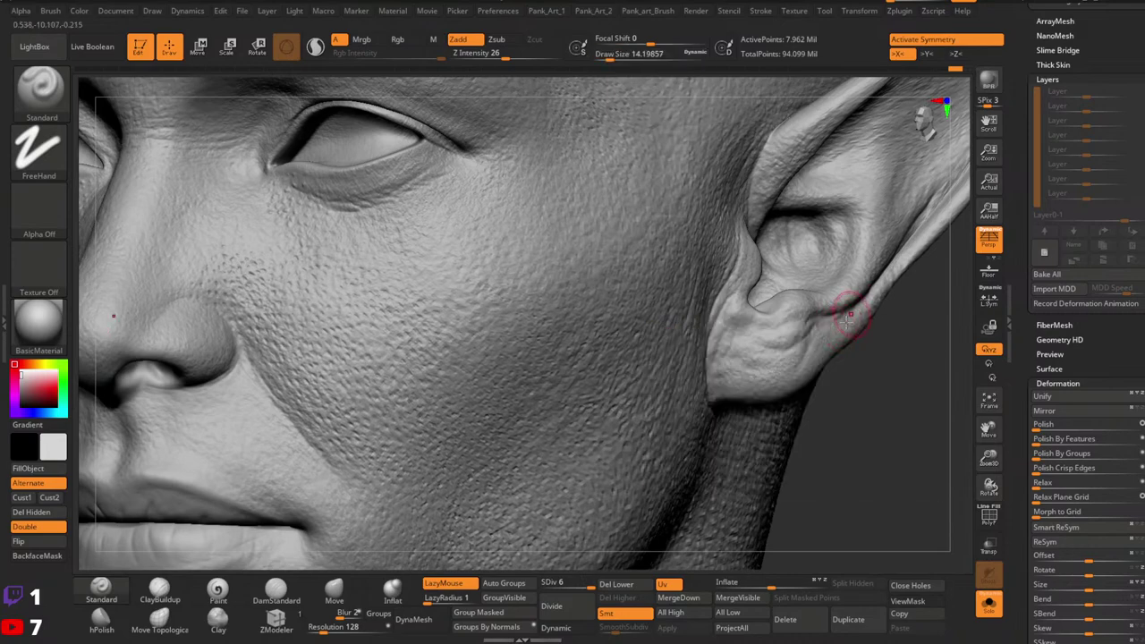
key(bracketright)
key(f)
mouse_move(677, 396)
right_down()
mouse_move(838, 414)
mouse_move(871, 376)
mouse_move(849, 417)
mouse_move(850, 367)
mouse_move(823, 375)
right_up()
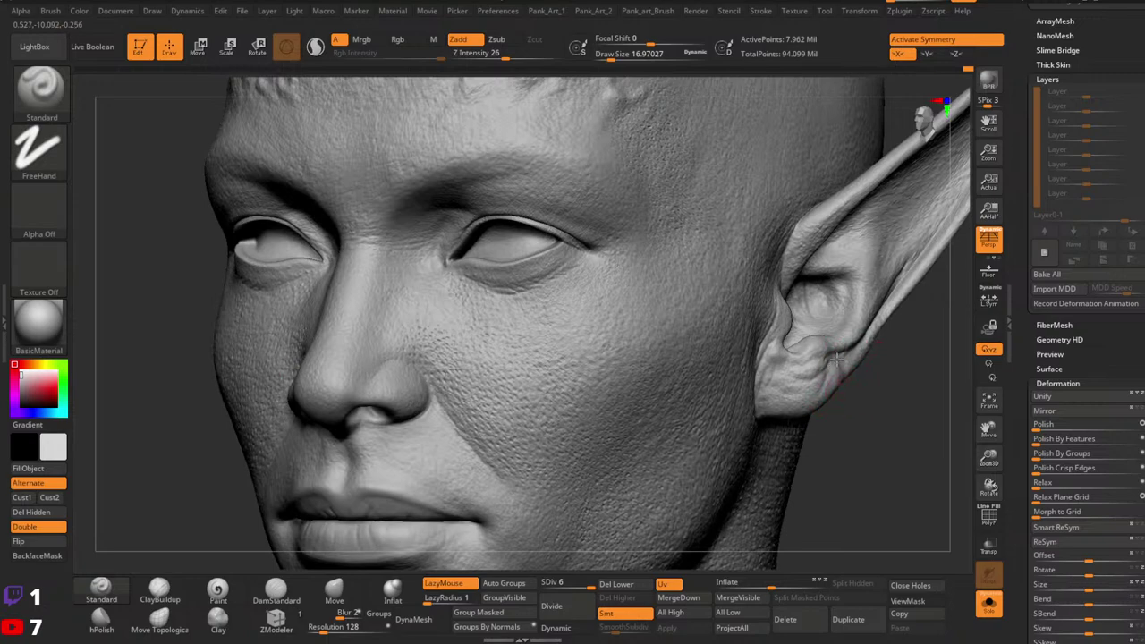
key(shift)
ctrl+right_drag(849, 428, 920, 416)
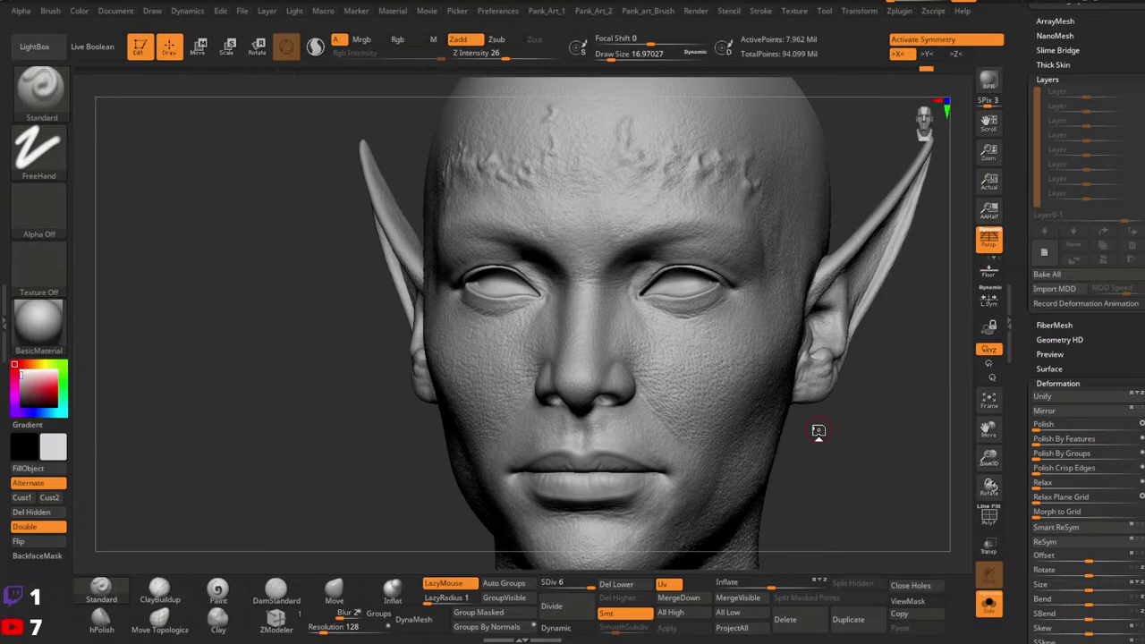
drag(817, 450, 840, 422)
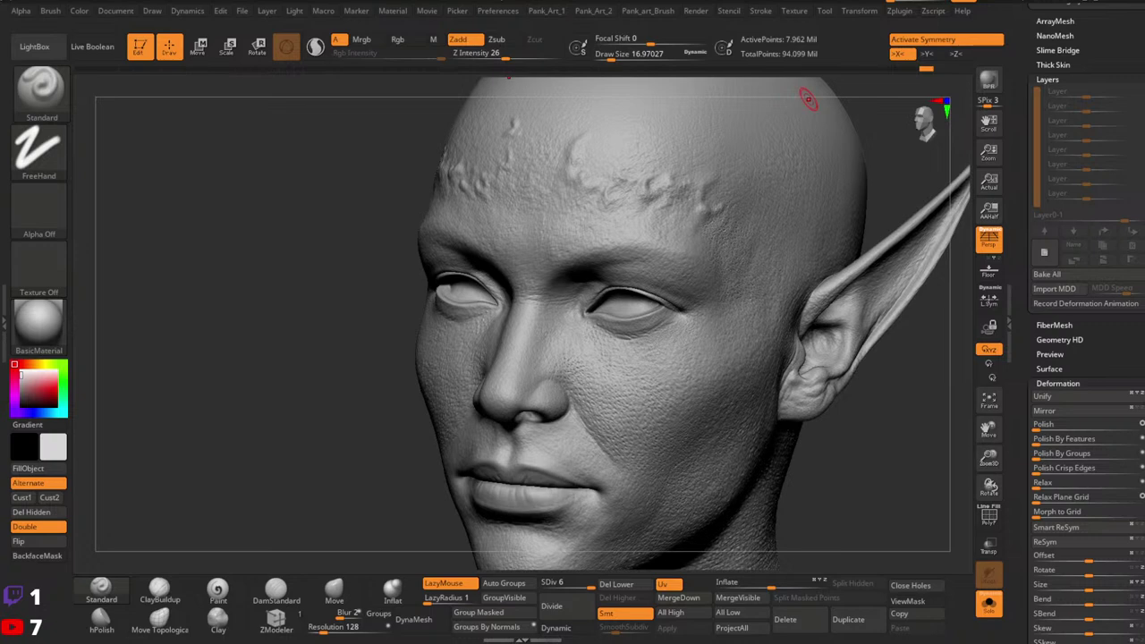
Step: Carve creases from below the earlobe along the back of the jaw with DamStandard at a draw size of 28.75
mouse_move(755, 409)
right_down()
mouse_move(766, 427)
mouse_move(797, 393)
mouse_move(859, 363)
mouse_move(796, 360)
mouse_move(754, 376)
right_up()
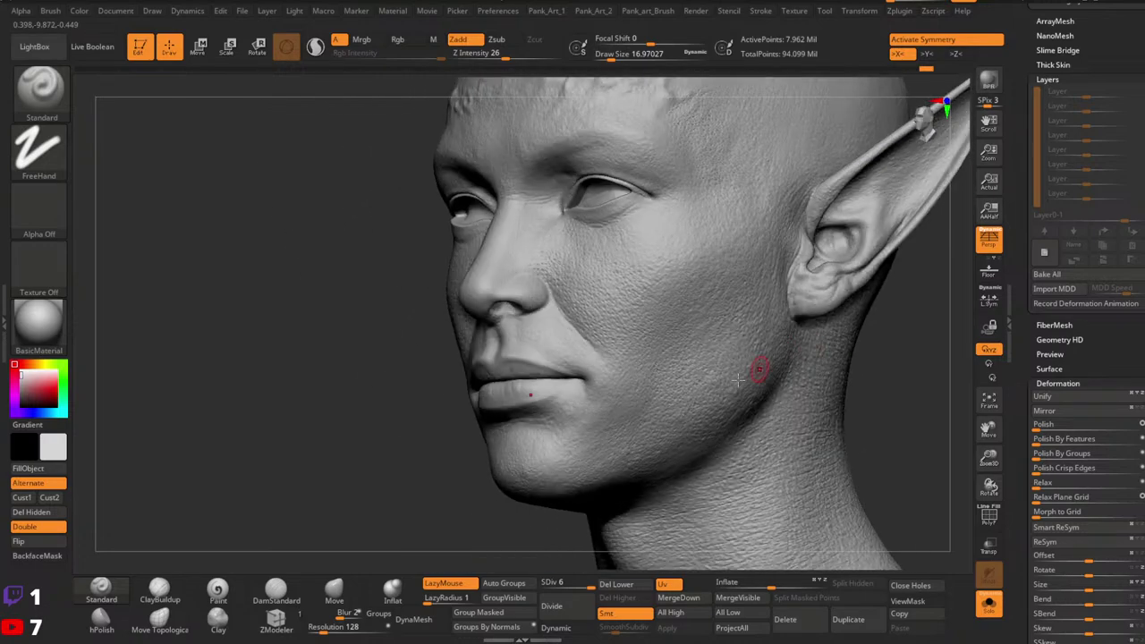
click(276, 590)
key(space)
drag(832, 331, 840, 330)
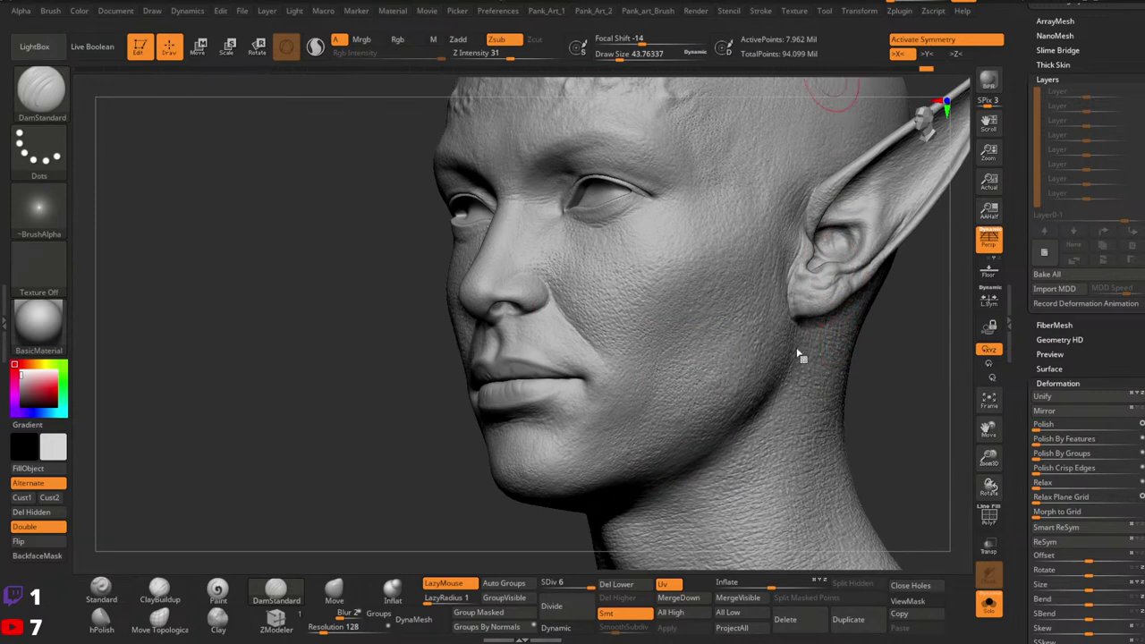
key(space)
drag(810, 333, 794, 331)
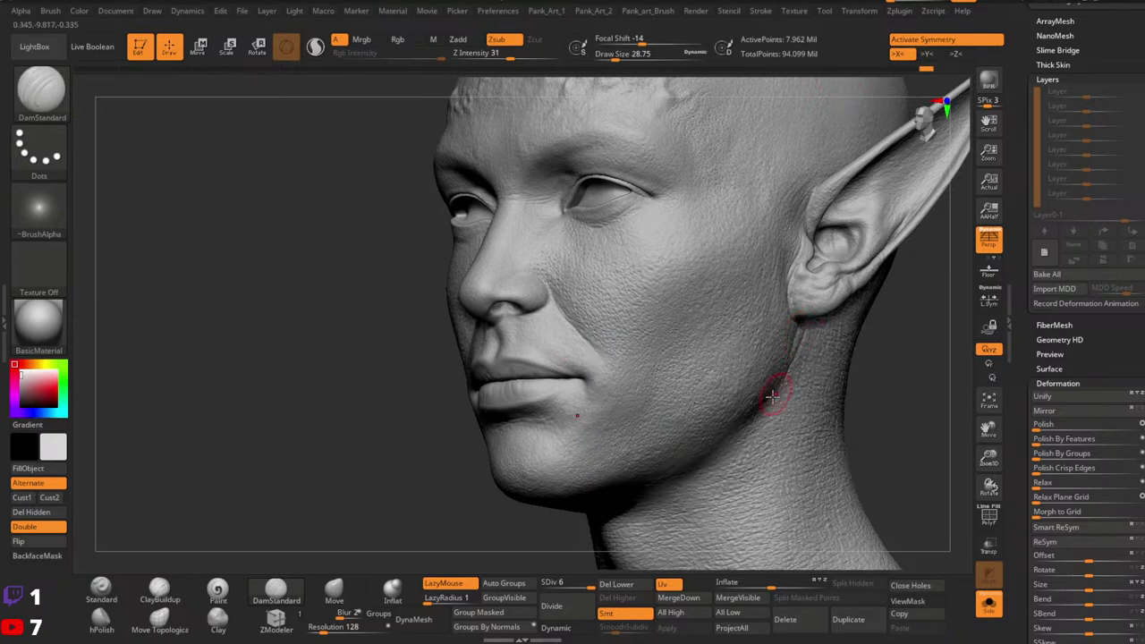
drag(805, 339, 759, 417)
key(ctrl+z)
drag(815, 328, 768, 397)
drag(810, 365, 787, 390)
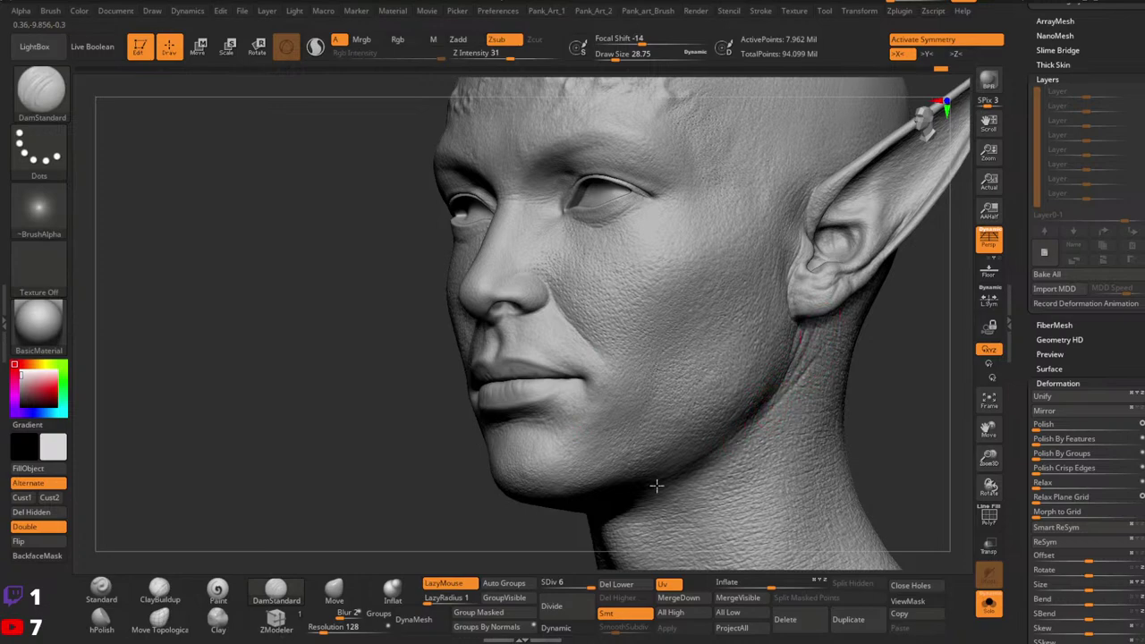
drag(817, 347, 790, 408)
right_drag(791, 408, 792, 353)
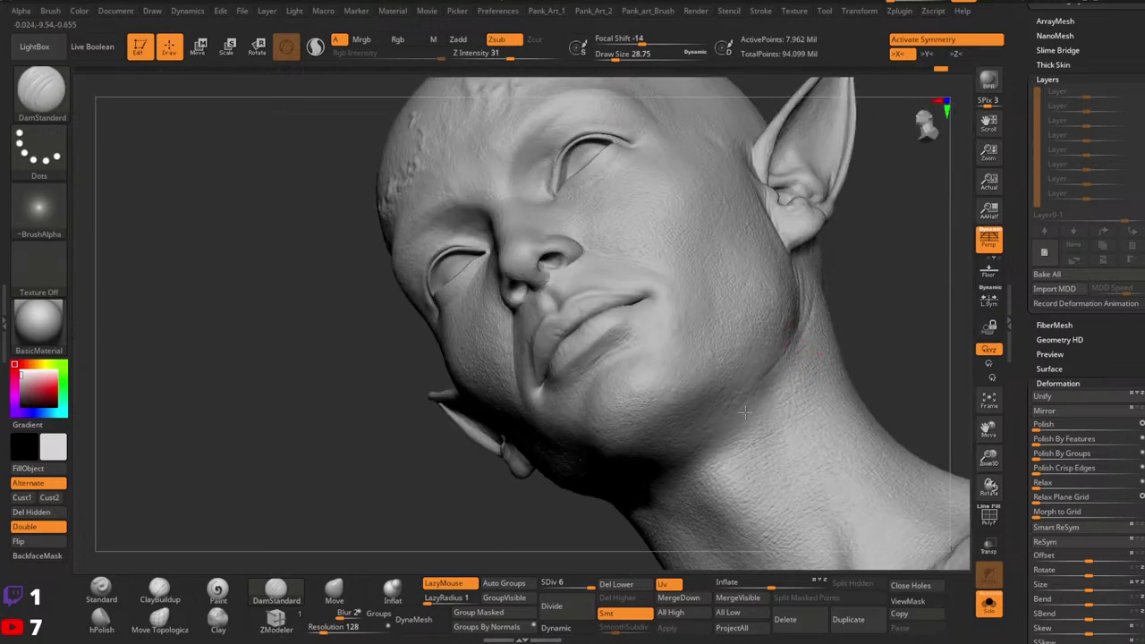
Step: Turn off symmetry and set the Standard brush to DragRect with the skin pore 2 alpha and a Z Intensity of 14
right_drag(731, 413, 756, 389)
key(x)
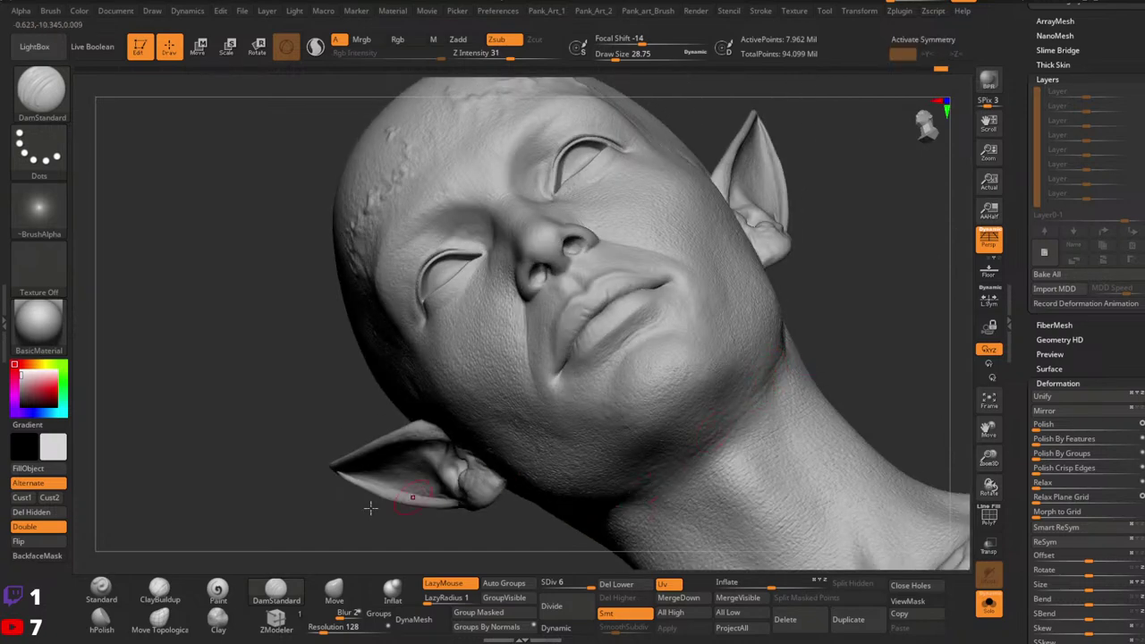
click(101, 590)
click(38, 148)
click(106, 170)
click(38, 205)
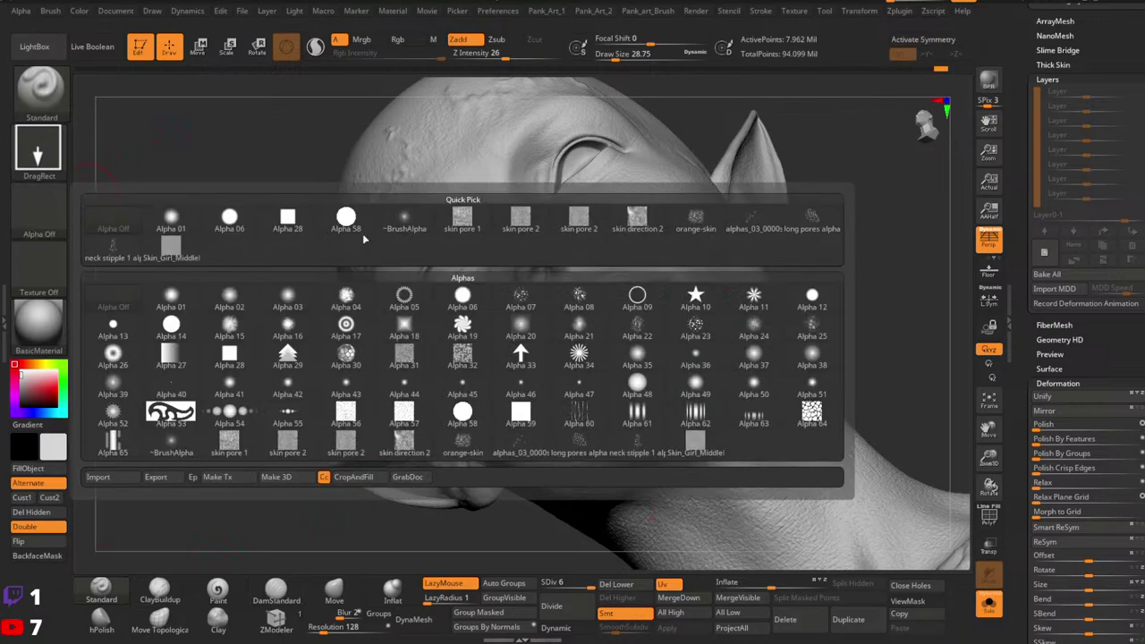
click(613, 222)
drag(504, 54, 491, 54)
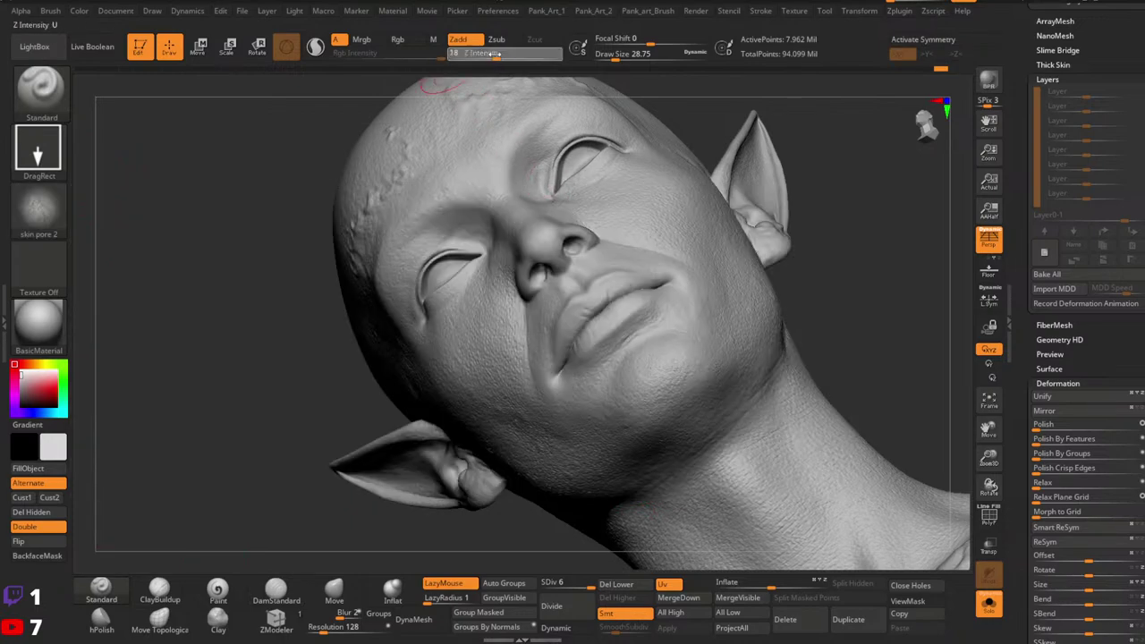
Step: Rework the skin texture along the jawline and under the chin, reducing the draw size to about 20
right_drag(754, 335, 679, 354)
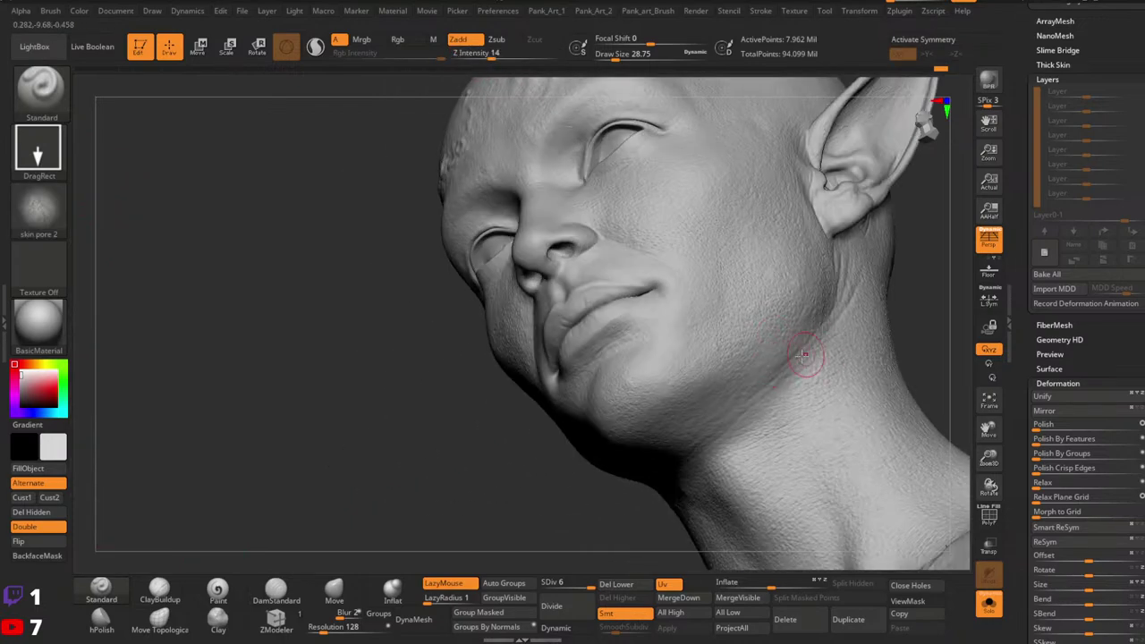
right_drag(720, 417, 736, 364)
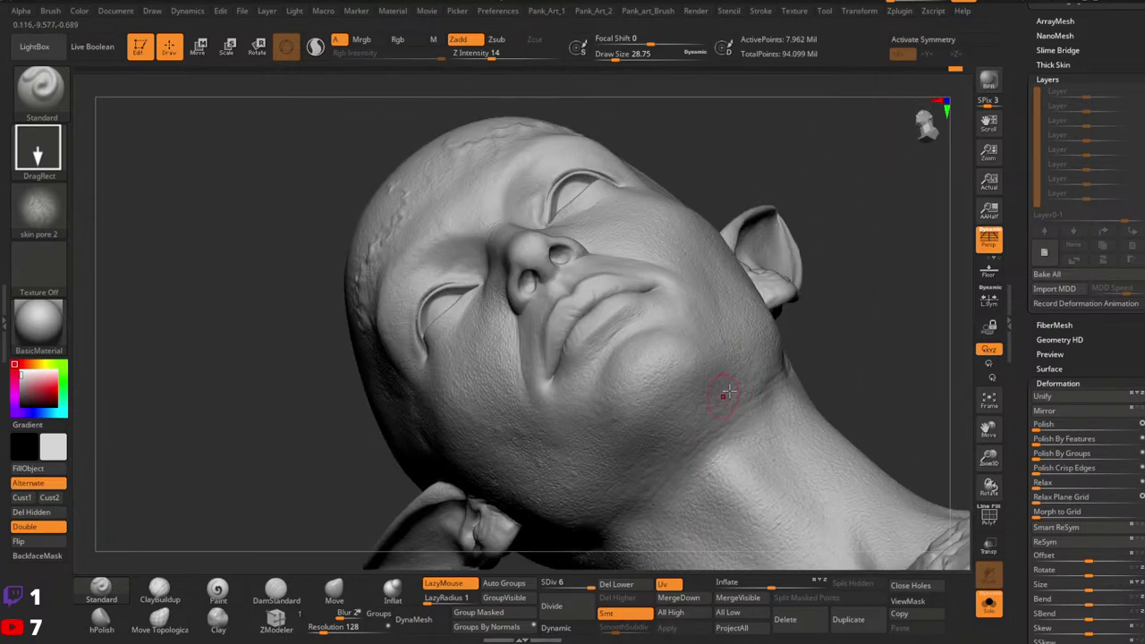
right_drag(712, 458, 737, 428)
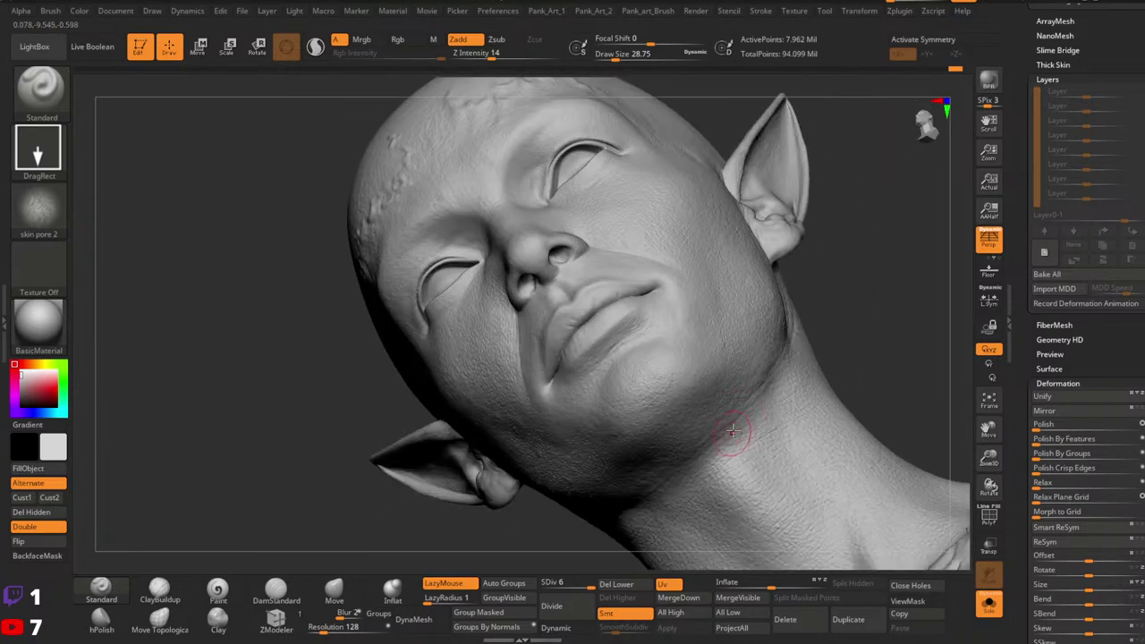
key(space)
drag(737, 427, 731, 424)
right_drag(697, 439, 766, 338)
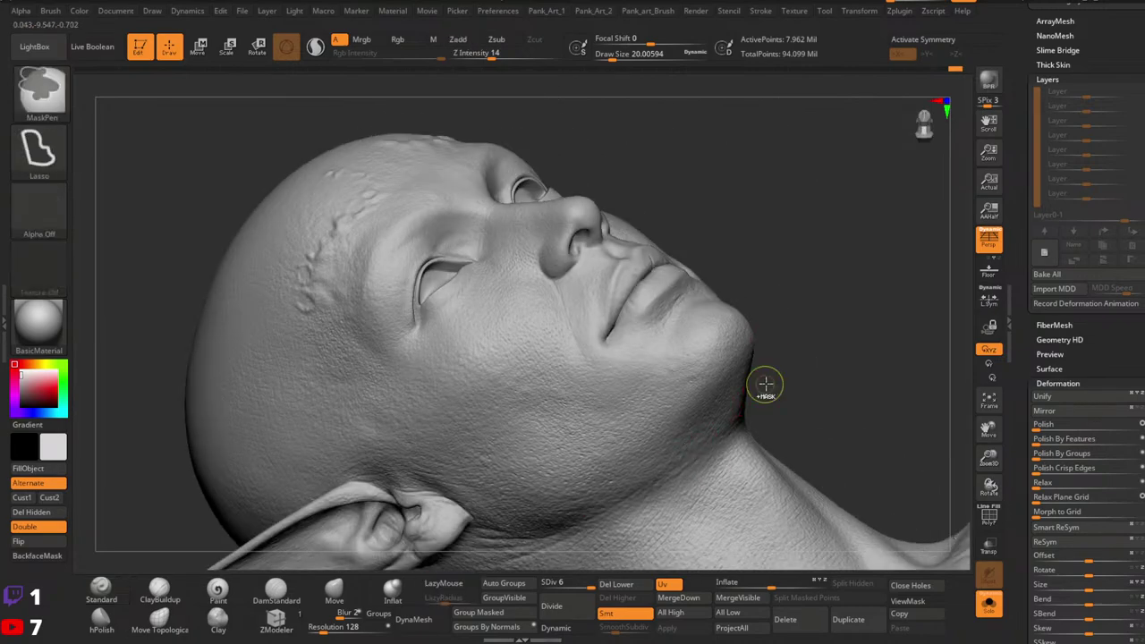
right_drag(766, 383, 777, 367)
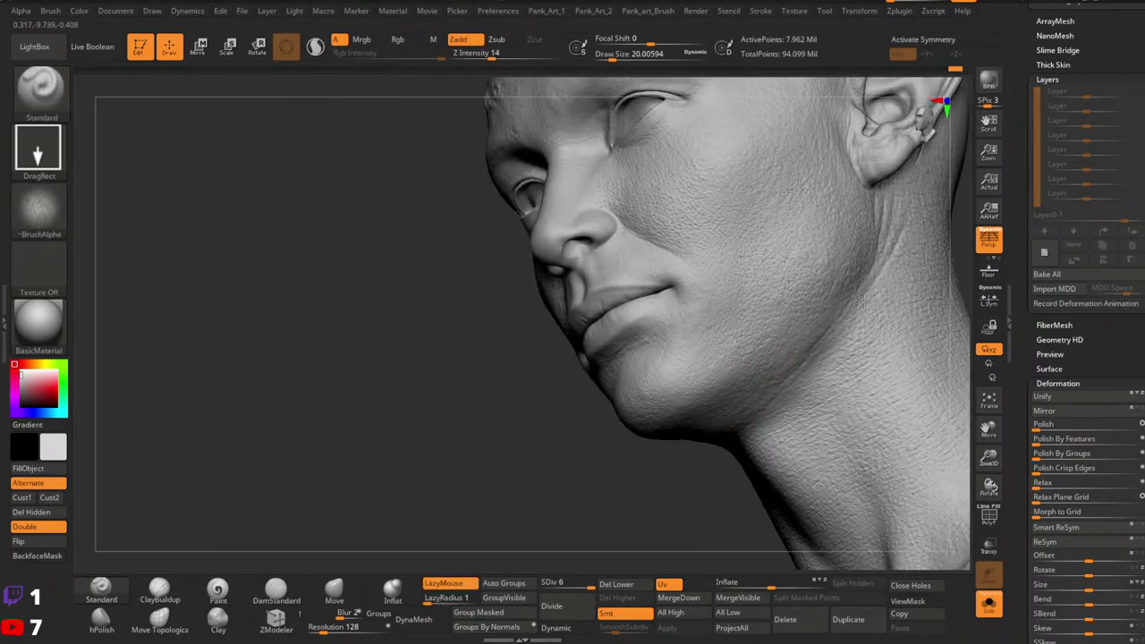
right_drag(798, 370, 707, 406)
Step: Carve finer creases along the jaw edge and under the chin with DamStandard at a draw size of about 16
click(279, 595)
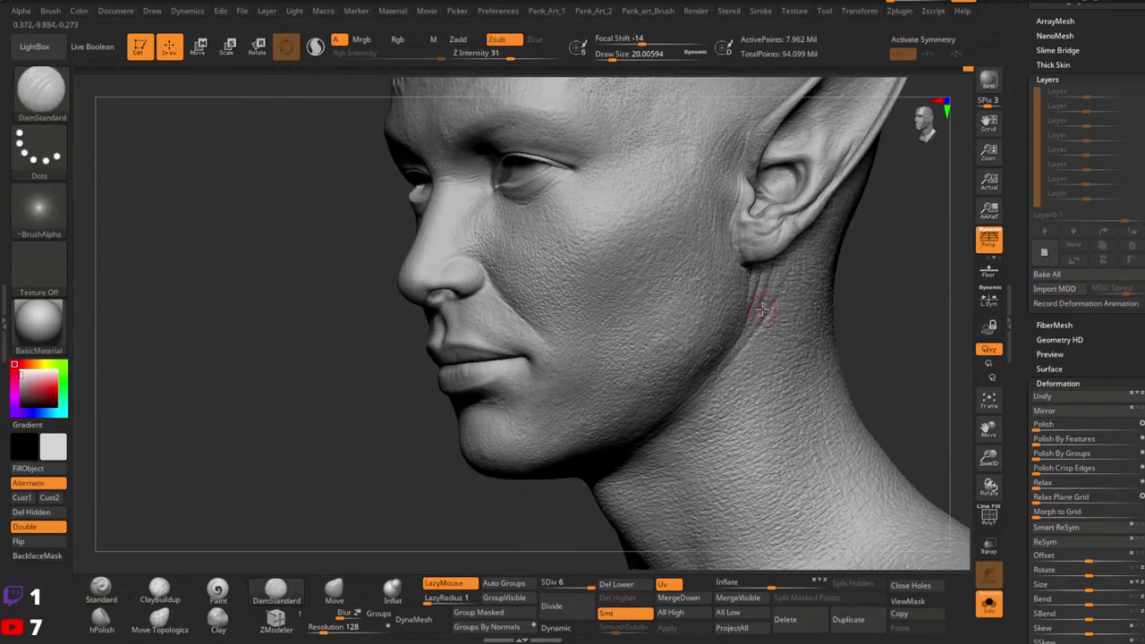
key(space)
drag(762, 308, 759, 309)
right_drag(695, 401, 758, 328)
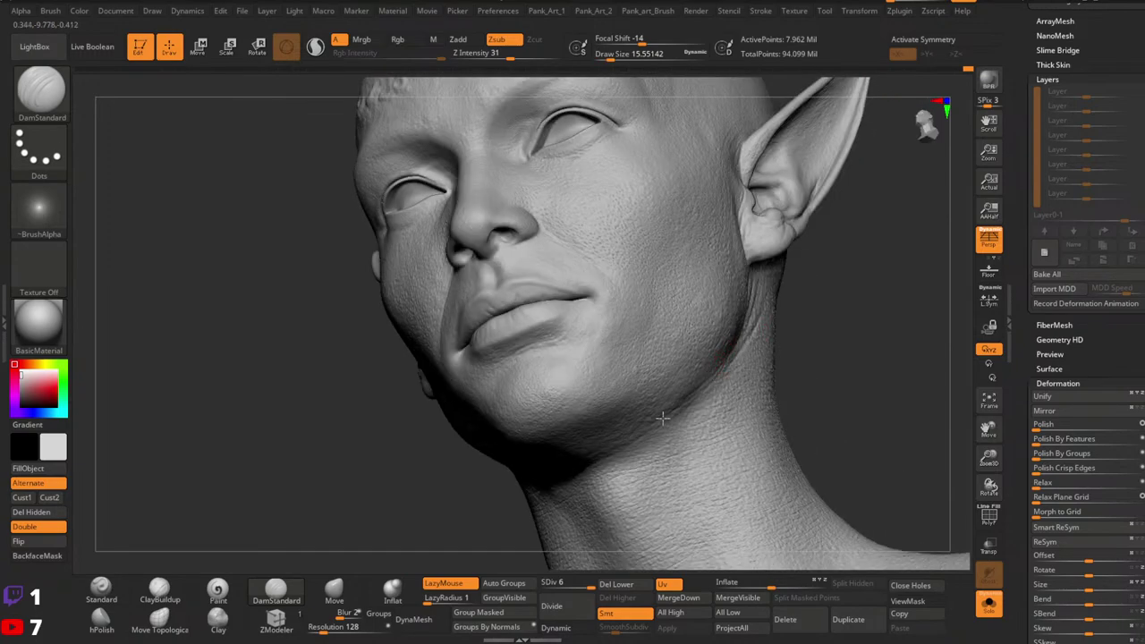
right_drag(697, 393, 861, 286)
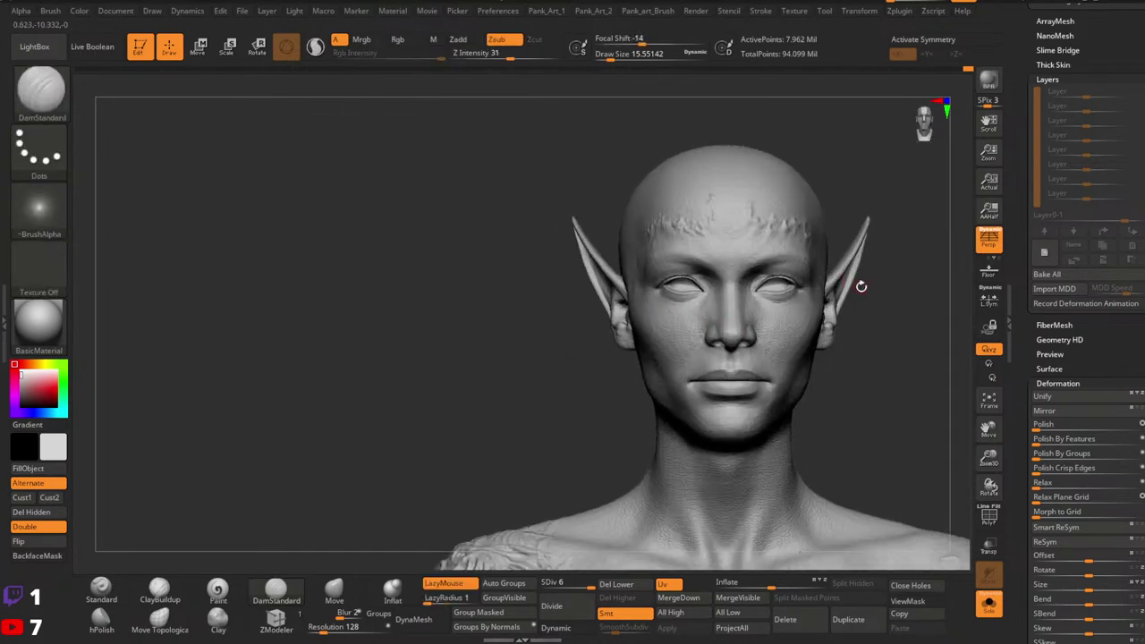
mouse_move(835, 387)
right_down()
mouse_move(799, 387)
mouse_move(766, 429)
mouse_move(676, 458)
right_up()
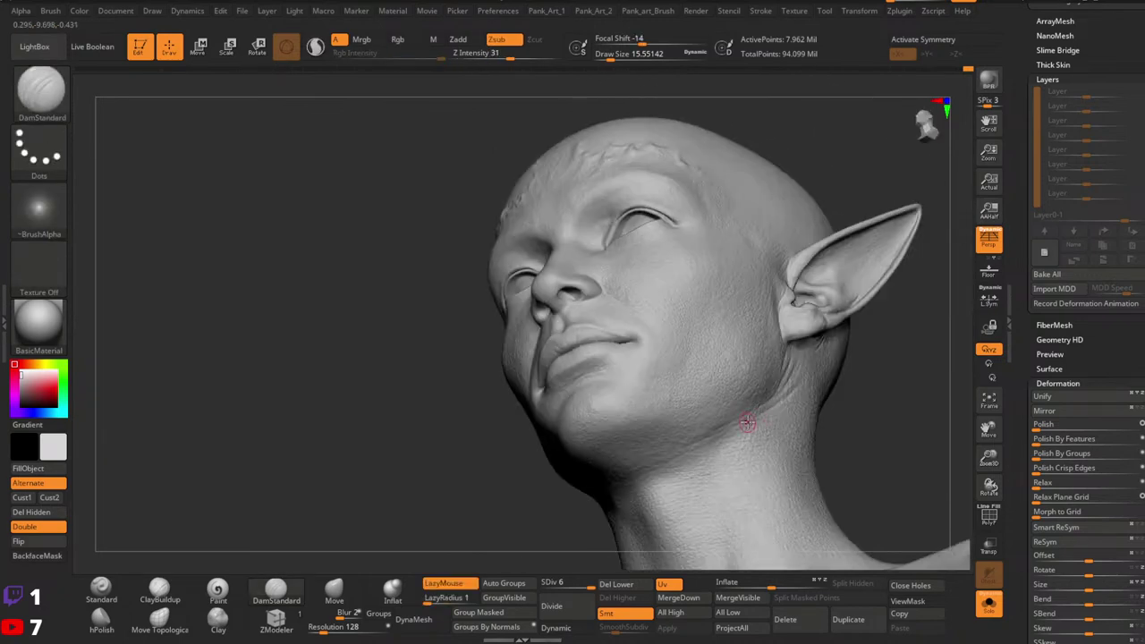
right_drag(753, 416, 726, 418)
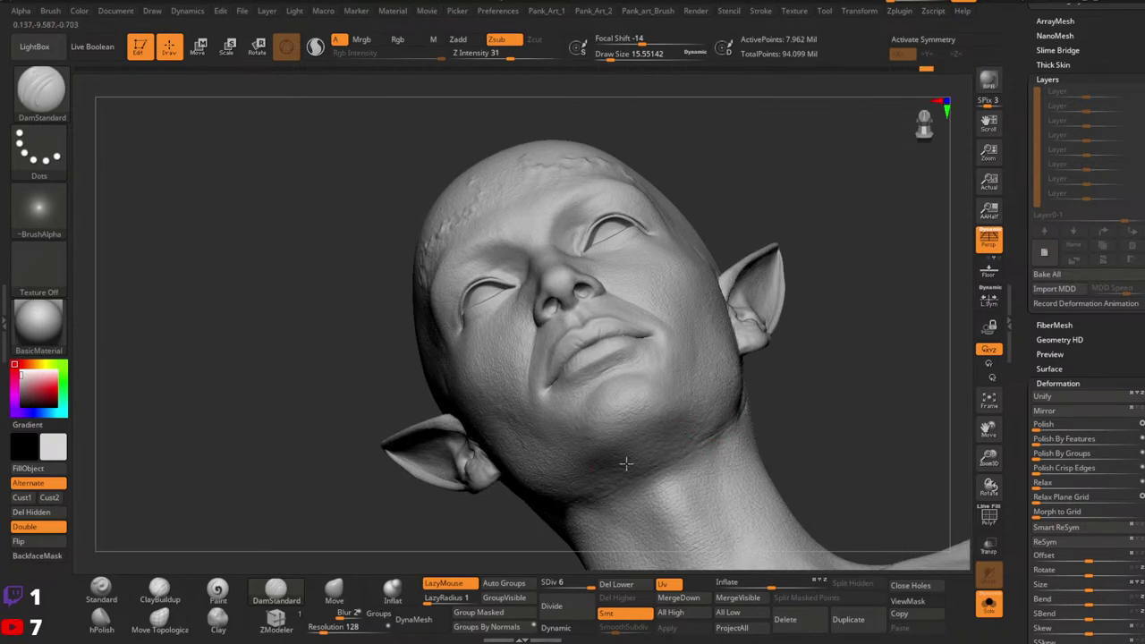
right_drag(672, 466, 743, 447)
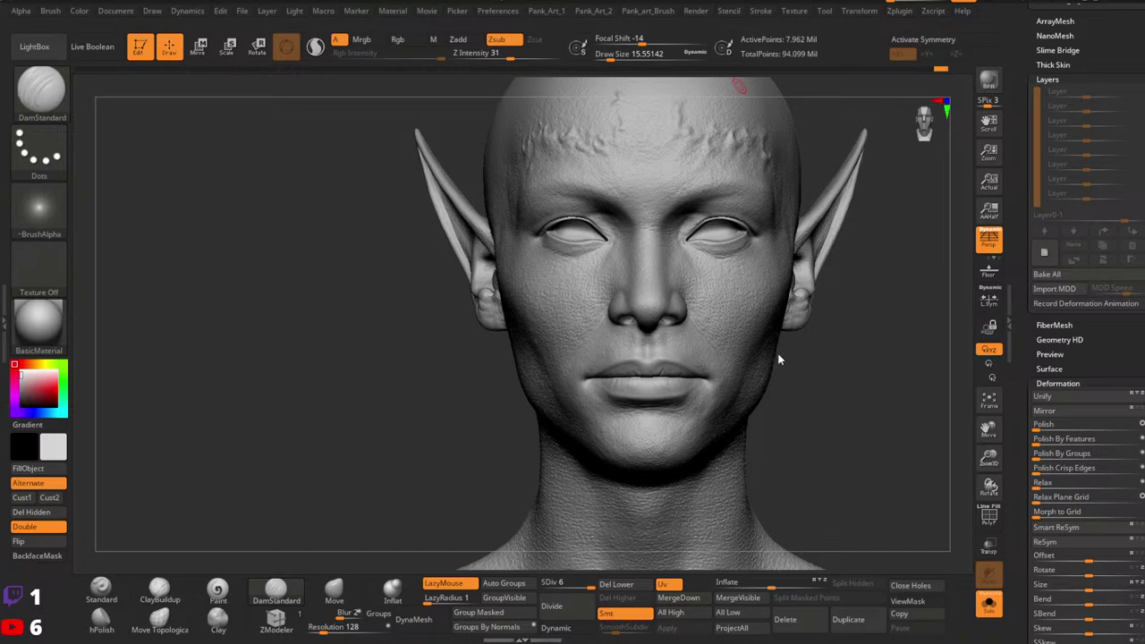
Step: Carve fine creases at the outer corner of the eye with DamStandard at a draw size of about 5.75
drag(807, 391, 802, 383)
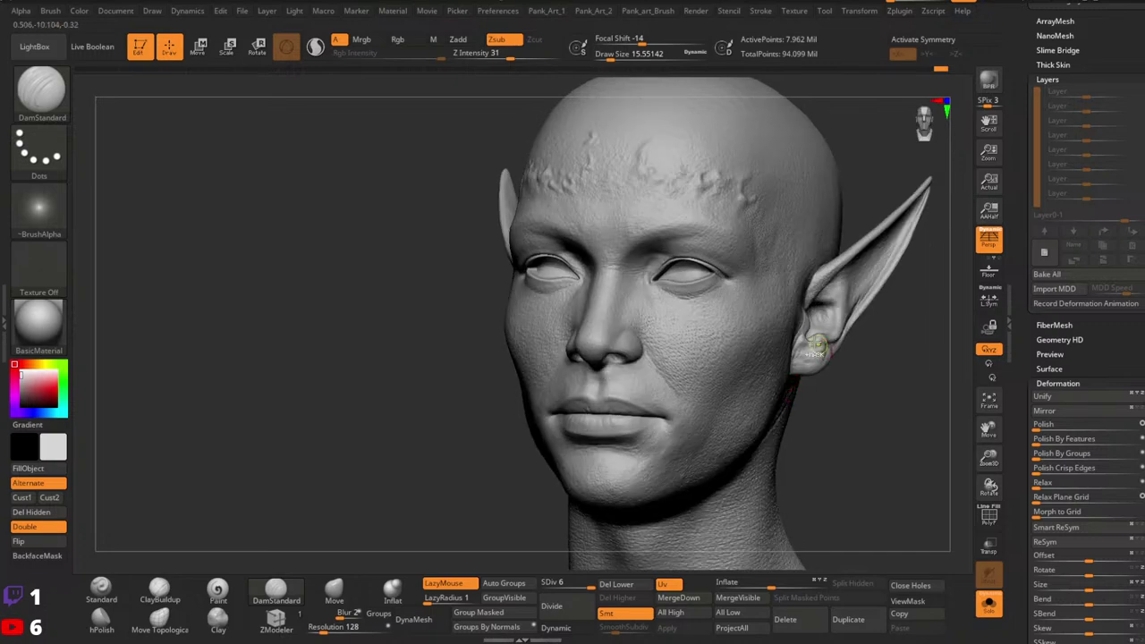
ctrl+right_drag(818, 341, 760, 317)
alt+right_drag(760, 317, 754, 385)
key(space)
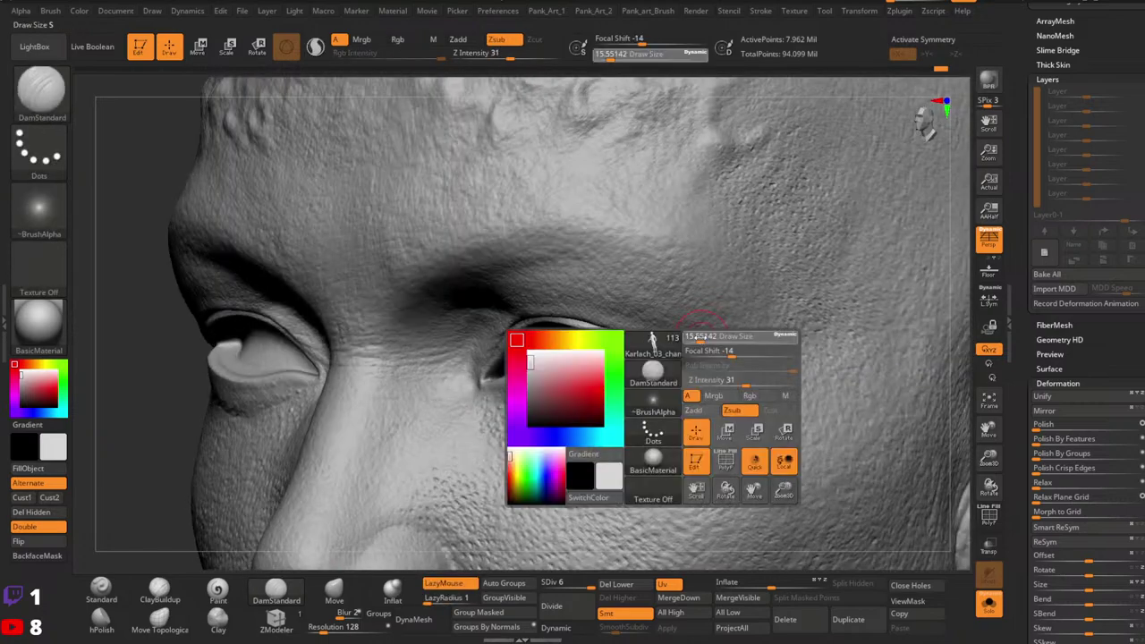
mouse_move(705, 339)
mouse_down()
mouse_move(693, 340)
mouse_move(692, 361)
mouse_up()
key(space)
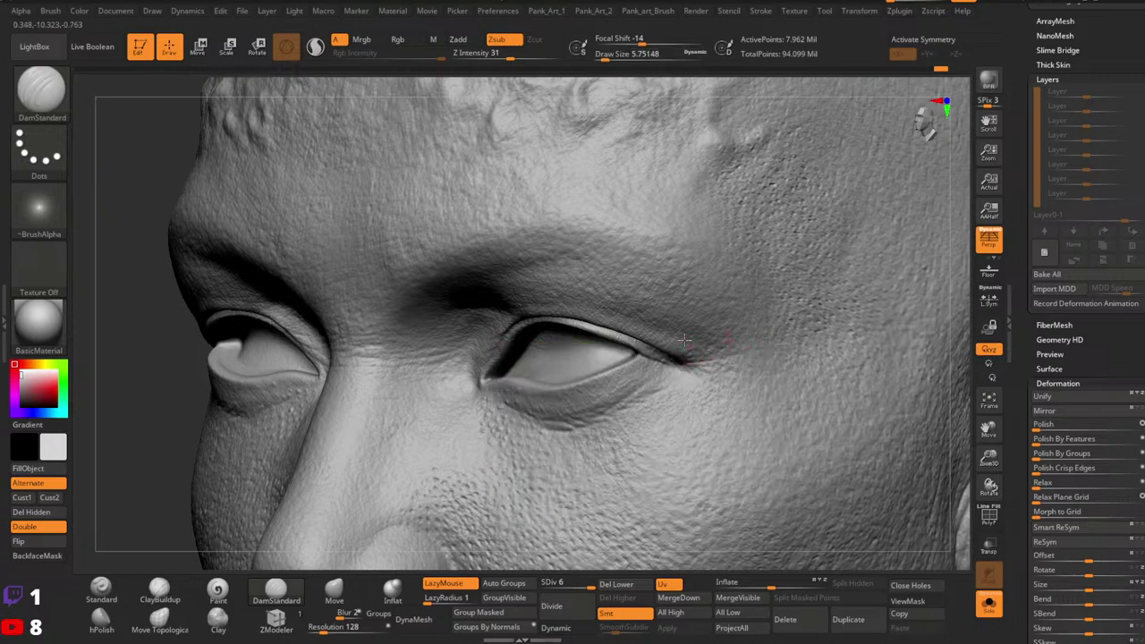
key(space)
mouse_move(722, 339)
ctrl+right_down()
mouse_move(757, 323)
mouse_move(705, 324)
ctrl+right_up()
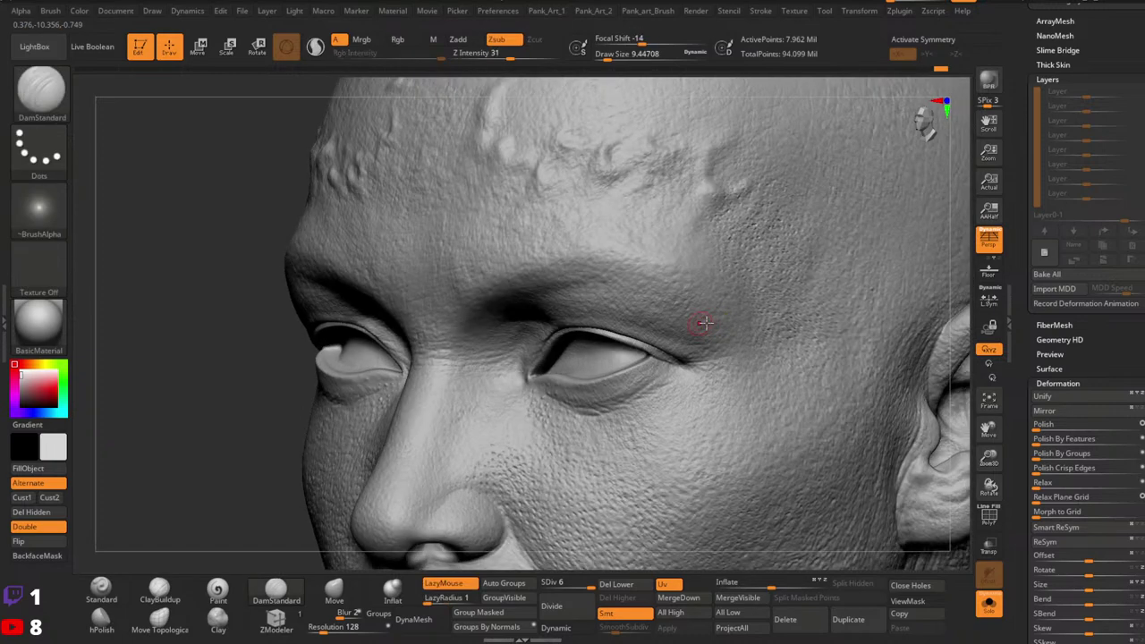
key([)
drag(708, 358, 727, 357)
key(x)
right_click(716, 338)
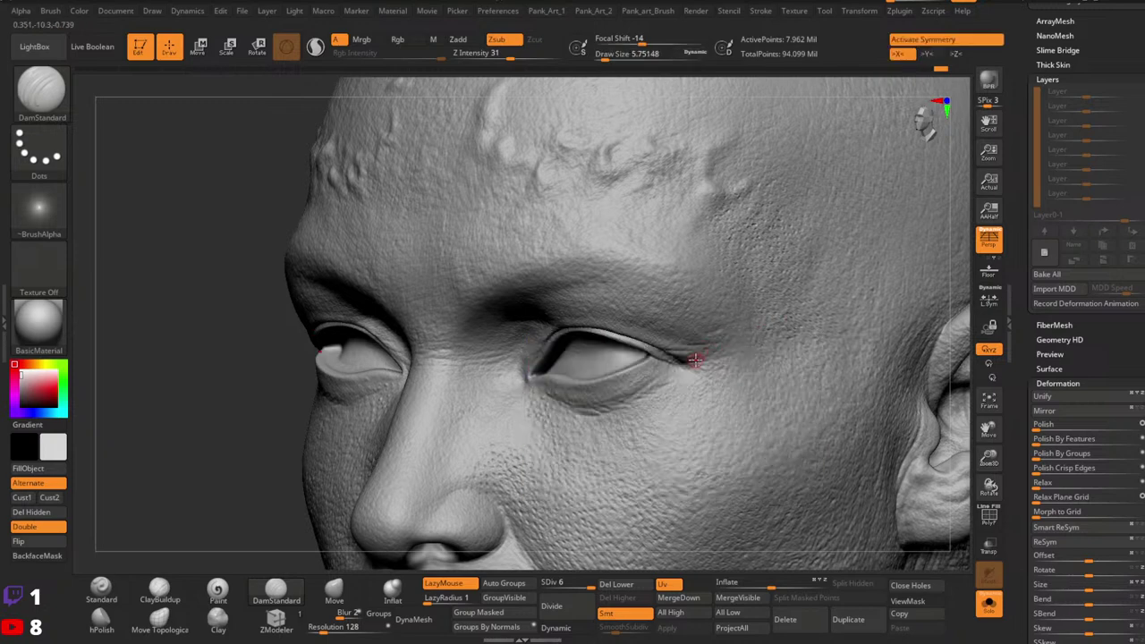
key(x)
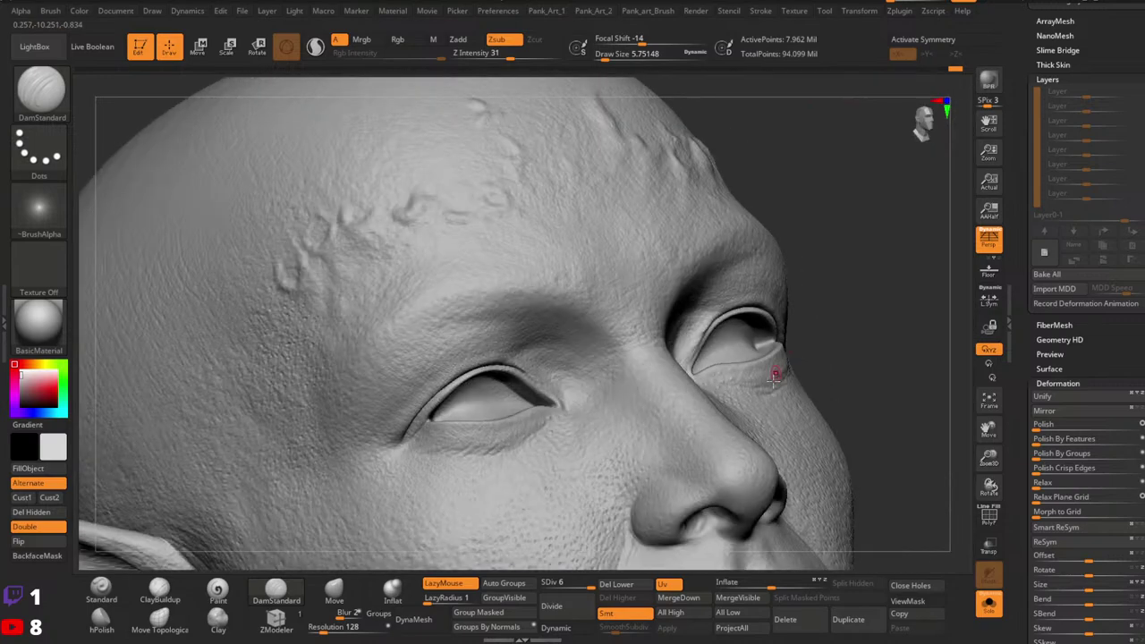
Step: Extend the wrinkles beyond the outer eye corner and refine the lower eyelid's outer end, reducing the draw size to about 4.3
right_drag(773, 380, 686, 500)
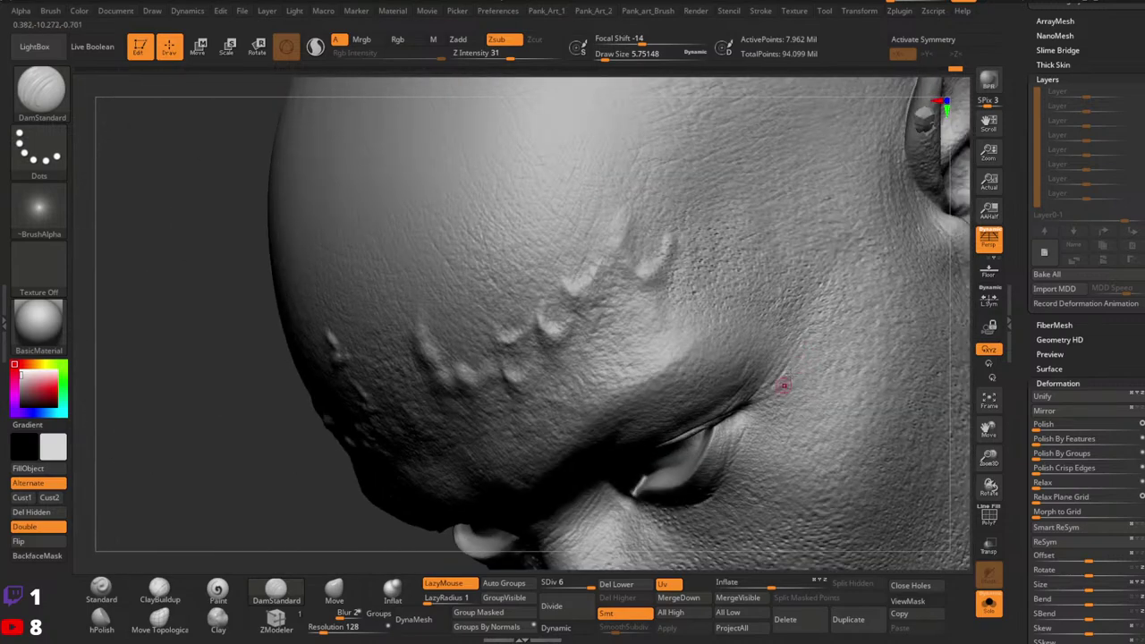
ctrl+right_drag(789, 369, 667, 326)
mouse_move(772, 419)
ctrl+right_down()
mouse_move(796, 439)
mouse_move(810, 344)
mouse_move(779, 348)
ctrl+right_up()
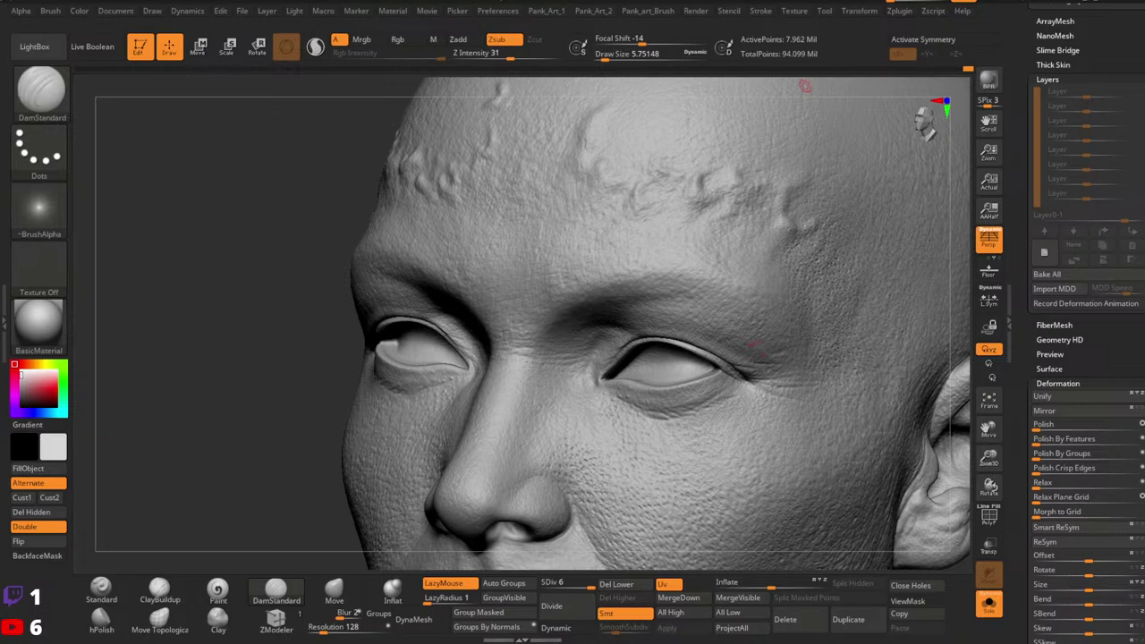
right_drag(741, 388, 794, 345)
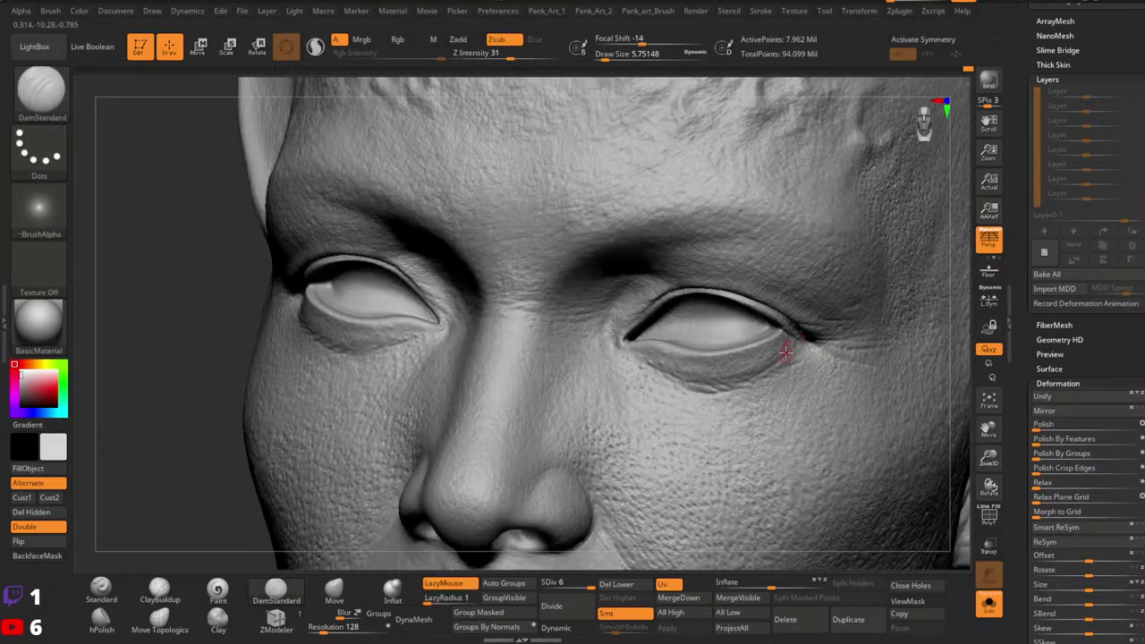
key(s)
click(792, 350)
shift+drag(780, 344, 768, 360)
mouse_move(769, 347)
right_down()
mouse_move(858, 376)
mouse_move(761, 340)
right_up()
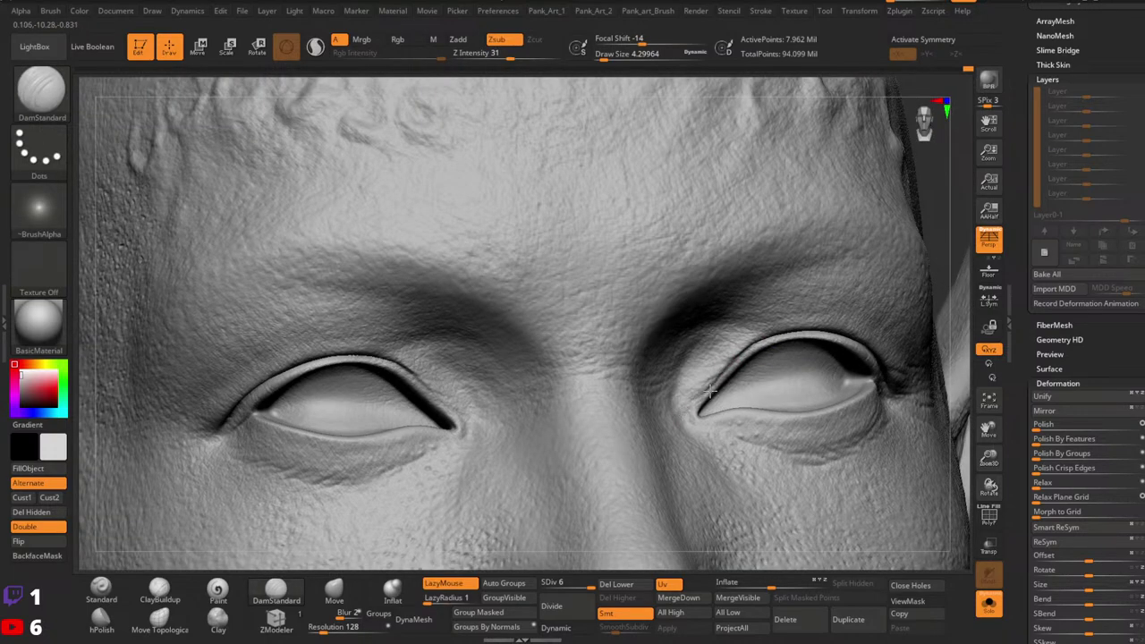
drag(714, 391, 690, 414)
key(ctrl+z)
key(ctrl+z)
Step: Carve a fine crease along the upper eyelid towards the inner corner of the eye with DamStandard
right_drag(686, 417, 671, 444)
drag(720, 385, 690, 412)
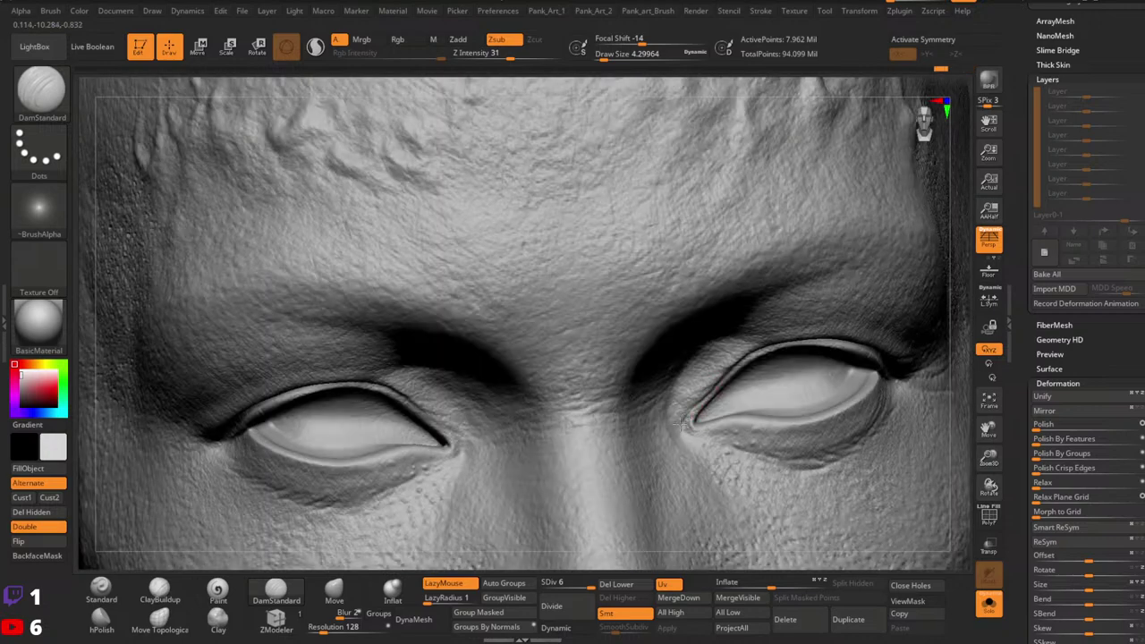
key(ctrl)
drag(733, 371, 694, 441)
key(b)
key(c)
key(b)
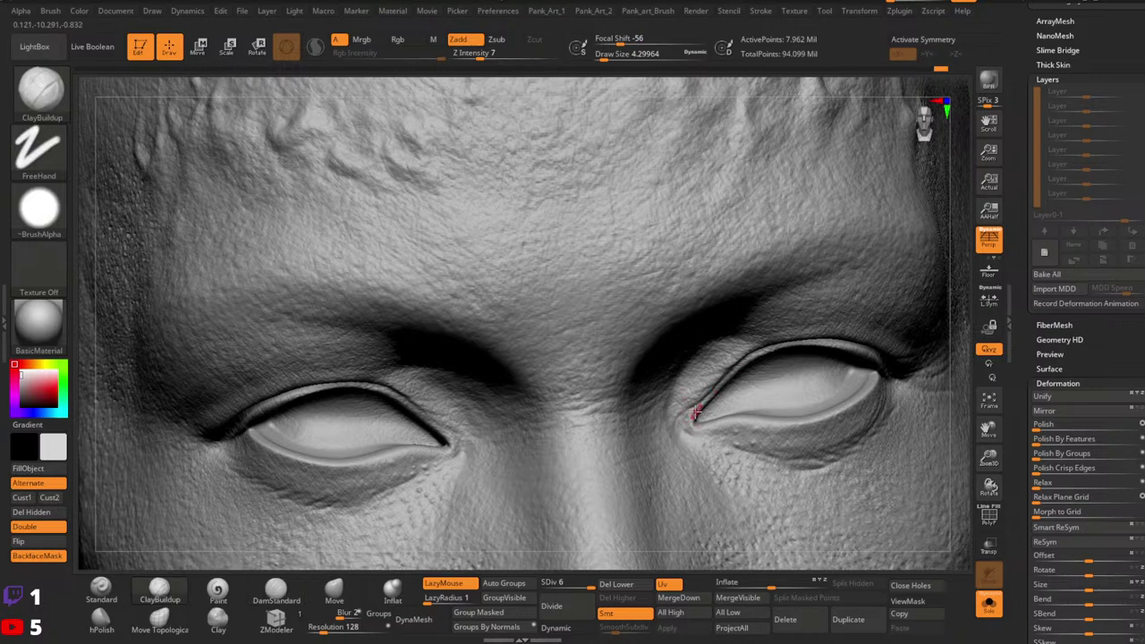
click(39, 147)
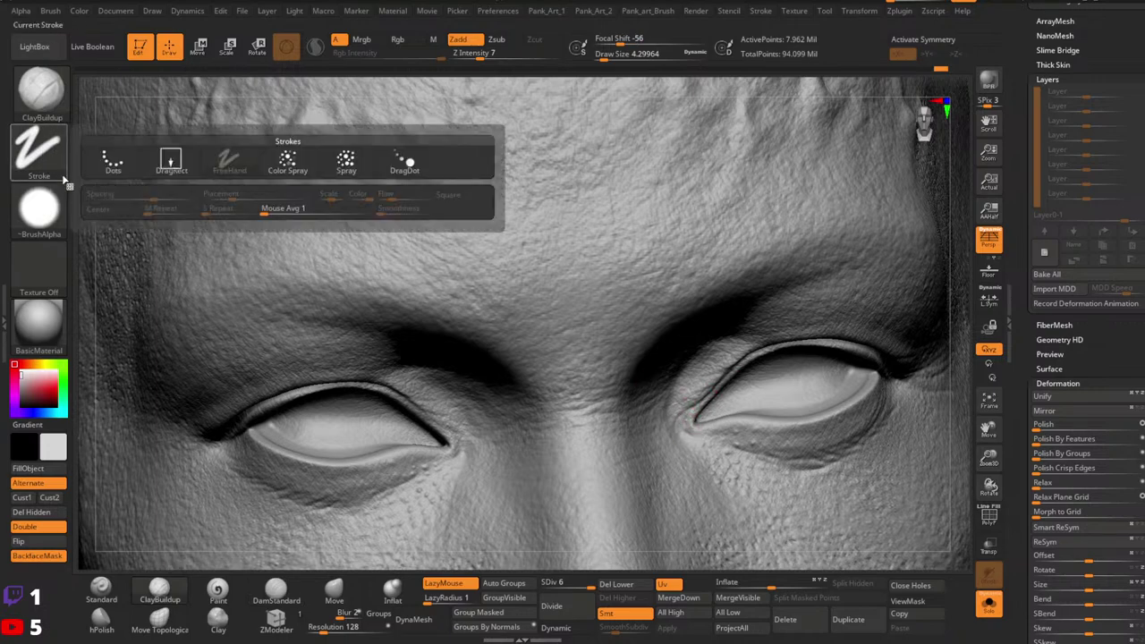
Step: Set the Standard brush to a FreeHand stroke with no alpha and a Z Intensity of 20
click(98, 597)
click(38, 147)
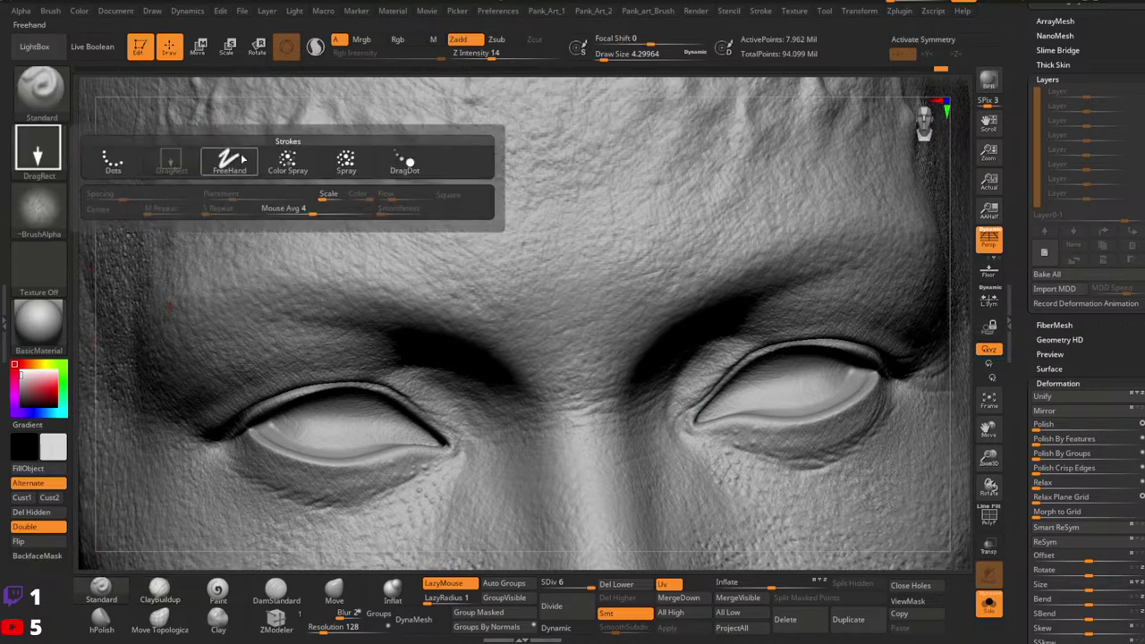
click(242, 158)
click(38, 207)
click(171, 218)
click(39, 208)
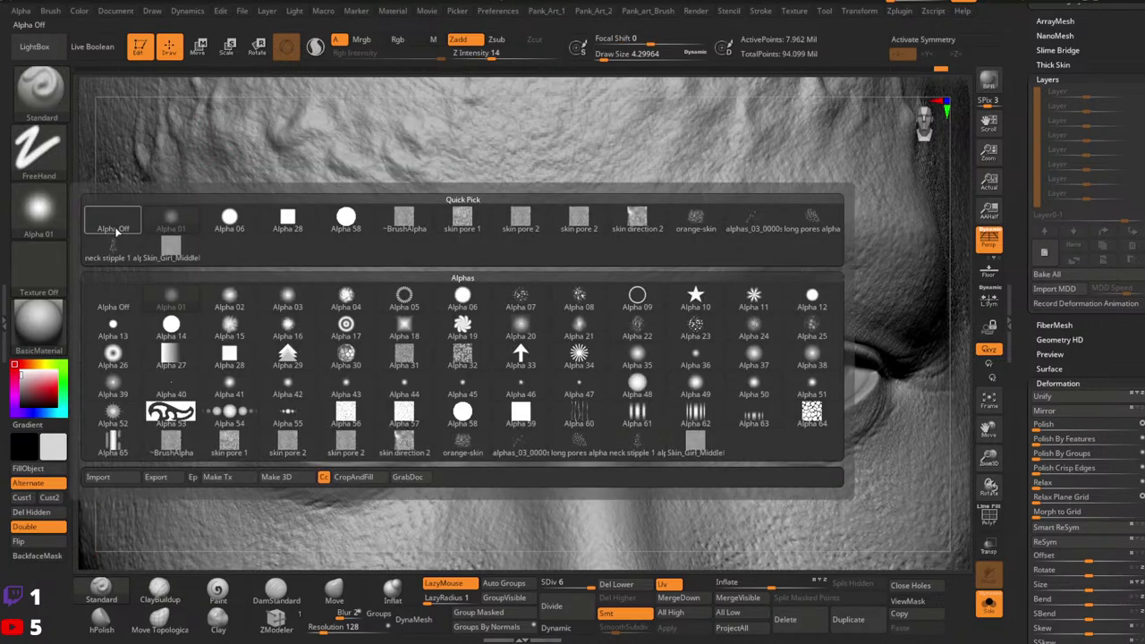
click(112, 224)
drag(483, 53, 501, 56)
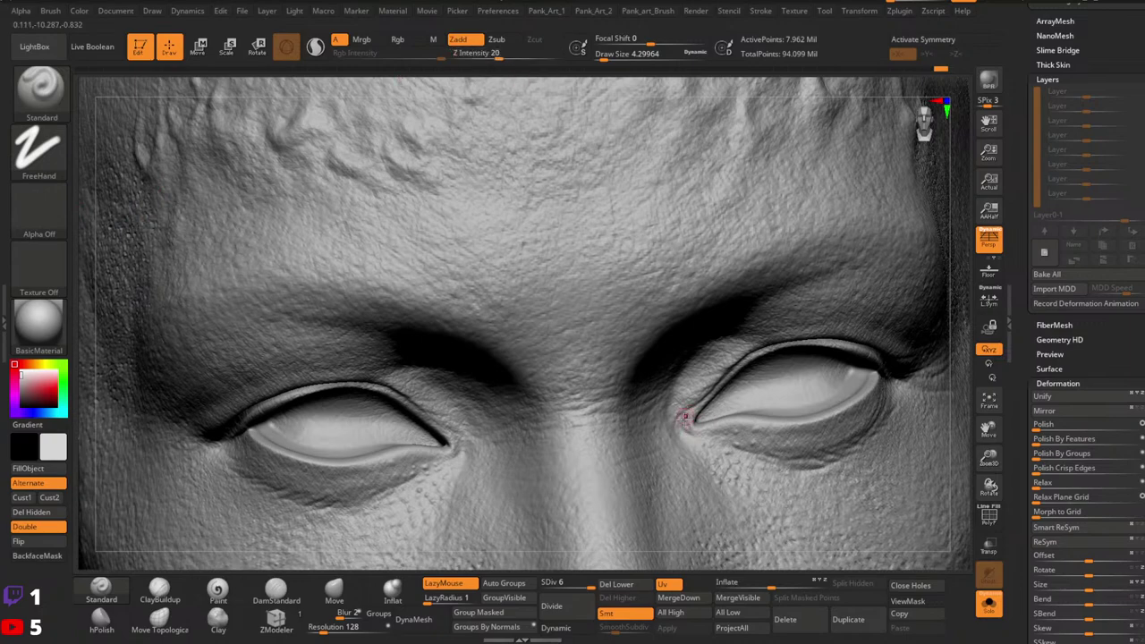
Step: Refine the inner eye corner and lower eyelid with the Standard brush, raising the draw size to about 6.6
ctrl+right_drag(733, 409, 702, 396)
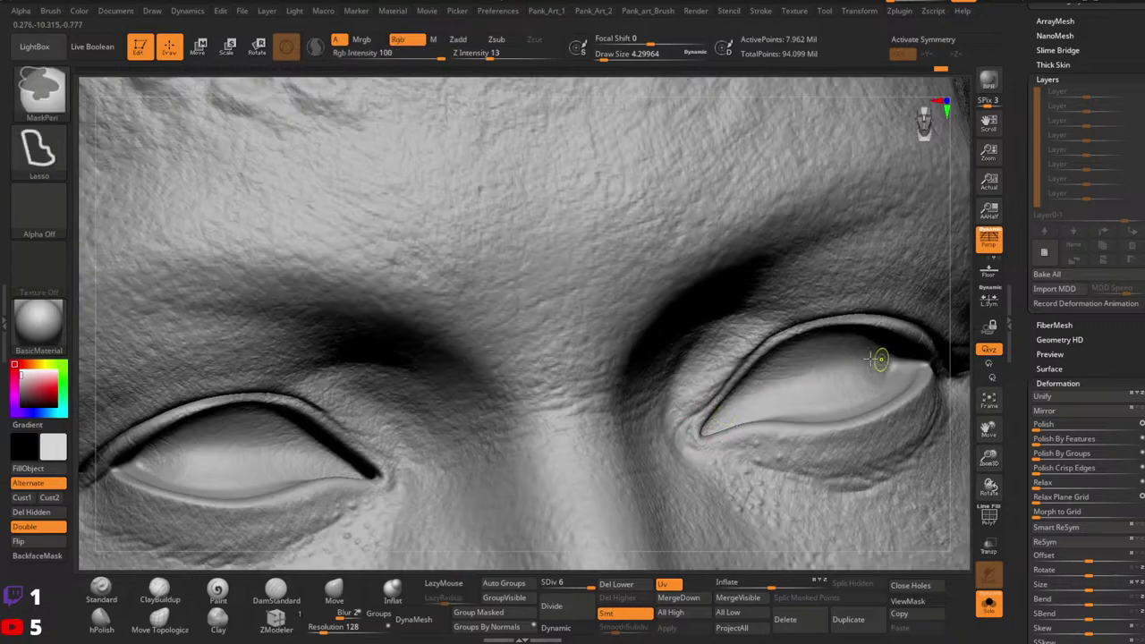
mouse_move(881, 360)
ctrl+right_down()
mouse_move(845, 348)
mouse_move(806, 405)
ctrl+right_up()
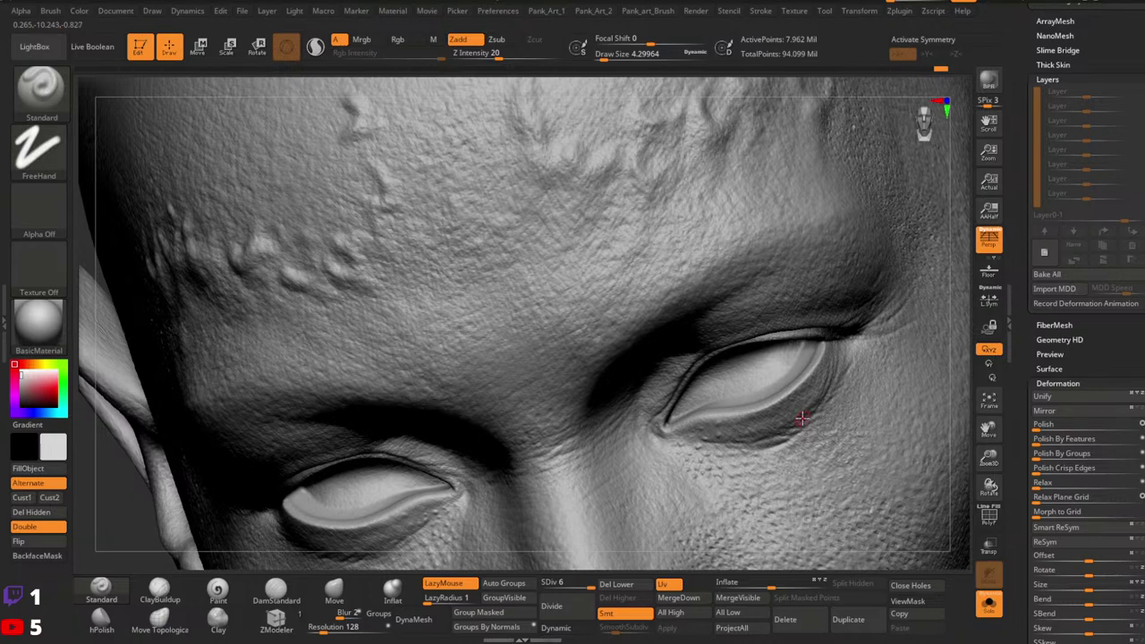
mouse_move(806, 402)
right_down()
mouse_move(792, 417)
mouse_move(813, 391)
right_up()
key(space)
drag(805, 393, 808, 393)
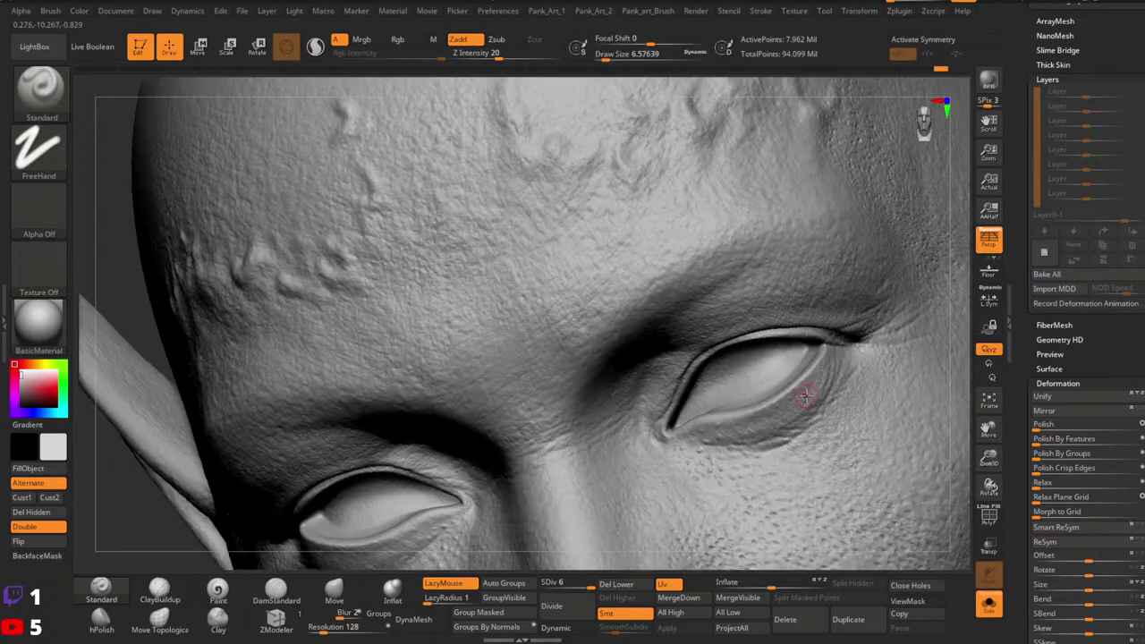
Step: Turn on X symmetry and build up the skin under both eyes at a draw size of about 12.9
key(x)
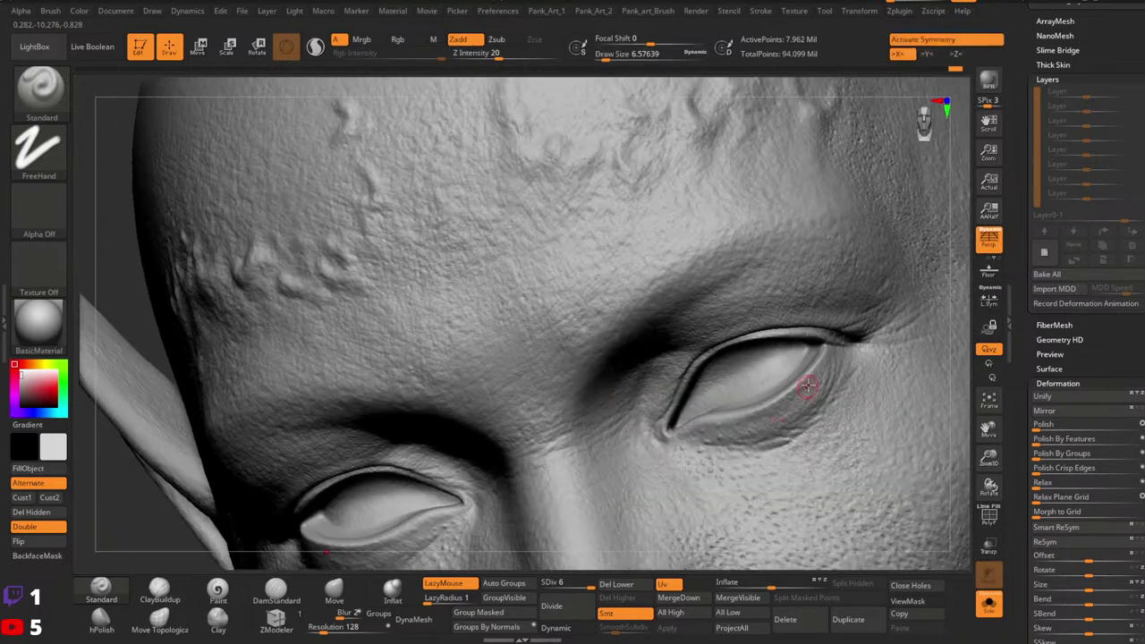
key(space)
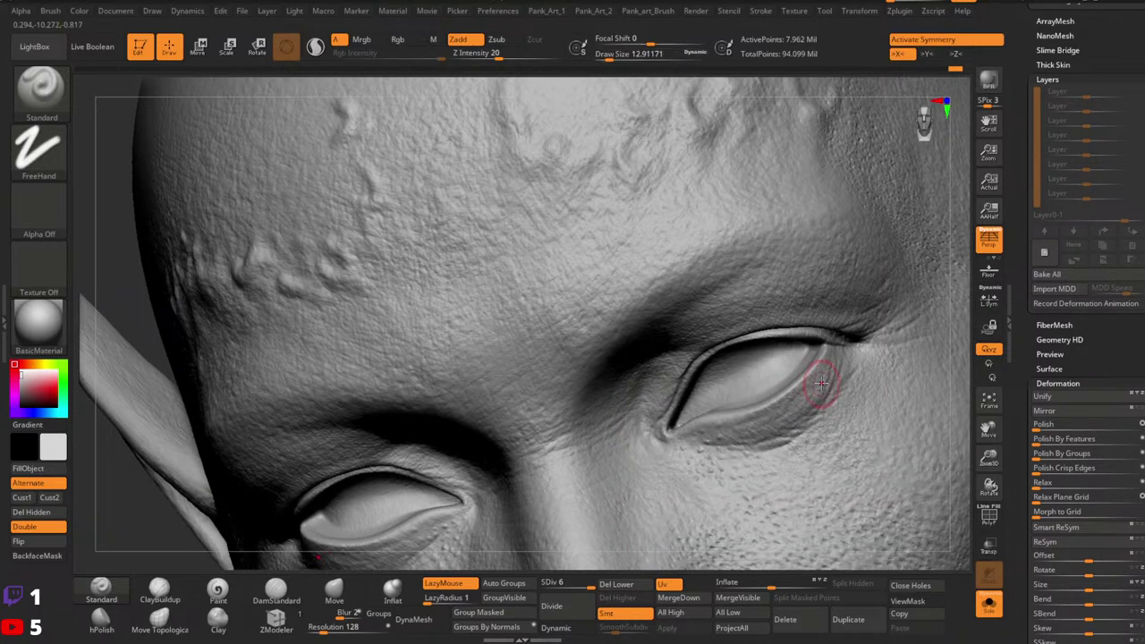
key(ctrl)
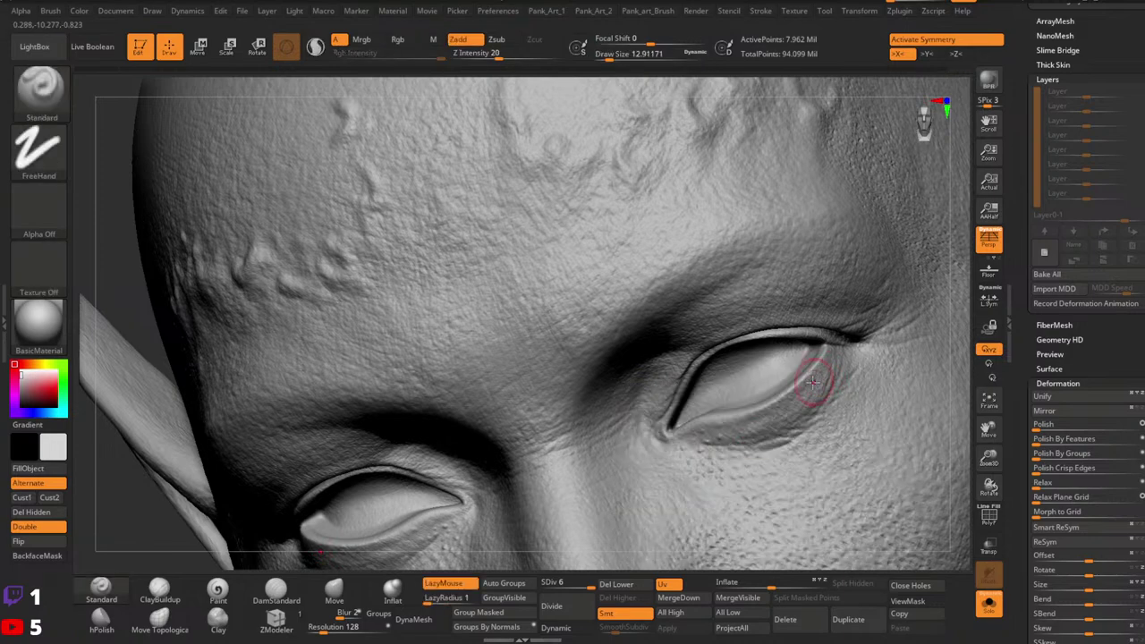
mouse_move(814, 377)
mouse_down()
mouse_move(798, 415)
mouse_move(749, 436)
mouse_up()
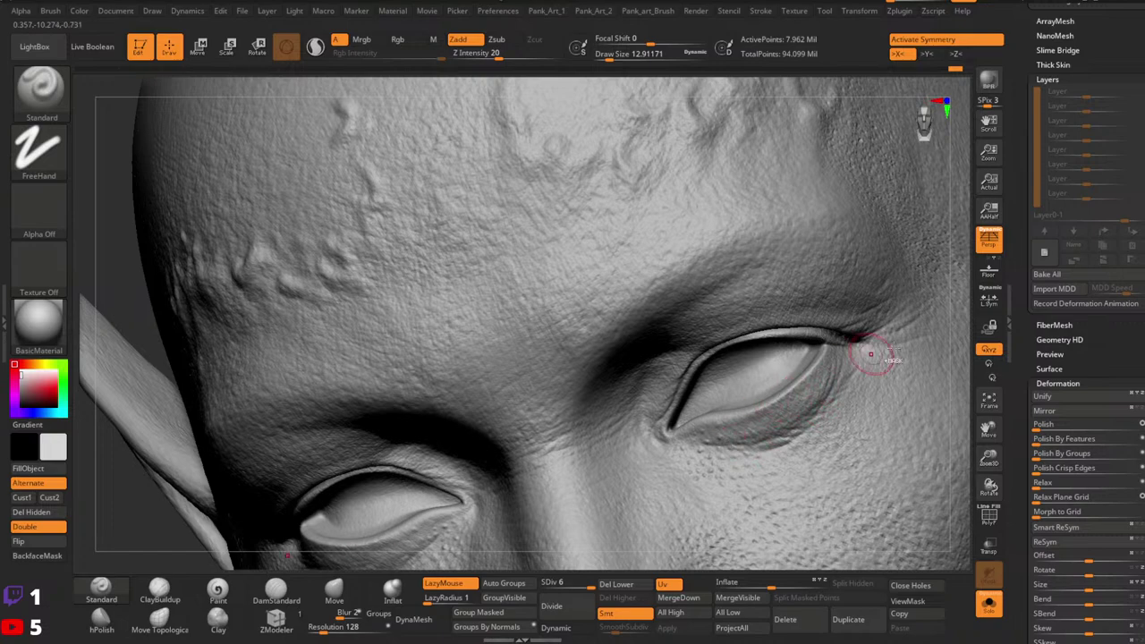
Step: Lower the head to subdivision level 3 and shape the cheeks with the Standard brush at a draw size of about 90
mouse_move(875, 355)
ctrl+right_down()
mouse_move(888, 398)
mouse_move(883, 379)
mouse_move(900, 363)
mouse_move(818, 378)
ctrl+right_up()
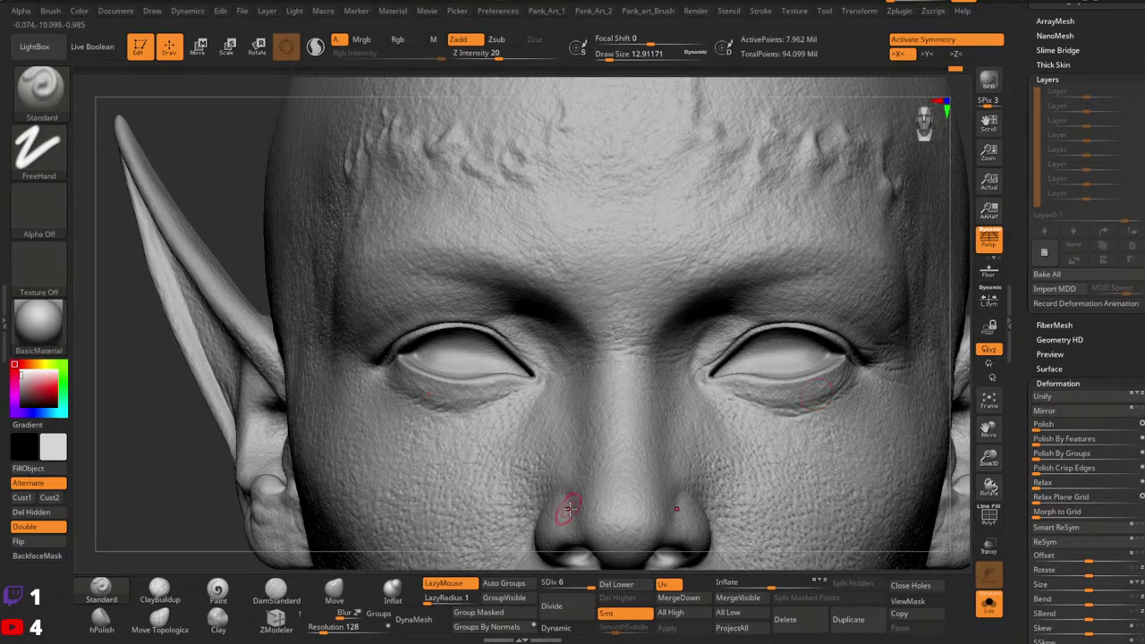
click(562, 583)
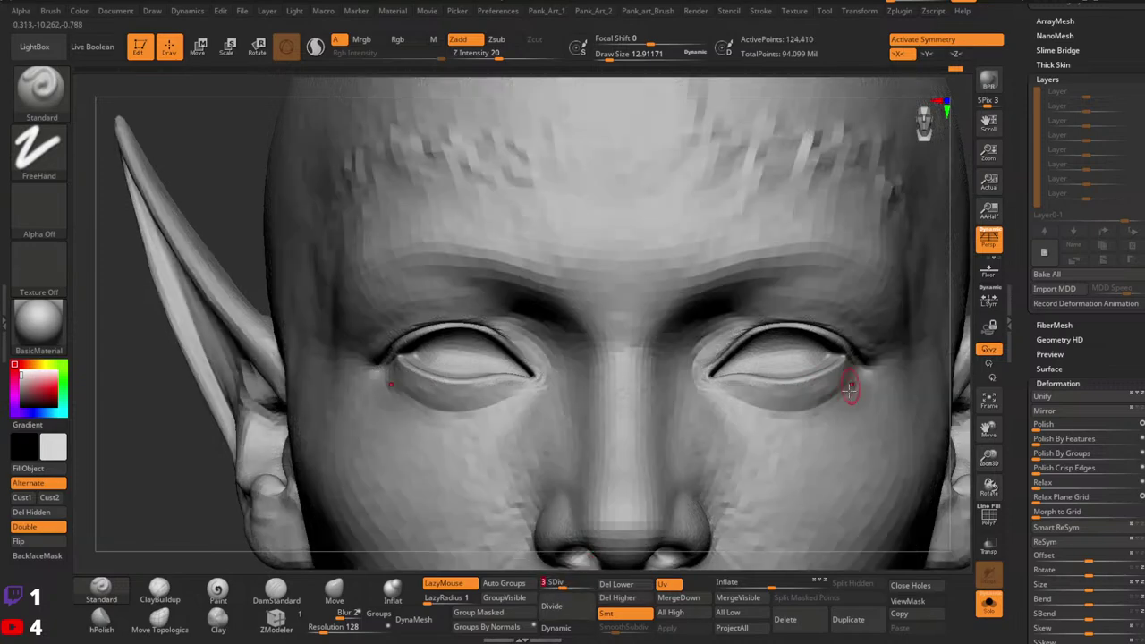
key(f)
key(space)
drag(740, 336, 764, 336)
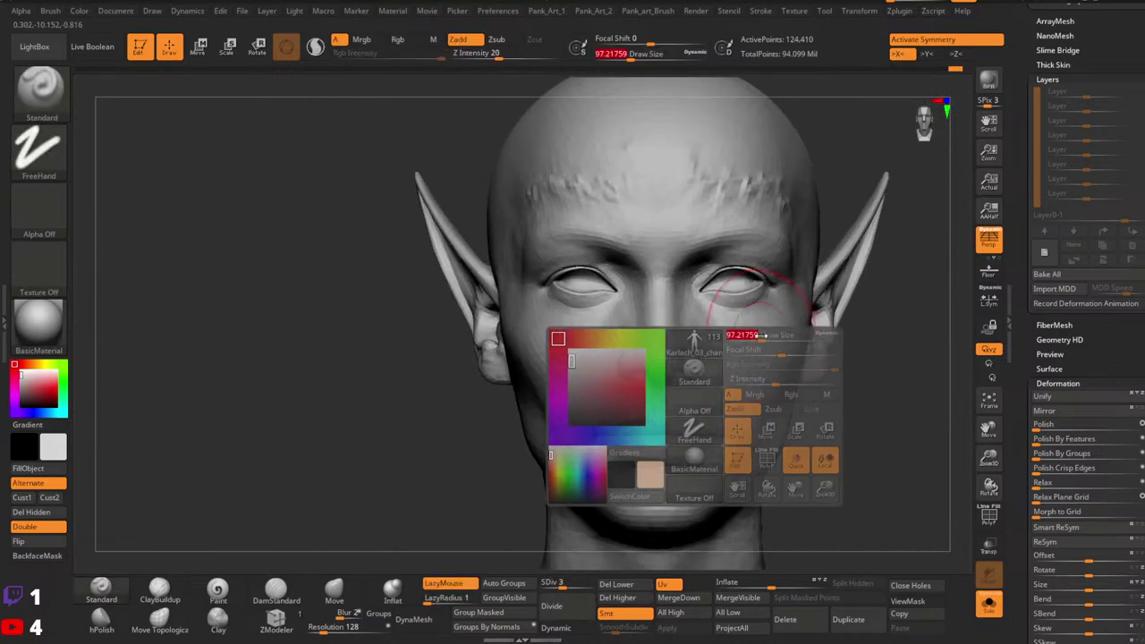
right_drag(793, 365, 786, 377)
key(space)
drag(778, 369, 775, 369)
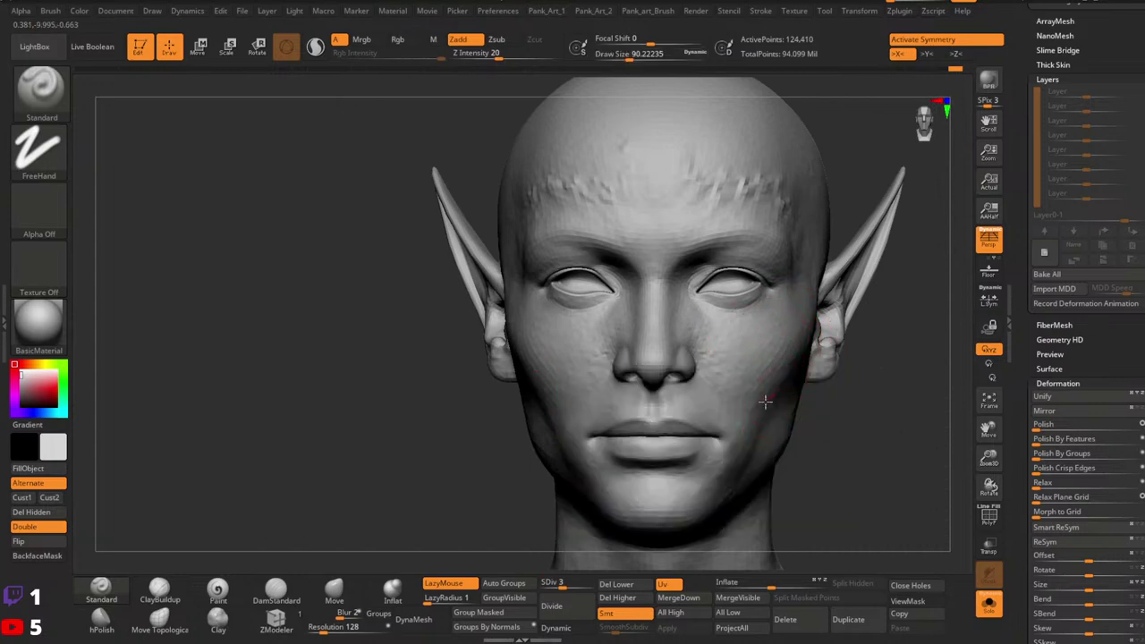
Step: Refine the cheek and jaw volumes at a draw size of about 83 and return to subdivision level 6
key([)
key([)
key(bracketright)
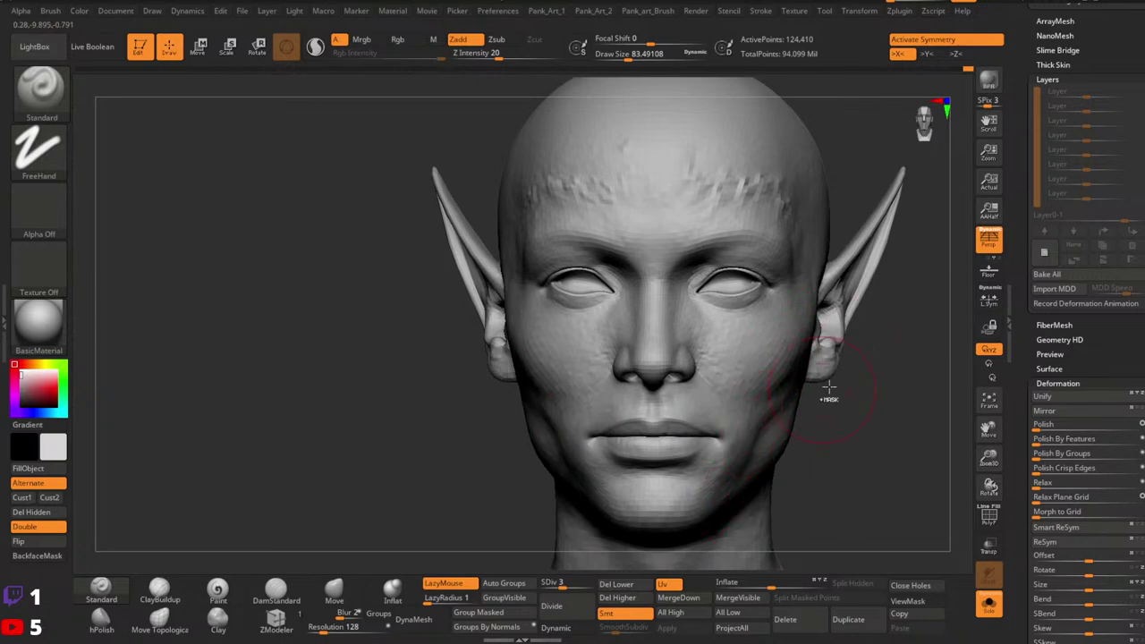
key(ctrl)
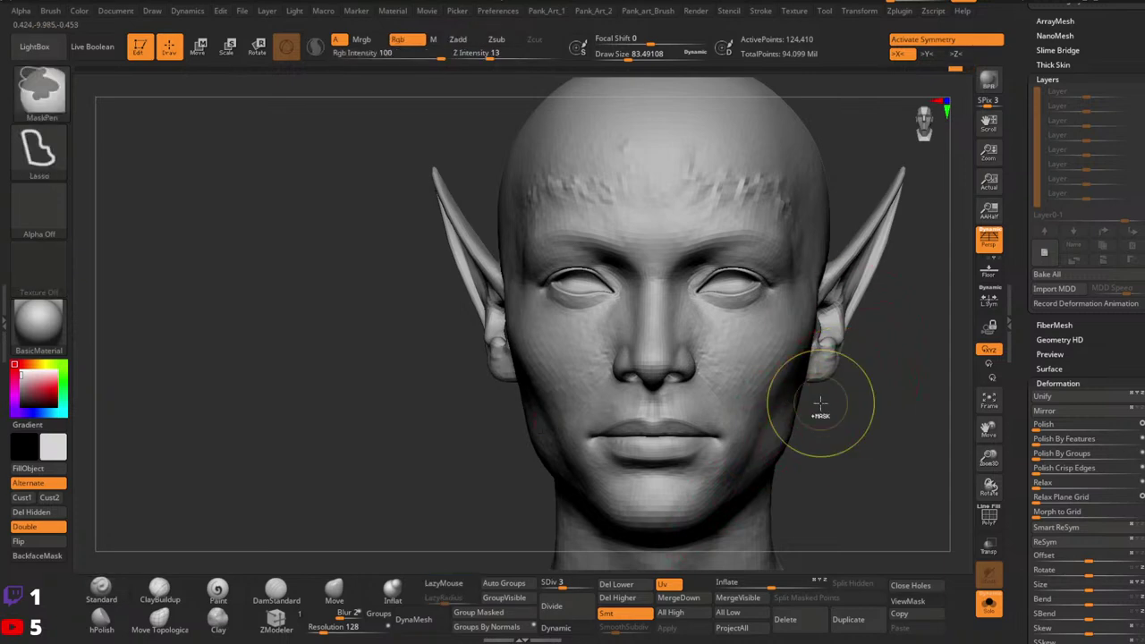
key(ctrl+d)
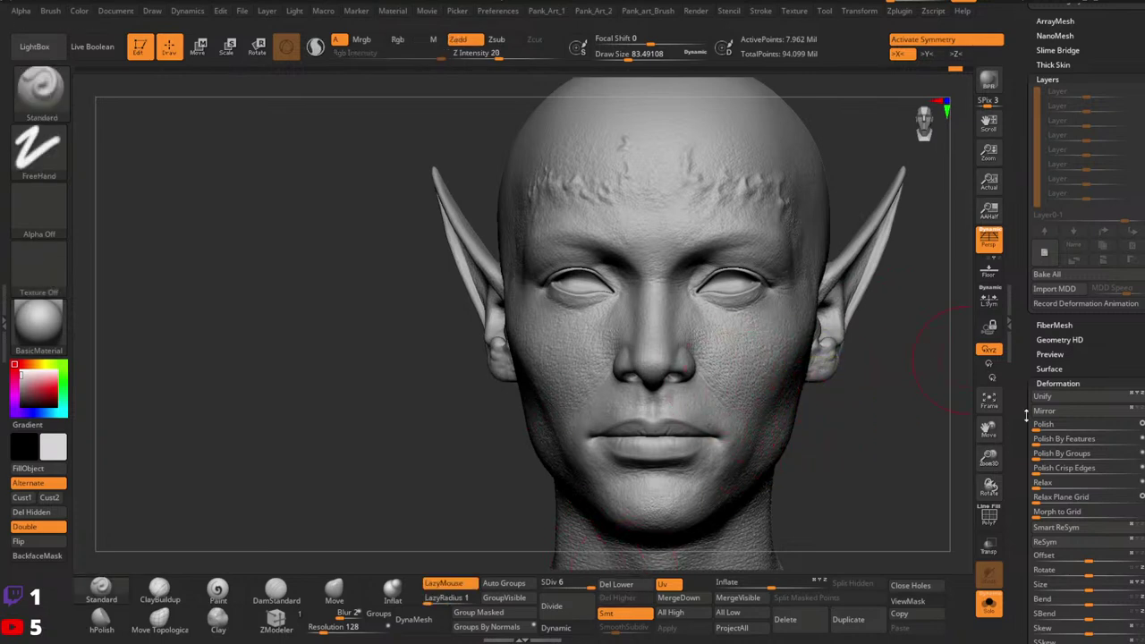
drag(1025, 418, 1036, 299)
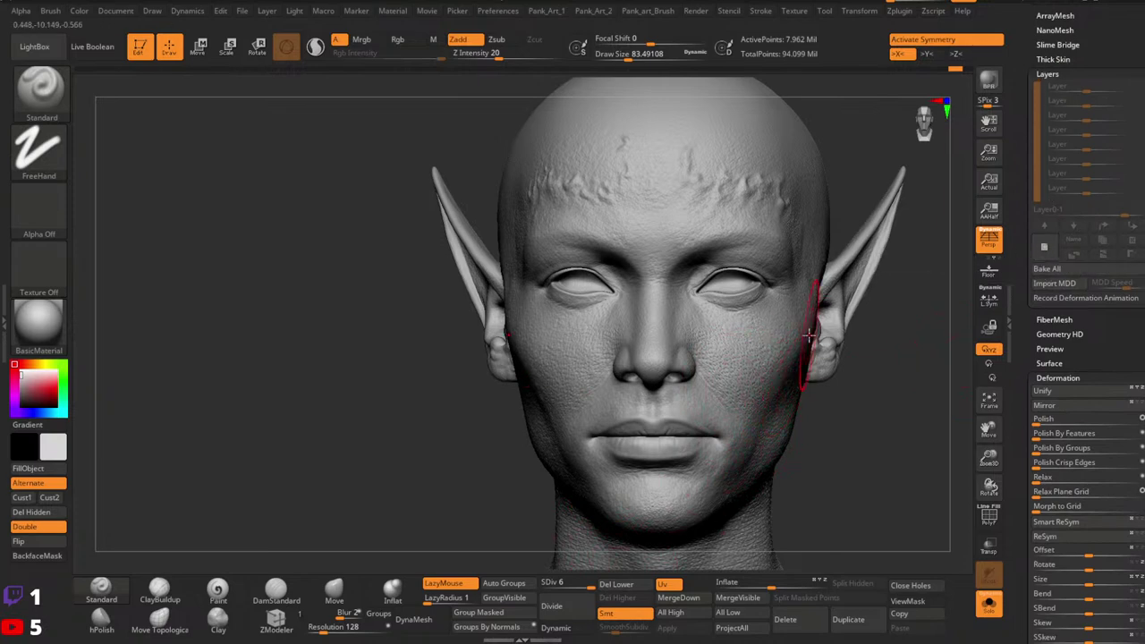
alt+right_drag(793, 432, 778, 506)
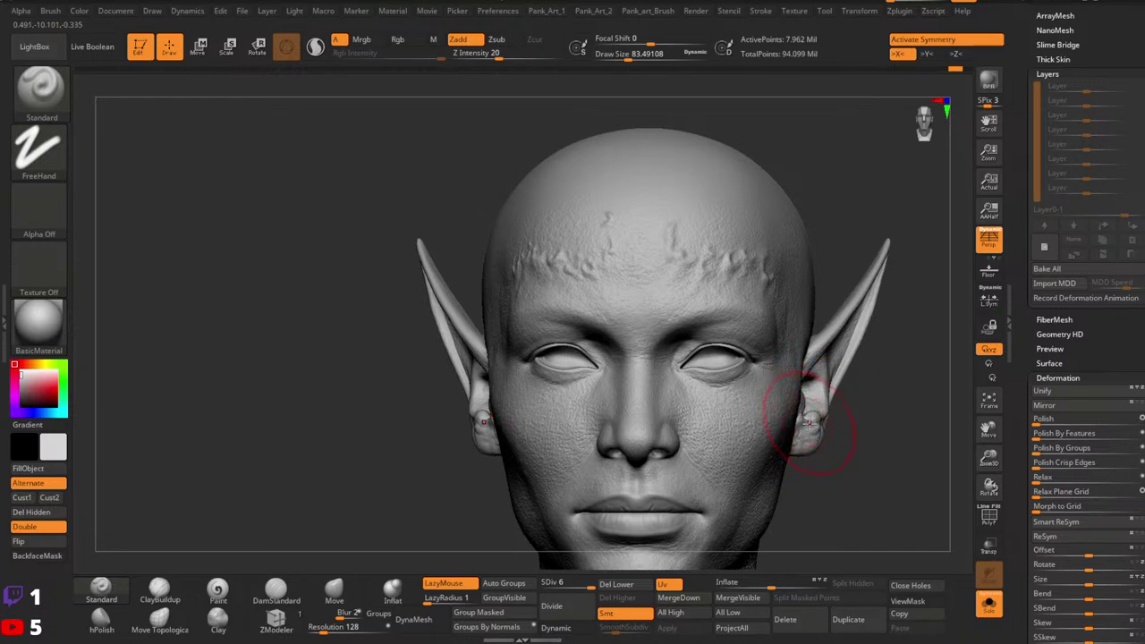
right_drag(809, 410, 812, 411)
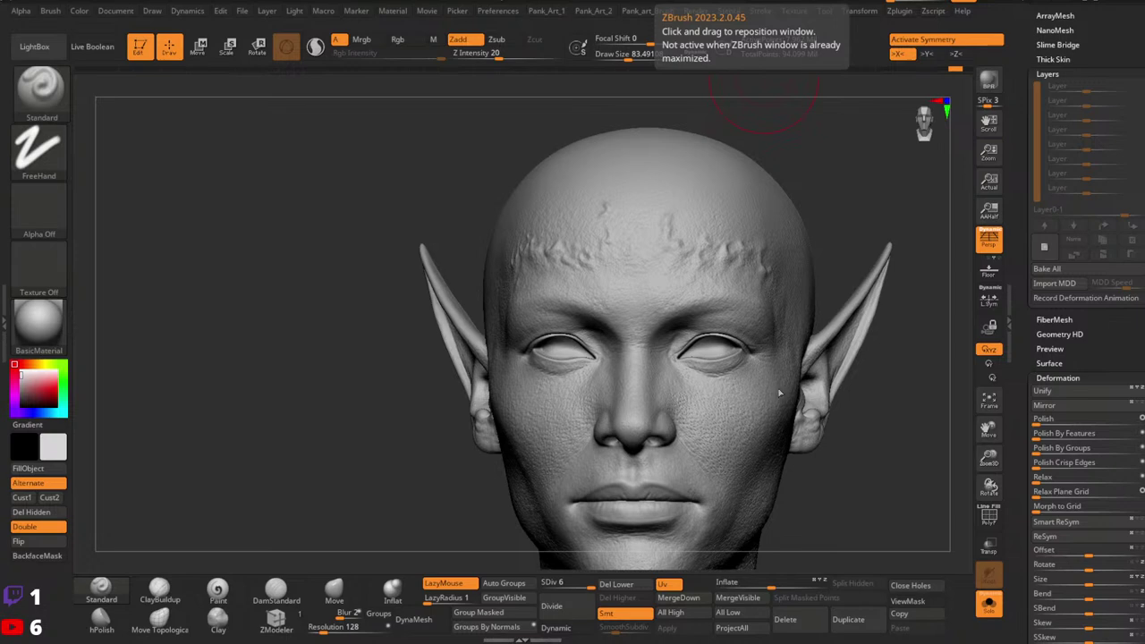
Step: Carve wrinkle lines beside the outer eye corners with the DamStandard brush, setting its Z Intensity to 36
alt+right_drag(743, 394, 904, 417)
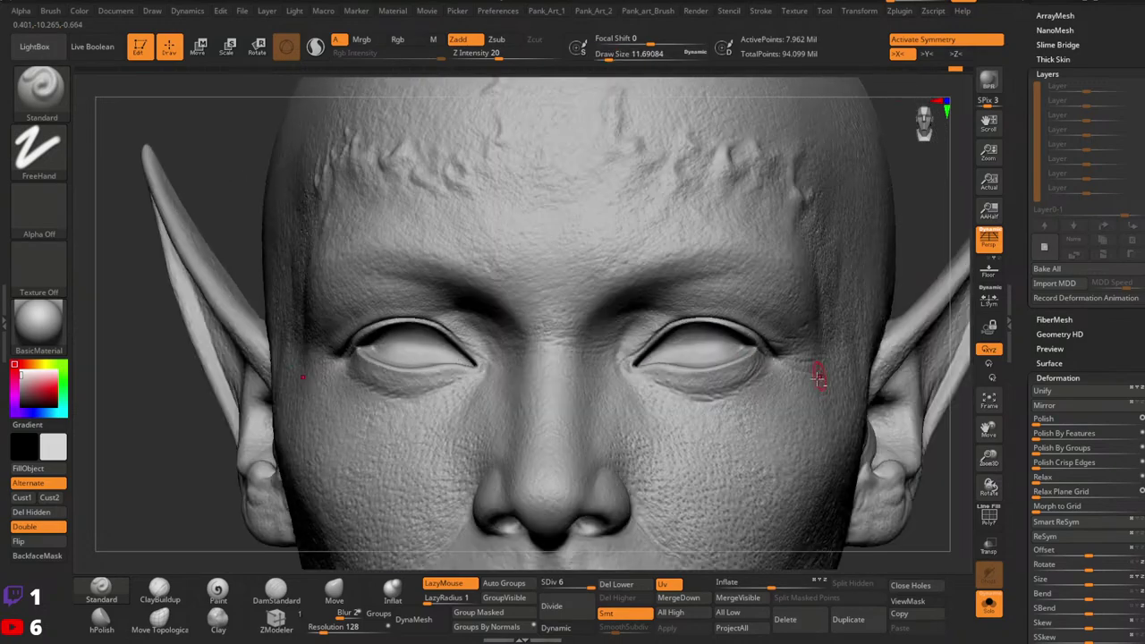
mouse_move(819, 381)
right_down()
mouse_move(826, 337)
mouse_move(784, 350)
mouse_move(815, 340)
right_up()
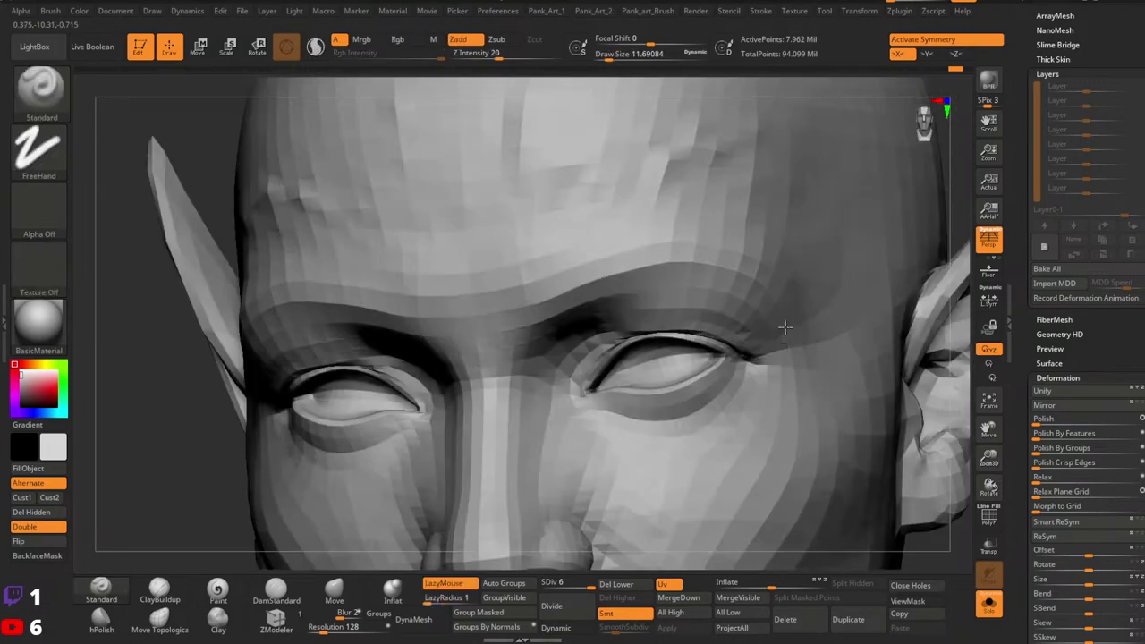
right_click(816, 340)
click(277, 589)
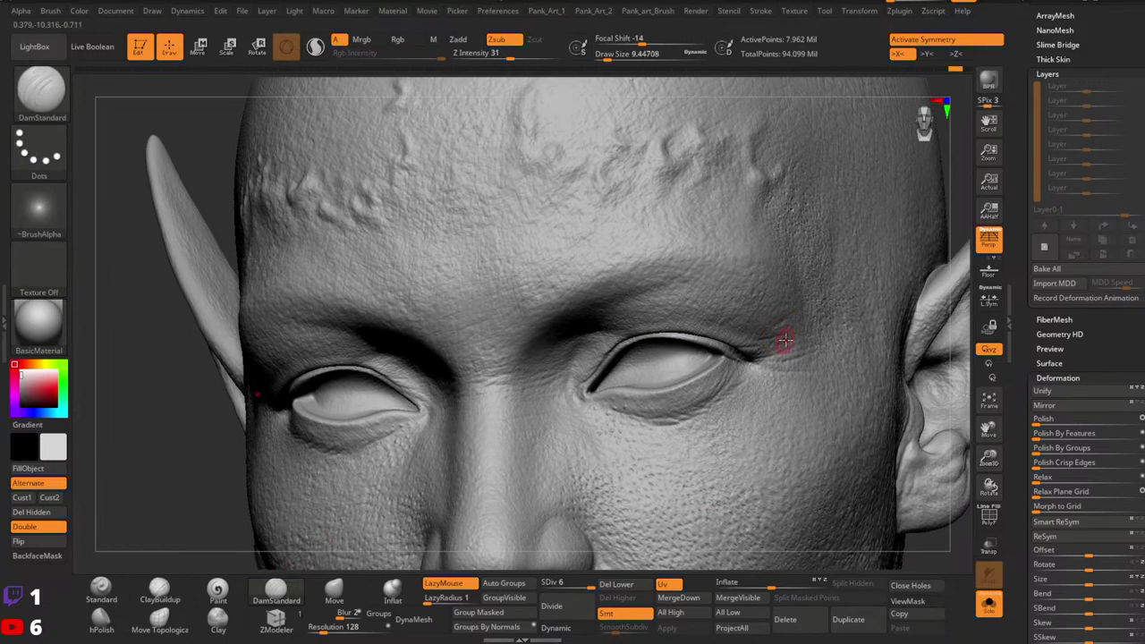
right_click(800, 329)
click(801, 328)
drag(806, 313, 762, 337)
click(516, 54)
alt+right_drag(795, 367, 808, 333)
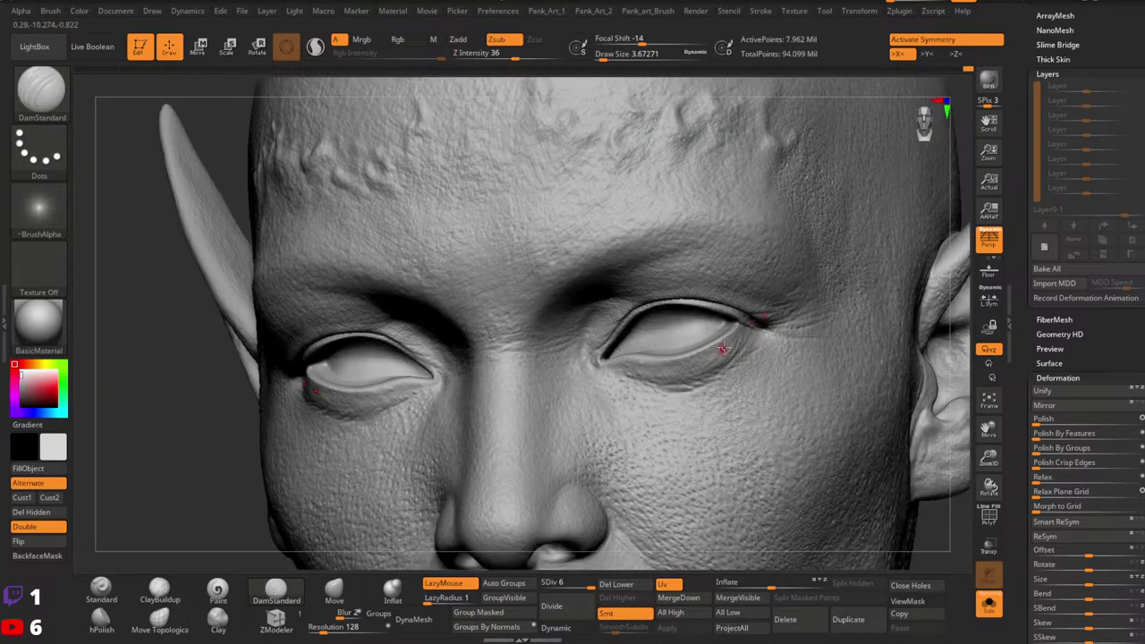
Step: Cut fine creases into the eyelids and around the inner eye corners with DamStandard at a draw size of about 2.6
mouse_move(686, 380)
right_down()
mouse_move(788, 320)
mouse_move(721, 360)
mouse_move(771, 334)
right_up()
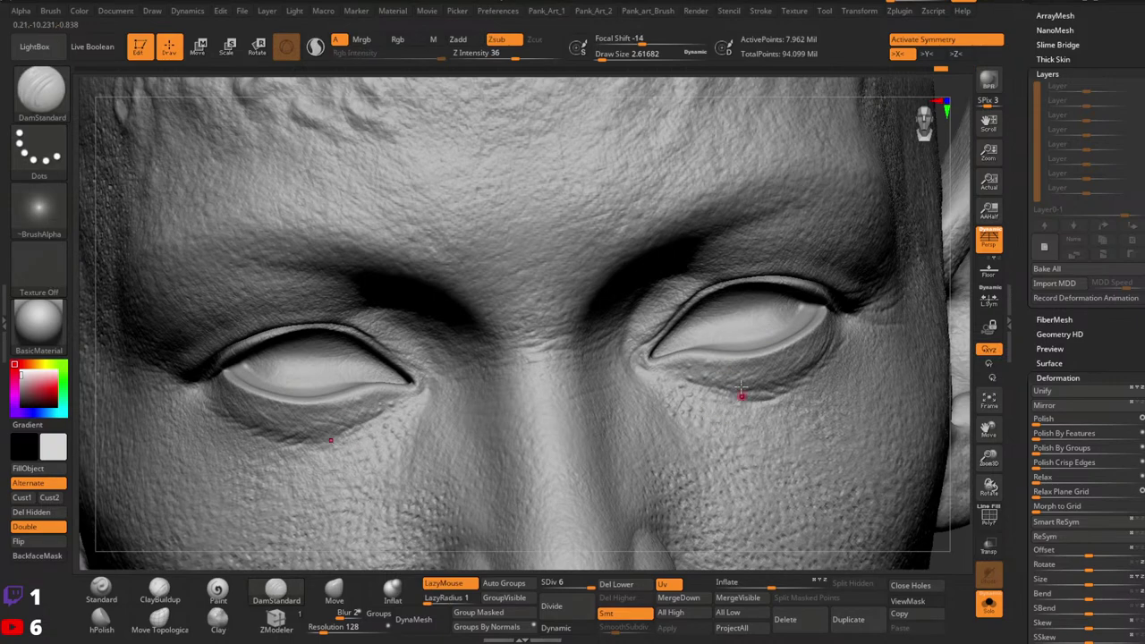
mouse_move(658, 428)
ctrl+right_down()
mouse_move(843, 345)
mouse_move(805, 347)
ctrl+right_up()
ctrl+right_drag(805, 347, 832, 386)
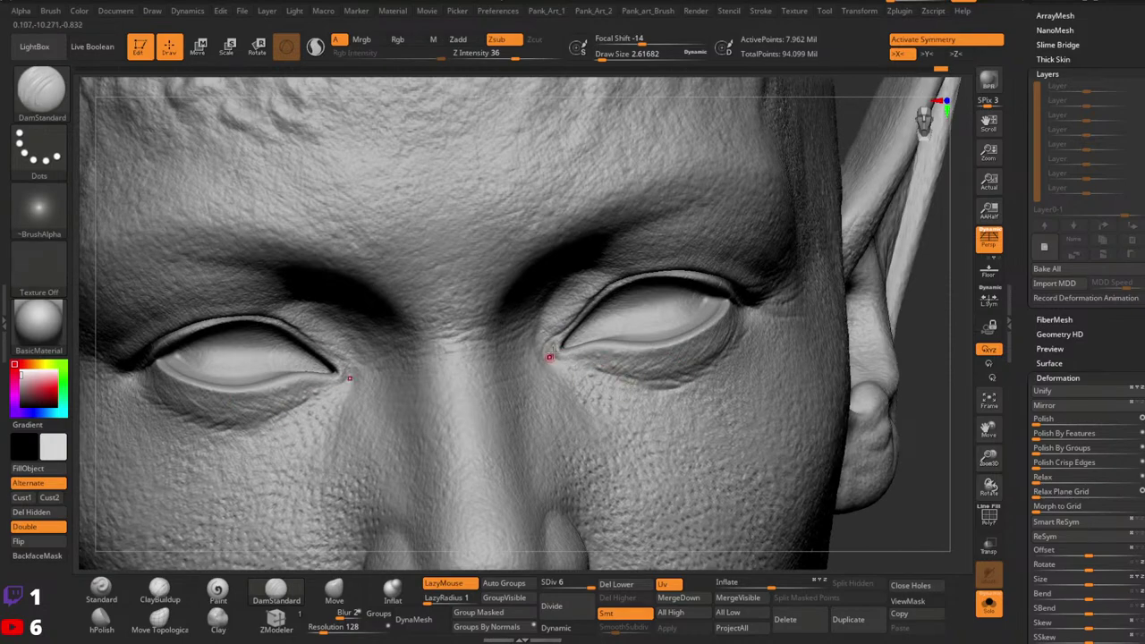
alt+right_drag(588, 293, 659, 319)
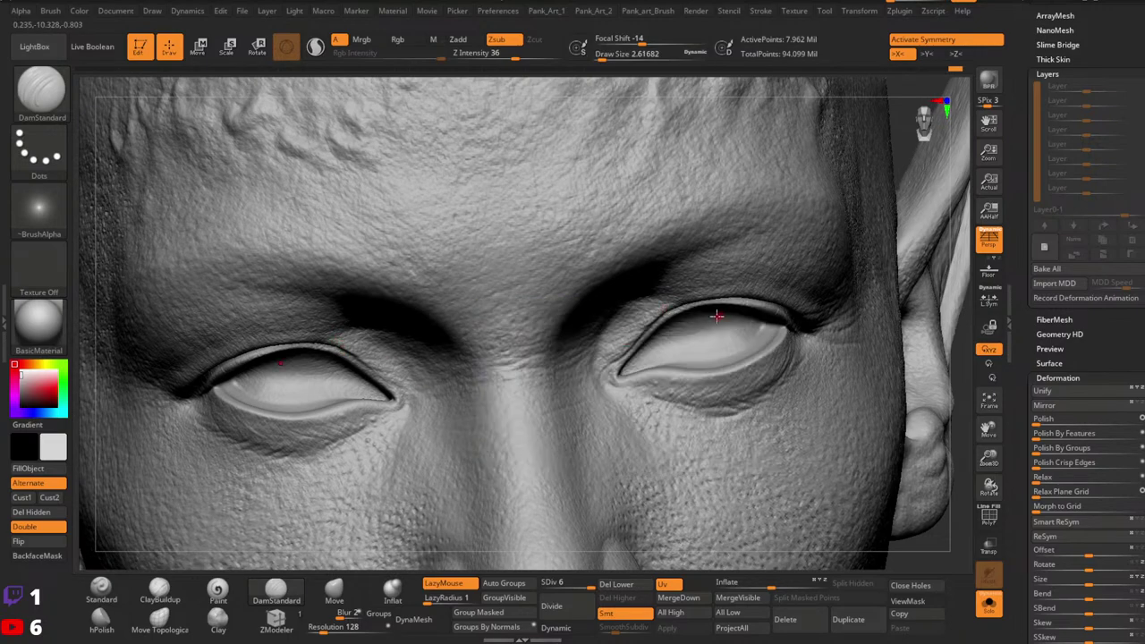
right_drag(717, 316, 654, 342)
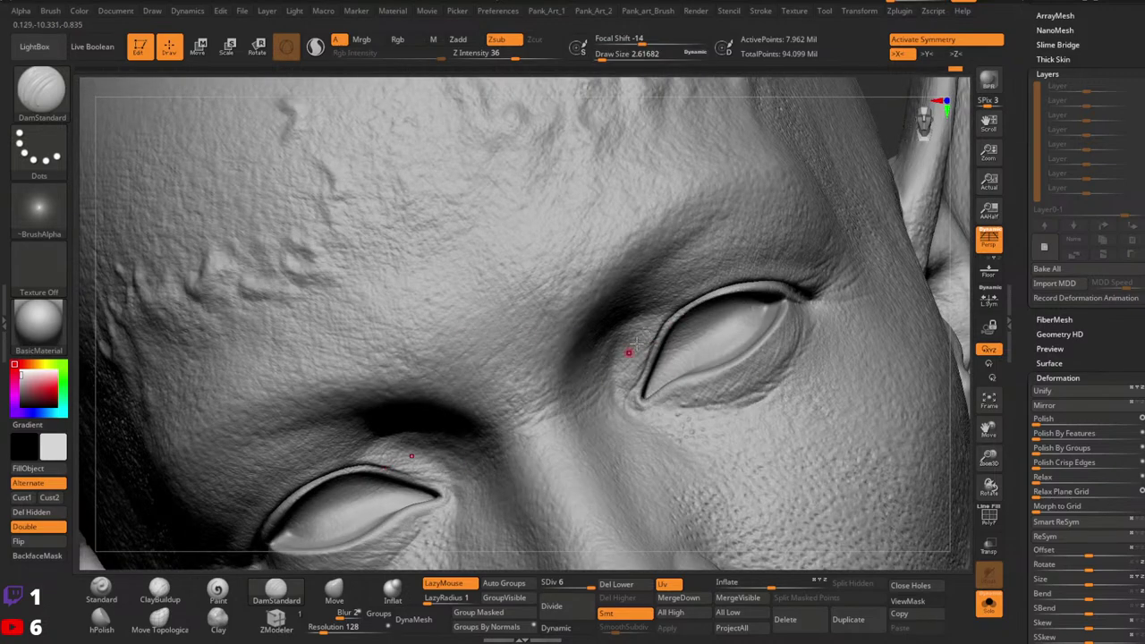
mouse_move(662, 398)
ctrl+right_down()
mouse_move(730, 363)
mouse_move(664, 365)
ctrl+right_up()
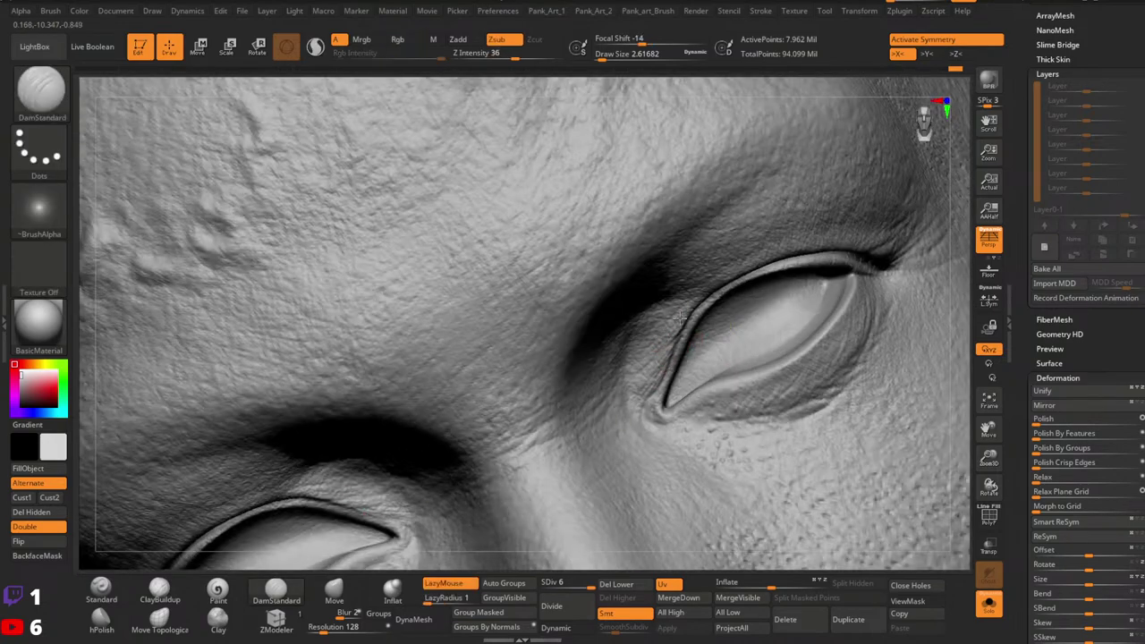
mouse_move(629, 394)
right_down()
mouse_move(777, 362)
mouse_move(687, 397)
right_up()
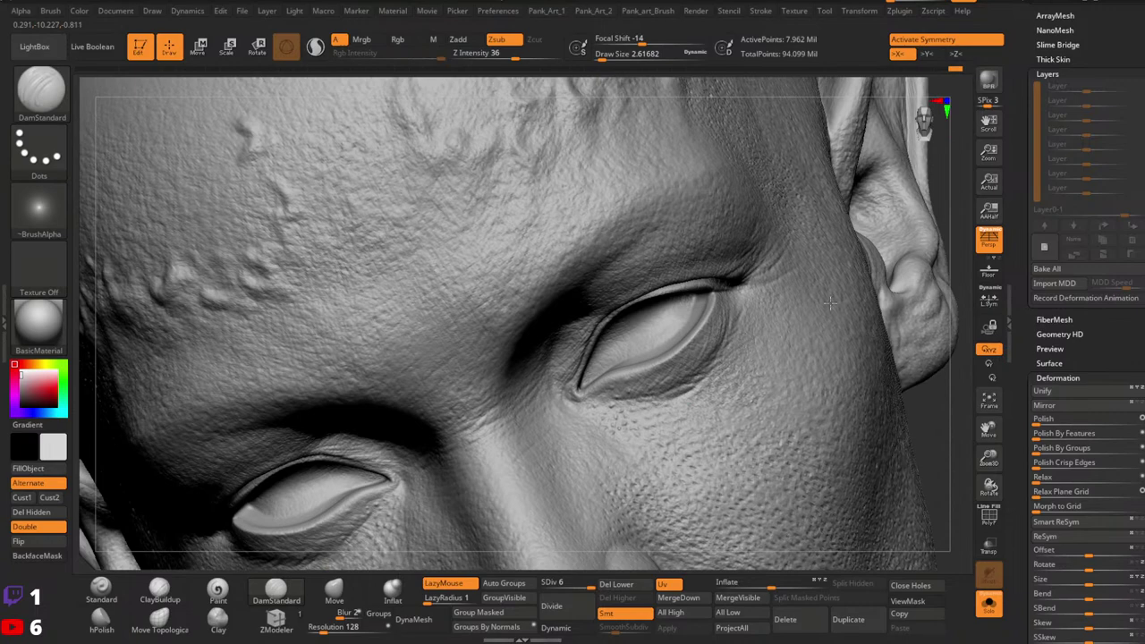
Step: Carve soft skin lines below the eyes and onto the upper cheeks at a draw size of about 6.6
drag(830, 303, 835, 305)
mouse_move(838, 276)
right_down()
mouse_move(800, 299)
mouse_move(784, 340)
right_up()
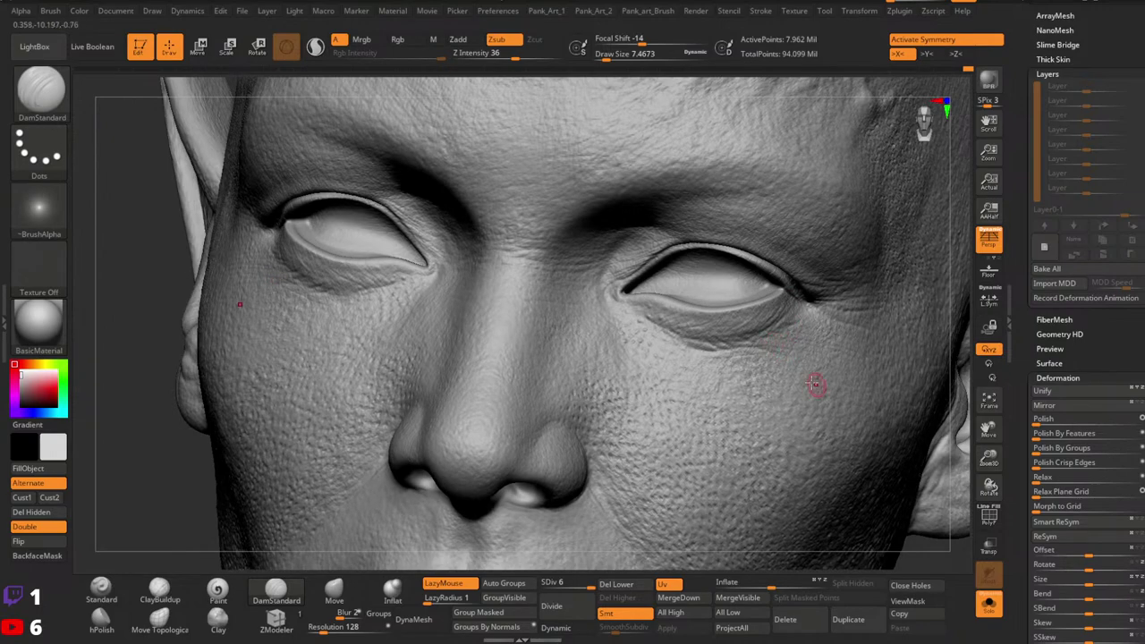
key(ctrl)
key(ctrl)
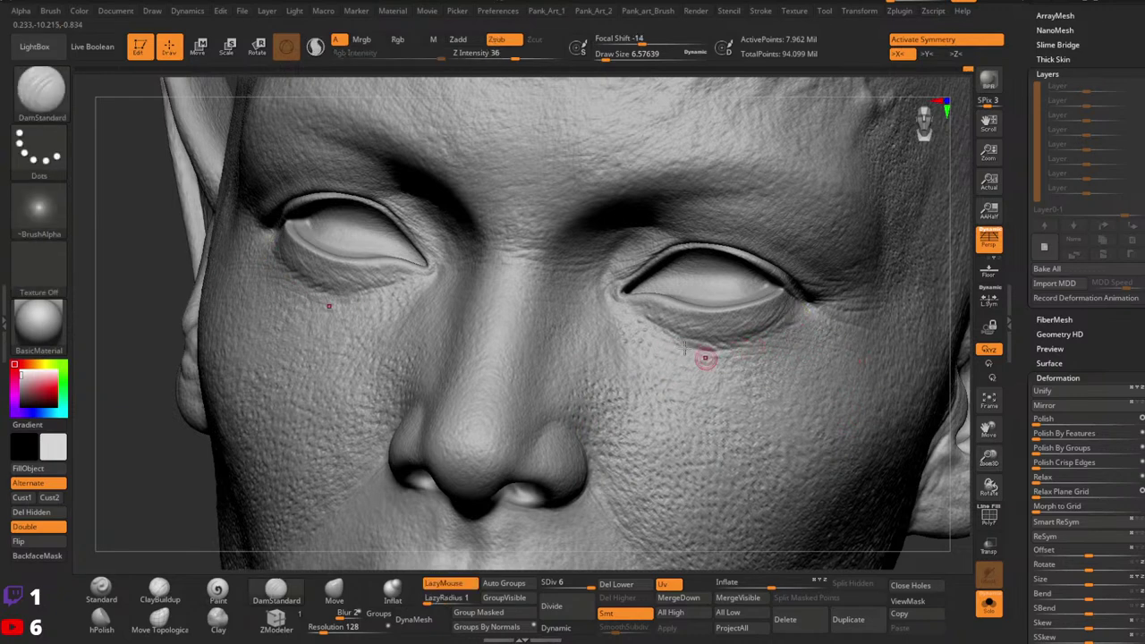
mouse_move(621, 309)
mouse_down()
mouse_move(631, 289)
mouse_move(677, 312)
mouse_up()
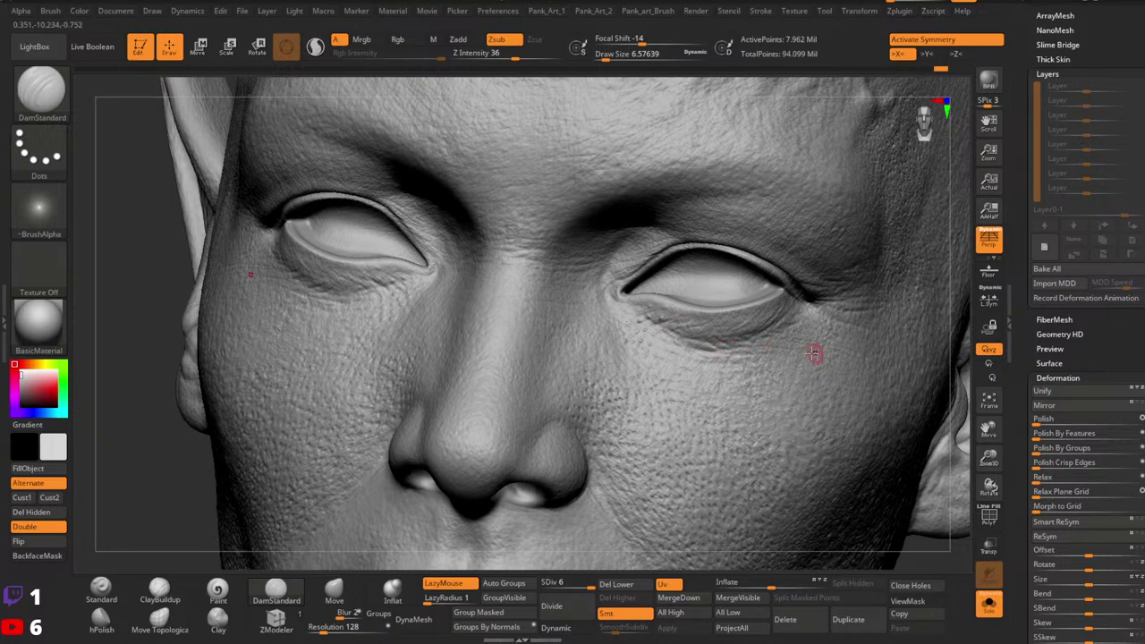
key(ctrl)
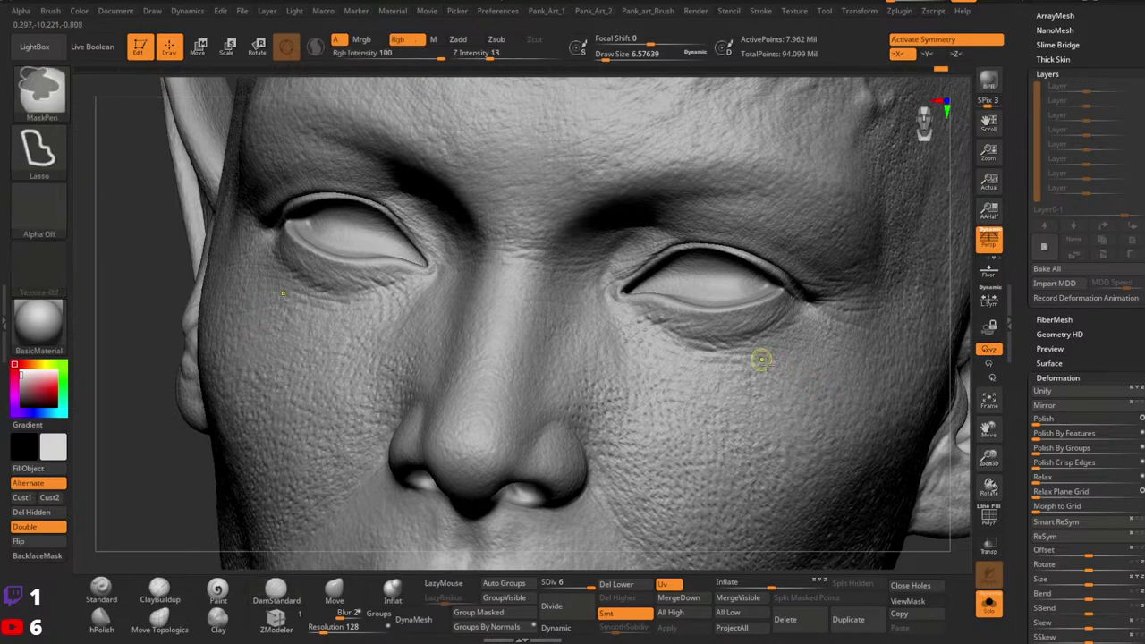
key(ctrl)
Step: Carve fine wrinkles curving from the outer eye corners down around the lower eyelids with DamStandard
ctrl+right_drag(888, 290, 573, 242)
right_drag(572, 242, 859, 376)
mouse_move(859, 376)
ctrl+right_down()
mouse_move(878, 402)
mouse_move(829, 397)
ctrl+right_up()
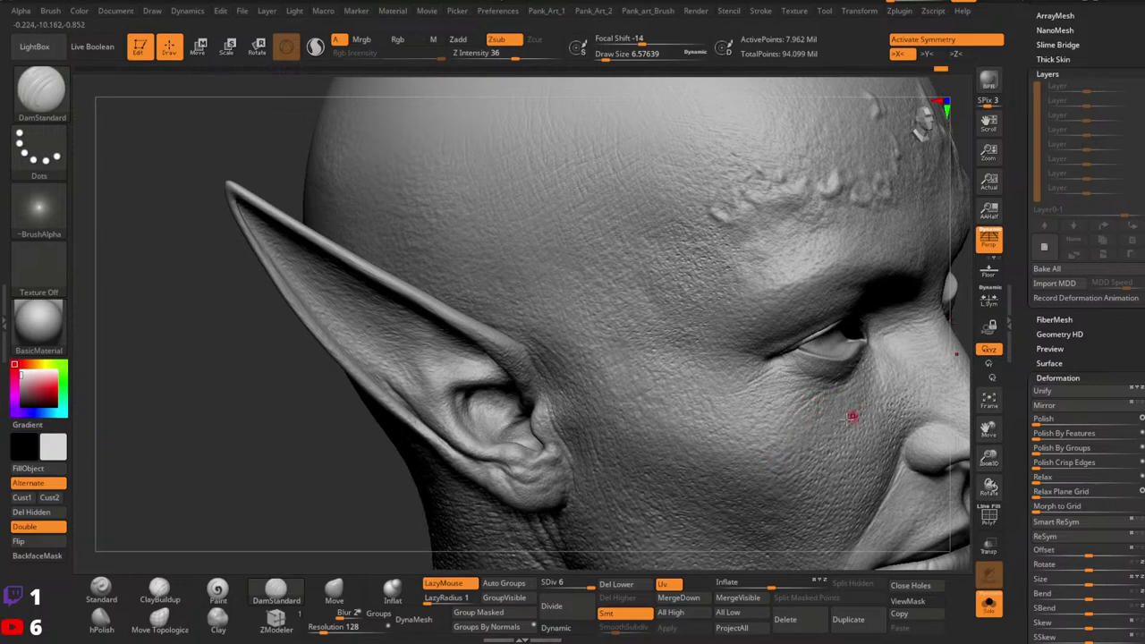
mouse_move(851, 414)
right_down()
mouse_move(881, 408)
mouse_move(761, 424)
mouse_move(787, 393)
mouse_move(780, 433)
mouse_move(799, 455)
mouse_move(733, 439)
mouse_move(817, 384)
mouse_move(775, 495)
right_up()
key(ctrl)
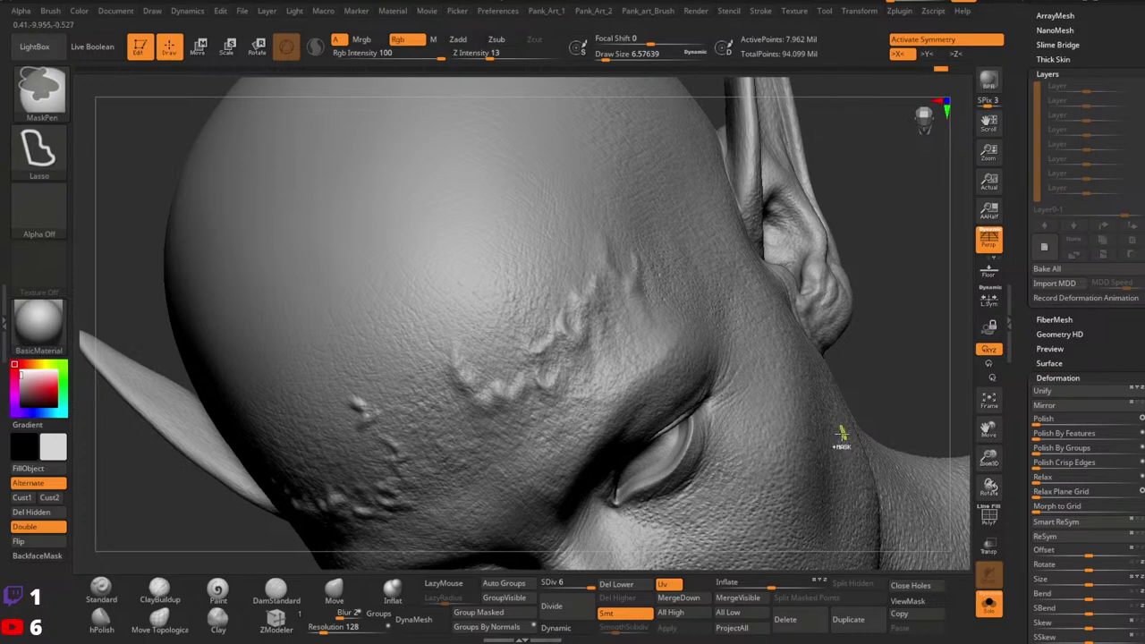
right_drag(841, 435, 832, 386)
key(ctrl)
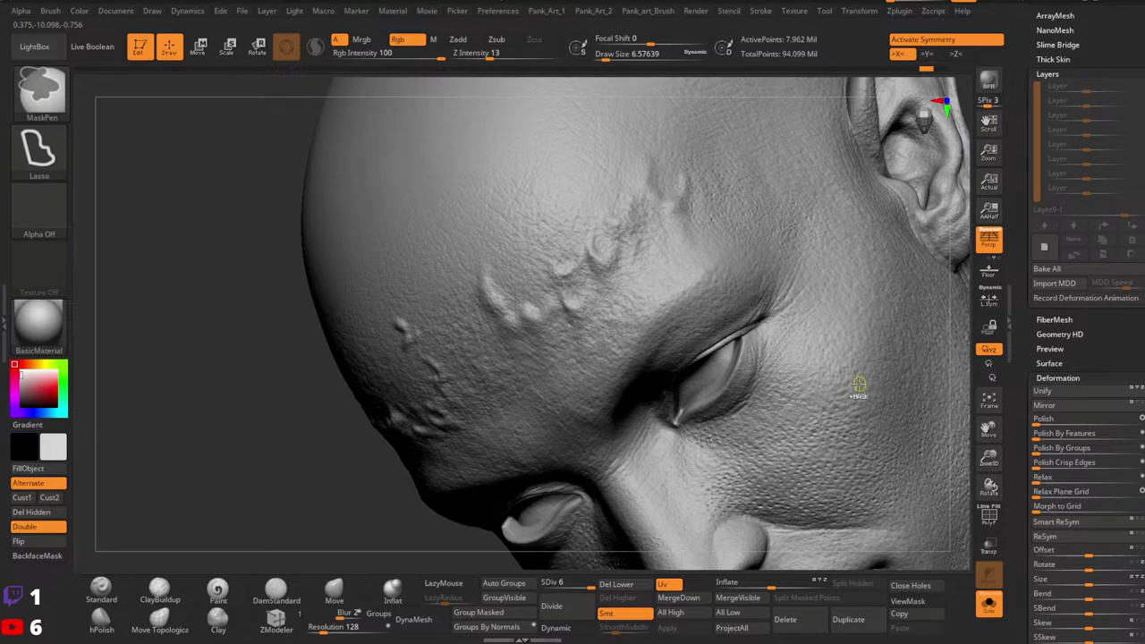
mouse_move(831, 397)
right_down()
mouse_move(835, 348)
mouse_move(767, 335)
right_up()
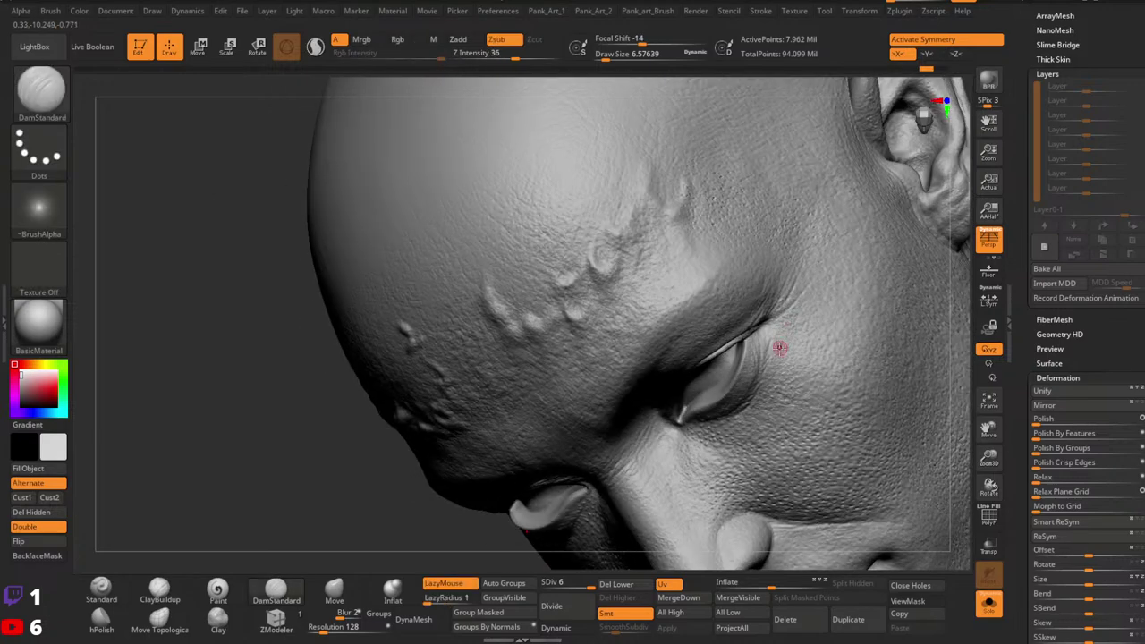
click(780, 341)
click(843, 342)
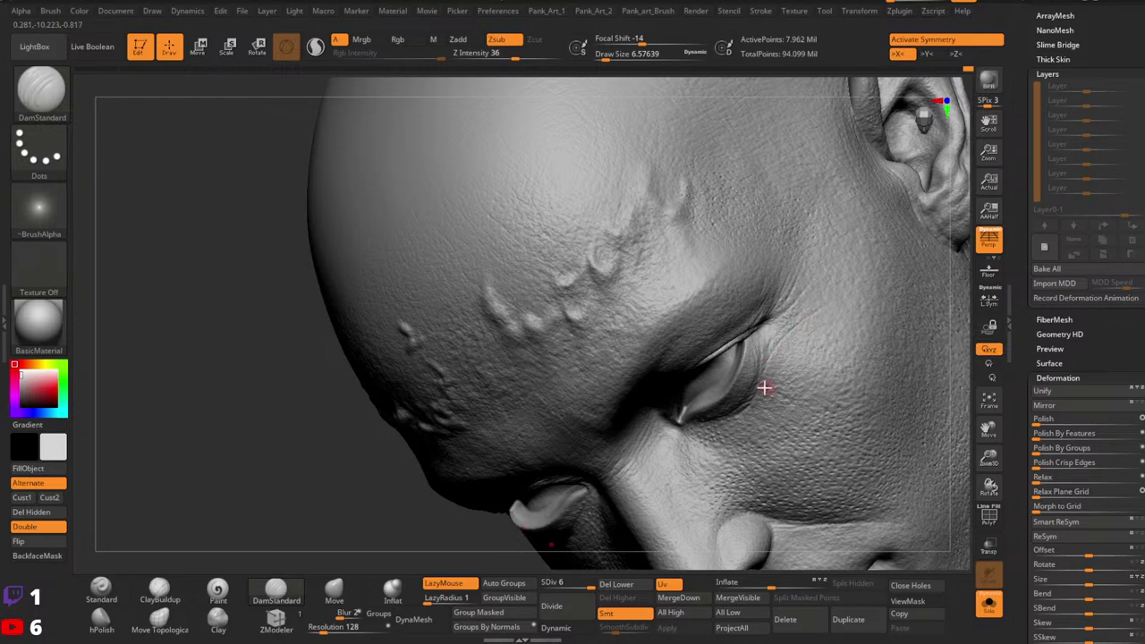
right_drag(815, 359, 809, 333)
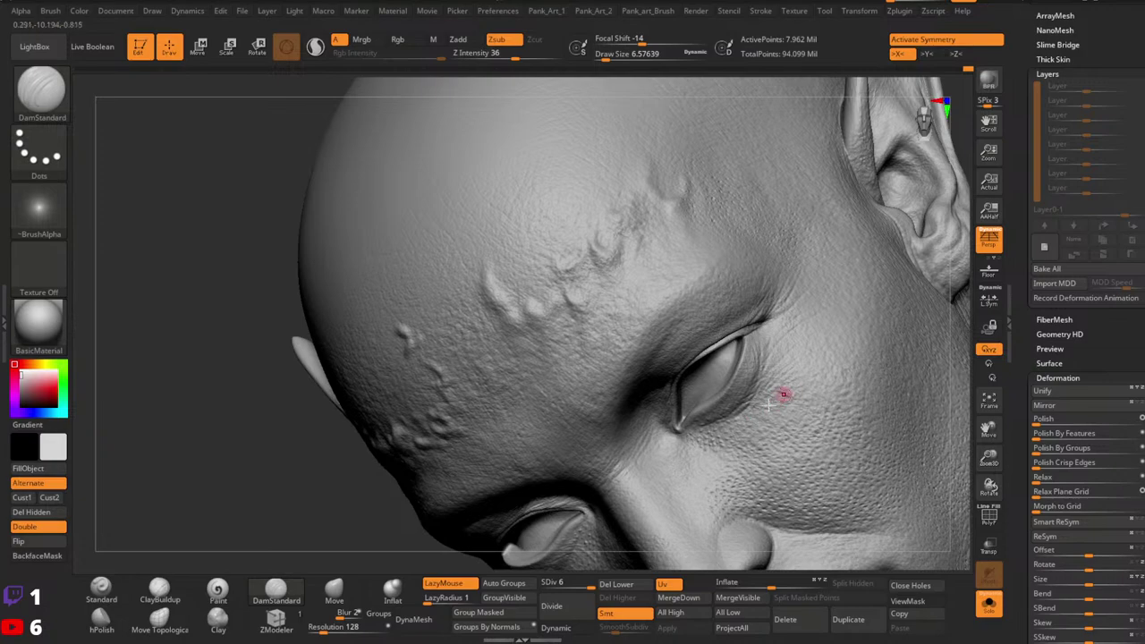
Step: Reduce the draw size to about 3.7 and refine the fine creases along the lower eyelids
right_drag(822, 381, 791, 367)
right_drag(719, 349, 713, 367)
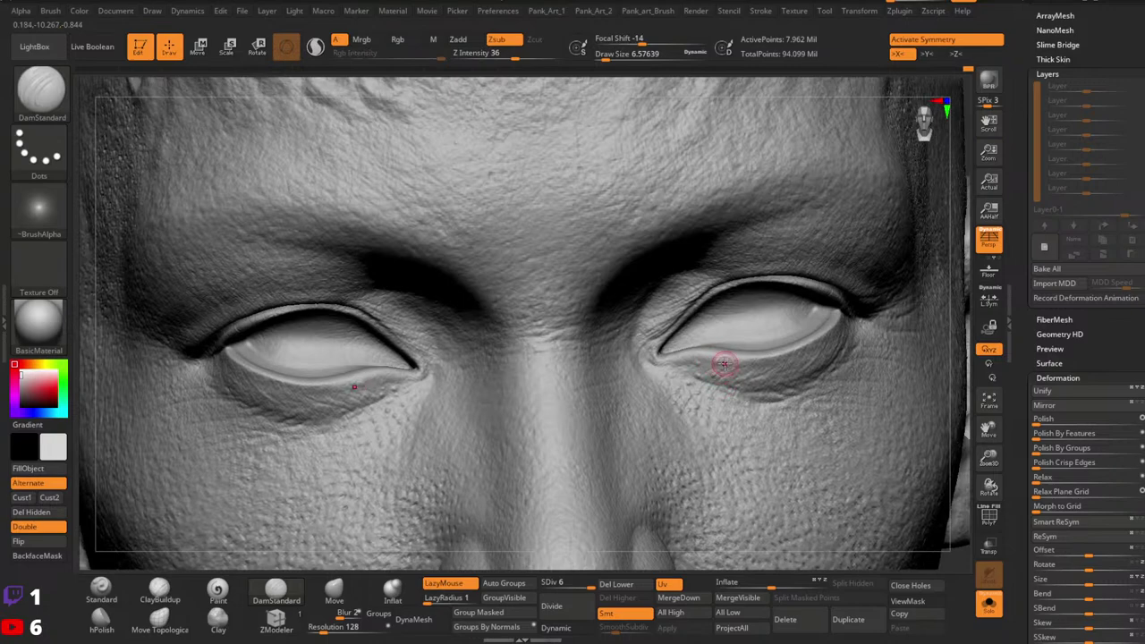
key(space)
click(724, 366)
mouse_move(684, 329)
alt+right_down()
mouse_move(721, 347)
mouse_move(707, 369)
mouse_move(720, 382)
alt+right_up()
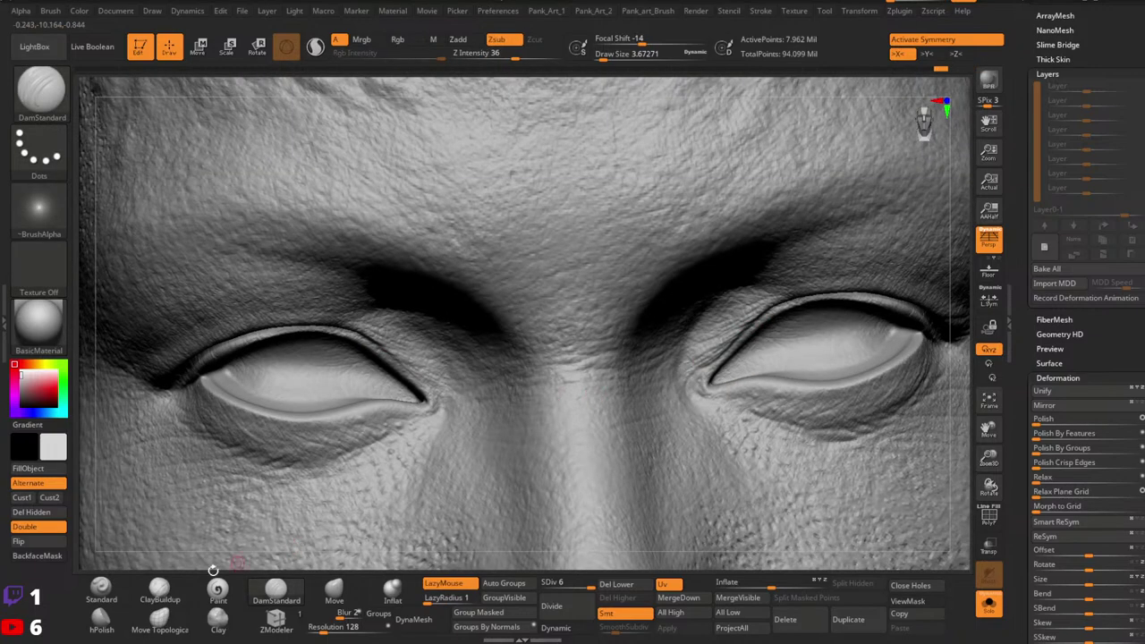
Step: Refine the inner eye corners and upper lid edges with the Standard and ClayBuildup brushes at a draw size of about 5.8
click(102, 591)
drag(735, 369, 711, 382)
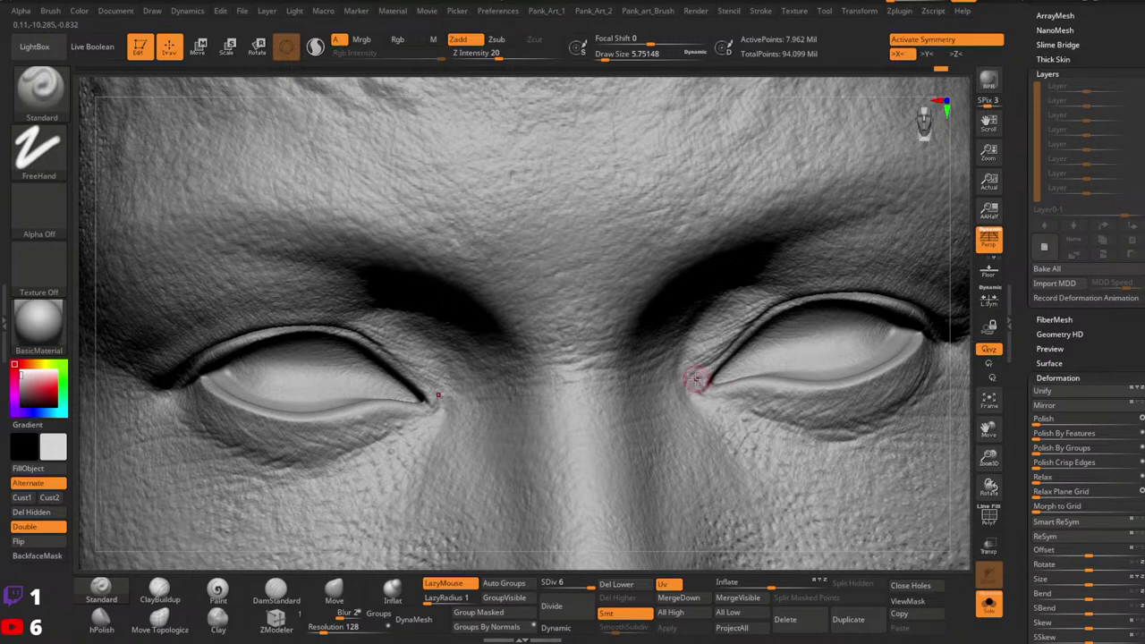
click(161, 592)
ctrl+right_drag(690, 365, 718, 346)
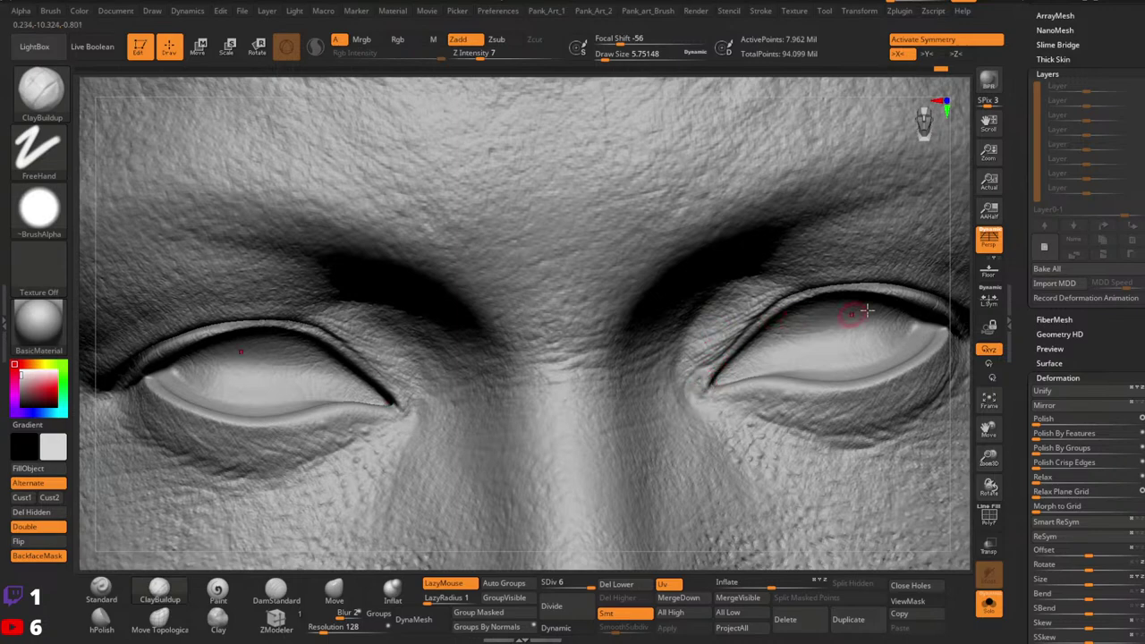
ctrl+right_drag(867, 311, 819, 361)
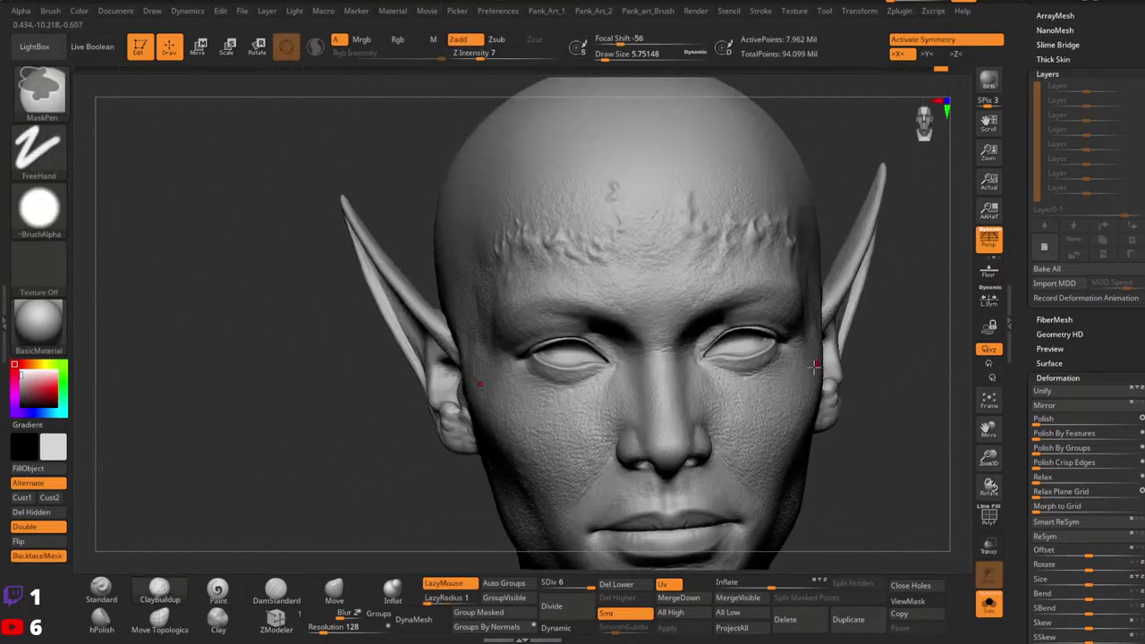
Step: Carve additional wrinkles below the outer eye corners with DamStandard at a draw size of about 5.8
mouse_move(781, 401)
right_down()
mouse_move(770, 363)
mouse_move(749, 422)
mouse_move(807, 370)
right_up()
click(278, 590)
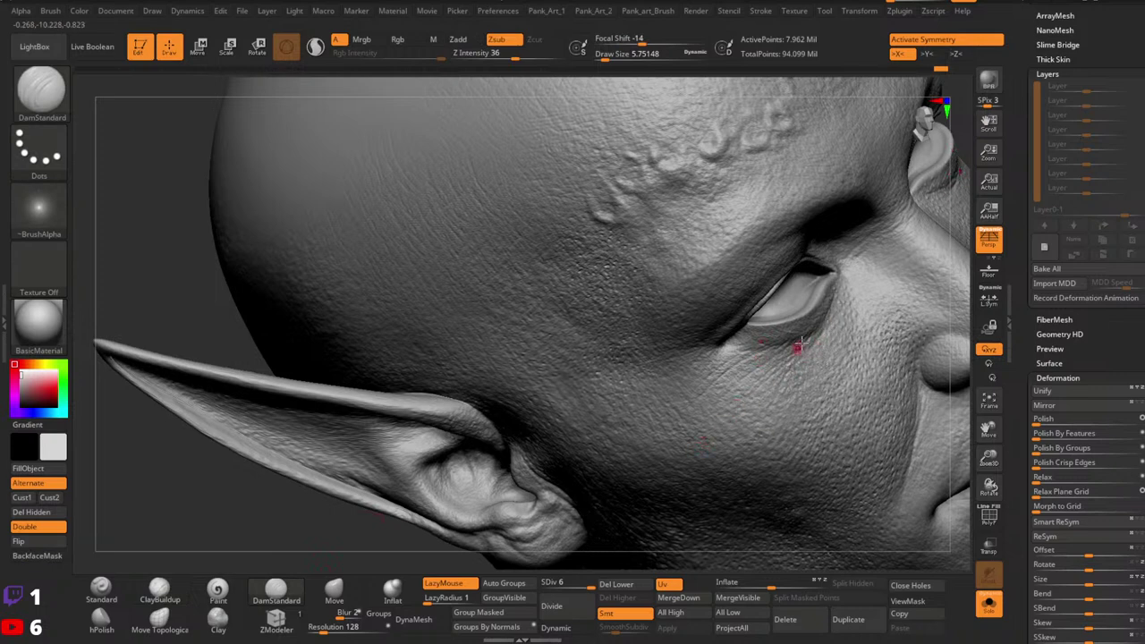
drag(774, 370, 739, 399)
mouse_move(776, 344)
ctrl+right_down()
mouse_move(966, 313)
mouse_move(791, 363)
ctrl+right_up()
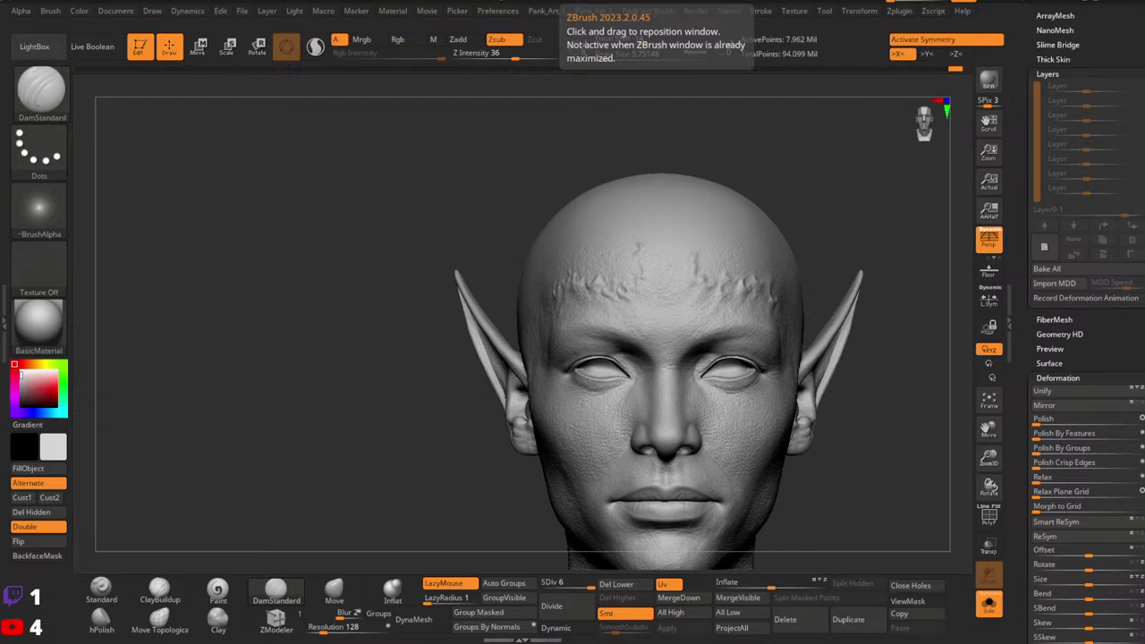
Step: Raise the skin folds around the outer eye corners and under the eyes with the Standard brush at a draw size of about 8.4
click(109, 594)
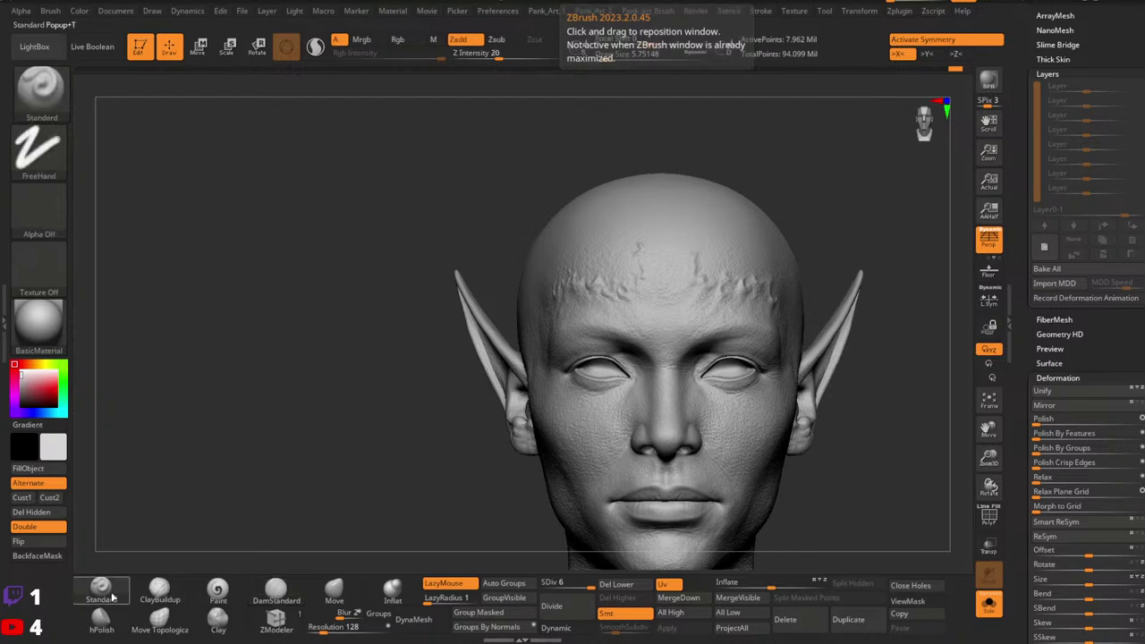
mouse_move(767, 352)
right_down()
mouse_move(761, 370)
mouse_move(783, 344)
mouse_move(823, 331)
mouse_move(777, 363)
right_up()
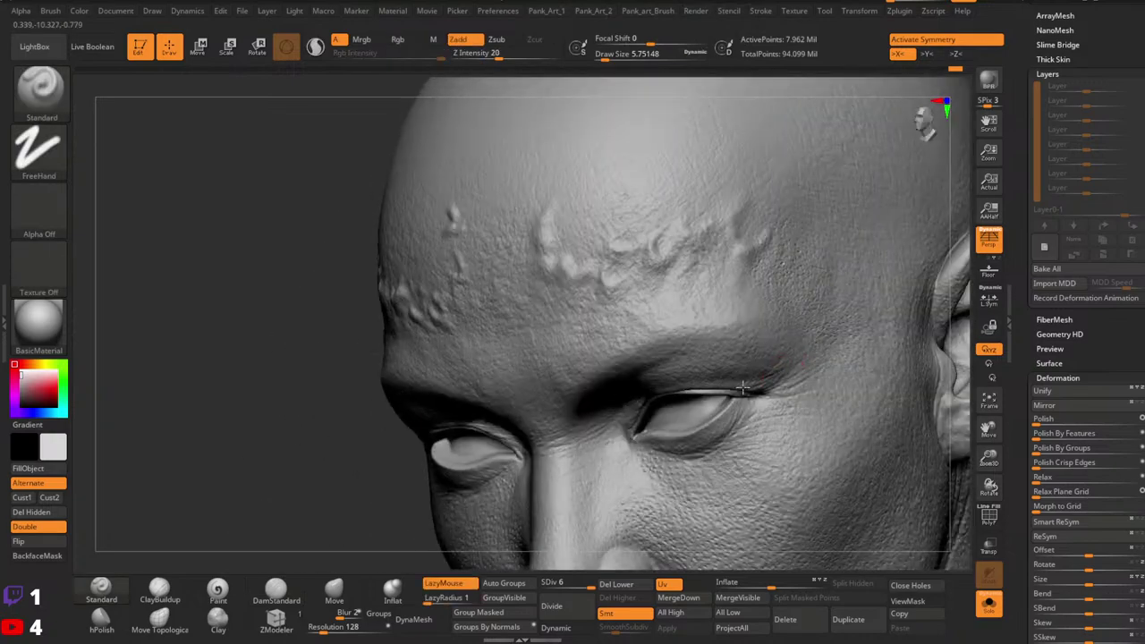
key(bracketright)
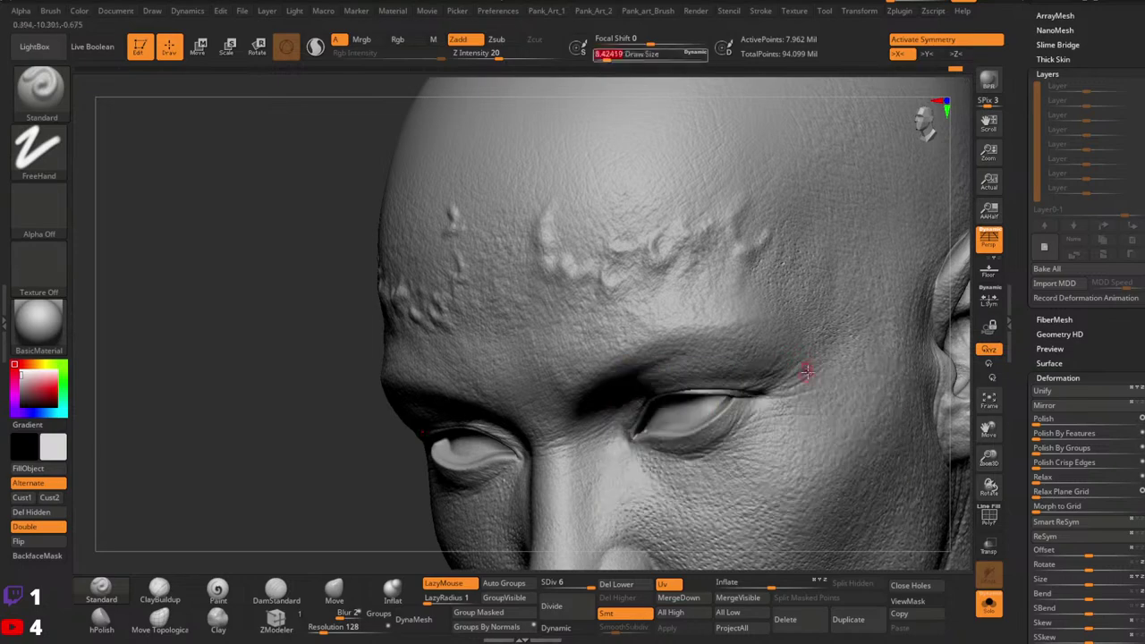
key(space)
drag(814, 375, 810, 376)
mouse_move(798, 380)
right_down()
mouse_move(799, 396)
mouse_move(831, 385)
mouse_move(813, 401)
right_up()
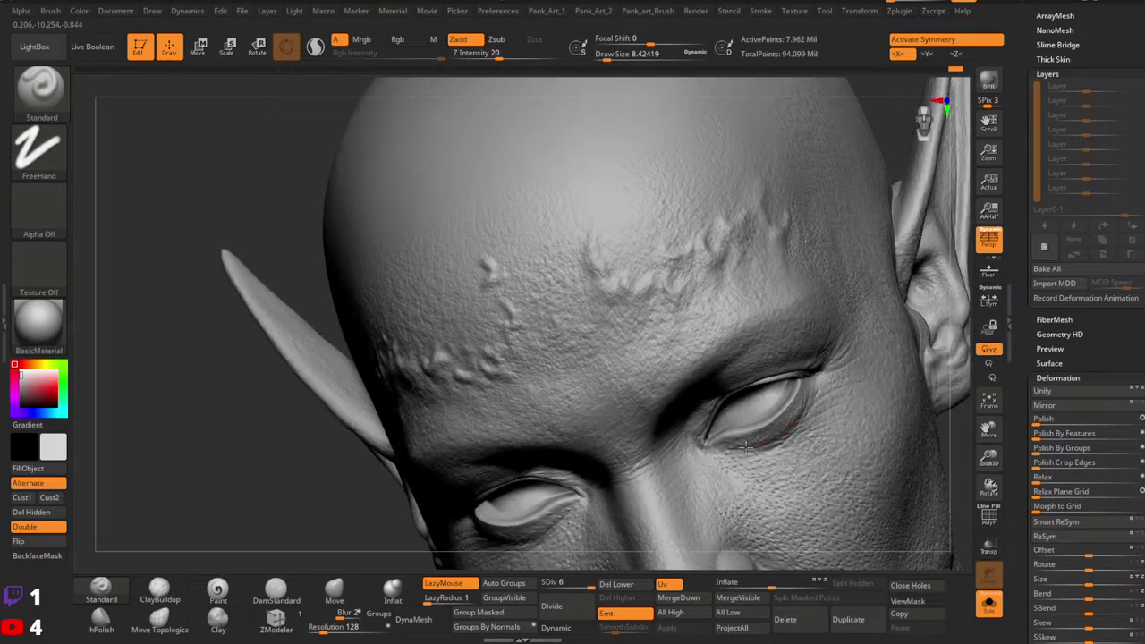
Step: Enlarge the Standard brush to a draw size of about 20 and build up the skin between the upper eyelids and brows
key(space)
click(772, 368)
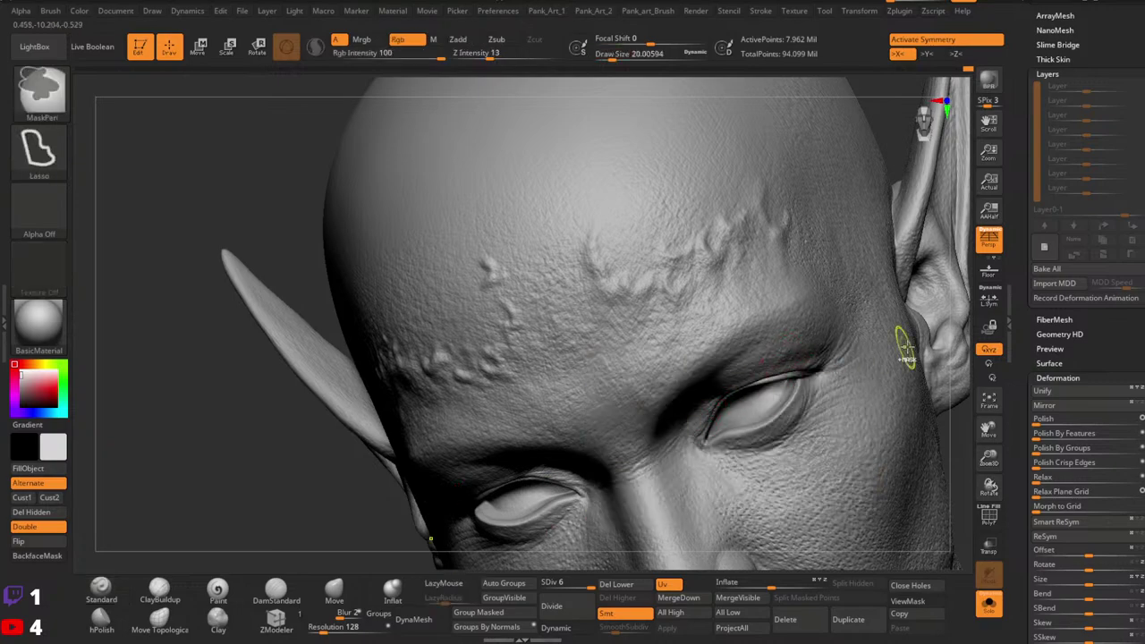
ctrl+right_drag(902, 345, 873, 247)
mouse_move(872, 247)
right_down()
mouse_move(860, 340)
mouse_move(876, 358)
mouse_move(849, 308)
mouse_move(855, 332)
mouse_move(846, 268)
mouse_move(883, 365)
mouse_move(795, 396)
mouse_move(835, 430)
mouse_move(827, 364)
right_up()
Step: Turn off symmetry and carve faint creases into the cheeks beside the mouth with DamStandard at a draw size of about 8.4
key(x)
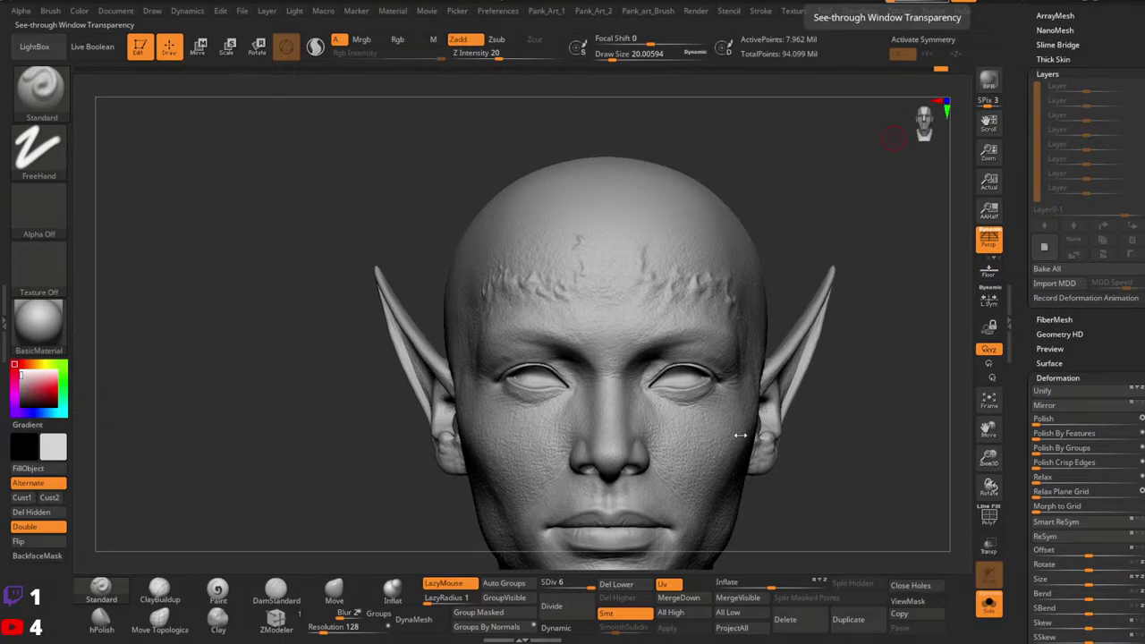
mouse_move(740, 469)
right_down()
mouse_move(781, 366)
mouse_move(807, 366)
mouse_move(808, 338)
right_up()
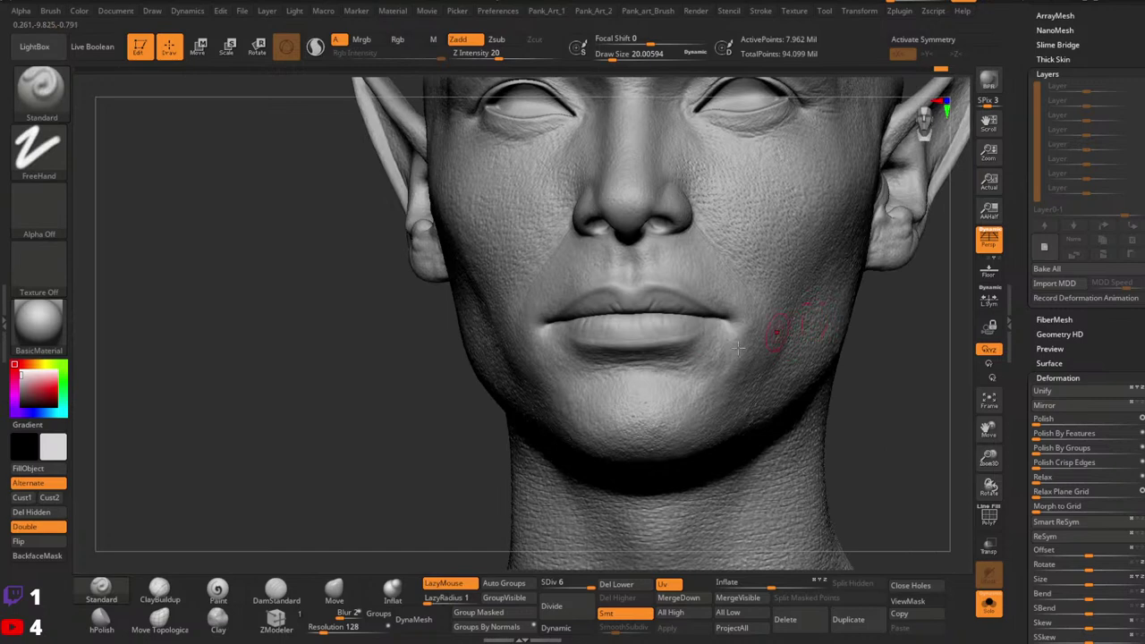
key(space)
drag(785, 310, 781, 310)
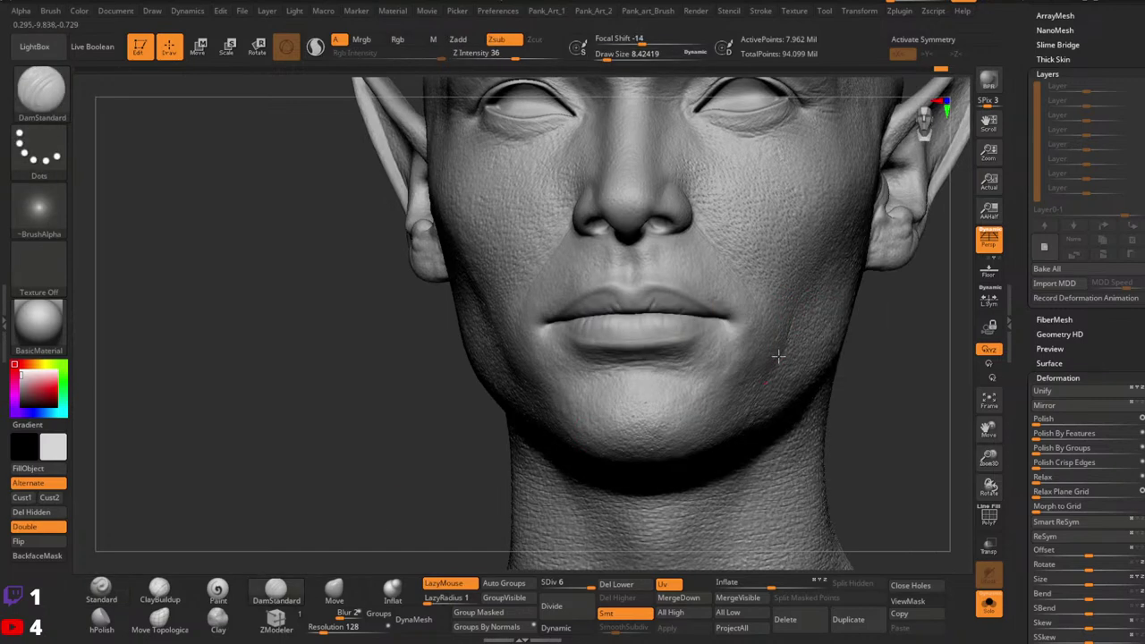
right_drag(804, 354, 781, 333)
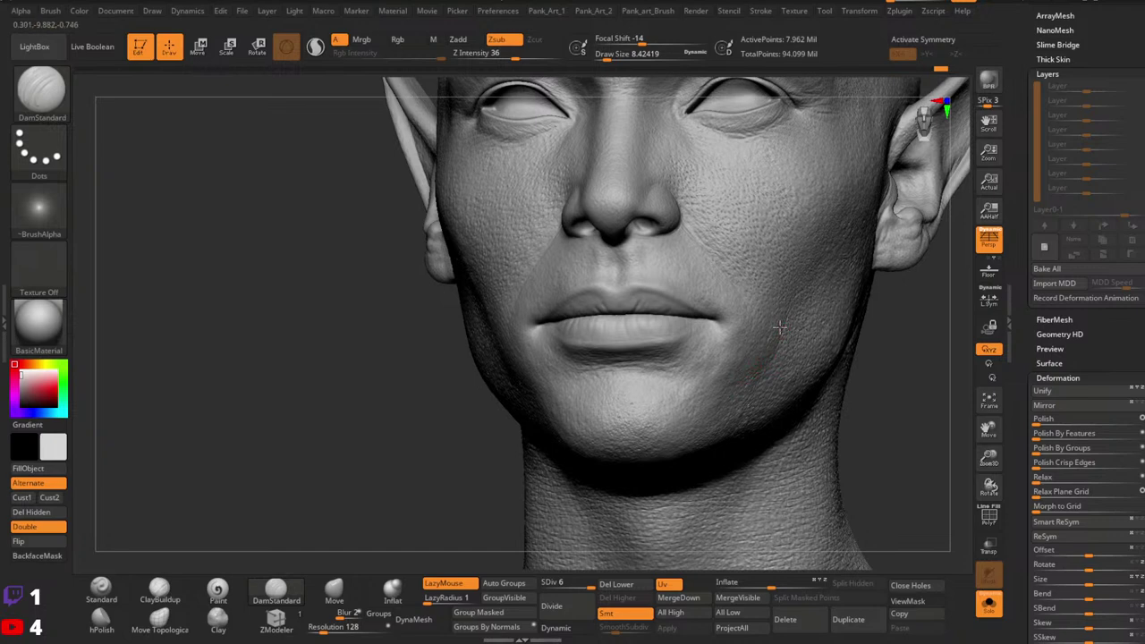
right_drag(735, 401, 772, 363)
drag(775, 360, 761, 380)
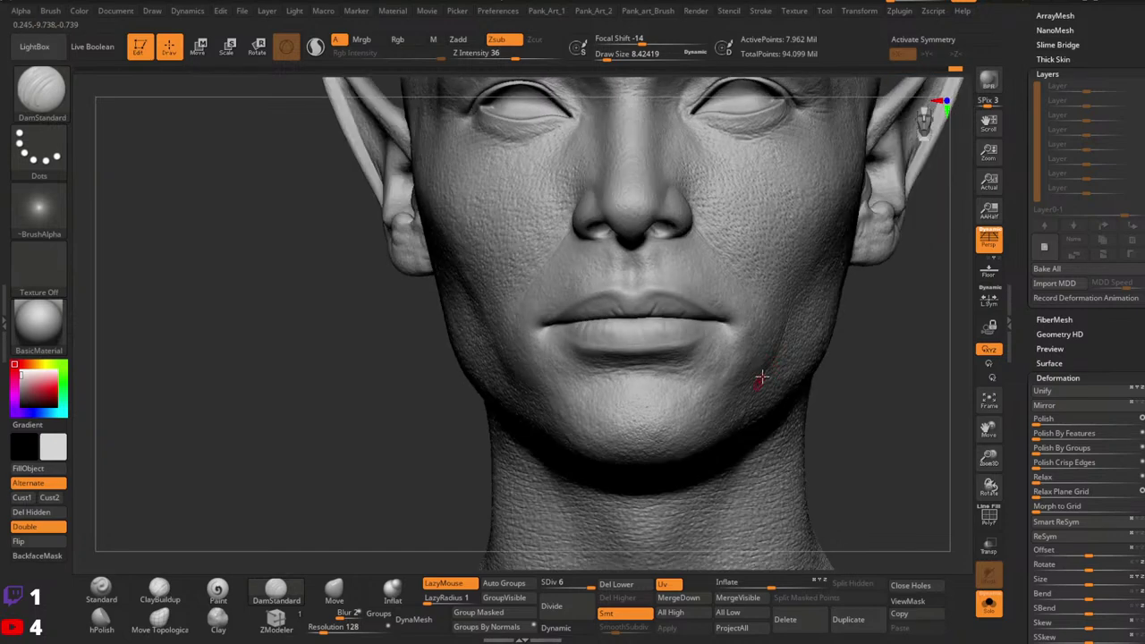
mouse_move(774, 367)
right_down()
mouse_move(868, 378)
mouse_move(742, 378)
right_up()
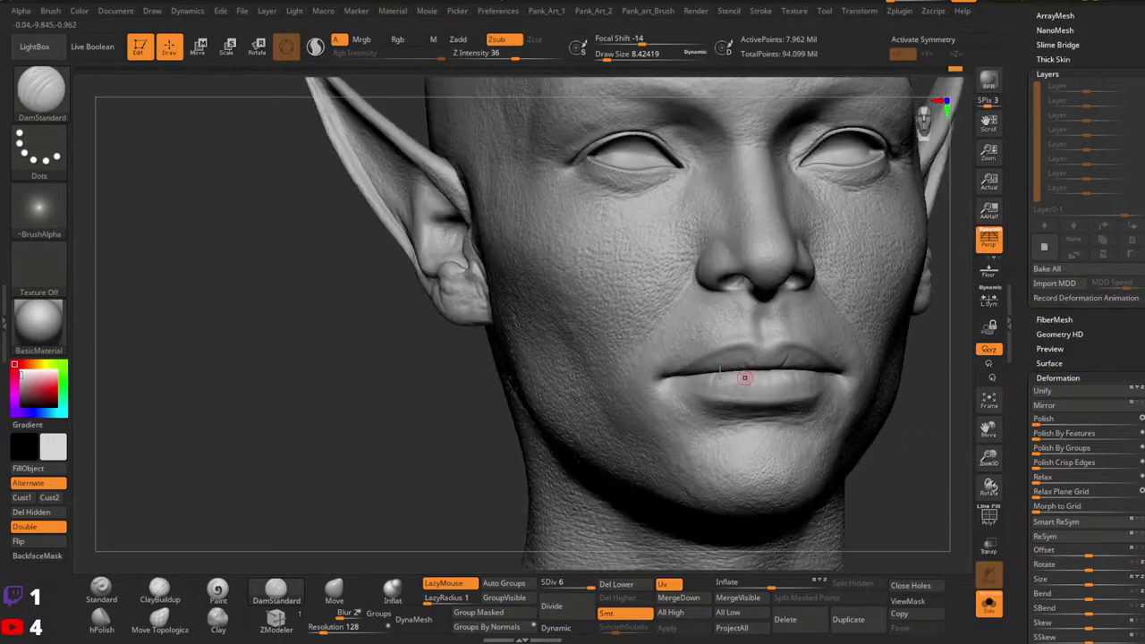
mouse_move(598, 403)
right_down()
mouse_move(729, 430)
mouse_move(615, 423)
right_up()
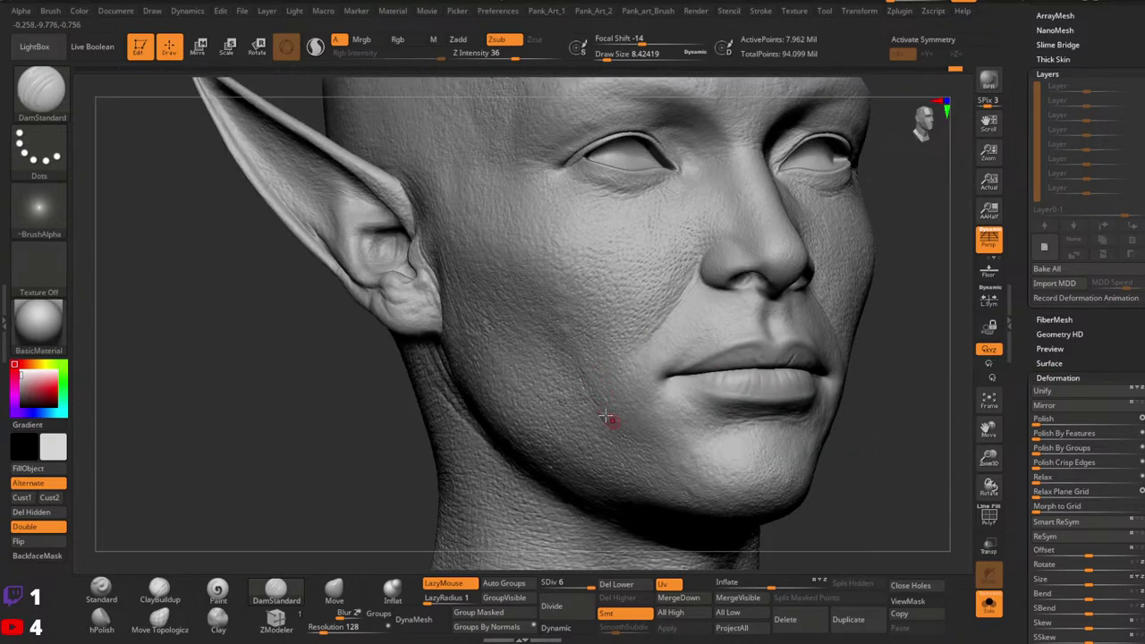
Step: Carve skin creases beneath the lower lip with DamStandard, reducing the draw size to about 6.6
mouse_move(730, 385)
ctrl+right_down()
mouse_move(719, 267)
mouse_move(721, 433)
ctrl+right_up()
mouse_move(838, 385)
right_down()
mouse_move(861, 325)
mouse_move(808, 450)
mouse_move(843, 352)
right_up()
drag(802, 398, 782, 422)
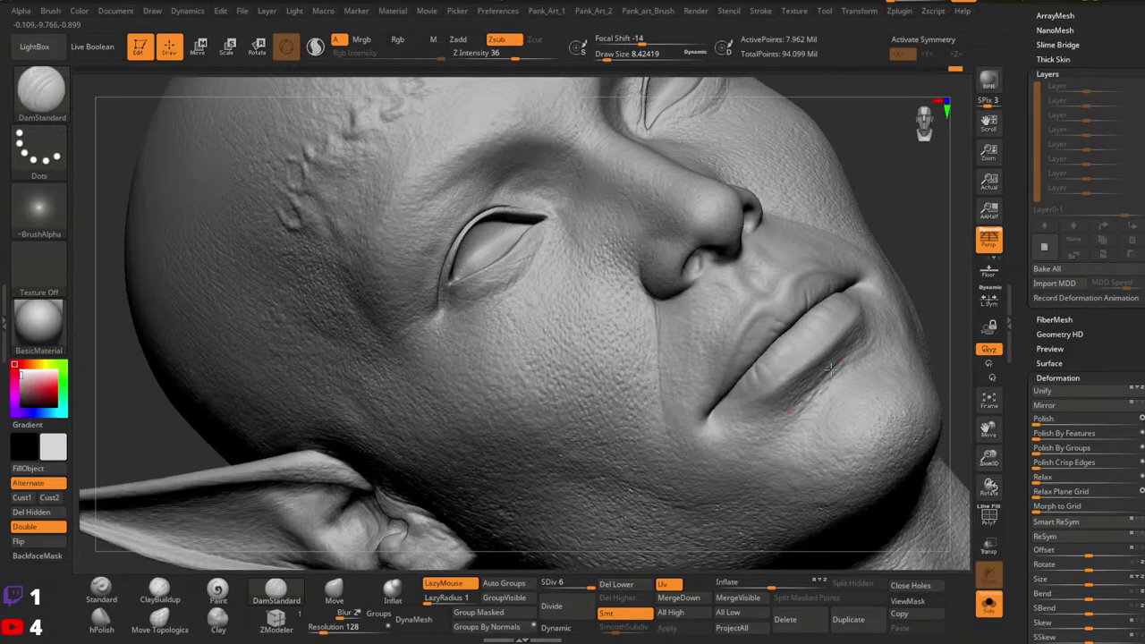
key([)
drag(839, 362, 800, 404)
right_drag(821, 378, 845, 304)
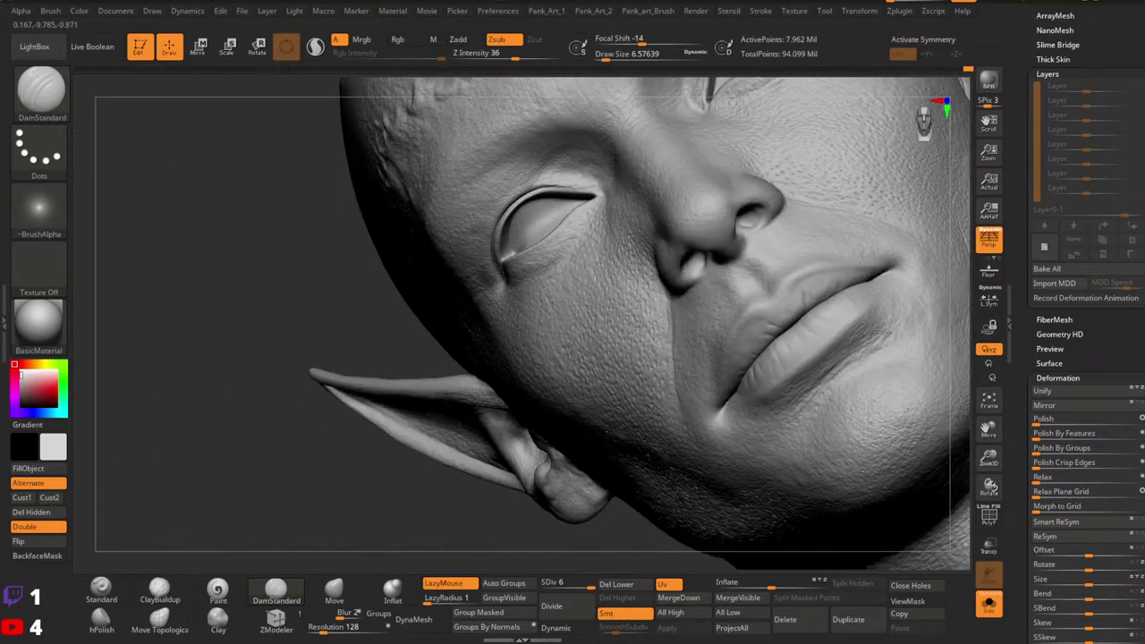
right_drag(826, 358, 833, 342)
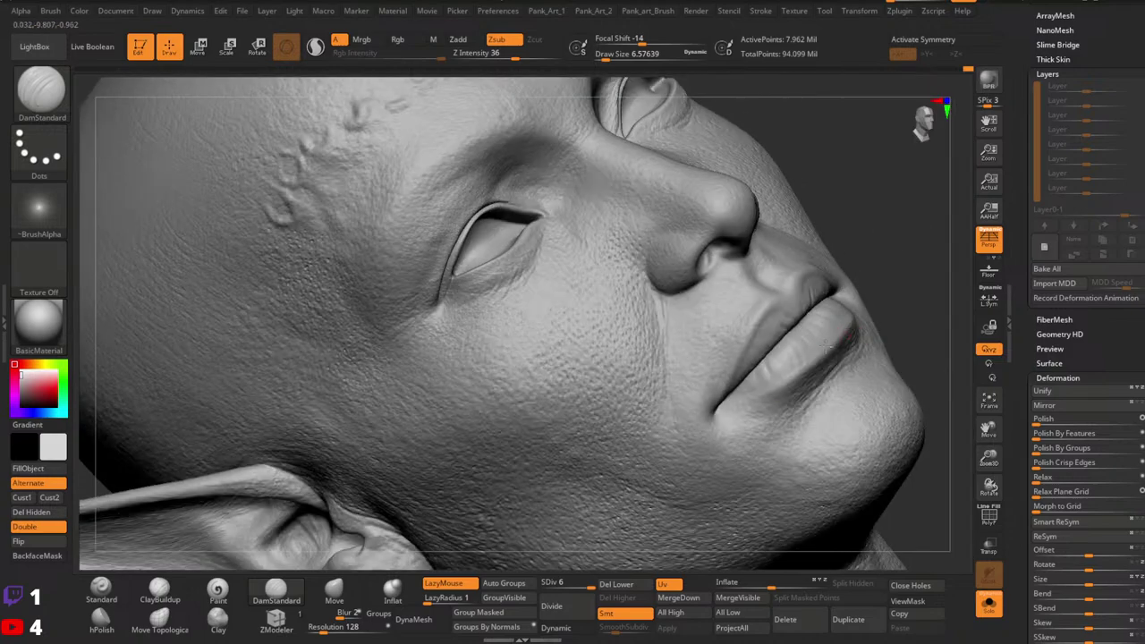
Step: Reduce DamStandard to a draw size of about 3.1 and cut fine vertical wrinkles into the lower lip
right_drag(768, 390, 854, 308)
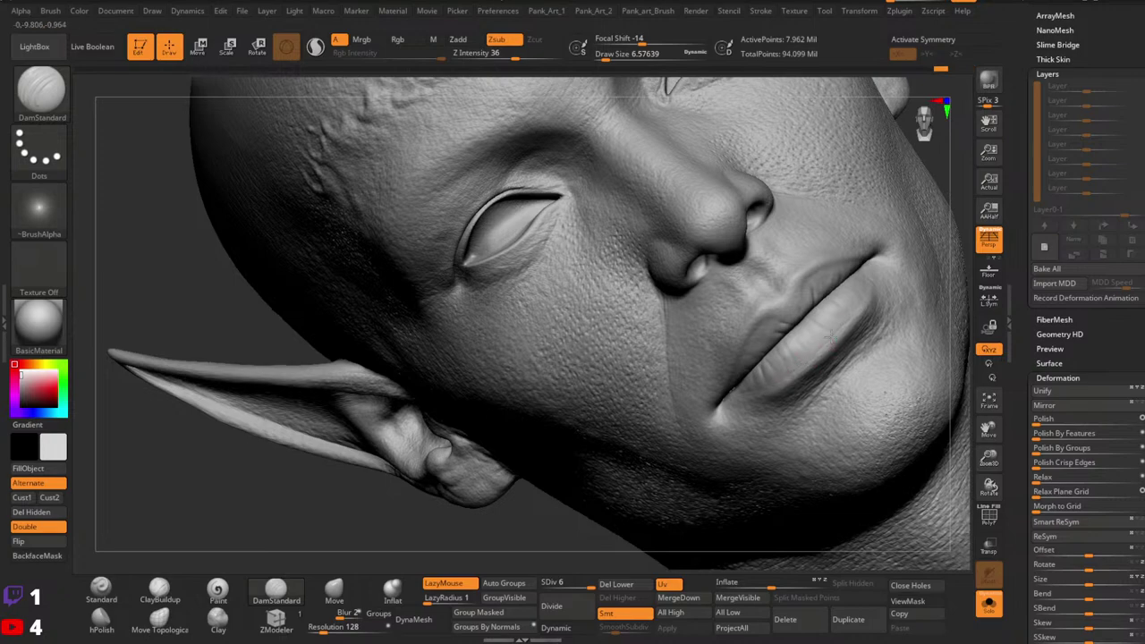
right_drag(836, 324, 858, 298)
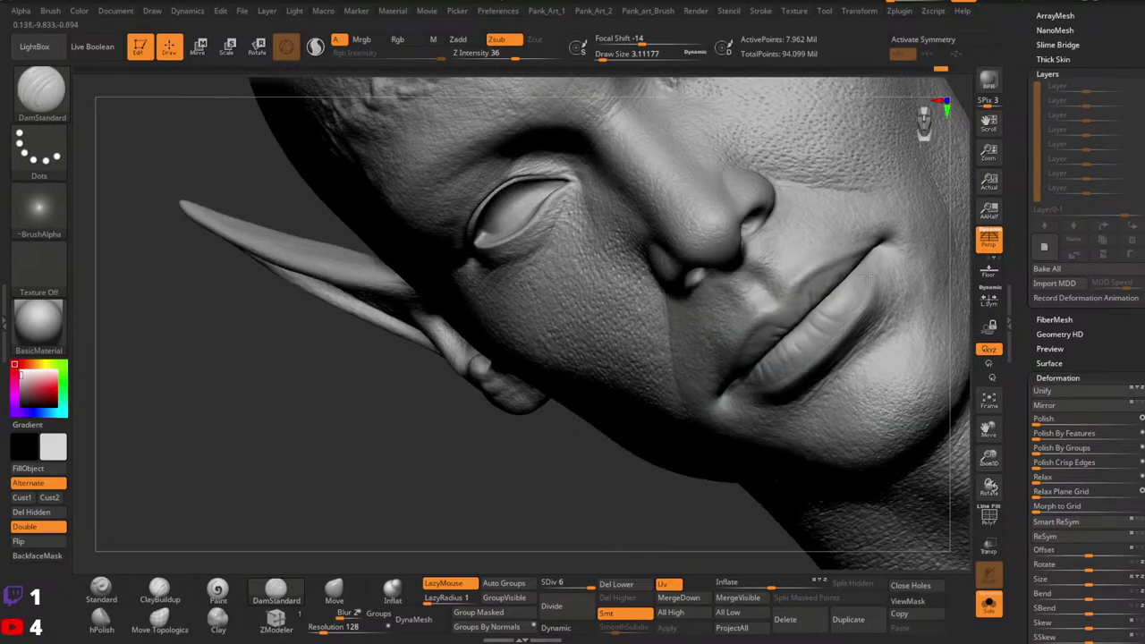
right_drag(856, 329, 834, 339)
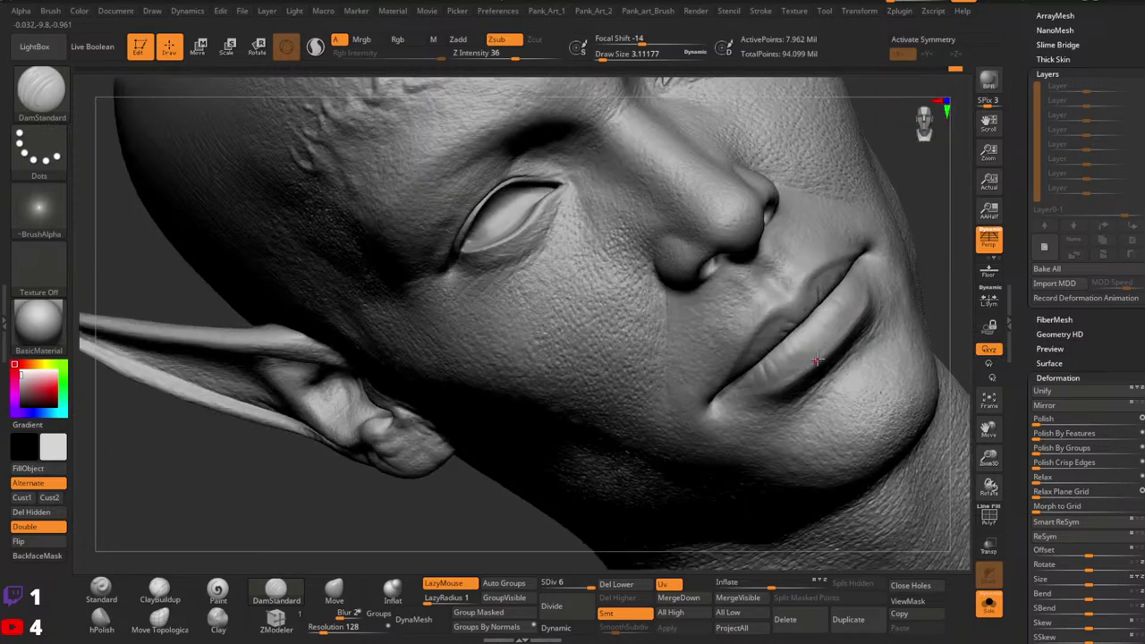
right_drag(803, 373, 799, 373)
mouse_move(736, 389)
right_down()
mouse_move(809, 345)
mouse_move(761, 382)
right_up()
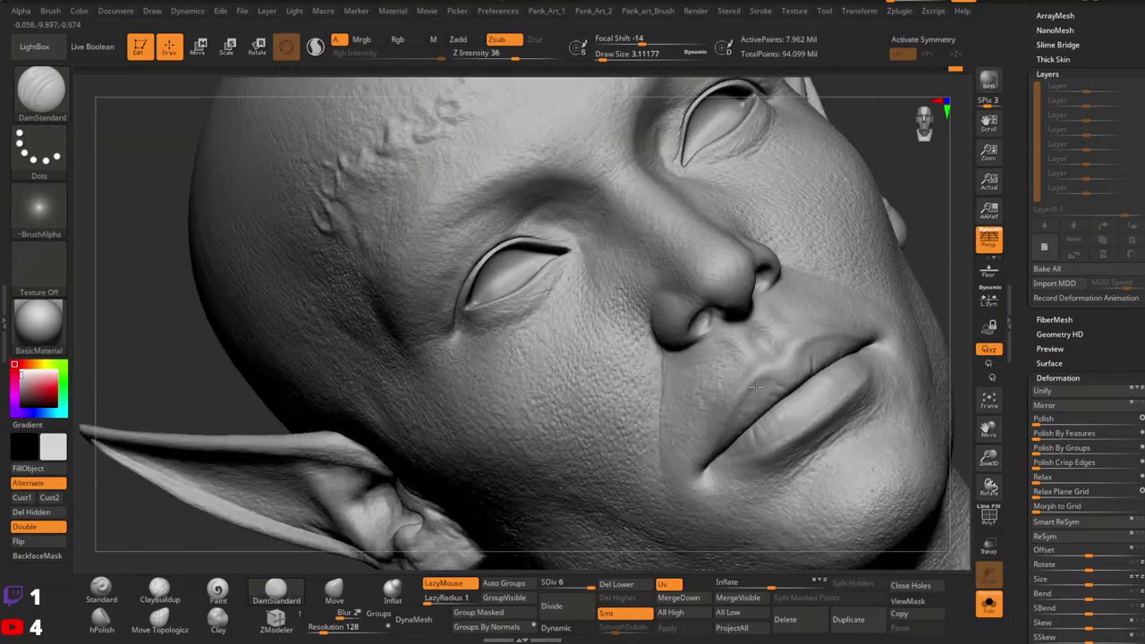
Step: Carve wrinkles into the upper lip and along the mouth line with DamStandard at draw sizes of about 3.1 and 5.8
mouse_move(706, 466)
right_down()
mouse_move(814, 343)
mouse_move(799, 349)
right_up()
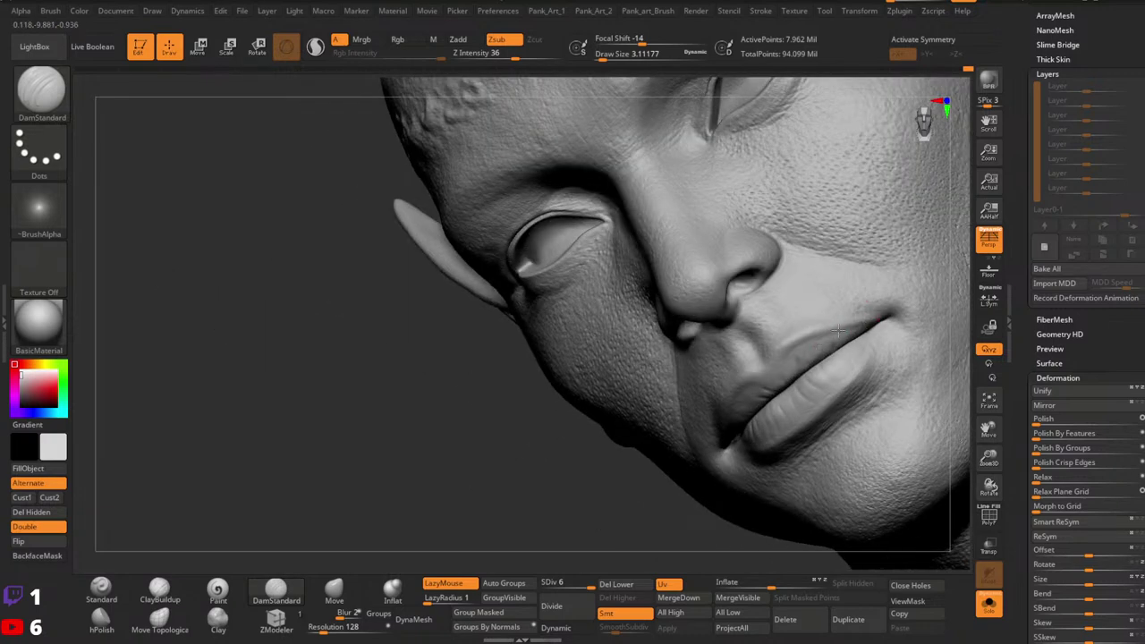
drag(858, 328, 886, 316)
right_drag(776, 366, 796, 350)
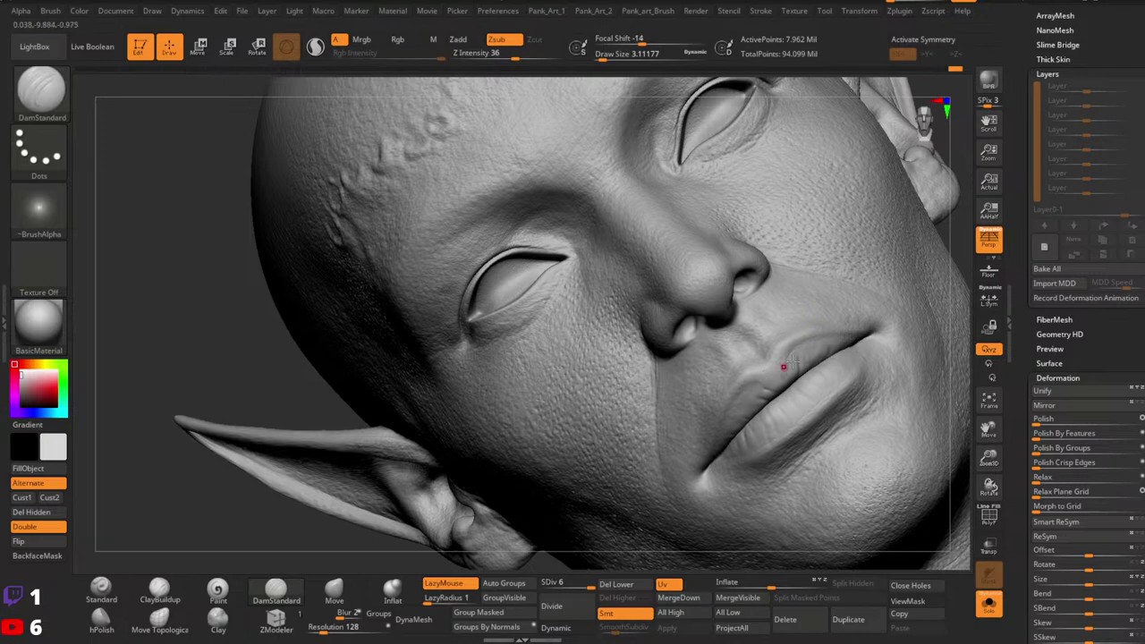
ctrl+right_drag(840, 344, 849, 268)
mouse_move(850, 268)
right_down()
mouse_move(935, 277)
mouse_move(939, 346)
mouse_move(742, 407)
right_up()
key(space)
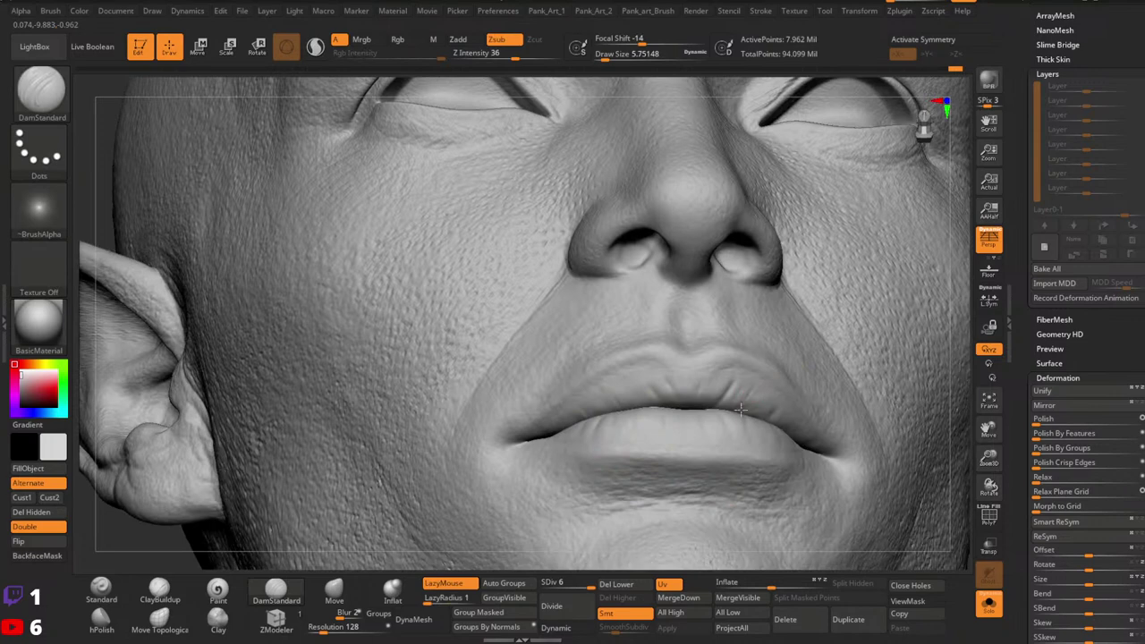
drag(774, 384, 769, 396)
mouse_move(595, 412)
right_down()
mouse_move(784, 289)
mouse_move(779, 468)
mouse_move(737, 467)
mouse_move(752, 375)
mouse_move(723, 205)
mouse_move(682, 330)
mouse_move(637, 322)
mouse_move(680, 376)
mouse_move(741, 344)
mouse_move(688, 404)
mouse_move(626, 397)
right_up()
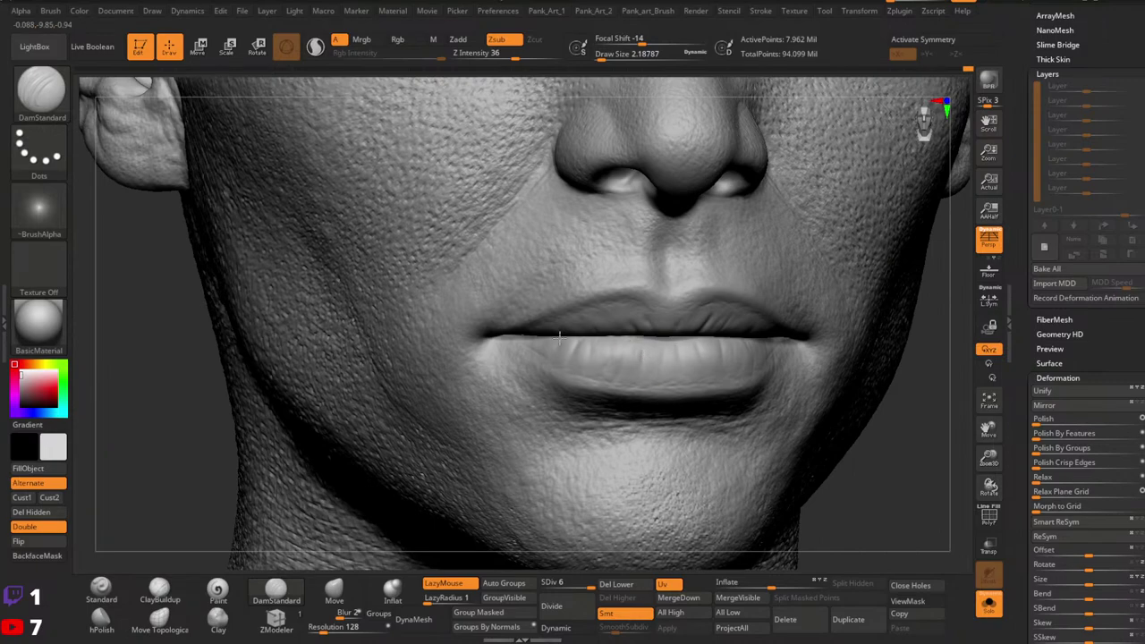
Step: Refine the lower lip's vertical wrinkles and the seam between the lips with DamStandard at draw sizes of about 2.2 and 6.6
right_drag(681, 343, 703, 403)
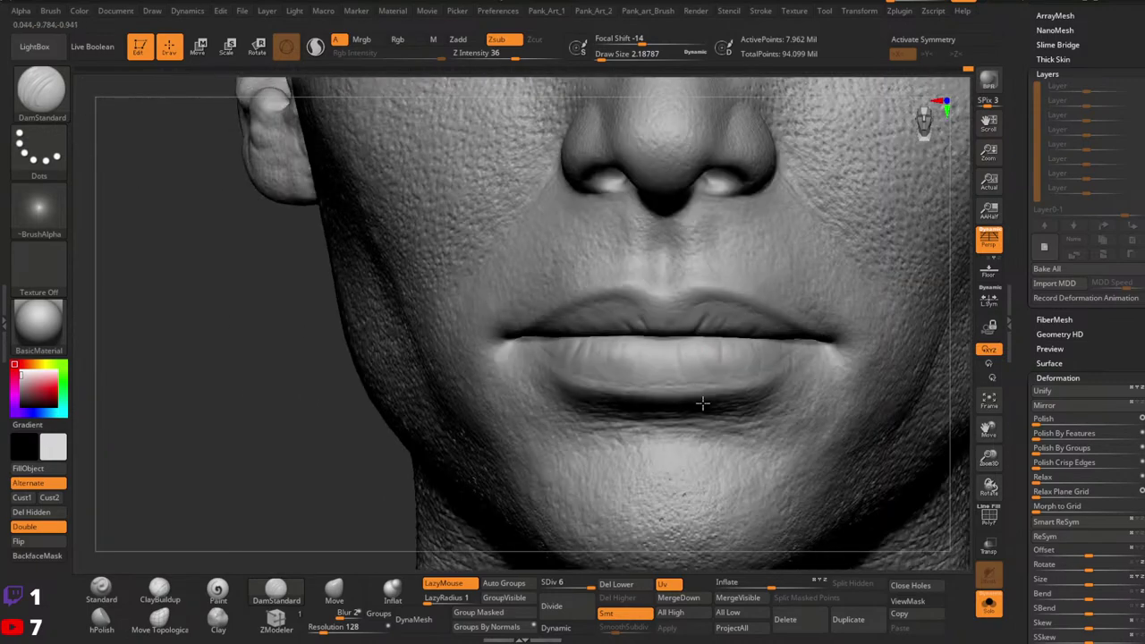
right_drag(536, 91, 665, 349)
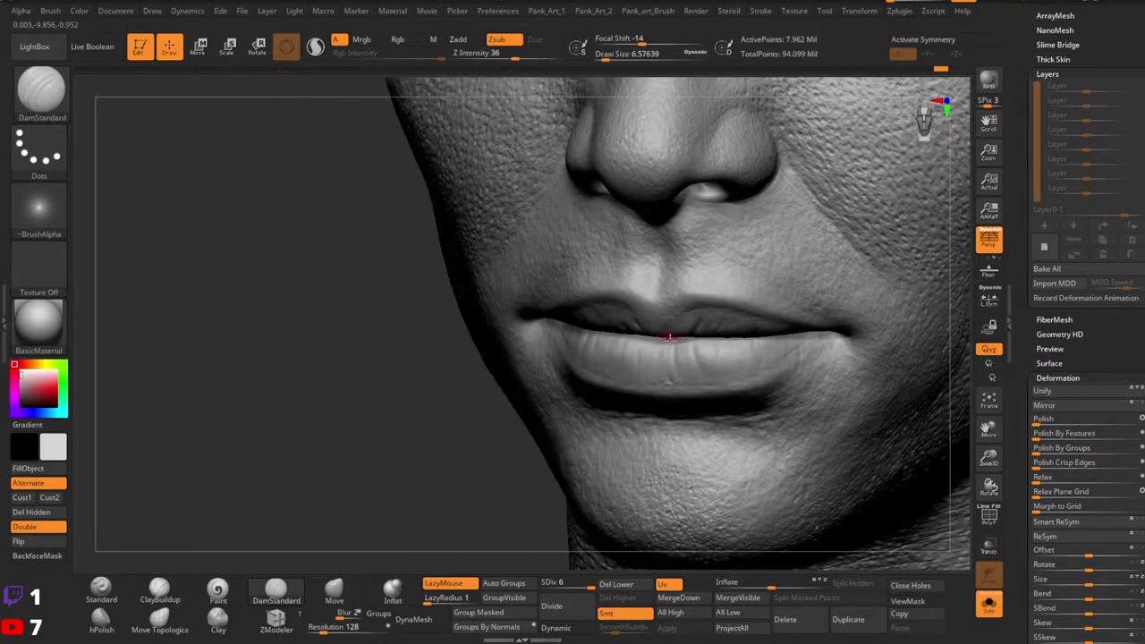
key(b)
key(m)
key(l)
key(ctrl)
Step: Detail the mouth corners and add upper-lip wrinkles with DamStandard at a draw size of about 3.7
right_drag(767, 346, 821, 319)
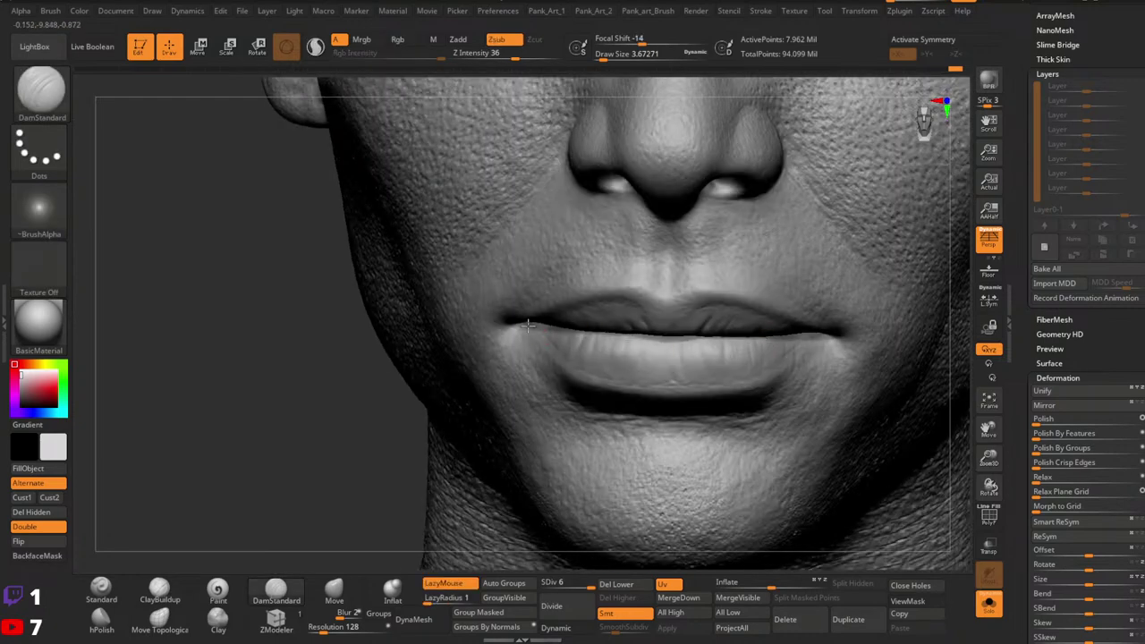
right_drag(766, 388, 812, 348)
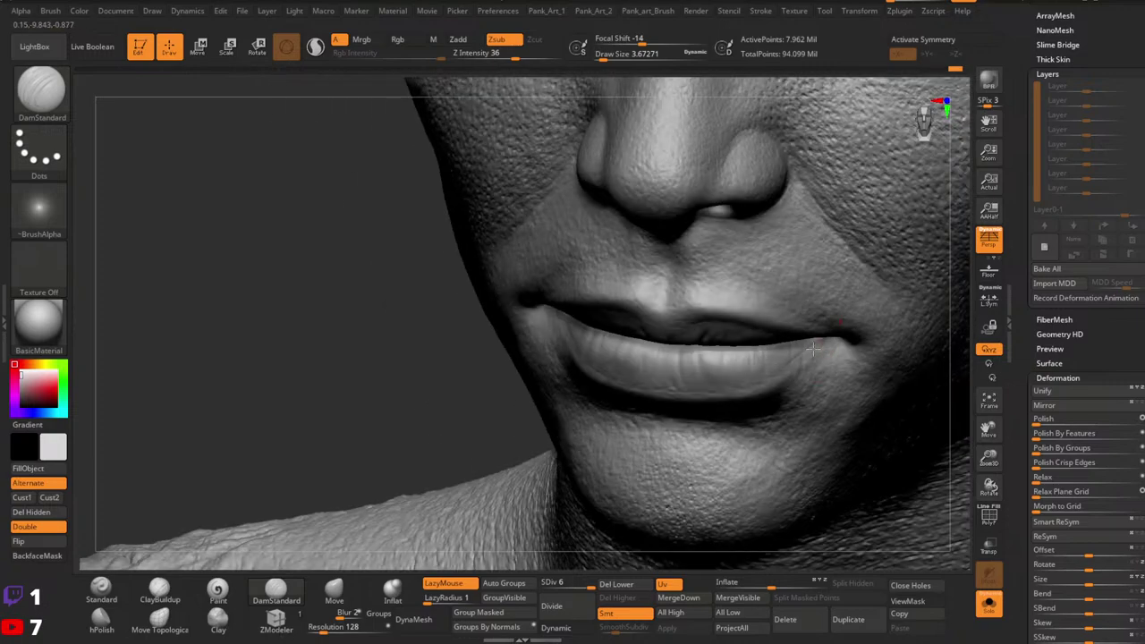
mouse_move(745, 394)
right_down()
mouse_move(702, 313)
mouse_move(695, 325)
right_up()
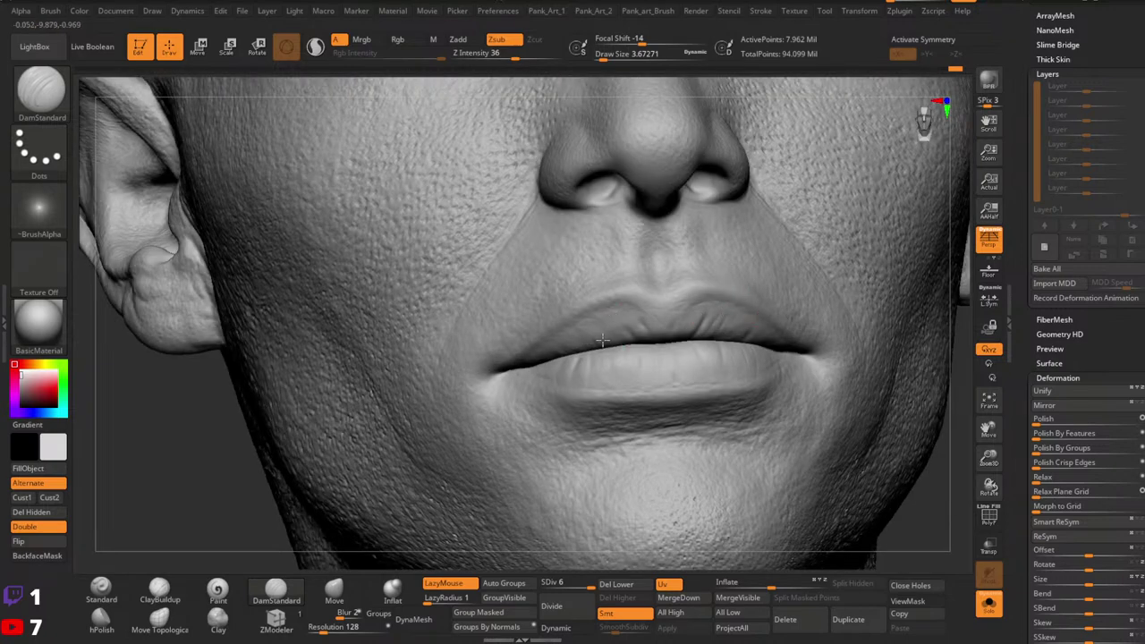
right_drag(681, 369, 743, 370)
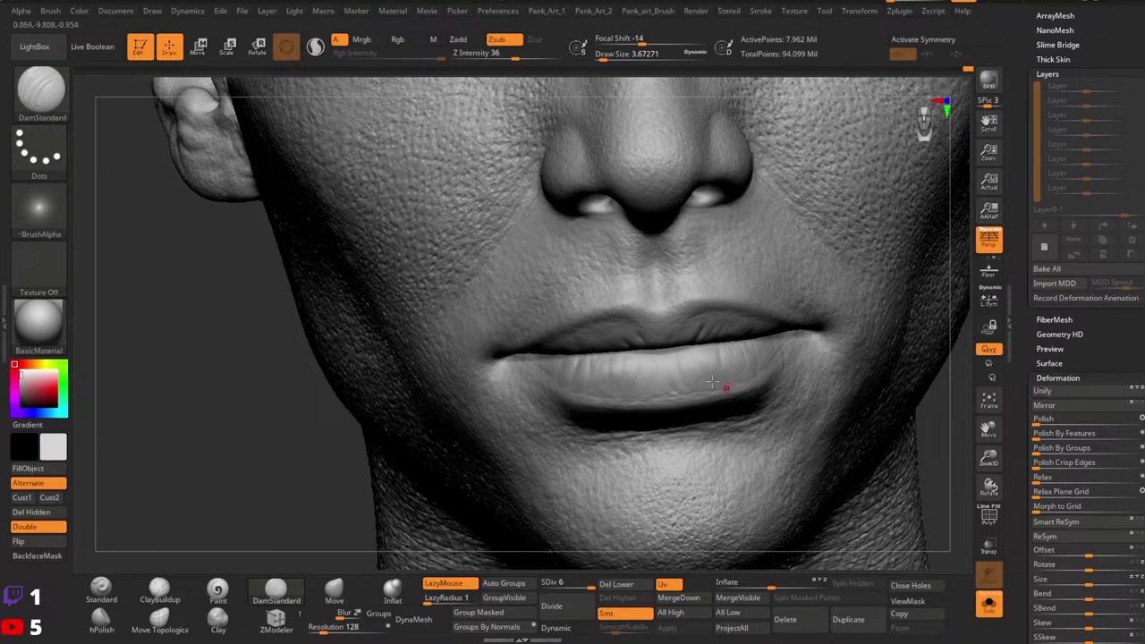
Step: Enlarge DamStandard to a draw size of about 5 and carve creases along the lower lip's outer edge and the mouth line
ctrl+right_drag(800, 342, 775, 340)
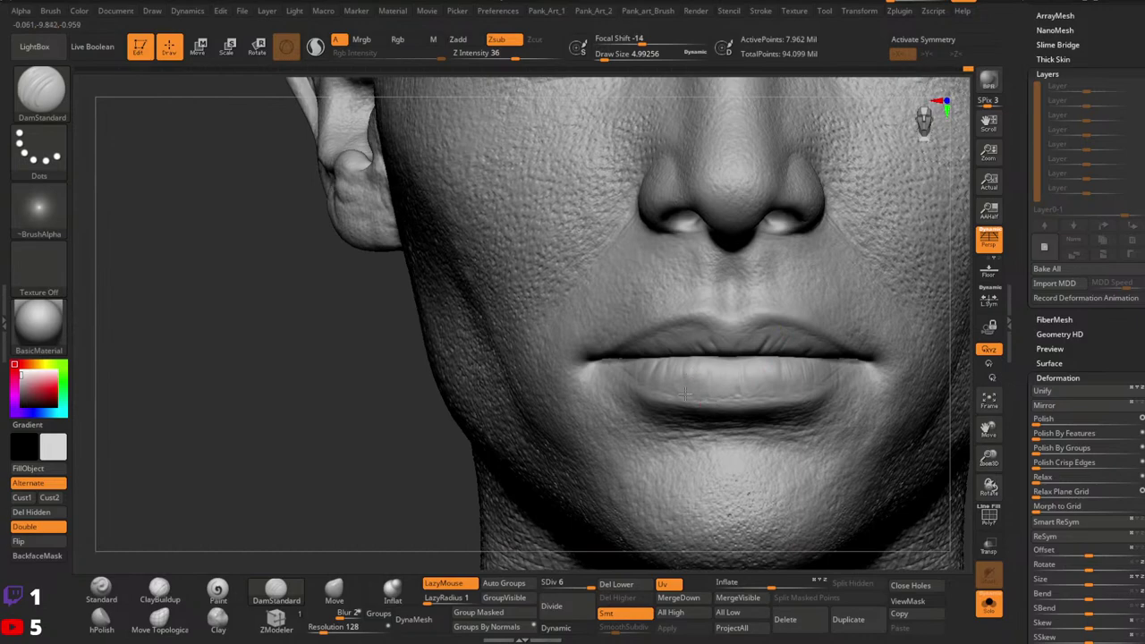
mouse_move(758, 413)
right_down()
mouse_move(787, 421)
mouse_move(808, 369)
right_up()
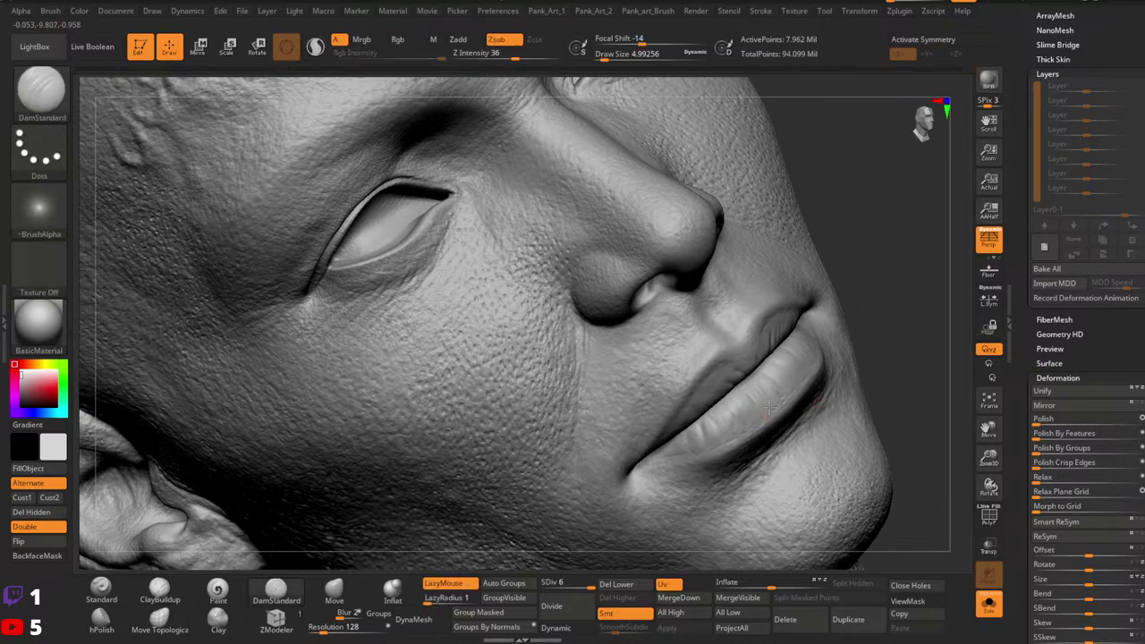
right_drag(734, 429, 742, 379)
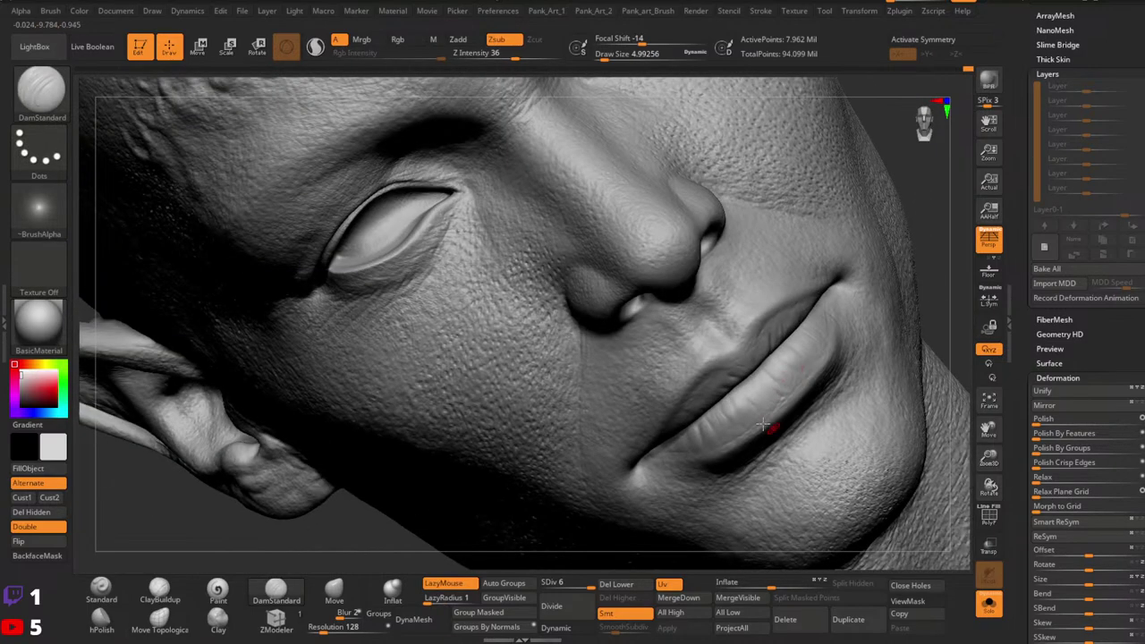
mouse_move(860, 346)
ctrl+right_down()
mouse_move(850, 313)
mouse_move(864, 327)
mouse_move(861, 310)
mouse_move(798, 332)
ctrl+right_up()
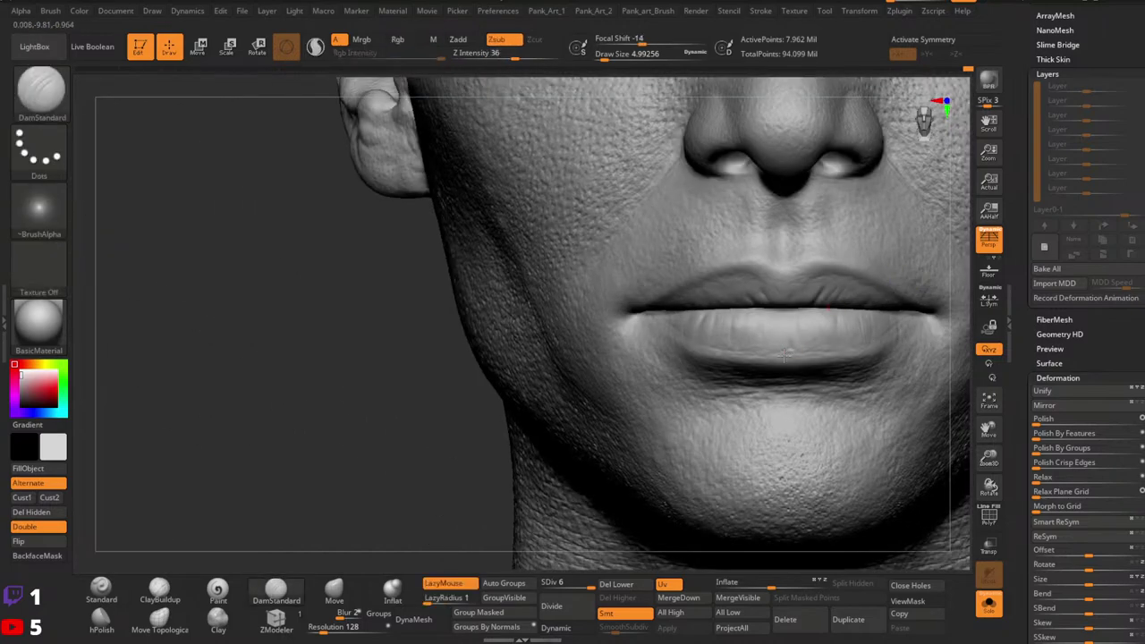
right_drag(787, 291, 804, 267)
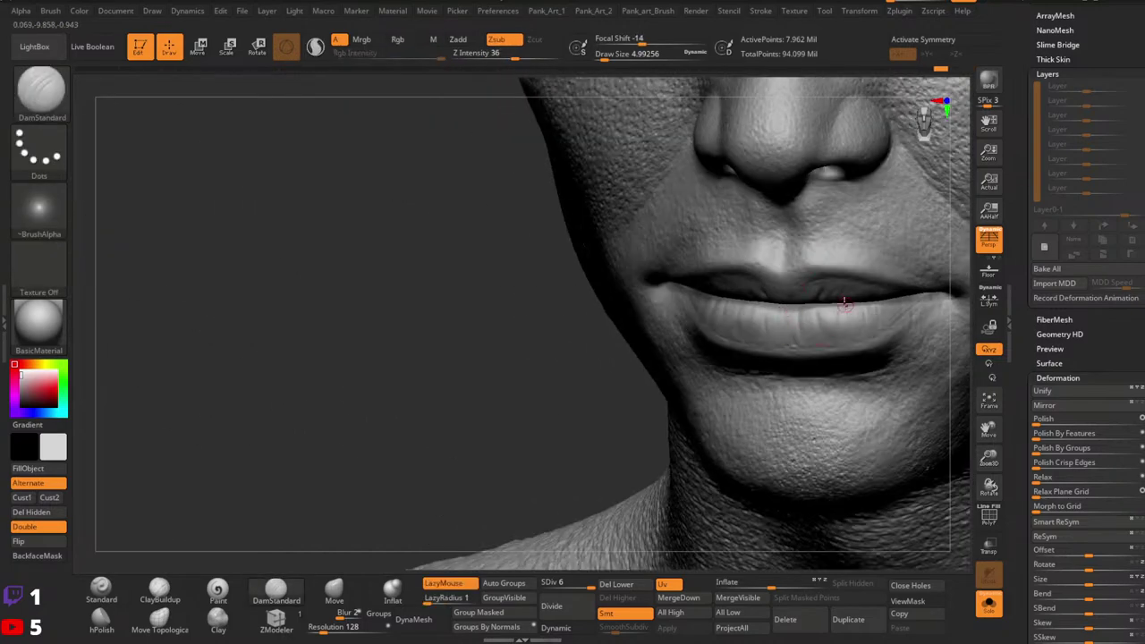
right_drag(841, 304, 824, 301)
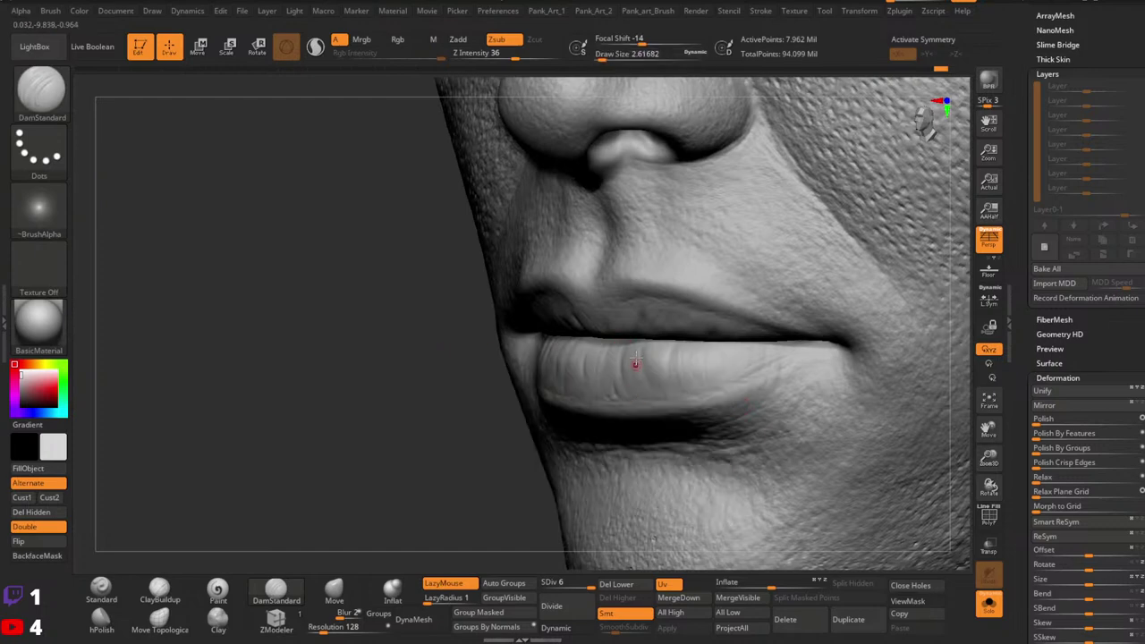
Step: Set DamStandard's draw size to about 3.7 and carve more vertical wrinkles into the upper and lower lips
key(space)
drag(632, 359, 634, 356)
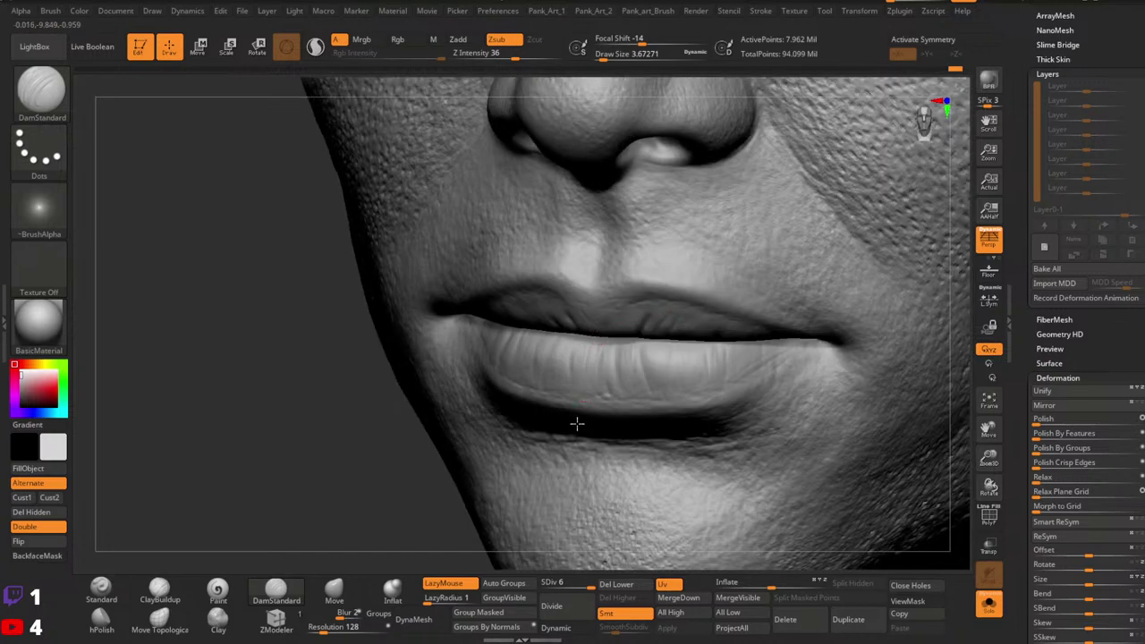
alt+right_drag(696, 264, 769, 313)
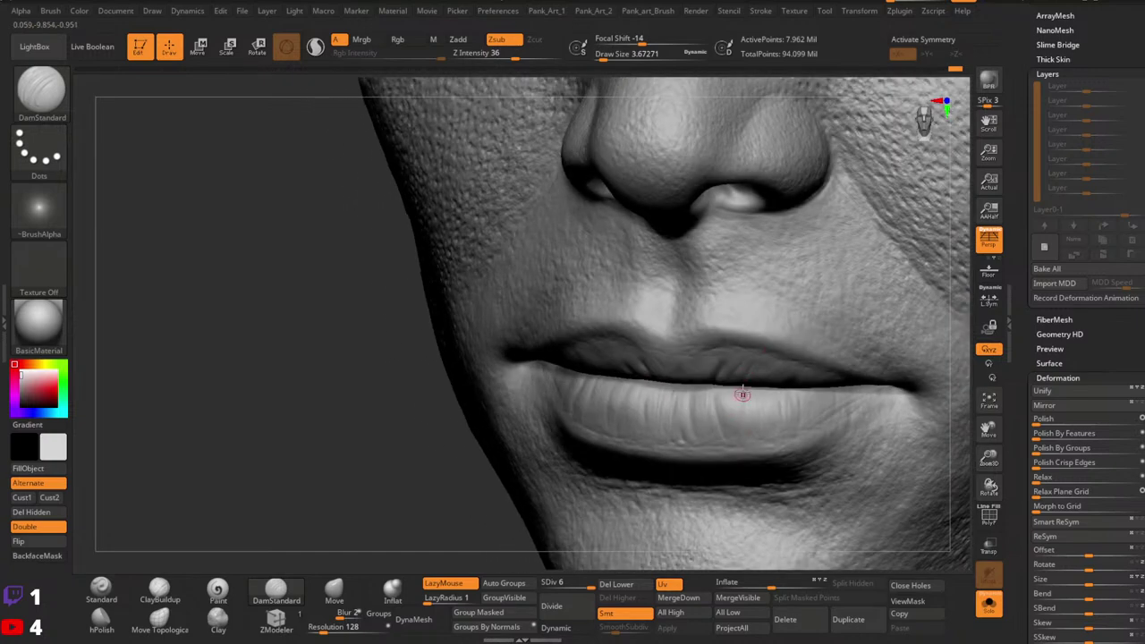
right_drag(694, 407, 761, 368)
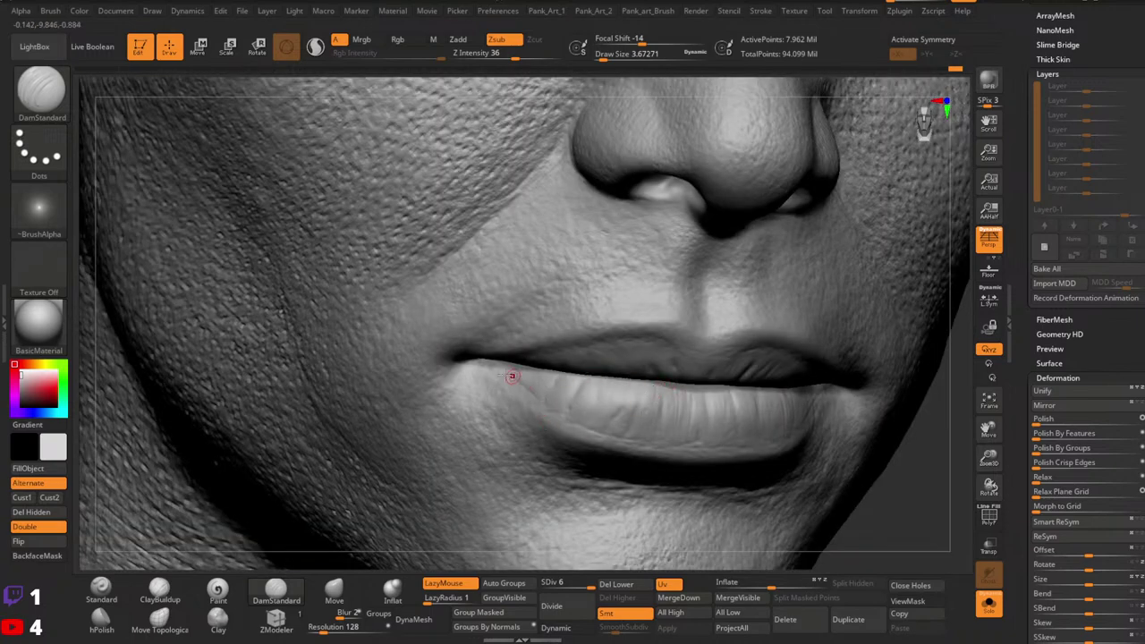
mouse_move(824, 367)
right_down()
mouse_move(778, 268)
mouse_move(766, 398)
mouse_move(849, 369)
mouse_move(809, 299)
mouse_move(774, 344)
right_up()
right_drag(847, 305, 772, 340)
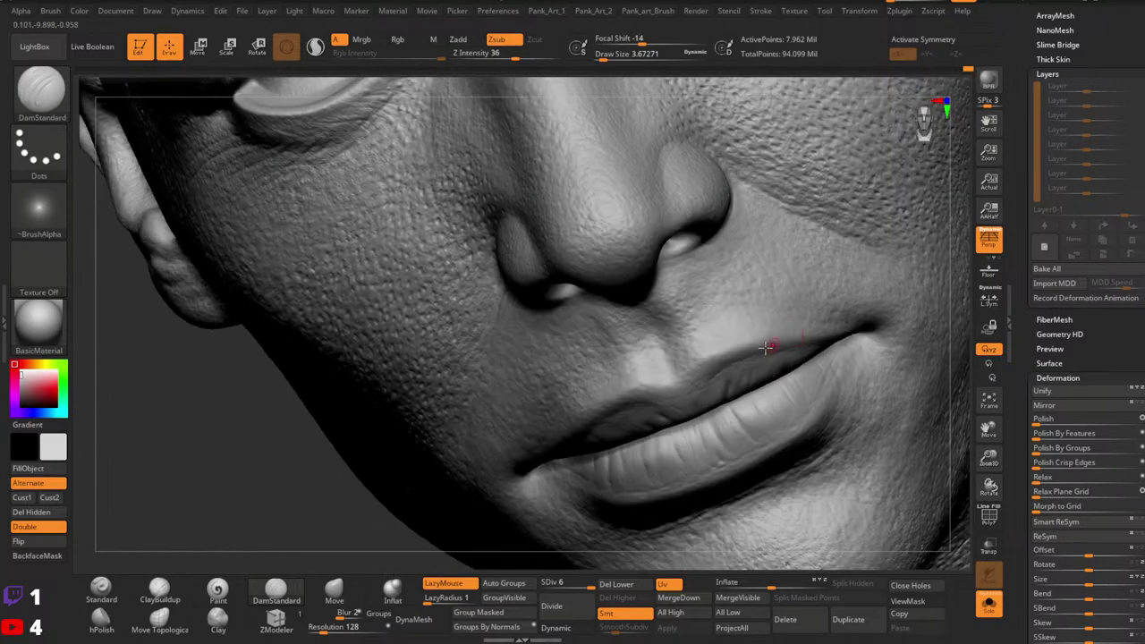
mouse_move(664, 409)
right_down()
mouse_move(835, 349)
mouse_move(809, 313)
right_up()
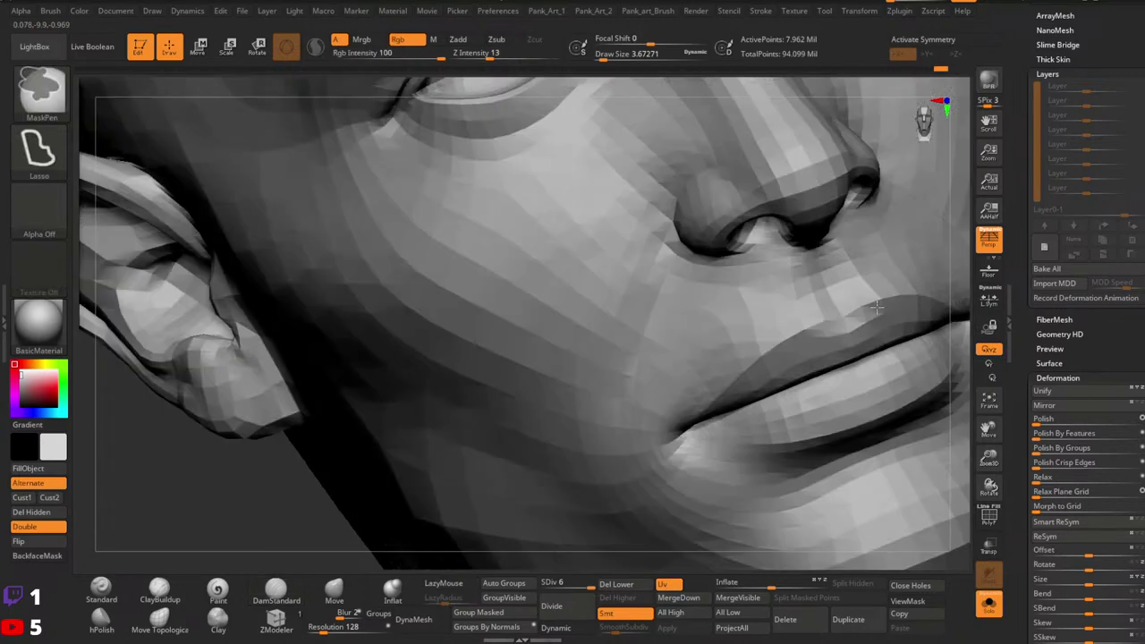
right_drag(733, 376, 854, 376)
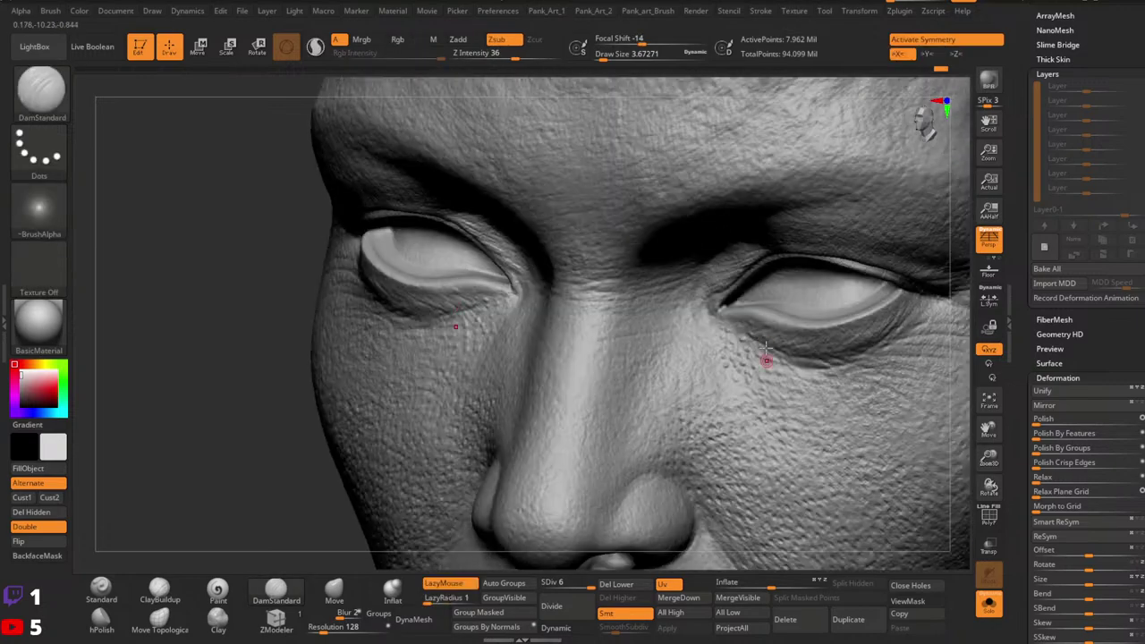
Step: Carve fine symmetrical creases beneath the inner eye corners with DamStandard at draw sizes of about 3.1 and 4.3
right_click(760, 350)
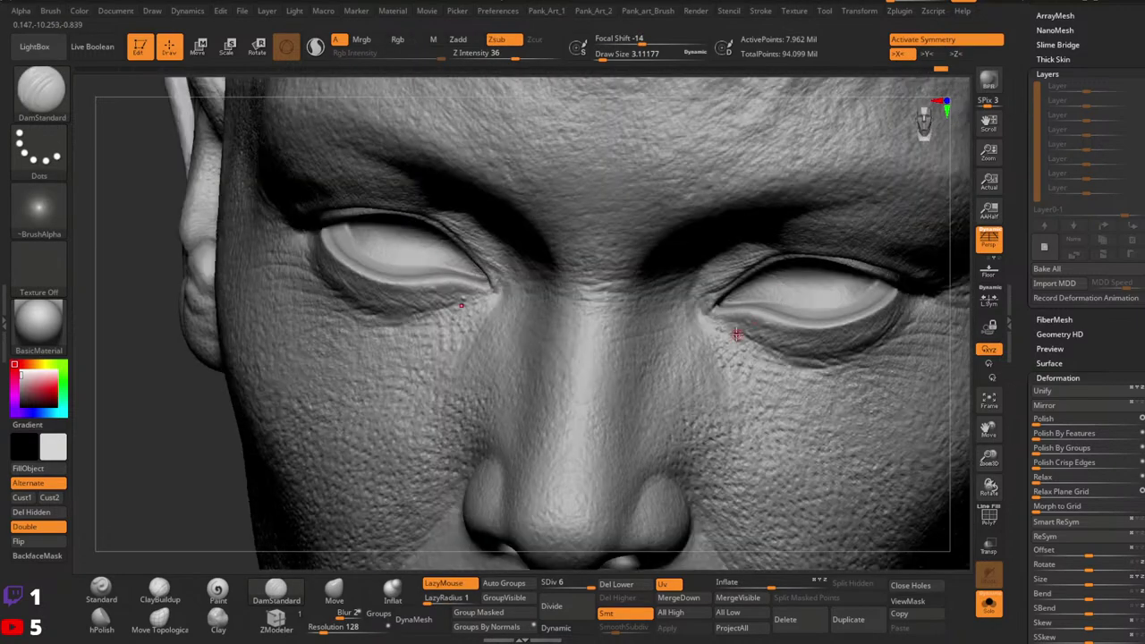
key(space)
drag(749, 348, 729, 367)
key(space)
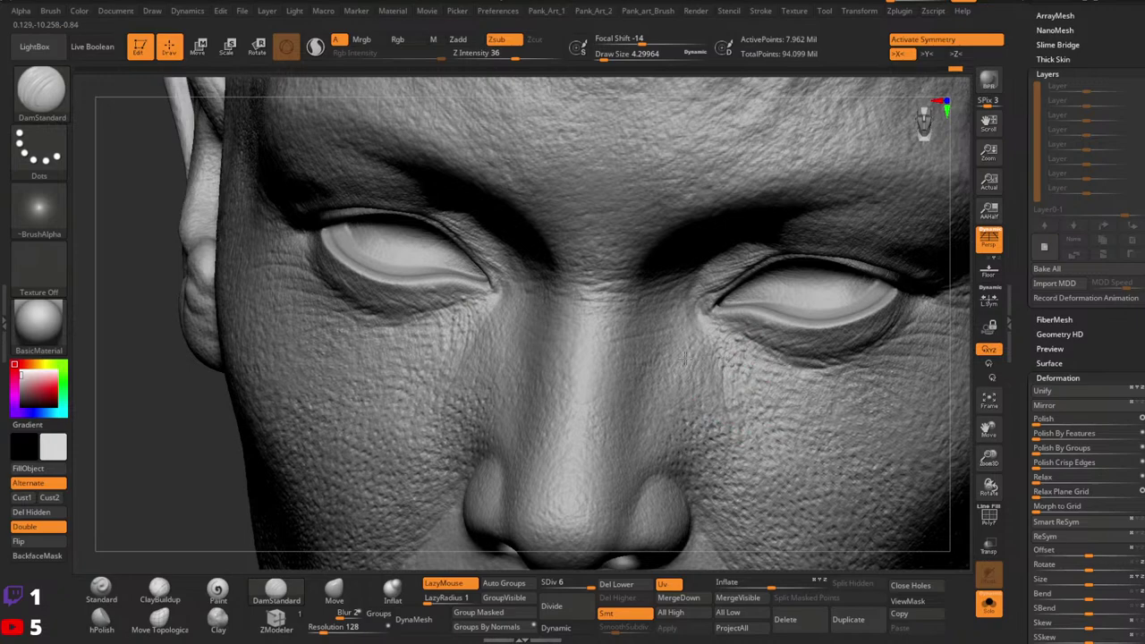
right_drag(778, 339, 754, 335)
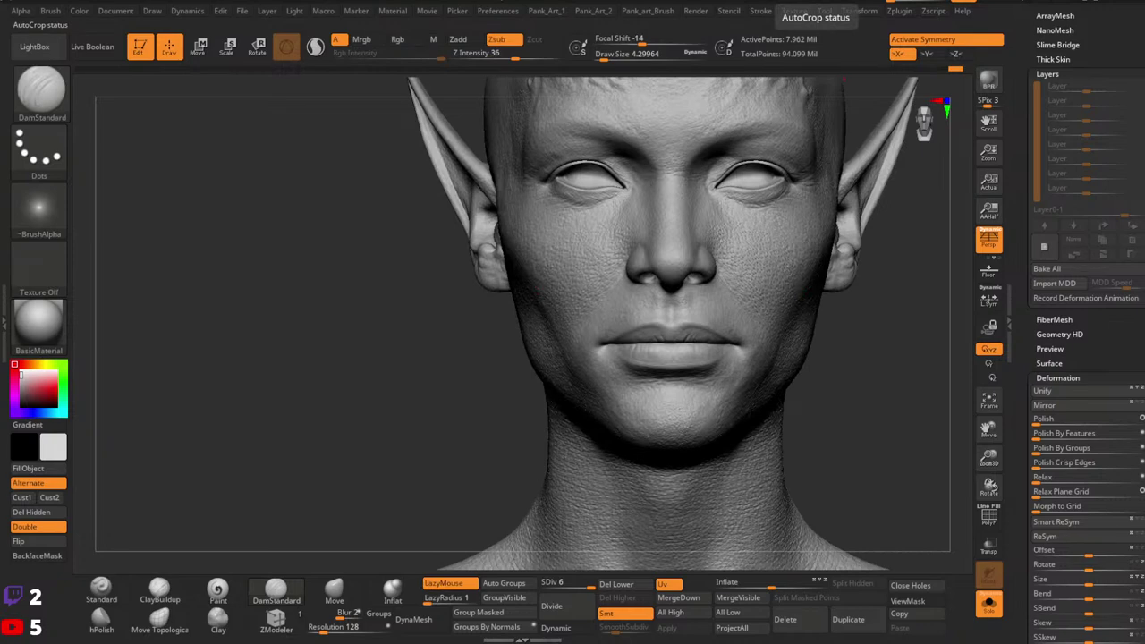
Step: Turn symmetry off and carve irregular fine wrinkles around the inner eye corners and upper nose with DamStandard
mouse_move(746, 345)
right_down()
mouse_move(754, 256)
mouse_move(831, 268)
mouse_move(769, 304)
mouse_move(798, 329)
right_up()
key(x)
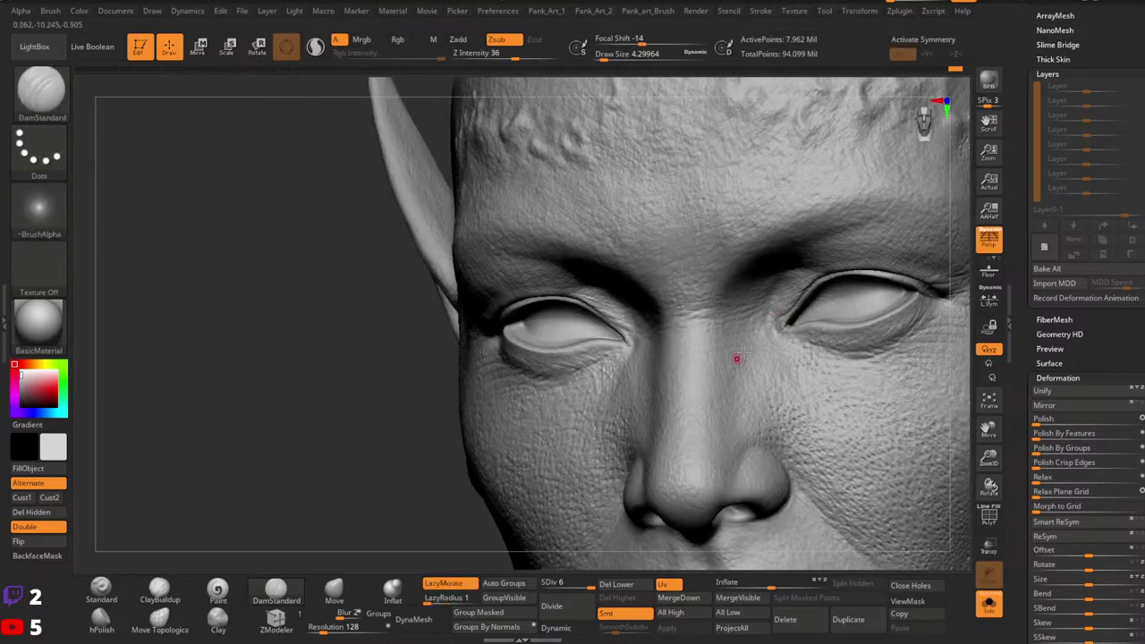
key(space)
click(767, 317)
key(space)
click(764, 306)
right_drag(724, 384, 758, 315)
right_drag(727, 360, 685, 332)
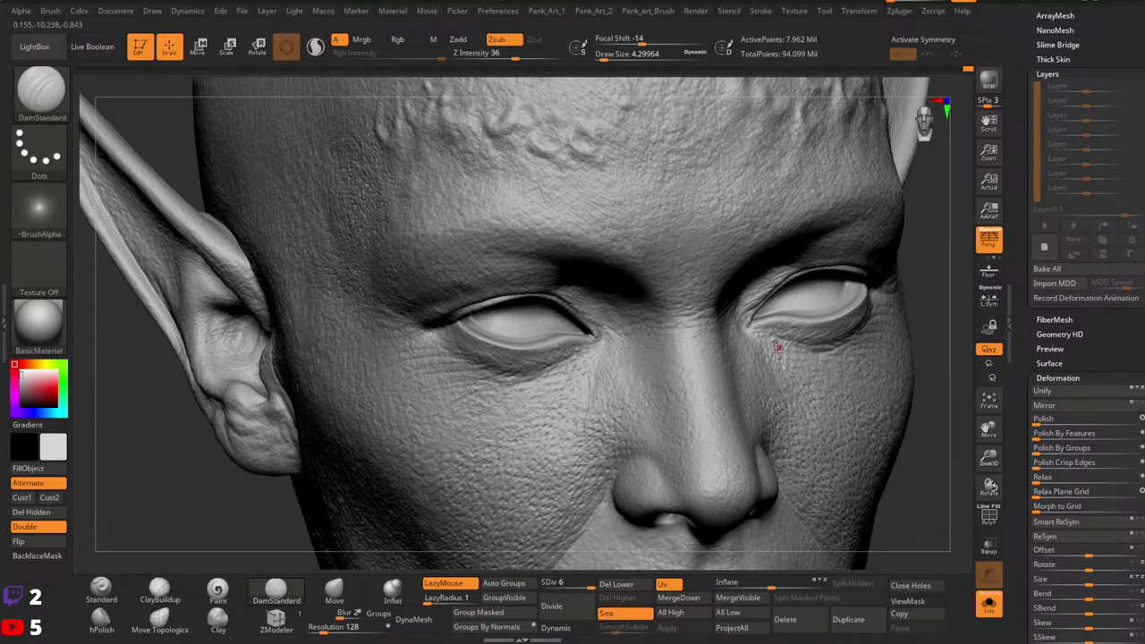
right_drag(761, 341, 731, 355)
key(space)
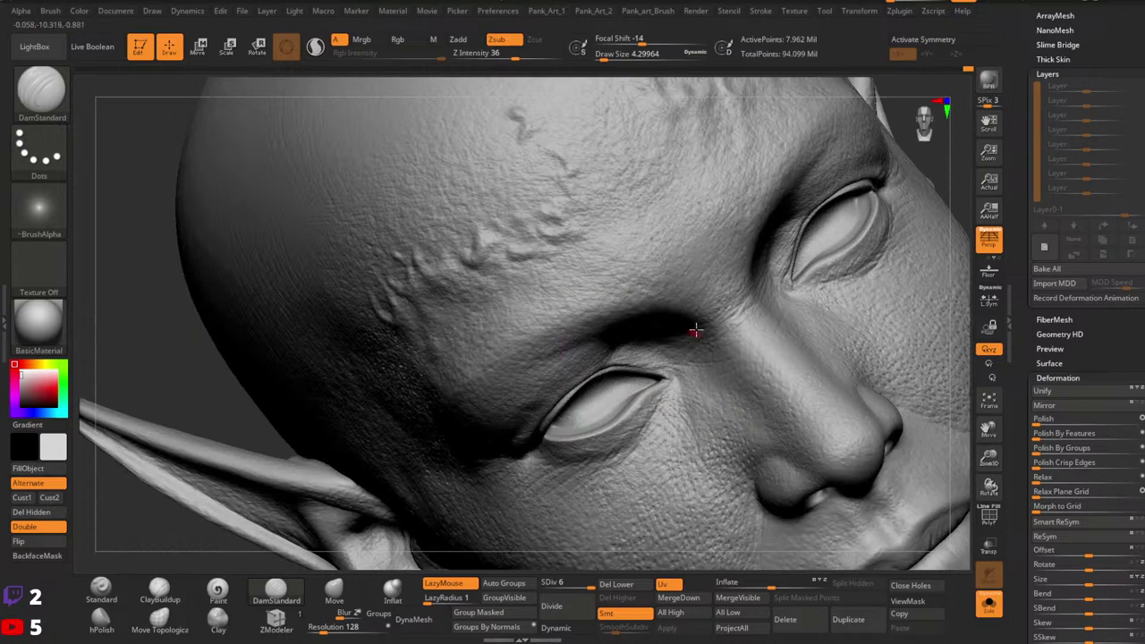
Step: Carve small creases across the nose bridge between the eyes with DamStandard at a draw size of about 4.3
right_drag(773, 241, 737, 301)
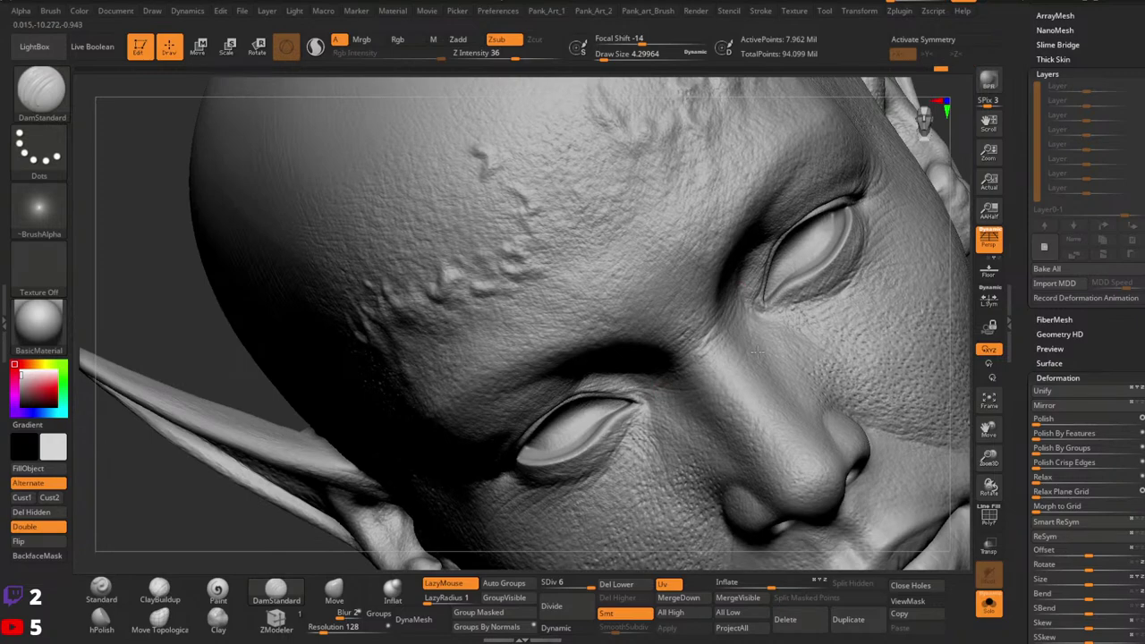
ctrl+right_drag(922, 278, 726, 322)
key(space)
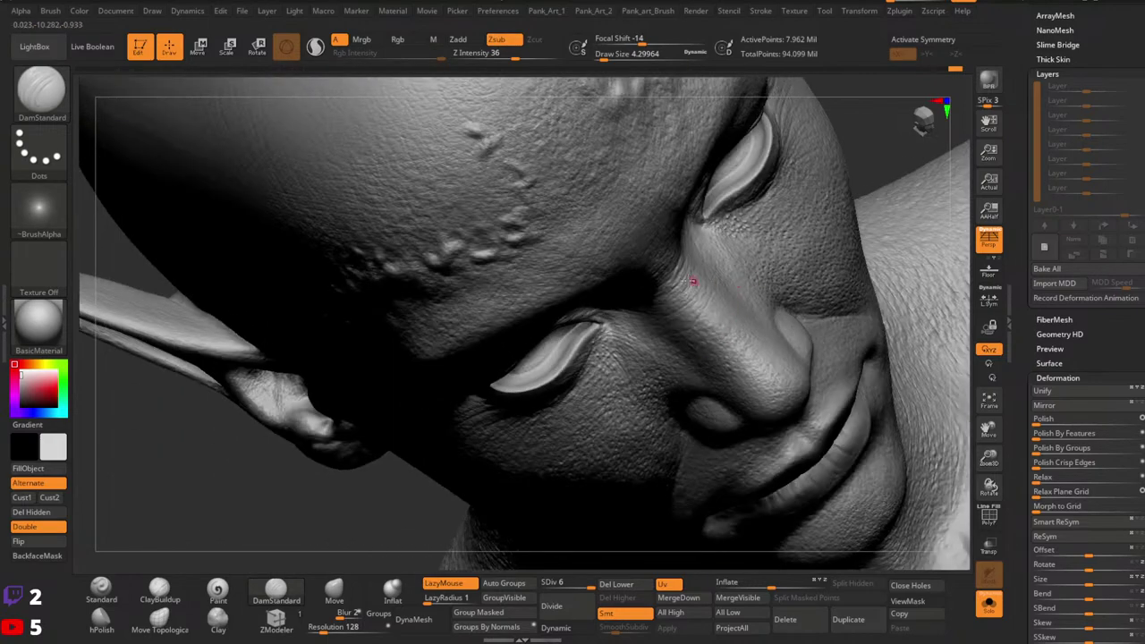
right_drag(692, 281, 612, 268)
right_drag(774, 236, 714, 358)
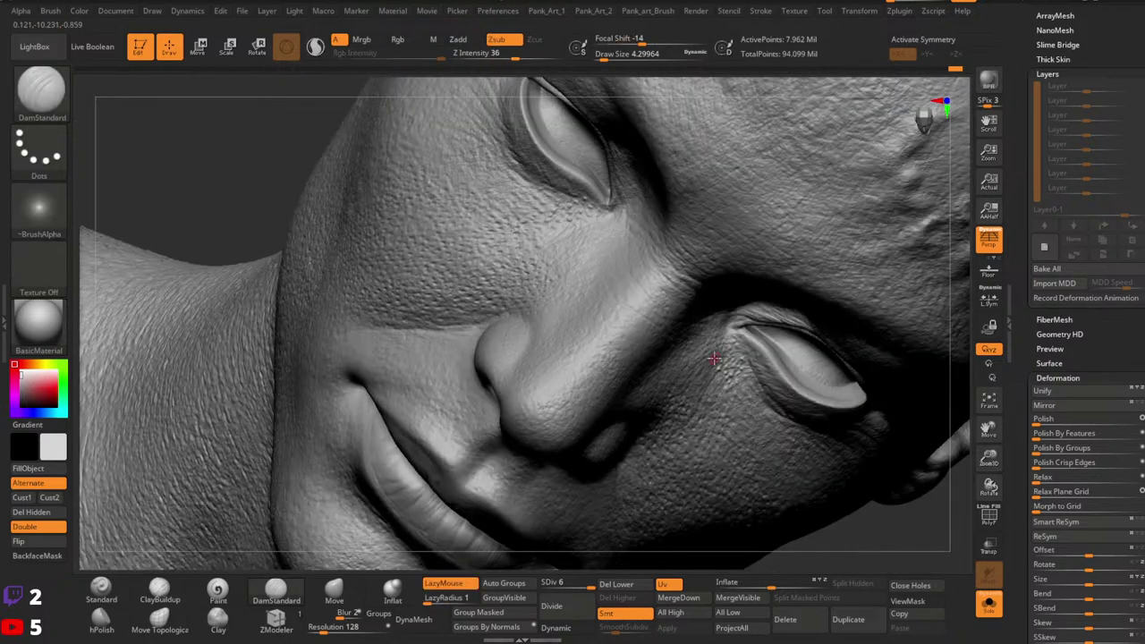
key(space)
right_drag(699, 290, 664, 279)
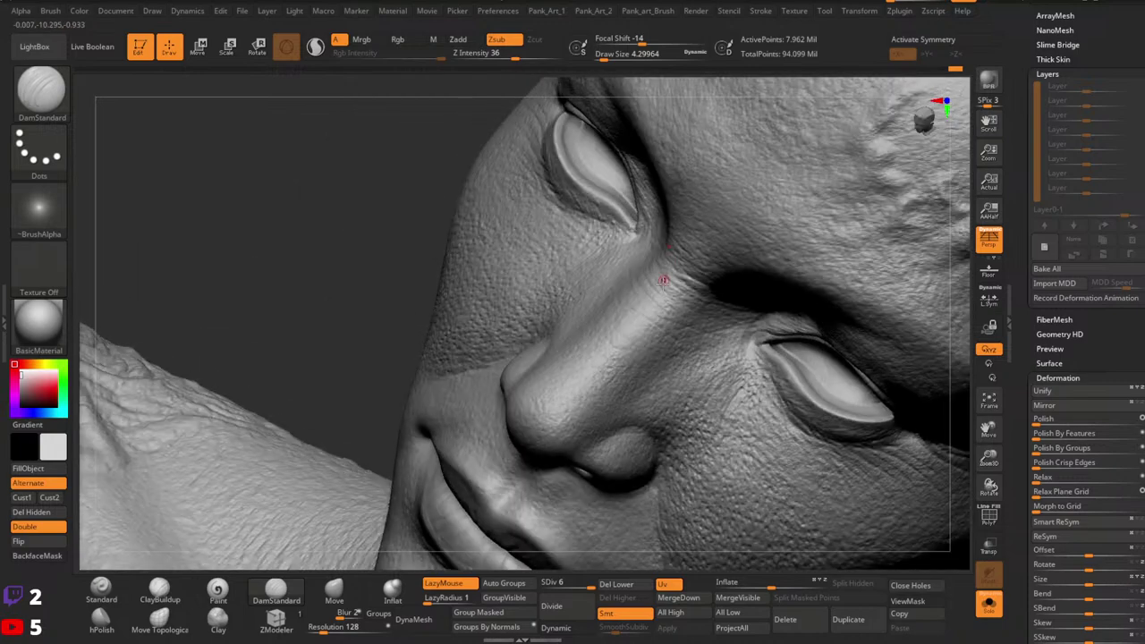
right_drag(752, 365, 773, 290)
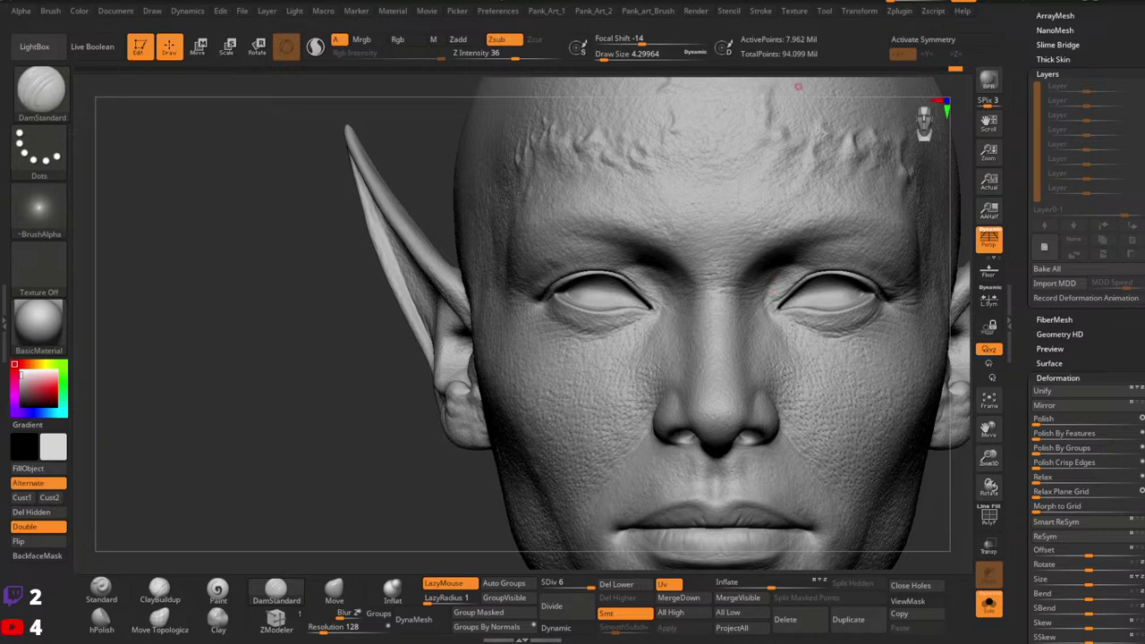
Step: Enlarge DamStandard to a draw size of about 5.8 and carve frown lines between the eyebrows without symmetry
ctrl+right_drag(753, 236, 743, 250)
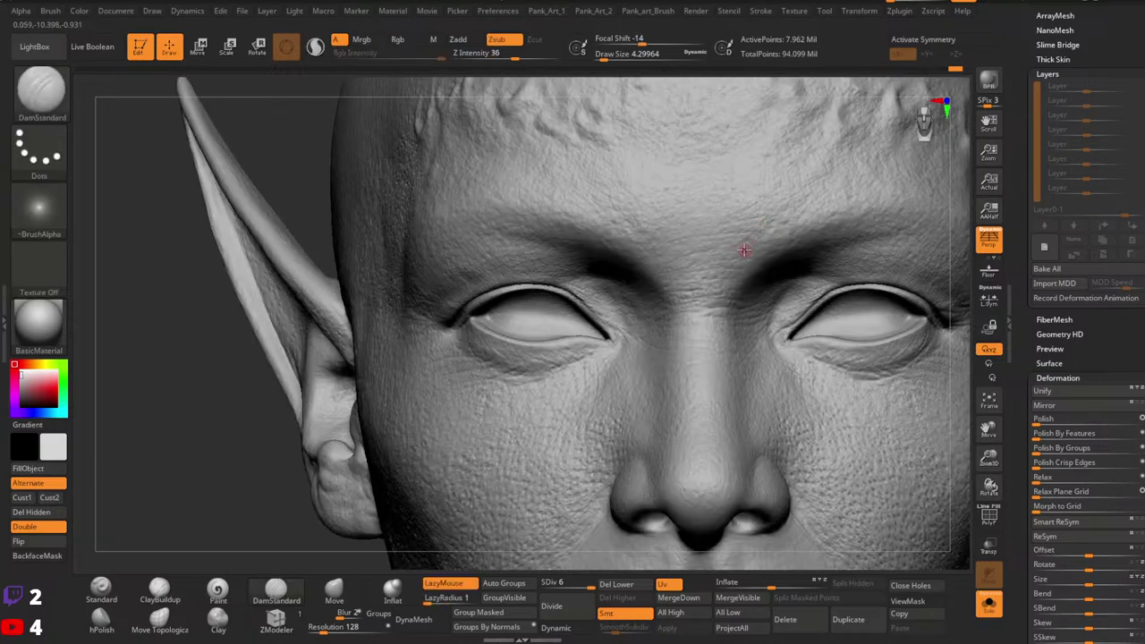
key(x)
key(space)
mouse_move(744, 253)
mouse_down()
mouse_move(761, 225)
mouse_move(751, 264)
mouse_up()
key(space)
key(ctrl+z)
key(space)
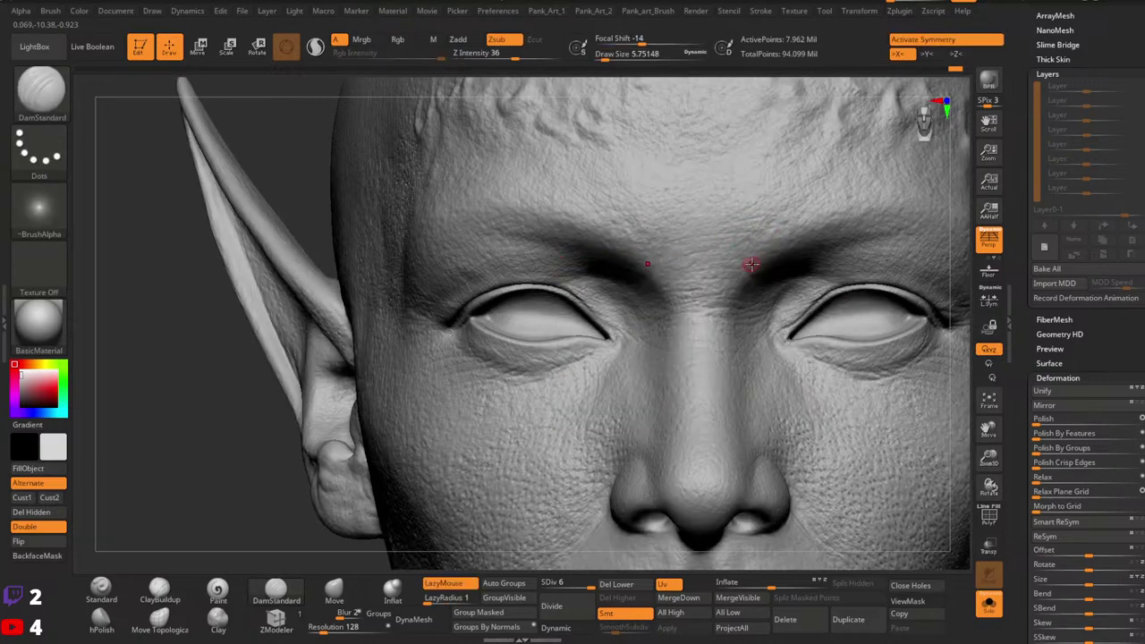
key(x)
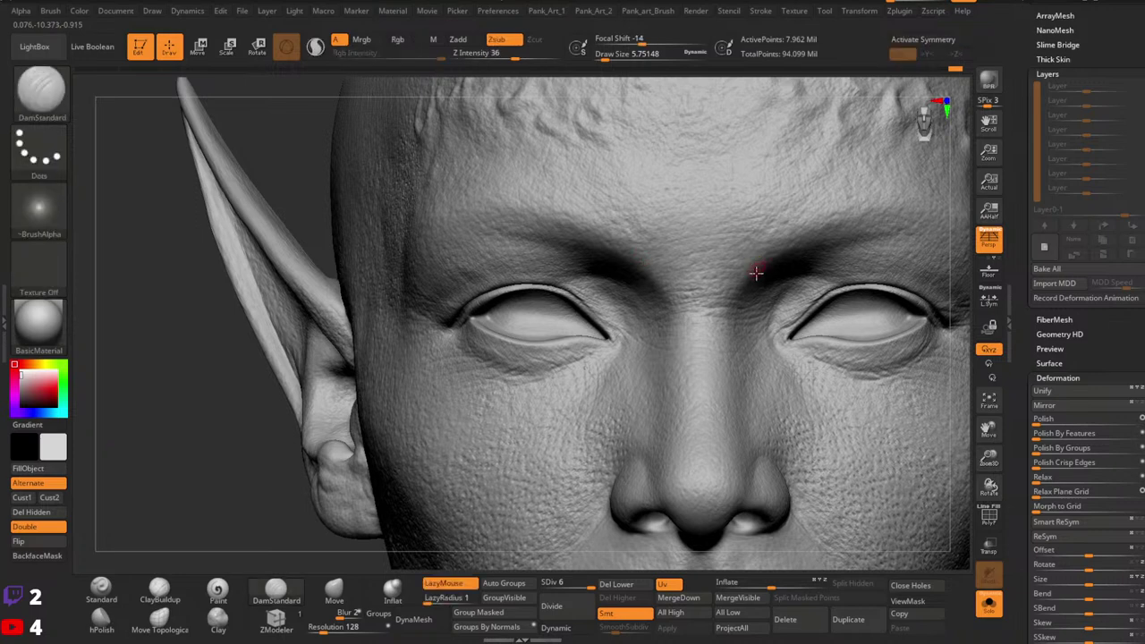
drag(725, 232, 757, 282)
Step: Deepen the creases at the inner eyebrows with DamStandard at draw sizes of about 11.7 and 7.5
key(space)
drag(653, 268, 663, 270)
ctrl+right_drag(663, 270, 653, 268)
alt+right_drag(653, 268, 703, 242)
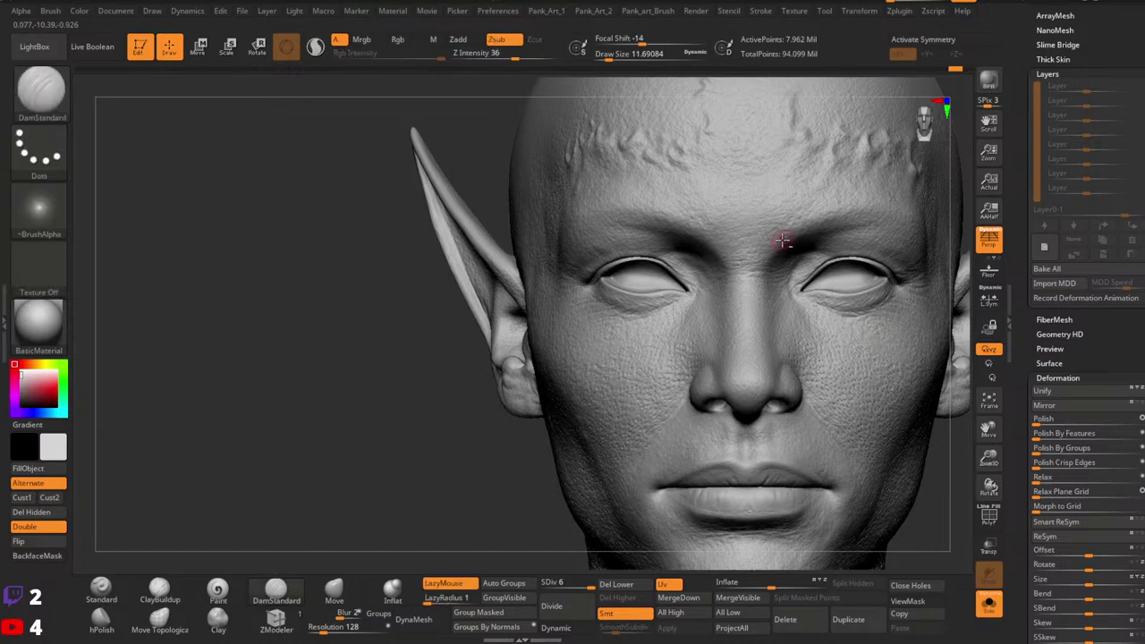
alt+right_drag(785, 244, 760, 331)
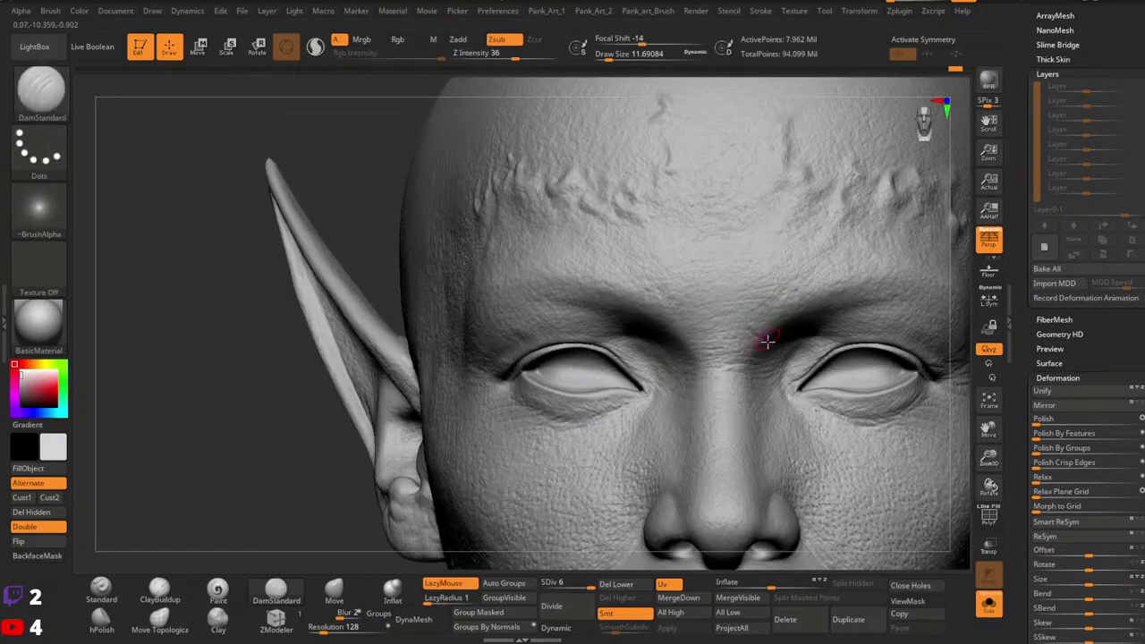
key(space)
drag(765, 331, 762, 332)
right_drag(726, 311, 663, 351)
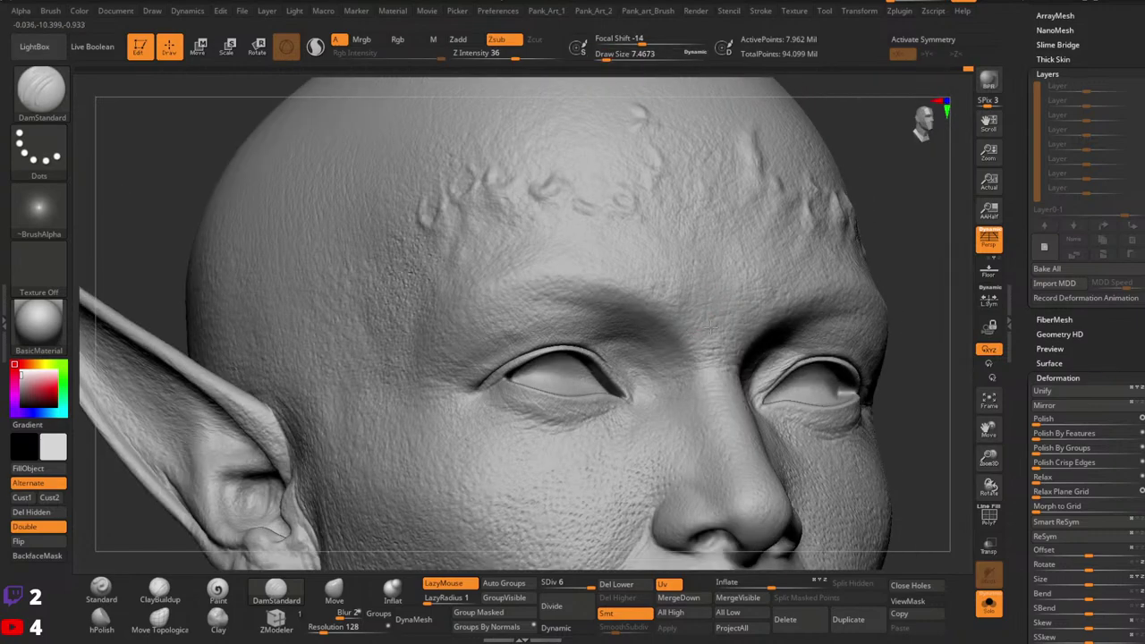
Step: Carve horizontal wrinkles across the forehead with DamStandard at a draw size of about 9.4
mouse_move(708, 314)
right_down()
mouse_move(792, 304)
mouse_move(778, 113)
right_up()
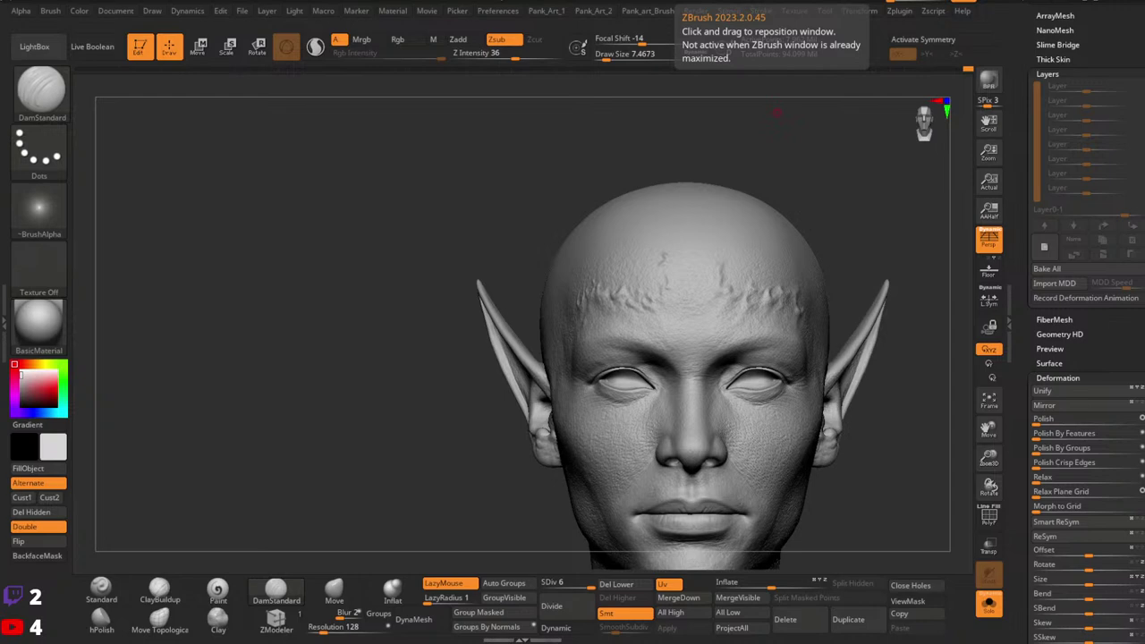
right_drag(760, 388, 844, 360)
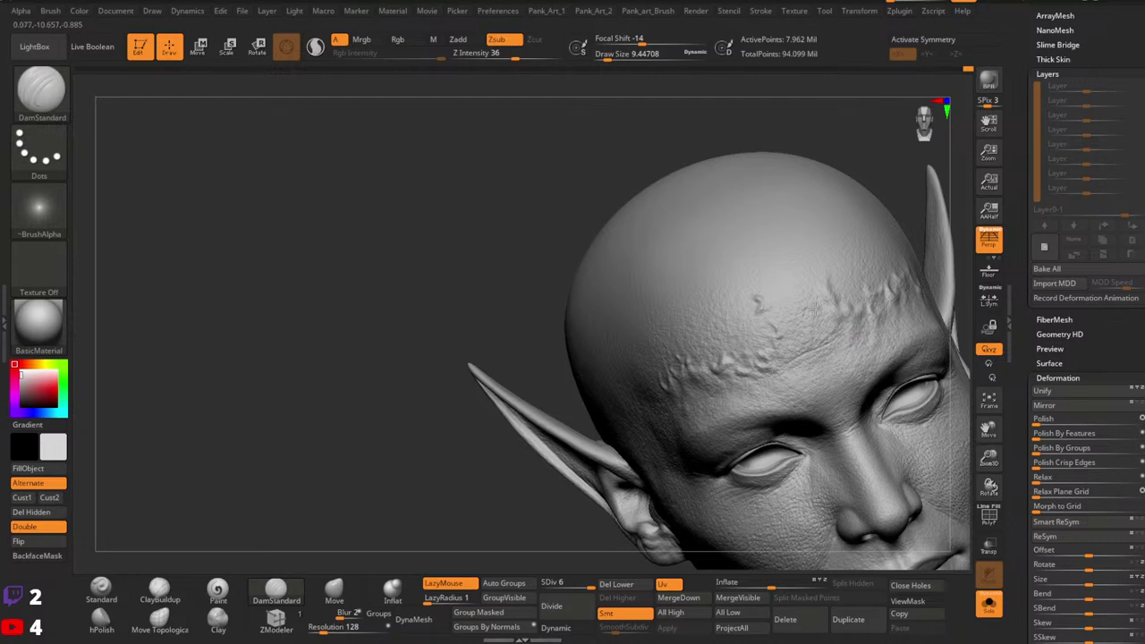
ctrl+right_drag(935, 269, 912, 286)
mouse_move(912, 286)
right_down()
mouse_move(881, 291)
mouse_move(754, 363)
mouse_move(780, 343)
right_up()
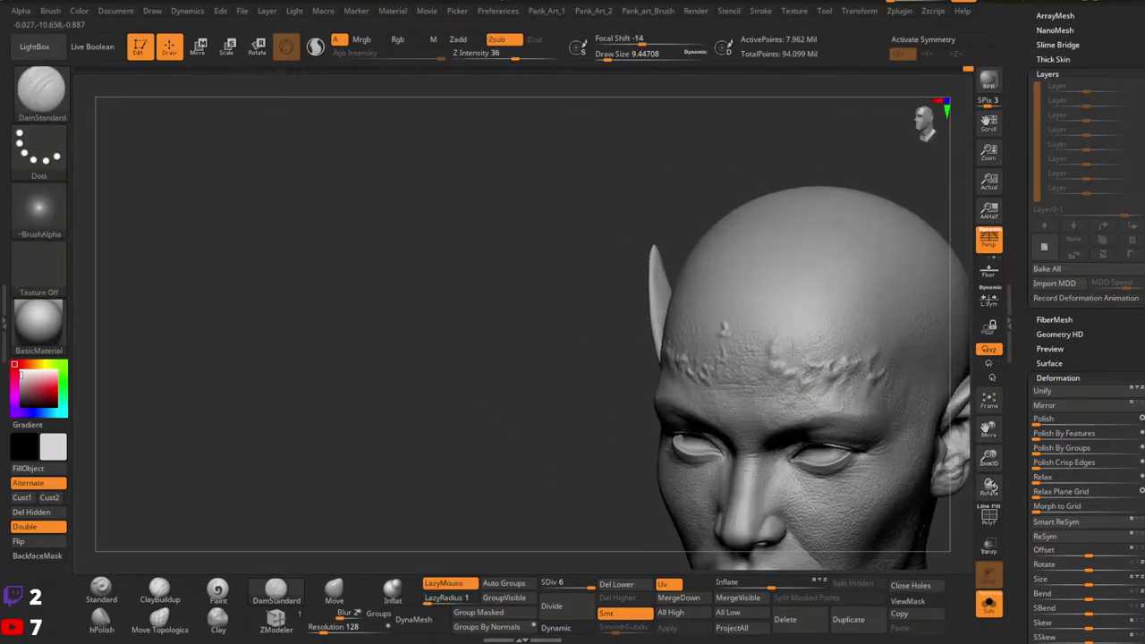
right_drag(879, 372, 795, 348)
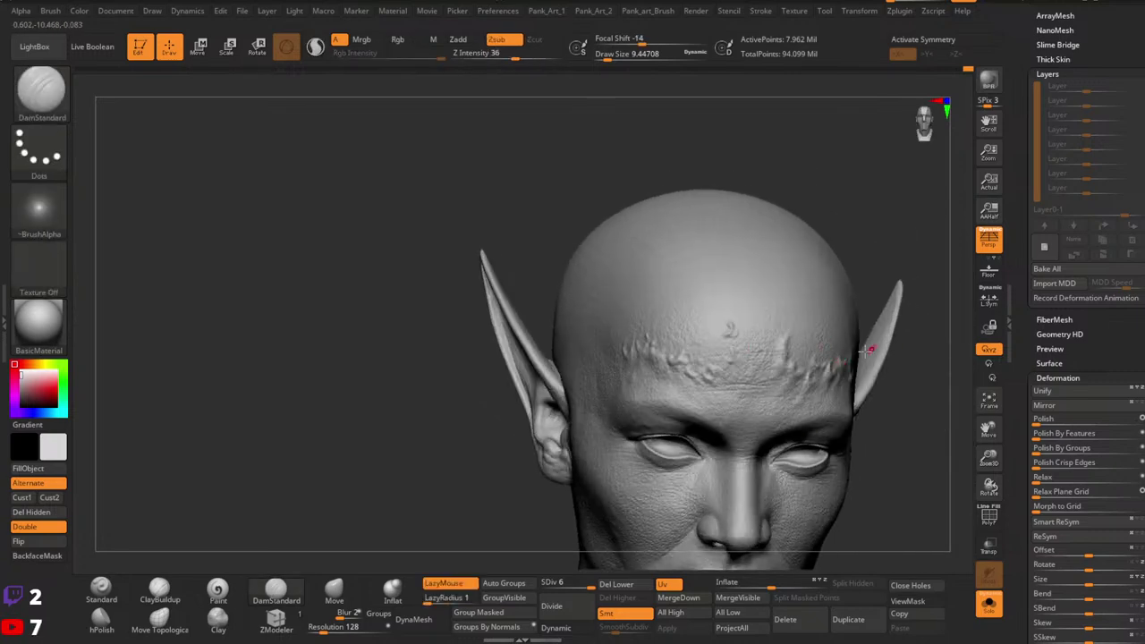
right_drag(867, 349, 928, 280)
mouse_move(706, 344)
right_down()
mouse_move(661, 333)
mouse_move(673, 343)
right_up()
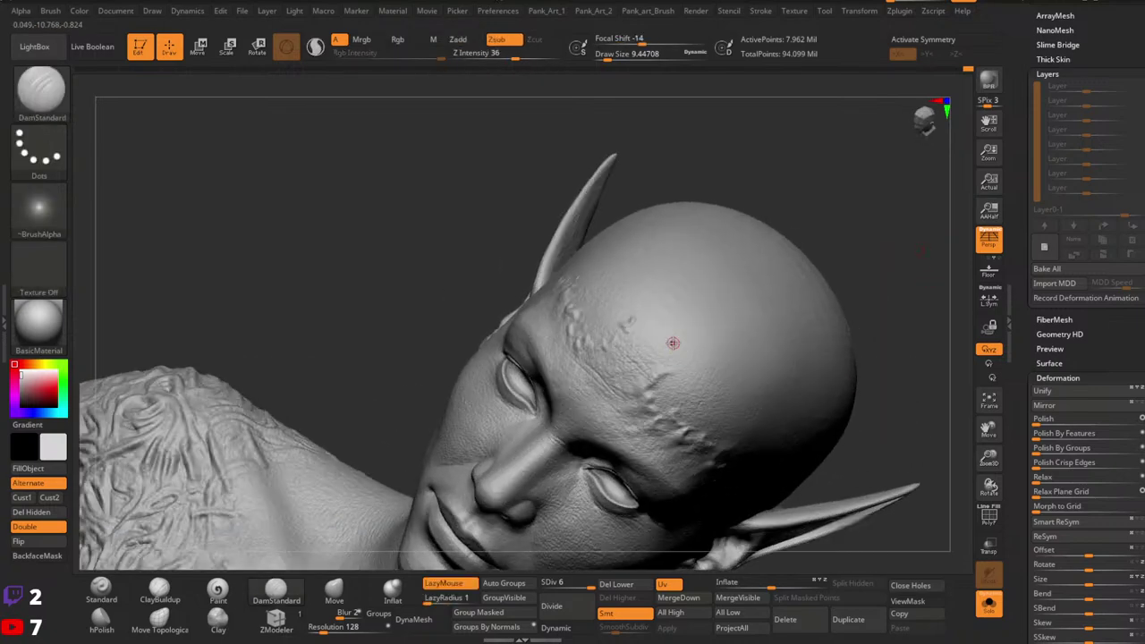
Step: Enlarge the brush to a draw size of about 70.8 and soften the forehead wrinkles by smoothing
key(space)
drag(618, 341, 632, 339)
key(space)
key(shift)
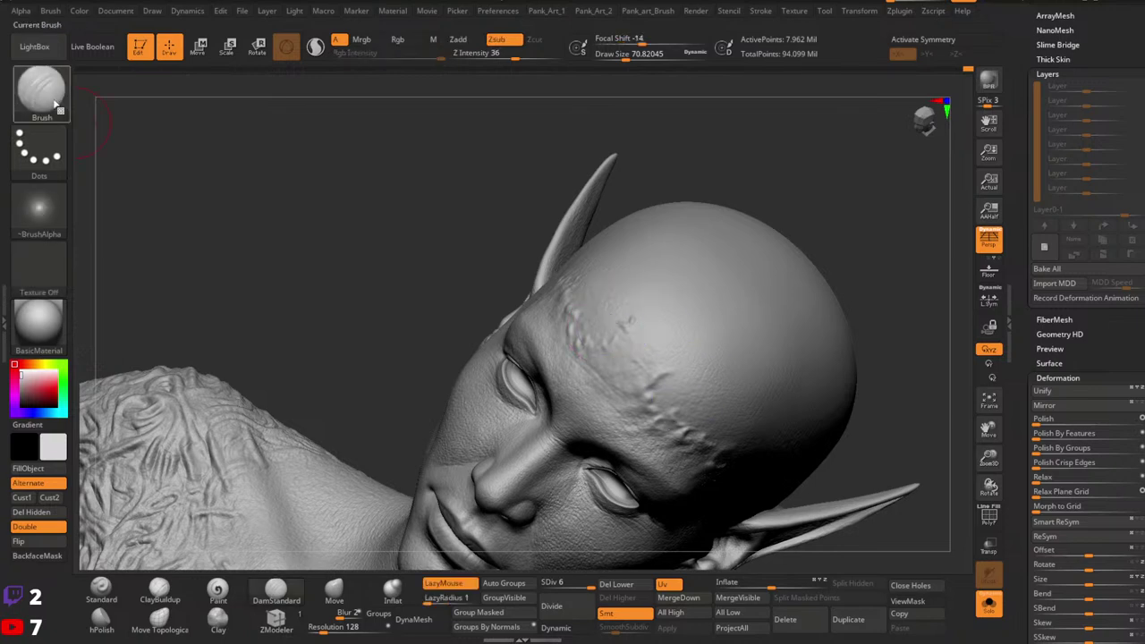
Step: Choose the 06-Stret_wrinkle brush, lower its Z Intensity to 7, and try a wrinkle stamp on the forehead
key(b)
click(872, 129)
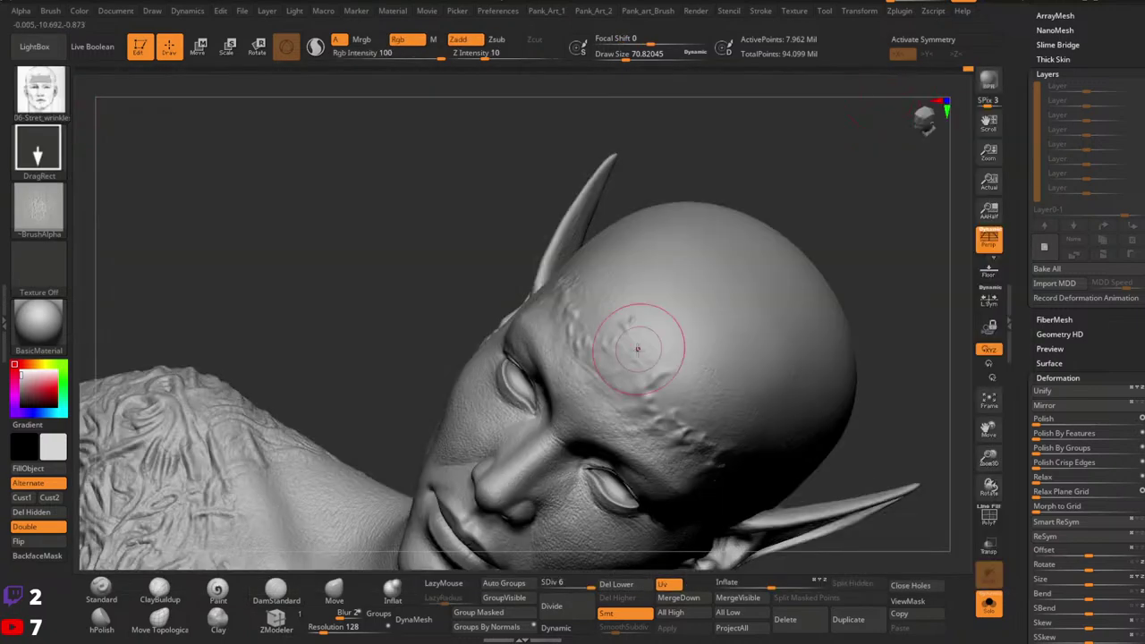
mouse_move(700, 306)
ctrl+right_down()
mouse_move(702, 259)
mouse_move(713, 304)
mouse_move(689, 396)
mouse_move(733, 326)
ctrl+right_up()
drag(483, 52, 480, 52)
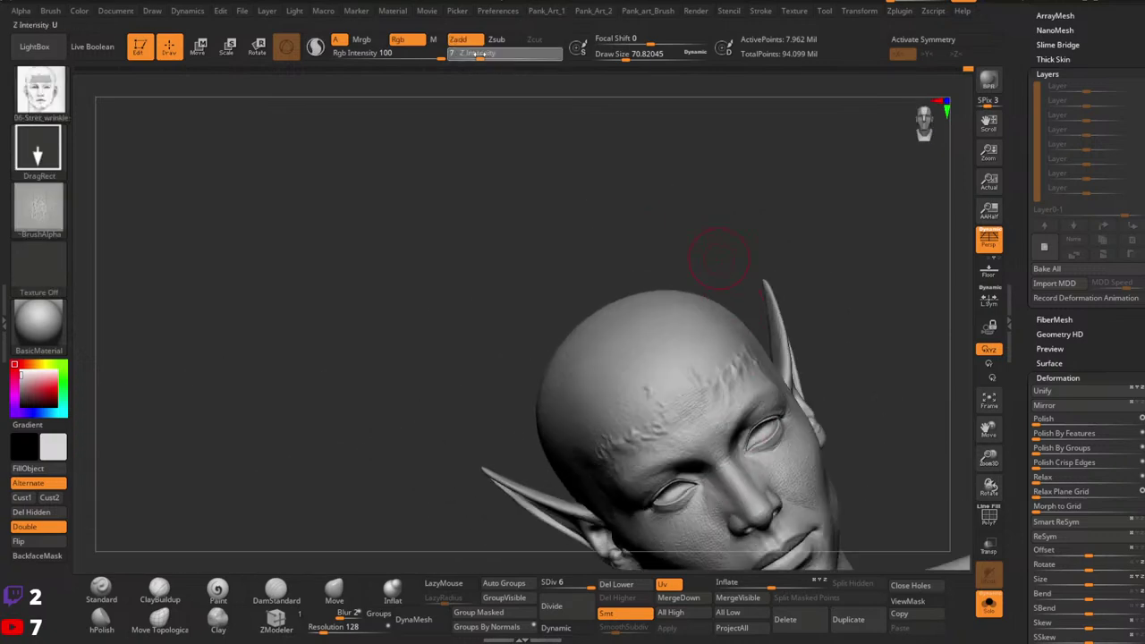
drag(693, 408, 732, 371)
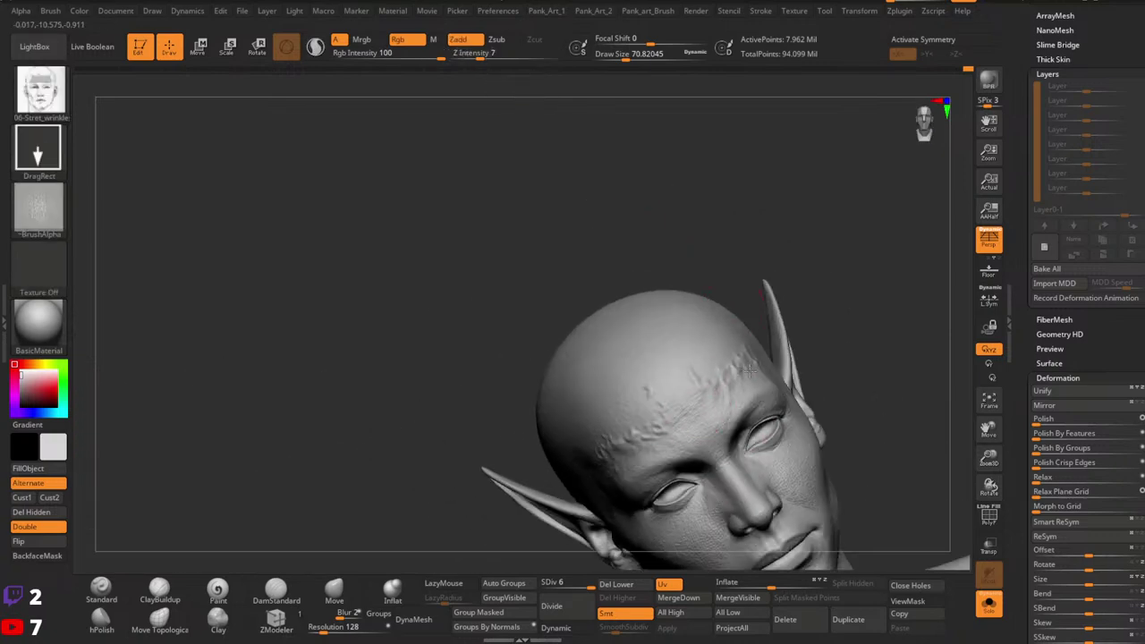
right_drag(750, 370, 733, 403)
key(ctrl+z)
Step: Lower the Z Intensity to 6 and stamp the stretched wrinkle texture across the forehead
drag(480, 54, 477, 54)
drag(683, 406, 771, 334)
right_drag(760, 345, 706, 383)
mouse_move(695, 393)
mouse_down()
mouse_move(679, 414)
mouse_move(692, 385)
mouse_up()
key(ctrl+z)
Step: Examine the forehead texture from several angles and show the hair and headpiece together with the head
mouse_move(726, 390)
ctrl+right_down()
mouse_move(763, 373)
mouse_move(726, 373)
mouse_move(760, 397)
mouse_move(861, 366)
mouse_move(815, 312)
ctrl+right_up()
mouse_move(778, 362)
ctrl+right_down()
mouse_move(762, 384)
mouse_move(843, 346)
ctrl+right_up()
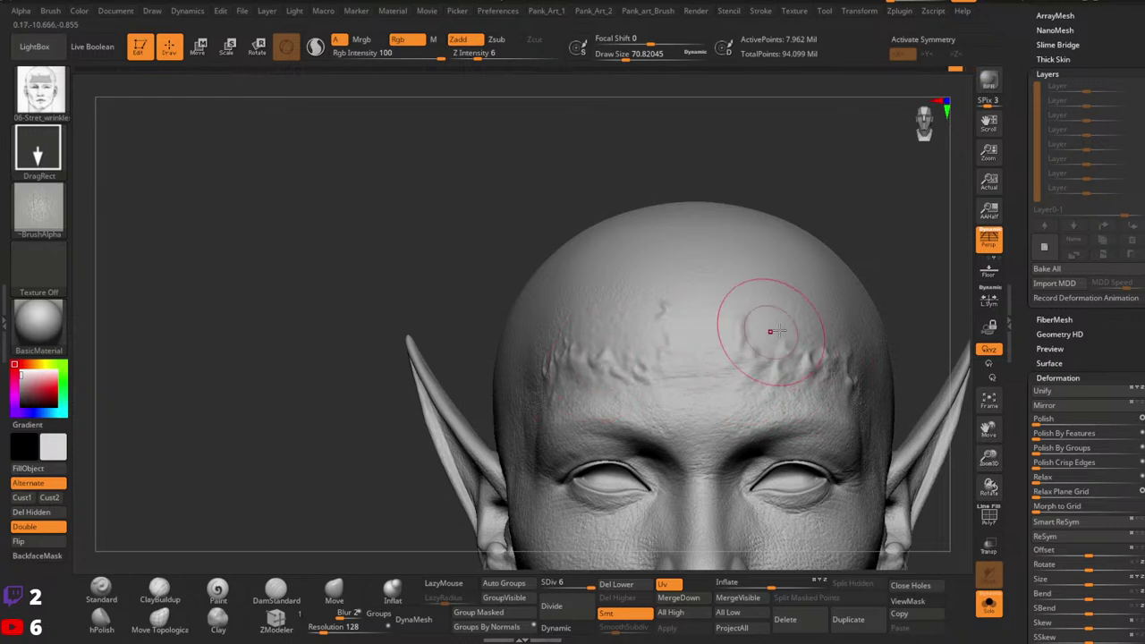
right_drag(774, 331, 783, 322)
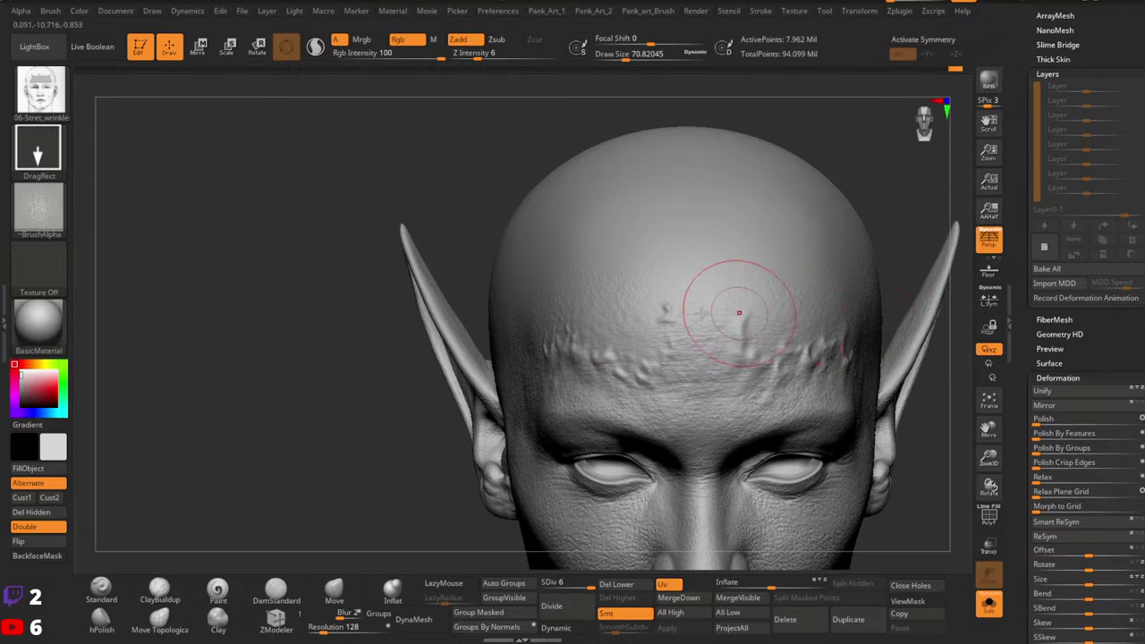
ctrl+right_drag(751, 349, 791, 331)
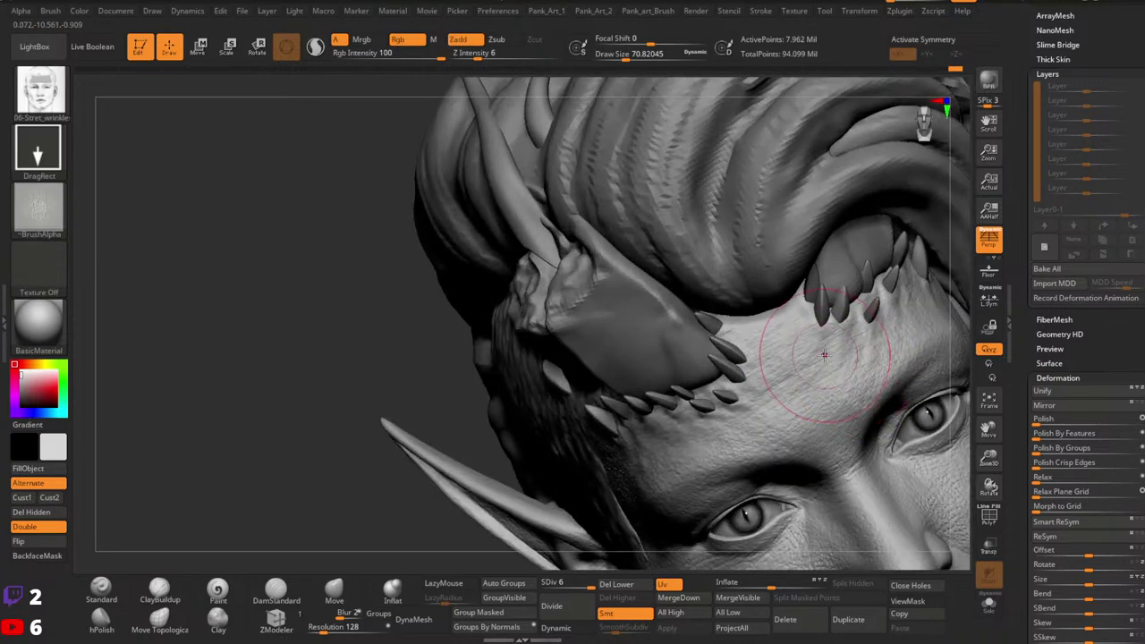
Step: Switch to the DamStandard brush at a draw size of about 7.5 and carve fine wrinkle lines across the forehead
key(space)
mouse_move(823, 355)
mouse_down()
mouse_move(804, 355)
mouse_move(836, 330)
mouse_up()
click(277, 590)
key(space)
key(])
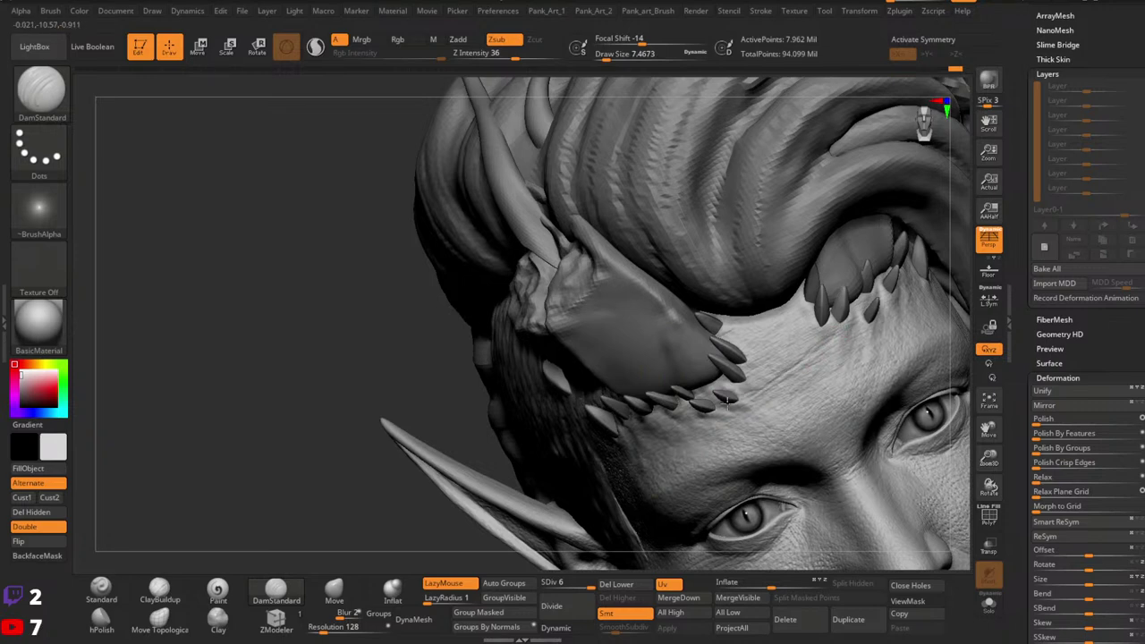
mouse_move(882, 350)
ctrl+right_down()
mouse_move(861, 430)
mouse_move(852, 387)
ctrl+right_up()
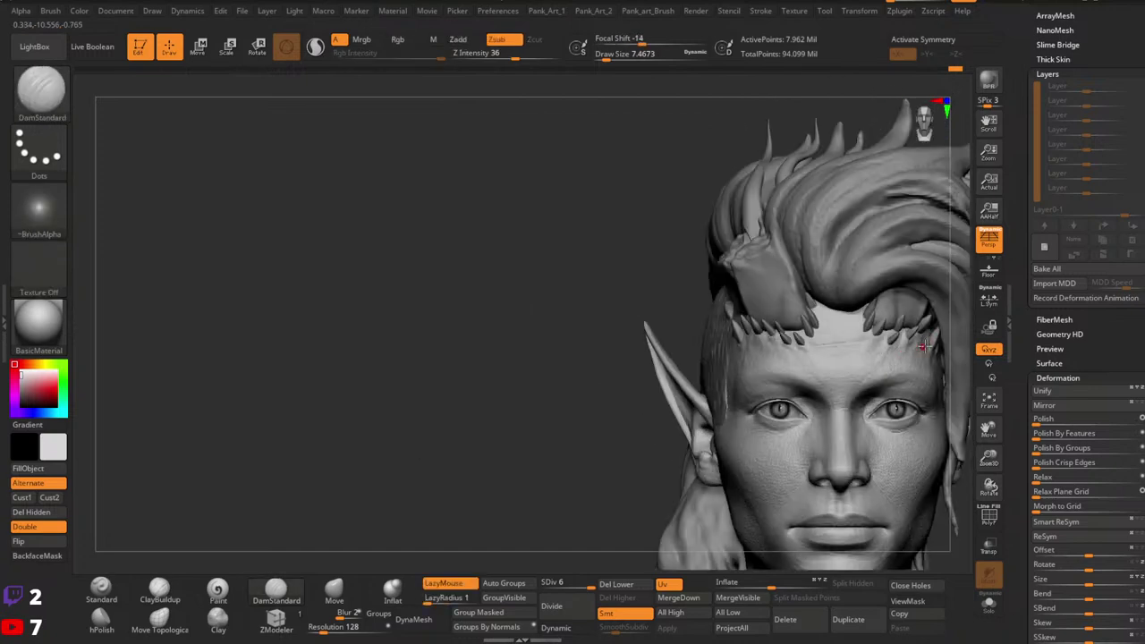
Step: Examine the forehead wrinkles together with the headpiece and hair from the front and from higher and lower angles
key(ctrl)
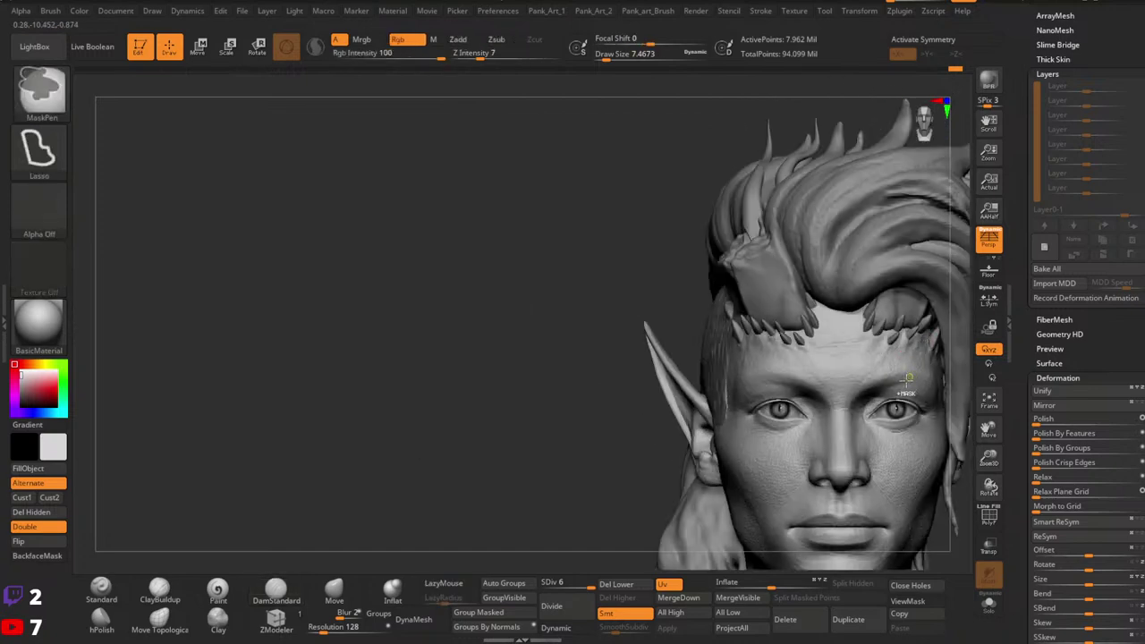
mouse_move(869, 412)
right_down()
mouse_move(799, 421)
mouse_move(830, 414)
right_up()
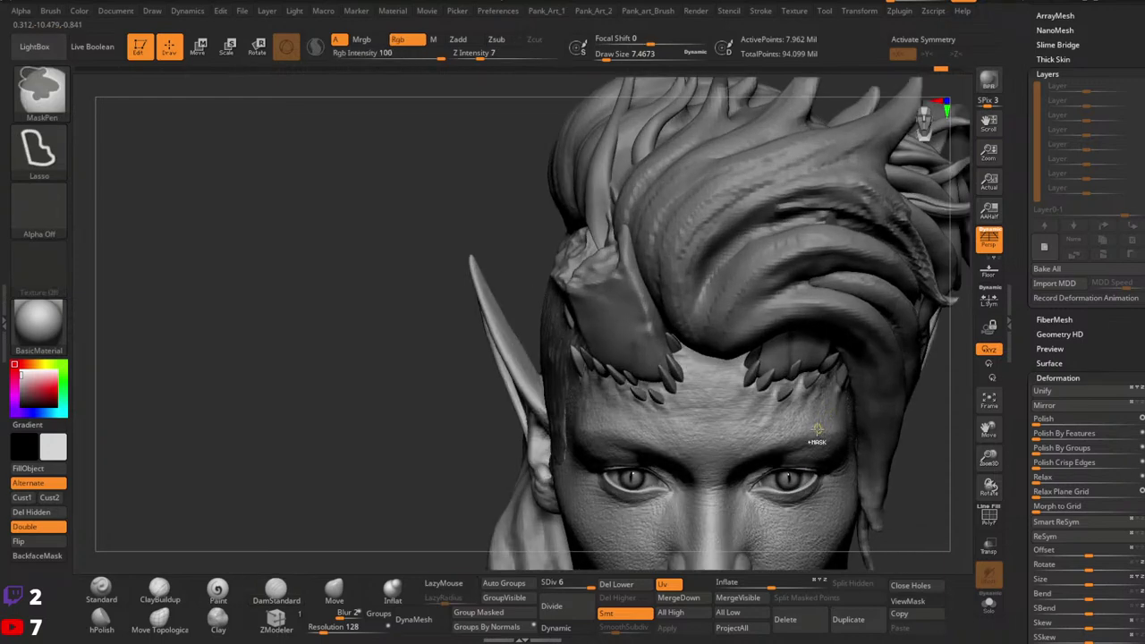
key(ctrl)
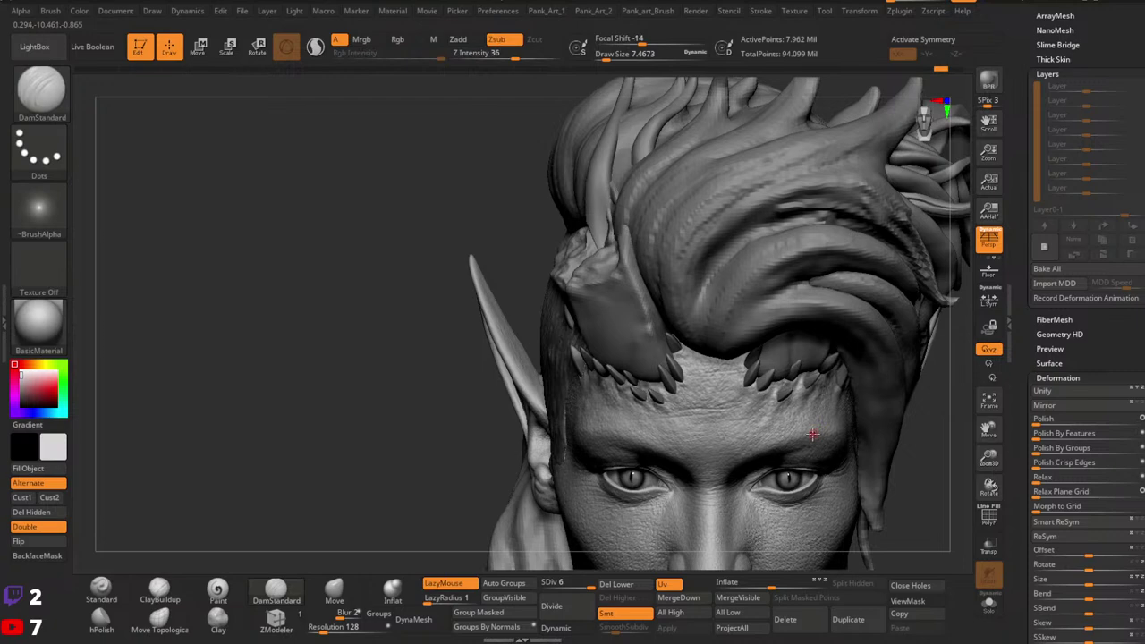
key(ctrl)
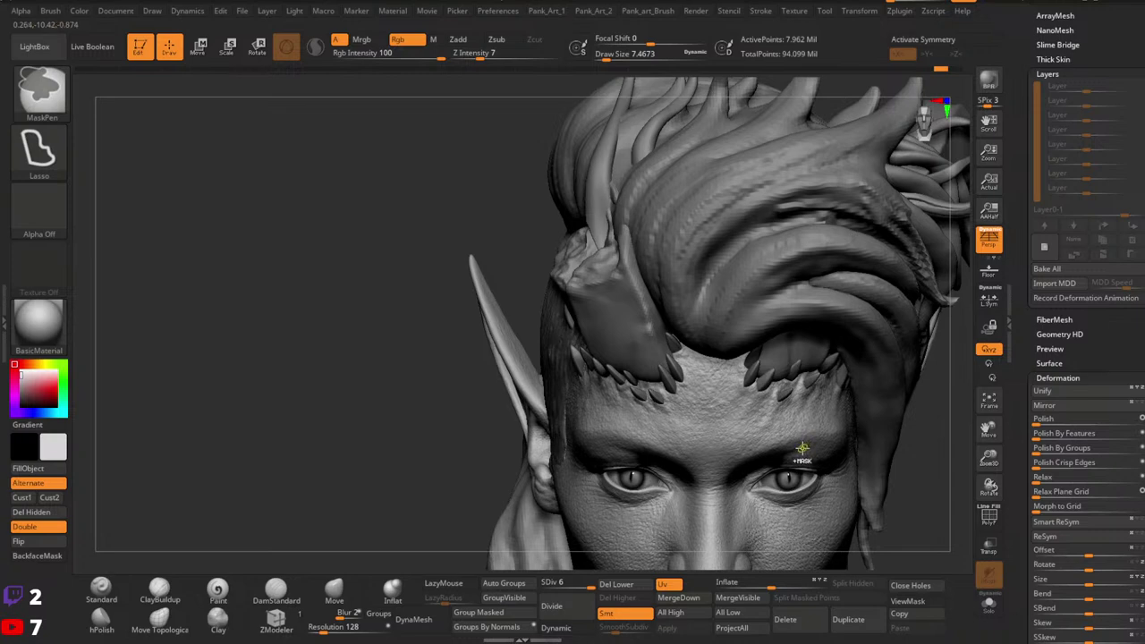
right_drag(802, 452, 817, 413)
key(ctrl+shift)
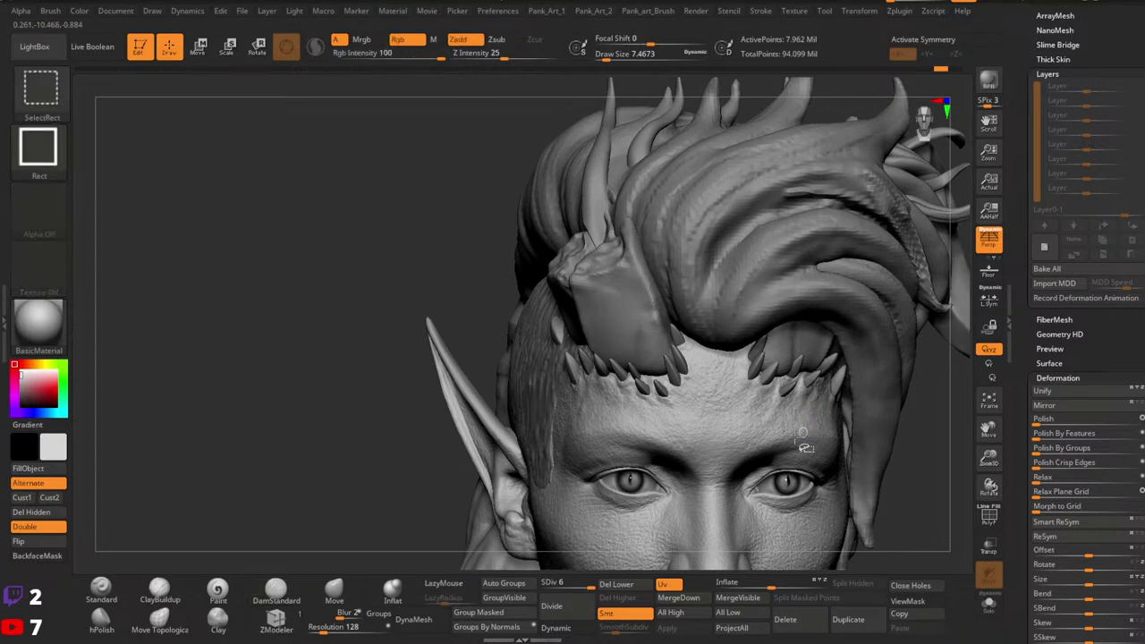
right_drag(796, 438, 836, 447)
key(ctrl+shift)
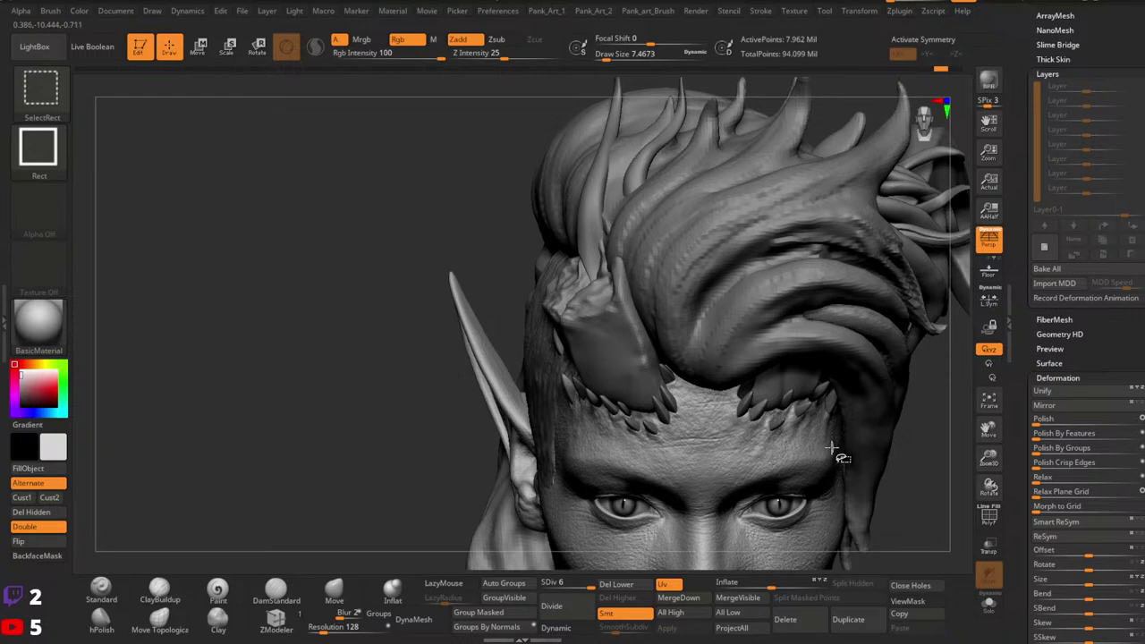
key(ctrl)
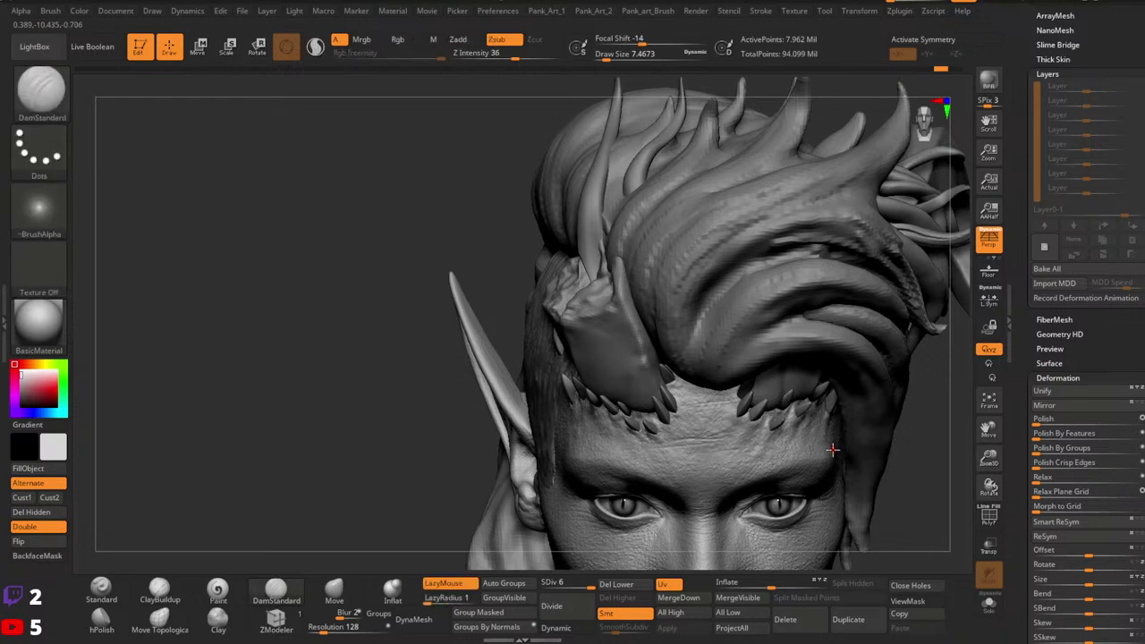
mouse_move(830, 455)
right_down()
mouse_move(706, 455)
mouse_move(884, 391)
mouse_move(867, 358)
right_up()
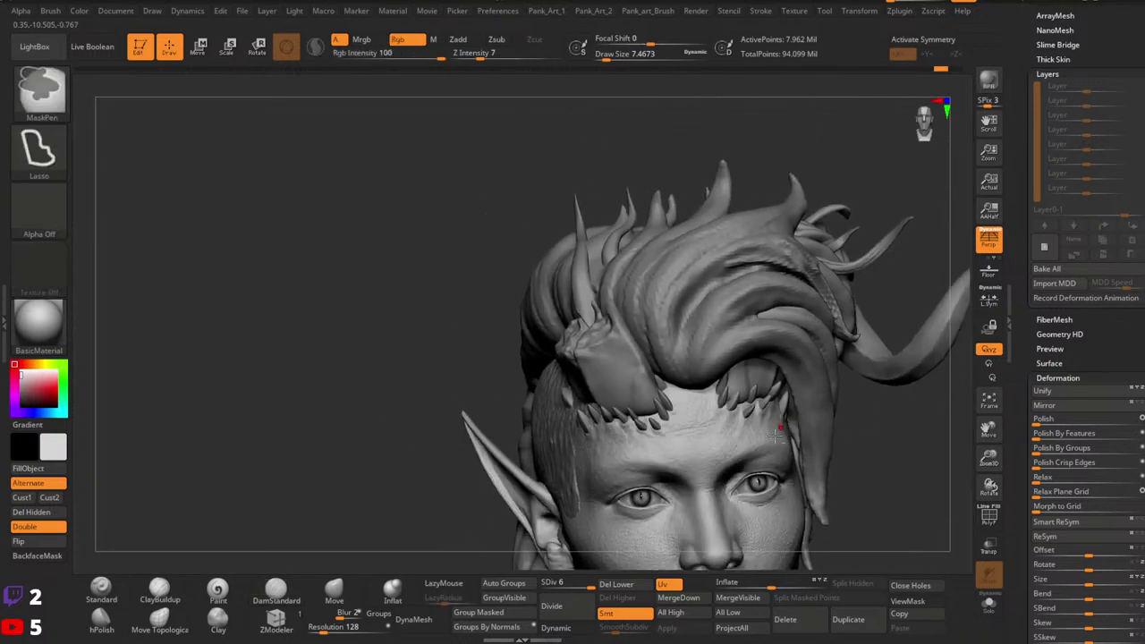
alt+right_drag(805, 385, 858, 313)
Step: Choose the 06-Stret_wrinkle brush again and rework the skin texture on the forehead between the headpiece's spikes
click(40, 90)
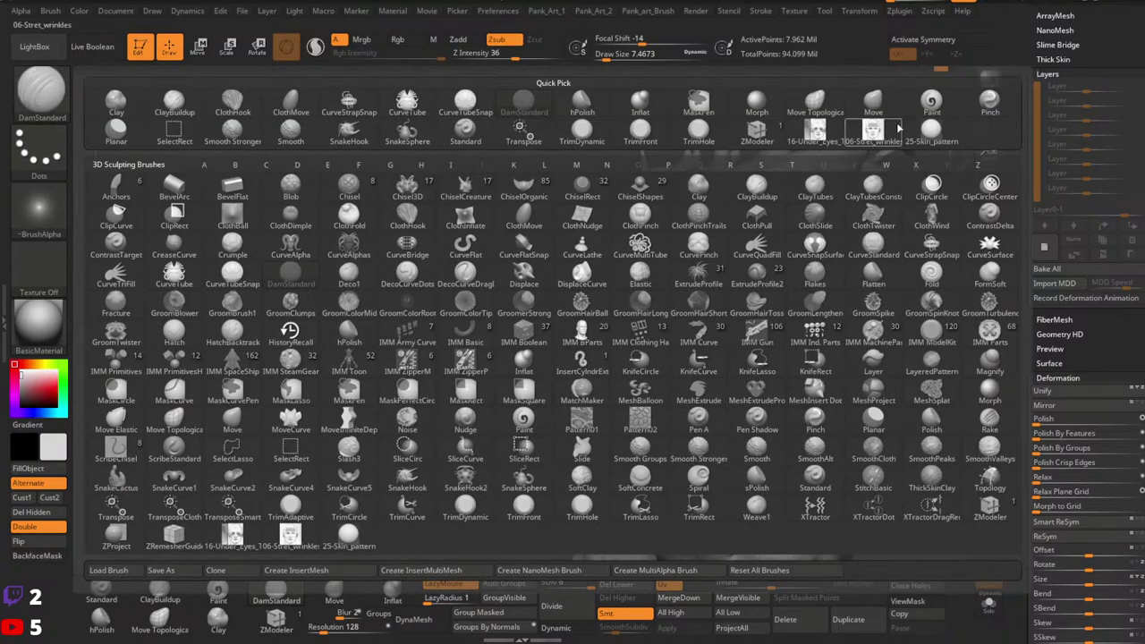
click(873, 132)
mouse_move(809, 362)
right_down()
mouse_move(821, 383)
mouse_move(756, 333)
right_up()
ctrl+right_drag(756, 333, 744, 345)
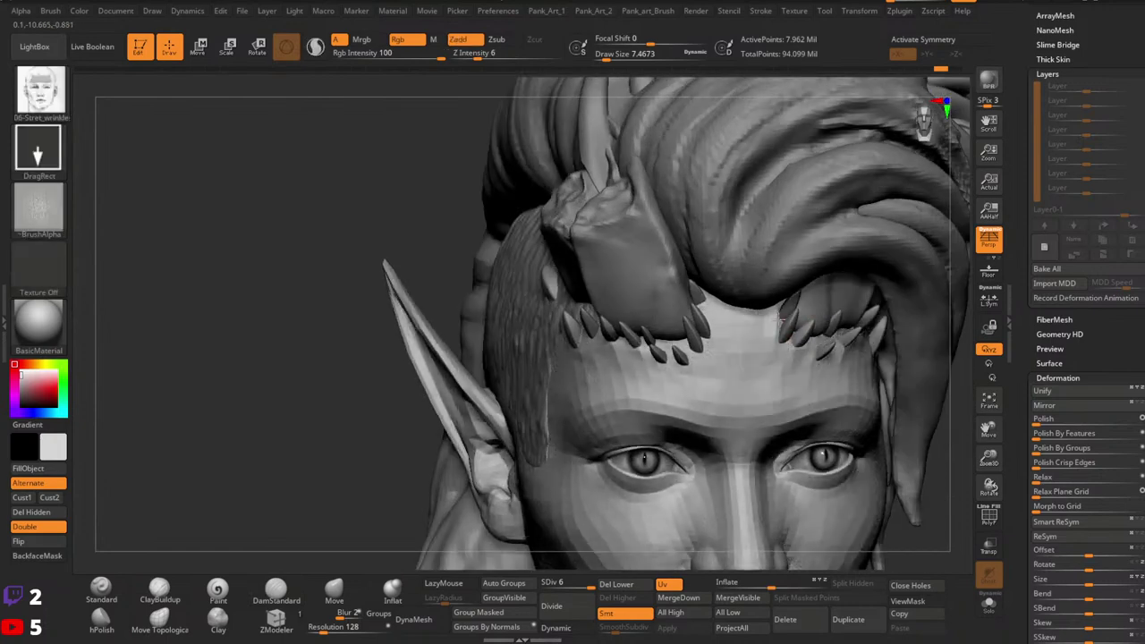
click(873, 345)
click(875, 393)
right_drag(829, 405, 812, 393)
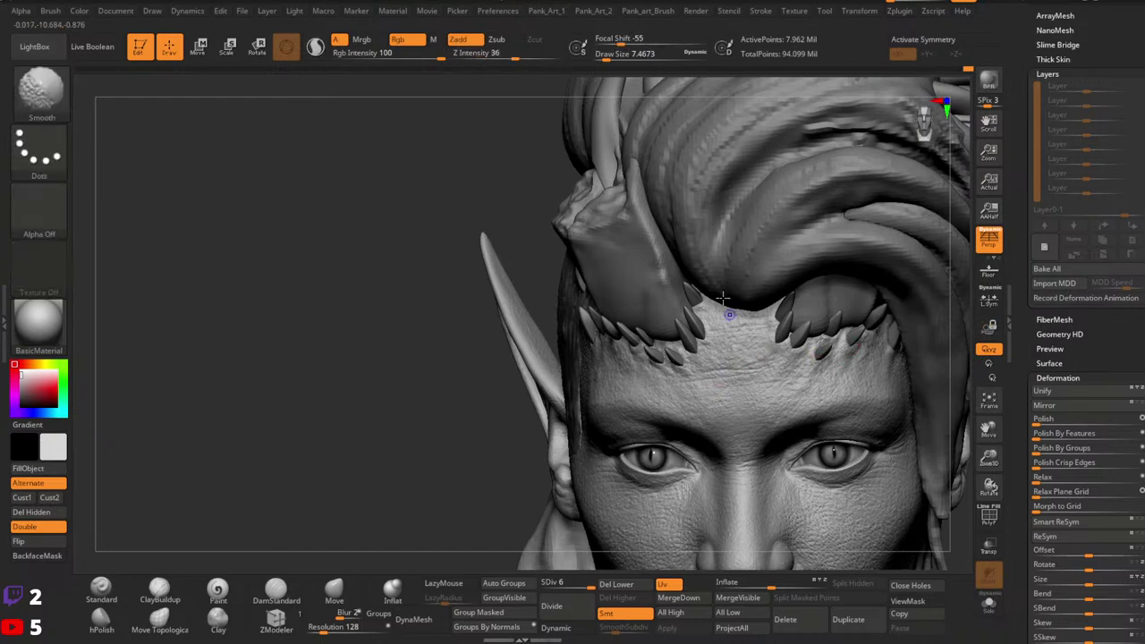
Step: Enlarge the brush to a draw size of about 56.5, smooth the upper forehead and use a Z Intensity of 7 for the wrinkle brush
key(space)
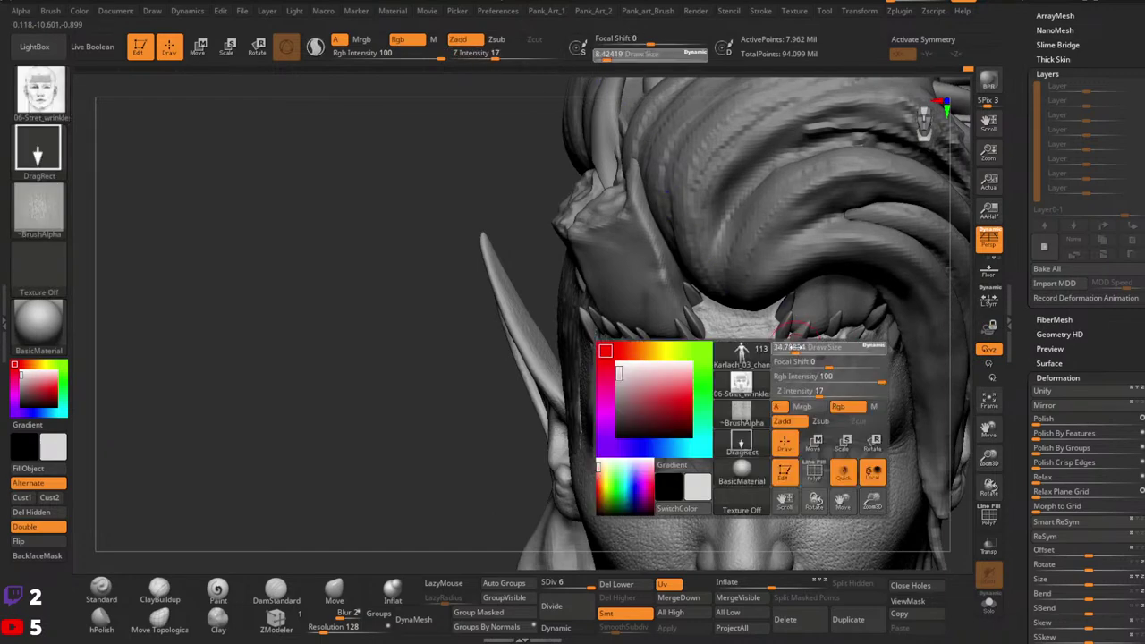
key(shift)
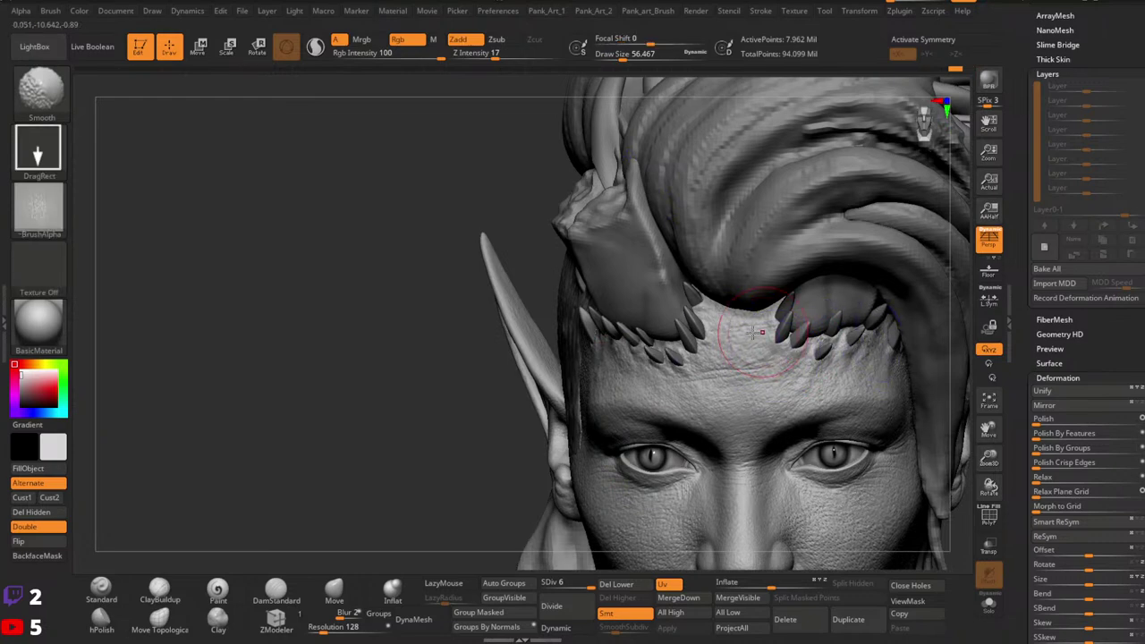
key(ctrl)
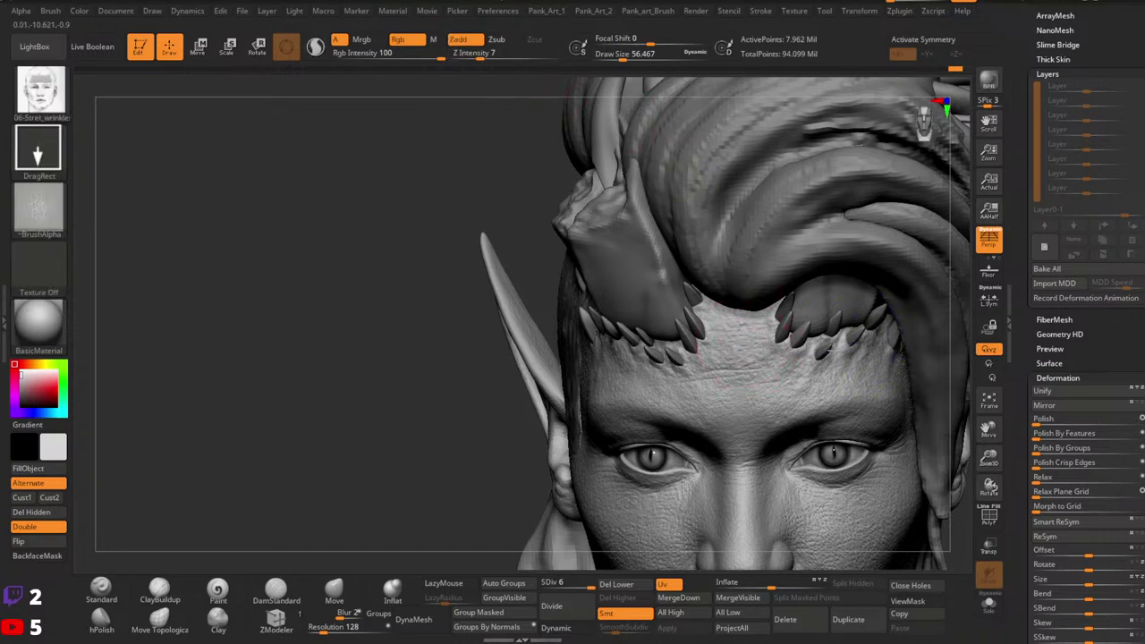
mouse_move(843, 349)
right_down()
mouse_move(894, 350)
mouse_move(813, 340)
mouse_move(835, 363)
right_up()
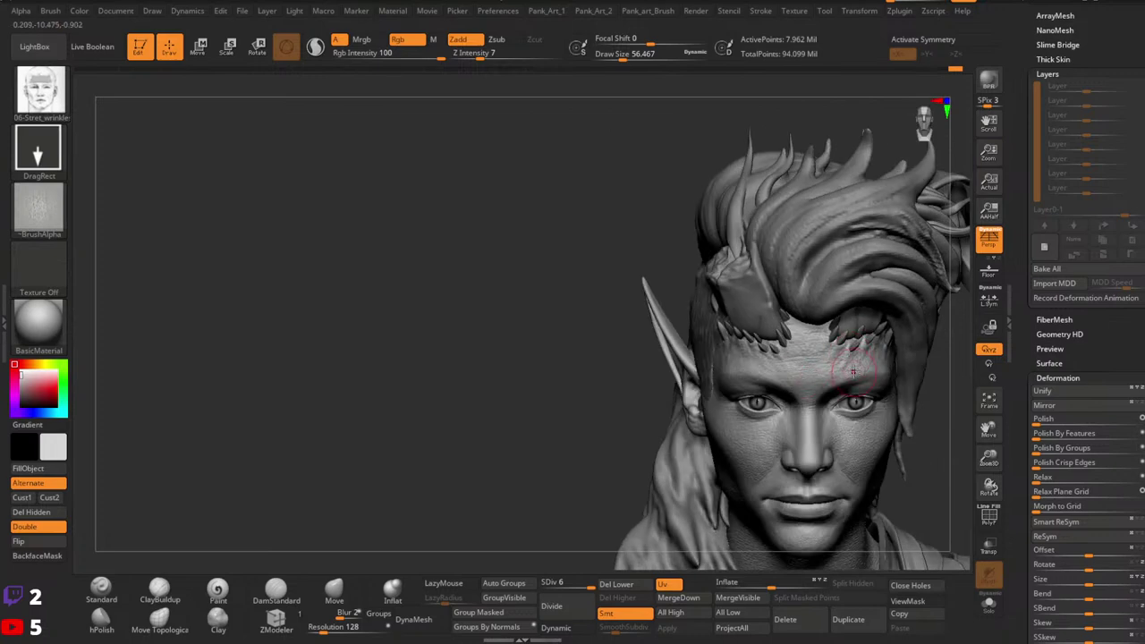
Step: Return to the DamStandard brush at a draw size of about 8.4 and carve more fine creases into the middle of the forehead
mouse_move(895, 375)
right_down()
mouse_move(892, 364)
mouse_move(958, 360)
mouse_move(877, 354)
mouse_move(821, 367)
mouse_move(886, 373)
mouse_move(837, 354)
mouse_move(811, 380)
right_up()
click(277, 592)
key(space)
drag(805, 386, 788, 383)
key(space)
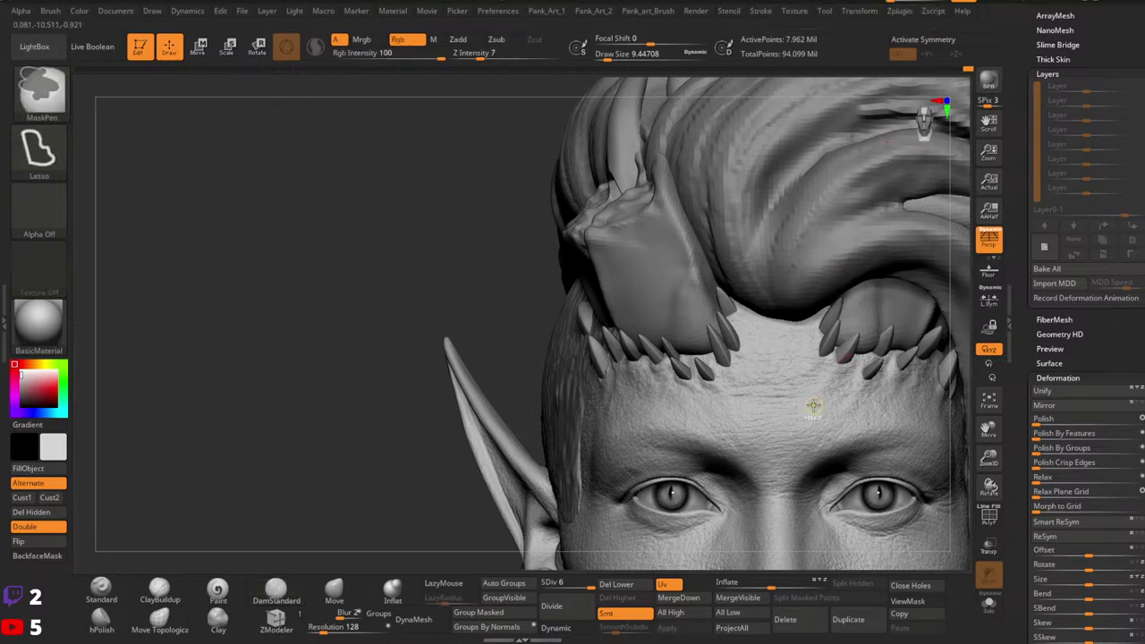
right_drag(805, 402, 790, 458)
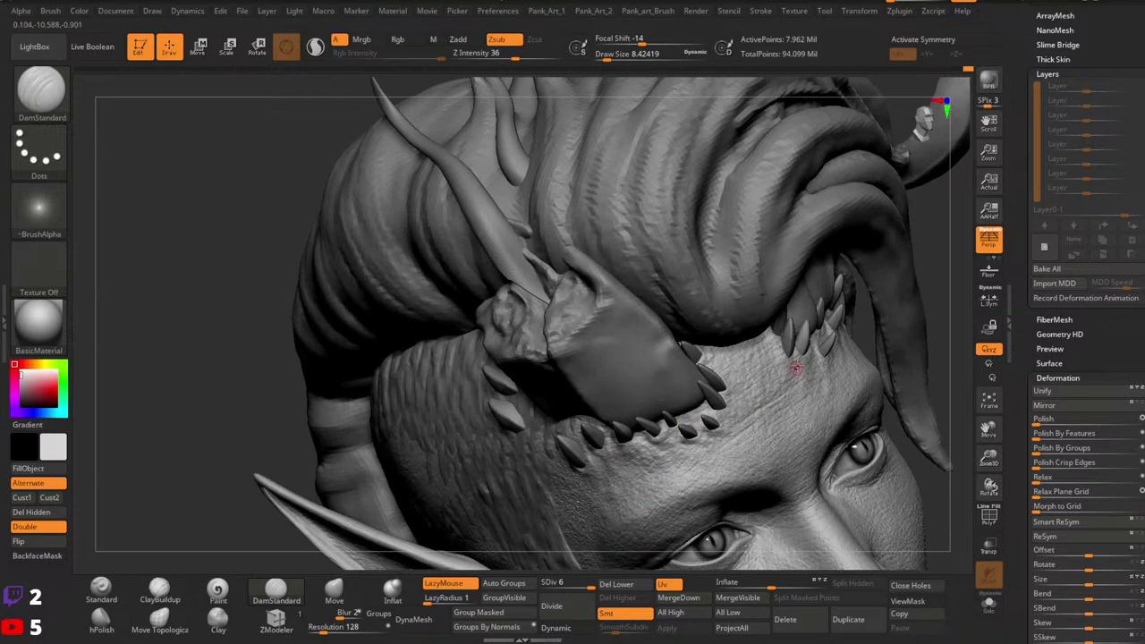
Step: Reduce the DamStandard draw size to about 4.3 and add thinner creases across the forehead
mouse_move(879, 319)
ctrl+right_down()
mouse_move(943, 402)
mouse_move(902, 367)
ctrl+right_up()
right_drag(913, 445, 836, 389)
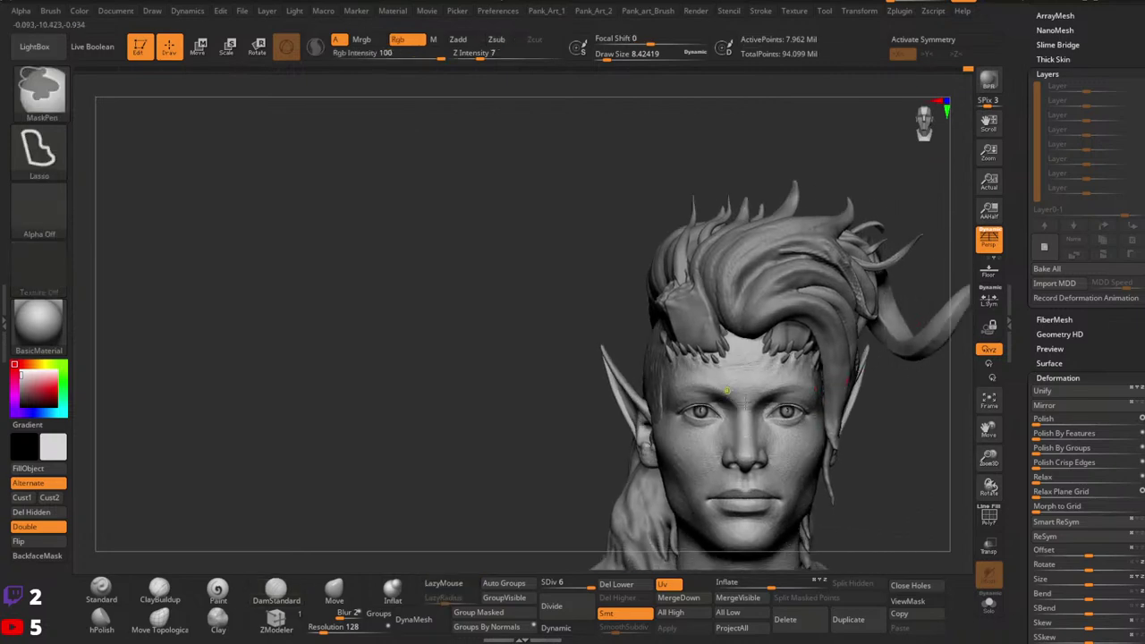
mouse_move(725, 416)
ctrl+right_down()
mouse_move(812, 373)
mouse_move(740, 404)
ctrl+right_up()
key(ctrl)
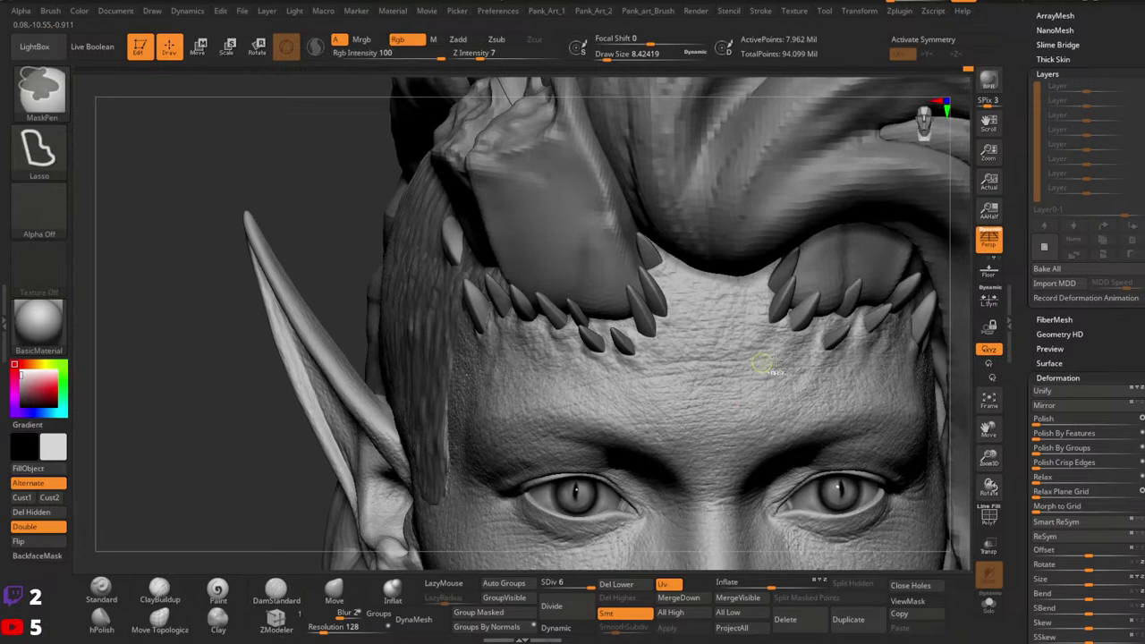
mouse_move(742, 368)
ctrl+right_down()
mouse_move(826, 389)
mouse_move(738, 310)
ctrl+right_up()
mouse_move(739, 309)
right_down()
mouse_move(651, 297)
mouse_move(639, 307)
mouse_move(702, 290)
mouse_move(696, 303)
right_up()
drag(680, 302, 583, 310)
ctrl+right_drag(655, 313, 801, 333)
right_drag(800, 332, 747, 324)
mouse_move(822, 317)
ctrl+right_down()
mouse_move(721, 307)
mouse_move(852, 327)
mouse_move(688, 317)
mouse_move(867, 347)
mouse_move(854, 352)
ctrl+right_up()
ctrl+right_drag(854, 352, 825, 358)
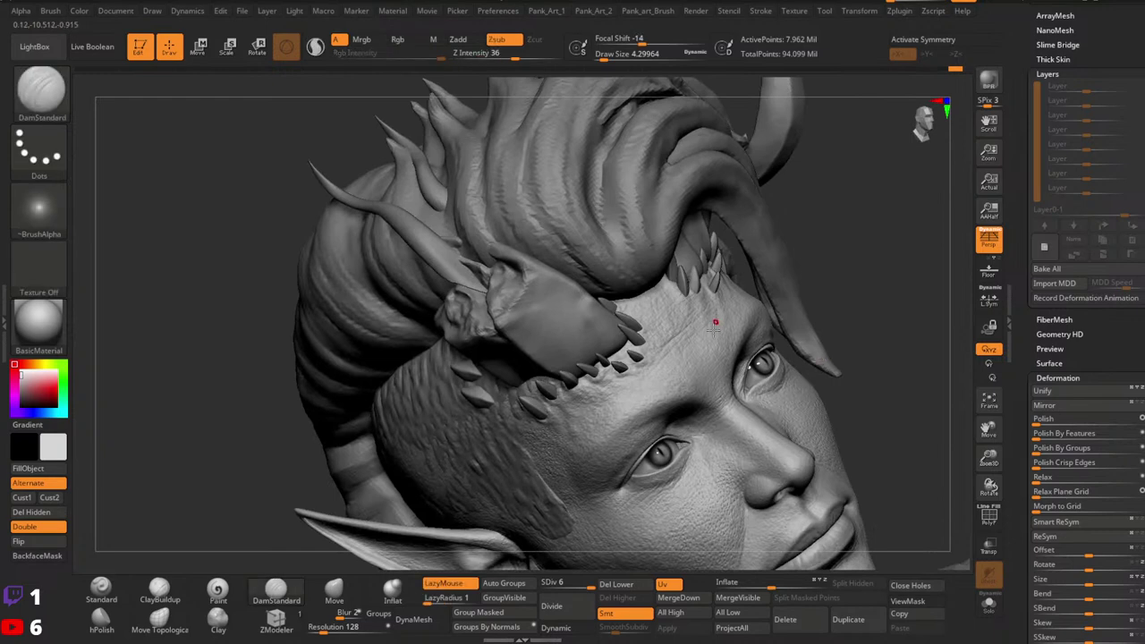
Step: Raise the DamStandard draw size to about 6.6 and check the forehead wrinkles on the whole face from the front
right_drag(713, 320, 696, 312)
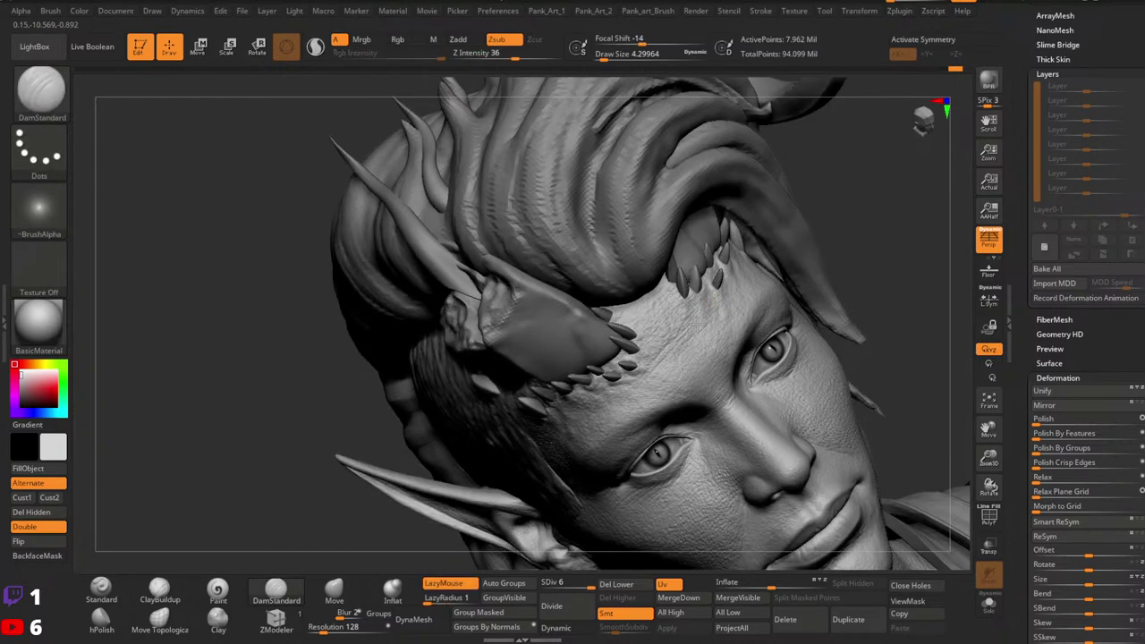
key(])
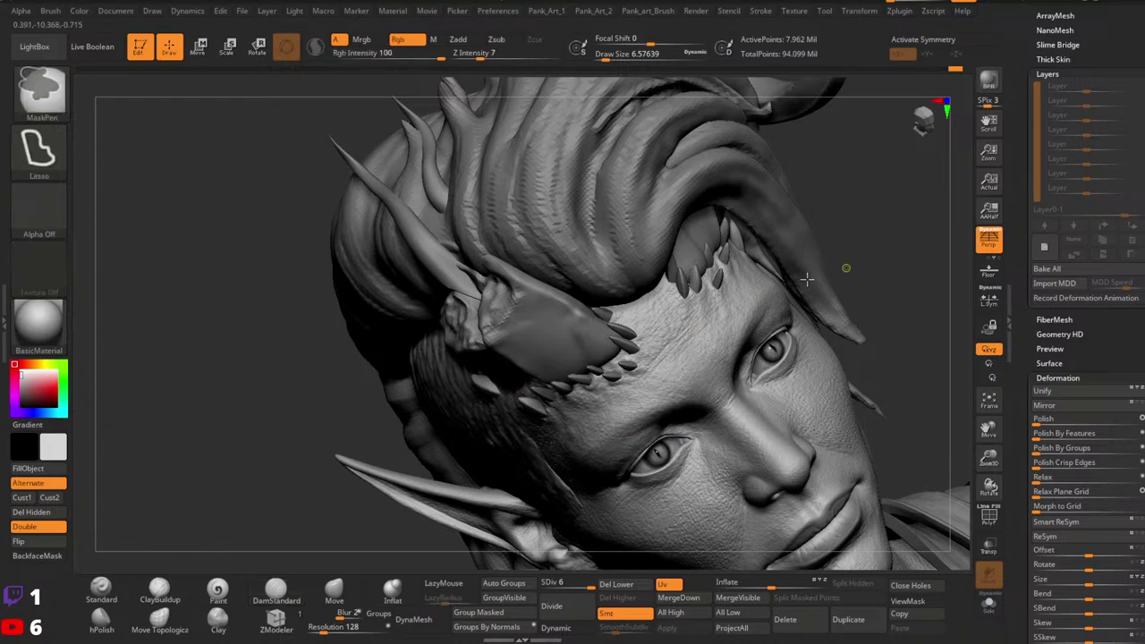
ctrl+right_drag(846, 268, 789, 329)
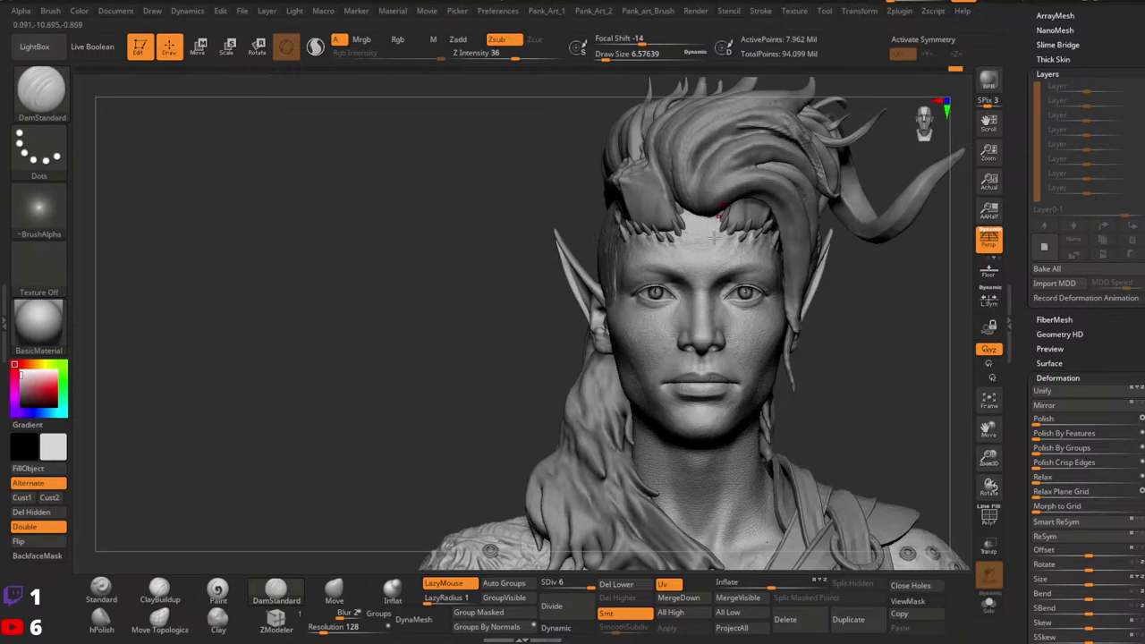
mouse_move(706, 352)
right_down()
mouse_move(767, 356)
mouse_move(729, 340)
right_up()
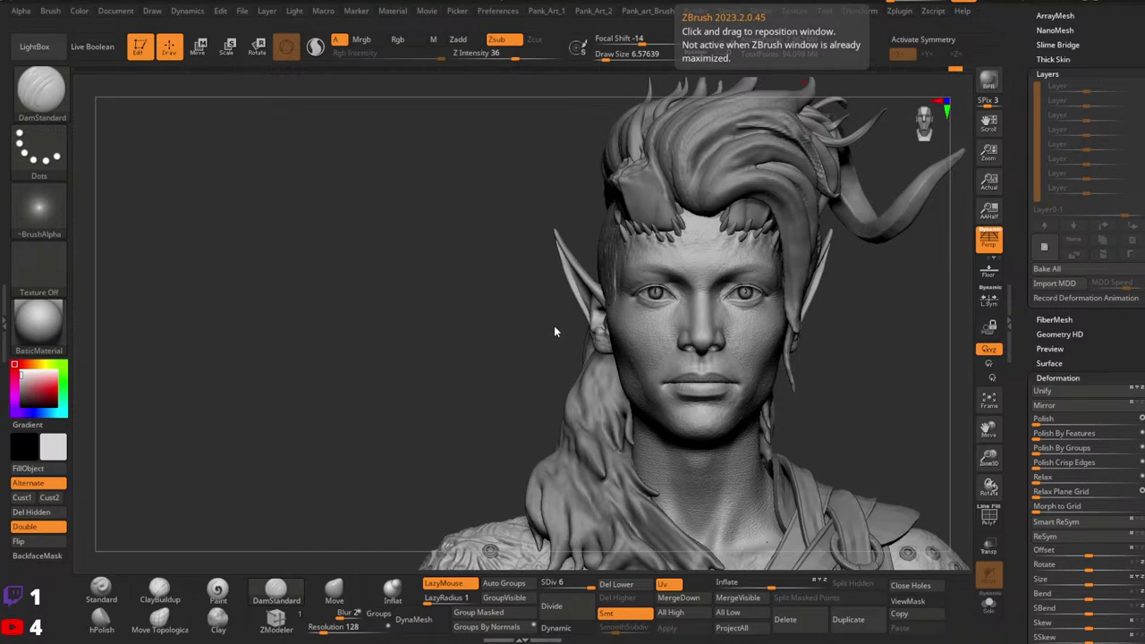
Step: Select the shaved hair piece above the ear and reshape its rear edge beside the long hair using the Move brush at draw size about 94
drag(553, 331, 589, 320)
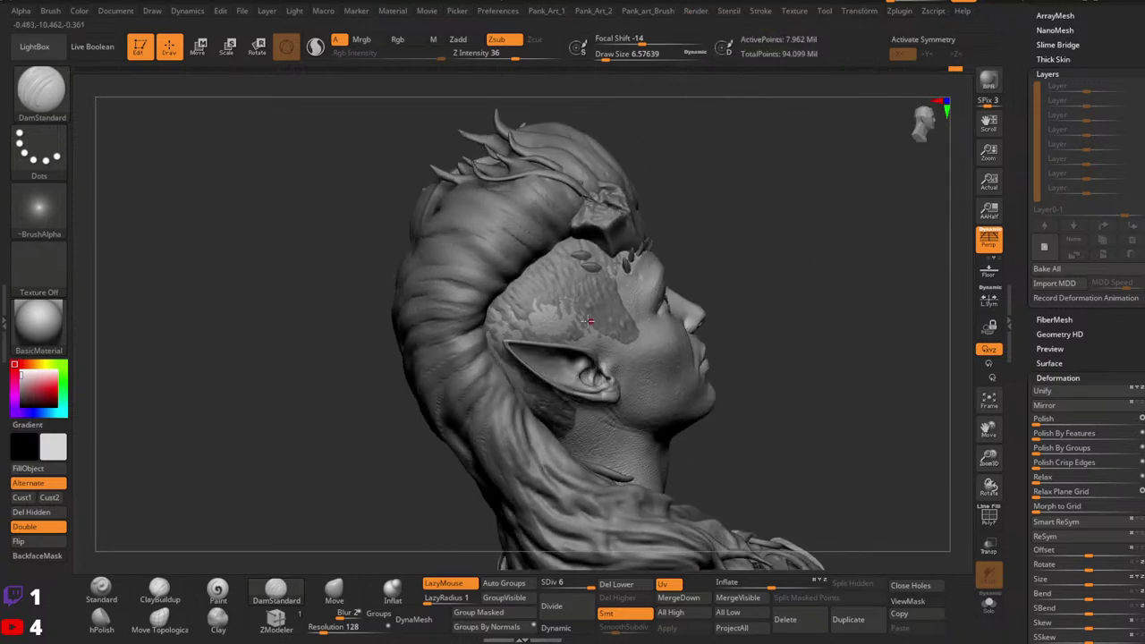
alt+click(536, 292)
right_drag(536, 291, 635, 282)
key(space)
drag(534, 318, 553, 318)
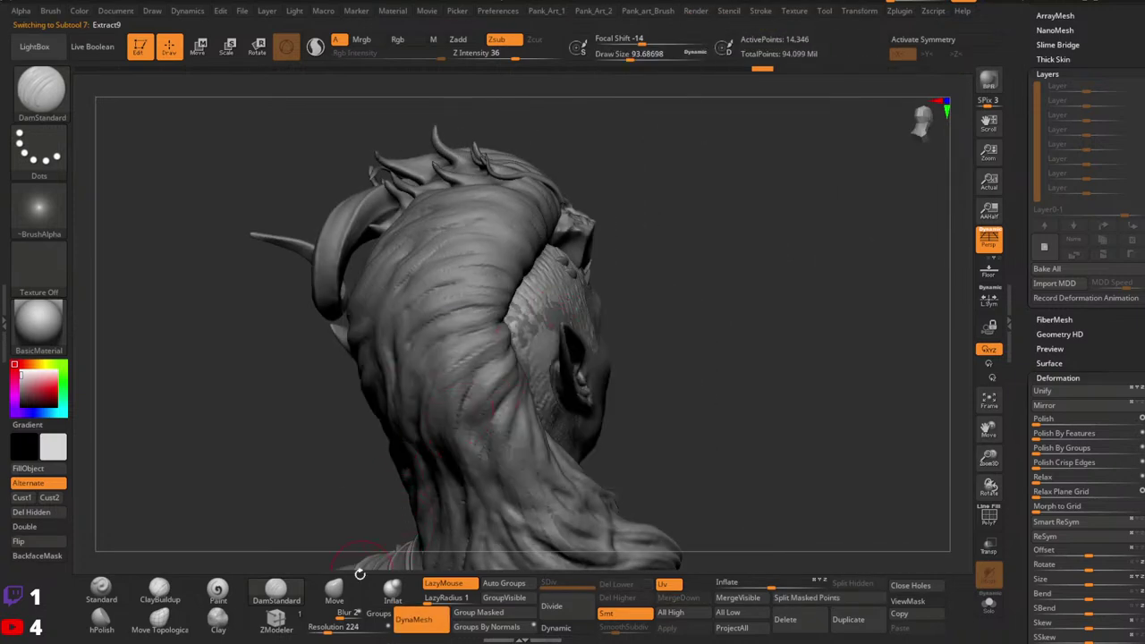
click(335, 589)
ctrl+right_drag(501, 270, 543, 324)
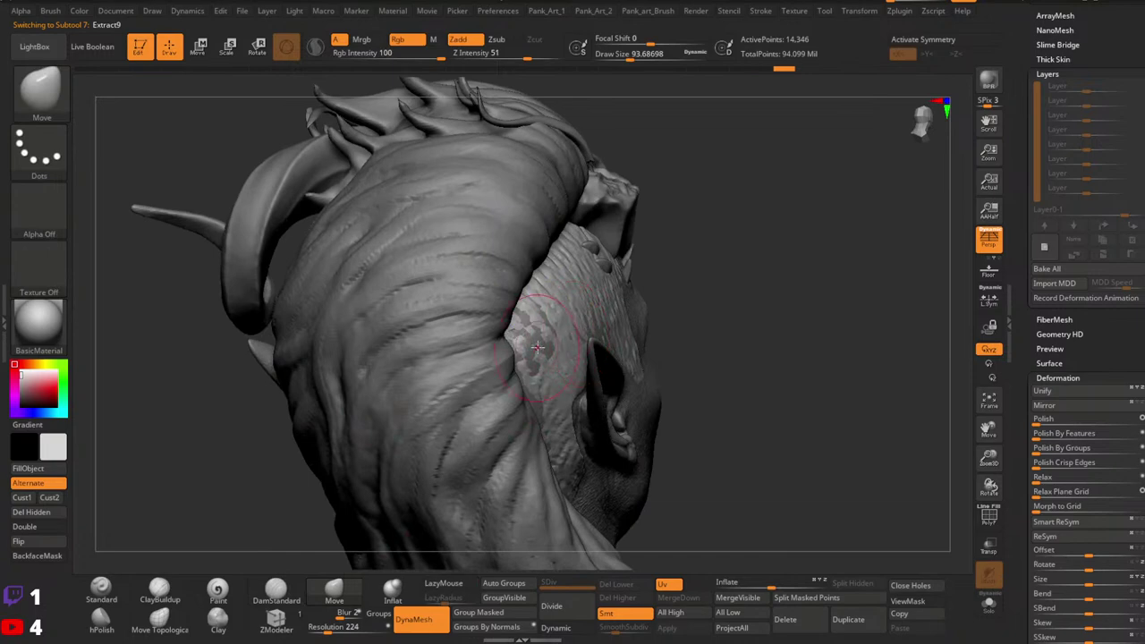
drag(538, 347, 528, 343)
right_drag(547, 345, 533, 390)
drag(534, 379, 531, 400)
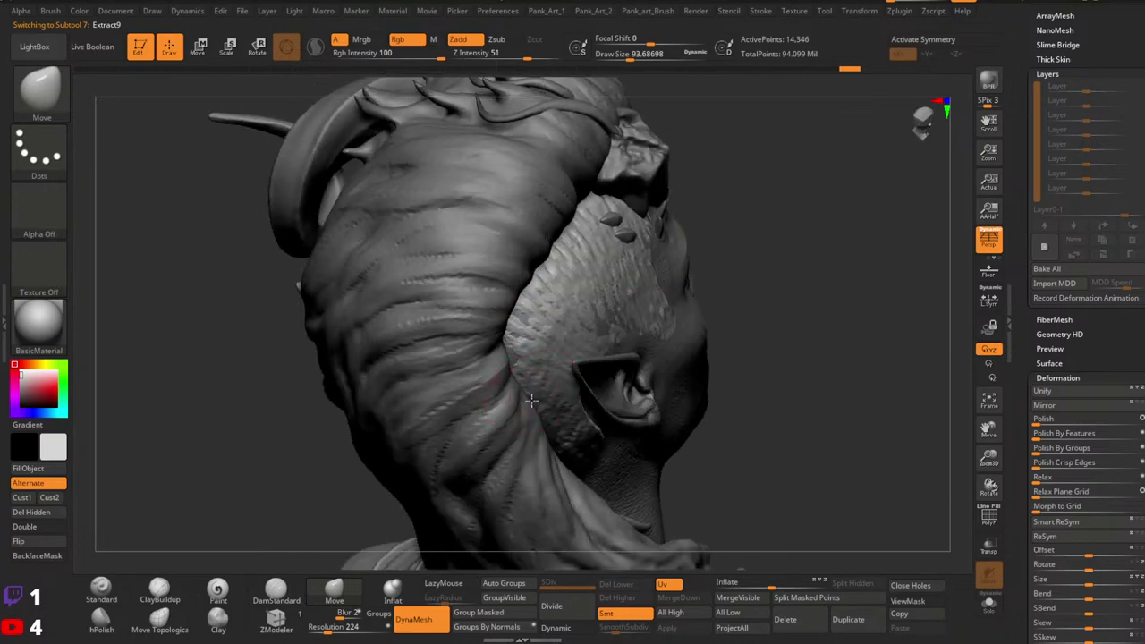
Step: Adjust the shaved hair piece behind and above the ear with the Move brush so it fits against the head
right_drag(542, 409, 507, 414)
drag(545, 422, 548, 427)
drag(506, 361, 497, 355)
right_drag(549, 293, 575, 309)
drag(574, 313, 579, 320)
right_drag(585, 323, 569, 302)
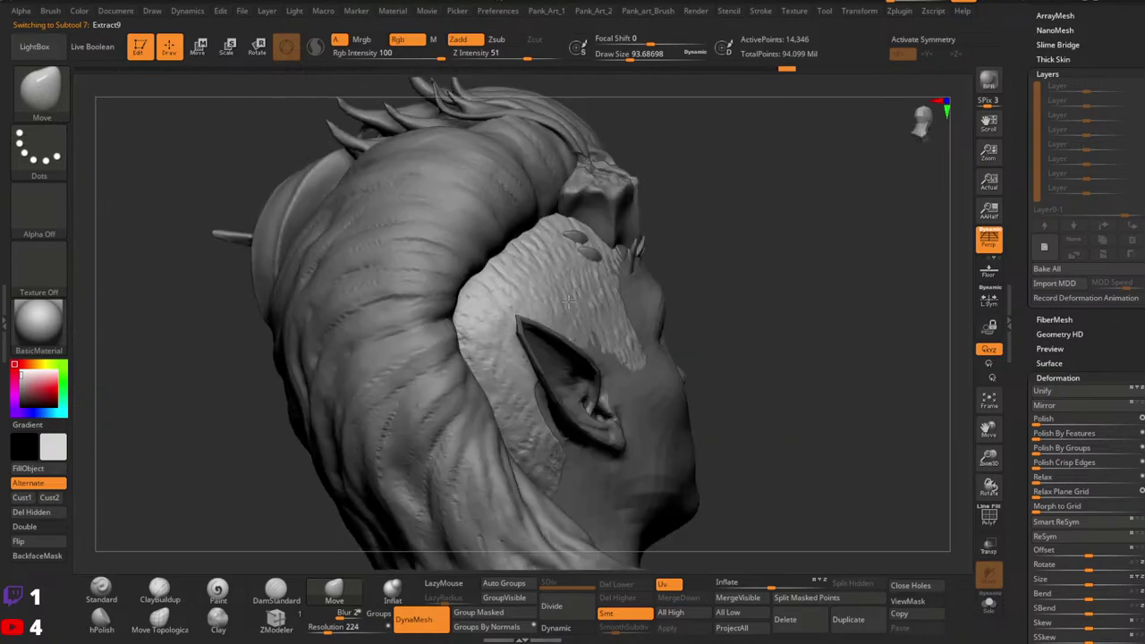
mouse_move(568, 302)
mouse_down()
mouse_move(582, 346)
mouse_move(582, 332)
mouse_move(626, 313)
mouse_move(659, 327)
mouse_move(653, 301)
mouse_up()
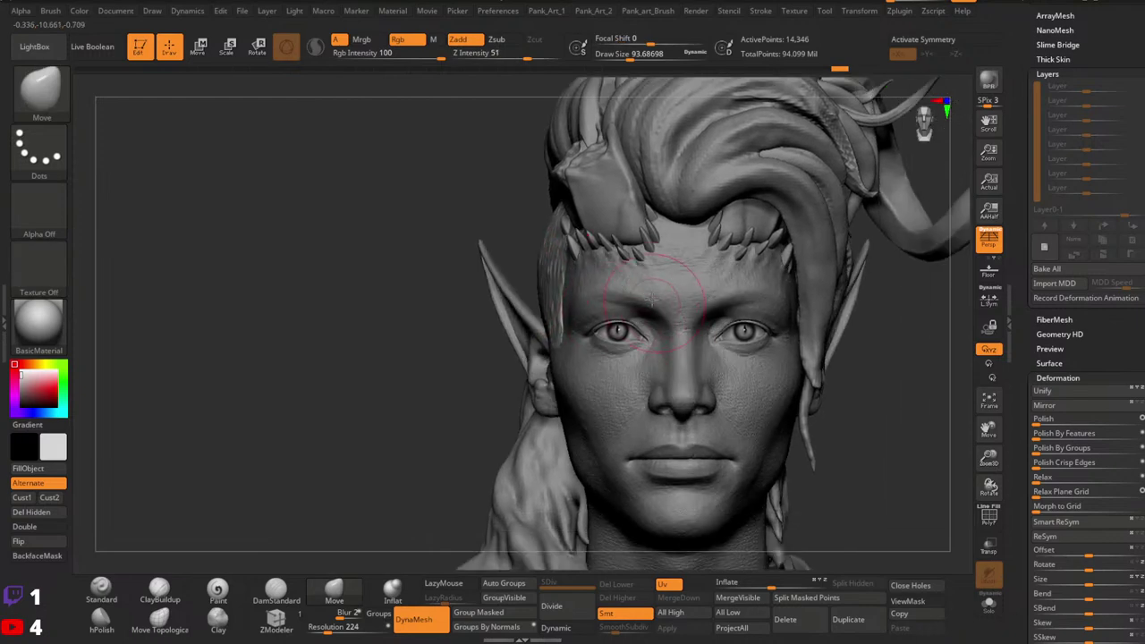
Step: Shift the front part of the shaved hair piece near the temple scales with the Move brush
right_drag(619, 289, 675, 291)
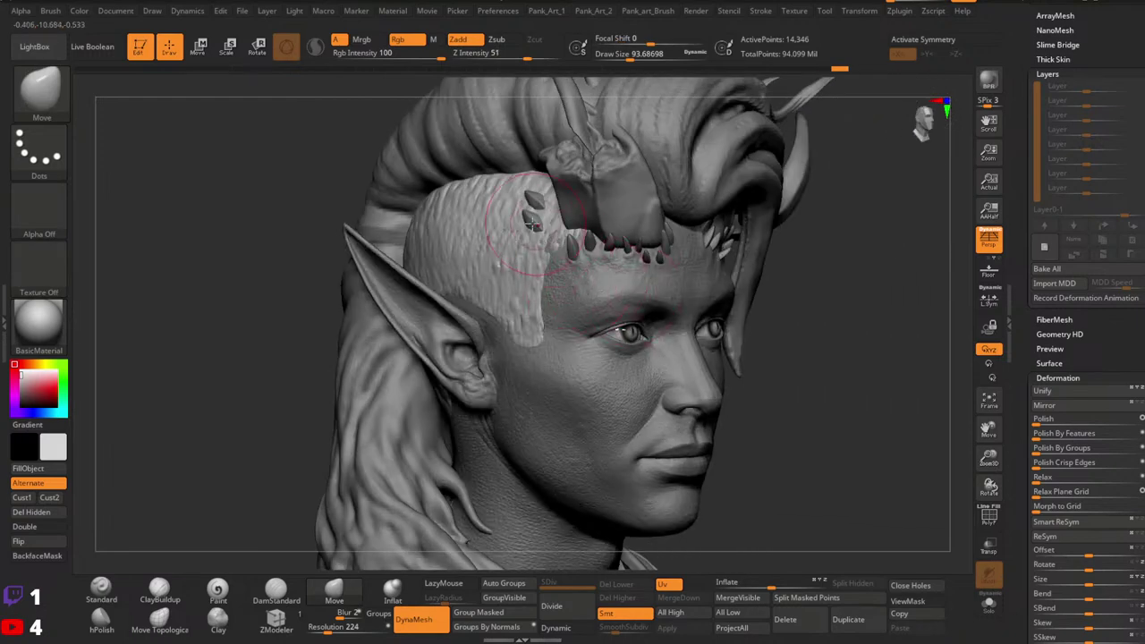
right_drag(573, 227, 545, 231)
drag(552, 235, 569, 245)
mouse_move(591, 276)
ctrl+right_down()
mouse_move(675, 268)
mouse_move(577, 273)
mouse_move(572, 294)
mouse_move(616, 297)
mouse_move(617, 315)
ctrl+right_up()
Step: Select the head mesh, isolate it from the other parts and show the bald head in side profile
alt+click(570, 294)
click(988, 604)
mouse_move(617, 315)
mouse_down()
mouse_move(613, 356)
mouse_move(614, 333)
mouse_up()
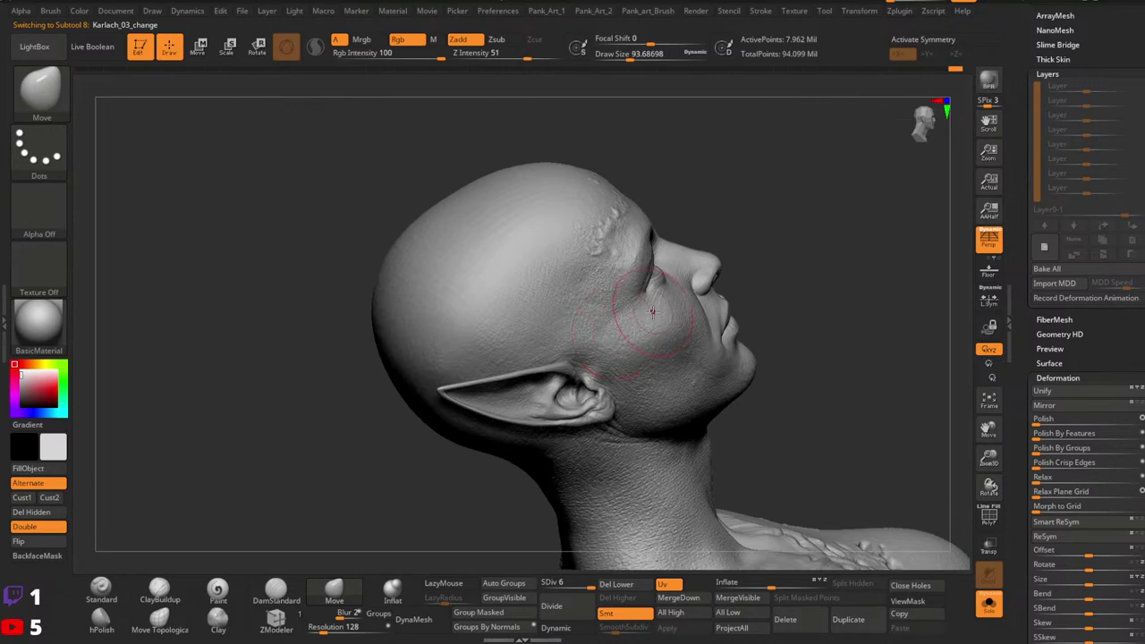
mouse_move(642, 334)
right_down()
mouse_move(631, 309)
mouse_move(646, 291)
mouse_move(742, 272)
right_up()
right_click(742, 272)
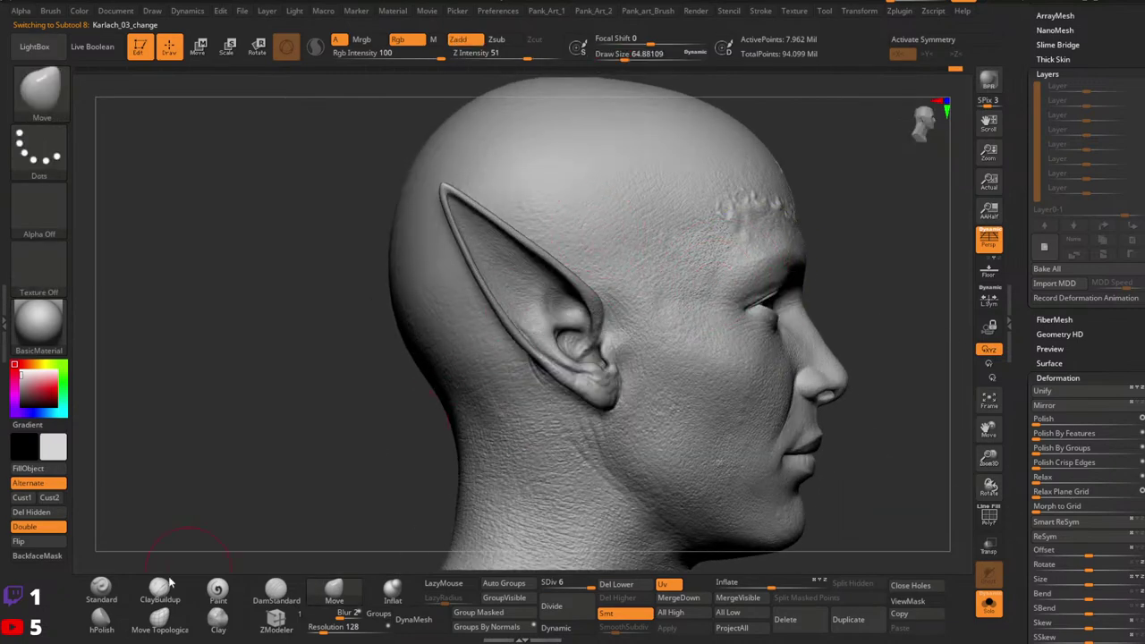
Step: Choose the Standard brush with a draw size of about 64.9 for working on the side of the isolated head
click(101, 591)
key(space)
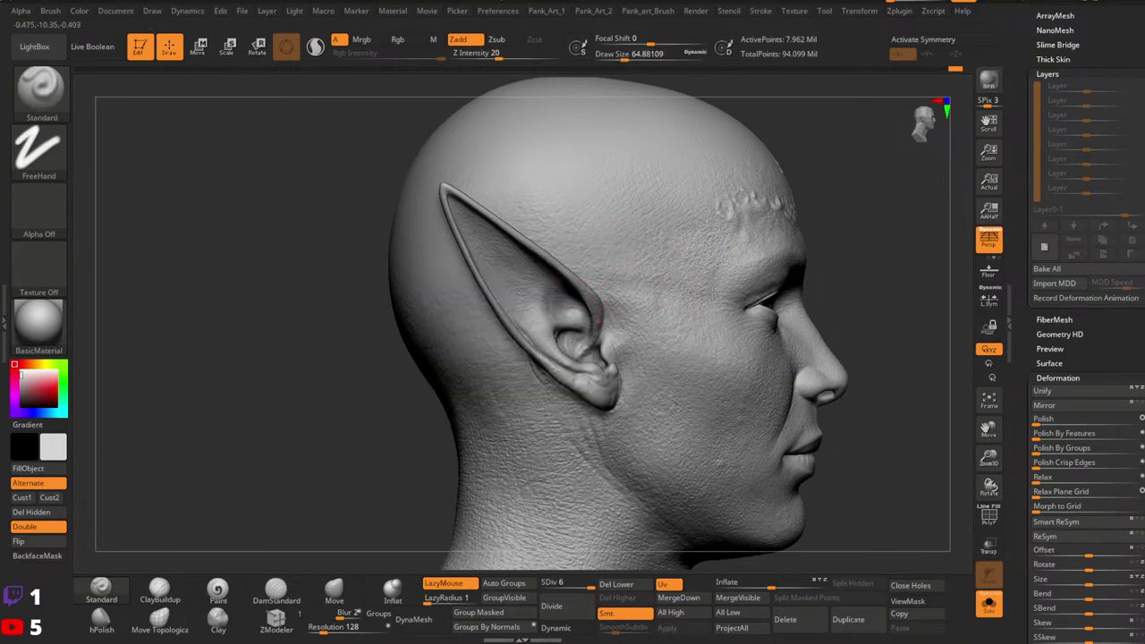
mouse_move(722, 291)
right_down()
mouse_move(711, 309)
mouse_move(751, 349)
mouse_move(731, 353)
right_up()
key(ctrl)
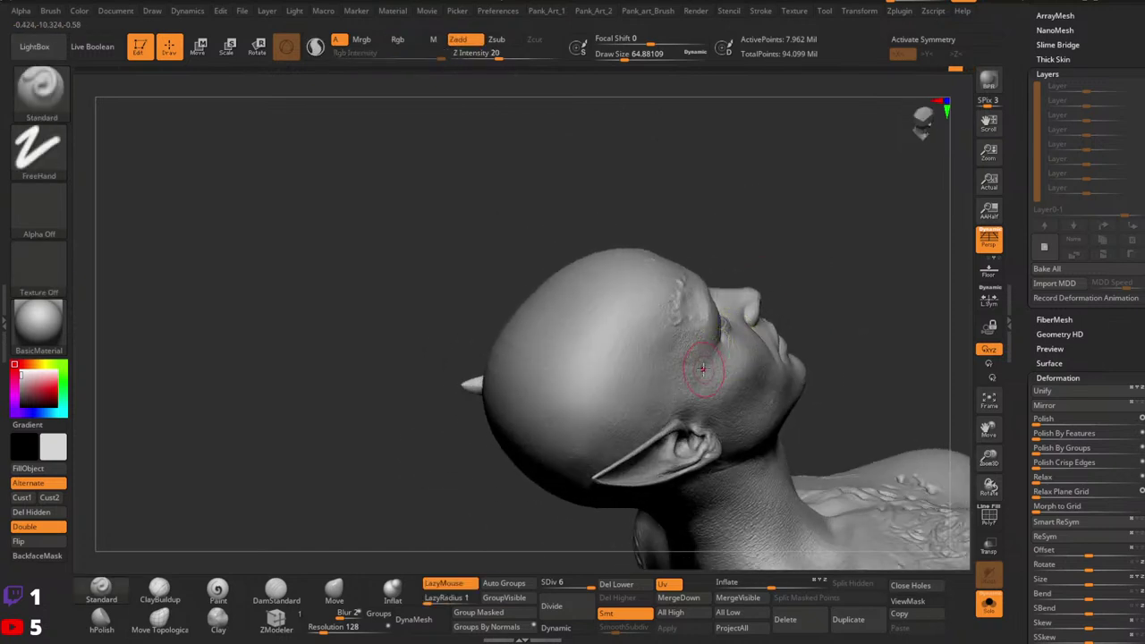
Step: Set the Standard brush's draw size to about 56 and review the temple and ear from several angles
key(space)
drag(700, 368, 694, 369)
key(ctrl)
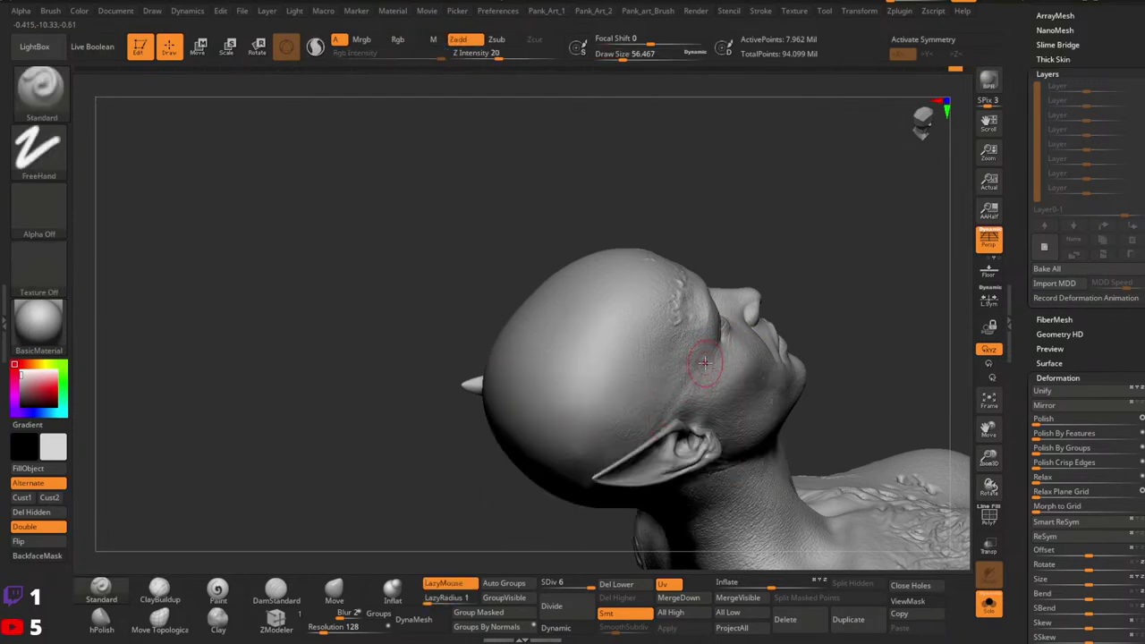
mouse_move(682, 373)
right_down()
mouse_move(733, 266)
mouse_move(761, 294)
mouse_move(736, 365)
mouse_move(651, 379)
mouse_move(653, 313)
mouse_move(598, 283)
right_up()
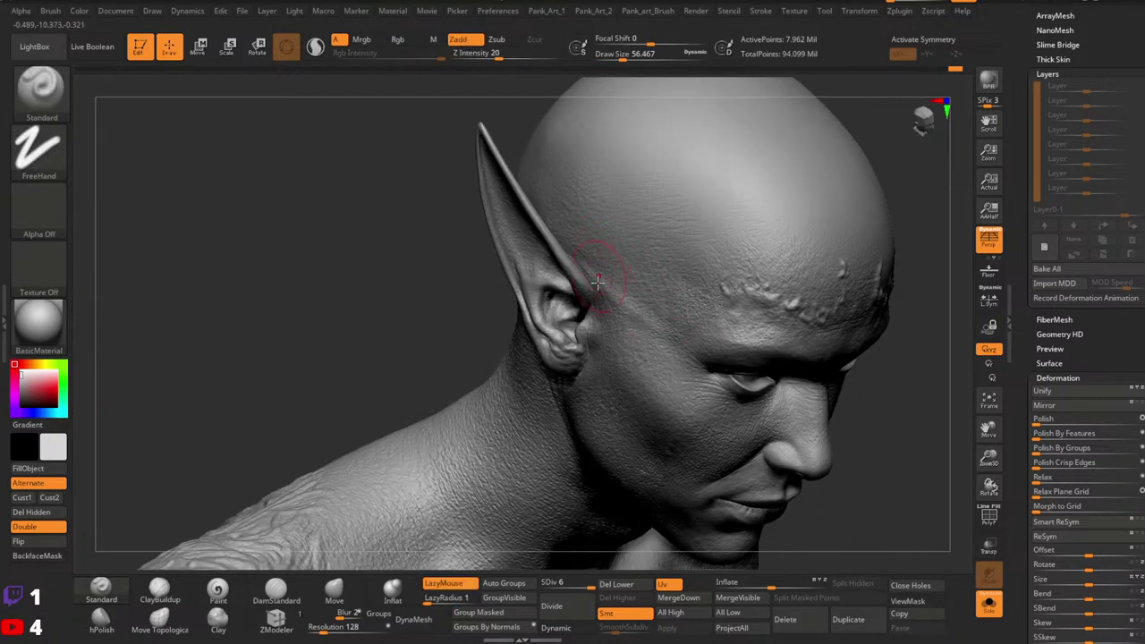
right_drag(653, 278, 617, 252)
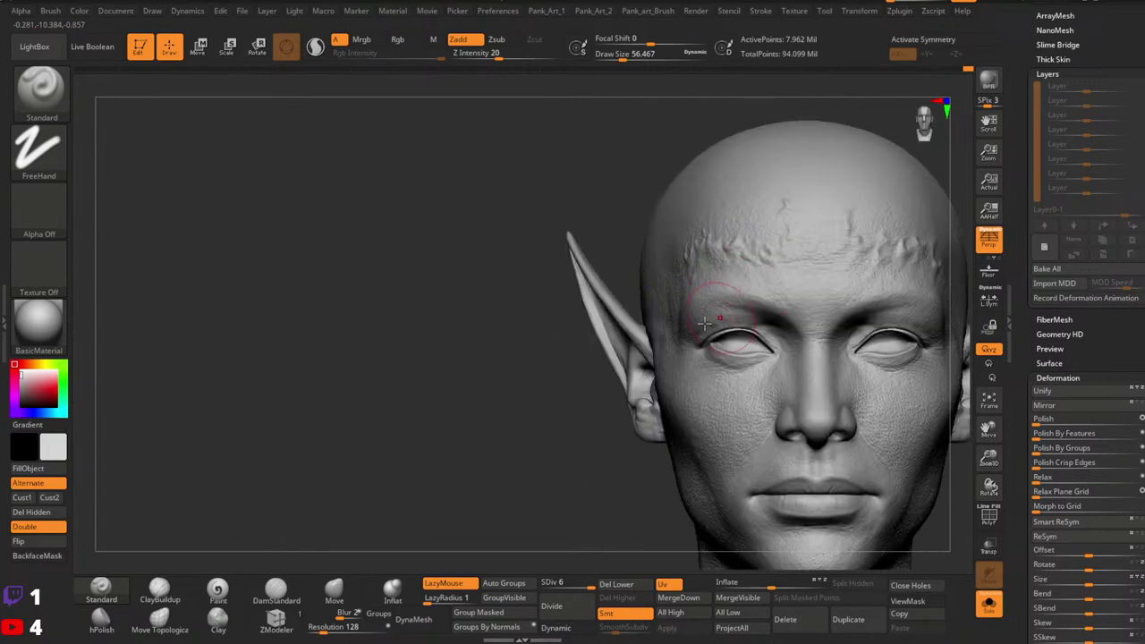
right_drag(581, 344, 692, 299)
Step: Carve the crease where the ear meets the temple with the DamStandard brush, reducing its draw size to about 31
key(space)
click(683, 338)
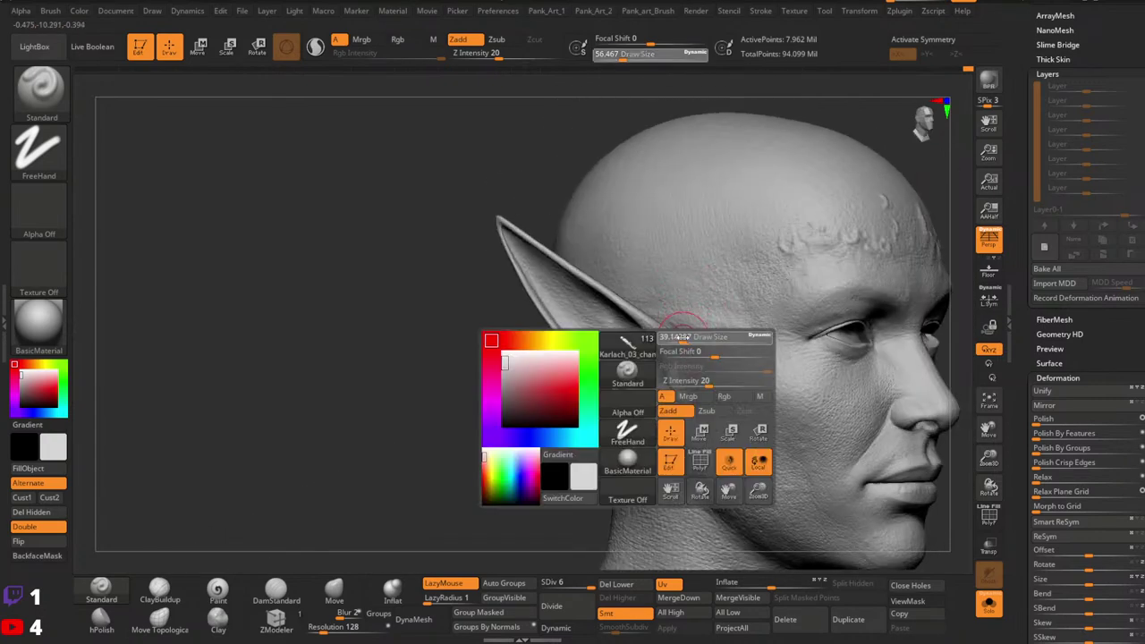
click(277, 590)
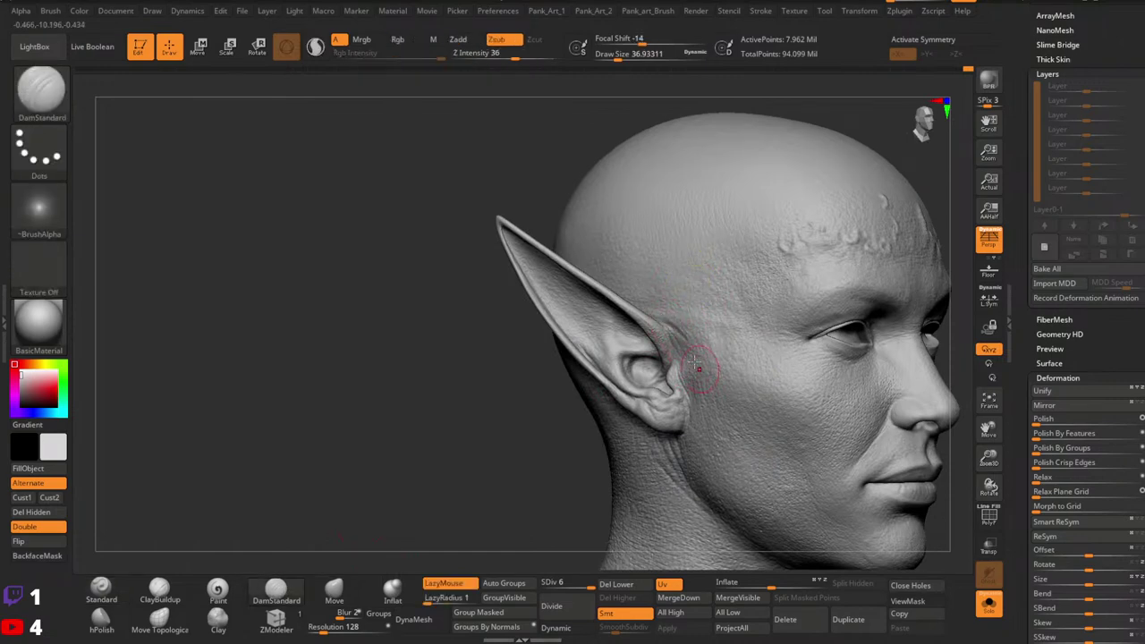
key([)
key(bracketright)
Step: Turn off Solo mode to show the whole character and switch to the Standard brush at the forehead
right_drag(709, 409, 734, 236)
mouse_move(837, 387)
shift+right_down()
mouse_move(882, 376)
mouse_move(848, 399)
shift+right_up()
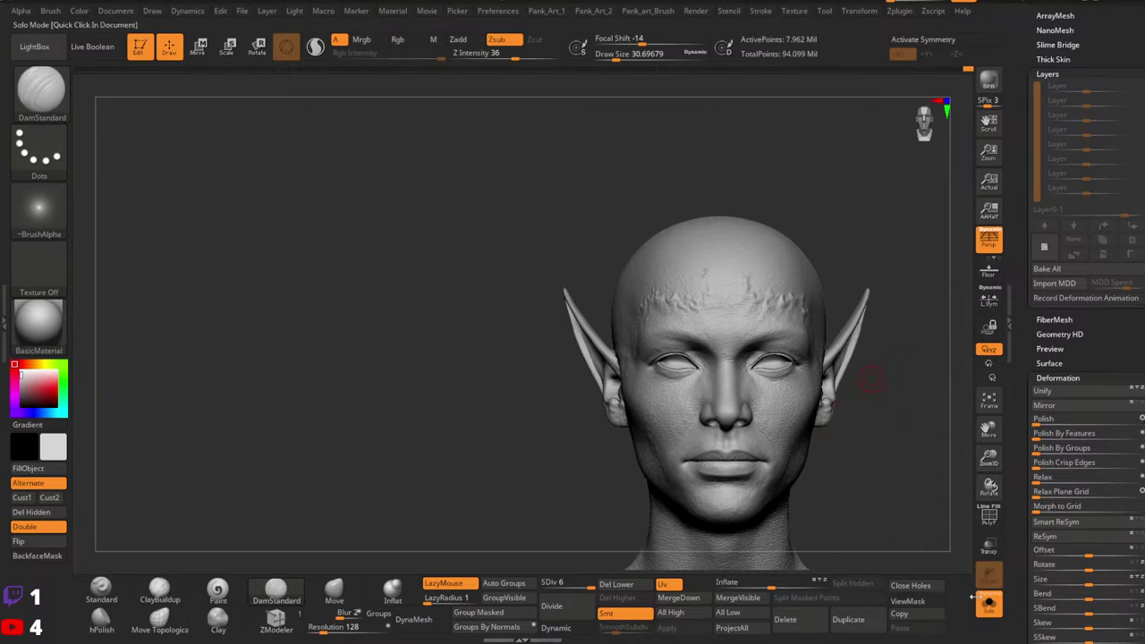
click(988, 604)
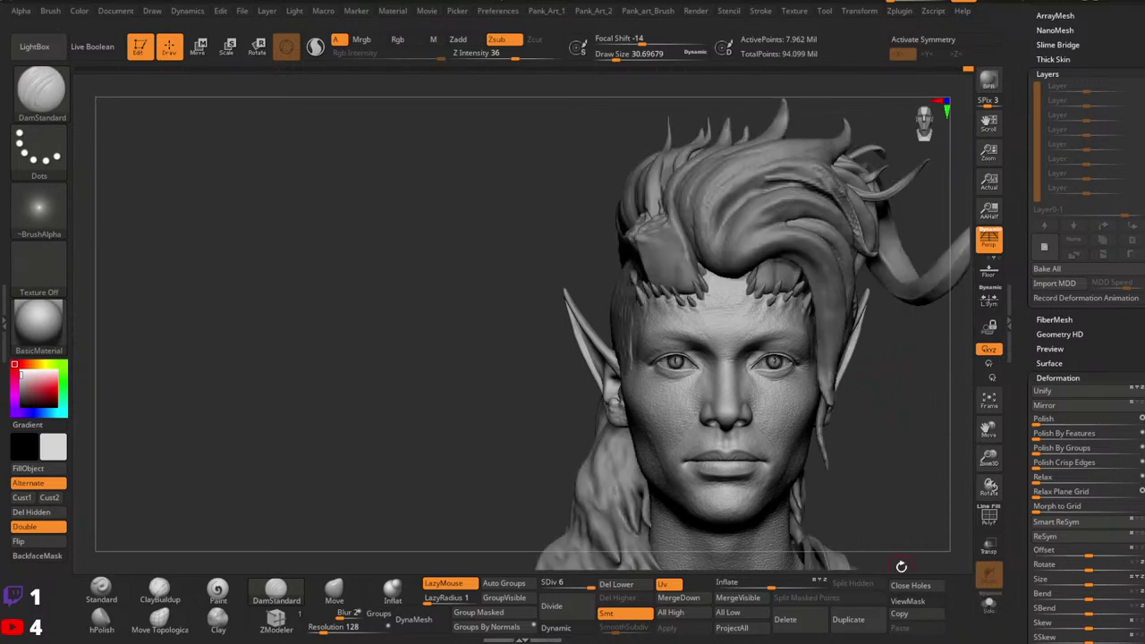
click(102, 590)
mouse_move(773, 345)
ctrl+right_down()
mouse_move(838, 367)
mouse_move(780, 371)
mouse_move(805, 391)
mouse_move(854, 382)
mouse_move(598, 379)
ctrl+right_up()
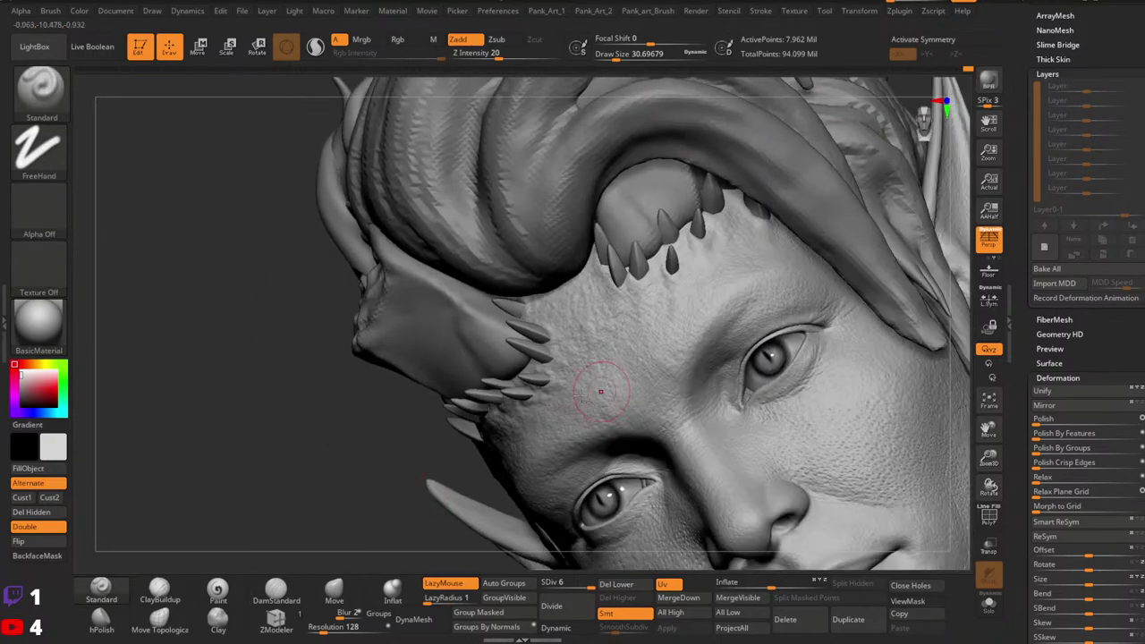
Step: Carve fine creases around the eyelids with the DamStandard brush at a draw size of about 5.75
click(276, 589)
ctrl+right_drag(791, 343, 805, 301)
key(space)
drag(799, 317, 784, 317)
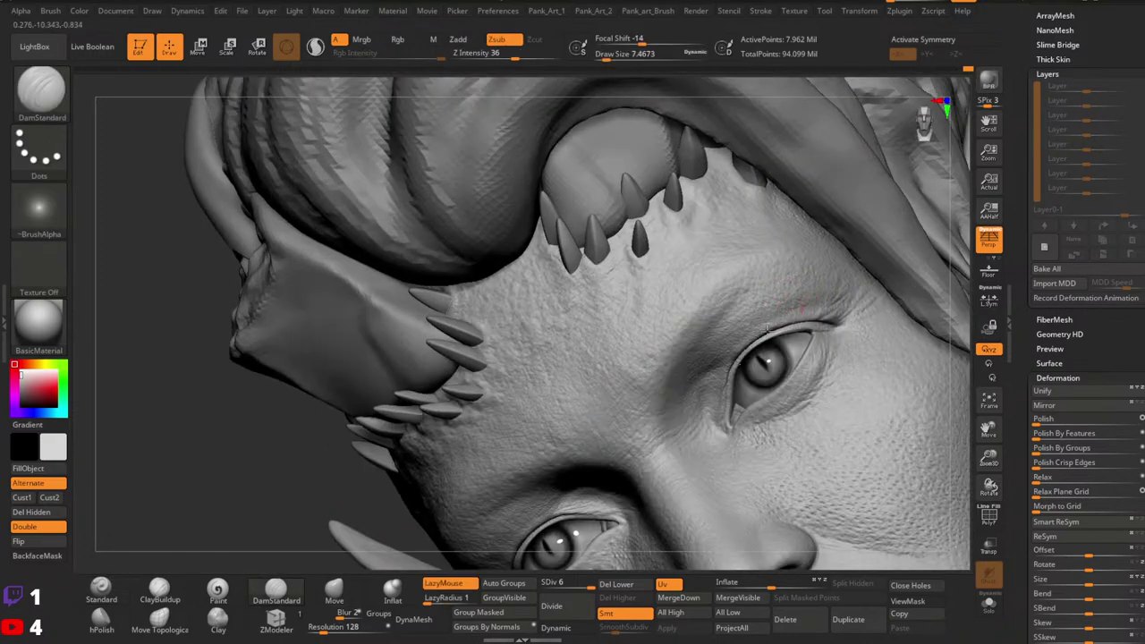
right_drag(791, 348, 820, 343)
mouse_move(742, 383)
right_down()
mouse_move(748, 407)
mouse_move(757, 384)
right_up()
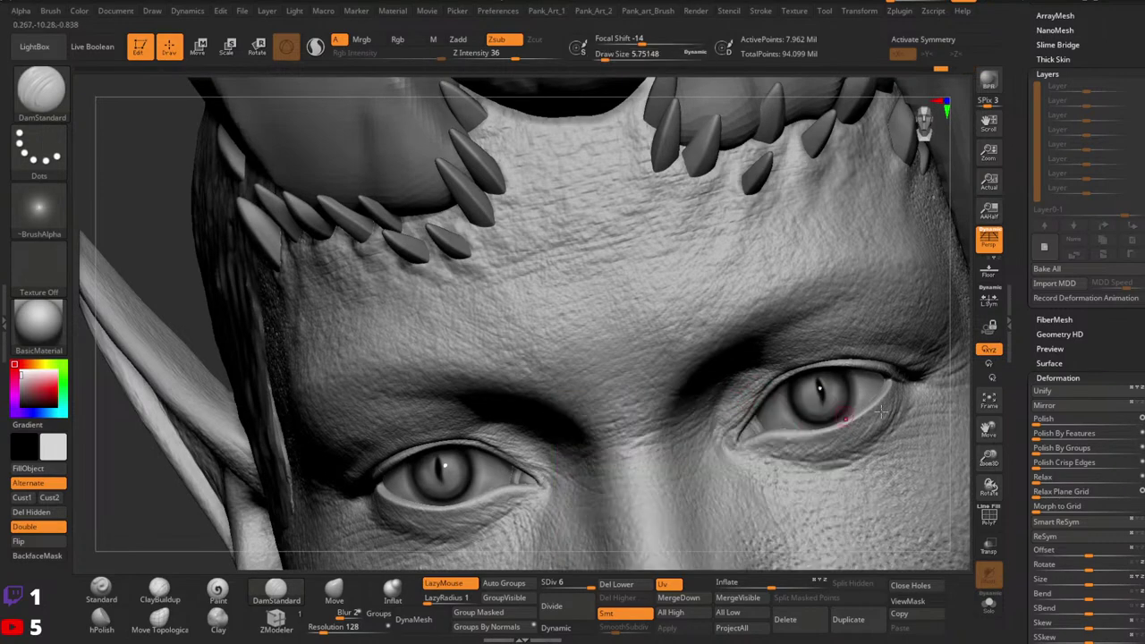
right_drag(764, 396, 822, 393)
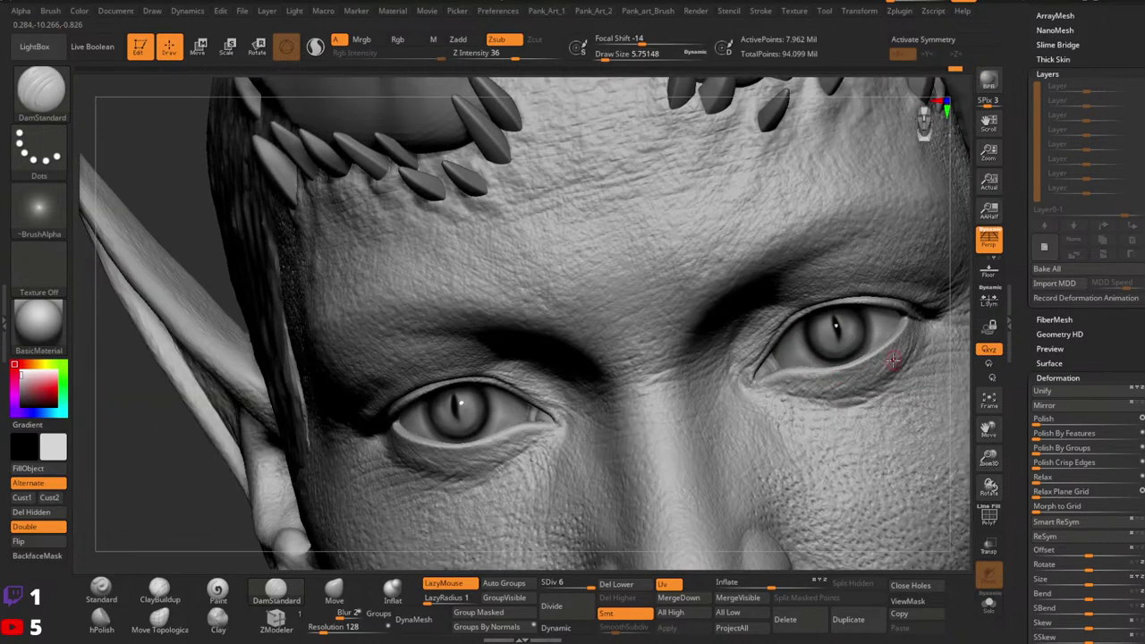
Step: Build up the lower eyelid rims with the Standard brush, using X symmetry, draw size about 3.1 and Z Intensity 24
key(ctrl)
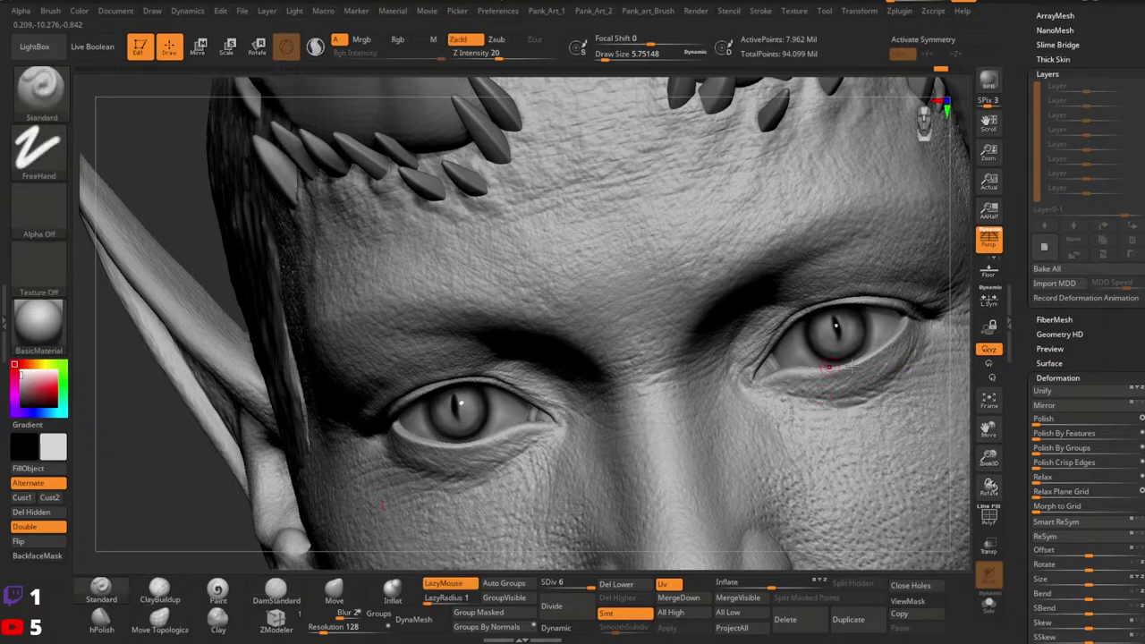
ctrl+right_drag(868, 368, 815, 399)
key(x)
key(space)
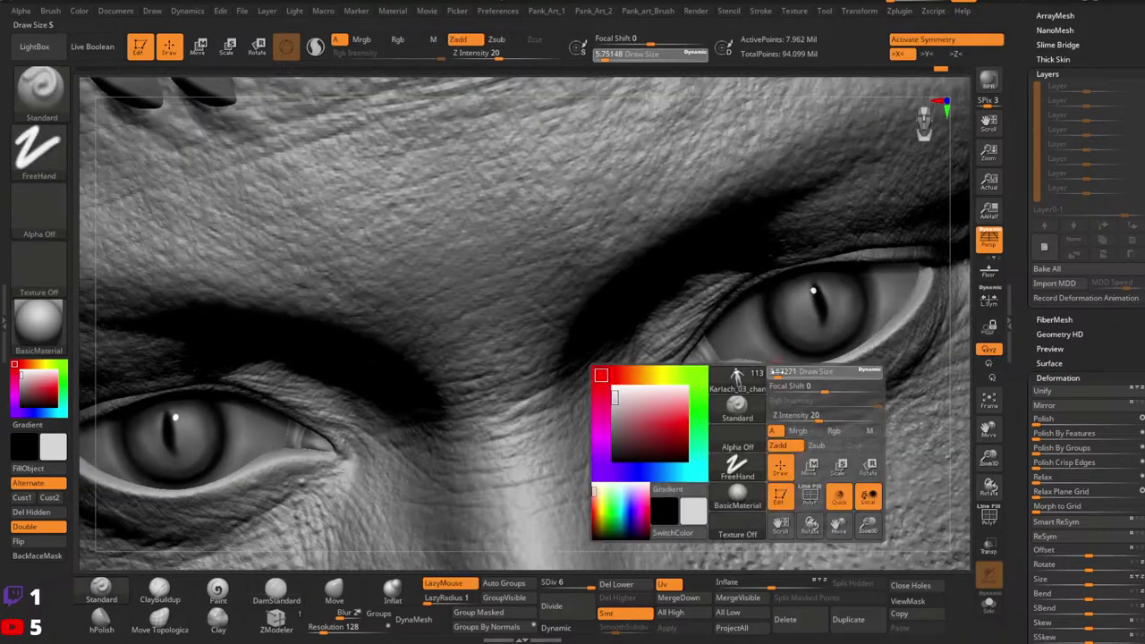
click(778, 373)
click(504, 53)
drag(504, 53, 507, 54)
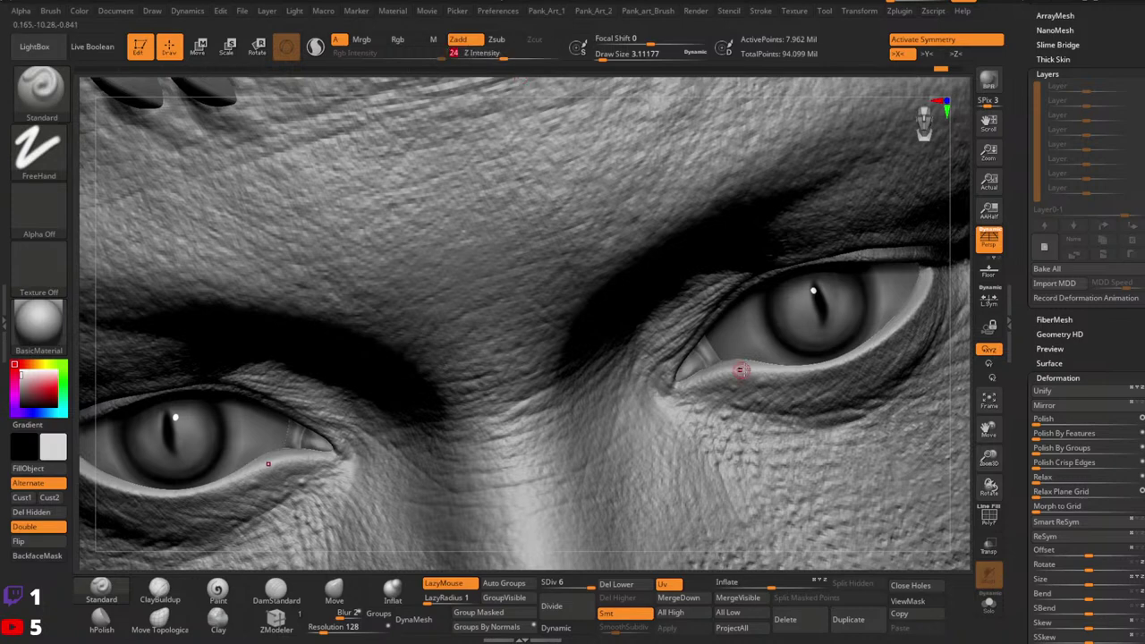
drag(742, 370, 850, 355)
Step: Refine the lower eyelid rims toward the inner corners with finer strokes, reducing the draw size to about 1.5
key(space)
click(748, 370)
right_drag(850, 356, 820, 366)
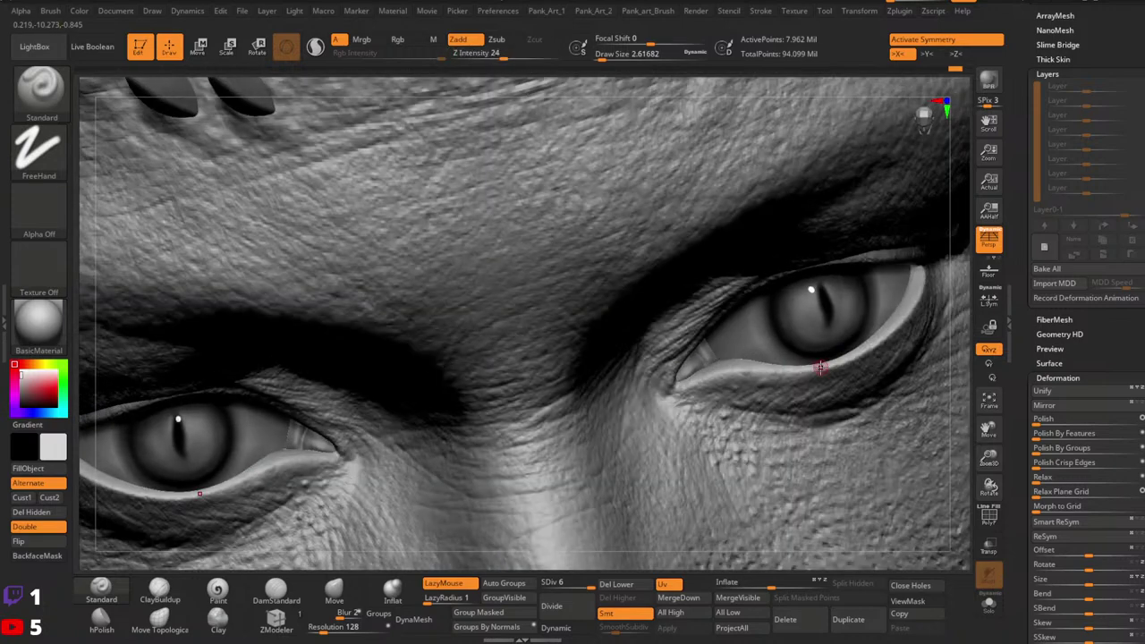
key(space)
click(806, 369)
drag(805, 371, 837, 365)
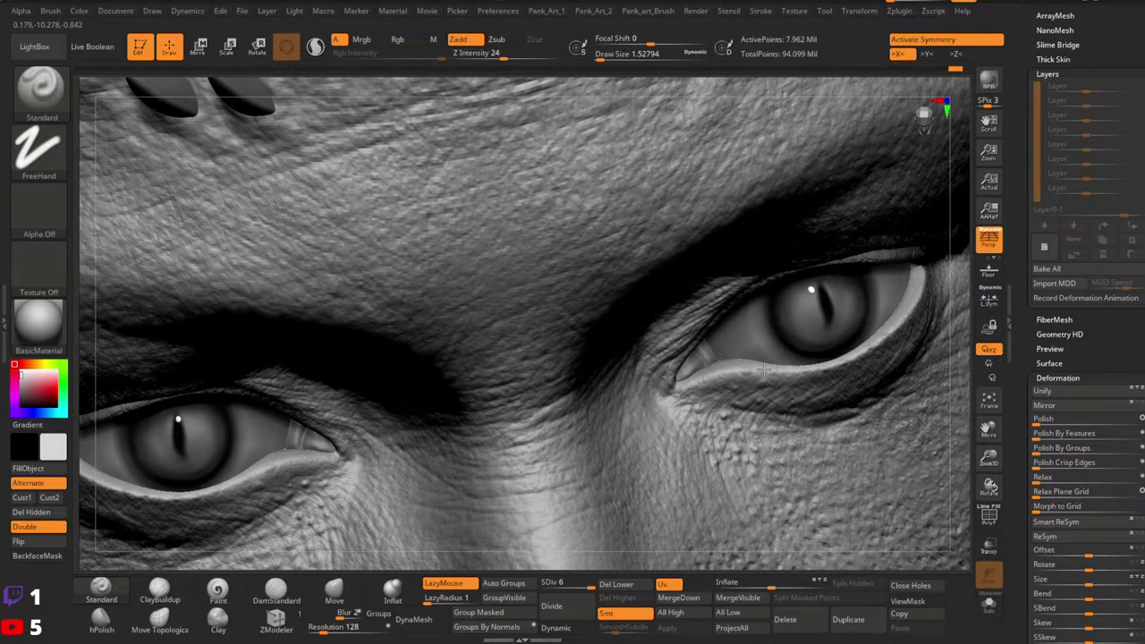
drag(766, 369, 710, 372)
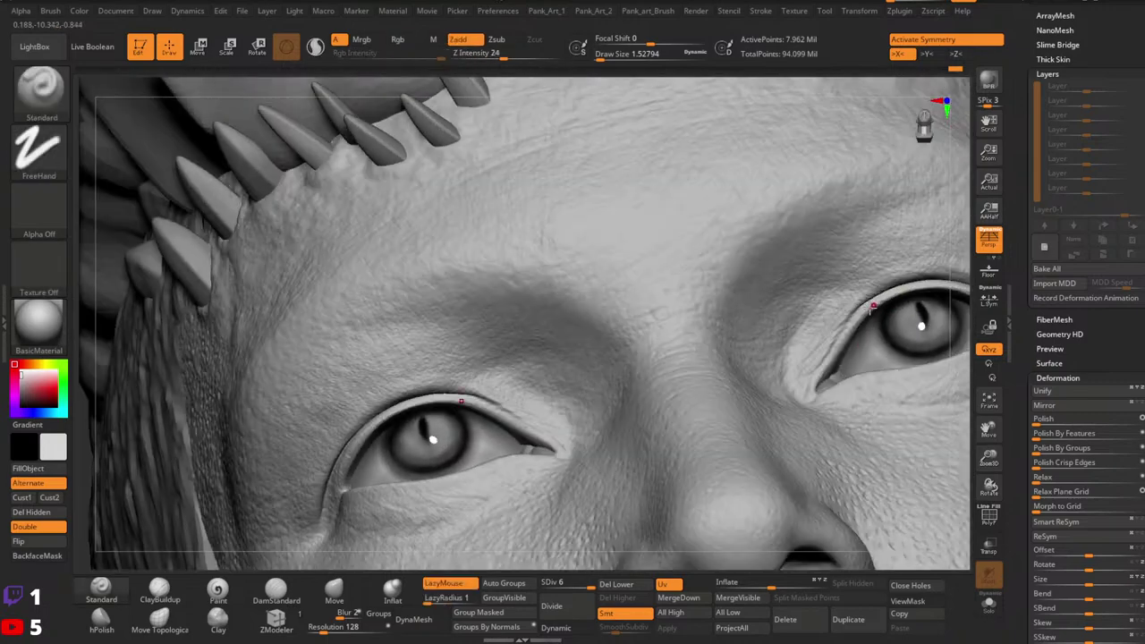
Step: Shape the upper eyelids and inner eye corners with the Standard brush, using draw sizes of about 6.6 and 4.3
key(space)
drag(869, 310, 890, 309)
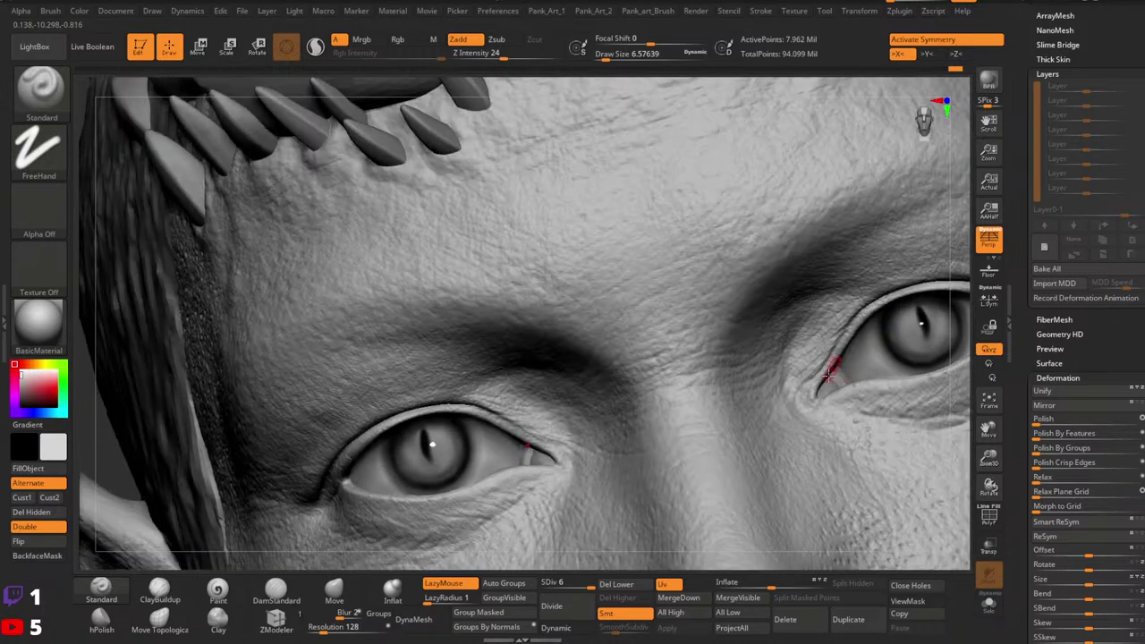
key(space)
drag(819, 393, 804, 398)
key(ctrl)
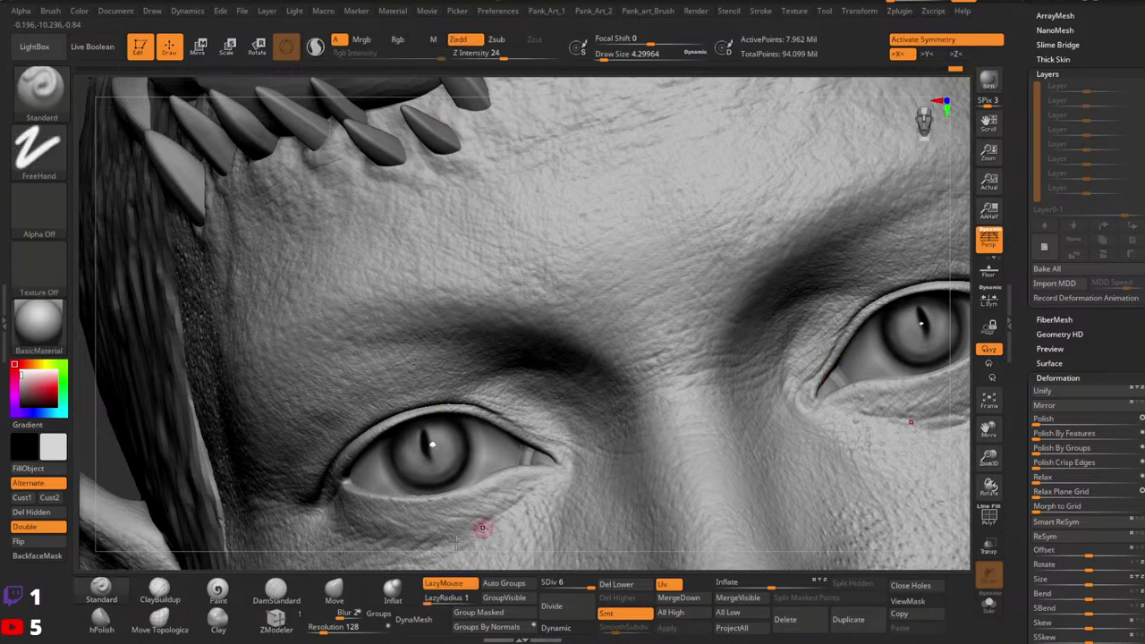
Step: Carve fine creases at the inner eye corners with the DamStandard brush at a draw size of about 3.1
click(283, 590)
right_drag(819, 368, 804, 388)
key(space)
drag(804, 387, 796, 390)
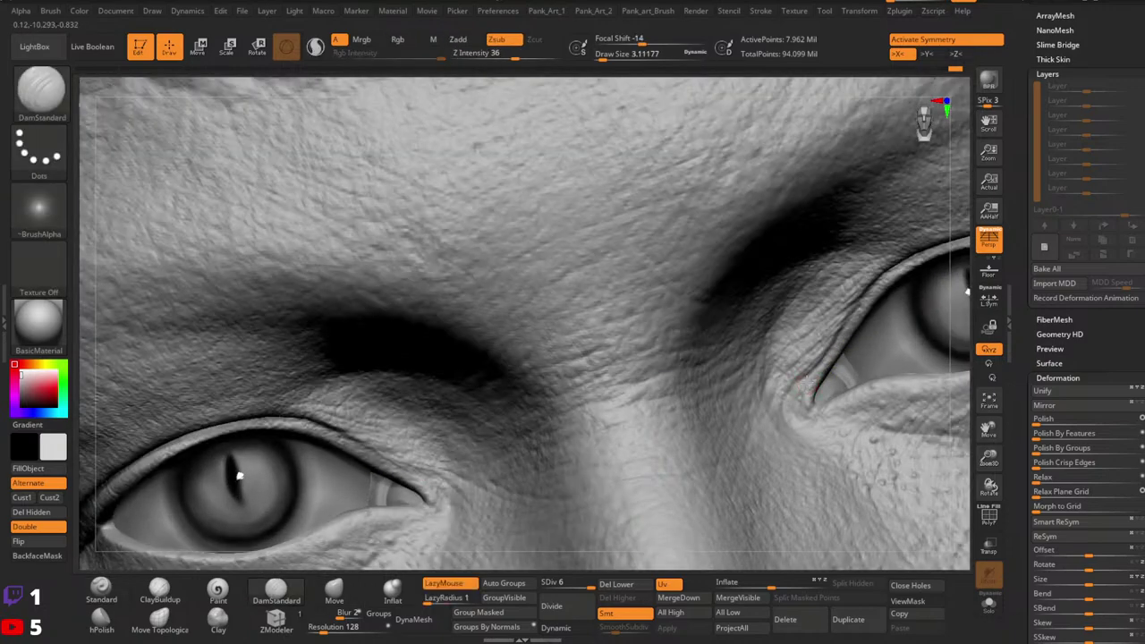
key(ctrl)
mouse_move(802, 401)
mouse_down()
mouse_move(811, 350)
mouse_move(831, 327)
mouse_up()
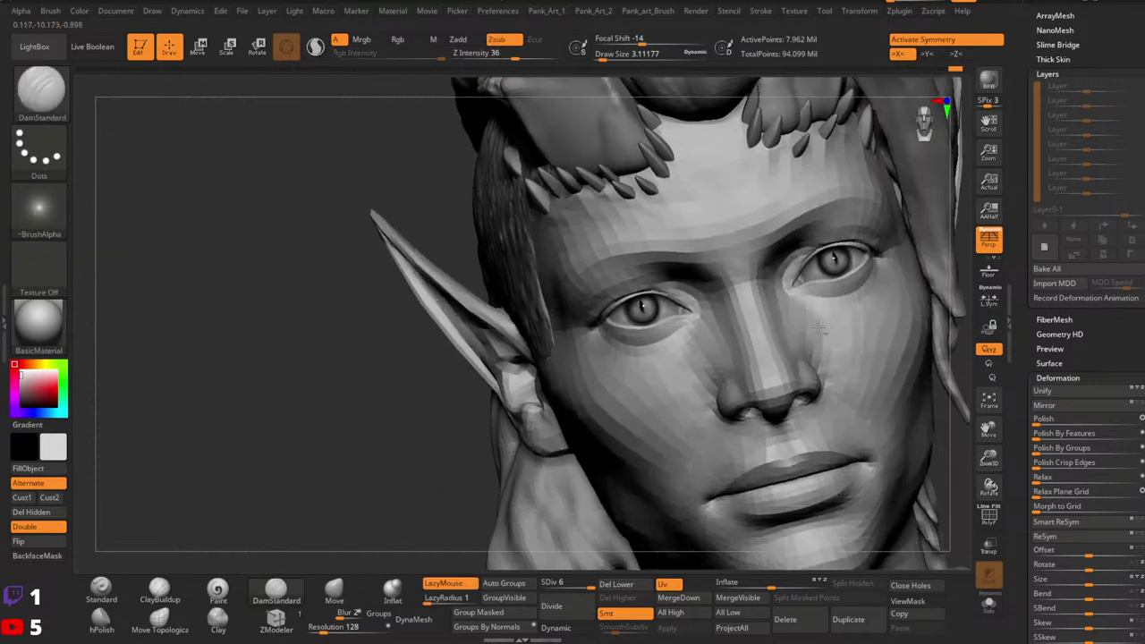
drag(805, 385, 876, 397)
Step: Set the Standard brush to a DragRect stroke with the ~BrushAlpha alpha and Z Intensity 12
key(ctrl)
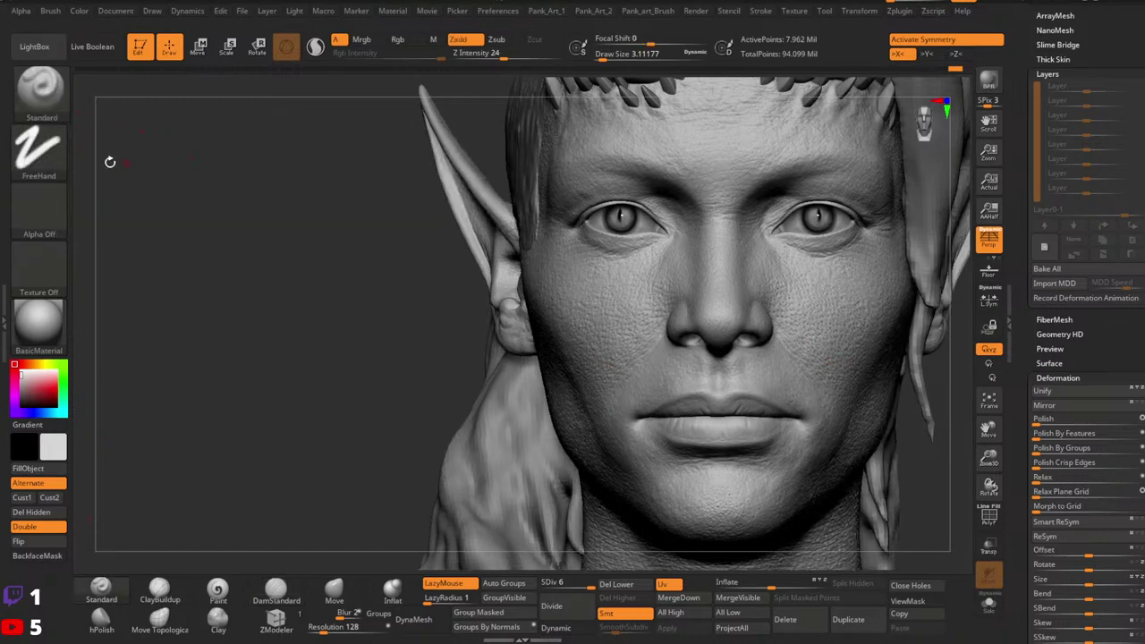
click(39, 148)
click(170, 159)
click(39, 207)
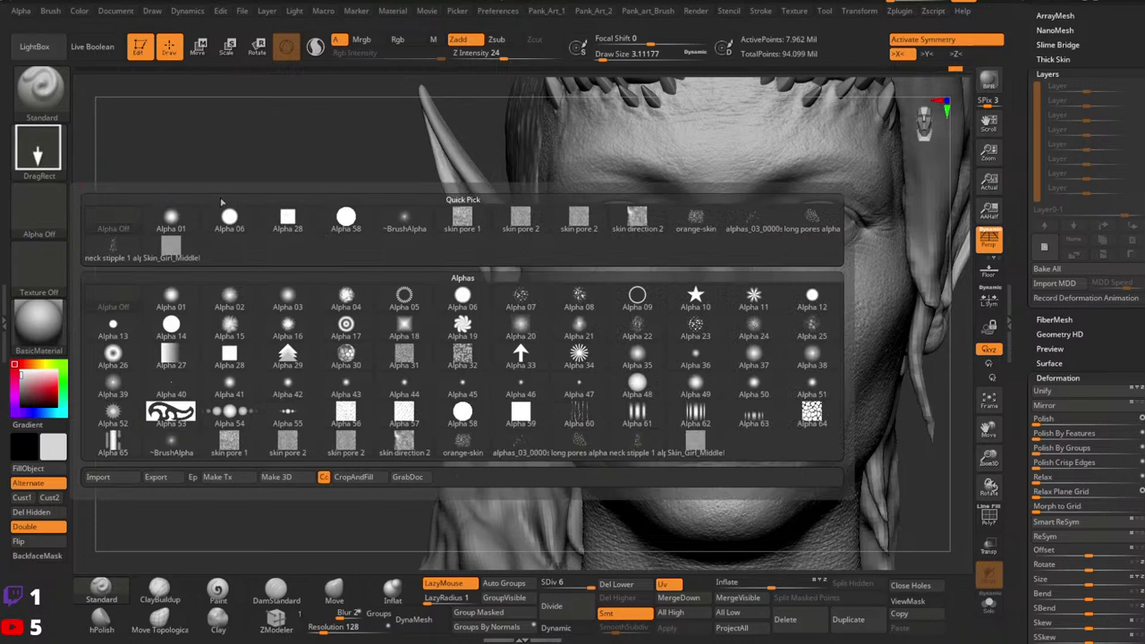
click(533, 225)
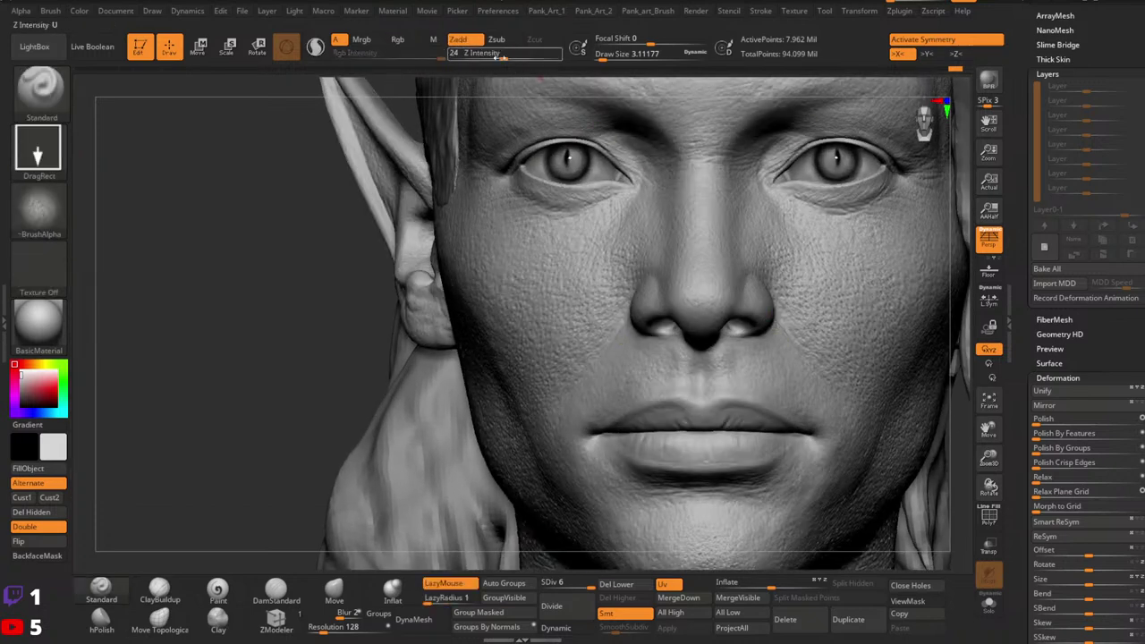
drag(498, 56, 472, 55)
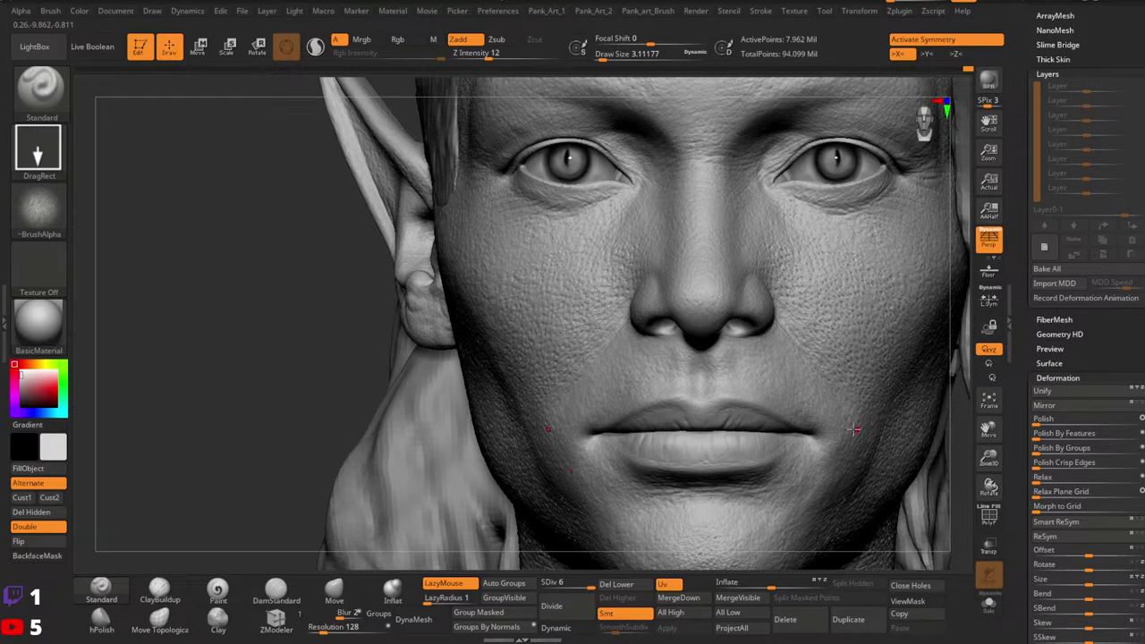
ctrl+right_drag(853, 359, 819, 324)
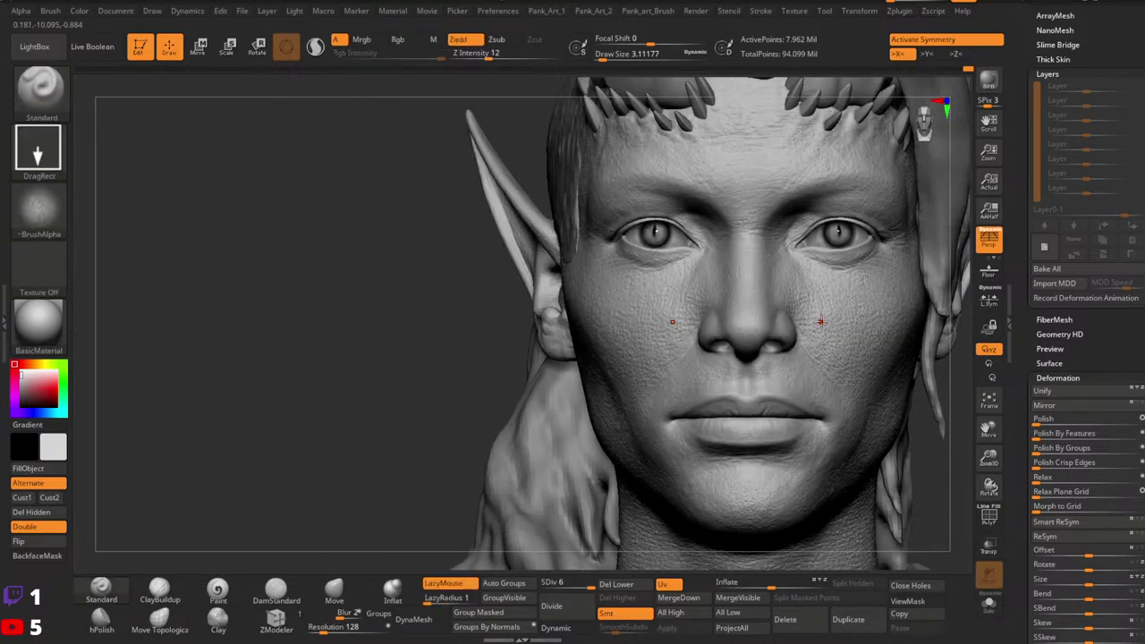
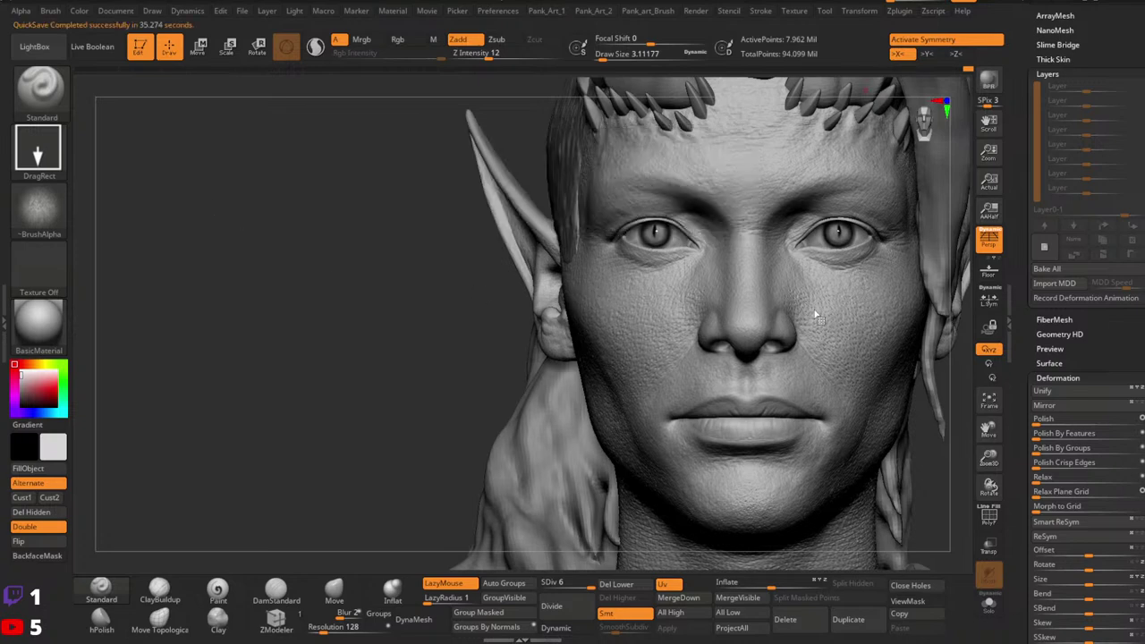
Step: Try the pores.jpg image from the LightBox brush library and turn the texture off again
drag(1019, 320, 1025, 428)
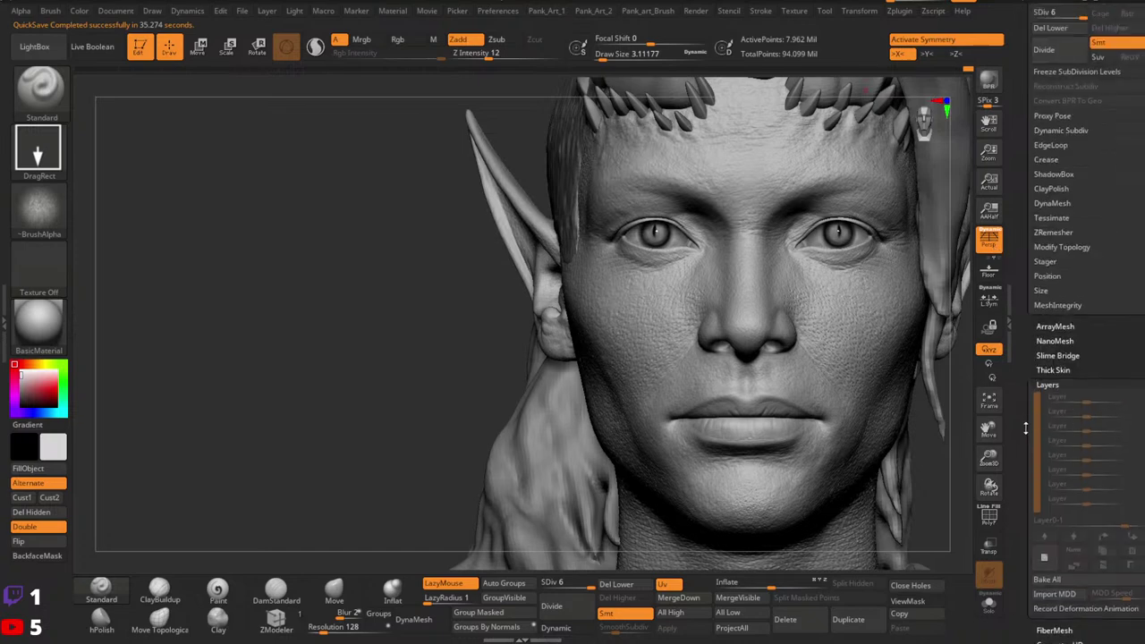
click(34, 46)
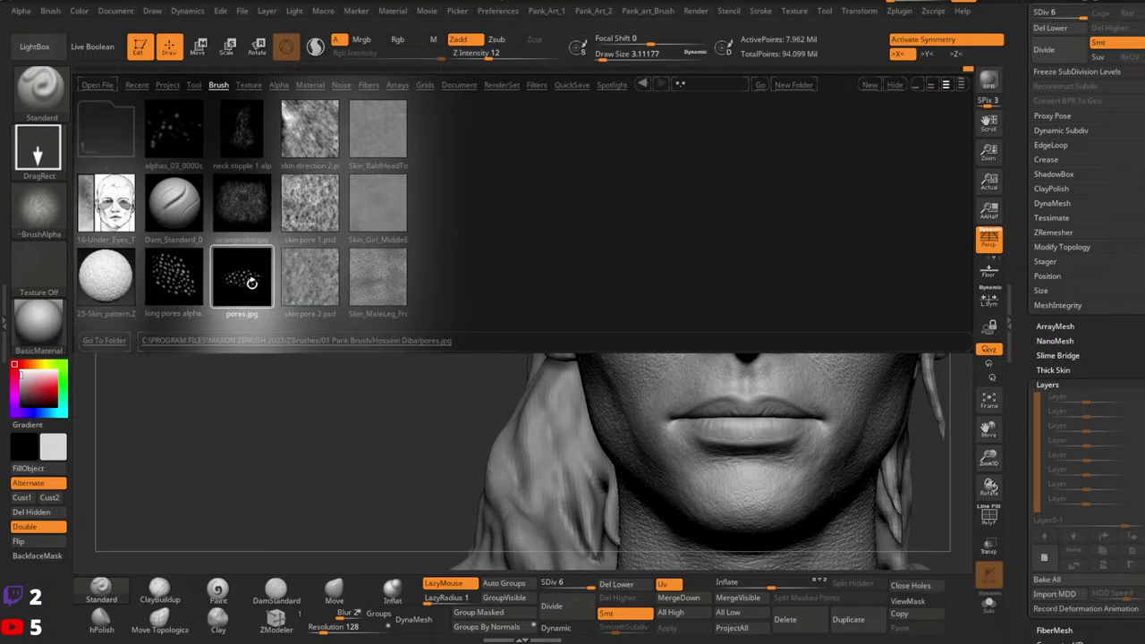
click(37, 266)
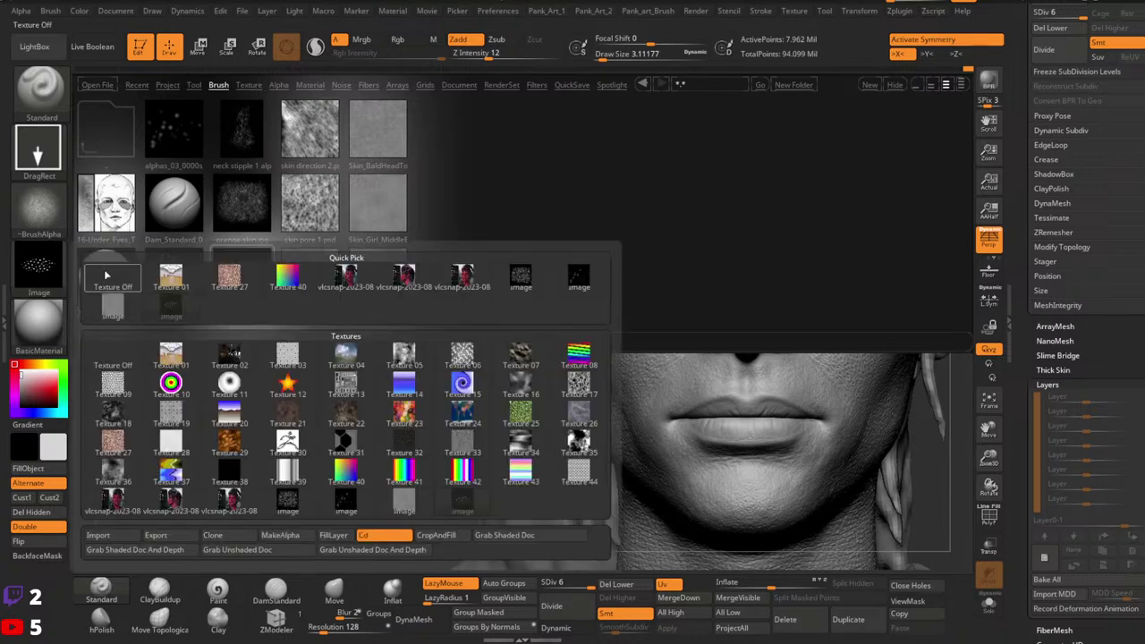
click(109, 285)
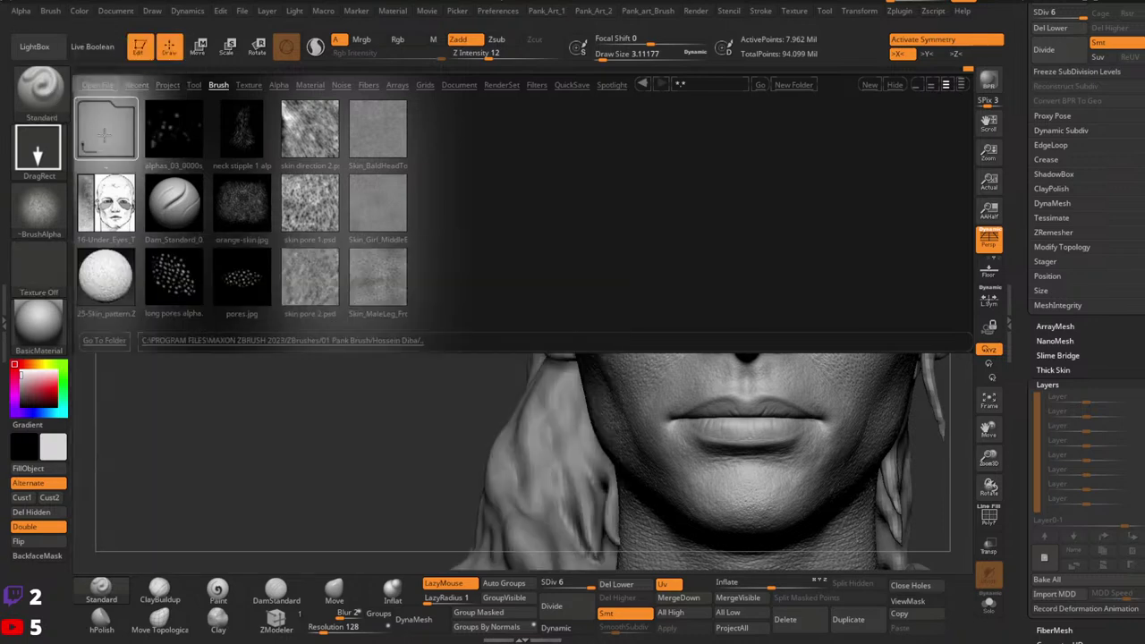
Step: Load the 23-Nose_pores brush from the LightBox presets folder and turn off symmetry at the nose
key(comma)
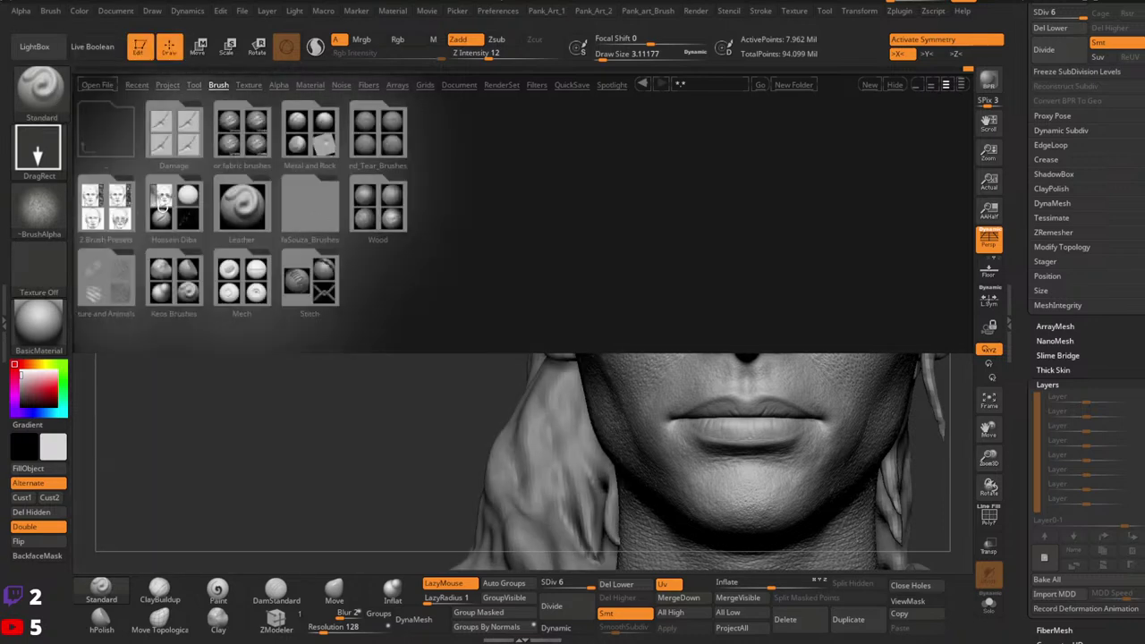
click(113, 209)
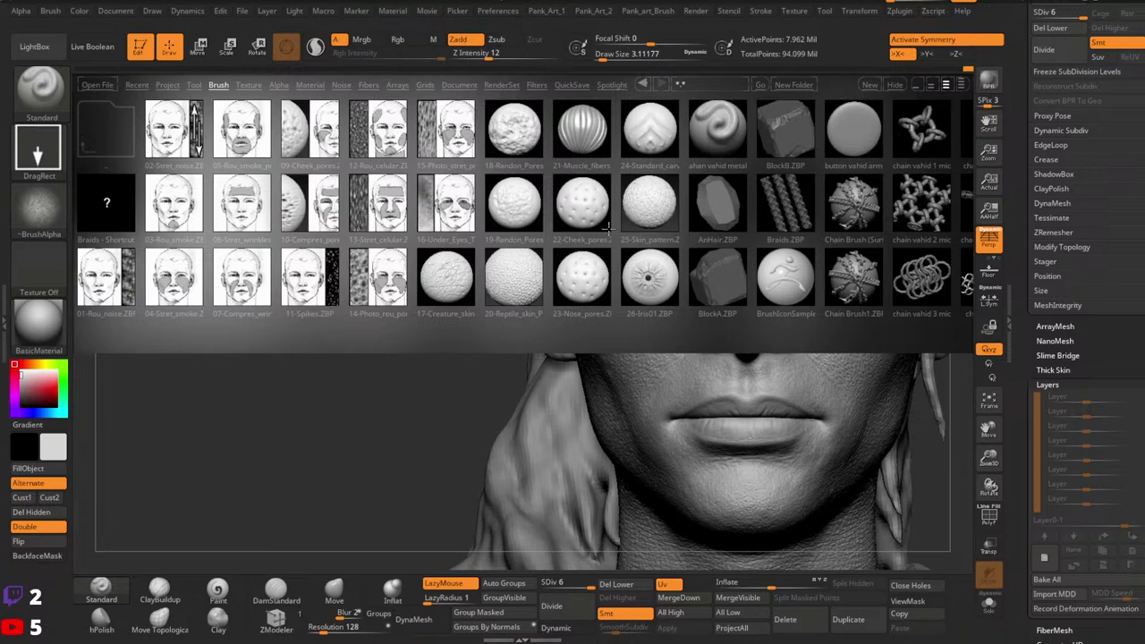
double_click(591, 286)
alt+drag(506, 314, 456, 394)
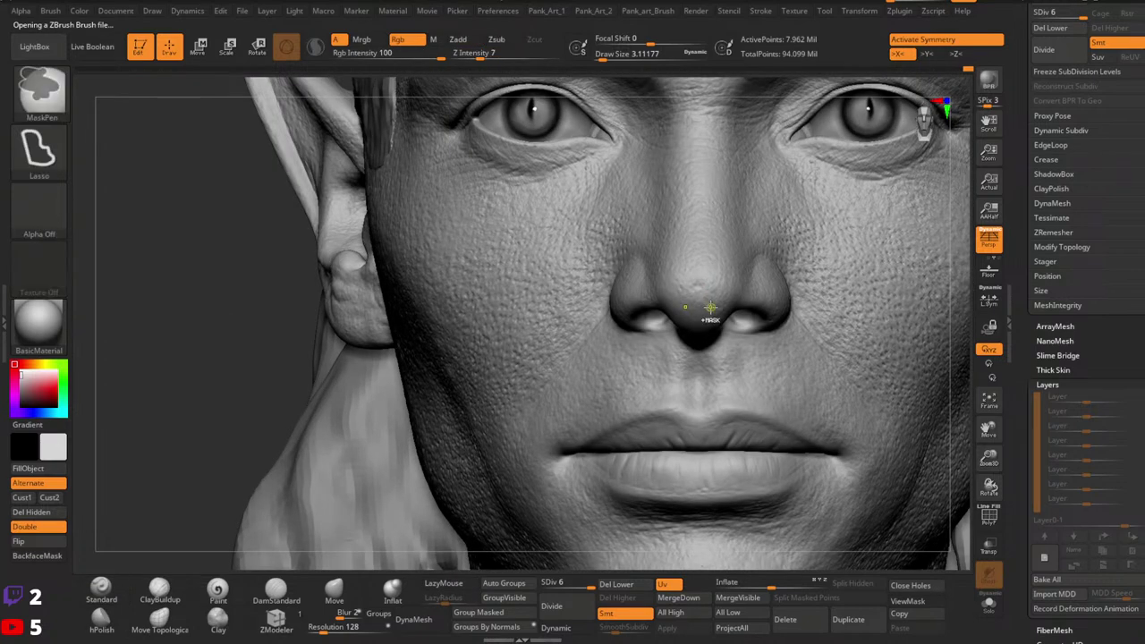
key(x)
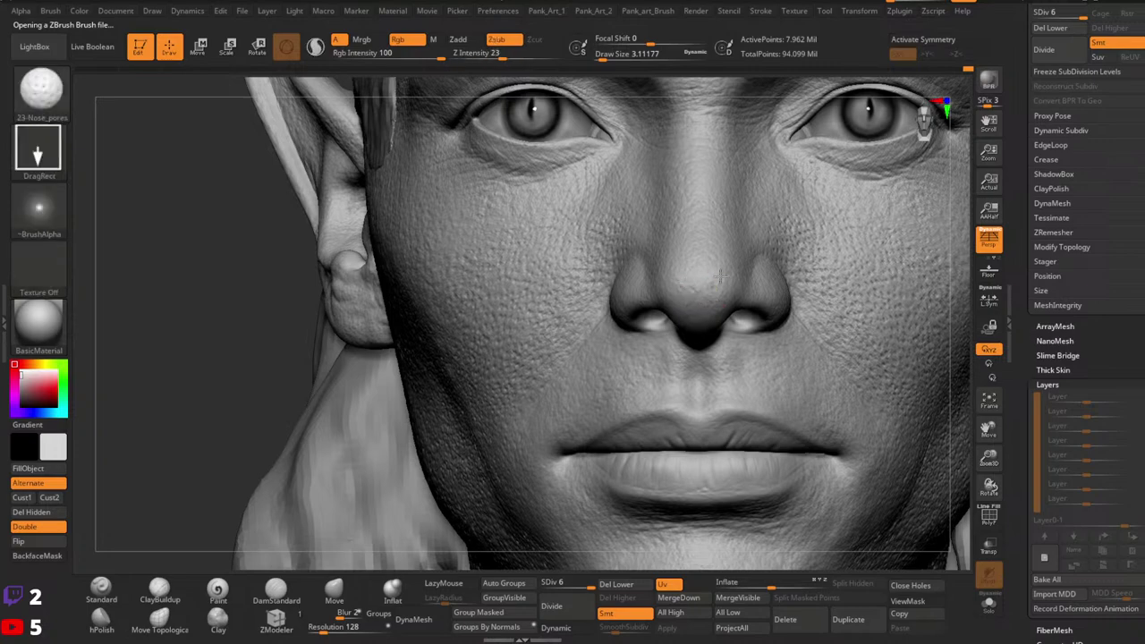
Step: Undo the last pore stamp and texture the nose bridge and sides with the 23-Nose_pores brush at Z Intensity 23
key(ctrl+z)
mouse_move(719, 297)
right_down()
mouse_move(730, 286)
mouse_move(662, 295)
mouse_move(702, 259)
right_up()
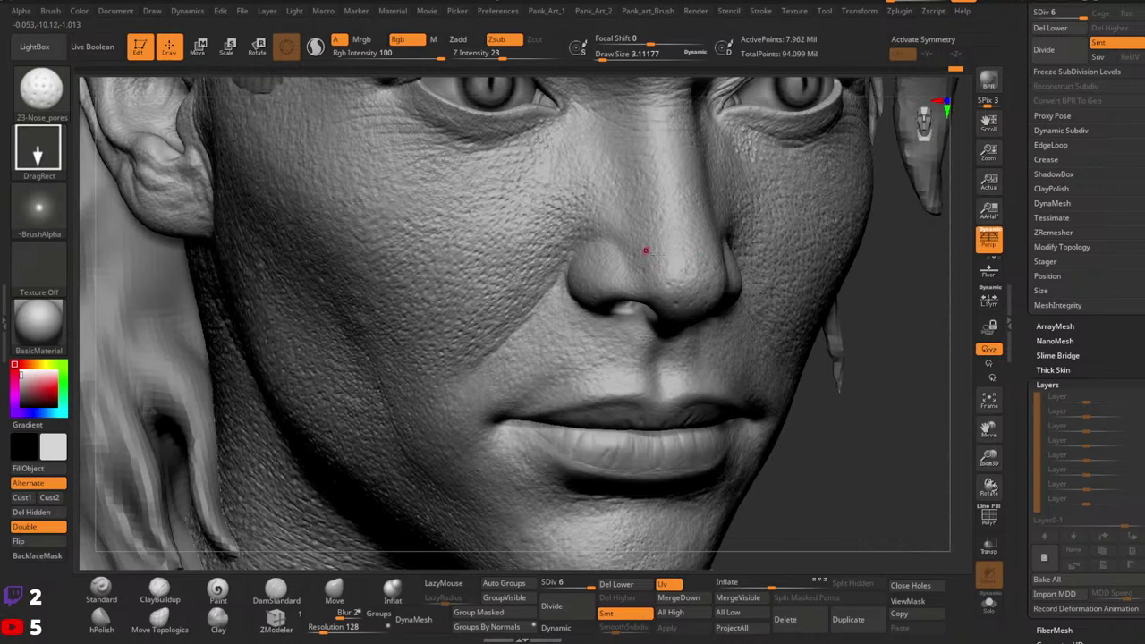
right_drag(599, 284, 788, 283)
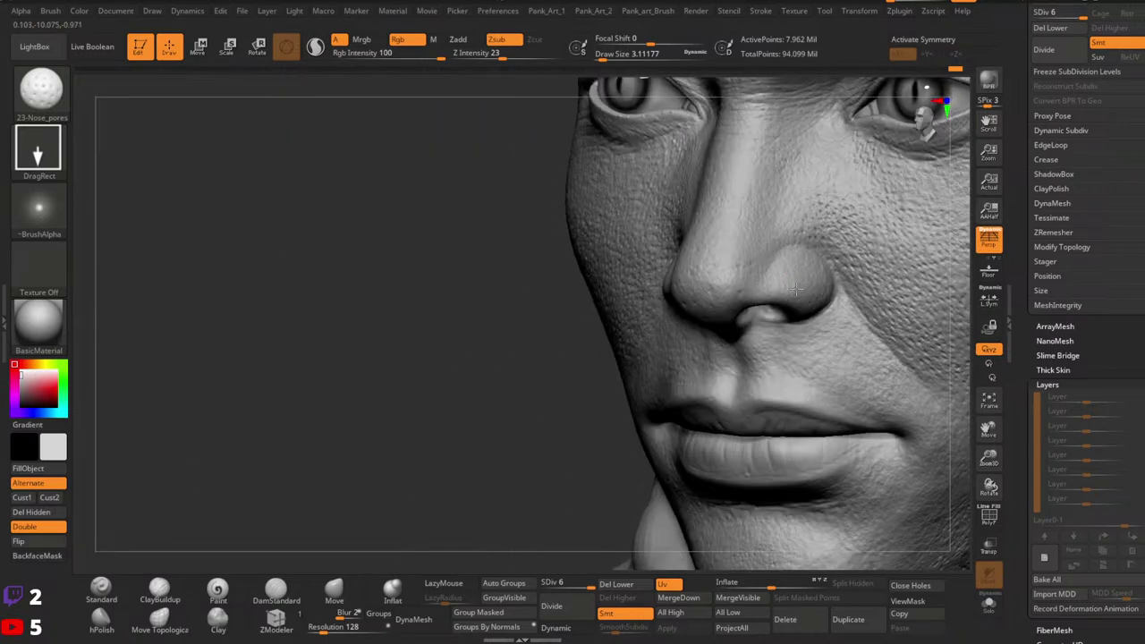
mouse_move(725, 256)
right_down()
mouse_move(726, 308)
mouse_move(710, 331)
mouse_move(790, 285)
mouse_move(796, 269)
right_up()
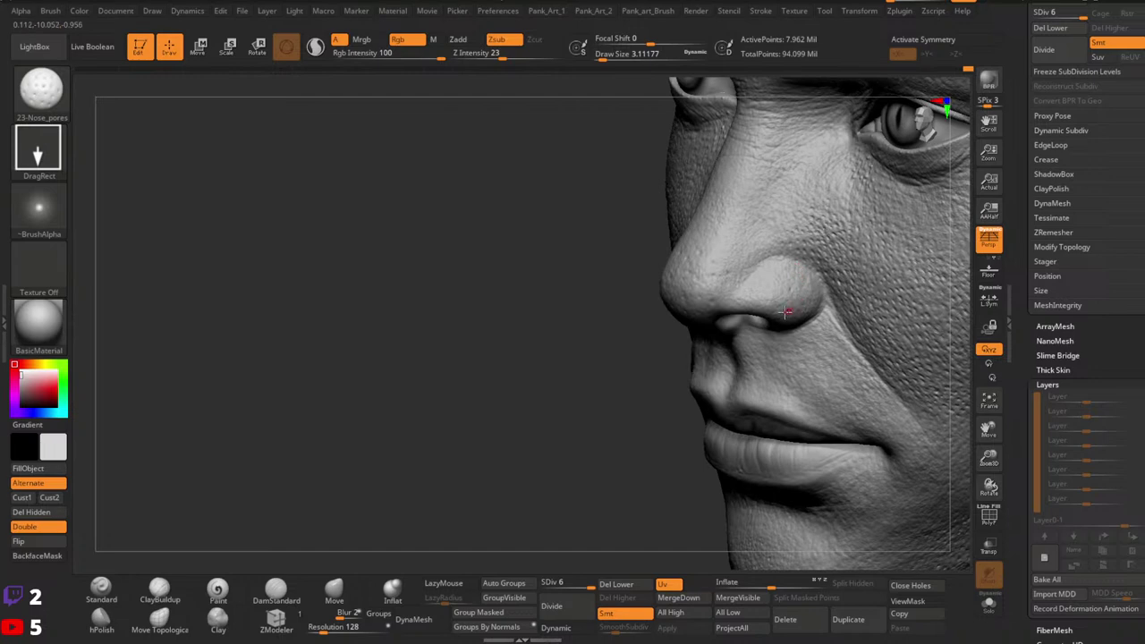
right_drag(784, 312, 659, 261)
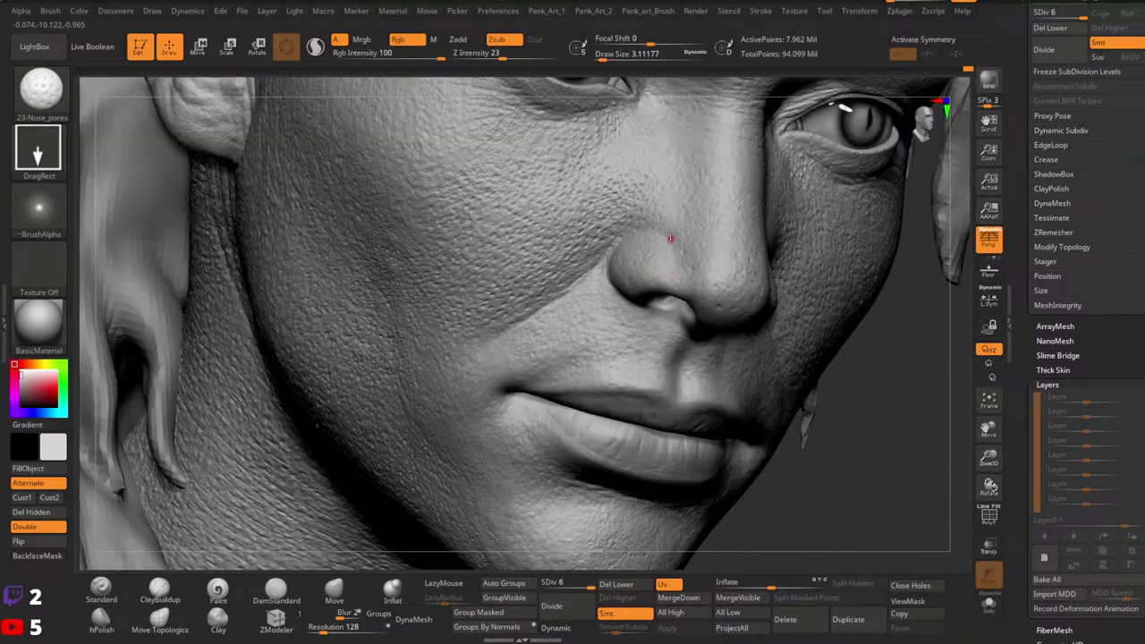
ctrl+right_drag(728, 263, 831, 299)
mouse_move(921, 309)
shift+right_down()
mouse_move(866, 310)
mouse_move(754, 261)
mouse_move(757, 271)
shift+right_up()
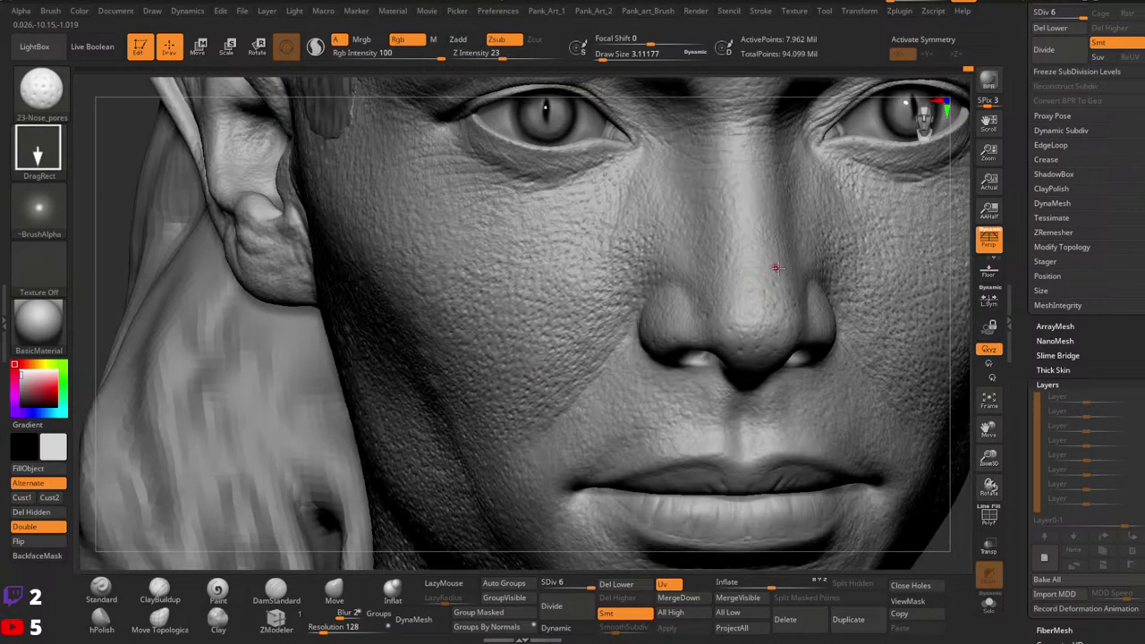
mouse_move(741, 316)
ctrl+right_down()
mouse_move(785, 322)
mouse_move(659, 316)
mouse_move(677, 334)
mouse_move(694, 312)
mouse_move(718, 322)
ctrl+right_up()
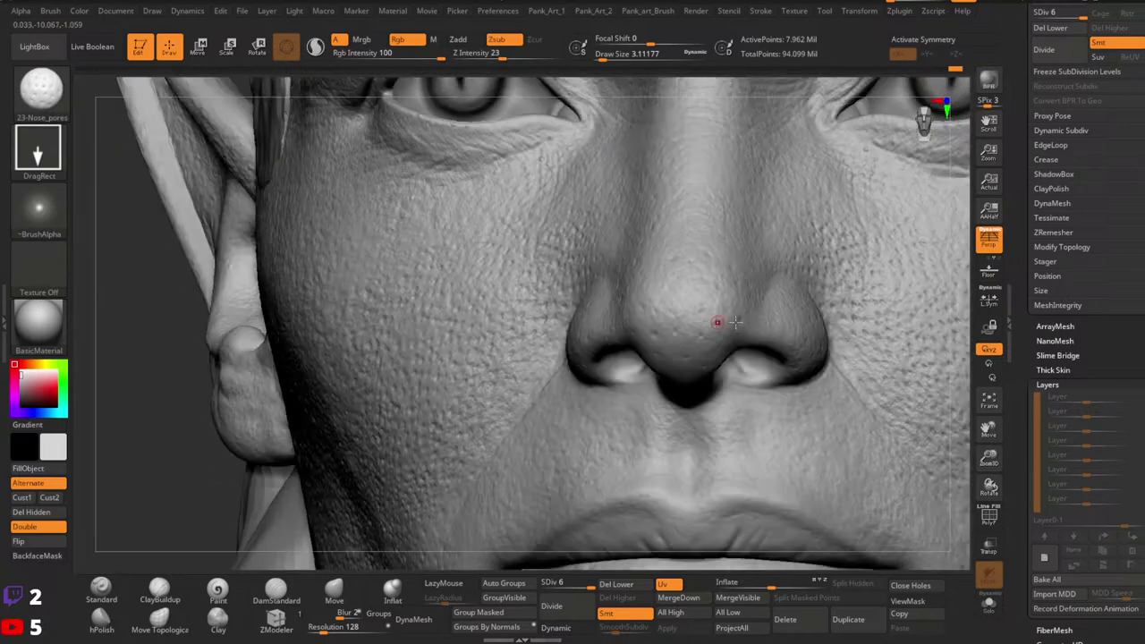
Step: Undo the last stamp on the nose tip and restamp the pores there, accepting removal of the newer undo history
key(ctrl)
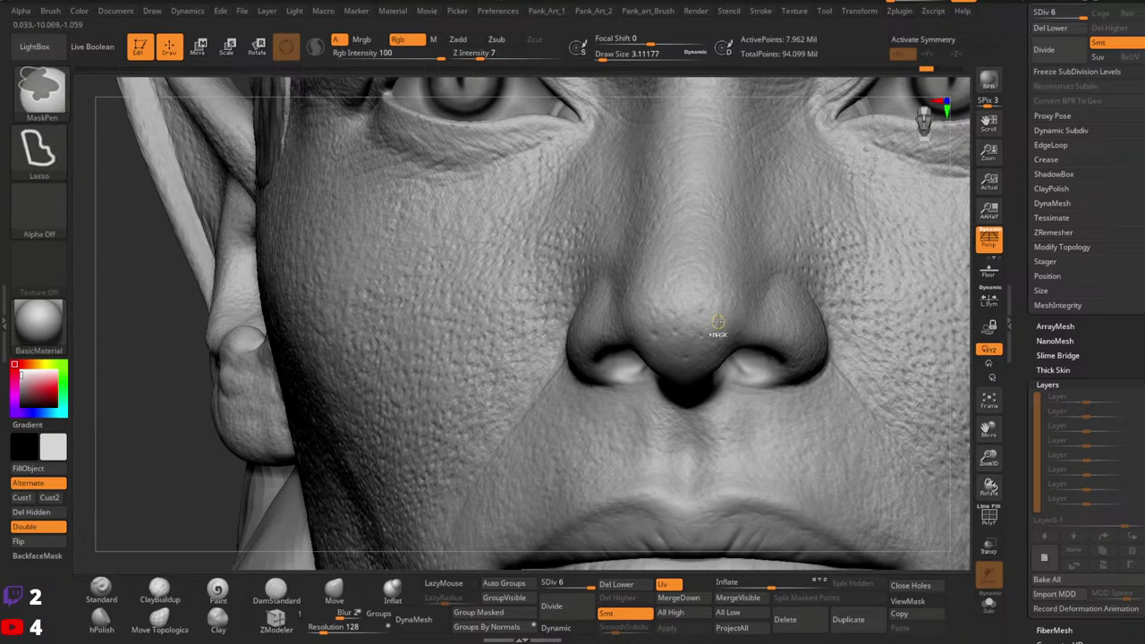
key(ctrl+z)
click(660, 345)
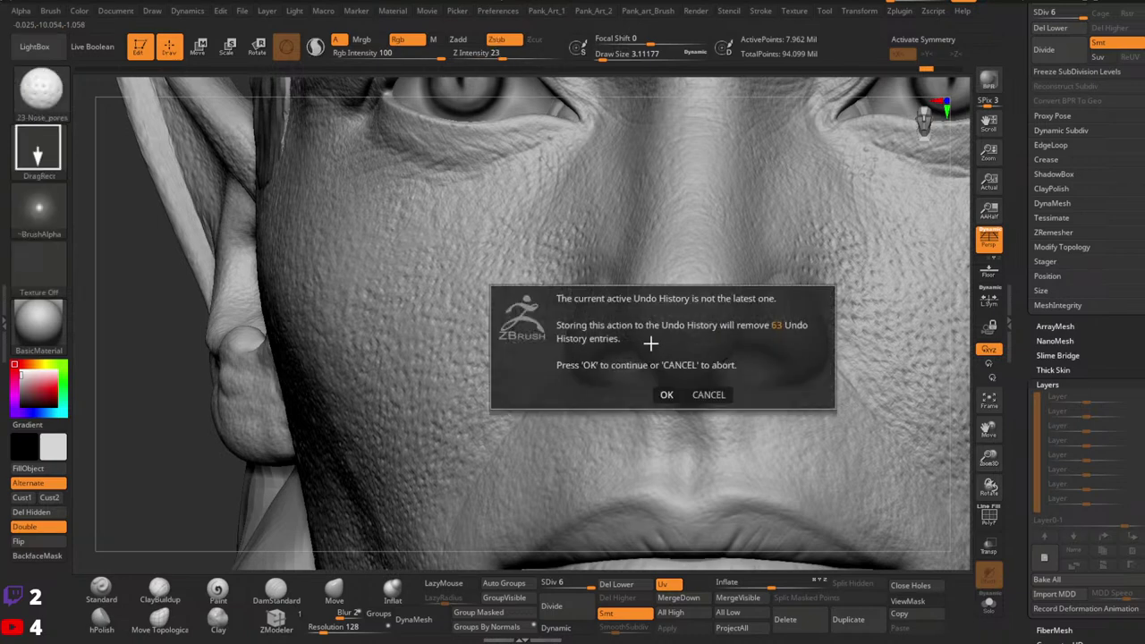
click(664, 392)
key(ctrl)
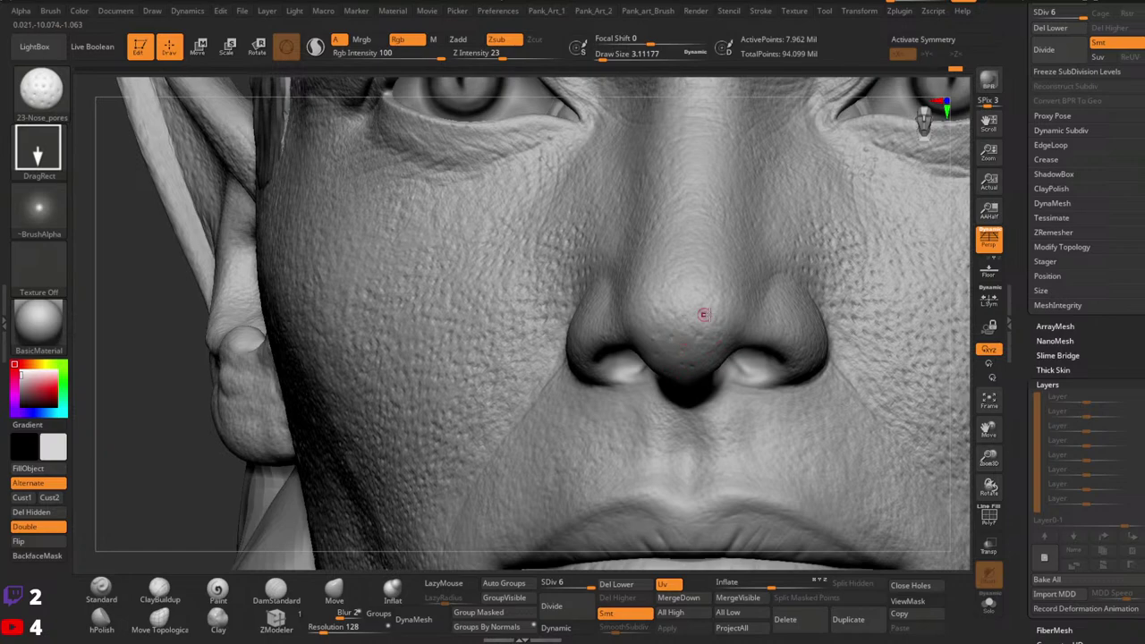
Step: Stamp pores over both nostril wings and the sides of the nose with the 23-Nose_pores brush
right_drag(718, 329, 748, 315)
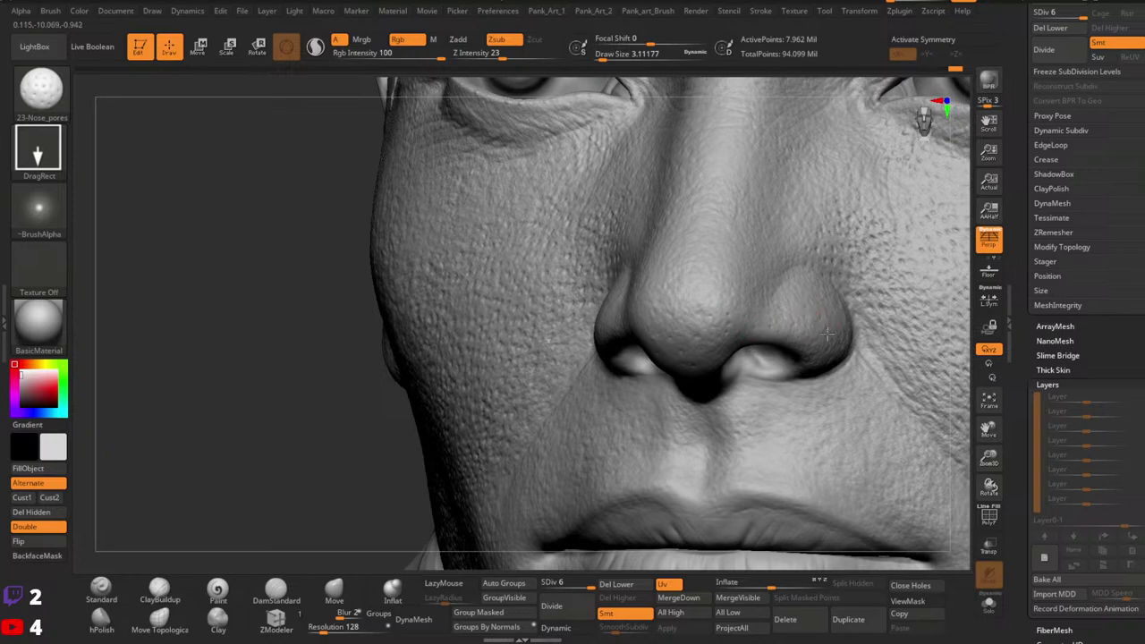
right_drag(827, 334, 835, 322)
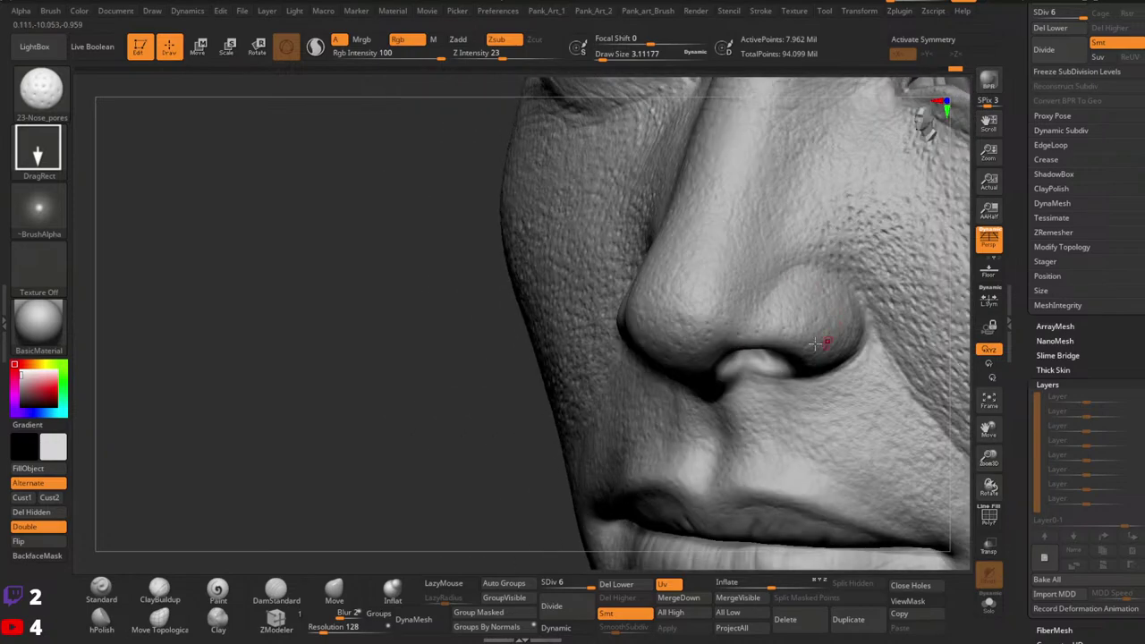
right_drag(732, 313, 706, 349)
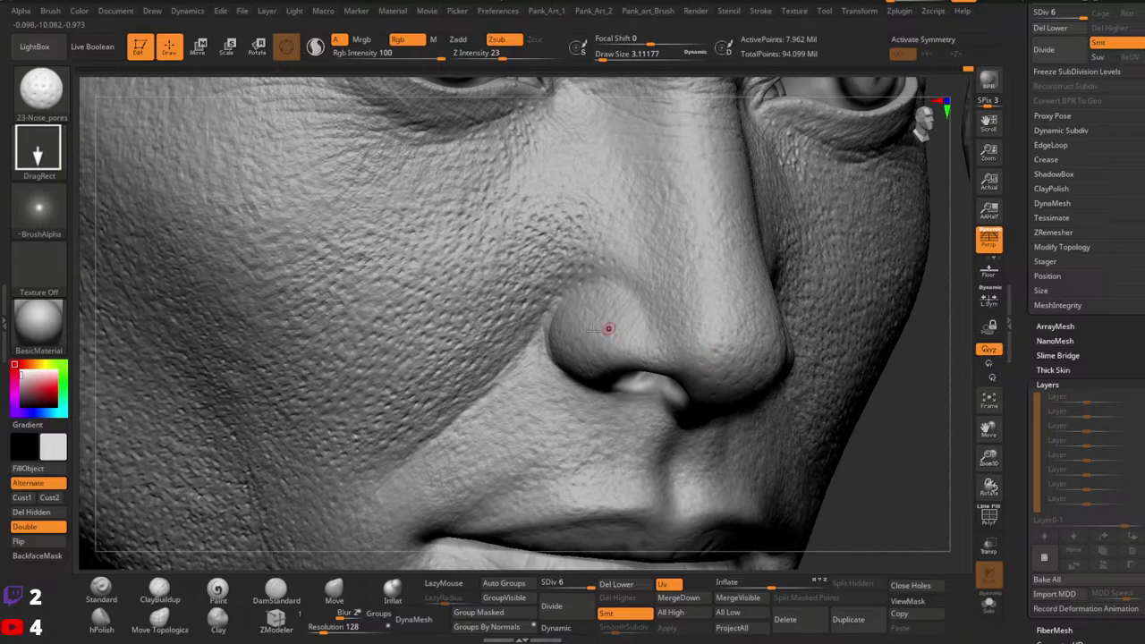
right_drag(605, 355, 653, 355)
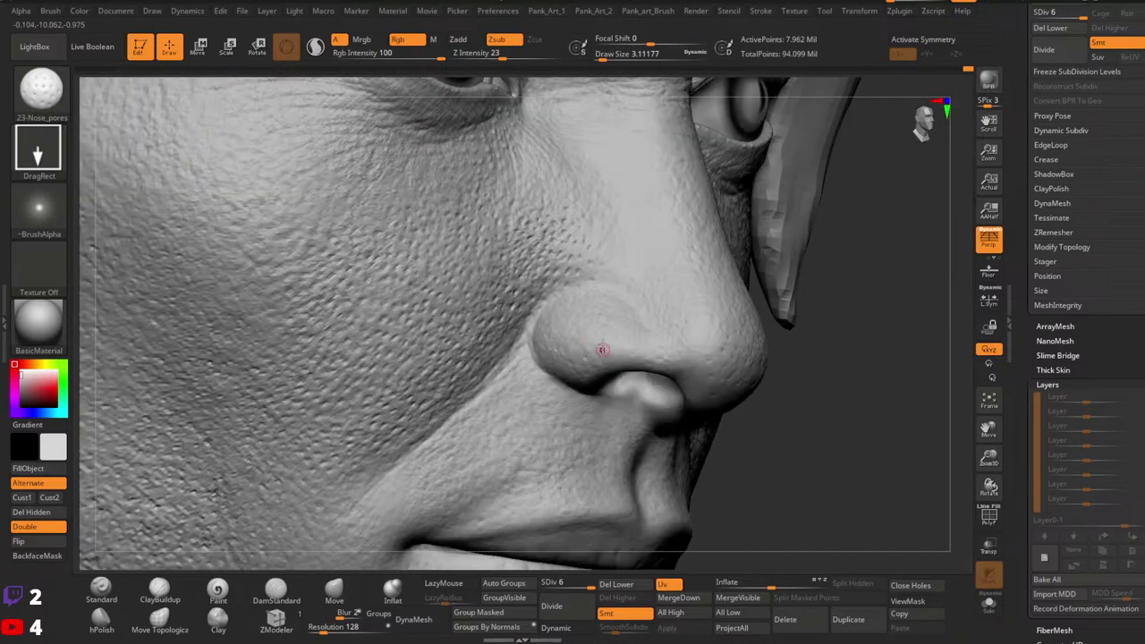
right_drag(597, 331, 590, 317)
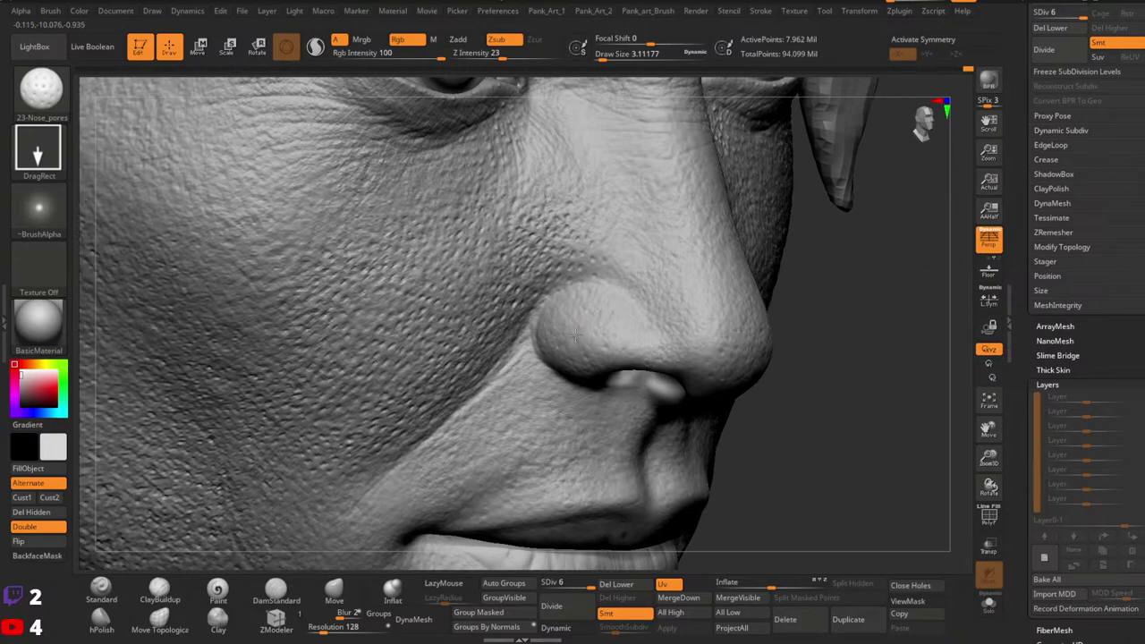
right_drag(587, 379, 665, 332)
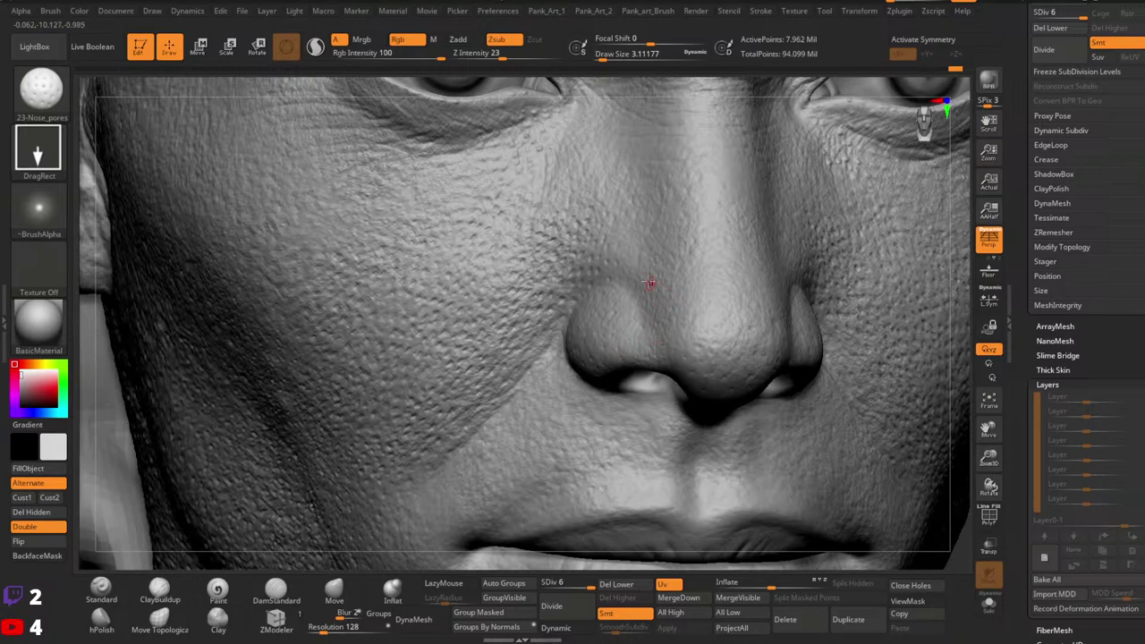
mouse_move(687, 303)
right_down()
mouse_move(719, 285)
mouse_move(708, 308)
mouse_move(684, 308)
right_up()
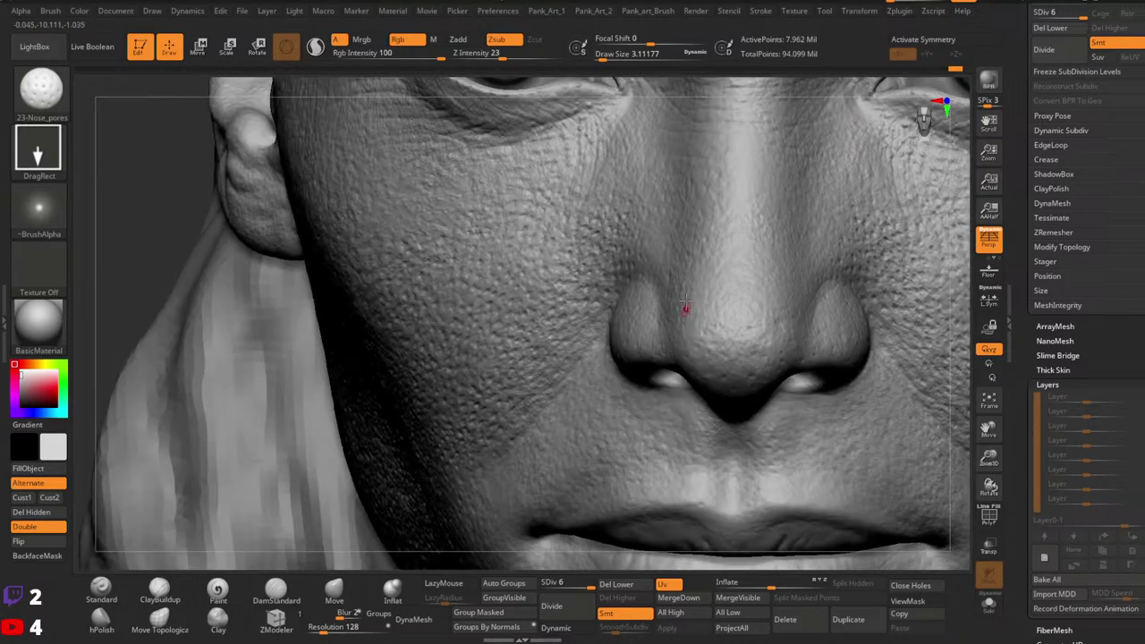
mouse_move(685, 350)
right_down()
mouse_move(725, 319)
mouse_move(703, 347)
right_up()
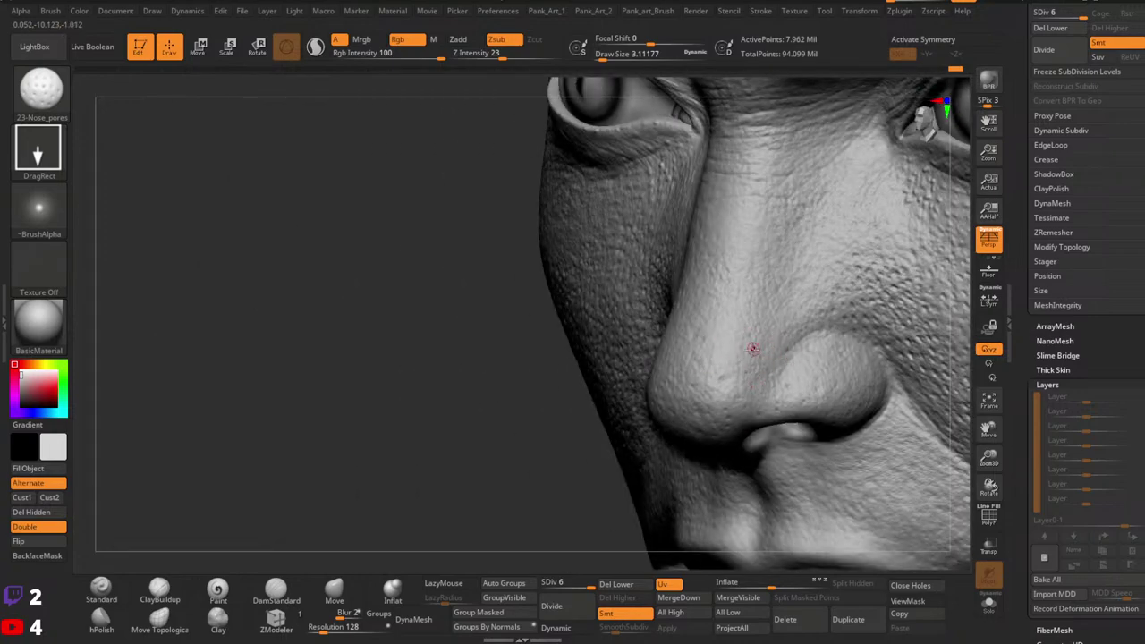
right_drag(752, 346, 705, 330)
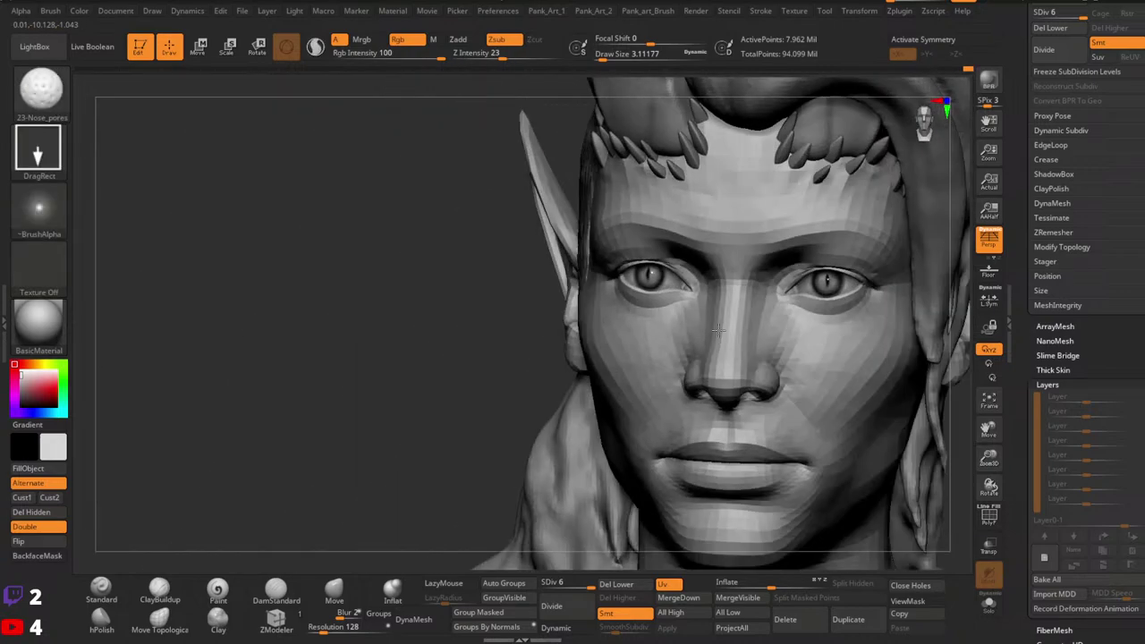
Step: Check the nose detail from close up and from a distance, and undo the latest pore stamps on the nose tip
mouse_move(719, 331)
right_down()
mouse_move(774, 366)
mouse_move(710, 346)
right_up()
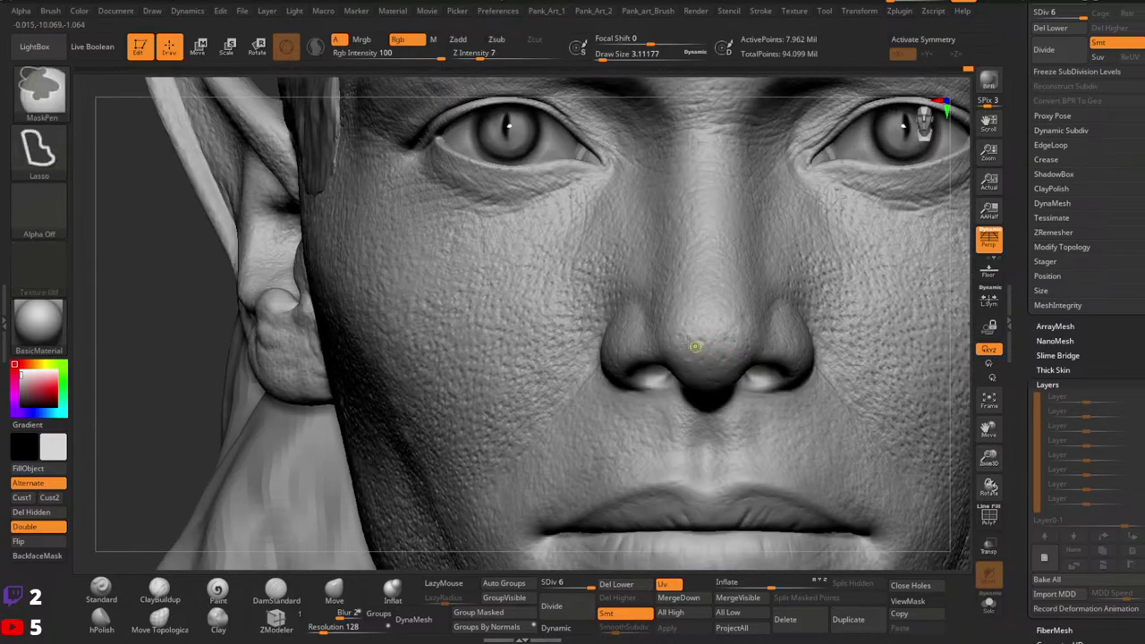
scroll(694, 345, down, 4)
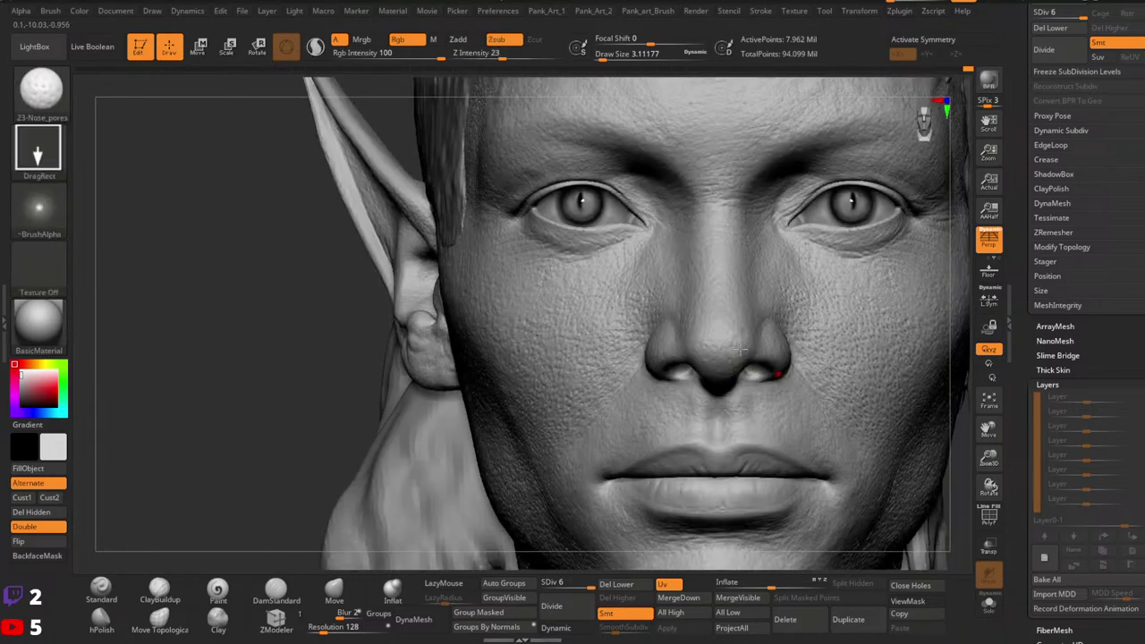
ctrl+right_drag(812, 382, 830, 405)
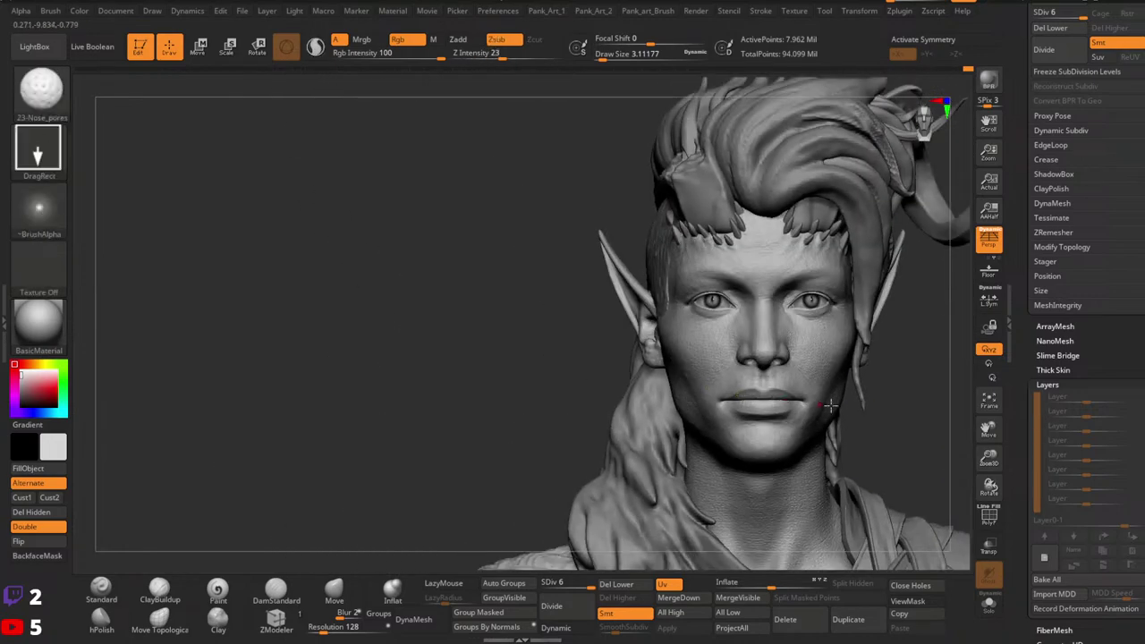
alt+right_drag(907, 402, 843, 359)
mouse_move(744, 347)
ctrl+right_down()
mouse_move(706, 322)
mouse_move(687, 330)
mouse_move(748, 342)
mouse_move(774, 369)
ctrl+right_up()
ctrl+right_drag(775, 369, 754, 352)
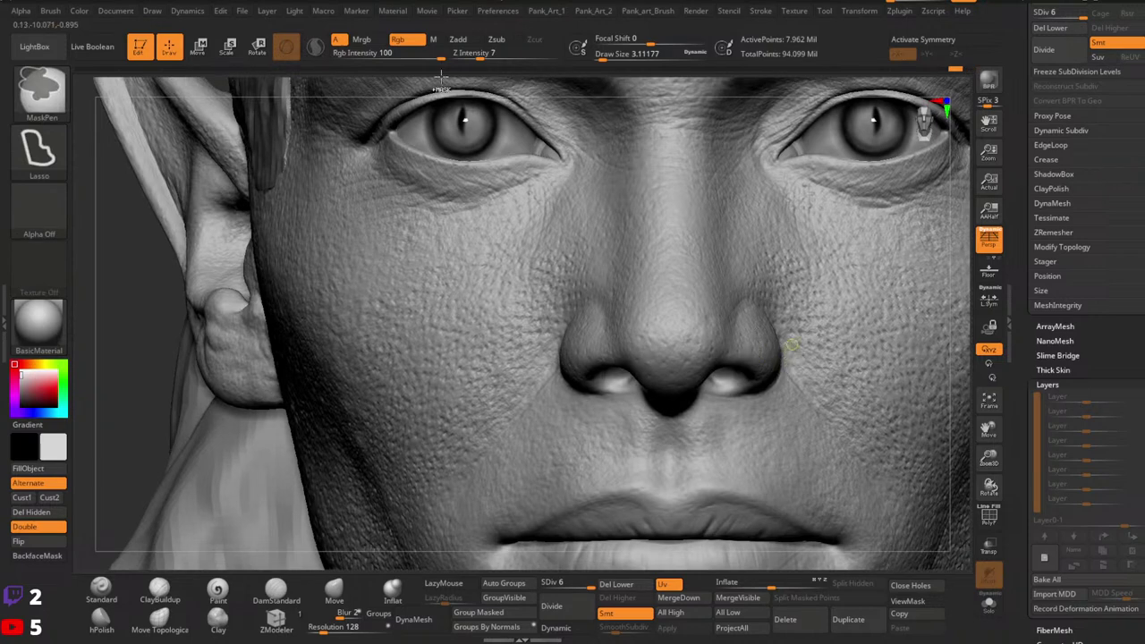
key(alt)
key(ctrl)
key(ctrl+z)
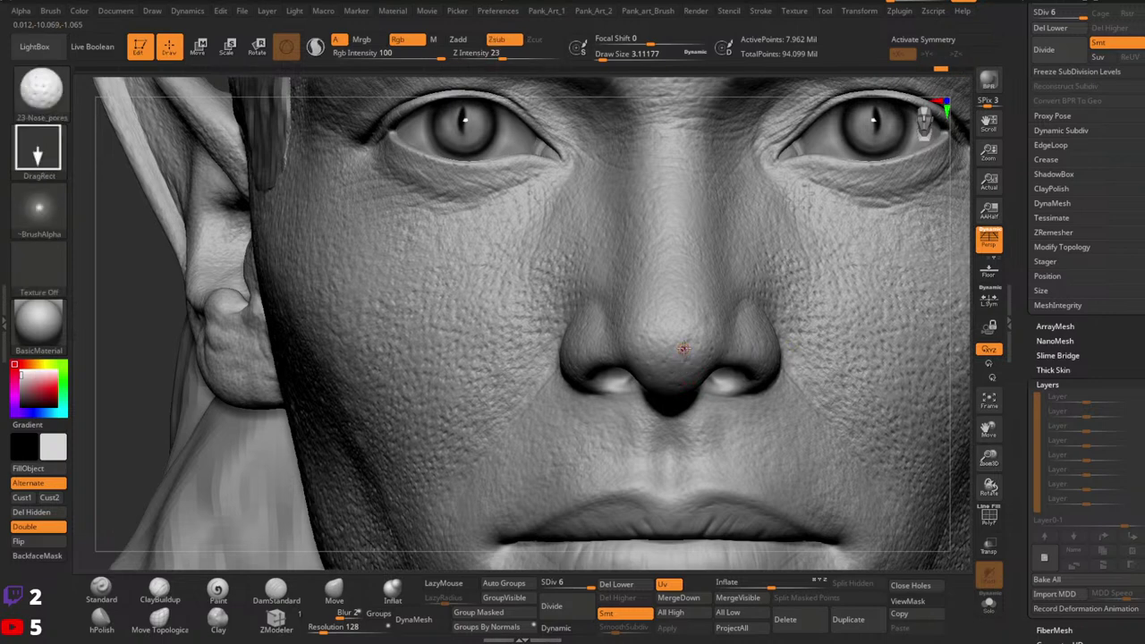
key(ctrl)
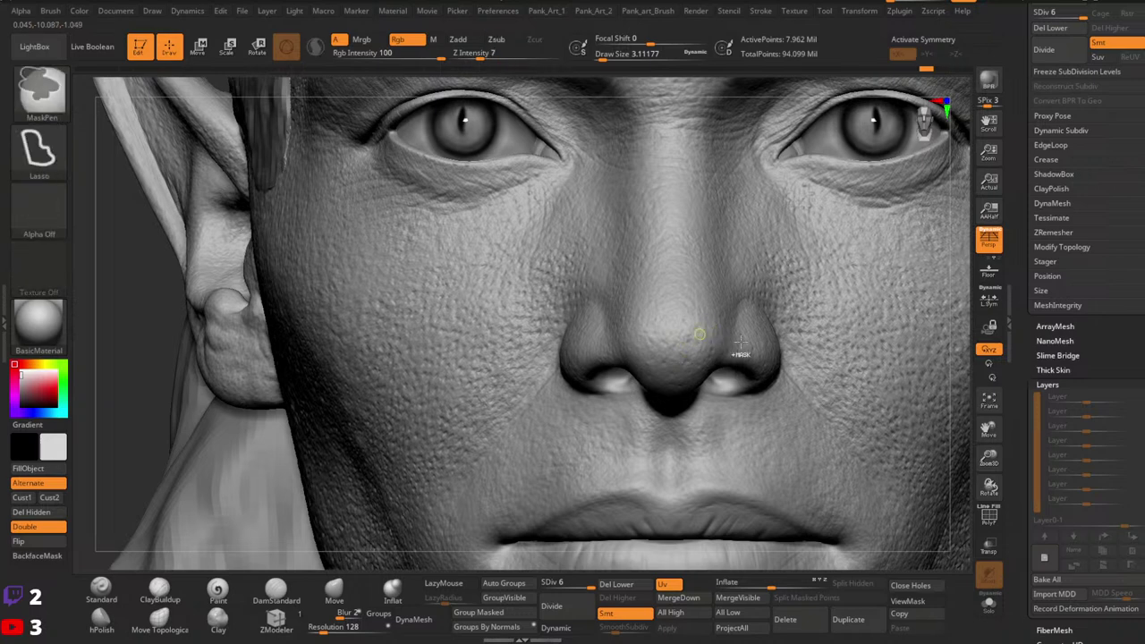
Step: Stamp new pores on the nose tip and around the nostril edges with the 23-Nose_pores brush
key(f)
alt+right_drag(671, 348, 643, 343)
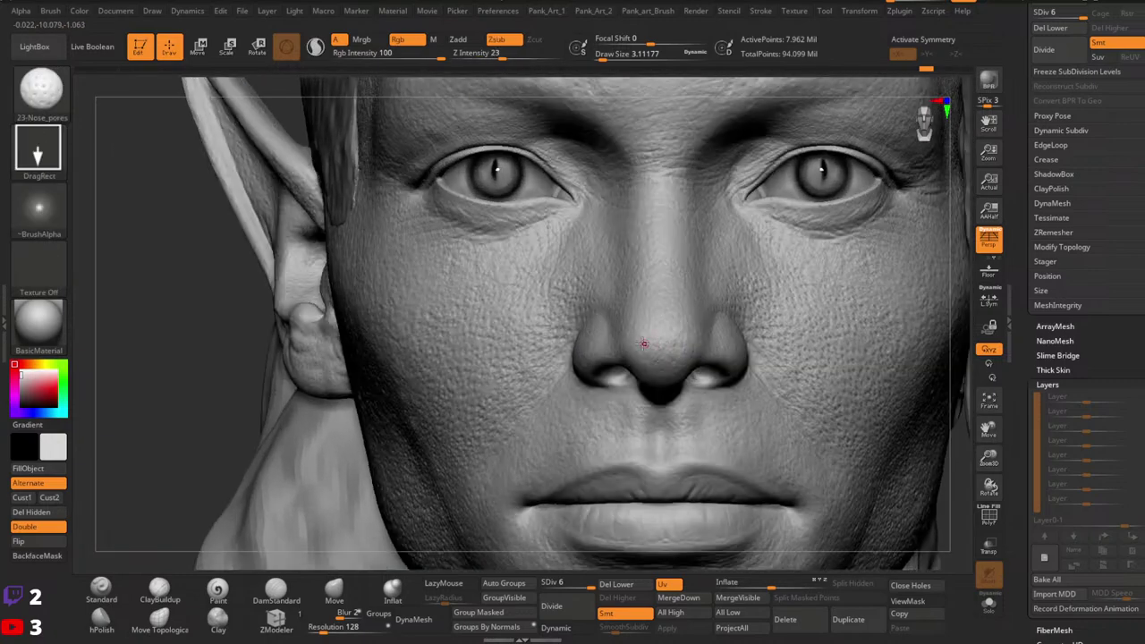
click(647, 359)
click(650, 403)
right_drag(672, 376, 611, 338)
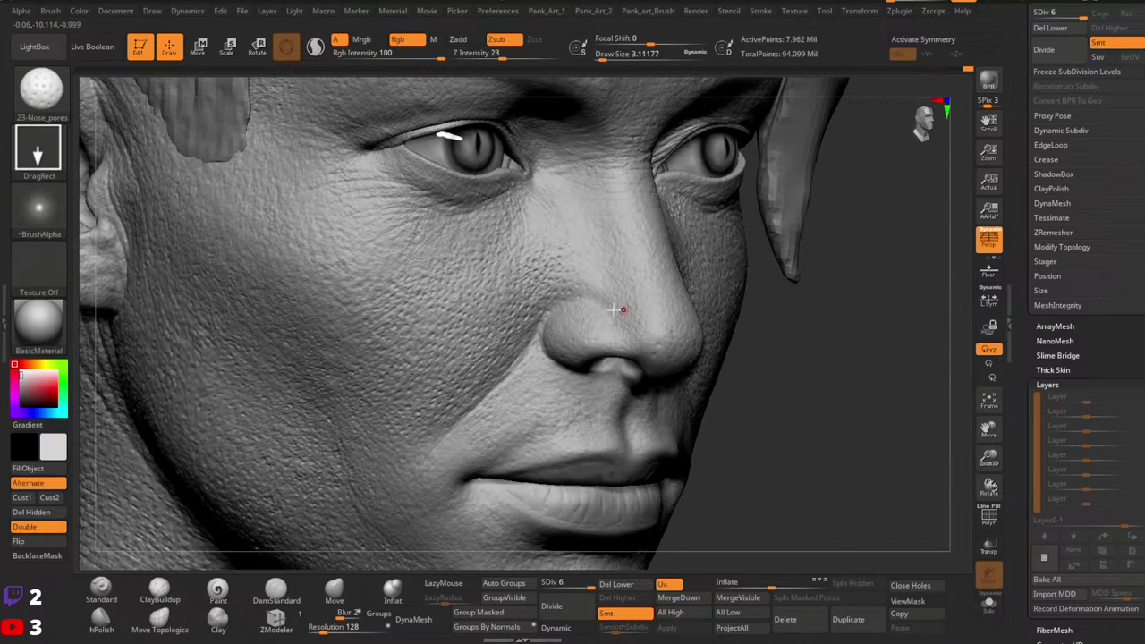
right_drag(677, 319, 647, 337)
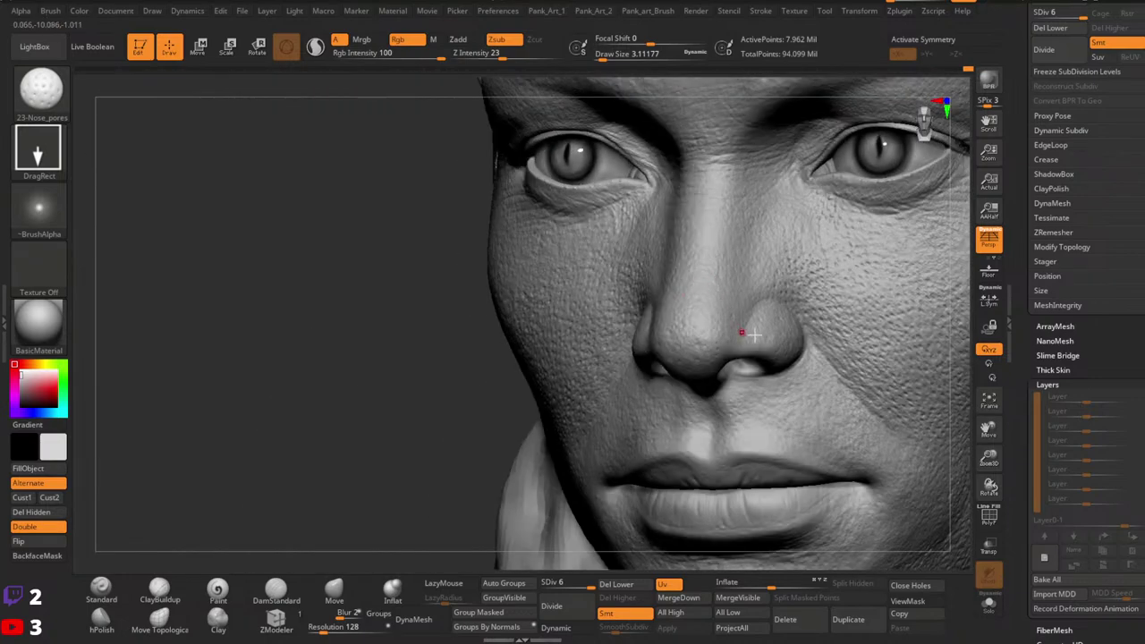
mouse_move(739, 327)
ctrl+right_down()
mouse_move(824, 362)
mouse_move(666, 384)
mouse_move(615, 367)
mouse_move(577, 324)
mouse_move(589, 345)
mouse_move(601, 339)
ctrl+right_up()
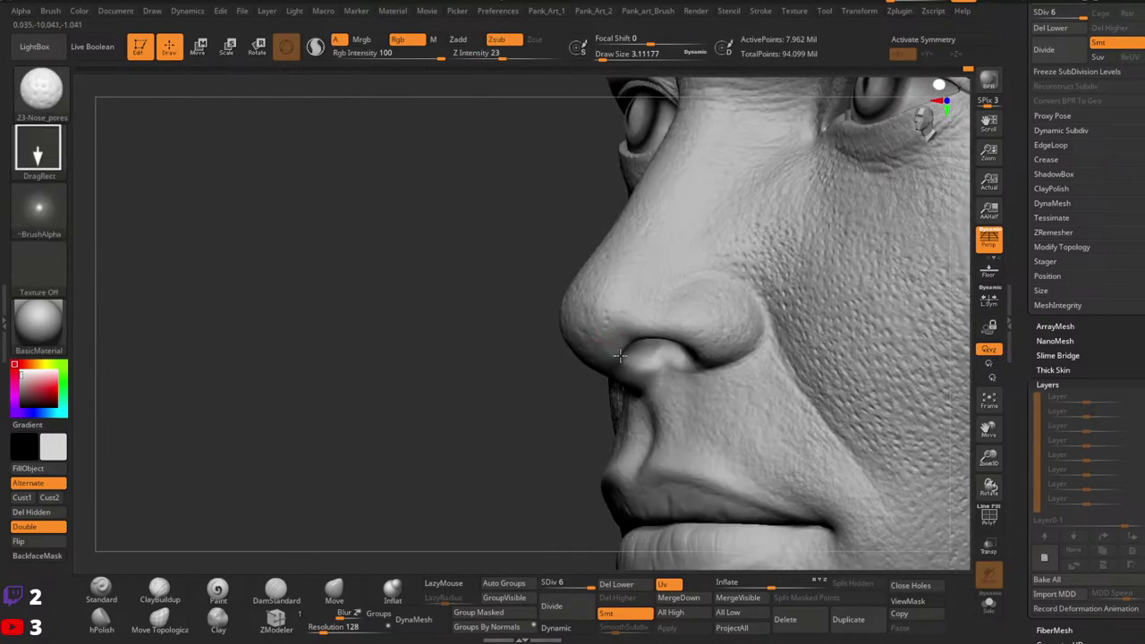
drag(624, 313, 626, 326)
mouse_move(626, 321)
right_down()
mouse_move(654, 336)
mouse_move(672, 300)
mouse_move(633, 277)
mouse_move(662, 326)
mouse_move(604, 298)
mouse_move(729, 309)
mouse_move(671, 304)
mouse_move(760, 354)
mouse_move(631, 323)
mouse_move(720, 363)
mouse_move(685, 360)
mouse_move(724, 342)
right_up()
Step: Reduce the draw size to about 1.3 and switch to the DamStandard brush
key(s)
key(1)
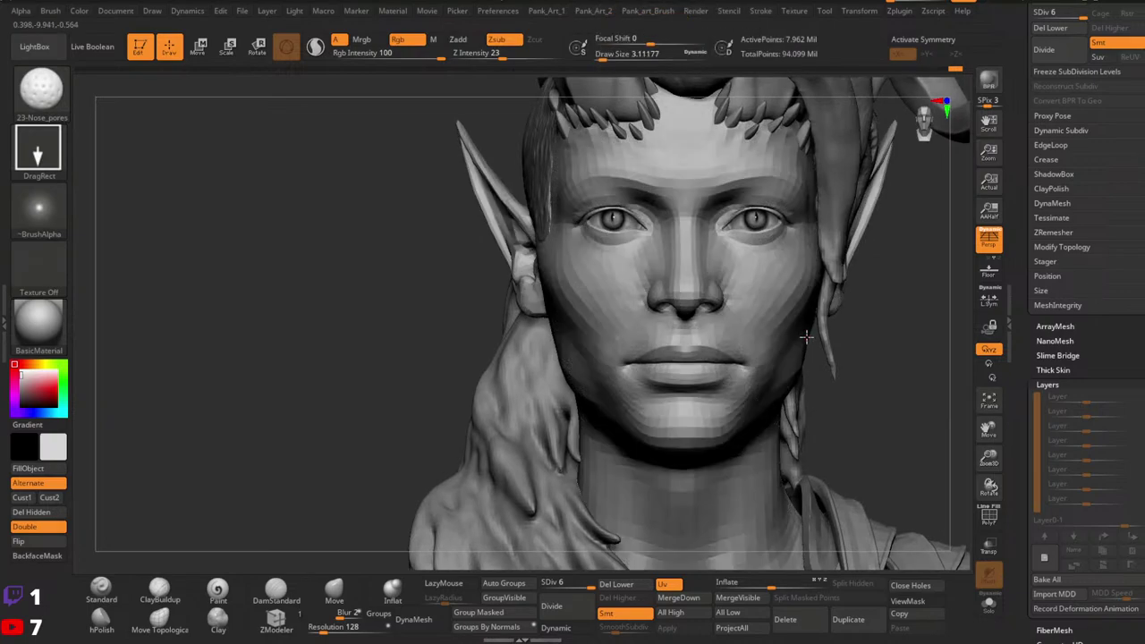
mouse_move(807, 331)
right_down()
mouse_move(763, 298)
mouse_move(796, 325)
right_up()
key(space)
click(768, 319)
key(space)
click(728, 335)
click(276, 592)
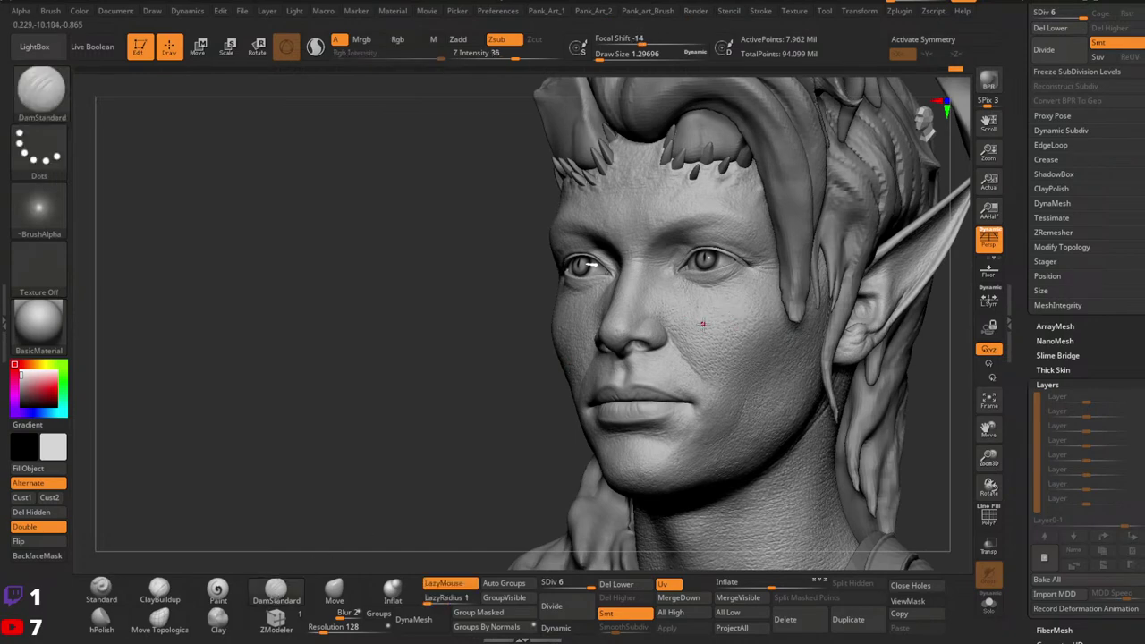
Step: Enlarge the DamStandard draw size to about 6.58 for working on the cheek and side of the face
key(space)
click(707, 323)
ctrl+right_drag(716, 310, 715, 302)
key(space)
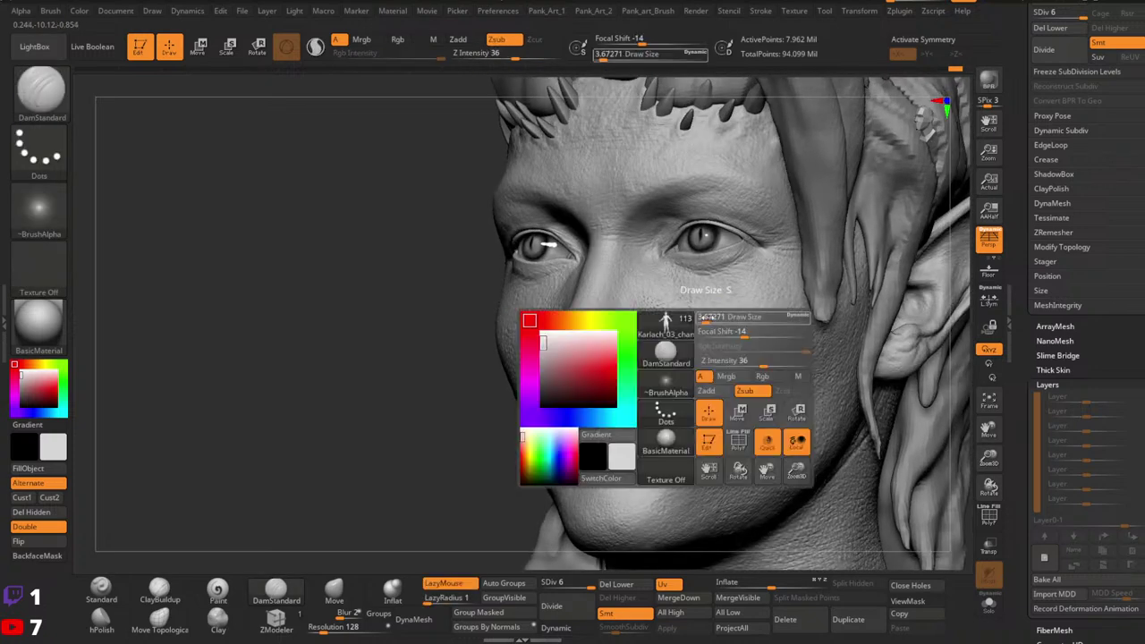
key(space)
click(709, 319)
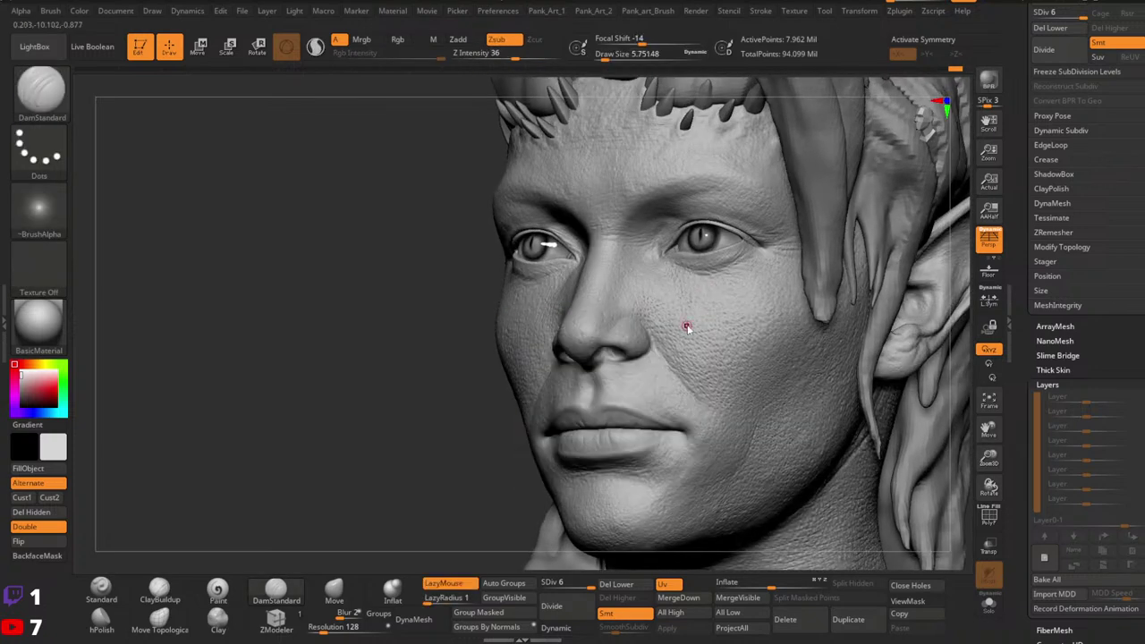
key(space)
click(683, 326)
key(space)
click(695, 325)
mouse_move(762, 363)
right_down()
mouse_move(715, 277)
mouse_move(767, 385)
mouse_move(723, 524)
mouse_move(719, 429)
mouse_move(746, 353)
right_up()
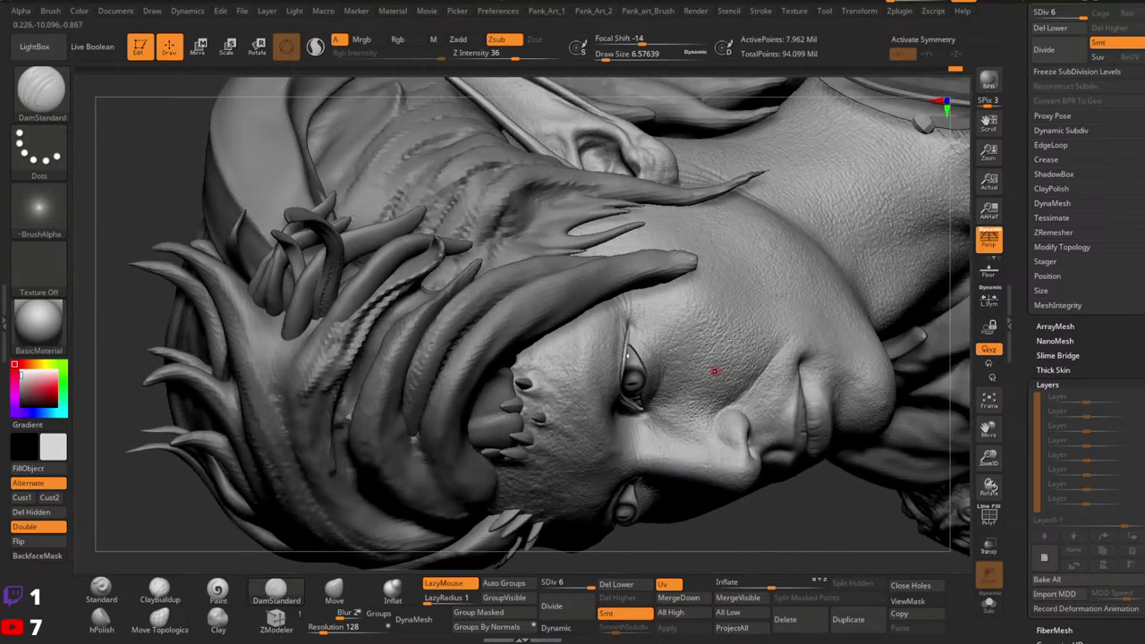
mouse_move(759, 353)
right_down()
mouse_move(707, 413)
mouse_move(719, 423)
right_up()
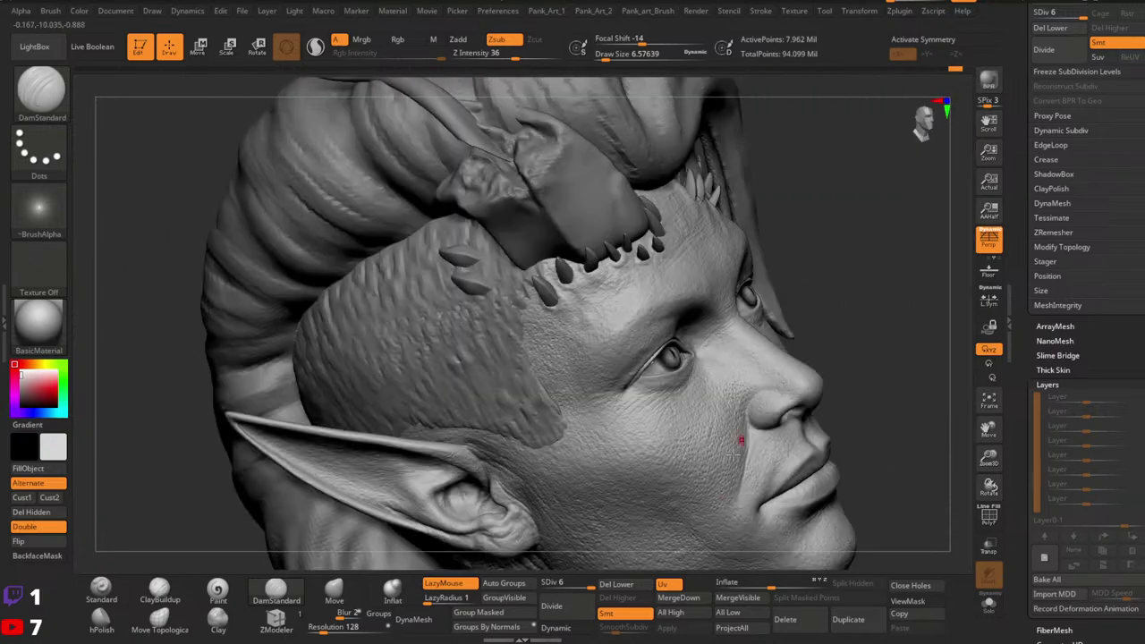
right_drag(728, 460, 750, 409)
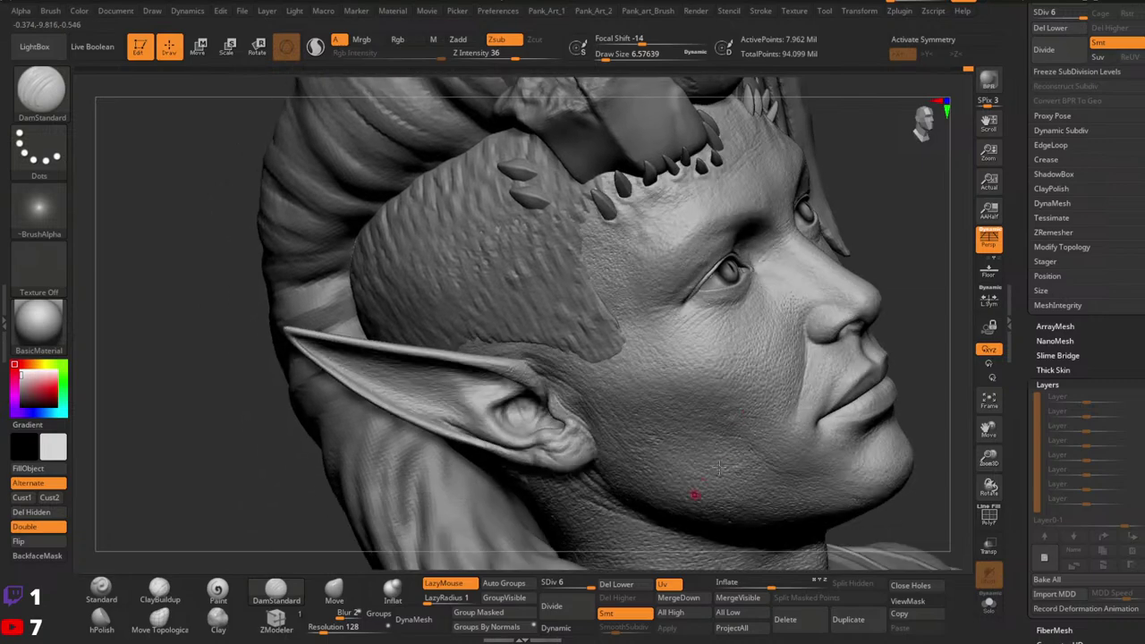
Step: Enlarge the DamStandard draw size to about 11.7 for working on the brow
right_drag(720, 467, 727, 384)
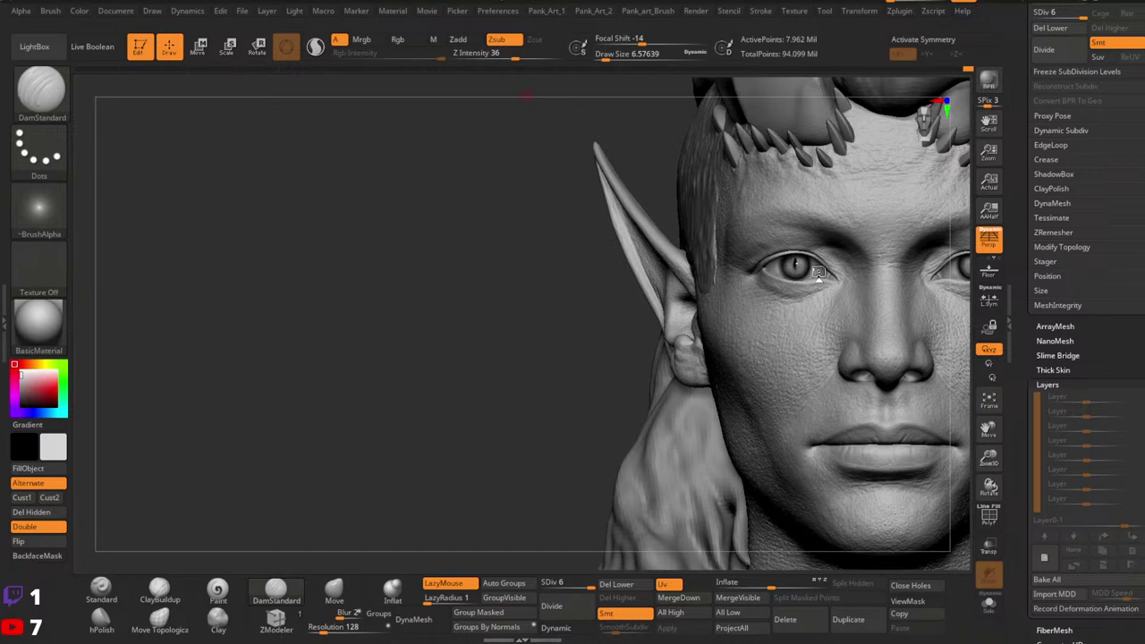
mouse_move(827, 279)
right_down()
mouse_move(815, 225)
mouse_move(751, 322)
mouse_move(749, 298)
mouse_move(722, 332)
right_up()
key(space)
drag(679, 334, 676, 342)
key(space)
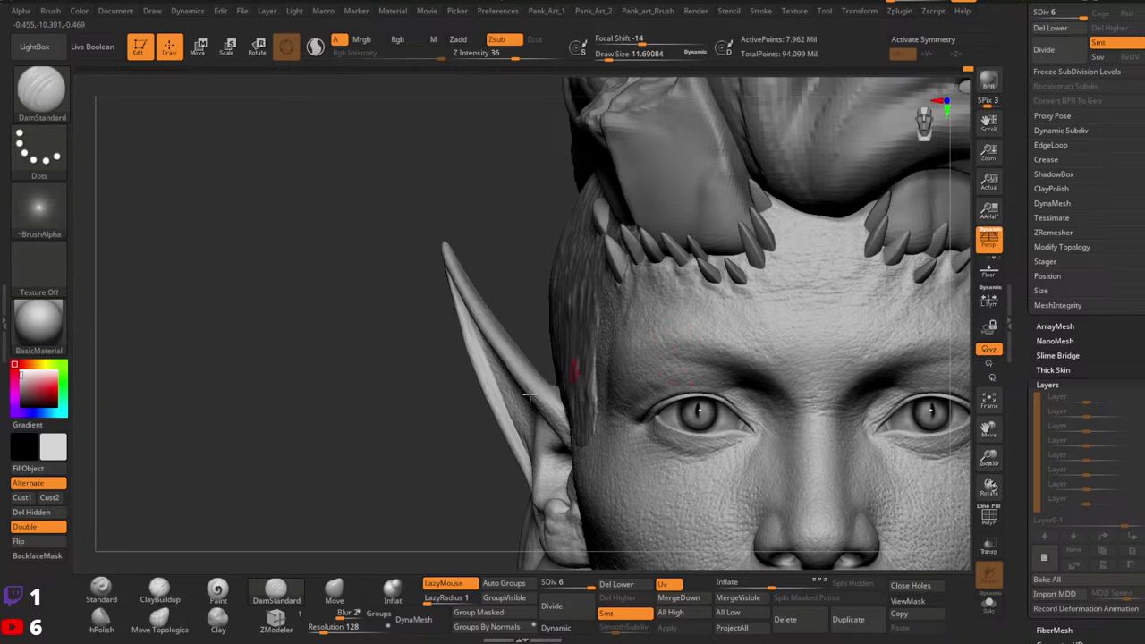
Step: Switch to the Standard brush with a FreeHand stroke, no alpha and a Z Intensity of 18
click(101, 592)
key(space)
click(676, 337)
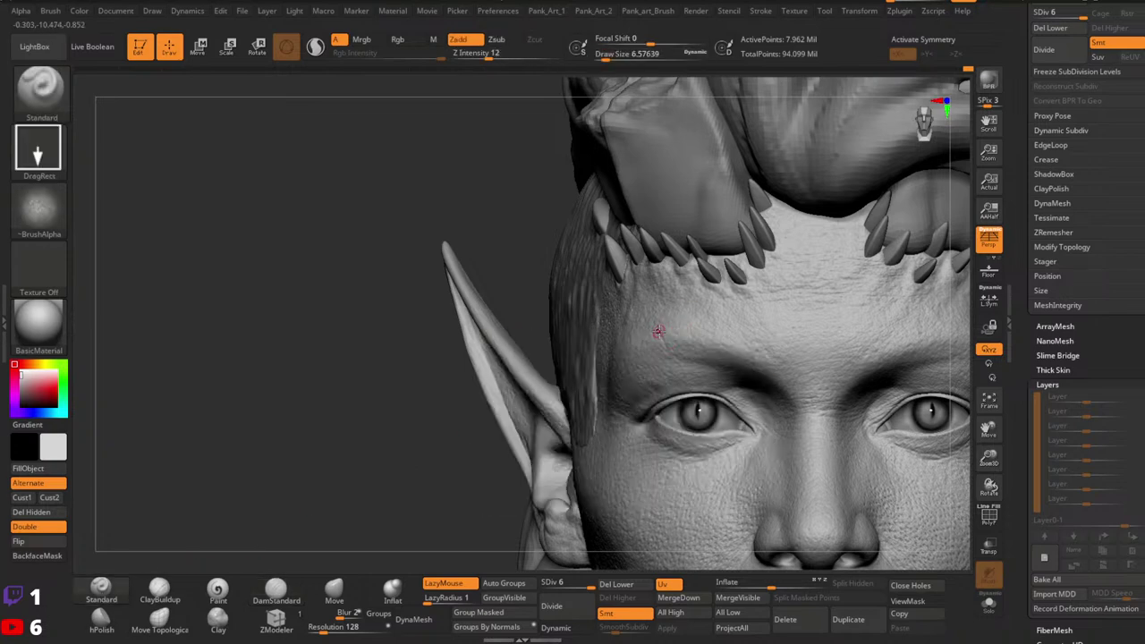
key(bracketleft)
key(bracketleft)
click(38, 148)
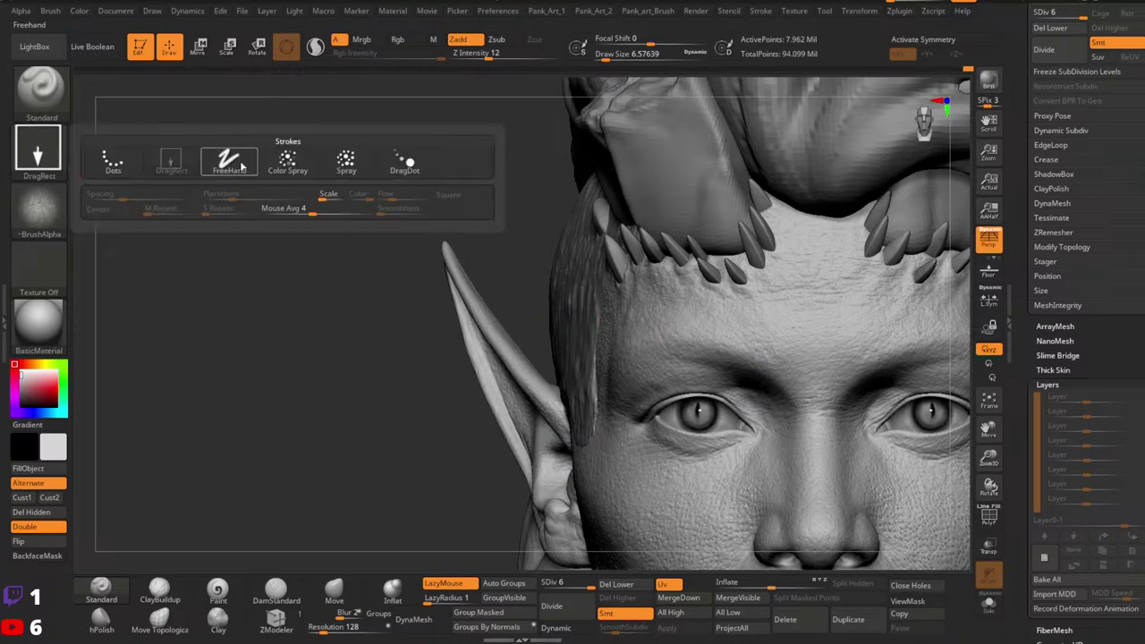
click(229, 158)
click(38, 207)
click(129, 223)
click(497, 55)
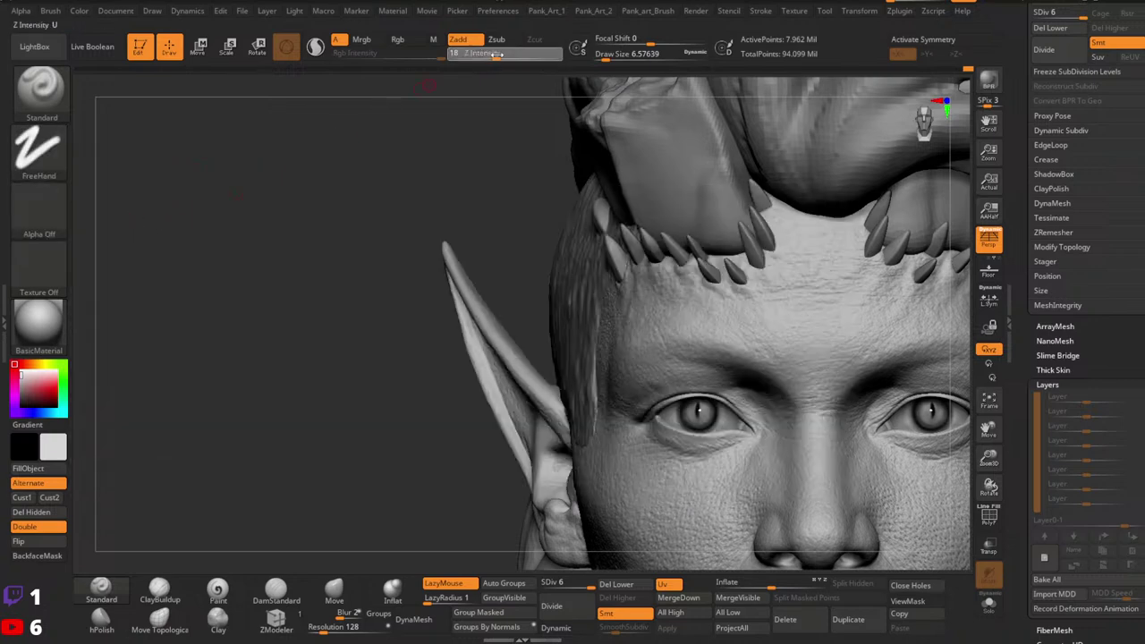
key(2)
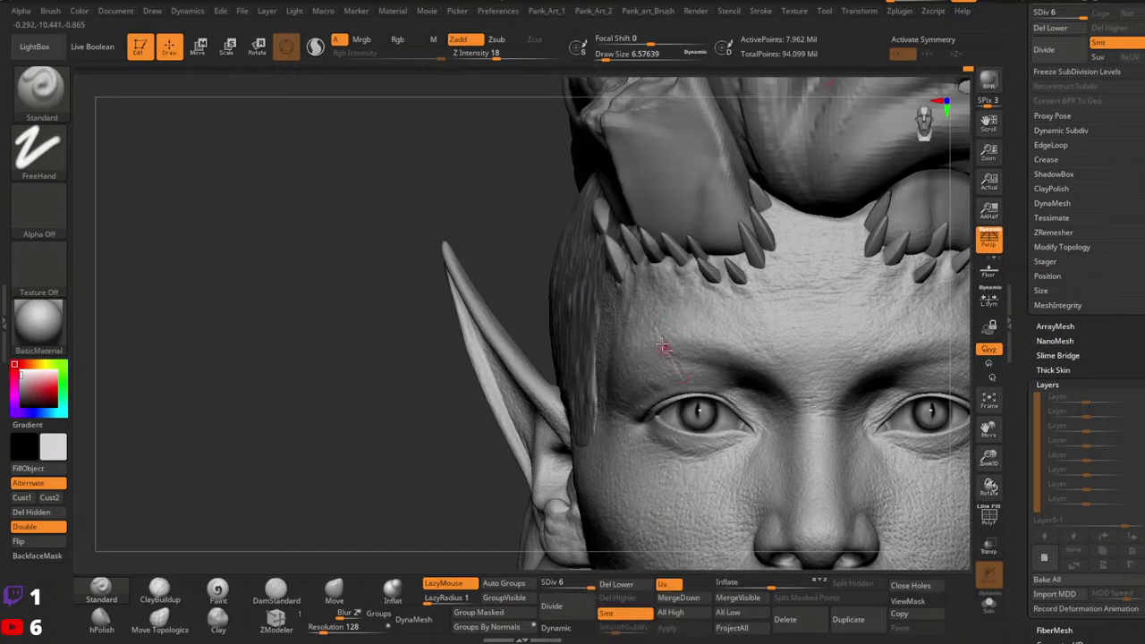
Step: Raise the Z Intensity to 23 and sculpt a thin diagonal scar above the character's right eye
key(ctrl)
key(space)
click(670, 336)
click(501, 56)
ctrl+right_drag(667, 317, 673, 332)
key(space)
click(658, 337)
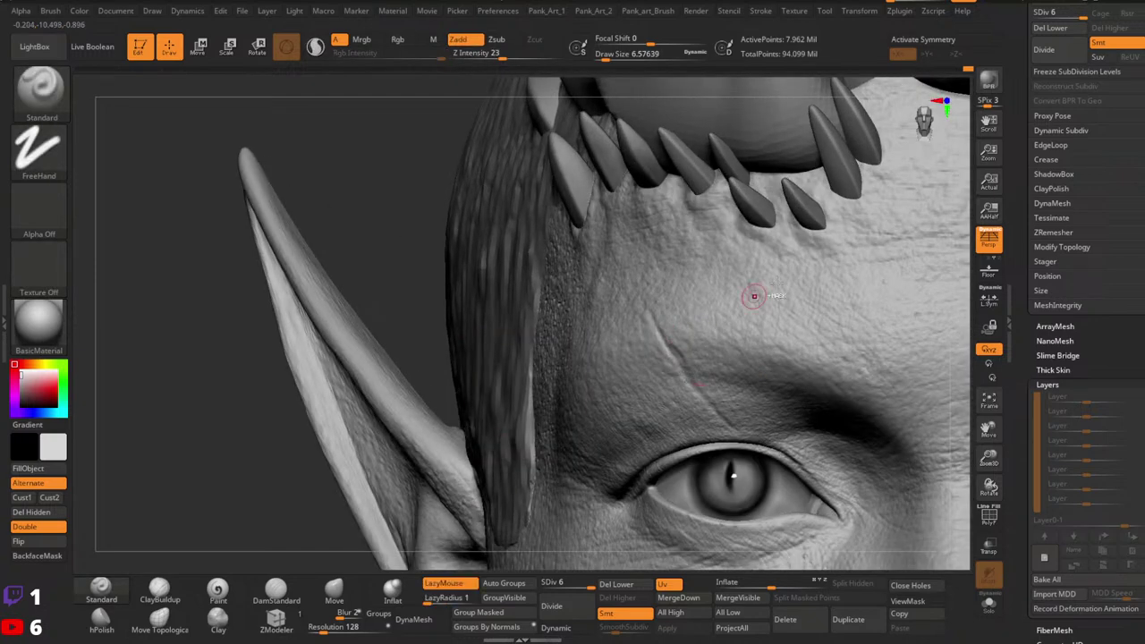
Step: Sculpt a thin diagonal scar across the bridge of the nose with the Standard brush
ctrl+right_drag(753, 296, 644, 286)
alt+right_drag(872, 423, 762, 309)
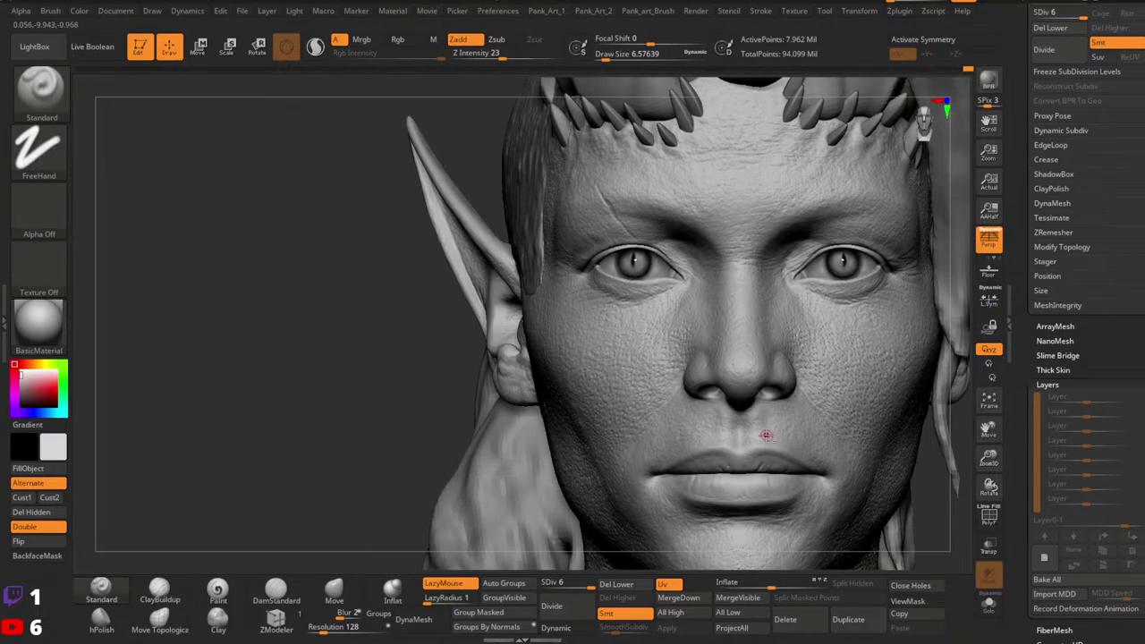
alt+right_drag(766, 435, 800, 368)
mouse_move(815, 259)
alt+right_down()
mouse_move(747, 273)
mouse_move(736, 307)
alt+right_up()
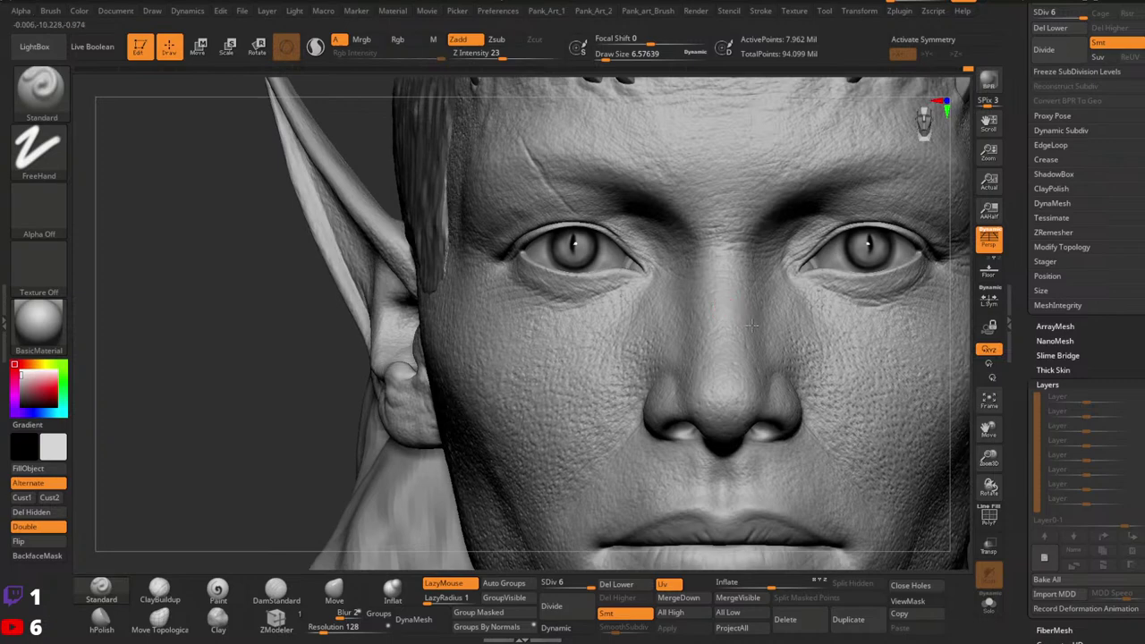
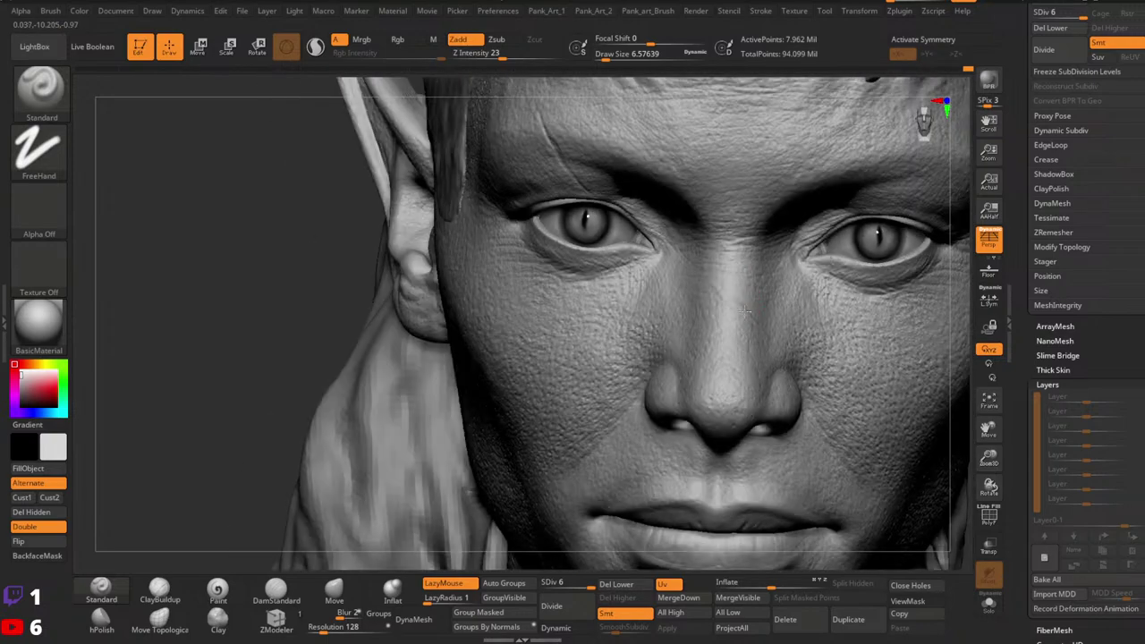
right_drag(769, 340, 717, 276)
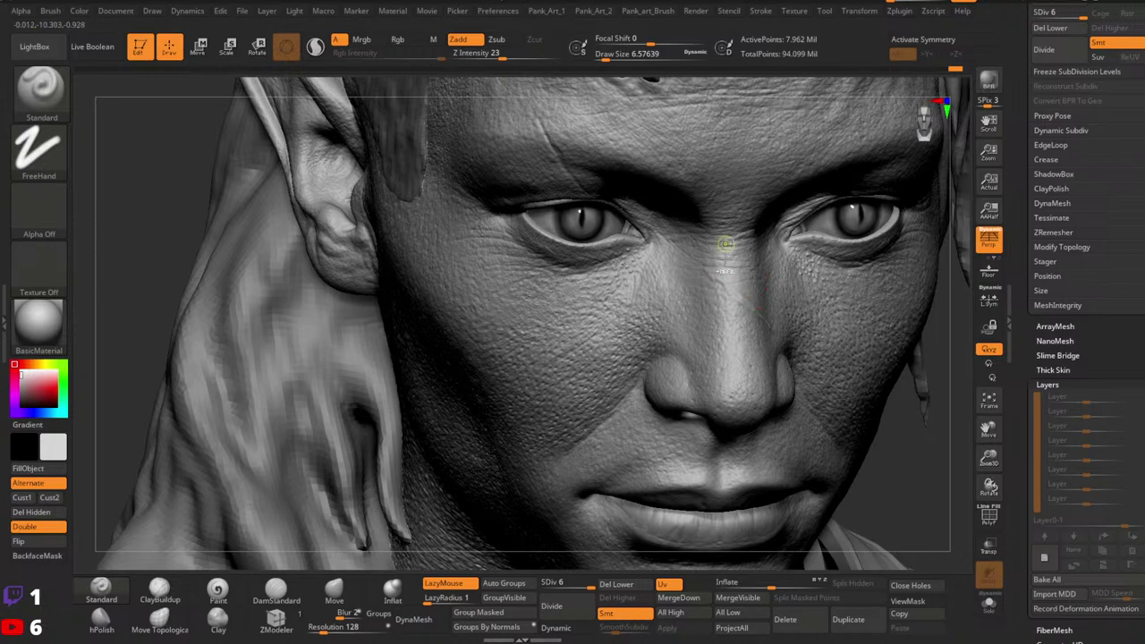
key(ctrl)
right_drag(805, 283, 801, 220)
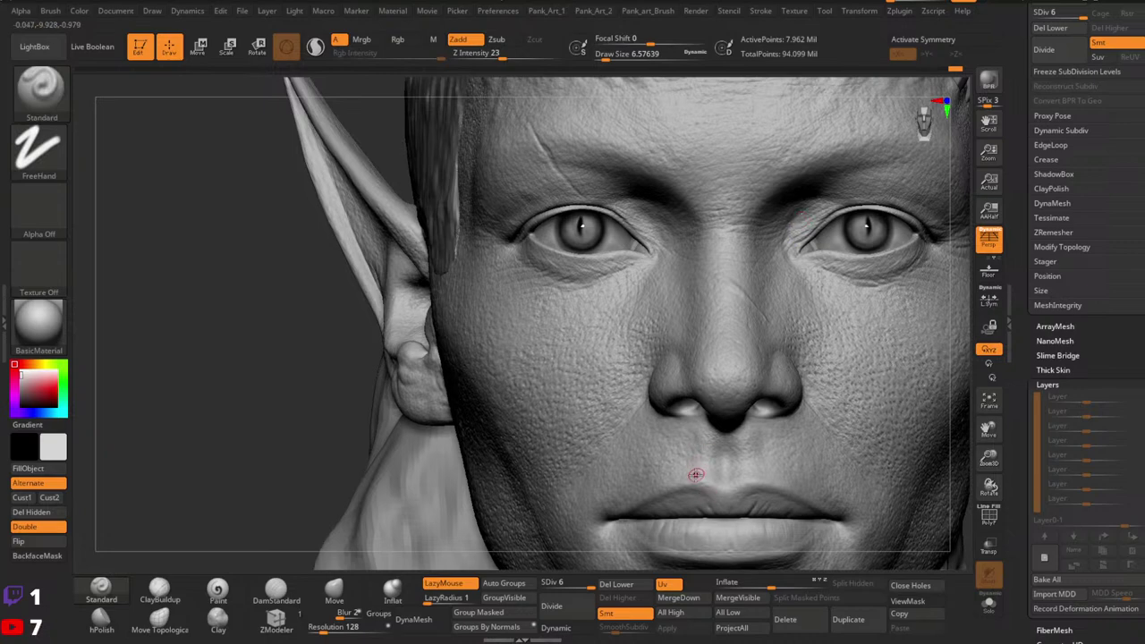
Step: Sculpt a diagonal scar on the character's right cheek with the Standard brush
alt+right_drag(797, 415, 817, 305)
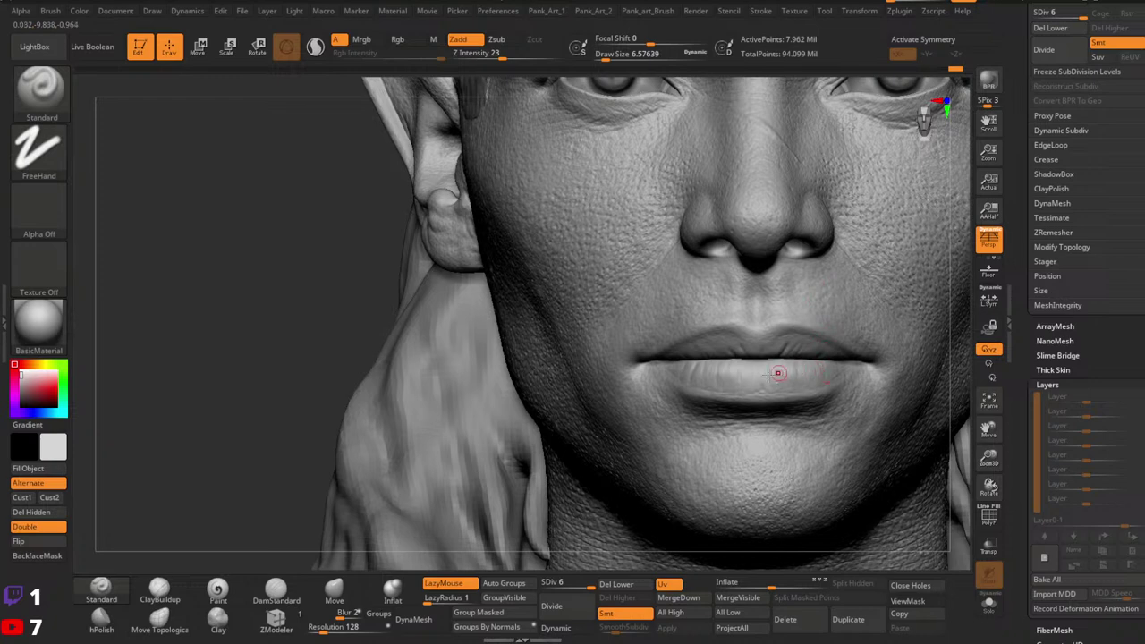
alt+right_drag(775, 374, 815, 326)
right_drag(831, 260, 555, 323)
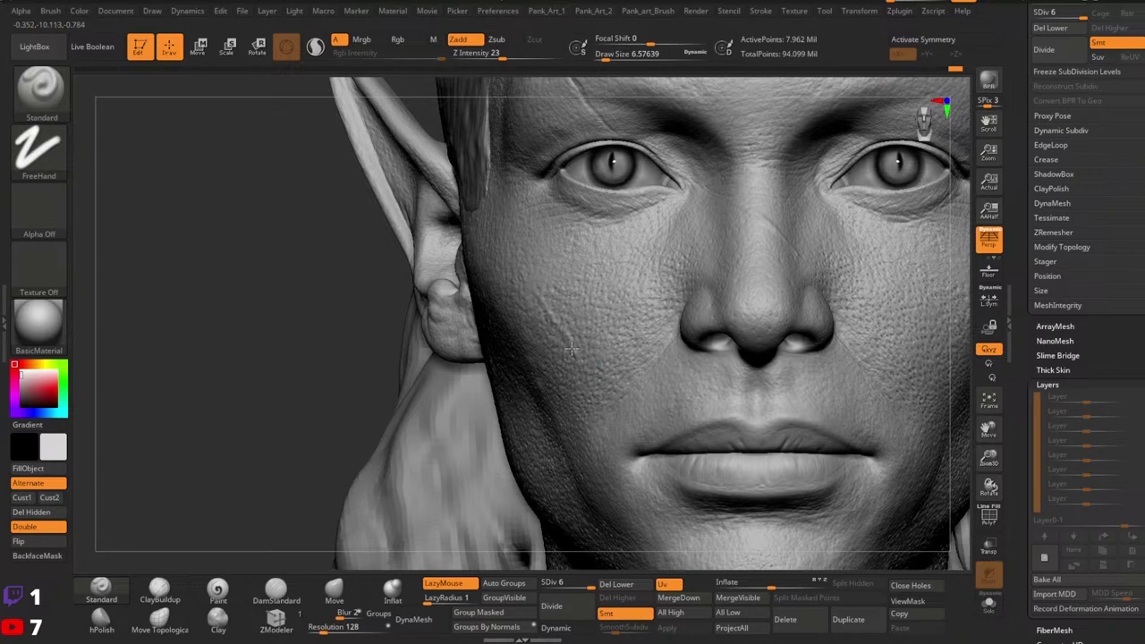
mouse_move(897, 297)
ctrl+right_down()
mouse_move(848, 361)
mouse_move(780, 322)
ctrl+right_up()
ctrl+right_drag(719, 375, 771, 363)
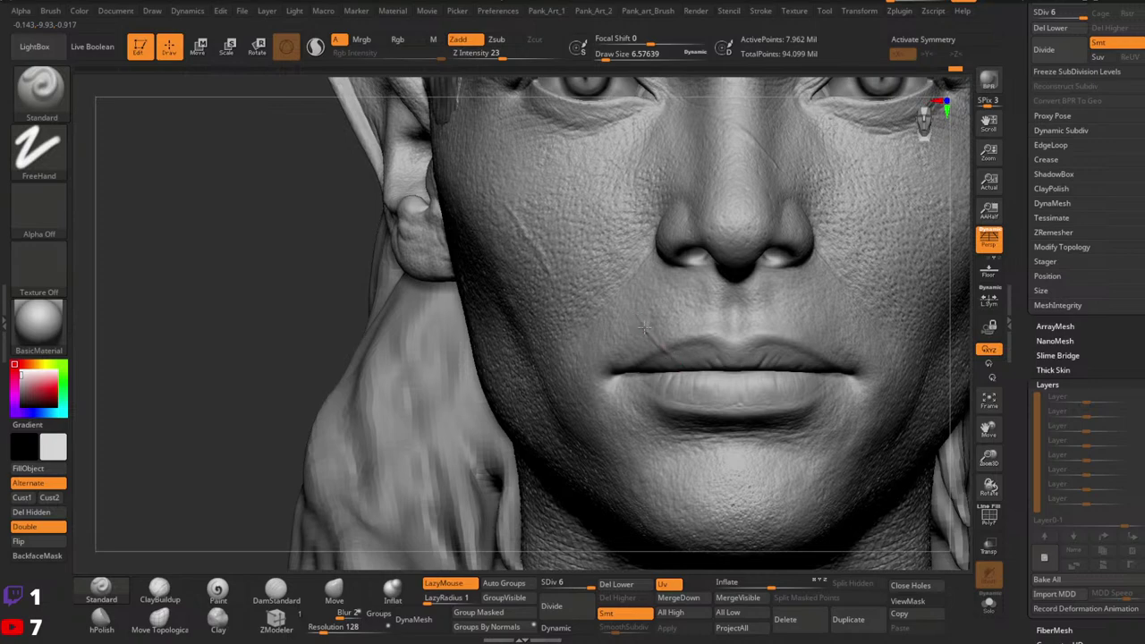
Step: Sculpt a short diagonal scar running down into the upper lip and check it from a distance
drag(644, 328, 672, 356)
ctrl+right_drag(720, 358, 698, 249)
alt+right_drag(787, 313, 758, 407)
drag(687, 329, 703, 353)
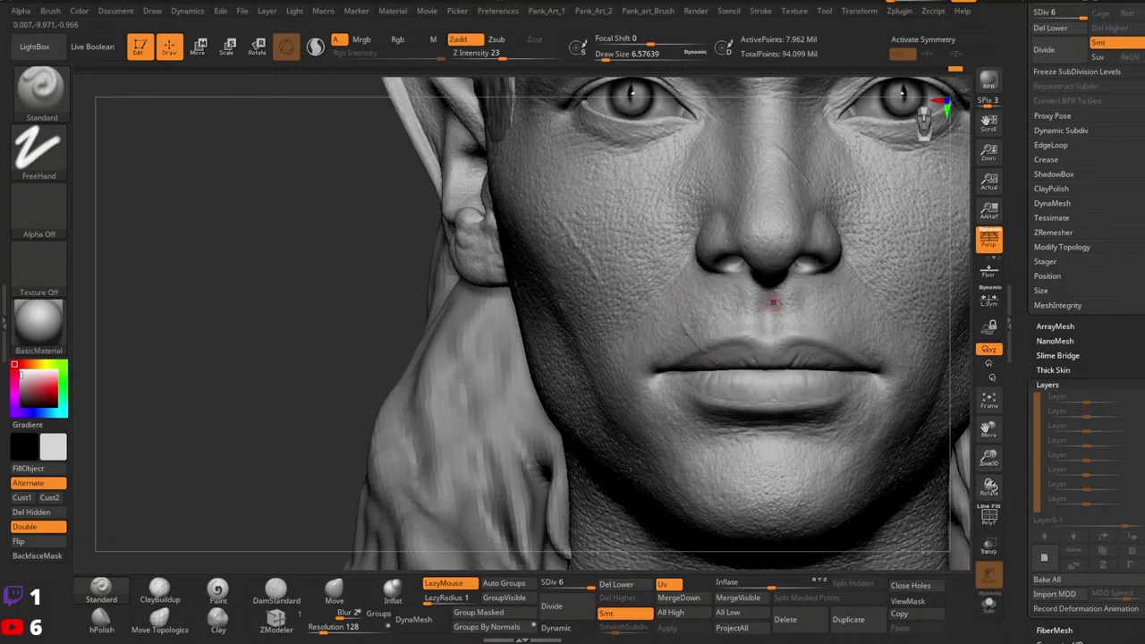
ctrl+right_drag(774, 304, 776, 116)
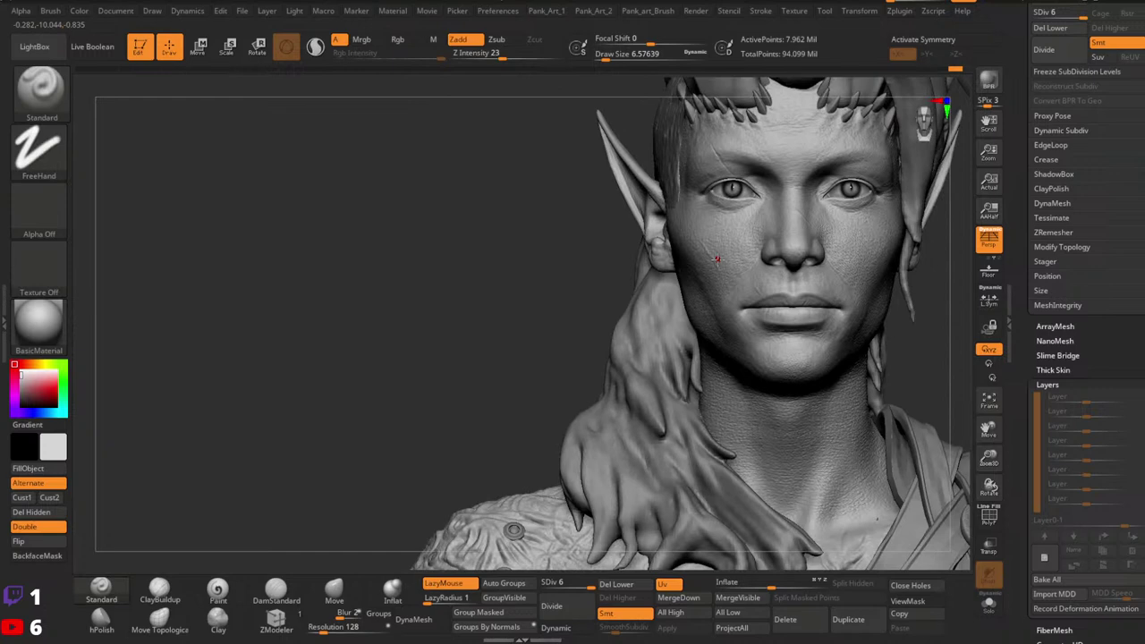
ctrl+right_drag(716, 259, 721, 325)
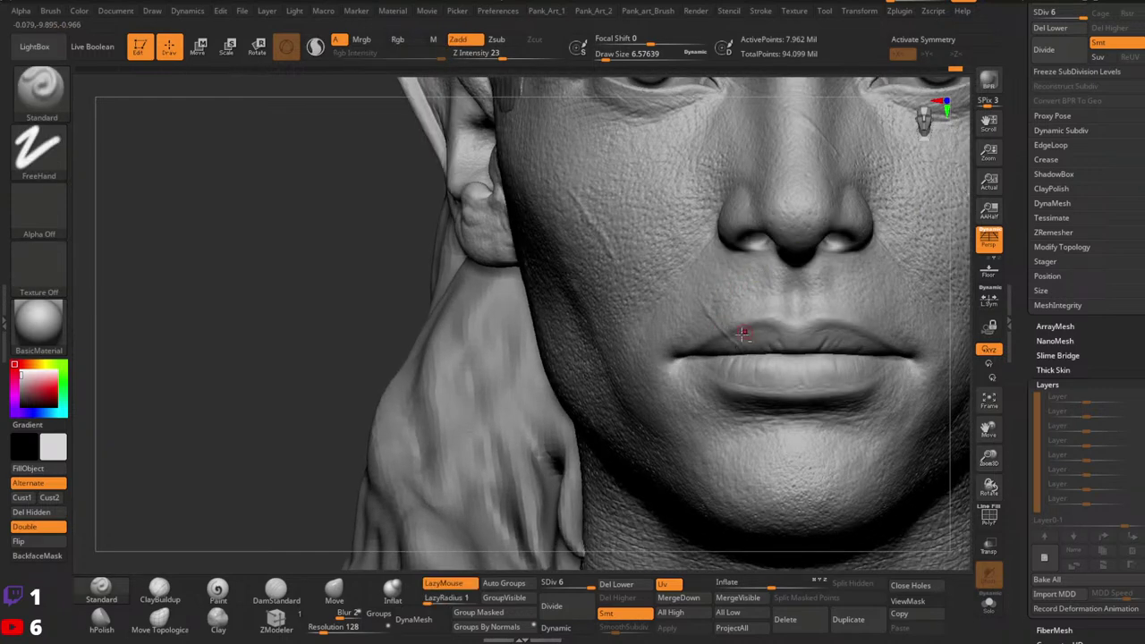
ctrl+right_drag(752, 357, 686, 253)
right_drag(817, 324, 738, 385)
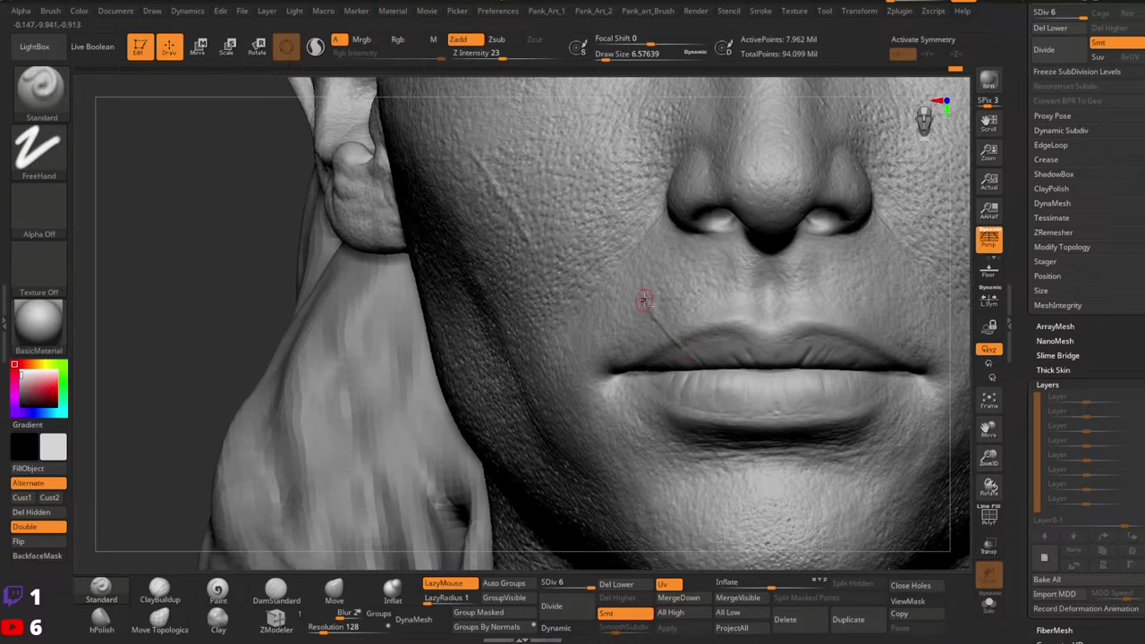
Step: Enlarge the draw size to about 12.9 and work the forehead skin beside the horn-base spikes
ctrl+right_drag(811, 368, 573, 452)
alt+right_drag(864, 392, 830, 377)
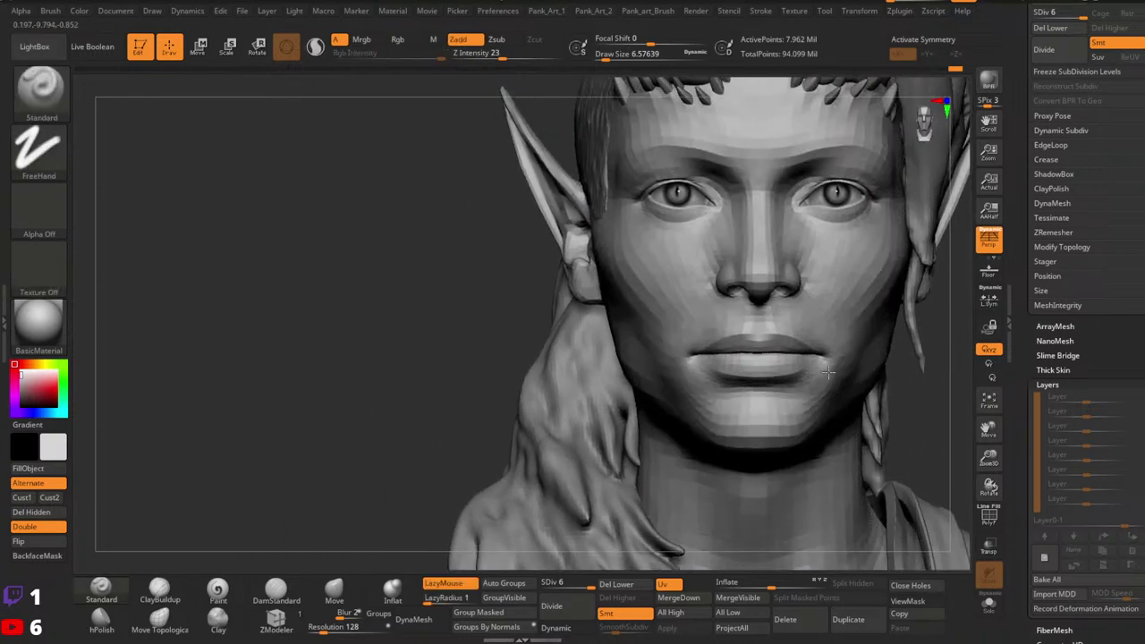
alt+right_drag(809, 322, 804, 422)
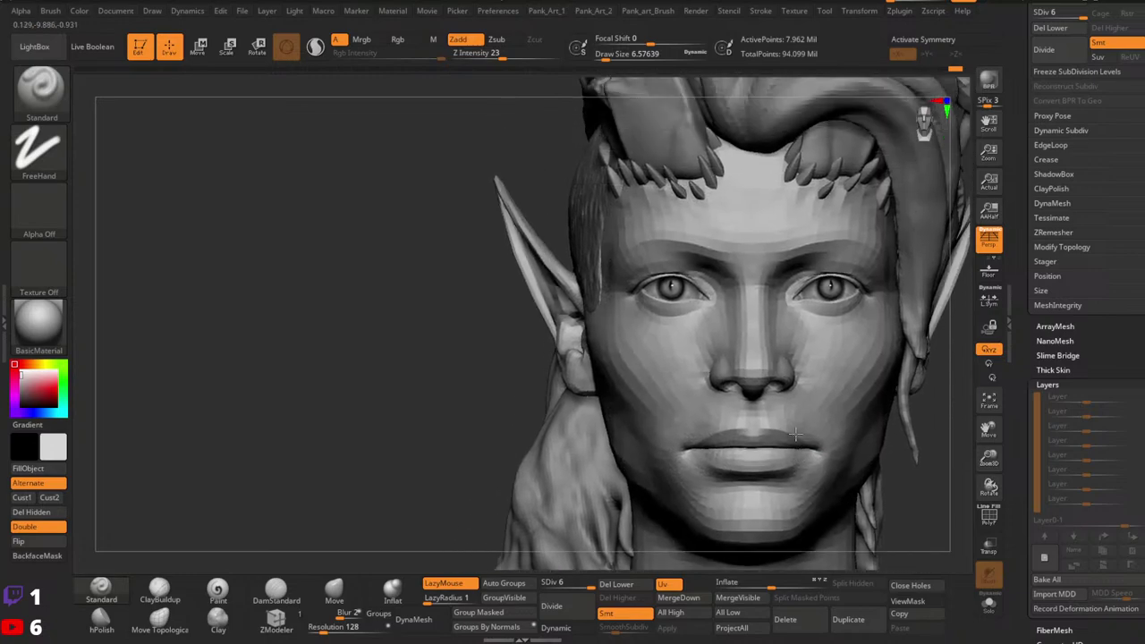
mouse_move(842, 212)
alt+right_down()
mouse_move(838, 393)
mouse_move(833, 372)
mouse_move(817, 386)
alt+right_up()
key(space)
drag(817, 385, 820, 381)
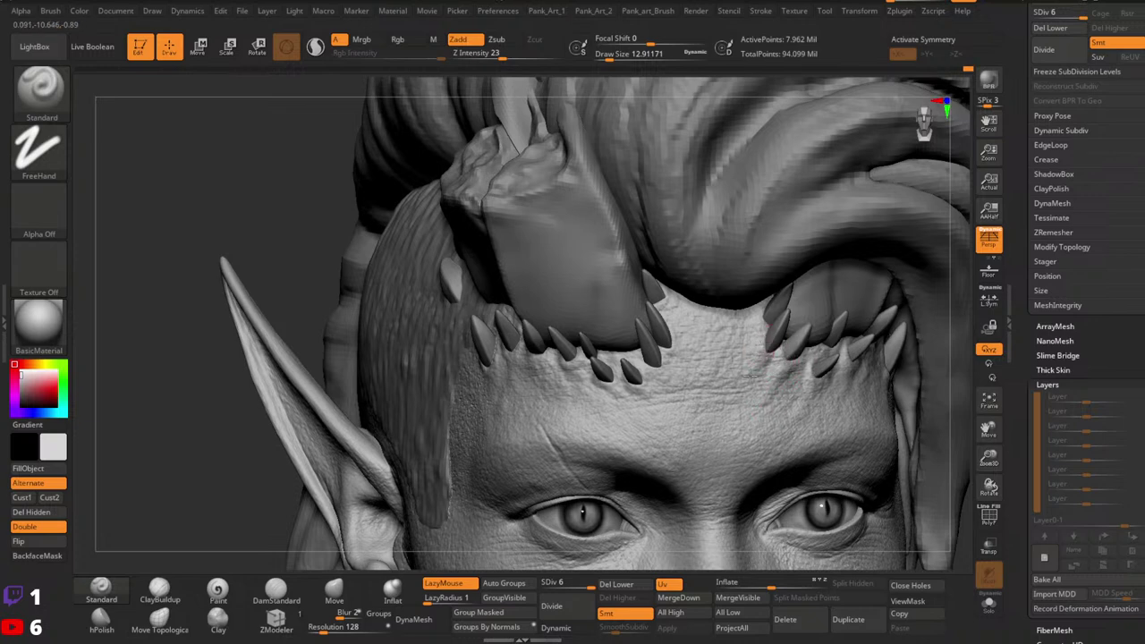
alt+right_drag(656, 347, 713, 356)
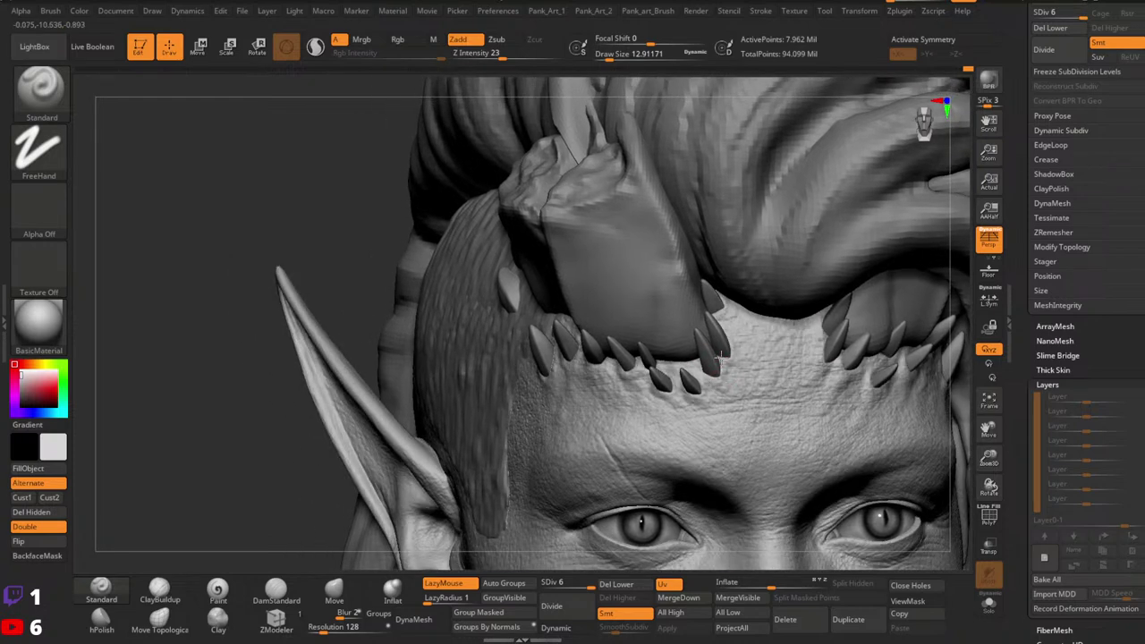
Step: Save the character tool as a file
scroll(1024, 208, up, 8)
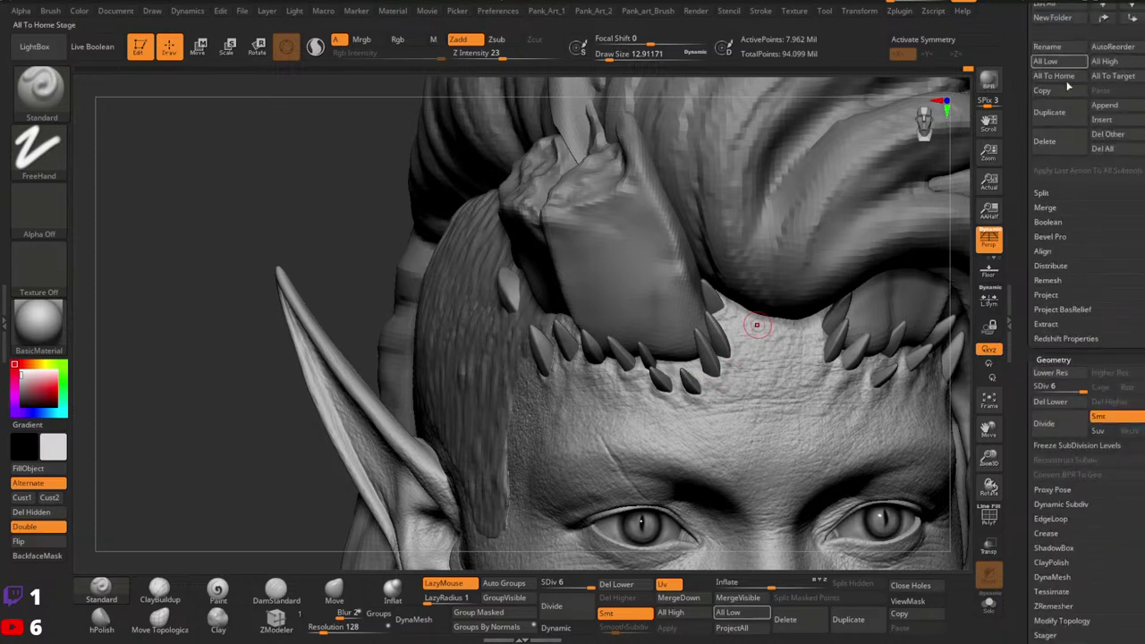
scroll(1024, 208, up, 6)
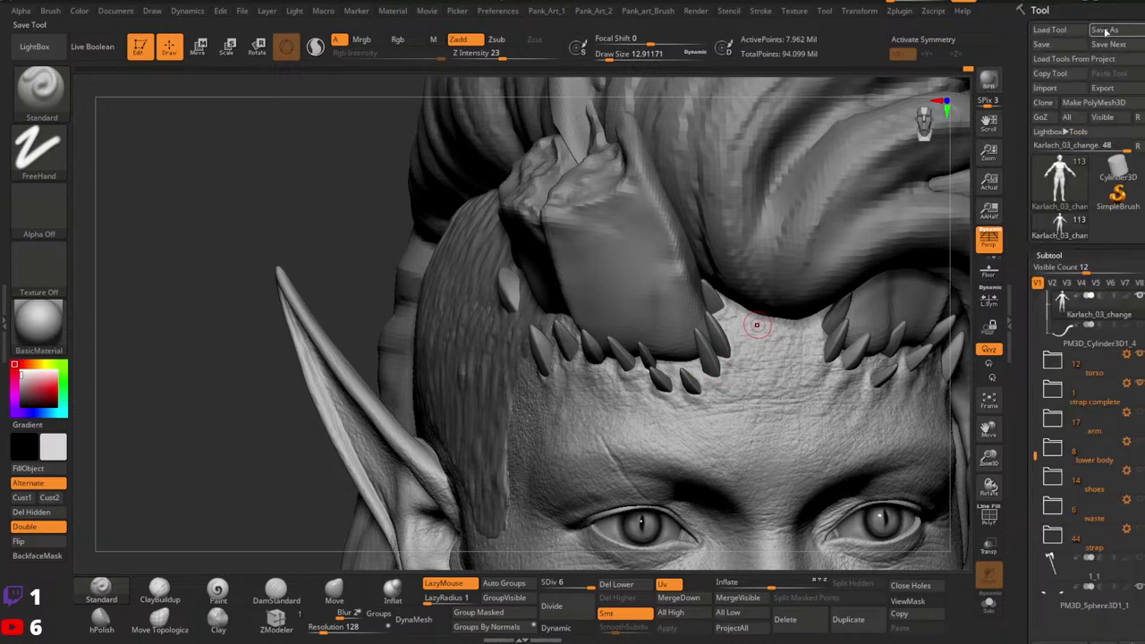
click(1106, 30)
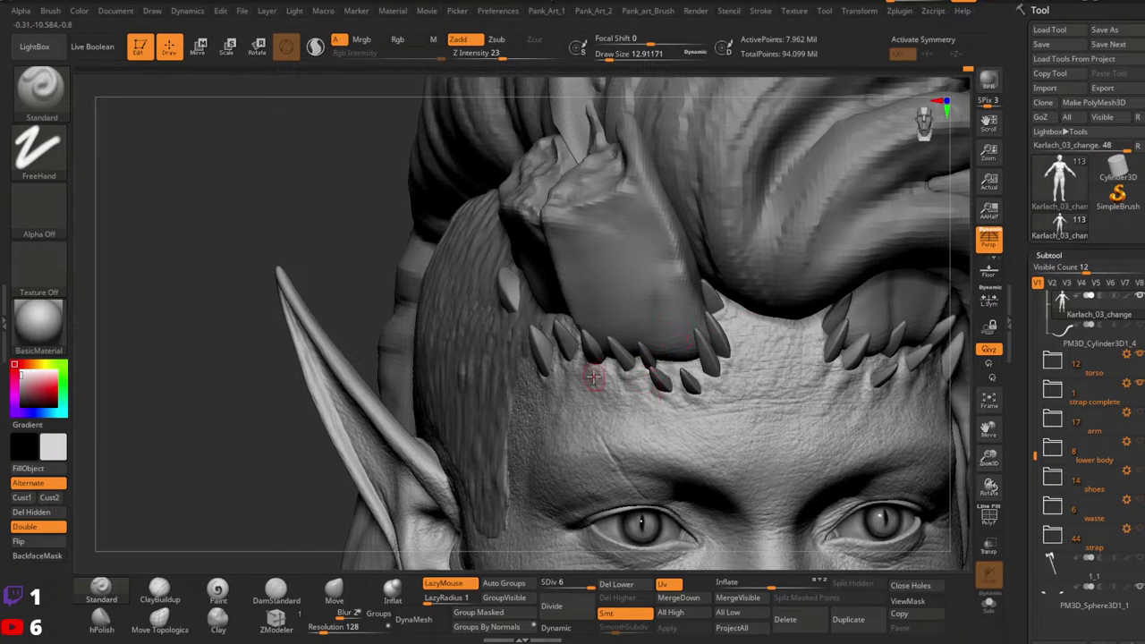
Step: Enlarge the draw size to about 23.3 and build up the skin around the spikes below the character's right horn
key(space)
drag(593, 376, 598, 377)
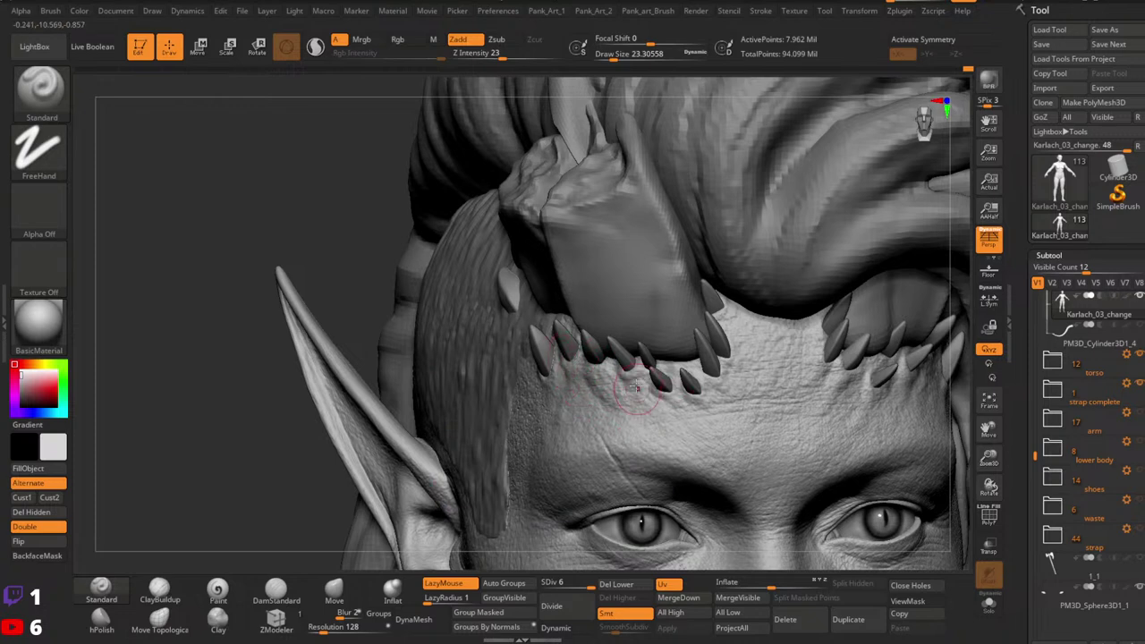
key(ctrl)
mouse_move(641, 371)
ctrl+mouse_down()
mouse_move(633, 366)
mouse_move(662, 385)
ctrl+mouse_up()
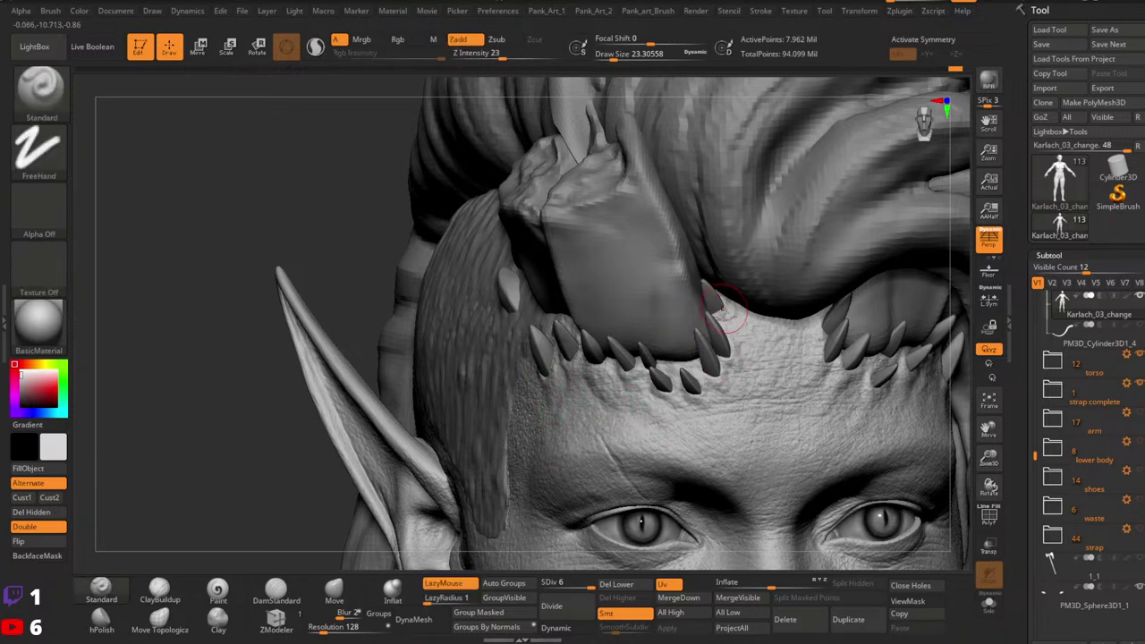
key(ctrl)
Step: Build up the forehead skin around the spikes below the character's left horn
alt+right_drag(804, 372, 714, 369)
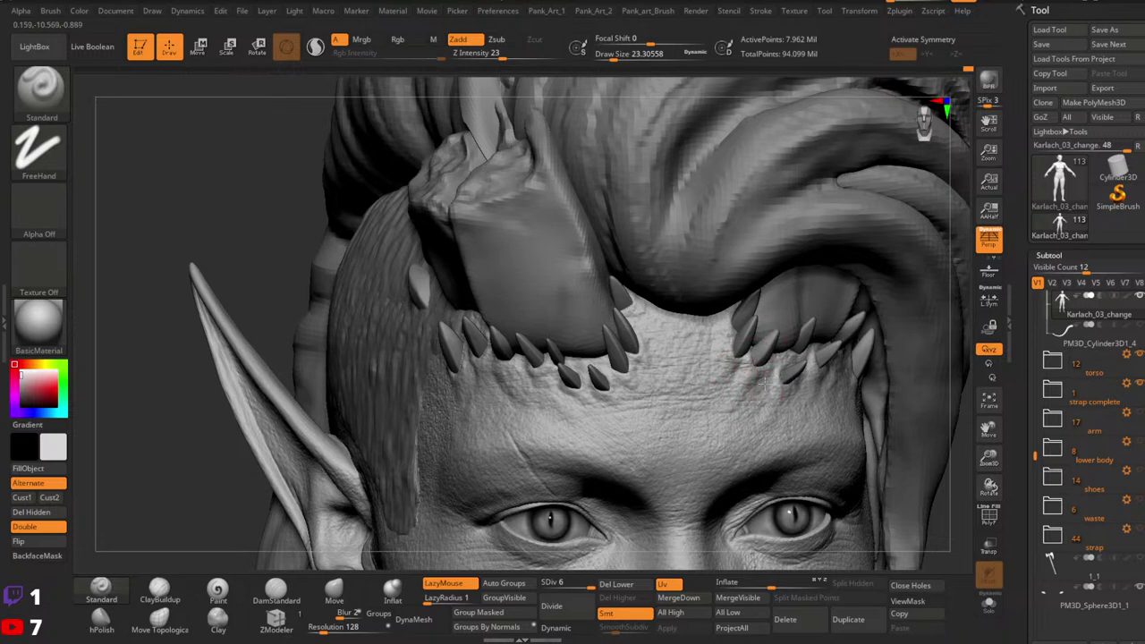
alt+right_drag(780, 394, 739, 375)
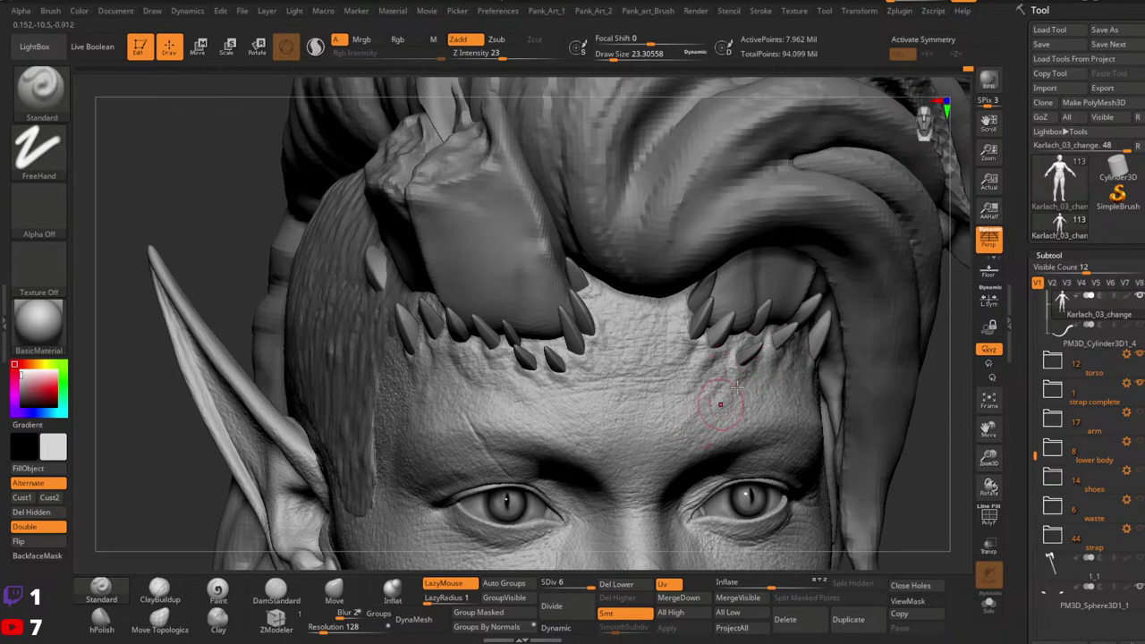
ctrl+right_drag(738, 387, 736, 284)
right_drag(794, 362, 789, 402)
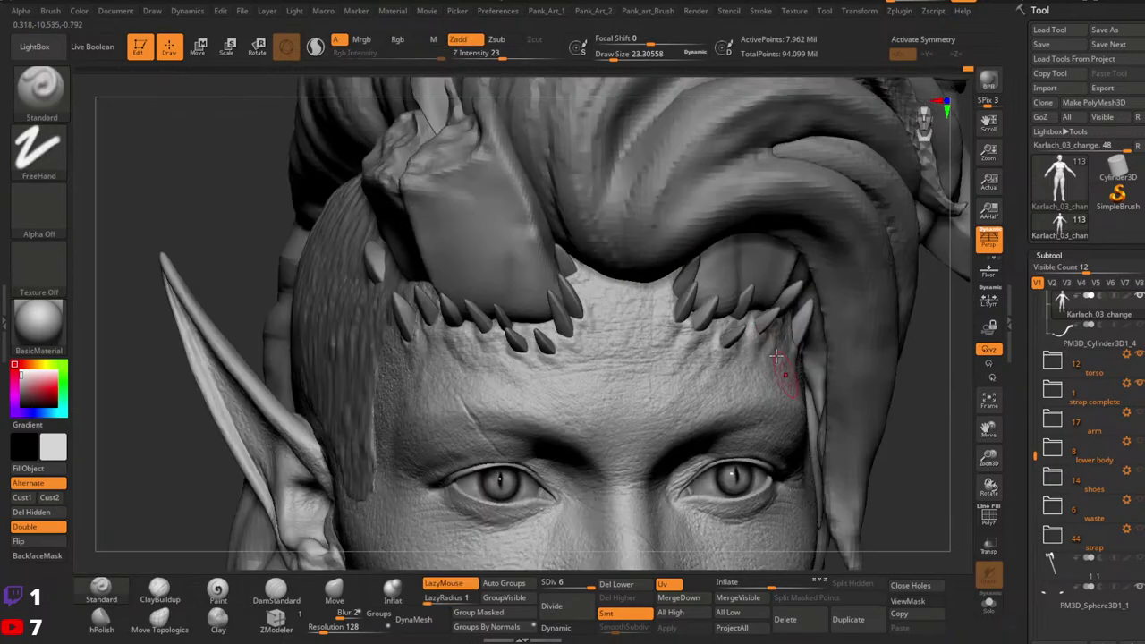
Step: Reduce the draw size to about 17, undo the last stroke below the outer spikes, and rework the skin there
key(space)
drag(759, 345, 753, 344)
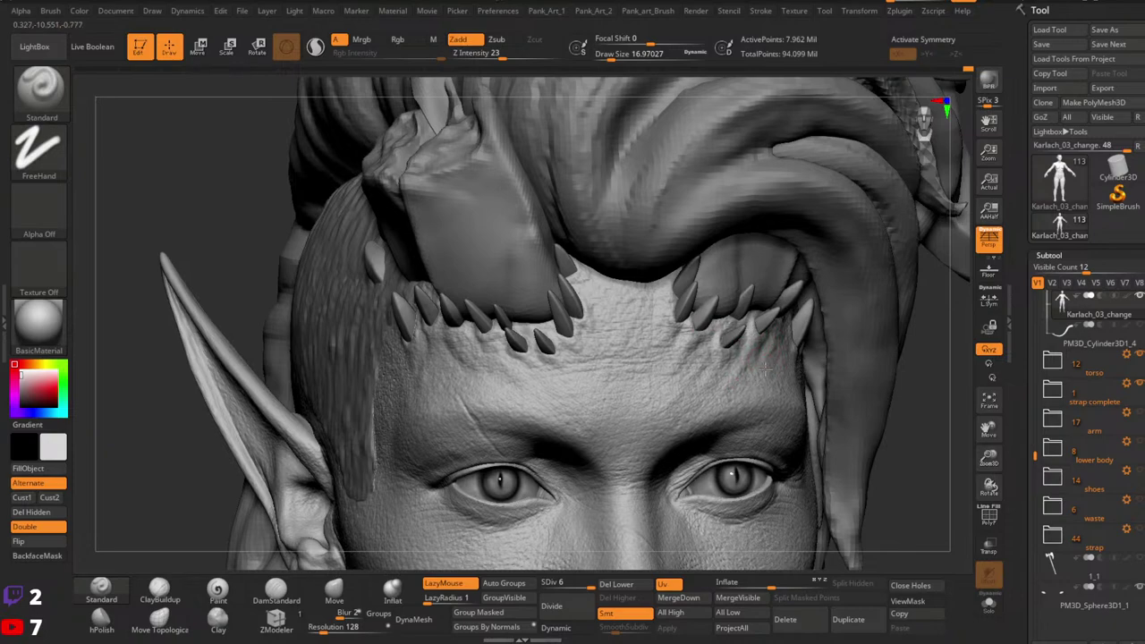
key(ctrl+z)
right_drag(849, 329, 803, 333)
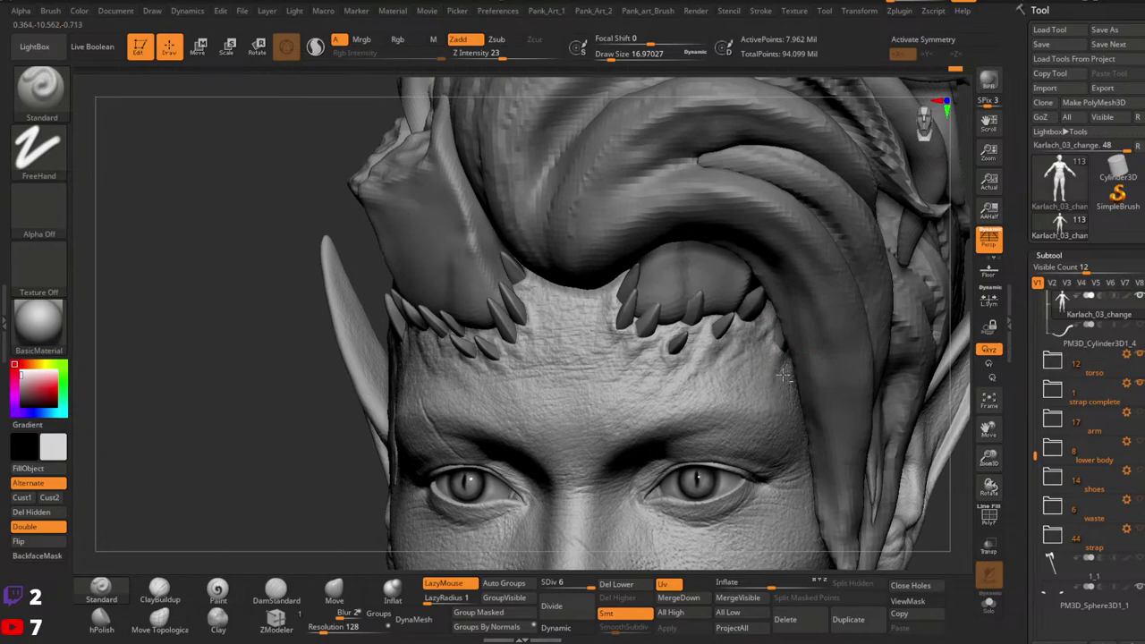
ctrl+right_drag(822, 367, 639, 365)
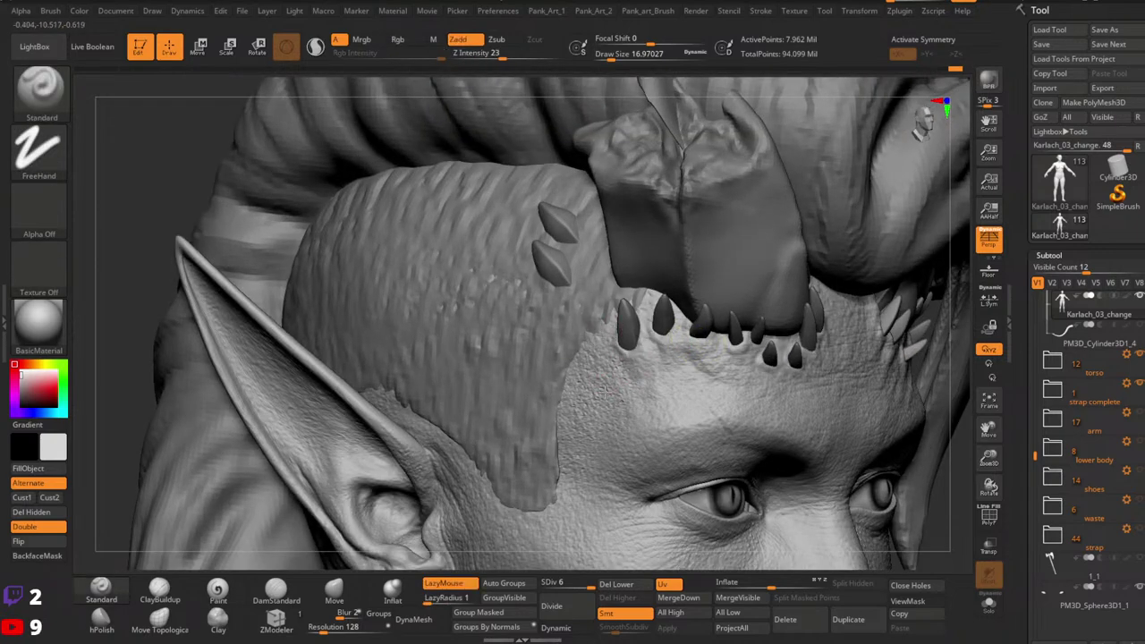
ctrl+right_drag(885, 363, 884, 278)
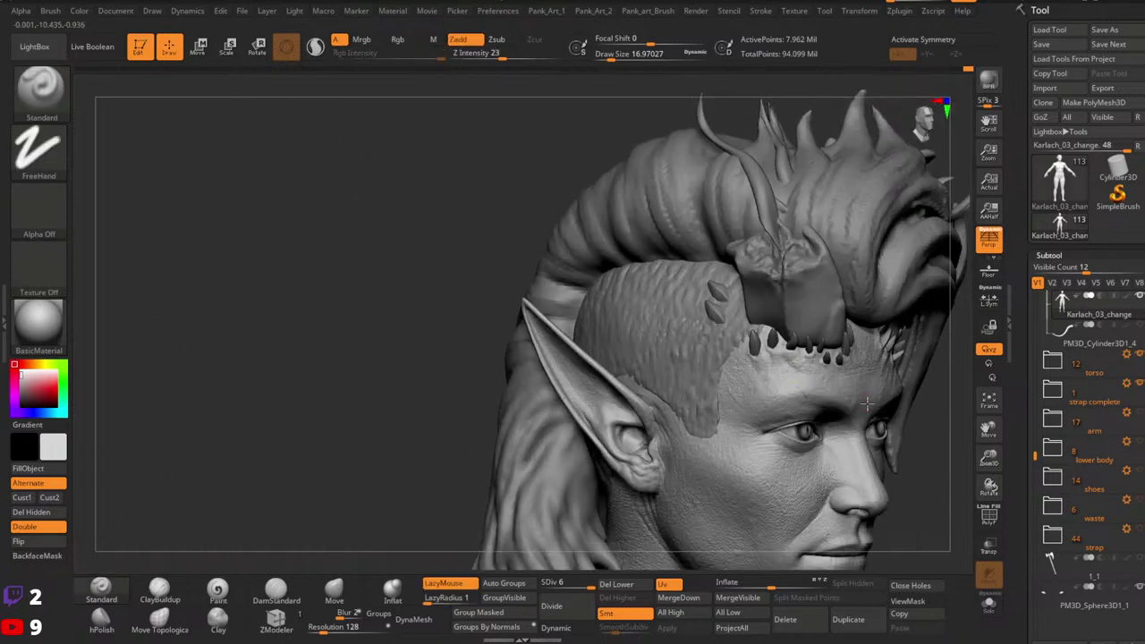
Step: Build up the forehead skin around the outer spikes below the character's left horn with the Standard brush
mouse_move(930, 331)
right_down()
mouse_move(830, 342)
mouse_move(695, 388)
mouse_move(662, 433)
right_up()
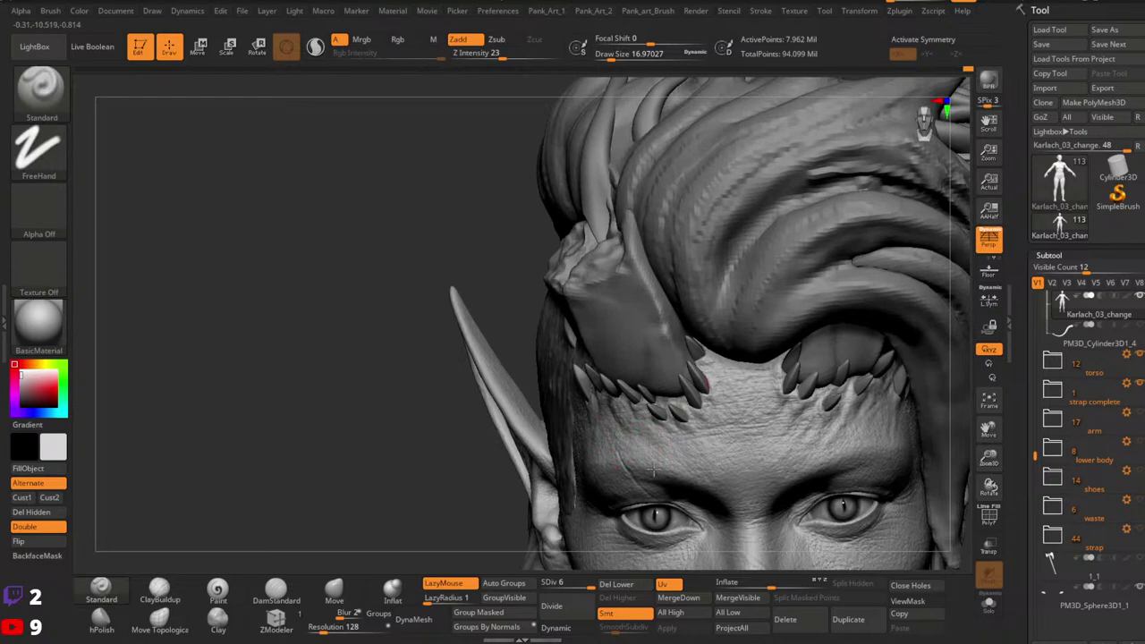
alt+right_drag(862, 412, 772, 389)
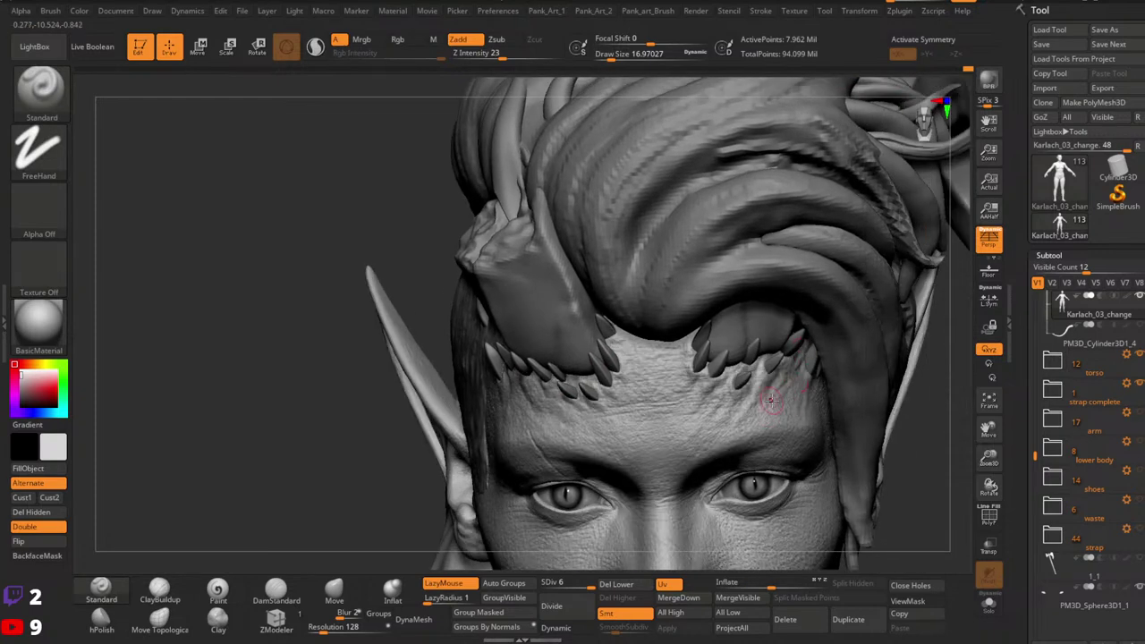
mouse_move(772, 403)
mouse_down()
mouse_move(789, 394)
mouse_move(767, 369)
mouse_up()
Step: Swell the skin below the left horn's spikes with the Inflat brush and smooth the forehead there
click(406, 598)
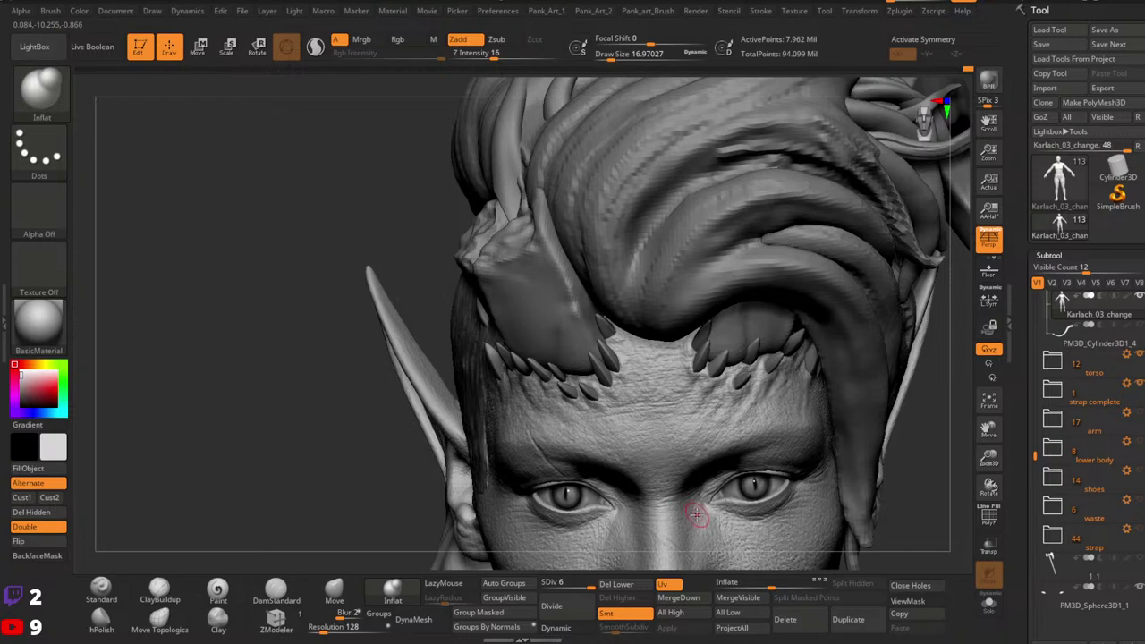
right_drag(759, 394, 736, 352)
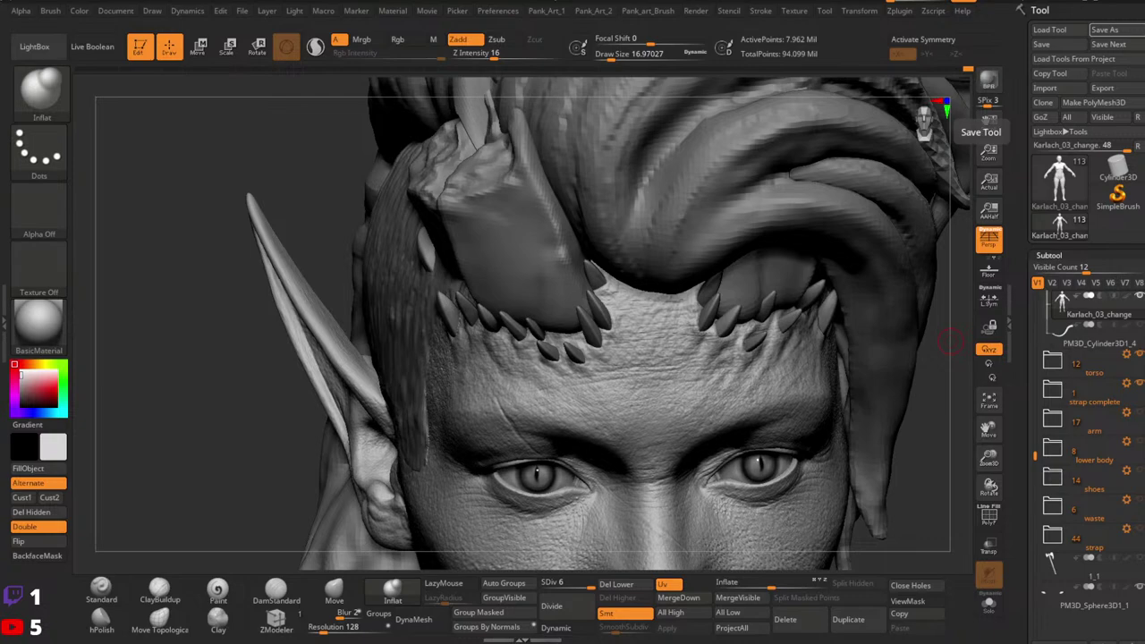
mouse_move(823, 472)
right_down()
mouse_move(845, 411)
mouse_move(884, 443)
mouse_move(863, 408)
right_up()
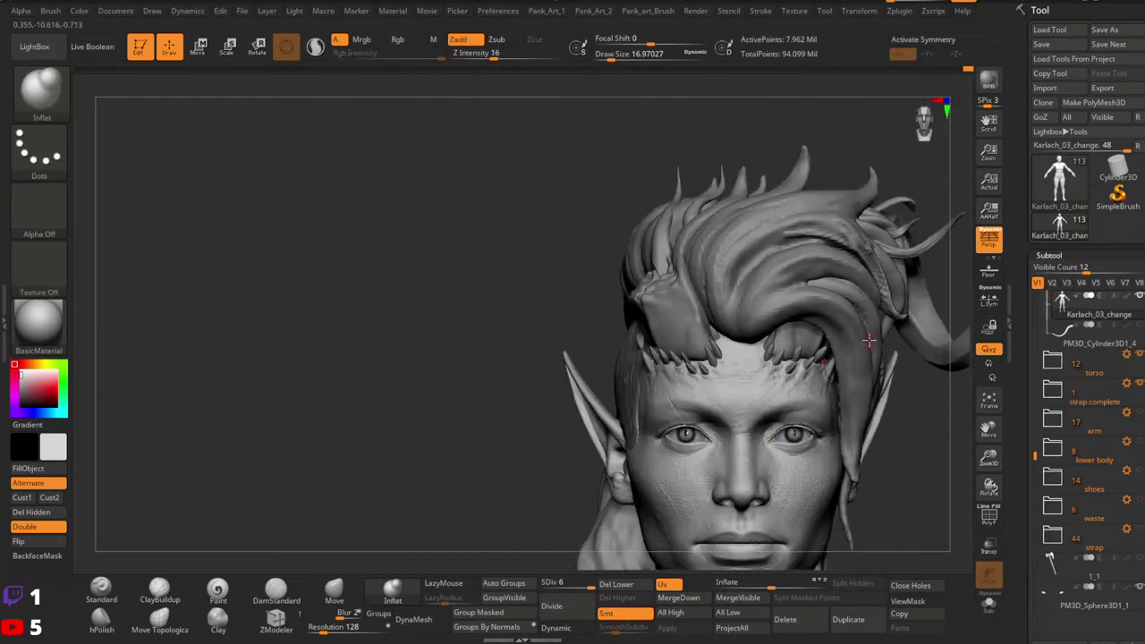
right_drag(814, 440, 798, 399)
key(ctrl)
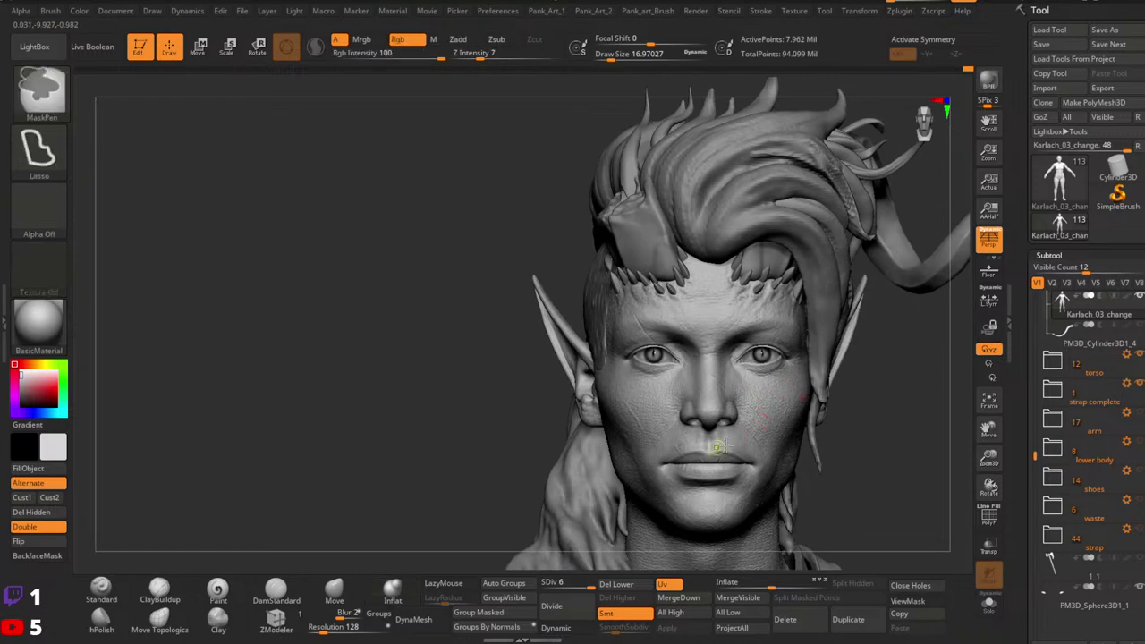
ctrl+right_drag(718, 446, 788, 449)
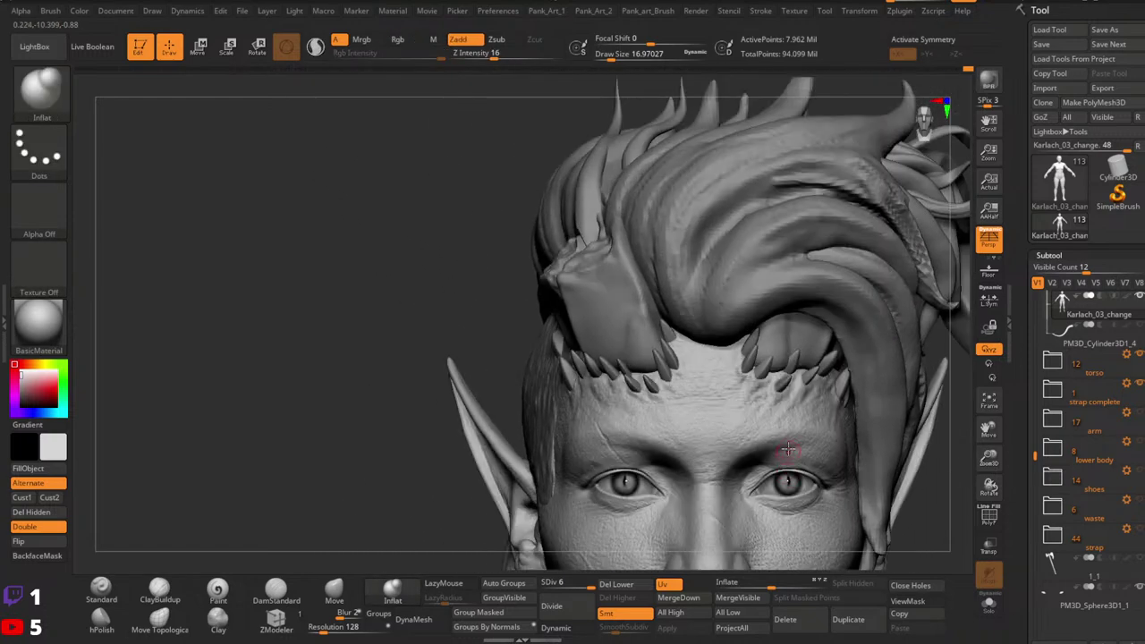
mouse_move(808, 399)
mouse_down()
mouse_move(823, 409)
mouse_move(814, 400)
mouse_up()
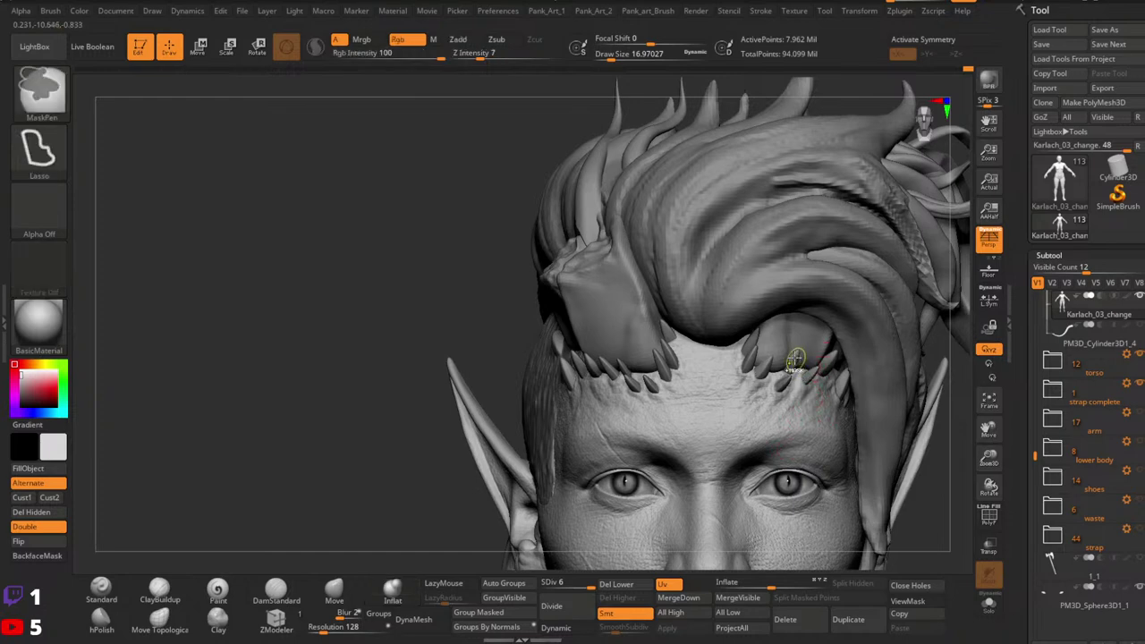
shift+drag(796, 358, 766, 405)
Step: Carve creases around the spikes below the left horn with the DamStandard brush at a draw size of about 11.7
key(b)
key(d)
key(s)
ctrl+right_drag(781, 346, 823, 373)
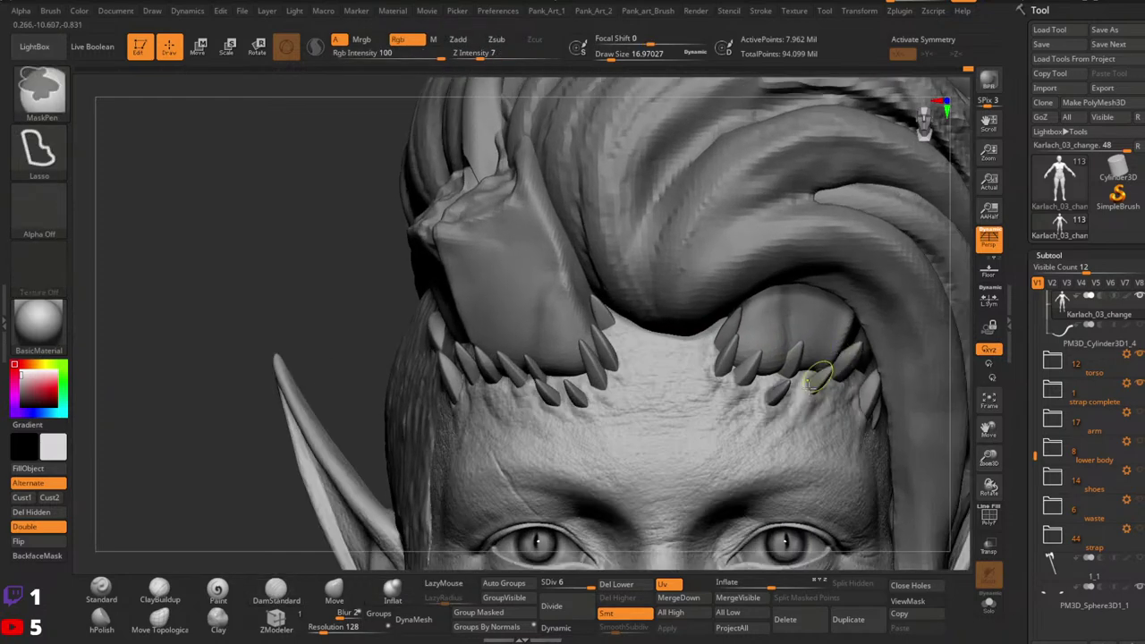
key(space)
mouse_move(833, 397)
mouse_down()
mouse_move(812, 379)
mouse_move(823, 396)
mouse_up()
key(space)
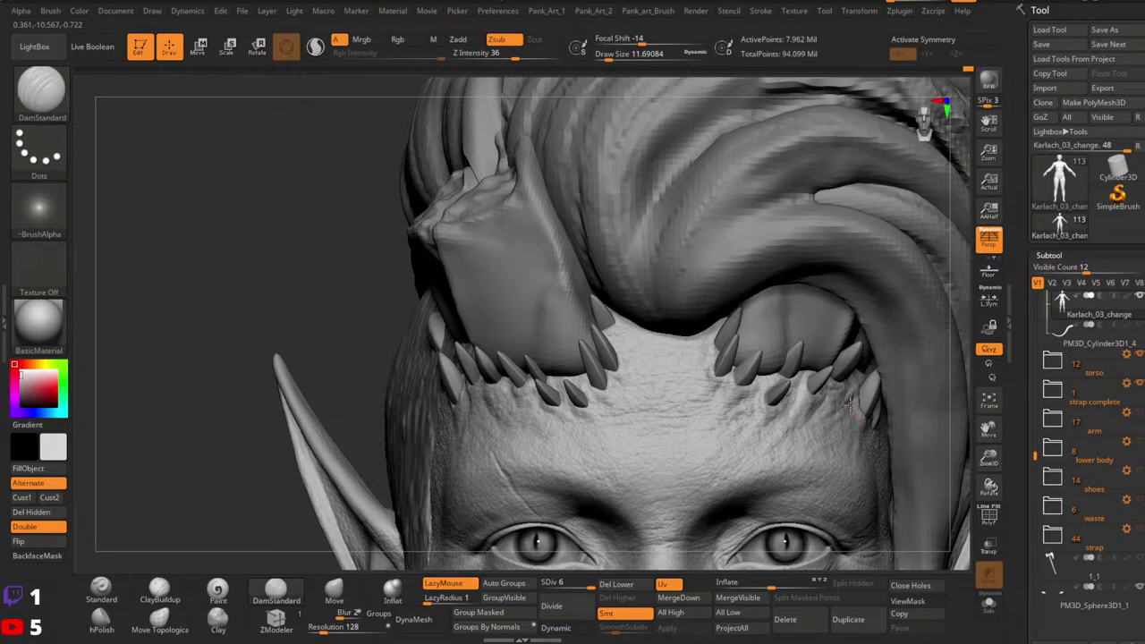
right_drag(886, 421, 867, 421)
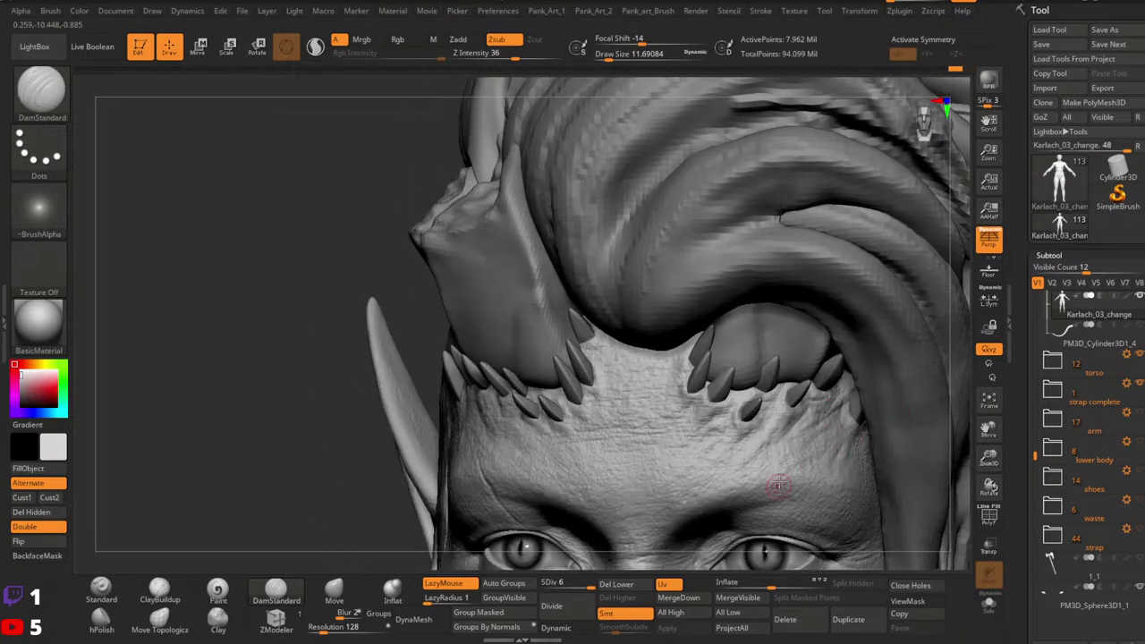
right_drag(838, 442, 817, 444)
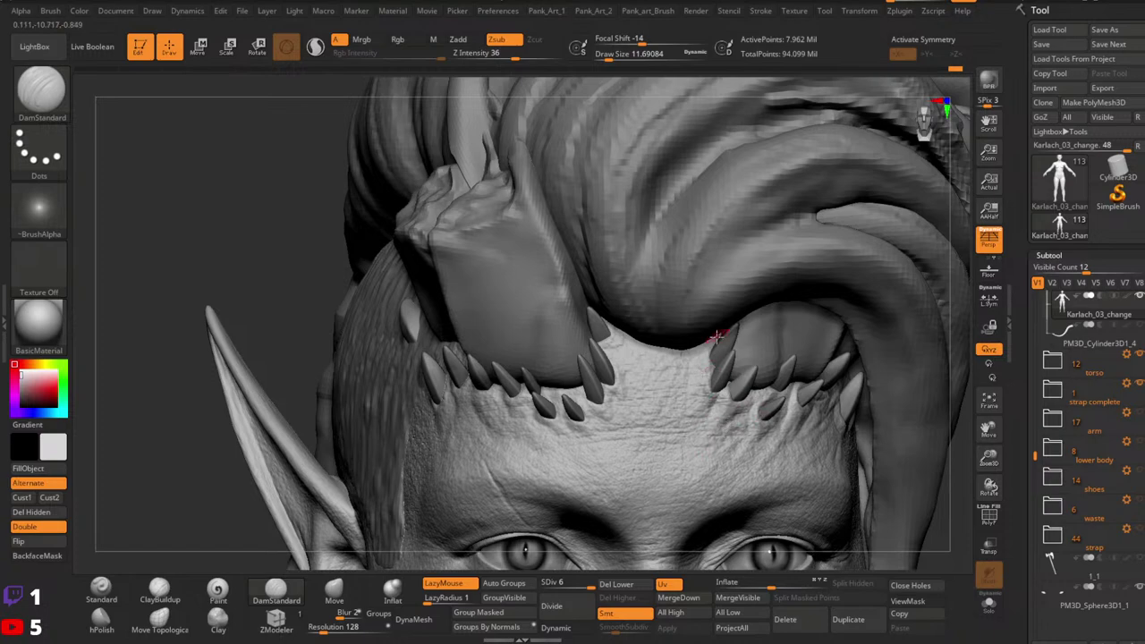
Step: Carve creases around the spikes below the character's right horn, from the inner forehead out to the temple
right_drag(683, 388, 601, 397)
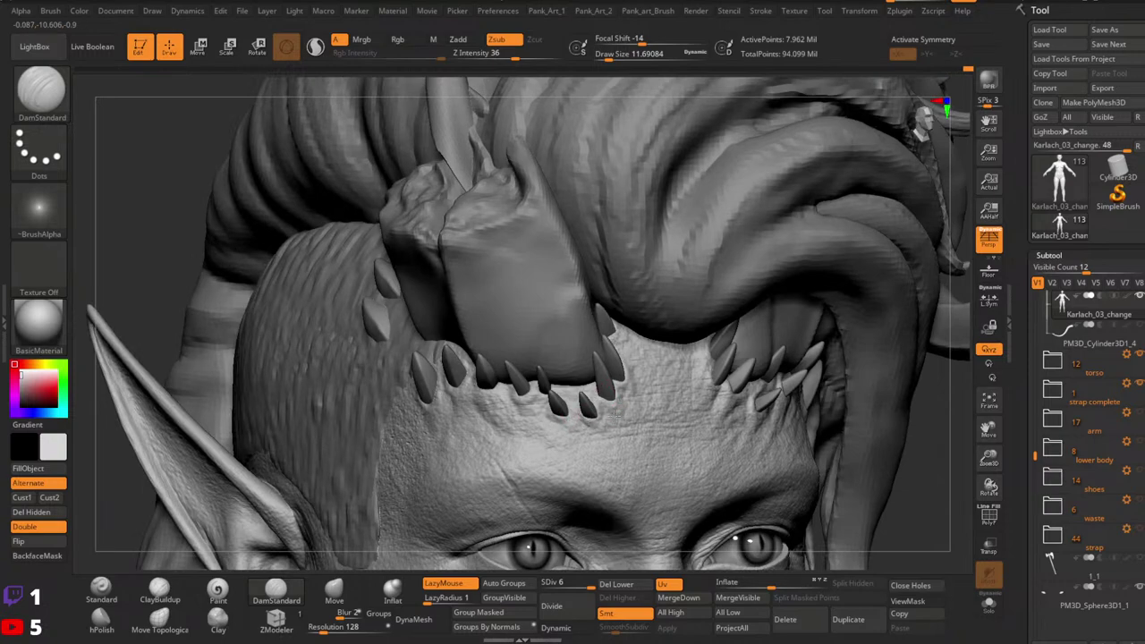
right_drag(616, 411, 548, 400)
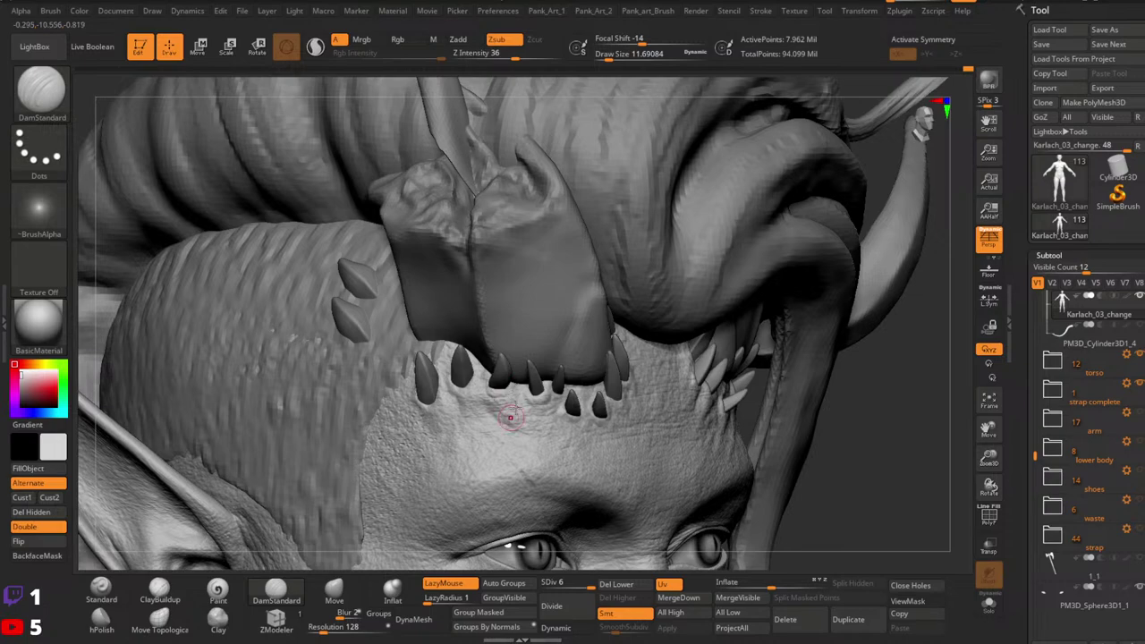
ctrl+right_drag(654, 351, 650, 269)
mouse_move(650, 393)
right_down()
mouse_move(536, 420)
mouse_move(640, 369)
mouse_move(639, 430)
mouse_move(629, 404)
right_up()
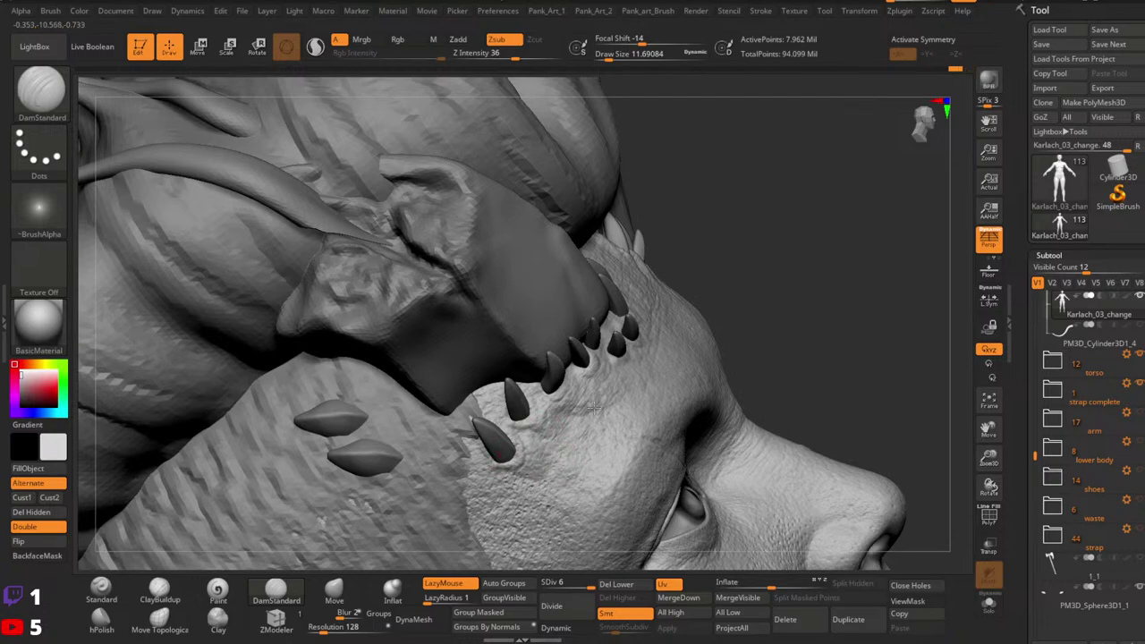
Step: Examine the creased skin around both horn bases from several angles and compare it at different subdivision levels
right_drag(594, 407, 670, 378)
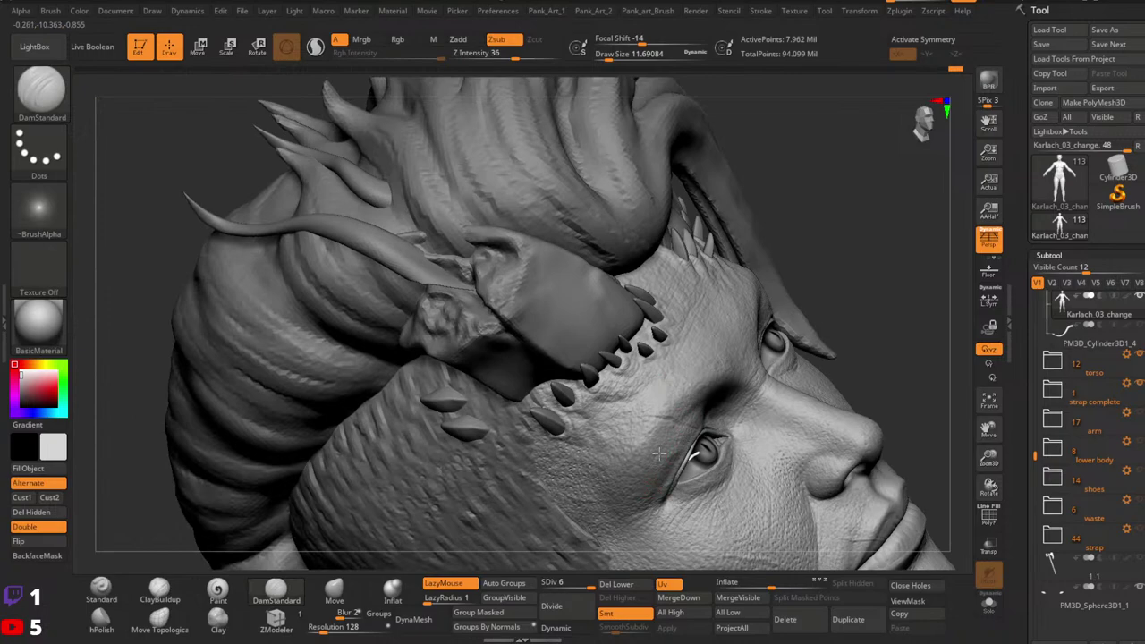
mouse_move(695, 447)
right_down()
mouse_move(834, 404)
mouse_move(809, 358)
mouse_move(755, 383)
right_up()
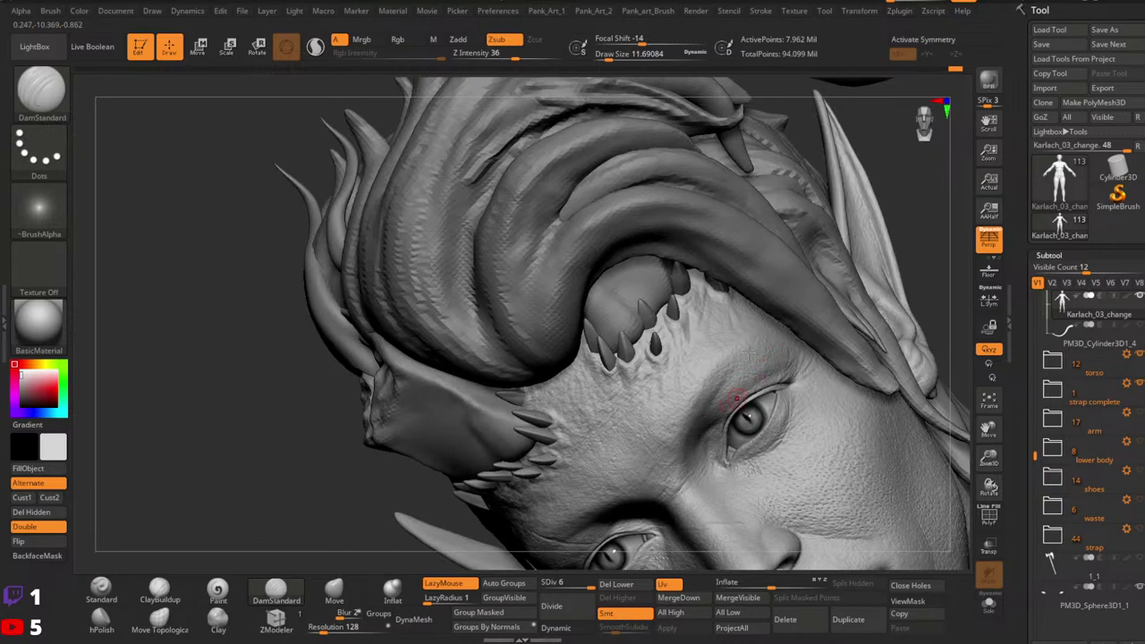
right_drag(748, 353, 782, 340)
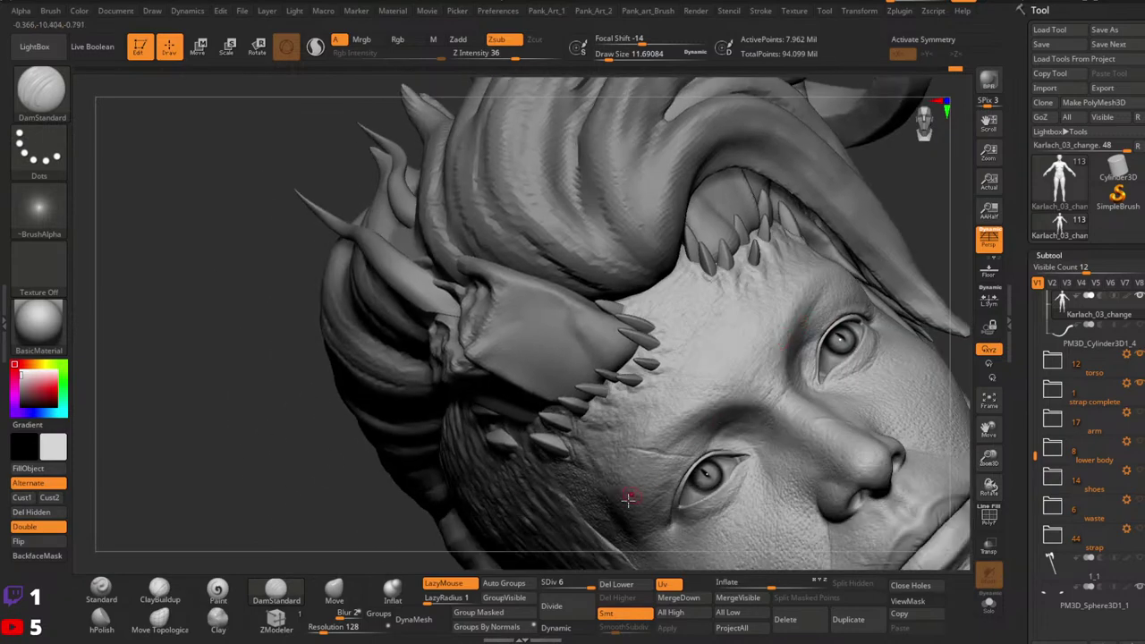
mouse_move(796, 401)
right_down()
mouse_move(736, 411)
mouse_move(807, 426)
mouse_move(846, 414)
right_up()
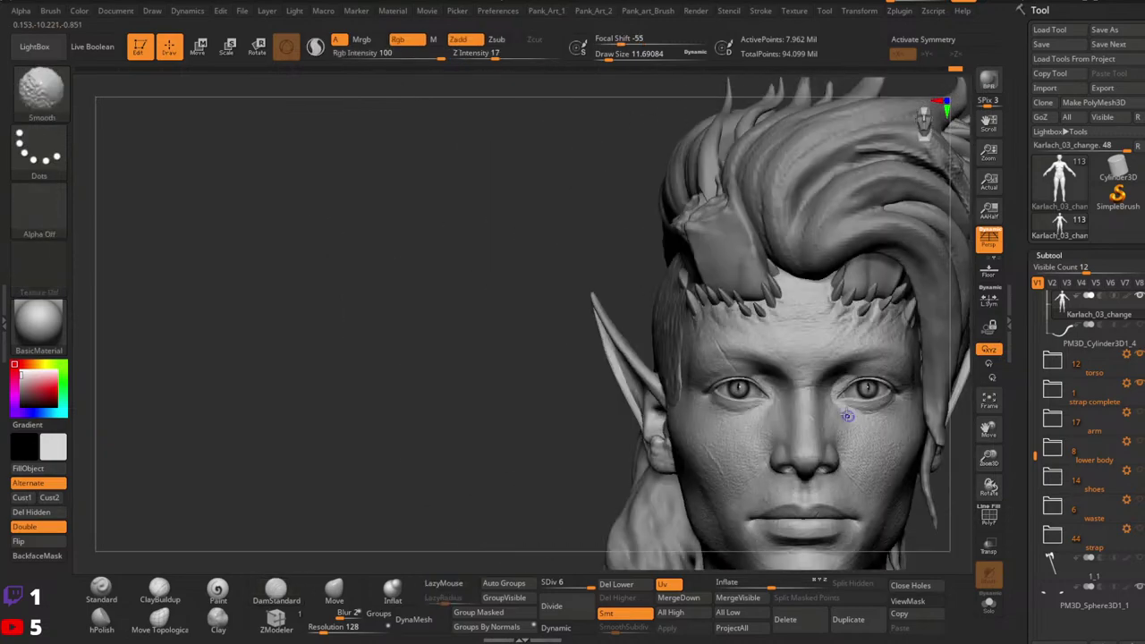
mouse_move(896, 383)
alt+right_down()
mouse_move(846, 397)
mouse_move(902, 374)
alt+right_up()
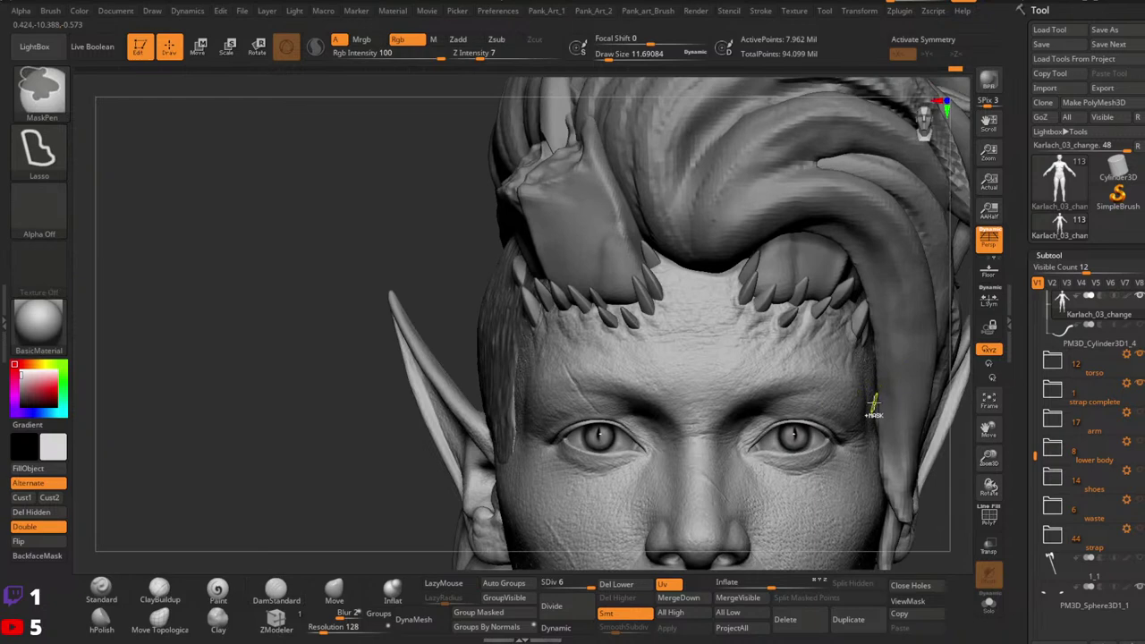
right_drag(815, 453, 813, 469)
key(d)
key(shift+d)
key(d)
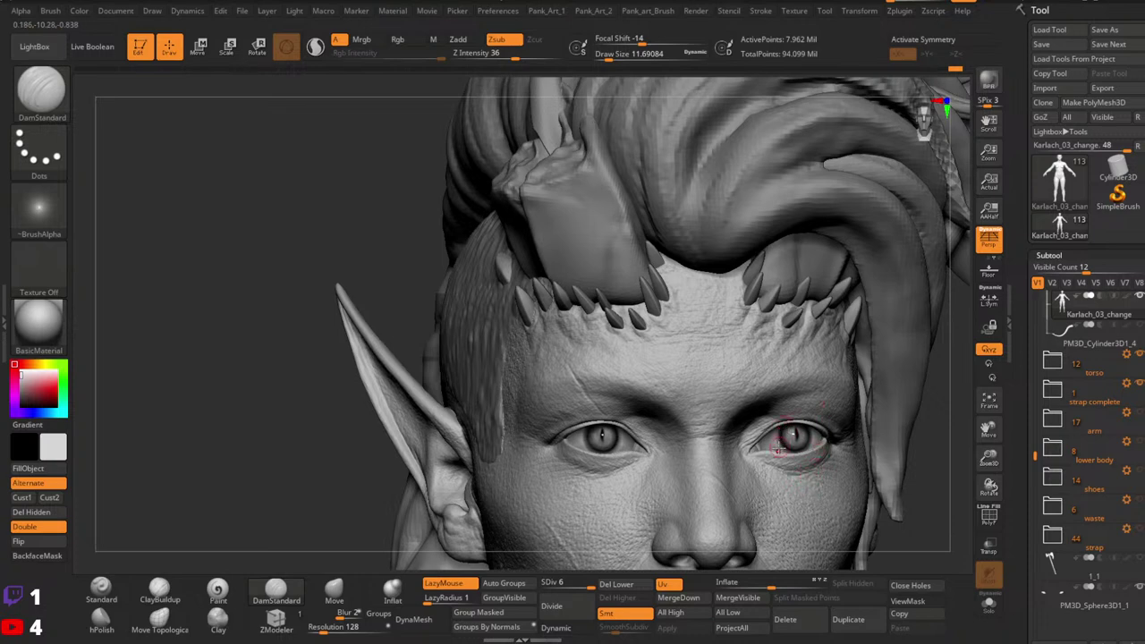
mouse_move(715, 452)
alt+right_down()
mouse_move(771, 431)
mouse_move(771, 480)
mouse_move(809, 381)
mouse_move(807, 417)
alt+right_up()
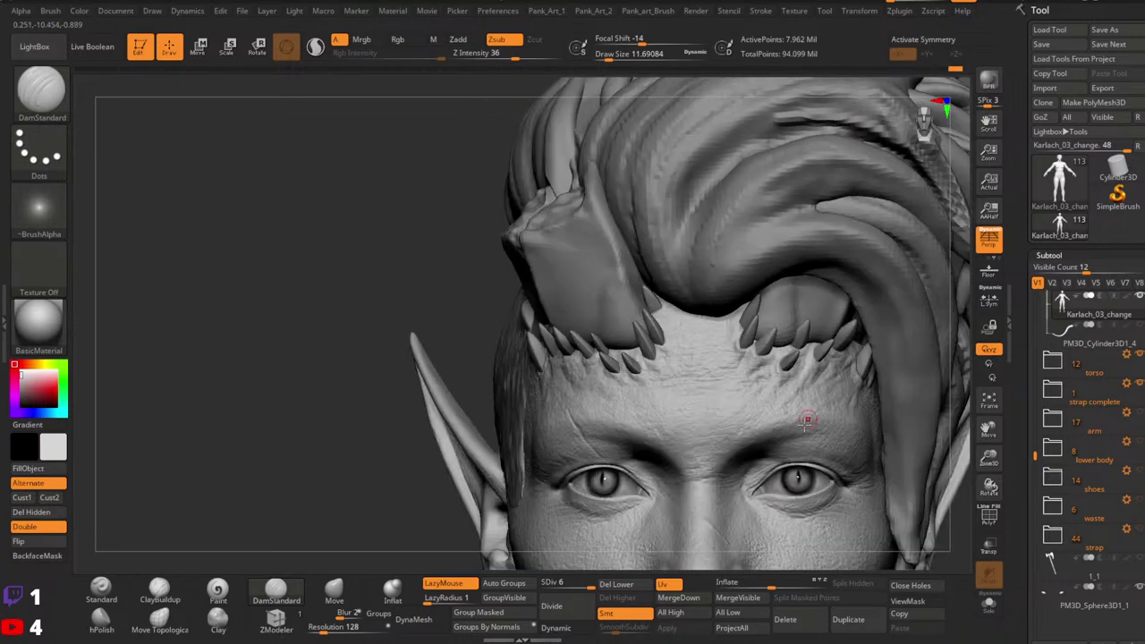
Step: Reduce the Inflat brush's draw size to about 5.8 and puff up the skin around the spikes below the left horn
ctrl+right_drag(820, 363, 780, 376)
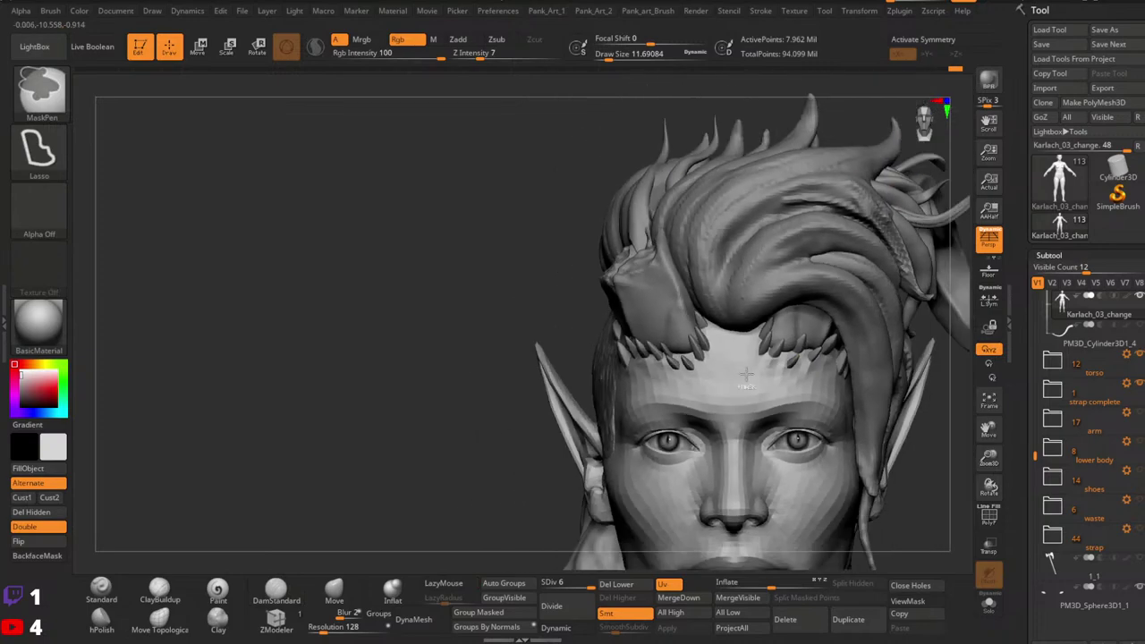
click(400, 587)
ctrl+right_drag(872, 324, 899, 384)
right_drag(757, 372, 747, 417)
key(space)
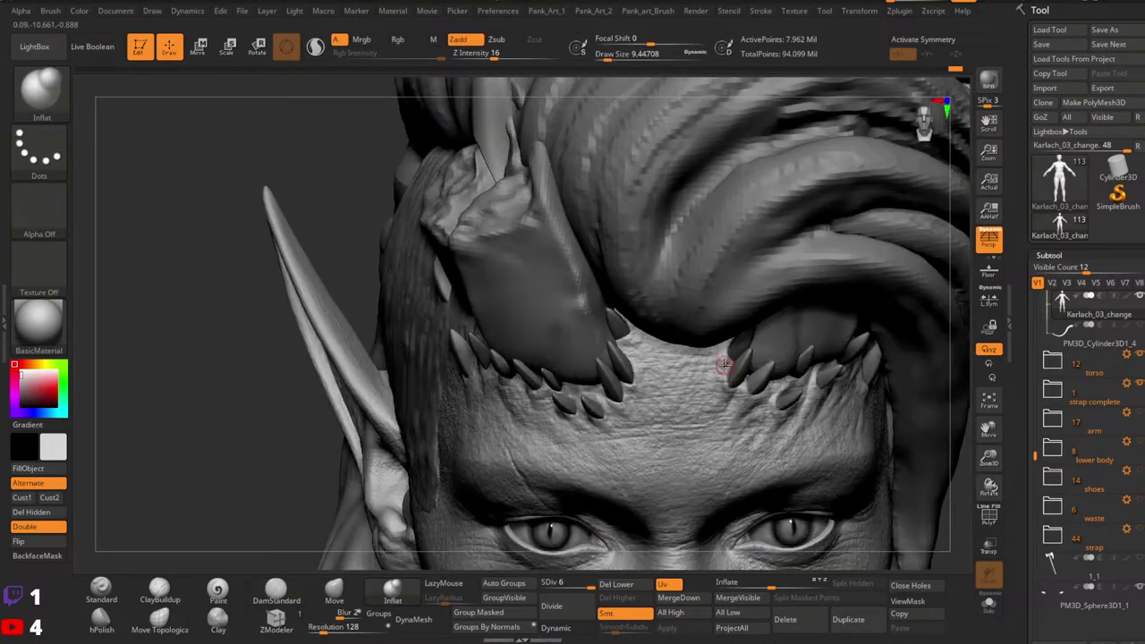
key(bracketleft)
right_drag(762, 379, 761, 359)
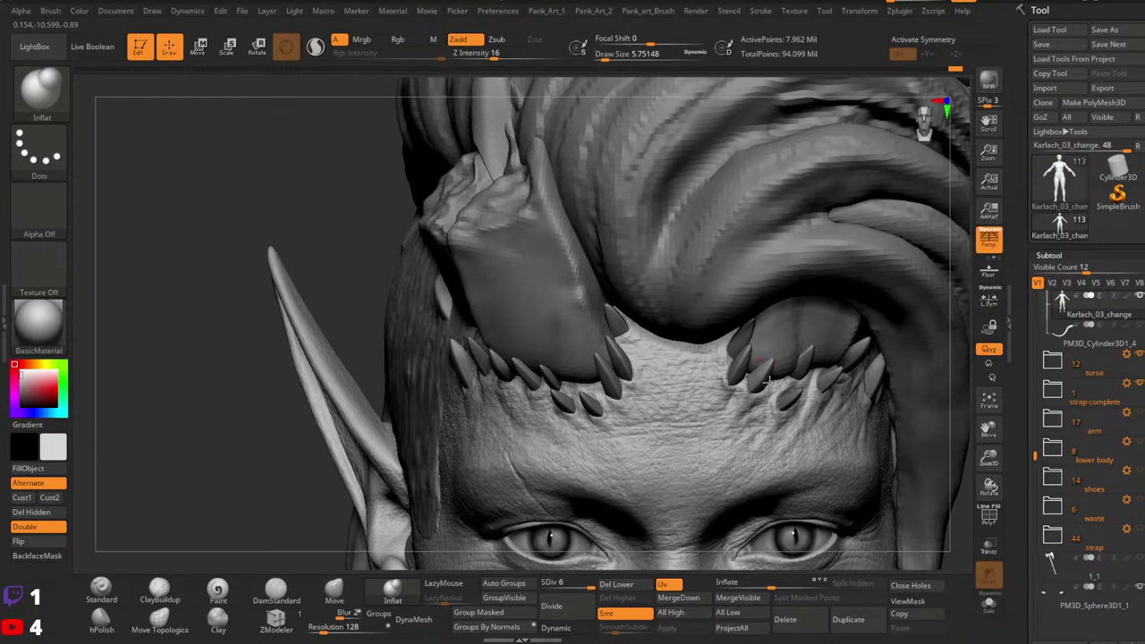
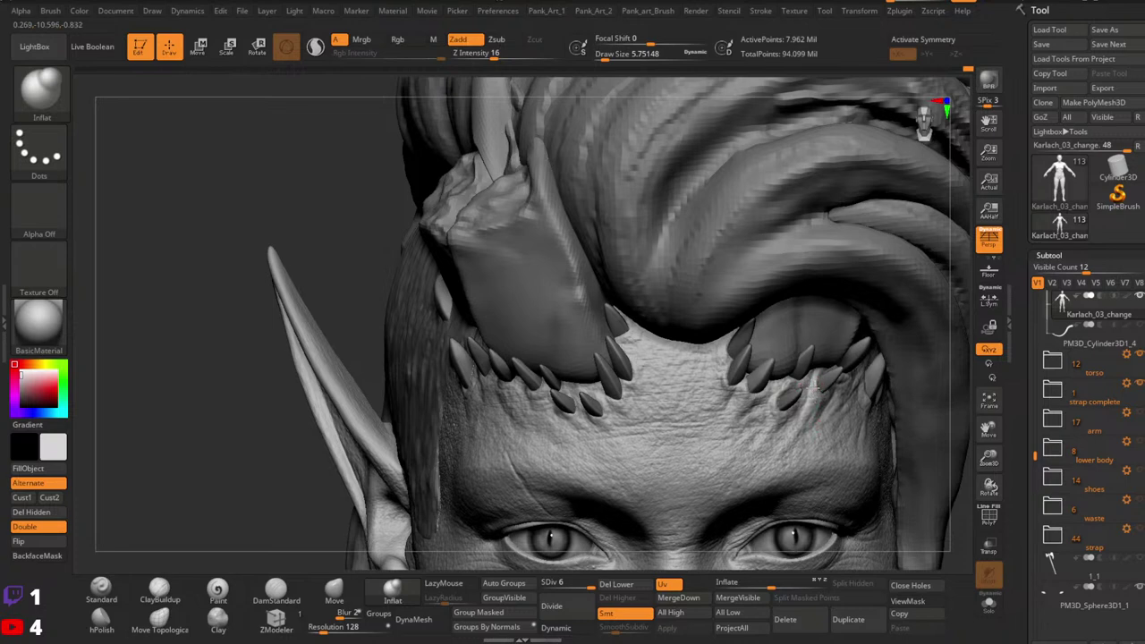
right_drag(843, 362, 820, 378)
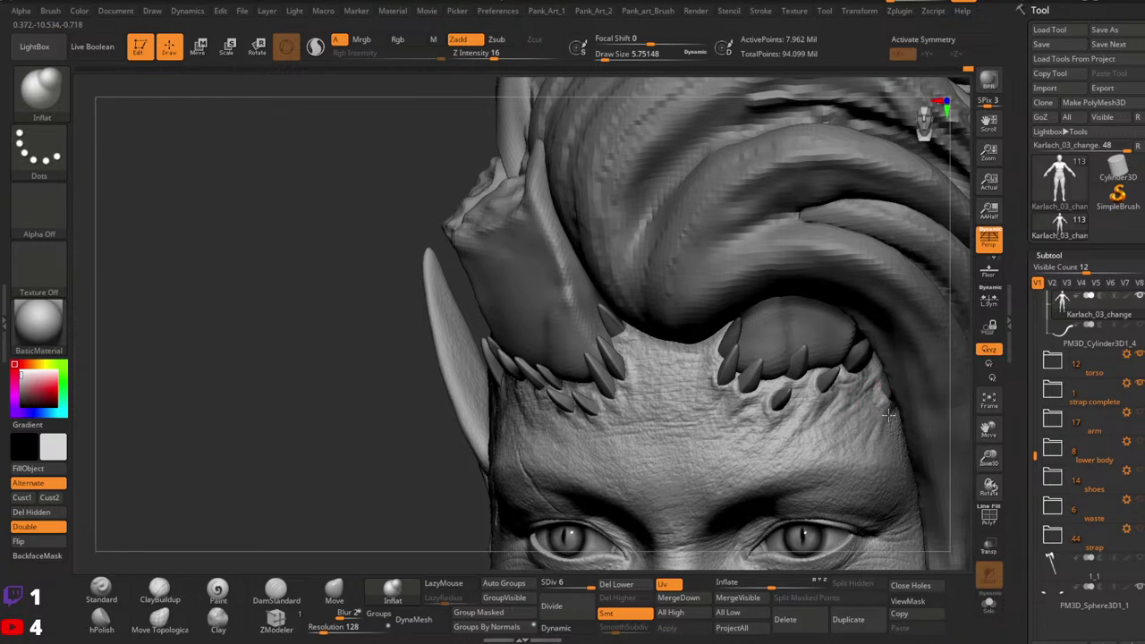
Step: Inflate the skin around the spikes below the right horn, enlarging the draw size to about 7.5 and finally 11.7
mouse_move(885, 412)
right_down()
mouse_move(718, 409)
mouse_move(691, 424)
right_up()
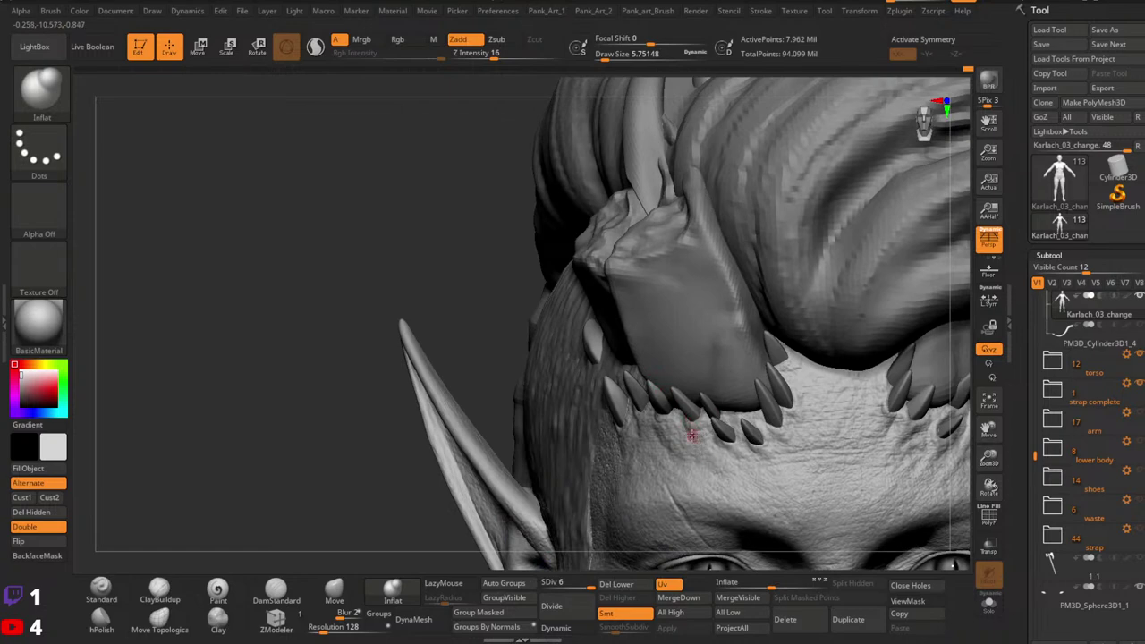
key(space)
click(691, 434)
right_drag(594, 413, 654, 386)
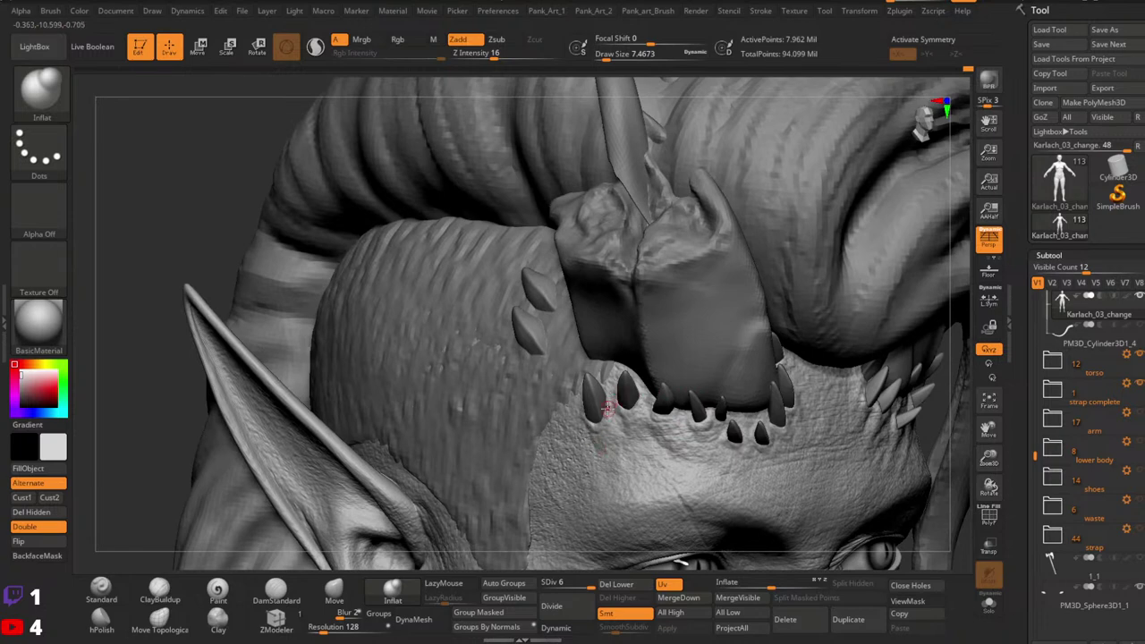
key(bracketright)
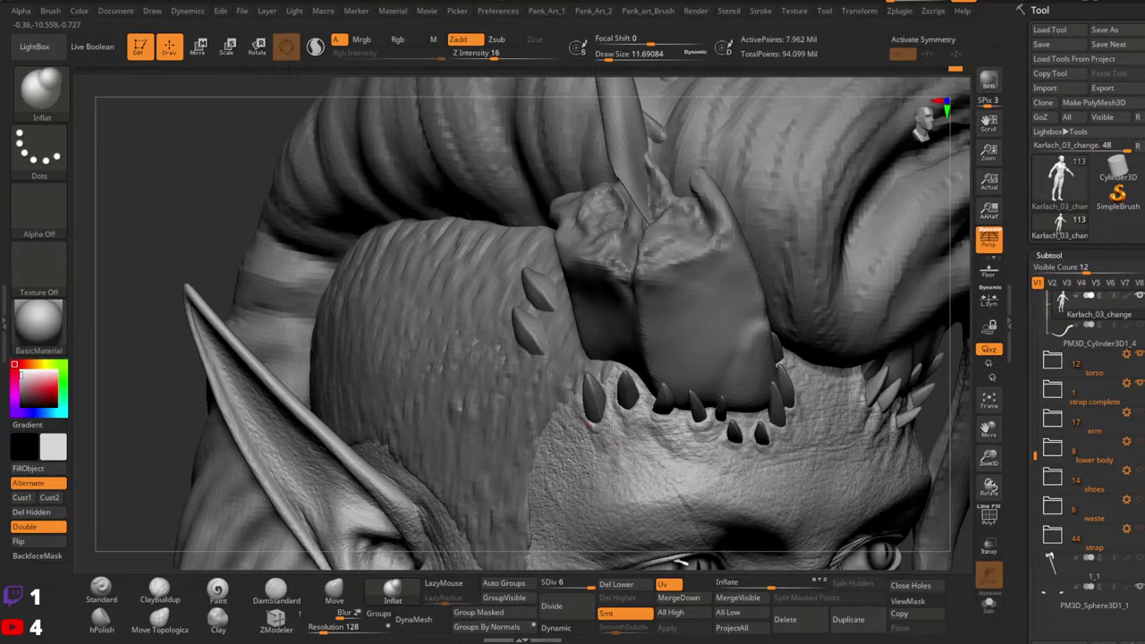
Step: Swell the forehead skin below the horn spikes with the Inflat brush at draw sizes of about 21.6 and 14.2
mouse_move(760, 283)
ctrl+right_down()
mouse_move(792, 295)
mouse_move(779, 302)
mouse_move(796, 325)
ctrl+right_up()
ctrl+right_drag(809, 283, 713, 350)
key(space)
drag(708, 344, 715, 340)
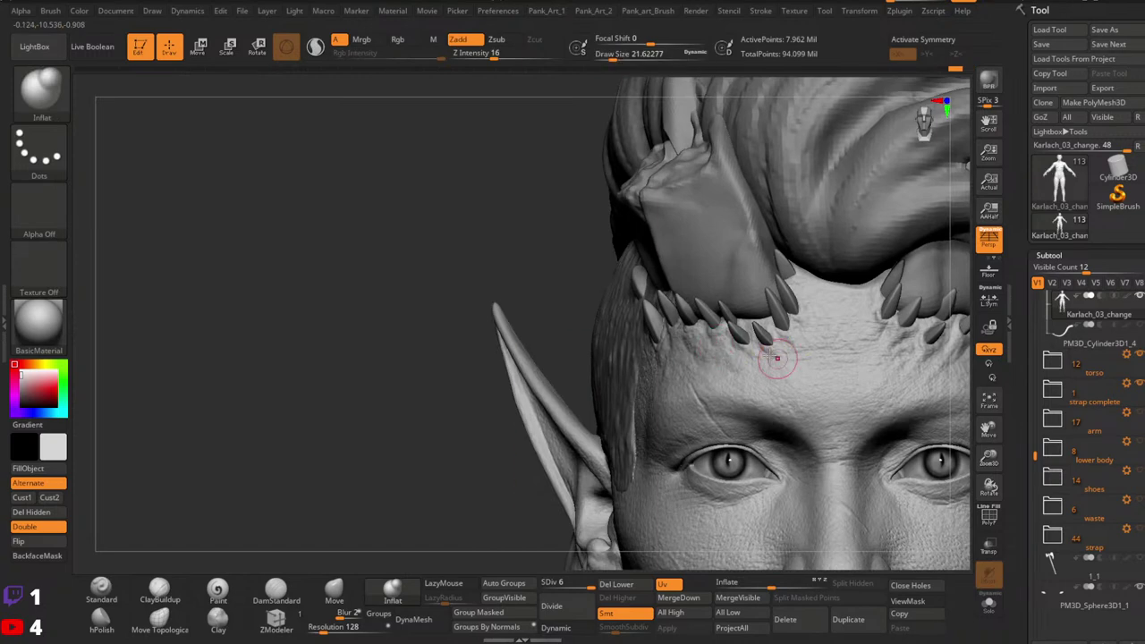
key([)
right_drag(804, 311, 715, 378)
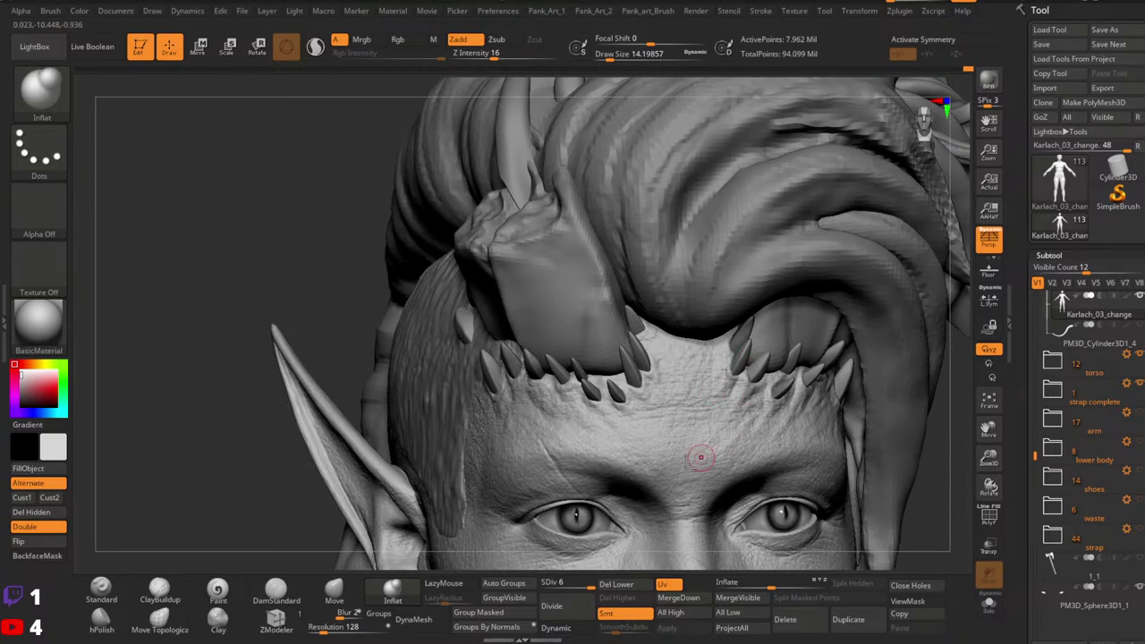
right_drag(695, 461, 637, 414)
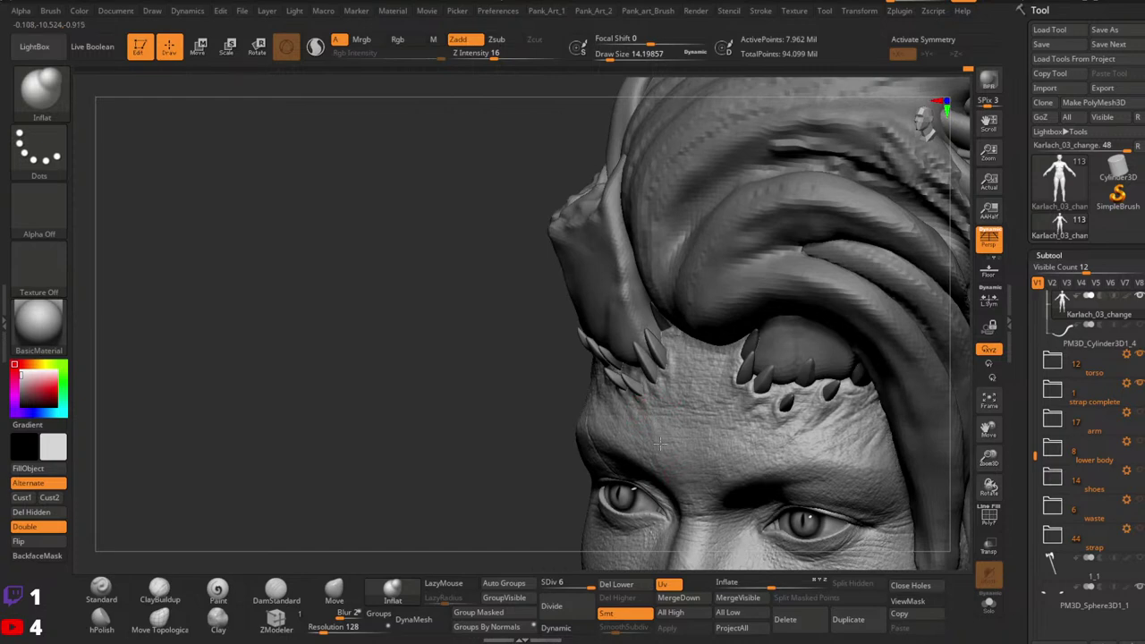
ctrl+right_drag(714, 364, 720, 300)
right_drag(810, 414, 854, 394)
ctrl+right_drag(746, 389, 766, 364)
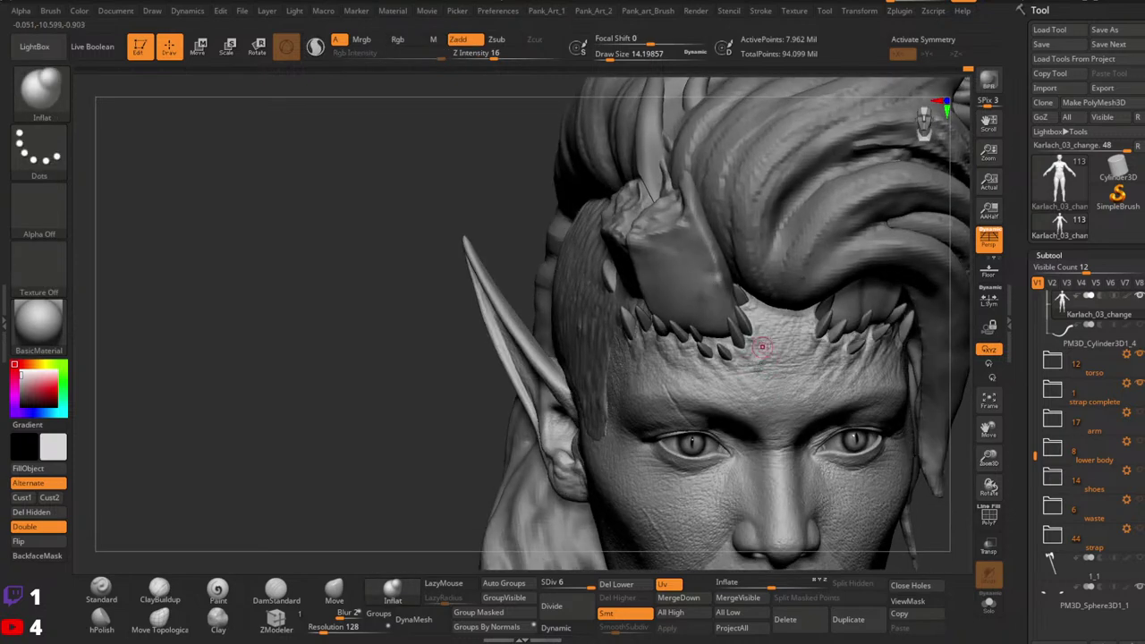
ctrl+right_drag(819, 319, 874, 337)
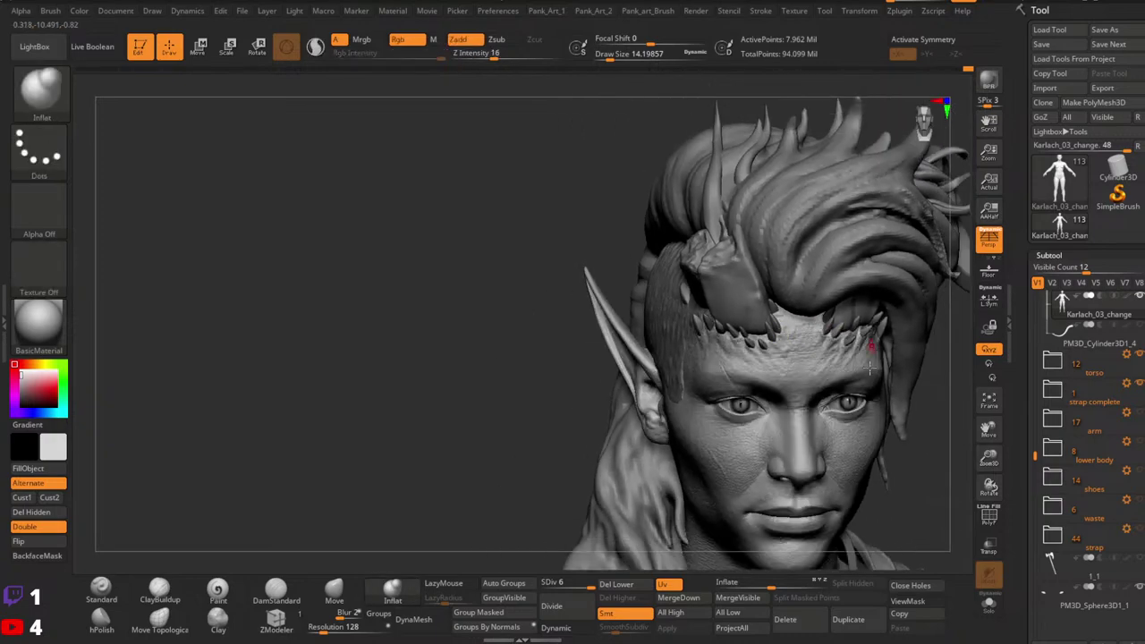
Step: Puff up the temple skin beside the shaved hairline with the Inflat brush at draw size about 8.4 and Z intensity 22
mouse_move(858, 409)
alt+right_down()
mouse_move(813, 304)
mouse_move(765, 313)
mouse_move(775, 379)
mouse_move(803, 382)
mouse_move(802, 399)
alt+right_up()
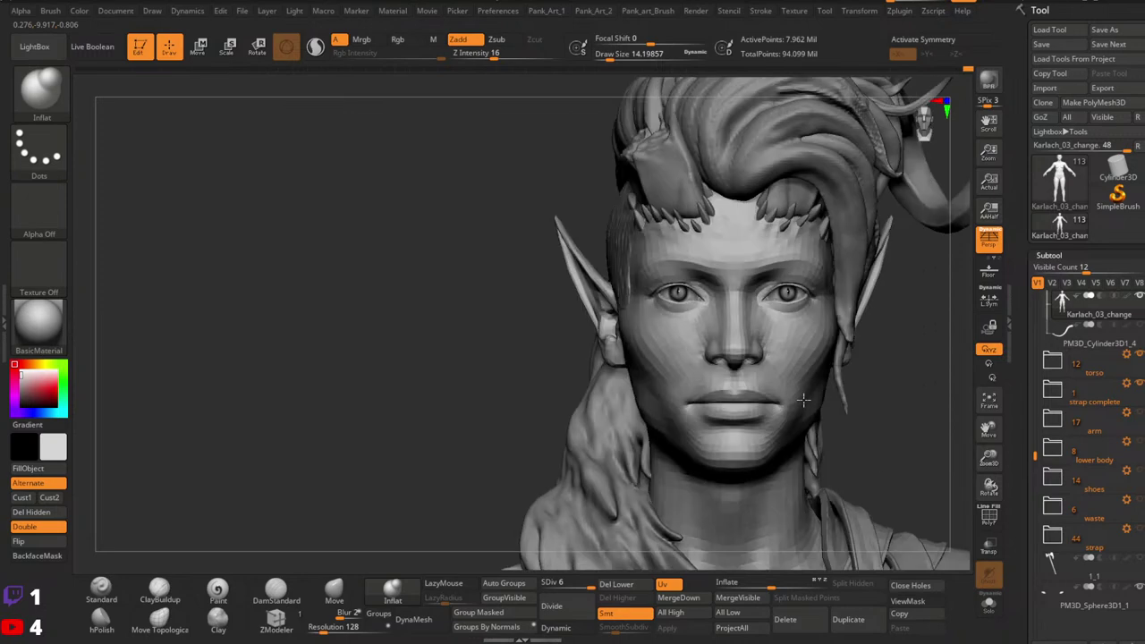
mouse_move(746, 365)
ctrl+right_down()
mouse_move(795, 334)
mouse_move(801, 406)
ctrl+right_up()
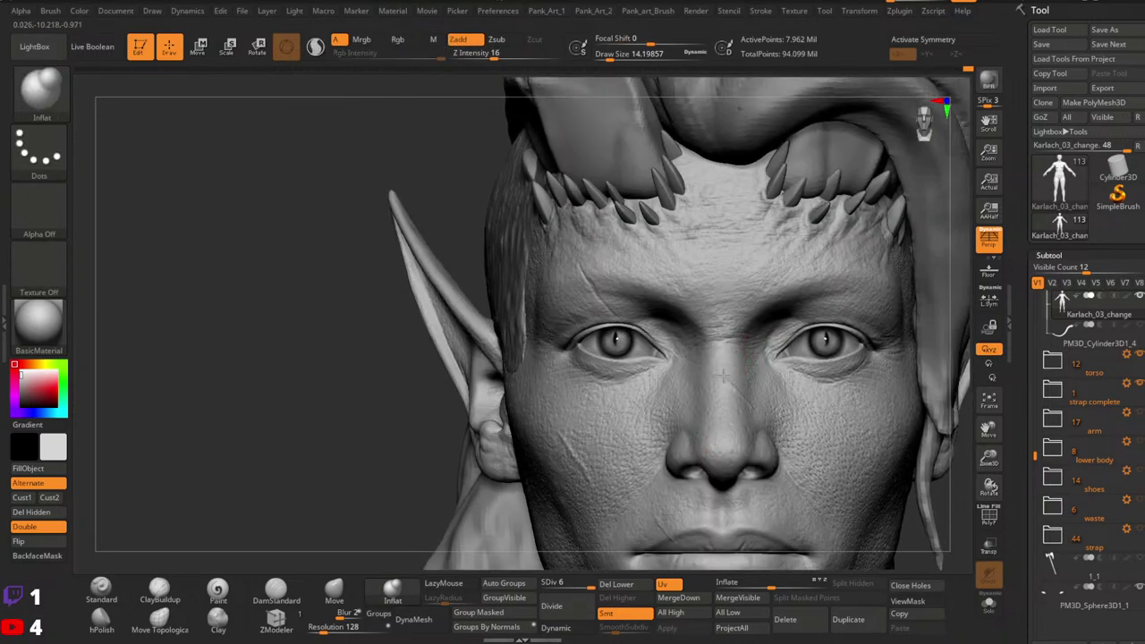
mouse_move(807, 358)
ctrl+right_down()
mouse_move(792, 417)
mouse_move(771, 381)
mouse_move(646, 373)
ctrl+right_up()
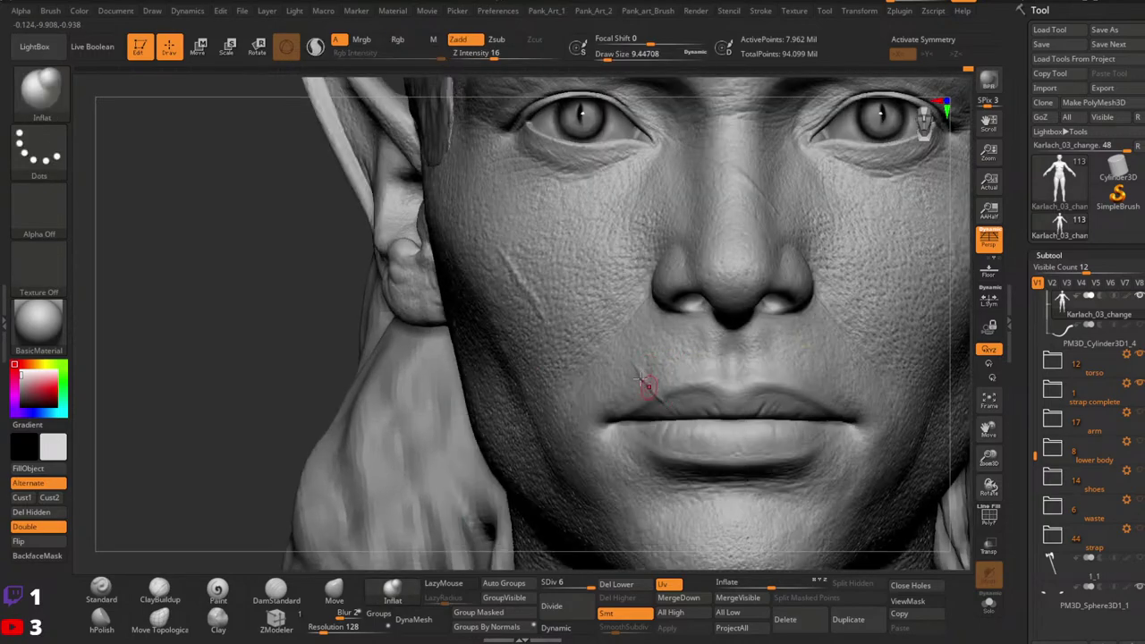
mouse_move(728, 322)
ctrl+right_down()
mouse_move(711, 363)
mouse_move(716, 398)
ctrl+right_up()
mouse_move(812, 386)
alt+right_down()
mouse_move(800, 412)
mouse_move(706, 344)
alt+right_up()
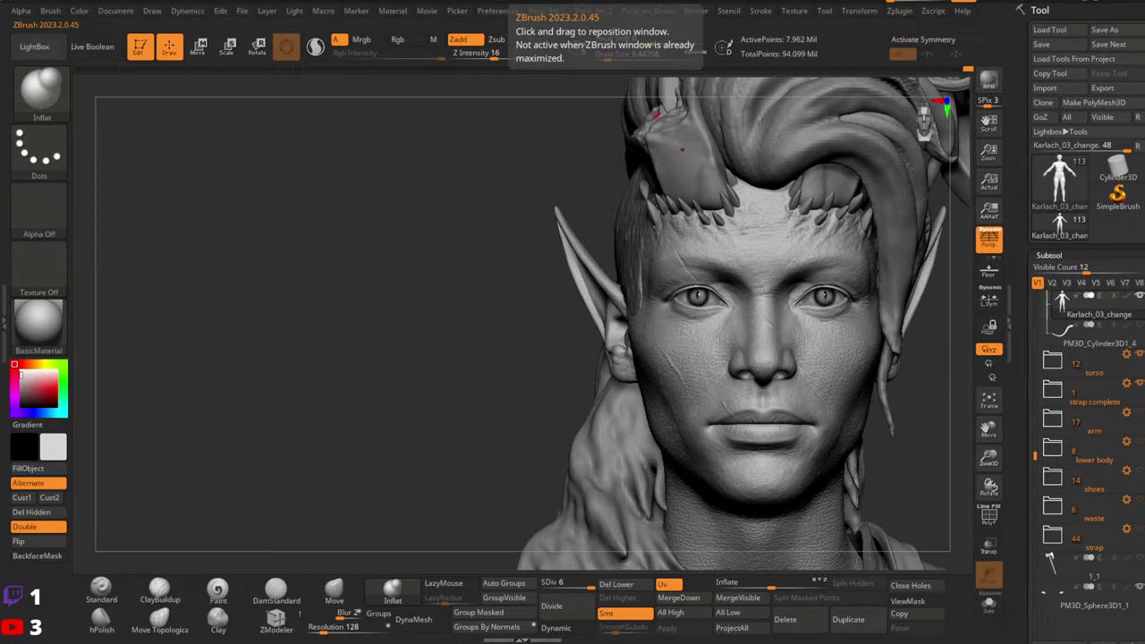
mouse_move(595, 175)
right_down()
mouse_move(684, 183)
mouse_move(720, 227)
right_up()
ctrl+right_drag(720, 226, 717, 276)
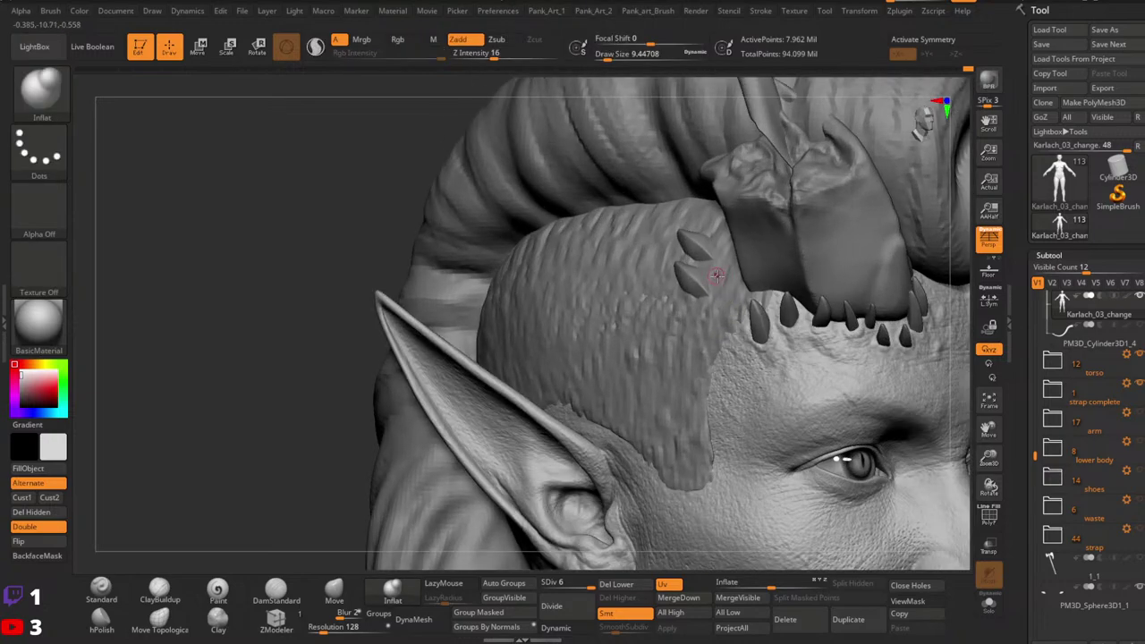
key(space)
drag(736, 340, 732, 340)
click(502, 56)
key(Return)
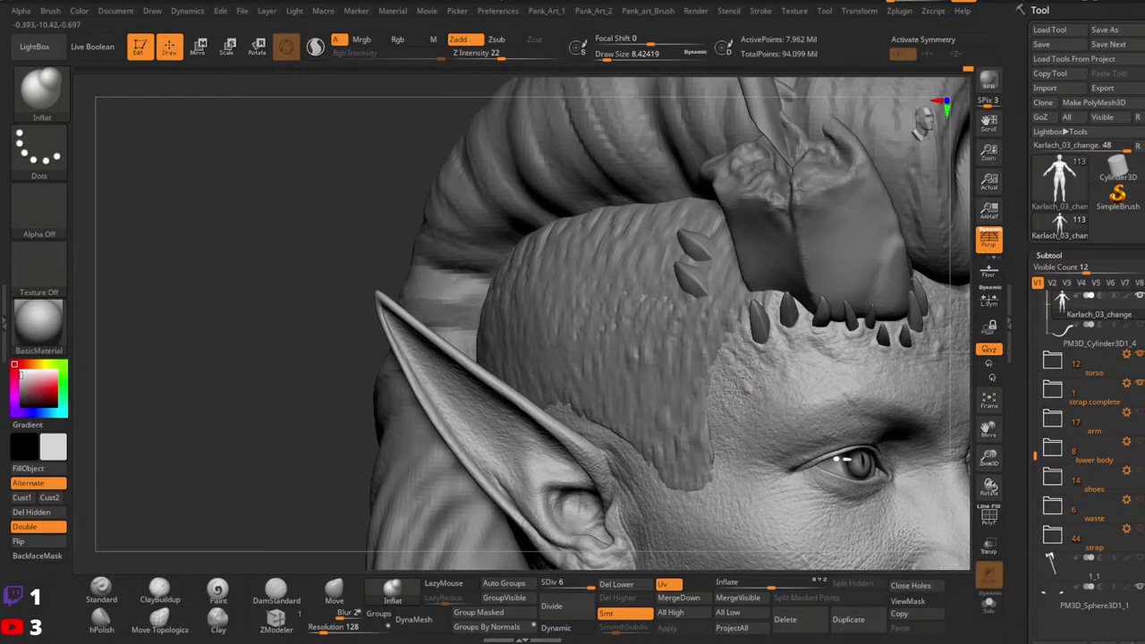
Step: Build up fine temple creases with the Standard brush at Z intensity 23, using draw sizes of about 14.2 and 7.5
click(101, 589)
key(space)
drag(715, 365, 722, 365)
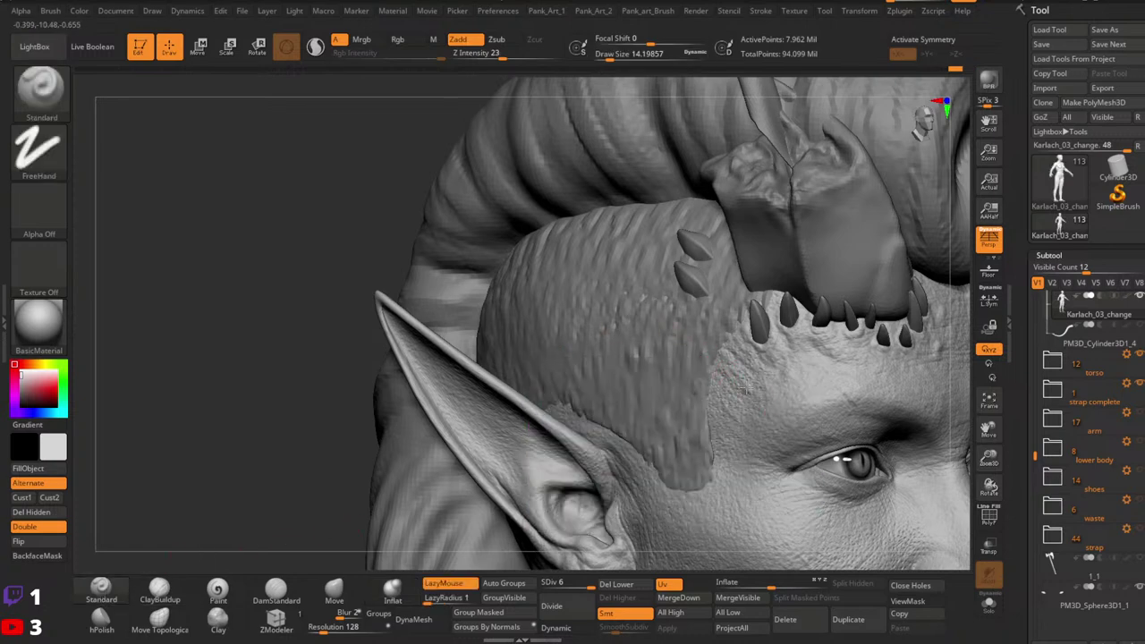
key(bracketleft)
Step: Isolate the head mesh and sculpt the opposite temple's creases with the Standard brush at draw sizes of about 10.5 and 15.6
mouse_move(861, 271)
ctrl+right_down()
mouse_move(854, 192)
mouse_move(652, 313)
ctrl+right_up()
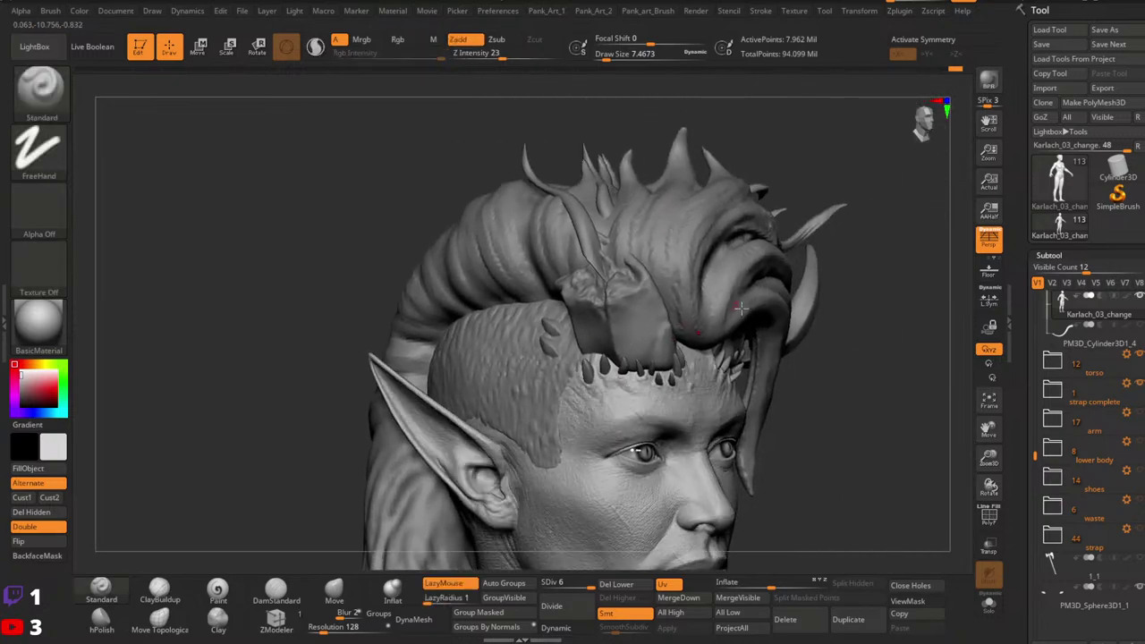
right_drag(881, 313, 669, 319)
click(989, 603)
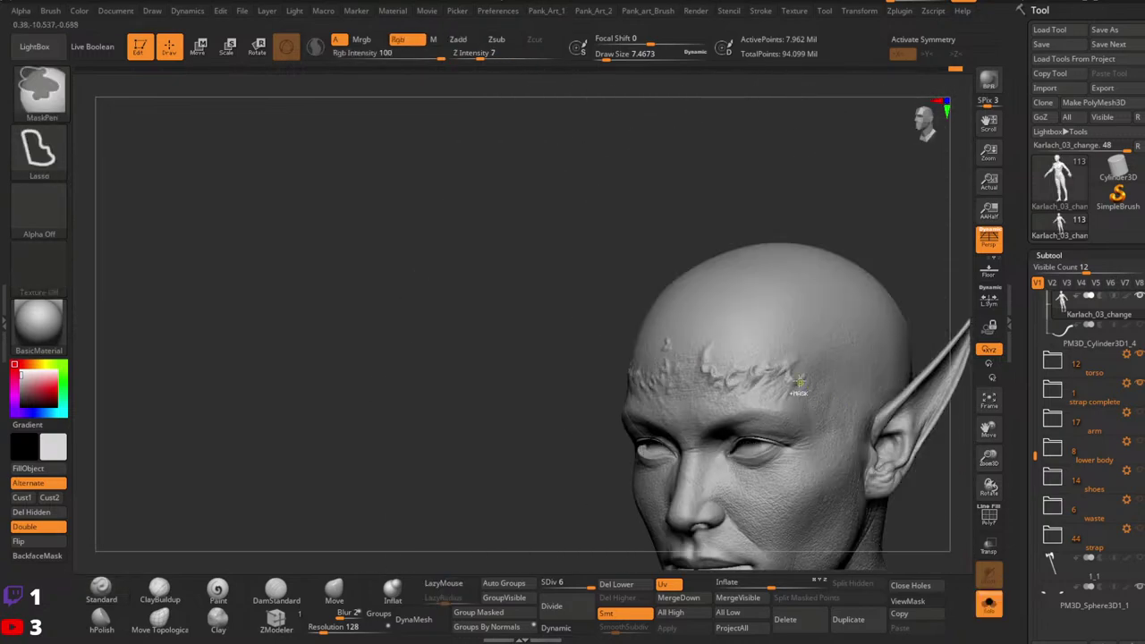
ctrl+right_drag(839, 338, 809, 386)
key(bracketright)
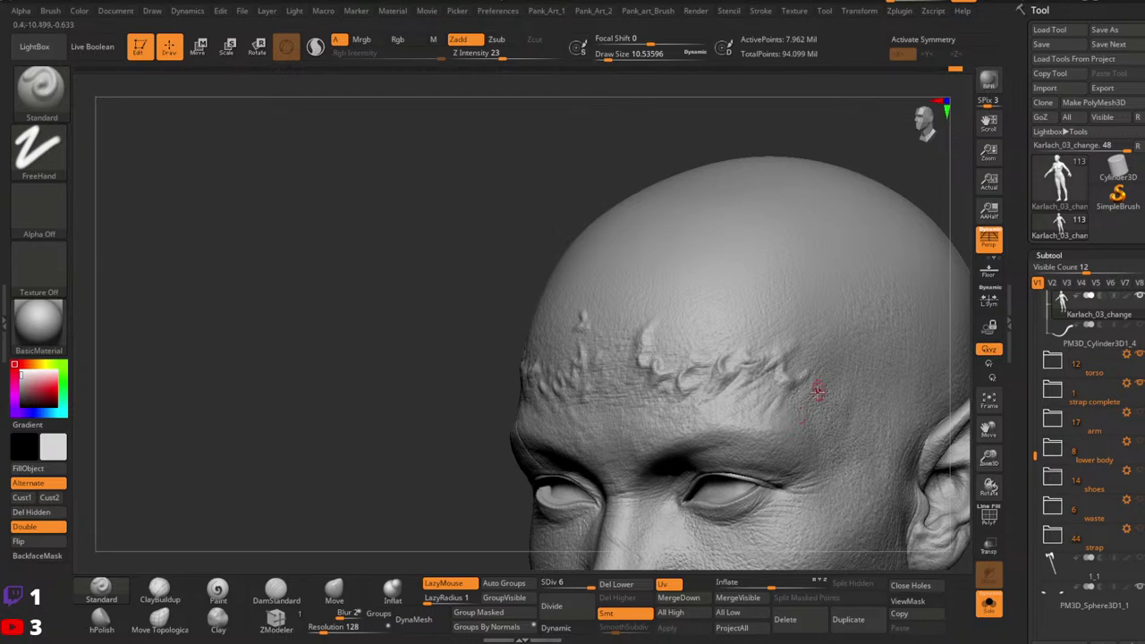
key(bracketright)
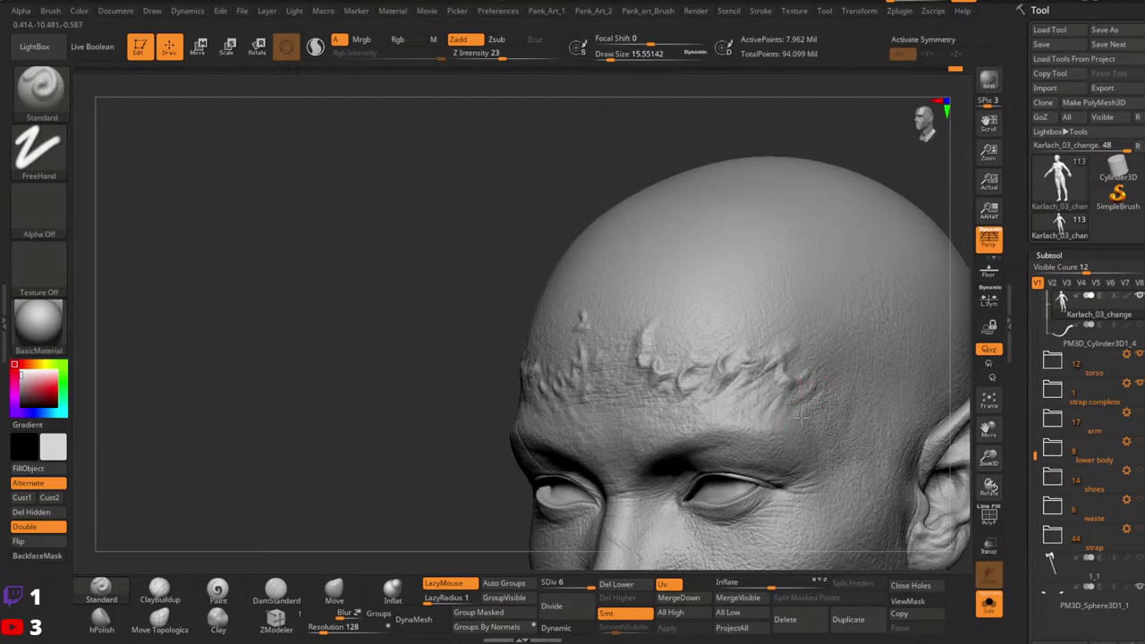
drag(825, 403, 793, 413)
Step: Examine the face with hair and horns shown, comparing the skin detail in front and three-quarter views
mouse_move(830, 409)
right_down()
mouse_move(851, 406)
mouse_move(819, 418)
mouse_move(843, 401)
mouse_move(886, 429)
right_up()
alt+right_drag(822, 447, 755, 350)
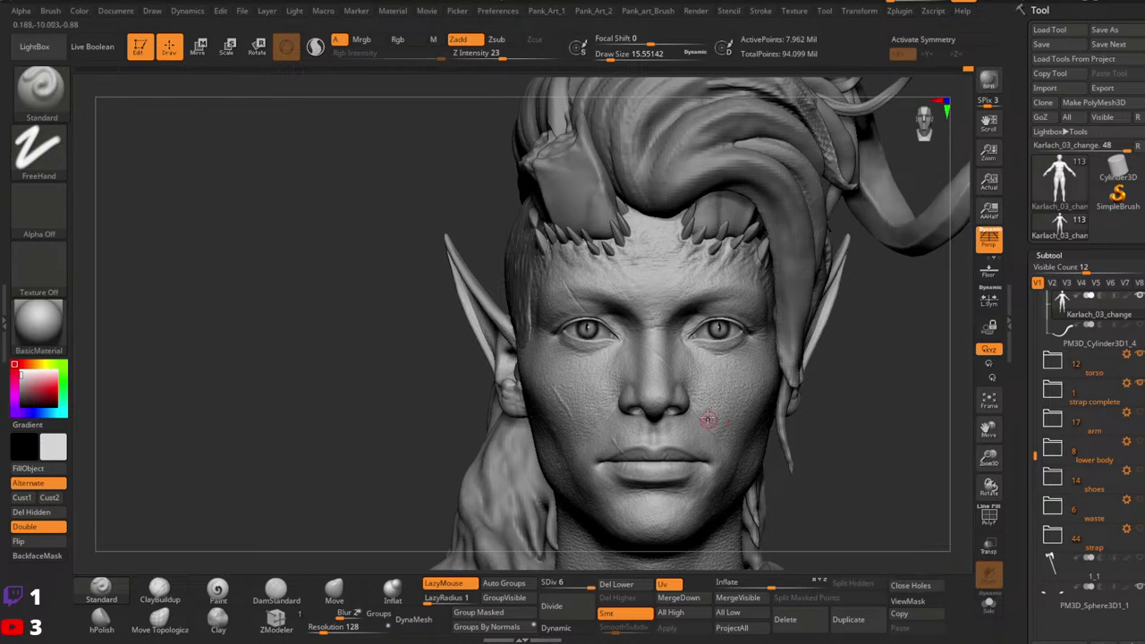
key(ctrl)
right_drag(719, 436, 705, 438)
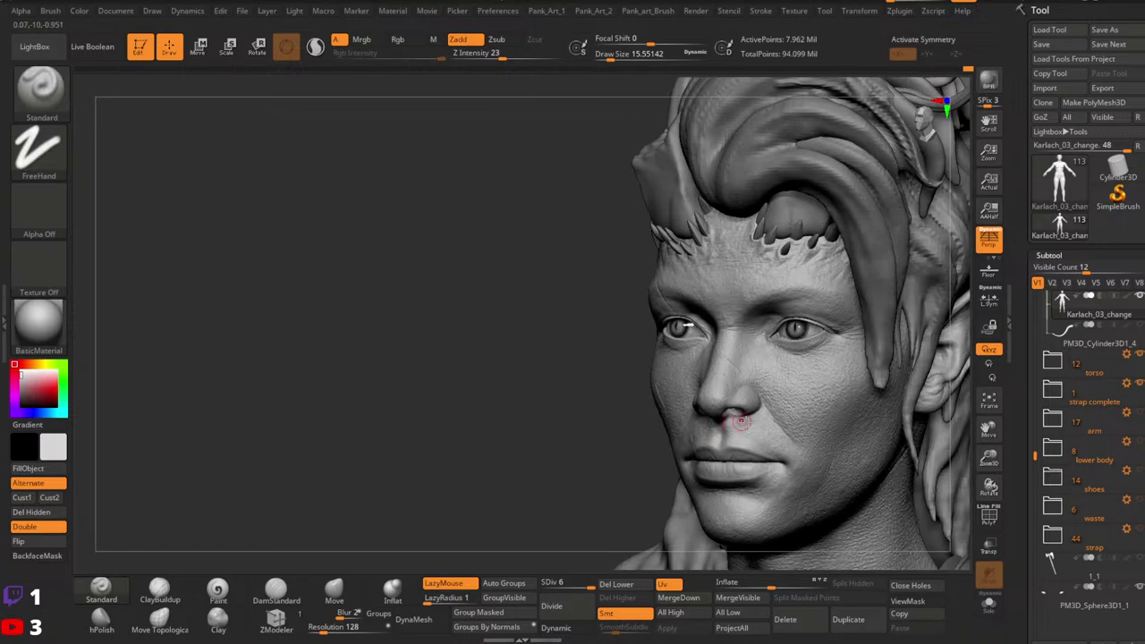
key(ctrl)
ctrl+right_drag(795, 434, 813, 391)
right_drag(730, 422, 746, 392)
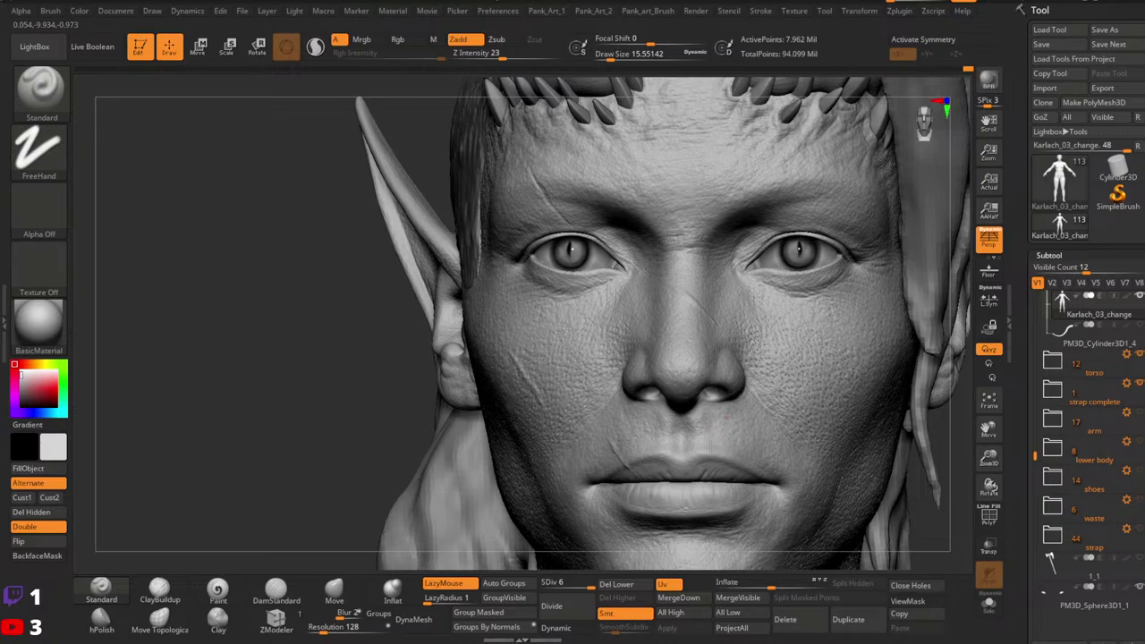
Step: Reduce the Standard brush's draw size to about 11.7 and sculpt fine creases across the lips
mouse_move(692, 444)
right_down()
mouse_move(680, 434)
mouse_move(715, 424)
mouse_move(718, 374)
mouse_move(759, 373)
mouse_move(728, 365)
right_up()
key(space)
drag(728, 365, 722, 368)
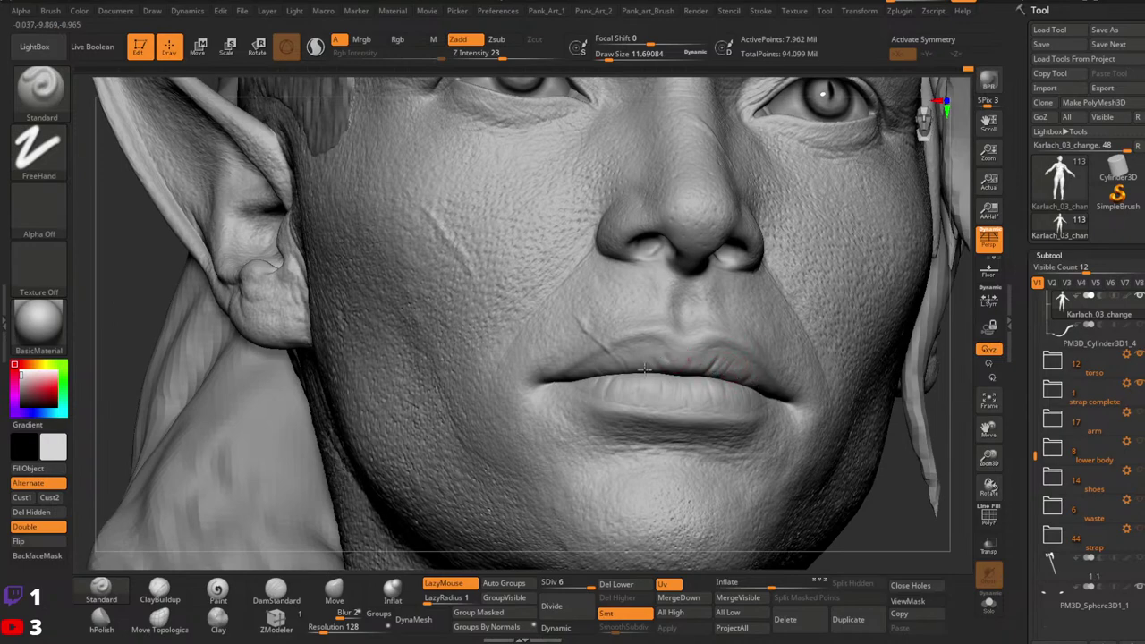
right_drag(638, 338, 669, 368)
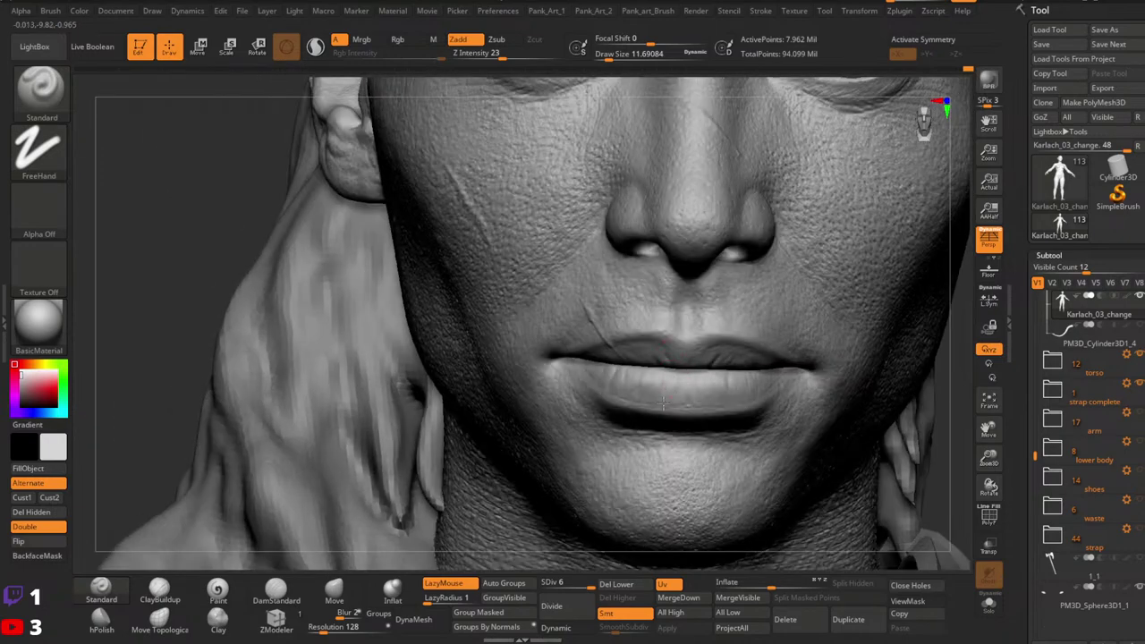
ctrl+right_drag(809, 345, 777, 332)
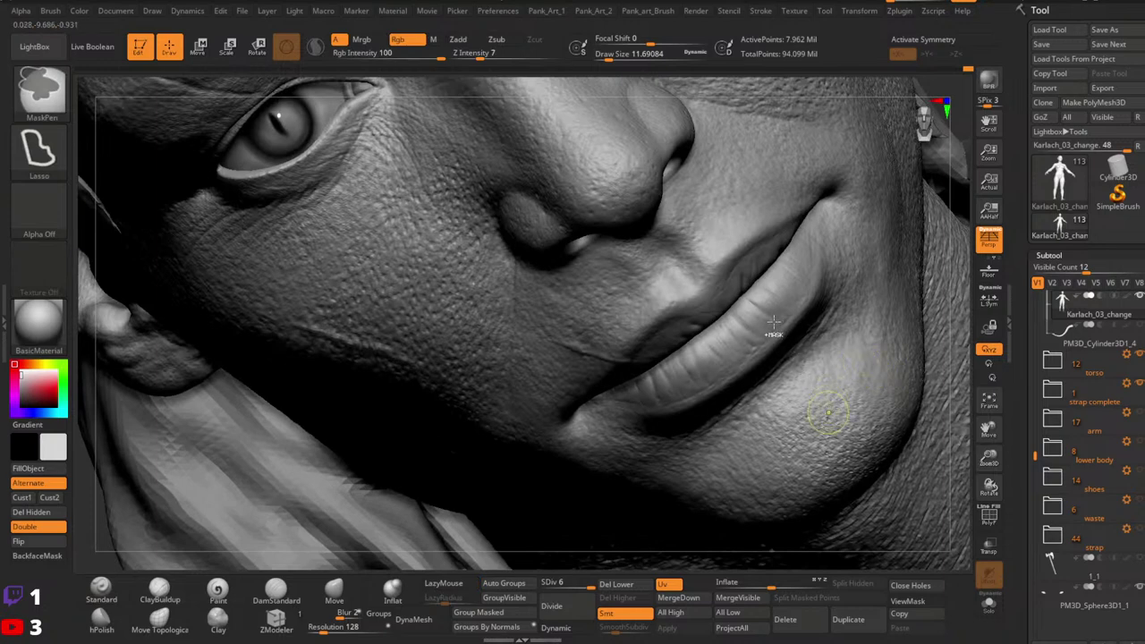
key(ctrl)
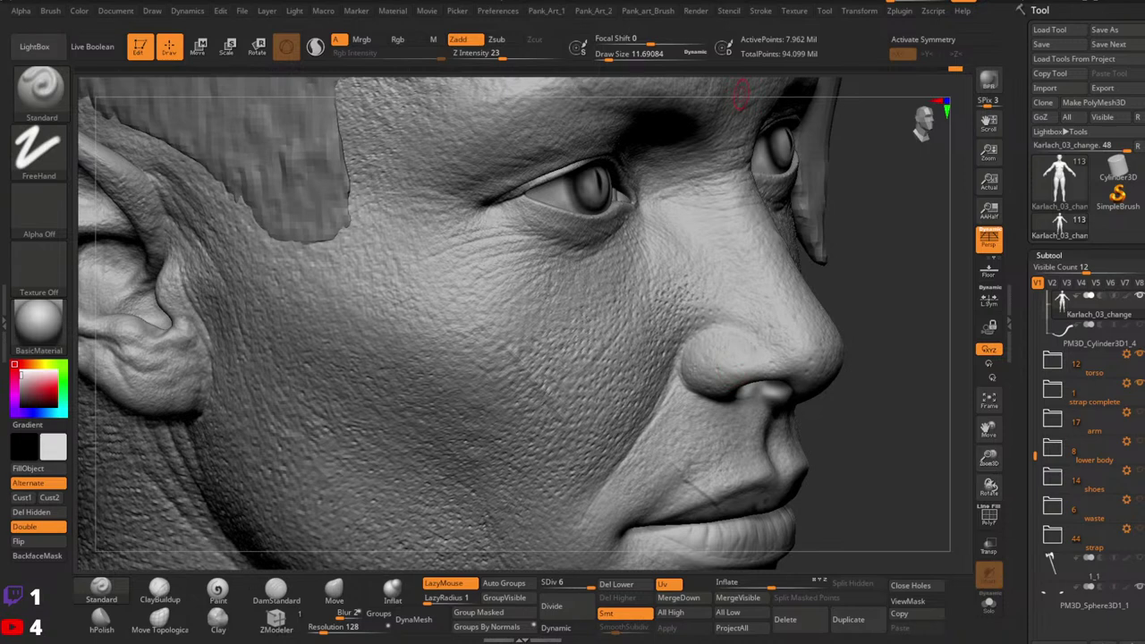
Step: Carve fine creases into the cheek between the ear and mouth with the DamStandard brush at a draw size of about 6.6
mouse_move(788, 287)
ctrl+right_down()
mouse_move(712, 376)
mouse_move(721, 396)
mouse_move(734, 373)
mouse_move(715, 358)
ctrl+right_up()
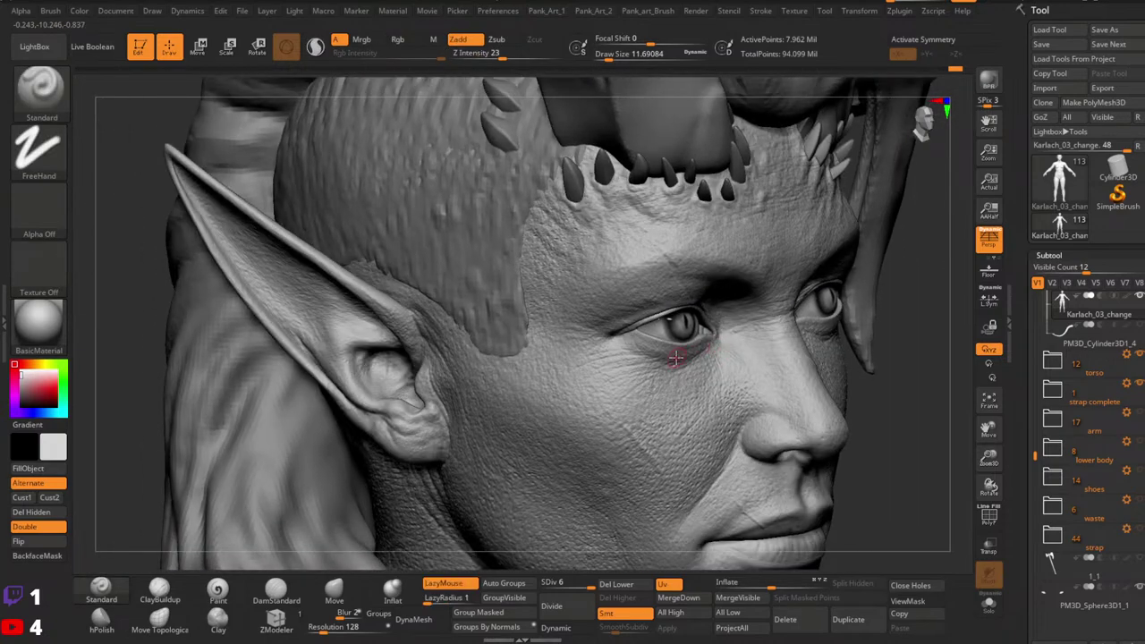
click(276, 589)
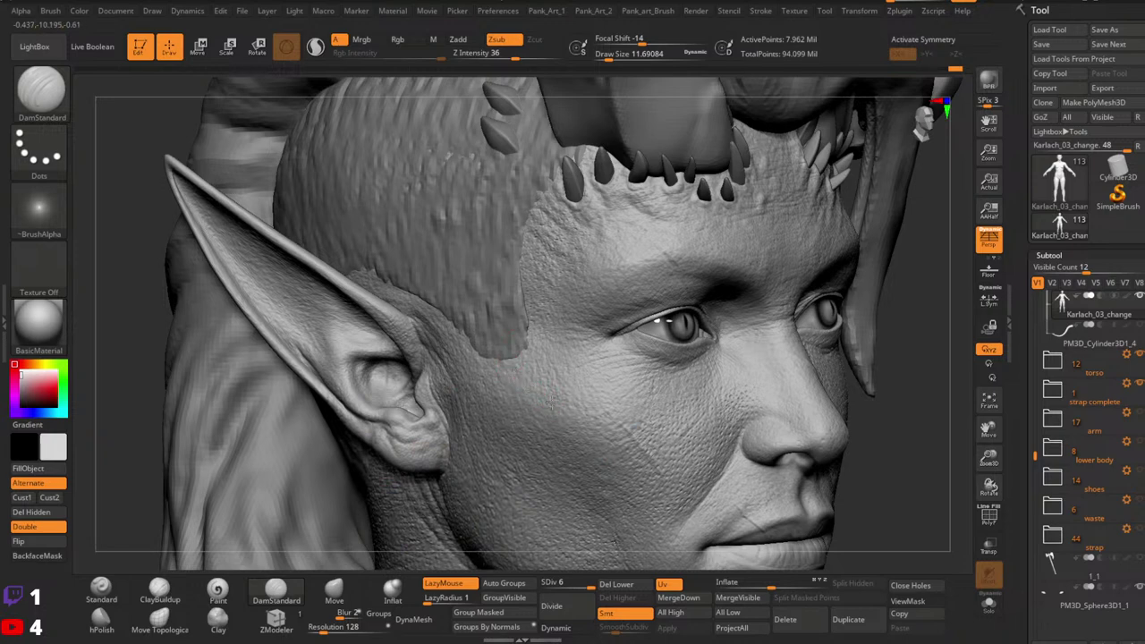
key(space)
drag(579, 413, 575, 414)
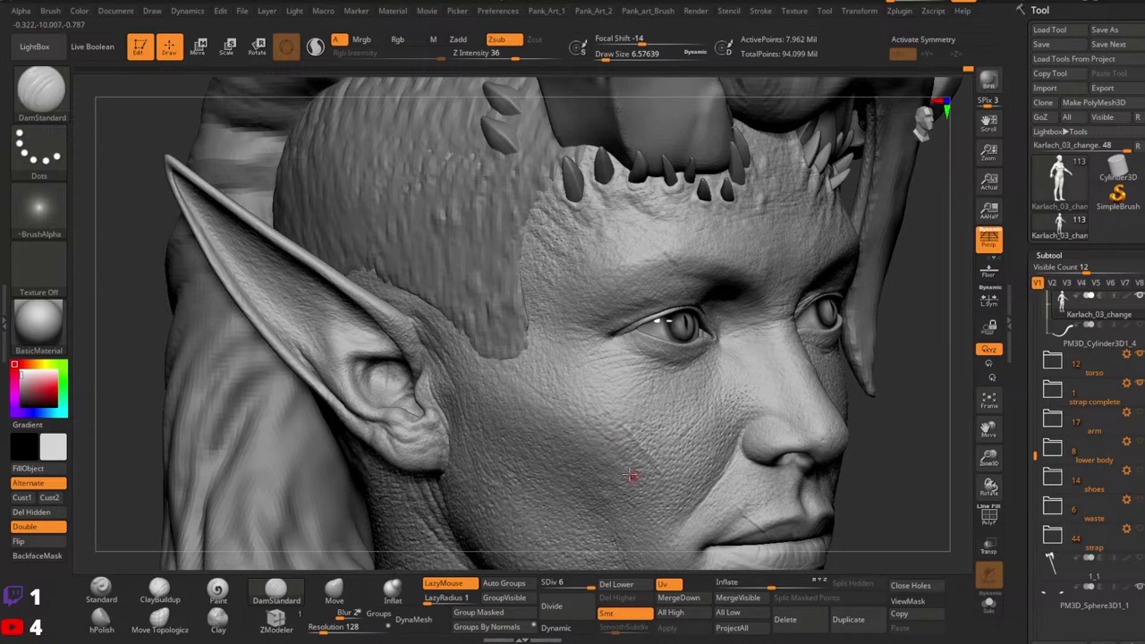
Step: Enlarge the DamStandard draw size to about 9.4 and carve skin creases at the temple between the hairline and the eye
ctrl+right_drag(720, 354, 673, 331)
right_drag(876, 394, 802, 430)
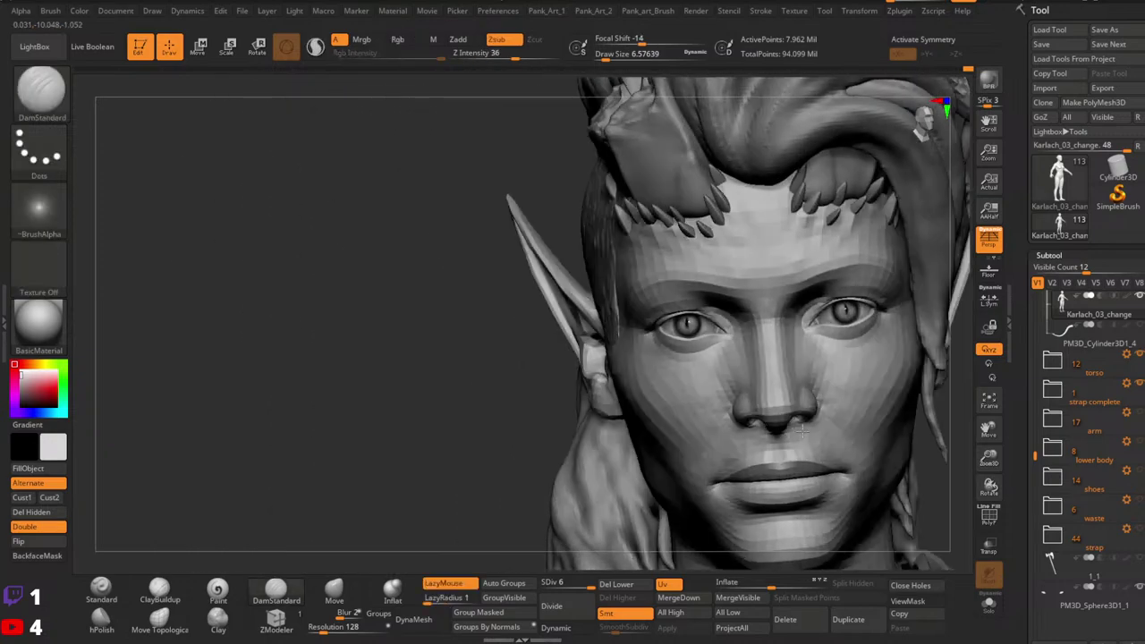
alt+right_drag(870, 408, 795, 433)
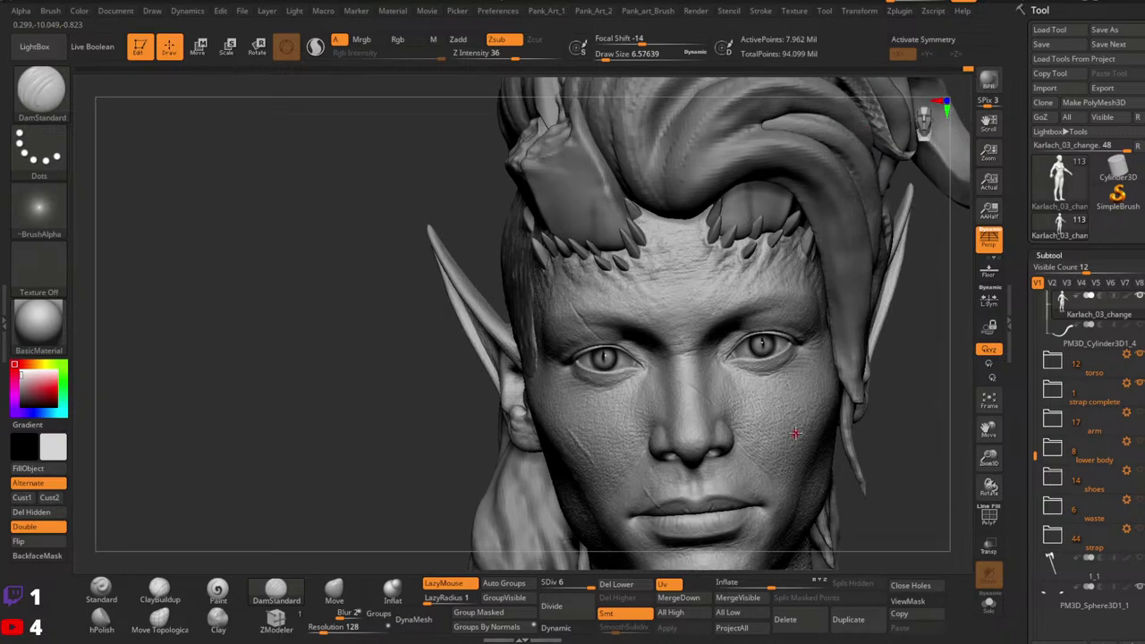
mouse_move(668, 338)
right_down()
mouse_move(560, 277)
mouse_move(570, 307)
mouse_move(555, 332)
right_up()
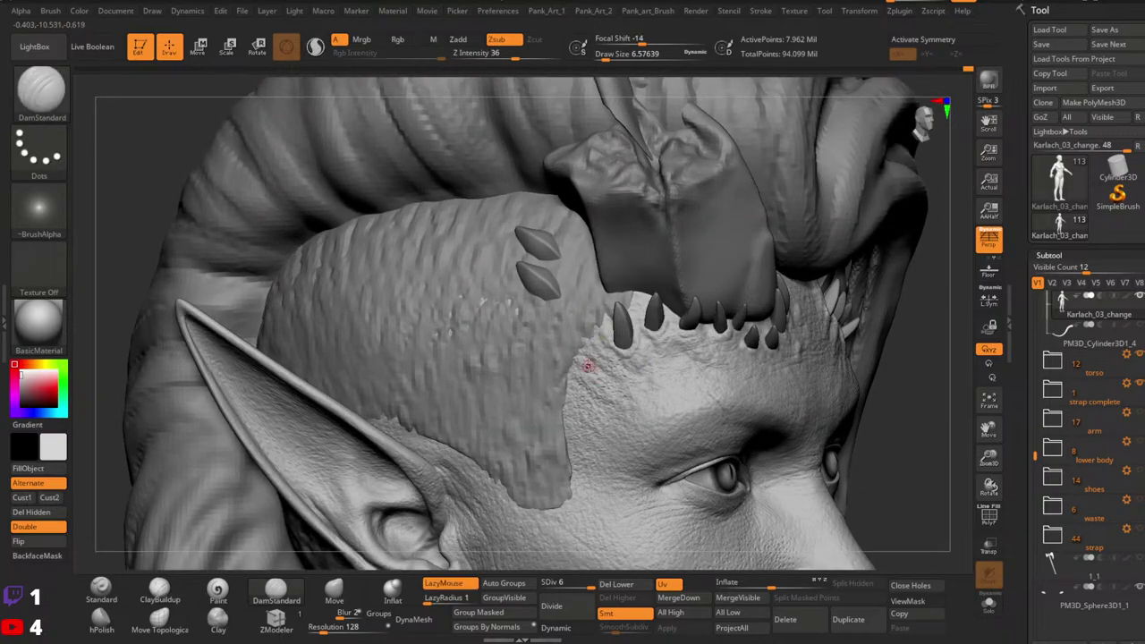
key(space)
drag(588, 364, 594, 365)
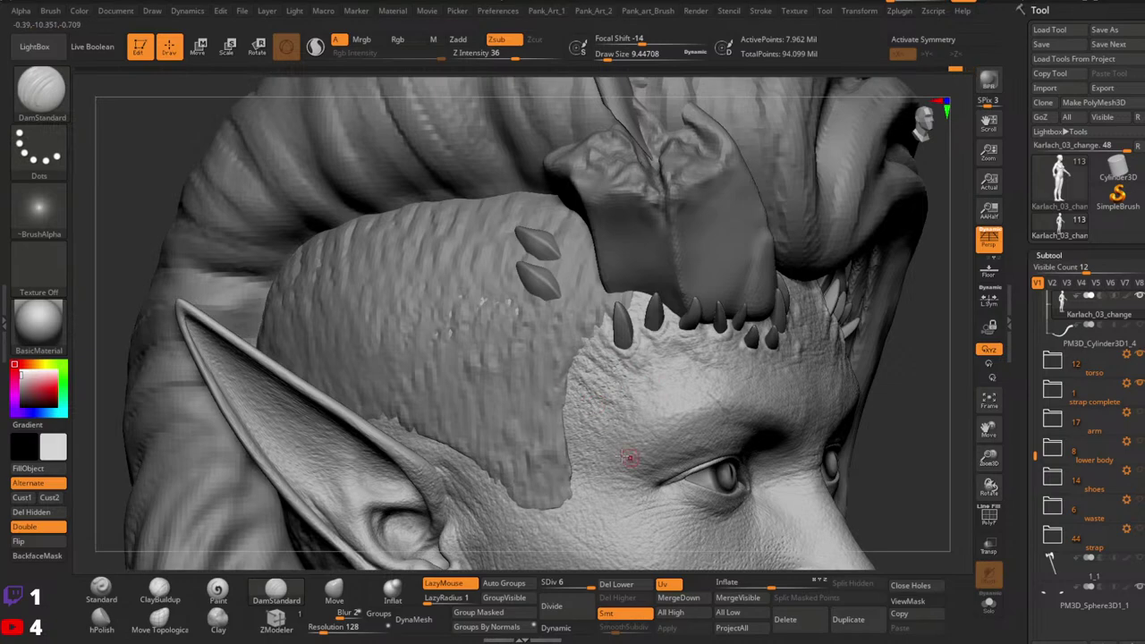
Step: Examine the forehead, temple and jaw from front and three-quarter views, near and far
ctrl+right_drag(800, 260, 798, 243)
mouse_move(798, 243)
right_down()
mouse_move(766, 269)
mouse_move(721, 268)
mouse_move(722, 323)
right_up()
ctrl+right_drag(722, 323, 737, 395)
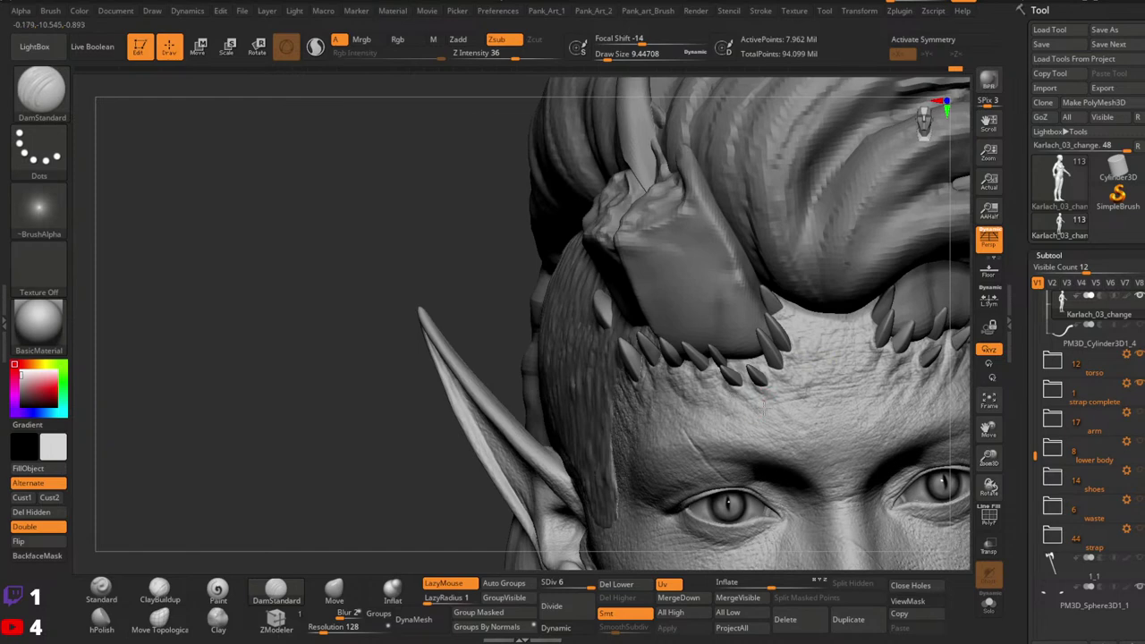
mouse_move(811, 432)
right_down()
mouse_move(888, 391)
mouse_move(772, 378)
mouse_move(759, 396)
right_up()
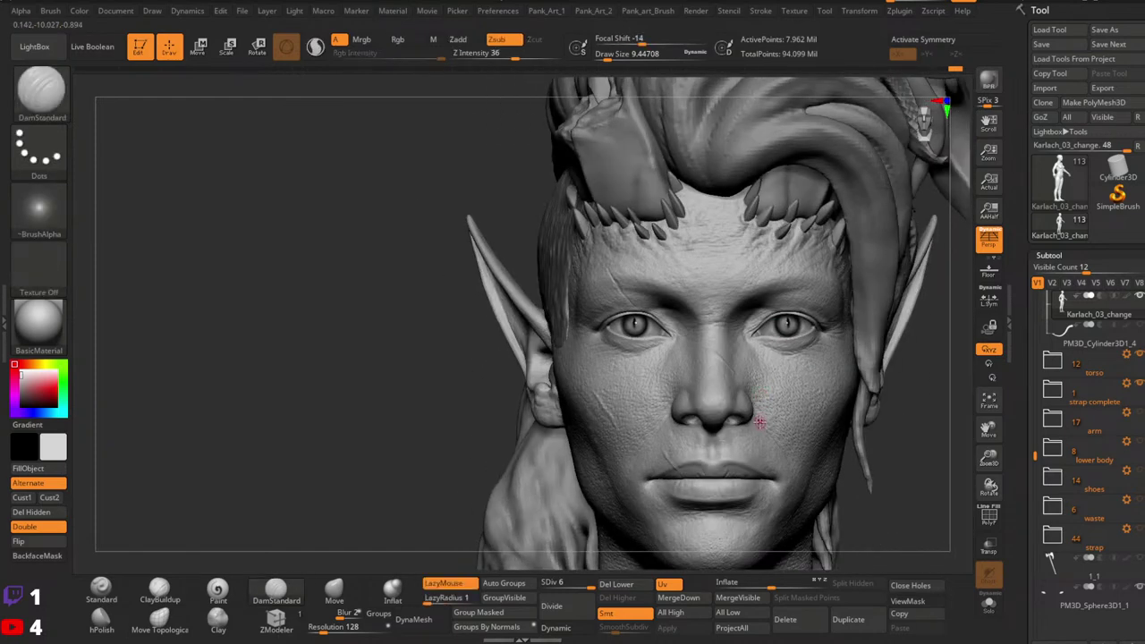
mouse_move(804, 464)
alt+right_down()
mouse_move(820, 376)
mouse_move(833, 366)
mouse_move(864, 397)
mouse_move(808, 435)
alt+right_up()
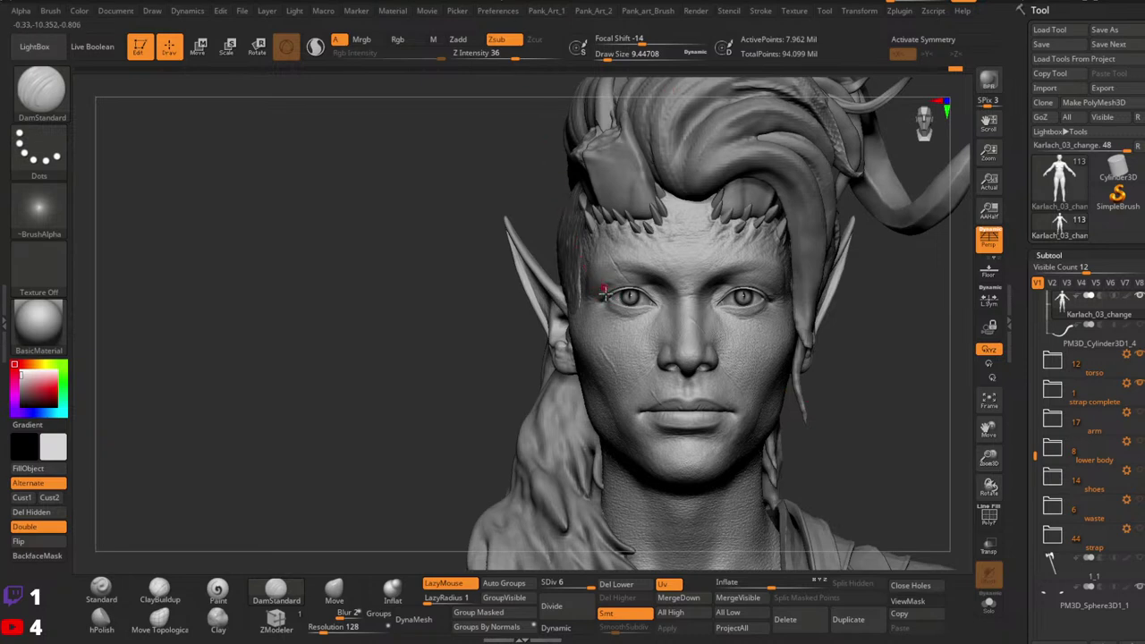
right_drag(652, 357, 676, 354)
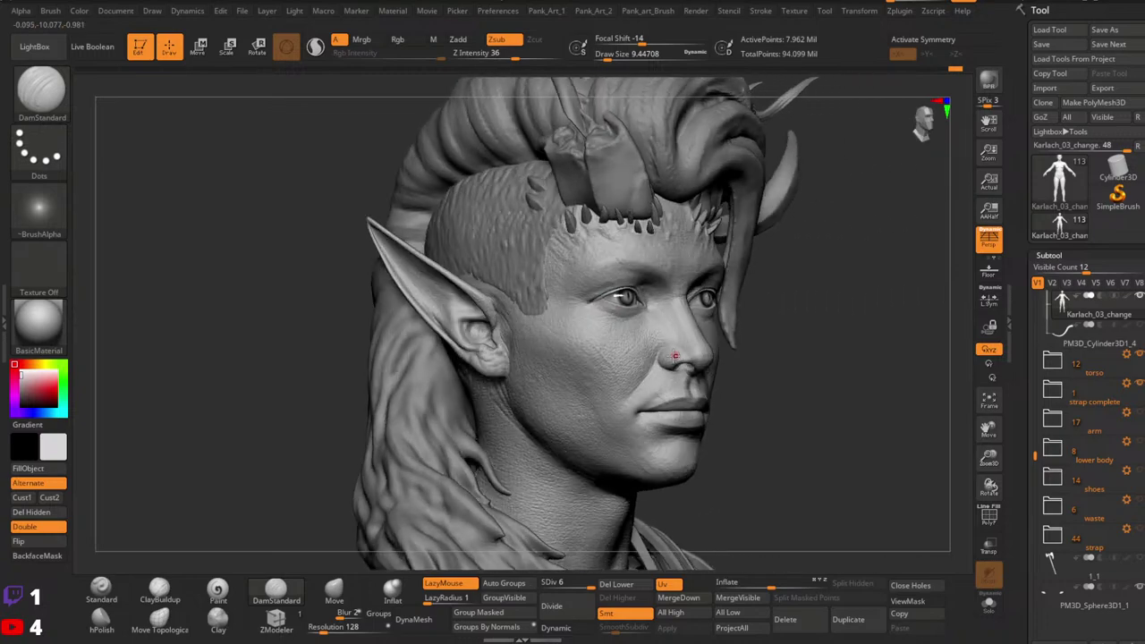
mouse_move(600, 362)
ctrl+right_down()
mouse_move(588, 395)
mouse_move(597, 366)
ctrl+right_up()
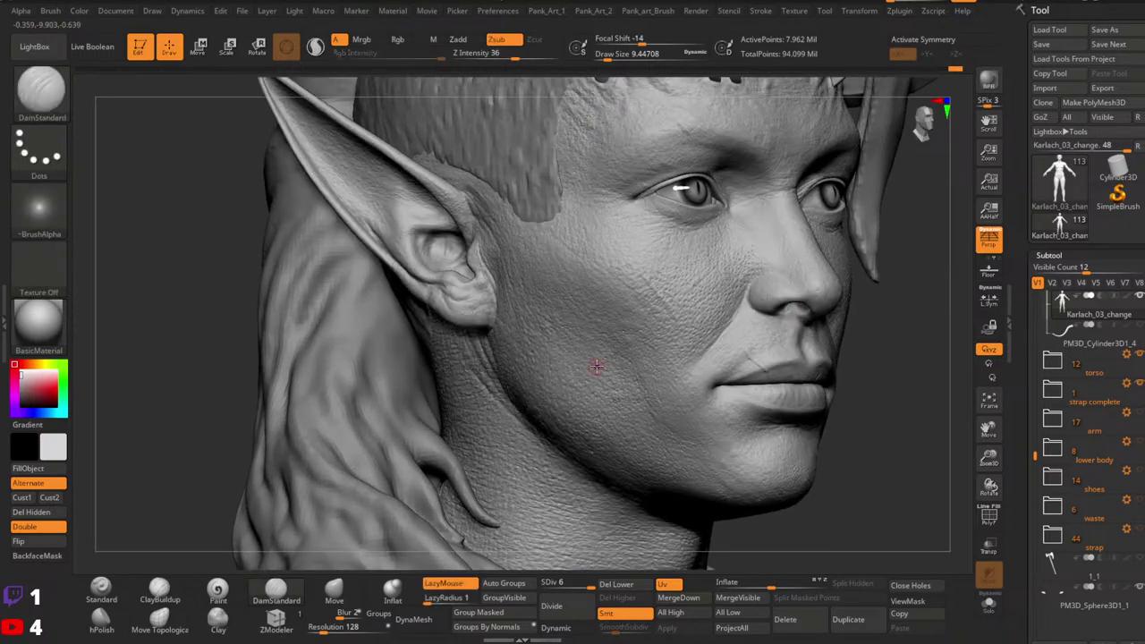
Step: Activate X symmetry and build up the area below the earlobe with the Standard brush at Z intensity 15 and draw size about 62
key(x)
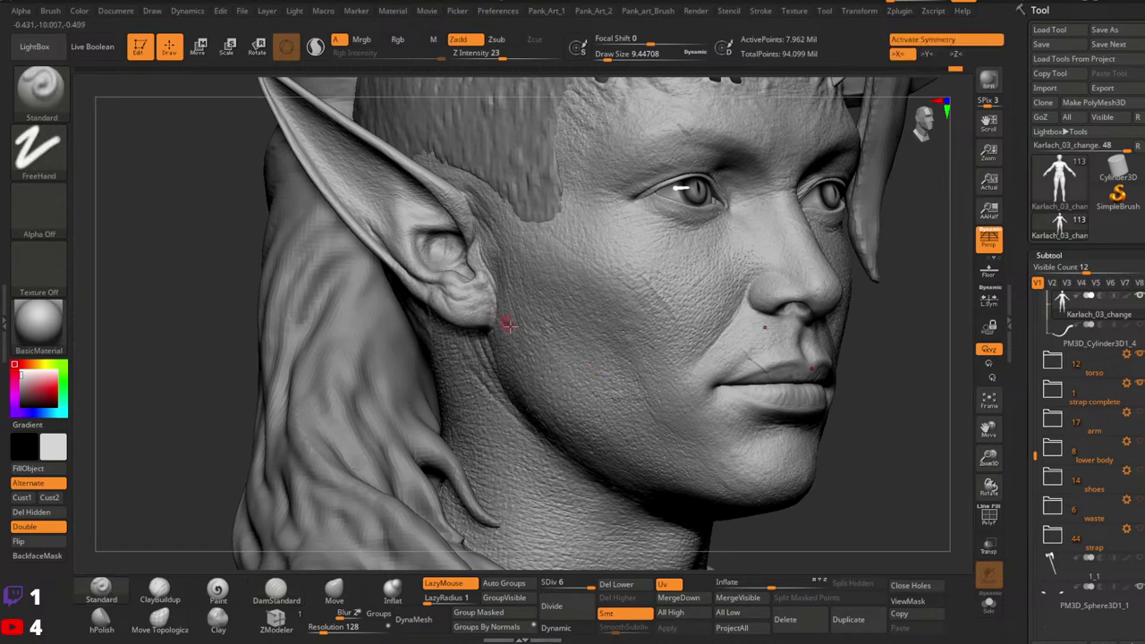
drag(503, 54, 493, 55)
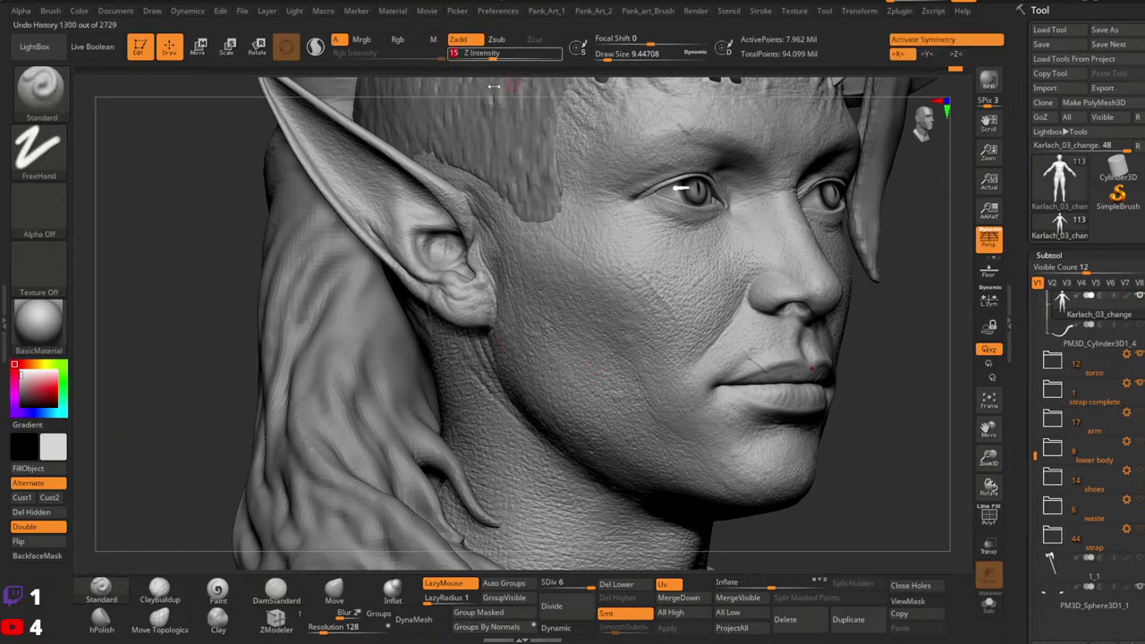
key(space)
drag(517, 364, 525, 364)
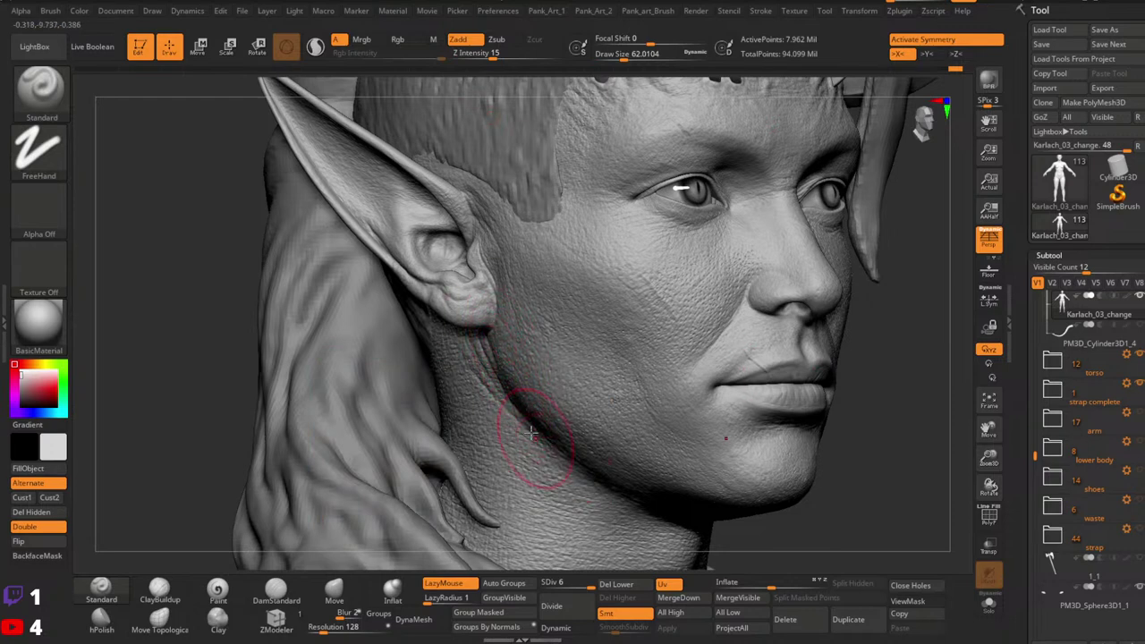
Step: Reshape the jawline and upper neck below the ear with the Move brush at a draw size of about 77
key(b)
key(m)
key(v)
key(])
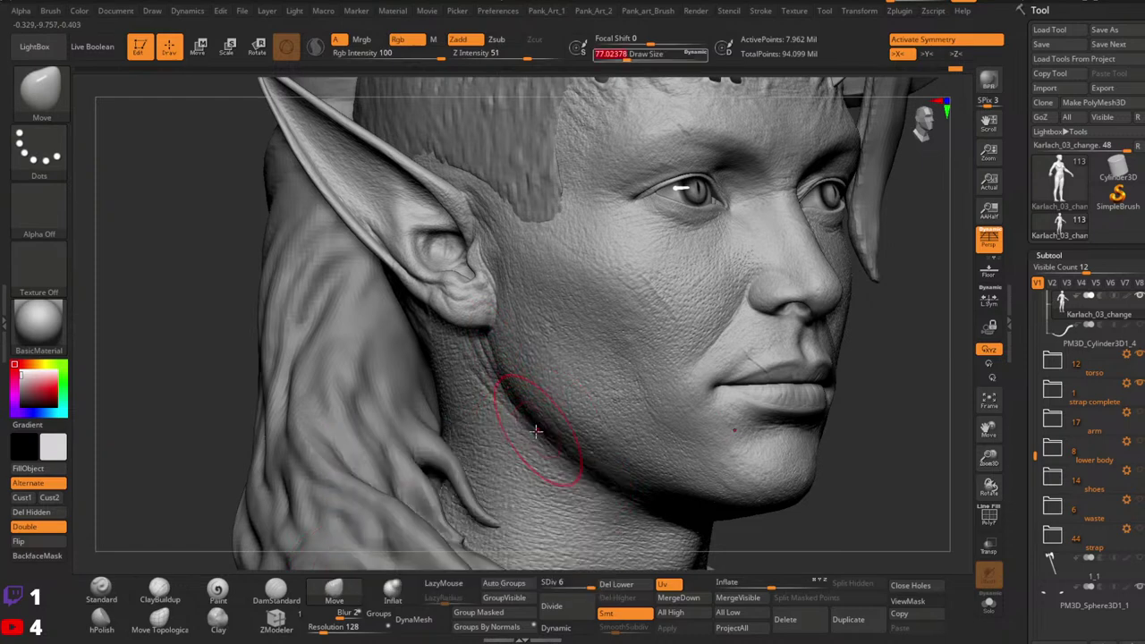
drag(534, 452, 526, 438)
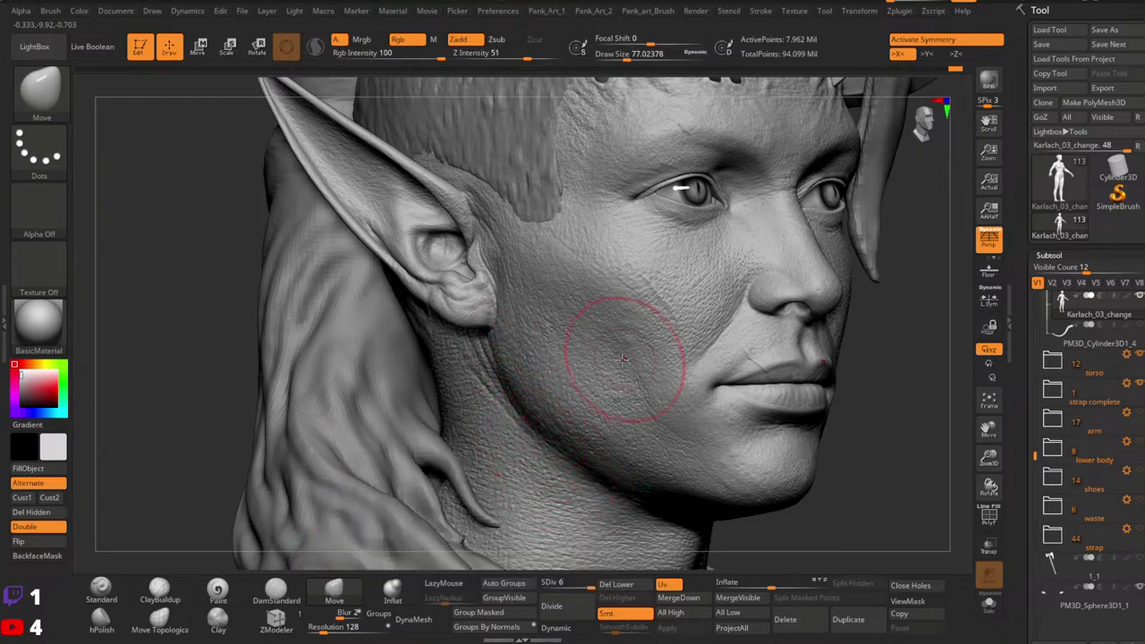
Step: Define the jawline from below the earlobe toward the chin with the Standard brush at Z intensity 15 and draw size about 62
key(bracketleft)
key(bracketleft)
click(102, 591)
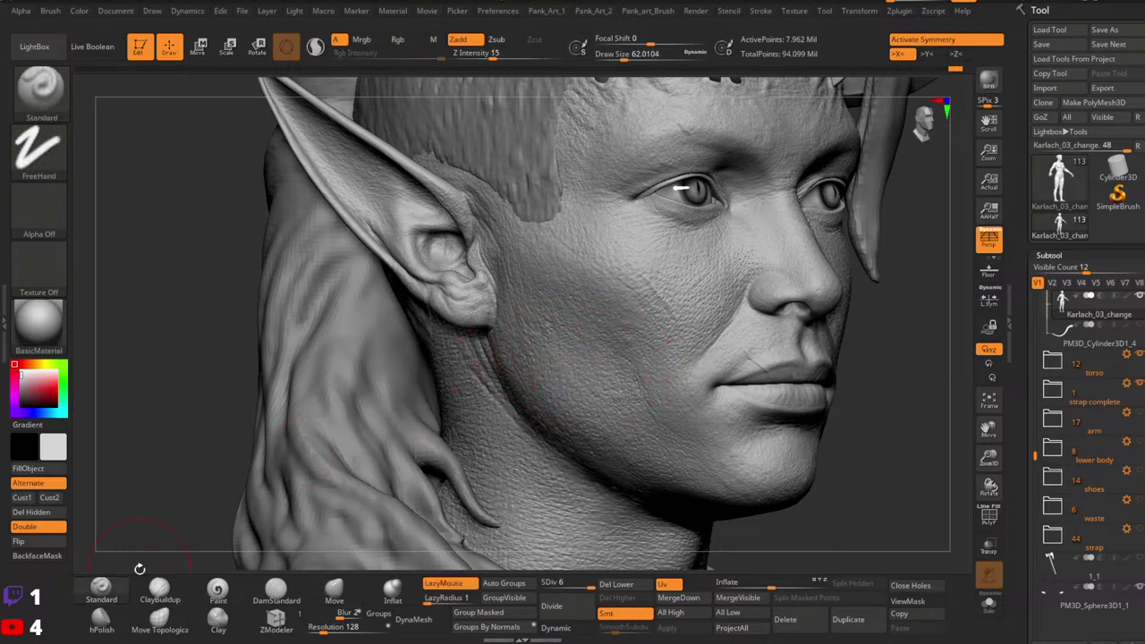
drag(494, 347, 536, 433)
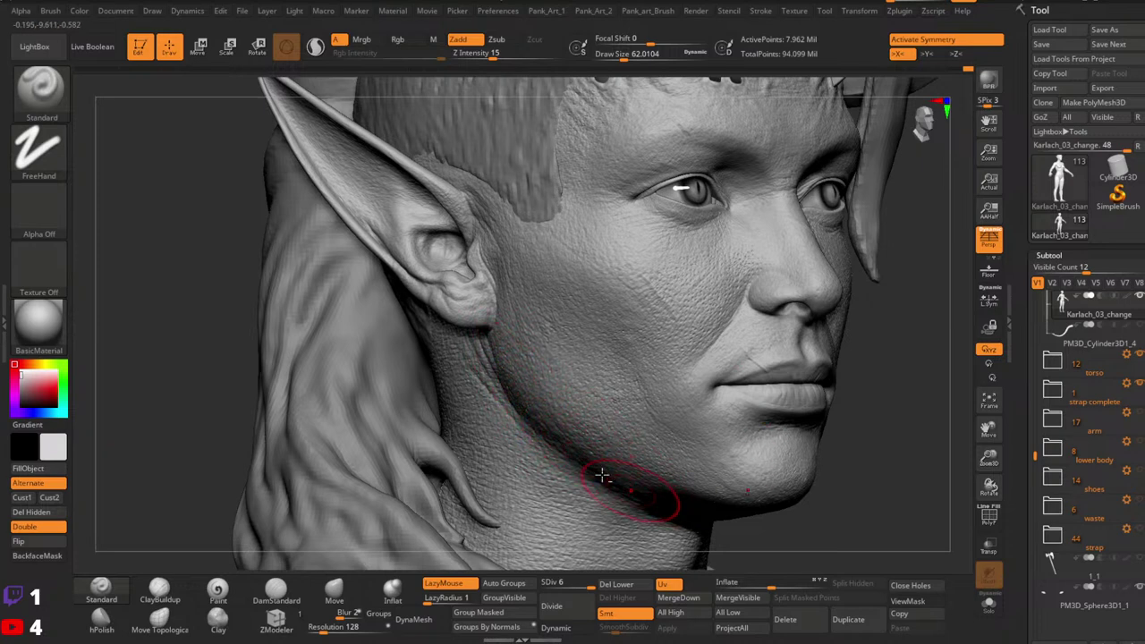
key(ctrl)
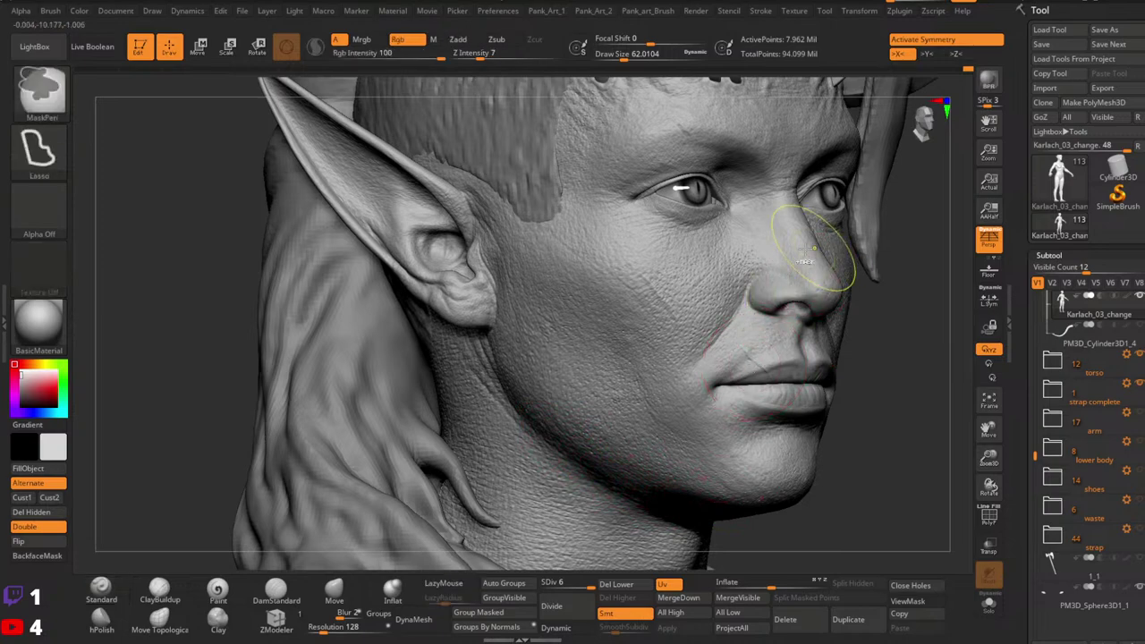
Step: Turn off X symmetry and sculpt folds across the front of the neck with the Standard brush at a draw size of about 23
mouse_move(807, 249)
ctrl+right_down()
mouse_move(830, 225)
mouse_move(754, 307)
mouse_move(794, 283)
mouse_move(828, 422)
ctrl+right_up()
mouse_move(828, 422)
alt+right_down()
mouse_move(767, 304)
mouse_move(734, 311)
mouse_move(726, 292)
mouse_move(825, 285)
alt+right_up()
mouse_move(841, 219)
alt+right_down()
mouse_move(748, 304)
mouse_move(776, 304)
alt+right_up()
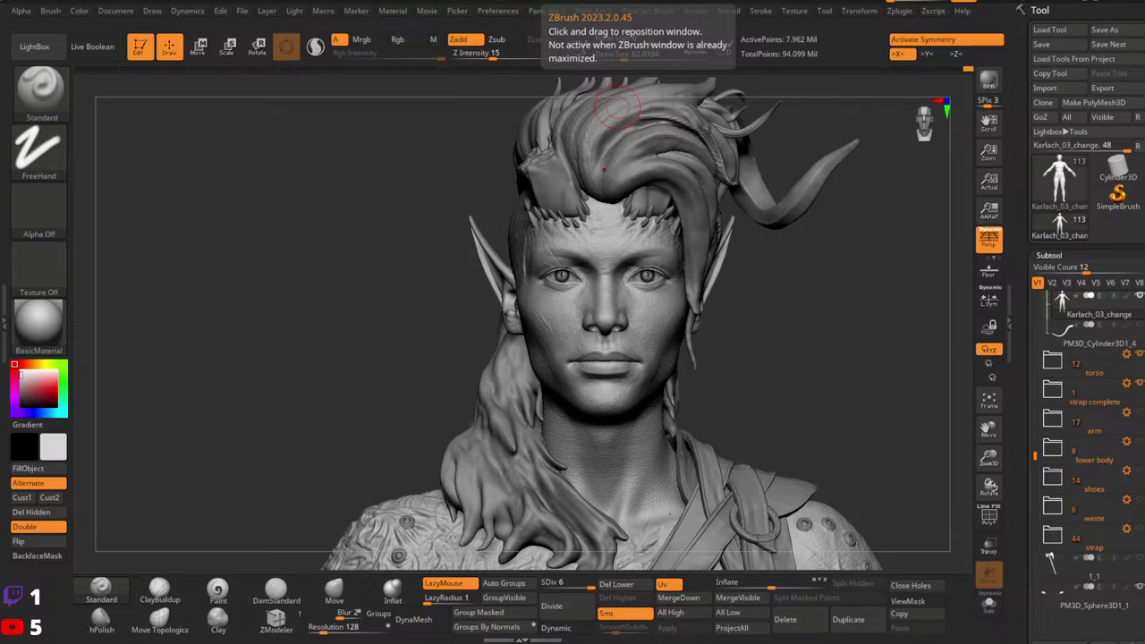
right_drag(710, 402, 746, 367)
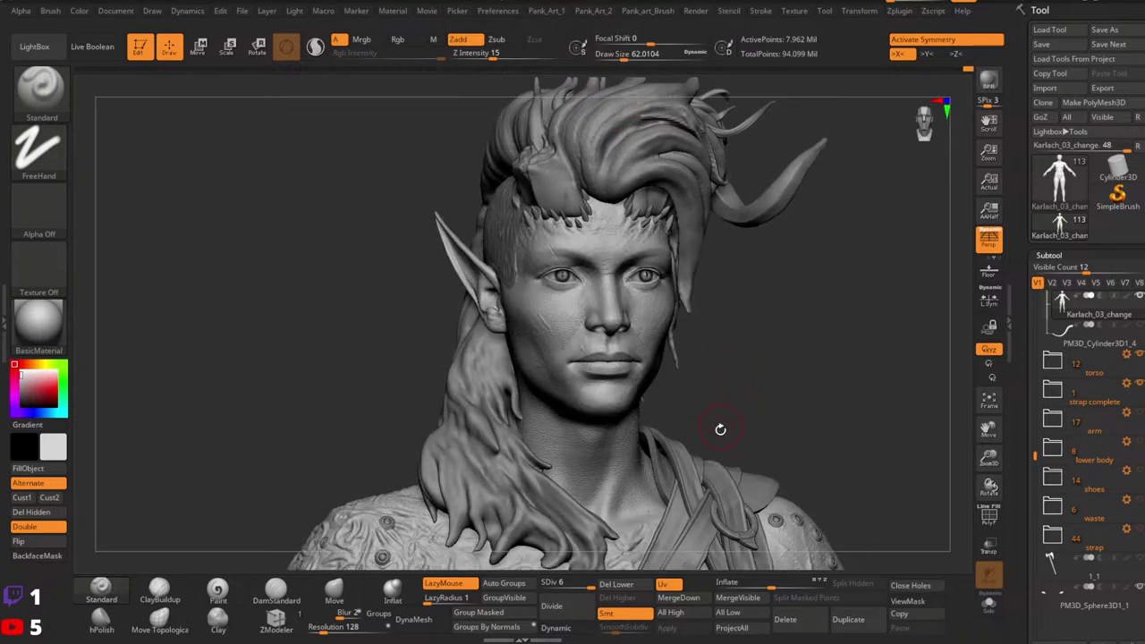
alt+right_drag(719, 429, 780, 329)
mouse_move(722, 371)
right_down()
mouse_move(692, 376)
mouse_move(656, 343)
right_up()
key(space)
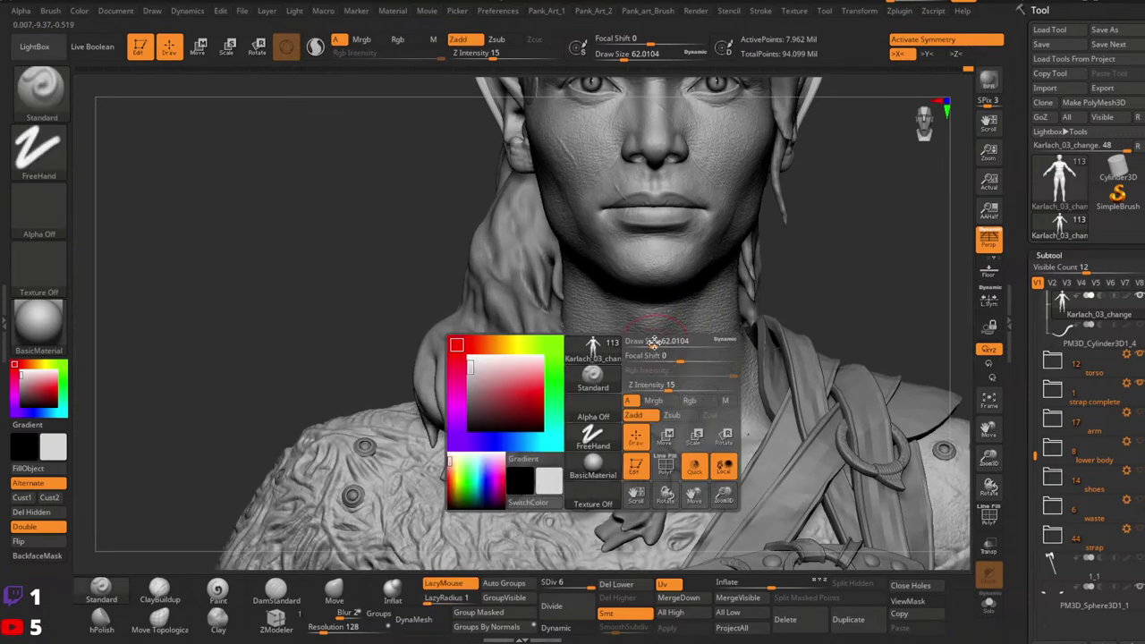
drag(654, 342, 645, 343)
key(x)
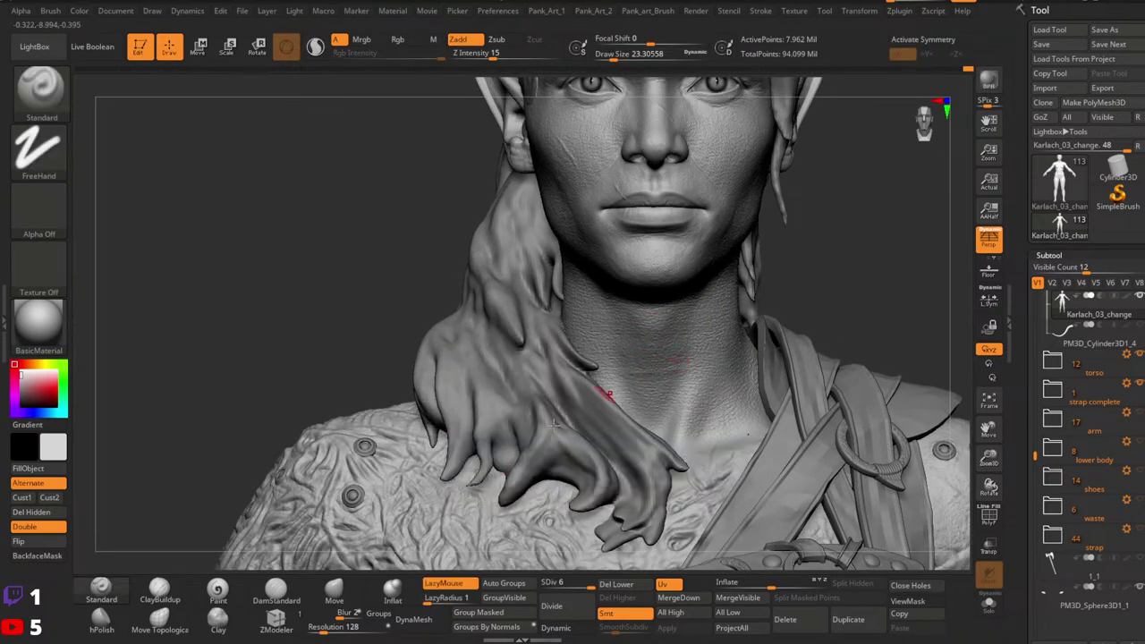
Step: Carve horizontal skin creases across the neck with DamStandard at Z intensity 36, reducing the draw size to about 12.9
click(276, 590)
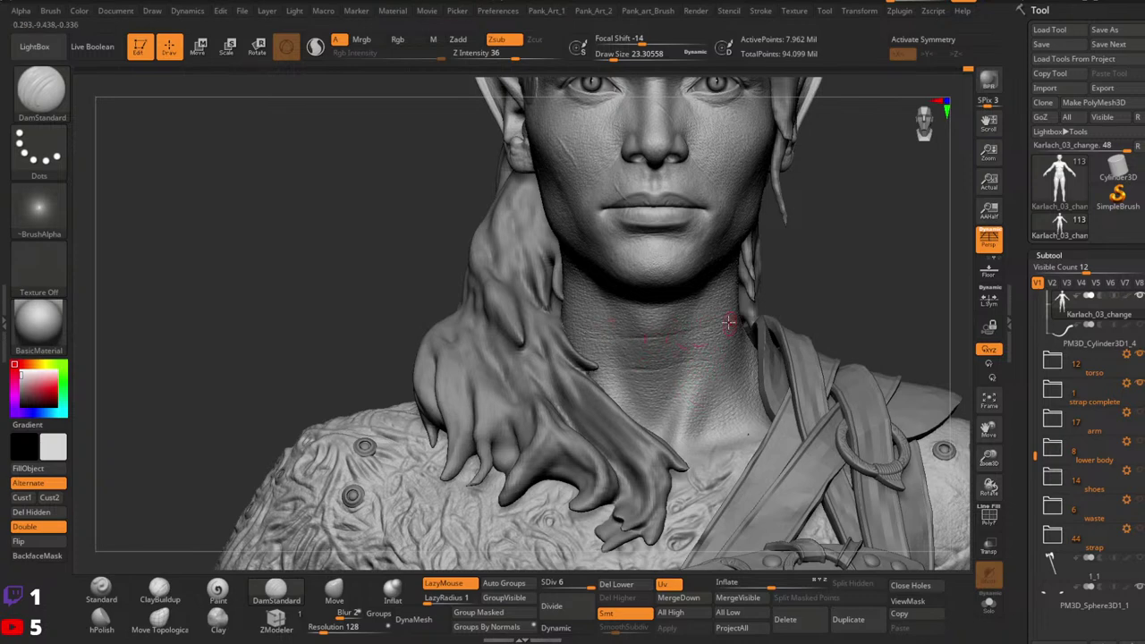
mouse_move(574, 322)
mouse_down()
mouse_move(718, 324)
mouse_move(605, 328)
mouse_move(653, 338)
mouse_up()
key(space)
drag(675, 302, 670, 304)
mouse_move(846, 330)
ctrl+right_down()
mouse_move(821, 349)
mouse_move(689, 383)
mouse_move(761, 384)
mouse_move(721, 373)
mouse_move(733, 389)
mouse_move(720, 365)
ctrl+right_up()
key(space)
drag(707, 376, 702, 375)
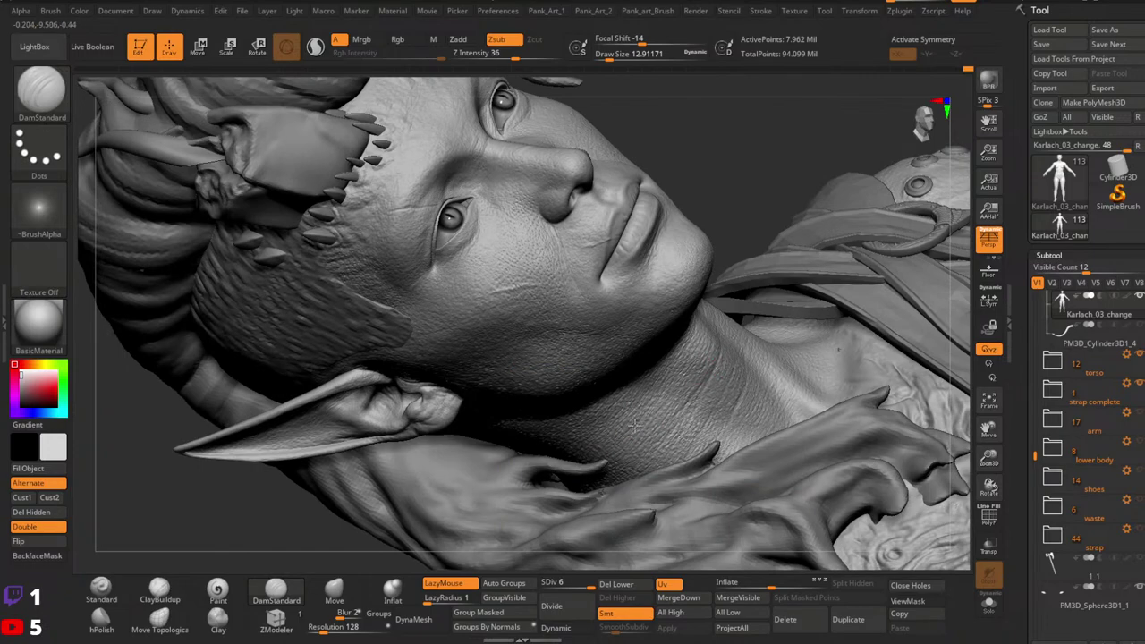
mouse_move(683, 395)
ctrl+right_down()
mouse_move(781, 336)
mouse_move(795, 349)
mouse_move(769, 337)
mouse_move(801, 379)
mouse_move(853, 352)
mouse_move(845, 322)
ctrl+right_up()
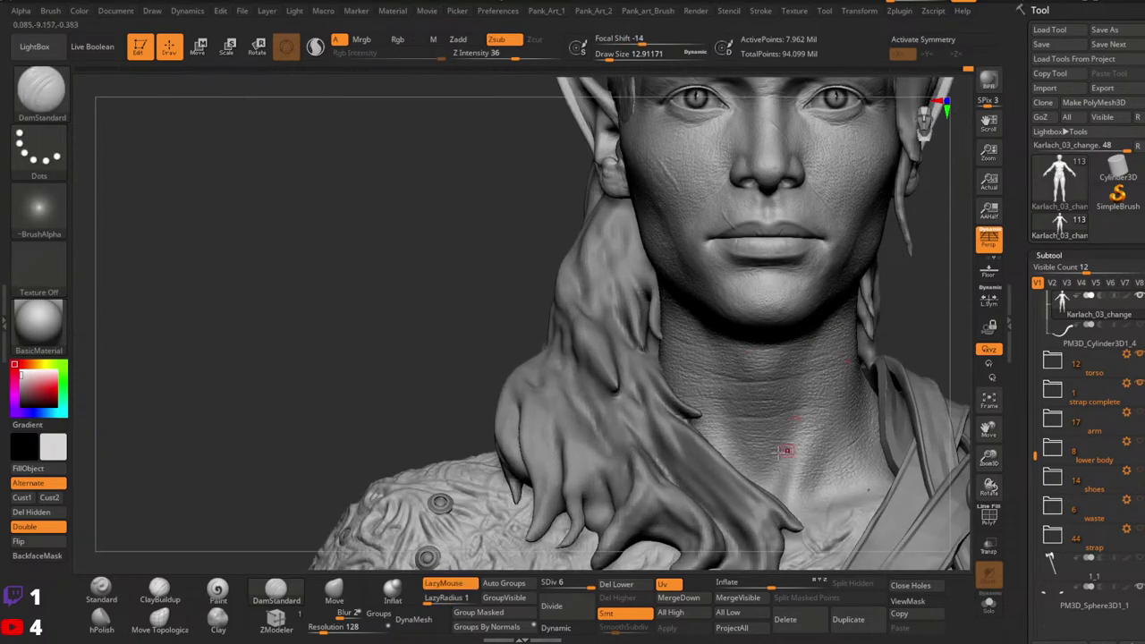
Step: Turn X symmetry back on and model the throat below the chin with the Standard brush at a draw size of about 33
alt+right_drag(805, 400, 762, 421)
ctrl+right_drag(762, 421, 768, 365)
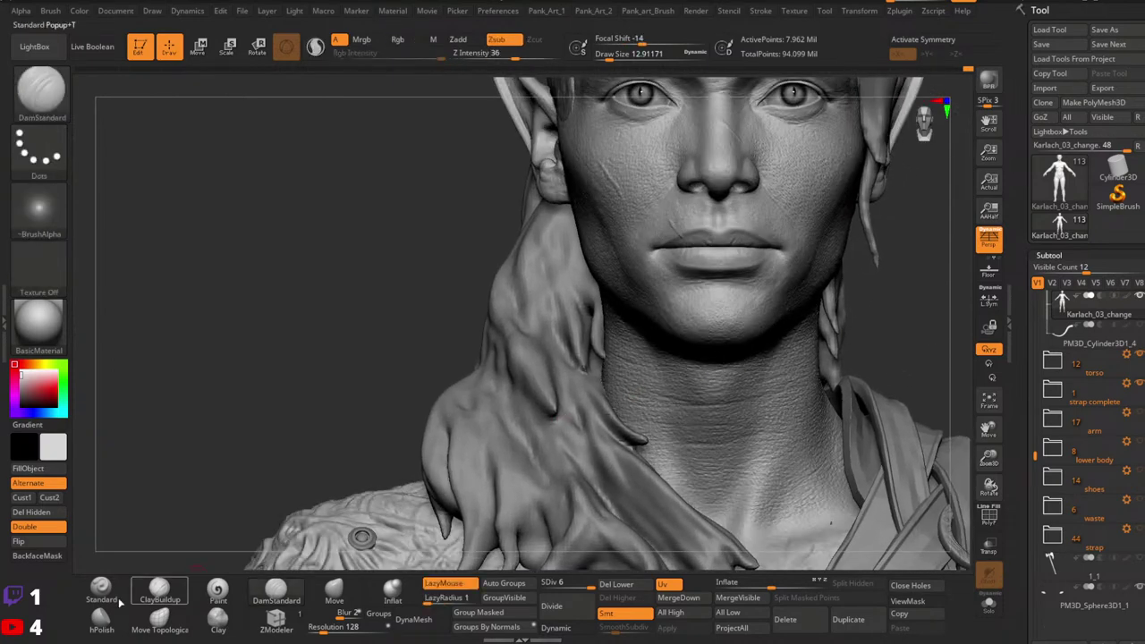
click(110, 594)
key(x)
key(space)
drag(735, 376, 738, 374)
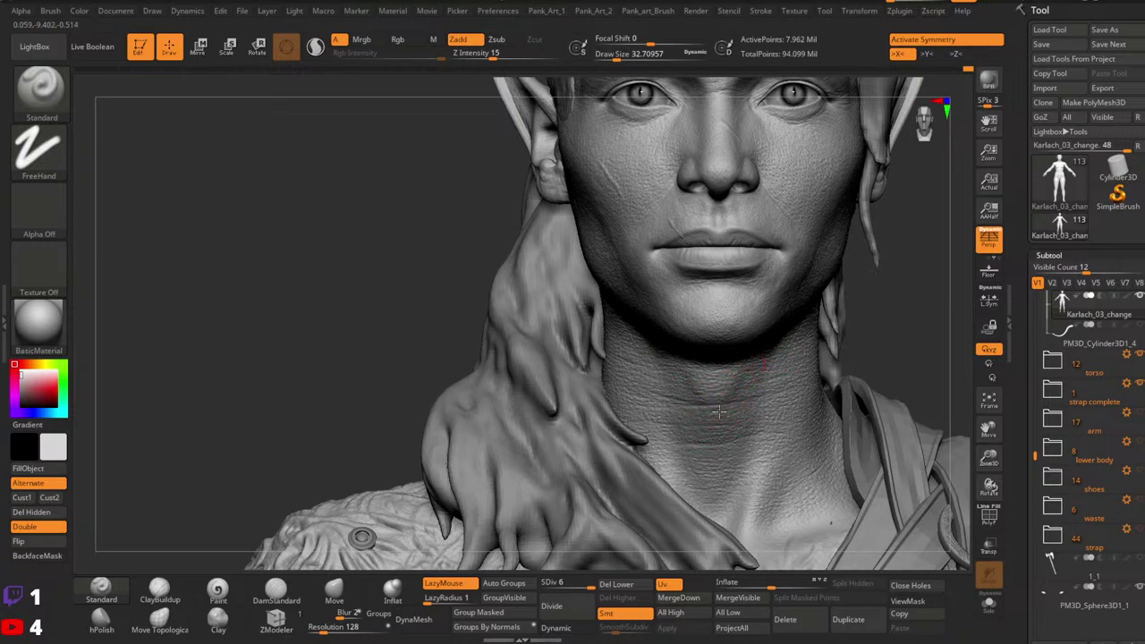
Step: Build up the neck muscles down to the collarbones with the Standard brush, raising the draw size to about 46 and 56
mouse_move(815, 359)
ctrl+right_down()
mouse_move(733, 359)
mouse_move(709, 385)
mouse_move(769, 381)
ctrl+right_up()
key(space)
click(705, 378)
key(ctrl+z)
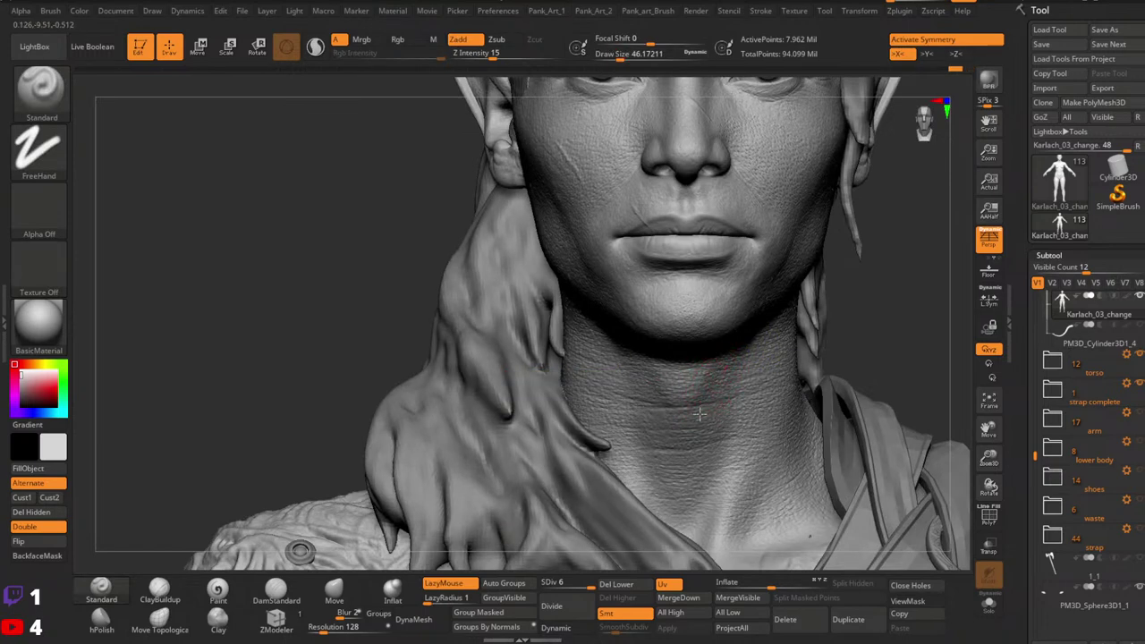
key(])
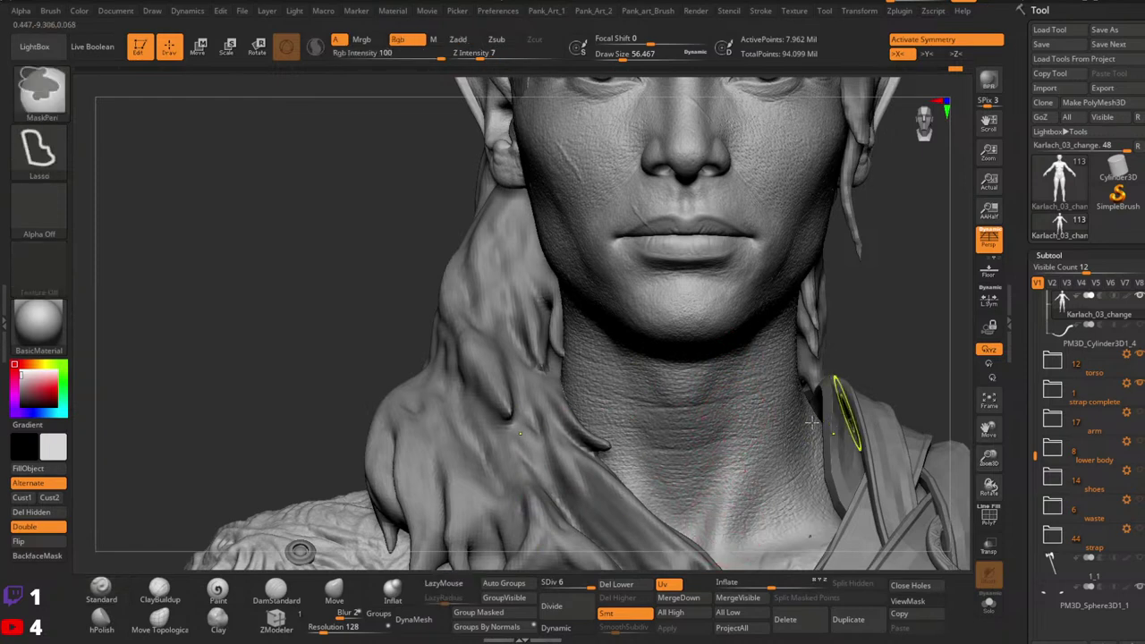
ctrl+right_drag(849, 414, 782, 403)
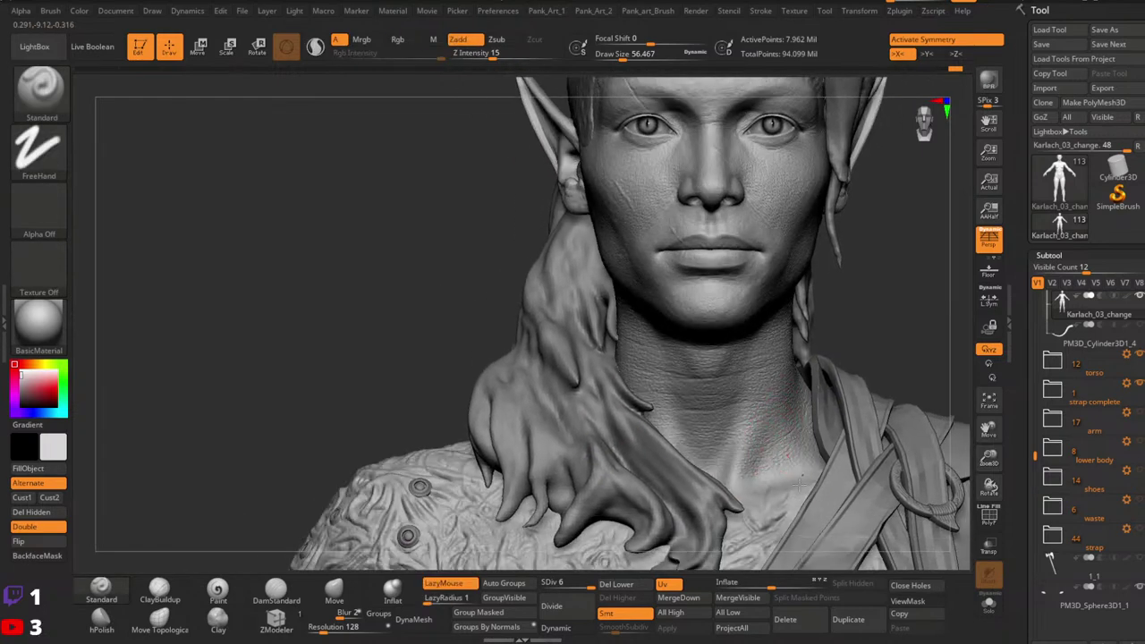
key(ctrl)
mouse_move(889, 377)
ctrl+right_down()
mouse_move(838, 438)
mouse_move(797, 391)
mouse_move(753, 403)
ctrl+right_up()
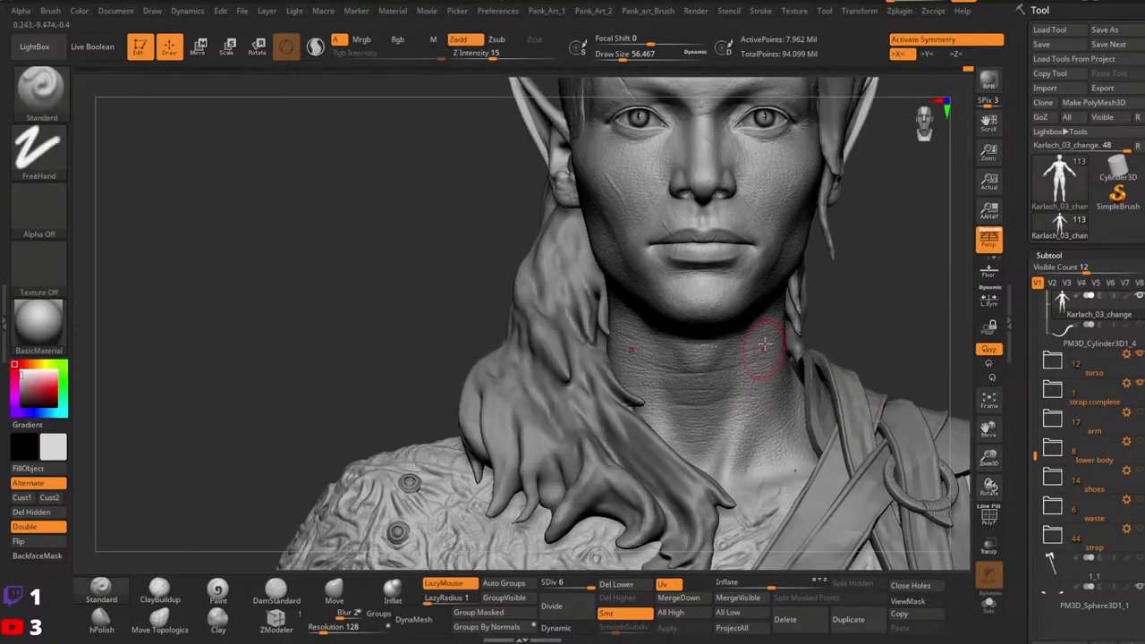
Step: Refine the sides of the neck below the jaw with the Standard brush at draw sizes of about 41 and 51
key(space)
drag(755, 352, 749, 352)
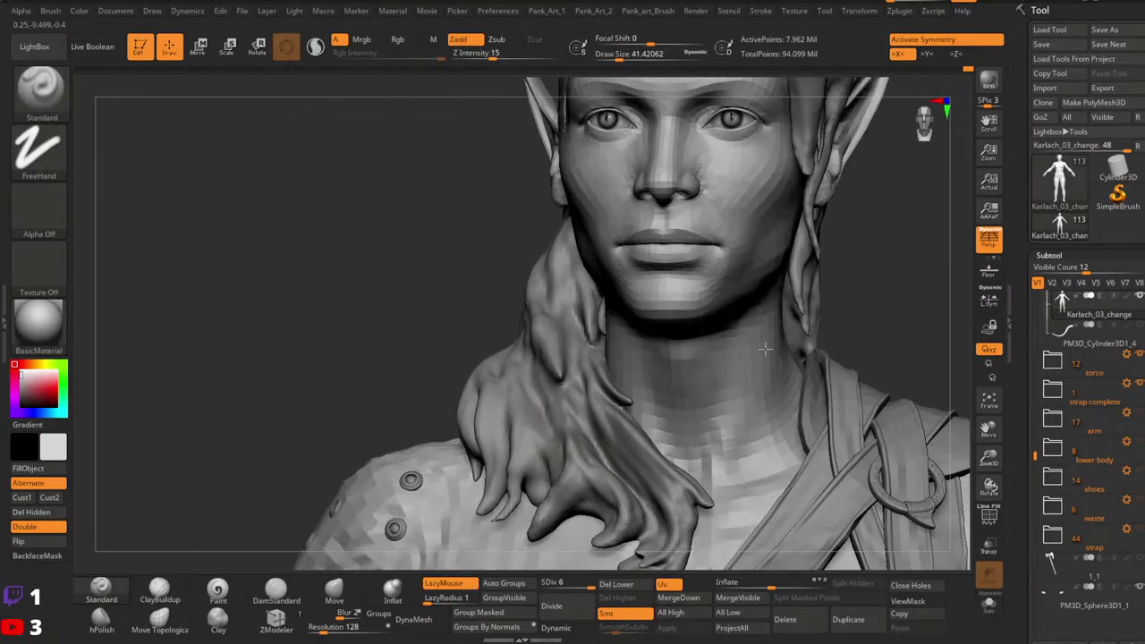
alt+right_drag(763, 350, 753, 349)
key(space)
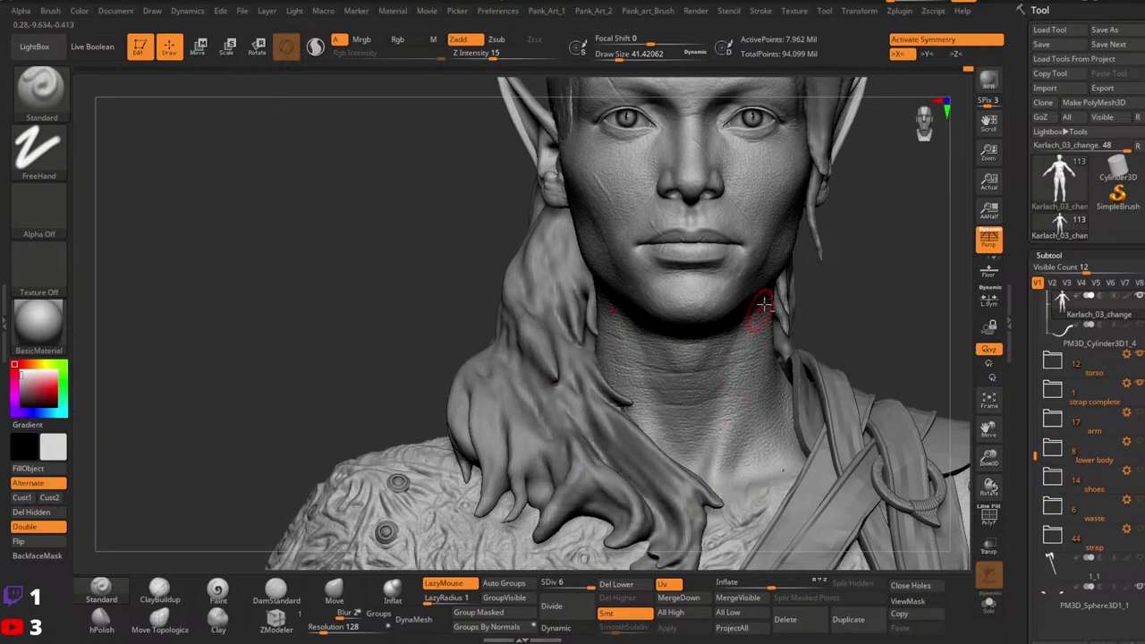
key(ctrl)
right_click(747, 335)
right_click(744, 325)
drag(742, 325, 745, 324)
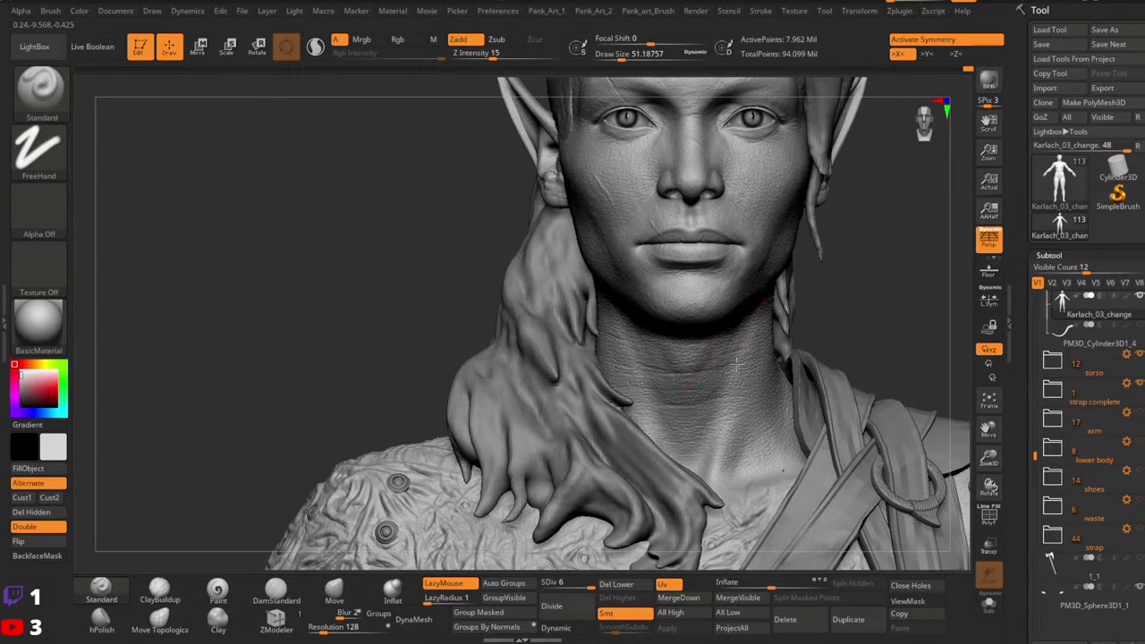
Step: Model the lower neck and its outer sides with the Standard brush, enlarging the draw size to about 68 and 97
drag(726, 390, 737, 367)
key(space)
drag(700, 426, 708, 426)
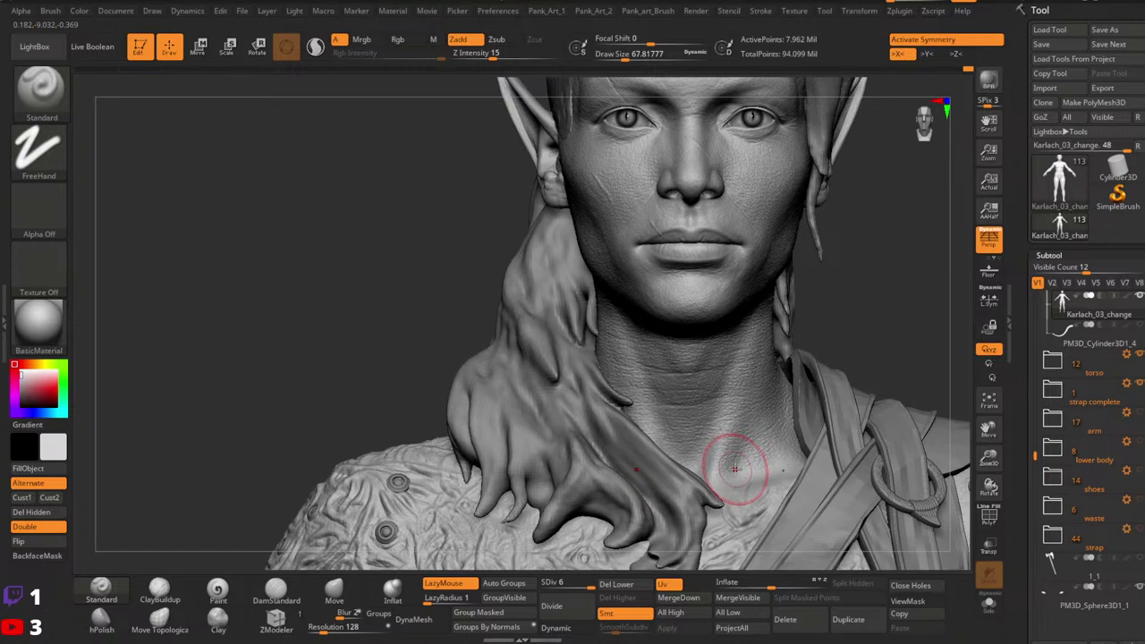
ctrl+right_drag(771, 388, 762, 376)
right_click(763, 333)
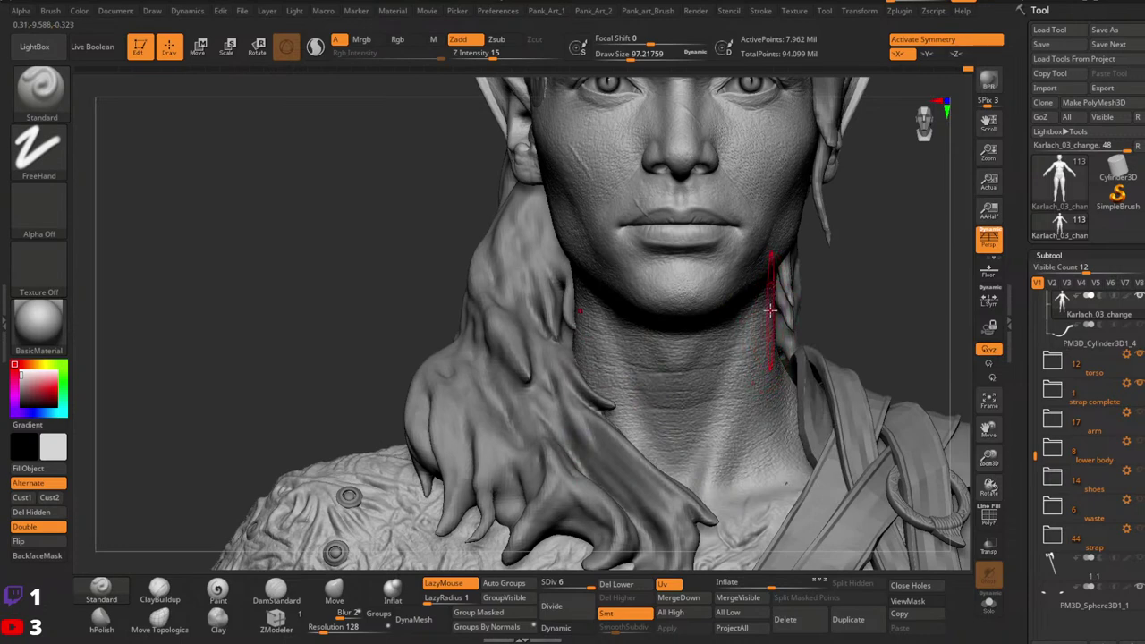
Step: Isolate the body subtool, lower it to subdivision level 3 and work the side of the neck with the Standard brush at draw size about 149
key(ctrl)
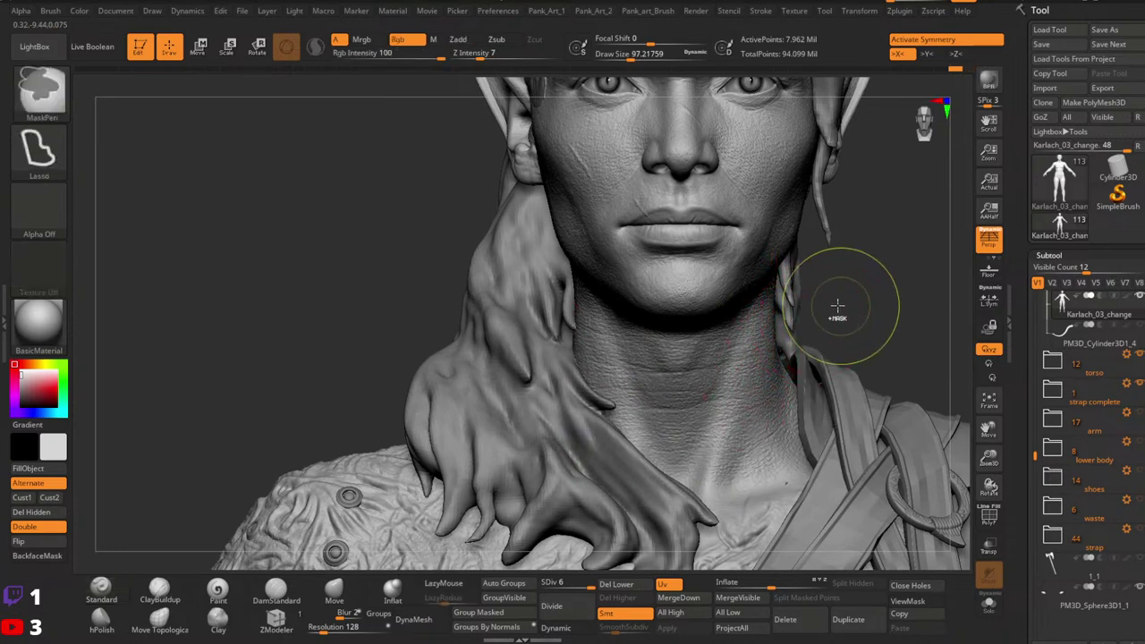
mouse_move(837, 305)
ctrl+right_down()
mouse_move(836, 295)
mouse_move(783, 350)
ctrl+right_up()
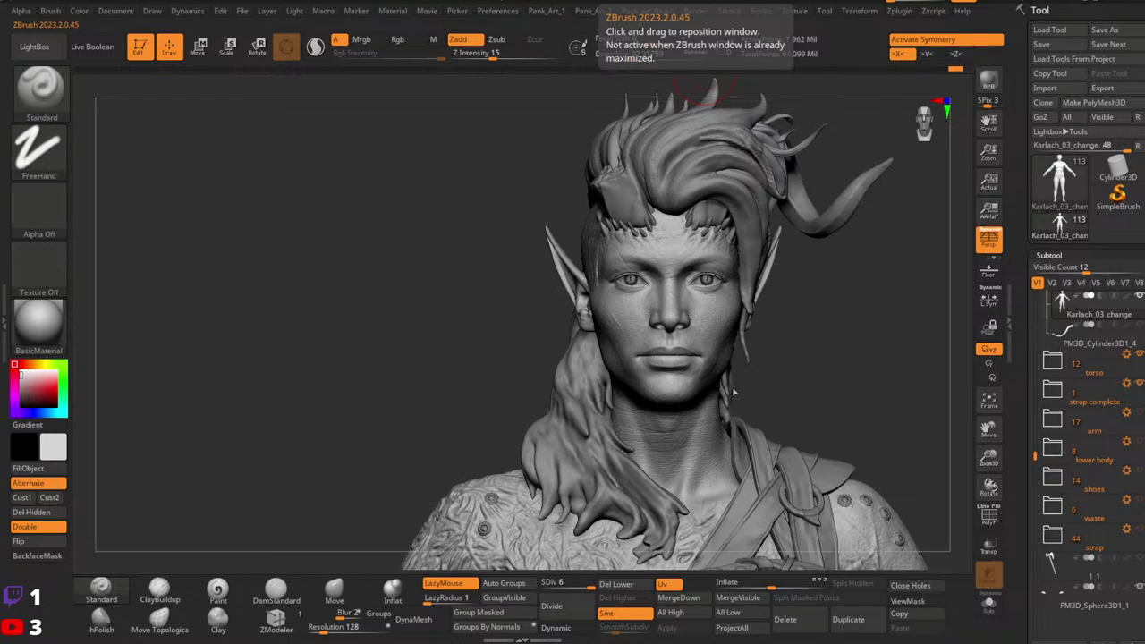
click(994, 610)
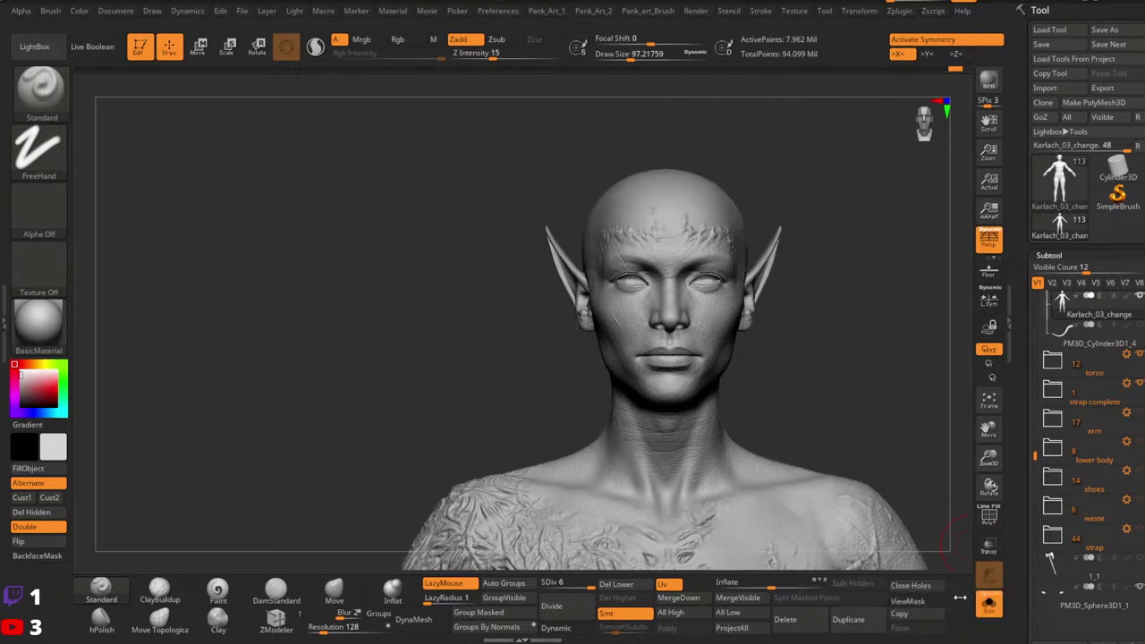
mouse_move(706, 398)
ctrl+right_down()
mouse_move(795, 372)
mouse_move(806, 349)
mouse_move(831, 352)
mouse_move(766, 340)
mouse_move(776, 379)
mouse_move(811, 351)
mouse_move(792, 357)
mouse_move(787, 292)
mouse_move(761, 312)
ctrl+right_up()
key(space)
drag(582, 583, 564, 583)
right_drag(776, 306, 725, 324)
key(space)
drag(726, 324, 713, 324)
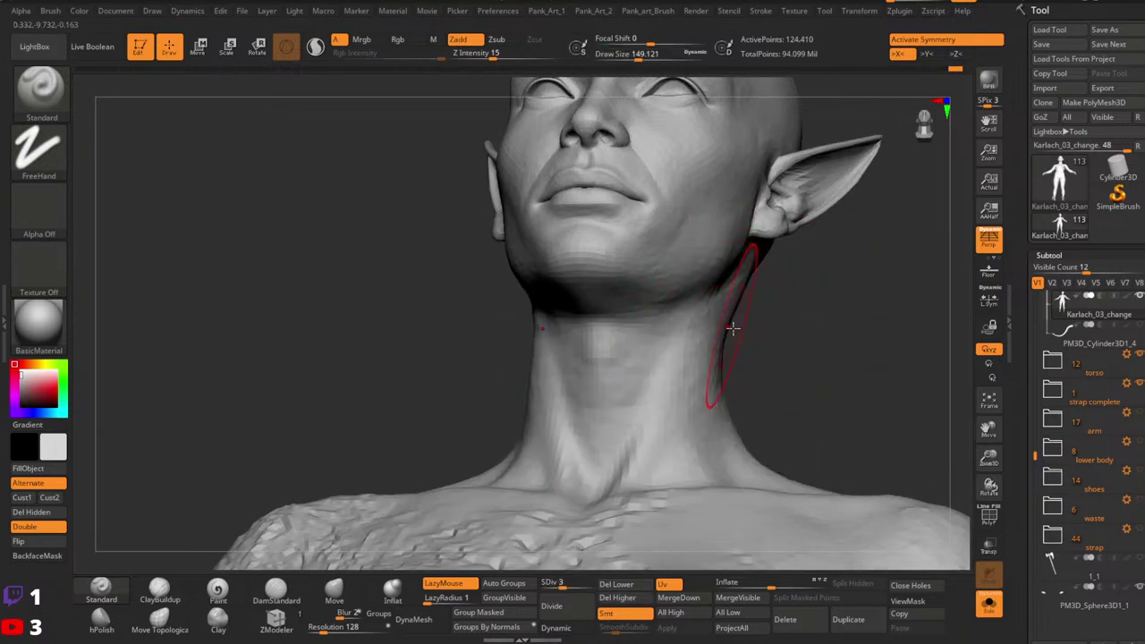
Step: Reshape the neck contour behind and below the ears with the Move brush at a draw size of about 149
click(334, 590)
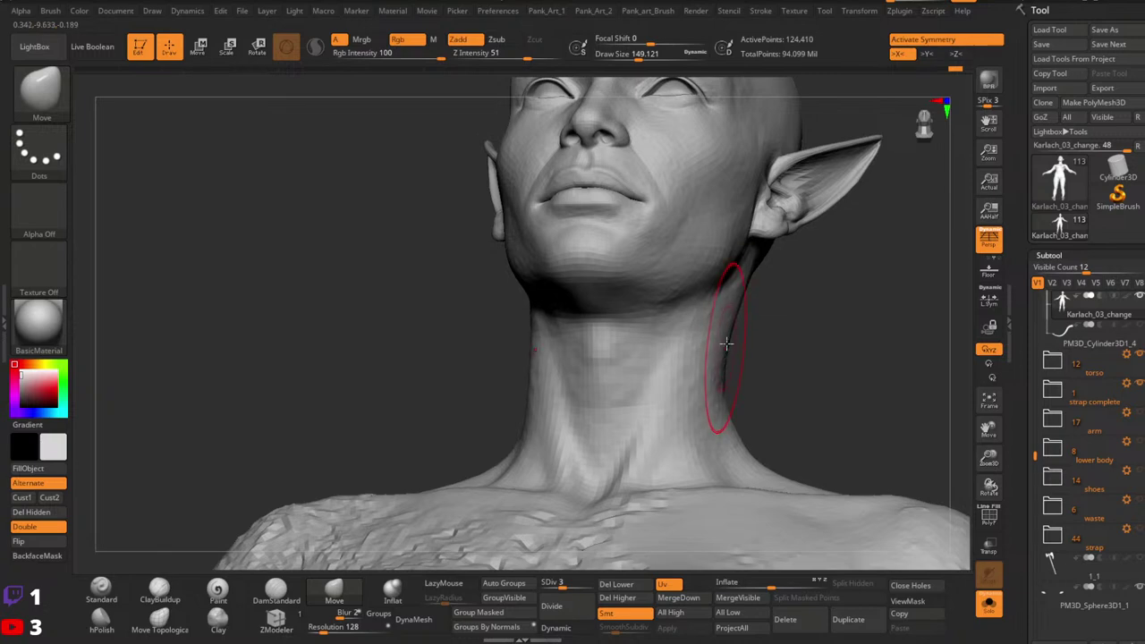
right_drag(737, 318, 743, 345)
mouse_move(749, 417)
right_down()
mouse_move(761, 340)
mouse_move(809, 246)
mouse_move(805, 313)
right_up()
right_drag(644, 327, 590, 343)
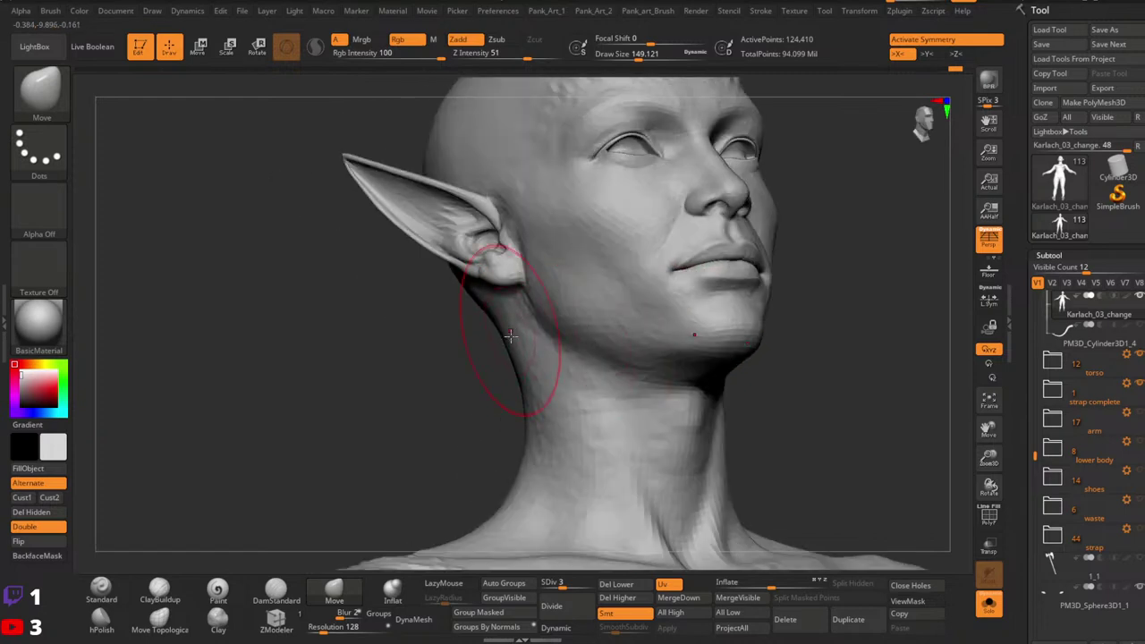
mouse_move(503, 402)
right_down()
mouse_move(757, 372)
mouse_move(757, 337)
mouse_move(718, 330)
right_up()
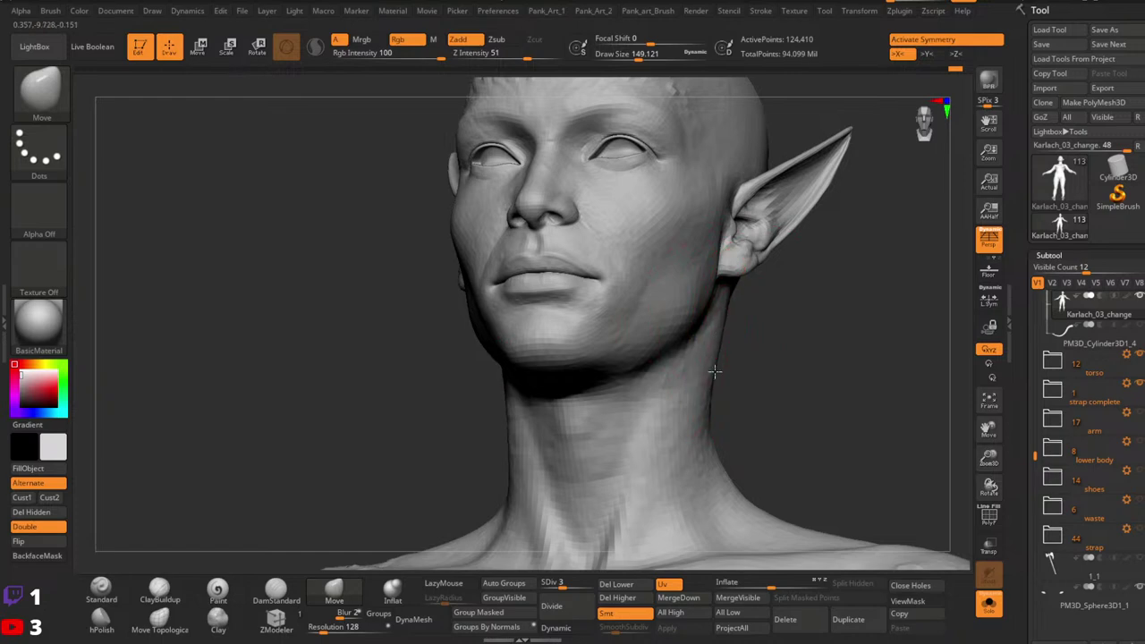
Step: Adjust the neck silhouette below the jaw with the Move brush at draw sizes of about 172 and 120
mouse_move(758, 333)
right_down()
mouse_move(779, 345)
mouse_move(802, 330)
mouse_move(755, 413)
right_up()
key(space)
drag(739, 396, 742, 397)
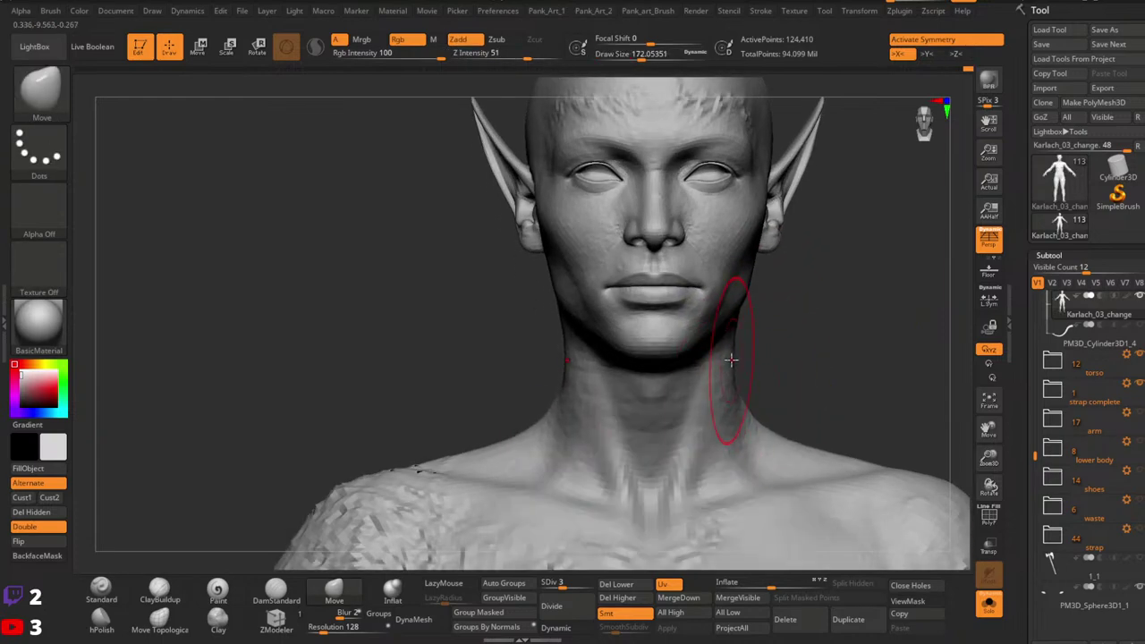
key(bracketleft)
drag(733, 343, 732, 340)
key(space)
drag(726, 347, 722, 347)
Step: Refine the transition from neck to shoulders with the Move brush at draw sizes between about 94 and 104
right_drag(726, 349, 749, 289)
key(space)
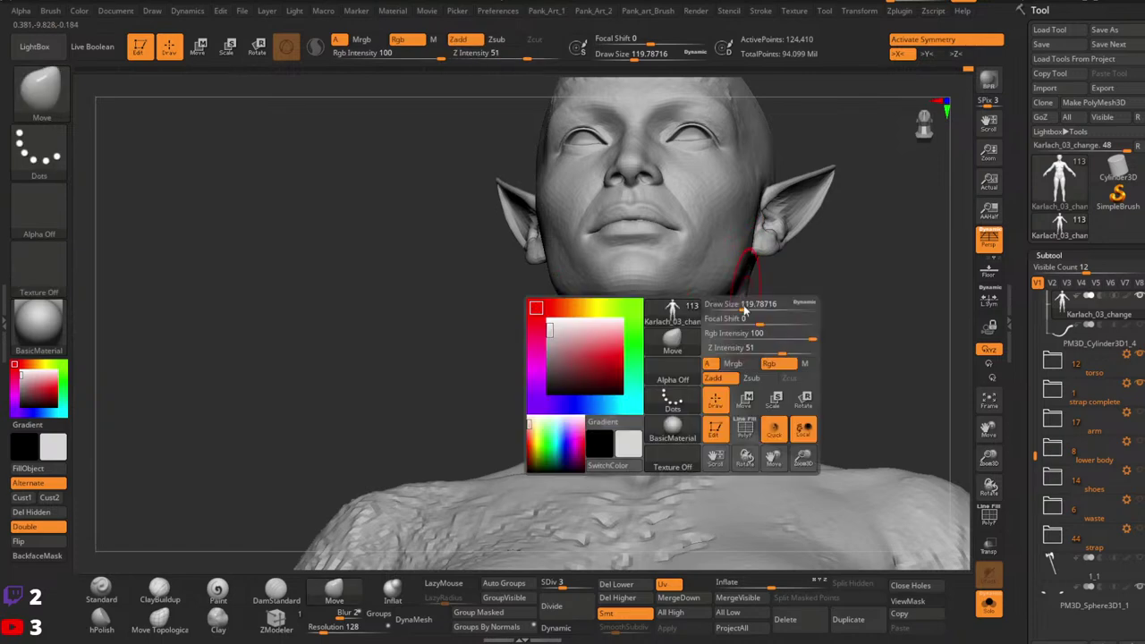
drag(744, 307, 745, 302)
right_drag(746, 309, 759, 376)
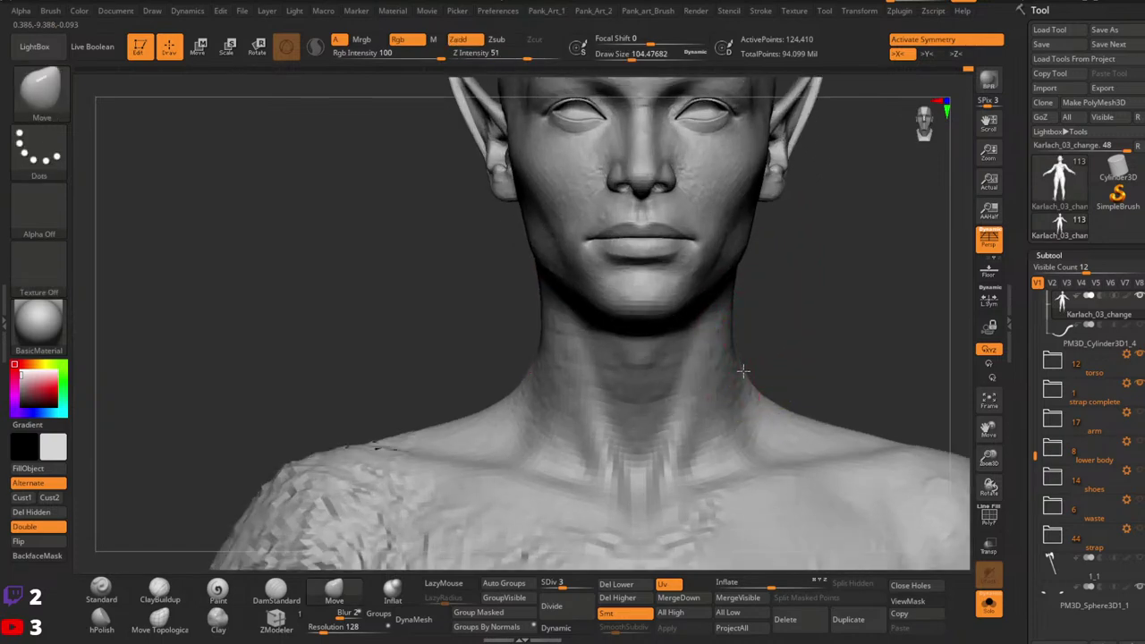
key(bracketleft)
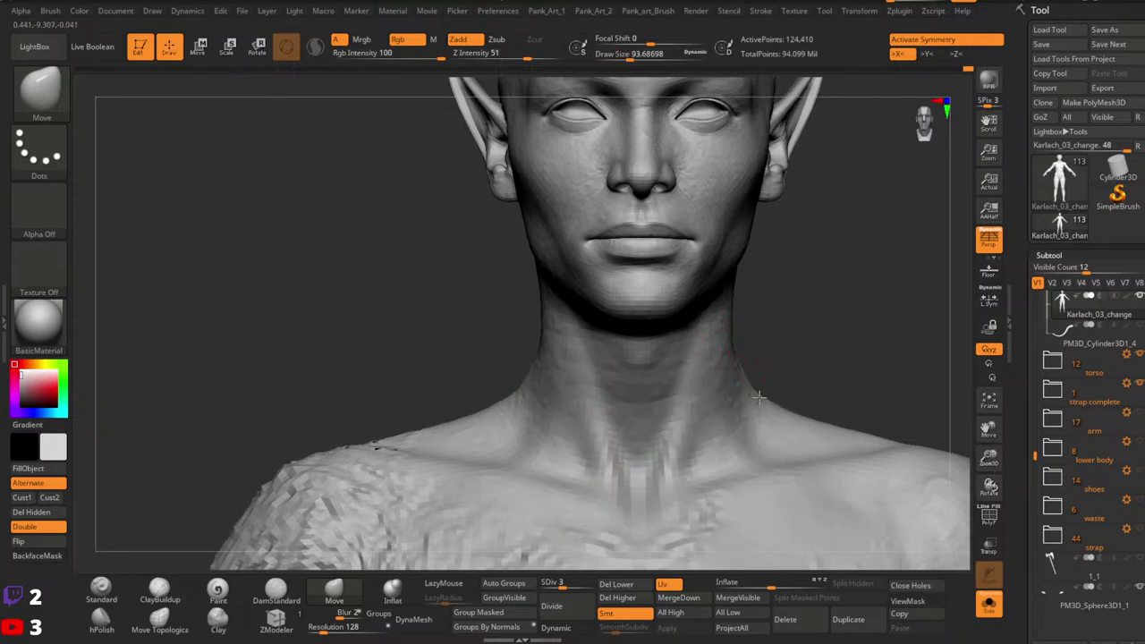
key(space)
drag(748, 396, 747, 393)
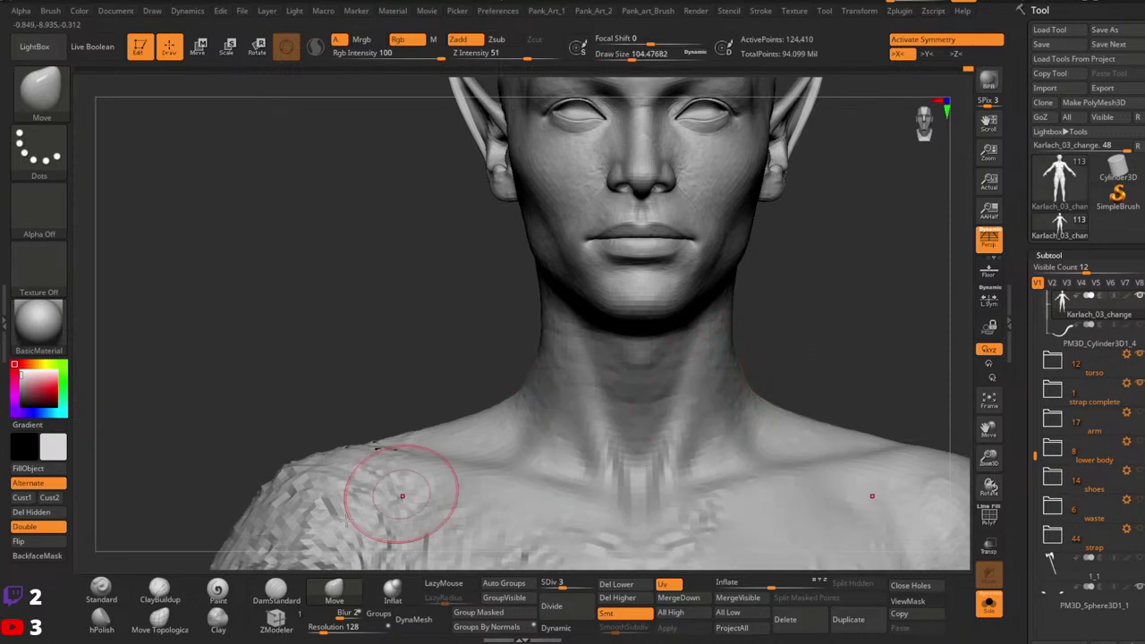
Step: Show all visible subtools again and set the Standard brush's draw size to about 83 for the base of the neck
click(102, 591)
click(988, 605)
key(space)
drag(750, 397, 745, 397)
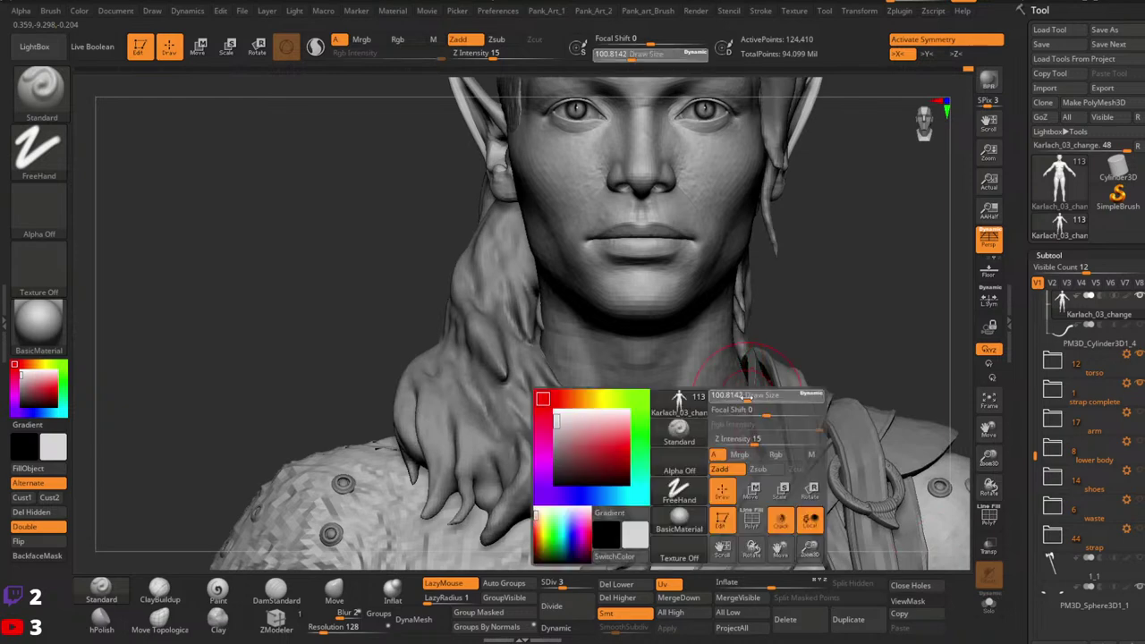
key(space)
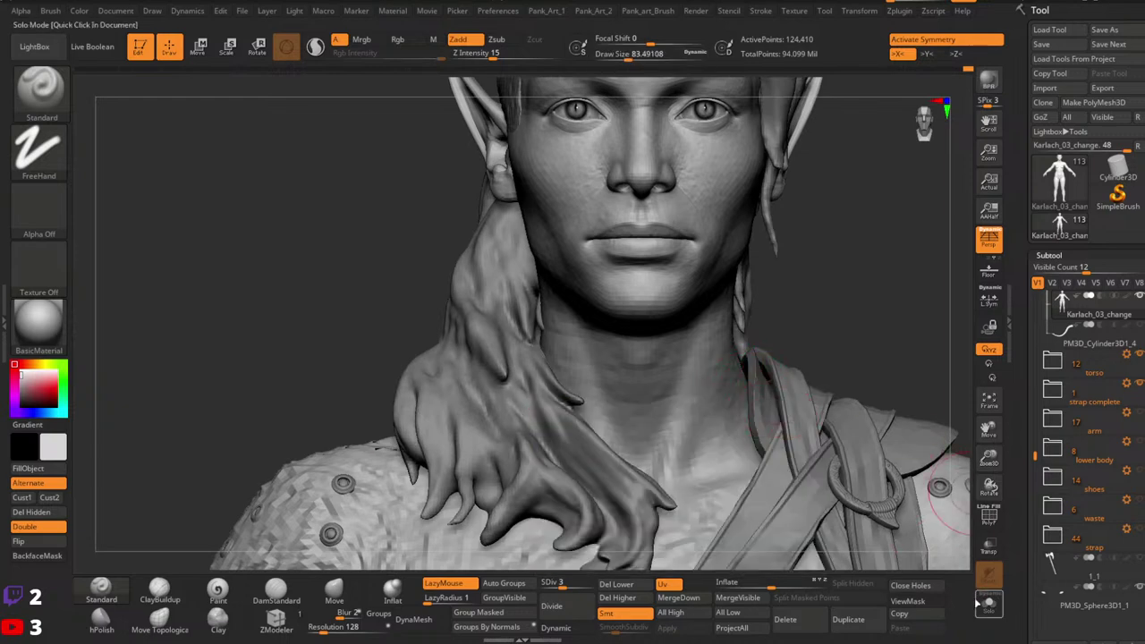
Step: Isolate the body subtool and sculpt the base of the neck with the Standard brush at draw sizes of about 97 and 132
click(988, 604)
drag(881, 358, 746, 413)
key(space)
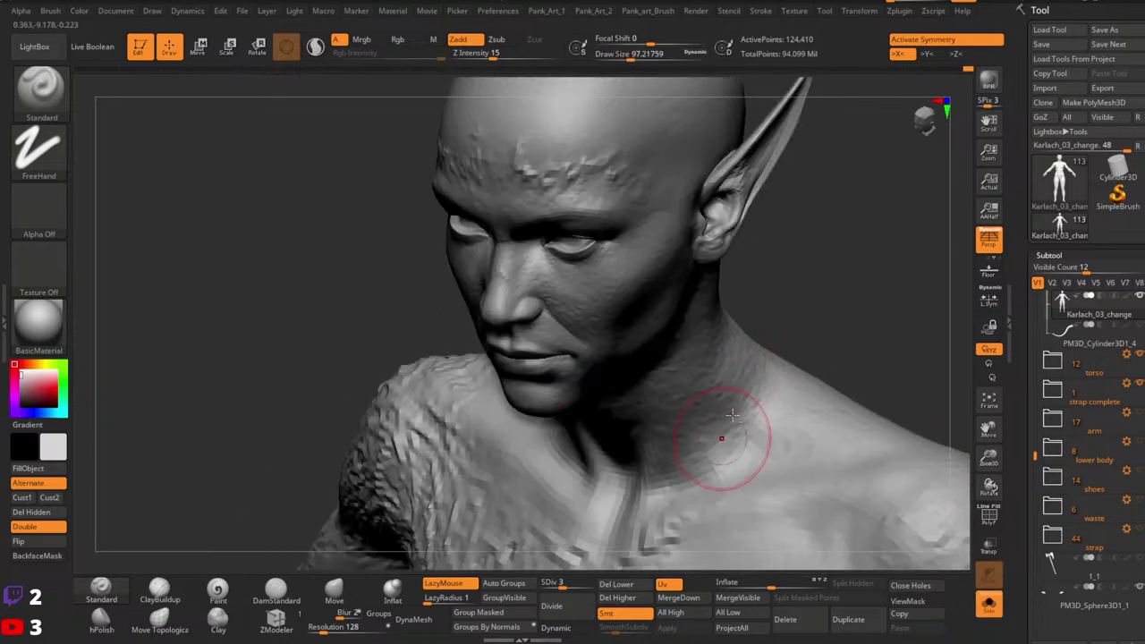
mouse_move(687, 471)
shift+right_down()
mouse_move(741, 391)
mouse_move(703, 411)
shift+right_up()
key(space)
drag(703, 414, 708, 414)
key(shift+d)
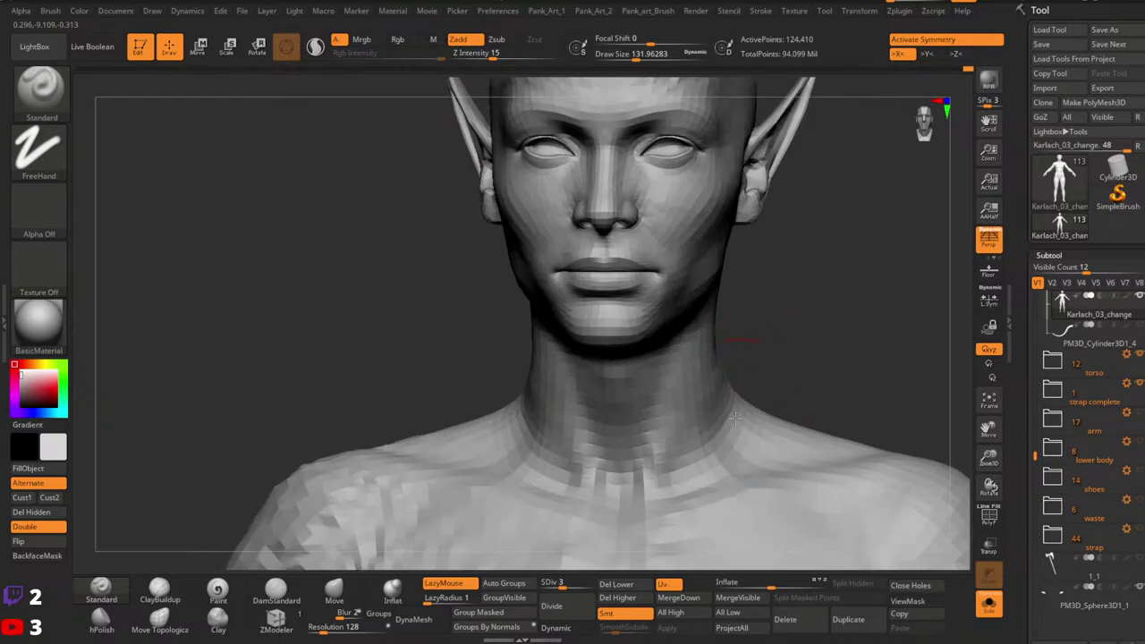
right_drag(734, 416, 696, 434)
mouse_move(787, 402)
shift+right_down()
mouse_move(856, 373)
mouse_move(777, 378)
mouse_move(843, 358)
shift+right_up()
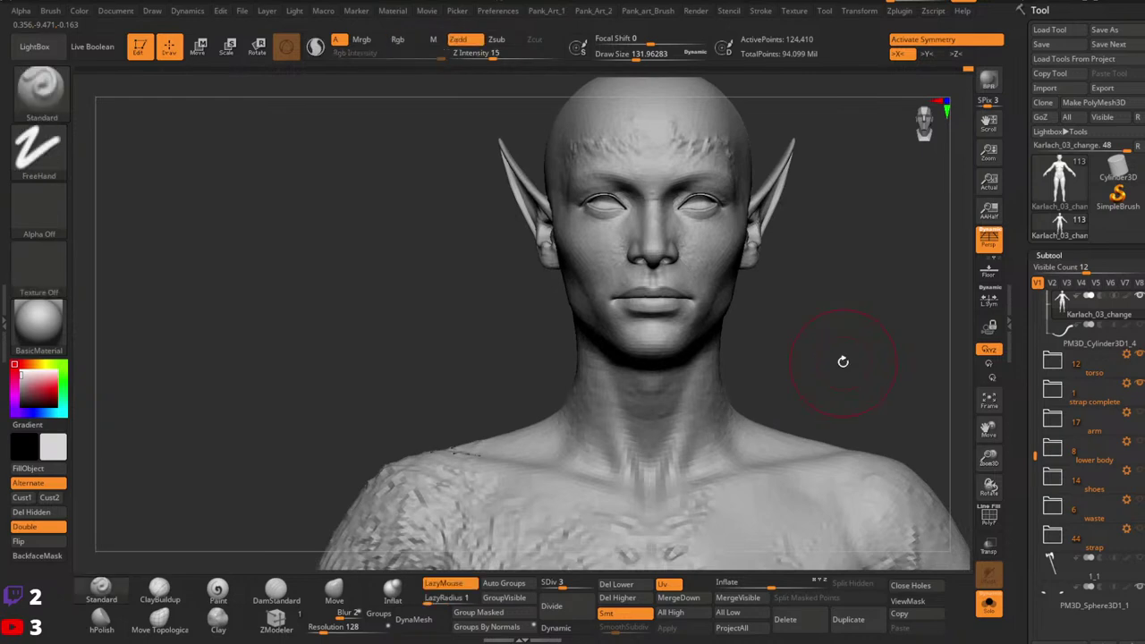
Step: Build up the side of the neck where it meets the shoulder with the Standard brush at a draw size of about 112
ctrl+right_drag(842, 361, 764, 381)
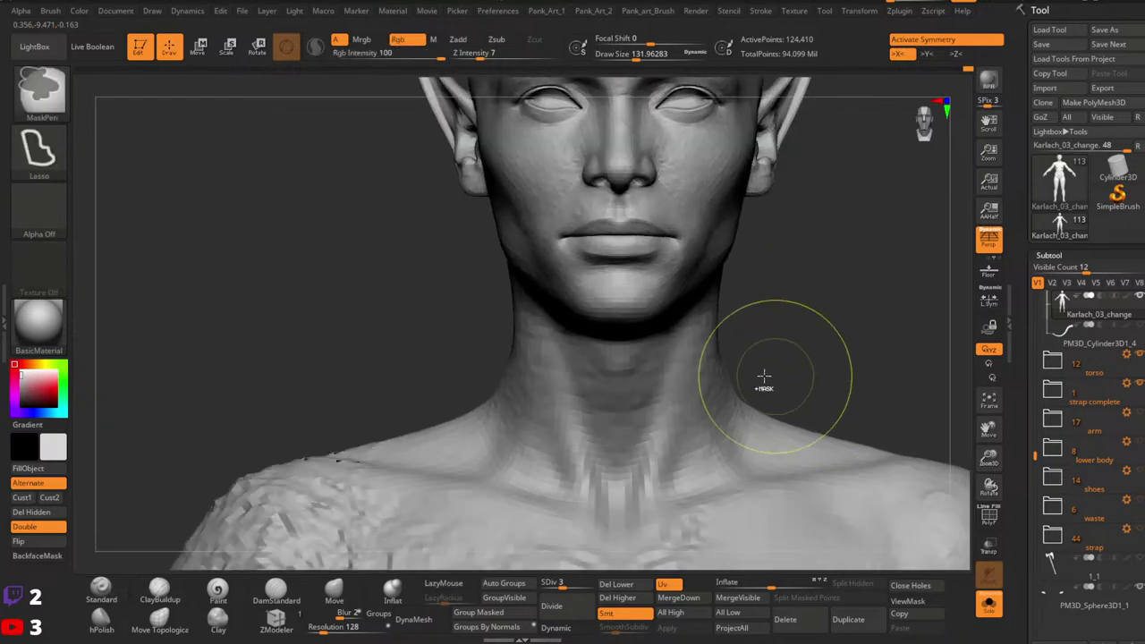
key(space)
drag(748, 411, 728, 412)
right_drag(805, 360, 748, 381)
key(space)
drag(748, 382, 733, 380)
mouse_move(733, 381)
right_down()
mouse_move(733, 435)
mouse_move(745, 335)
right_up()
key(bracketright)
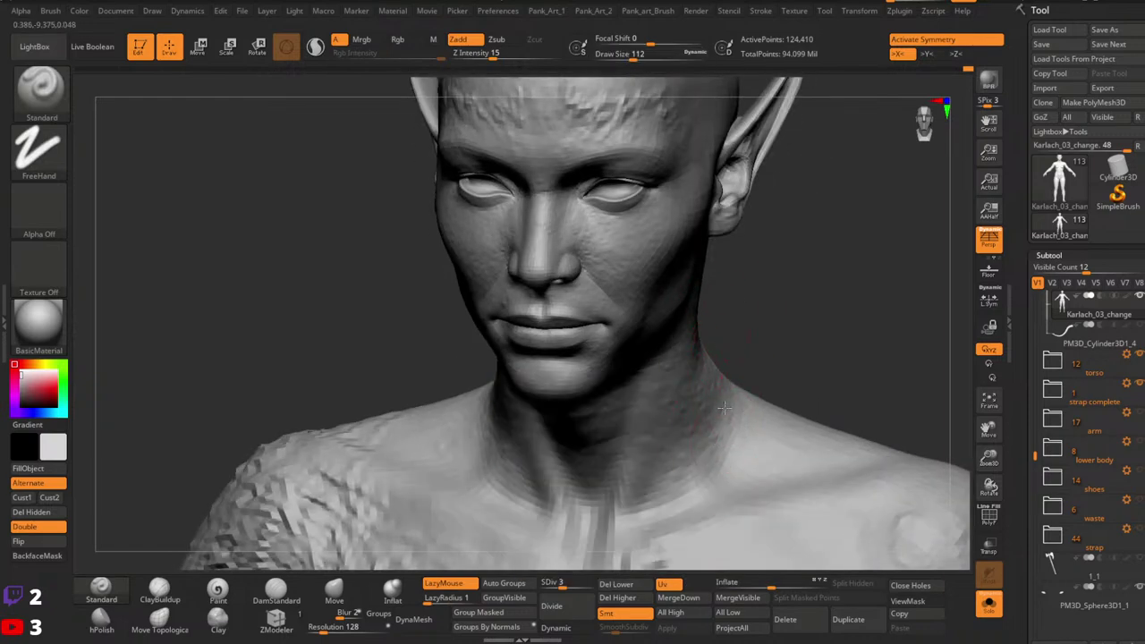
Step: Refine the slope from neck to collarbone with the Standard brush, varying the draw size between about 112 and 158
right_drag(723, 490, 742, 366)
right_drag(741, 434, 723, 428)
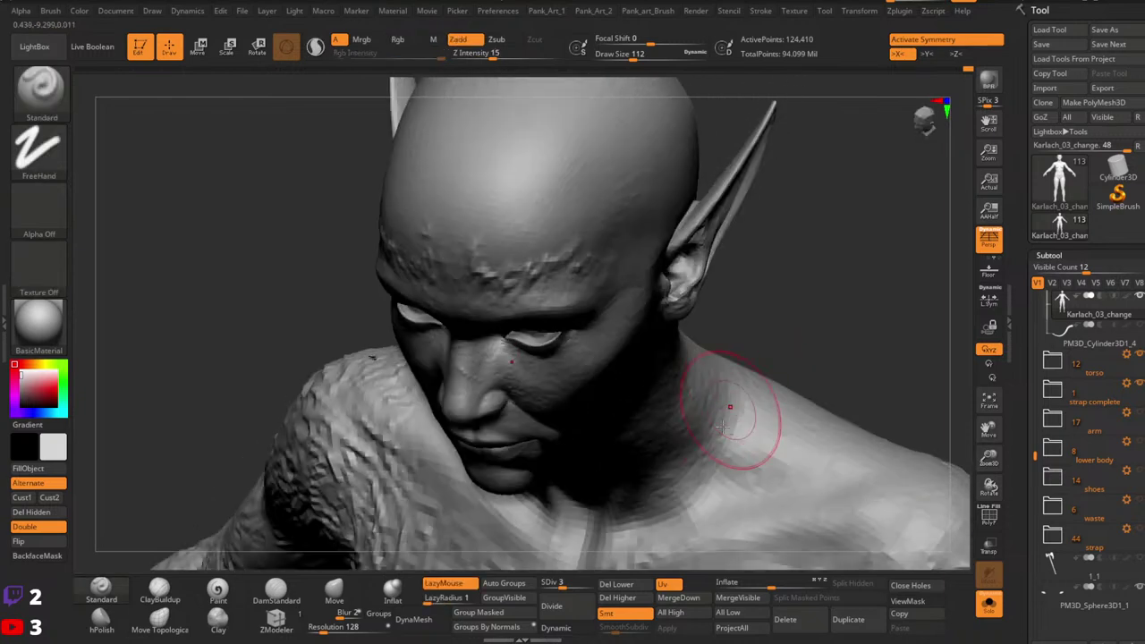
mouse_move(670, 480)
shift+right_down()
mouse_move(731, 352)
mouse_move(715, 410)
mouse_move(713, 361)
mouse_move(729, 354)
mouse_move(711, 348)
mouse_move(726, 384)
shift+right_up()
key(space)
drag(718, 380, 710, 378)
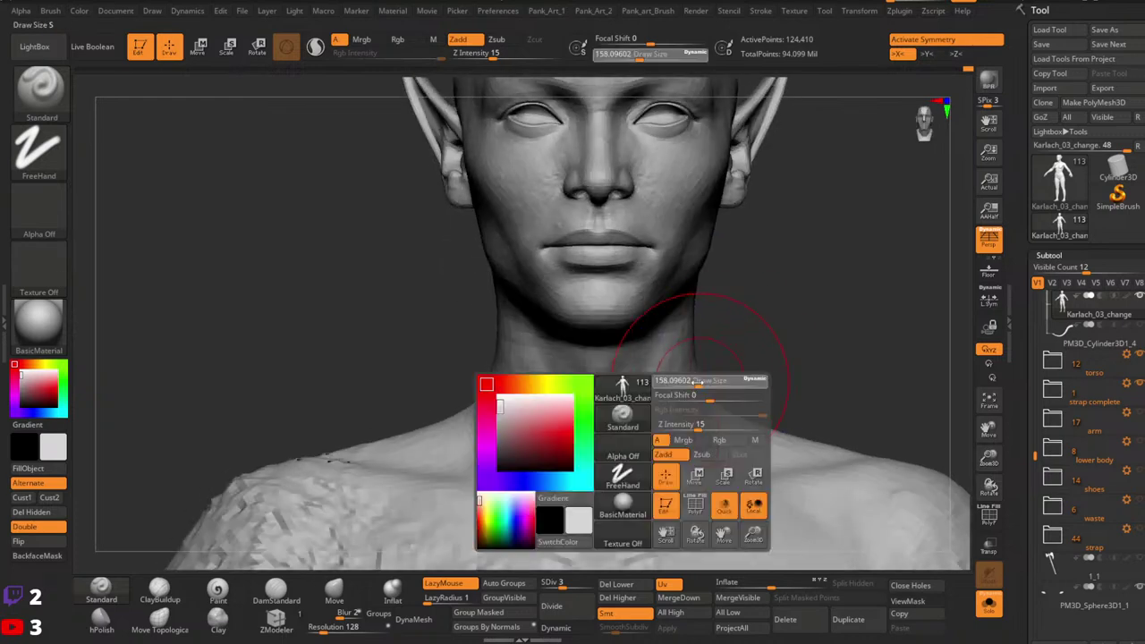
right_drag(733, 347, 713, 371)
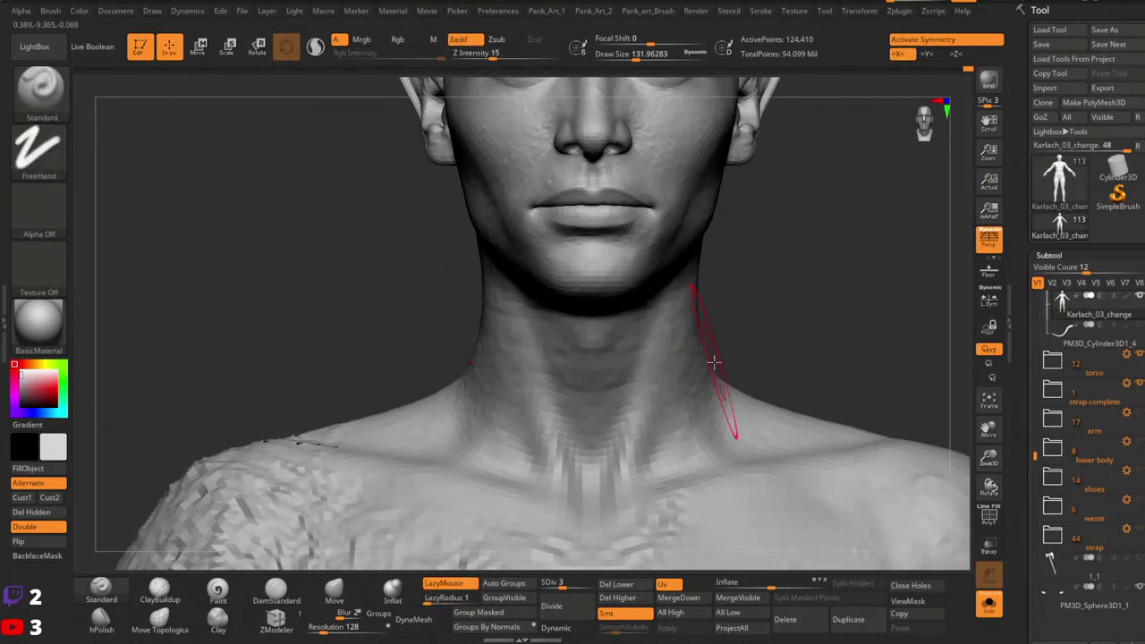
Step: Adjust the front-view neck outline with the Move brush at draw sizes between about 116 and 124
key(space)
key(space)
key(b)
key(m)
key(v)
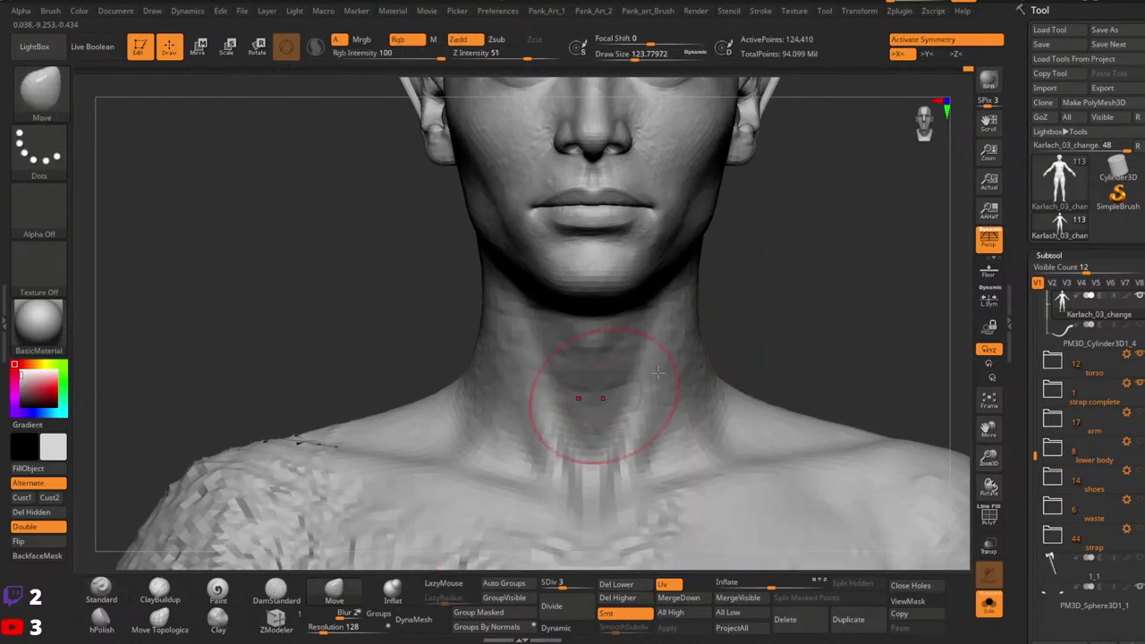
right_drag(717, 372, 731, 361)
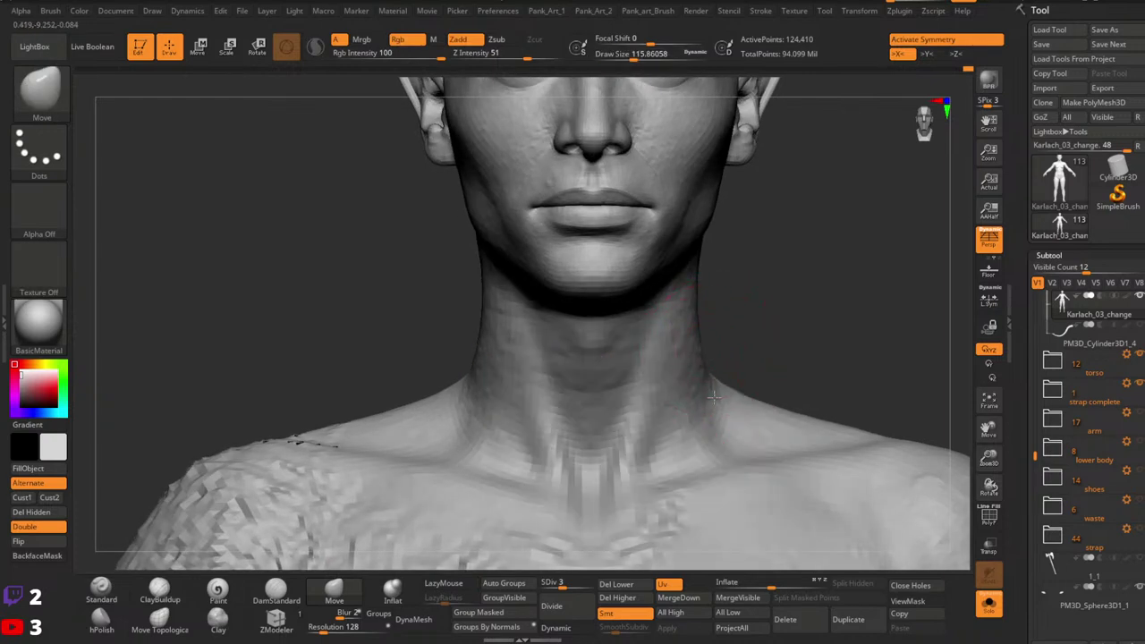
mouse_move(710, 409)
right_down()
mouse_move(722, 332)
mouse_move(707, 338)
right_up()
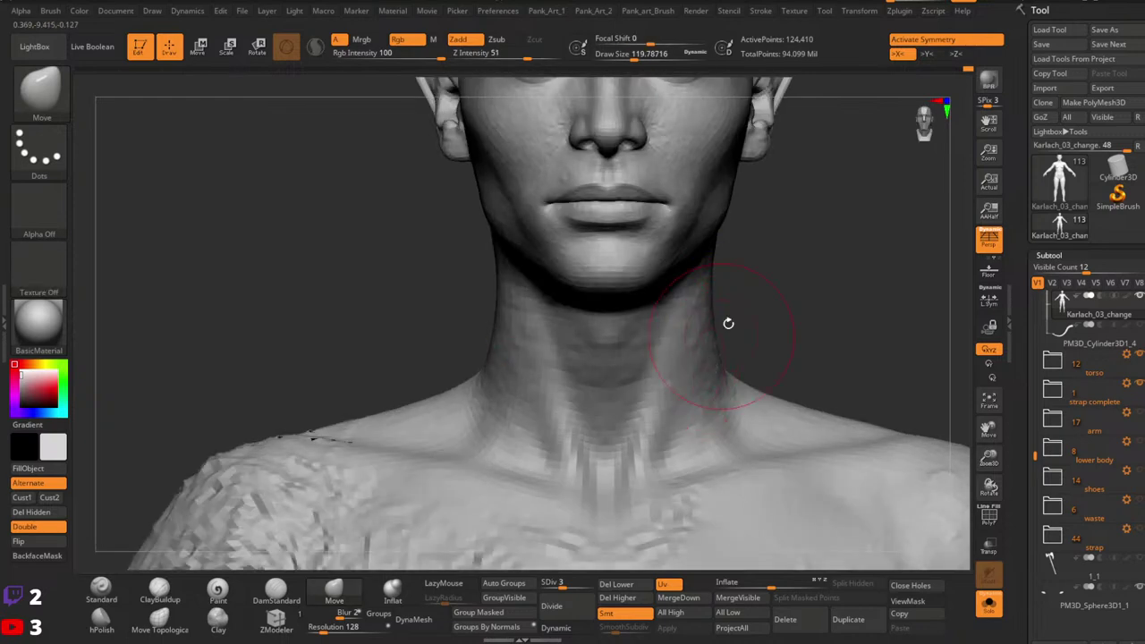
Step: Enlarge the Move brush to about 145, show all visible subtools, and reduce its draw size to about 71 at the neck
key(space)
mouse_move(726, 381)
right_down()
mouse_move(736, 325)
mouse_move(708, 295)
mouse_move(741, 322)
mouse_move(720, 376)
mouse_move(728, 319)
mouse_move(713, 358)
mouse_move(667, 349)
mouse_move(619, 375)
mouse_move(761, 377)
mouse_move(771, 361)
right_up()
ctrl+right_drag(771, 360, 789, 391)
click(987, 602)
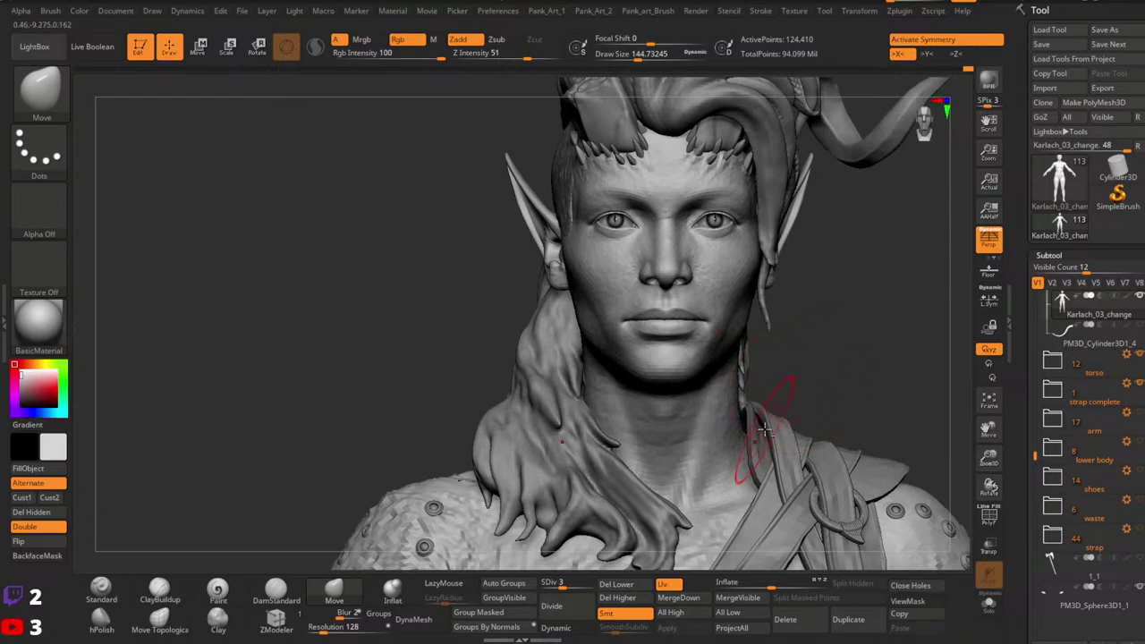
mouse_move(764, 429)
alt+right_down()
mouse_move(753, 383)
mouse_move(746, 401)
alt+right_up()
key(space)
drag(751, 416, 735, 416)
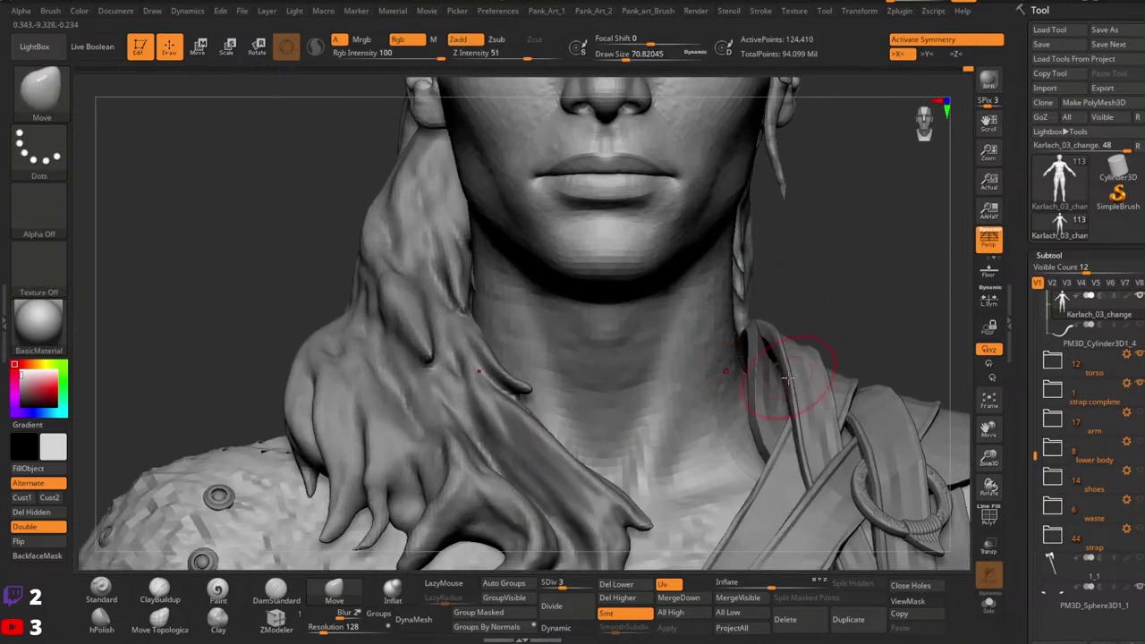
Step: Isolate the body, undo a trial Move stroke at the neck base, and refine that area with the Standard brush at about 71
click(987, 604)
right_drag(755, 396, 707, 439)
drag(757, 374, 685, 495)
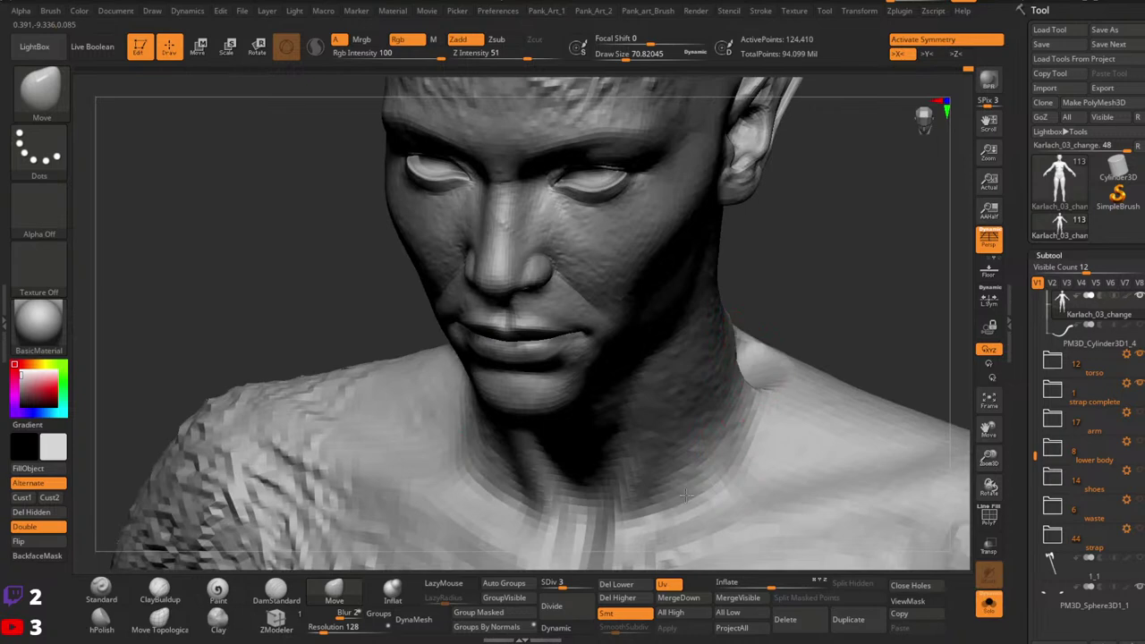
key(ctrl+z)
click(102, 590)
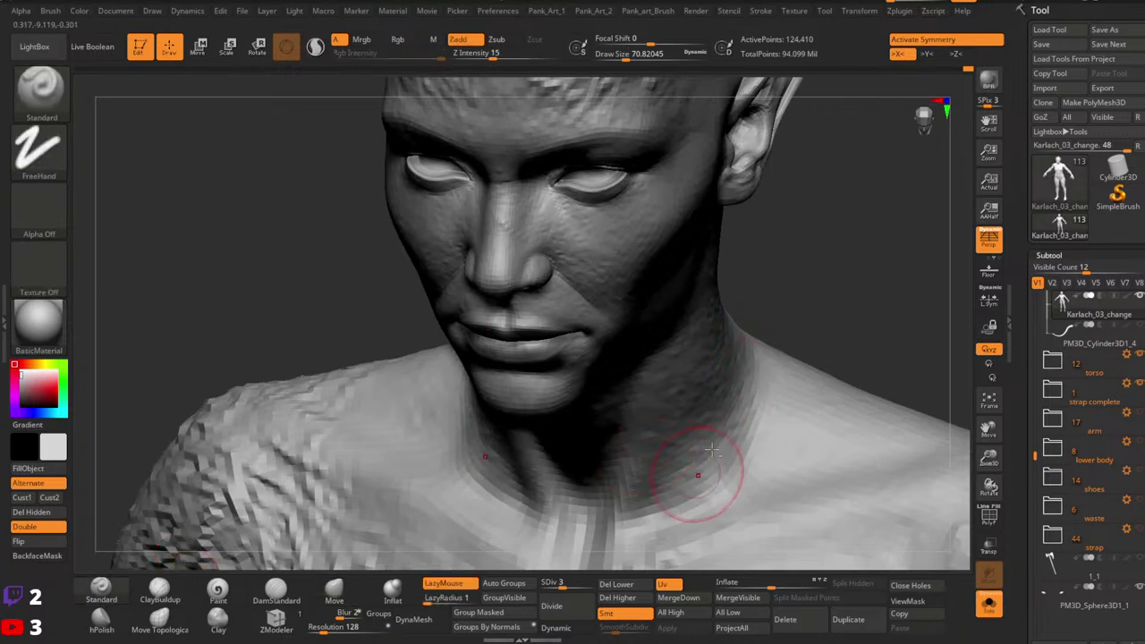
right_drag(711, 450, 734, 414)
shift+right_drag(721, 452, 733, 383)
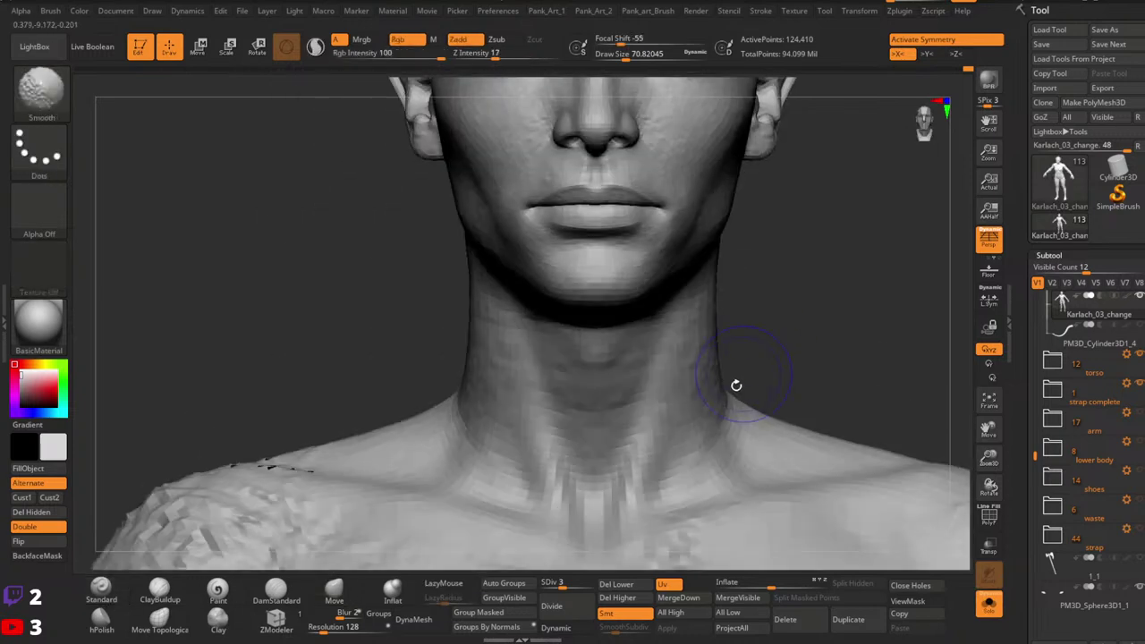
mouse_move(714, 438)
right_down()
mouse_move(746, 375)
mouse_move(760, 393)
mouse_move(734, 390)
mouse_move(762, 339)
right_up()
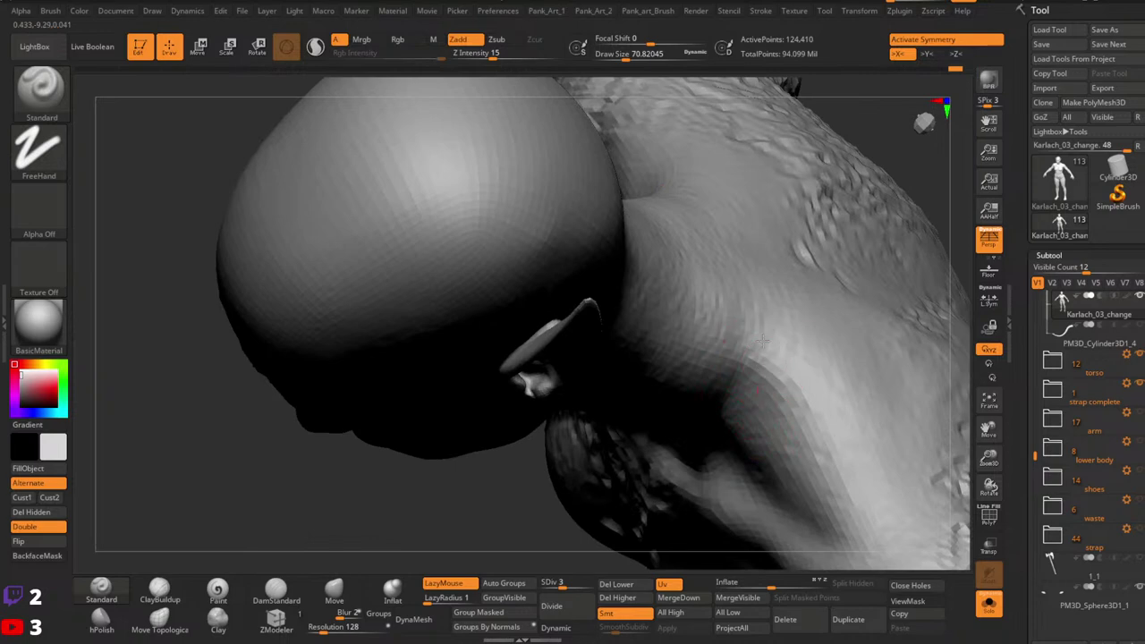
Step: Sculpt the side of the neck below the jaw with the Standard brush at draw sizes of about 90 and 77
mouse_move(728, 378)
right_down()
mouse_move(703, 414)
mouse_move(730, 417)
mouse_move(770, 363)
right_up()
key(space)
click(723, 327)
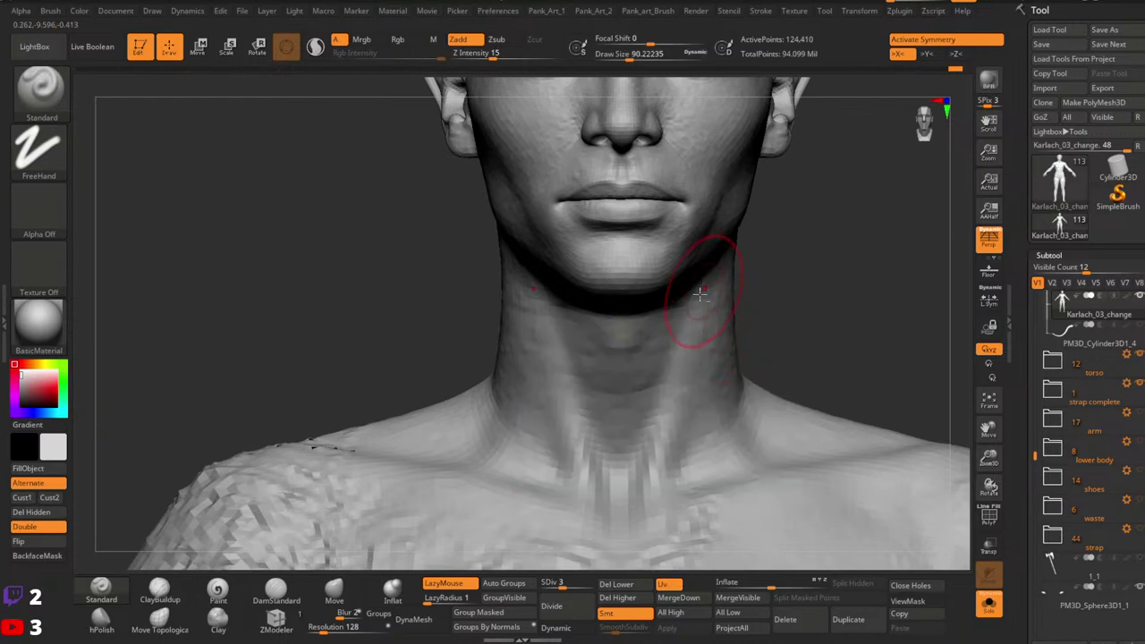
drag(721, 287, 723, 259)
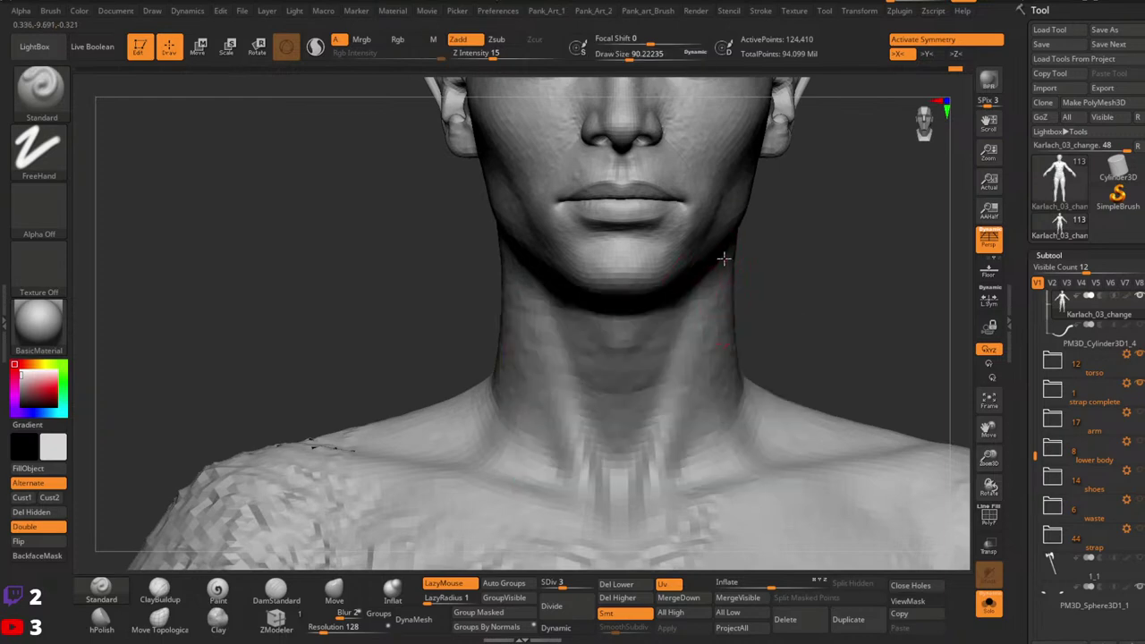
key(space)
click(727, 348)
drag(765, 359, 715, 403)
key(bracketleft)
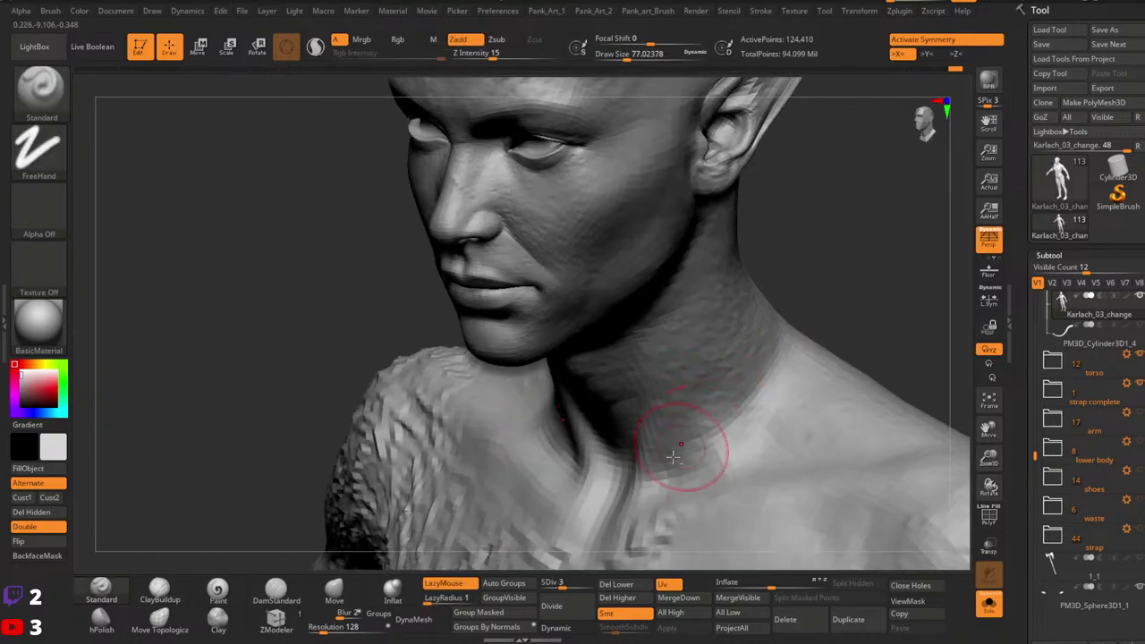
Step: Show all visible subtools and smooth the lower neck beside the straps, with the Standard brush at size 90 and focal shift -41
mouse_move(742, 412)
shift+right_down()
mouse_move(828, 337)
mouse_move(799, 343)
shift+right_up()
click(989, 603)
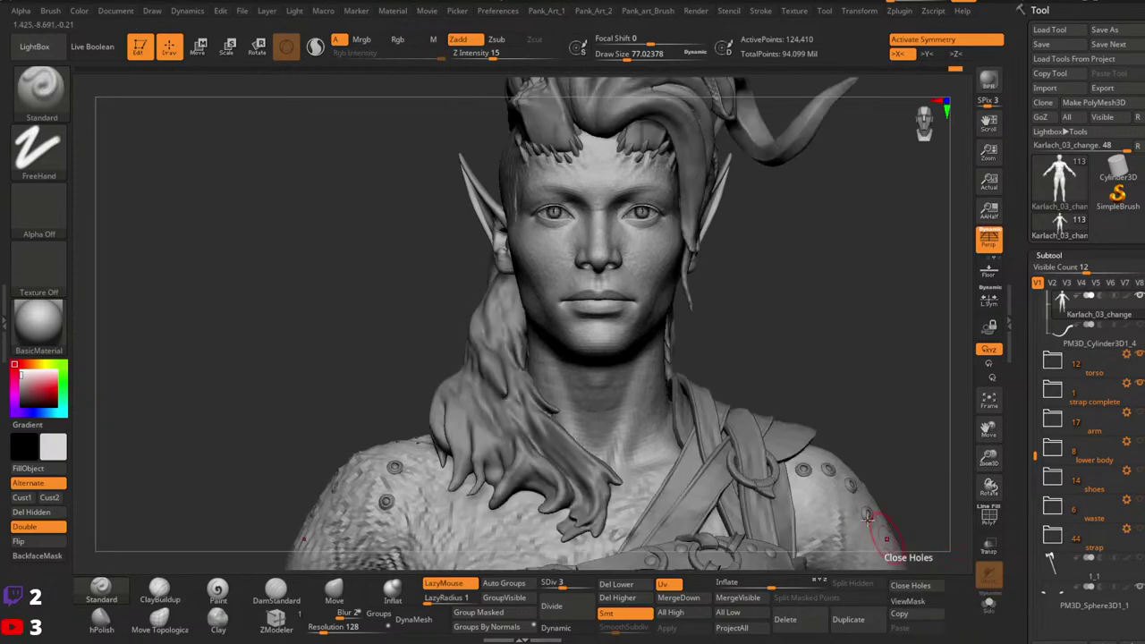
mouse_move(686, 390)
alt+right_down()
mouse_move(721, 372)
mouse_move(695, 381)
alt+right_up()
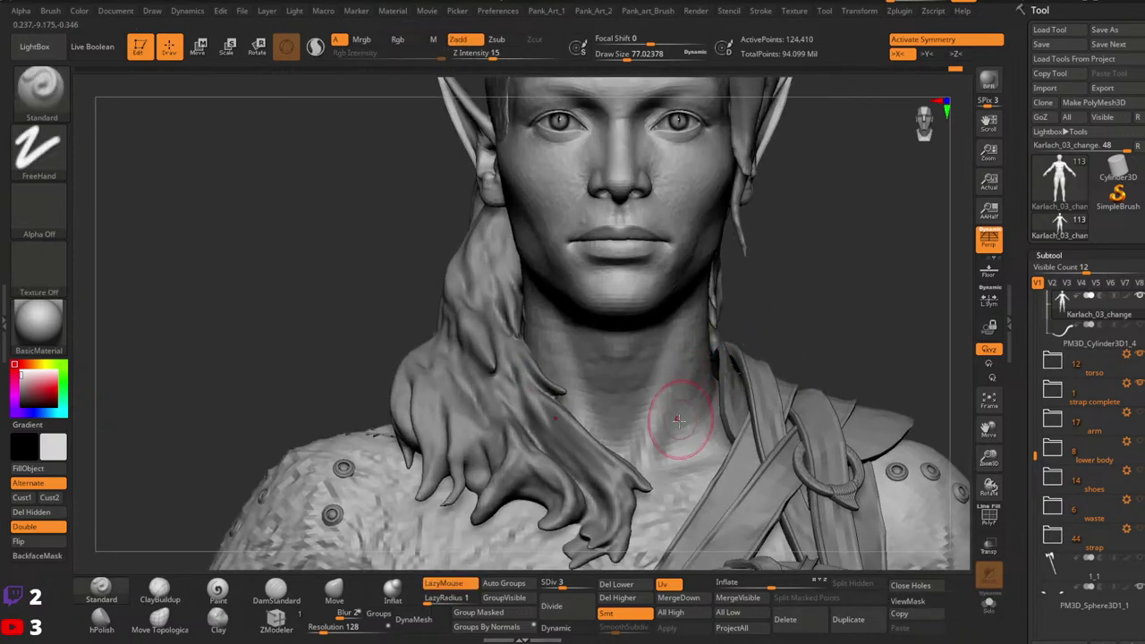
key(])
key(space)
click(694, 362)
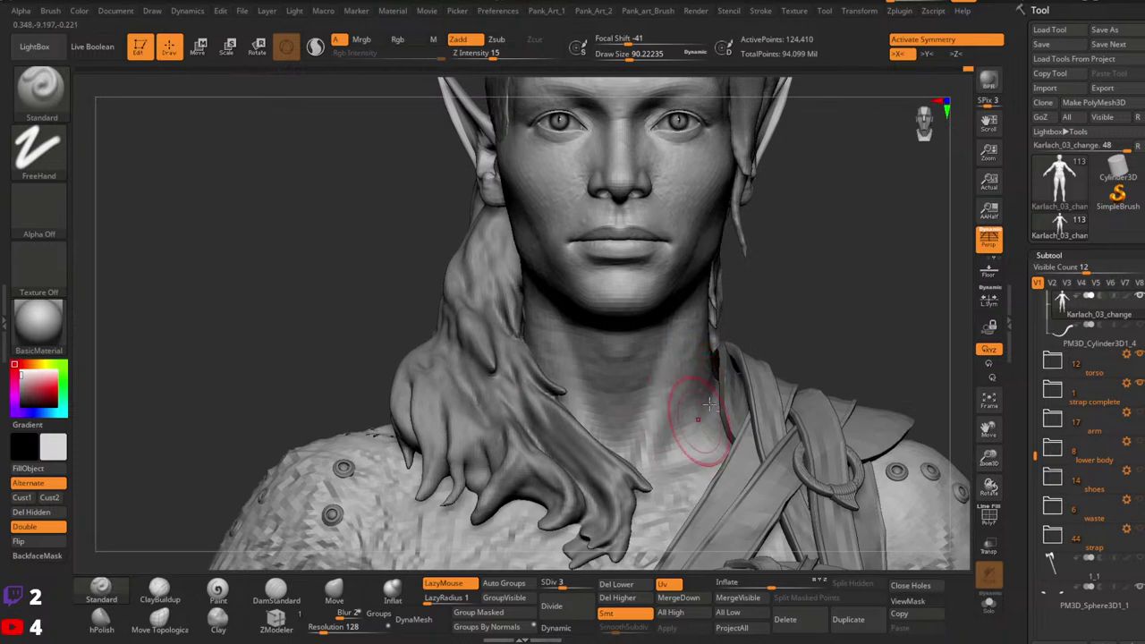
shift+drag(671, 436, 694, 393)
mouse_move(684, 376)
ctrl+right_down()
mouse_move(711, 367)
mouse_move(731, 378)
mouse_move(826, 334)
mouse_move(813, 410)
mouse_move(824, 361)
ctrl+right_up()
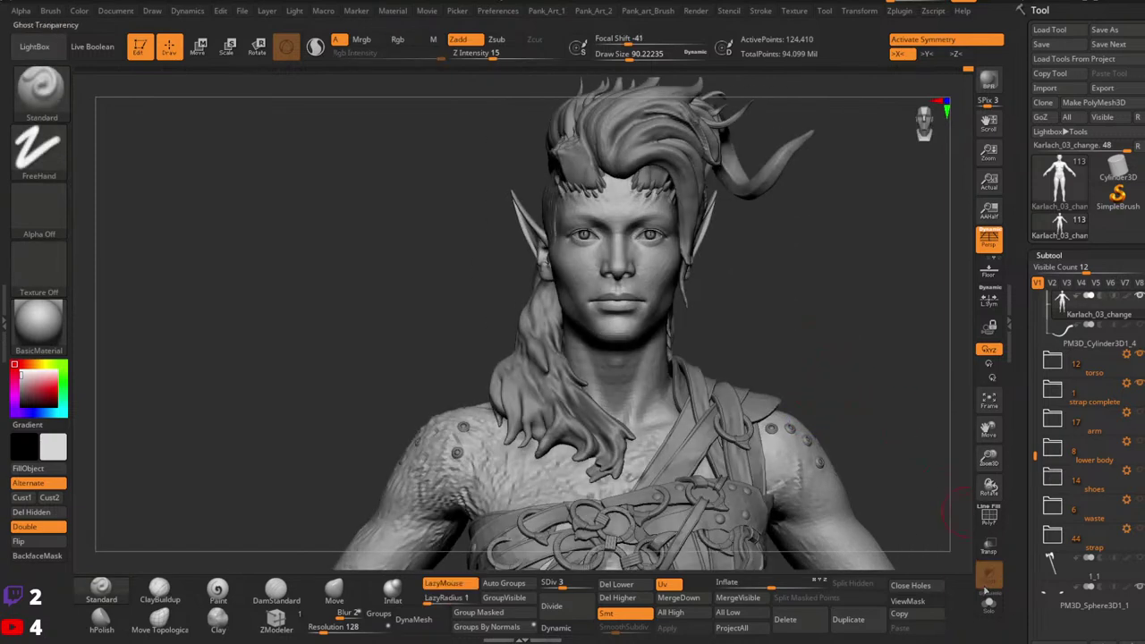
Step: Isolate the body, lower it to subdivision level 2, and smooth the side of the neck at a draw size of about 104
click(988, 602)
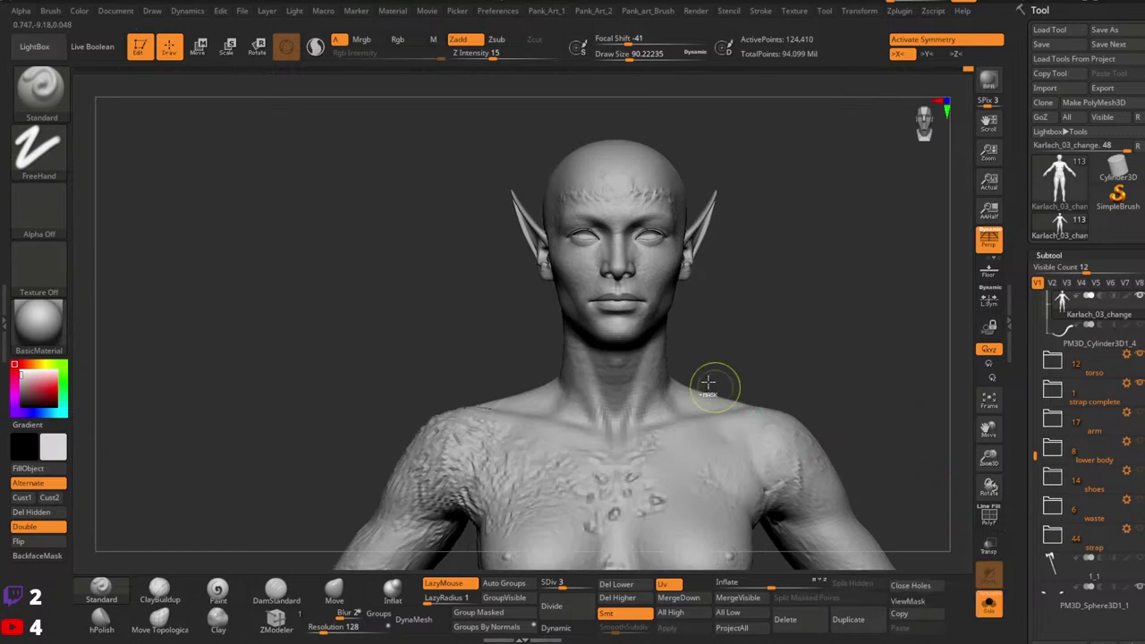
ctrl+right_drag(707, 383, 750, 419)
right_drag(749, 419, 696, 399)
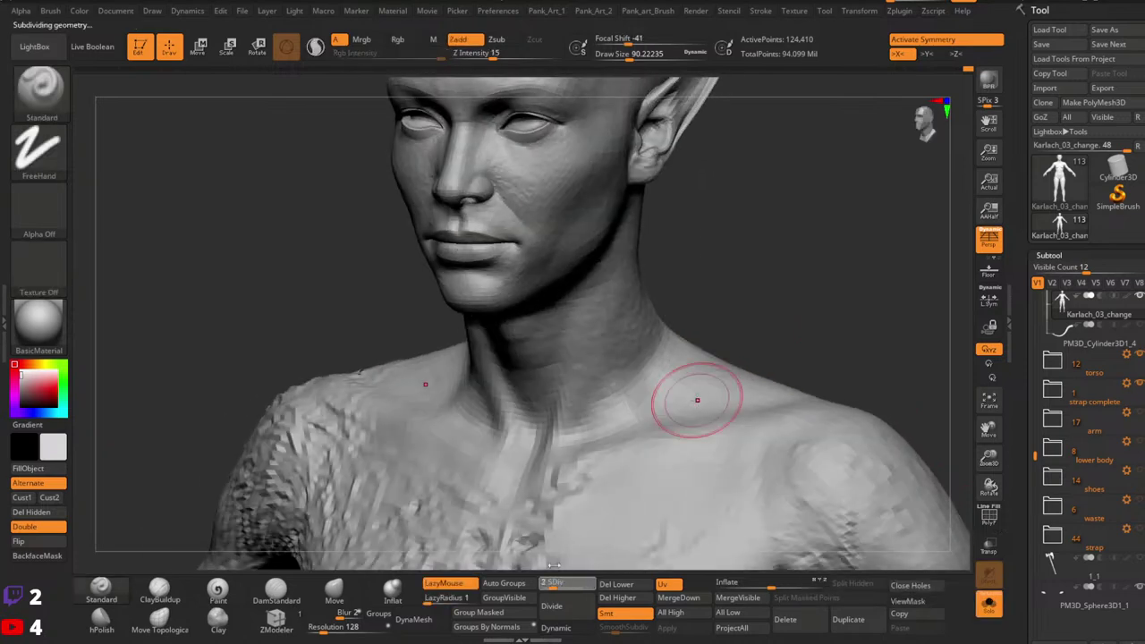
key(shift+d)
key(space)
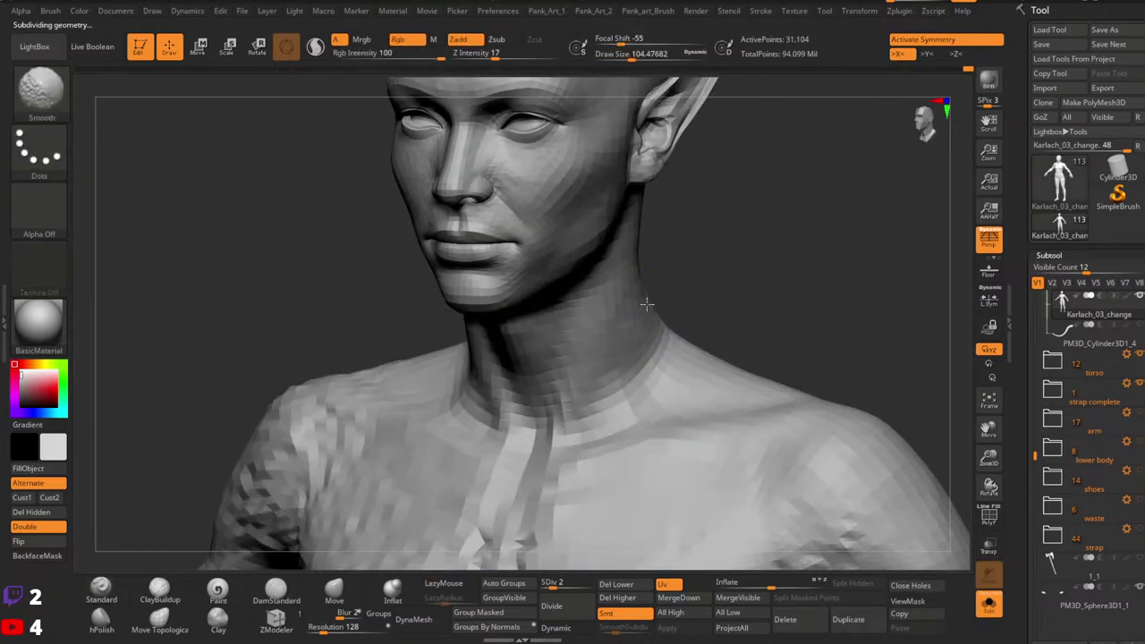
shift+right_drag(672, 309, 658, 342)
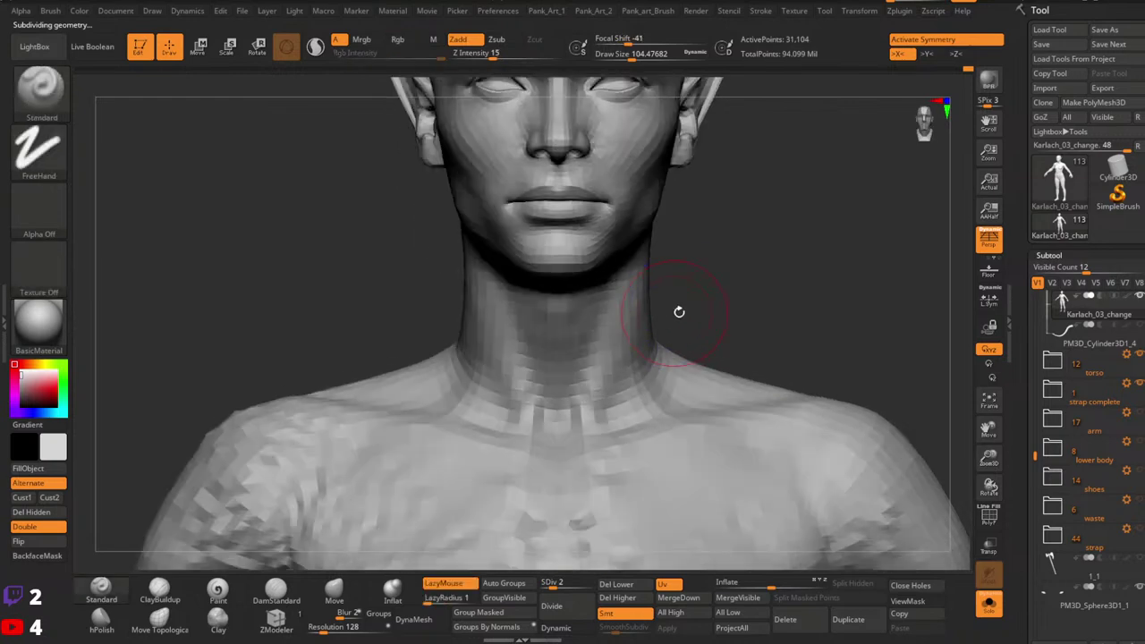
Step: Reshape the neck-to-shoulder contour at subdivision level 2 with the Move brush at a draw size of about 132
click(334, 597)
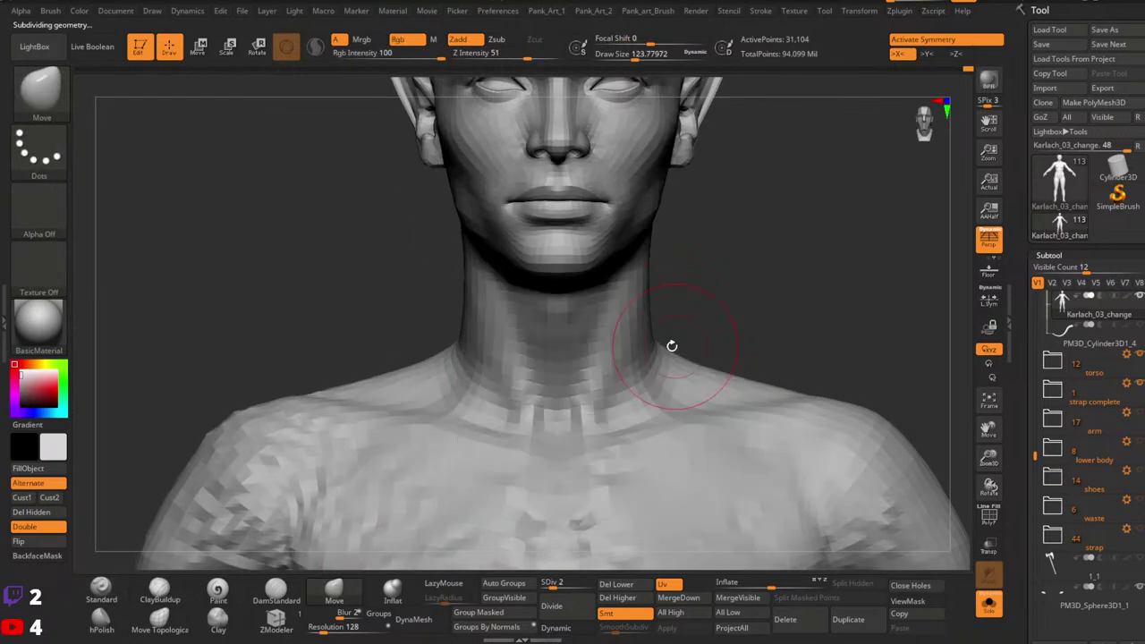
key(space)
drag(664, 341, 754, 380)
key(space)
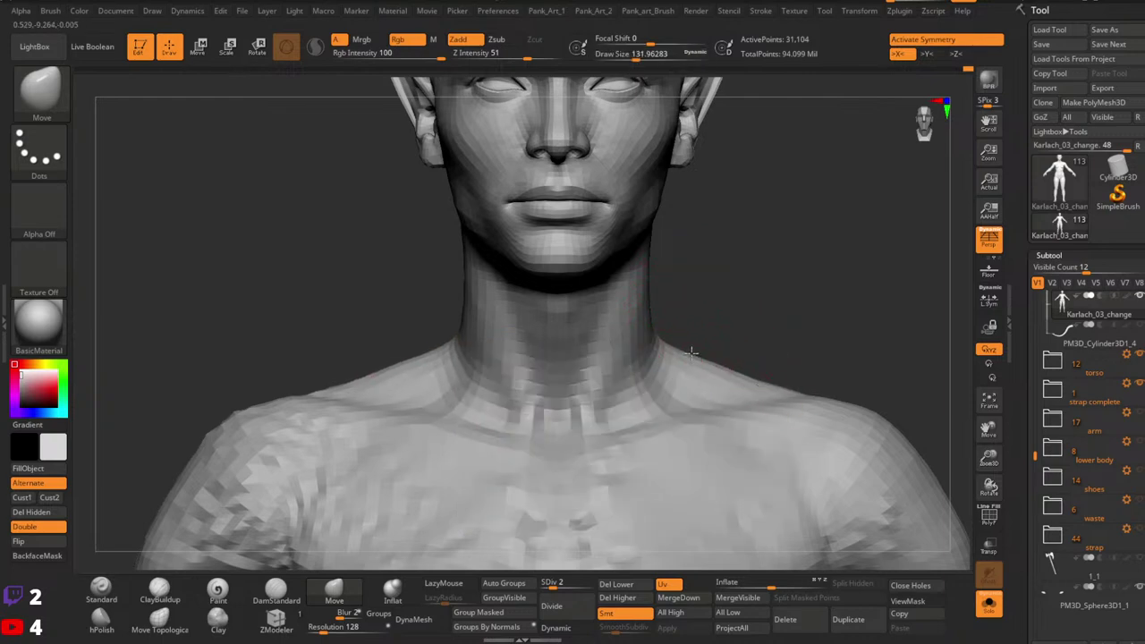
mouse_move(682, 304)
mouse_down()
mouse_move(669, 325)
mouse_move(690, 305)
mouse_up()
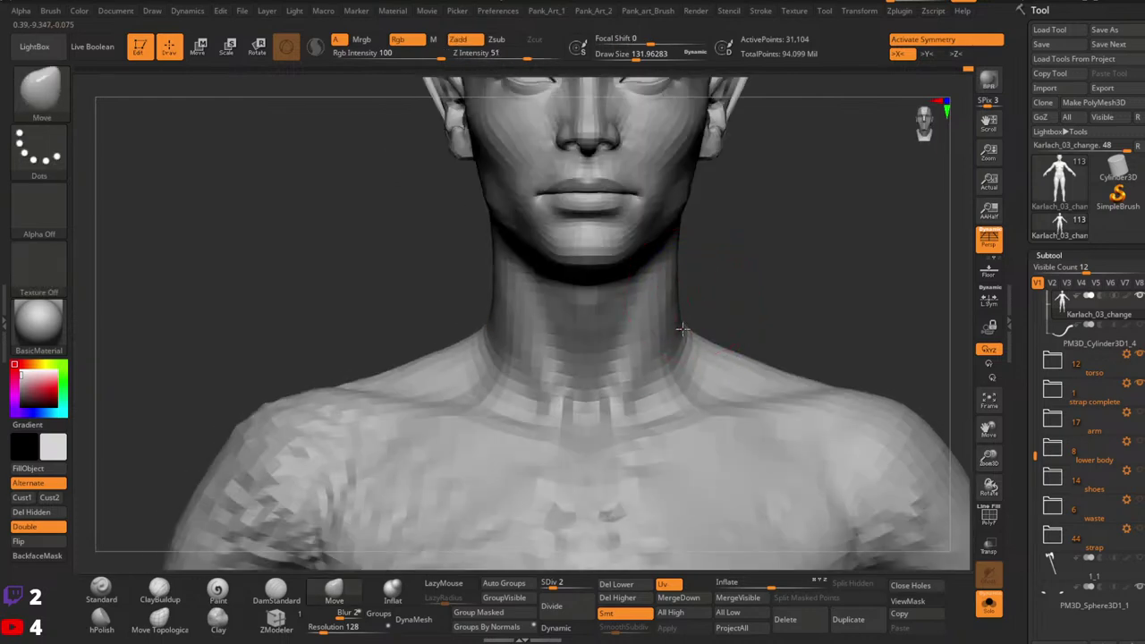
alt+drag(761, 288, 738, 309)
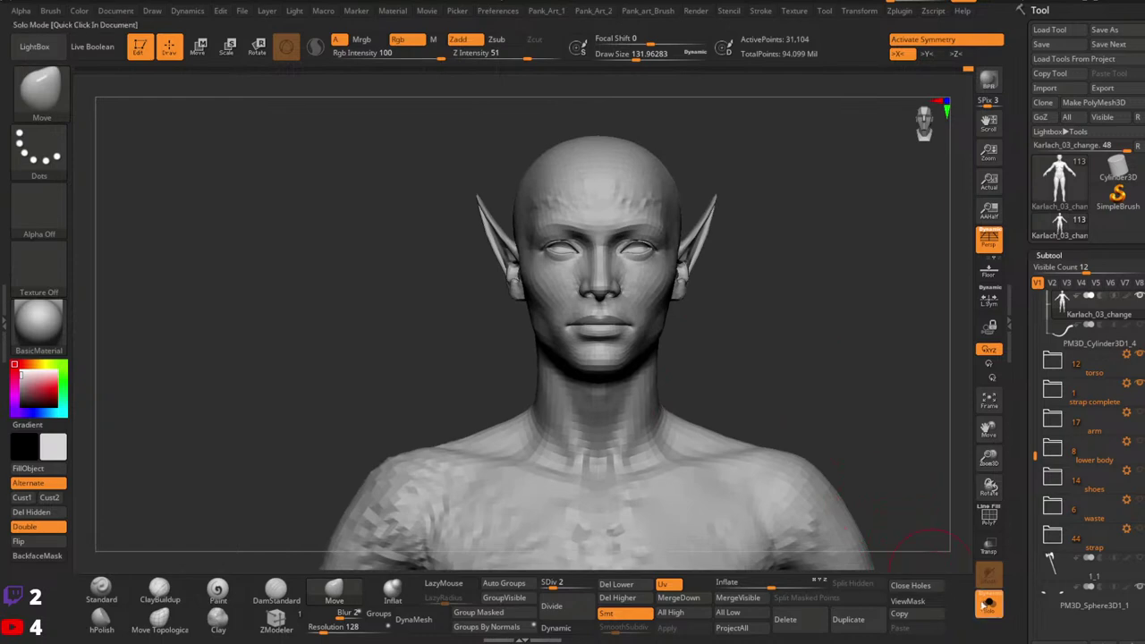
Step: Show all visible subtools, raise the body to subdivision level 4, and set the Move brush's draw size to about 87
click(989, 605)
ctrl+right_drag(863, 363, 751, 362)
alt+right_drag(803, 368, 826, 330)
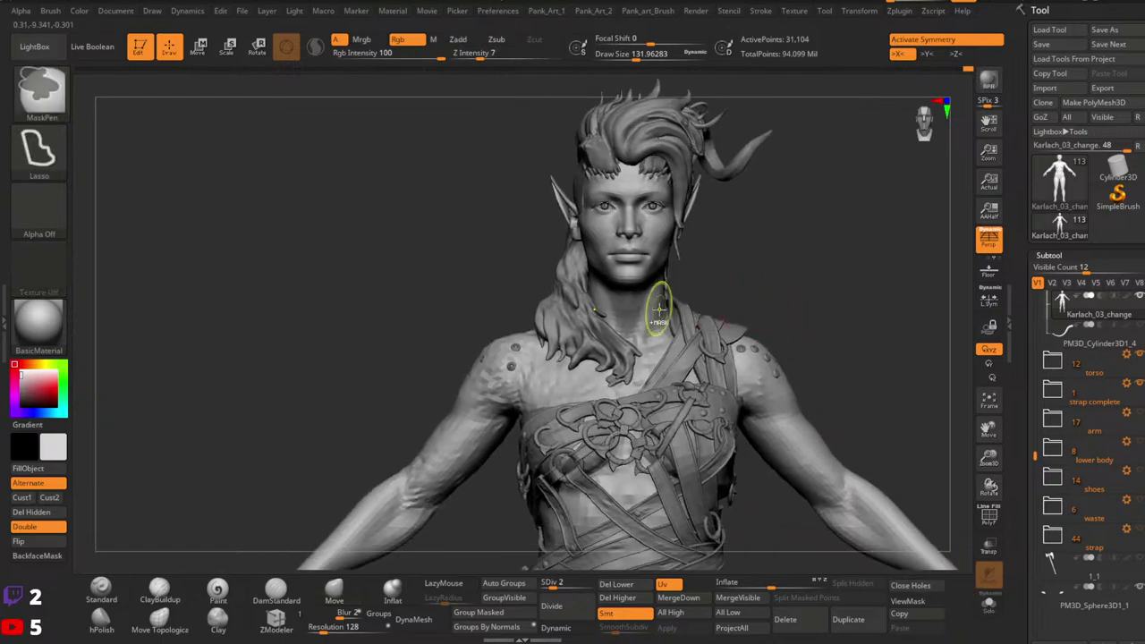
ctrl+right_drag(658, 306, 754, 368)
alt+right_drag(709, 259, 771, 376)
alt+right_drag(714, 341, 778, 364)
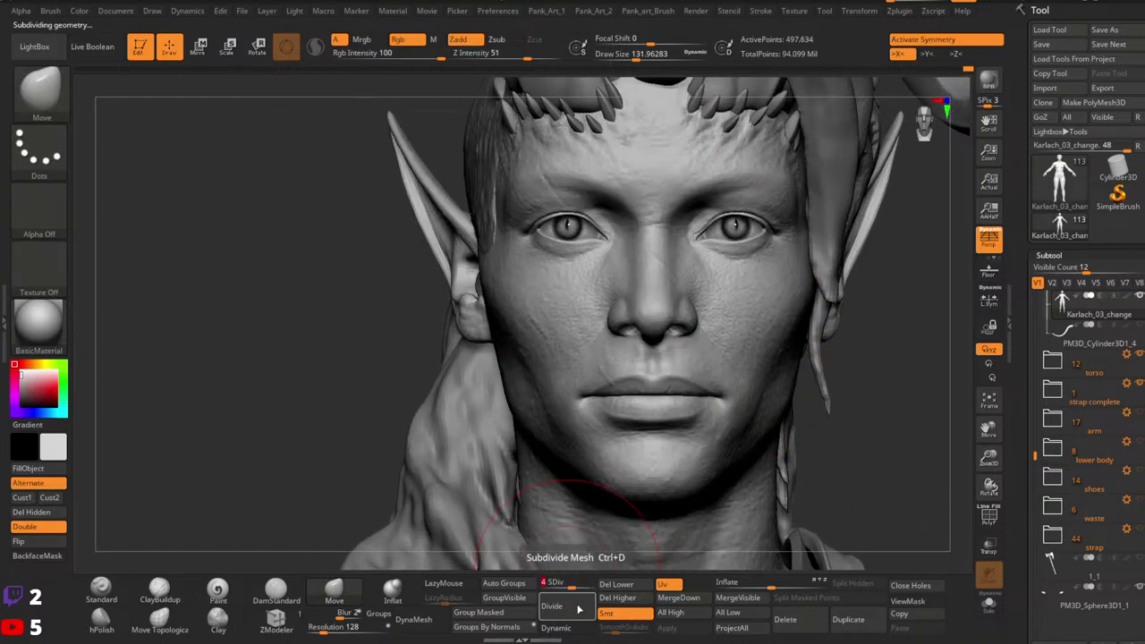
key(space)
drag(775, 361, 766, 363)
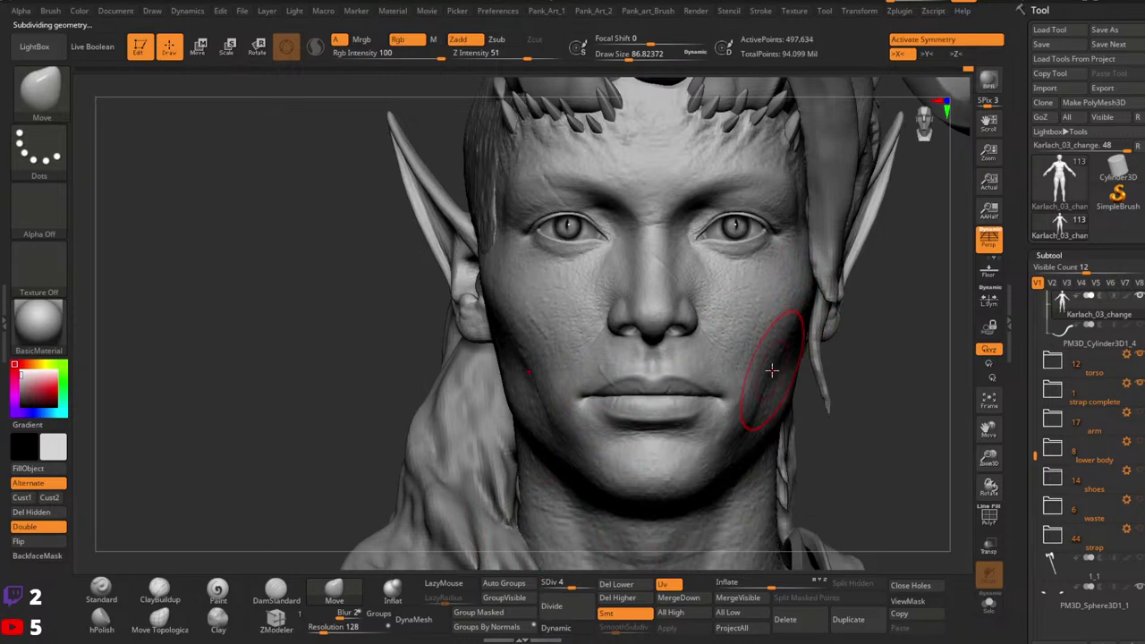
Step: Try the ToyPlastic material on the model and switch it to SkinShade4
mouse_move(509, 385)
right_down()
mouse_move(541, 384)
mouse_move(490, 382)
right_up()
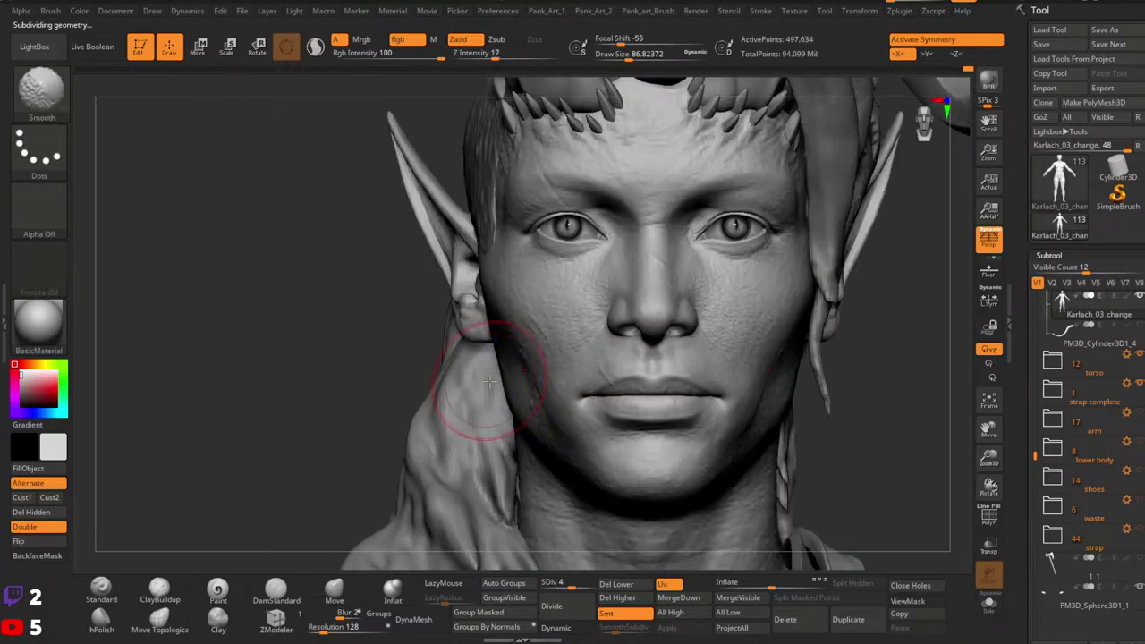
click(38, 322)
click(458, 242)
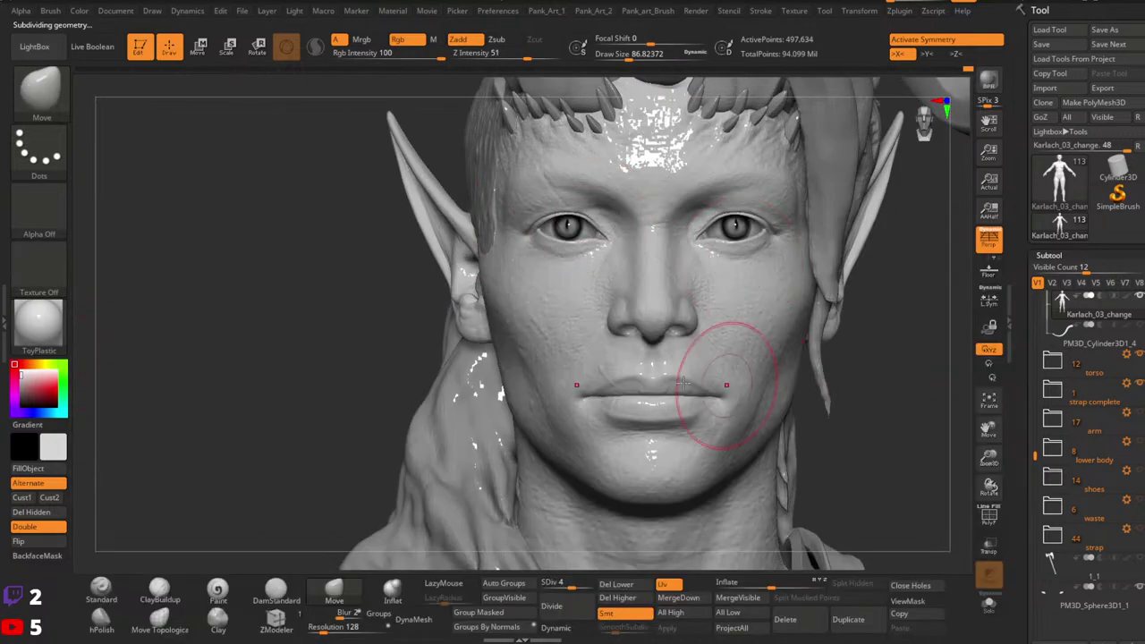
click(40, 326)
click(39, 322)
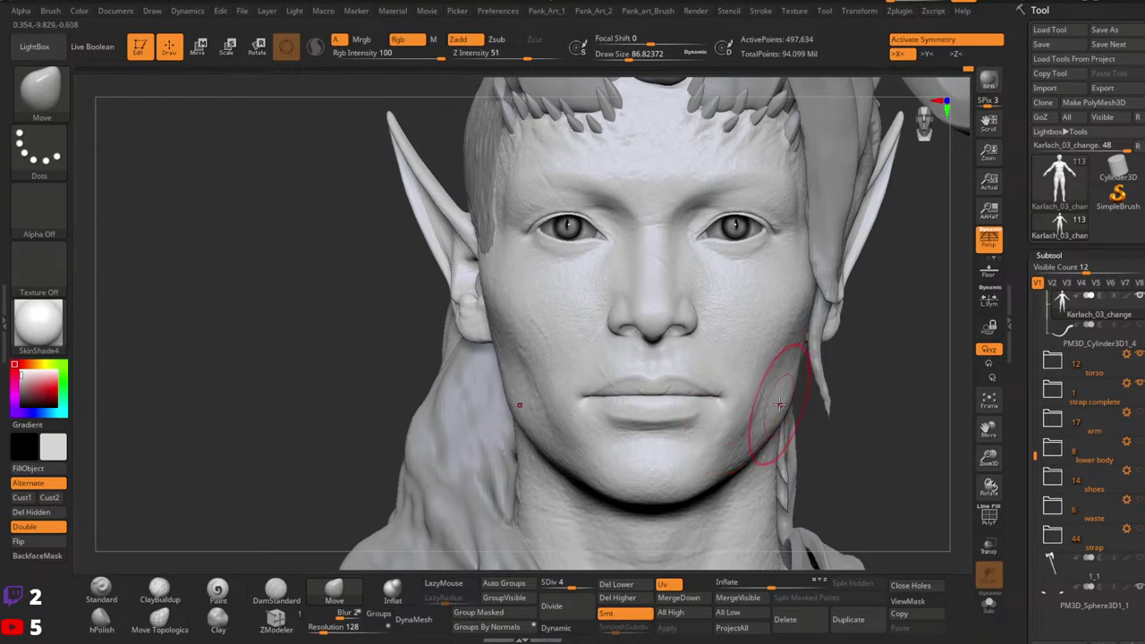
Step: Reshape the outer cheek and jaw contour symmetrically with the Move brush, reducing its draw size to about 83
key(s)
mouse_move(773, 390)
mouse_down()
mouse_move(779, 408)
mouse_move(757, 407)
mouse_up()
key(s)
key(space)
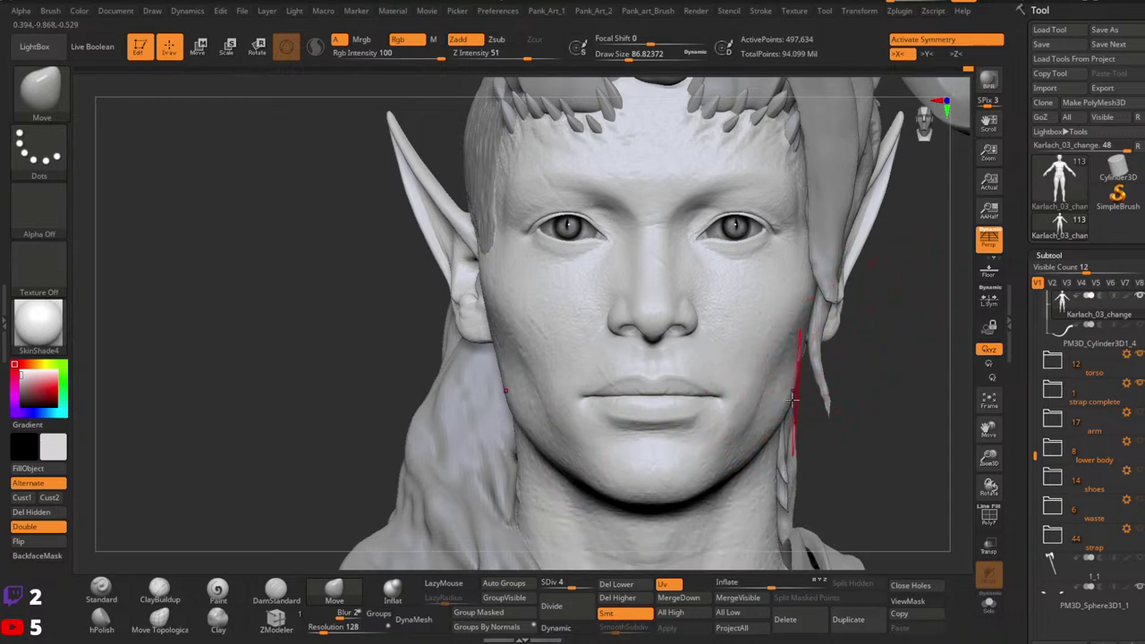
key(space)
key(space)
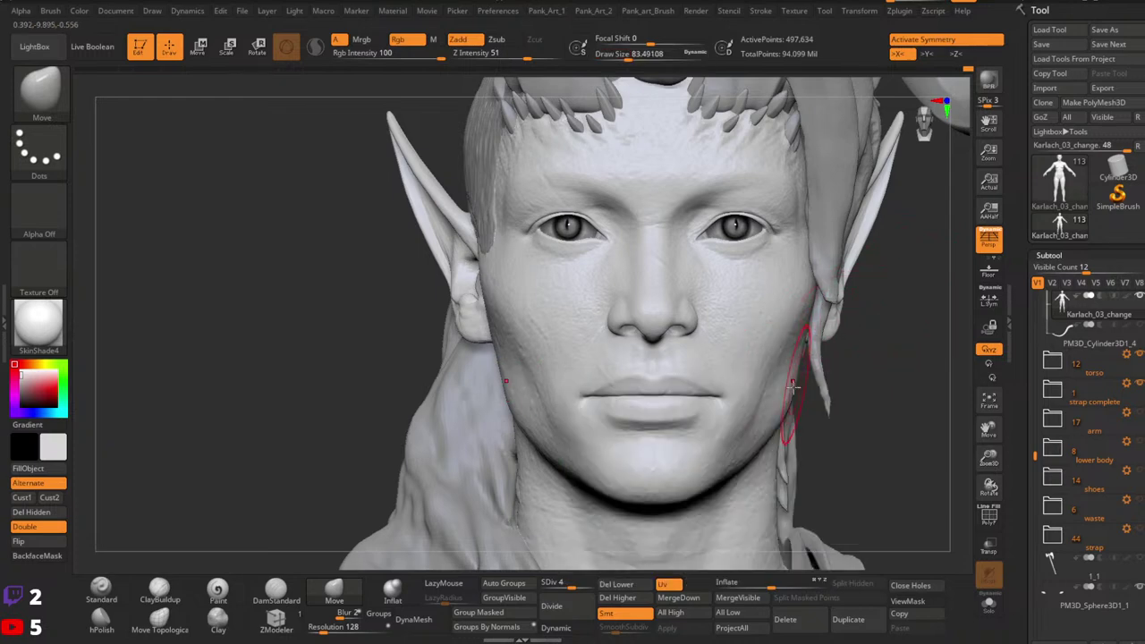
alt+right_drag(802, 385, 807, 358)
key(space)
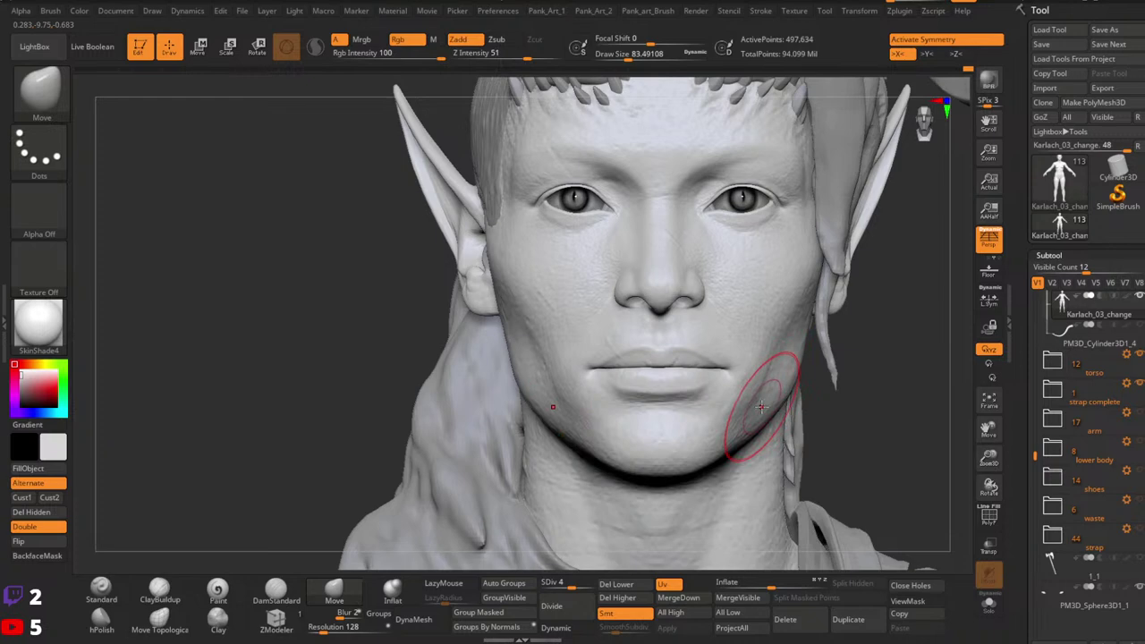
Step: Try reshaping the side of the cheek with the Move brush at a draw size of 112, and undo the stroke
right_drag(829, 396, 795, 351)
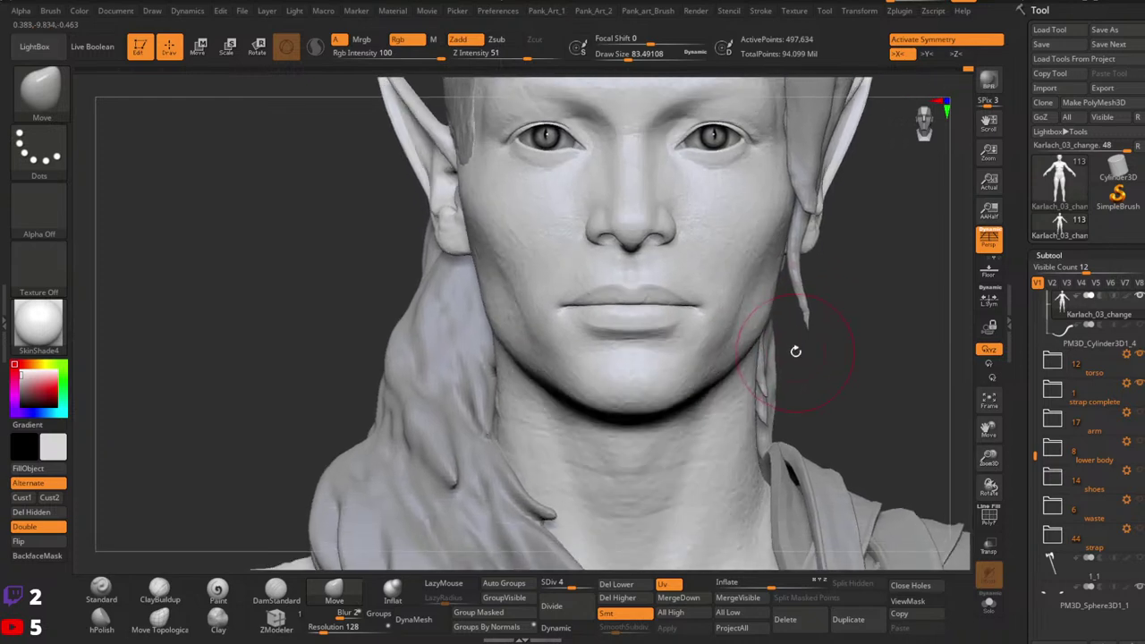
alt+right_drag(788, 305, 796, 373)
key(bracketright)
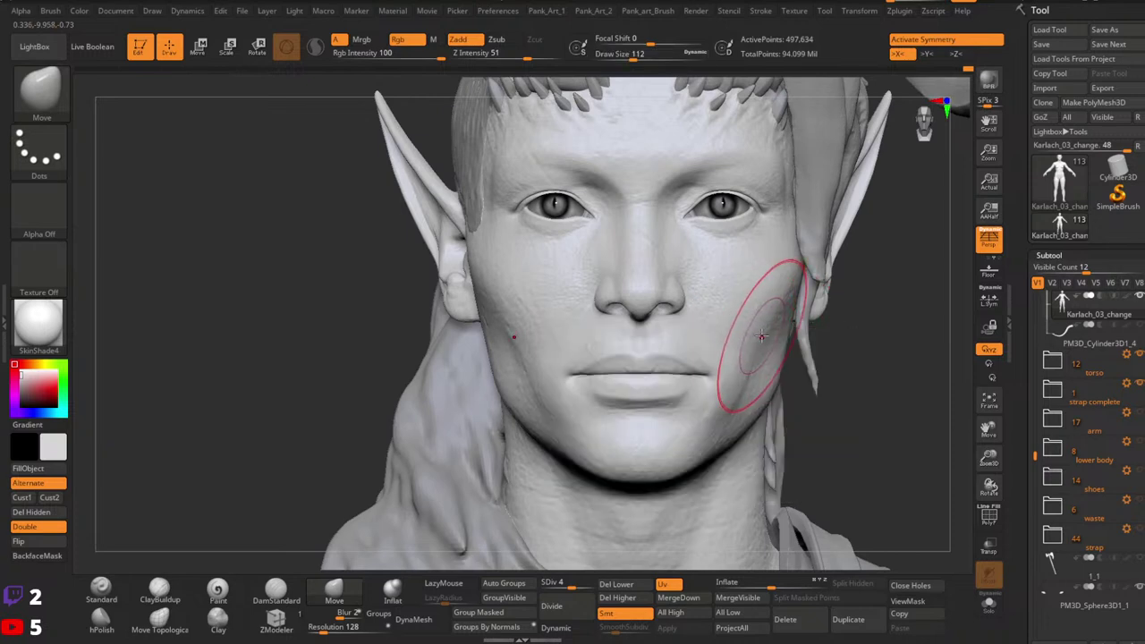
drag(761, 314, 754, 342)
key(ctrl+z)
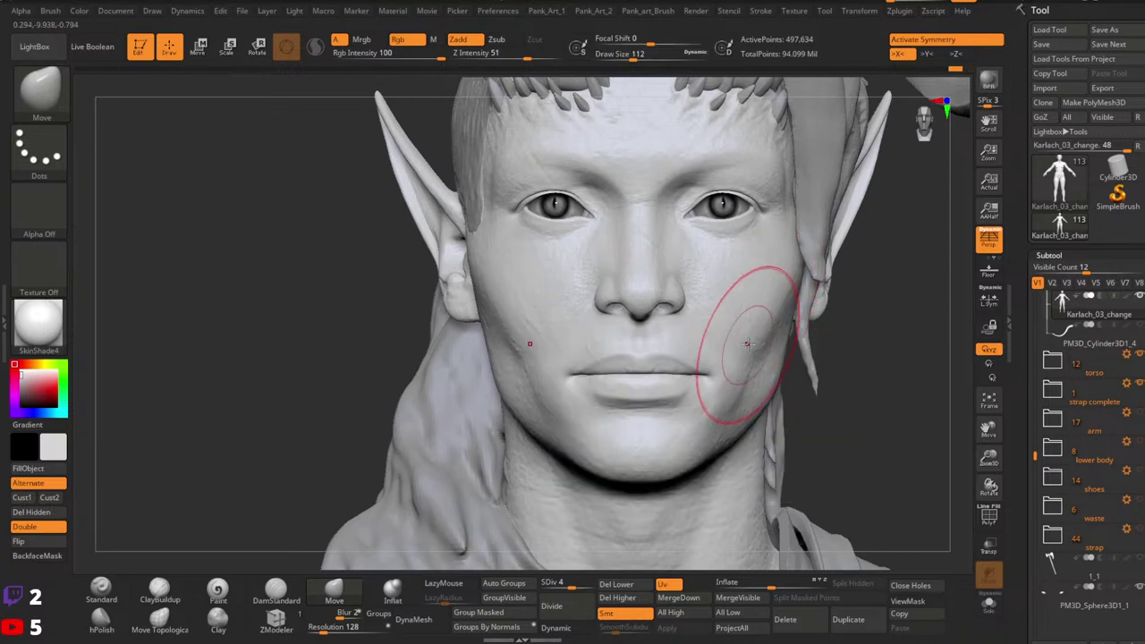
Step: Refine the area around the mouth corners with the Standard brush, reducing its draw size to about 22
click(101, 590)
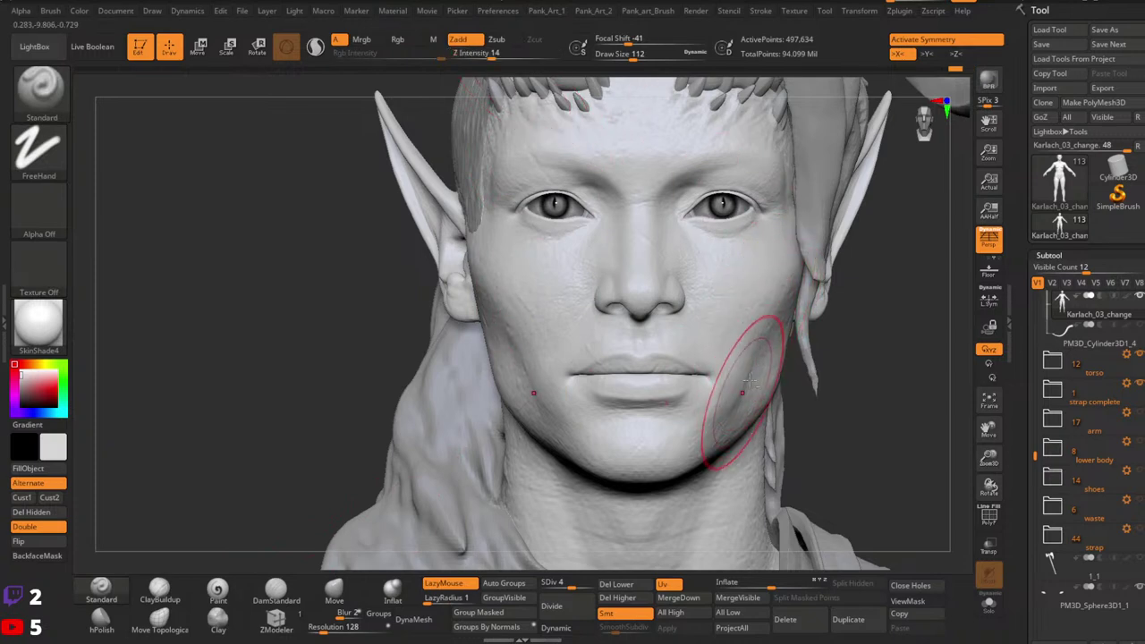
ctrl+right_drag(847, 356, 855, 301)
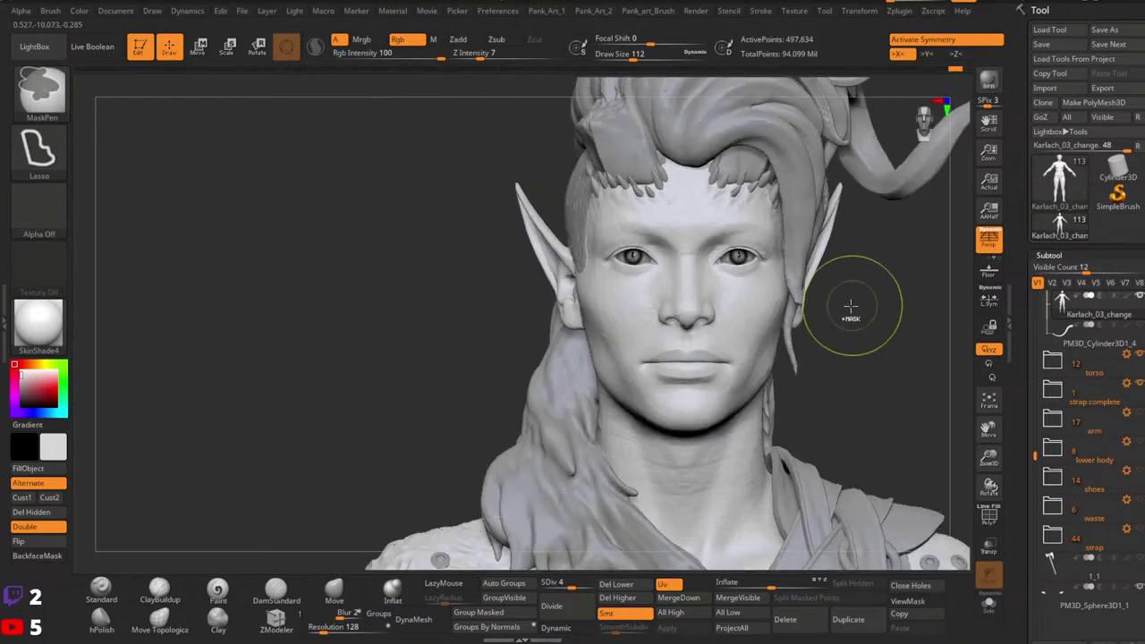
mouse_move(846, 361)
alt+right_down()
mouse_move(763, 352)
mouse_move(791, 364)
alt+right_up()
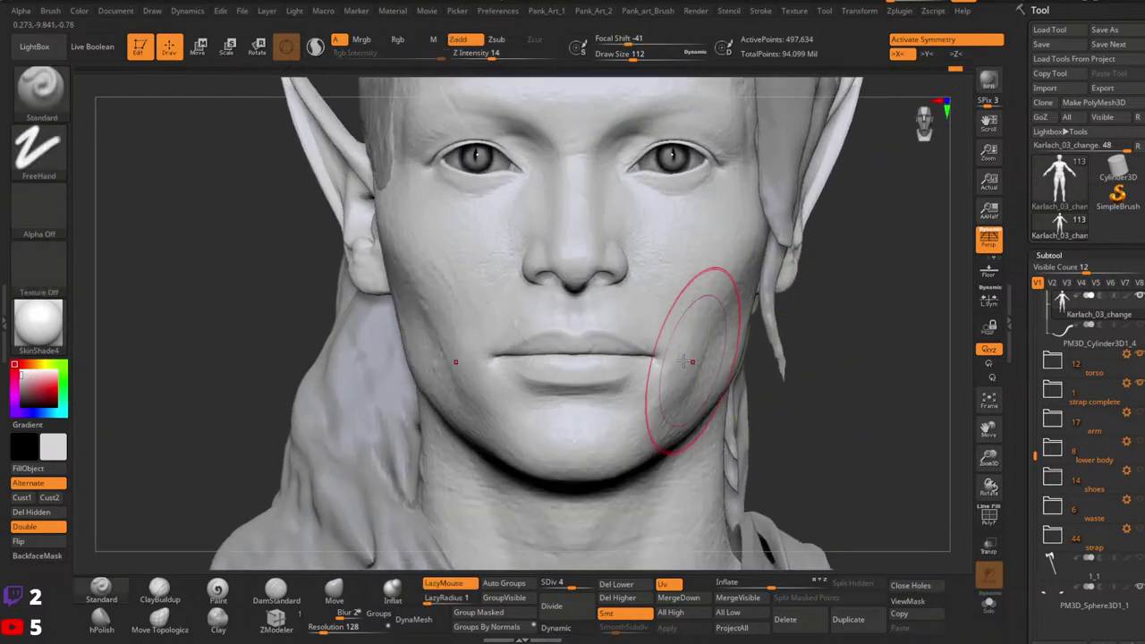
key(space)
drag(664, 353, 649, 352)
alt+right_drag(651, 350, 696, 361)
ctrl+right_drag(696, 361, 719, 333)
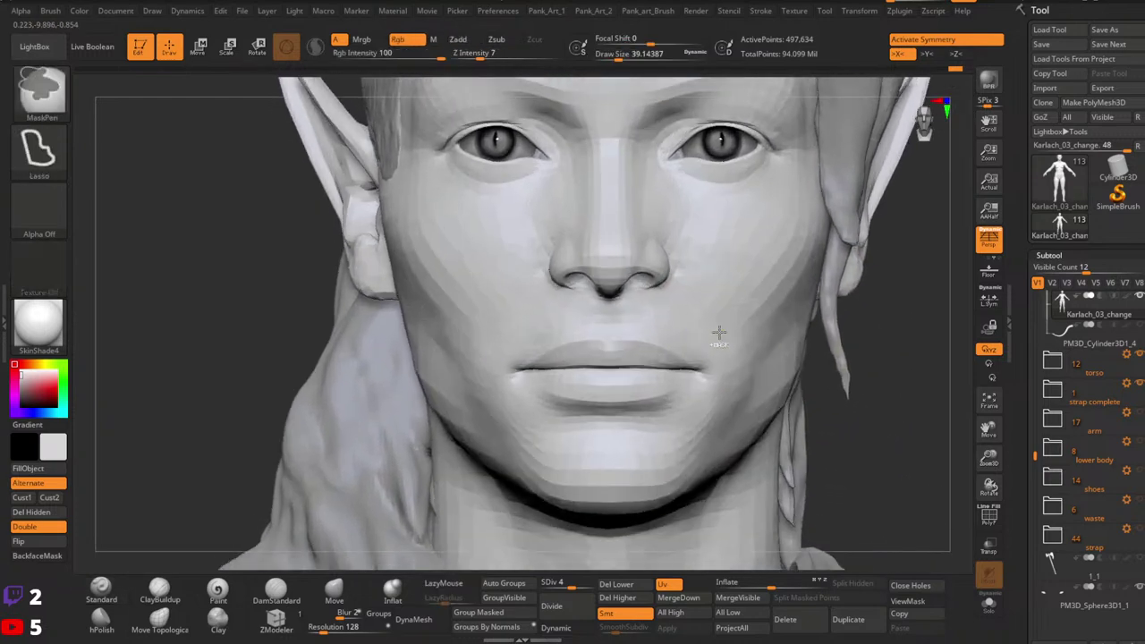
key(space)
drag(702, 354, 717, 364)
key(space)
key(space)
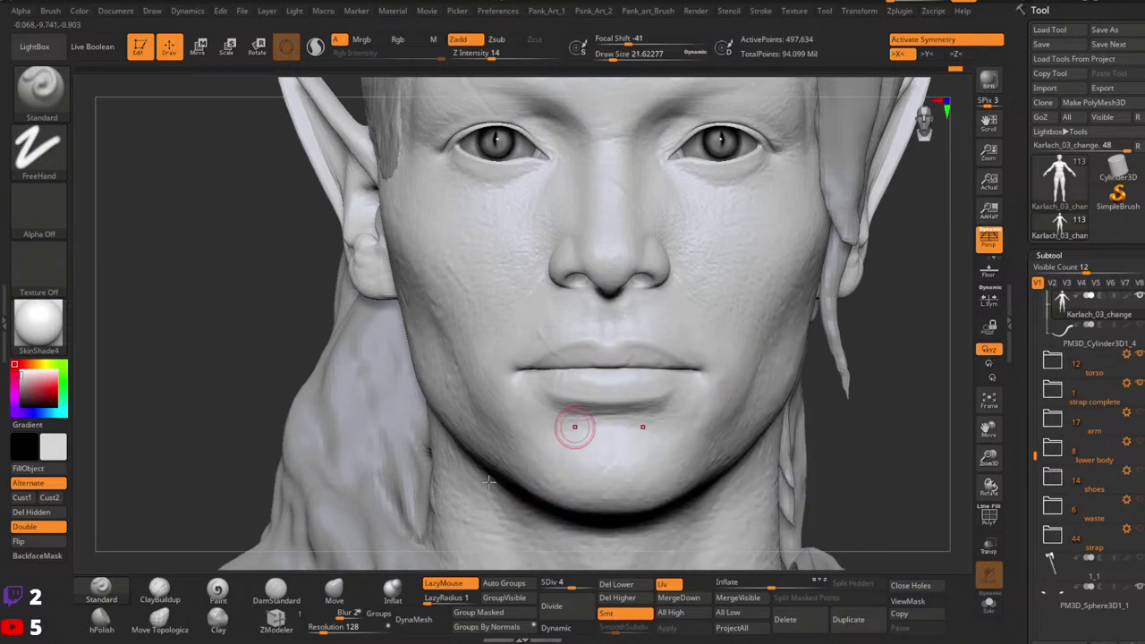
Step: Adjust the mouth corners with the Move brush at a draw size of about 25, reduced to about 18
key(b)
key(m)
key(v)
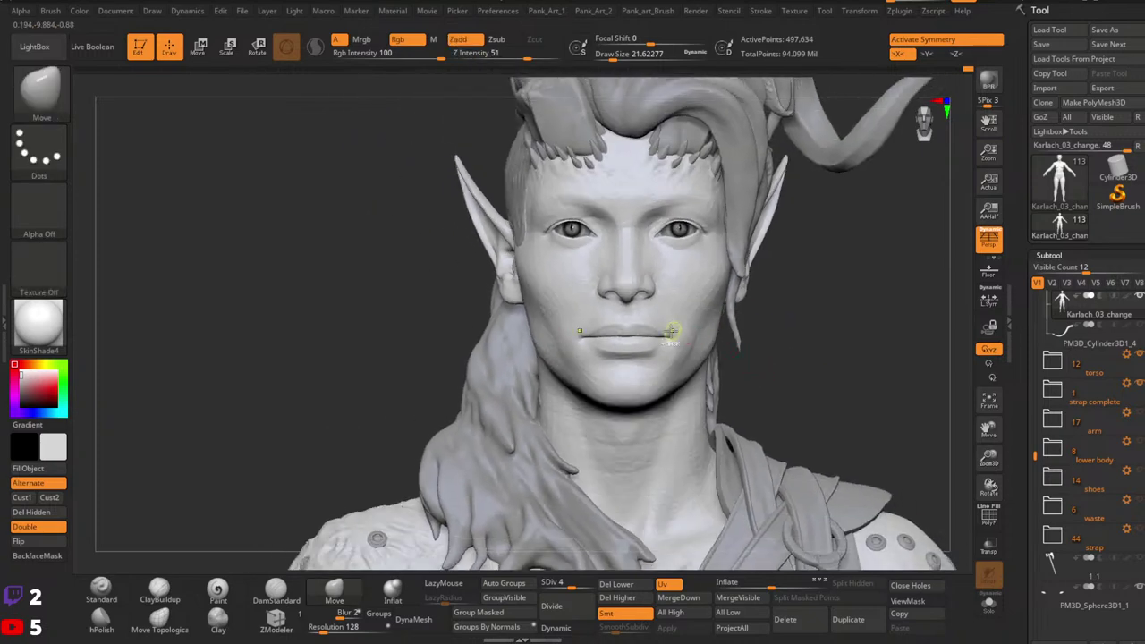
ctrl+right_drag(672, 331, 689, 327)
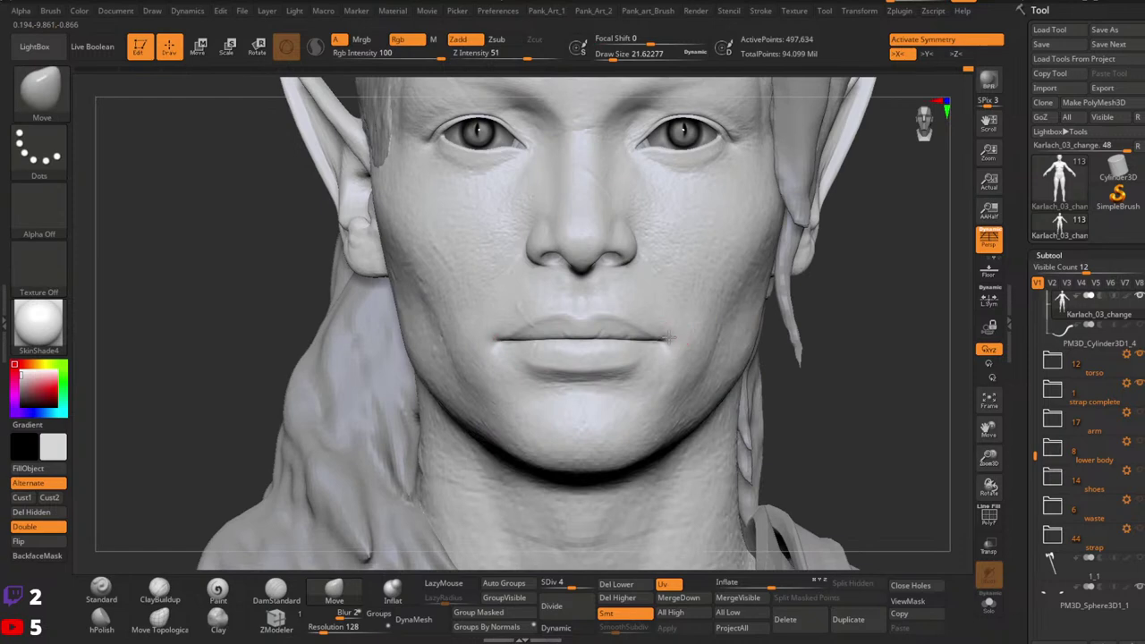
key(space)
drag(669, 336, 663, 336)
mouse_move(893, 283)
ctrl+right_down()
mouse_move(776, 330)
mouse_move(736, 327)
mouse_move(767, 293)
ctrl+right_up()
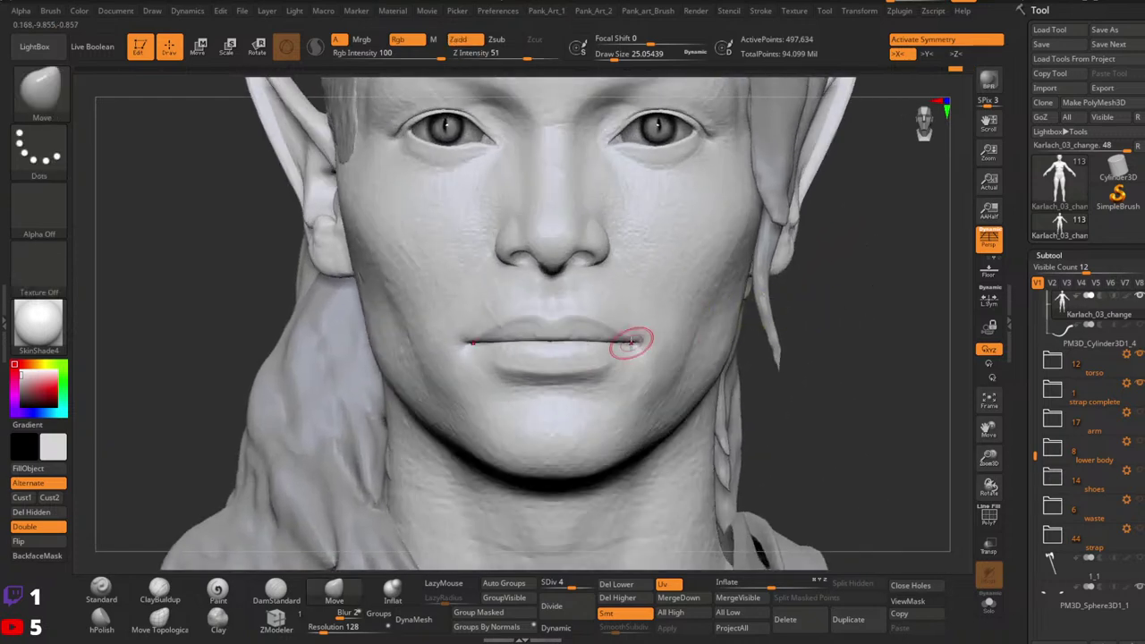
key(space)
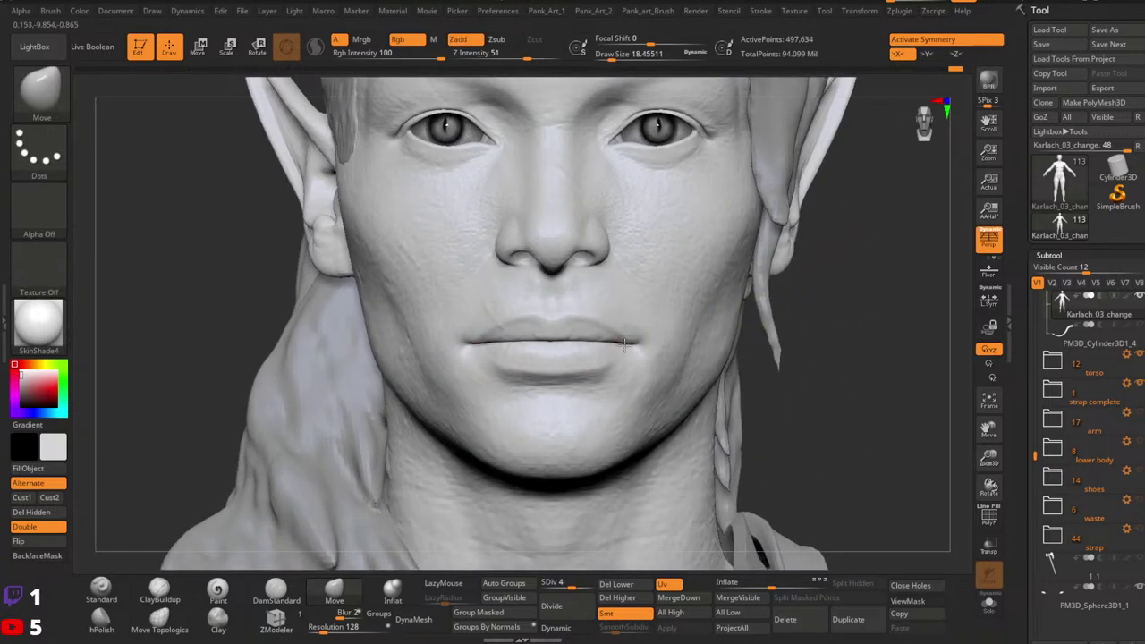
Step: Examine the face, jawline, neck and shoulders from the front and in profile
ctrl+scroll(752, 344, down, 5)
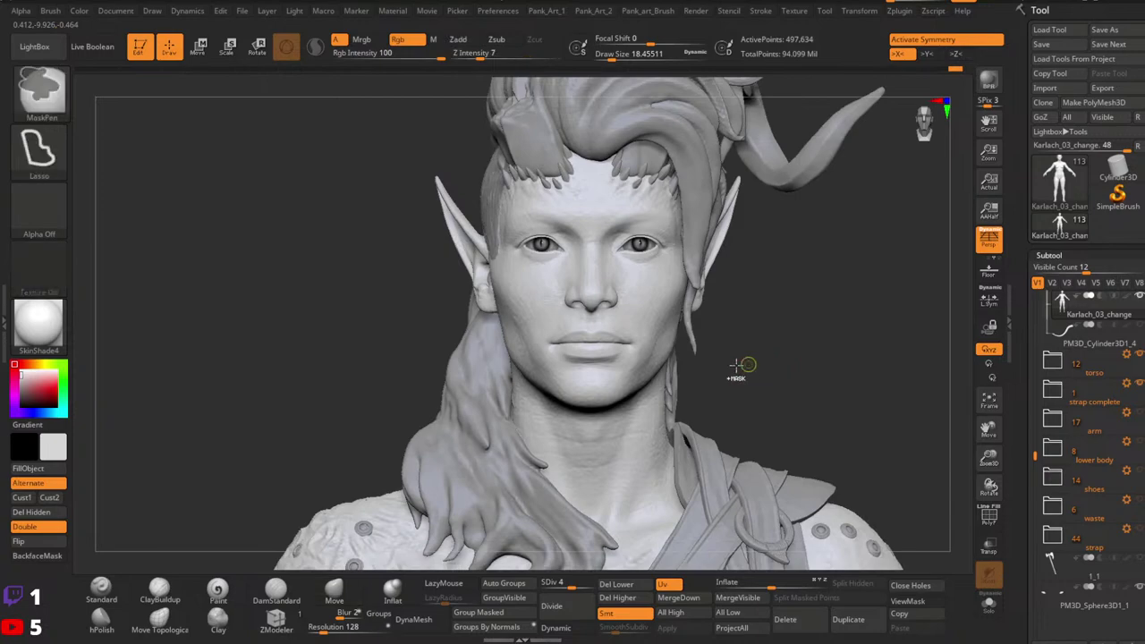
ctrl+scroll(756, 353, up, 5)
shift+right_drag(757, 361, 662, 353)
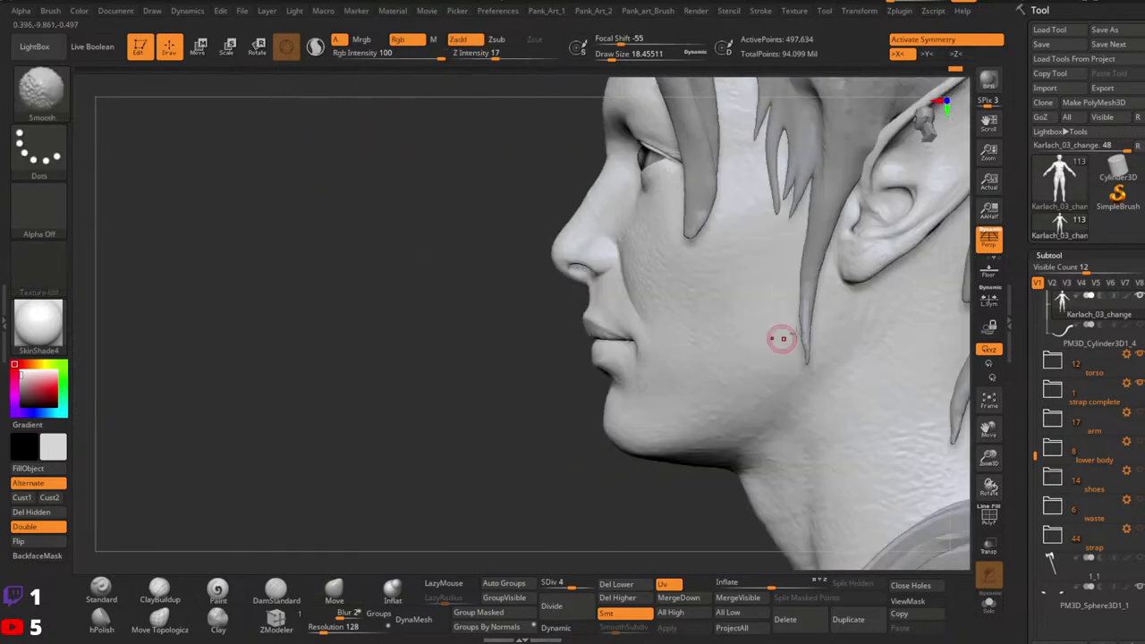
mouse_move(779, 337)
ctrl+right_down()
mouse_move(805, 329)
mouse_move(728, 324)
ctrl+right_up()
drag(629, 387, 775, 370)
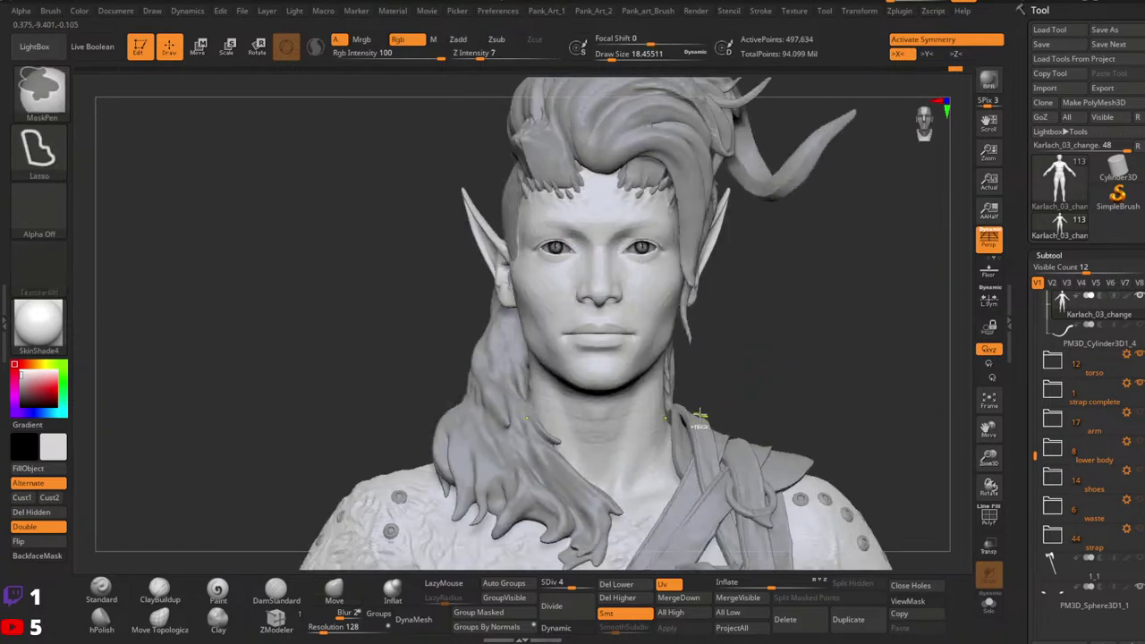
alt+right_drag(725, 418, 725, 315)
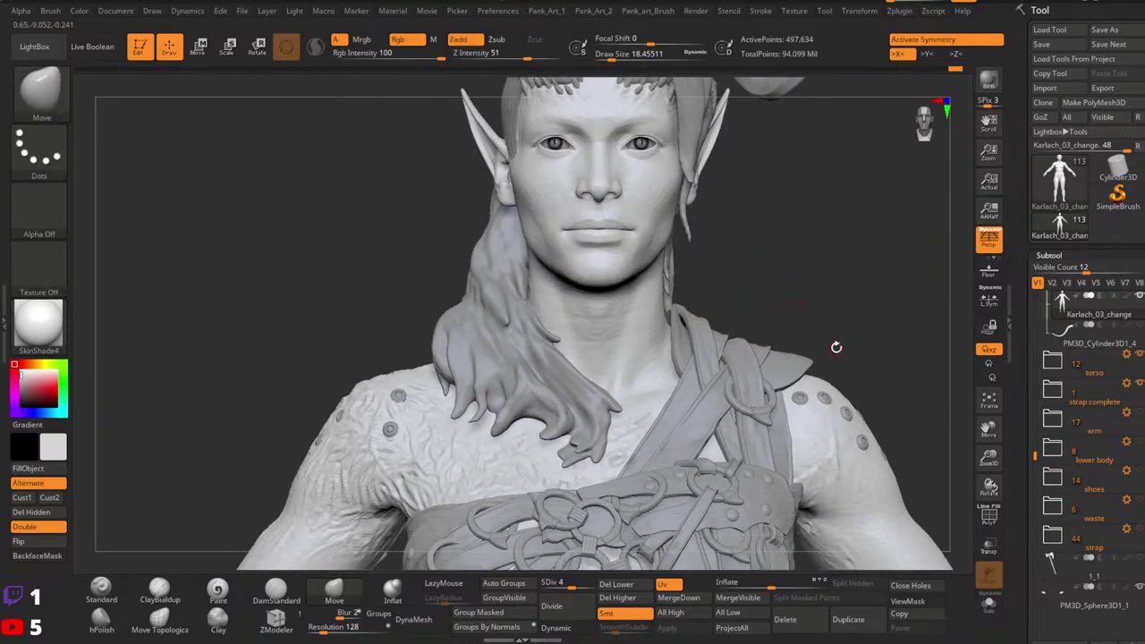
ctrl+right_drag(649, 366, 716, 423)
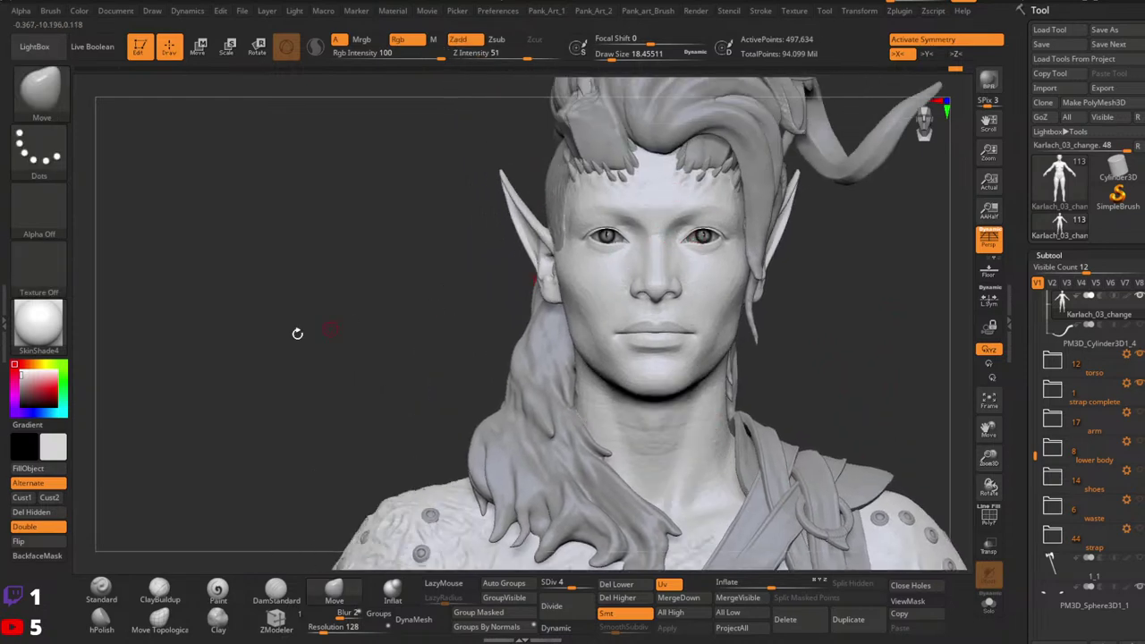
Step: Switch the model's material to StartupMaterial and check the face from the front and at three-quarter view
click(38, 322)
click(169, 384)
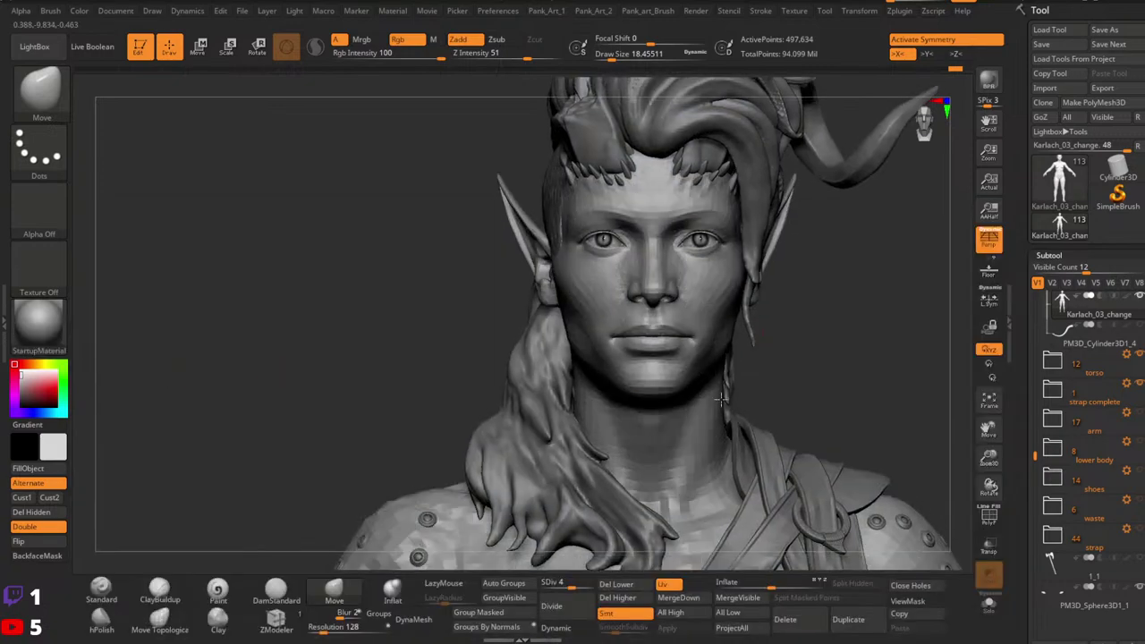
alt+right_drag(721, 400, 667, 471)
right_drag(859, 403, 718, 393)
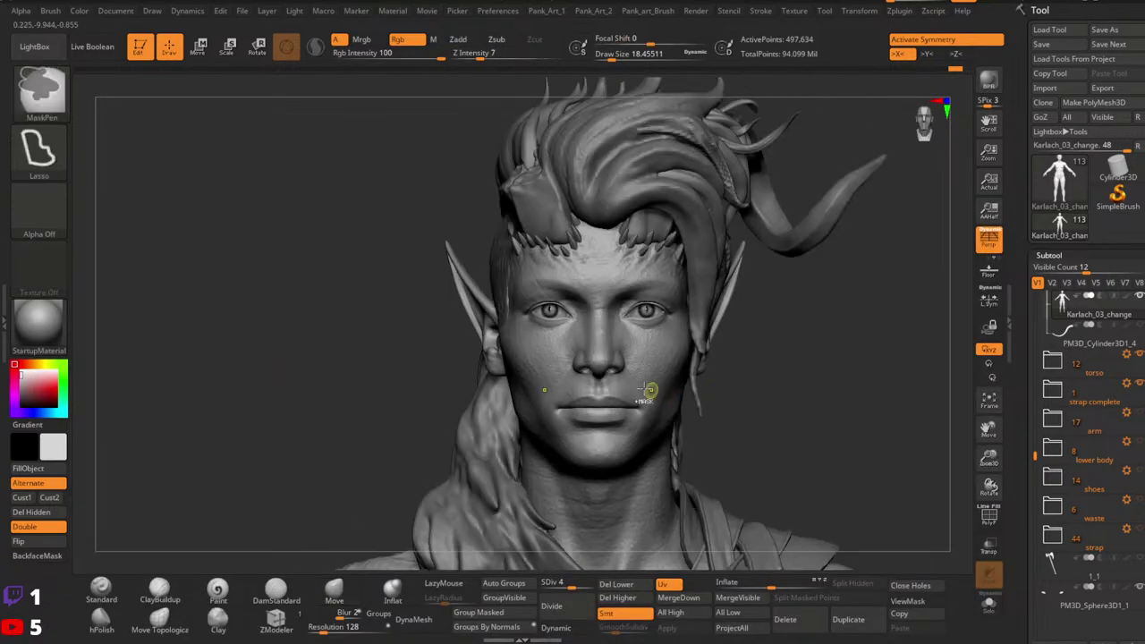
ctrl+right_drag(644, 390, 670, 404)
right_drag(769, 429, 671, 362)
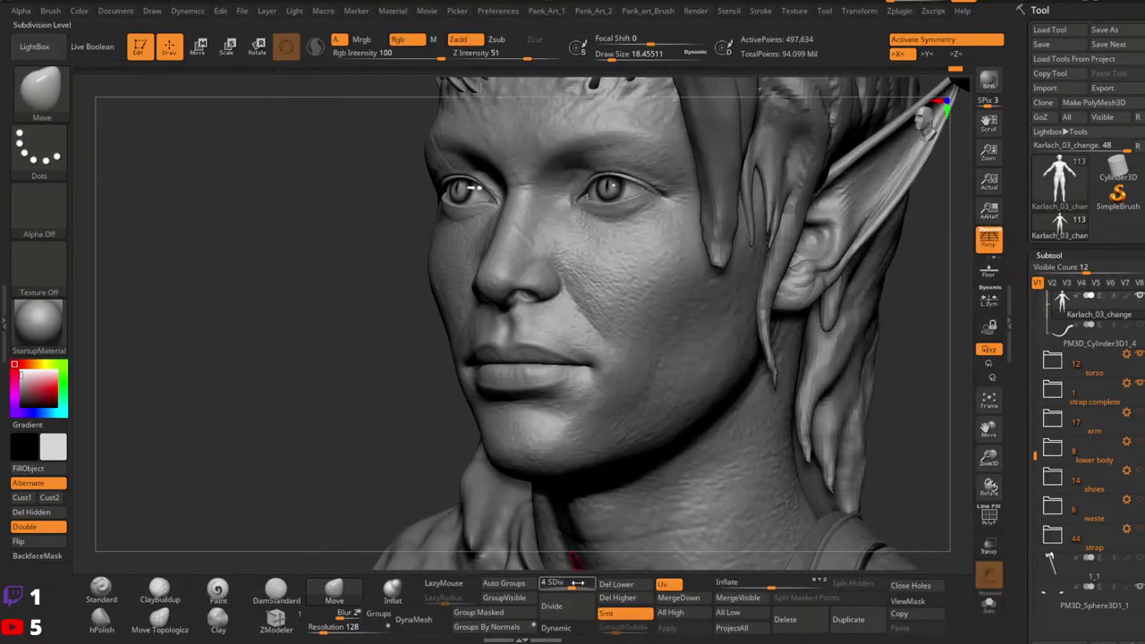
Step: Raise the body to subdivision level 6 and save the file
drag(578, 583, 668, 529)
ctrl+right_drag(760, 403, 731, 320)
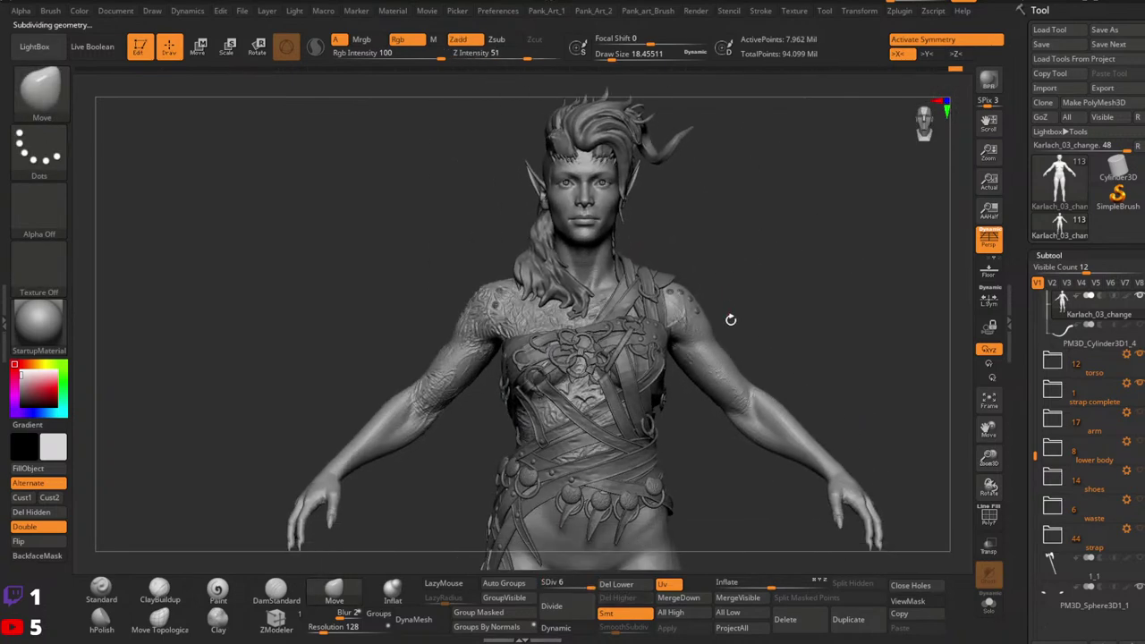
ctrl+right_drag(645, 346, 715, 331)
right_drag(448, 330, 805, 299)
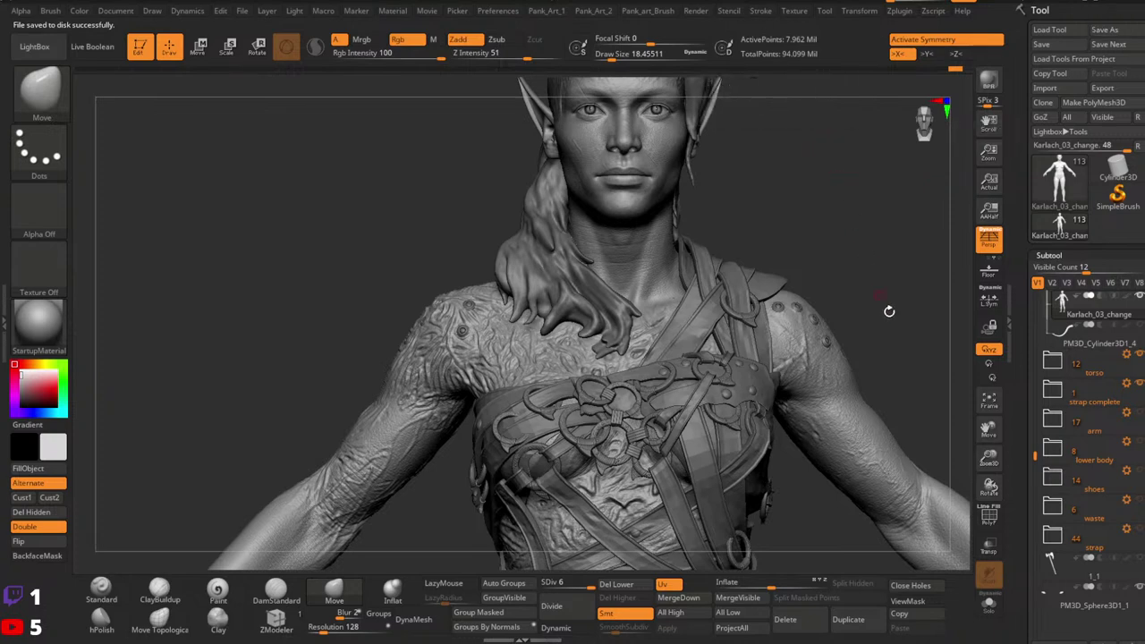
Step: Detail the scarred shoulder skin beside the round studs with the Standard brush at a draw size of about 9
drag(1020, 404, 1020, 329)
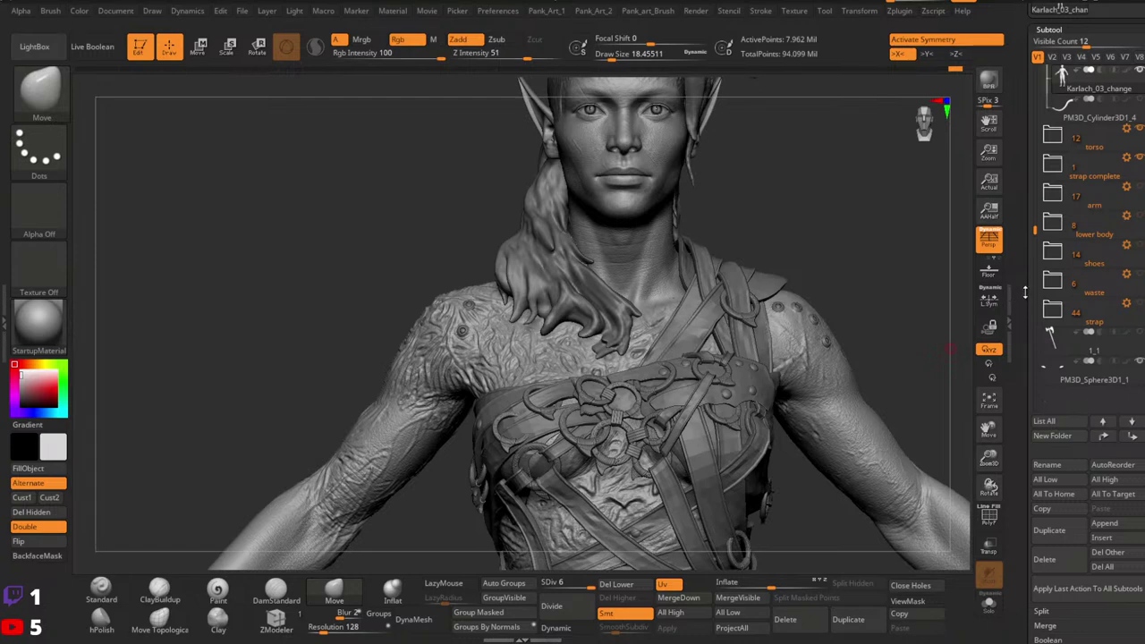
mouse_move(1043, 281)
mouse_move(466, 396)
alt+right_down()
mouse_move(572, 380)
mouse_move(447, 402)
alt+right_up()
mouse_move(447, 403)
right_down()
mouse_move(544, 403)
mouse_move(631, 378)
mouse_move(583, 397)
mouse_move(470, 389)
mouse_move(733, 325)
mouse_move(640, 385)
mouse_move(640, 369)
mouse_move(639, 383)
right_up()
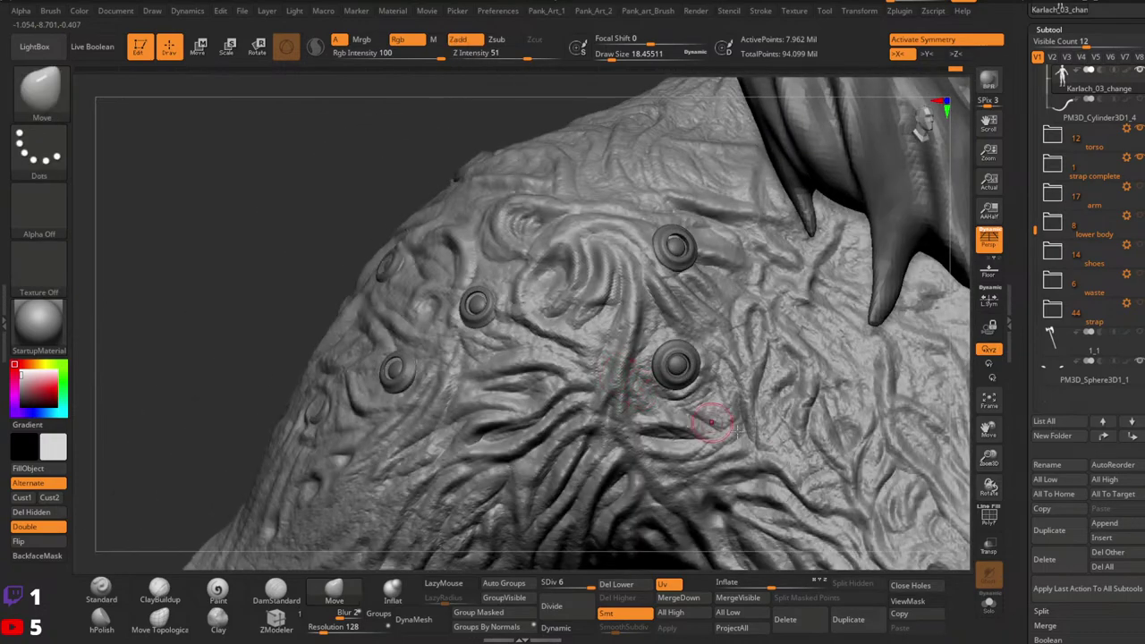
click(101, 590)
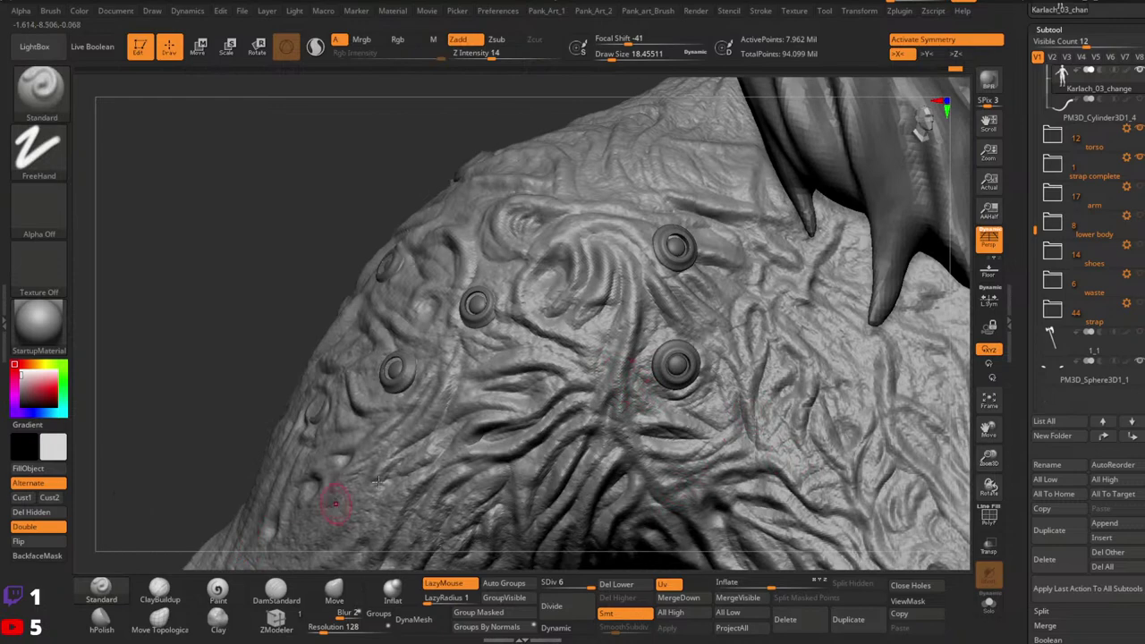
key(space)
mouse_move(859, 333)
alt+right_down()
mouse_move(757, 384)
mouse_move(741, 367)
alt+right_up()
key(space)
drag(648, 373, 642, 379)
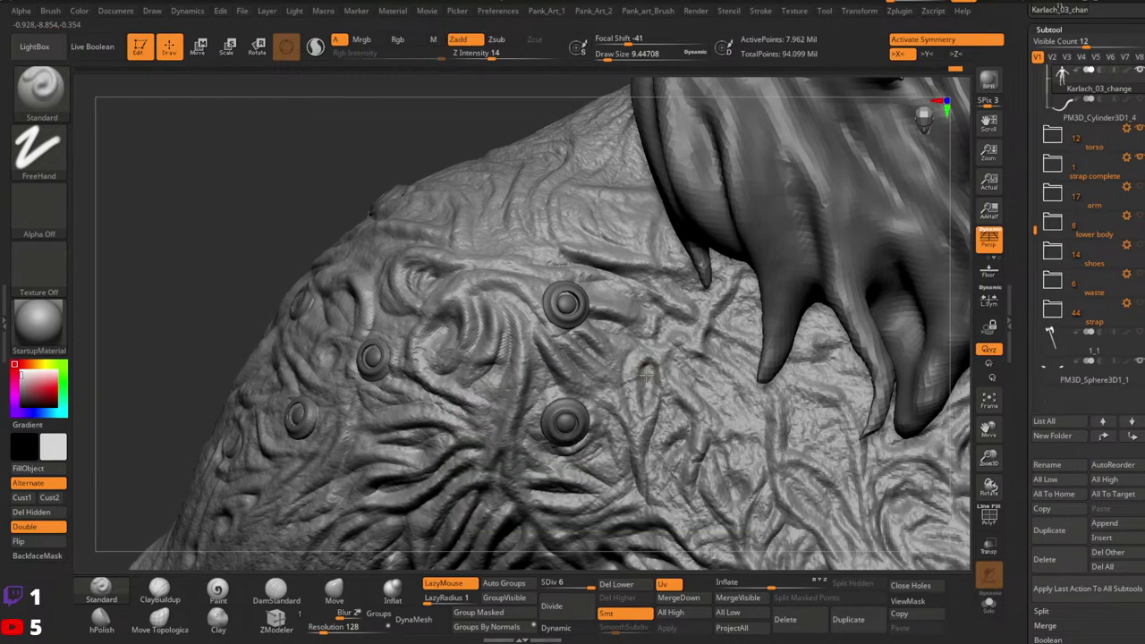
Step: Set the Standard brush's Z intensity to 41 and sculpt the skin folds between the studs and the hair at draw size about 9
ctrl+right_drag(762, 329, 637, 409)
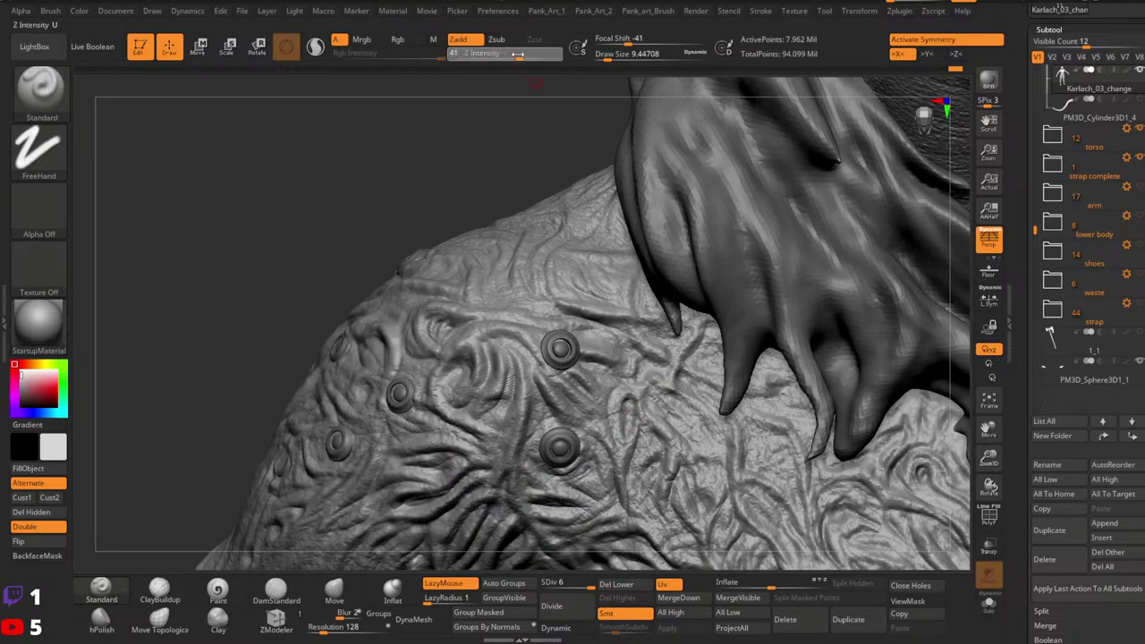
key(bracketleft)
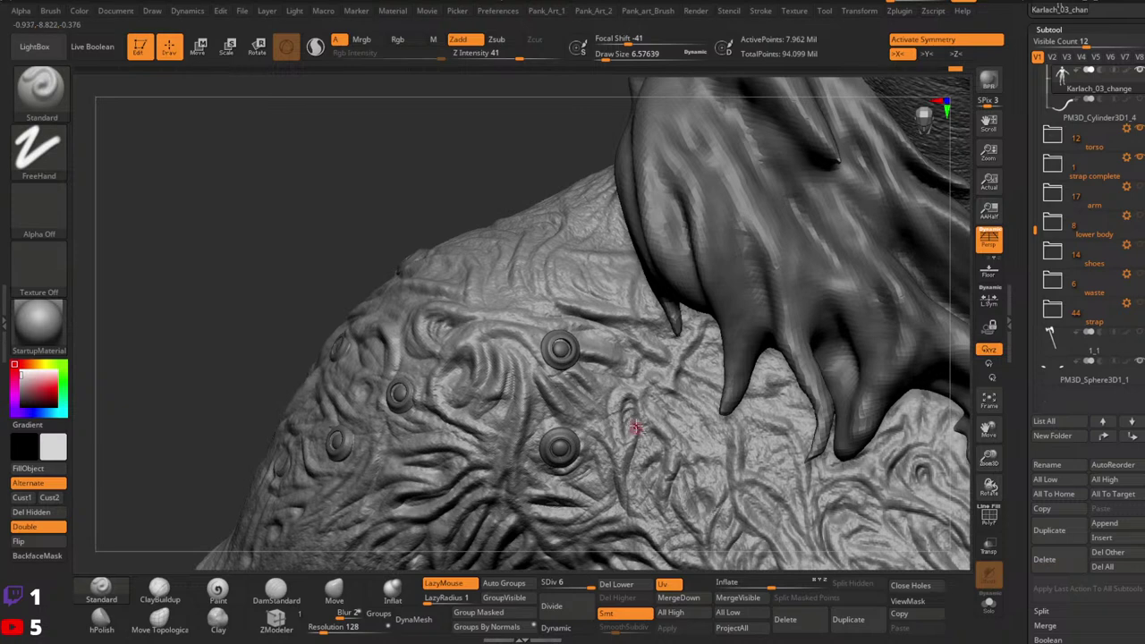
key(bracketright)
drag(617, 390, 616, 447)
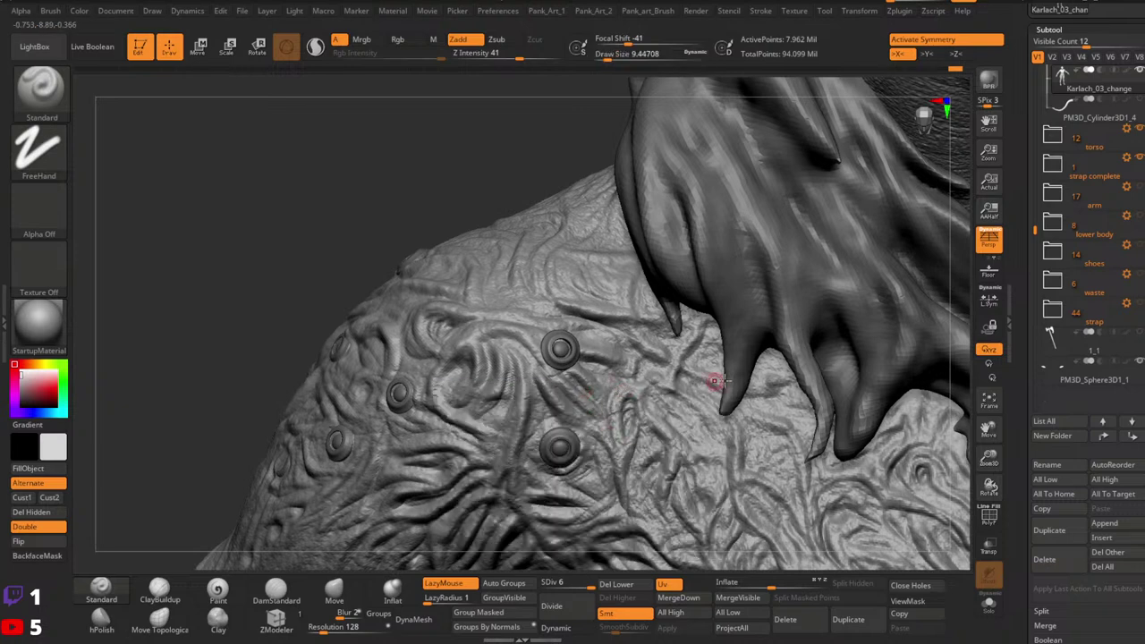
Step: Set the Standard brush to Z intensity 33 and draw size about 16 for the skin folds between the studs and the hair
click(510, 57)
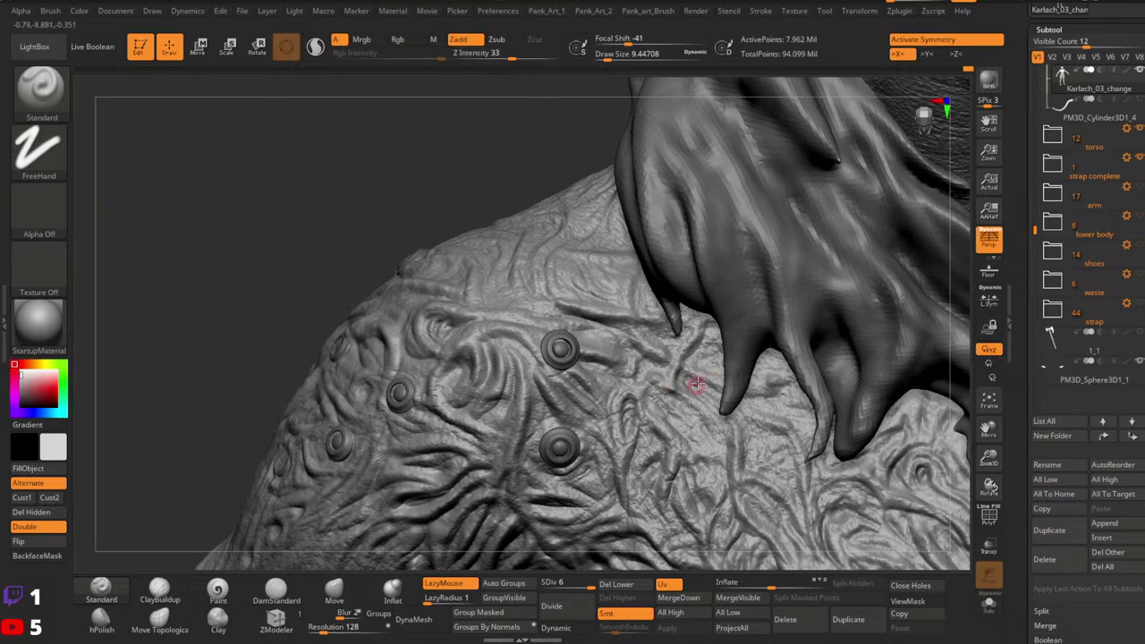
mouse_move(741, 462)
ctrl+right_down()
mouse_move(833, 379)
mouse_move(707, 353)
ctrl+right_up()
key(space)
click(642, 387)
key(space)
click(643, 384)
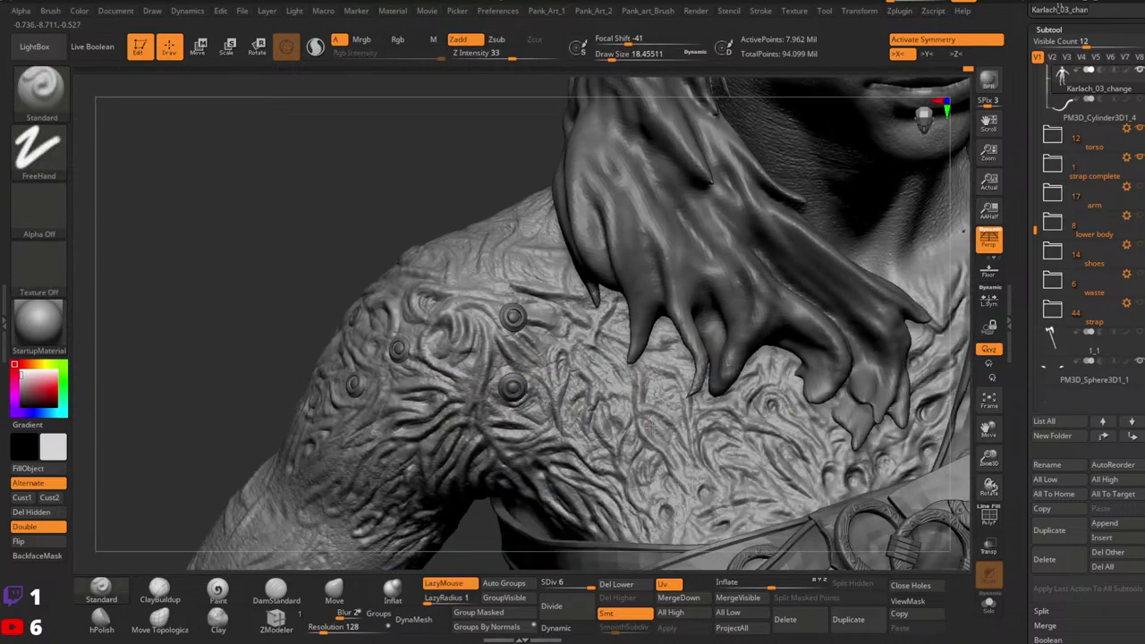
alt+right_drag(678, 420, 706, 372)
key(space)
click(686, 399)
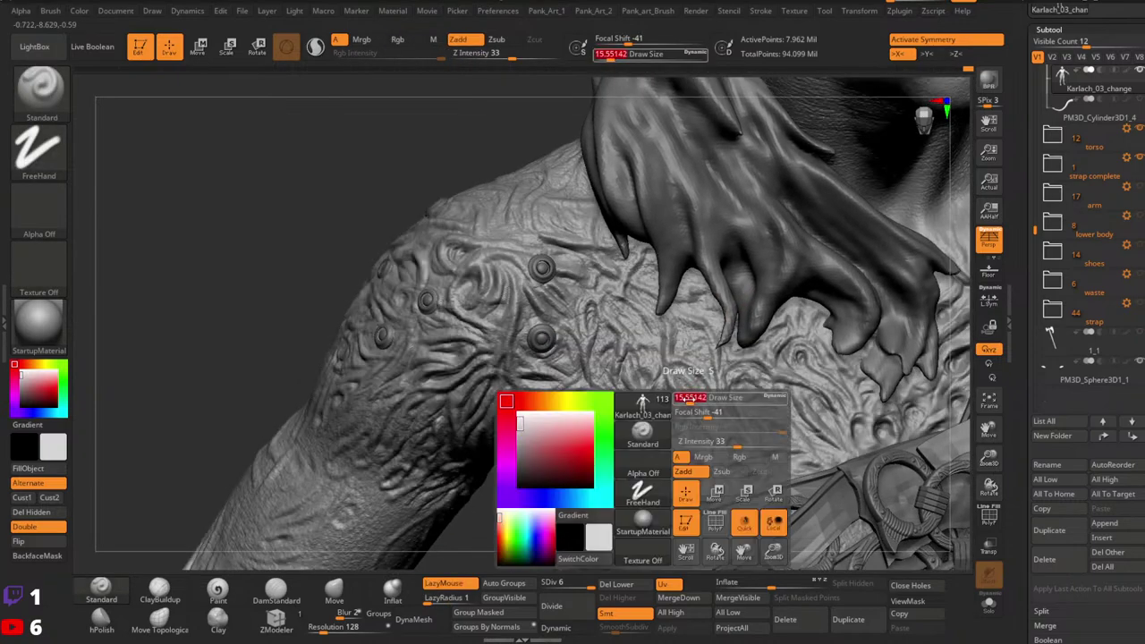
Step: Carve fine creases into the chest-side shoulder skin below the hair tips with the DamStandard brush at a draw size of about 8.4
click(276, 590)
ctrl+right_drag(727, 415, 681, 417)
key(space)
click(682, 414)
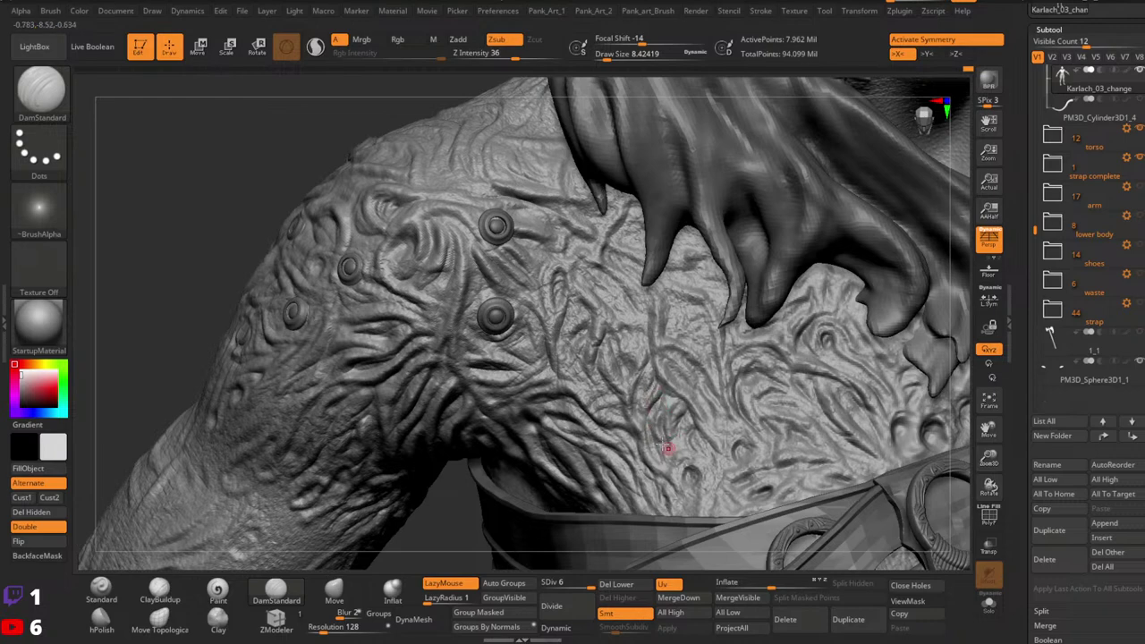
right_drag(704, 357, 691, 386)
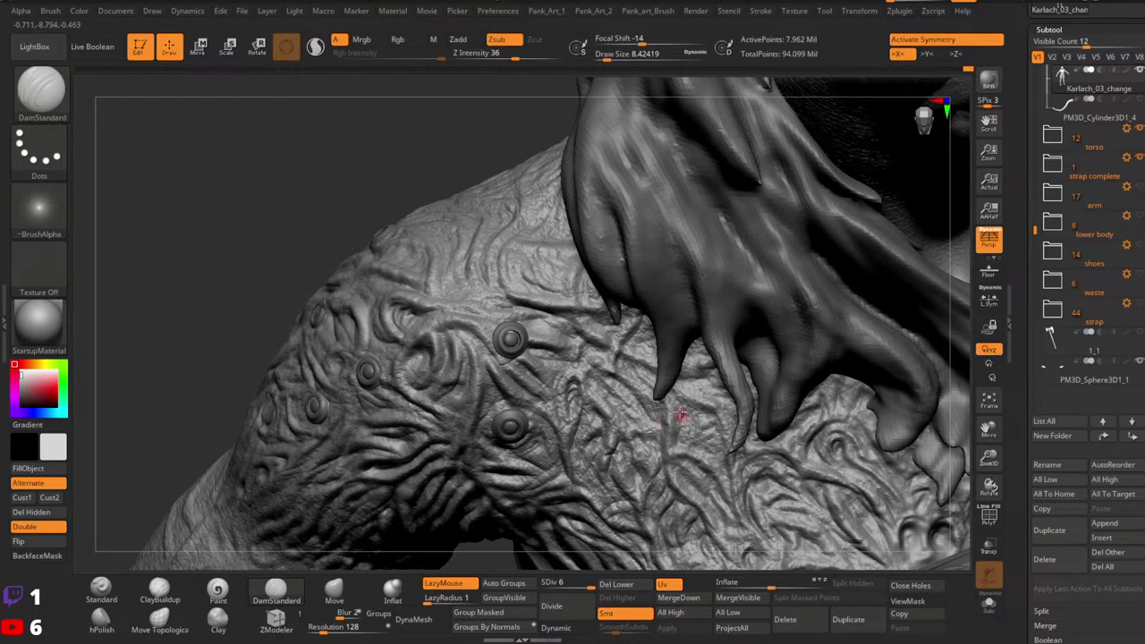
right_drag(685, 439, 689, 388)
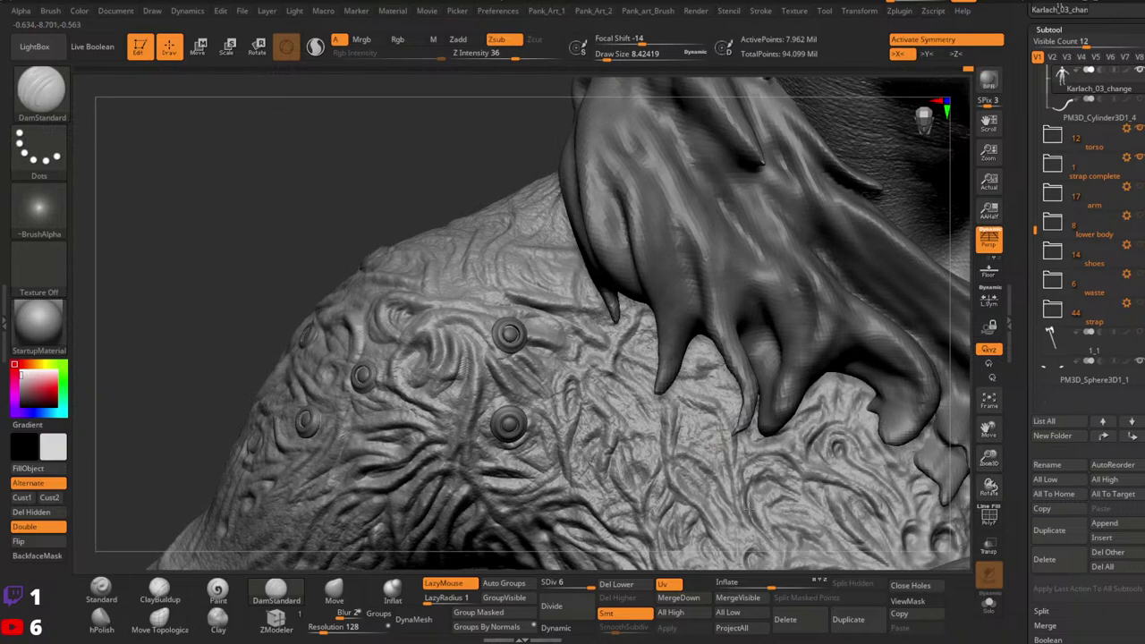
right_drag(661, 403, 608, 389)
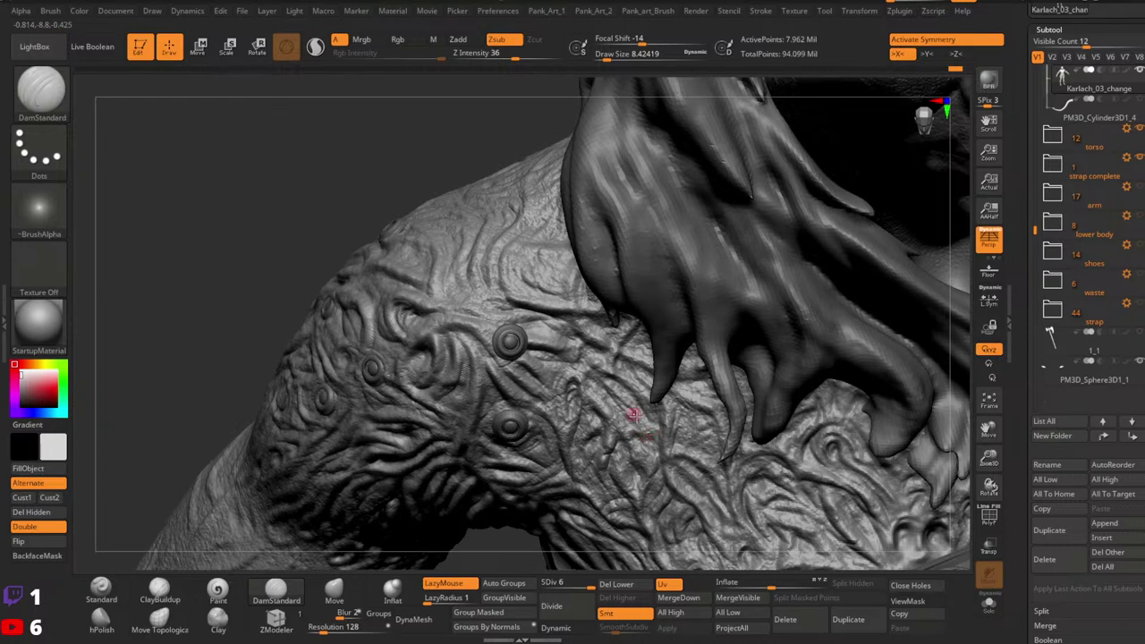
Step: Enlarge the DamStandard brush to about 10.5 and sharpen the creases around the curled ridges and studs on the shoulder's upper front
mouse_move(645, 360)
right_down()
mouse_move(634, 387)
mouse_move(636, 350)
right_up()
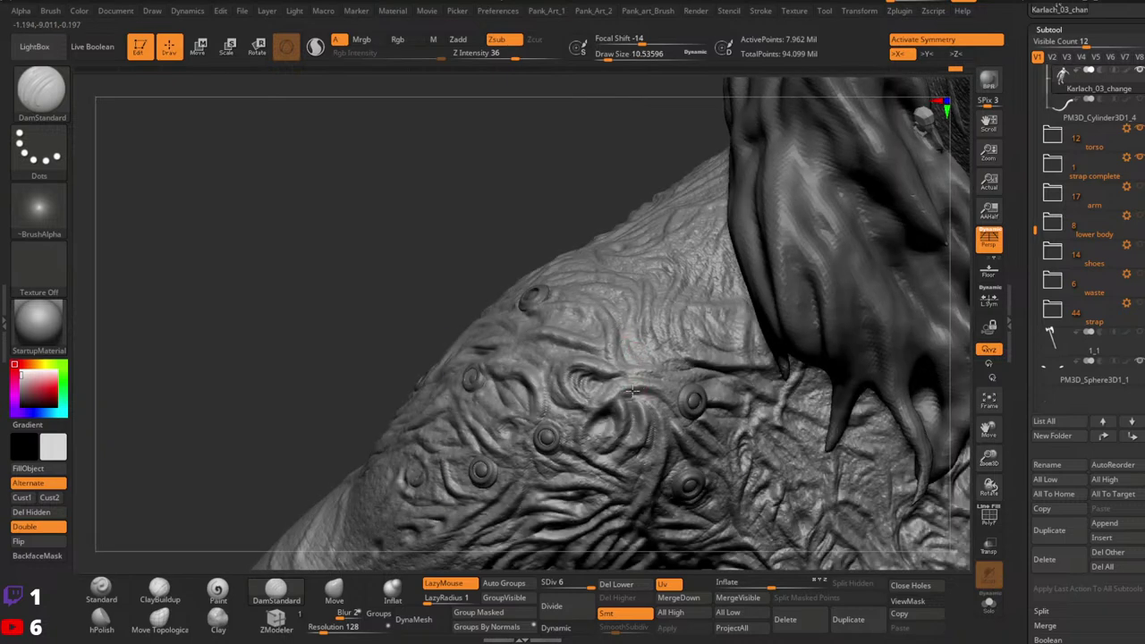
right_drag(683, 409, 670, 366)
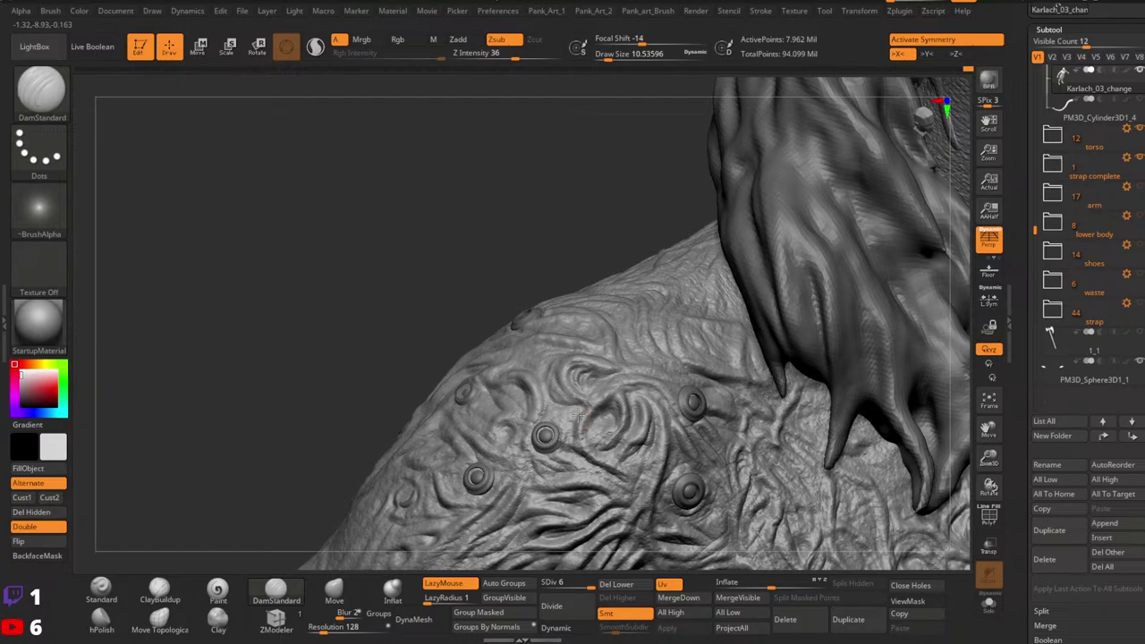
mouse_move(582, 426)
right_down()
mouse_move(616, 396)
mouse_move(647, 399)
mouse_move(659, 334)
right_up()
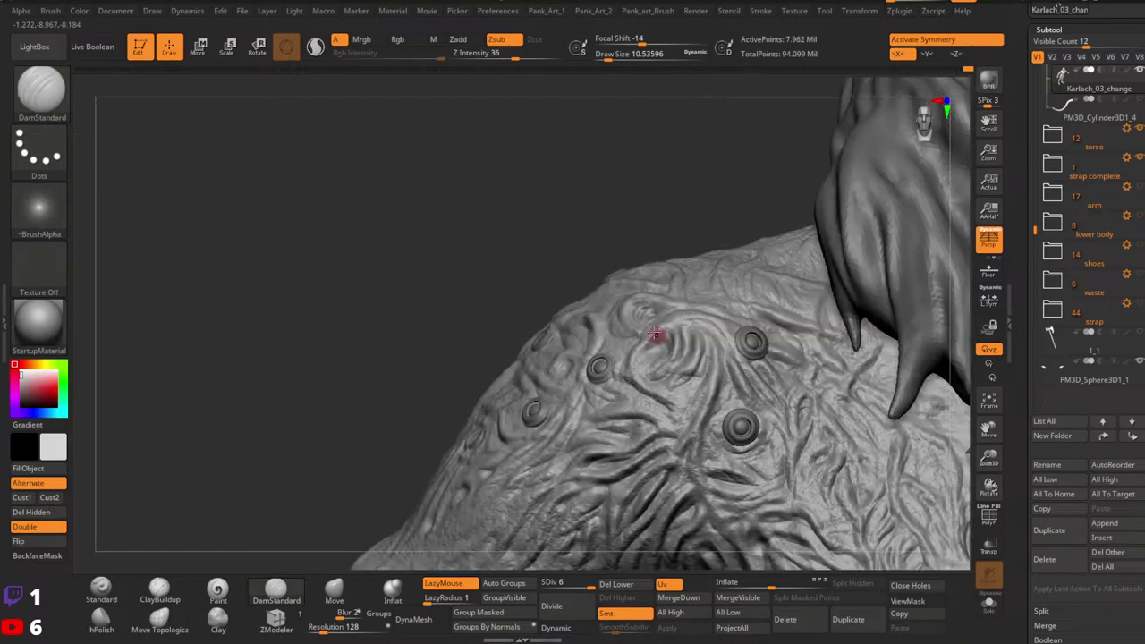
mouse_move(728, 416)
ctrl+right_down()
mouse_move(739, 420)
mouse_move(690, 473)
mouse_move(792, 473)
mouse_move(721, 477)
mouse_move(761, 412)
ctrl+right_up()
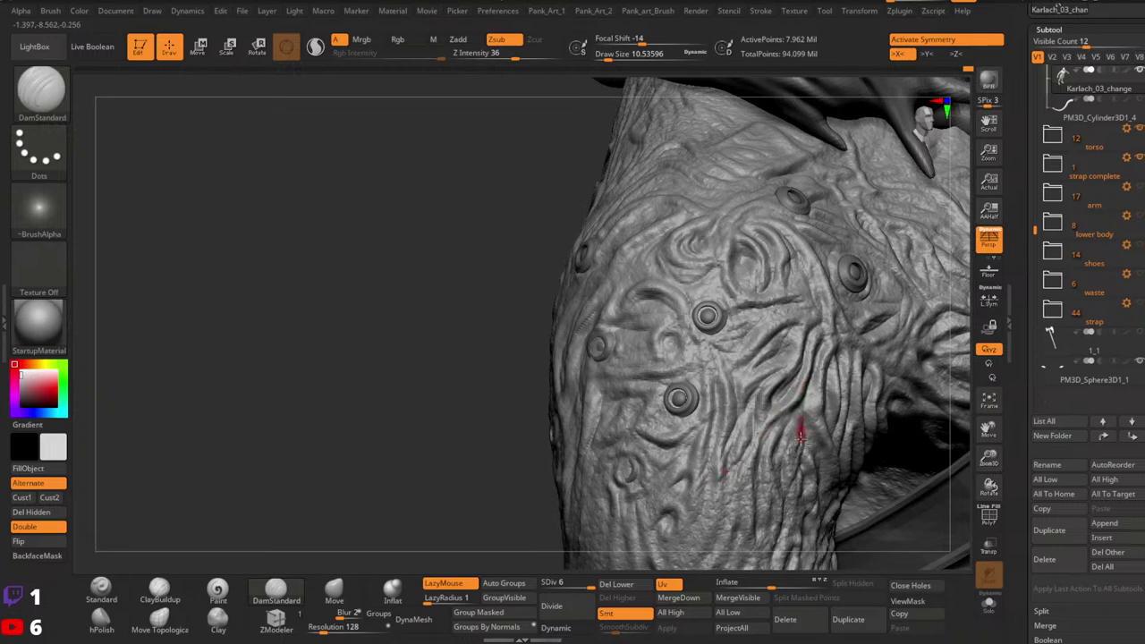
Step: Deepen the long vertical skin folds on the outer upper arm below the studs with the DamStandard brush
alt+right_drag(797, 429, 831, 346)
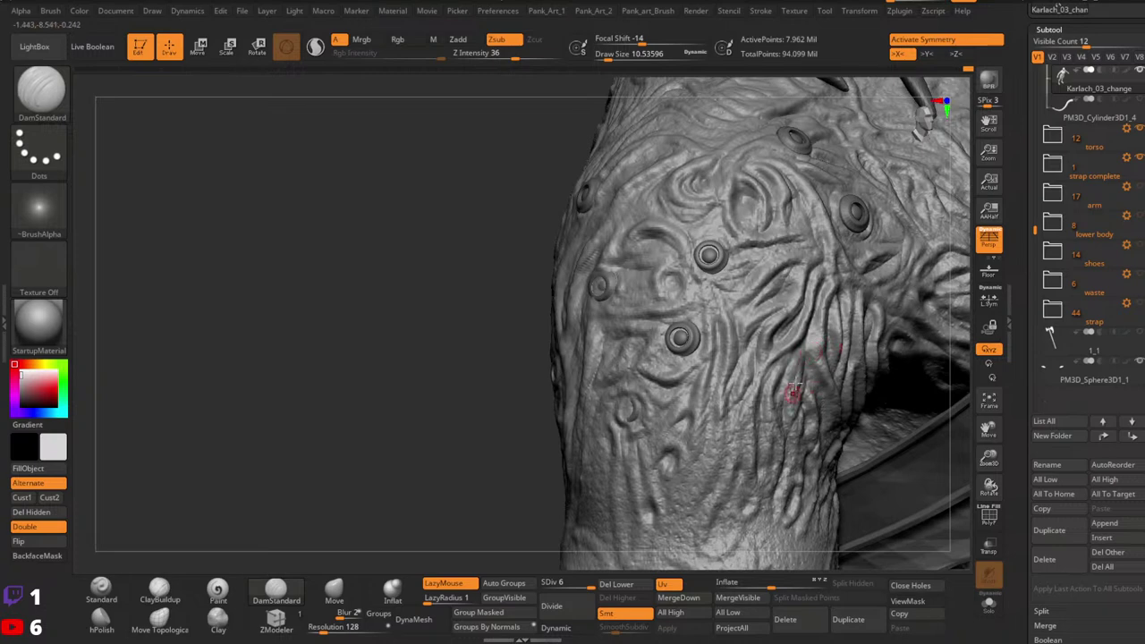
right_drag(809, 391, 824, 336)
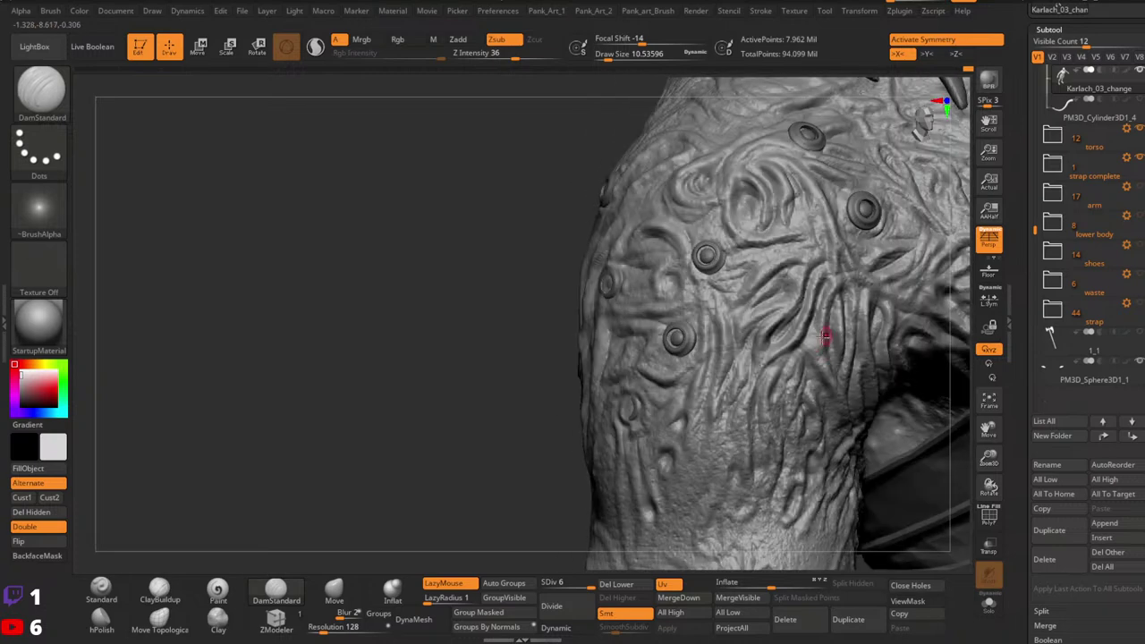
right_drag(795, 382, 814, 343)
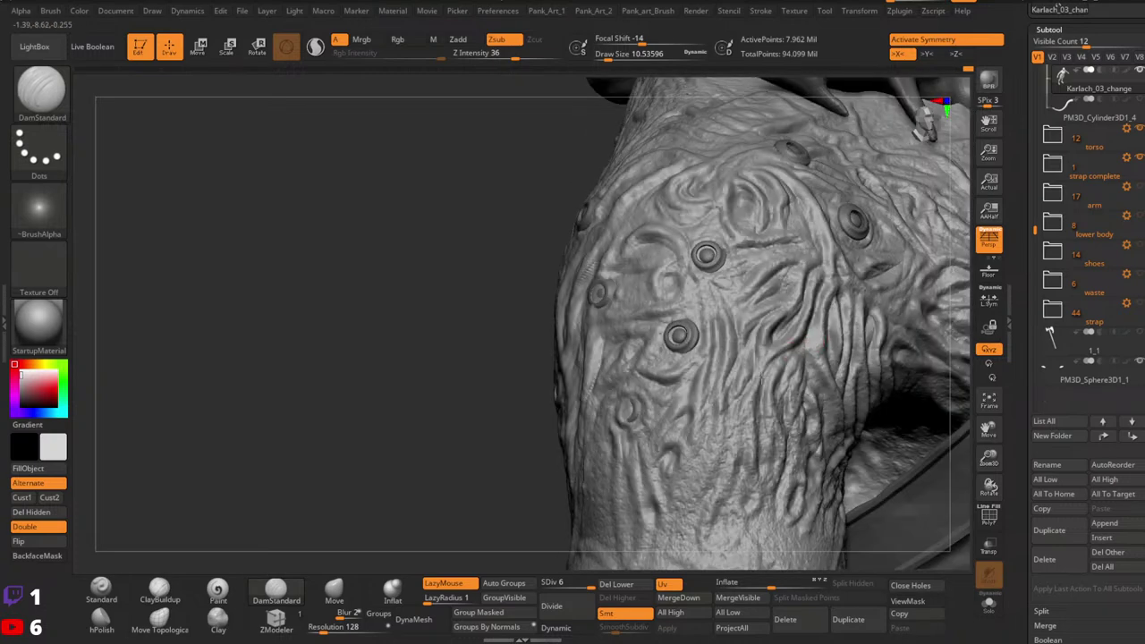
right_drag(799, 391, 782, 343)
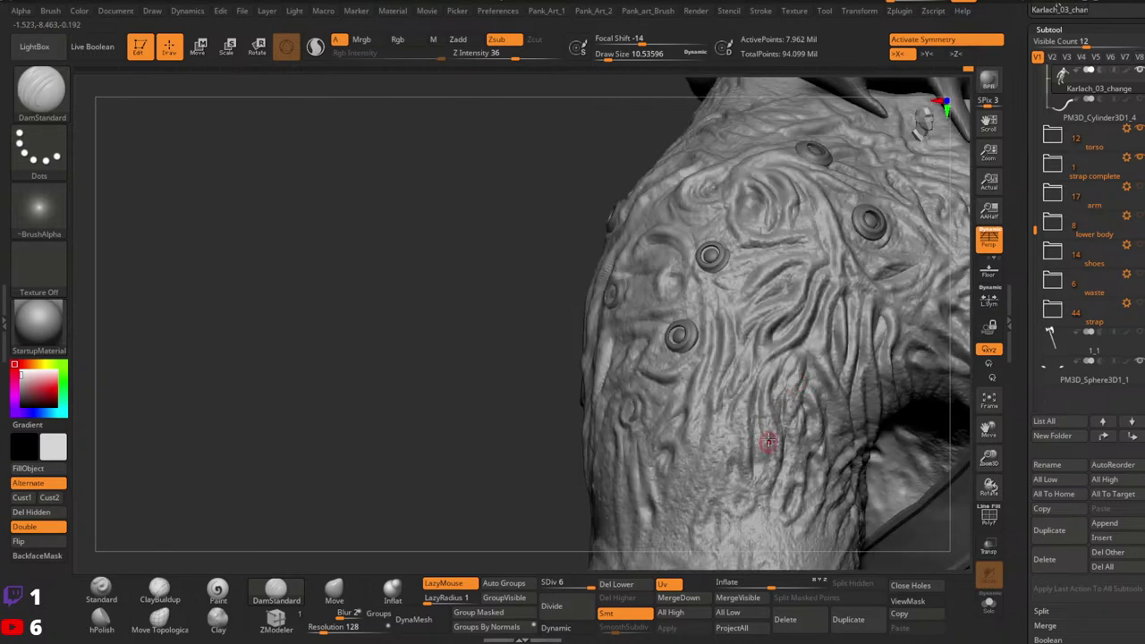
right_drag(759, 493, 795, 409)
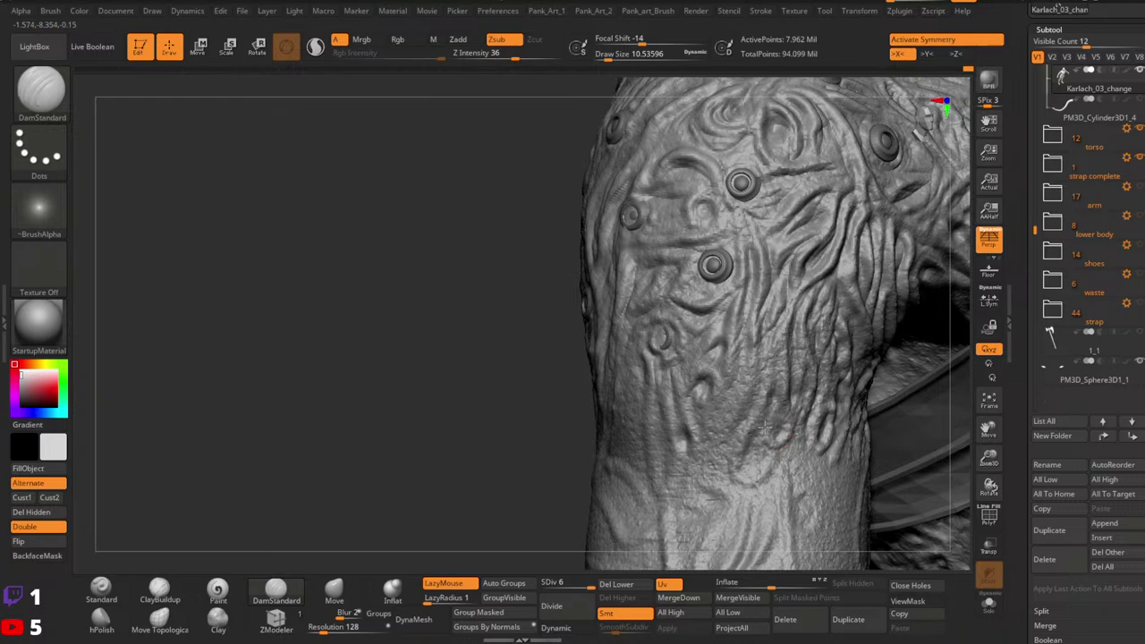
Step: Cut wrinkles around the lowest studs on the upper arm, where the scarred skin fades into smoother skin, using DamStandard
right_drag(805, 391, 778, 362)
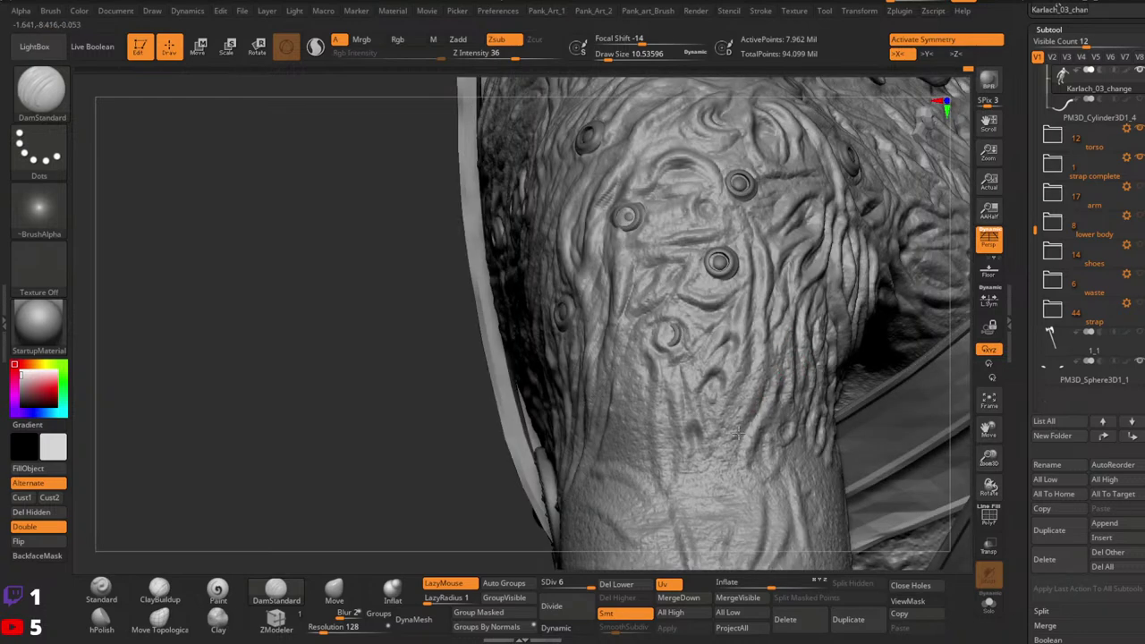
mouse_move(761, 452)
right_down()
mouse_move(739, 435)
mouse_move(770, 433)
mouse_move(761, 379)
right_up()
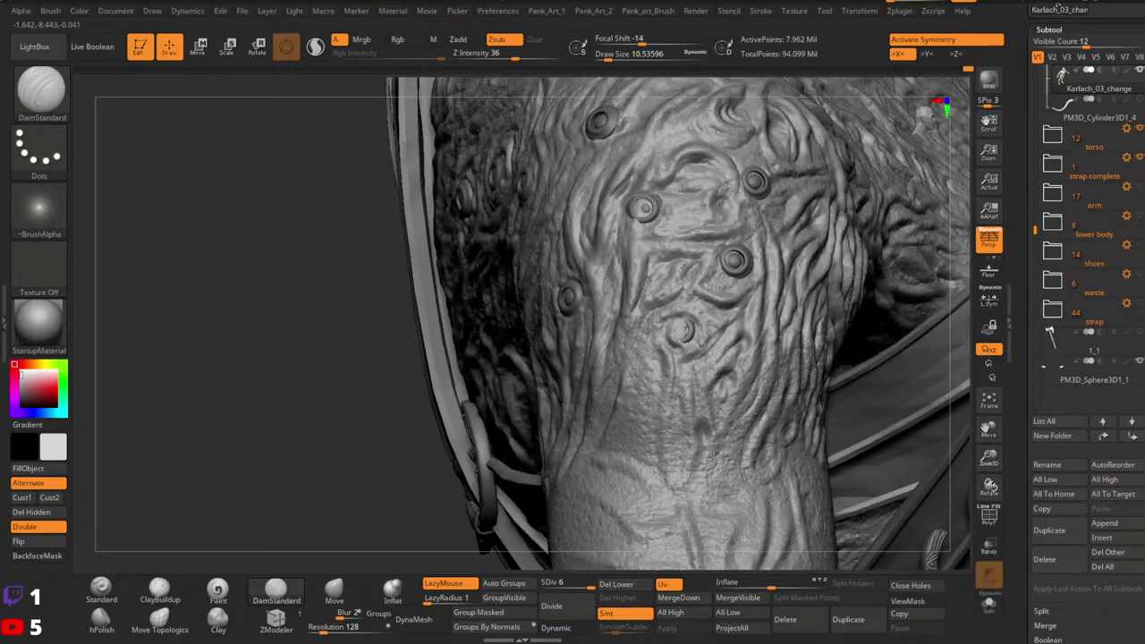
mouse_move(762, 422)
right_down()
mouse_move(766, 383)
mouse_move(736, 427)
mouse_move(707, 420)
mouse_move(740, 425)
mouse_move(702, 389)
right_up()
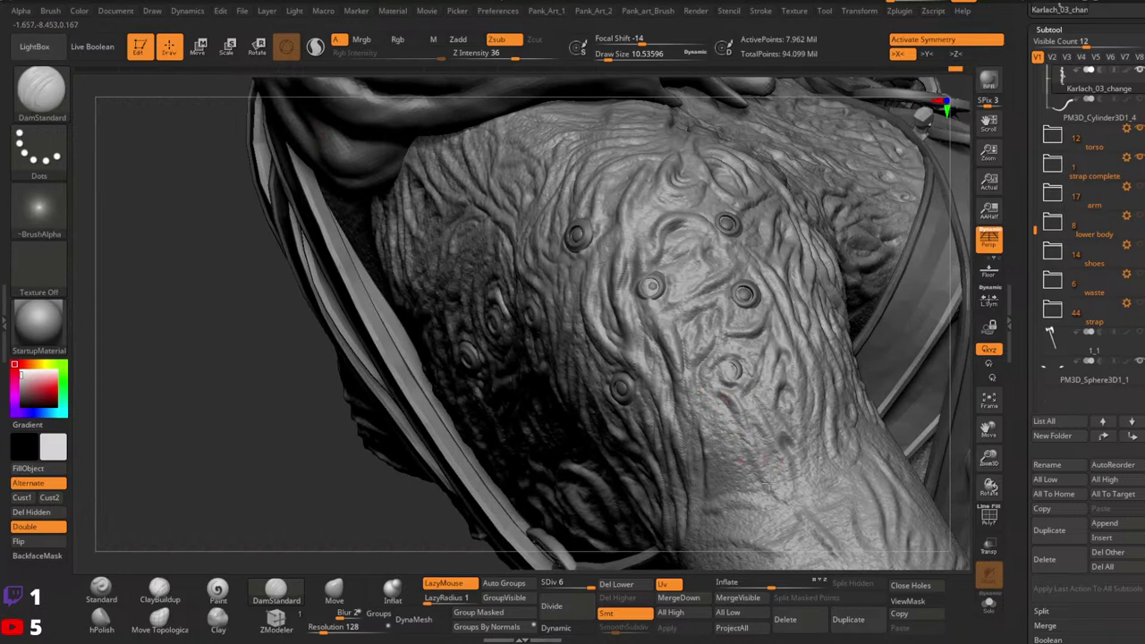
right_drag(769, 441, 758, 423)
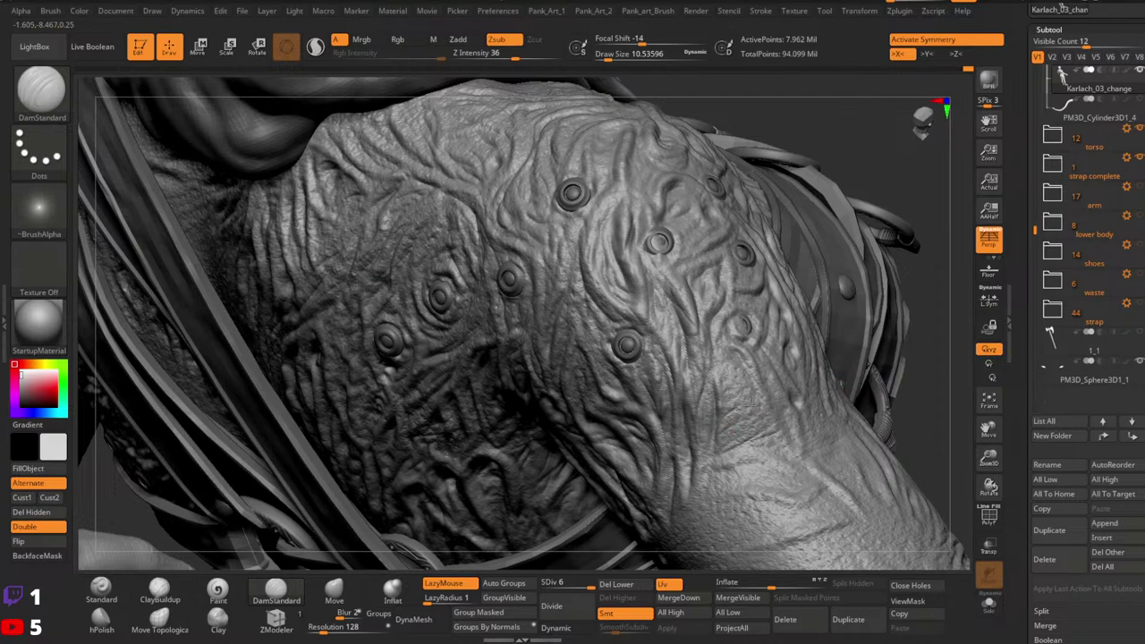
right_drag(787, 381, 751, 385)
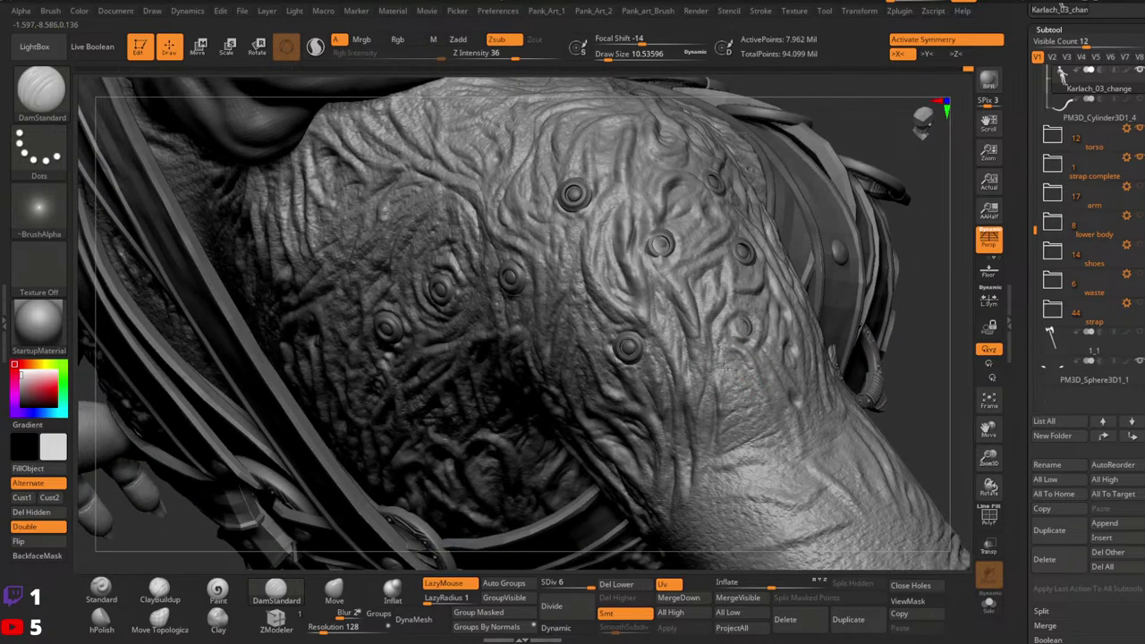
Step: Carve DamStandard creases into the back of the upper arm and around the rear armpit
mouse_move(866, 358)
right_down()
mouse_move(812, 363)
mouse_move(797, 401)
mouse_move(761, 394)
mouse_move(728, 408)
mouse_move(725, 424)
mouse_move(709, 402)
mouse_move(730, 410)
mouse_move(751, 382)
right_up()
right_drag(751, 383, 741, 347)
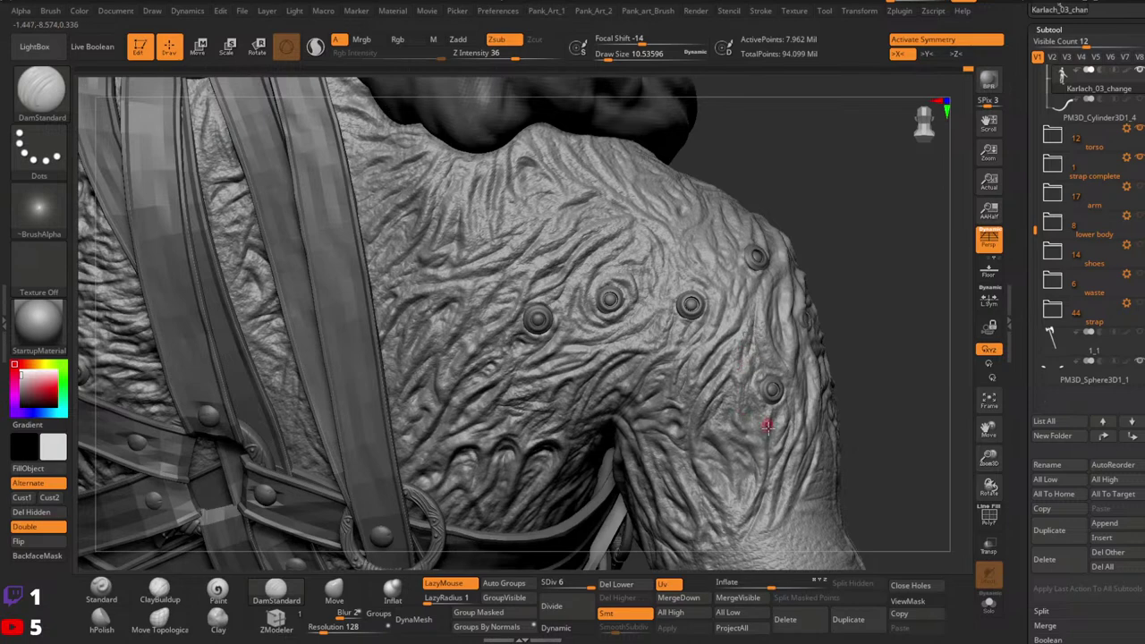
right_drag(760, 414, 738, 409)
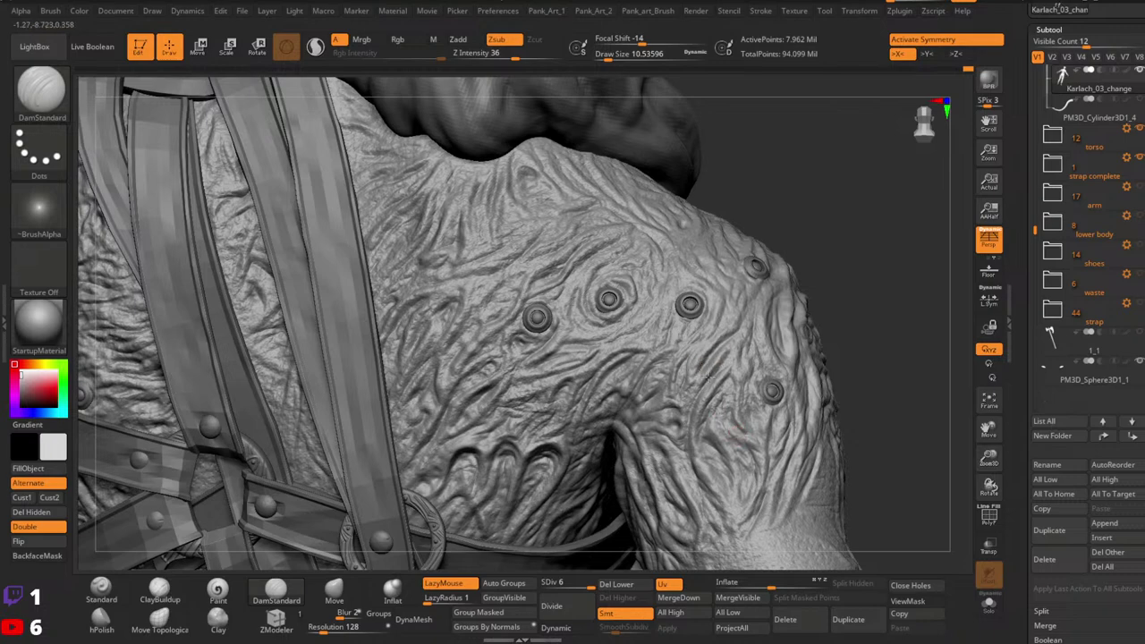
mouse_move(735, 461)
right_down()
mouse_move(716, 357)
mouse_move(679, 349)
right_up()
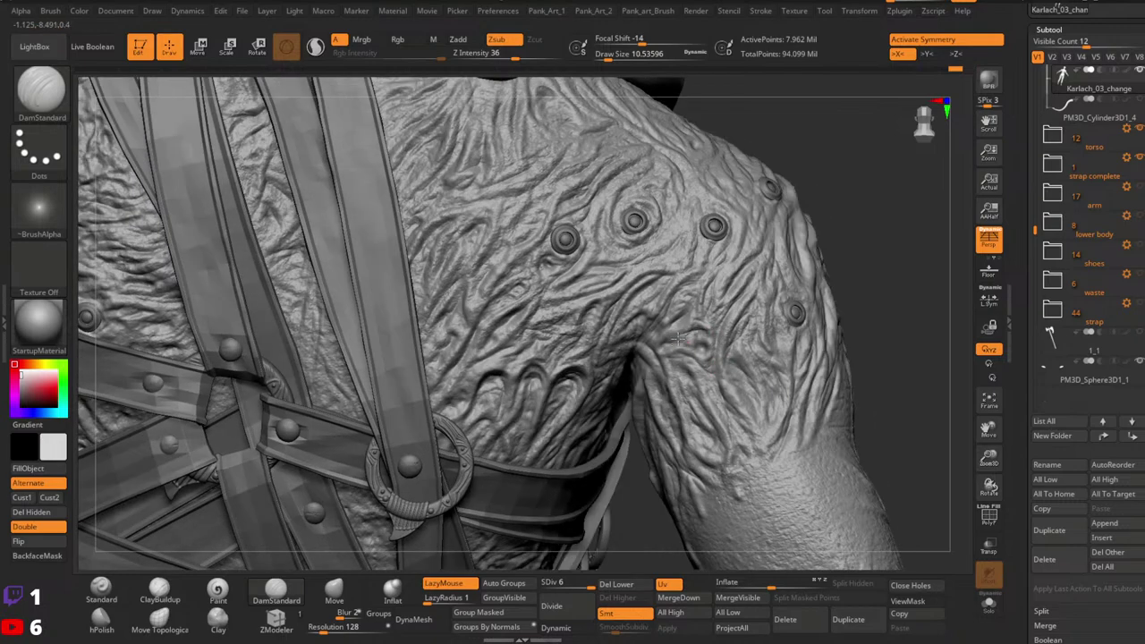
right_drag(713, 305, 680, 326)
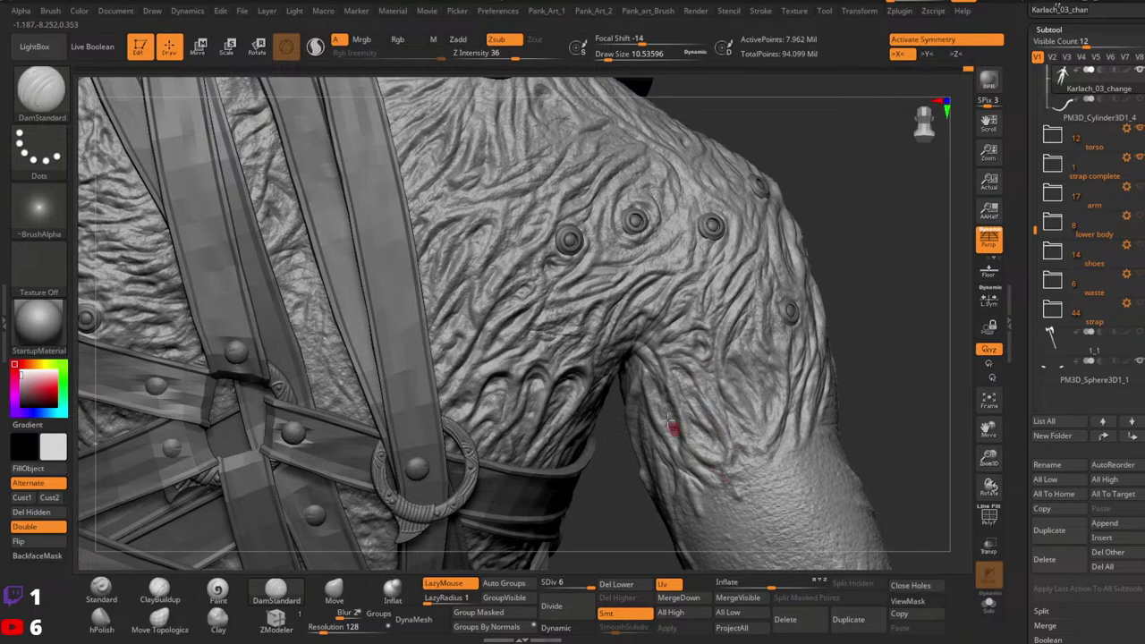
right_drag(674, 382, 629, 419)
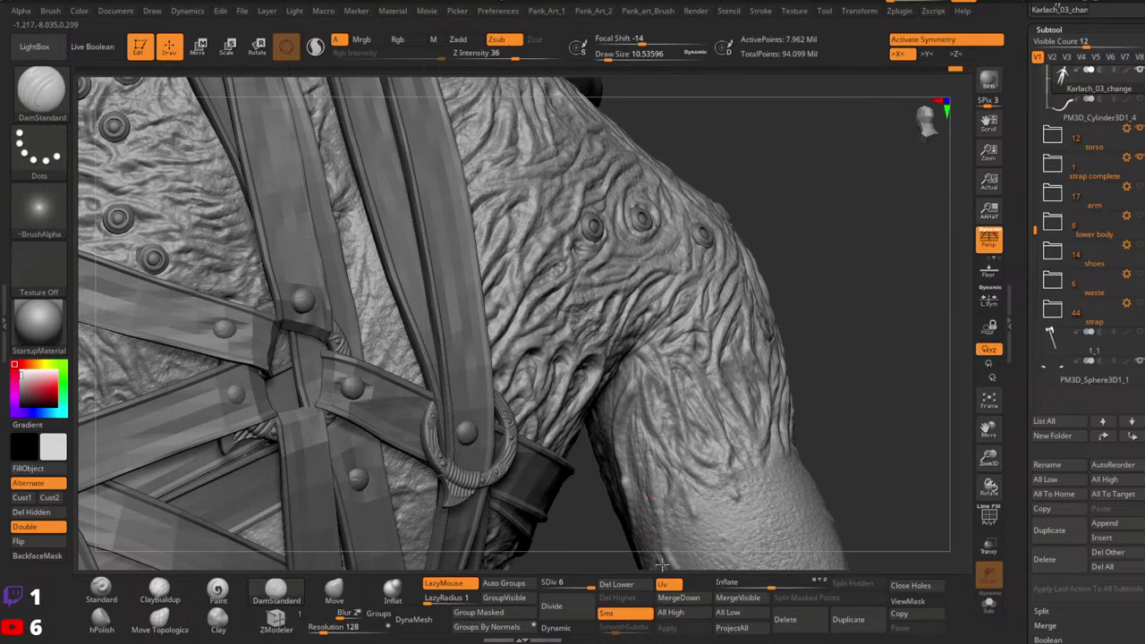
Step: Refine the wrinkles around the studs on the back of the shoulder with the DamStandard brush
mouse_move(762, 421)
right_down()
mouse_move(765, 308)
mouse_move(740, 390)
mouse_move(715, 379)
mouse_move(720, 334)
right_up()
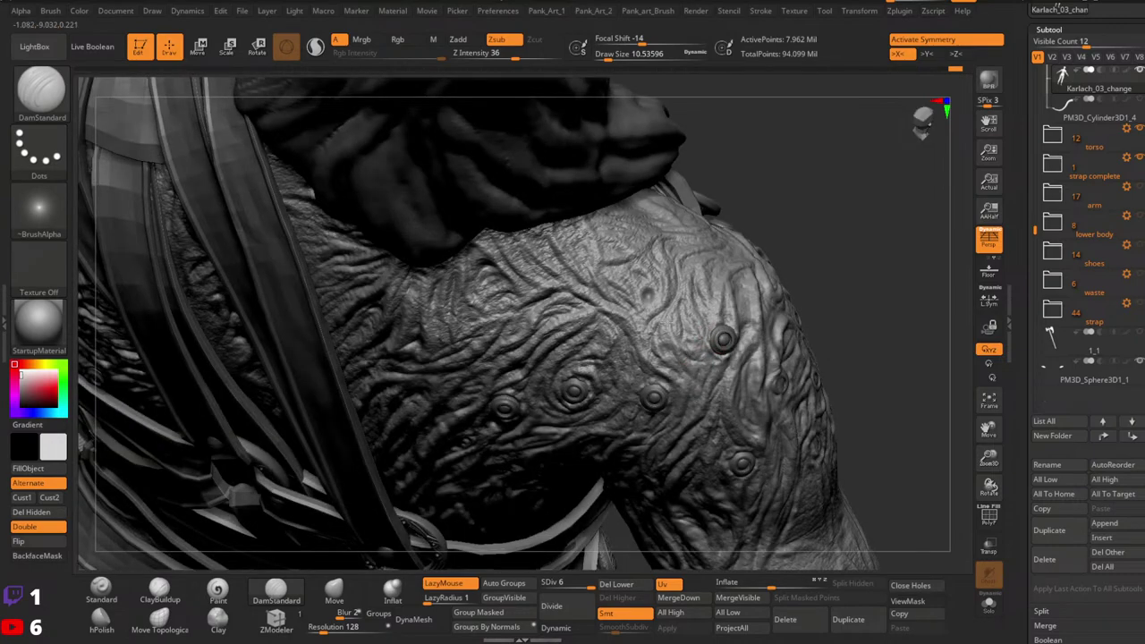
right_drag(724, 361, 696, 366)
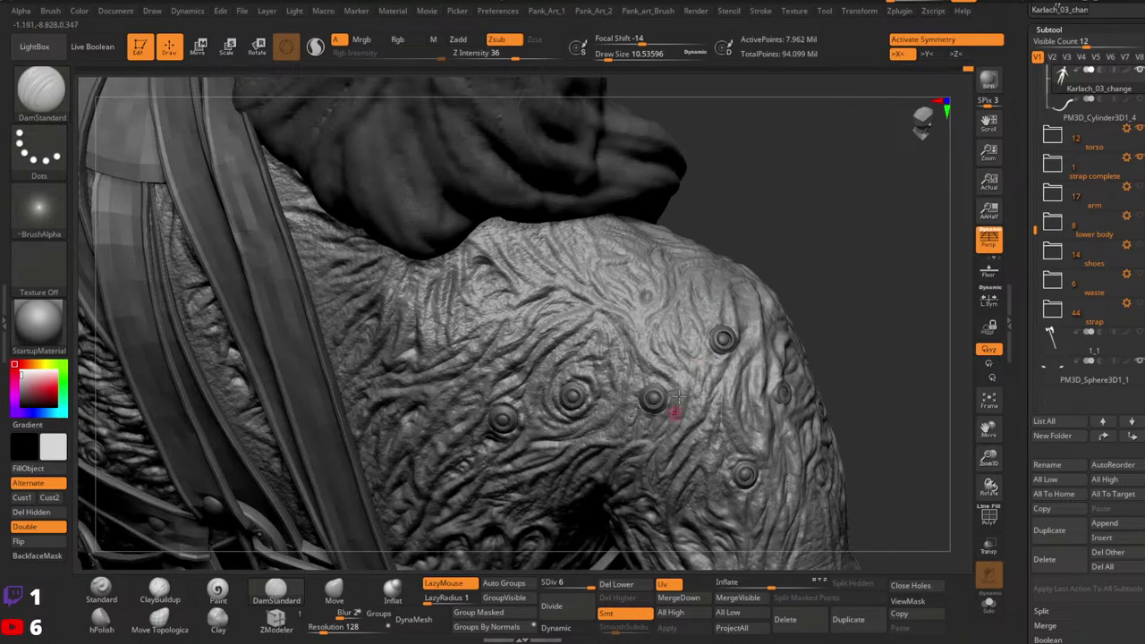
right_drag(659, 409, 641, 372)
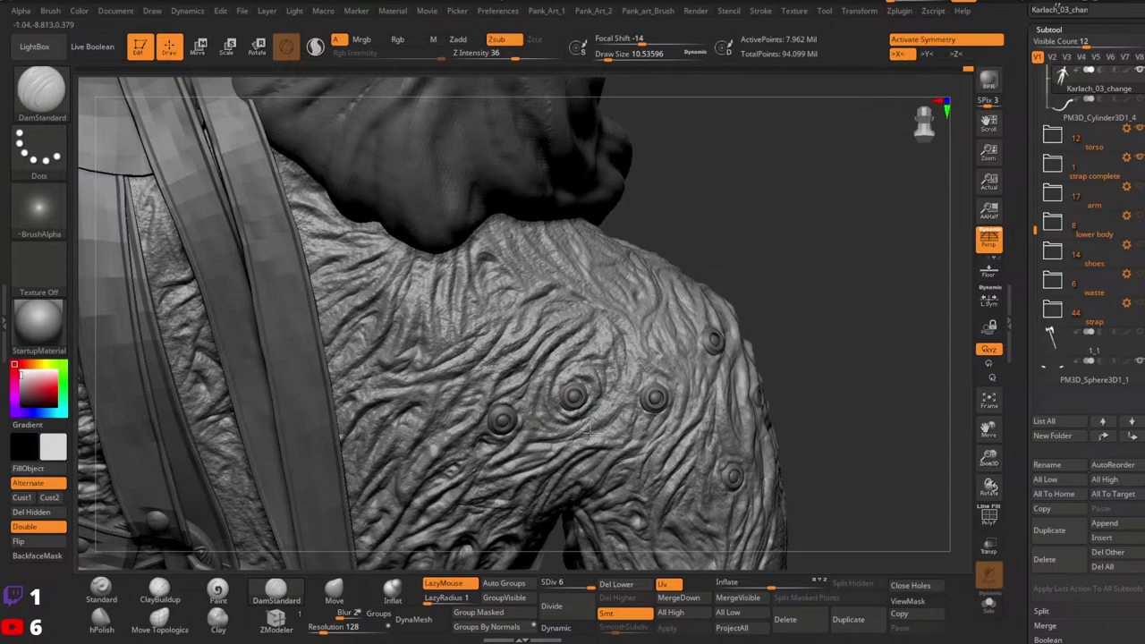
mouse_move(588, 437)
ctrl+right_down()
mouse_move(656, 378)
mouse_move(718, 374)
ctrl+right_up()
right_drag(790, 384, 725, 373)
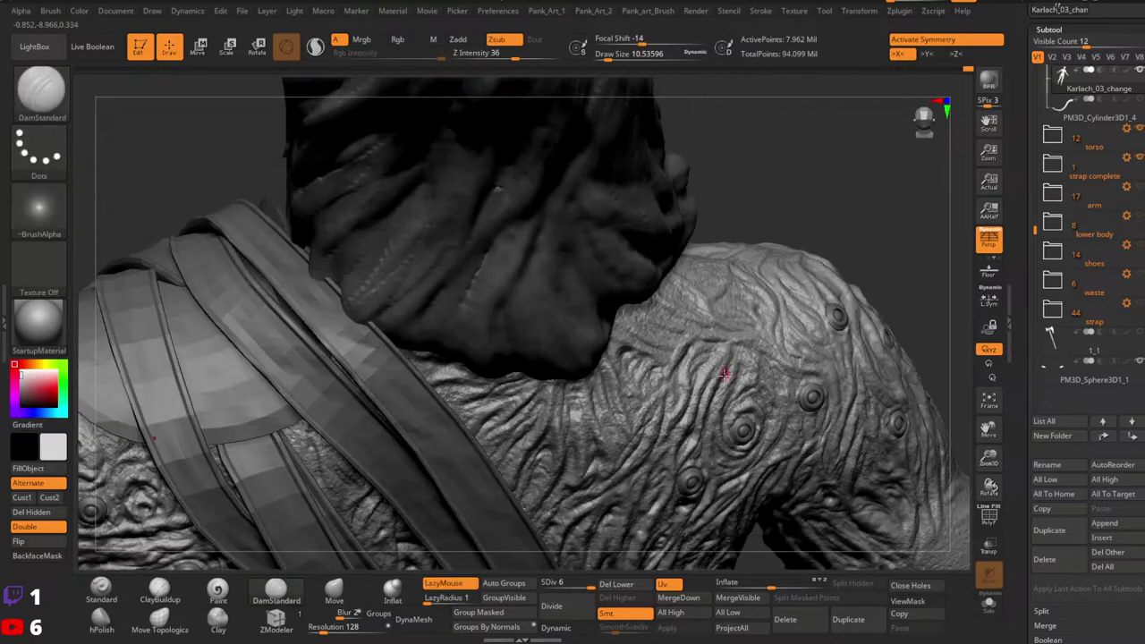
Step: Sharpen the skin folds on the upper back between the diagonal straps, the hair and the shoulder-blade studs with DamStandard
mouse_move(728, 426)
right_down()
mouse_move(724, 439)
mouse_move(718, 411)
right_up()
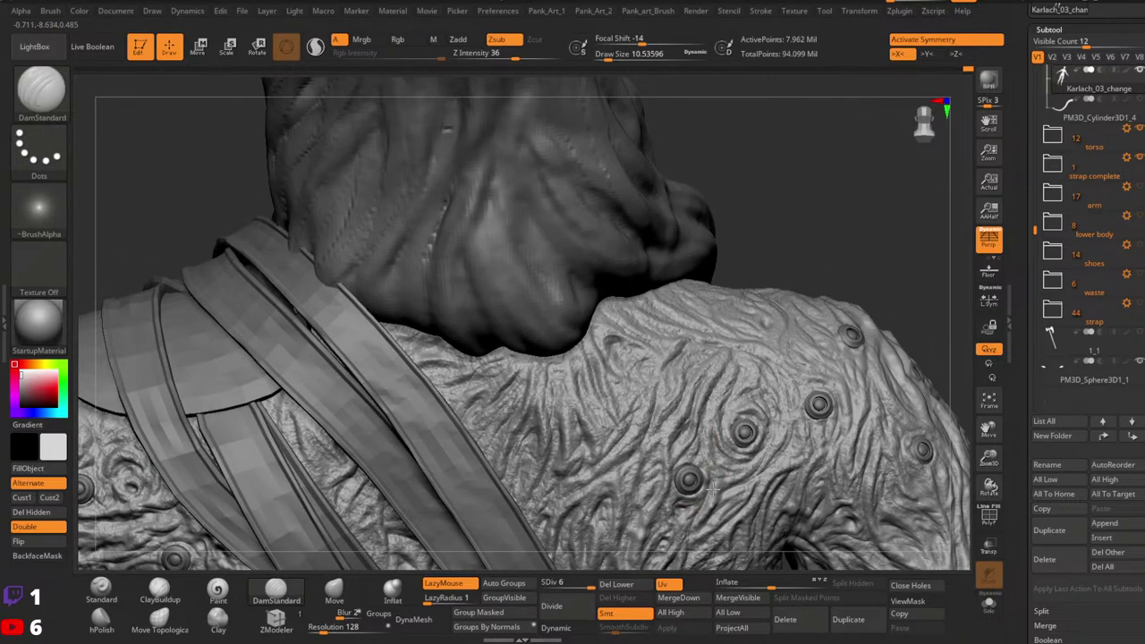
mouse_move(666, 505)
right_down()
mouse_move(707, 438)
mouse_move(712, 389)
right_up()
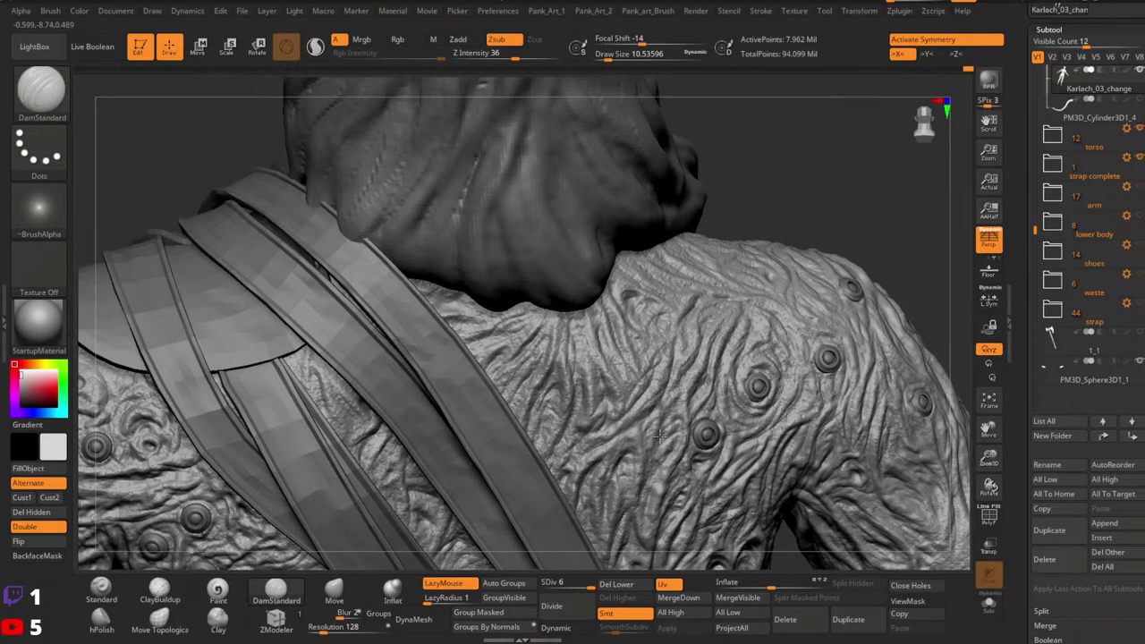
right_drag(722, 430, 731, 343)
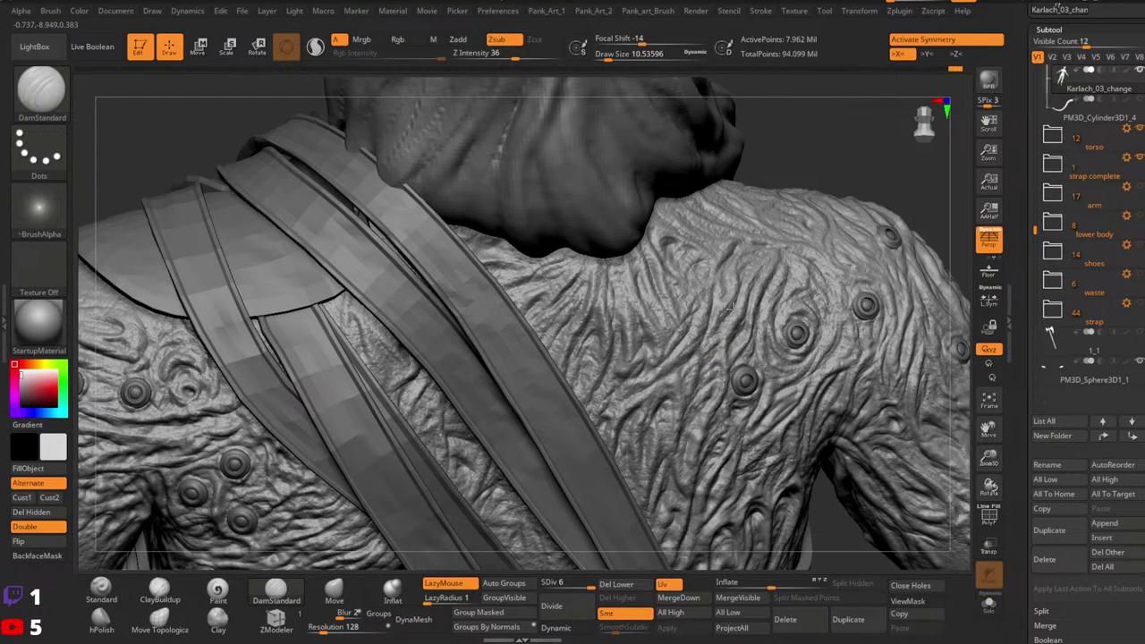
right_drag(715, 336, 735, 243)
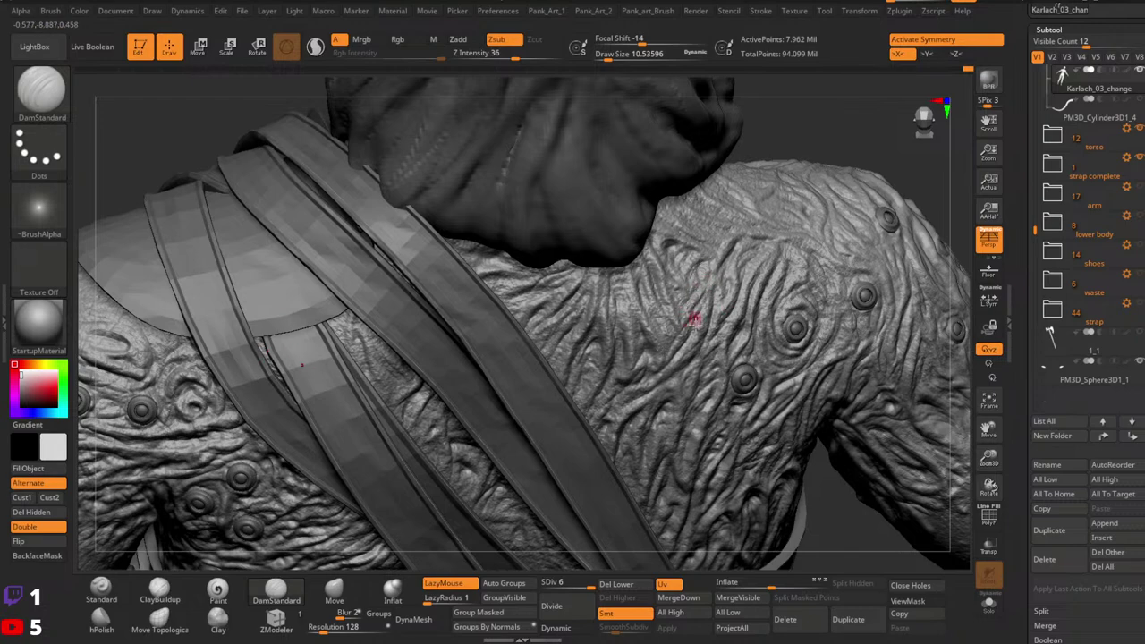
right_drag(690, 270, 662, 263)
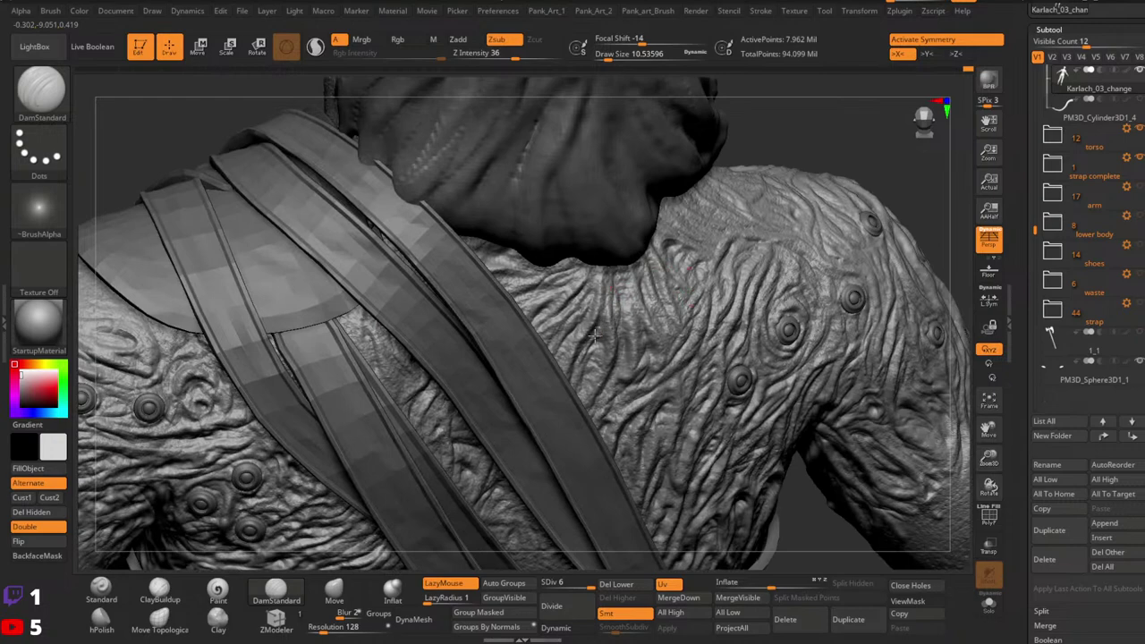
Step: Deepen the skin folds on the upper back and shoulder just below the hair using DamStandard at a draw size of about 14
right_drag(635, 306, 629, 354)
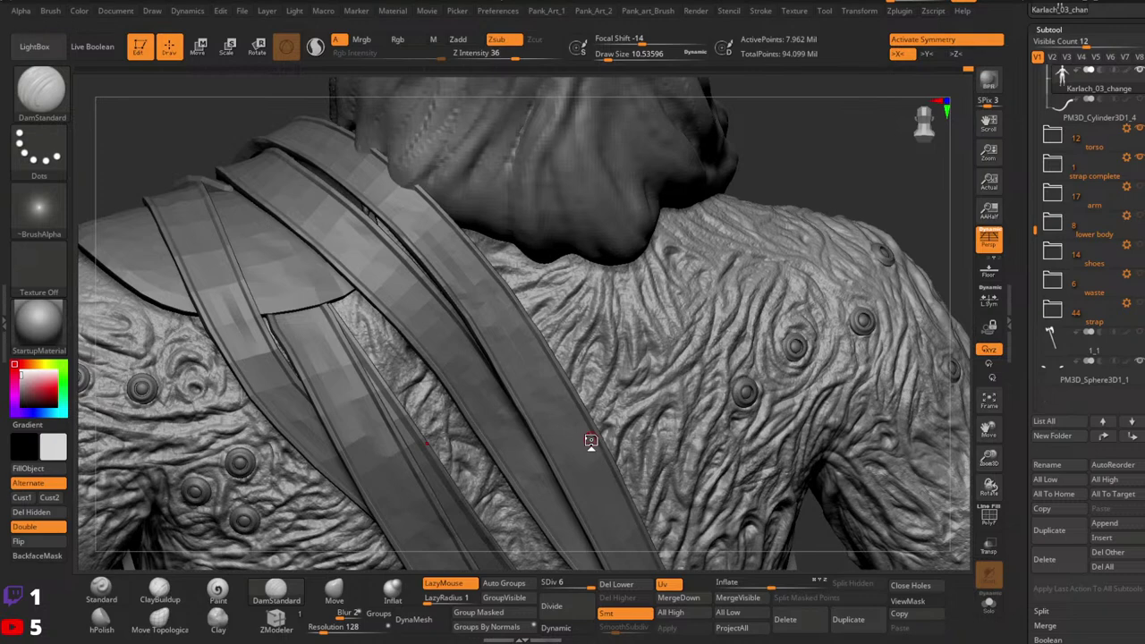
right_drag(701, 384, 693, 350)
key(space)
drag(682, 315, 680, 317)
key(space)
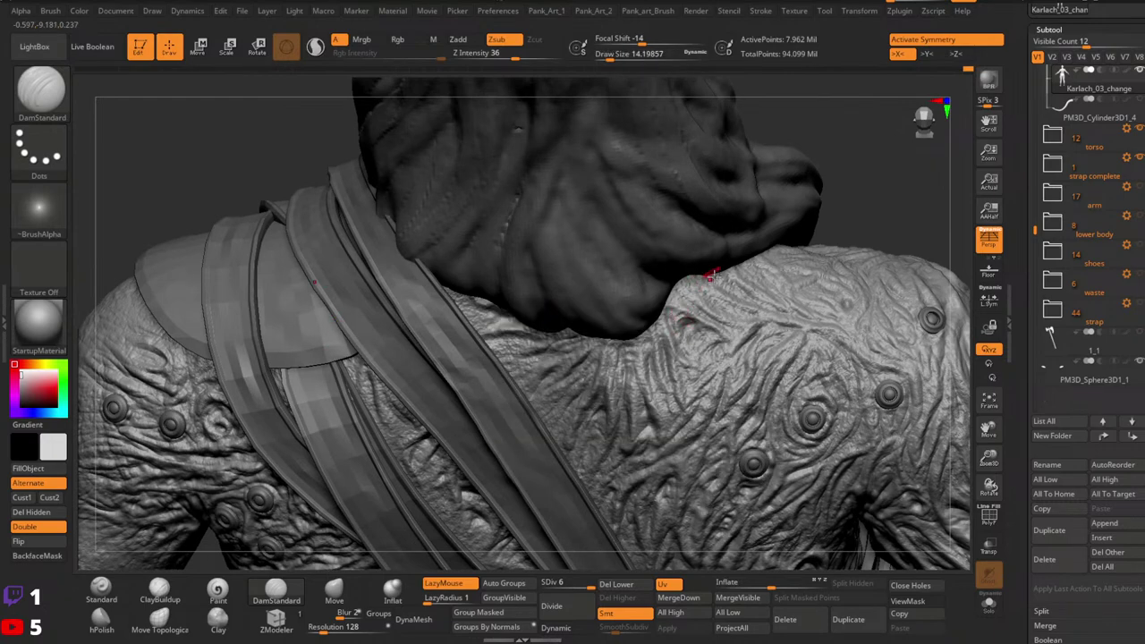
mouse_move(712, 276)
right_down()
mouse_move(723, 299)
mouse_move(736, 299)
mouse_move(721, 294)
right_up()
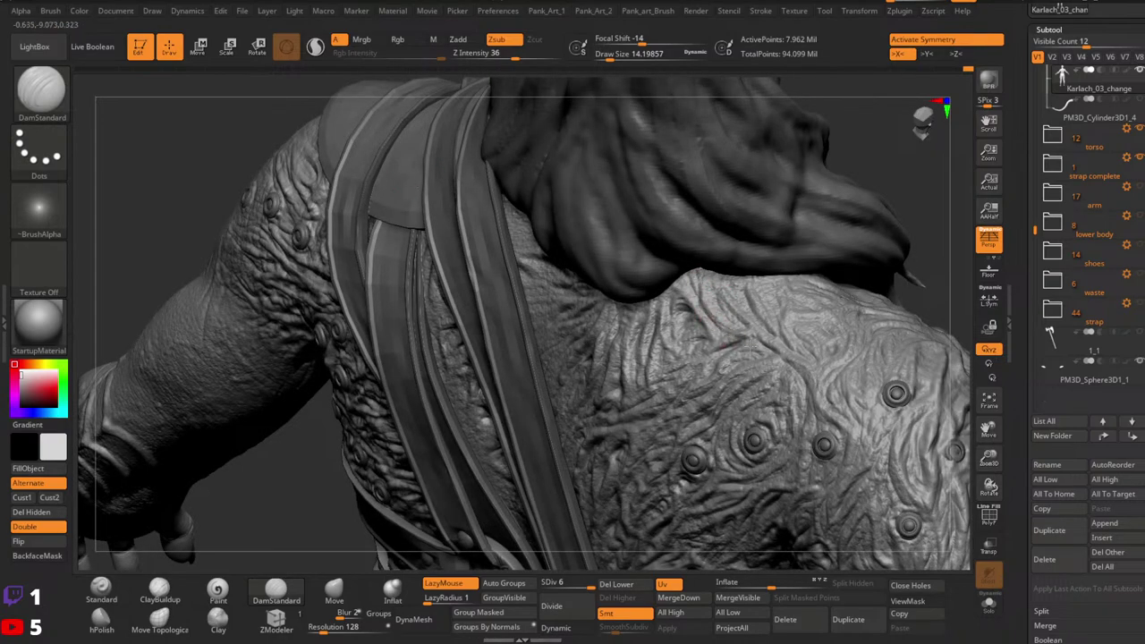
mouse_move(736, 336)
right_down()
mouse_move(697, 345)
mouse_move(690, 330)
right_up()
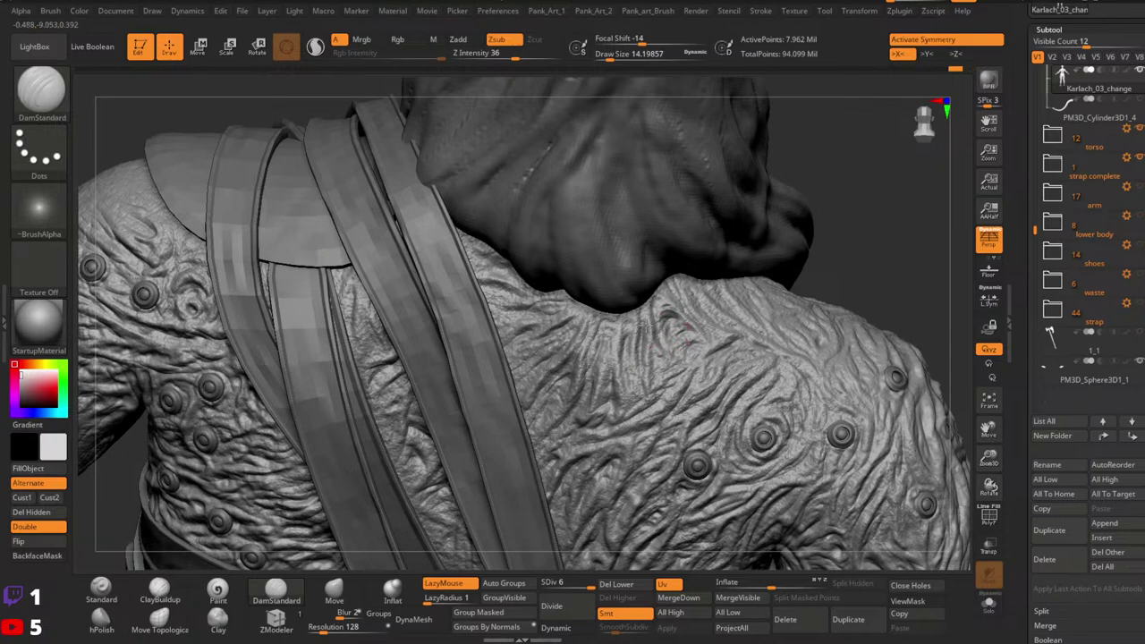
mouse_move(656, 396)
right_down()
mouse_move(751, 435)
mouse_move(696, 390)
right_up()
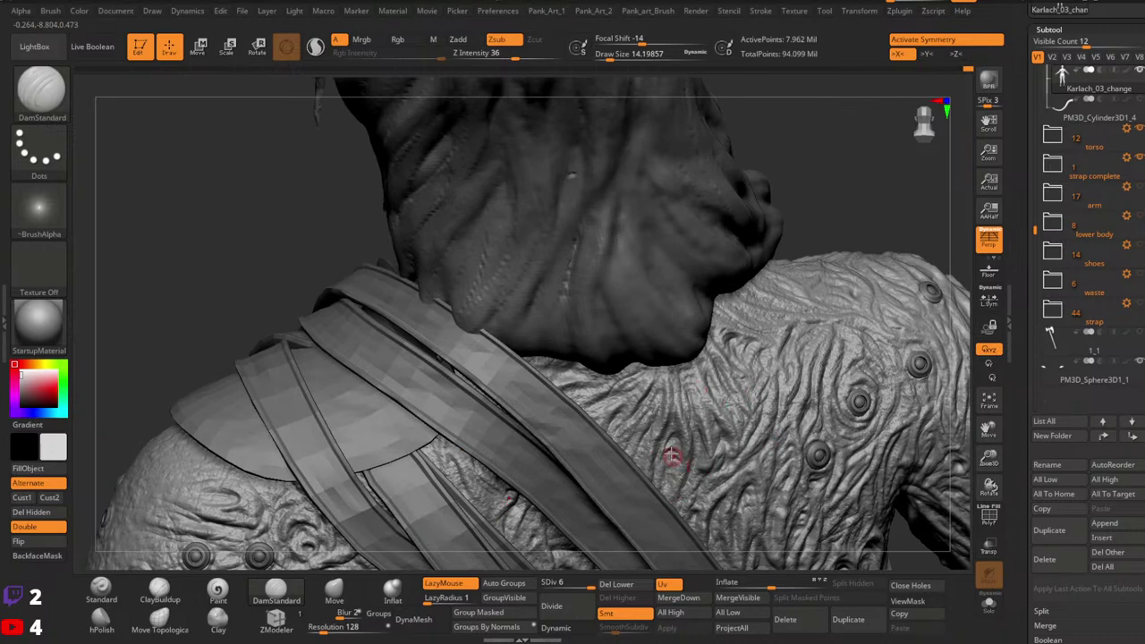
alt+right_drag(662, 477, 674, 437)
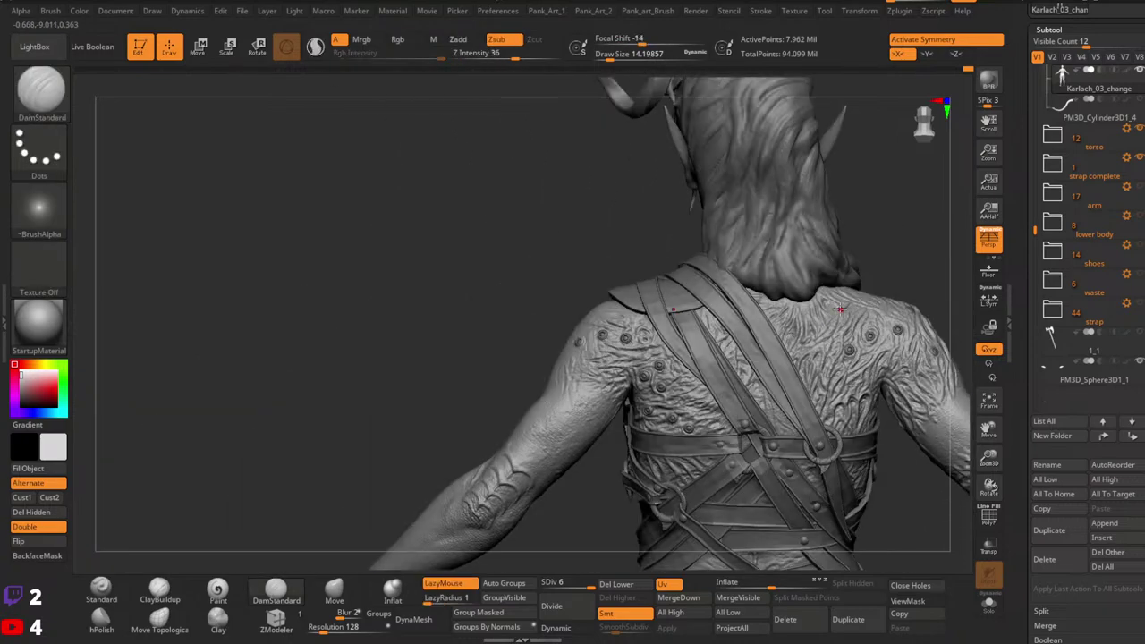
Step: Turn off symmetry and carve DamStandard creases into the skin exposed between the diagonal straps on the back
alt+right_drag(881, 363, 654, 386)
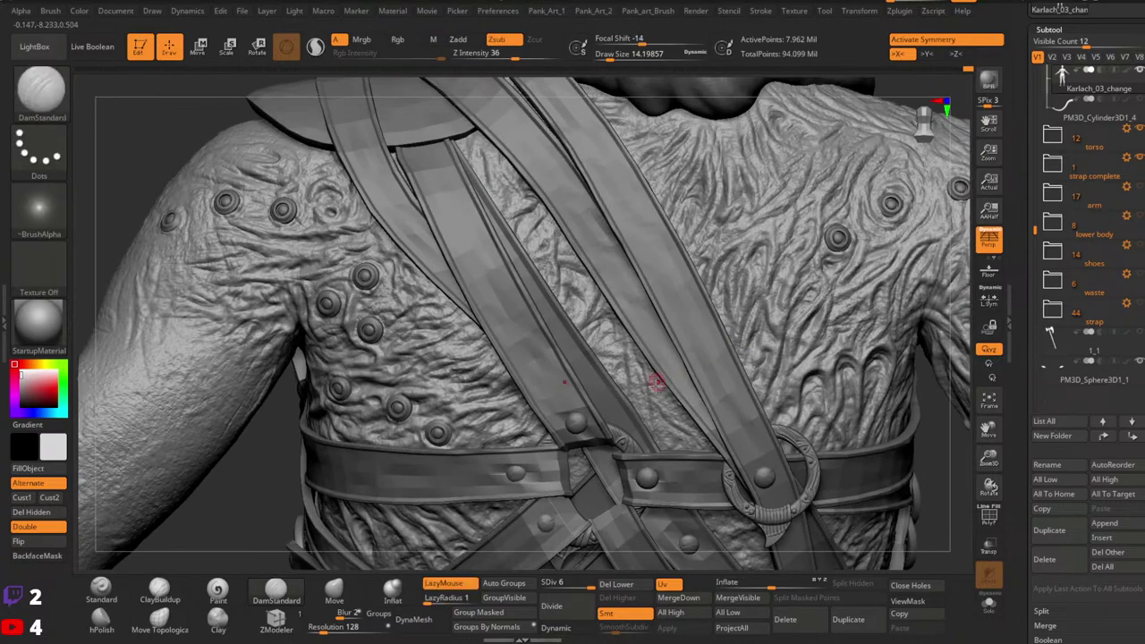
key(x)
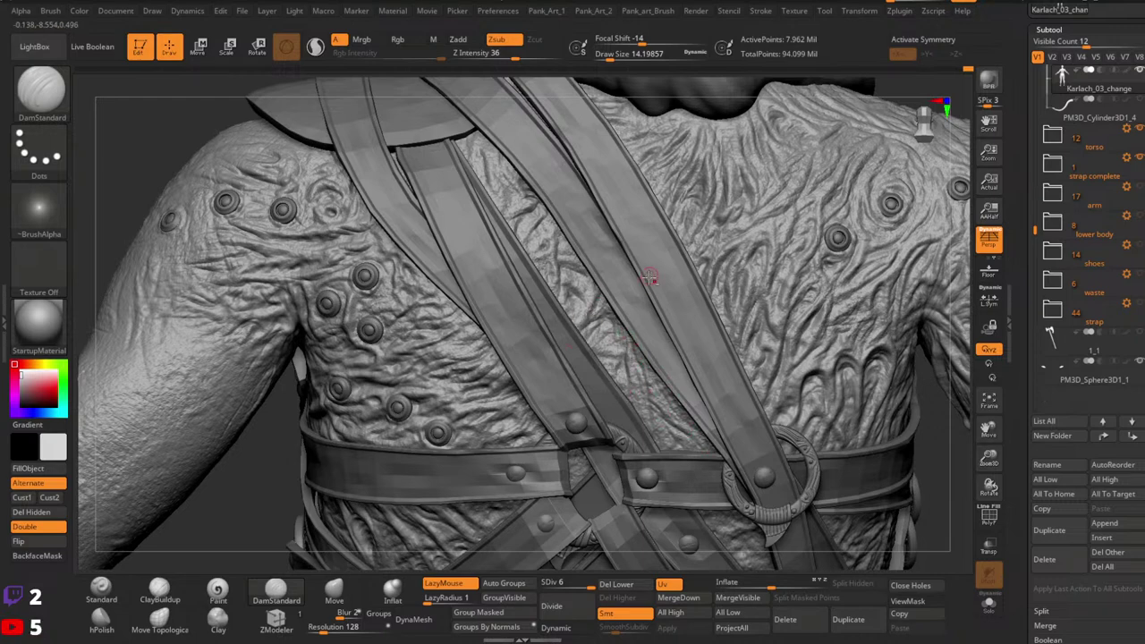
right_drag(649, 276, 683, 394)
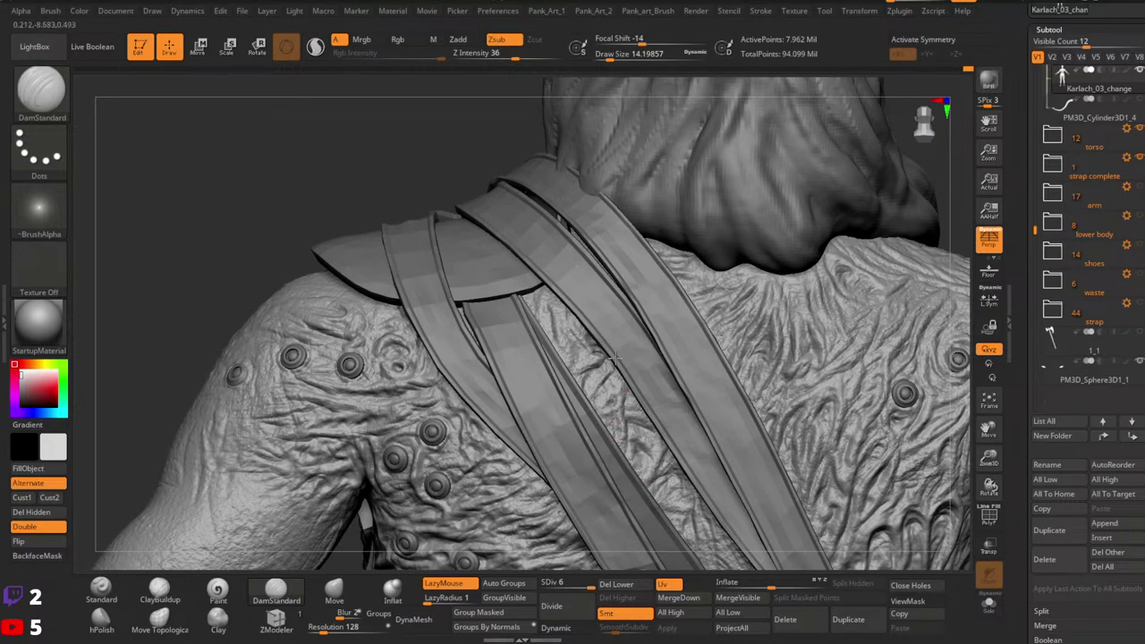
right_drag(617, 357, 600, 345)
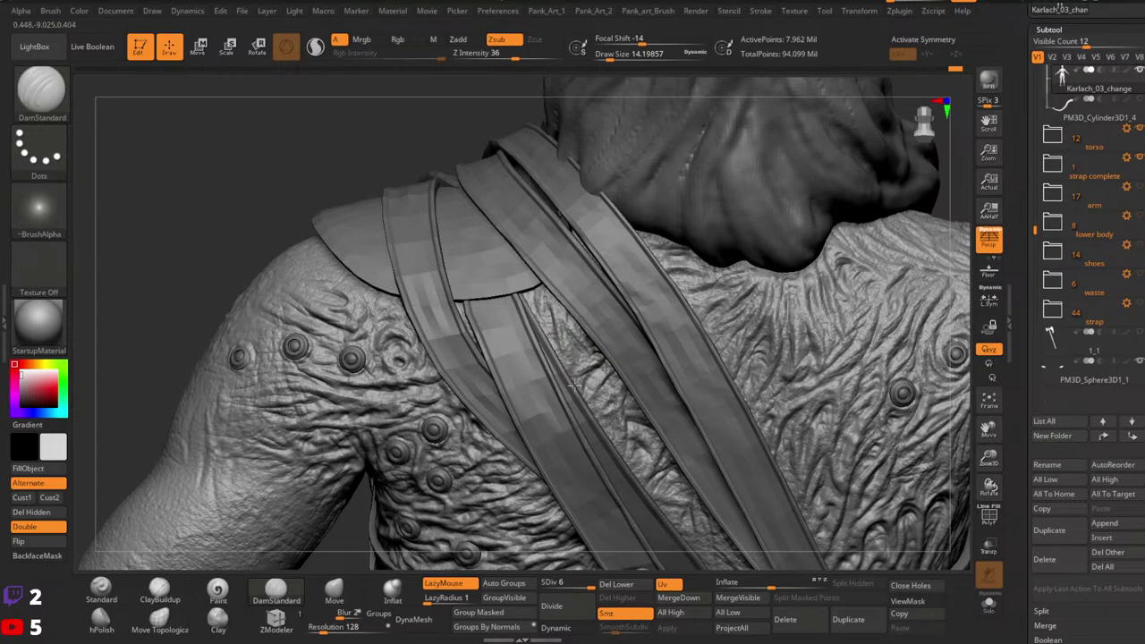
mouse_move(803, 335)
shift+right_down()
mouse_move(772, 370)
mouse_move(806, 337)
shift+right_up()
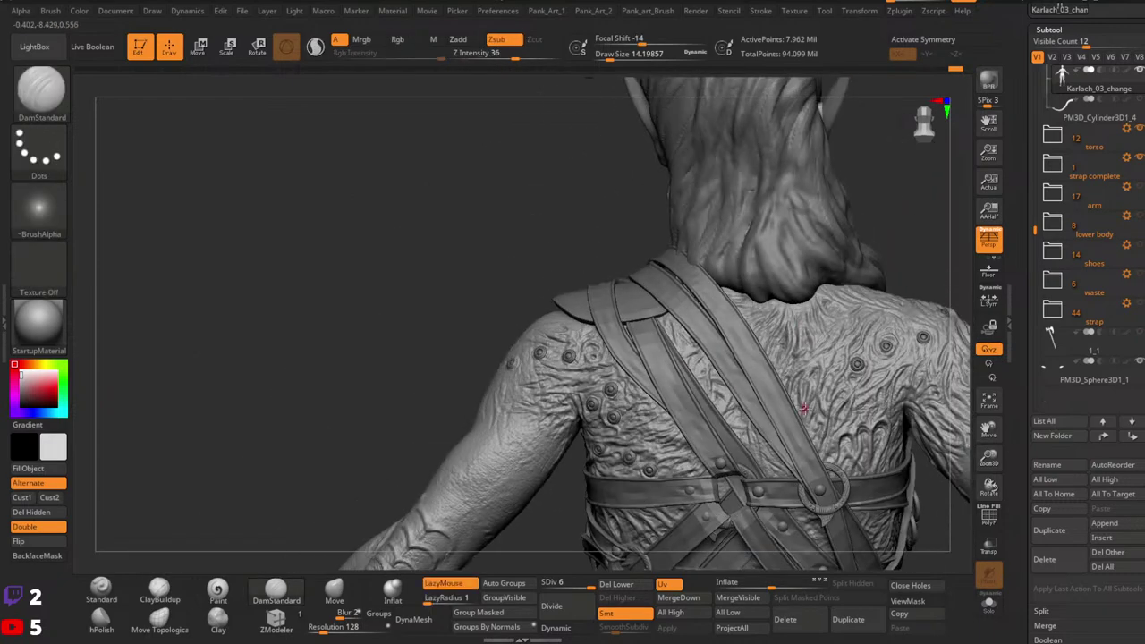
Step: Cut DamStandard wrinkles around the studs behind the strapped shoulder and from the rear armpit onto the upper arm
right_drag(790, 480, 709, 417)
key(ctrl)
ctrl+right_drag(782, 398, 723, 383)
drag(725, 382, 634, 428)
alt+right_drag(601, 313, 733, 394)
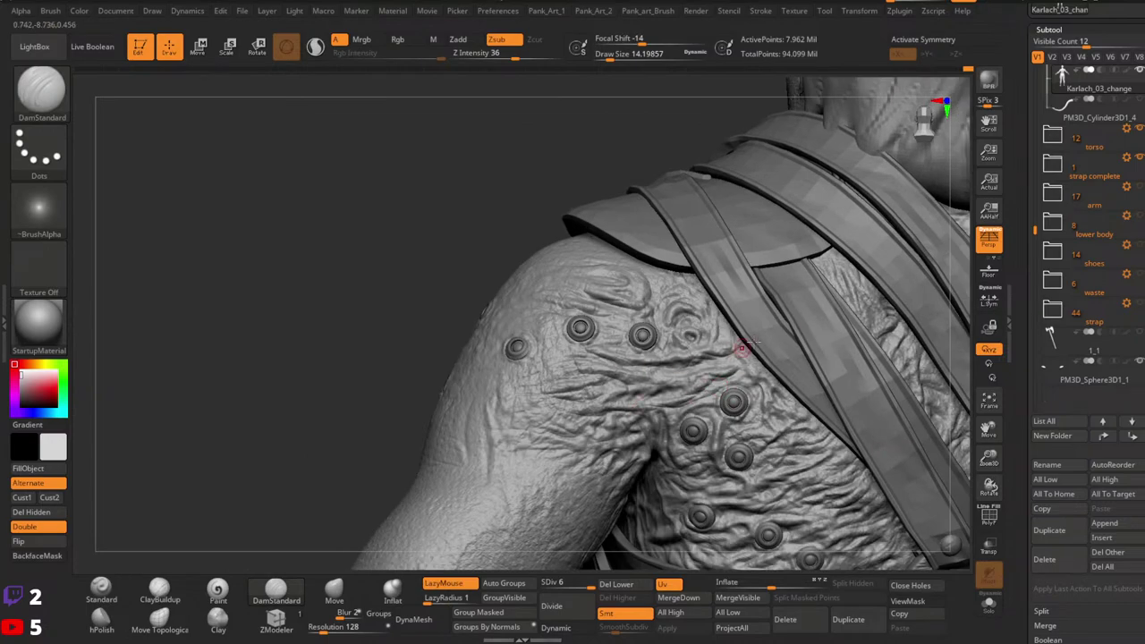
mouse_move(741, 351)
ctrl+right_down()
mouse_move(781, 408)
mouse_move(912, 401)
mouse_move(912, 358)
mouse_move(803, 351)
mouse_move(741, 365)
mouse_move(746, 356)
ctrl+right_up()
mouse_move(742, 362)
mouse_down()
mouse_move(763, 330)
mouse_move(739, 332)
mouse_move(758, 323)
mouse_up()
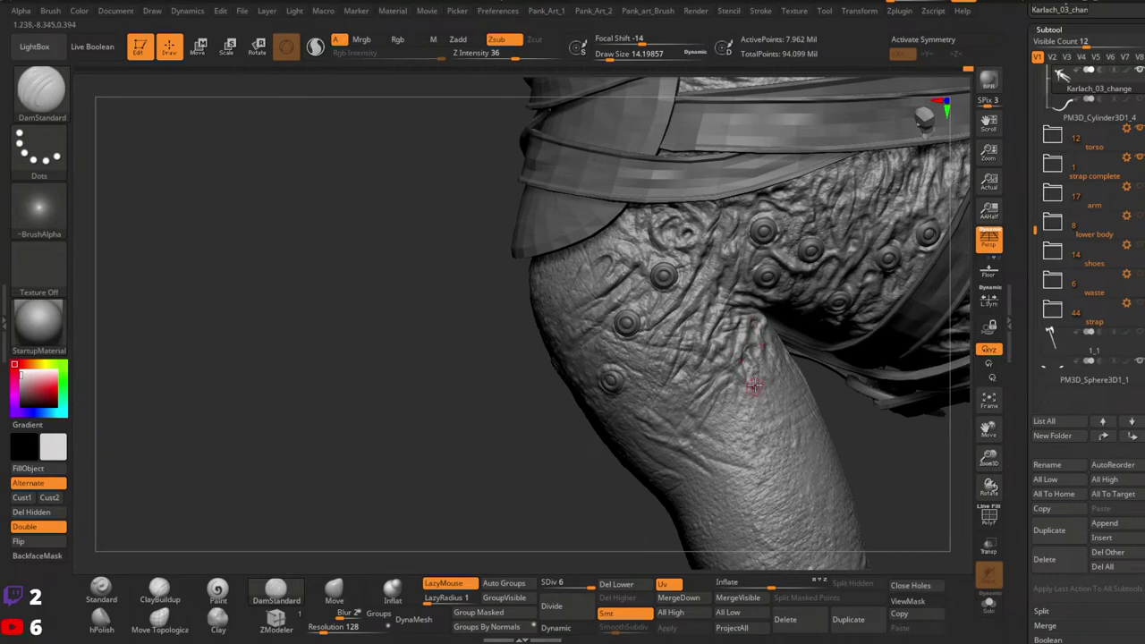
right_drag(767, 349, 746, 347)
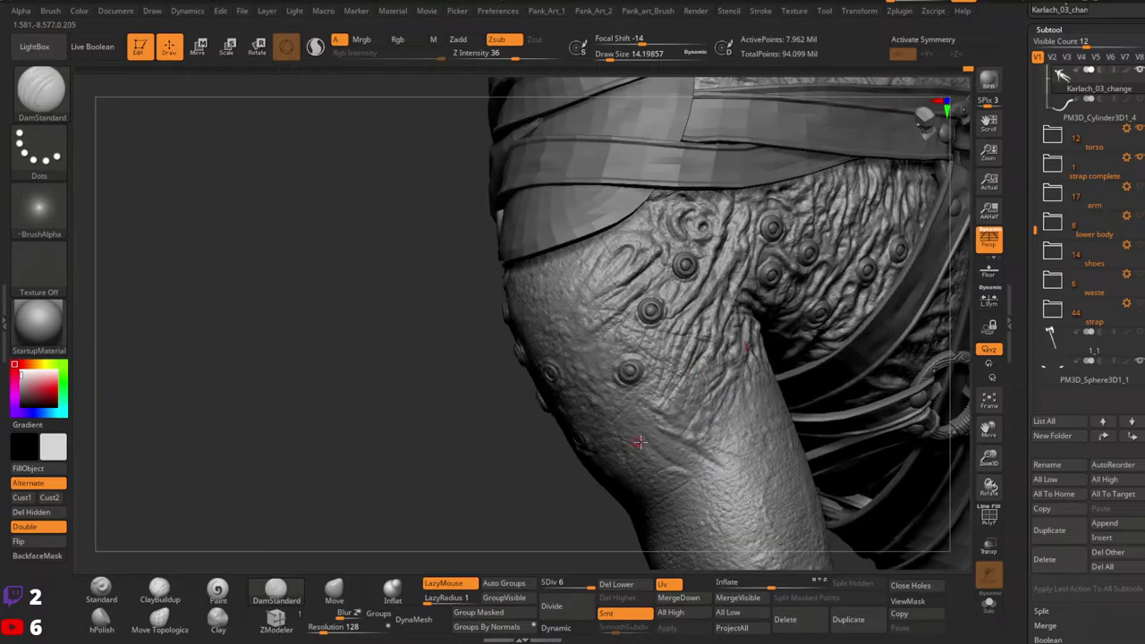
right_drag(693, 396, 658, 436)
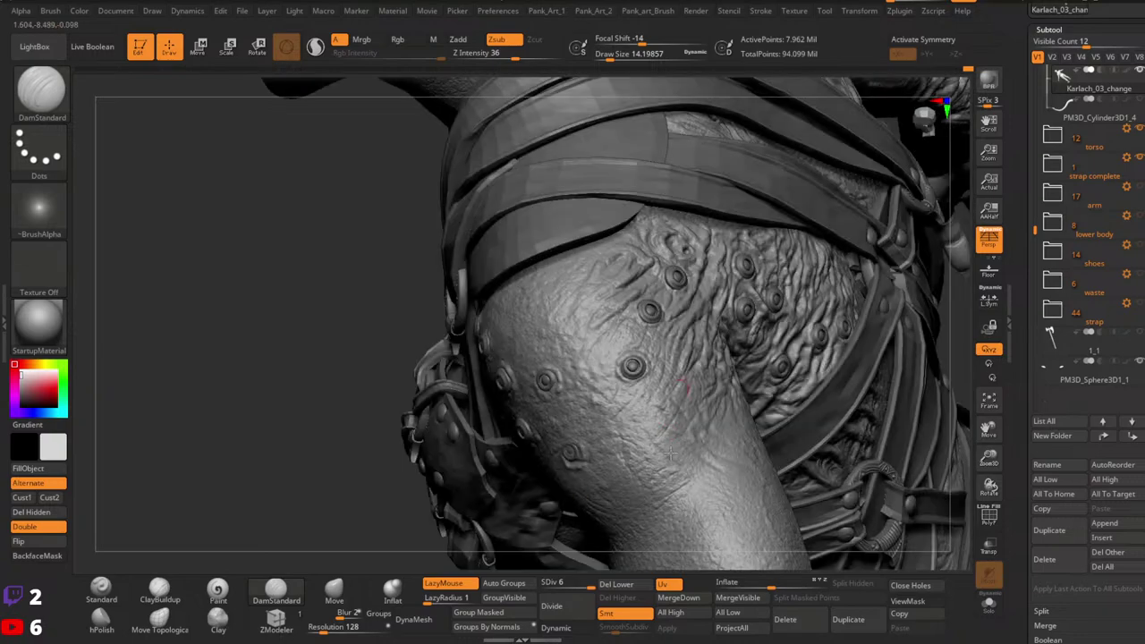
Step: Carve creases into the front of the strapped shoulder, between the armpit and the row of studs, with DamStandard
mouse_move(792, 431)
right_down()
mouse_move(806, 470)
mouse_move(818, 394)
right_up()
right_drag(806, 451, 713, 326)
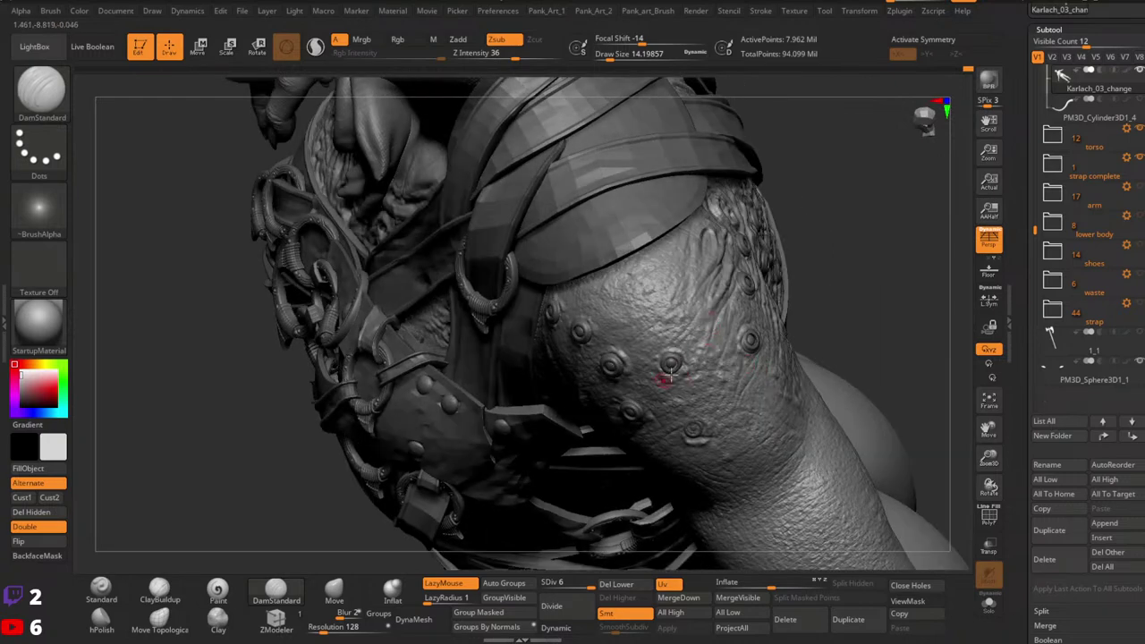
right_drag(670, 375, 656, 323)
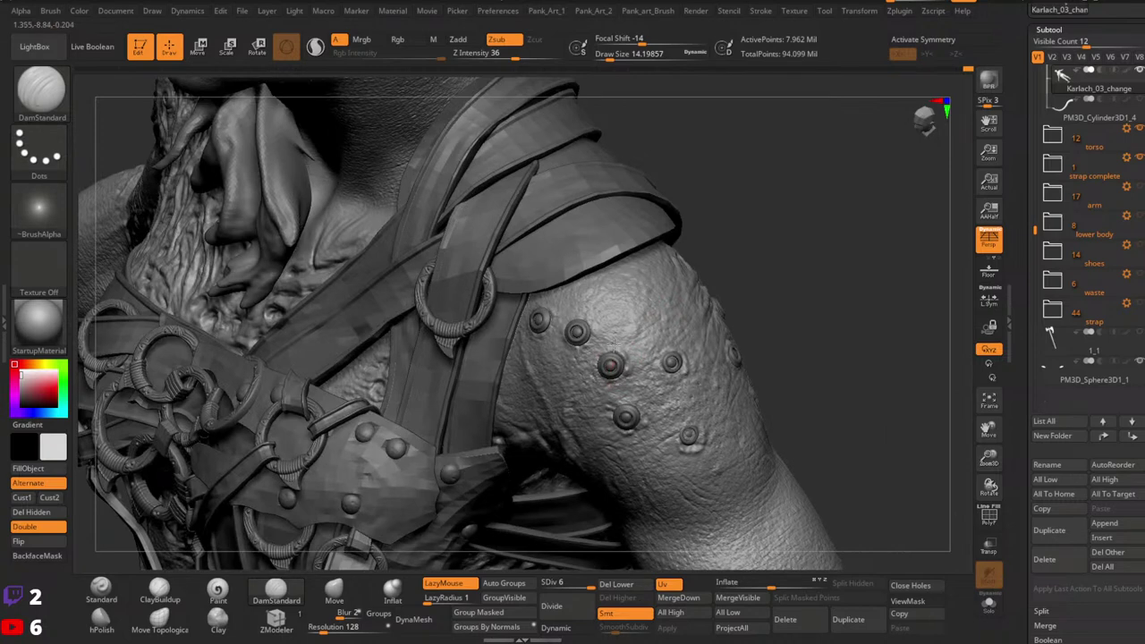
right_drag(621, 388, 660, 363)
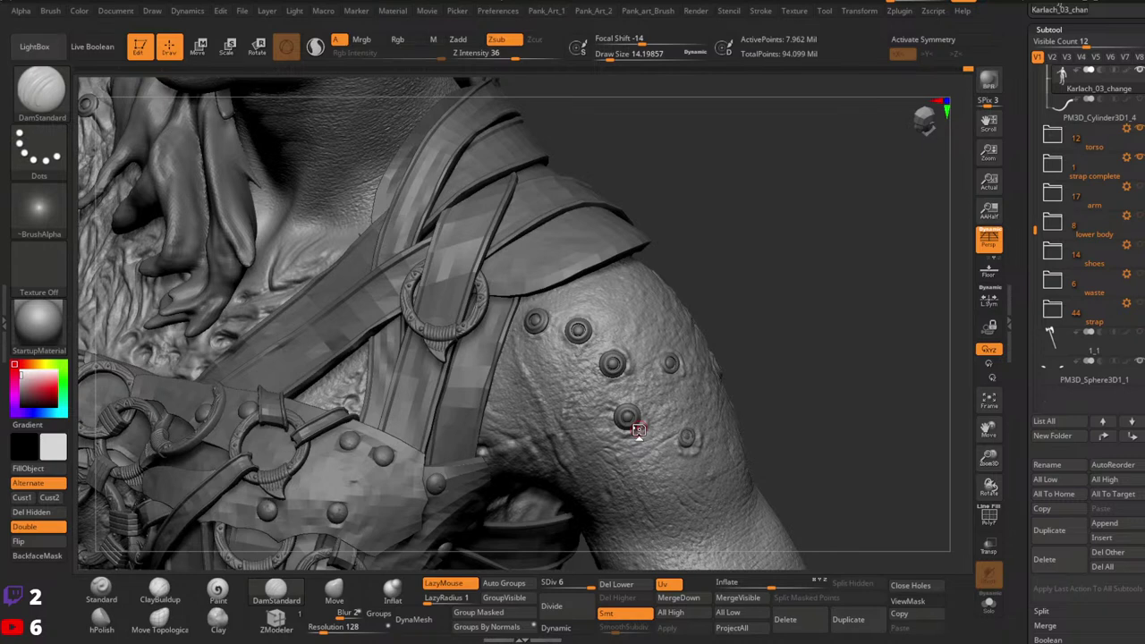
mouse_move(736, 391)
mouse_down()
mouse_move(685, 409)
mouse_move(723, 422)
mouse_move(702, 449)
mouse_move(695, 422)
mouse_move(728, 401)
mouse_move(716, 442)
mouse_move(731, 322)
mouse_up()
right_drag(740, 313, 722, 326)
Step: Set the DamStandard draw size to about 15.5 and extend the folds from the front armpit across the strapped shoulder
right_click(723, 327)
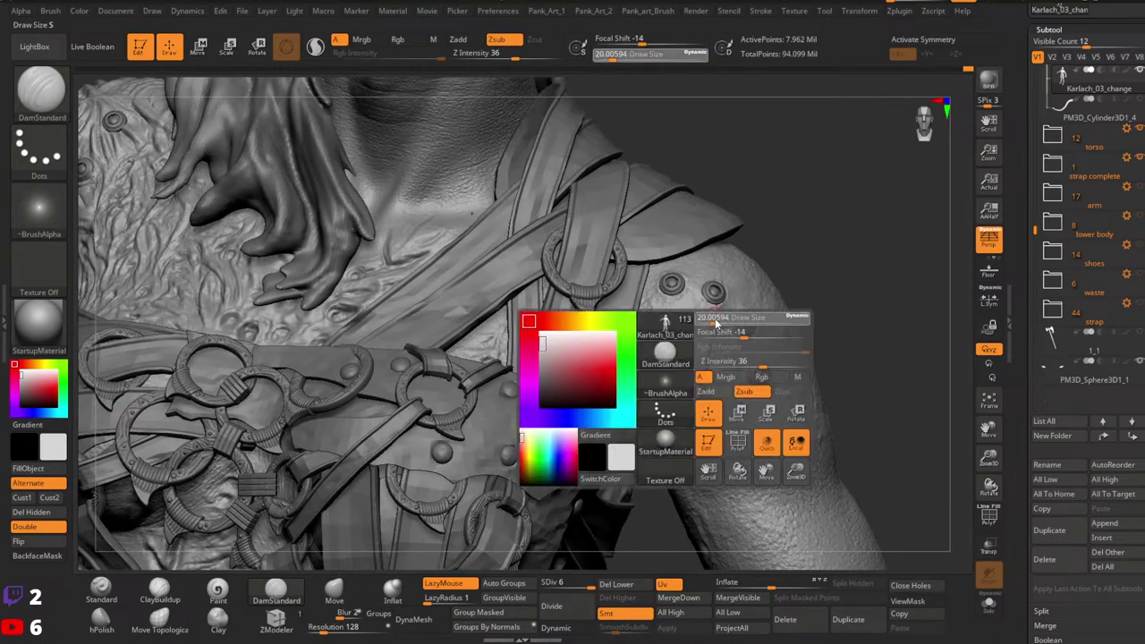
mouse_move(720, 314)
mouse_down()
mouse_move(702, 356)
mouse_move(705, 395)
mouse_up()
right_click(708, 355)
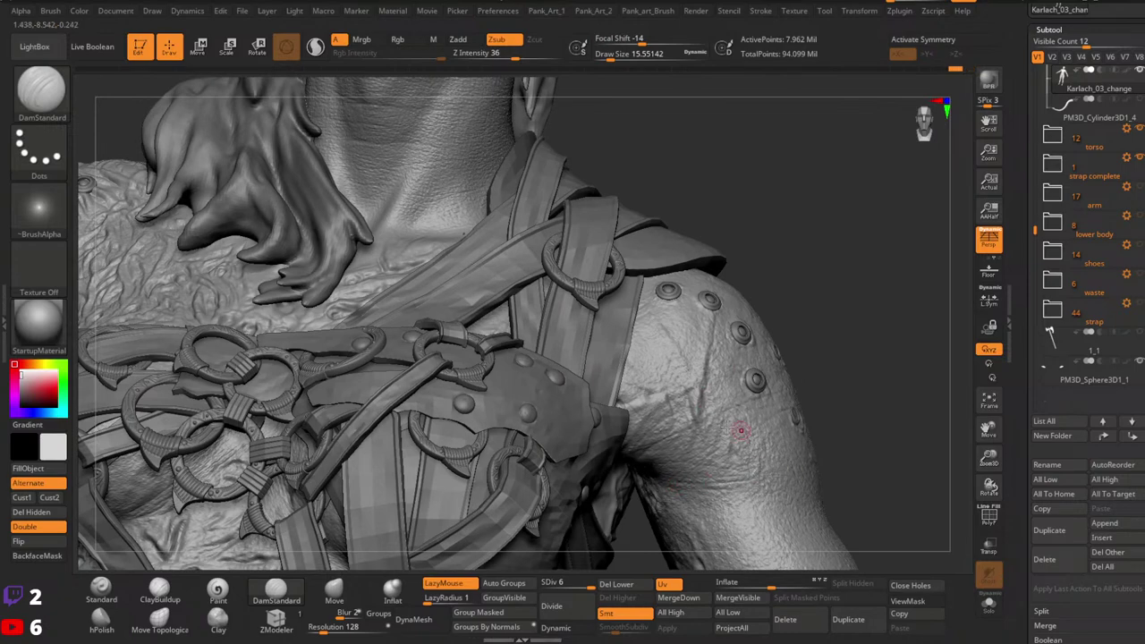
mouse_move(736, 439)
mouse_down()
mouse_move(687, 391)
mouse_move(625, 448)
mouse_up()
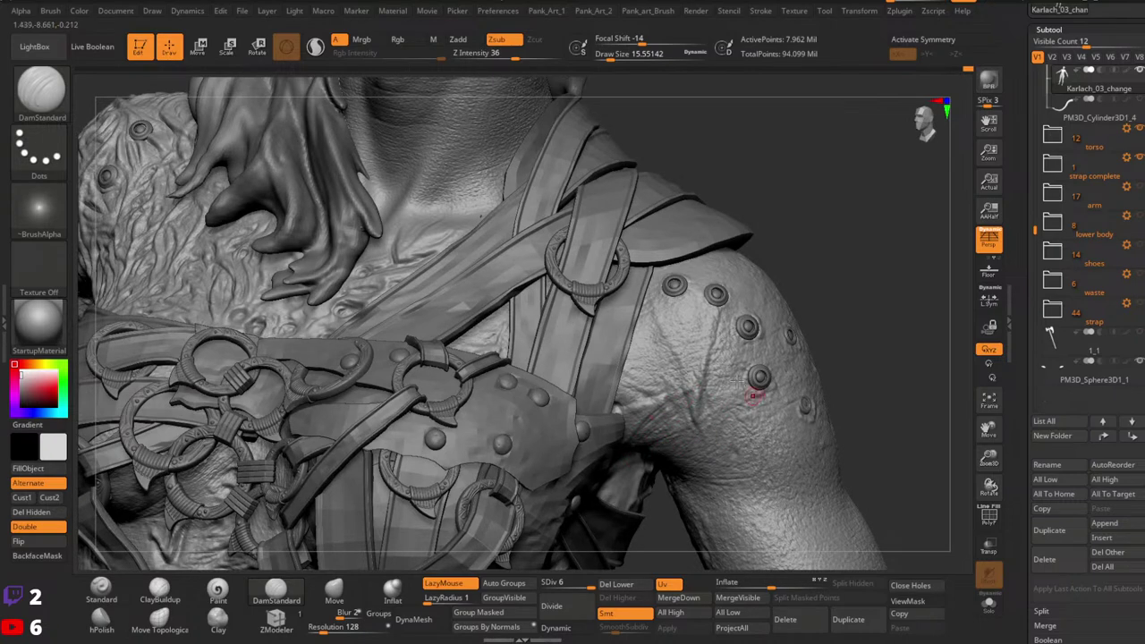
right_drag(754, 396, 760, 447)
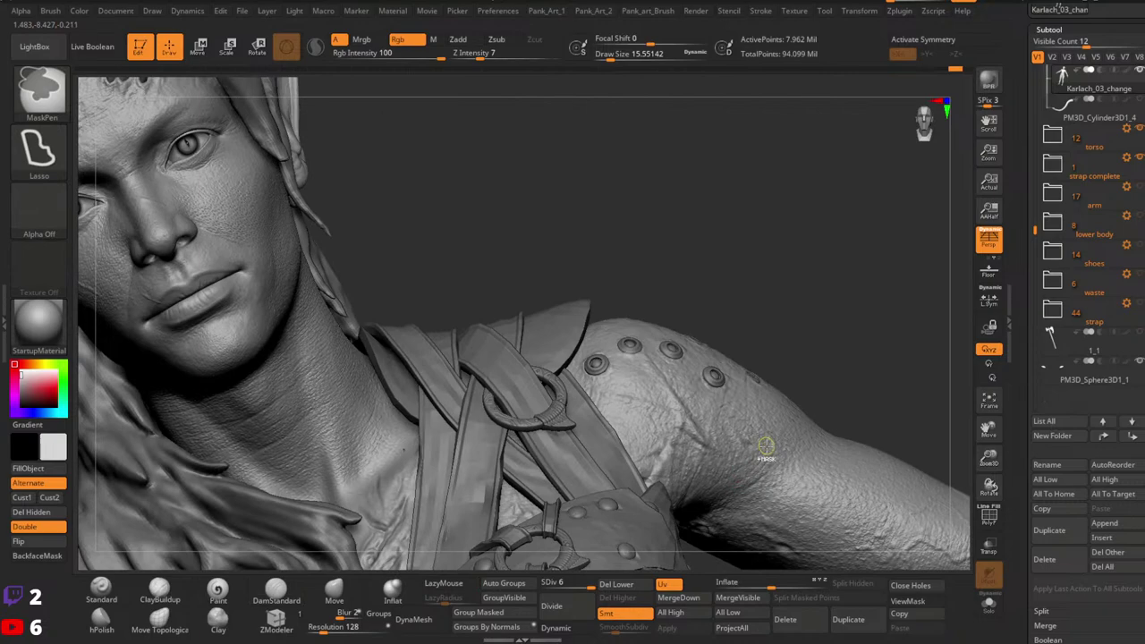
right_drag(753, 390, 720, 394)
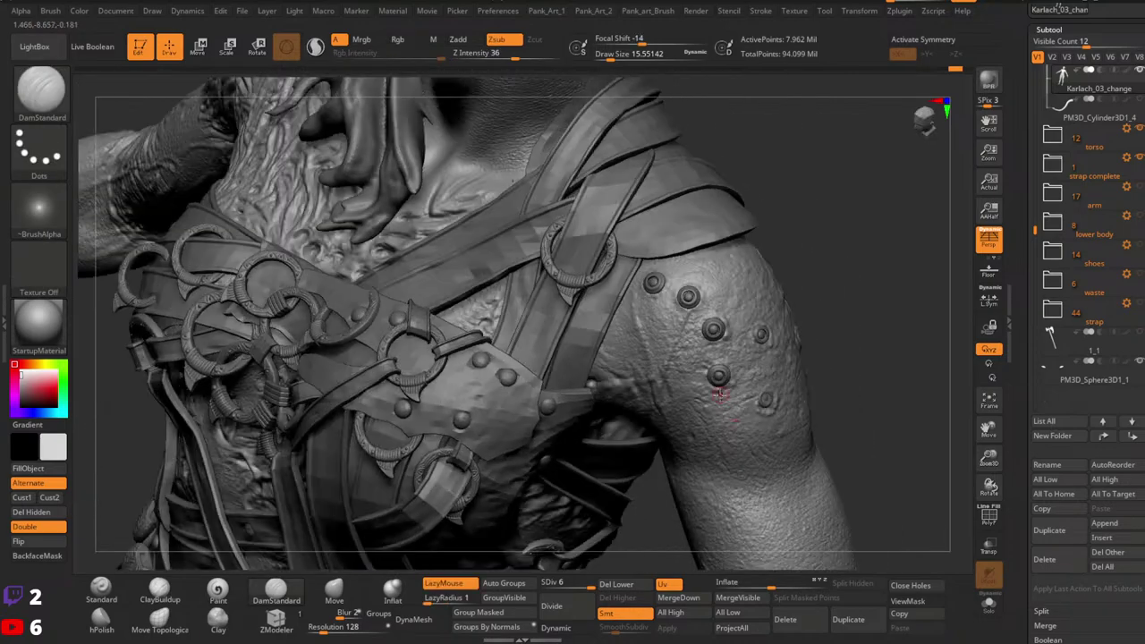
Step: Refine the front armpit creases beside the chest straps with DamStandard at a draw size of about 10.5
mouse_move(720, 394)
mouse_down()
mouse_move(685, 328)
mouse_move(692, 310)
mouse_move(666, 393)
mouse_up()
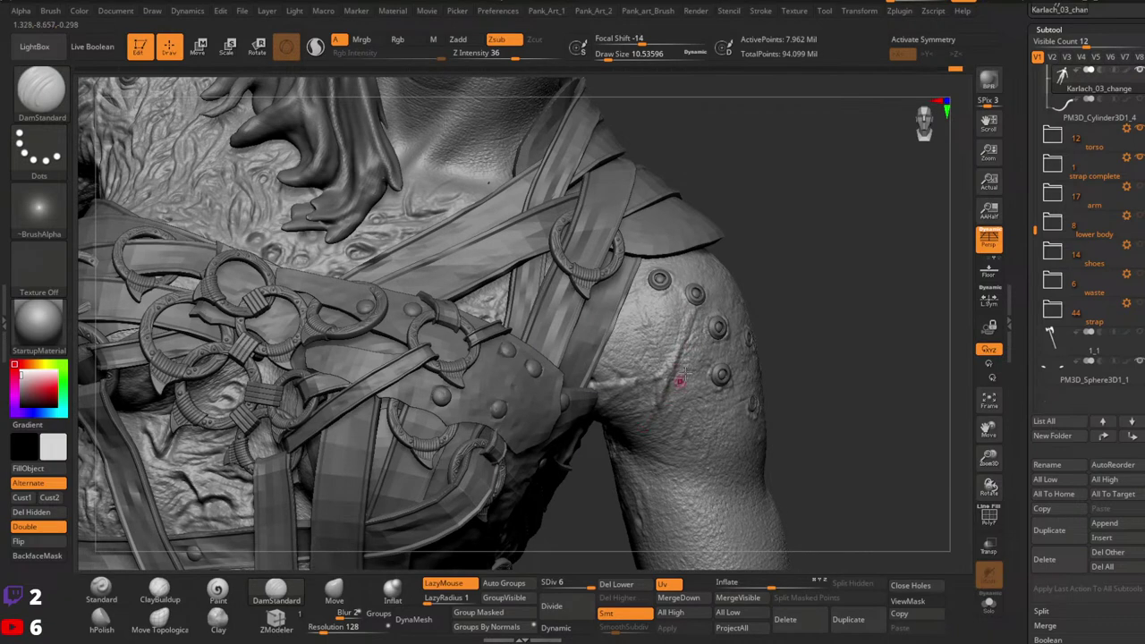
drag(674, 340, 650, 295)
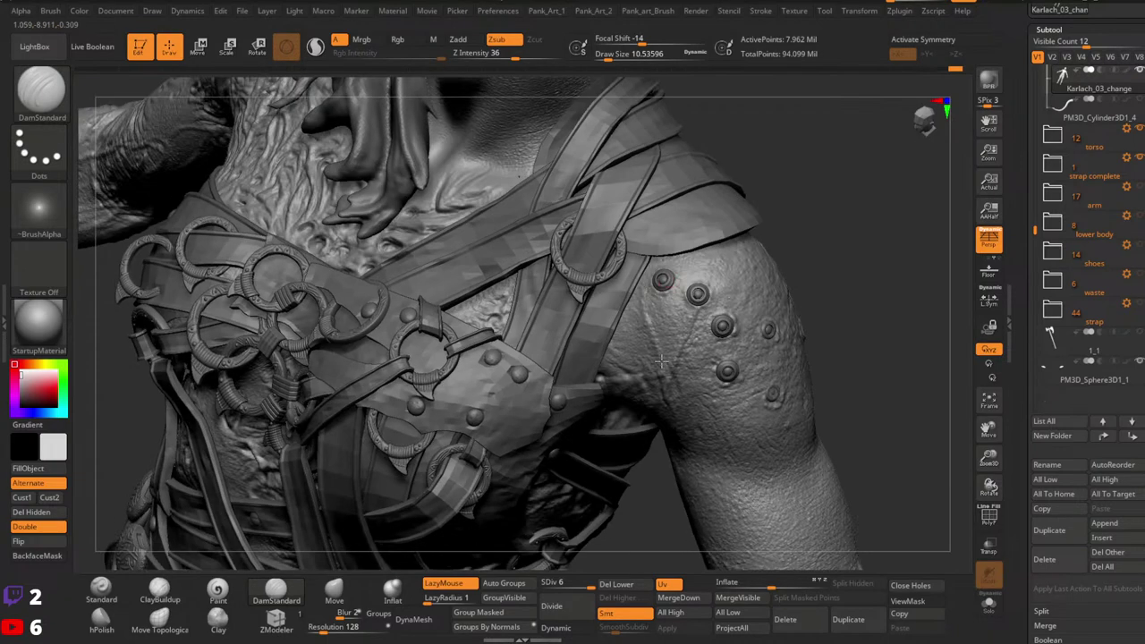
right_drag(735, 350, 724, 325)
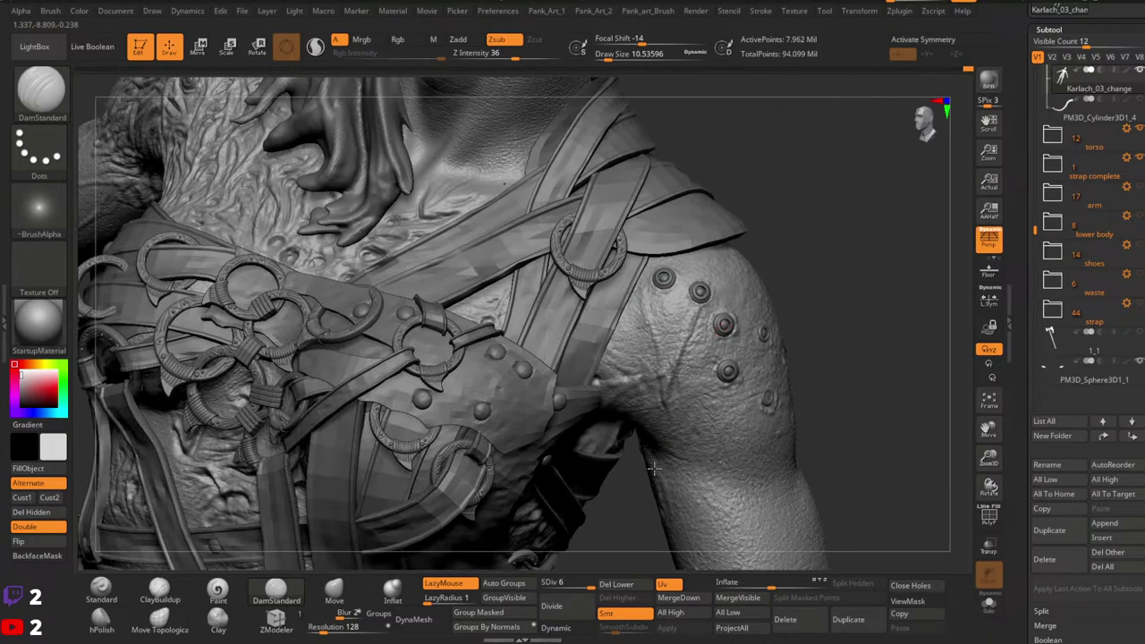
drag(654, 468, 677, 336)
Step: Examine the scarred skin on the torso and both arms from the front and the back
shift+right_drag(683, 314, 681, 304)
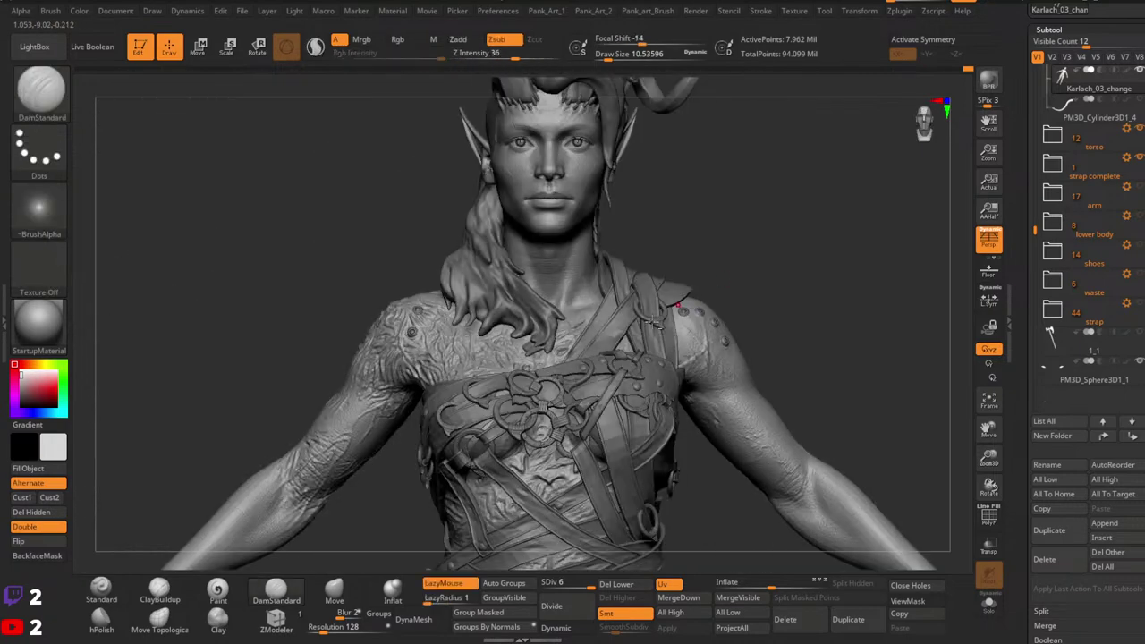
mouse_move(349, 403)
alt+right_down()
mouse_move(701, 395)
mouse_move(711, 385)
alt+right_up()
mouse_move(641, 395)
shift+right_down()
mouse_move(717, 417)
mouse_move(745, 396)
shift+right_up()
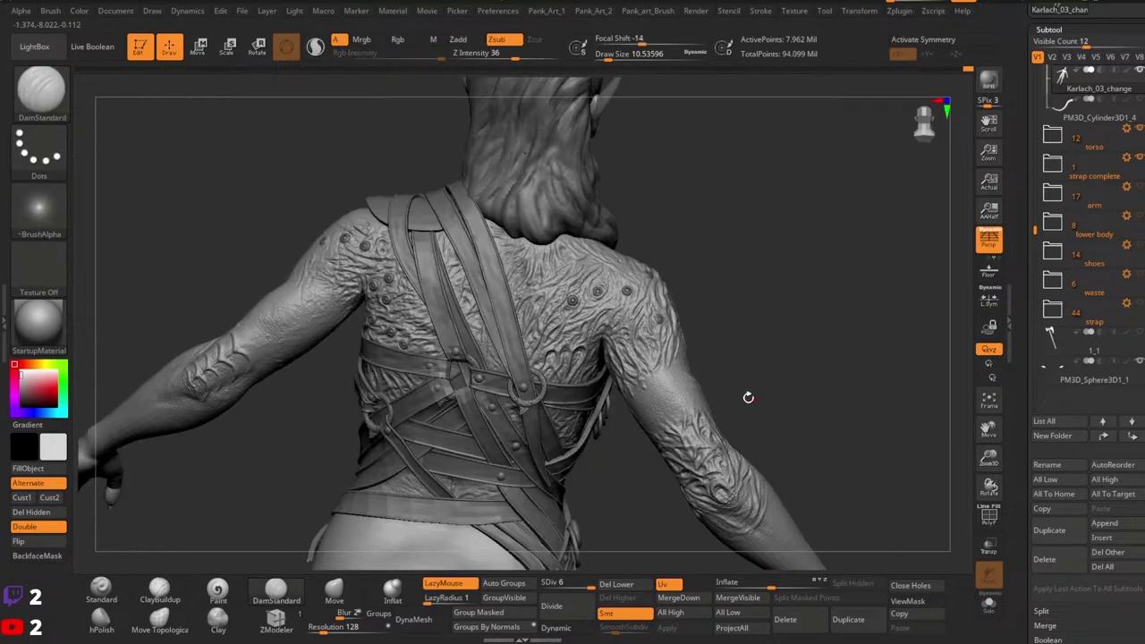
right_drag(700, 424, 712, 427)
drag(716, 411, 785, 345)
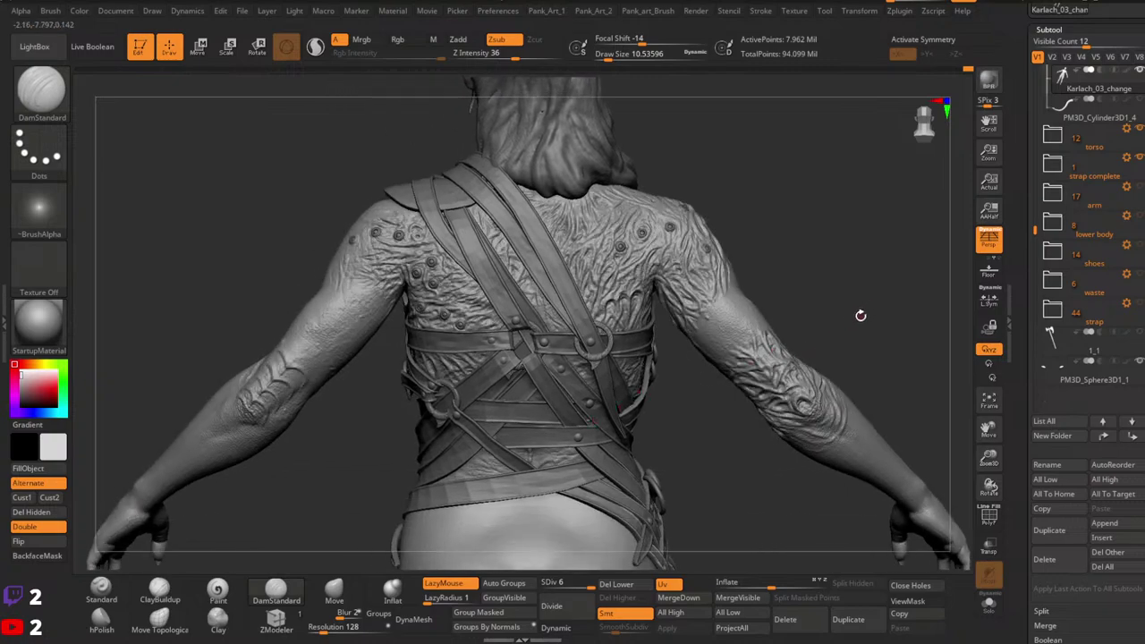
mouse_move(780, 341)
mouse_down()
mouse_move(659, 404)
mouse_move(823, 382)
mouse_up()
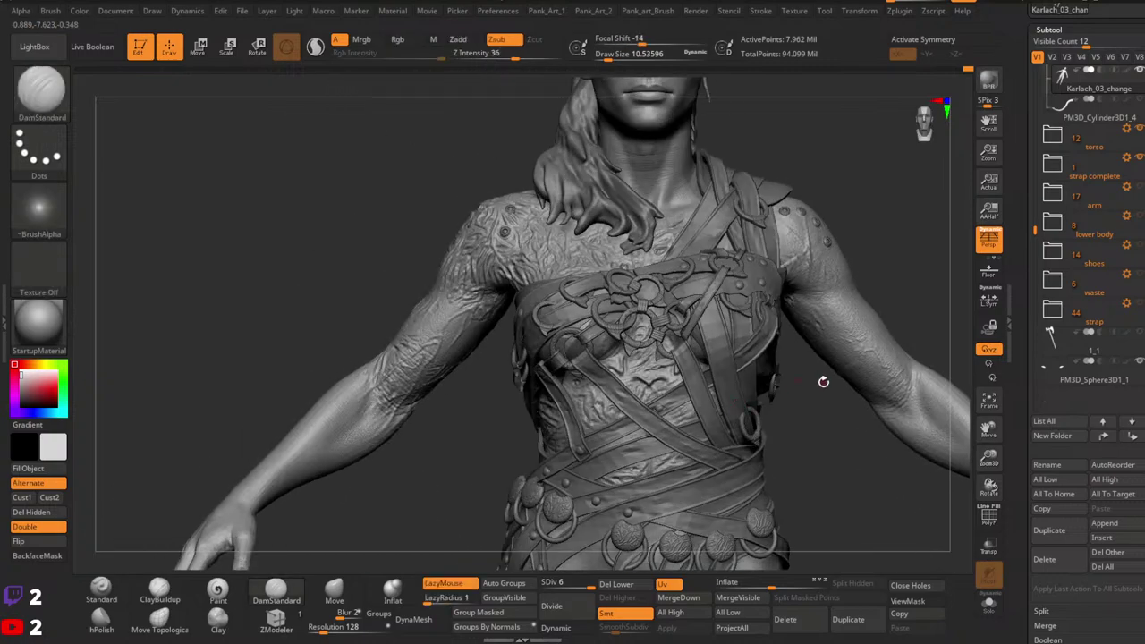
alt+drag(438, 409, 730, 368)
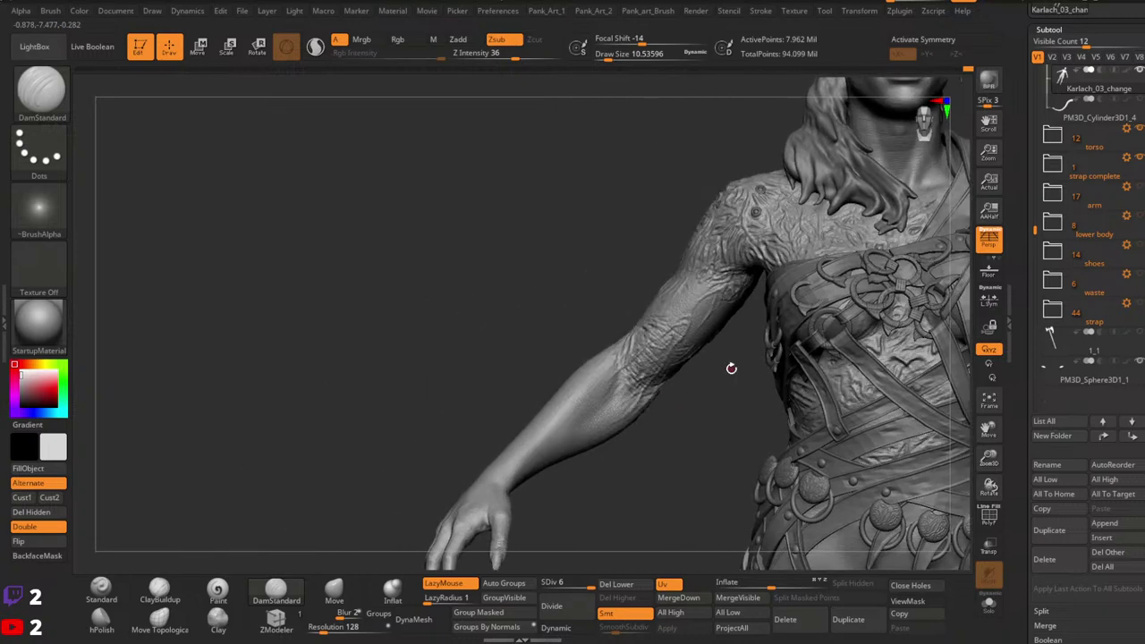
Step: Show the arm folder's armor pieces on the character's arms
click(1139, 166)
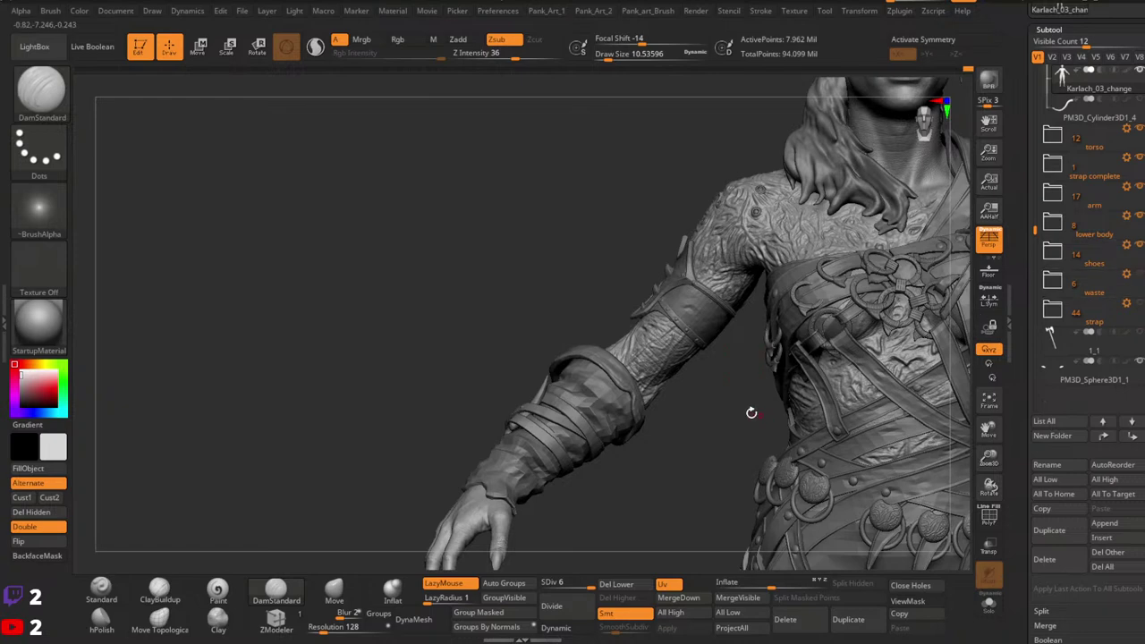
drag(751, 412, 560, 396)
right_drag(560, 396, 760, 471)
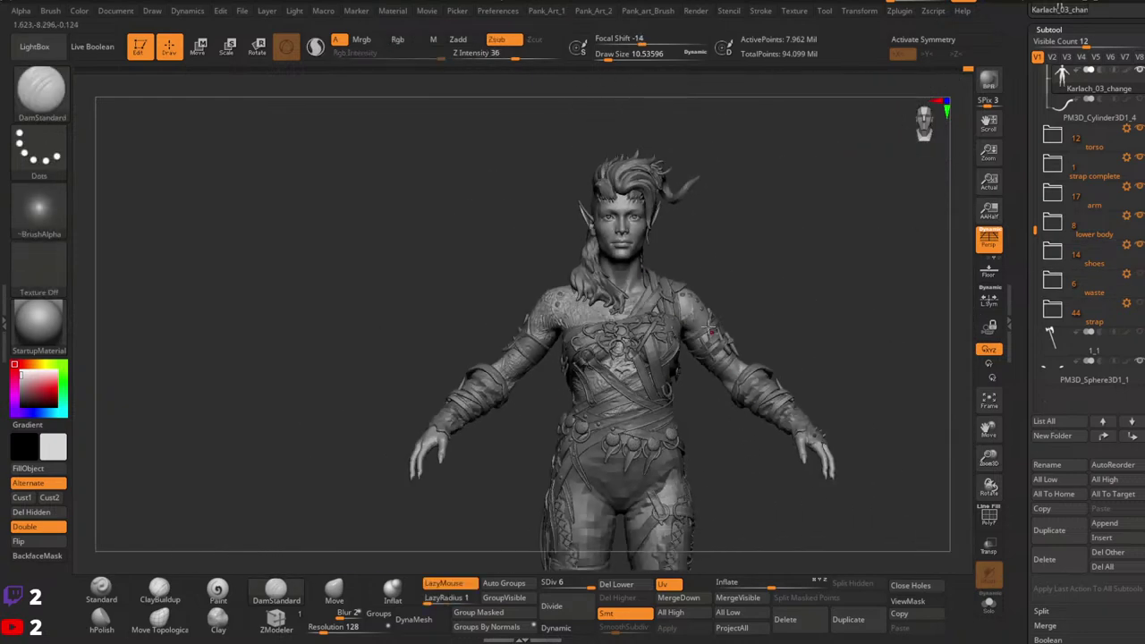
Step: Set the DamStandard draw size to about 14.2 and refine the skin wrinkles between the upper-arm band and the bracer
alt+right_drag(710, 327, 661, 389)
drag(660, 388, 736, 393)
mouse_move(772, 376)
ctrl+right_down()
mouse_move(677, 506)
mouse_move(707, 385)
mouse_move(630, 392)
ctrl+right_up()
alt+right_drag(758, 427, 752, 390)
mouse_move(619, 358)
ctrl+right_down()
mouse_move(577, 378)
mouse_move(692, 438)
mouse_move(629, 399)
ctrl+right_up()
key(ctrl)
key(bracketright)
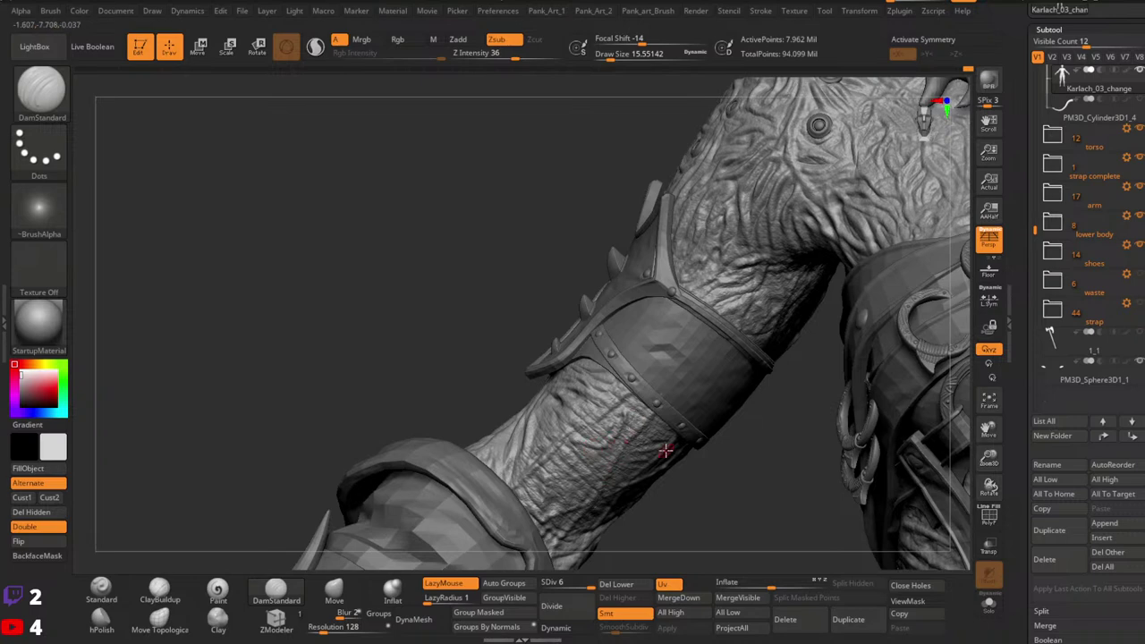
mouse_move(597, 428)
right_down()
mouse_move(491, 481)
mouse_move(529, 396)
mouse_move(513, 406)
mouse_move(572, 398)
mouse_move(682, 412)
right_up()
key(bracketleft)
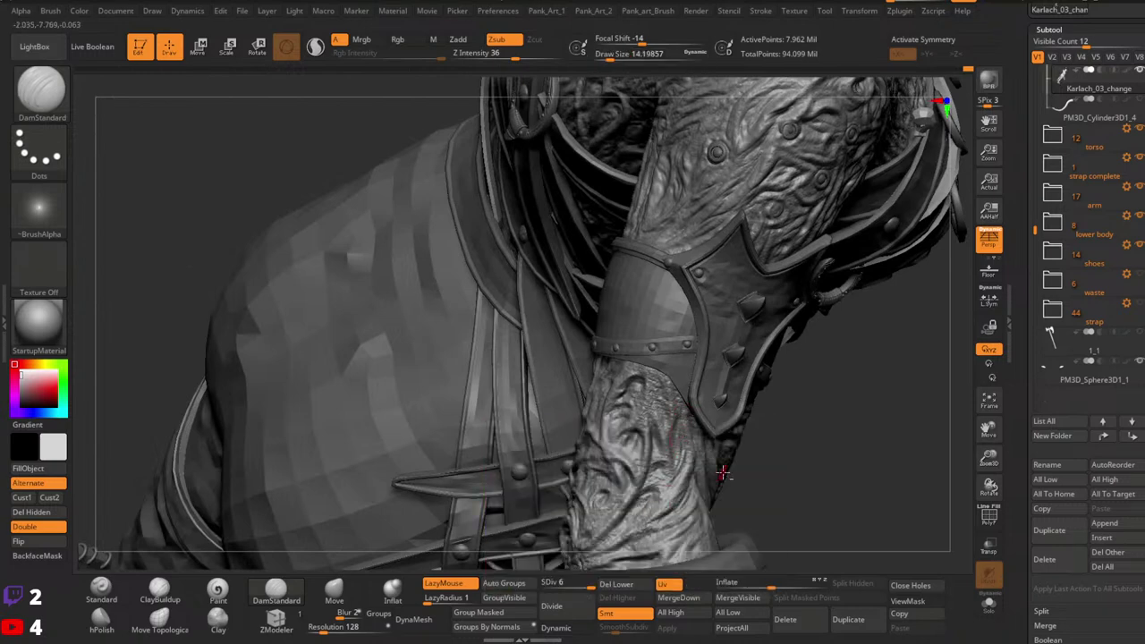
right_drag(723, 473, 749, 423)
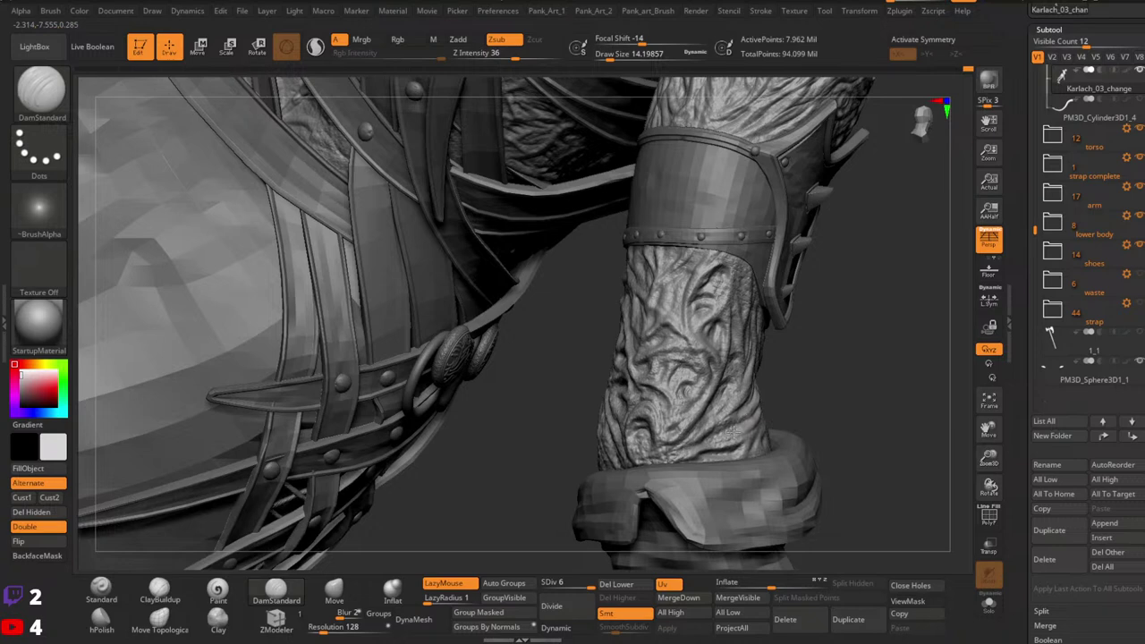
right_drag(752, 441, 732, 409)
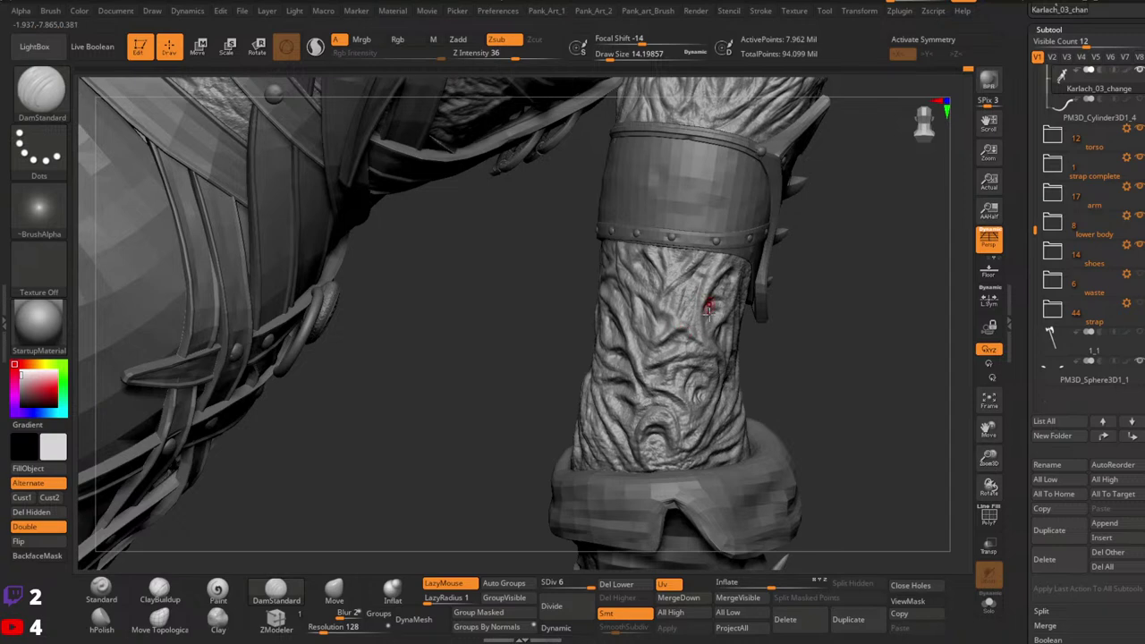
Step: Deepen the creases around the back and inner side of the exposed arm below the studded band with DamStandard
right_drag(707, 307, 685, 301)
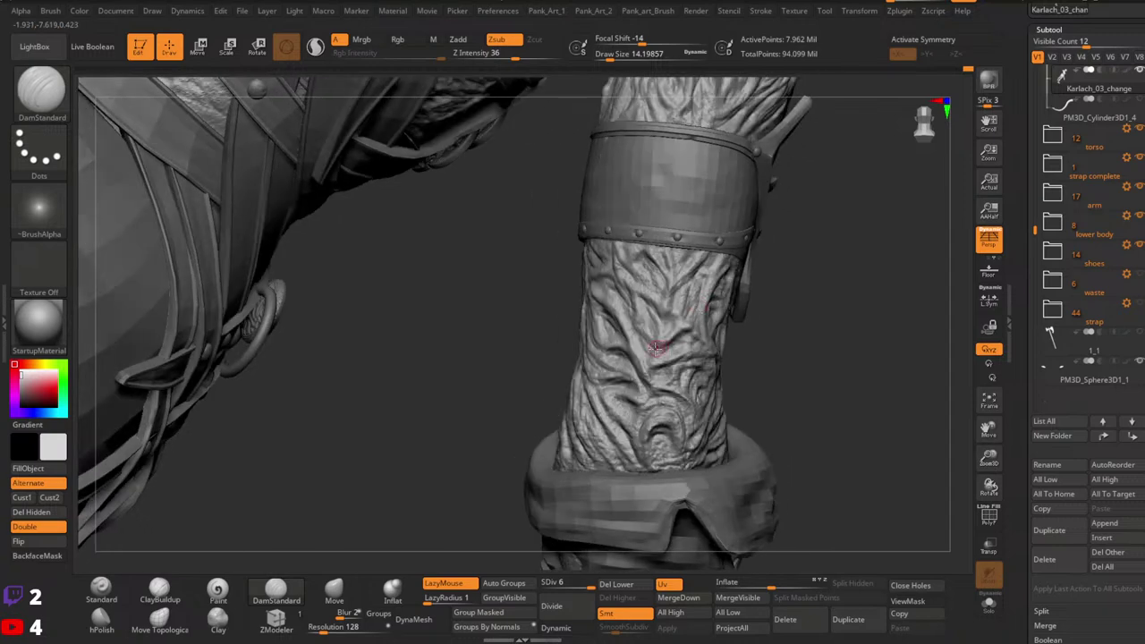
right_drag(659, 332, 630, 300)
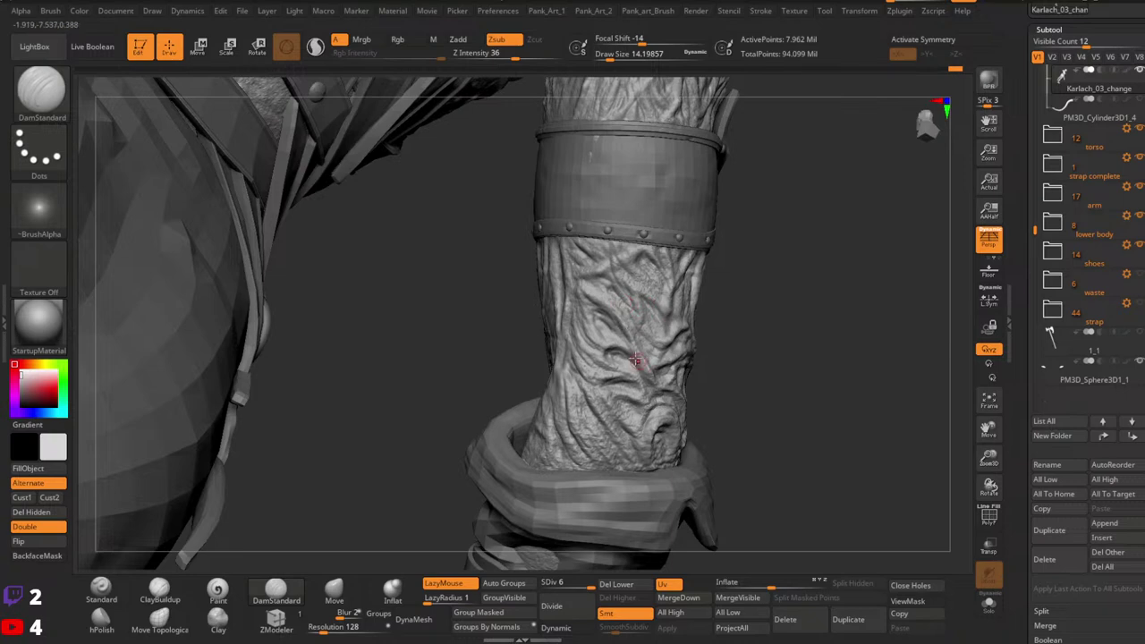
right_drag(648, 346, 613, 402)
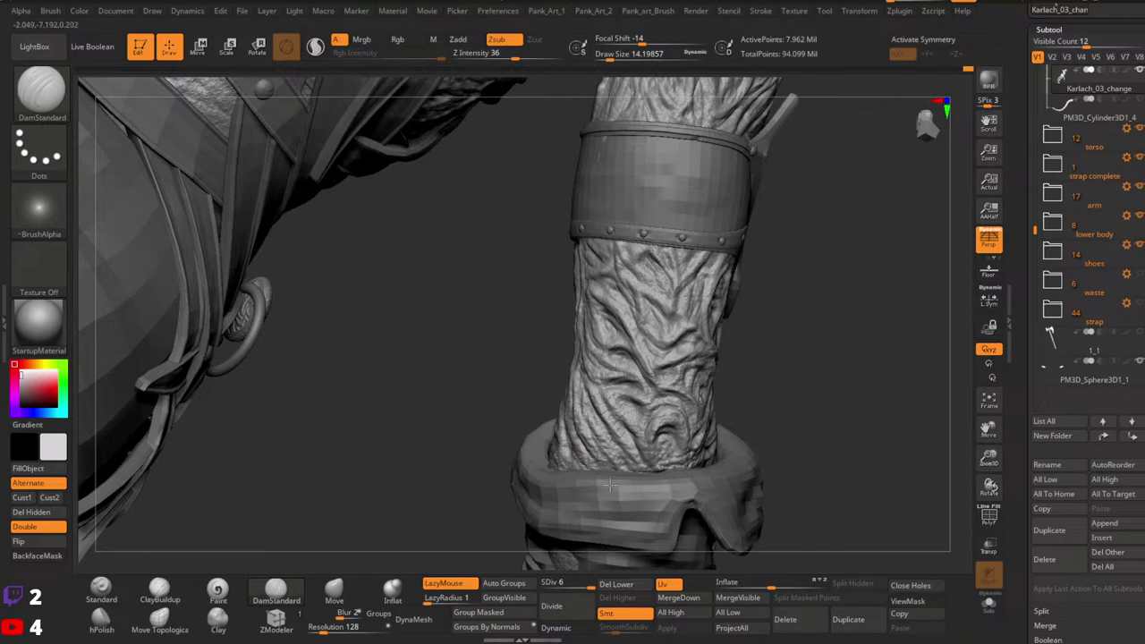
mouse_move(631, 394)
right_down()
mouse_move(620, 378)
mouse_move(695, 388)
mouse_move(616, 367)
right_up()
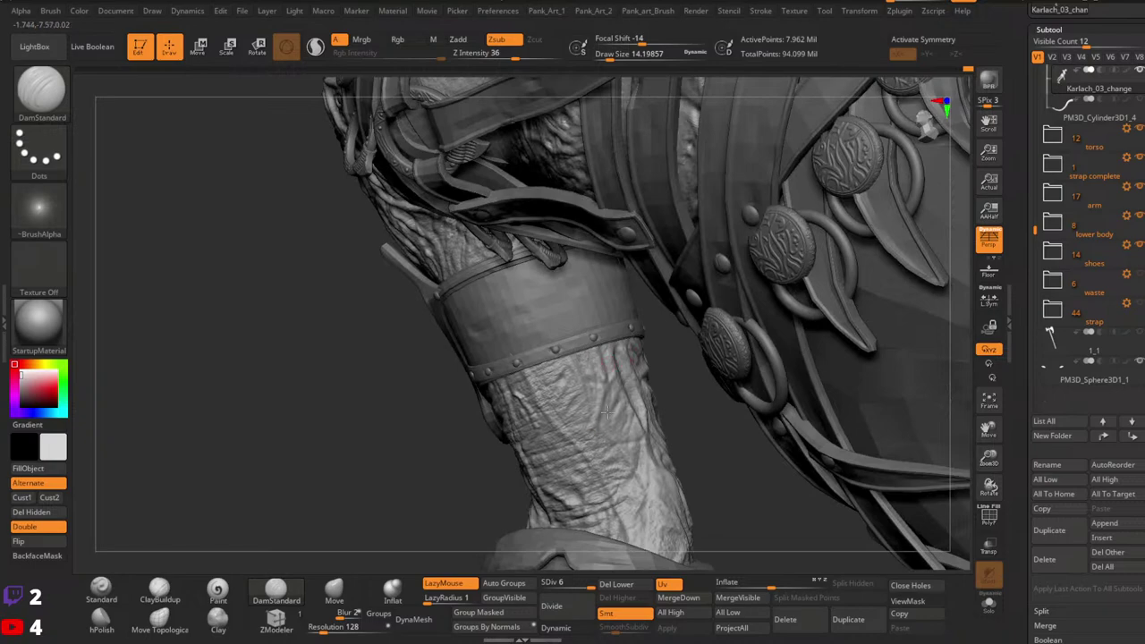
mouse_move(608, 412)
mouse_down()
mouse_move(609, 381)
mouse_move(615, 410)
mouse_up()
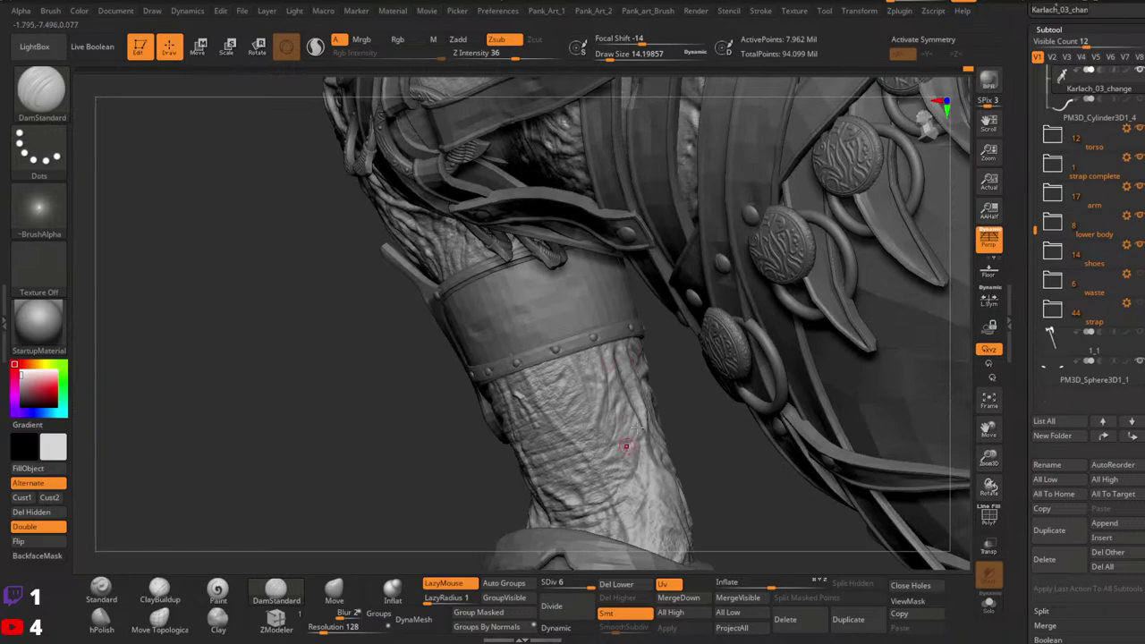
mouse_move(637, 443)
right_down()
mouse_move(599, 413)
mouse_move(582, 462)
mouse_move(620, 399)
right_up()
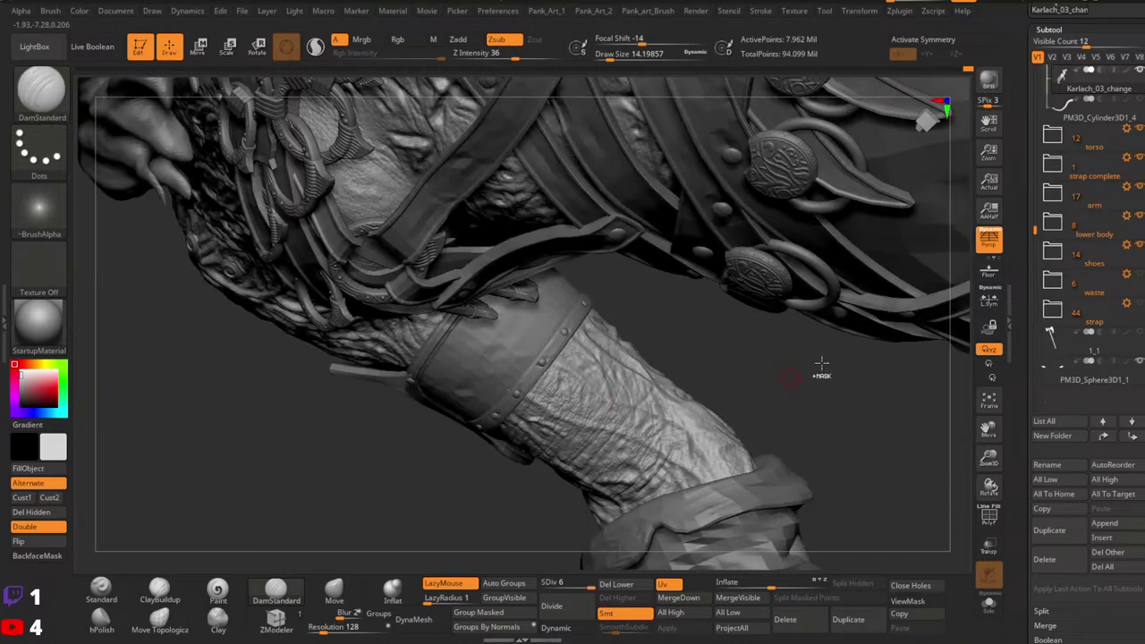
mouse_move(821, 363)
right_down()
mouse_move(713, 392)
mouse_move(754, 340)
mouse_move(761, 297)
mouse_move(755, 322)
mouse_move(772, 348)
mouse_move(764, 333)
mouse_move(743, 365)
mouse_move(728, 365)
mouse_move(706, 326)
mouse_move(729, 332)
mouse_move(594, 322)
mouse_move(650, 326)
right_up()
Step: Switch to the Standard brush with the DragRect stroke and the skin pore 2 alpha
click(101, 590)
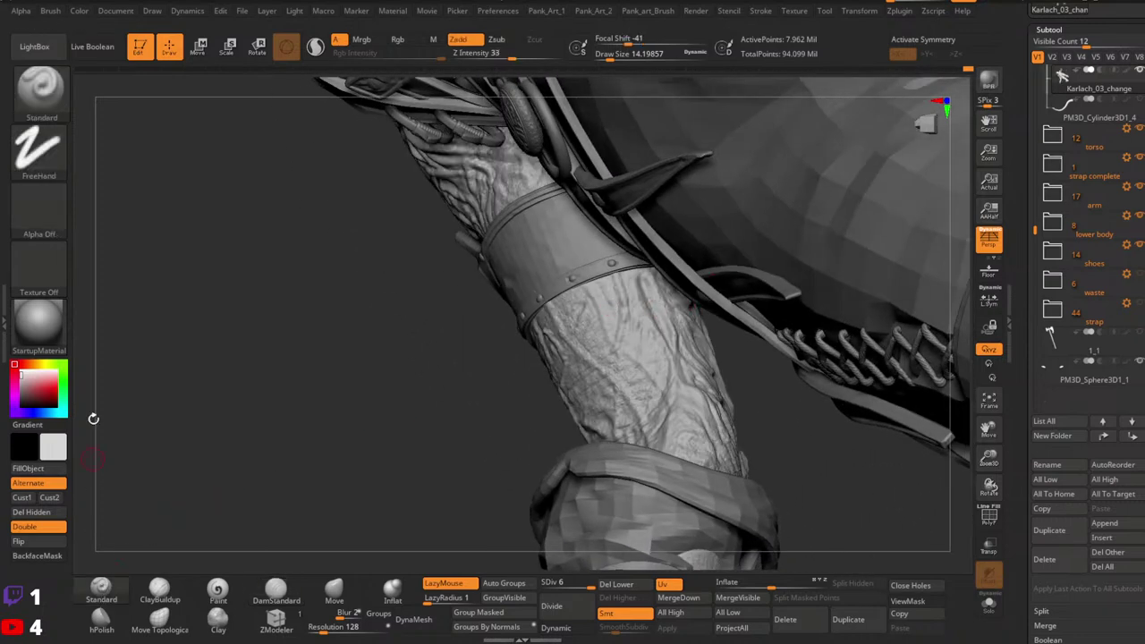
click(41, 148)
click(167, 154)
click(38, 207)
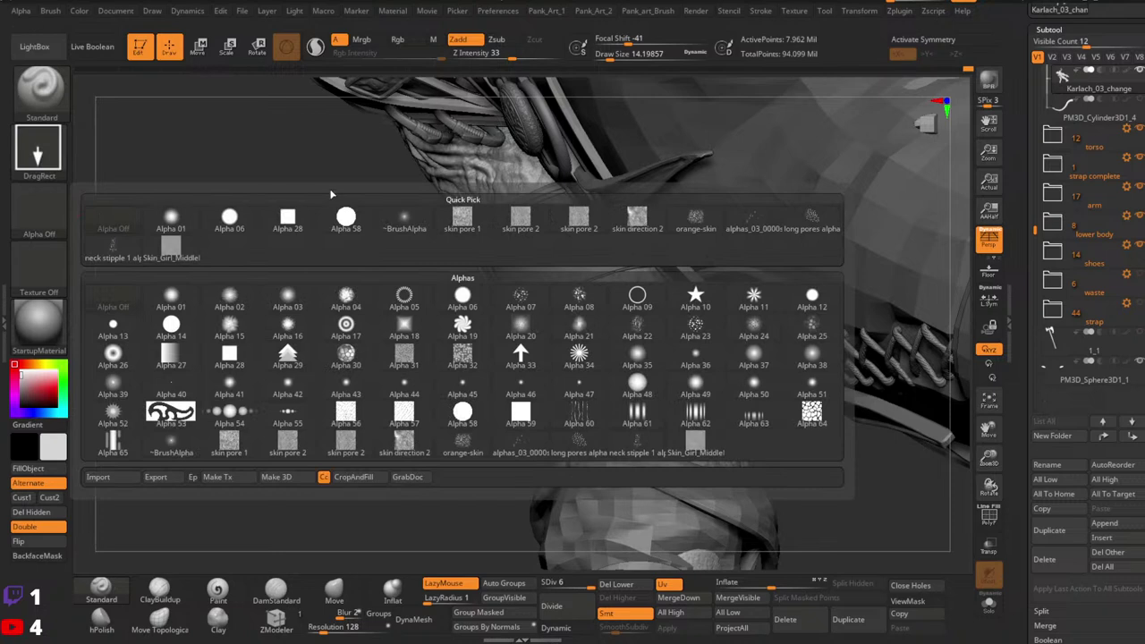
click(590, 221)
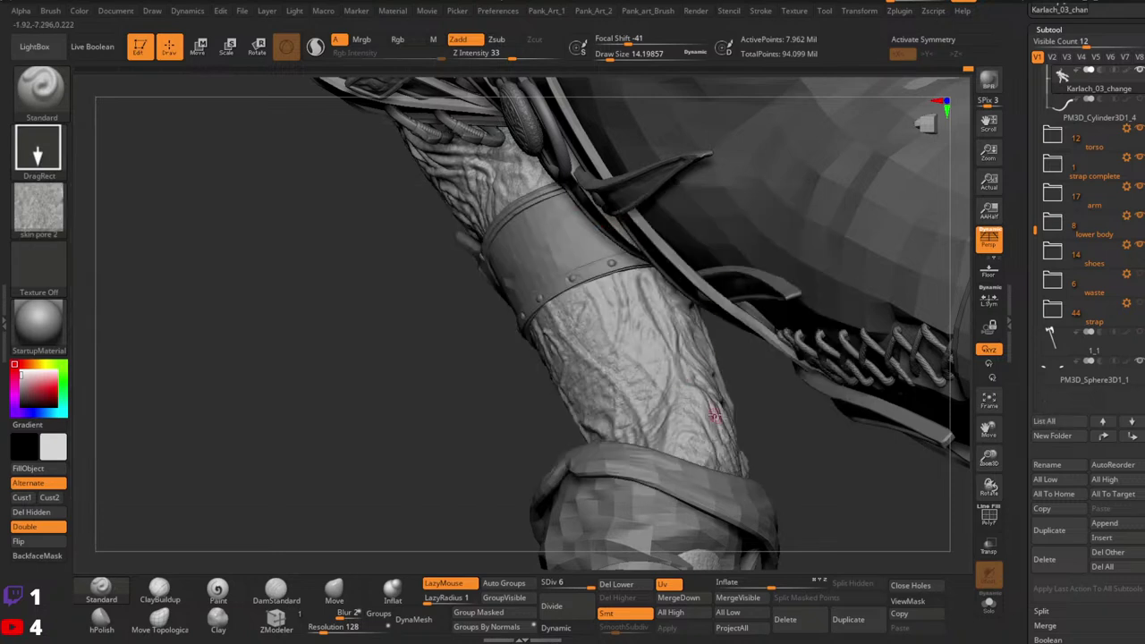
Step: Set the alpha's MidValue to 53 and Rf to 12, and lower the brush's Z Intensity to 13
key(ctrl+2)
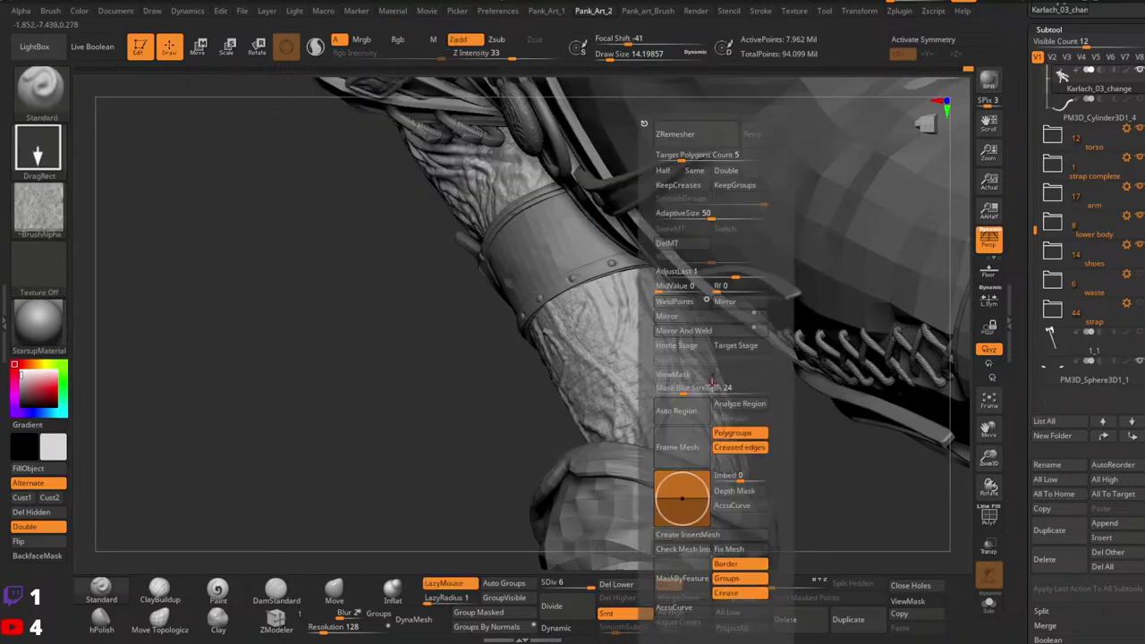
click(677, 288)
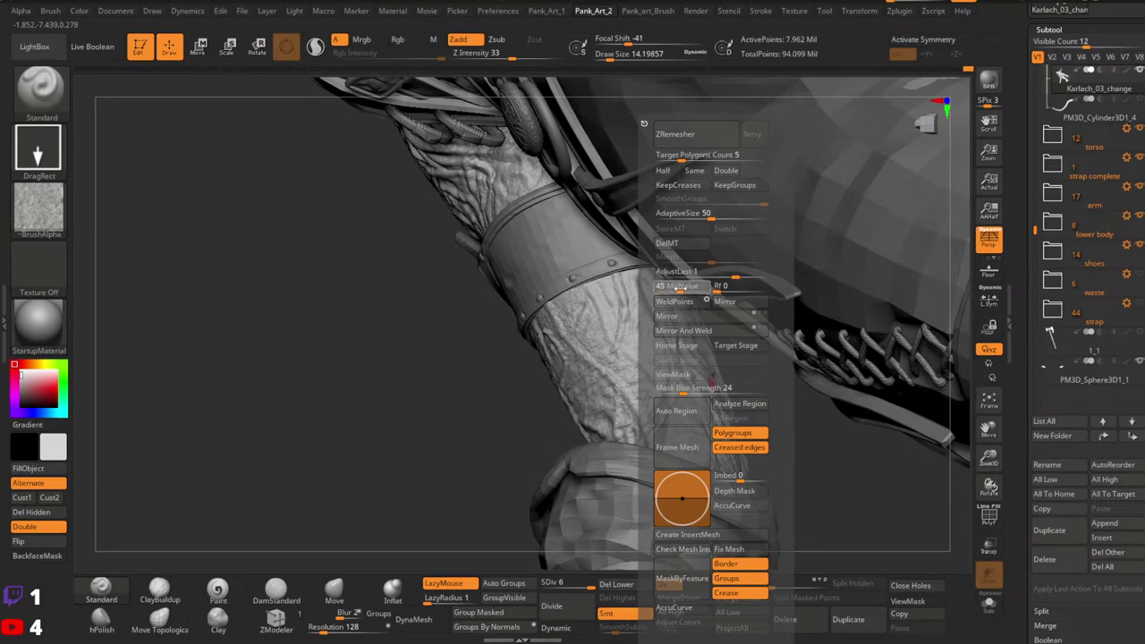
drag(681, 286, 731, 287)
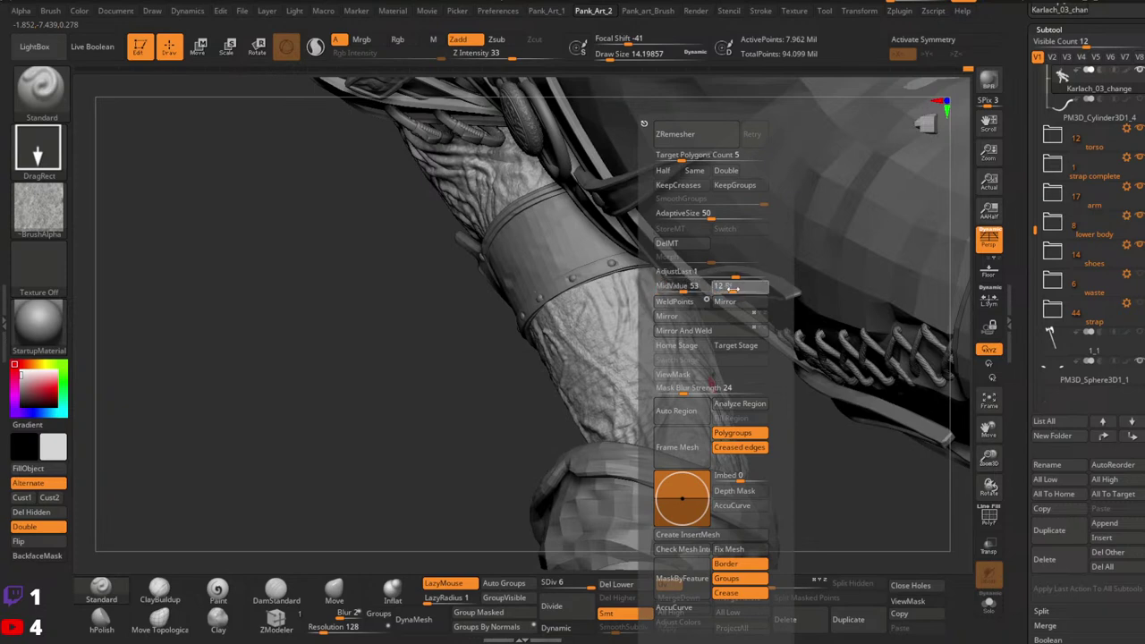
drag(504, 54, 486, 54)
Step: Stamp the skin pore texture onto the exposed arm between the studded band and the bracer
drag(719, 396, 630, 396)
drag(498, 465, 575, 401)
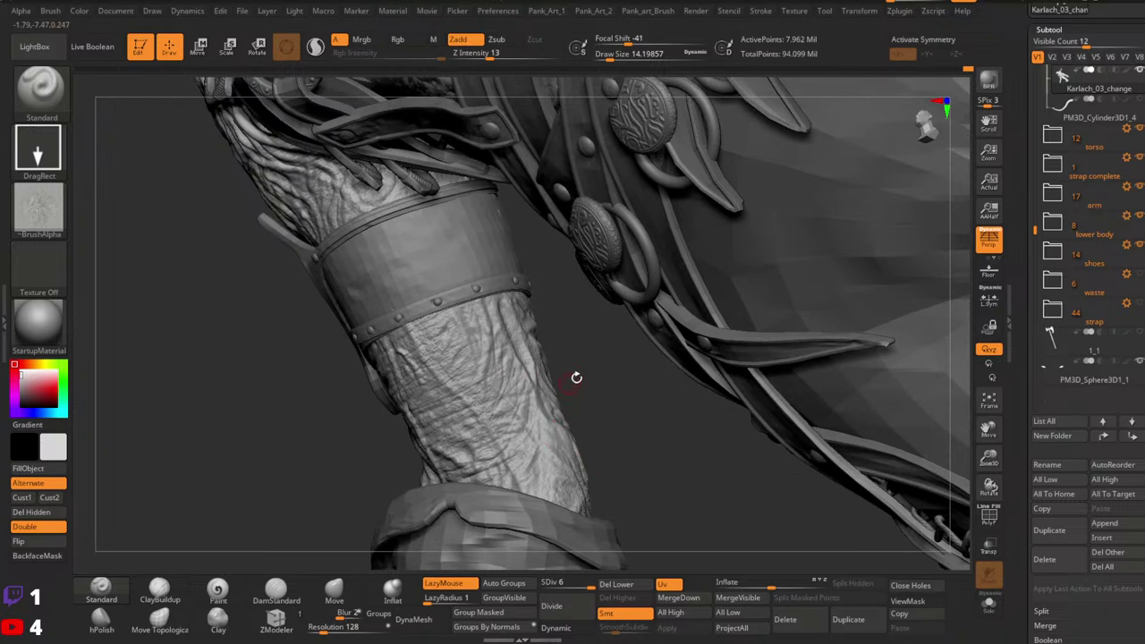
drag(578, 375, 581, 429)
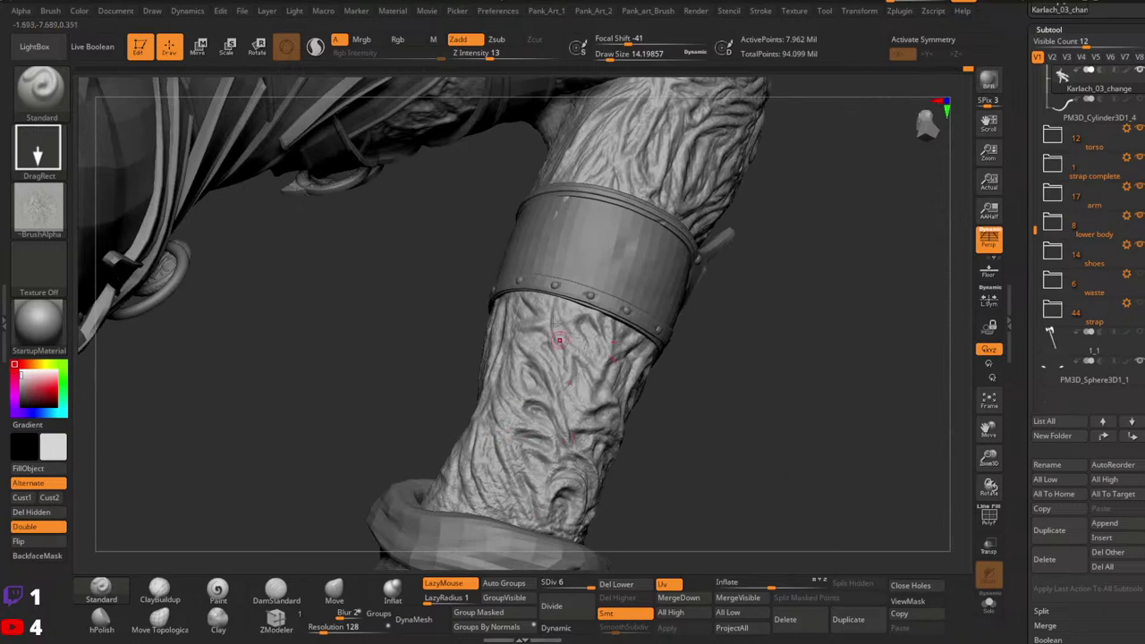
drag(779, 289, 673, 411)
Step: Isolate the body and stamp skin pore detail around the armpit and along the side of the ribcage
click(988, 603)
drag(790, 387, 818, 337)
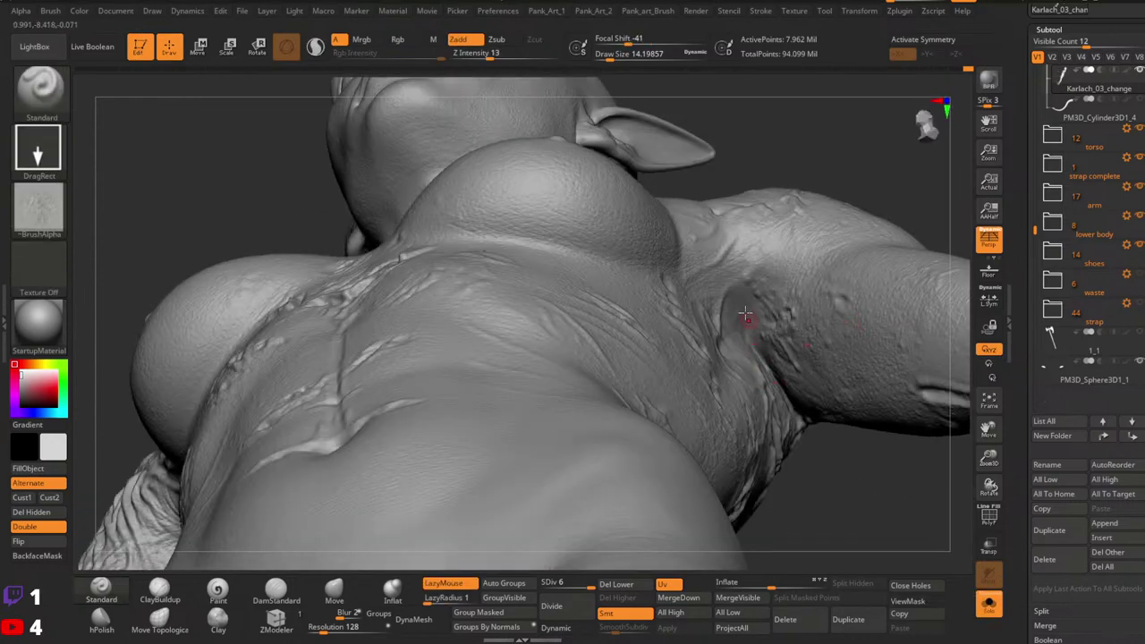
drag(815, 382, 755, 366)
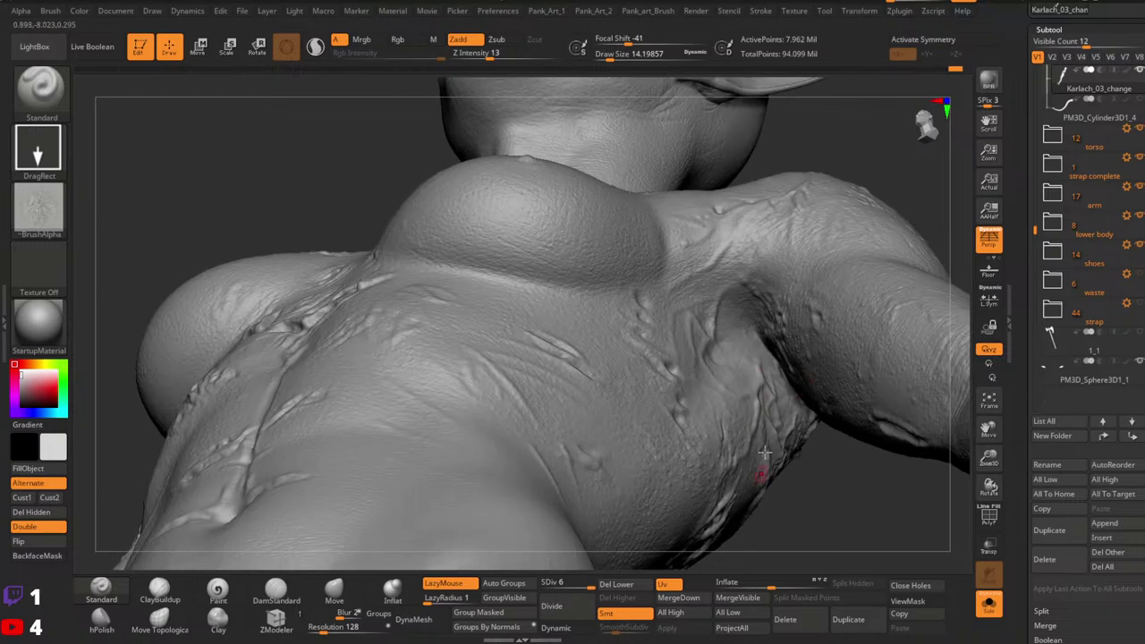
right_drag(720, 415, 734, 379)
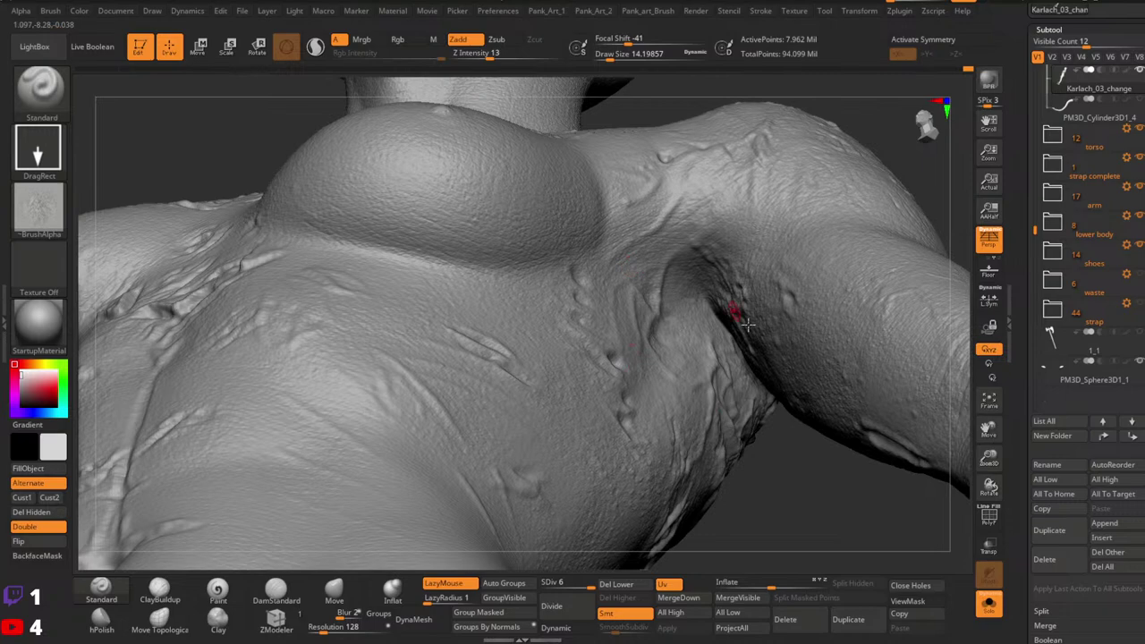
right_drag(747, 324, 769, 429)
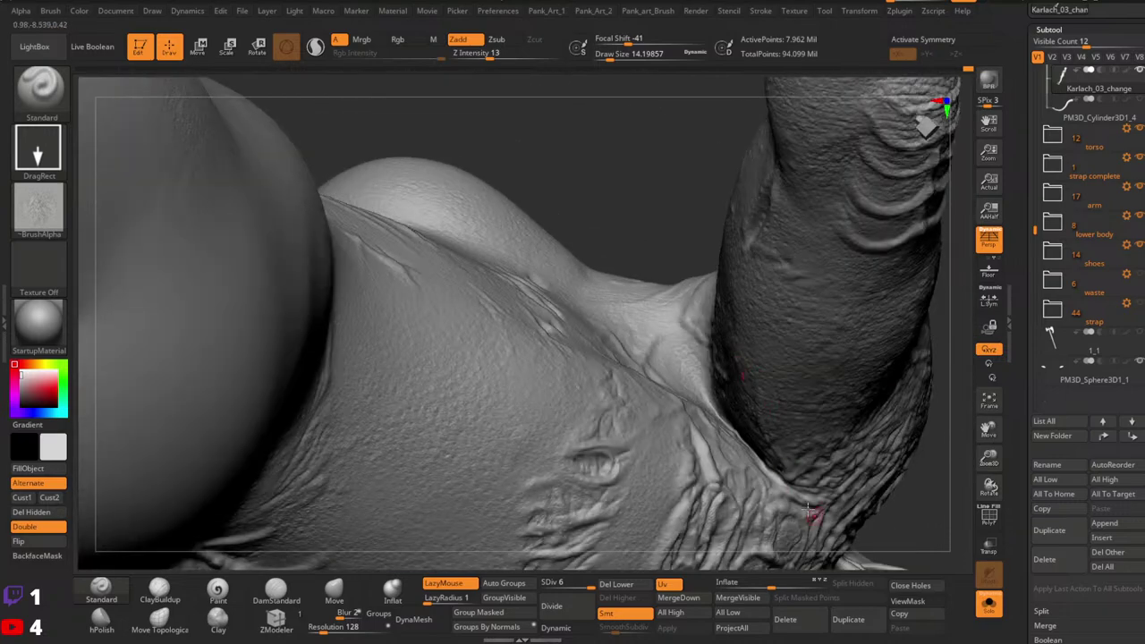
right_drag(825, 518, 751, 420)
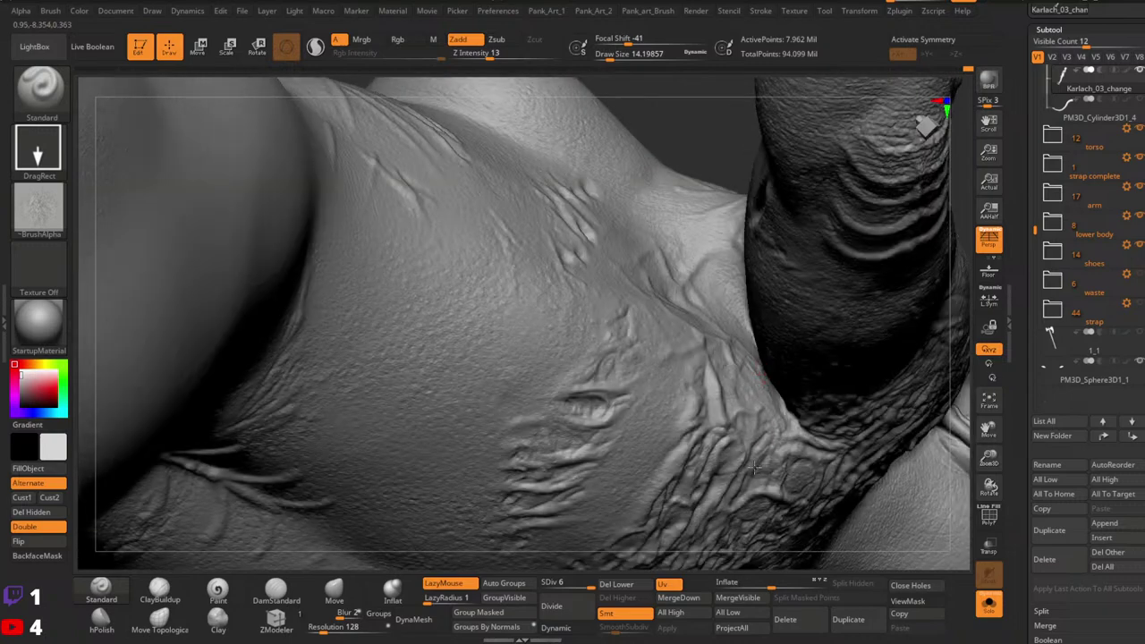
Step: Turn off Solo mode so the whole character is shown around the body mesh
right_drag(746, 363, 732, 443)
ctrl+right_drag(754, 377, 725, 480)
click(991, 607)
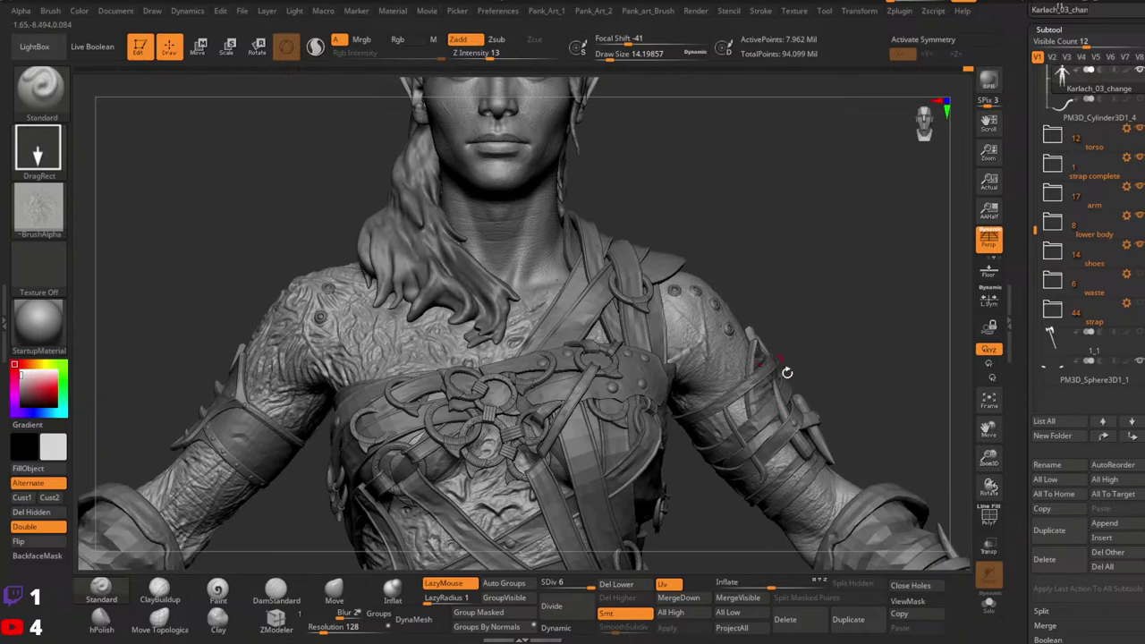
Step: Set up the Standard brush with a FreeHand stroke, no alpha and a Z intensity of 22
mouse_move(832, 460)
right_down()
mouse_move(854, 431)
mouse_move(839, 409)
right_up()
click(276, 590)
ctrl+right_drag(767, 410, 769, 425)
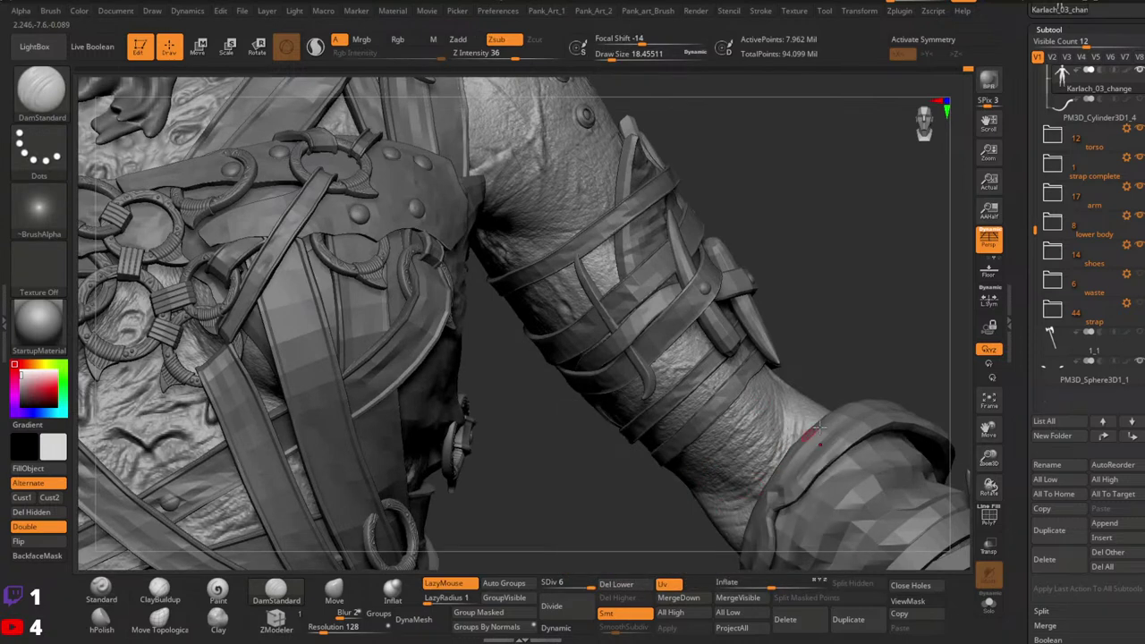
click(102, 589)
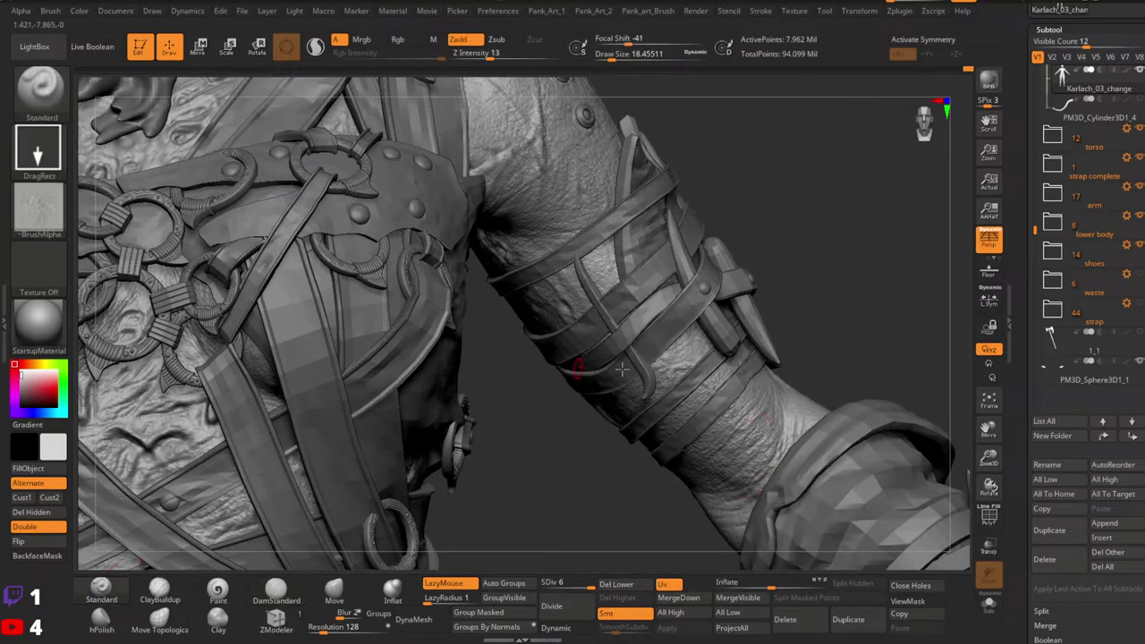
click(39, 145)
click(231, 160)
click(41, 204)
click(106, 211)
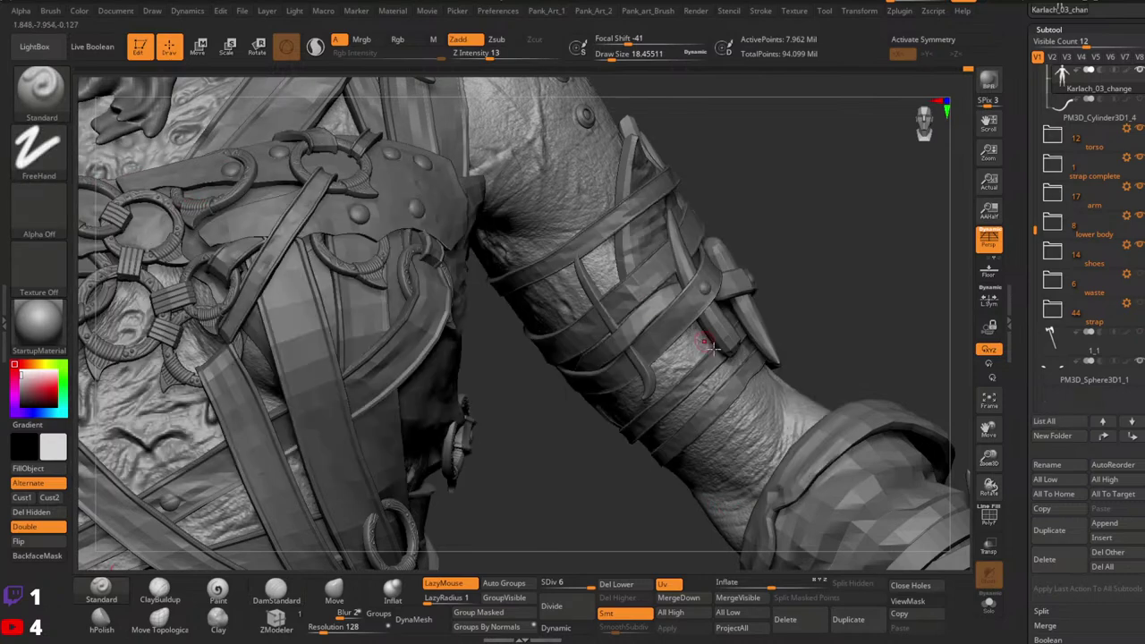
click(501, 56)
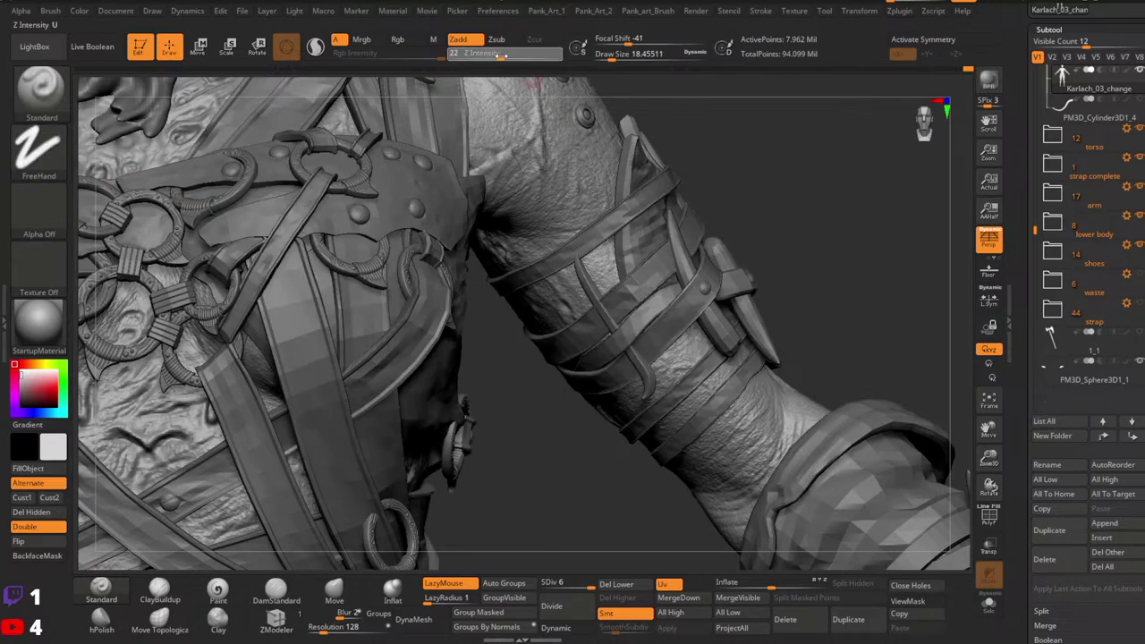
Step: Activate X symmetry and set the brush's focal shift to 0 and its draw size to about 65
key(space)
click(698, 430)
key(x)
key(space)
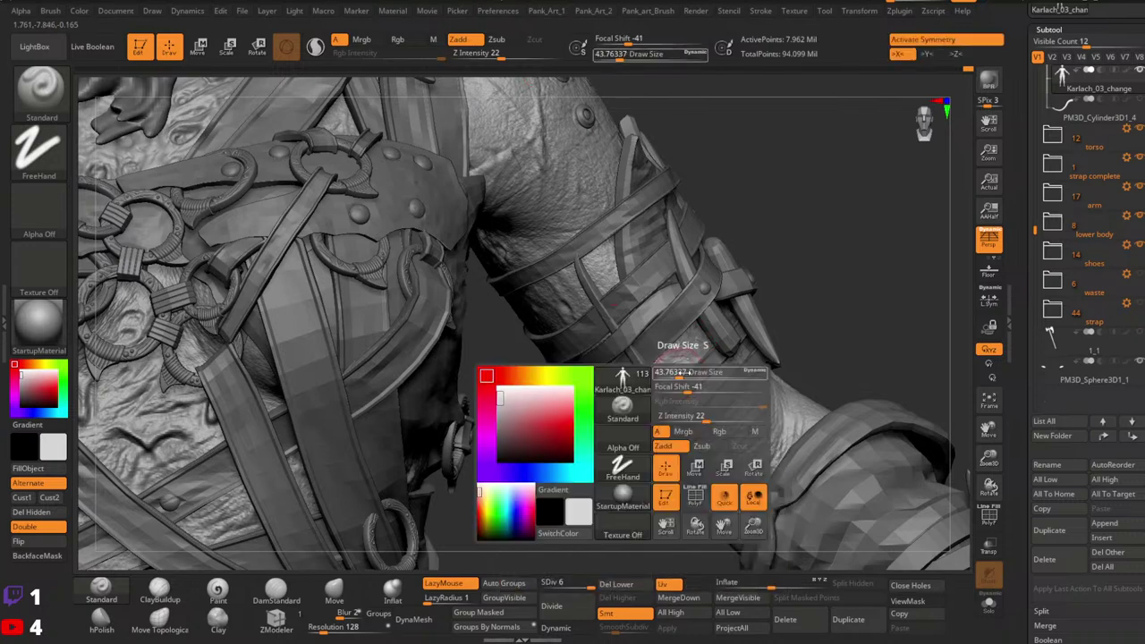
drag(687, 390, 709, 391)
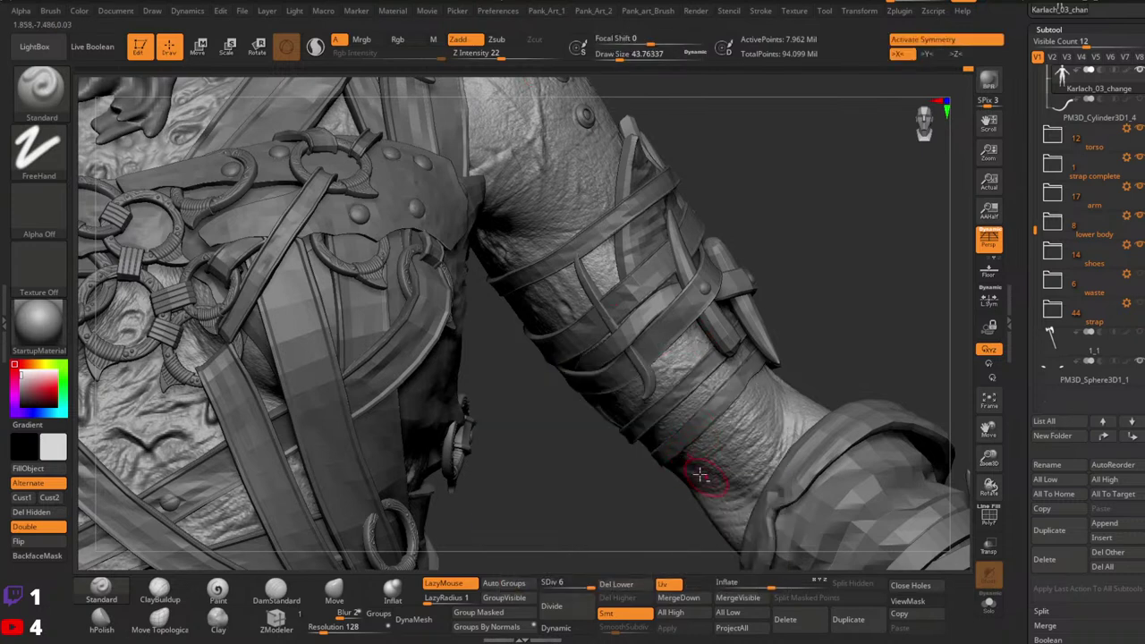
key(space)
click(761, 295)
Step: Undo the last stroke on the arm and enlarge the brush's draw size to about 83
right_drag(682, 489, 694, 497)
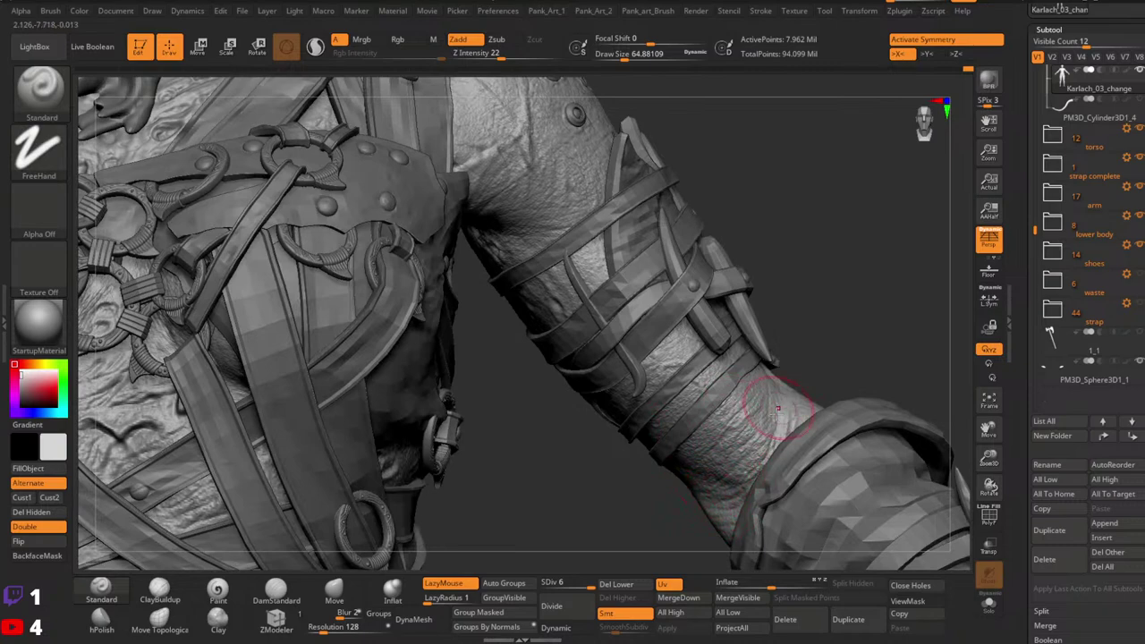
key(ctrl+z)
key(bracketright)
mouse_move(851, 278)
ctrl+right_down()
mouse_move(746, 313)
mouse_move(884, 344)
mouse_move(798, 316)
ctrl+right_up()
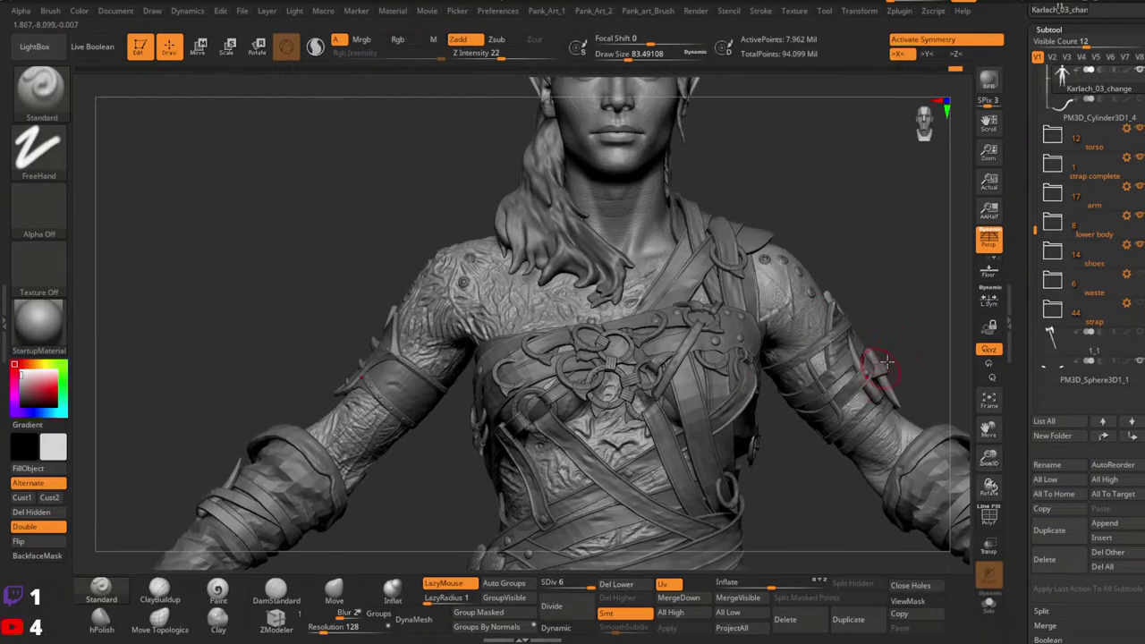
right_drag(886, 365, 847, 398)
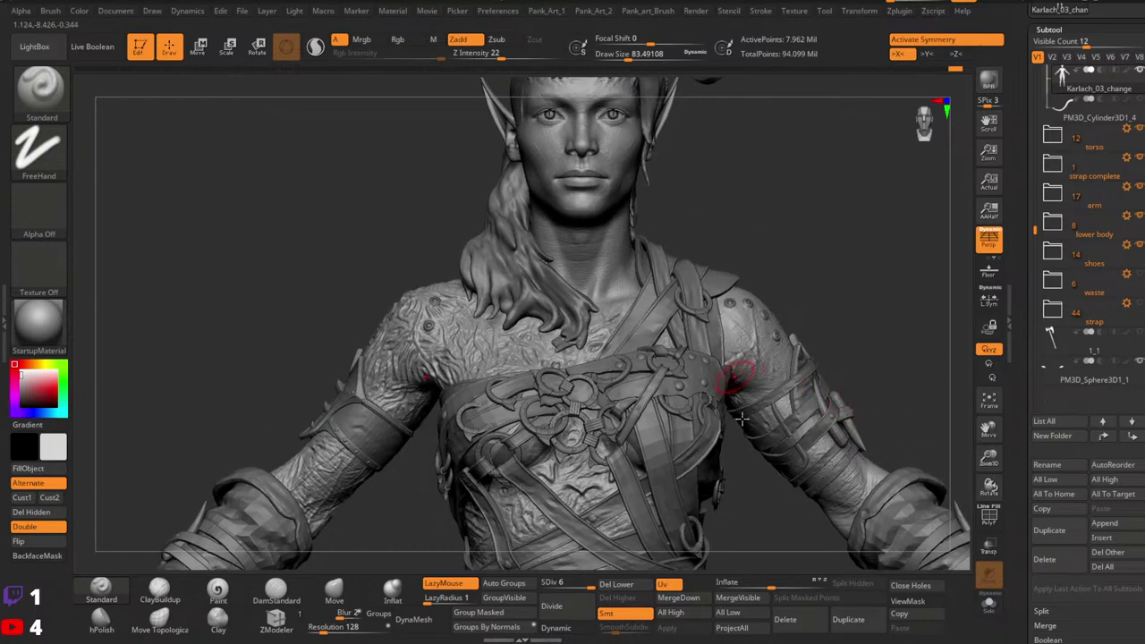
alt+right_drag(737, 387, 748, 483)
alt+right_drag(651, 369, 764, 450)
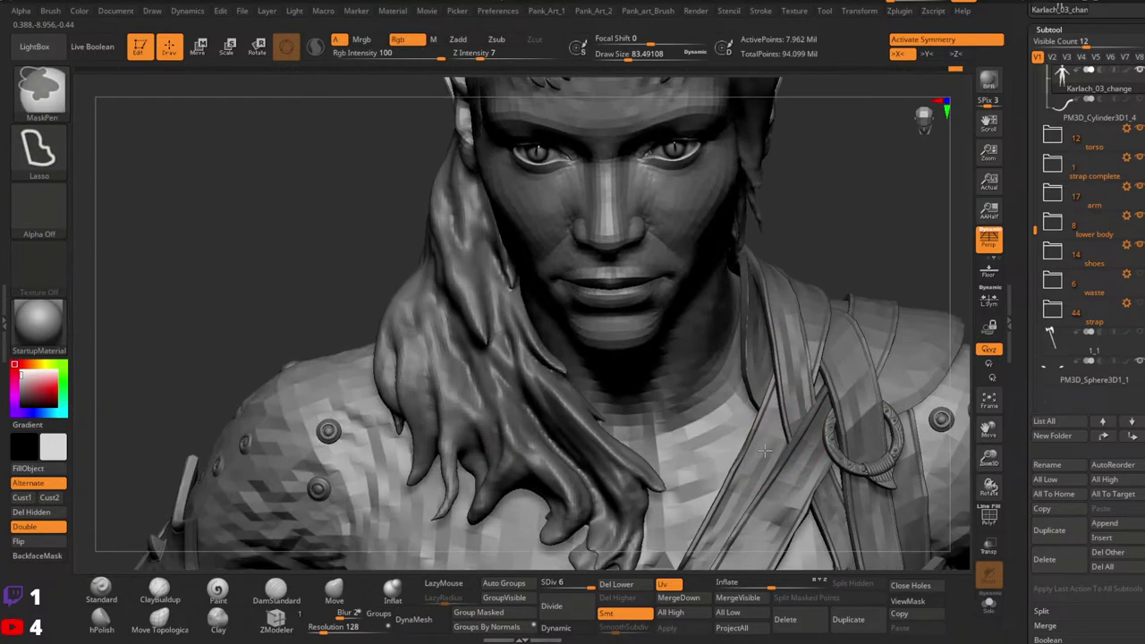
Step: Switch the Standard brush to a DragRect stroke with the skin pore 2 alpha and a Z intensity of 15
click(38, 150)
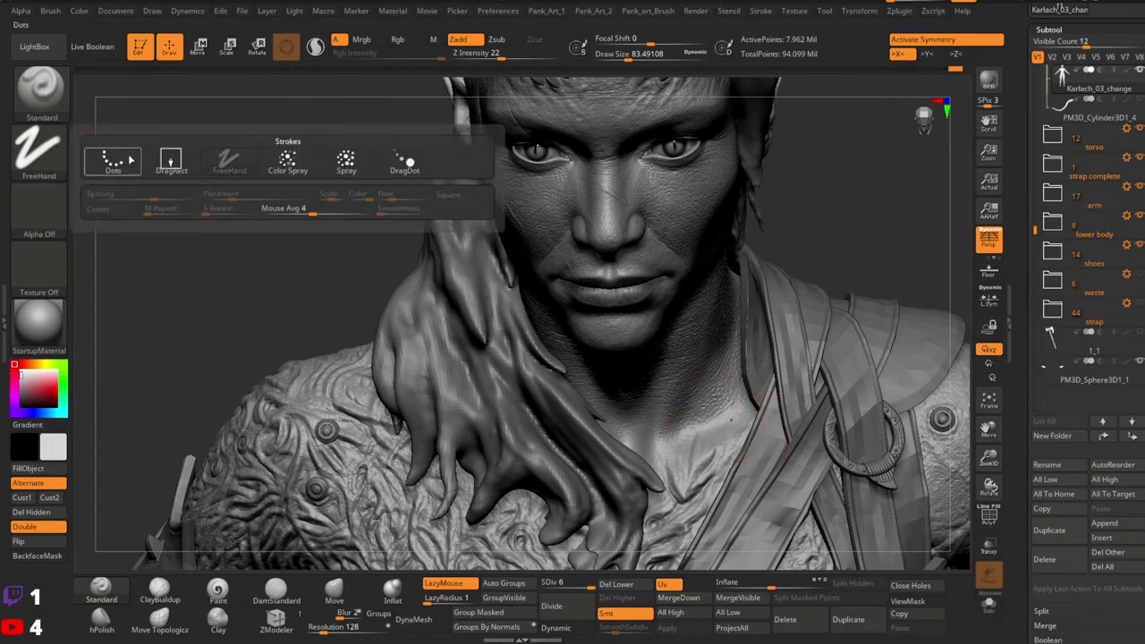
click(183, 167)
click(49, 213)
click(50, 213)
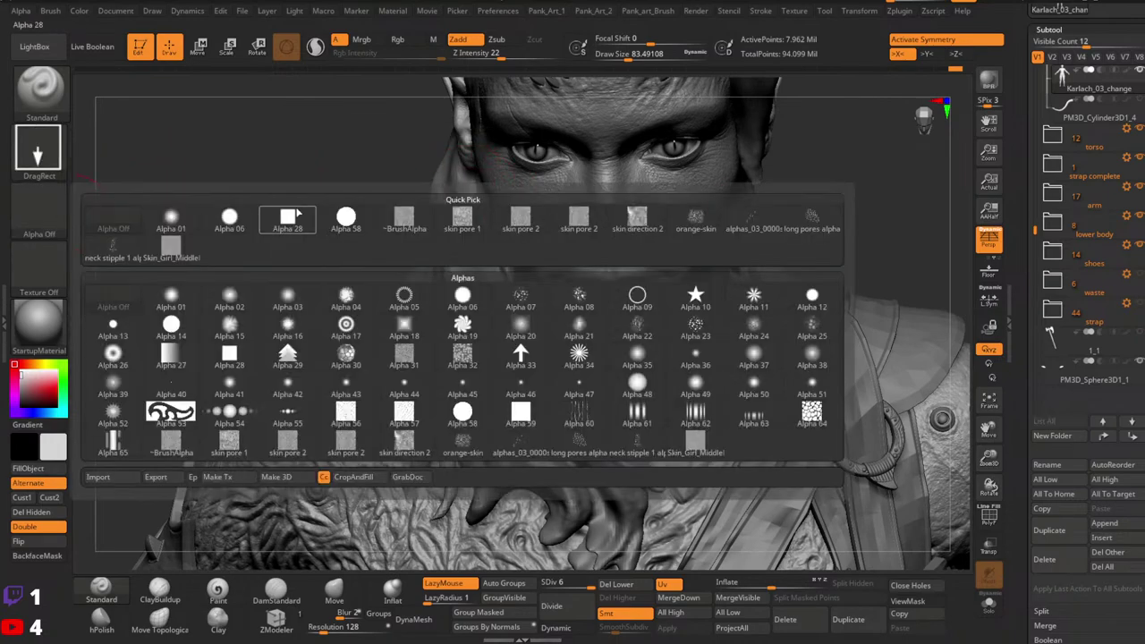
click(579, 220)
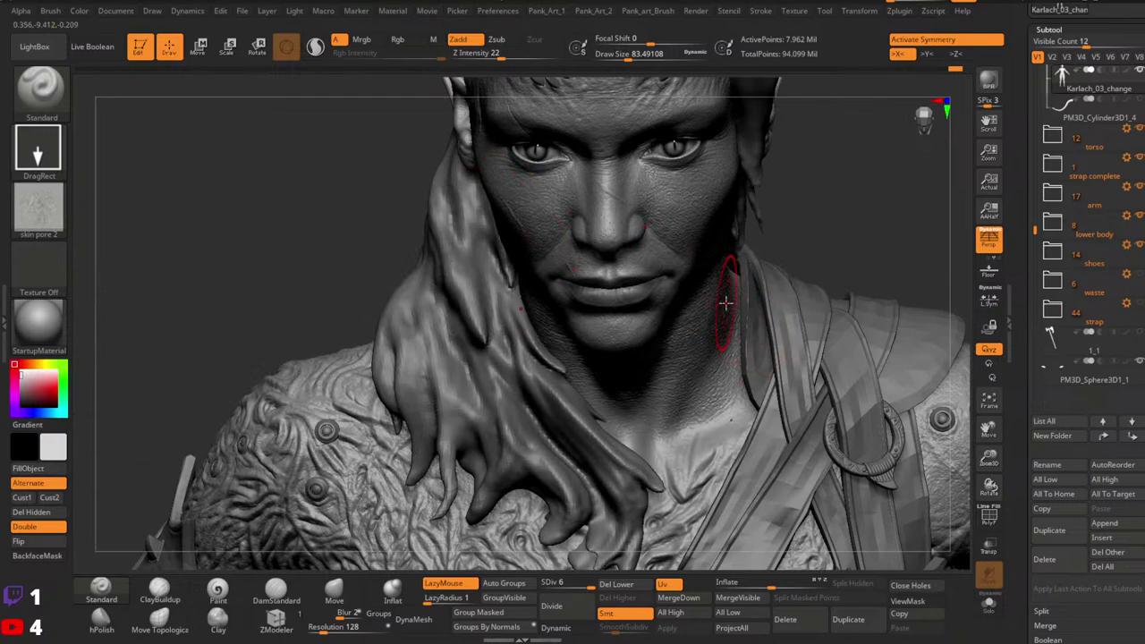
click(492, 57)
key(space)
right_drag(761, 466, 739, 421)
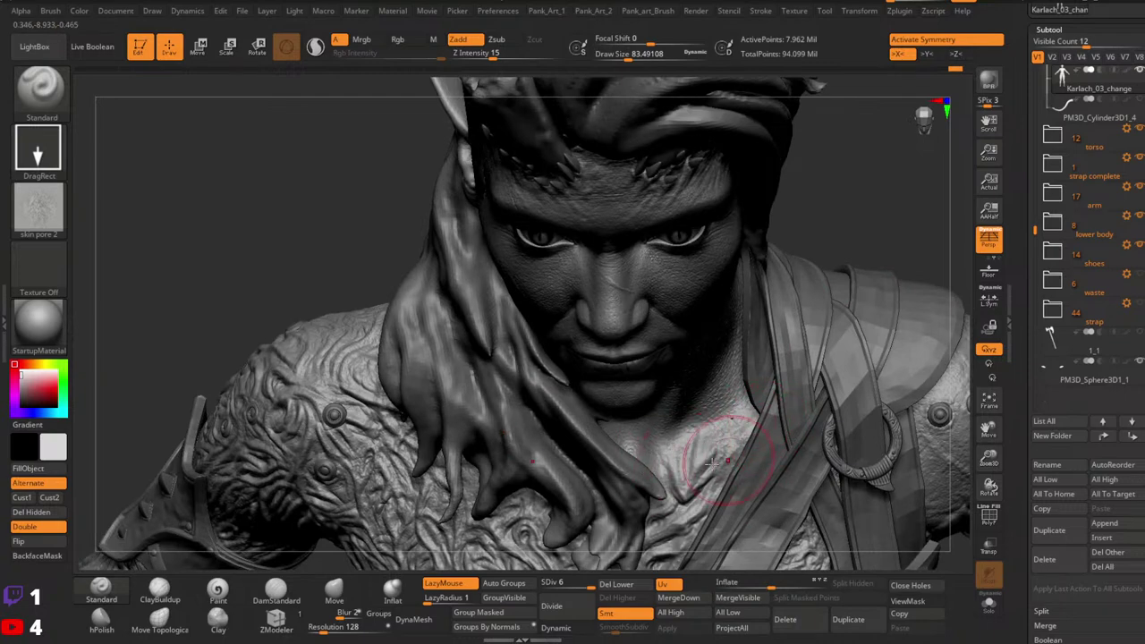
Step: Make the broken horn on the forehead the active subtool and save the tool to disk
mouse_move(760, 407)
right_down()
mouse_move(782, 344)
mouse_move(787, 358)
mouse_move(769, 376)
mouse_move(817, 402)
right_up()
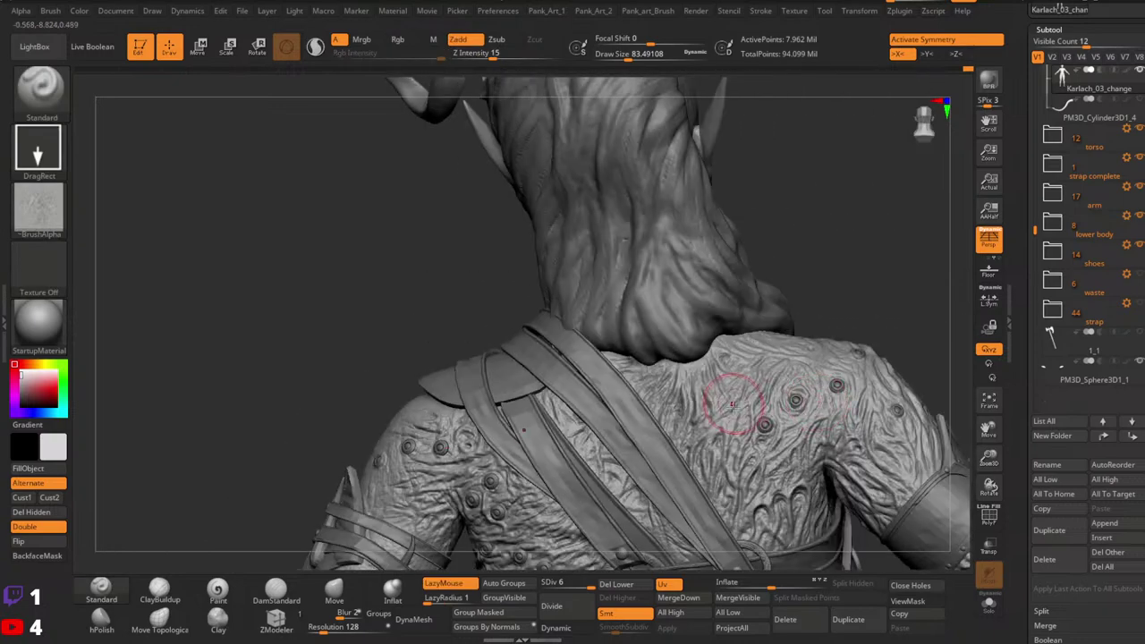
right_drag(734, 404, 739, 414)
mouse_move(869, 366)
ctrl+right_down()
mouse_move(843, 428)
mouse_move(791, 416)
mouse_move(845, 371)
ctrl+right_up()
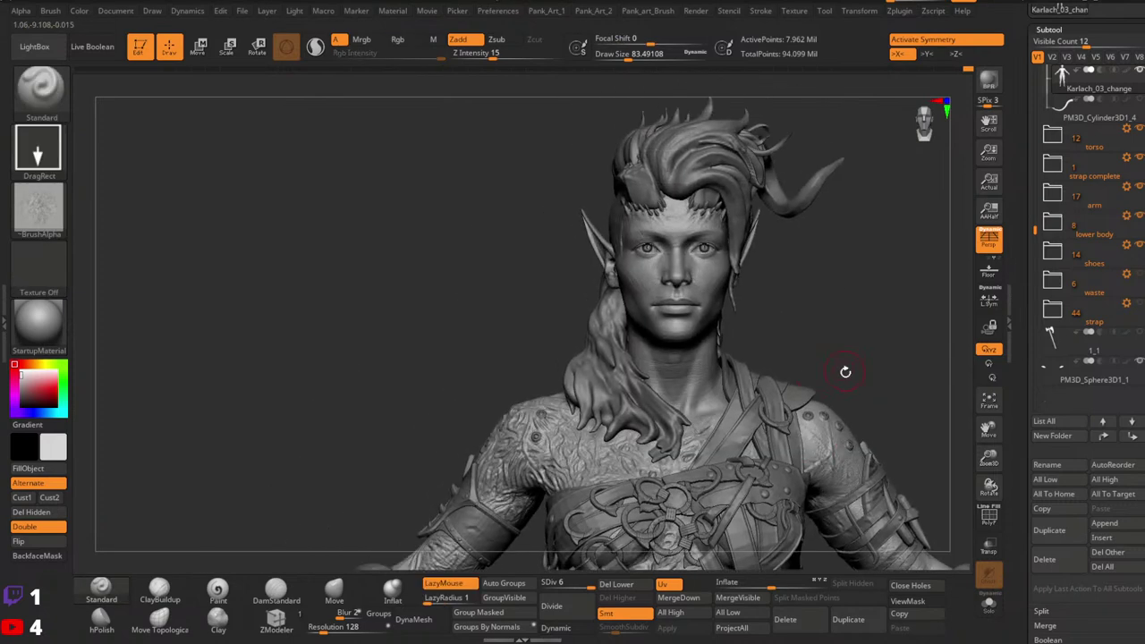
mouse_move(786, 311)
alt+right_down()
mouse_move(847, 440)
mouse_move(895, 334)
mouse_move(840, 393)
mouse_move(778, 362)
alt+right_up()
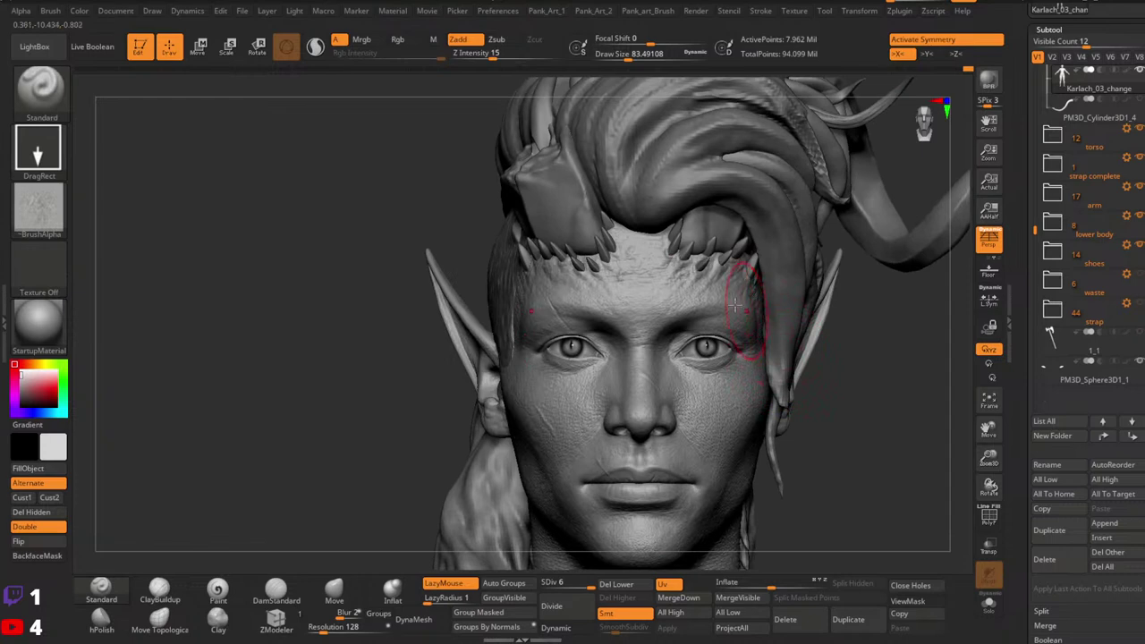
alt+click(562, 226)
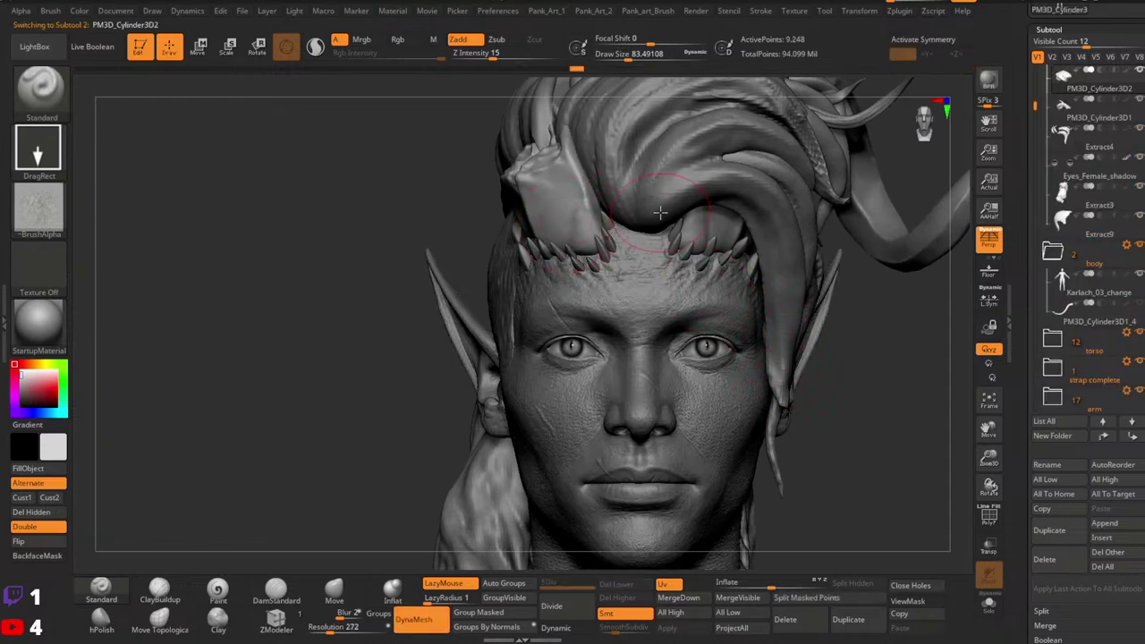
click(1072, 9)
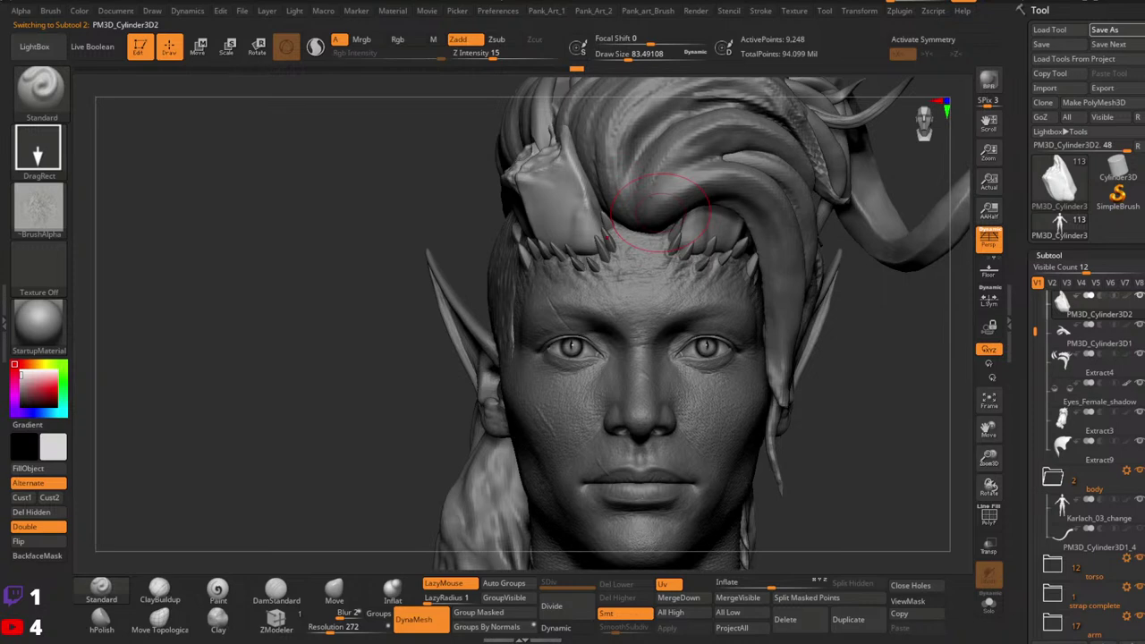
key(ctrl+s)
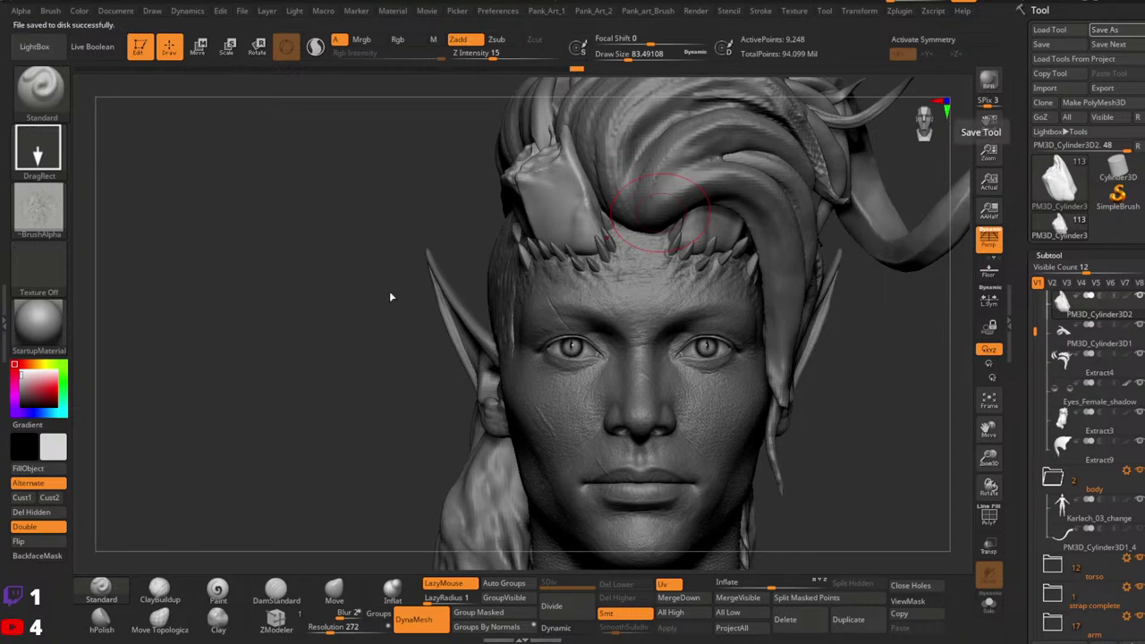
Step: Set the Standard brush back to a FreeHand stroke with no alpha
click(38, 147)
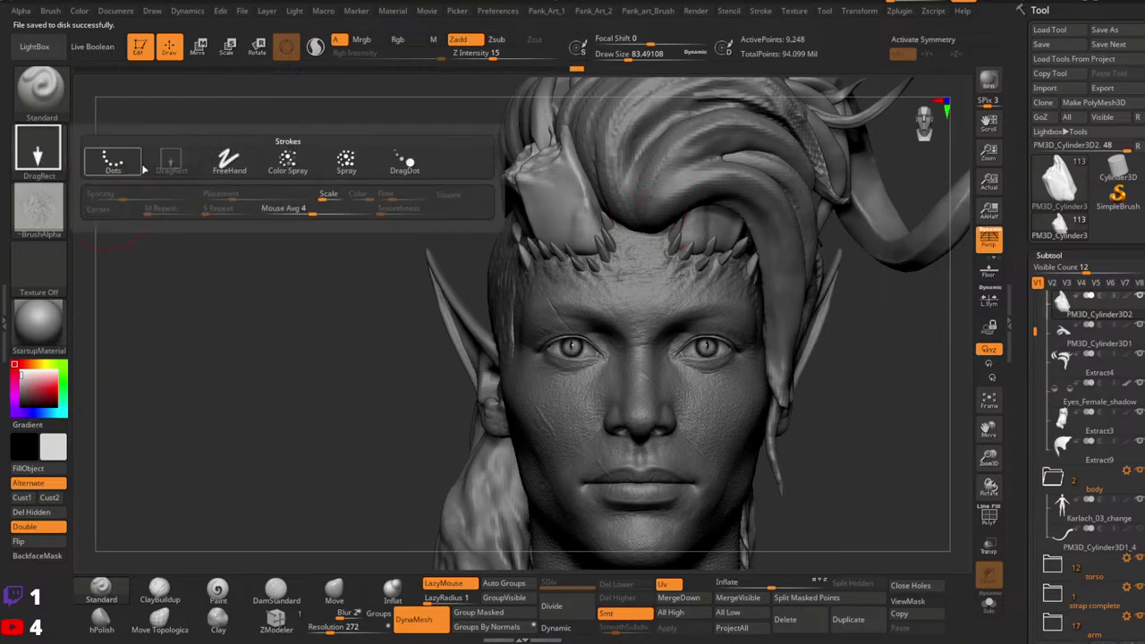
click(150, 190)
click(38, 208)
Step: Reshape the Extract3 hair behind the broken horn with the Move brush
drag(399, 251, 540, 198)
alt+click(536, 194)
key(space)
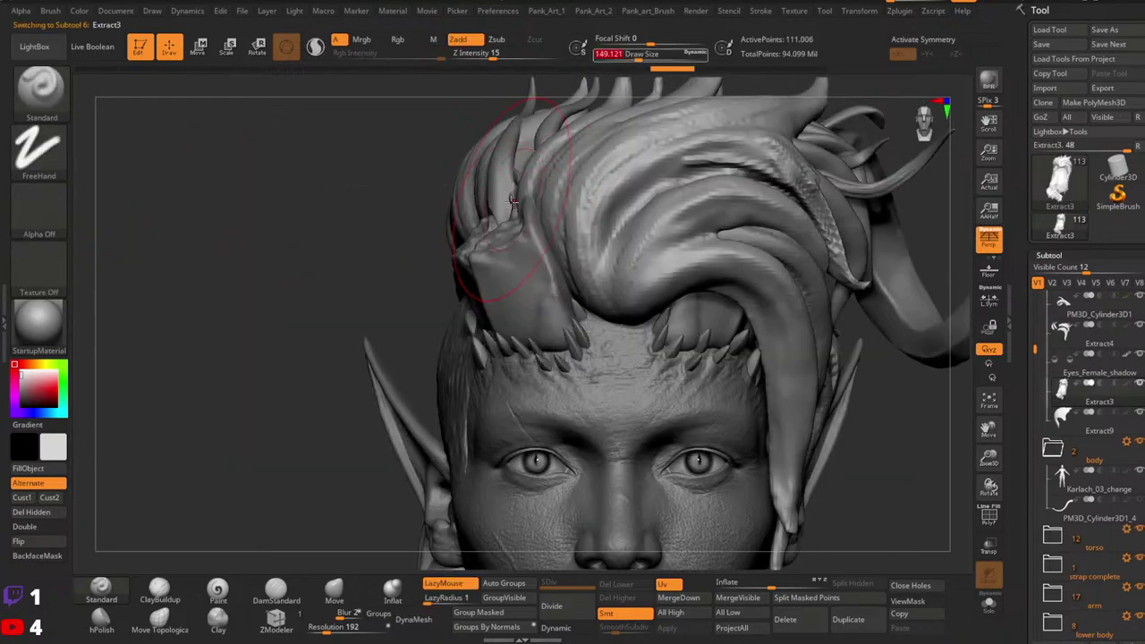
right_drag(540, 199, 521, 214)
click(335, 590)
mouse_move(517, 198)
mouse_down()
mouse_move(521, 213)
mouse_move(531, 198)
mouse_up()
right_drag(526, 195, 626, 182)
drag(512, 183, 501, 196)
right_drag(501, 196, 526, 211)
Step: Shift the Extract4 hair strand beside the broken horn using Move Topological at a draw size of about 212
alt+click(504, 195)
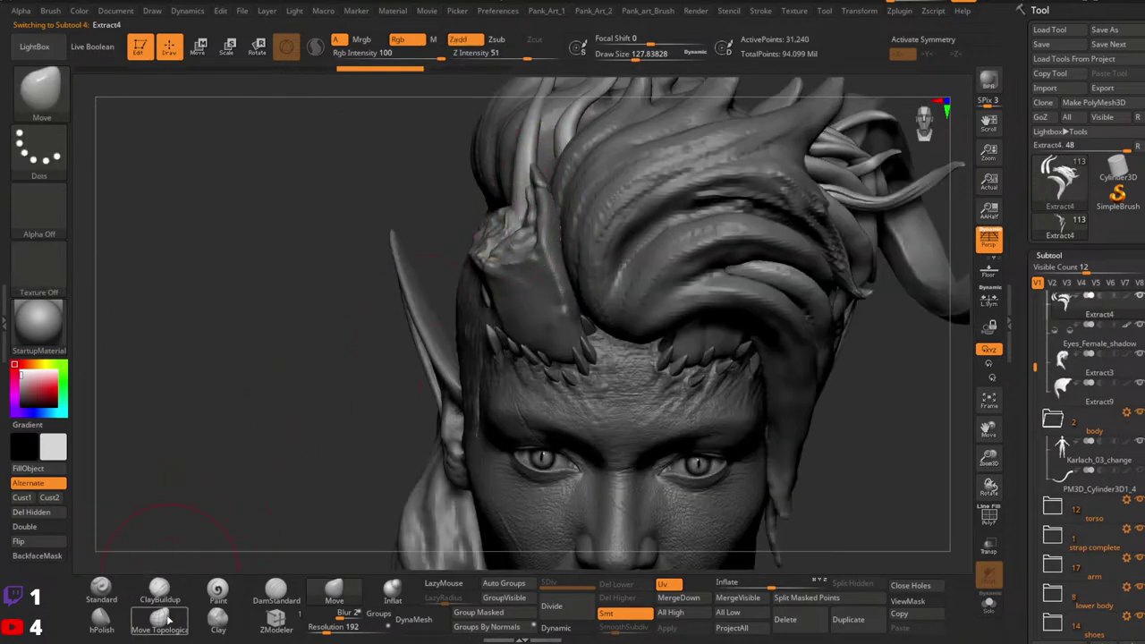
click(159, 619)
key(s)
drag(511, 219, 552, 215)
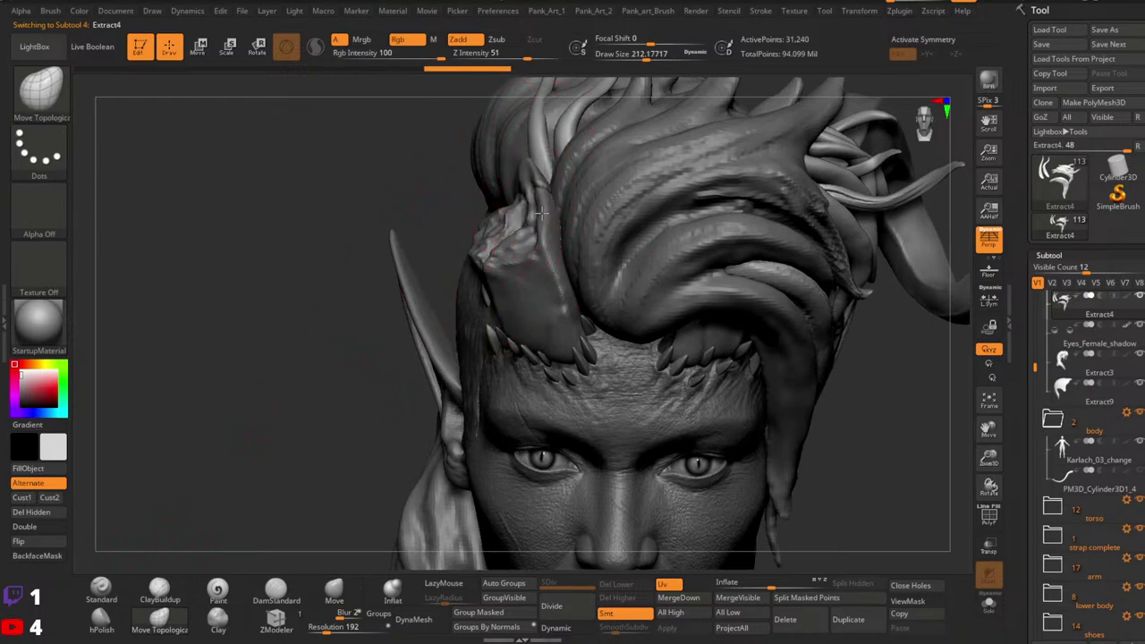
right_drag(541, 212, 535, 215)
shift+drag(535, 215, 542, 220)
mouse_move(542, 220)
ctrl+right_down()
mouse_move(536, 192)
mouse_move(548, 198)
mouse_move(530, 231)
ctrl+right_up()
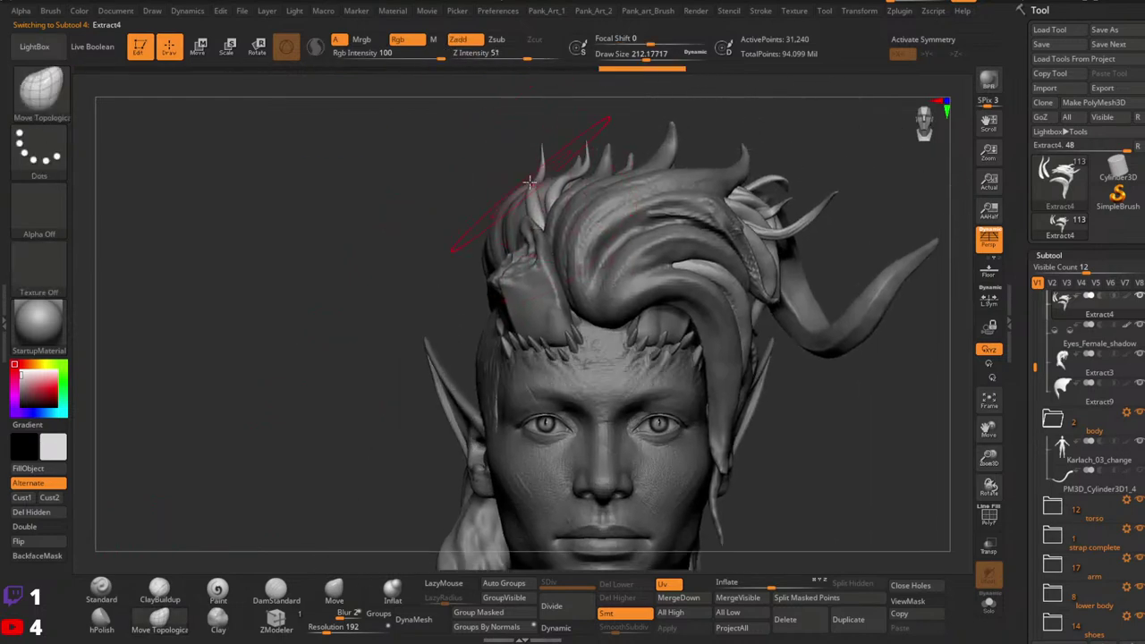
Step: Select the broken horn subtool again and isolate it with Solo mode
right_drag(529, 181, 523, 189)
ctrl+right_drag(604, 190, 703, 223)
mouse_move(556, 296)
alt+right_down()
mouse_move(646, 304)
mouse_move(586, 258)
alt+right_up()
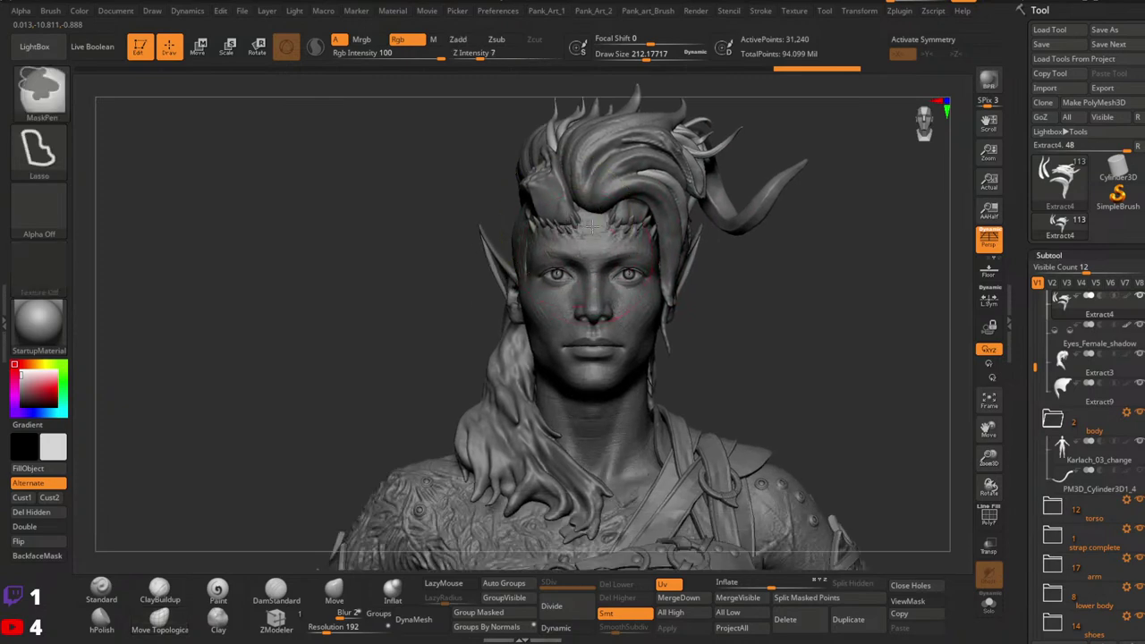
ctrl+right_drag(621, 313, 598, 212)
alt+right_drag(574, 164, 554, 241)
alt+click(600, 259)
right_drag(465, 309, 559, 290)
alt+click(542, 336)
right_drag(626, 304, 691, 396)
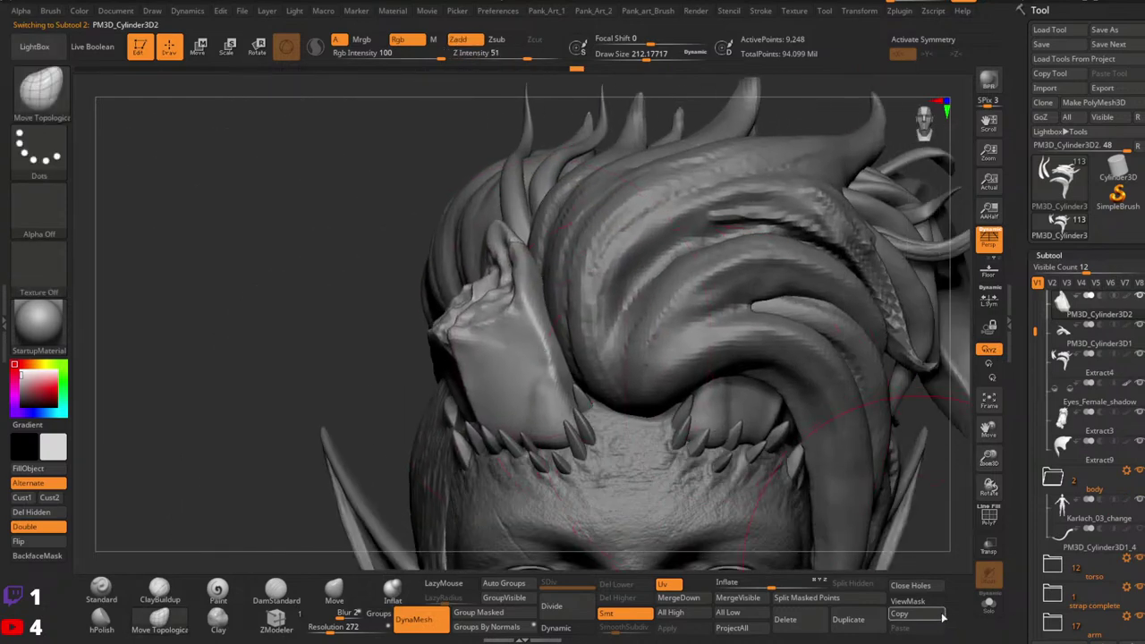
click(989, 605)
mouse_move(584, 322)
alt+right_down()
mouse_move(616, 334)
mouse_move(628, 289)
mouse_move(611, 271)
mouse_move(647, 277)
alt+right_up()
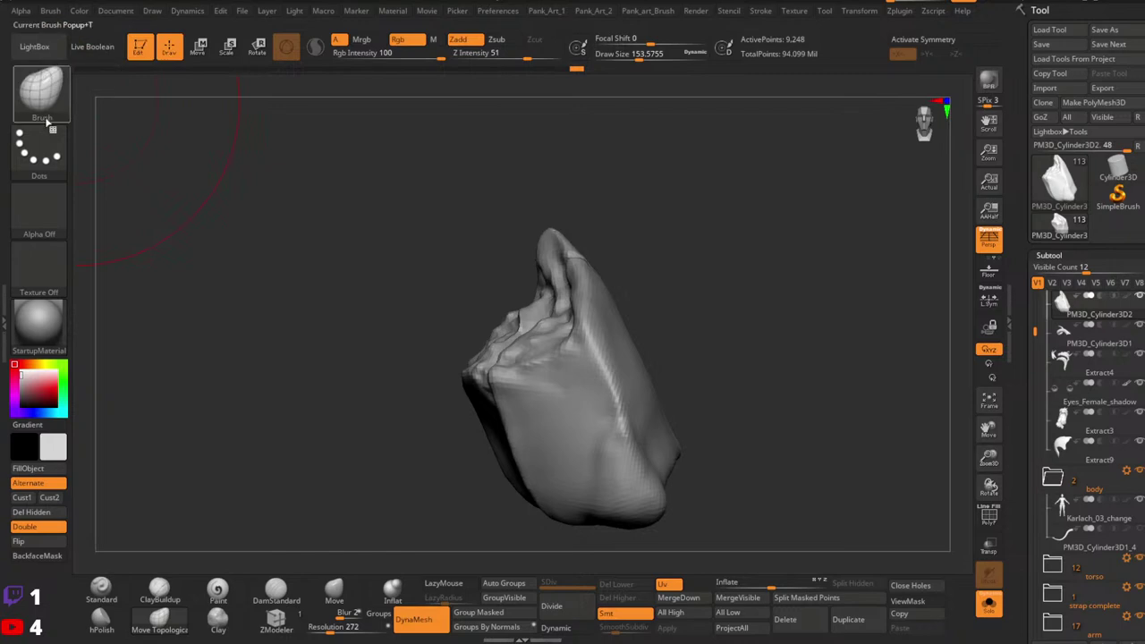
Step: Load the Orb_hammered and Orb_Extrem_Poli brushes from file
click(52, 106)
click(41, 89)
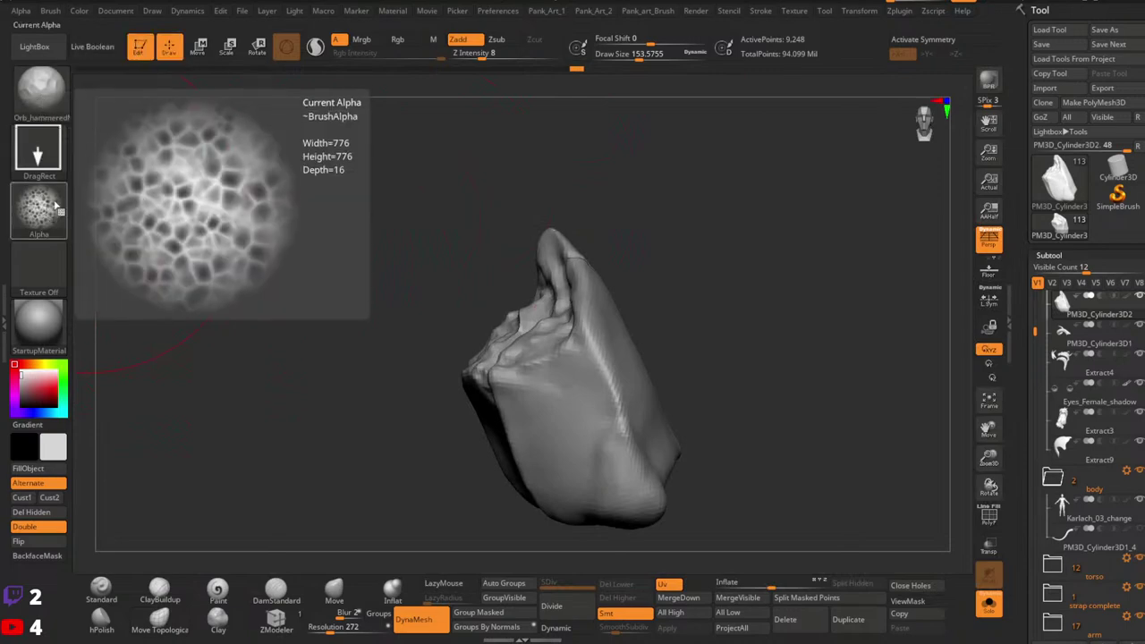
click(40, 88)
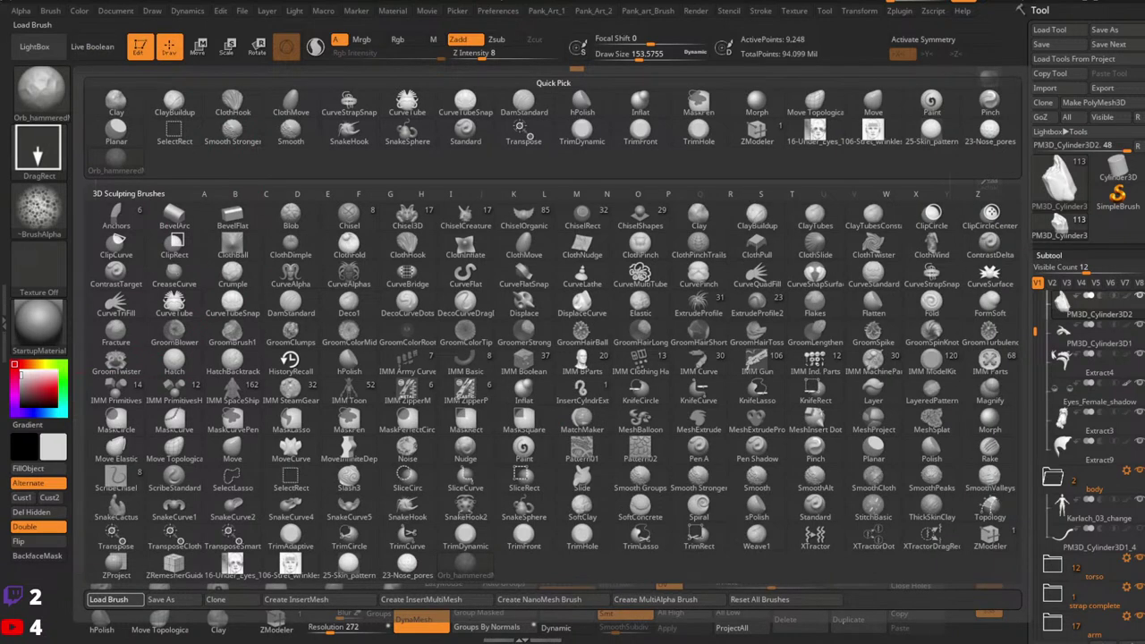
key(Return)
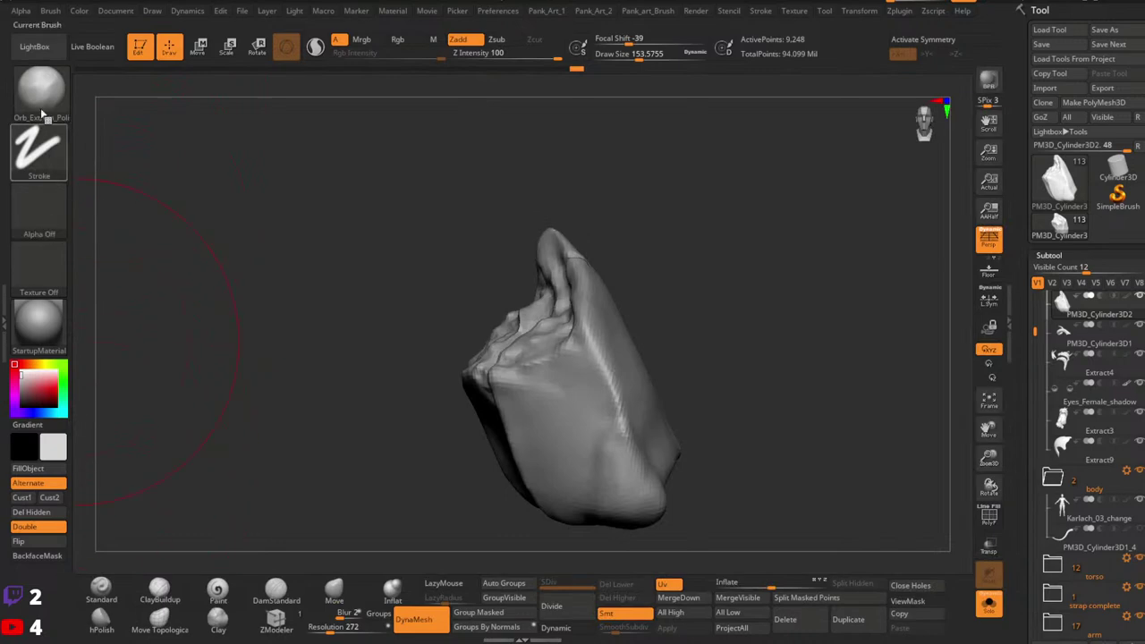
Step: Load the Orb_Rock_Detail, Orb_Rock_Noise and OrbFlatten_Edge brushes from file
click(40, 88)
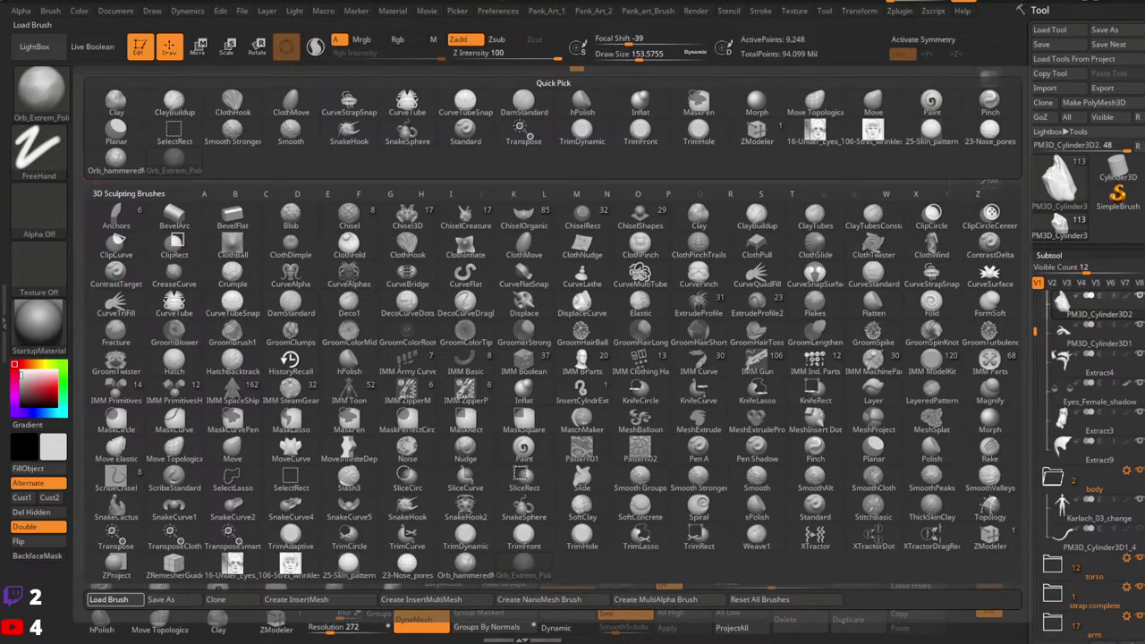
click(108, 599)
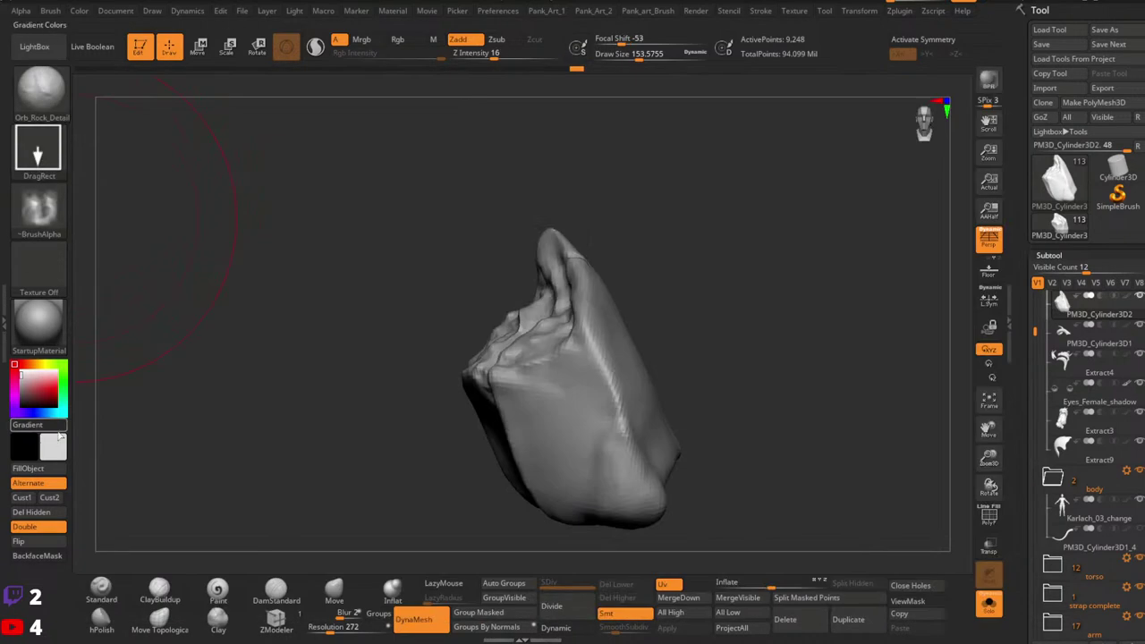
click(55, 105)
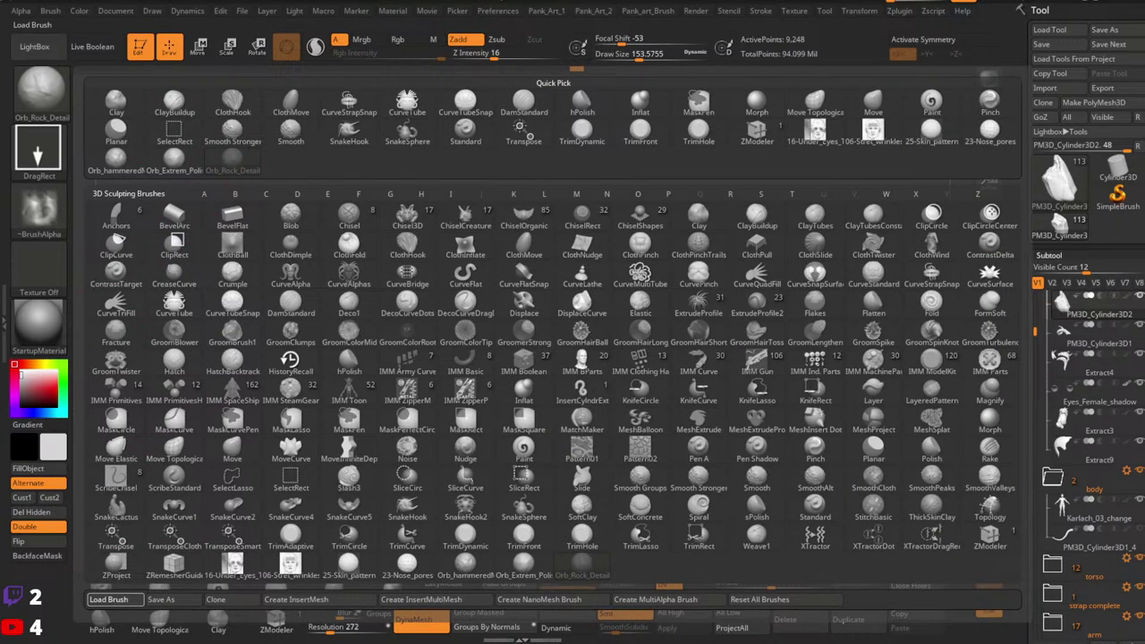
click(109, 598)
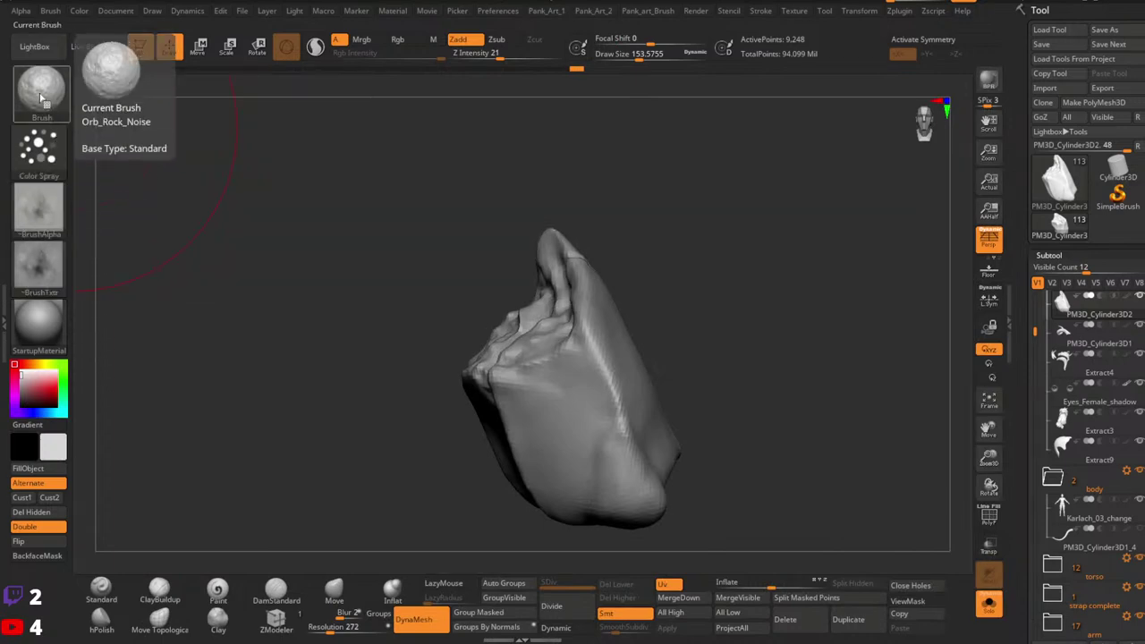
click(40, 90)
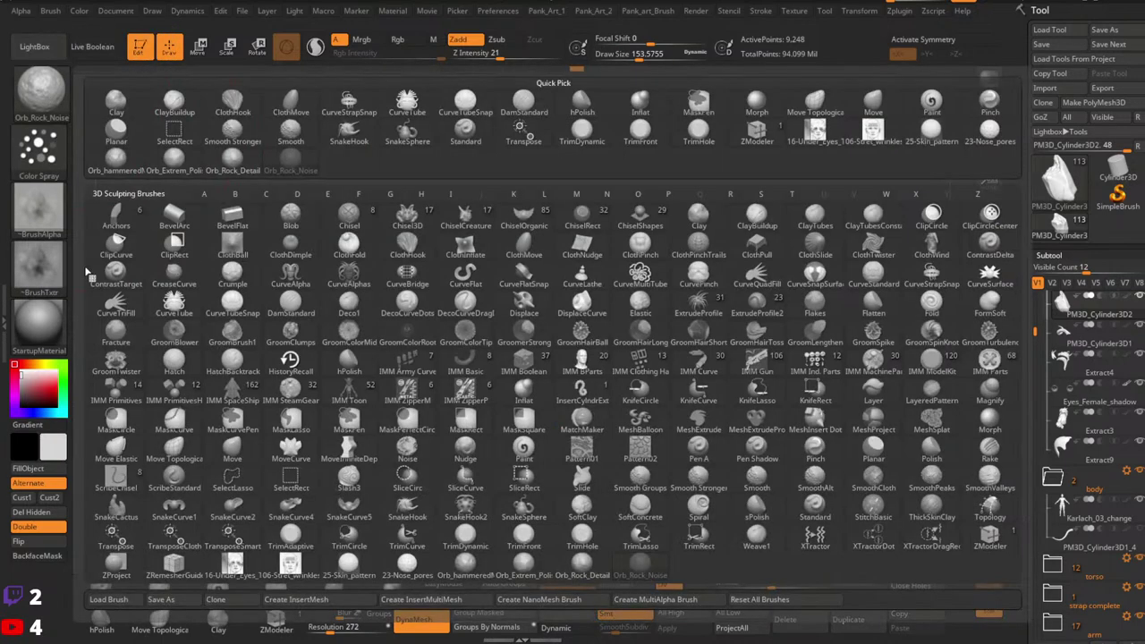
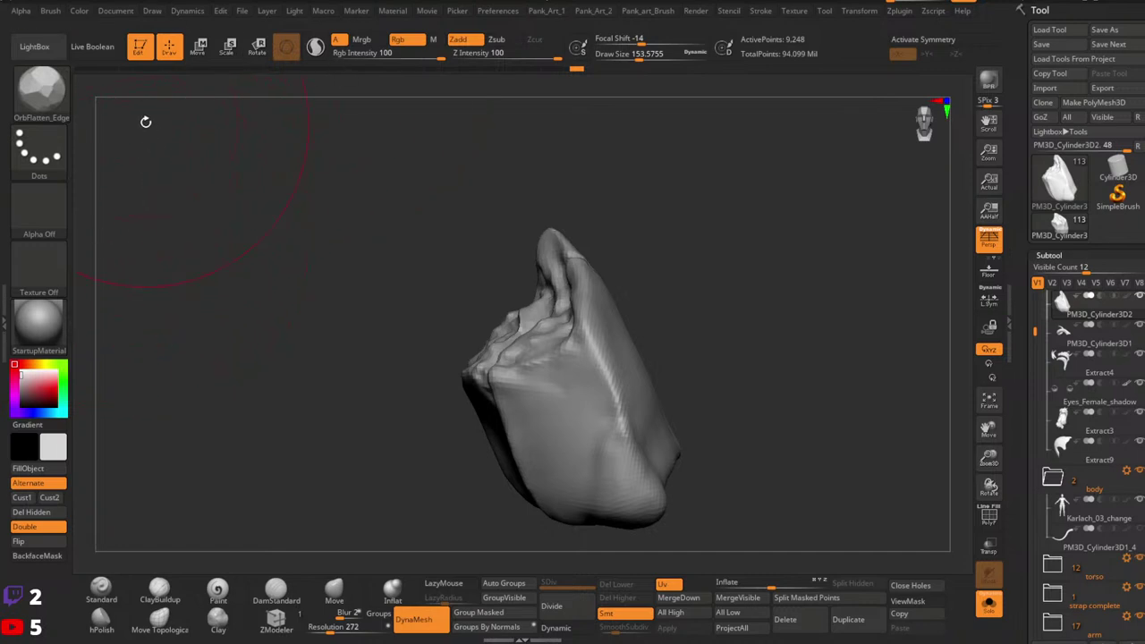
Step: Load the Orb_ClayTubes brush from the metal and rock brush folder in LightBox and close LightBox
click(52, 96)
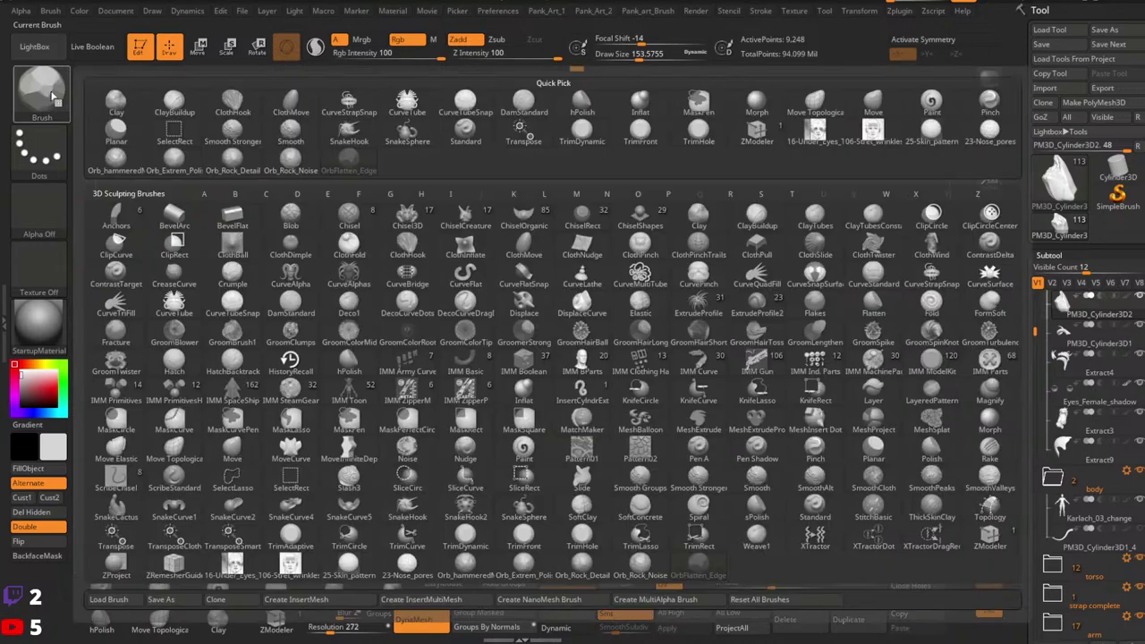
mouse_move(184, 159)
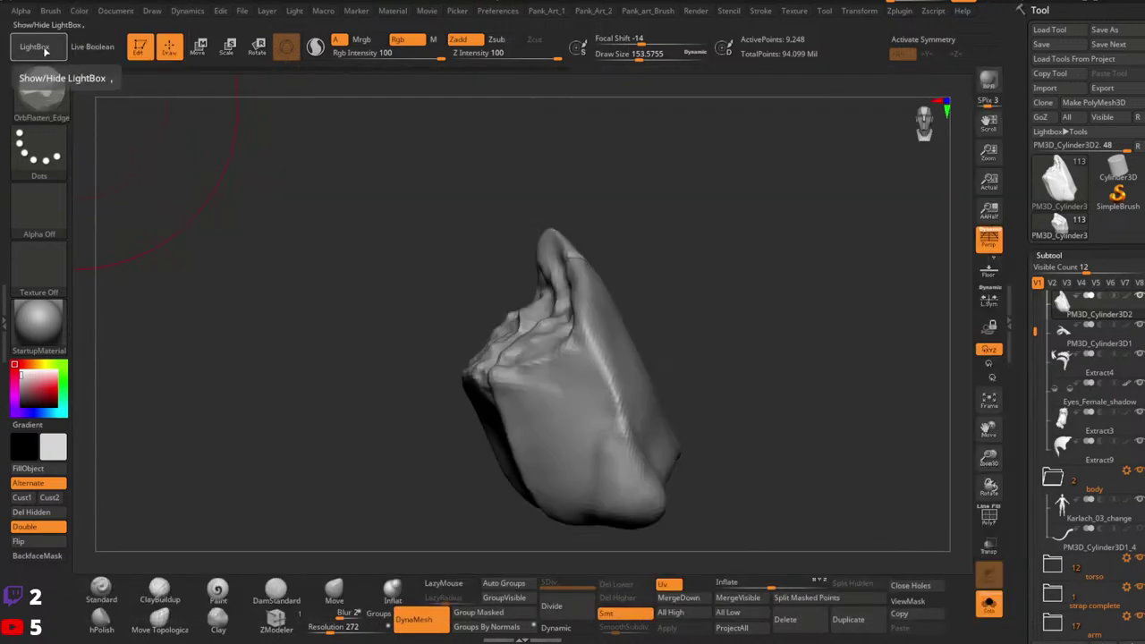
click(34, 47)
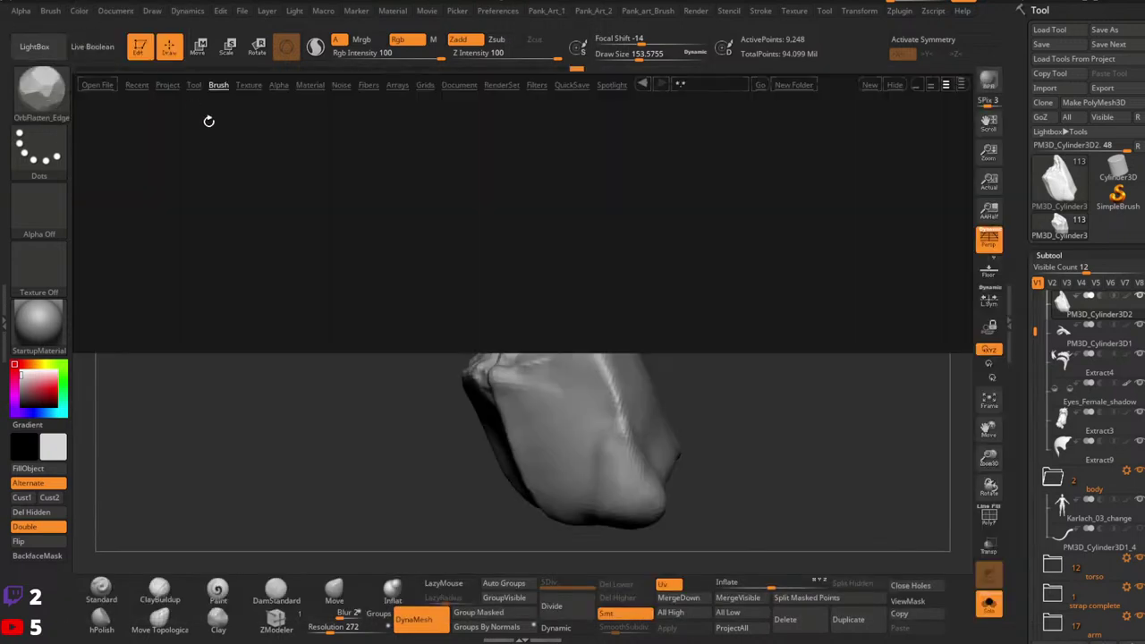
double_click(110, 140)
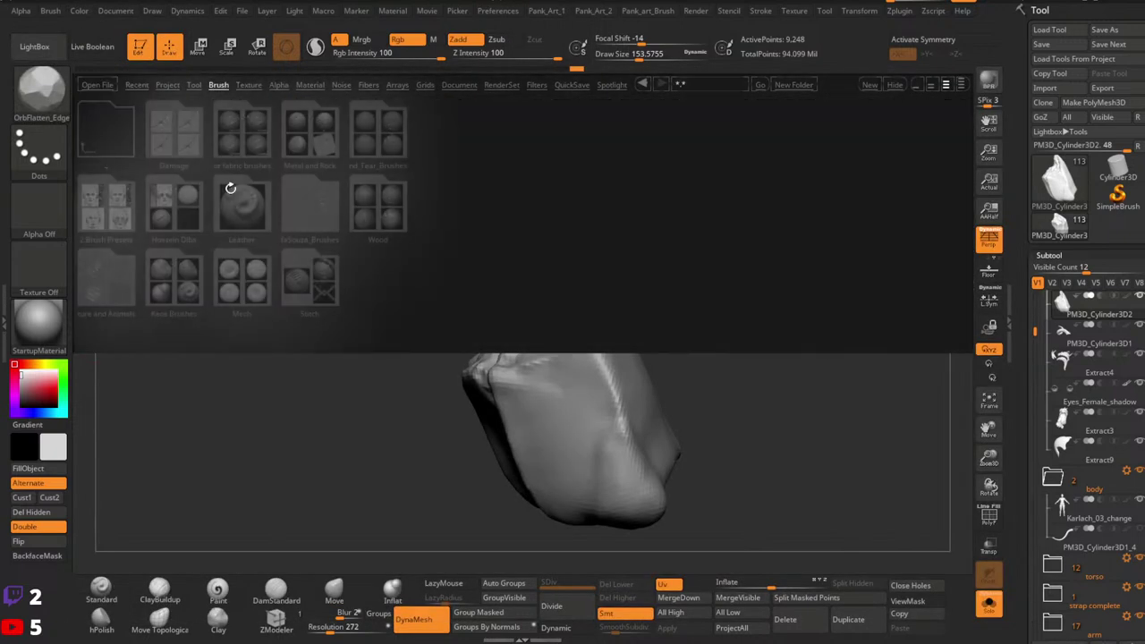
click(303, 150)
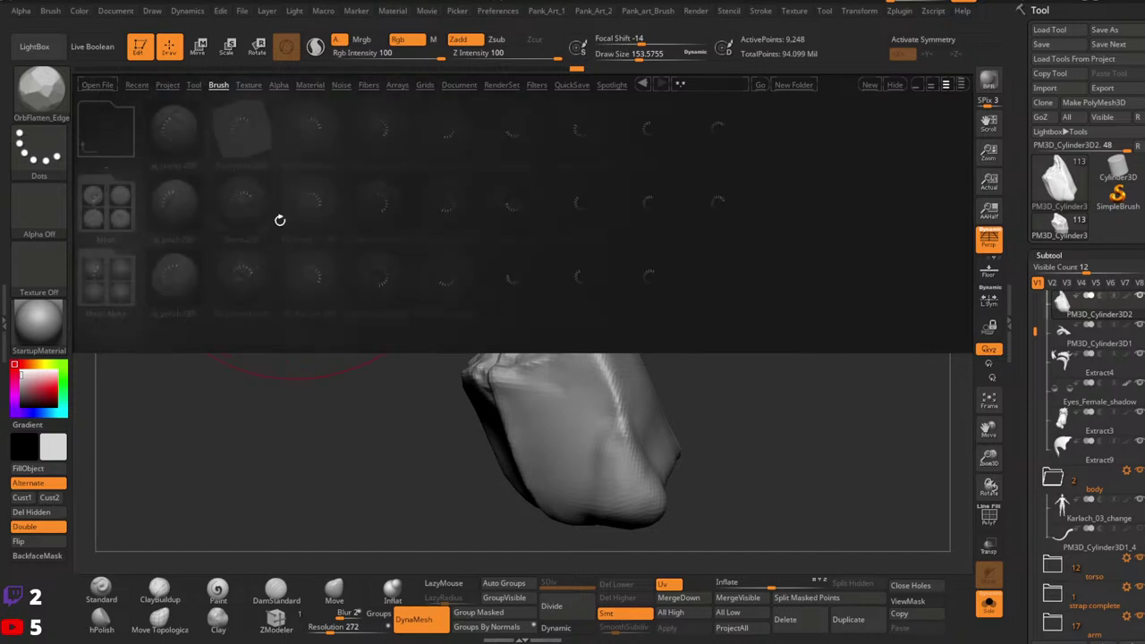
double_click(175, 277)
click(36, 46)
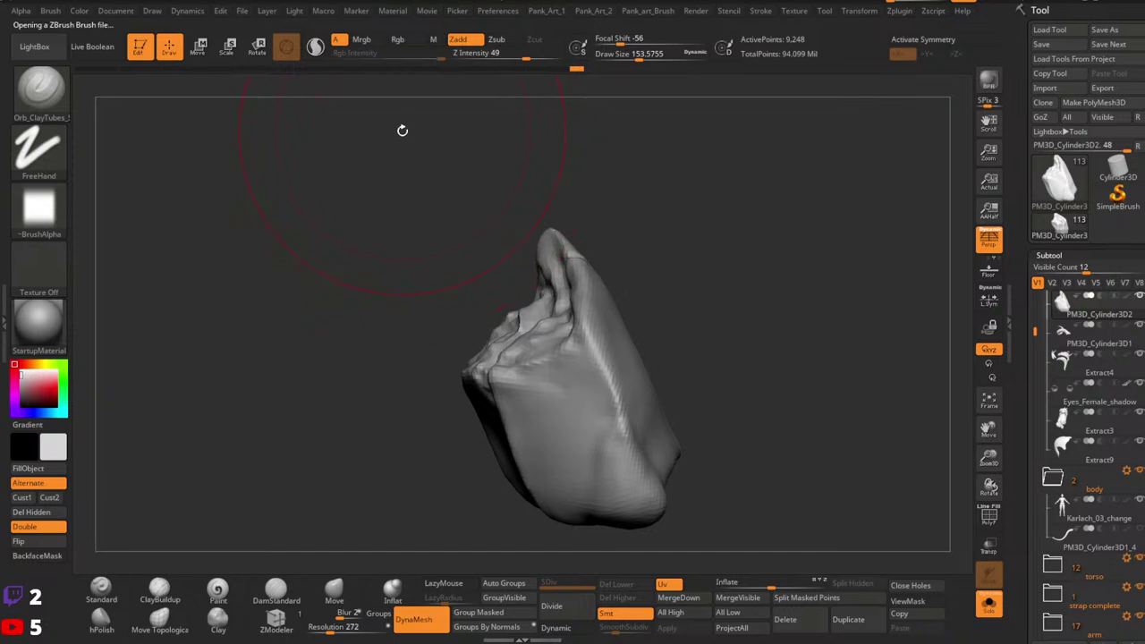
Step: Build up clay strokes along the broken horn's front ridge with Orb_ClayTubes at a draw size of about 44
key(space)
drag(702, 310, 668, 295)
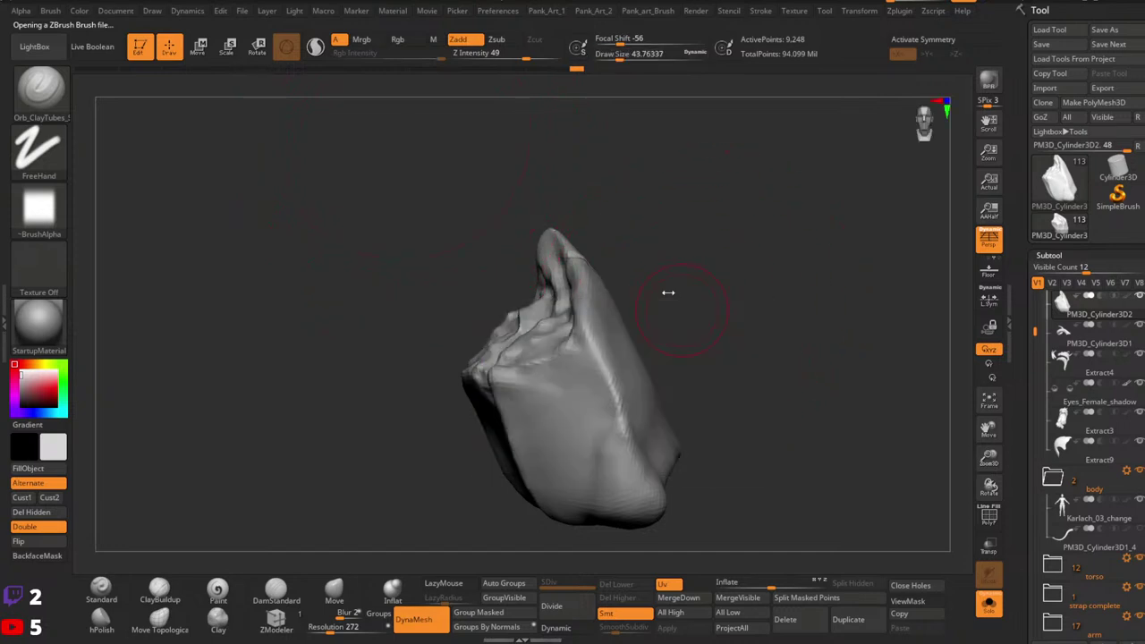
mouse_move(532, 284)
mouse_down()
mouse_move(626, 370)
mouse_move(614, 329)
mouse_move(629, 340)
mouse_move(643, 431)
mouse_up()
drag(641, 334, 658, 422)
mouse_move(723, 434)
alt+mouse_down()
mouse_move(721, 376)
mouse_move(767, 375)
alt+mouse_up()
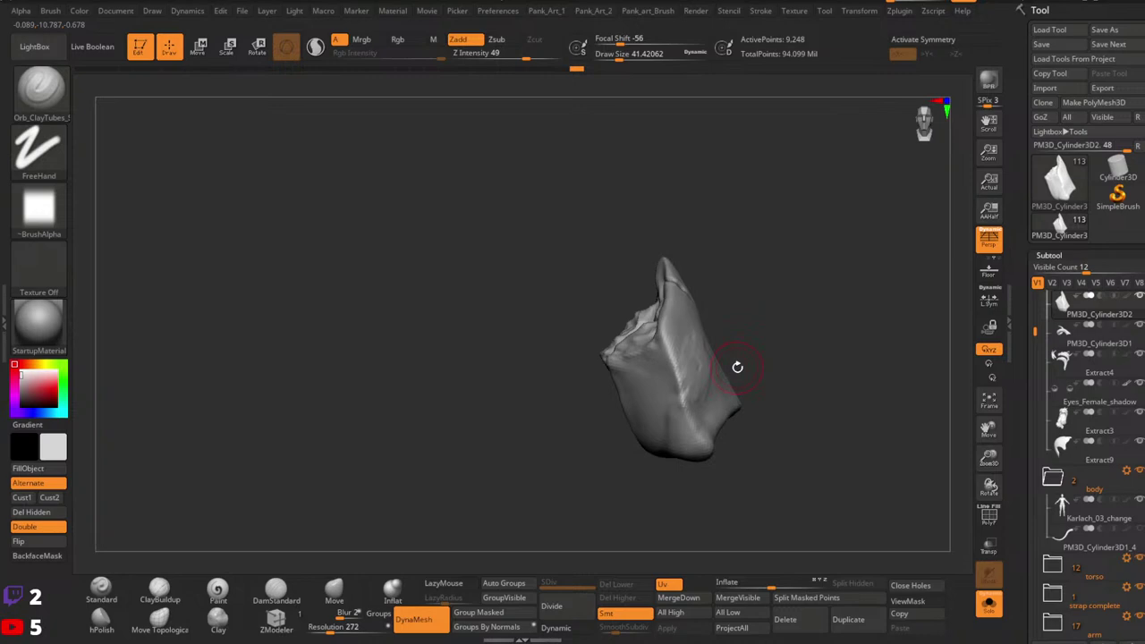
Step: Show the whole model to check the broken horn against the hair and forehead, and isolate the horn again with Solo mode
click(993, 606)
right_drag(816, 422, 807, 399)
right_drag(742, 385, 703, 365)
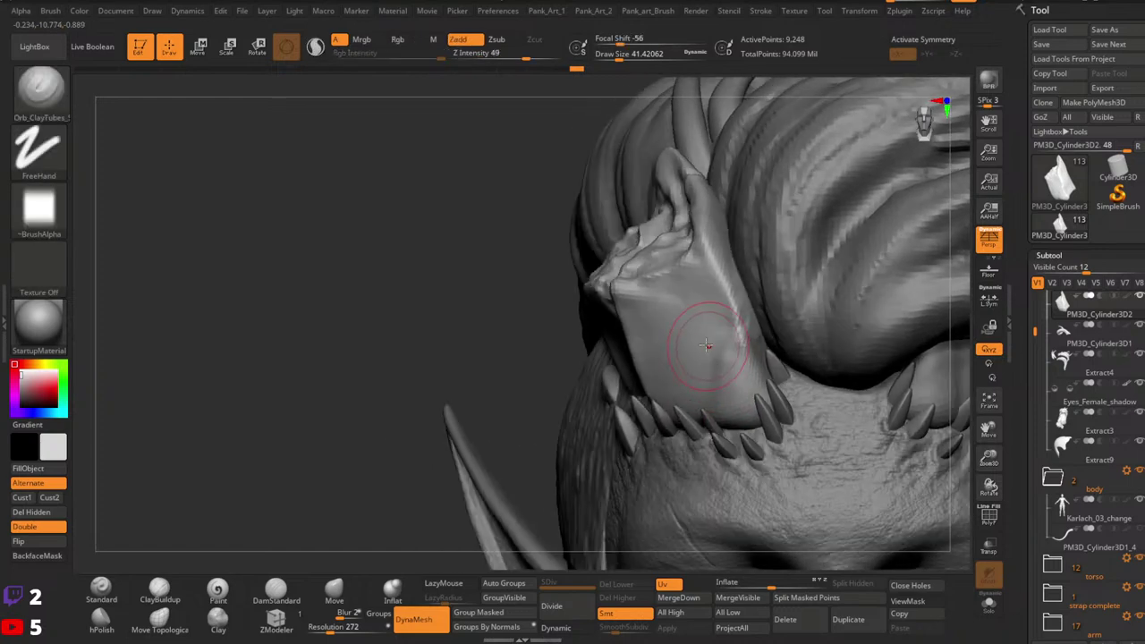
click(988, 604)
Step: Reshape the broken horn's side edge and underside with the Move brush at a draw size of about 44 to 46
click(332, 587)
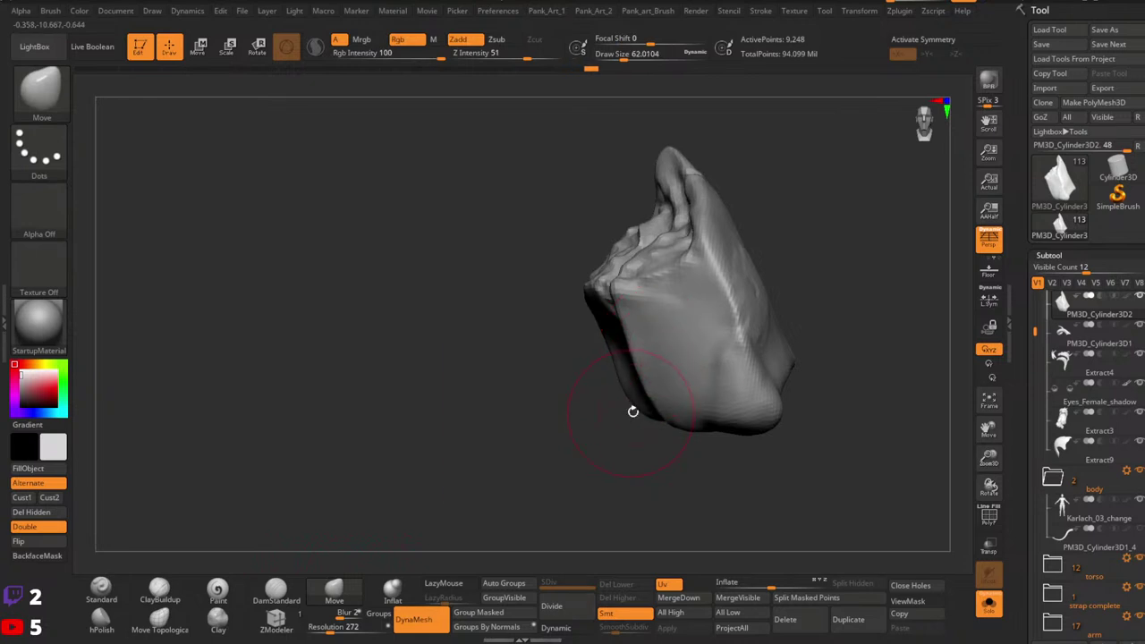
key(space)
drag(628, 377, 621, 376)
drag(617, 361, 602, 356)
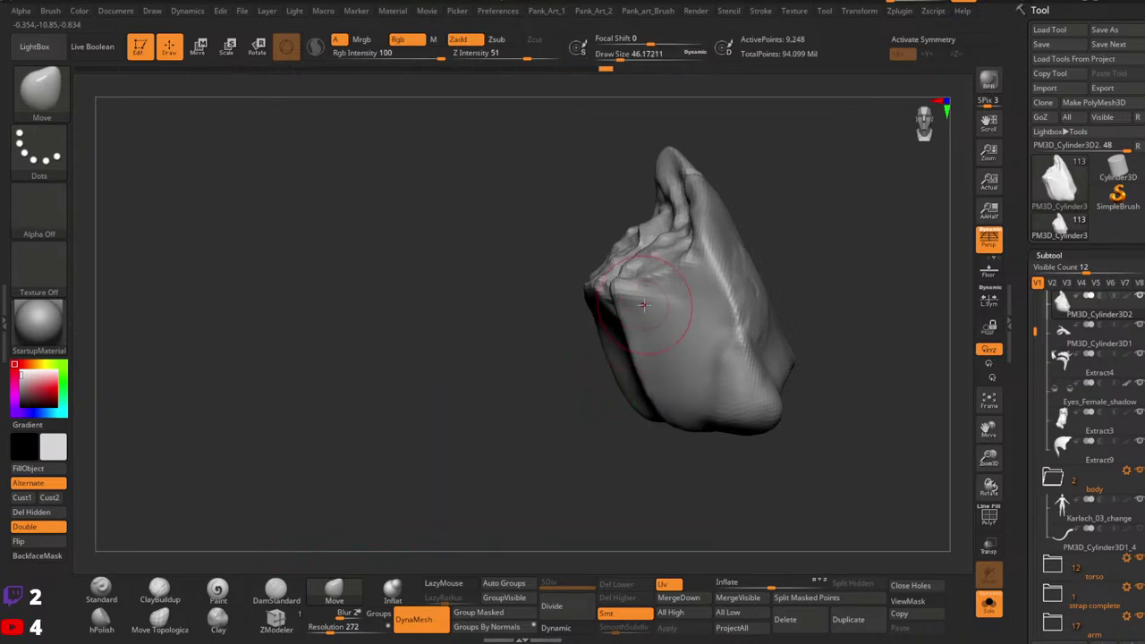
right_drag(660, 361, 651, 270)
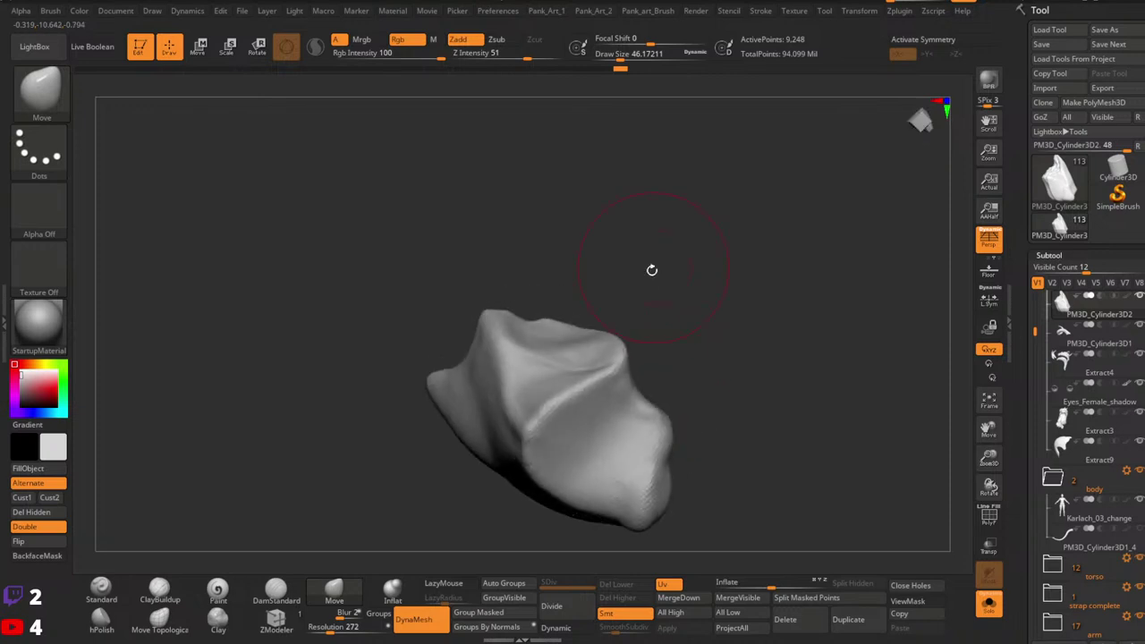
key(space)
drag(640, 383, 644, 382)
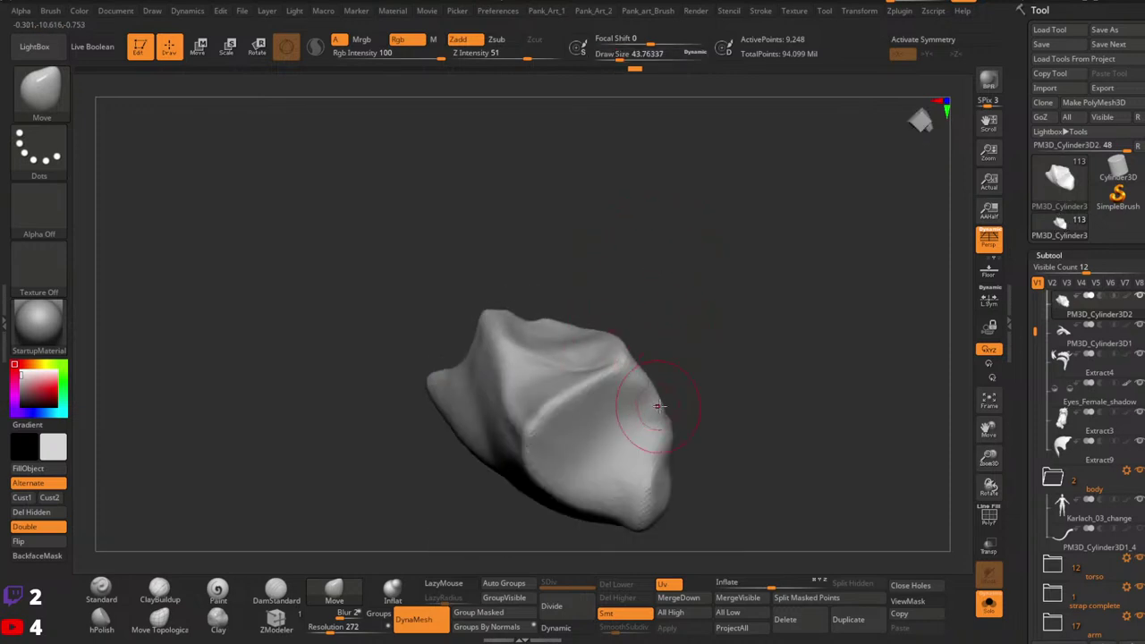
right_drag(657, 406, 629, 361)
right_drag(667, 414, 628, 384)
Step: Try polishing the broken horn's side facet flat with the Orb_Extrem_Poli brush at a draw size of about 37
click(108, 628)
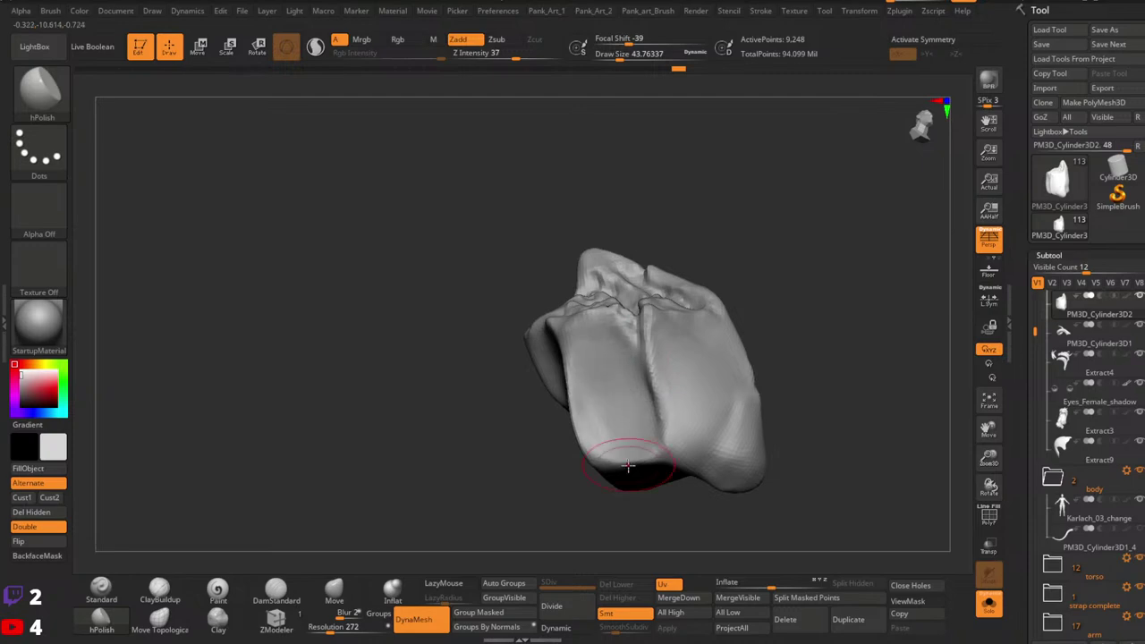
right_drag(628, 465, 674, 384)
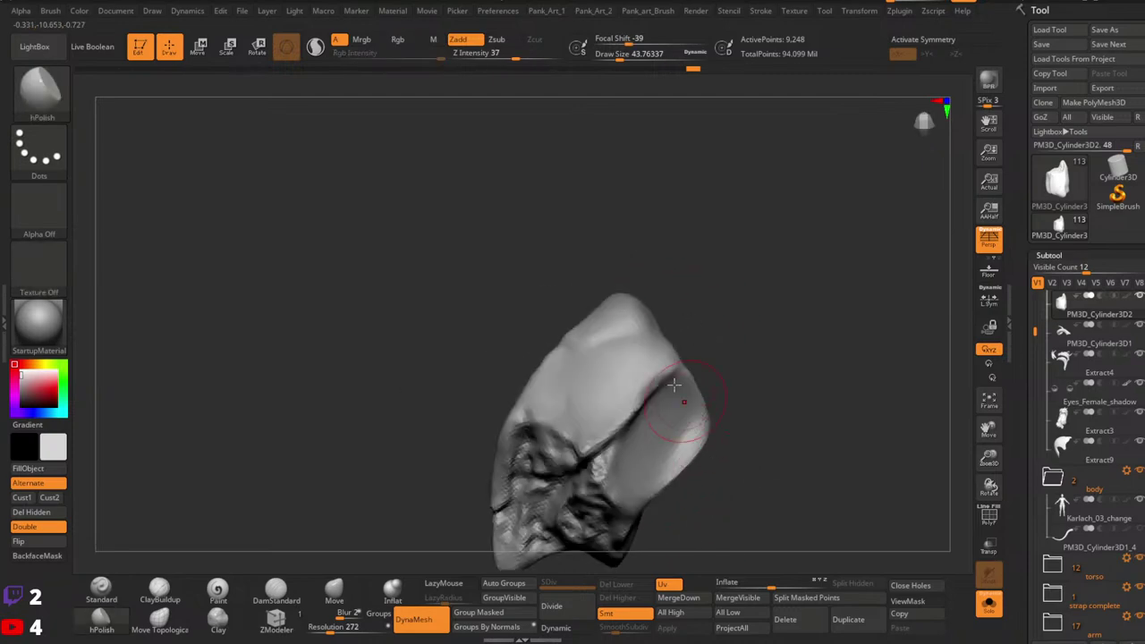
click(62, 103)
click(175, 162)
key(space)
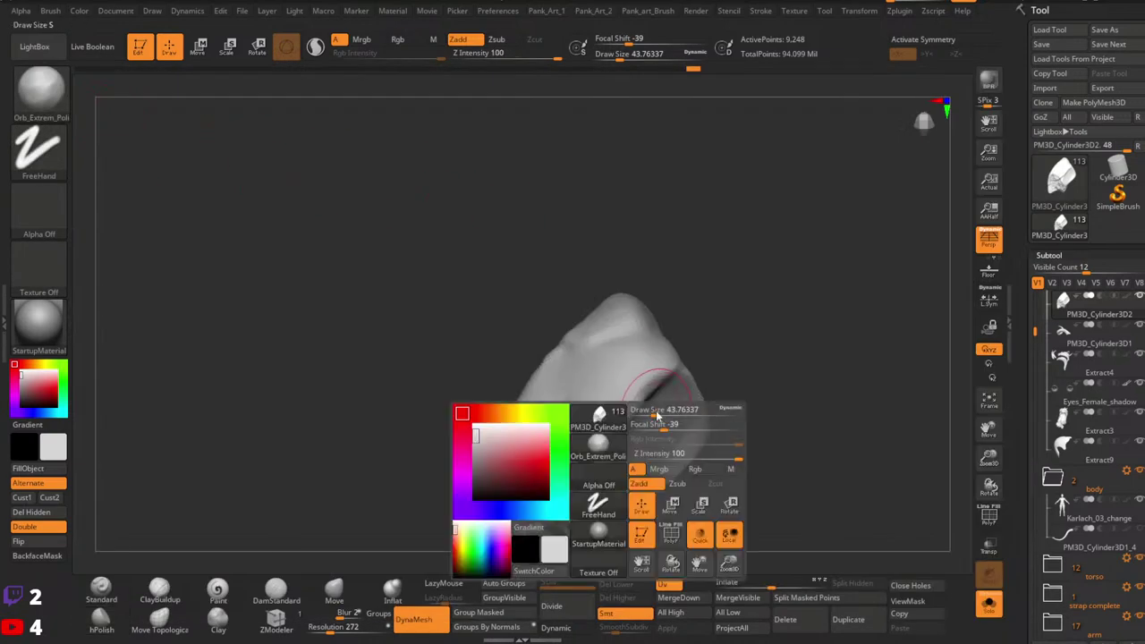
drag(664, 412, 657, 412)
drag(687, 376, 620, 452)
key(ctrl+z)
drag(683, 383, 628, 449)
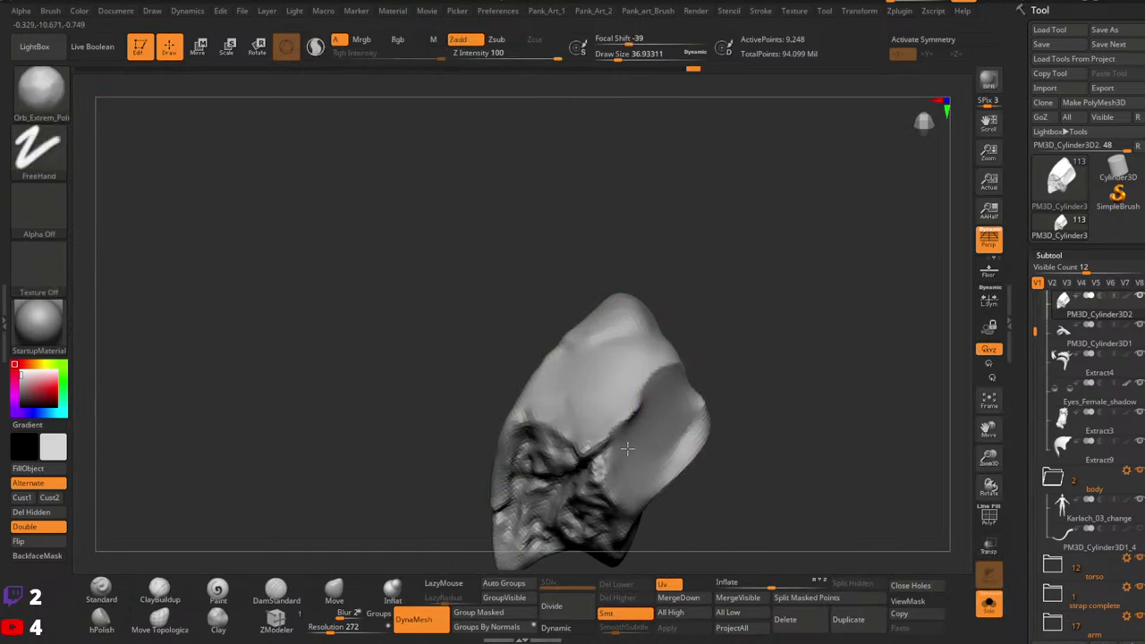
mouse_move(628, 449)
right_down()
mouse_move(685, 388)
mouse_move(689, 409)
right_up()
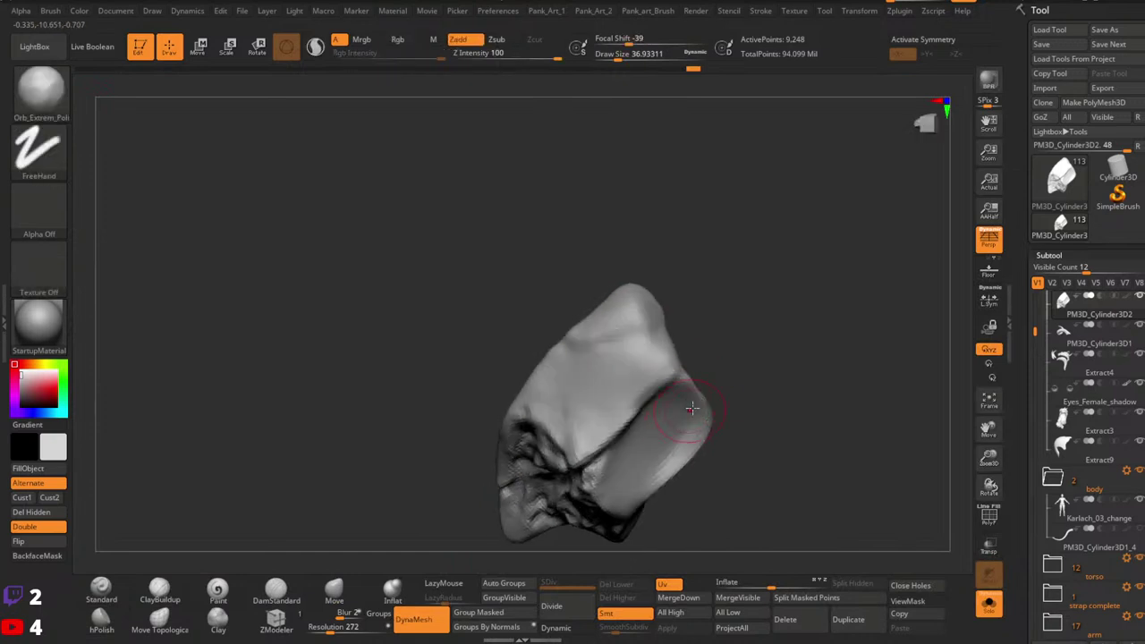
mouse_move(690, 409)
mouse_down()
mouse_move(666, 458)
mouse_move(684, 393)
mouse_up()
mouse_move(794, 365)
right_down()
mouse_move(662, 349)
mouse_move(690, 414)
mouse_move(737, 382)
mouse_move(691, 437)
mouse_move(582, 379)
right_up()
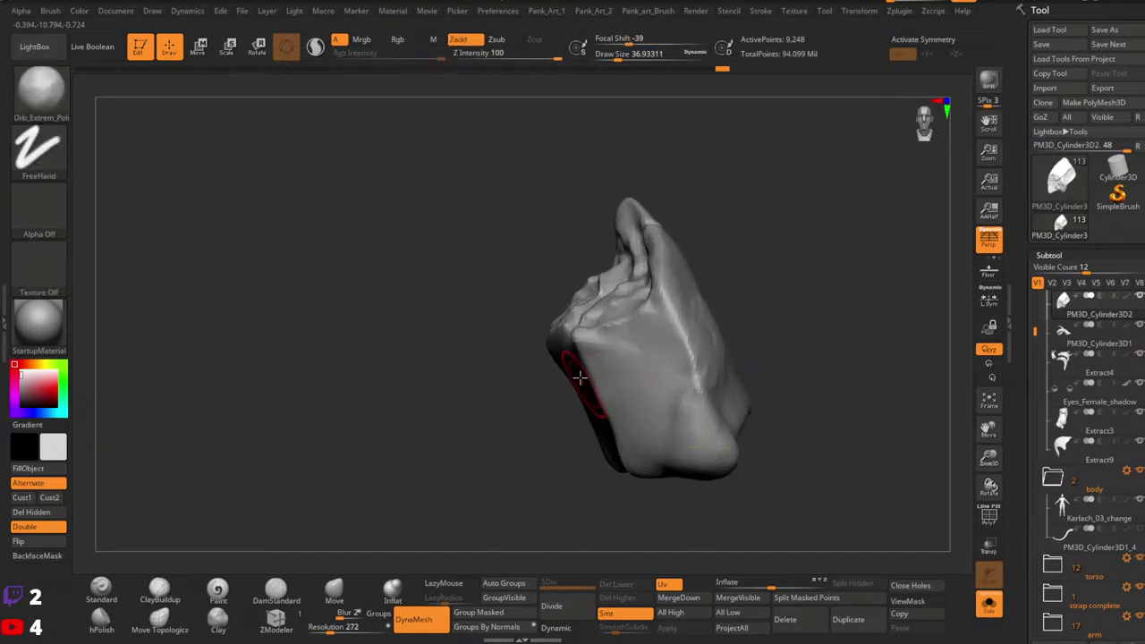
key(ctrl)
mouse_move(782, 315)
right_down()
mouse_move(754, 345)
mouse_move(723, 341)
right_up()
Step: Flatten the broken horn's side facets and sharpen their edges with the OrbFlatten_Edge brush at a draw size of about 39
click(43, 95)
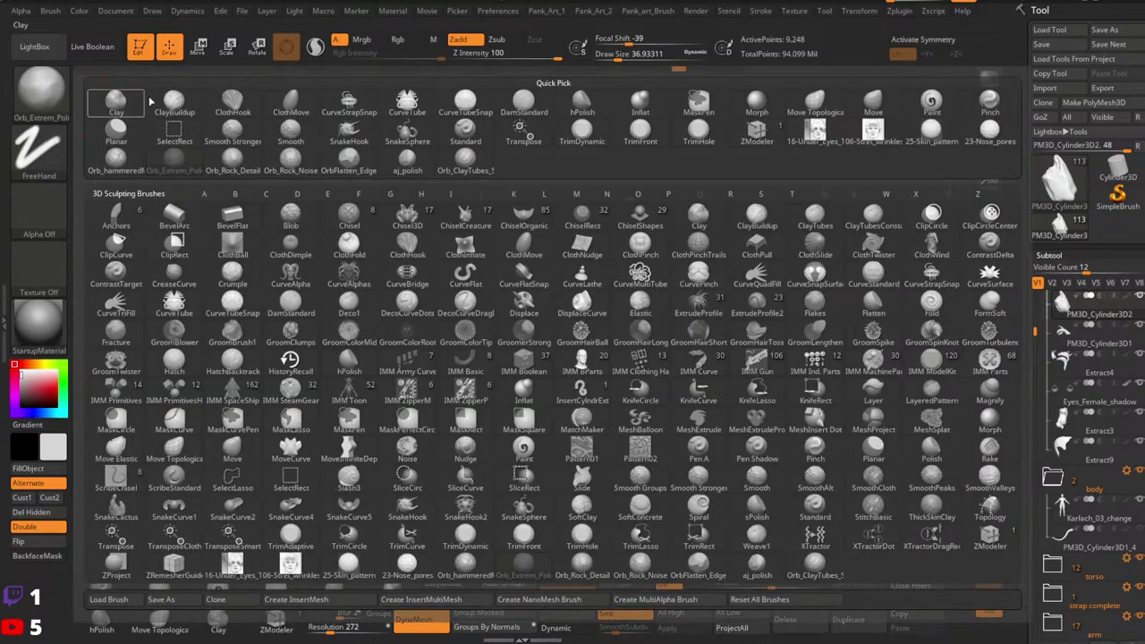
click(240, 158)
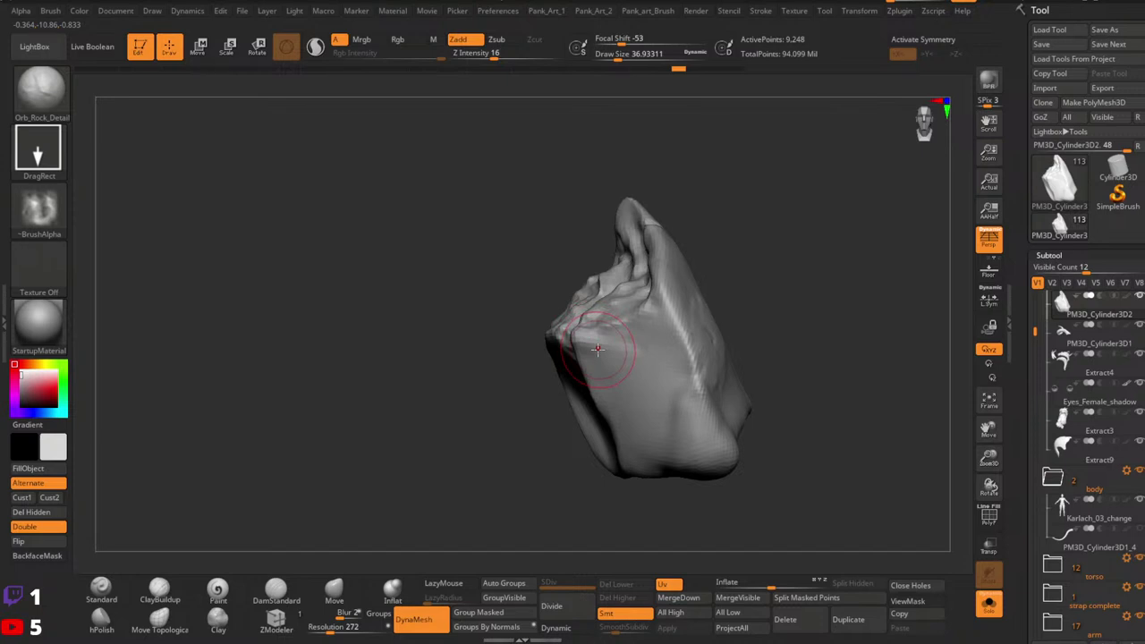
click(59, 100)
click(61, 104)
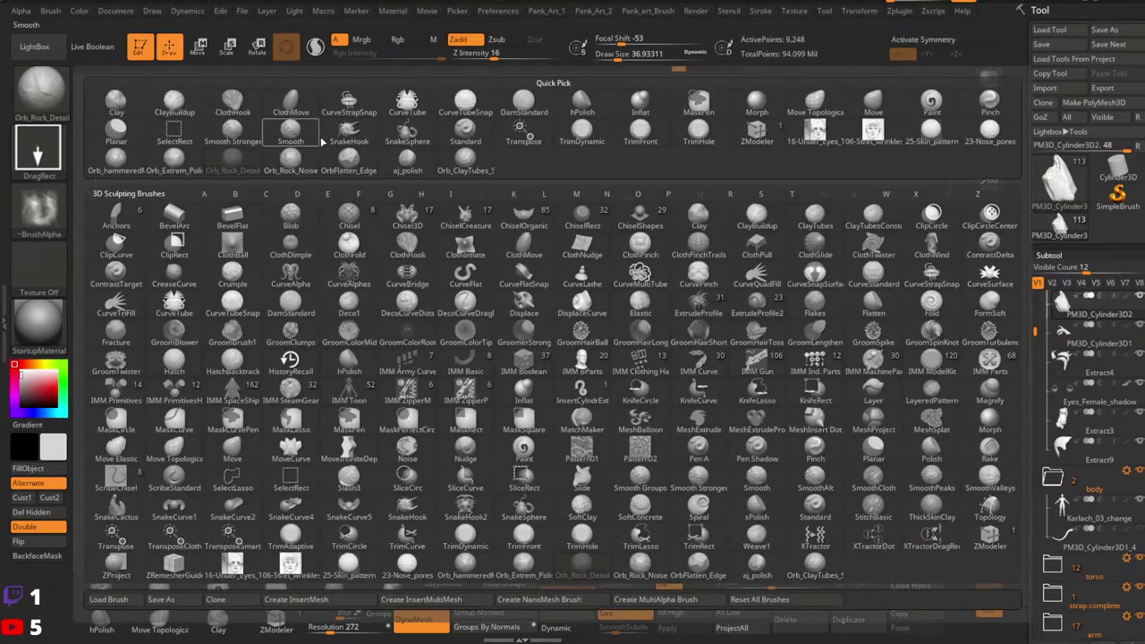
click(349, 161)
key(space)
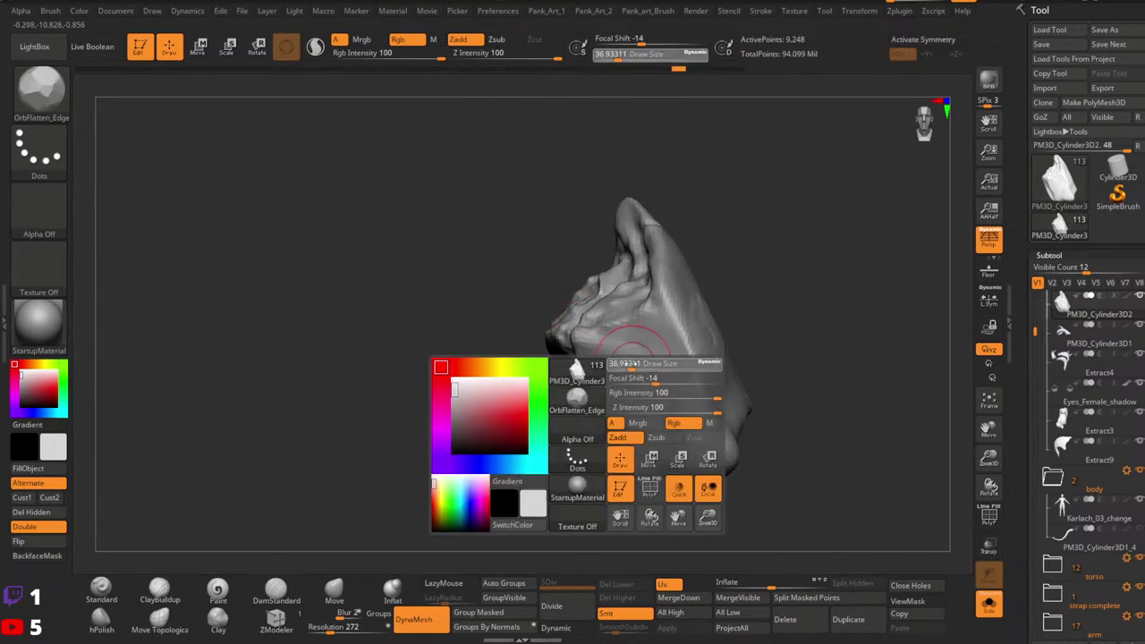
drag(637, 363, 609, 379)
right_drag(573, 371, 605, 352)
drag(605, 352, 540, 388)
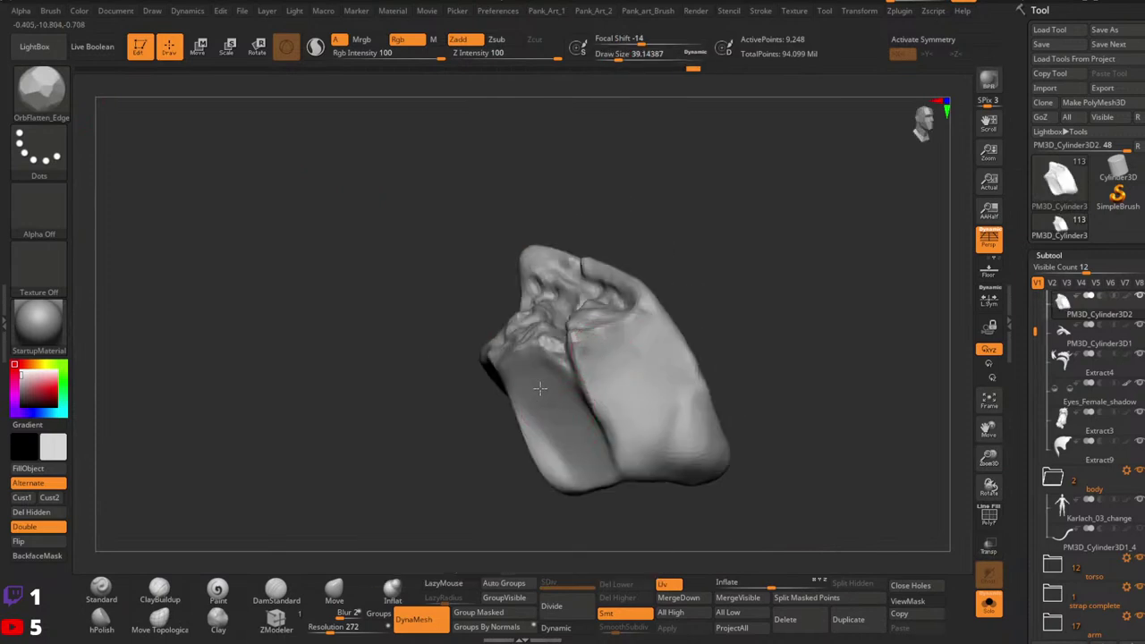
mouse_move(564, 457)
mouse_down()
mouse_move(540, 397)
mouse_move(591, 474)
mouse_move(537, 429)
mouse_move(550, 479)
mouse_move(592, 427)
mouse_up()
mouse_move(592, 426)
right_down()
mouse_move(558, 419)
mouse_move(603, 447)
right_up()
Step: Smooth the surface of the broken horn's middle side facet
key(shift)
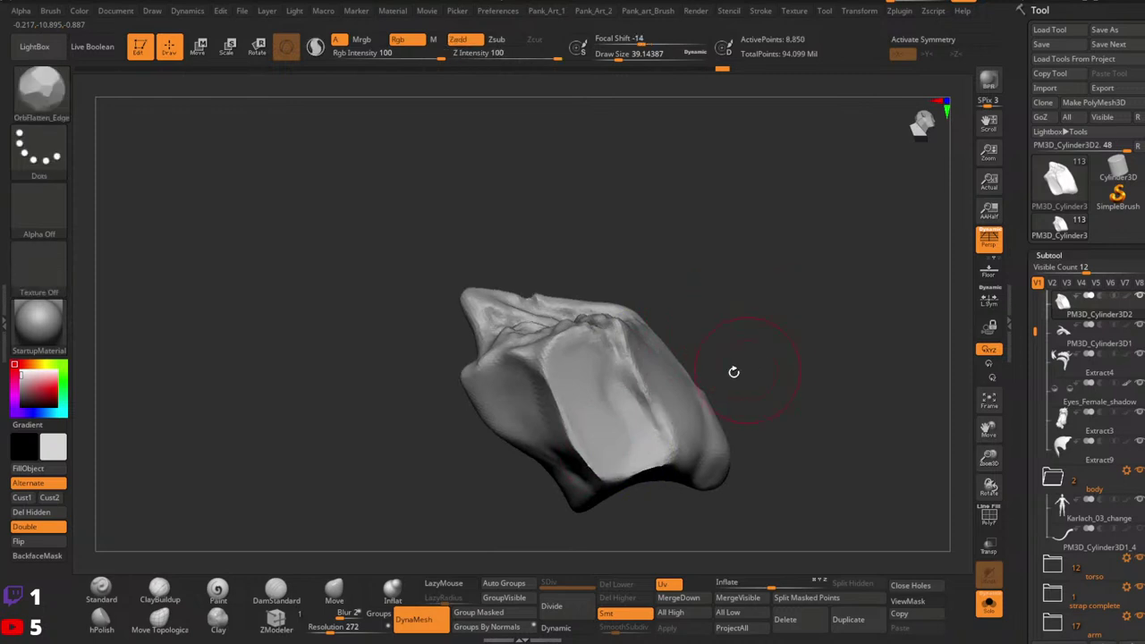
right_drag(650, 413, 654, 367)
shift+drag(619, 360, 635, 396)
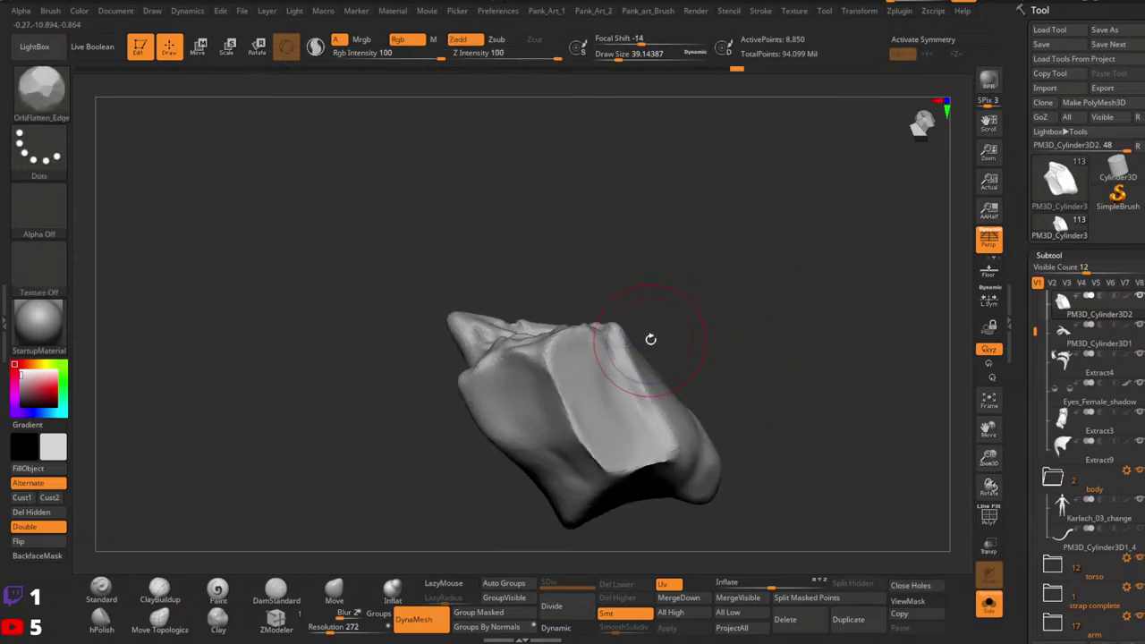
Step: Build up the broken horn's narrow side facet with ClayBuildup at Z intensity 21, smooth it, and flatten it with hPolish
right_drag(650, 339, 466, 407)
click(101, 617)
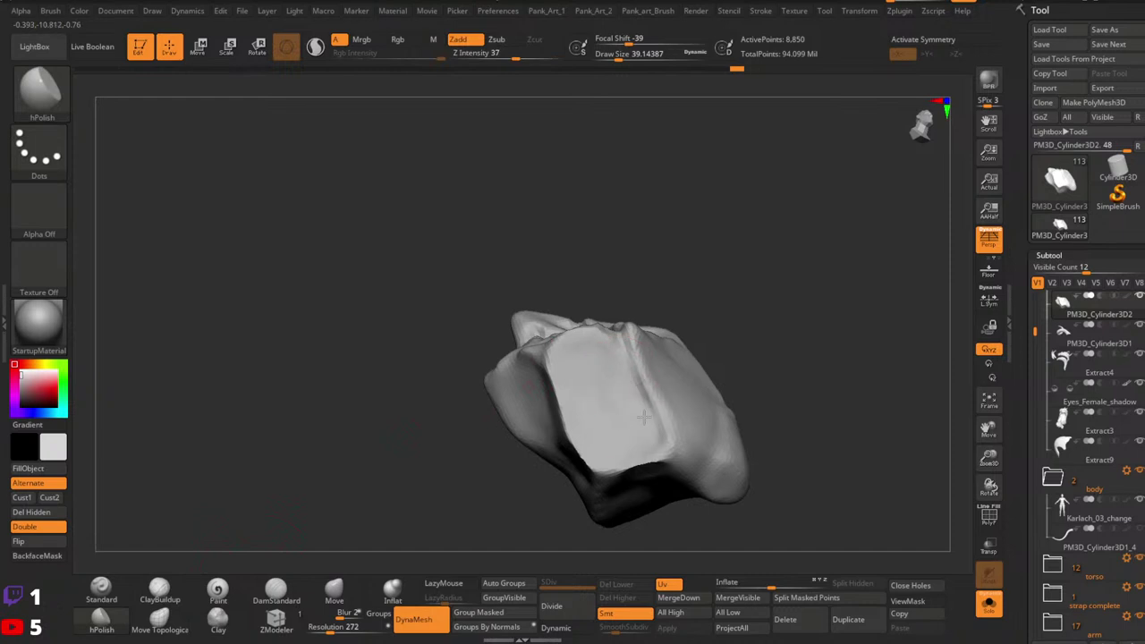
right_drag(642, 416, 324, 561)
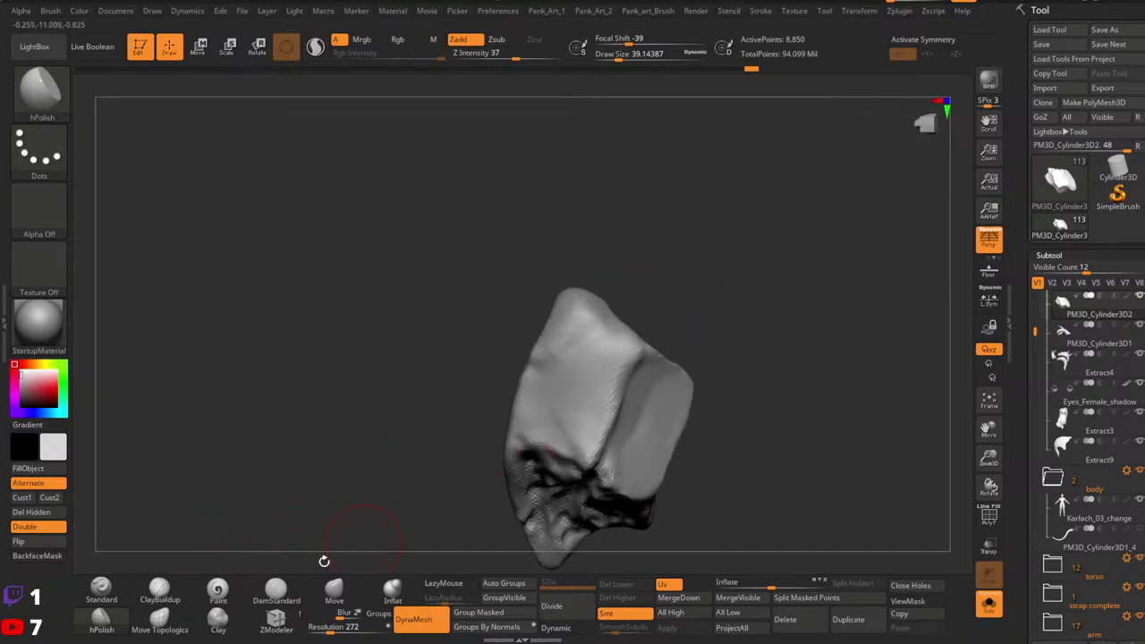
click(161, 590)
click(41, 214)
click(288, 214)
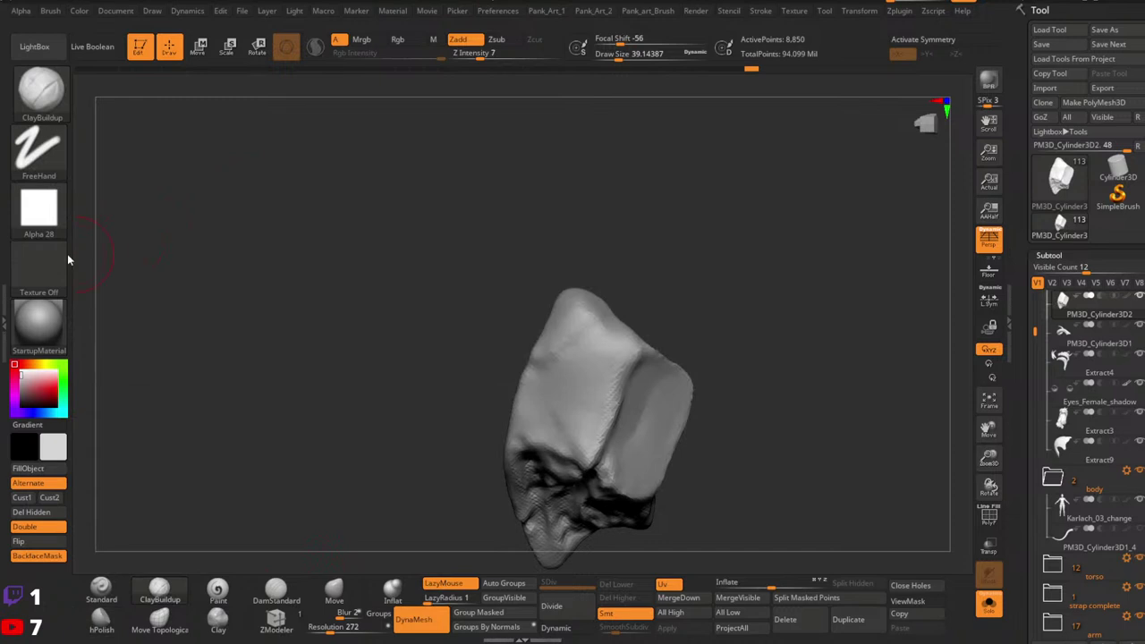
drag(479, 55, 500, 56)
drag(624, 429, 617, 467)
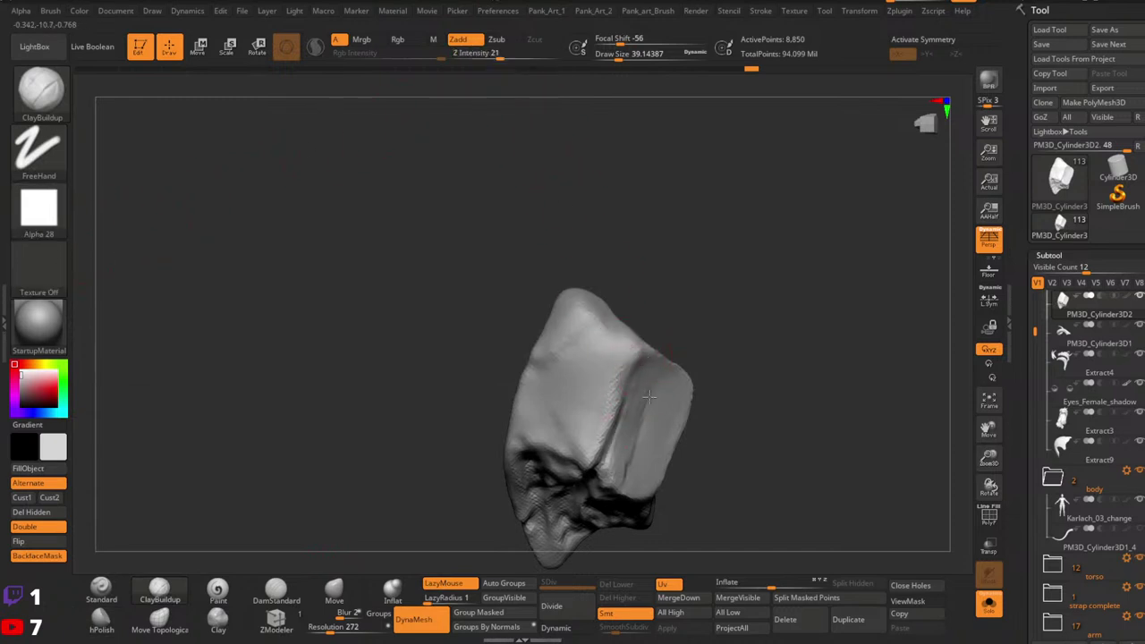
drag(665, 378, 635, 461)
drag(672, 399, 645, 467)
shift+drag(652, 417, 669, 384)
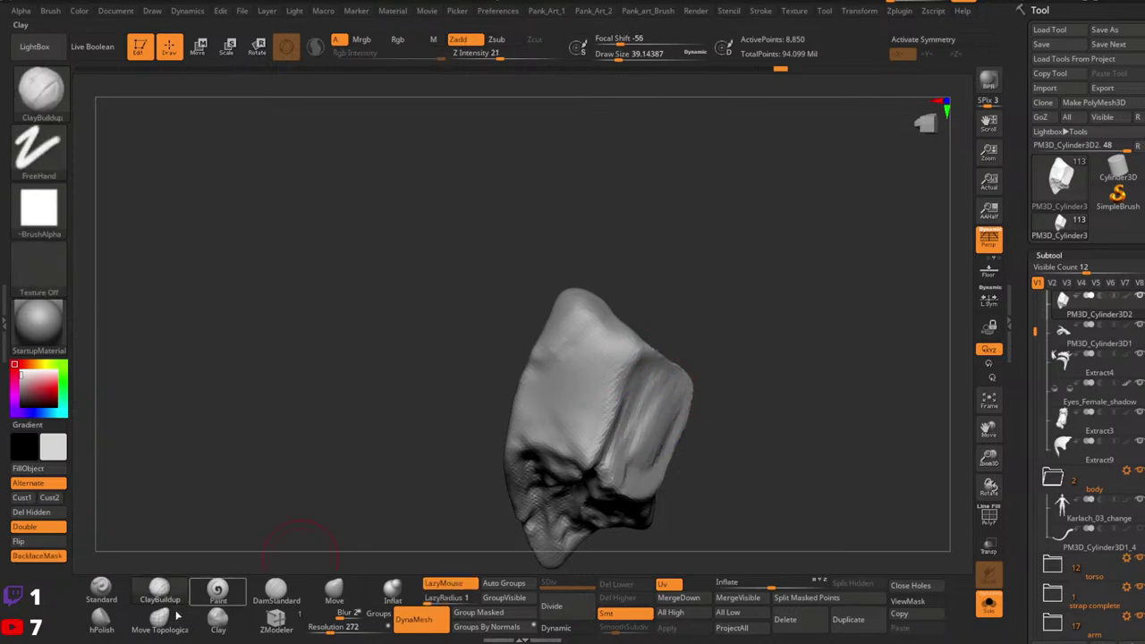
click(102, 619)
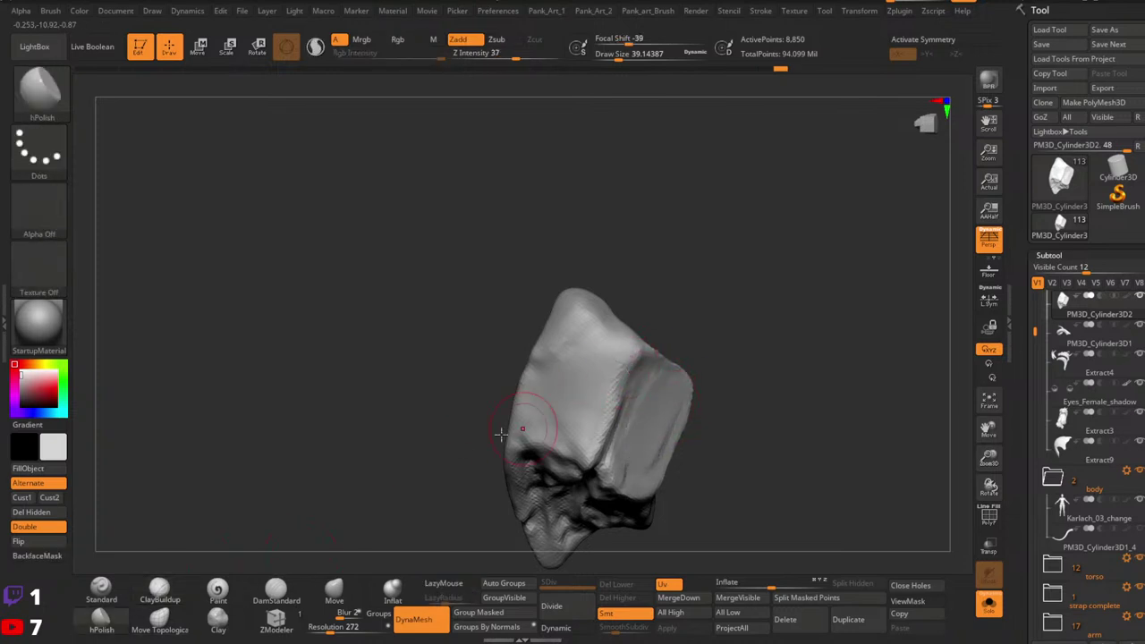
Step: Build up the ridge bordering the narrow side facet with ClayBuildup, and blend it using hPolish and Smooth
click(163, 591)
drag(606, 420, 637, 366)
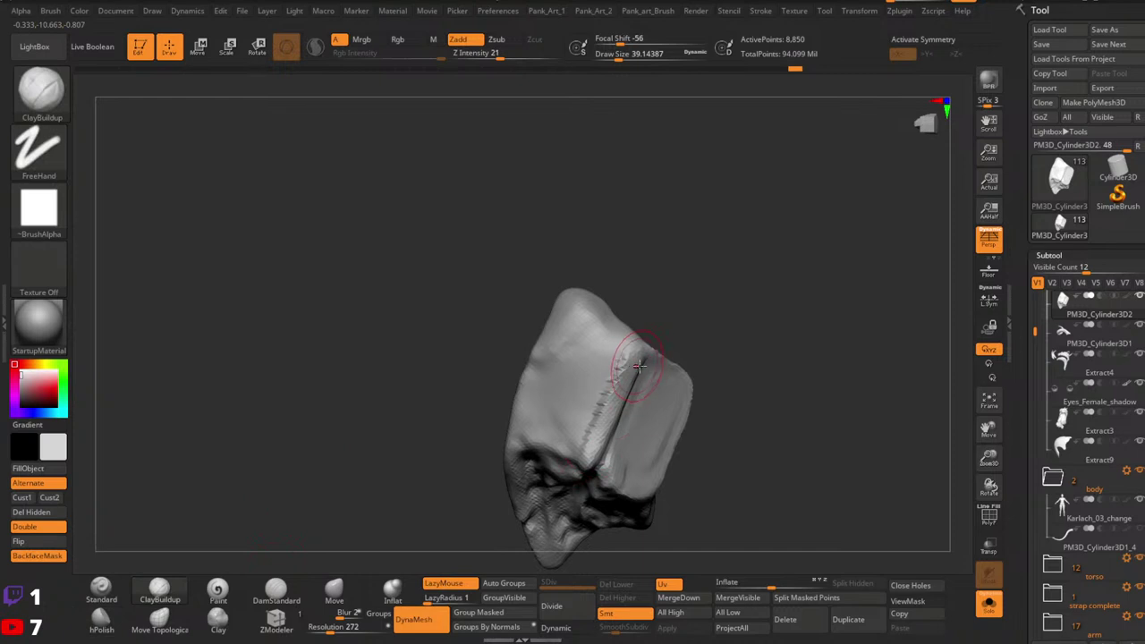
click(104, 619)
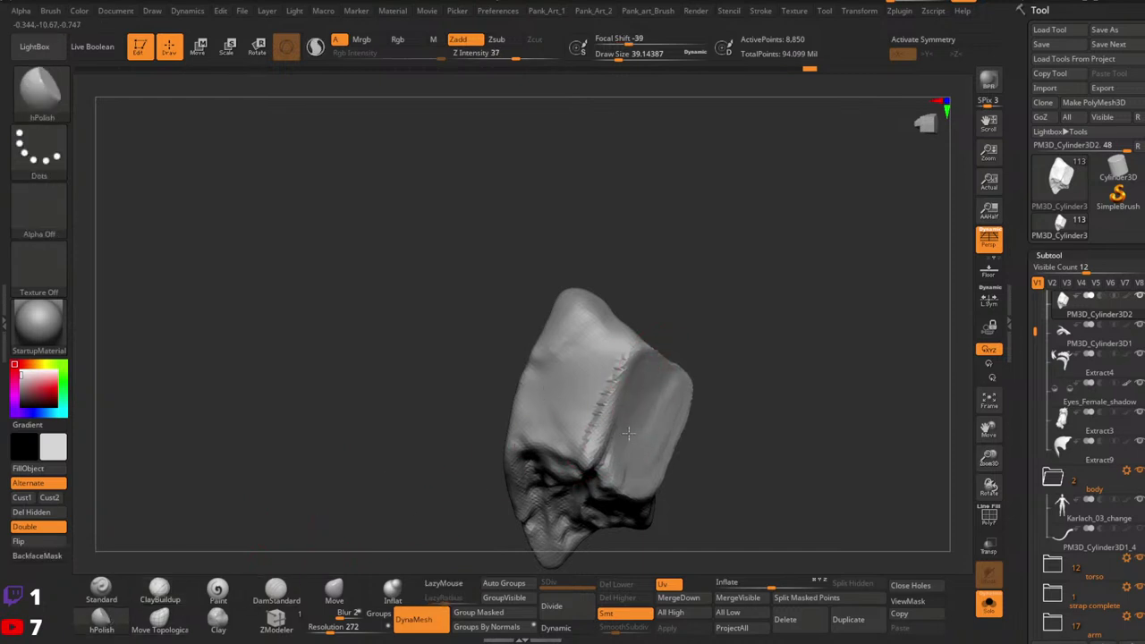
key(shift)
shift+drag(616, 389, 624, 374)
shift+click(556, 56)
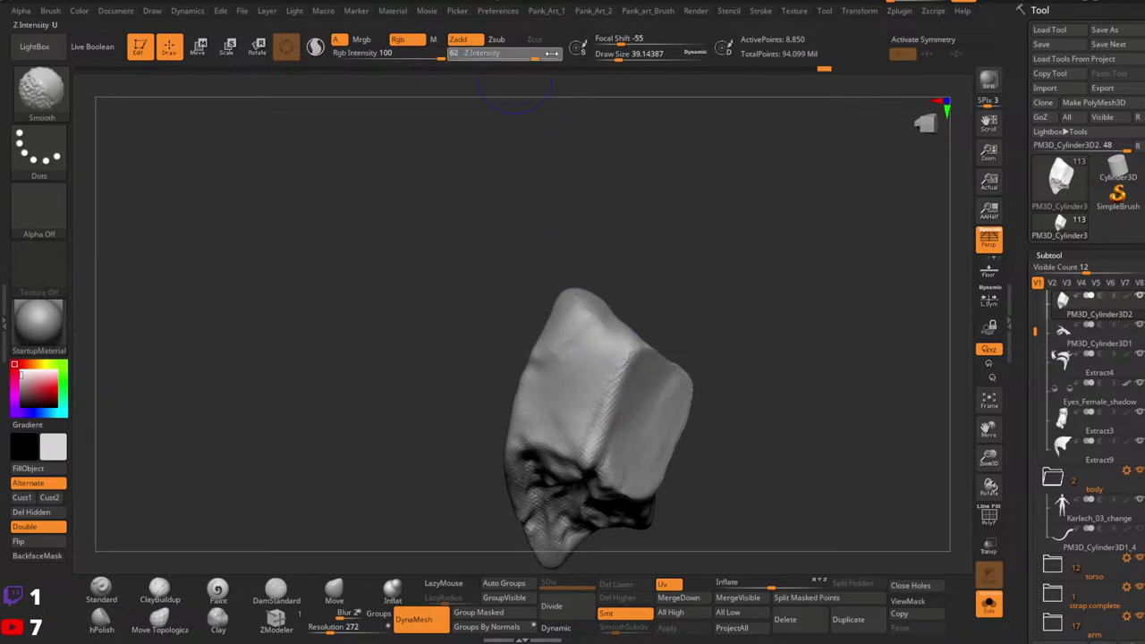
Step: Polish the edge between the narrow side facet and the large front facet with hPolish, enlarging the draw size to about 65
ctrl+right_drag(592, 472, 707, 329)
mouse_move(707, 329)
right_down()
mouse_move(570, 384)
mouse_move(689, 417)
mouse_move(694, 395)
mouse_move(663, 461)
right_up()
alt+right_drag(664, 461, 694, 426)
ctrl+right_drag(621, 352, 622, 402)
right_drag(622, 403, 655, 345)
drag(653, 346, 608, 358)
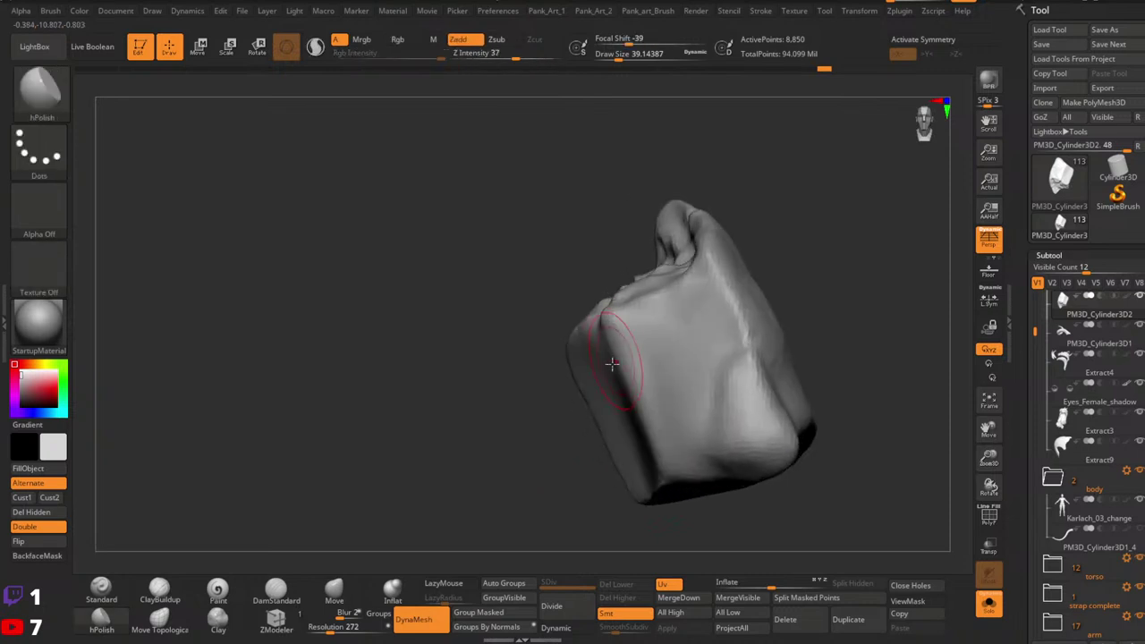
click(159, 591)
click(101, 617)
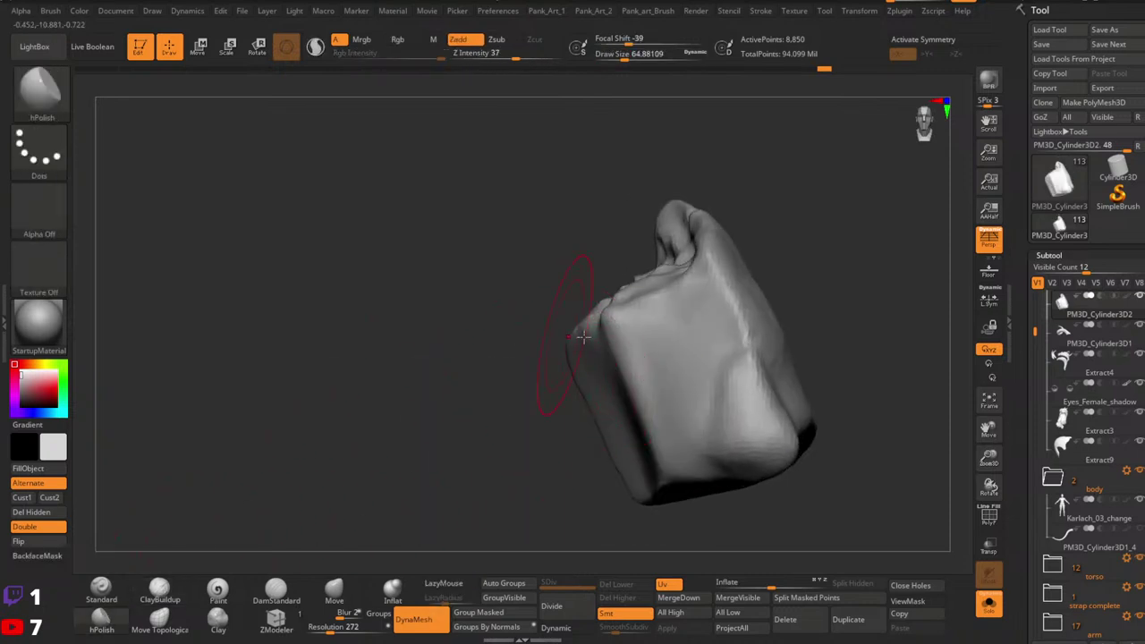
drag(601, 360, 635, 400)
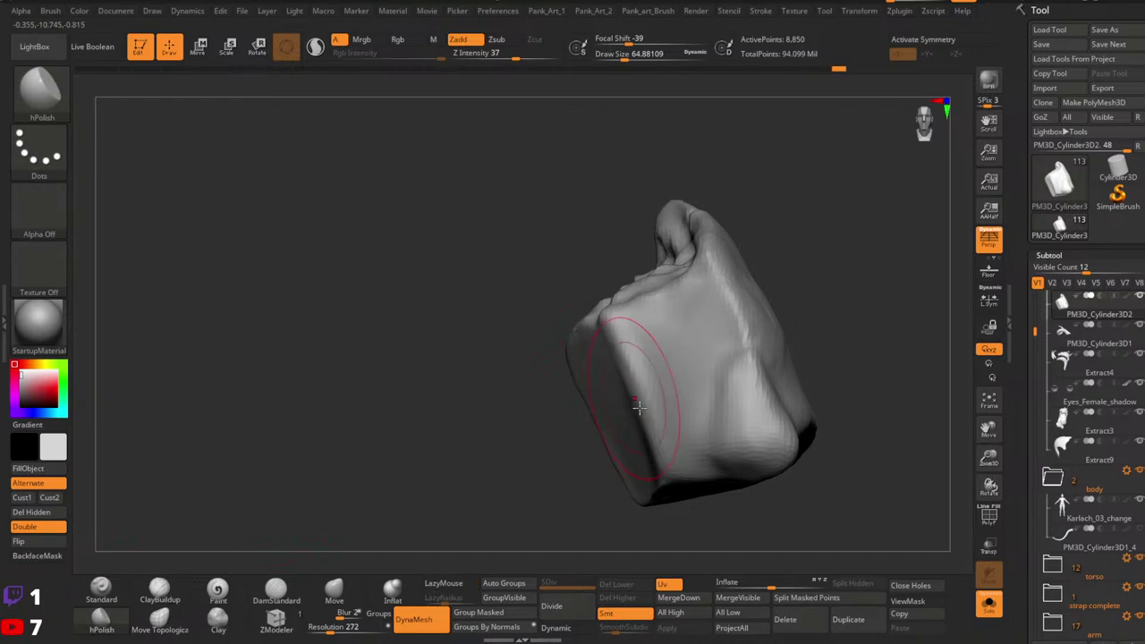
Step: Flatten the narrow side facet and sharpen its bordering edge with hPolish at a draw size of about 56
right_drag(635, 400, 632, 394)
key(space)
drag(631, 399, 626, 398)
drag(617, 339, 660, 444)
drag(620, 393, 605, 431)
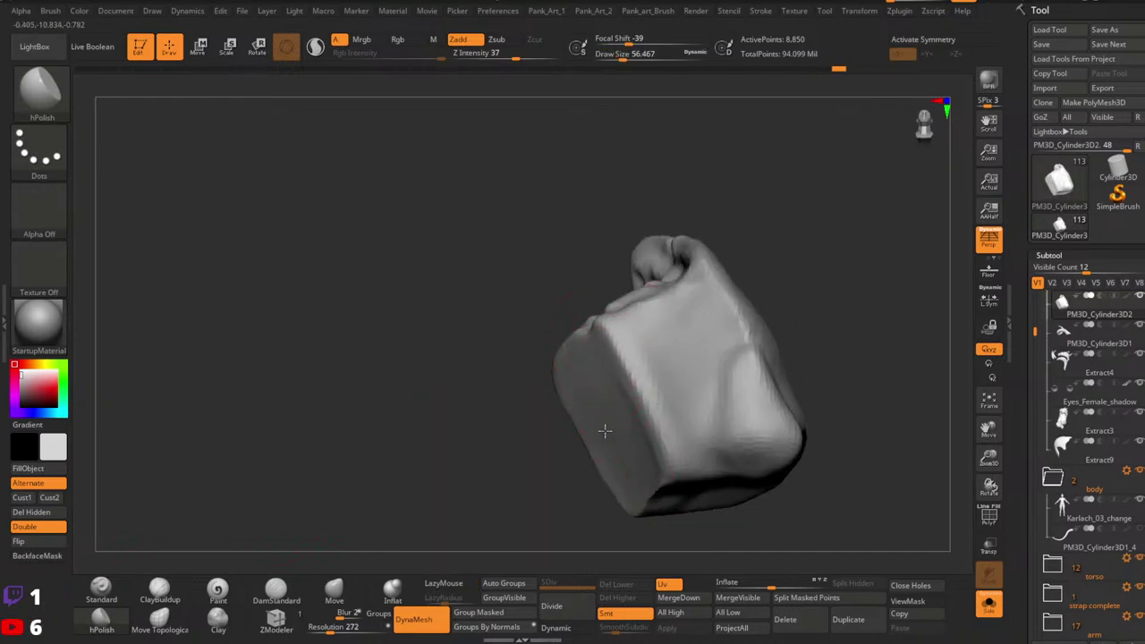
right_drag(652, 504, 647, 343)
shift+drag(647, 342, 642, 421)
right_drag(642, 421, 679, 403)
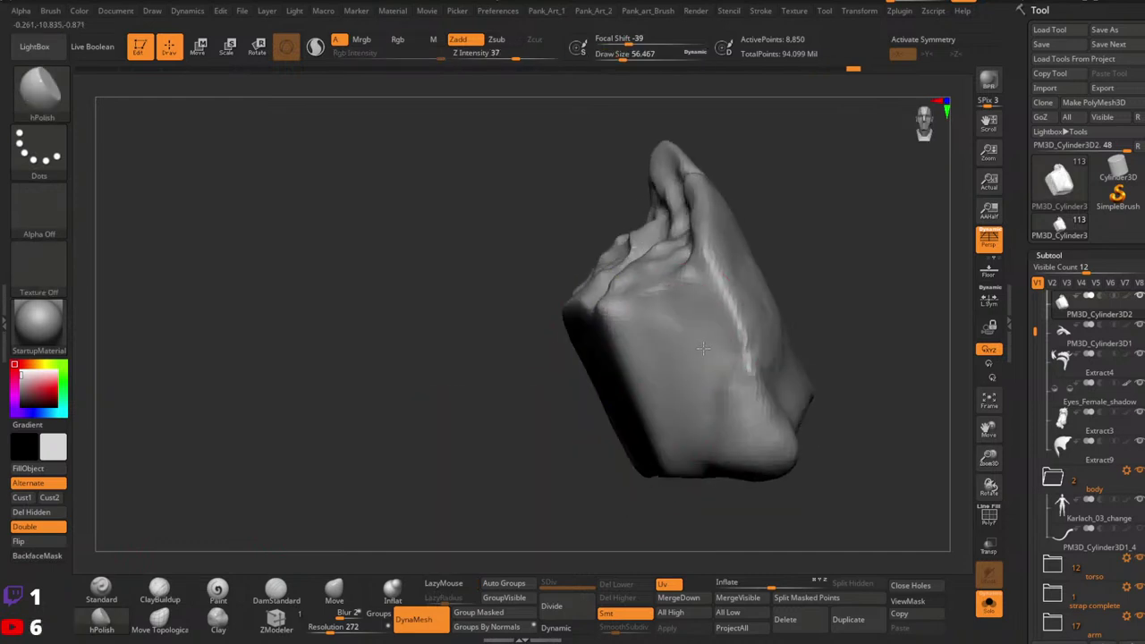
Step: Smooth and flatten the large front facet and the planes along its long ridge with hPolish at a draw size of about 56
shift+drag(766, 313, 760, 241)
ctrl+right_drag(760, 241, 711, 279)
mouse_move(708, 285)
mouse_down()
mouse_move(689, 322)
mouse_move(671, 289)
mouse_move(705, 393)
mouse_up()
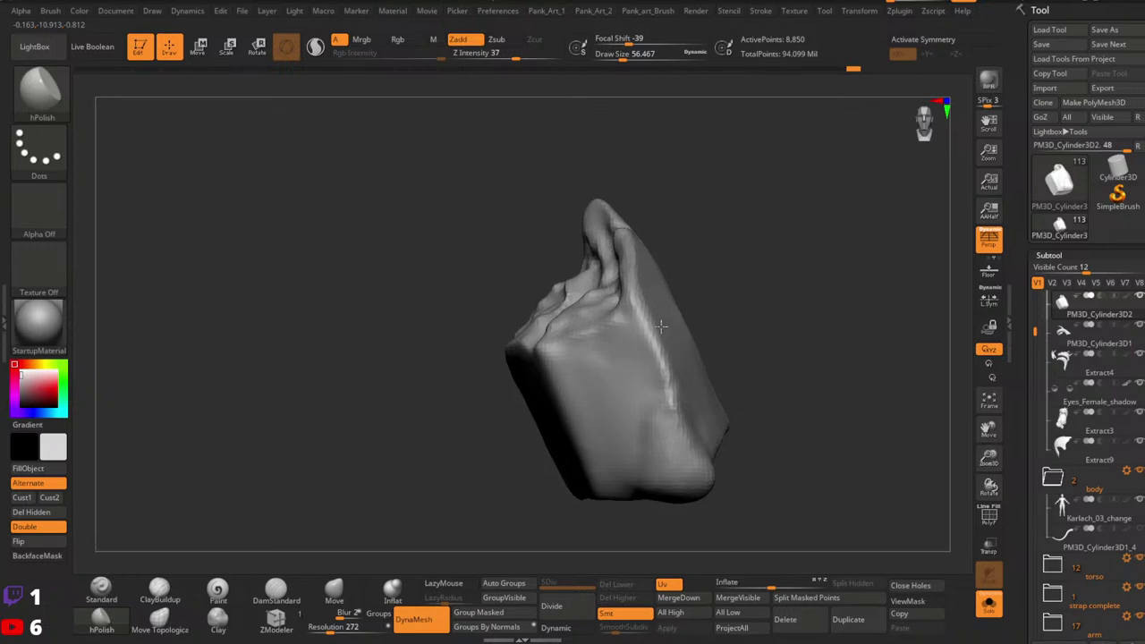
mouse_move(661, 326)
mouse_down()
mouse_move(663, 367)
mouse_move(596, 361)
mouse_up()
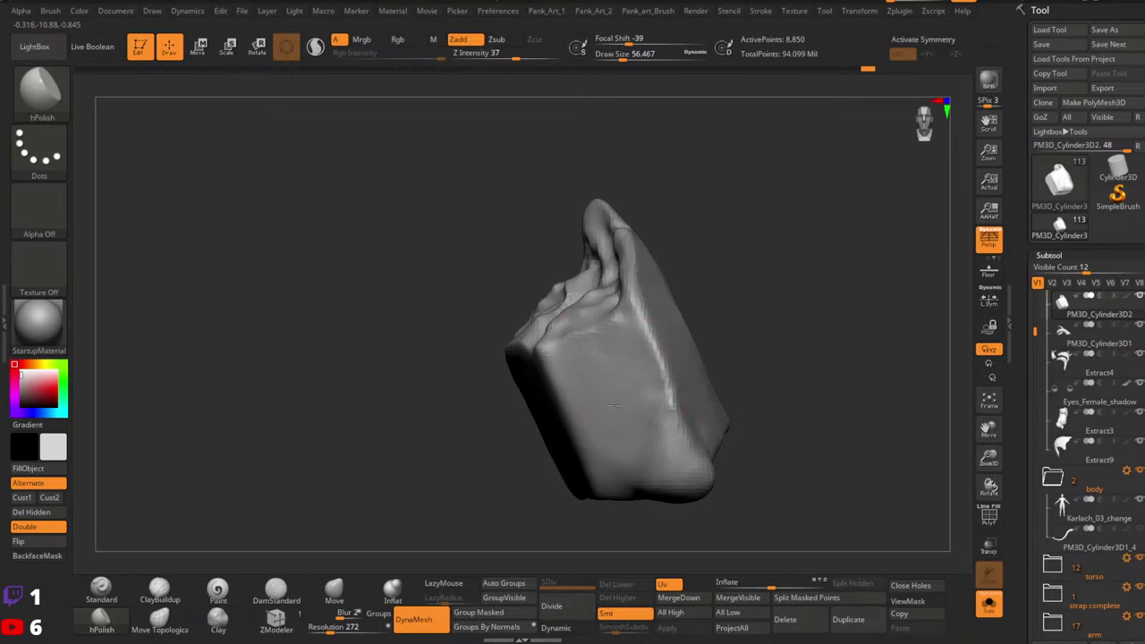
alt+drag(628, 480, 624, 438)
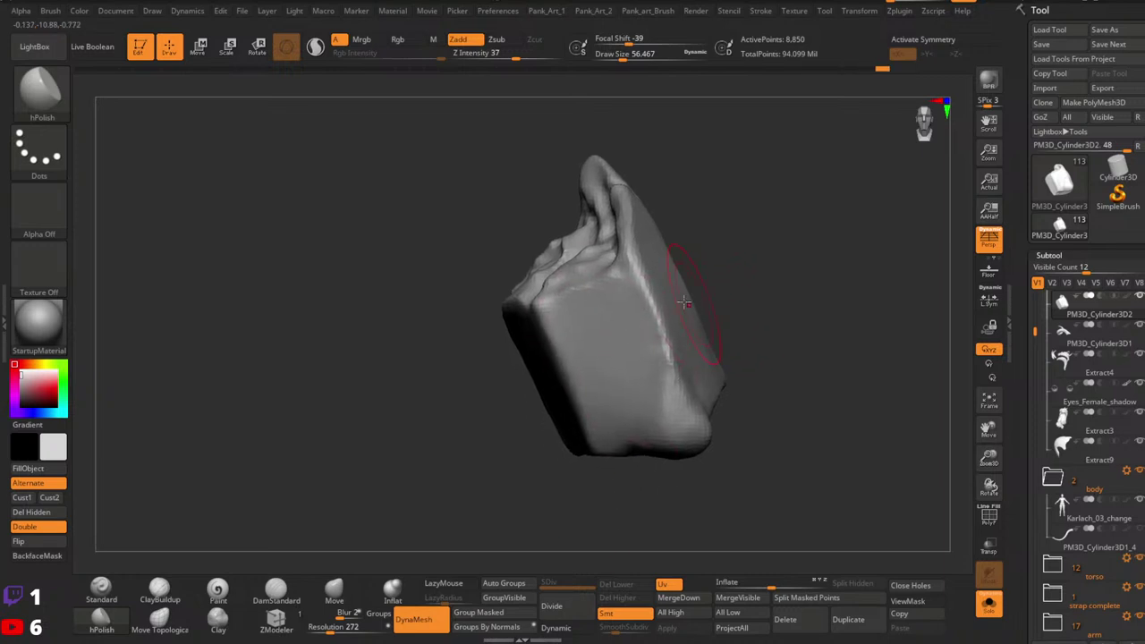
Step: Load the Orb_Cracks brush and carve a crack around the rounded lower corner at a draw size of about 14
click(258, 594)
click(34, 47)
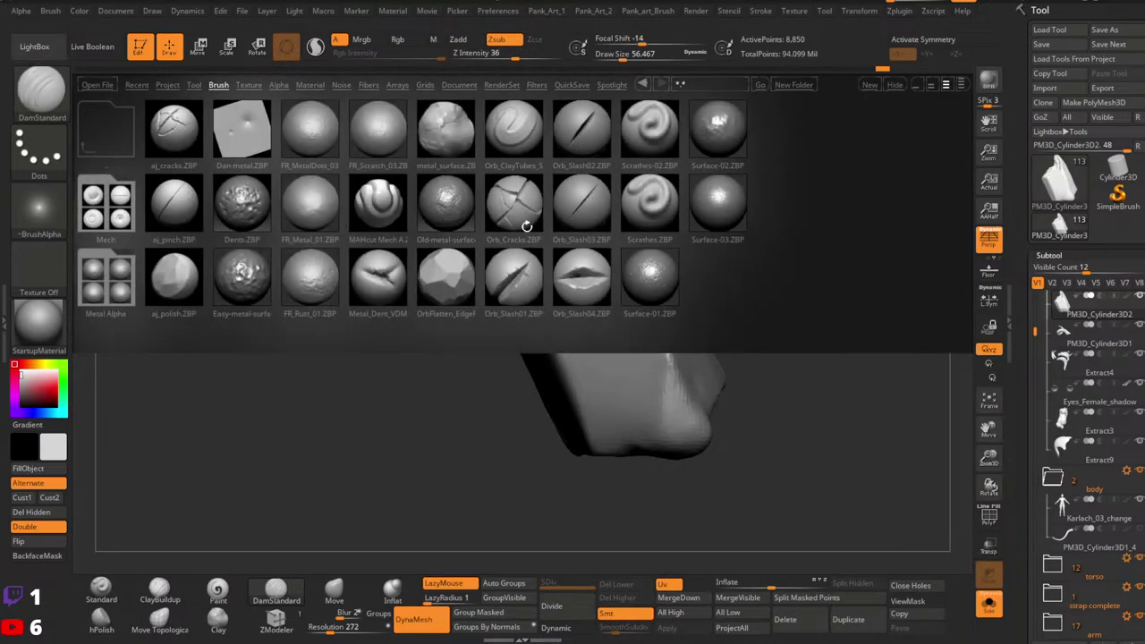
double_click(526, 226)
key(space)
drag(672, 357, 664, 358)
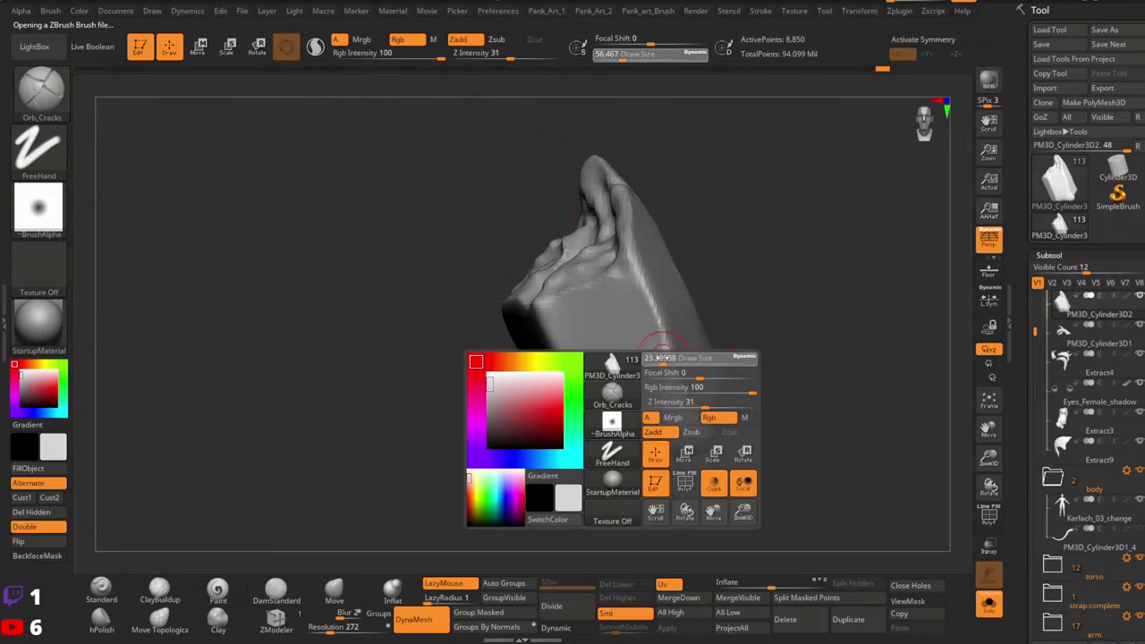
ctrl+right_drag(666, 358, 703, 375)
key(space)
drag(677, 372, 667, 372)
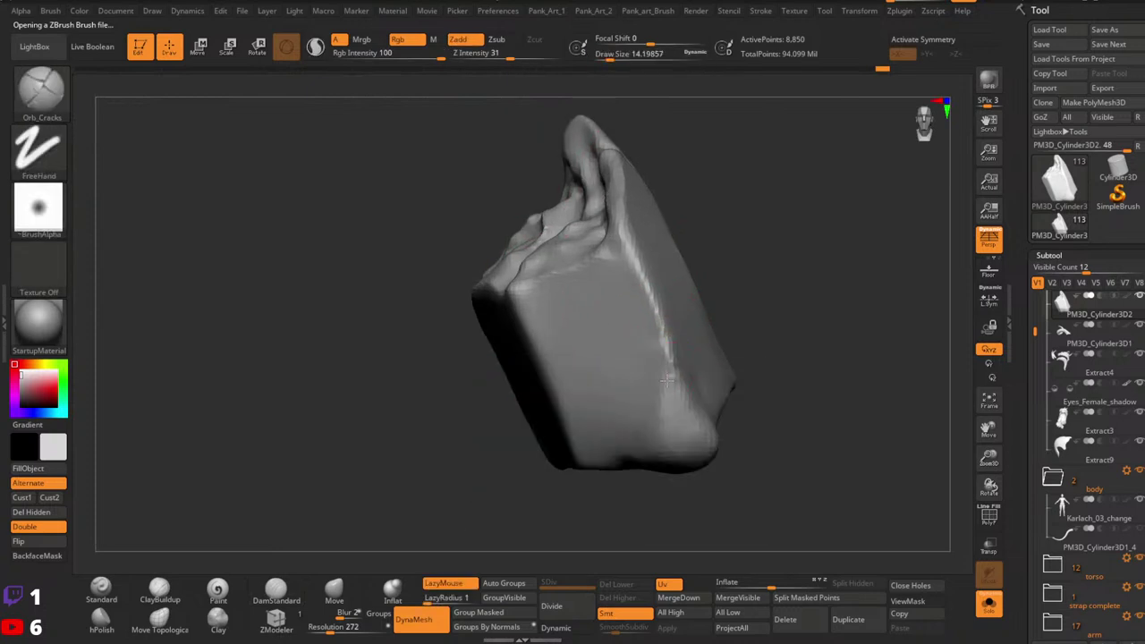
right_drag(721, 412, 670, 398)
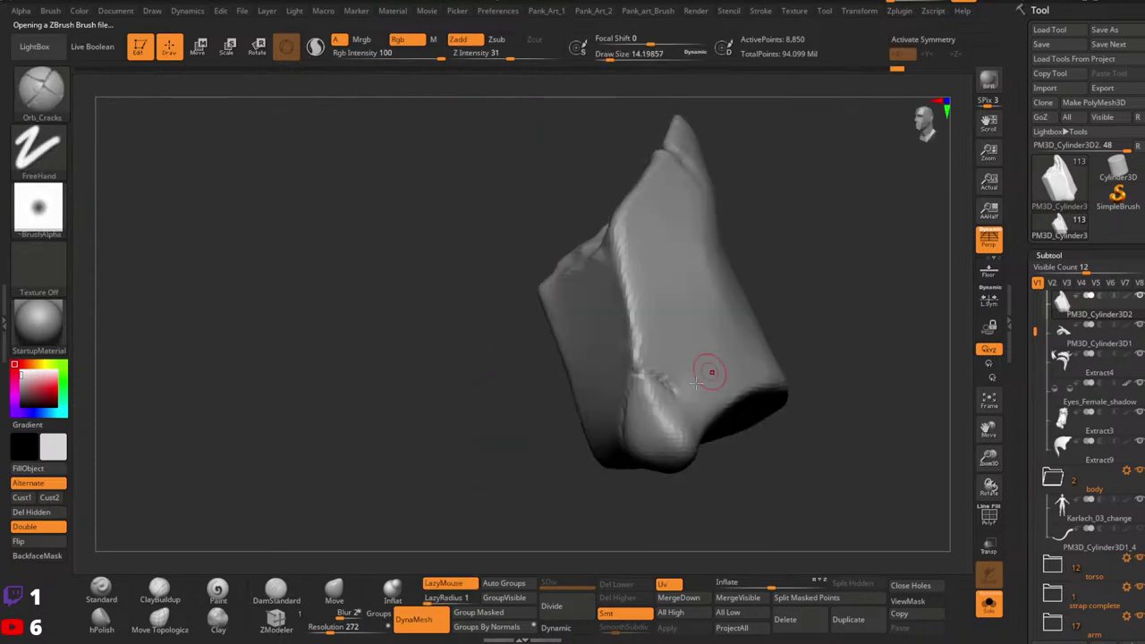
mouse_move(669, 379)
mouse_down()
mouse_move(705, 433)
mouse_move(705, 373)
mouse_move(724, 409)
mouse_move(666, 402)
mouse_up()
mouse_move(691, 401)
right_down()
mouse_move(703, 360)
mouse_move(666, 375)
right_up()
Step: Polish the cracked lower corner and its surroundings with hPolish at a draw size of about 33, reduced to about 25
click(102, 619)
key(space)
drag(721, 428, 728, 426)
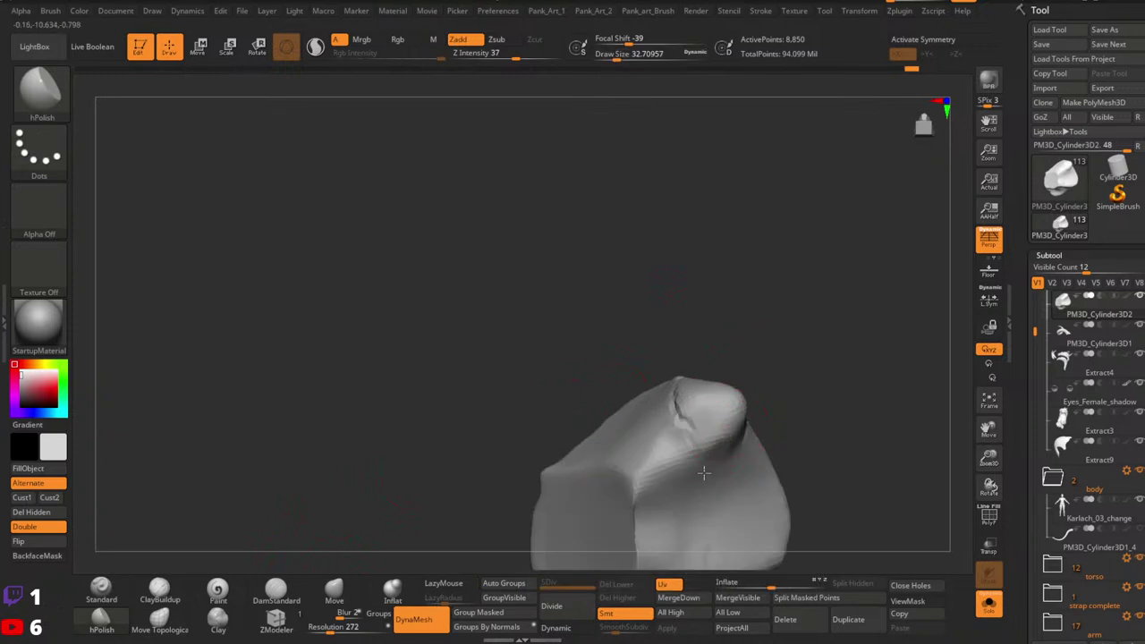
right_drag(723, 424, 740, 426)
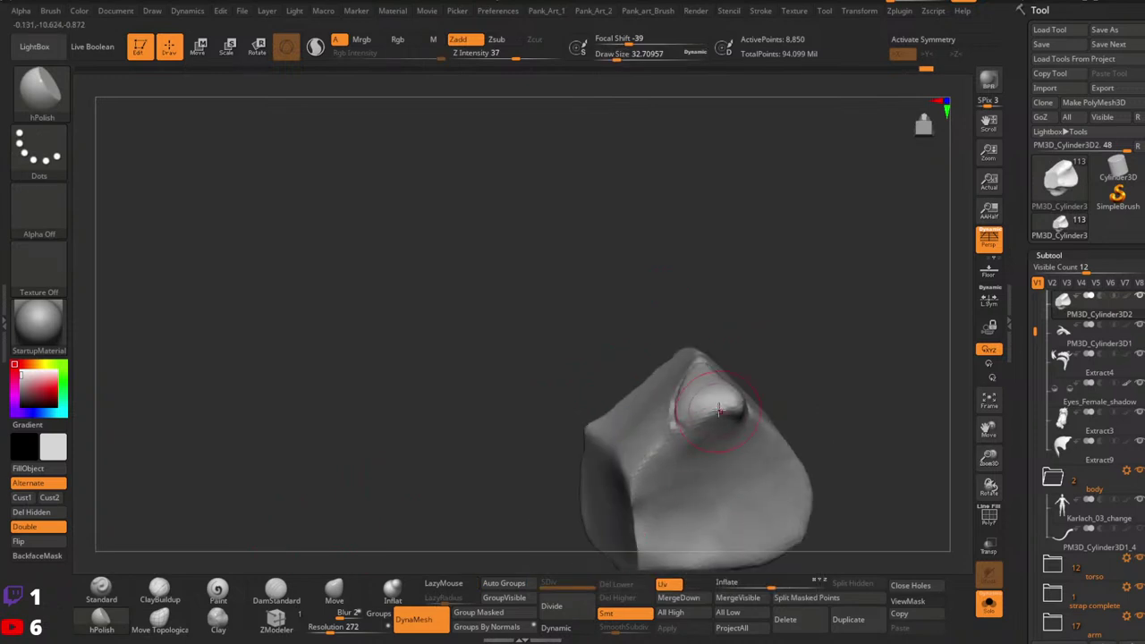
key(space)
drag(695, 429, 690, 428)
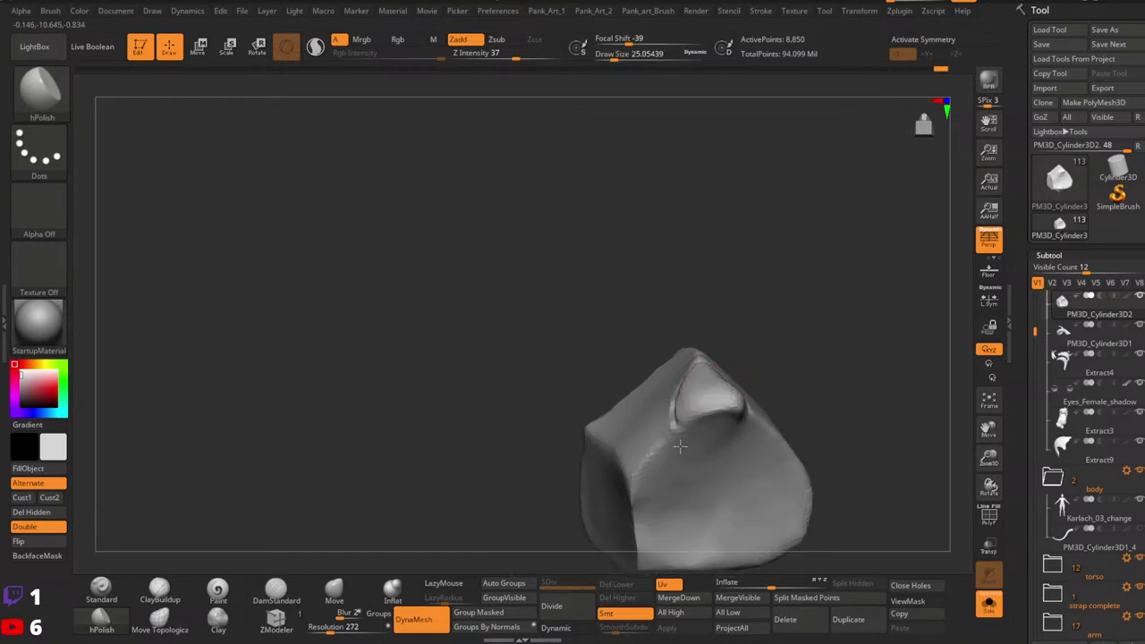
right_drag(665, 477, 725, 535)
mouse_move(737, 374)
right_down()
mouse_move(763, 379)
mouse_move(675, 394)
right_up()
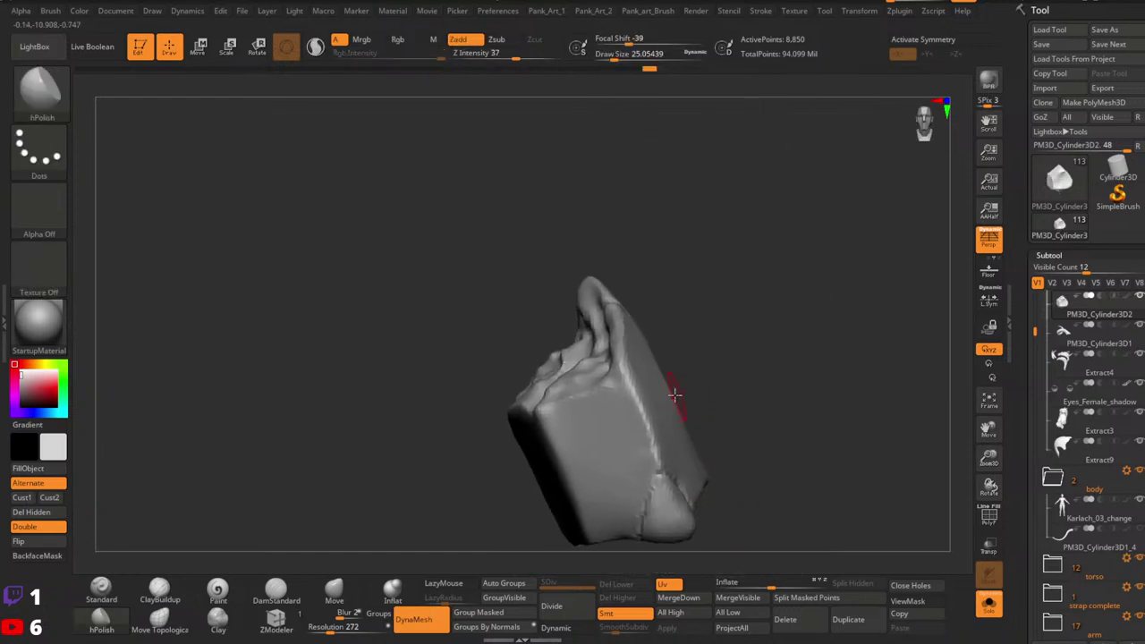
Step: Adjust the broken horn's overall outline with the Move brush at a draw size of about 74 to 80
click(335, 588)
key(space)
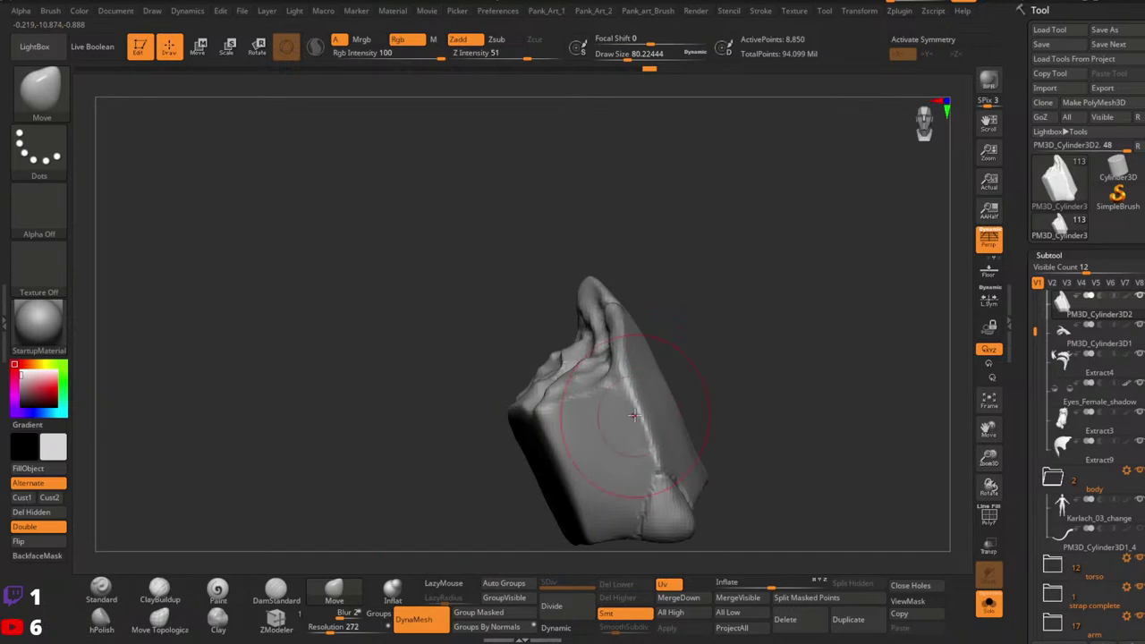
key(space)
drag(638, 417, 634, 418)
mouse_move(775, 334)
ctrl+right_down()
mouse_move(685, 358)
mouse_move(733, 376)
mouse_move(754, 421)
mouse_move(725, 424)
mouse_move(745, 426)
ctrl+right_up()
mouse_move(745, 426)
right_down()
mouse_move(670, 417)
mouse_move(693, 421)
mouse_move(665, 396)
mouse_move(647, 402)
mouse_move(669, 404)
mouse_move(706, 340)
right_up()
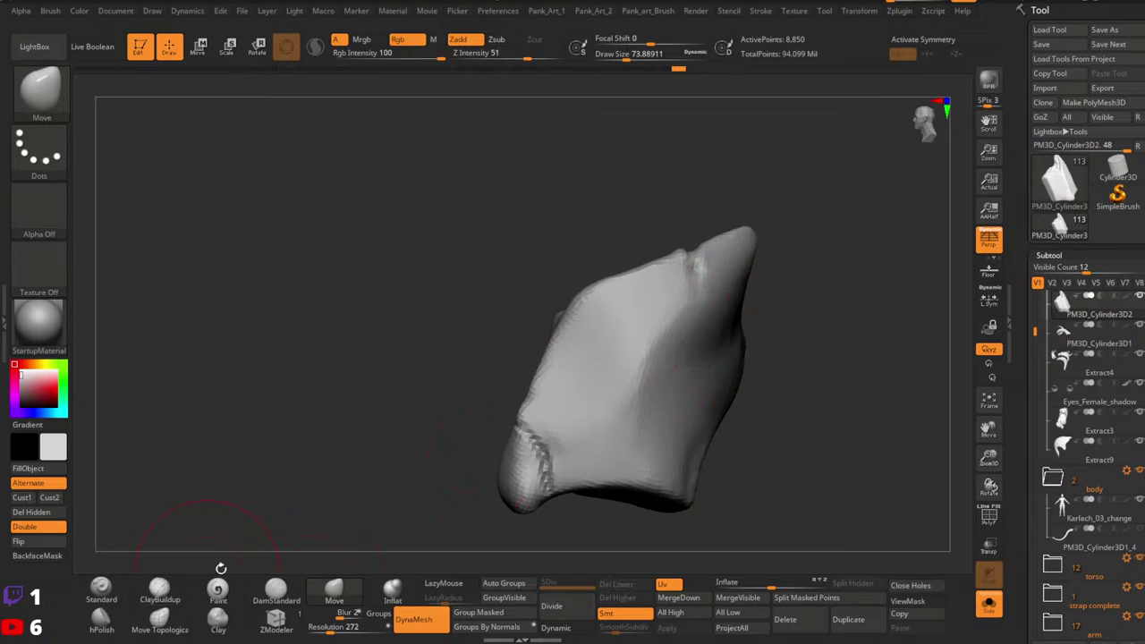
Step: Raise ridges along the back facet's edge up to the tip with the Standard brush at Z intensity 30 and draw size about 27
click(101, 591)
key(space)
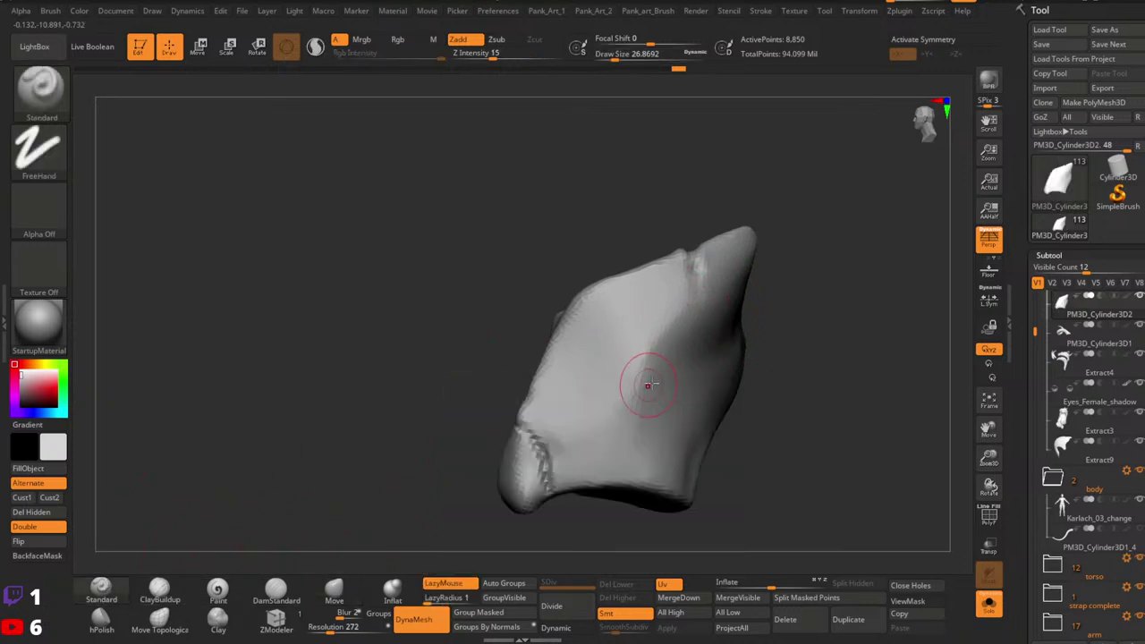
drag(494, 55, 511, 55)
drag(634, 492, 723, 279)
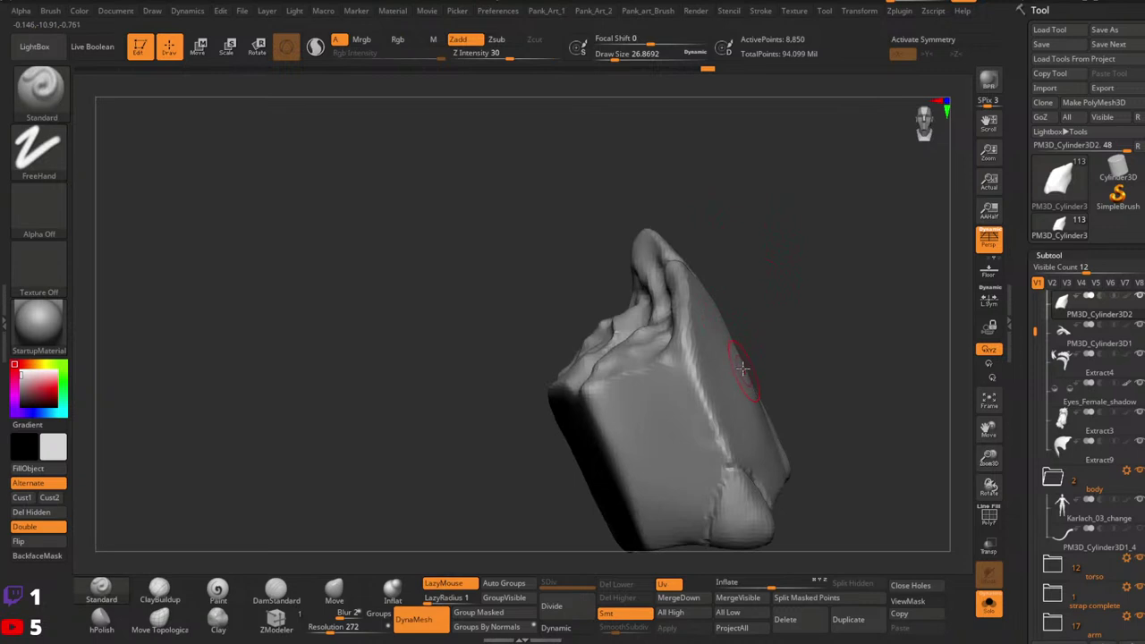
mouse_move(778, 390)
mouse_down()
mouse_move(752, 381)
mouse_move(739, 345)
mouse_move(764, 380)
mouse_up()
mouse_move(710, 272)
mouse_down()
mouse_move(715, 508)
mouse_move(707, 440)
mouse_up()
right_drag(713, 318, 729, 289)
right_drag(712, 215, 747, 193)
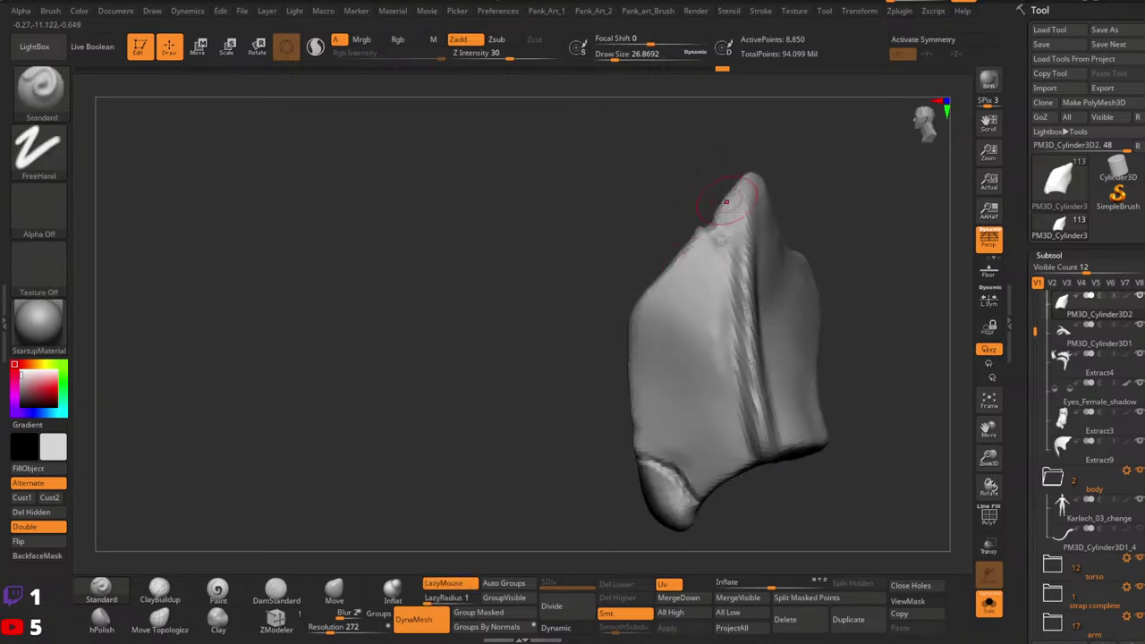
drag(749, 322, 751, 237)
right_drag(711, 255, 758, 286)
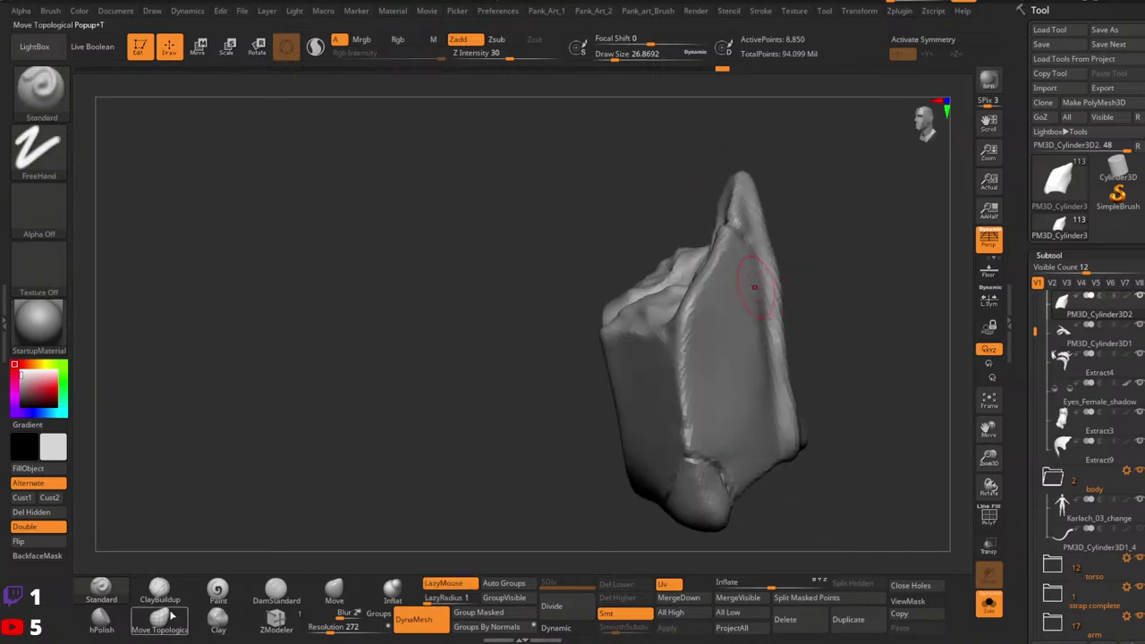
Step: Flatten the raised ridge and back facet below the tip with hPolish at a draw size of about 37
click(101, 619)
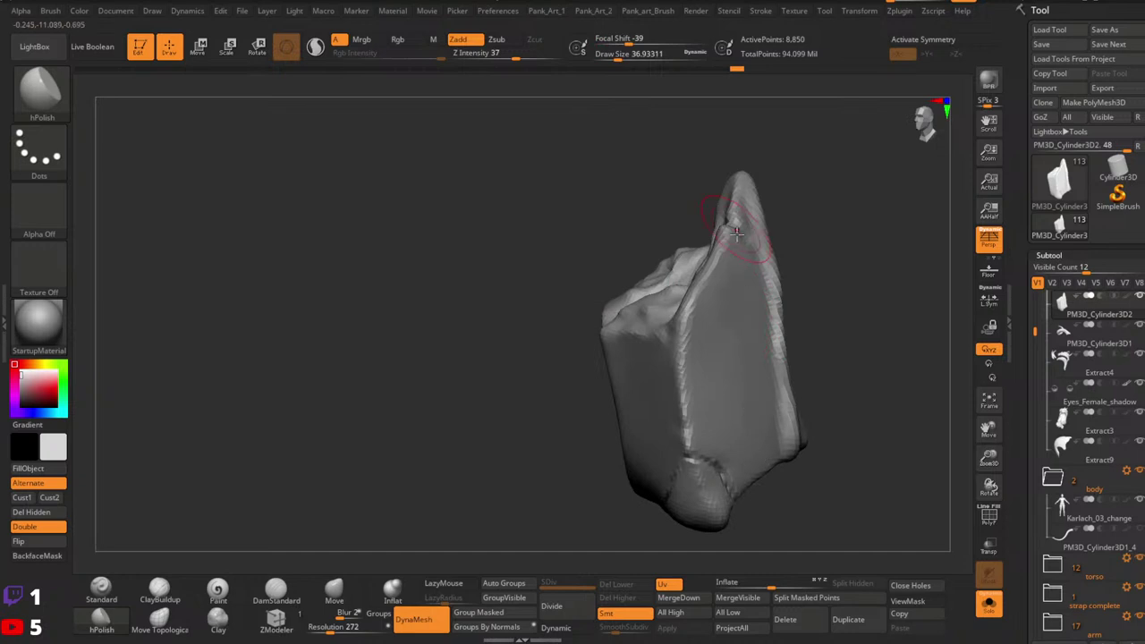
key(space)
mouse_move(737, 235)
mouse_down()
mouse_move(762, 362)
mouse_move(790, 427)
mouse_move(769, 269)
mouse_move(788, 441)
mouse_up()
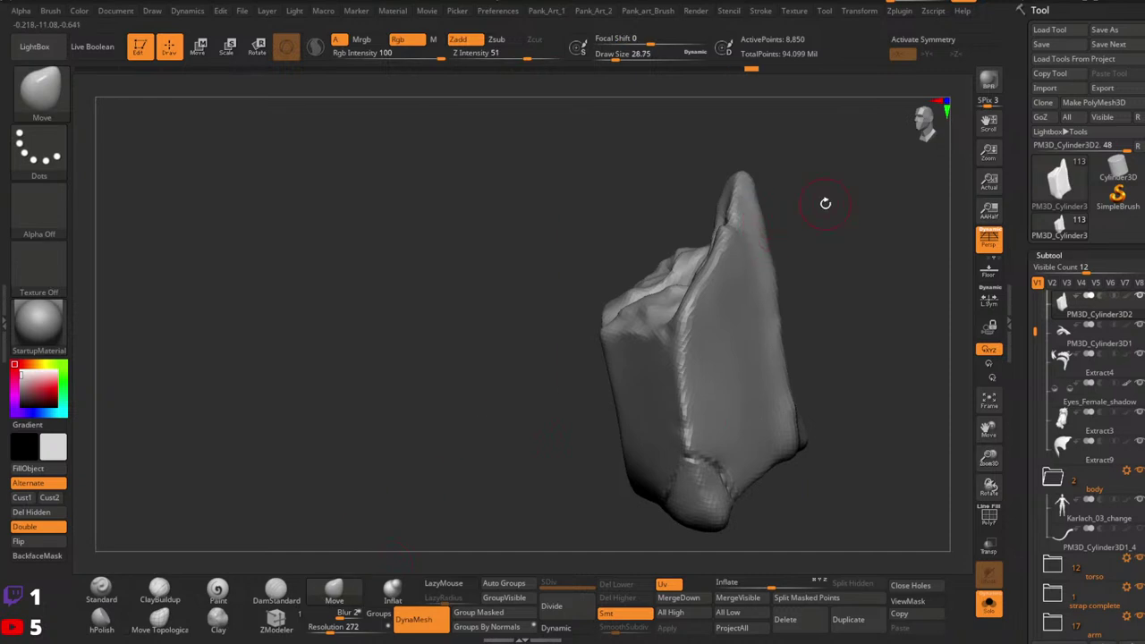
Step: Adjust the edge between the front and back facets with the Move brush at a draw size of about 22
key(])
alt+drag(794, 376, 798, 250)
key(space)
click(776, 312)
ctrl+right_drag(784, 324, 756, 394)
right_drag(757, 394, 738, 312)
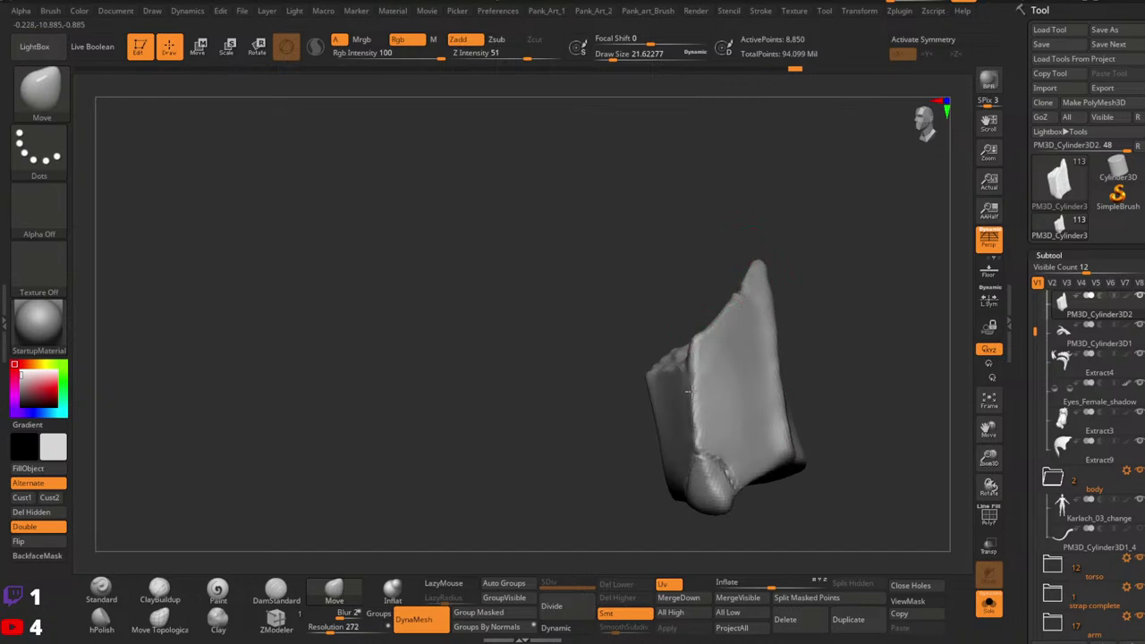
drag(690, 391, 697, 380)
Step: Reshape the horn's tip and back outline with the Move brush at a draw size of about 51, reduced to about 37
mouse_move(712, 361)
right_down()
mouse_move(792, 340)
mouse_move(779, 325)
mouse_move(792, 284)
right_up()
key(space)
click(768, 285)
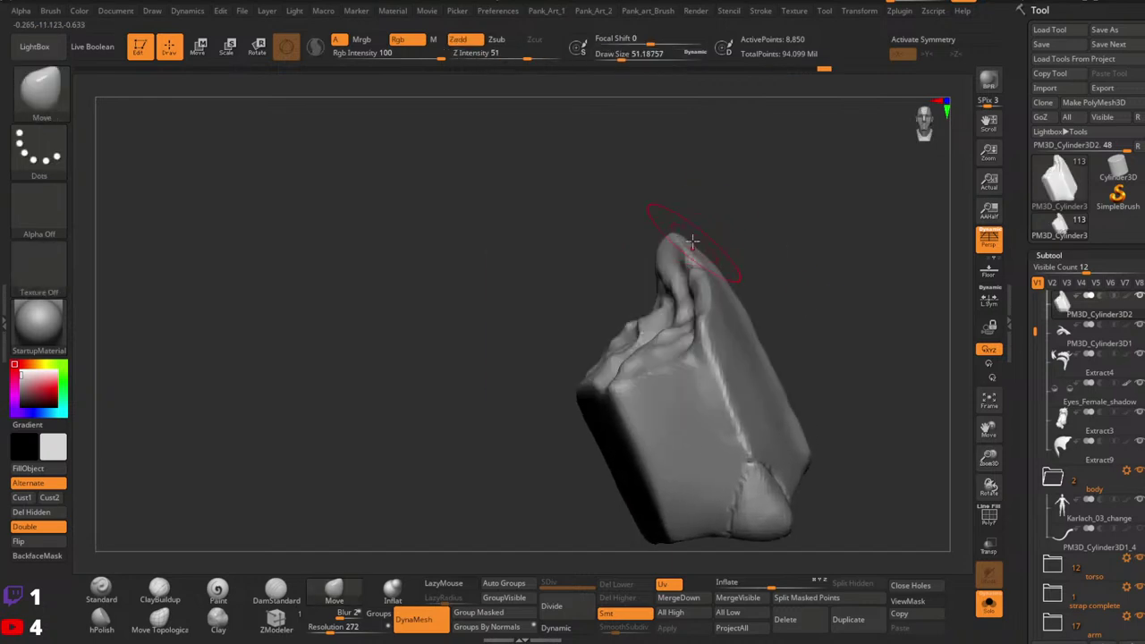
drag(692, 241, 684, 235)
key(space)
click(708, 249)
key(space)
click(744, 315)
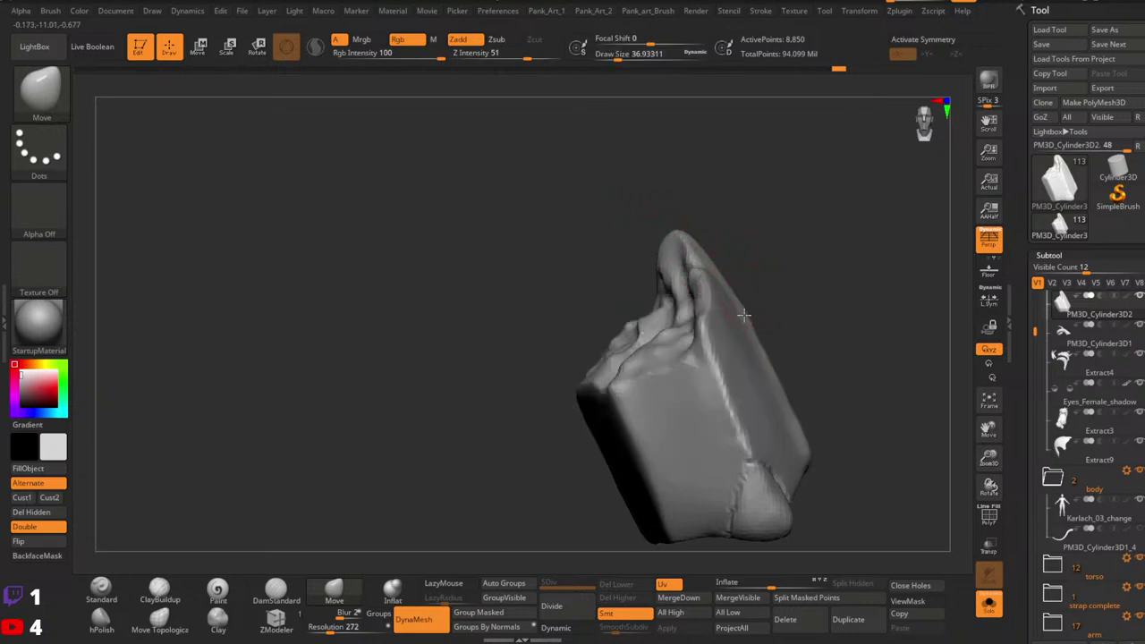
Step: Smooth the front facet and the chipped lower corner at a draw size of about 37
key(shift)
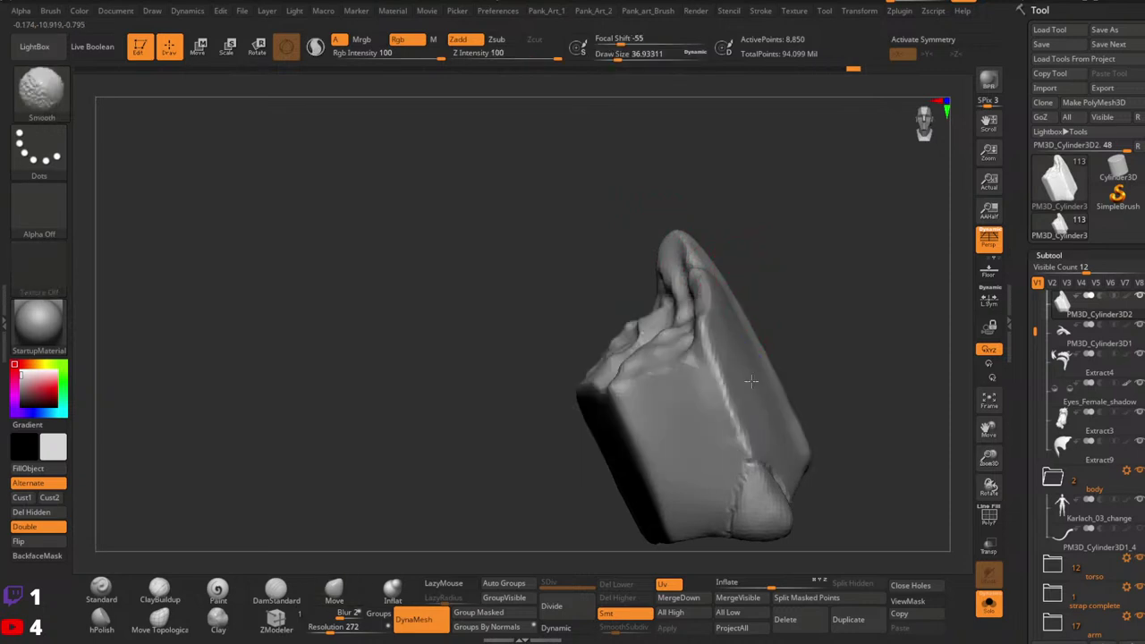
shift+drag(700, 478, 722, 519)
ctrl+right_drag(827, 250, 718, 317)
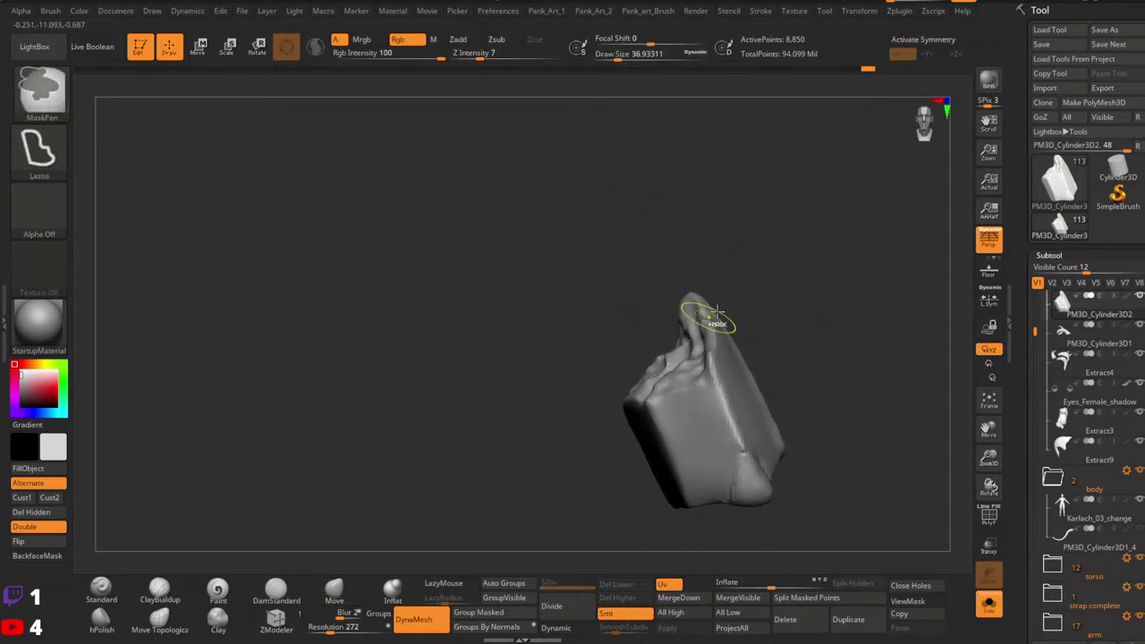
mouse_move(719, 358)
alt+right_down()
mouse_move(719, 316)
mouse_move(756, 332)
mouse_move(769, 391)
mouse_move(722, 369)
alt+right_up()
drag(723, 369, 707, 380)
Step: Remesh the horn with DynaMesh at resolution 648
click(276, 592)
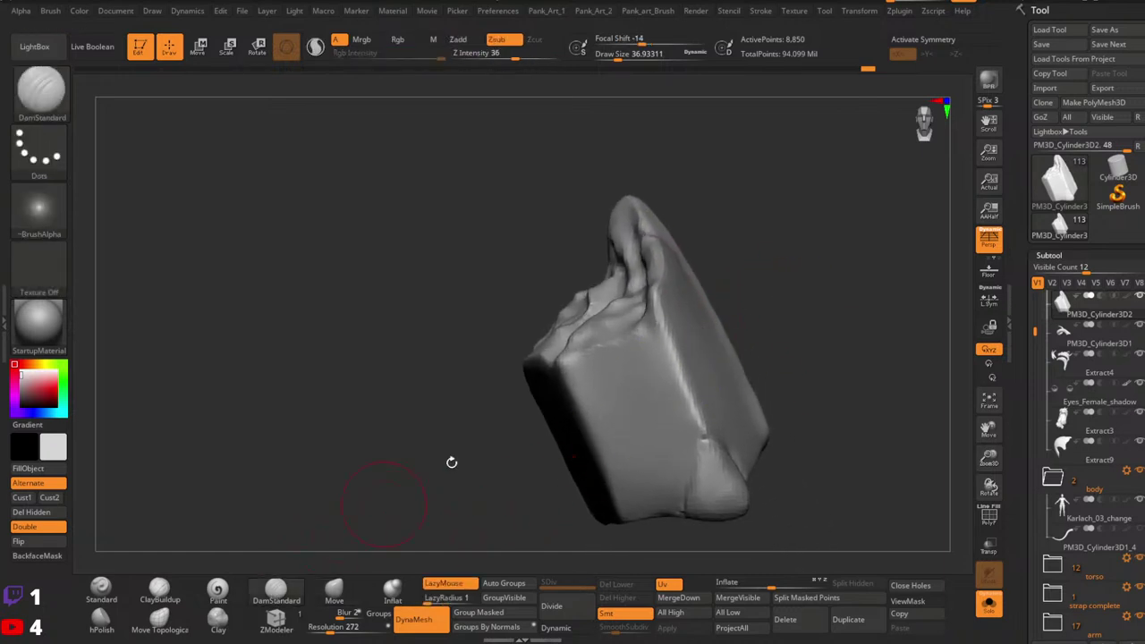
drag(331, 628, 341, 629)
key(ctrl)
Step: Carve a crack along the seam of the lower corner chip with Orb_Cracks at Z intensity 31 and draw size about 8
key(space)
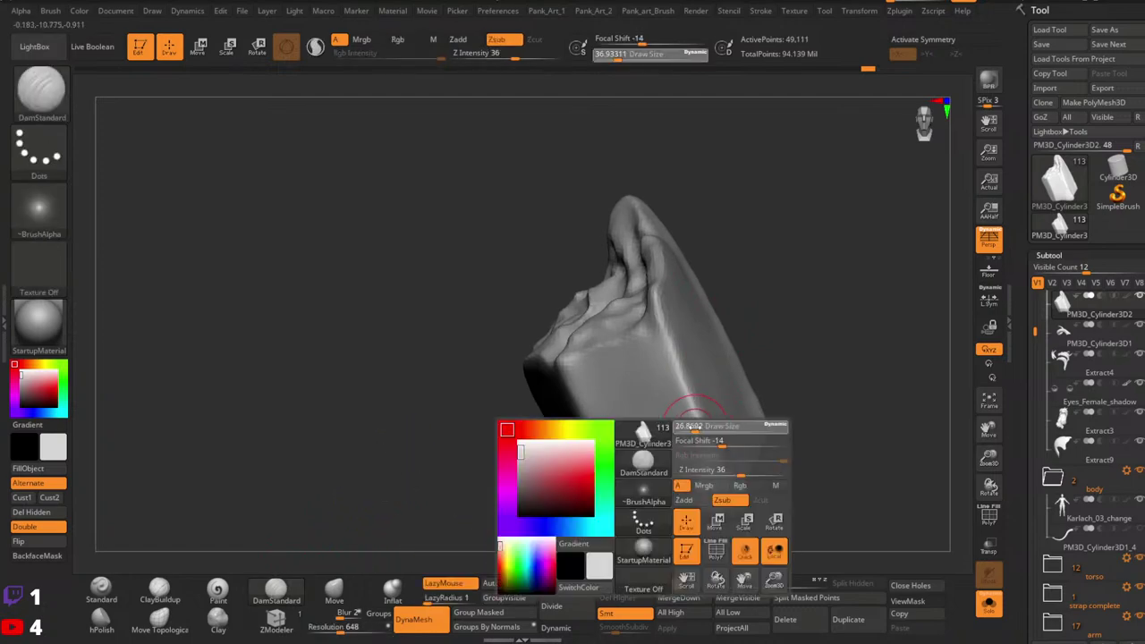
key(b)
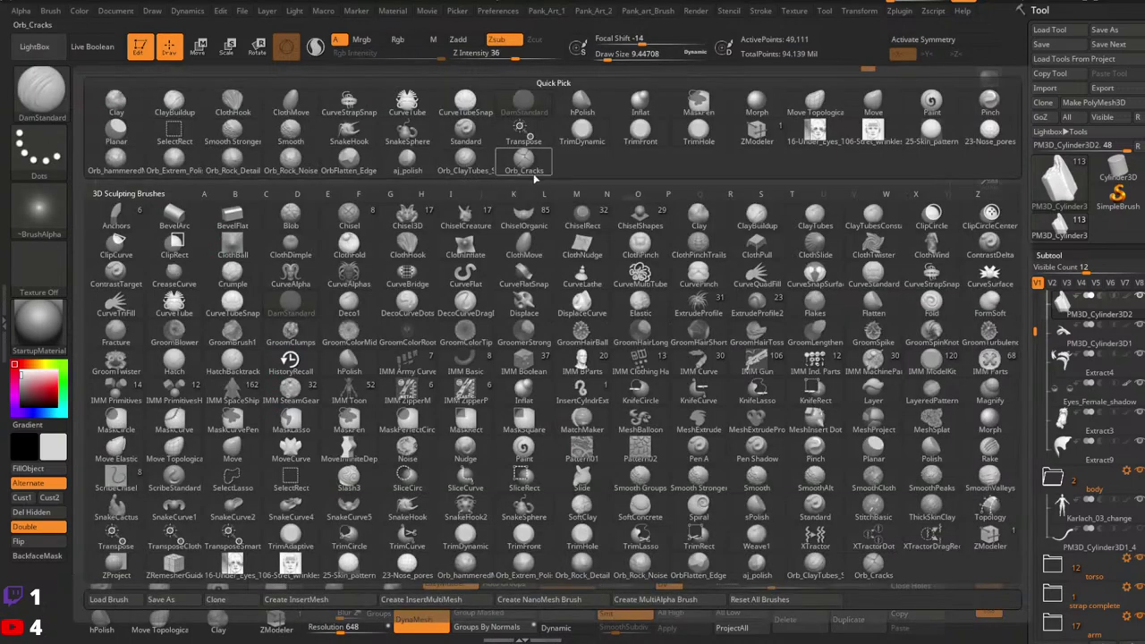
click(535, 174)
right_drag(745, 360, 705, 433)
alt+right_drag(705, 433, 712, 366)
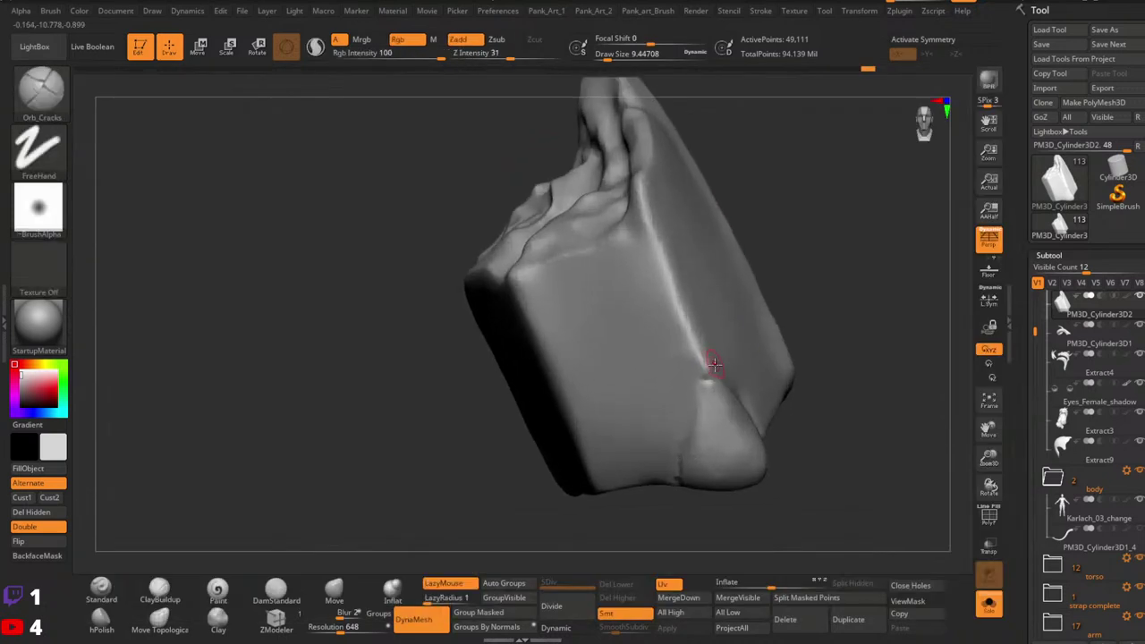
key(space)
click(713, 377)
key(space)
click(699, 400)
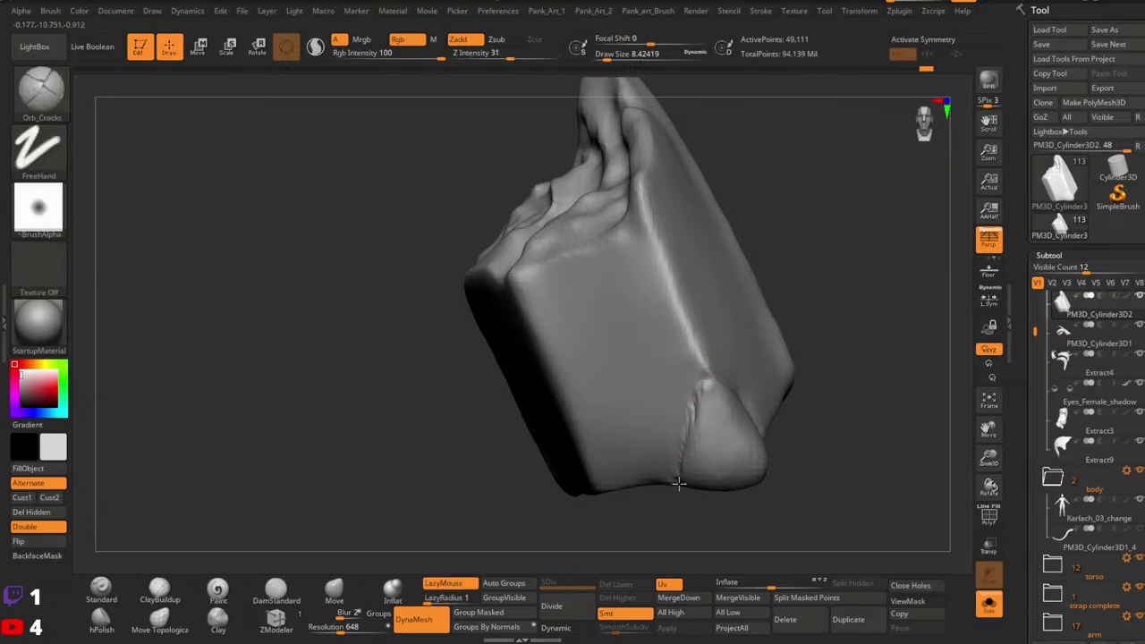
drag(678, 483, 680, 489)
Step: Polish the small ridge below the tip with aj_polish at a draw size of about 25, reduced to about 20
mouse_move(795, 365)
ctrl+right_down()
mouse_move(690, 387)
mouse_move(710, 348)
mouse_move(742, 357)
ctrl+right_up()
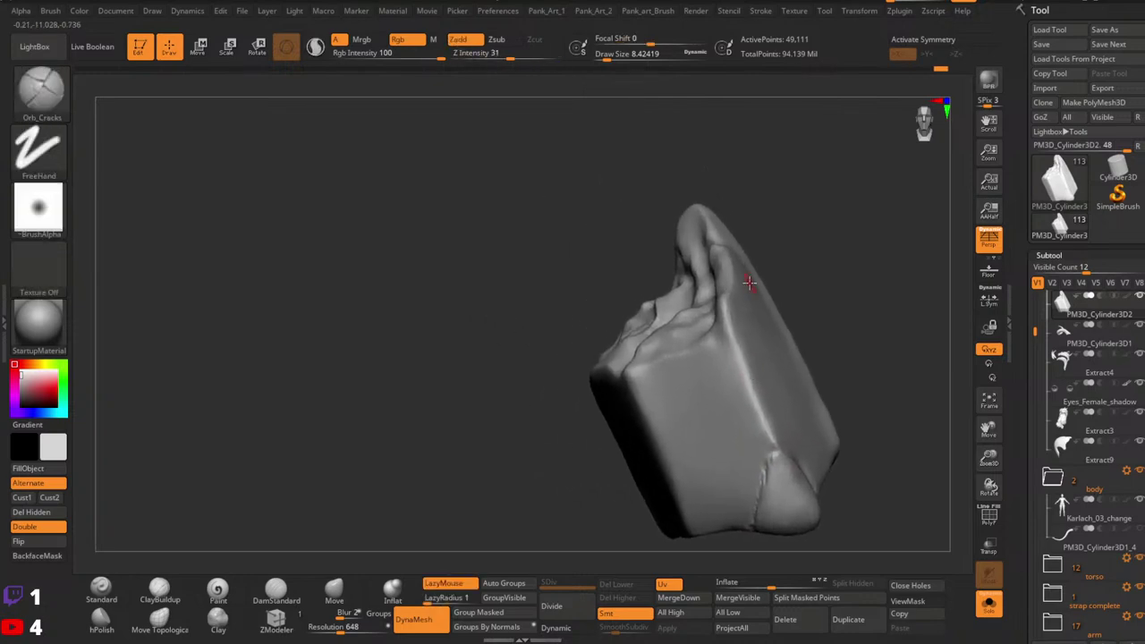
click(40, 89)
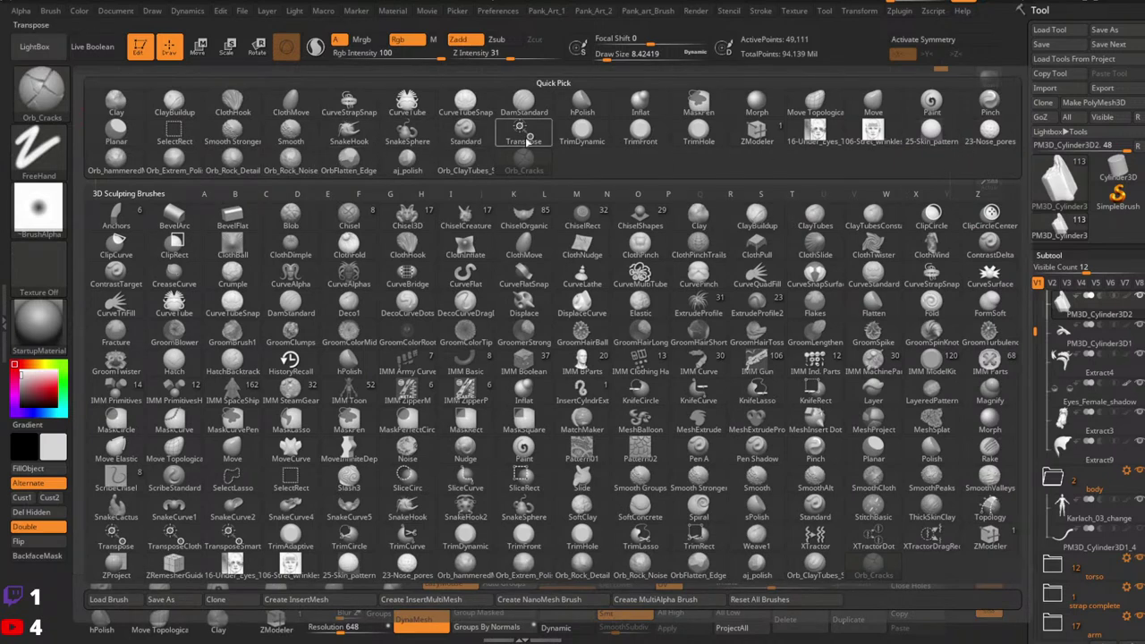
click(406, 163)
key(space)
click(721, 288)
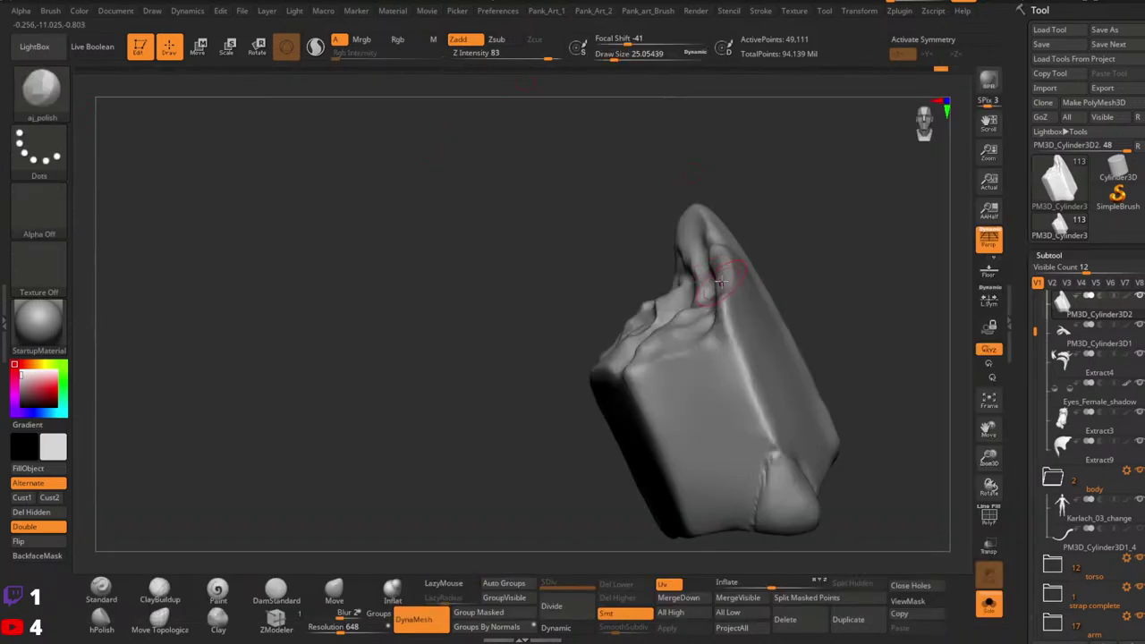
mouse_move(723, 275)
mouse_down()
mouse_move(727, 311)
mouse_move(725, 295)
mouse_move(695, 324)
mouse_move(719, 266)
mouse_move(712, 315)
mouse_up()
mouse_move(738, 257)
ctrl+right_down()
mouse_move(736, 280)
mouse_move(693, 302)
ctrl+right_up()
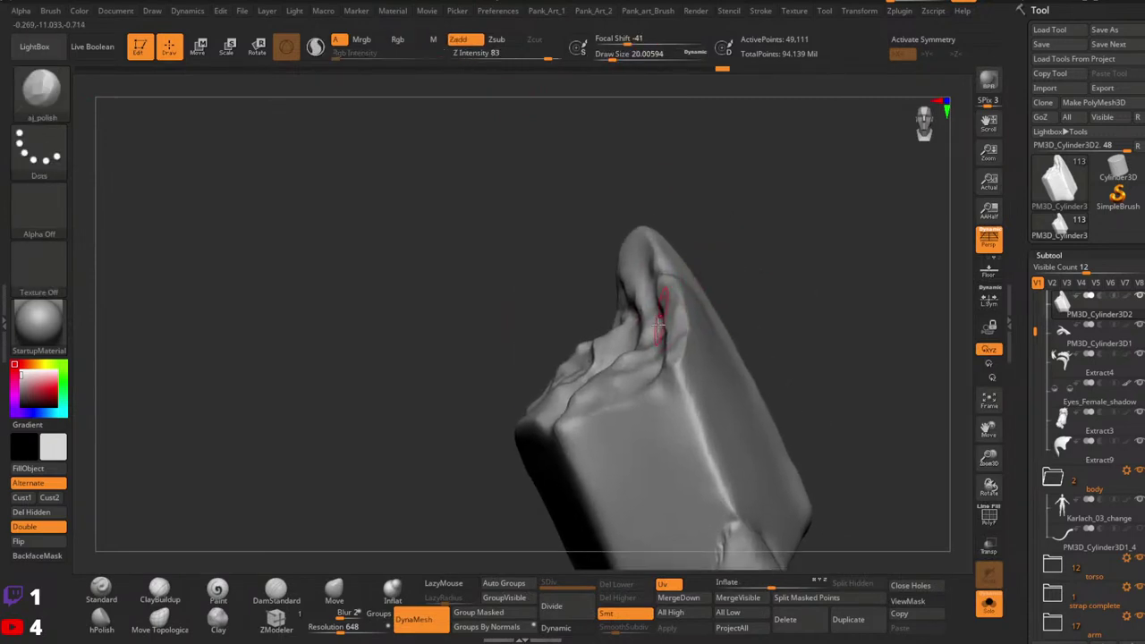
mouse_move(660, 320)
mouse_down()
mouse_move(646, 356)
mouse_move(657, 346)
mouse_up()
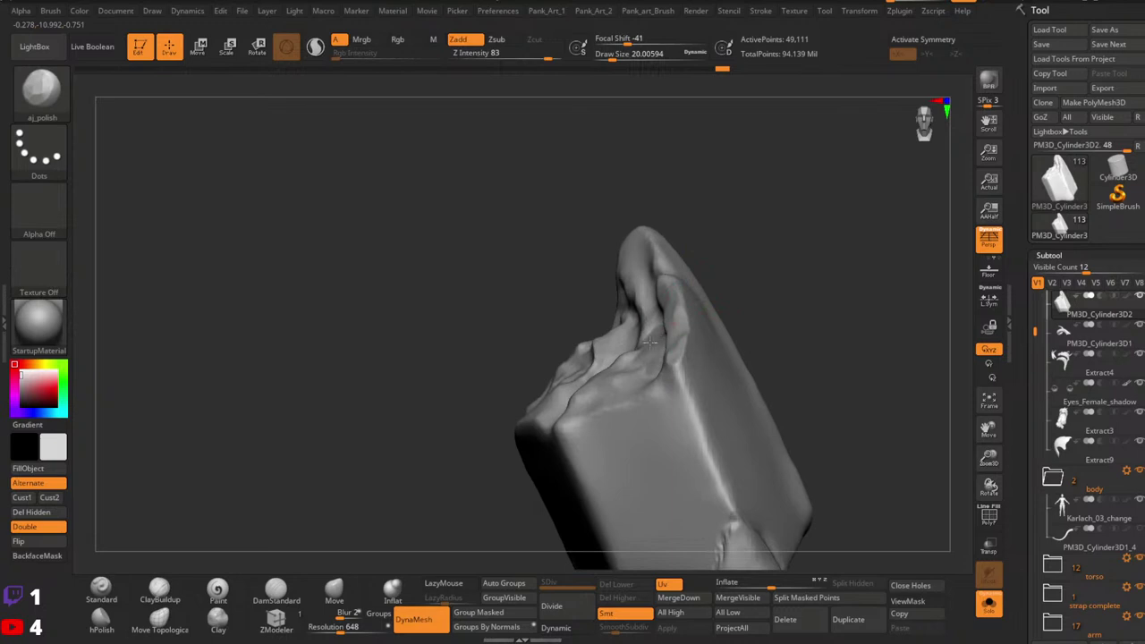
Step: Build up the fractured hollow below the tip with ClayBuildup at Z intensity 21, undoing test strokes and reducing the draw size to about 17
click(160, 589)
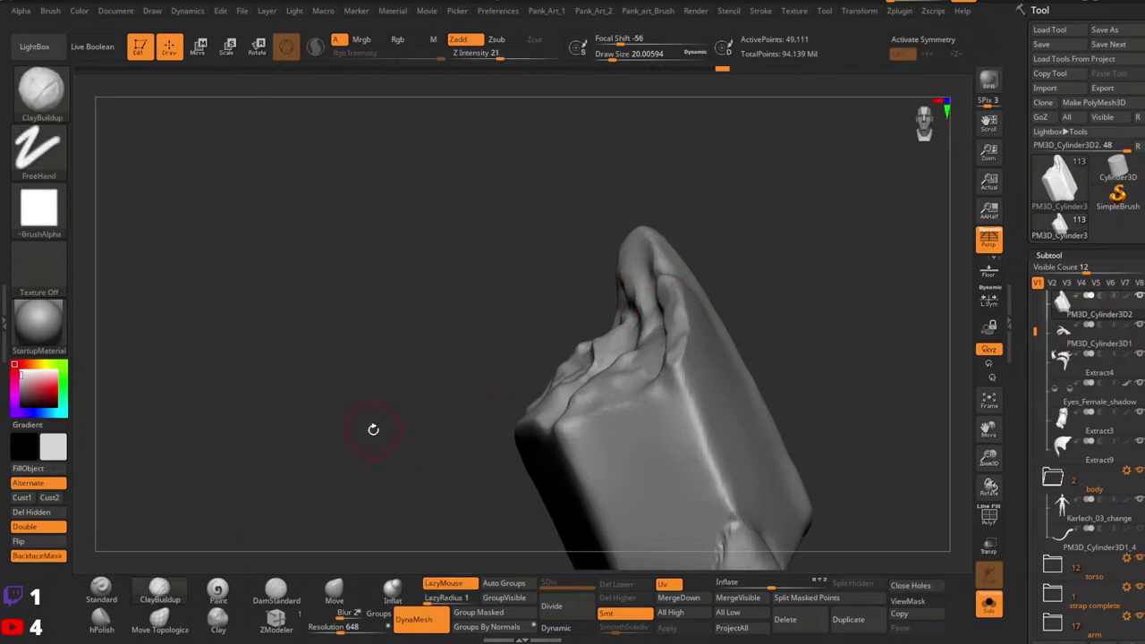
mouse_move(679, 340)
alt+right_down()
mouse_move(659, 294)
mouse_move(643, 300)
alt+right_up()
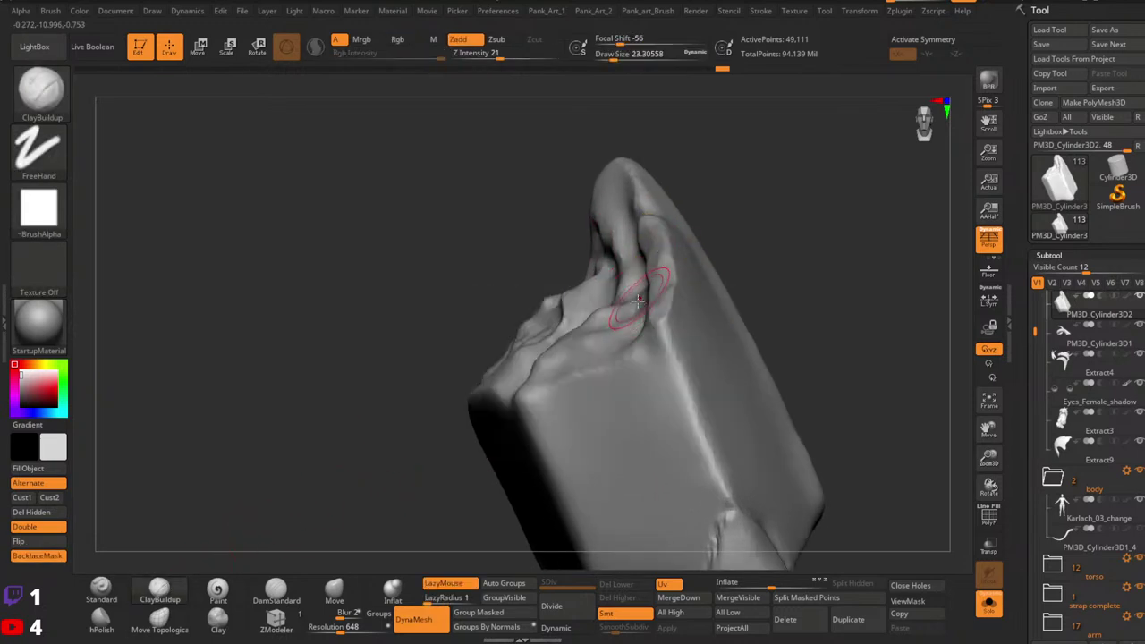
mouse_move(638, 301)
mouse_down()
mouse_move(626, 316)
mouse_move(622, 301)
mouse_move(652, 300)
mouse_up()
key(ctrl+z)
key(space)
key(ctrl+z)
key(space)
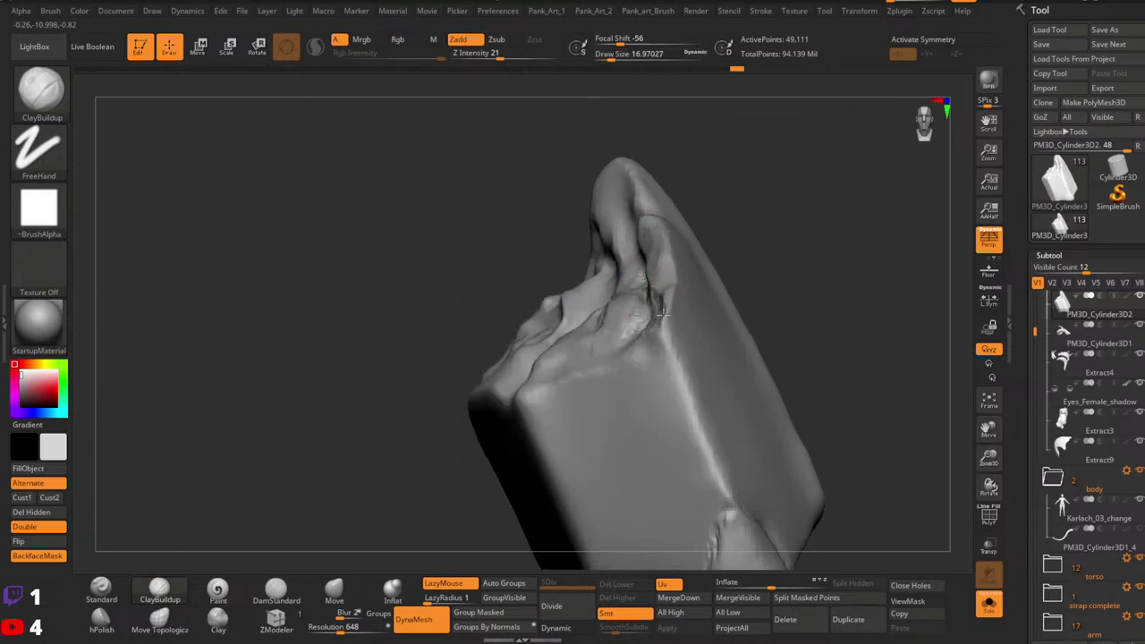
Step: Add rougher clay strokes along the groove and broken top surface with ClayBuildup at Z intensity 26
drag(498, 56, 506, 56)
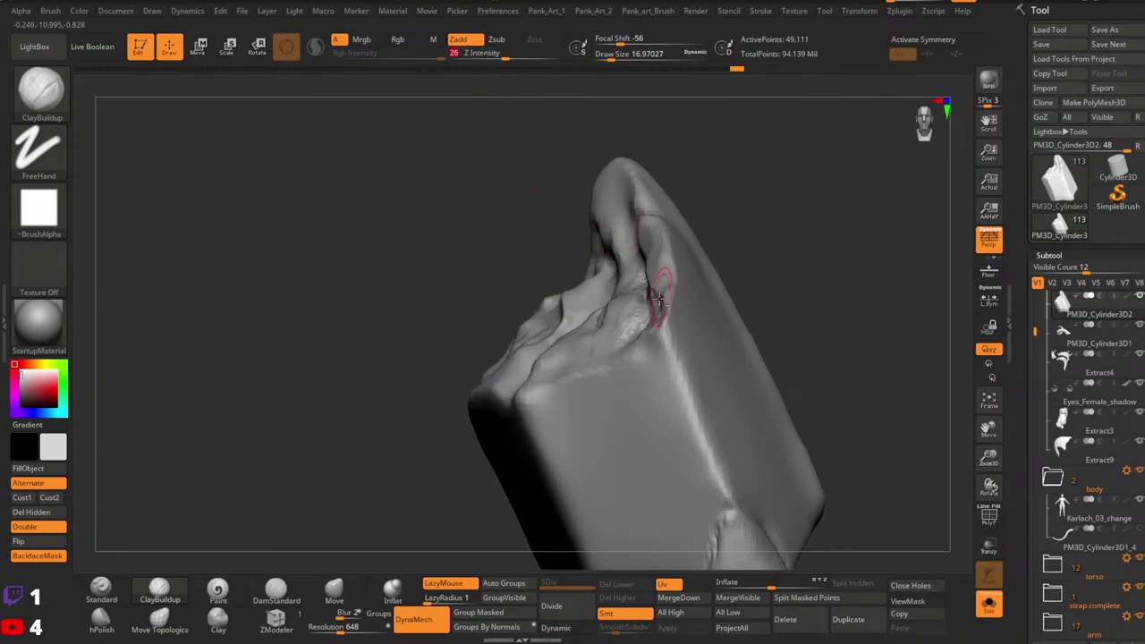
drag(662, 299, 650, 327)
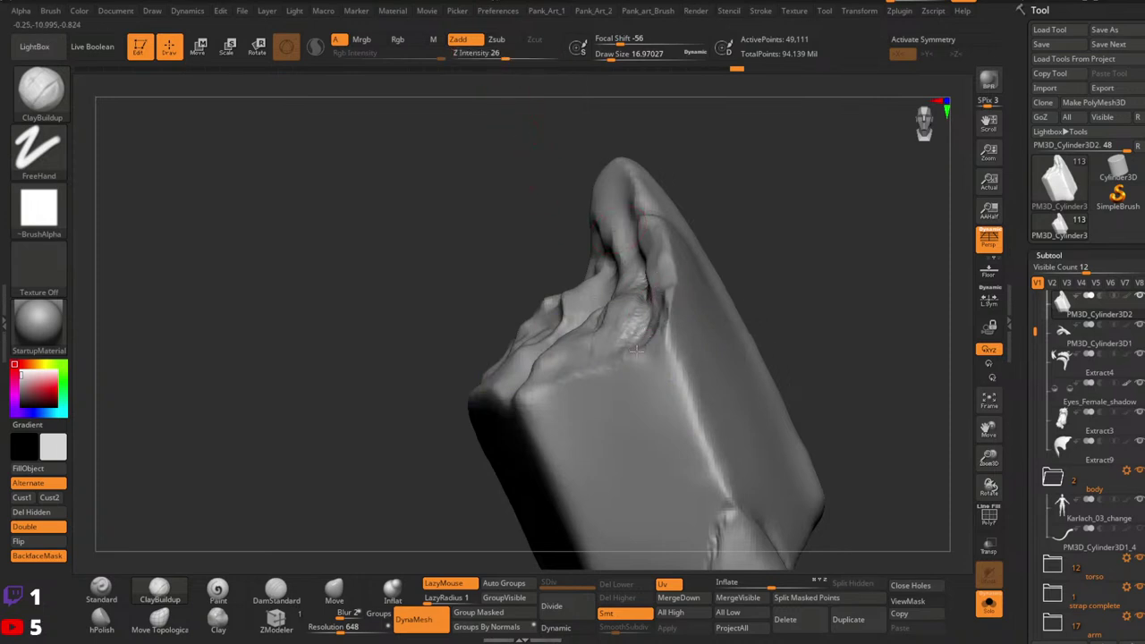
mouse_move(664, 275)
mouse_down()
mouse_move(659, 333)
mouse_move(618, 332)
mouse_move(633, 341)
mouse_move(615, 326)
mouse_move(637, 263)
mouse_up()
mouse_move(616, 297)
ctrl+right_down()
mouse_move(624, 269)
mouse_move(679, 256)
mouse_move(660, 287)
ctrl+right_up()
mouse_move(657, 279)
mouse_down()
mouse_move(642, 302)
mouse_move(603, 303)
mouse_move(560, 329)
mouse_up()
mouse_move(609, 270)
alt+right_down()
mouse_move(632, 278)
mouse_move(603, 295)
alt+right_up()
Step: Reshape the broken surface's far rim with the Move brush at a draw size of about 18
click(335, 590)
key(space)
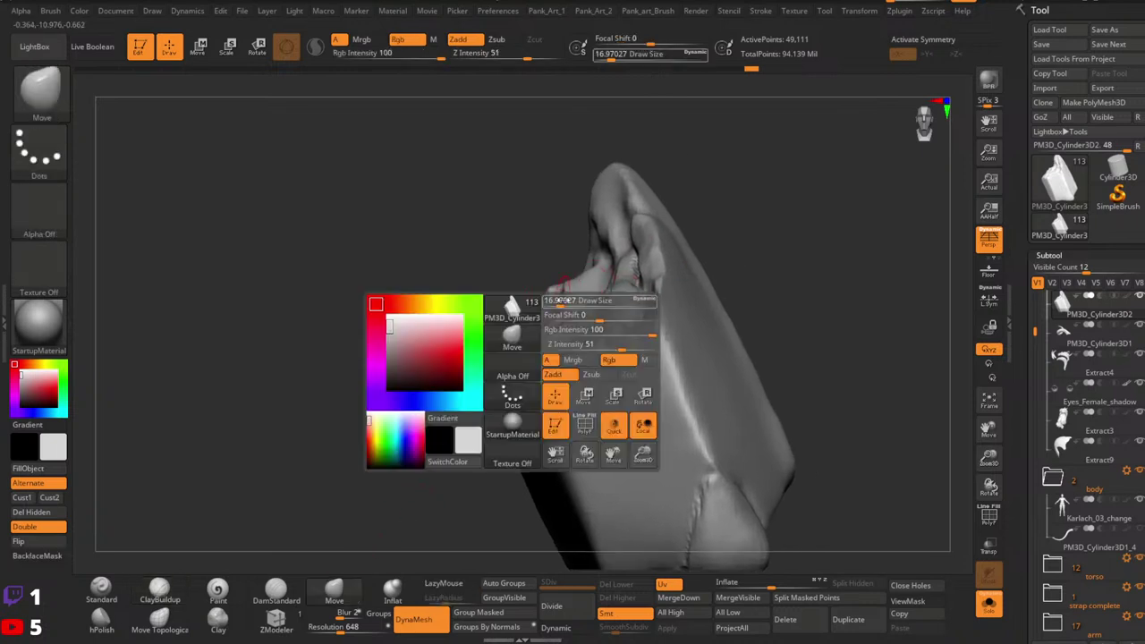
key(space)
click(542, 306)
mouse_move(540, 308)
mouse_down()
mouse_move(539, 288)
mouse_move(557, 281)
mouse_up()
key(space)
click(551, 293)
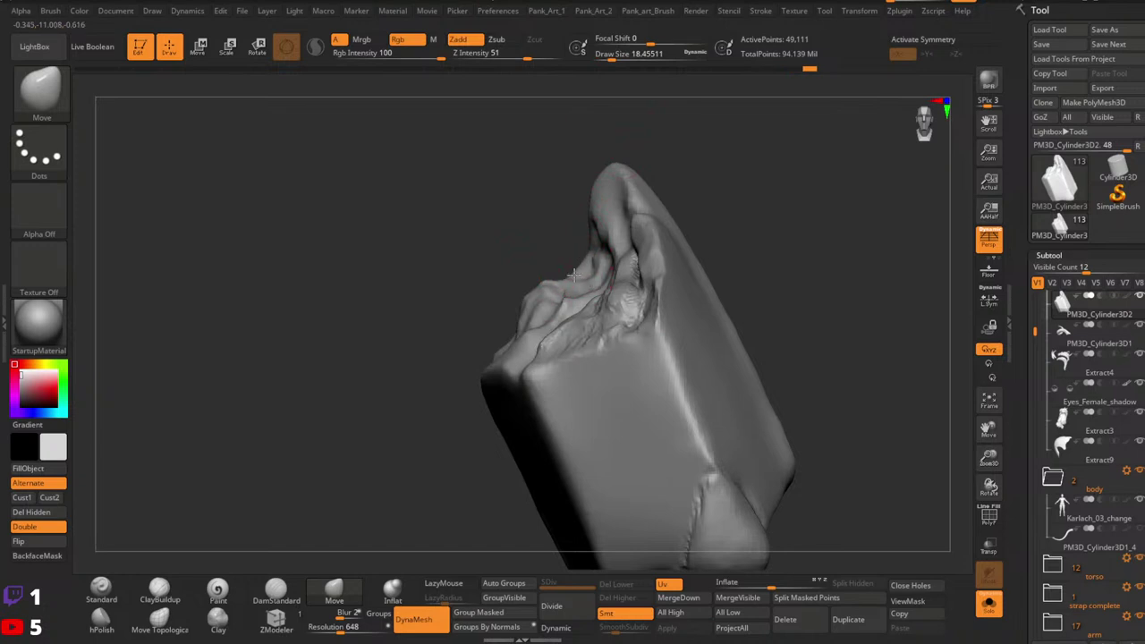
alt+right_drag(588, 262, 610, 232)
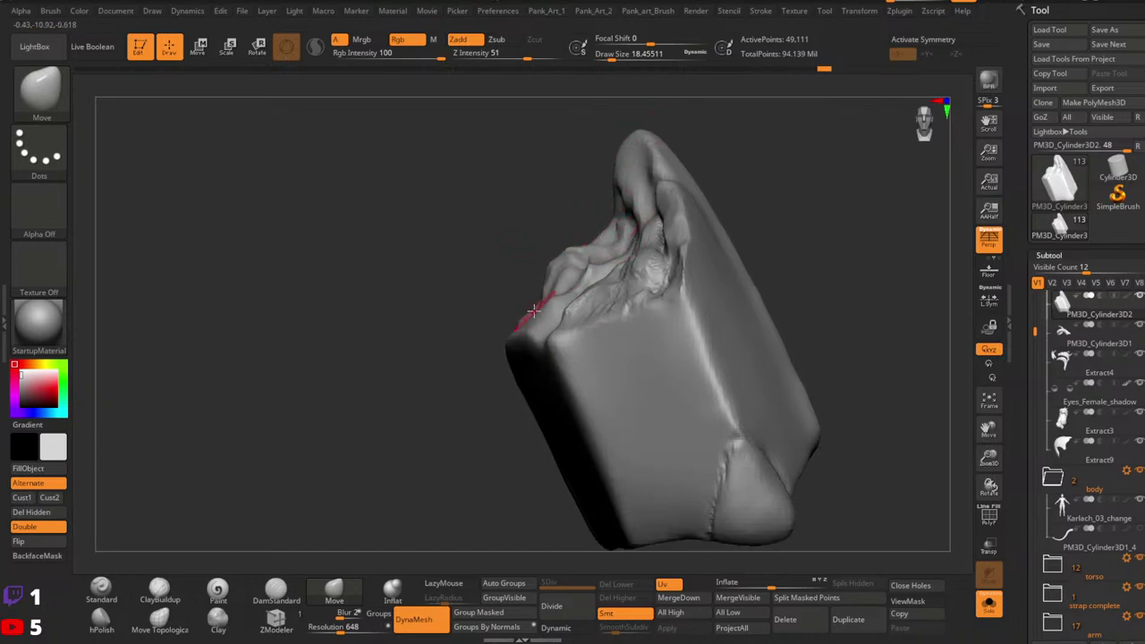
Step: Shift the broken surface's outer corner and front edge with the Move brush at a draw size of about 68, reduced to about 23
key(space)
drag(533, 311, 577, 315)
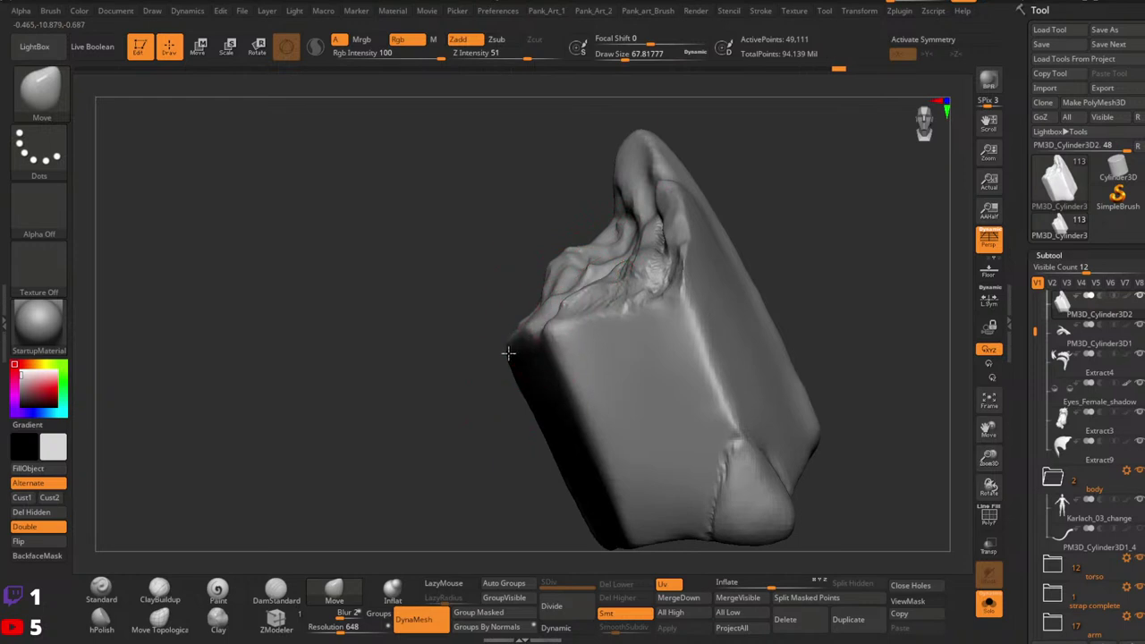
drag(508, 353, 548, 324)
mouse_move(628, 241)
ctrl+right_down()
mouse_move(657, 224)
mouse_move(617, 291)
ctrl+right_up()
key(space)
drag(631, 289, 528, 335)
key(space)
drag(601, 307, 605, 313)
Step: Sharpen the ridge's lower edge beside the clay buildup with aj_polish at a draw size of about 13, reduced to about 8
key(space)
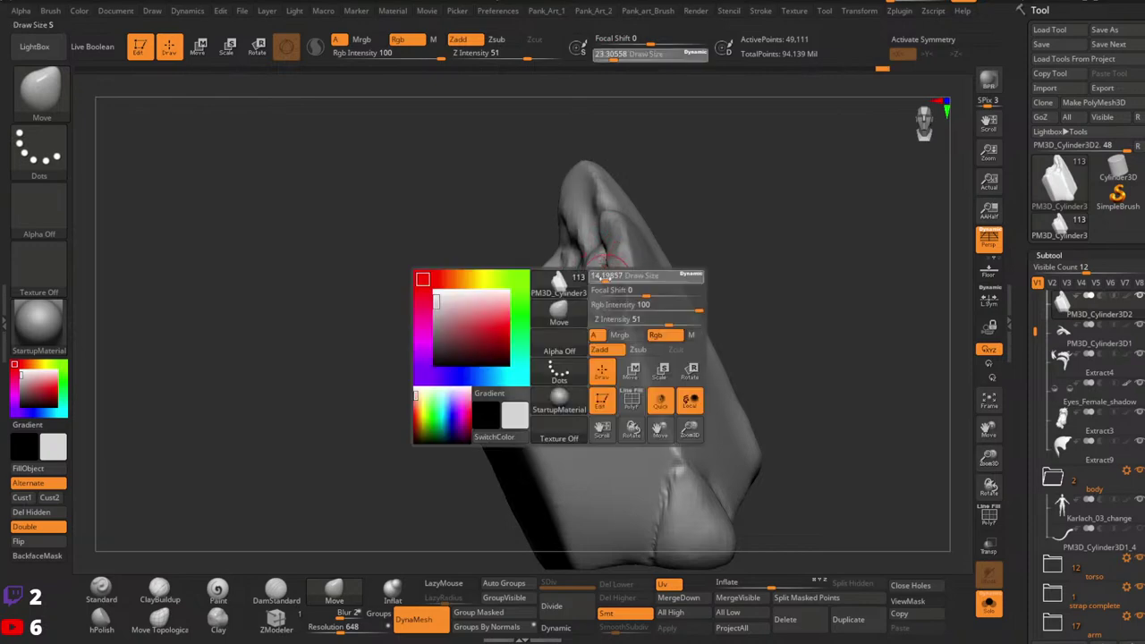
drag(611, 272, 606, 272)
key(b)
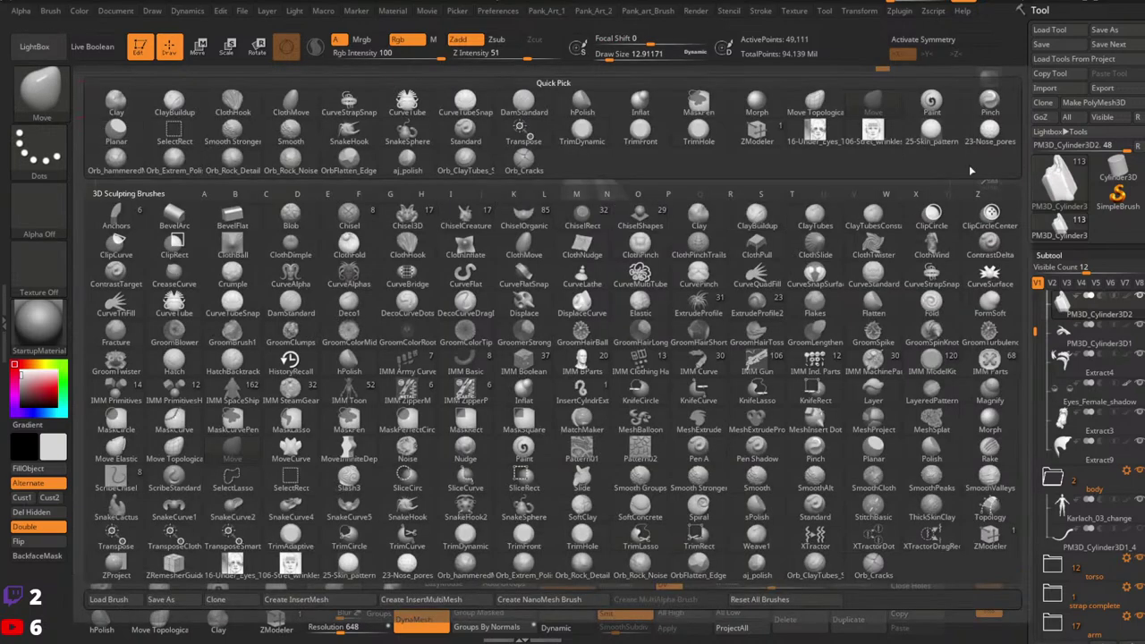
click(408, 161)
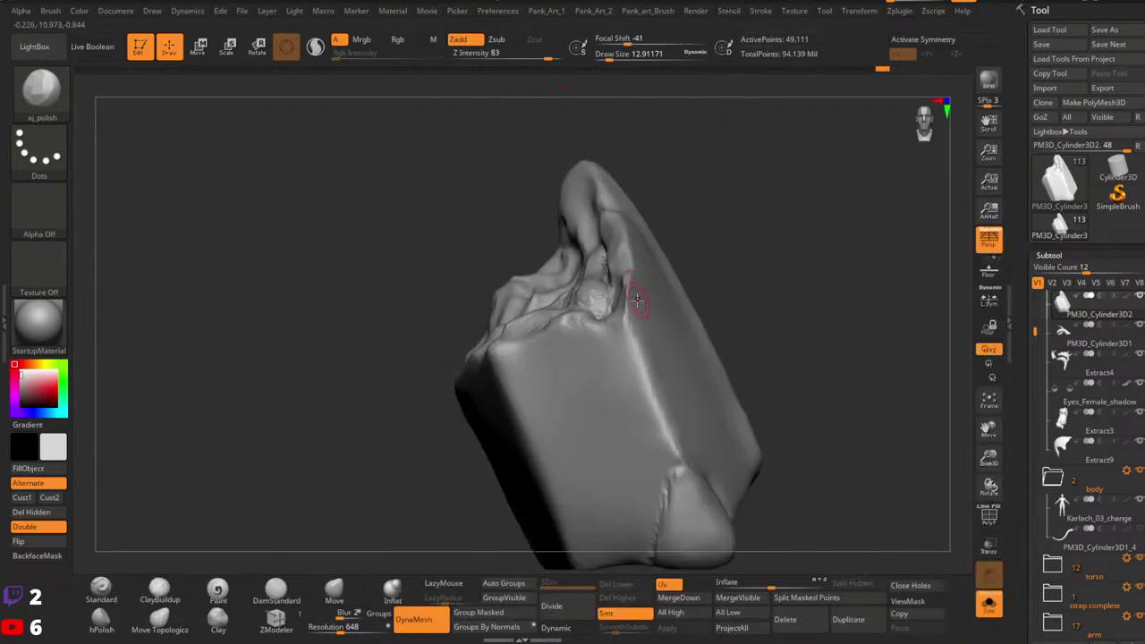
key(space)
drag(634, 281, 627, 279)
right_drag(629, 282, 630, 281)
shift+drag(629, 281, 631, 277)
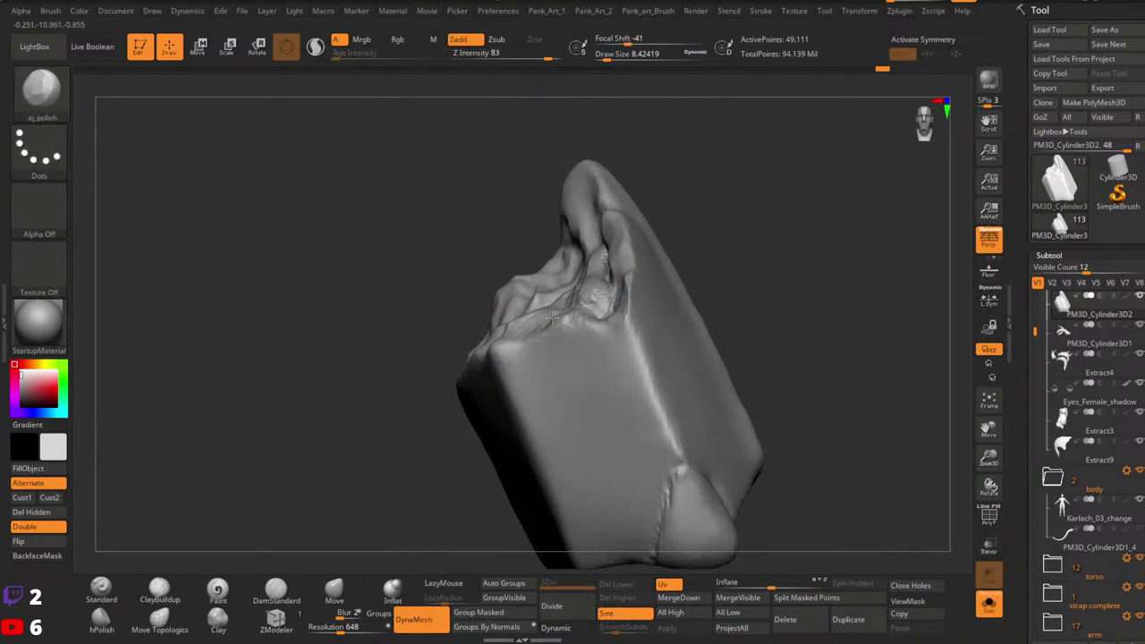
Step: Flatten the clay buildup and broken top surface with aj_polish at a draw size of about 10.5, undoing one stray stroke
key(space)
drag(590, 277, 594, 254)
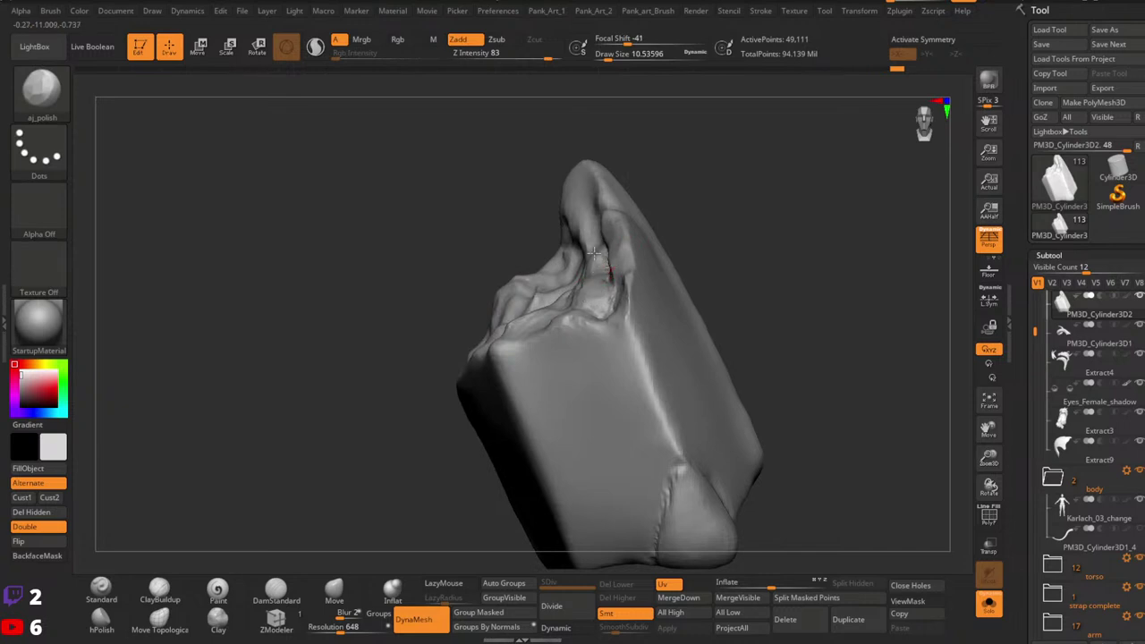
alt+right_drag(584, 253, 625, 256)
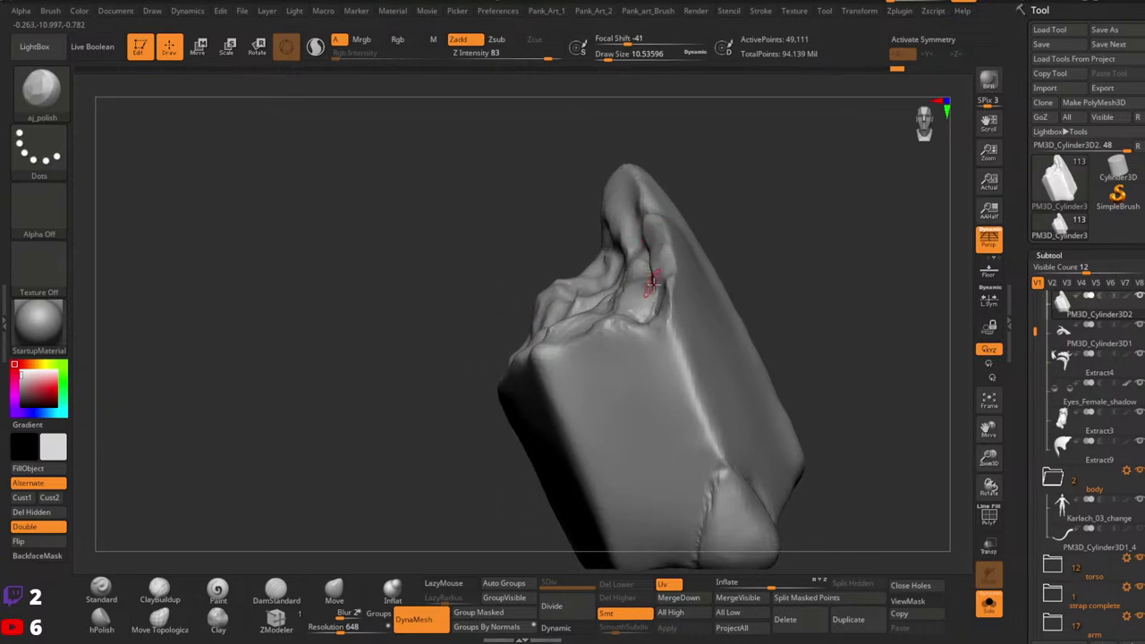
drag(664, 298, 662, 310)
key(ctrl+z)
drag(576, 289, 569, 295)
right_drag(570, 295, 573, 349)
drag(577, 283, 563, 324)
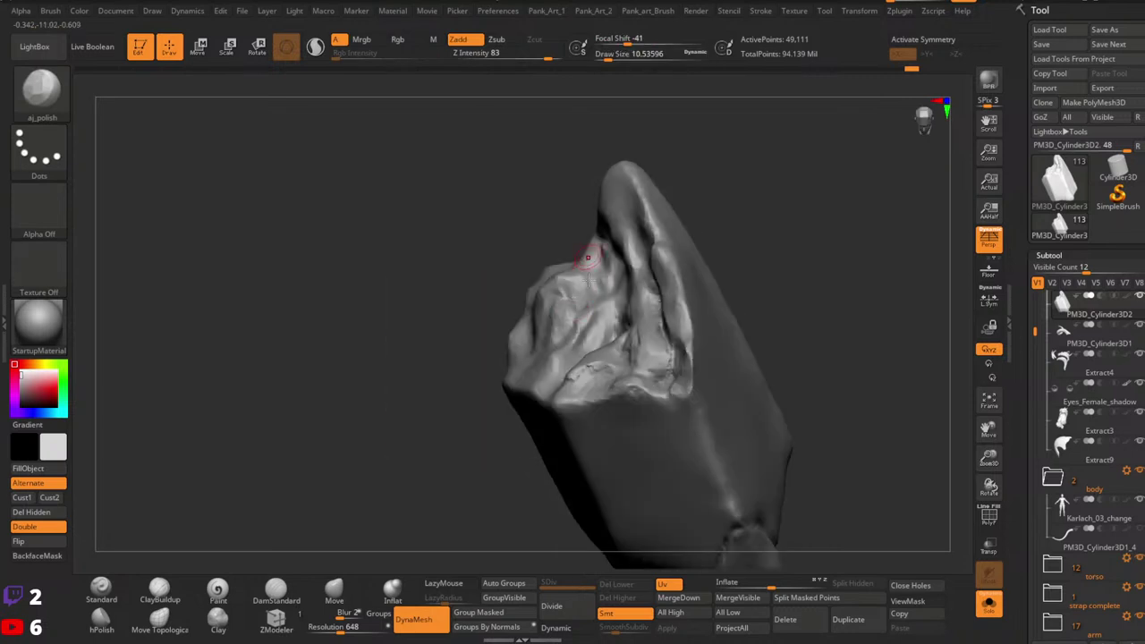
Step: Examine the broken surface from several angles, and turn off Solo to check the horn in place on the head
right_drag(587, 258, 654, 332)
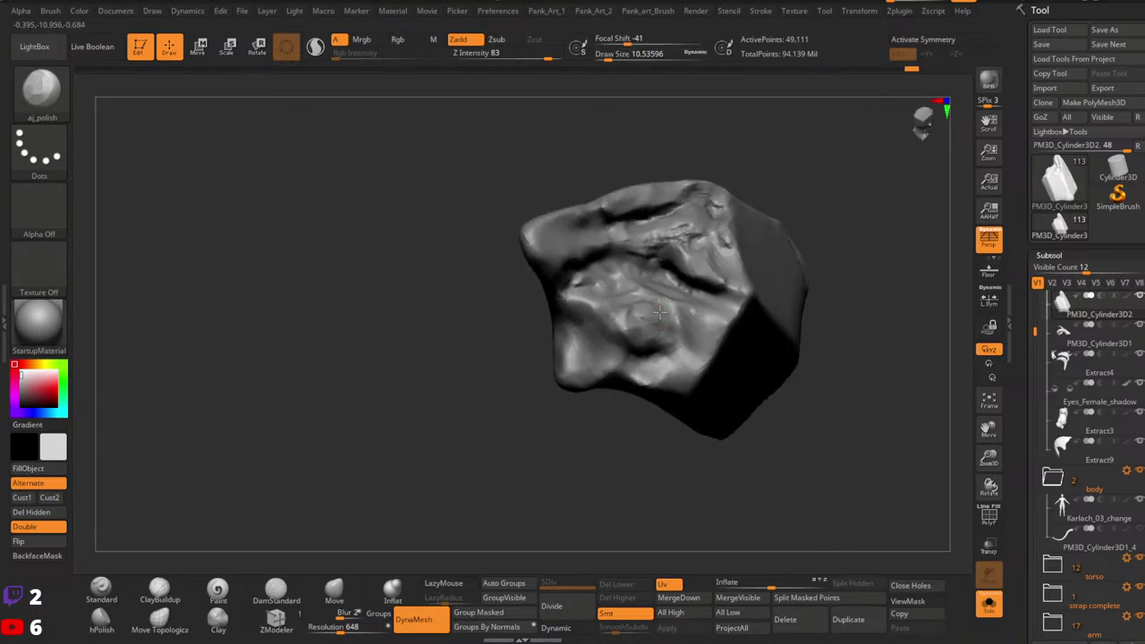
mouse_move(769, 295)
right_down()
mouse_move(716, 238)
mouse_move(745, 258)
right_up()
right_drag(825, 352, 742, 309)
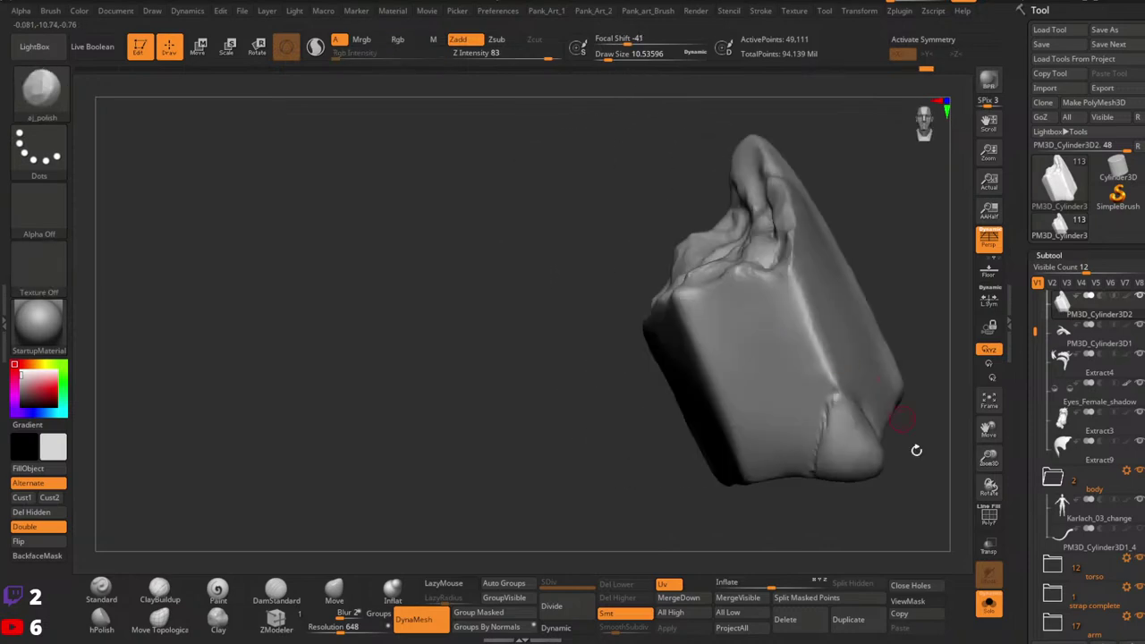
click(989, 607)
right_drag(797, 429, 882, 377)
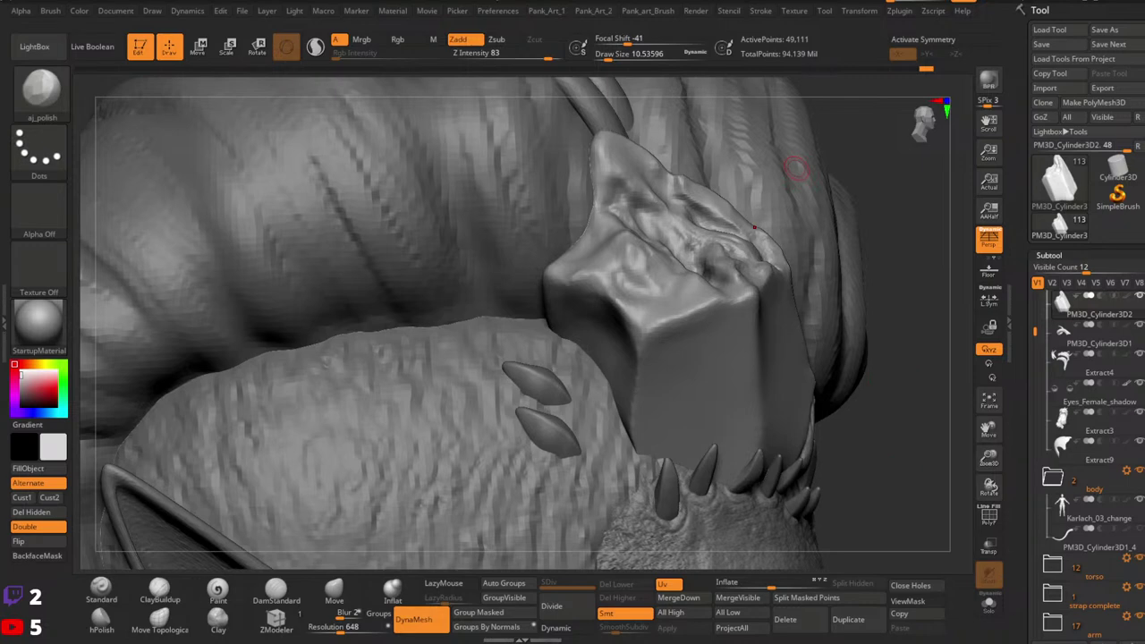
right_drag(534, 316, 531, 322)
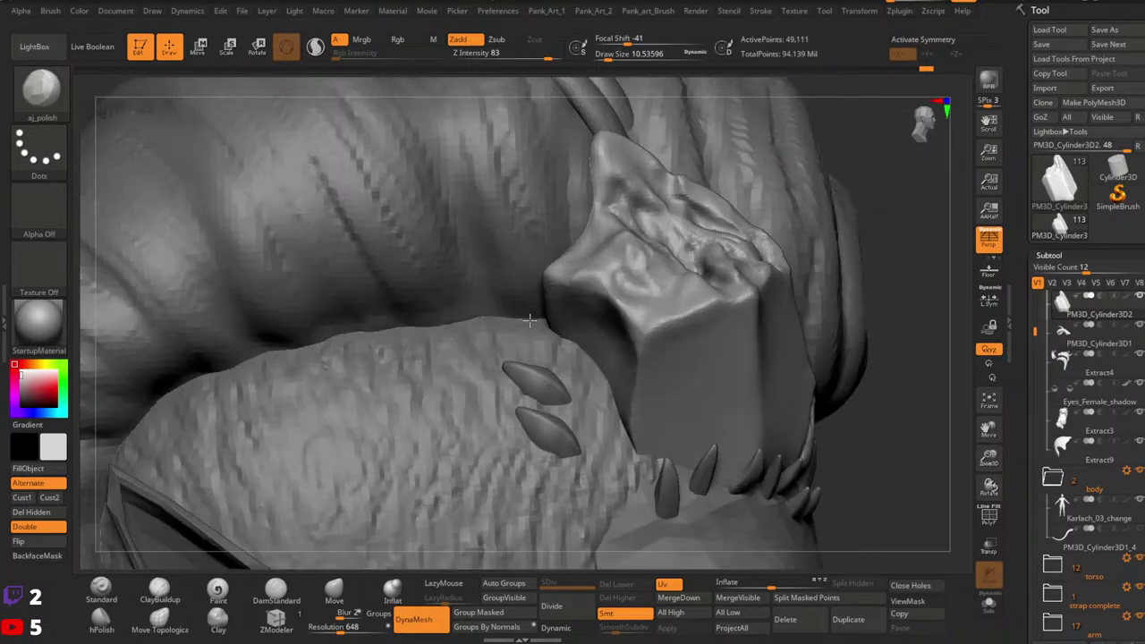
mouse_move(644, 347)
alt+right_down()
mouse_move(608, 266)
mouse_move(647, 267)
alt+right_up()
key(space)
click(590, 276)
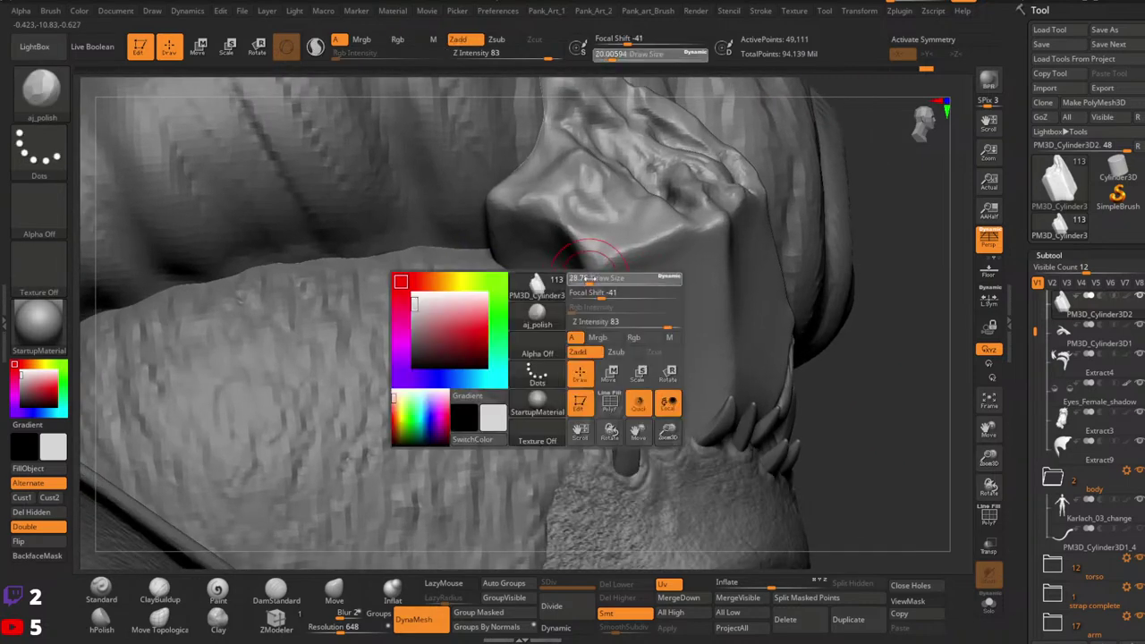
key(b)
key(m)
key(v)
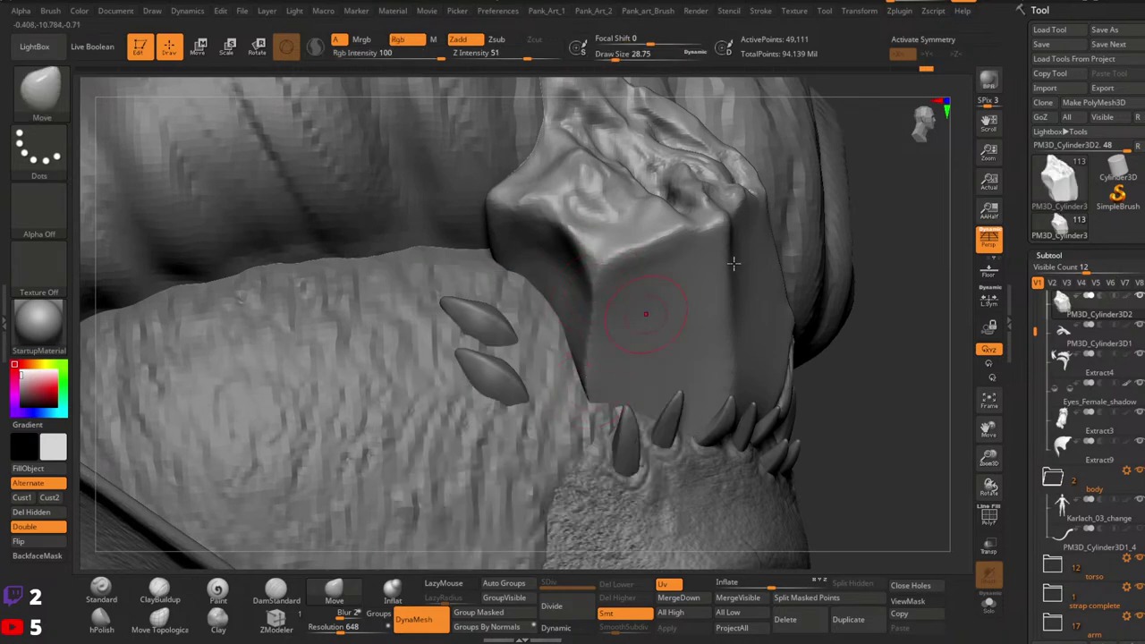
right_drag(723, 332, 673, 324)
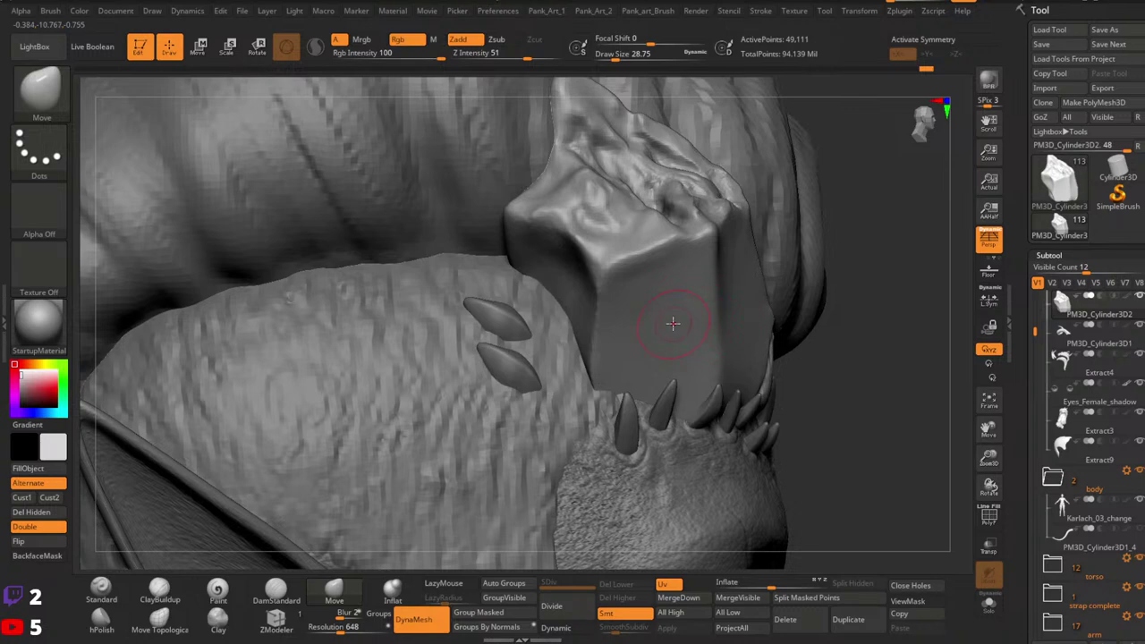
click(160, 590)
key(space)
drag(654, 292, 660, 293)
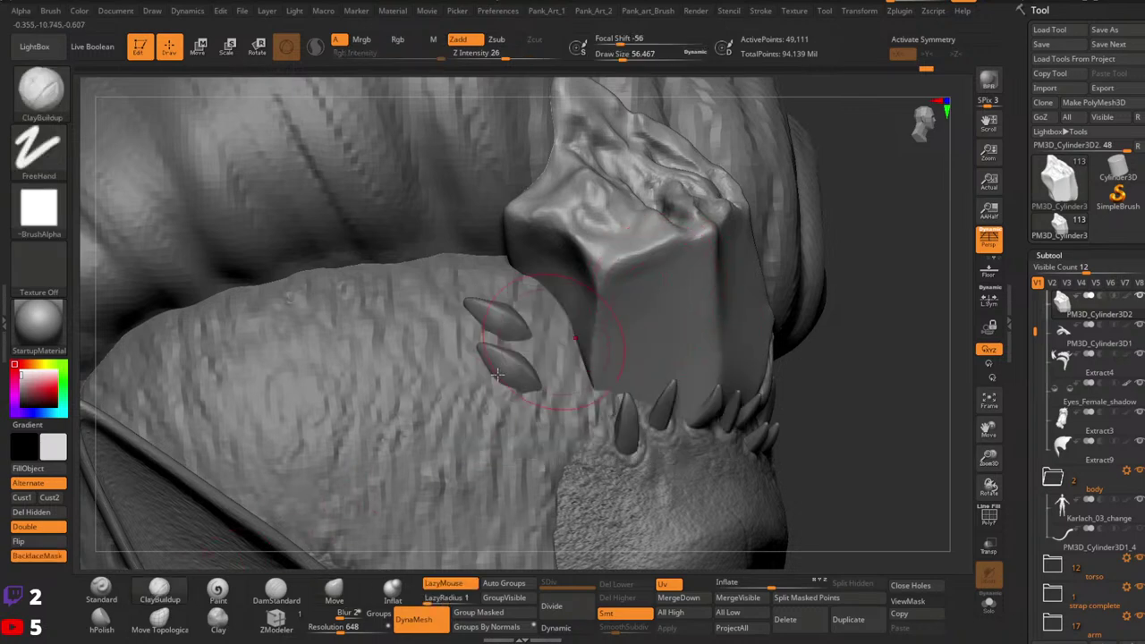
Step: Try a vertical Standard brush stroke on the horn's front face at a draw size of about 74, and undo it
key(b)
key(s)
key(t)
key(space)
drag(592, 341, 613, 341)
drag(617, 411, 614, 266)
right_drag(632, 293, 646, 267)
key(ctrl+z)
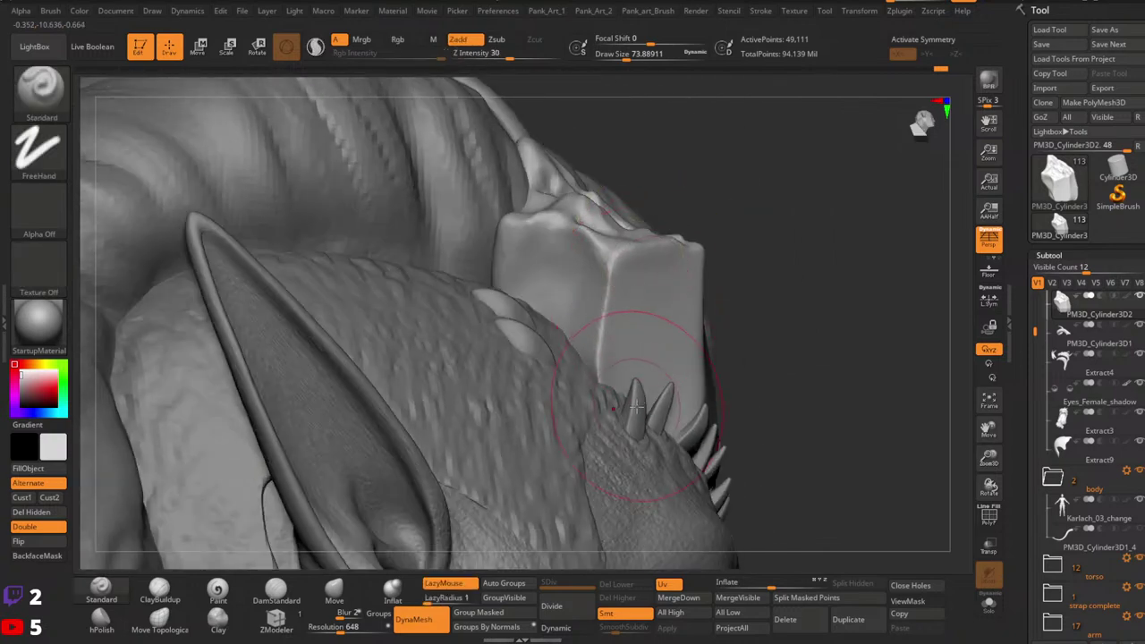
Step: Isolate the broken horn piece with Solo and refresh its DynaMesh at resolution 648
click(988, 602)
mouse_move(707, 438)
right_down()
mouse_move(689, 371)
mouse_move(742, 470)
mouse_move(809, 384)
right_up()
ctrl+drag(846, 369, 863, 389)
key(space)
drag(736, 386, 722, 387)
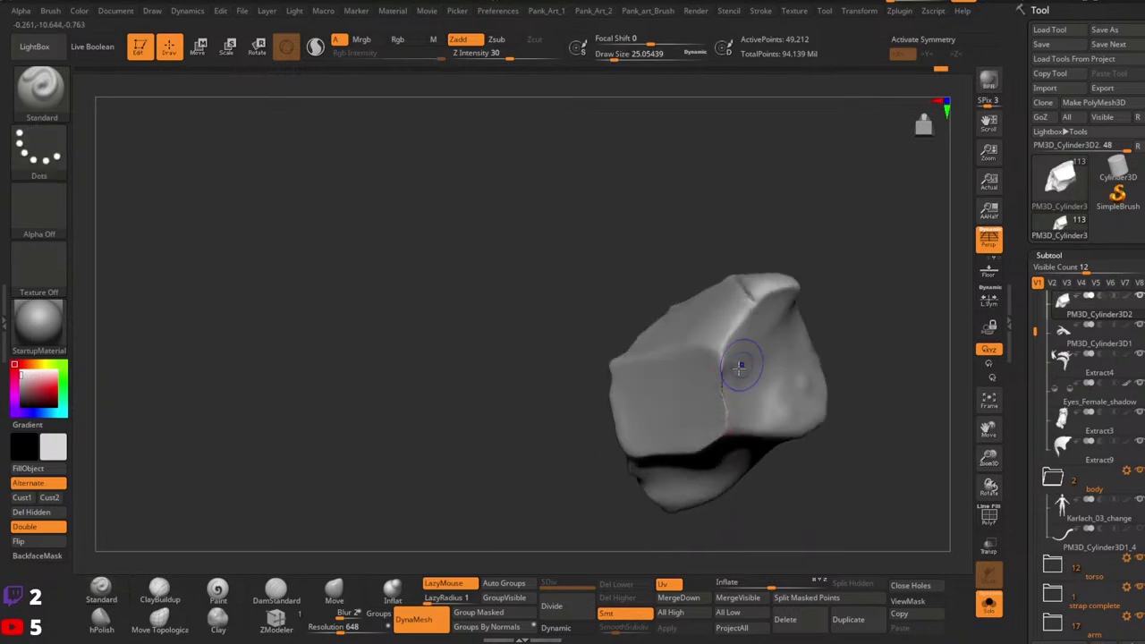
Step: Sculpt along the side face beside the long ridge with the Standard brush at draw size about 74 and Z Intensity 25, ending Solo
mouse_move(511, 490)
right_down()
mouse_move(727, 358)
mouse_move(718, 432)
mouse_move(760, 379)
right_up()
key(space)
drag(707, 360, 718, 359)
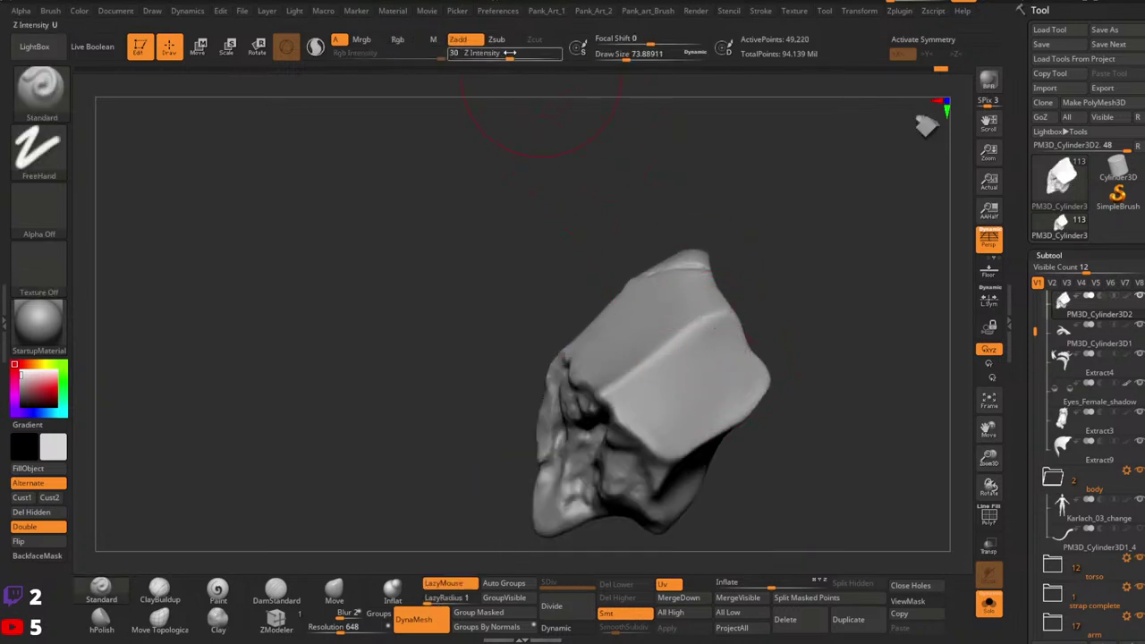
drag(509, 56, 504, 56)
drag(712, 344, 626, 410)
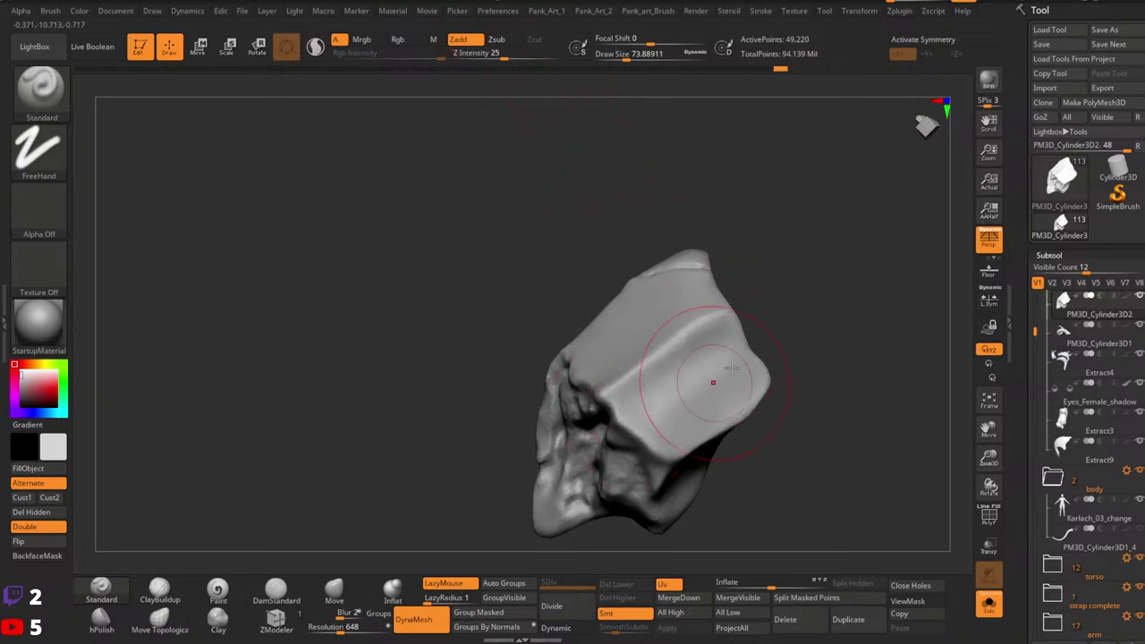
shift+right_drag(710, 384, 743, 364)
right_drag(727, 420, 769, 366)
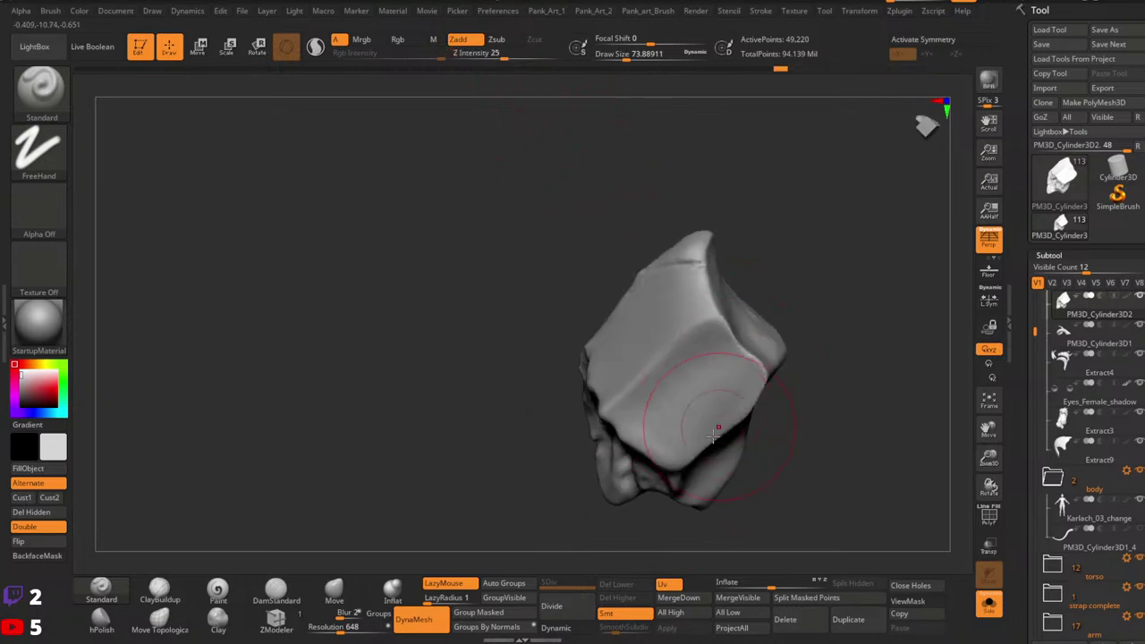
mouse_move(807, 333)
right_down()
mouse_move(685, 298)
mouse_move(779, 397)
mouse_move(759, 427)
right_up()
click(988, 601)
mouse_move(652, 396)
ctrl+right_down()
mouse_move(716, 385)
mouse_move(677, 357)
ctrl+right_up()
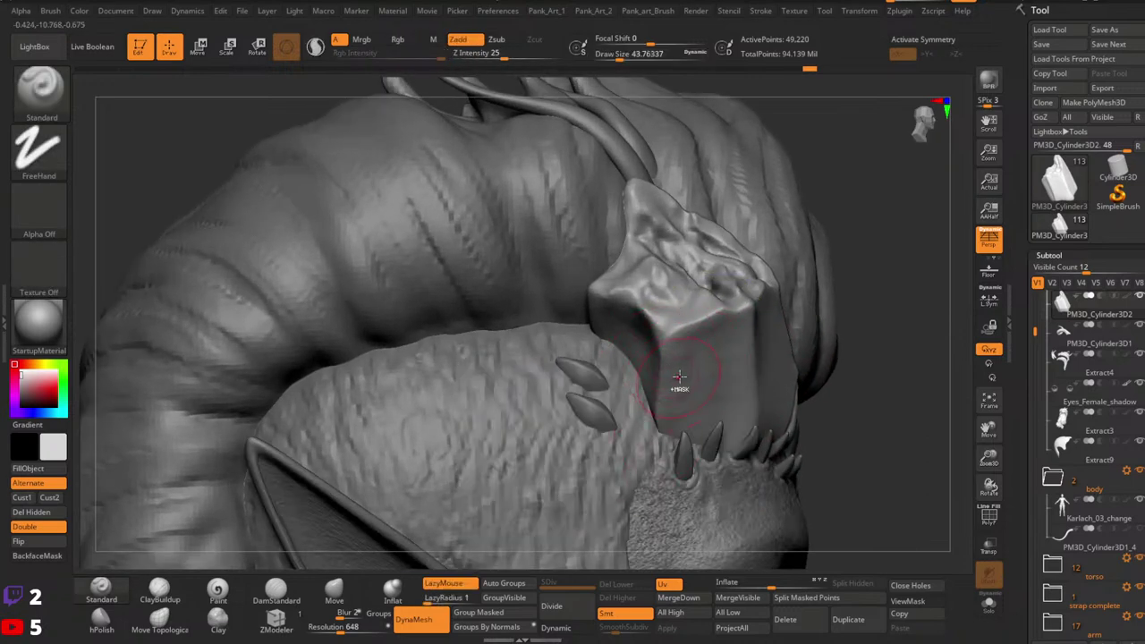
Step: Build up the horn's front face below the fracture rim with ClayBuildup at a draw size of about 39
click(161, 590)
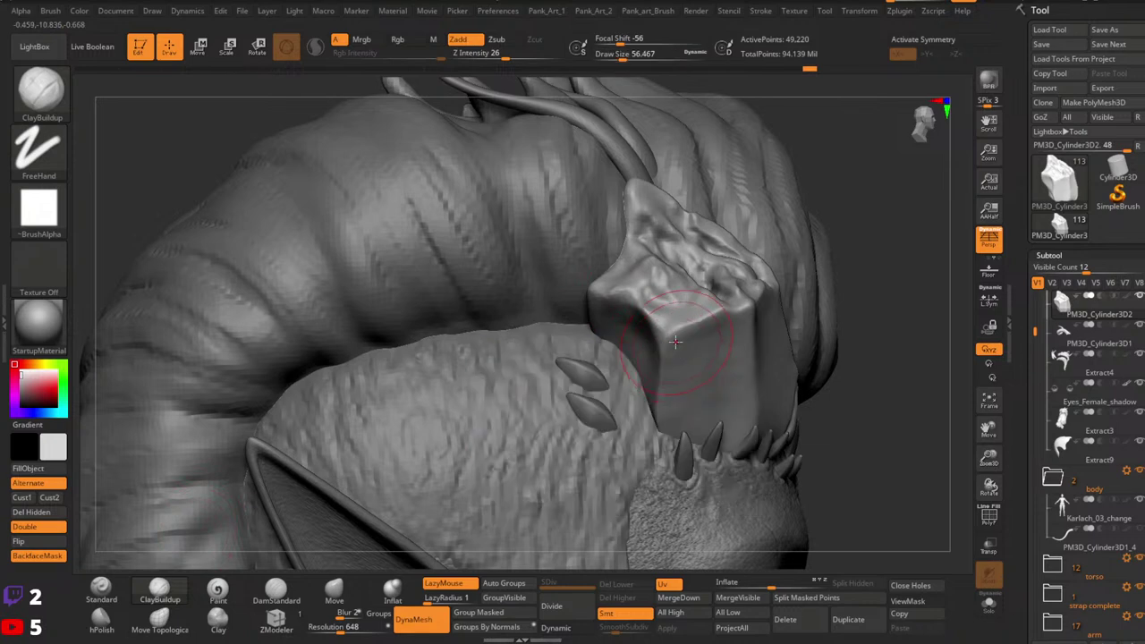
key(space)
drag(680, 362, 676, 362)
key(shift)
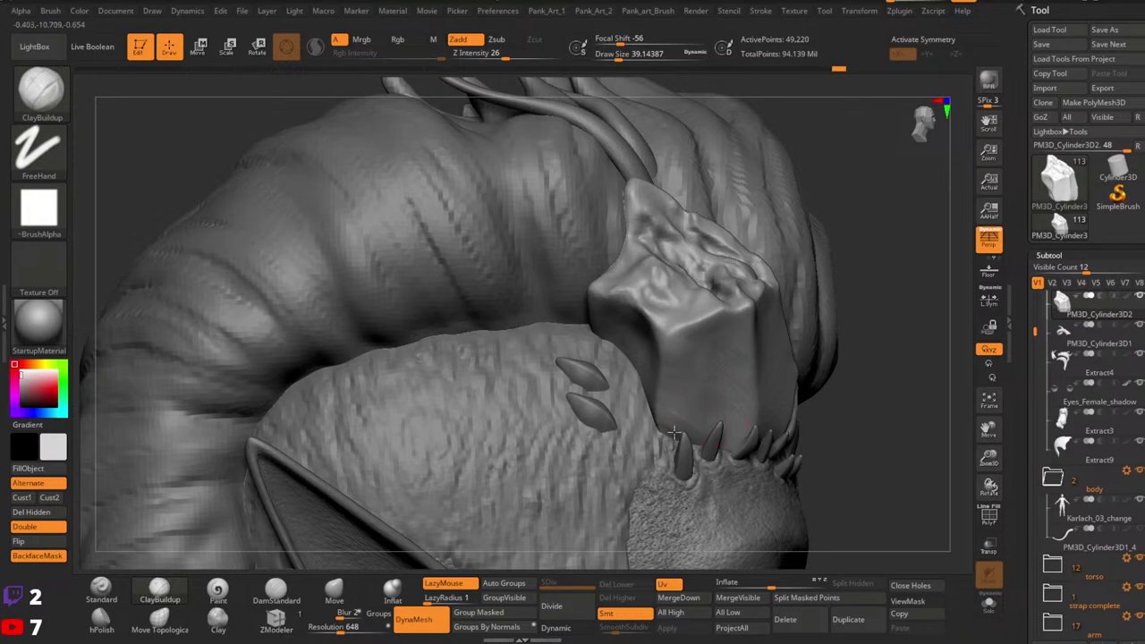
drag(672, 360, 693, 381)
Step: Reshape the fracture's front rim and outer corner with the Move brush at a draw size of about 80, reduced to about 54
click(338, 591)
key(space)
drag(658, 319, 685, 310)
key(space)
key(space)
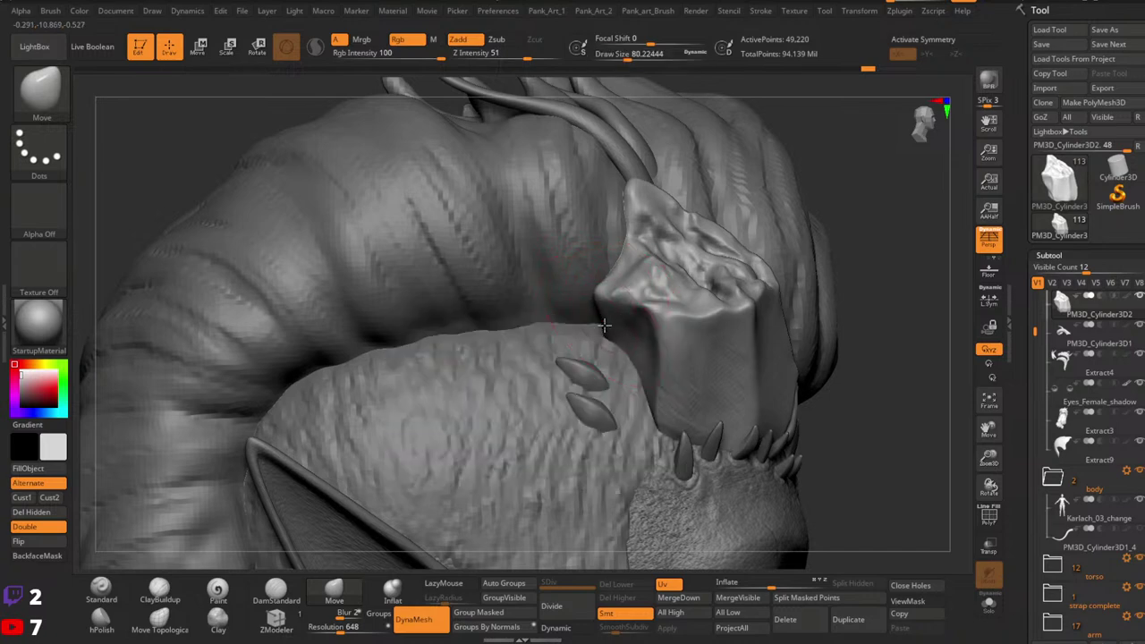
key(space)
drag(606, 318, 646, 286)
key(space)
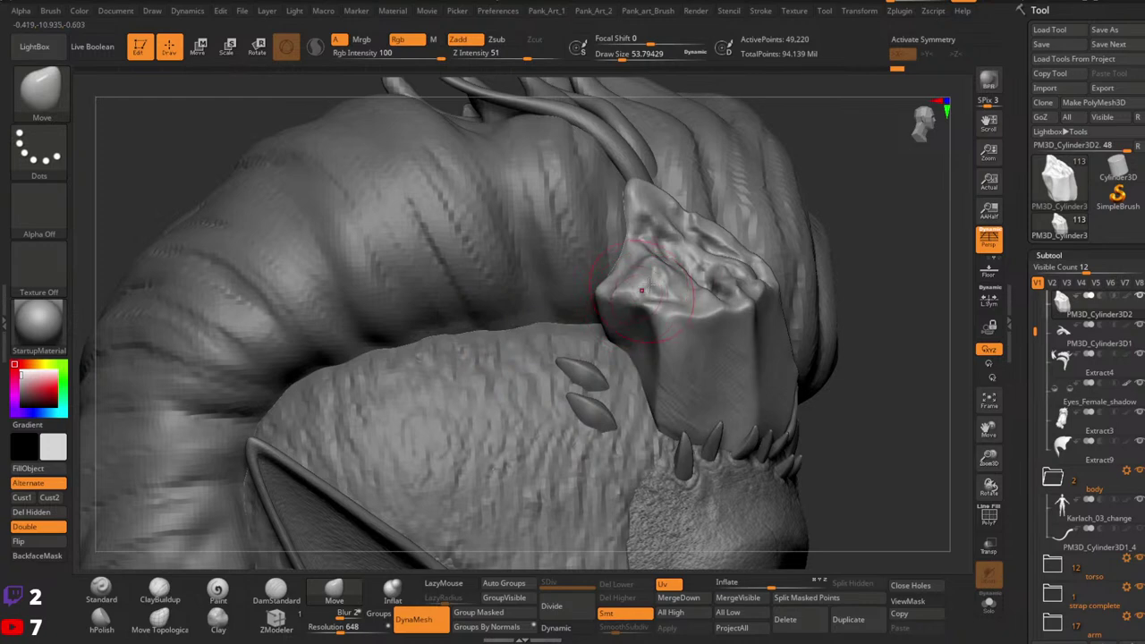
Step: Fill and smooth the recessed side face below the outer corner using ClayBuildup at a draw size of about 44
click(159, 591)
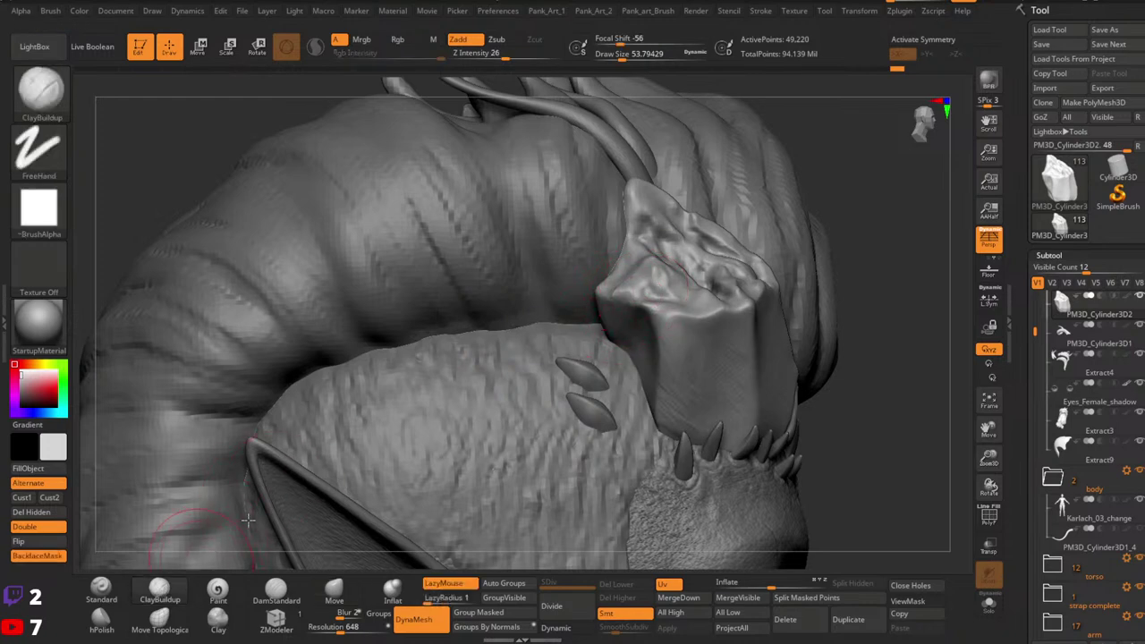
key(space)
shift+drag(626, 313, 621, 329)
key(space)
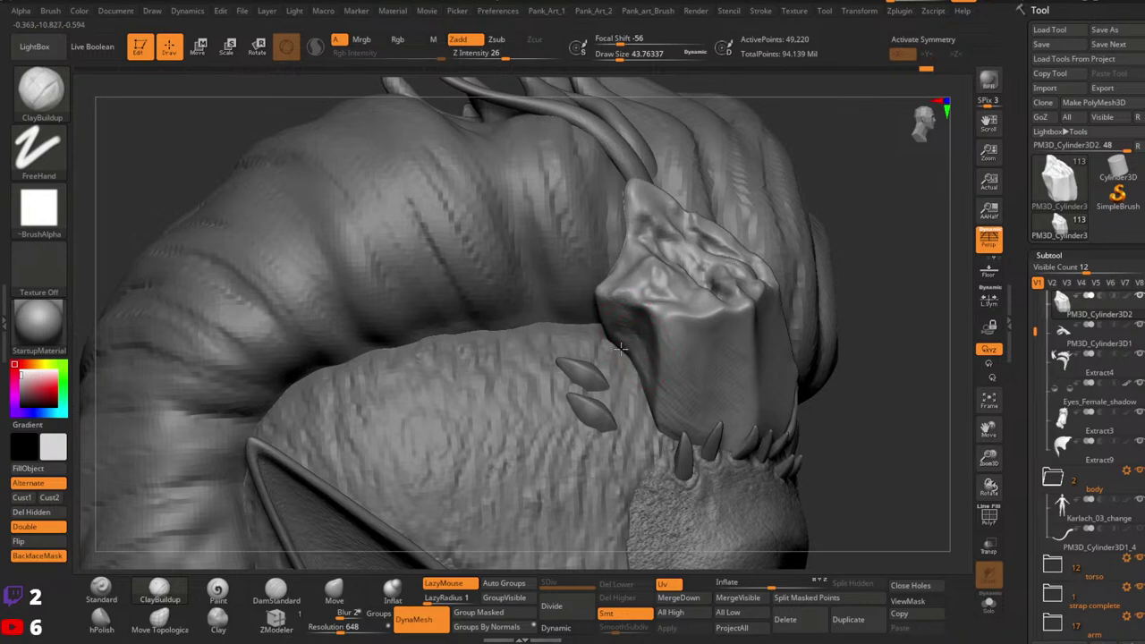
shift+drag(632, 345, 624, 320)
mouse_move(652, 375)
mouse_down()
mouse_move(646, 341)
mouse_move(655, 418)
mouse_up()
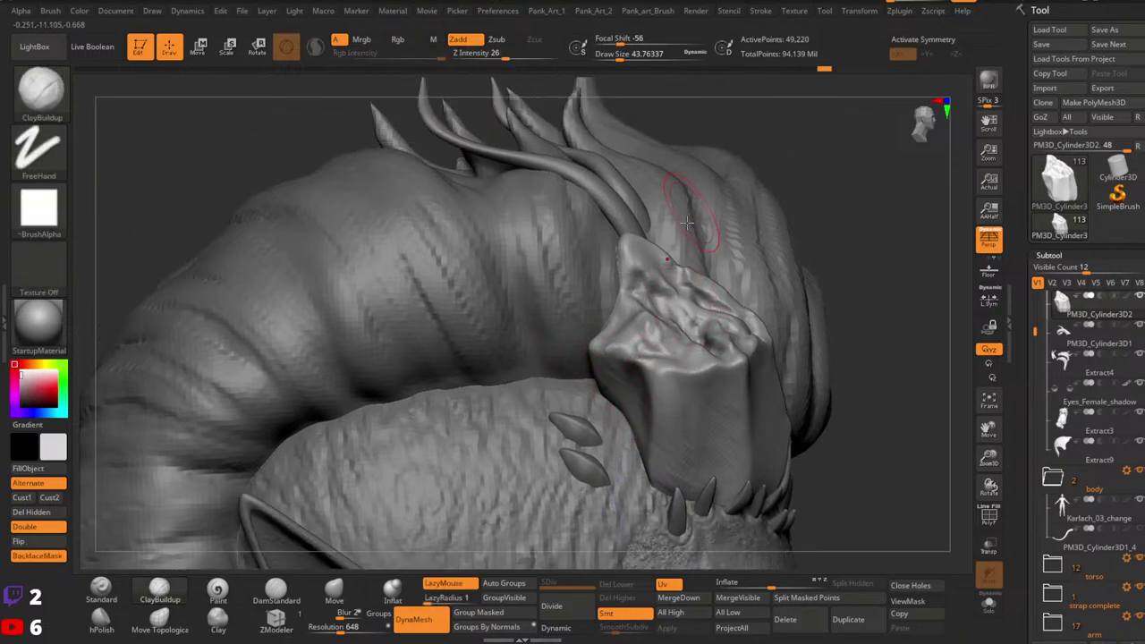
Step: Raise the fracture's back edge from the upper tip with the Standard brush at a draw size of about 11.7
alt+right_drag(651, 251, 641, 274)
right_click(637, 277)
right_click(636, 275)
mouse_move(636, 276)
mouse_down()
mouse_move(608, 271)
mouse_move(611, 297)
mouse_move(618, 265)
mouse_up()
click(102, 590)
right_click(627, 269)
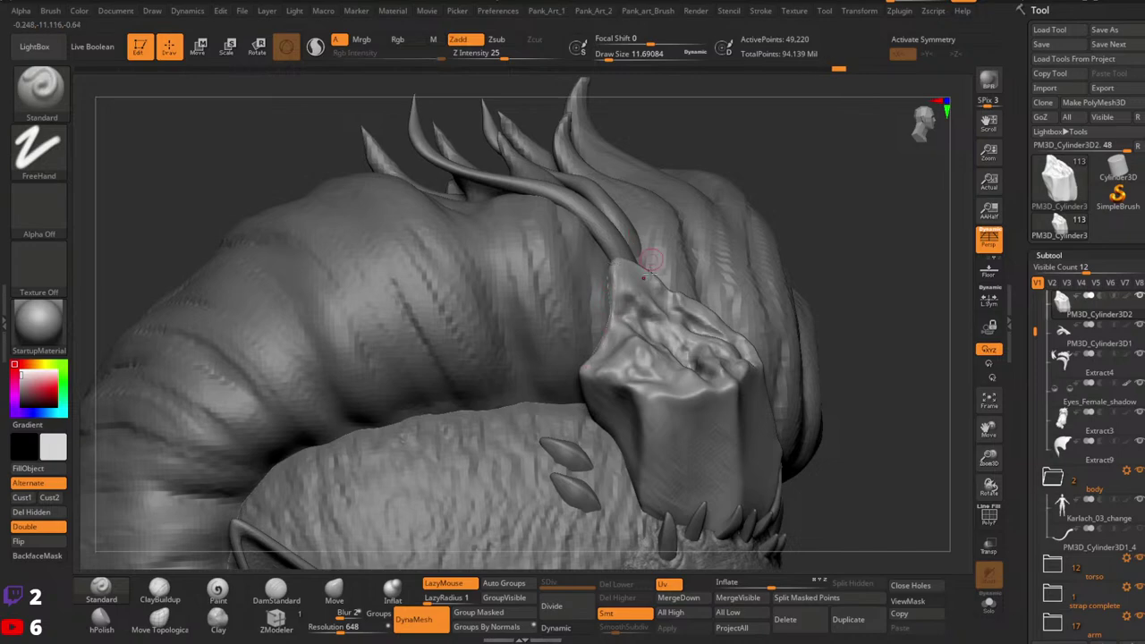
right_drag(656, 258, 655, 222)
drag(619, 274, 705, 310)
mouse_move(705, 311)
right_down()
mouse_move(695, 330)
mouse_move(689, 308)
right_up()
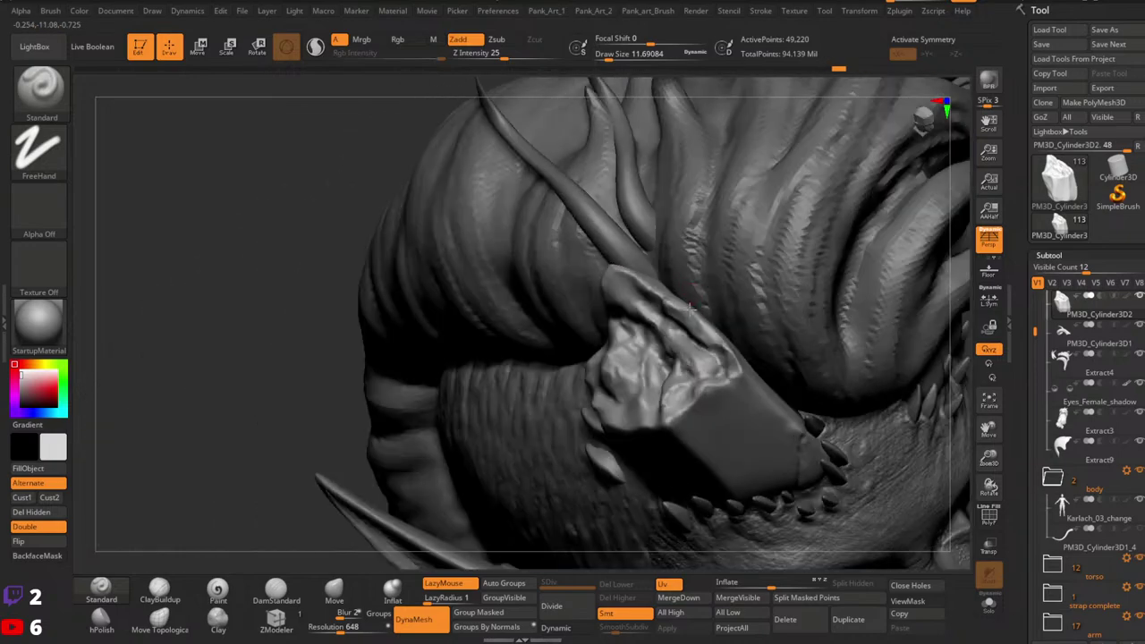
mouse_move(732, 380)
right_down()
mouse_move(745, 354)
mouse_move(740, 371)
mouse_move(725, 313)
right_up()
Step: Smooth the clay strokes on the horn's side faces at a draw size of about 37
key(space)
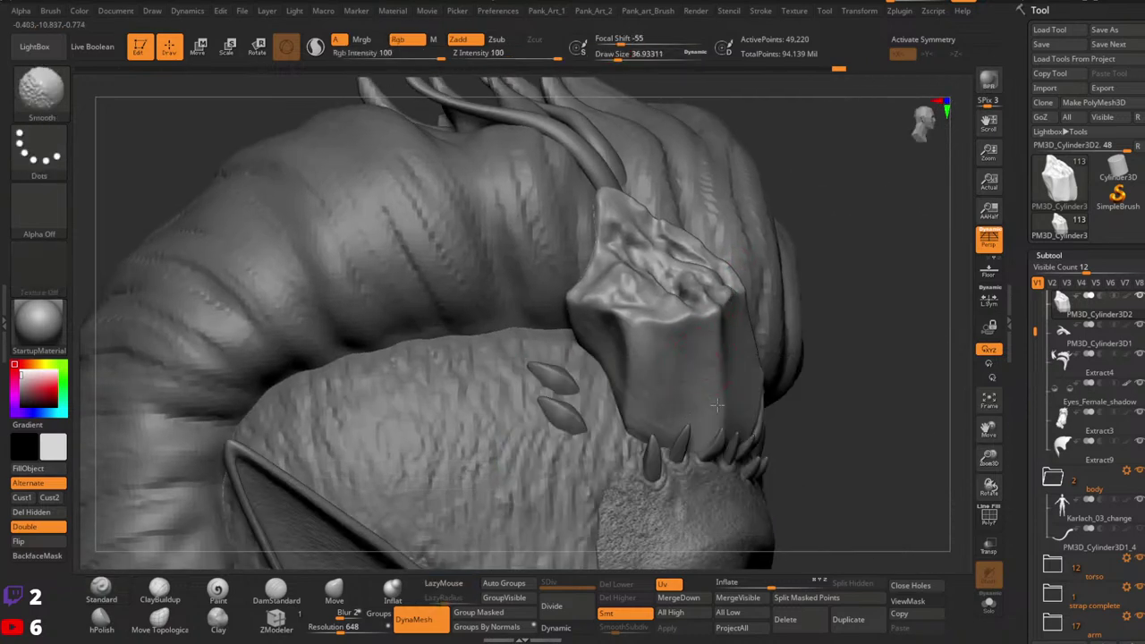
mouse_move(599, 333)
shift+mouse_down()
mouse_move(607, 368)
mouse_move(601, 349)
shift+mouse_up()
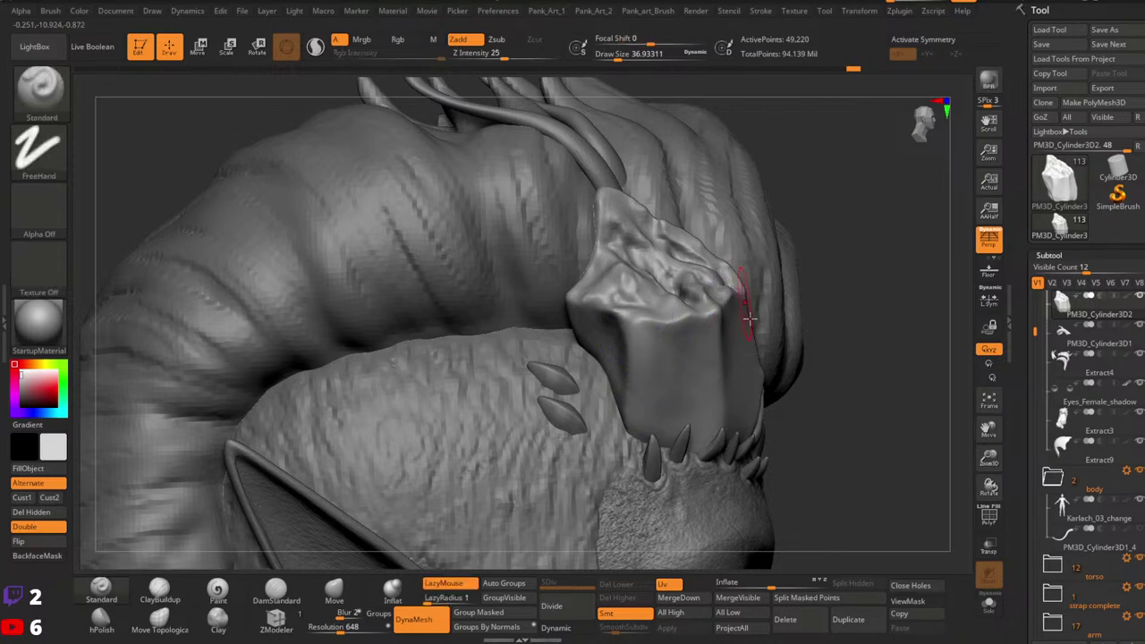
alt+right_drag(683, 284, 703, 313)
Step: Cut along the fracture's front rim with DamStandard at a draw size of about 23
key(space)
click(624, 355)
click(277, 591)
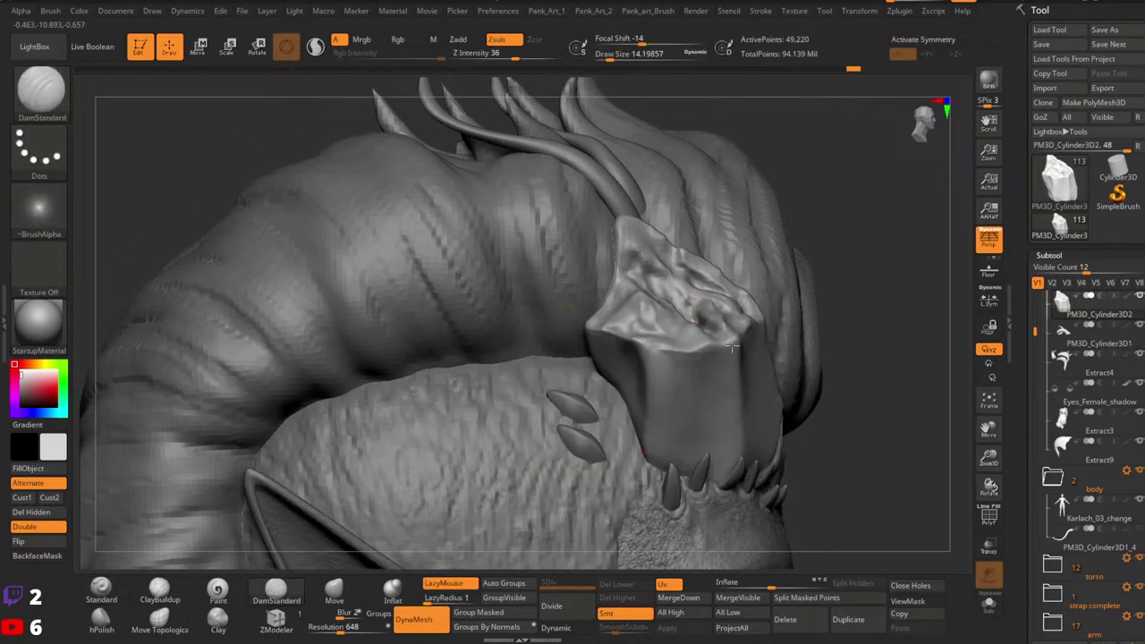
right_drag(767, 323, 728, 340)
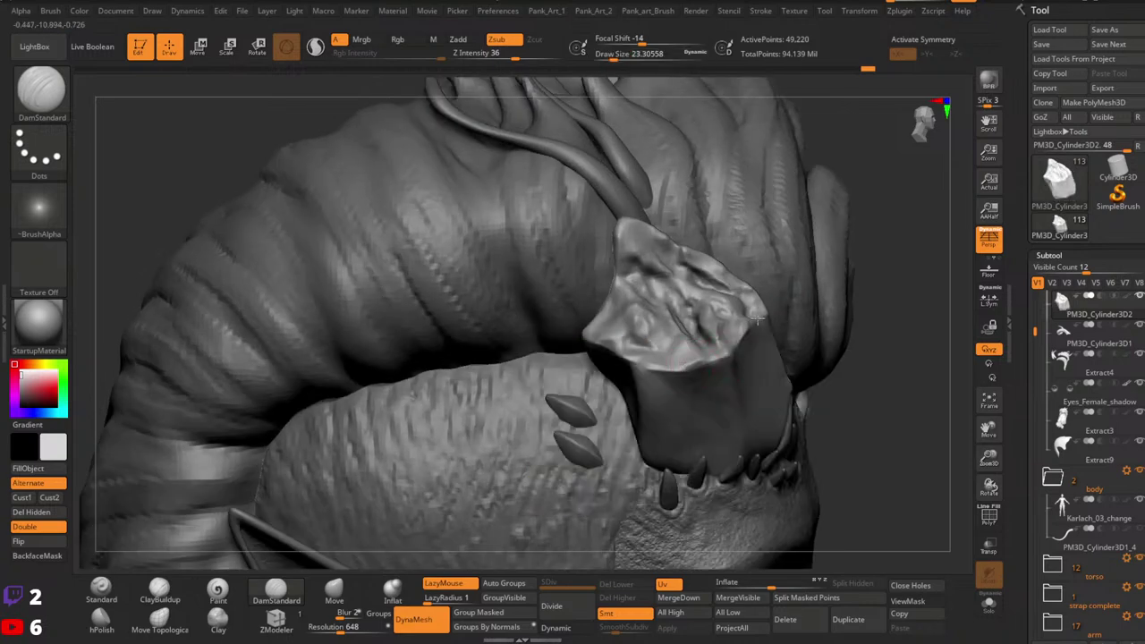
mouse_move(758, 319)
mouse_down()
mouse_move(714, 356)
mouse_move(655, 373)
mouse_move(631, 361)
mouse_up()
mouse_move(714, 345)
right_down()
mouse_move(754, 301)
mouse_move(718, 345)
mouse_move(700, 340)
right_up()
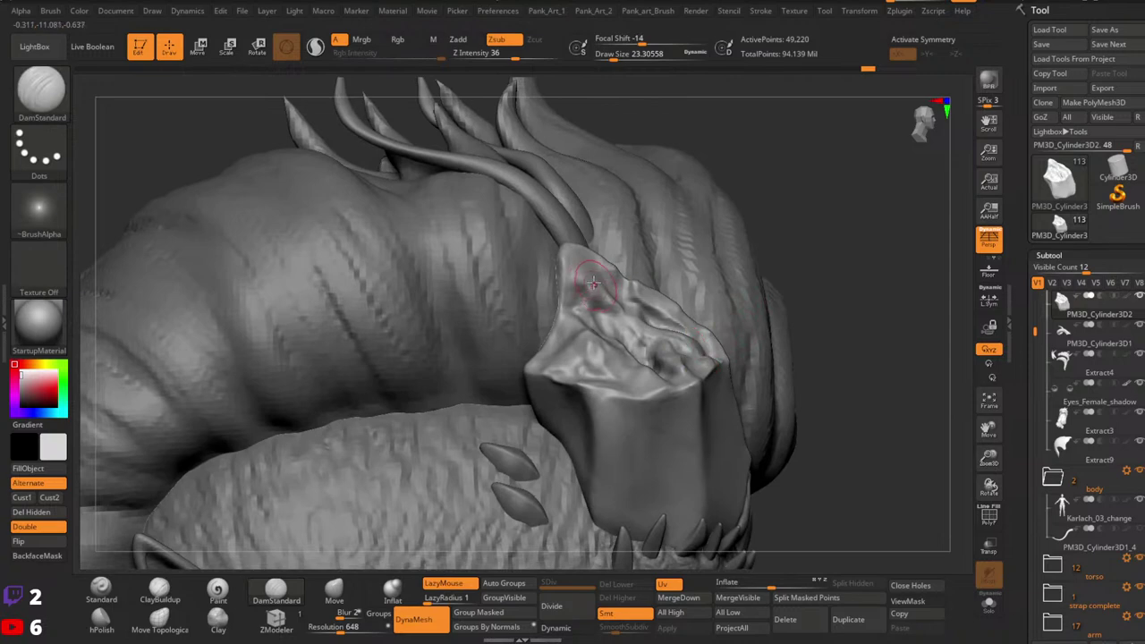
Step: Carve a crack from the fracture's upper tip across its surface and down over the front rim with DamStandard
mouse_move(588, 272)
mouse_down()
mouse_move(574, 251)
mouse_move(665, 368)
mouse_move(652, 357)
mouse_up()
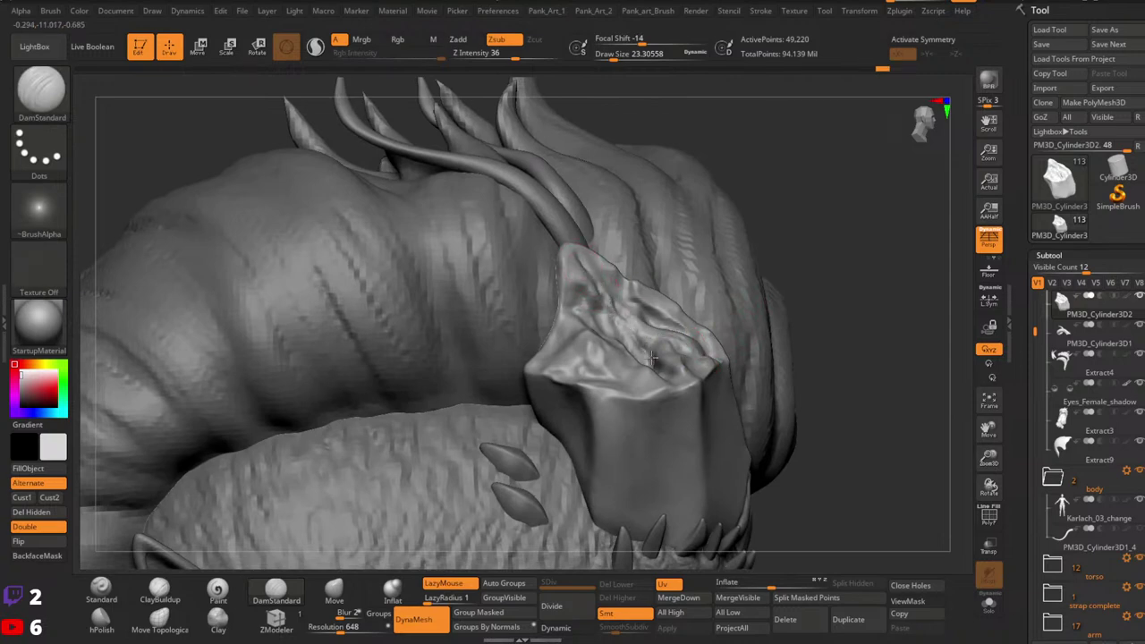
mouse_move(685, 303)
right_down()
mouse_move(661, 328)
mouse_move(690, 376)
right_up()
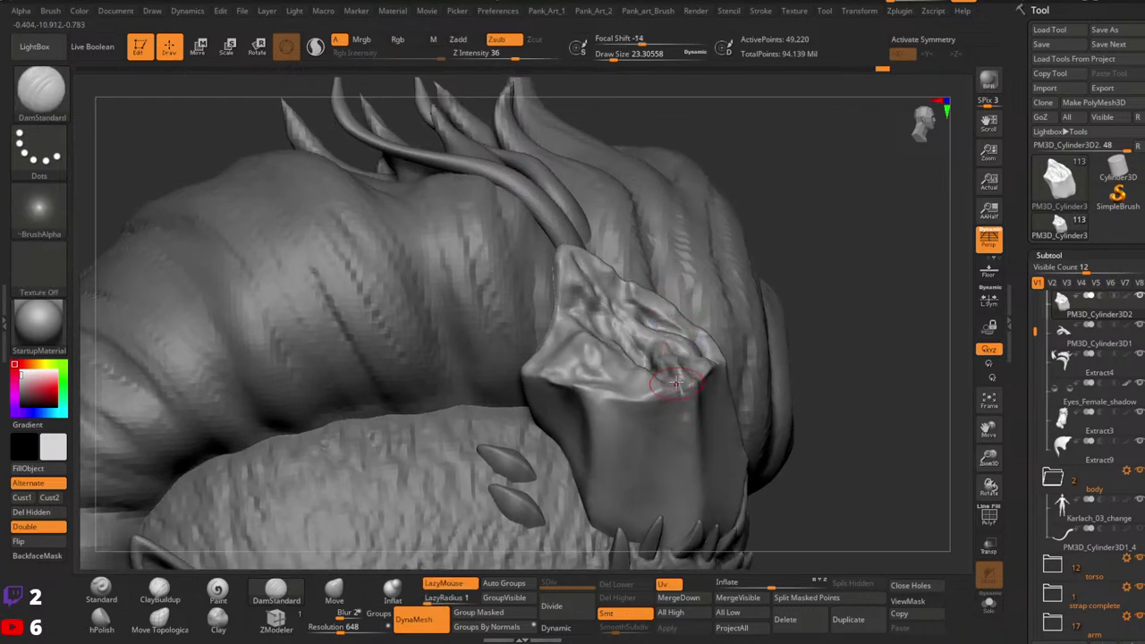
mouse_move(682, 381)
mouse_down()
mouse_move(686, 410)
mouse_move(680, 372)
mouse_up()
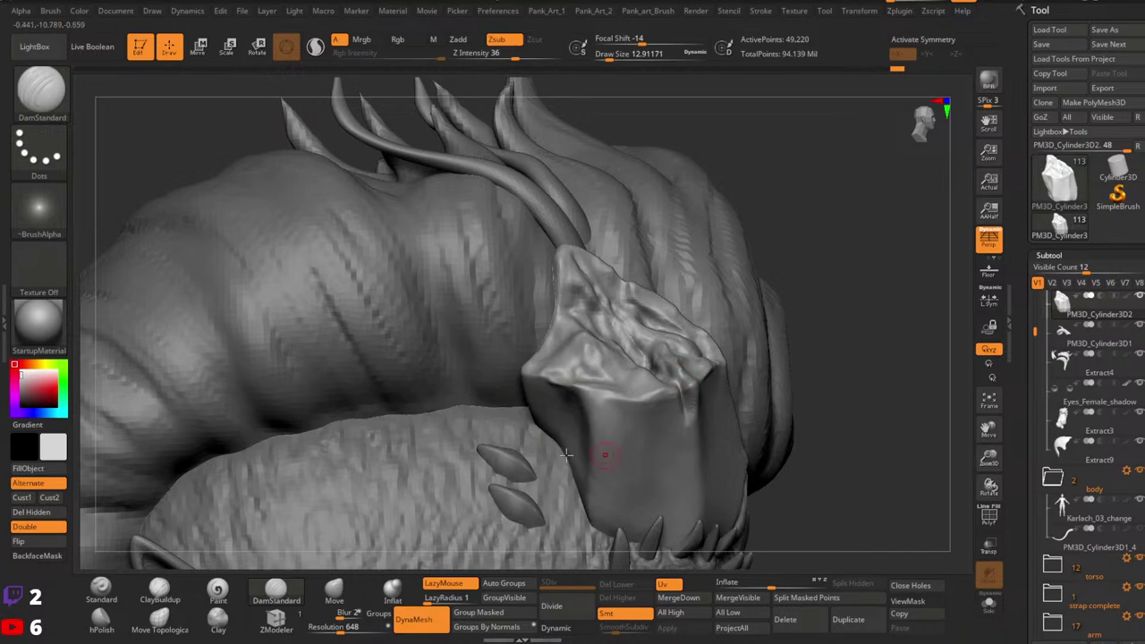
Step: Raise a thin ridge along the central crack with the Standard brush at draw size about 8.4 and Z Intensity 53, redoing the first stroke
click(104, 590)
click(528, 55)
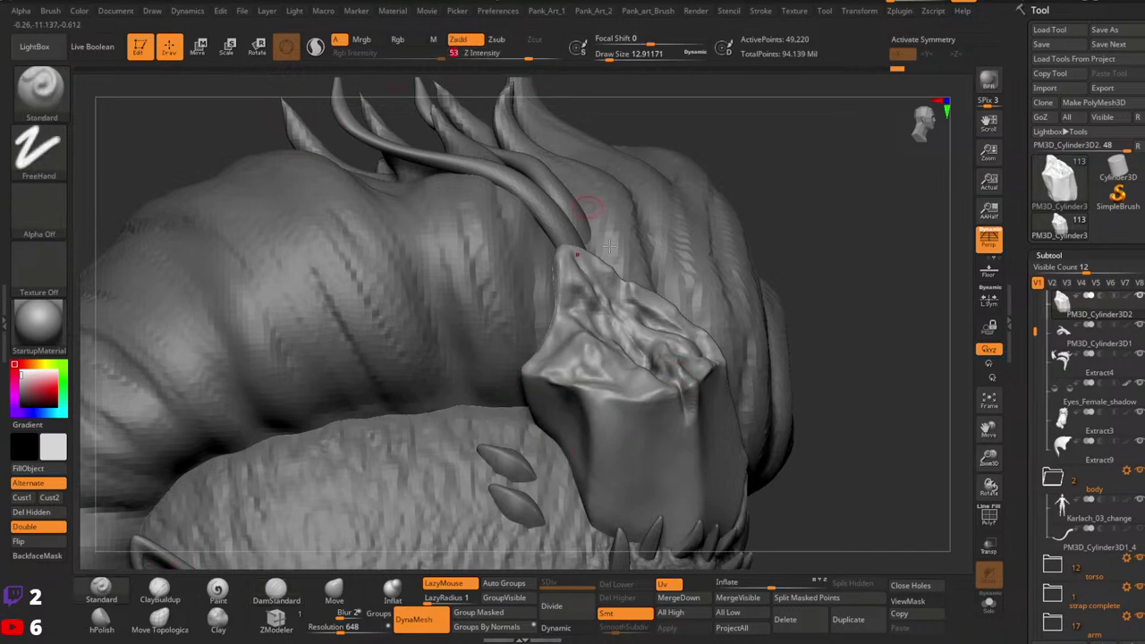
key(space)
click(677, 361)
drag(583, 266, 613, 331)
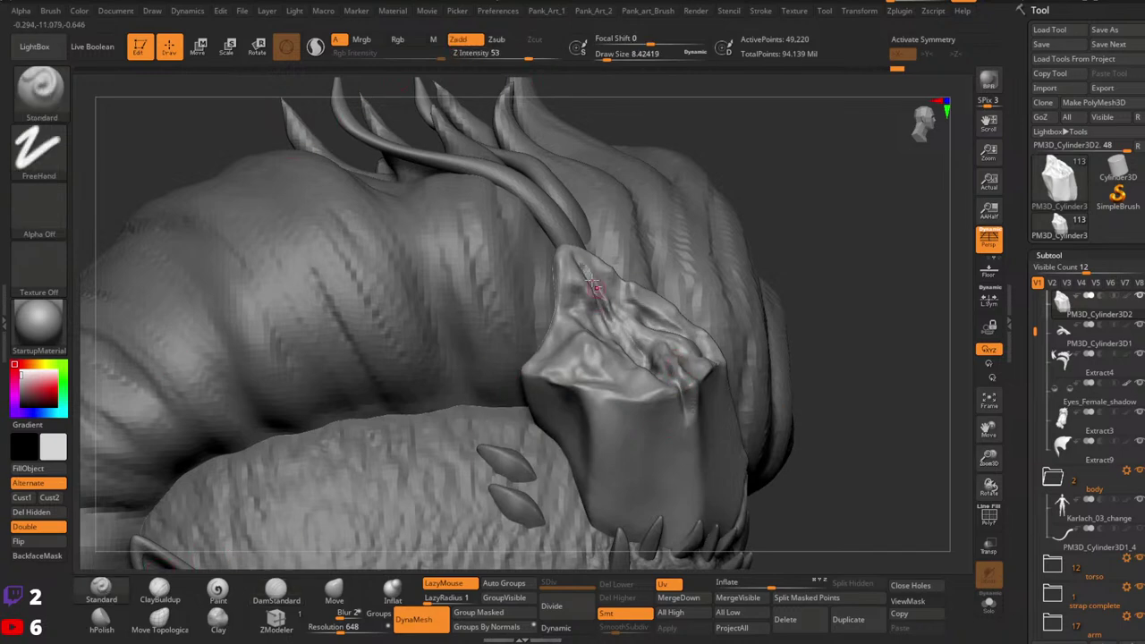
key(ctrl+z)
key(space)
mouse_move(581, 263)
mouse_down()
mouse_move(613, 335)
mouse_move(644, 343)
mouse_move(652, 369)
mouse_up()
Step: Deepen the central crack by carving inward, and detail the split running down from the front rim
right_drag(666, 330, 622, 322)
alt+drag(619, 322, 651, 369)
mouse_move(677, 377)
right_down()
mouse_move(684, 363)
mouse_move(682, 427)
right_up()
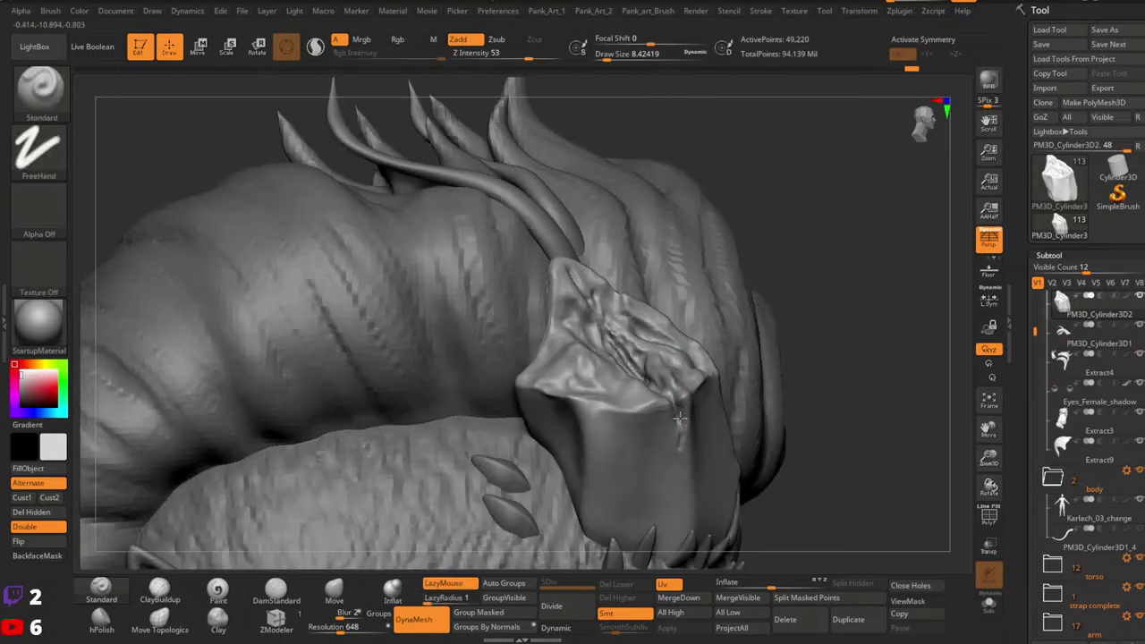
mouse_move(677, 414)
mouse_down()
mouse_move(672, 443)
mouse_move(678, 358)
mouse_up()
Step: Build up the broken surface between the central crack and the back edge with ClayBuildup
key(space)
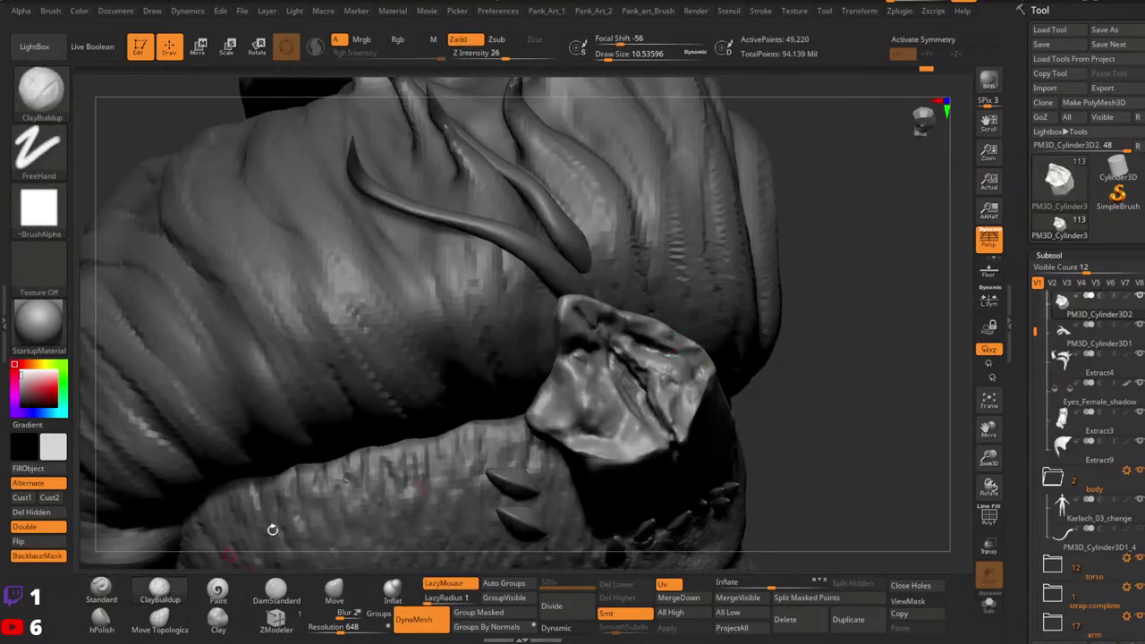
key(space)
mouse_move(678, 366)
mouse_down()
mouse_move(706, 362)
mouse_move(696, 300)
mouse_move(708, 306)
mouse_up()
key(space)
key(space)
Step: Add fine relief near the fracture's back corner with the Standard brush at a draw size of about 13, reduced to about 11.7
click(101, 589)
key(space)
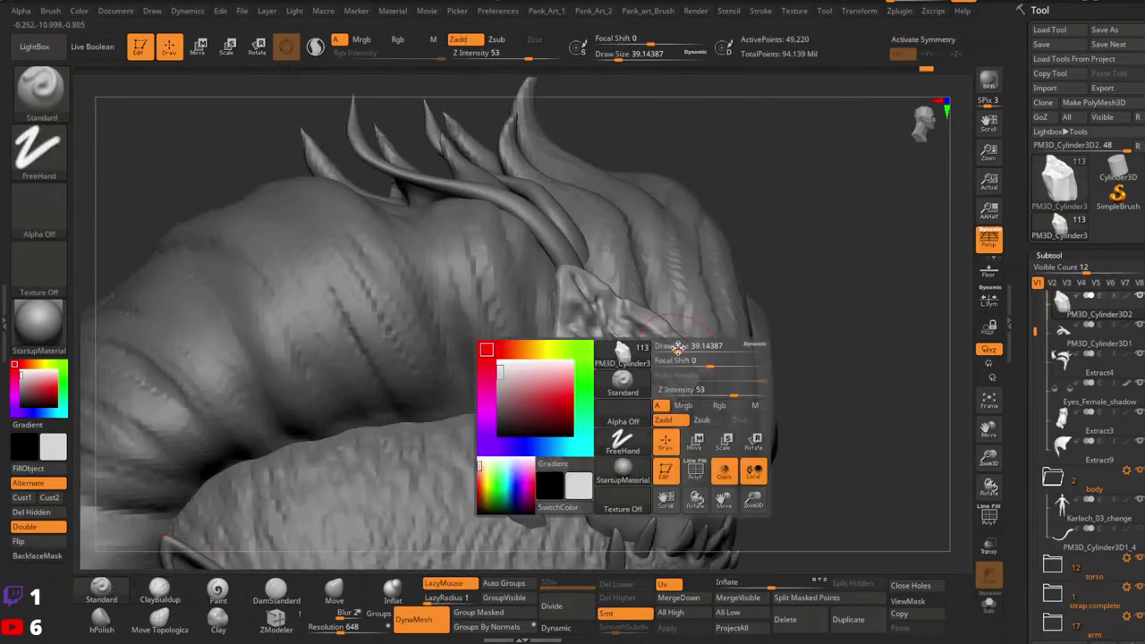
drag(679, 344, 667, 345)
ctrl+right_drag(669, 345, 691, 361)
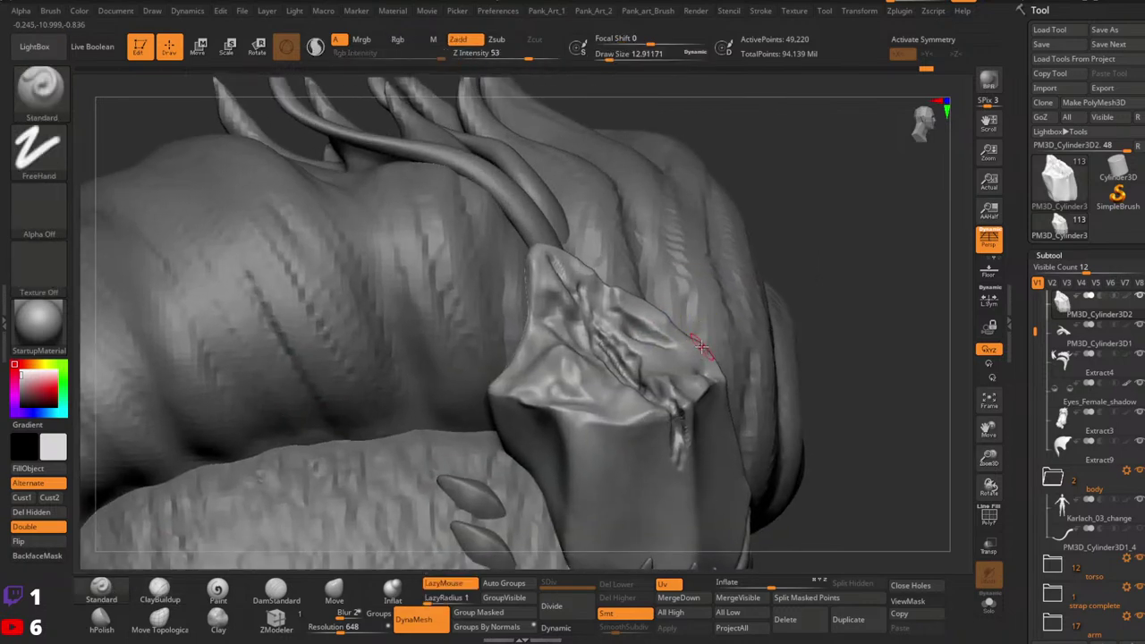
key(space)
drag(701, 347, 697, 348)
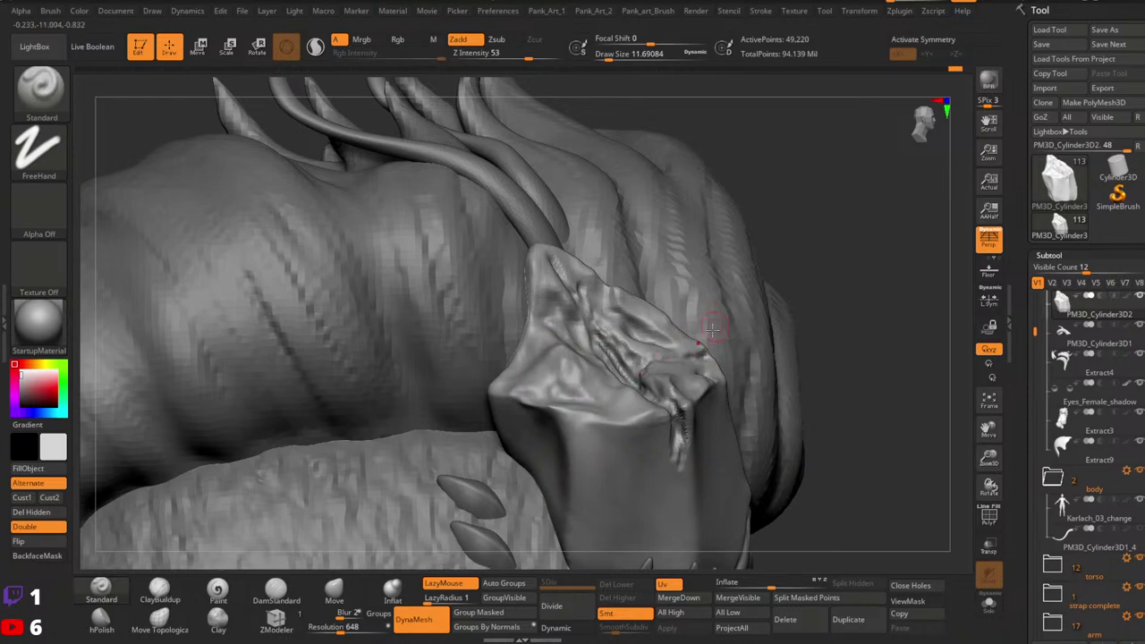
click(334, 592)
key(space)
drag(651, 352, 650, 358)
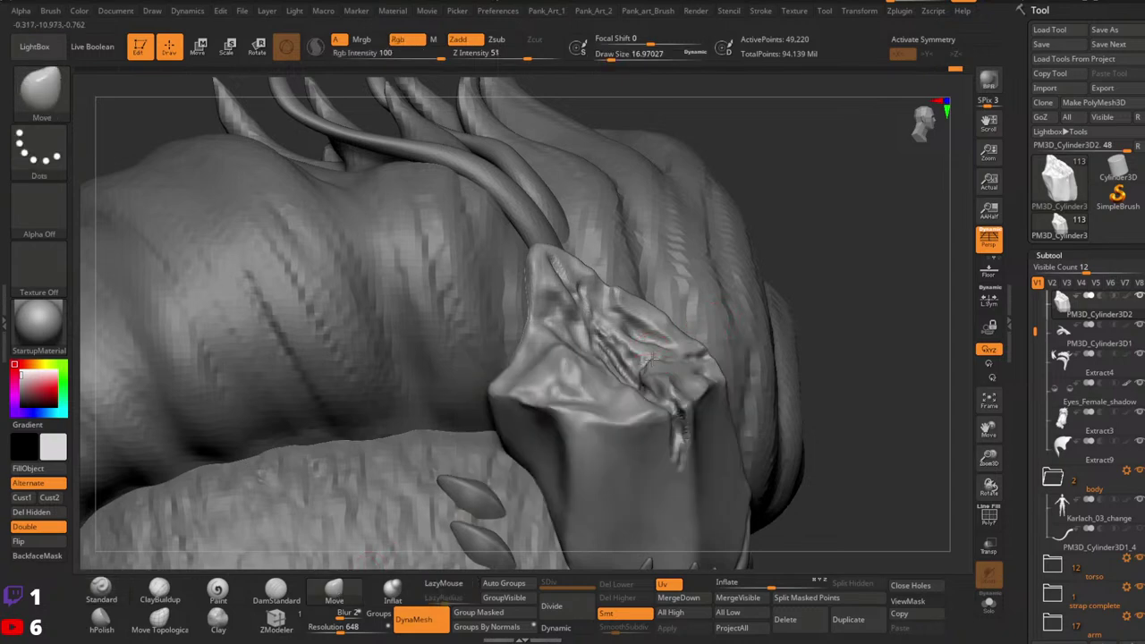
Step: Add fine relief to the facet between the central crack and the fracture's back corner with the Standard brush at draw sizes of about 7.5 and 11.7
click(101, 591)
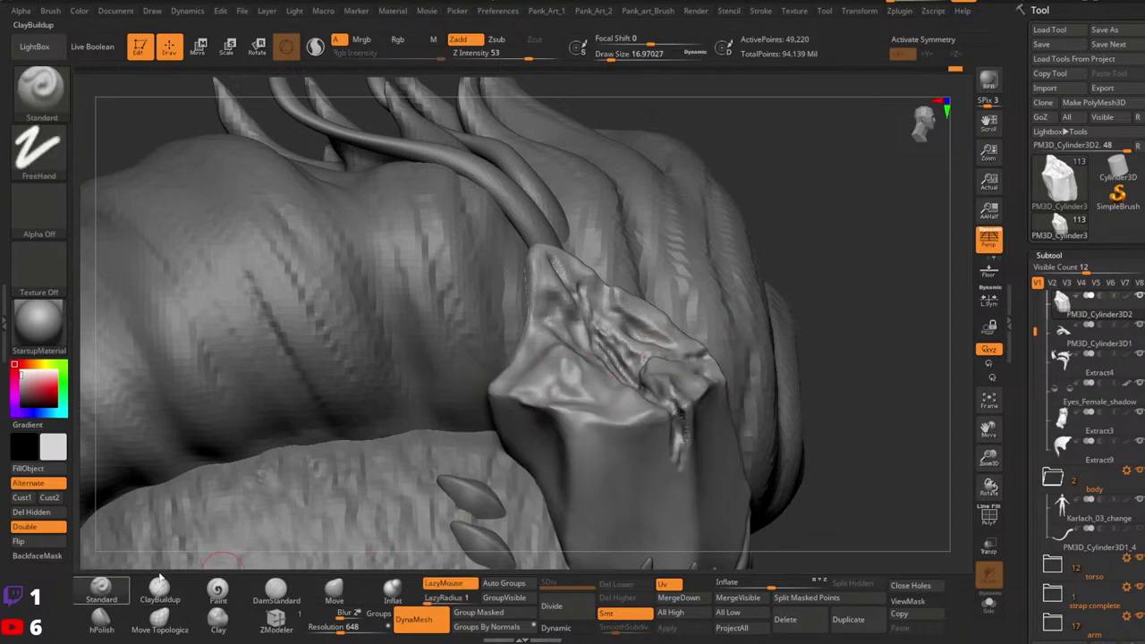
key(space)
drag(722, 356, 716, 360)
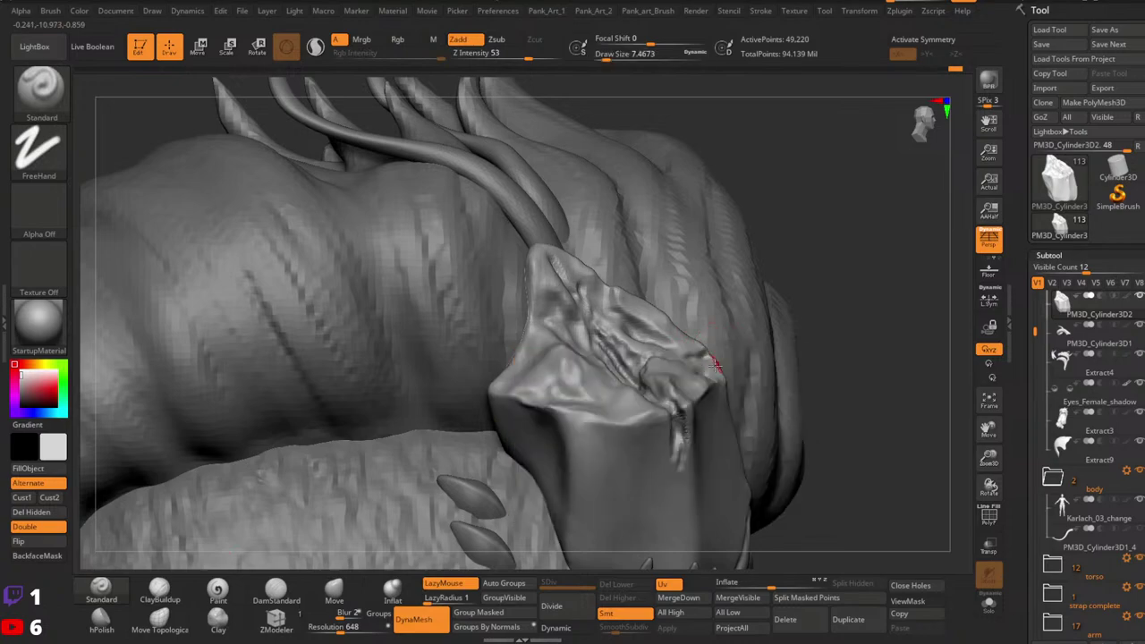
right_drag(712, 372, 670, 273)
mouse_move(687, 375)
shift+mouse_down()
mouse_move(689, 353)
mouse_move(692, 376)
mouse_move(679, 351)
shift+mouse_up()
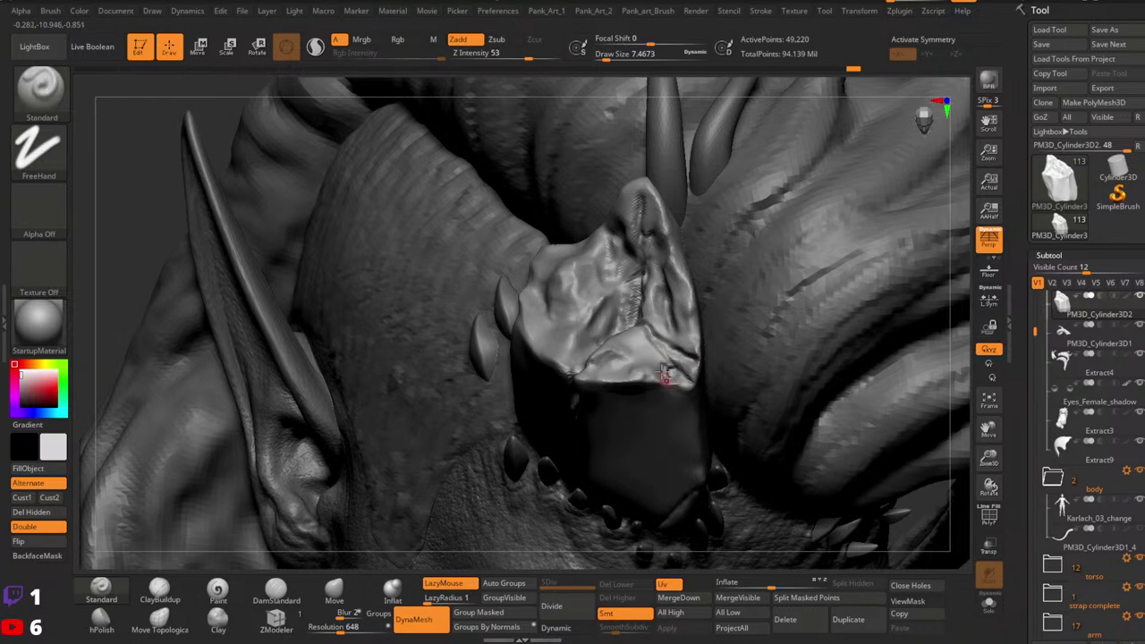
drag(660, 365, 696, 379)
drag(653, 327, 636, 349)
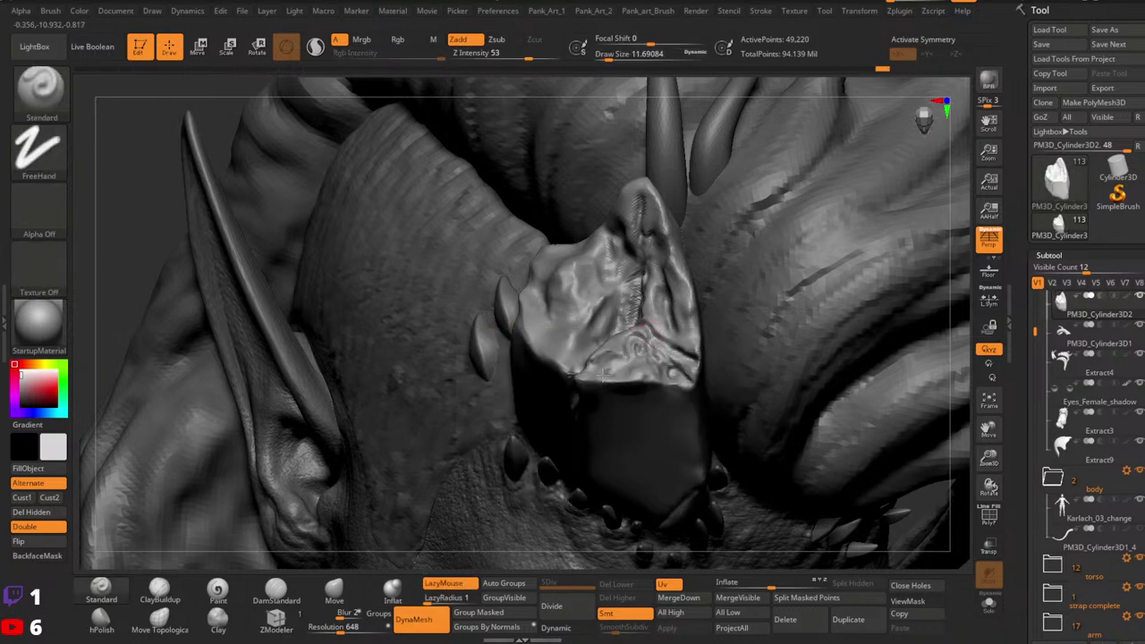
Step: Extend the small bumps and creases across the fracture surface on both sides of the central crack with the Standard brush at draw size about 11.7
right_drag(655, 306, 639, 274)
mouse_move(705, 336)
right_down()
mouse_move(696, 357)
mouse_move(647, 354)
right_up()
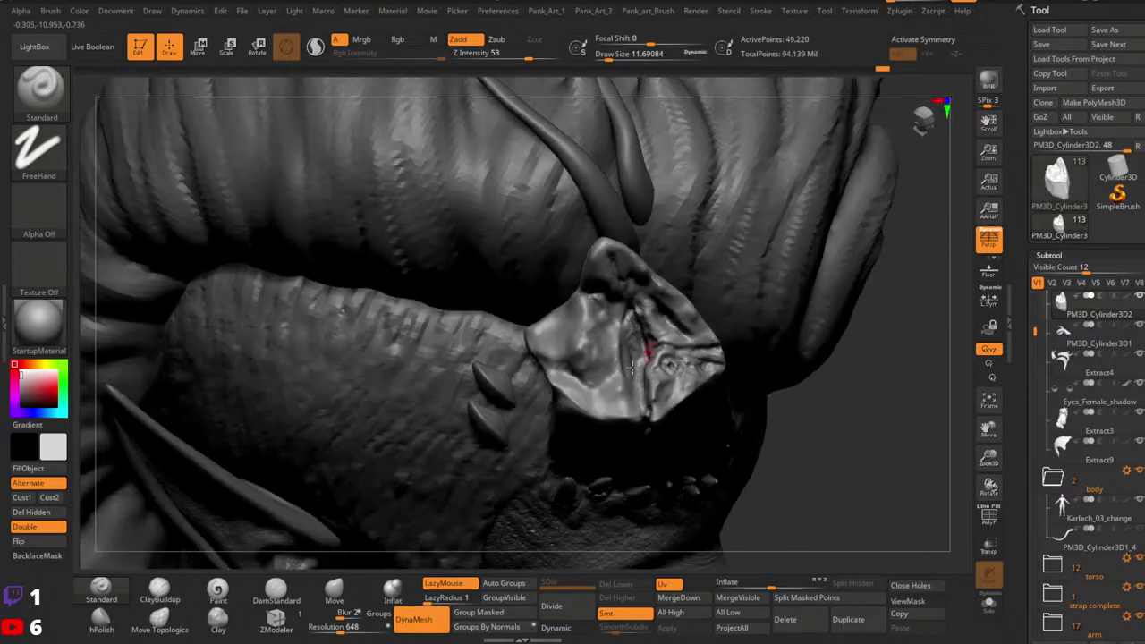
drag(593, 373, 608, 358)
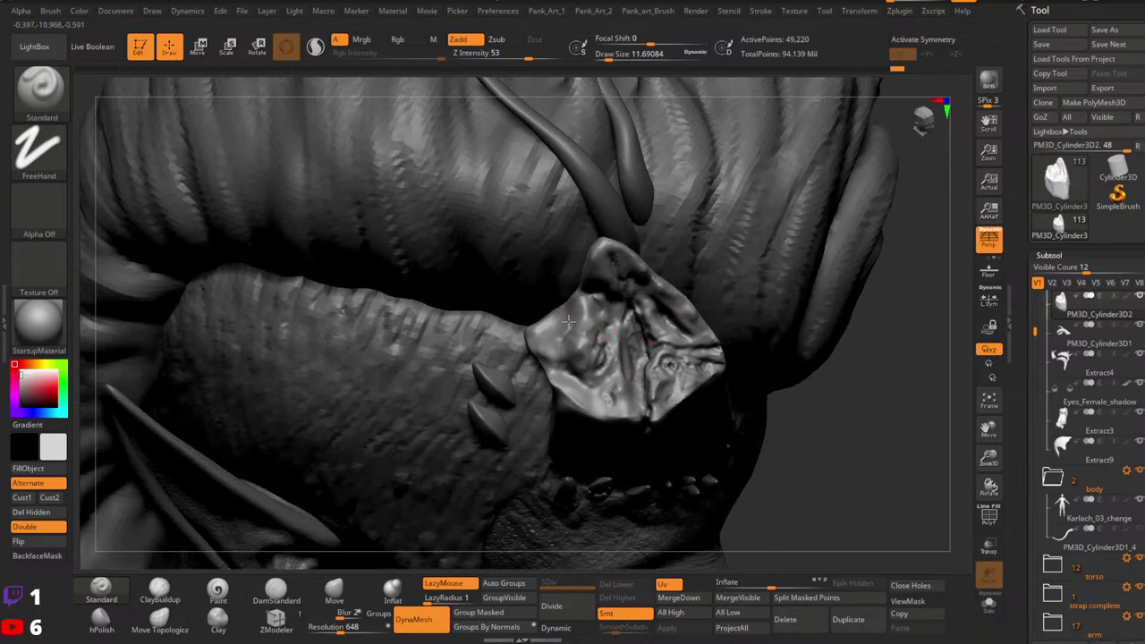
drag(568, 320, 555, 343)
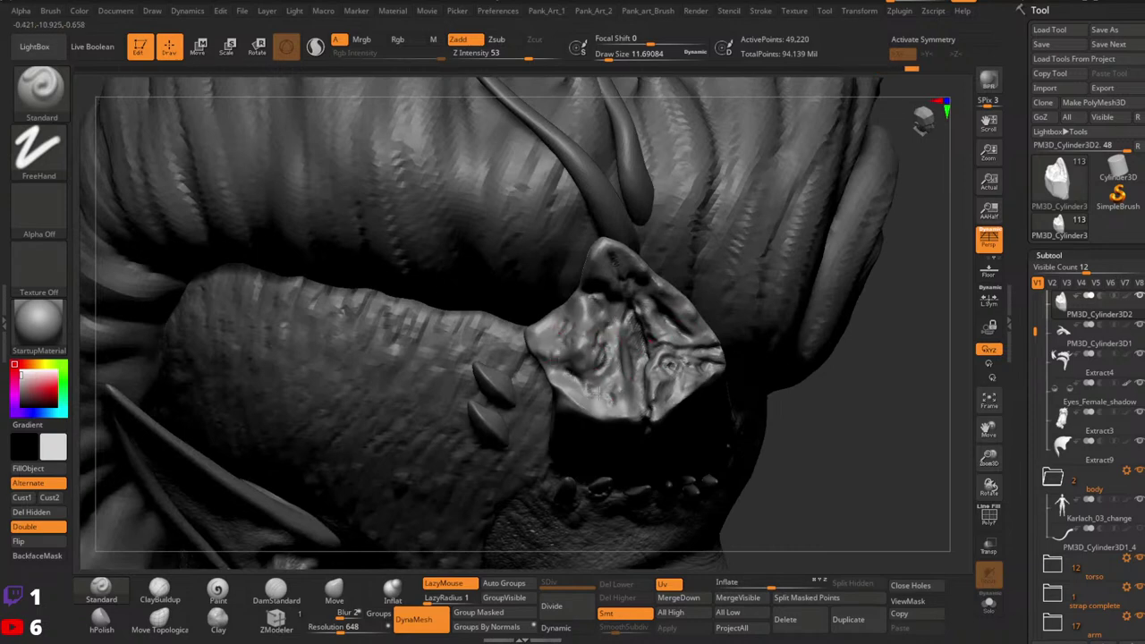
mouse_move(597, 391)
mouse_down()
mouse_move(617, 407)
mouse_move(605, 384)
mouse_up()
right_drag(671, 345, 677, 371)
drag(669, 321, 673, 307)
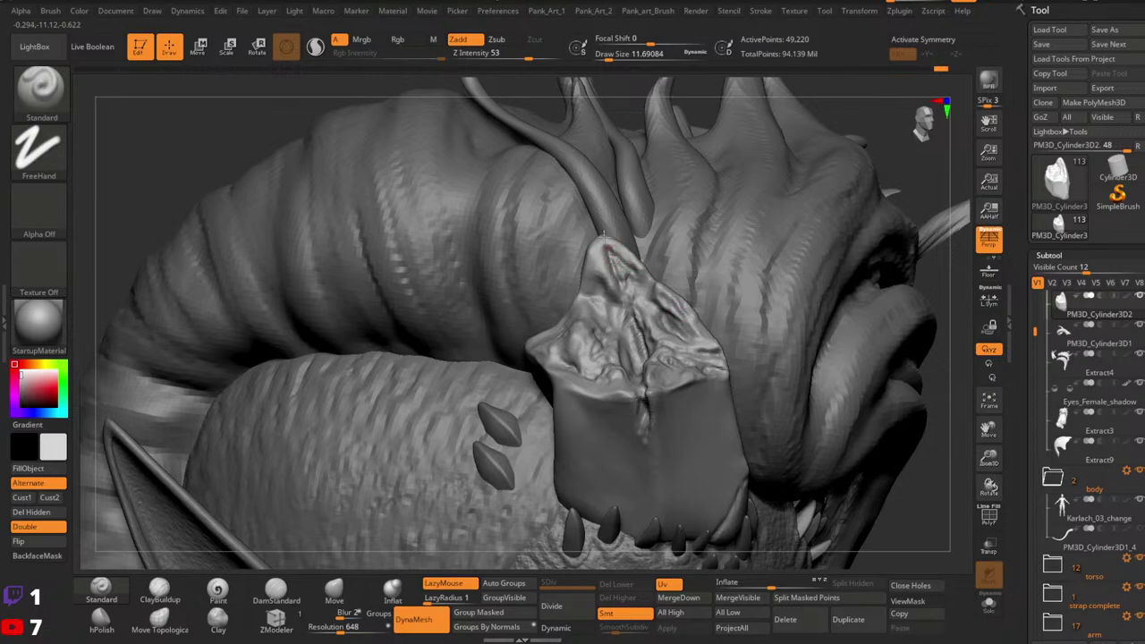
Step: Sculpt fine creases into the fracture's highest tip with the Standard brush at draw size about 7.5
mouse_move(631, 231)
right_down()
mouse_move(590, 268)
mouse_move(624, 283)
mouse_move(633, 263)
mouse_move(617, 281)
right_up()
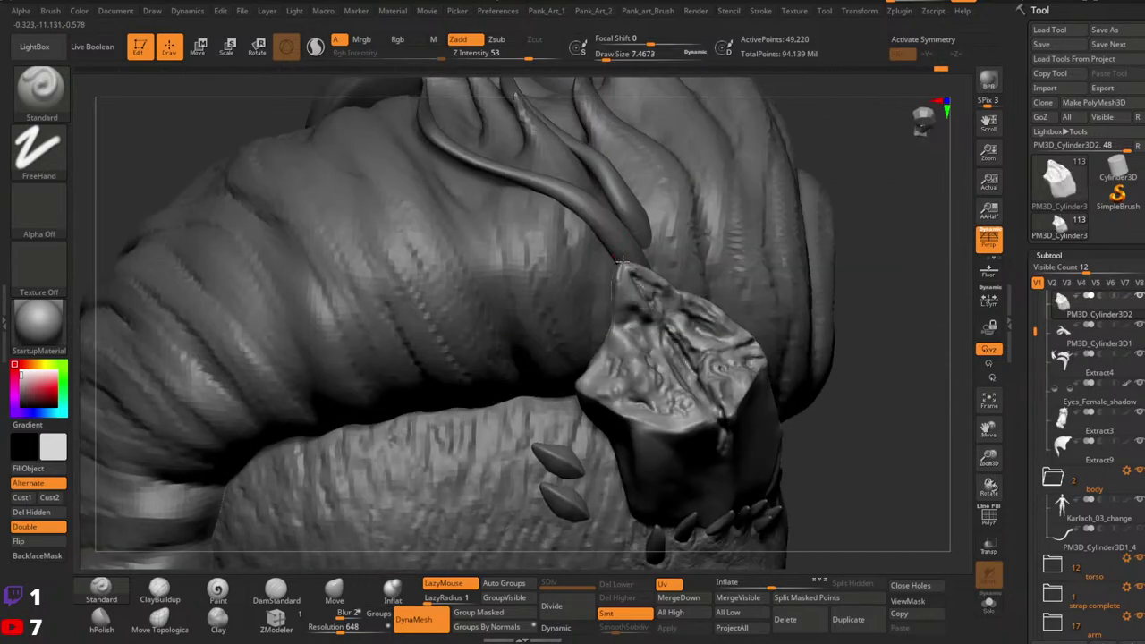
drag(620, 279, 636, 322)
right_drag(638, 313, 640, 224)
drag(644, 267, 630, 276)
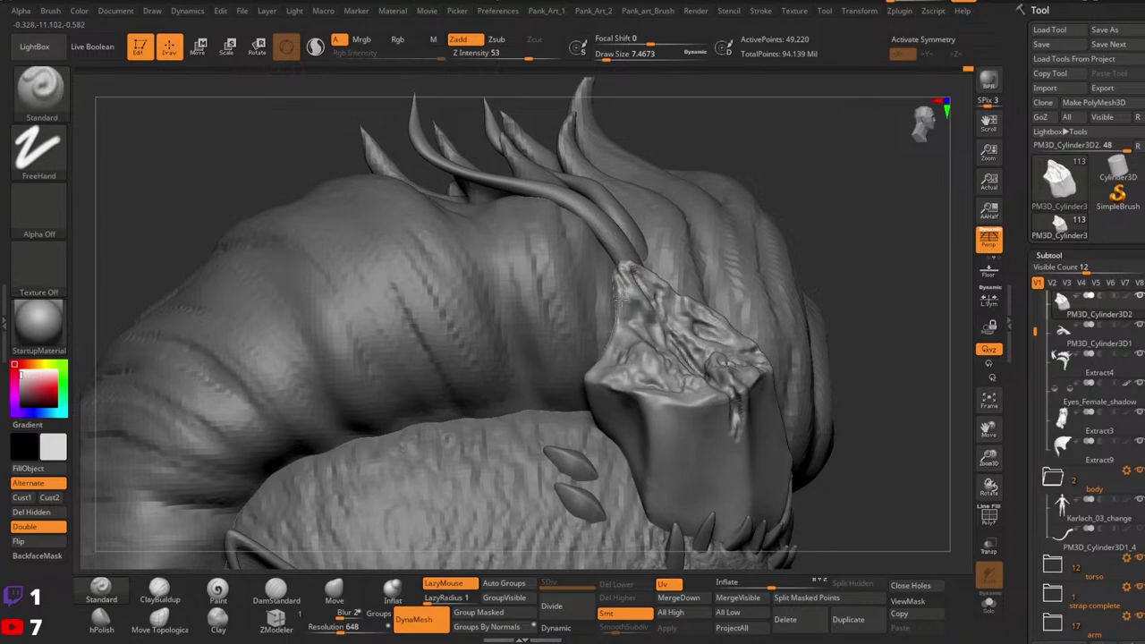
Step: Adjust the outline of the horn's back side with the Move brush, varying the draw size between about 23 and 68
right_drag(622, 299, 725, 331)
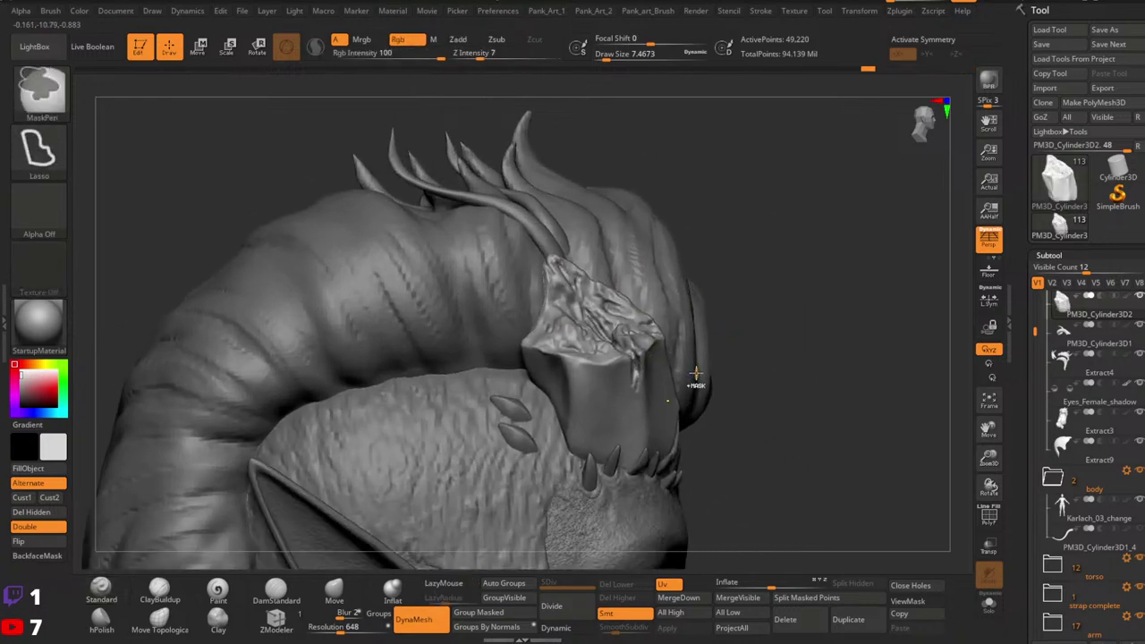
ctrl+right_drag(698, 380, 678, 335)
mouse_move(678, 334)
right_down()
mouse_move(808, 350)
mouse_move(728, 417)
mouse_move(682, 349)
right_up()
click(332, 592)
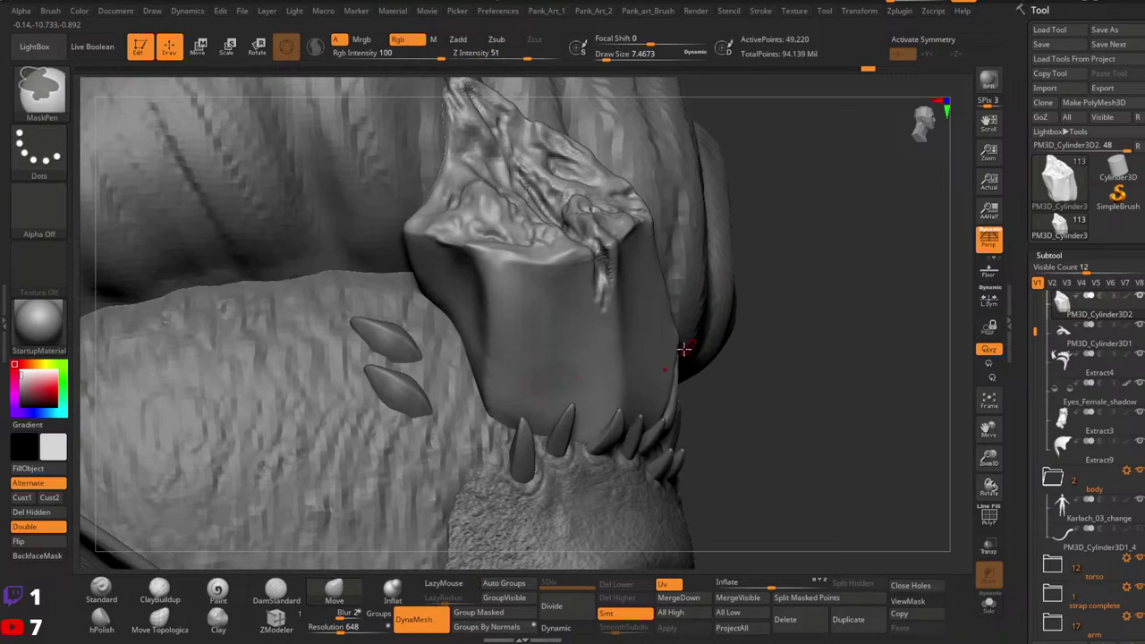
key(space)
drag(673, 344, 679, 327)
key(space)
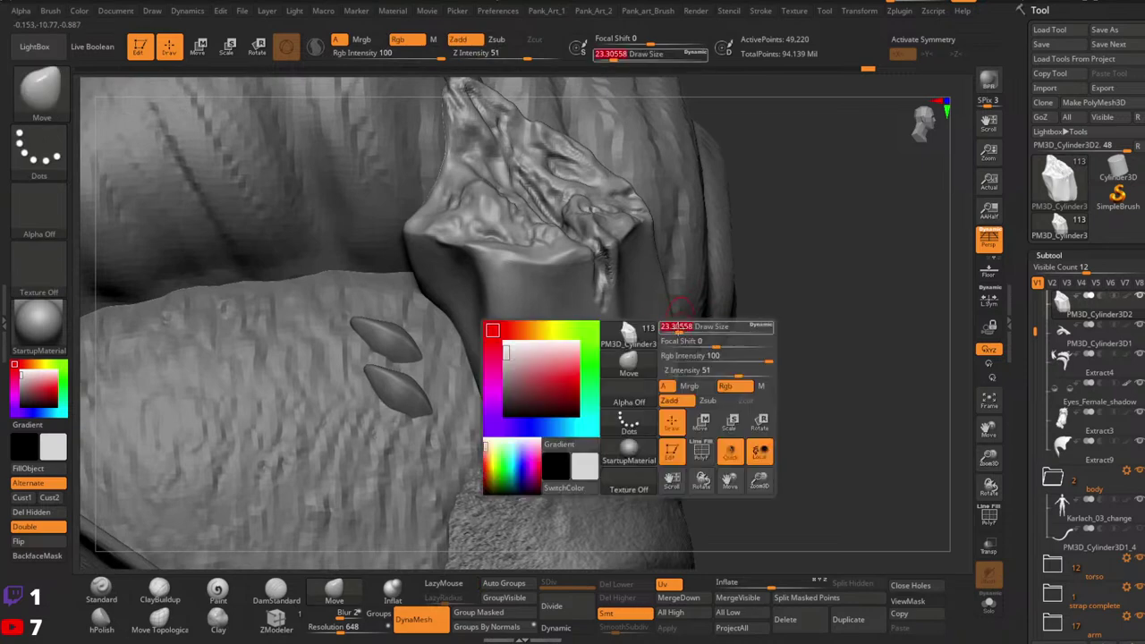
key(space)
drag(652, 289, 663, 288)
key(space)
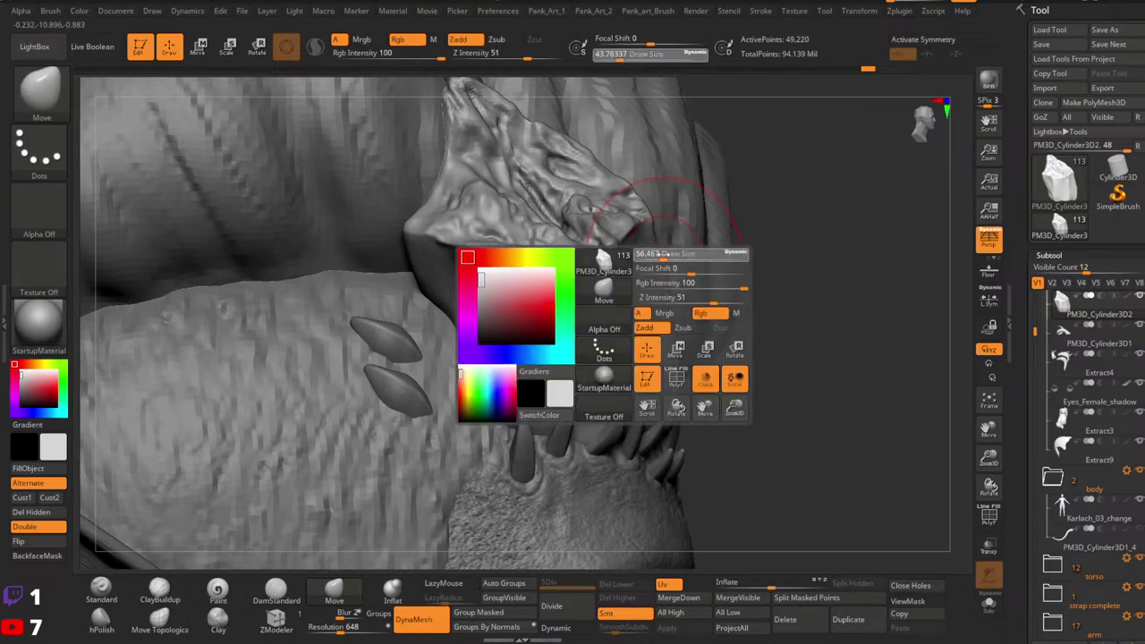
key(space)
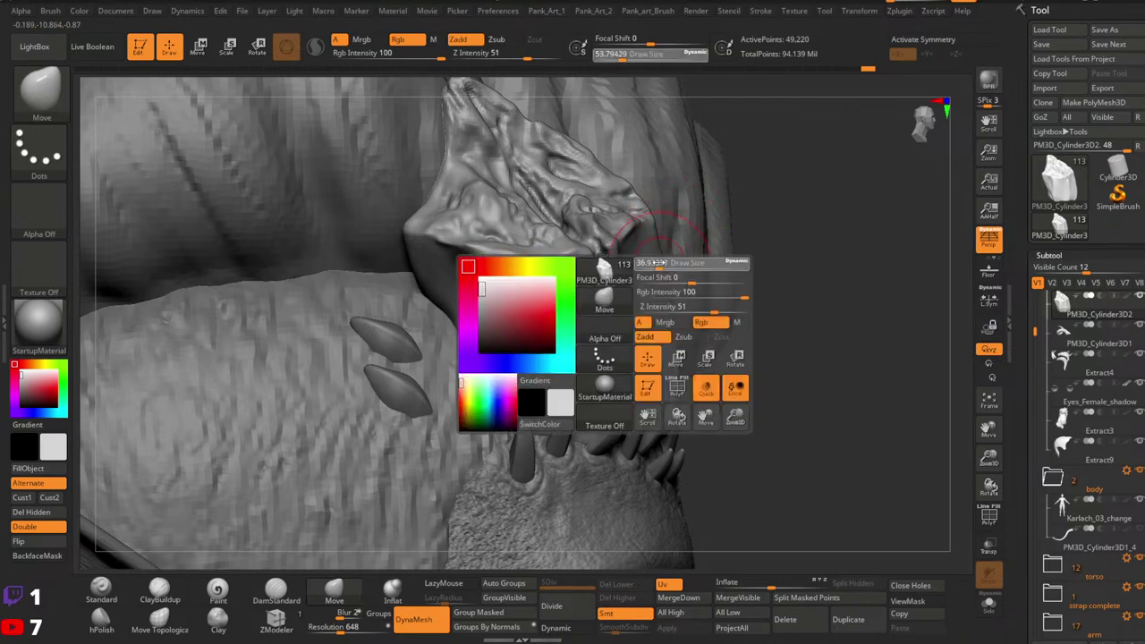
drag(665, 264, 657, 263)
key(space)
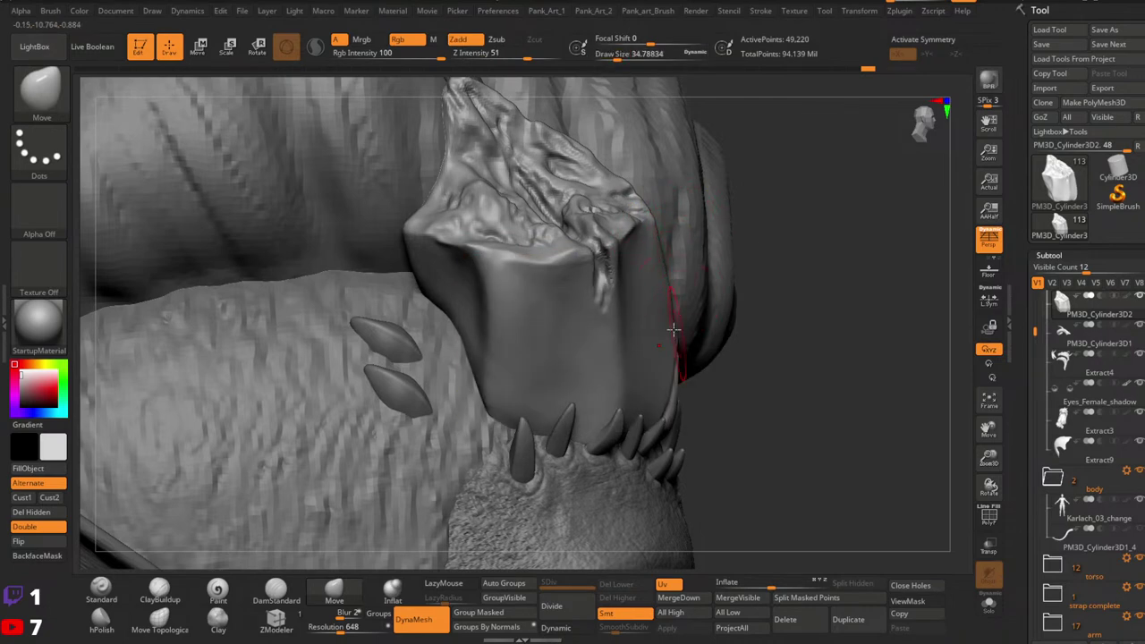
key(space)
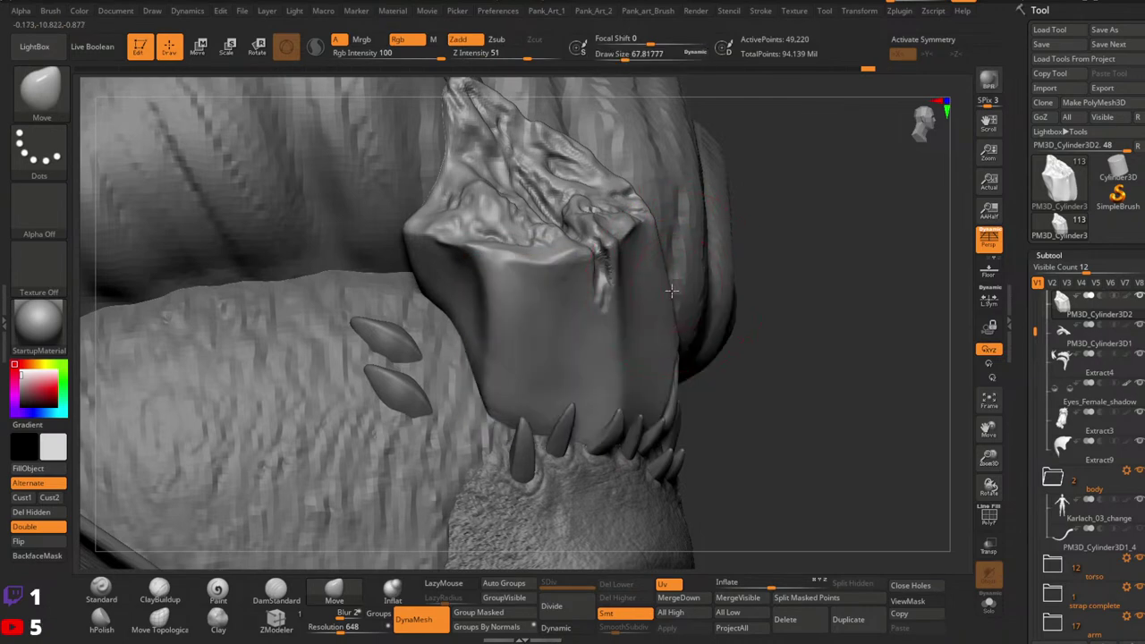
key(space)
key(space)
mouse_move(674, 307)
mouse_down()
mouse_move(677, 339)
mouse_move(674, 304)
mouse_up()
key(space)
Step: Reshape the horn's lower back edge behind the small spikes with the Move brush, ending at a draw size of about 23.3
key(space)
key(space)
key(space)
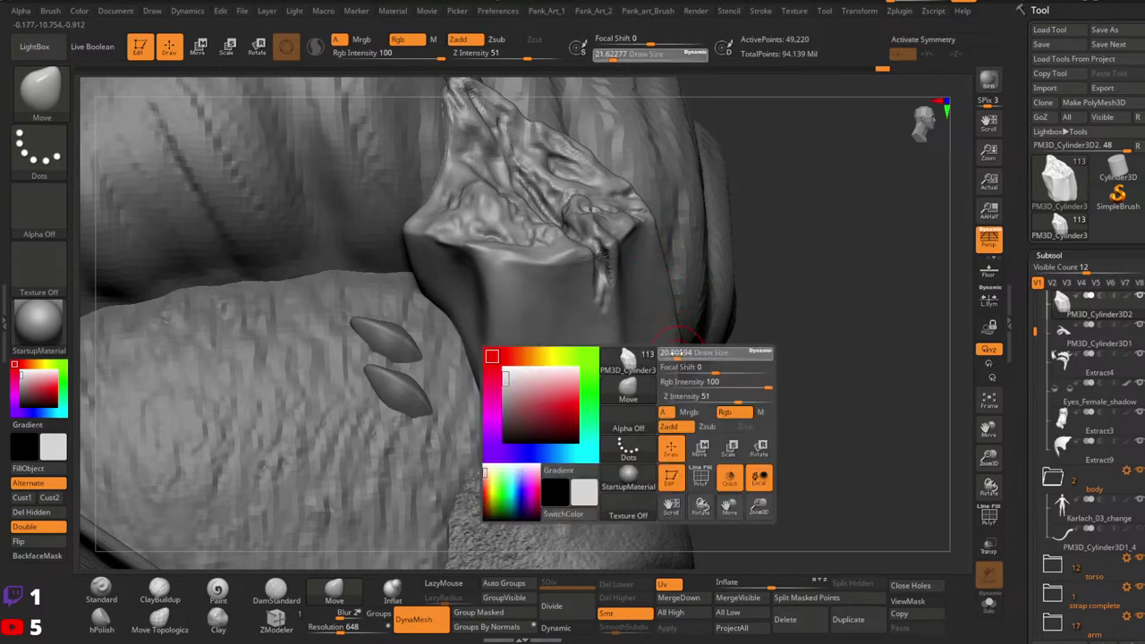
alt+right_drag(697, 328, 695, 281)
ctrl+right_drag(695, 280, 723, 358)
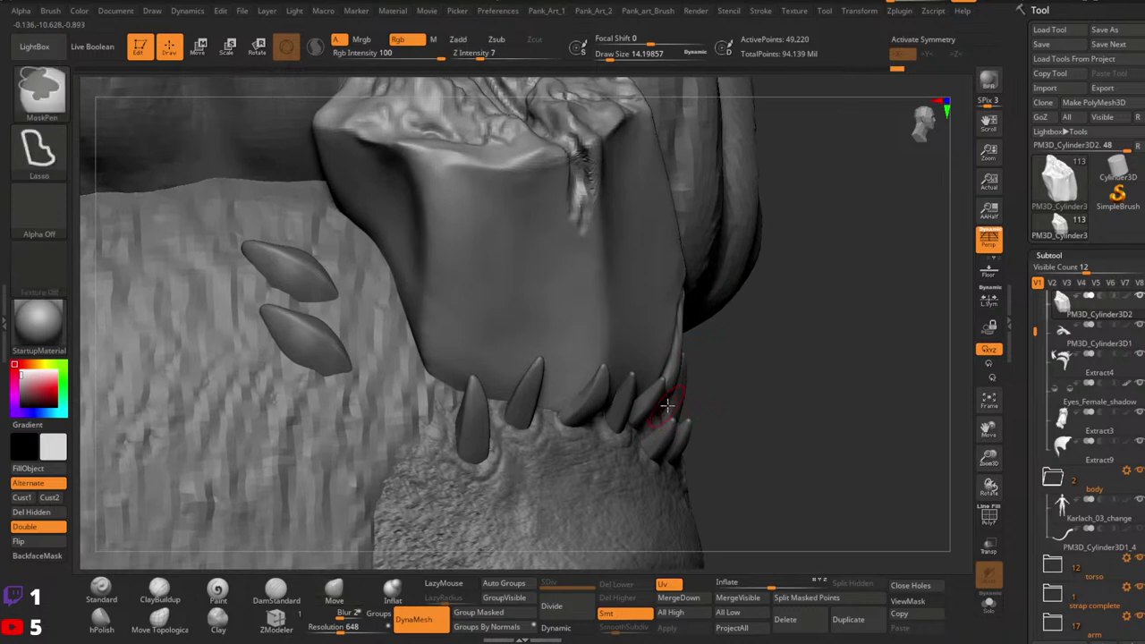
key(space)
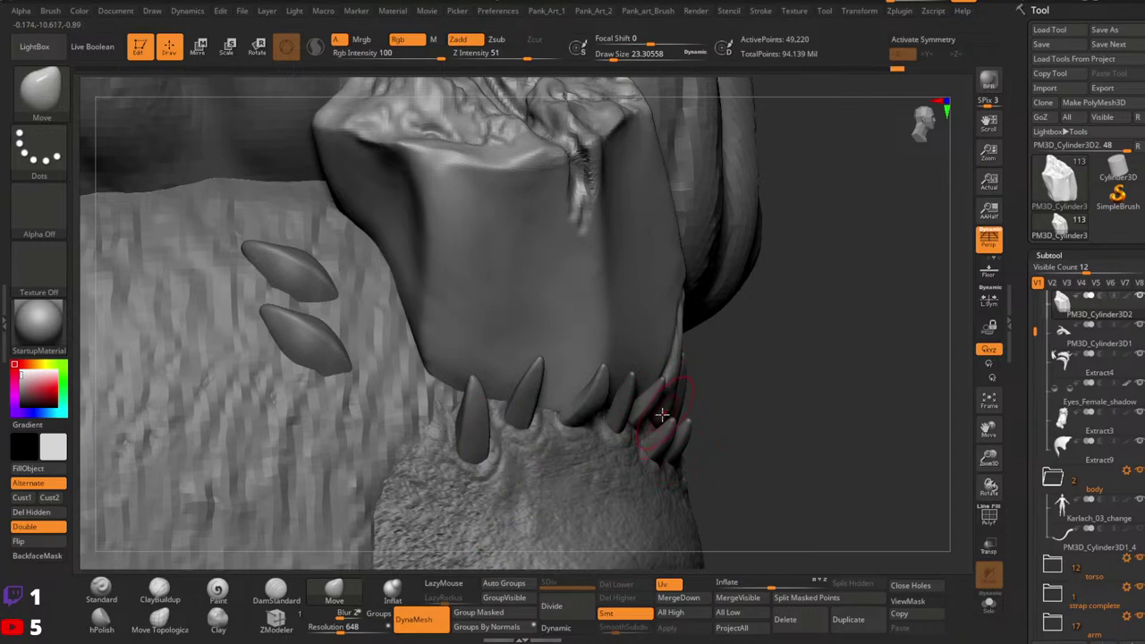
right_drag(696, 383, 642, 412)
drag(639, 419, 651, 384)
mouse_move(676, 390)
right_down()
mouse_move(687, 391)
mouse_move(661, 398)
right_up()
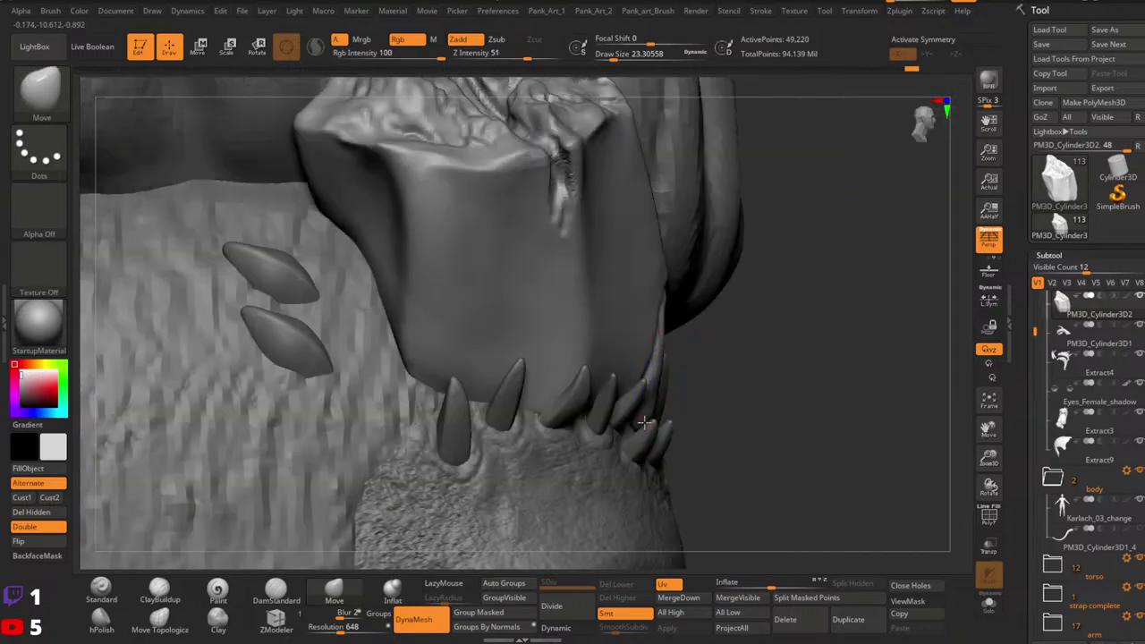
Step: Refine the thin flap on the horn's lower back edge with the Move brush at draw sizes of about 17 and 23.3, undoing one stroke
key(space)
key(space)
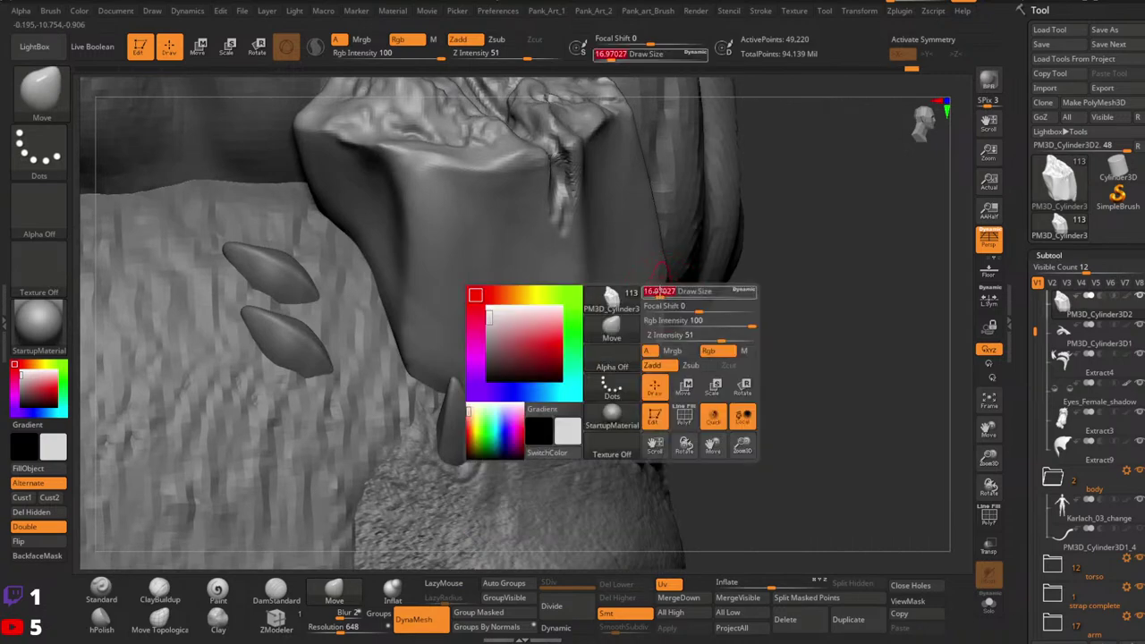
drag(653, 324, 647, 352)
key(space)
key(ctrl+z)
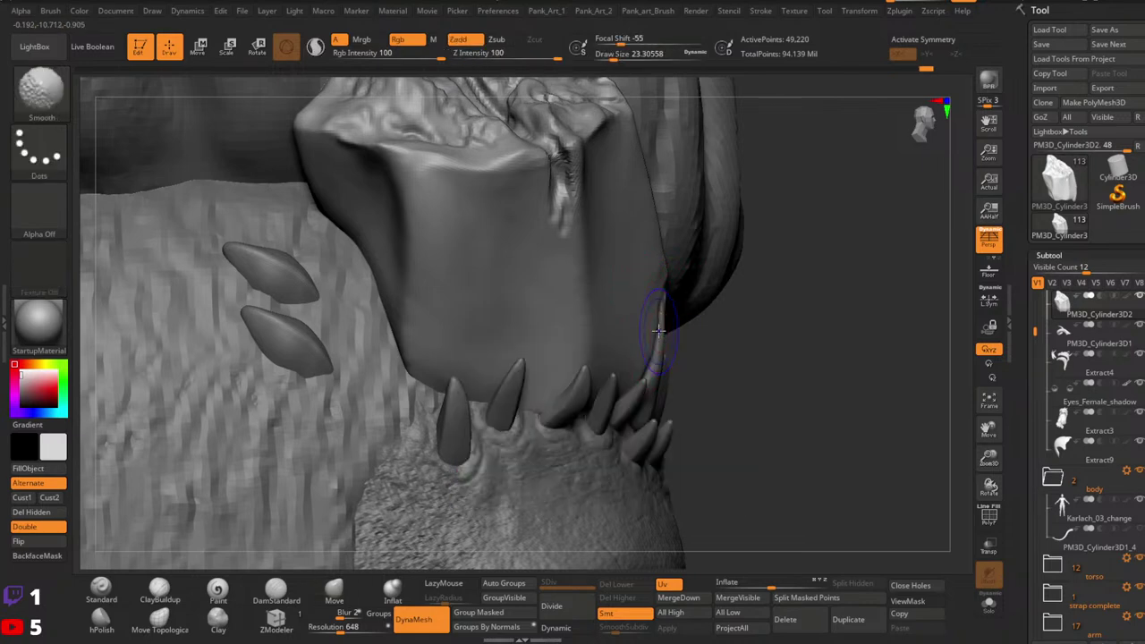
key(space)
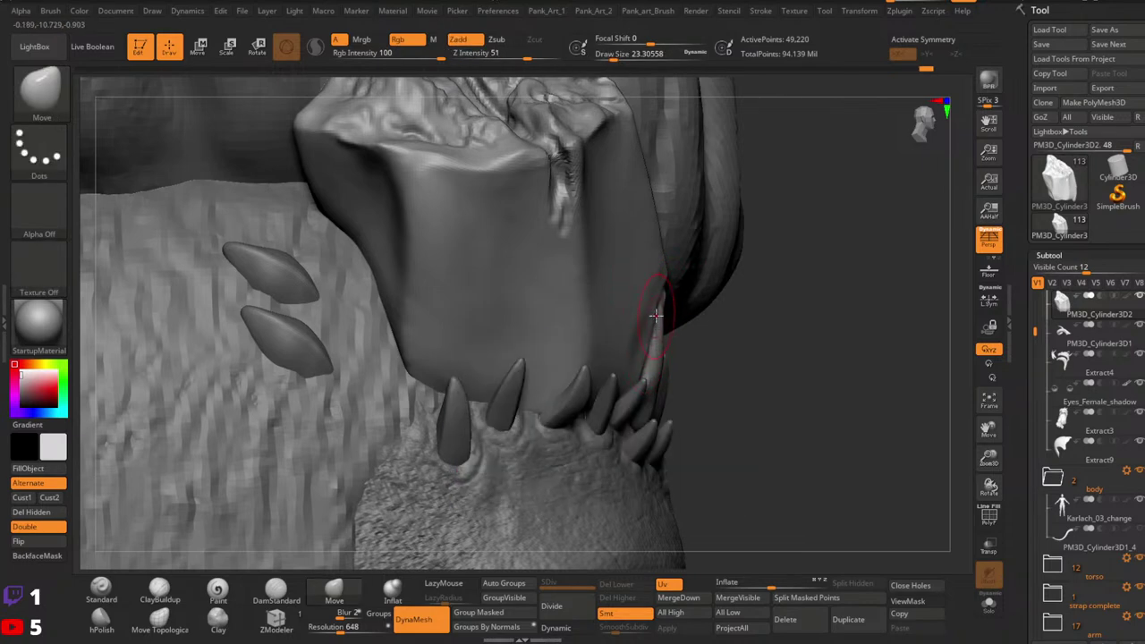
key(space)
key(space)
Step: Isolate the horn piece and raise a ridge down the teardrop bulge at its base with the Standard brush at draw size about 21.6, undoing one stroke
mouse_move(681, 303)
right_down()
mouse_move(674, 289)
mouse_move(626, 334)
mouse_move(611, 384)
mouse_move(637, 325)
mouse_move(326, 508)
right_up()
click(101, 590)
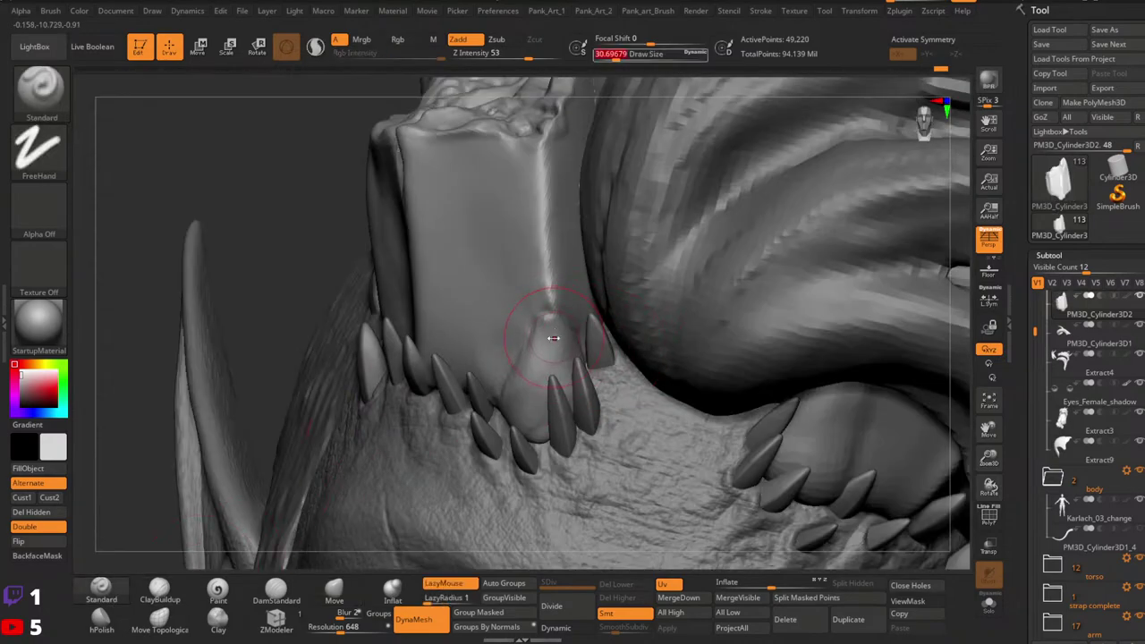
click(988, 604)
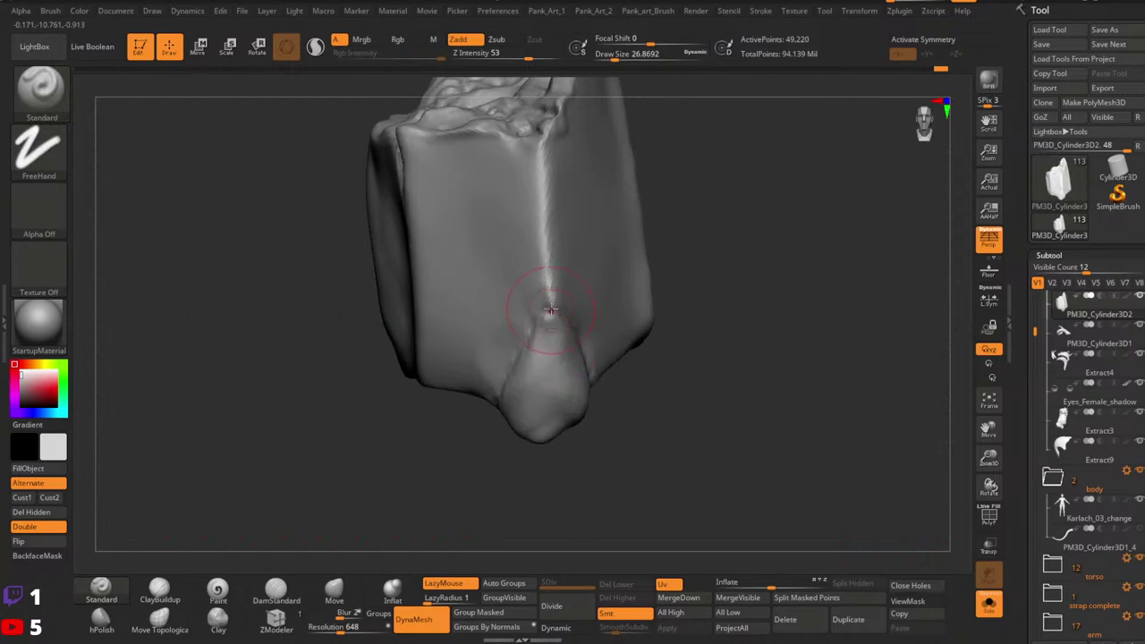
key(bracketleft)
key(bracketleft)
mouse_move(556, 414)
right_down()
mouse_move(598, 346)
mouse_move(611, 366)
mouse_move(565, 353)
right_up()
key(ctrl+z)
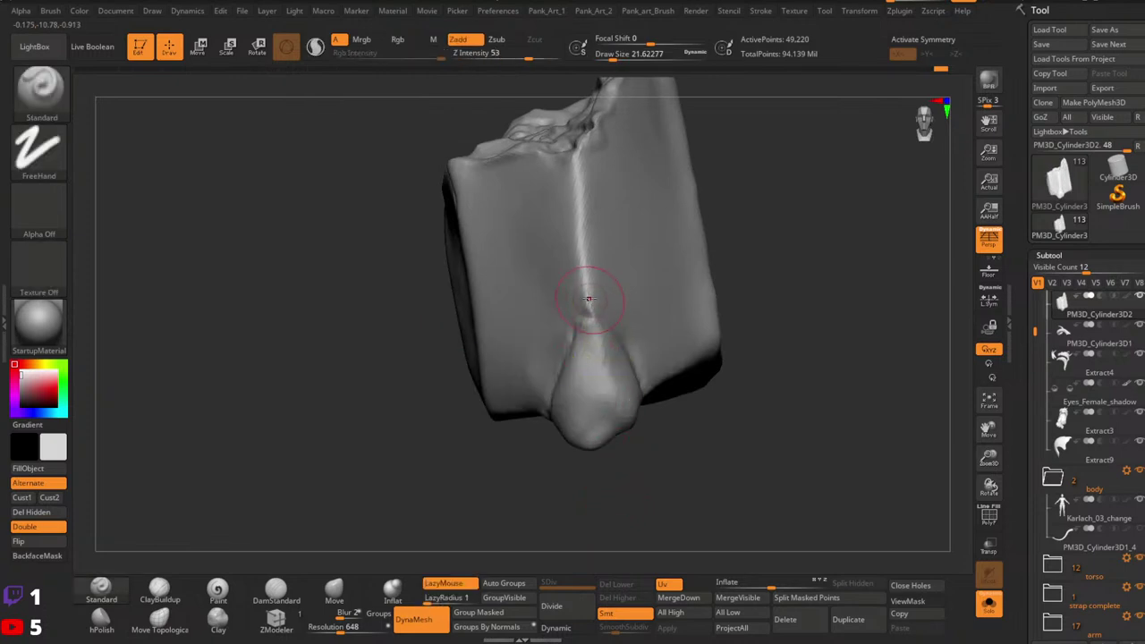
drag(623, 507, 621, 409)
Step: Flatten the teardrop bulge and its border with hPolish at draw size about 21.6, then set the size to about 34.8
click(101, 617)
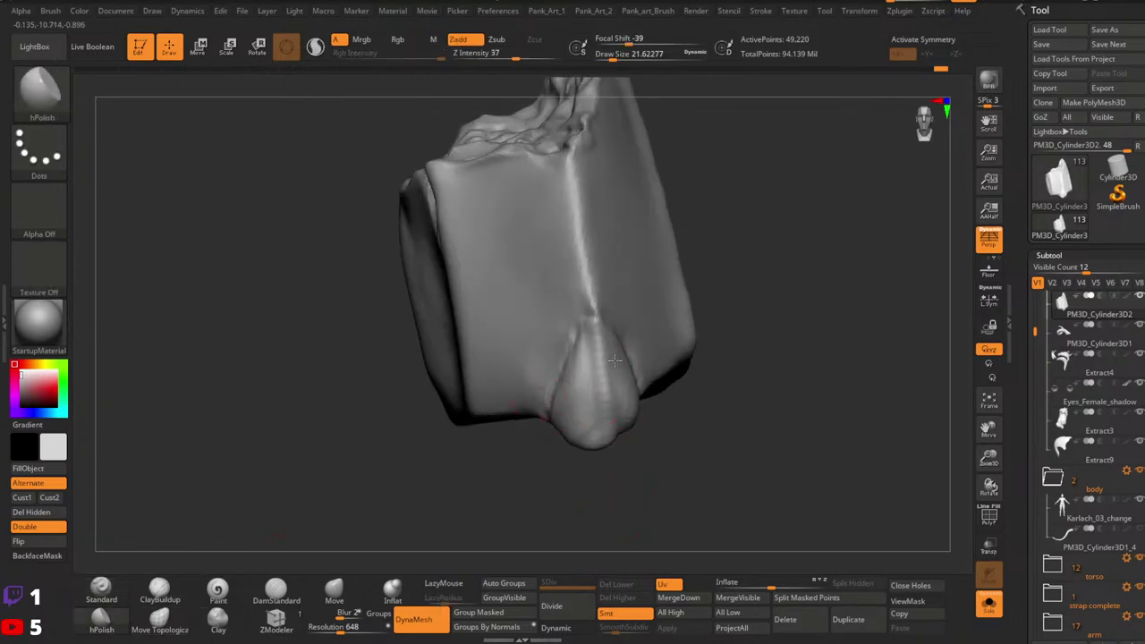
drag(627, 448, 600, 366)
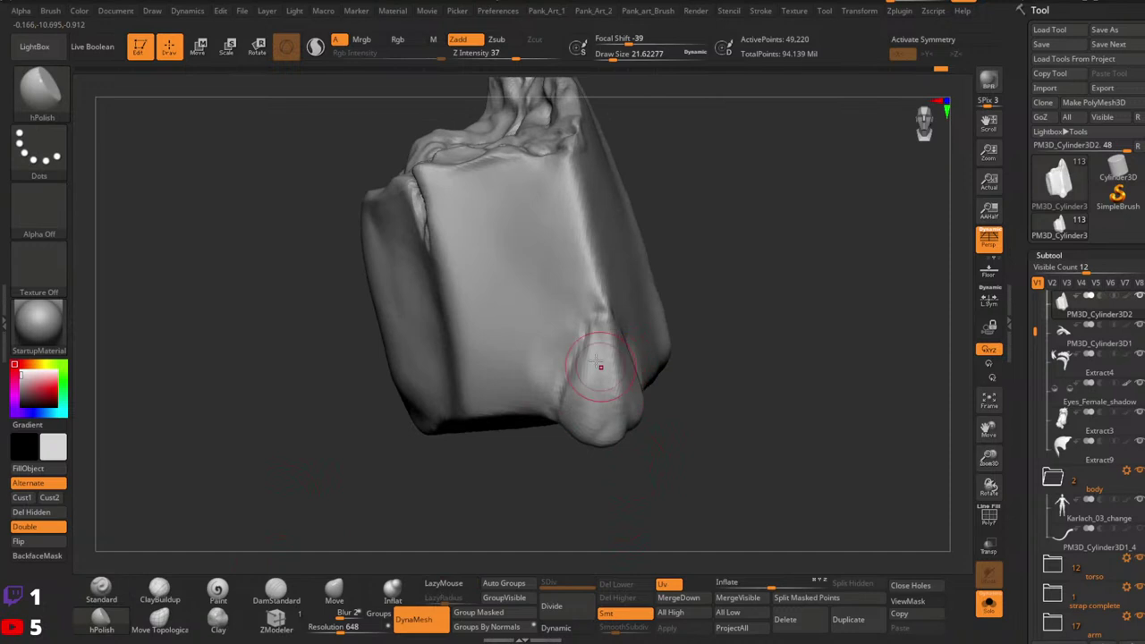
mouse_move(577, 421)
right_down()
mouse_move(639, 376)
mouse_move(664, 372)
right_up()
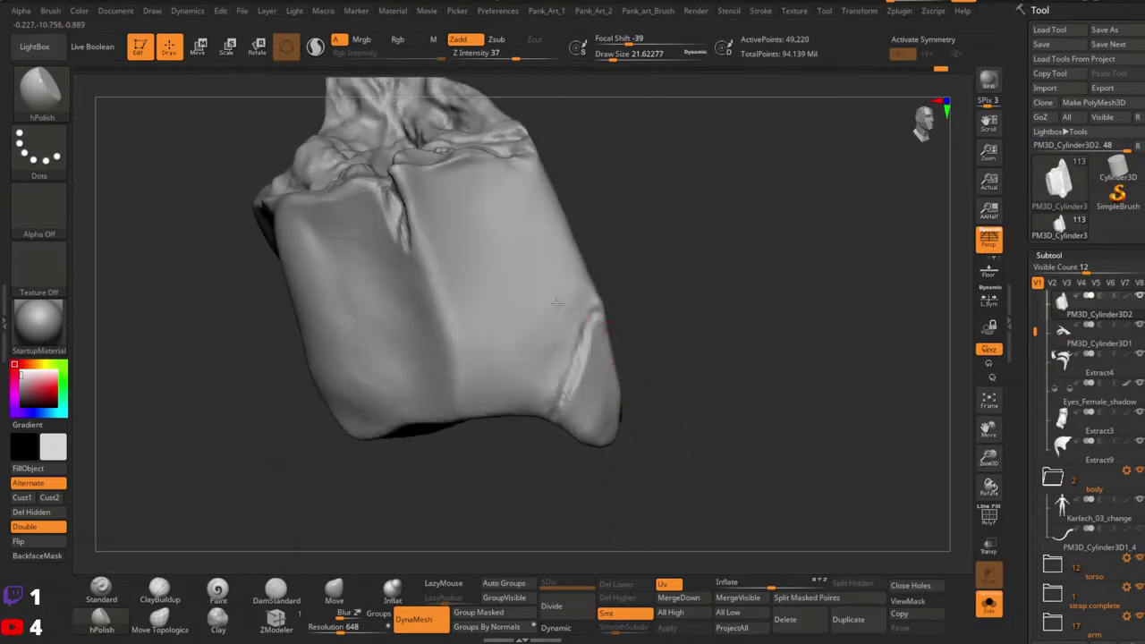
key(space)
drag(558, 305, 566, 305)
mouse_move(632, 320)
mouse_down()
mouse_move(653, 339)
mouse_move(742, 322)
mouse_move(666, 353)
mouse_up()
Step: Build up the narrow side of the bulge at the horn's base with ClayBuildup at draw size about 11.7 and Z Intensity 26
ctrl+right_drag(666, 353, 670, 328)
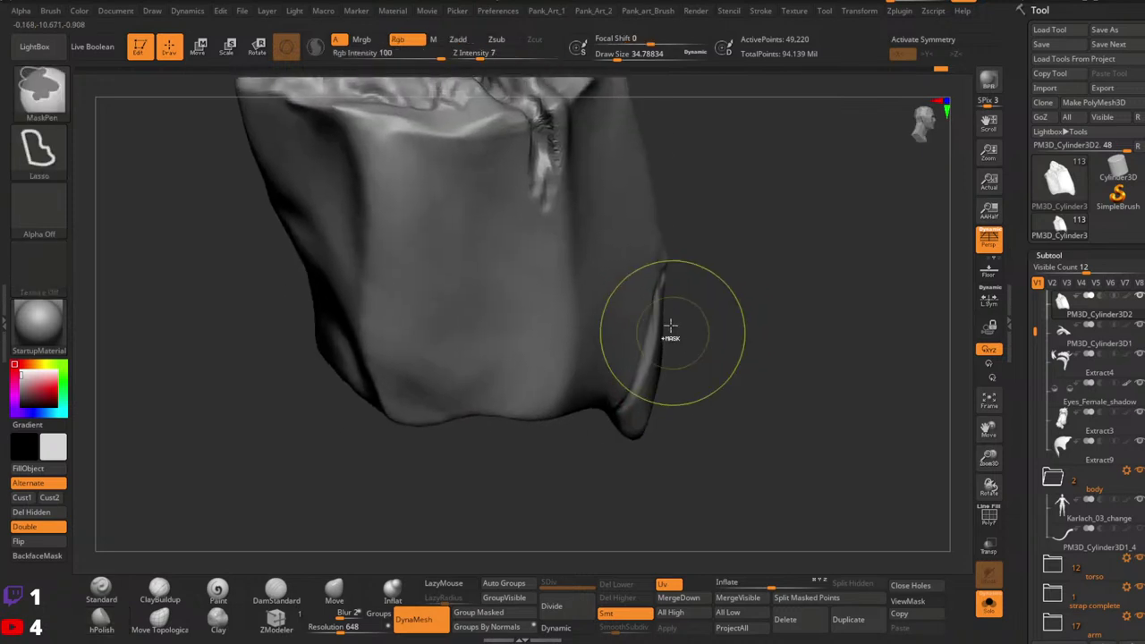
key(space)
drag(656, 340, 647, 341)
click(150, 596)
ctrl+right_drag(705, 371, 701, 347)
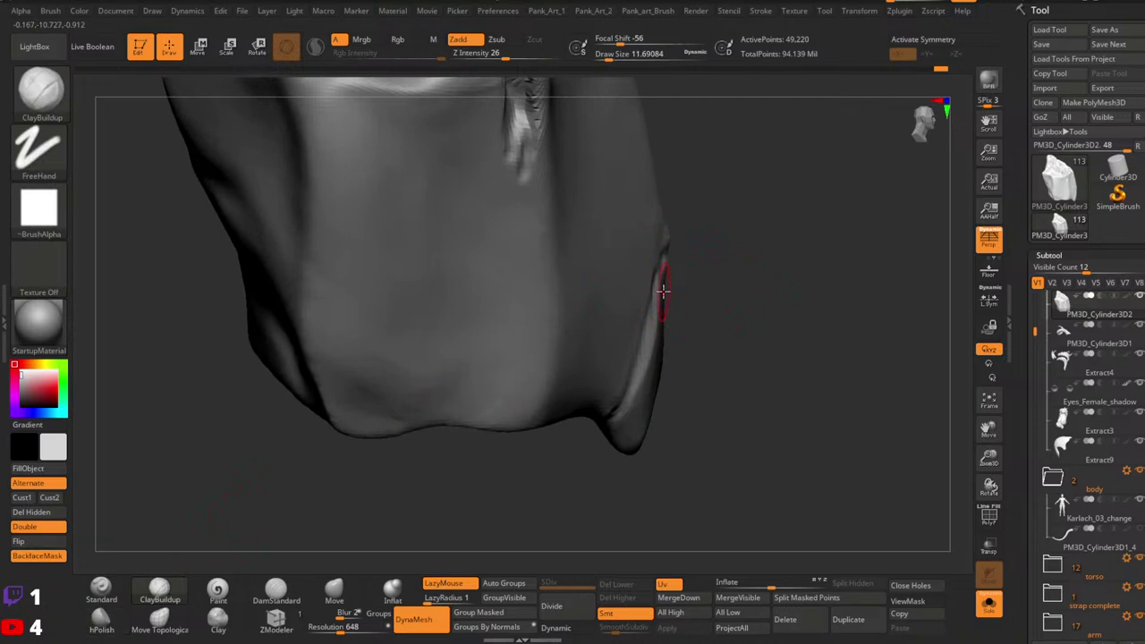
drag(664, 286, 644, 381)
mouse_move(657, 328)
mouse_down()
mouse_move(631, 432)
mouse_move(644, 381)
mouse_up()
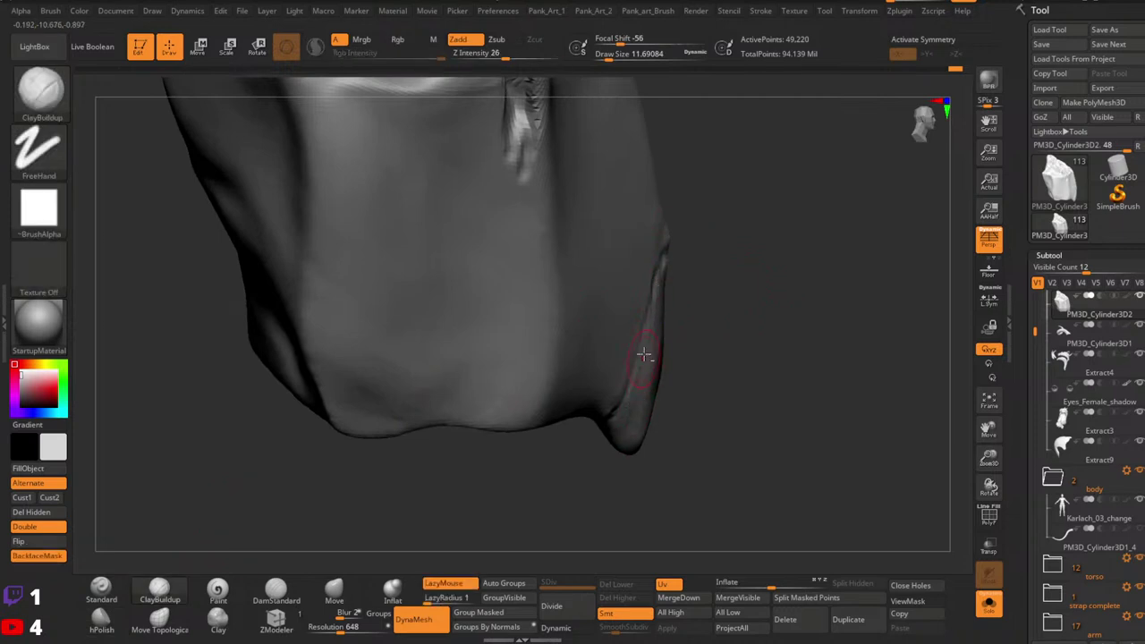
Step: Smooth the built-up clay along the bulge down to its lower tip
shift+drag(663, 268, 628, 438)
right_drag(662, 358, 658, 345)
key(shift)
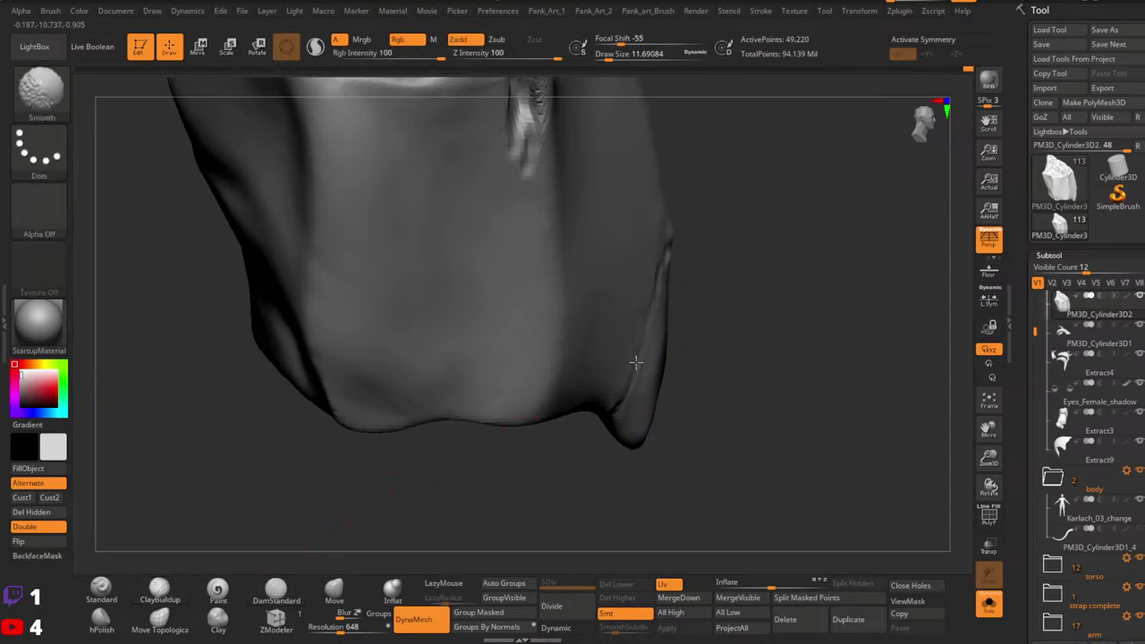
Step: Carve a crack along one border of the teardrop bulge at the horn's base with the Orb_Cracks brush at draw size about 12.9
click(41, 92)
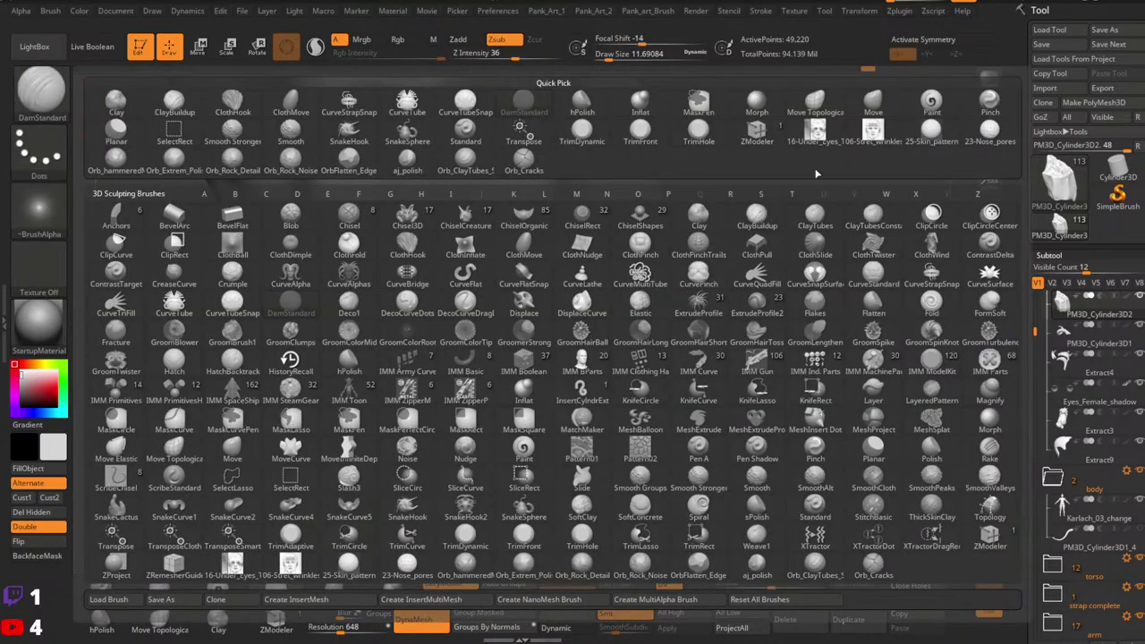
click(523, 161)
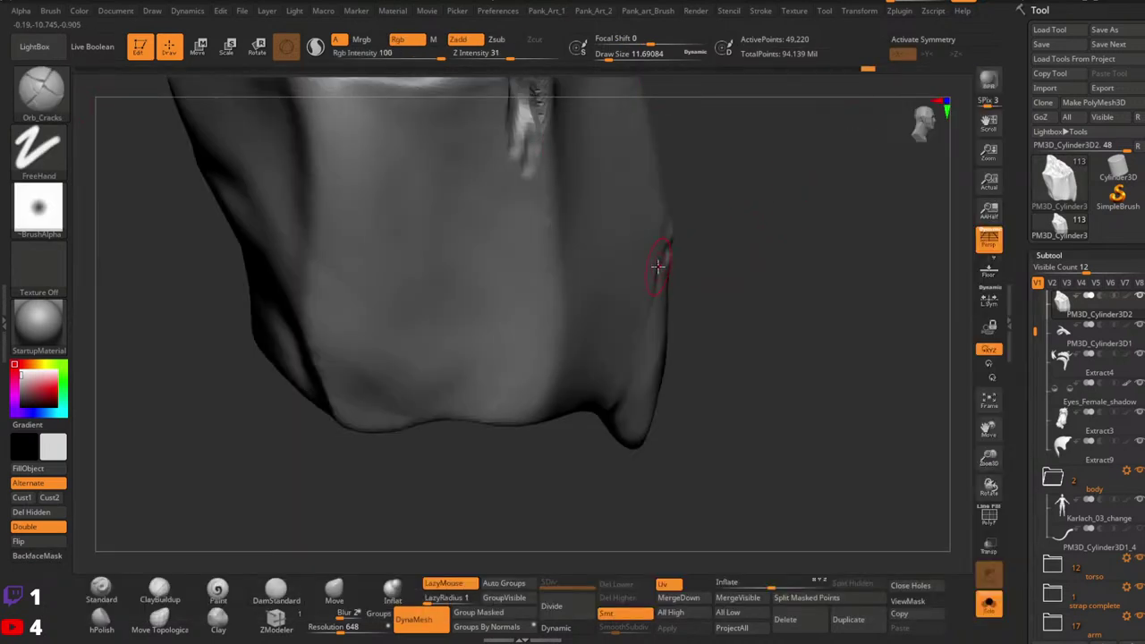
key(space)
mouse_move(656, 273)
mouse_down()
mouse_move(645, 316)
mouse_move(652, 279)
mouse_up()
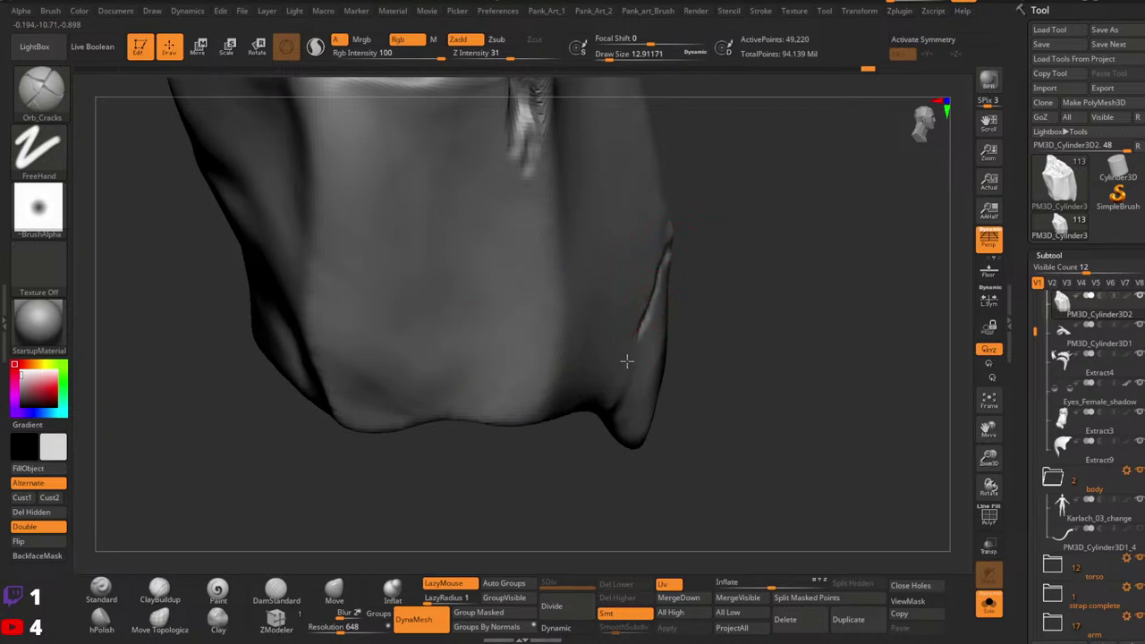
drag(627, 361, 624, 356)
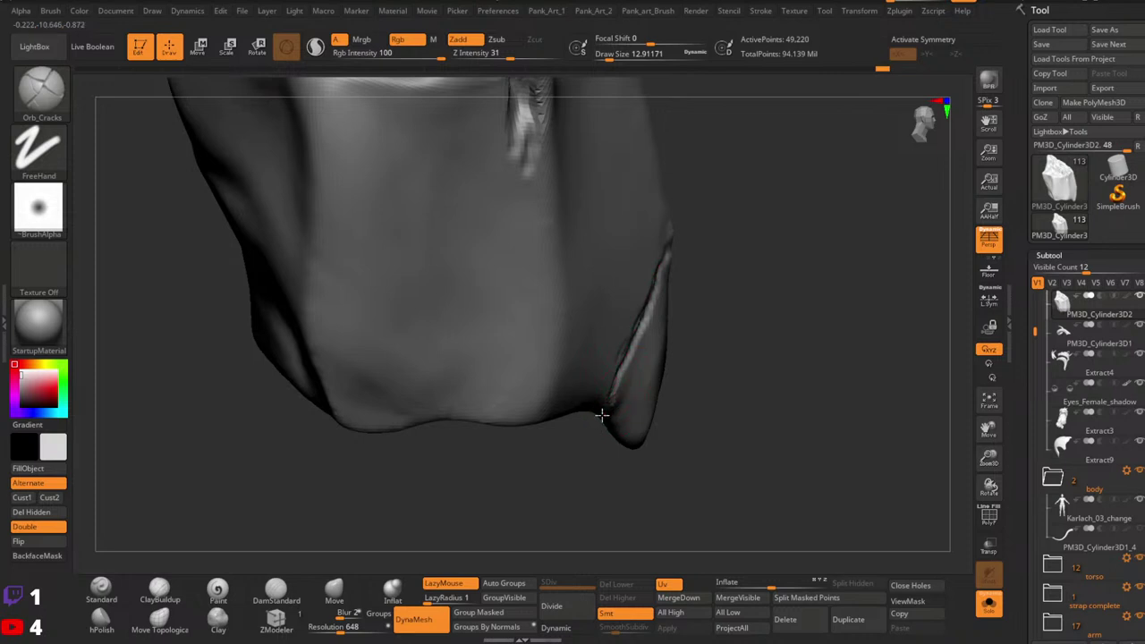
Step: Carve a matching crack along the bulge's opposite border down to the base edge with Orb_Cracks
mouse_move(704, 345)
mouse_down()
mouse_move(626, 286)
mouse_move(697, 241)
mouse_move(677, 242)
mouse_up()
drag(727, 294, 755, 340)
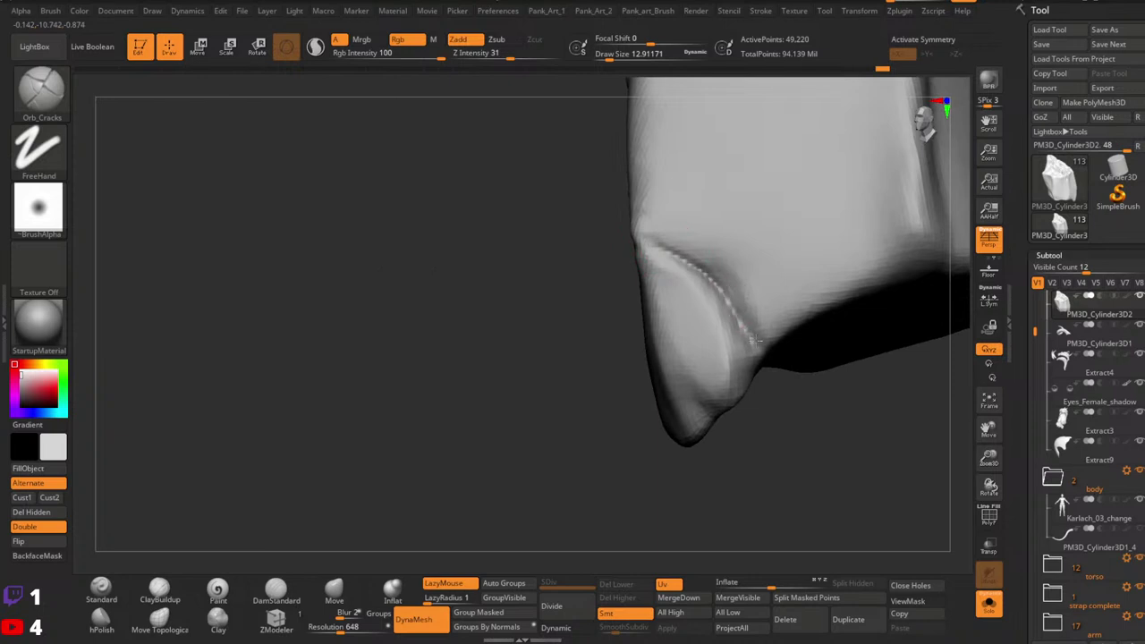
drag(691, 262, 749, 324)
drag(760, 420, 717, 224)
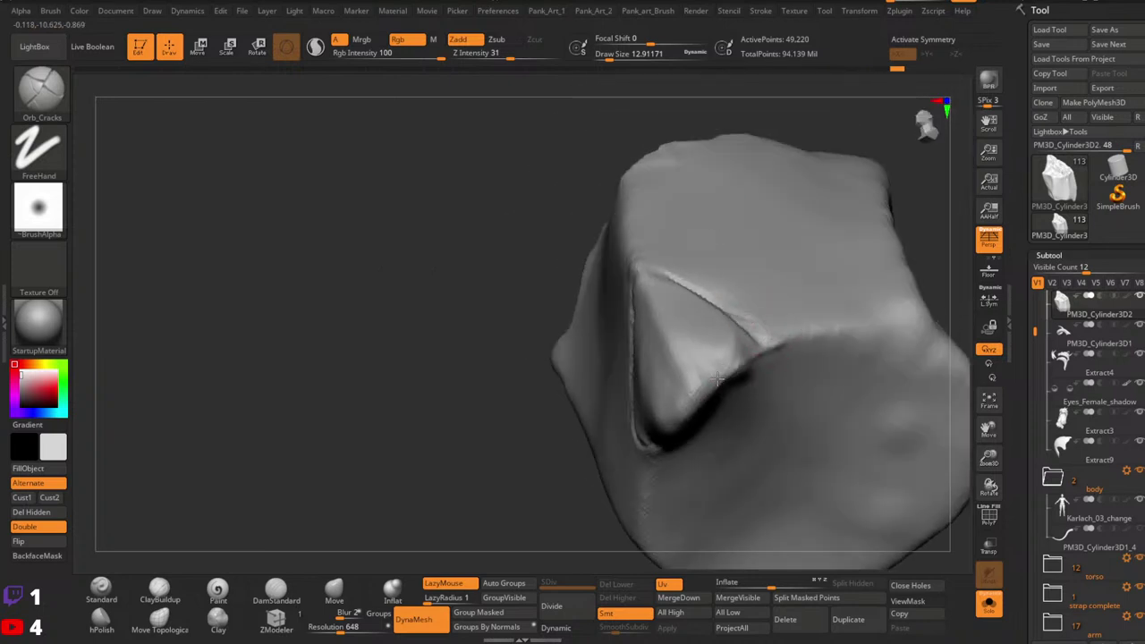
right_drag(719, 382, 722, 313)
drag(749, 367, 631, 492)
ctrl+right_drag(761, 411, 721, 311)
ctrl+right_drag(694, 402, 680, 335)
mouse_move(680, 335)
right_down()
mouse_move(777, 383)
mouse_move(773, 367)
right_up()
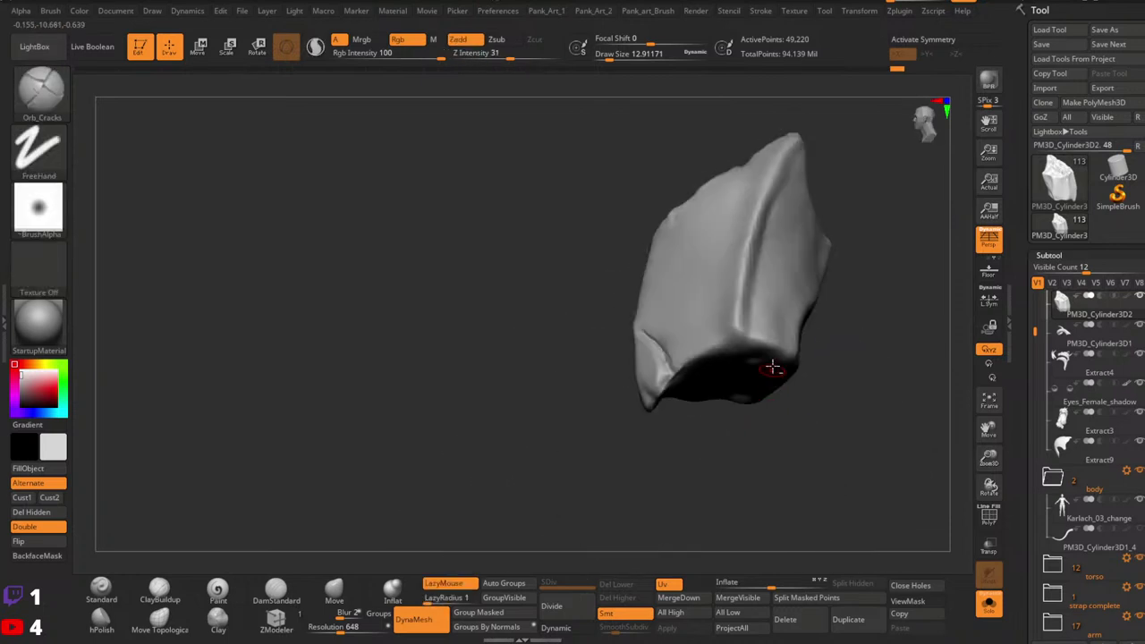
mouse_move(771, 367)
mouse_down()
mouse_move(677, 435)
mouse_move(761, 421)
mouse_move(546, 442)
mouse_up()
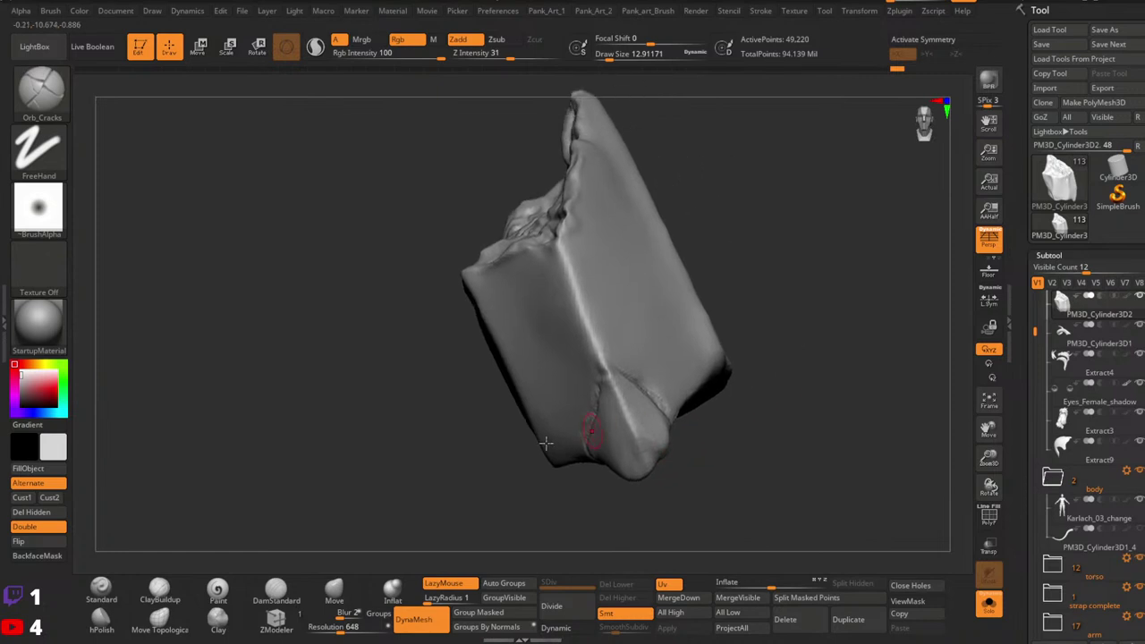
Step: Flatten the bulge and its cracked border with hPolish at draw size about 20
click(101, 620)
mouse_move(657, 408)
right_down()
mouse_move(713, 414)
mouse_move(721, 404)
right_up()
ctrl+right_drag(720, 404, 713, 376)
key(space)
drag(656, 431, 659, 431)
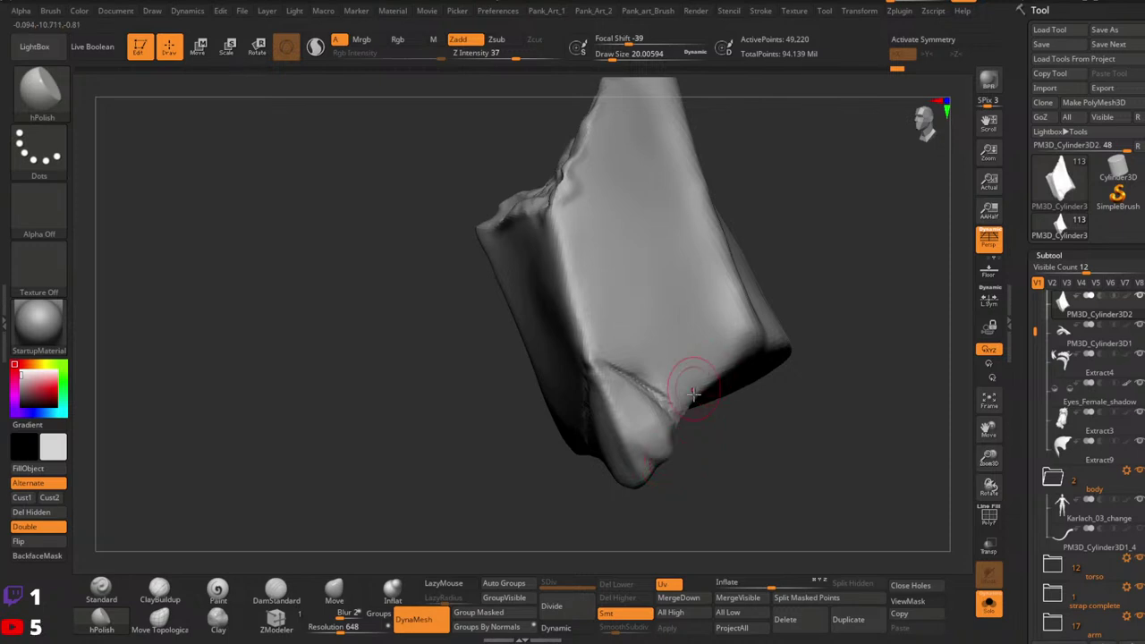
mouse_move(685, 384)
right_down()
mouse_move(637, 420)
mouse_move(657, 449)
mouse_move(616, 422)
mouse_move(716, 427)
mouse_move(700, 227)
mouse_move(669, 420)
mouse_move(625, 464)
right_up()
mouse_move(635, 386)
right_down()
mouse_move(703, 424)
mouse_move(761, 373)
mouse_move(713, 406)
mouse_move(746, 381)
mouse_move(670, 370)
mouse_move(706, 394)
right_up()
Step: Shift the bulge's upper point and cracked border with the Move brush, at draw size about 32.7 and then about 26.9
click(344, 591)
key(s)
drag(654, 348, 650, 355)
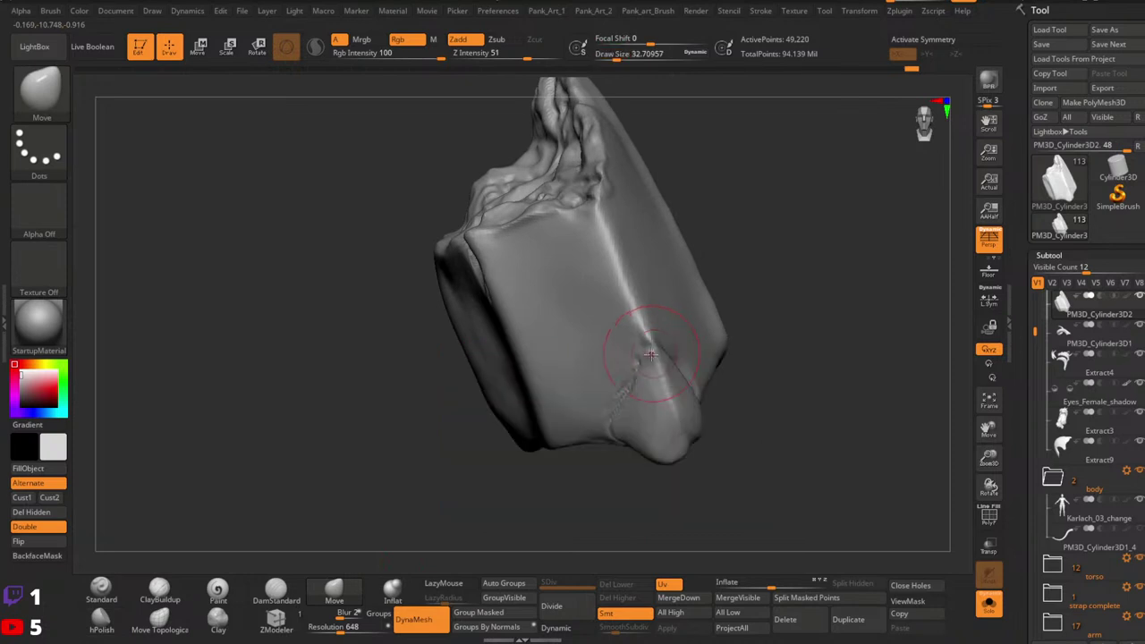
key(space)
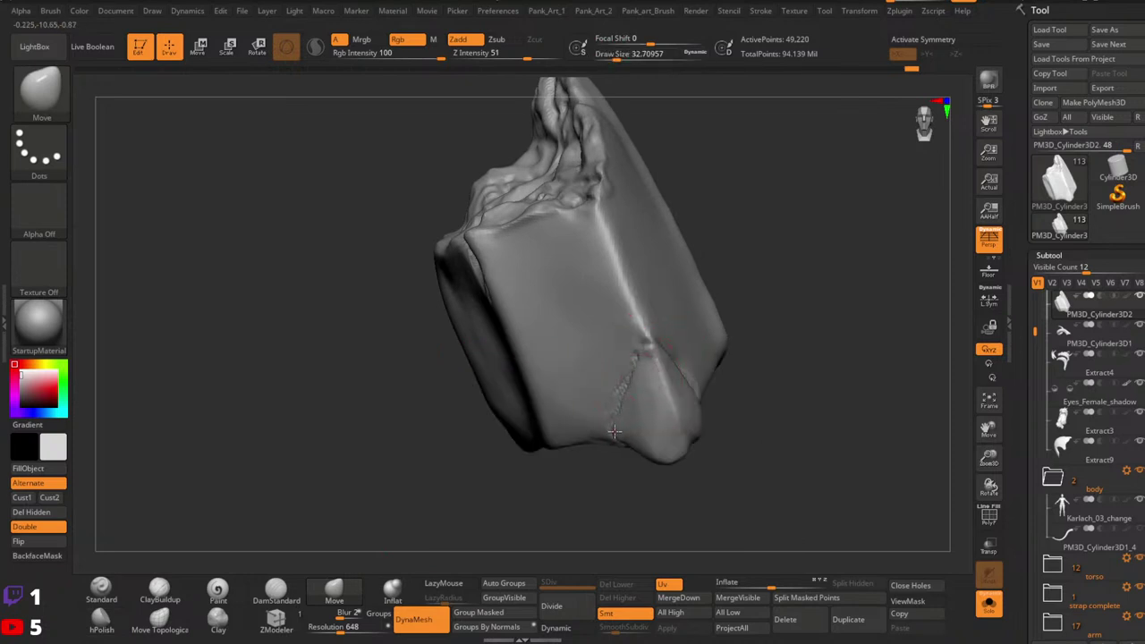
key(bracketleft)
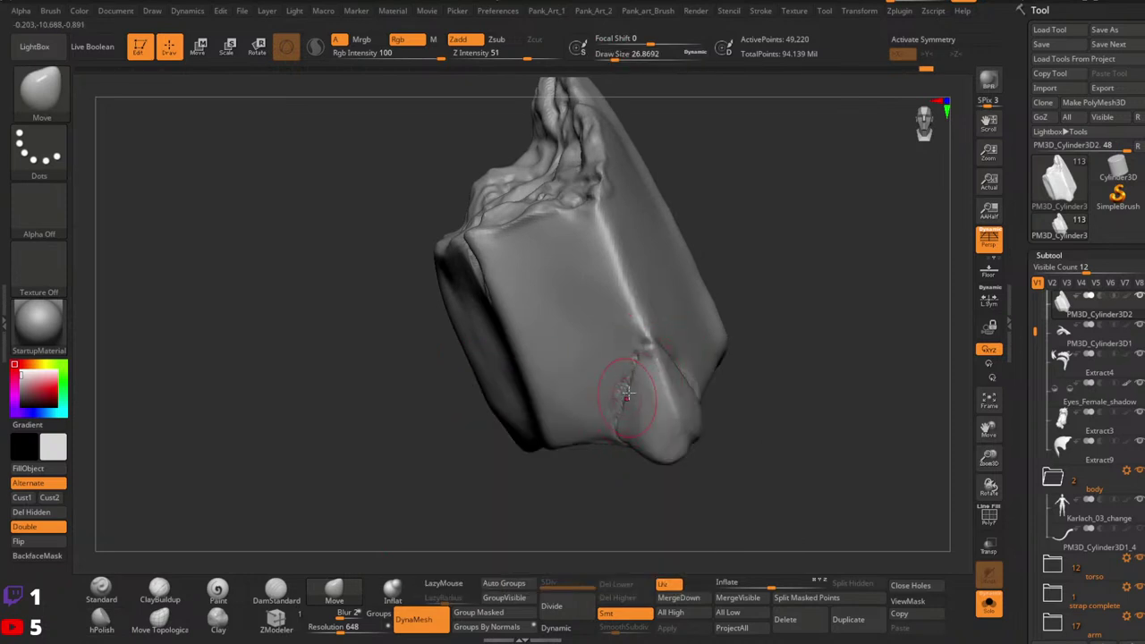
Step: Refine the bulge's side contour and lower tip with the Move brush at draw sizes of about 11.7 and 25.1
ctrl+right_drag(715, 403, 690, 369)
key(space)
drag(690, 365, 694, 369)
key(space)
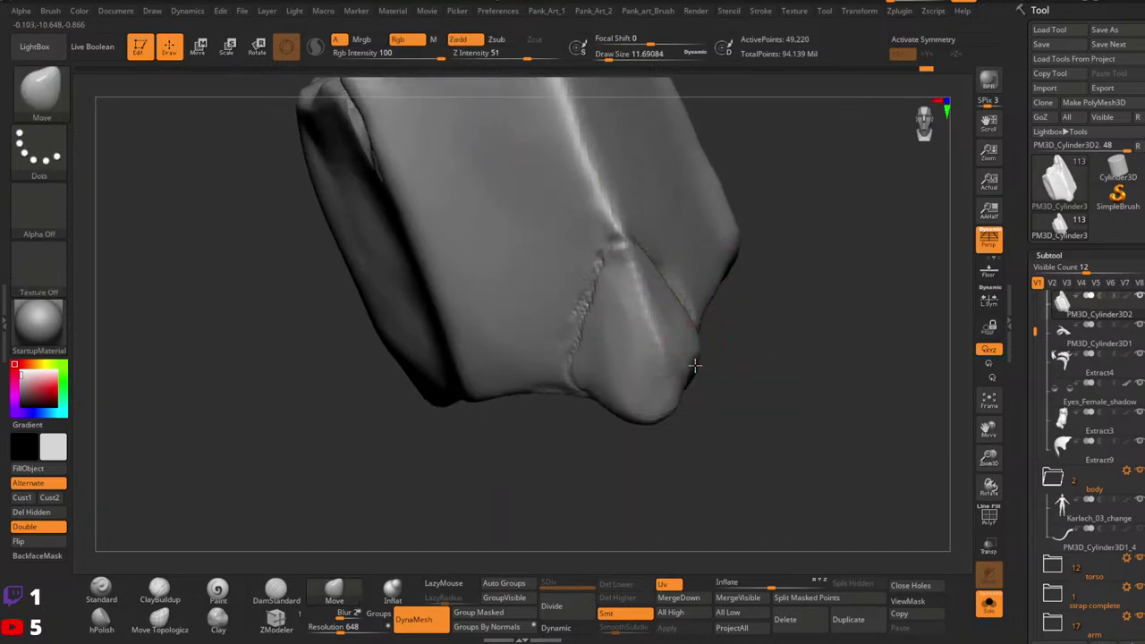
key(space)
drag(629, 394, 634, 394)
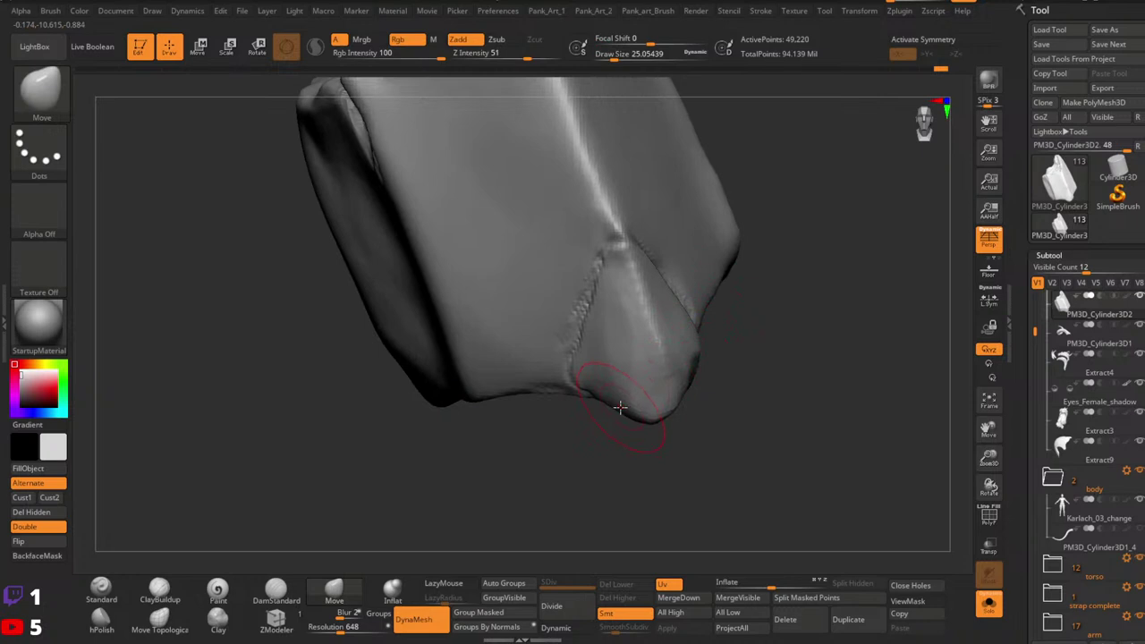
right_drag(677, 397, 648, 379)
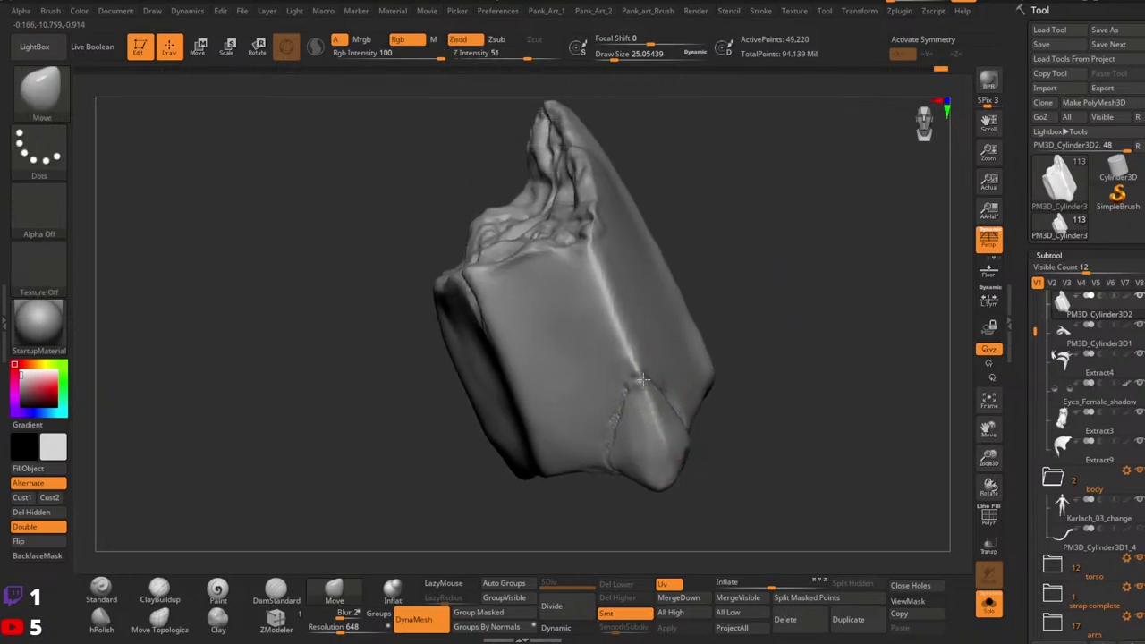
Step: Adjust the upper edge of the horn's narrow side face with the Move brush at draw size 28.75
ctrl+right_drag(762, 285, 667, 320)
ctrl+right_drag(721, 291, 659, 341)
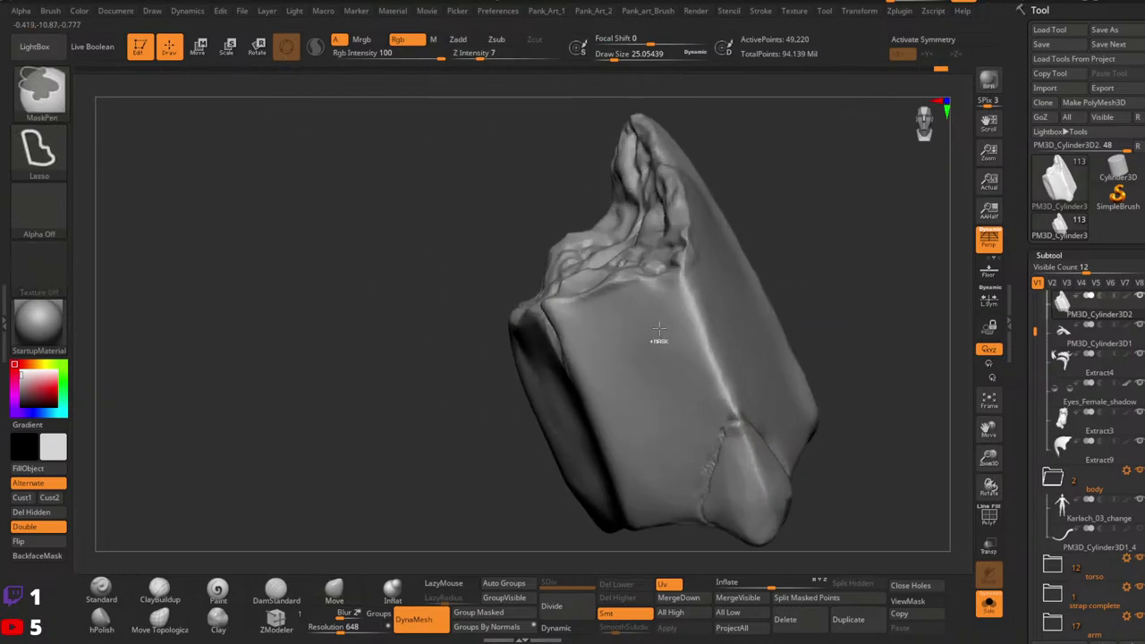
key(space)
drag(544, 334, 547, 334)
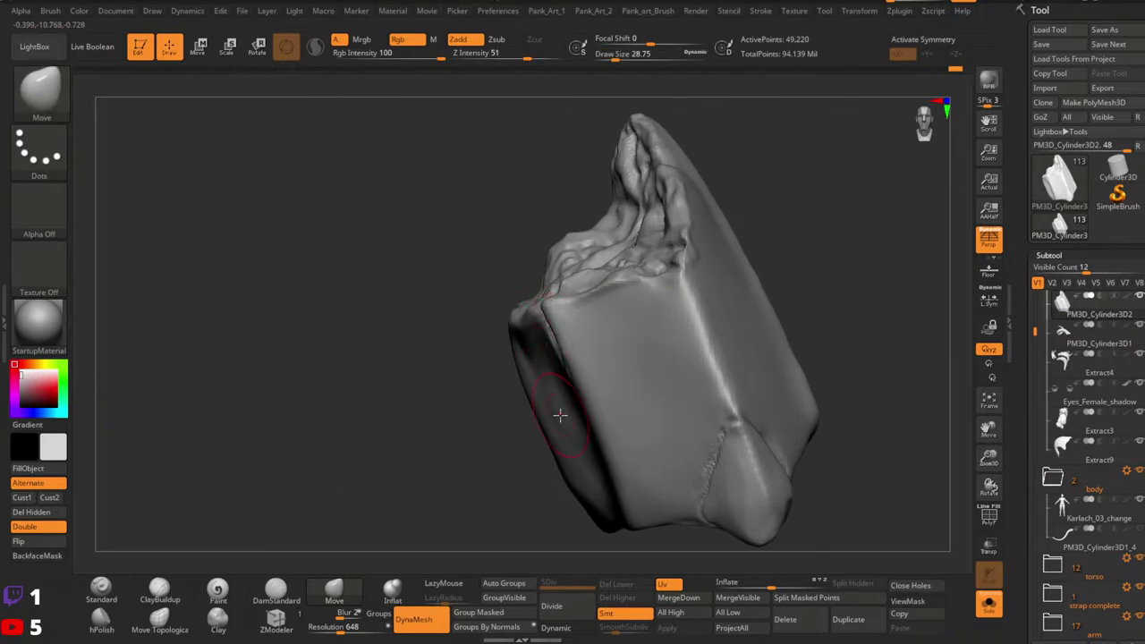
Step: Reshape the lower part of the narrow side face with the Move brush at draw sizes of about 43.8 and 25.1
mouse_move(559, 415)
ctrl+right_down()
mouse_move(586, 380)
mouse_move(631, 386)
ctrl+right_up()
key(space)
drag(644, 296, 648, 297)
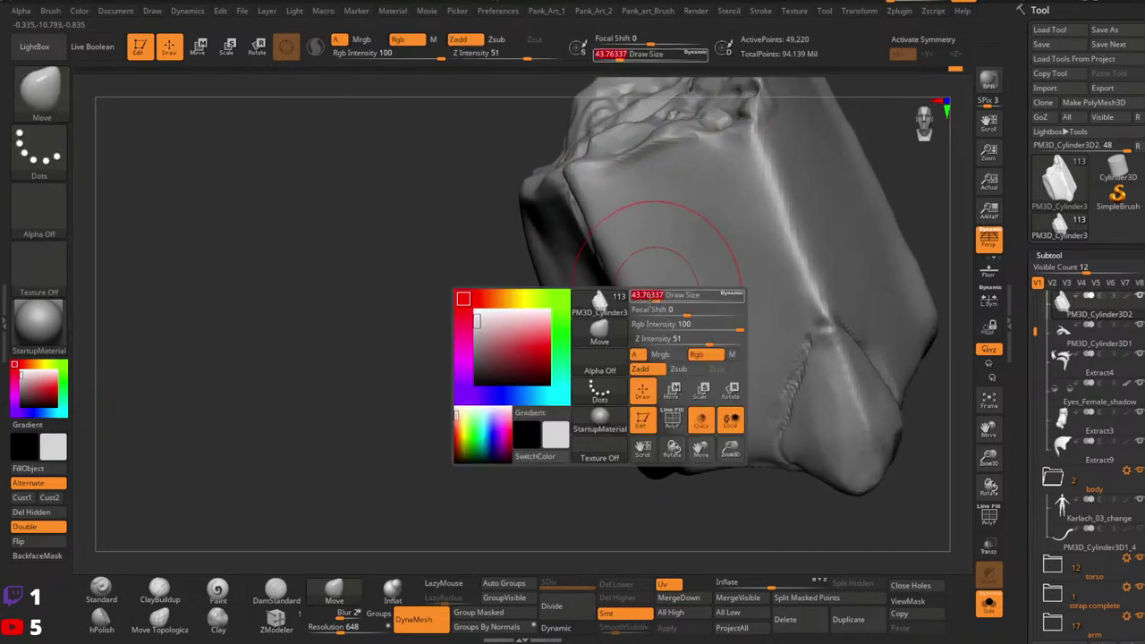
key(space)
drag(614, 424, 607, 424)
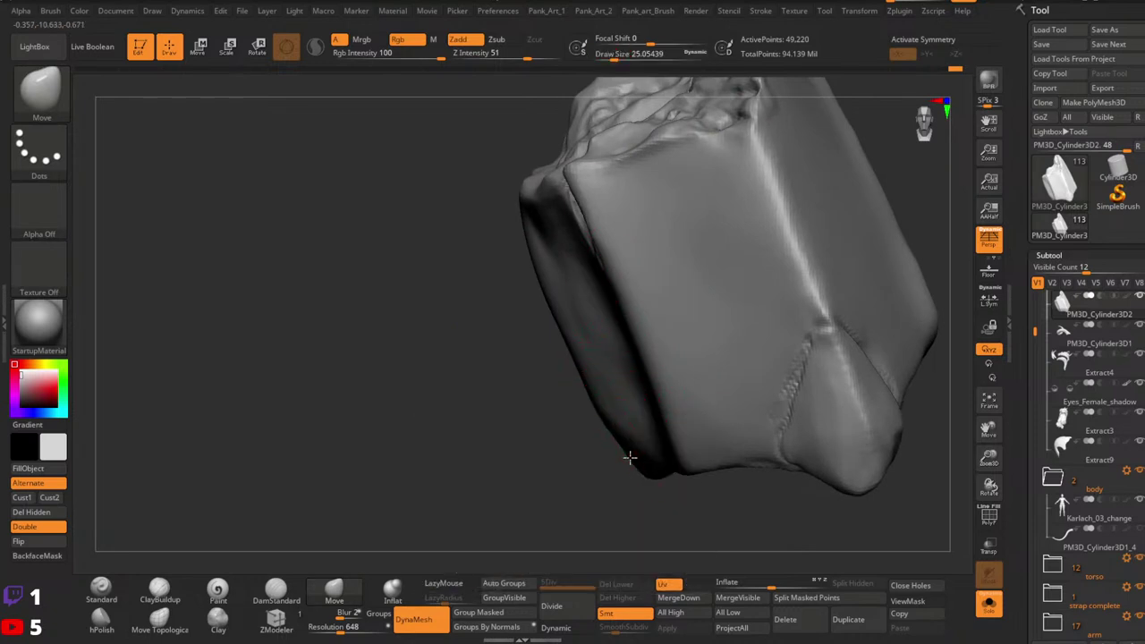
ctrl+right_drag(618, 417, 796, 318)
alt+right_drag(796, 318, 687, 423)
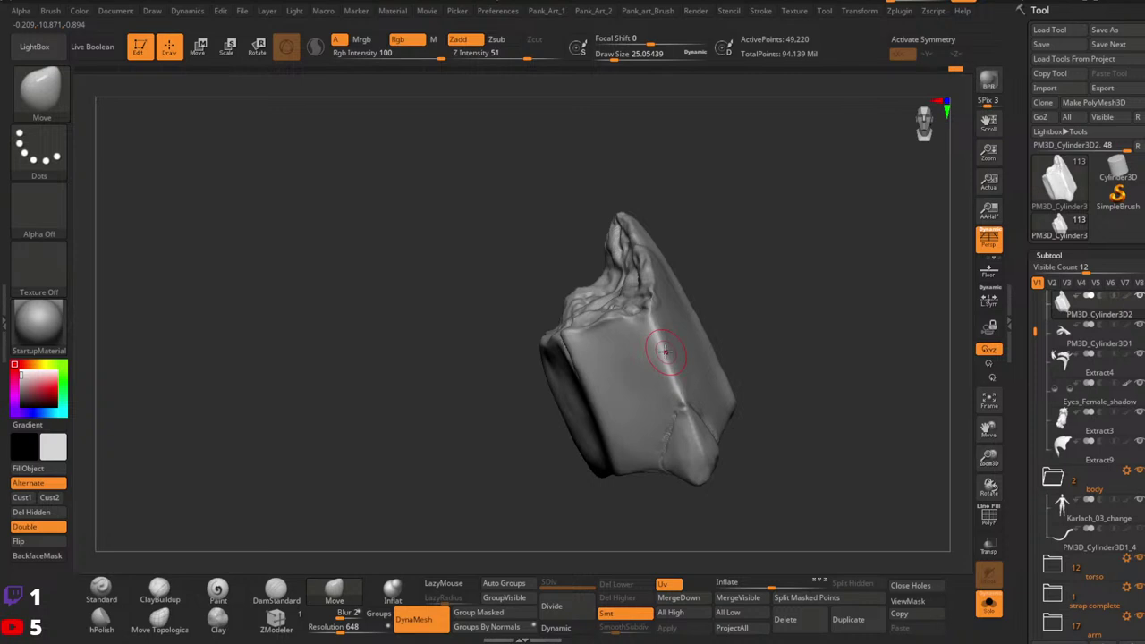
Step: Turn on the polyframe display and clone the horn piece into a separate tool, framing it in the view
key(shift+f)
key(shift+f)
key(shift+f)
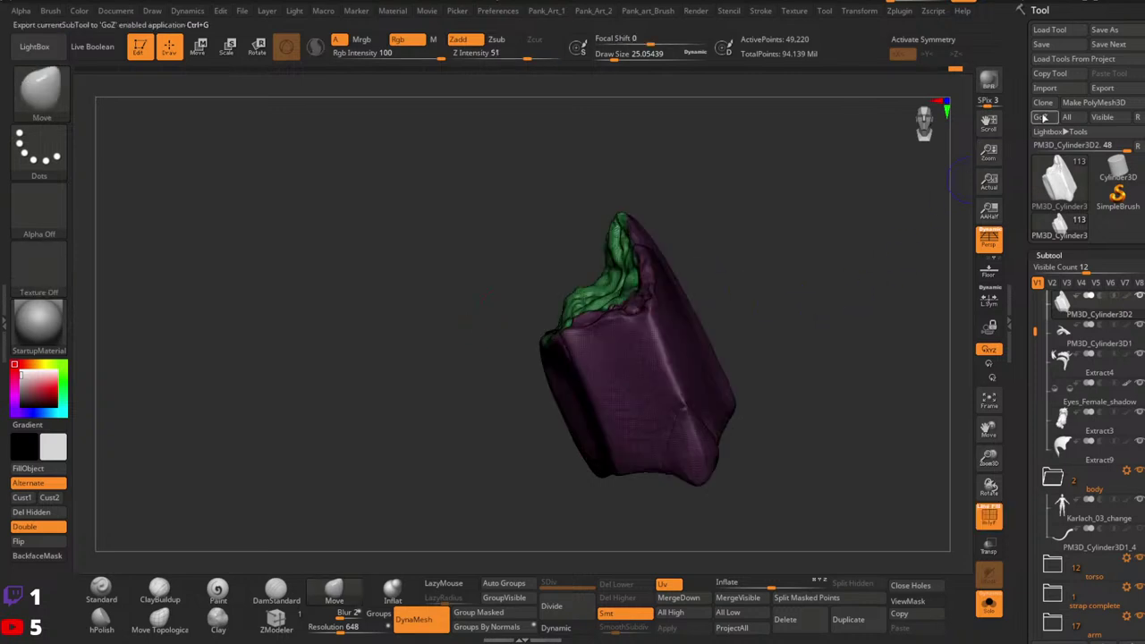
click(1042, 119)
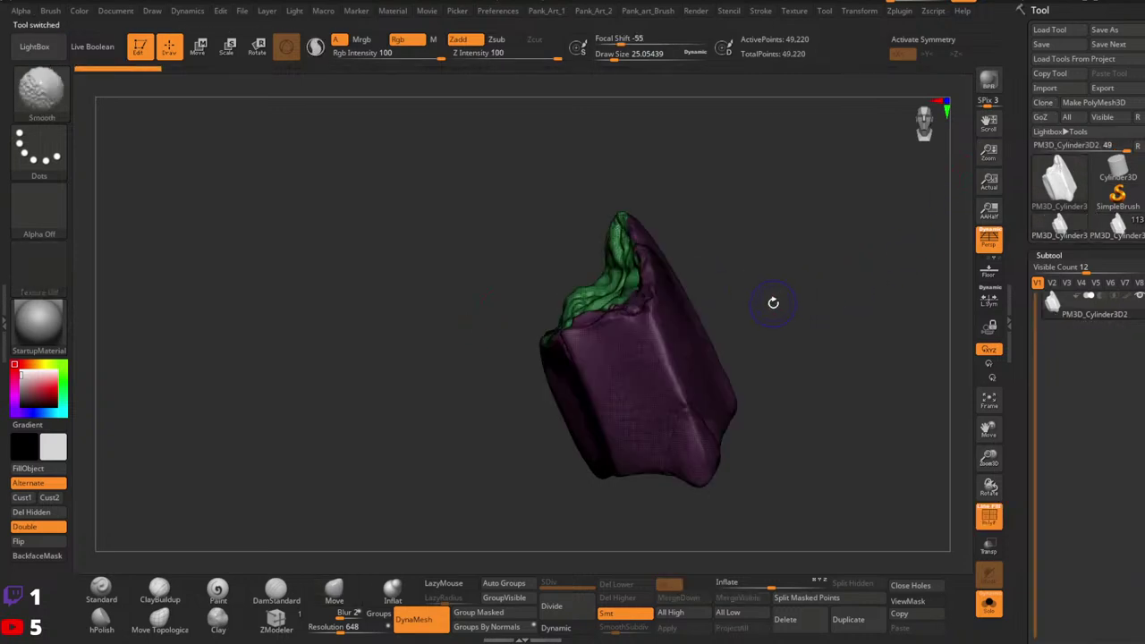
alt+right_drag(773, 303, 710, 327)
key(f)
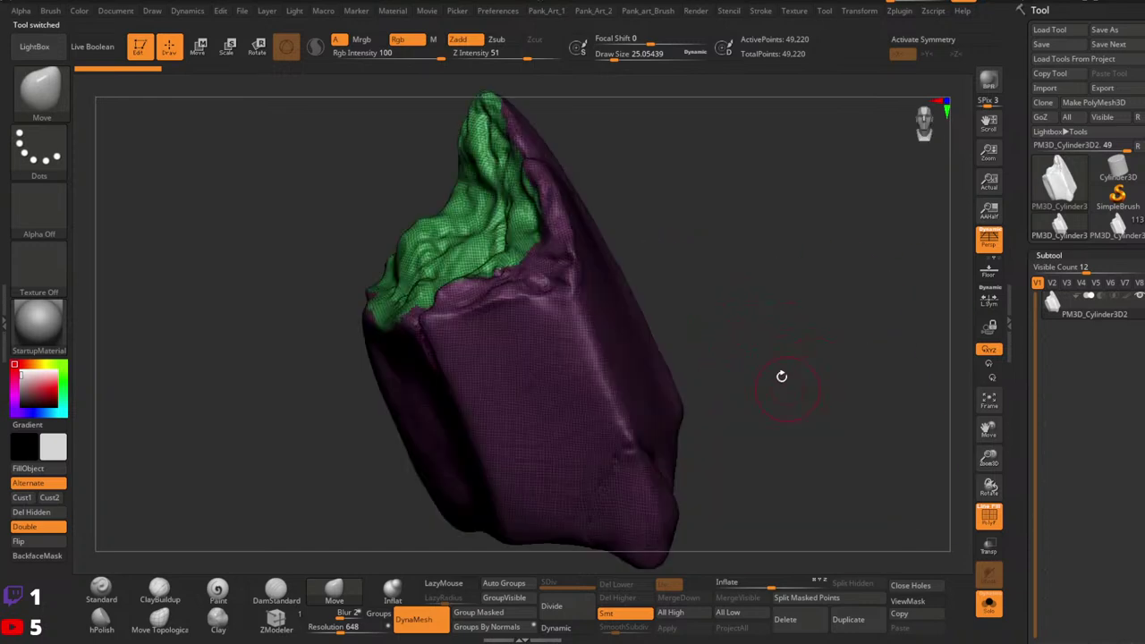
Step: Merge the cloned horn's polygroups into a single group with GroupVisible
mouse_move(781, 376)
right_down()
mouse_move(596, 322)
mouse_move(648, 327)
mouse_move(621, 335)
right_up()
click(521, 599)
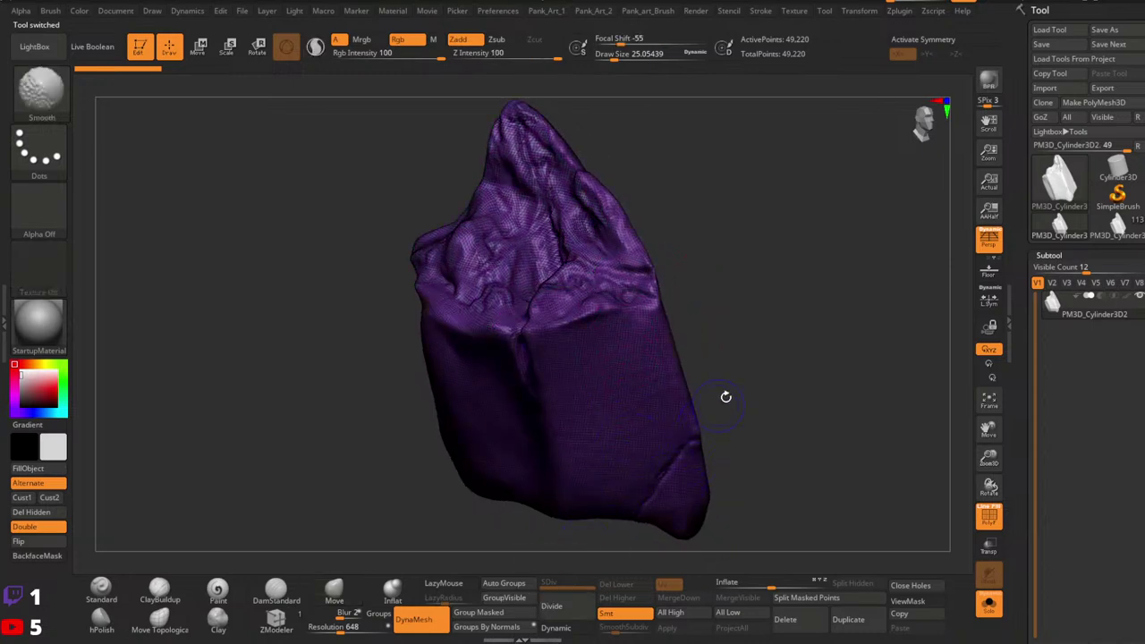
key(shift+f)
key(shift+f)
Step: Duplicate the cloned horn subtool and select the original copy again
right_drag(758, 396, 800, 375)
key(2)
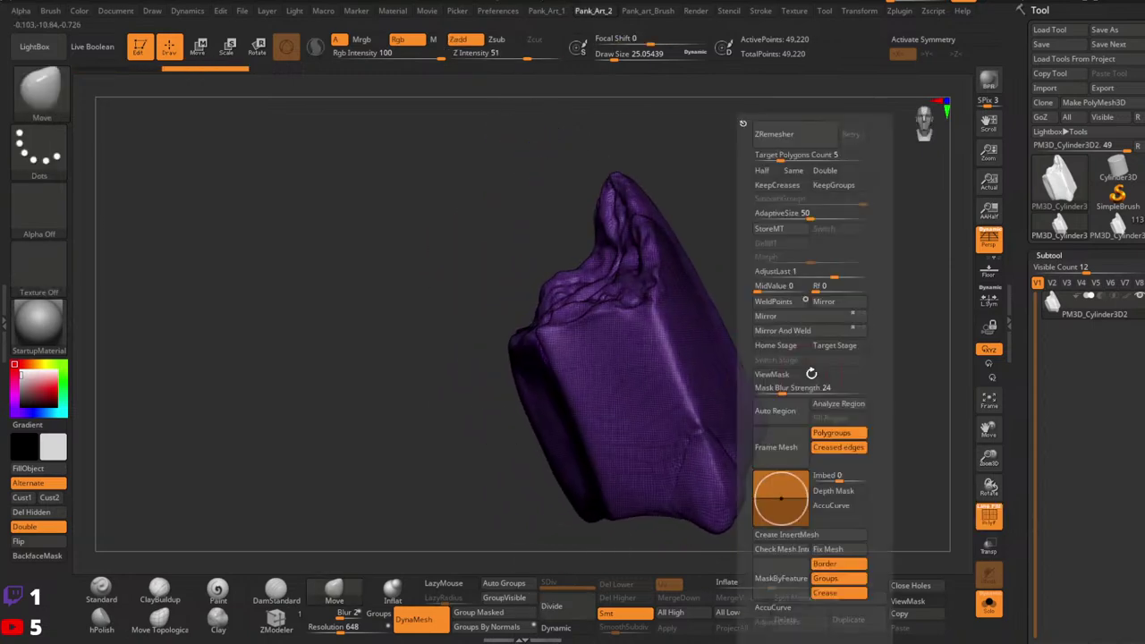
click(848, 619)
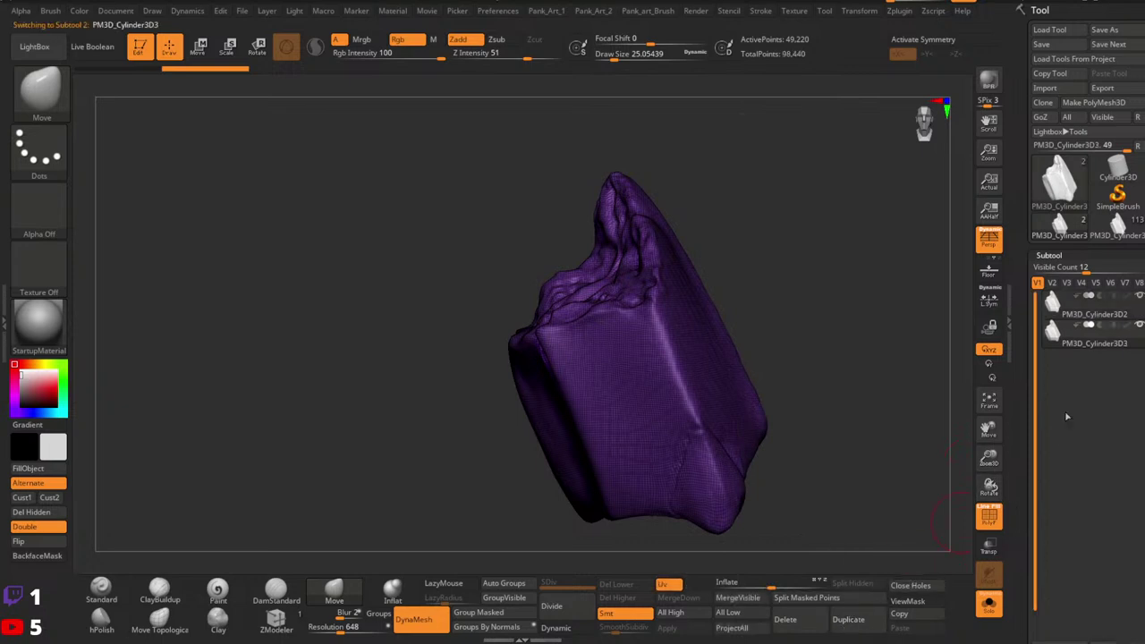
click(1091, 311)
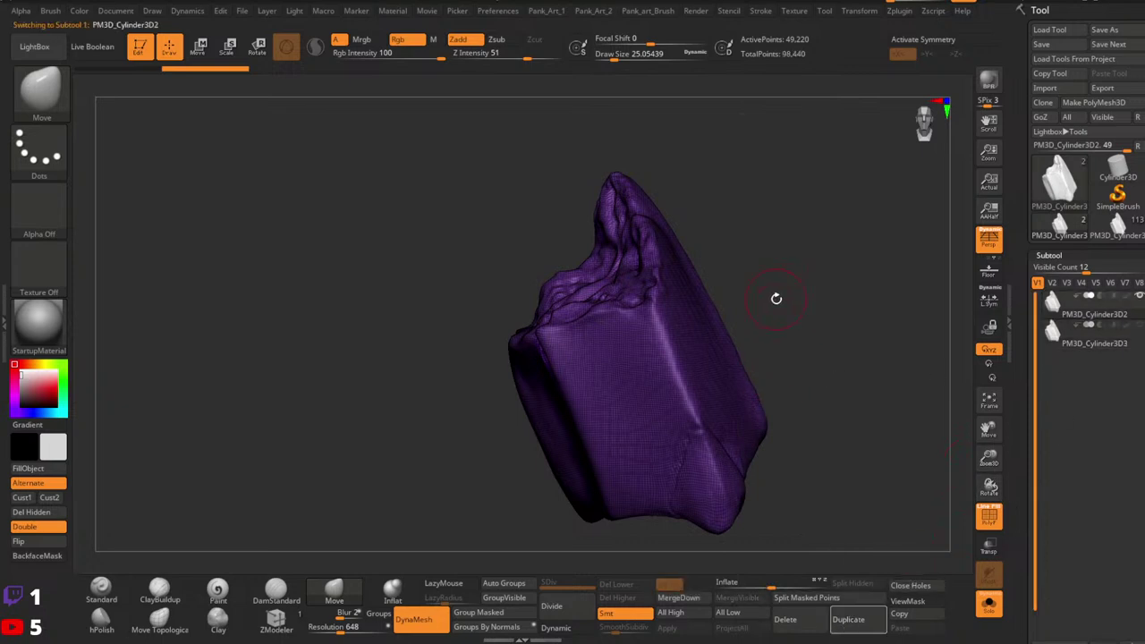
Step: Set the Target Polygons Count to 2 and run ZRemesher on the original horn copy
key(r)
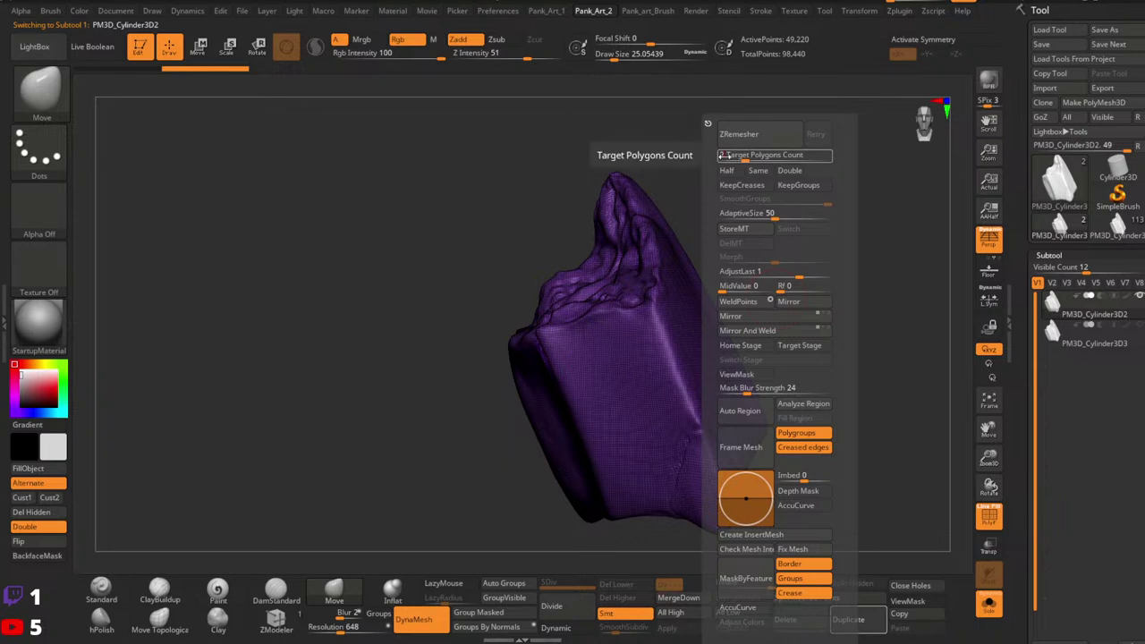
key(Return)
click(738, 134)
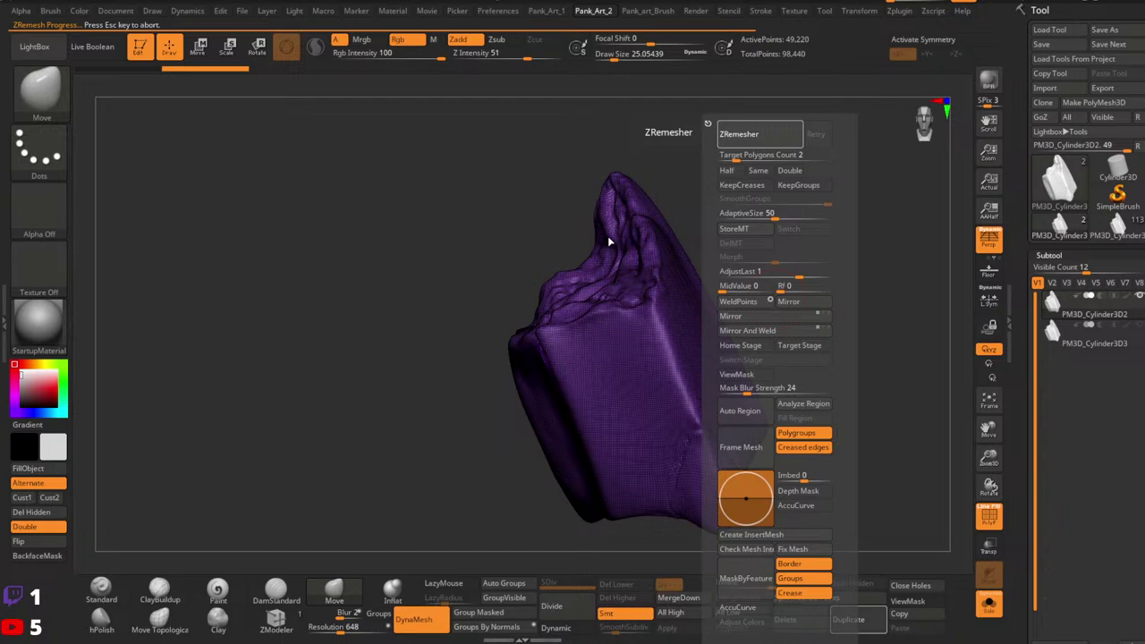
Step: Turn off perspective, inspect the horn's mesh from all sides and run ZRemesher again with Target Polygons Count 2
drag(680, 360, 662, 269)
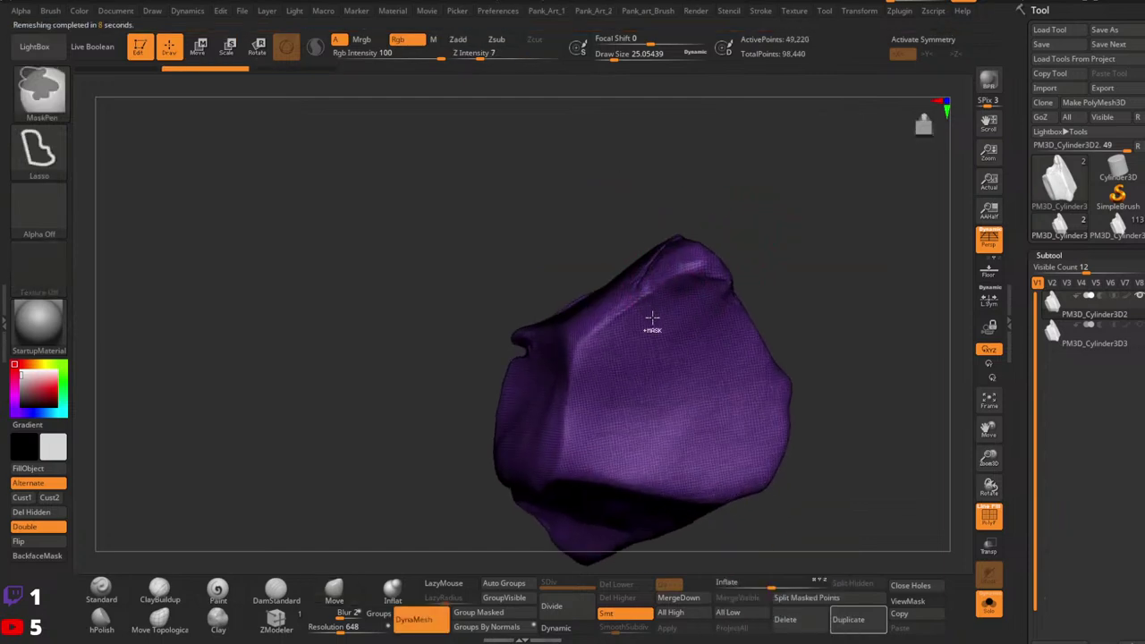
mouse_move(652, 317)
right_down()
mouse_move(616, 284)
mouse_move(682, 414)
mouse_move(667, 242)
mouse_move(685, 376)
right_up()
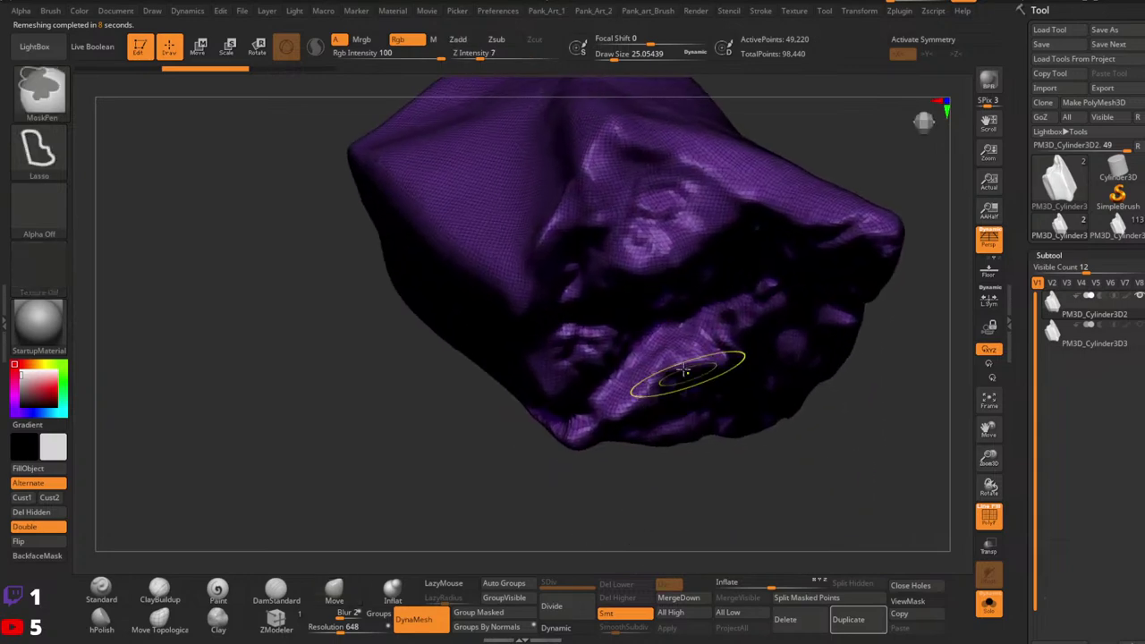
click(986, 240)
mouse_move(746, 298)
right_down()
mouse_move(634, 317)
mouse_move(766, 345)
right_up()
key(ctrl)
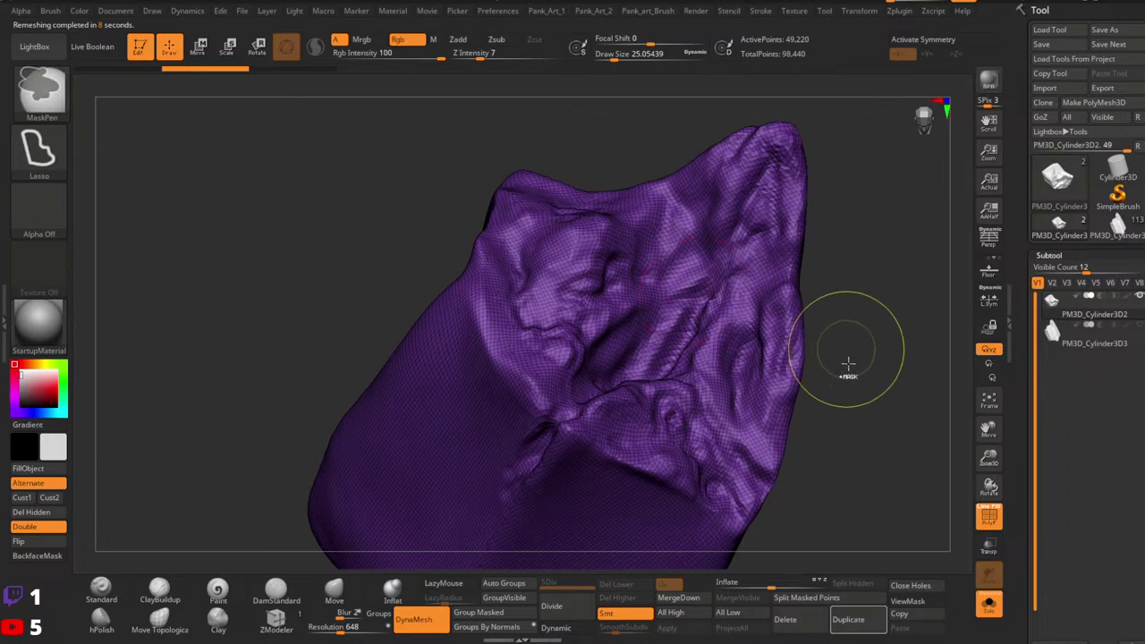
mouse_move(887, 400)
right_down()
mouse_move(766, 397)
mouse_move(752, 386)
mouse_move(779, 353)
right_up()
key(2)
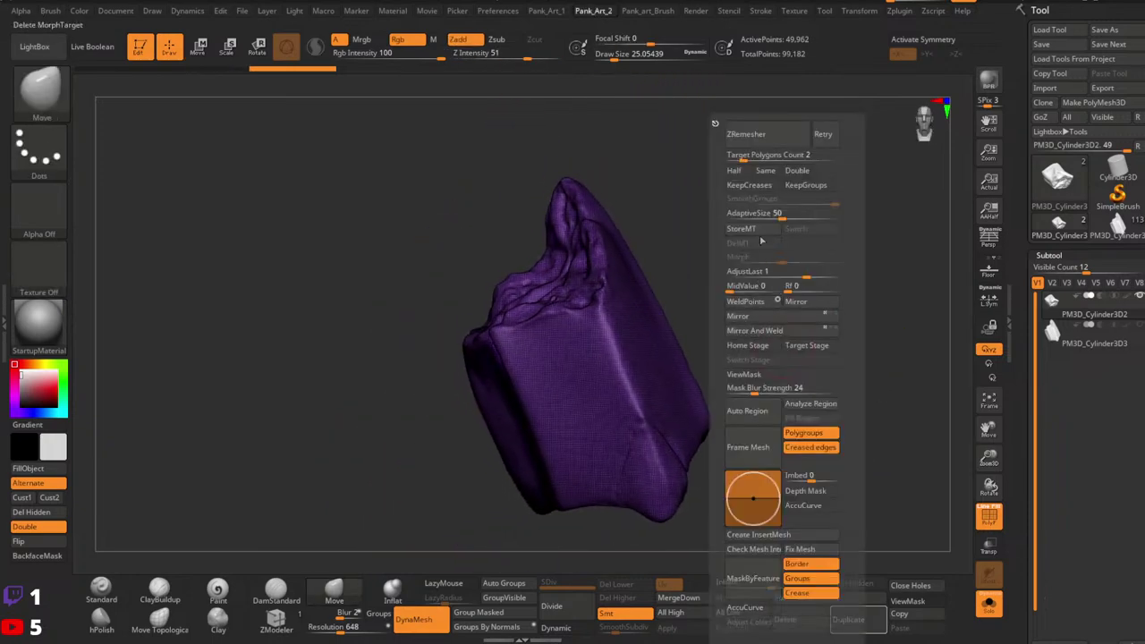
click(757, 134)
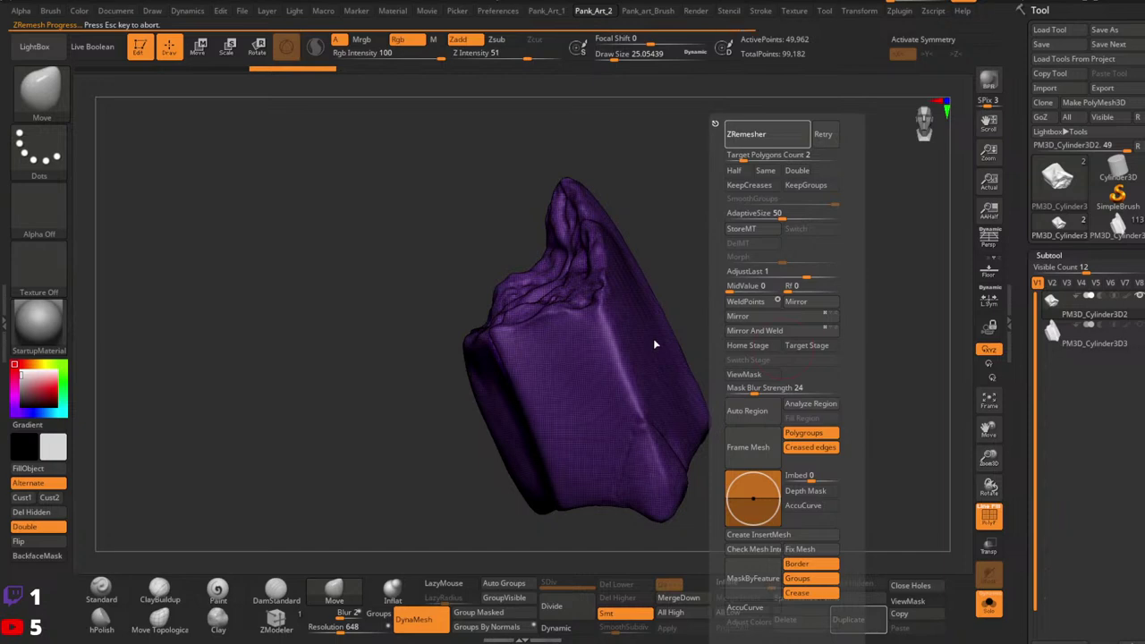
Step: Switch ZRemesher to Half and remesh the cloned horn again to a lighter mesh
drag(725, 366, 778, 340)
key(2)
click(728, 170)
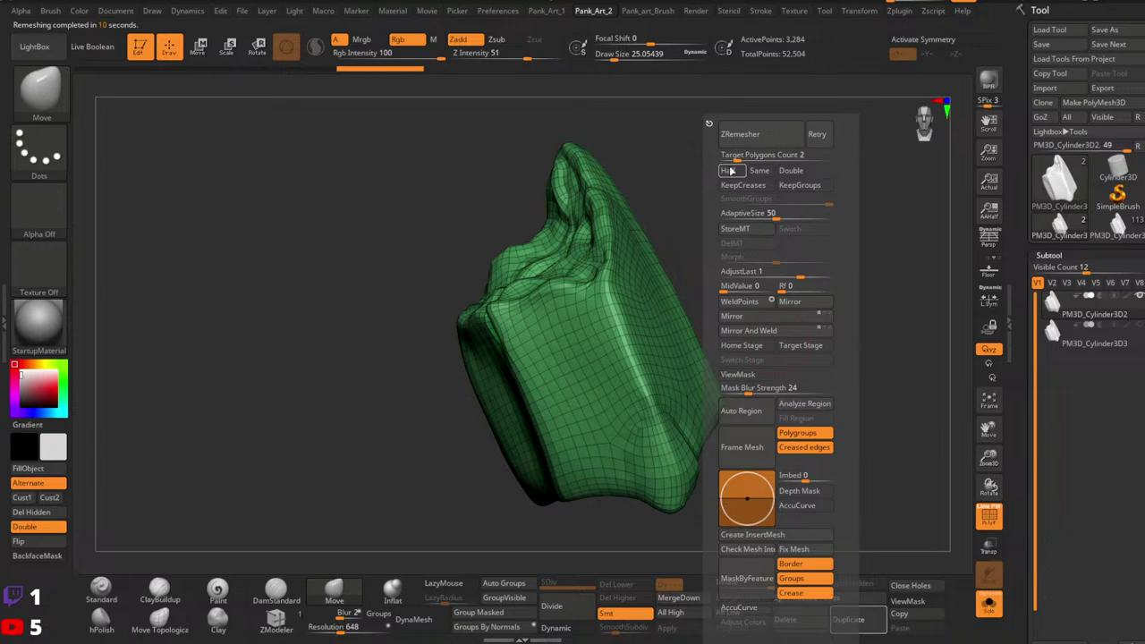
click(739, 135)
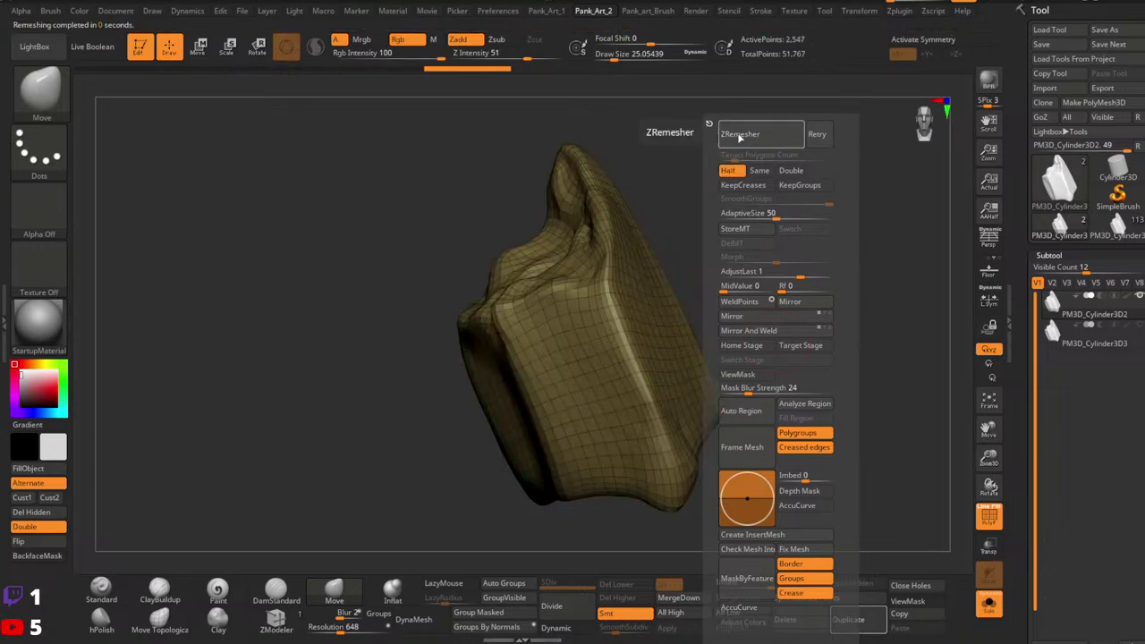
ctrl+right_drag(618, 300, 659, 331)
drag(658, 336, 948, 331)
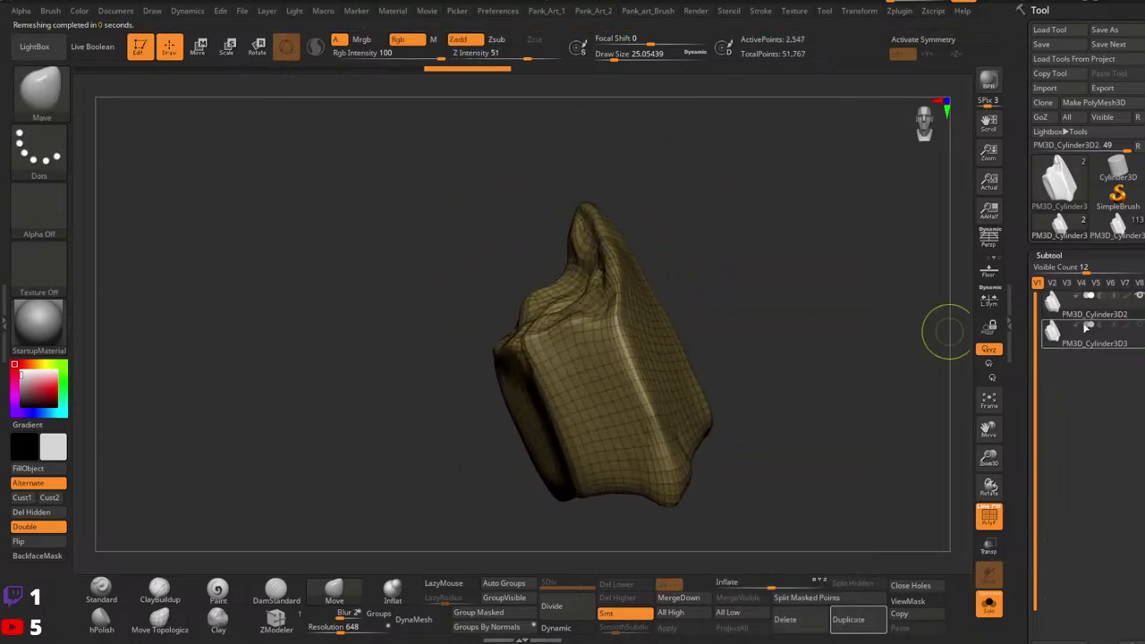
Step: Turn off the wireframe, compare the remeshed horn with its detailed duplicate, and subdivide the remeshed horn to level 3
click(1128, 315)
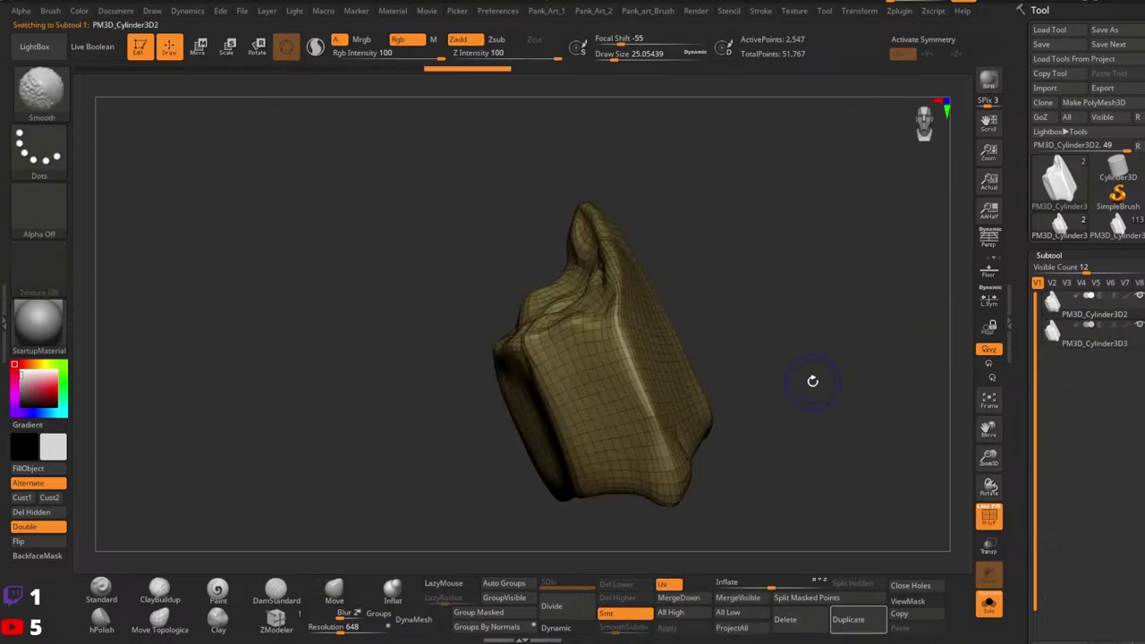
key(shift+f)
click(1096, 346)
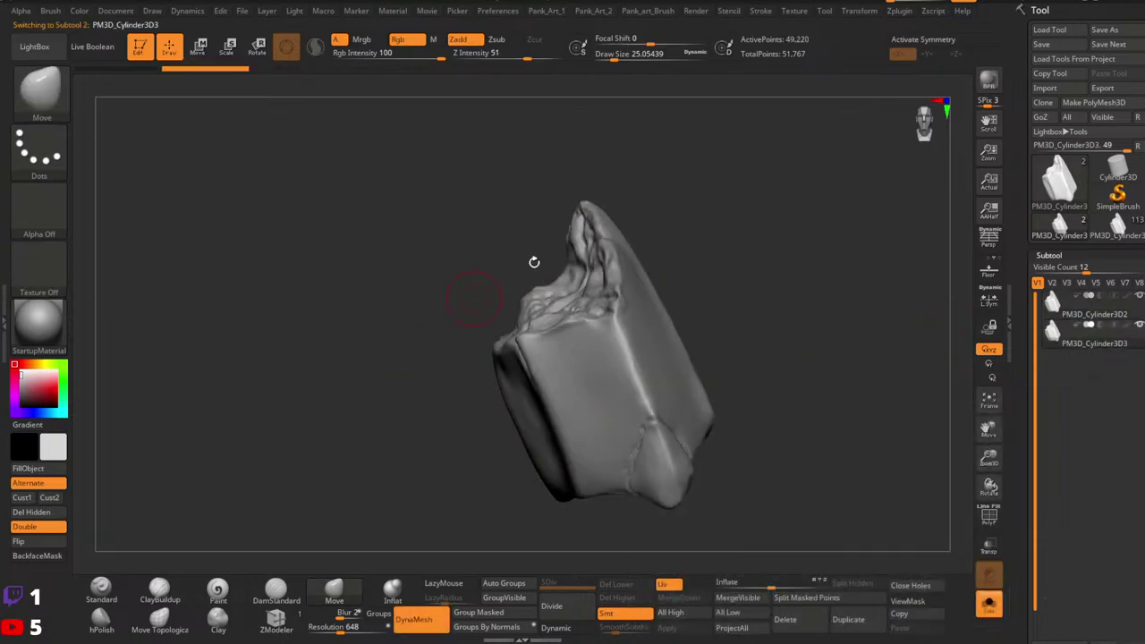
click(1093, 313)
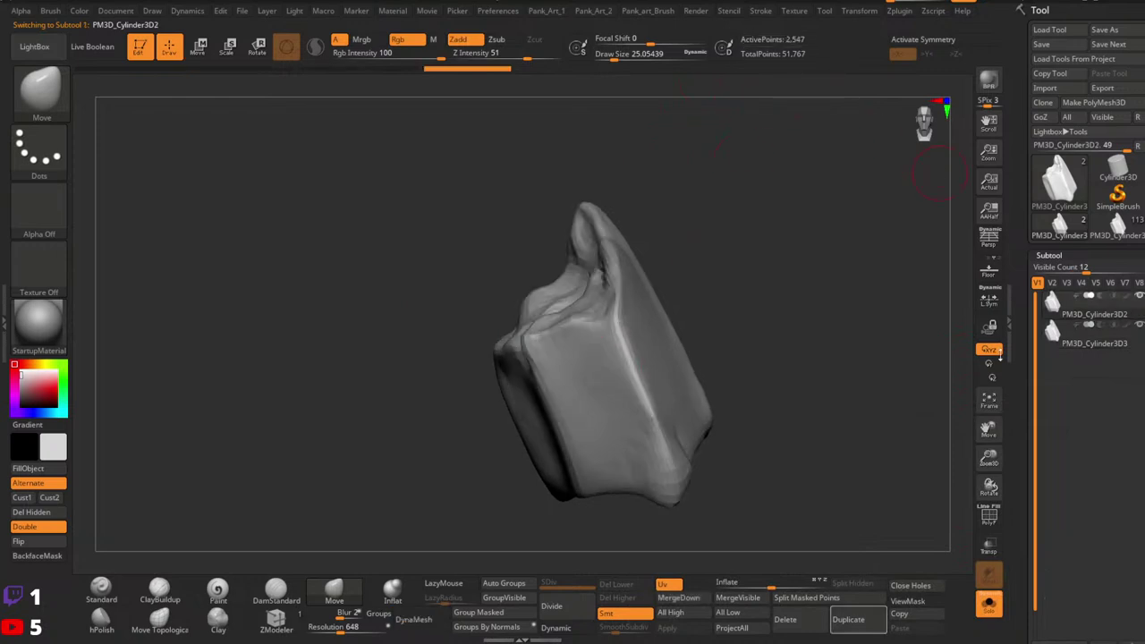
click(573, 609)
click(567, 609)
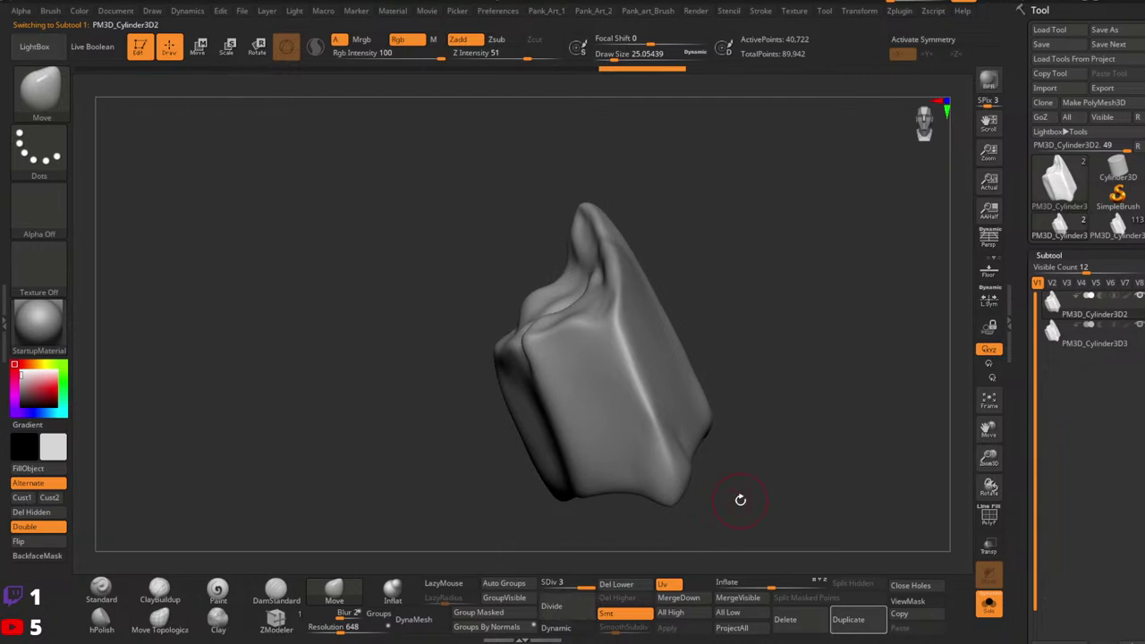
Step: Try projecting the duplicate's detail onto the remeshed horn with ProjectAll and check the result with the duplicate hidden
click(989, 607)
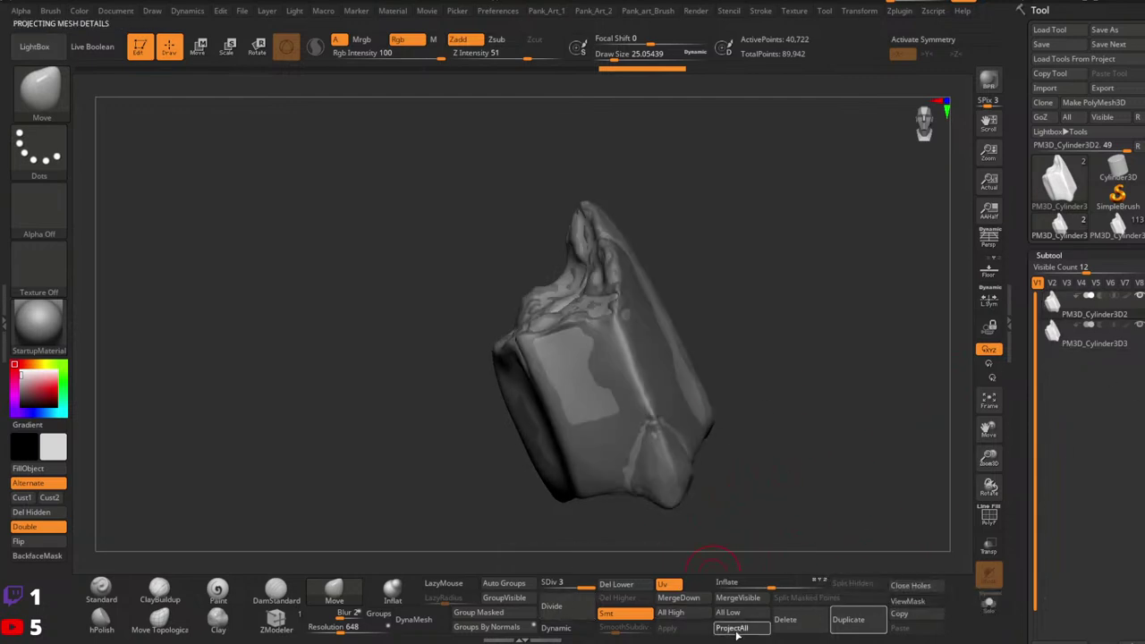
click(1139, 323)
drag(732, 391, 756, 379)
ctrl+right_drag(647, 371, 750, 393)
drag(895, 362, 948, 387)
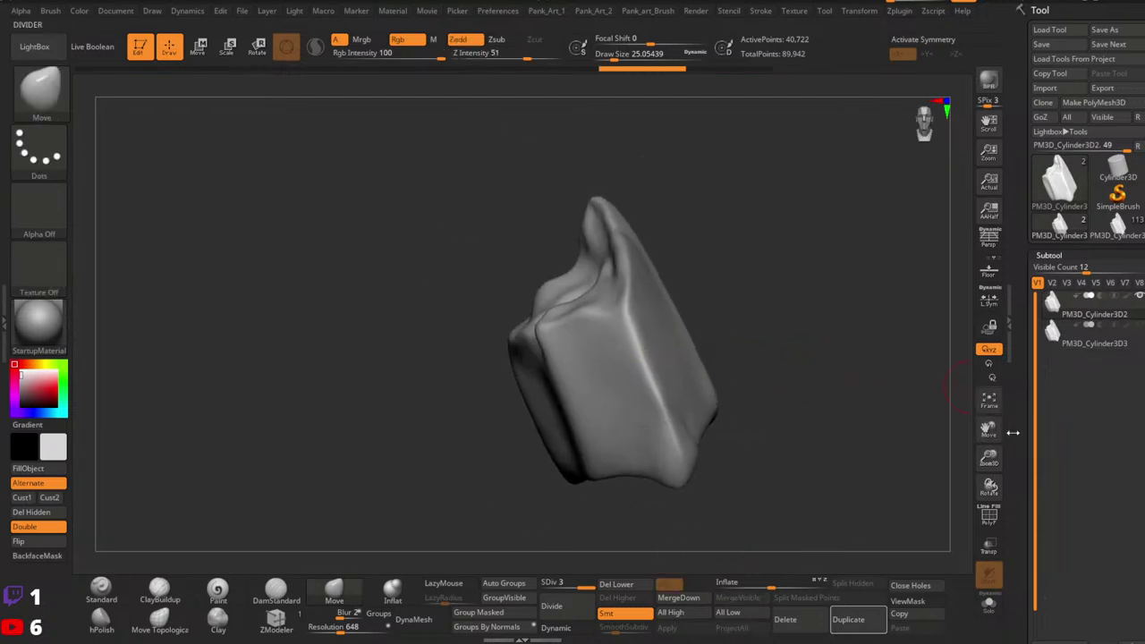
Step: Show the detailed duplicate, adjust the projection distance to about 0.014 and run ProjectAll on the remeshed horn
click(1139, 325)
drag(1028, 462, 1028, 355)
scroll(1027, 355, down, 3)
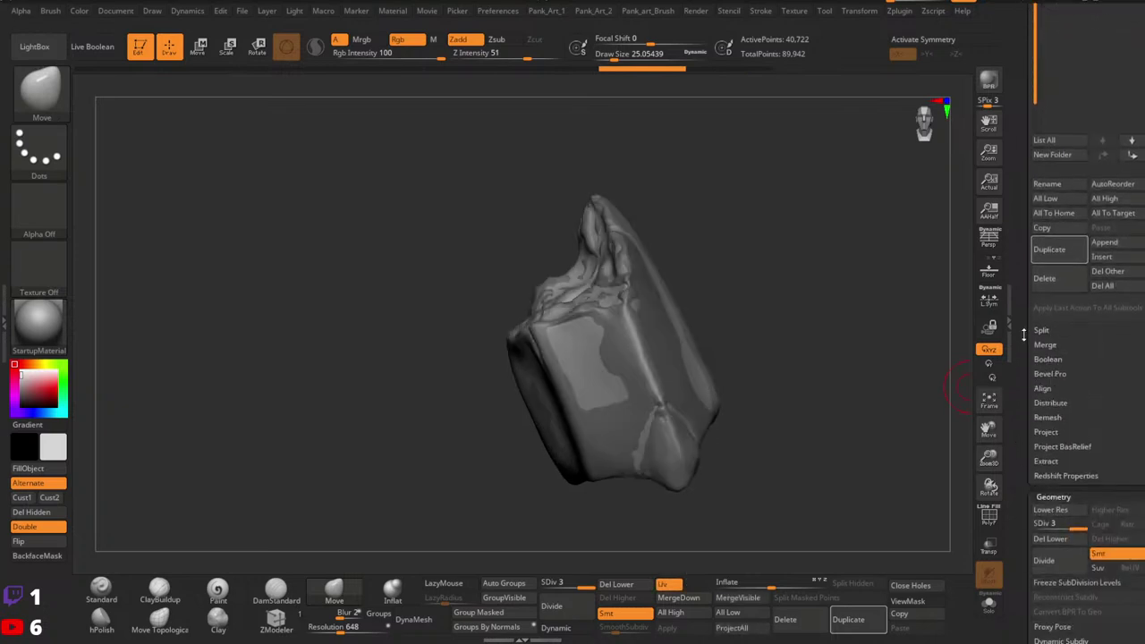
click(1046, 432)
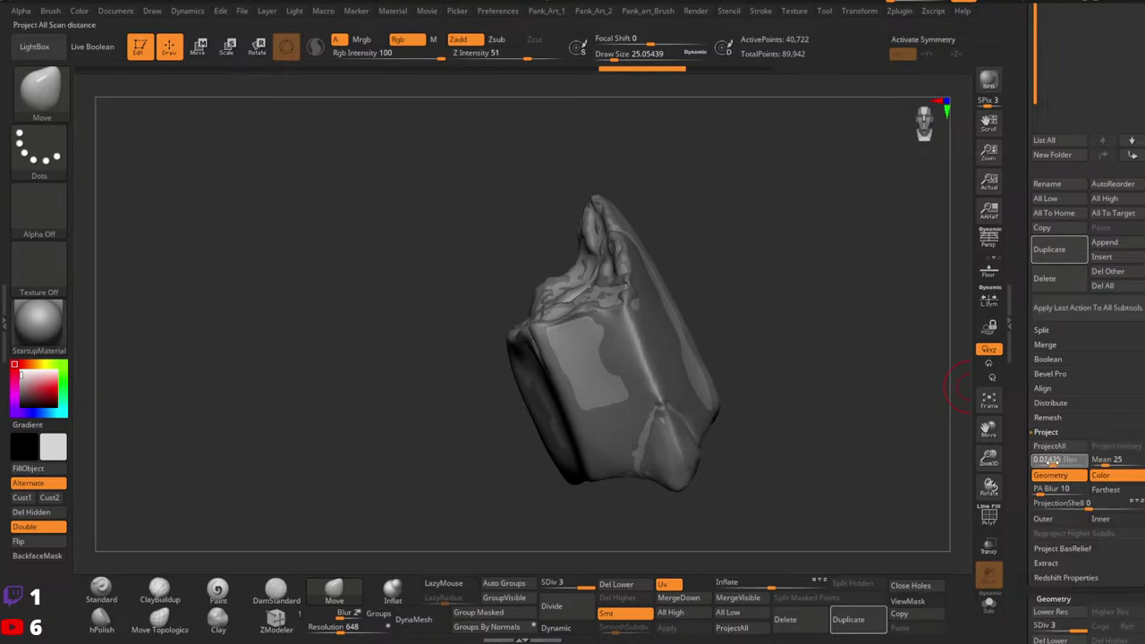
scroll(1060, 402, up, 10)
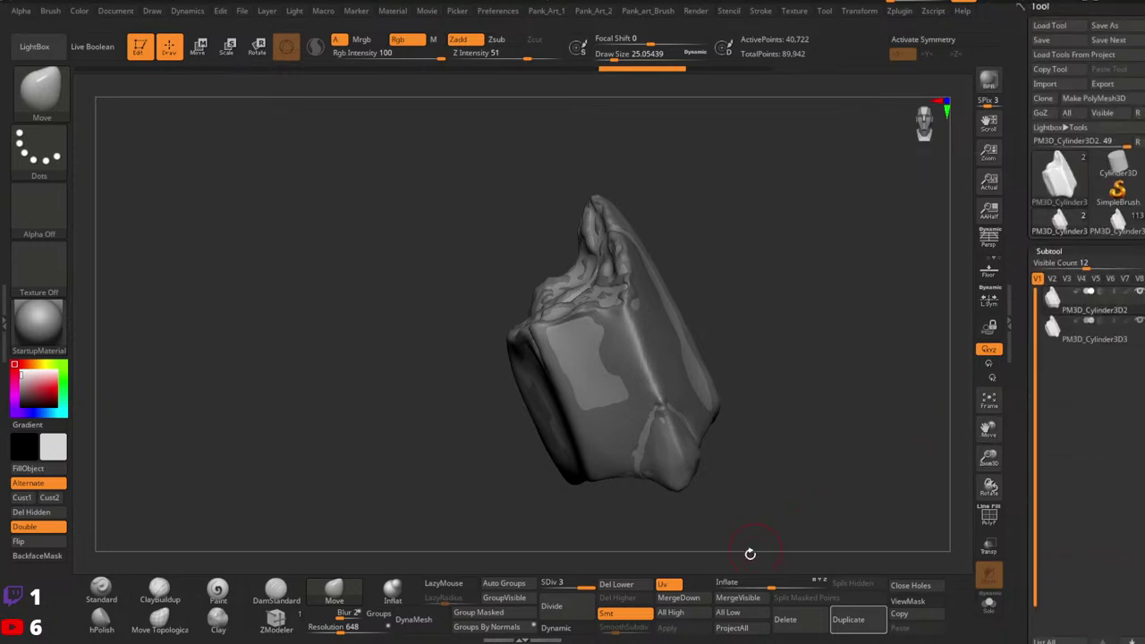
click(730, 628)
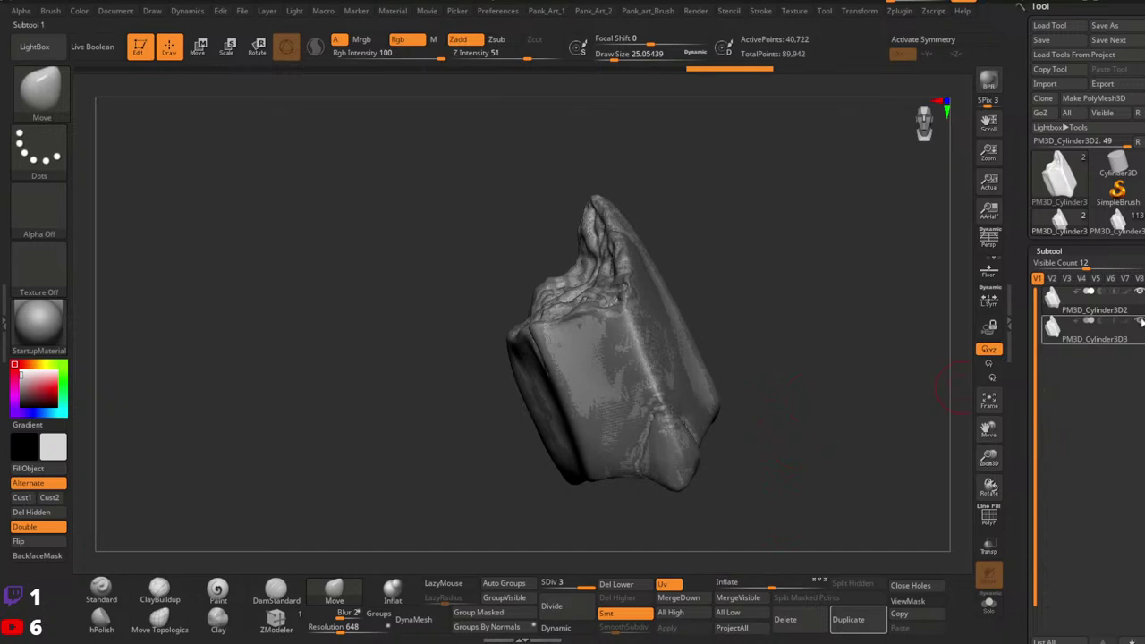
Step: Inspect the projected horn's broken tip with the duplicate hidden, and undo the projection
drag(826, 339, 781, 366)
ctrl+right_drag(608, 352, 636, 394)
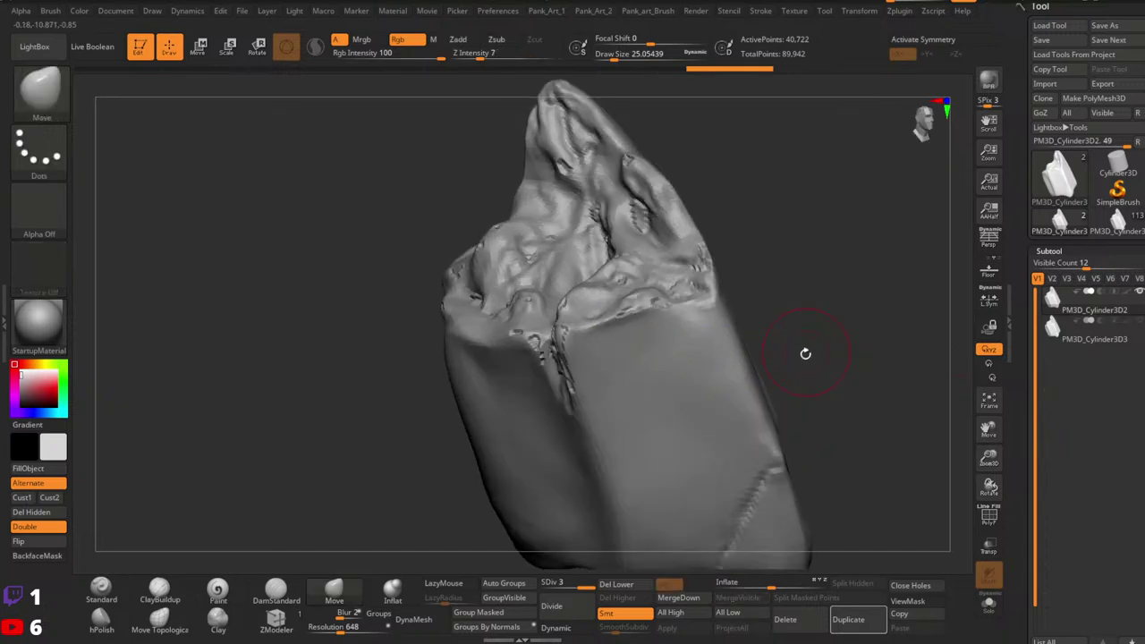
drag(805, 352, 774, 333)
ctrl+right_drag(774, 332, 787, 336)
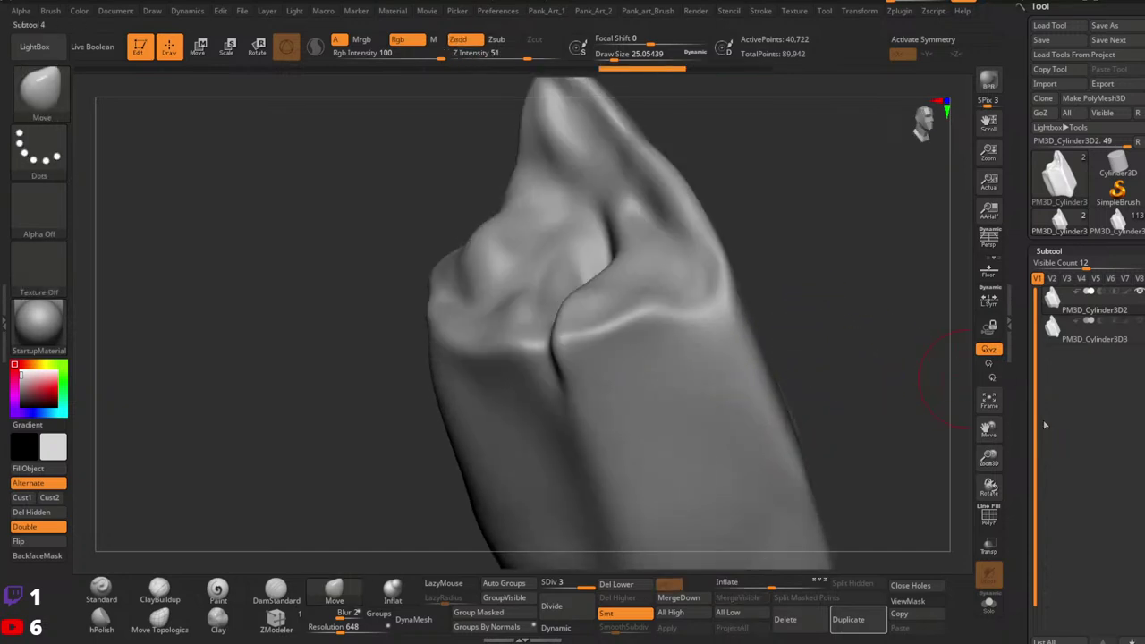
Step: Show the detailed duplicate again, raise the projection distance to about 0.025 and rerun ProjectAll on the remeshed horn
click(1141, 325)
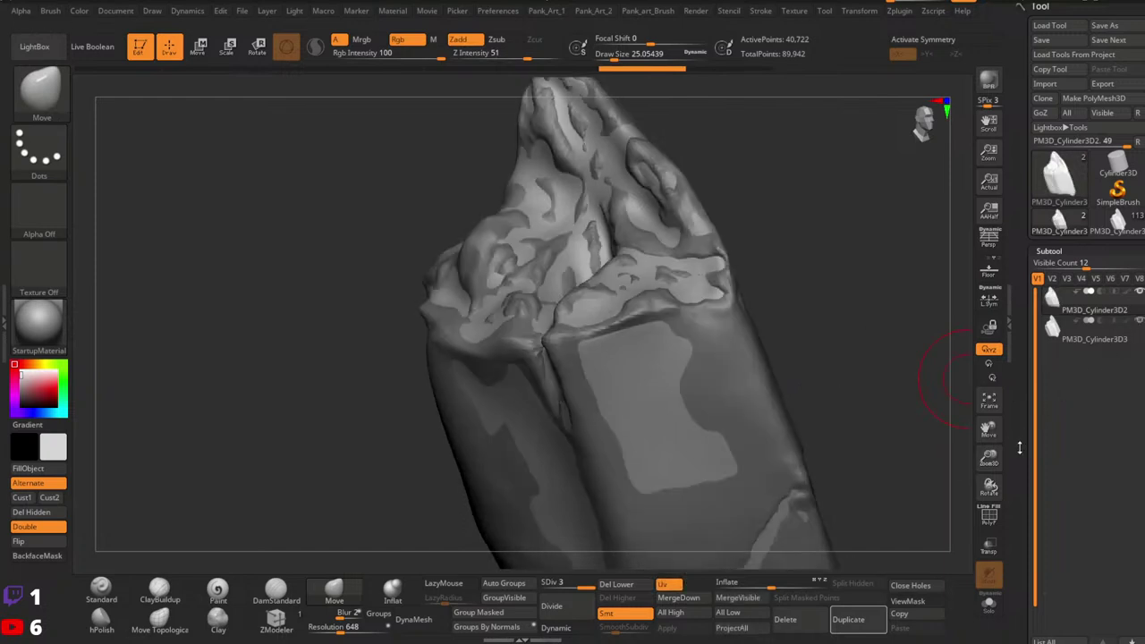
scroll(1086, 358, down, 6)
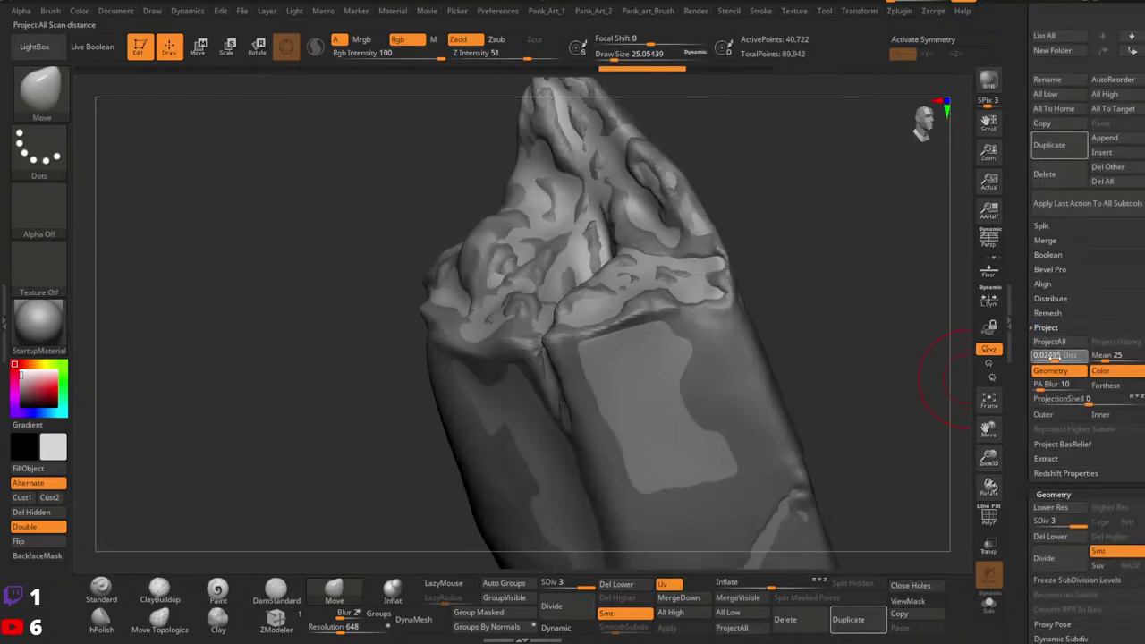
scroll(1015, 450, up, 6)
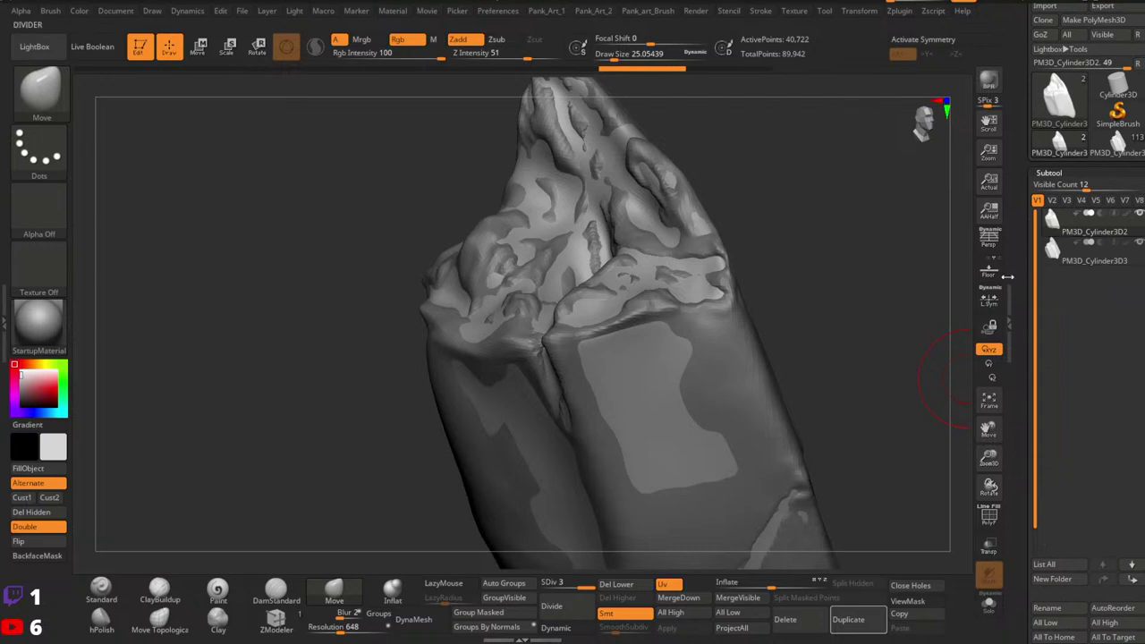
click(731, 627)
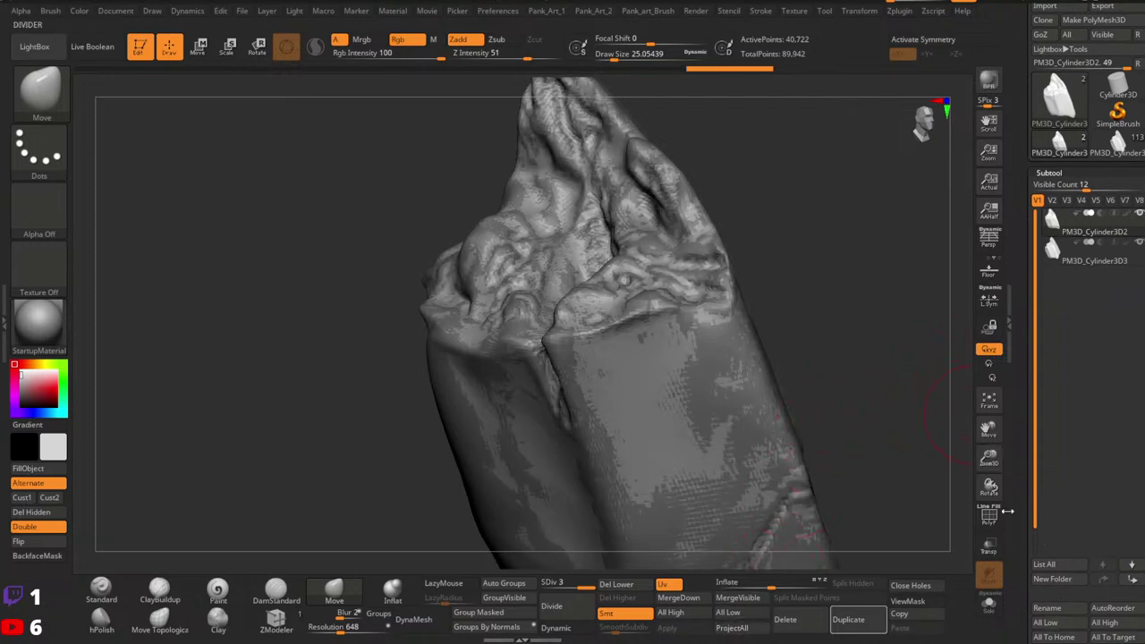
Step: Isolate the projected horn, reduce the draw size to about 3.67 and inspect its broken tip and base bulge
click(988, 603)
mouse_move(676, 340)
mouse_down()
mouse_move(687, 251)
mouse_move(565, 375)
mouse_move(617, 321)
mouse_up()
mouse_move(617, 321)
ctrl+right_down()
mouse_move(679, 306)
mouse_move(642, 370)
ctrl+right_up()
key(space)
mouse_move(696, 290)
mouse_down()
mouse_move(680, 293)
mouse_move(657, 332)
mouse_move(665, 338)
mouse_up()
ctrl+right_drag(665, 347, 657, 324)
mouse_move(658, 332)
mouse_down()
mouse_move(557, 310)
mouse_move(656, 205)
mouse_move(738, 414)
mouse_up()
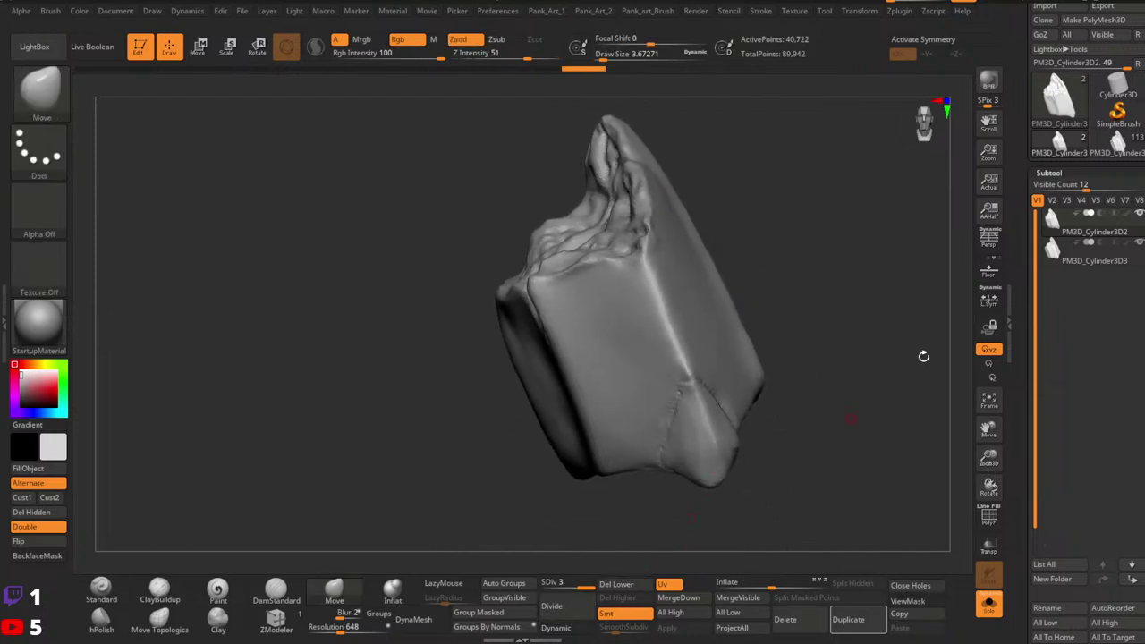
Step: Paste the retopologized horn into the full character tool and delete the old horn subtool
click(1118, 141)
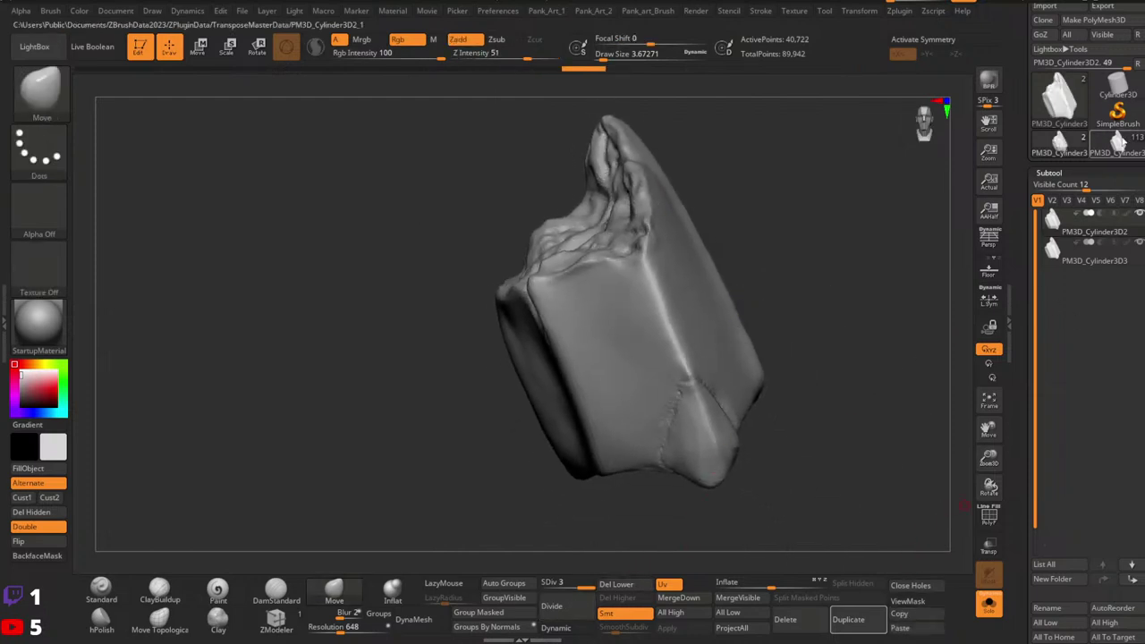
click(905, 626)
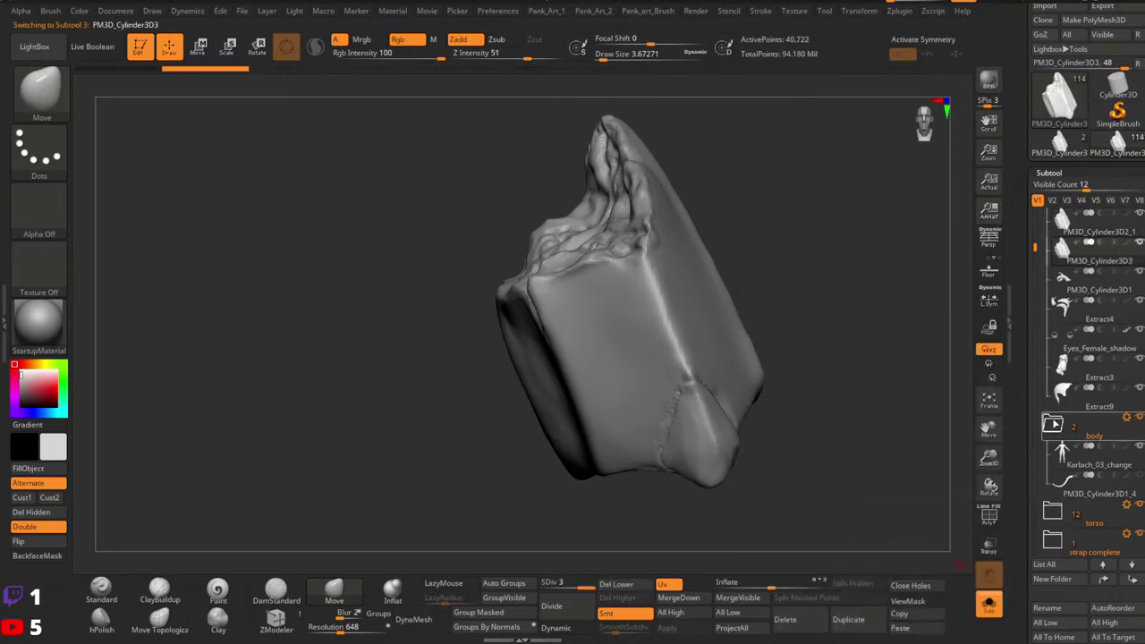
click(801, 627)
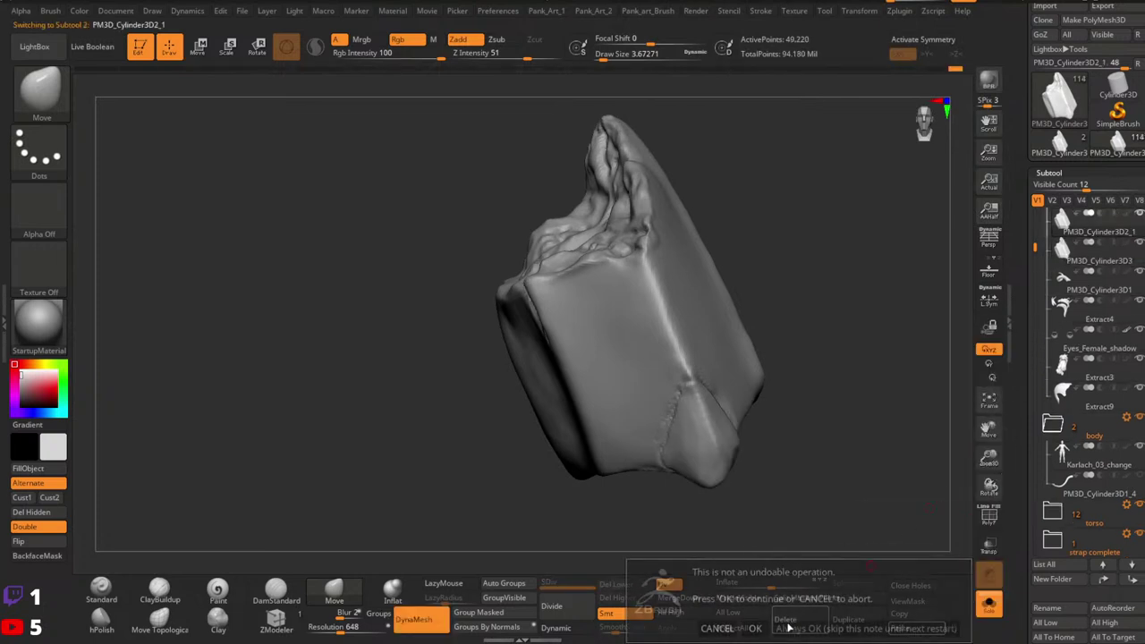
click(687, 623)
Step: Save the updated character tool to disk
drag(1019, 110, 1008, 226)
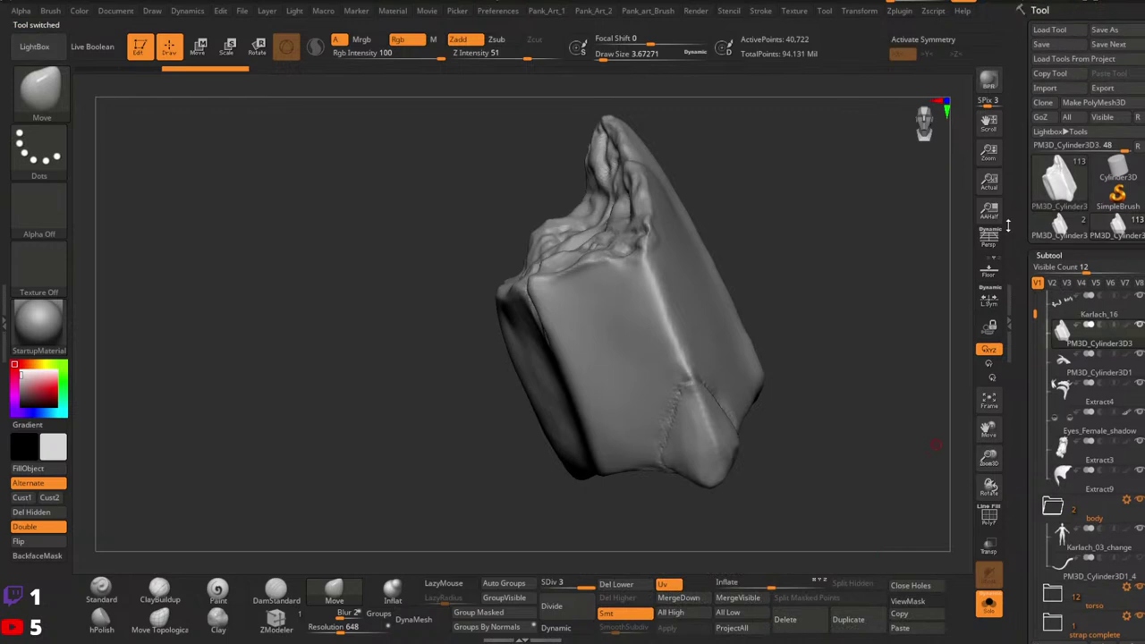
click(1104, 31)
key(ctrl+s)
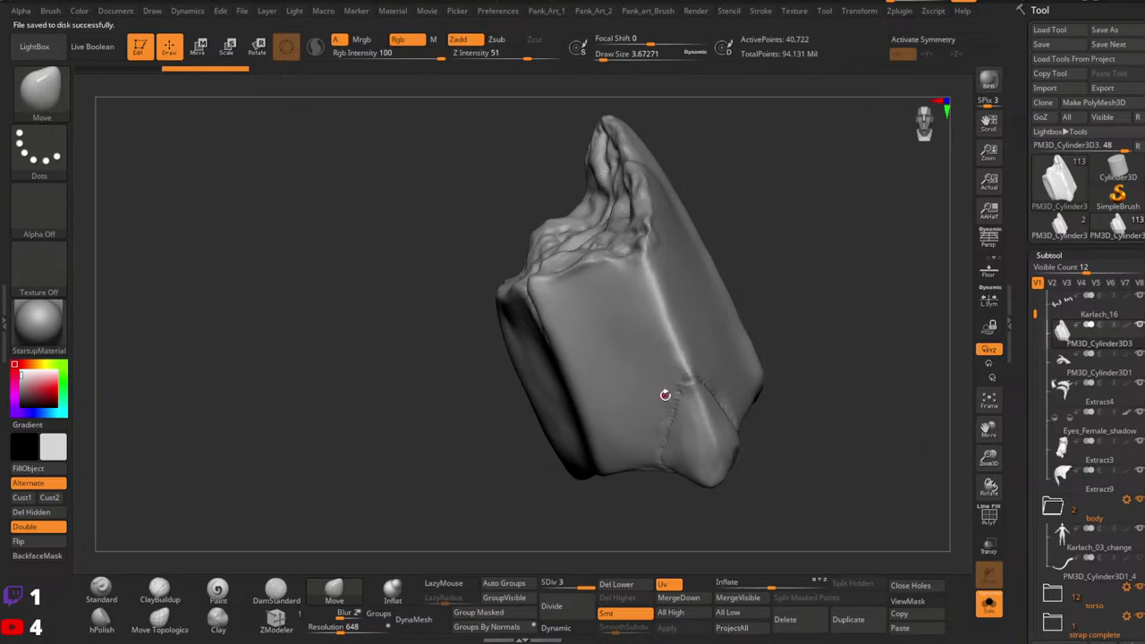
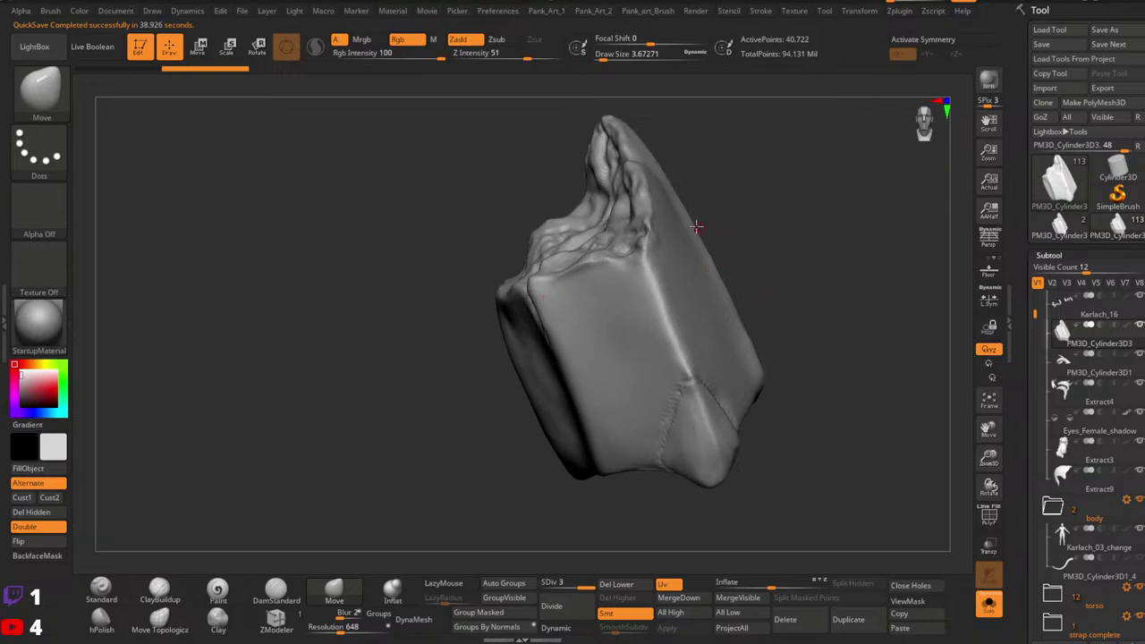
Step: Subdivide the horn to level 4 and display it together with the head and hair
click(562, 610)
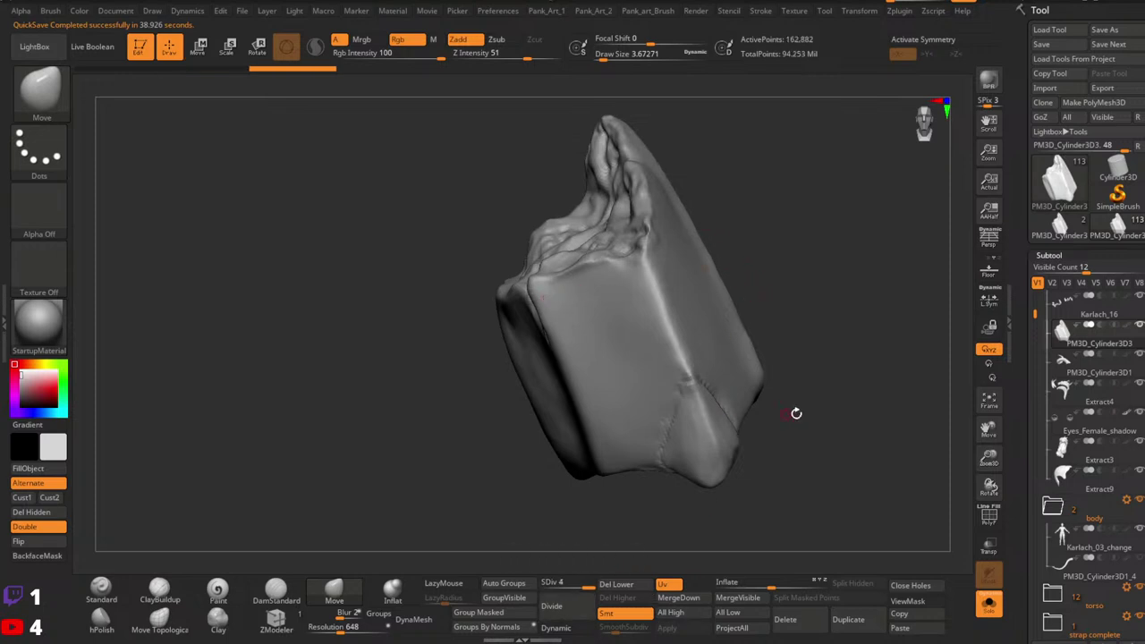
click(979, 597)
ctrl+right_drag(816, 420, 796, 358)
right_drag(796, 357, 767, 405)
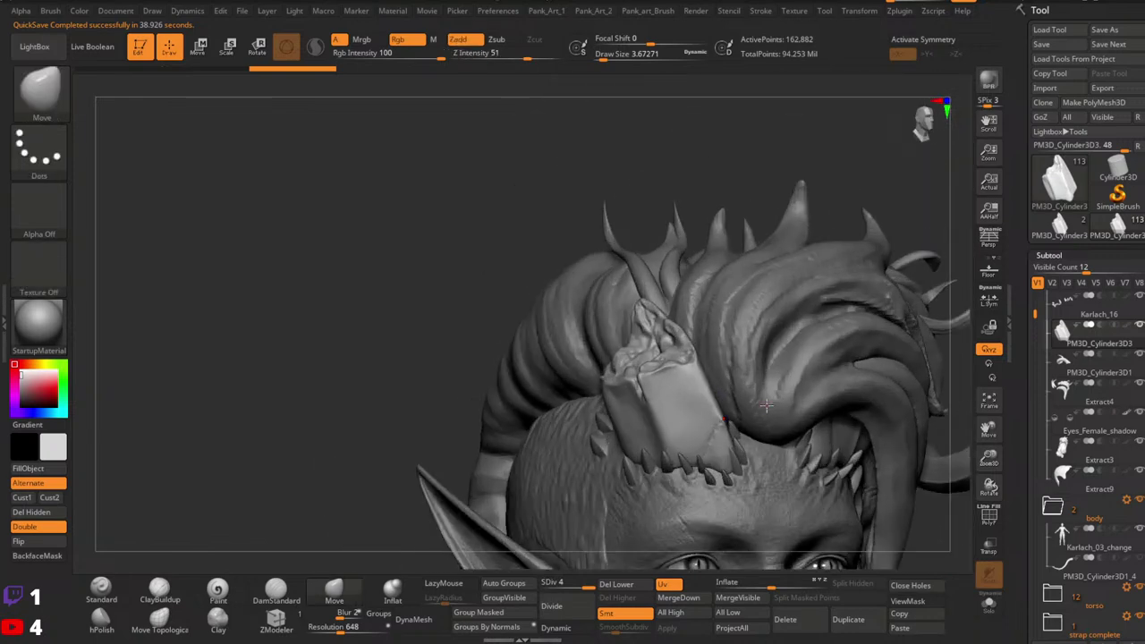
Step: Choose the Orb_Cracks brush at draw size about 8.42 and carve a crack along the edge of the horn's base bulge
key(b)
click(536, 166)
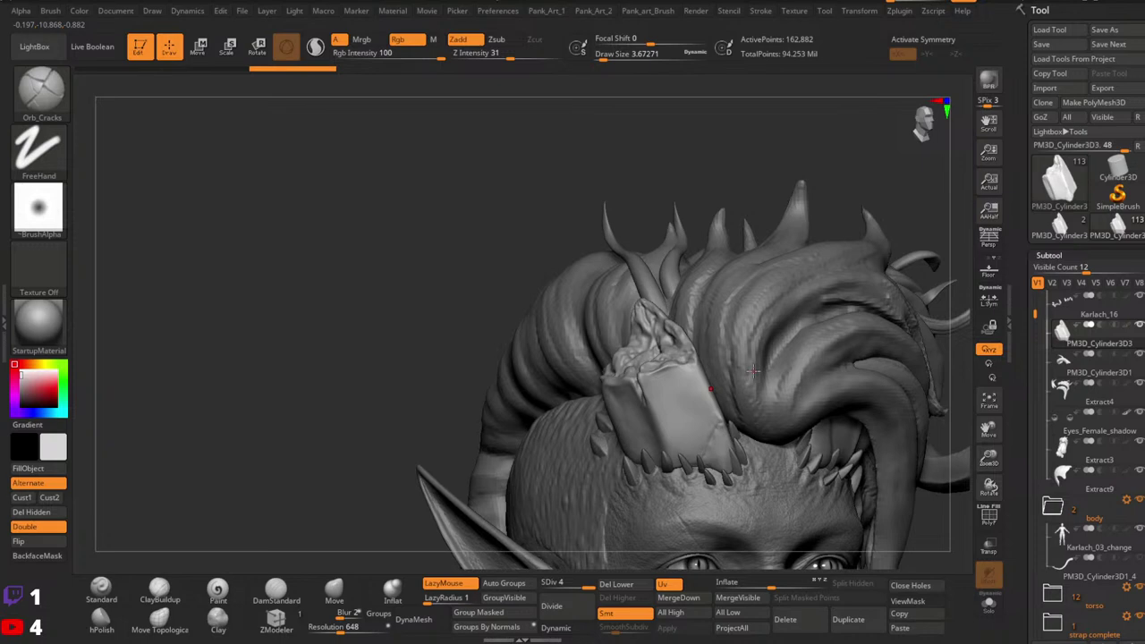
mouse_move(705, 400)
ctrl+right_down()
mouse_move(761, 414)
mouse_move(740, 403)
mouse_move(749, 421)
mouse_move(728, 378)
ctrl+right_up()
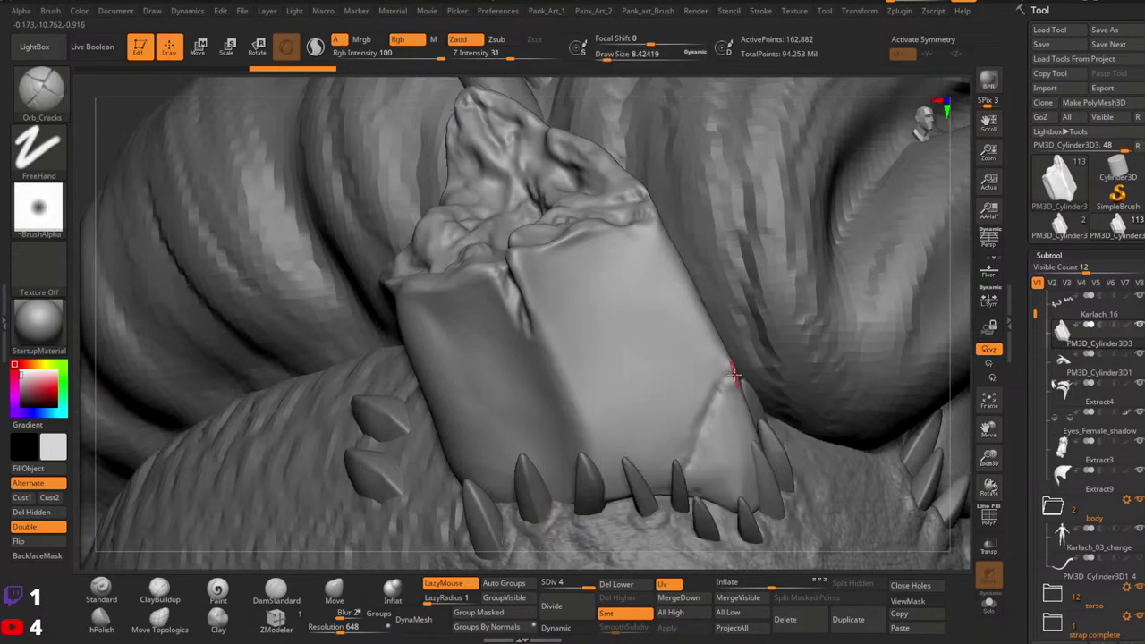
mouse_move(736, 373)
mouse_down()
mouse_move(684, 471)
mouse_move(695, 492)
mouse_move(678, 483)
mouse_up()
Step: Isolate the horn and examine the crack on both sides of the base bulge
click(990, 603)
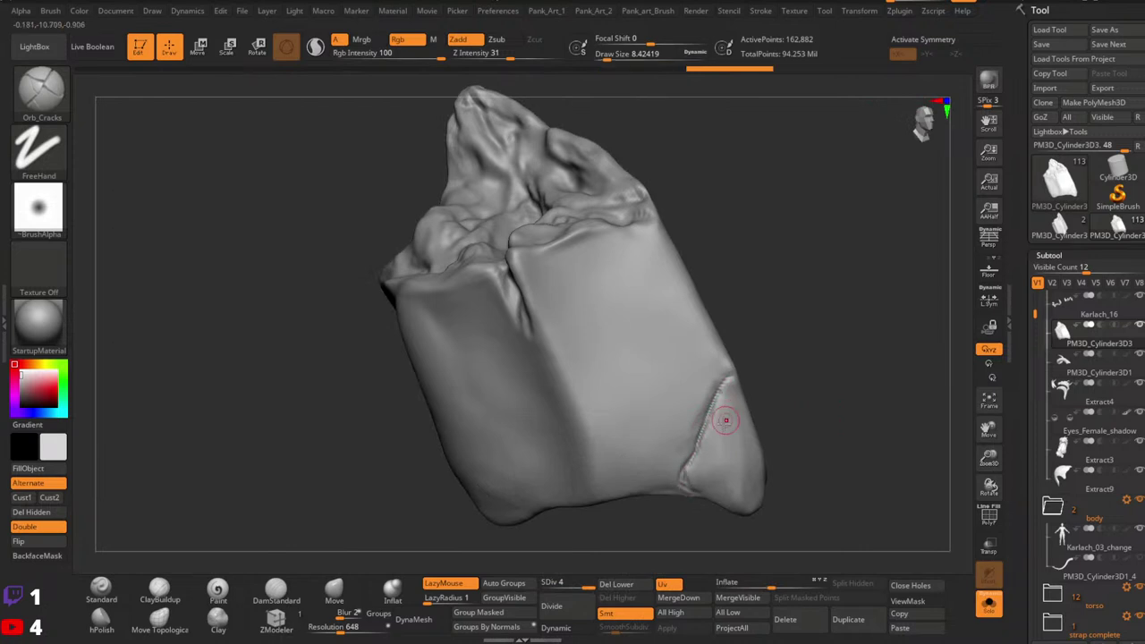
right_drag(725, 422, 662, 414)
right_drag(742, 376, 757, 373)
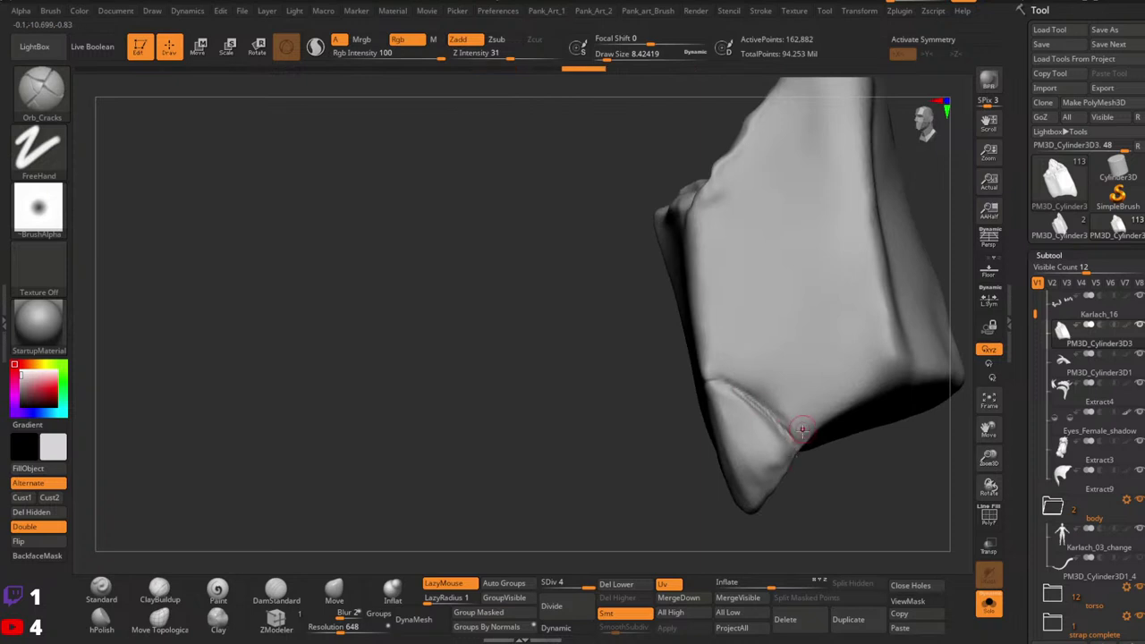
right_drag(799, 427, 778, 421)
mouse_move(746, 346)
right_down()
mouse_move(693, 465)
mouse_move(731, 473)
mouse_move(746, 384)
mouse_move(716, 388)
mouse_move(759, 389)
right_up()
Step: Bring the head back into view, subdivide the horn to level 5 and carve a diagonal crack across its lower front face
click(991, 606)
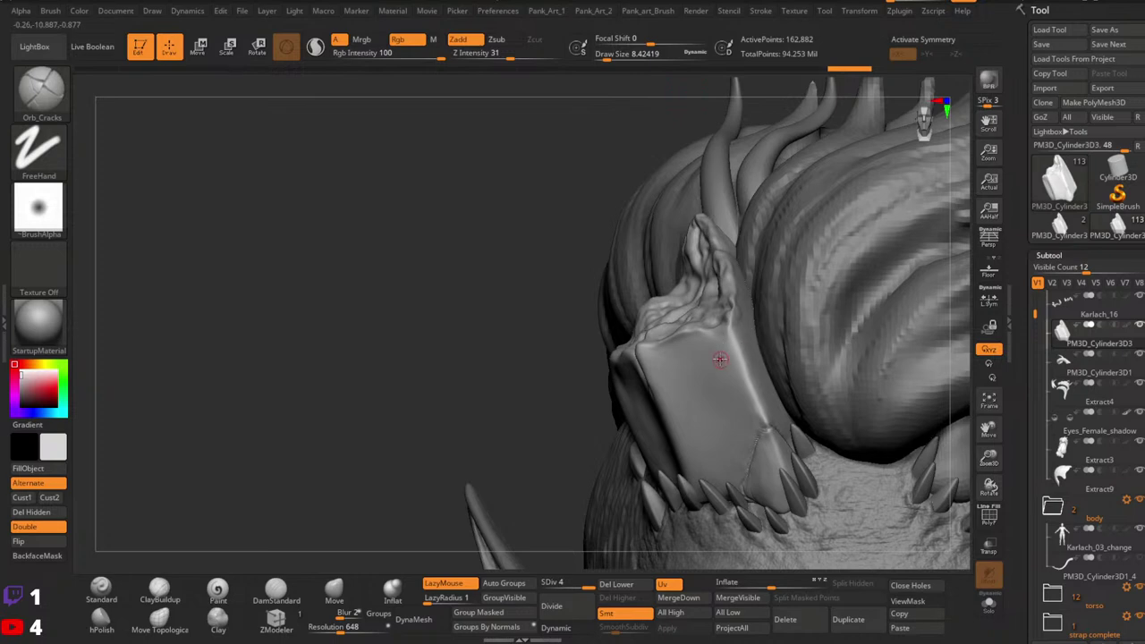
mouse_move(747, 379)
alt+right_down()
mouse_move(786, 357)
mouse_move(781, 376)
mouse_move(802, 383)
mouse_move(766, 391)
mouse_move(815, 390)
mouse_move(797, 389)
mouse_move(795, 350)
alt+right_up()
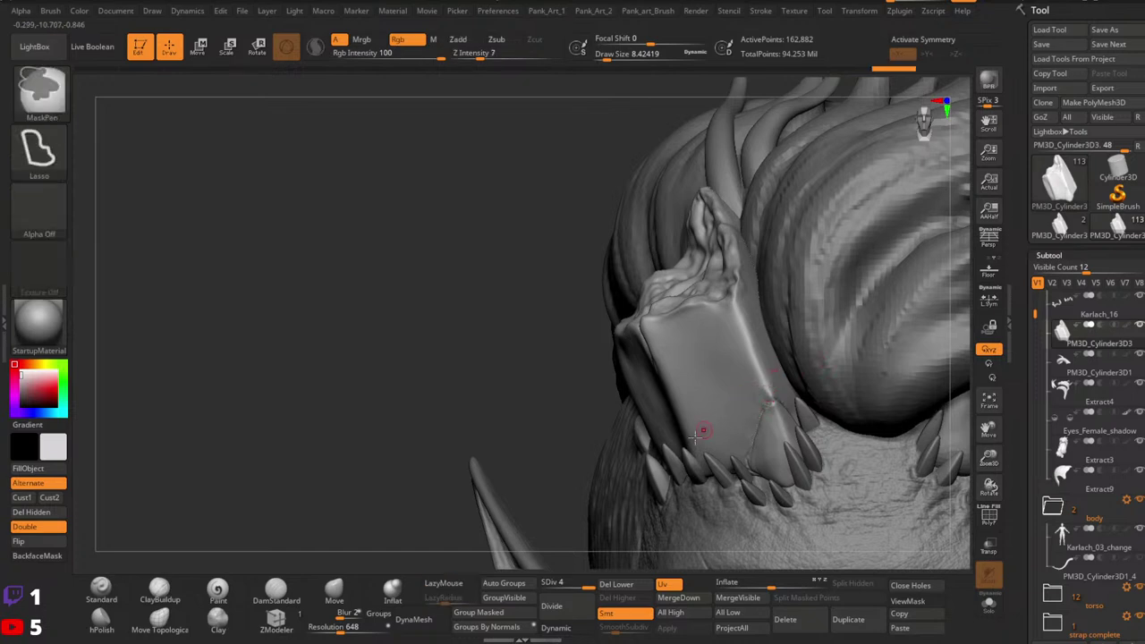
key(d)
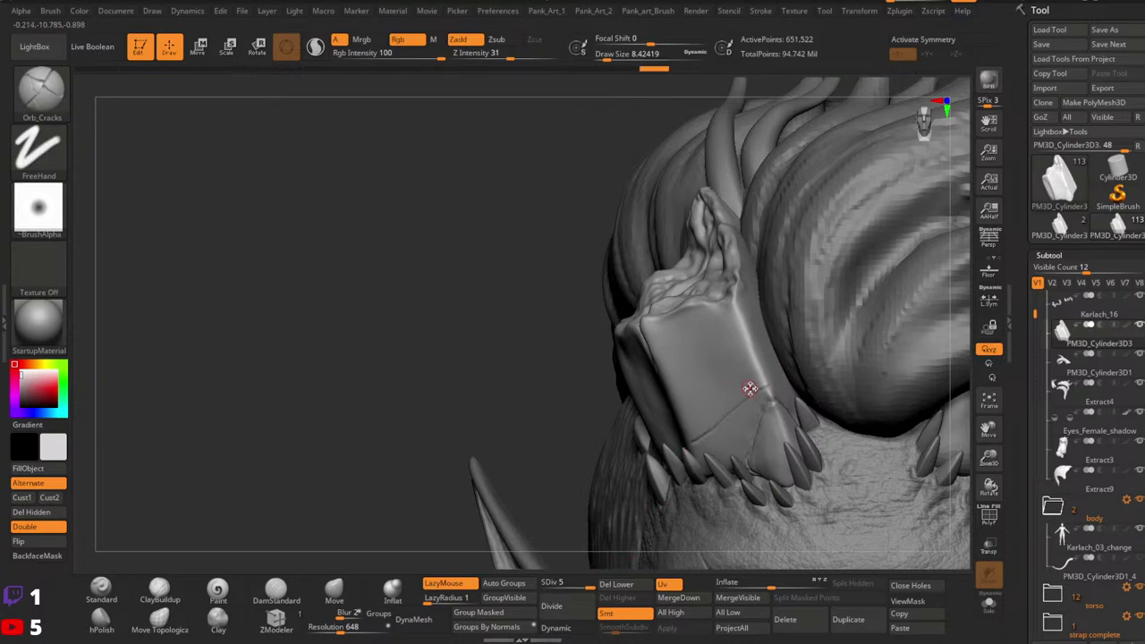
Step: Set the Orb_Cracks draw size to about 10.54 and carve a second groove parallel to the diagonal crack on the horn's front face
key(bracketright)
drag(679, 444, 677, 446)
key(space)
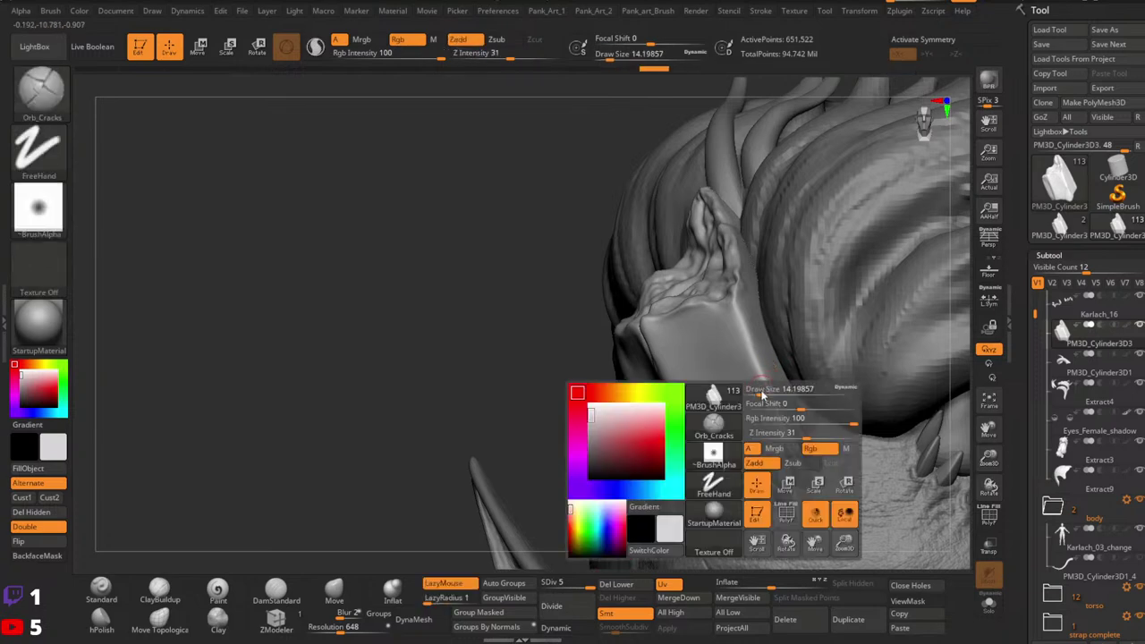
key(ctrl+z)
drag(761, 393, 684, 440)
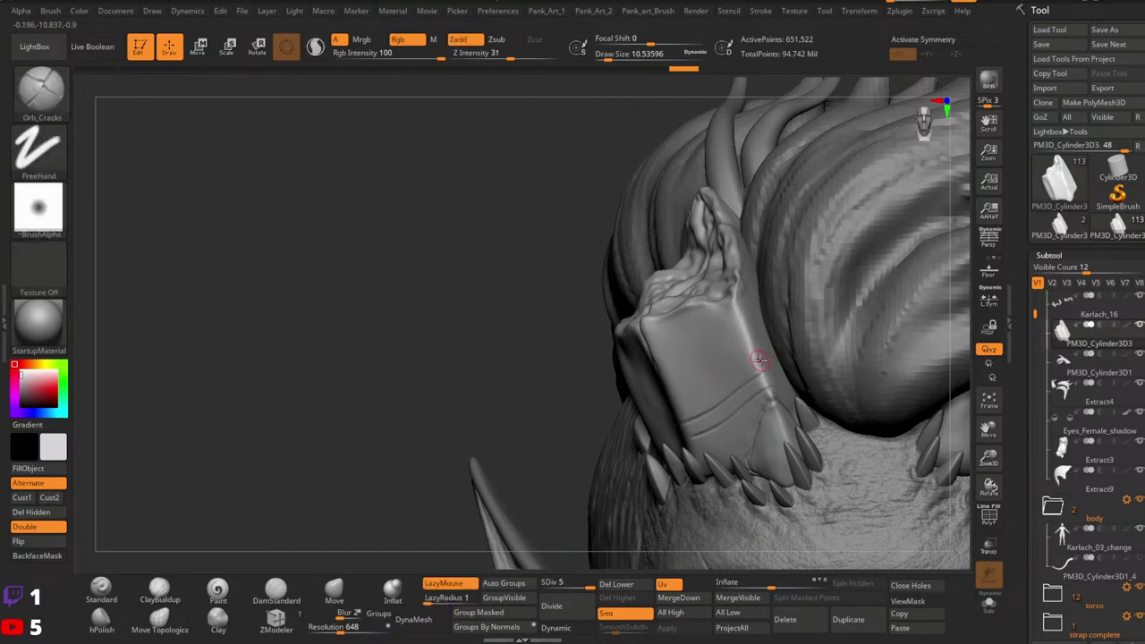
Step: Carve a series of parallel diagonal grooves up the horn's front face to just below the broken rim
drag(758, 359, 670, 396)
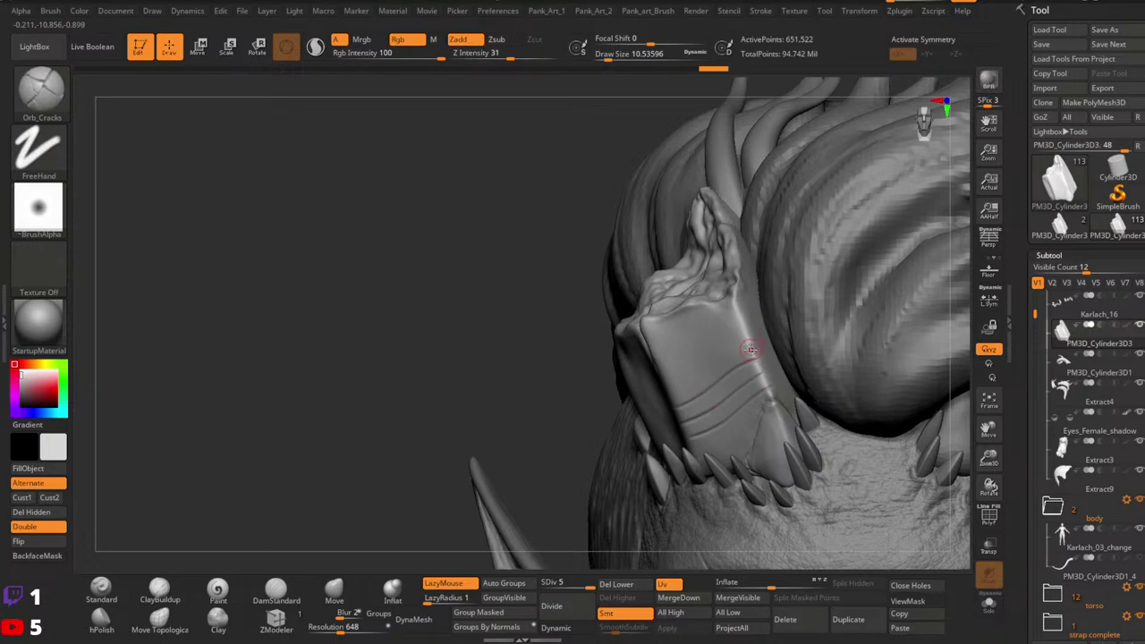
drag(753, 348, 669, 396)
drag(740, 333, 636, 396)
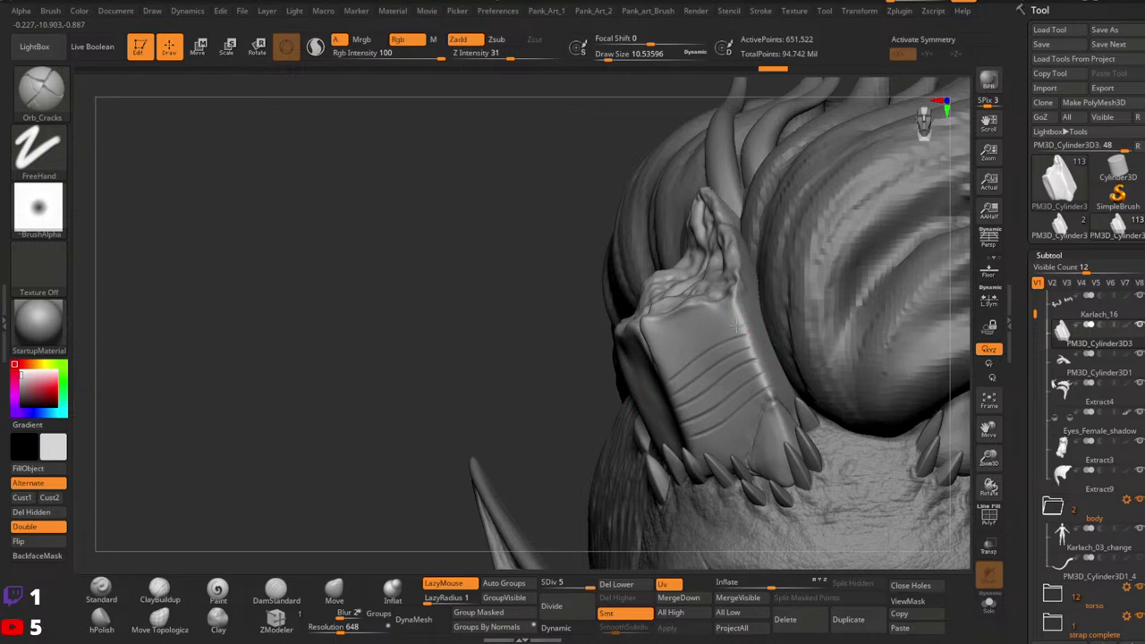
drag(737, 327, 638, 362)
key(ctrl+z)
mouse_move(741, 325)
mouse_down()
mouse_move(640, 379)
mouse_move(675, 340)
mouse_move(630, 363)
mouse_up()
drag(711, 308, 629, 345)
Step: Extend the front-face grooves around the horn's inner corner edge with short strokes onto the adjoining side
mouse_move(667, 335)
right_down()
mouse_move(774, 325)
mouse_move(776, 359)
right_up()
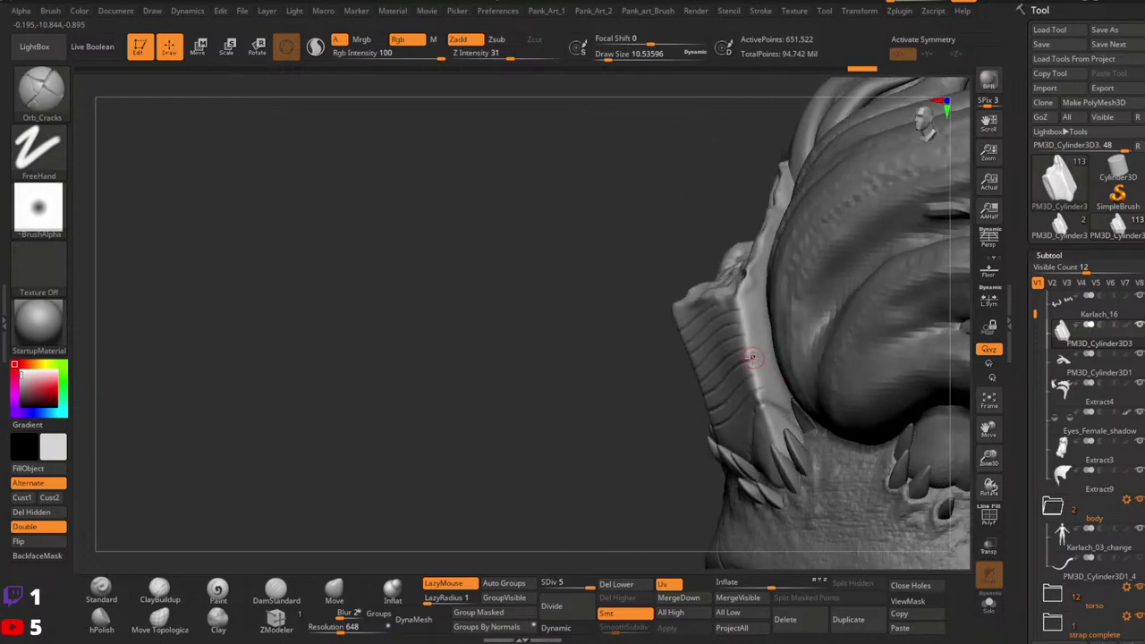
mouse_move(751, 357)
mouse_down()
mouse_move(791, 367)
mouse_move(778, 350)
mouse_move(791, 344)
mouse_up()
key(ctrl+z)
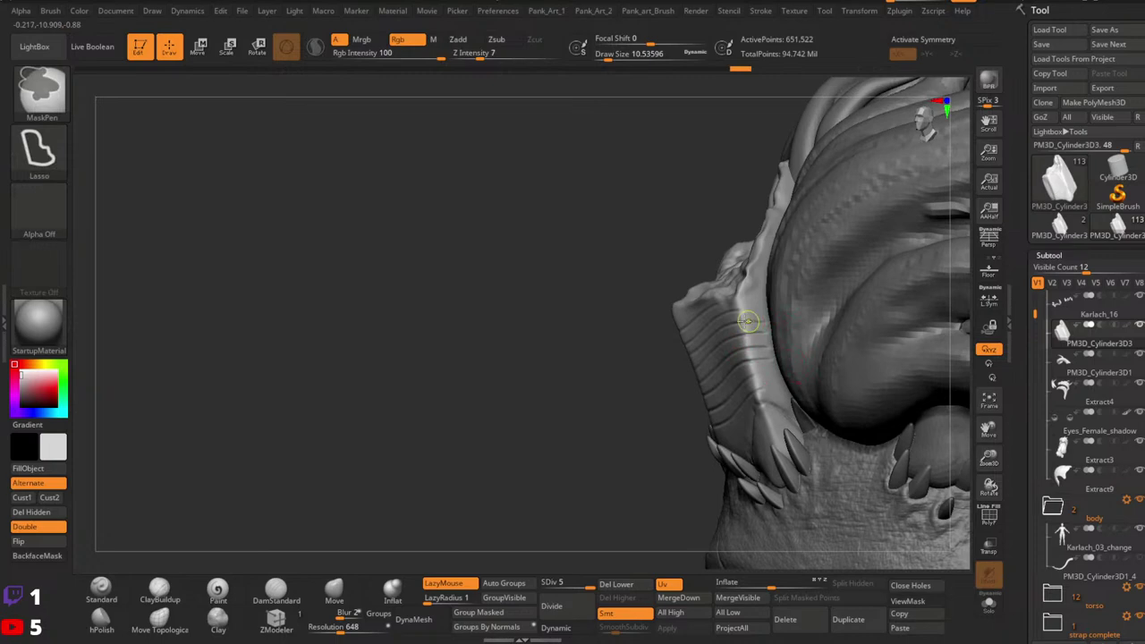
mouse_move(731, 323)
mouse_down()
mouse_move(790, 332)
mouse_move(770, 306)
mouse_move(796, 323)
mouse_up()
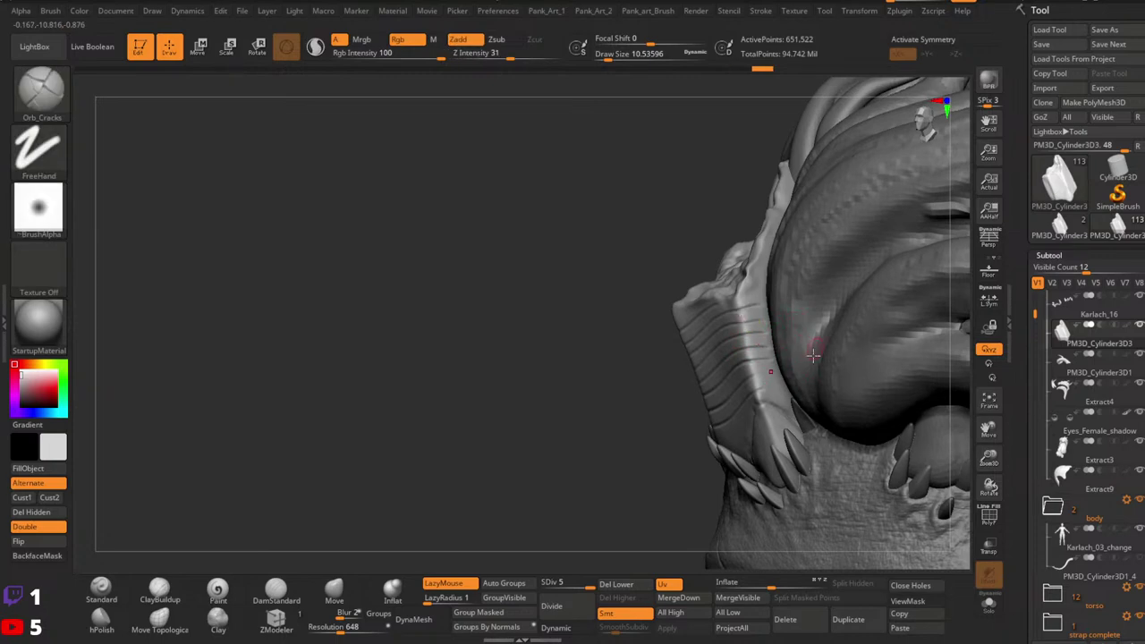
mouse_move(817, 345)
right_down()
mouse_move(759, 399)
mouse_move(751, 429)
mouse_move(738, 377)
mouse_move(750, 356)
right_up()
mouse_move(728, 381)
mouse_down()
mouse_move(756, 388)
mouse_move(719, 396)
mouse_move(738, 407)
mouse_up()
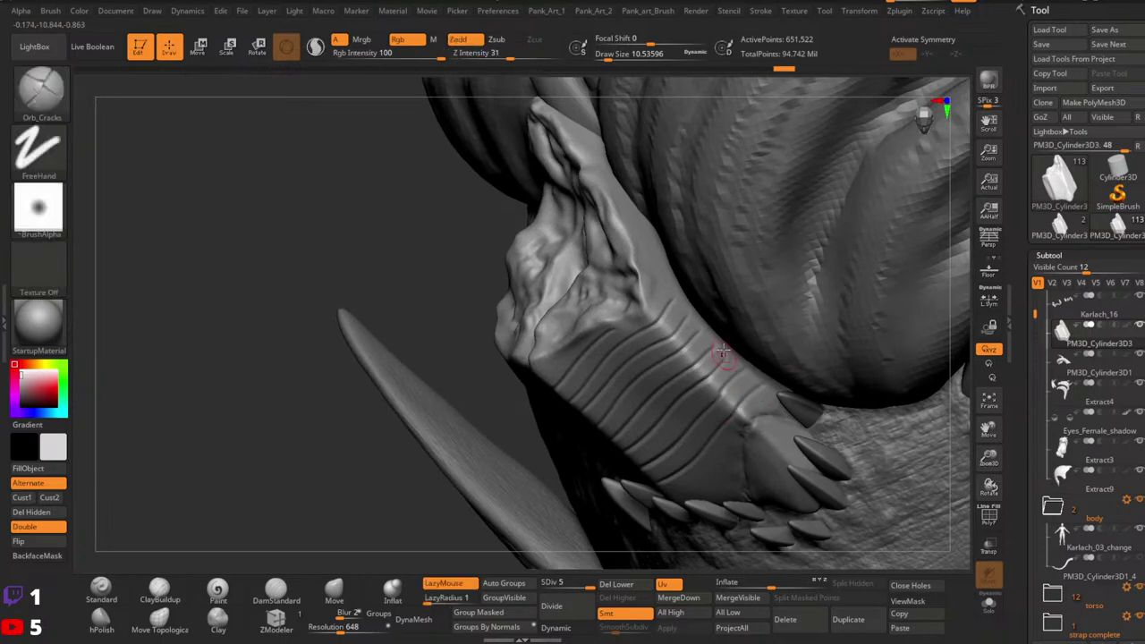
drag(729, 345, 712, 360)
right_drag(706, 366, 800, 382)
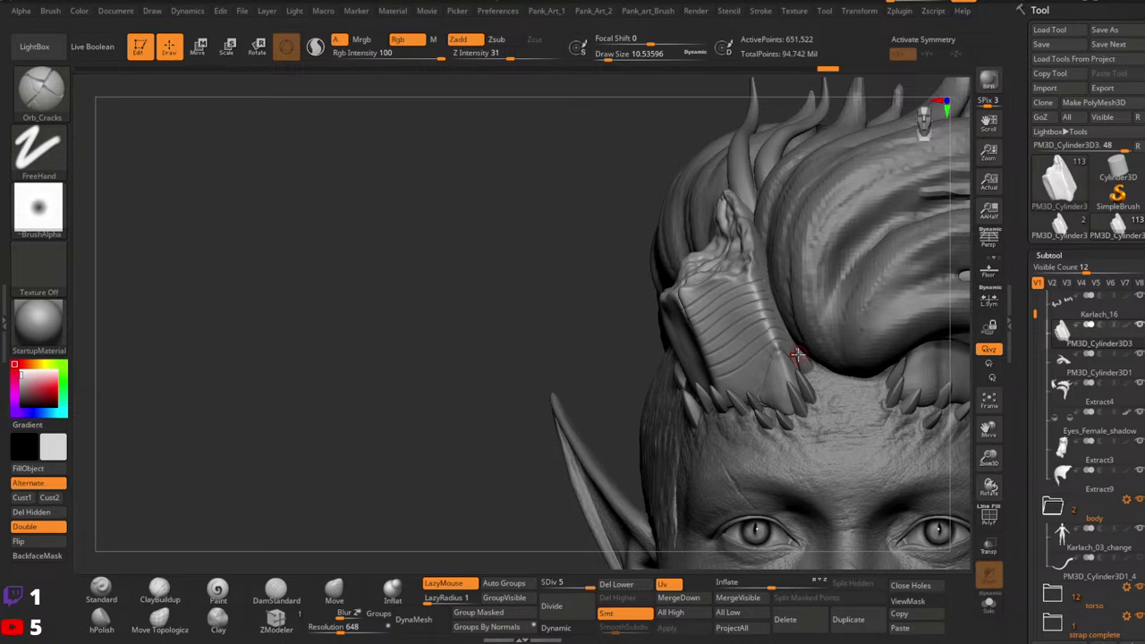
Step: Fill the lowest part of the front face beside the base bulge with more parallel grooves, using a draw size of about 12.91
ctrl+right_drag(755, 370, 811, 334)
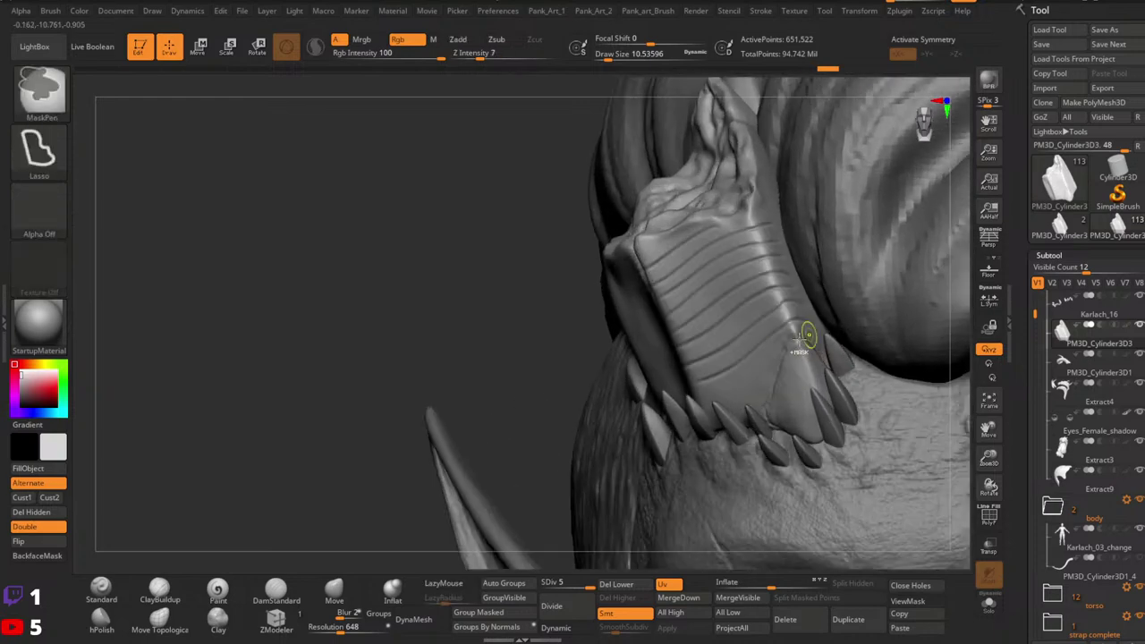
drag(775, 358, 685, 403)
key(space)
drag(780, 359, 698, 392)
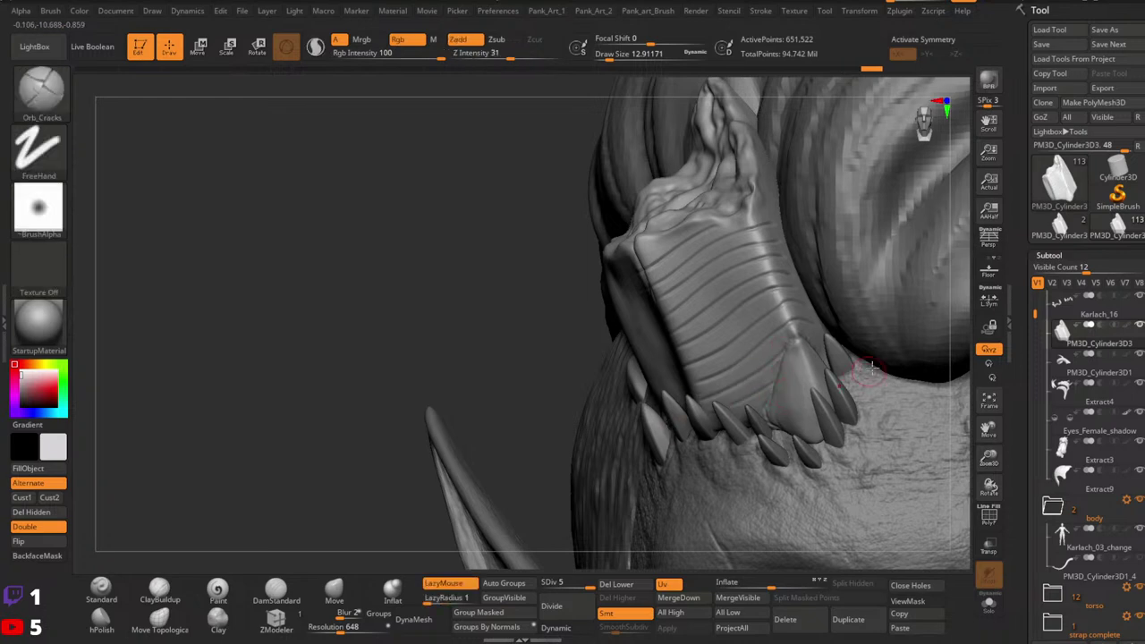
Step: Set the draw size to about 10.54 and carve fine lines fanning down the front of the horn's base bulge
ctrl+right_drag(804, 367, 794, 353)
key(space)
drag(794, 350, 791, 346)
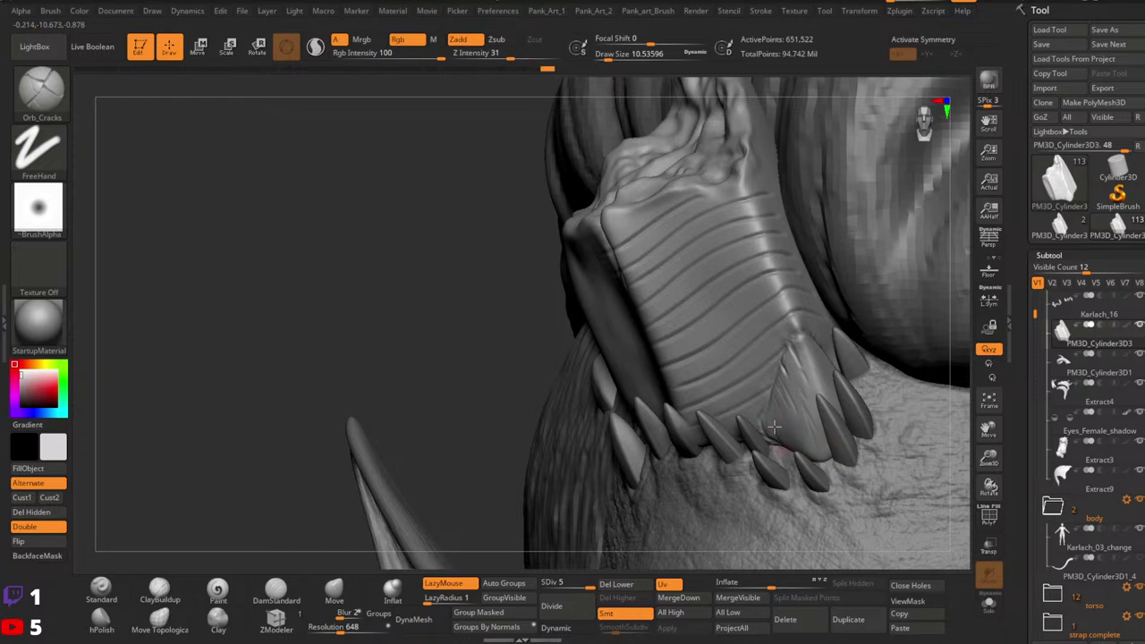
Step: Set the draw size to about 8.42 and continue the fine downward lines around the inner side of the base bulge
key(bracketleft)
drag(809, 345, 822, 409)
right_drag(835, 374, 825, 337)
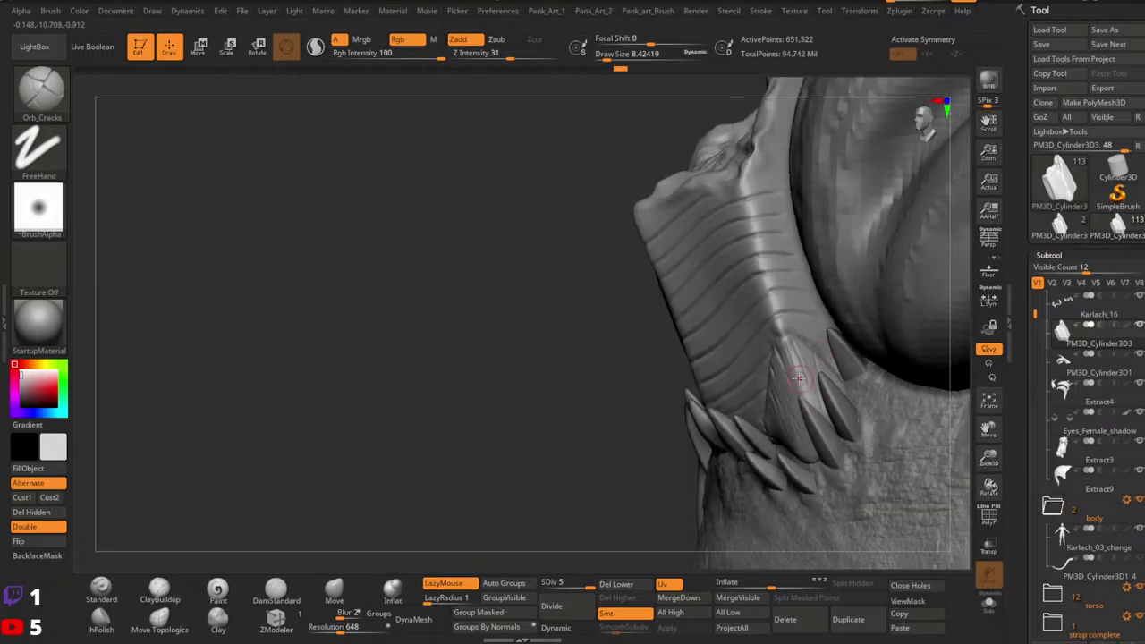
drag(792, 340, 814, 403)
drag(822, 363, 830, 432)
right_drag(821, 409, 925, 393)
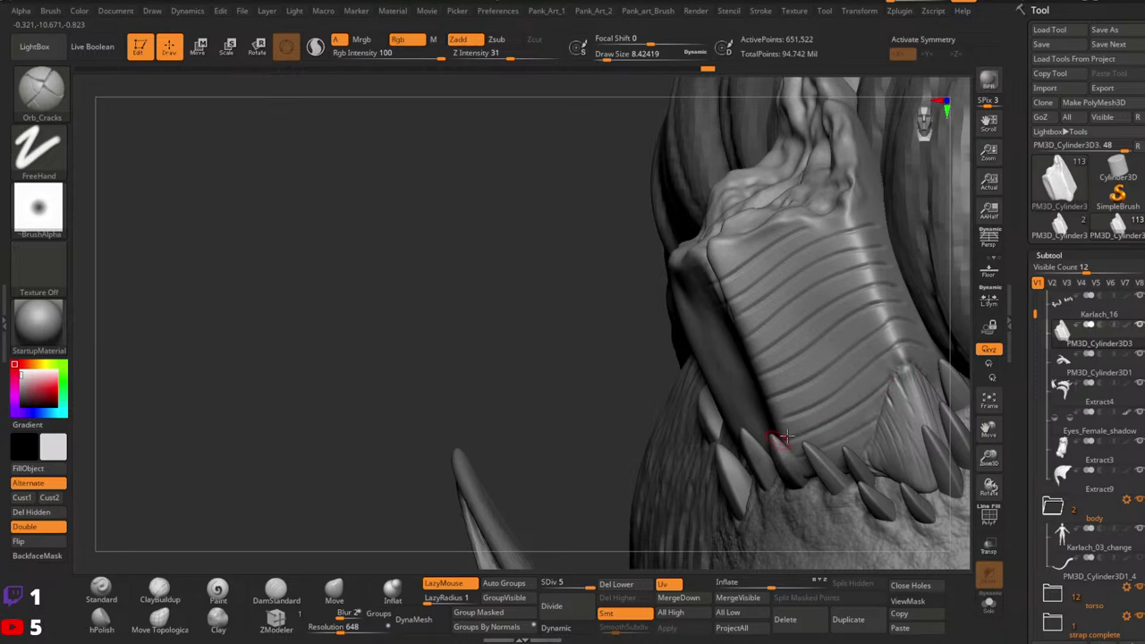
Step: Try to carve grooves across the horn's outer side face with the DamStandard brush, at draw sizes of about 8.42 and 12.91
click(276, 590)
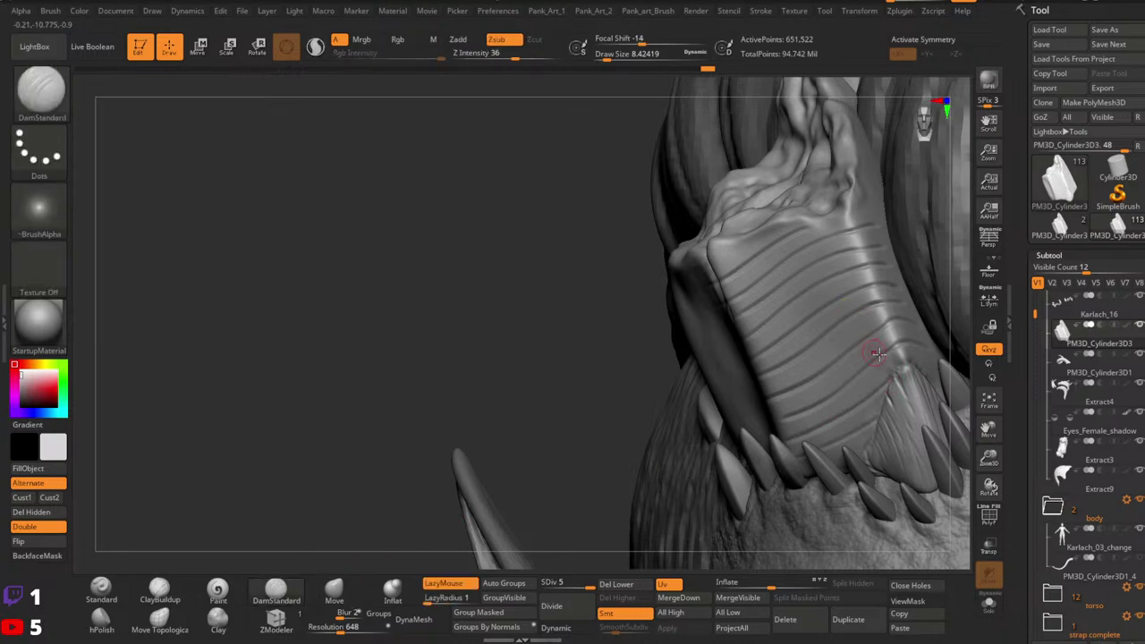
right_drag(809, 391, 885, 367)
drag(776, 359, 658, 444)
drag(789, 376, 645, 463)
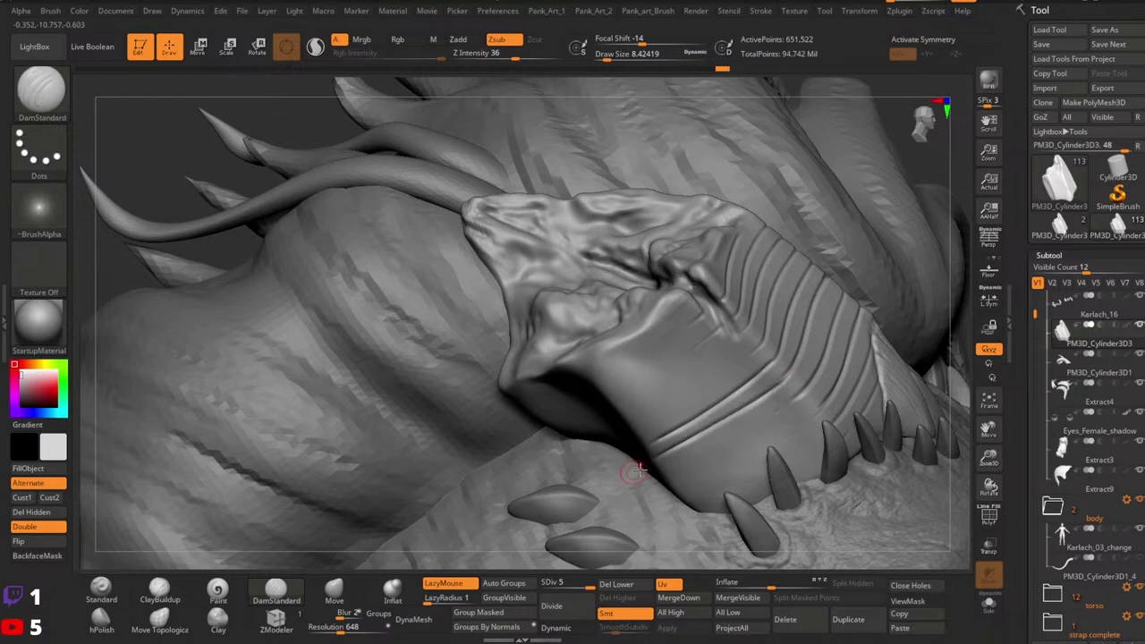
ctrl+right_drag(634, 470, 662, 407)
ctrl+right_drag(921, 375, 948, 358)
key(ctrl+z)
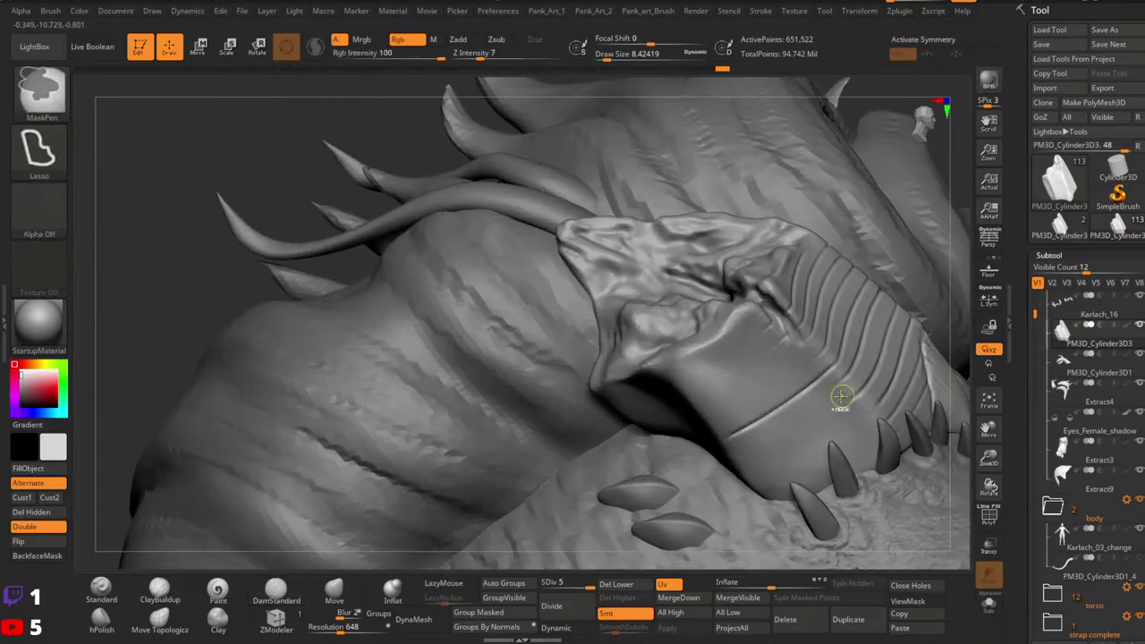
key(ctrl+z)
key(space)
mouse_move(846, 391)
mouse_down()
mouse_move(741, 442)
mouse_move(837, 409)
mouse_move(696, 481)
mouse_up()
mouse_move(948, 386)
ctrl+right_down()
mouse_move(844, 416)
mouse_move(860, 422)
mouse_move(839, 430)
ctrl+right_up()
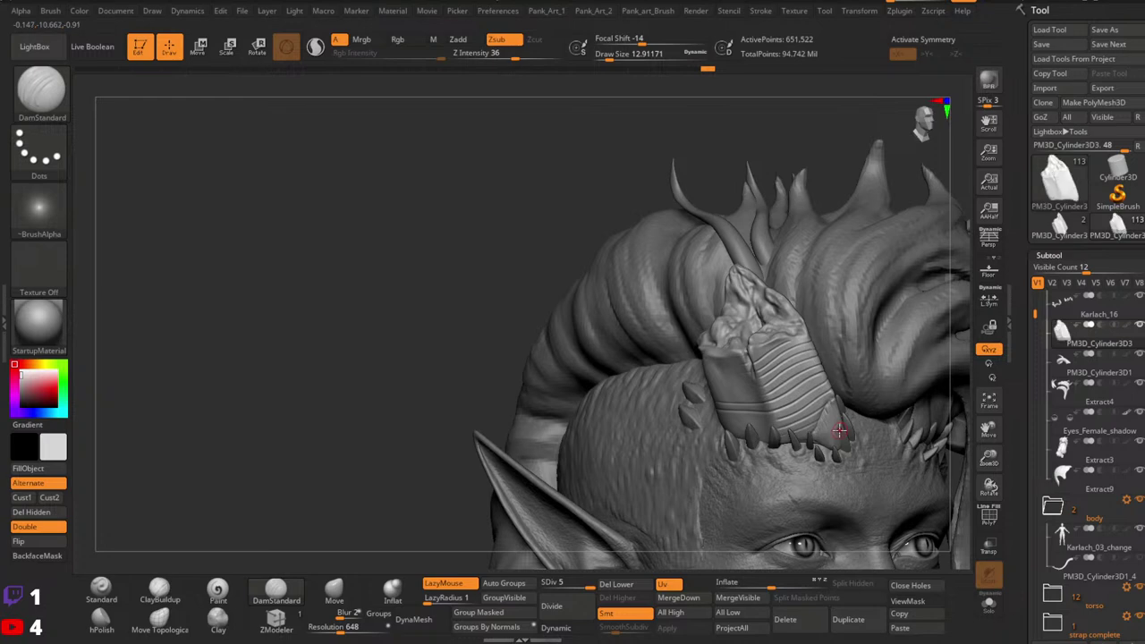
key(ctrl+z)
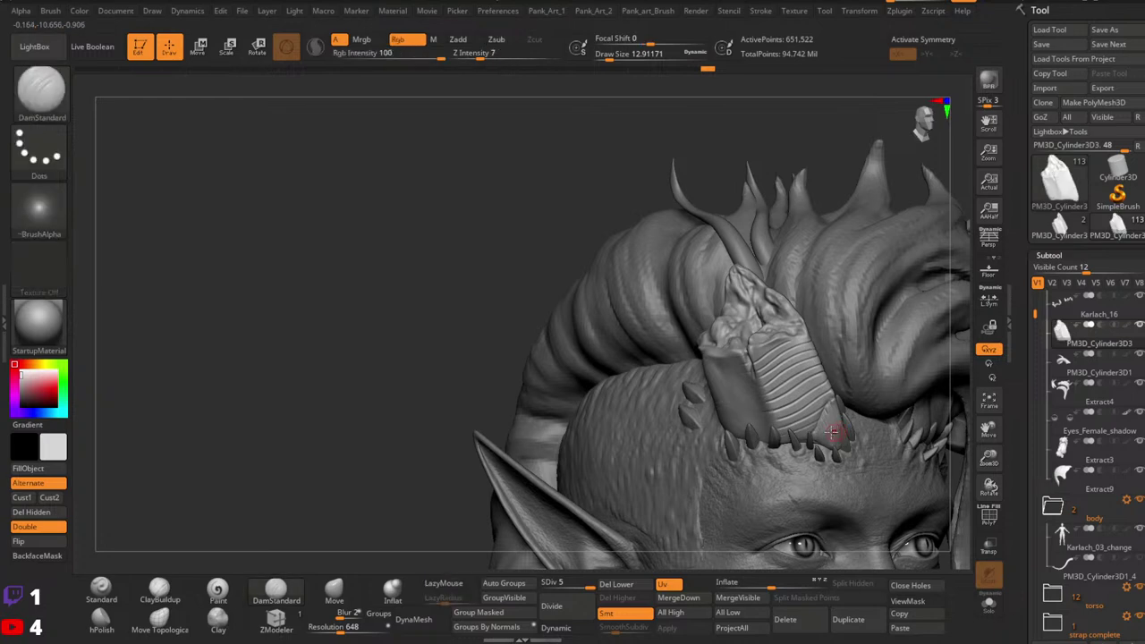
click(42, 93)
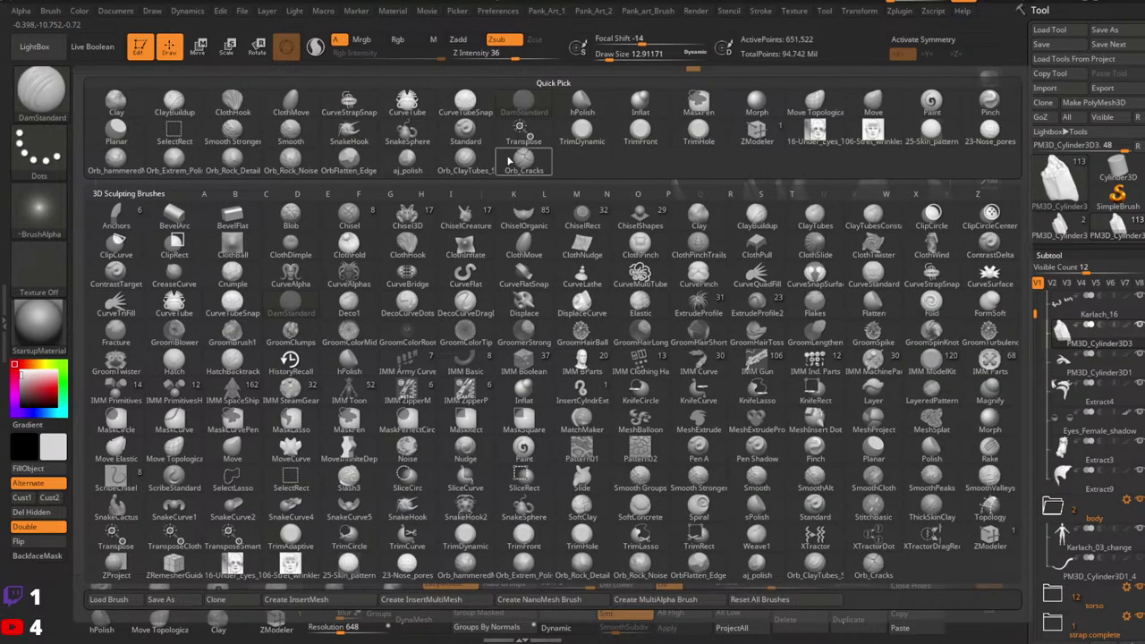
click(523, 158)
drag(490, 316, 626, 331)
drag(662, 367, 505, 357)
ctrl+right_drag(818, 353, 805, 338)
Step: Choose the Move brush and set its draw size to about 34.79 for the horn's tip
key(space)
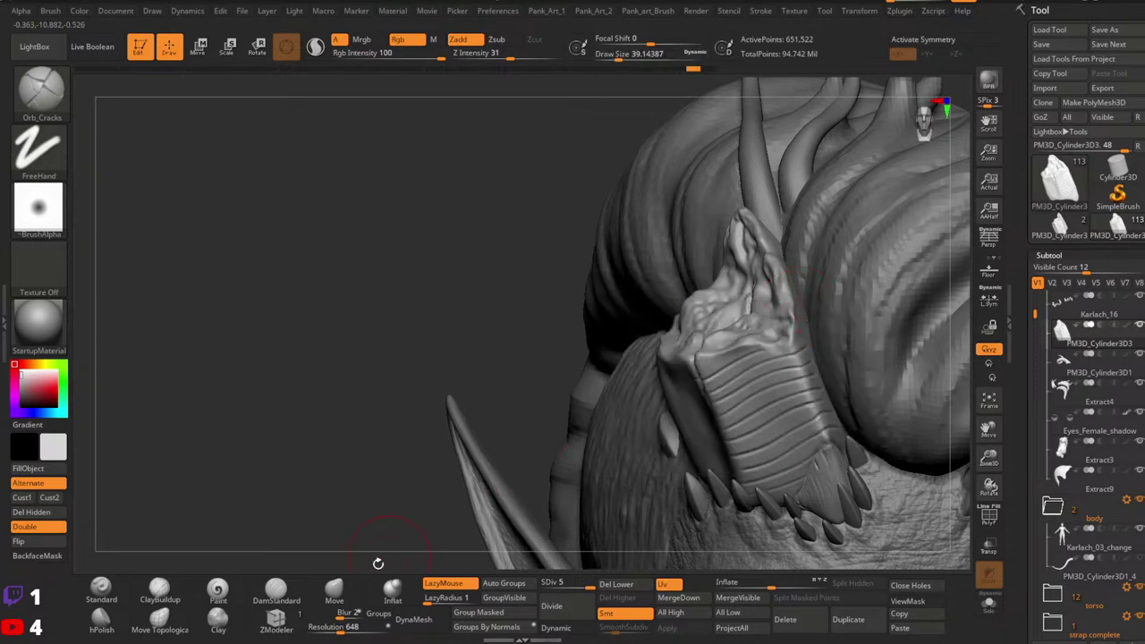
click(334, 592)
right_drag(797, 262, 789, 240)
key(space)
drag(774, 281, 783, 281)
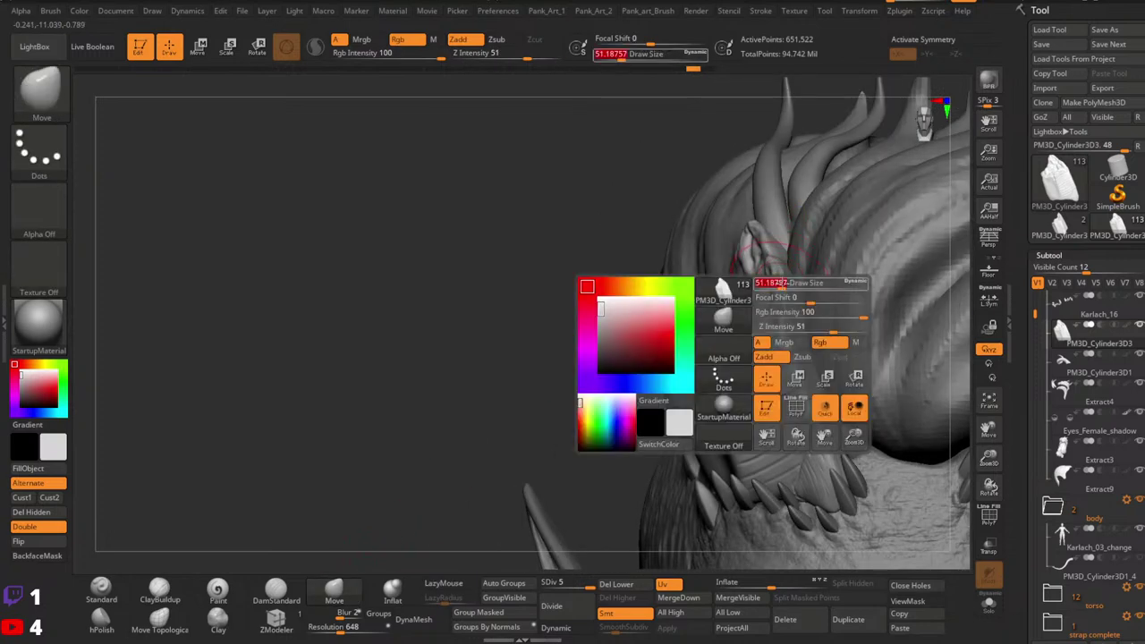
key(space)
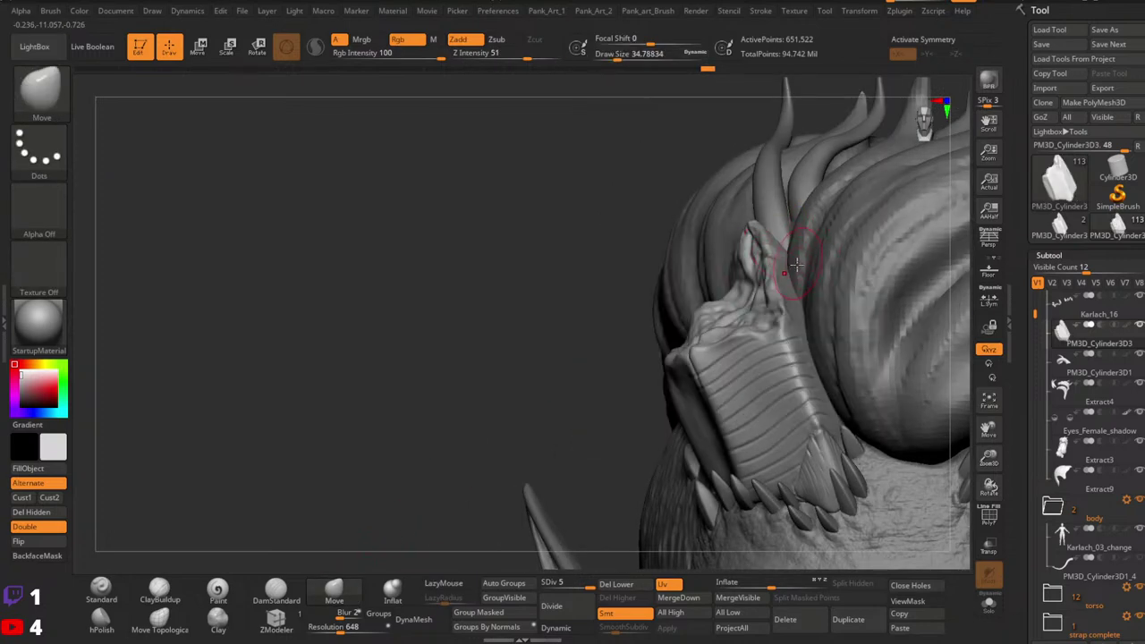
alt+click(779, 278)
key(space)
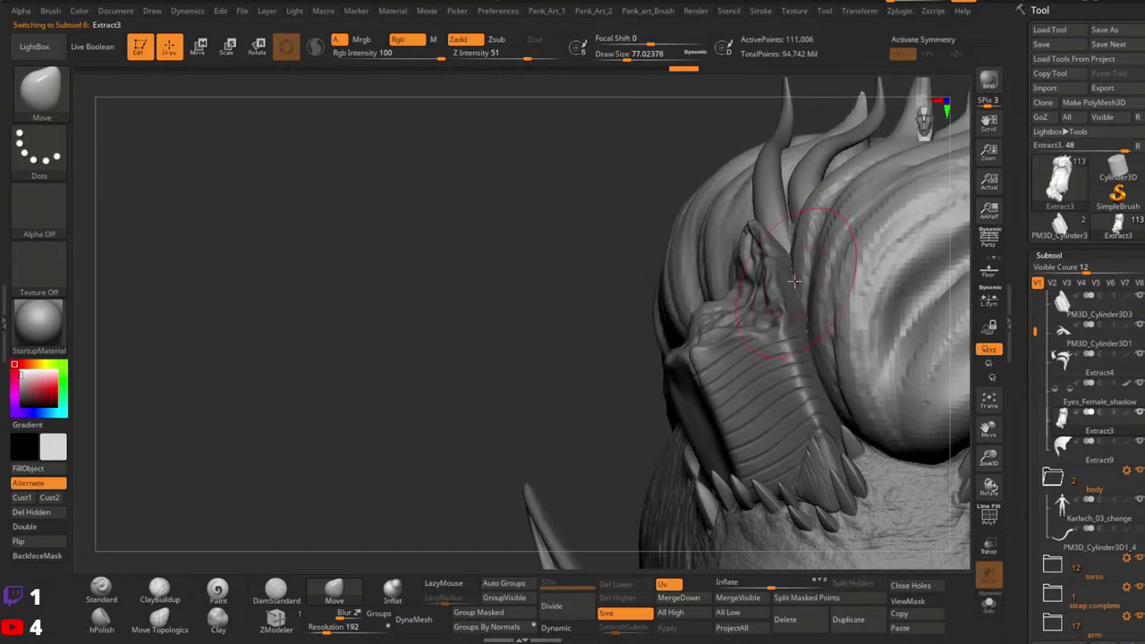
key(space)
click(790, 280)
key(space)
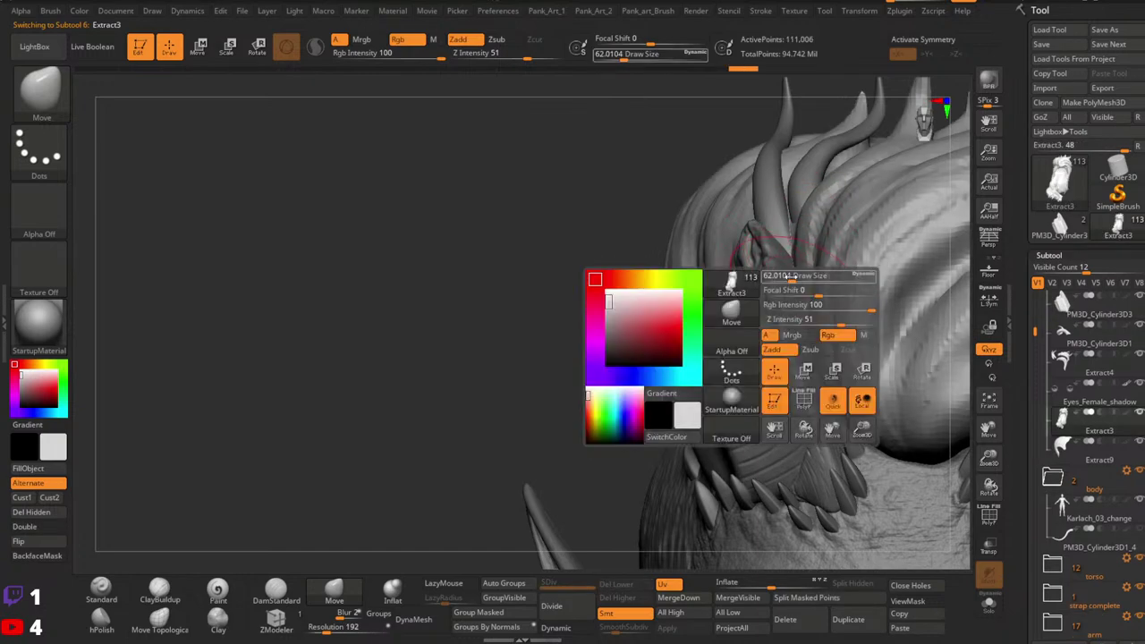
alt+click(780, 306)
Step: Reshape the edge of the horn's broken upper spike with the Move brush
drag(777, 309, 764, 243)
drag(795, 279, 772, 263)
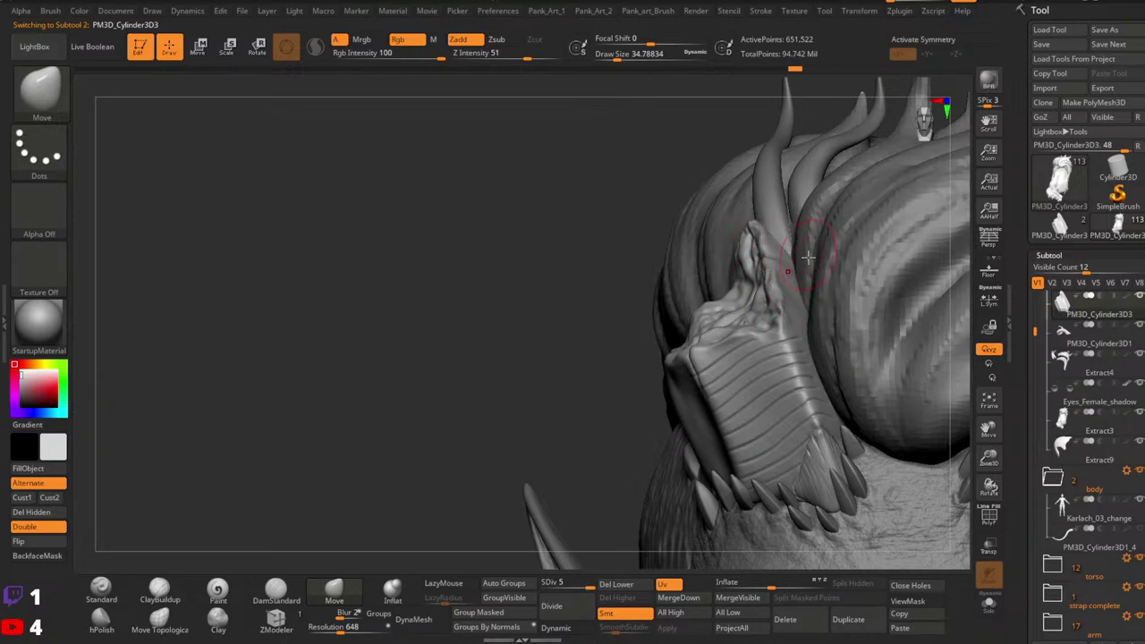
right_drag(812, 245, 822, 260)
Step: Isolate the horn and carve the first short grooves across its spike's smooth side with Orb_Cracks at draw size about 10.54
click(989, 603)
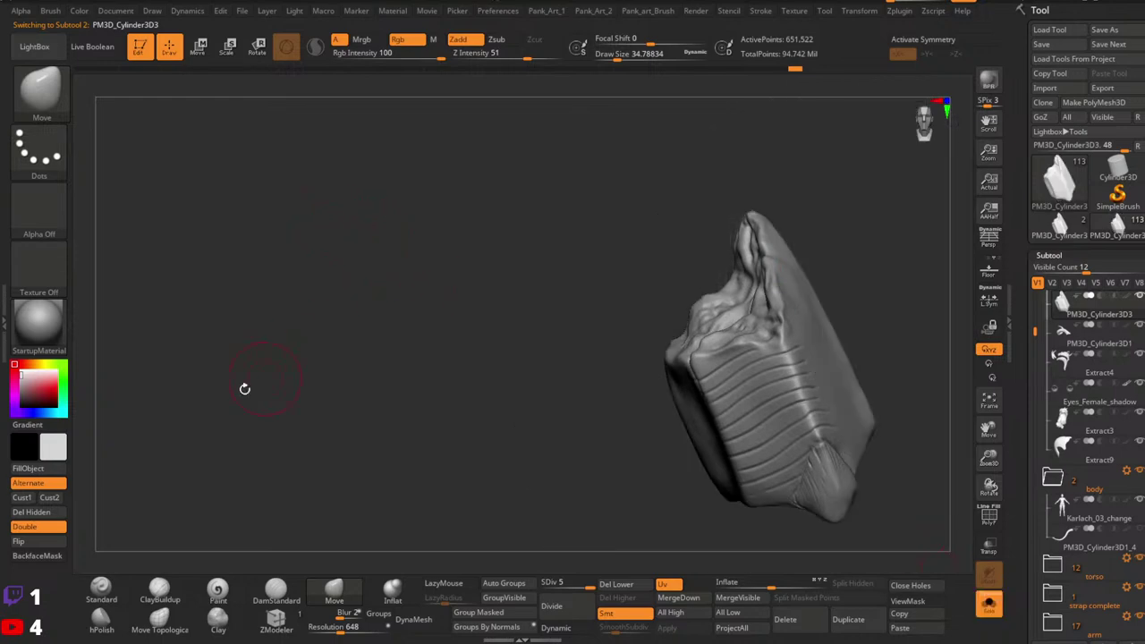
click(61, 89)
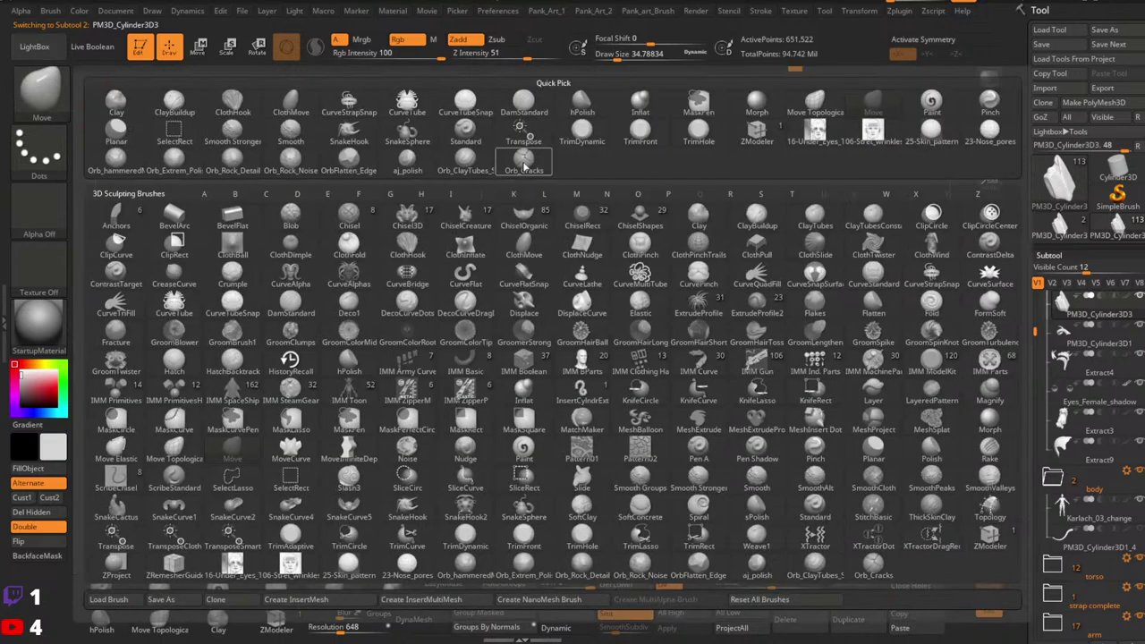
click(523, 159)
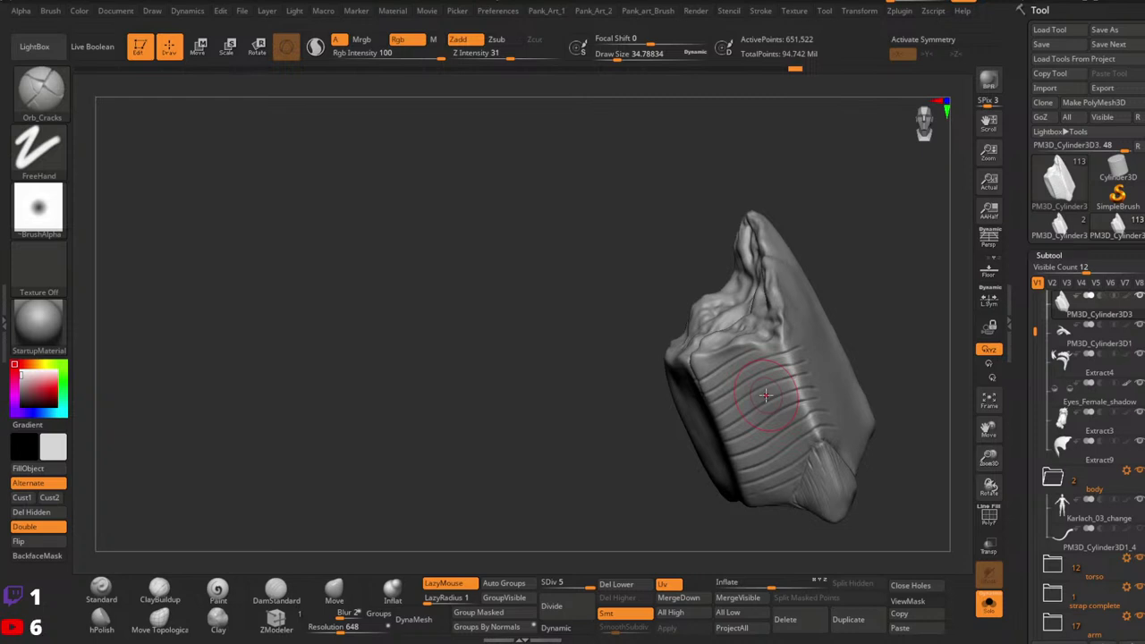
mouse_move(815, 376)
right_down()
mouse_move(800, 427)
mouse_move(758, 483)
right_up()
right_drag(757, 393, 760, 346)
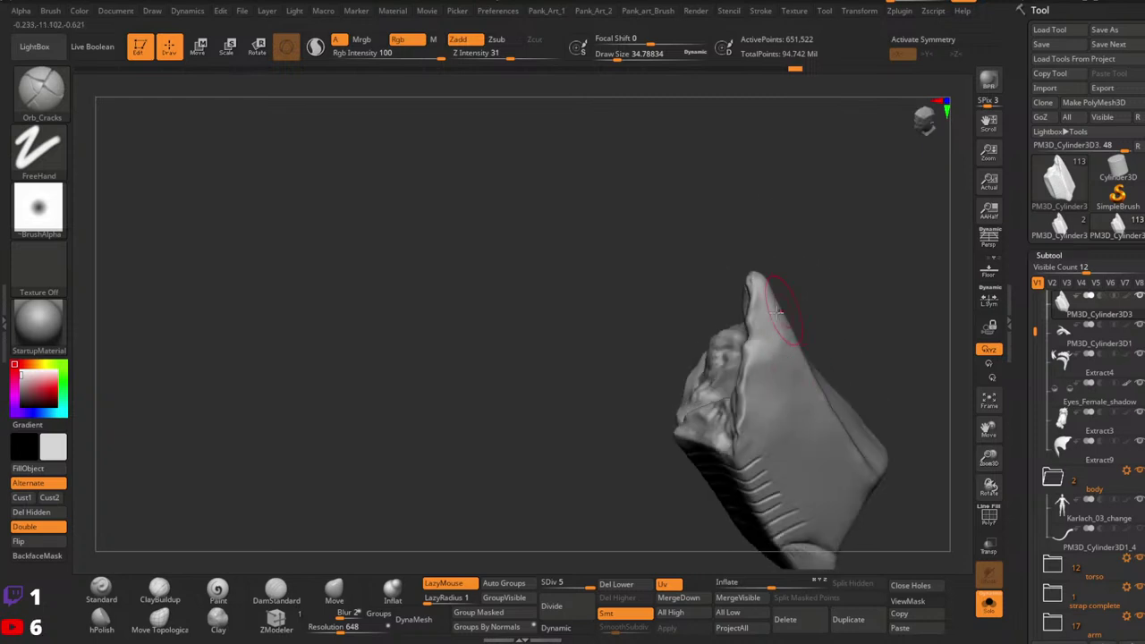
key(space)
drag(774, 315, 768, 314)
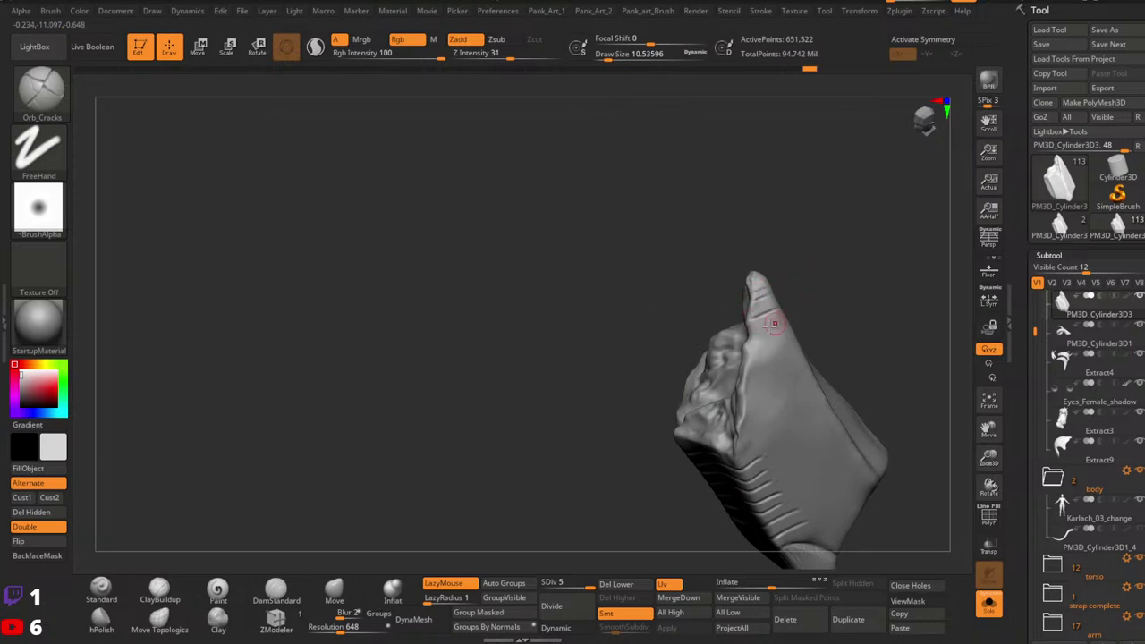
Step: Carve further parallel grooves down the smooth side face from the spike toward the middle of the horn
mouse_move(748, 294)
mouse_down()
mouse_move(774, 283)
mouse_move(782, 303)
mouse_move(813, 305)
mouse_up()
key(ctrl+z)
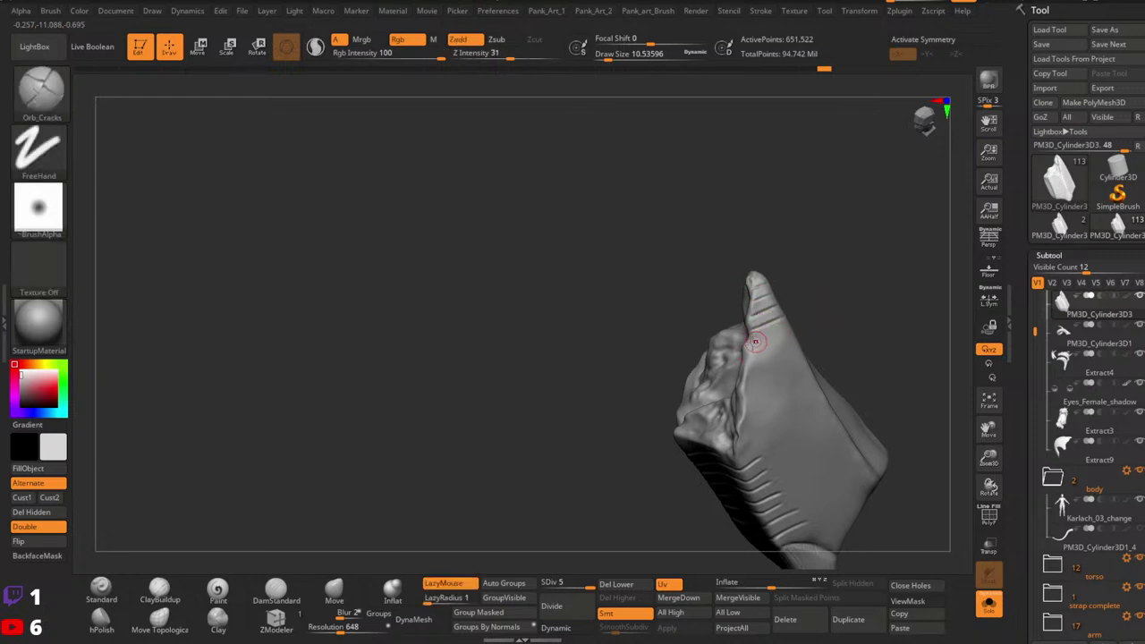
mouse_move(748, 362)
mouse_down()
mouse_move(816, 336)
mouse_move(808, 355)
mouse_up()
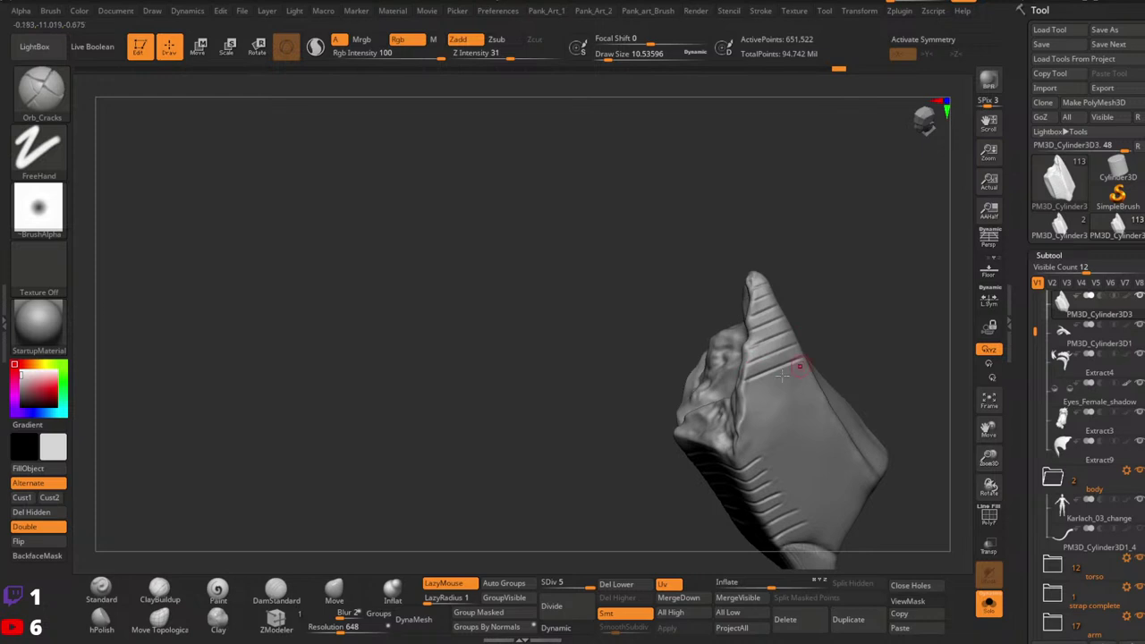
drag(746, 395, 828, 363)
drag(746, 418, 826, 389)
Step: Carve more parallel grooves with Orb_Cracks across the middle of the horn's smooth side face, redoing the misplaced strokes
drag(837, 386, 830, 347)
drag(736, 405, 819, 358)
key(ctrl+z)
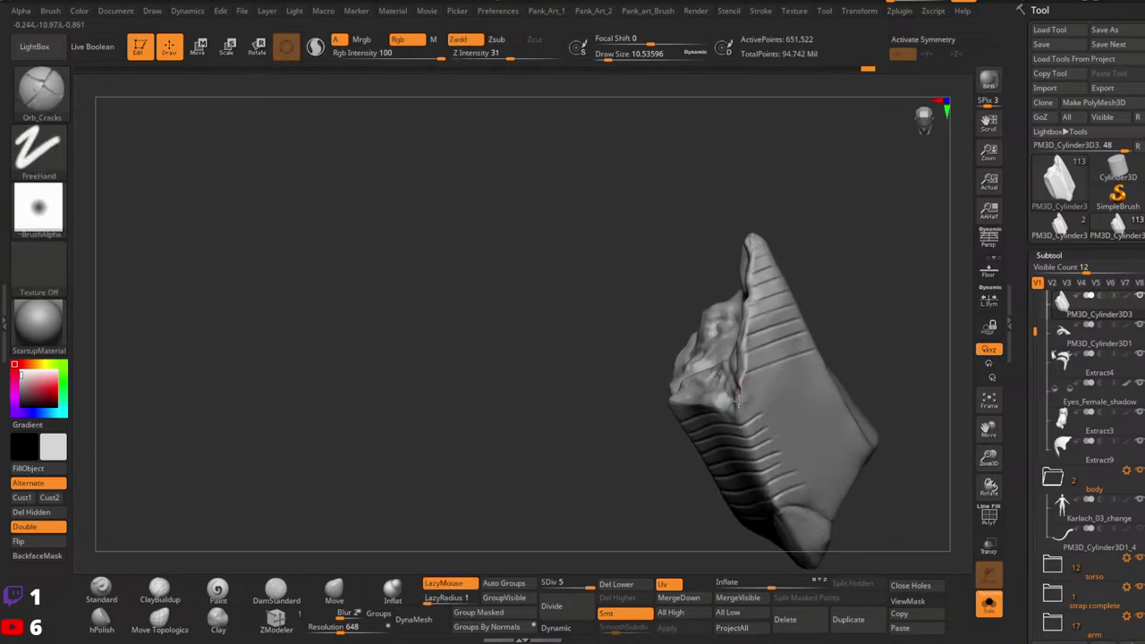
drag(739, 400, 834, 353)
drag(738, 424, 819, 383)
key(ctrl)
key(ctrl)
drag(739, 400, 835, 362)
key(ctrl+z)
drag(743, 421, 848, 381)
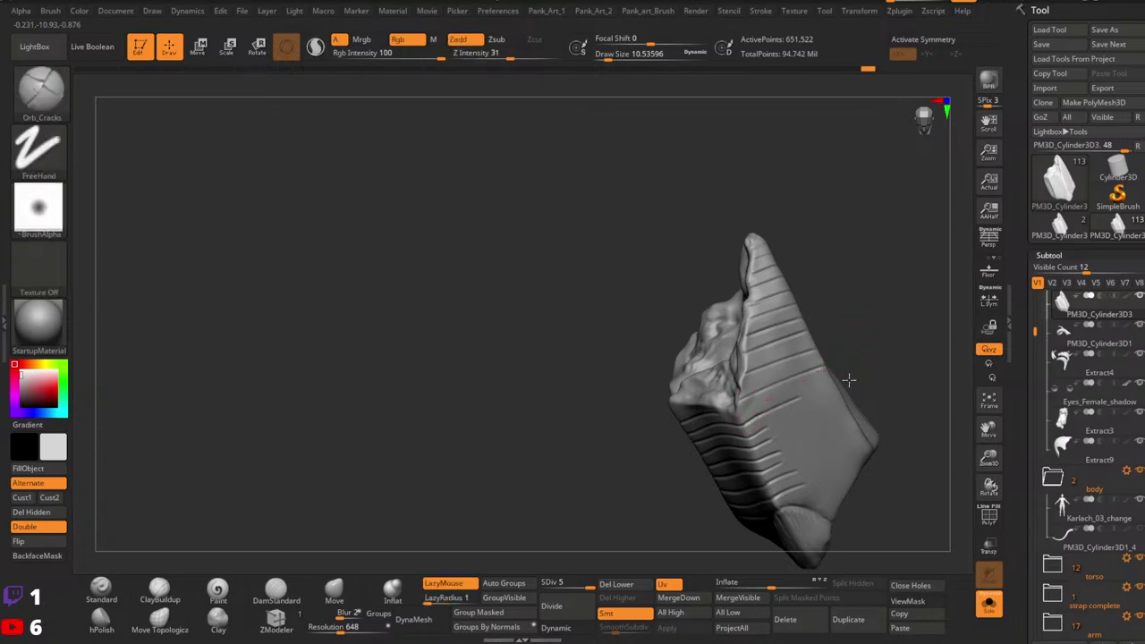
Step: Continue the parallel grooves down the lower part of the smooth side face to just above the base bulge
drag(753, 427, 866, 392)
drag(766, 445, 871, 407)
key(ctrl+shift+z)
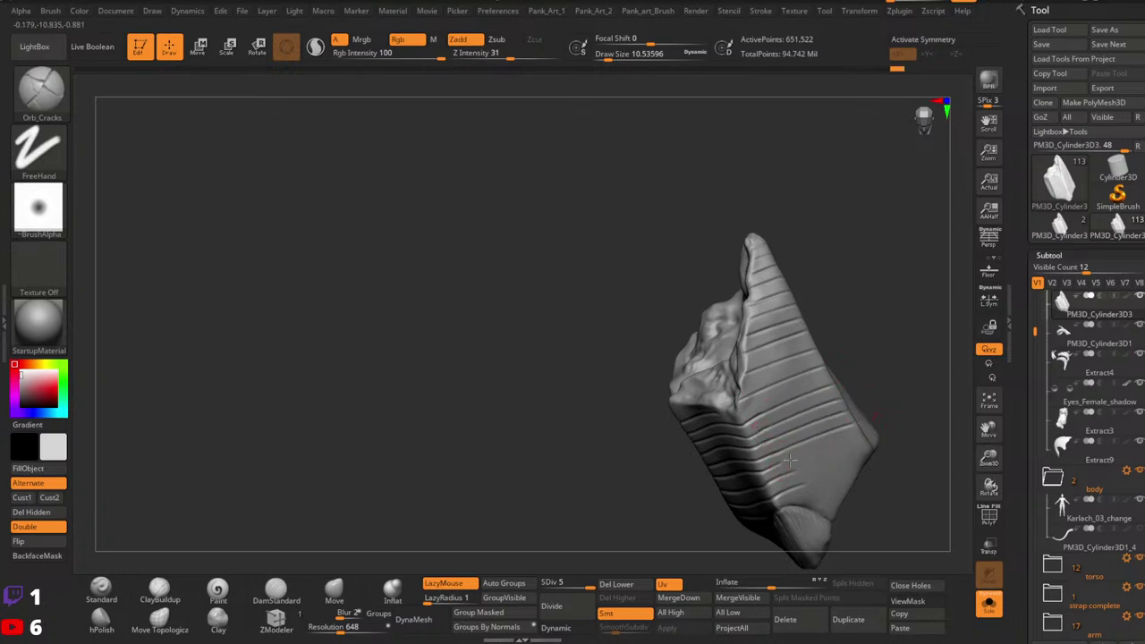
drag(805, 470, 913, 443)
key(ctrl+z)
key(ctrl+z)
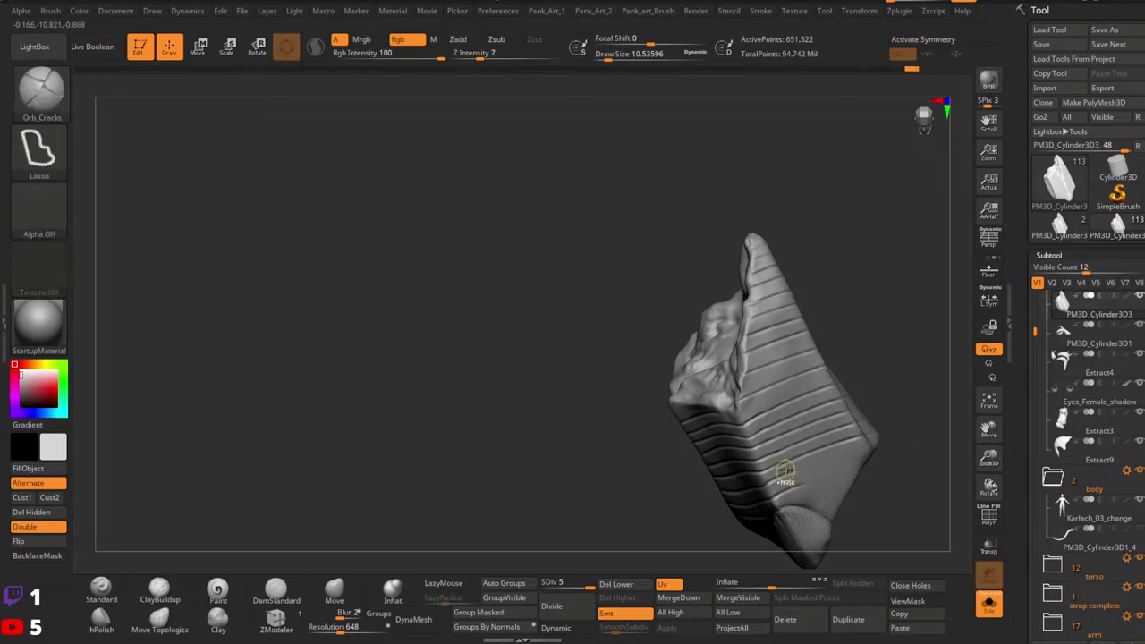
drag(772, 468, 822, 449)
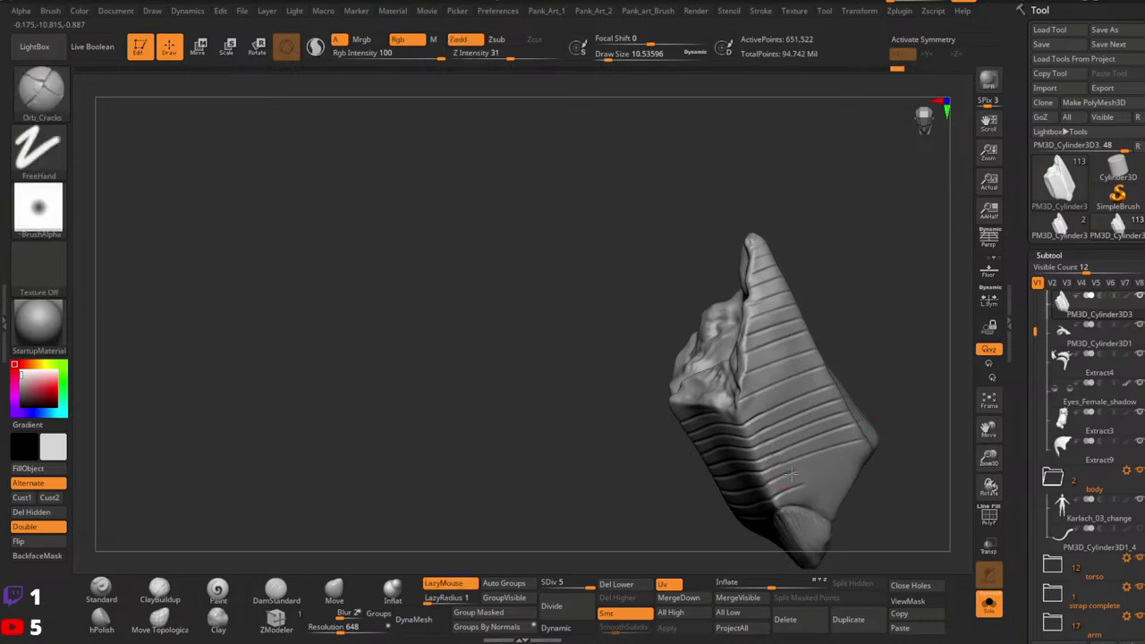
key(ctrl+shift+z)
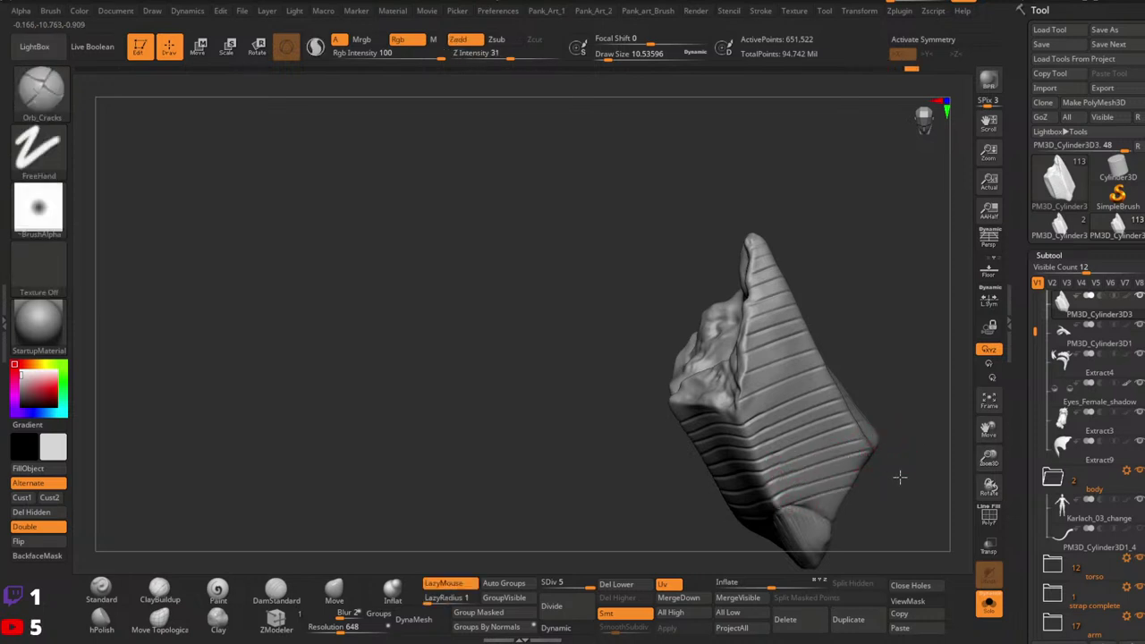
key(ctrl+shift+z)
key(ctrl+shift+z)
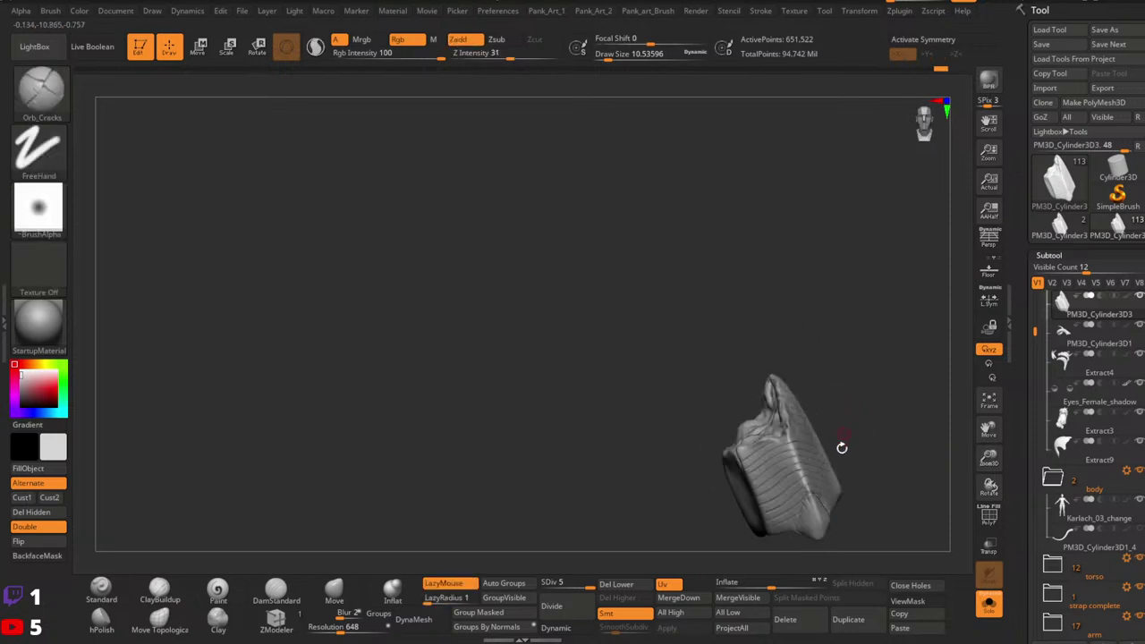
Step: Raise the Orb_Cracks draw size to about 12.91 and carve the first grooves beneath the broken rim on the ungrooved front face
mouse_move(857, 430)
right_down()
mouse_move(837, 405)
mouse_move(826, 411)
right_up()
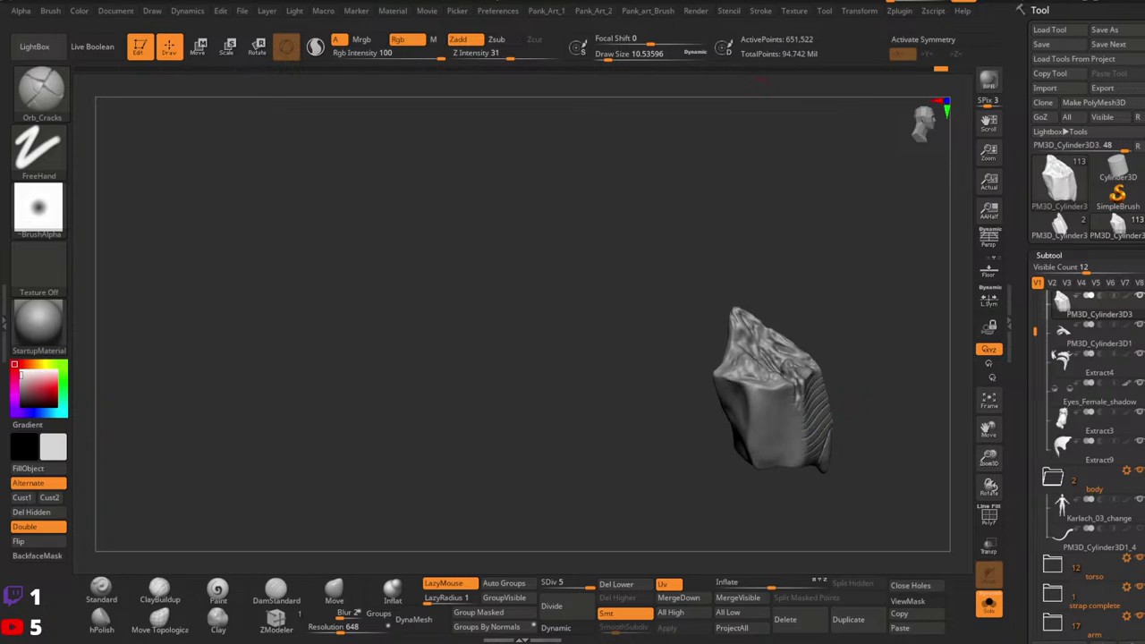
key(ctrl+z)
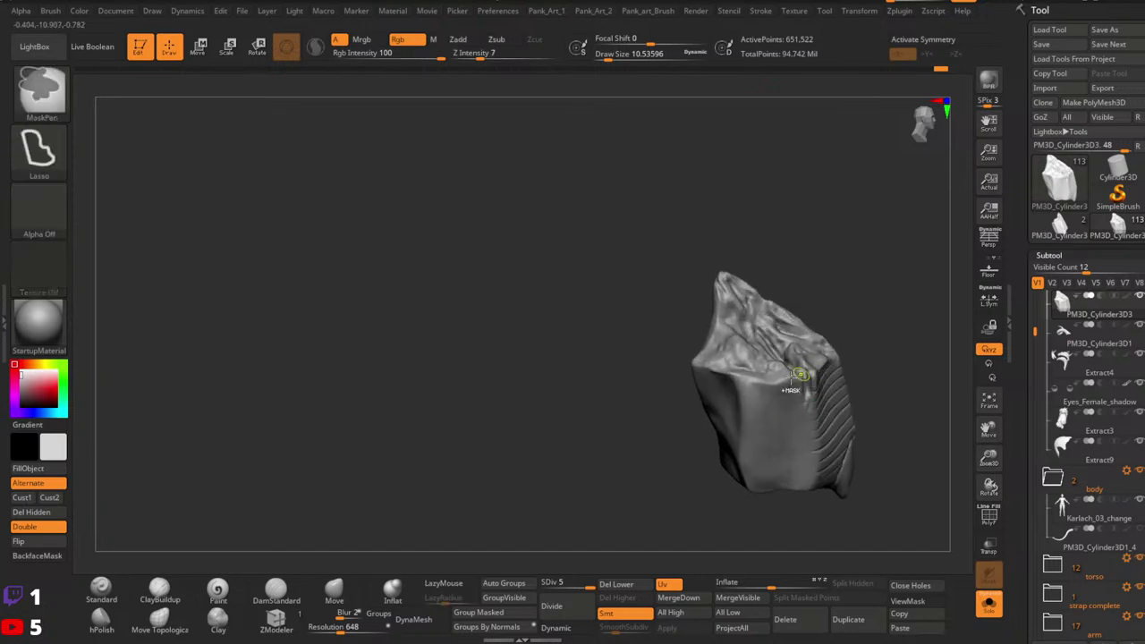
drag(739, 388, 774, 381)
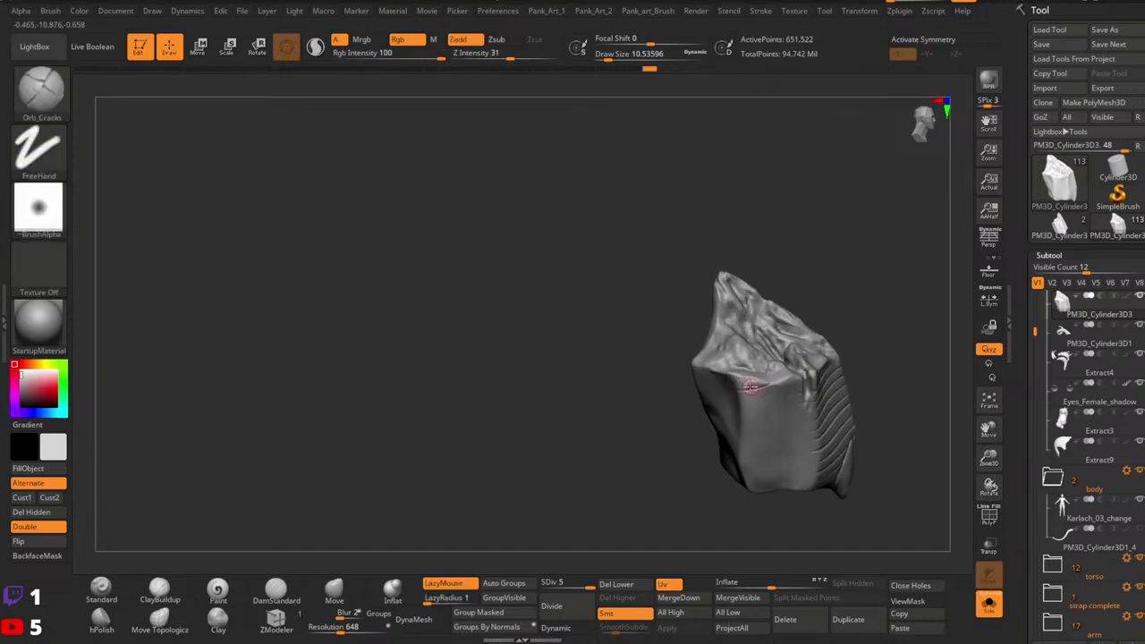
mouse_move(742, 401)
mouse_down()
mouse_move(785, 389)
mouse_move(776, 384)
mouse_move(810, 394)
mouse_move(762, 413)
mouse_move(798, 418)
mouse_move(760, 427)
mouse_move(829, 432)
mouse_move(736, 449)
mouse_move(806, 412)
mouse_move(810, 426)
mouse_move(720, 437)
mouse_up()
key(bracketright)
key(ctrl+z)
key(ctrl+z)
key(ctrl+z)
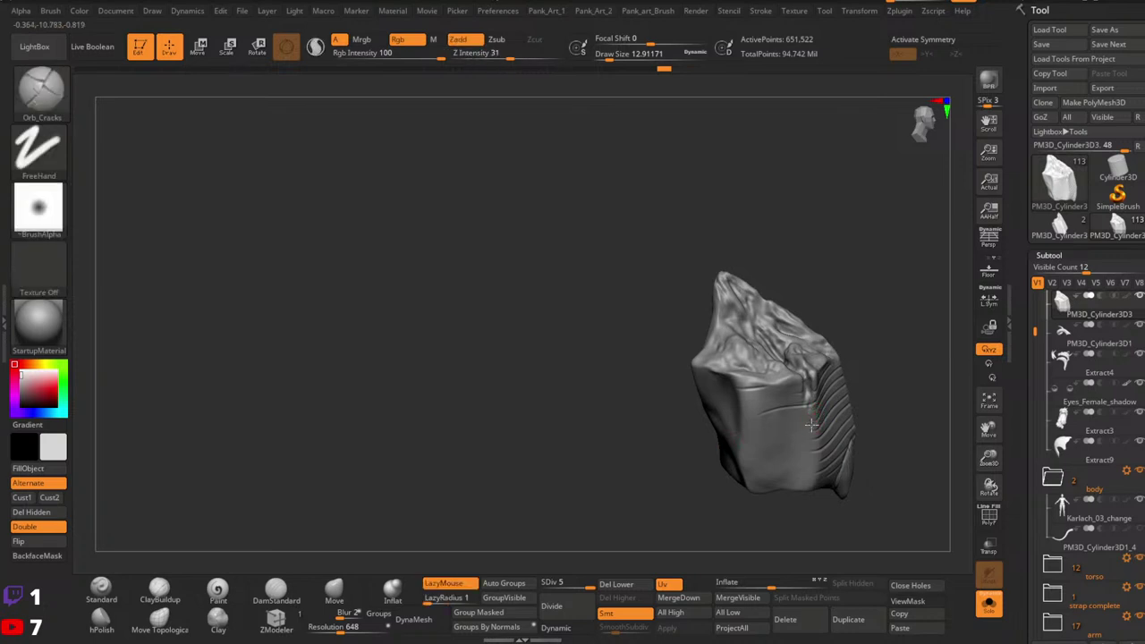
Step: Carve further curved grooves across the upper half of the front face between its two vertical edges
drag(816, 424, 732, 441)
drag(738, 437, 804, 404)
key(ctrl+z)
drag(738, 439, 783, 417)
drag(739, 422, 812, 391)
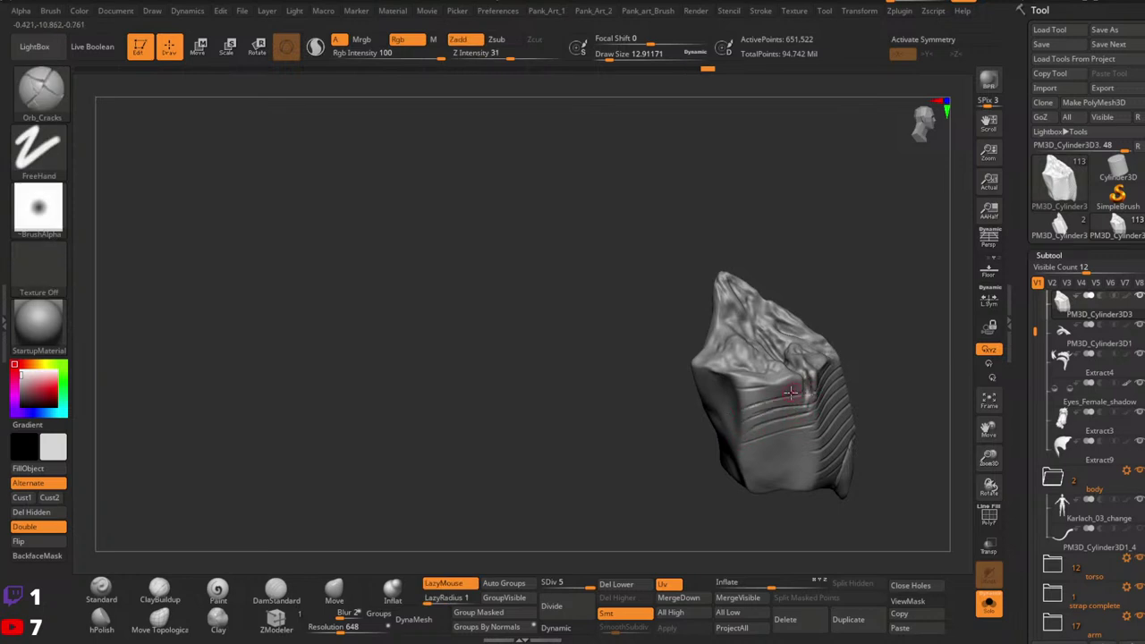
drag(815, 430, 738, 458)
mouse_move(805, 445)
alt+right_down()
mouse_move(797, 401)
mouse_move(787, 415)
alt+right_up()
key(ctrl+z)
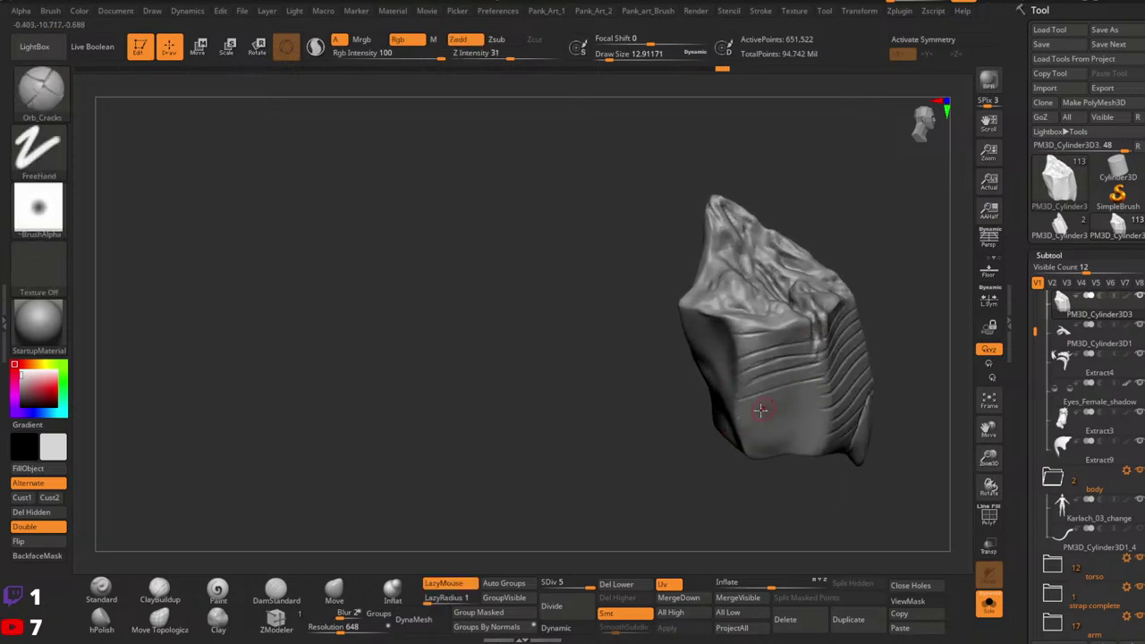
Step: Extend the grooves over the lower half of the front face down to the horn's base edge
mouse_move(741, 413)
mouse_down()
mouse_move(835, 385)
mouse_move(756, 404)
mouse_move(825, 402)
mouse_move(737, 421)
mouse_move(825, 417)
mouse_move(743, 434)
mouse_up()
key(ctrl+z)
mouse_move(865, 415)
right_down()
mouse_move(818, 373)
mouse_move(859, 396)
mouse_move(839, 385)
mouse_move(856, 409)
mouse_move(833, 374)
right_up()
key(ctrl+z)
key(ctrl+z)
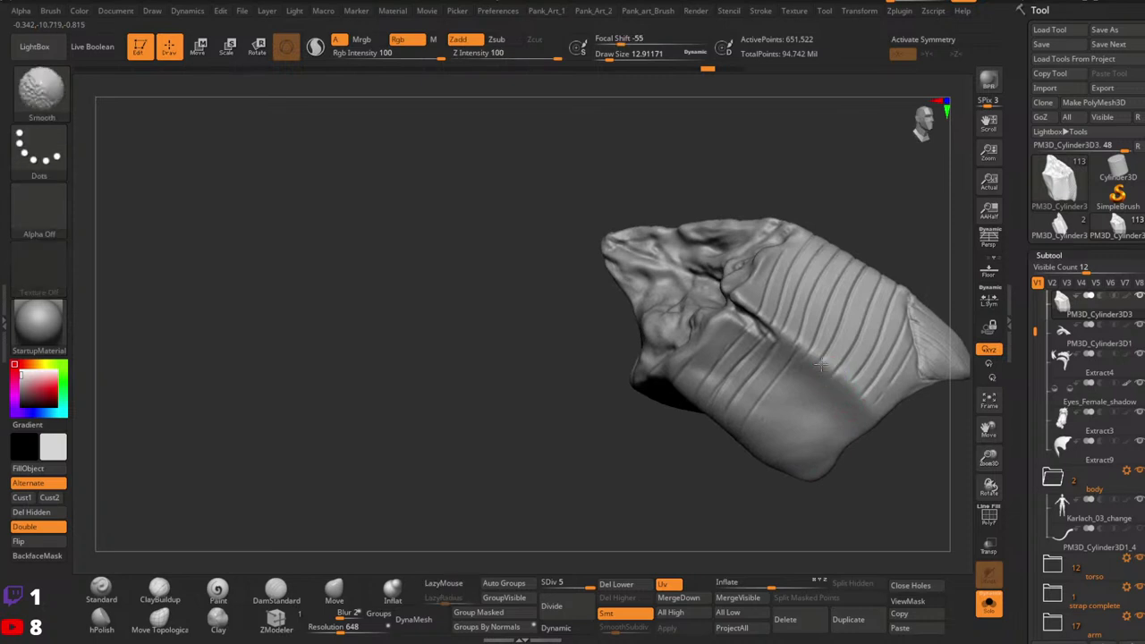
mouse_move(835, 367)
mouse_down()
mouse_move(751, 468)
mouse_move(776, 417)
mouse_move(841, 396)
mouse_move(762, 478)
mouse_up()
drag(856, 405, 775, 508)
mouse_move(898, 418)
ctrl+right_down()
mouse_move(894, 367)
mouse_move(828, 437)
ctrl+right_up()
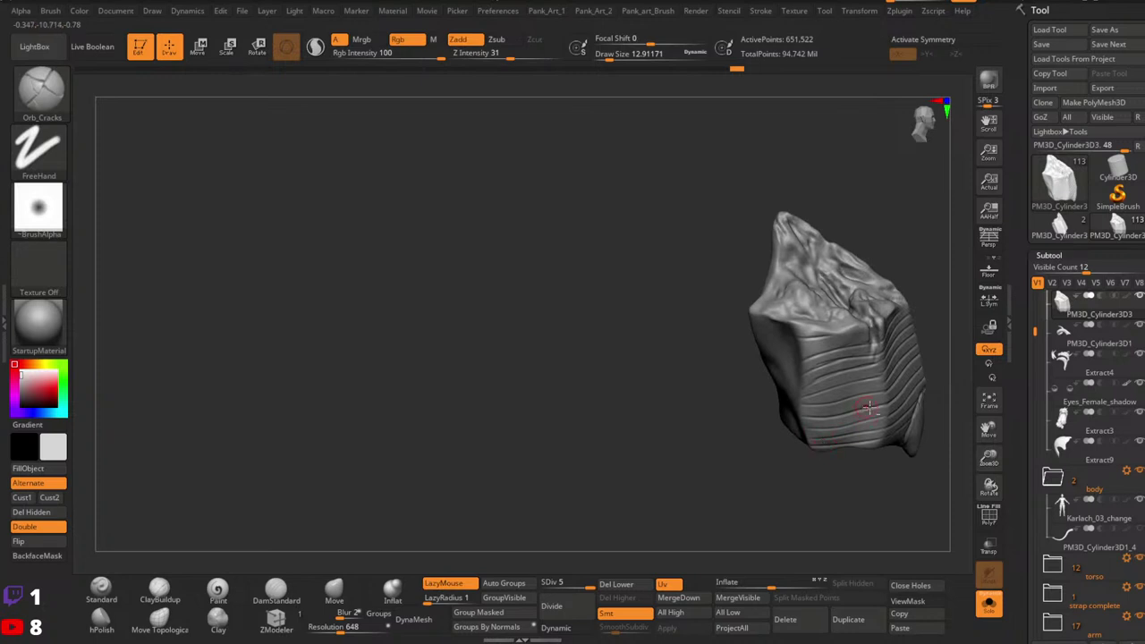
Step: Carve the first short grooves below the broken rim on the next smooth face beside the grooved front face
mouse_move(869, 408)
mouse_down()
mouse_move(800, 447)
mouse_move(695, 409)
mouse_move(644, 421)
mouse_move(779, 394)
mouse_move(765, 331)
mouse_up()
drag(707, 406, 704, 357)
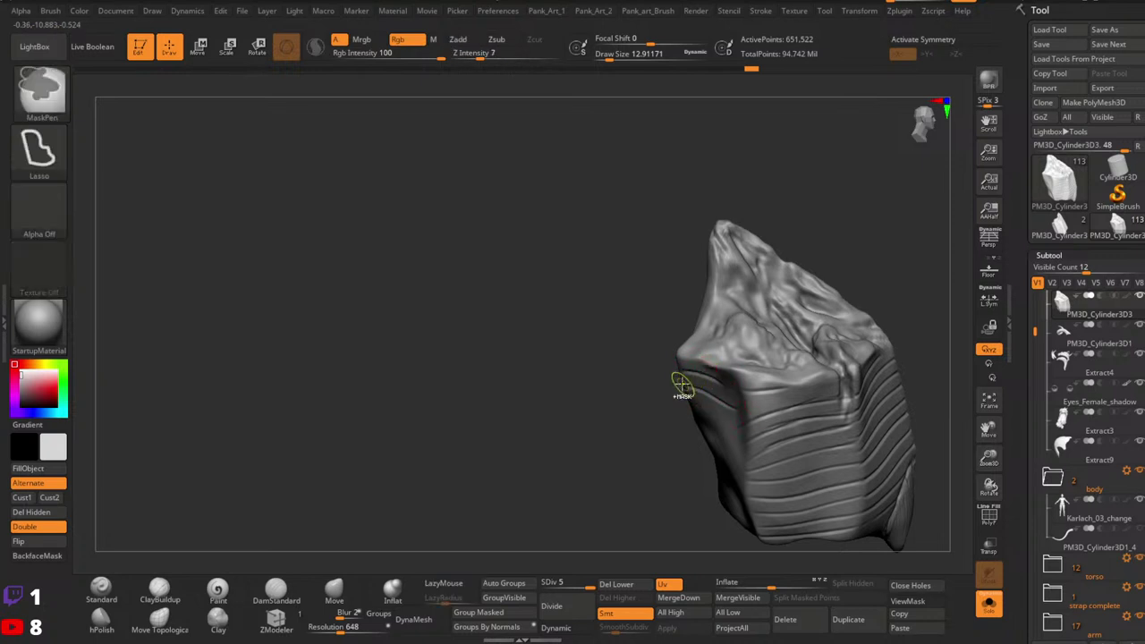
mouse_move(678, 385)
mouse_down()
mouse_move(769, 393)
mouse_move(678, 385)
mouse_up()
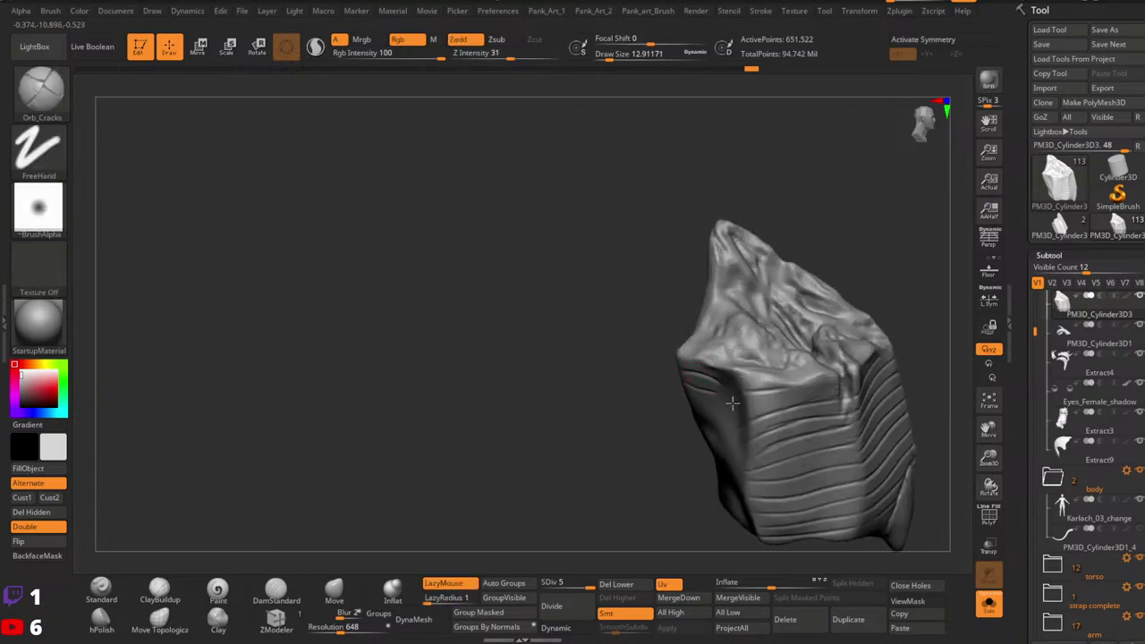
mouse_move(685, 408)
mouse_down()
mouse_move(743, 325)
mouse_move(722, 528)
mouse_move(795, 422)
mouse_up()
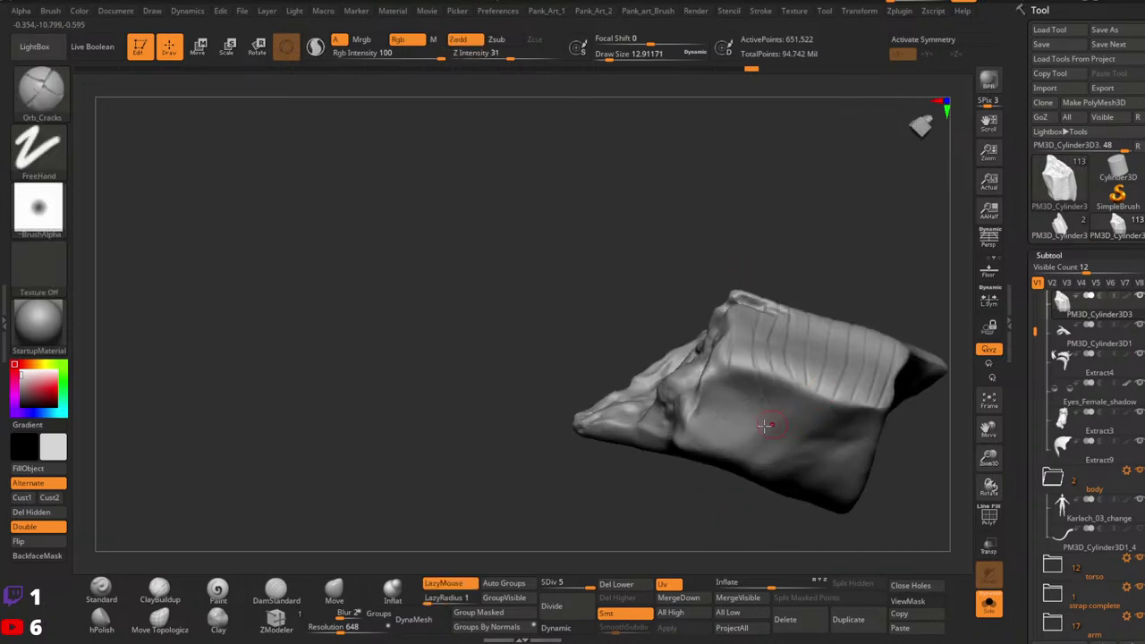
drag(731, 385, 702, 457)
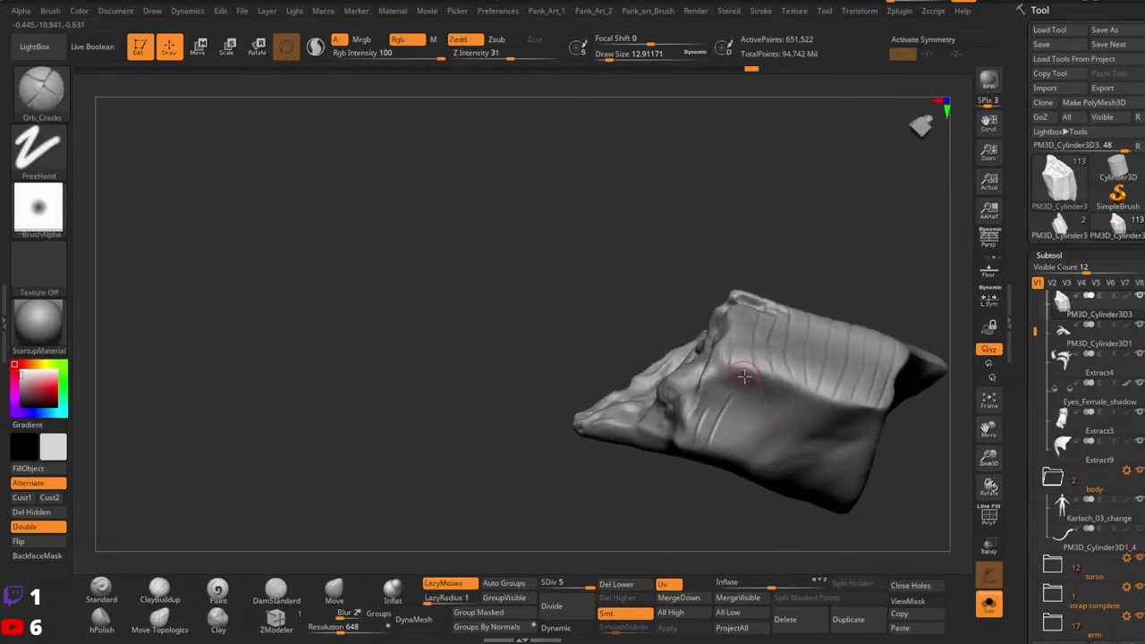
drag(745, 376, 724, 432)
key(ctrl+z)
Step: Add curved grooves across the upper part of that adjoining face, running toward the front face's edge
mouse_move(792, 396)
mouse_down()
mouse_move(754, 414)
mouse_move(792, 396)
mouse_move(722, 275)
mouse_up()
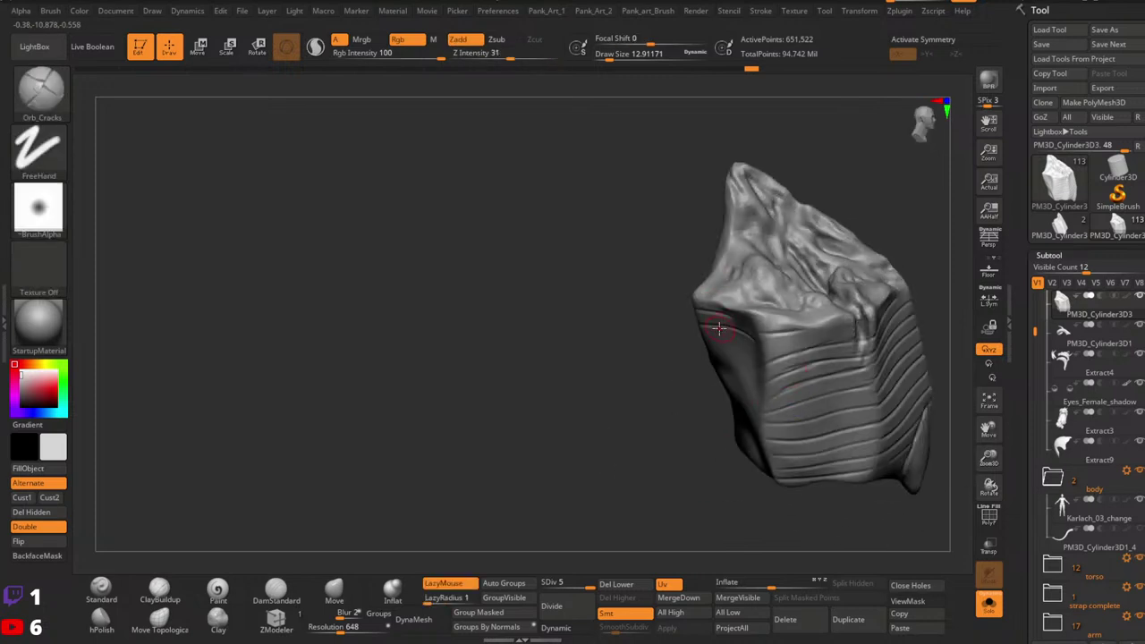
mouse_move(718, 329)
mouse_down()
mouse_move(728, 327)
mouse_move(687, 308)
mouse_up()
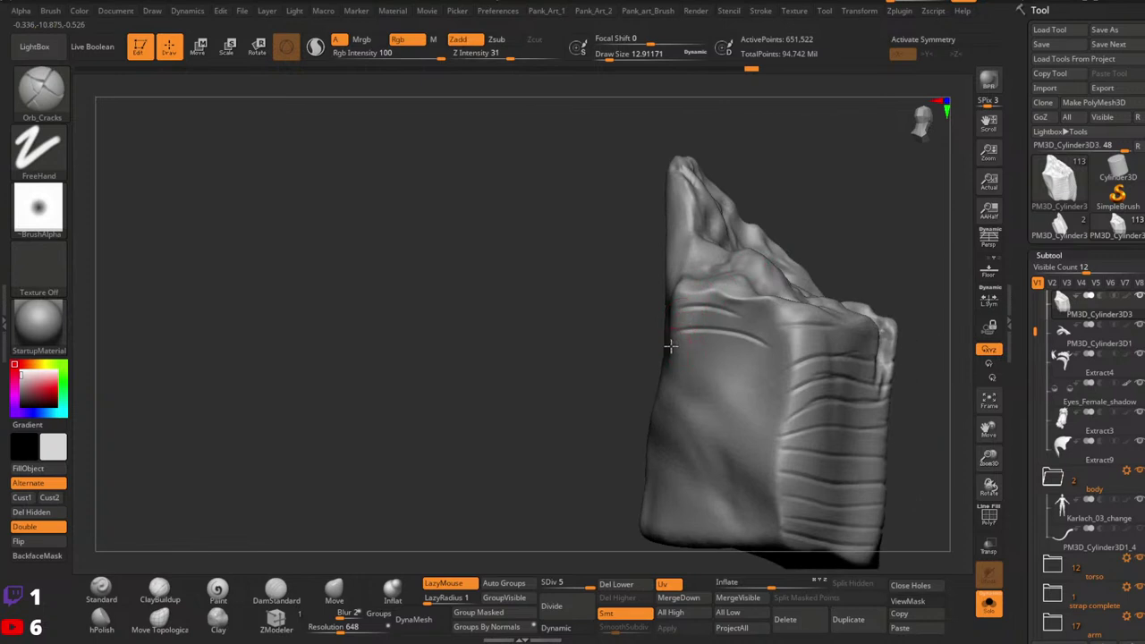
drag(671, 346, 767, 365)
mouse_move(830, 301)
mouse_down()
mouse_move(757, 245)
mouse_move(741, 455)
mouse_move(761, 455)
mouse_move(762, 366)
mouse_up()
key(shift)
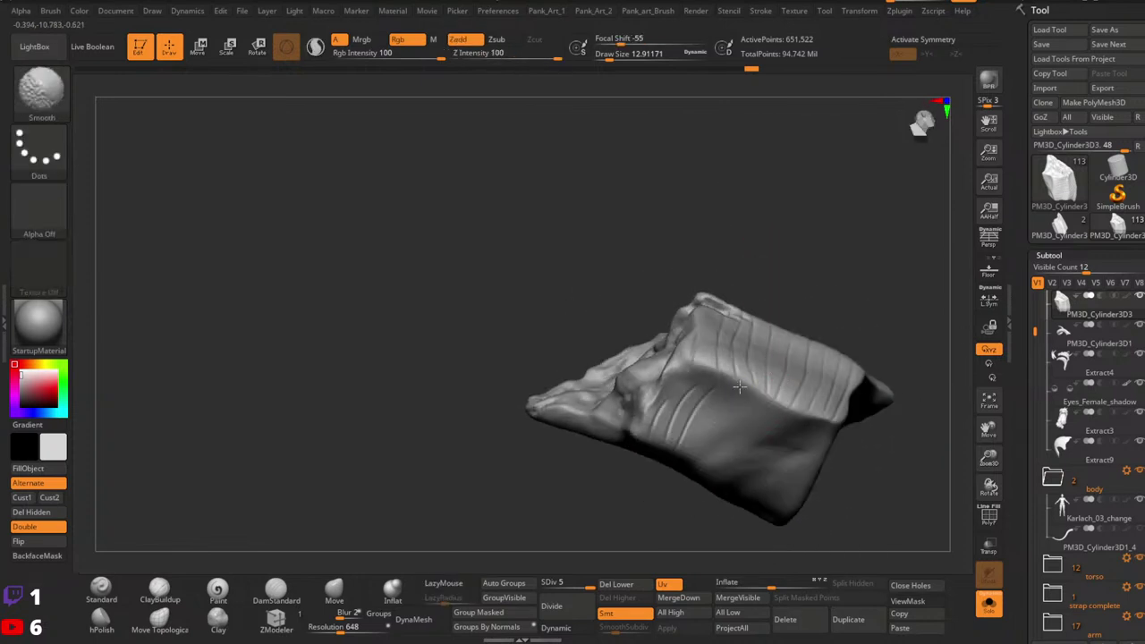
Step: Fill the rest of the adjoining face with parallel grooves from the upper part down to the horn's base
mouse_move(718, 385)
right_down()
mouse_move(720, 361)
mouse_move(735, 438)
right_up()
drag(710, 289, 681, 411)
right_drag(731, 365, 740, 266)
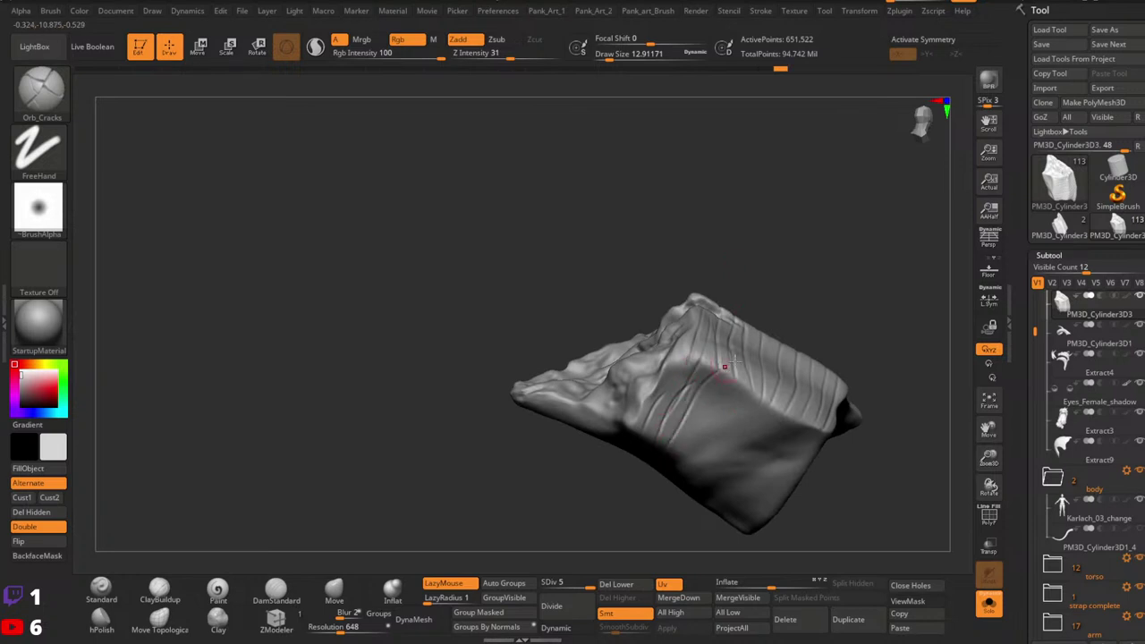
drag(681, 469, 743, 396)
mouse_move(697, 482)
mouse_down()
mouse_move(774, 397)
mouse_move(742, 511)
mouse_up()
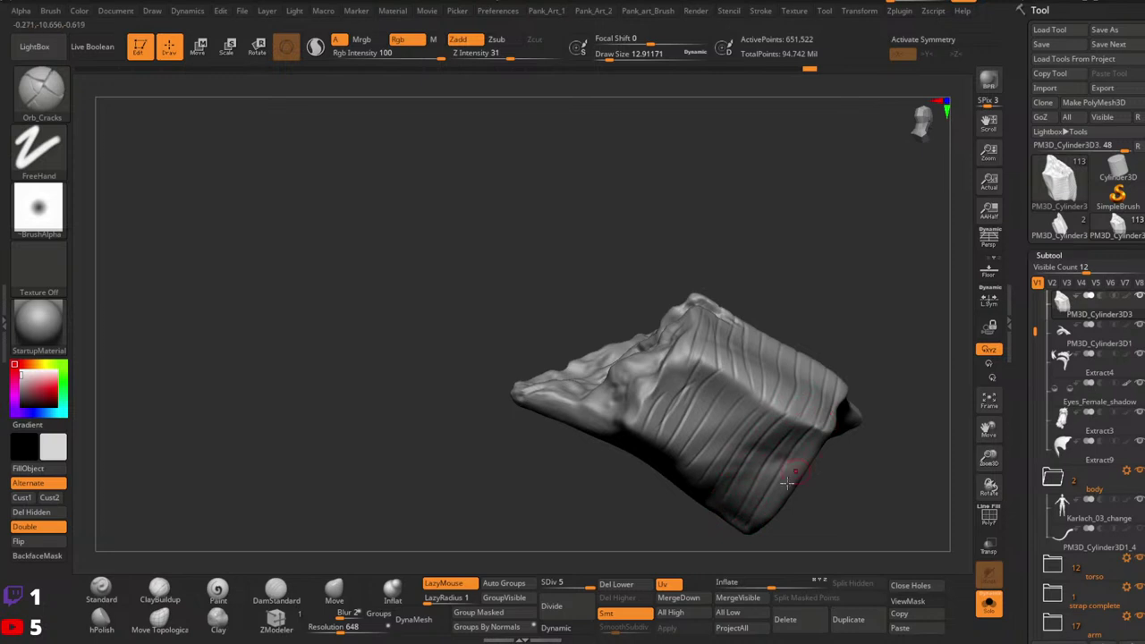
drag(788, 478, 810, 446)
Step: Carve long parallel grooves across the upper part of the horn's smooth back face, from the spike toward the middle
right_drag(820, 448, 804, 410)
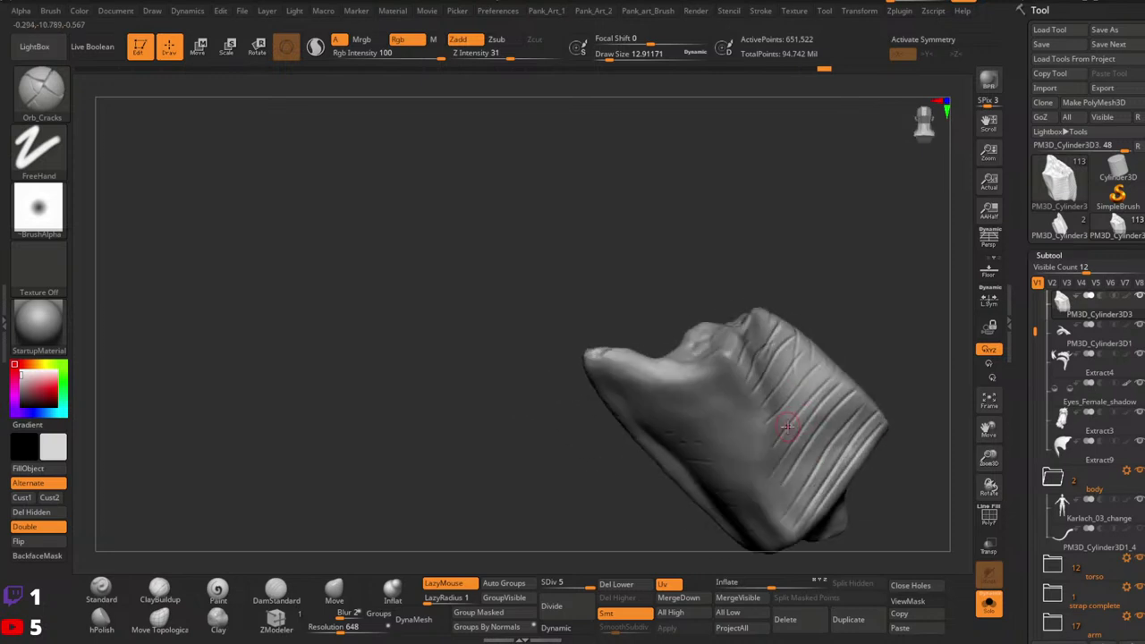
right_drag(740, 425, 748, 370)
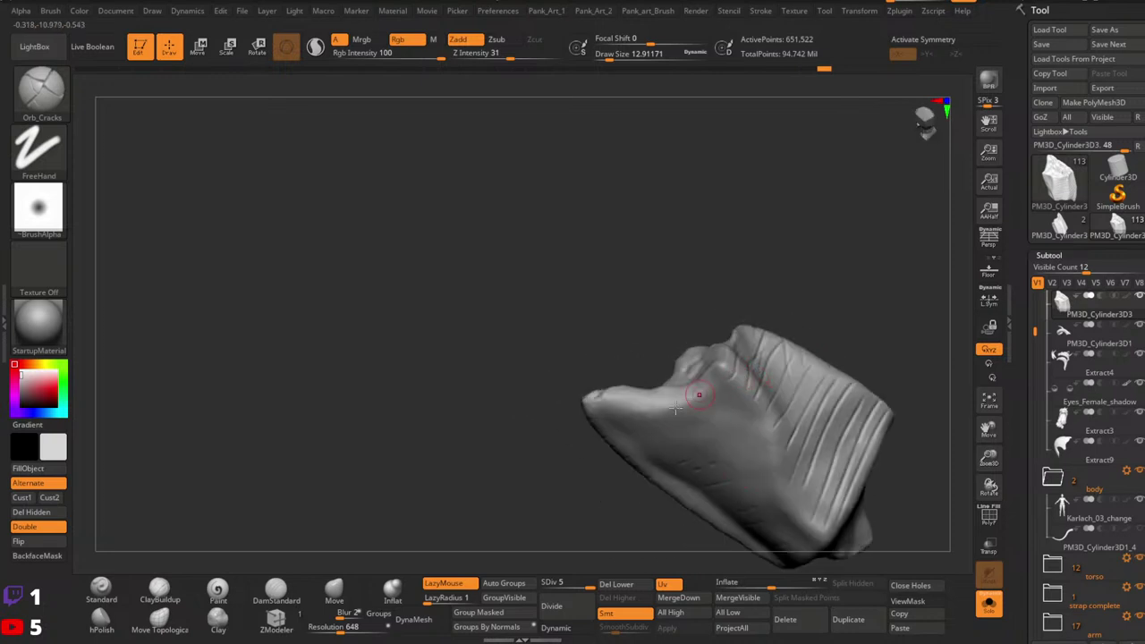
drag(640, 416, 753, 369)
mouse_move(621, 403)
right_down()
mouse_move(787, 327)
mouse_move(744, 468)
mouse_move(733, 403)
right_up()
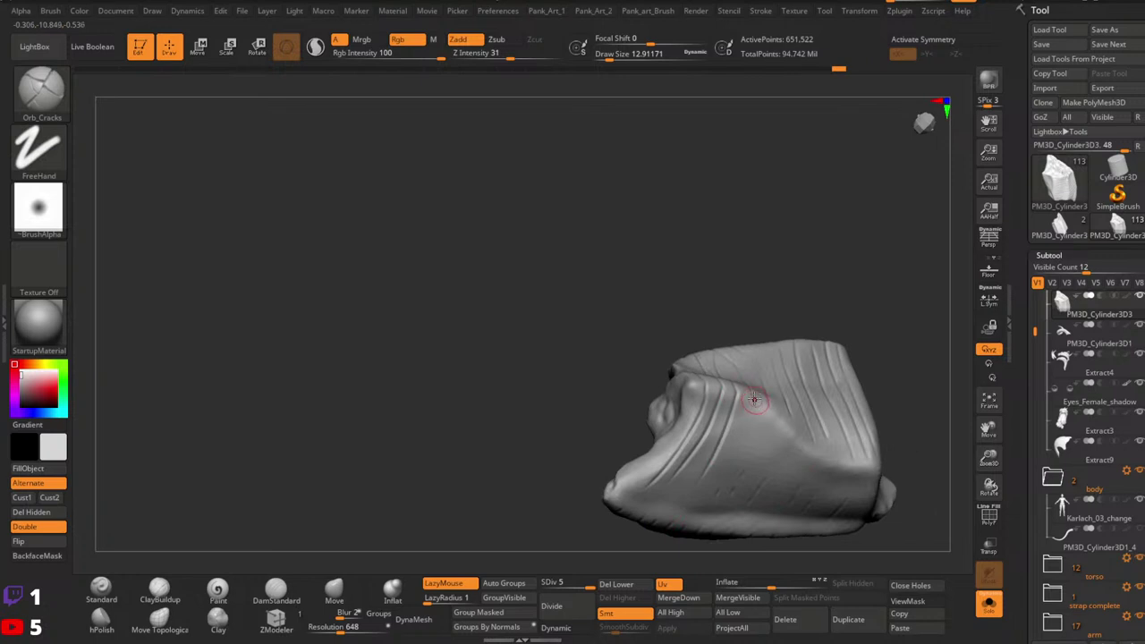
drag(754, 400, 683, 531)
drag(769, 413, 693, 541)
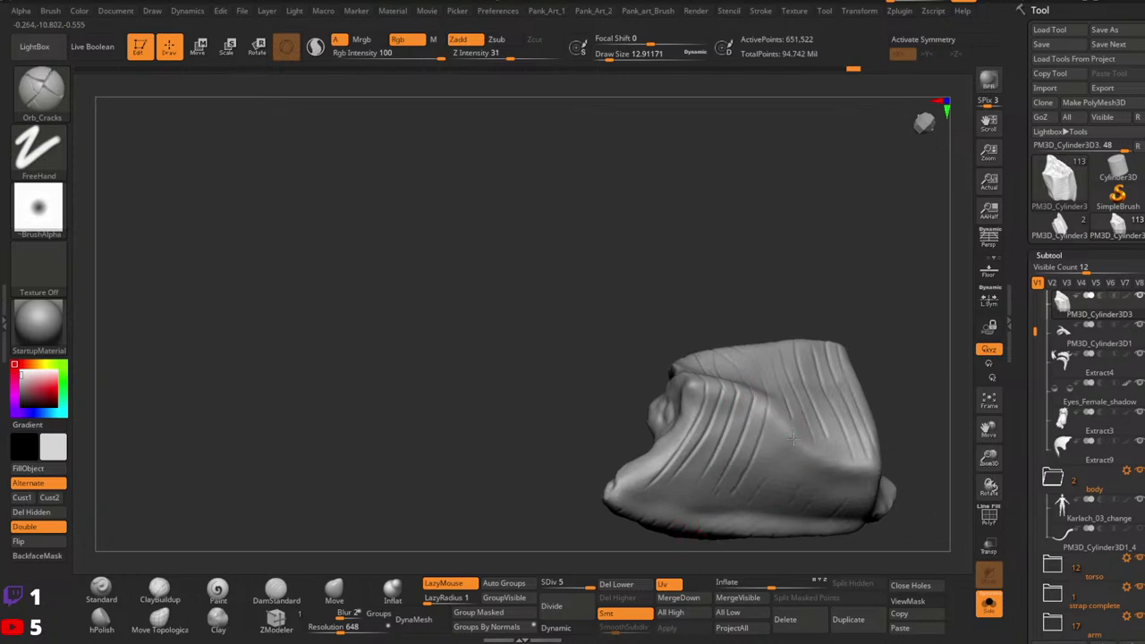
Step: Continue the grooves across the back face to the base and add strokes between the existing ones
mouse_move(792, 430)
mouse_down()
mouse_move(778, 473)
mouse_move(728, 519)
mouse_move(771, 516)
mouse_up()
drag(821, 452, 810, 496)
drag(847, 454, 827, 517)
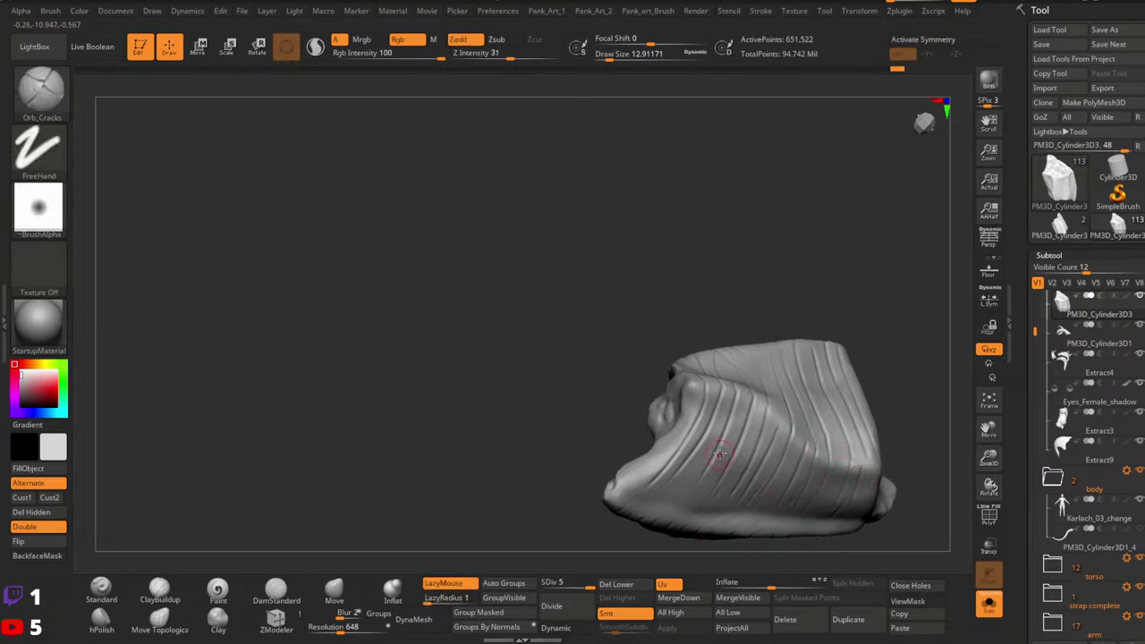
drag(719, 455, 687, 476)
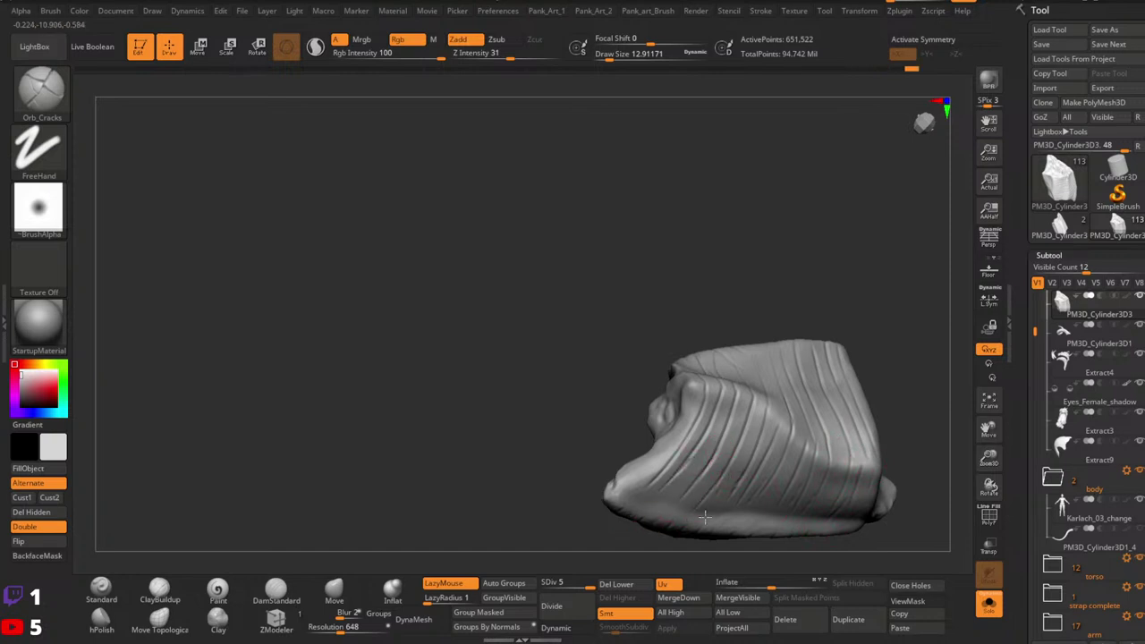
mouse_move(704, 517)
mouse_down()
mouse_move(810, 424)
mouse_move(787, 485)
mouse_up()
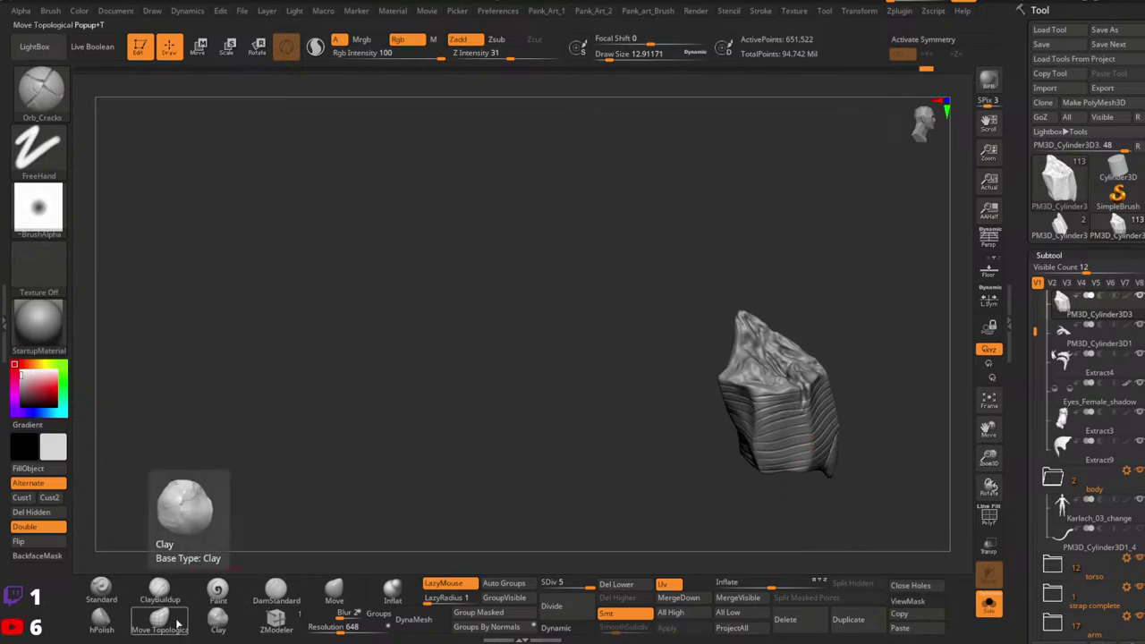
Step: Build up uneven ridges between the grooves on the horn's front face with ClayBuildup at draw size about 20
click(159, 586)
ctrl+right_drag(812, 418, 935, 425)
key(space)
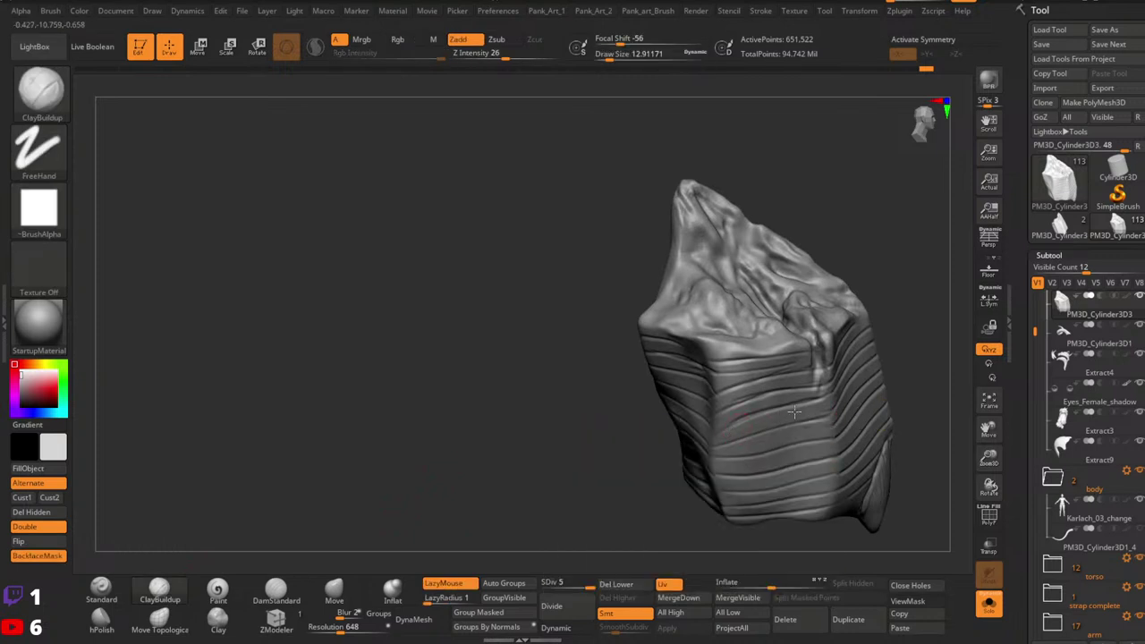
key(space)
key(bracketright)
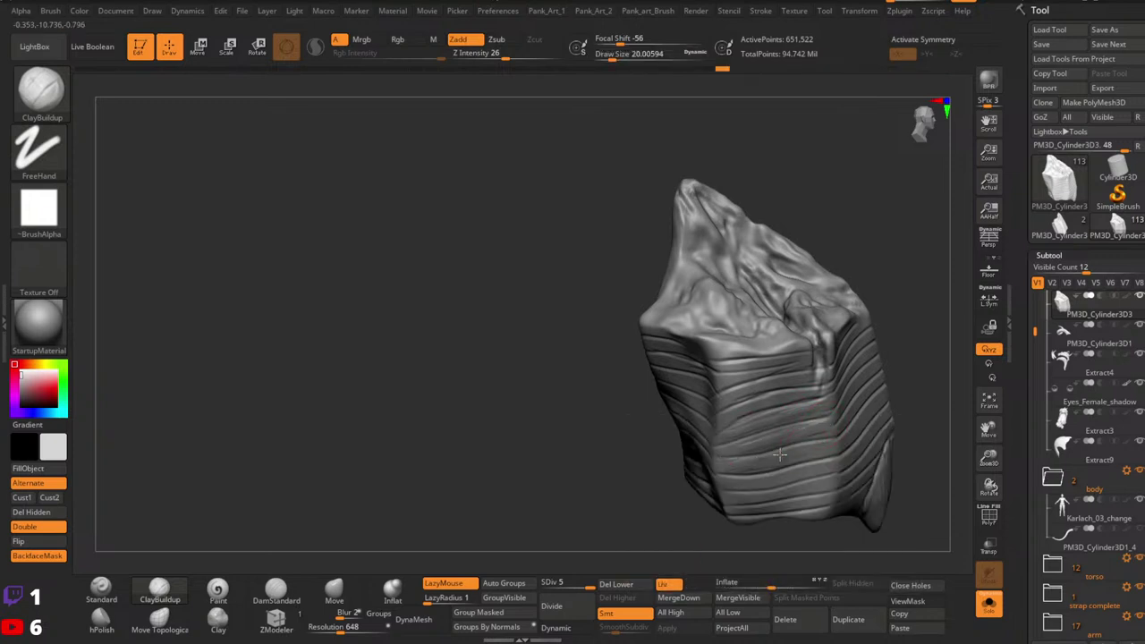
alt+right_drag(863, 418, 803, 436)
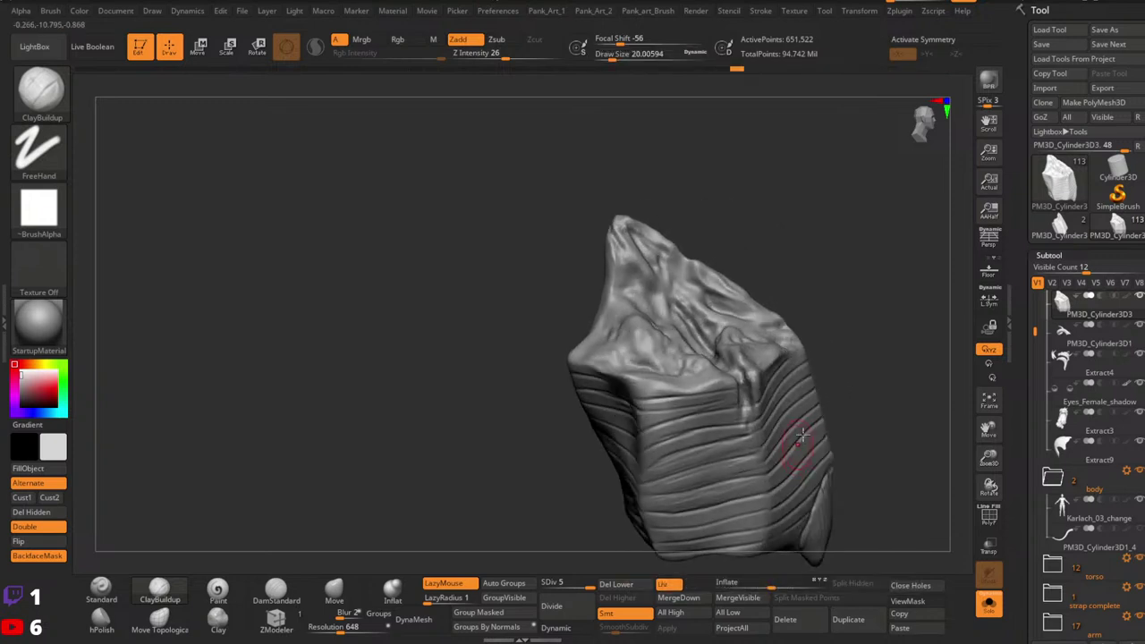
Step: Add ClayBuildup strokes along the grooves of the adjoining face, from its edge with the front face outward
right_drag(829, 437, 817, 428)
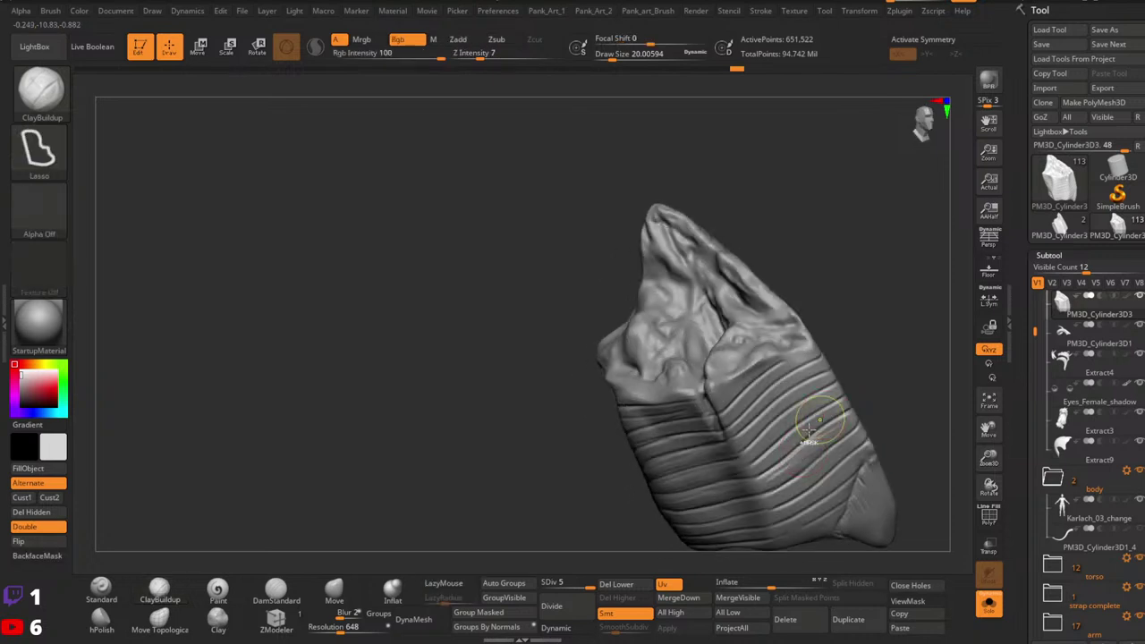
mouse_move(772, 481)
mouse_down()
mouse_move(834, 429)
mouse_move(810, 444)
mouse_up()
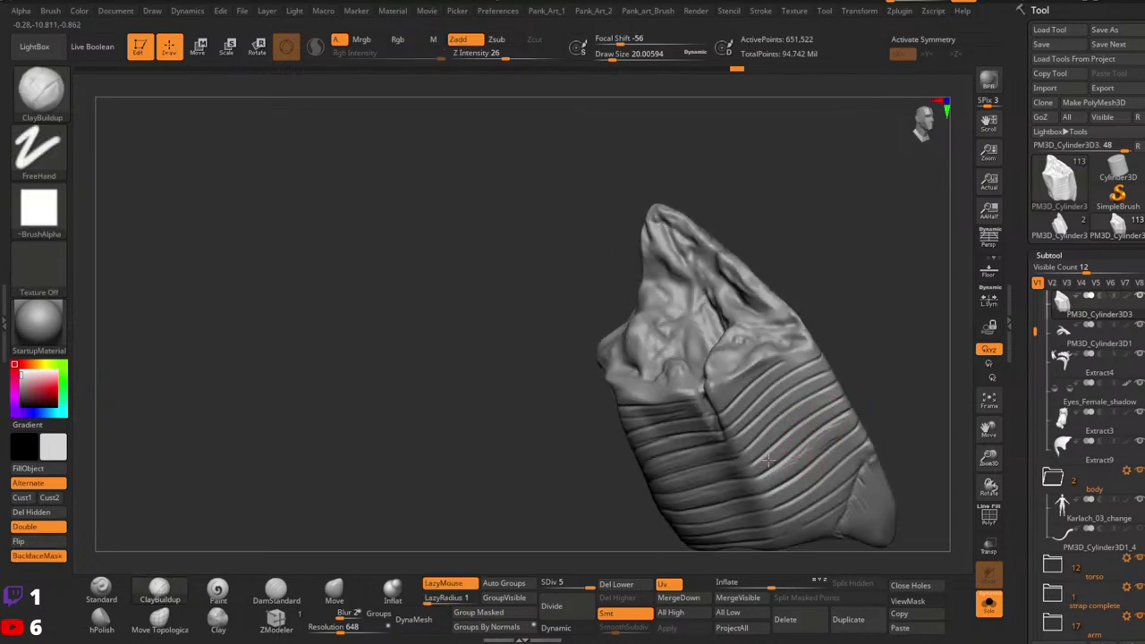
drag(744, 463, 803, 408)
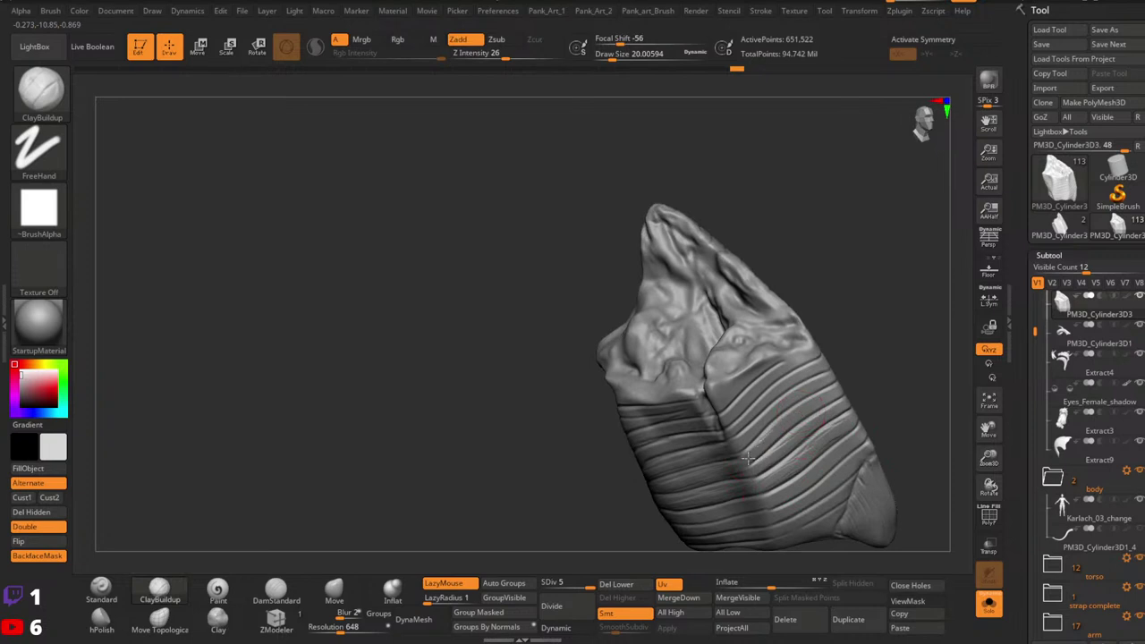
drag(747, 460, 809, 404)
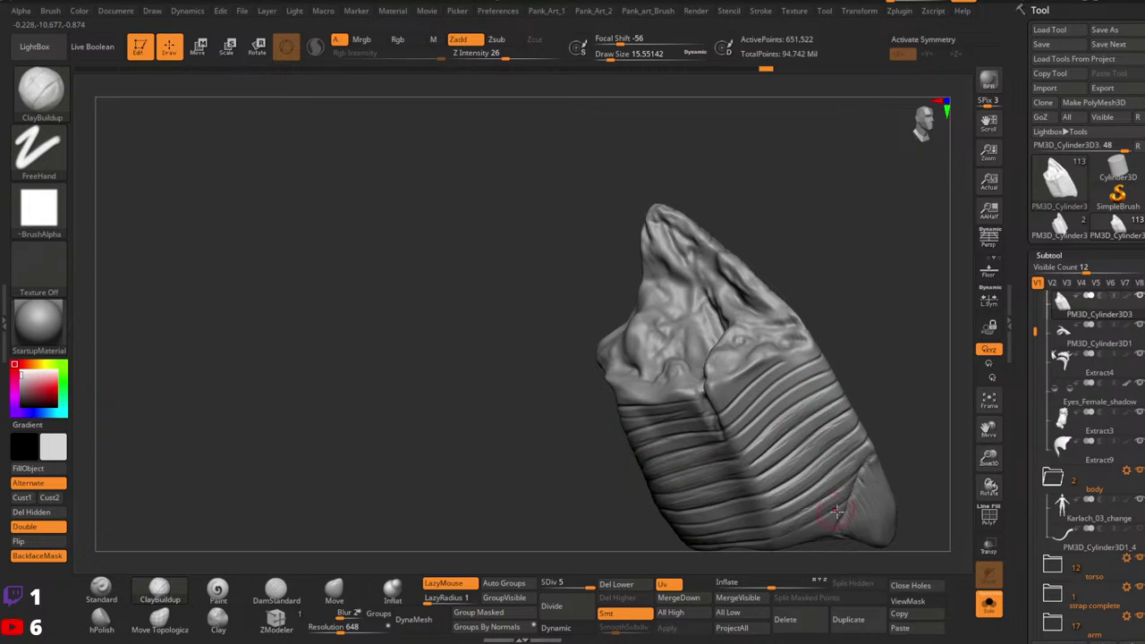
Step: Layer finer ClayBuildup strokes over the front face's ridges up to the broken rim, at draw size about 15.6
mouse_move(812, 488)
right_down()
mouse_move(871, 289)
mouse_move(874, 438)
right_up()
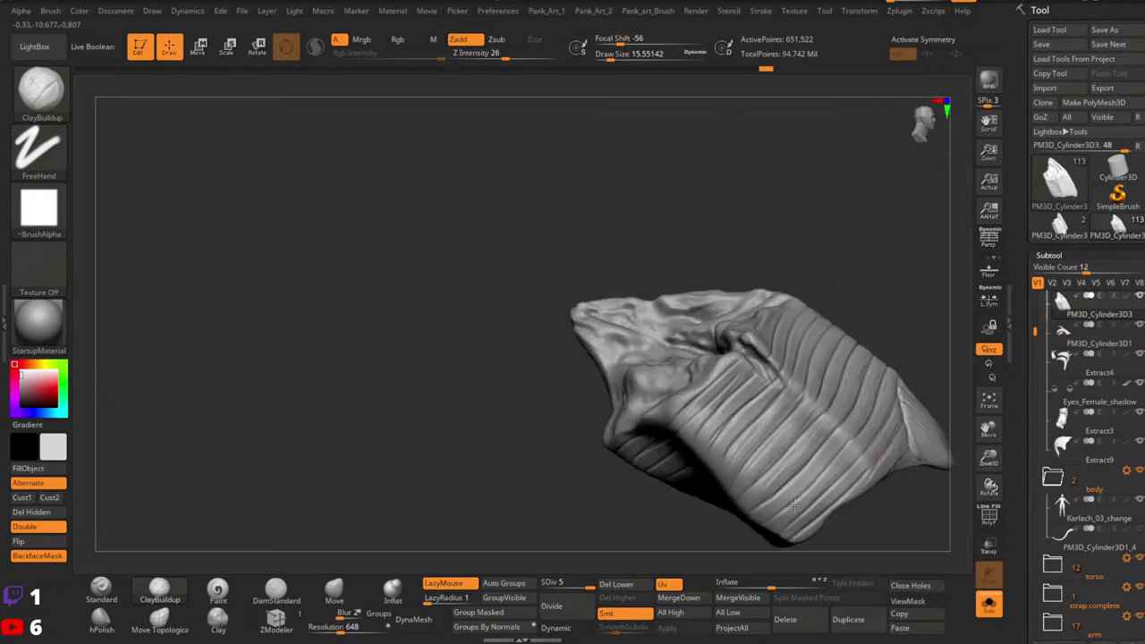
mouse_move(816, 470)
mouse_down()
mouse_move(830, 461)
mouse_move(799, 520)
mouse_move(808, 510)
mouse_up()
alt+right_drag(859, 466, 926, 490)
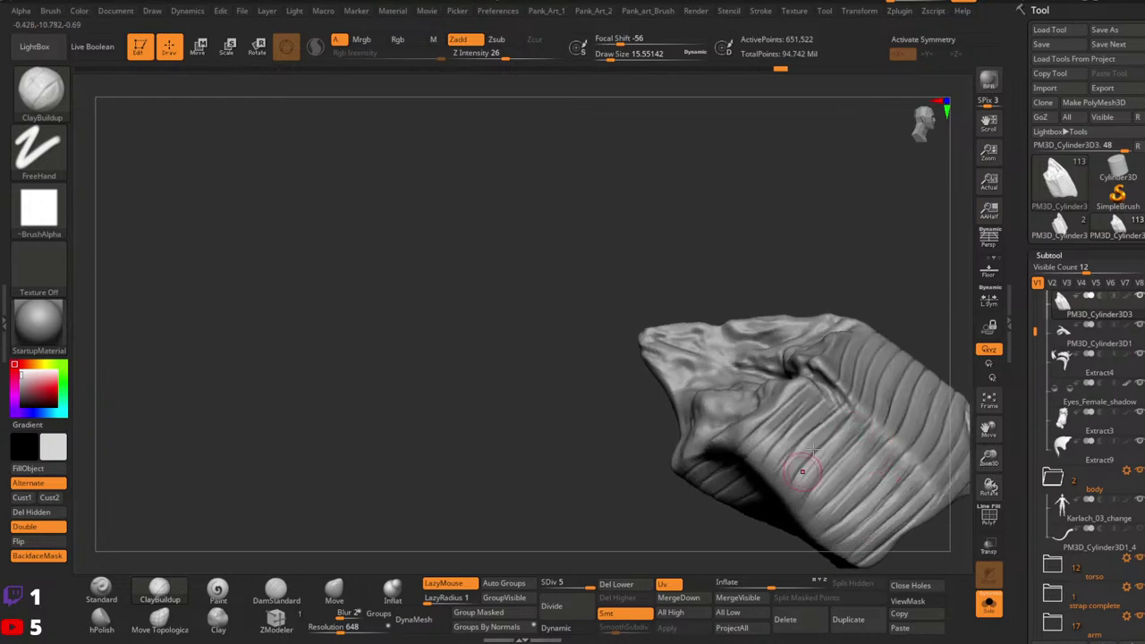
drag(814, 416, 765, 474)
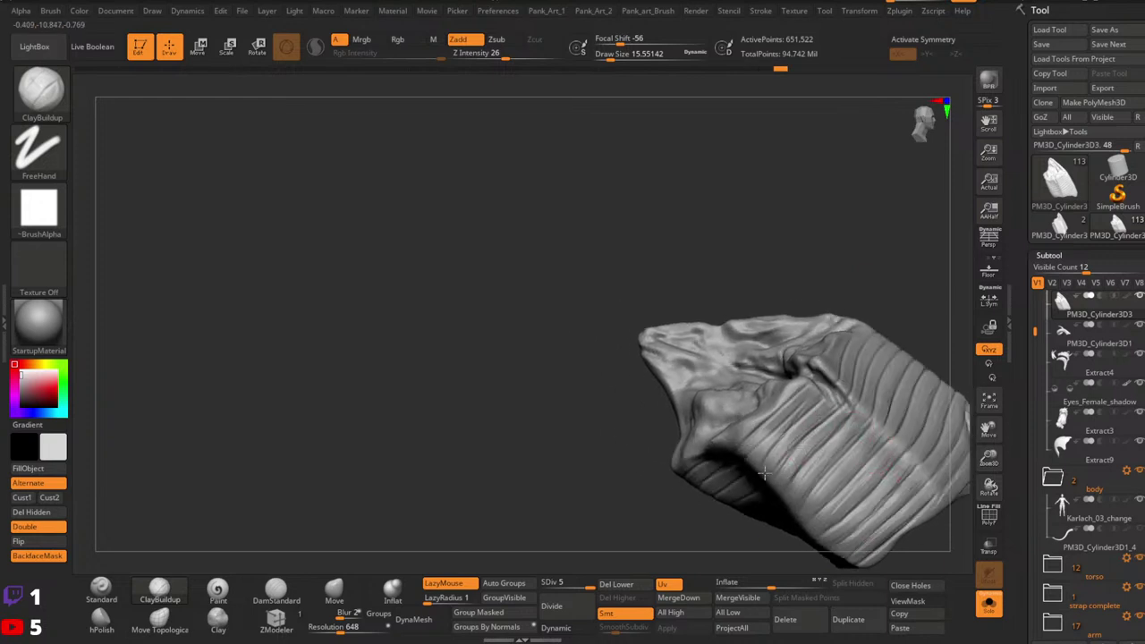
mouse_move(812, 384)
mouse_down()
mouse_move(774, 434)
mouse_move(809, 405)
mouse_up()
drag(741, 453, 792, 403)
right_drag(816, 396, 791, 386)
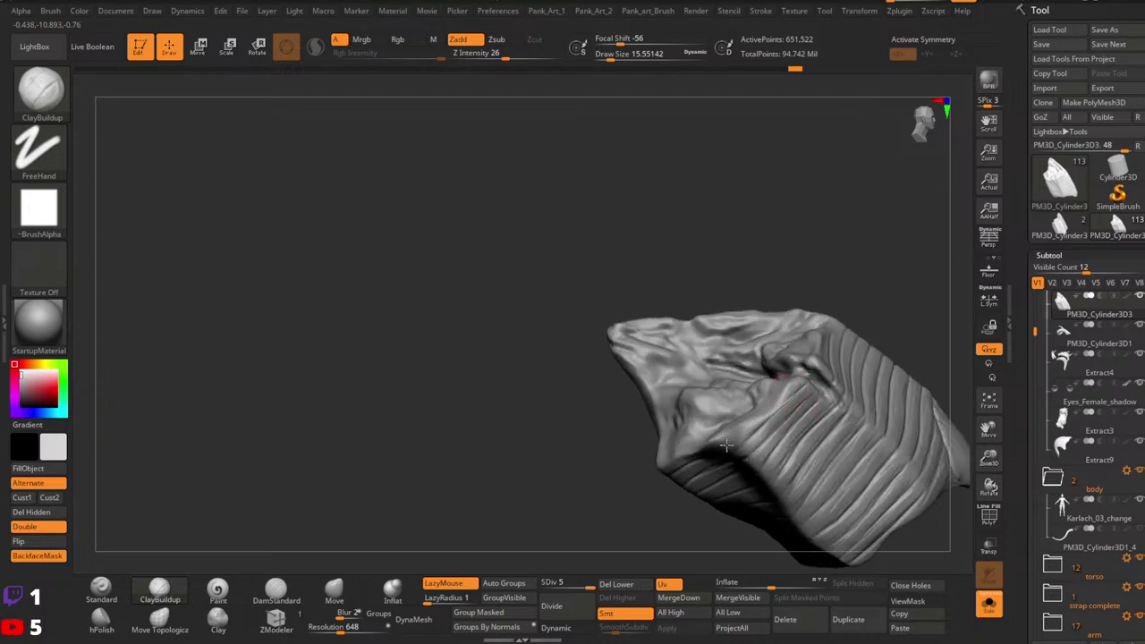
Step: Continue the ClayBuildup strokes along the front face's grooves as seen from below, from the broken rim down to the base
mouse_move(725, 446)
right_down()
mouse_move(856, 334)
mouse_move(805, 360)
right_up()
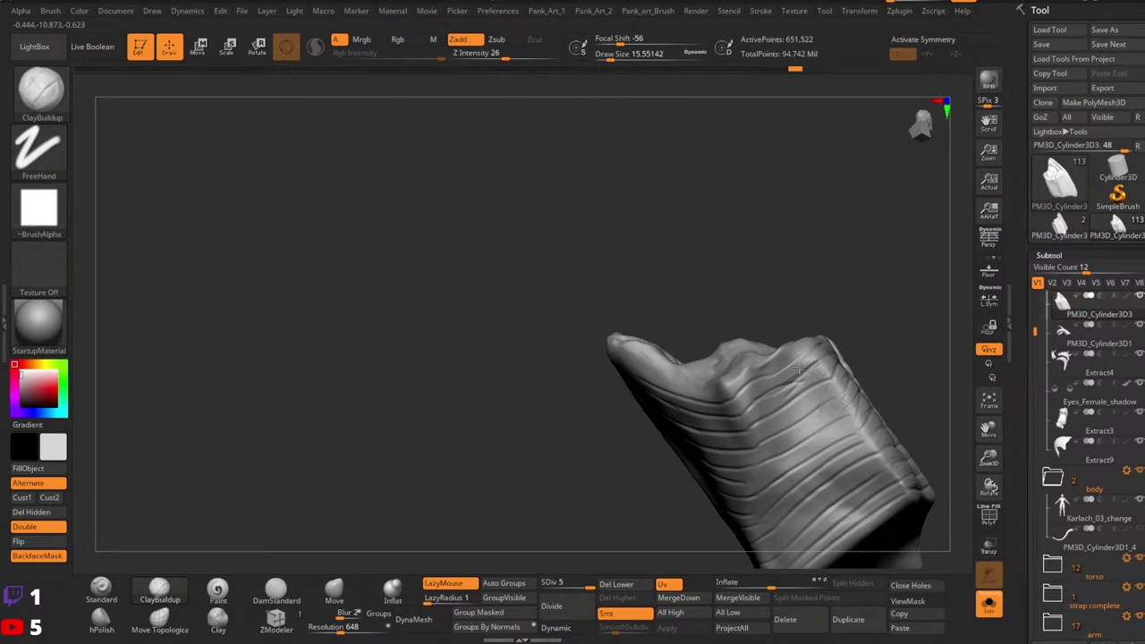
drag(799, 368, 731, 415)
drag(771, 366, 741, 391)
drag(824, 390, 764, 434)
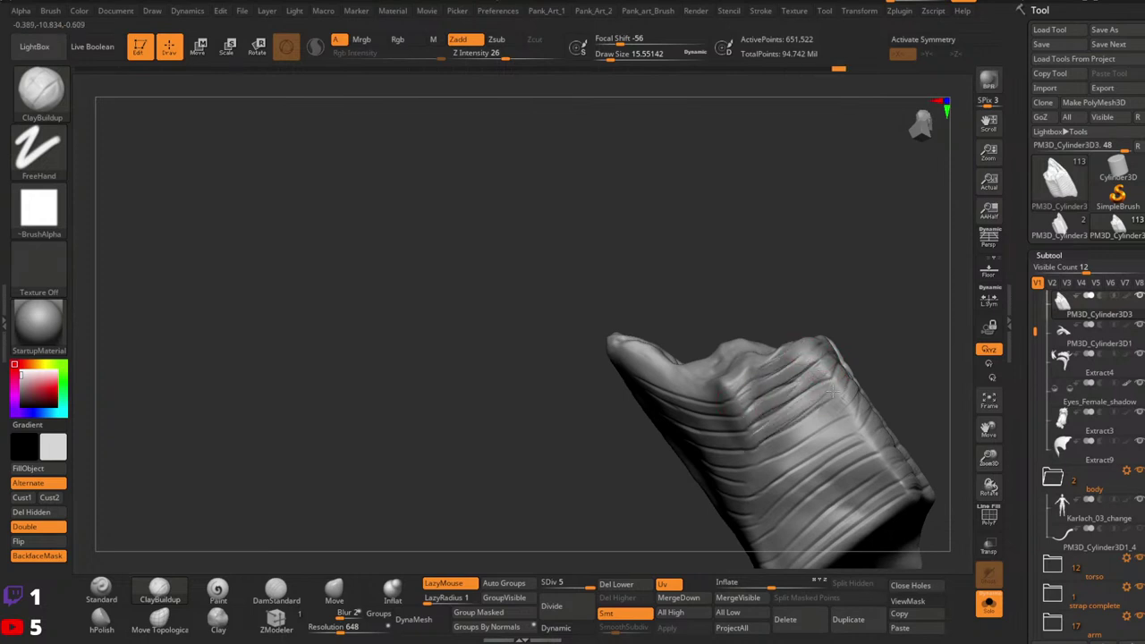
mouse_move(837, 394)
mouse_down()
mouse_move(767, 445)
mouse_move(771, 456)
mouse_up()
mouse_move(847, 427)
mouse_down()
mouse_move(757, 482)
mouse_move(822, 452)
mouse_move(754, 507)
mouse_move(876, 462)
mouse_up()
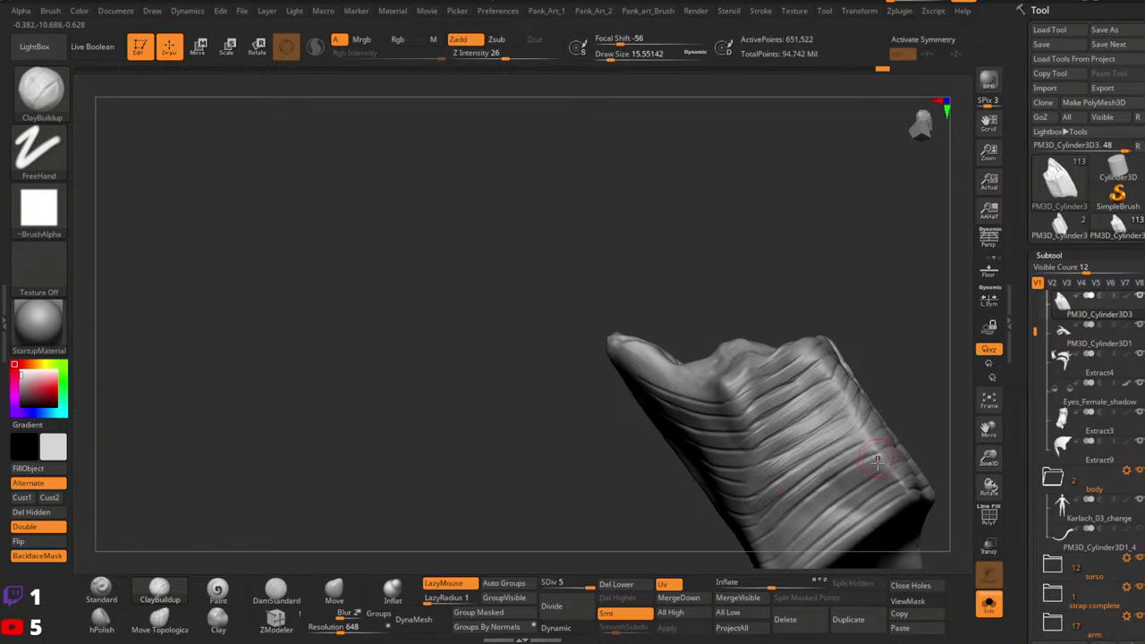
alt+right_drag(761, 548, 774, 501)
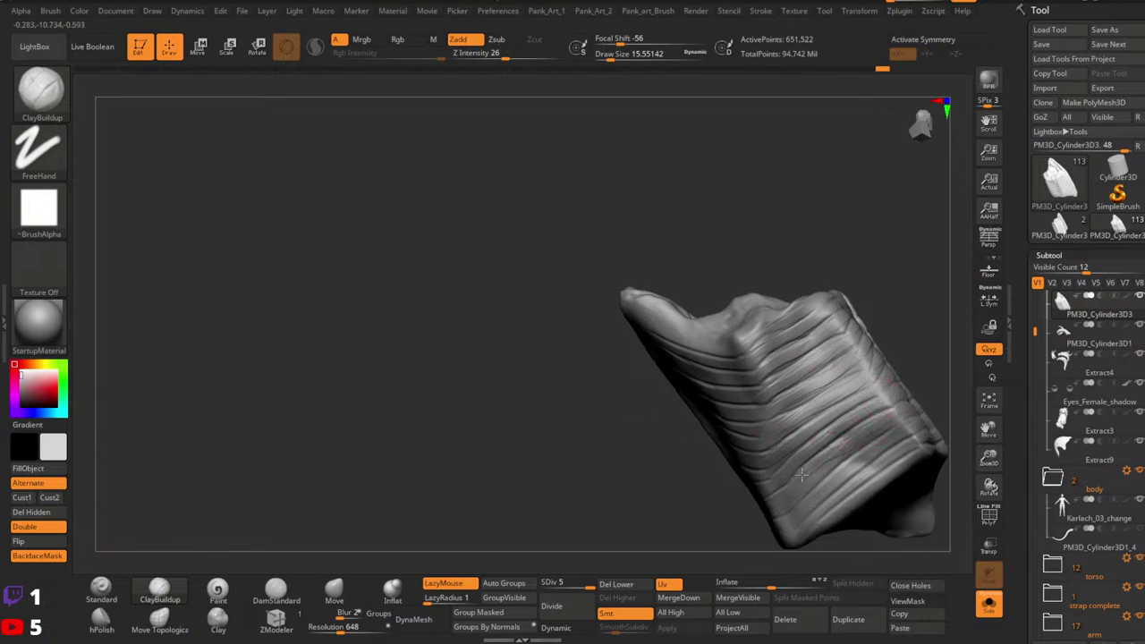
mouse_move(783, 503)
mouse_down()
mouse_move(887, 441)
mouse_move(921, 441)
mouse_up()
mouse_move(793, 538)
mouse_down()
mouse_move(912, 445)
mouse_move(806, 536)
mouse_up()
Step: Build up clay ridges along the grooves of the back face, working from the spike to the base
mouse_move(836, 486)
right_down()
mouse_move(843, 339)
mouse_move(767, 417)
mouse_move(741, 383)
right_up()
mouse_move(754, 389)
mouse_down()
mouse_move(719, 459)
mouse_move(684, 492)
mouse_up()
mouse_move(780, 383)
mouse_down()
mouse_move(749, 458)
mouse_move(704, 499)
mouse_up()
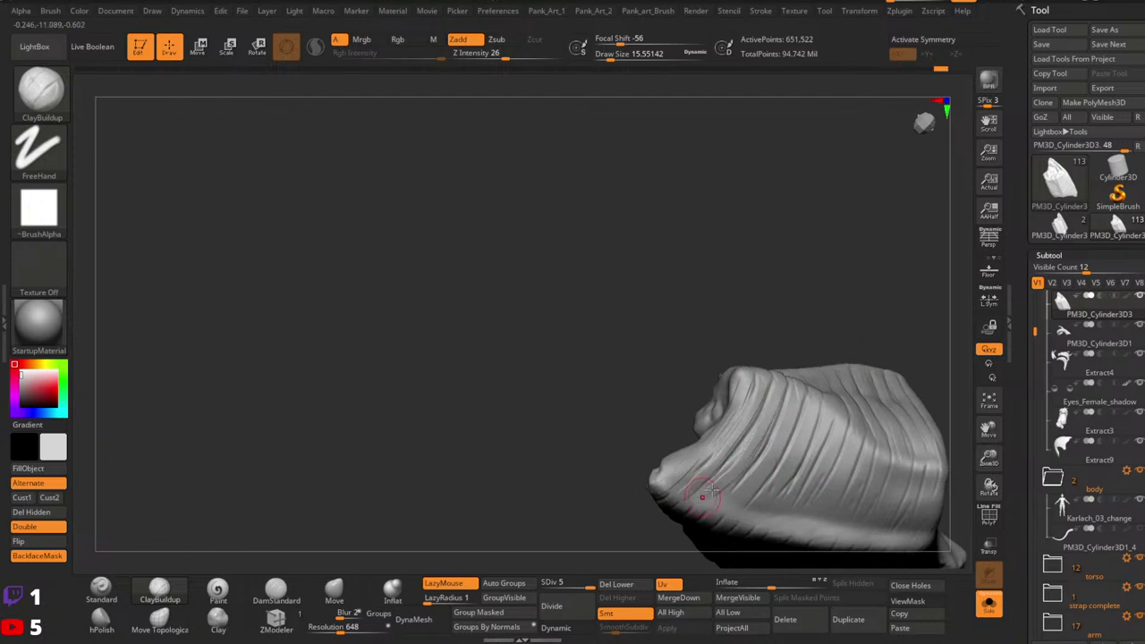
mouse_move(780, 448)
mouse_down()
mouse_move(747, 487)
mouse_move(760, 492)
mouse_up()
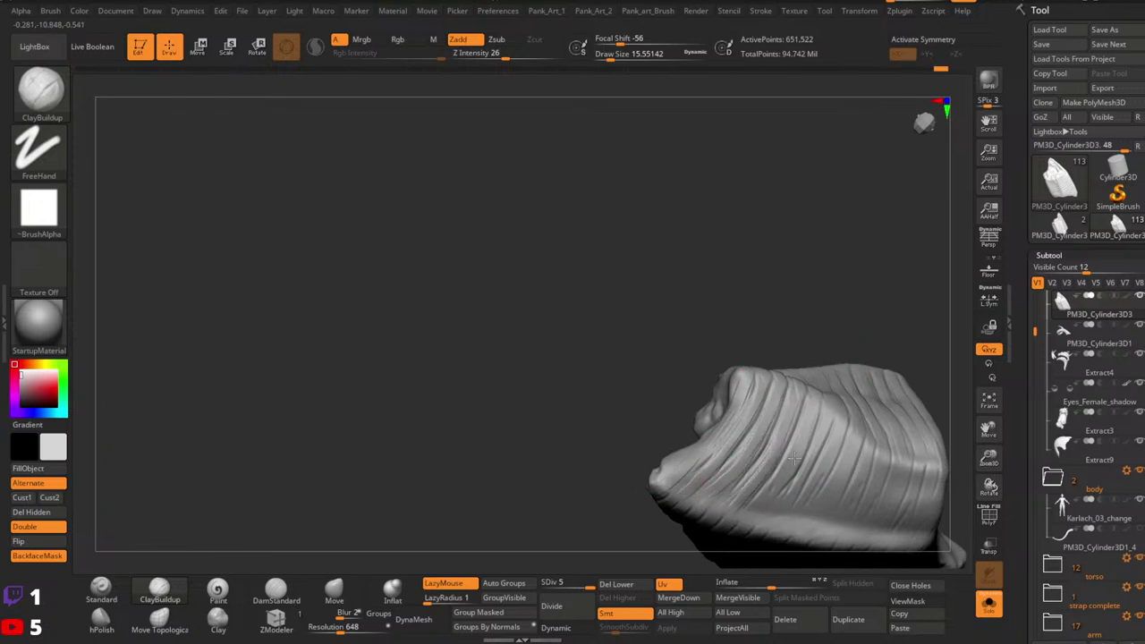
drag(818, 403, 773, 487)
alt+right_drag(870, 450, 802, 423)
drag(800, 399, 739, 512)
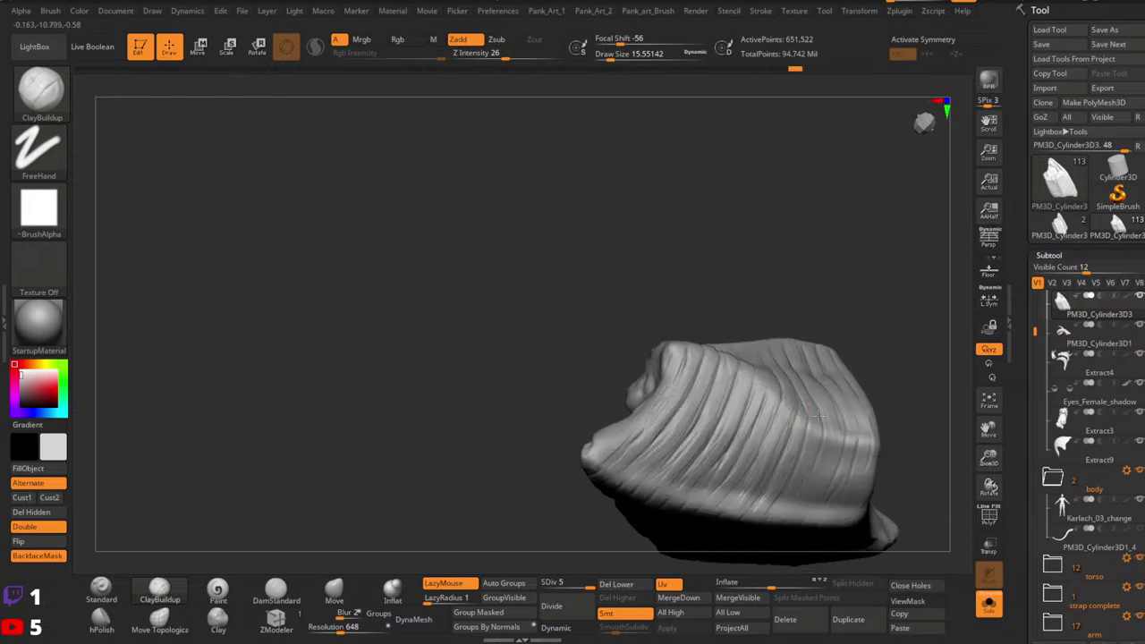
drag(830, 447, 831, 435)
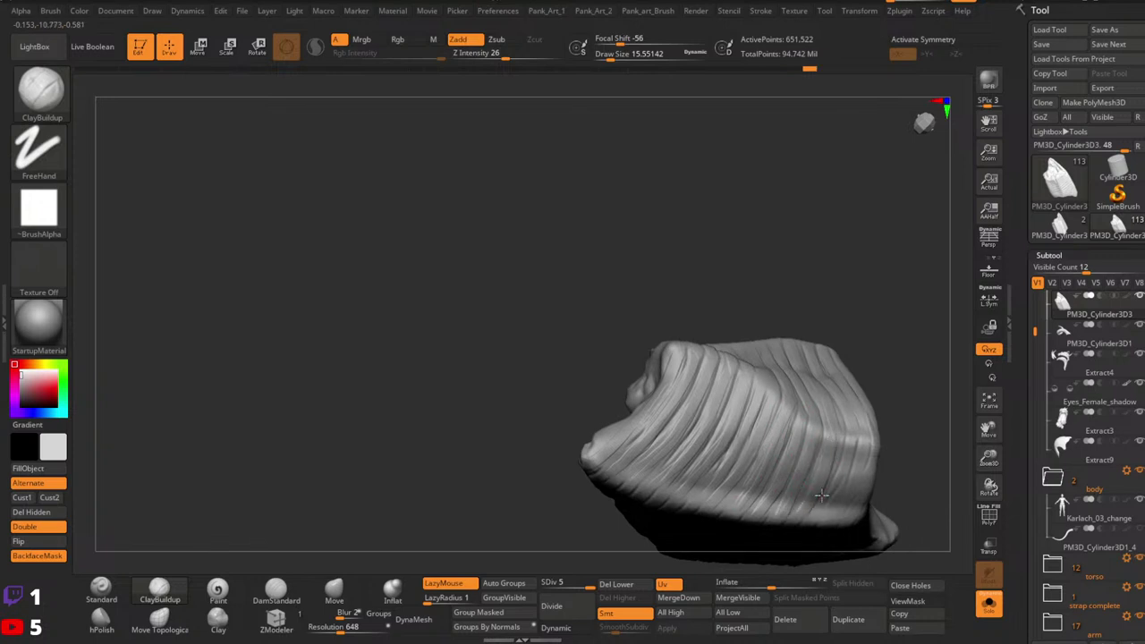
mouse_move(845, 514)
mouse_down()
mouse_move(952, 419)
mouse_move(864, 475)
mouse_move(930, 436)
mouse_move(879, 444)
mouse_move(813, 421)
mouse_move(836, 455)
mouse_move(793, 427)
mouse_move(838, 421)
mouse_move(827, 433)
mouse_move(853, 434)
mouse_up()
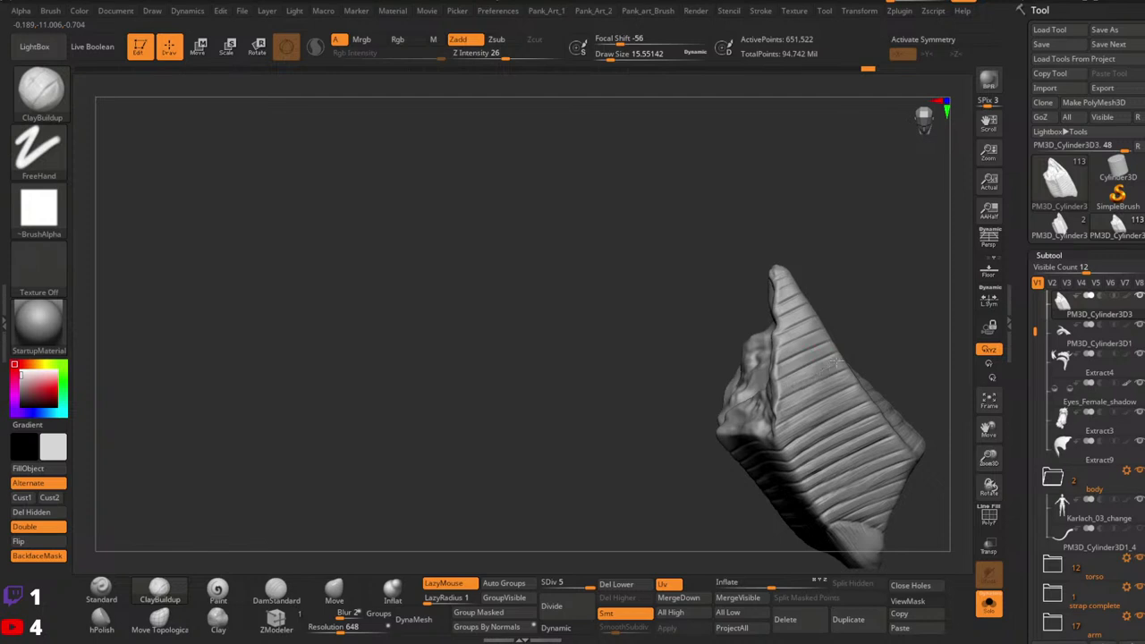
Step: Add clay strokes between the grooves below the spike and across the face beside the smooth base corner
drag(816, 340, 807, 345)
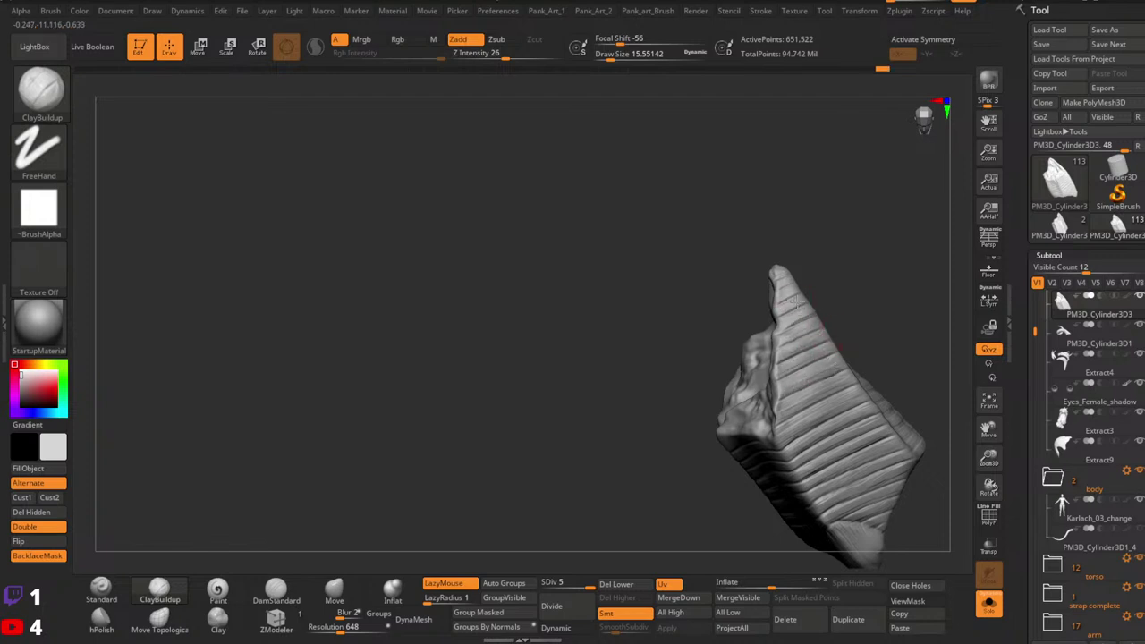
drag(844, 282, 850, 368)
mouse_move(848, 439)
right_down()
mouse_move(864, 399)
mouse_move(841, 403)
mouse_move(864, 305)
right_up()
mouse_move(809, 428)
right_down()
mouse_move(843, 426)
mouse_move(862, 379)
right_up()
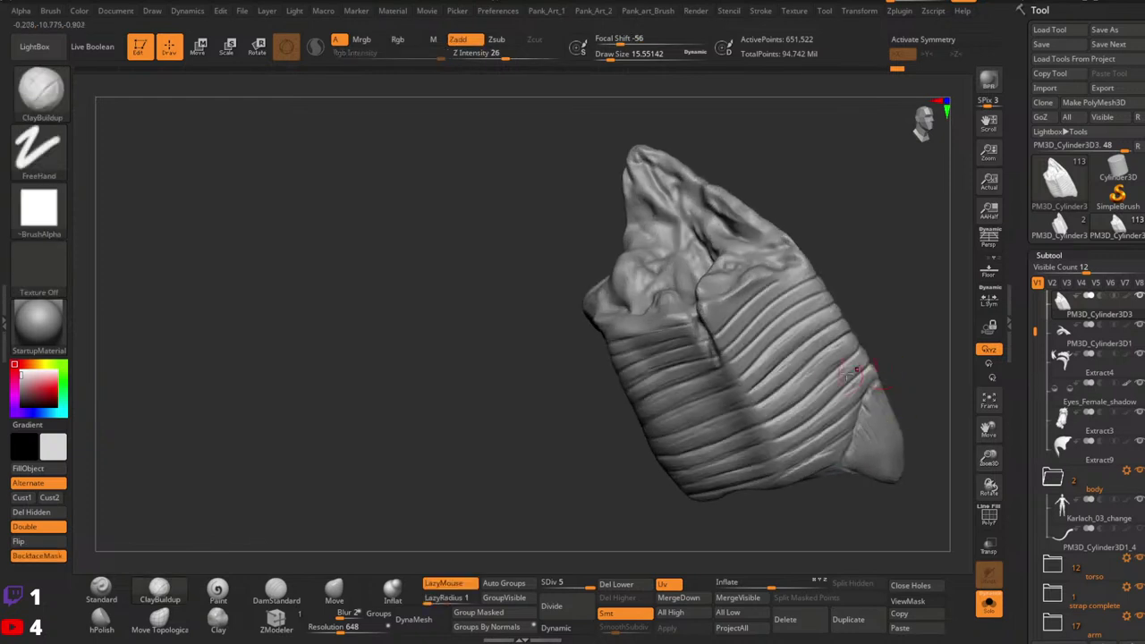
drag(863, 368, 789, 424)
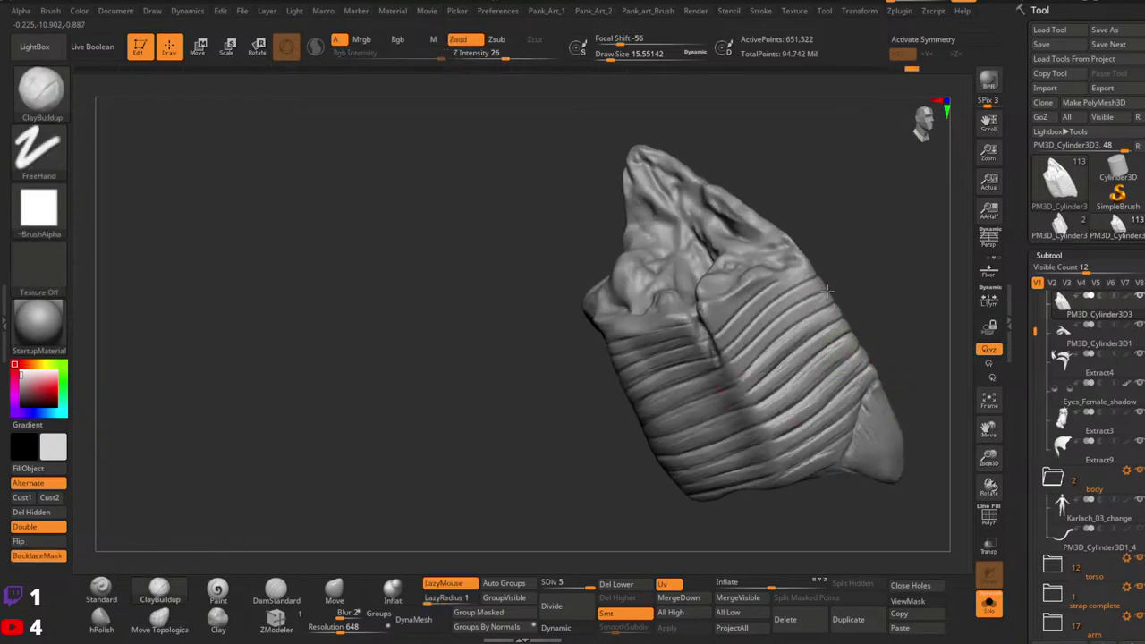
key(space)
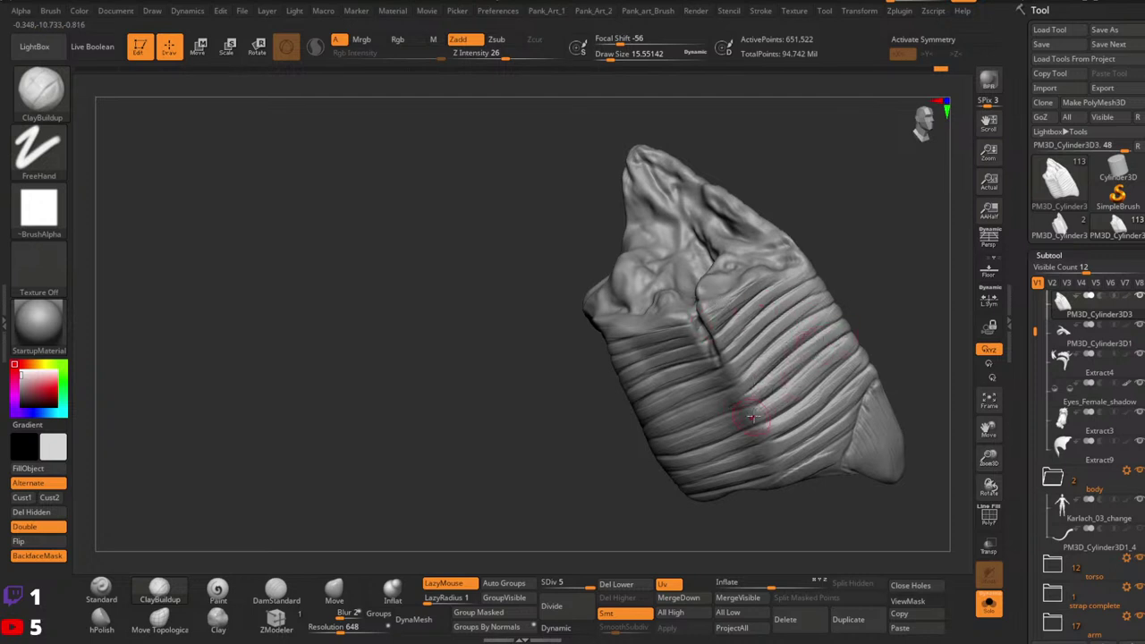
Step: Inspect the built-up ridges from several sides, comparing subdivision levels 4 and 5
ctrl+right_drag(782, 454, 787, 393)
mouse_move(787, 394)
right_down()
mouse_move(856, 394)
mouse_move(859, 356)
right_up()
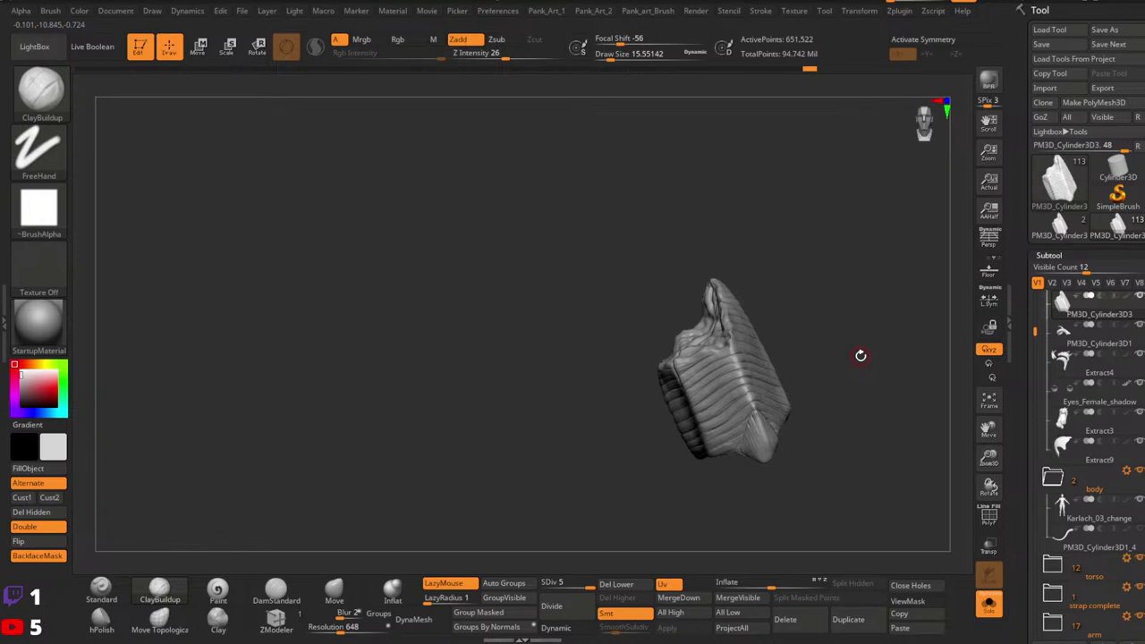
right_drag(763, 416, 769, 488)
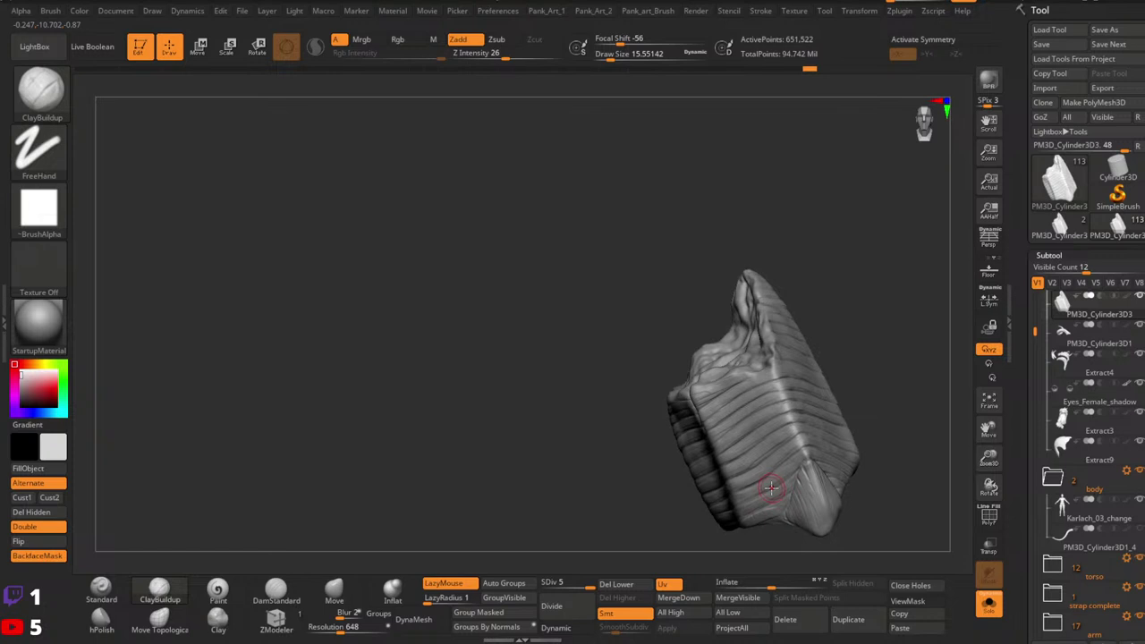
right_drag(804, 406, 767, 420)
right_drag(768, 420, 803, 379)
drag(583, 583, 576, 583)
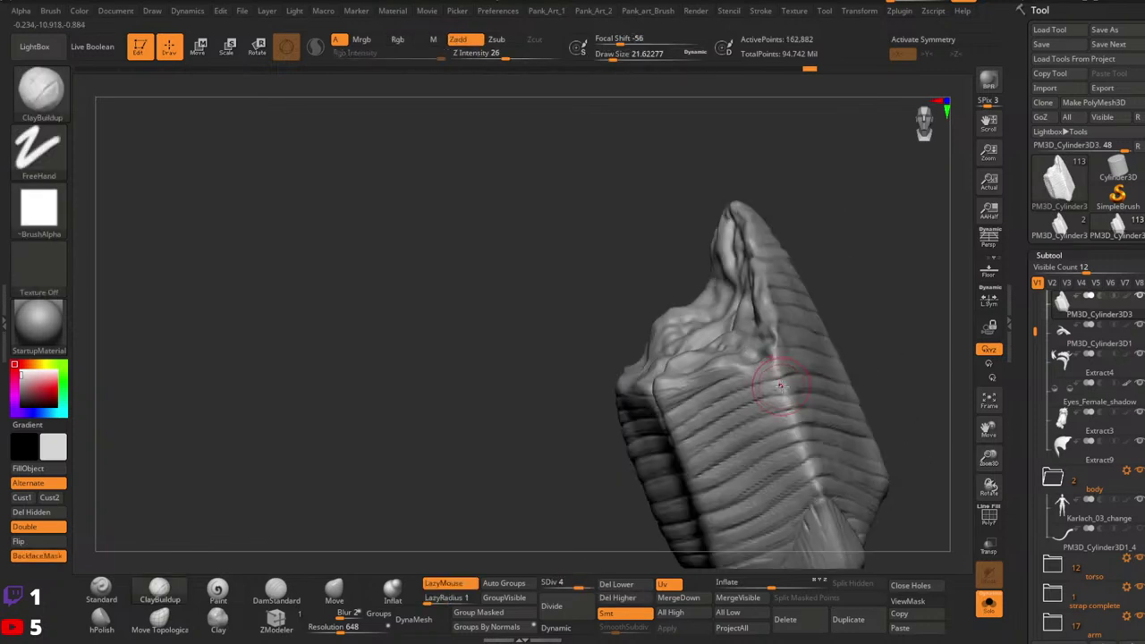
right_drag(784, 404, 746, 379)
mouse_move(764, 546)
right_down()
mouse_move(742, 408)
mouse_move(666, 334)
right_up()
mouse_move(703, 518)
right_down()
mouse_move(751, 420)
mouse_move(788, 296)
mouse_move(724, 433)
mouse_move(787, 363)
mouse_move(818, 375)
right_up()
click(590, 586)
mouse_move(792, 339)
right_down()
mouse_move(826, 351)
mouse_move(766, 370)
mouse_move(792, 384)
right_up()
Step: Carve thin cracks along the front face's grooves toward the base with Orb_Cracks at draw size about 8.4
click(40, 89)
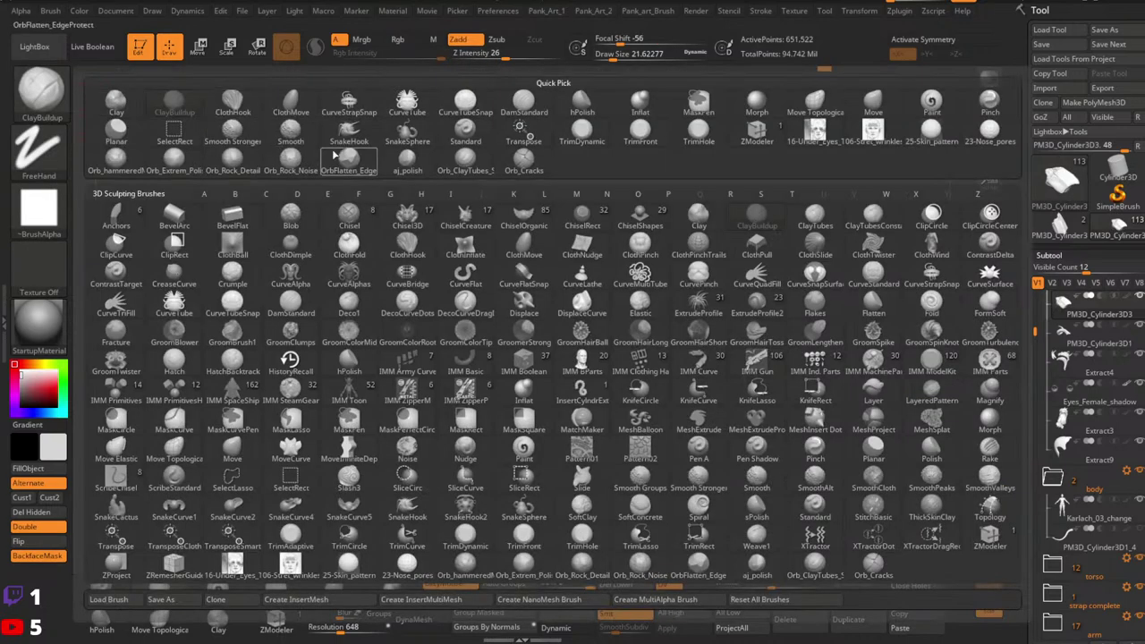
click(526, 156)
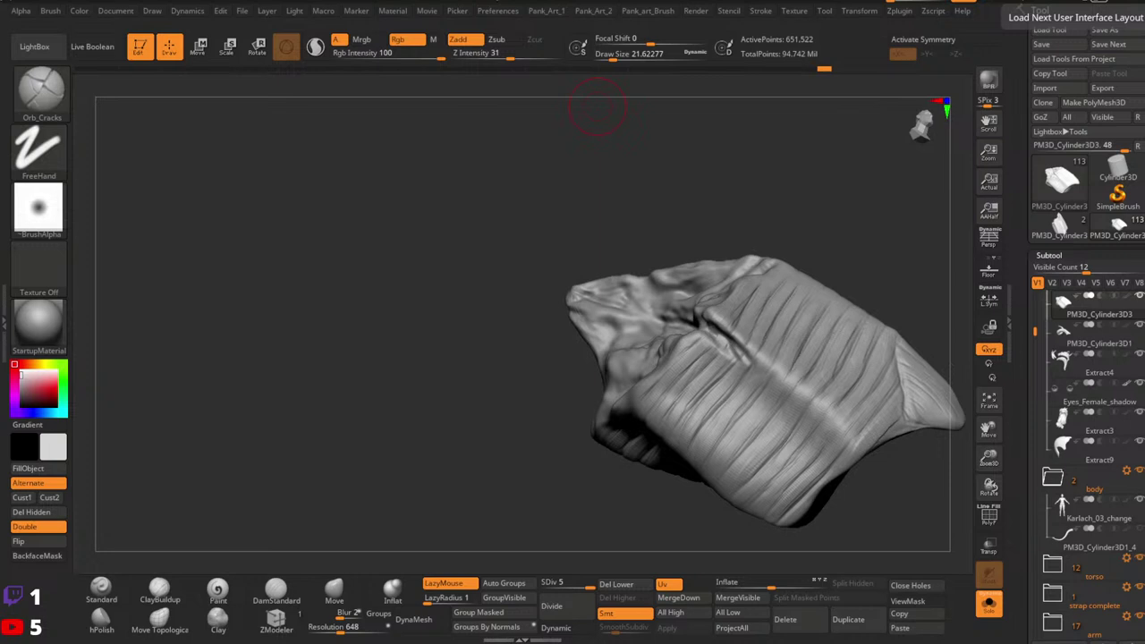
key(space)
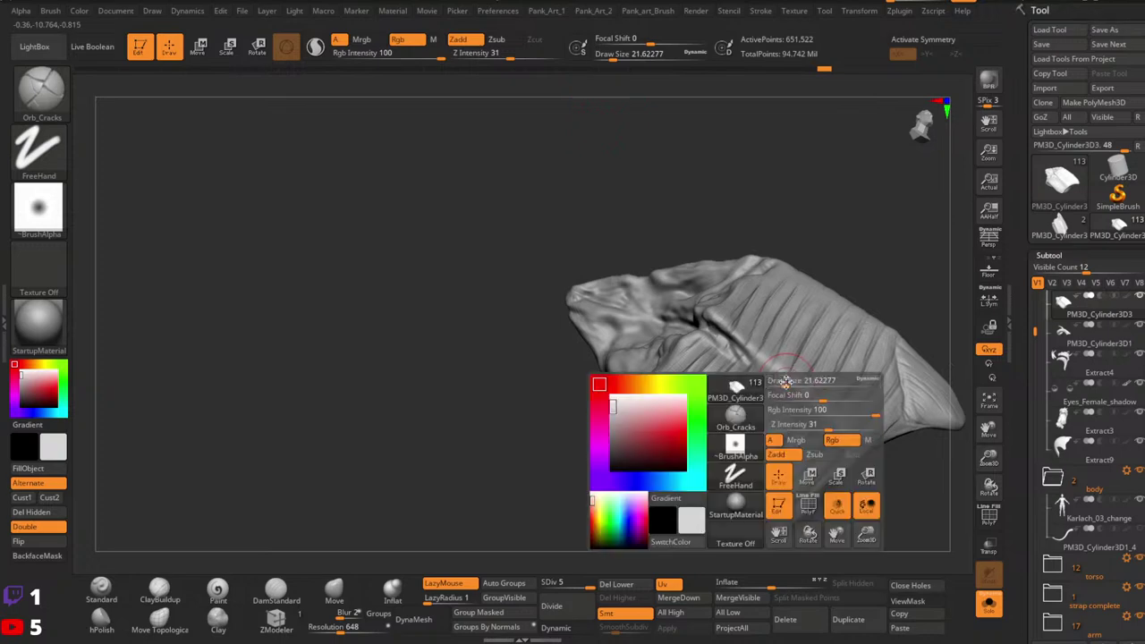
drag(786, 381, 777, 382)
right_drag(791, 376, 799, 377)
key(space)
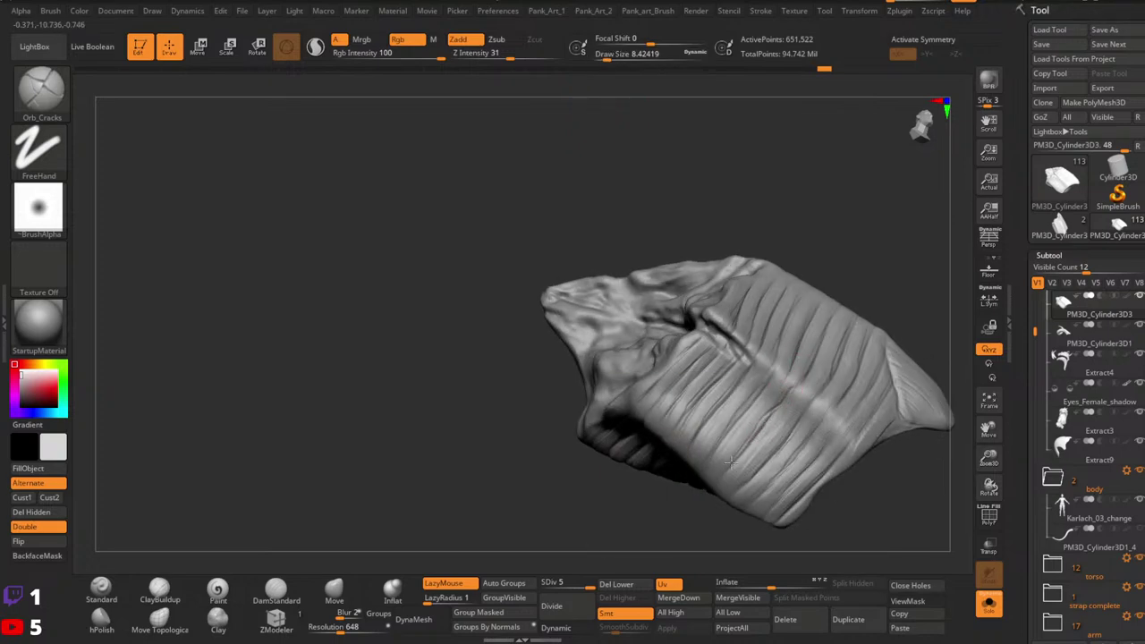
mouse_move(777, 420)
right_down()
mouse_move(756, 445)
mouse_move(816, 432)
right_up()
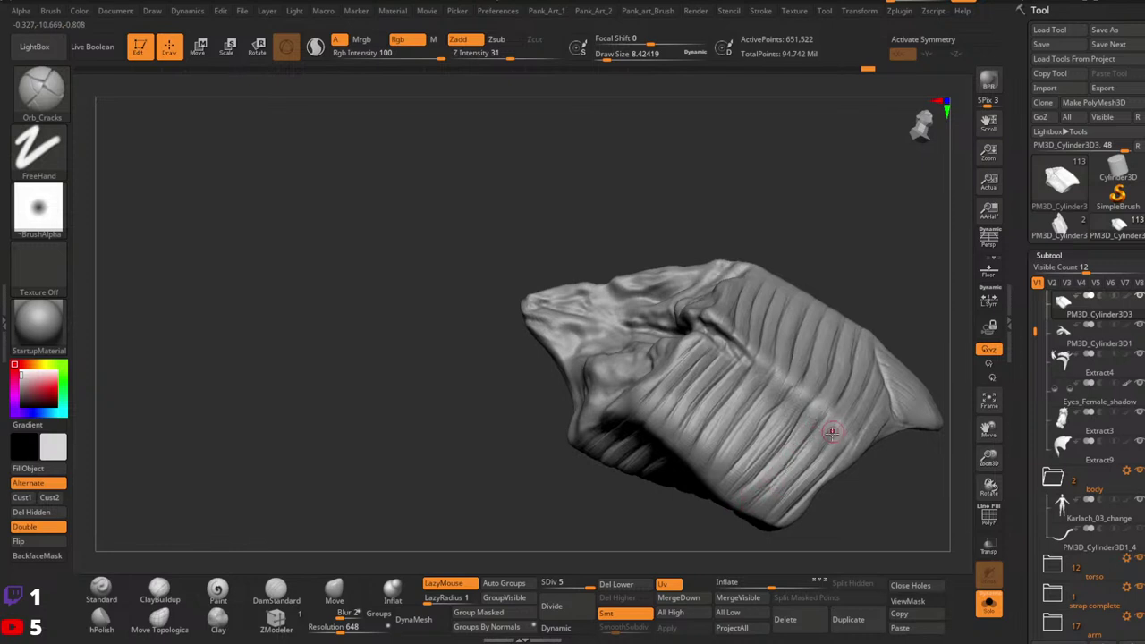
drag(754, 519, 776, 499)
Step: Deepen the grooves with fine cracks across the upper face below the broken rim, up to its bordering edge
mouse_move(803, 486)
ctrl+right_down()
mouse_move(785, 457)
mouse_move(862, 439)
ctrl+right_up()
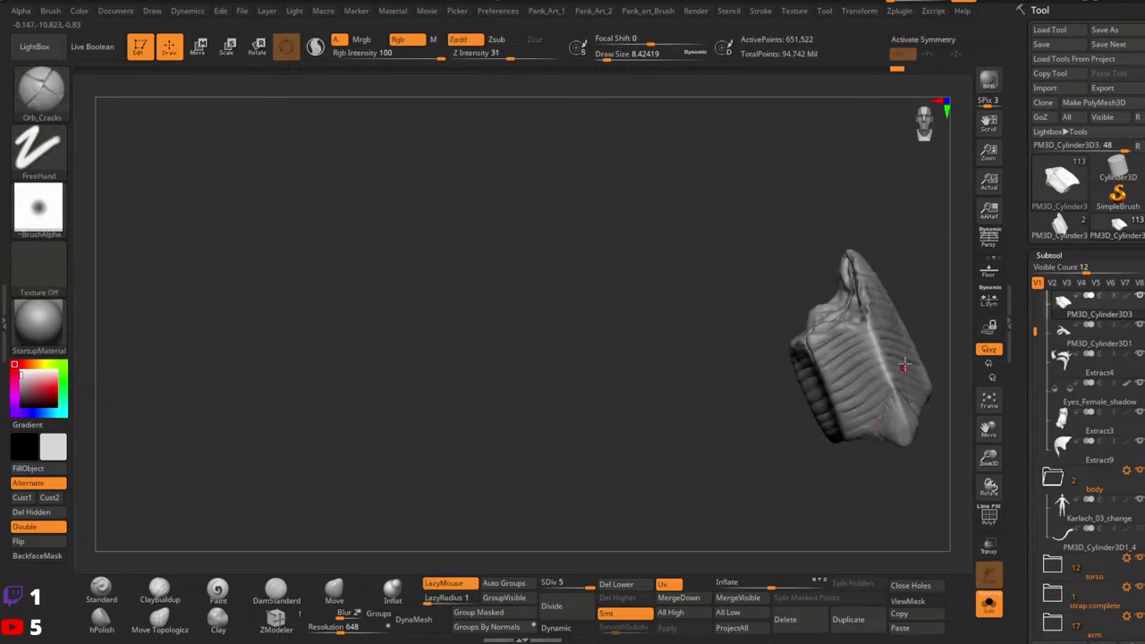
ctrl+right_drag(898, 347, 885, 372)
drag(849, 333, 837, 338)
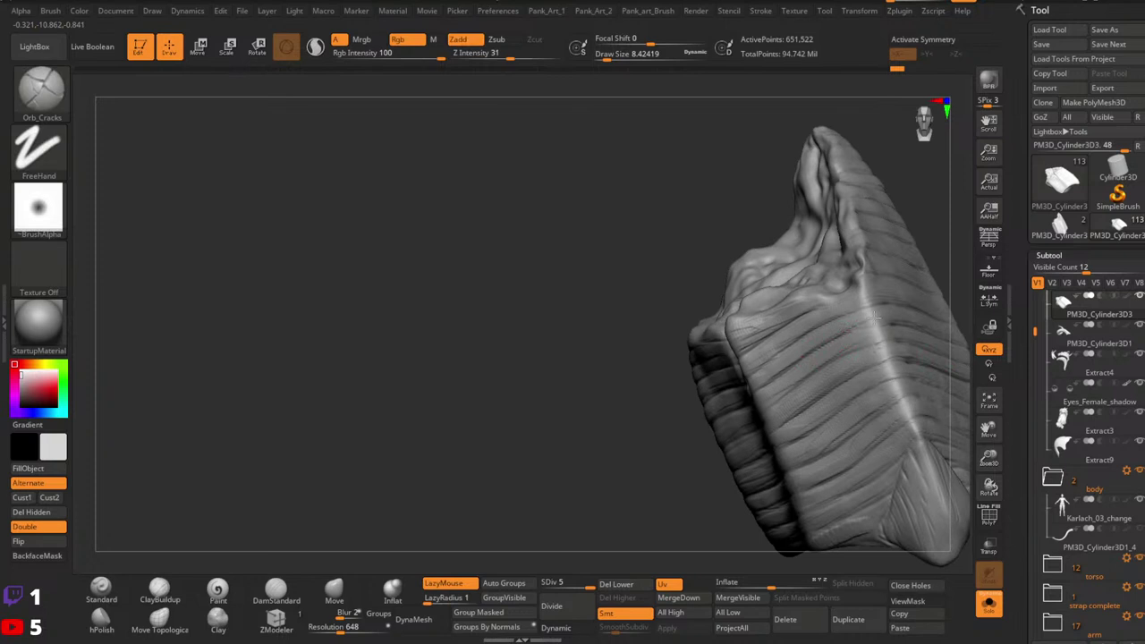
drag(838, 355, 753, 408)
mouse_move(848, 488)
ctrl+right_down()
mouse_move(861, 429)
mouse_move(785, 414)
ctrl+right_up()
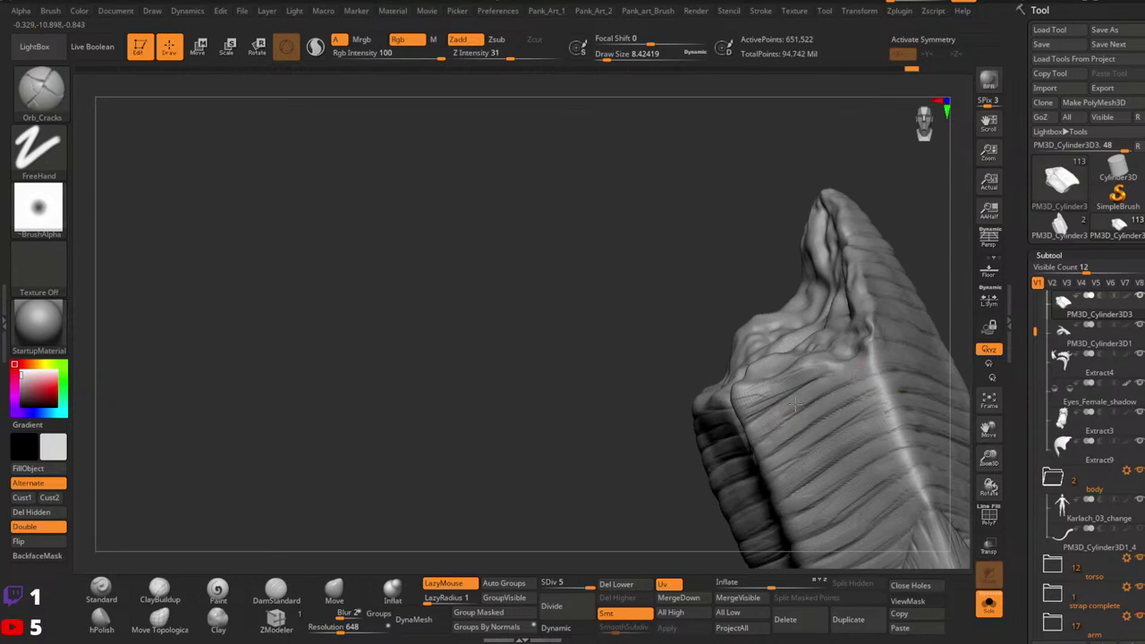
drag(782, 402, 865, 354)
alt+right_drag(920, 384, 886, 313)
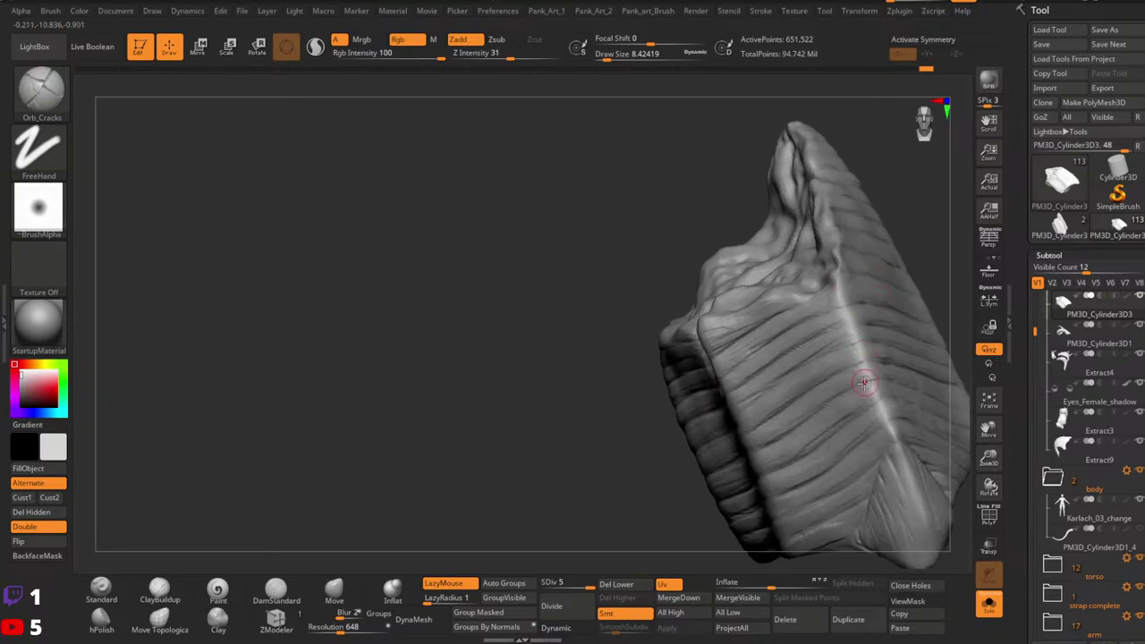
mouse_move(879, 424)
right_down()
mouse_move(900, 414)
mouse_move(808, 465)
mouse_move(807, 403)
right_up()
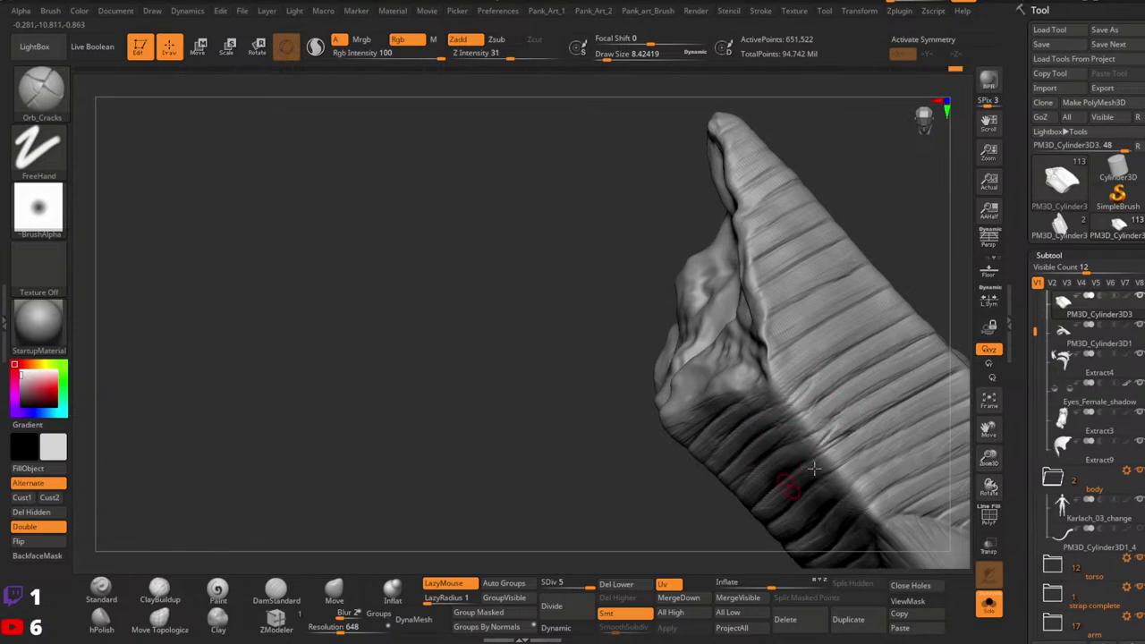
Step: Carve fine crack lines with the Orb_Cracks brush into the ridged side faces of the broken horn stump
right_drag(794, 479, 819, 449)
right_drag(772, 512, 848, 393)
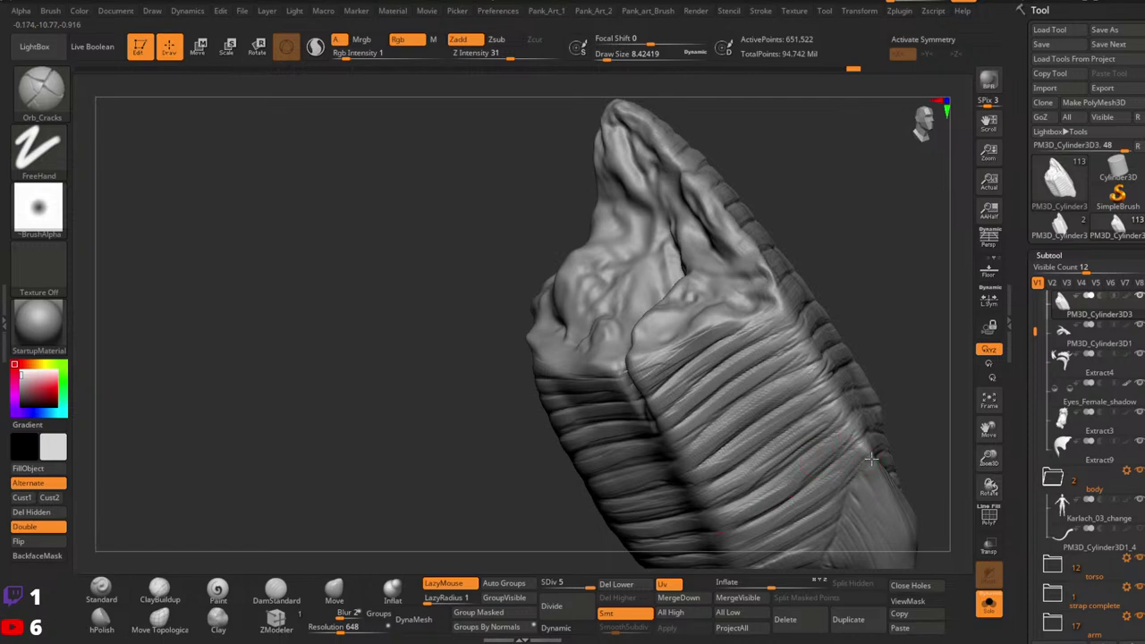
right_drag(800, 501, 888, 414)
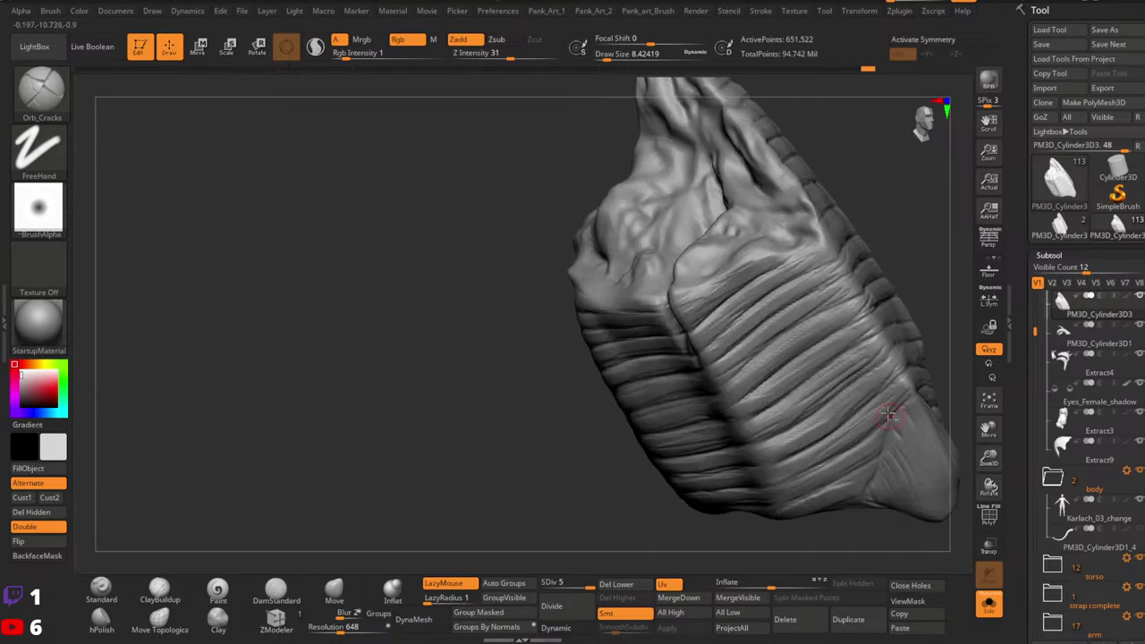
ctrl+right_drag(751, 519, 894, 387)
mouse_move(894, 387)
ctrl+right_down()
mouse_move(904, 415)
mouse_move(768, 422)
ctrl+right_up()
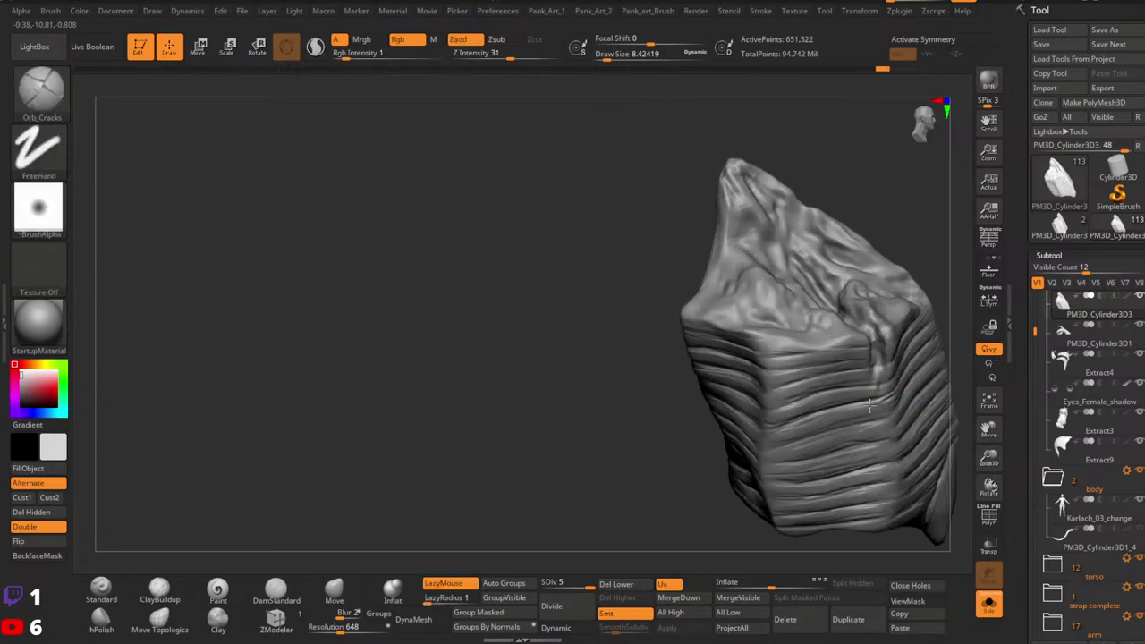
Step: Deepen the horizontal grooves across the wide ridged face below the stump's broken top with Orb_Cracks strokes
drag(867, 415, 764, 448)
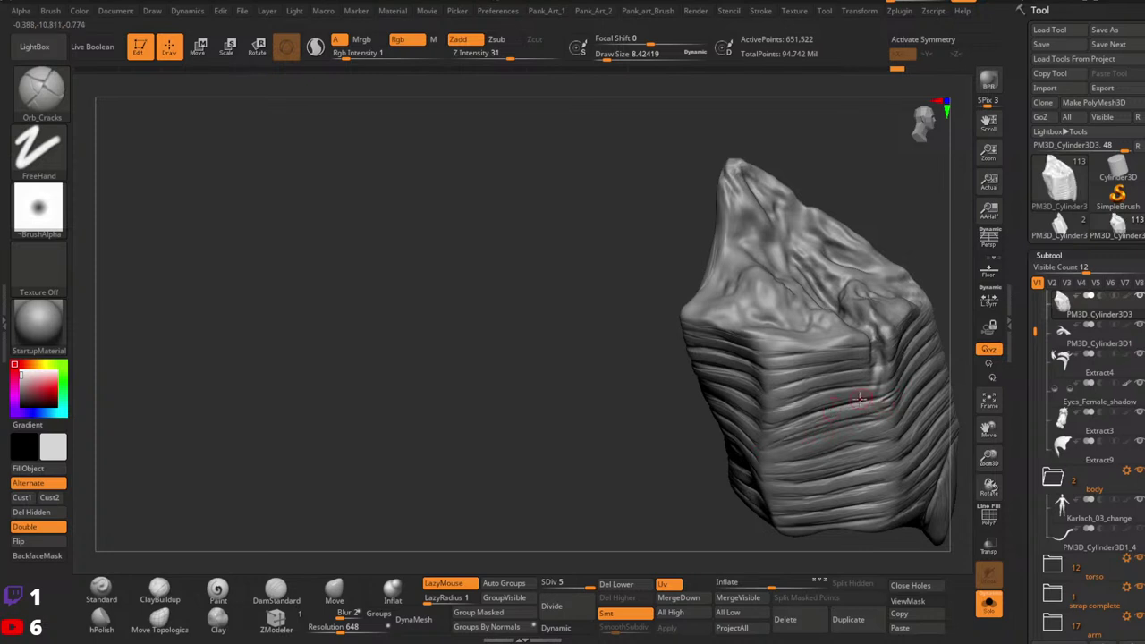
alt+right_drag(852, 430, 897, 450)
mouse_move(897, 450)
ctrl+right_down()
mouse_move(953, 424)
mouse_move(796, 433)
ctrl+right_up()
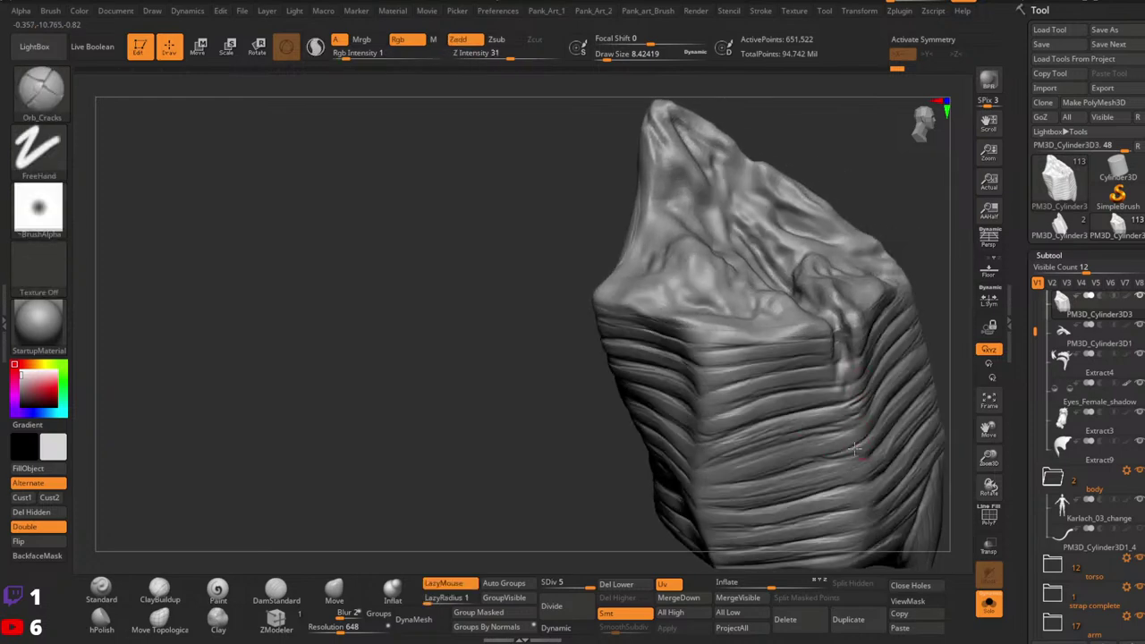
right_drag(756, 469, 860, 407)
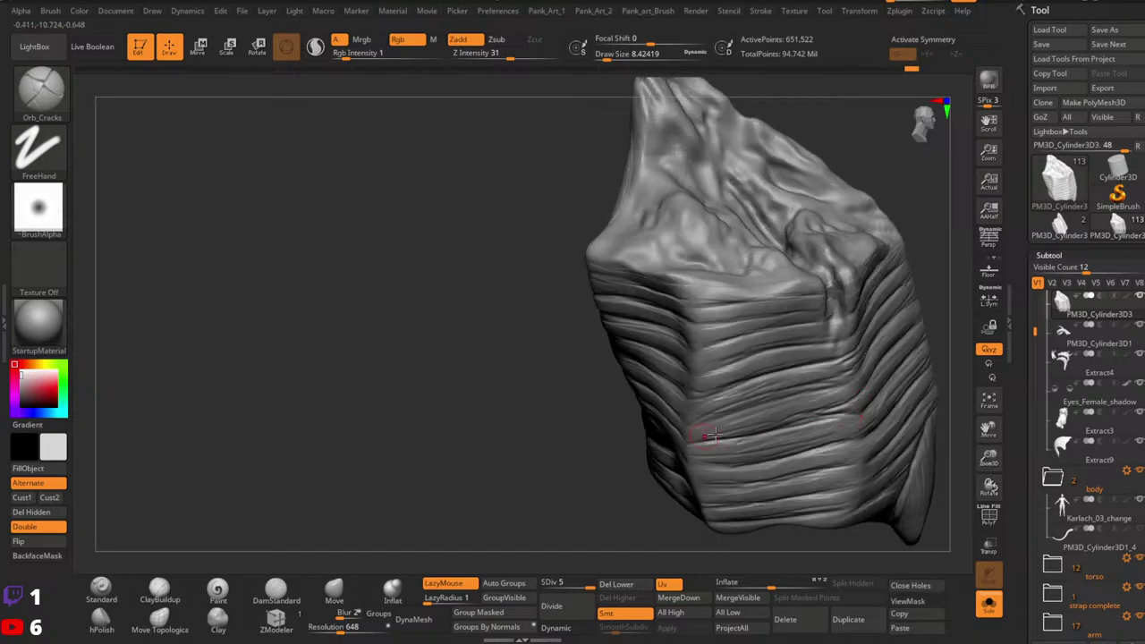
drag(727, 461, 850, 438)
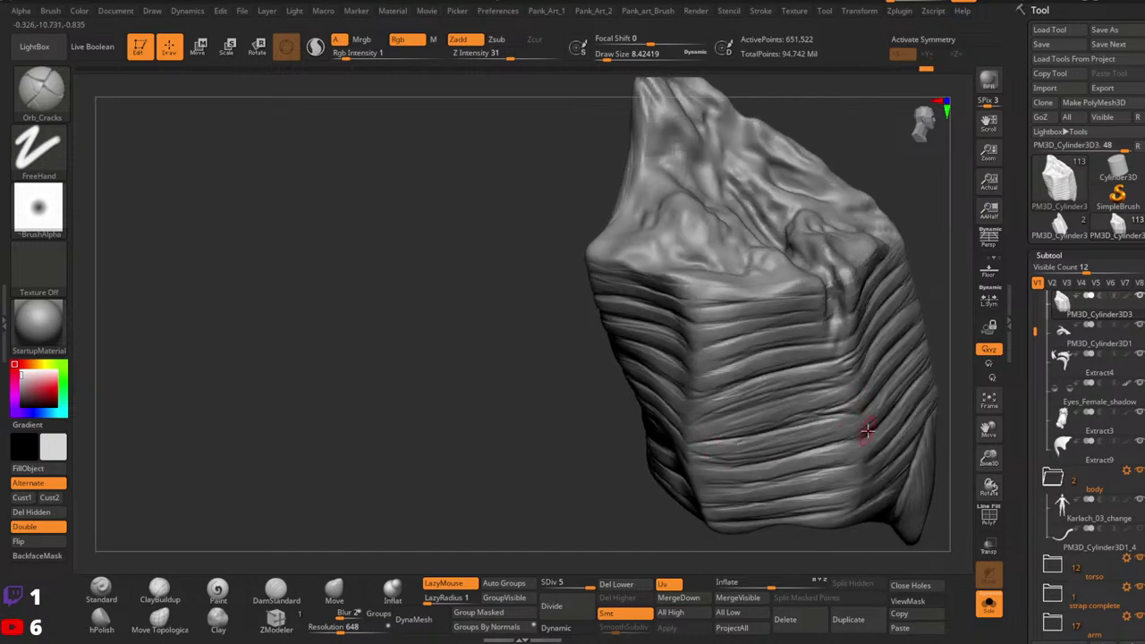
alt+right_drag(843, 367, 837, 468)
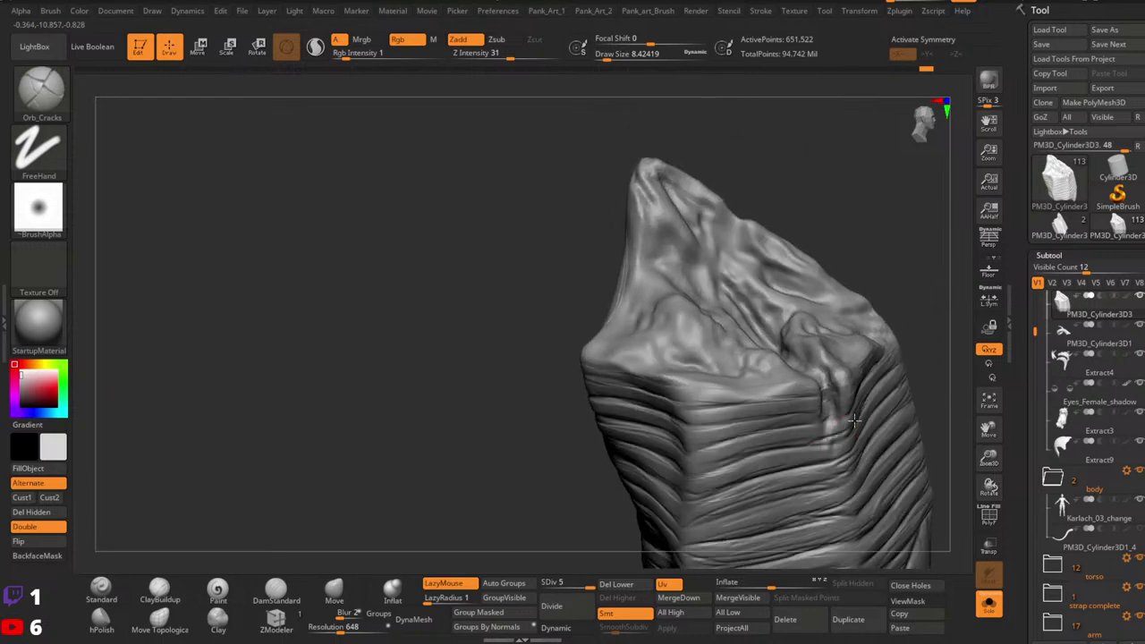
right_drag(832, 424, 831, 404)
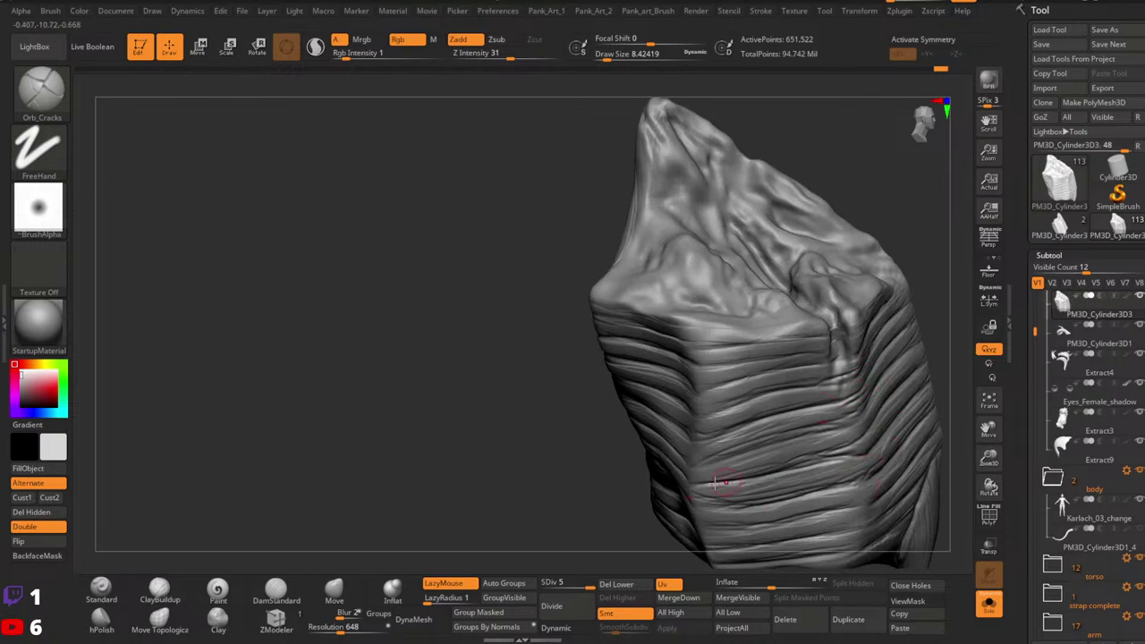
mouse_move(885, 429)
right_down()
mouse_move(896, 463)
mouse_move(881, 459)
right_up()
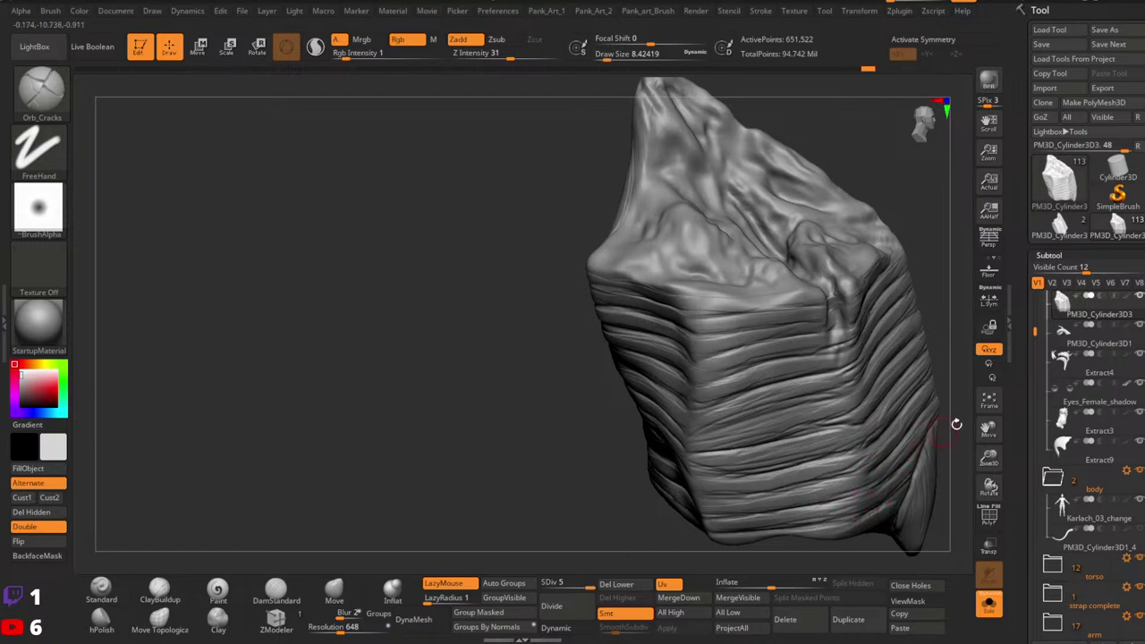
Step: Cut thin diagonal cracks between the ridges of the stump's flat side face down to its base
mouse_move(881, 418)
mouse_down()
mouse_move(857, 419)
mouse_move(849, 385)
mouse_move(807, 417)
mouse_move(843, 427)
mouse_move(921, 395)
mouse_move(810, 450)
mouse_move(892, 434)
mouse_move(865, 435)
mouse_move(868, 414)
mouse_move(821, 434)
mouse_move(836, 455)
mouse_move(891, 383)
mouse_move(863, 429)
mouse_up()
key(ctrl)
mouse_move(952, 361)
alt+mouse_down()
mouse_move(906, 414)
mouse_move(835, 396)
alt+mouse_up()
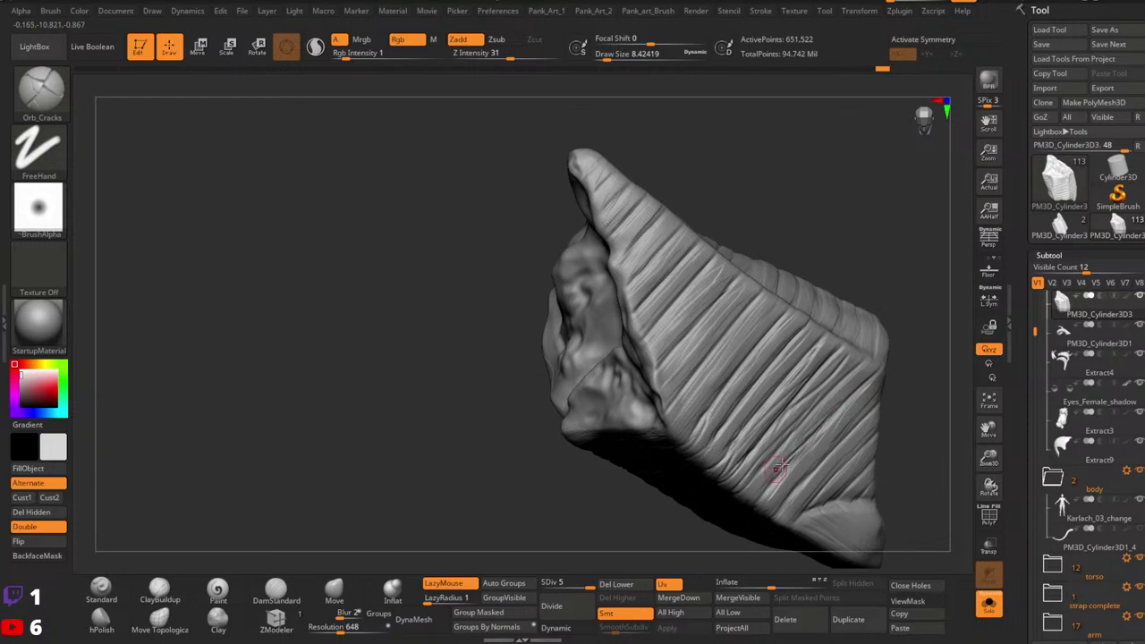
alt+right_drag(830, 458, 759, 463)
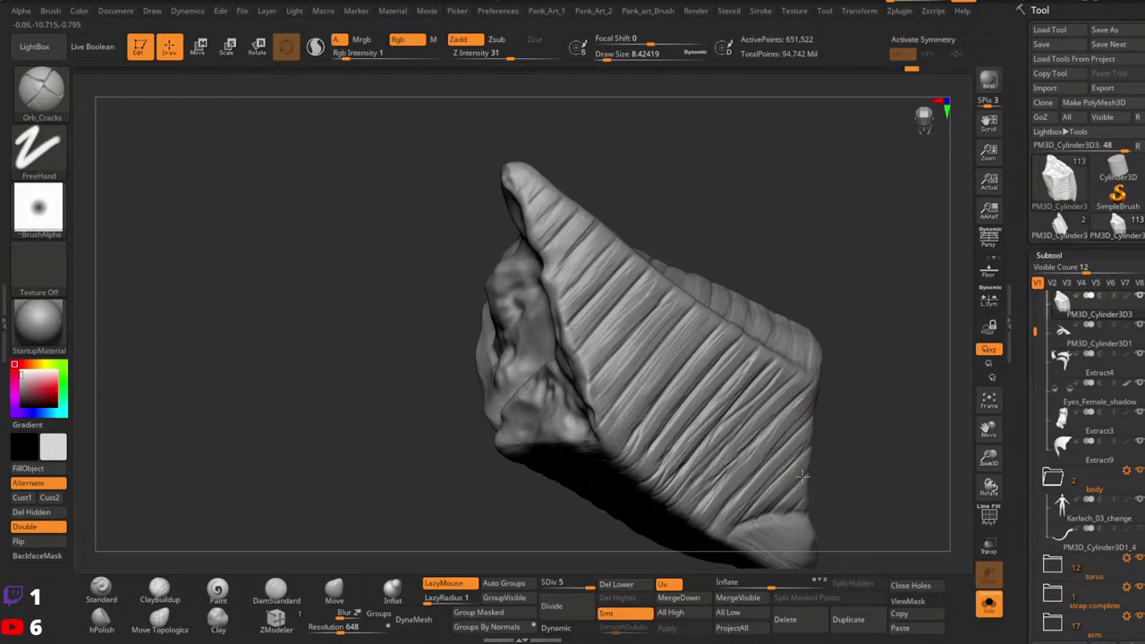
alt+right_drag(767, 465, 885, 552)
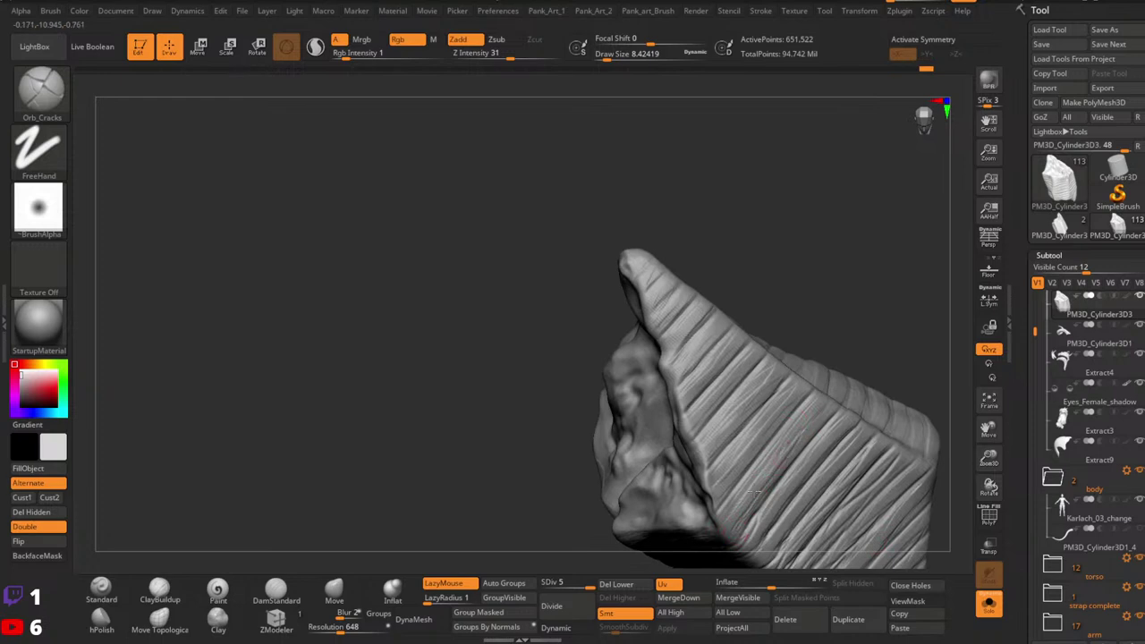
mouse_move(741, 516)
right_down()
mouse_move(832, 393)
mouse_move(823, 416)
right_up()
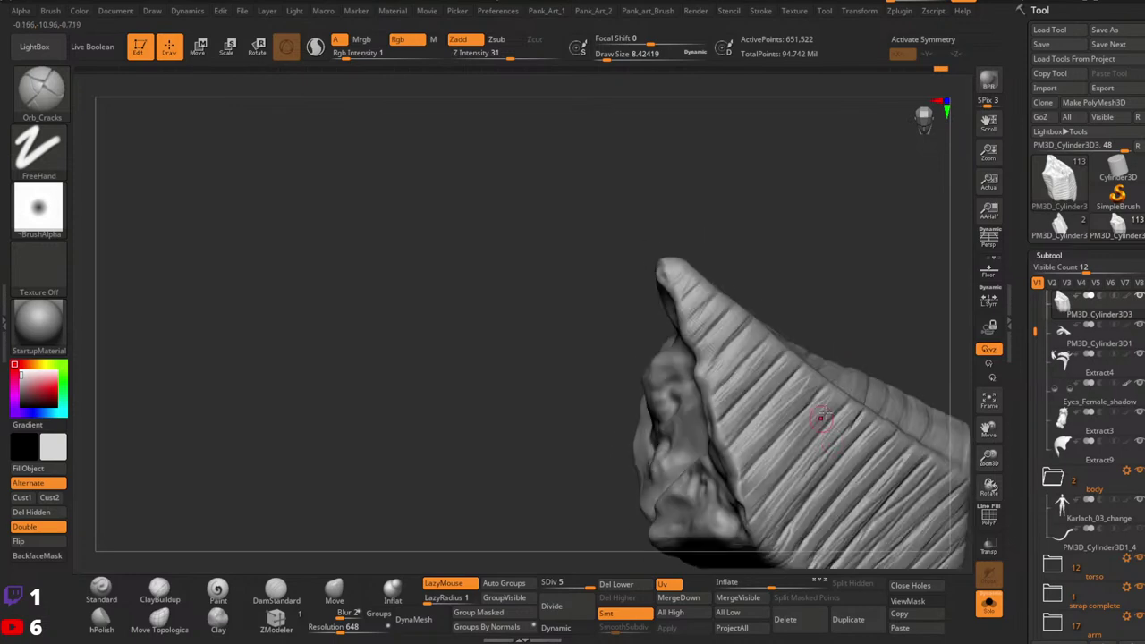
mouse_move(938, 364)
right_down()
mouse_move(846, 328)
mouse_move(882, 355)
right_up()
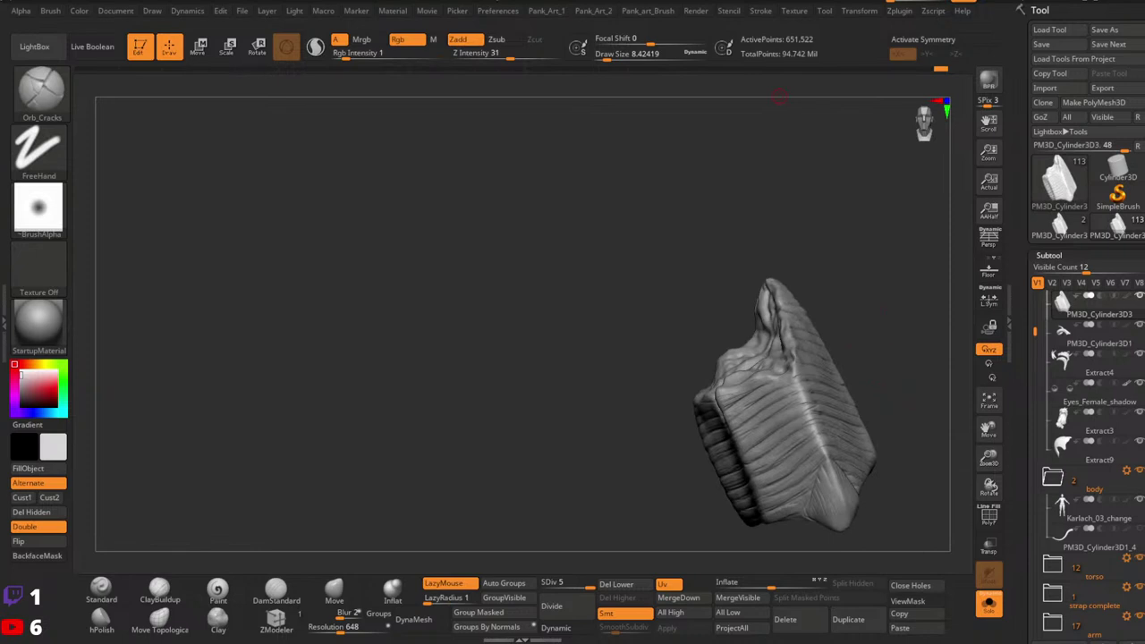
Step: Carve cracks across the long corner edge between the stump's two ridged faces to break up the ridges
mouse_move(805, 259)
right_down()
mouse_move(823, 385)
mouse_move(812, 478)
mouse_move(846, 455)
mouse_move(839, 368)
mouse_move(823, 401)
mouse_move(795, 378)
right_up()
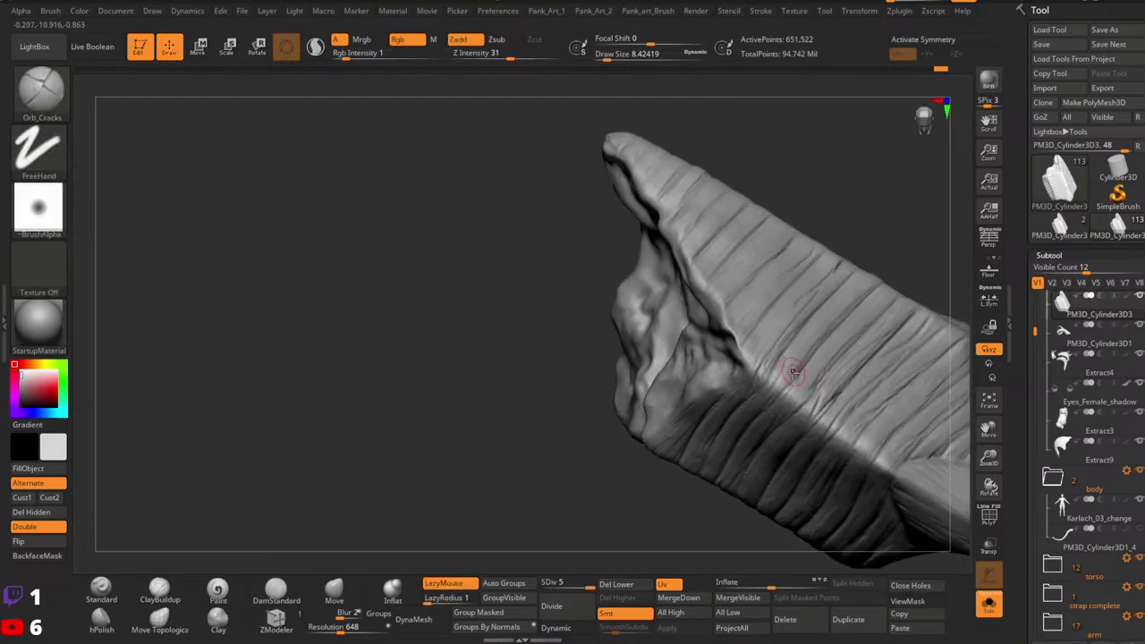
right_drag(744, 437, 818, 383)
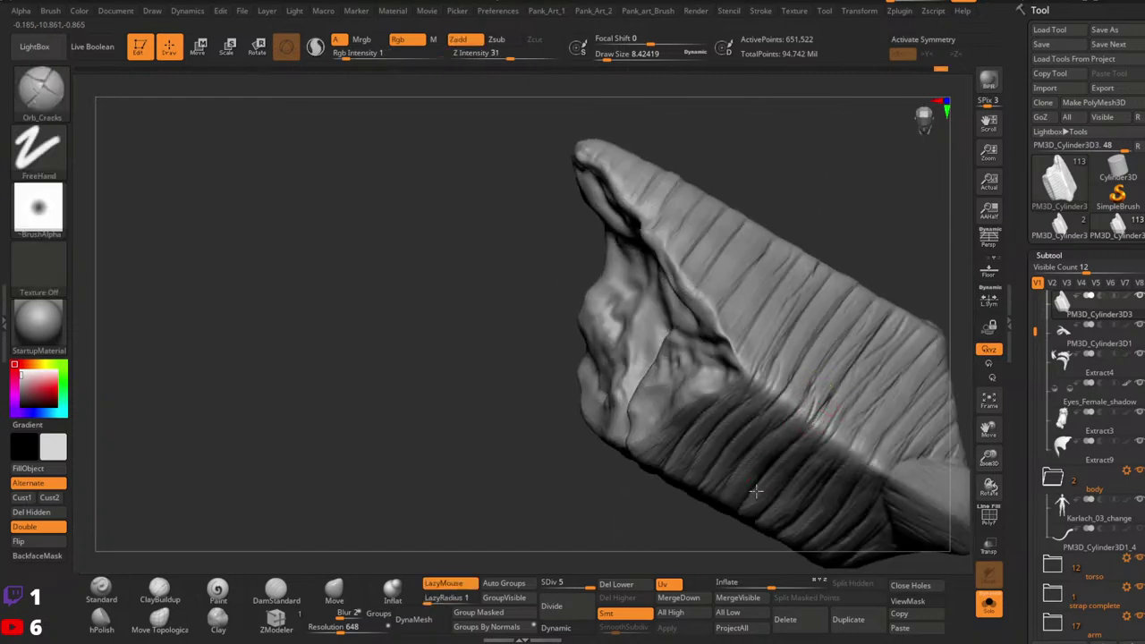
mouse_move(754, 490)
right_down()
mouse_move(850, 392)
mouse_move(860, 421)
mouse_move(847, 446)
mouse_move(870, 430)
right_up()
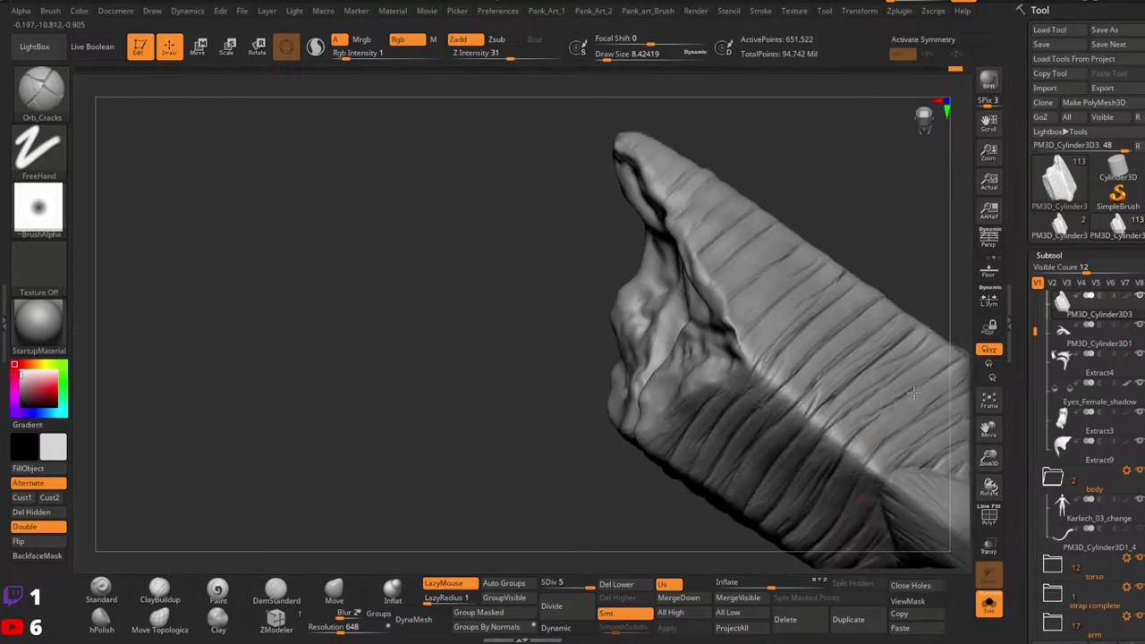
right_drag(912, 391, 888, 445)
mouse_move(846, 412)
right_down()
mouse_move(845, 386)
mouse_move(825, 408)
mouse_move(856, 445)
right_up()
mouse_move(838, 488)
right_down()
mouse_move(831, 461)
mouse_move(845, 432)
mouse_move(897, 424)
mouse_move(774, 416)
mouse_move(728, 435)
mouse_move(787, 447)
mouse_move(784, 417)
right_up()
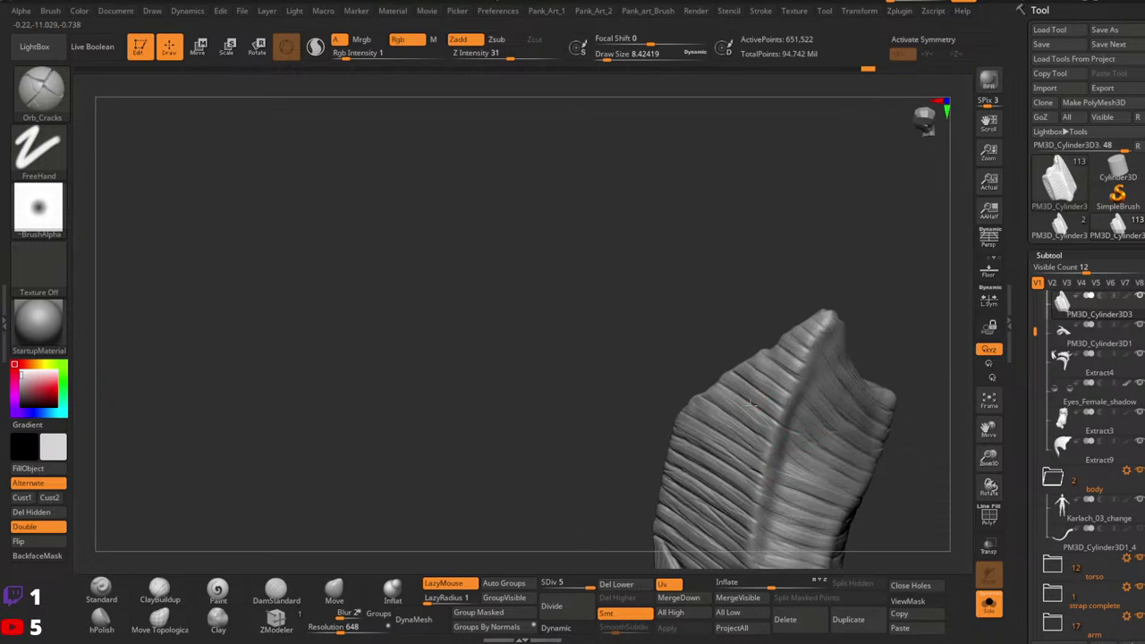
Step: Add fine cracks around the stump's pointed tip and along the ridges of its back faces
mouse_move(787, 376)
right_down()
mouse_move(764, 373)
mouse_move(825, 453)
mouse_move(834, 433)
right_up()
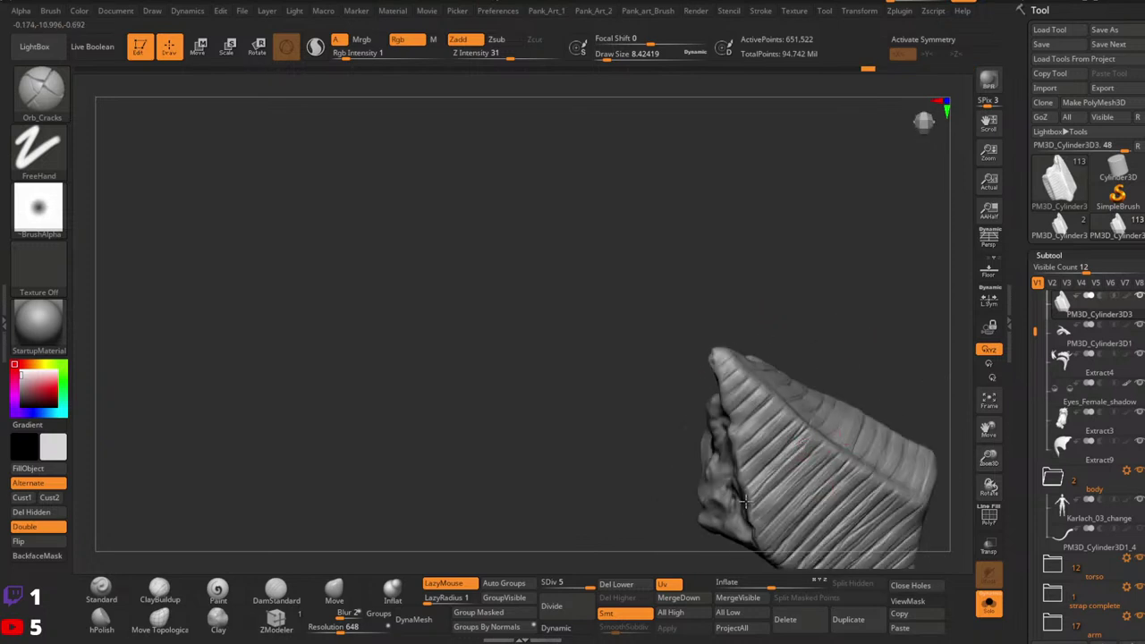
mouse_move(745, 501)
right_down()
mouse_move(828, 401)
mouse_move(746, 468)
right_up()
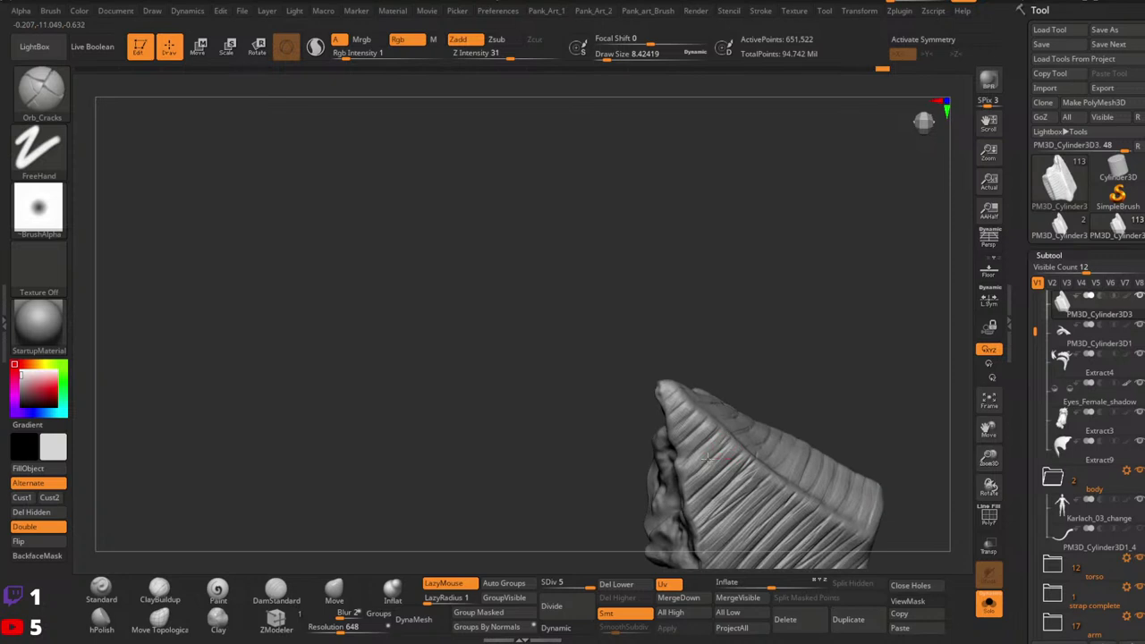
mouse_move(701, 465)
right_down()
mouse_move(750, 454)
mouse_move(713, 445)
right_up()
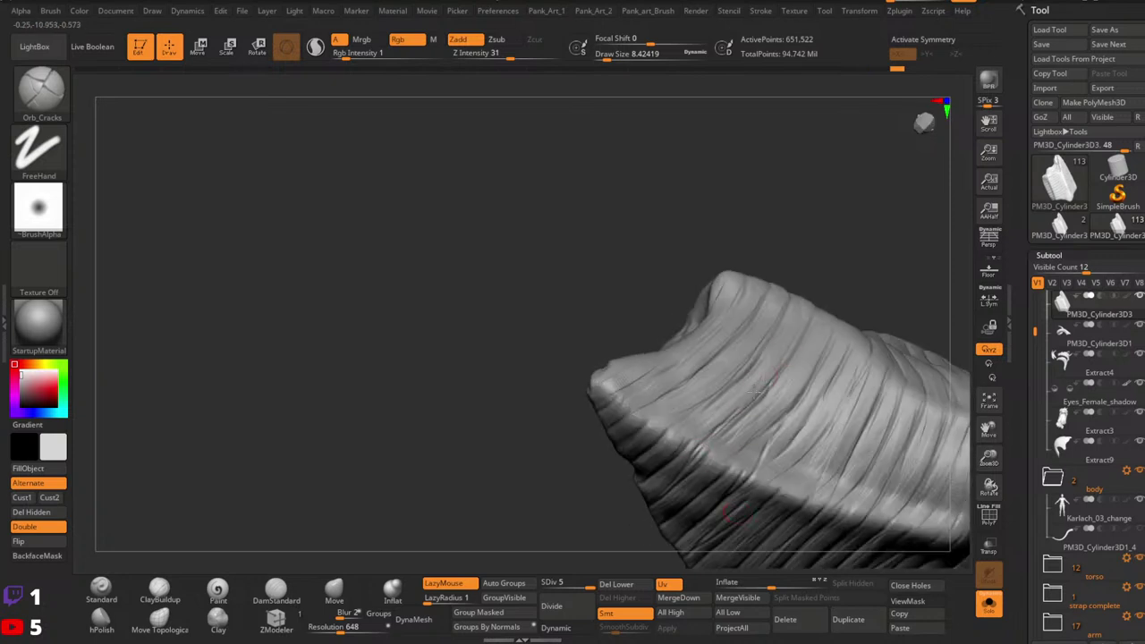
mouse_move(796, 416)
right_down()
mouse_move(728, 440)
mouse_move(757, 439)
mouse_move(760, 458)
right_up()
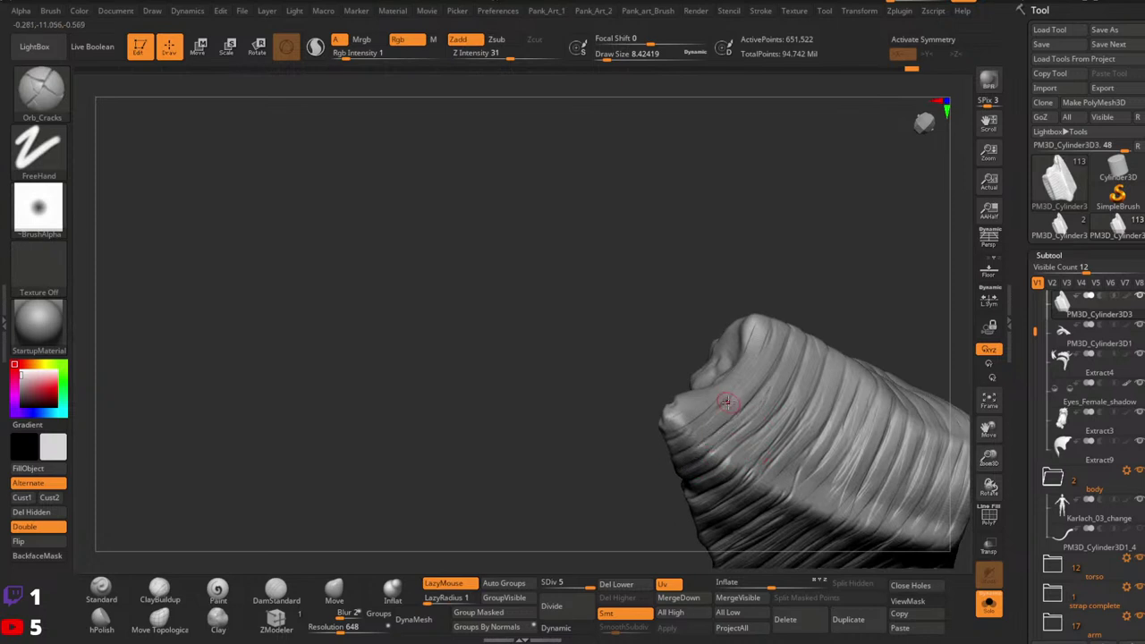
right_drag(690, 456, 803, 408)
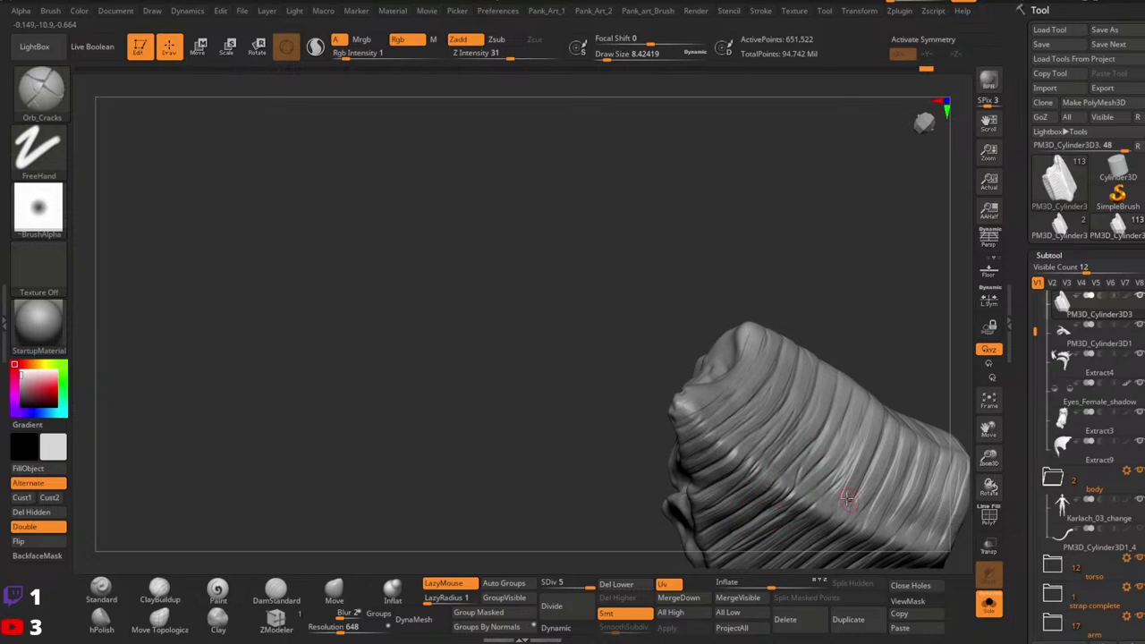
right_drag(856, 468, 839, 456)
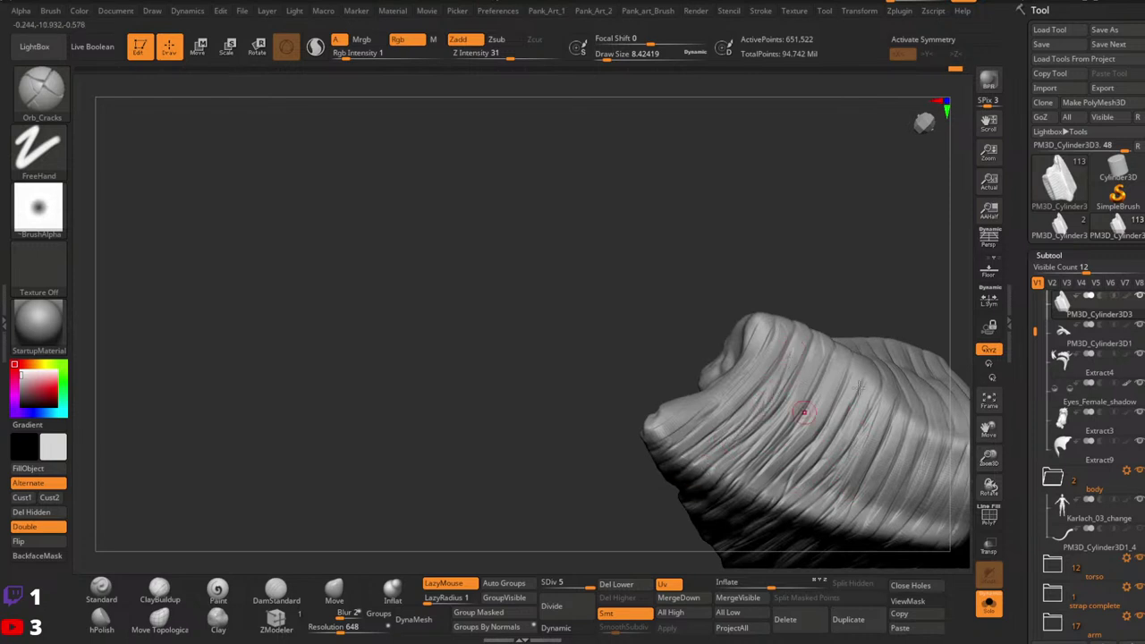
Step: Turn off Solo mode to show the horn stump together with the rest of the head
mouse_move(858, 387)
ctrl+right_down()
mouse_move(876, 406)
mouse_move(882, 355)
ctrl+right_up()
mouse_move(851, 425)
alt+right_down()
mouse_move(748, 409)
mouse_move(806, 404)
mouse_move(823, 420)
mouse_move(792, 468)
mouse_move(794, 358)
mouse_move(807, 416)
mouse_move(903, 423)
mouse_move(877, 498)
mouse_move(846, 368)
mouse_move(804, 391)
mouse_move(804, 483)
mouse_move(834, 344)
alt+right_up()
click(990, 606)
mouse_move(756, 347)
right_down()
mouse_move(742, 421)
mouse_move(765, 360)
right_up()
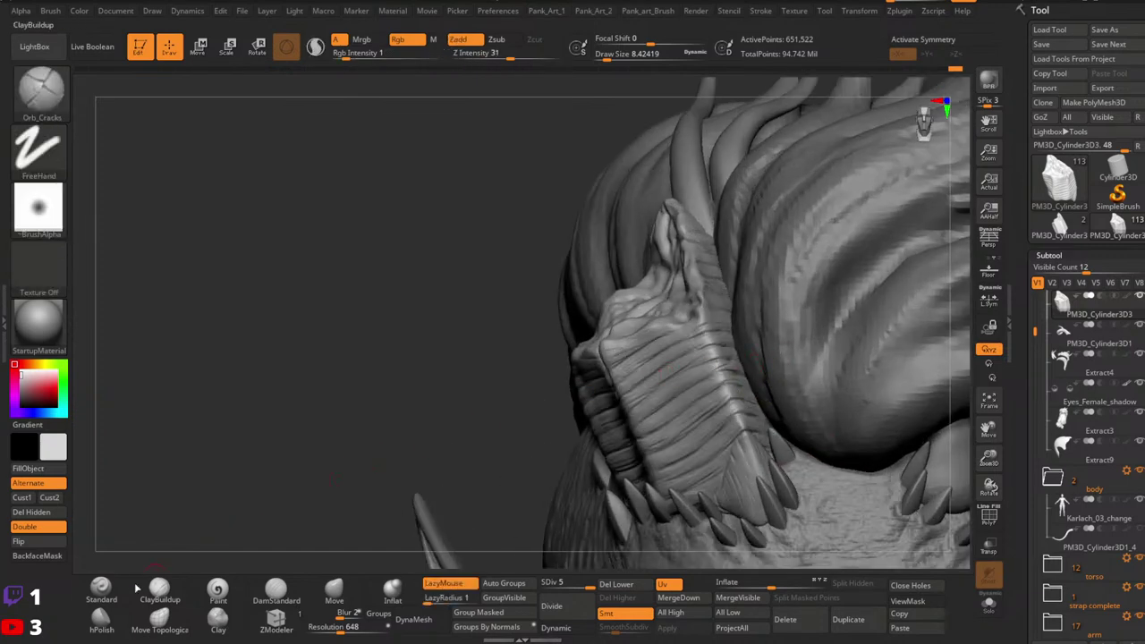
Step: Raise the stump's long front corner edge using the Standard brush with a draw size of about 15.6
click(131, 589)
key(space)
drag(713, 347, 718, 346)
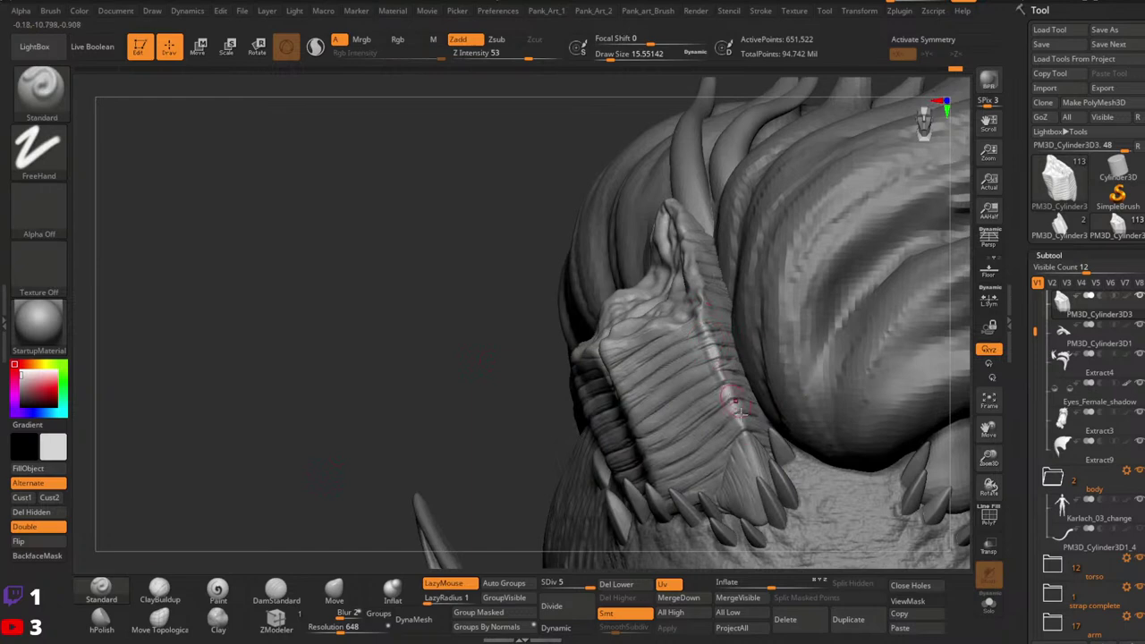
drag(740, 432, 729, 409)
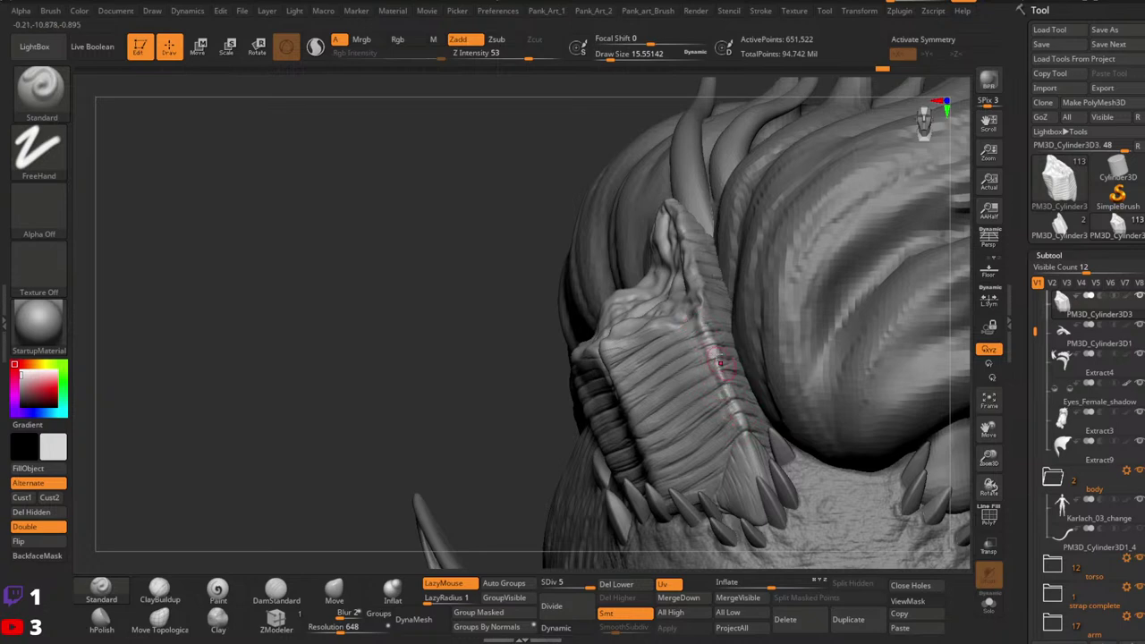
drag(729, 397, 740, 414)
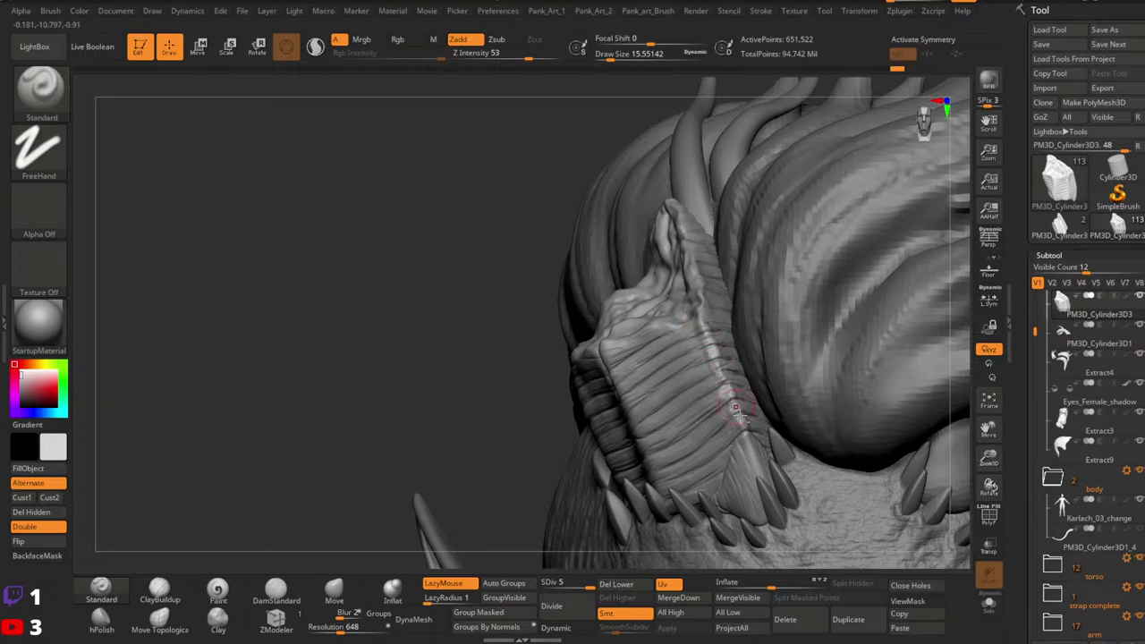
Step: Undo the last edge stroke and soften the Standard brush to Z Intensity 39 with a draw size of about 25
mouse_move(832, 284)
ctrl+right_down()
mouse_move(779, 285)
mouse_move(687, 323)
mouse_move(644, 365)
ctrl+right_up()
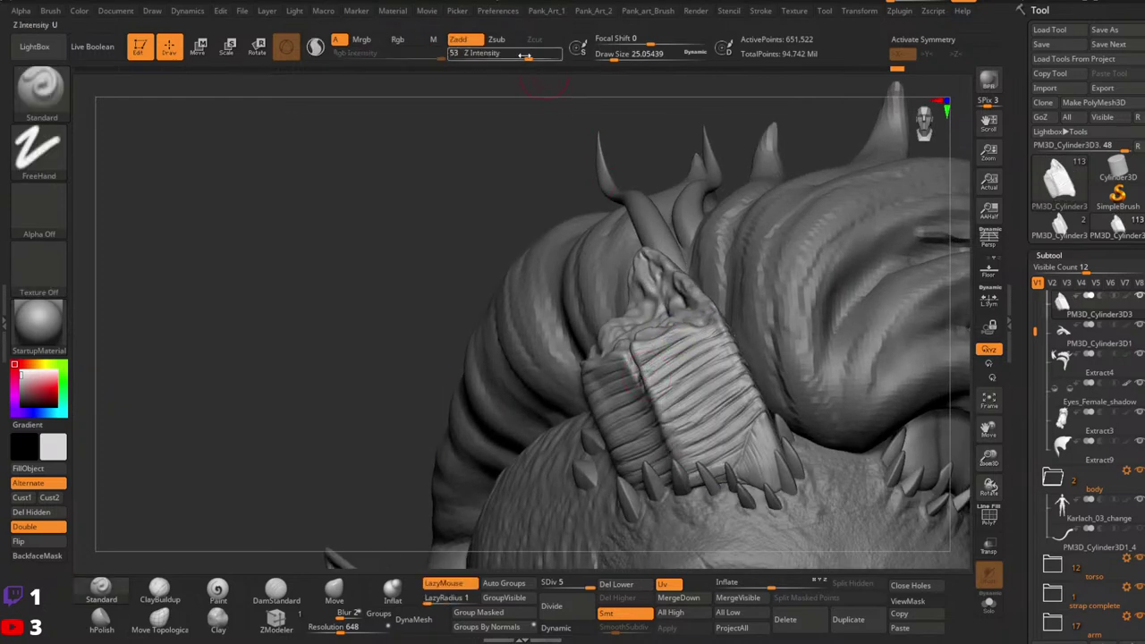
drag(527, 56, 516, 55)
mouse_move(765, 333)
right_down()
mouse_move(757, 338)
mouse_move(750, 322)
right_up()
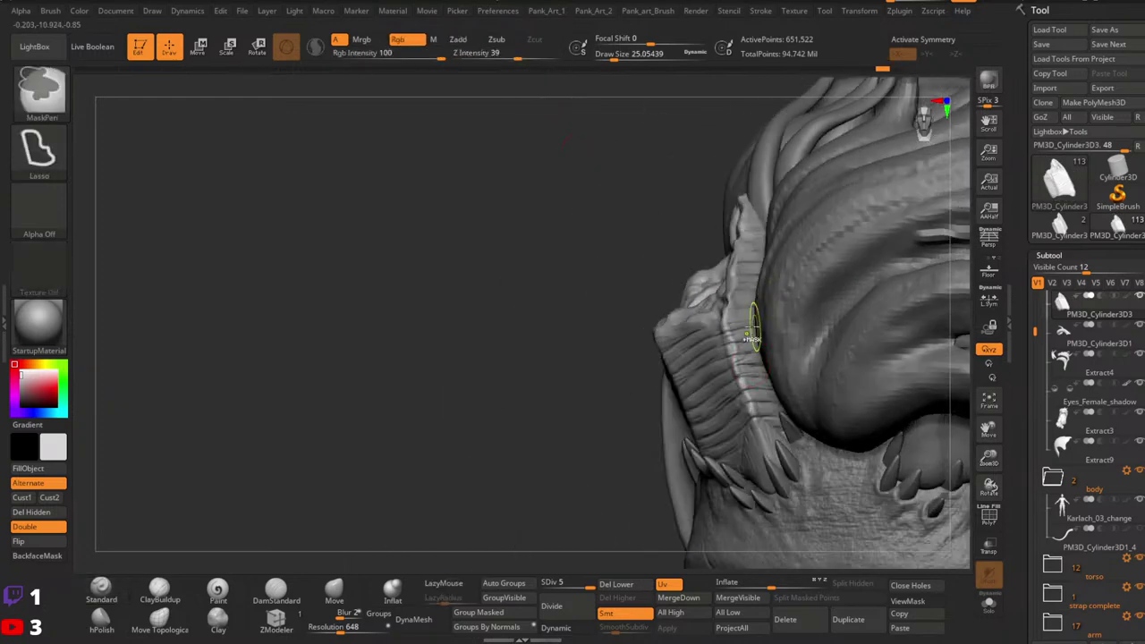
key(ctrl+z)
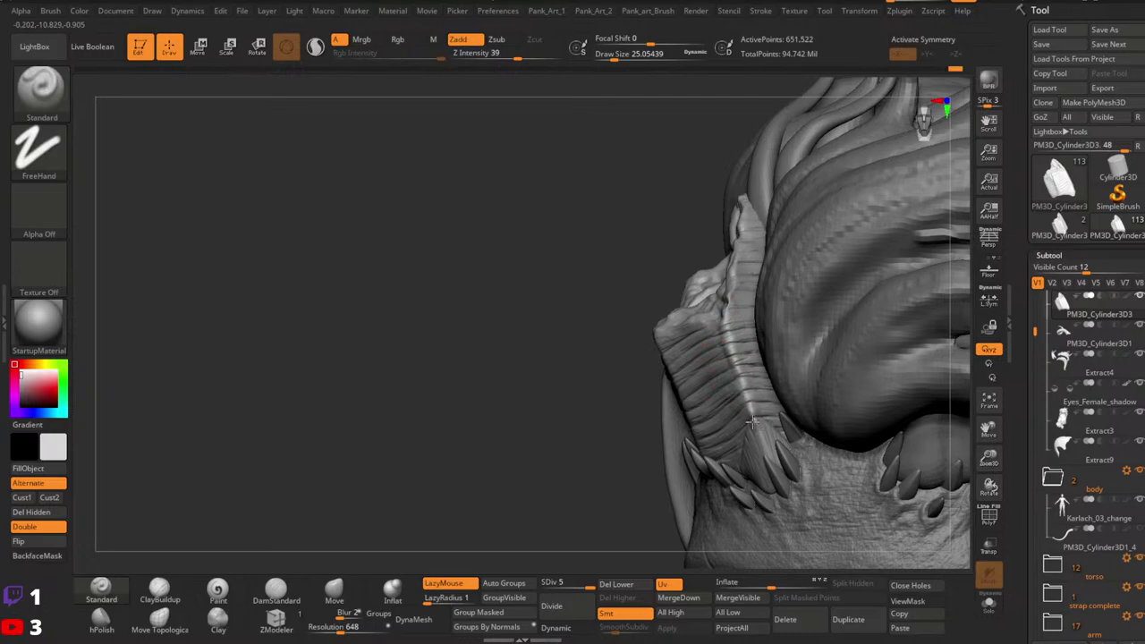
Step: Build up the corner edges on the stump's far side with the Standard brush, enlarging the draw size to about 65
mouse_move(751, 422)
right_down()
mouse_move(685, 406)
mouse_move(703, 388)
mouse_move(761, 394)
mouse_move(837, 333)
right_up()
right_drag(658, 325, 647, 347)
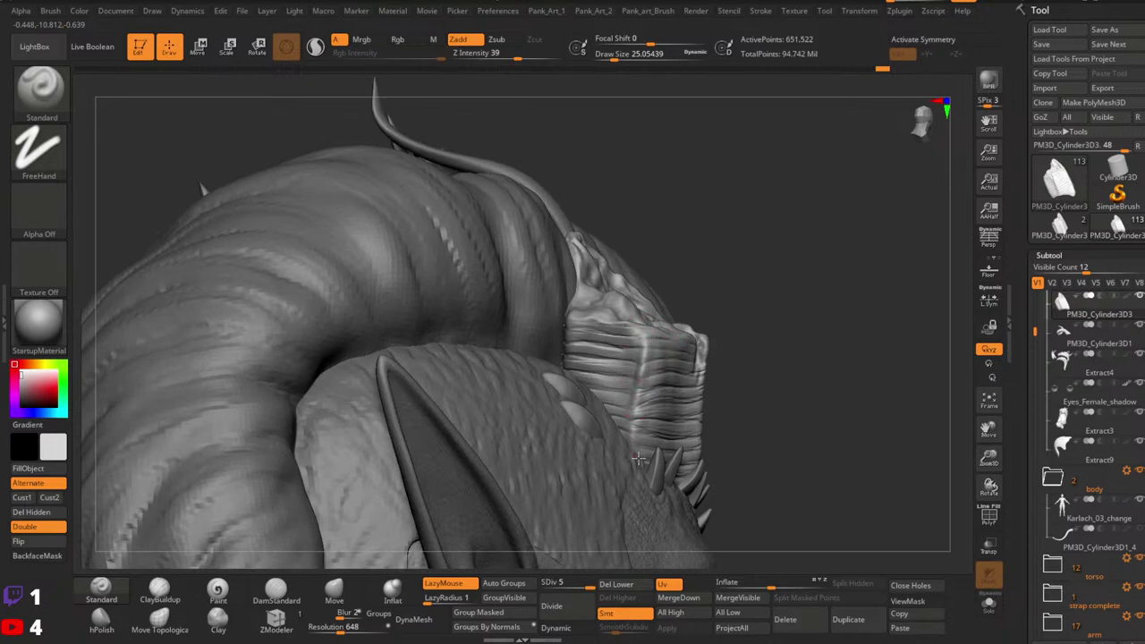
mouse_move(697, 343)
right_down()
mouse_move(797, 256)
mouse_move(654, 333)
mouse_move(583, 331)
right_up()
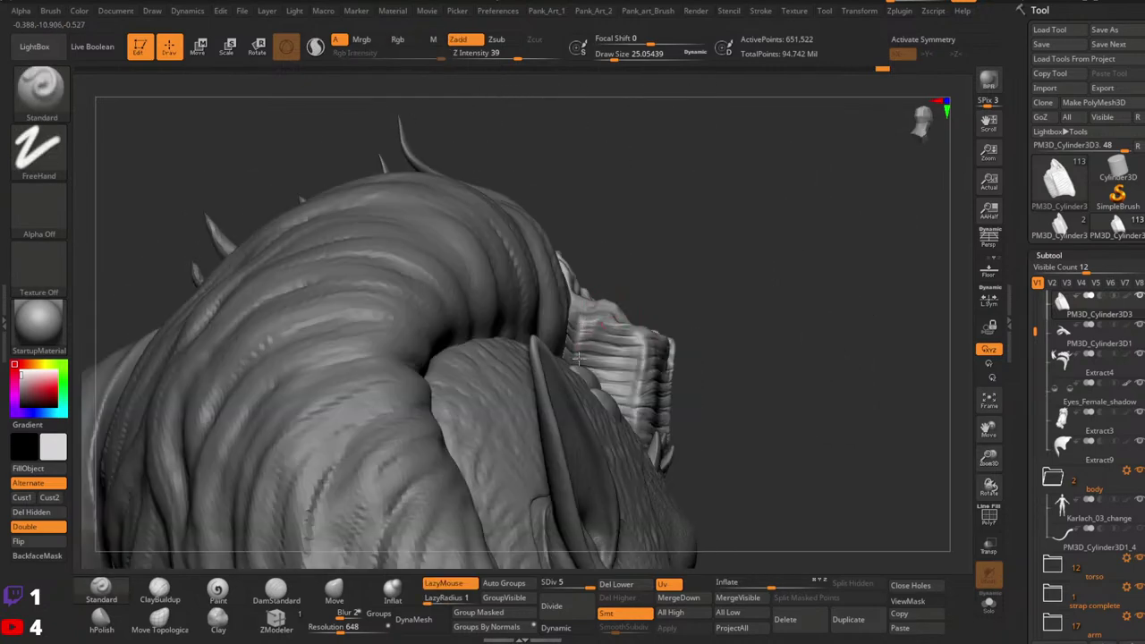
mouse_move(651, 289)
right_down()
mouse_move(635, 341)
mouse_move(669, 375)
right_up()
key(bracketright)
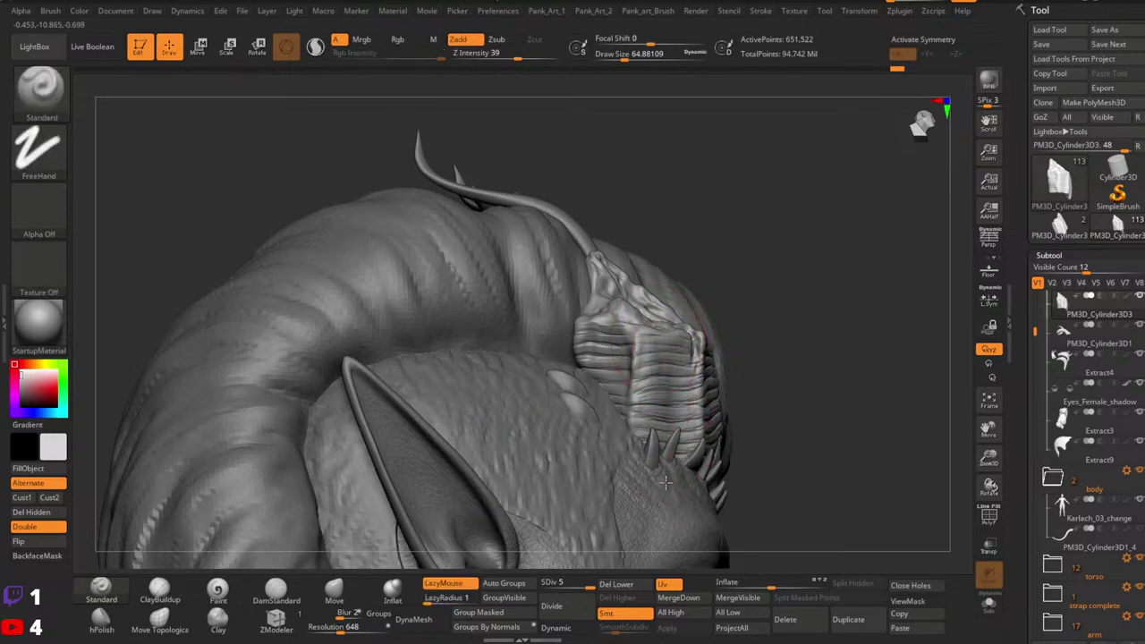
Step: Lower the Standard brush to Z Intensity 25 and build up the stump's front ridges with a draw size of about 65 to 71
key(])
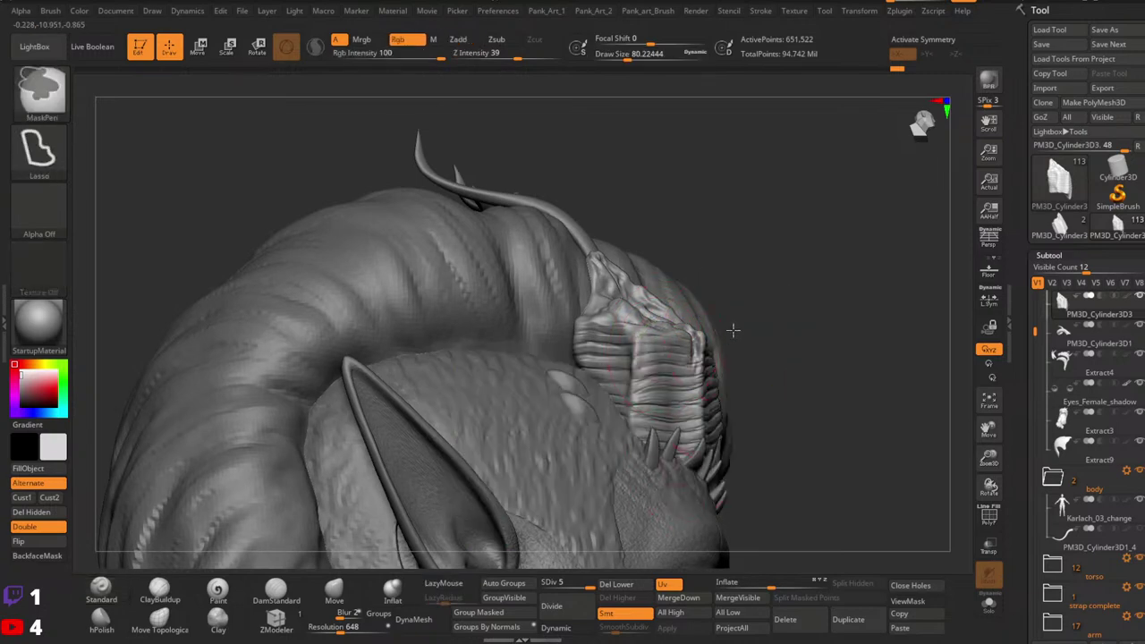
mouse_move(736, 330)
right_down()
mouse_move(726, 327)
mouse_move(747, 323)
mouse_move(729, 332)
mouse_move(729, 359)
mouse_move(707, 356)
mouse_move(706, 392)
right_up()
key([)
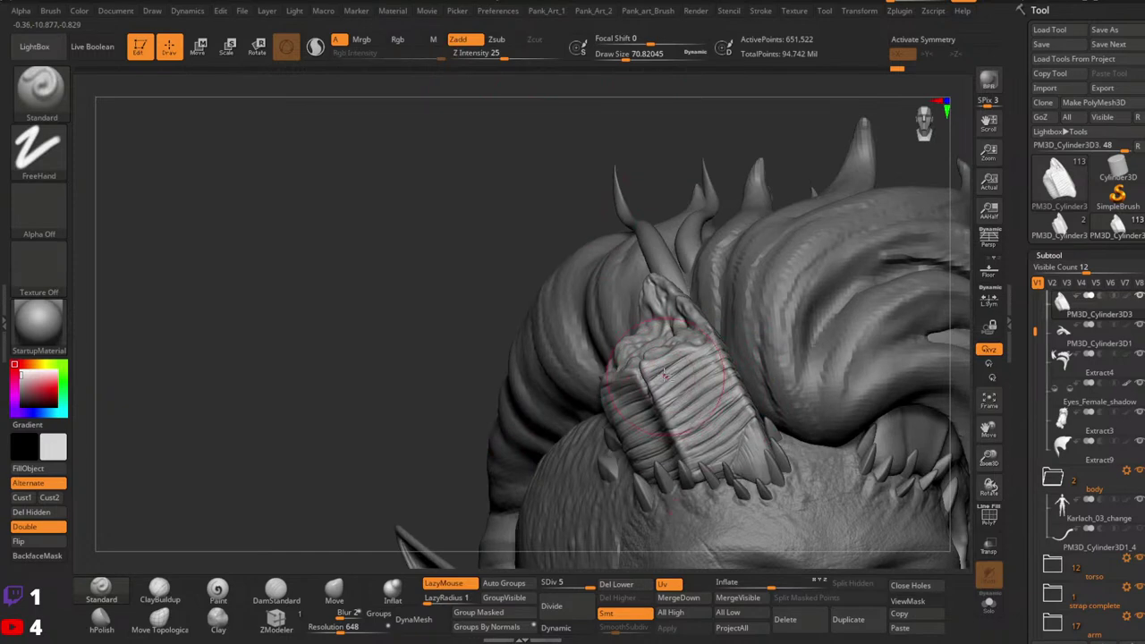
right_drag(717, 499, 729, 422)
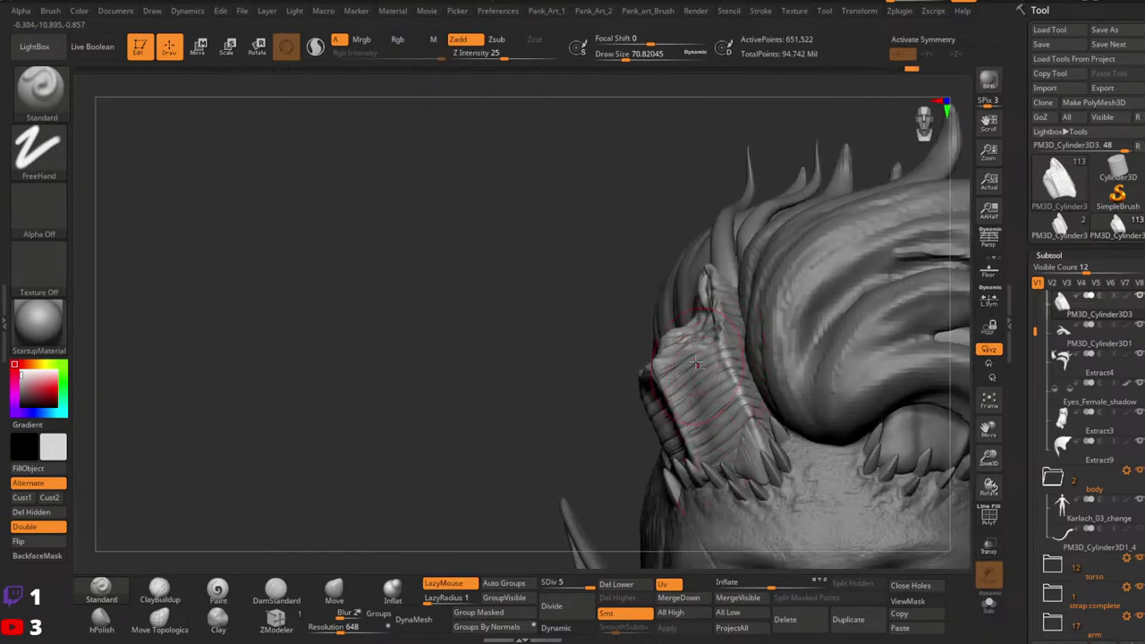
mouse_move(726, 366)
right_down()
mouse_move(741, 356)
mouse_move(756, 403)
right_up()
key(space)
drag(745, 372, 743, 372)
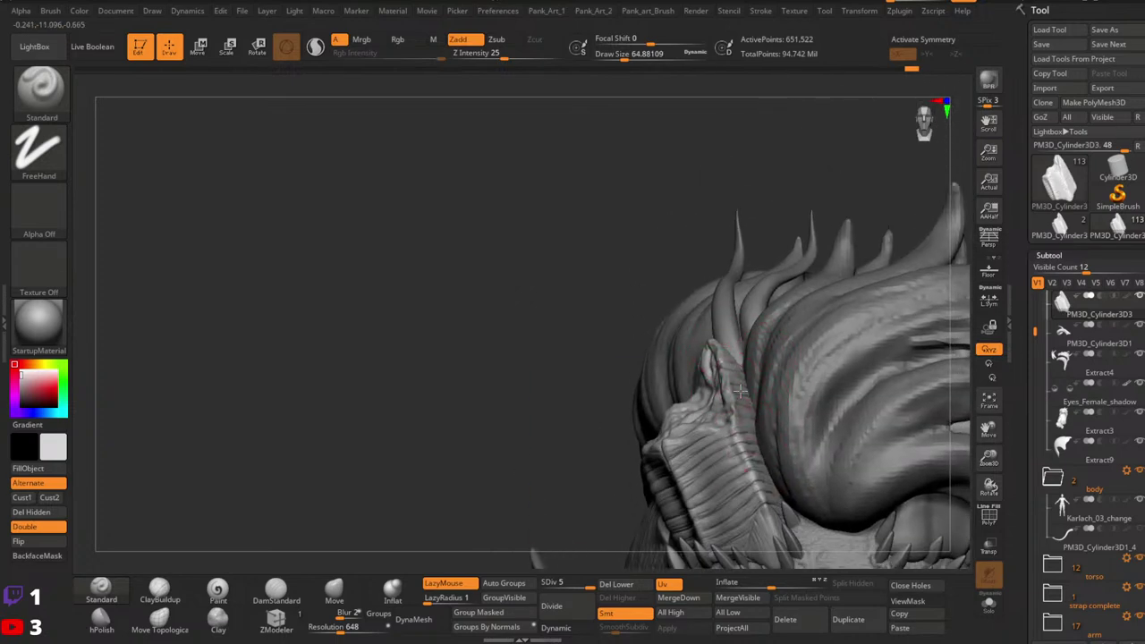
right_drag(769, 472, 761, 350)
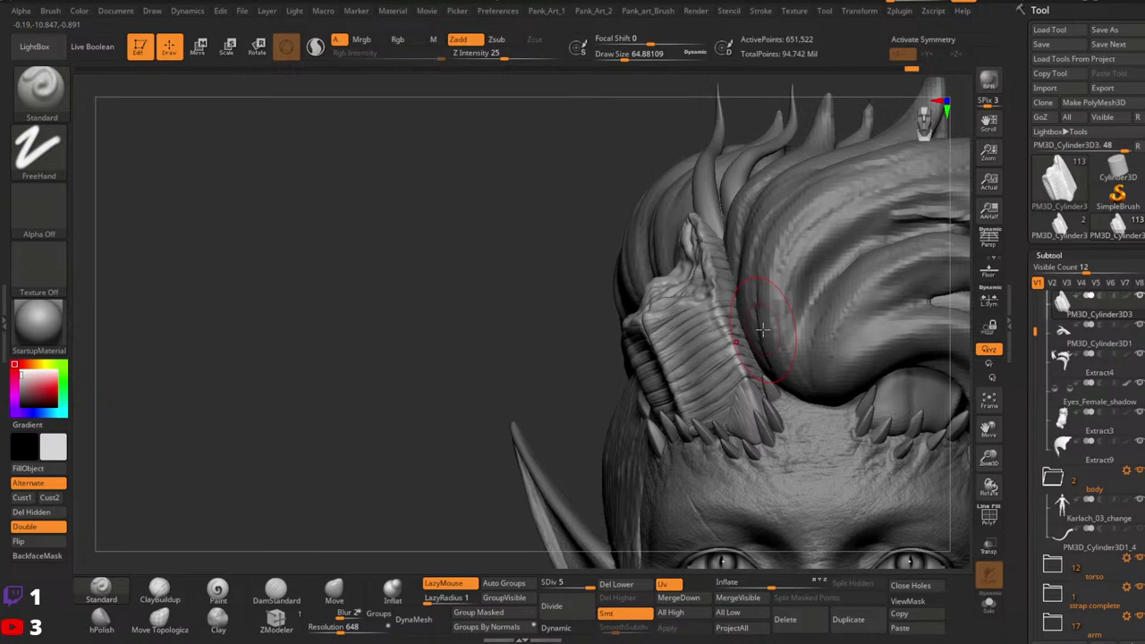
Step: Build up the stump's shape further with the Standard brush at a draw size of about 74 to 80, undoing the last stroke
mouse_move(761, 330)
right_down()
mouse_move(655, 354)
mouse_move(712, 413)
mouse_move(704, 511)
mouse_move(651, 434)
mouse_move(601, 402)
right_up()
key(space)
drag(651, 414, 658, 414)
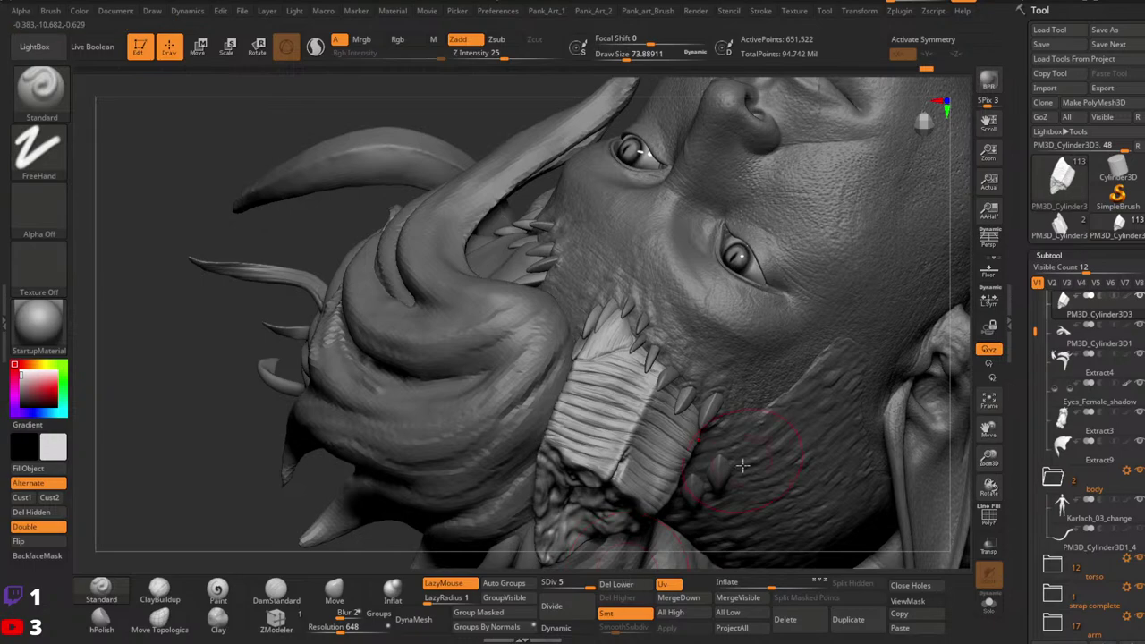
mouse_move(744, 464)
right_down()
mouse_move(760, 408)
mouse_move(728, 401)
mouse_move(778, 453)
mouse_move(743, 376)
right_up()
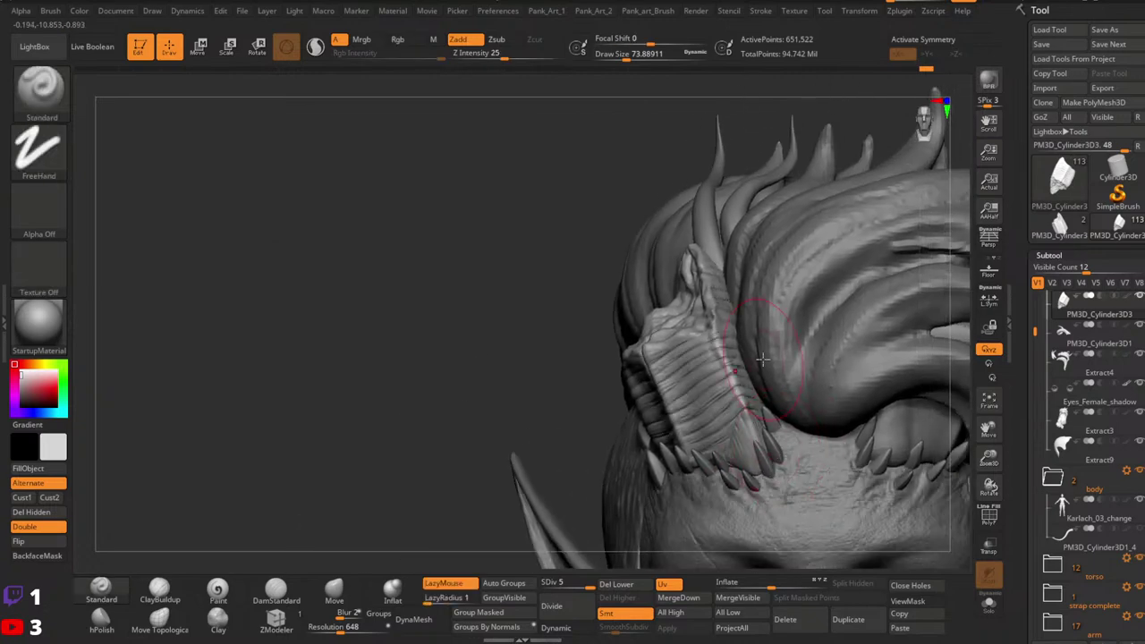
key(ctrl)
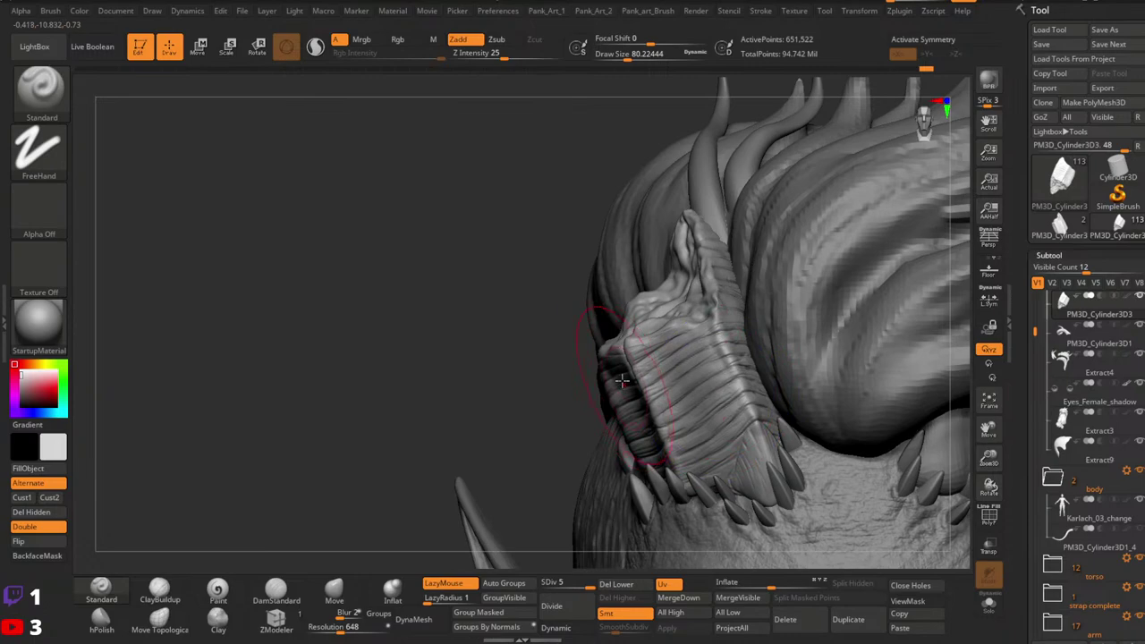
drag(646, 454, 651, 438)
mouse_move(651, 433)
right_down()
mouse_move(662, 343)
mouse_move(677, 332)
mouse_move(675, 458)
mouse_move(672, 380)
mouse_move(691, 361)
mouse_move(703, 380)
right_up()
key(ctrl+z)
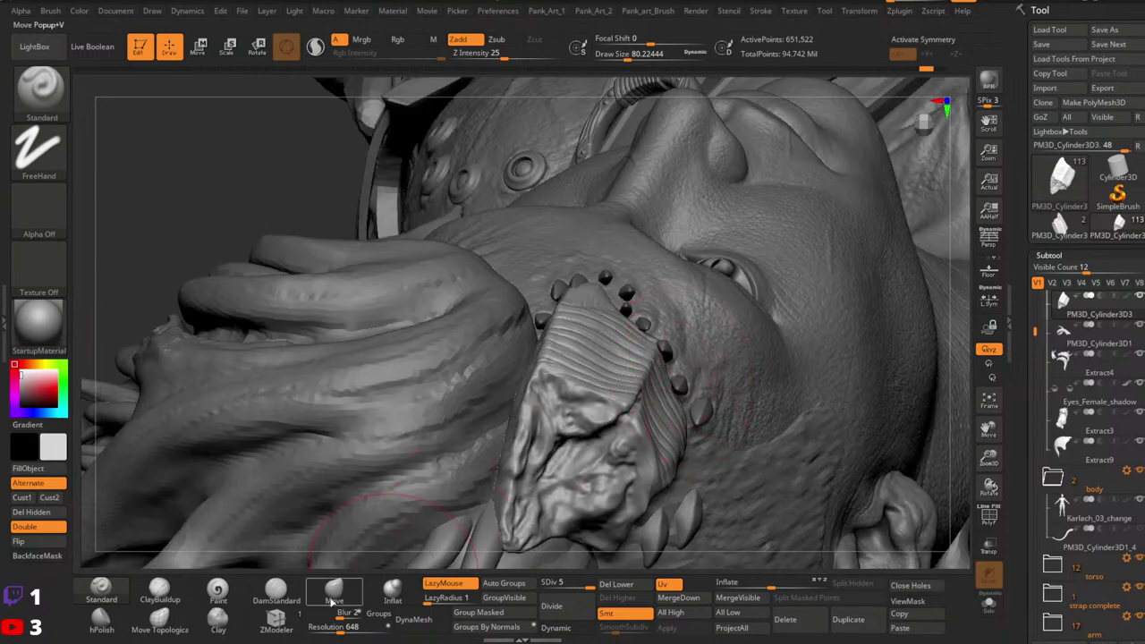
Step: Reshape the stump's ear-side face using the Move brush with a draw size of about 59
click(334, 591)
key(space)
key(space)
drag(662, 401, 659, 404)
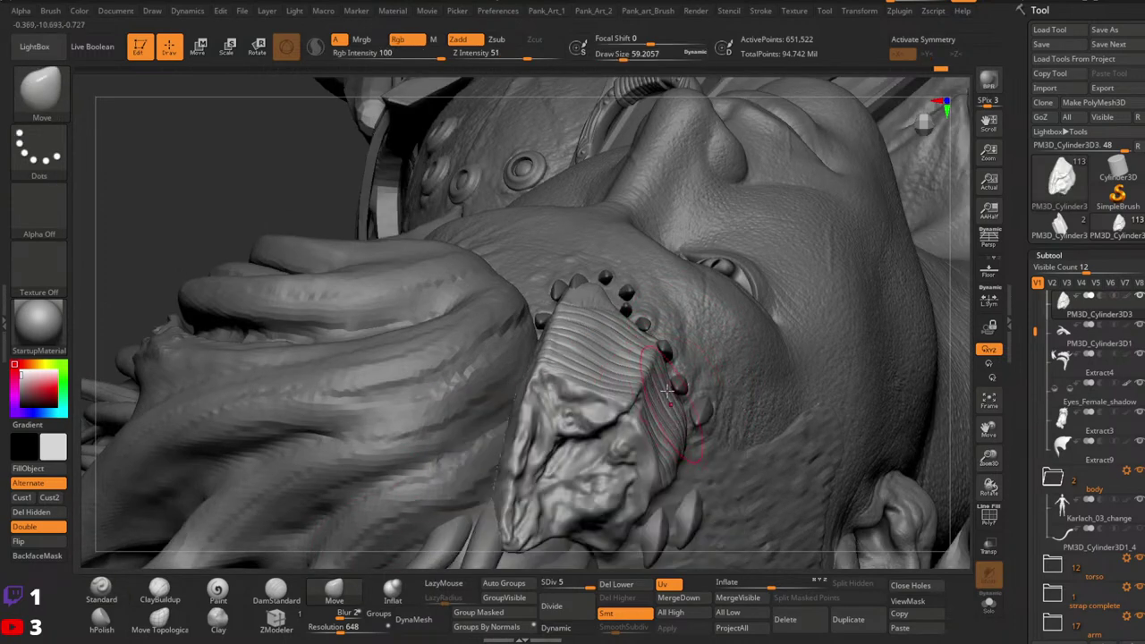
mouse_move(738, 305)
ctrl+right_down()
mouse_move(716, 241)
mouse_move(654, 246)
mouse_move(717, 362)
ctrl+right_up()
drag(717, 362, 701, 464)
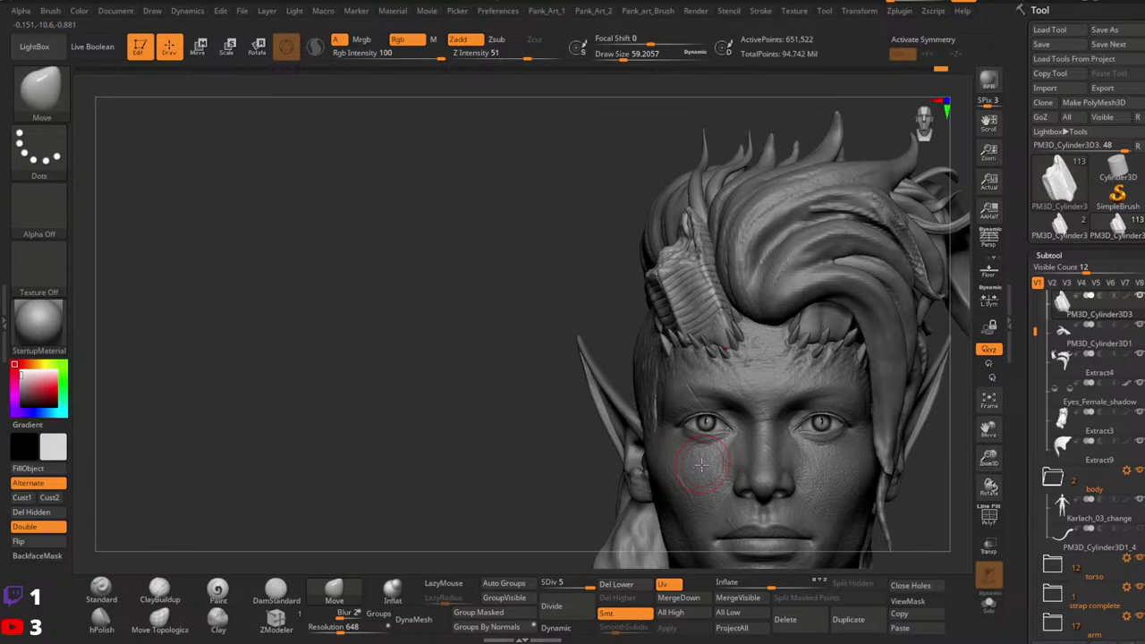
Step: Refine the stump's side and front corner outline with the Move brush, reducing the draw size to about 33 and 17
ctrl+right_drag(675, 268, 653, 304)
right_drag(676, 353, 704, 421)
key(space)
drag(674, 376, 667, 376)
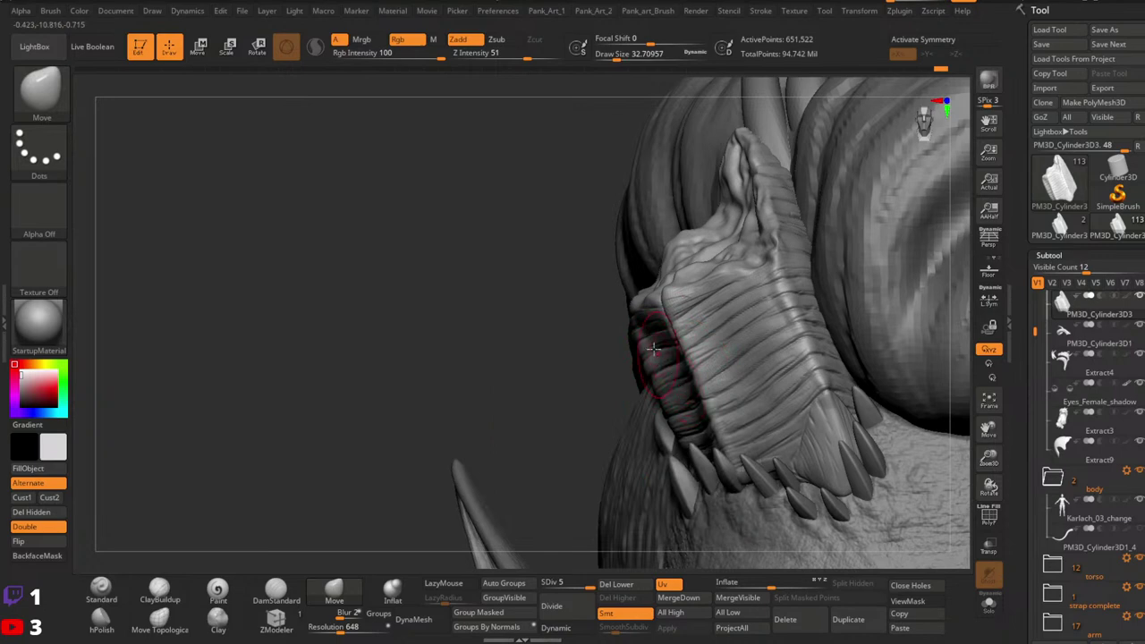
key(ctrl)
mouse_move(840, 253)
right_down()
mouse_move(804, 294)
mouse_move(744, 309)
mouse_move(756, 308)
right_up()
key(ctrl)
key(space)
drag(752, 344, 747, 343)
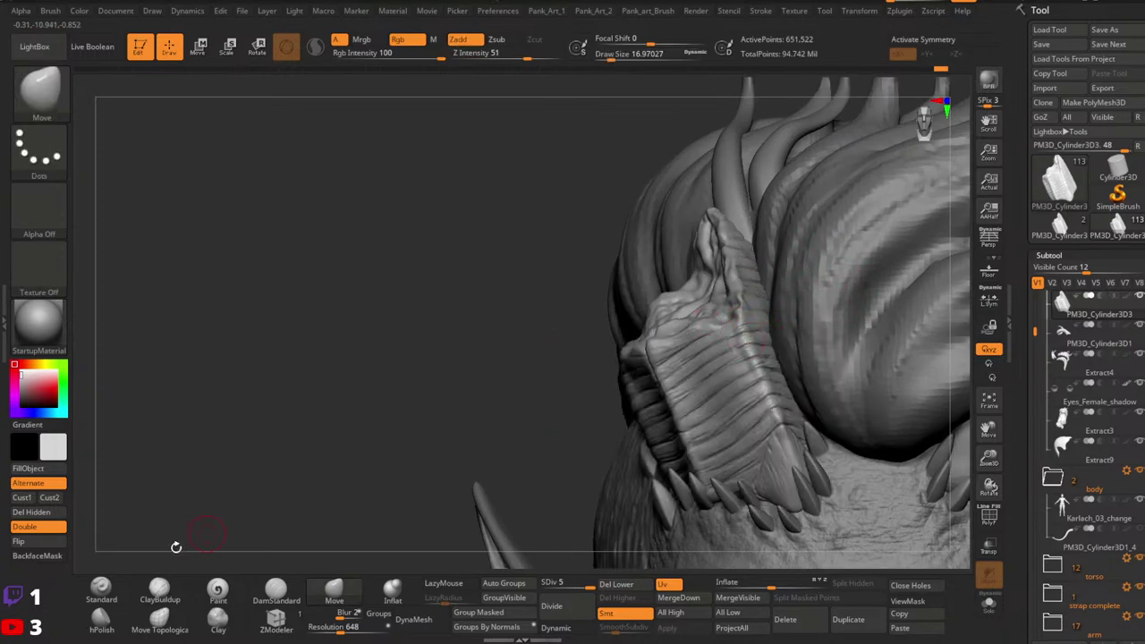
Step: Accentuate the stump's front corner edges with the Standard brush at a draw size of about 17, undoing the first stroke
click(104, 591)
ctrl+right_drag(776, 308, 784, 327)
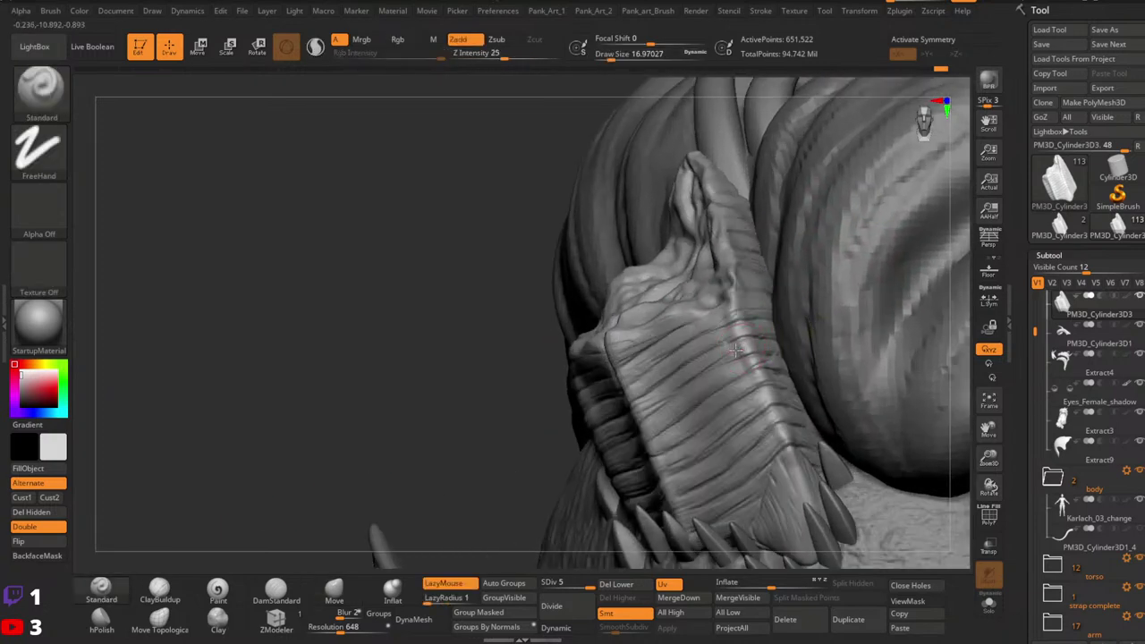
mouse_move(729, 345)
mouse_down()
mouse_move(763, 407)
mouse_move(713, 308)
mouse_up()
key(ctrl+z)
mouse_move(771, 425)
mouse_down()
mouse_move(806, 464)
mouse_move(791, 467)
mouse_up()
mouse_move(829, 391)
ctrl+right_down()
mouse_move(795, 398)
mouse_move(787, 413)
ctrl+right_up()
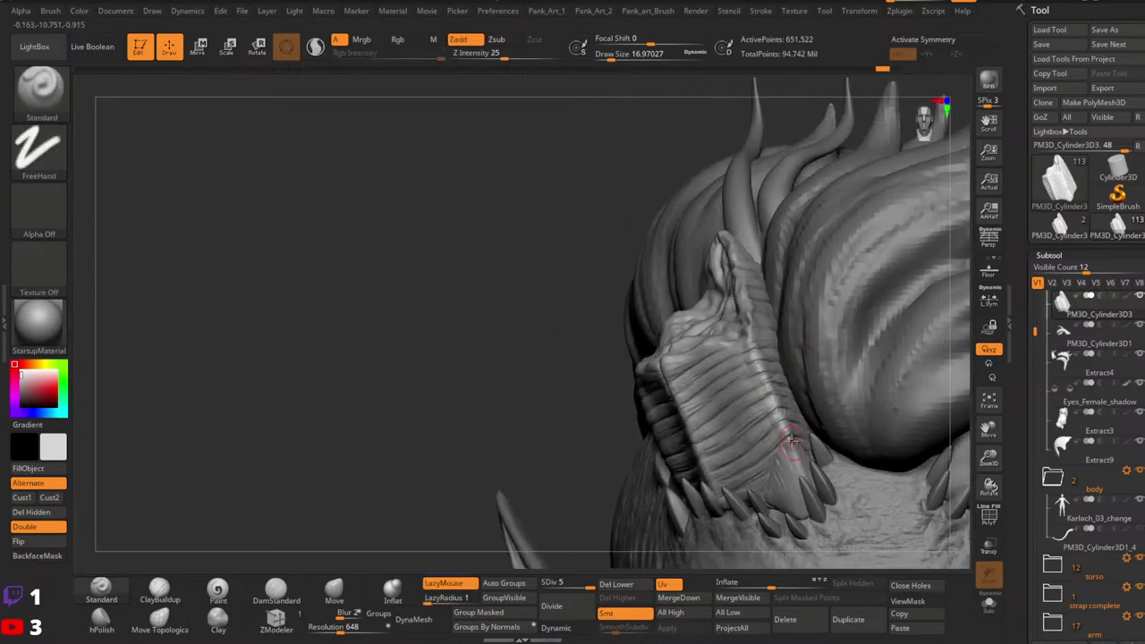
right_drag(809, 457, 782, 356)
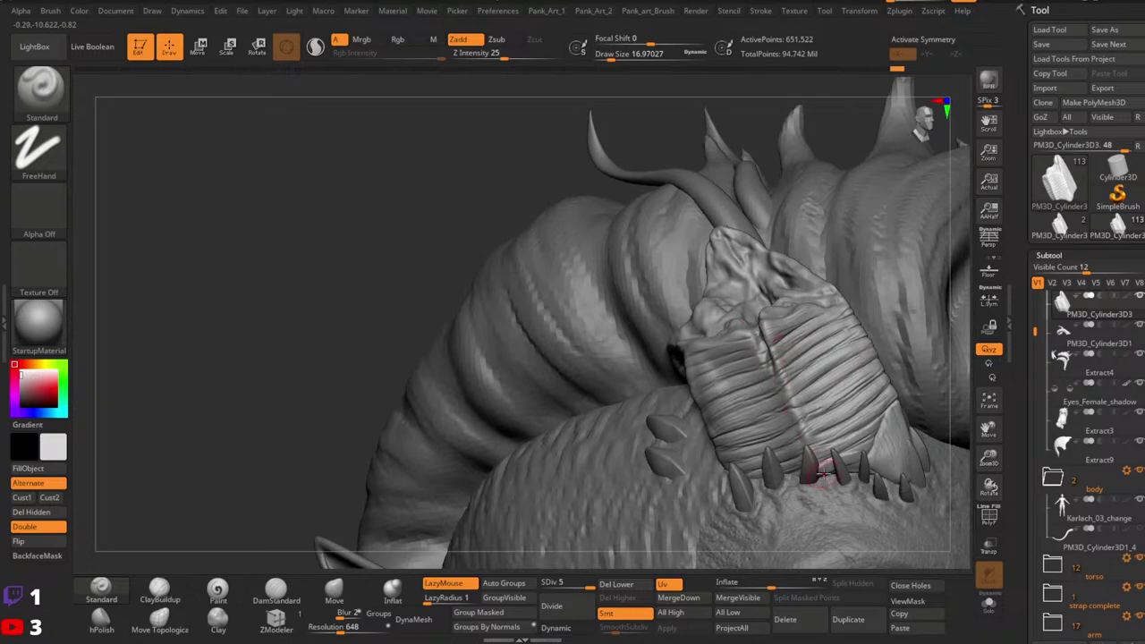
right_drag(804, 461, 765, 436)
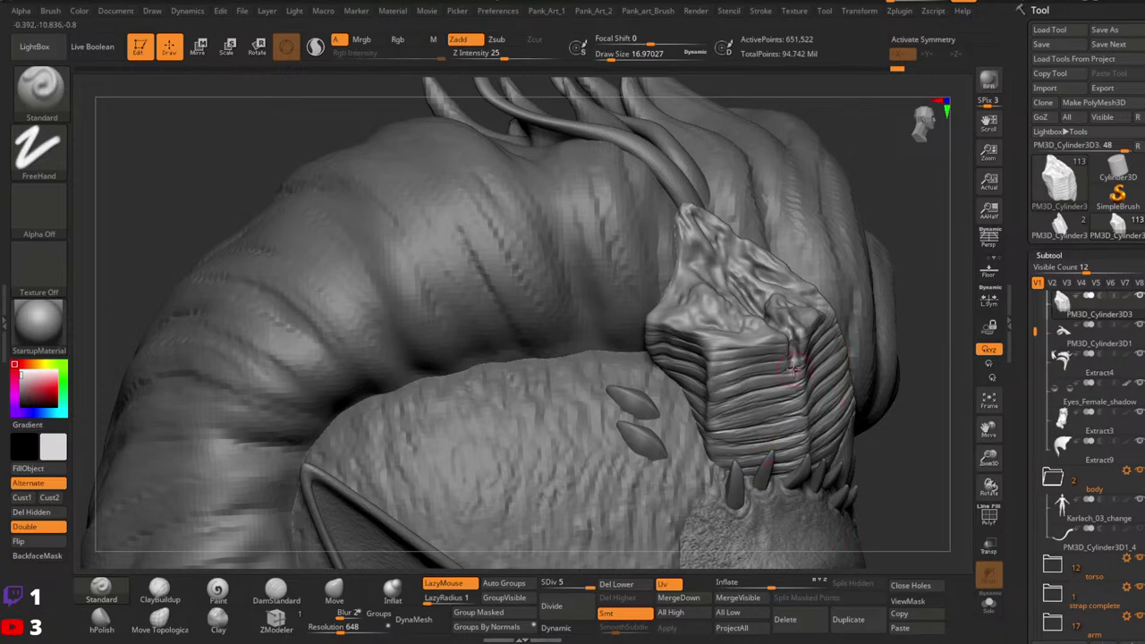
right_drag(794, 369, 774, 314)
mouse_move(774, 313)
right_down()
mouse_move(644, 299)
mouse_move(627, 354)
right_up()
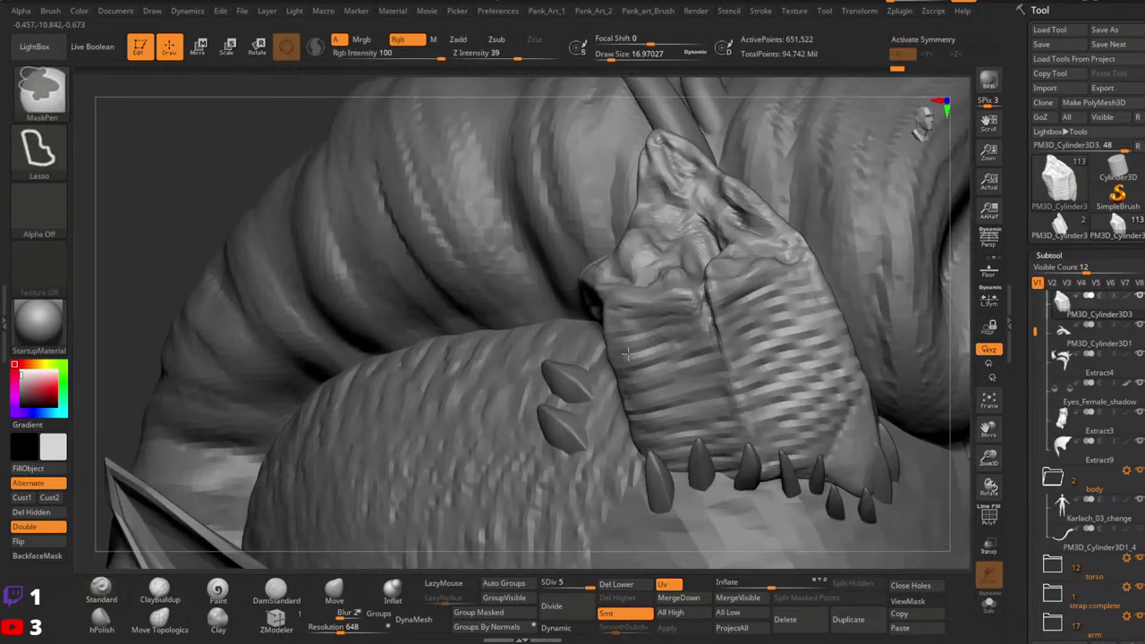
Step: Pull the stump's upper rear corner outward using the Move brush with a draw size of about 35 to 37
key(space)
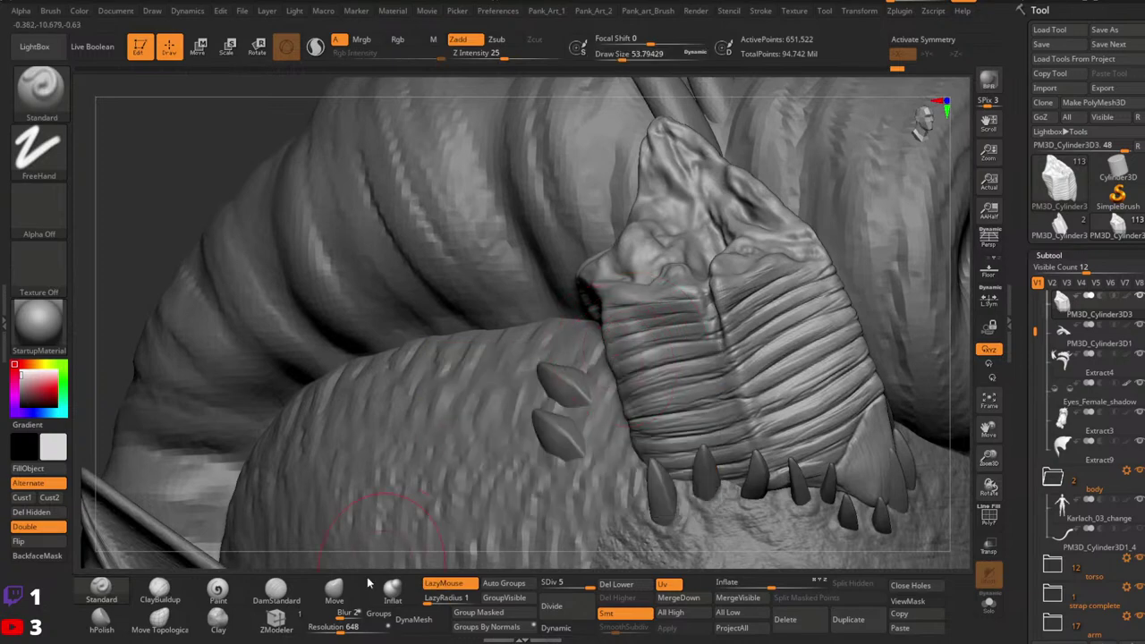
click(334, 591)
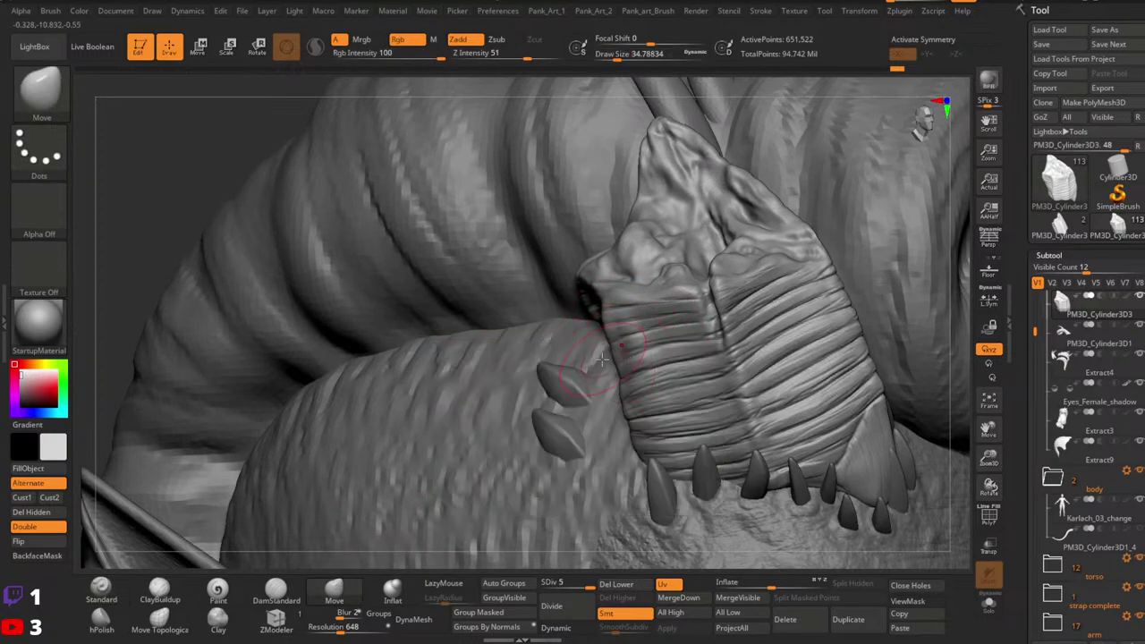
mouse_move(641, 382)
ctrl+right_down()
mouse_move(453, 337)
mouse_move(460, 300)
ctrl+right_up()
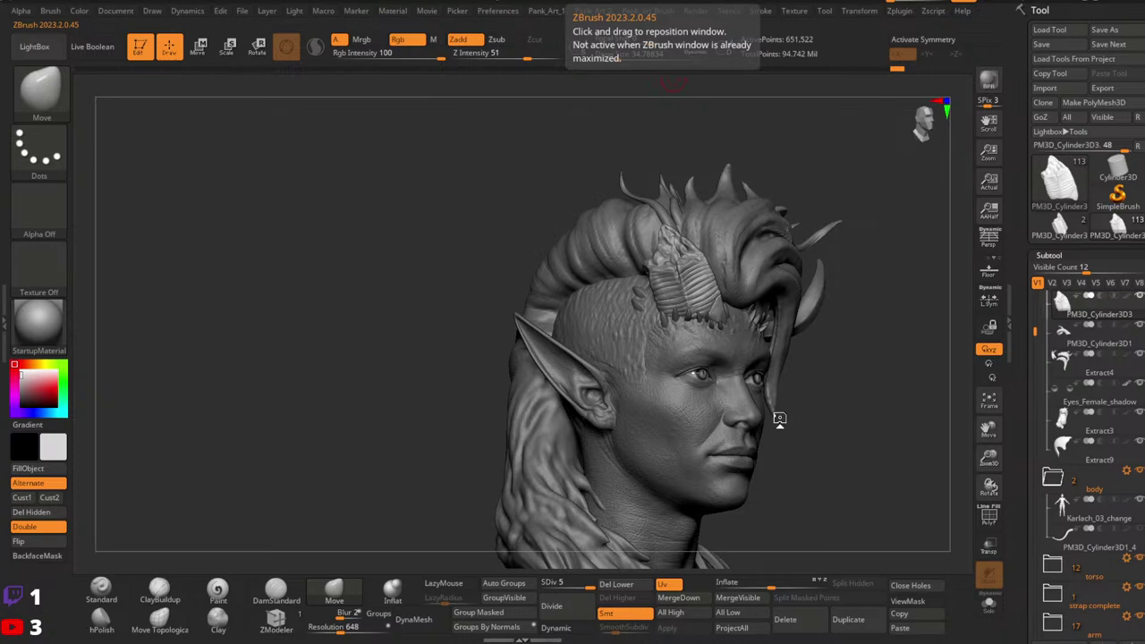
right_drag(780, 443, 769, 439)
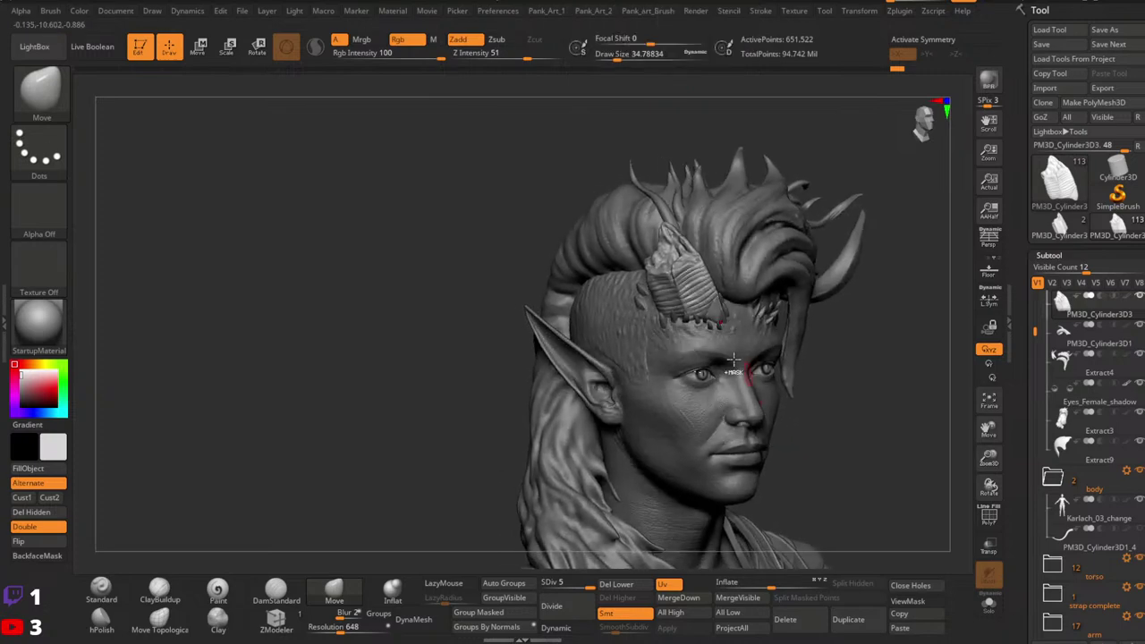
mouse_move(734, 360)
ctrl+right_down()
mouse_move(810, 297)
mouse_move(800, 265)
mouse_move(775, 308)
ctrl+right_up()
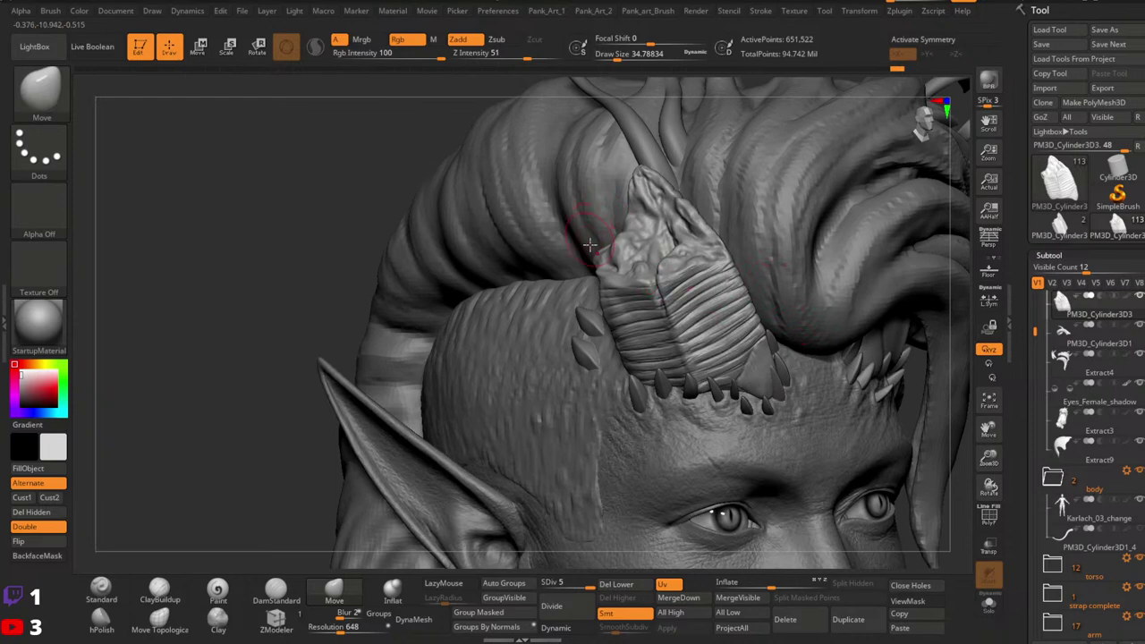
key(space)
key(space)
mouse_move(608, 267)
mouse_down()
mouse_move(583, 268)
mouse_move(624, 273)
mouse_move(583, 278)
mouse_move(611, 315)
mouse_up()
key(space)
key(space)
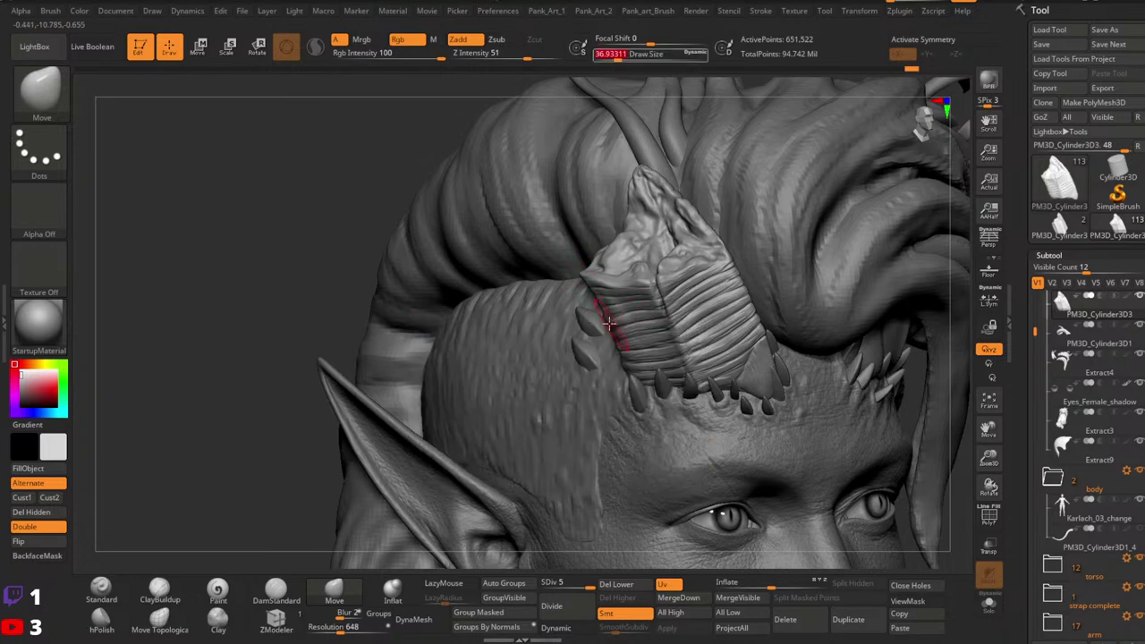
Step: Adjust the stump's outer side edges with the Move brush, enlarging the draw size to about 54
key(space)
mouse_move(639, 368)
mouse_down()
mouse_move(627, 368)
mouse_move(620, 343)
mouse_up()
key(space)
key(space)
key(space)
key(space)
drag(719, 281, 721, 281)
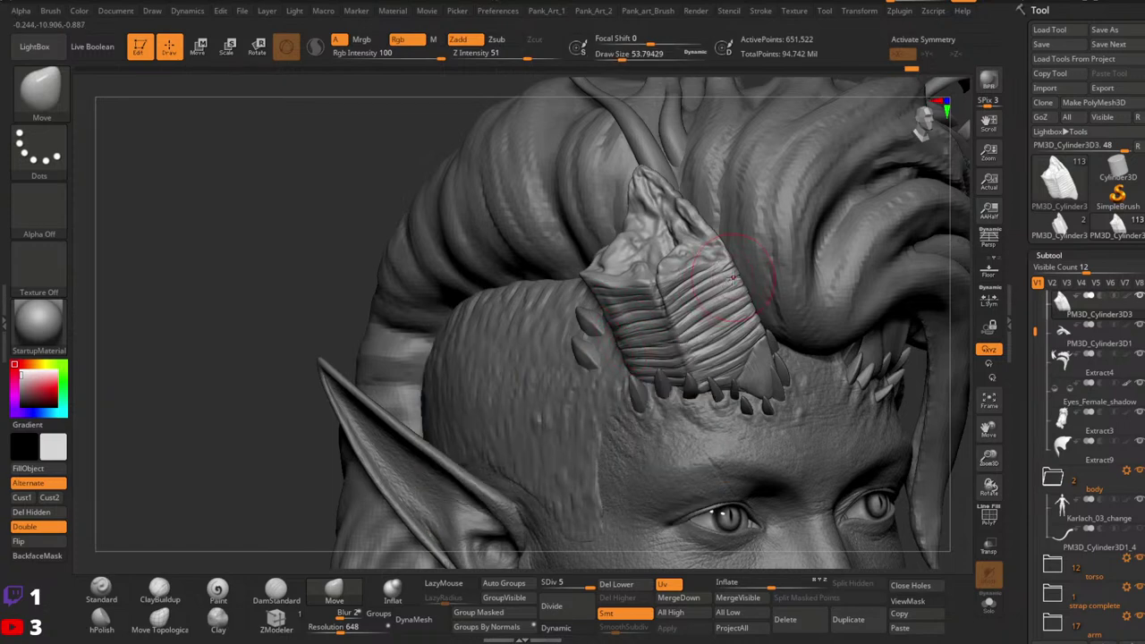
Step: Nudge the jagged points of the stump's broken top with the Move brush at a draw size of about 17
key(space)
drag(677, 214, 616, 236)
key(space)
right_drag(615, 244, 675, 243)
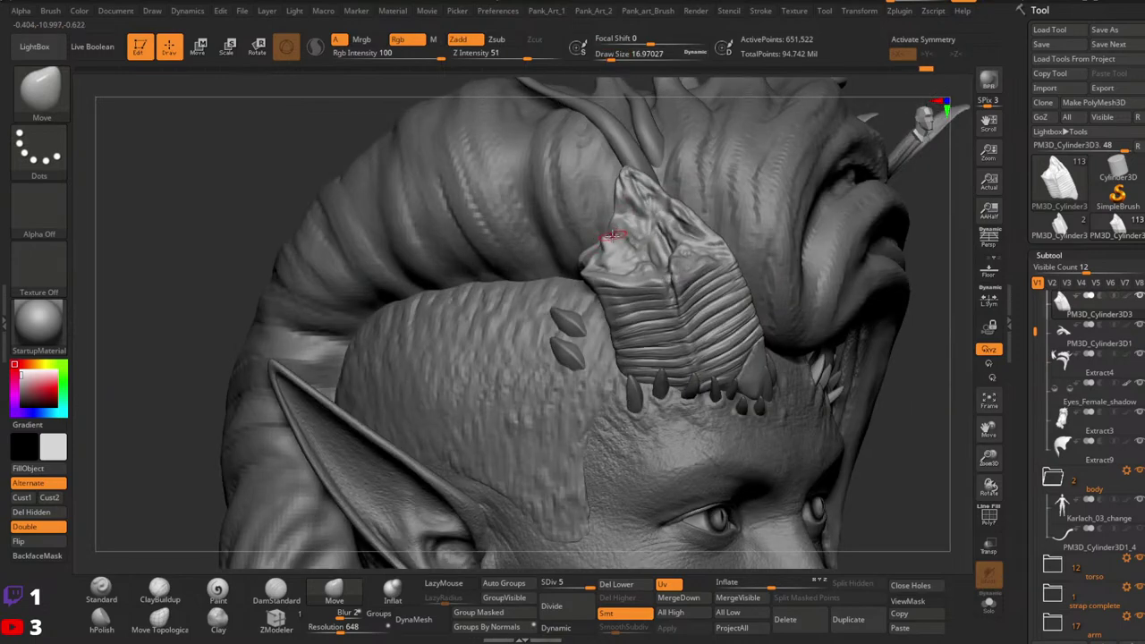
right_drag(652, 212, 630, 236)
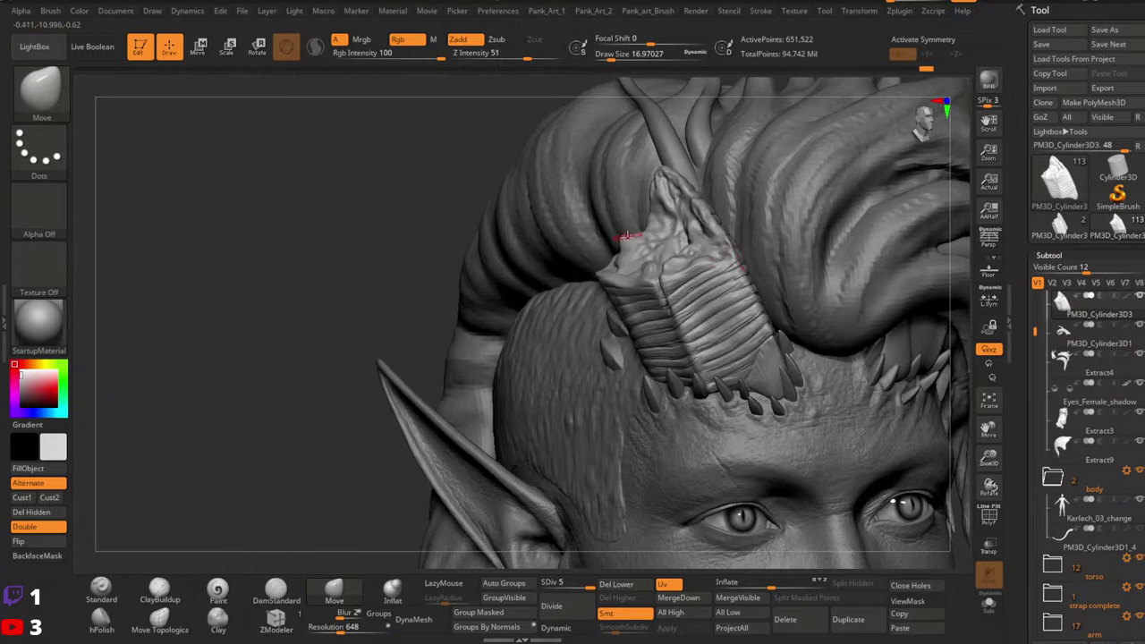
drag(663, 224, 659, 221)
Step: Reshape the stump's pointed tip and the adjacent broken edge with the Move brush at a draw size of about 31 to 35
key(bracketright)
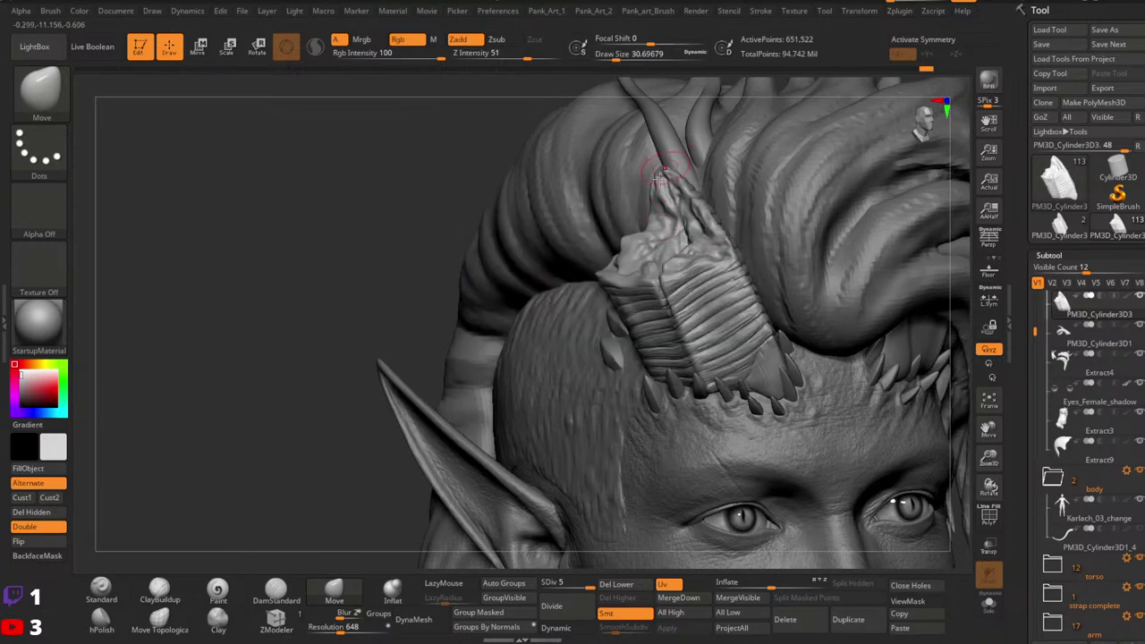
drag(678, 174, 671, 177)
key(space)
drag(694, 203, 705, 216)
key(space)
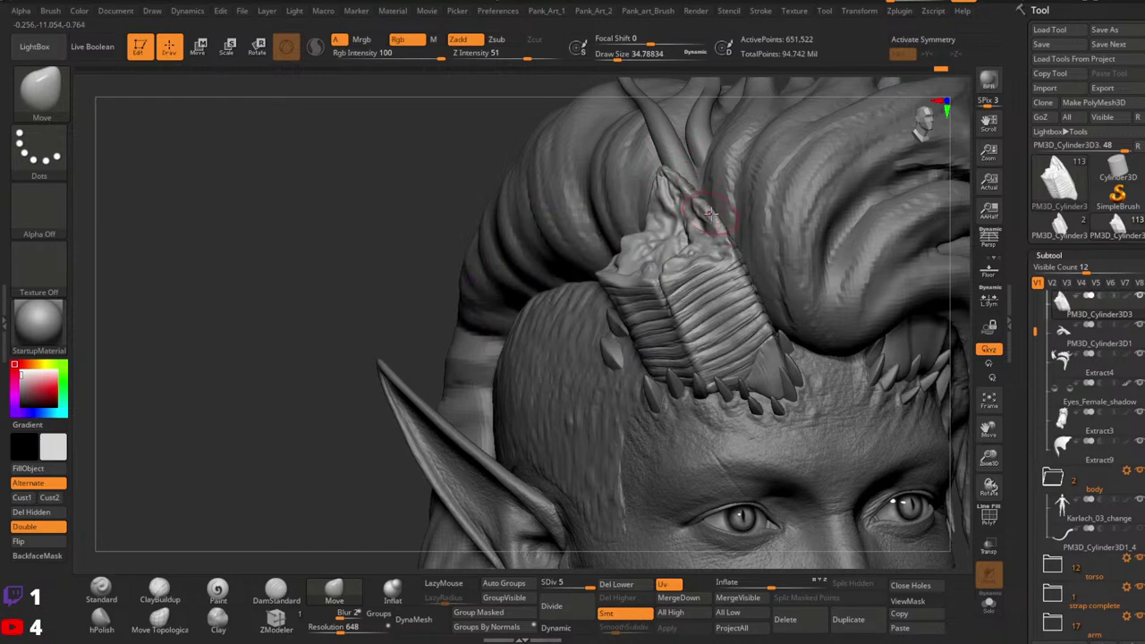
Step: Smooth the ridges on the stump's ear-side face with a draw size of about 27
right_drag(733, 220, 734, 240)
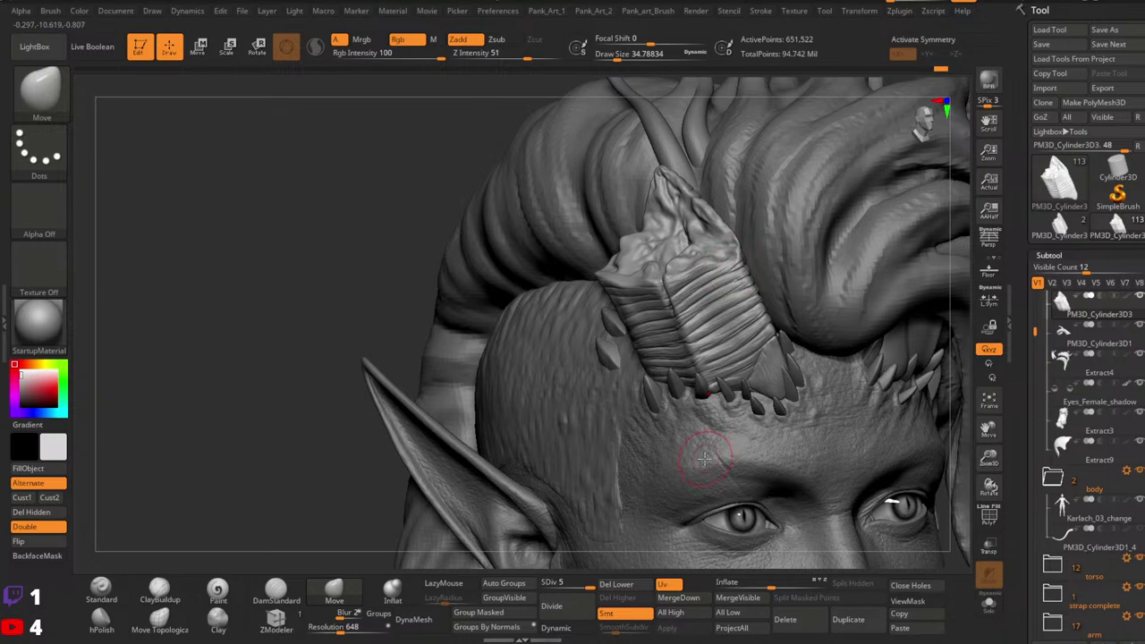
alt+right_drag(731, 305, 736, 374)
ctrl+right_drag(736, 374, 723, 391)
key(space)
drag(723, 392, 710, 393)
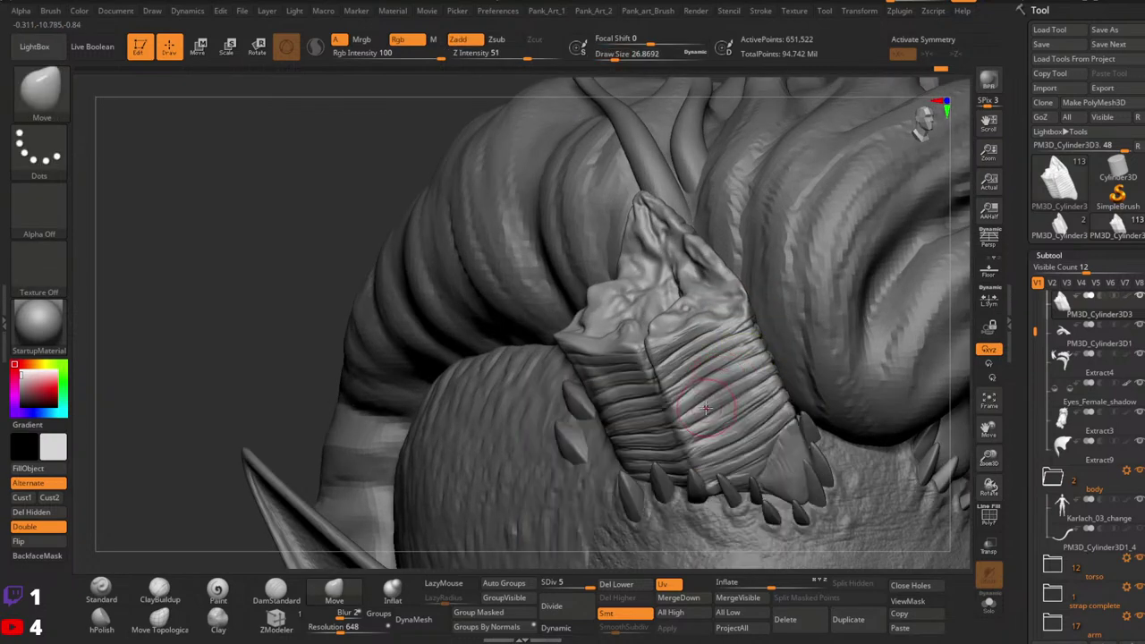
right_drag(705, 409, 626, 403)
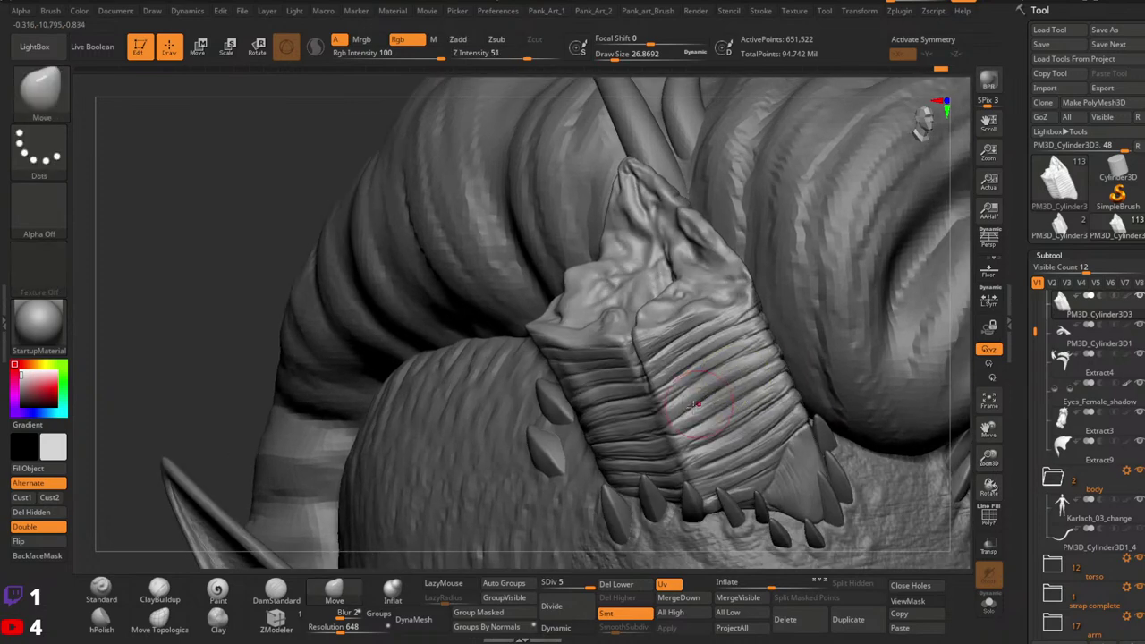
key(shift)
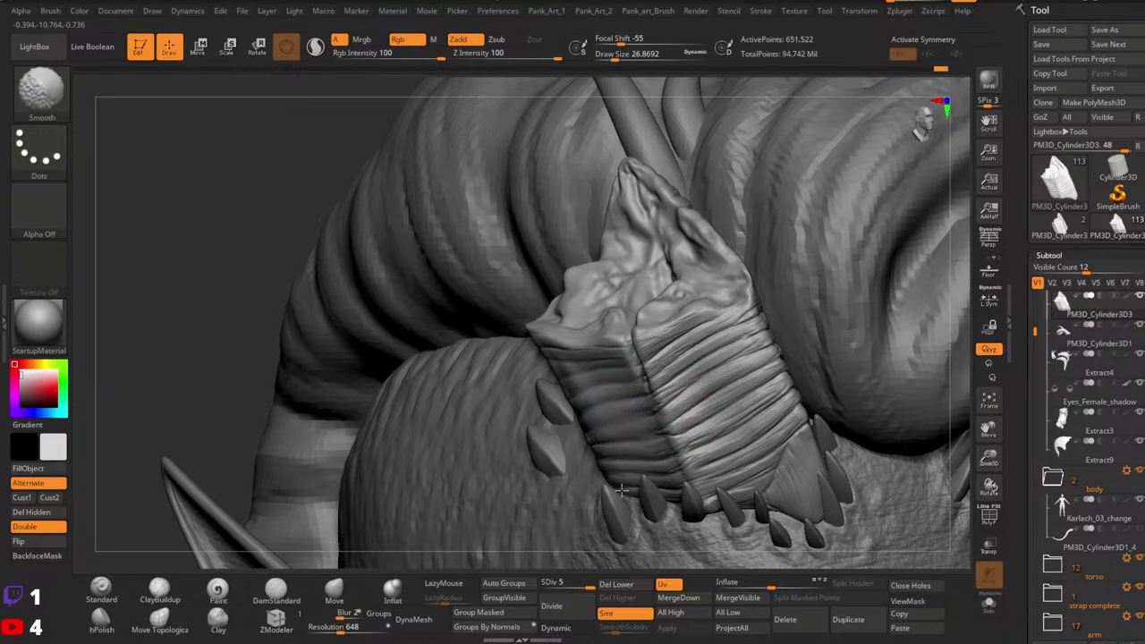
Step: Load the Smooth Stronger brush from the Smooth brush library and smooth away the ridges on the stump's ear-side face at a draw size of about 27
mouse_move(798, 350)
ctrl+right_down()
mouse_move(876, 455)
mouse_move(761, 342)
mouse_move(746, 367)
mouse_move(756, 391)
ctrl+right_up()
mouse_move(700, 347)
ctrl+right_down()
mouse_move(713, 392)
mouse_move(716, 356)
ctrl+right_up()
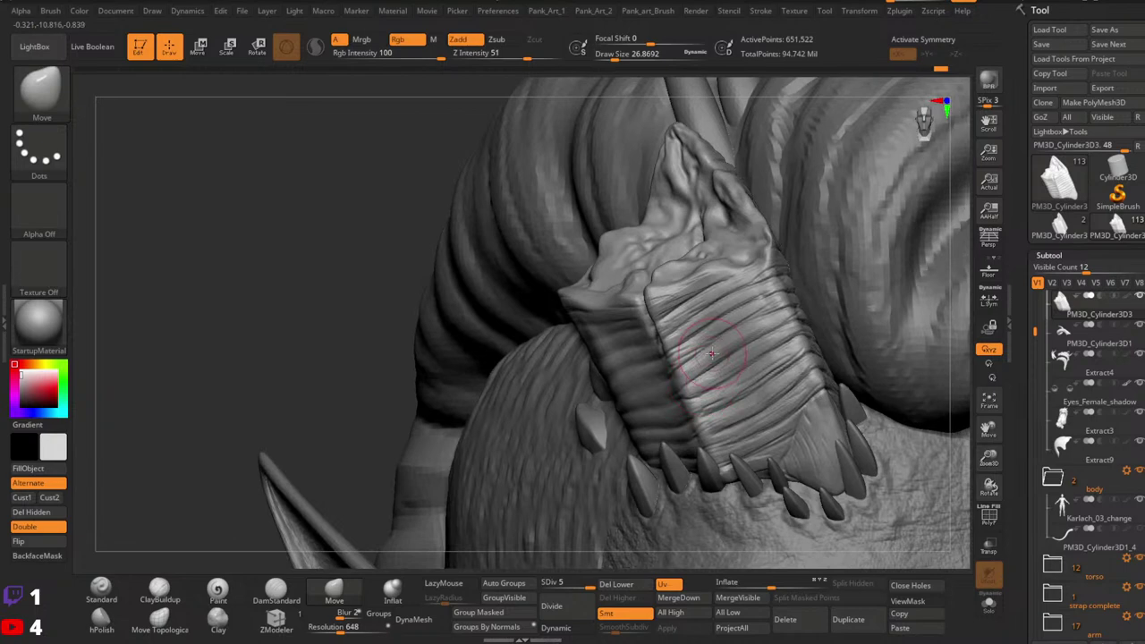
click(283, 596)
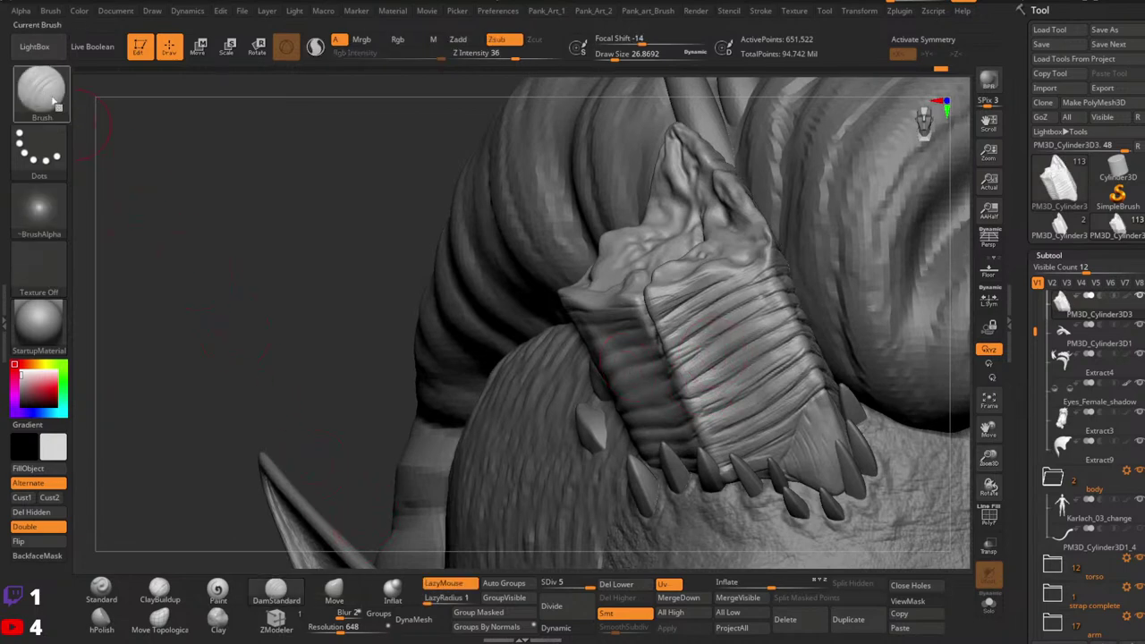
key(space)
drag(651, 341, 649, 341)
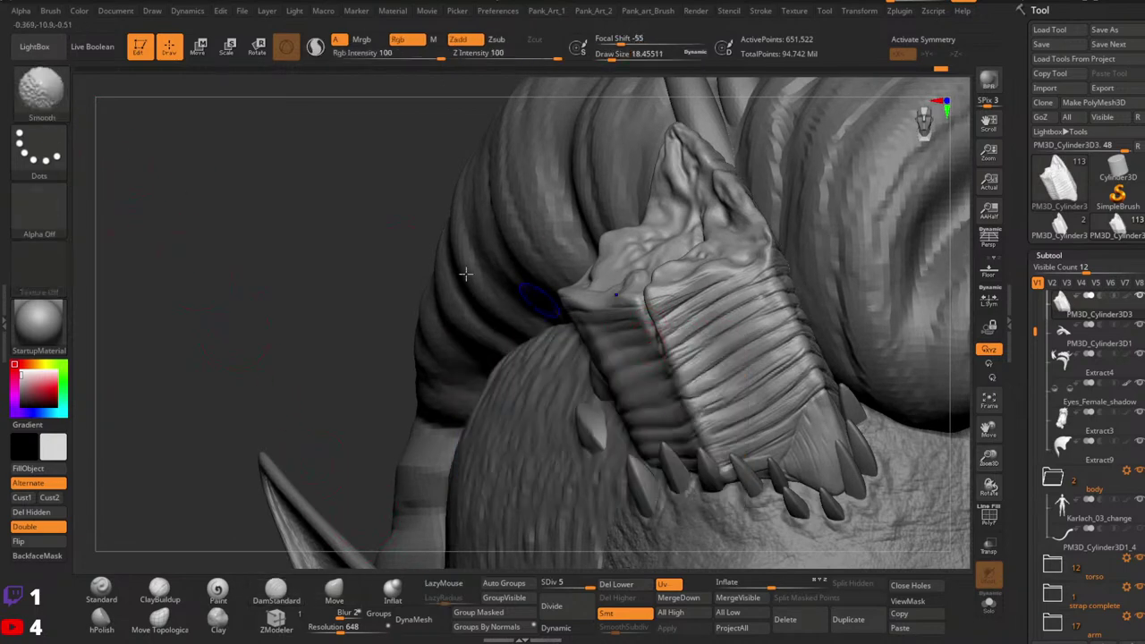
shift+click(43, 45)
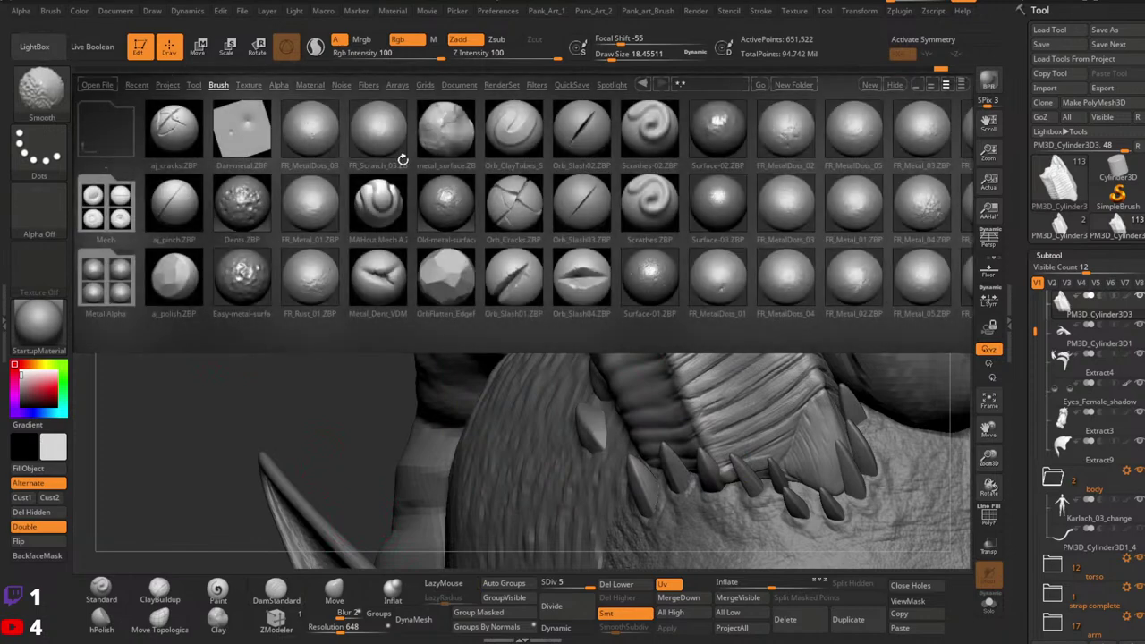
click(220, 84)
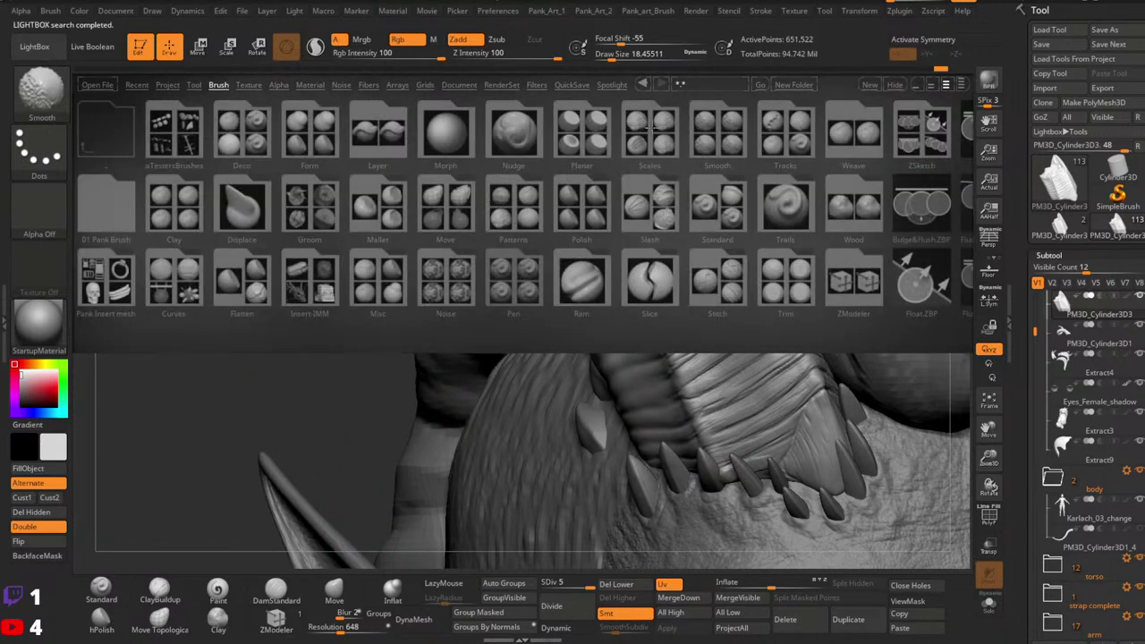
double_click(716, 124)
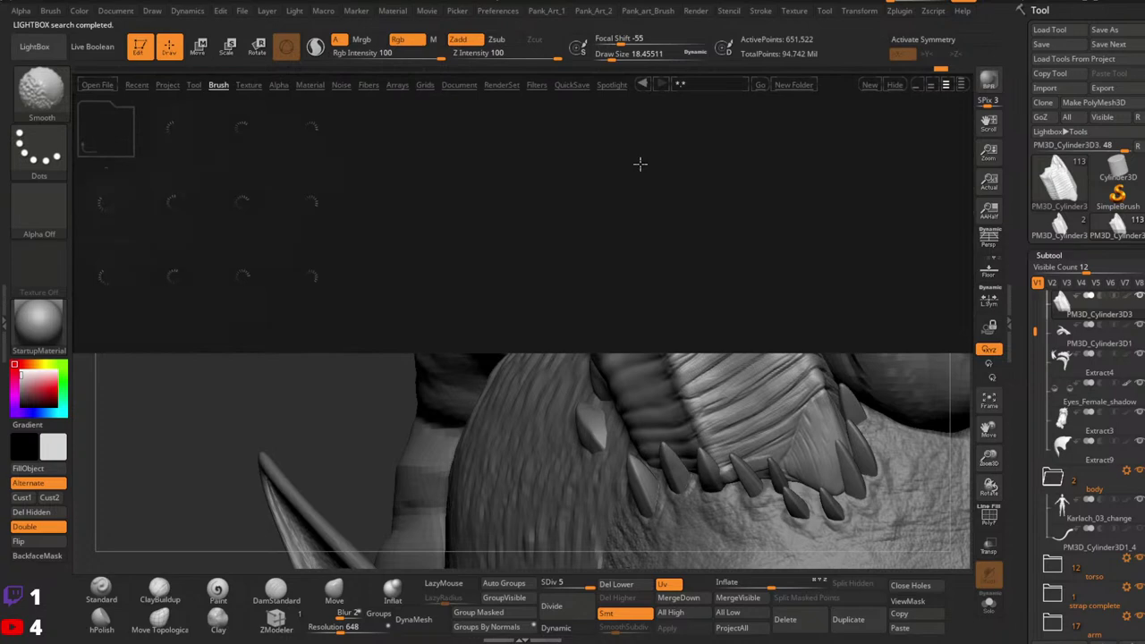
double_click(174, 272)
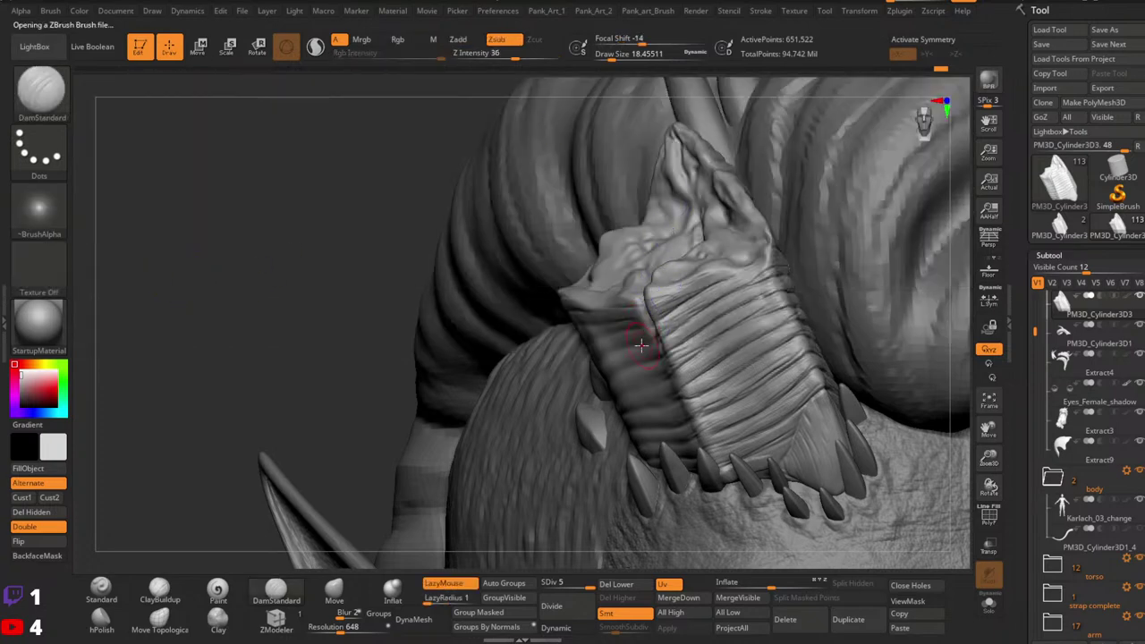
click(101, 622)
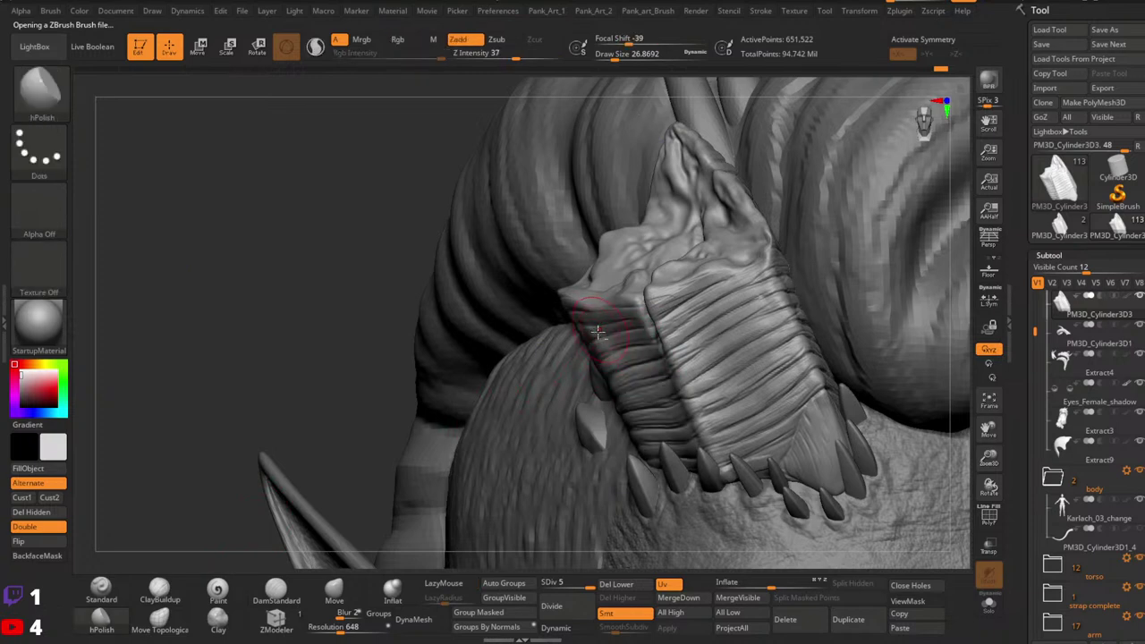
mouse_move(630, 371)
shift+mouse_down()
mouse_move(653, 426)
mouse_move(643, 368)
mouse_move(658, 402)
shift+mouse_up()
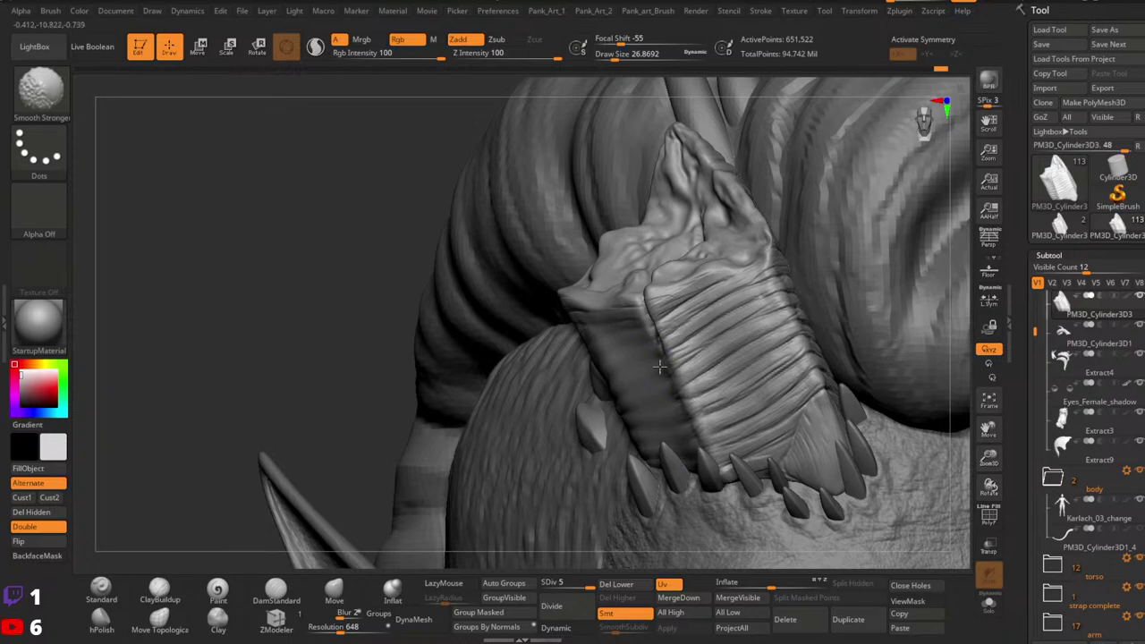
Step: Try to carve a groove across the smoothed ear-side face with the DamStandard brush at a draw size of about 12
click(277, 591)
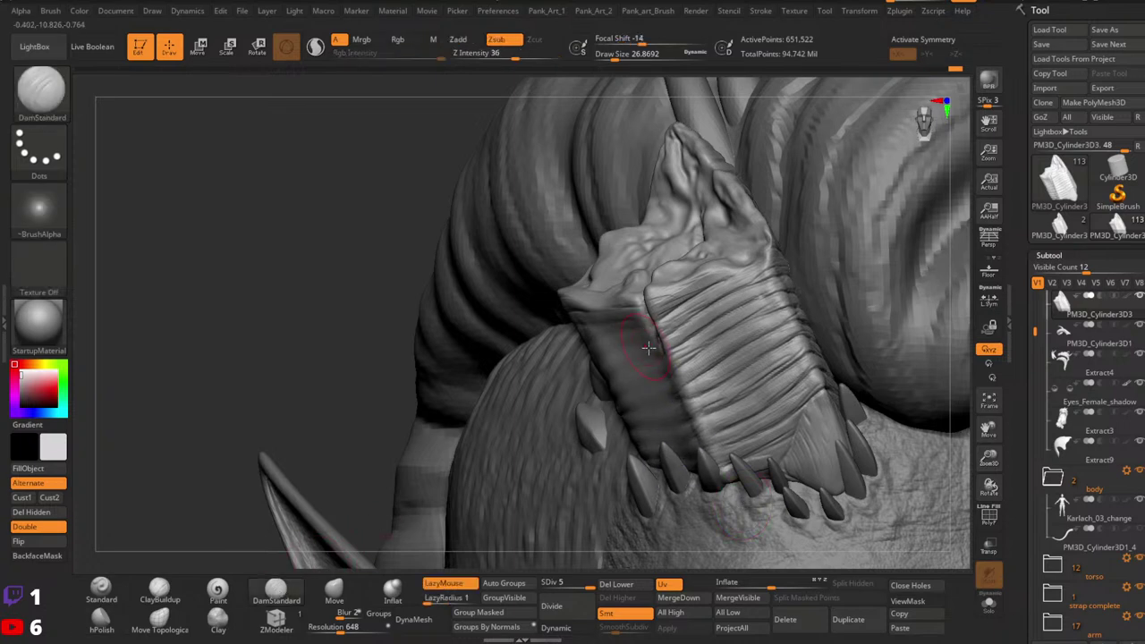
key(space)
drag(649, 350, 588, 340)
key(space)
key(ctrl+z)
key(shift)
Step: Switch to the Orb_Cracks brush and carve a trial diagonal groove across the ear-side face at a draw size of about 13
click(40, 89)
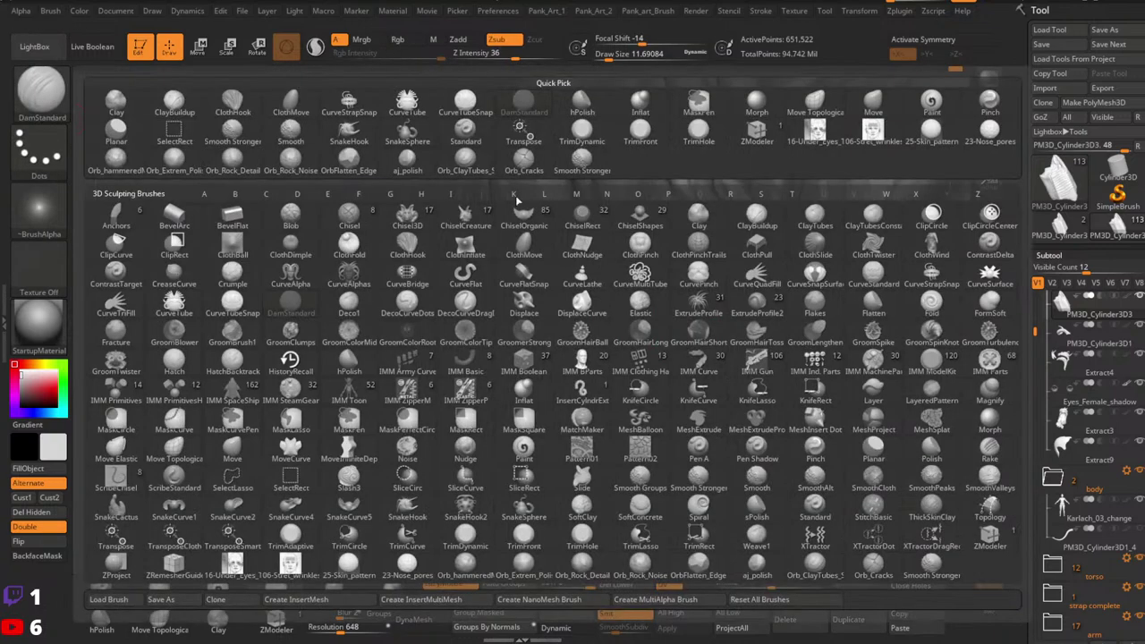
click(523, 161)
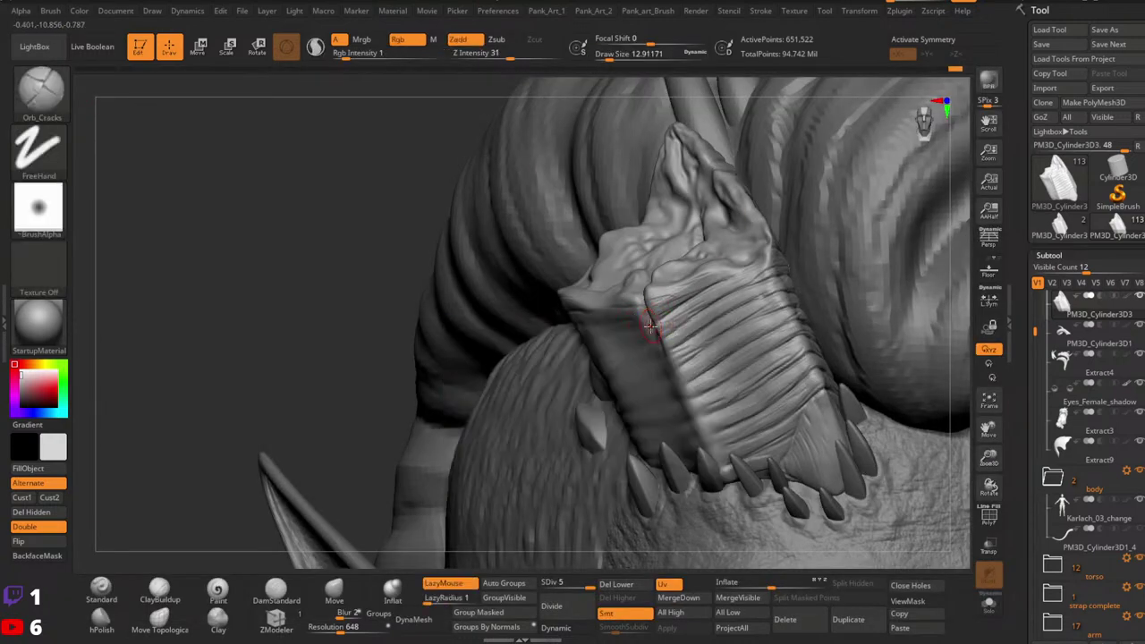
key(shift)
drag(653, 324, 599, 383)
key(space)
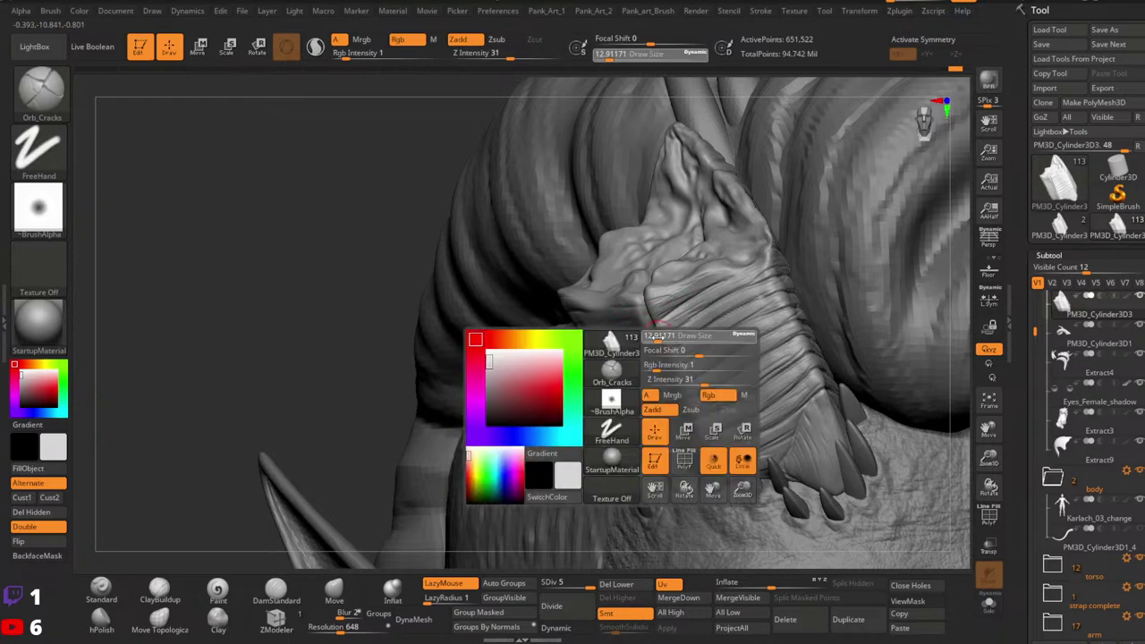
key(space)
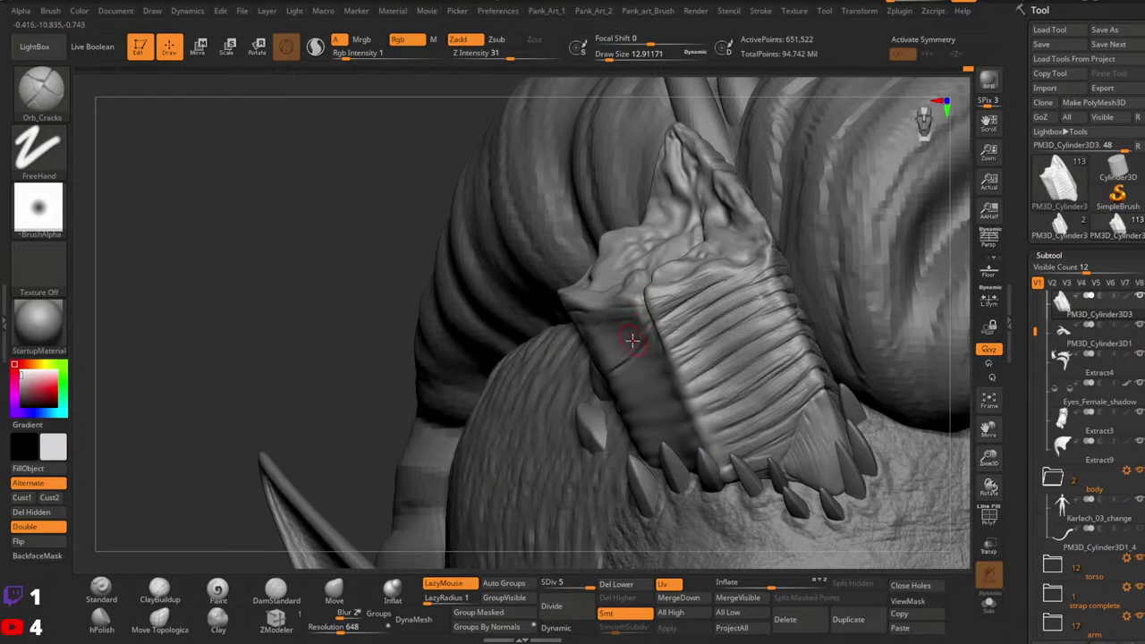
Step: Undo the trial grooves and carve parallel diagonal grooves down the ear-side face to its base with Orb_Cracks at a draw size of about 9
key(ctrl)
key(ctrl)
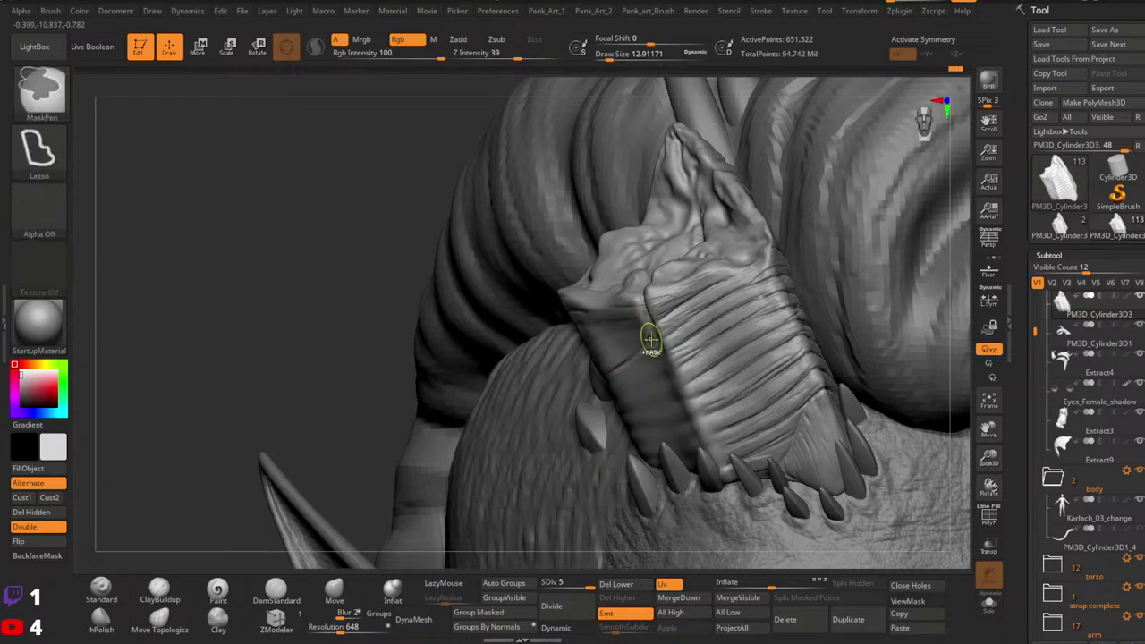
key(ctrl+z)
key(space)
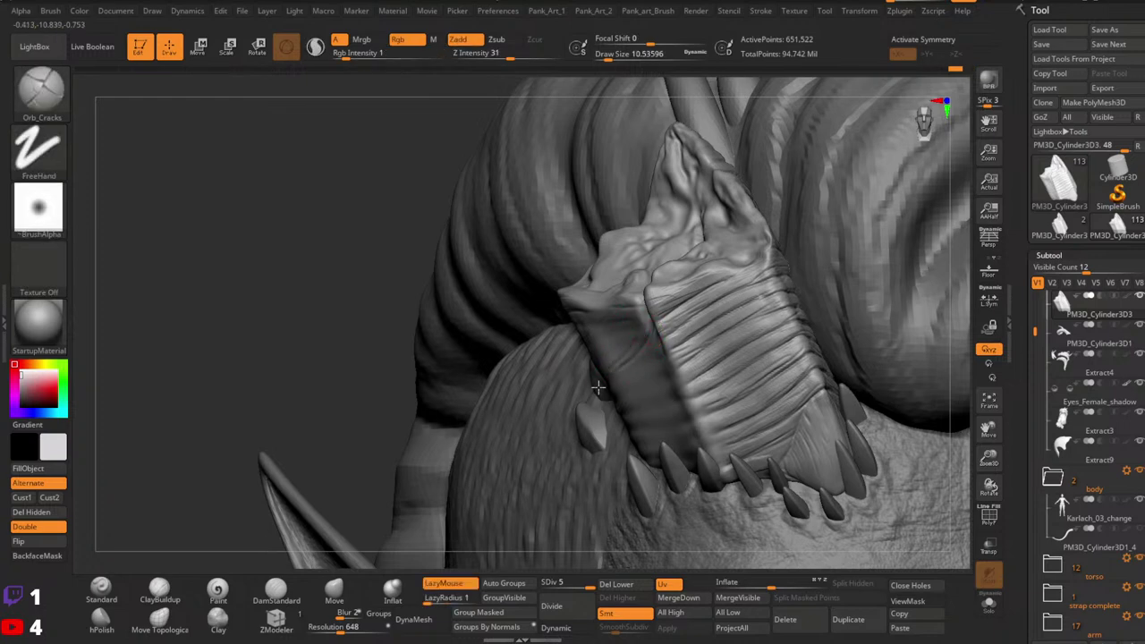
key(ctrl+z)
drag(652, 330, 612, 366)
key(ctrl)
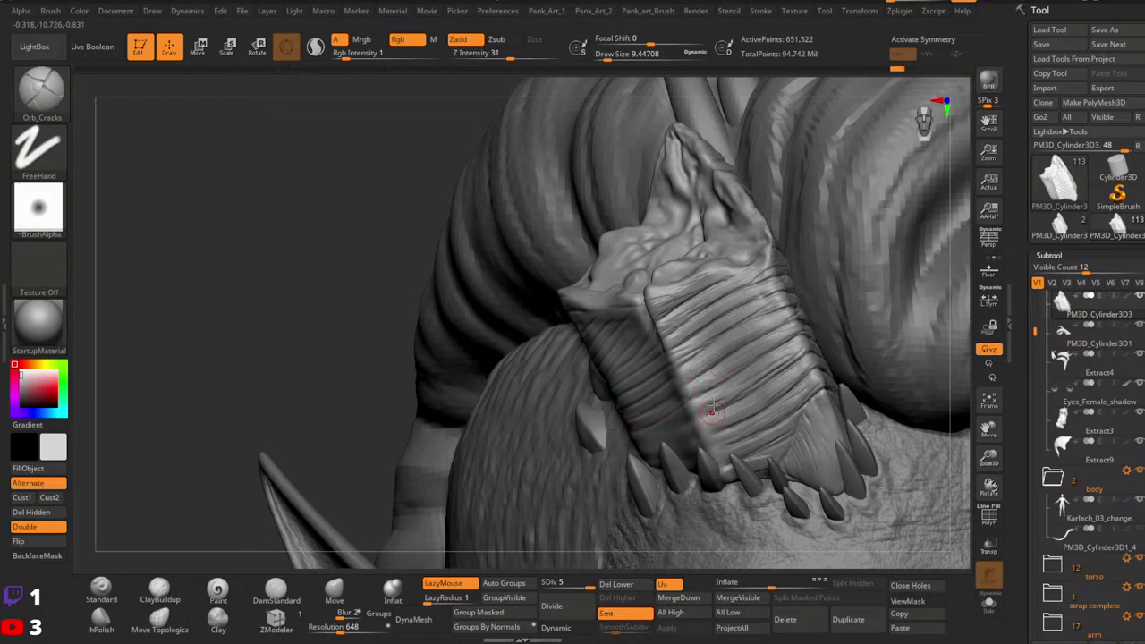
alt+right_drag(713, 409, 710, 360)
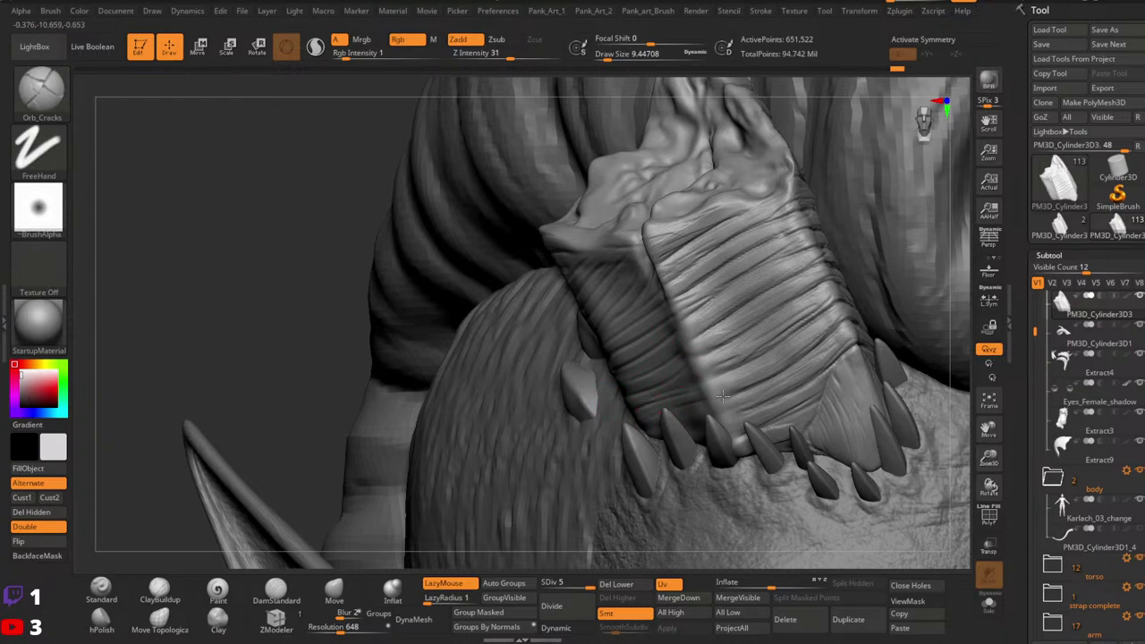
drag(746, 411, 699, 438)
Step: Add finer Orb_Cracks grooves between the ridges of the ear-side face and over its corner edge at a draw size of about 9
mouse_move(731, 425)
ctrl+right_down()
mouse_move(730, 394)
mouse_move(787, 386)
ctrl+right_up()
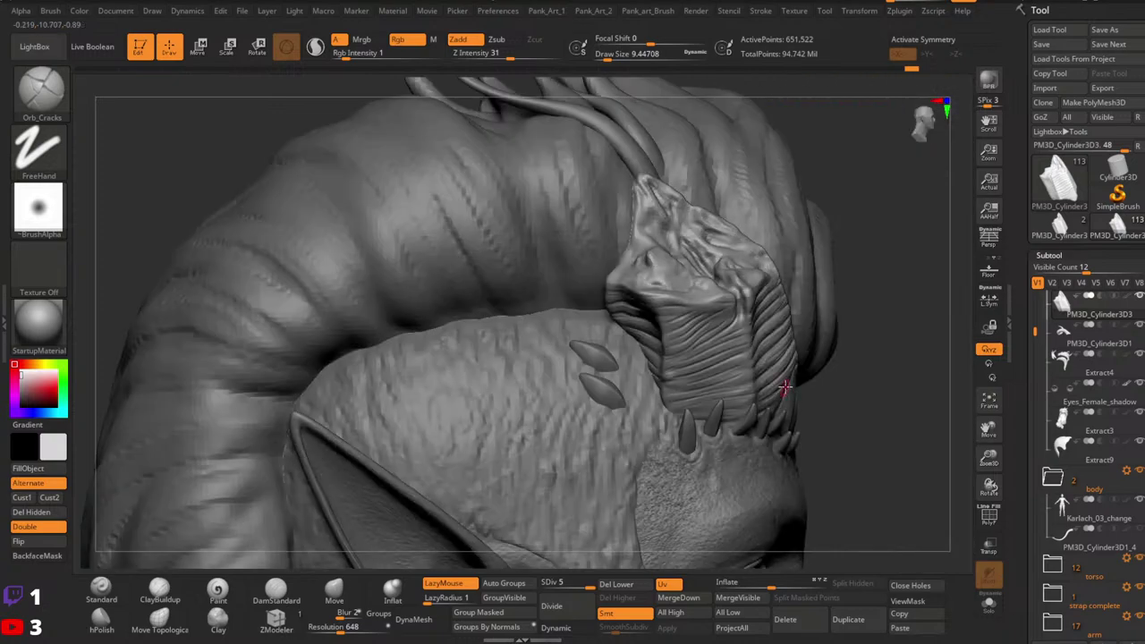
mouse_move(789, 313)
ctrl+right_down()
mouse_move(792, 343)
mouse_move(777, 351)
mouse_move(753, 304)
mouse_move(758, 343)
ctrl+right_up()
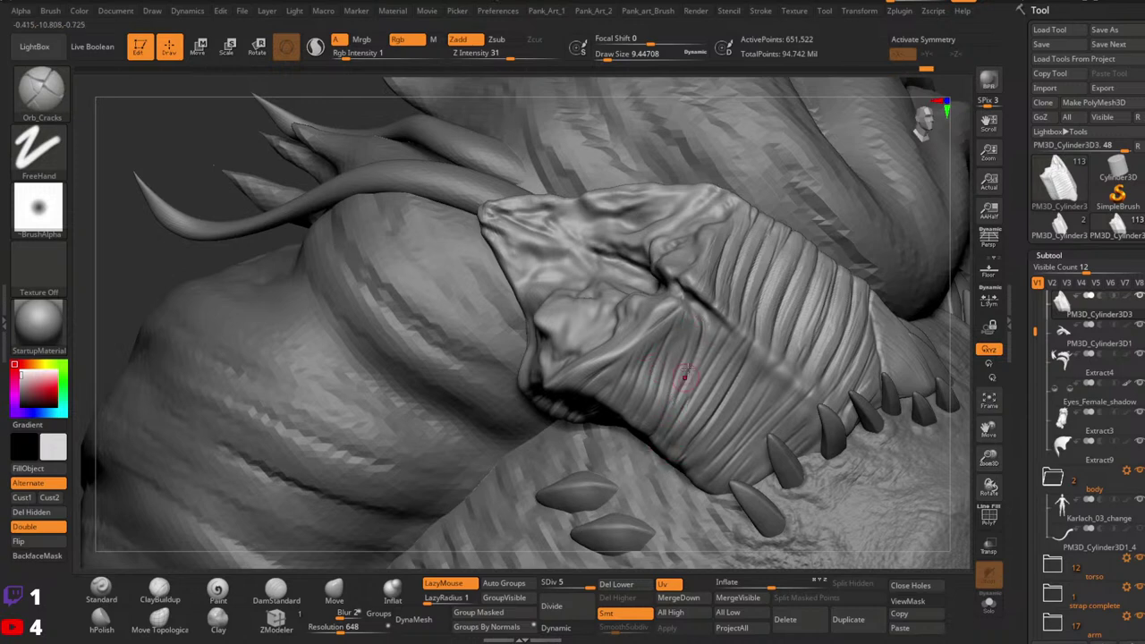
key(shift)
key(shift)
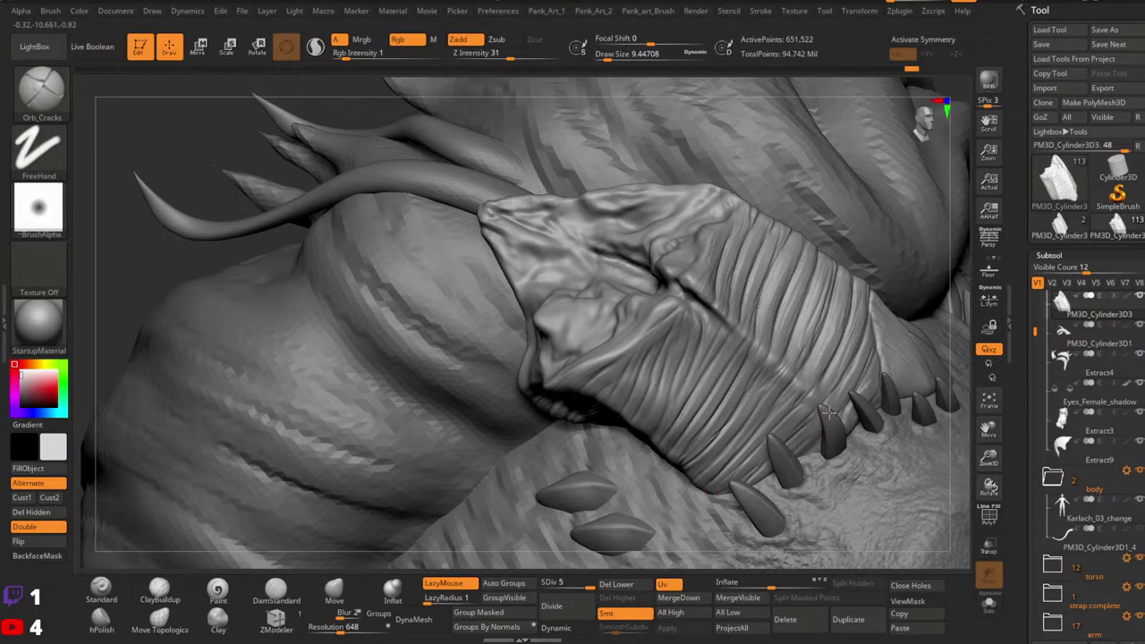
Step: Smooth the stump's rear side face with Smooth Stronger and carve horizontal grooves into it with Orb_Cracks at a draw size of about 9
right_drag(686, 403, 621, 359)
key(shift)
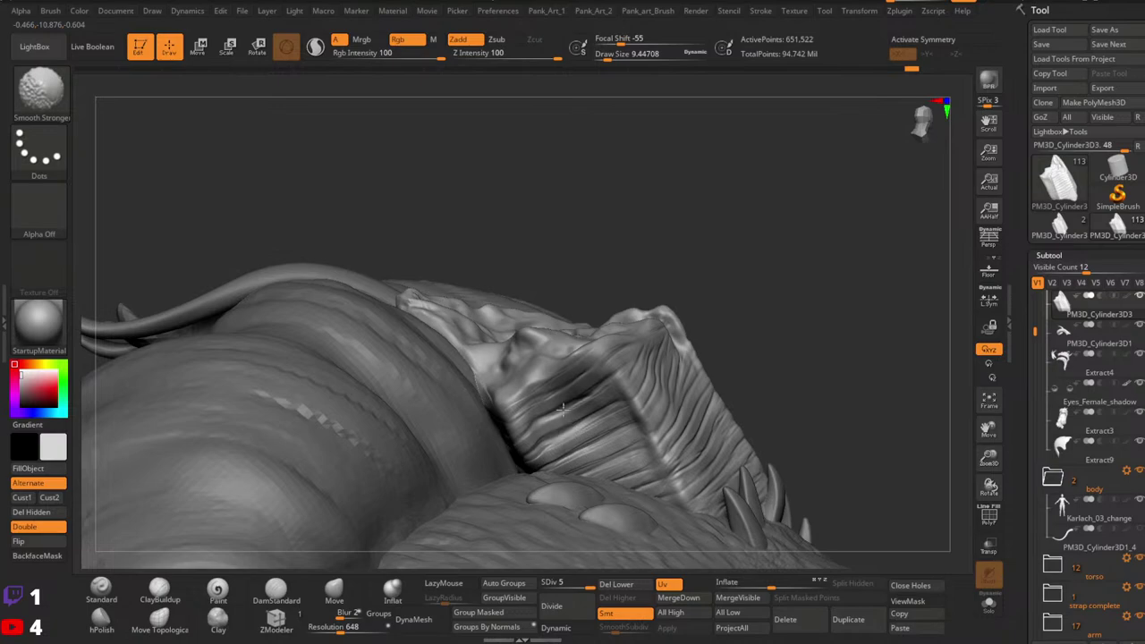
mouse_move(764, 345)
mouse_down()
mouse_move(689, 384)
mouse_move(675, 450)
mouse_up()
mouse_move(674, 450)
right_down()
mouse_move(695, 337)
mouse_move(743, 327)
mouse_move(711, 307)
mouse_move(782, 335)
mouse_move(744, 483)
right_up()
mouse_move(712, 358)
ctrl+right_down()
mouse_move(759, 344)
mouse_move(662, 335)
ctrl+right_up()
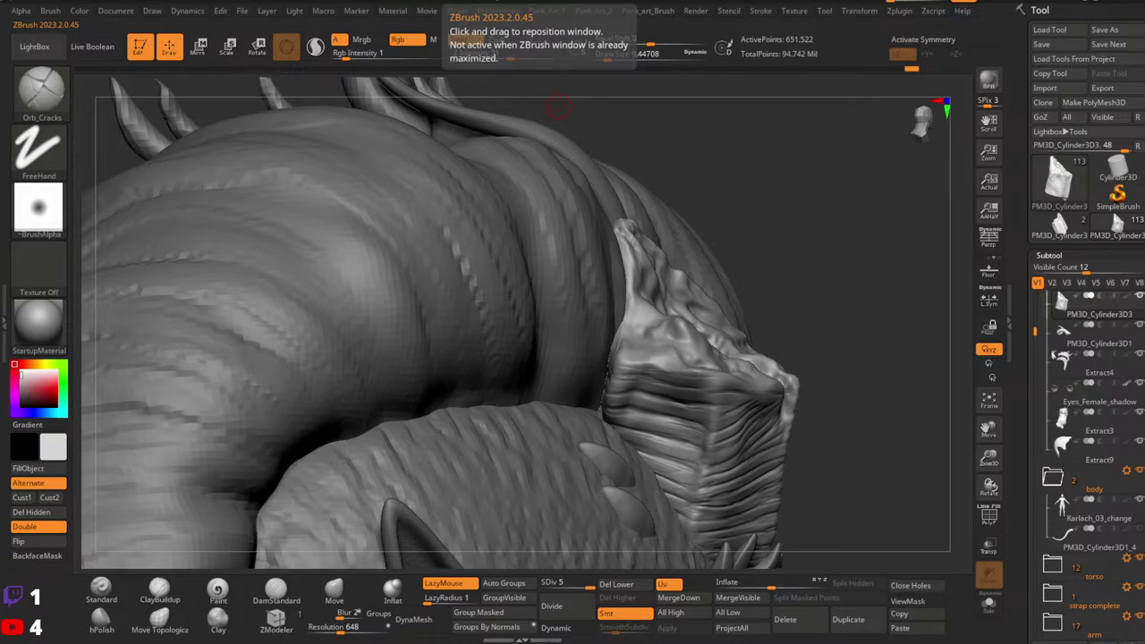
Step: Build up the sunken area below the broken rim on the rear side face with the Standard brush at draw sizes of about 25 to 51
mouse_move(758, 373)
right_down()
mouse_move(682, 348)
mouse_move(635, 357)
mouse_move(651, 344)
mouse_move(661, 388)
mouse_move(669, 374)
right_up()
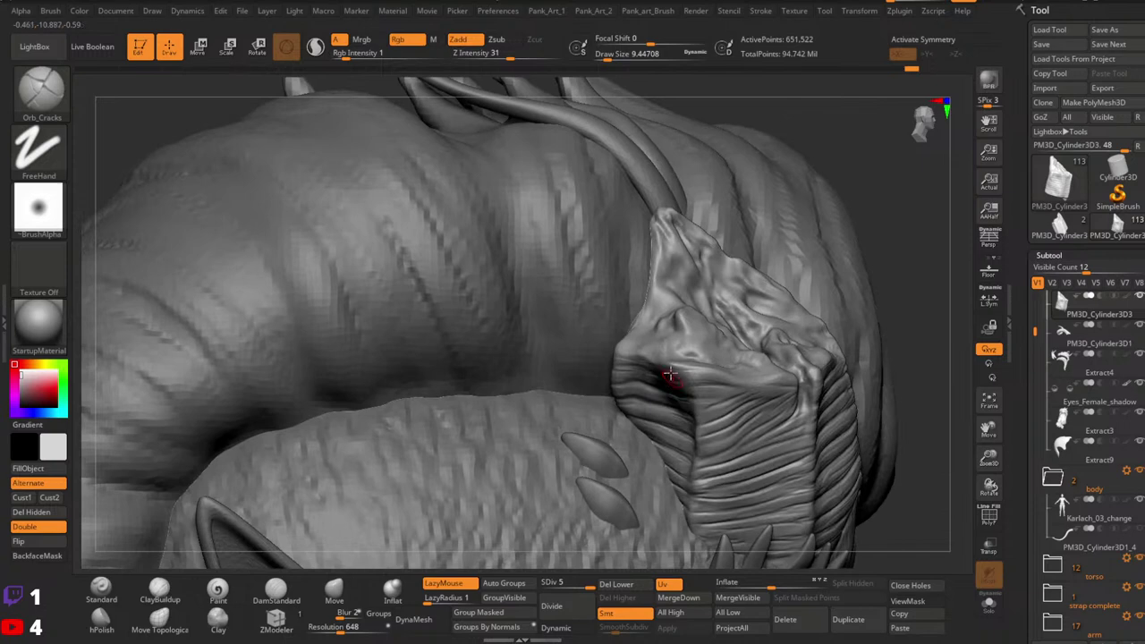
click(116, 597)
key(space)
drag(635, 382, 643, 382)
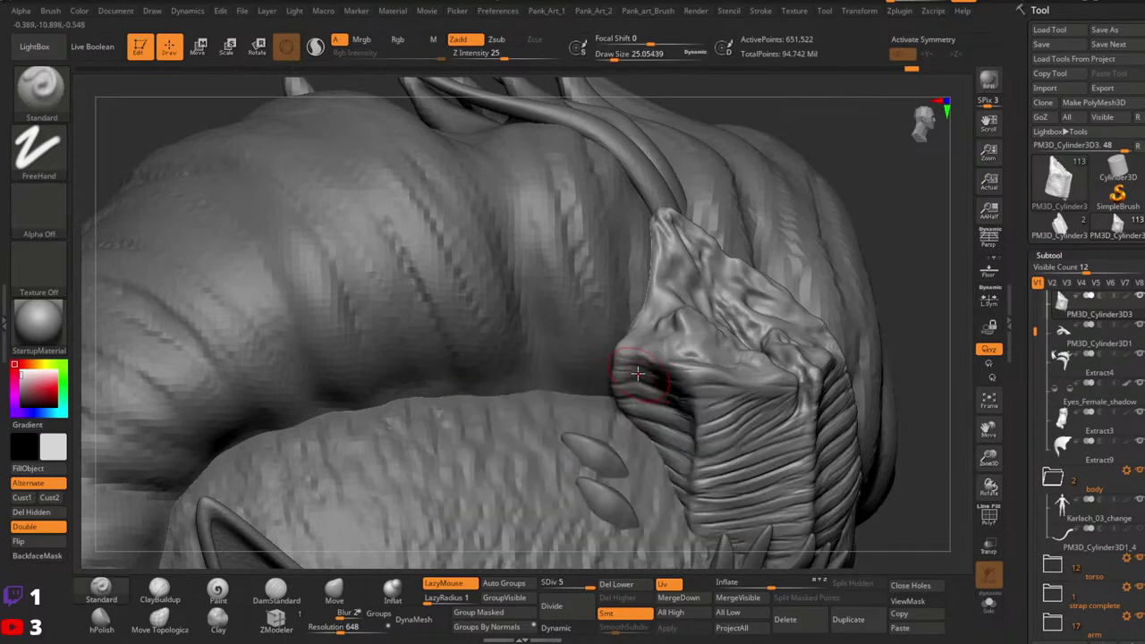
mouse_move(635, 374)
right_down()
mouse_move(670, 378)
mouse_move(637, 394)
right_up()
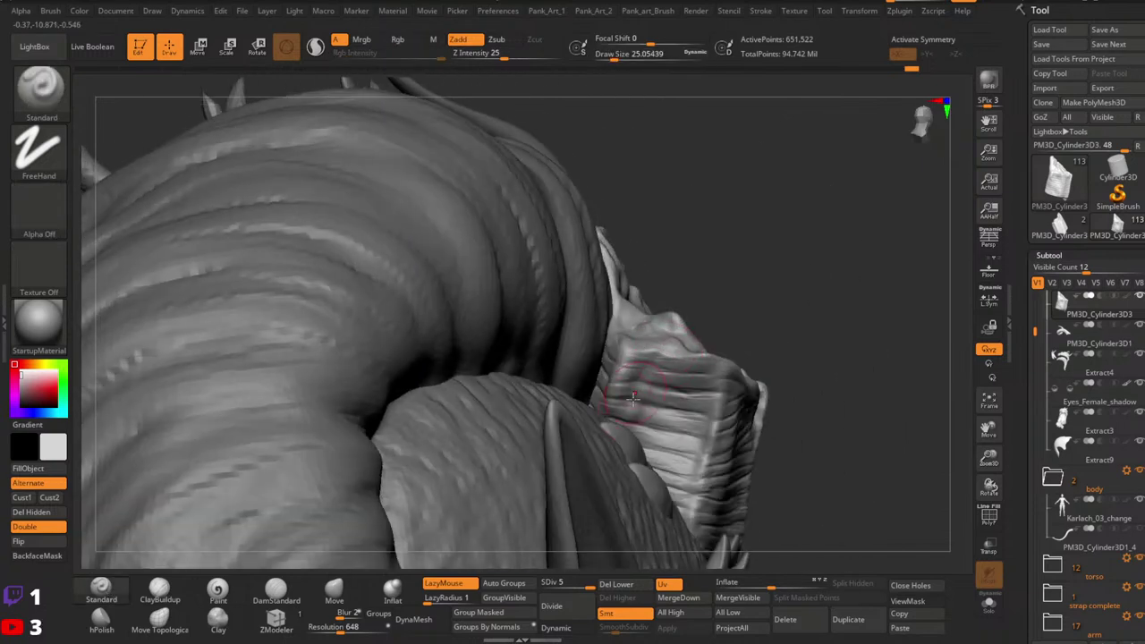
mouse_move(634, 417)
mouse_down()
mouse_move(627, 431)
mouse_move(649, 402)
mouse_up()
key(space)
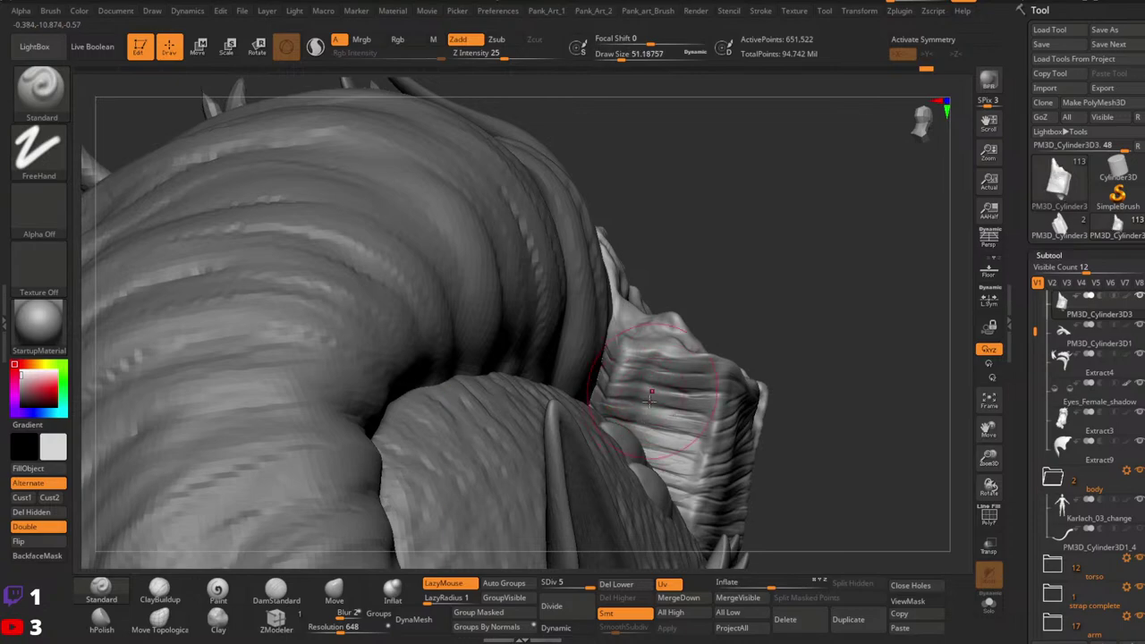
mouse_move(650, 400)
right_down()
mouse_move(657, 352)
mouse_move(667, 378)
right_up()
key(bracketleft)
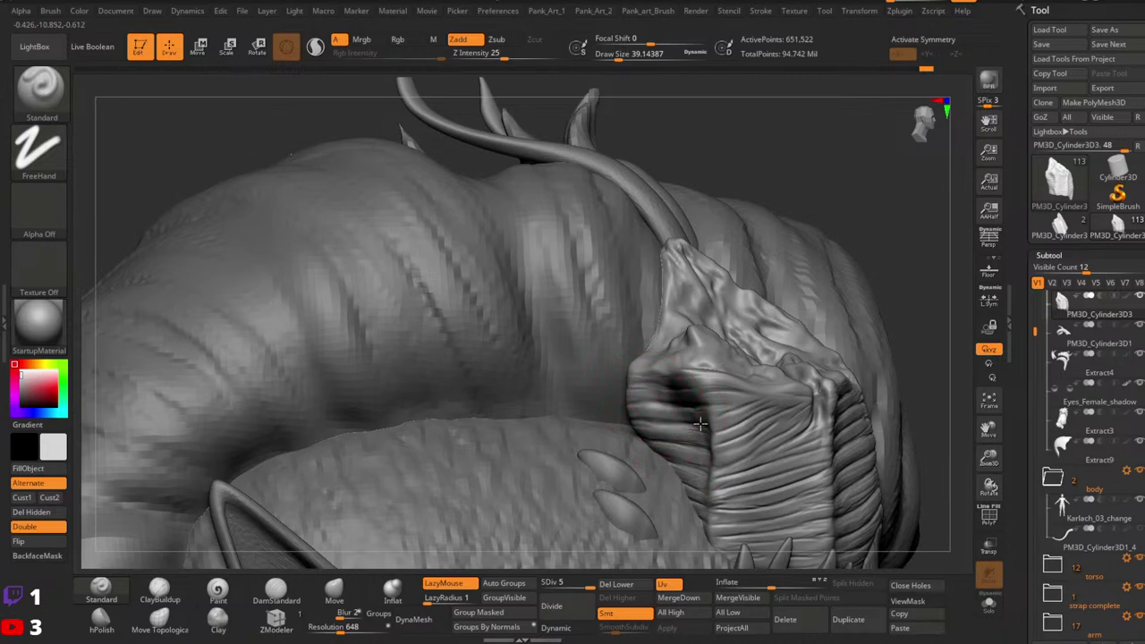
right_drag(694, 396, 693, 352)
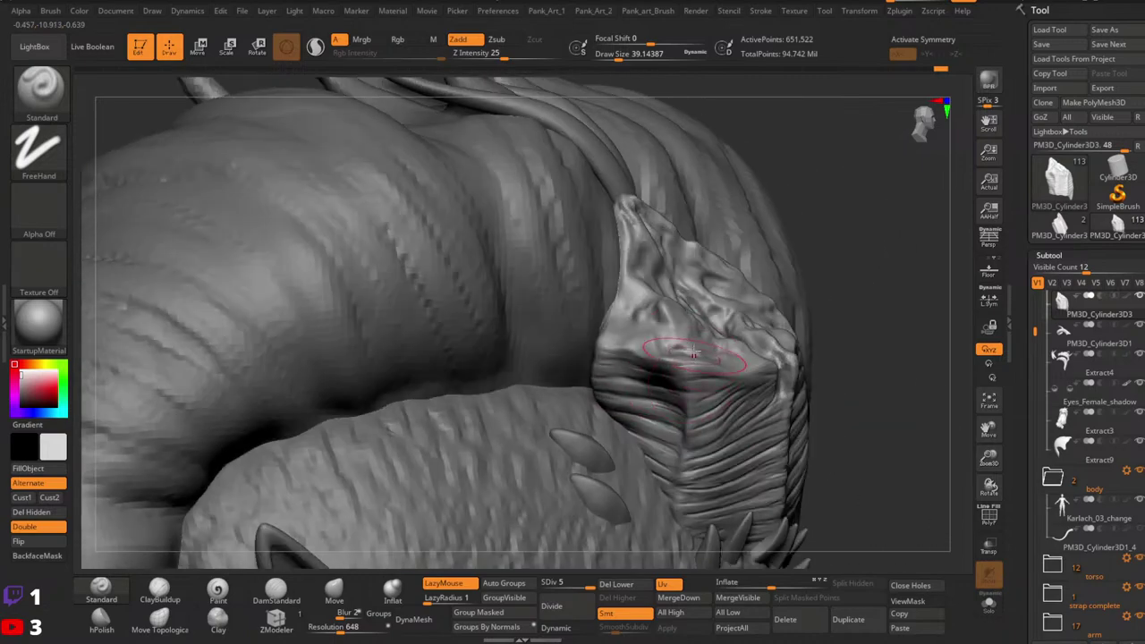
Step: Recarve the horizontal grooves down the rear side face with the Orb_Cracks brush at a draw size of about 11
key(b)
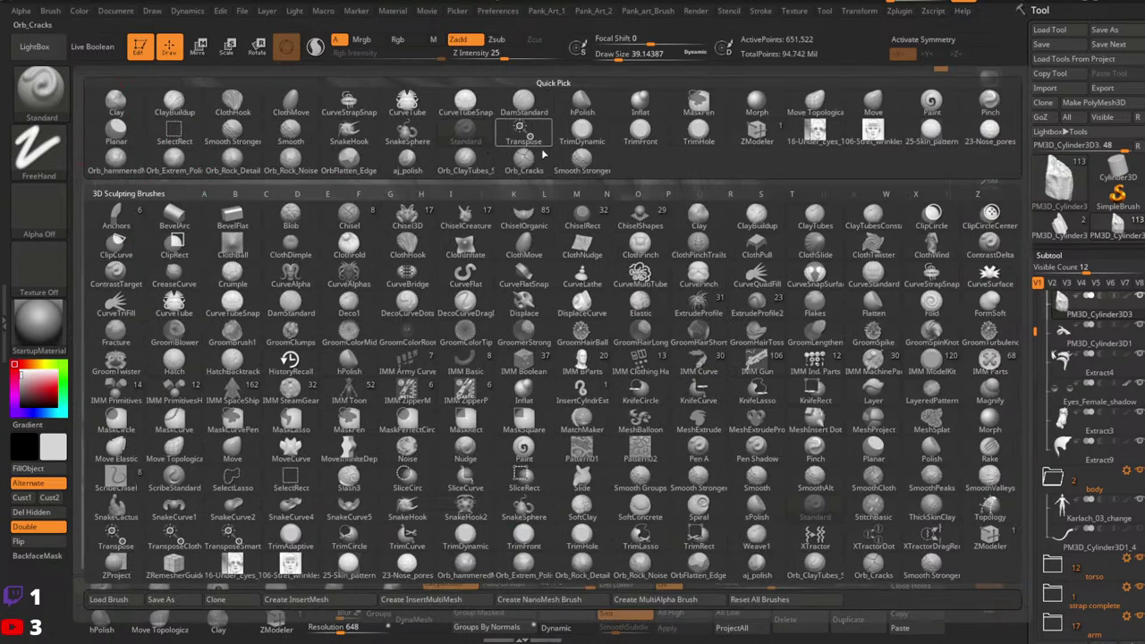
click(535, 159)
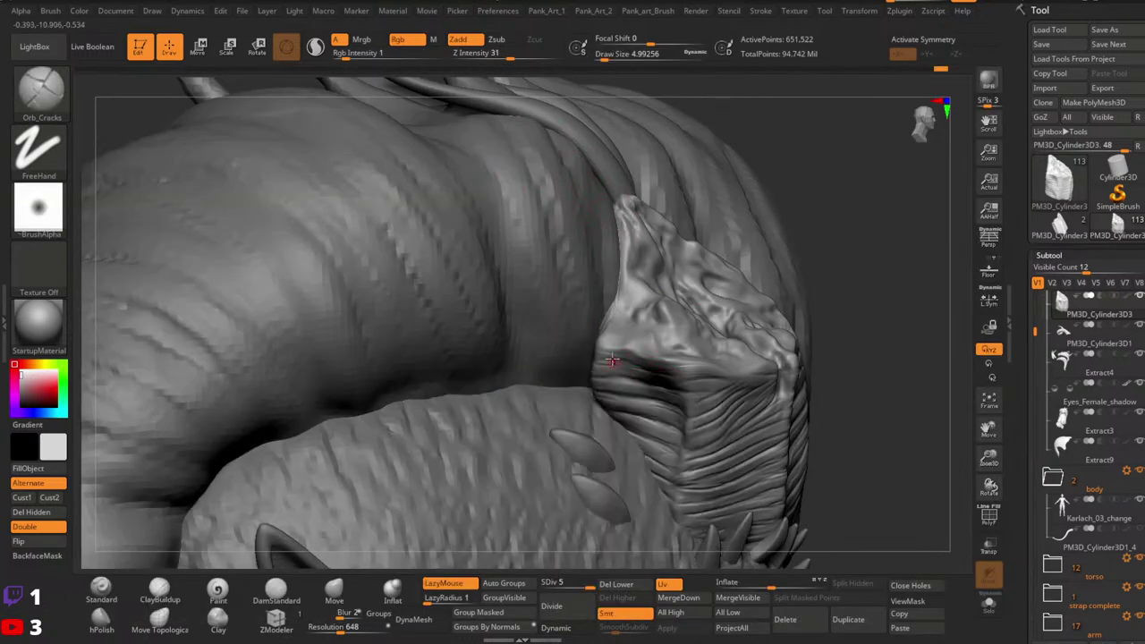
key(space)
mouse_move(597, 364)
mouse_down()
mouse_move(665, 376)
mouse_move(666, 391)
mouse_up()
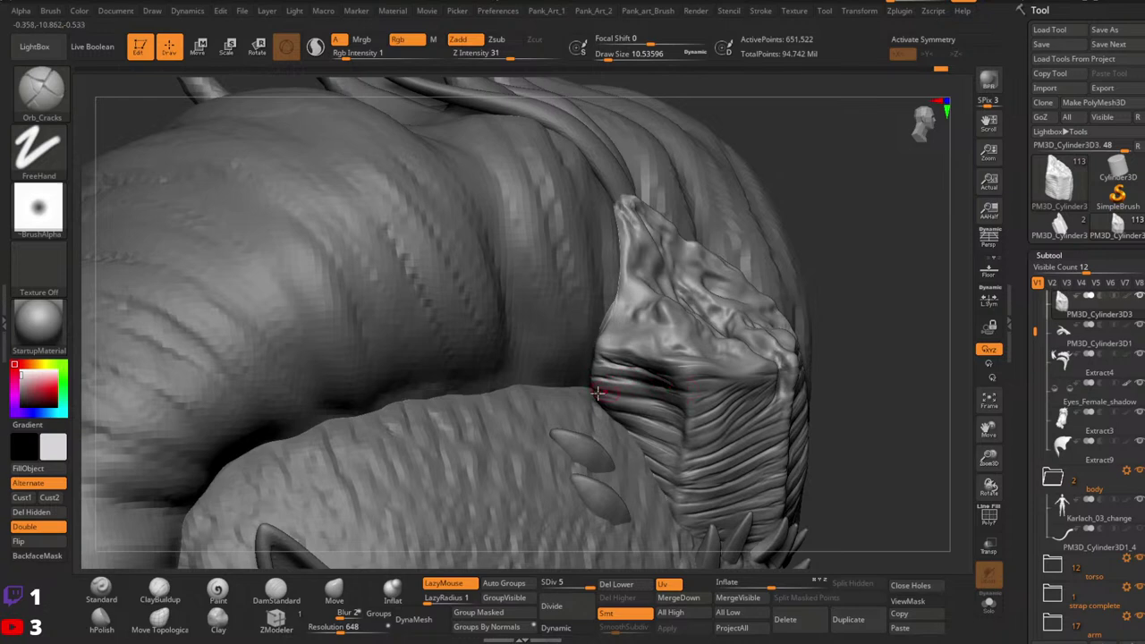
mouse_move(597, 393)
mouse_down()
mouse_move(662, 400)
mouse_move(670, 424)
mouse_move(628, 410)
mouse_move(675, 425)
mouse_up()
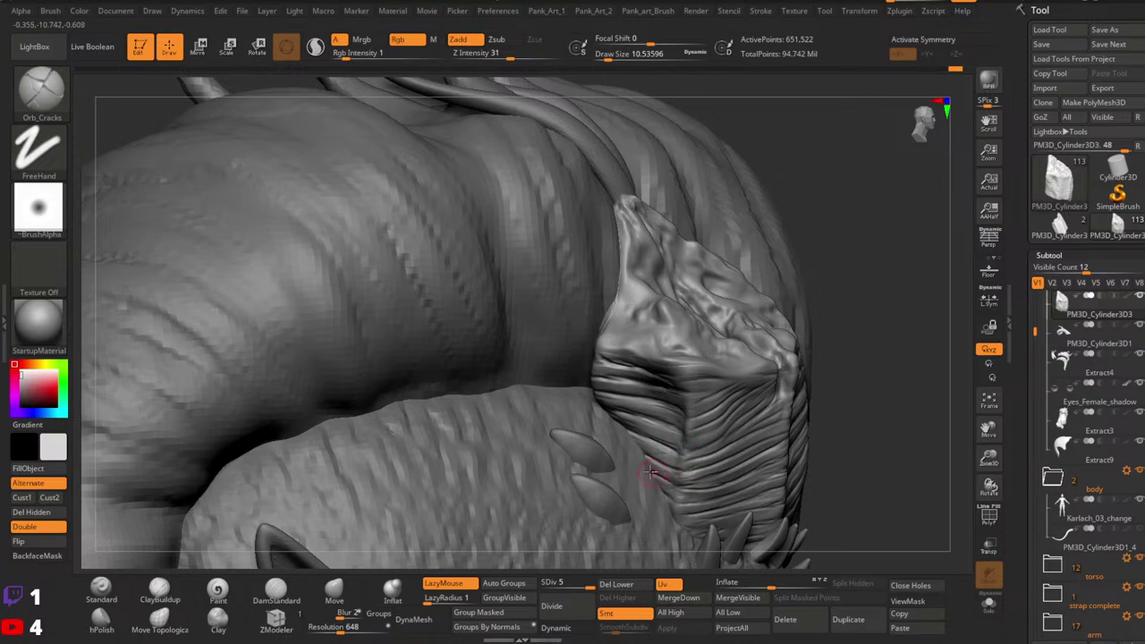
drag(664, 477, 687, 498)
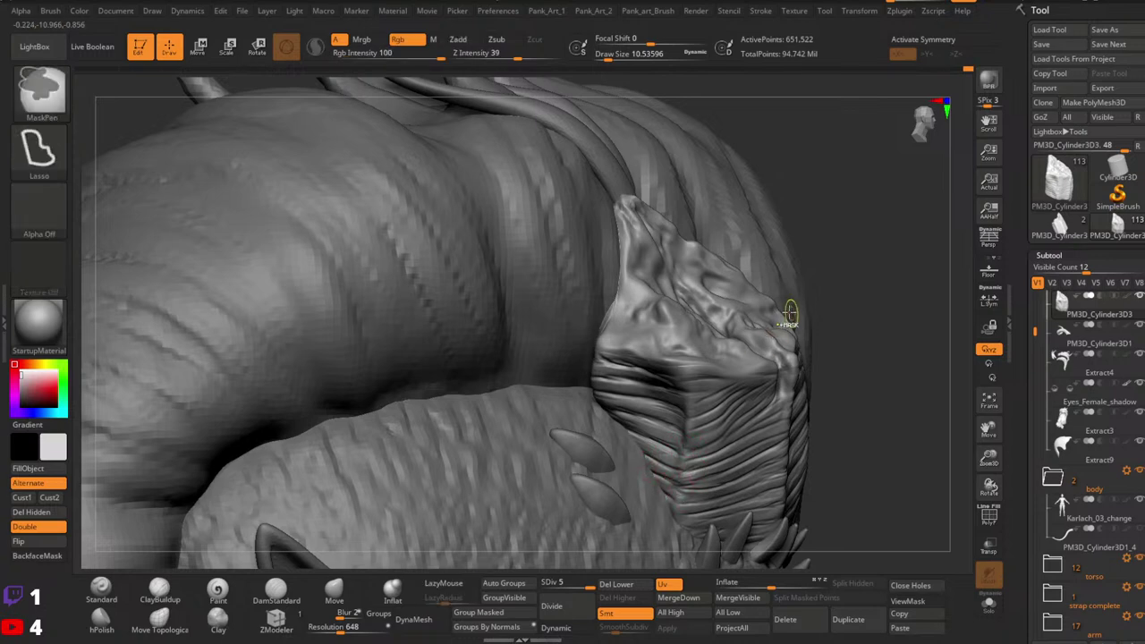
Step: Build up the ridges on the stump's ear-side face with the Clay brush at a draw size of about 13
mouse_move(787, 317)
ctrl+right_down()
mouse_move(720, 344)
mouse_move(674, 290)
ctrl+right_up()
click(218, 620)
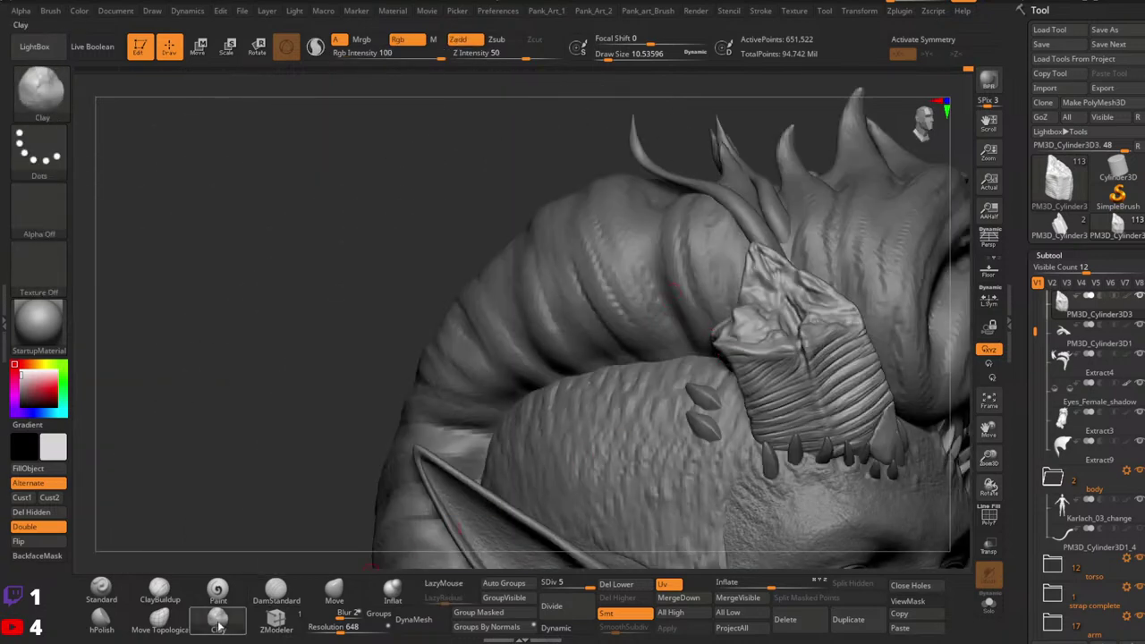
mouse_move(666, 416)
right_down()
mouse_move(805, 416)
mouse_move(797, 455)
mouse_move(793, 383)
mouse_move(778, 379)
right_up()
mouse_move(715, 451)
mouse_down()
mouse_move(771, 375)
mouse_move(739, 368)
mouse_up()
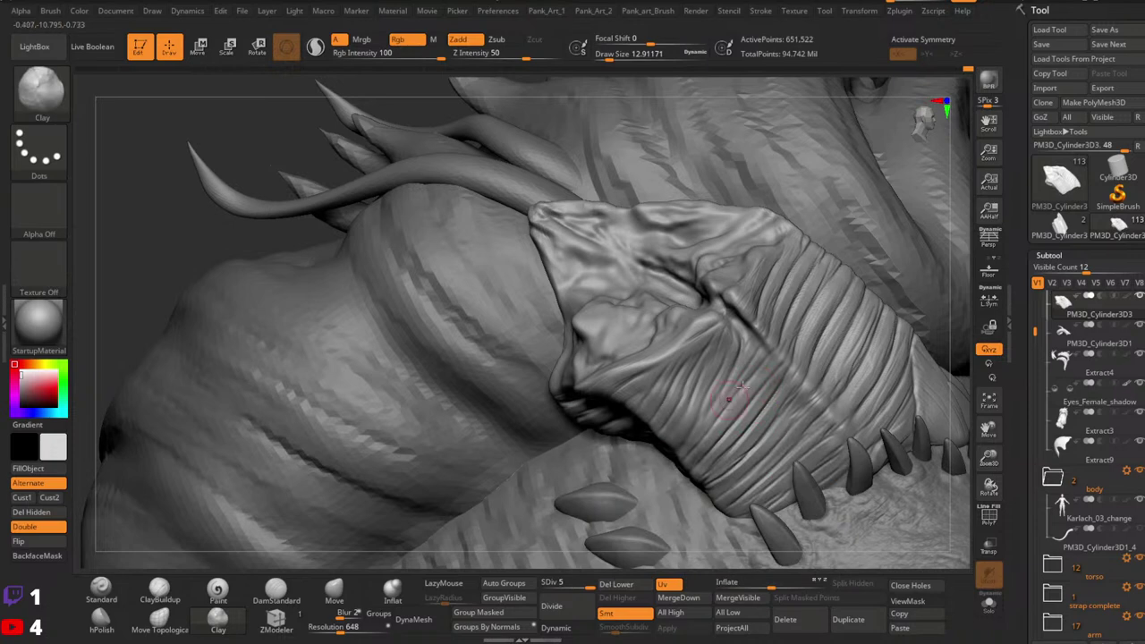
drag(726, 446, 769, 401)
drag(694, 483, 777, 415)
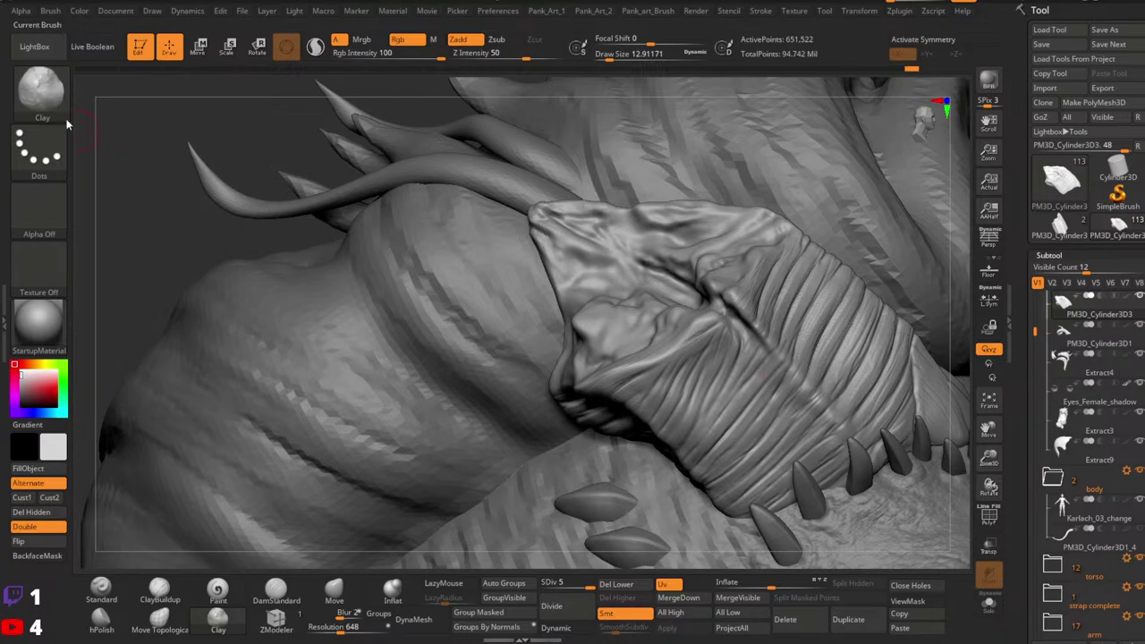
Step: Carve grooves between the ridges of the ear-side face with the Orb_Cracks brush at a draw size of about 11
key(b)
click(525, 160)
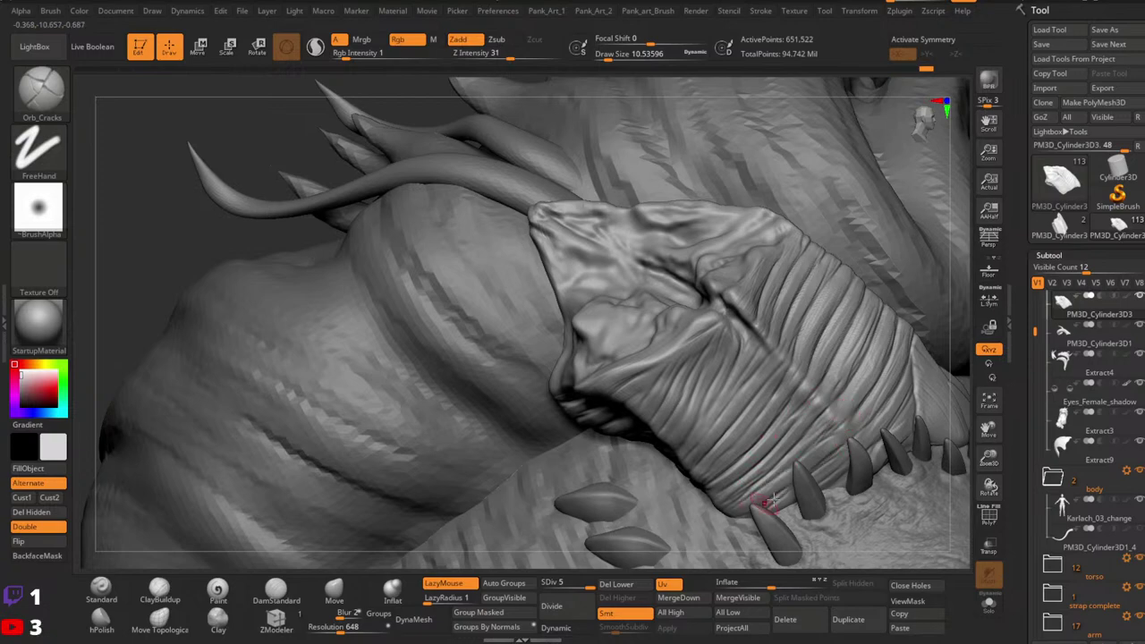
mouse_move(734, 506)
ctrl+right_down()
mouse_move(735, 429)
mouse_move(839, 411)
ctrl+right_up()
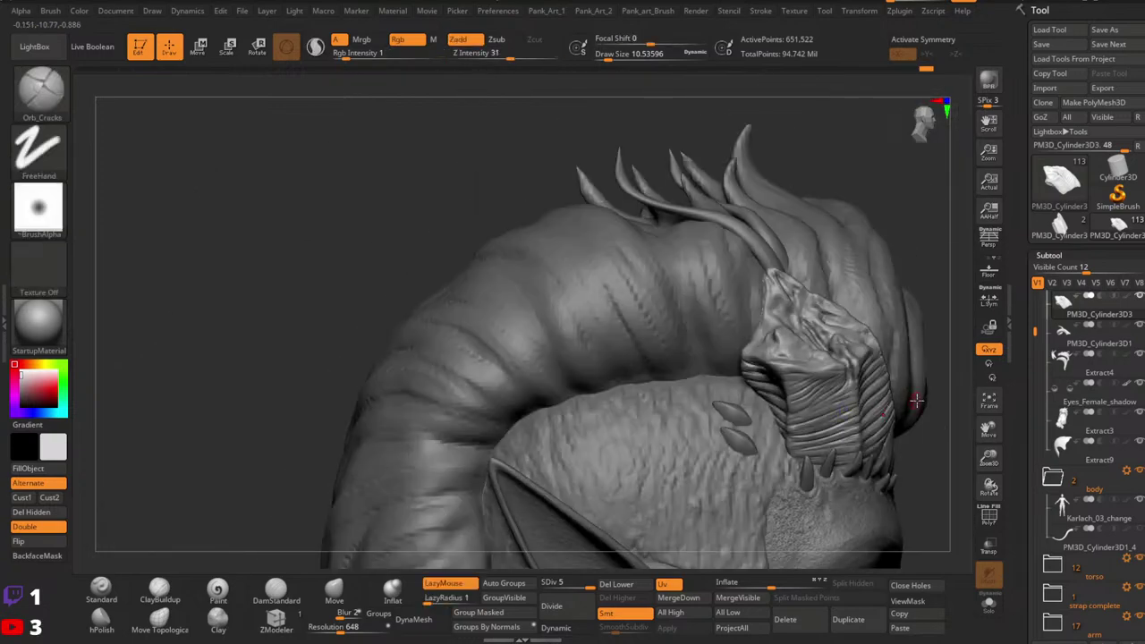
mouse_move(916, 401)
right_down()
mouse_move(797, 409)
mouse_move(751, 436)
mouse_move(785, 427)
mouse_move(766, 455)
mouse_move(765, 412)
mouse_move(747, 438)
mouse_move(885, 393)
mouse_move(720, 432)
right_up()
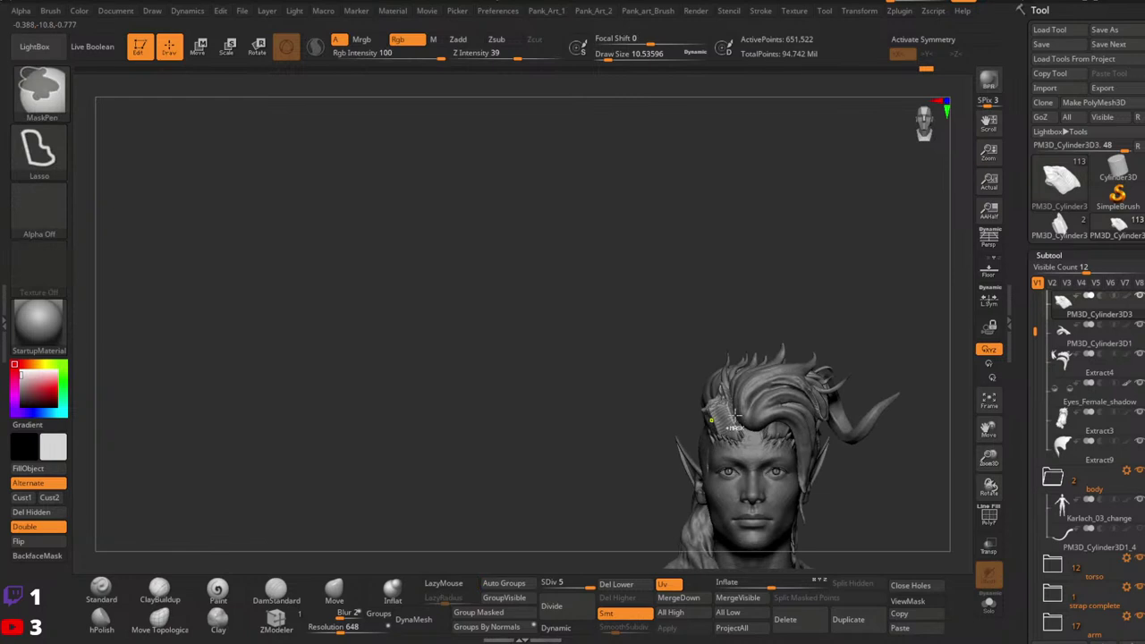
ctrl+right_drag(815, 407, 860, 412)
alt+click(859, 412)
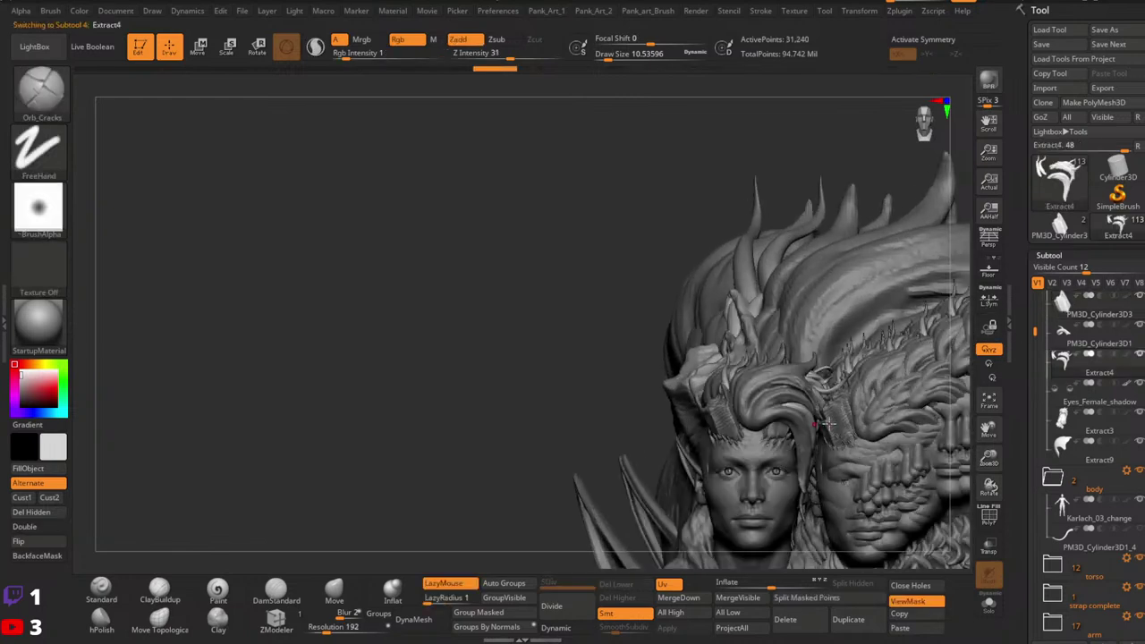
key(ctrl)
mouse_move(833, 403)
ctrl+right_down()
mouse_move(805, 412)
mouse_move(1006, 399)
ctrl+right_up()
alt+right_drag(743, 422, 796, 395)
ctrl+right_drag(796, 395, 742, 421)
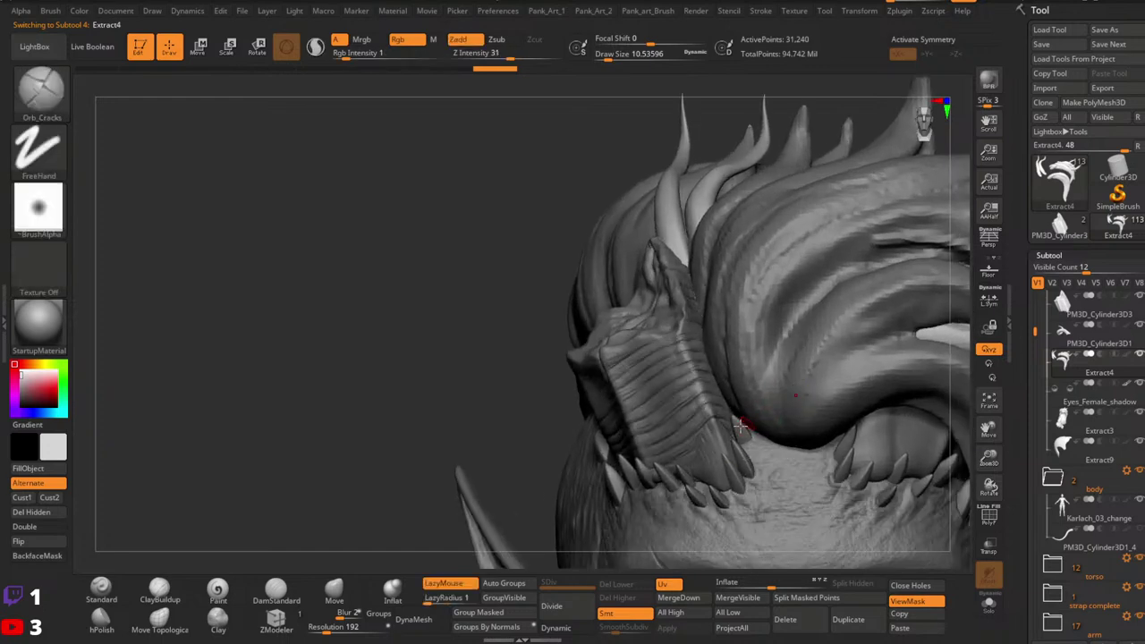
key(s)
drag(742, 421, 750, 421)
mouse_move(787, 401)
ctrl+right_down()
mouse_move(785, 389)
mouse_move(863, 395)
mouse_move(735, 394)
mouse_move(796, 410)
ctrl+right_up()
key(ctrl)
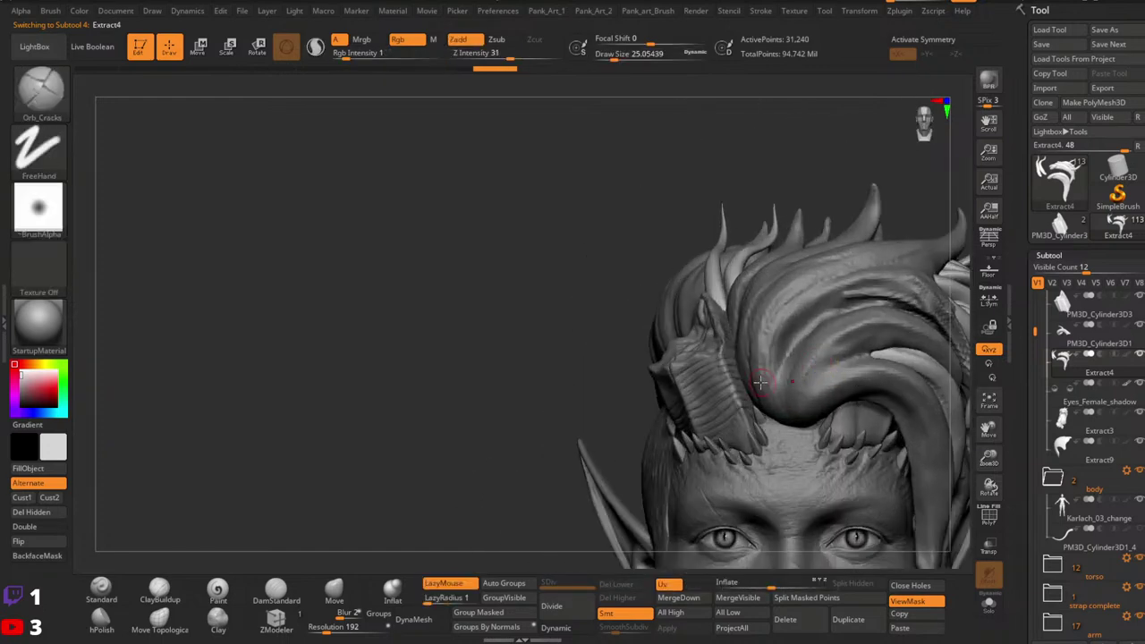
Step: Select the Extract3 hair piece and reshape its edge beside the stump with the Move brush at draw sizes of about 94 to 116
alt+click(759, 379)
click(343, 594)
key(space)
mouse_move(748, 372)
mouse_down()
mouse_move(763, 372)
mouse_move(758, 360)
mouse_up()
key(space)
mouse_move(753, 362)
right_down()
mouse_move(765, 401)
mouse_move(702, 347)
right_up()
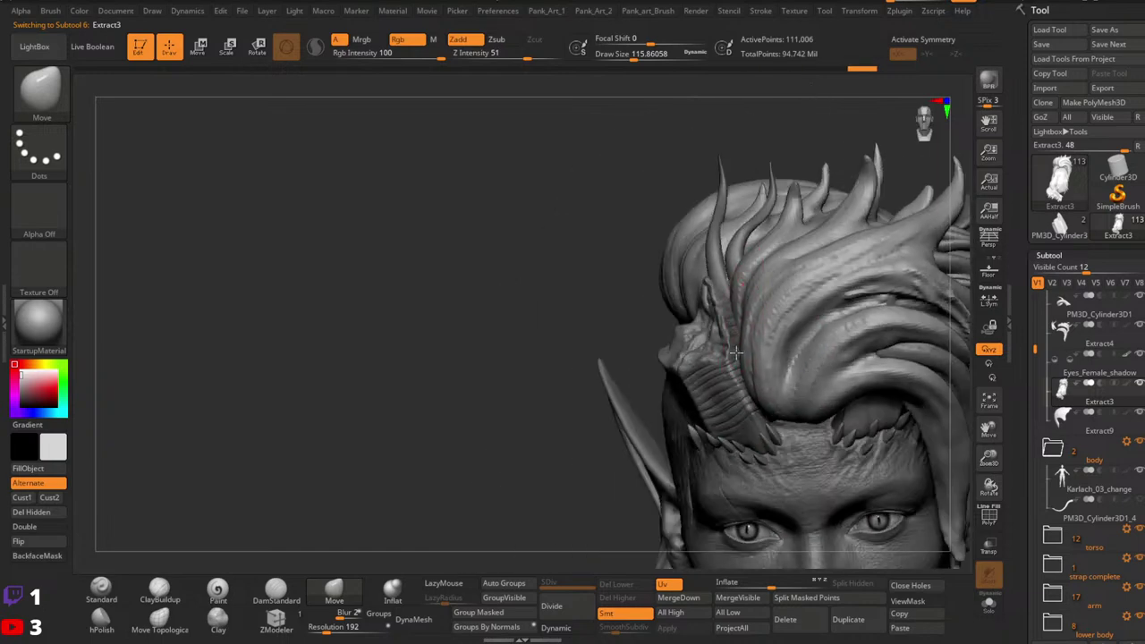
drag(751, 379, 740, 387)
Step: Undo the last hair adjustment and nudge the hair edge near the stump's base with the Move brush at a draw size of about 94
right_drag(735, 386, 761, 411)
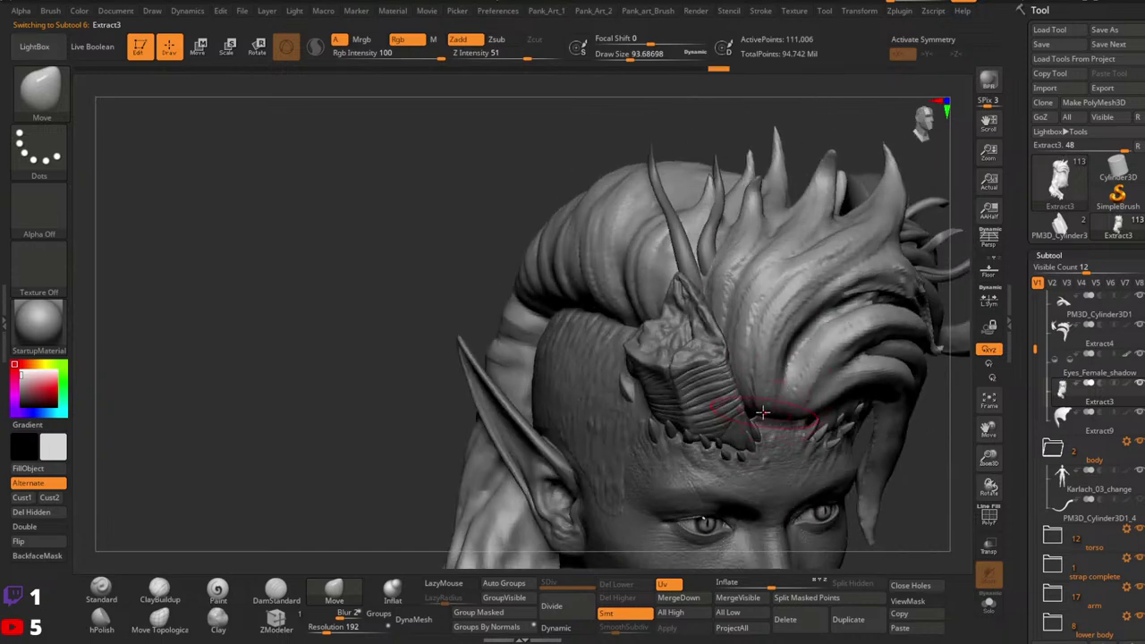
drag(761, 411, 772, 419)
right_drag(802, 313, 769, 328)
key(ctrl+z)
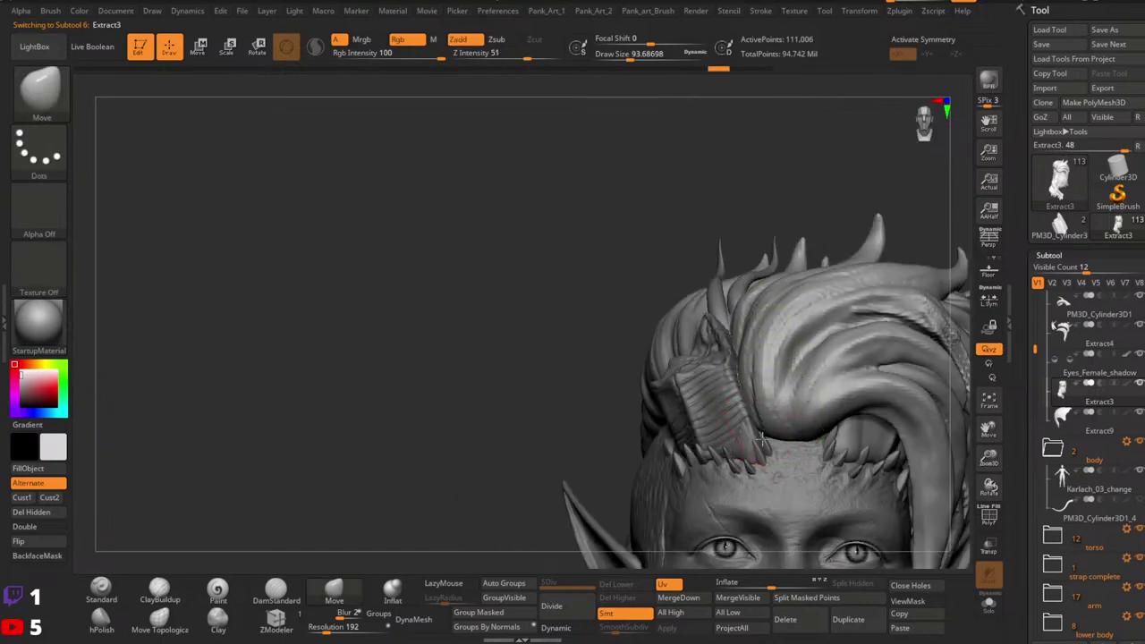
mouse_move(786, 430)
mouse_down()
mouse_move(771, 427)
mouse_move(784, 433)
mouse_move(781, 415)
mouse_up()
ctrl+right_drag(887, 368, 869, 380)
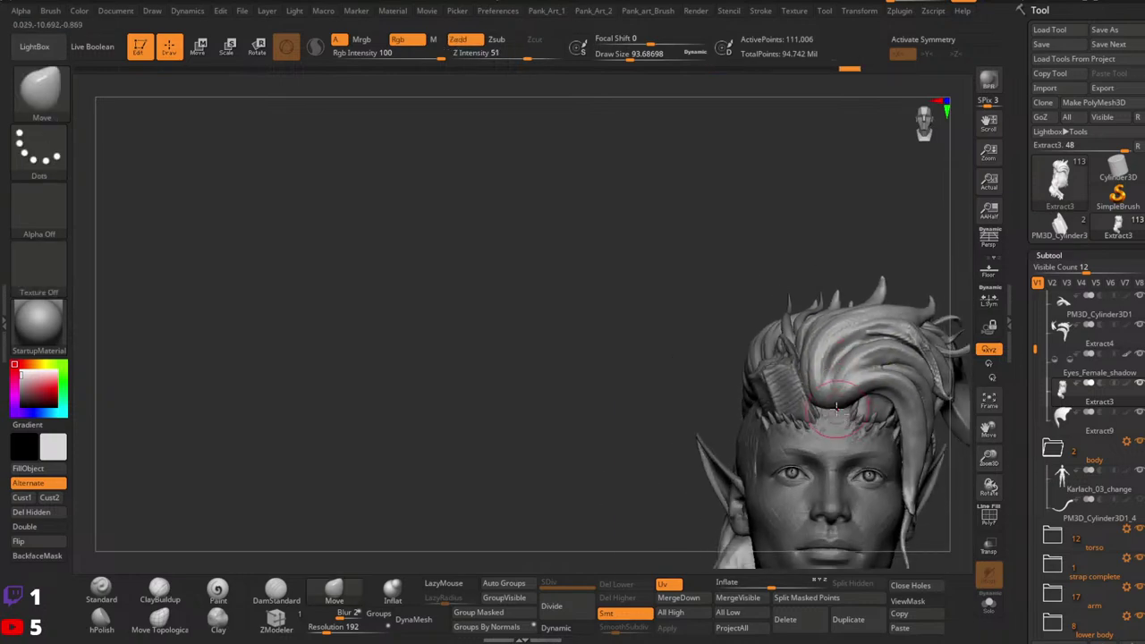
Step: Reshape the front hair mass above the forehead with the Move brush, enlarging the draw size to about 239
key(])
drag(810, 409, 813, 411)
mouse_move(917, 395)
alt+right_down()
mouse_move(937, 388)
mouse_move(897, 399)
mouse_move(857, 368)
mouse_move(780, 348)
alt+right_up()
key(space)
drag(779, 349, 793, 349)
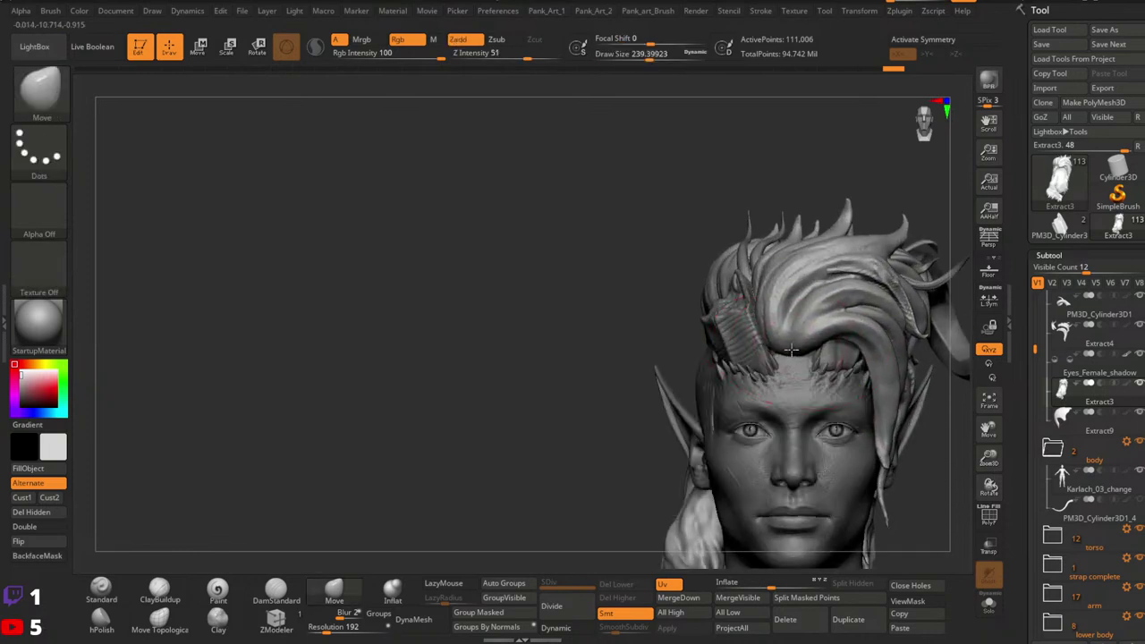
mouse_move(791, 351)
right_down()
mouse_move(948, 362)
mouse_move(729, 362)
mouse_move(854, 348)
right_up()
Step: Switch back to the horn stump PM3D_Cylinder3D3 and carve grooves on its ear-side face with Orb_Cracks at a draw size of about 17
key(space)
drag(769, 390, 741, 391)
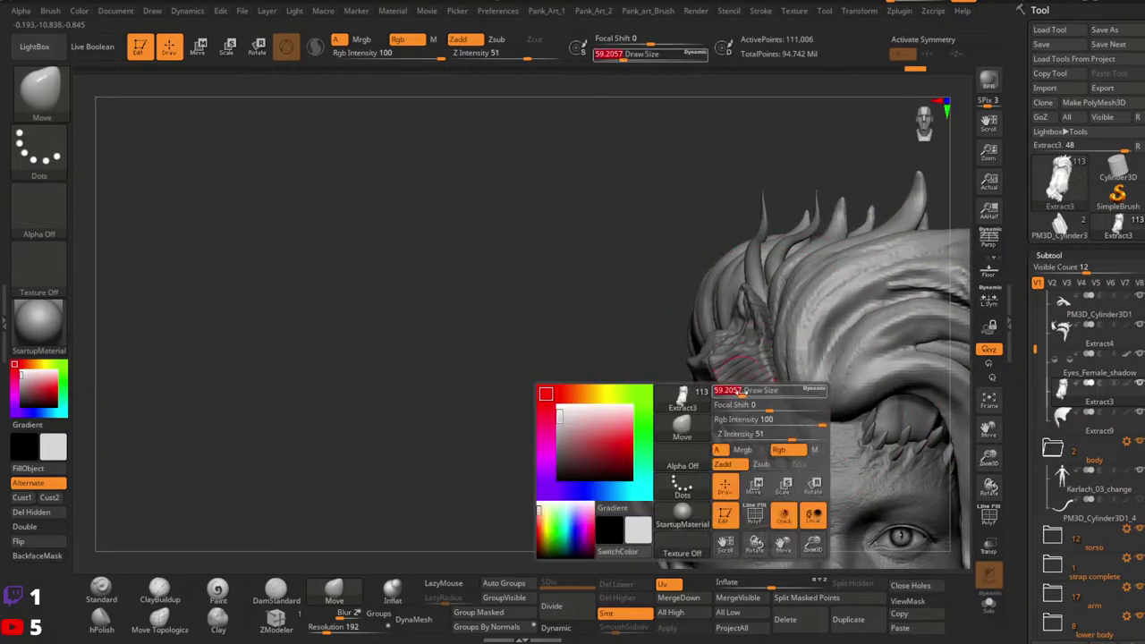
mouse_move(764, 396)
right_down()
mouse_move(839, 404)
mouse_move(869, 425)
mouse_move(780, 394)
mouse_move(798, 386)
mouse_move(795, 366)
right_up()
key(space)
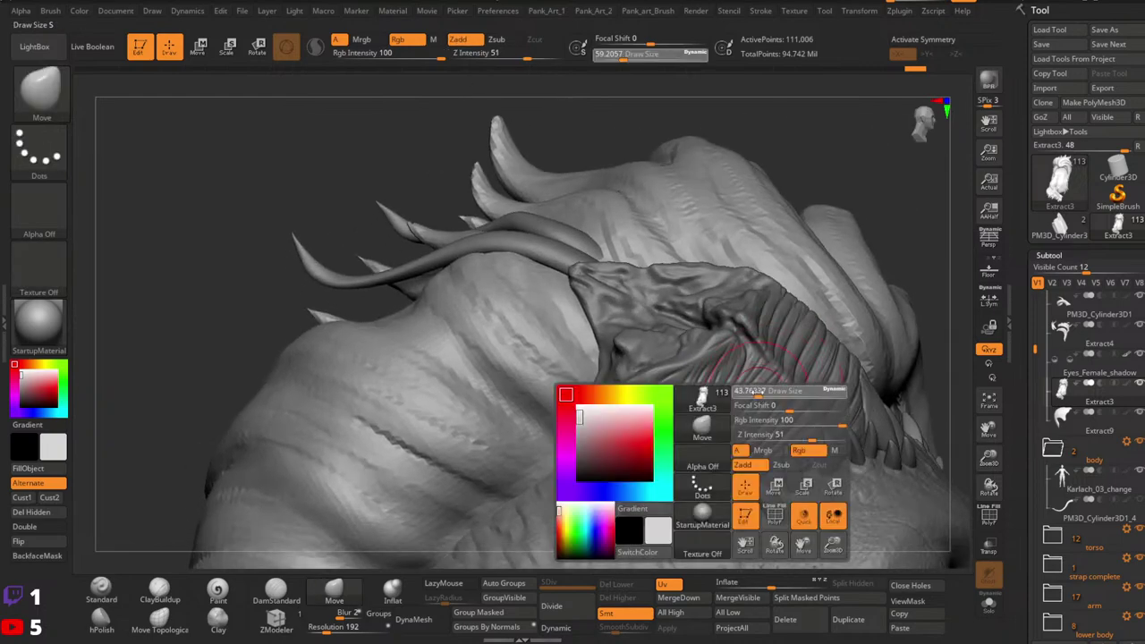
drag(751, 391, 735, 391)
click(41, 92)
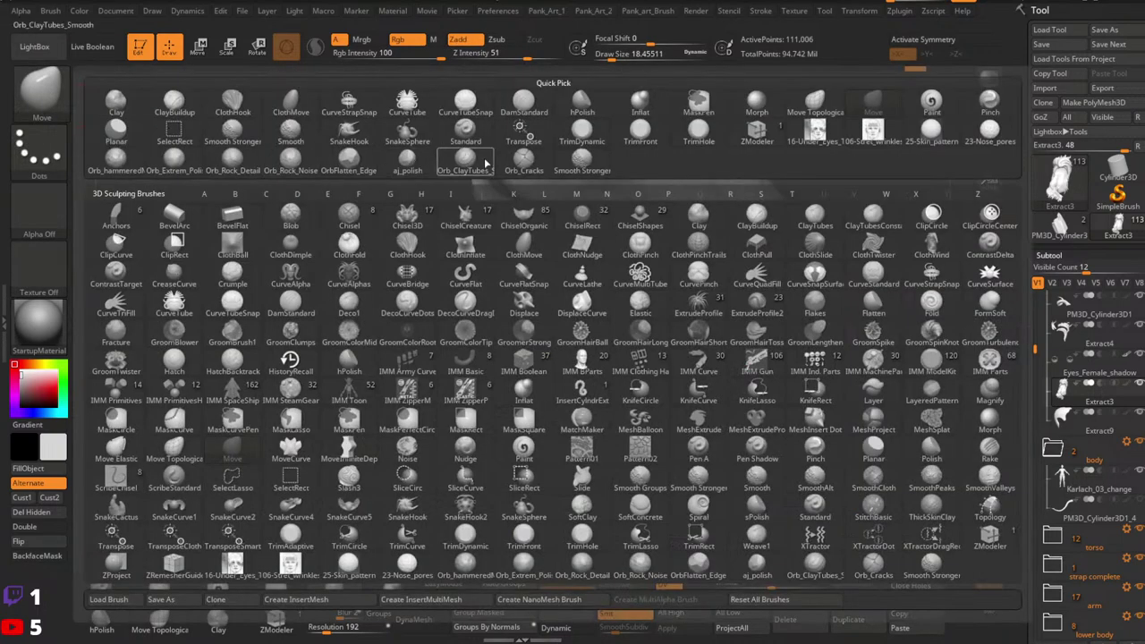
click(563, 157)
alt+click(749, 400)
key(space)
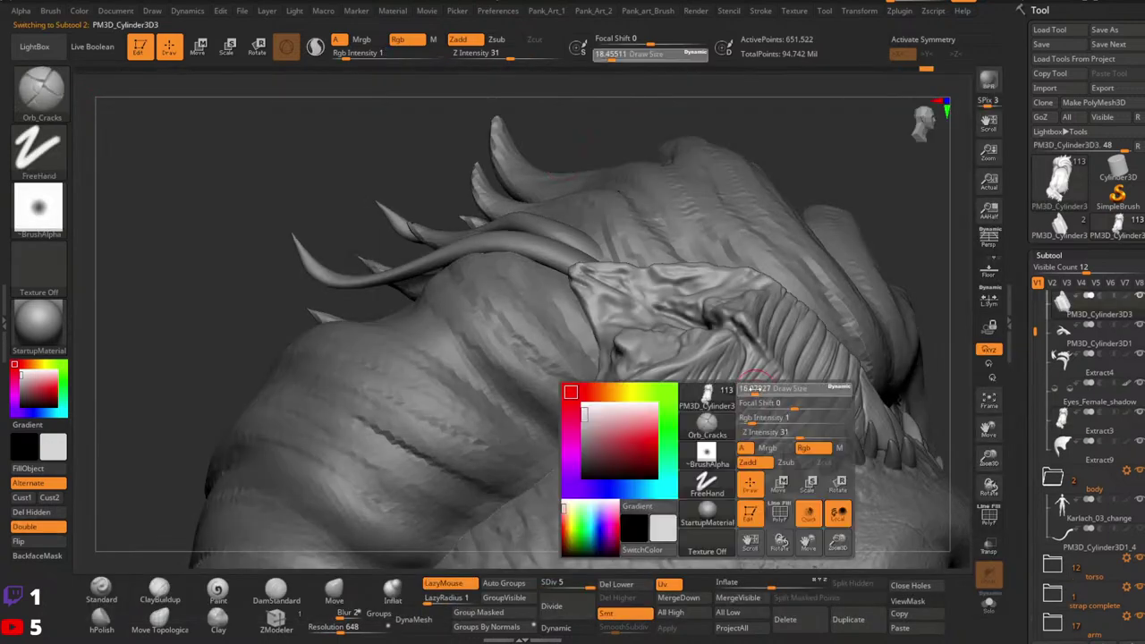
click(751, 390)
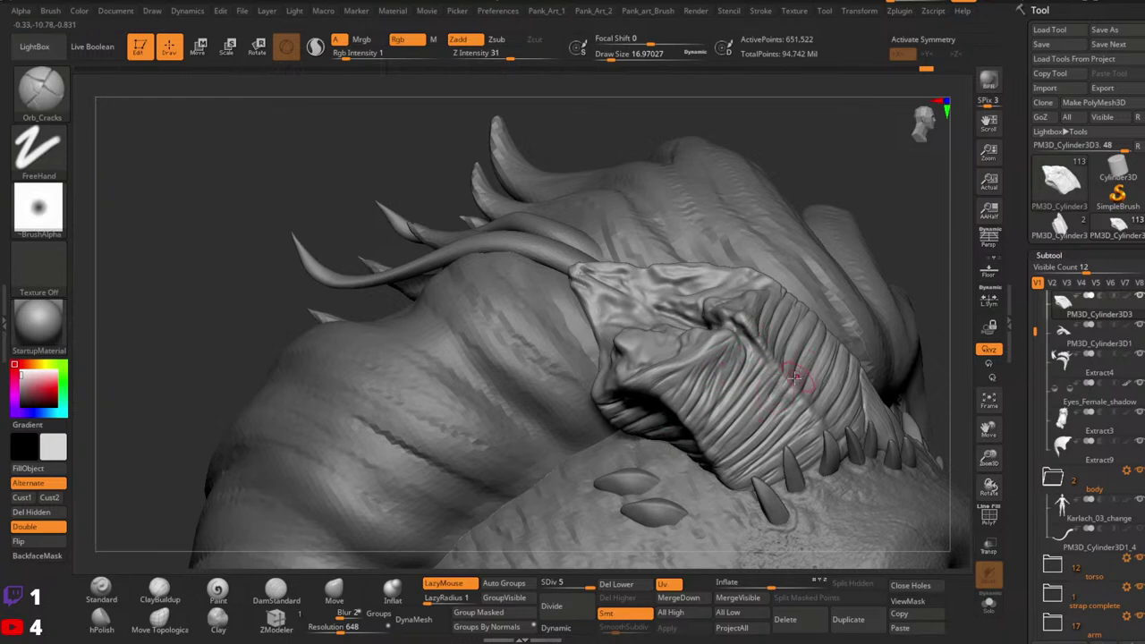
drag(759, 407, 736, 432)
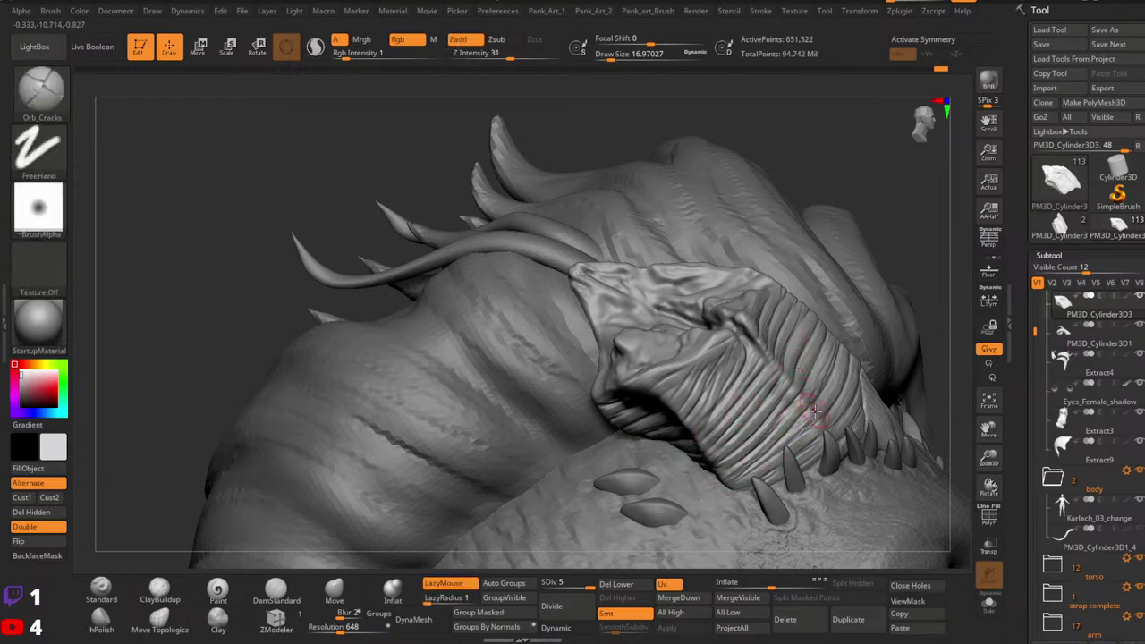
Step: Switch to ClayBuildup and soften the lower ridges of the ear-side face with Smooth Stronger at a draw size of about 17
key(b)
key(c)
key(b)
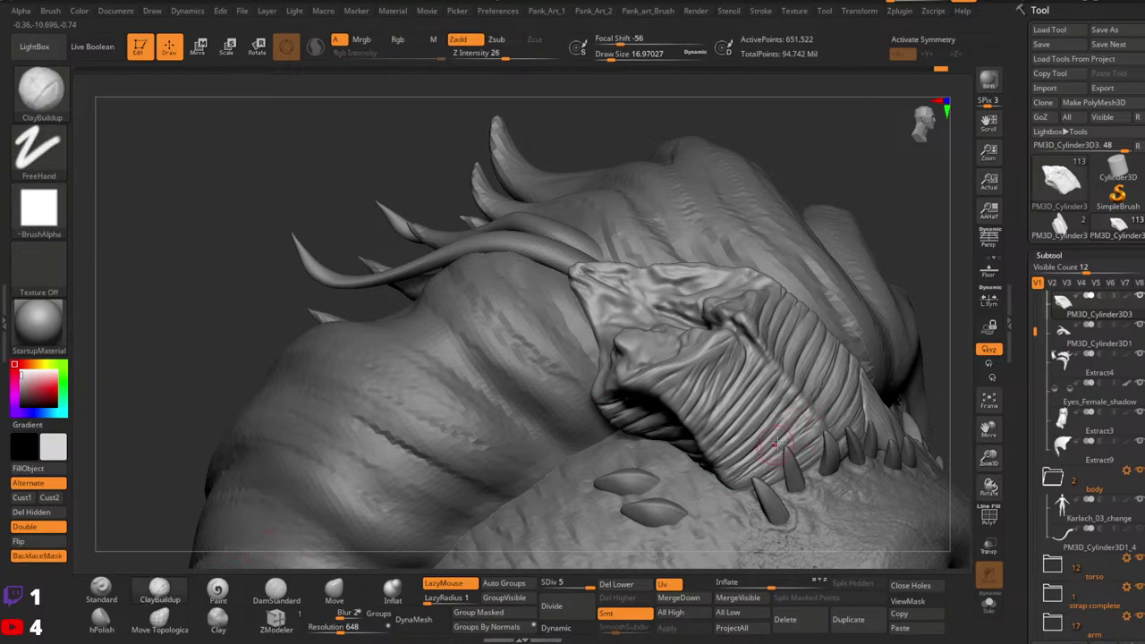
key(shift)
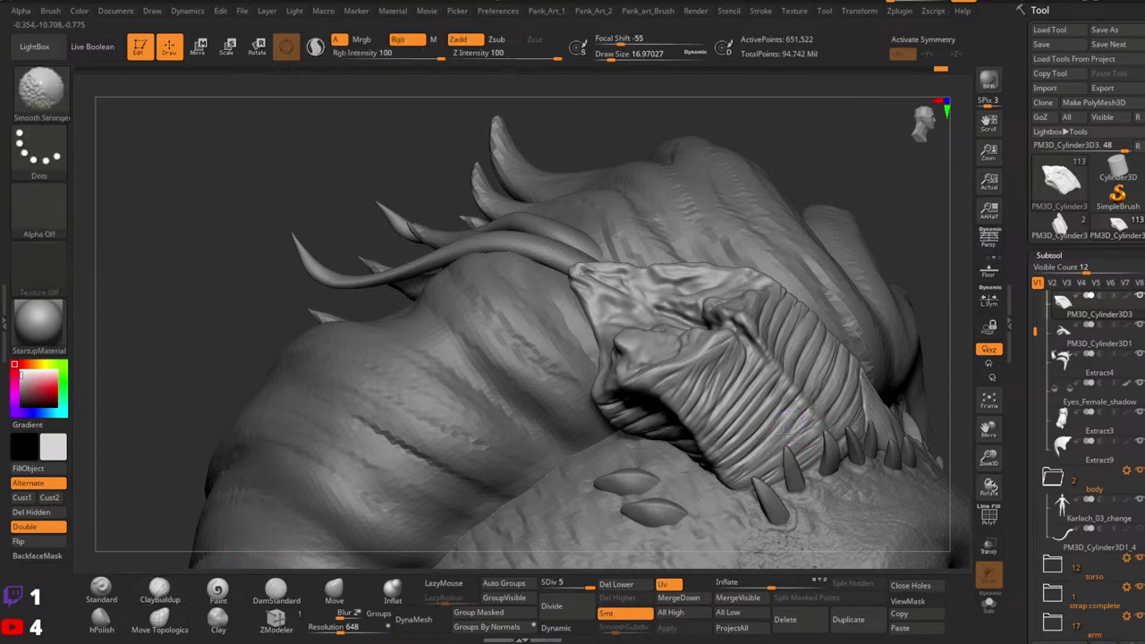
mouse_move(784, 432)
shift+mouse_down()
mouse_move(794, 435)
mouse_move(789, 422)
mouse_move(724, 488)
shift+mouse_up()
key(space)
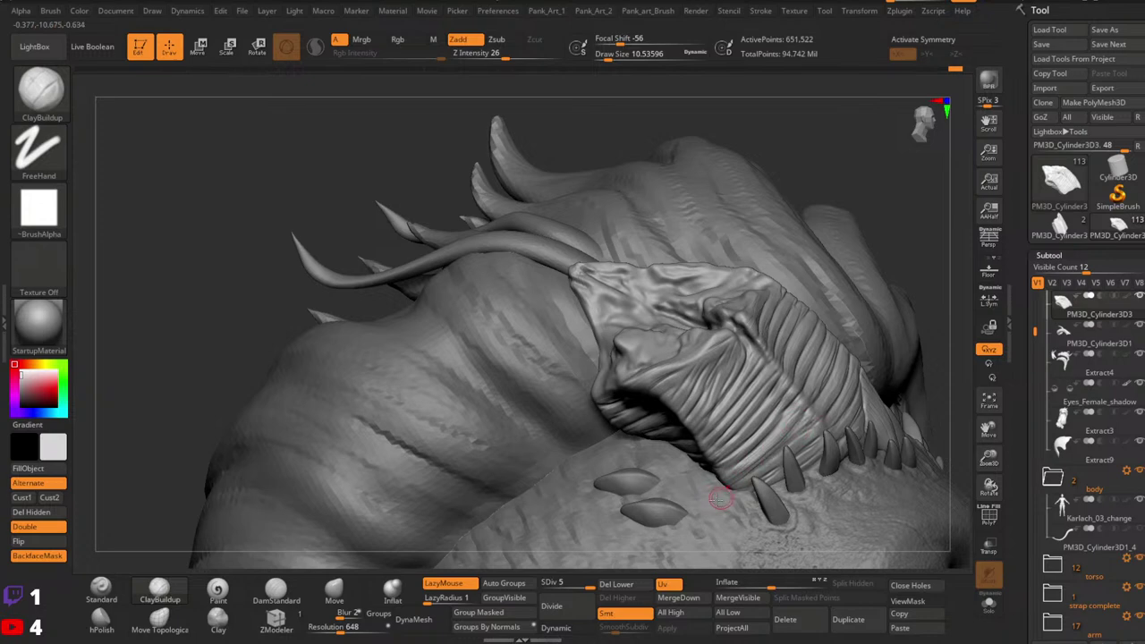
Step: Refine the grooves near the lower corner edge with Orb_Cracks at a draw size of about 11 and smooth them
click(52, 106)
click(539, 145)
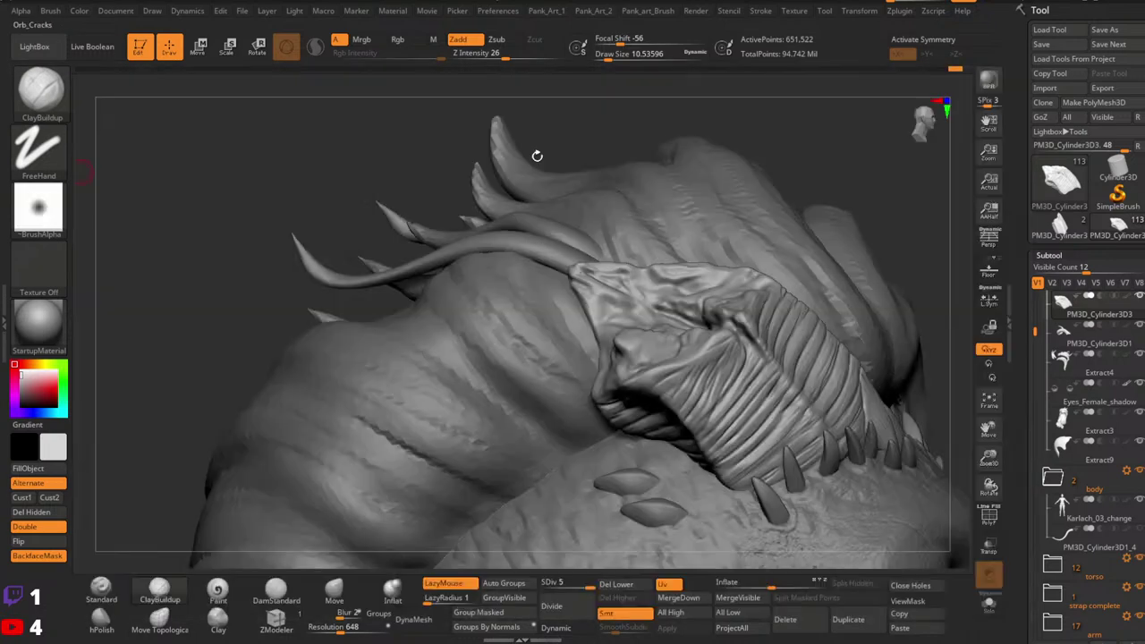
shift+drag(779, 427, 795, 420)
key(shift)
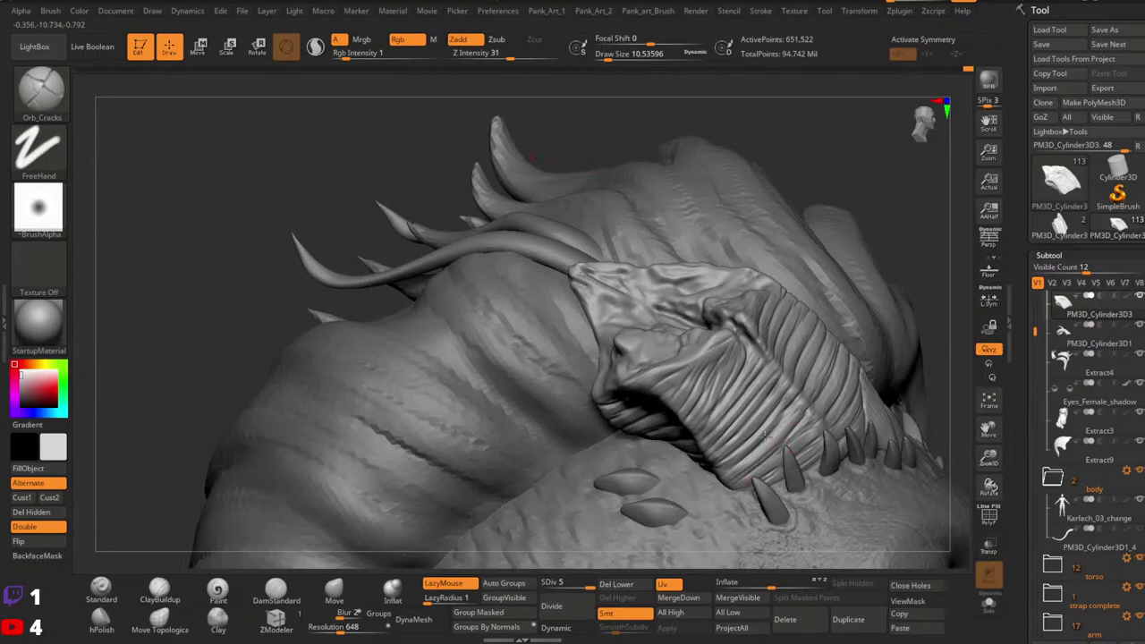
Step: Thicken the ridges on the stump's front face with the Clay brush at a draw size of about 11, with RGB painting turned off
mouse_move(906, 380)
ctrl+right_down()
mouse_move(838, 396)
mouse_move(859, 403)
mouse_move(795, 453)
ctrl+right_up()
alt+right_drag(941, 390, 842, 451)
mouse_move(841, 450)
ctrl+right_down()
mouse_move(900, 388)
mouse_move(765, 451)
mouse_move(777, 423)
mouse_move(760, 407)
ctrl+right_up()
right_drag(760, 407, 796, 422)
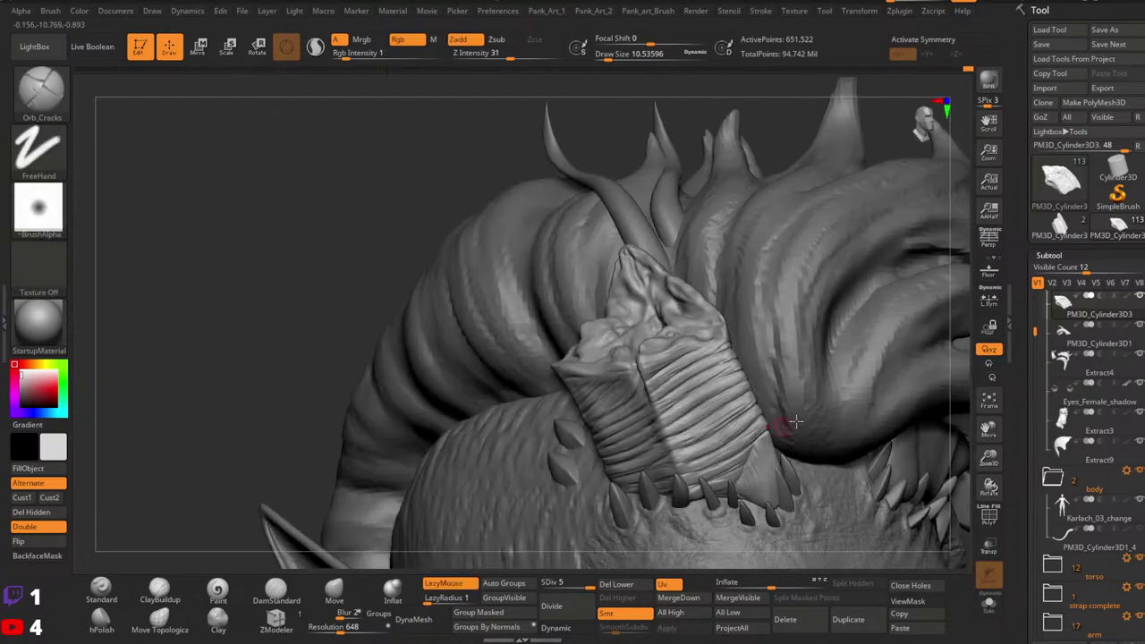
click(233, 623)
click(414, 40)
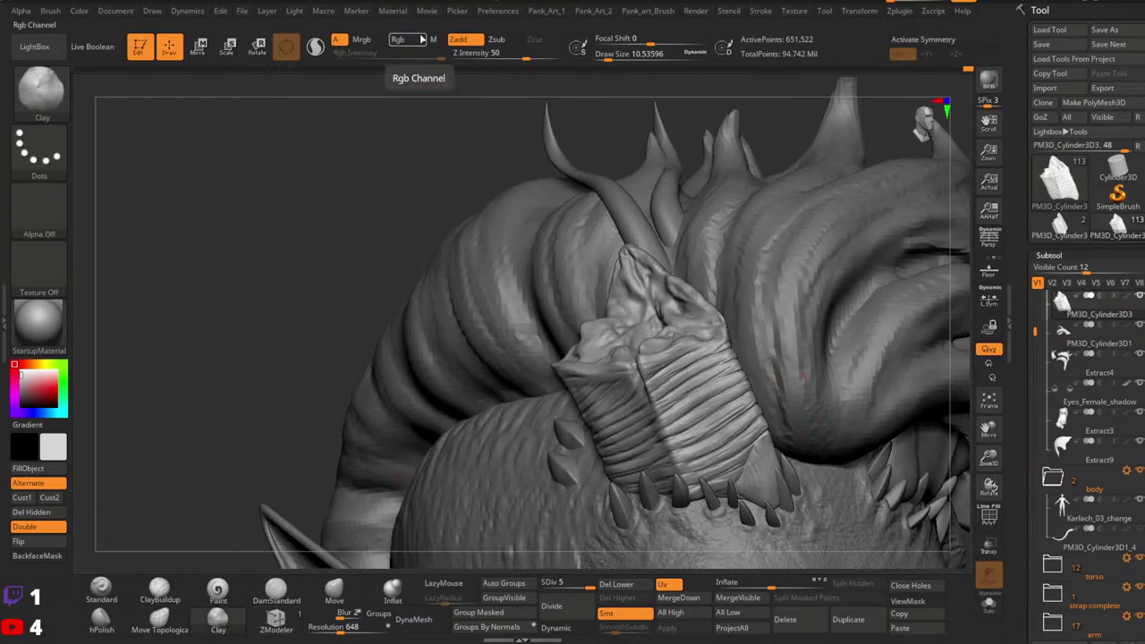
mouse_move(708, 407)
ctrl+right_down()
mouse_move(721, 389)
mouse_move(707, 390)
ctrl+right_up()
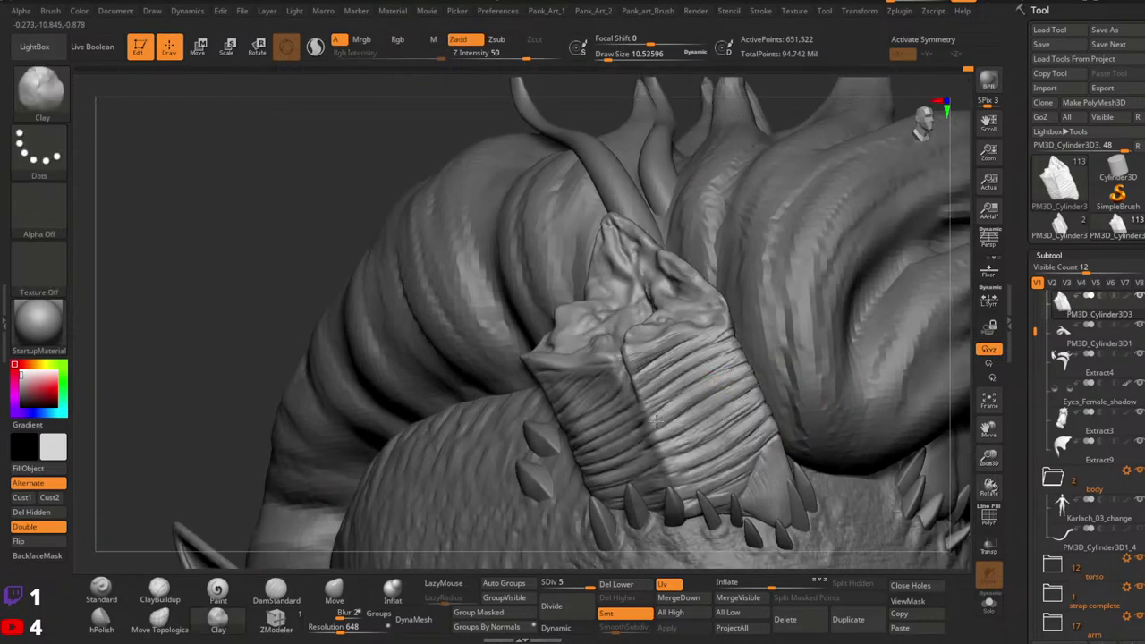
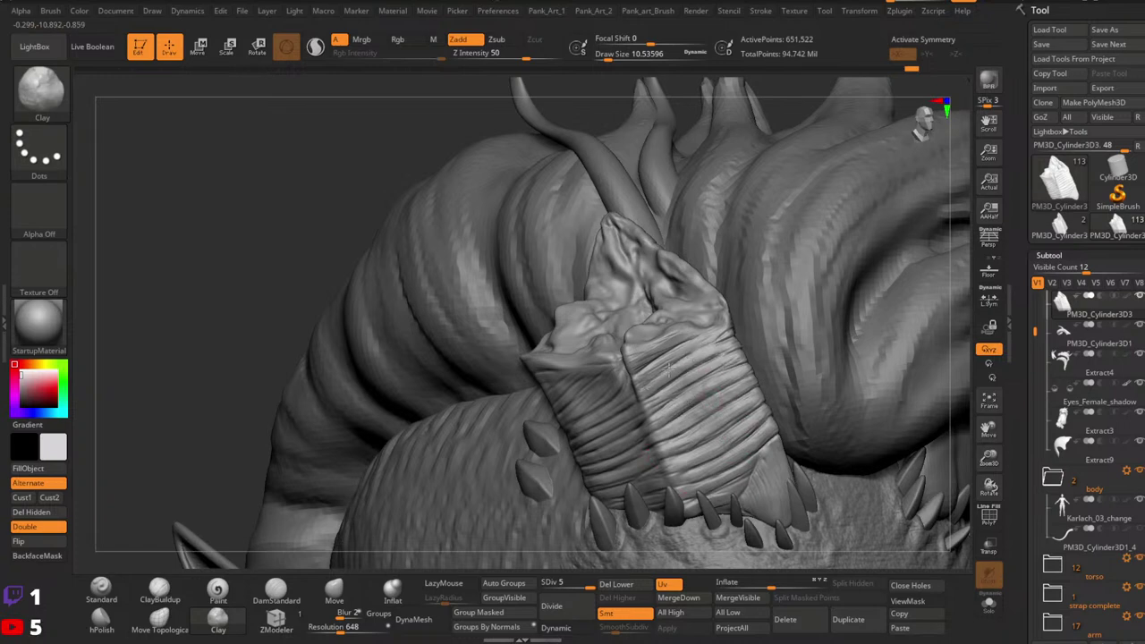
drag(668, 369, 649, 383)
Step: Add volume to the ear-side ridges up to the broken rim with the Clay brush at draw sizes of about 13 and 8
mouse_move(850, 349)
ctrl+right_down()
mouse_move(796, 390)
mouse_move(736, 395)
mouse_move(762, 430)
mouse_move(709, 410)
ctrl+right_up()
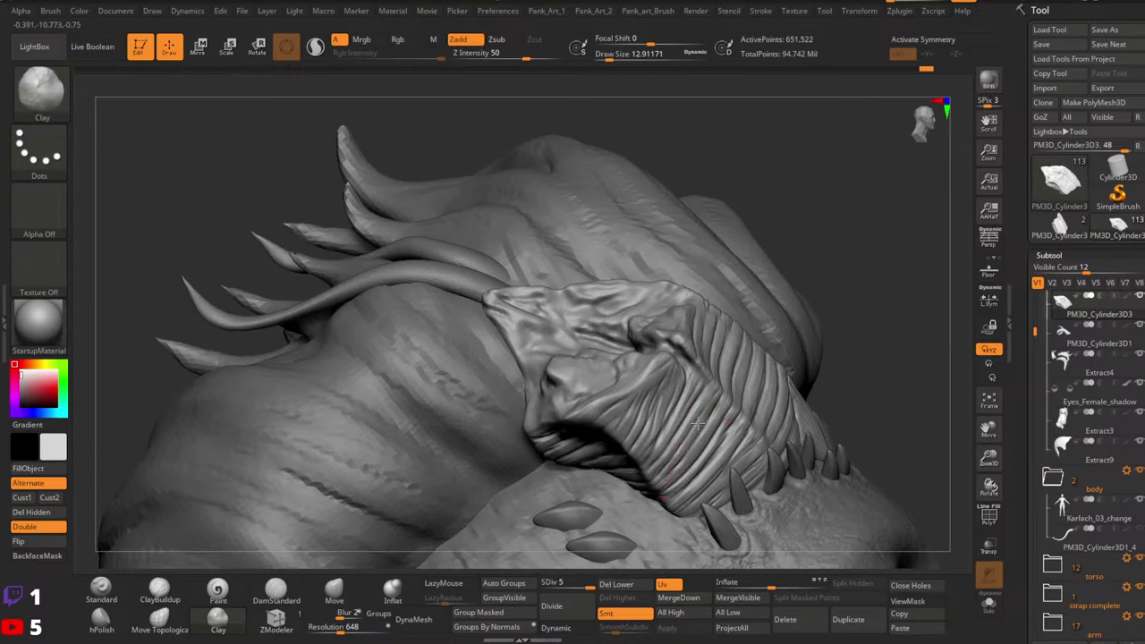
key(space)
key(space)
drag(658, 419, 643, 412)
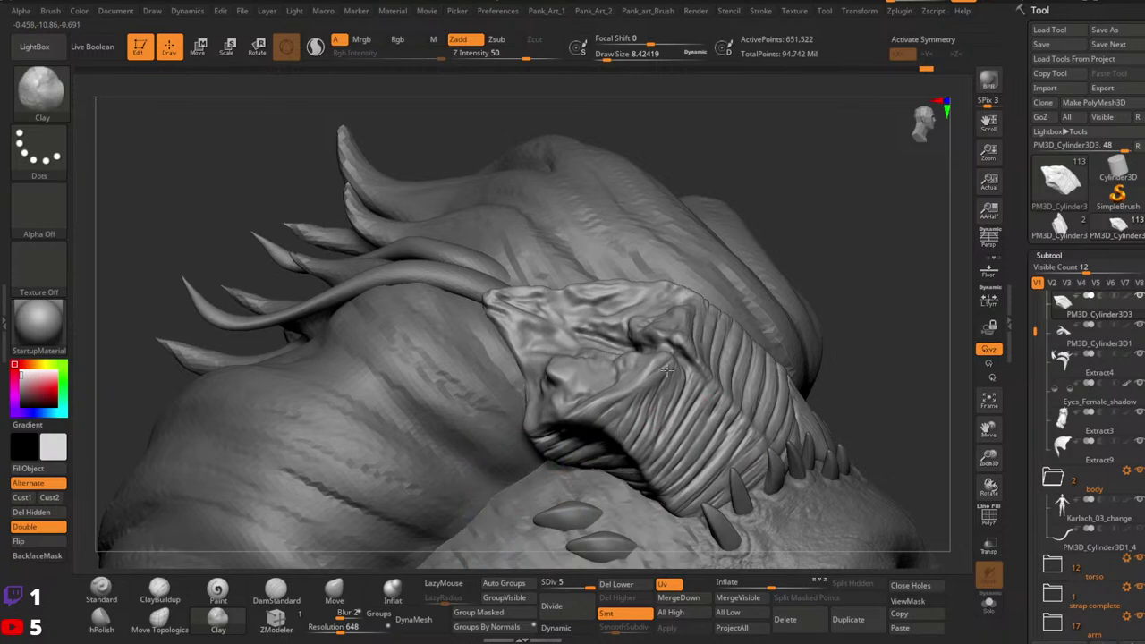
right_drag(669, 415, 604, 442)
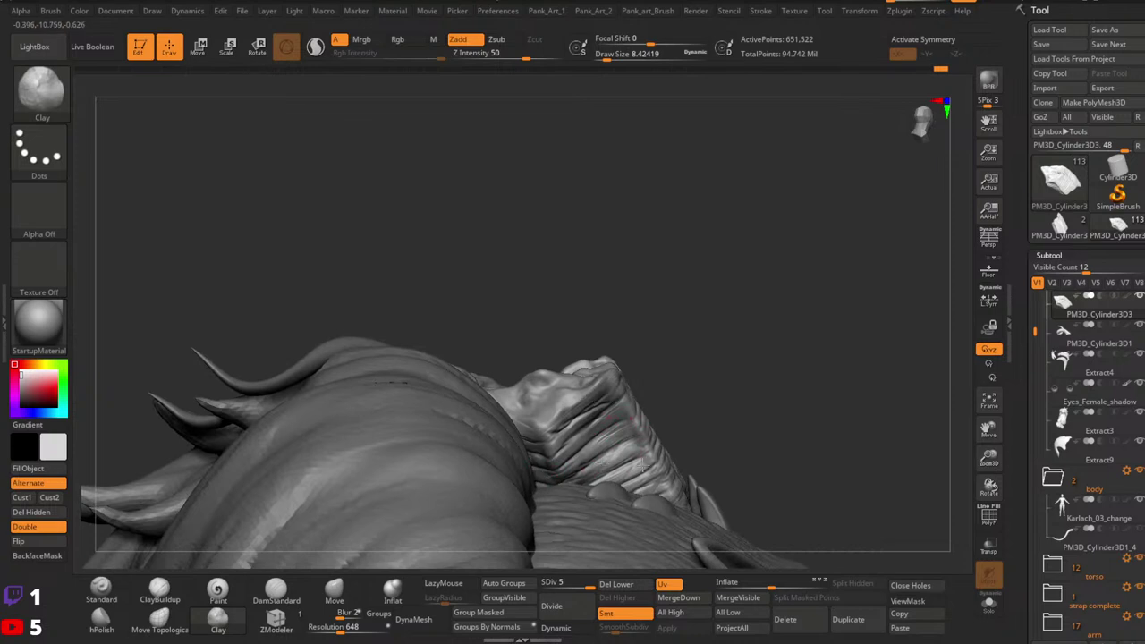
Step: Add surface noise to the broken horn stump and set its noise scale to about 2.3
mouse_move(708, 413)
right_down()
mouse_move(708, 399)
mouse_move(794, 434)
mouse_move(757, 351)
right_up()
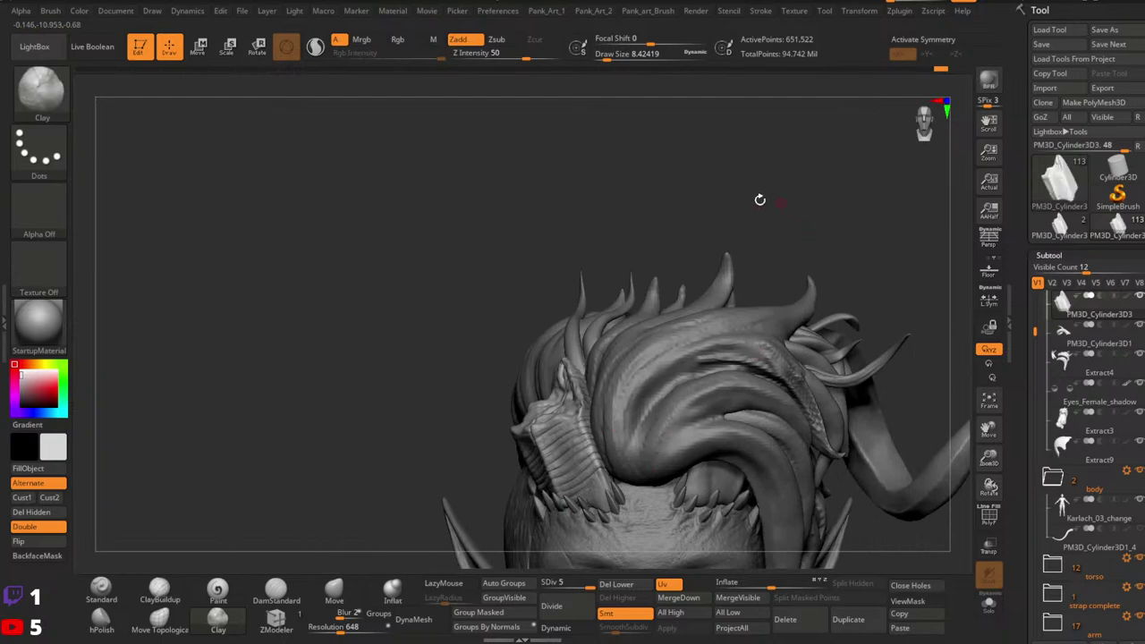
ctrl+right_drag(471, 399, 378, 608)
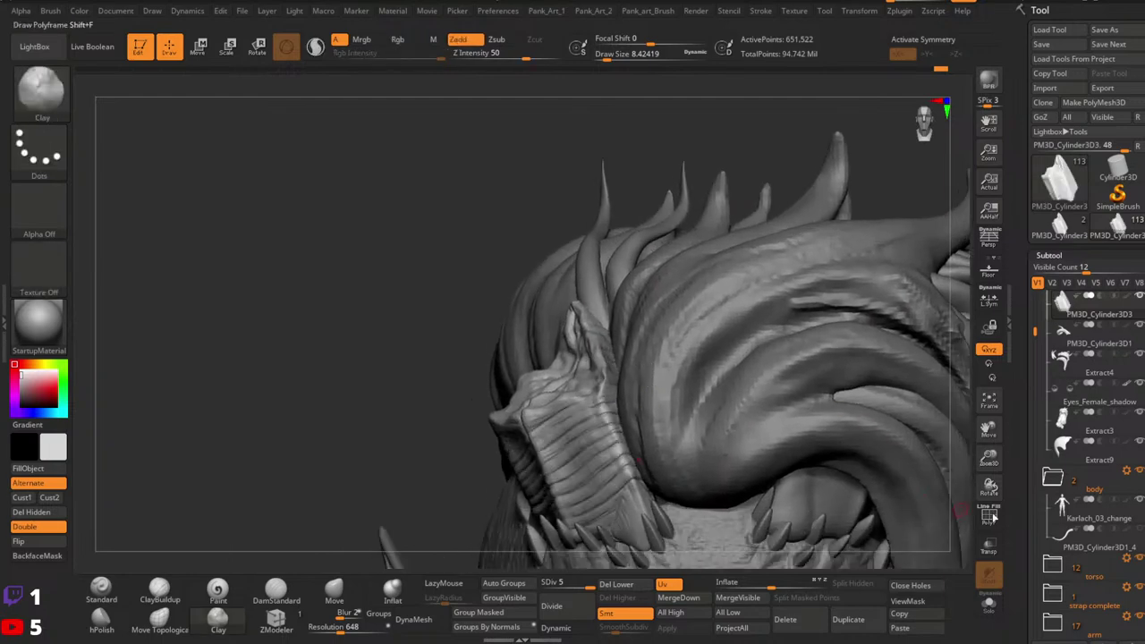
drag(1032, 537, 1032, 116)
drag(1032, 501, 1032, 229)
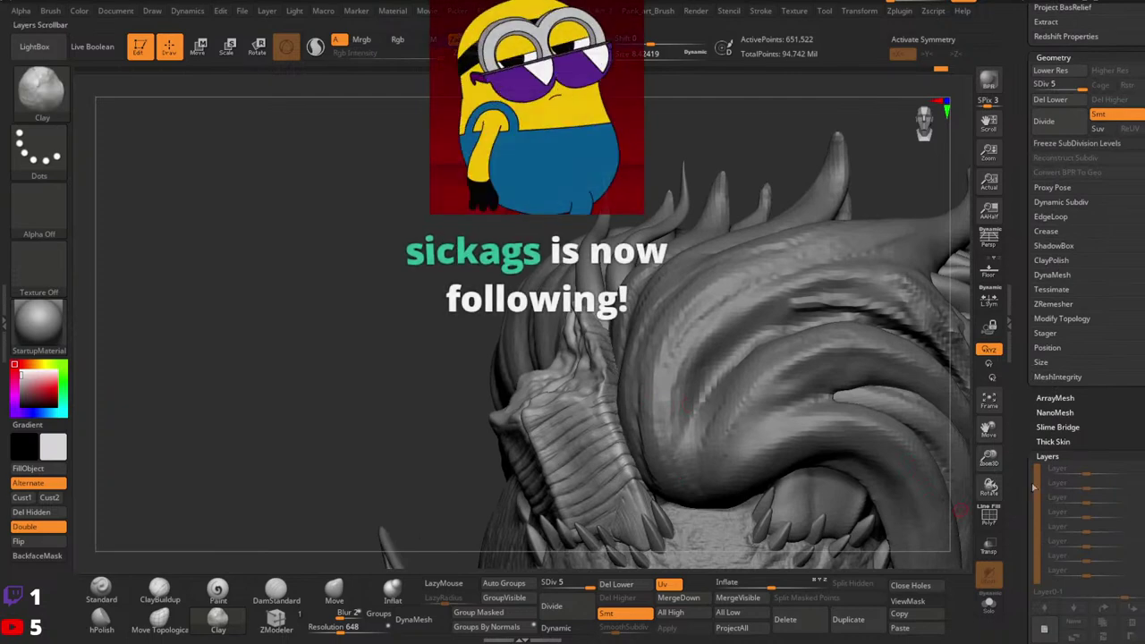
scroll(1033, 486, down, 10)
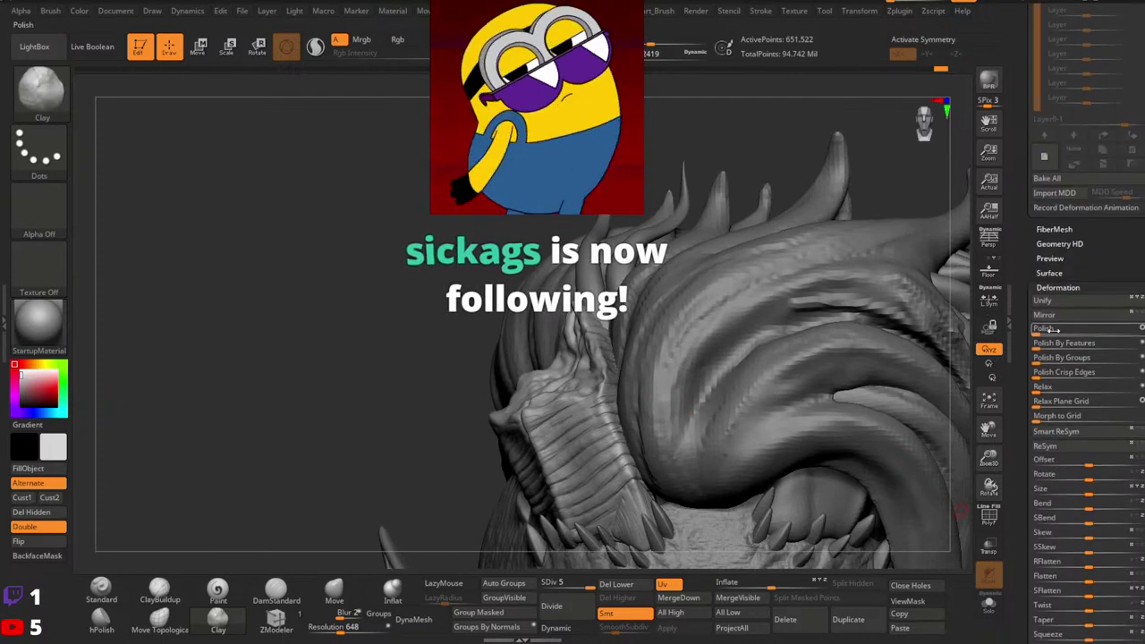
click(1057, 287)
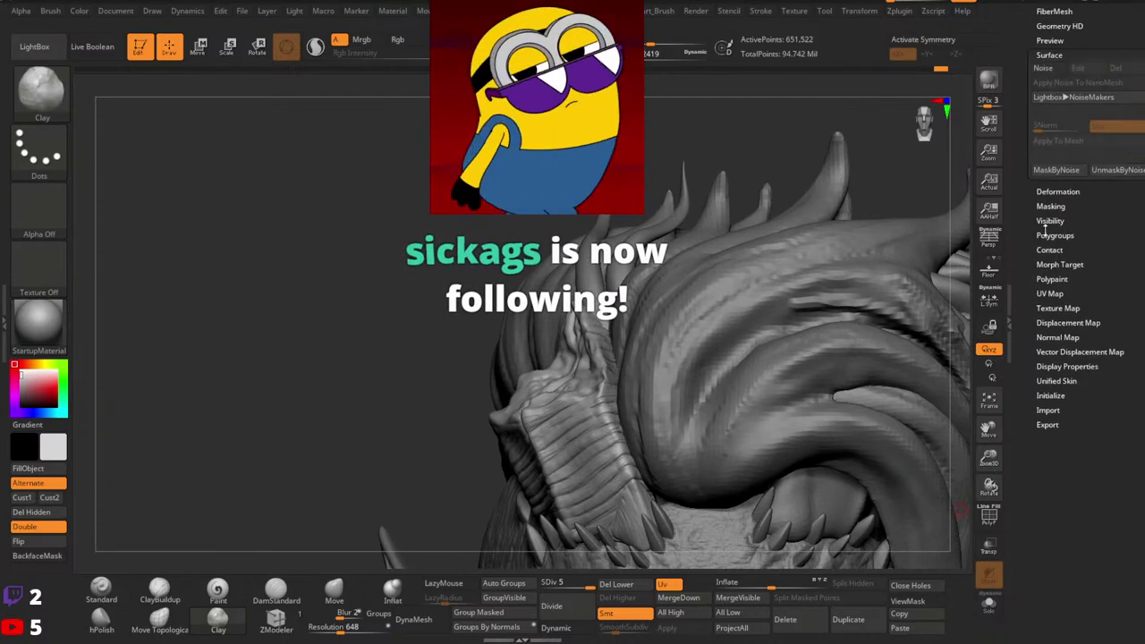
click(1043, 68)
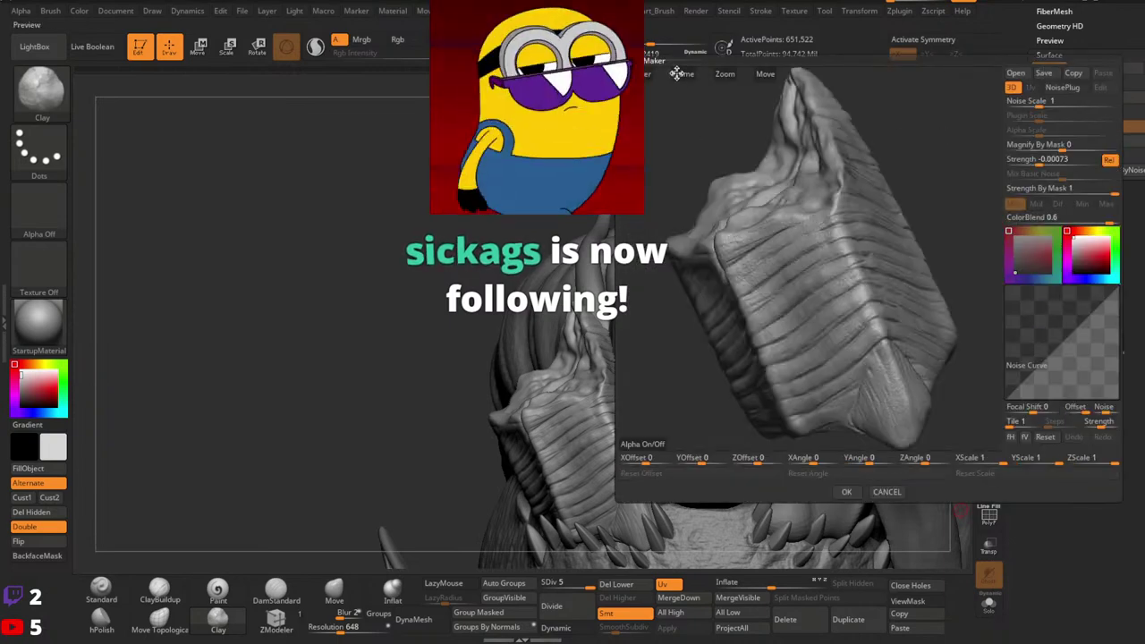
drag(809, 259, 856, 251)
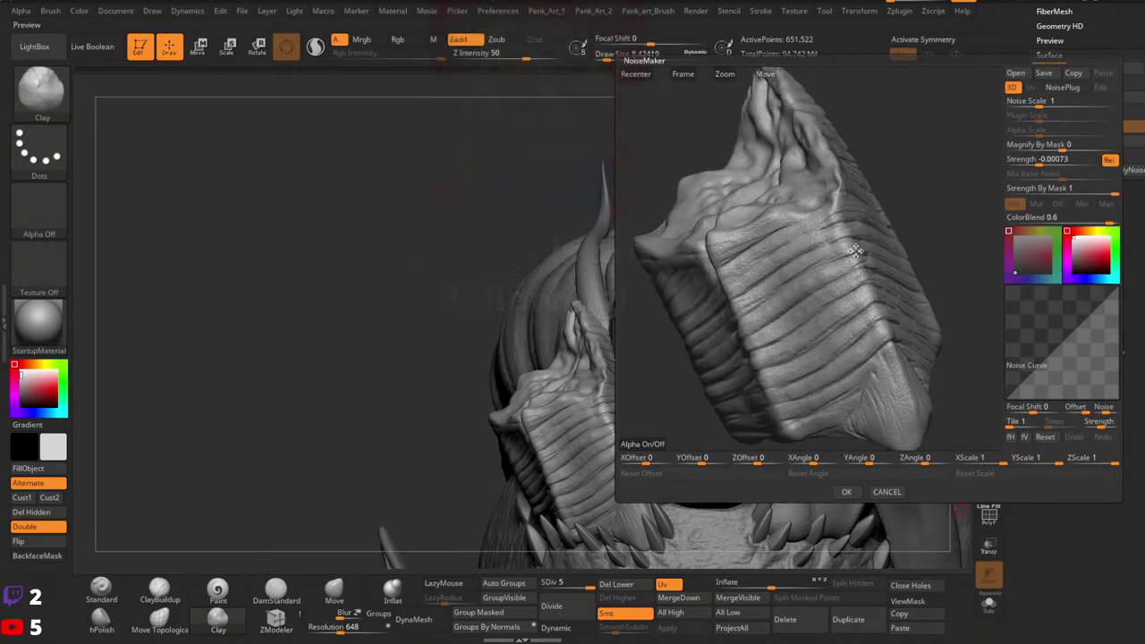
click(1030, 101)
drag(1036, 105, 1044, 105)
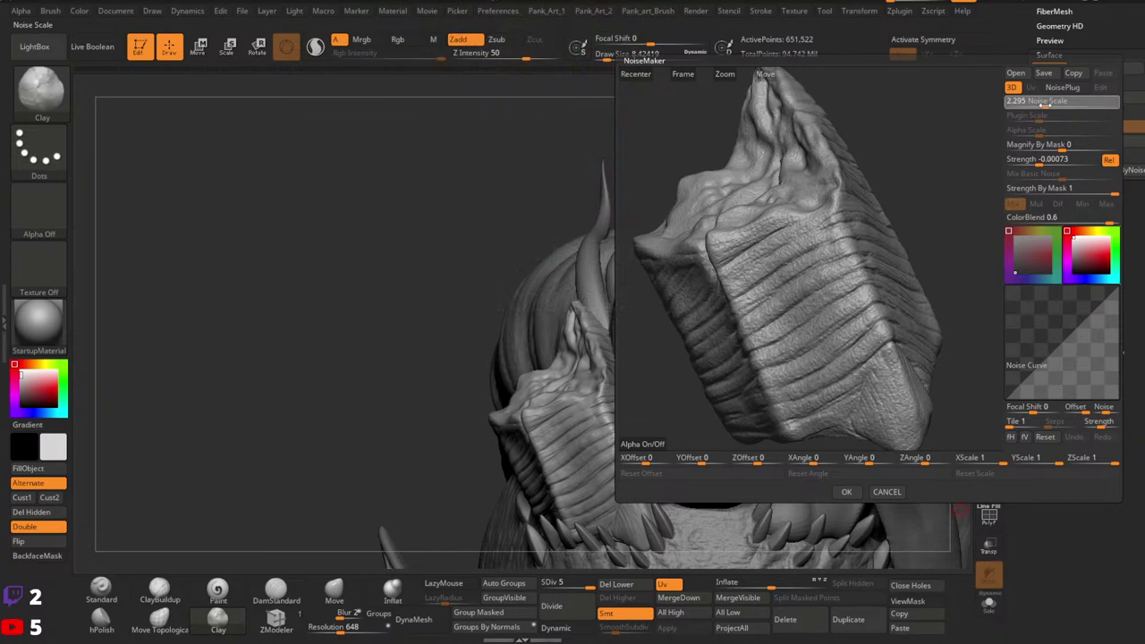
Step: Bend the noise curve downward, set the noise strength to -0.00152, and accept the noise settings
drag(1052, 350, 1074, 383)
mouse_move(861, 336)
ctrl+right_down()
mouse_move(882, 363)
mouse_move(860, 337)
mouse_move(876, 324)
ctrl+right_up()
right_drag(877, 324, 812, 327)
click(1036, 161)
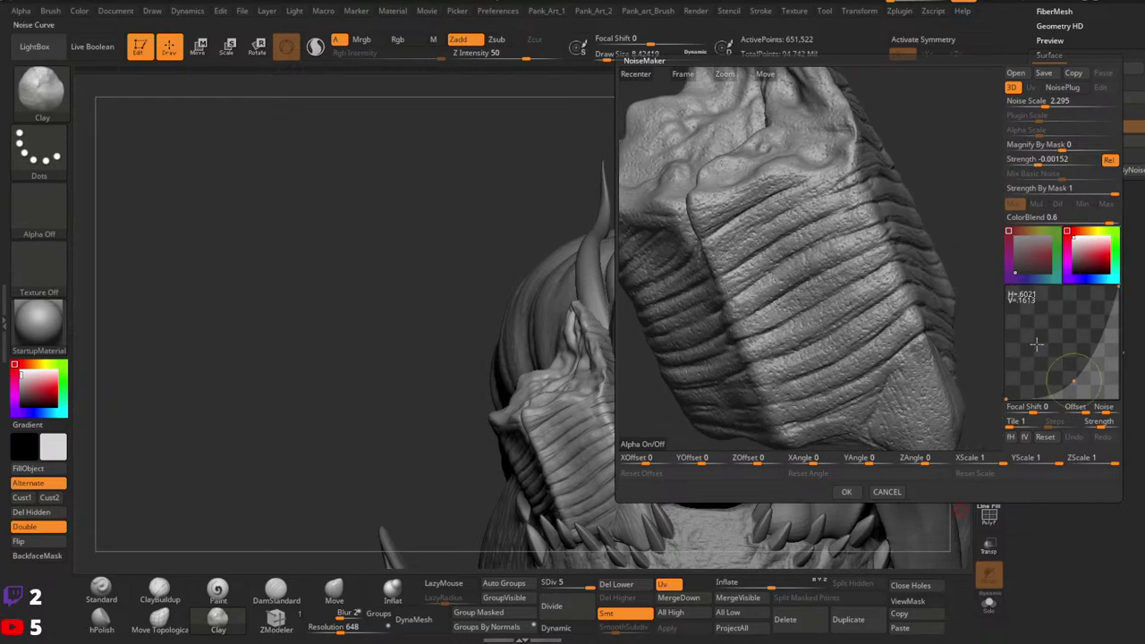
mouse_move(1074, 375)
mouse_down()
mouse_move(1052, 351)
mouse_move(1076, 371)
mouse_move(1088, 337)
mouse_move(1097, 345)
mouse_move(1066, 367)
mouse_move(1086, 389)
mouse_move(1075, 379)
mouse_up()
click(1045, 437)
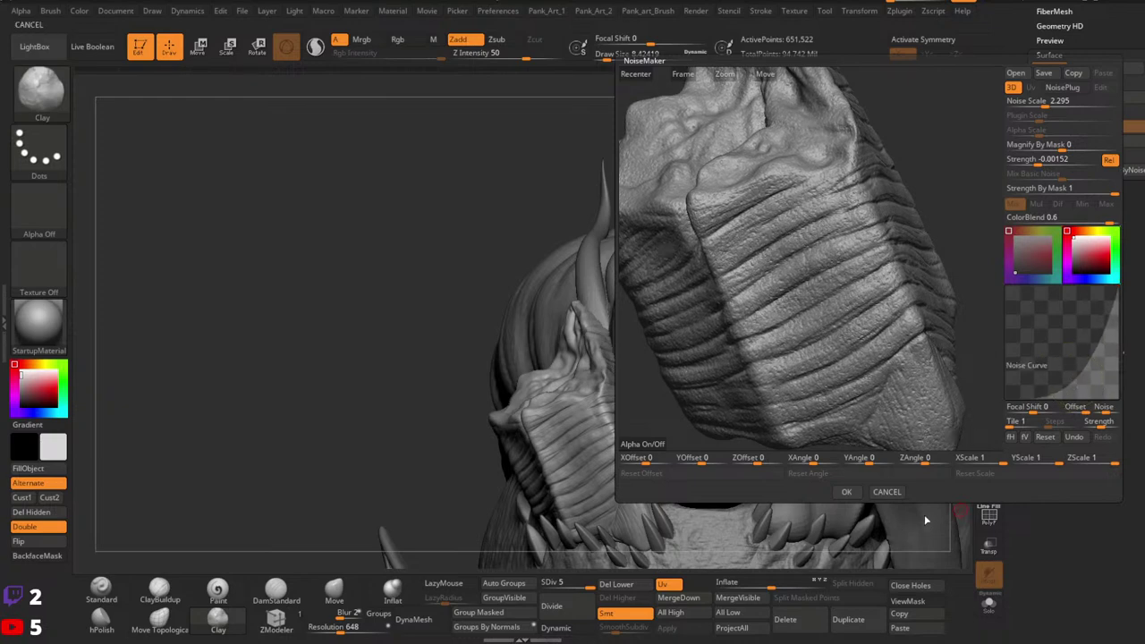
click(846, 491)
Step: Reshape the front profile of the ridged stump with the Move brush at draw sizes of about 77 and 65
alt+right_drag(585, 462, 809, 401)
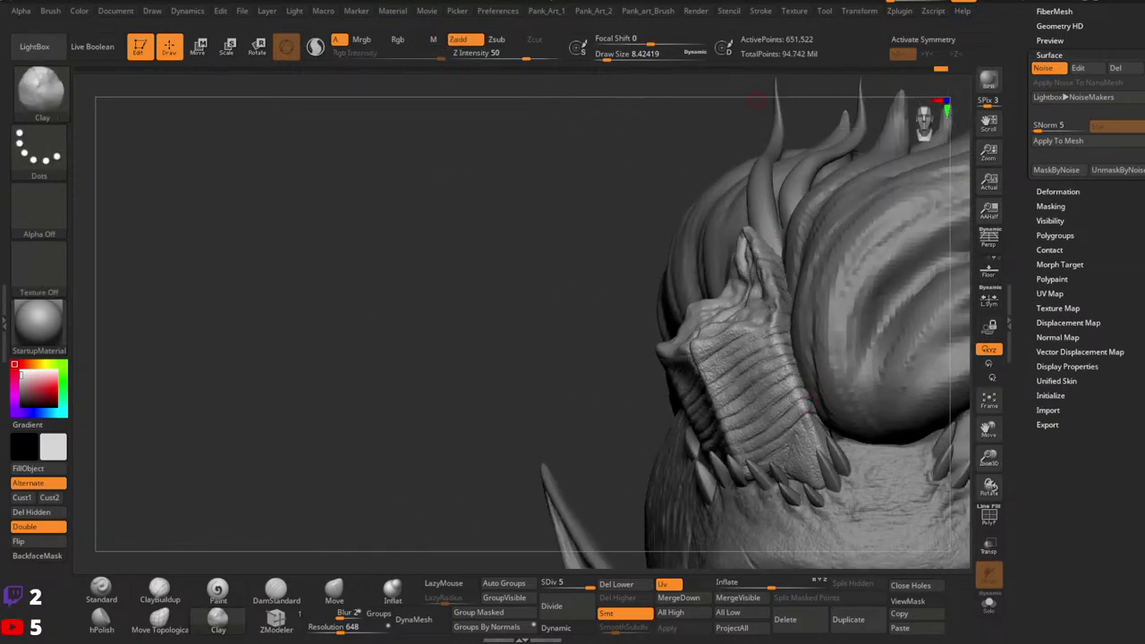
mouse_move(786, 306)
right_down()
mouse_move(905, 278)
mouse_move(793, 291)
mouse_move(837, 309)
right_up()
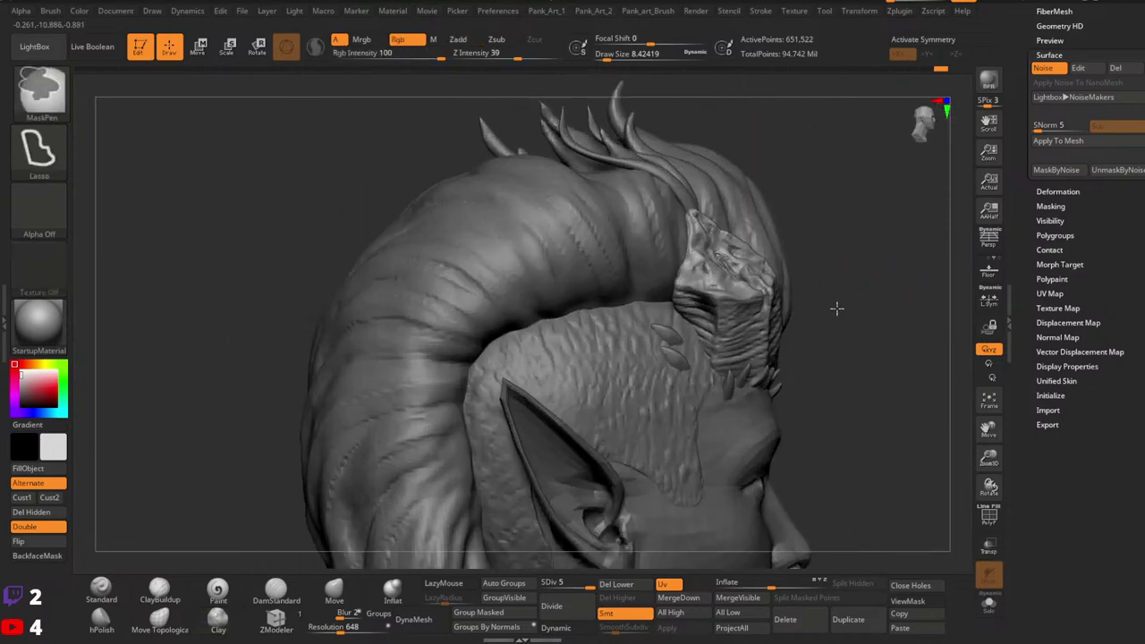
drag(836, 307, 783, 302)
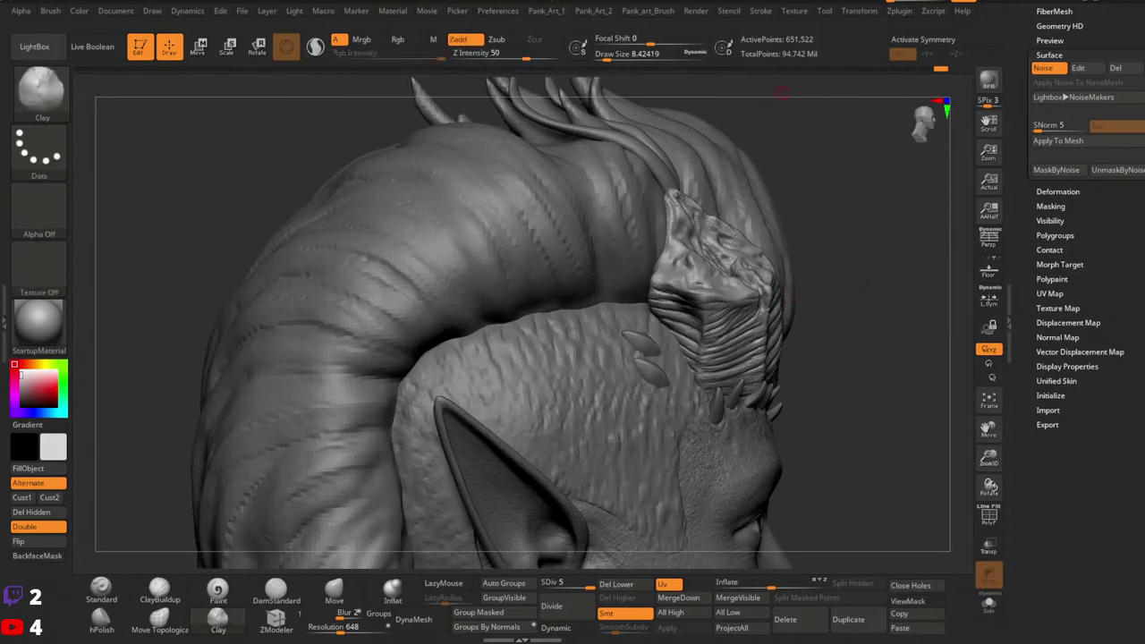
mouse_move(754, 418)
right_down()
mouse_move(772, 407)
mouse_move(729, 369)
mouse_move(741, 366)
mouse_move(710, 384)
mouse_move(720, 385)
right_up()
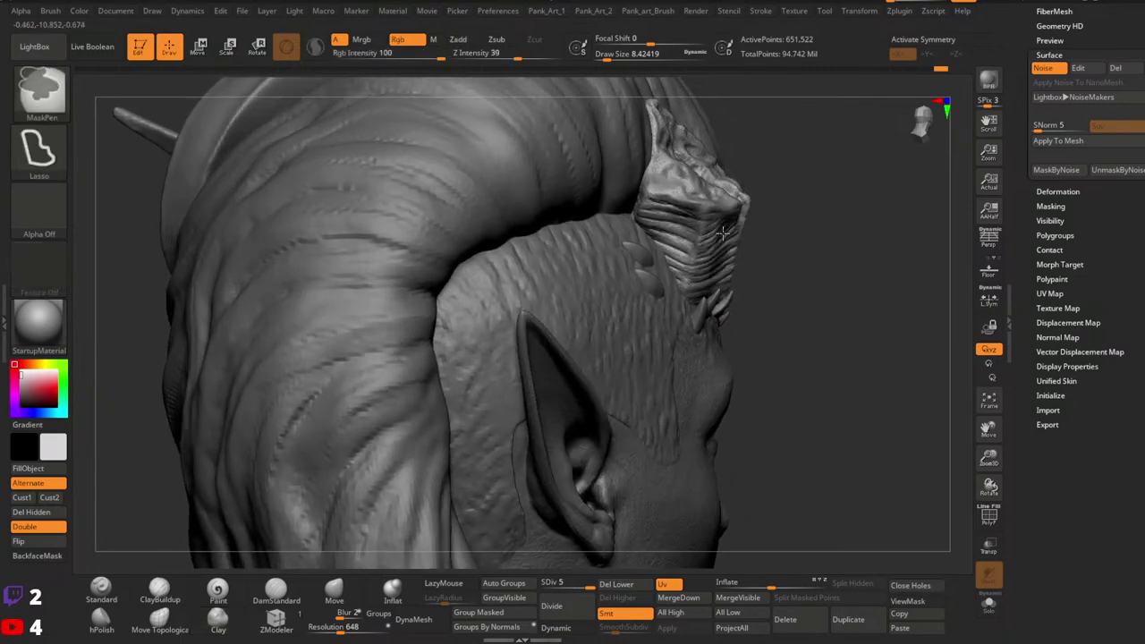
ctrl+right_drag(719, 231, 722, 255)
key(space)
drag(742, 211, 752, 211)
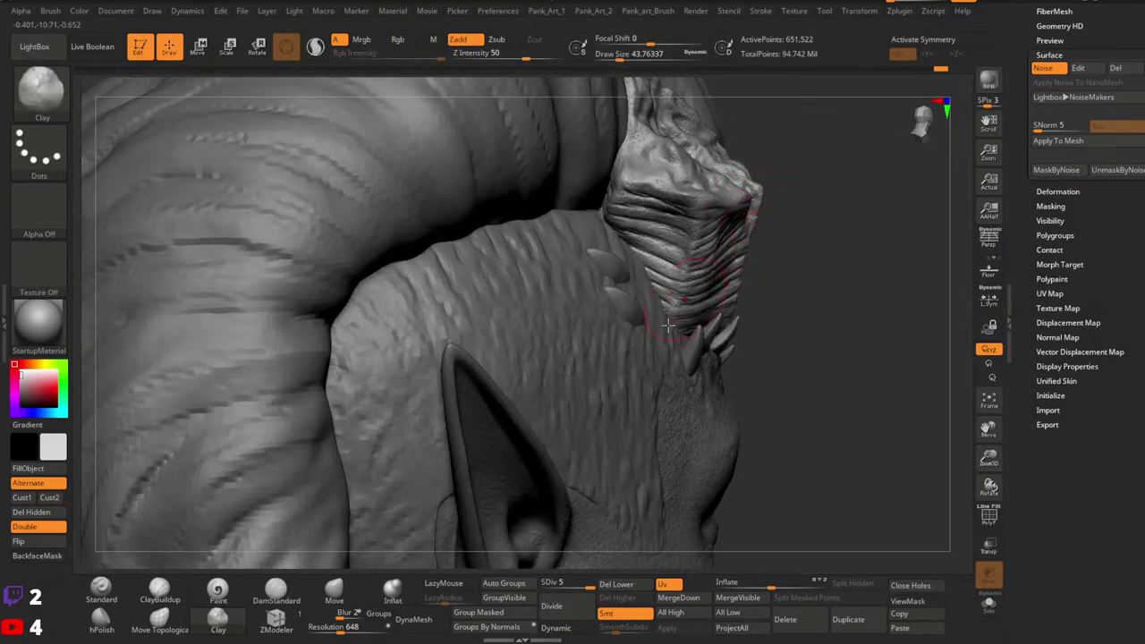
click(334, 592)
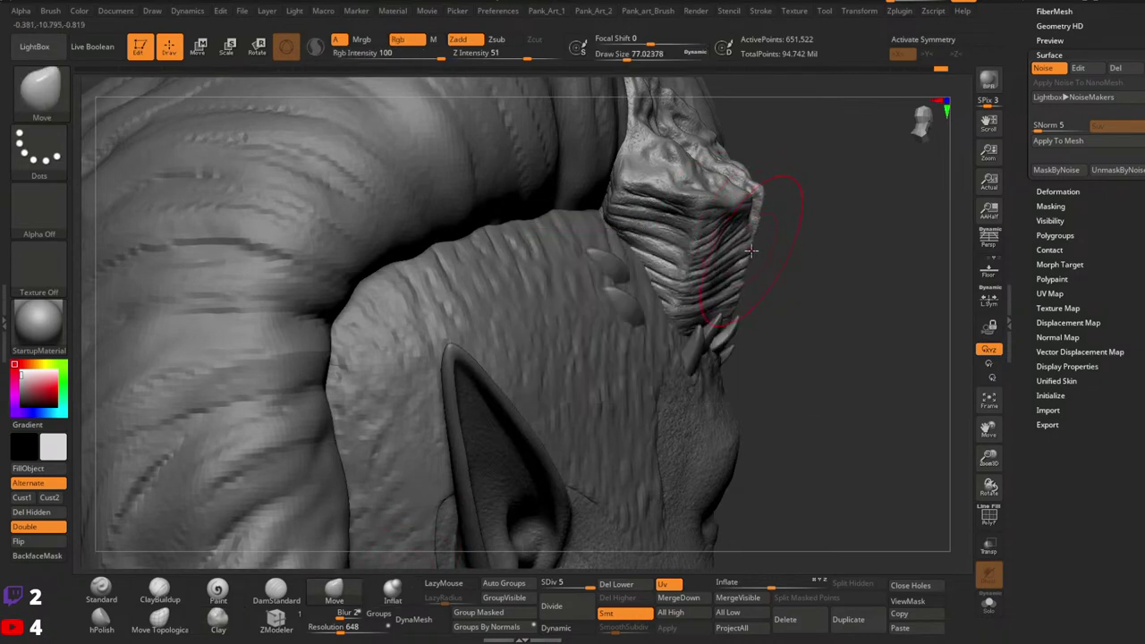
key(space)
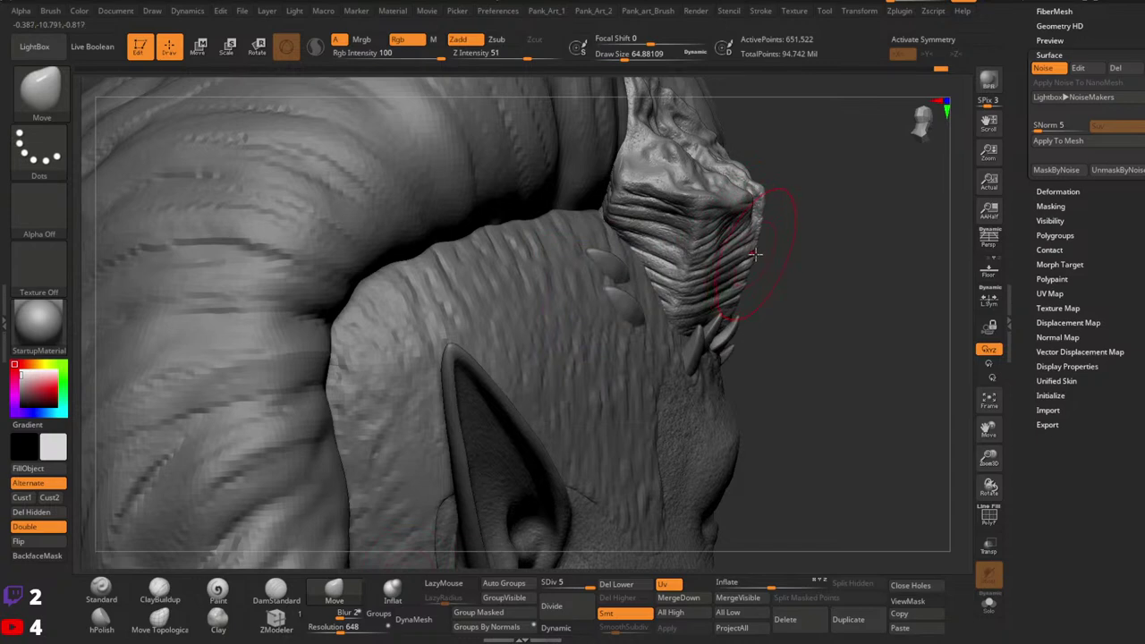
Step: Adjust the broken tip and front of the stump with the Move brush at draw sizes of about 97 and 44
key(space)
mouse_move(732, 310)
ctrl+right_down()
mouse_move(725, 219)
mouse_move(697, 269)
ctrl+right_up()
key(space)
click(686, 218)
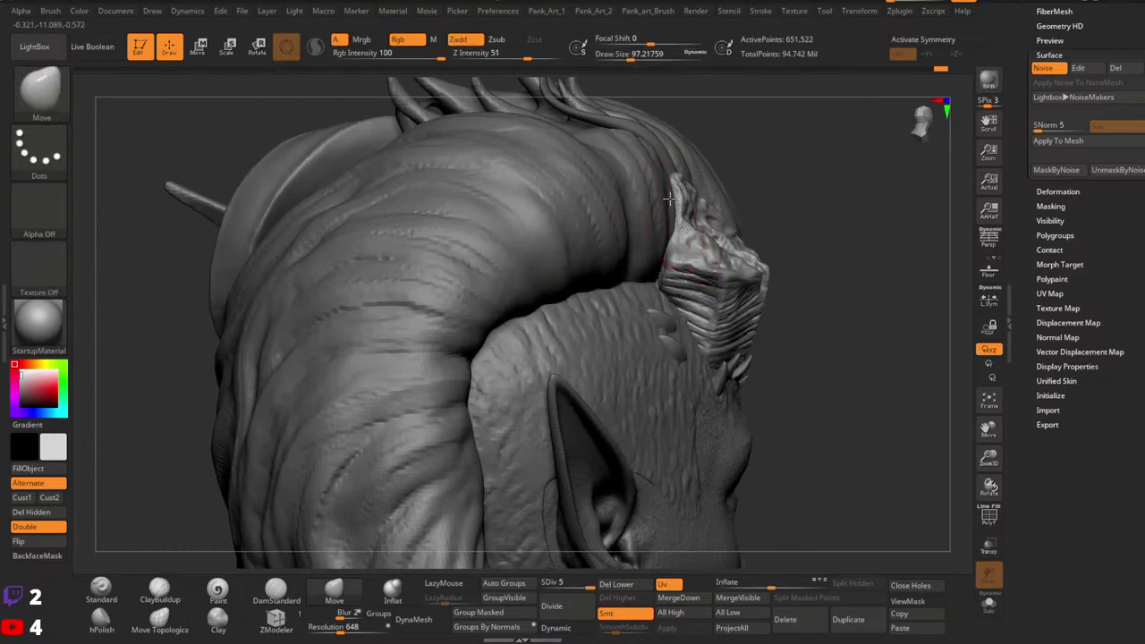
ctrl+right_drag(684, 217, 659, 234)
mouse_move(737, 246)
right_down()
mouse_move(645, 260)
mouse_move(740, 265)
mouse_move(695, 275)
mouse_move(662, 366)
right_up()
key(space)
click(712, 291)
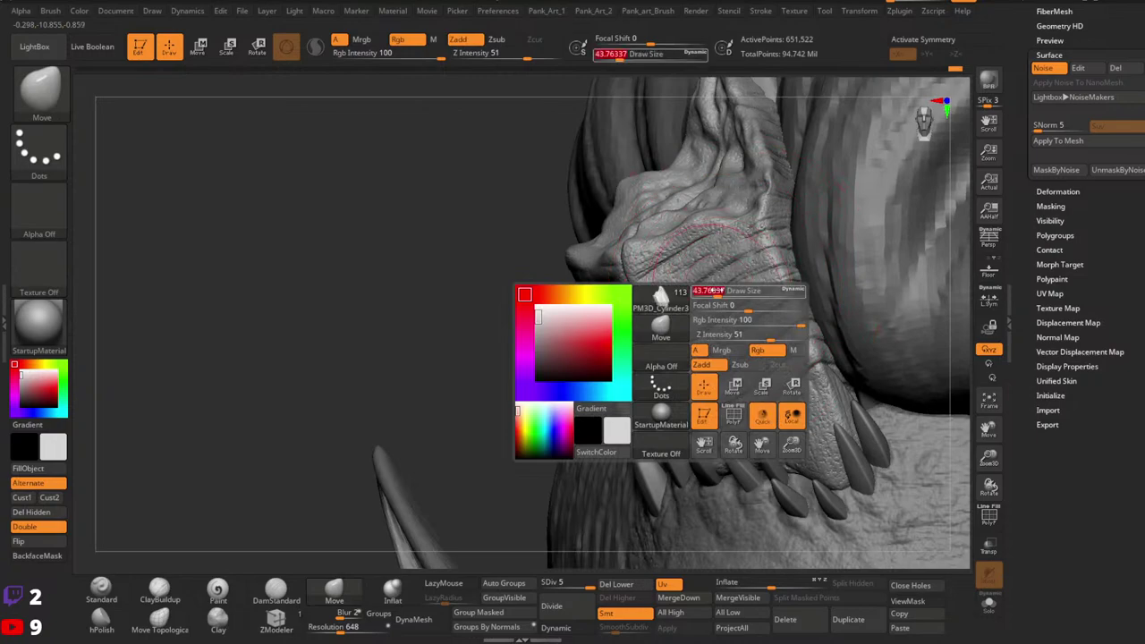
mouse_move(707, 288)
right_down()
mouse_move(808, 302)
mouse_move(836, 285)
mouse_move(833, 302)
mouse_move(774, 273)
mouse_move(744, 318)
right_up()
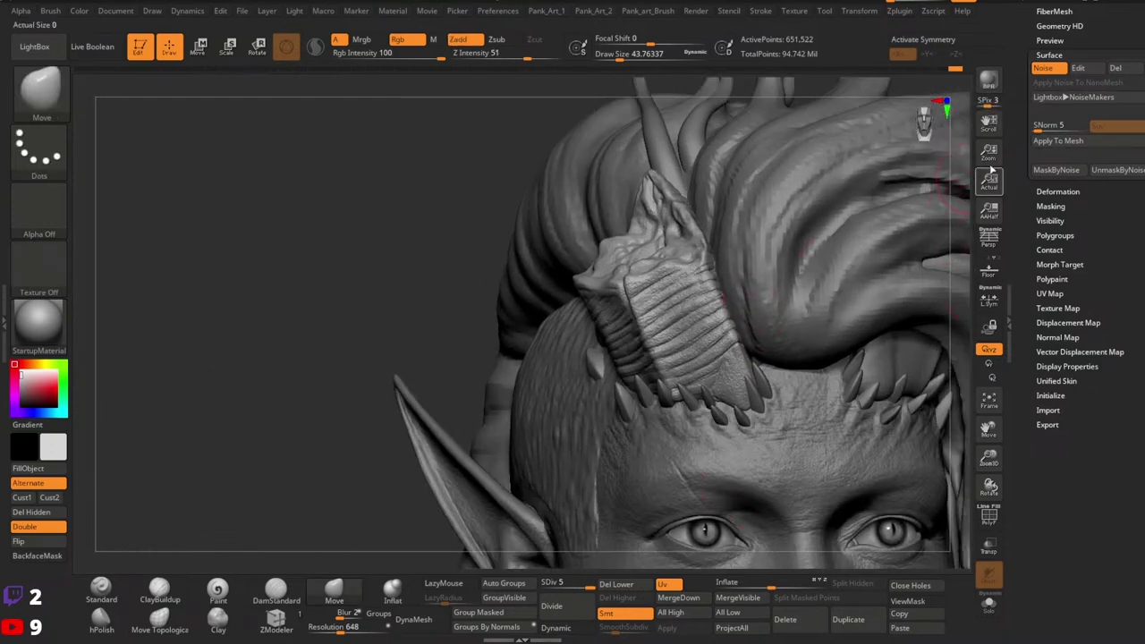
click(1058, 140)
ctrl+right_drag(778, 295, 785, 305)
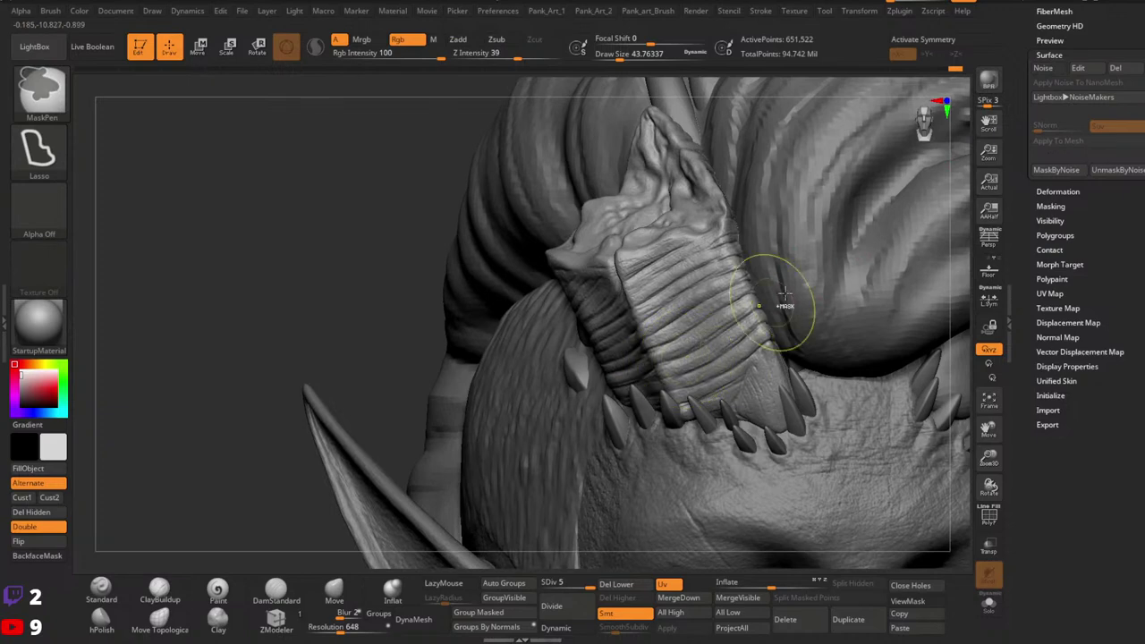
key(ctrl+z)
Step: Readjust the strength of the stump's surface noise and apply the noise to the mesh
click(1077, 68)
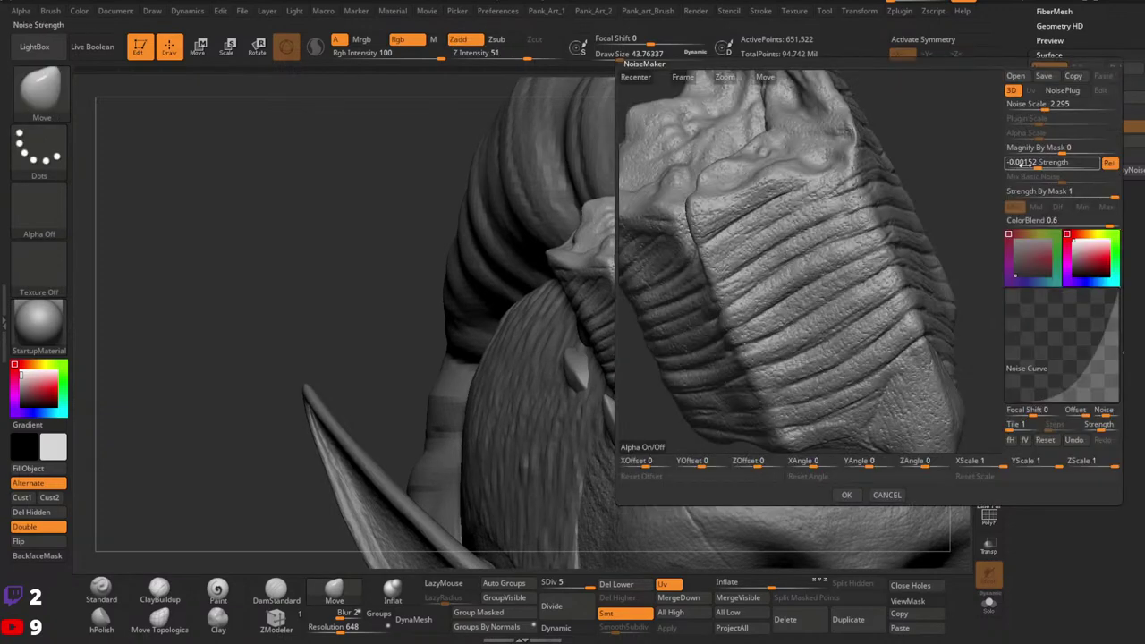
click(846, 495)
click(1058, 141)
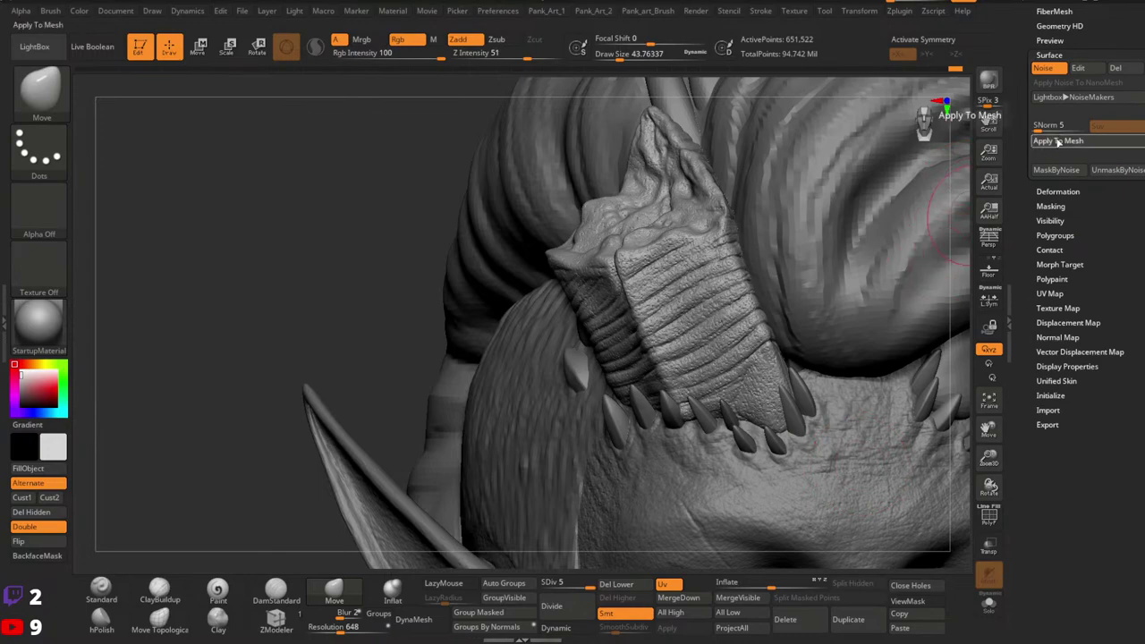
Step: Load a JRO_WoodGrunge brush from the Wood folder of the 01 Pank Brush library, with the draw size at about 23
mouse_move(701, 359)
ctrl+right_down()
mouse_move(696, 339)
mouse_move(753, 329)
mouse_move(734, 393)
ctrl+right_up()
right_drag(728, 327, 741, 320)
key(space)
drag(731, 320, 715, 322)
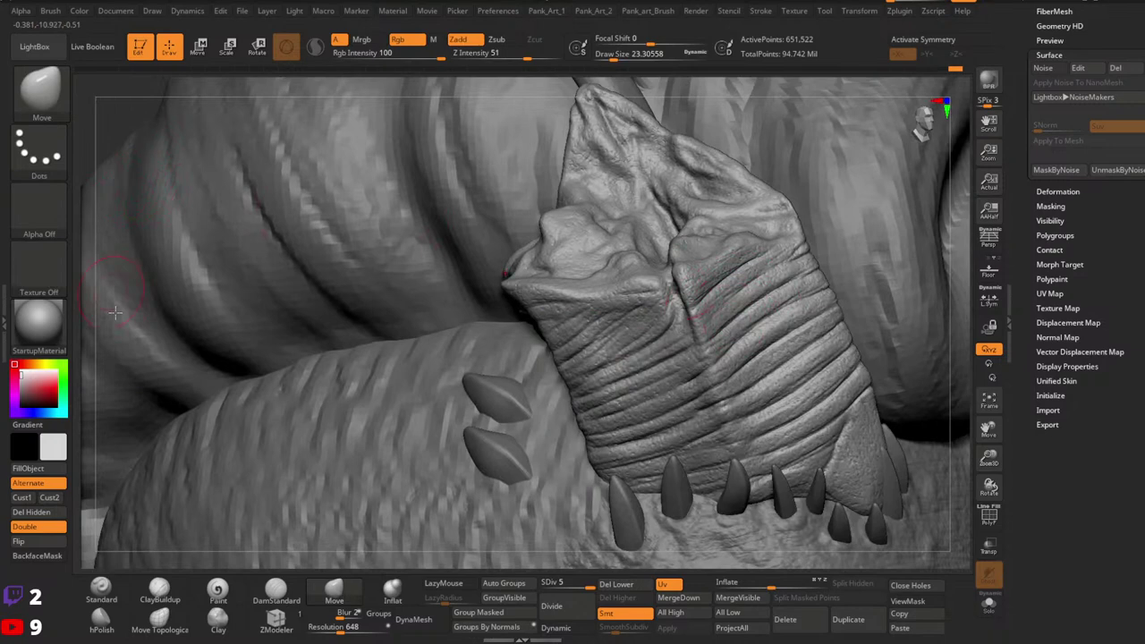
click(104, 581)
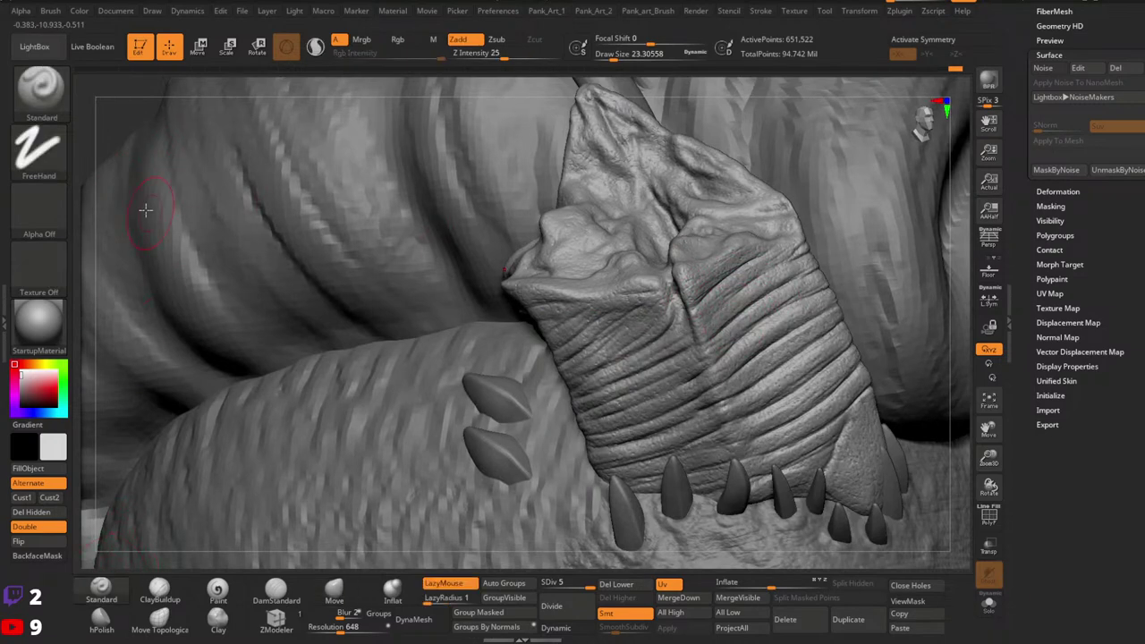
click(41, 51)
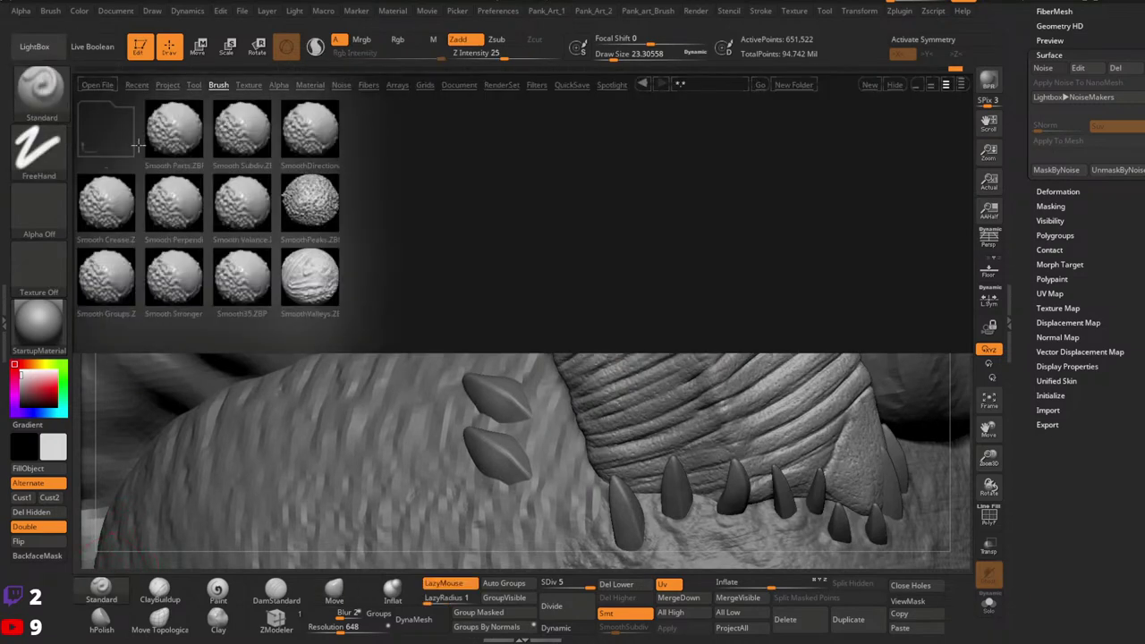
click(105, 132)
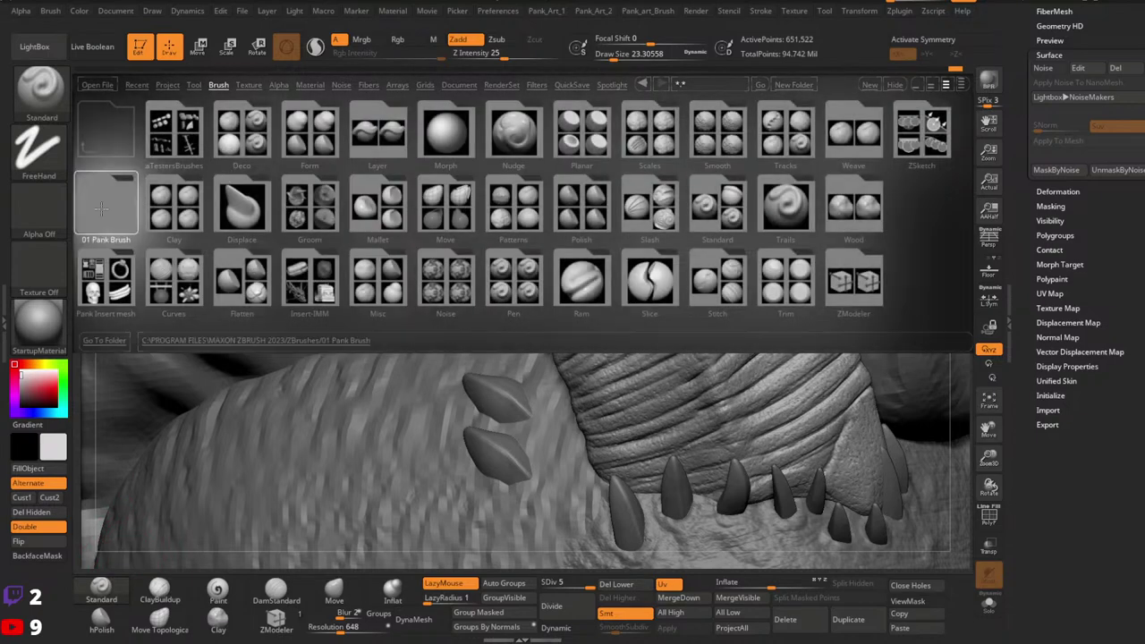
click(102, 208)
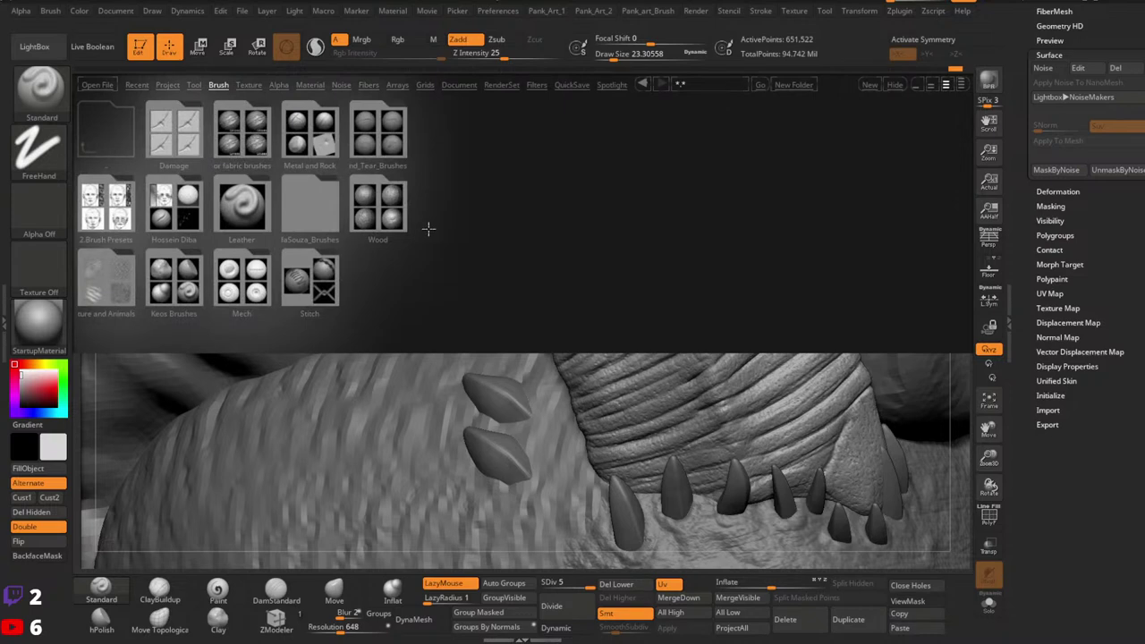
click(379, 219)
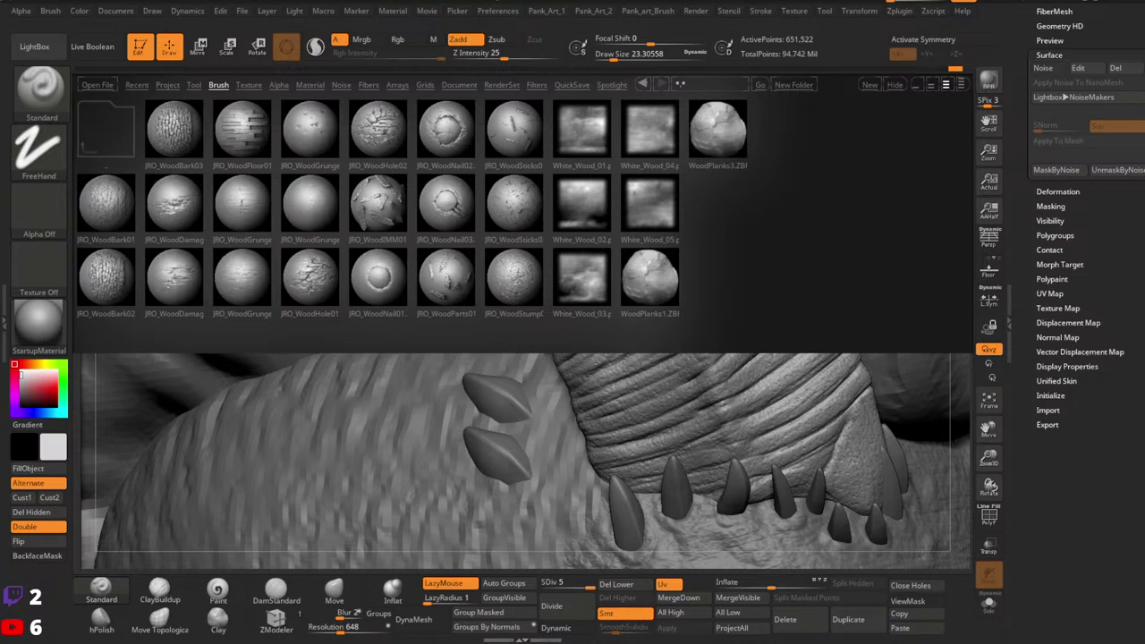
double_click(315, 212)
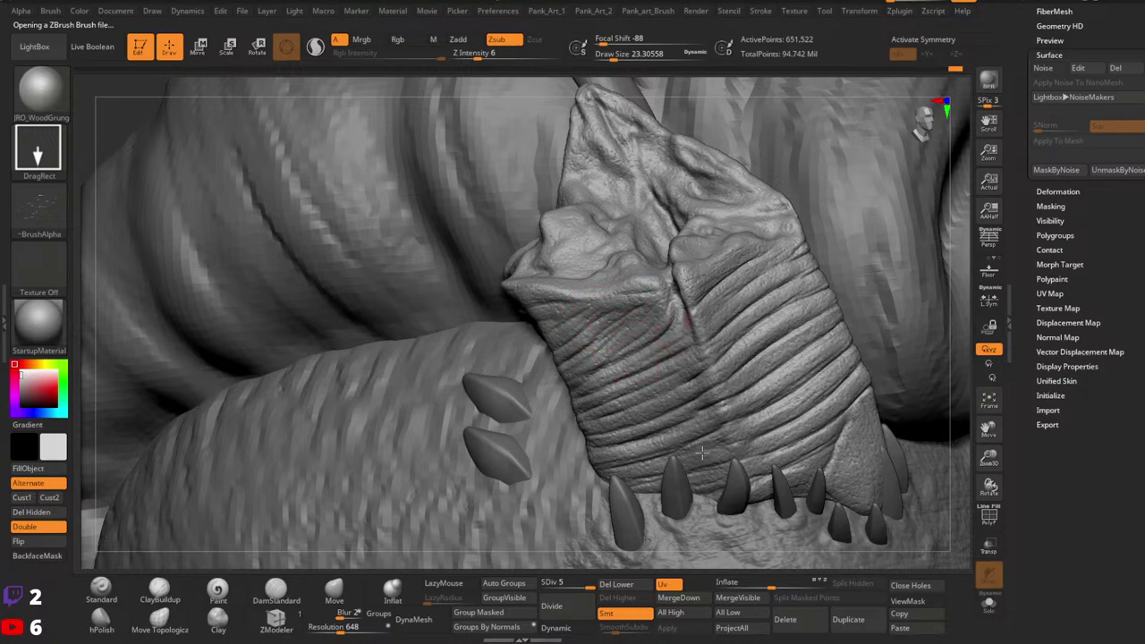
Step: Stamp small wood-grain cracks into the stump's front and ear-side ridges with the WoodGrunge brush, subtracting at Z Intensity 19
mouse_move(684, 311)
right_down()
mouse_move(677, 367)
mouse_move(684, 348)
mouse_move(659, 353)
right_up()
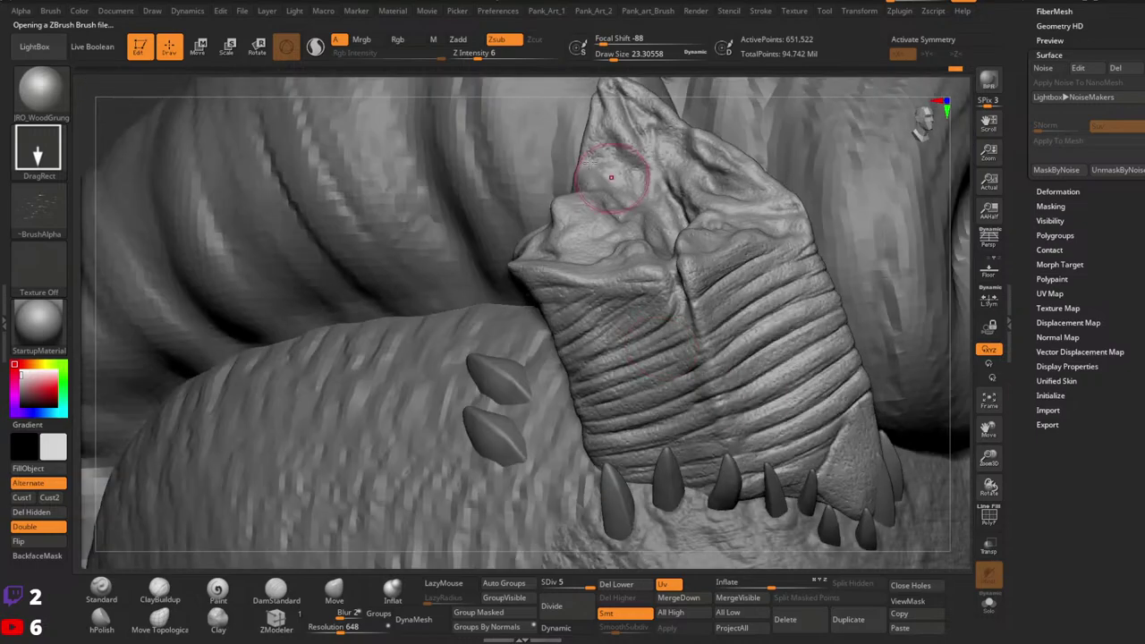
drag(484, 56, 497, 57)
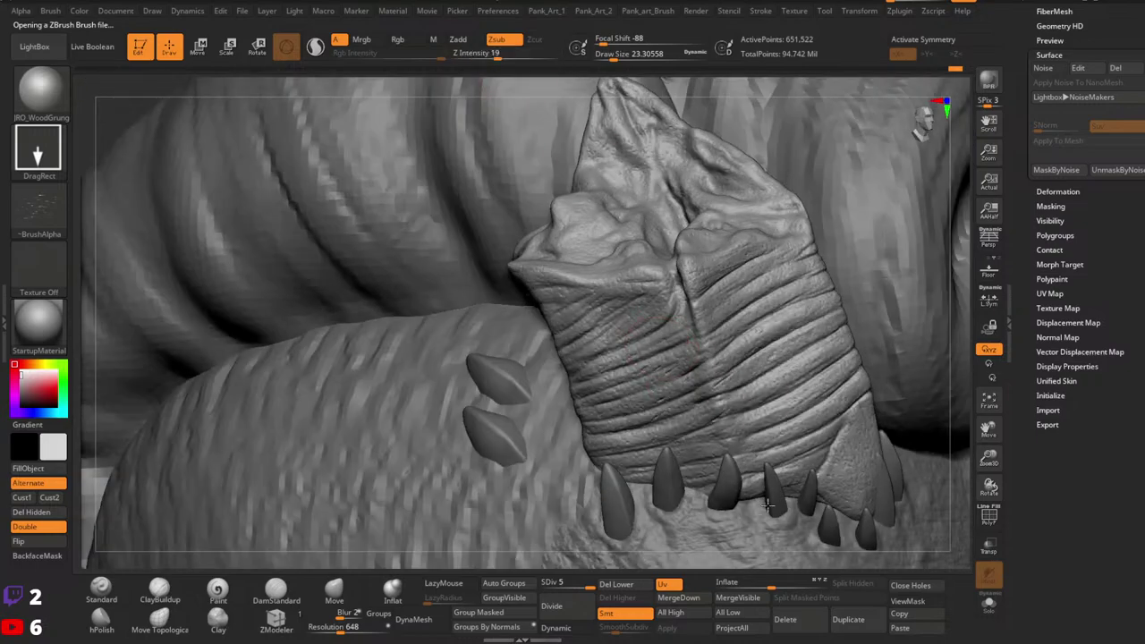
right_drag(696, 391, 670, 384)
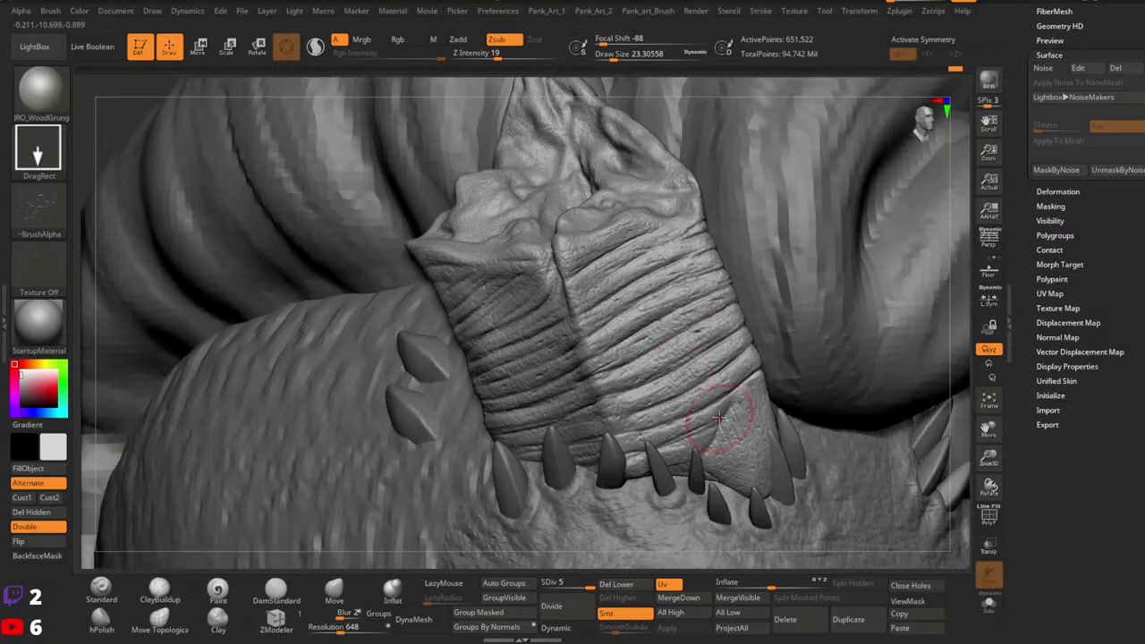
mouse_move(742, 430)
right_down()
mouse_move(707, 374)
mouse_move(612, 349)
mouse_move(669, 346)
mouse_move(544, 343)
right_up()
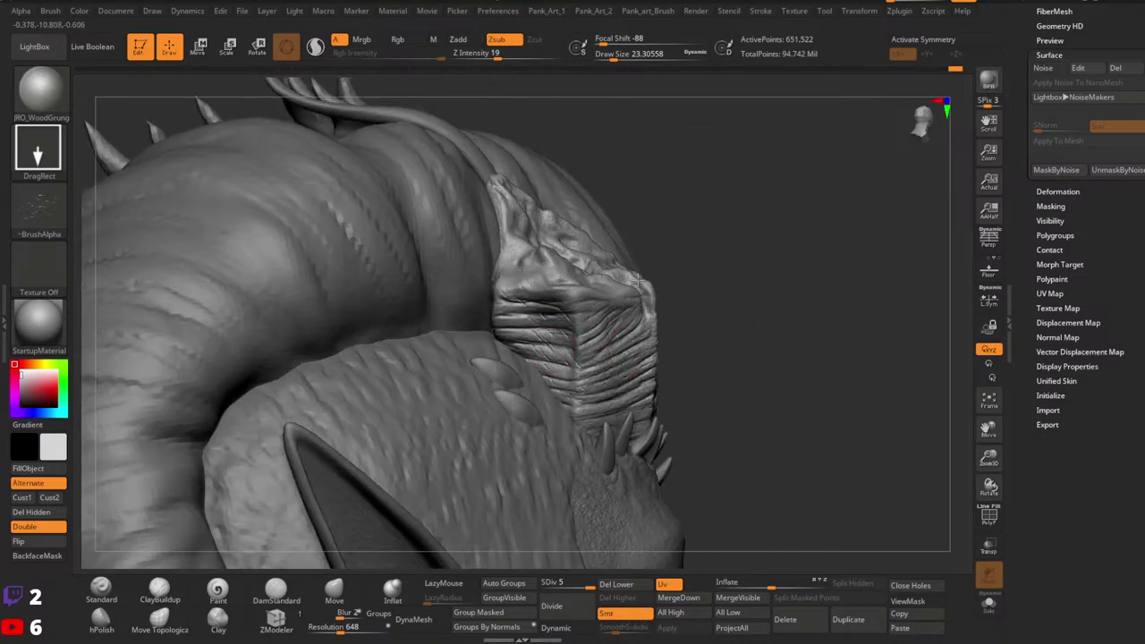
mouse_move(662, 316)
right_down()
mouse_move(624, 327)
mouse_move(617, 348)
mouse_move(637, 414)
right_up()
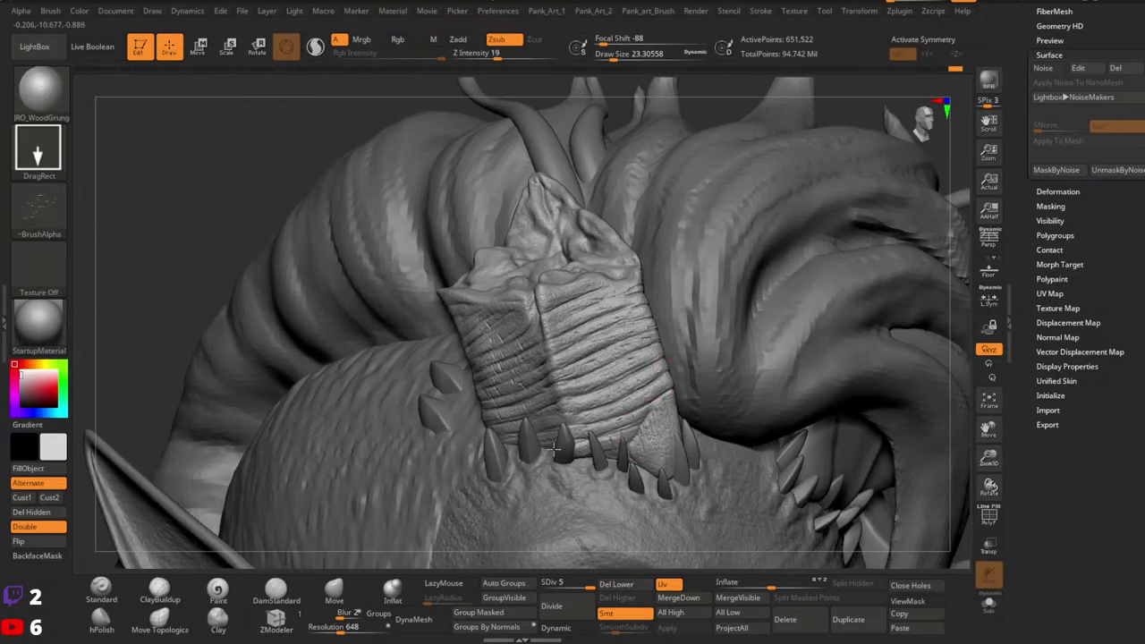
Step: Stamp wood-grain cracks with the WoodGrunge brush along the stump's lower front edge, beside the small spikes at its base
right_drag(657, 509, 595, 487)
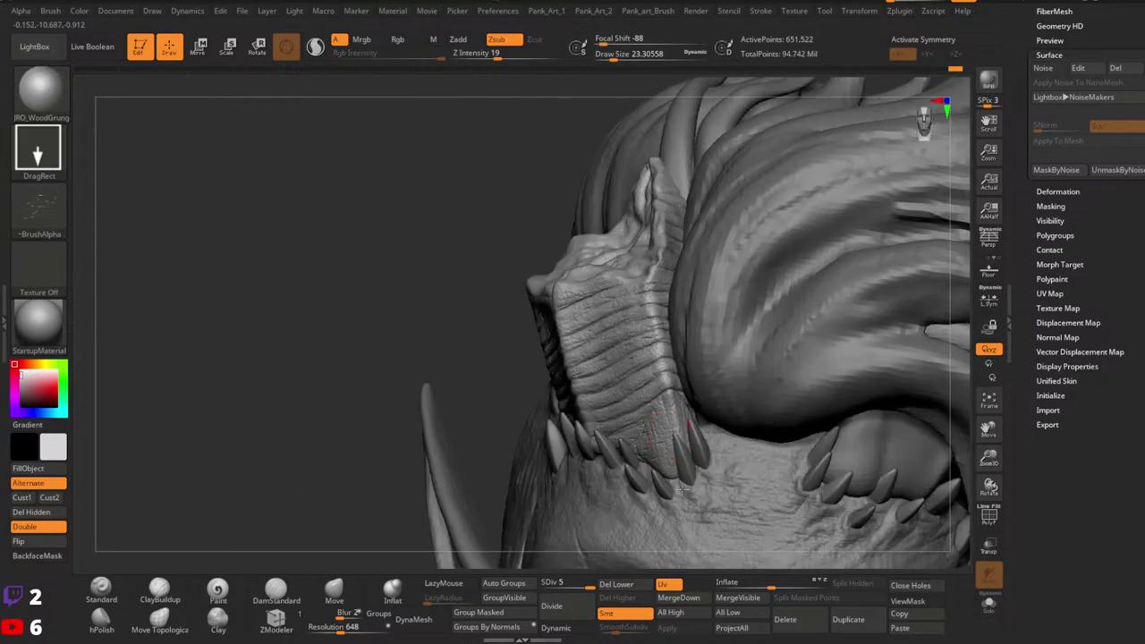
drag(563, 442, 562, 443)
ctrl+right_drag(687, 444, 694, 404)
ctrl+right_drag(671, 398, 617, 431)
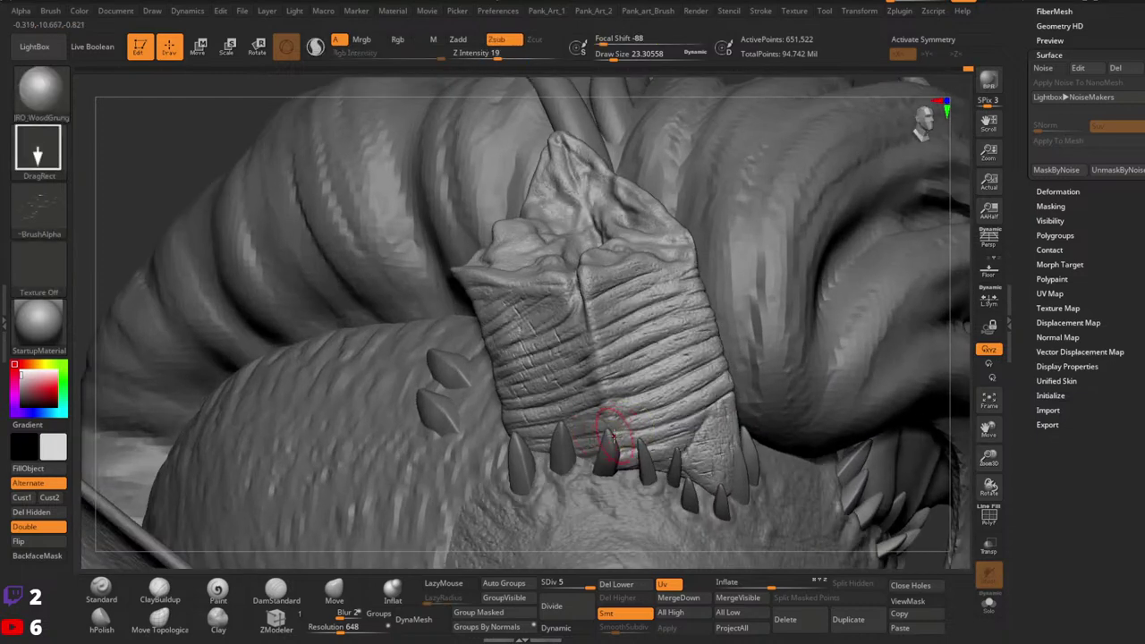
mouse_move(607, 434)
mouse_down()
mouse_move(545, 458)
mouse_move(521, 486)
mouse_up()
Step: Stamp wood-grain cracks across the stump's broken top surface with the WoodGrunge brush, subtracting at Z Intensity 19
right_drag(517, 274, 693, 381)
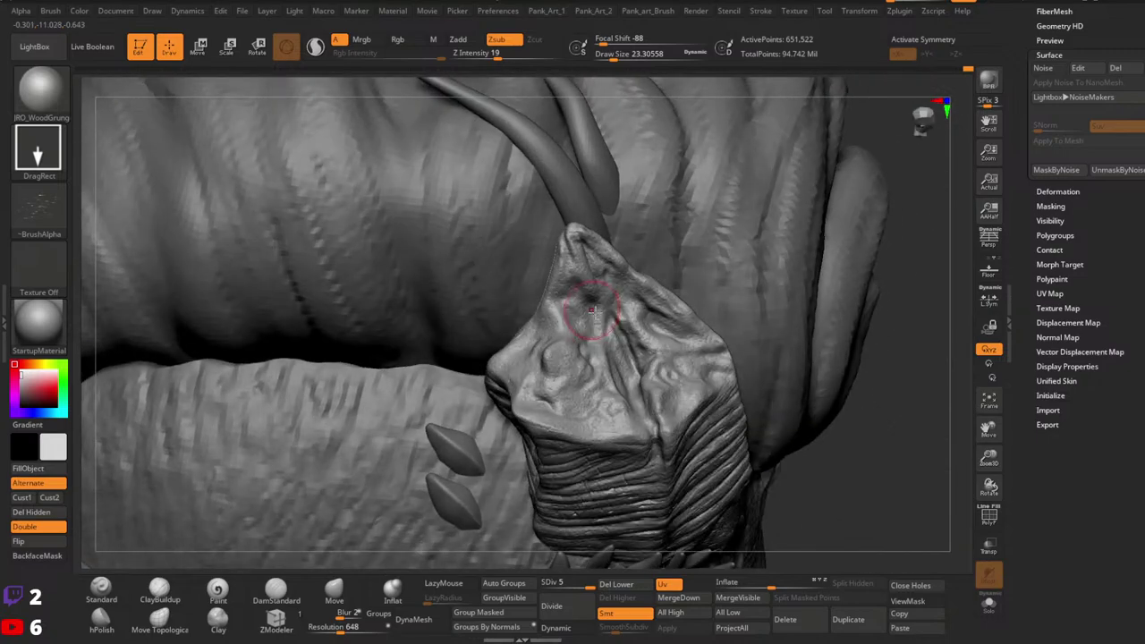
drag(584, 402, 590, 374)
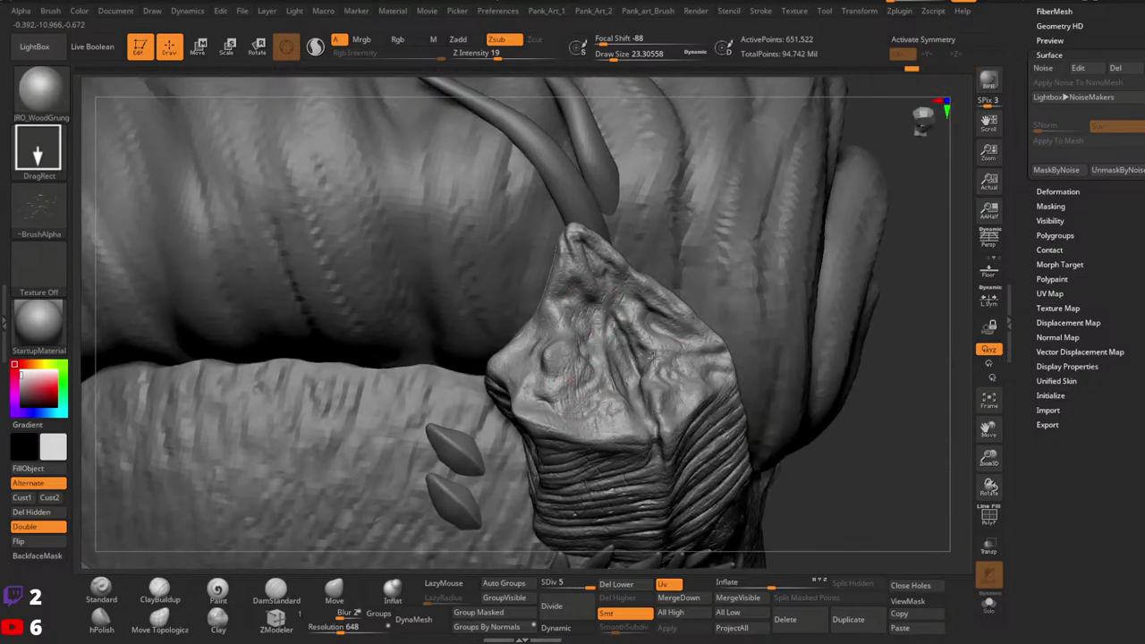
drag(621, 270, 623, 230)
drag(628, 340, 676, 323)
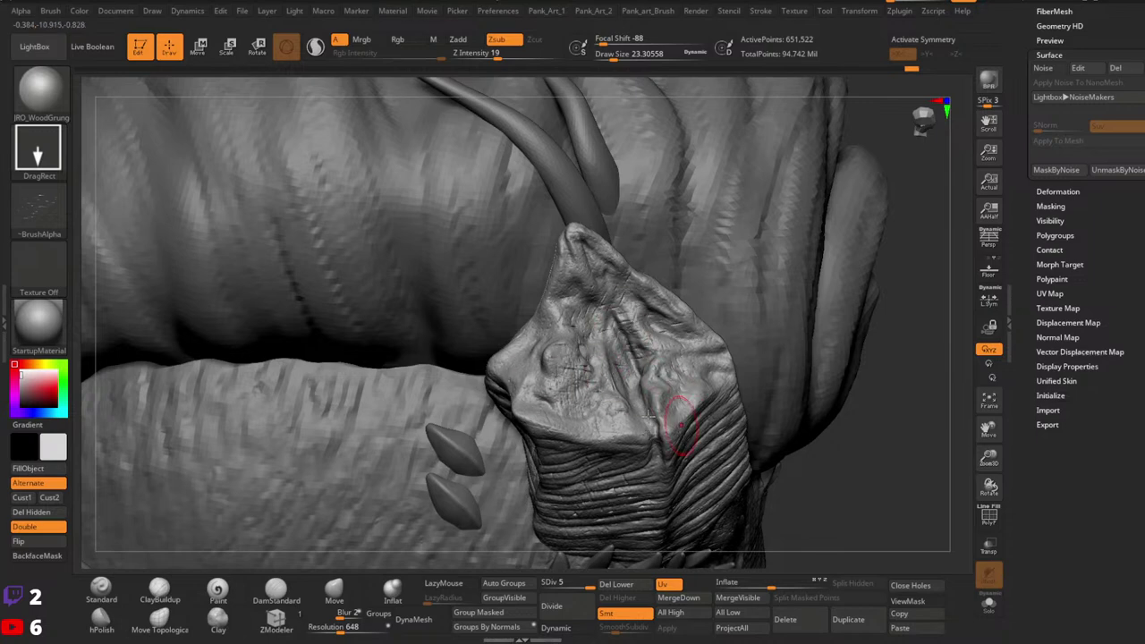
drag(533, 384, 547, 370)
mouse_move(526, 368)
right_down()
mouse_move(538, 383)
mouse_move(573, 379)
mouse_move(544, 388)
mouse_move(666, 411)
mouse_move(501, 358)
right_up()
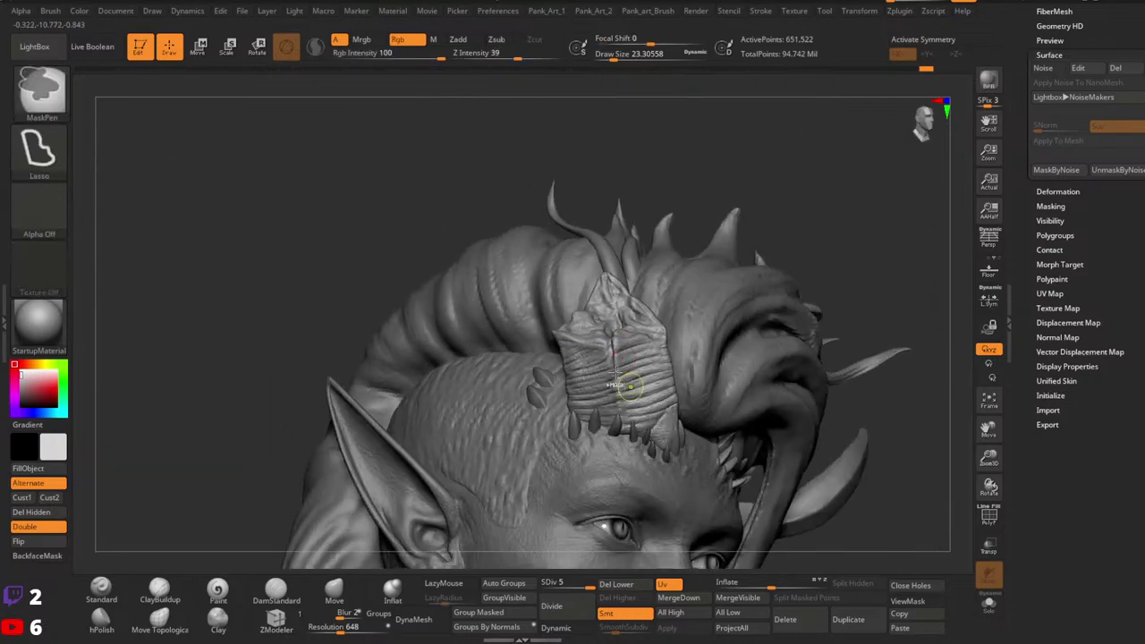
Step: Load another JRO_WoodGrunge brush from the Wood brush library and set its Z Intensity to 11
click(34, 47)
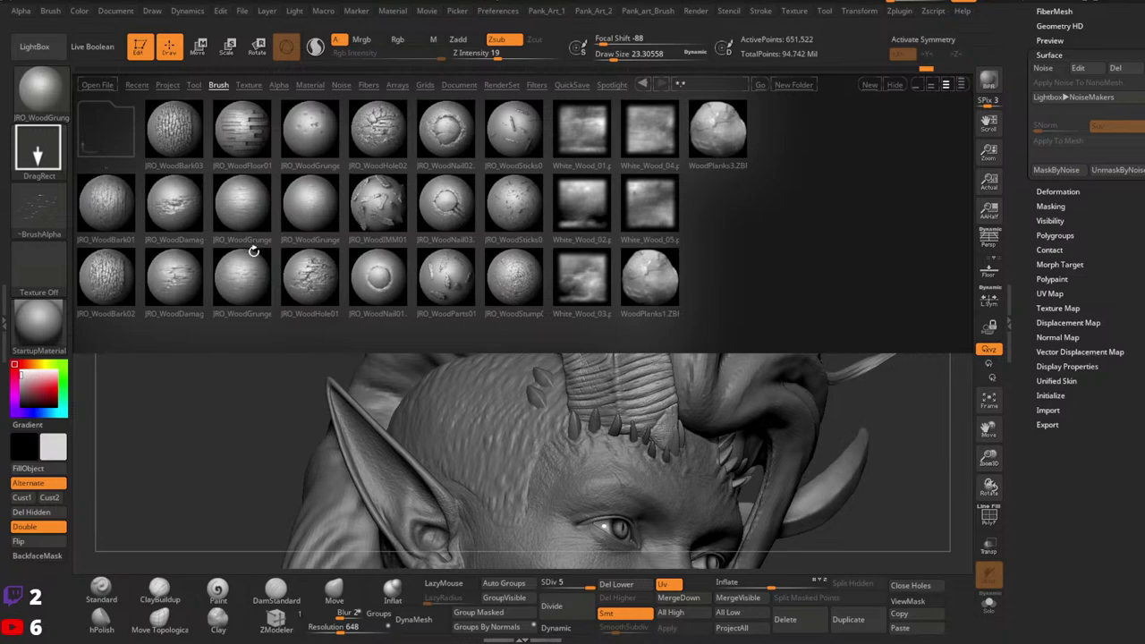
double_click(247, 213)
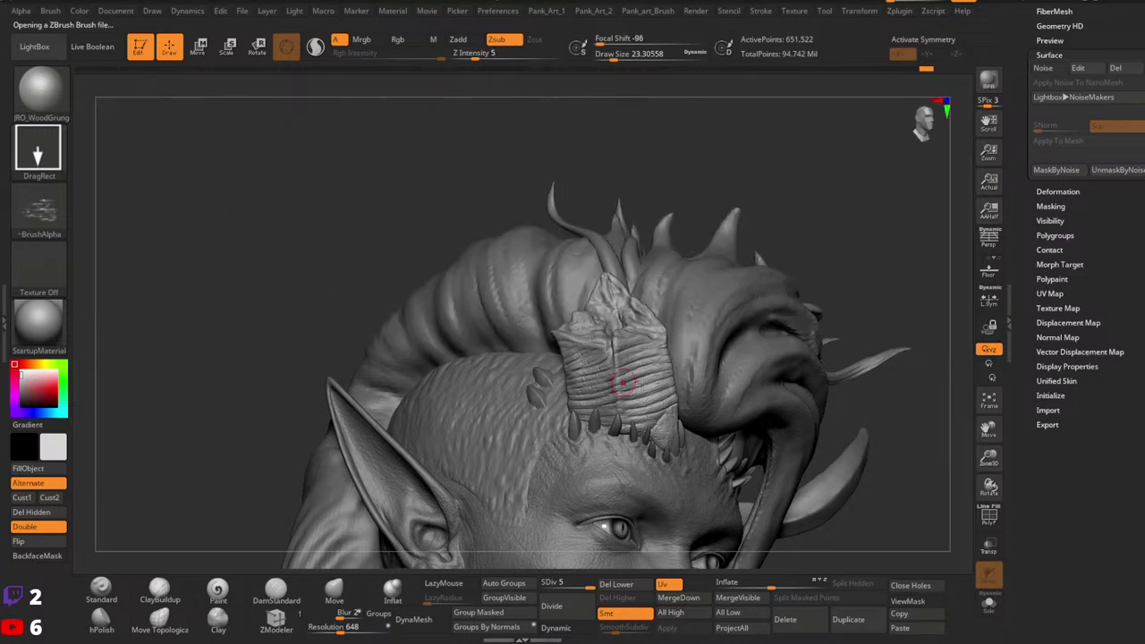
ctrl+right_drag(625, 384, 637, 395)
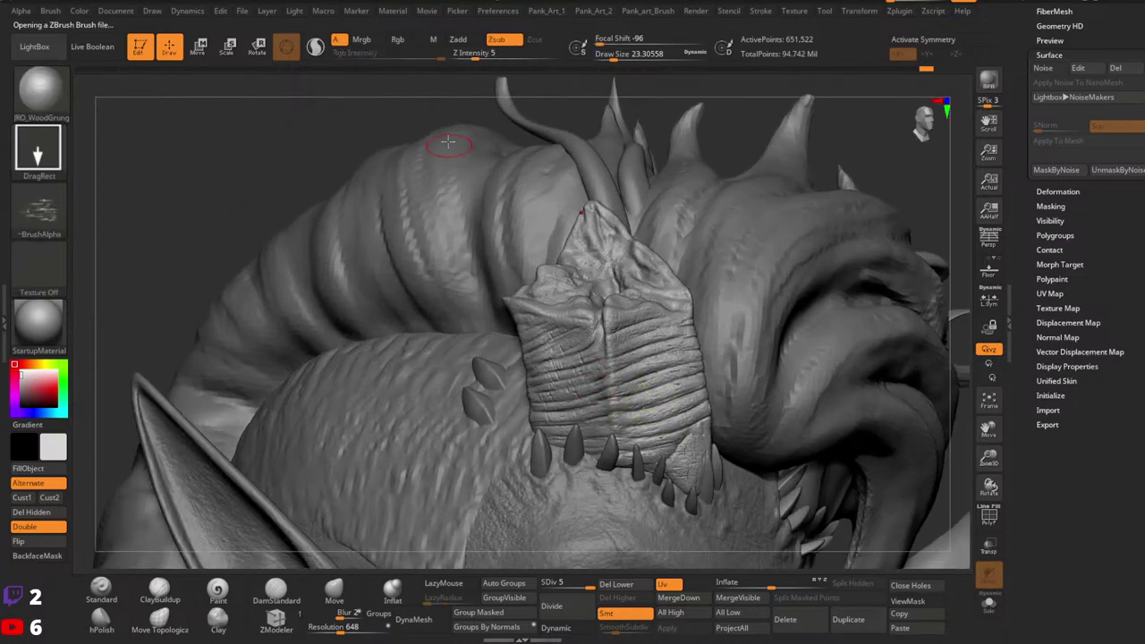
click(480, 54)
text(11)
key(Return)
key(ctrl)
mouse_move(697, 401)
ctrl+right_down()
mouse_move(670, 365)
mouse_move(689, 378)
ctrl+right_up()
ctrl+right_drag(689, 378, 698, 388)
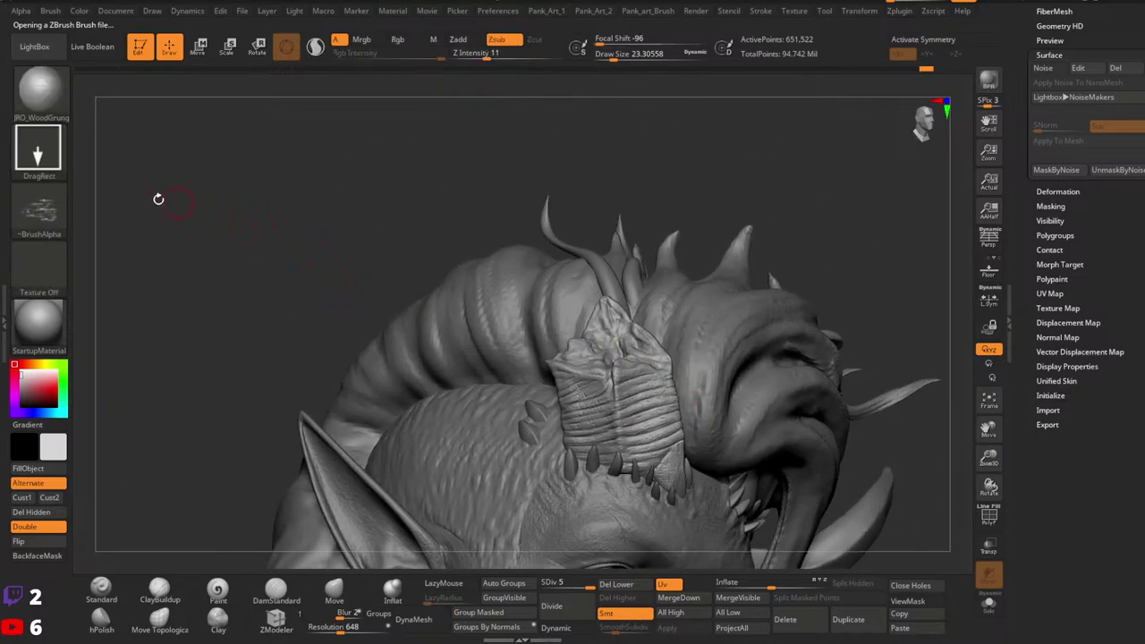
Step: Switch to the Standard brush with the DragRect stroke and load a wood-grain alpha
click(104, 588)
click(38, 147)
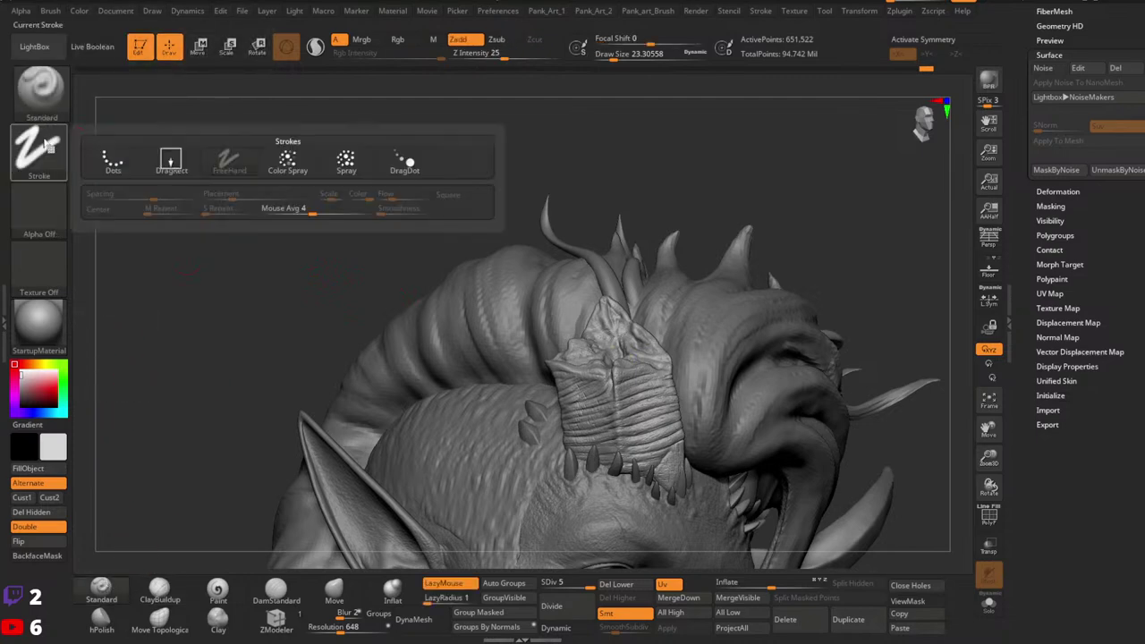
click(168, 160)
click(39, 206)
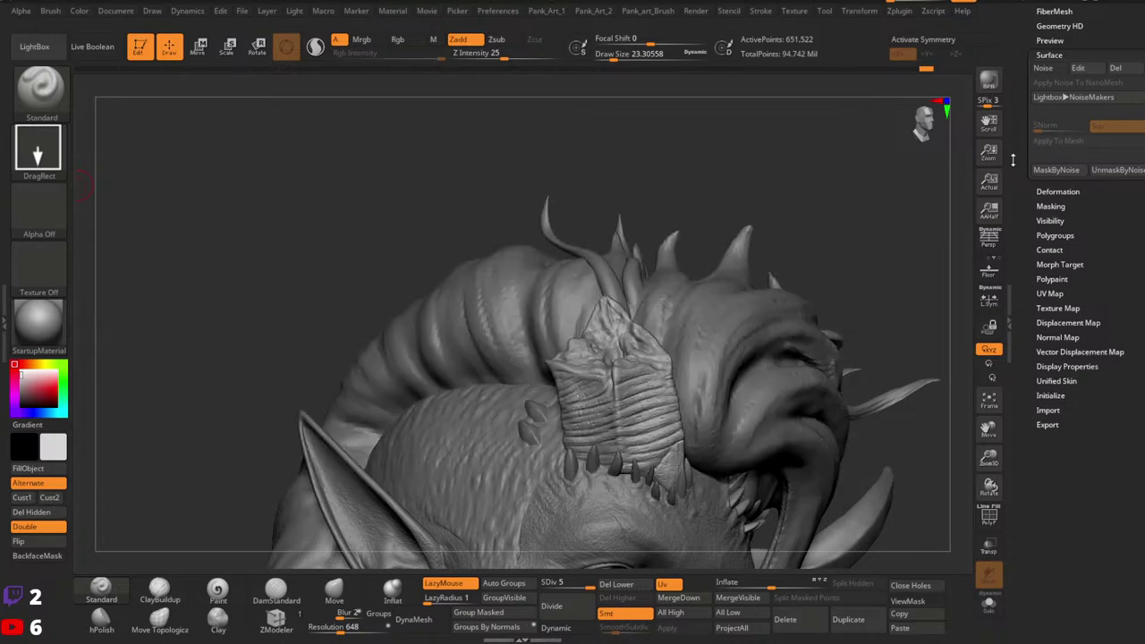
drag(1013, 163, 1028, 481)
scroll(1064, 55, up, 2)
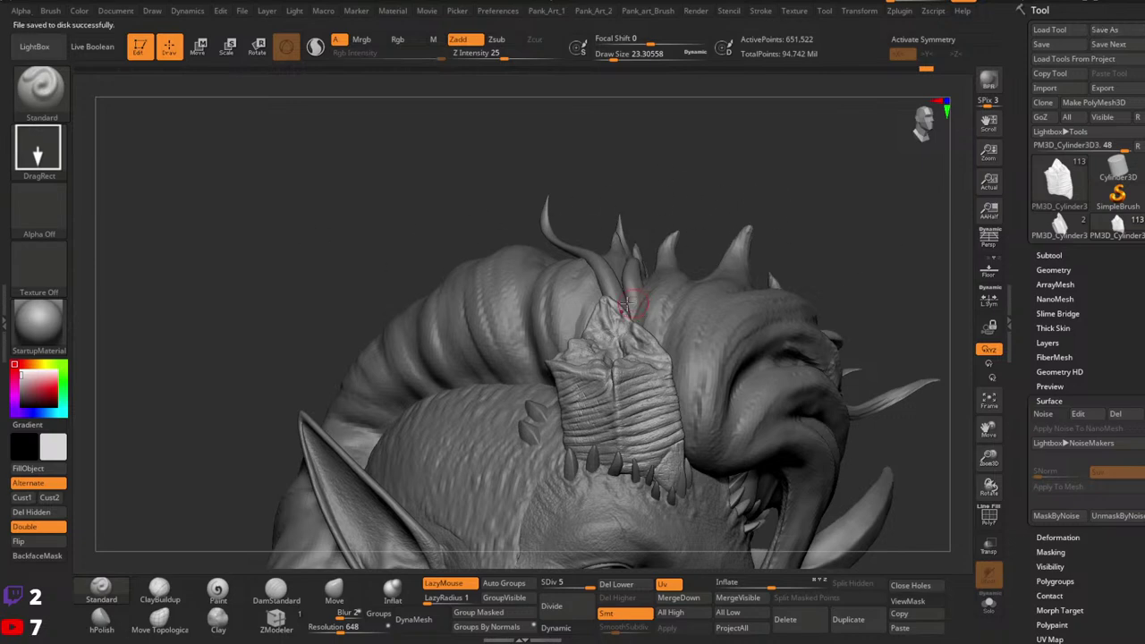
click(35, 225)
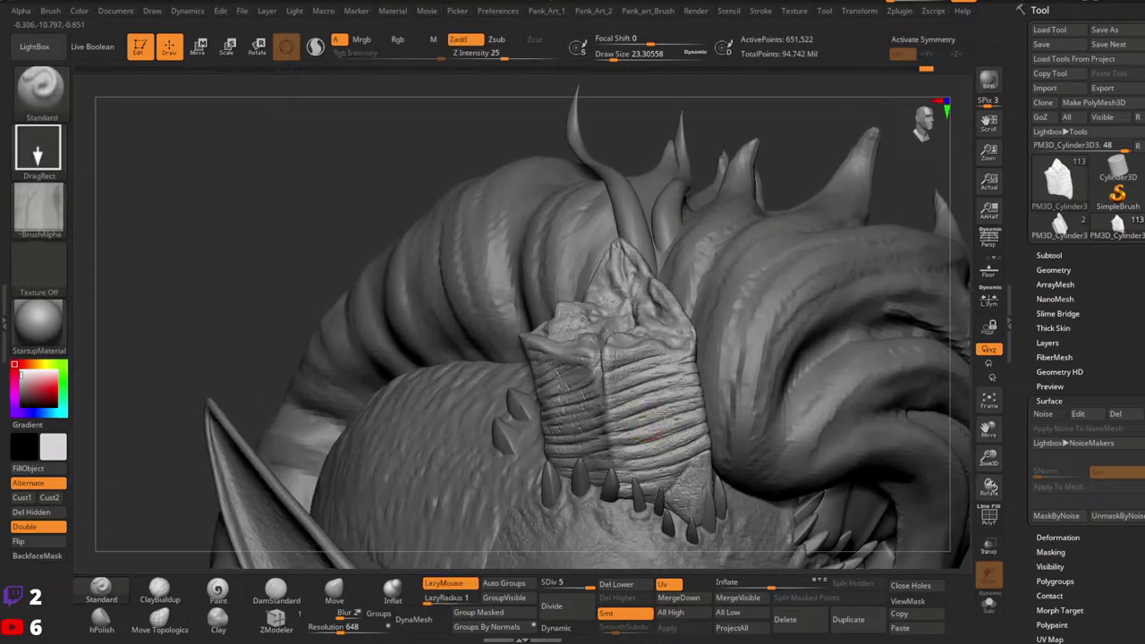
Step: Try stamping the wood-grain alpha on the stump's front ridges at Z Intensity 29
drag(504, 57, 508, 57)
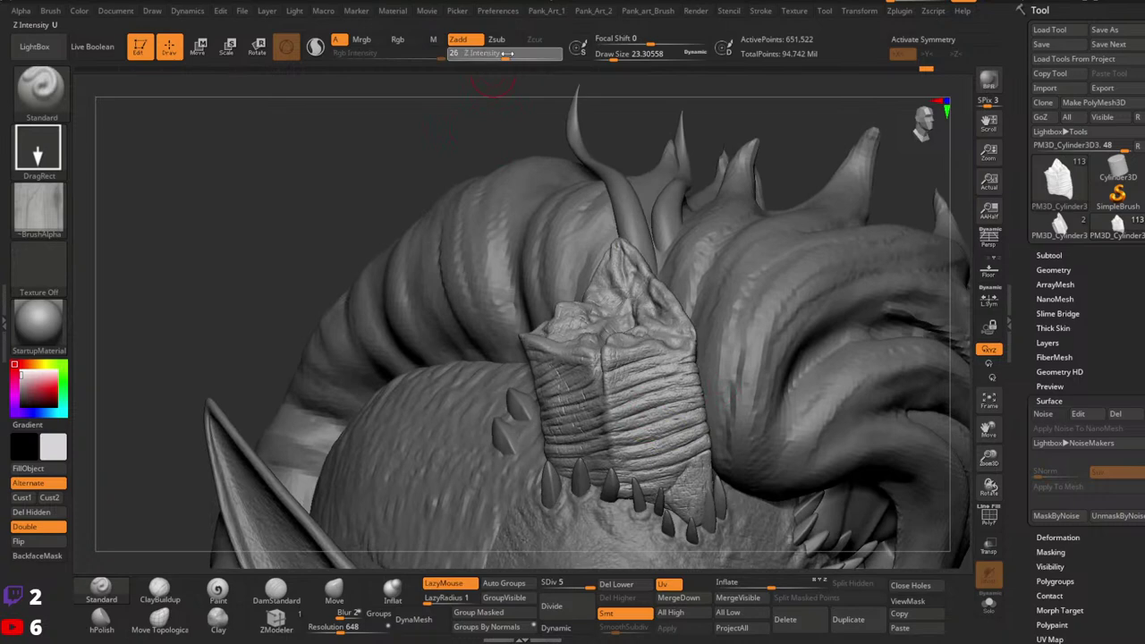
drag(643, 403, 703, 393)
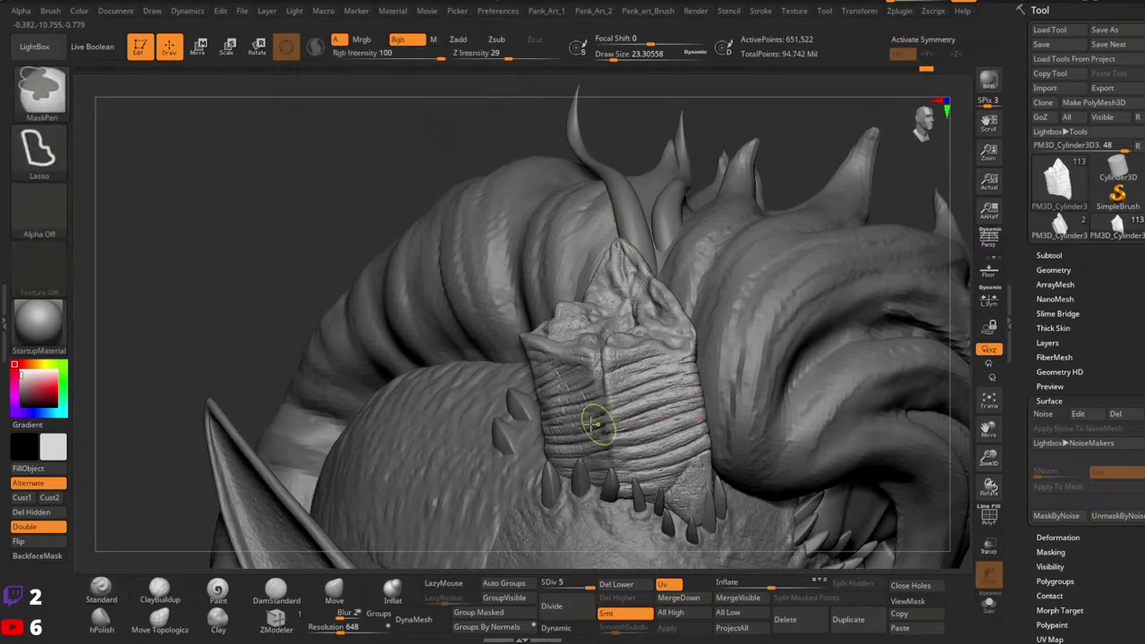
key(ctrl+z)
Step: Load the diagonal scratch alpha and stamp it across the stump's front ridges at Z Intensity 29
click(66, 202)
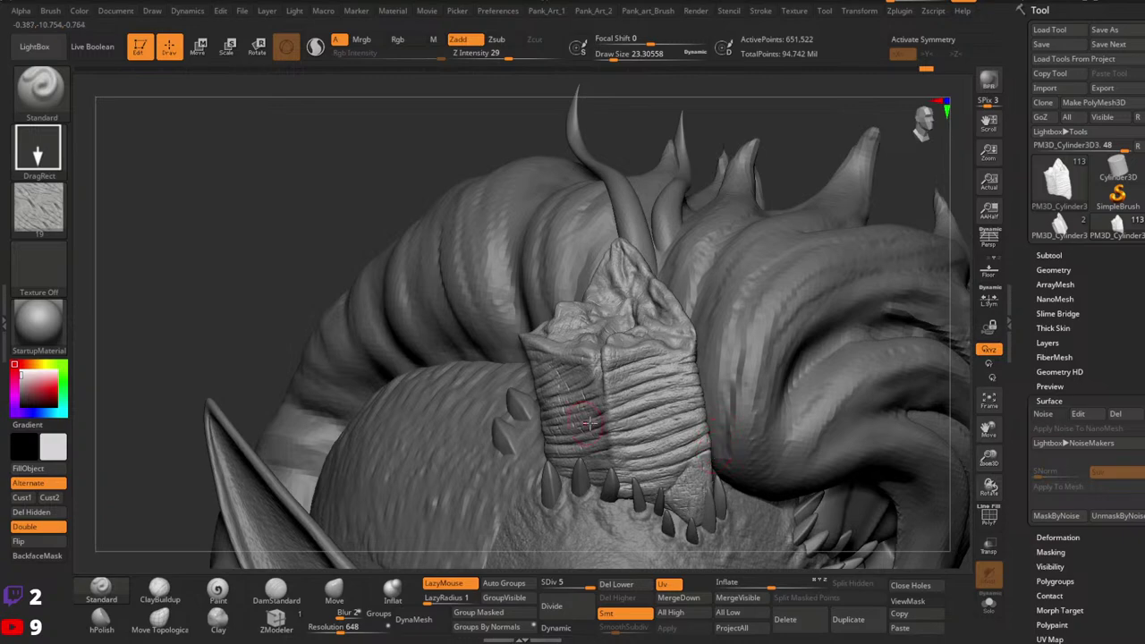
right_drag(575, 410, 600, 414)
drag(600, 414, 711, 438)
ctrl+right_drag(712, 438, 718, 386)
Step: Lower the Z Intensity to 18, raise it to 20, and stamp the scratch alpha over the stump's front and ear-side ridges
click(497, 53)
drag(498, 53, 494, 53)
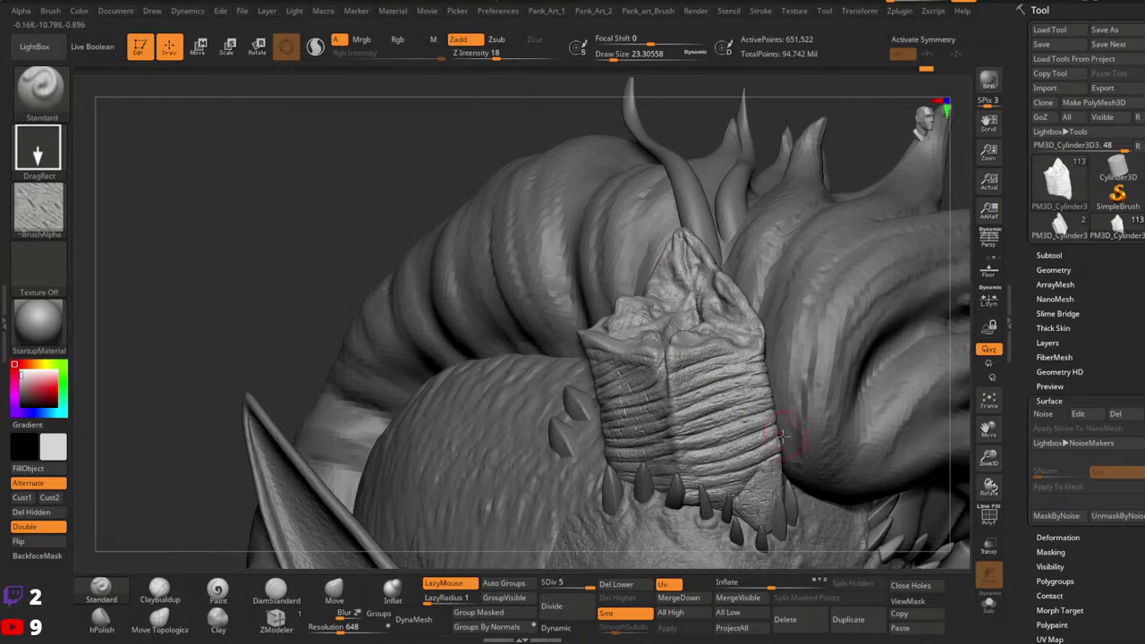
right_drag(781, 436, 741, 409)
drag(495, 53, 502, 53)
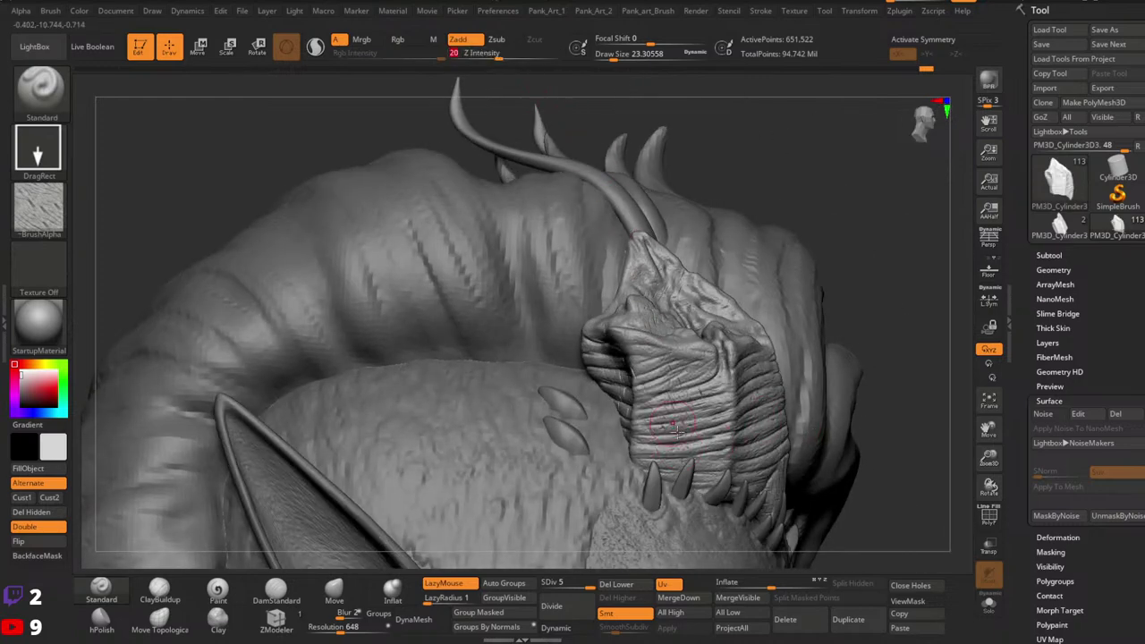
right_drag(677, 432, 720, 434)
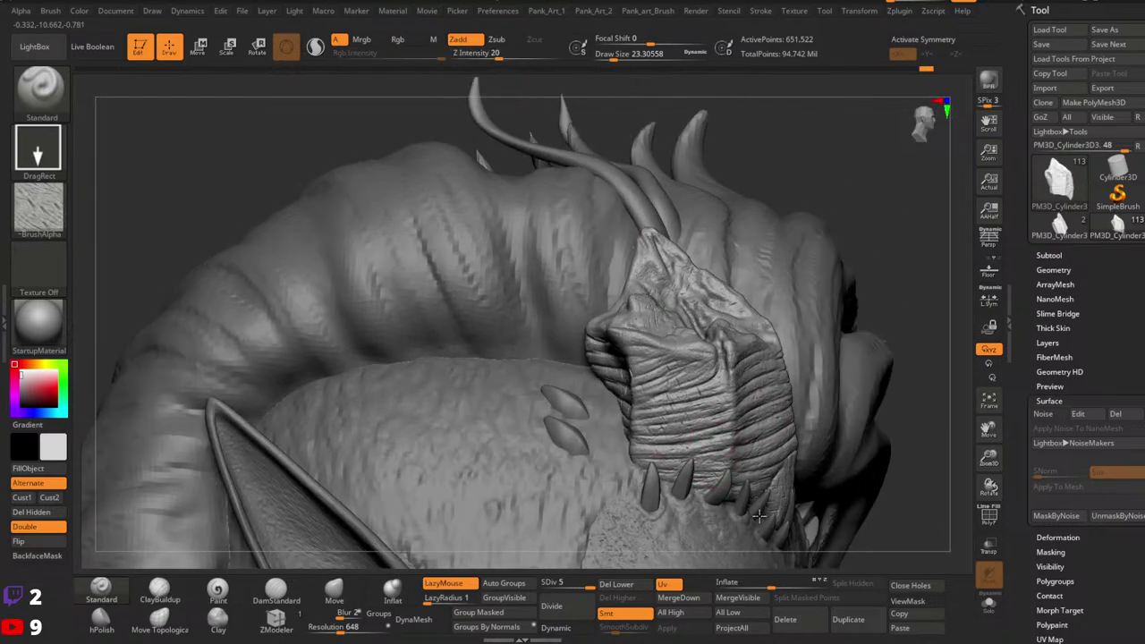
mouse_move(765, 485)
right_down()
mouse_move(712, 472)
mouse_move(723, 456)
mouse_move(742, 474)
mouse_move(779, 473)
right_up()
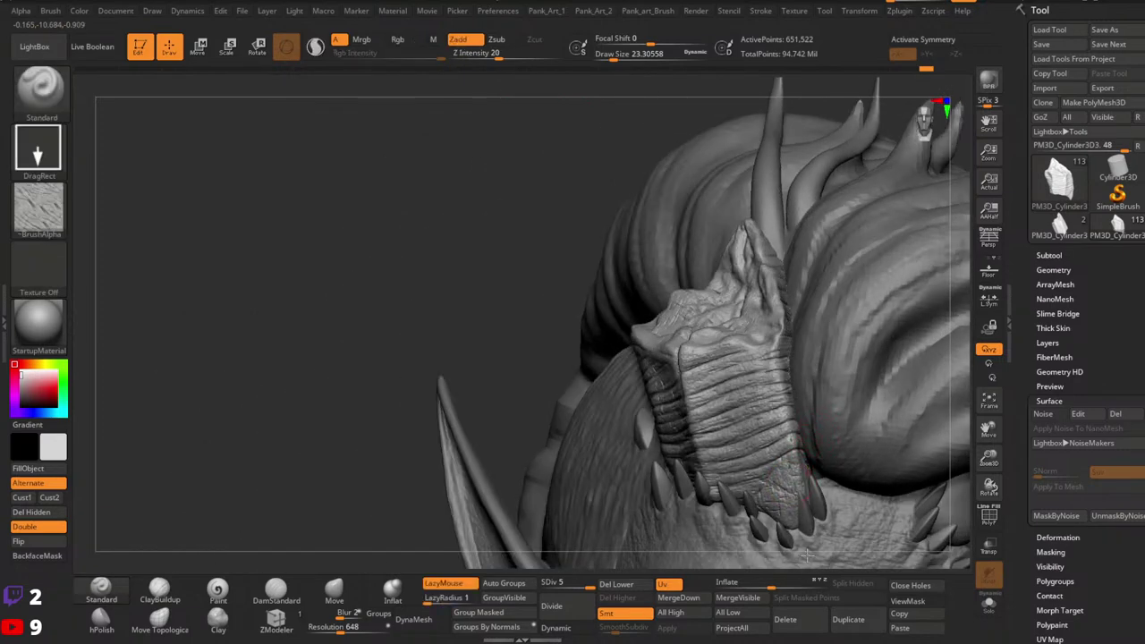
Step: Continue stamping the scratch alpha over the stump's ridges, base and broken top at Z Intensity 20
mouse_move(884, 460)
ctrl+right_down()
mouse_move(808, 485)
mouse_move(857, 414)
ctrl+right_up()
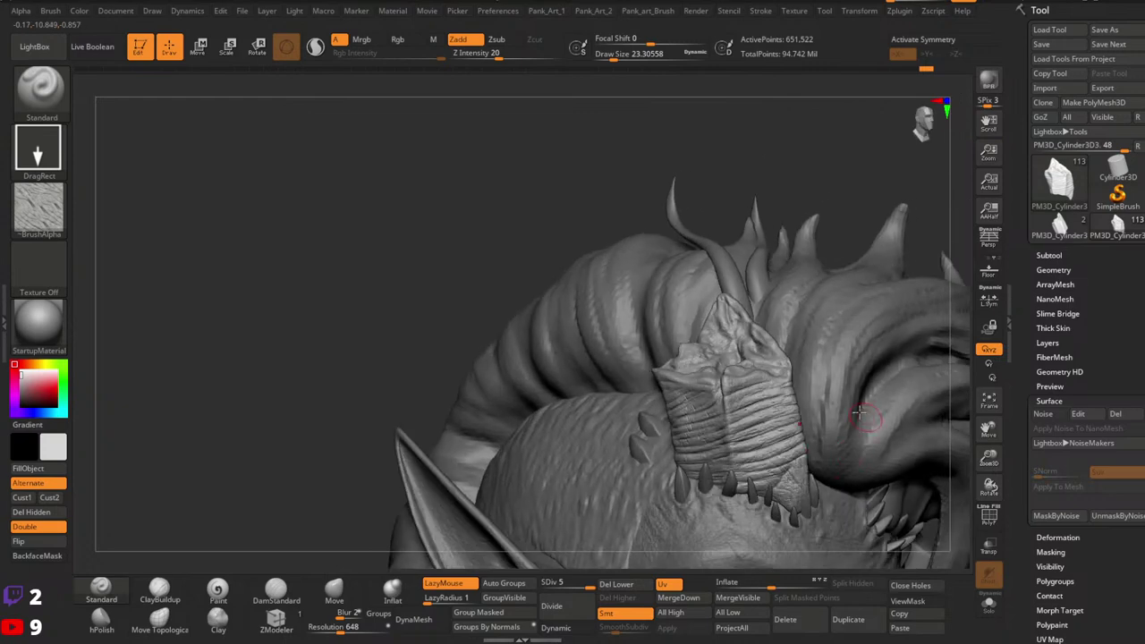
ctrl+right_drag(769, 393, 805, 412)
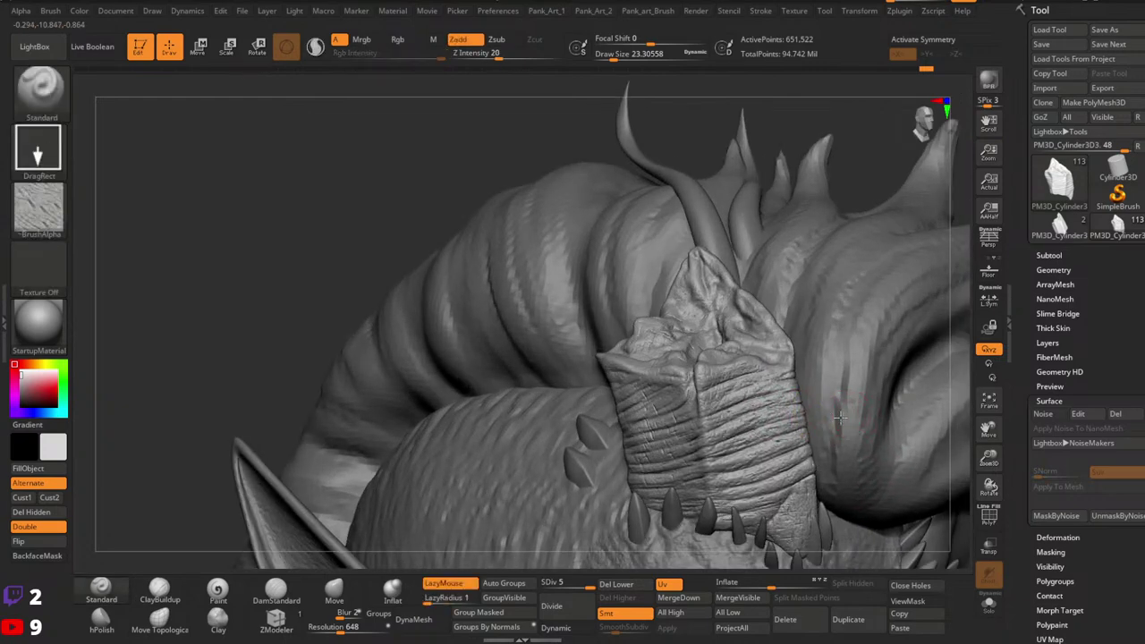
key(ctrl)
drag(759, 431, 856, 409)
mouse_move(811, 419)
ctrl+right_down()
mouse_move(821, 445)
mouse_move(760, 417)
mouse_move(808, 399)
ctrl+right_up()
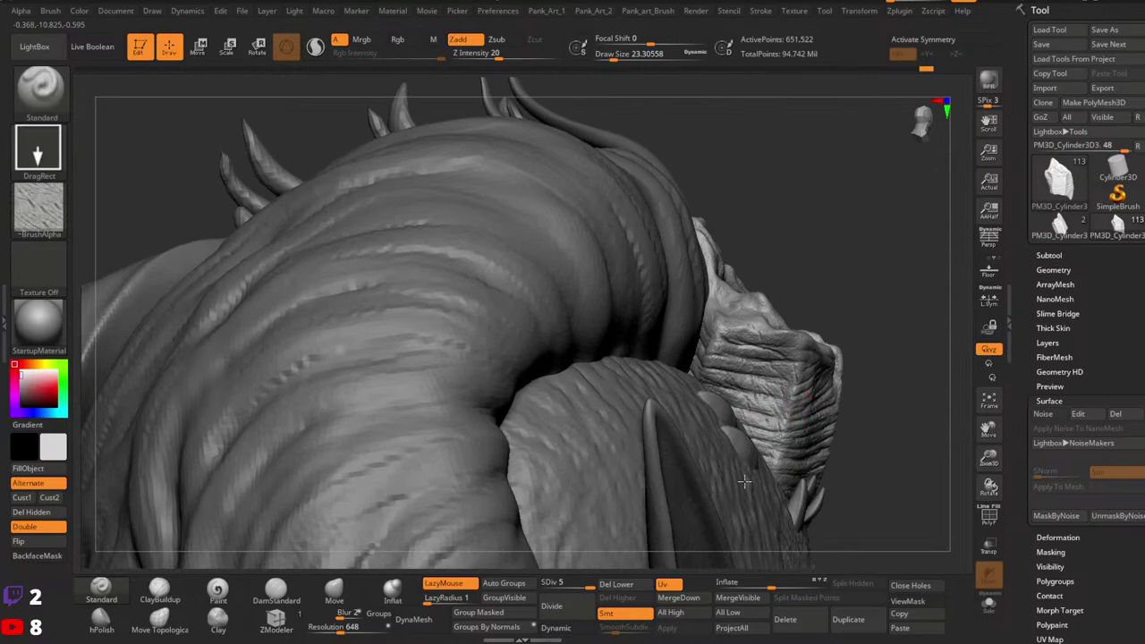
mouse_move(907, 385)
right_down()
mouse_move(827, 403)
mouse_move(882, 401)
right_up()
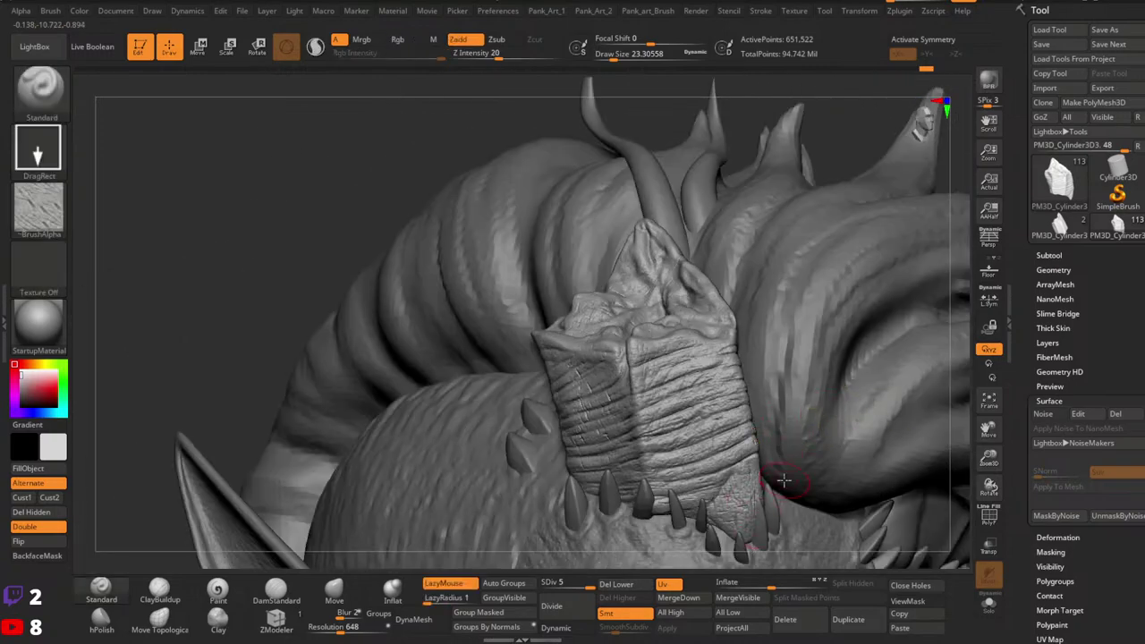
right_drag(783, 480, 807, 438)
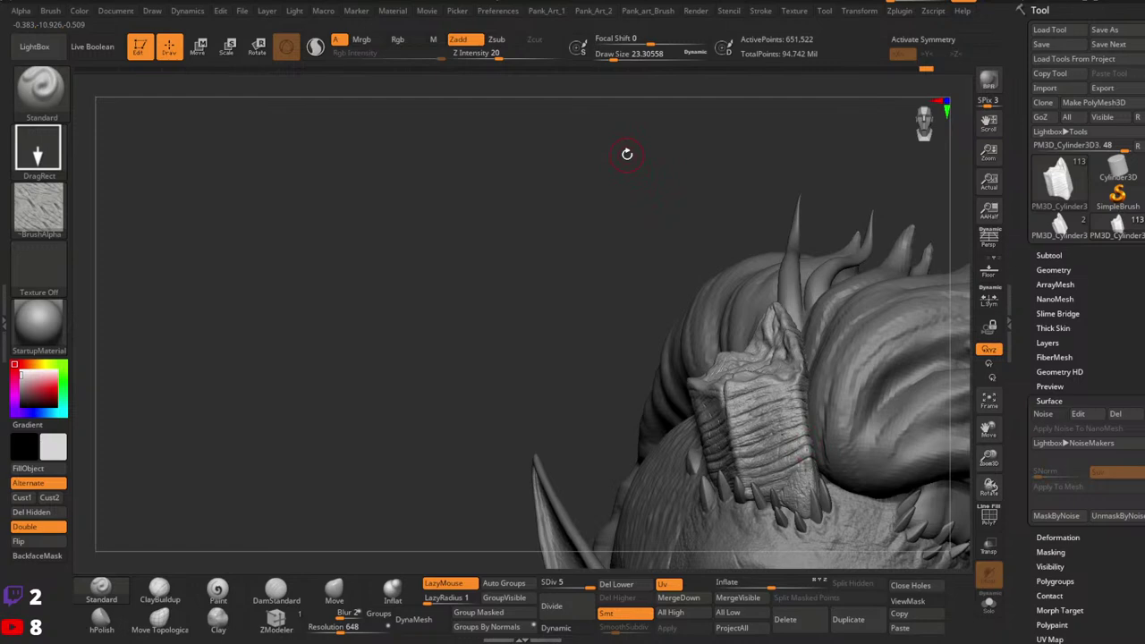
Step: Reload the wood-grain alpha, select the curled horn, subdivide it once to level 2, and try stamping the grain along it
click(38, 207)
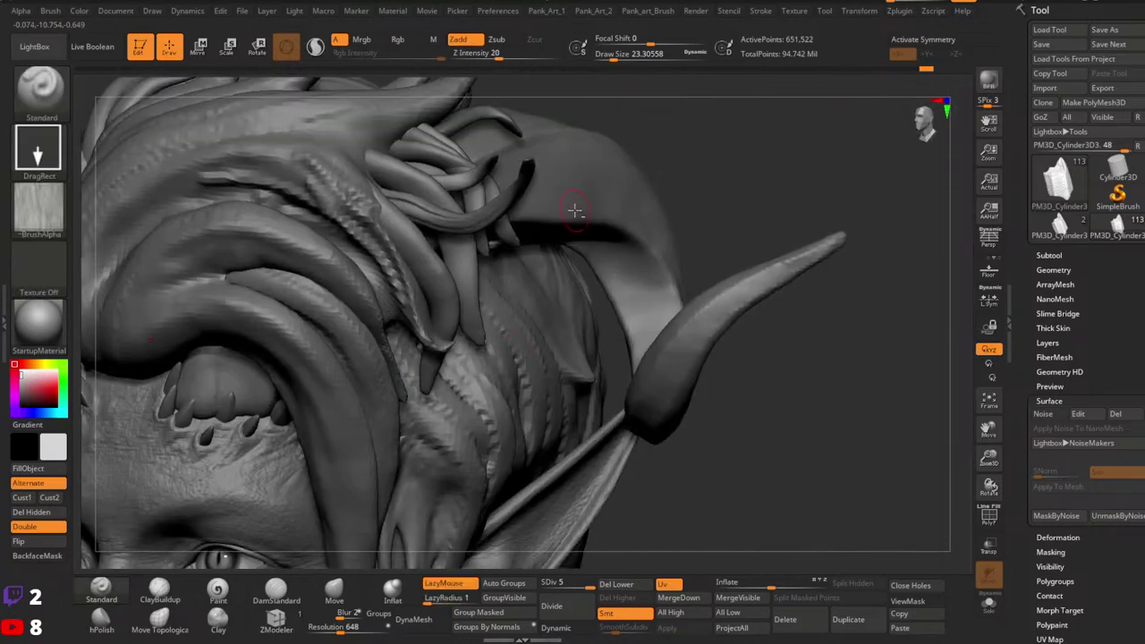
alt+click(575, 204)
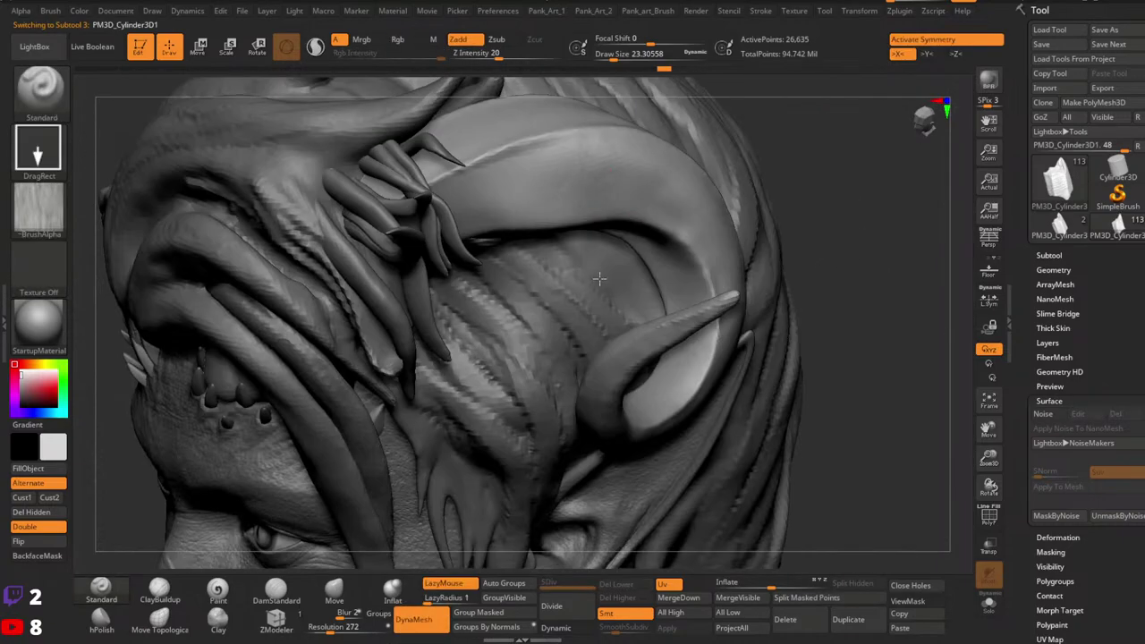
key(ctrl+d)
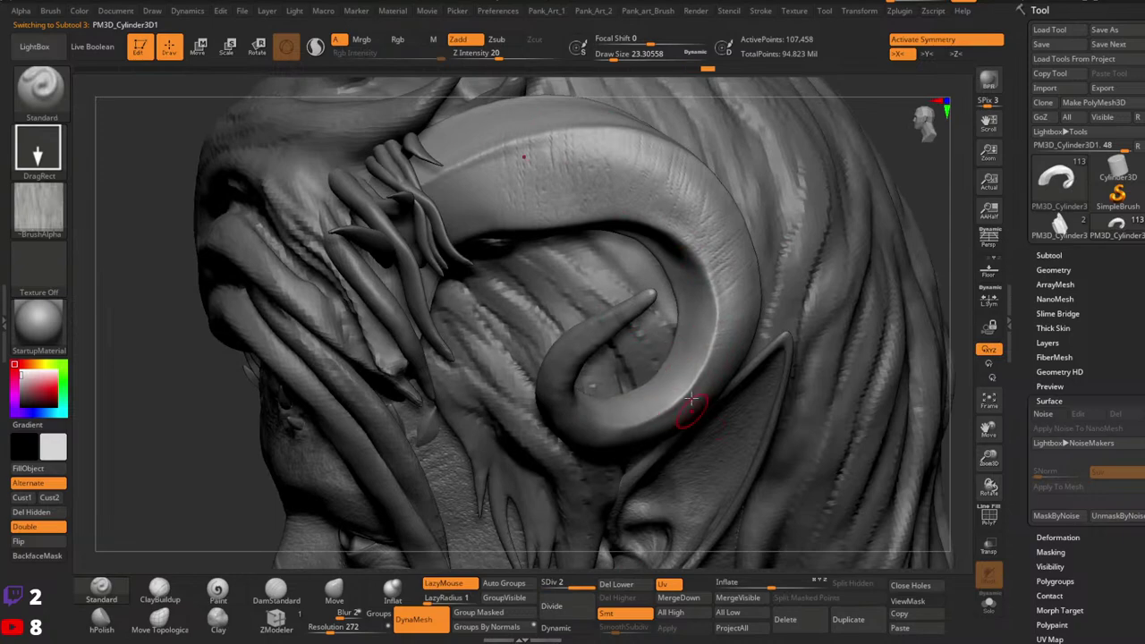
key(ctrl)
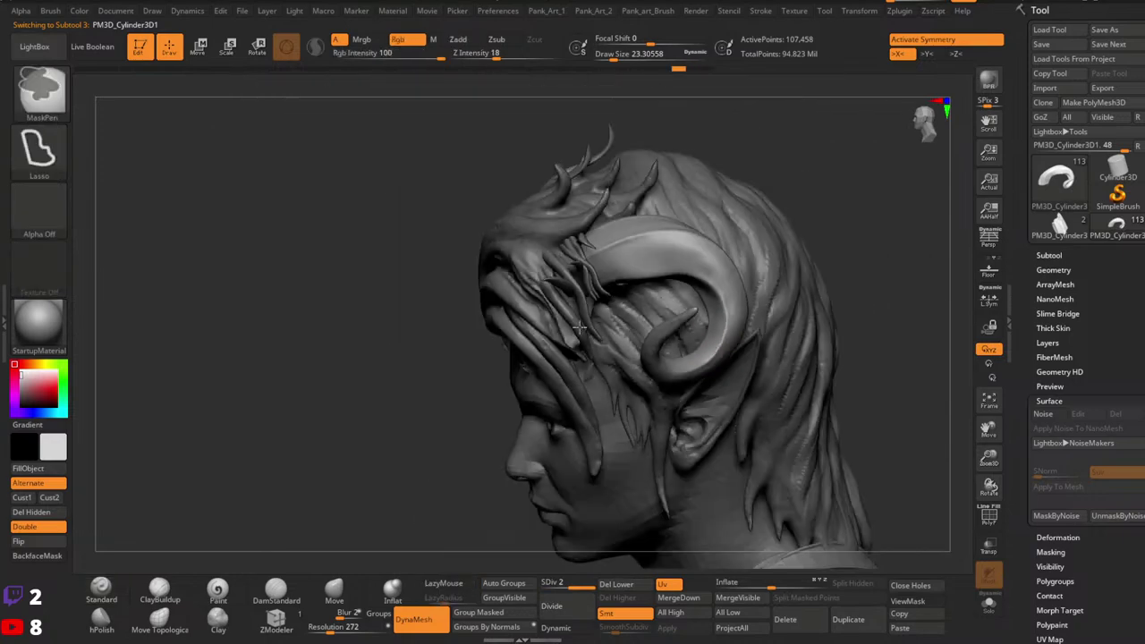
drag(403, 339, 626, 335)
right_drag(626, 336, 574, 340)
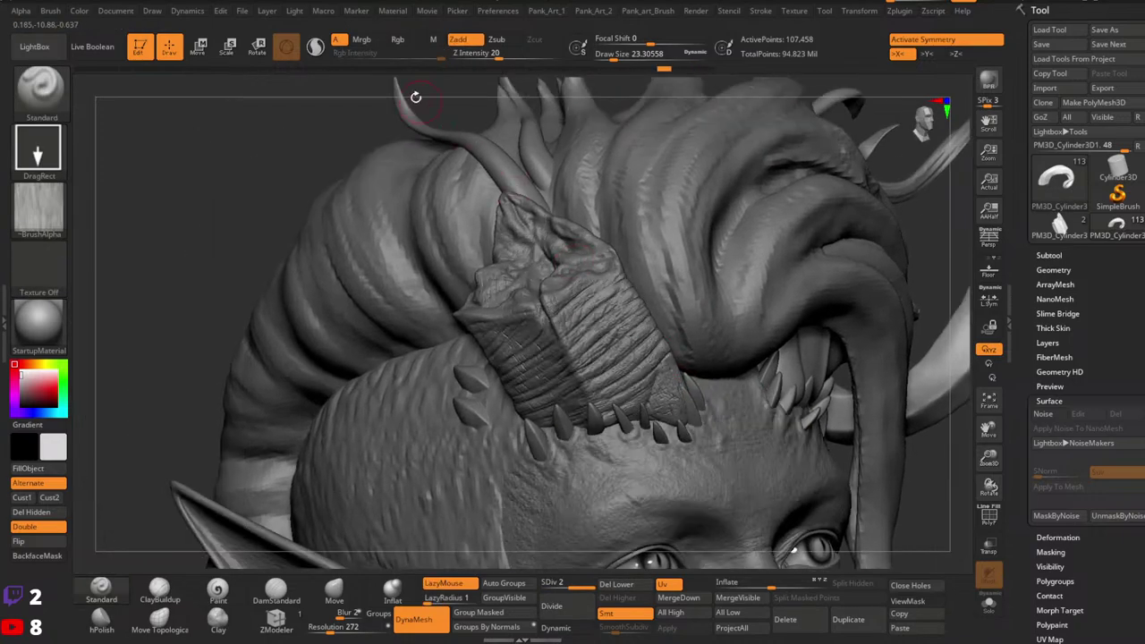
Step: Reselect the broken stump and set the brush to Z Intensity 26 with a draw size of about 7
drag(500, 56, 506, 56)
alt+click(586, 342)
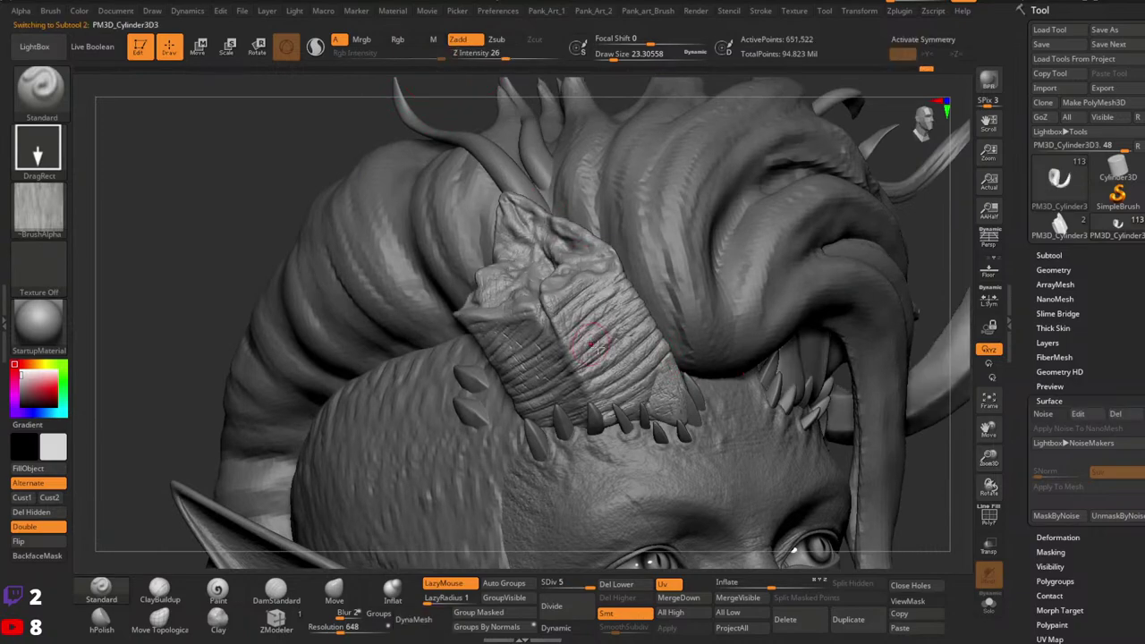
mouse_move(588, 345)
right_down()
mouse_move(606, 363)
mouse_move(558, 365)
right_up()
key(space)
drag(557, 365, 550, 363)
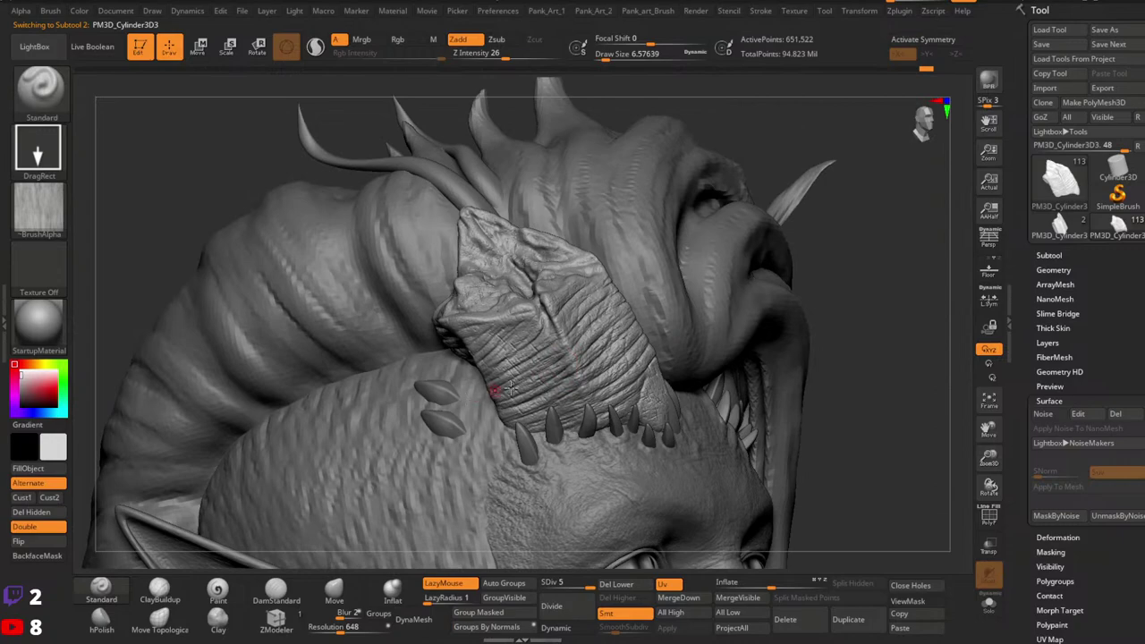
Step: Stamp the wood-grain alpha over the stump's broken top and front ridges at Z Intensity 26
mouse_move(497, 390)
right_down()
mouse_move(569, 367)
mouse_move(599, 372)
mouse_move(515, 356)
right_up()
key(ctrl+shift+z)
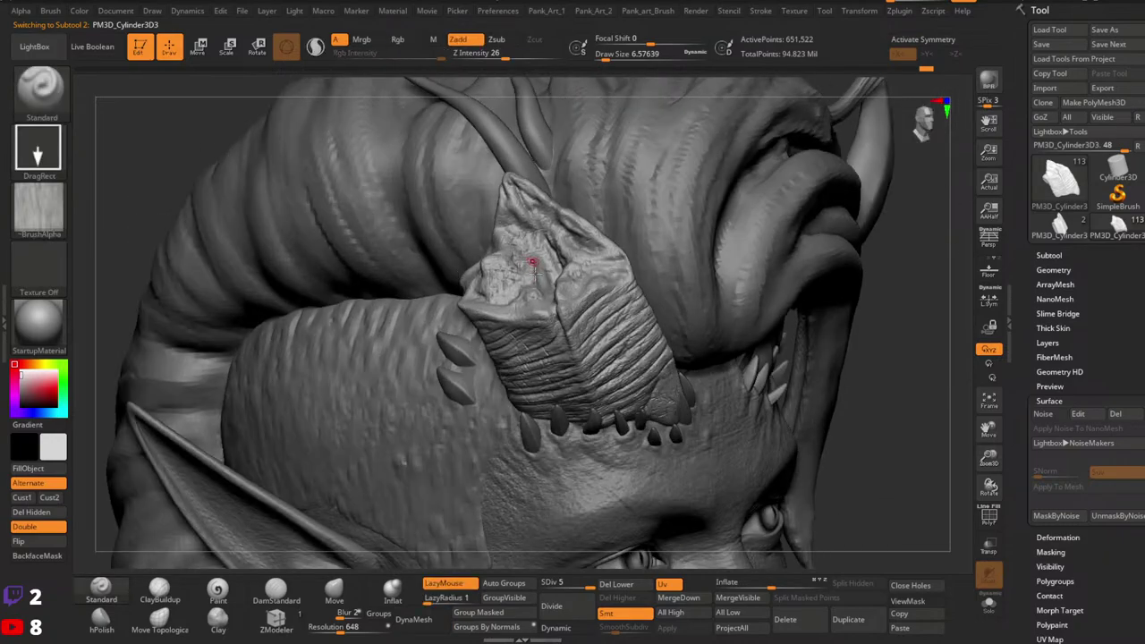
key(ctrl+shift+z)
alt+right_drag(541, 276, 609, 268)
right_drag(603, 322, 514, 304)
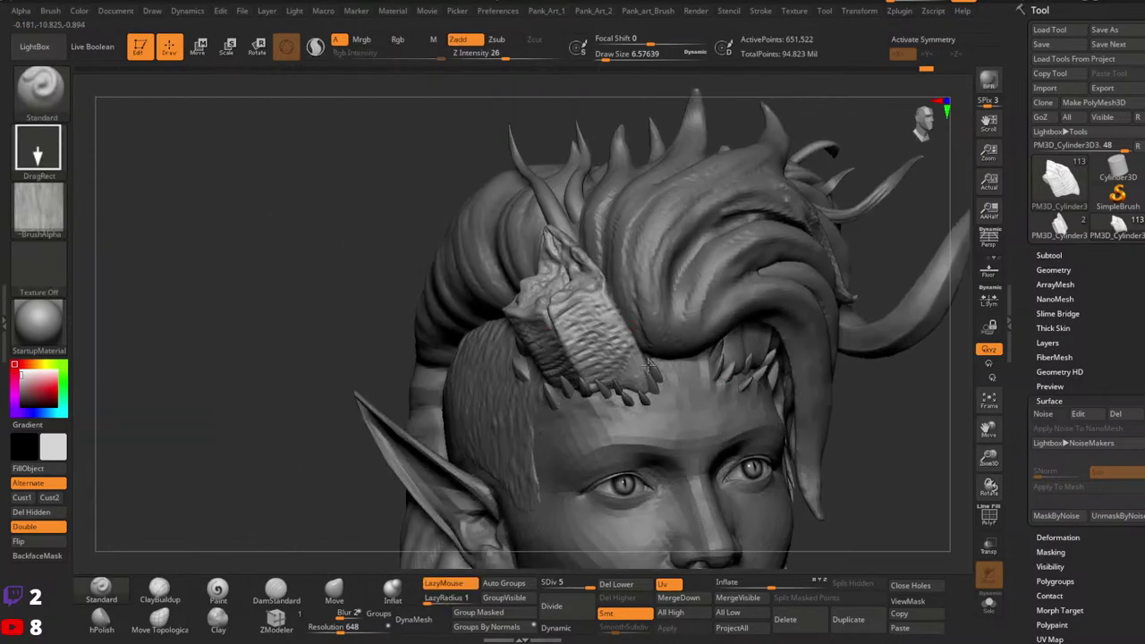
Step: Redo the most recently undone strokes on the broken horn stump
alt+right_drag(644, 333, 636, 347)
ctrl+right_drag(637, 322, 624, 360)
key(ctrl+shift+z)
key(ctrl+shift+z)
key(ctrl+shift+z)
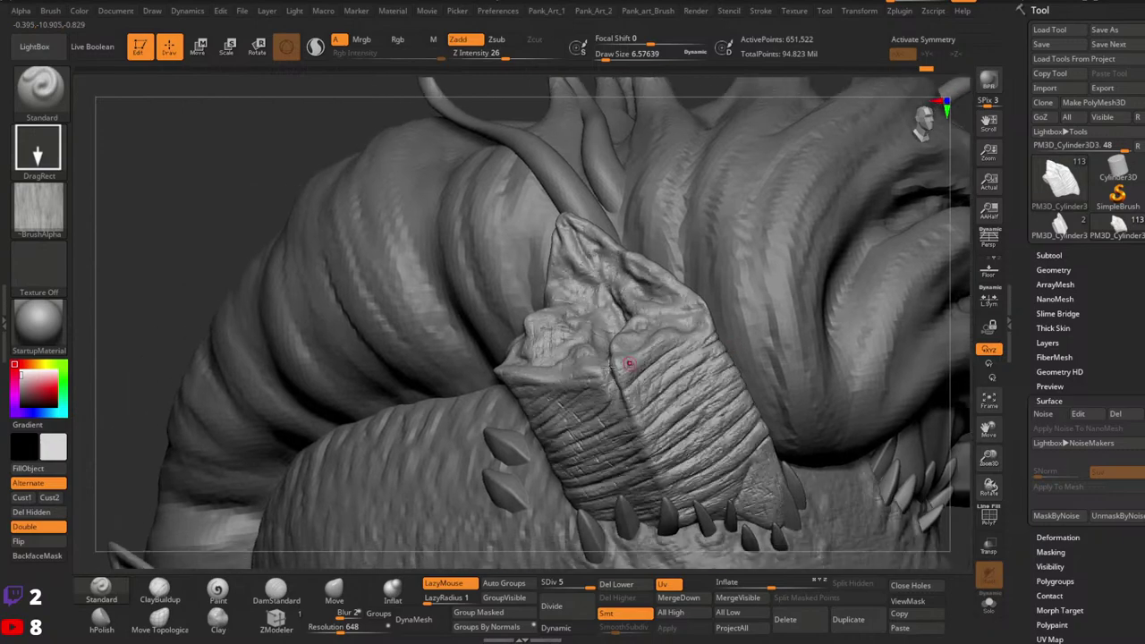
key(ctrl+shift+z)
key(ctrl+shift+z)
key(ctrl+shift+z)
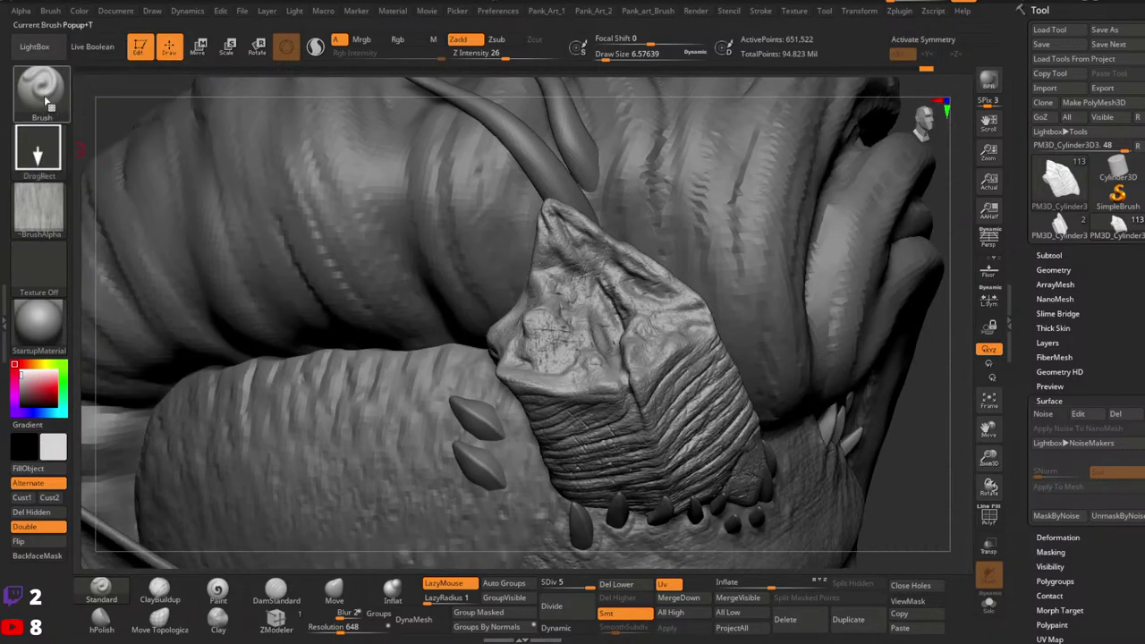
Step: Load the leather side brush and carve its texture into the stump's broken top with Zsub at Z Intensity 32
click(40, 89)
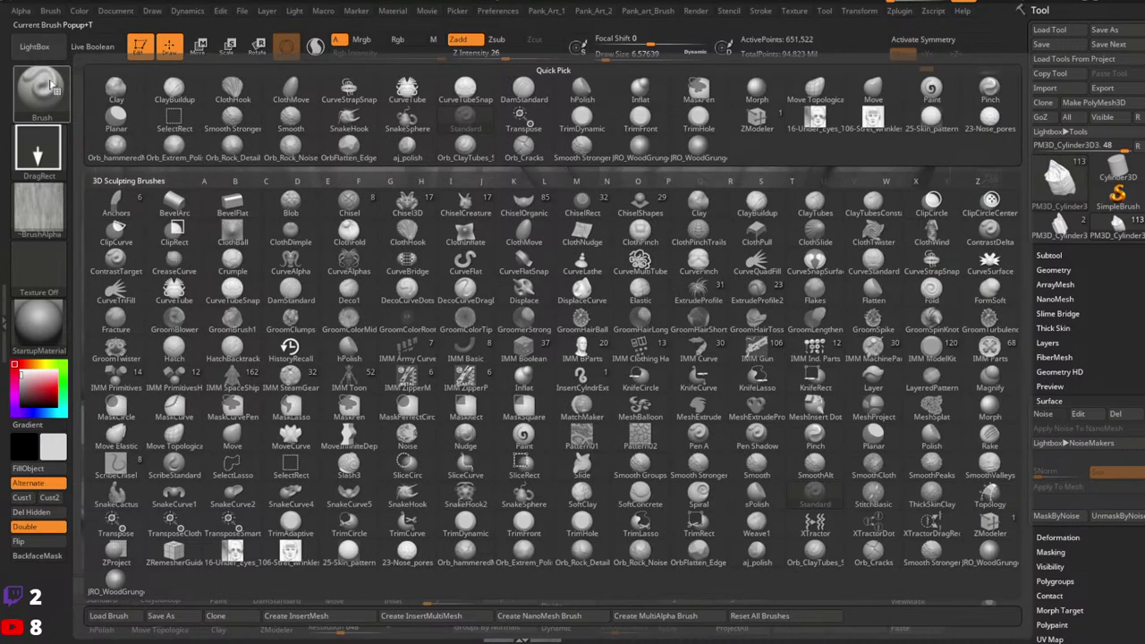
click(46, 94)
click(47, 94)
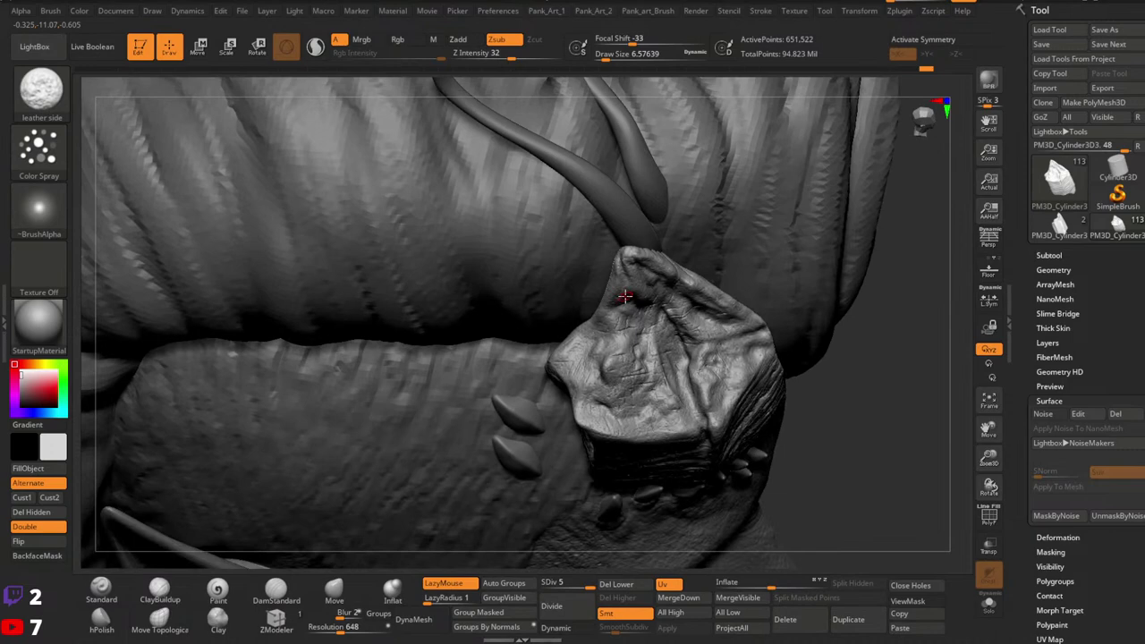
key(space)
mouse_move(664, 331)
mouse_down()
mouse_move(650, 365)
mouse_move(657, 325)
mouse_move(612, 345)
mouse_up()
key(space)
key(space)
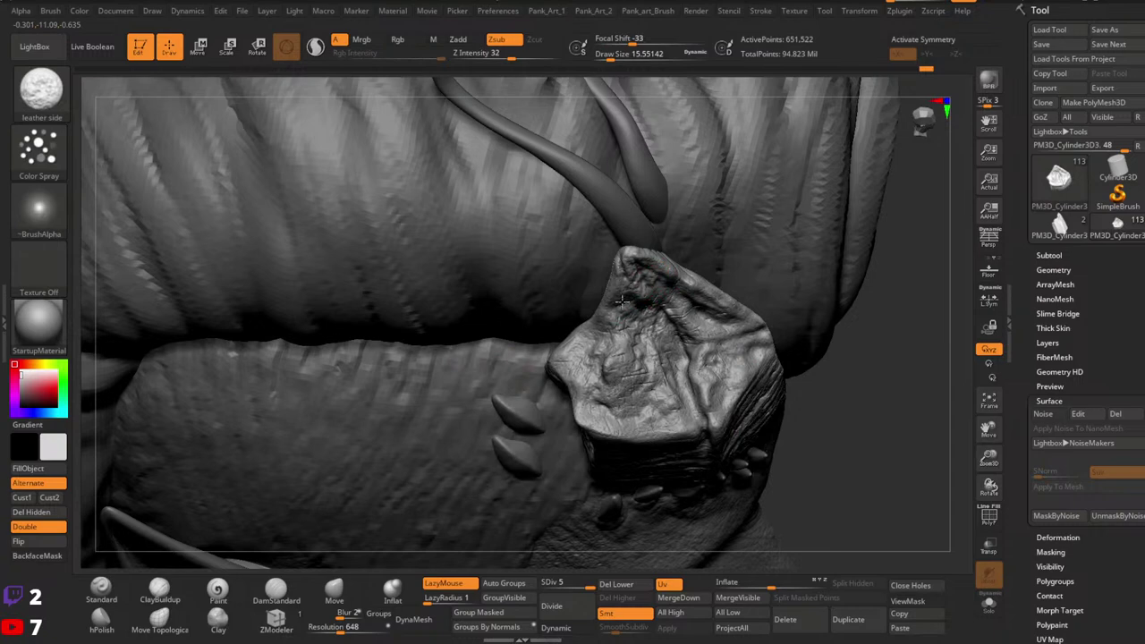
right_drag(605, 390, 600, 379)
mouse_move(668, 302)
mouse_down()
mouse_move(690, 343)
mouse_move(701, 333)
mouse_up()
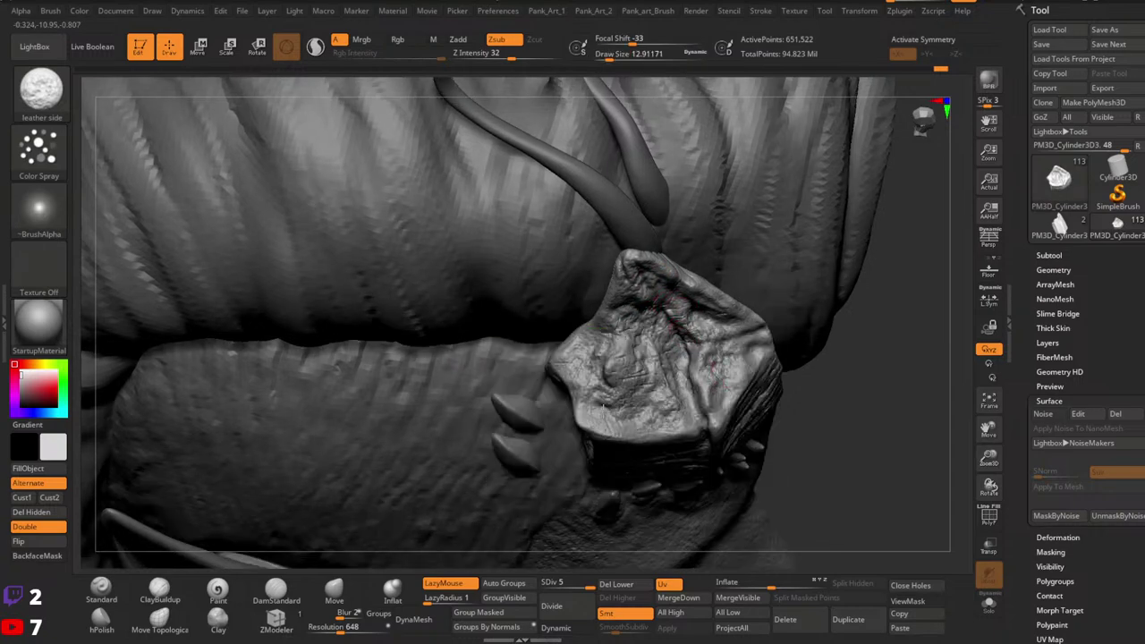
right_drag(711, 350, 705, 310)
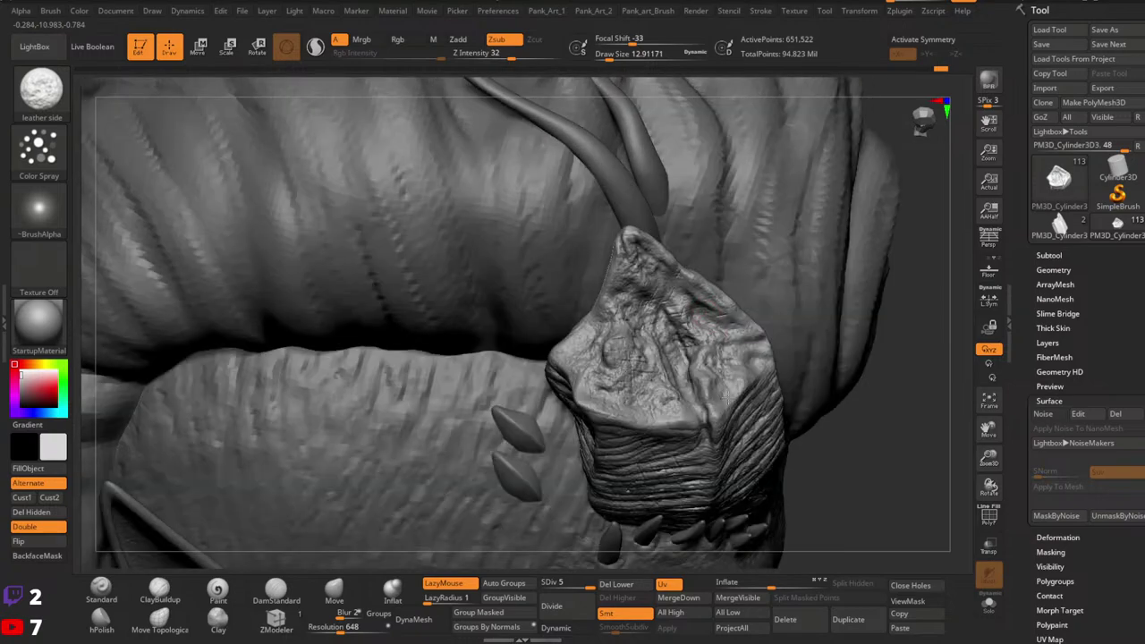
alt+right_drag(756, 280, 763, 364)
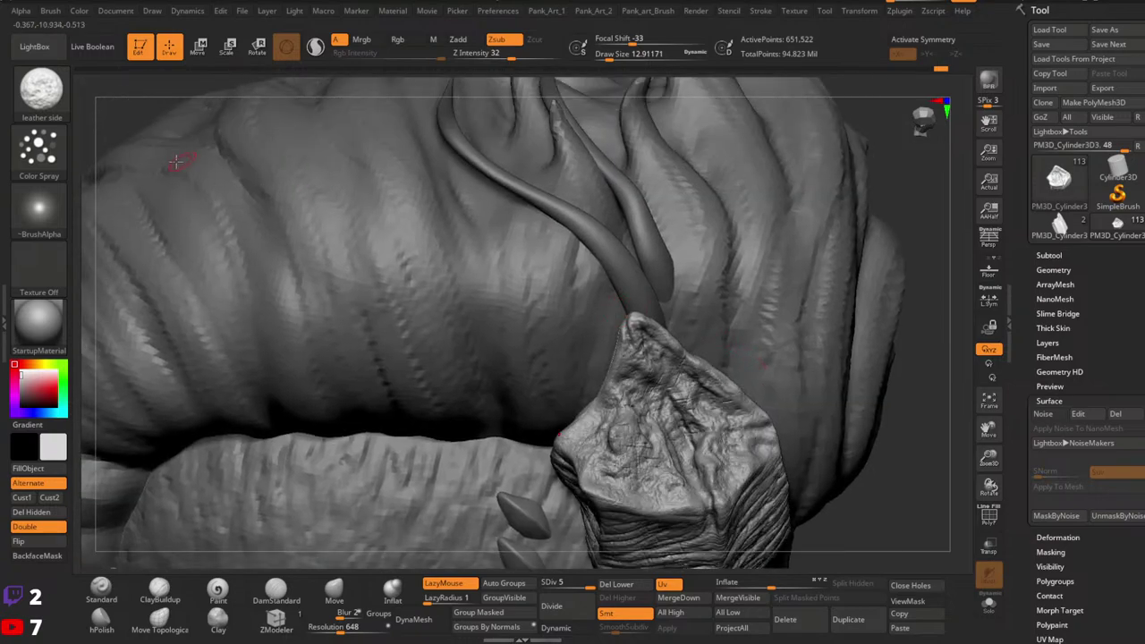
Step: Switch to the Standard brush with the Spray stroke and Alpha 07
click(40, 89)
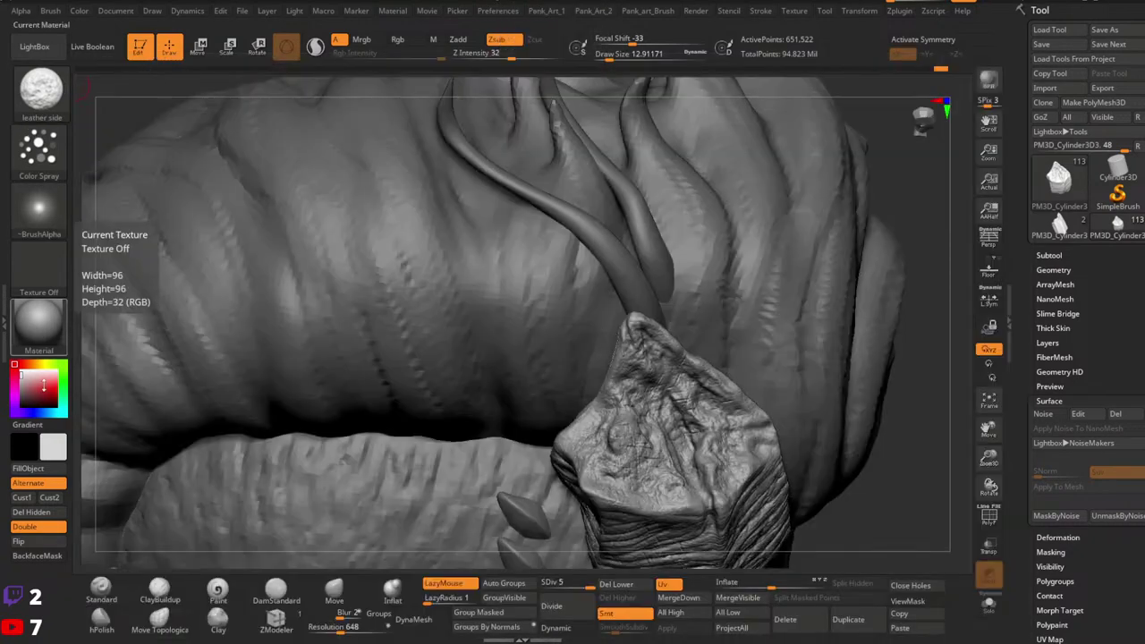
click(102, 590)
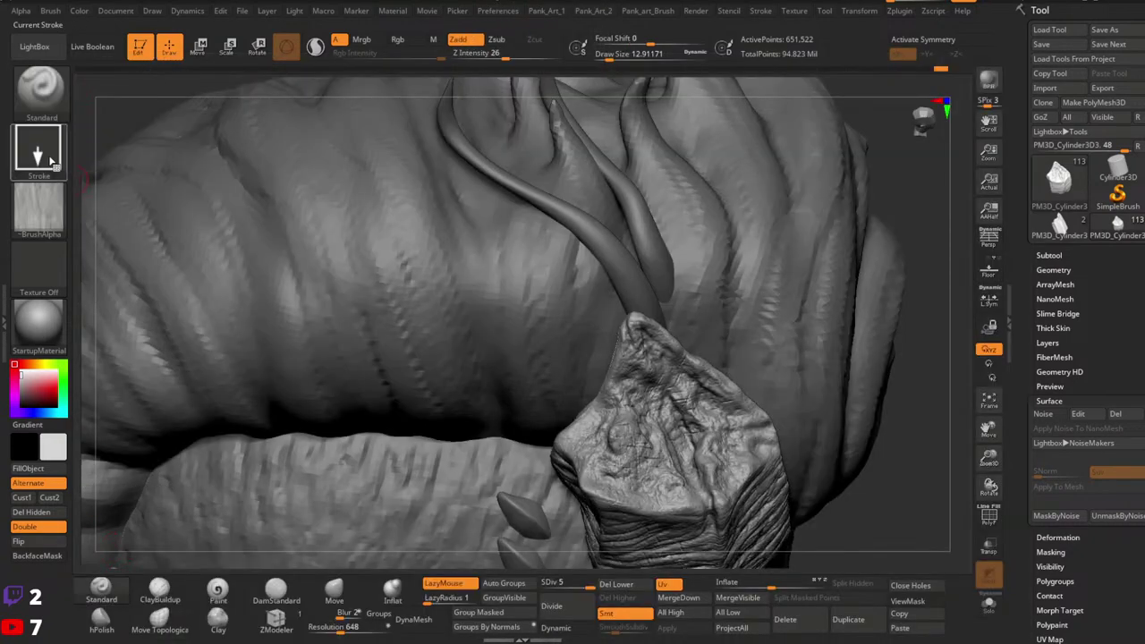
click(50, 157)
click(239, 167)
click(40, 209)
click(42, 158)
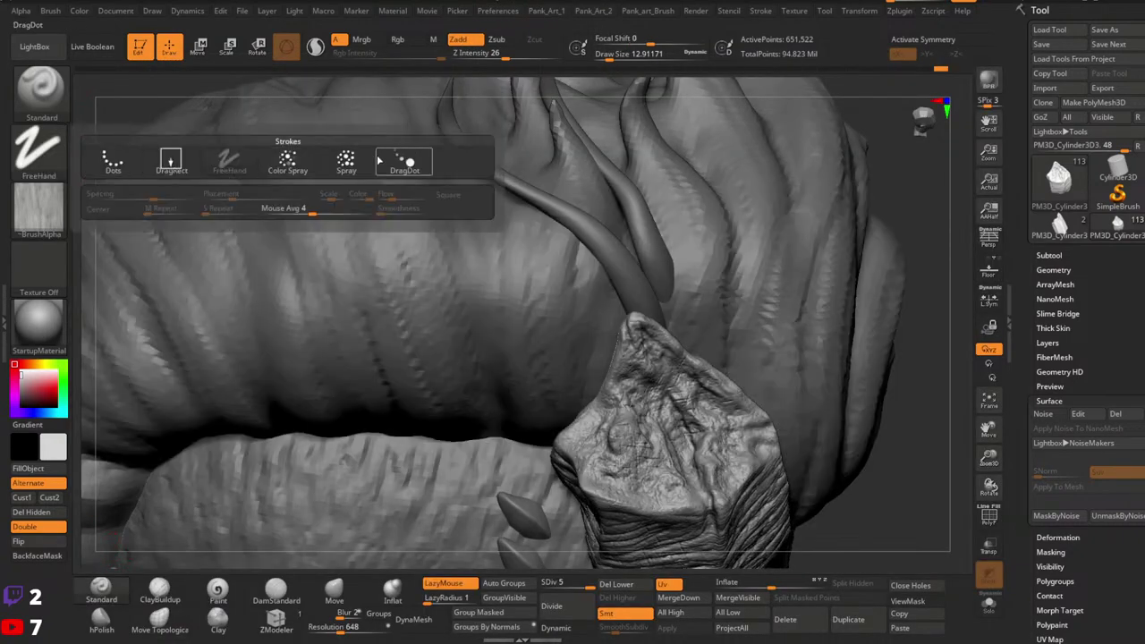
click(337, 162)
click(37, 208)
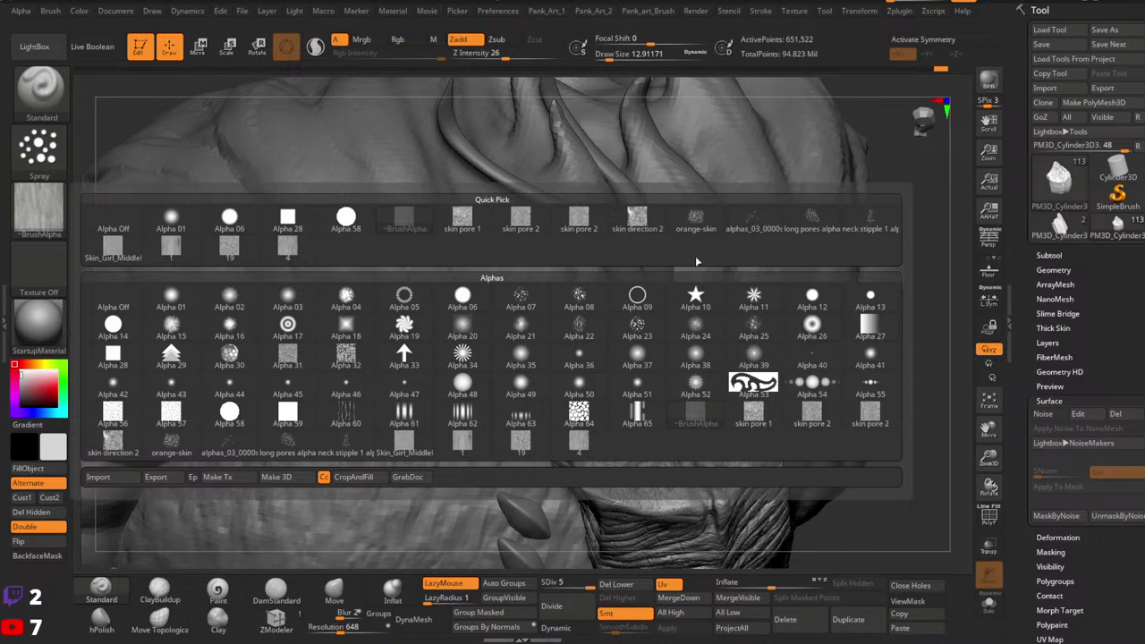
click(521, 297)
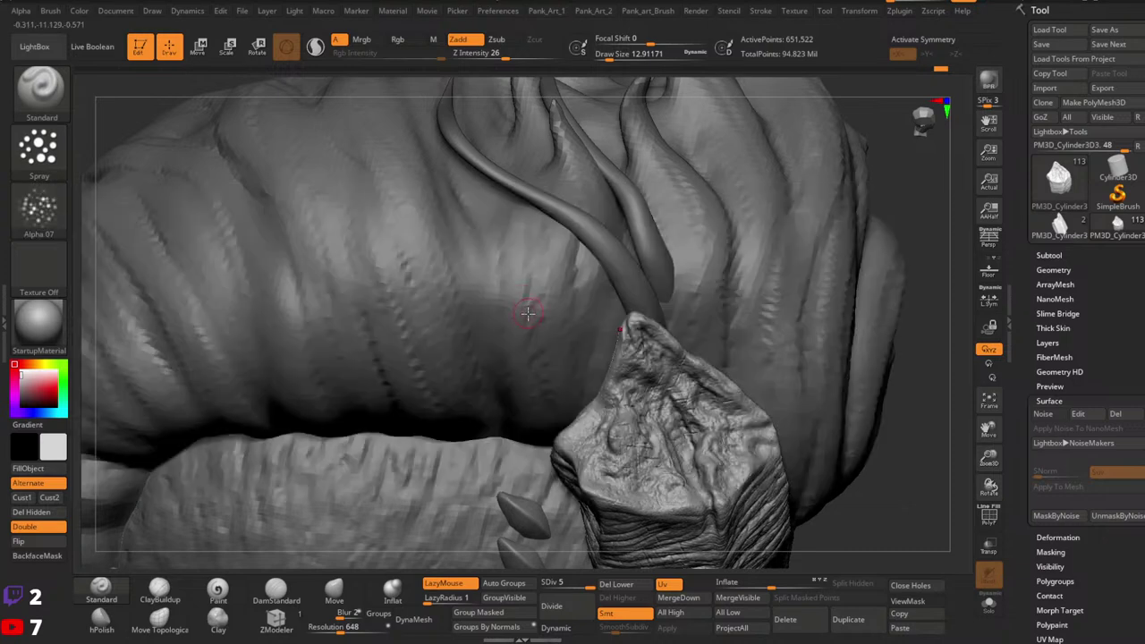
Step: Spray Alpha 07 over the stump's broken top at Z Intensity 26 and a draw size of about 29
right_drag(697, 387, 775, 366)
key(ctrl)
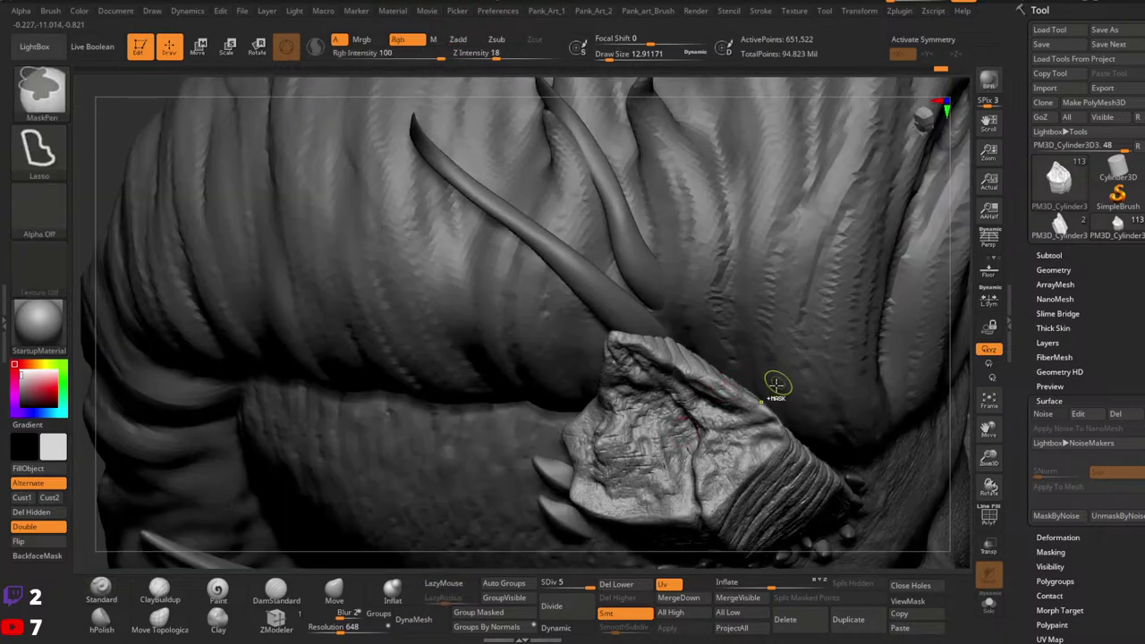
right_drag(674, 400, 672, 385)
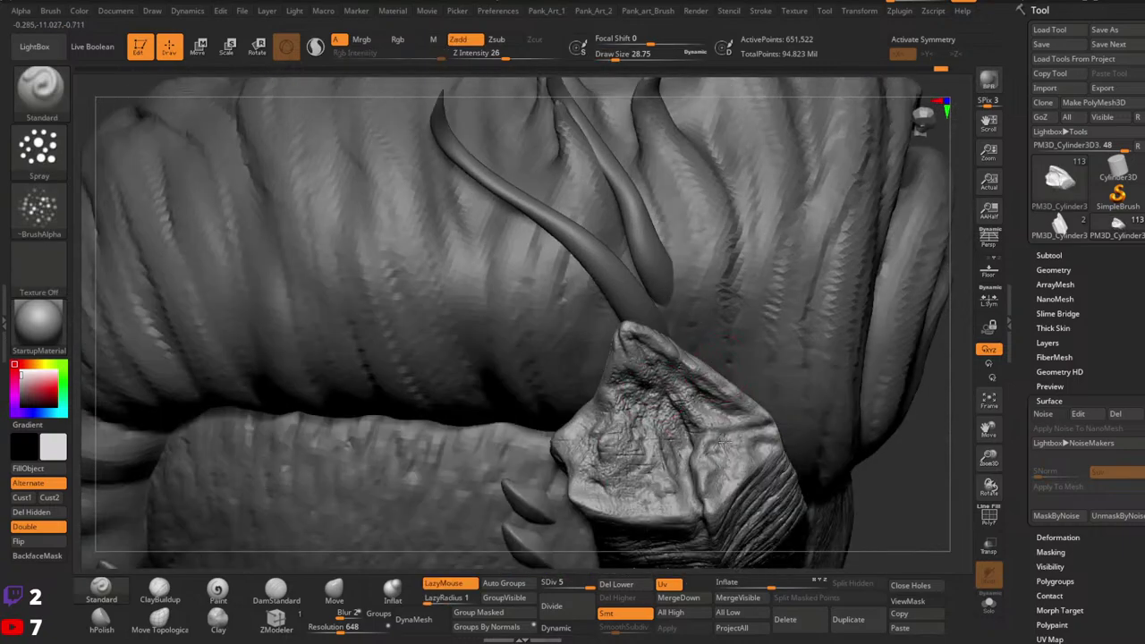
right_drag(724, 440, 756, 396)
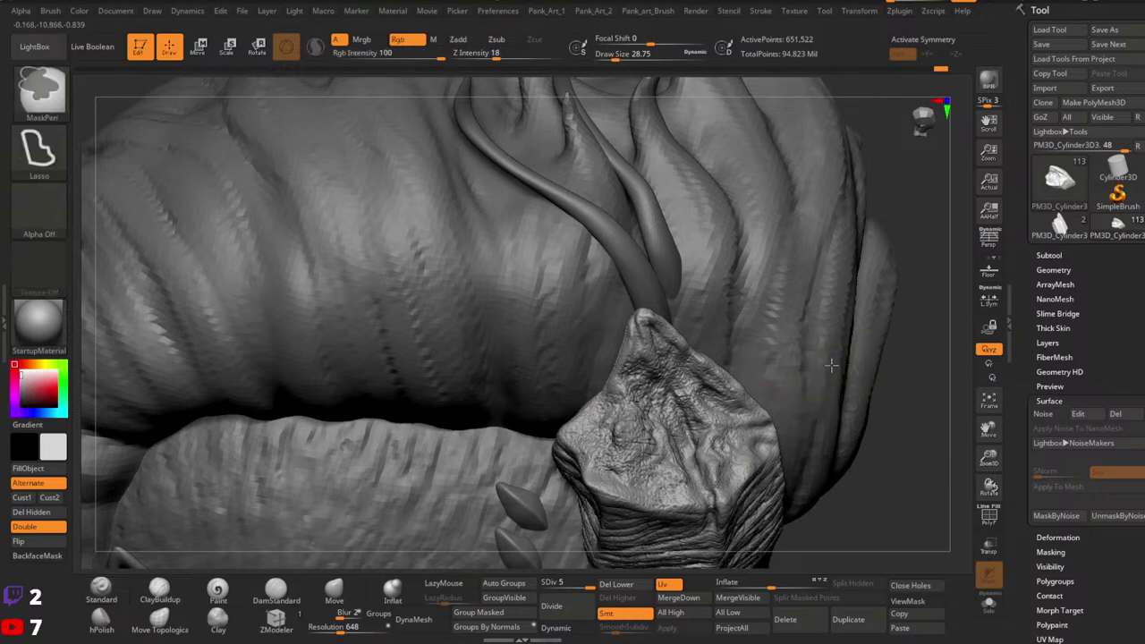
ctrl+right_drag(711, 428, 693, 484)
mouse_move(766, 444)
ctrl+right_down()
mouse_move(812, 432)
mouse_move(804, 416)
ctrl+right_up()
Step: Change the brush alpha to Alpha 08 and spray it over the stump's broken top at a draw size of about 44
click(40, 211)
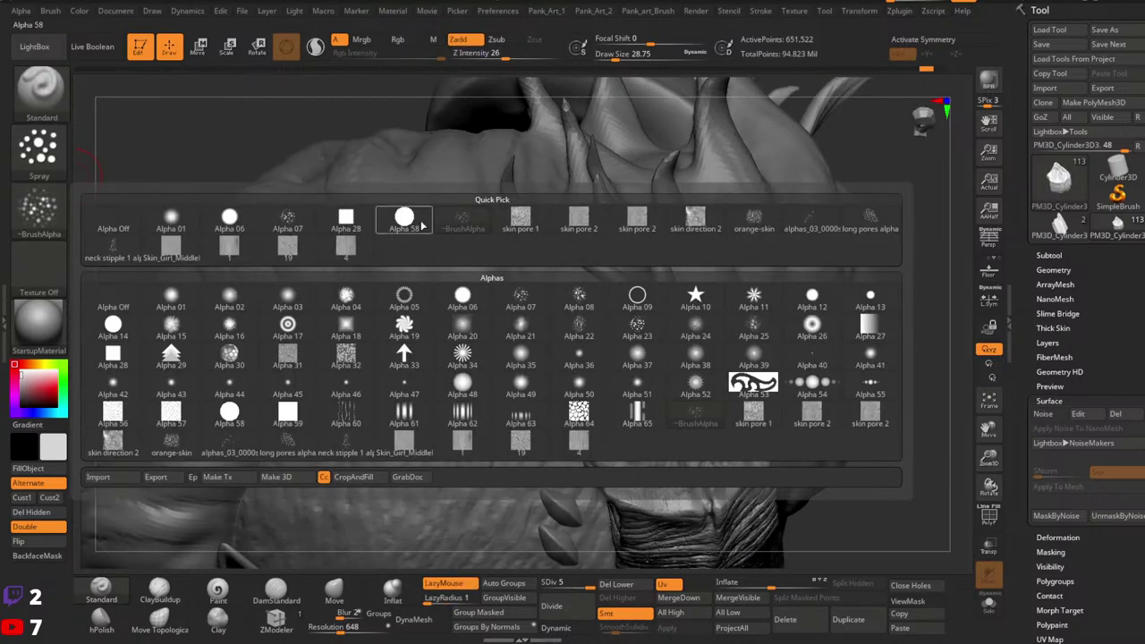
click(581, 304)
right_drag(651, 382, 582, 378)
key(space)
mouse_move(567, 378)
mouse_down()
mouse_move(552, 390)
mouse_move(563, 410)
mouse_up()
right_drag(637, 345, 601, 340)
mouse_move(598, 371)
mouse_down()
mouse_move(599, 406)
mouse_move(613, 357)
mouse_up()
right_drag(613, 358, 621, 378)
drag(619, 440, 558, 404)
key(space)
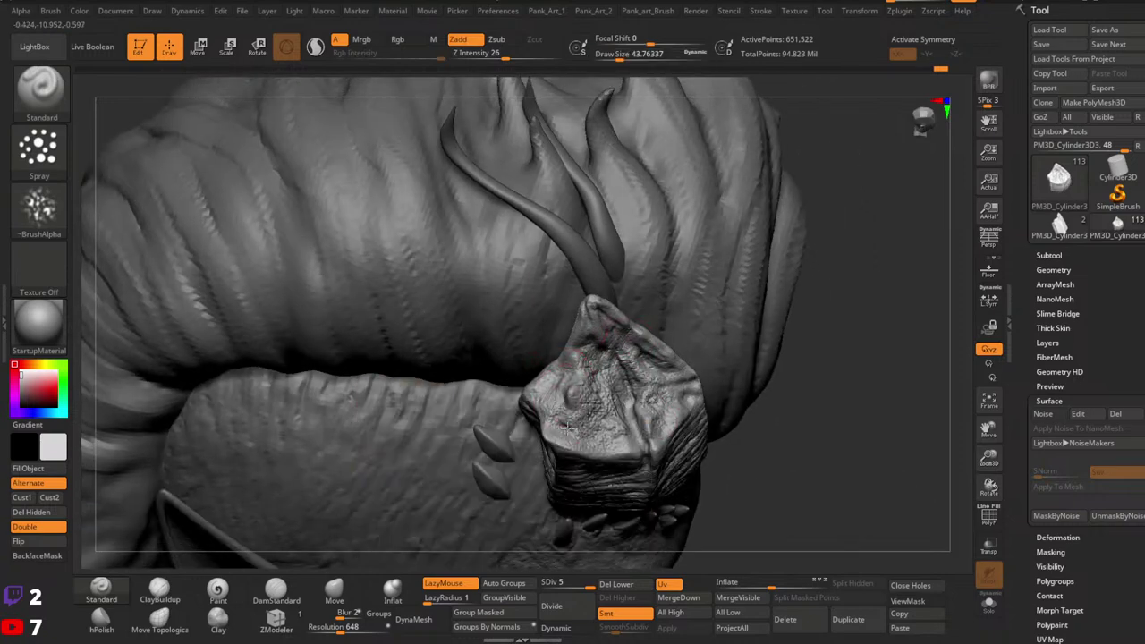
Step: Continue spraying Alpha 08 across the broken top's upper tip and far edge at Z Intensity 26
right_drag(637, 377, 601, 393)
key(space)
mouse_move(681, 392)
mouse_down()
mouse_move(657, 434)
mouse_move(649, 374)
mouse_up()
right_drag(659, 341, 590, 338)
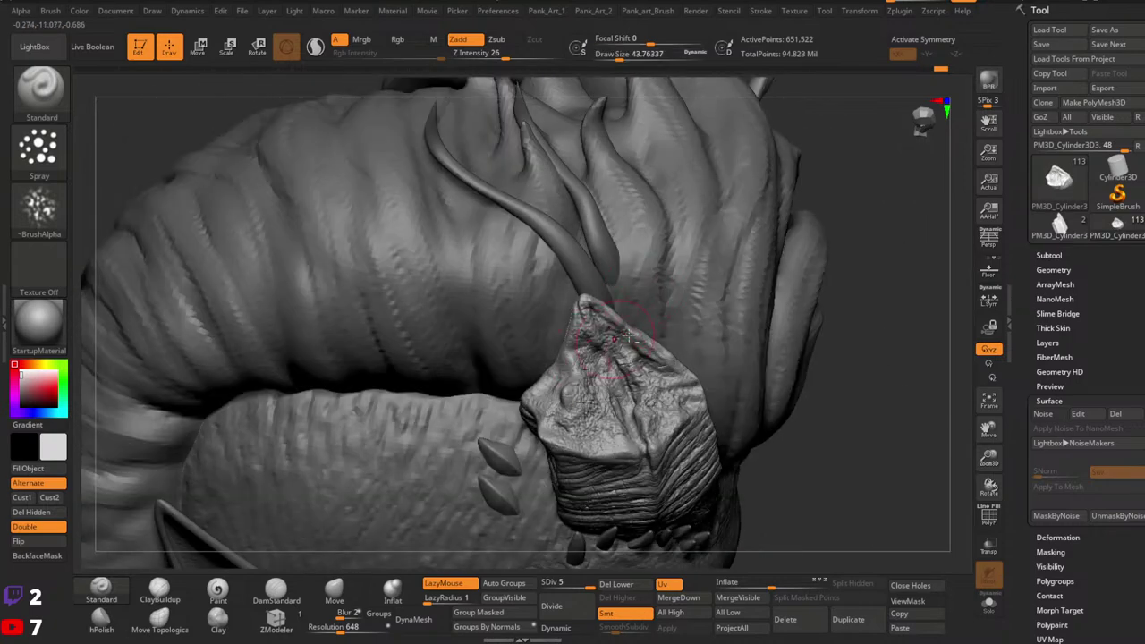
mouse_move(684, 402)
ctrl+right_down()
mouse_move(659, 377)
mouse_move(685, 371)
mouse_move(701, 414)
mouse_move(733, 369)
ctrl+right_up()
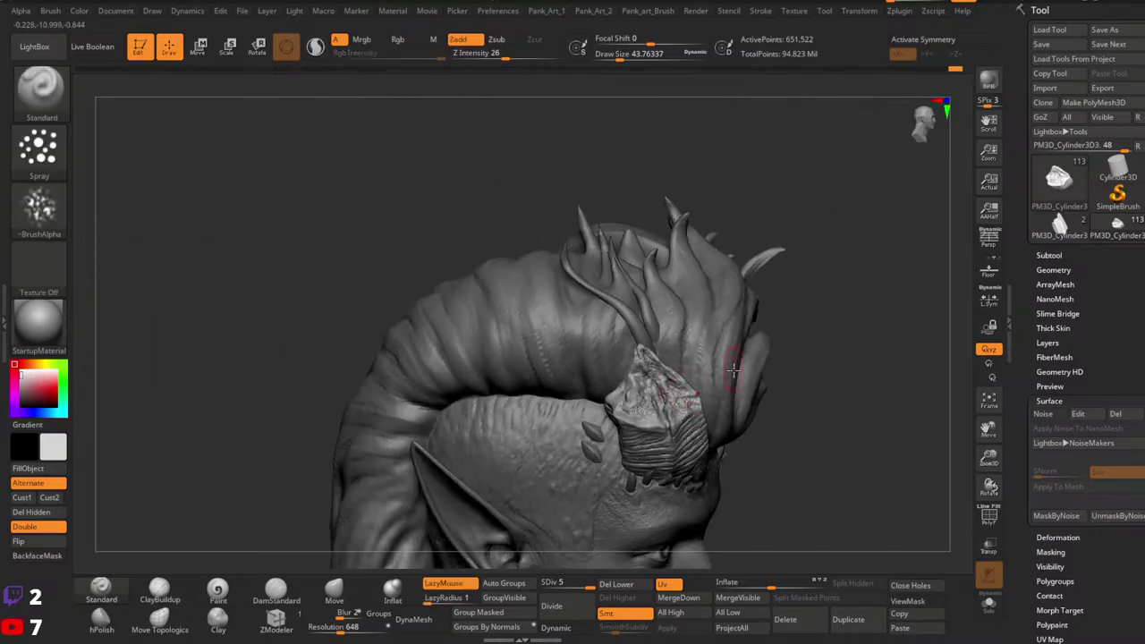
Step: Undo the spray strokes on the stump and respray Alpha 08 over its broken top and upper ridges
right_drag(664, 434, 800, 375)
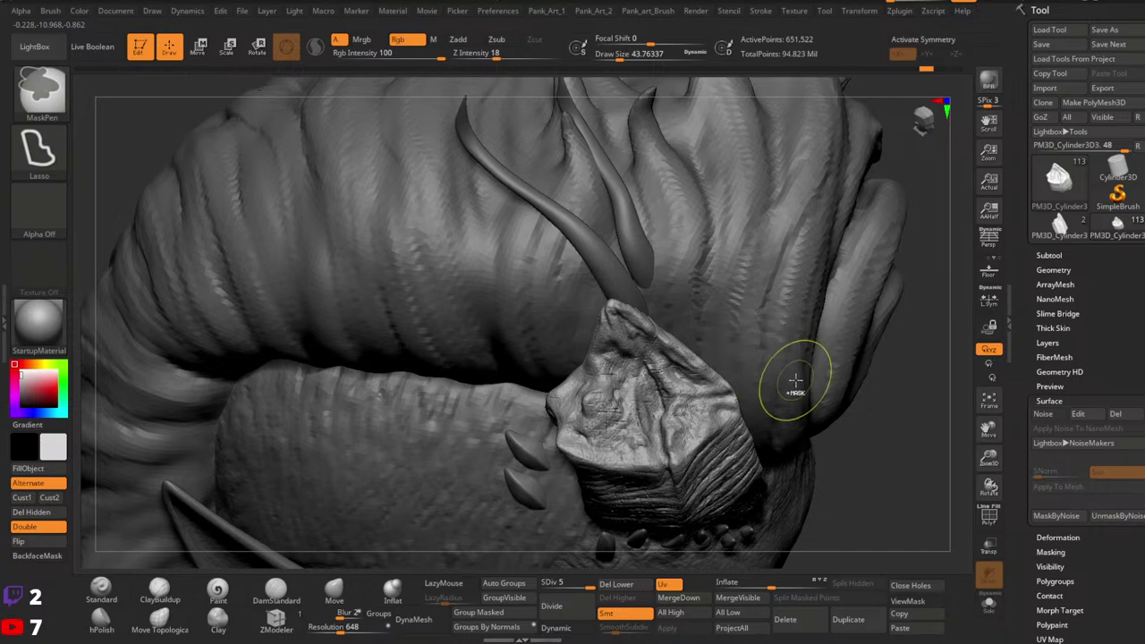
key(ctrl+shift)
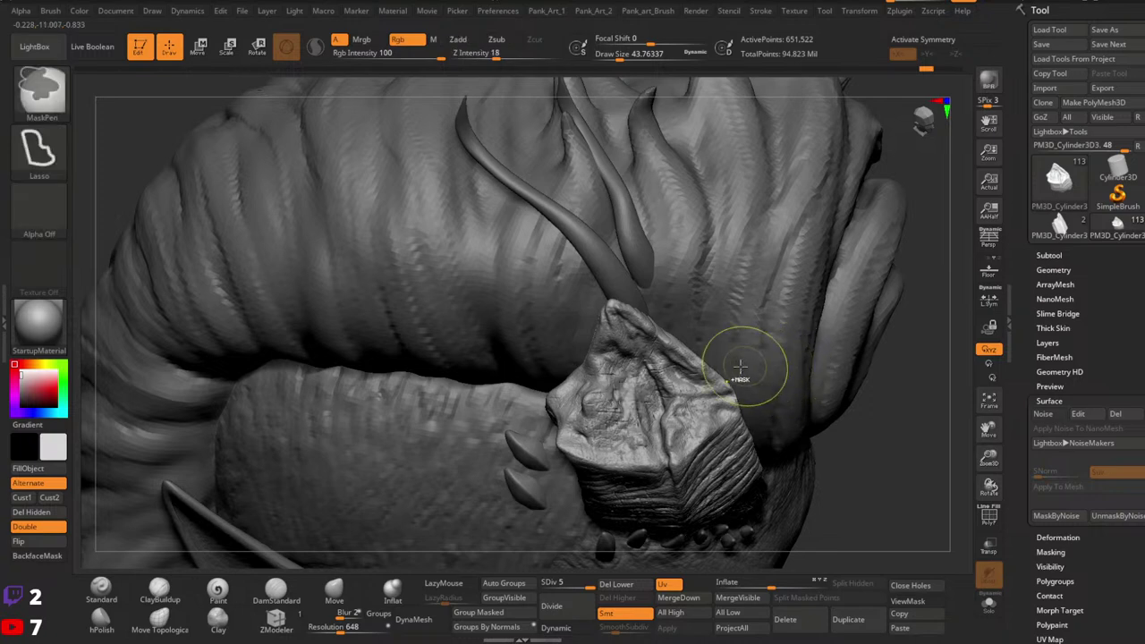
mouse_move(612, 382)
mouse_down()
mouse_move(601, 418)
mouse_move(630, 346)
mouse_up()
key(ctrl+z)
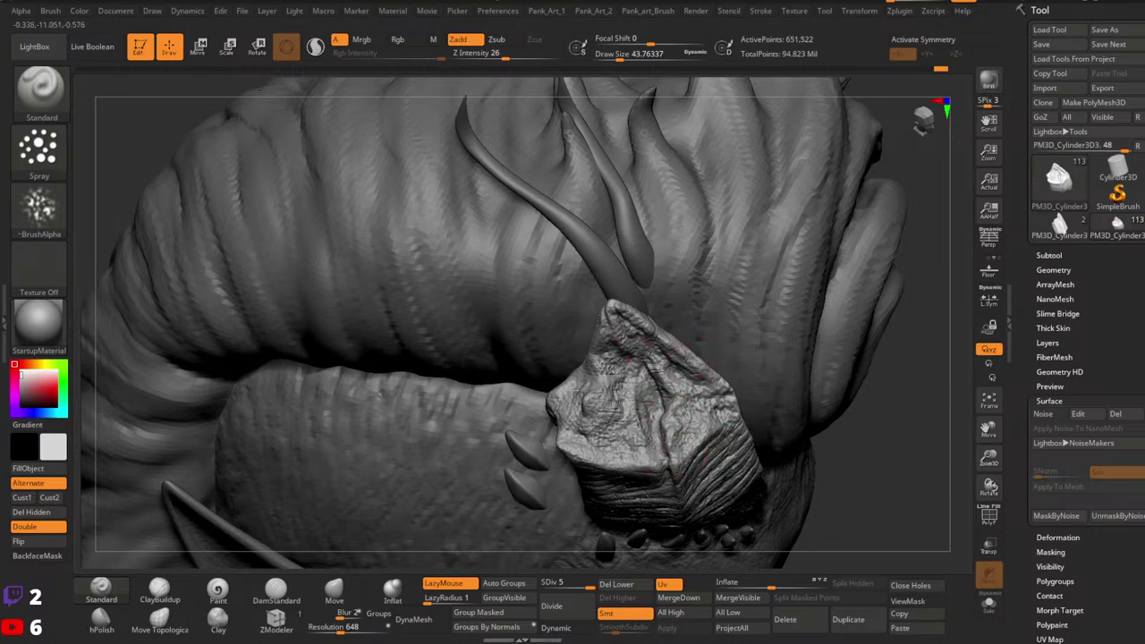
ctrl+right_drag(783, 329, 707, 452)
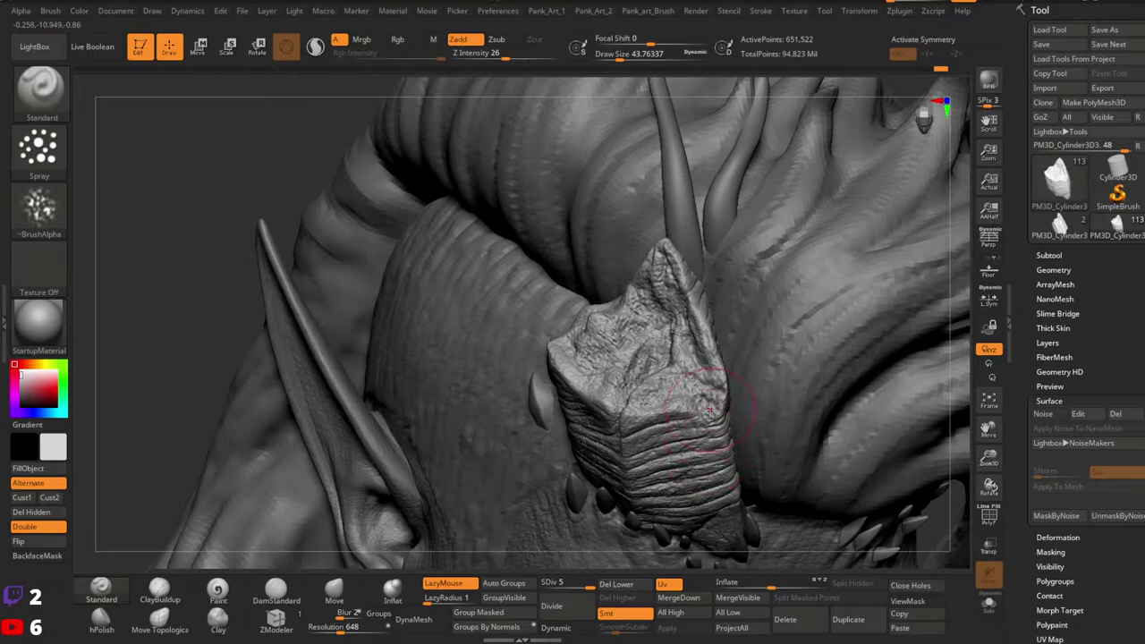
Step: Select the Orb_Rock_Noise brush and try it on the stump's broken top
click(40, 88)
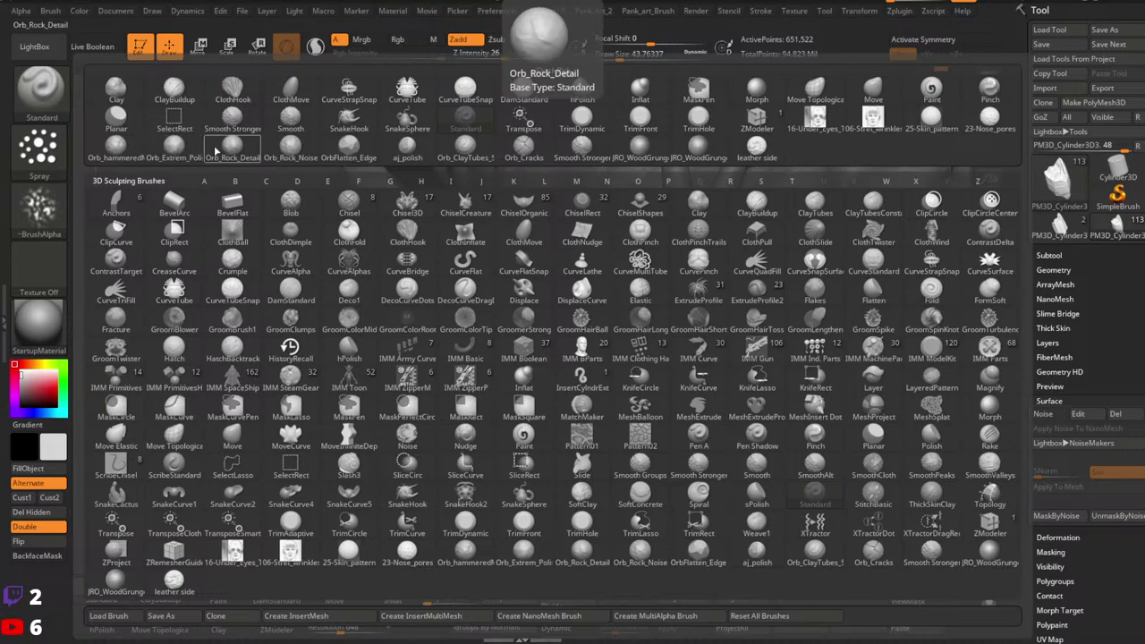
click(289, 150)
shift+drag(633, 315, 657, 362)
mouse_move(629, 362)
right_down()
mouse_move(642, 375)
mouse_move(642, 343)
right_up()
Step: Undo the recent noise and spray strokes on the stump's broken top
key(ctrl+z)
key(ctrl+z)
key(ctrl+z)
key(ctrl+z)
key(ctrl+z)
key(ctrl+z)
key(ctrl+z)
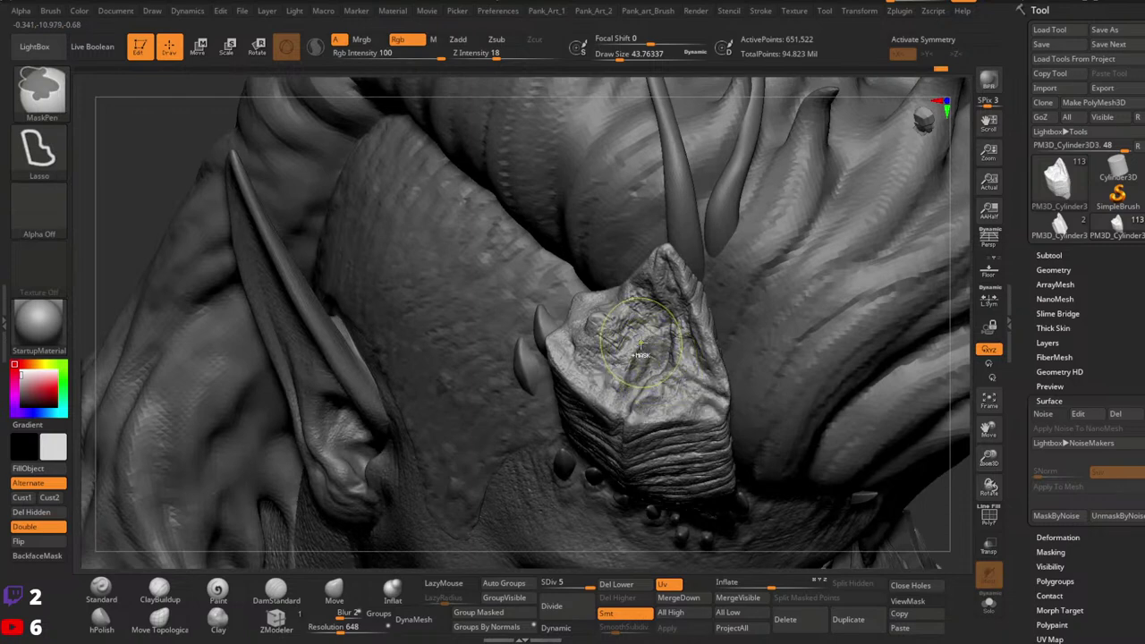
key(ctrl+z)
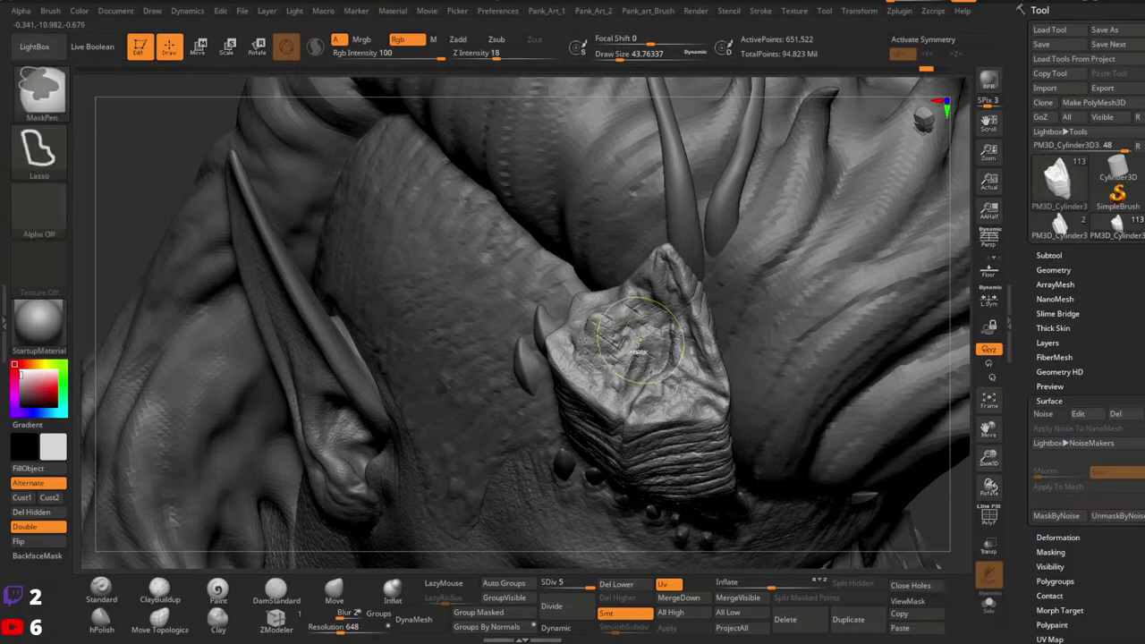
Step: Texture the stump's broken top with Orb_Rock_Noise at a draw size of about 33, then lightly smooth it
ctrl+right_drag(644, 362, 647, 341)
drag(648, 342, 671, 393)
key(ctrl+z)
key(space)
mouse_move(644, 347)
mouse_down()
mouse_move(640, 320)
mouse_move(672, 359)
mouse_up()
ctrl+right_drag(672, 359, 674, 379)
mouse_move(667, 359)
shift+mouse_down()
mouse_move(693, 367)
mouse_move(640, 347)
shift+mouse_up()
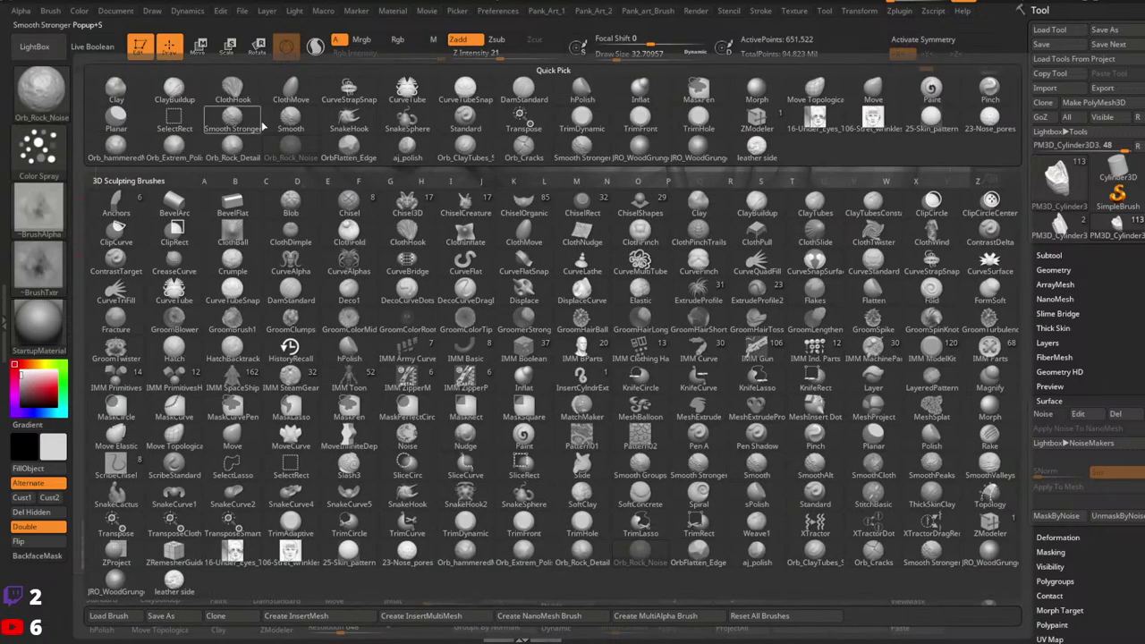
Step: Return to the Standard spray brush with its Alpha 08 pattern and set the Focal Shift to -57
key(b)
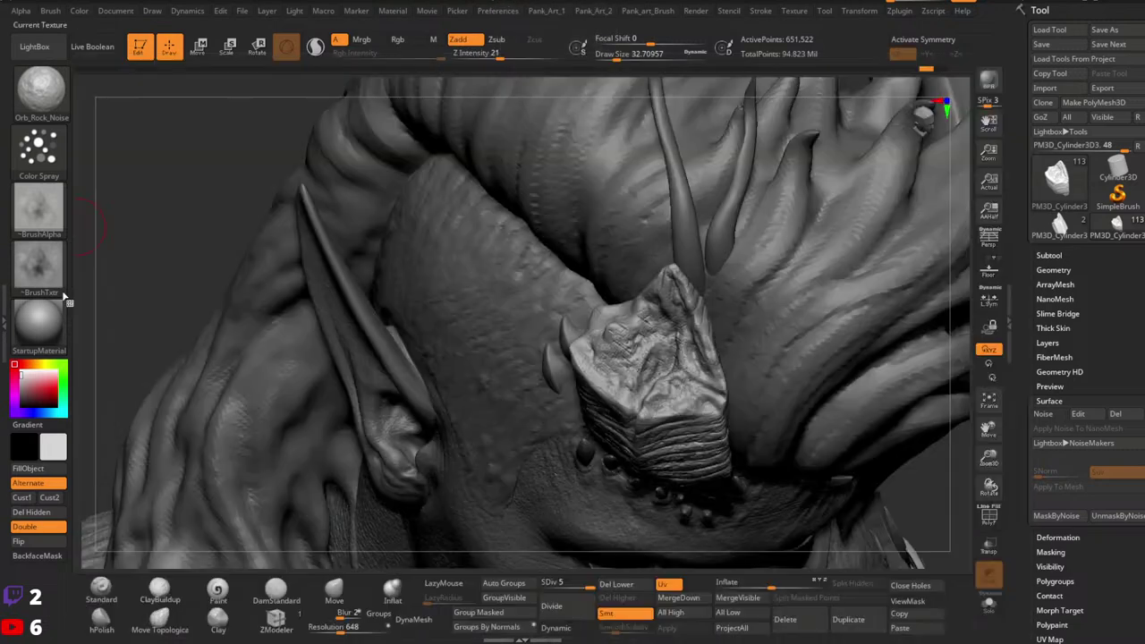
click(101, 588)
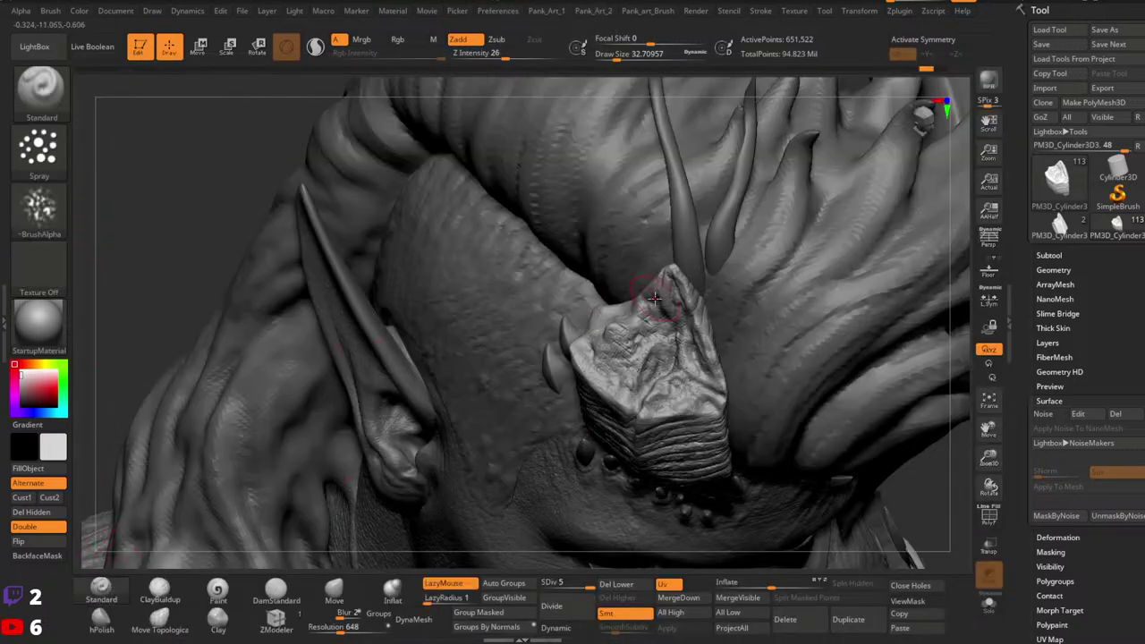
right_drag(654, 299, 608, 288)
click(40, 215)
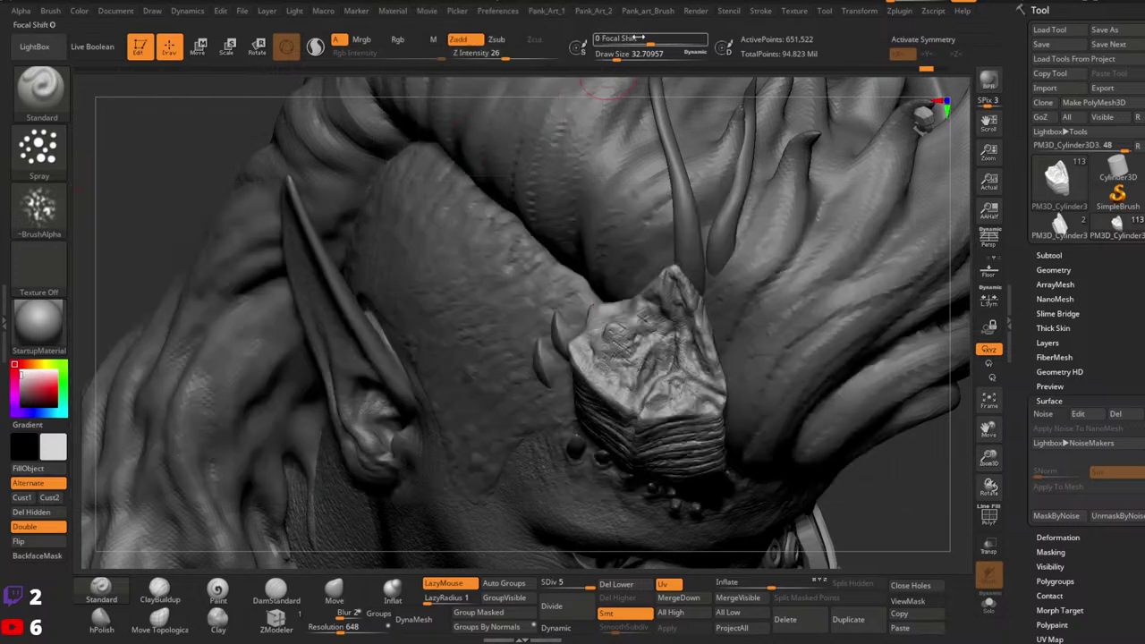
drag(637, 40, 619, 41)
Step: Spray fine pitting over the stump's broken top and tip at Z Intensity 26, enlarging the draw size to about 44
ctrl+right_drag(669, 313, 664, 344)
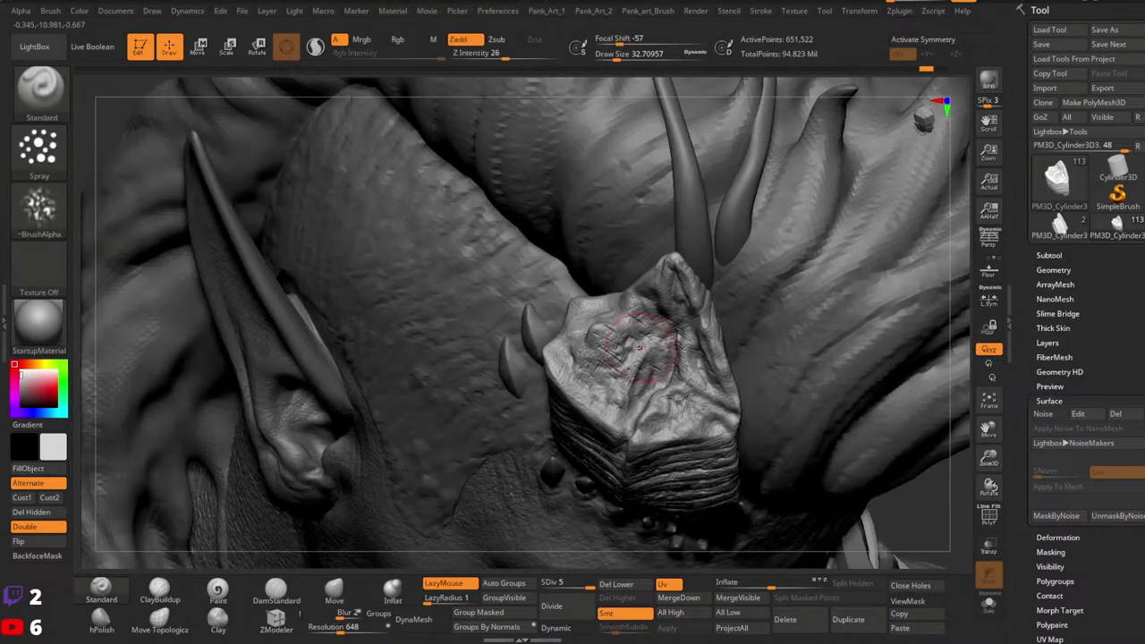
mouse_move(637, 345)
mouse_down()
mouse_move(639, 366)
mouse_move(662, 333)
mouse_up()
drag(701, 368, 677, 406)
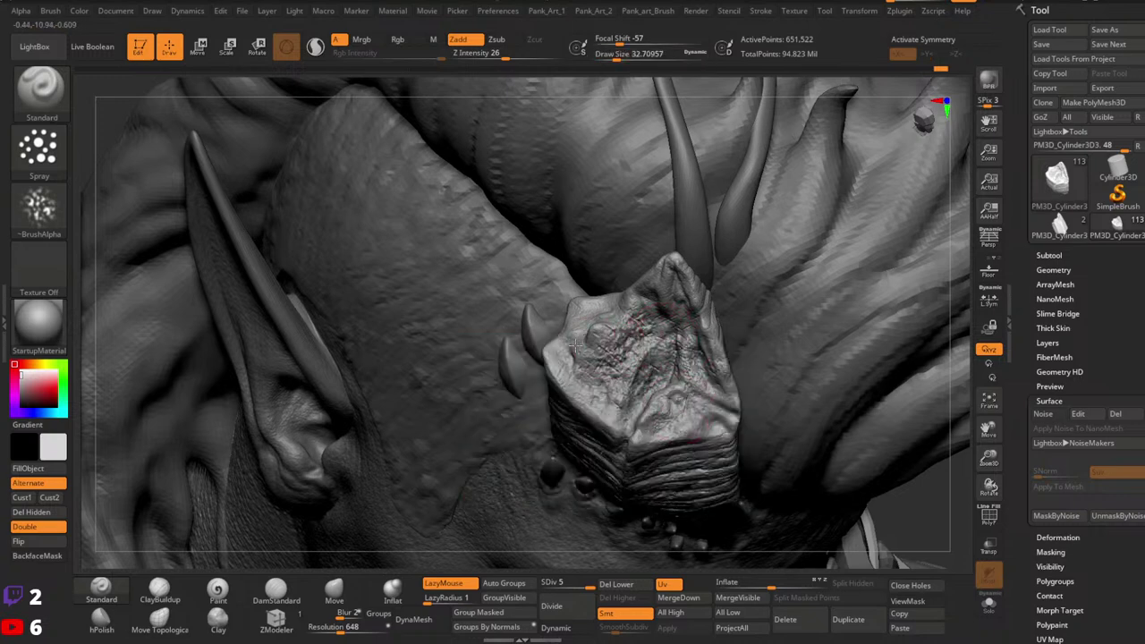
key(])
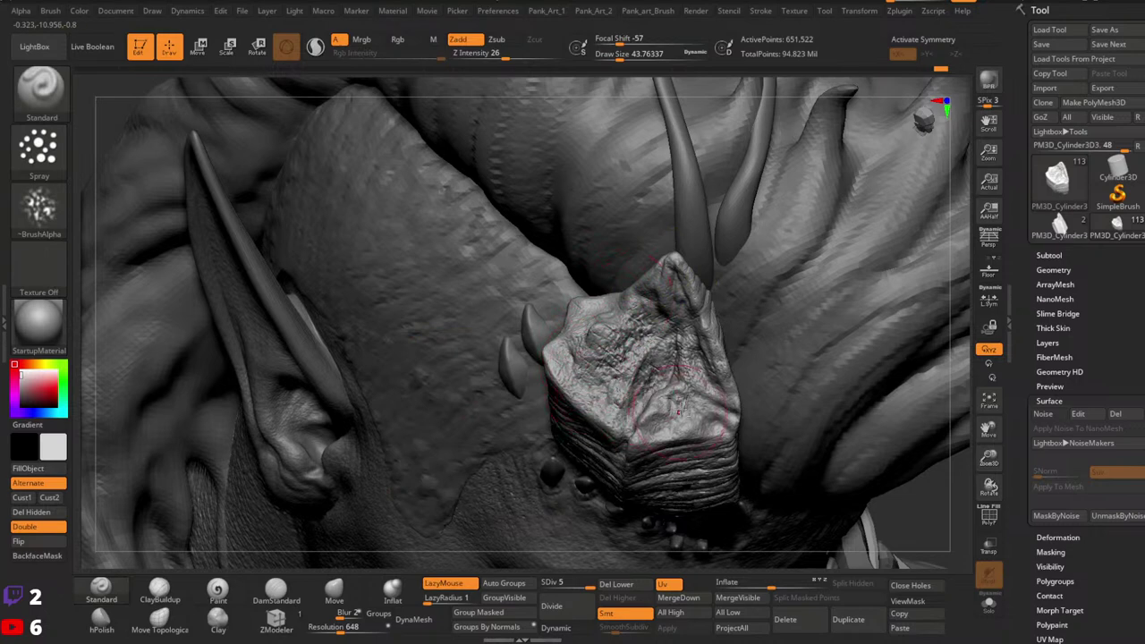
mouse_move(680, 279)
mouse_down()
mouse_move(708, 340)
mouse_move(649, 301)
mouse_move(595, 305)
mouse_move(605, 308)
mouse_up()
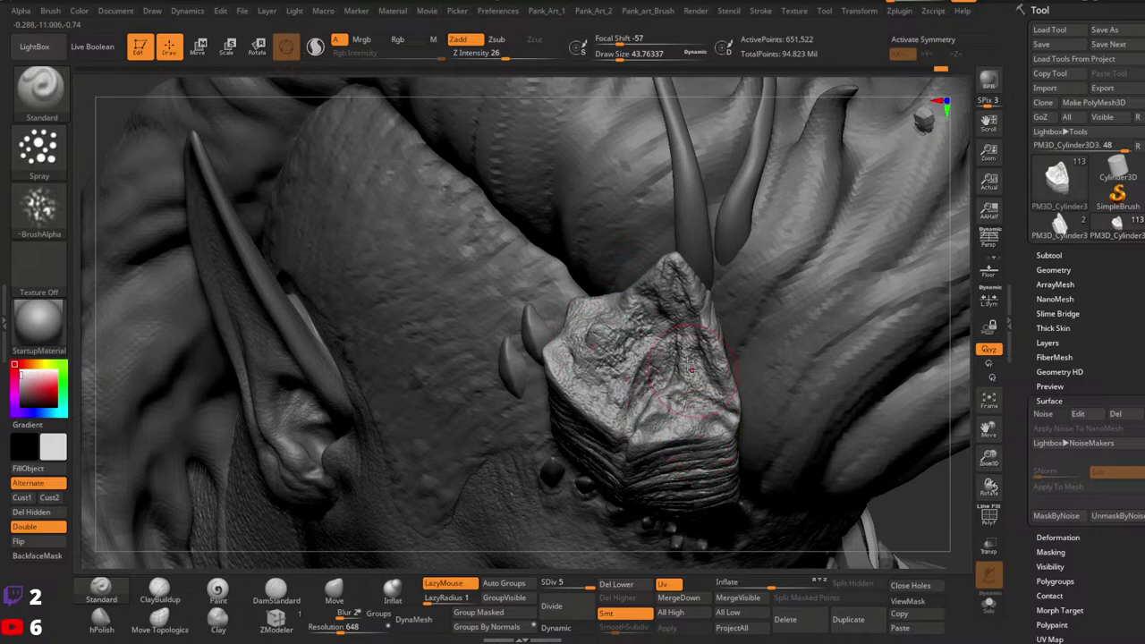
Step: Set the Standard brush to a DragRect stroke with a draw size of about 9, and stamp pitting onto the facet beside the stump's central crease
mouse_move(793, 242)
ctrl+right_down()
mouse_move(743, 378)
mouse_move(724, 332)
mouse_move(757, 358)
ctrl+right_up()
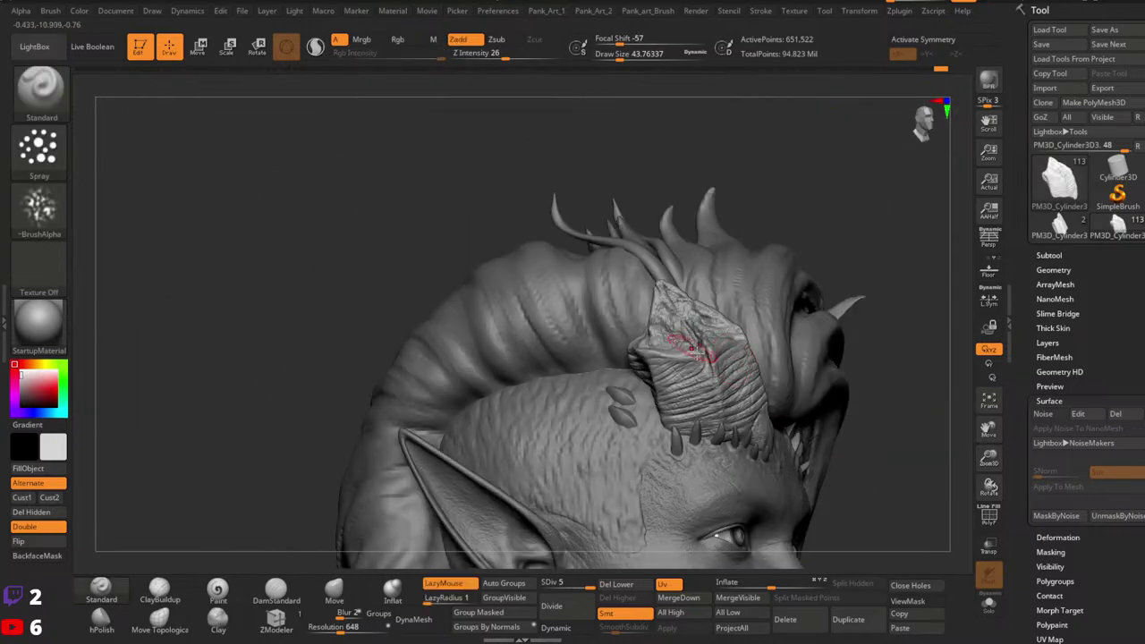
mouse_move(685, 347)
right_down()
mouse_move(703, 431)
mouse_move(742, 427)
right_up()
ctrl+right_drag(742, 428, 769, 333)
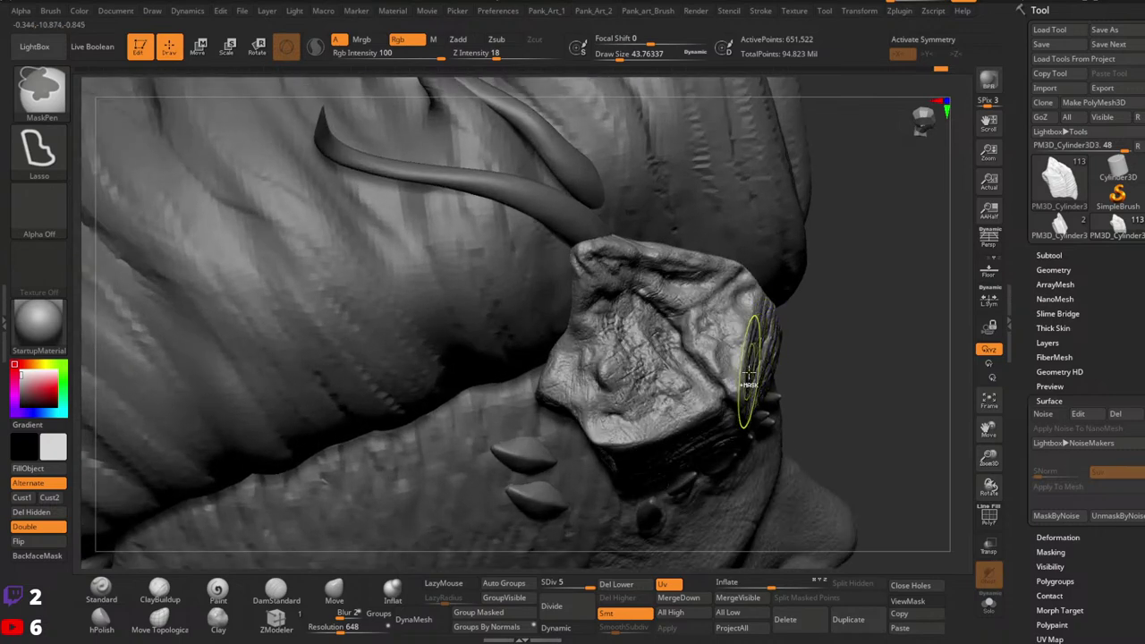
key(space)
drag(726, 316, 709, 315)
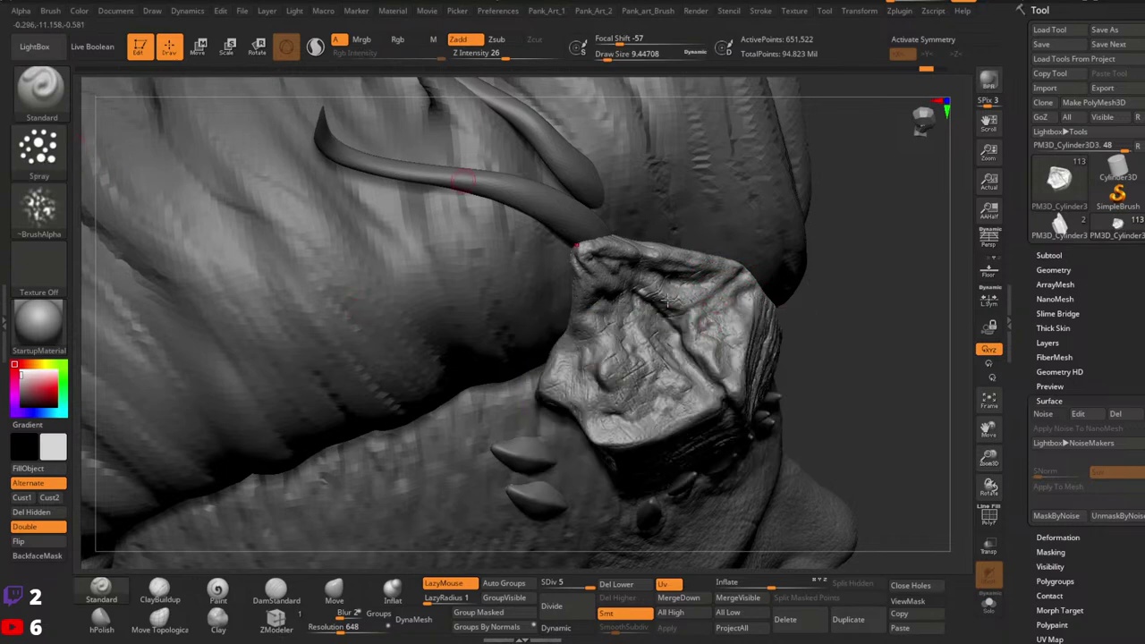
click(39, 148)
click(236, 167)
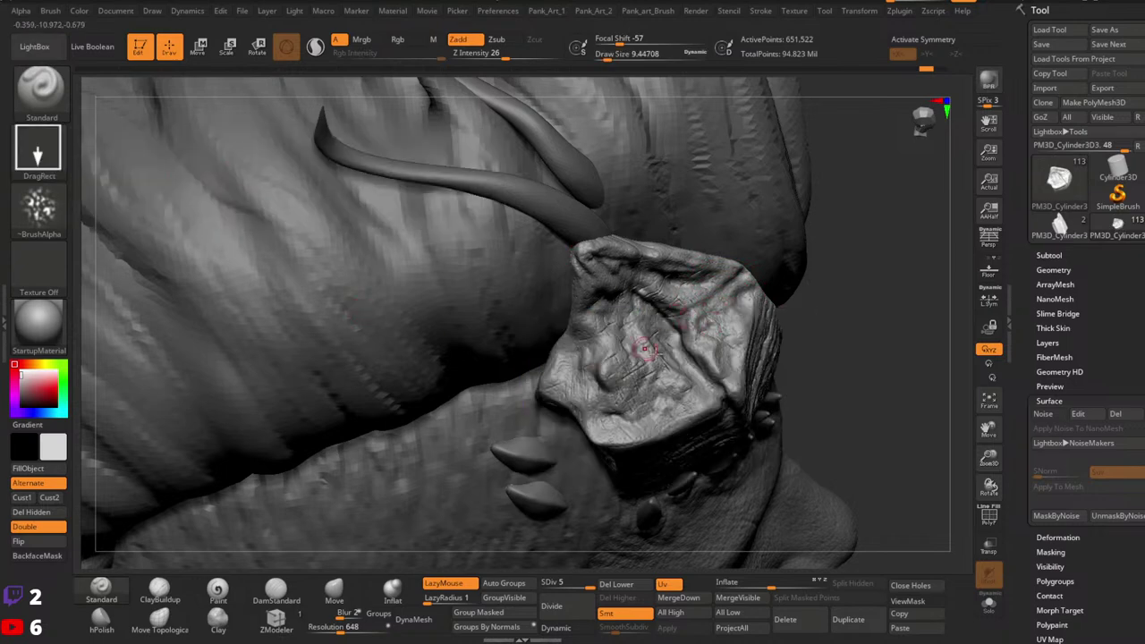
drag(722, 358, 719, 282)
mouse_move(725, 327)
mouse_down()
mouse_move(711, 372)
mouse_move(670, 368)
mouse_up()
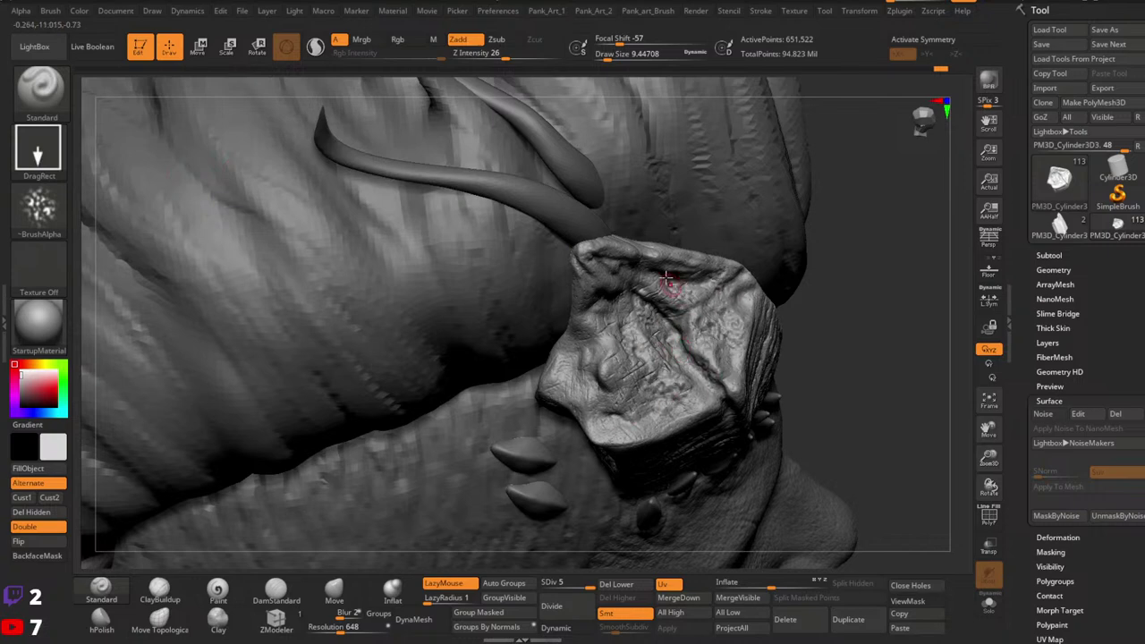
Step: Stamp more of the rough alpha pattern across the tip, hollow centre and lower rim of the stump's broken top
mouse_move(619, 278)
mouse_down()
mouse_move(614, 265)
mouse_move(615, 346)
mouse_move(564, 403)
mouse_move(608, 435)
mouse_up()
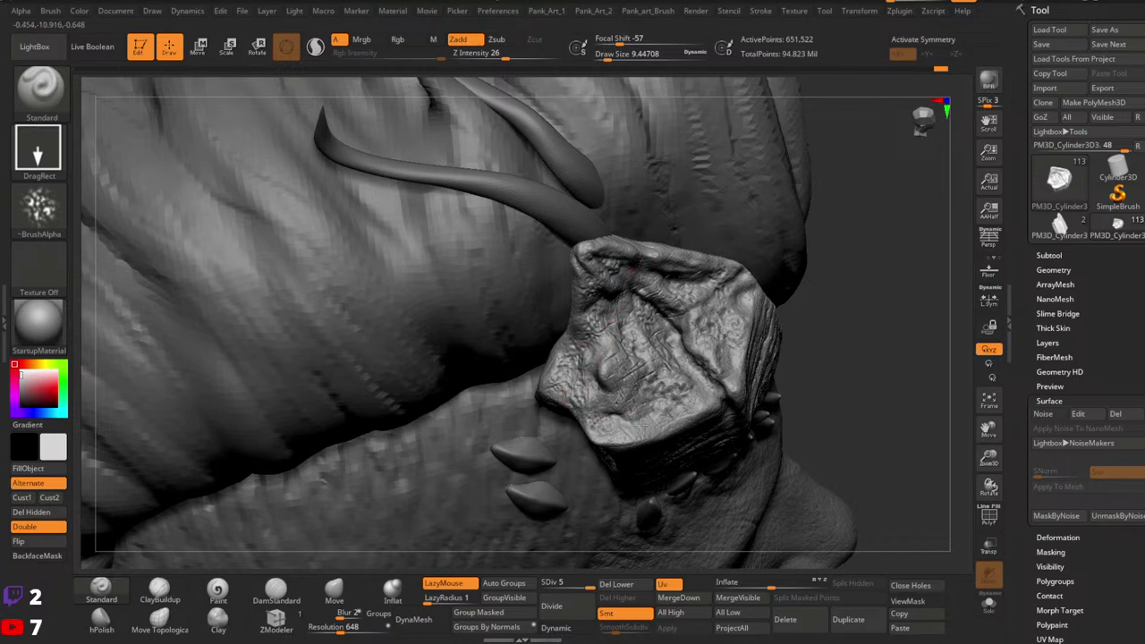
drag(599, 390, 615, 404)
drag(667, 415, 680, 401)
drag(622, 375, 629, 354)
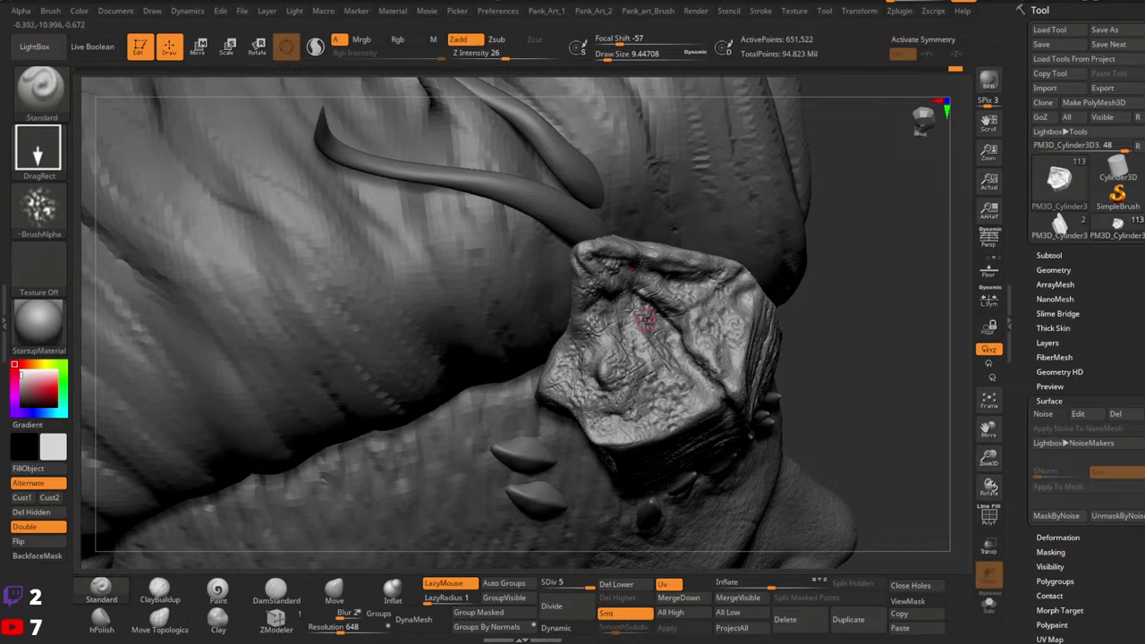
mouse_move(631, 309)
mouse_down()
mouse_move(679, 286)
mouse_move(738, 377)
mouse_up()
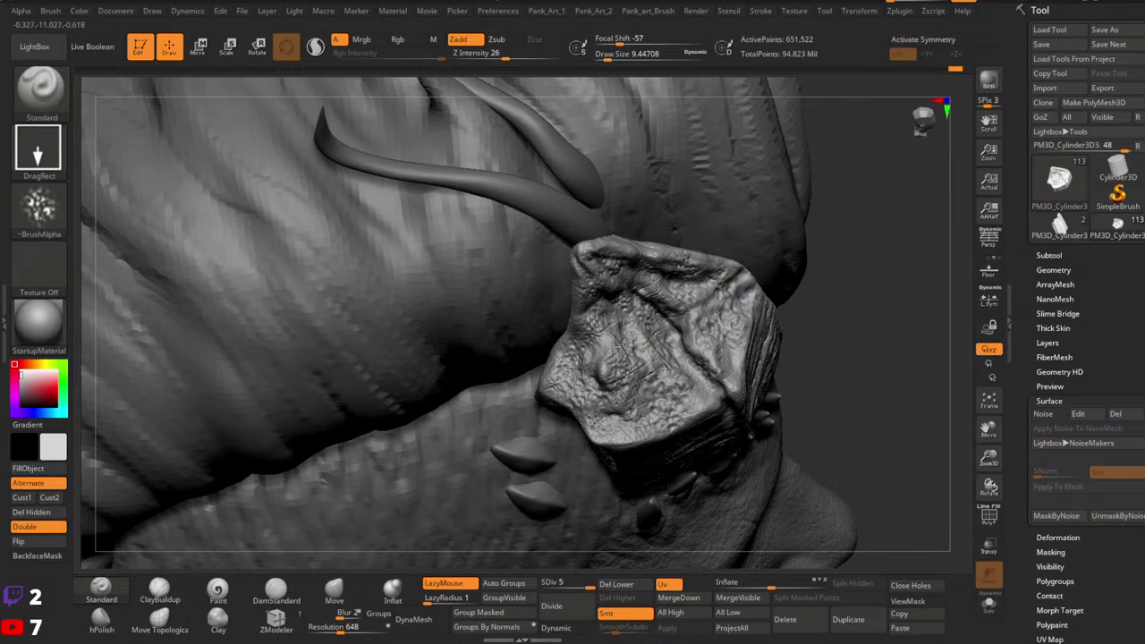
right_drag(703, 346, 695, 312)
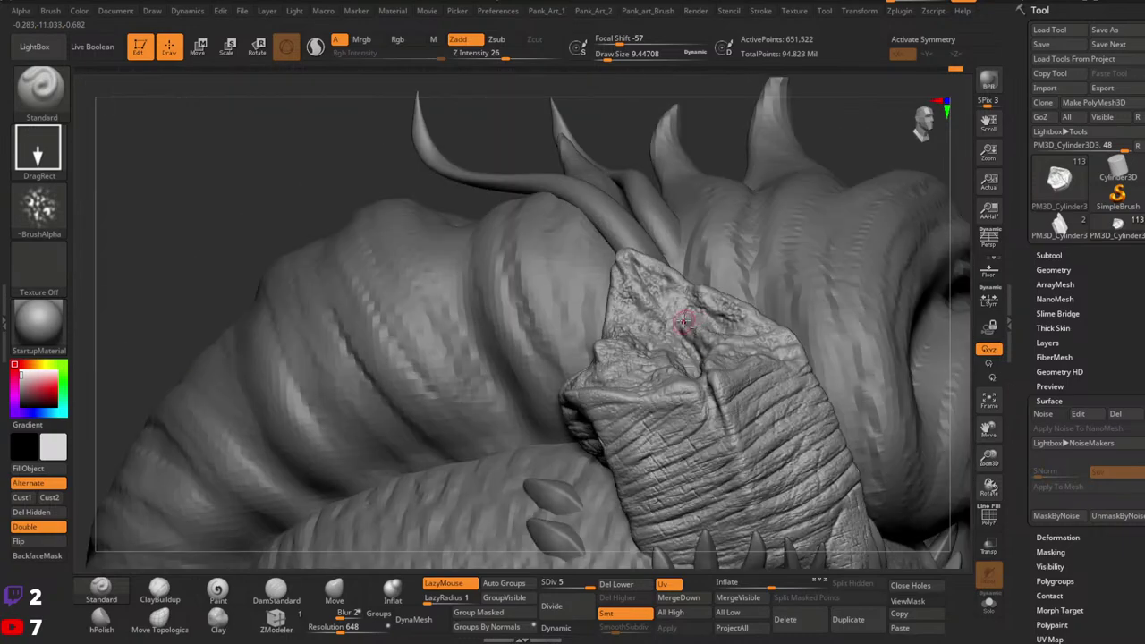
drag(681, 301, 697, 329)
right_drag(737, 327, 745, 350)
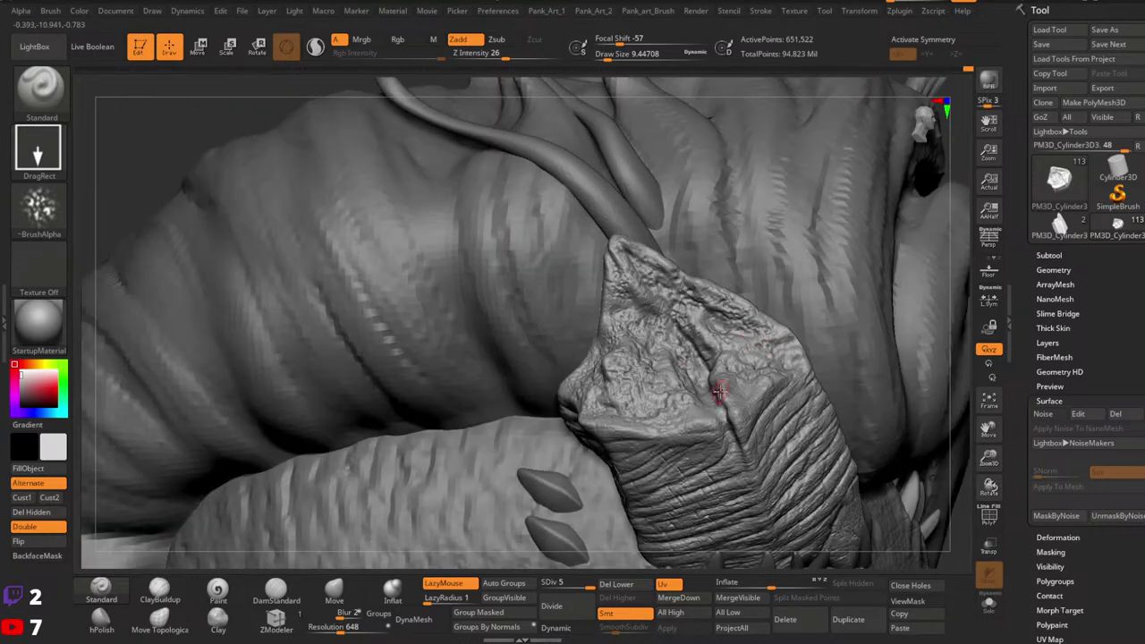
right_drag(736, 407, 703, 386)
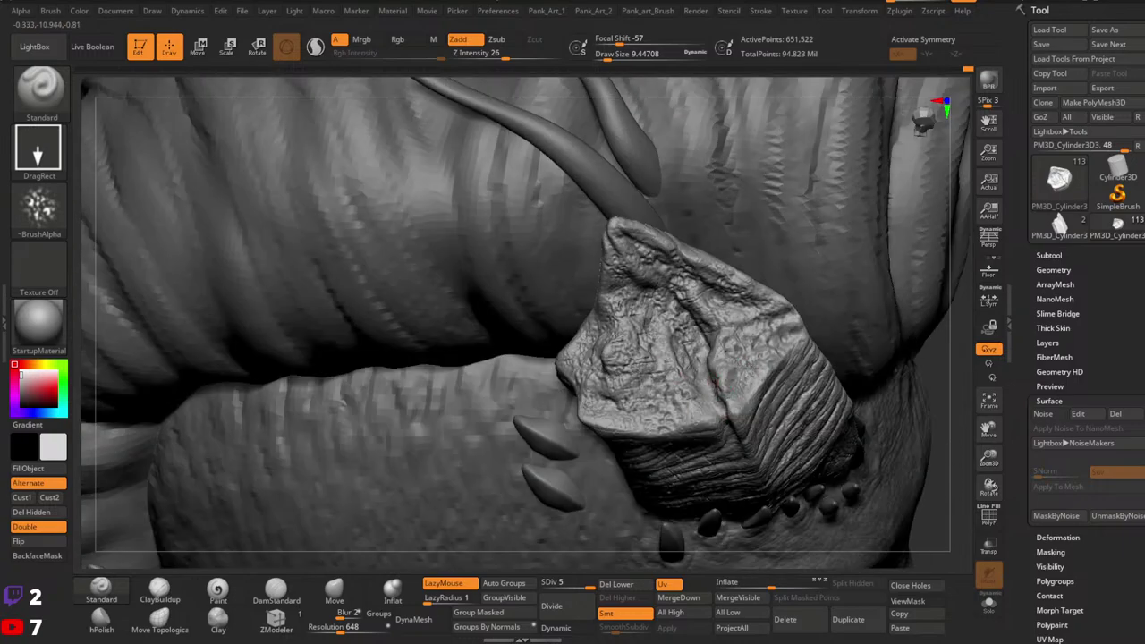
Step: Switch to a FreeHand stroke without alpha, with draw size about 7.5 and Z Intensity 51, and sculpt the stump's upper ridge
mouse_move(876, 322)
ctrl+right_down()
mouse_move(791, 328)
mouse_move(828, 359)
mouse_move(823, 349)
mouse_move(828, 393)
ctrl+right_up()
click(39, 151)
click(230, 159)
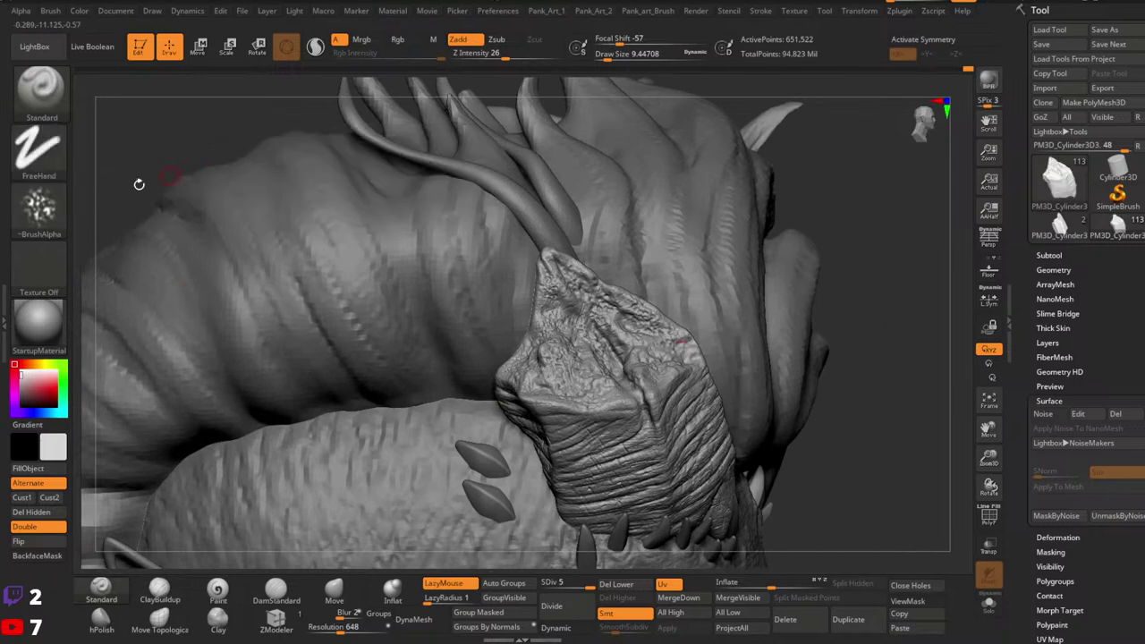
click(39, 208)
click(125, 223)
right_drag(697, 370, 756, 420)
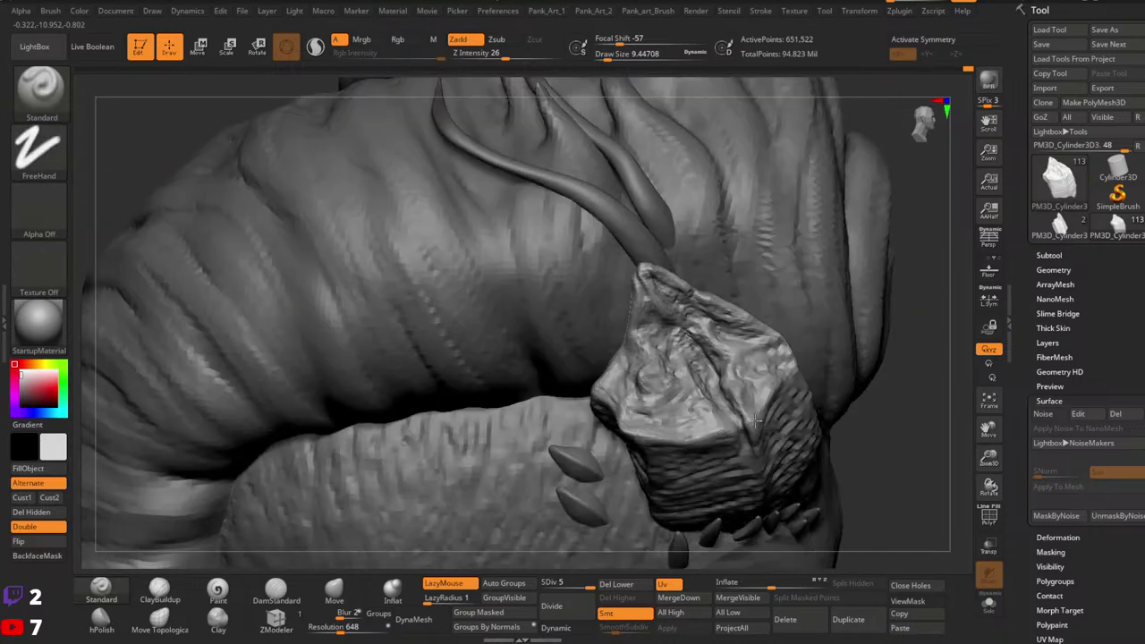
key(space)
click(737, 327)
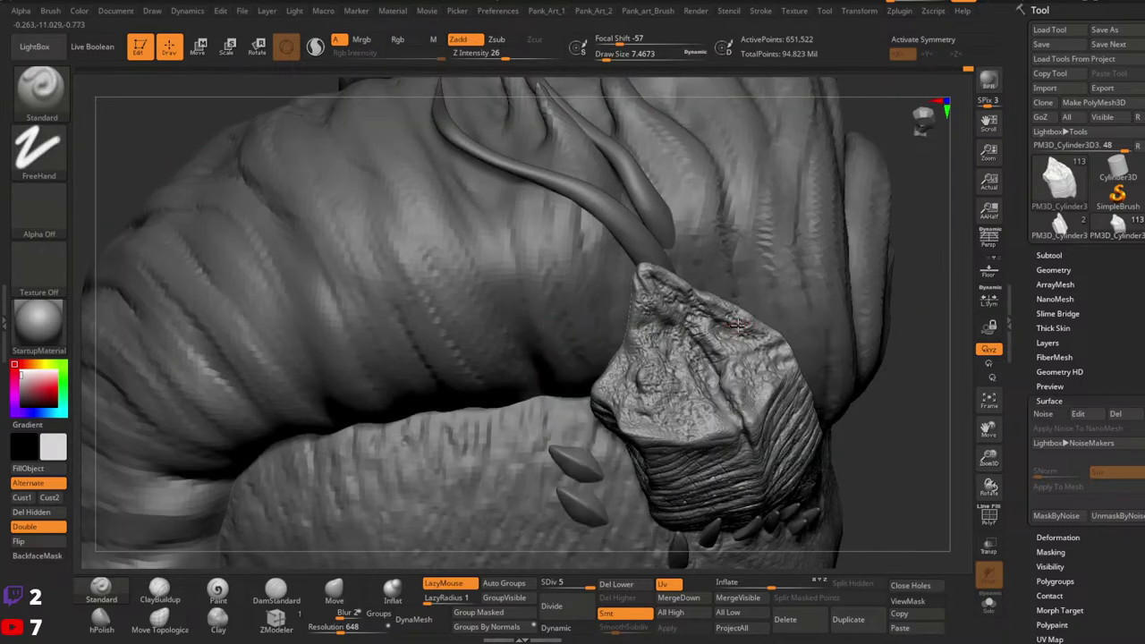
drag(505, 54, 527, 53)
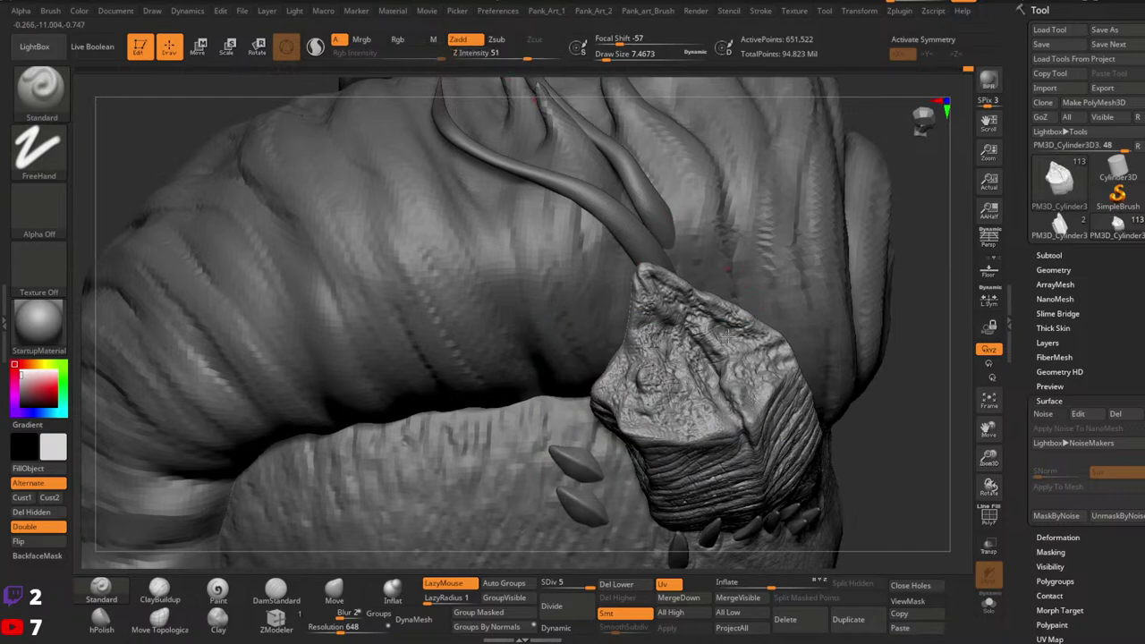
drag(727, 334, 724, 331)
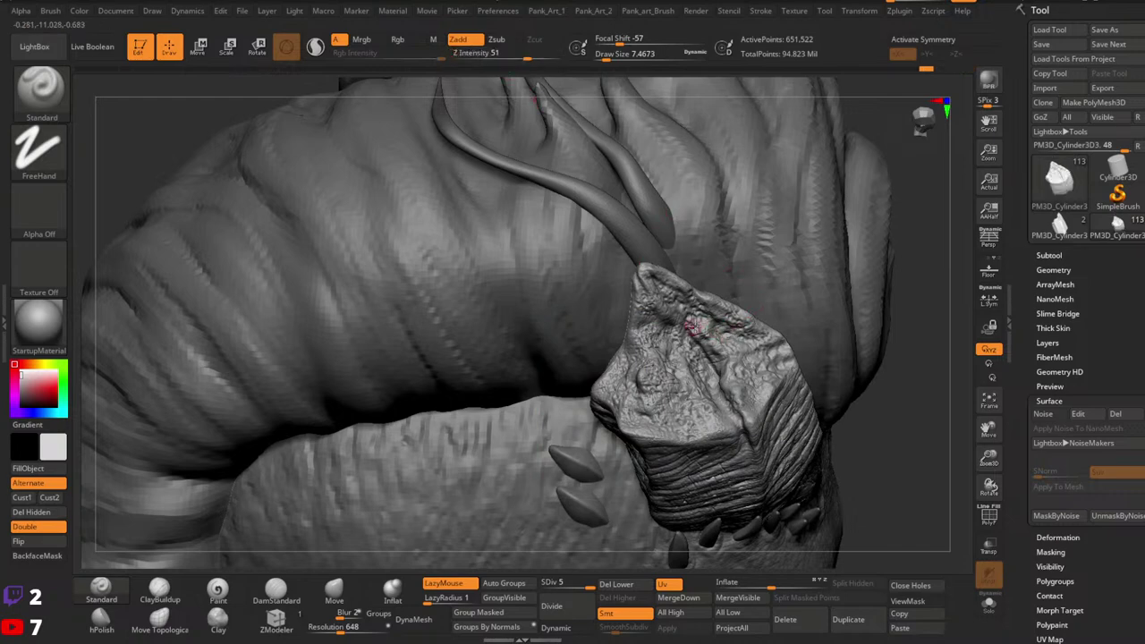
Step: Sculpt small irregularities into the broken top at draw sizes of about 8 and 6, and set the Focal Shift to 0
key(space)
click(677, 344)
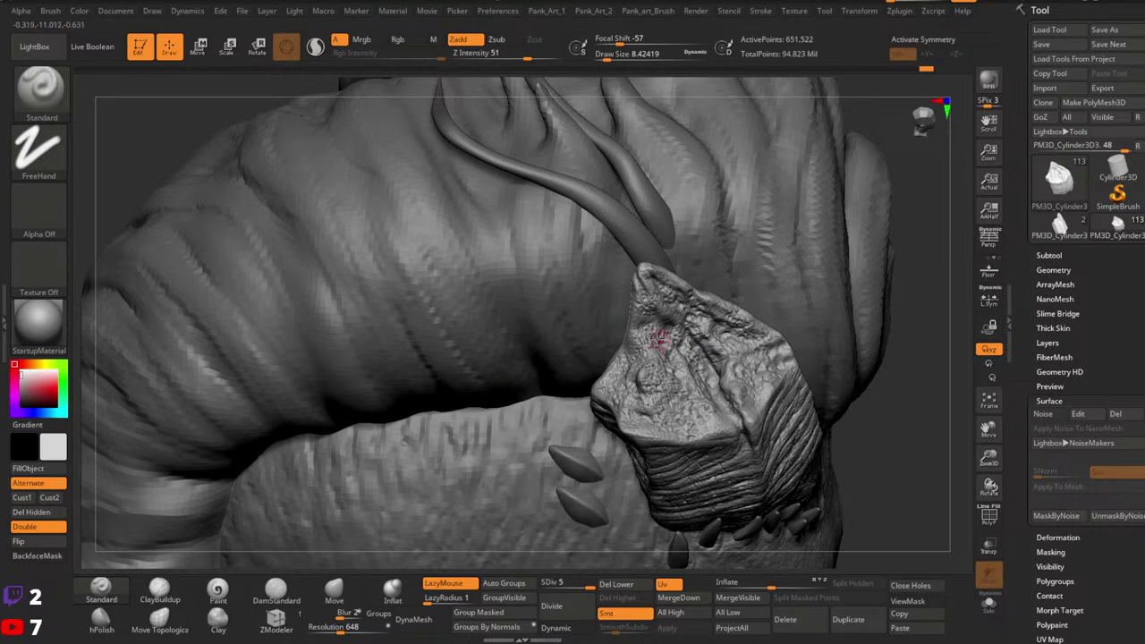
right_drag(632, 335, 626, 341)
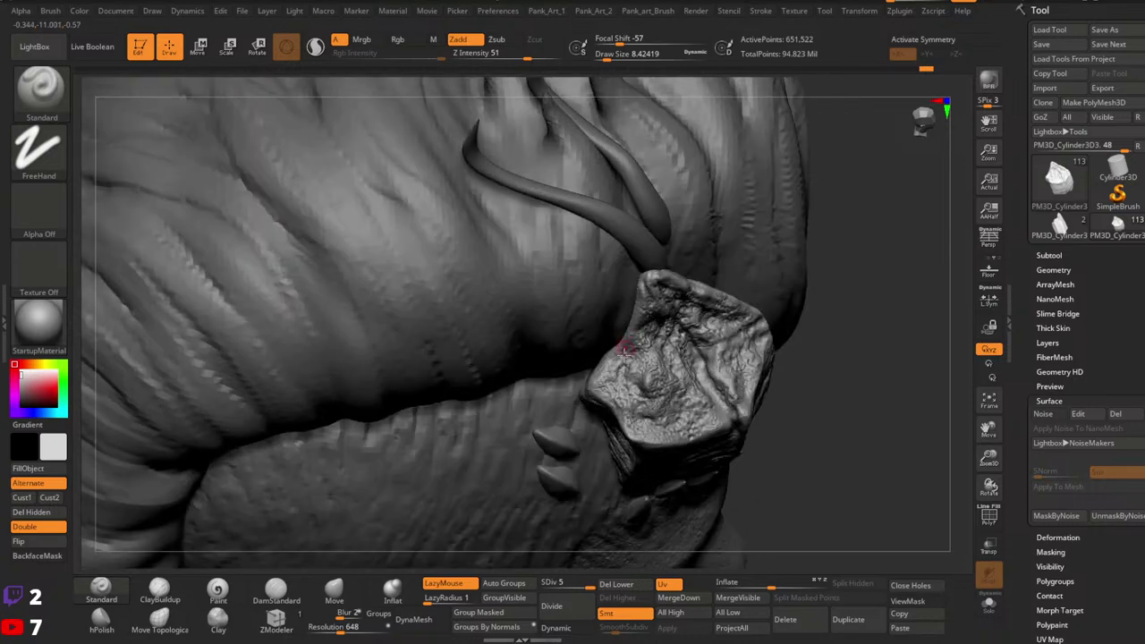
key(space)
click(615, 387)
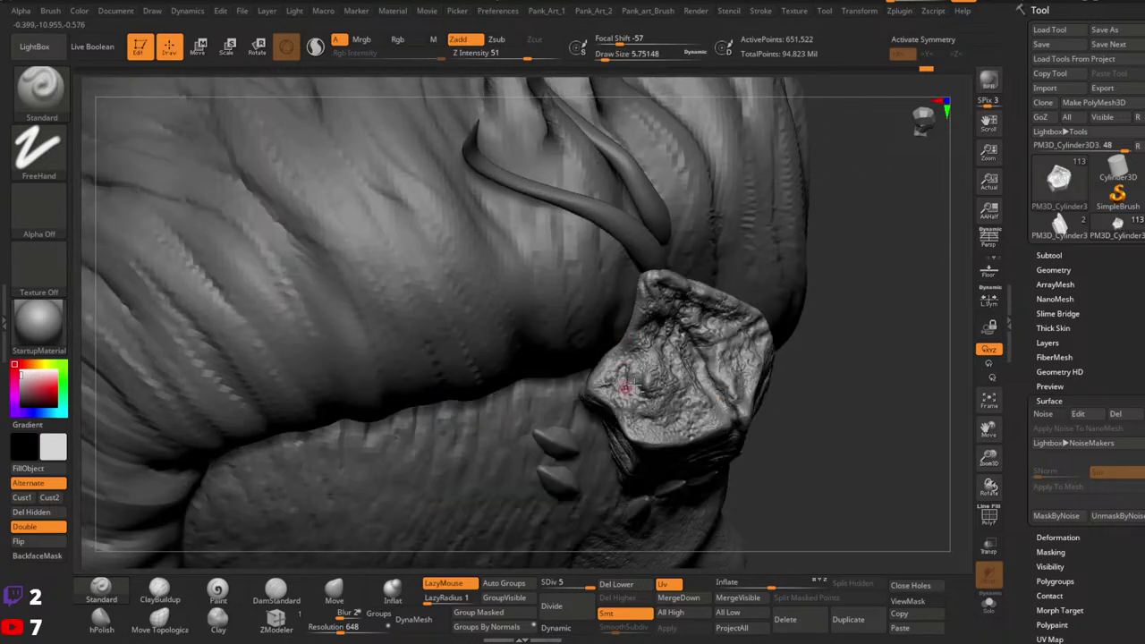
drag(646, 408, 654, 417)
drag(636, 41, 650, 42)
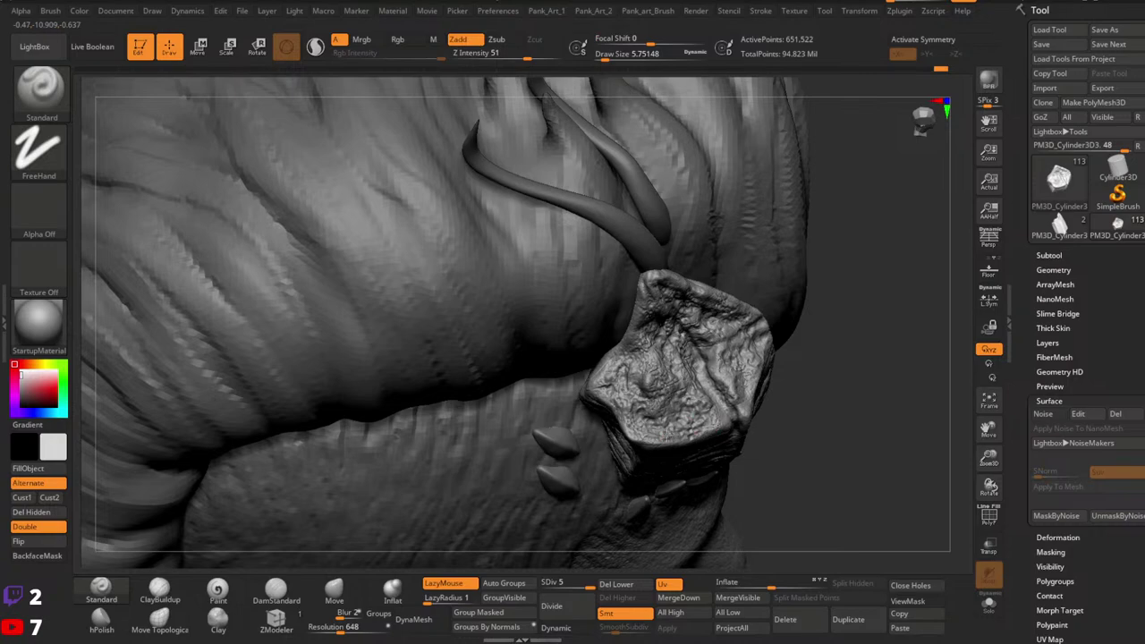
Step: Roughen the tip and facets of the stump's broken top with the Clay brush at Z Intensity 50 and draw size about 6
mouse_move(682, 351)
right_down()
mouse_move(865, 305)
mouse_move(824, 310)
mouse_move(831, 356)
mouse_move(755, 372)
mouse_move(761, 362)
right_up()
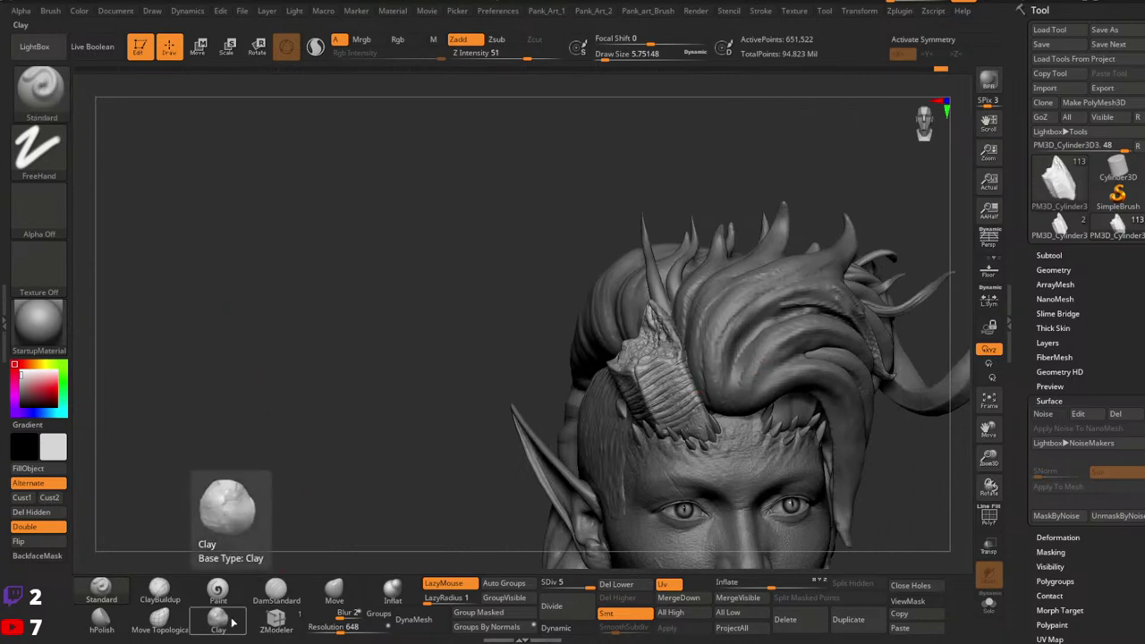
click(232, 621)
mouse_move(618, 359)
ctrl+right_down()
mouse_move(654, 355)
mouse_move(628, 306)
mouse_move(617, 310)
ctrl+right_up()
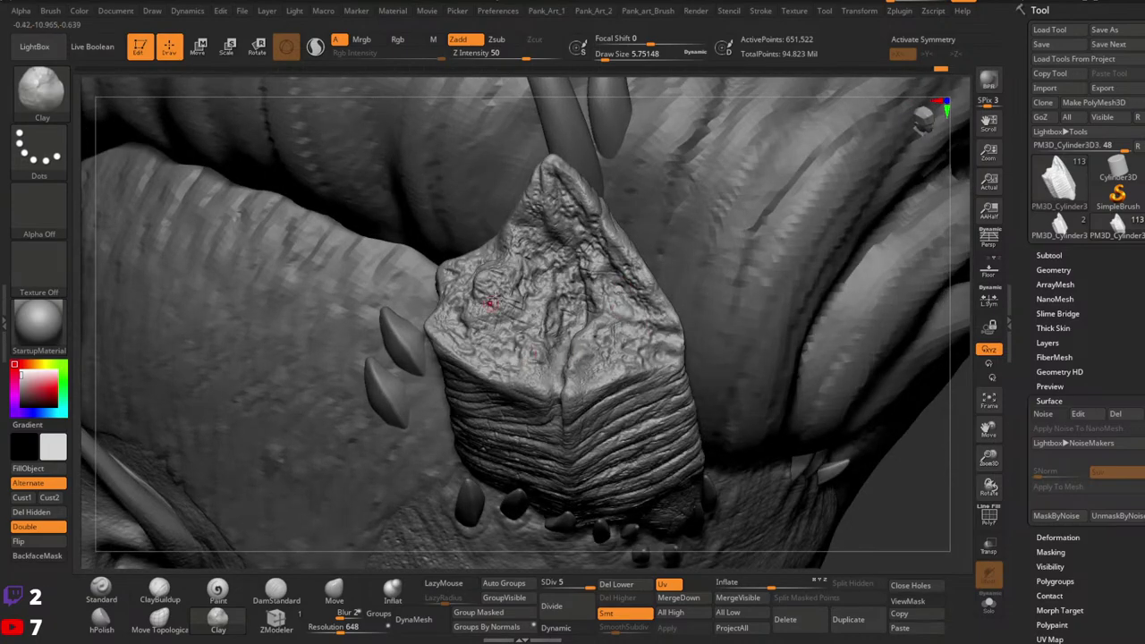
right_drag(486, 294, 567, 352)
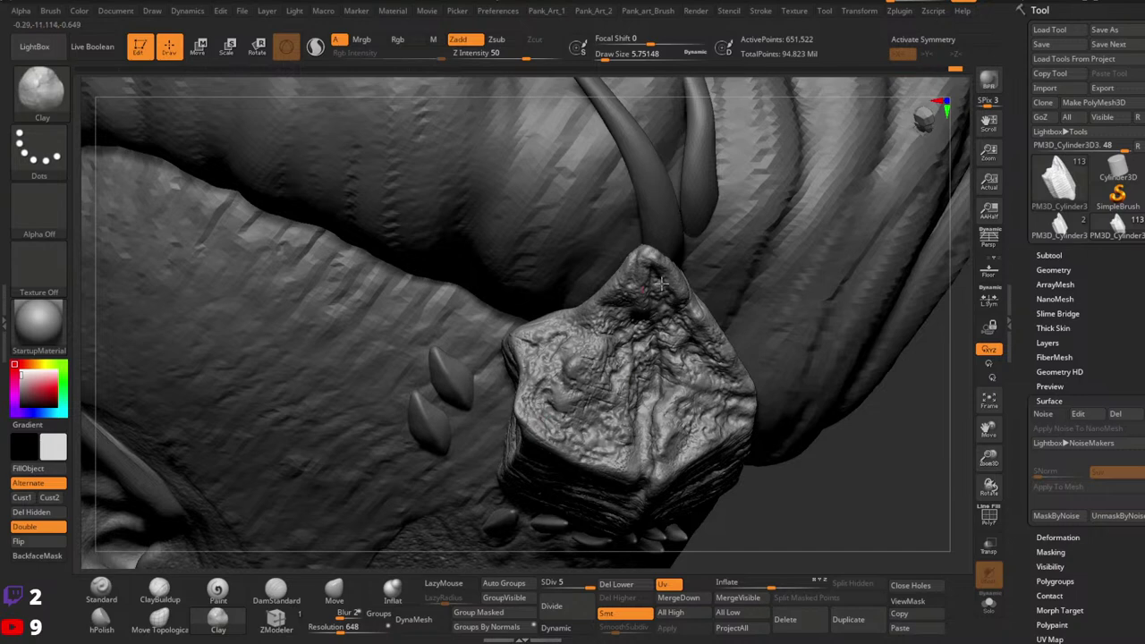
right_drag(725, 307, 707, 327)
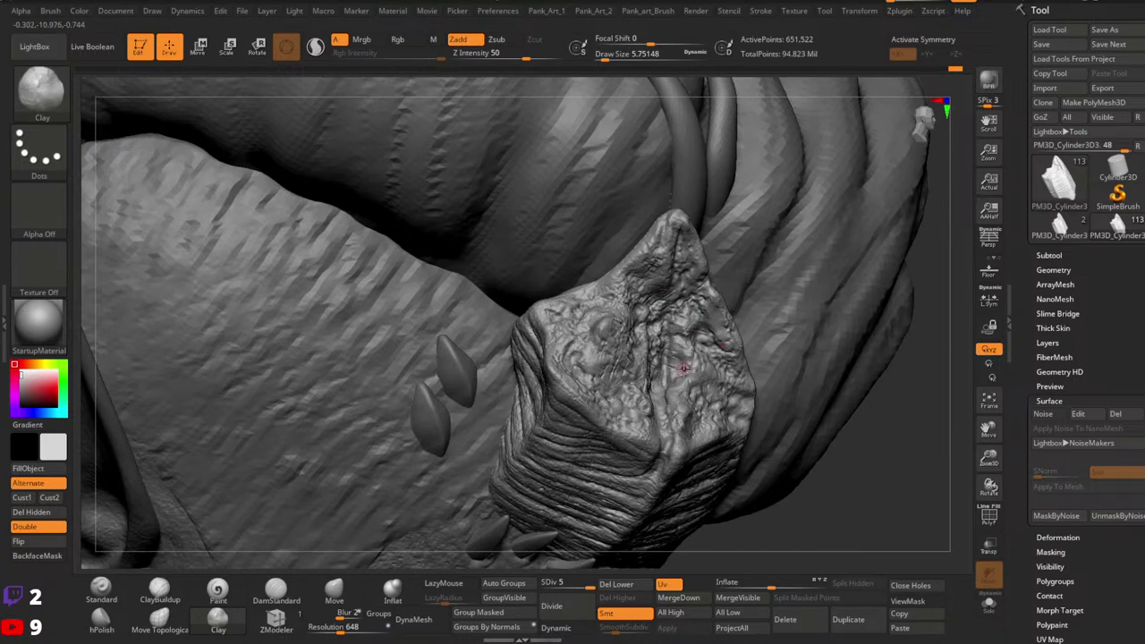
right_drag(684, 371, 653, 389)
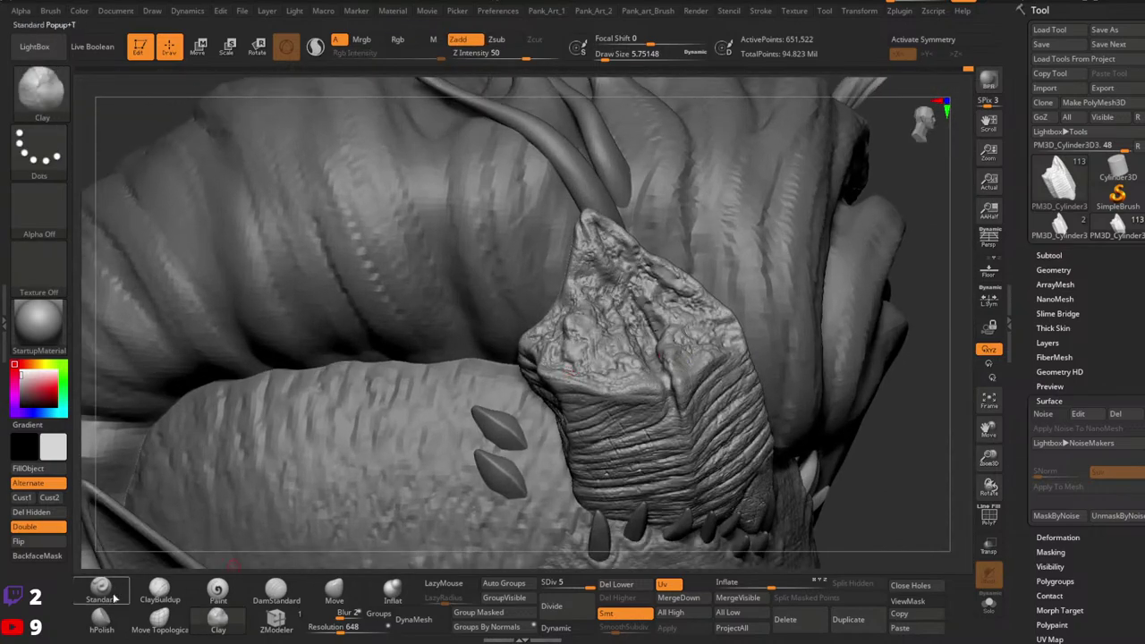
Step: Sculpt fine lines down the stump's tip, central crease and front edge with the Standard brush at draw sizes of about 5 and 2.6
click(101, 591)
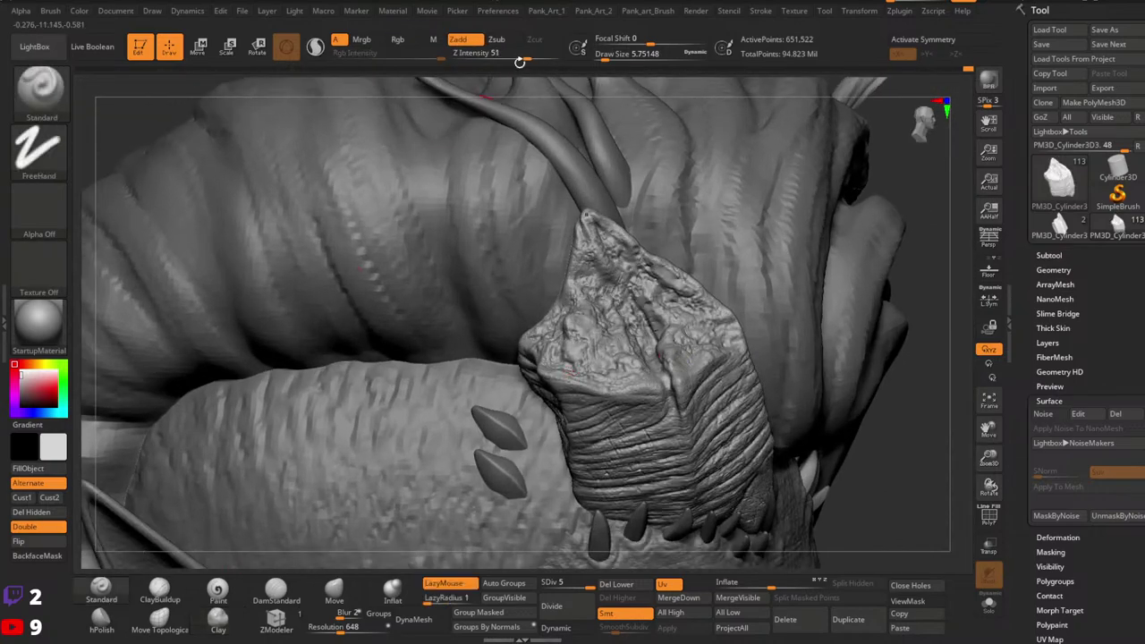
key(l)
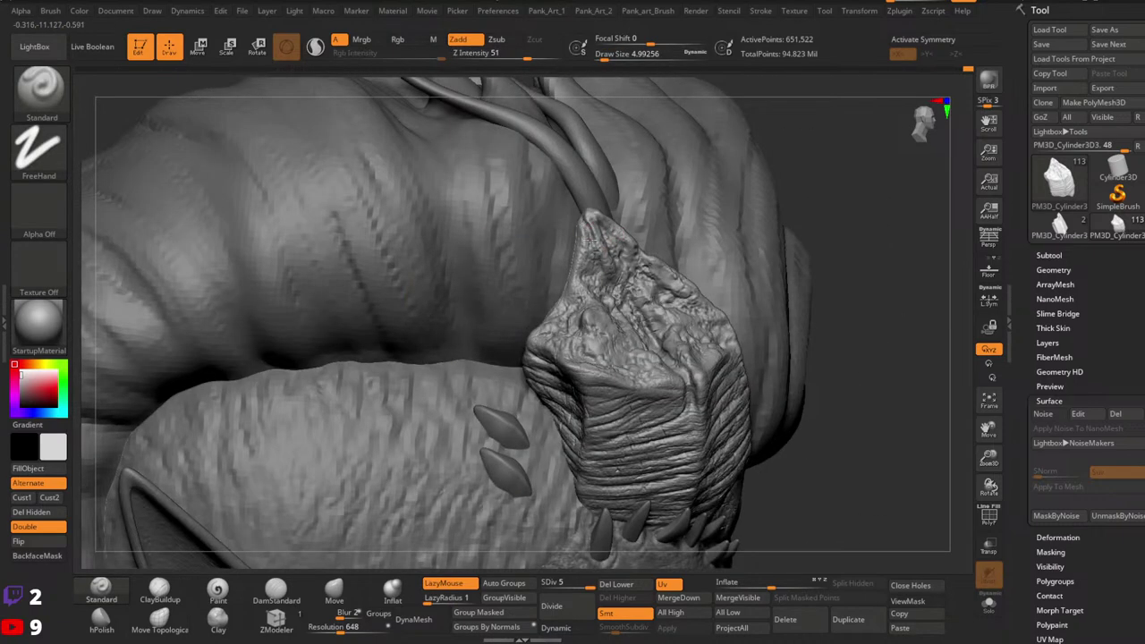
drag(589, 239, 617, 292)
key([)
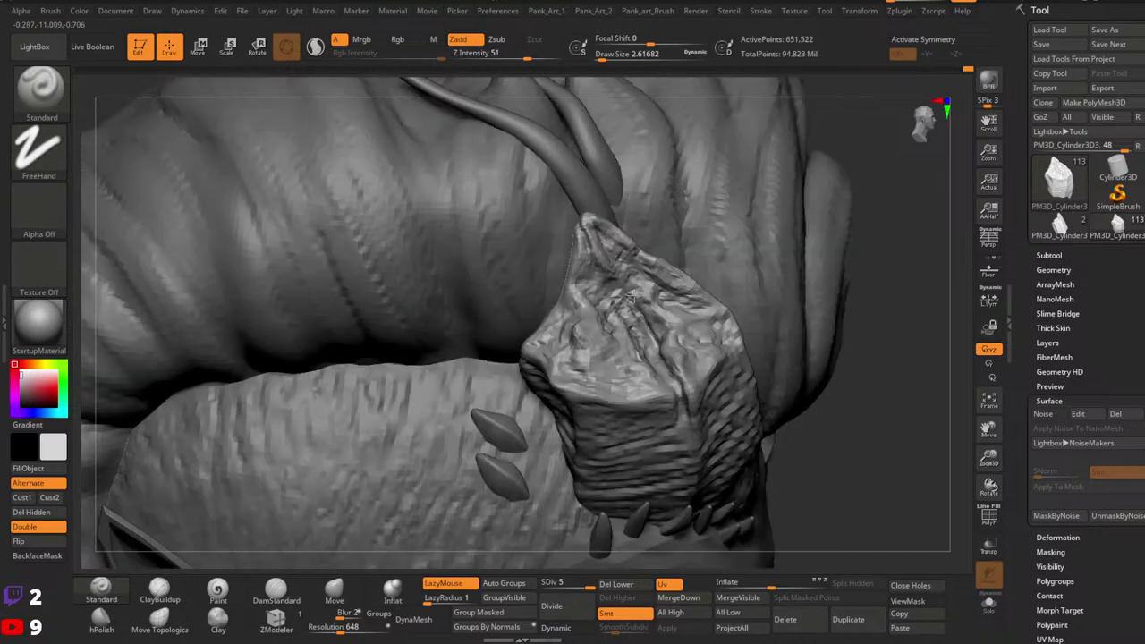
drag(652, 338, 658, 358)
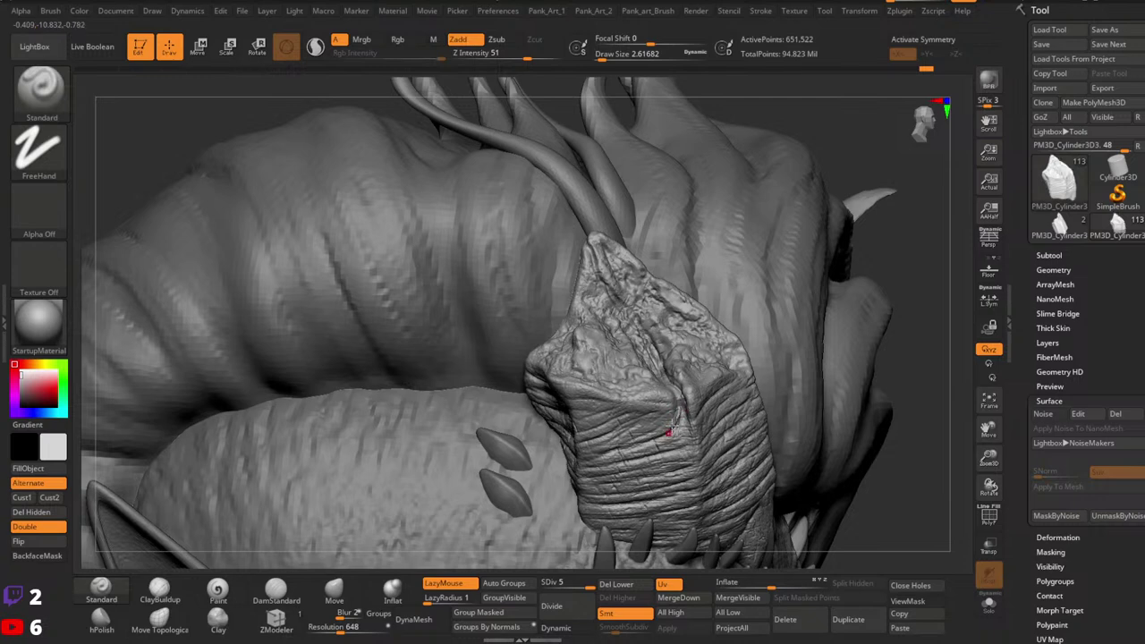
ctrl+right_drag(685, 402, 695, 384)
mouse_move(672, 409)
mouse_down()
mouse_move(659, 451)
mouse_move(663, 424)
mouse_up()
ctrl+right_drag(729, 331, 713, 322)
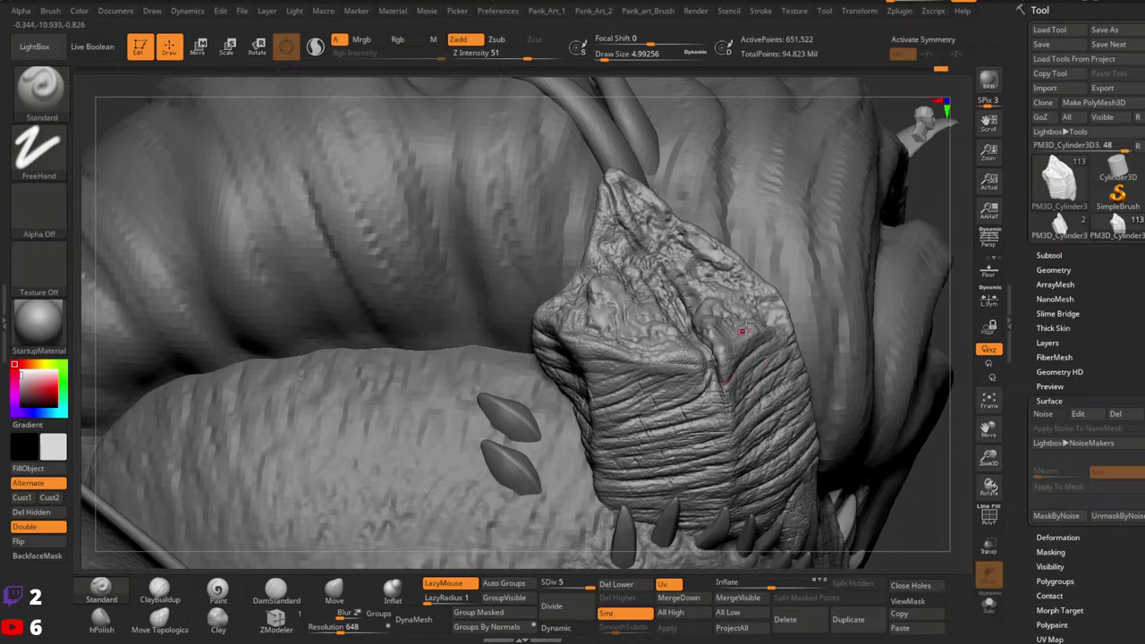
Step: Enlarge the Standard brush's draw size to about 16, undo the last stroke and sculpt along the wrinkles on the stump's side
key(ctrl)
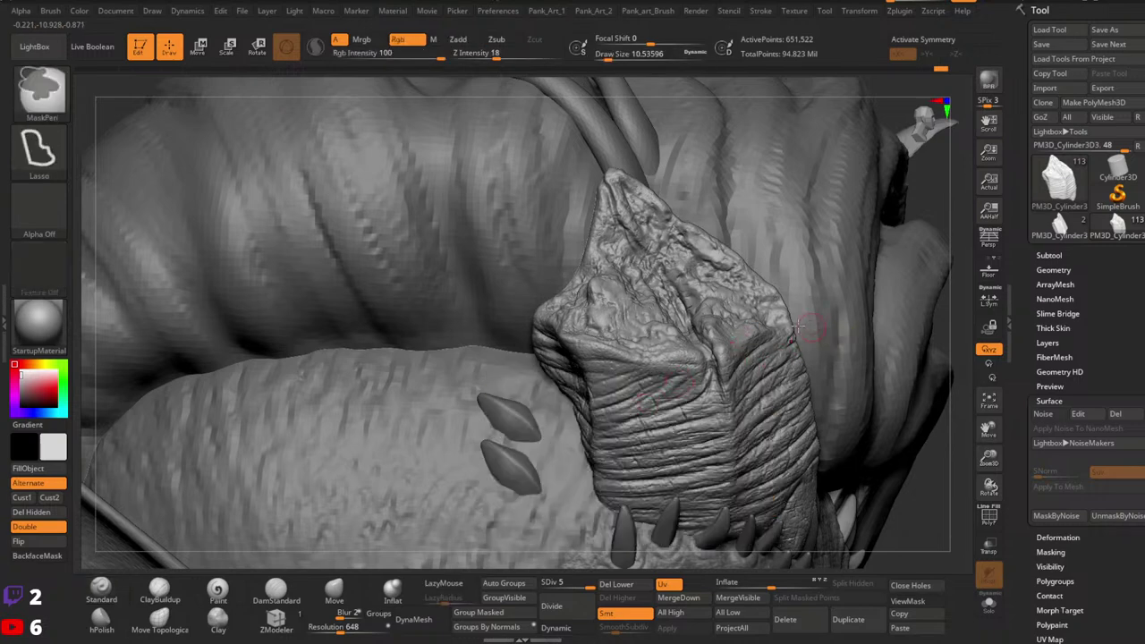
click(218, 617)
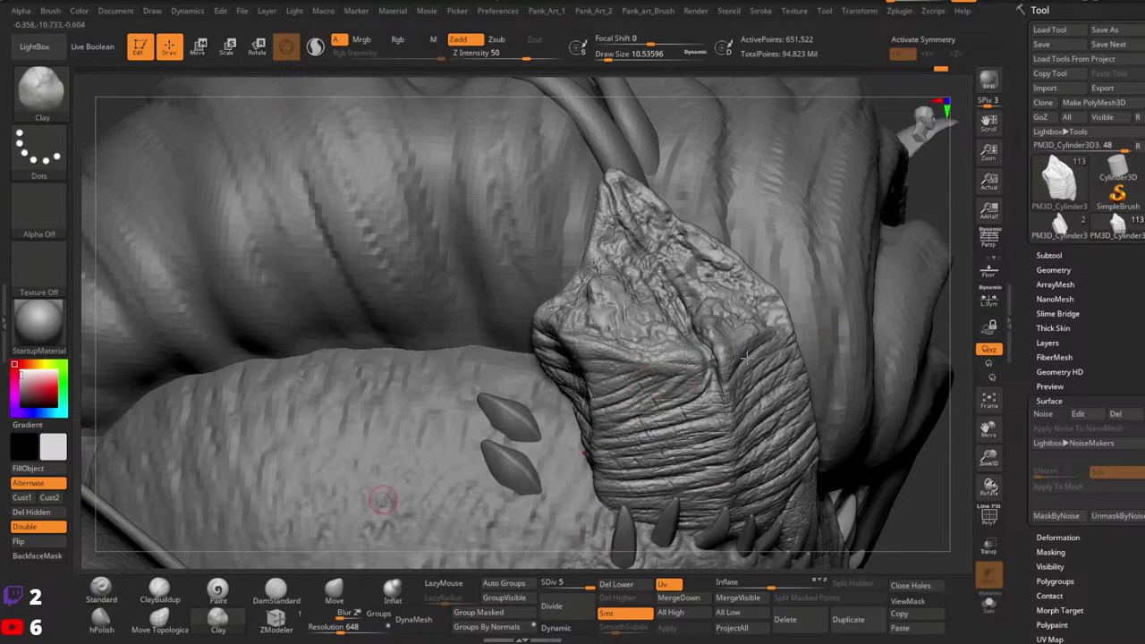
key(bracketright)
click(111, 586)
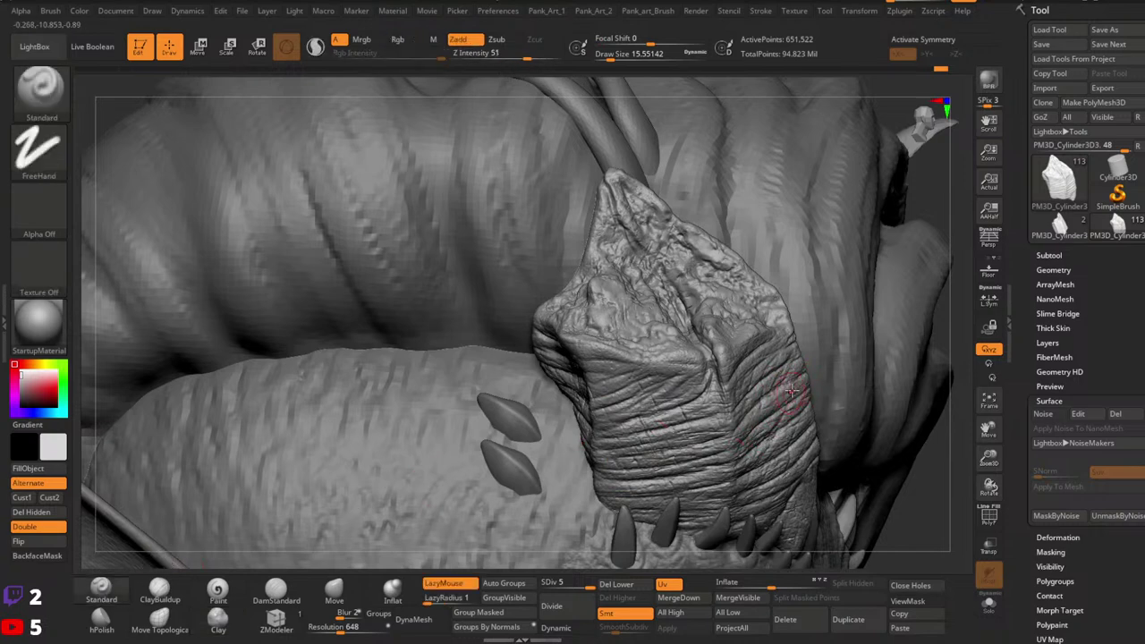
key(ctrl+z)
drag(742, 432, 798, 390)
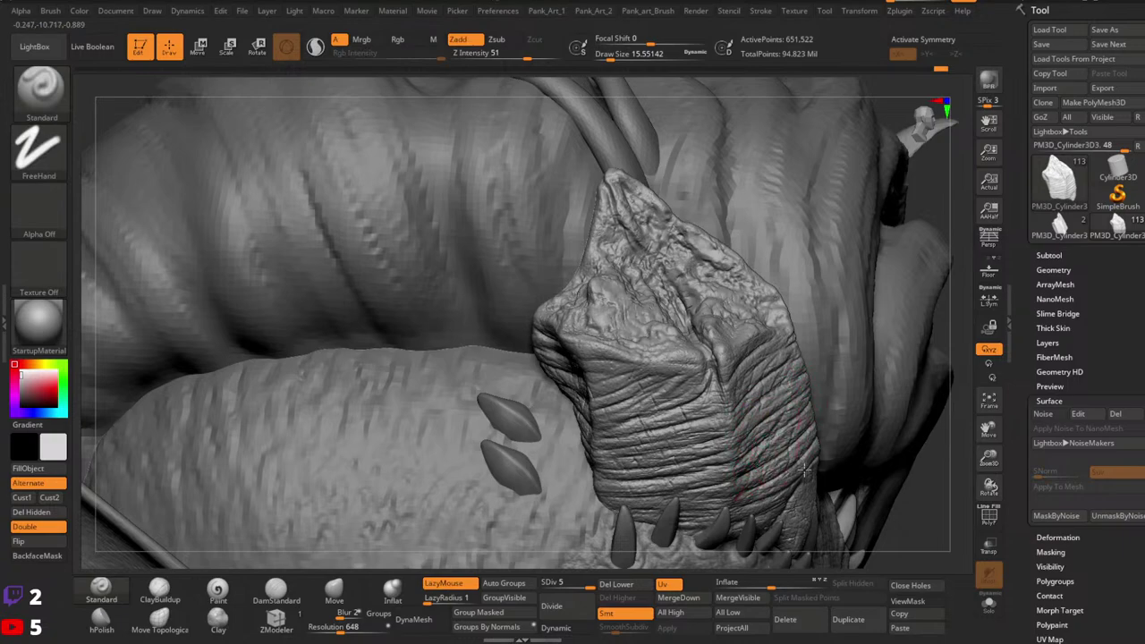
mouse_move(778, 475)
ctrl+right_down()
mouse_move(780, 394)
mouse_move(894, 414)
ctrl+right_up()
mouse_move(841, 449)
right_down()
mouse_move(854, 451)
mouse_move(803, 444)
mouse_move(792, 462)
mouse_move(892, 462)
mouse_move(807, 409)
right_up()
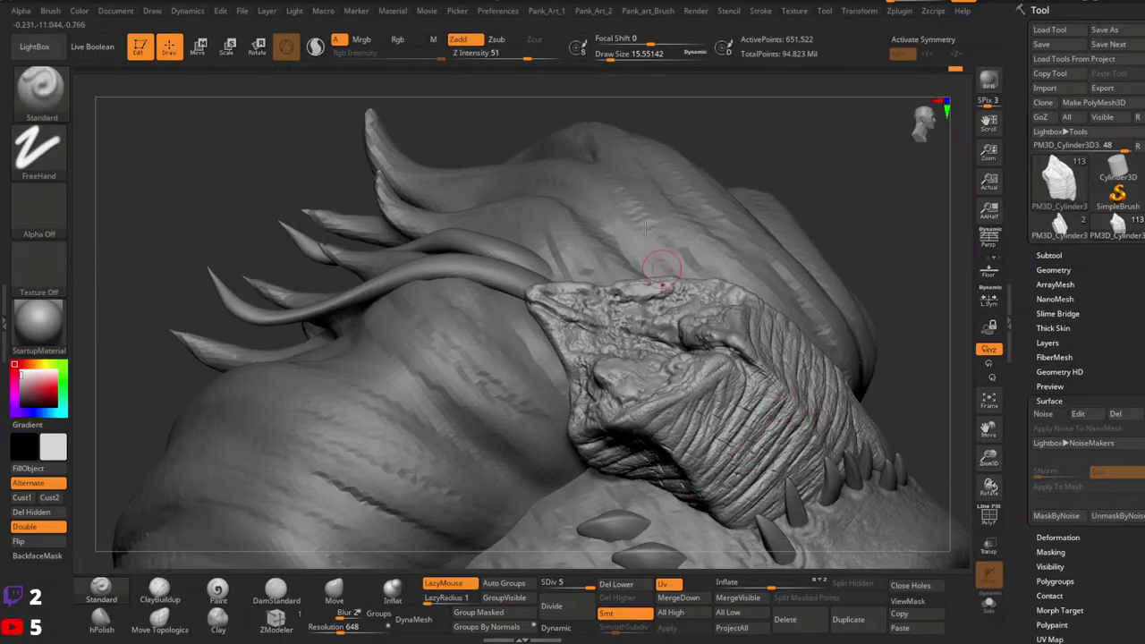
Step: Lower the Standard brush's Z Intensity to 19 and sculpt softly along the wrinkles on the stump's sides
drag(527, 53, 492, 53)
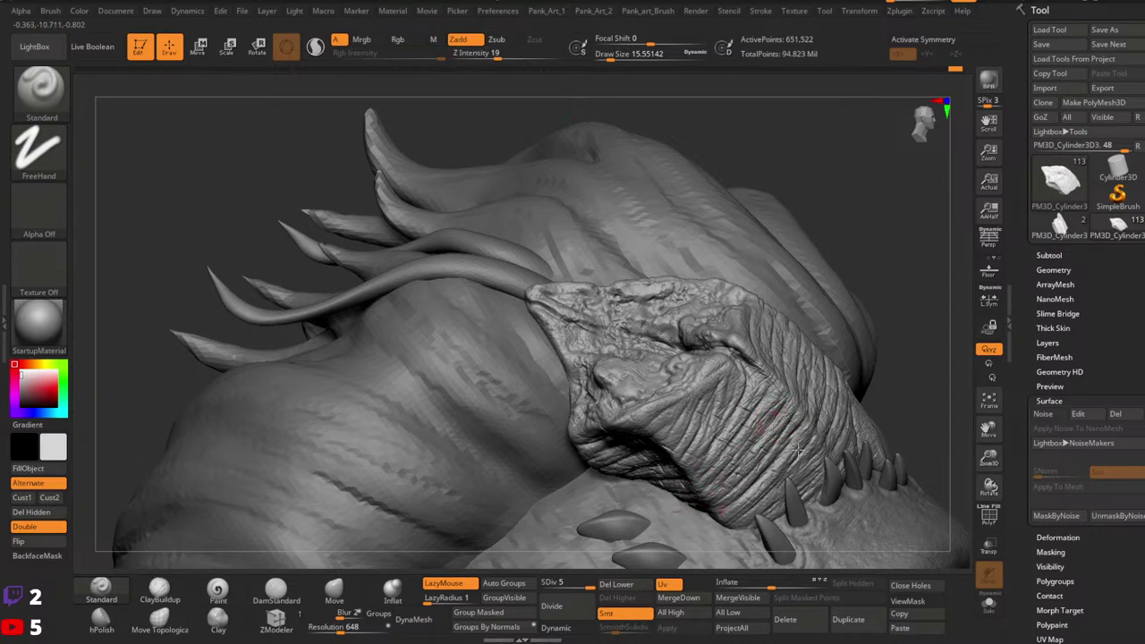
right_drag(784, 461, 755, 405)
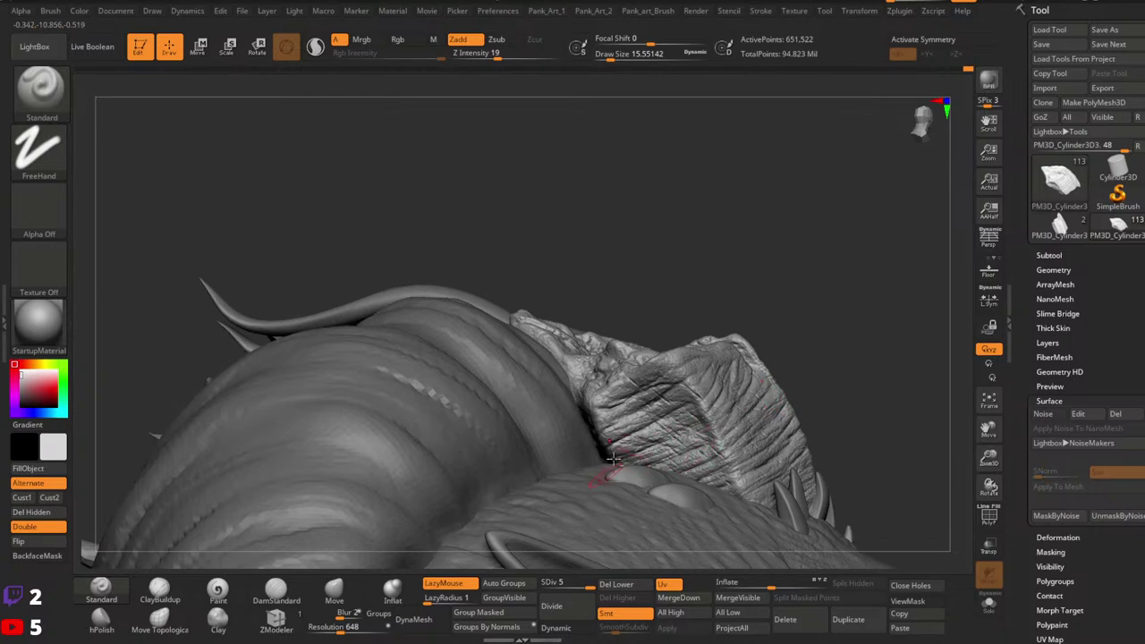
right_drag(758, 390, 842, 360)
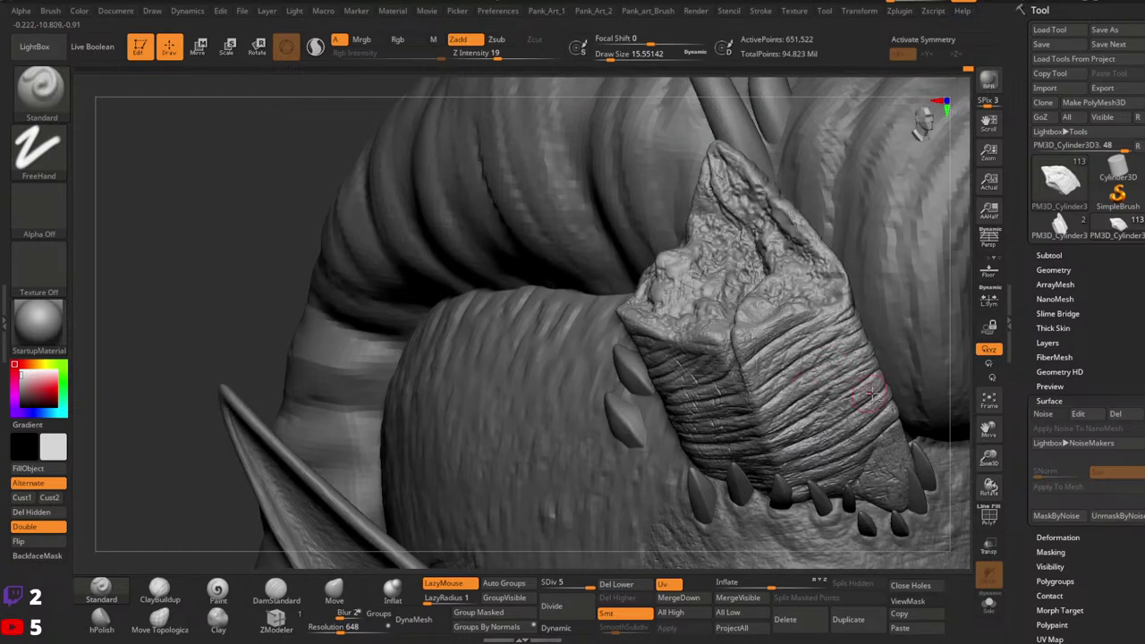
Step: Carve fine cracks across the stump's wrinkled side with the Orb_Cracks brush at a draw size of about 6.6
click(42, 87)
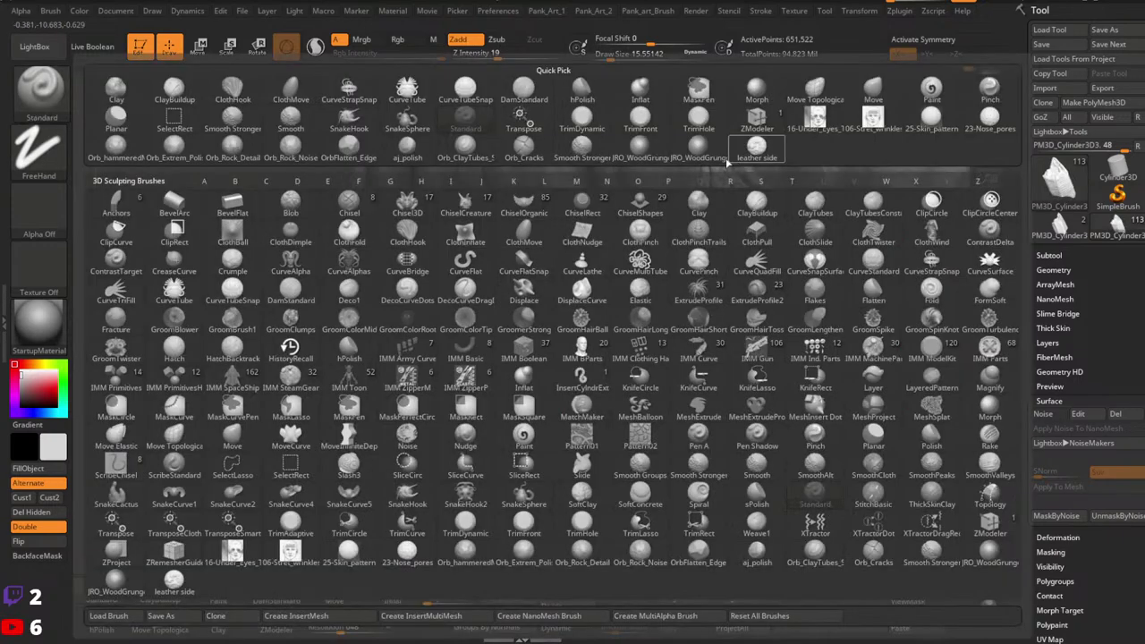
click(523, 147)
key(space)
drag(845, 394, 843, 393)
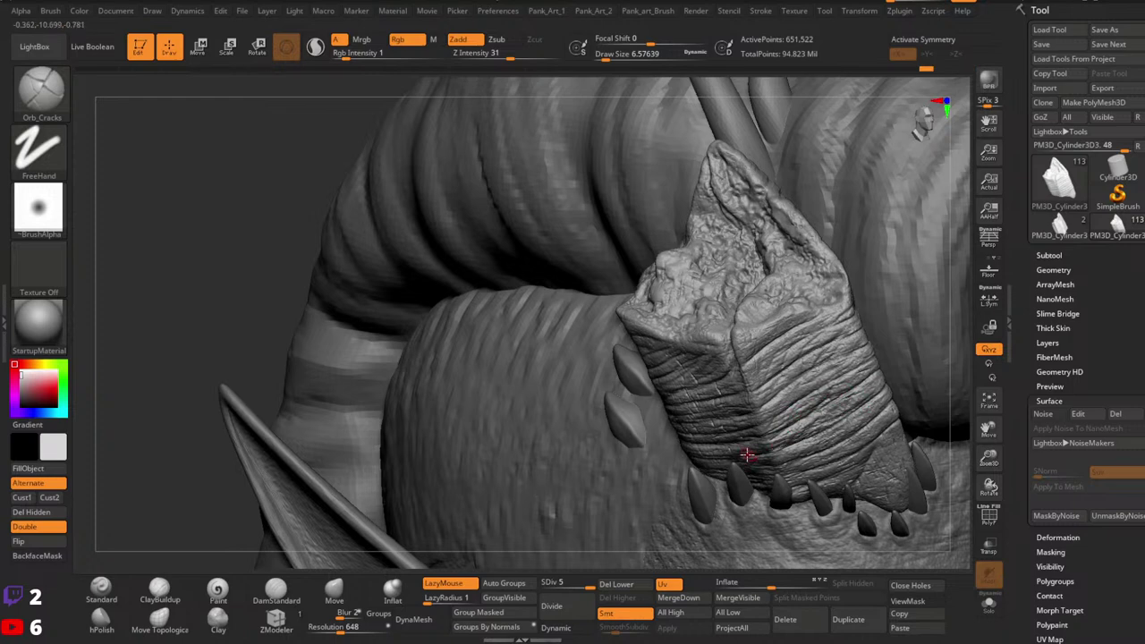
drag(861, 426, 768, 467)
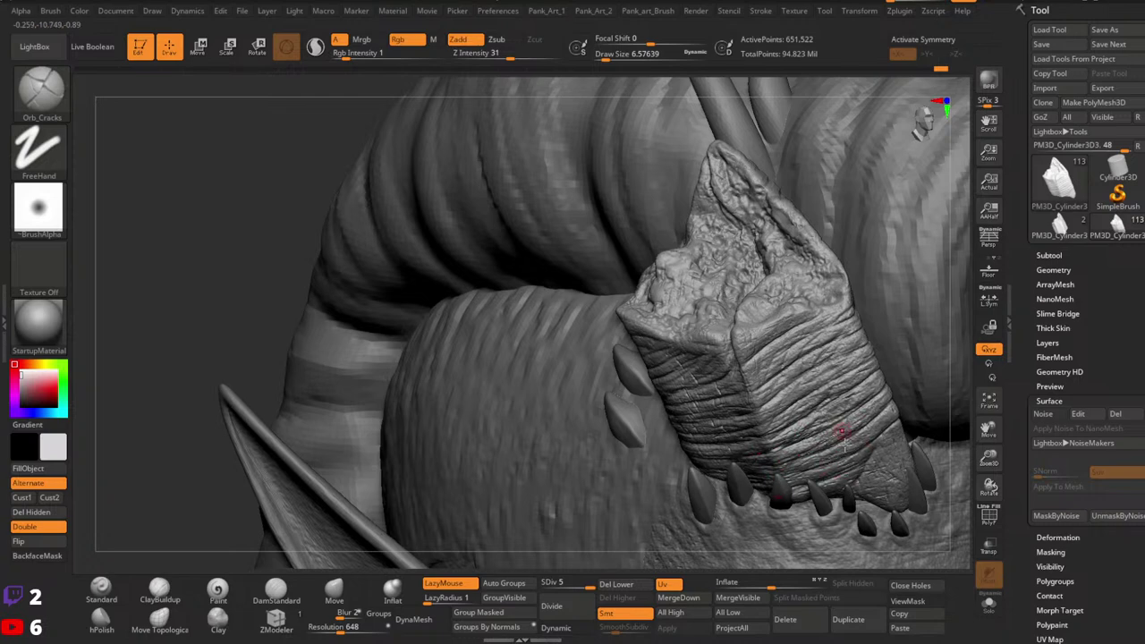
Step: Set the Orb_Cracks brush's Focal Shift to -7 and draw size to about 10.5, and carve wider cracks across the stump's side
mouse_move(784, 357)
alt+right_down()
mouse_move(785, 422)
mouse_move(806, 424)
mouse_move(792, 398)
mouse_move(751, 449)
alt+right_up()
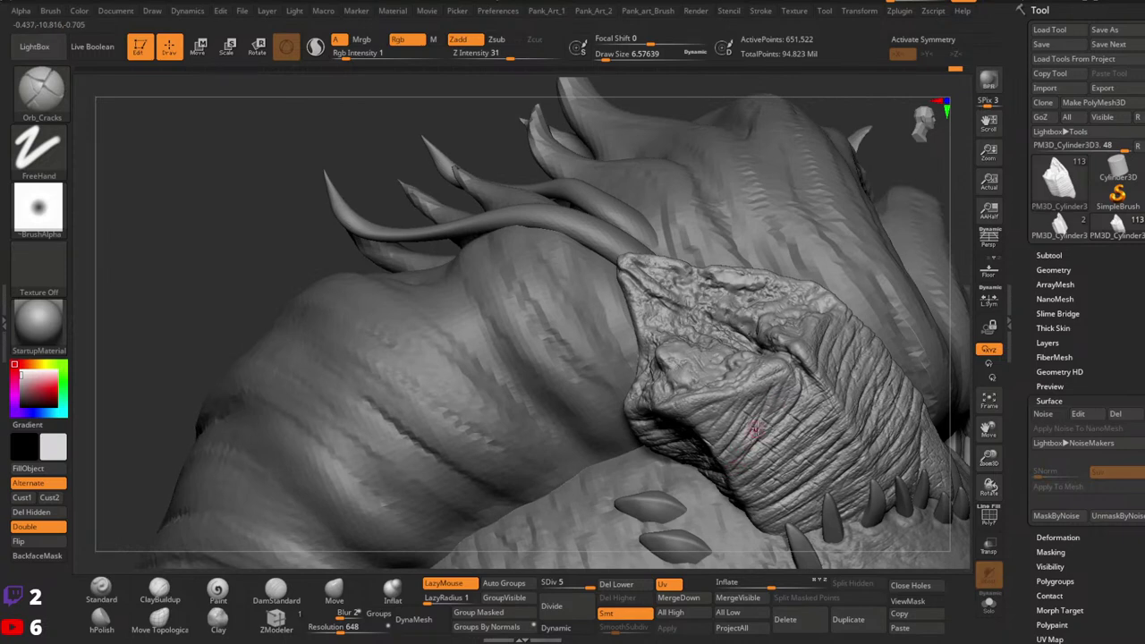
key(space)
click(775, 442)
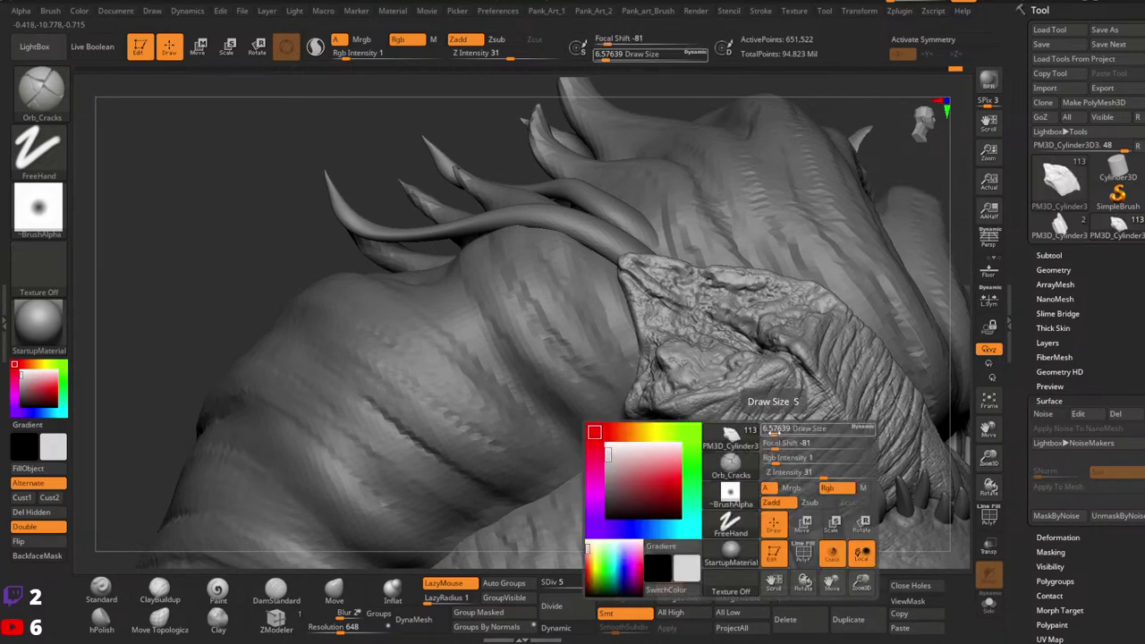
drag(786, 443, 815, 444)
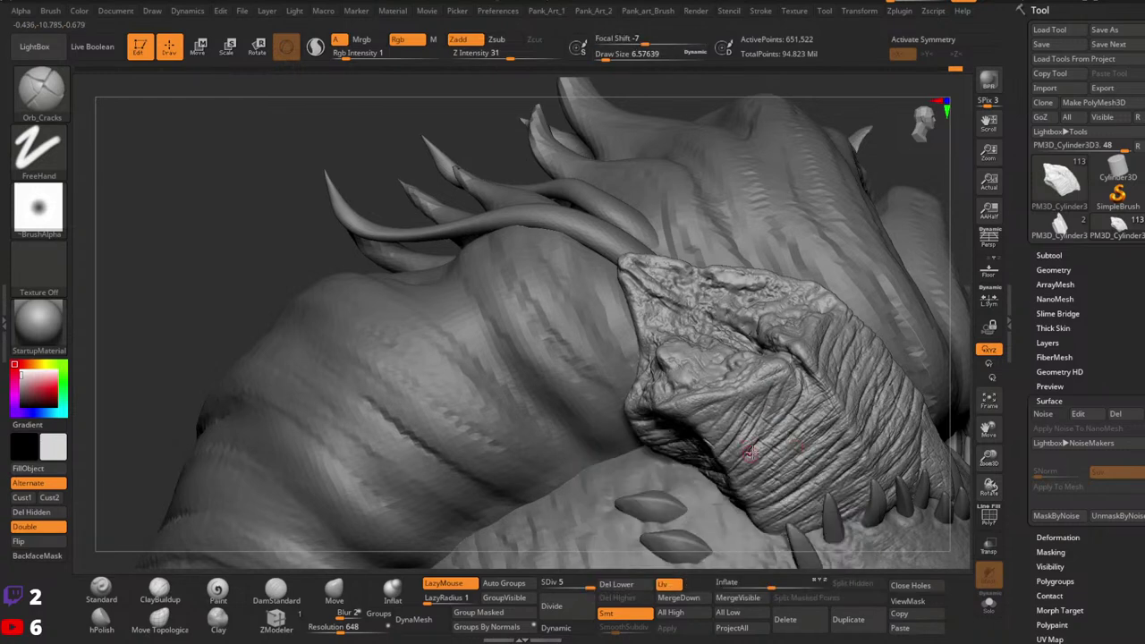
key(space)
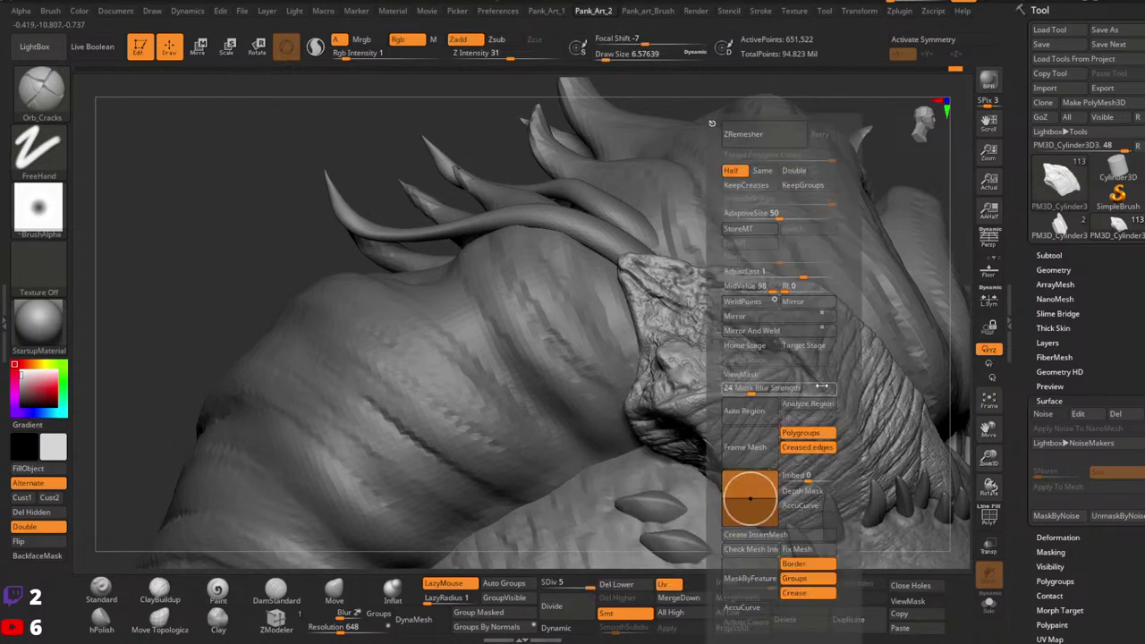
key(space)
click(870, 361)
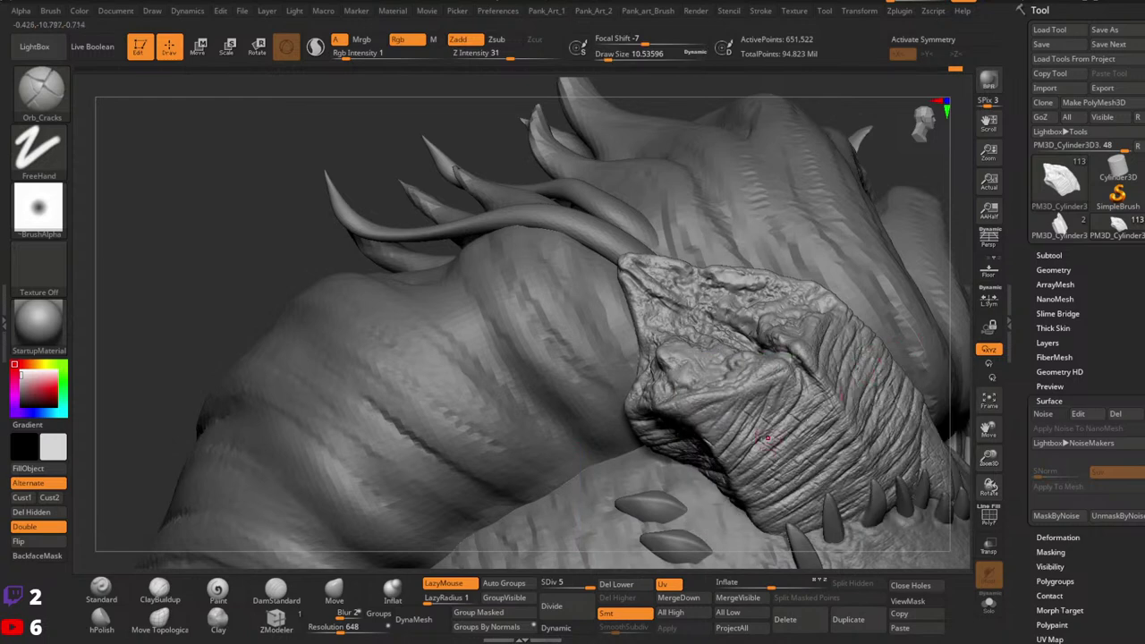
drag(732, 480, 794, 450)
right_drag(726, 495, 769, 474)
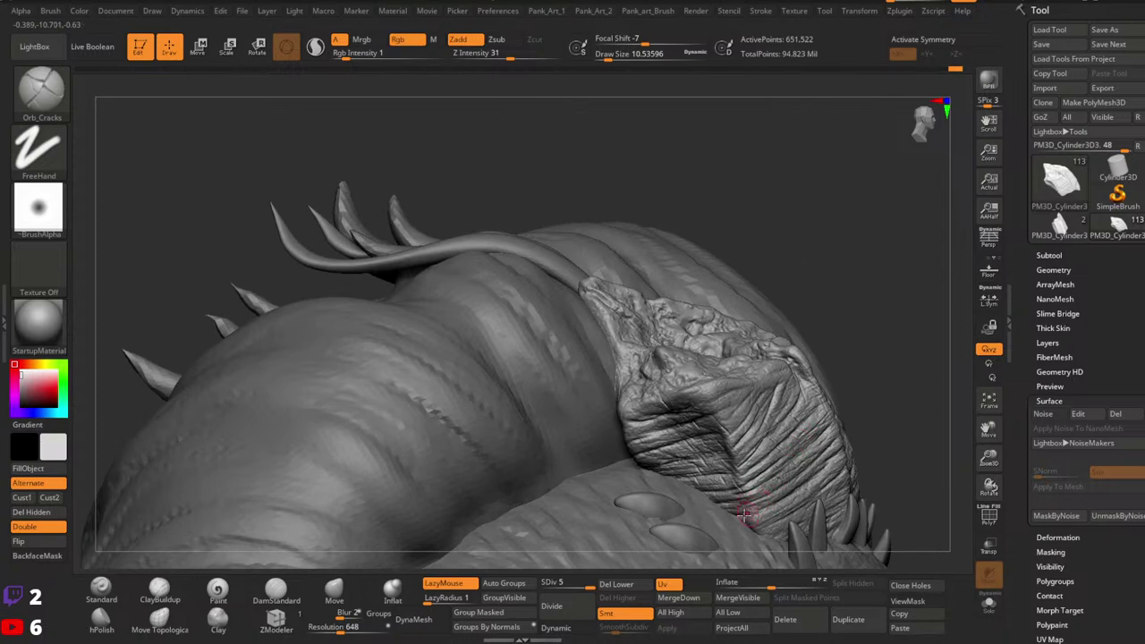
mouse_move(787, 507)
right_down()
mouse_move(796, 463)
mouse_move(726, 419)
right_up()
mouse_move(727, 419)
mouse_down()
mouse_move(691, 433)
mouse_move(702, 422)
mouse_move(683, 421)
mouse_up()
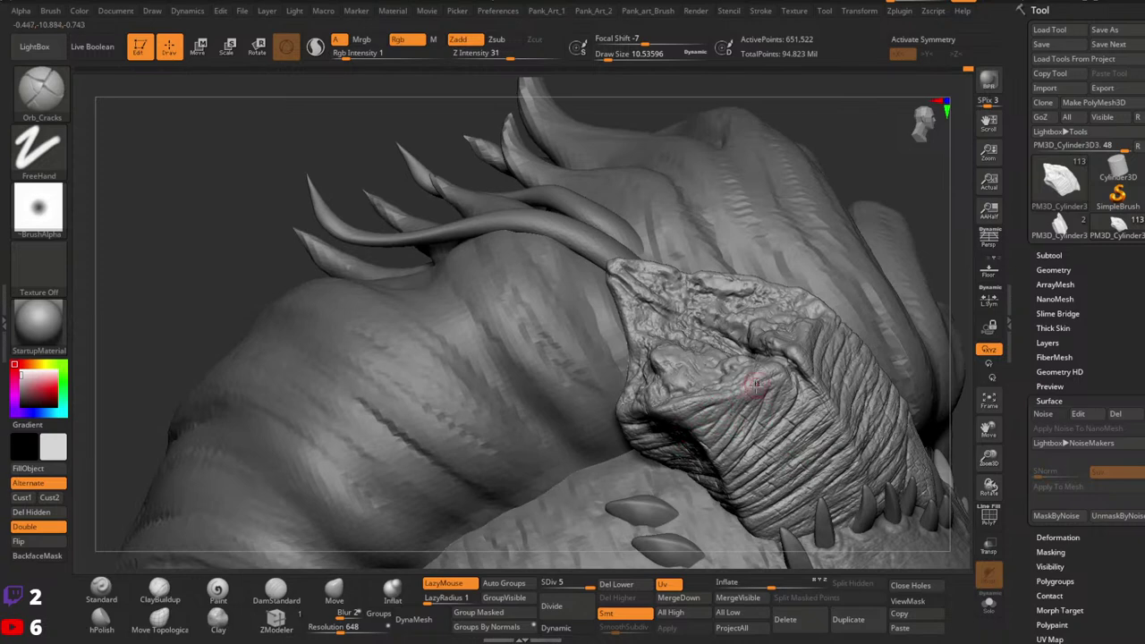
Step: Carve more cracks into the stump's side faces and just below its broken edge with the Orb_Cracks brush
right_drag(794, 373, 769, 365)
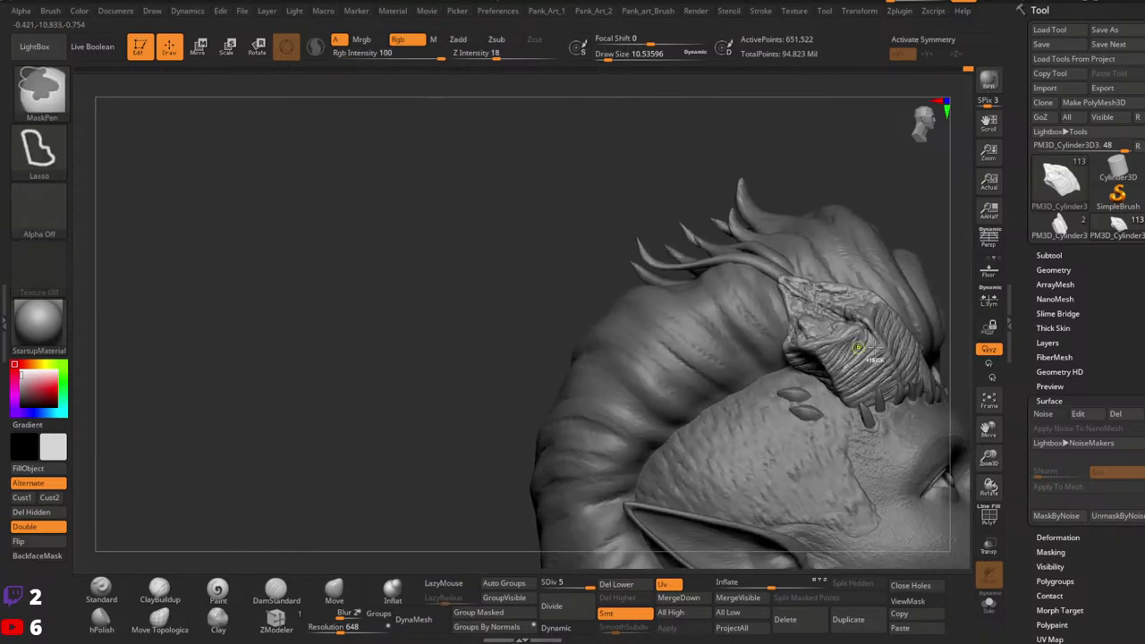
mouse_move(874, 367)
right_down()
mouse_move(881, 338)
mouse_move(933, 378)
right_up()
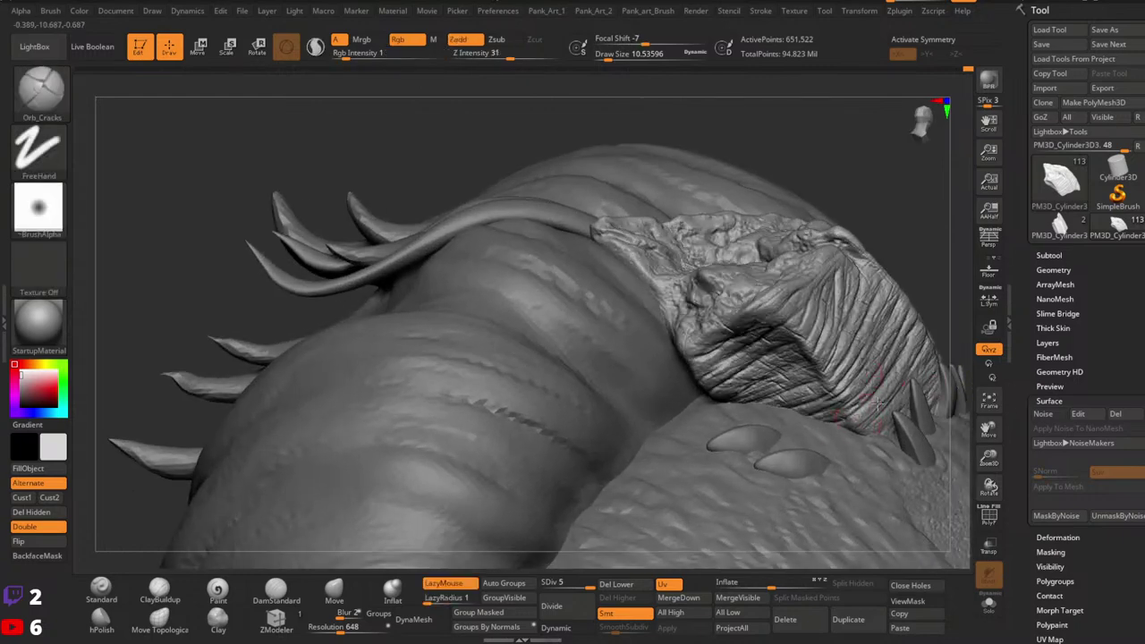
right_drag(844, 411, 796, 338)
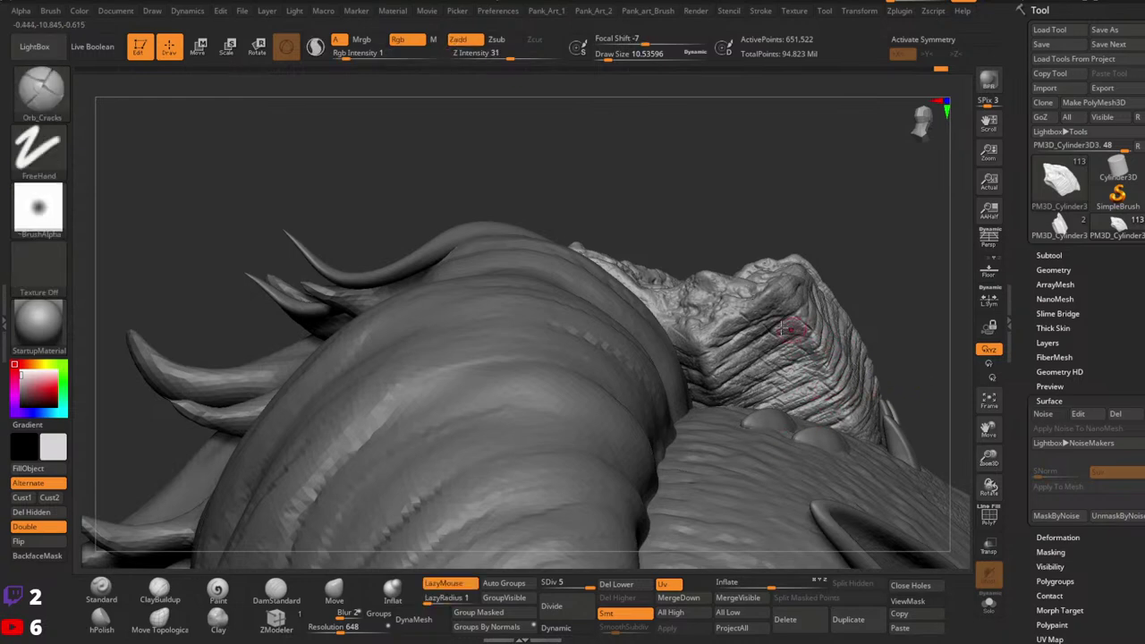
drag(743, 325, 753, 314)
Step: Make the curled horn on the other side of the head the active subtool
right_drag(692, 354, 795, 426)
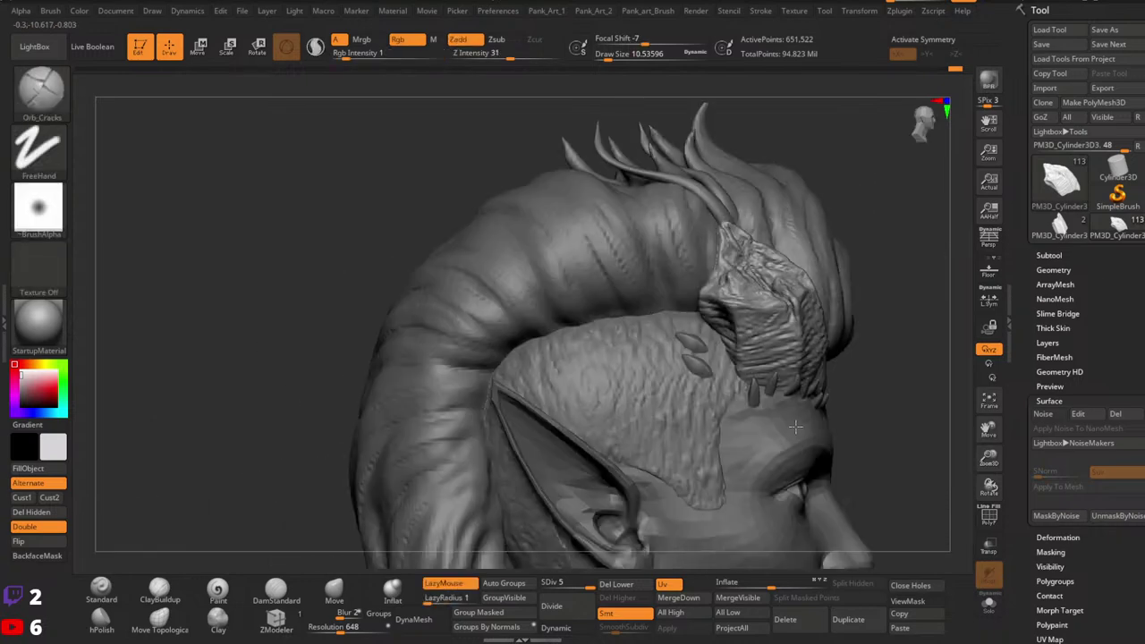
mouse_move(869, 375)
alt+right_down()
mouse_move(828, 397)
mouse_move(761, 381)
alt+right_up()
mouse_move(810, 468)
alt+right_down()
mouse_move(755, 340)
mouse_move(800, 345)
mouse_move(749, 338)
alt+right_up()
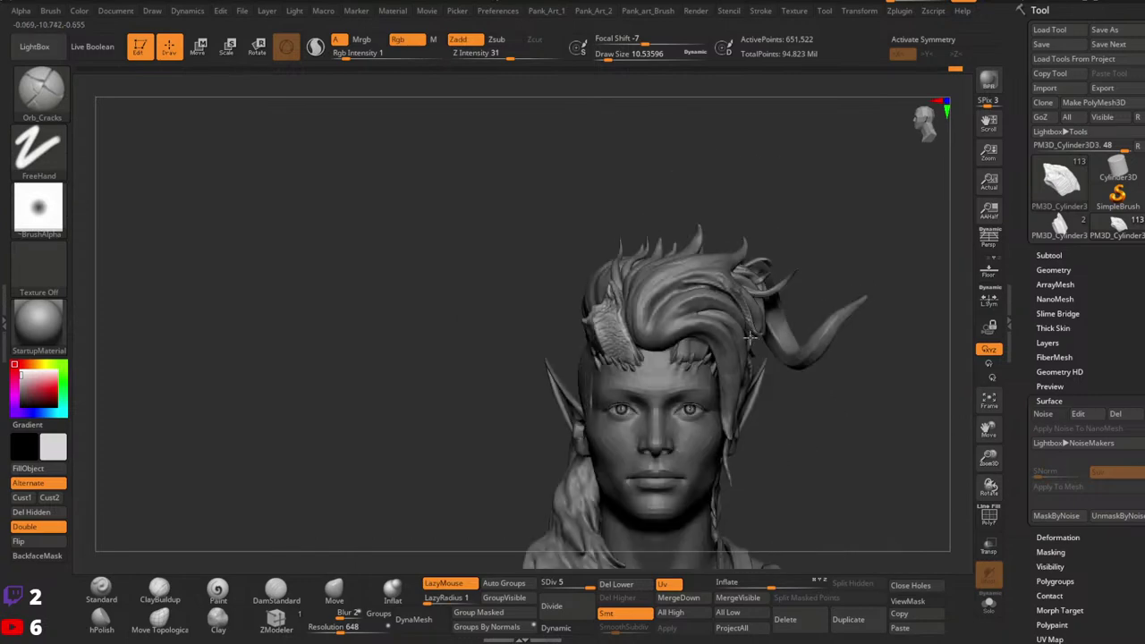
ctrl+right_drag(642, 375, 725, 354)
alt+click(751, 361)
alt+right_drag(898, 247, 823, 320)
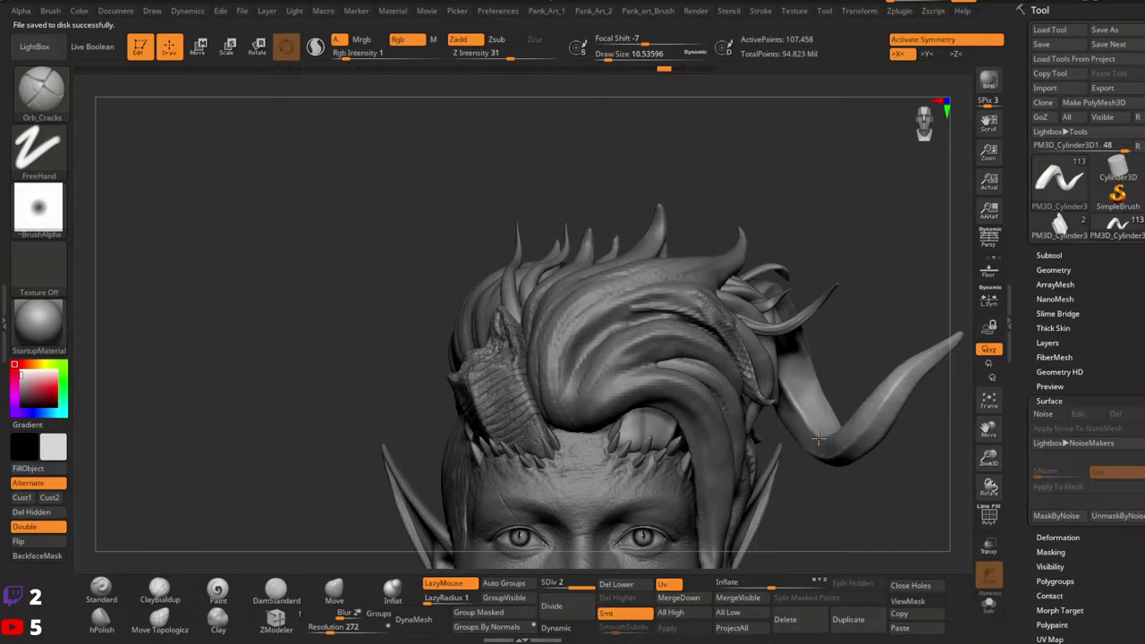
Step: Turn off symmetry for the curled horn and isolate it with Solo
key(x)
click(989, 604)
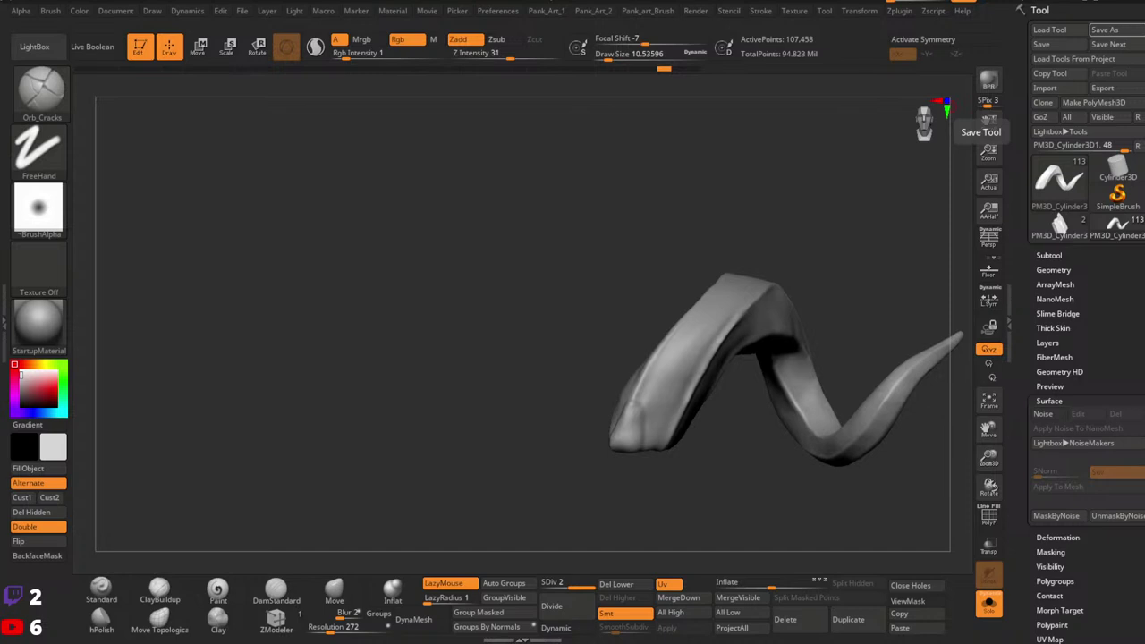
mouse_move(853, 460)
right_down()
mouse_move(859, 468)
mouse_move(772, 370)
mouse_move(845, 421)
right_up()
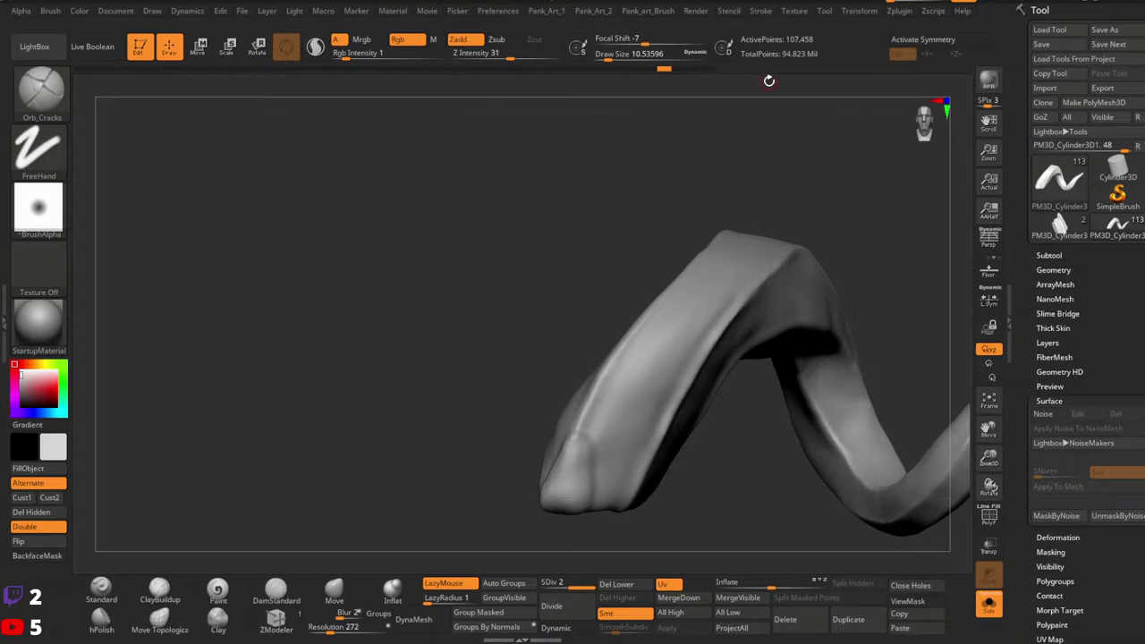
click(103, 591)
key(space)
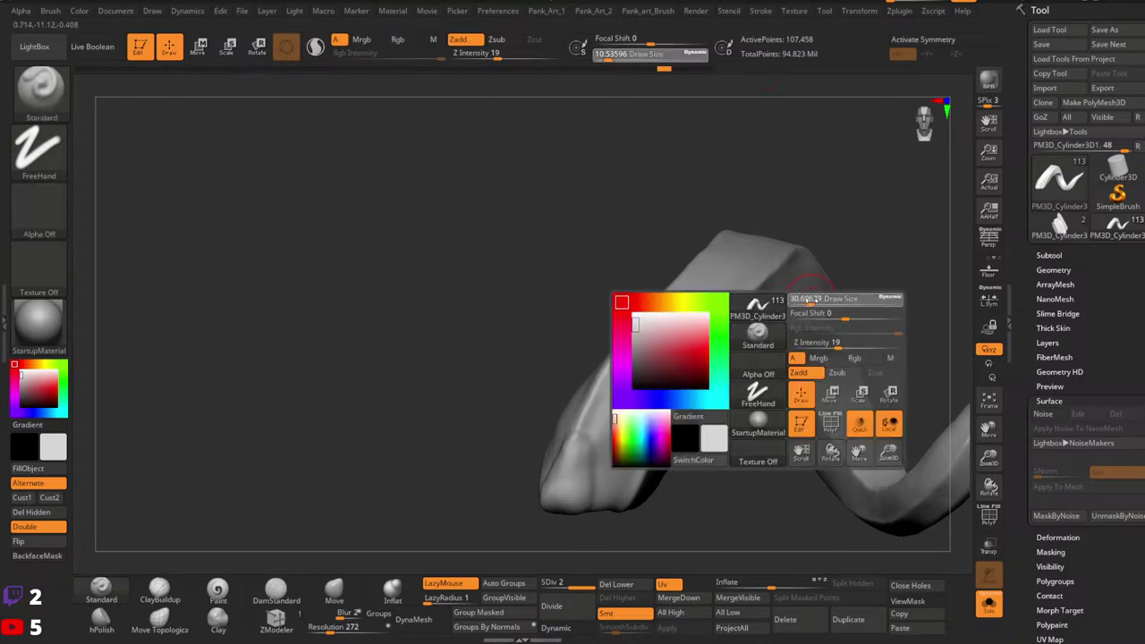
mouse_move(802, 301)
mouse_down()
mouse_move(832, 311)
mouse_move(824, 386)
mouse_move(795, 447)
mouse_move(836, 350)
mouse_move(825, 370)
mouse_move(774, 367)
mouse_up()
Step: Reshape the curled horn's upper bend and edges with the Move brush at draw sizes of about 74 and 87
key(space)
key(b)
key(m)
key(v)
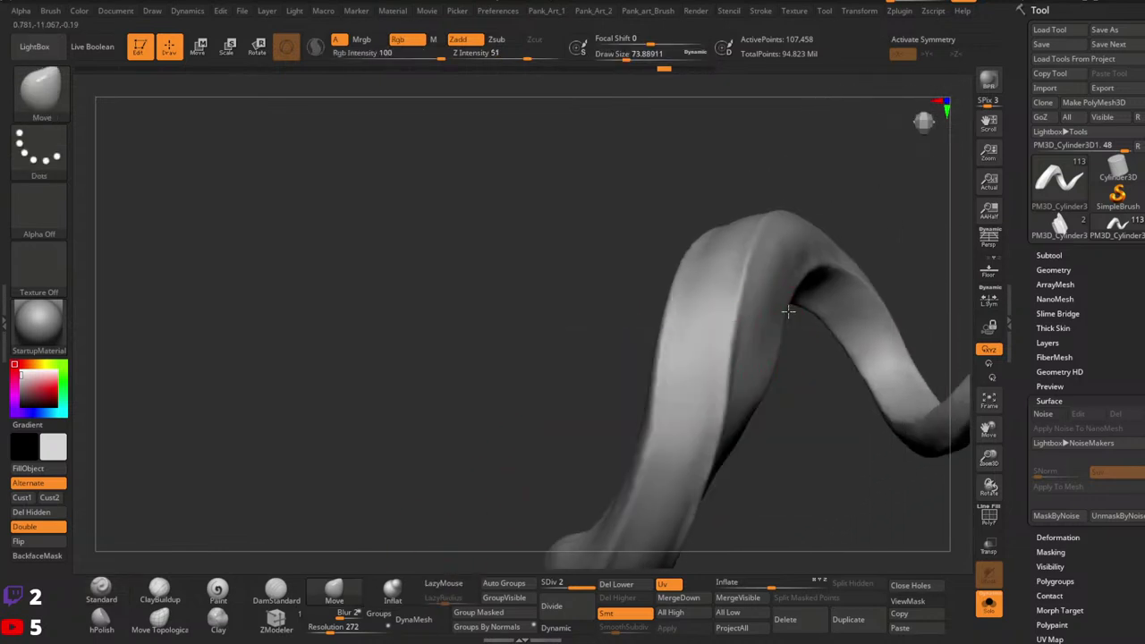
drag(787, 322, 783, 338)
mouse_move(788, 353)
mouse_down()
mouse_move(779, 307)
mouse_move(805, 256)
mouse_up()
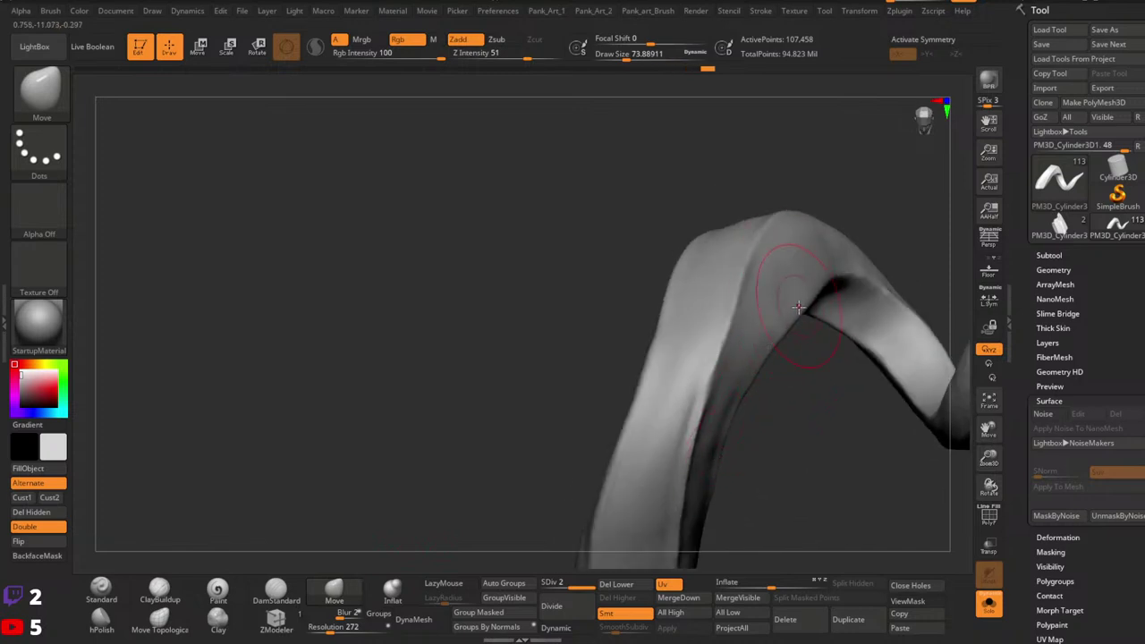
mouse_move(831, 288)
right_down()
mouse_move(743, 345)
mouse_move(707, 394)
right_up()
drag(684, 429, 660, 442)
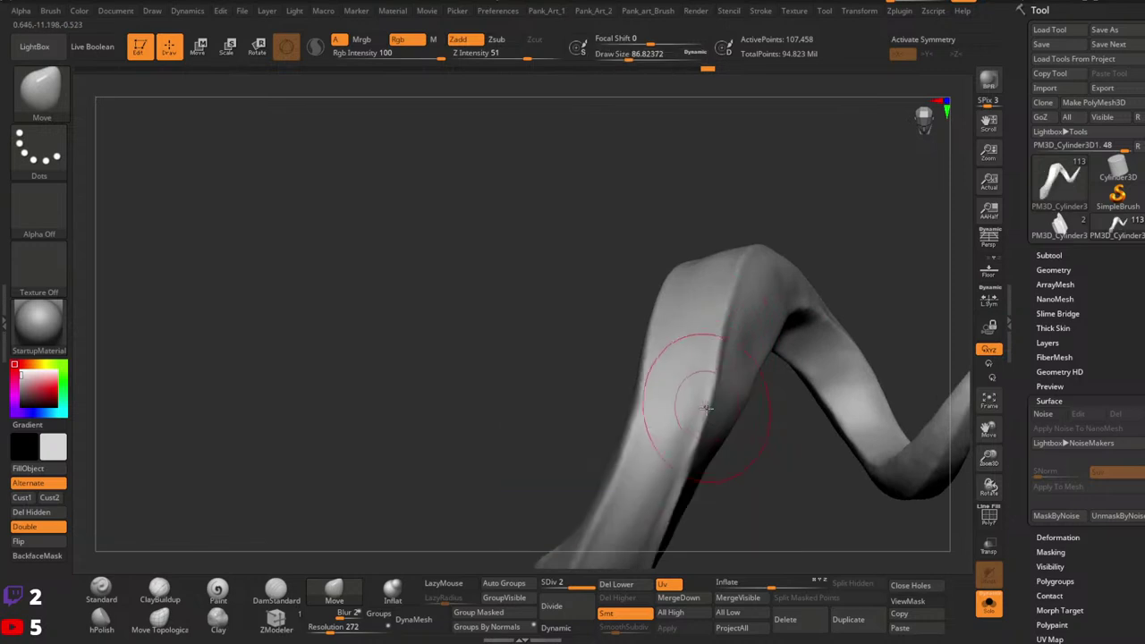
drag(716, 389, 760, 368)
Step: Flatten the inner face of the horn's upper bend with the hPolish brush at a draw size of about 46
right_drag(784, 363, 766, 340)
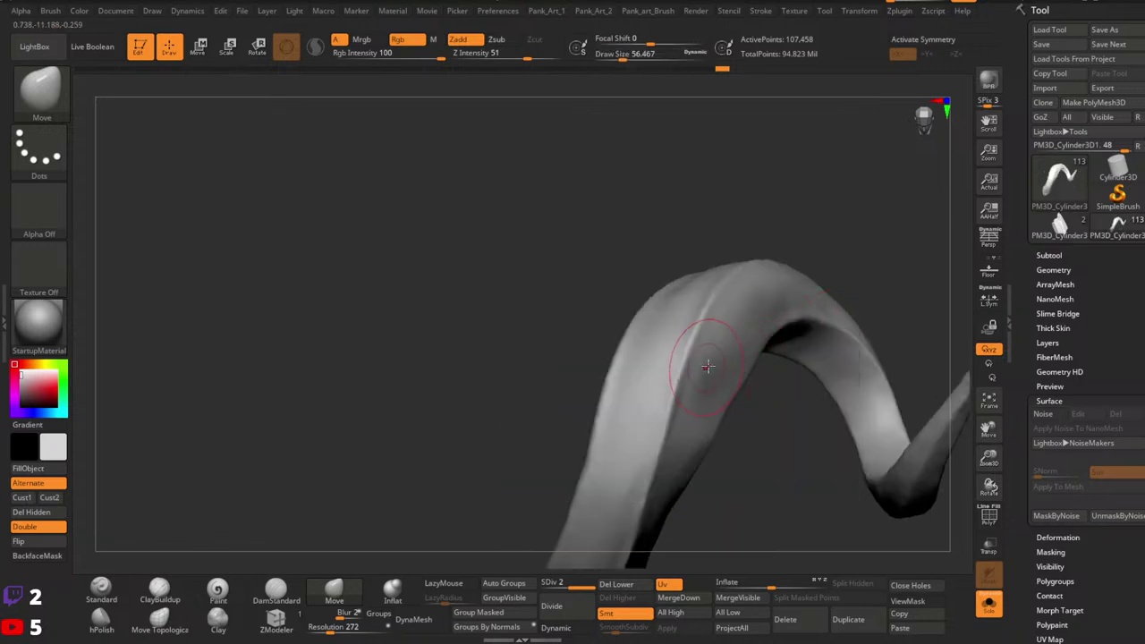
key(s)
drag(708, 366, 703, 366)
key(shift)
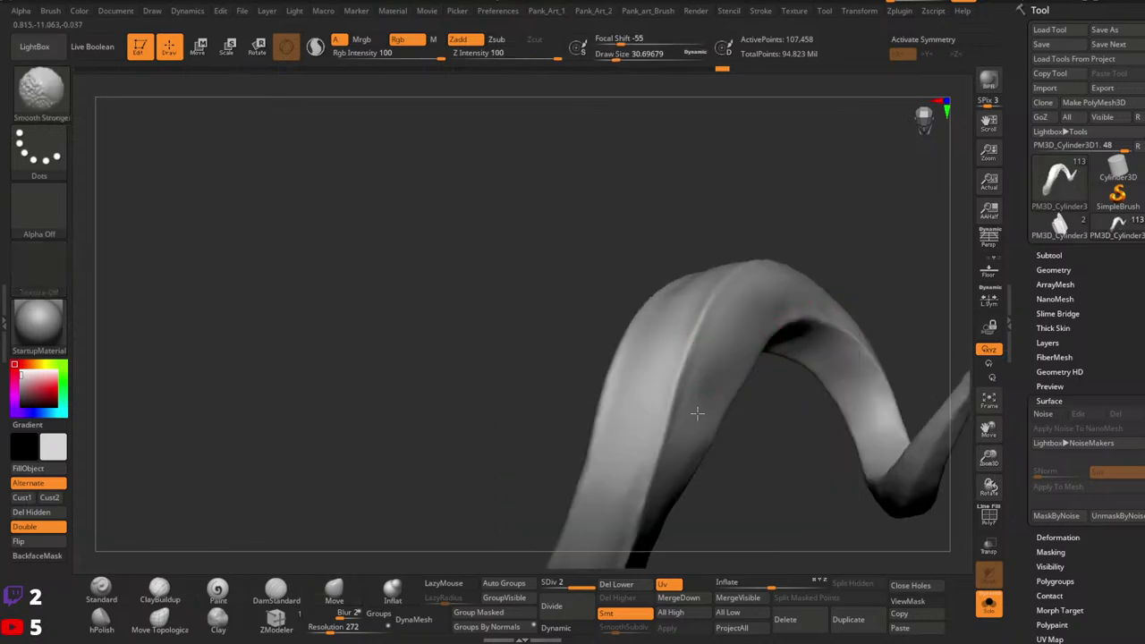
alt+right_drag(697, 413, 732, 348)
click(104, 623)
key(space)
drag(780, 310, 768, 309)
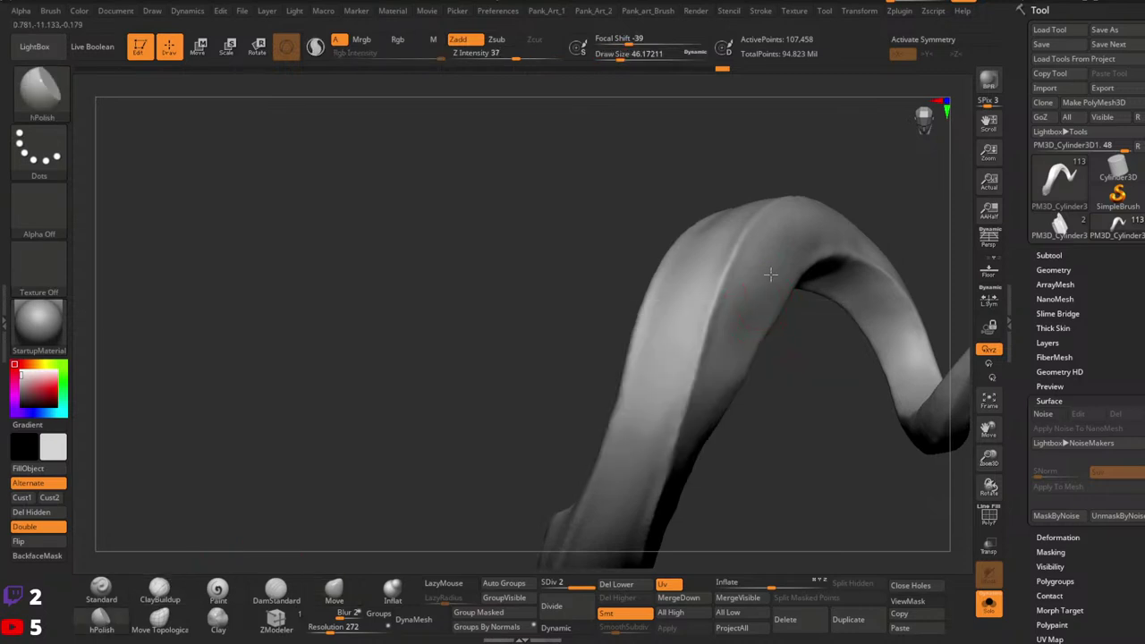
mouse_move(740, 347)
mouse_down()
mouse_move(773, 255)
mouse_move(736, 311)
mouse_move(703, 432)
mouse_up()
Step: Undo and redo the last polish stroke, and smooth the surface along the horn's lengthwise ridge
right_drag(754, 347, 761, 295)
key(ctrl+z)
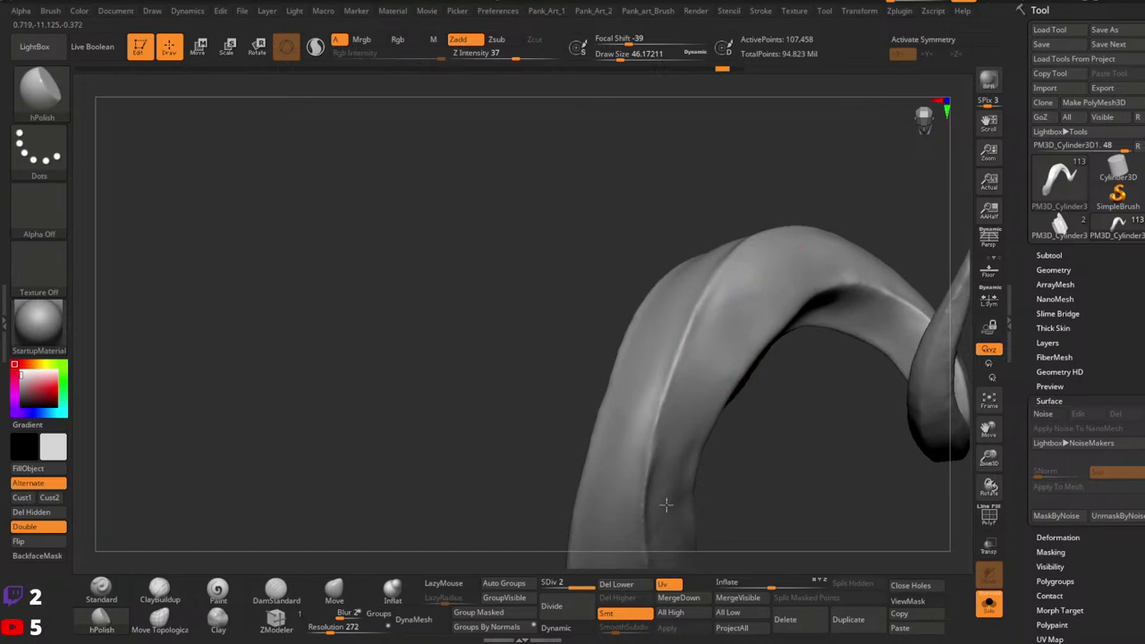
key(ctrl+shift+z)
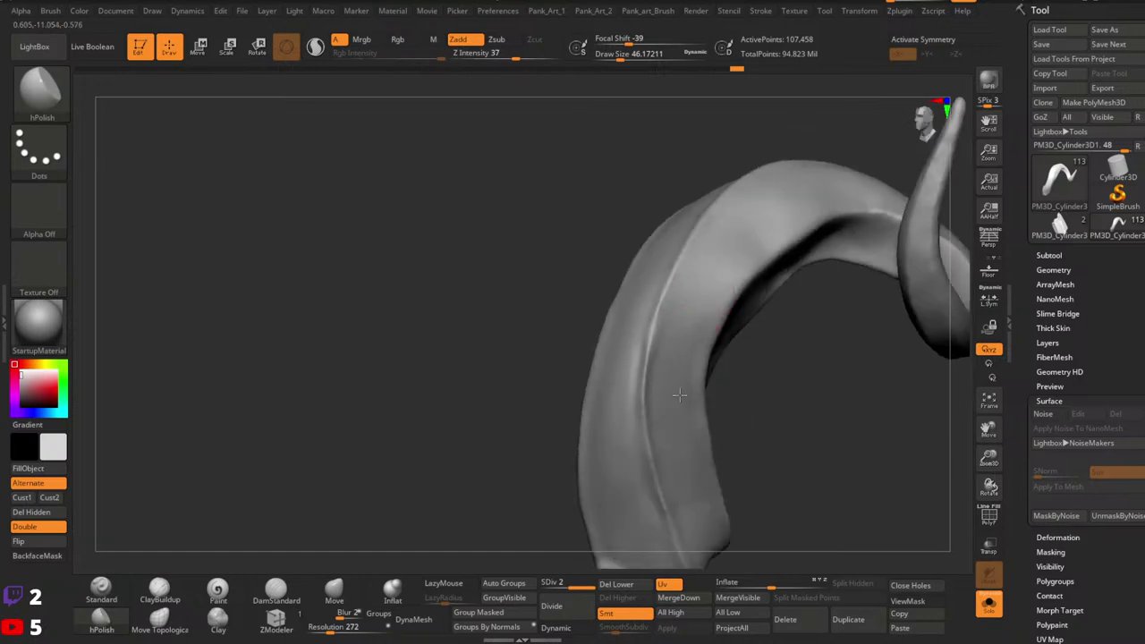
shift+drag(642, 411, 656, 278)
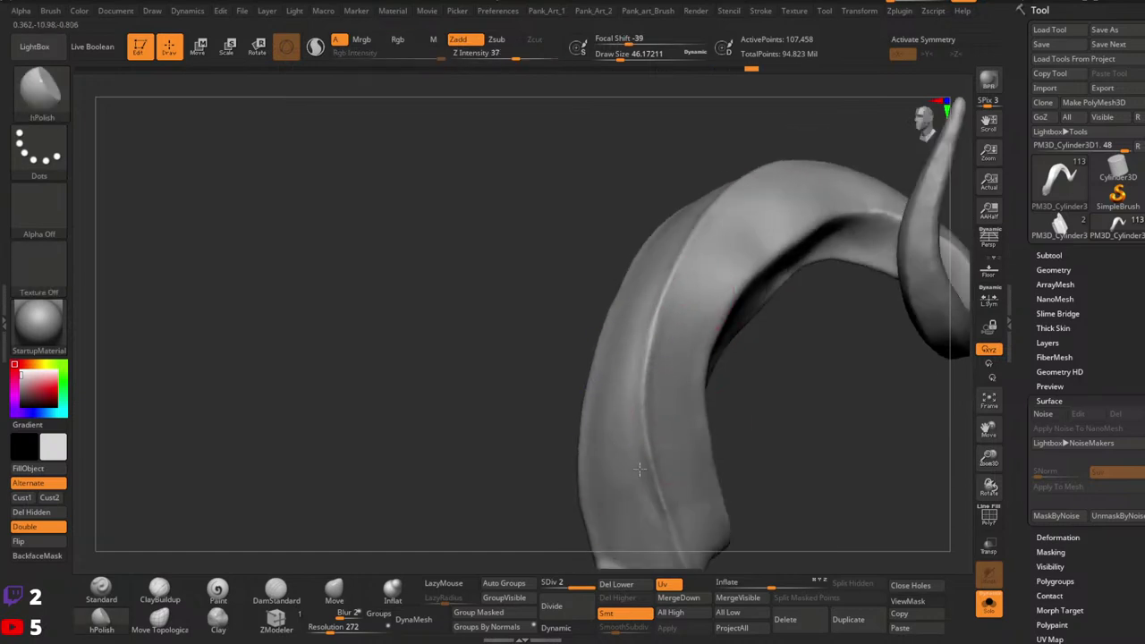
shift+drag(677, 388, 690, 354)
Step: Refine the inner edge of the horn's bend with the Move brush at draw sizes of about 46 and 56
mouse_move(735, 322)
right_down()
mouse_move(754, 430)
mouse_move(757, 406)
mouse_move(675, 338)
right_up()
click(334, 590)
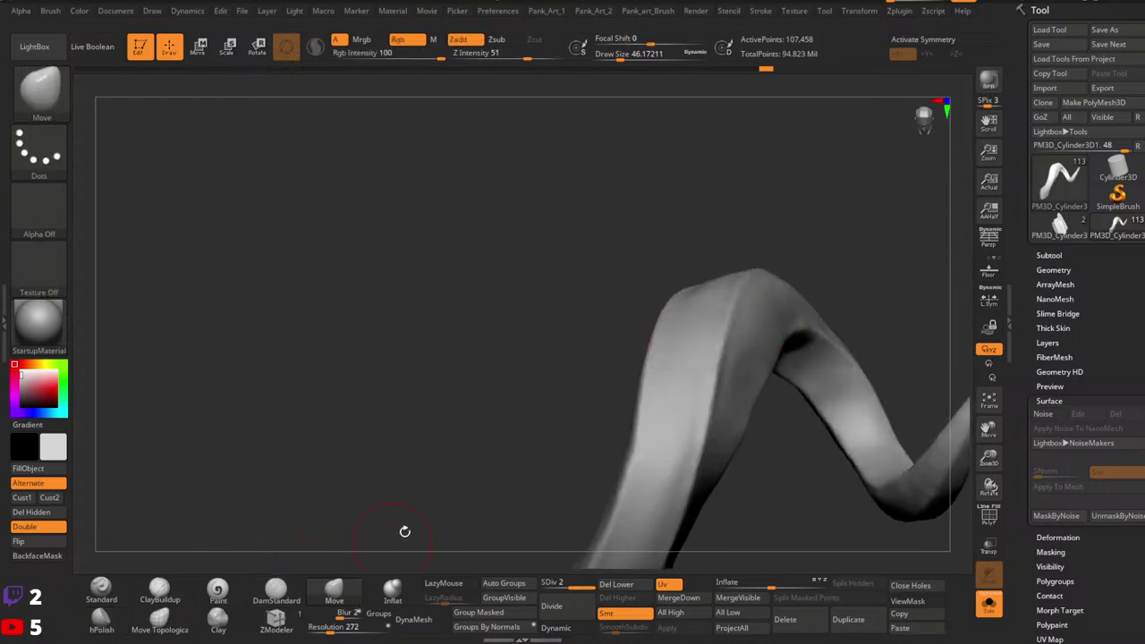
drag(749, 377, 754, 405)
right_drag(758, 429, 764, 373)
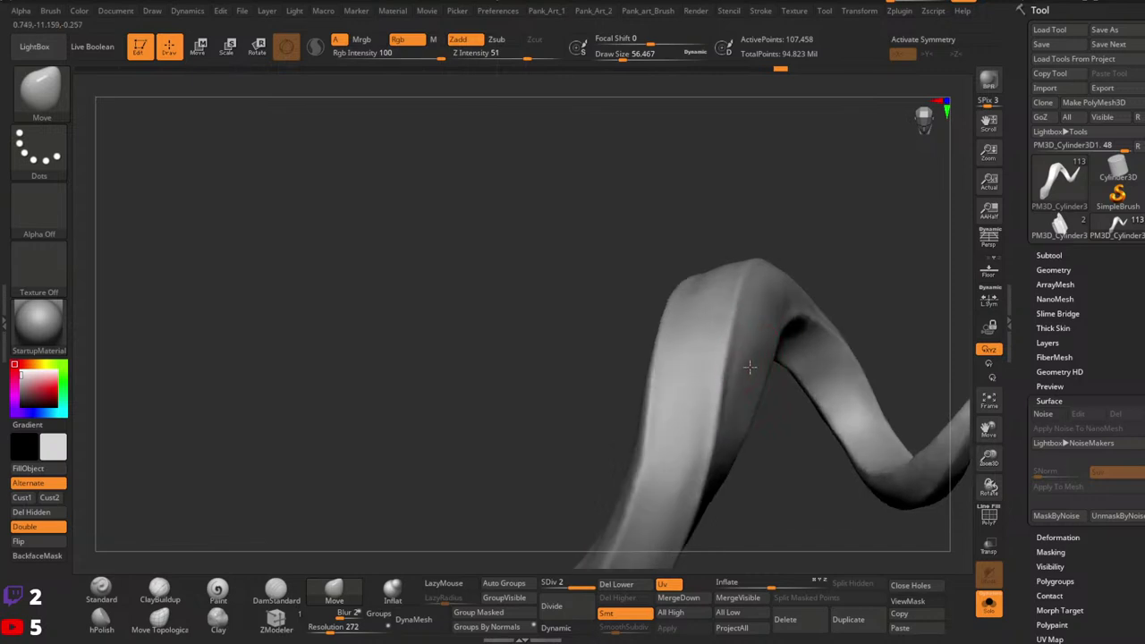
drag(749, 366, 744, 381)
Step: Build up the inner face of the horn's upper bend with the ClayBuildup brush at draw sizes of about 56 and 62
click(162, 591)
key(space)
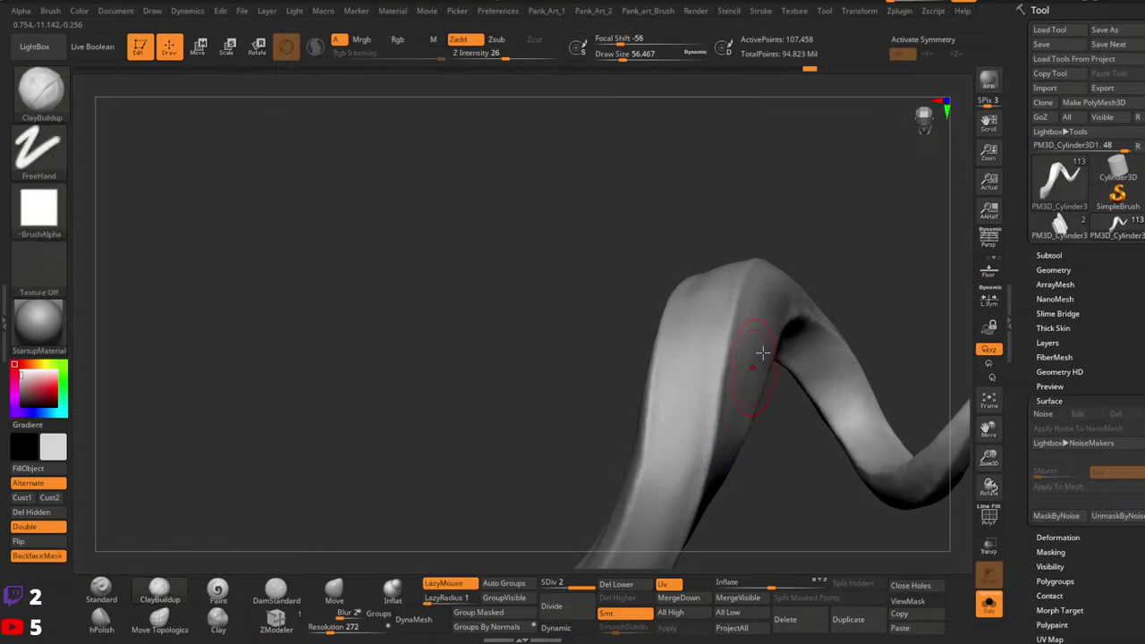
right_drag(761, 345, 751, 380)
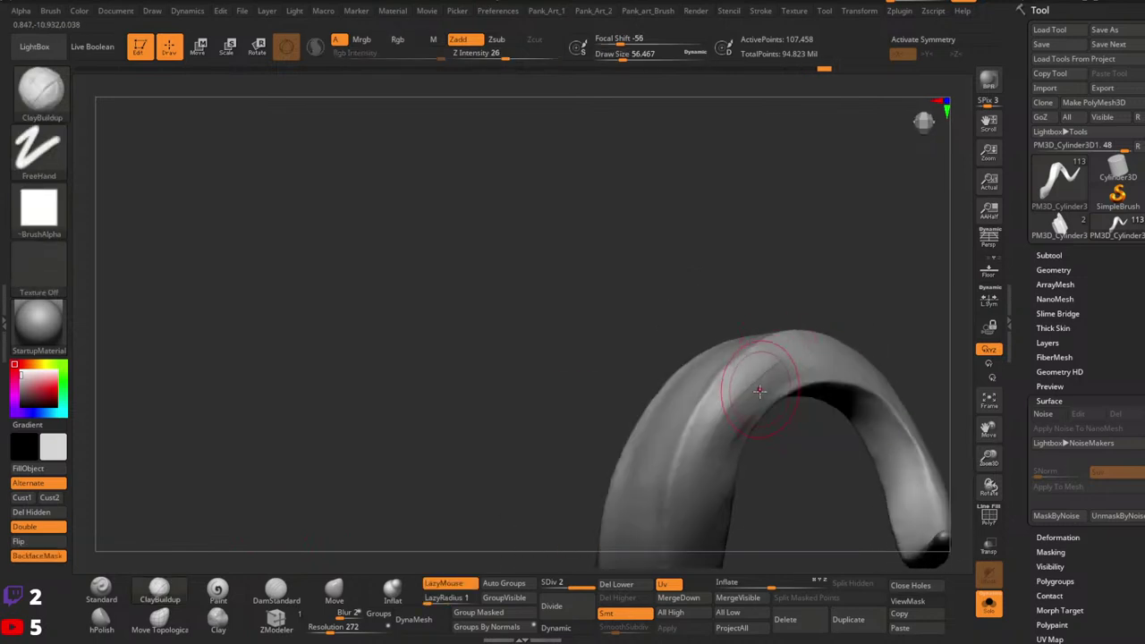
mouse_move(793, 349)
mouse_down()
mouse_move(706, 454)
mouse_move(708, 440)
mouse_up()
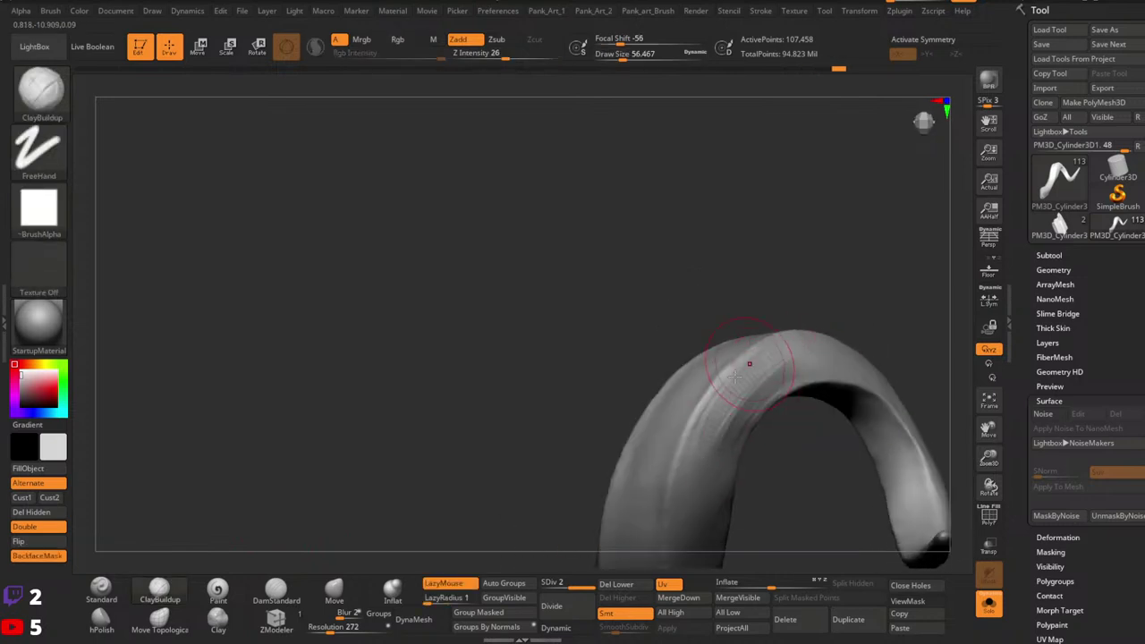
drag(757, 361, 703, 497)
drag(770, 364, 713, 481)
right_drag(775, 347, 760, 383)
drag(766, 377, 760, 380)
drag(722, 453, 714, 479)
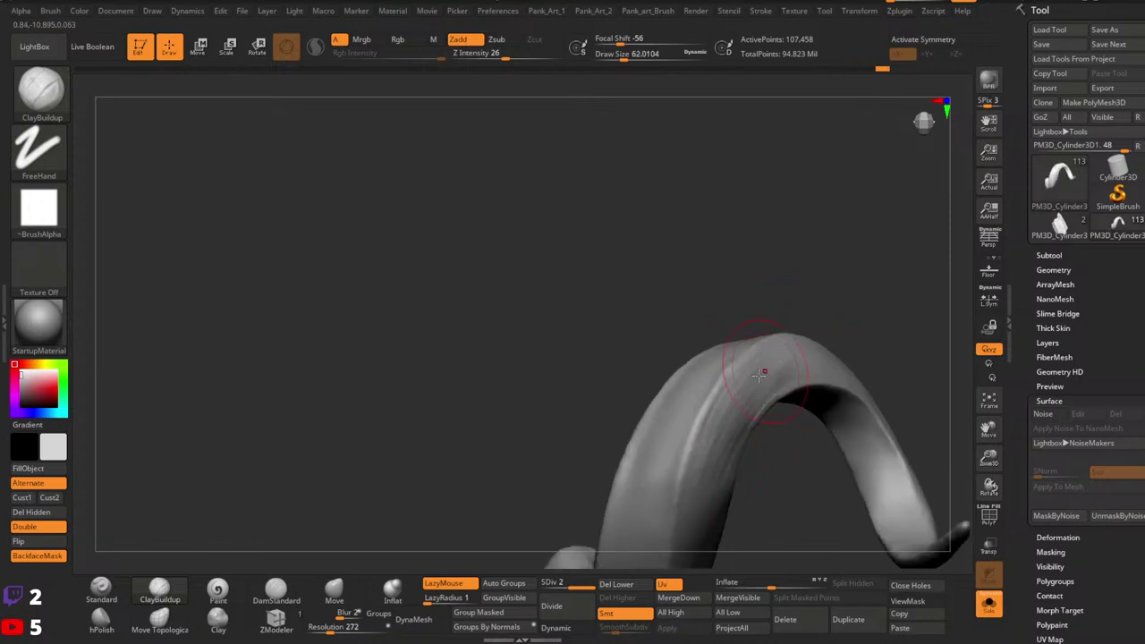
Step: Smooth the new clay strokes on the inner face of the horn's upper bend at draw sizes of about 12 and 16
key(space)
drag(744, 399, 726, 399)
shift+drag(775, 366, 737, 411)
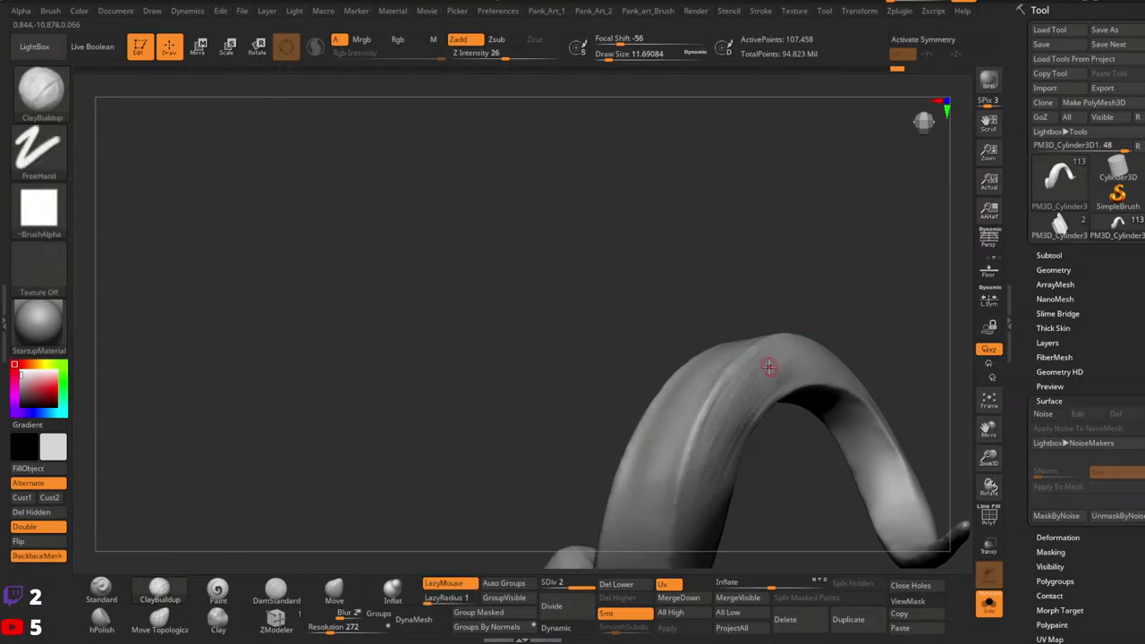
key(])
shift+drag(772, 360, 718, 409)
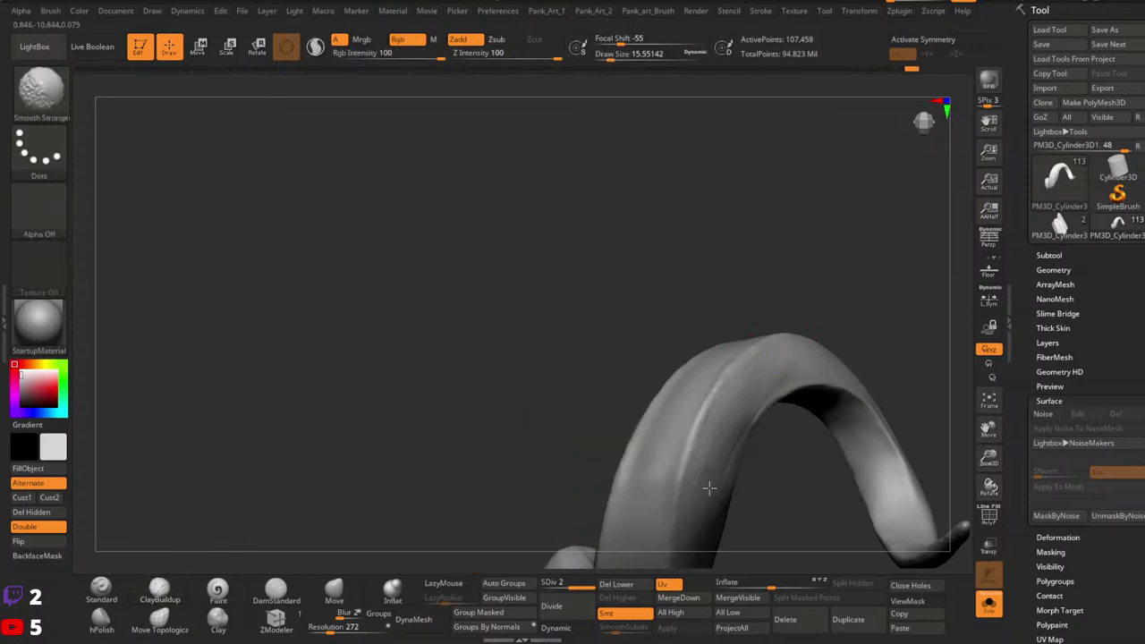
shift+drag(727, 432, 735, 422)
mouse_move(657, 490)
shift+mouse_down()
mouse_move(652, 467)
mouse_move(635, 475)
shift+mouse_up()
Step: Smooth the horn's lengthwise ridge from the bend toward the base at a draw size of about 23
key(])
key(shift)
mouse_move(698, 381)
right_down()
mouse_move(702, 447)
mouse_move(659, 480)
mouse_move(733, 320)
right_up()
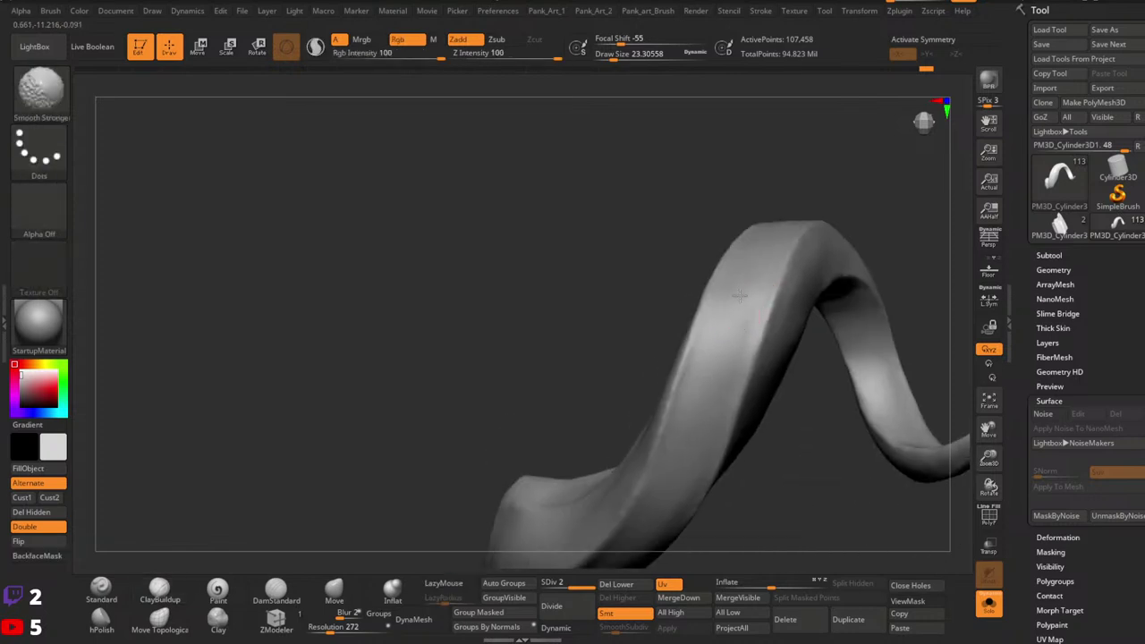
key(ctrl+z)
key(ctrl+z)
key(ctrl+z)
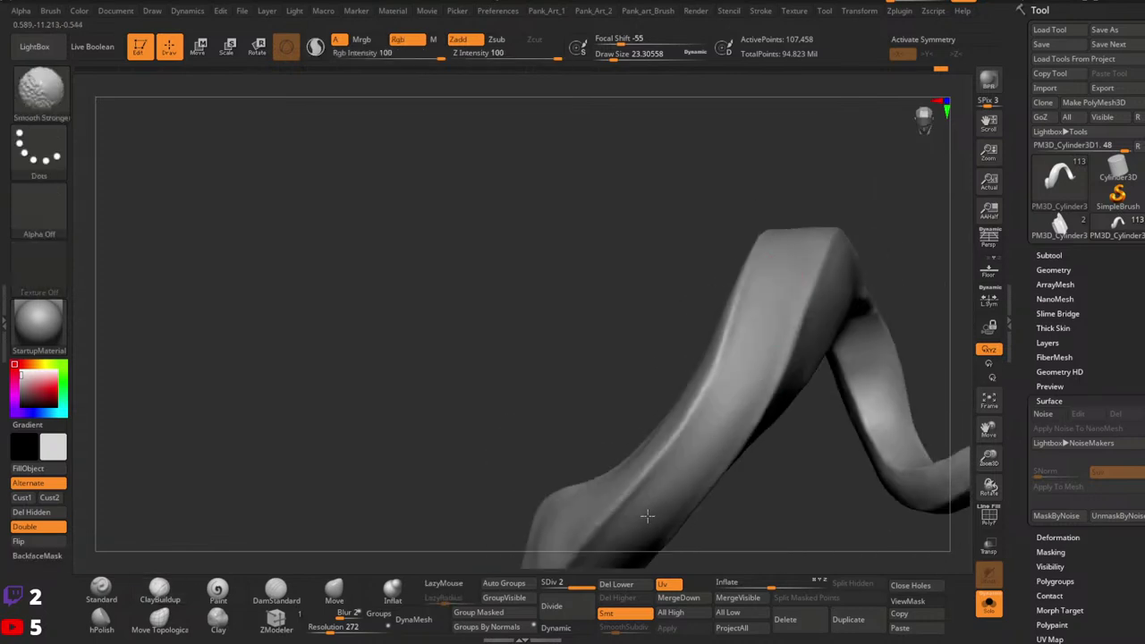
key(ctrl+z)
key(ctrl+z)
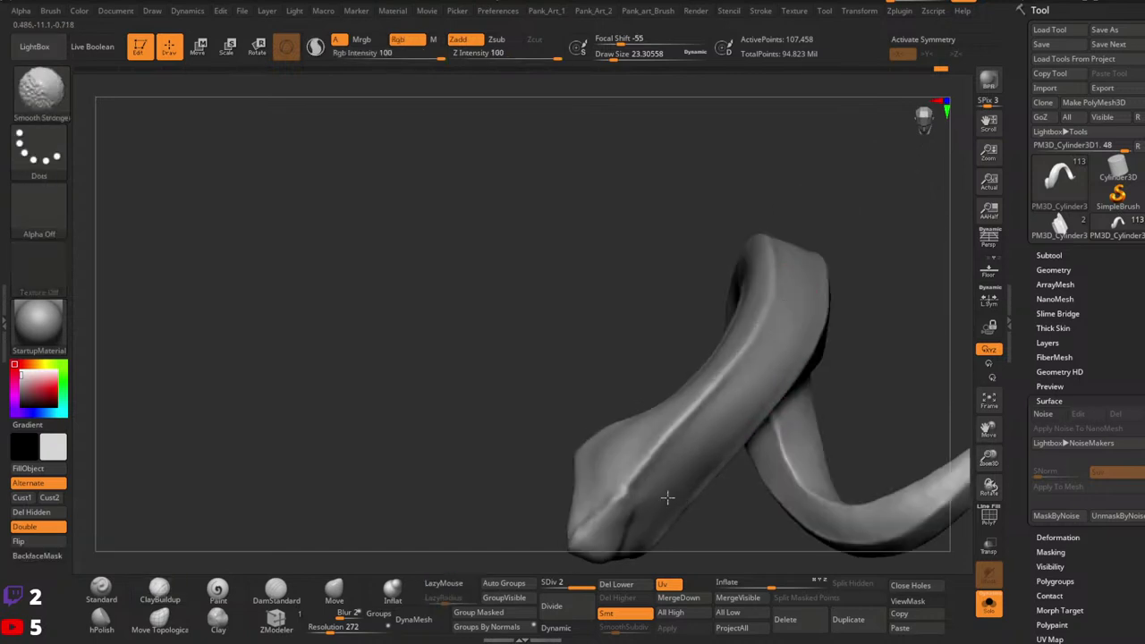
mouse_move(652, 516)
ctrl+right_down()
mouse_move(759, 266)
mouse_move(801, 456)
mouse_move(804, 384)
mouse_move(779, 505)
mouse_move(771, 462)
mouse_move(763, 493)
ctrl+right_up()
drag(761, 491, 823, 346)
mouse_move(823, 345)
right_down()
mouse_move(881, 335)
mouse_move(884, 322)
mouse_move(832, 335)
right_up()
Step: Adjust the horn's main arch and base section with the Move brush at draw sizes of about 90, 80 and 77
click(342, 590)
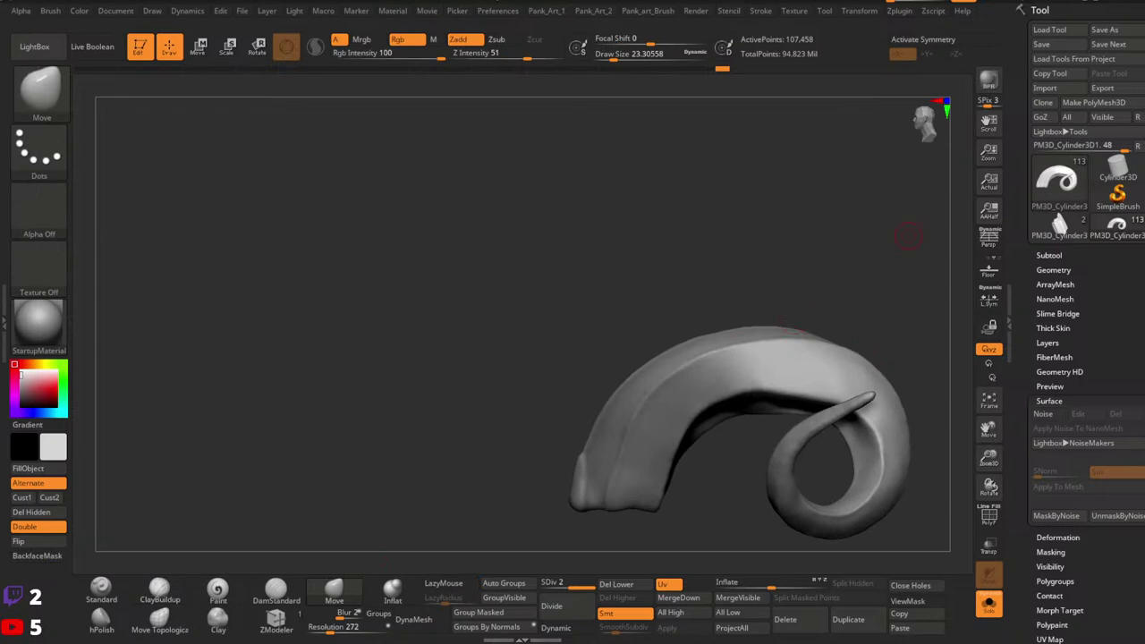
key(space)
drag(812, 369, 821, 368)
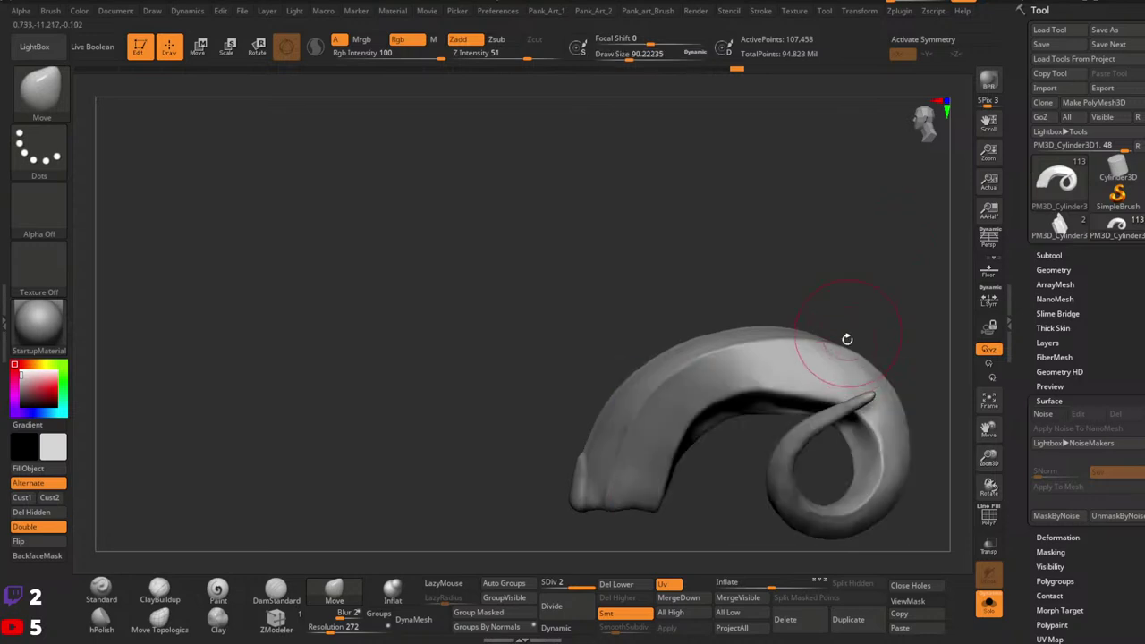
mouse_move(846, 337)
right_down()
mouse_move(815, 368)
mouse_move(628, 455)
right_up()
key(space)
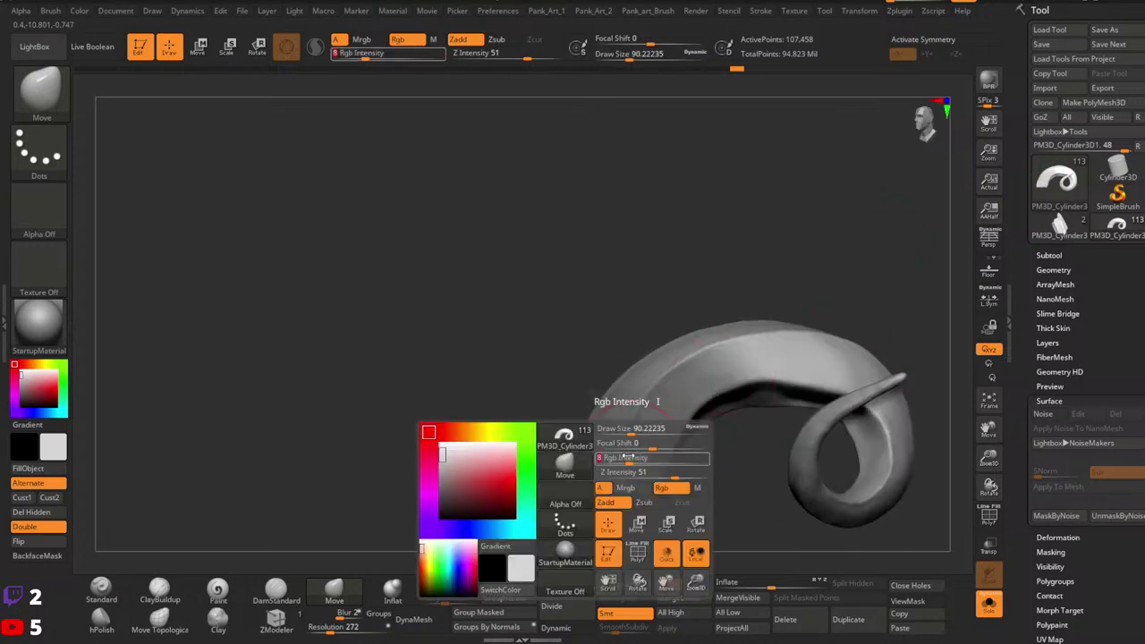
drag(630, 429, 621, 430)
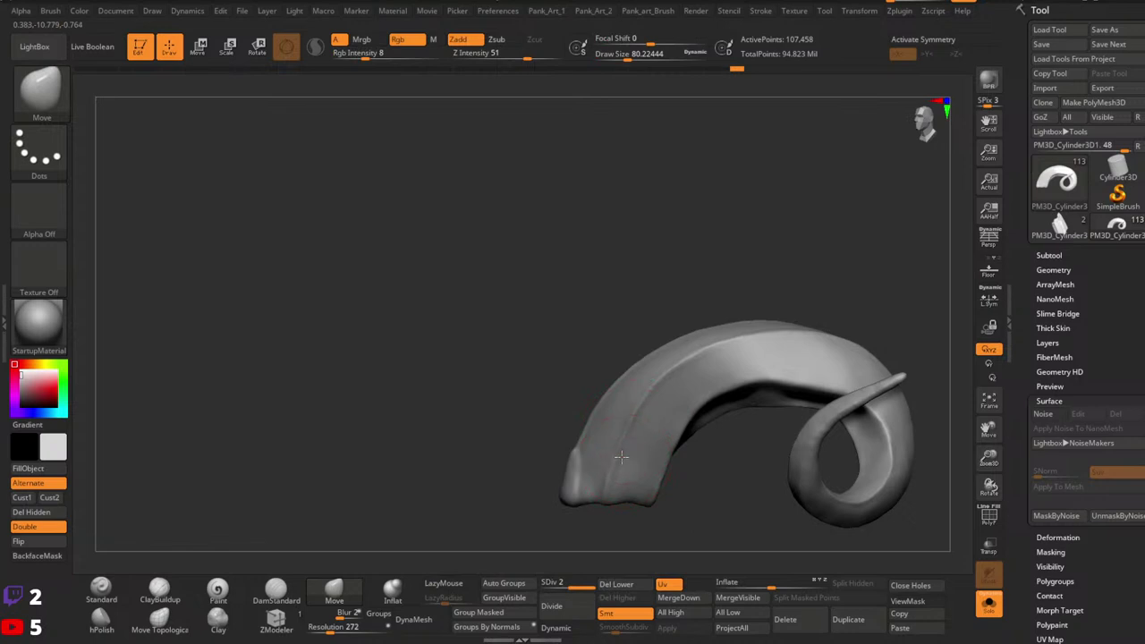
key(space)
mouse_move(754, 333)
mouse_down()
mouse_move(775, 333)
mouse_move(771, 357)
mouse_move(803, 367)
mouse_up()
key(space)
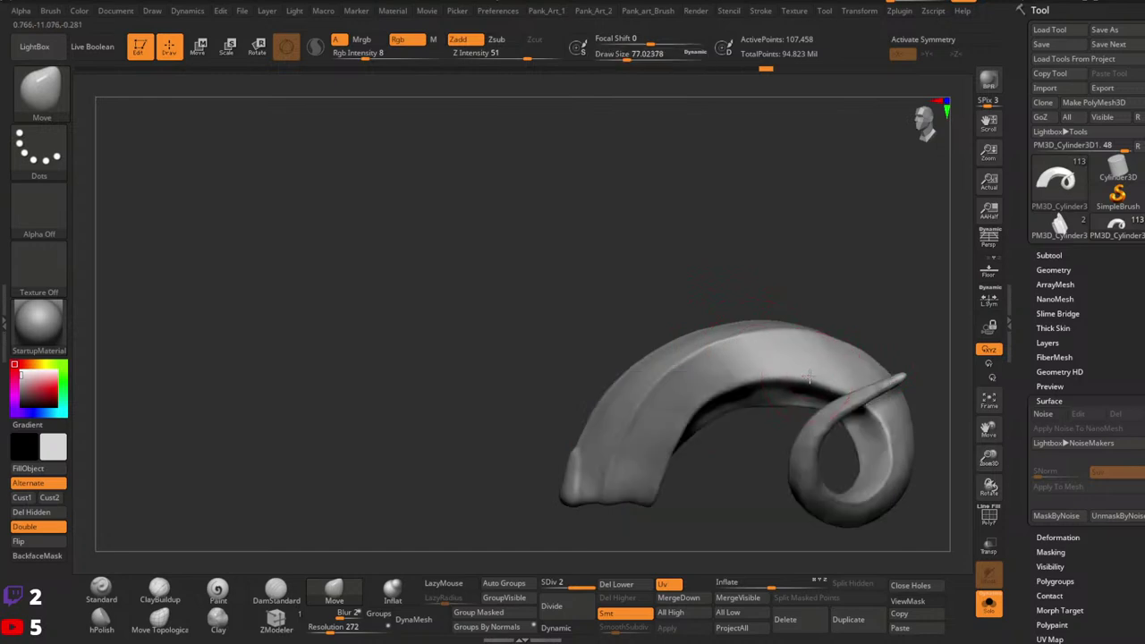
Step: Refine the inner and outer edges of the arch near the coil with the Move brush at a draw size of about 54
key(space)
drag(742, 394, 726, 414)
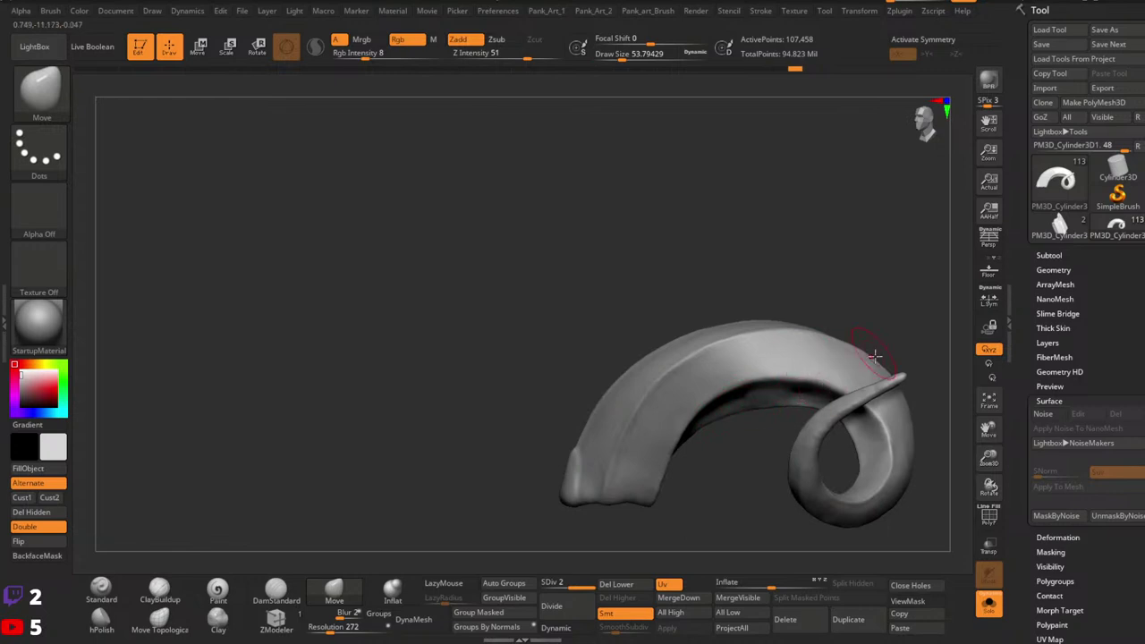
key(space)
drag(874, 356, 878, 365)
Step: Shape the ridge on the horn's base section with the Move brush at a draw size of about 46
mouse_move(796, 353)
right_down()
mouse_move(727, 322)
mouse_move(758, 439)
mouse_move(742, 394)
mouse_move(720, 433)
right_up()
key(space)
drag(721, 430, 712, 431)
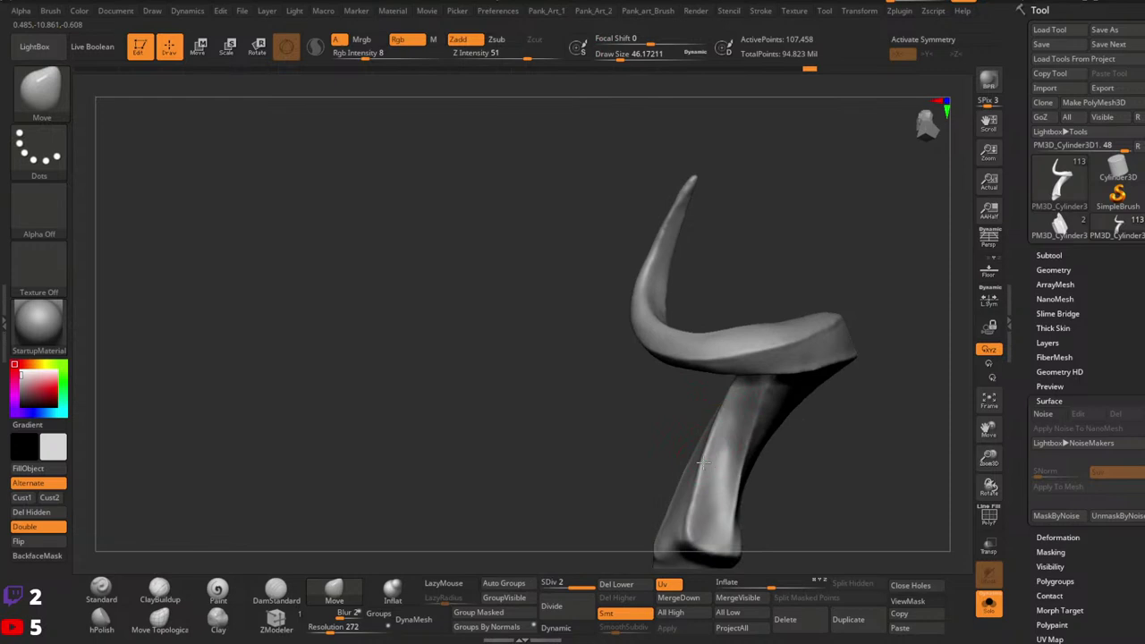
key(space)
mouse_move(702, 471)
mouse_down()
mouse_move(684, 472)
mouse_move(709, 463)
mouse_up()
Step: Flatten the inner face of the horn's base section with the hPolish brush at a draw size of about 46
mouse_move(740, 419)
right_down()
mouse_move(774, 442)
mouse_move(766, 414)
right_up()
click(160, 620)
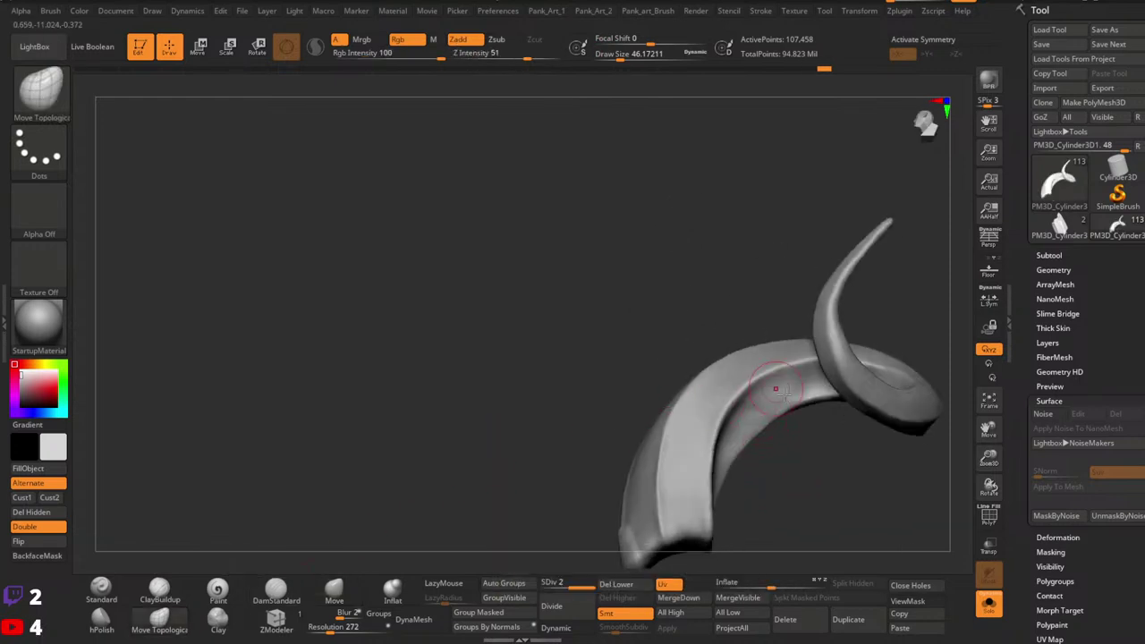
click(159, 590)
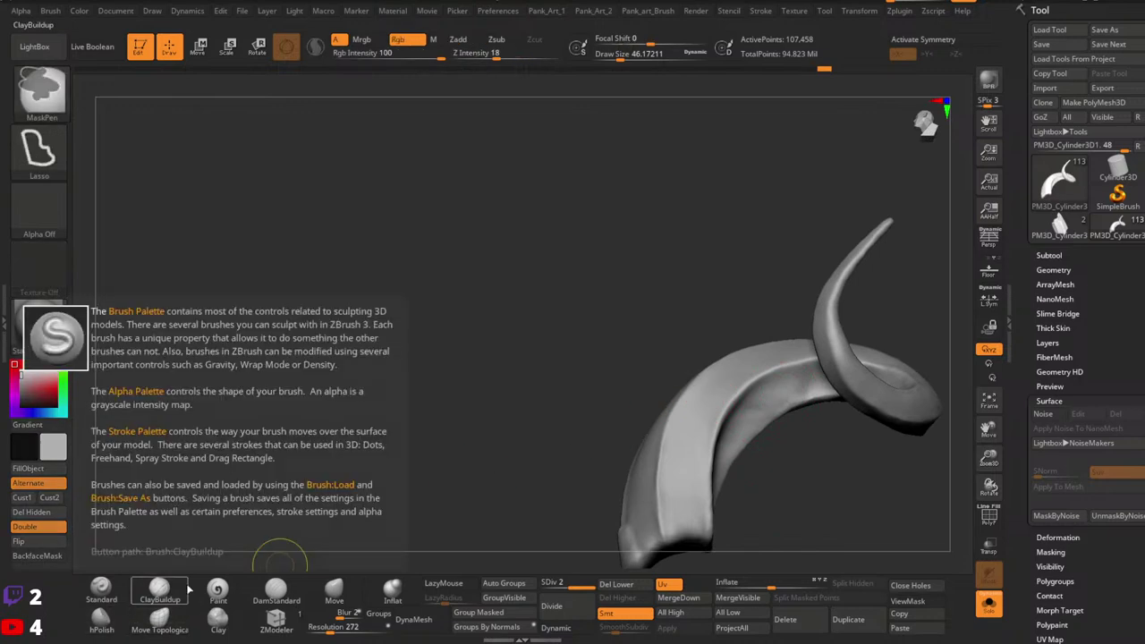
click(101, 621)
right_drag(782, 398, 710, 472)
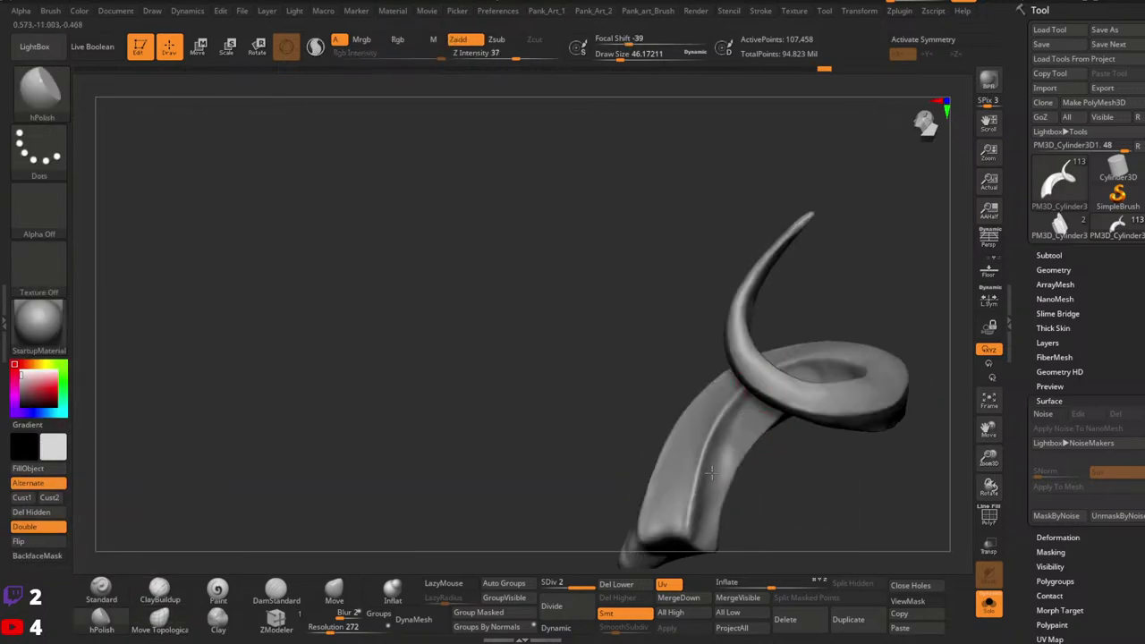
key(ctrl)
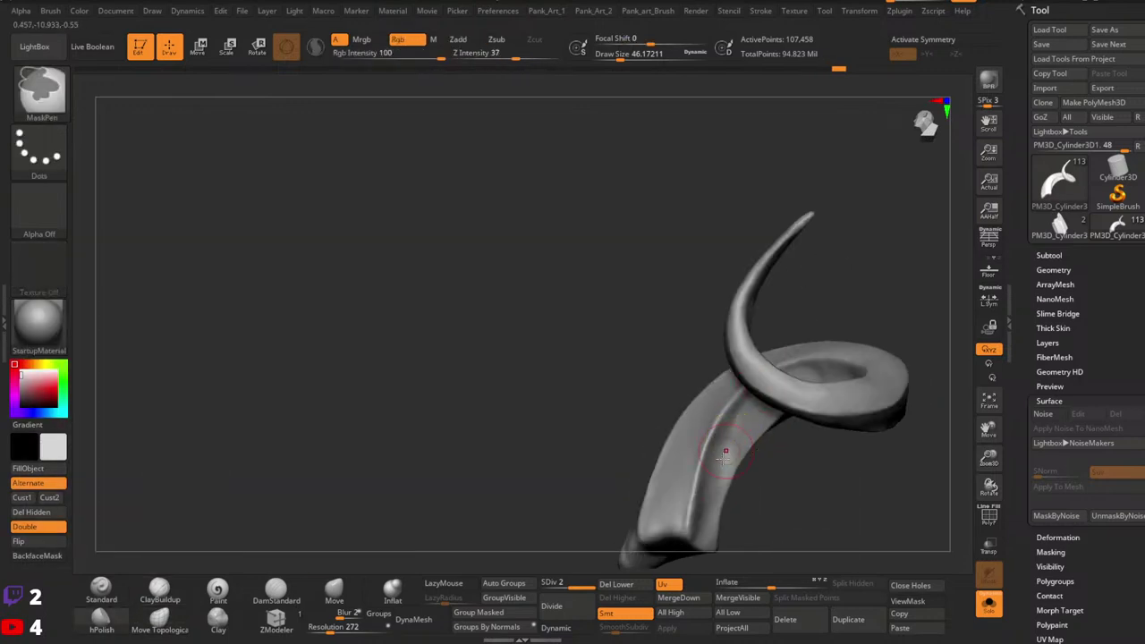
right_drag(742, 390, 851, 370)
Step: Smooth the inner face and ridge of the horn from the bend down to the base at a draw size of about 46
key(shift)
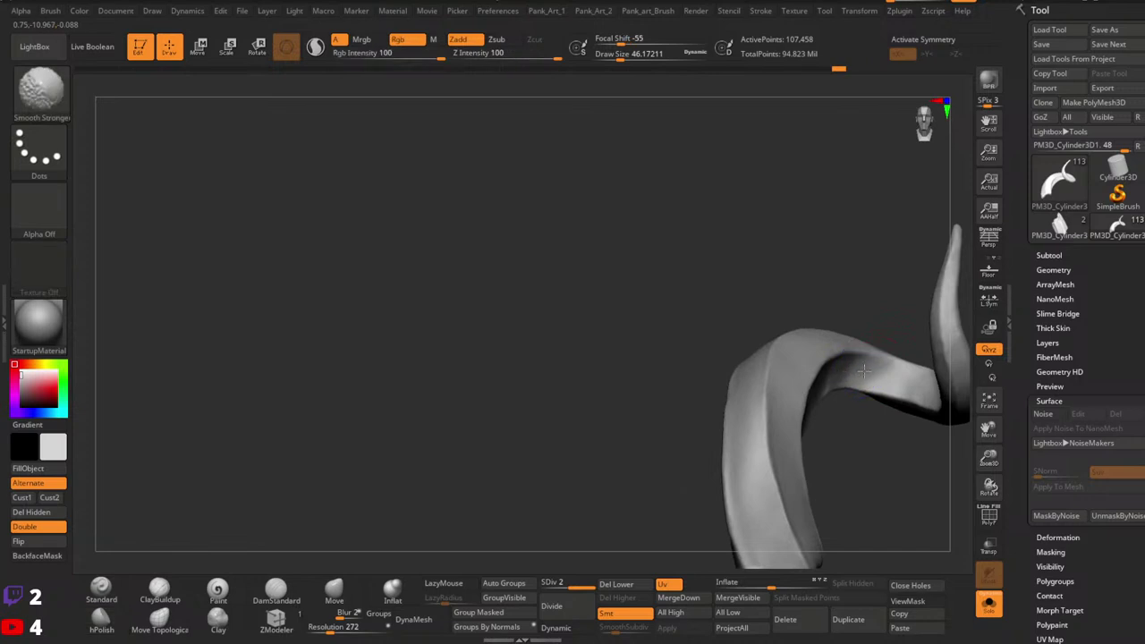
shift+drag(864, 371, 830, 383)
right_drag(830, 383, 797, 324)
mouse_move(770, 392)
shift+mouse_down()
mouse_move(747, 411)
mouse_move(697, 519)
shift+mouse_up()
mouse_move(712, 496)
right_down()
mouse_move(727, 492)
mouse_move(716, 528)
right_up()
shift+drag(700, 527, 736, 414)
right_drag(758, 434, 760, 415)
shift+drag(719, 428, 708, 476)
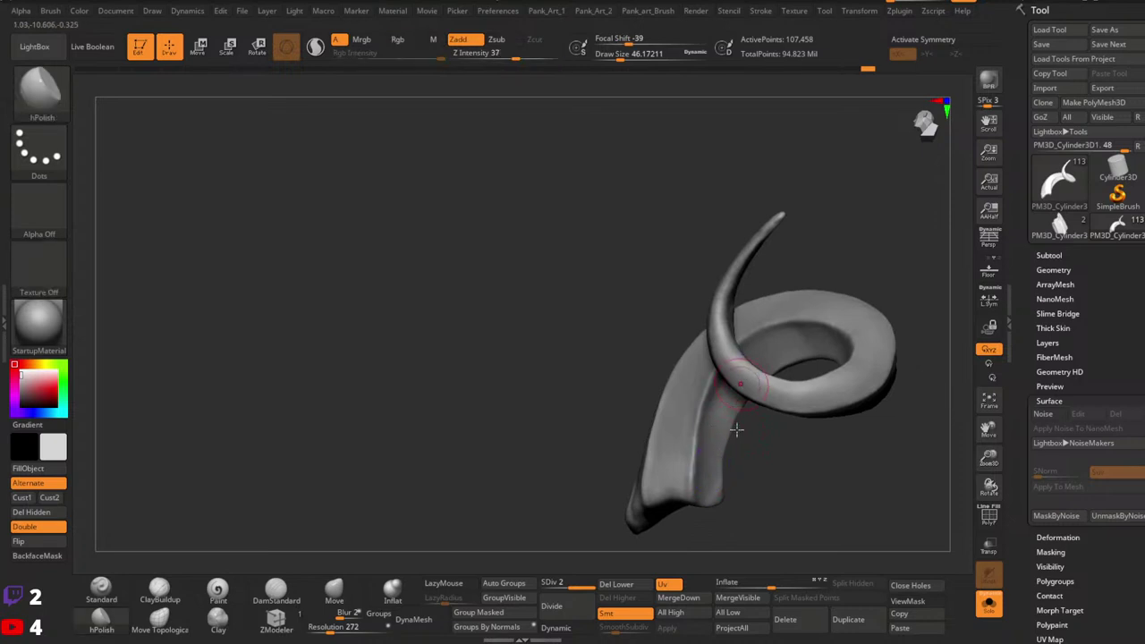
Step: Polish the horn's coil and tapering tip with the hPolish brush at a draw size of about 46
mouse_move(665, 430)
right_down()
mouse_move(772, 493)
mouse_move(786, 457)
mouse_move(769, 384)
mouse_move(782, 442)
right_up()
right_drag(772, 529, 778, 439)
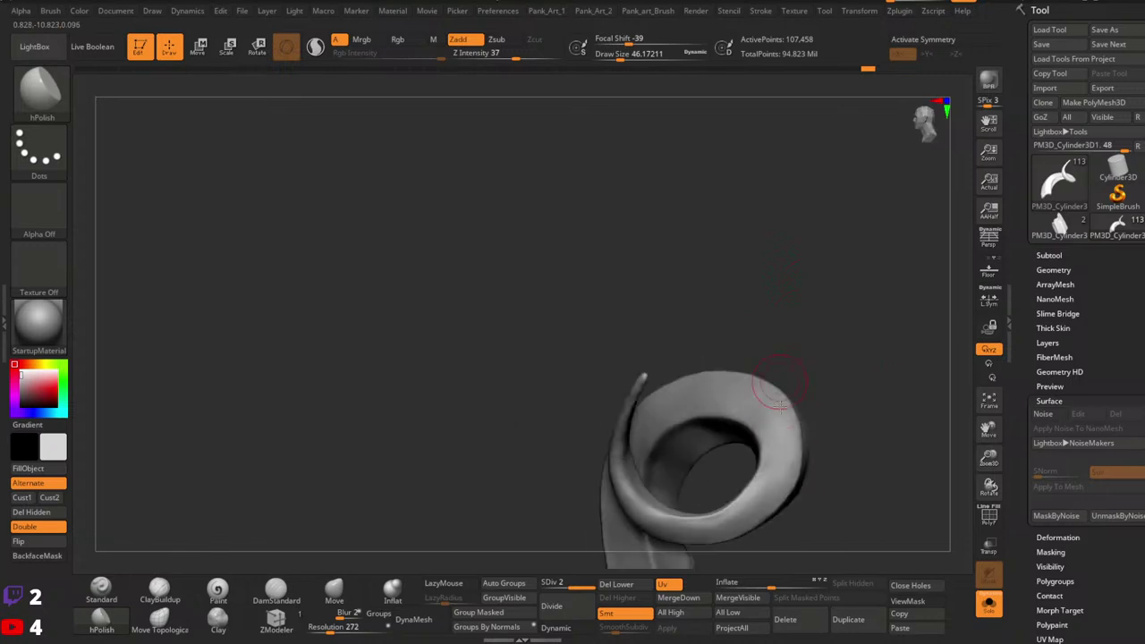
drag(638, 511, 736, 381)
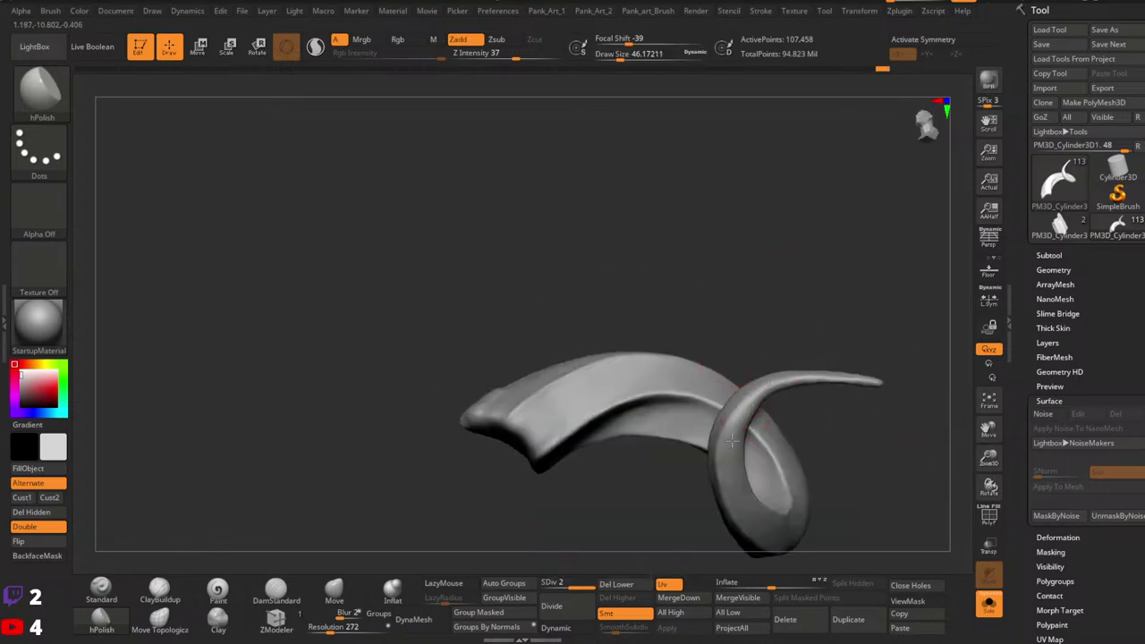
drag(735, 474, 751, 394)
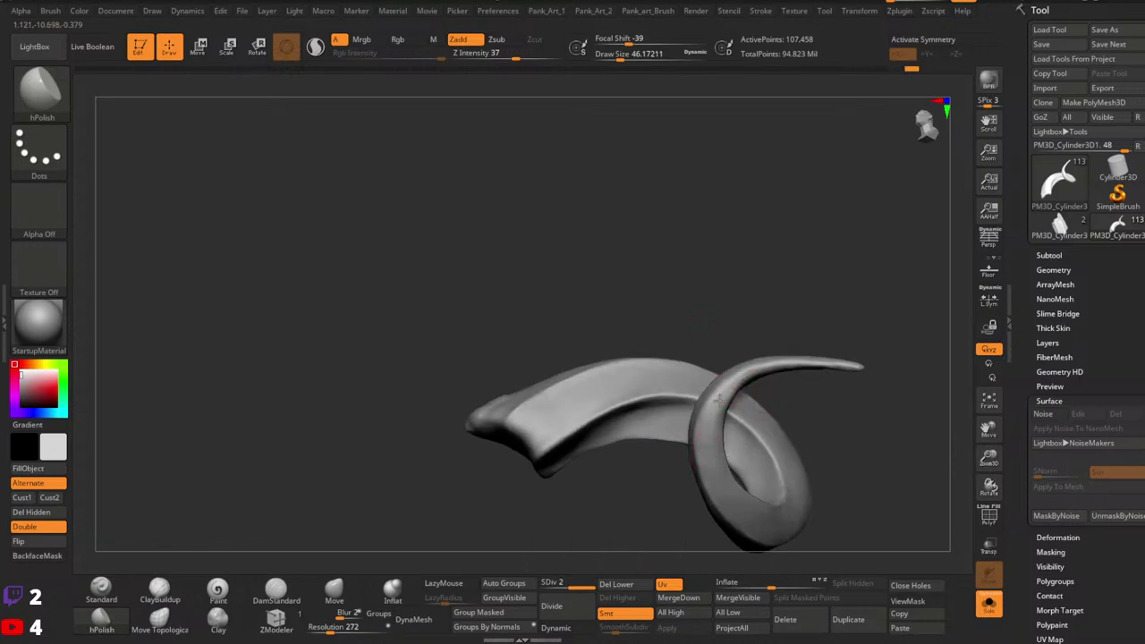
key(shift)
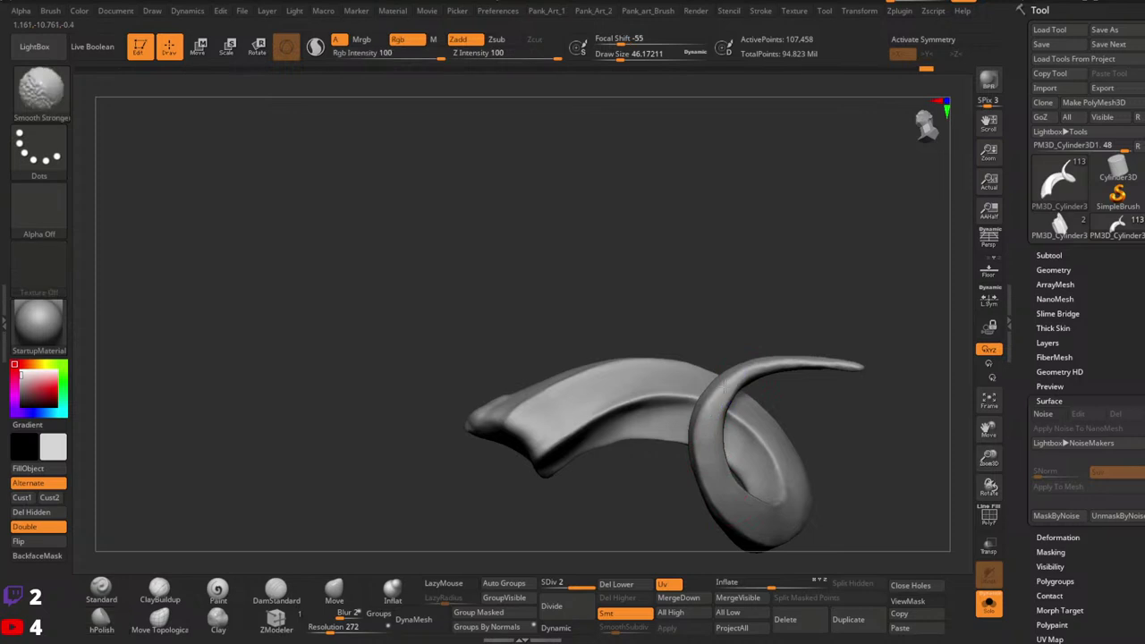
mouse_move(780, 347)
mouse_down()
mouse_move(825, 337)
mouse_move(750, 474)
mouse_up()
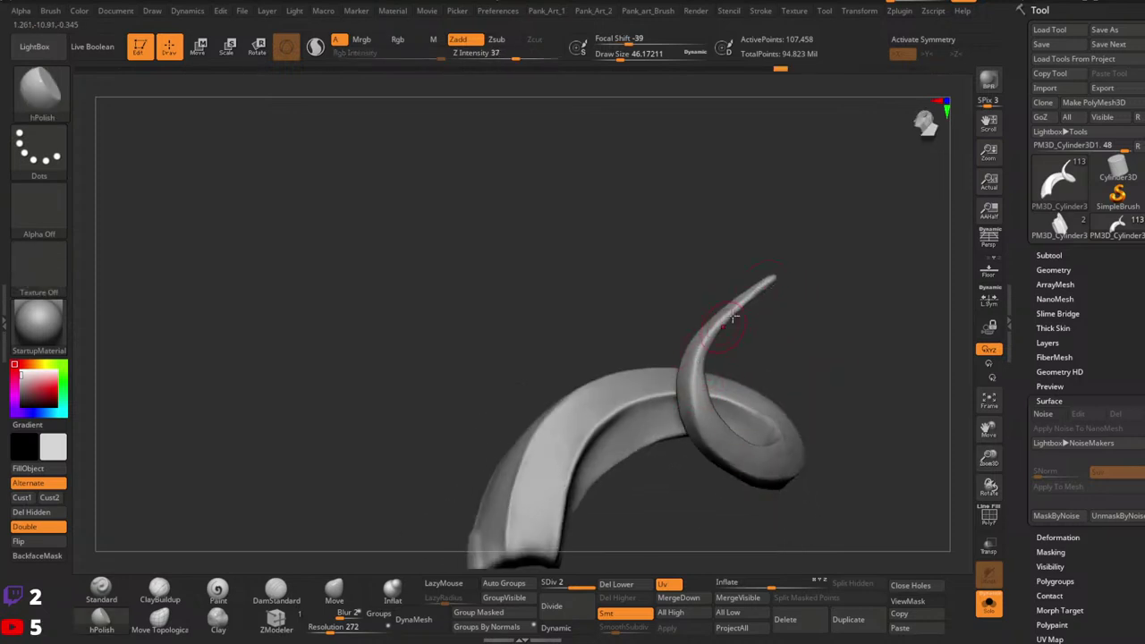
key(shift)
mouse_move(720, 386)
right_down()
mouse_move(833, 363)
mouse_move(743, 430)
right_up()
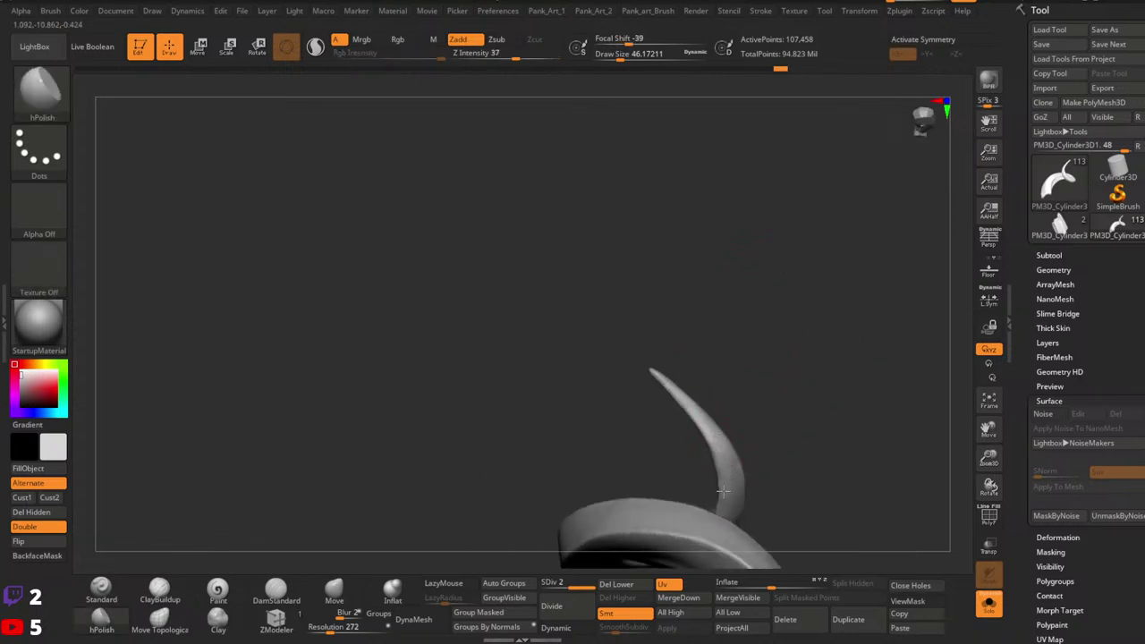
Step: Flatten the outer face of the horn's coil with the hPolish brush at a draw size of about 62
mouse_move(783, 435)
ctrl+right_down()
mouse_move(716, 438)
mouse_move(769, 523)
ctrl+right_up()
mouse_move(769, 523)
alt+right_down()
mouse_move(777, 438)
mouse_move(774, 470)
mouse_move(841, 458)
mouse_move(851, 401)
alt+right_up()
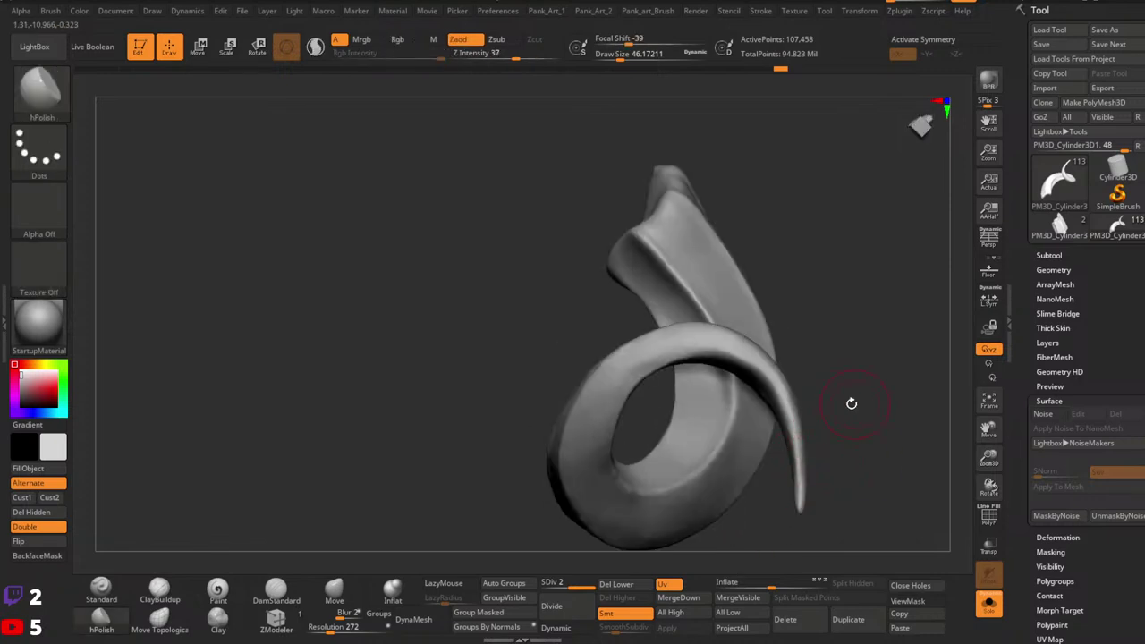
right_drag(634, 382, 654, 343)
drag(677, 341, 594, 417)
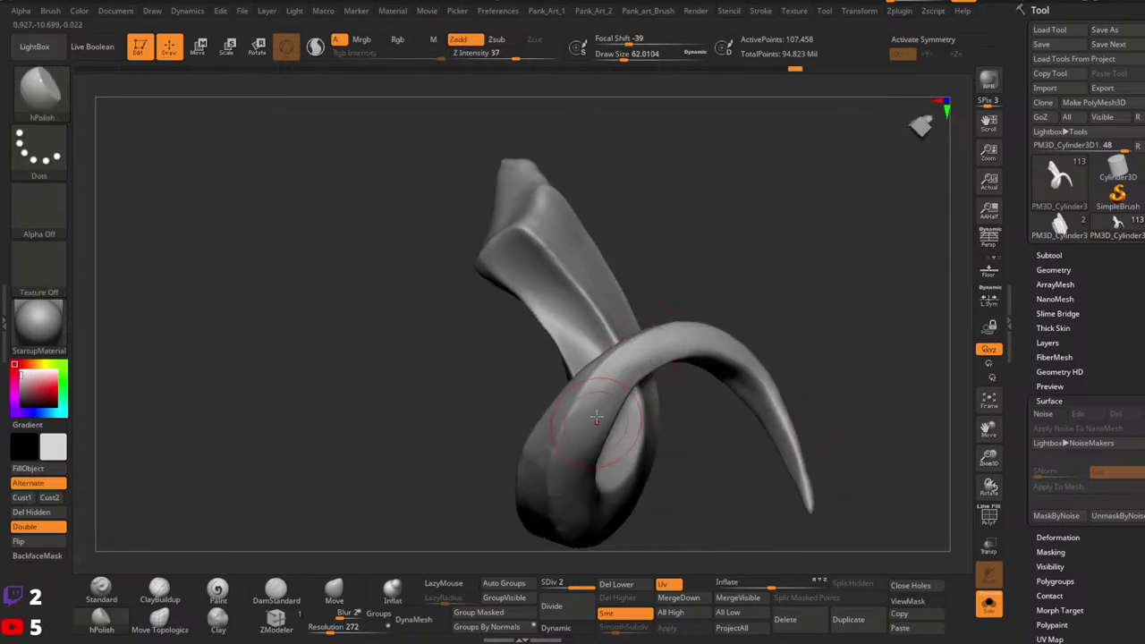
Step: Reshape the coil's inner edge with the Move brush at Z Intensity 44 and draw sizes of about 56 and 46
mouse_move(613, 468)
right_down()
mouse_move(621, 384)
mouse_move(651, 386)
mouse_move(636, 358)
right_up()
click(333, 592)
key([)
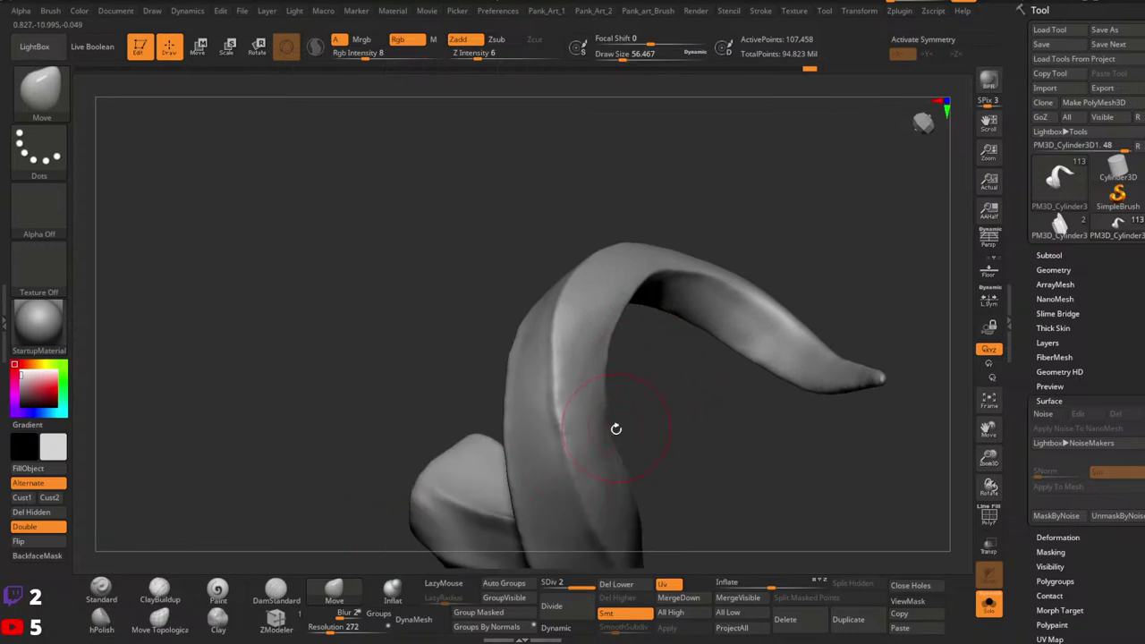
key(space)
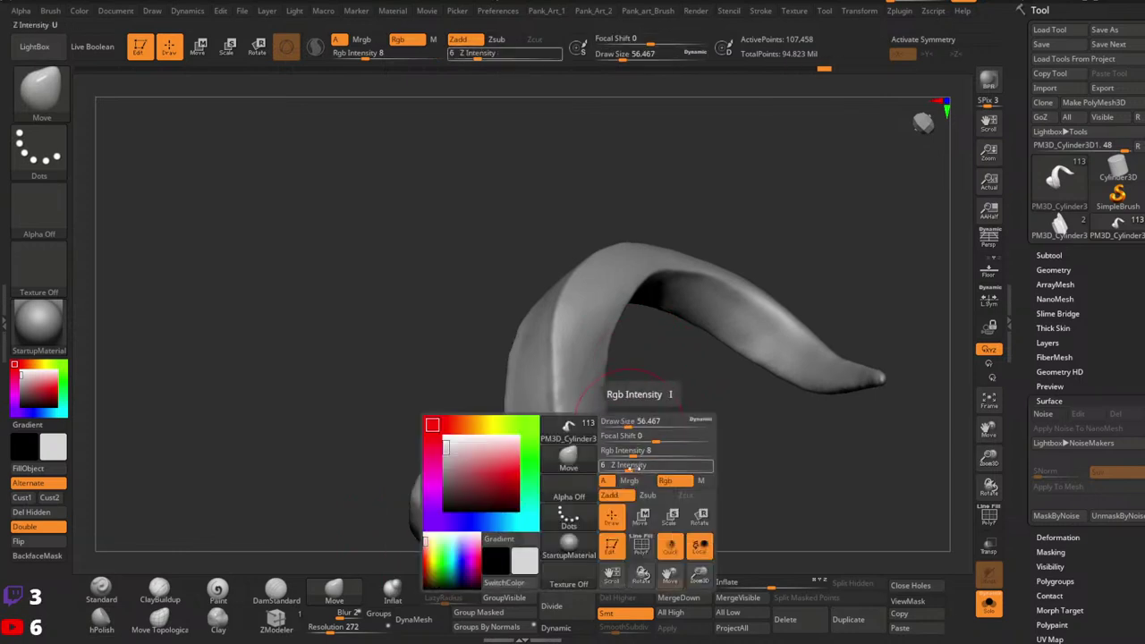
drag(648, 465, 673, 465)
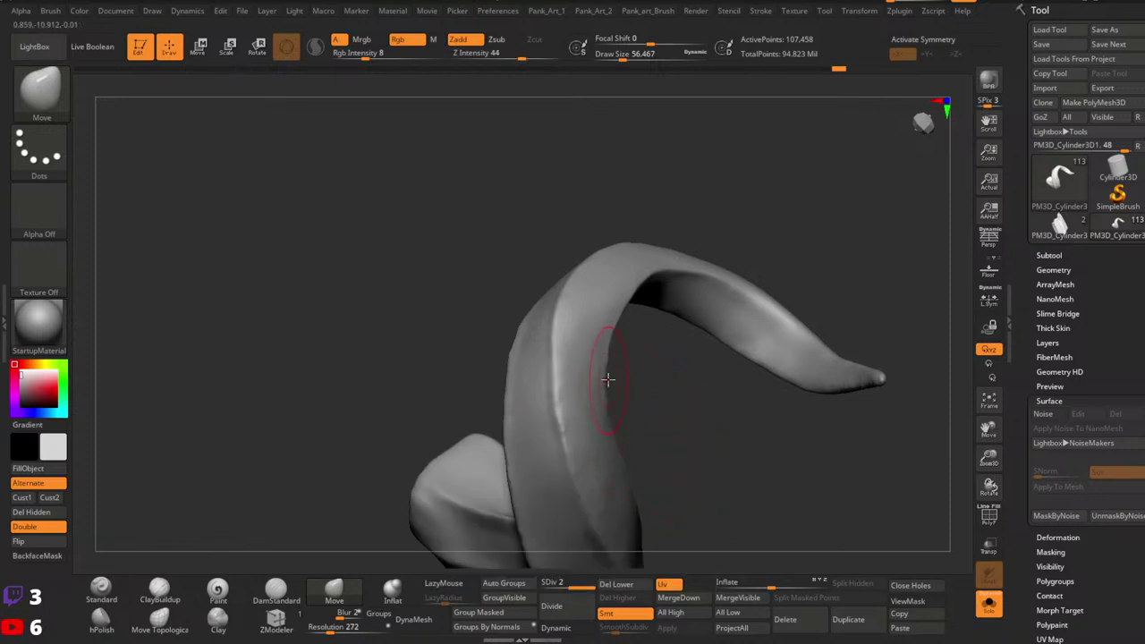
key(space)
drag(613, 378, 590, 378)
key(space)
drag(604, 398, 619, 398)
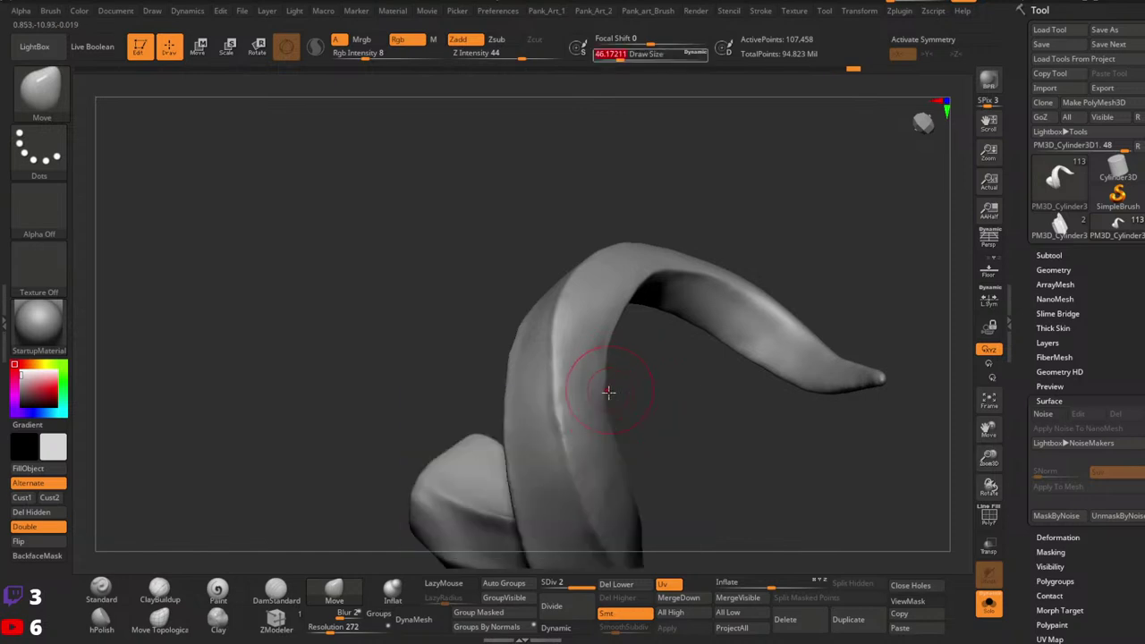
ctrl+right_drag(814, 314, 718, 348)
alt+right_drag(724, 401, 787, 408)
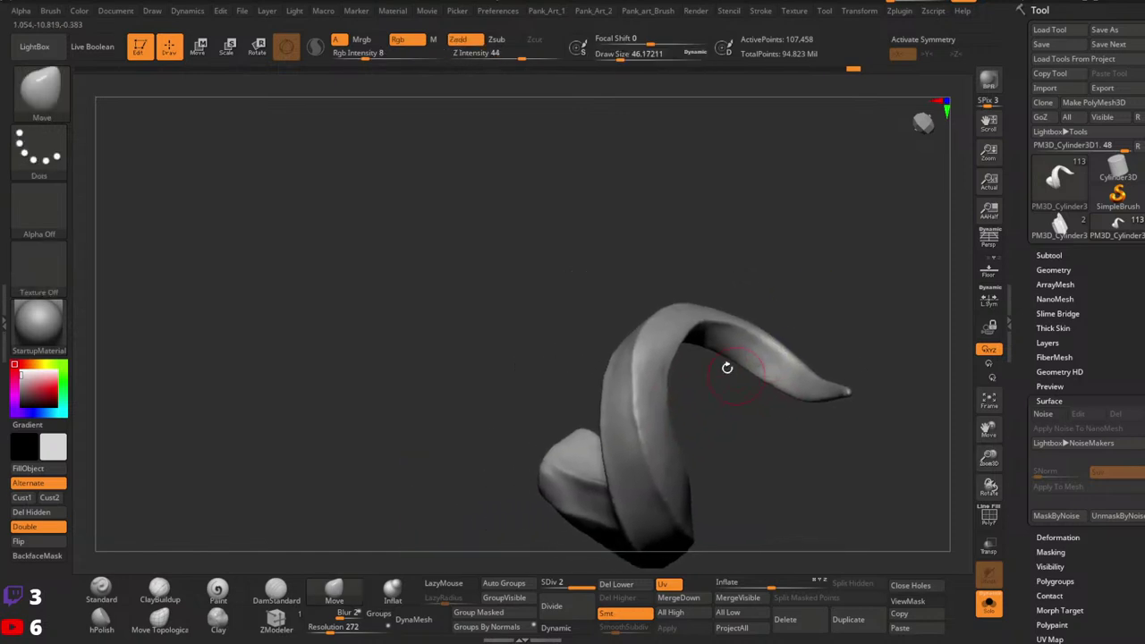
Step: Adjust the inner edge of the coil near its tapering tip with the Move brush
key(space)
mouse_move(669, 368)
mouse_down()
mouse_move(711, 313)
mouse_move(734, 311)
mouse_move(734, 325)
mouse_up()
key(space)
key(space)
key(space)
drag(793, 351, 795, 368)
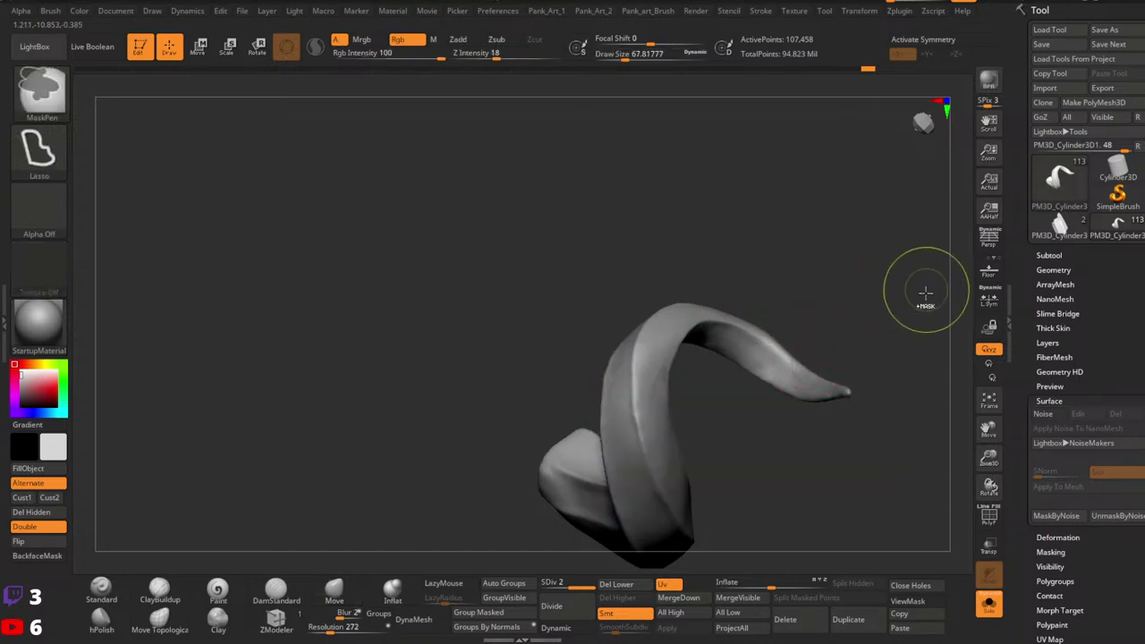
Step: Reshape the underside of the horn's bend with the Move brush at a draw size of about 87
ctrl+right_drag(924, 292, 881, 268)
mouse_move(723, 323)
right_down()
mouse_move(726, 304)
mouse_move(731, 349)
right_up()
drag(729, 349, 863, 379)
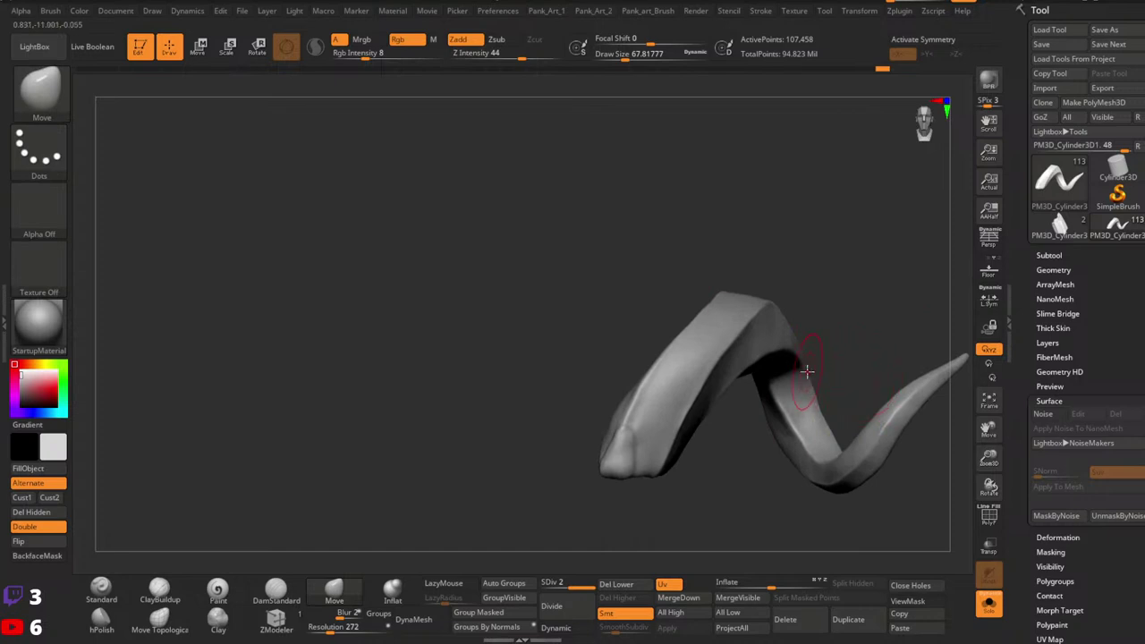
mouse_move(802, 378)
ctrl+right_down()
mouse_move(776, 380)
mouse_move(787, 388)
ctrl+right_up()
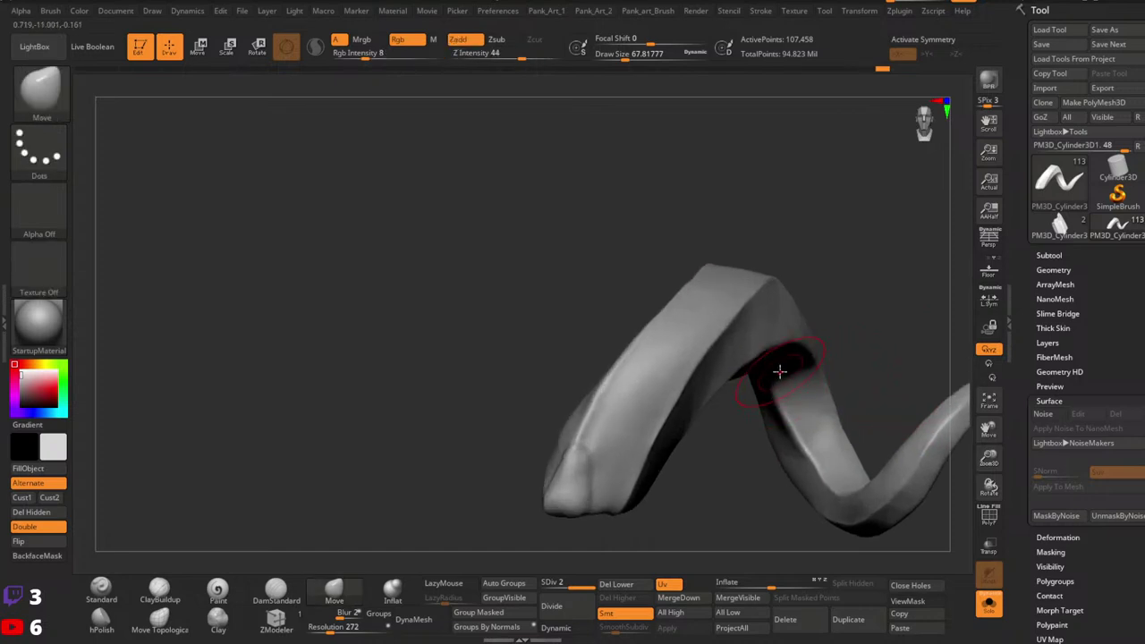
right_drag(791, 456, 695, 351)
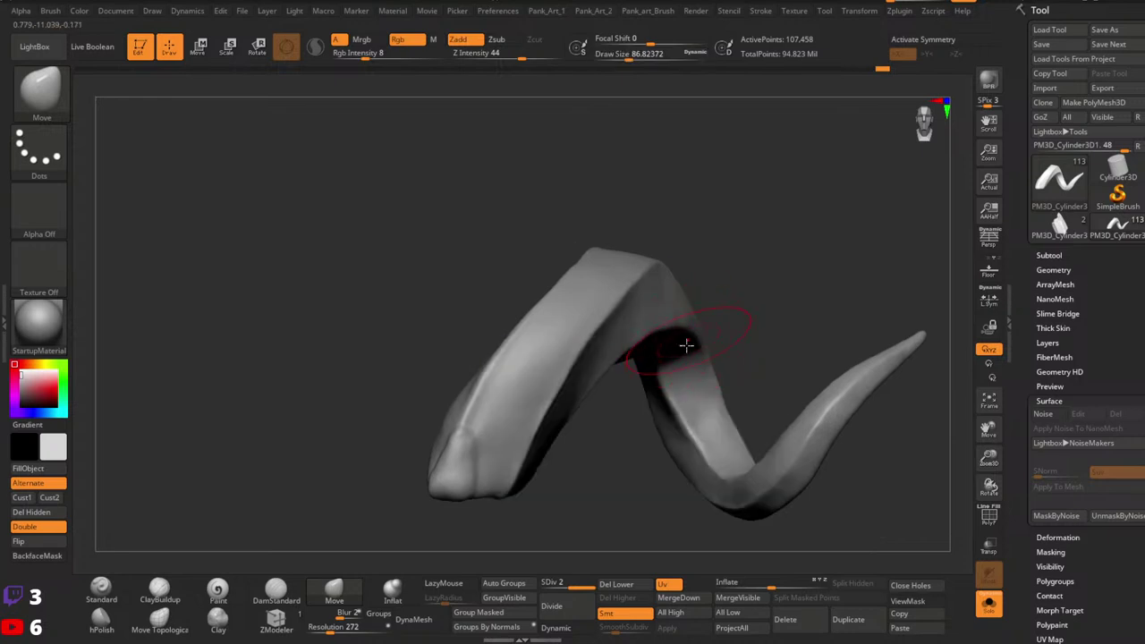
key(space)
key(space)
drag(662, 382, 660, 382)
Step: Refine the edge running from the bend into the coil's lower turn with the Move brush at draw sizes of about 59 and 54
mouse_move(666, 446)
mouse_down()
mouse_move(674, 453)
mouse_move(696, 436)
mouse_up()
key(space)
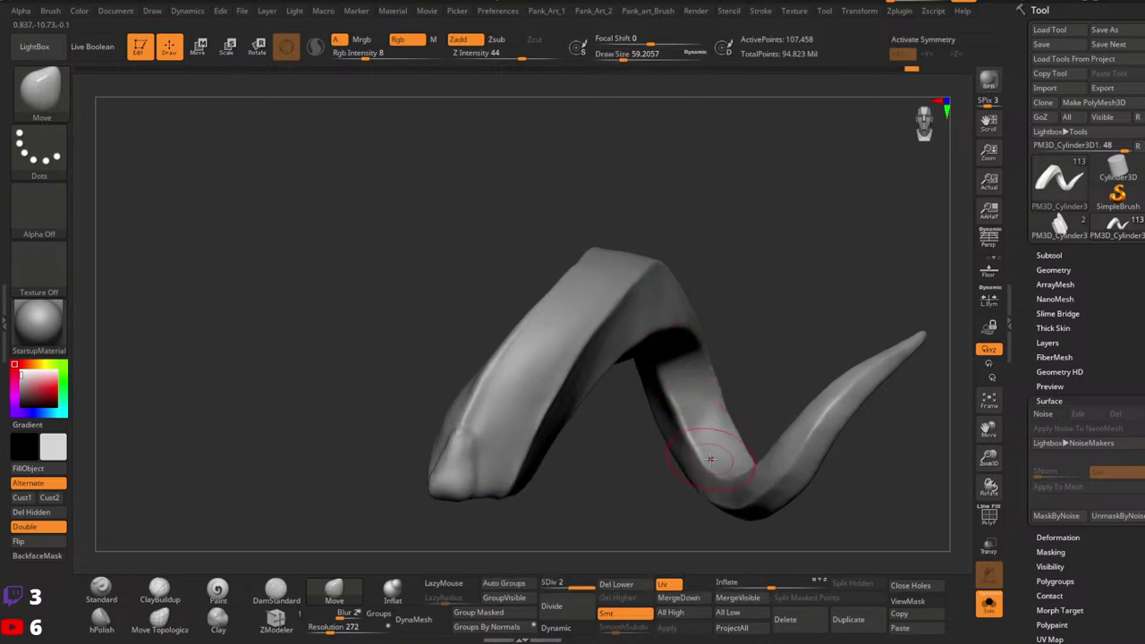
key(space)
key(space)
drag(664, 419, 663, 419)
ctrl+right_drag(864, 266, 719, 348)
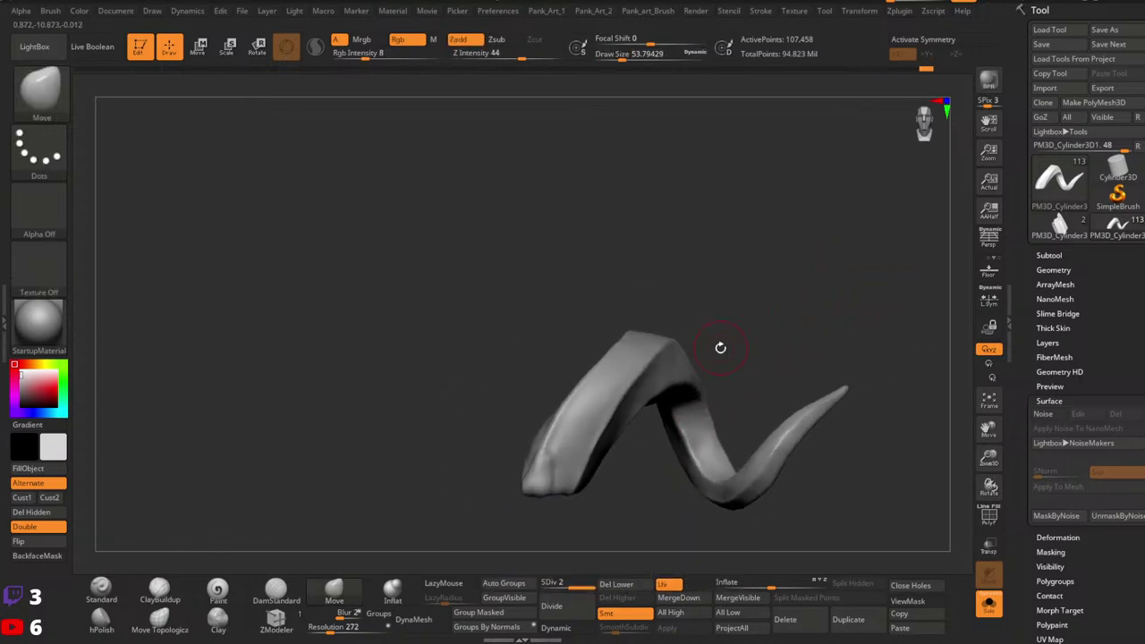
Step: Adjust the outer corner at the crest of the bend with the Move brush at a draw size of about 33
ctrl+right_drag(637, 340, 716, 314)
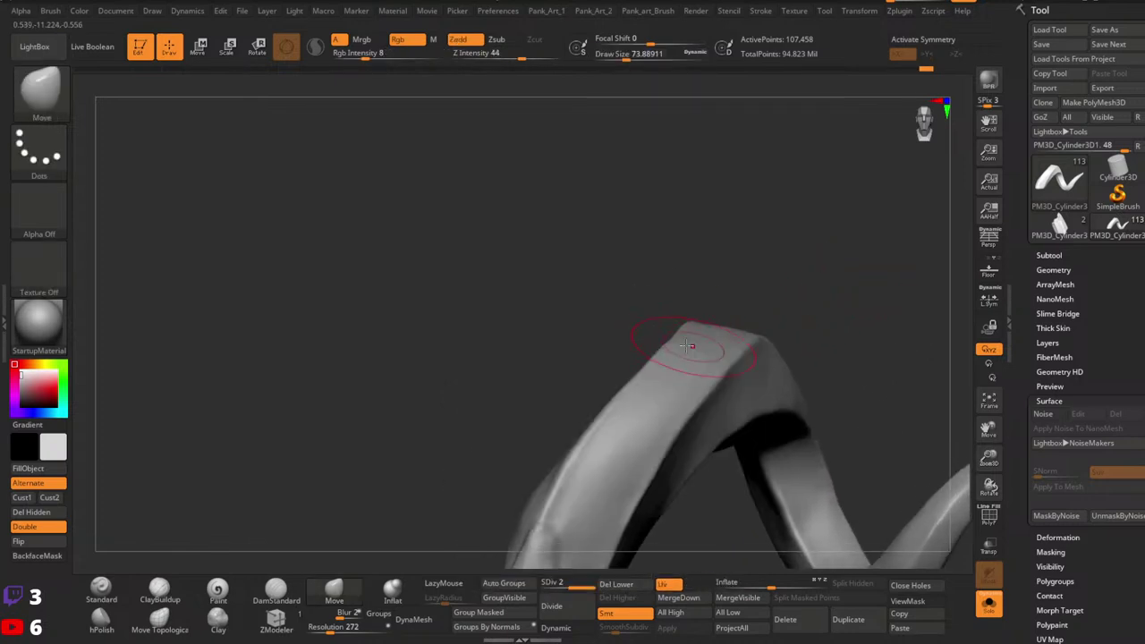
key(space)
click(673, 340)
key(space)
drag(683, 334, 673, 340)
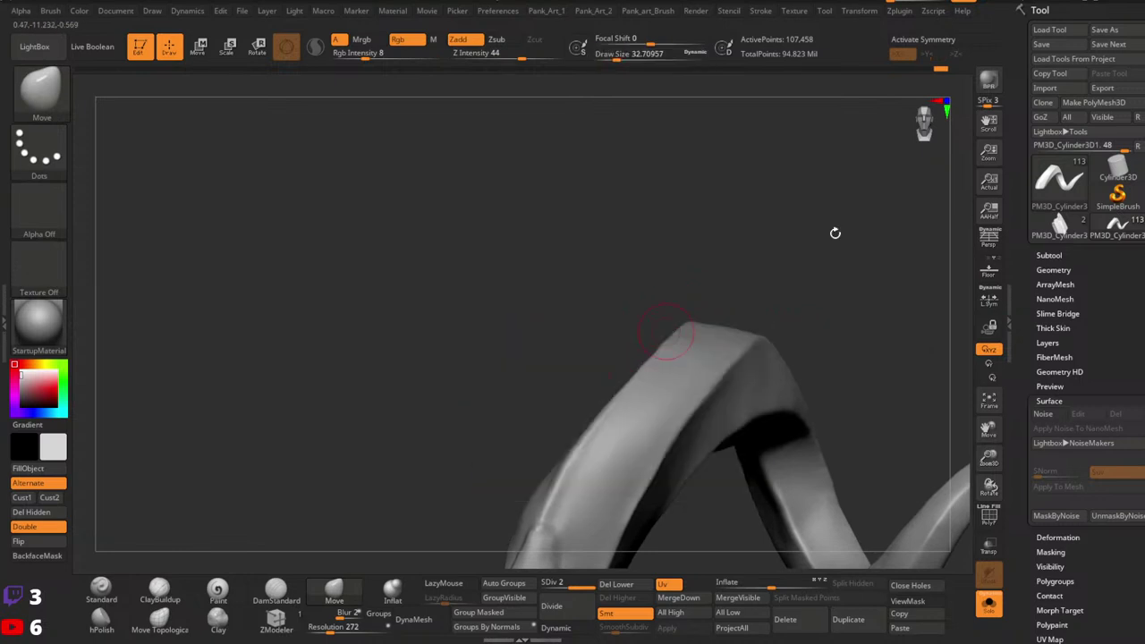
Step: Even out the horn's outer curve in side view with the Move brush at a draw size of about 124
ctrl+right_drag(833, 233, 728, 306)
drag(748, 325, 723, 298)
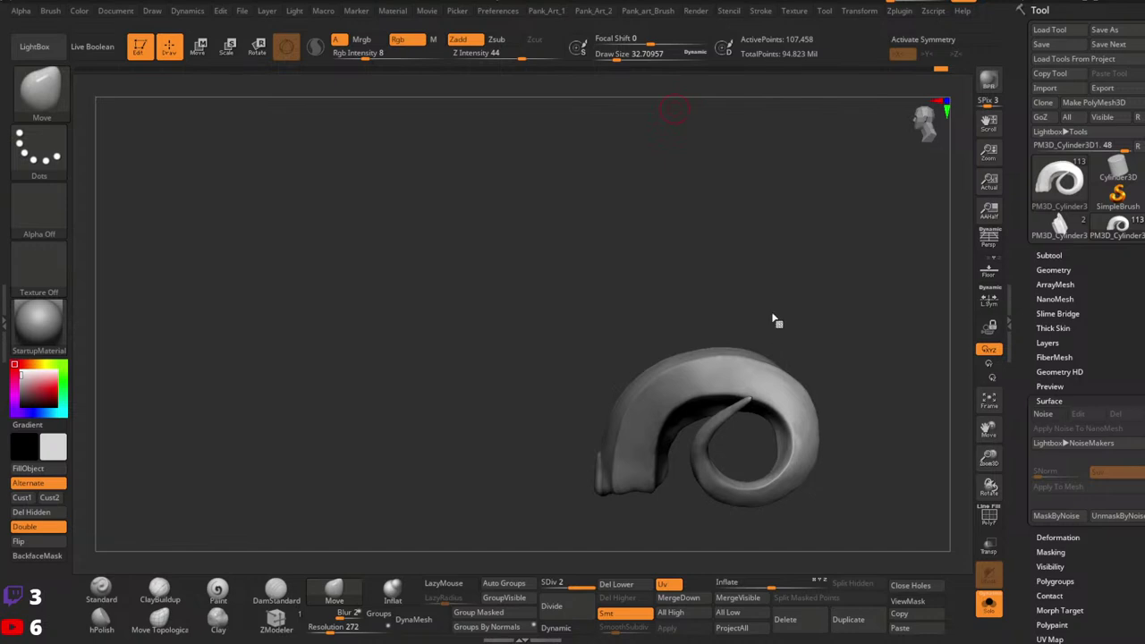
right_drag(774, 320, 777, 355)
mouse_move(728, 325)
ctrl+right_down()
mouse_move(735, 376)
mouse_move(689, 411)
ctrl+right_up()
key(space)
mouse_move(741, 338)
mouse_down()
mouse_move(759, 338)
mouse_move(757, 327)
mouse_up()
key(space)
key(space)
mouse_move(810, 333)
right_down()
mouse_move(858, 307)
mouse_move(798, 236)
right_up()
key(space)
mouse_move(810, 295)
mouse_down()
mouse_move(784, 264)
mouse_move(785, 276)
mouse_up()
key(space)
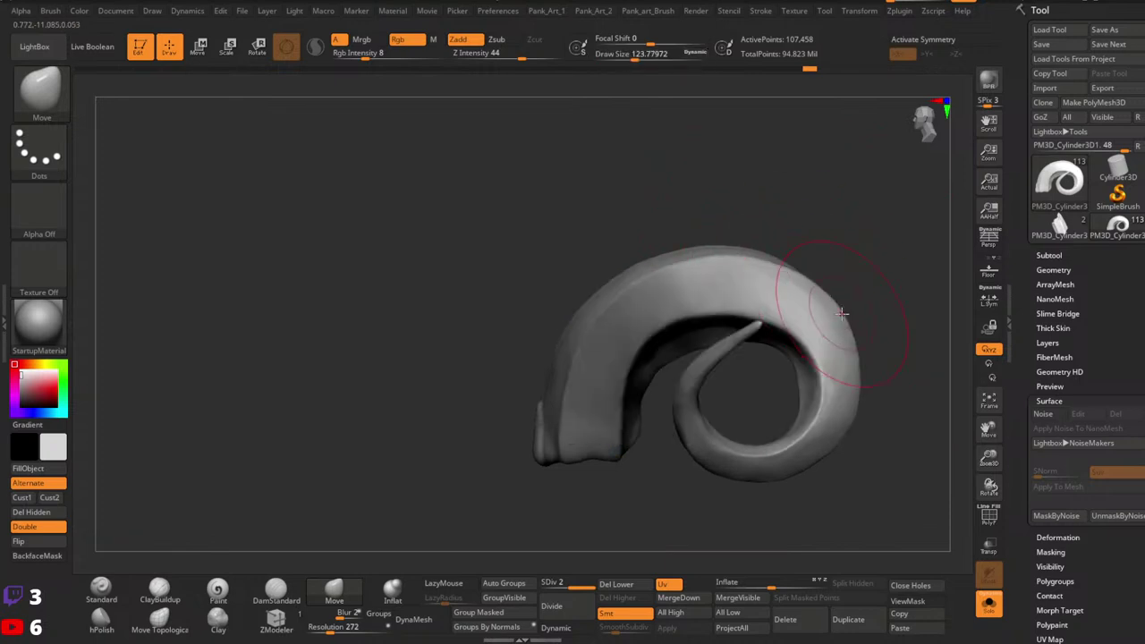
drag(841, 314, 839, 318)
key(space)
Step: Round the coil's lower outer edge with the Move brush at draw sizes of about 108 and 101
alt+right_drag(846, 367, 824, 306)
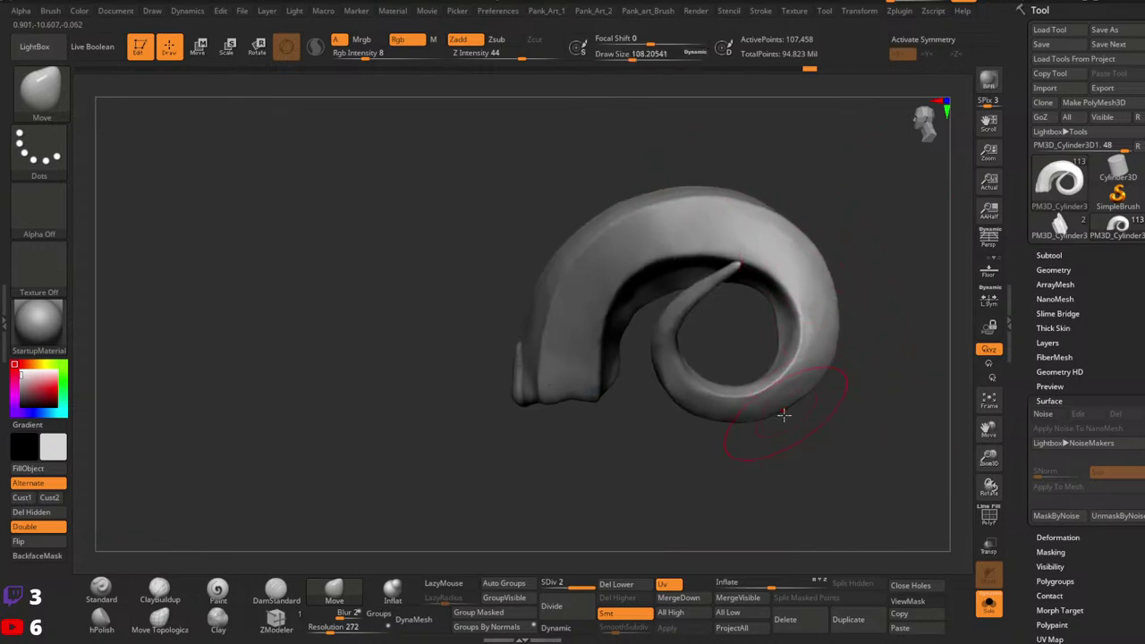
drag(802, 397, 799, 376)
key(space)
drag(716, 418, 715, 424)
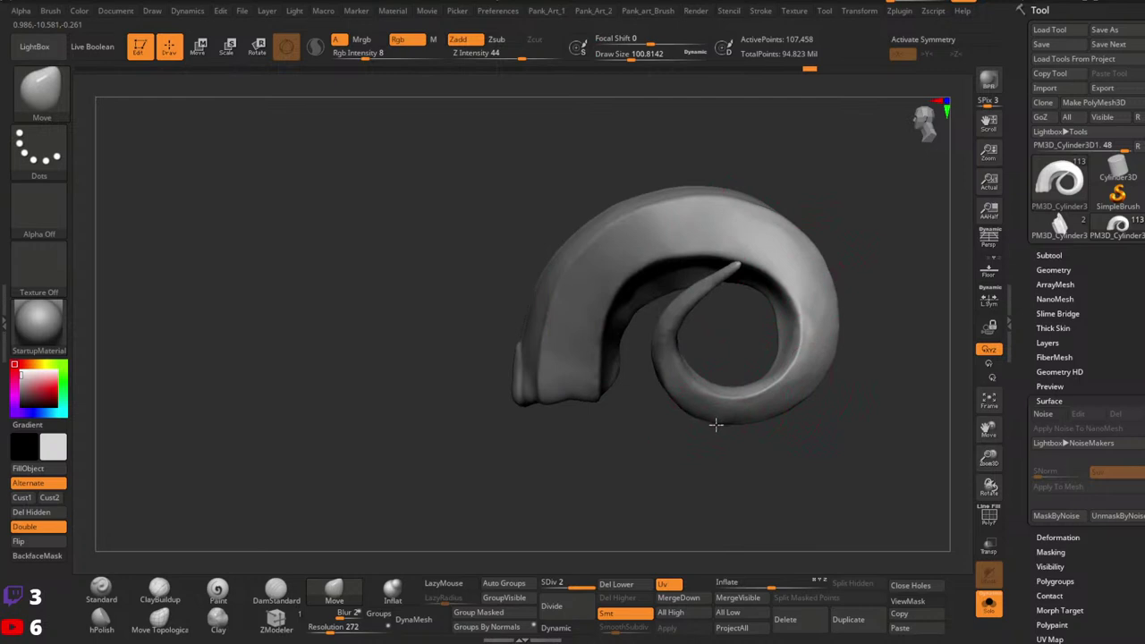
key(space)
drag(655, 337, 662, 337)
key(space)
Step: Bend the horn's tapering end into a smoother curve with the Move brush at draw sizes of about 223 and 136
mouse_move(687, 287)
mouse_down()
mouse_move(733, 259)
mouse_move(728, 248)
mouse_up()
key(space)
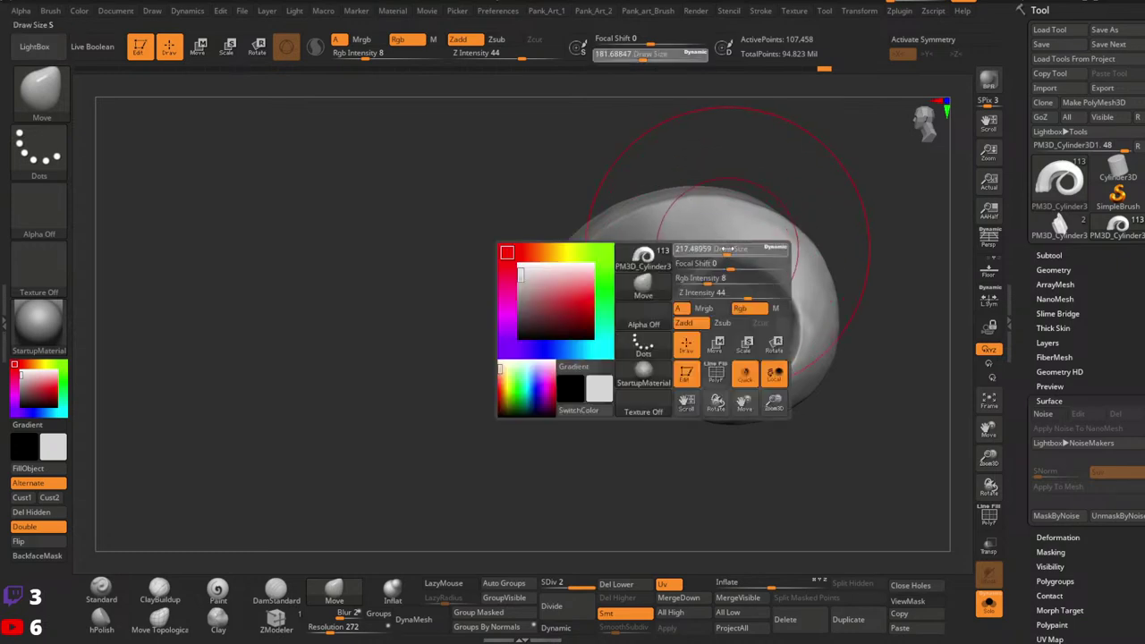
ctrl+right_drag(805, 199, 803, 181)
drag(733, 281, 732, 256)
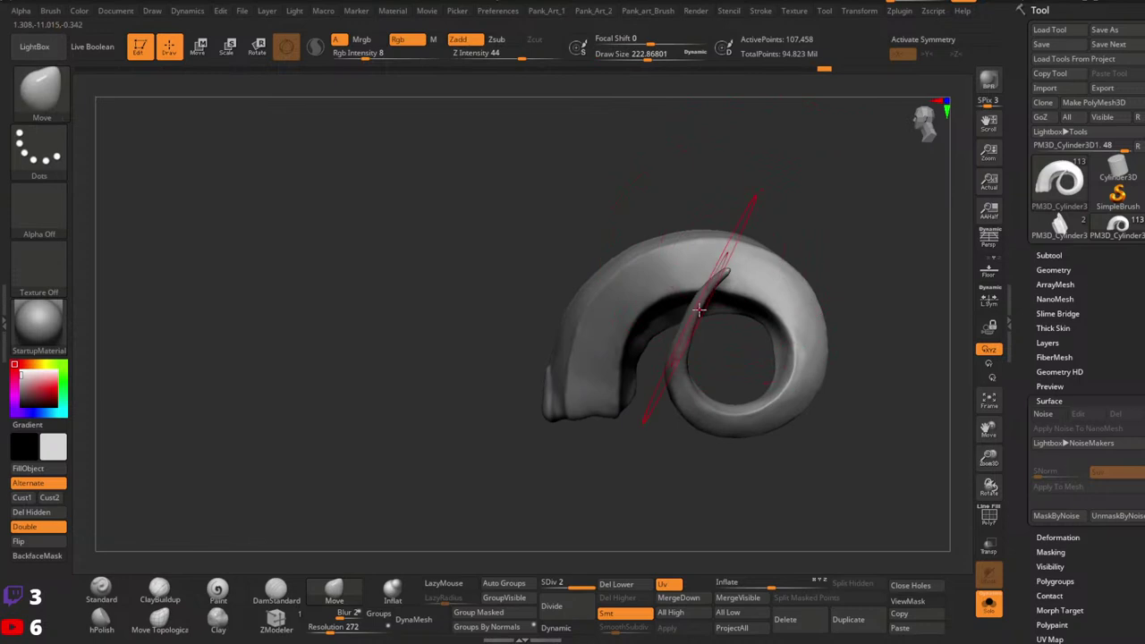
key(space)
drag(692, 319, 678, 322)
key(space)
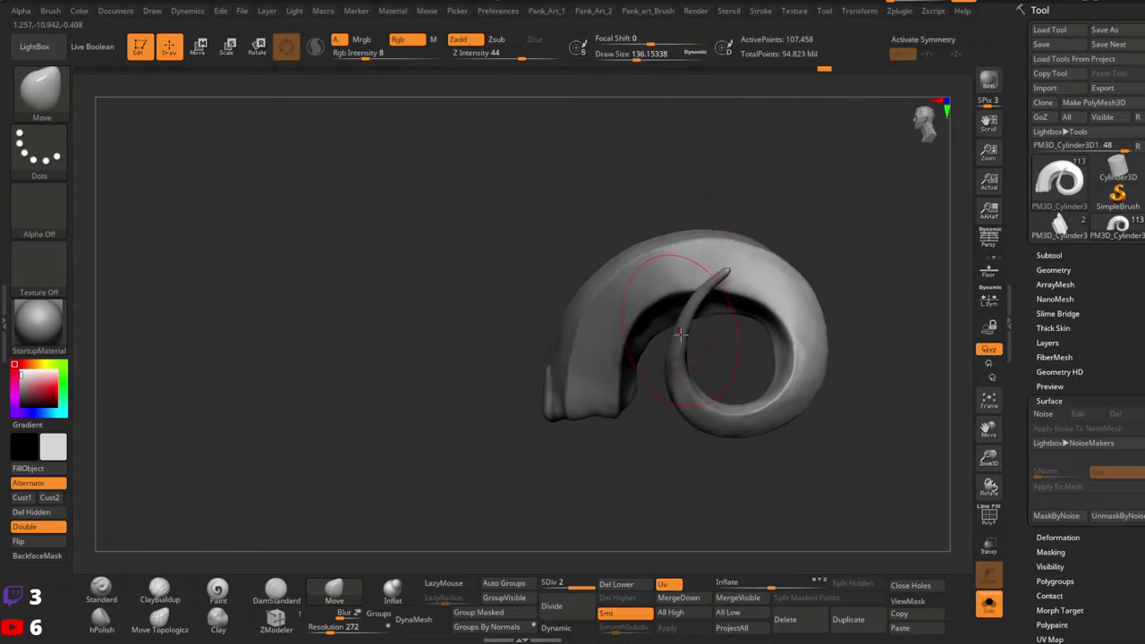
Step: Refine the curve of the horn's pointed tip with the Move brush at a draw size of about 101
key(bracketleft)
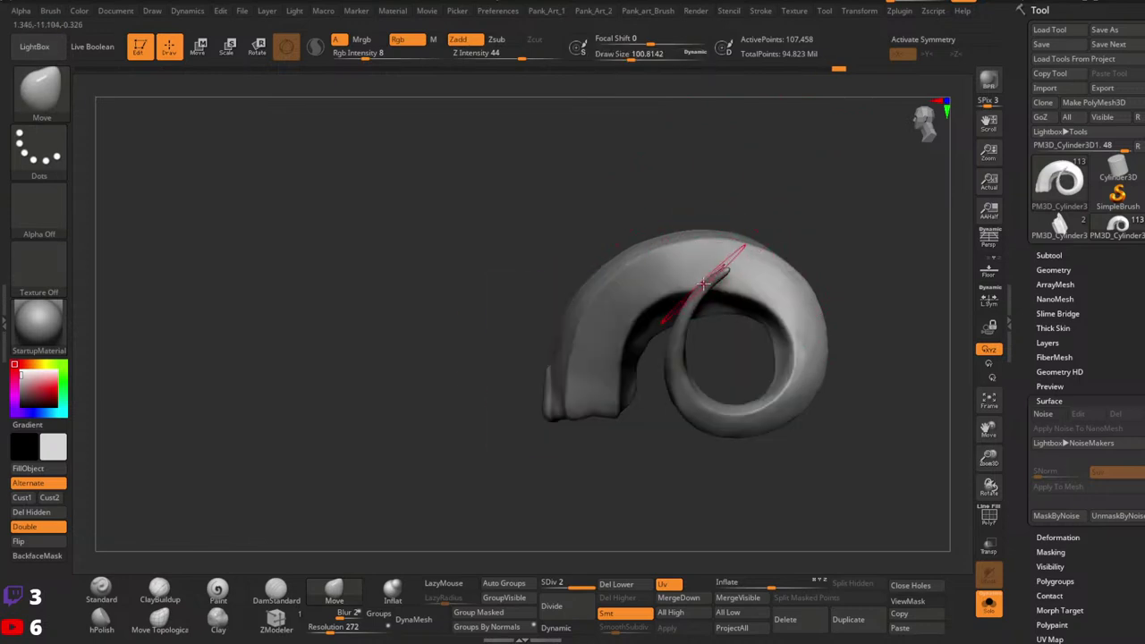
key(space)
mouse_move(713, 279)
mouse_down()
mouse_move(746, 269)
mouse_move(706, 259)
mouse_move(723, 266)
mouse_move(682, 290)
mouse_up()
key(space)
key(space)
key(space)
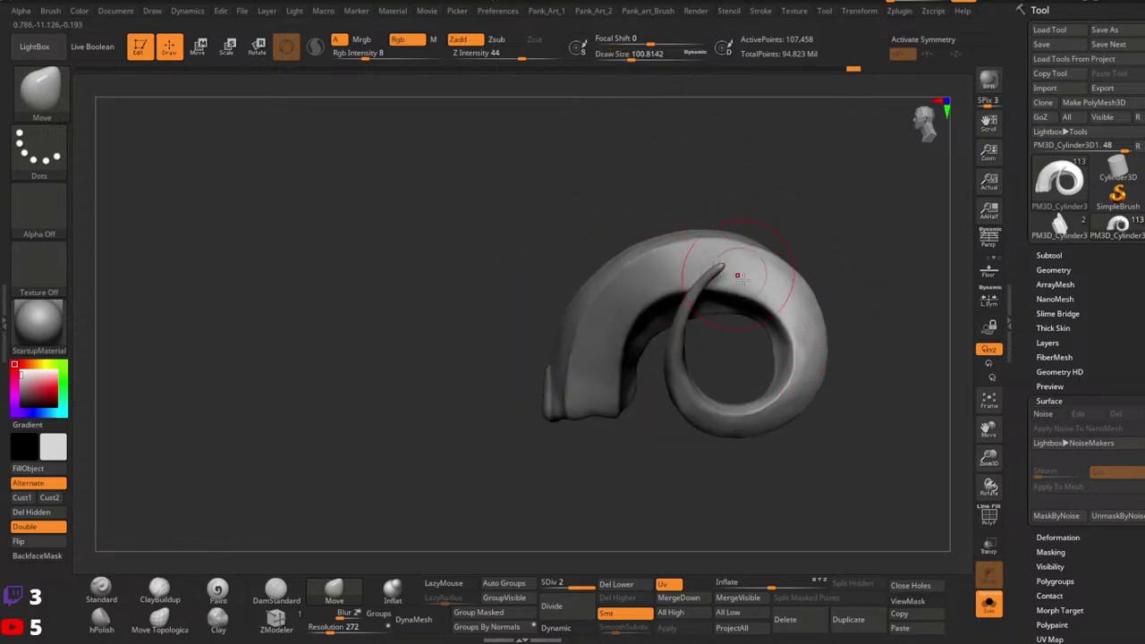
Step: Adjust the horn's curve around the coil and above the base with the Move brush at a draw size of about 124
key(space)
drag(770, 291, 755, 304)
key(space)
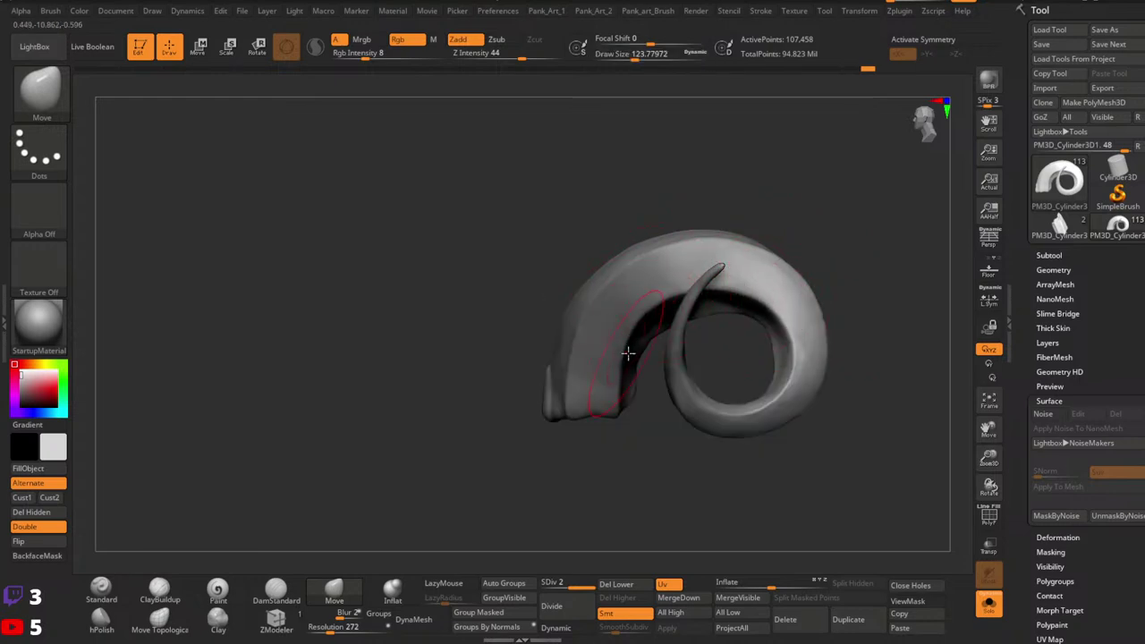
key(space)
drag(628, 354, 618, 352)
Step: Reshape the horn's inner edge just above the base with the Move brush at a draw size of about 51
ctrl+right_drag(625, 352, 706, 381)
key(space)
drag(639, 396, 634, 398)
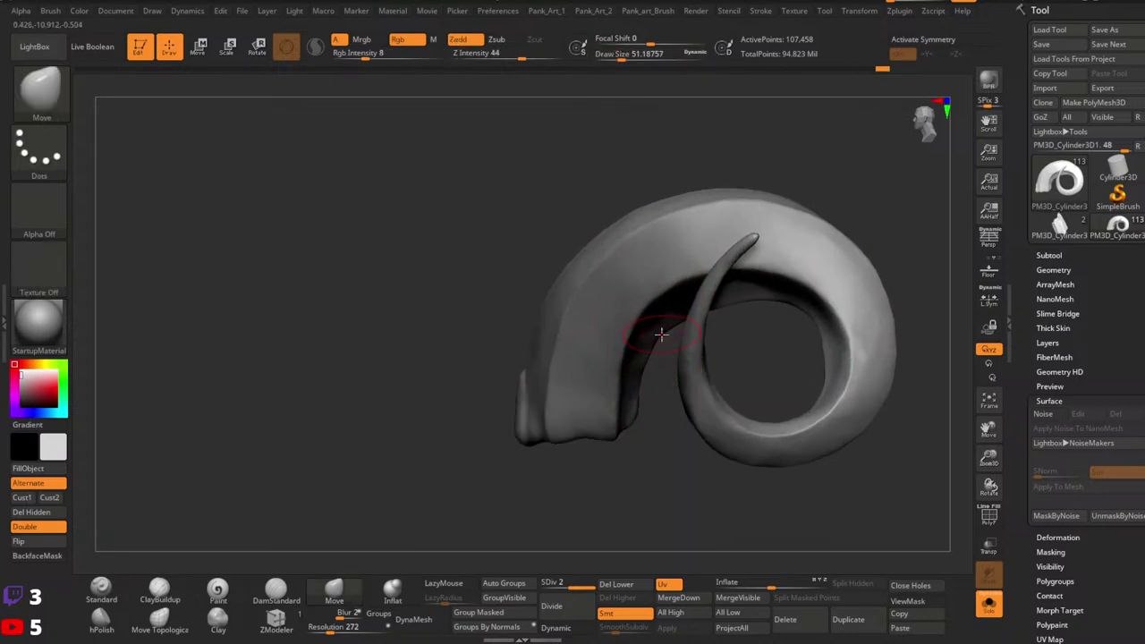
drag(642, 366, 653, 347)
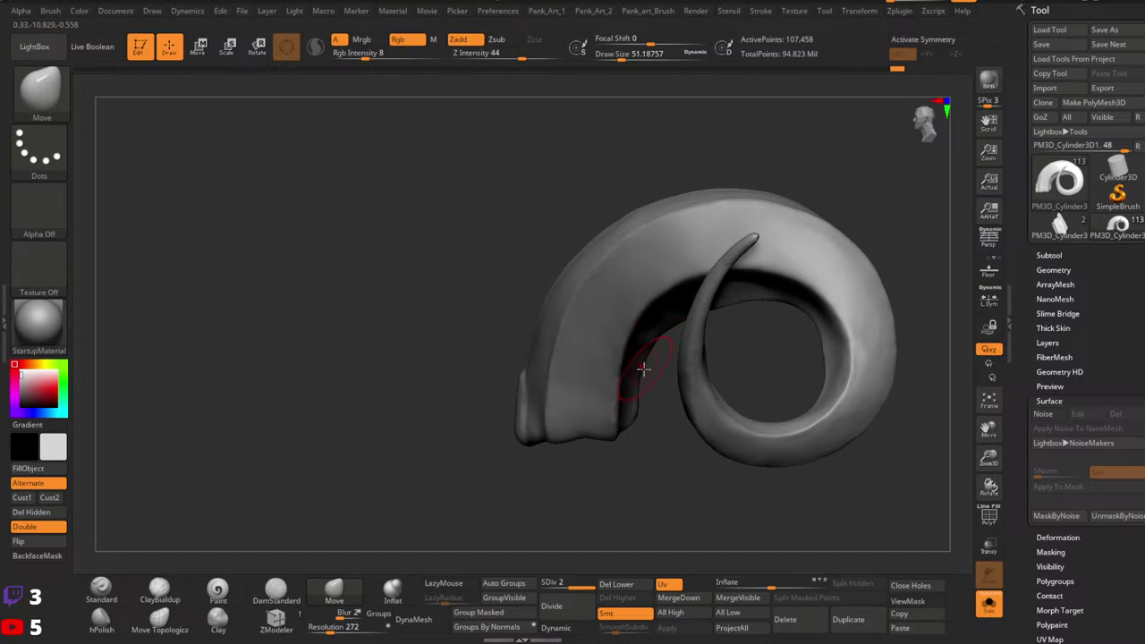
Step: Smooth out the inner contour under the horn's arch with the Move brush at draw sizes of about 74 and 56
key(space)
drag(736, 303, 732, 301)
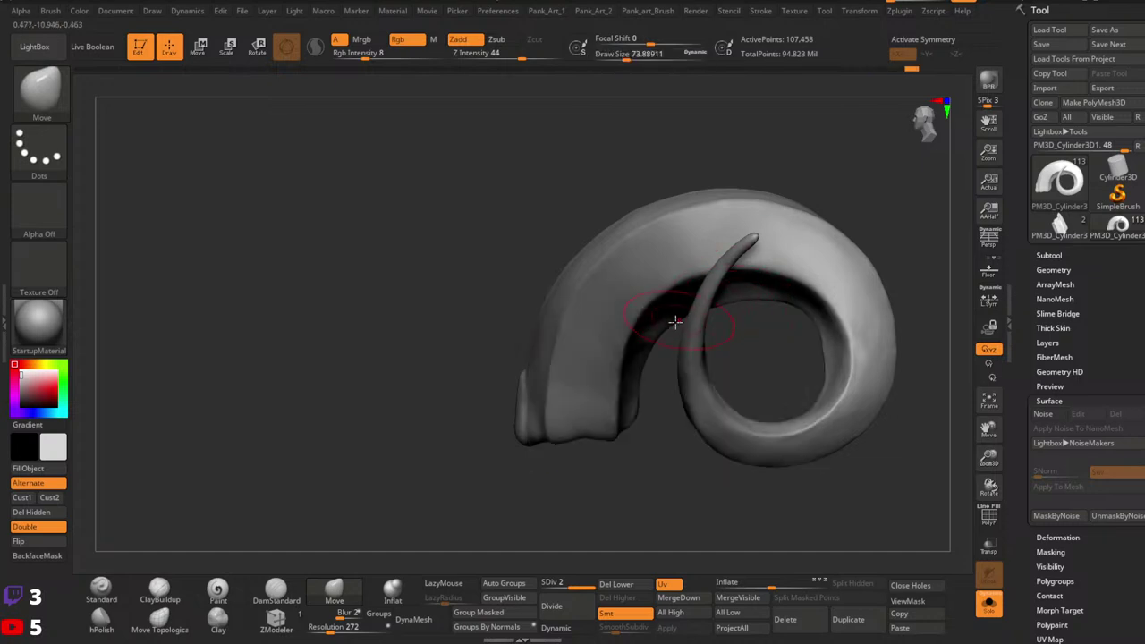
key(space)
drag(813, 313, 808, 312)
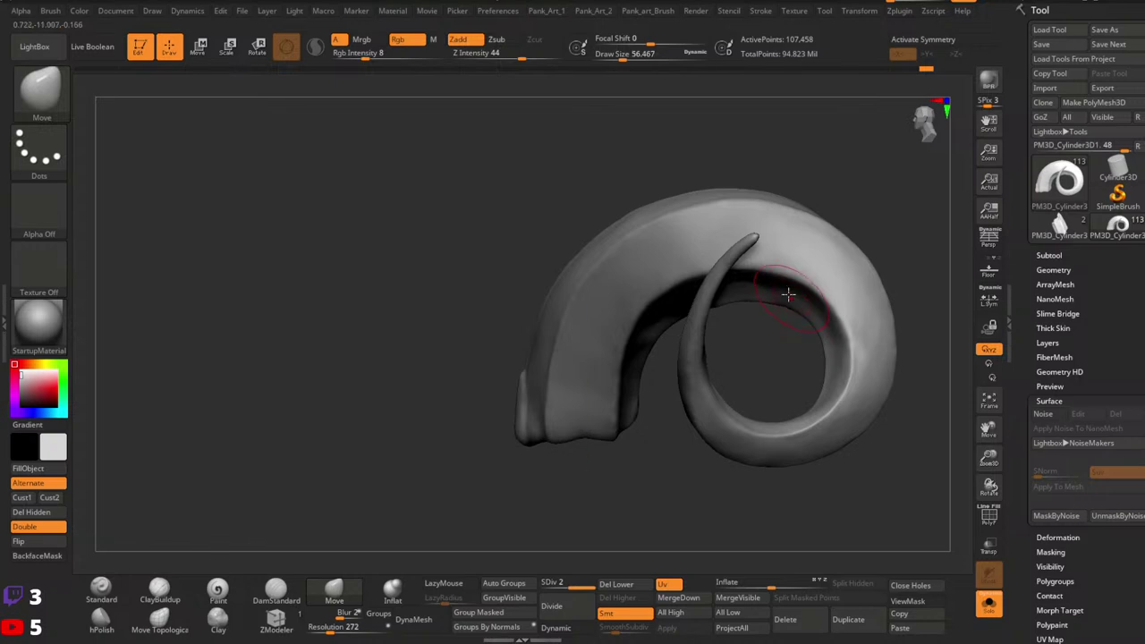
key(space)
mouse_move(696, 303)
mouse_down()
mouse_move(718, 303)
mouse_move(691, 287)
mouse_up()
Step: Adjust the arch's inner edge from the horn's opposite side with the Move brush at a draw size of about 54
mouse_move(702, 291)
right_down()
mouse_move(784, 296)
mouse_move(800, 258)
right_up()
key(space)
mouse_move(714, 299)
mouse_down()
mouse_move(655, 295)
mouse_move(713, 295)
mouse_move(717, 304)
mouse_up()
key(space)
key(space)
key(space)
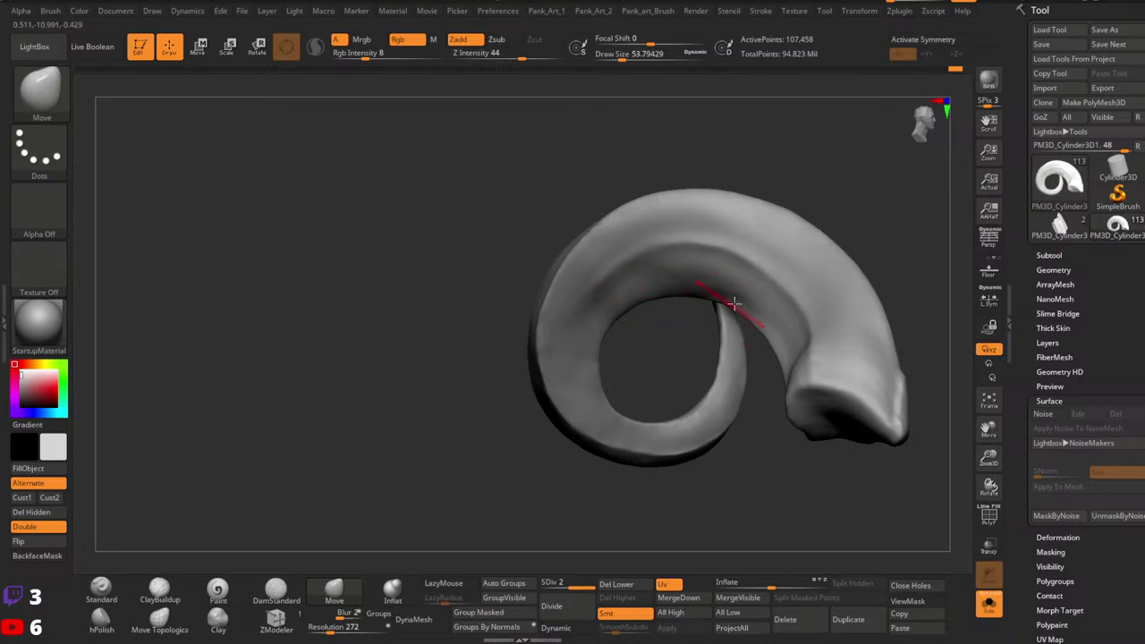
Step: Build up the inner face under the arch with the ClayBuildup brush at Z Intensity 26 and a draw size of about 54
mouse_move(640, 334)
shift+right_down()
mouse_move(790, 308)
mouse_move(804, 290)
mouse_move(712, 340)
mouse_move(740, 334)
shift+right_up()
click(160, 592)
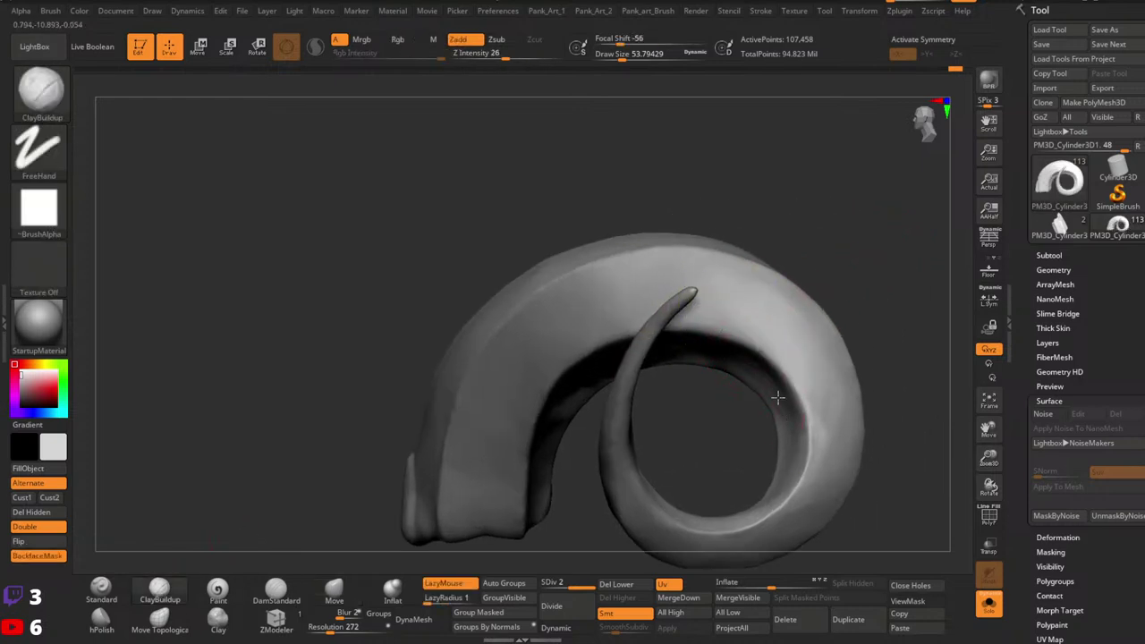
drag(736, 357, 787, 407)
mouse_move(777, 340)
right_down()
mouse_move(695, 334)
mouse_move(657, 241)
right_up()
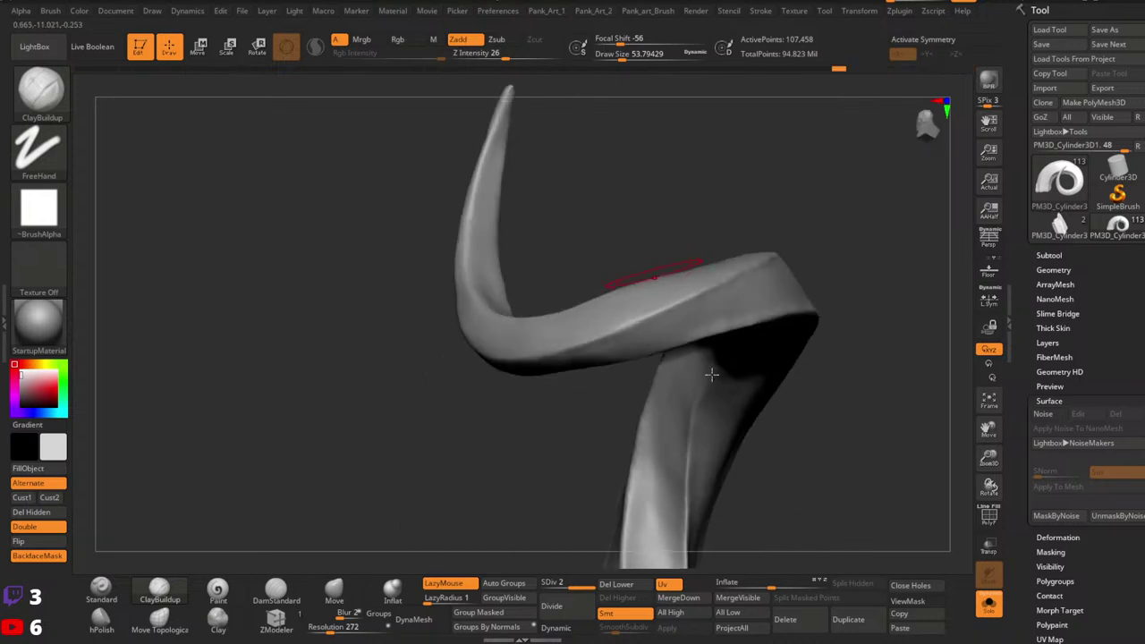
mouse_move(712, 374)
right_down()
mouse_move(740, 388)
mouse_move(775, 361)
right_up()
mouse_move(756, 295)
mouse_down()
mouse_move(705, 350)
mouse_move(702, 383)
mouse_up()
right_drag(723, 381, 678, 376)
mouse_move(693, 375)
mouse_down()
mouse_move(692, 472)
mouse_move(698, 291)
mouse_move(680, 447)
mouse_up()
Step: Fill and smooth the horn's inner face beside the ridge down to the base, reducing the ClayBuildup draw size to about 33
right_drag(729, 317, 691, 364)
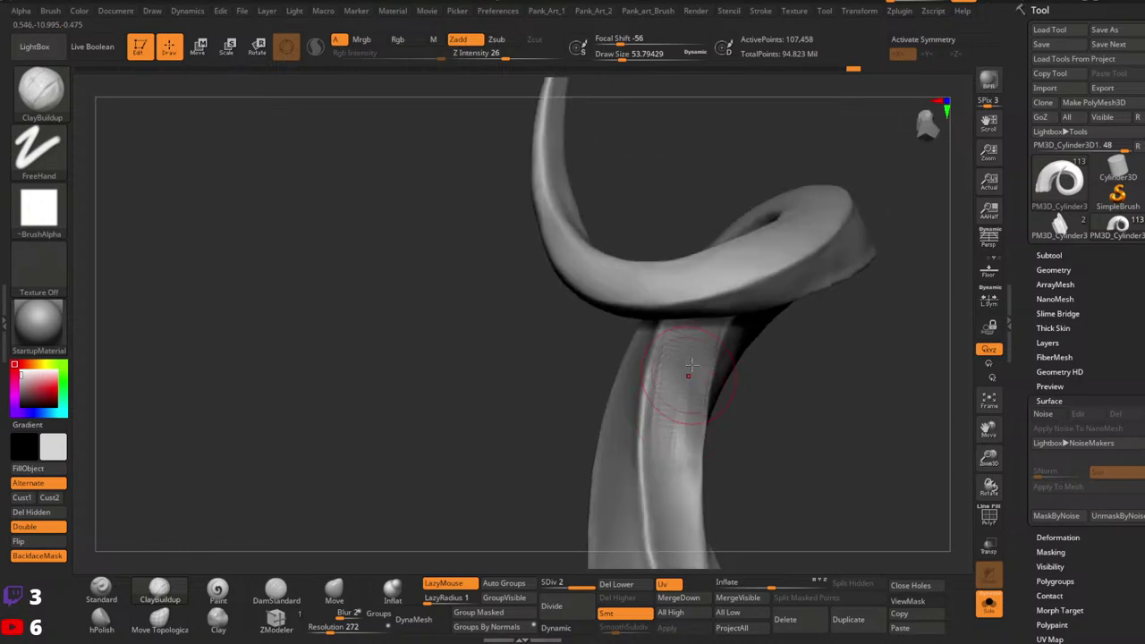
right_drag(677, 409, 709, 301)
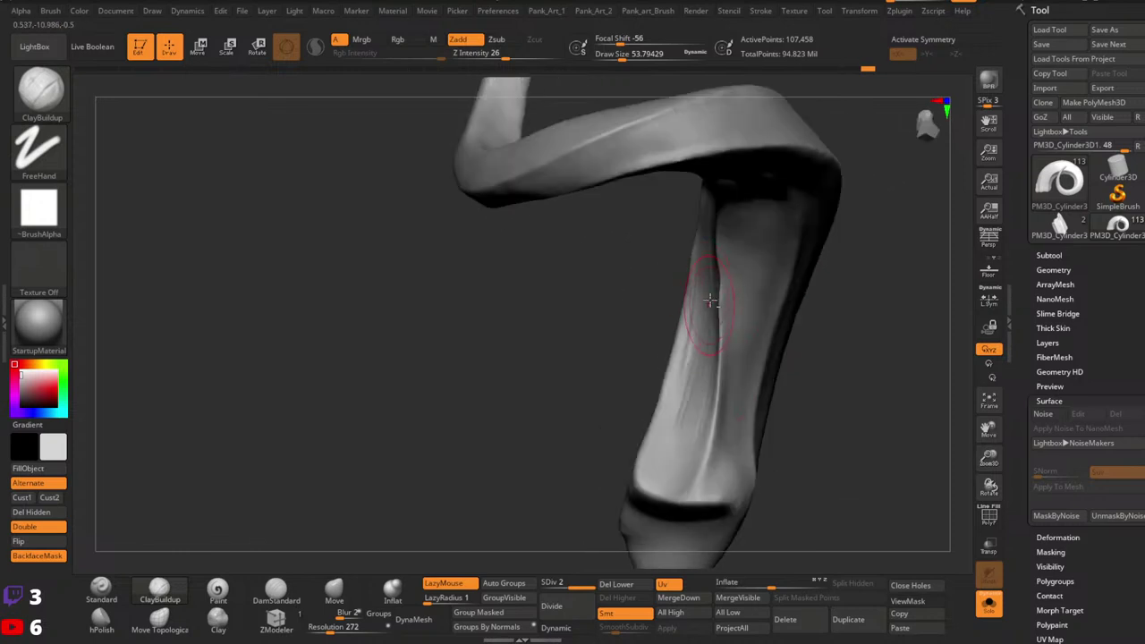
right_drag(689, 371, 705, 297)
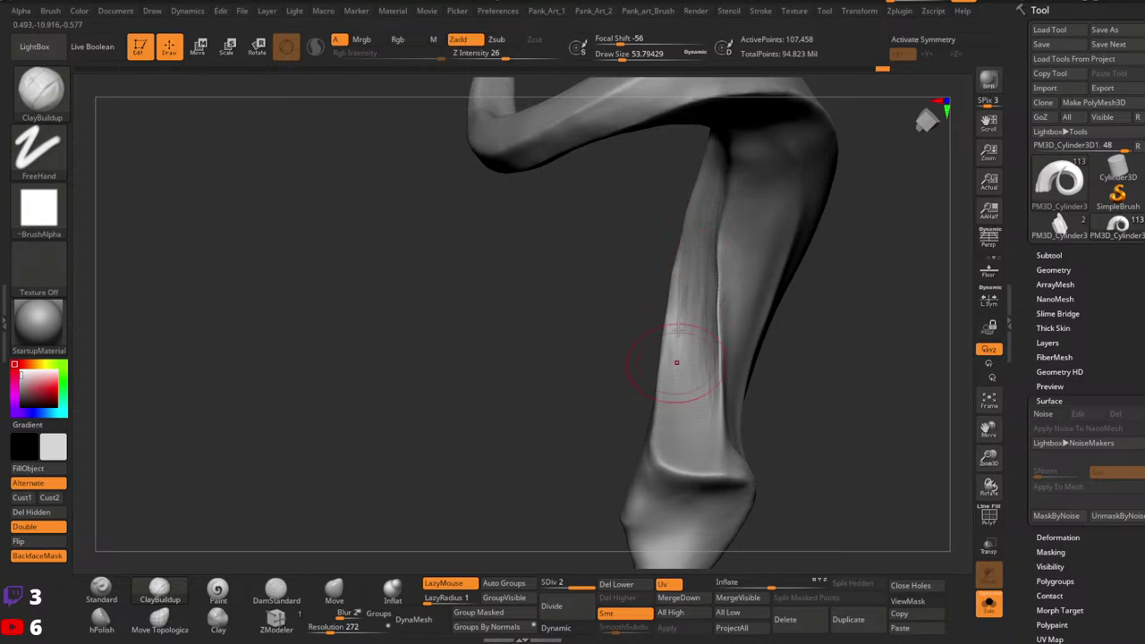
mouse_move(675, 363)
right_down()
mouse_move(743, 358)
mouse_move(690, 332)
right_up()
key(space)
key(shift)
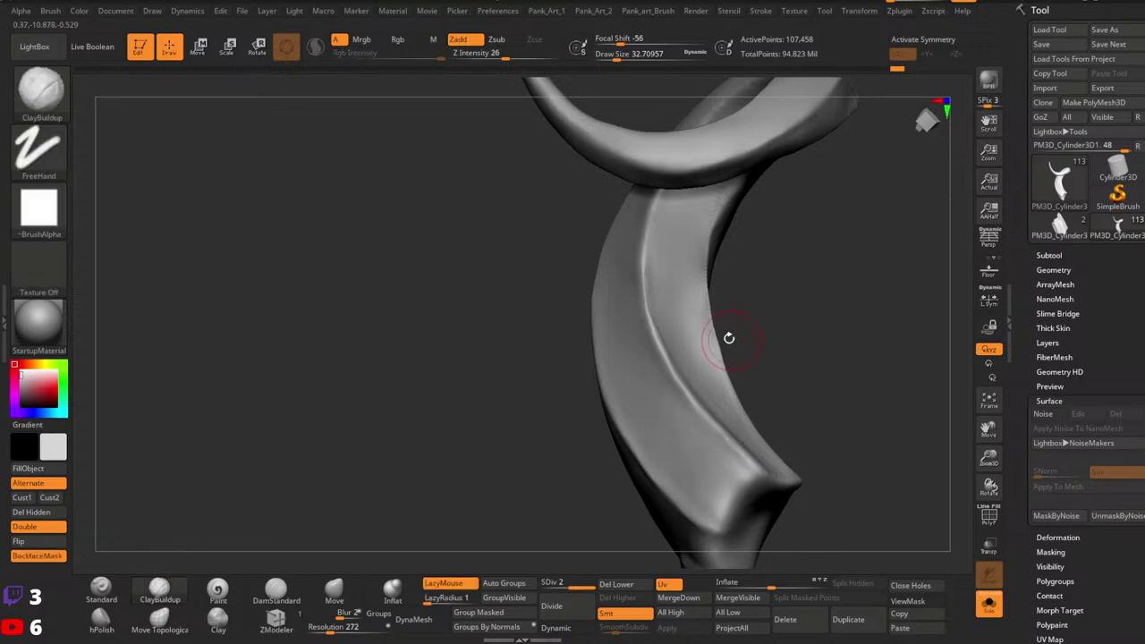
Step: Smooth the horn's sides and the inner surface of its curl
mouse_move(728, 337)
right_down()
mouse_move(741, 475)
mouse_move(790, 340)
right_up()
key(shift)
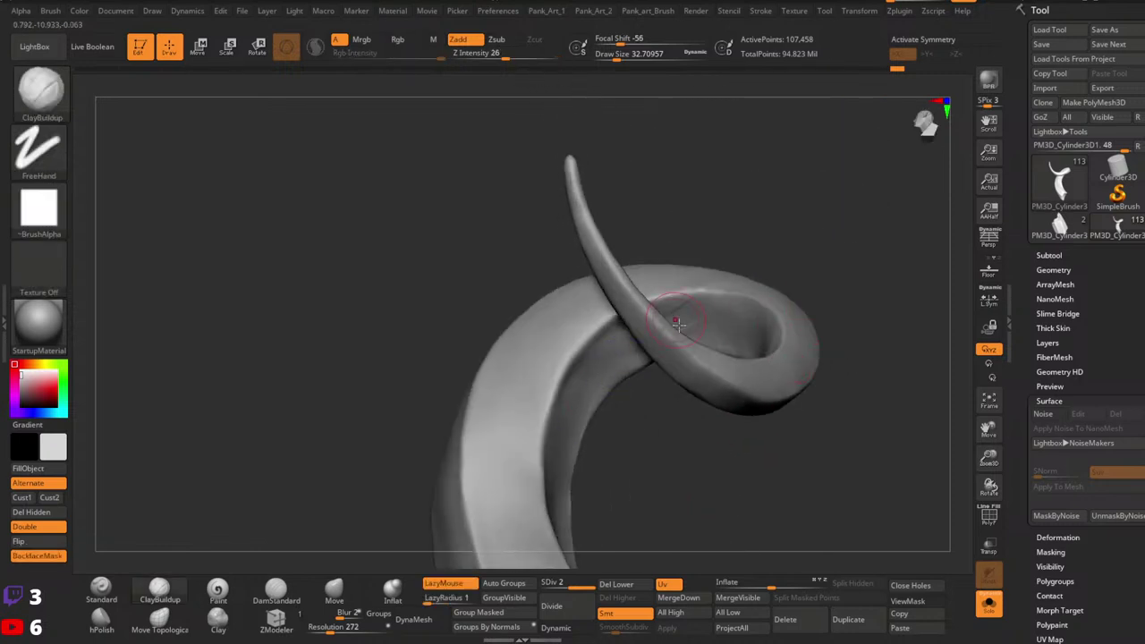
right_drag(613, 349, 696, 317)
key(shift)
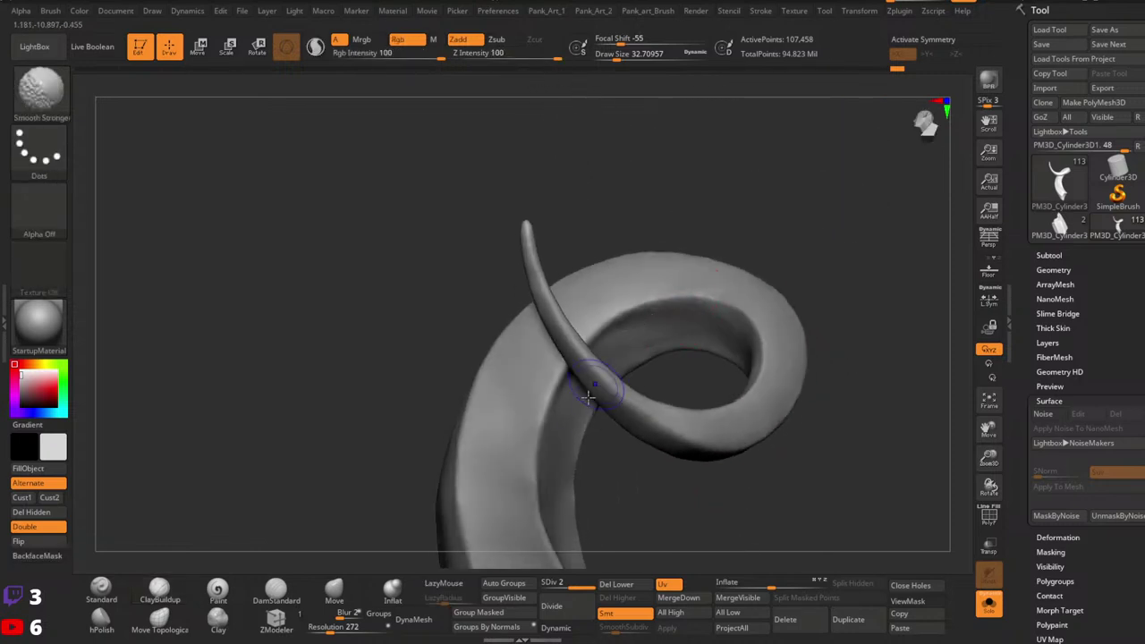
mouse_move(593, 478)
ctrl+right_down()
mouse_move(713, 350)
mouse_move(766, 376)
mouse_move(863, 304)
mouse_move(856, 379)
ctrl+right_up()
key(shift)
Step: Work on the inner edge of the horn's curl with the ClayBuildup brush at a draw size of about 74
click(161, 590)
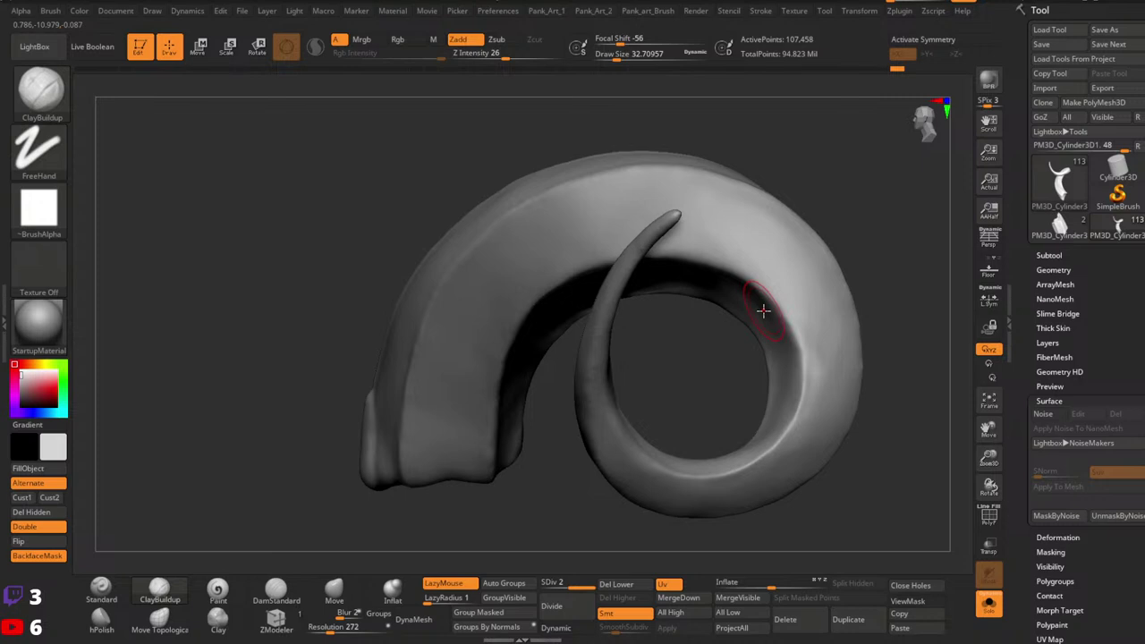
key(space)
mouse_move(762, 322)
mouse_down()
mouse_move(773, 323)
mouse_move(783, 410)
mouse_move(754, 401)
mouse_move(723, 441)
mouse_move(765, 409)
mouse_move(756, 368)
mouse_move(780, 347)
mouse_move(736, 286)
mouse_up()
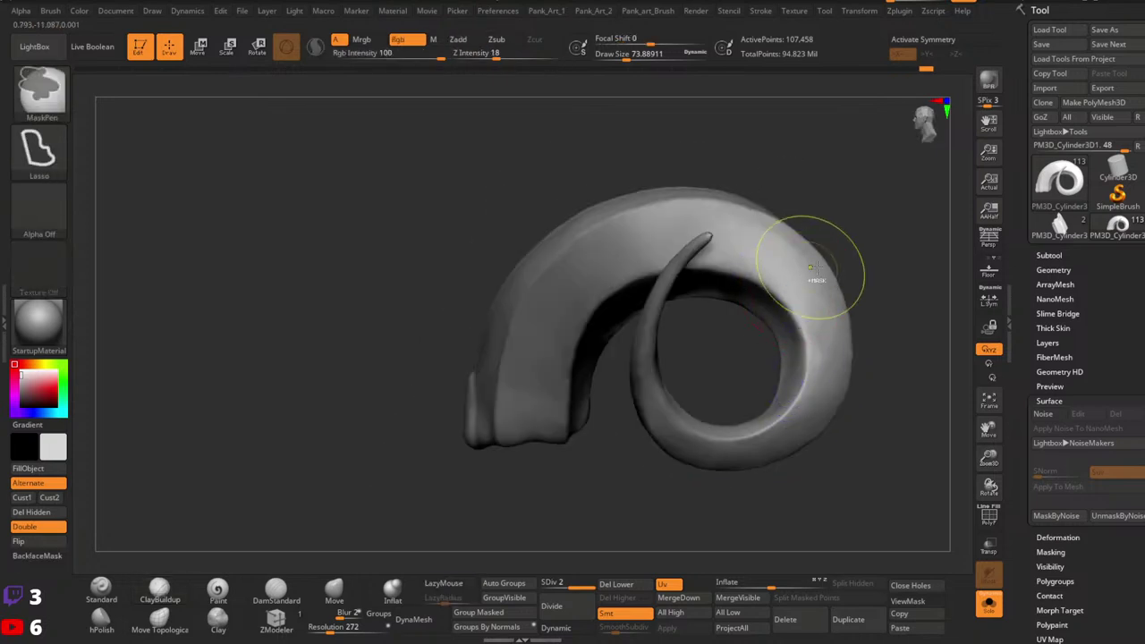
ctrl+right_drag(813, 280, 769, 268)
alt+right_drag(769, 268, 782, 307)
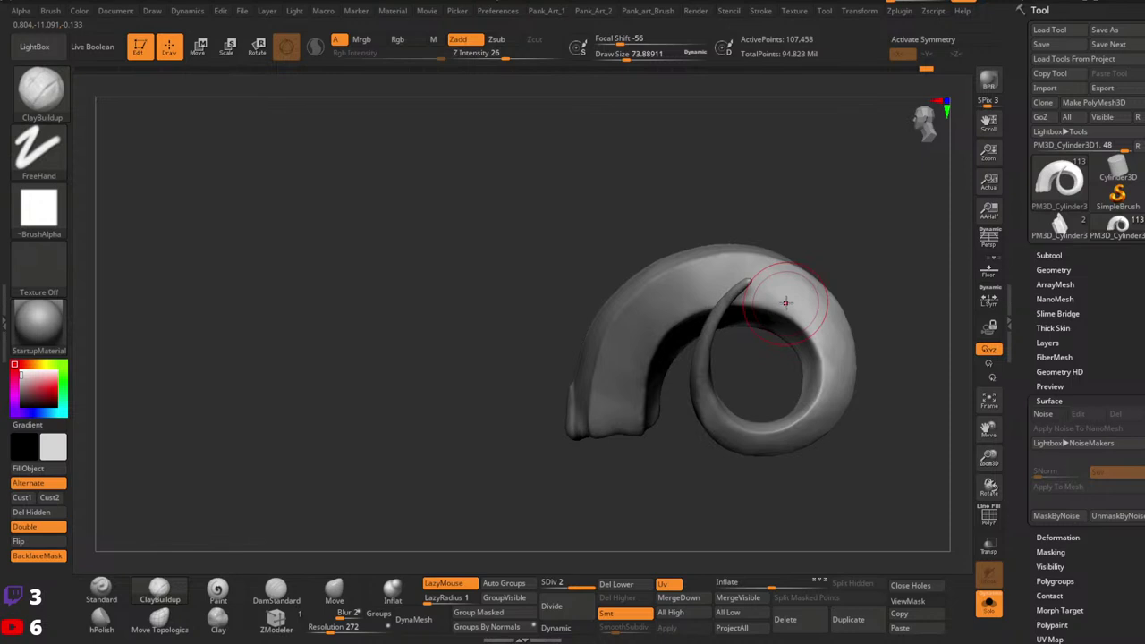
mouse_move(730, 349)
ctrl+right_down()
mouse_move(711, 340)
mouse_move(755, 349)
ctrl+right_up()
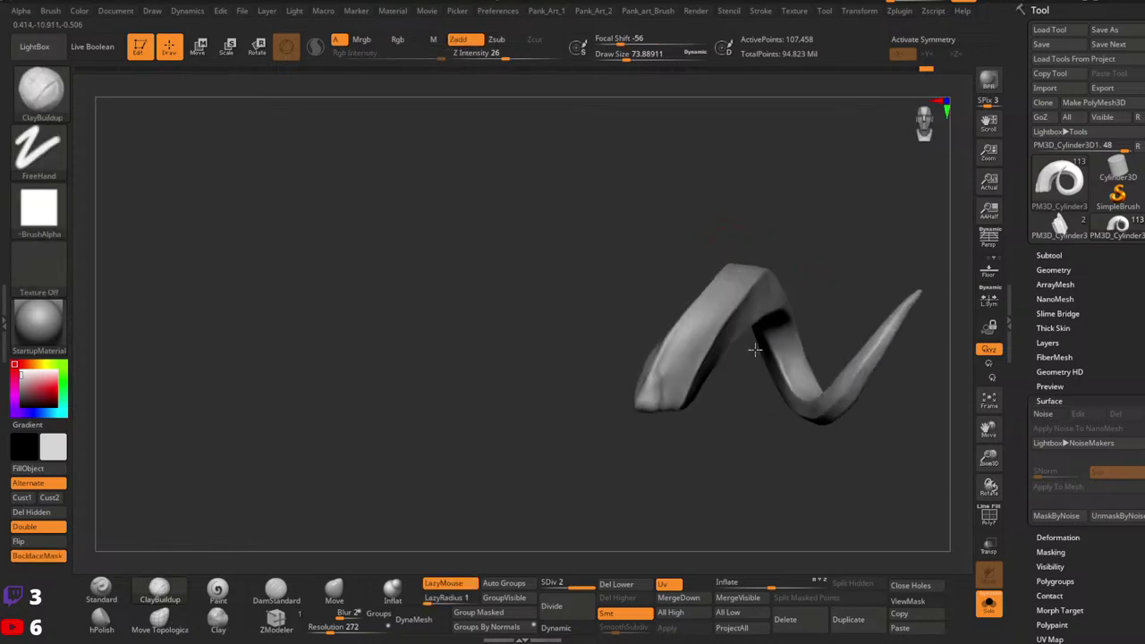
key(ctrl+shift+z)
key(ctrl+shift+z)
key(ctrl+shift+z)
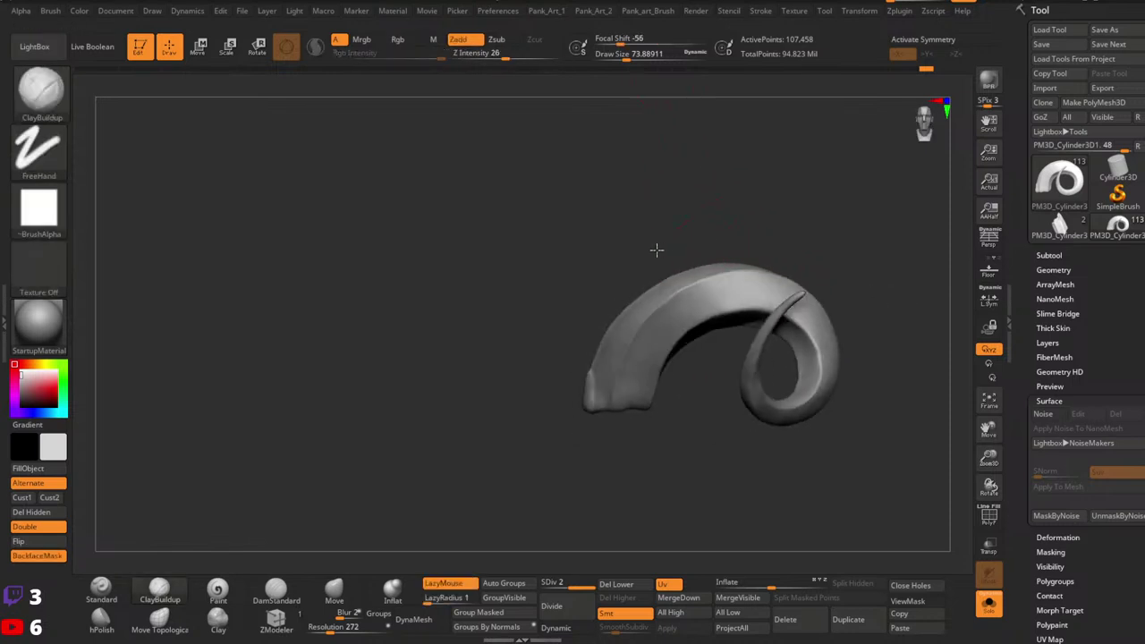
Step: Adjust the horn's outer upper curve with the Move brush at a draw size of about 97
alt+right_drag(760, 270, 774, 217)
key(space)
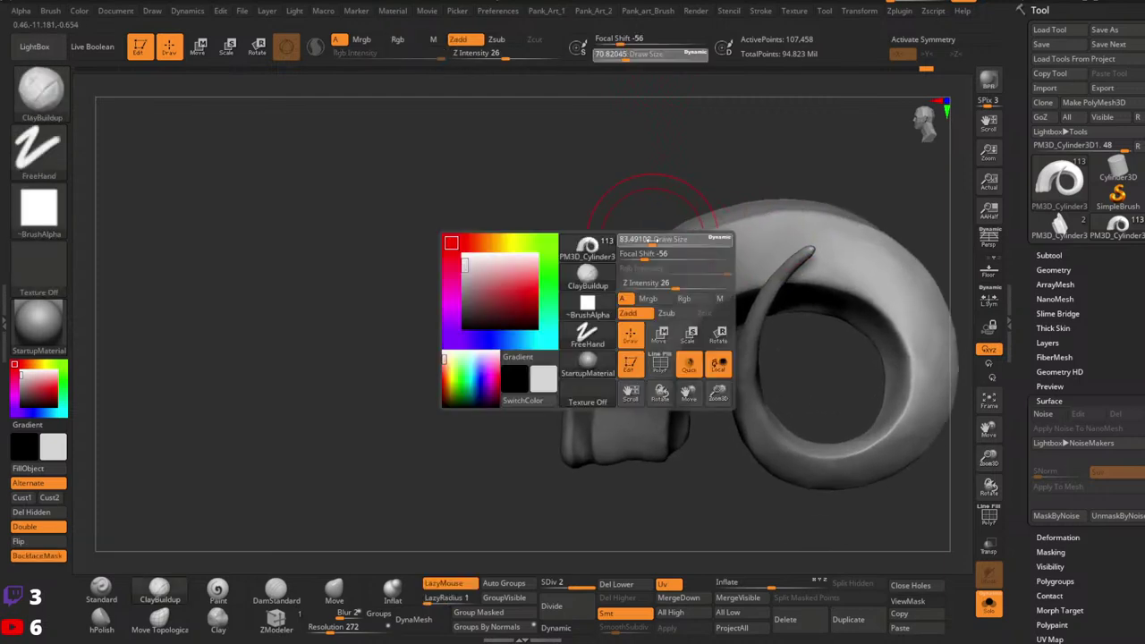
key(space)
key(space)
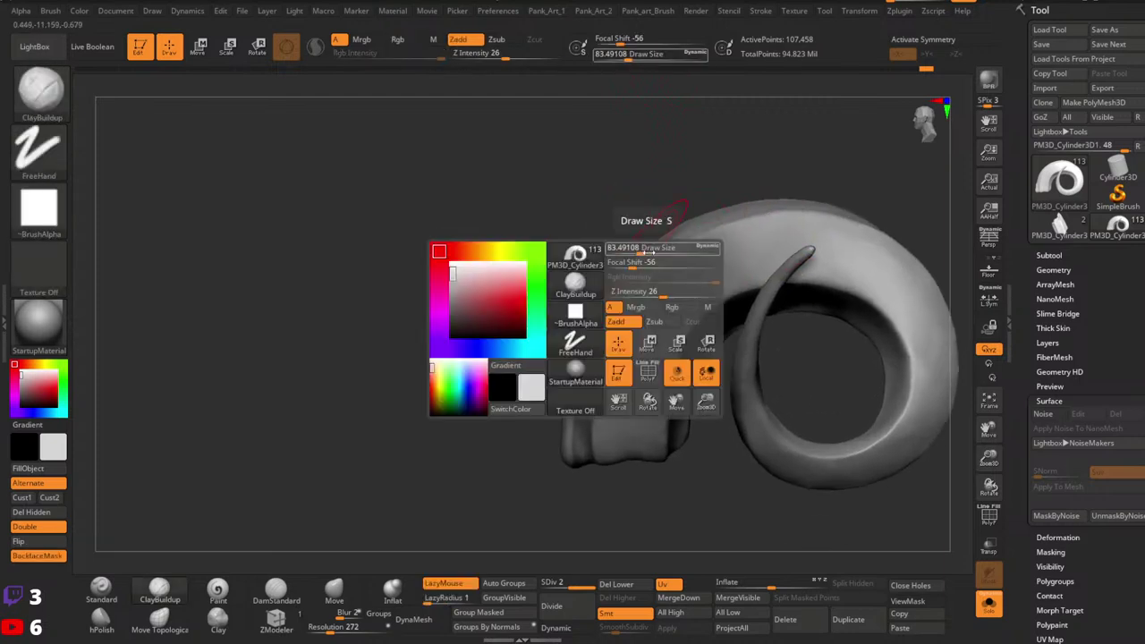
click(334, 592)
key(space)
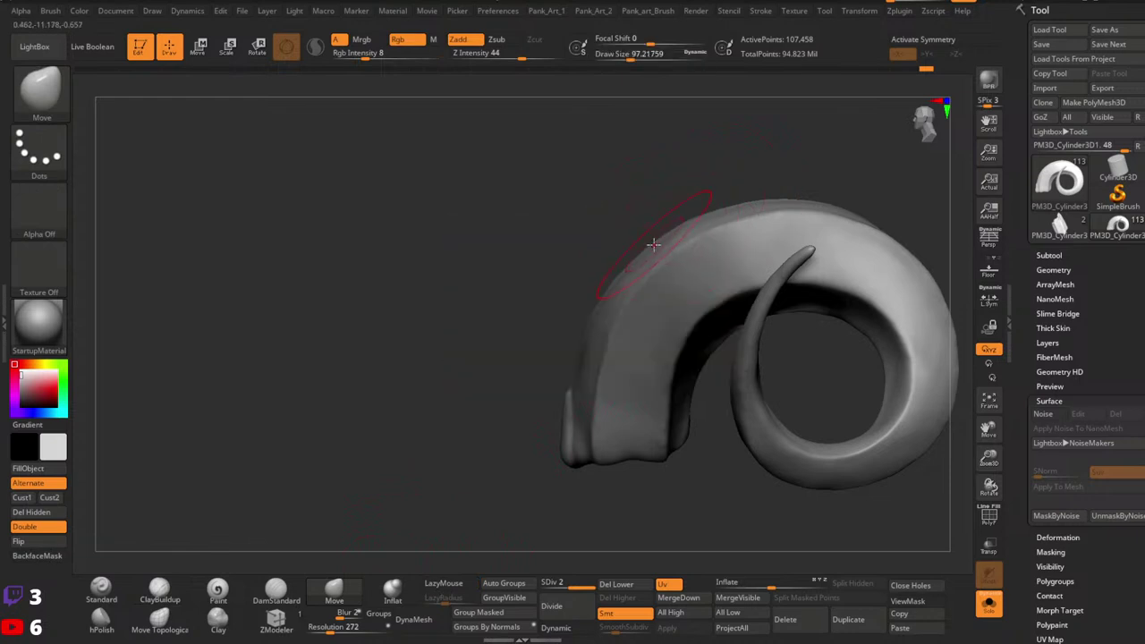
drag(718, 208, 719, 200)
right_drag(727, 204, 795, 211)
key(space)
drag(825, 224, 822, 225)
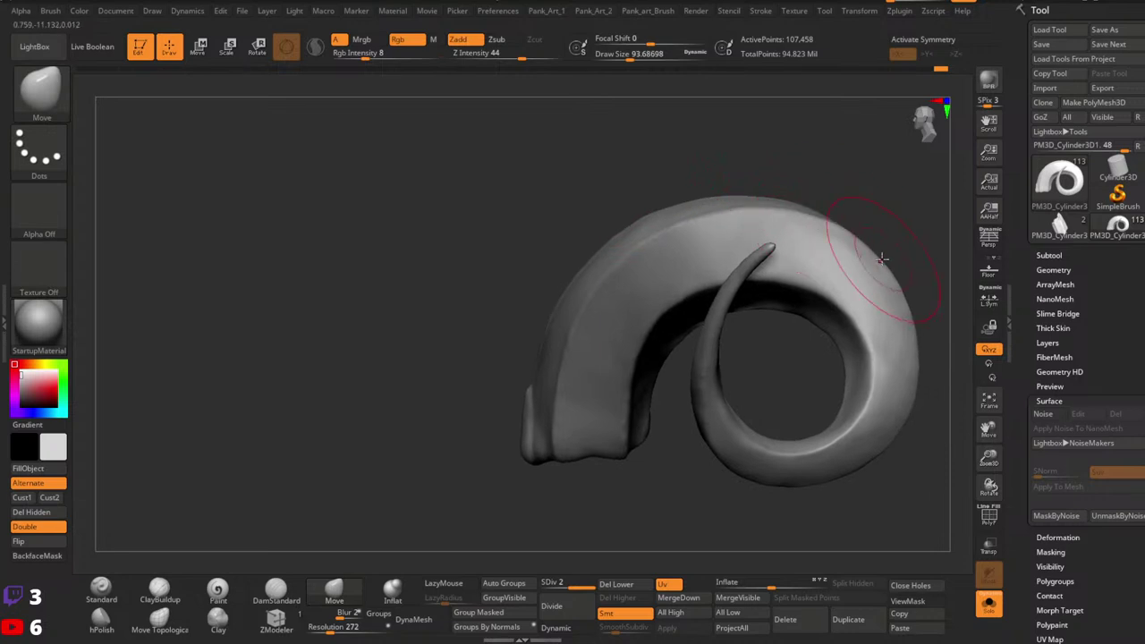
Step: Push the inner lower corner of the horn's base upward with the Move brush at a draw size of about 116
alt+right_drag(871, 252, 826, 225)
alt+right_drag(793, 263, 800, 266)
key(space)
drag(643, 281, 625, 288)
key(space)
click(608, 317)
alt+right_drag(608, 316, 605, 289)
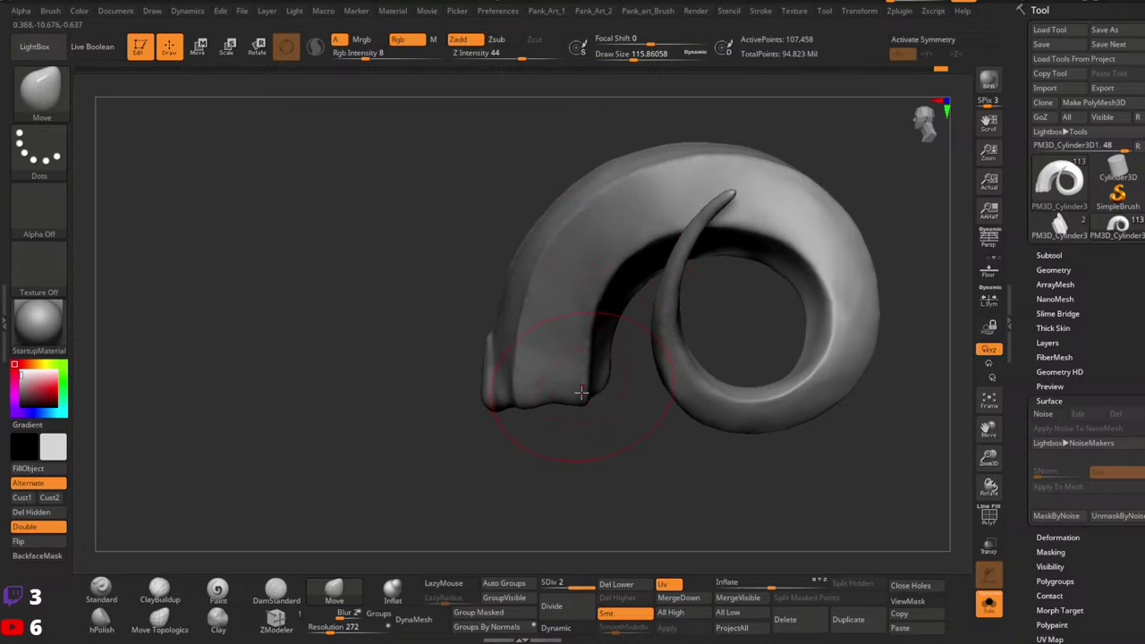
mouse_move(583, 390)
mouse_down()
mouse_move(593, 396)
mouse_move(586, 356)
mouse_up()
key(space)
key(space)
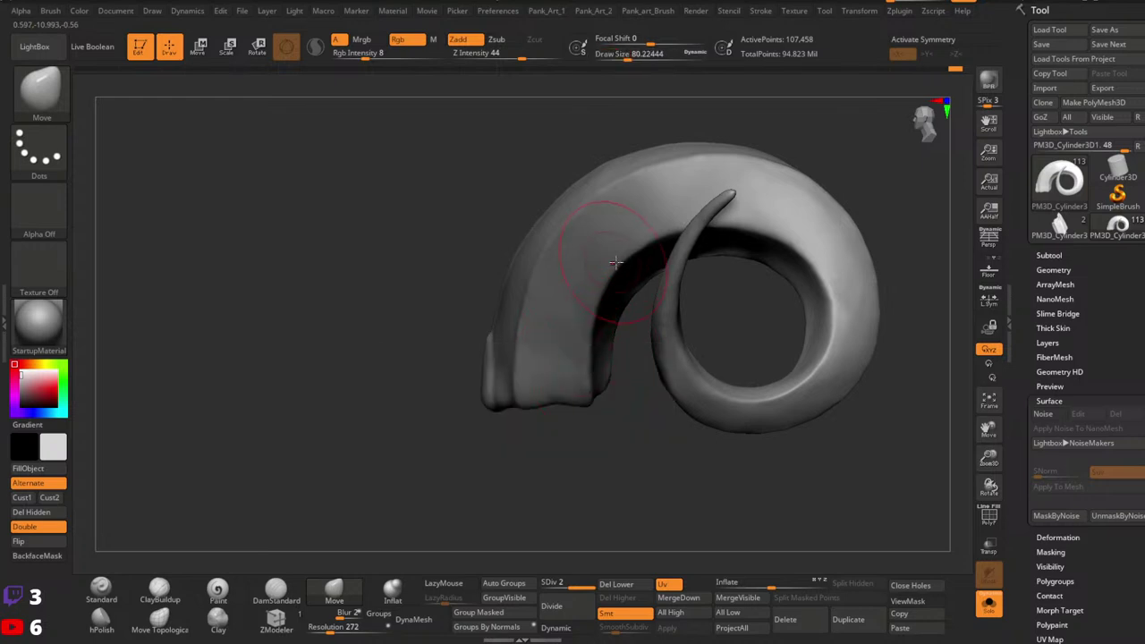
Step: Turn off Solo to show the whole character and set the Move brush's draw size to about 187
alt+right_drag(555, 293, 593, 262)
ctrl+right_drag(593, 262, 582, 294)
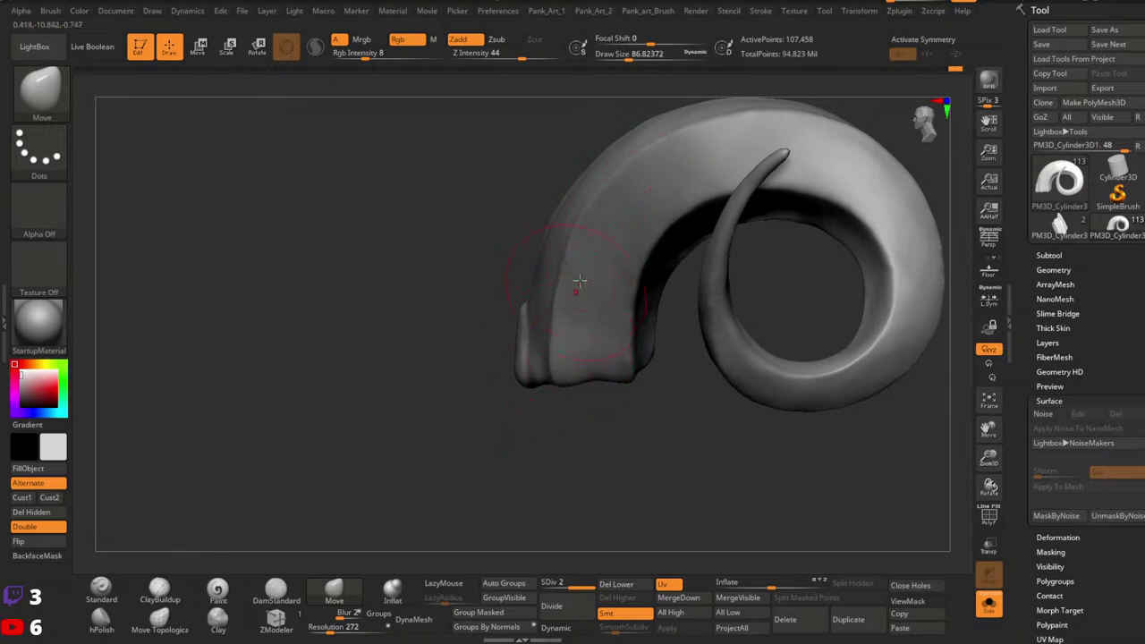
alt+right_drag(667, 192, 635, 279)
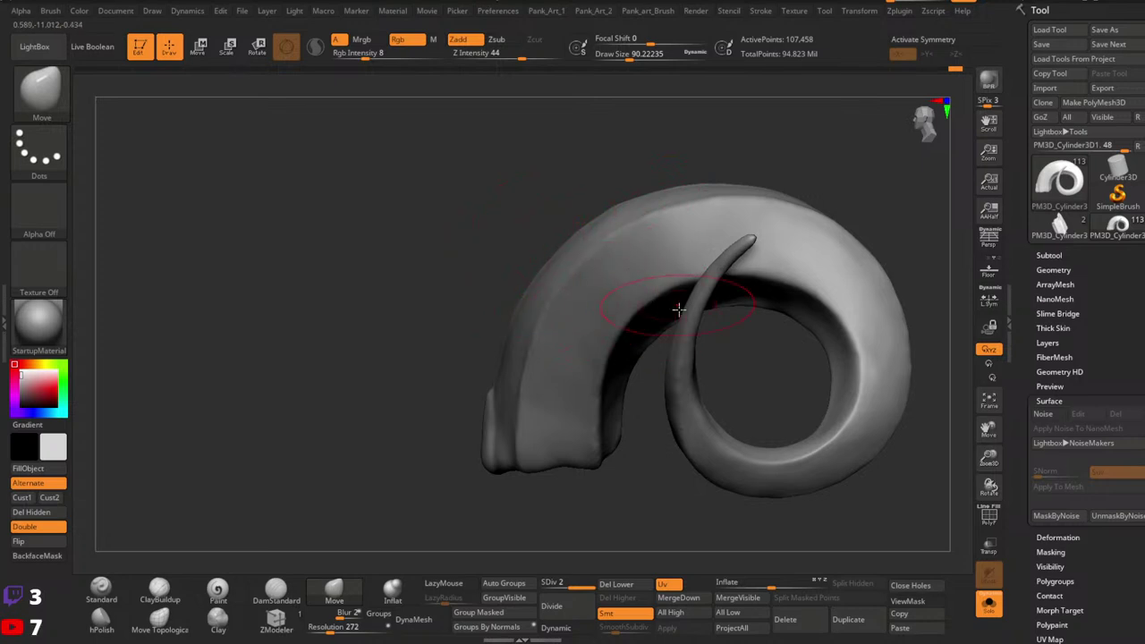
right_drag(643, 353, 465, 394)
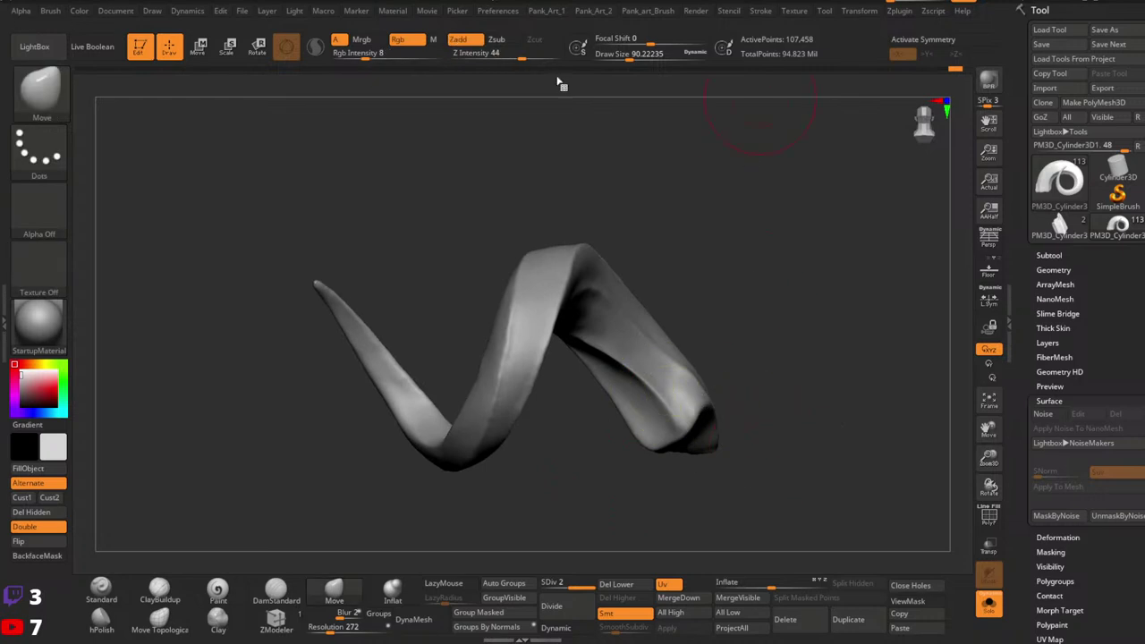
click(989, 604)
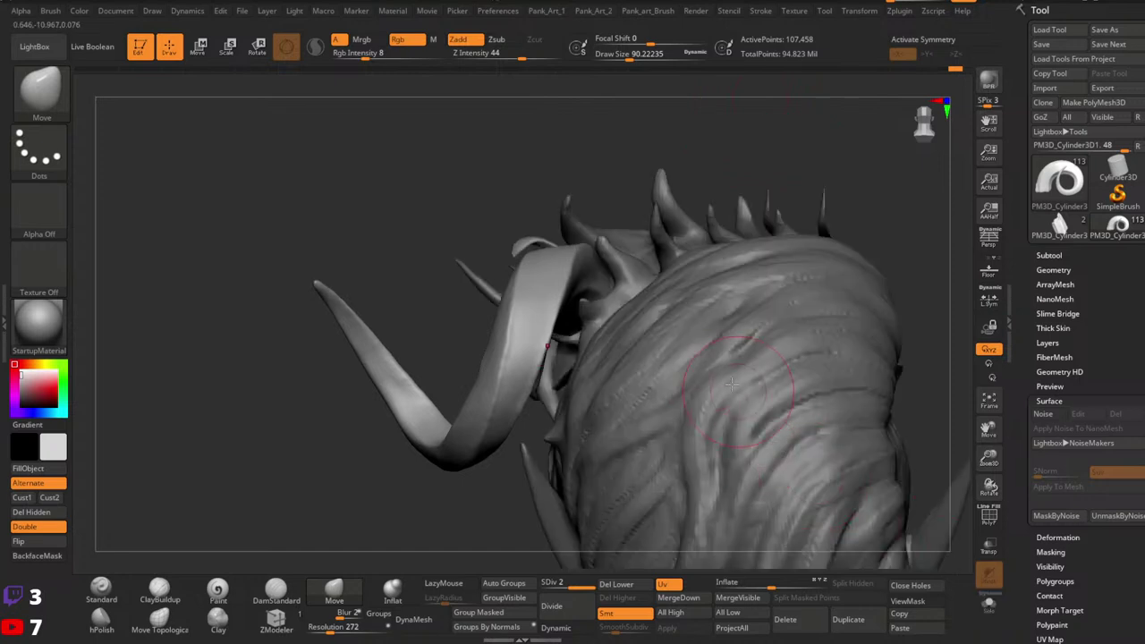
ctrl+right_drag(567, 292, 605, 290)
key(space)
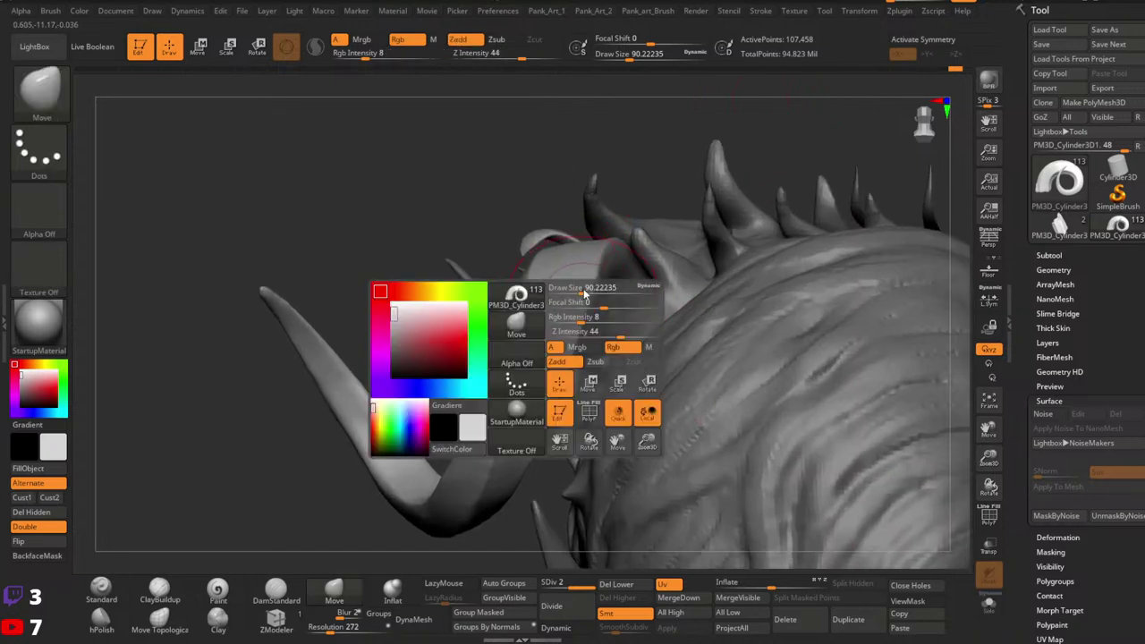
drag(585, 291, 602, 288)
mouse_move(646, 284)
ctrl+right_down()
mouse_move(660, 301)
mouse_move(649, 295)
mouse_move(586, 329)
mouse_move(648, 313)
mouse_move(586, 331)
ctrl+right_up()
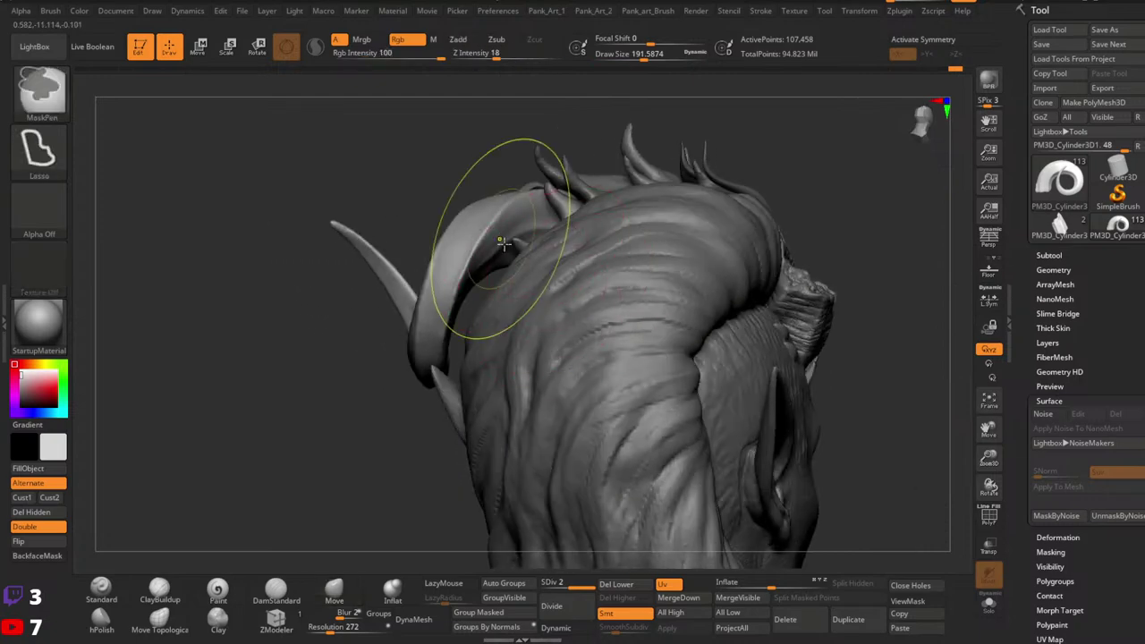
ctrl+right_drag(499, 242, 454, 285)
key(space)
drag(452, 283, 444, 284)
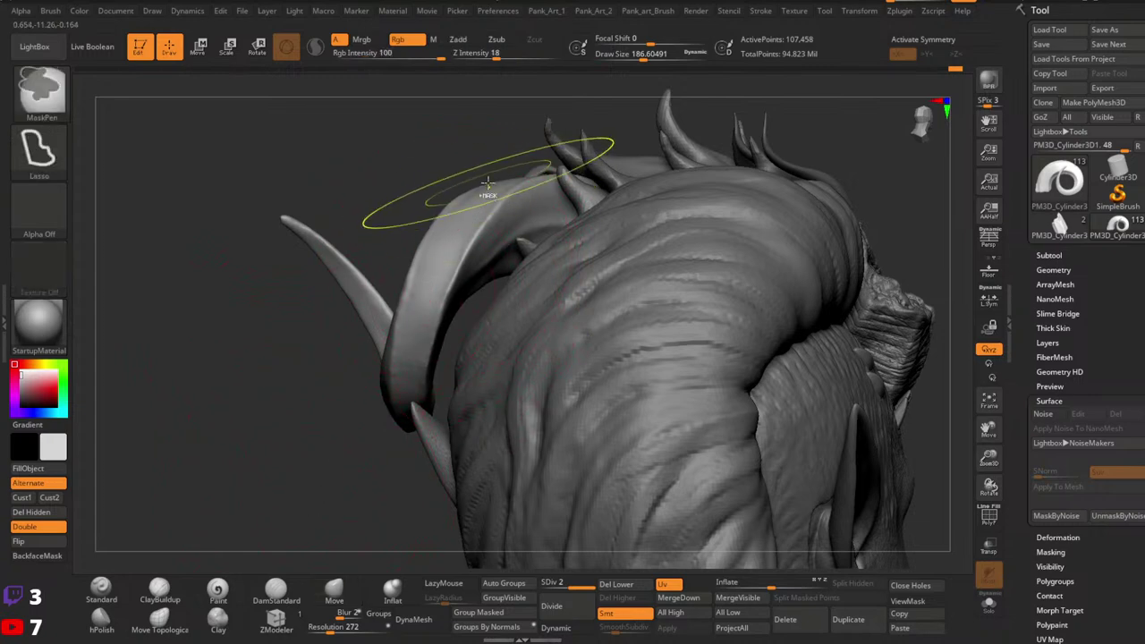
Step: Mask the horn's lower curl and tip with the lasso MaskPen and soften the mask's border
mouse_move(485, 187)
ctrl+mouse_down()
mouse_move(438, 252)
mouse_move(405, 343)
mouse_move(304, 117)
ctrl+mouse_up()
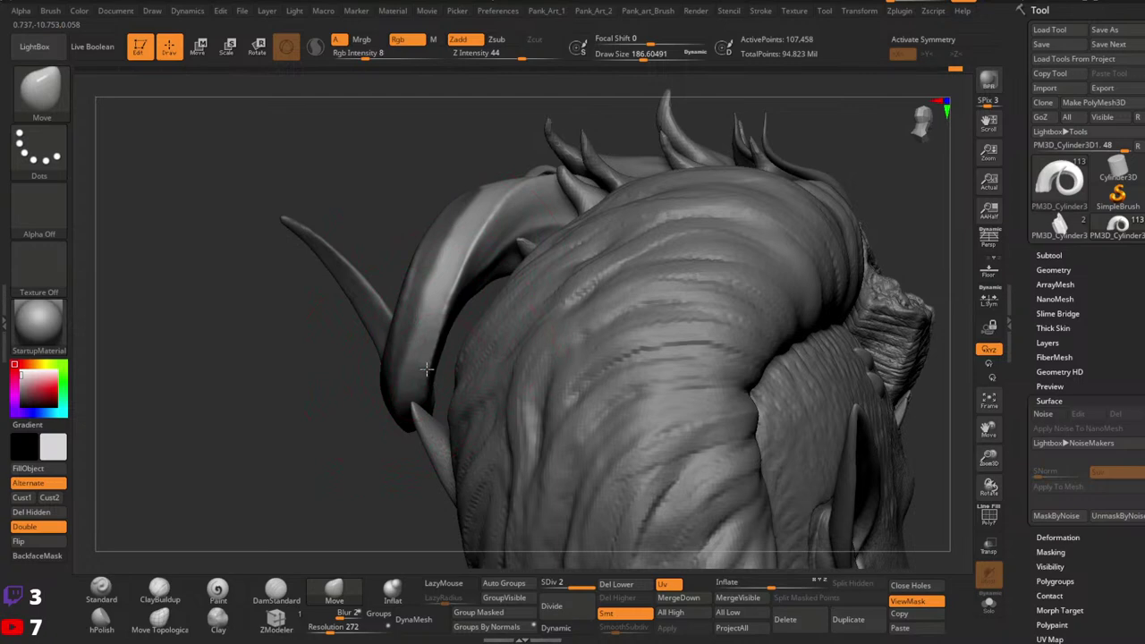
mouse_move(269, 385)
mouse_down()
mouse_move(393, 383)
mouse_move(202, 254)
mouse_up()
ctrl+click(390, 399)
drag(331, 376, 407, 286)
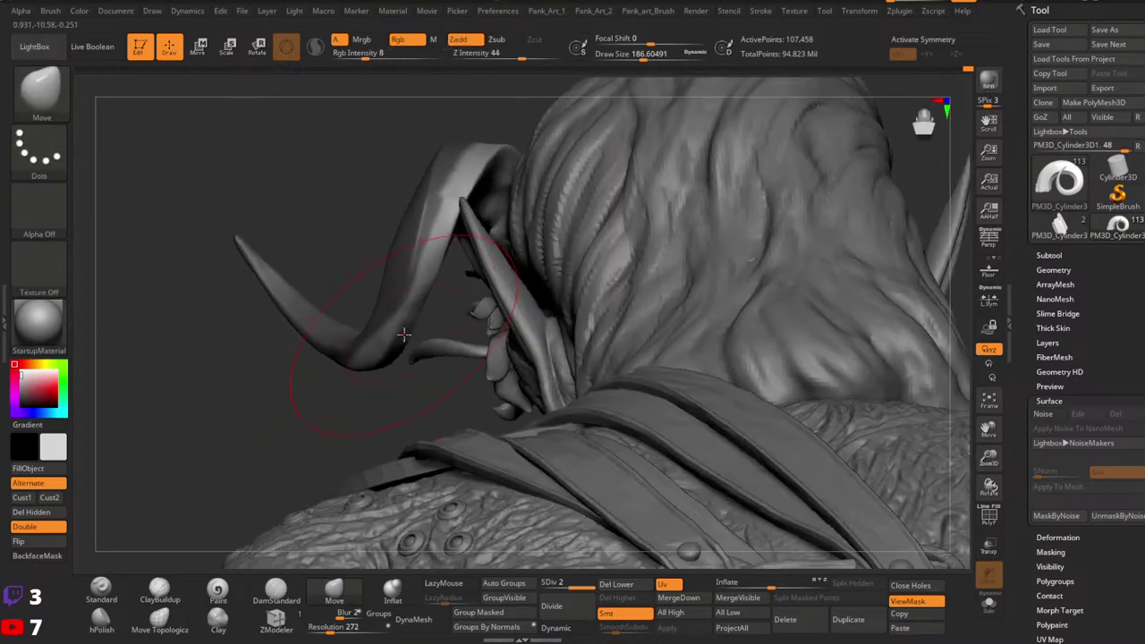
mouse_move(380, 371)
ctrl+mouse_down()
mouse_move(191, 289)
mouse_move(198, 259)
ctrl+mouse_up()
mouse_move(304, 134)
mouse_down()
mouse_move(489, 209)
mouse_move(504, 201)
mouse_move(496, 224)
mouse_move(677, 80)
mouse_move(170, 111)
mouse_move(530, 241)
mouse_up()
right_drag(530, 241, 500, 148)
right_drag(585, 322, 503, 288)
drag(503, 287, 518, 302)
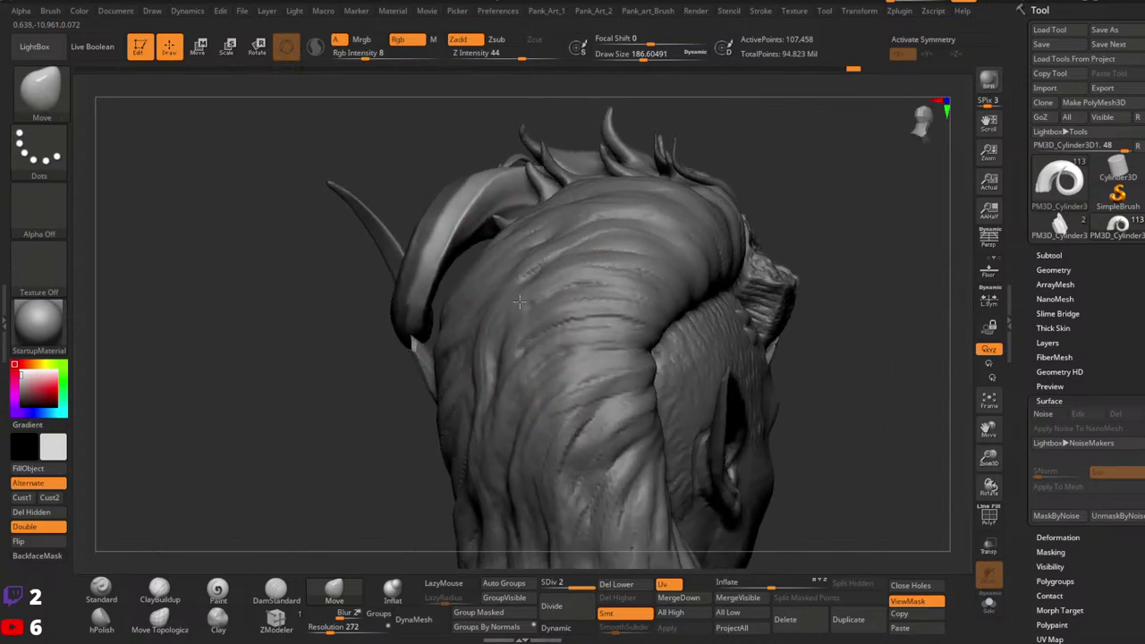
Step: Reshape the horn's unmasked upper arc with the Move brush at draw sizes of about 177 to 228, and clear the mask
mouse_move(518, 302)
right_down()
mouse_move(528, 307)
mouse_move(519, 285)
mouse_move(433, 264)
right_up()
key(space)
drag(432, 265, 442, 267)
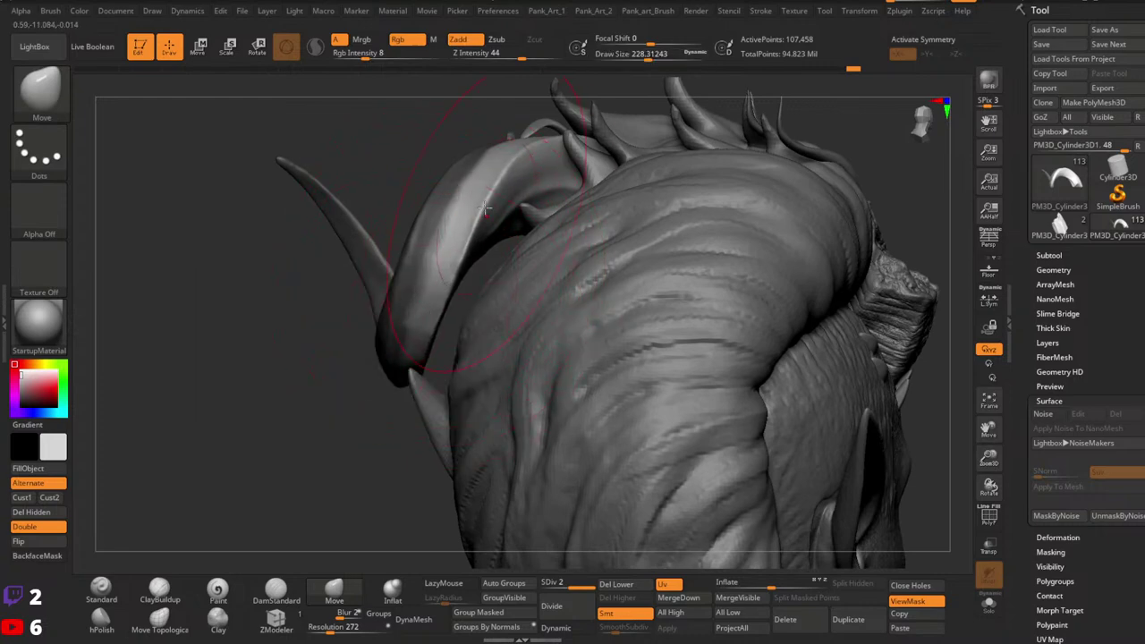
key(space)
drag(497, 199, 512, 195)
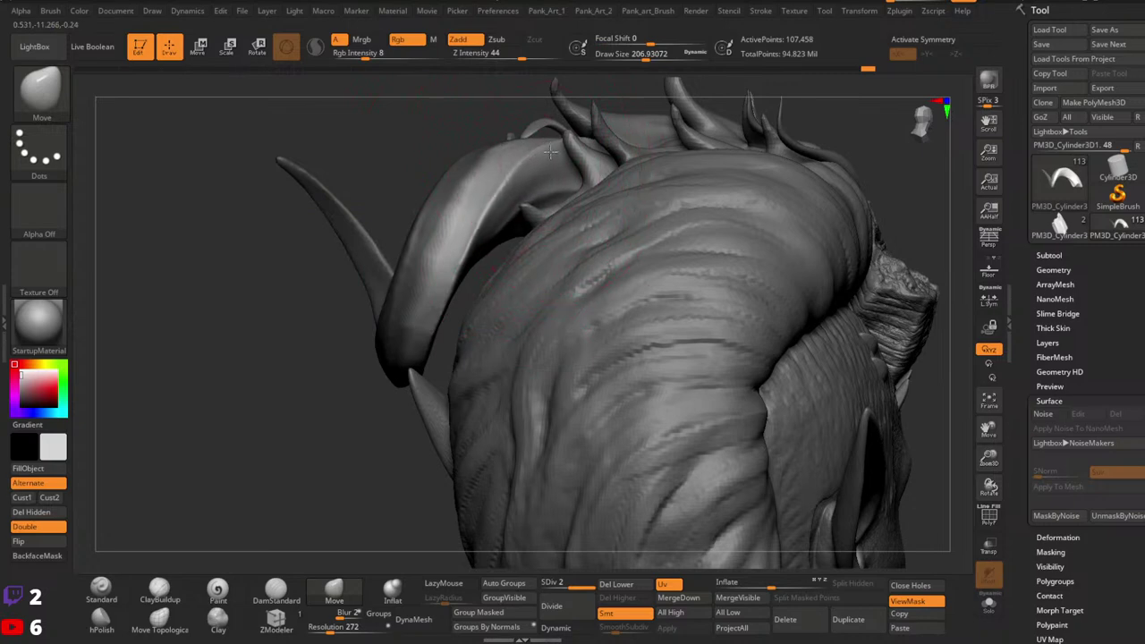
key(space)
drag(546, 148, 538, 149)
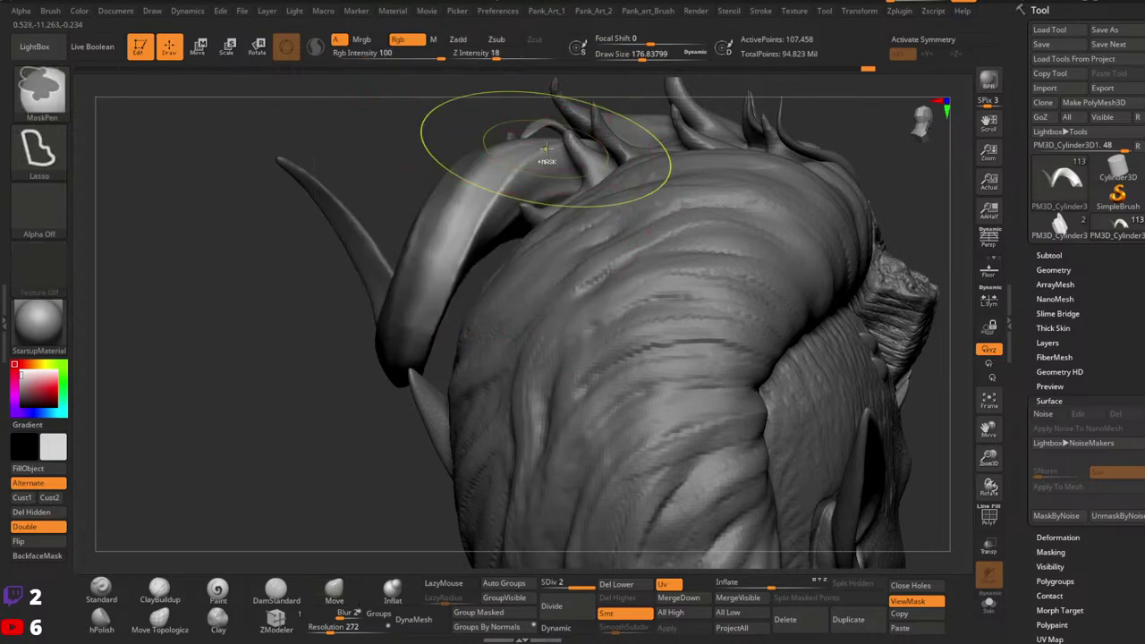
ctrl+drag(393, 141, 410, 150)
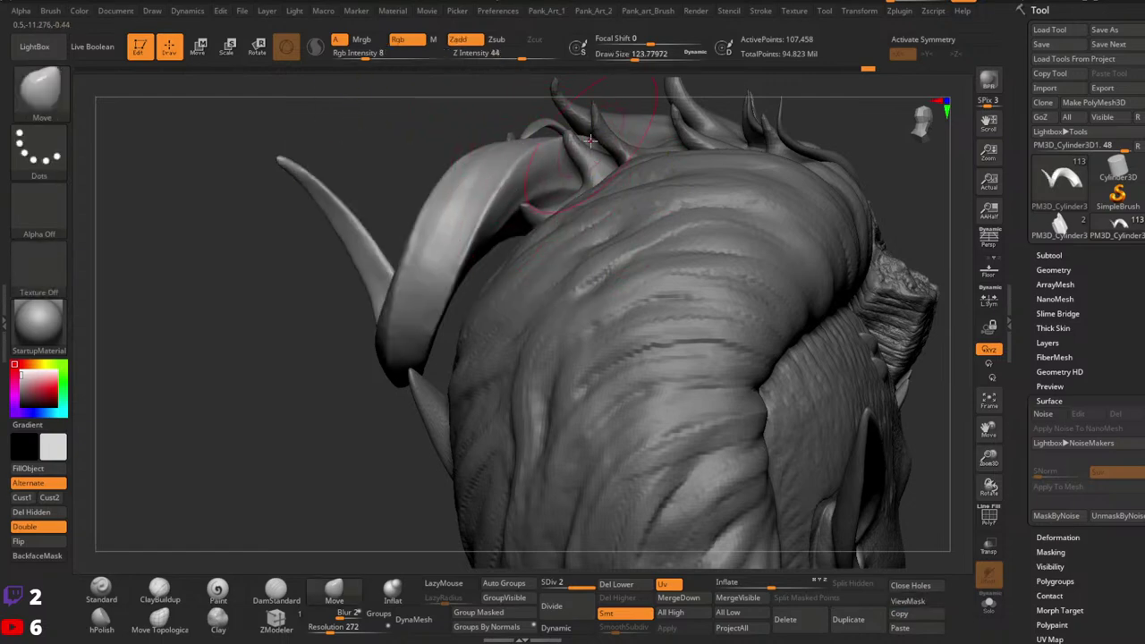
Step: Select the Extract3 hair subtool and push the hair beside the horn's base inward with the Move brush at a draw size of about 172
alt+click(592, 197)
key(space)
drag(588, 187, 566, 179)
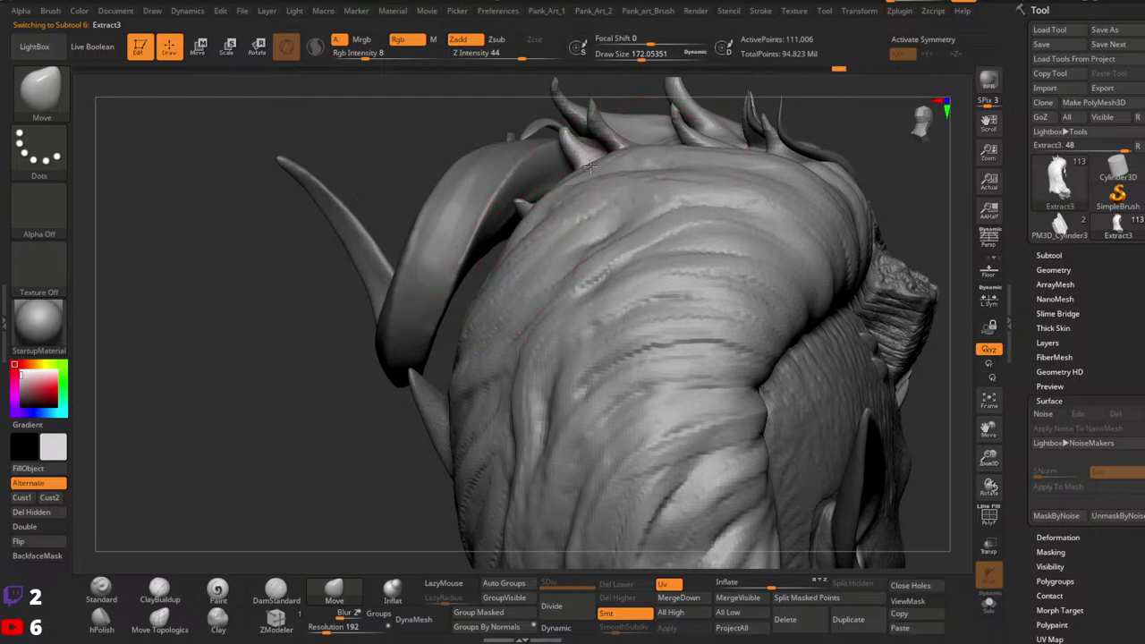
drag(590, 167, 571, 202)
alt+right_drag(516, 219, 499, 194)
drag(504, 207, 521, 213)
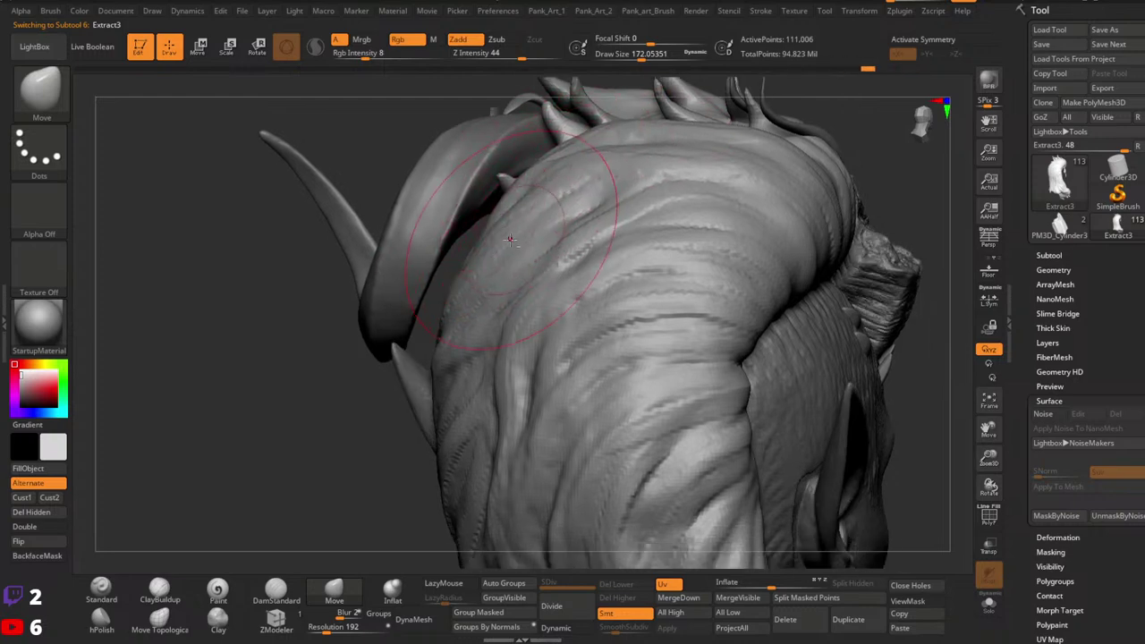
alt+right_drag(521, 213, 515, 188)
key(s)
Step: Select the horn subtool again and refine its lower bend with the Move brush at draw sizes of about 104 to 132
alt+click(428, 202)
key(space)
drag(437, 215, 434, 216)
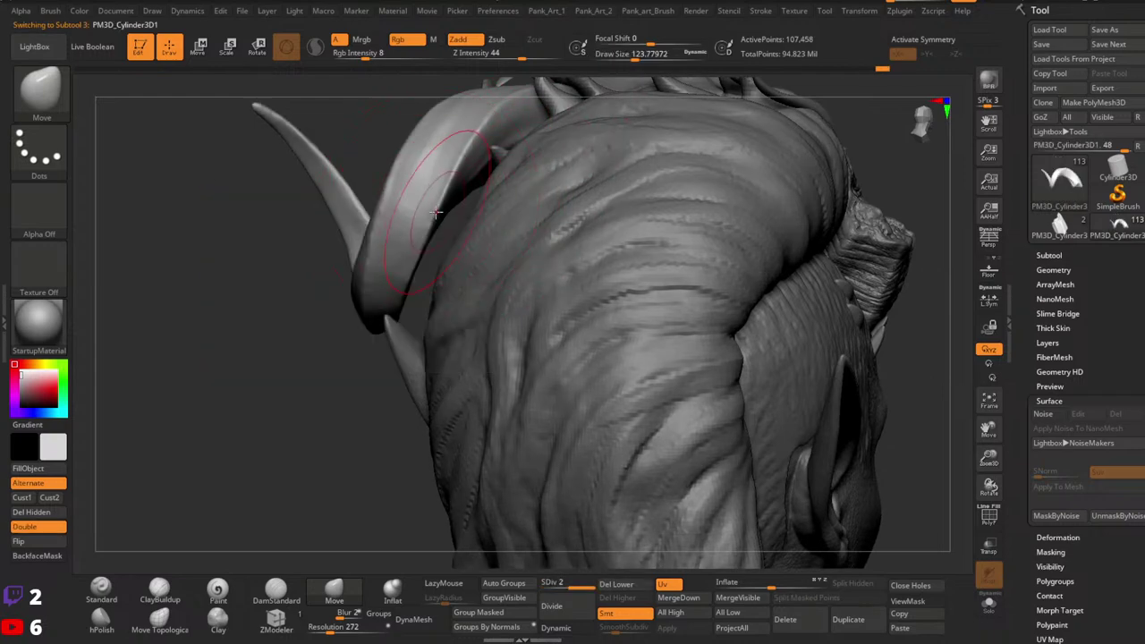
key(space)
drag(410, 287, 410, 263)
ctrl+right_drag(410, 263, 403, 267)
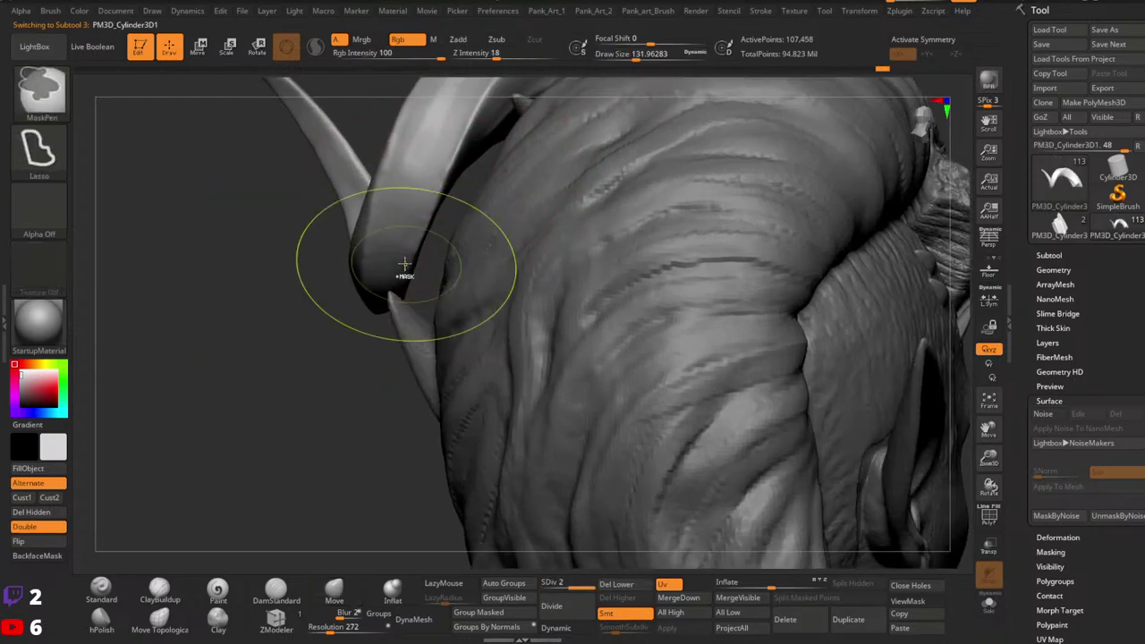
mouse_move(407, 295)
mouse_down()
mouse_move(397, 287)
mouse_move(416, 268)
mouse_up()
key(space)
mouse_move(443, 266)
ctrl+right_down()
mouse_move(483, 192)
mouse_move(520, 280)
ctrl+right_up()
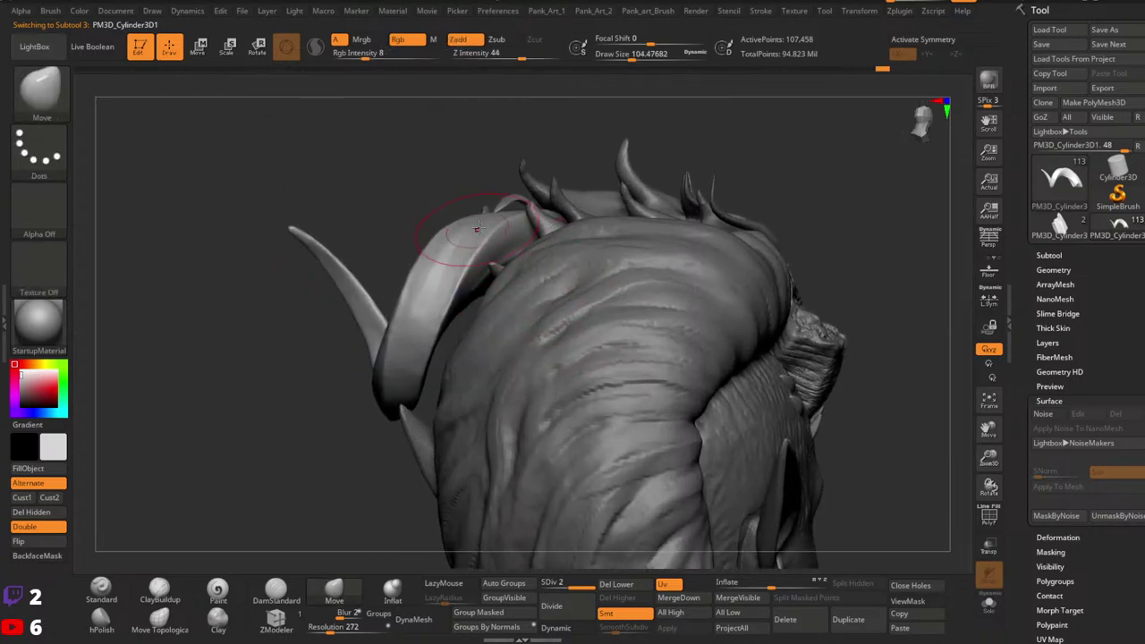
Step: Build up the broad outer face of the horn with a smaller ClayBuildup brush
right_drag(591, 264, 677, 348)
click(159, 594)
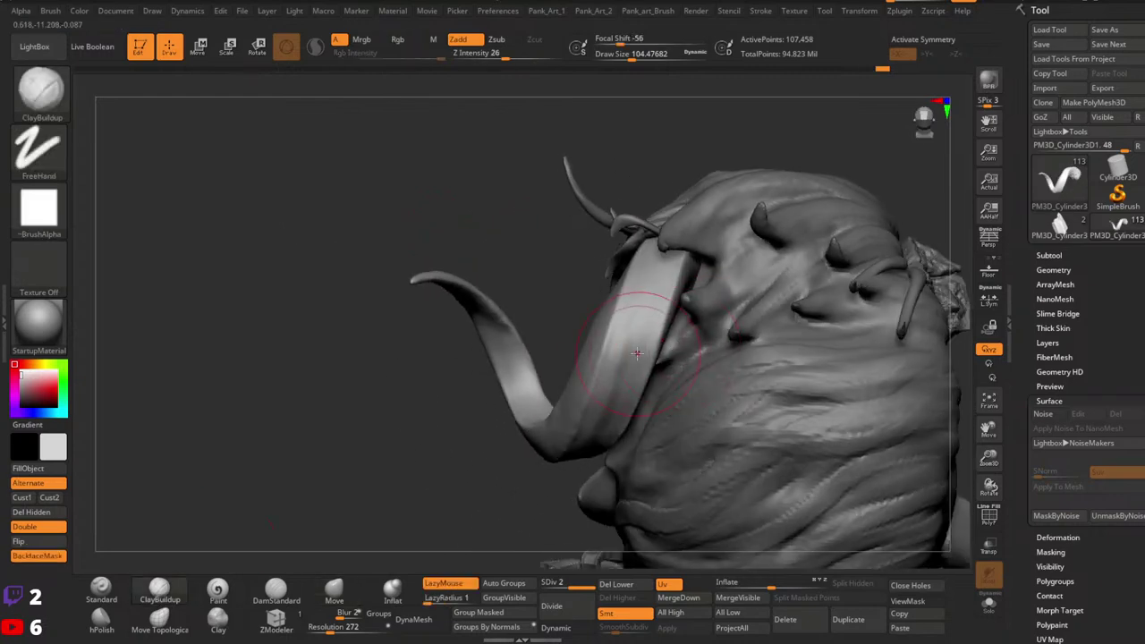
key(space)
drag(642, 350, 631, 349)
mouse_move(638, 433)
right_down()
mouse_move(619, 370)
mouse_move(617, 452)
right_up()
right_drag(654, 317, 651, 344)
Step: Sculpt along the horn's broad outer face with the Standard brush at a draw size of about 62
click(109, 587)
key(space)
drag(630, 370, 602, 417)
key(space)
drag(648, 299, 651, 299)
right_drag(637, 224, 631, 268)
right_drag(590, 454, 629, 288)
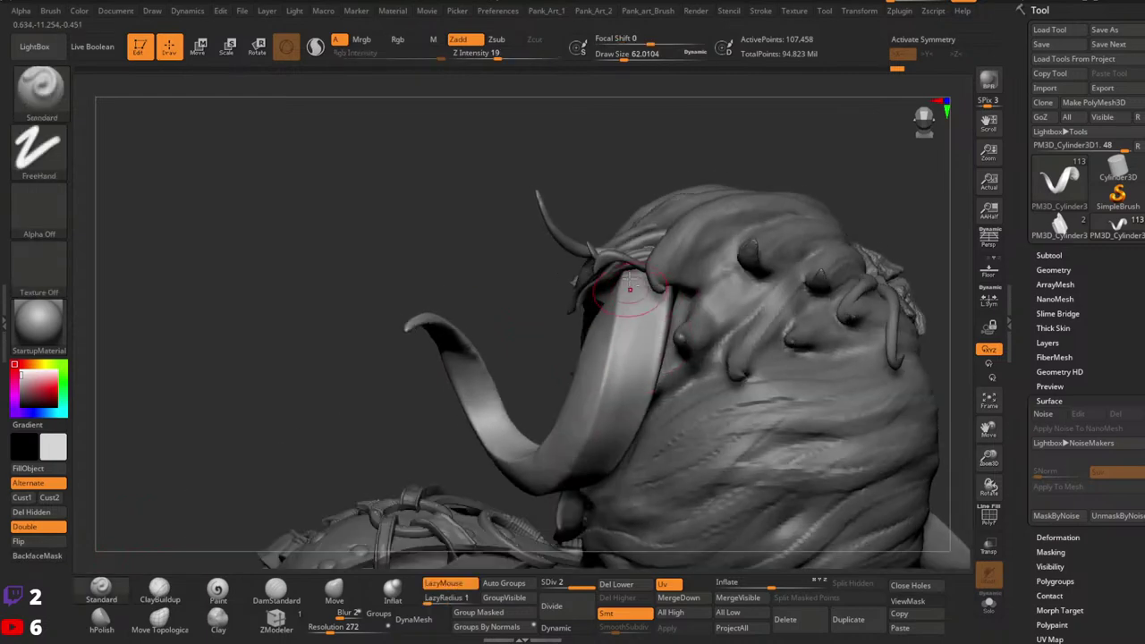
right_drag(650, 389, 668, 319)
mouse_move(570, 517)
right_down()
mouse_move(624, 414)
mouse_move(625, 374)
right_up()
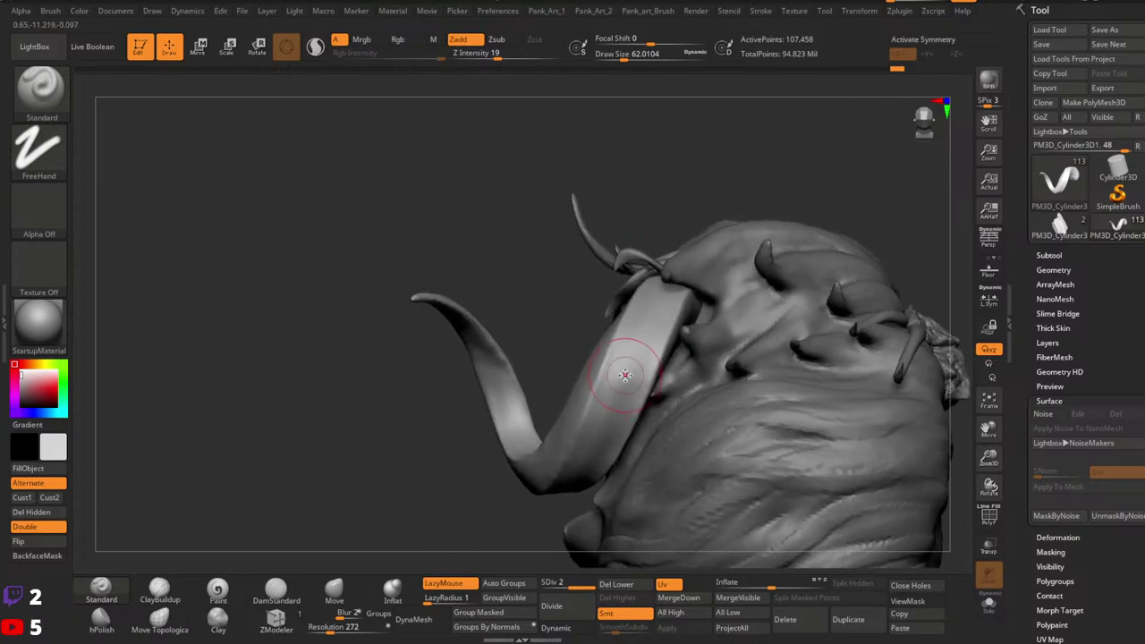
Step: Sculpt a lengthwise ridge down the horn's thick upper stretch beside the hair with the Standard brush at a draw size of about 62
right_drag(676, 281, 660, 267)
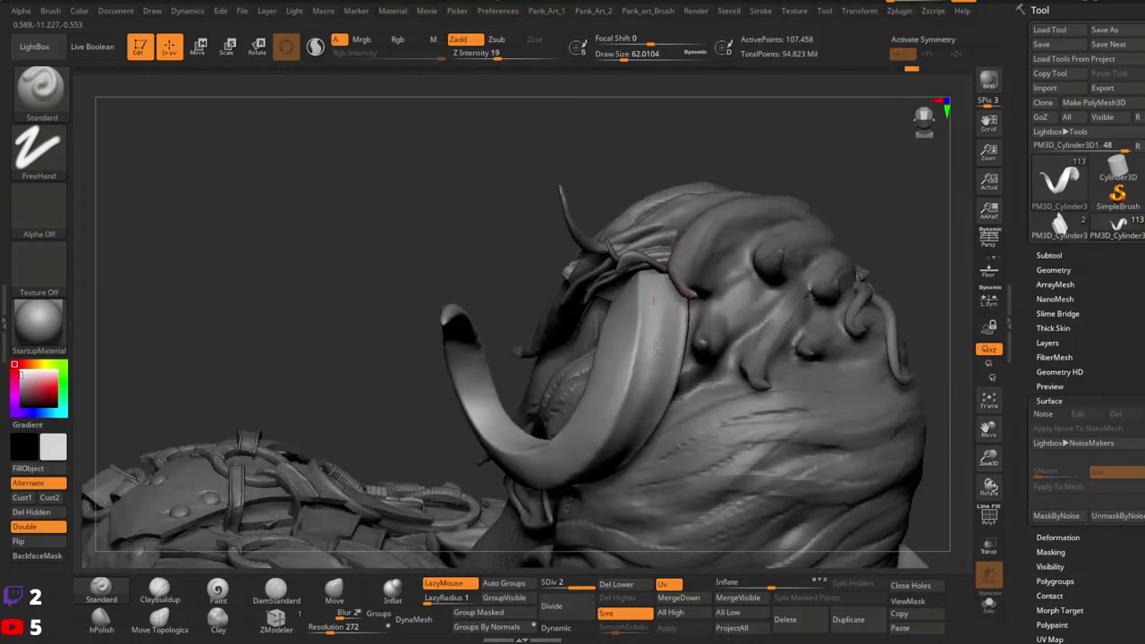
right_drag(684, 363, 668, 324)
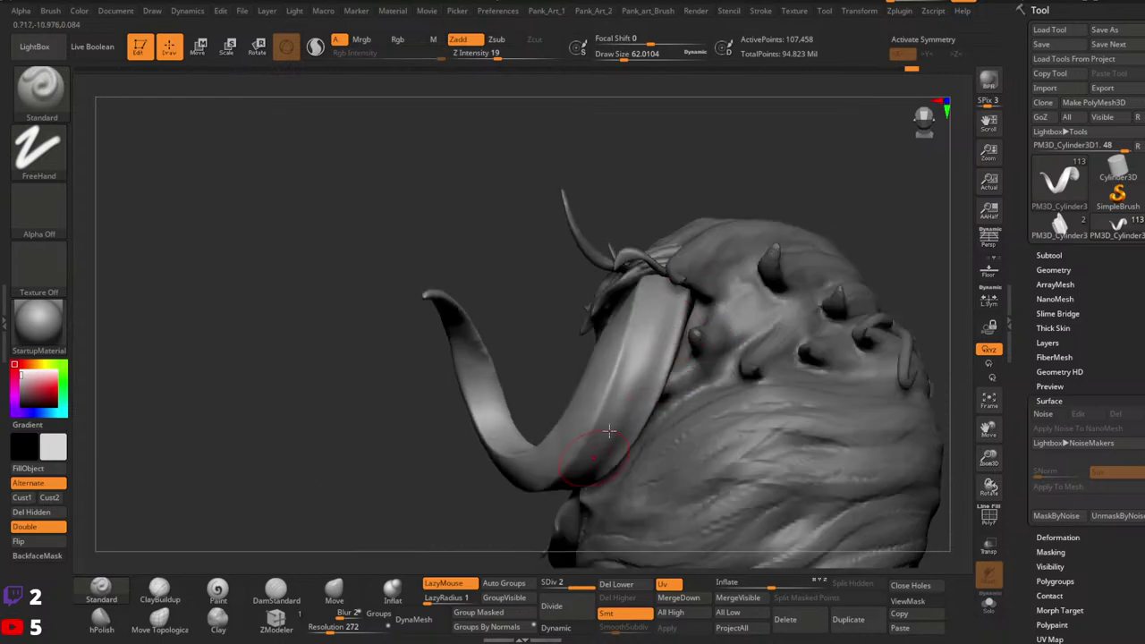
mouse_move(646, 411)
right_down()
mouse_move(718, 276)
mouse_move(687, 240)
mouse_move(742, 384)
mouse_move(723, 335)
right_up()
right_drag(645, 372, 658, 438)
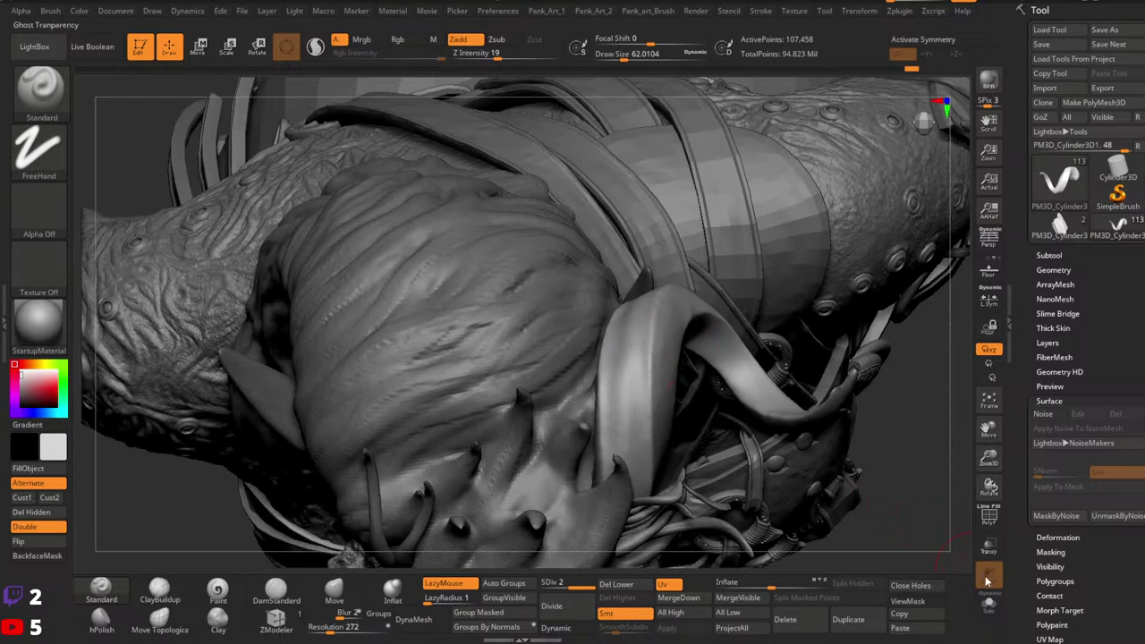
Step: Isolate the horn subtool and continue shaping the lengthwise ridge and groove along its thick base half with the Standard brush
click(988, 605)
right_drag(633, 383, 636, 355)
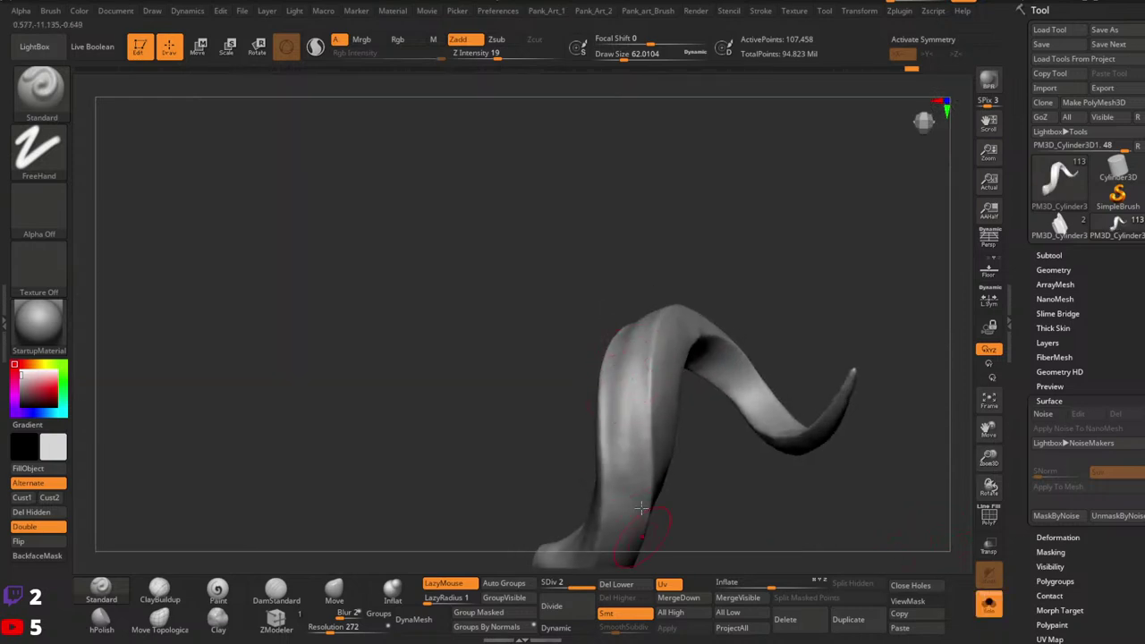
right_drag(640, 508, 670, 284)
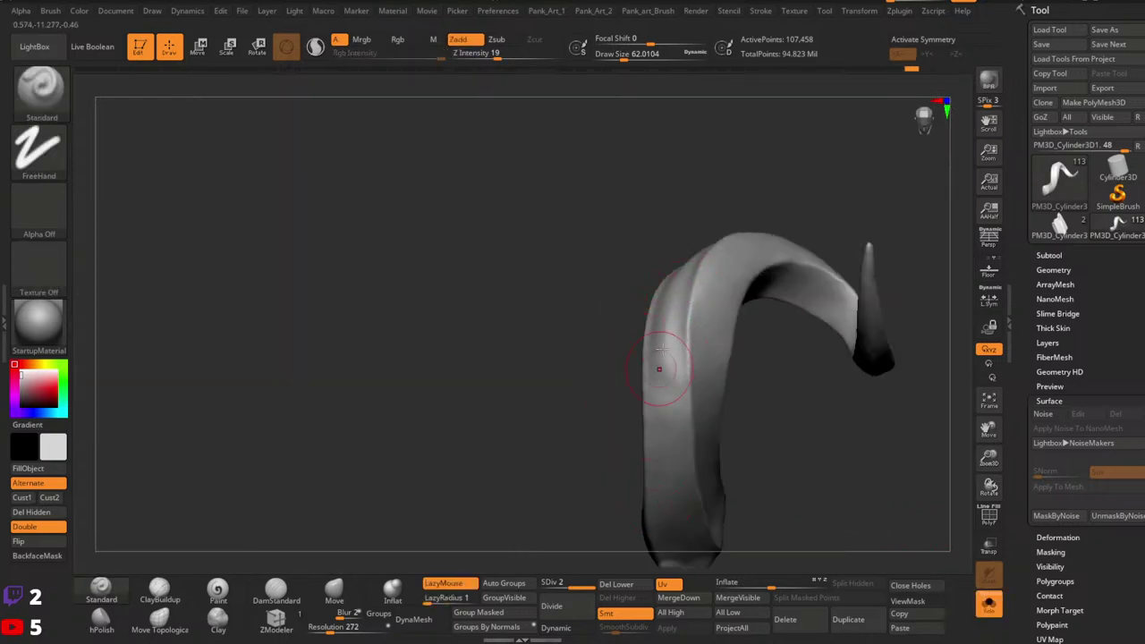
right_drag(683, 530, 644, 327)
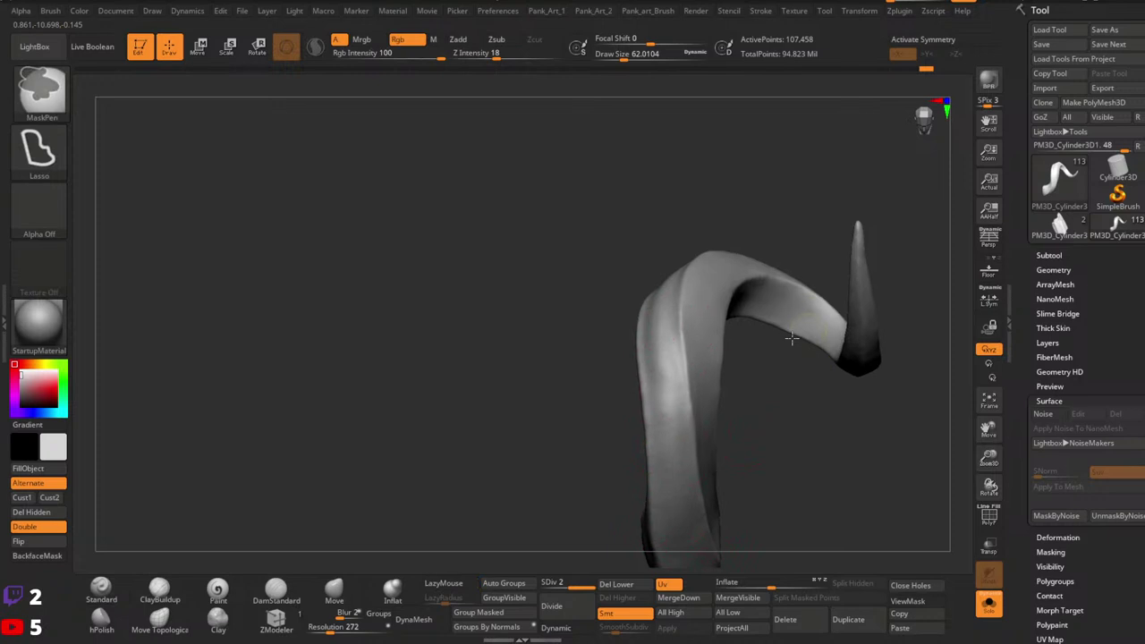
right_drag(690, 499, 694, 374)
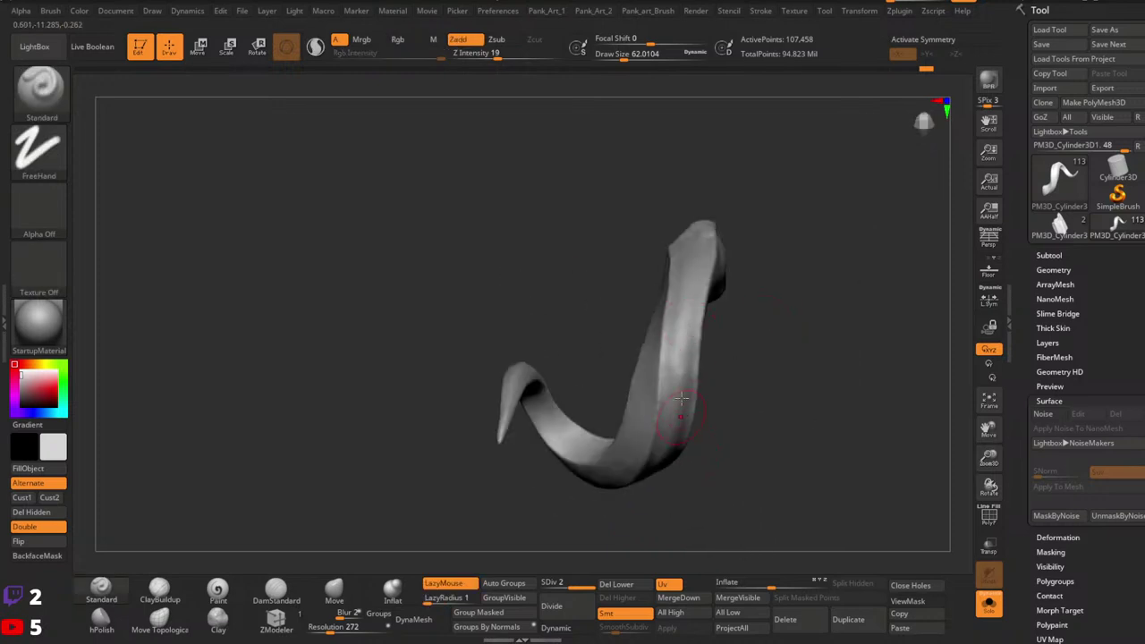
right_drag(679, 422, 705, 313)
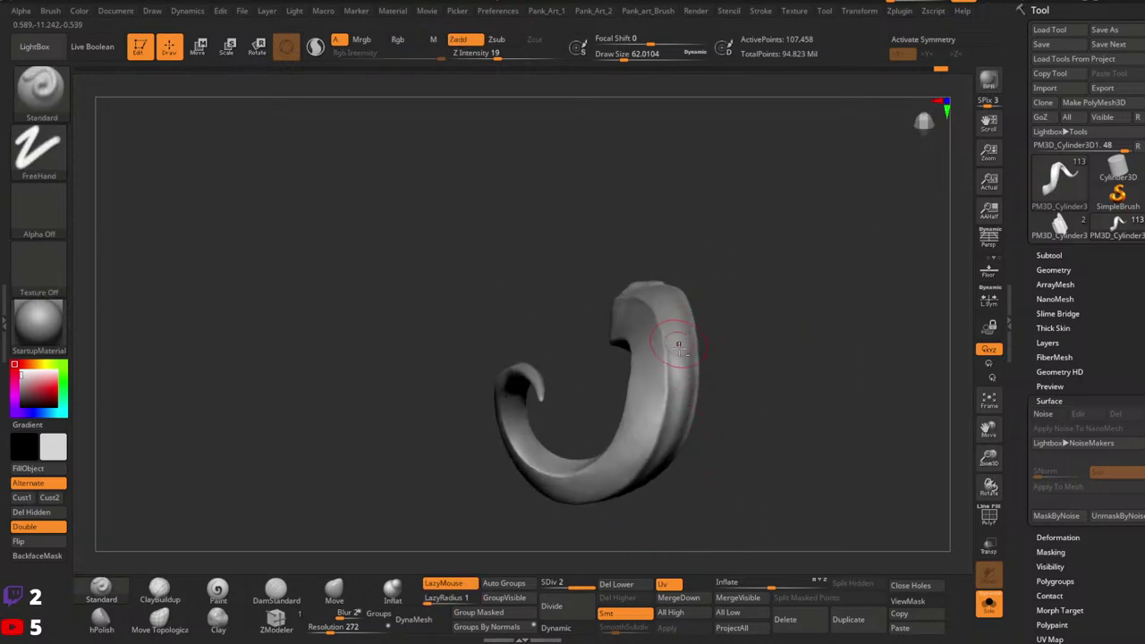
Step: Sculpt the horn's narrowing section around the lower bend with the Standard brush at a draw size of about 62
right_drag(684, 383, 750, 415)
ctrl+right_drag(720, 365, 766, 343)
right_drag(928, 563, 610, 331)
drag(633, 407, 611, 344)
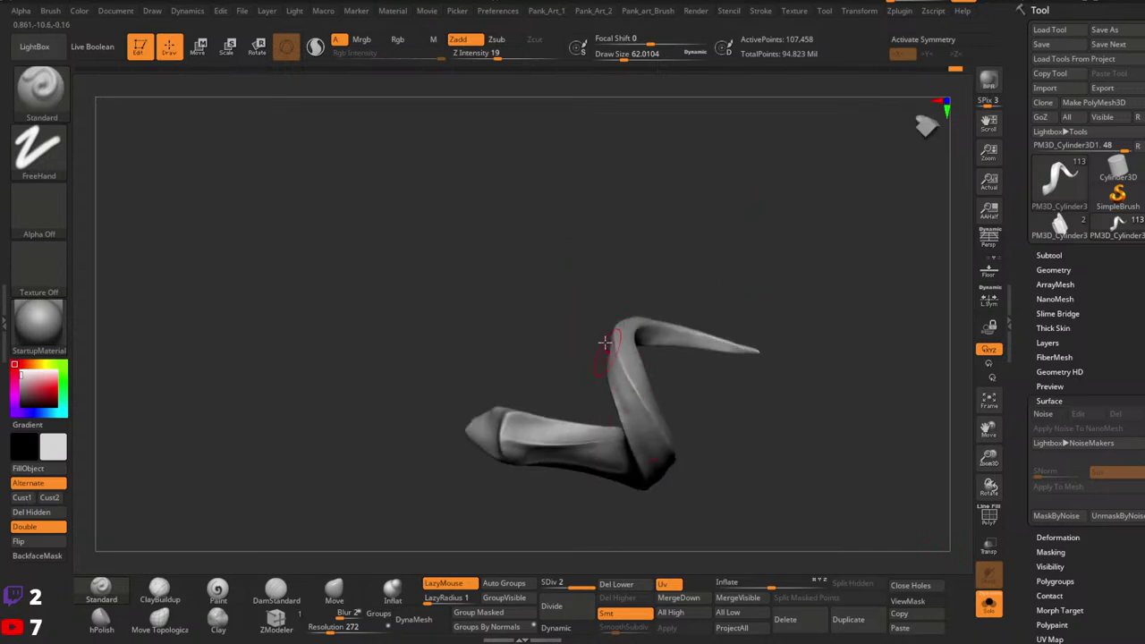
Step: Adjust the contour of the bend leading to the horn's tip with the Move brush at a draw size of about 54
mouse_move(605, 343)
right_down()
mouse_move(608, 322)
mouse_move(601, 334)
right_up()
key(space)
drag(588, 343, 583, 343)
key(b)
key(m)
key(v)
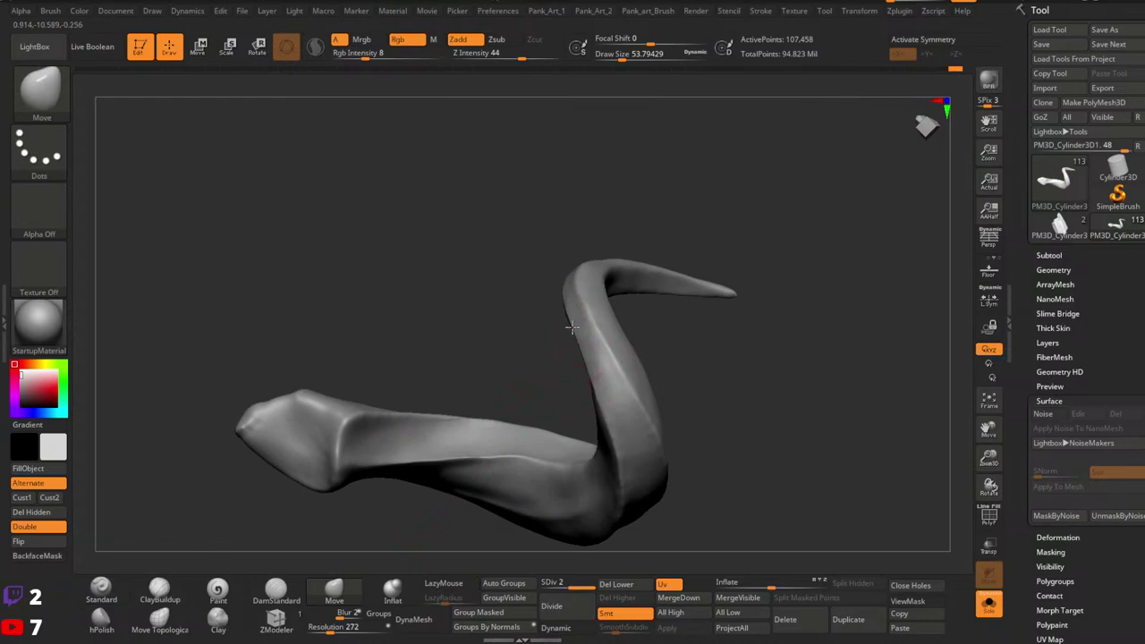
right_drag(588, 359, 718, 340)
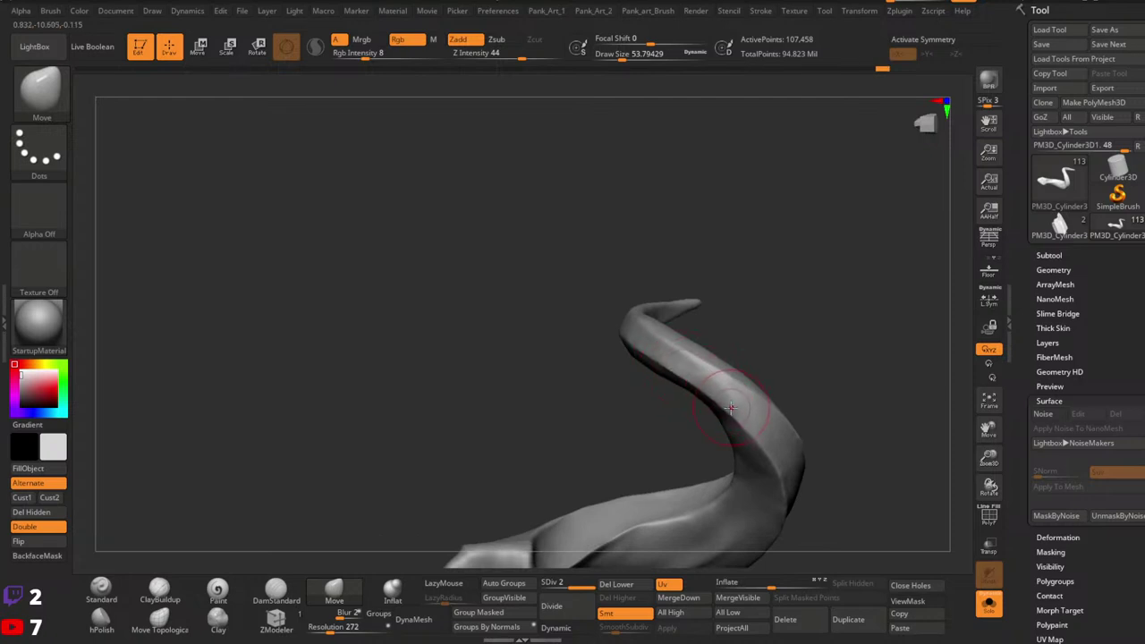
Step: Refine the horn's middle section and its sharp edge with the Move brush at draw sizes of about 62 to 65
mouse_move(724, 377)
right_down()
mouse_move(764, 388)
mouse_move(729, 367)
mouse_move(715, 404)
mouse_move(795, 350)
mouse_move(800, 323)
mouse_move(751, 388)
mouse_move(759, 367)
mouse_move(734, 340)
mouse_move(759, 383)
mouse_move(750, 513)
mouse_move(784, 394)
mouse_move(773, 396)
right_up()
key(space)
drag(730, 407, 734, 408)
key(space)
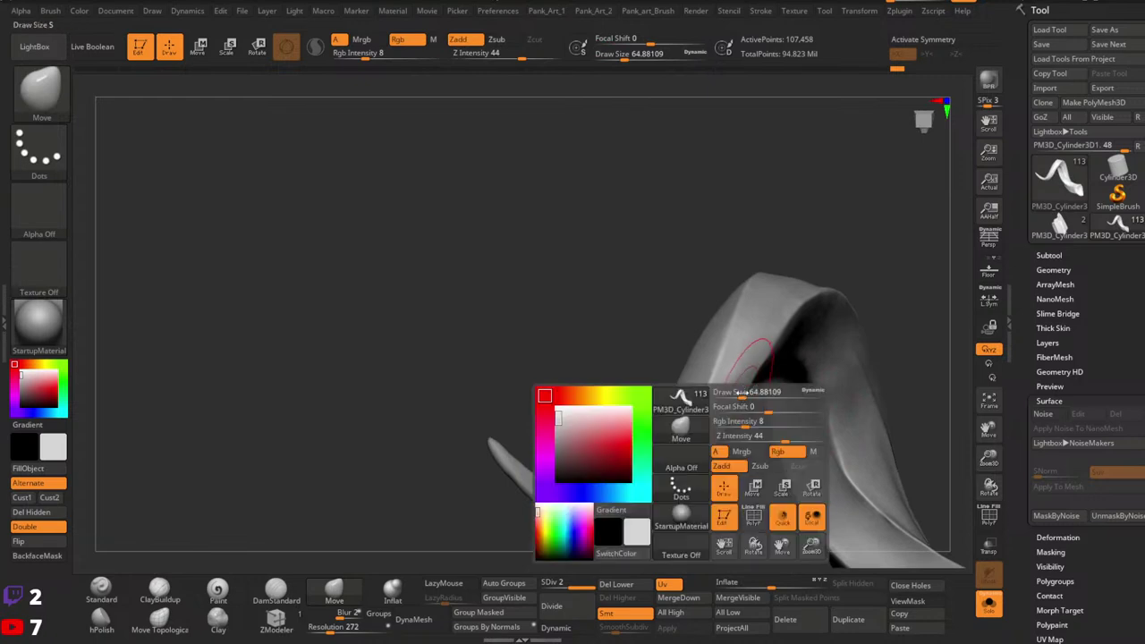
right_drag(770, 355, 792, 403)
alt+right_drag(783, 403, 794, 356)
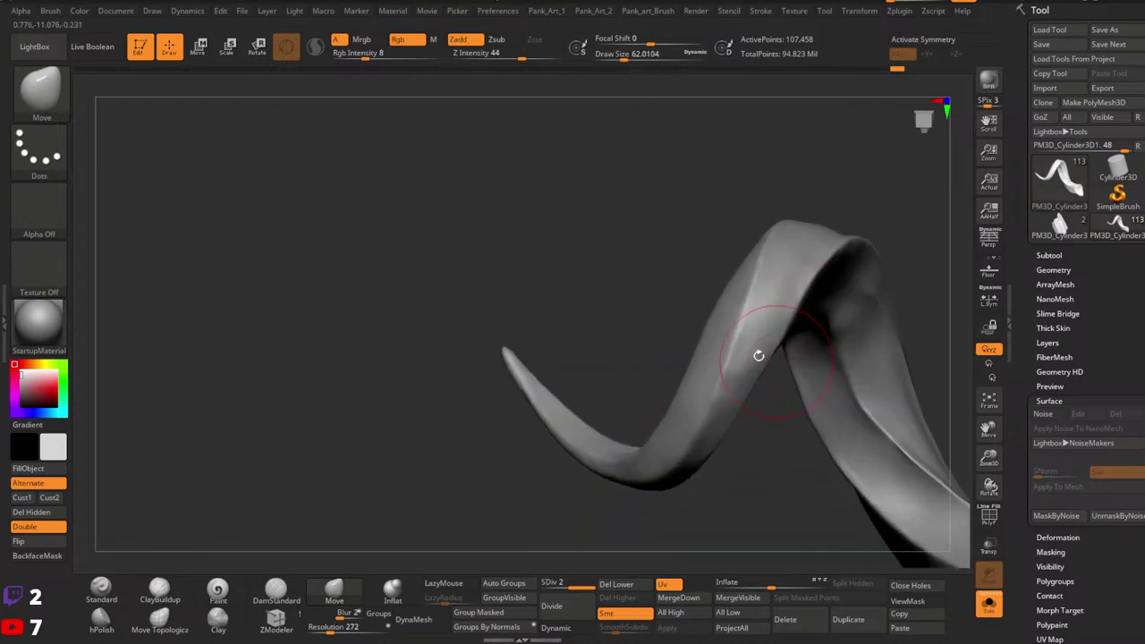
Step: Sculpt the ridge along the horn's middle section towards the tip with the Standard brush at a draw size of about 37
click(109, 589)
key(space)
drag(800, 279, 789, 281)
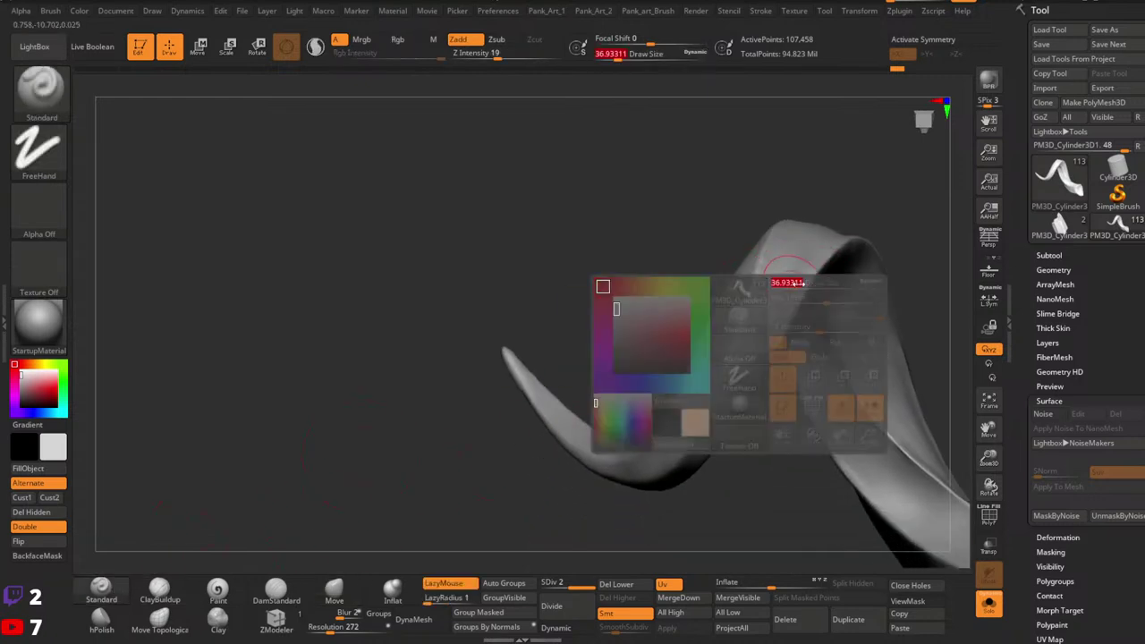
right_click(725, 425)
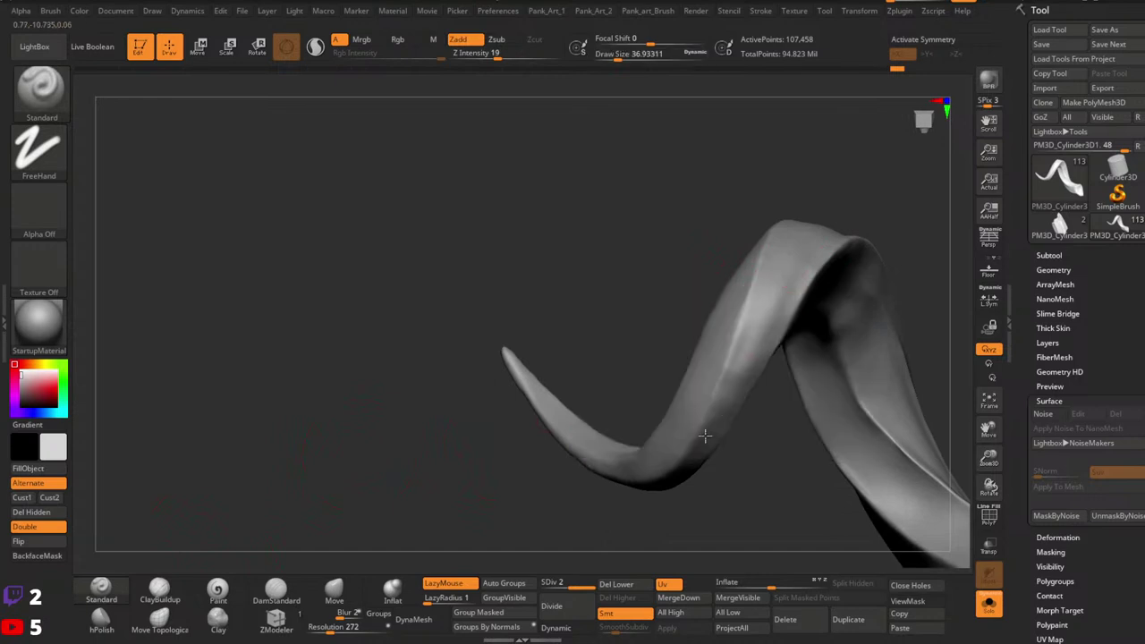
right_drag(720, 421, 749, 373)
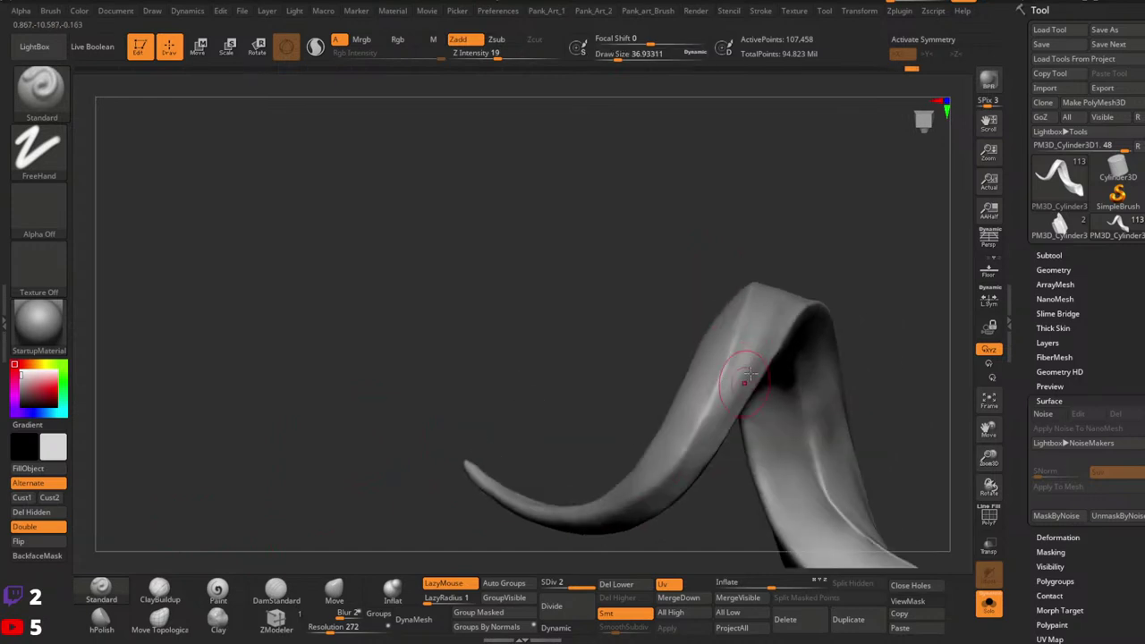
mouse_move(608, 534)
right_down()
mouse_move(759, 378)
mouse_move(728, 457)
mouse_move(771, 380)
right_up()
drag(792, 436, 805, 376)
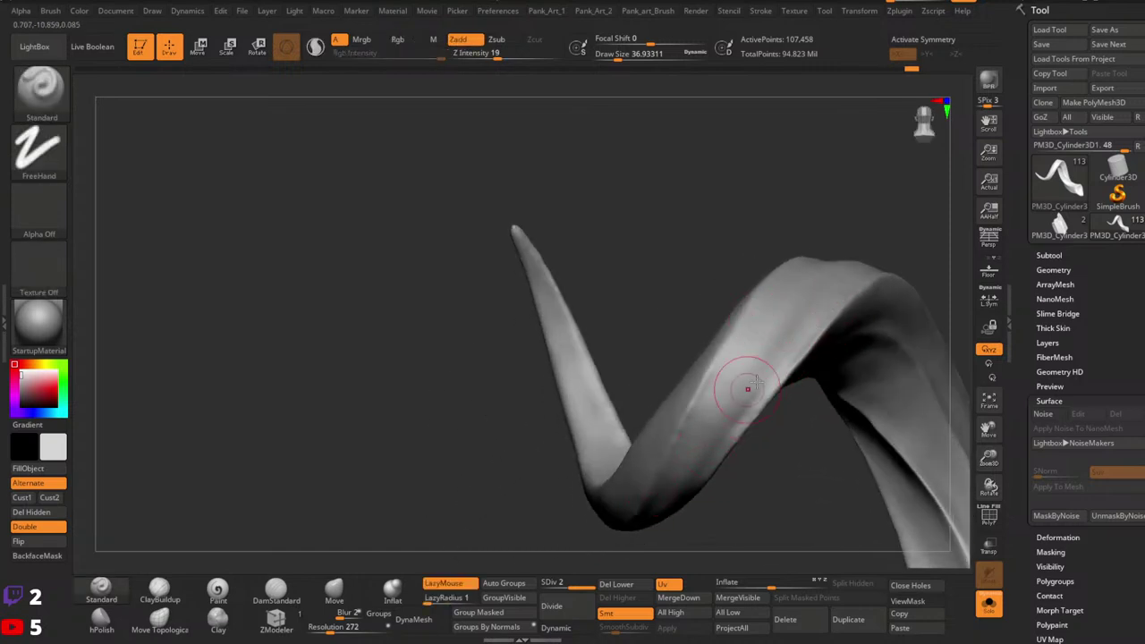
mouse_move(741, 384)
right_down()
mouse_move(736, 402)
mouse_move(830, 370)
mouse_move(781, 355)
right_up()
right_click(722, 441)
mouse_move(892, 364)
right_down()
mouse_move(877, 319)
mouse_move(851, 350)
right_up()
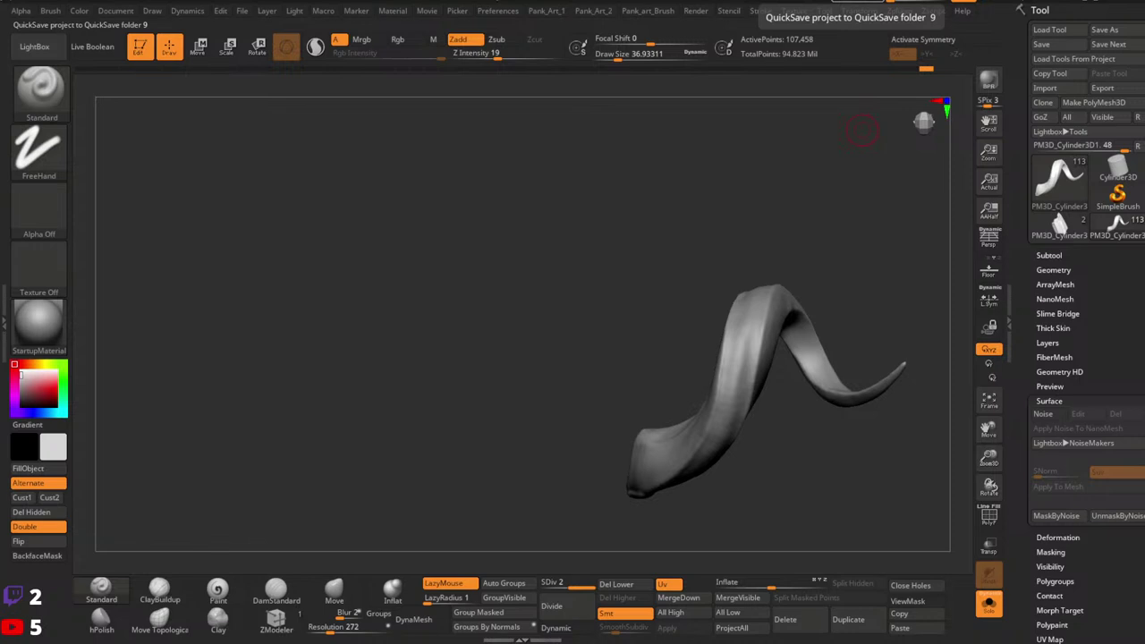
Step: Show the whole model again and set up the Move brush at a draw size of about 65 for the horn's upper arch
mouse_move(691, 339)
right_down()
mouse_move(685, 210)
mouse_move(703, 327)
mouse_move(657, 367)
mouse_move(702, 407)
mouse_move(621, 397)
mouse_move(631, 434)
mouse_move(605, 351)
mouse_move(652, 370)
mouse_move(633, 357)
mouse_move(635, 407)
mouse_move(599, 394)
mouse_move(626, 401)
right_up()
click(992, 615)
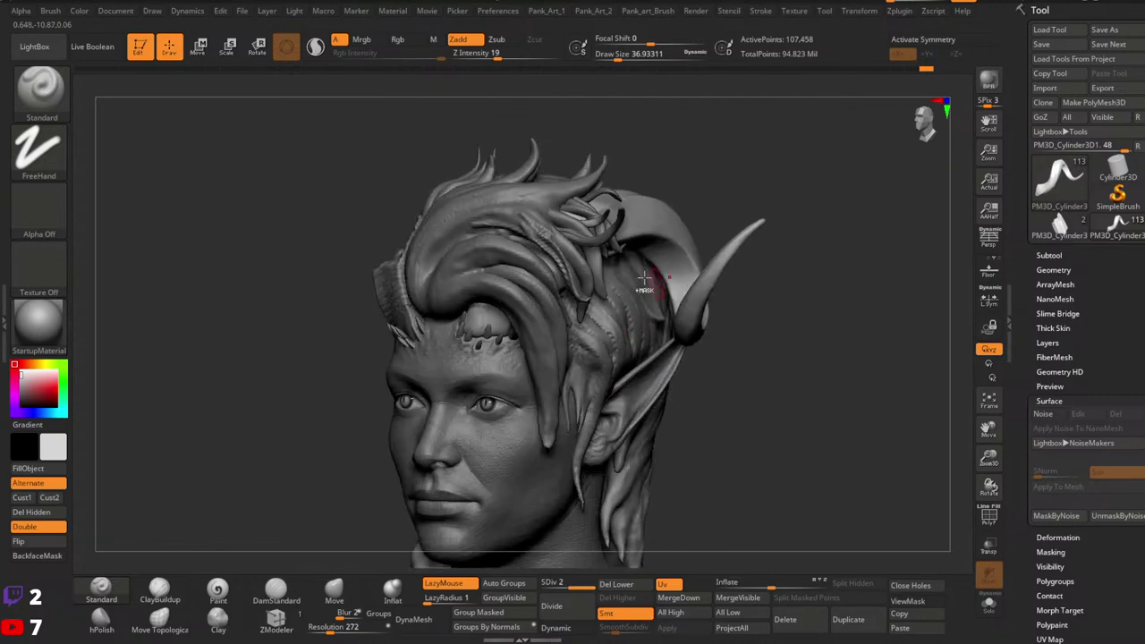
ctrl+right_drag(645, 284, 660, 293)
key(space)
mouse_move(657, 214)
mouse_down()
mouse_move(669, 214)
mouse_move(669, 192)
mouse_up()
key(space)
key(space)
drag(646, 248, 629, 249)
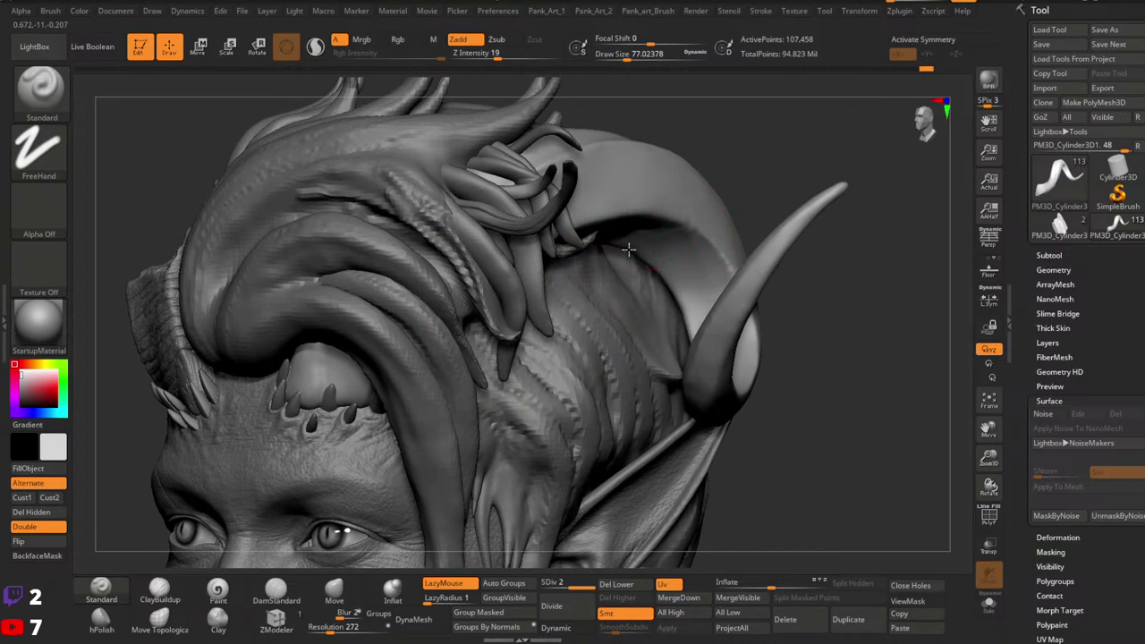
key(b)
key(m)
key(v)
key(space)
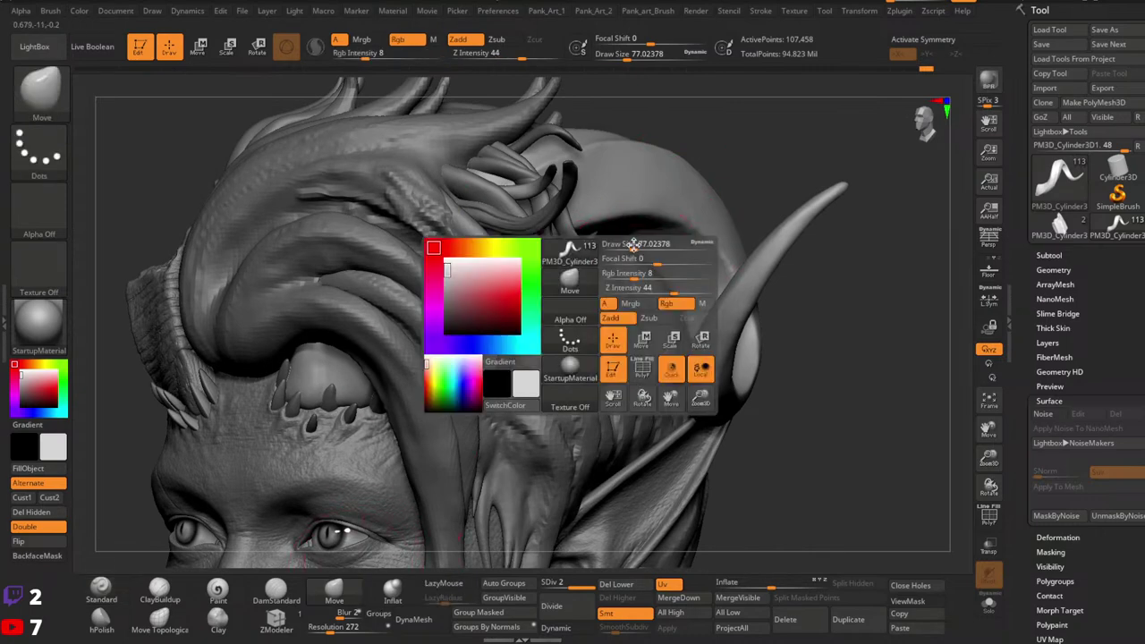
key(space)
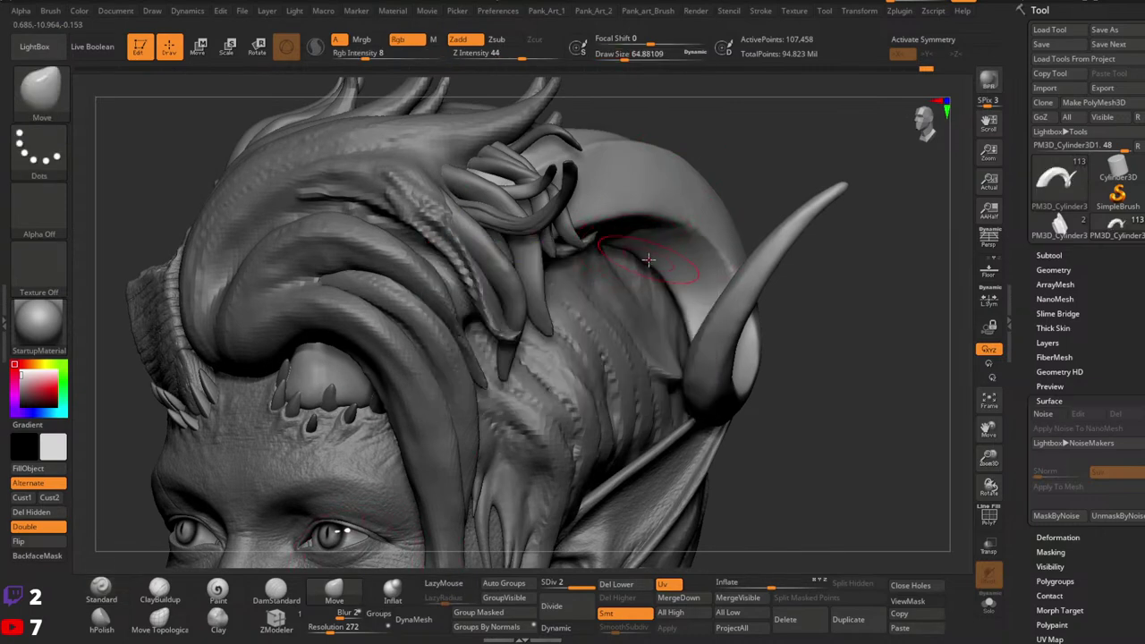
Step: Reshape the horn's upper arch near its base beside the hair strands with the Move brush at draw sizes of about 116 to 182
key(space)
mouse_move(647, 263)
mouse_down()
mouse_move(630, 250)
mouse_move(655, 251)
mouse_up()
key(space)
key(space)
key(space)
right_drag(631, 213, 628, 236)
key(space)
drag(587, 237, 597, 237)
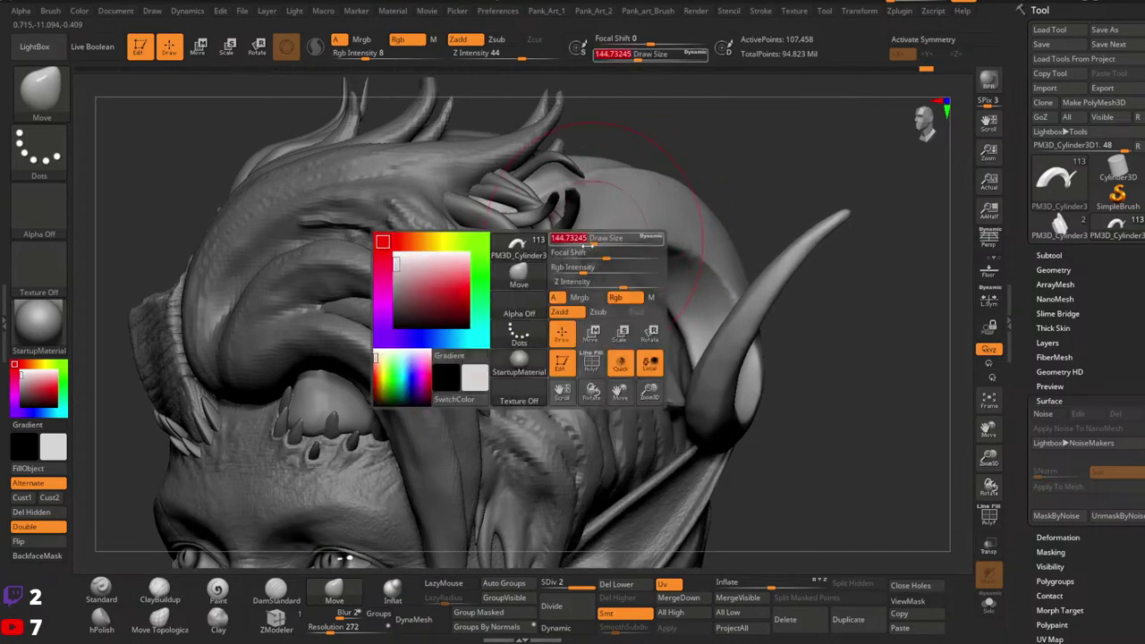
key(space)
drag(546, 273, 558, 273)
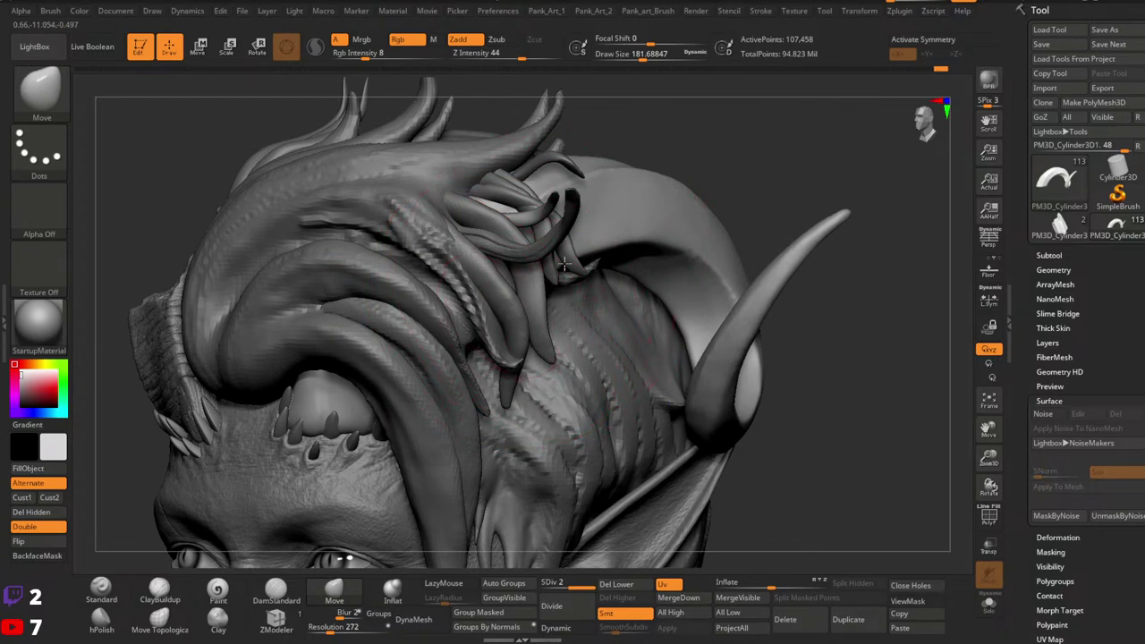
key(space)
mouse_move(590, 242)
mouse_down()
mouse_move(619, 237)
mouse_move(611, 212)
mouse_up()
key(space)
key(space)
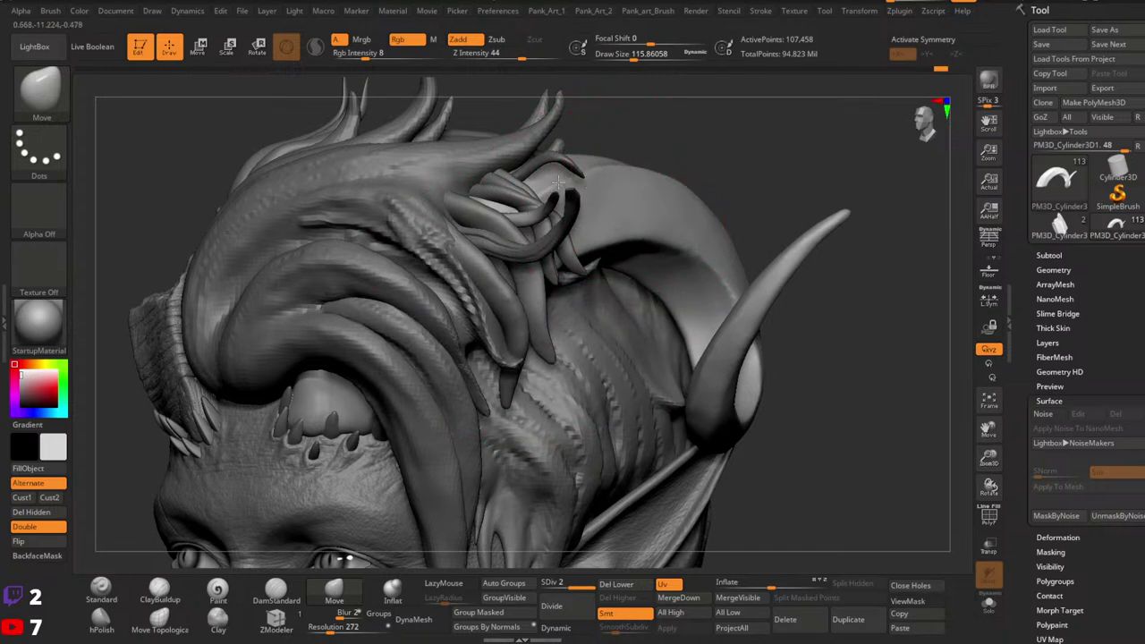
Step: Adjust the outer edge of the horn's lower bend above the ear with the Move brush at a draw size of about 87
key(bracketleft)
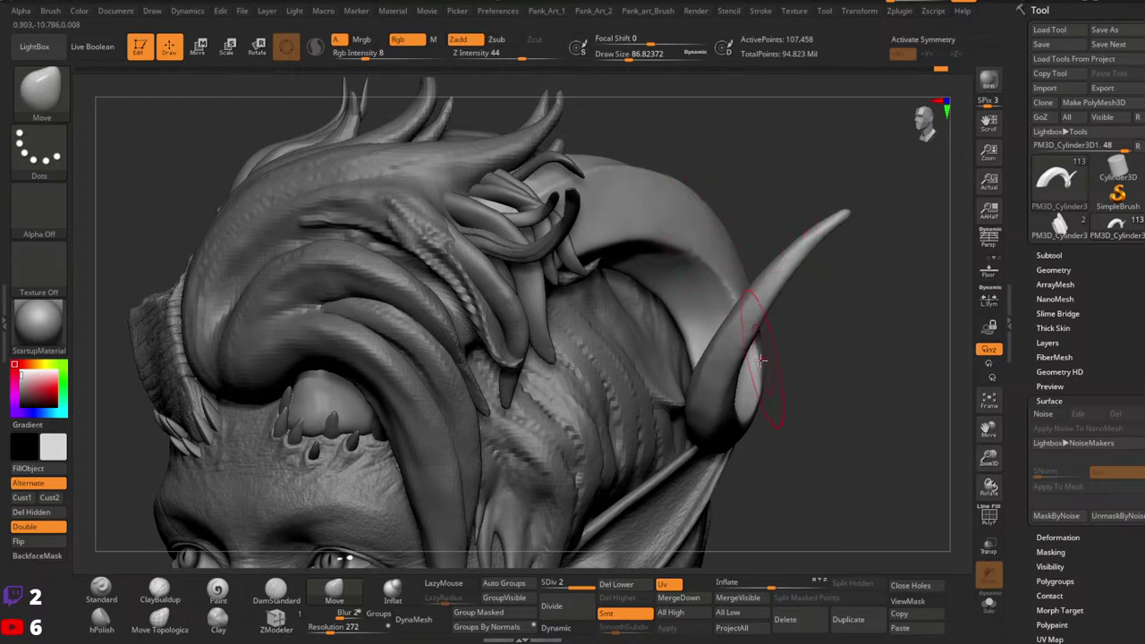
key(s)
mouse_move(760, 372)
mouse_down()
mouse_move(750, 399)
mouse_move(752, 371)
mouse_move(772, 386)
mouse_up()
key(space)
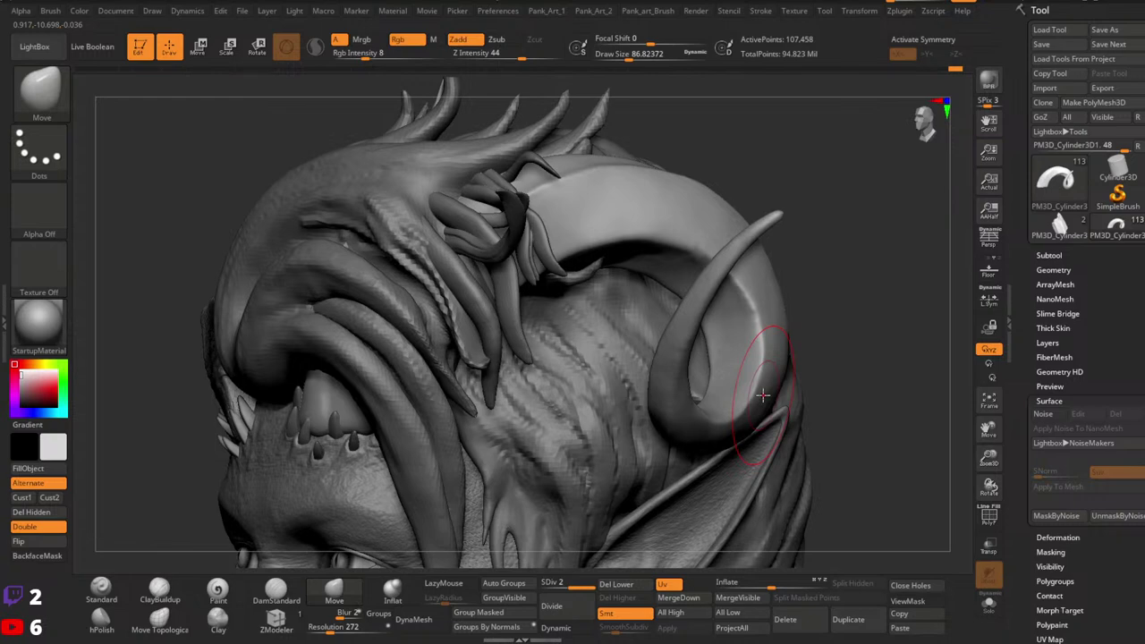
mouse_move(808, 371)
mouse_down()
mouse_move(790, 324)
mouse_move(795, 357)
mouse_move(780, 389)
mouse_move(712, 313)
mouse_up()
key(s)
mouse_move(718, 317)
right_down()
mouse_move(804, 357)
mouse_move(793, 379)
mouse_move(818, 367)
right_up()
ctrl+right_drag(736, 379, 713, 404)
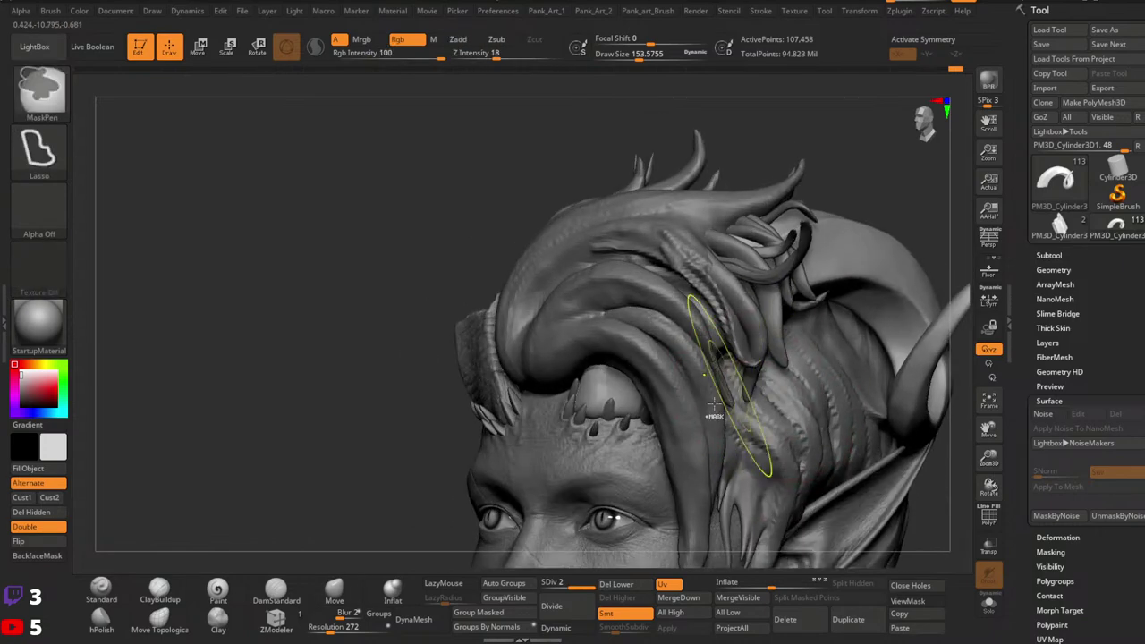
alt+click(633, 447)
ctrl+right_drag(667, 447, 716, 407)
right_drag(715, 407, 778, 414)
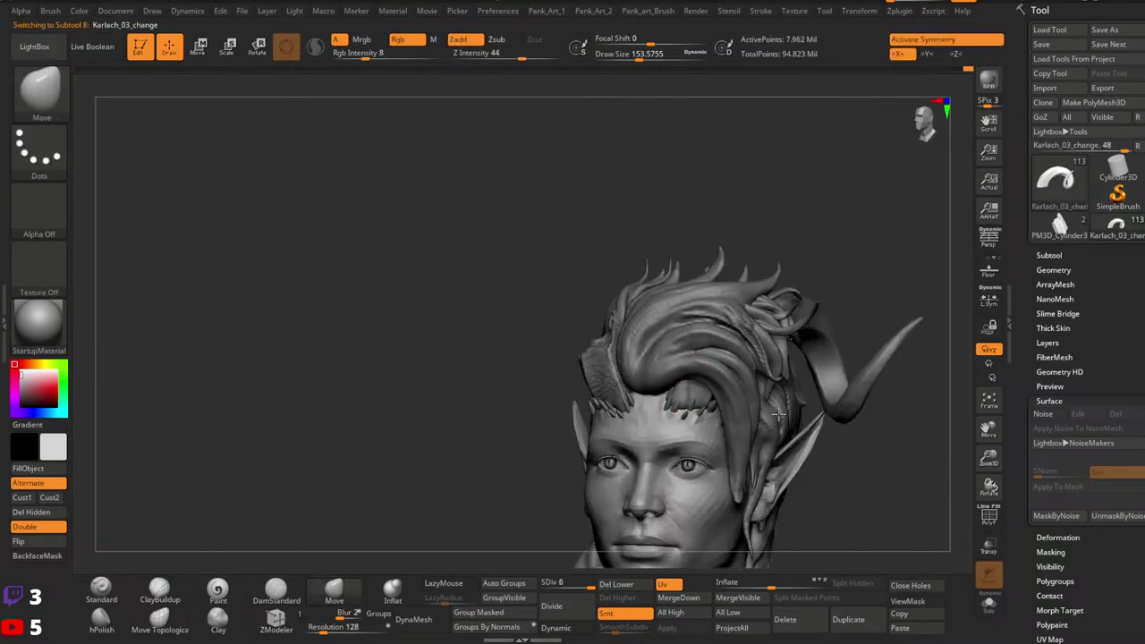
mouse_move(778, 413)
mouse_down()
mouse_move(780, 438)
mouse_move(814, 391)
mouse_up()
mouse_move(796, 313)
alt+right_down()
mouse_move(754, 421)
mouse_move(738, 417)
mouse_move(805, 337)
mouse_move(801, 363)
alt+right_up()
alt+click(796, 236)
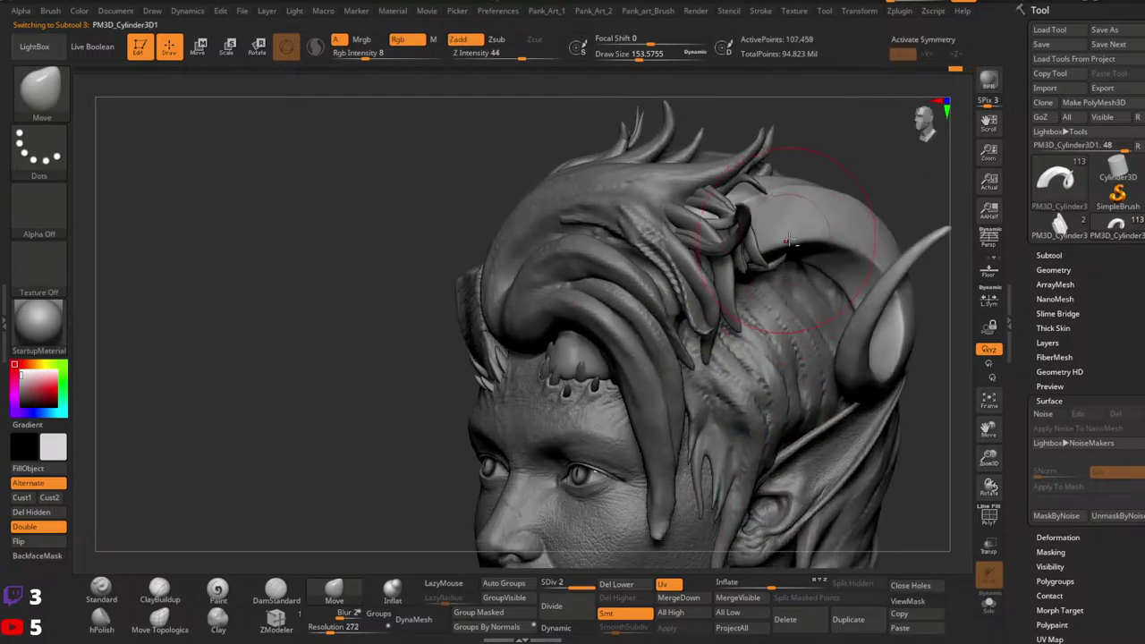
Step: Nudge the top edge of the horn's arch beside the hair with the Move brush, reducing the draw size to about 124
alt+right_drag(935, 252, 885, 286)
key(space)
drag(780, 276, 783, 276)
key(space)
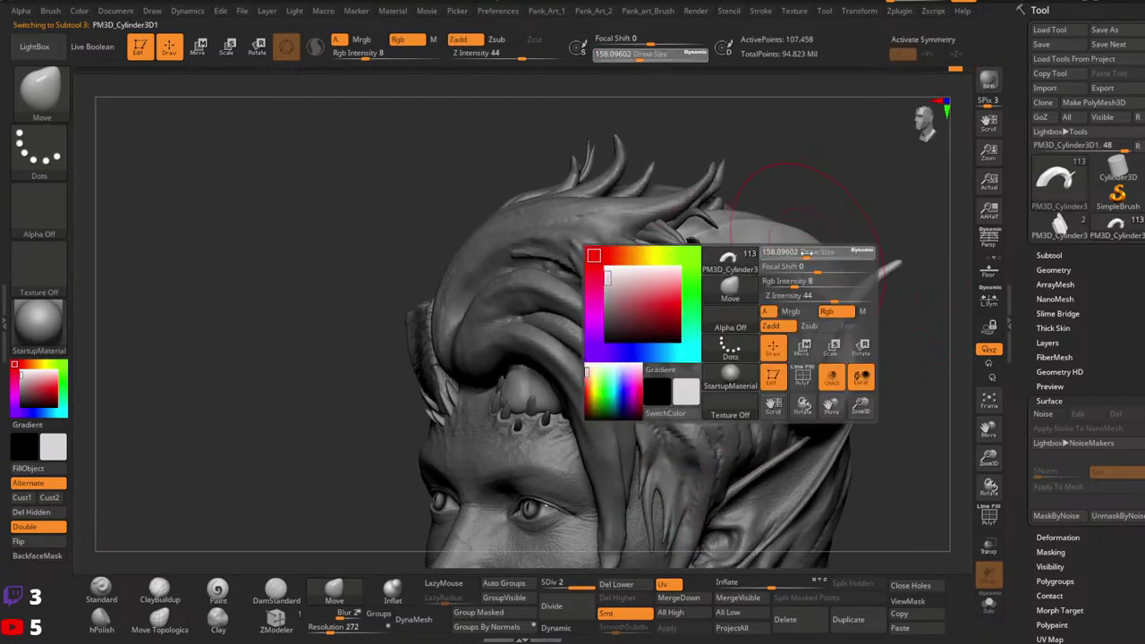
key(space)
drag(805, 236, 802, 236)
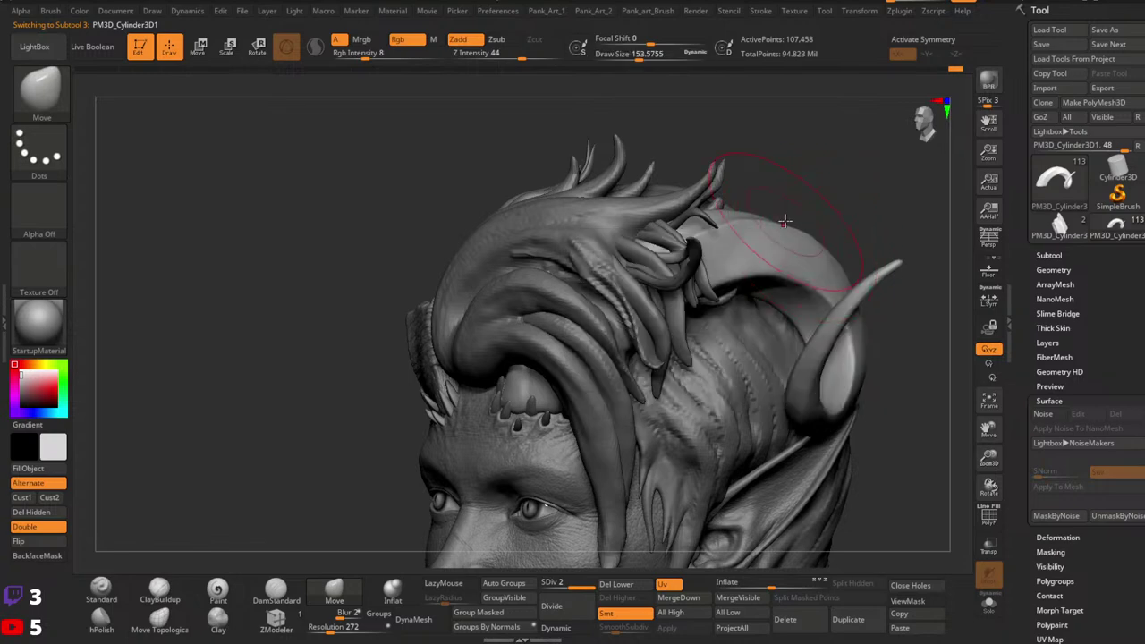
mouse_move(785, 220)
right_down()
mouse_move(790, 238)
mouse_move(751, 209)
right_up()
key(space)
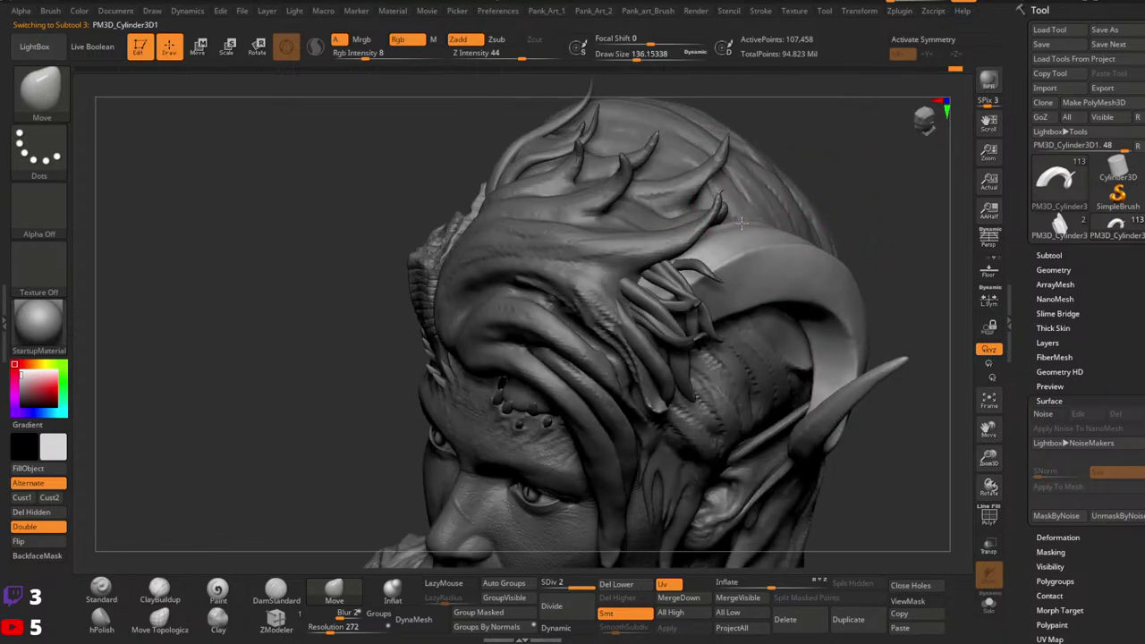
key(space)
drag(741, 226, 738, 227)
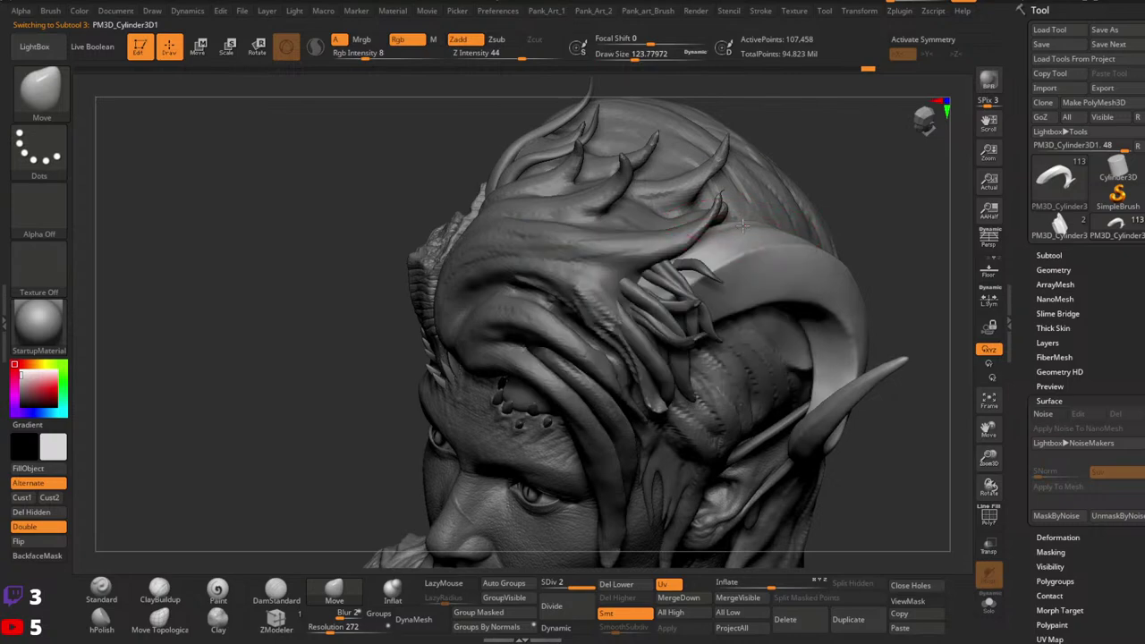
Step: Refine the horn's outer back edge against the hair with the Move brush at a draw size of about 97
mouse_move(744, 228)
right_down()
mouse_move(753, 337)
mouse_move(723, 314)
mouse_move(759, 377)
mouse_move(772, 299)
mouse_move(739, 376)
right_up()
key(space)
drag(739, 376, 733, 377)
key(space)
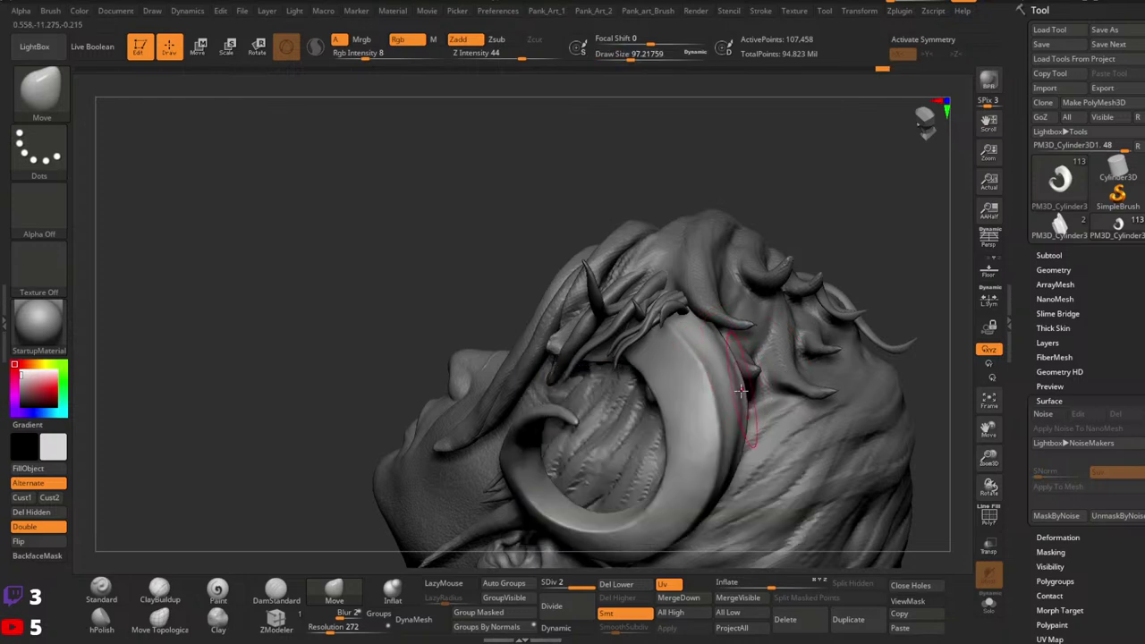
Step: Examine the curled horn's placement against the hair and ear from the side, close up and from the front
mouse_move(743, 414)
mouse_down()
mouse_move(739, 184)
mouse_move(784, 385)
mouse_up()
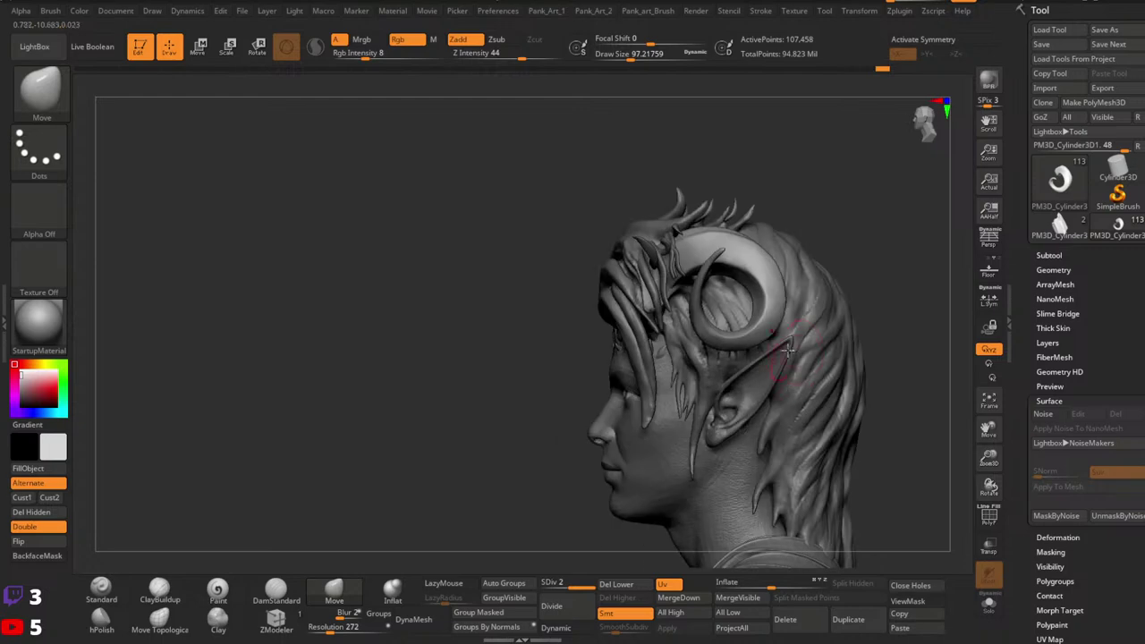
right_drag(780, 361, 804, 355)
ctrl+right_drag(774, 317, 813, 310)
mouse_move(814, 311)
mouse_down()
mouse_move(797, 417)
mouse_move(769, 384)
mouse_move(781, 401)
mouse_move(751, 426)
mouse_up()
right_drag(752, 426, 868, 443)
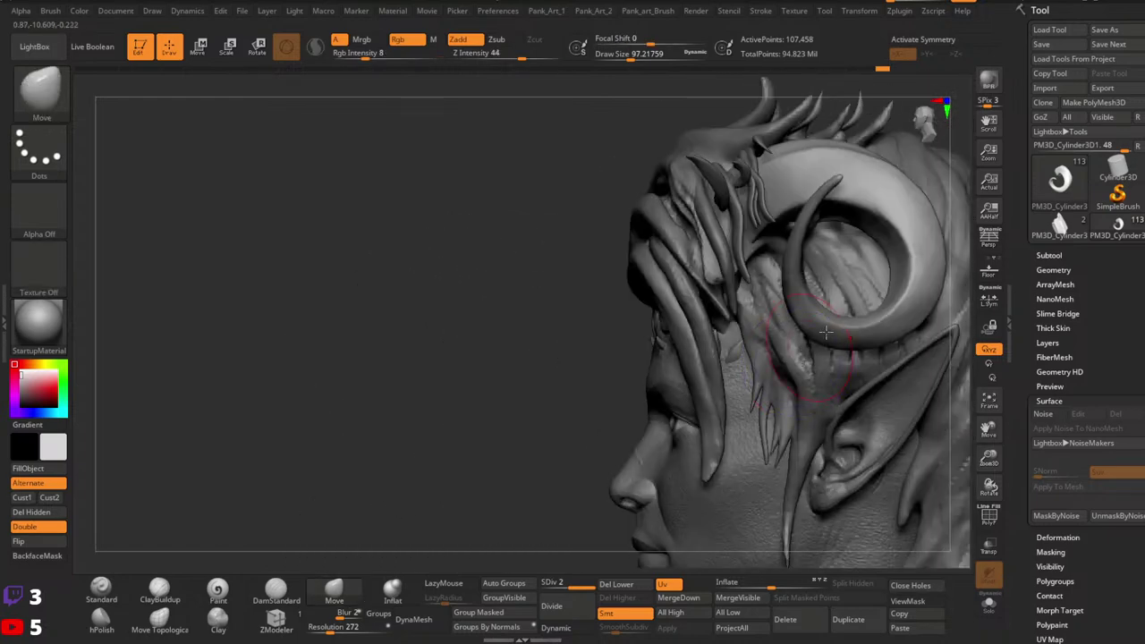
right_drag(884, 313, 872, 309)
mouse_move(869, 309)
mouse_down()
mouse_move(696, 311)
mouse_move(728, 389)
mouse_move(731, 356)
mouse_up()
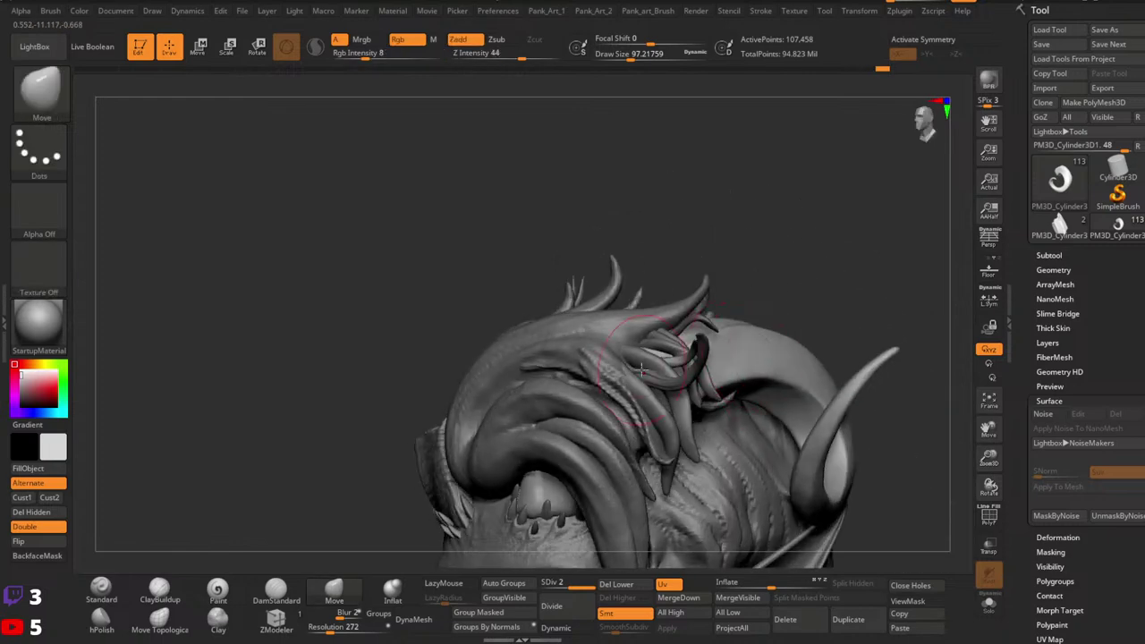
Step: Switch to the Standard brush at a draw size of about 54 and isolate the horn in Solo mode
click(107, 590)
key(space)
drag(680, 424, 669, 424)
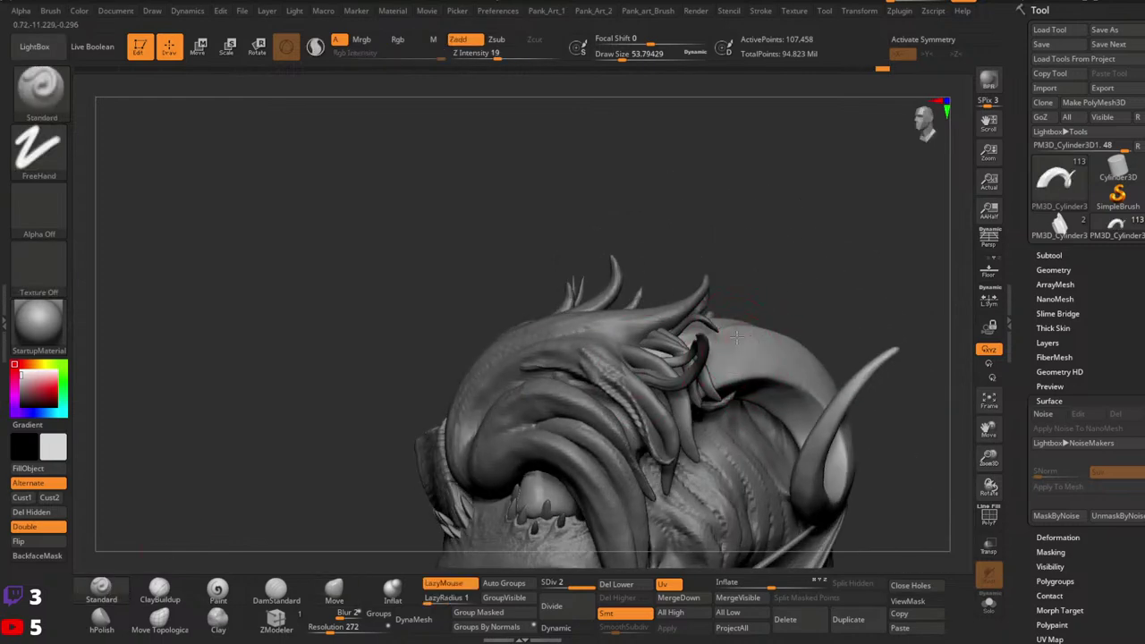
mouse_move(895, 241)
mouse_down()
mouse_move(903, 438)
mouse_move(960, 540)
mouse_up()
click(989, 603)
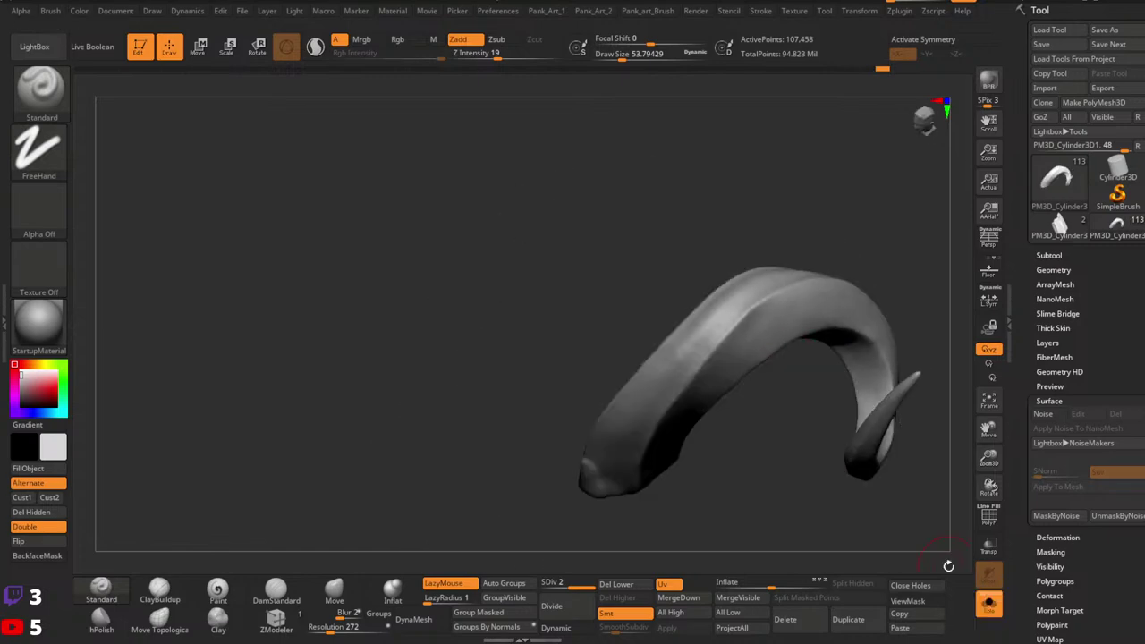
Step: Reshape the inner edge of the horn near its base with the Move brush at draw sizes of about 140 to 124
key(space)
mouse_move(737, 336)
right_down()
mouse_move(738, 315)
mouse_move(721, 401)
right_up()
key(space)
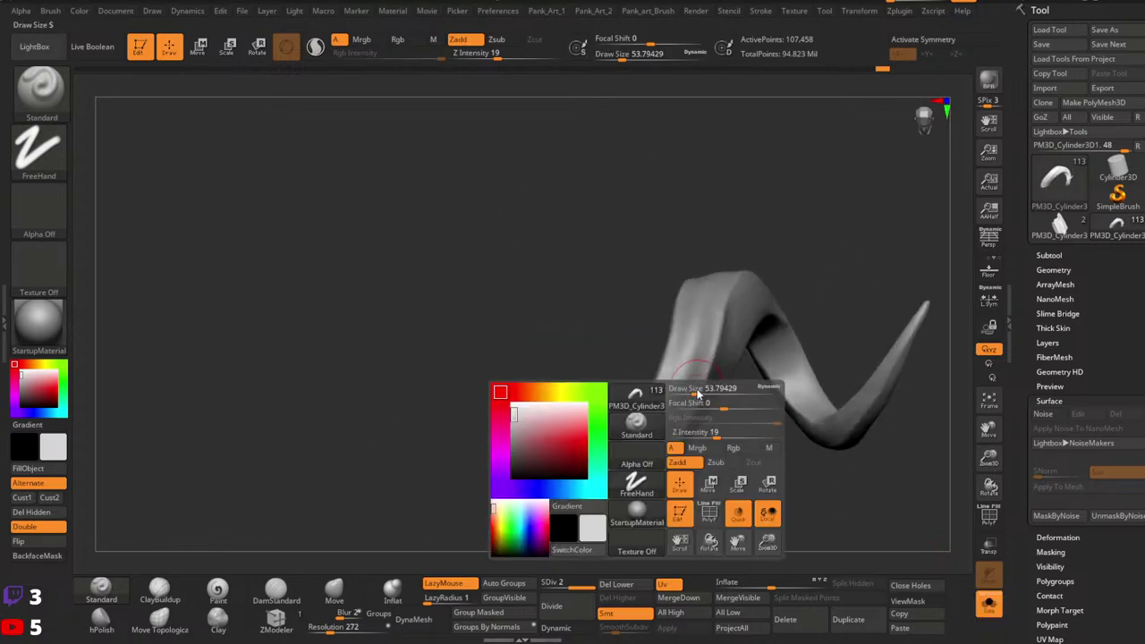
drag(698, 395, 710, 397)
alt+right_drag(744, 402, 756, 357)
mouse_move(756, 357)
right_down()
mouse_move(730, 301)
mouse_move(710, 352)
right_up()
click(334, 590)
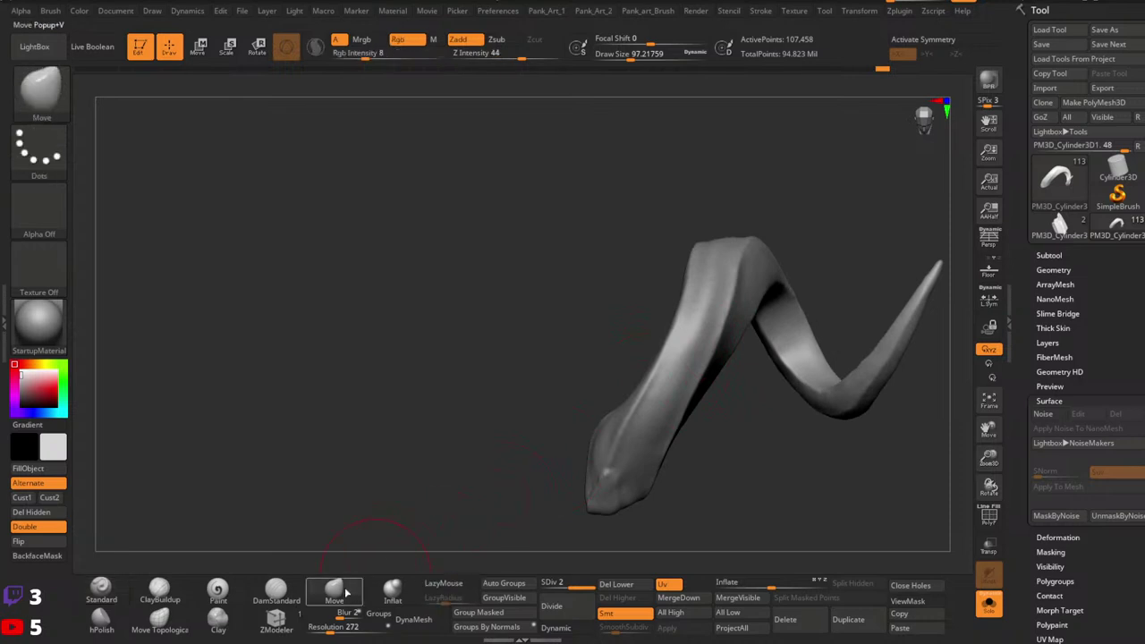
key(space)
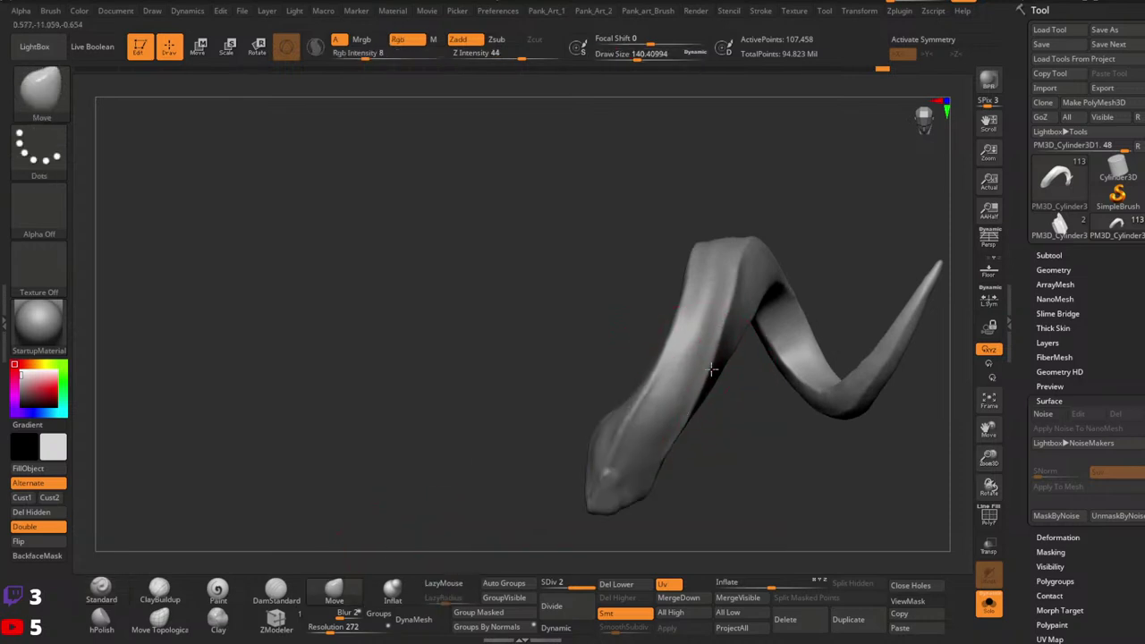
drag(692, 408, 674, 441)
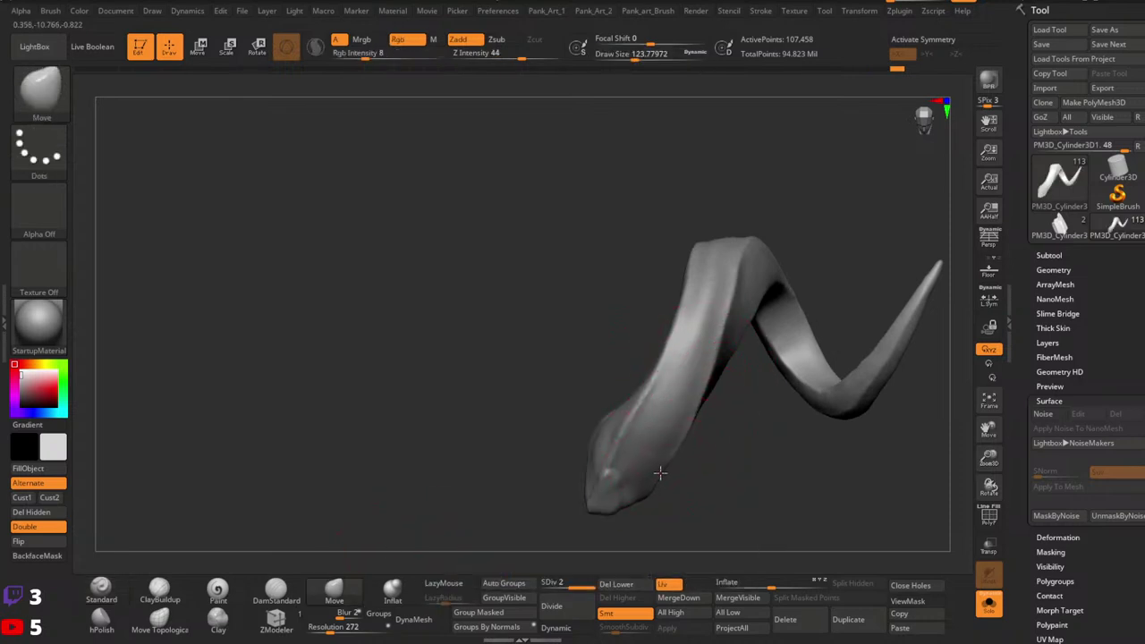
Step: Adjust the edges along the front of the horn's arch with the Move brush at a draw size of about 94
key(space)
drag(684, 296, 683, 280)
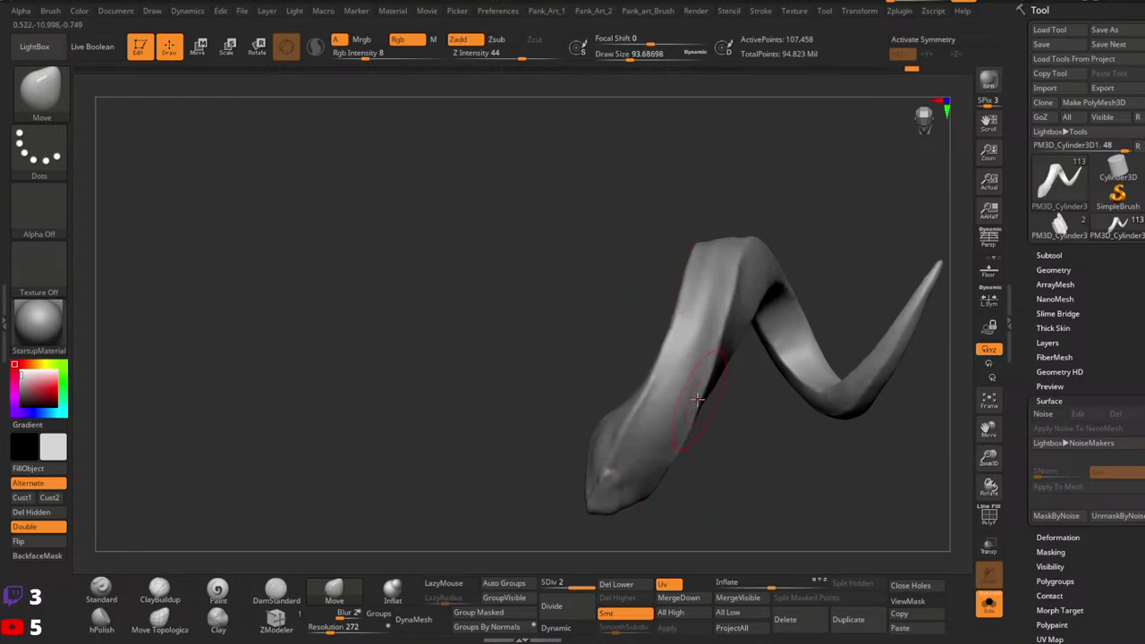
drag(717, 337, 752, 304)
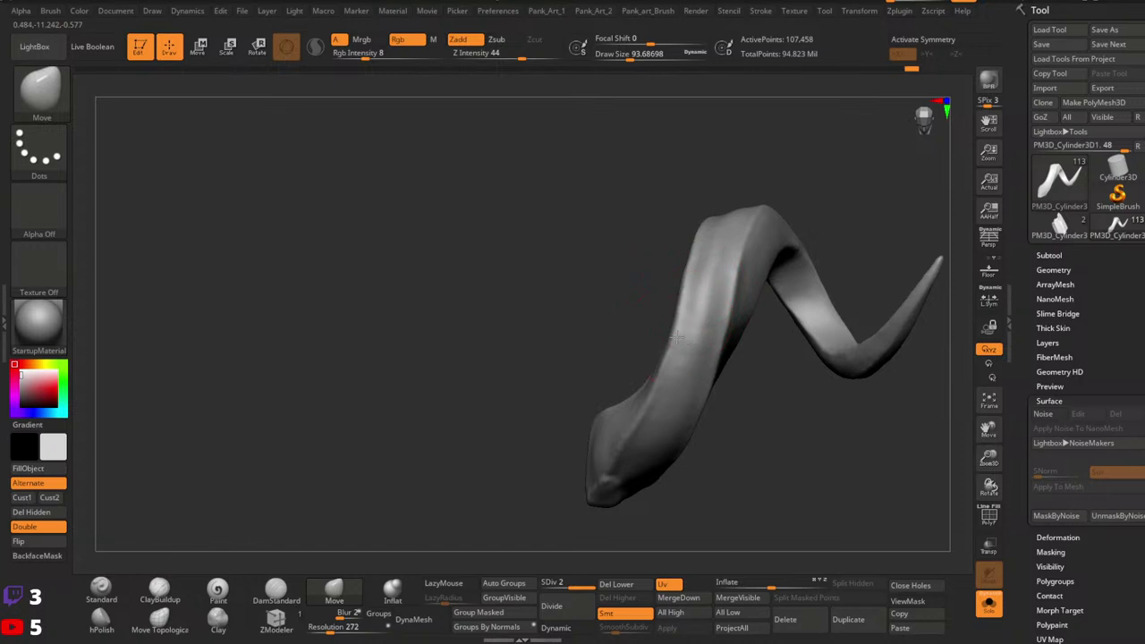
right_drag(663, 385, 696, 264)
drag(697, 254, 693, 229)
right_drag(696, 231, 709, 398)
drag(708, 394, 712, 345)
right_drag(718, 432, 698, 361)
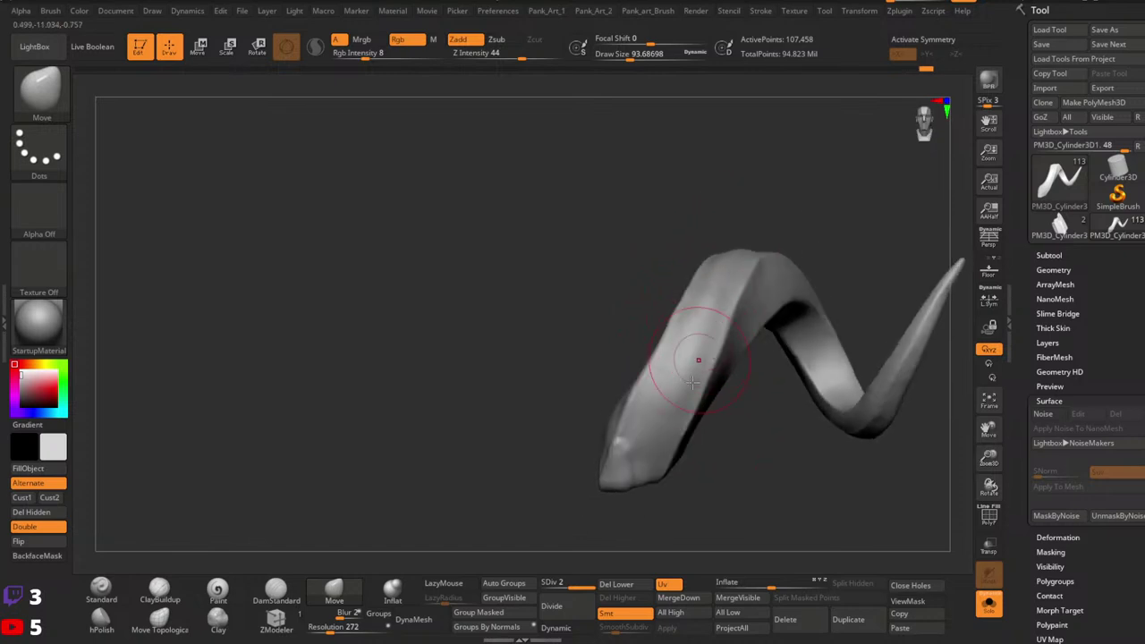
Step: Build up the side face beside the ridge near the horn's base with the Standard brush at a draw size of about 74
key(space)
drag(673, 458, 668, 458)
right_drag(720, 382, 655, 374)
click(101, 590)
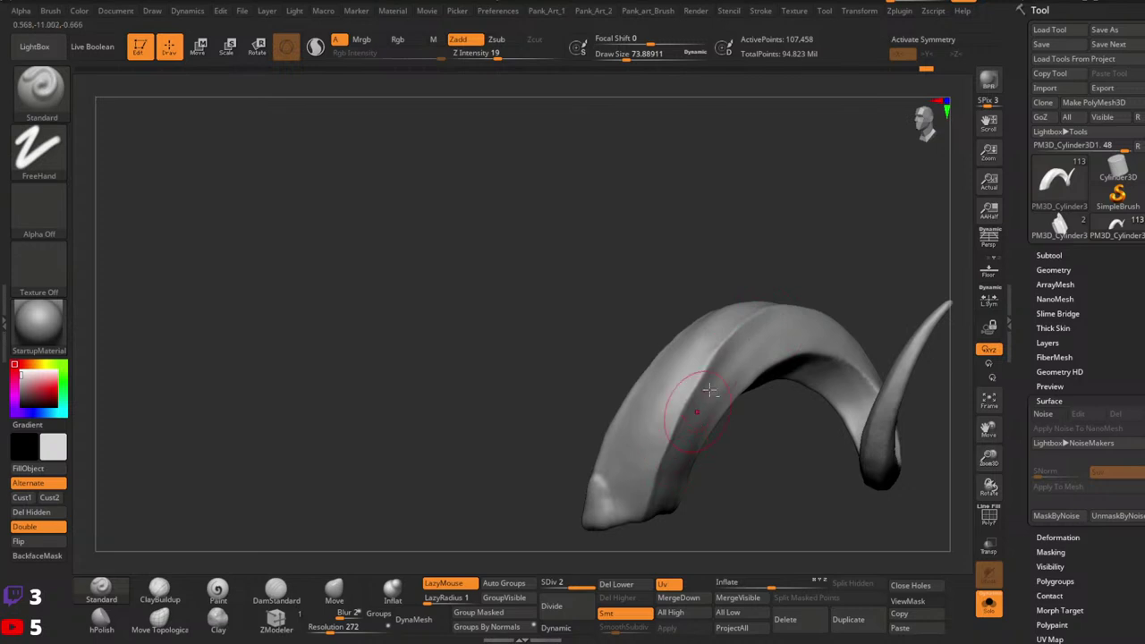
right_drag(724, 404, 715, 395)
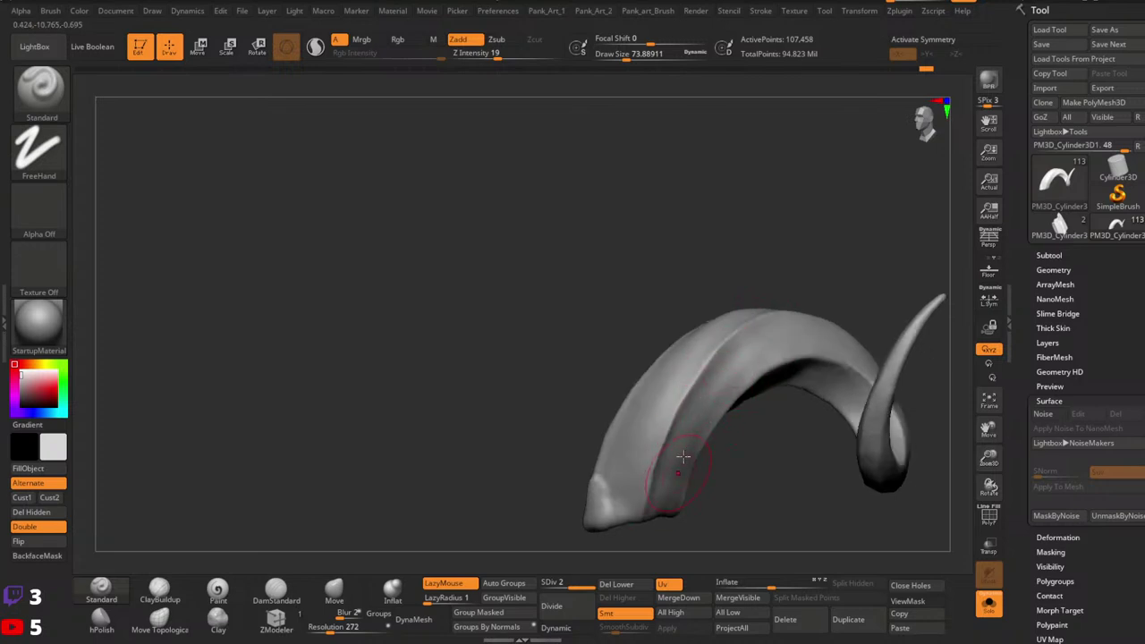
drag(683, 456, 711, 420)
Step: Refine the ridge and side face along the horn's arch with the Standard brush at a draw size of about 77
mouse_move(751, 347)
right_down()
mouse_move(794, 362)
mouse_move(784, 414)
mouse_move(754, 414)
mouse_move(776, 259)
mouse_move(760, 349)
mouse_move(780, 365)
mouse_move(767, 314)
mouse_move(709, 465)
mouse_move(741, 450)
mouse_move(751, 376)
mouse_move(791, 326)
mouse_move(740, 323)
right_up()
key(space)
drag(736, 324, 750, 324)
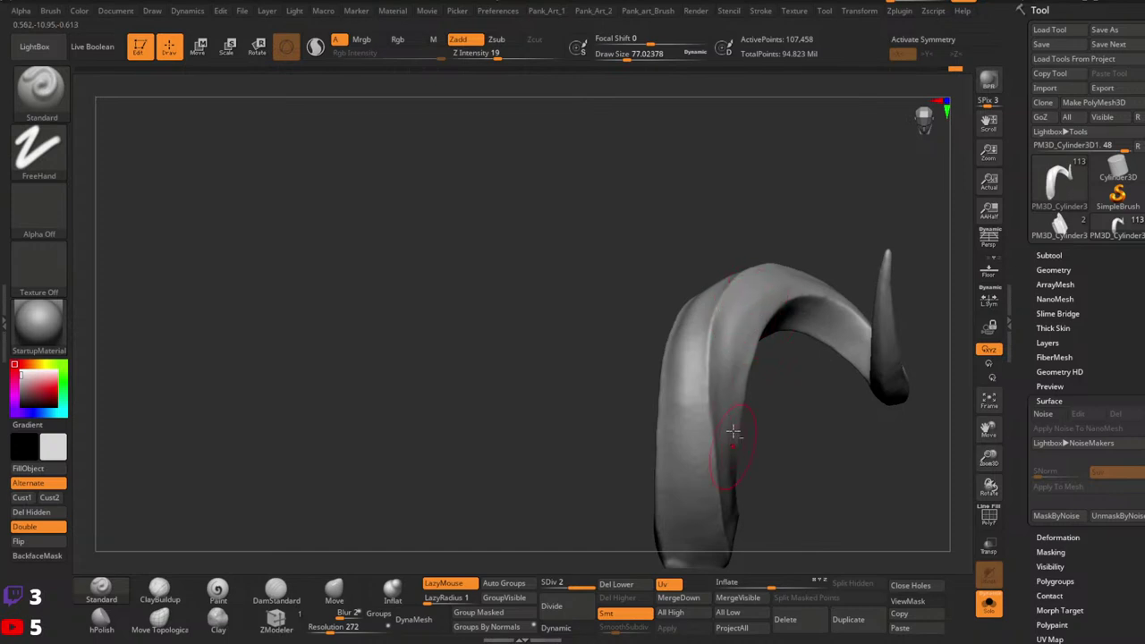
right_drag(742, 437, 711, 438)
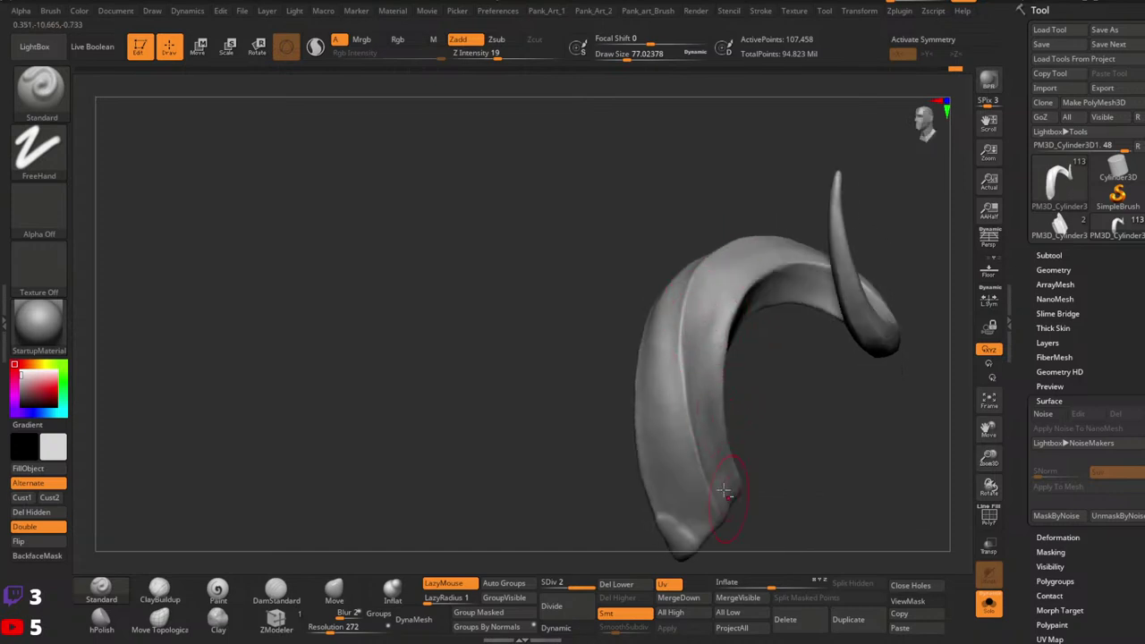
right_drag(732, 368, 738, 368)
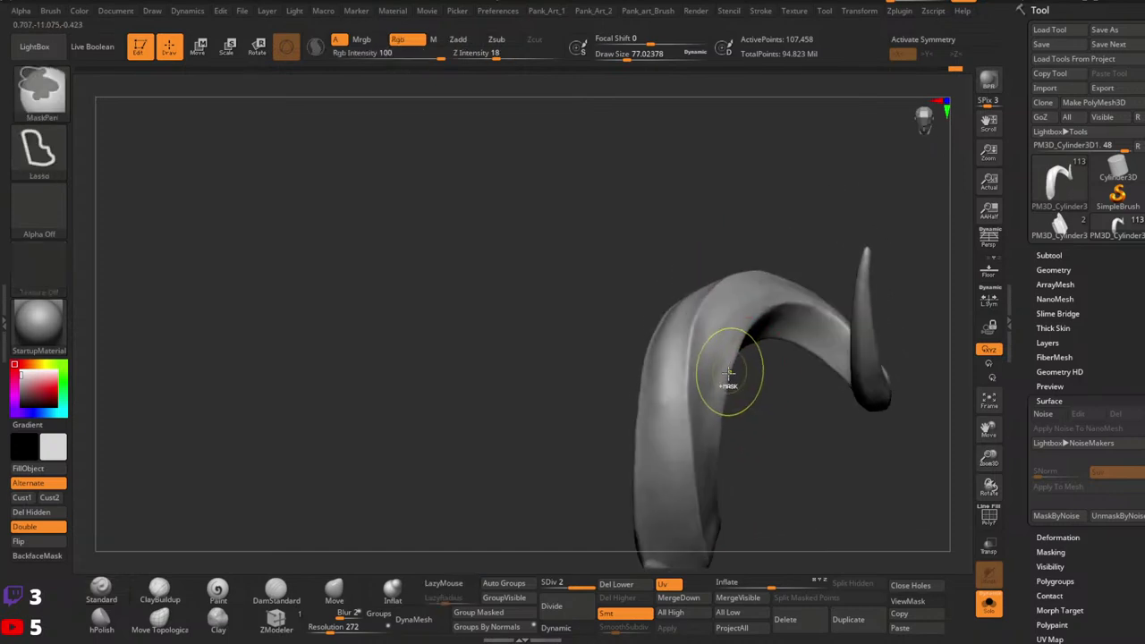
right_drag(745, 318, 775, 350)
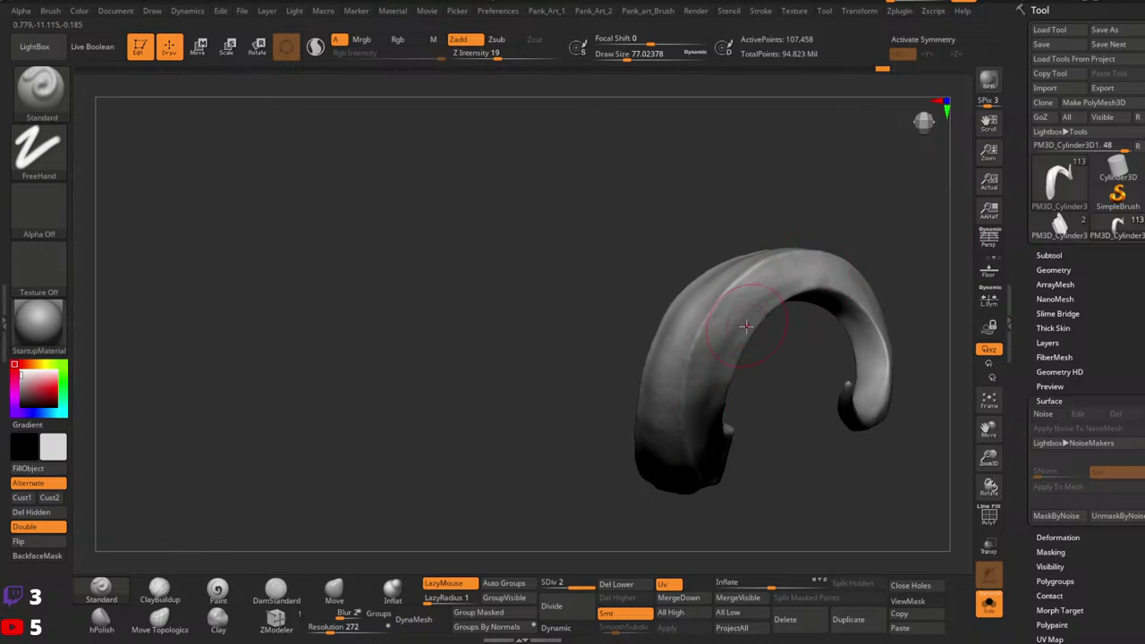
Step: Adjust the inner edge of the horn's arch with the Move brush at a draw size of about 54
mouse_move(746, 326)
right_down()
mouse_move(739, 370)
mouse_move(783, 488)
mouse_move(741, 369)
mouse_move(728, 361)
mouse_move(724, 404)
right_up()
right_click(728, 362)
click(334, 590)
key(space)
drag(720, 351, 720, 352)
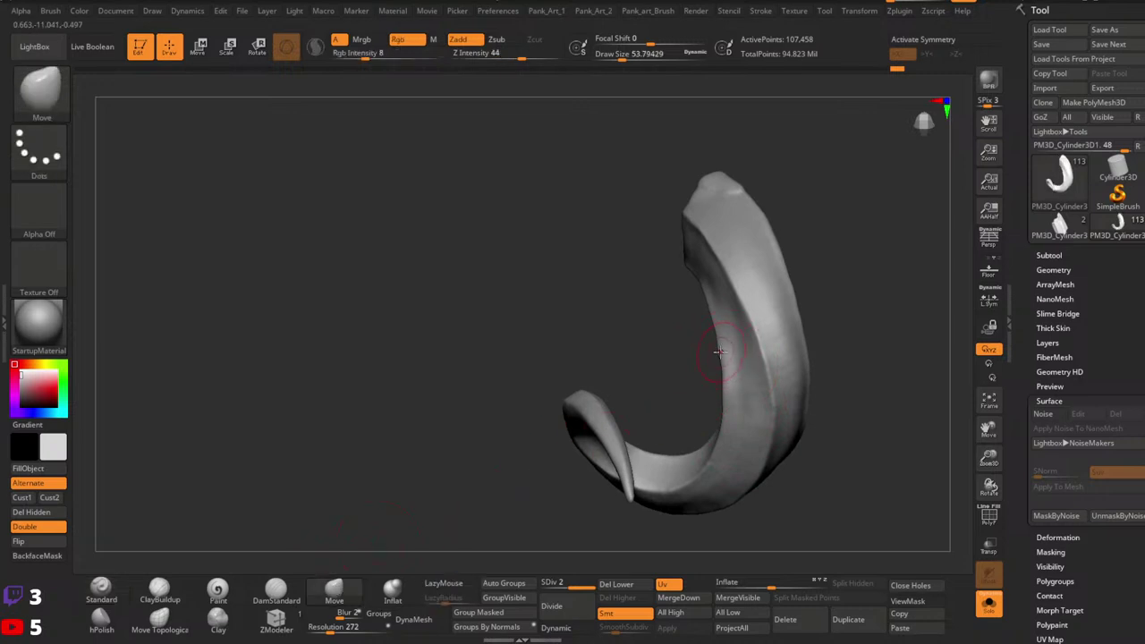
mouse_move(757, 342)
right_down()
mouse_move(652, 274)
mouse_move(779, 378)
mouse_move(808, 372)
mouse_move(702, 416)
mouse_move(800, 395)
right_up()
key(ctrl)
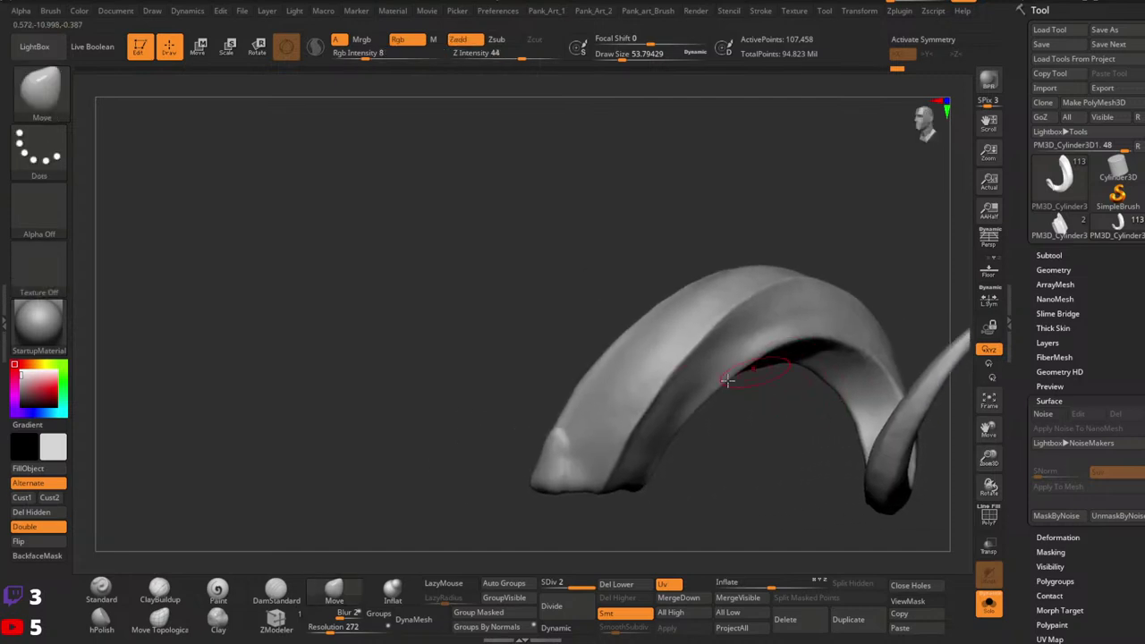
Step: Add clay strokes across the side face of the horn's arch with the ClayBuildup brush at a draw size of about 62
click(159, 590)
key(space)
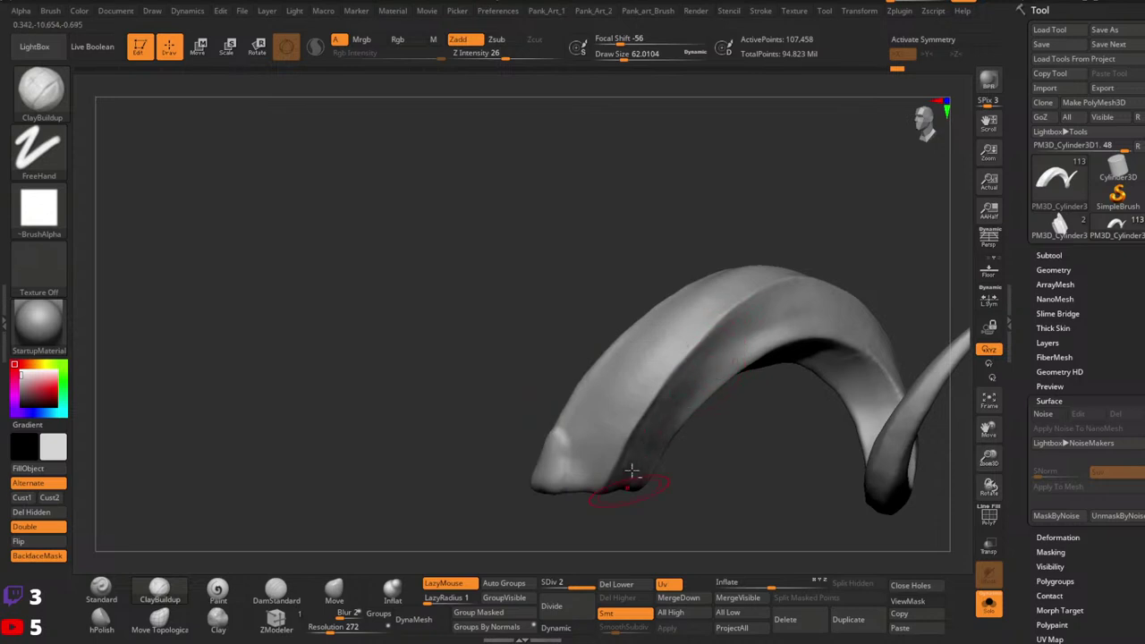
mouse_move(751, 313)
mouse_down()
mouse_move(750, 328)
mouse_move(803, 300)
mouse_up()
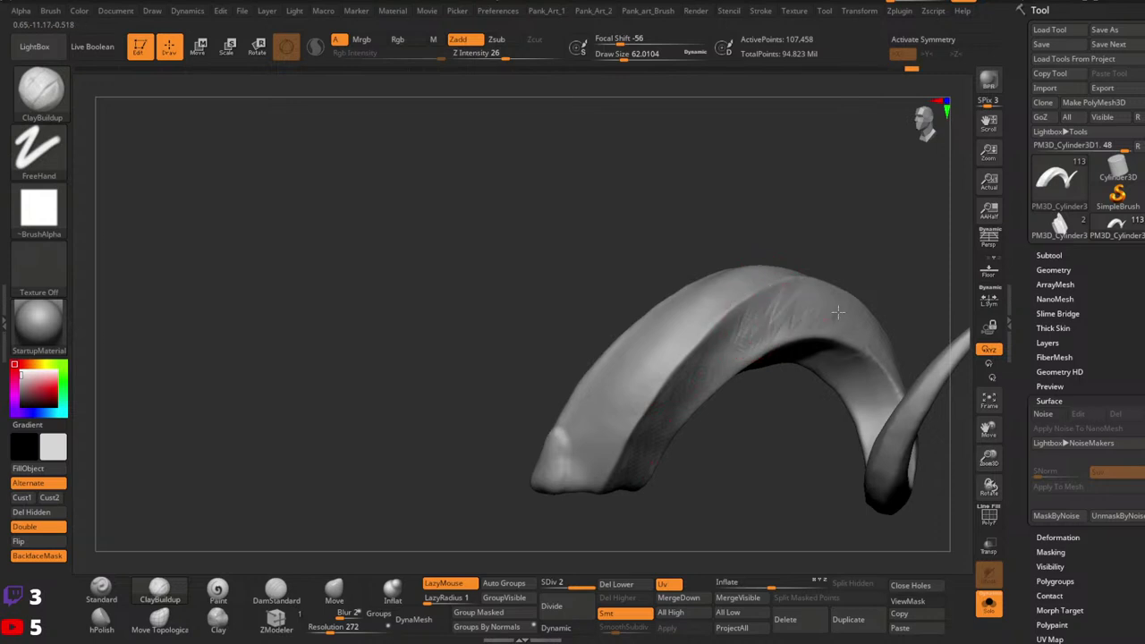
alt+drag(885, 283, 811, 316)
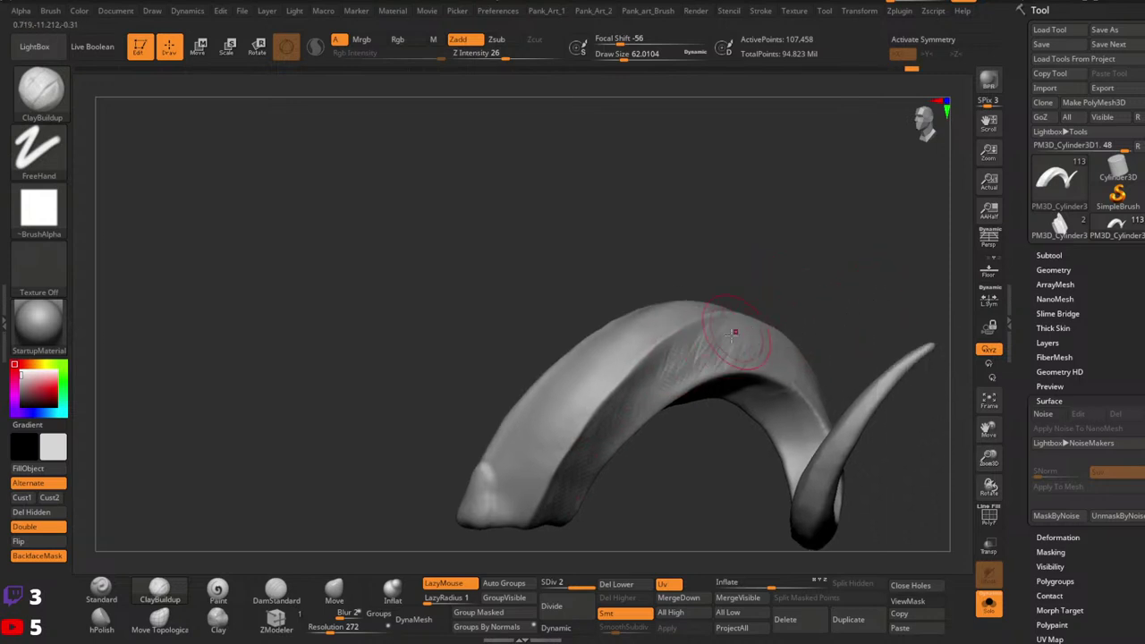
drag(733, 333, 693, 363)
mouse_move(739, 298)
right_down()
mouse_move(721, 364)
mouse_move(733, 318)
right_up()
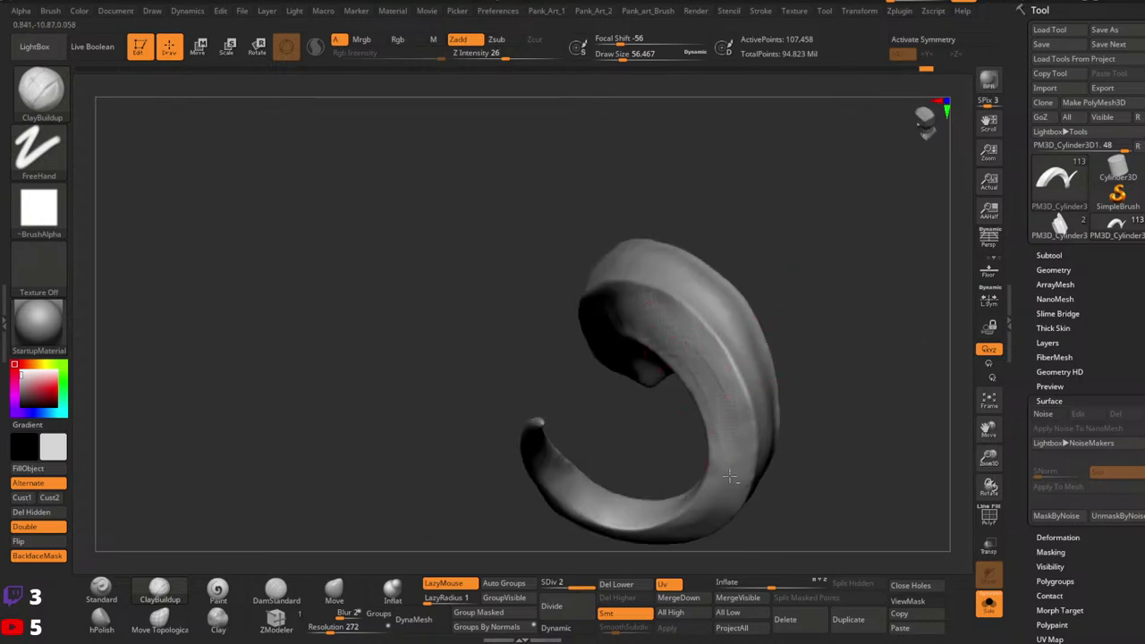
Step: Undo the last two strokes on the horn and set the Standard brush to a draw size of about 44
mouse_move(748, 436)
right_down()
mouse_move(800, 342)
mouse_move(761, 437)
mouse_move(748, 388)
right_up()
key(space)
click(101, 590)
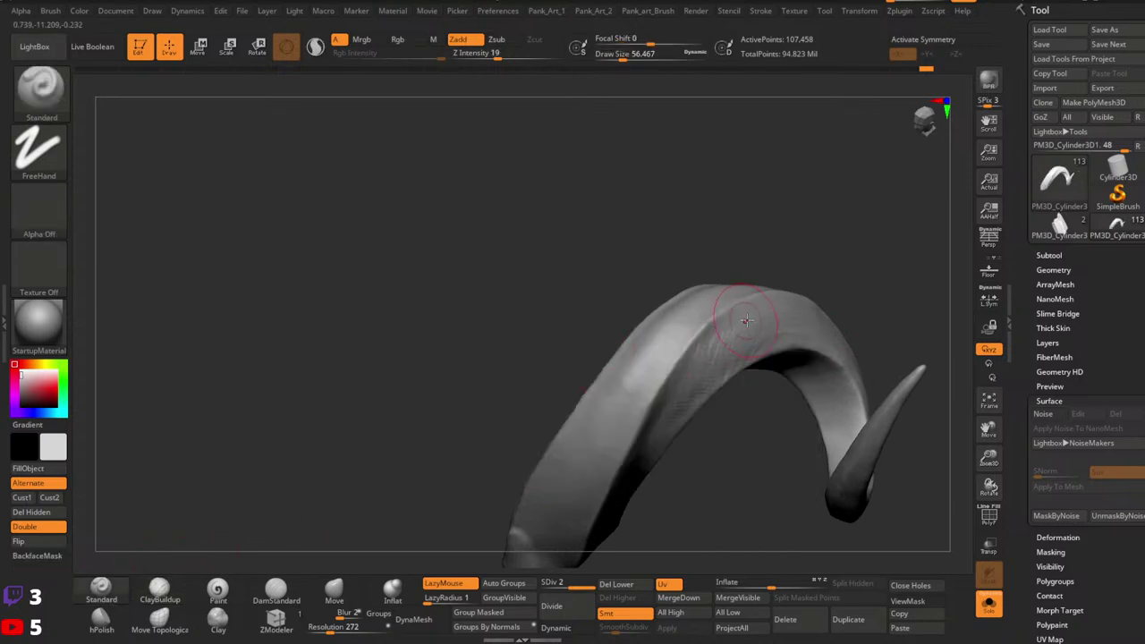
key(ctrl+z)
key(ctrl+z)
key(bracketleft)
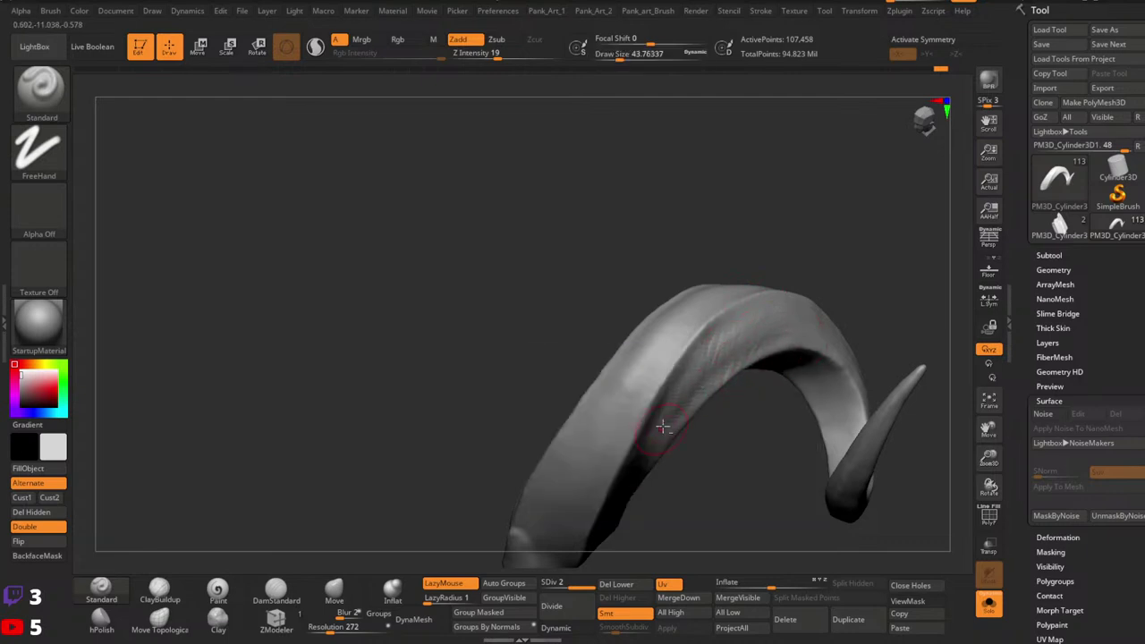
Step: Refine the horn's side surface from the arch into the curl with the Standard brush at a draw size of about 46
mouse_move(662, 426)
right_down()
mouse_move(840, 375)
mouse_move(710, 488)
mouse_move(800, 435)
mouse_move(730, 471)
mouse_move(760, 378)
right_up()
key(bracketright)
mouse_move(743, 436)
right_down()
mouse_move(728, 355)
mouse_move(753, 353)
mouse_move(793, 393)
mouse_move(779, 370)
mouse_move(773, 385)
right_up()
key(bracketleft)
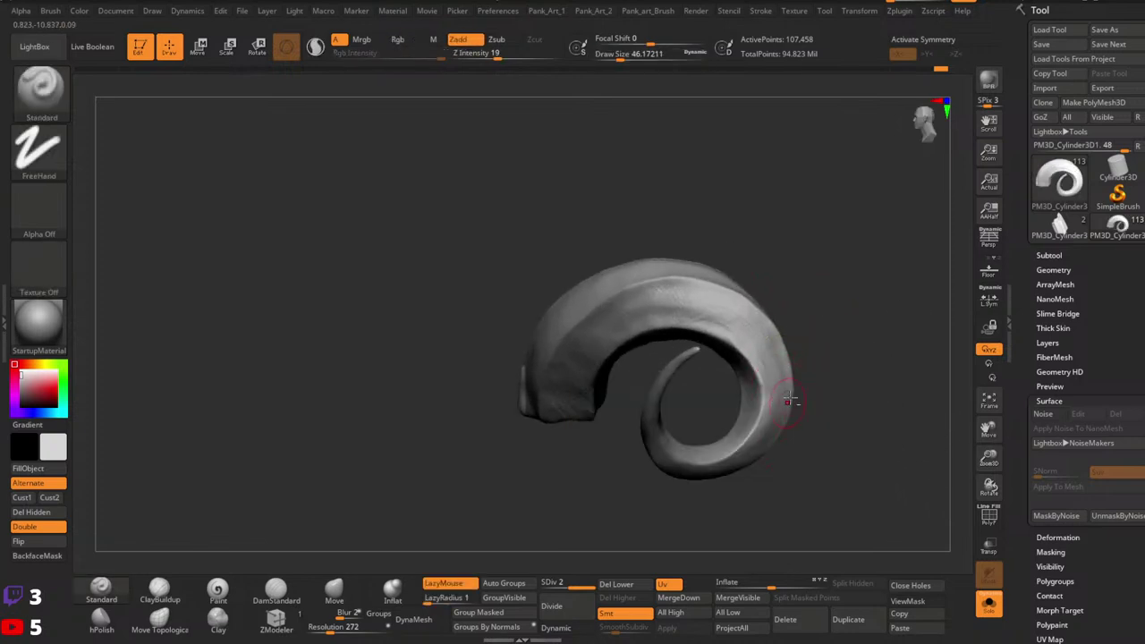
mouse_move(799, 427)
right_down()
mouse_move(710, 263)
mouse_move(729, 413)
mouse_move(795, 438)
mouse_move(707, 412)
right_up()
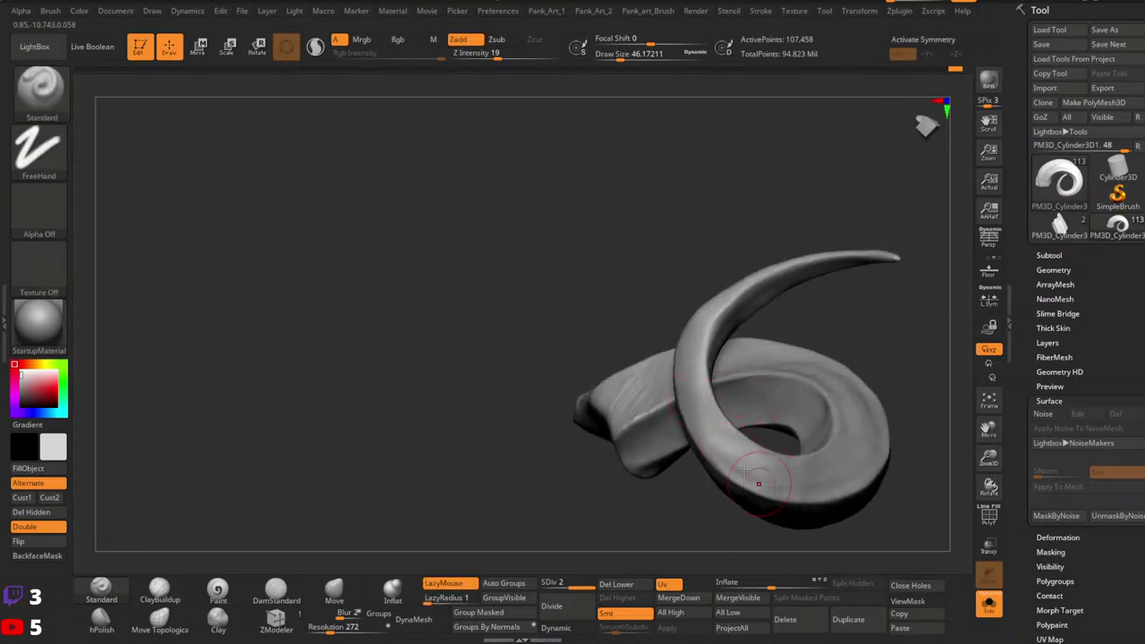
mouse_move(743, 471)
right_down()
mouse_move(689, 380)
mouse_move(680, 429)
mouse_move(728, 378)
mouse_move(699, 334)
right_up()
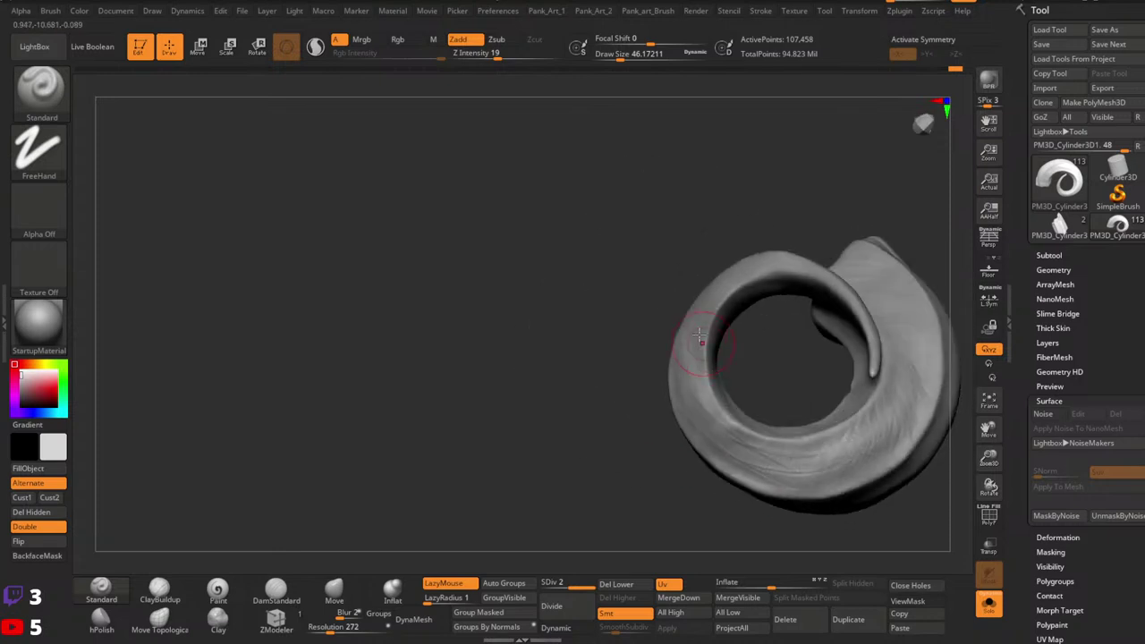
Step: Build up the side face of the horn's curl with ClayBuildup at a draw size of about 29 and smooth it with Smooth Stronger
click(170, 587)
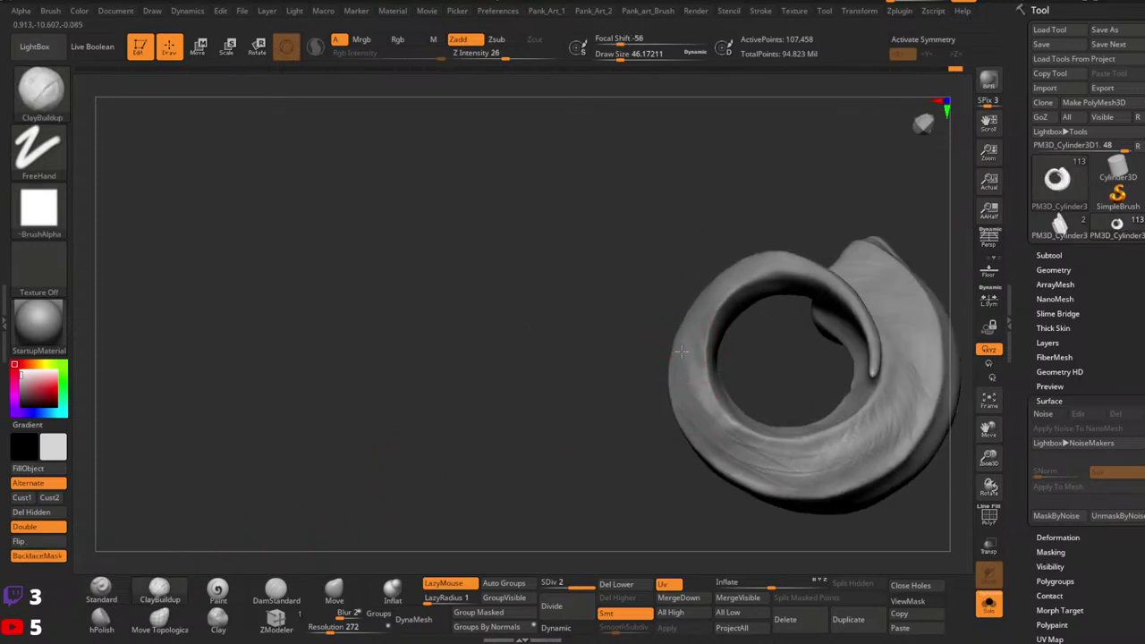
key(space)
drag(693, 375, 686, 375)
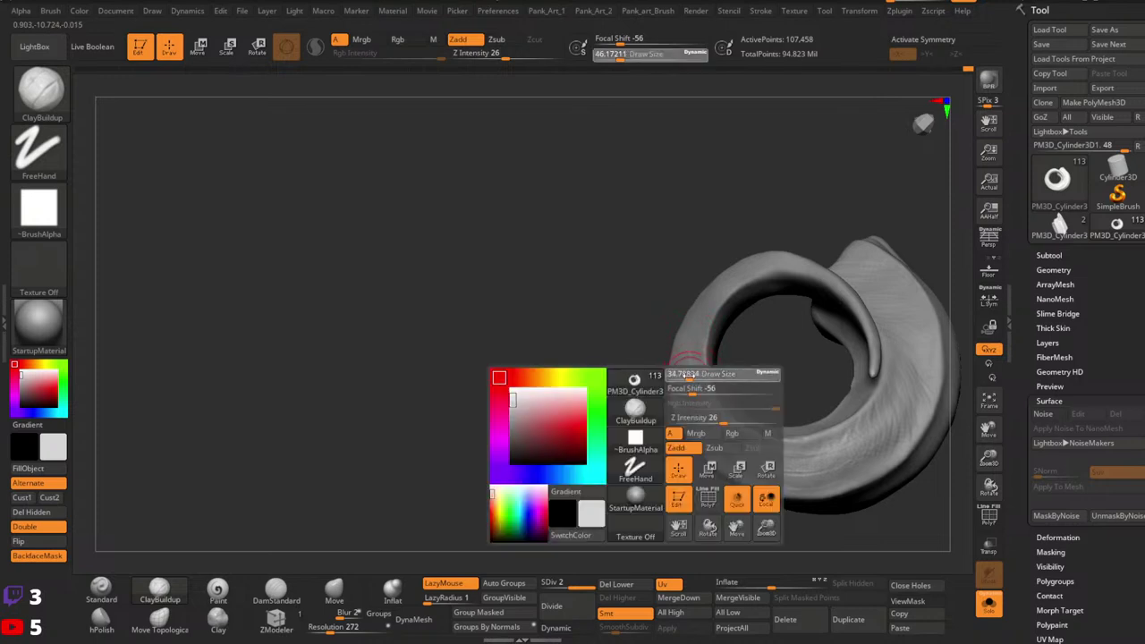
key(shift)
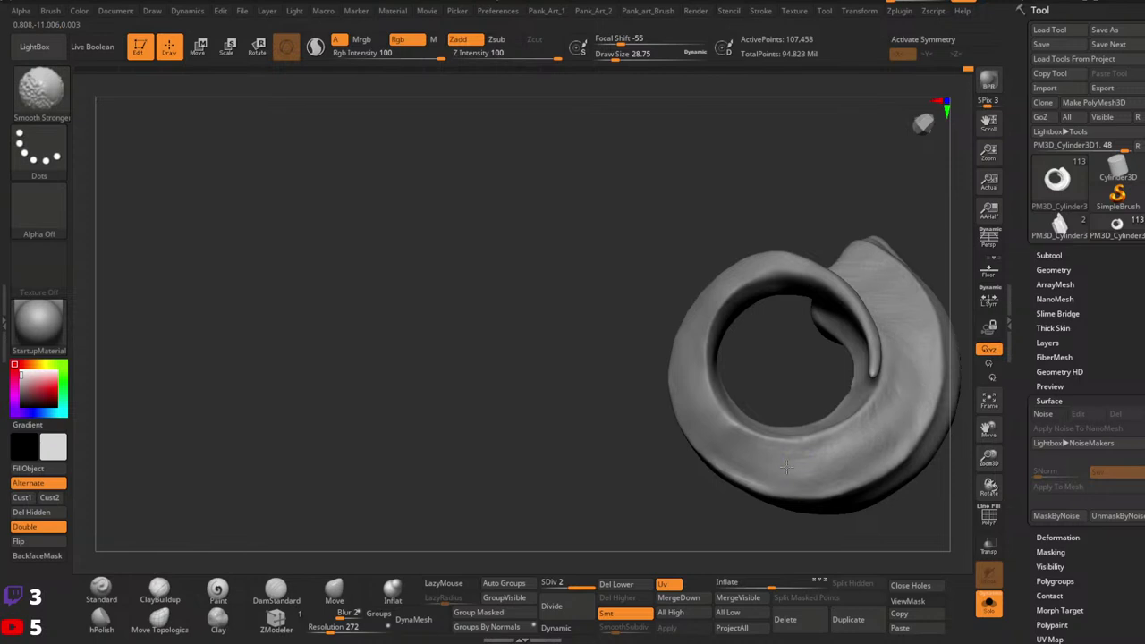
shift+drag(676, 382, 780, 473)
right_drag(853, 409, 921, 358)
shift+drag(935, 344, 876, 421)
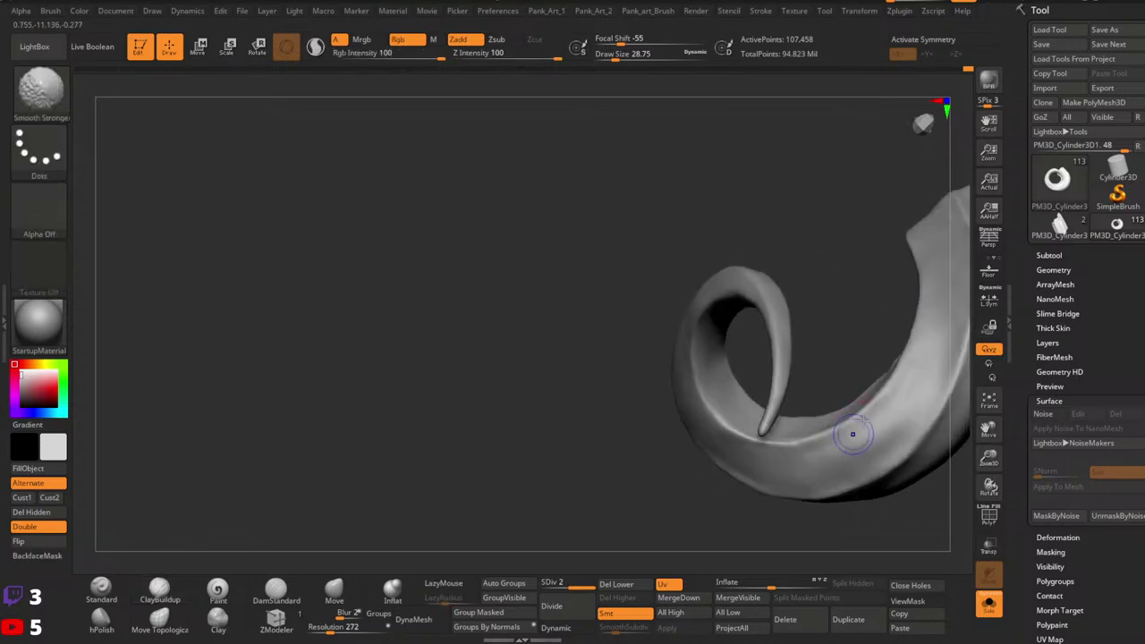
Step: Fill out the outer bend of the horn's curl with the ClayBuildup brush at a draw size of about 51
mouse_move(853, 434)
ctrl+right_down()
mouse_move(827, 422)
mouse_move(831, 357)
mouse_move(889, 455)
mouse_move(874, 342)
ctrl+right_up()
ctrl+right_drag(875, 342, 881, 390)
right_drag(881, 390, 849, 316)
key(space)
drag(839, 317, 848, 316)
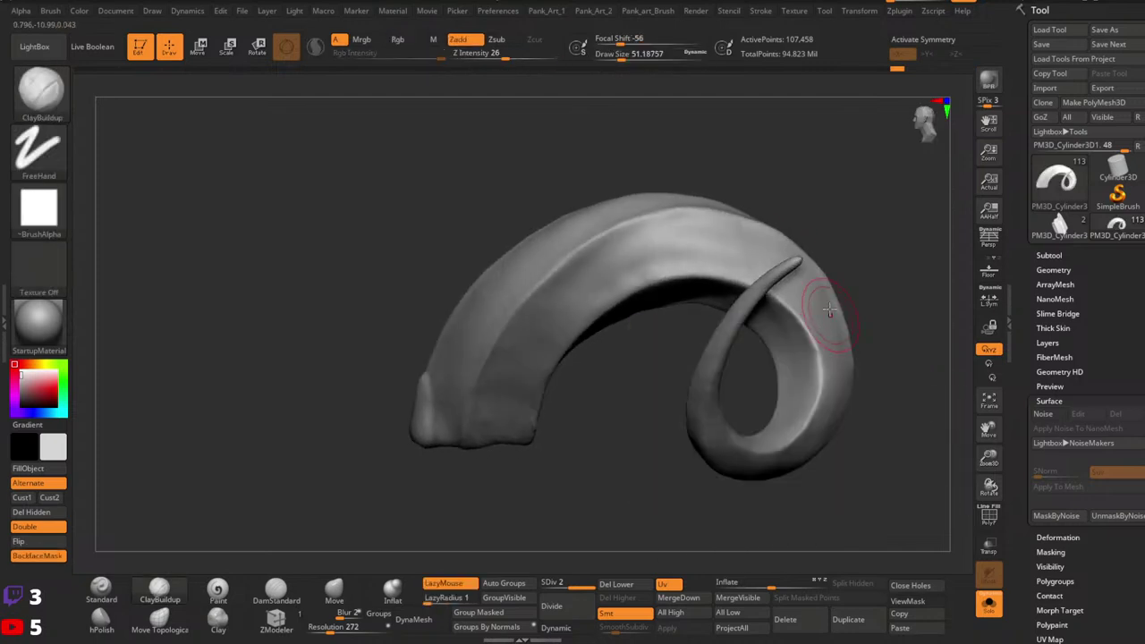
right_drag(840, 269, 830, 342)
Step: Build up the side face near the horn's base with the ClayBuildup brush at a draw size of about 80
mouse_move(547, 440)
right_down()
mouse_move(567, 409)
mouse_move(562, 394)
right_up()
key(space)
drag(509, 432, 518, 432)
mouse_move(518, 432)
right_down()
mouse_move(536, 429)
mouse_move(542, 374)
right_up()
mouse_move(505, 422)
mouse_down()
mouse_move(491, 465)
mouse_move(510, 433)
mouse_up()
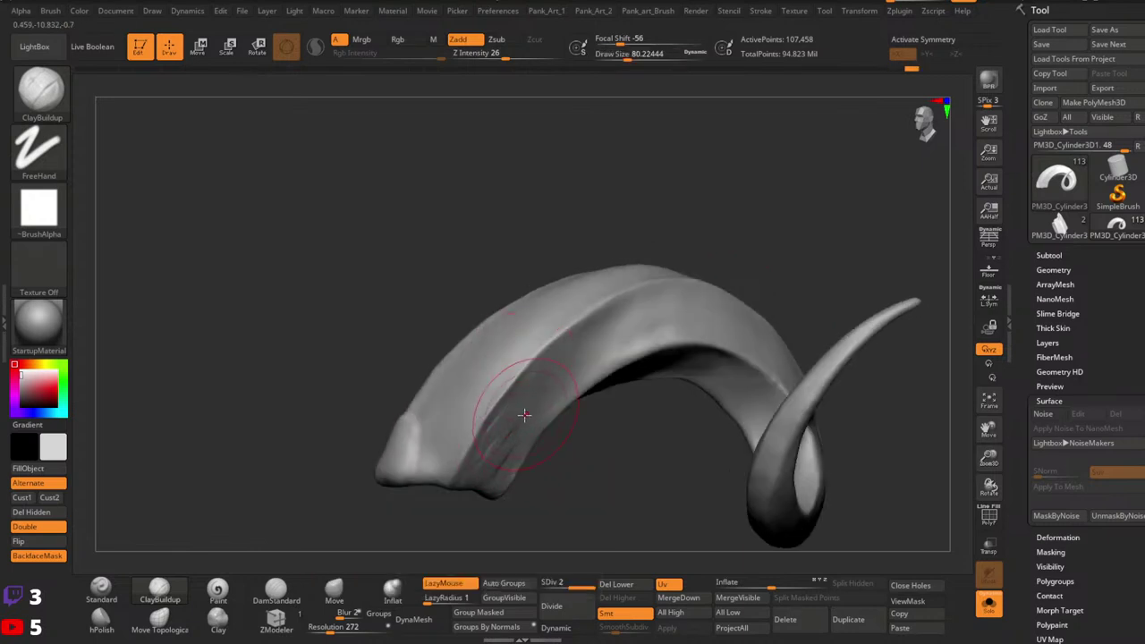
Step: Polish the base's side face with hPolish and refine it towards the arch with the Standard brush at a draw size of about 104
click(101, 623)
key(space)
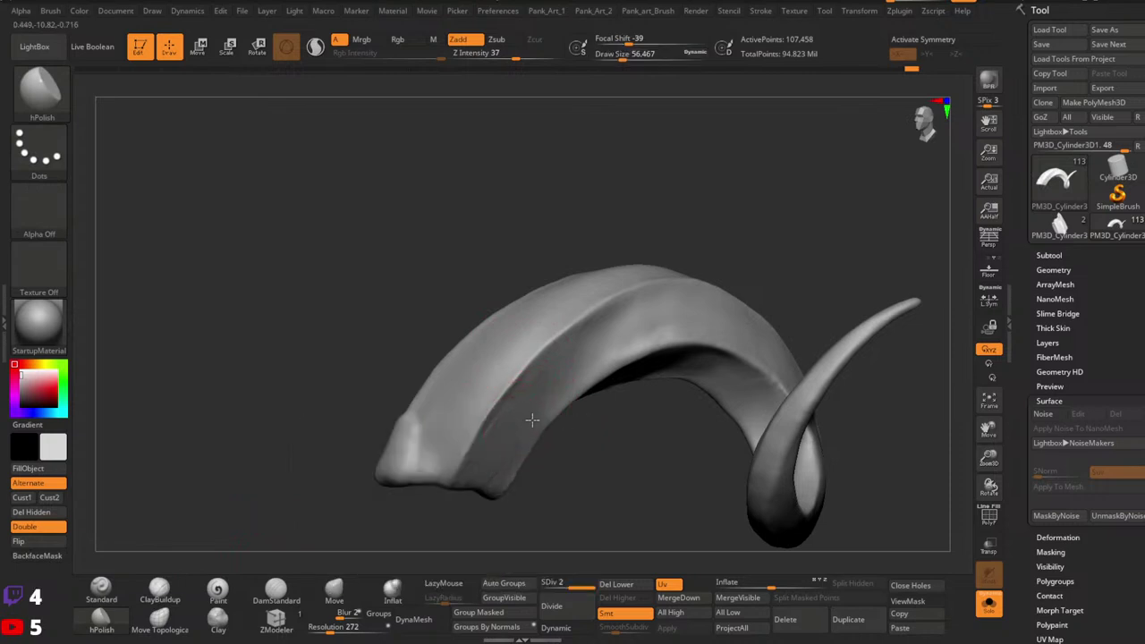
click(101, 590)
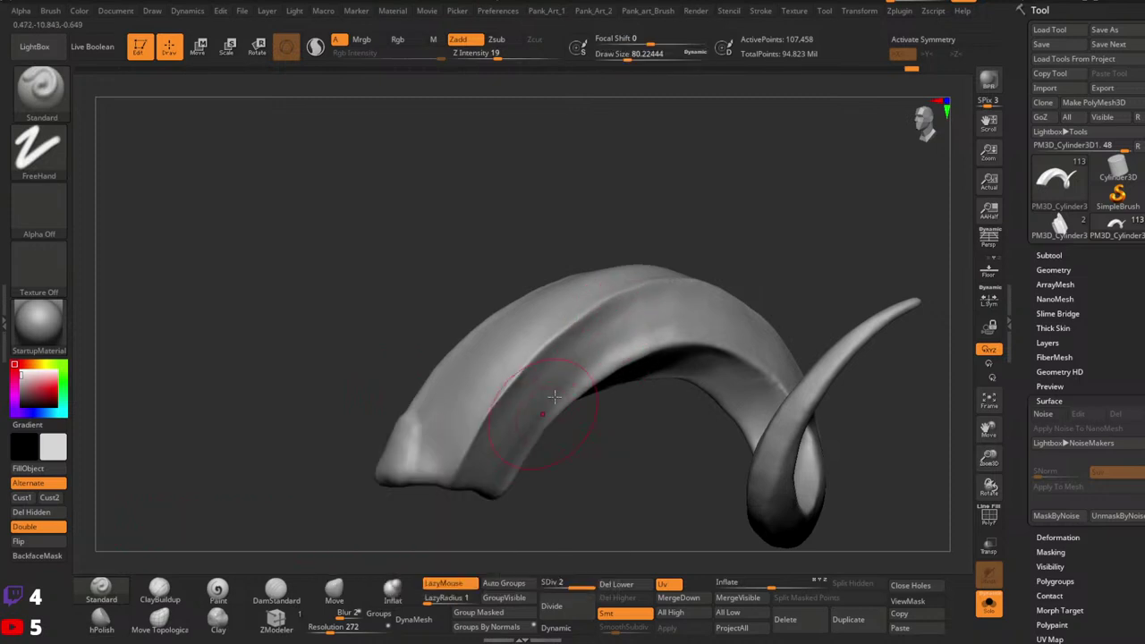
key(space)
drag(526, 407, 535, 407)
mouse_move(608, 424)
mouse_down()
mouse_move(665, 409)
mouse_move(617, 452)
mouse_up()
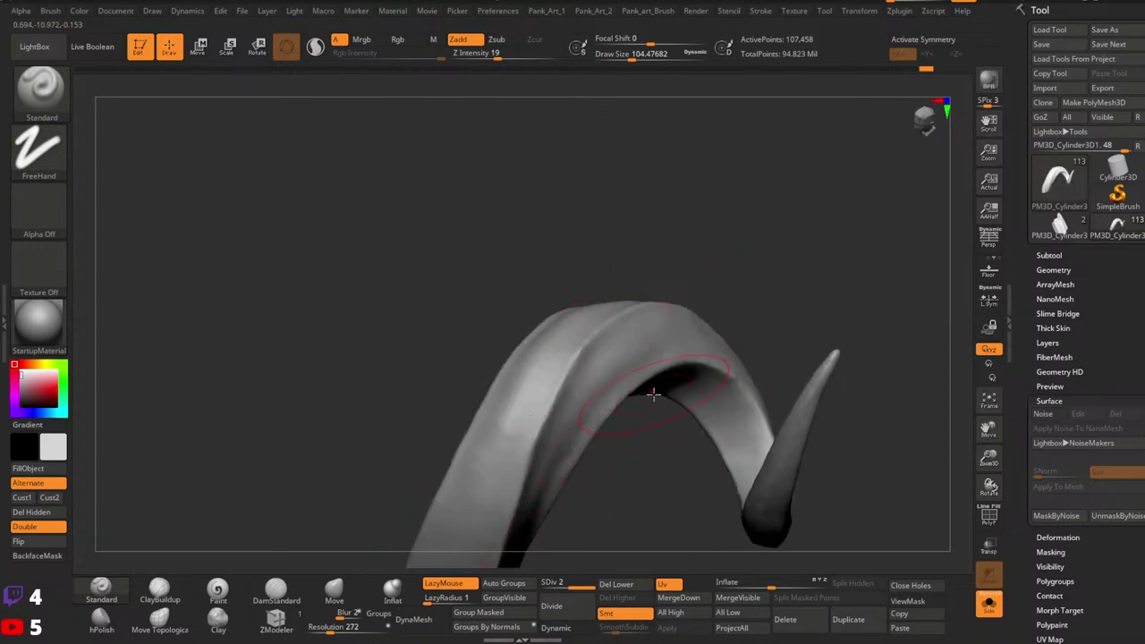
right_drag(764, 332, 651, 349)
mouse_move(722, 360)
right_down()
mouse_move(742, 399)
mouse_move(702, 396)
mouse_move(735, 354)
right_up()
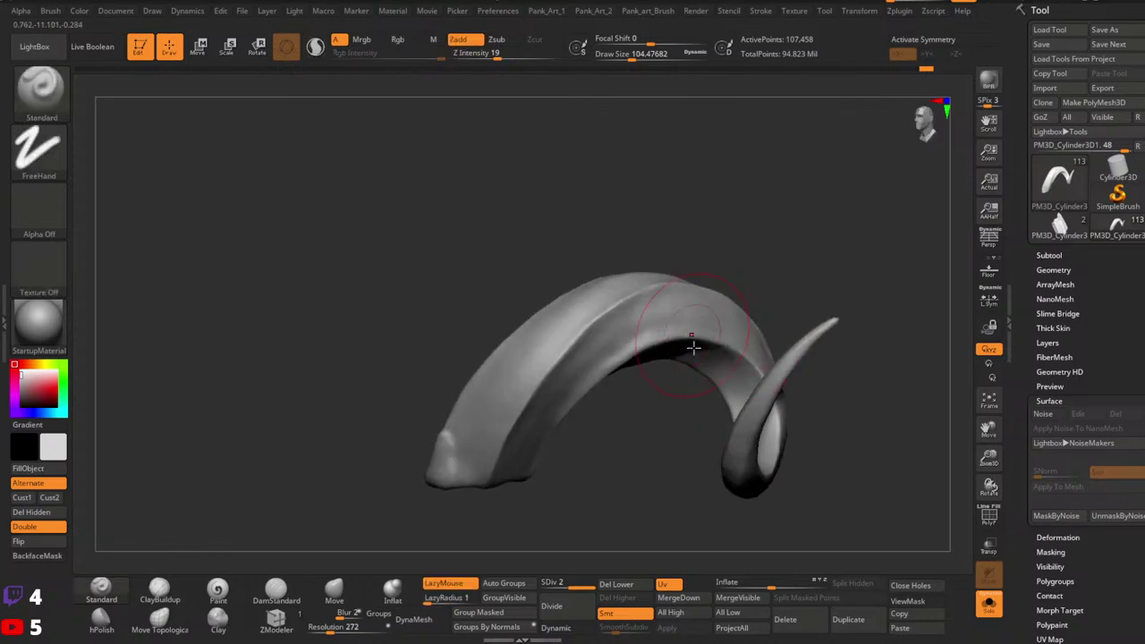
Step: Define the ridge and adjoining side face from the horn's base into the arch with the Standard brush at a draw size of about 37
key(space)
drag(703, 360, 708, 372)
mouse_move(741, 433)
right_down()
mouse_move(692, 220)
mouse_move(621, 408)
mouse_move(734, 394)
mouse_move(856, 327)
right_up()
key(space)
drag(855, 332, 846, 332)
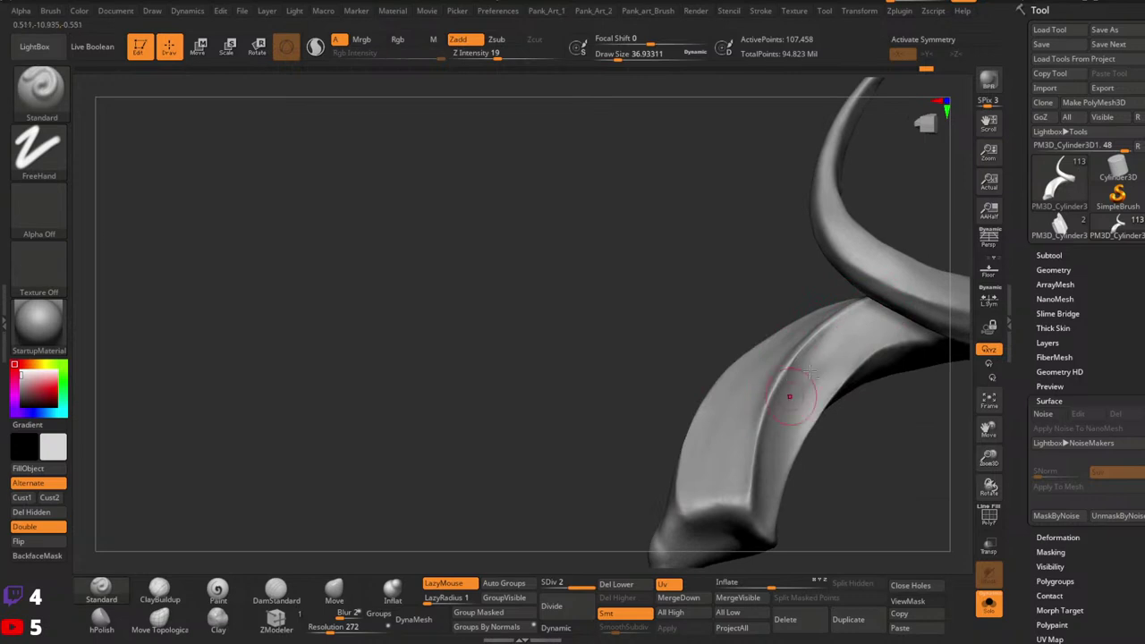
right_drag(792, 429, 781, 390)
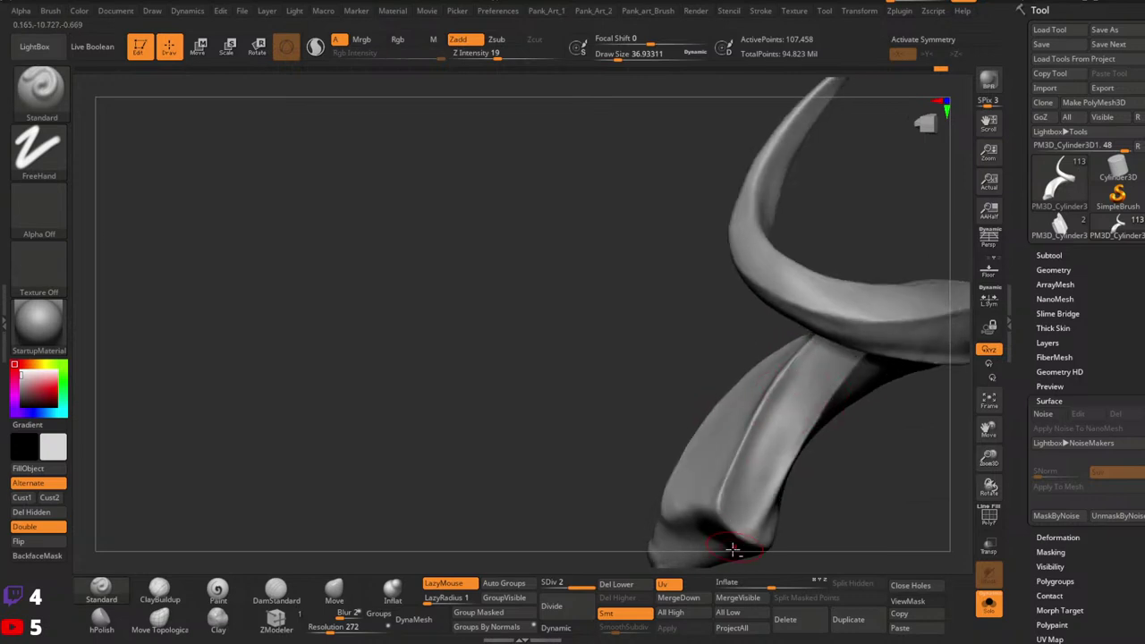
right_drag(731, 550, 733, 455)
right_drag(792, 399, 783, 446)
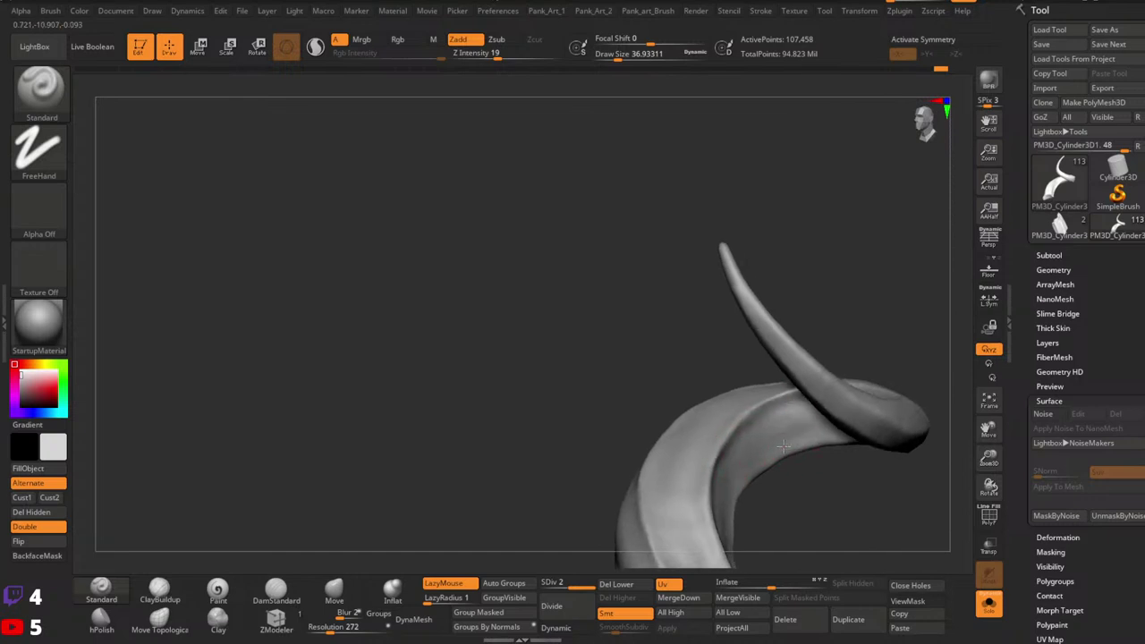
right_drag(723, 529, 784, 447)
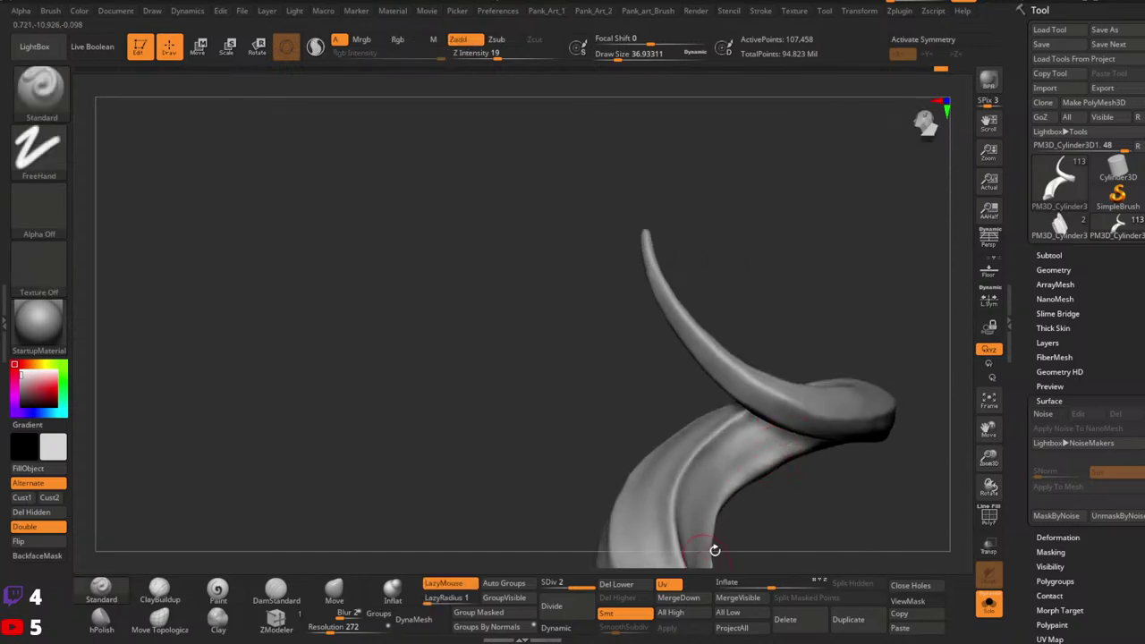
right_drag(714, 549, 777, 456)
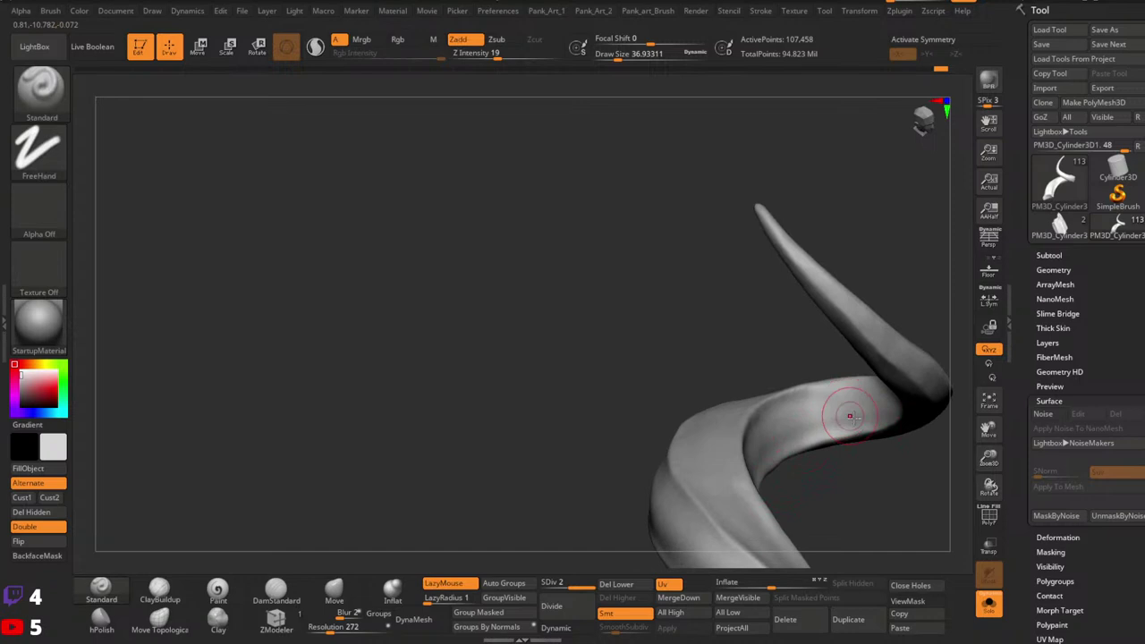
Step: Refine the inner face of the horn's curl with the Standard brush at a draw size of about 29
right_drag(850, 415, 825, 402)
ctrl+right_drag(933, 402, 930, 369)
mouse_move(930, 368)
right_down()
mouse_move(941, 407)
mouse_move(764, 448)
mouse_move(762, 475)
mouse_move(715, 379)
mouse_move(813, 434)
mouse_move(813, 408)
mouse_move(841, 386)
right_up()
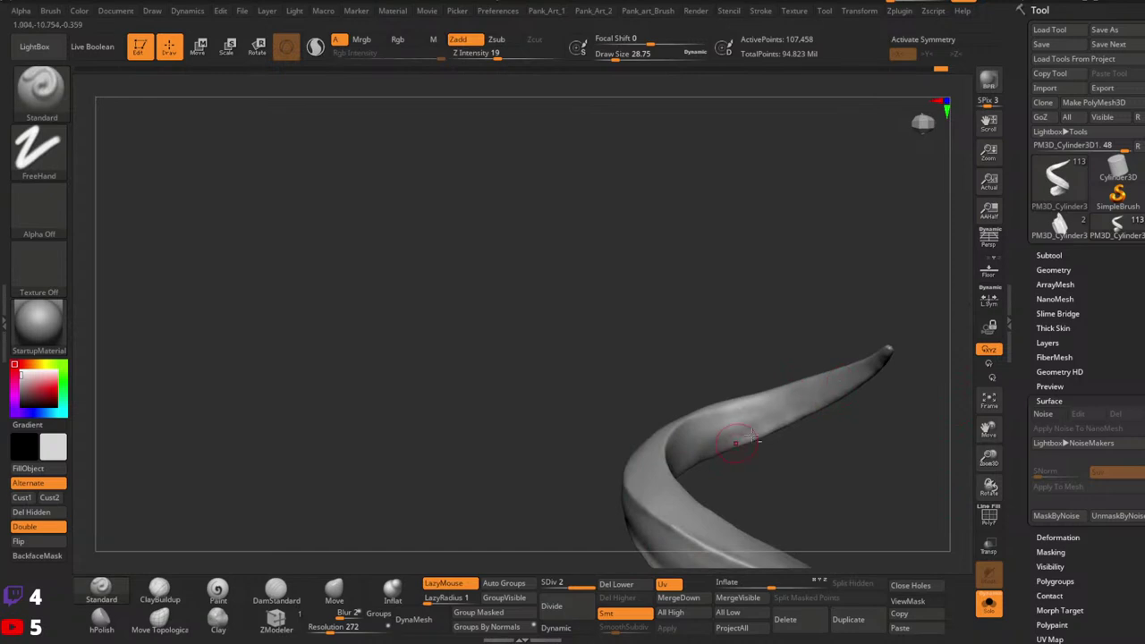
right_drag(749, 438, 718, 444)
right_click(720, 444)
click(720, 443)
right_click(728, 441)
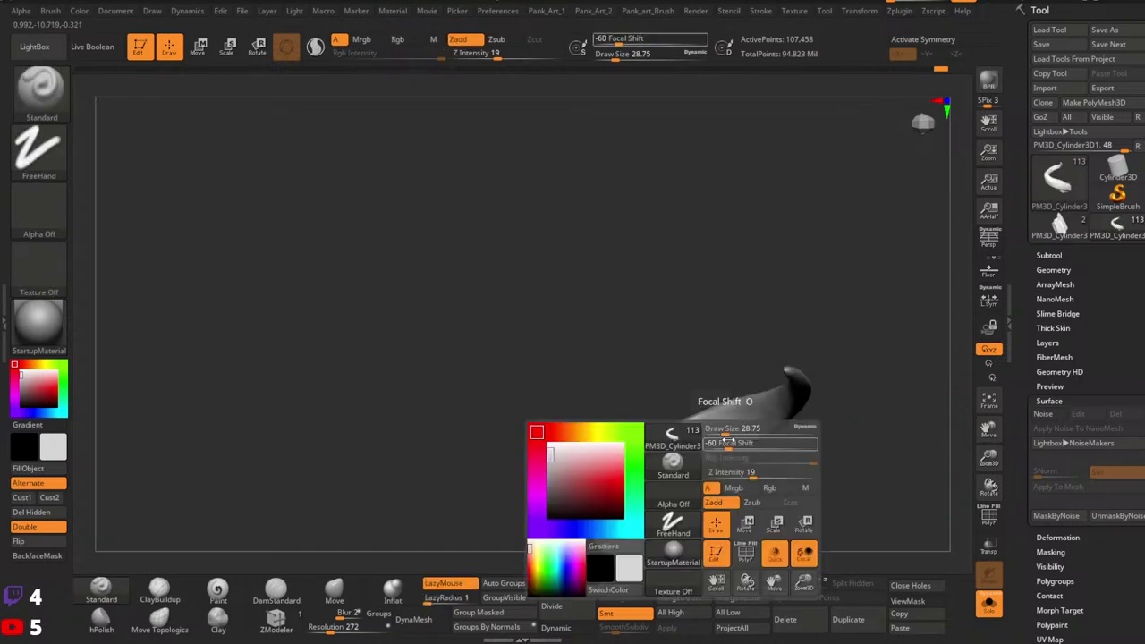
Step: Shape the horn's inner face from the curl towards the tip with the Standard brush at a draw size of about 46
mouse_move(726, 442)
mouse_down()
mouse_move(757, 443)
mouse_move(730, 430)
mouse_up()
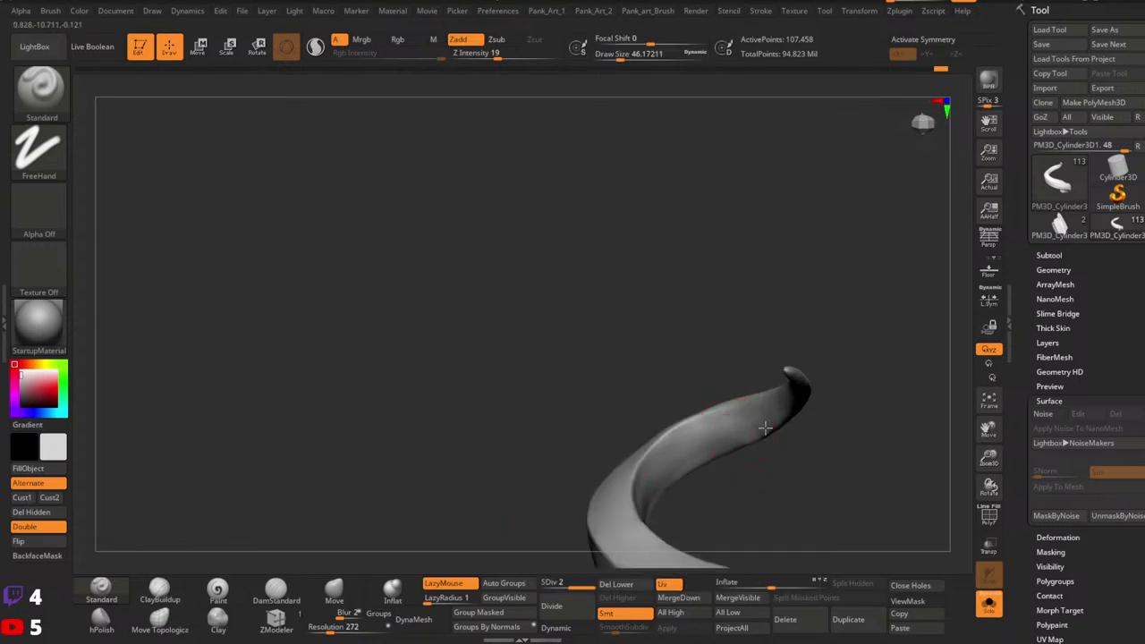
right_drag(765, 429, 712, 390)
right_drag(756, 485, 745, 364)
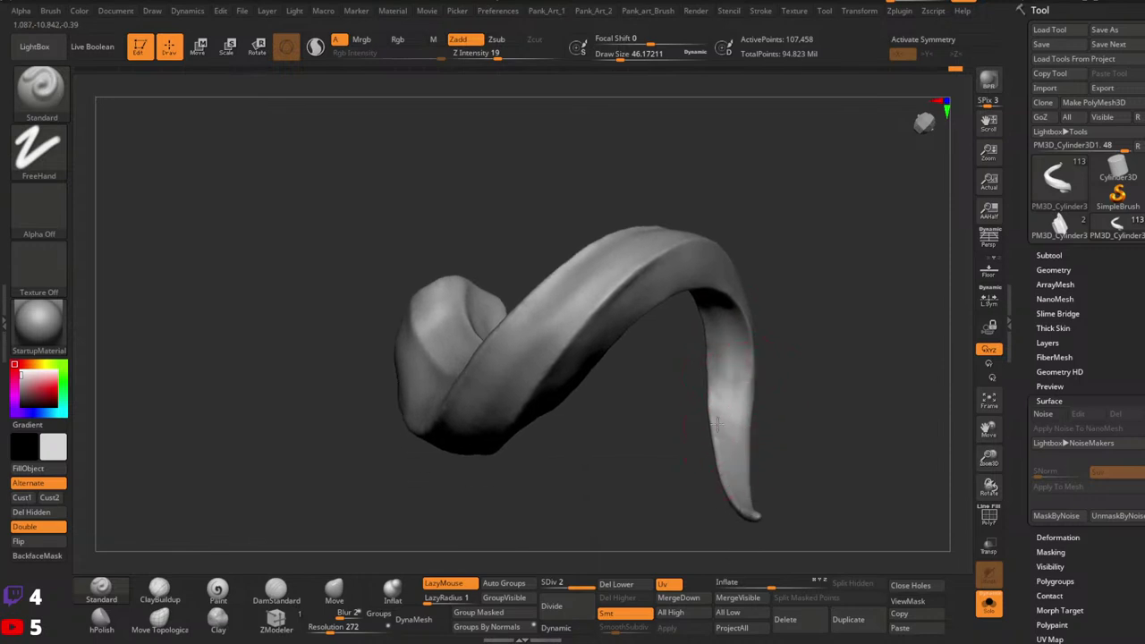
right_drag(715, 425, 740, 453)
right_drag(705, 538, 749, 403)
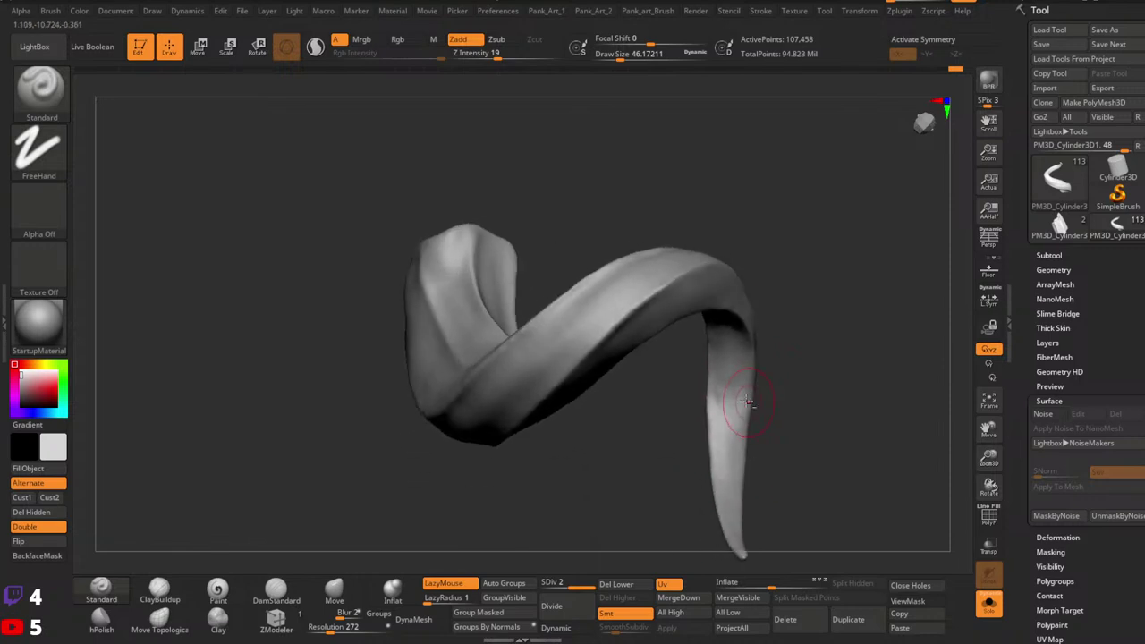
mouse_move(748, 452)
right_down()
mouse_move(721, 454)
mouse_move(757, 421)
mouse_move(695, 292)
mouse_move(746, 445)
mouse_move(659, 401)
mouse_move(728, 363)
mouse_move(667, 453)
mouse_move(672, 264)
mouse_move(706, 373)
mouse_move(689, 402)
mouse_move(690, 327)
mouse_move(692, 407)
mouse_move(702, 417)
mouse_move(706, 354)
right_up()
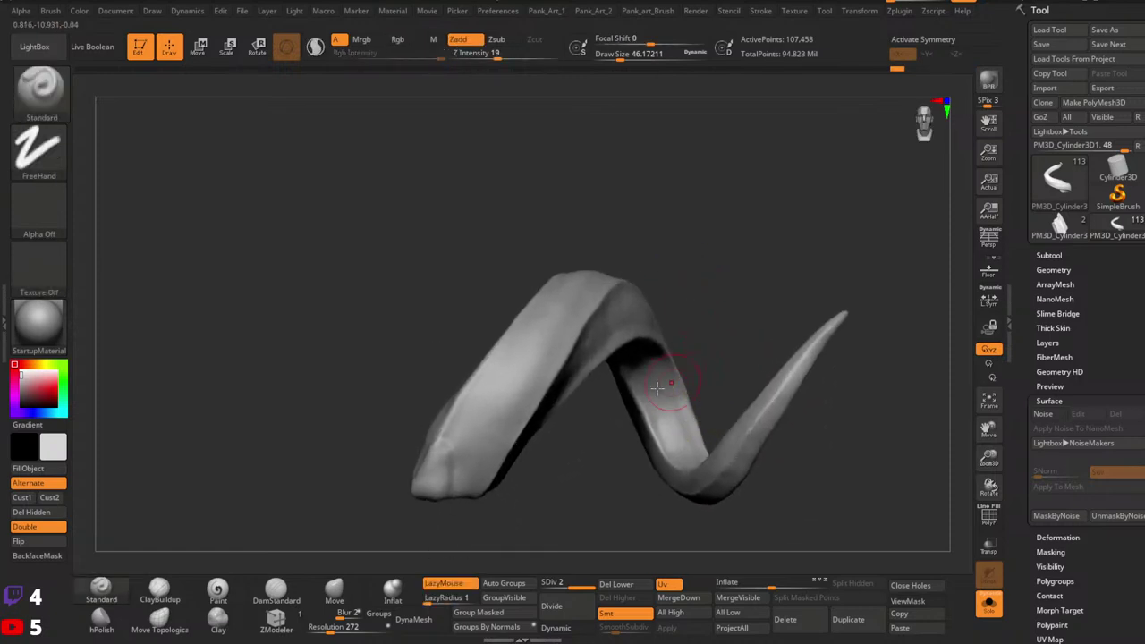
Step: Build up the inner face below the arch with ClayBuildup at a draw size of about 46 and smooth it
click(160, 590)
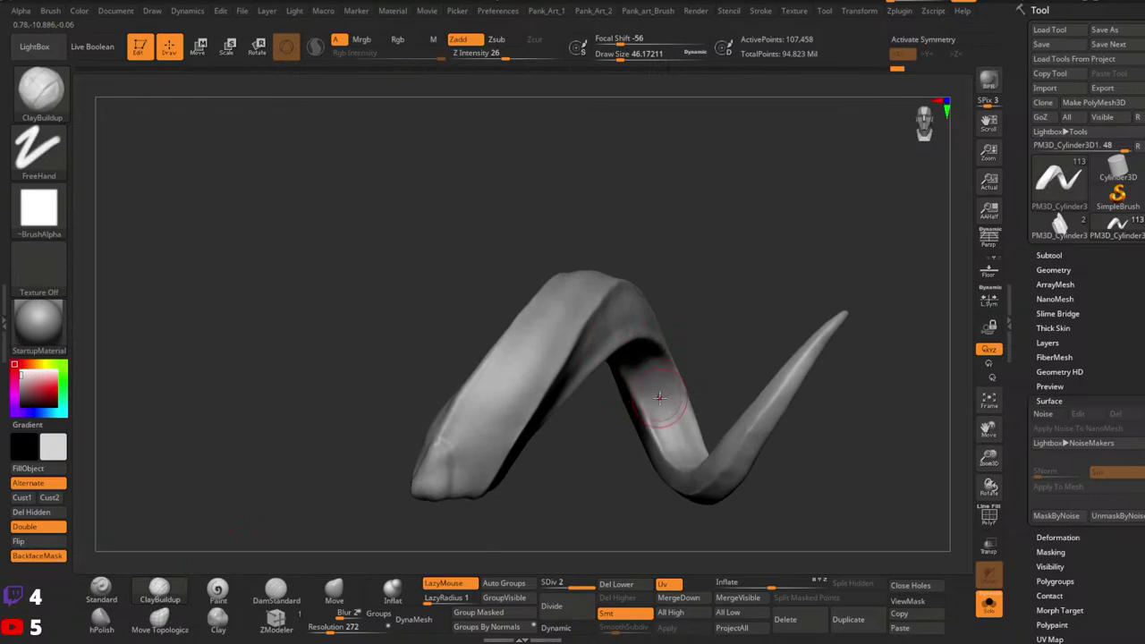
right_drag(669, 410, 659, 404)
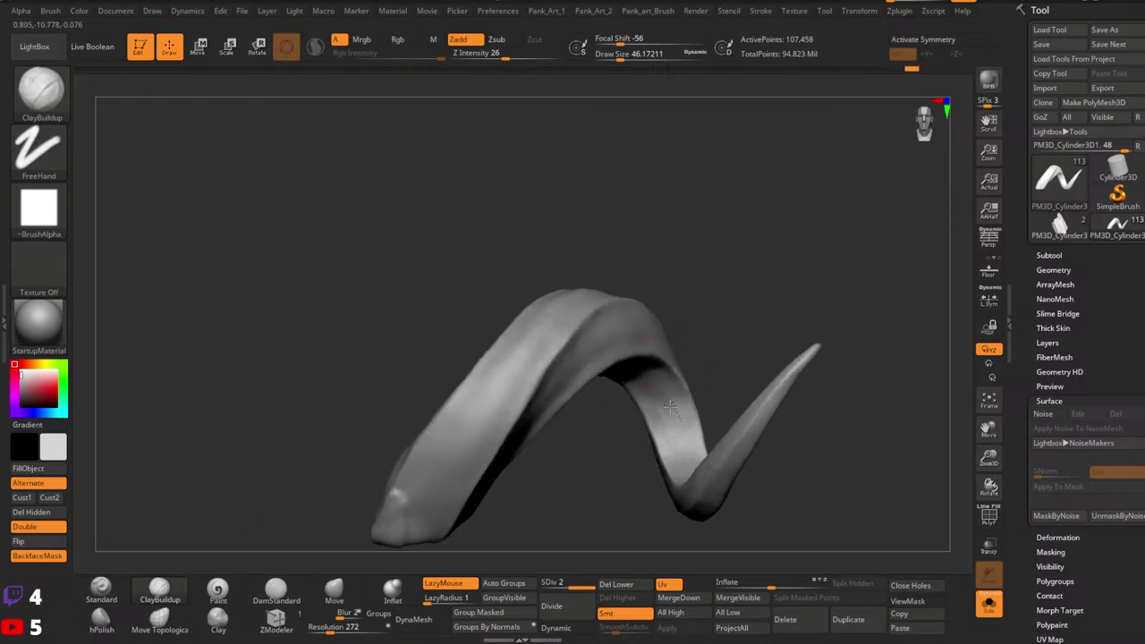
mouse_move(677, 460)
right_down()
mouse_move(707, 529)
mouse_move(684, 403)
mouse_move(696, 414)
mouse_move(710, 345)
mouse_move(683, 350)
right_up()
shift+drag(671, 394, 684, 380)
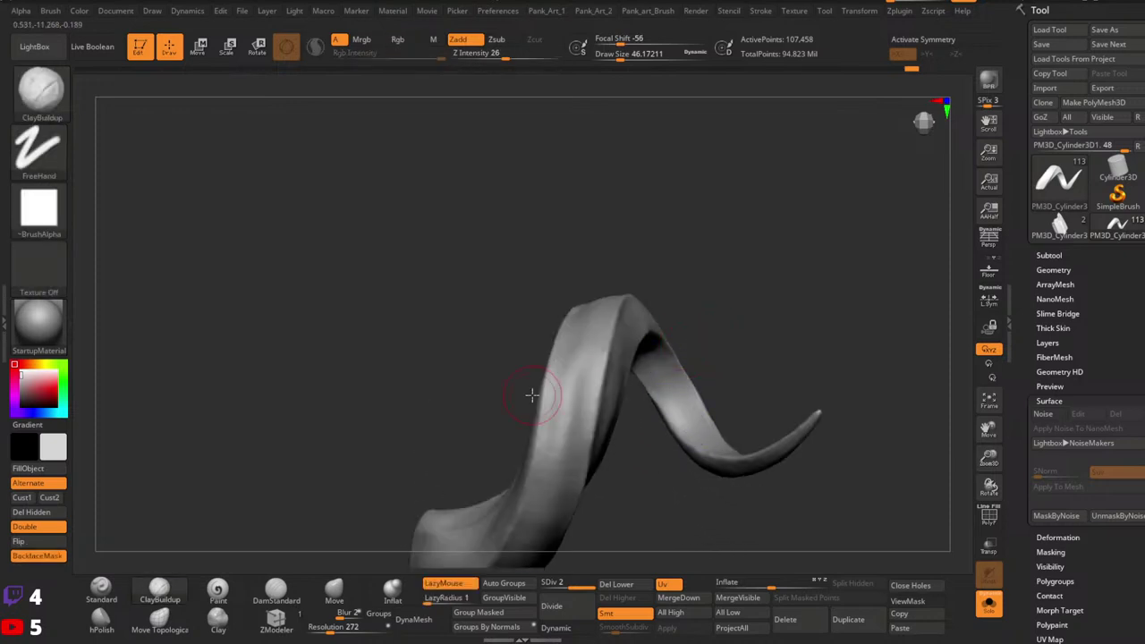
Step: Refine and smooth the inner face just below the arch with the Standard brush at a draw size of about 39
click(101, 590)
key([)
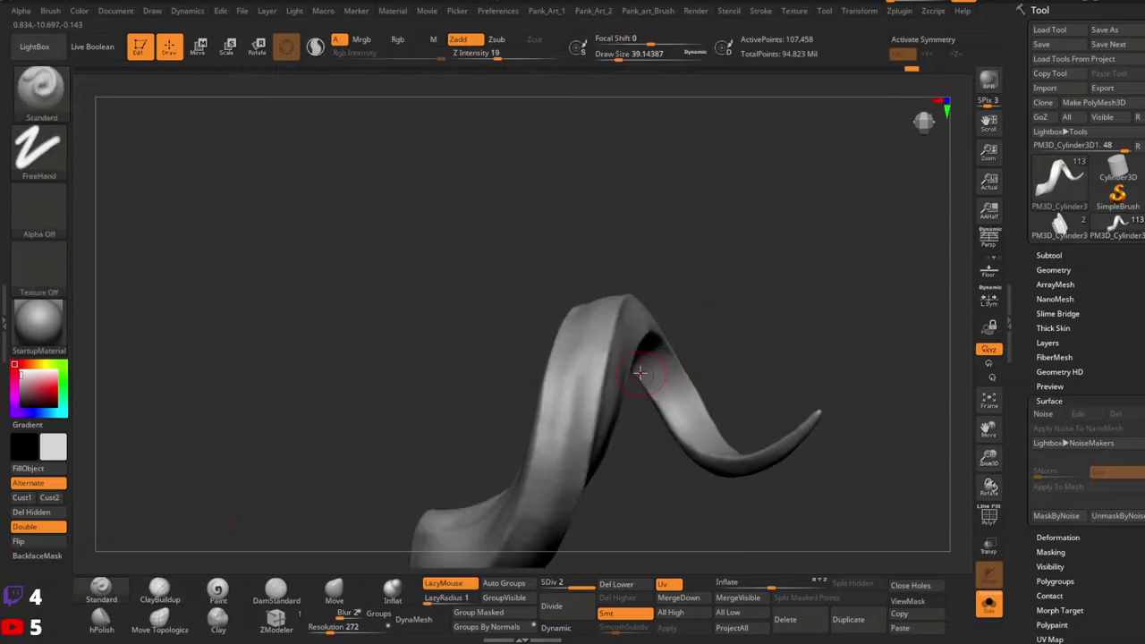
mouse_move(716, 357)
mouse_down()
mouse_move(669, 327)
mouse_move(639, 331)
mouse_move(666, 376)
mouse_up()
shift+drag(662, 380, 648, 355)
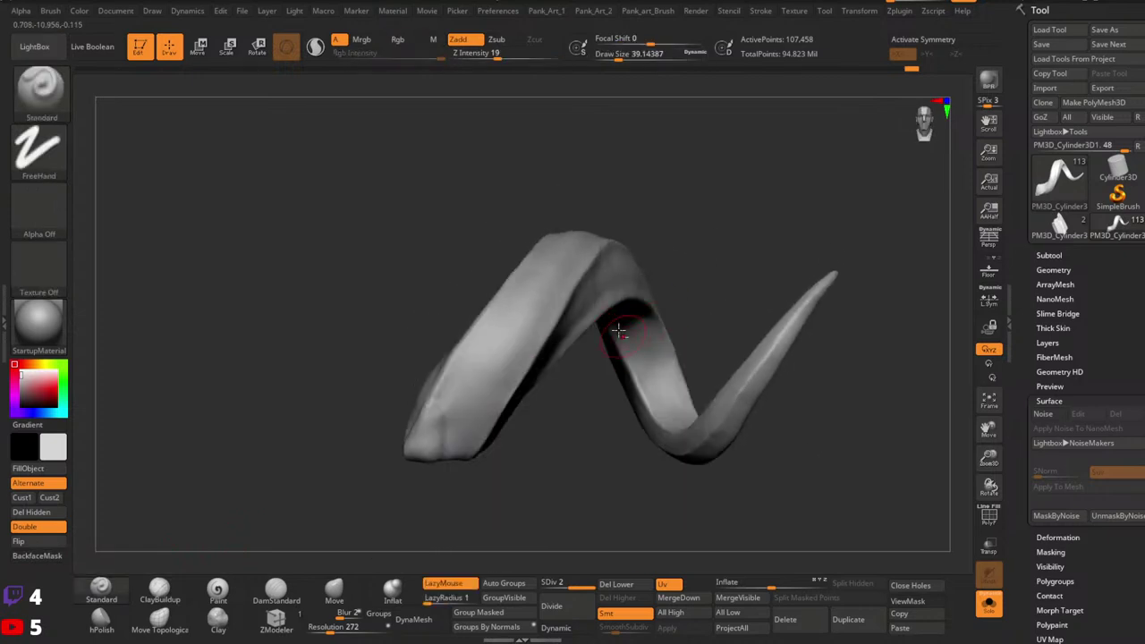
mouse_move(658, 329)
right_down()
mouse_move(653, 345)
mouse_move(633, 349)
right_up()
mouse_move(677, 430)
right_down()
mouse_move(684, 388)
mouse_move(693, 405)
right_up()
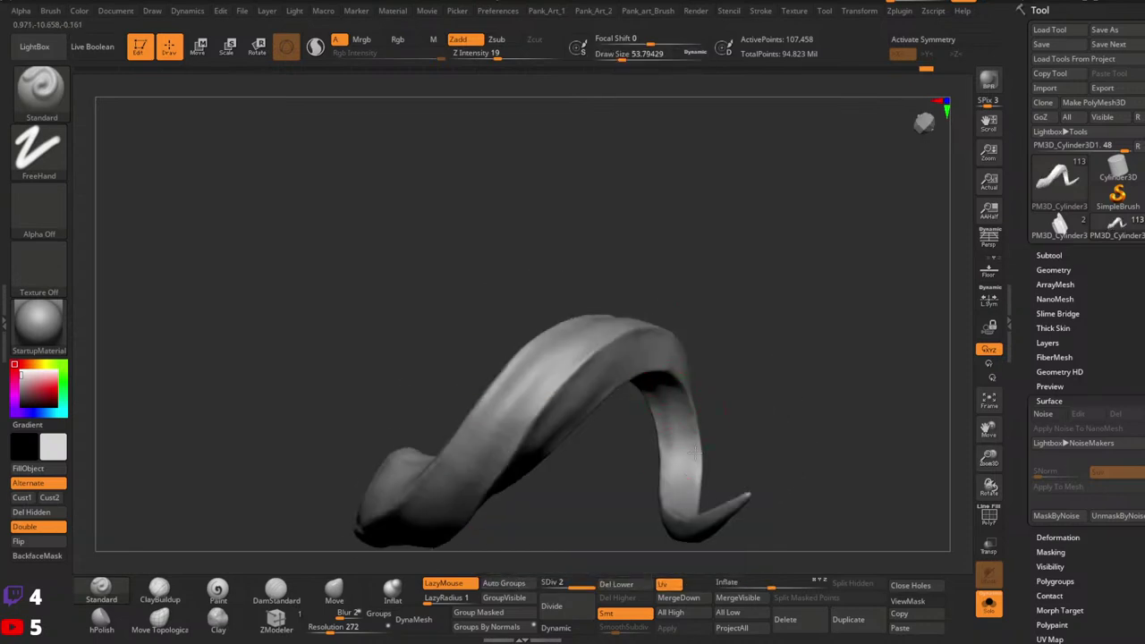
Step: Sculpt the inner face down to the tip with the Standard brush at draw sizes of about 44 and 37, smoothing with Smooth Stronger
mouse_move(695, 454)
alt+right_down()
mouse_move(705, 362)
mouse_move(704, 388)
alt+right_up()
click(703, 389)
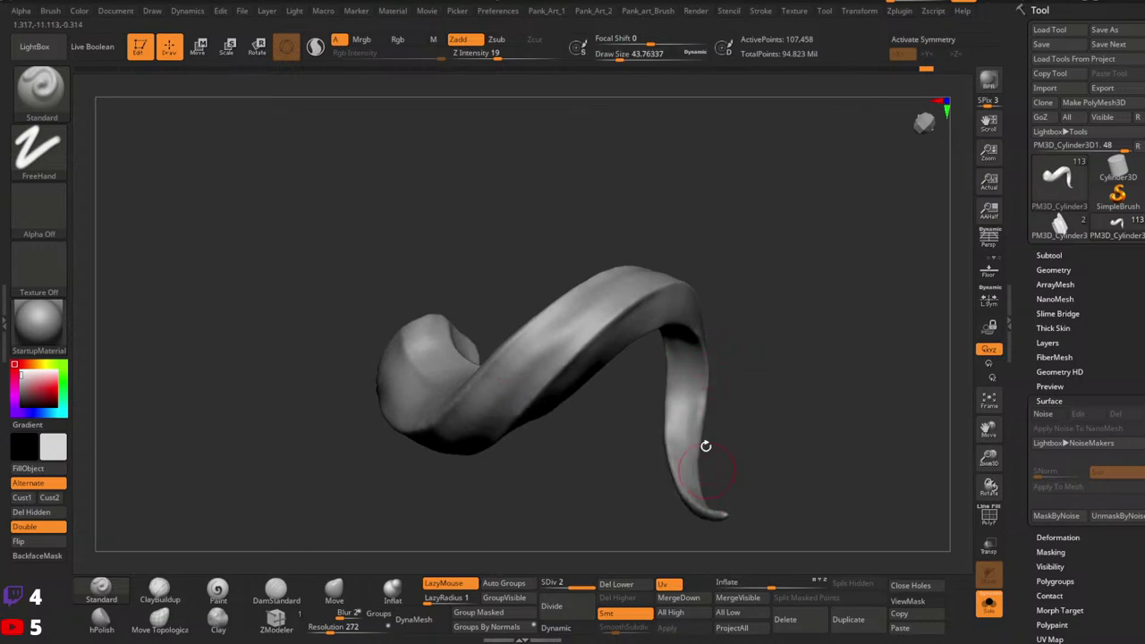
right_drag(705, 446, 677, 388)
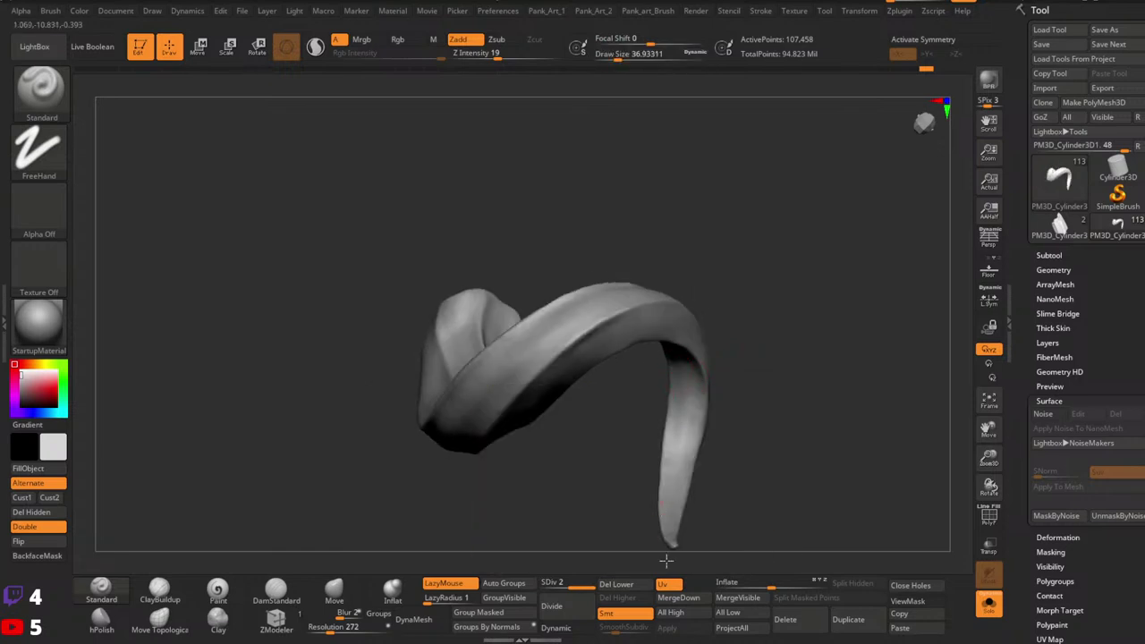
mouse_move(666, 561)
right_down()
mouse_move(695, 330)
mouse_move(731, 376)
mouse_move(757, 296)
mouse_move(767, 419)
mouse_move(741, 478)
right_up()
right_drag(690, 405, 743, 423)
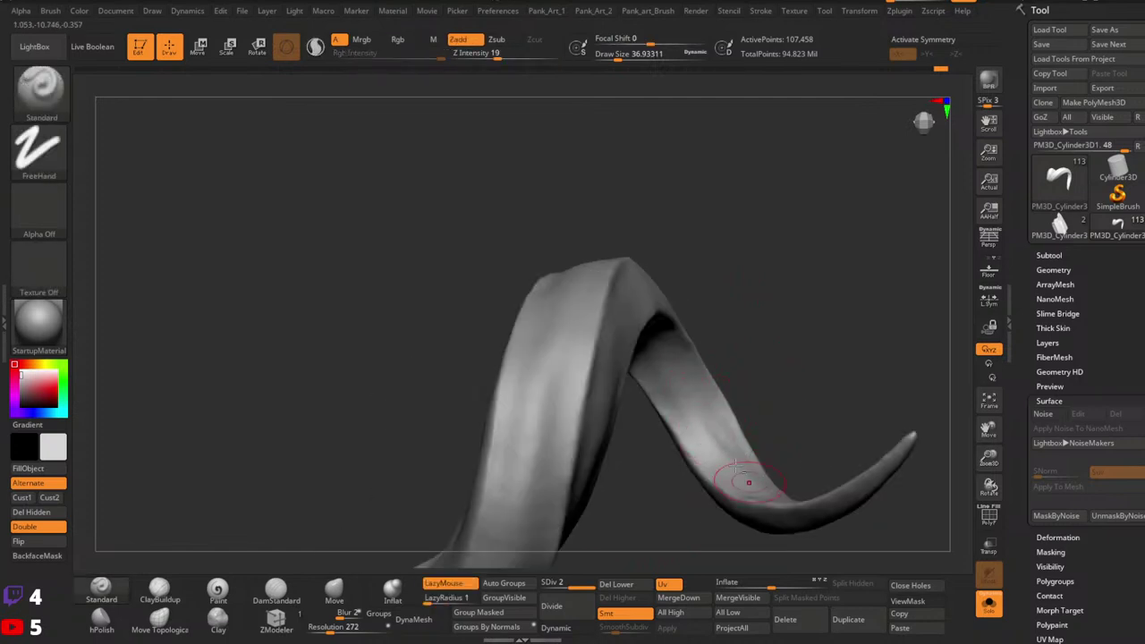
right_drag(742, 423, 731, 472)
key(shift)
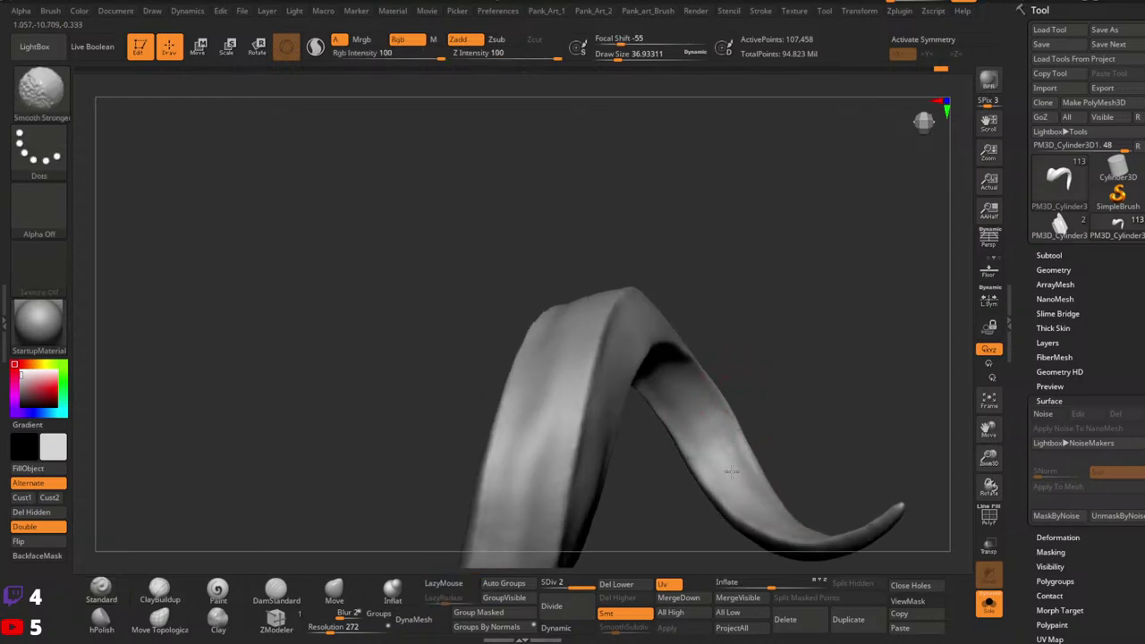
Step: Set Blur to 15 and the Standard brush to a draw size of about 51
mouse_move(689, 386)
right_down()
mouse_move(707, 334)
mouse_move(748, 388)
mouse_move(749, 368)
mouse_move(715, 342)
right_up()
click(345, 614)
key(space)
drag(723, 391, 739, 396)
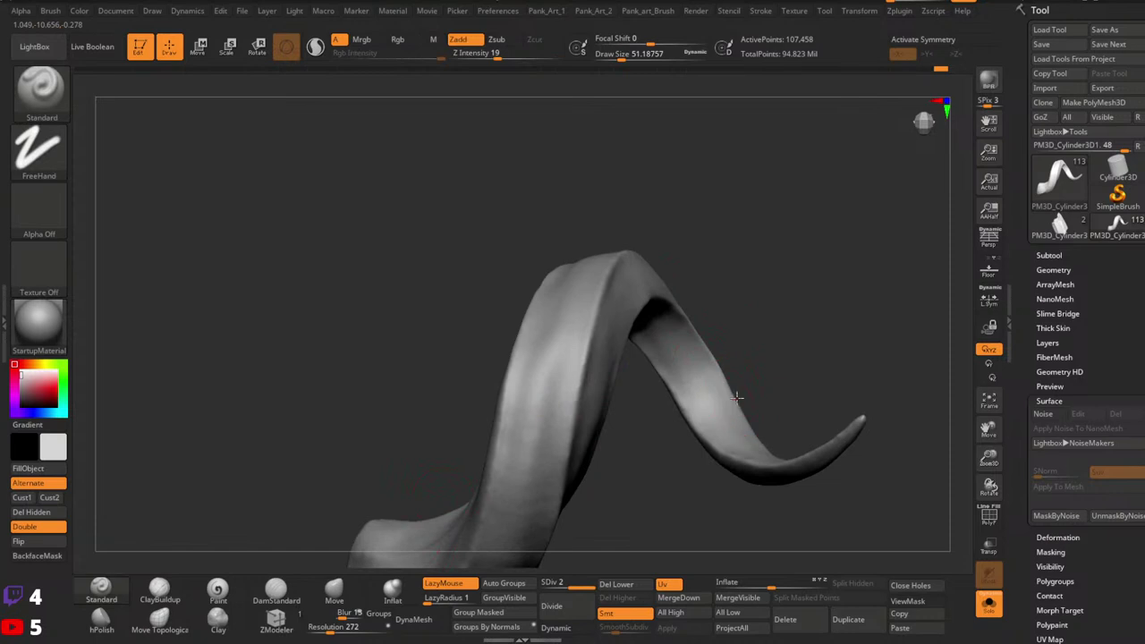
Step: Adjust the outer edge of the horn's descending section with the Move brush at a draw size of about 51
key(b)
key(m)
key(v)
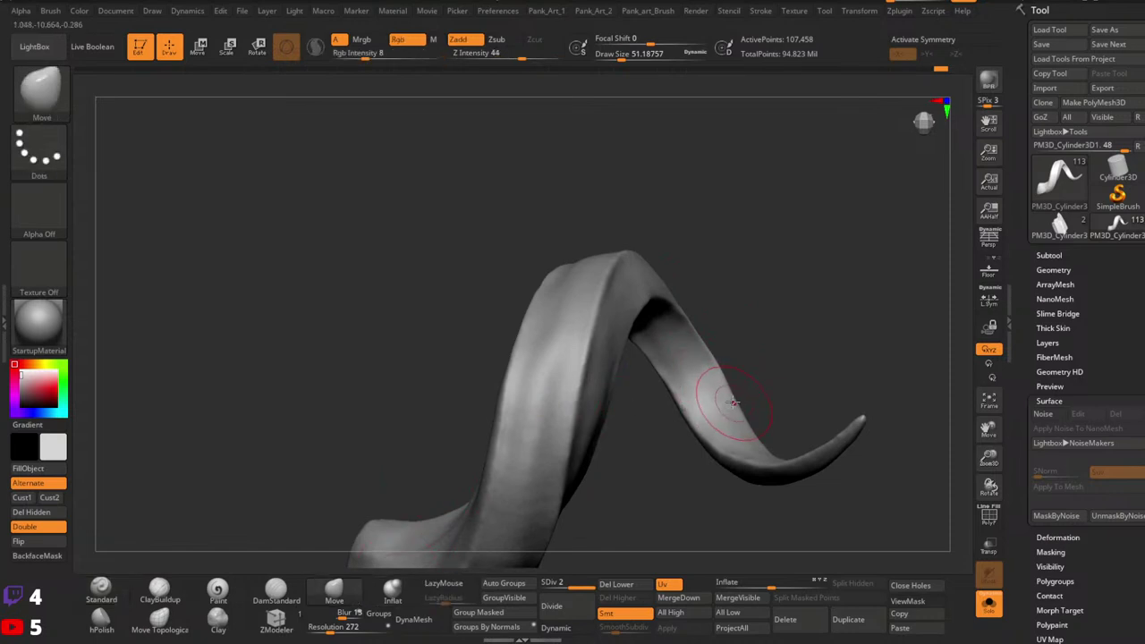
drag(697, 338, 700, 333)
ctrl+right_drag(826, 256, 733, 315)
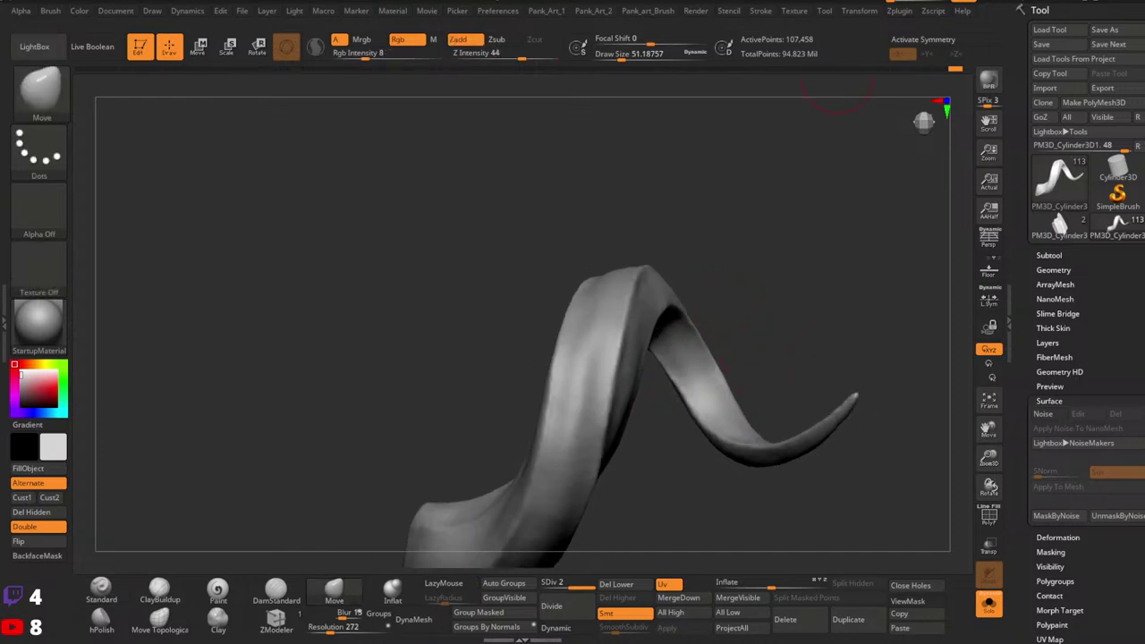
Step: Turn off Solo mode to show the whole head and set the Move brush's draw size to about 158
drag(670, 389, 772, 293)
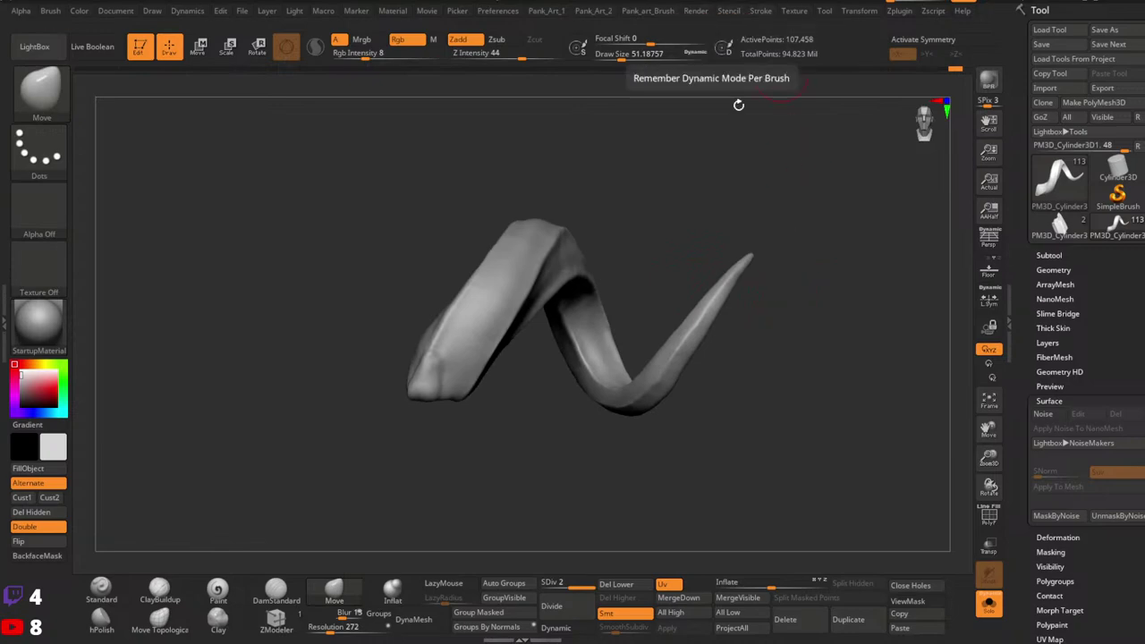
click(988, 604)
drag(682, 391, 604, 391)
ctrl+right_drag(690, 325, 674, 311)
key(space)
mouse_move(674, 311)
mouse_down()
mouse_move(693, 313)
mouse_move(648, 322)
mouse_up()
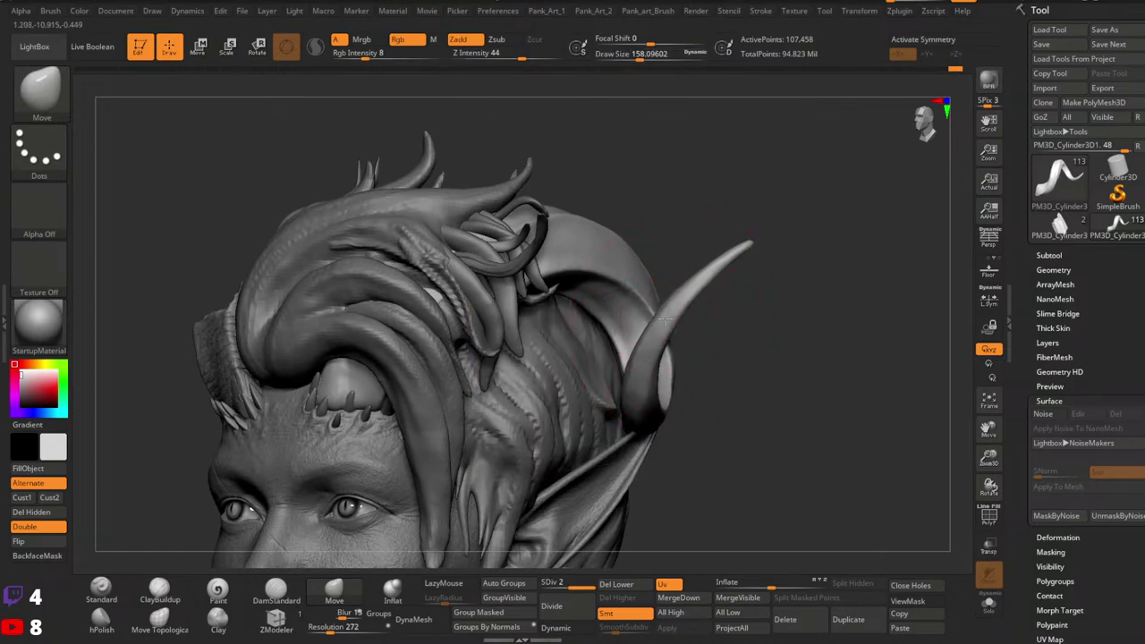
Step: Reshape the horn's tip into a smoother outward curve with the Move brush at draw sizes of about 116 and 104
key(bracketleft)
drag(754, 244, 743, 256)
key(space)
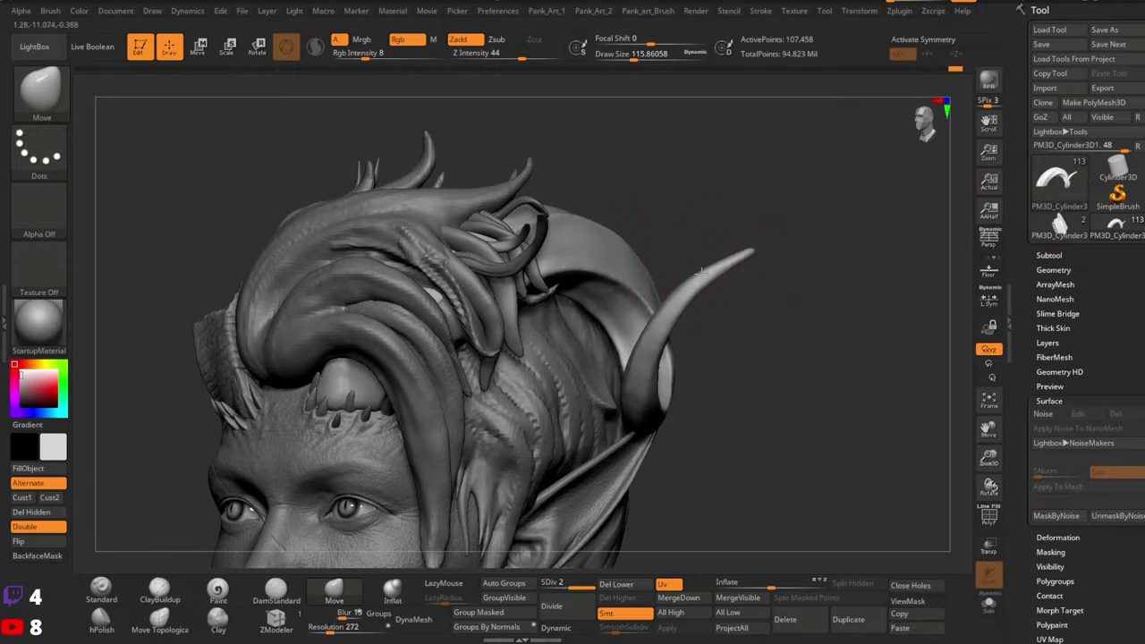
mouse_move(722, 258)
mouse_down()
mouse_move(742, 242)
mouse_move(765, 255)
mouse_move(717, 266)
mouse_move(733, 255)
mouse_up()
key(space)
key(bracketright)
key(bracketright)
key(space)
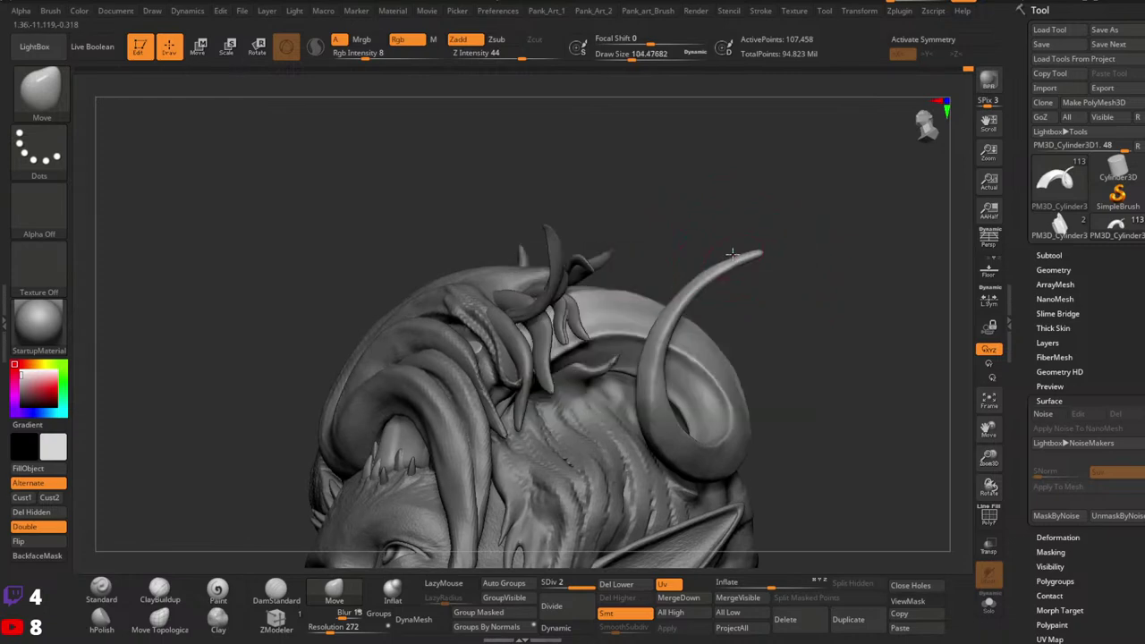
mouse_move(704, 269)
right_down()
mouse_move(685, 319)
mouse_move(651, 323)
mouse_move(670, 297)
mouse_move(684, 311)
right_up()
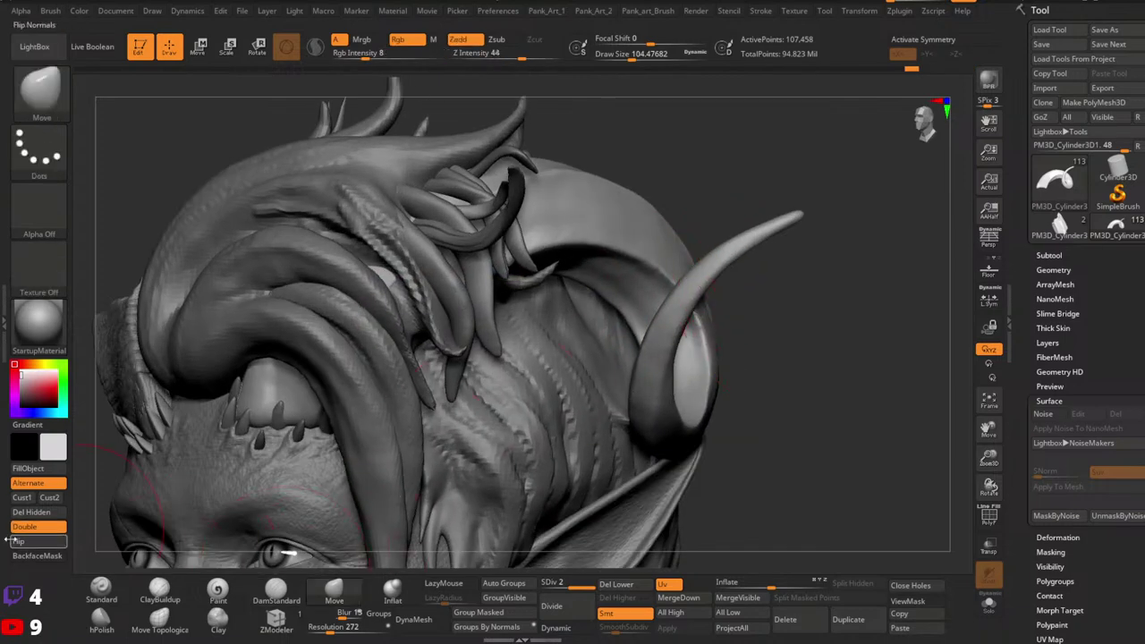
Step: Turn on BackfaceMask for the Move brush and set its draw size to about 128 for the horn's rising end
click(38, 556)
key(space)
drag(695, 266, 700, 267)
mouse_move(719, 281)
right_down()
mouse_move(741, 258)
mouse_move(647, 298)
right_up()
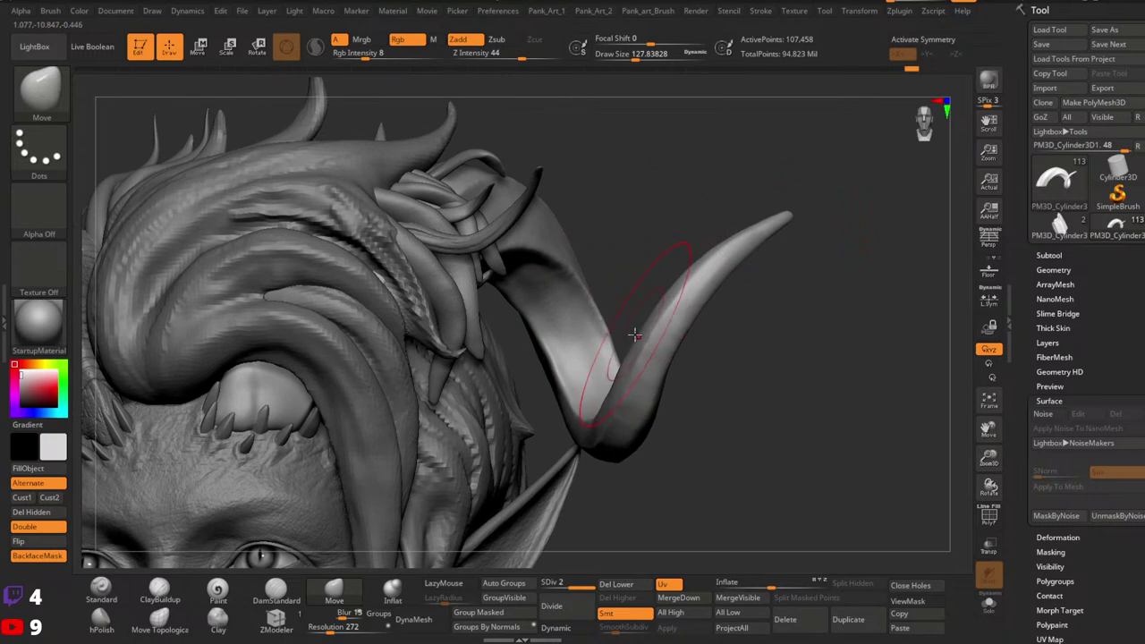
Step: Reshape the horn's rising end near the lower bend with the Move brush at a draw size of about 59
key(space)
drag(654, 328, 638, 329)
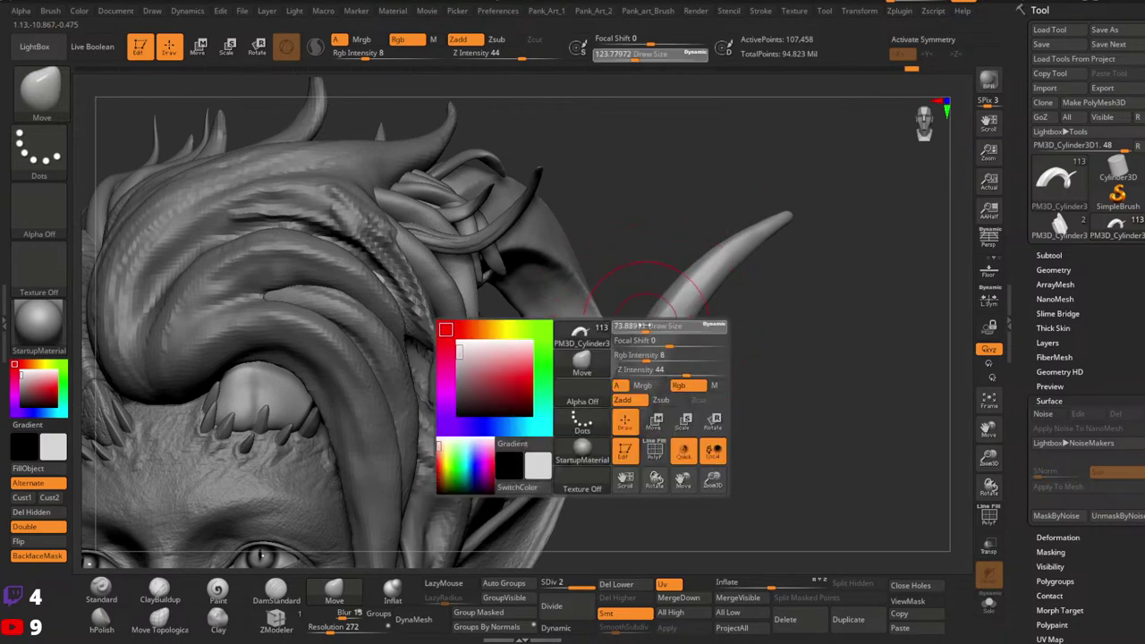
mouse_move(617, 338)
right_down()
mouse_move(672, 322)
mouse_move(669, 338)
right_up()
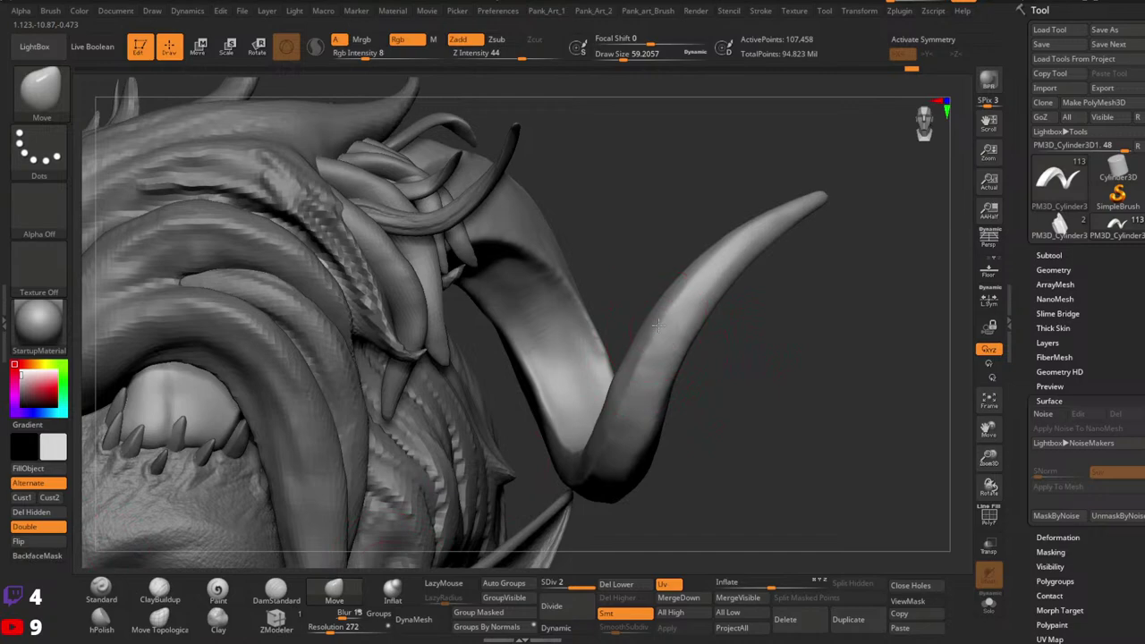
mouse_move(755, 319)
ctrl+right_down()
mouse_move(703, 324)
mouse_move(744, 330)
mouse_move(695, 295)
mouse_move(851, 310)
mouse_move(800, 312)
mouse_move(784, 276)
mouse_move(777, 286)
ctrl+right_up()
Step: Adjust the outer edge of the horn's curl with the Move brush at draw sizes of about 65 and 62
key(space)
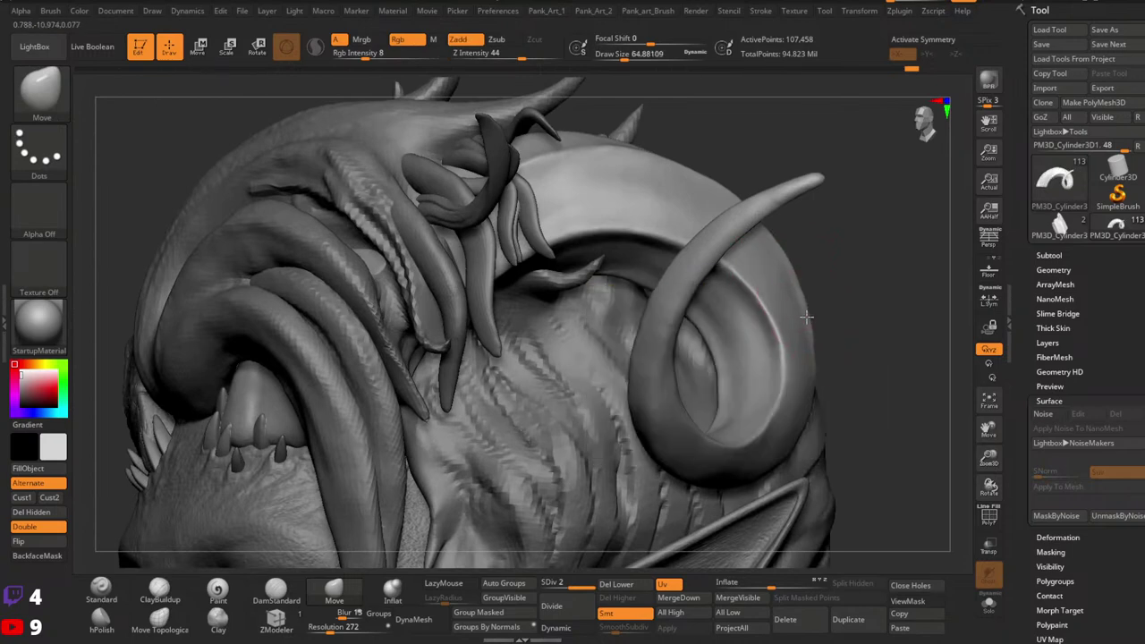
drag(805, 332, 811, 354)
key(space)
drag(811, 354, 809, 355)
key(space)
mouse_move(799, 307)
ctrl+right_down()
mouse_move(802, 274)
mouse_move(808, 288)
ctrl+right_up()
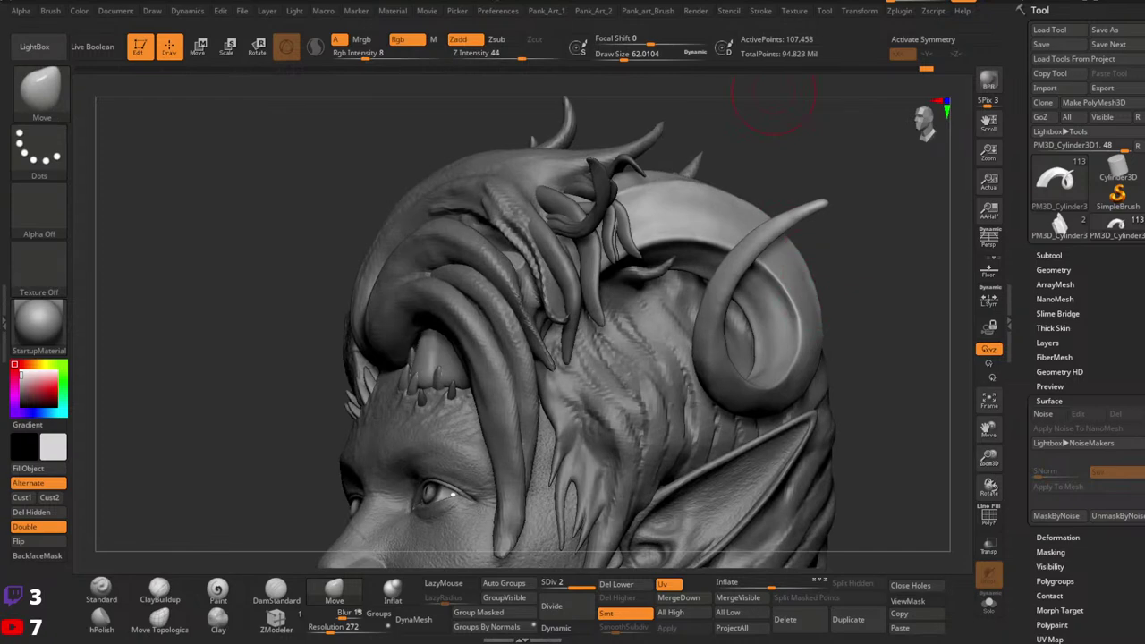
mouse_move(628, 190)
right_down()
mouse_move(572, 220)
mouse_move(685, 235)
right_up()
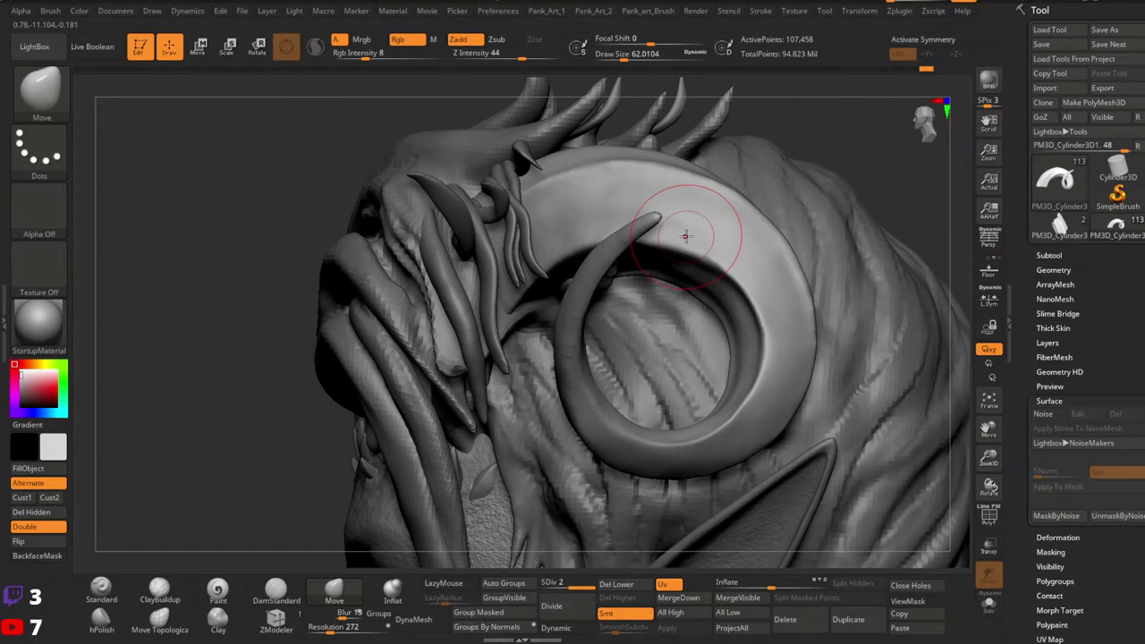
Step: Build up the underside of the horn's rising section with the ClayBuildup brush at a draw size of about 62
key(b)
key(c)
key(b)
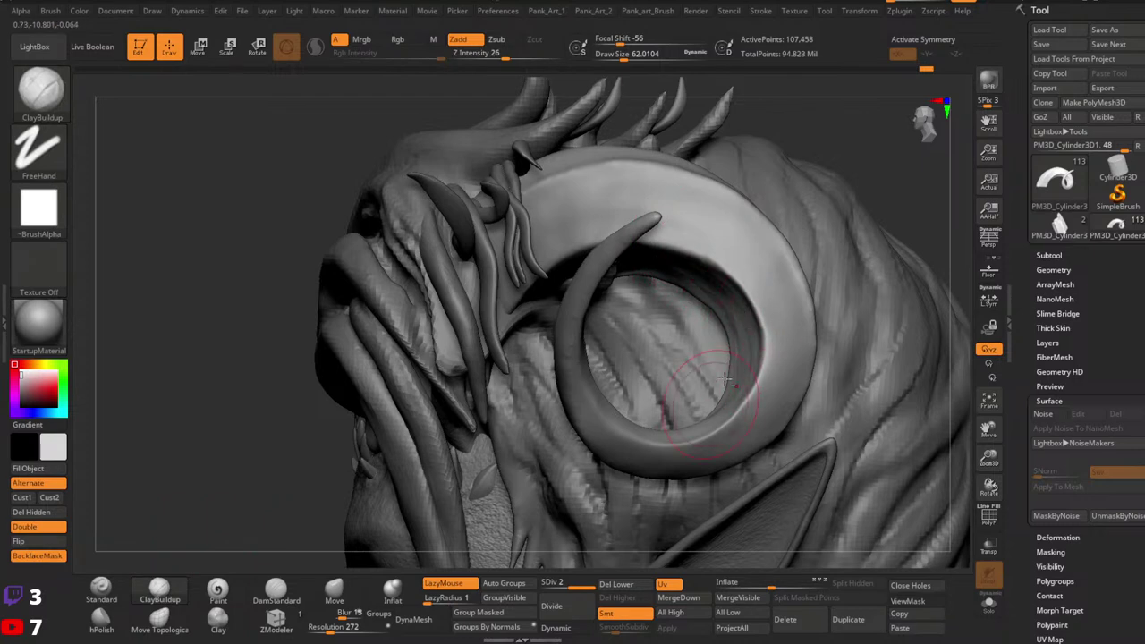
mouse_move(745, 301)
right_down()
mouse_move(766, 369)
mouse_move(716, 374)
mouse_move(718, 433)
mouse_move(745, 411)
right_up()
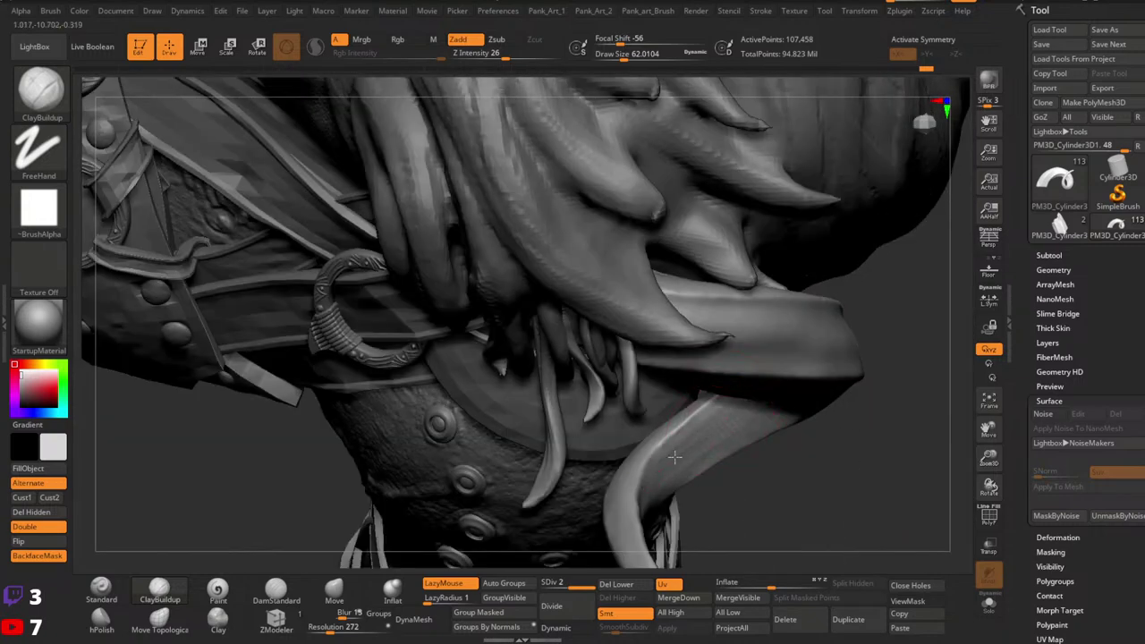
mouse_move(739, 425)
right_down()
mouse_move(732, 408)
mouse_move(638, 461)
mouse_move(642, 438)
right_up()
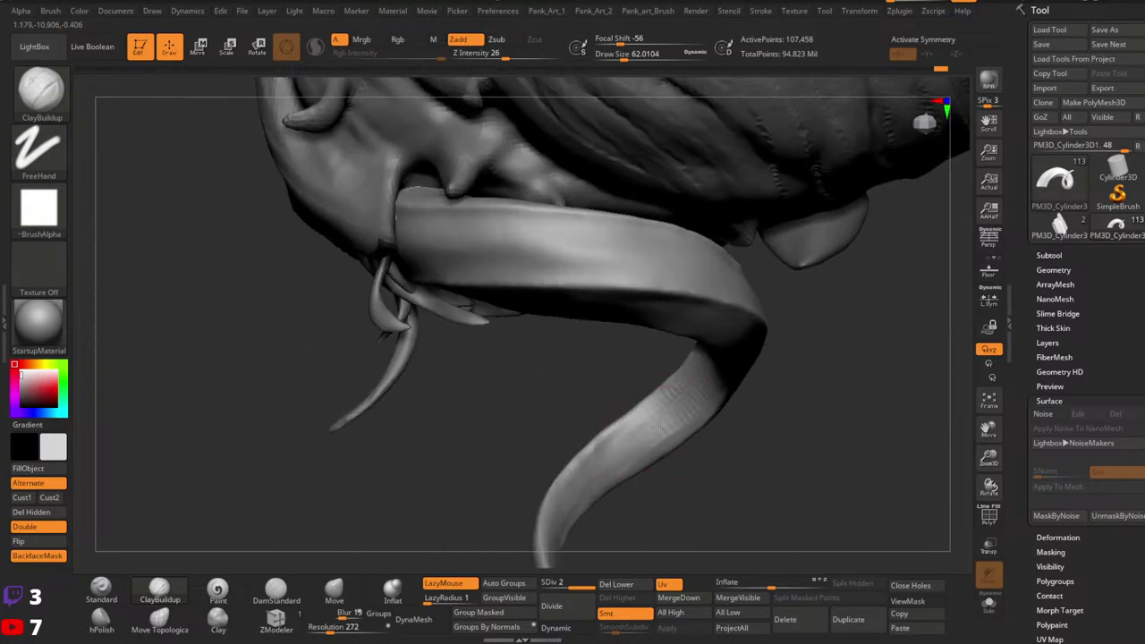
Step: Refine the horn's underside towards the tip with ClayBuildup at a draw size of 28.75 and smooth its surface
right_drag(705, 411, 716, 366)
key(space)
click(705, 373)
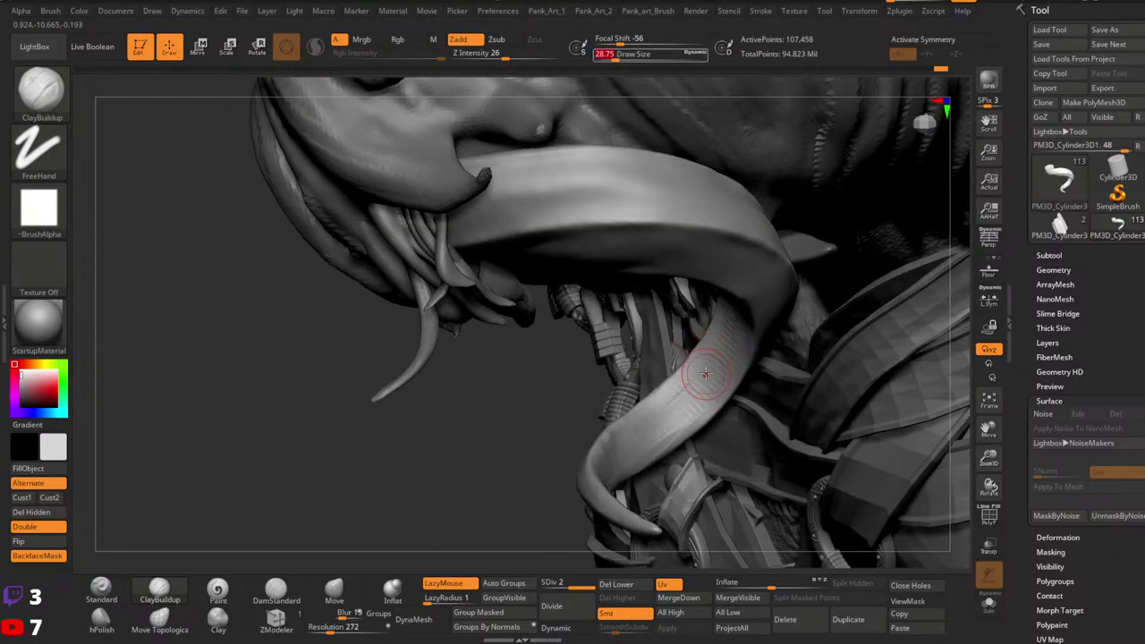
key(shift)
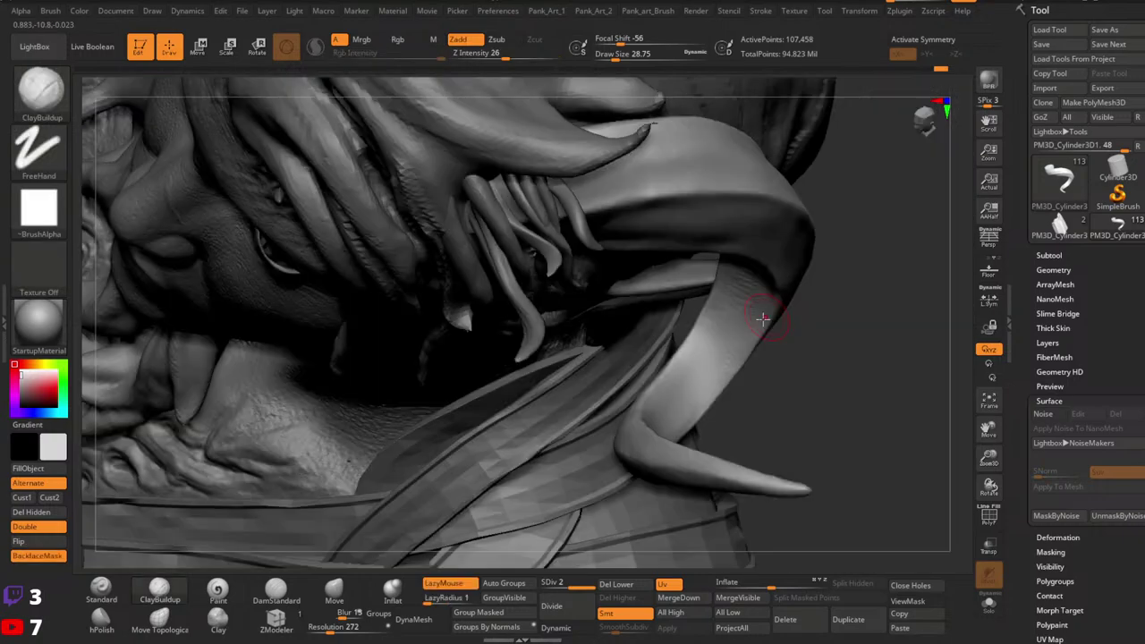
key(shift)
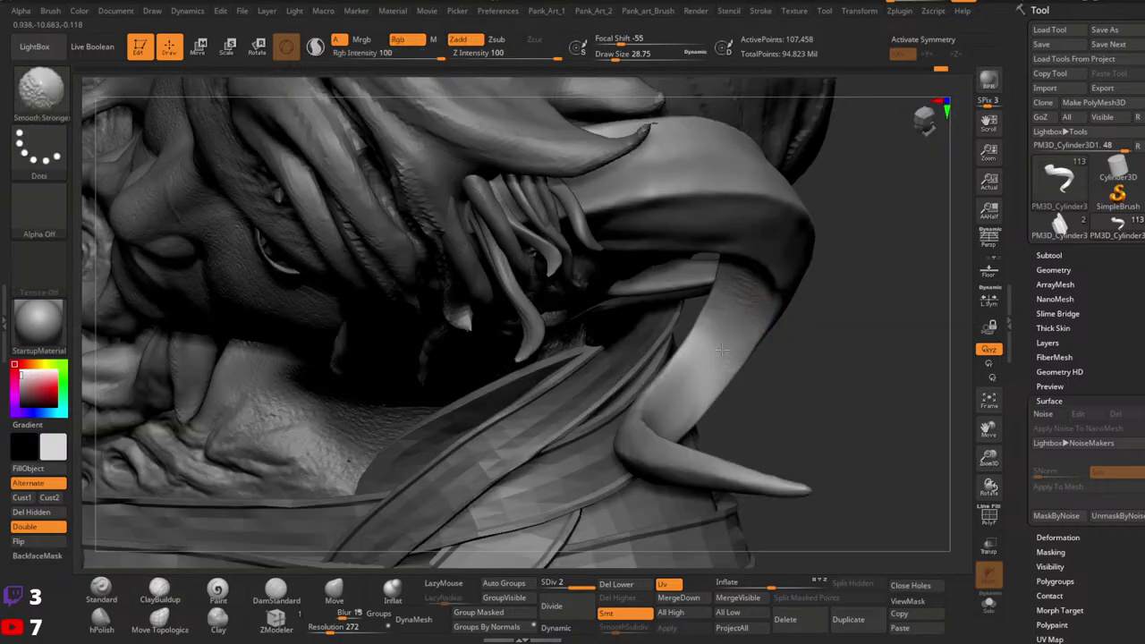
mouse_move(684, 388)
right_down()
mouse_move(766, 222)
mouse_move(751, 383)
mouse_move(776, 314)
right_up()
key(shift)
shift+drag(845, 230, 785, 358)
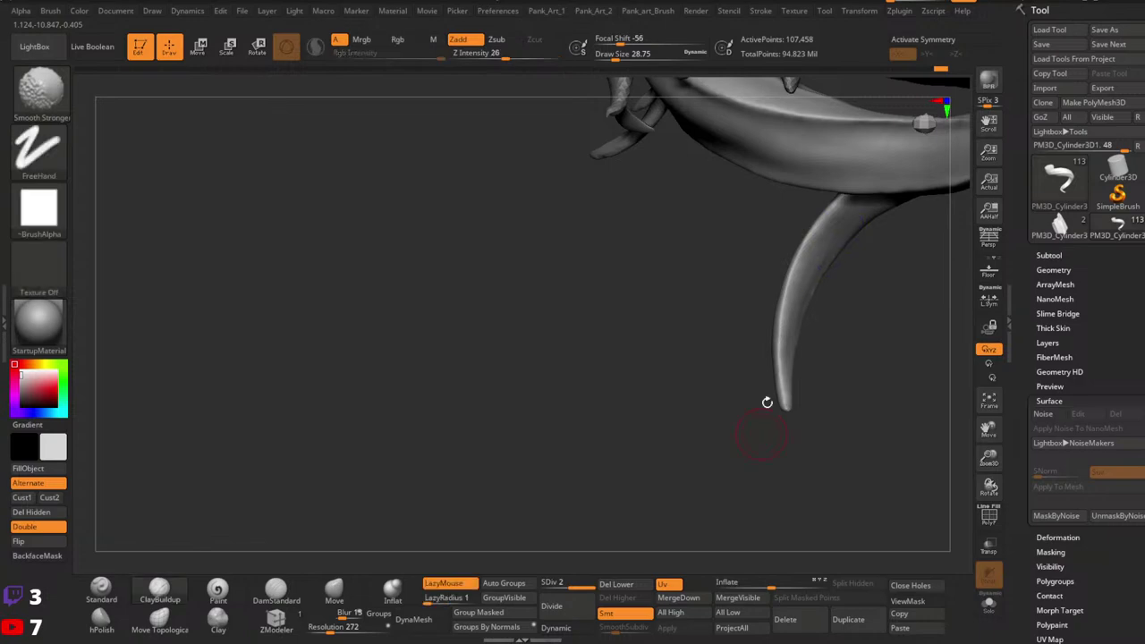
Step: Adjust the inner edge of the horn's curl in side view with the Move brush at a draw size of about 90
mouse_move(832, 254)
alt+right_down()
mouse_move(662, 467)
mouse_move(748, 167)
mouse_move(851, 268)
mouse_move(696, 424)
mouse_move(756, 324)
alt+right_up()
click(337, 591)
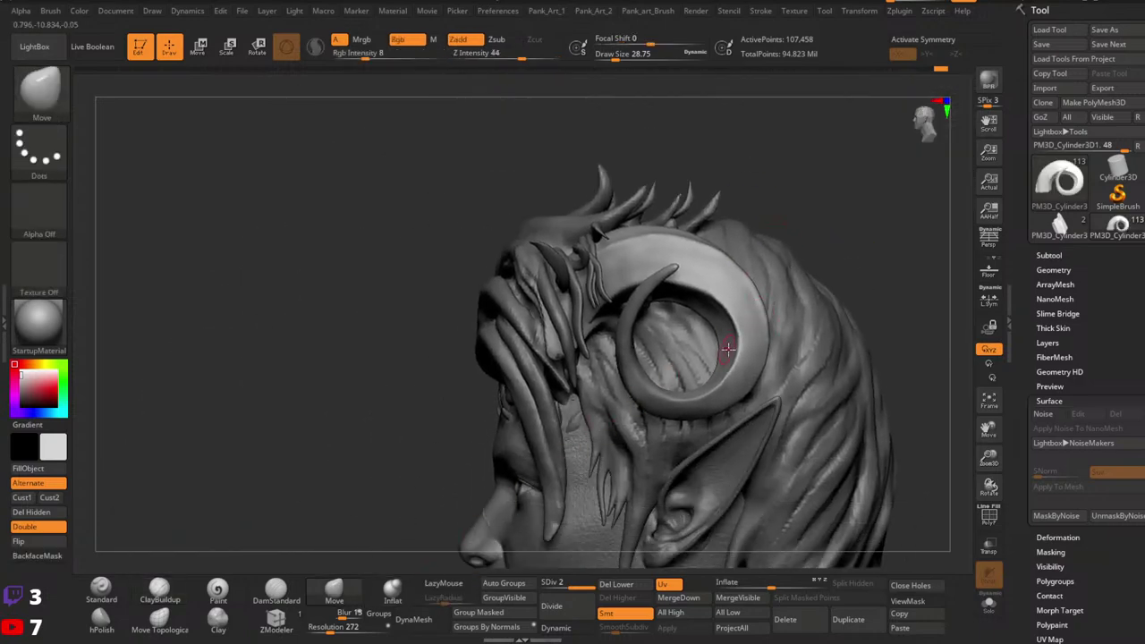
key(space)
drag(729, 348, 747, 350)
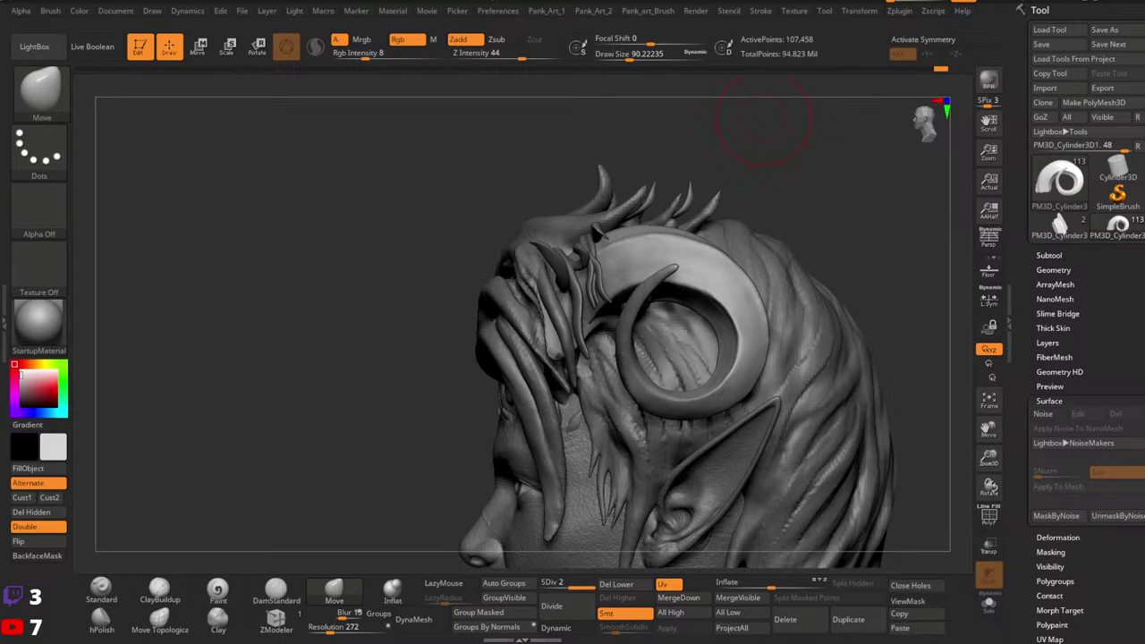
right_drag(722, 352, 762, 352)
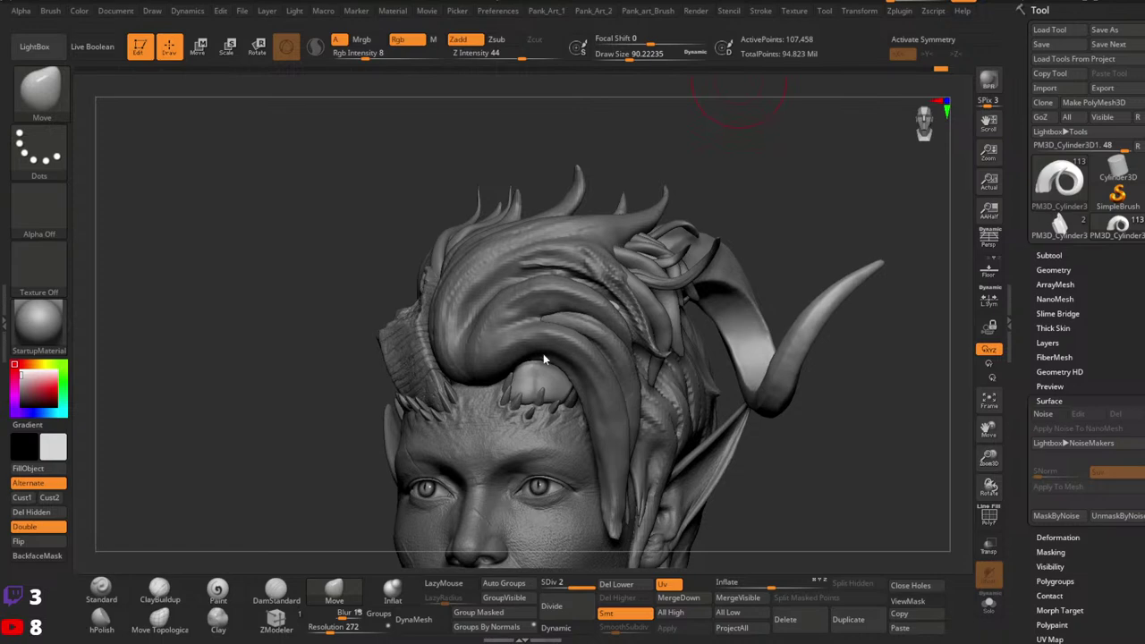
Step: Turn on BackfaceMask and move the horn's head-side edge from behind with the Move brush at a draw size of about 124
mouse_move(543, 358)
right_down()
mouse_move(430, 373)
mouse_move(544, 355)
right_up()
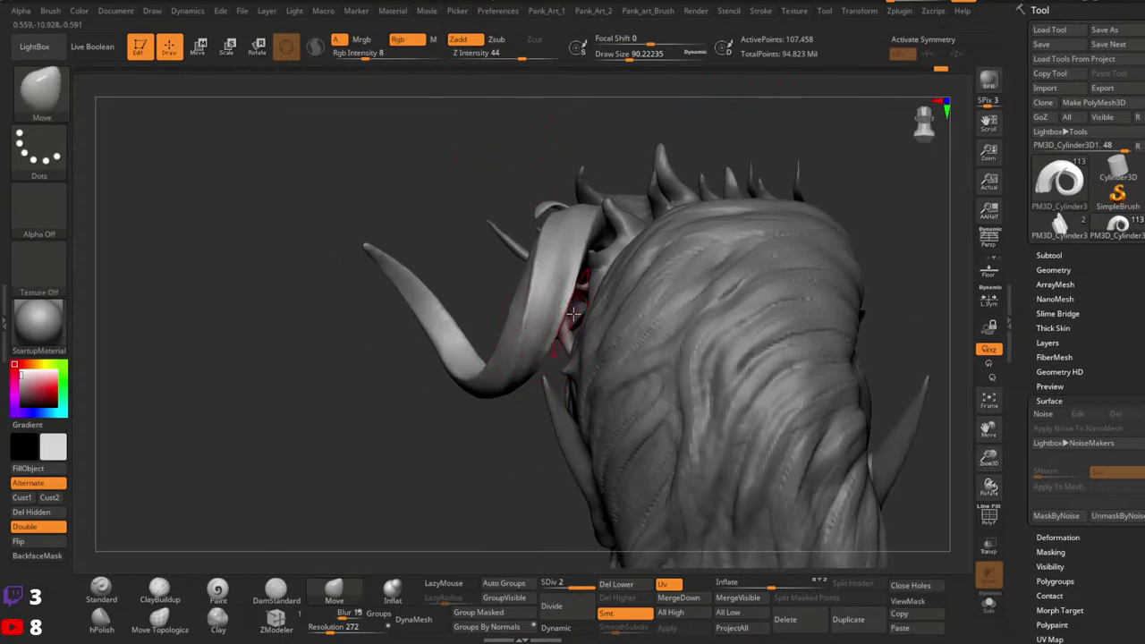
alt+right_drag(583, 295, 621, 320)
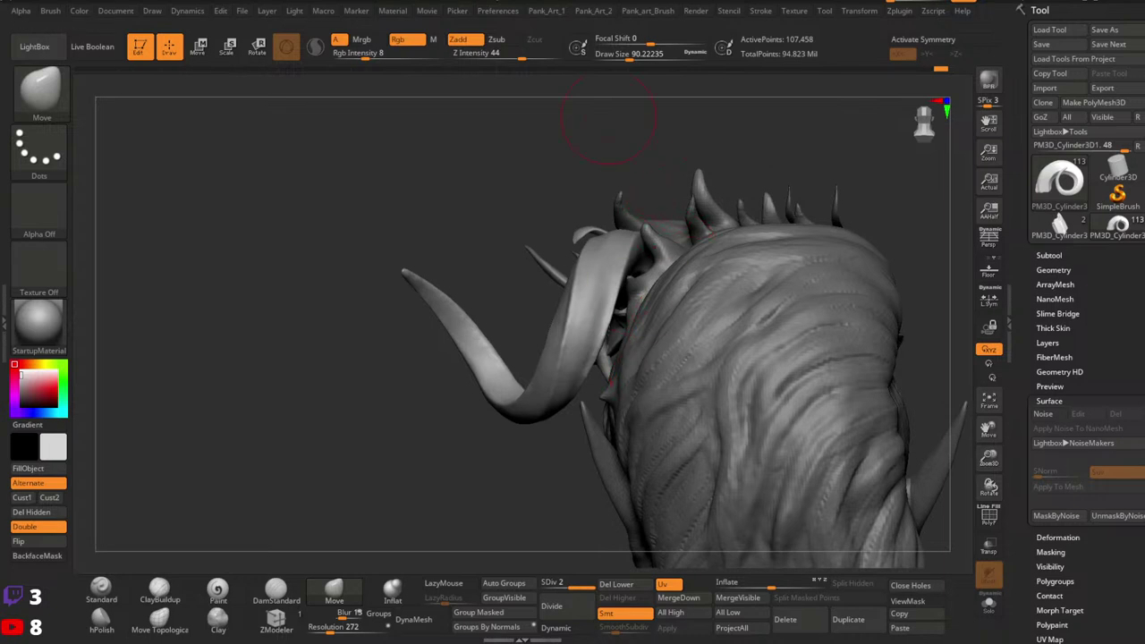
right_drag(587, 286, 634, 260)
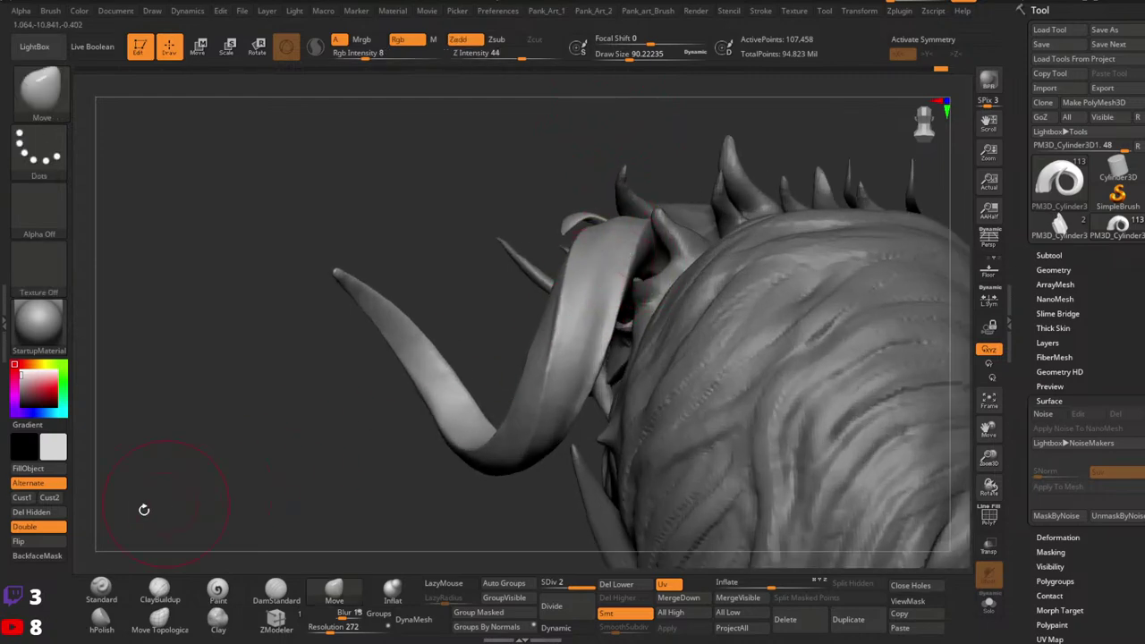
click(36, 556)
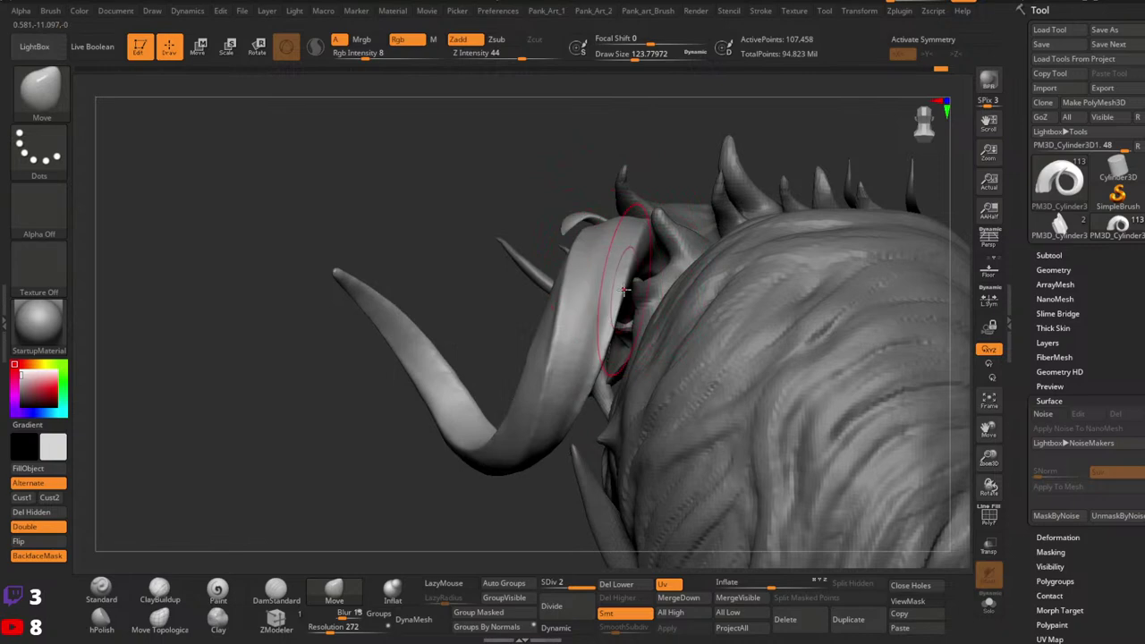
drag(639, 242, 655, 230)
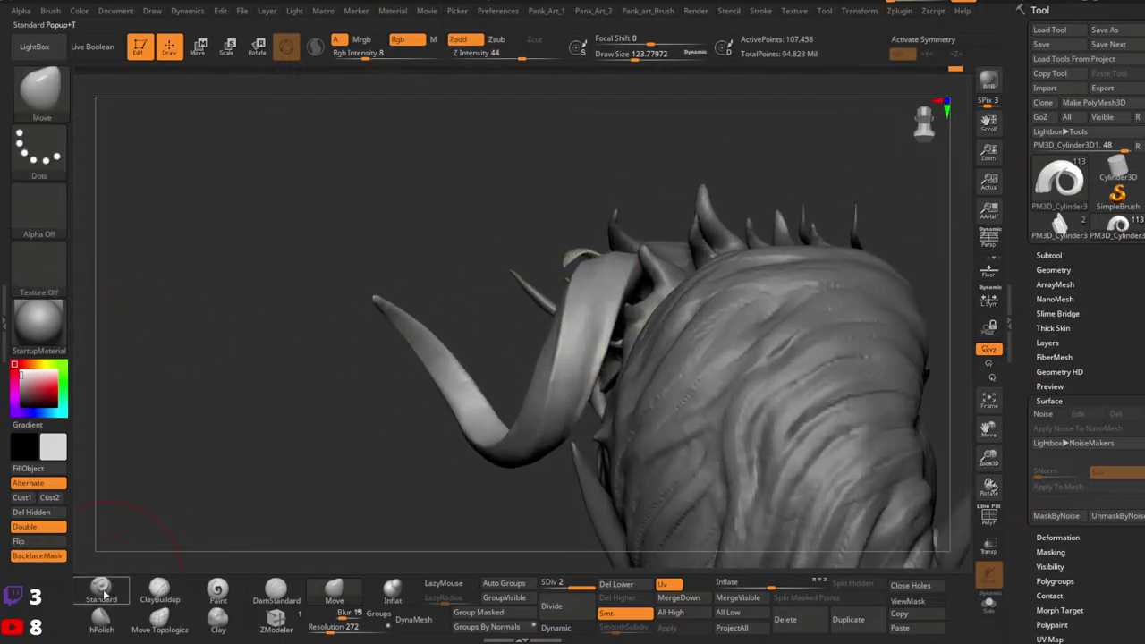
Step: Sculpt the back of the horn's upper arch with the Standard brush at draw sizes of about 71 and 41
alt+right_drag(654, 333, 719, 358)
key(space)
drag(688, 302, 678, 301)
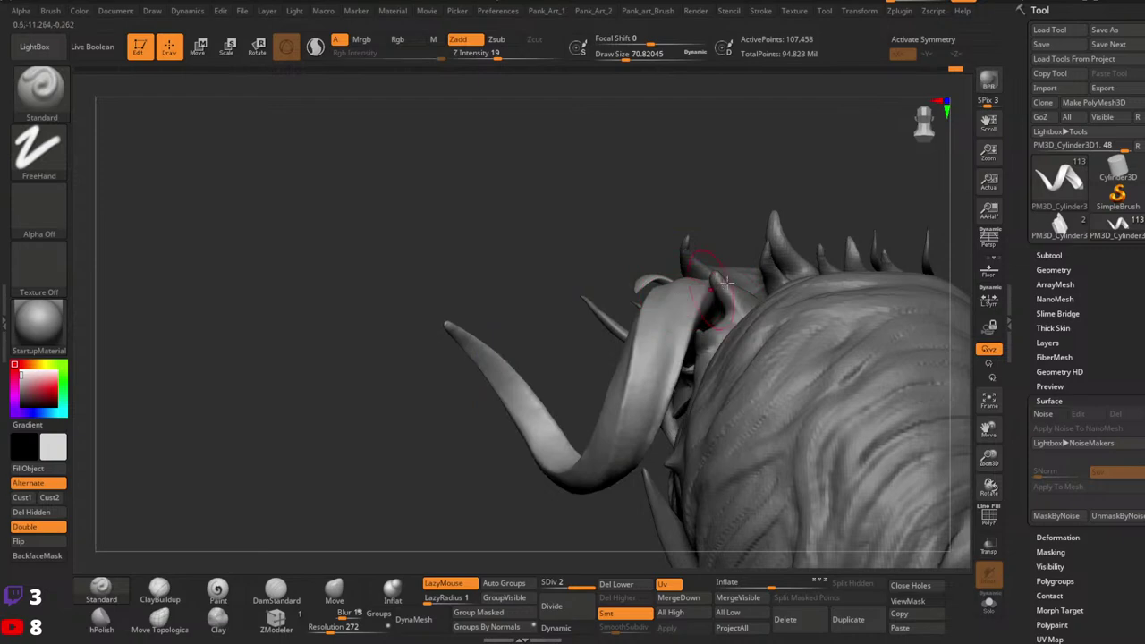
right_drag(719, 306, 727, 387)
key(space)
drag(719, 301, 709, 301)
mouse_move(712, 301)
right_down()
mouse_move(721, 389)
mouse_move(701, 354)
right_up()
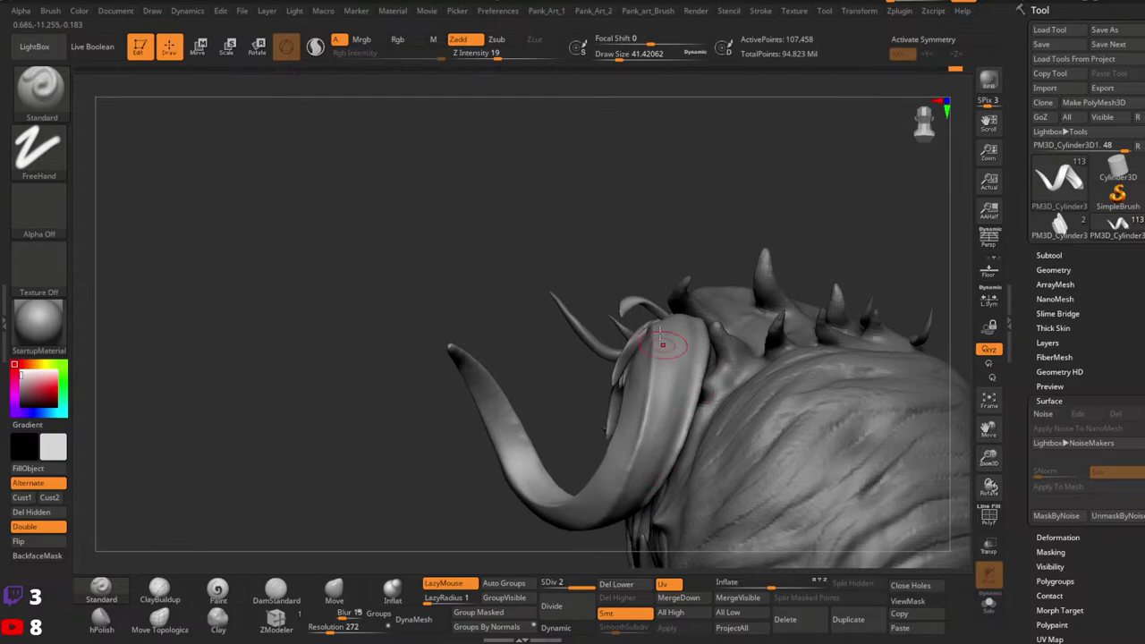
mouse_move(670, 435)
right_down()
mouse_move(653, 412)
mouse_move(708, 327)
right_up()
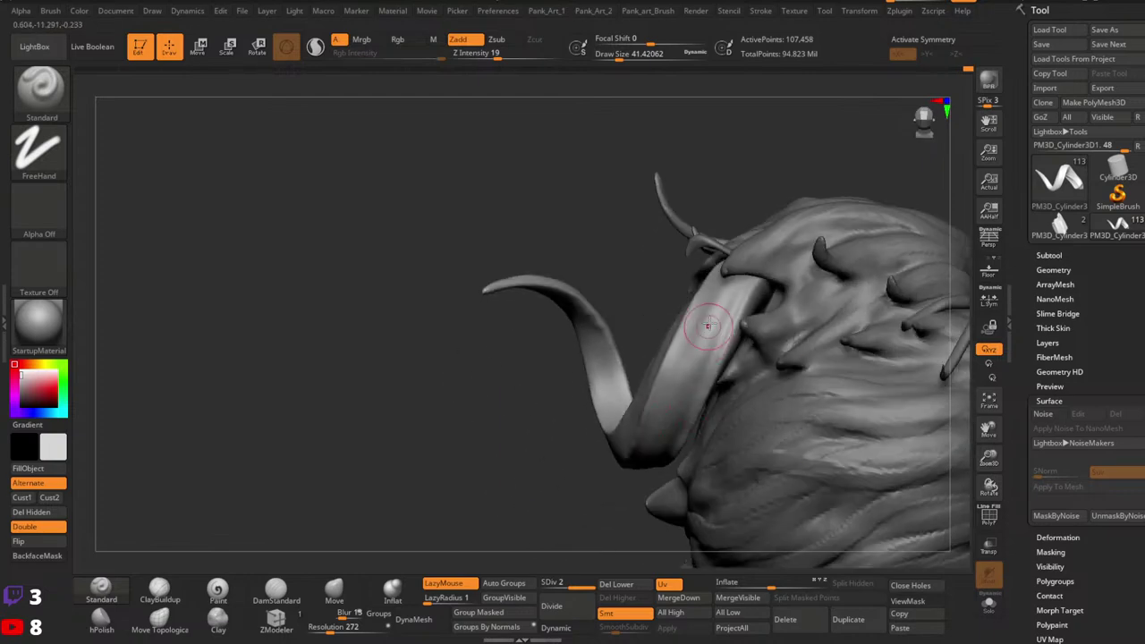
Step: Build up the ridge down the horn's back face with the Standard brush, raising the draw size to about 56
drag(731, 302, 672, 413)
key(])
right_drag(719, 304, 734, 287)
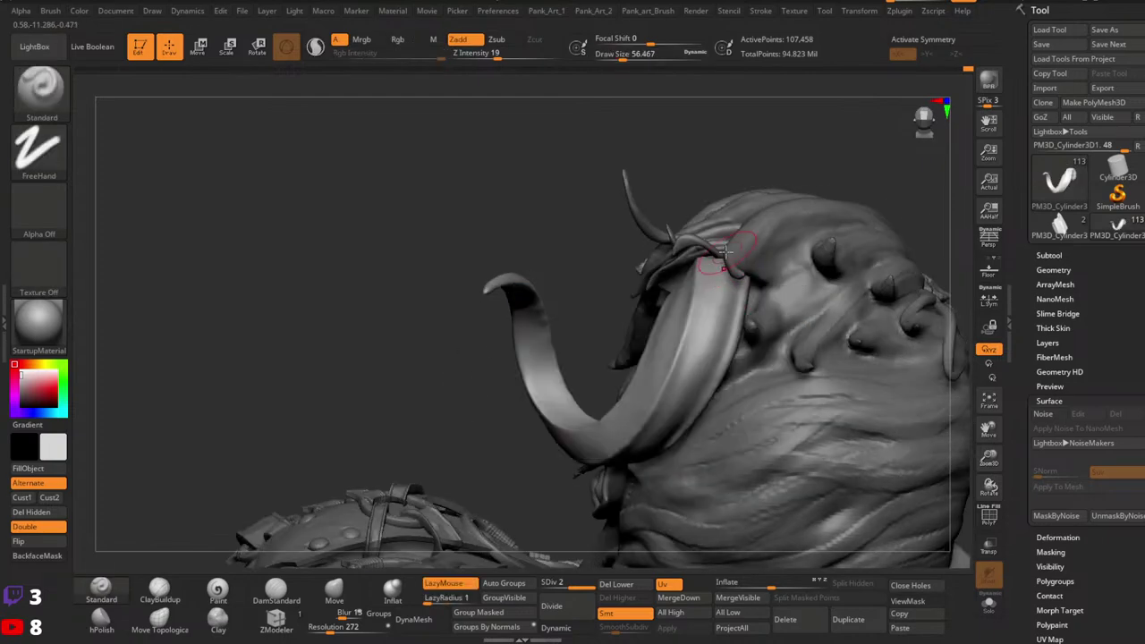
right_drag(709, 373, 662, 423)
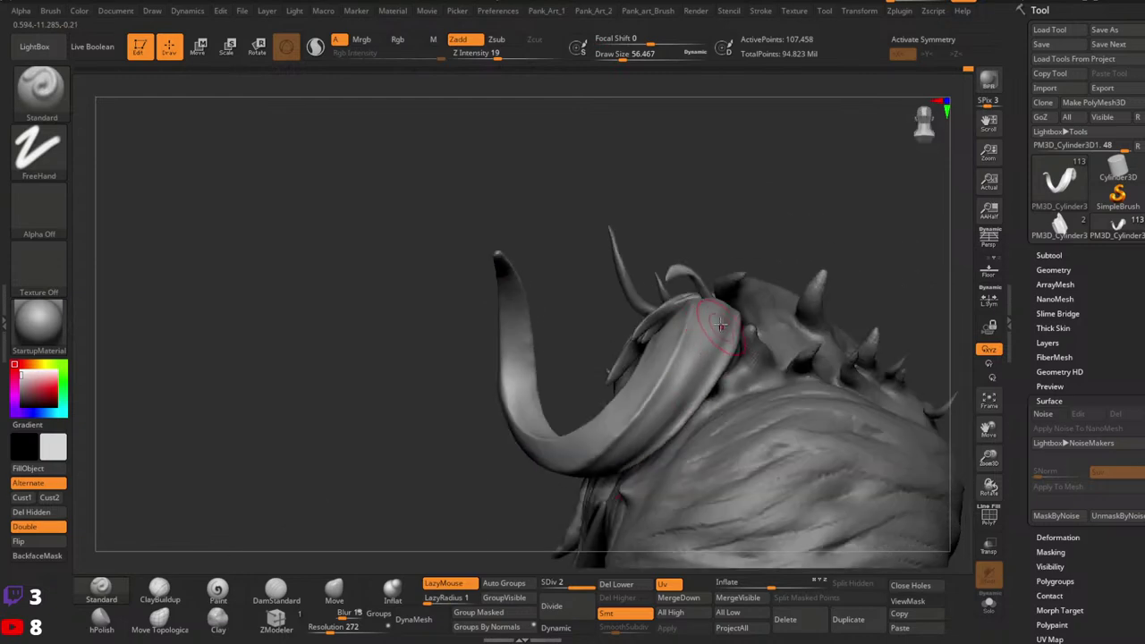
Step: Refine the ridge between the horn's outer and head-side faces along the descending section with the Standard brush
mouse_move(735, 387)
ctrl+right_down()
mouse_move(727, 352)
mouse_move(794, 332)
ctrl+right_up()
mouse_move(712, 347)
ctrl+right_down()
mouse_move(715, 398)
mouse_move(734, 332)
ctrl+right_up()
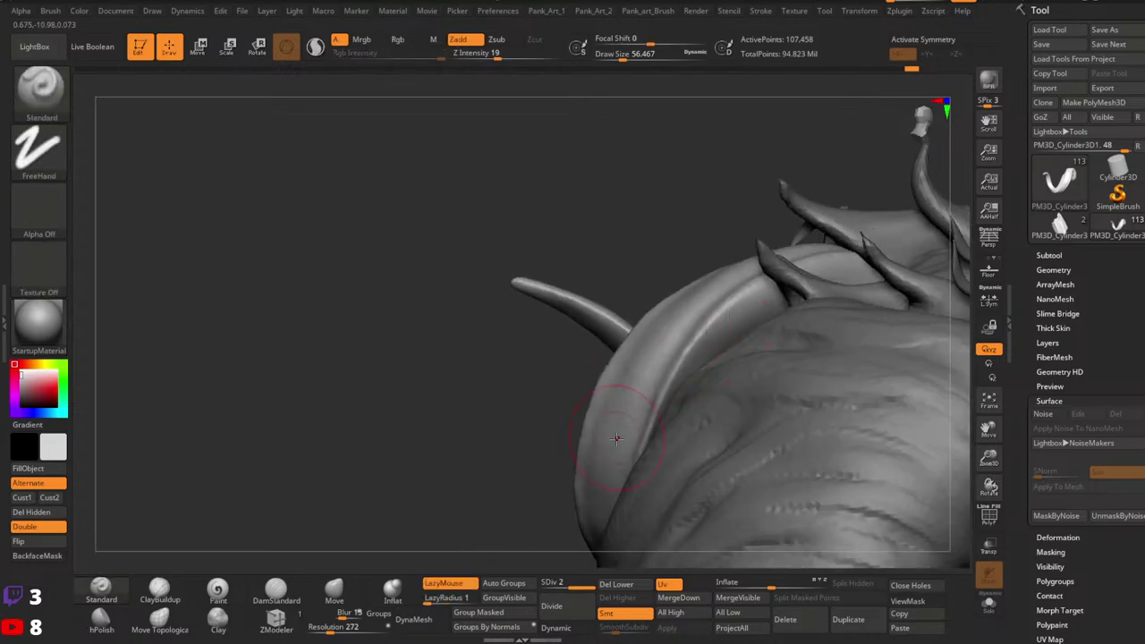
right_drag(629, 464, 794, 358)
mouse_move(749, 421)
ctrl+right_down()
mouse_move(728, 377)
mouse_move(637, 331)
mouse_move(577, 358)
mouse_move(666, 338)
ctrl+right_up()
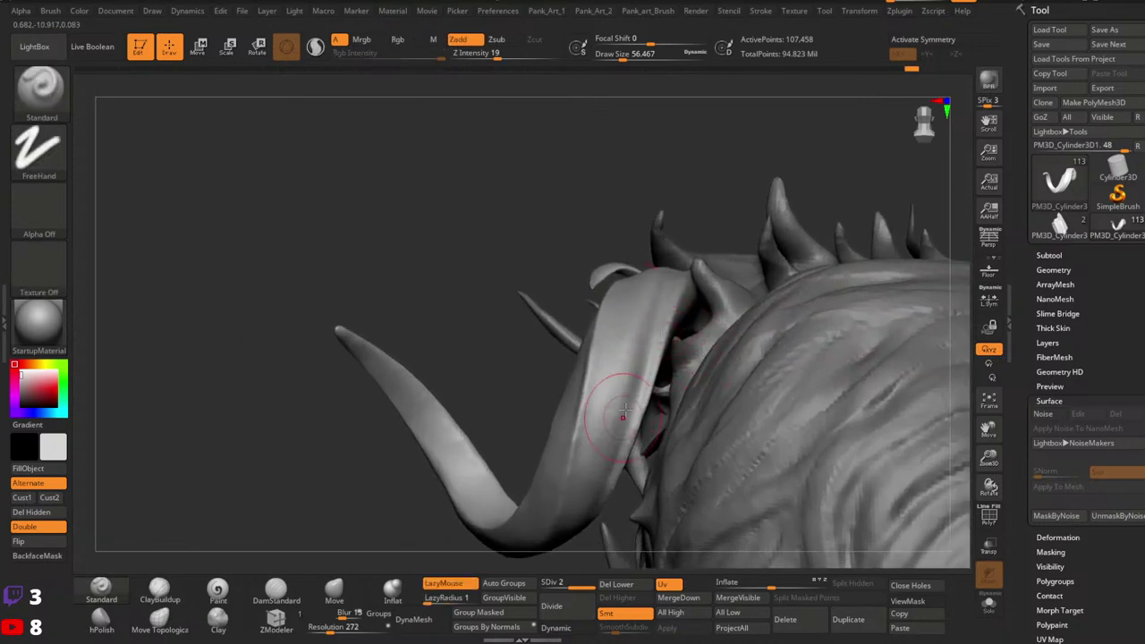
ctrl+right_drag(600, 465, 731, 366)
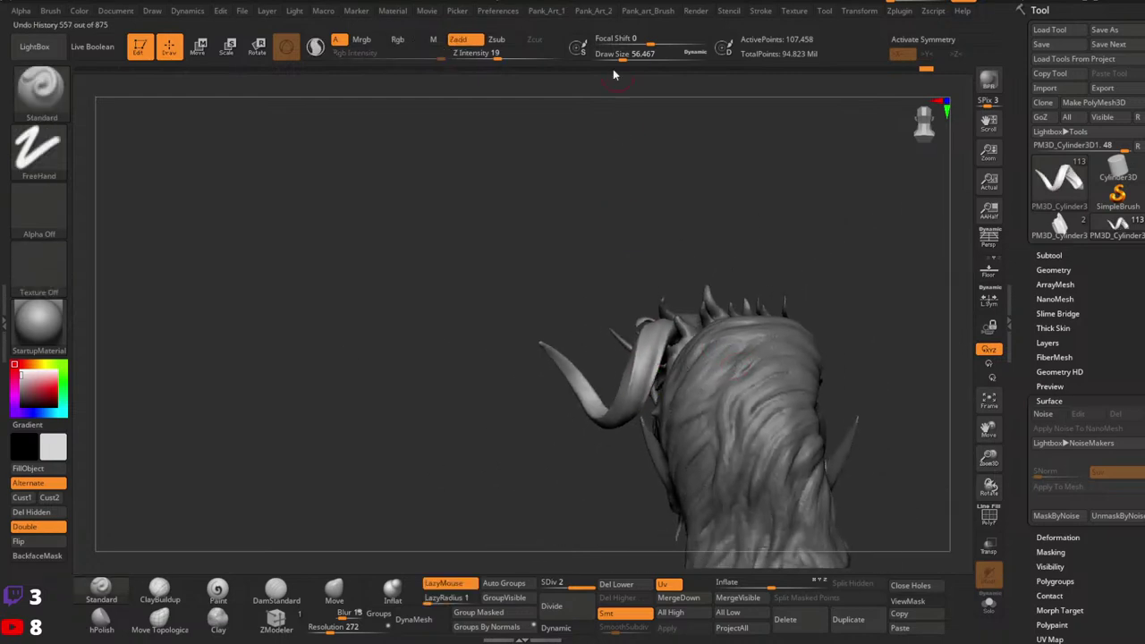
right_drag(649, 259, 964, 284)
Step: Clone the horn subtool as a separate tool and save the full character tool
click(1041, 256)
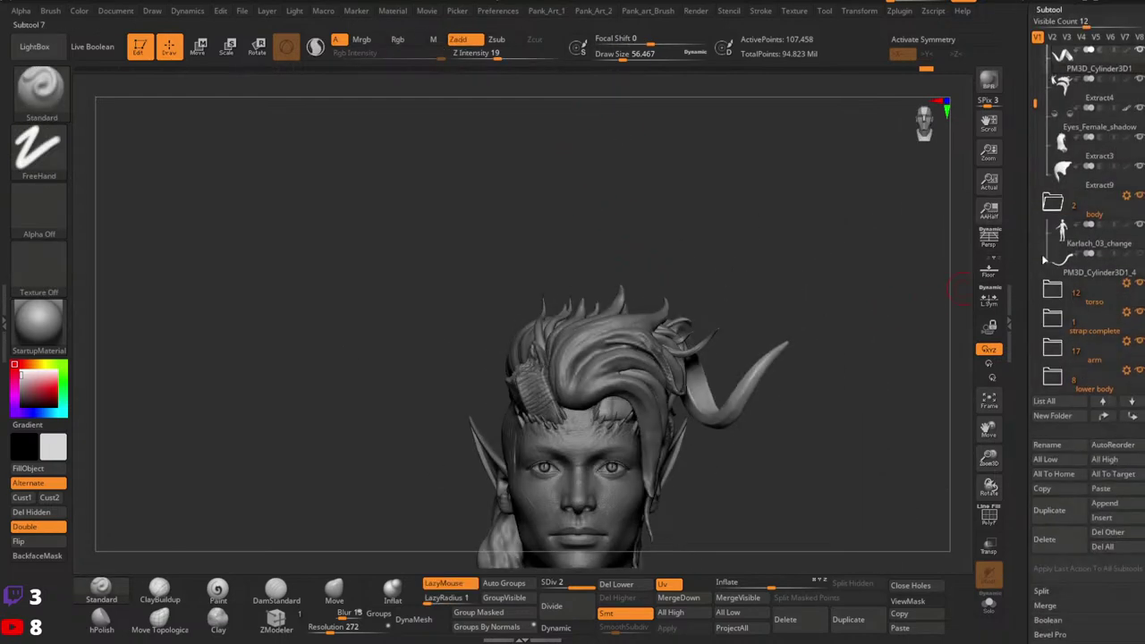
drag(1019, 195, 1015, 309)
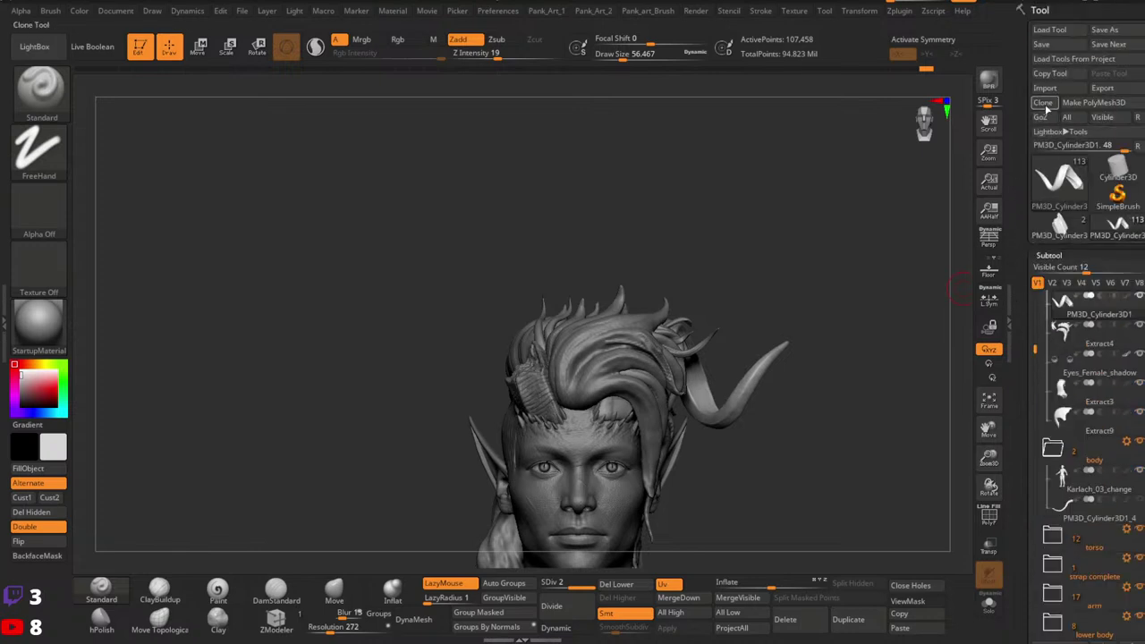
click(1044, 106)
click(1095, 234)
click(1075, 257)
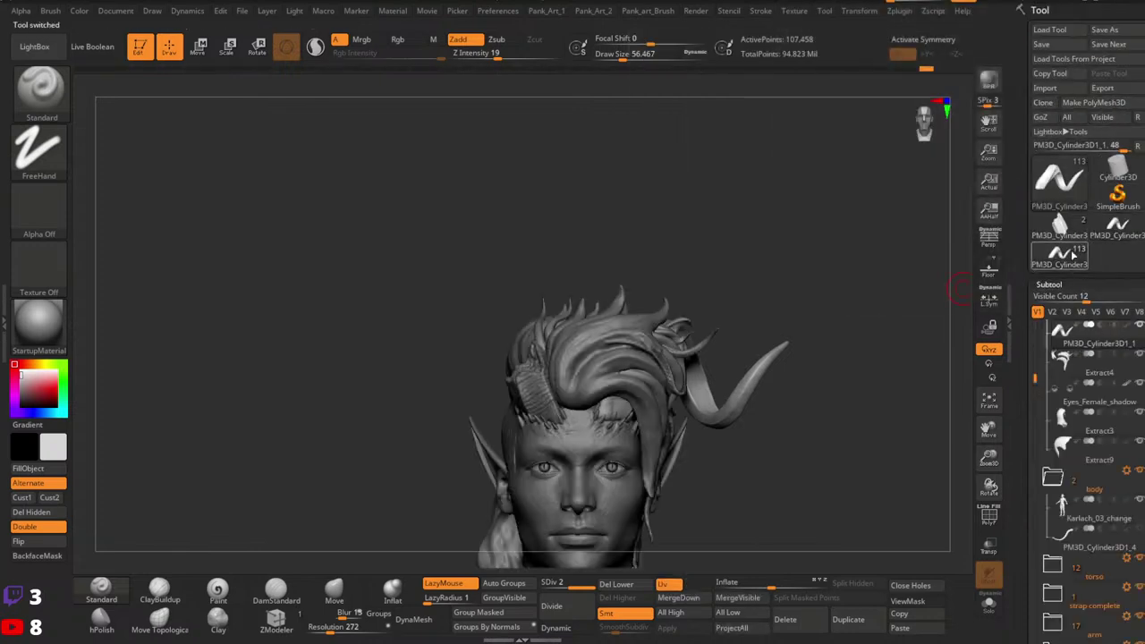
click(1104, 30)
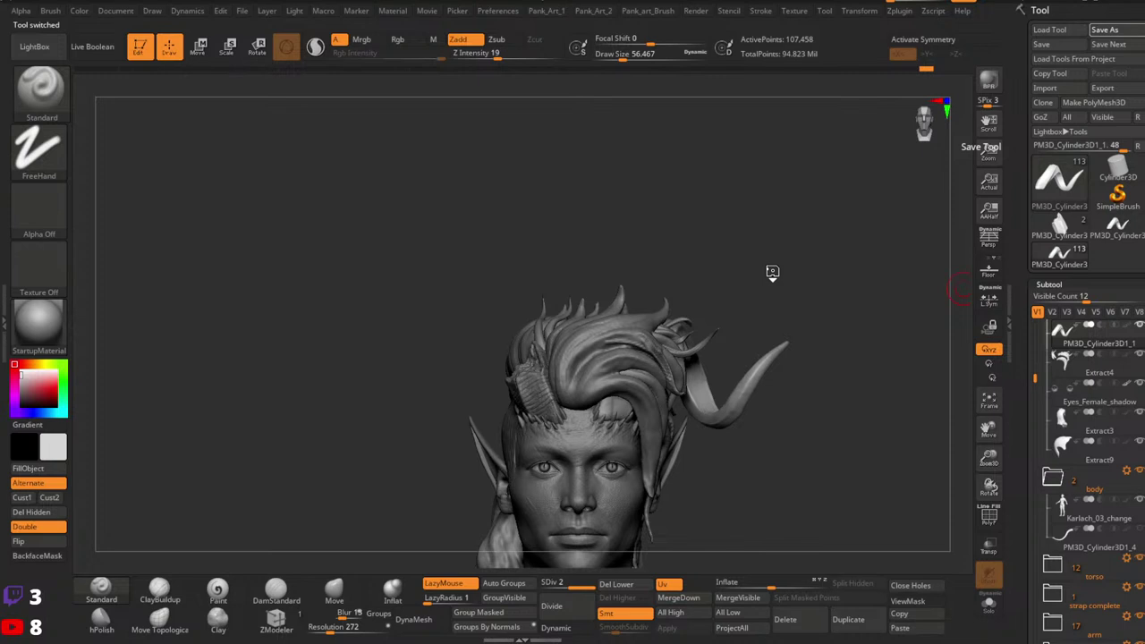
key(ctrl+s)
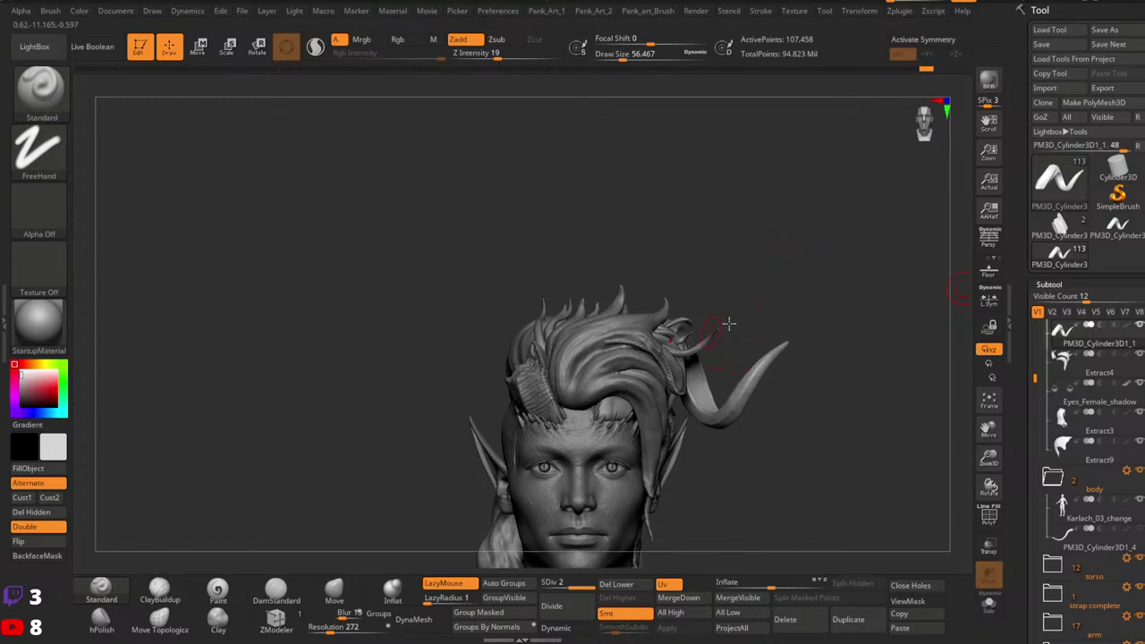
Step: Switch to the cloned horn tool and turn on PolyFrame to show its mesh
right_drag(728, 325, 751, 403)
click(1116, 234)
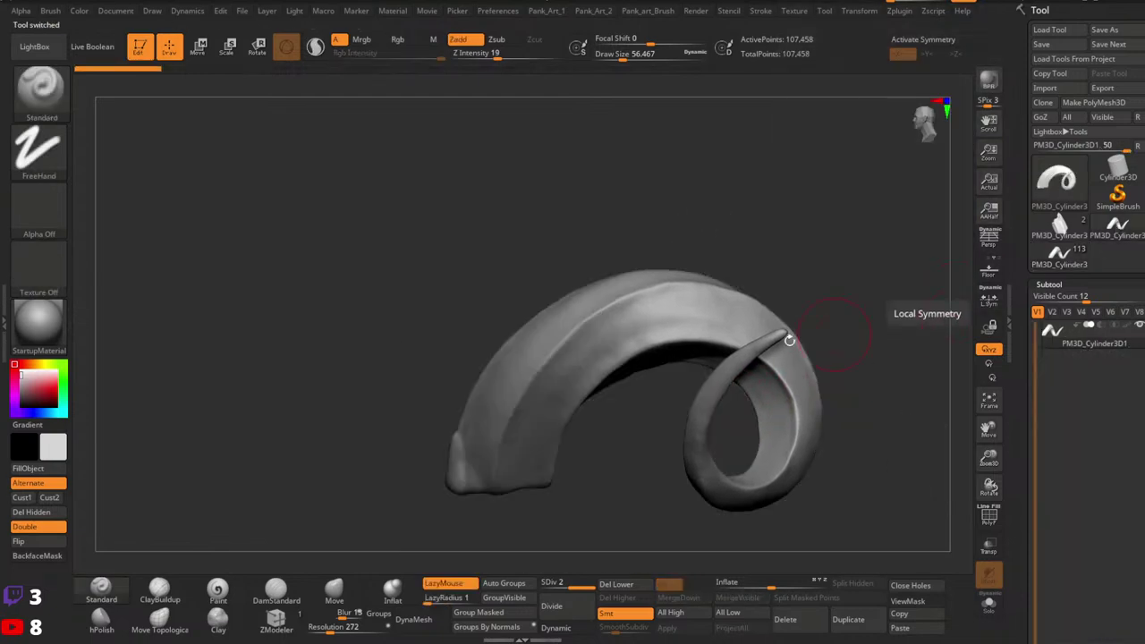
mouse_move(793, 332)
mouse_down()
mouse_move(779, 409)
mouse_move(799, 395)
mouse_move(777, 268)
mouse_move(653, 485)
mouse_move(590, 567)
mouse_up()
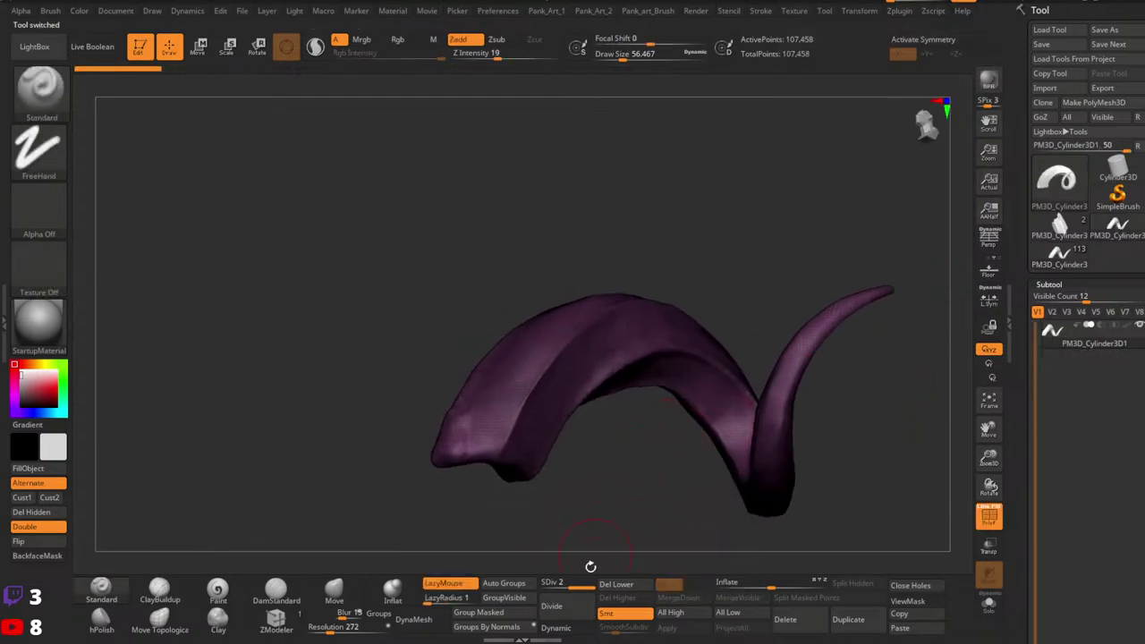
Step: Delete the cloned horn's lower subdivision level, then duplicate it and hide the copy, keeping the first horn selected
click(632, 586)
drag(670, 473, 759, 454)
click(848, 619)
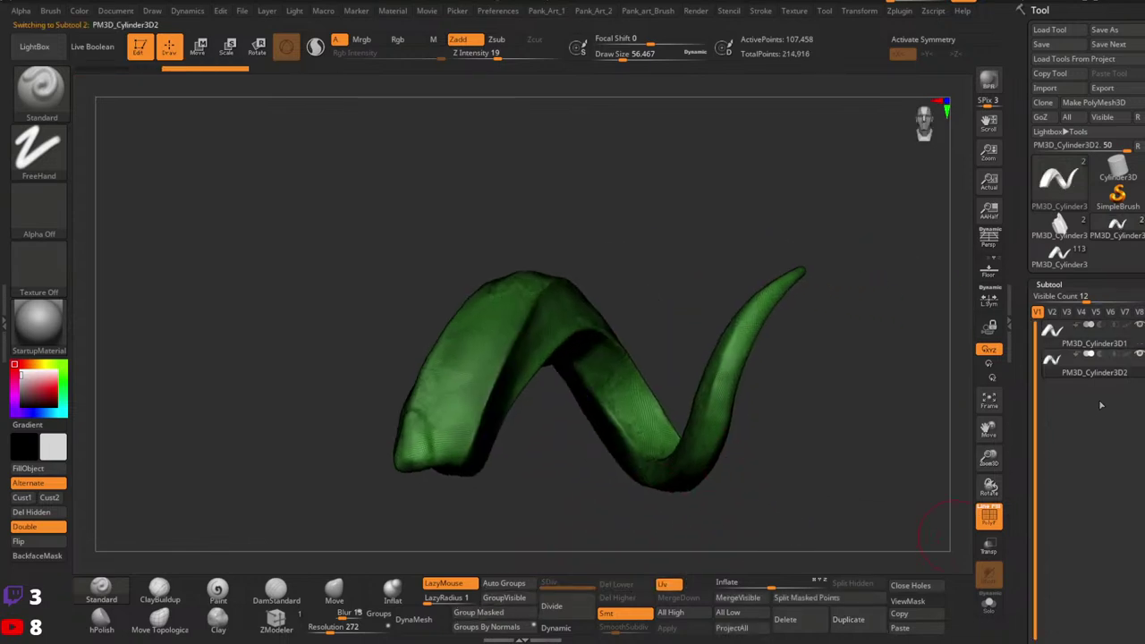
click(1139, 356)
click(1091, 336)
Step: Remesh the first horn subtool with ZRemesher at a target polygon count of 2
key(shift+f)
key(shift+f)
alt+drag(570, 428, 618, 431)
key(2)
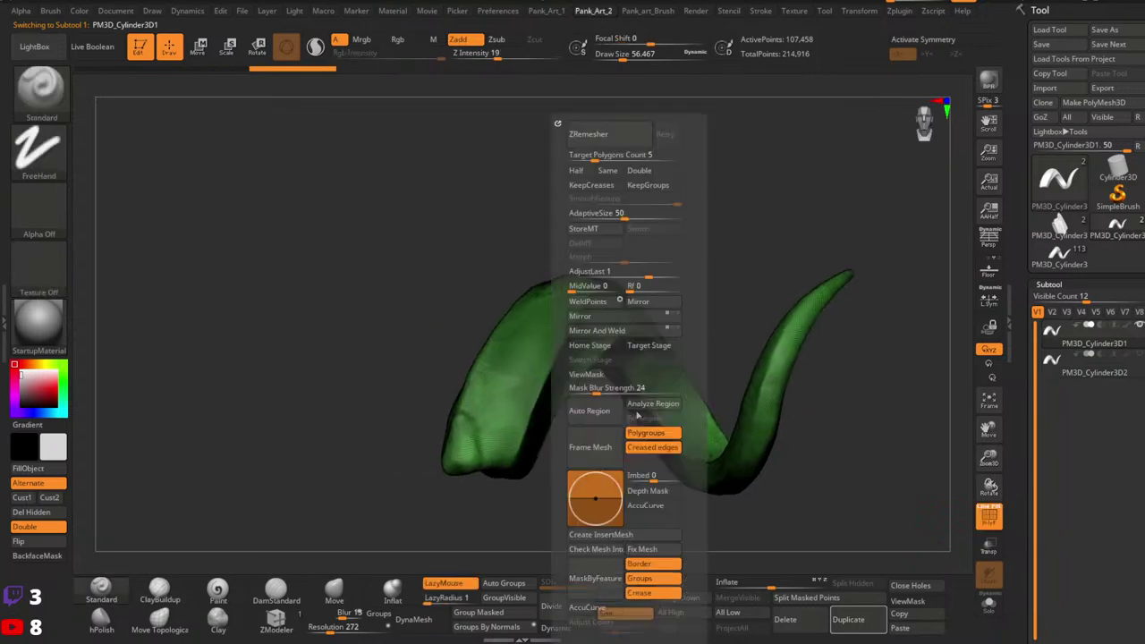
click(577, 156)
text(0.1)
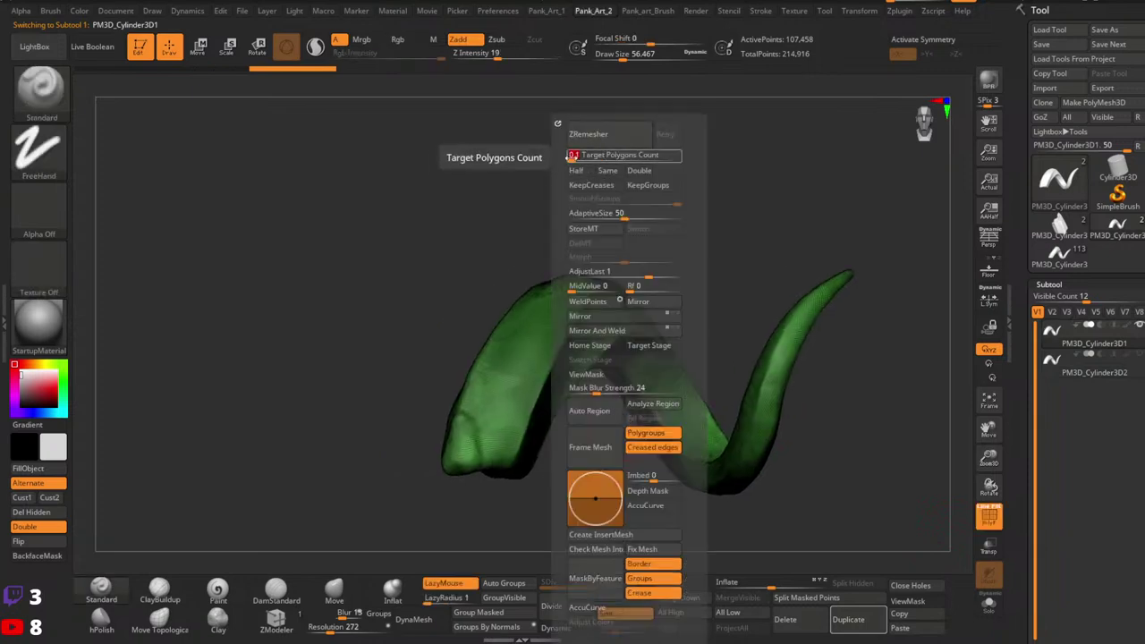
text(2)
key(Return)
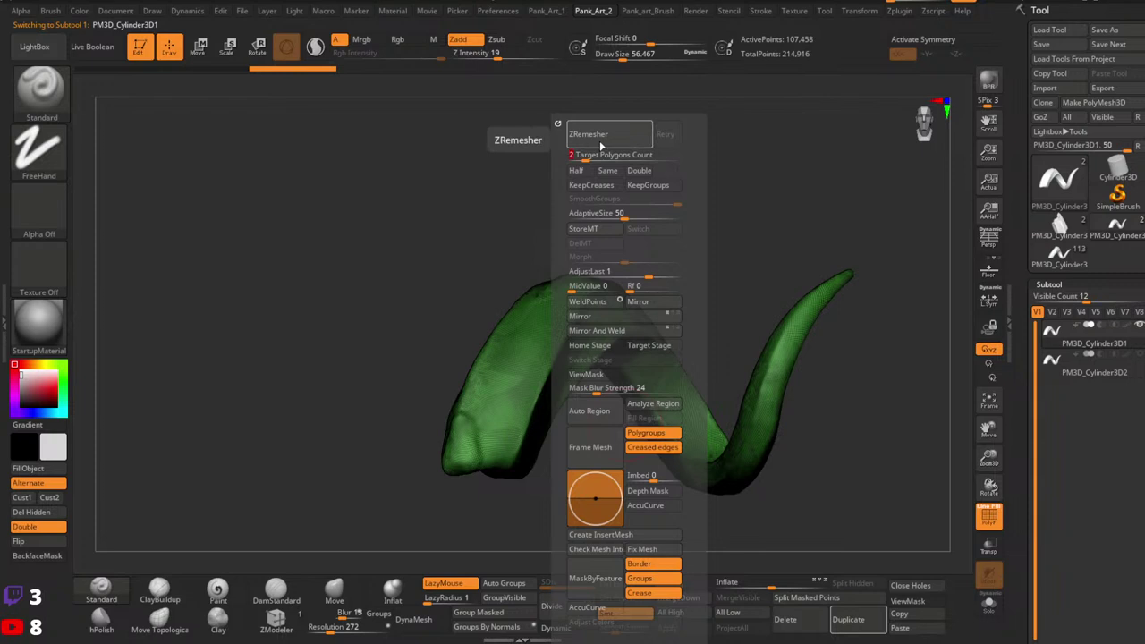
click(600, 141)
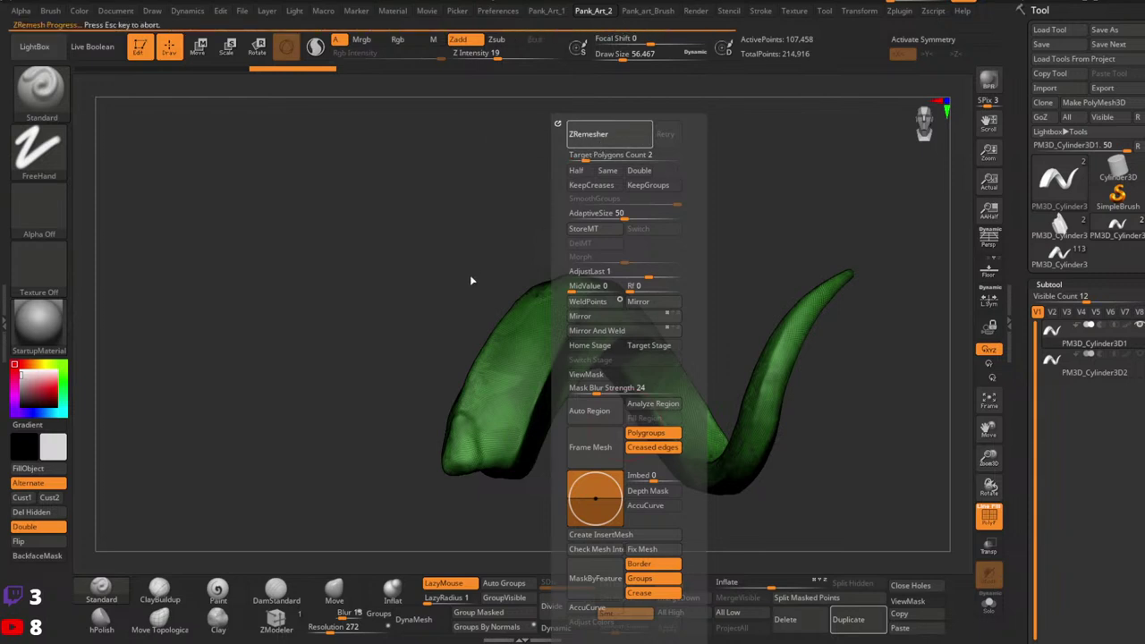
drag(470, 275, 488, 359)
mouse_move(488, 359)
right_down()
mouse_move(628, 355)
mouse_move(695, 385)
mouse_move(628, 424)
right_up()
mouse_move(503, 469)
alt+right_down()
mouse_move(516, 361)
mouse_move(608, 312)
mouse_move(654, 322)
mouse_move(635, 364)
alt+right_up()
ctrl+right_drag(635, 364, 734, 365)
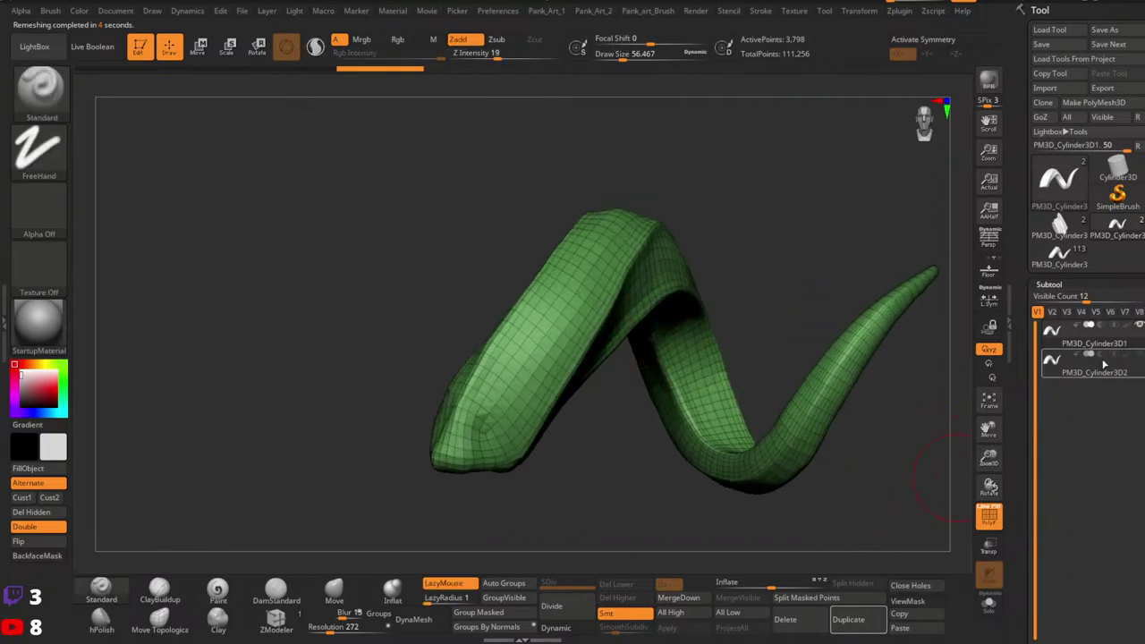
Step: Subdivide the remeshed horn to SDiv 3 and compare it with the dense duplicate
click(559, 613)
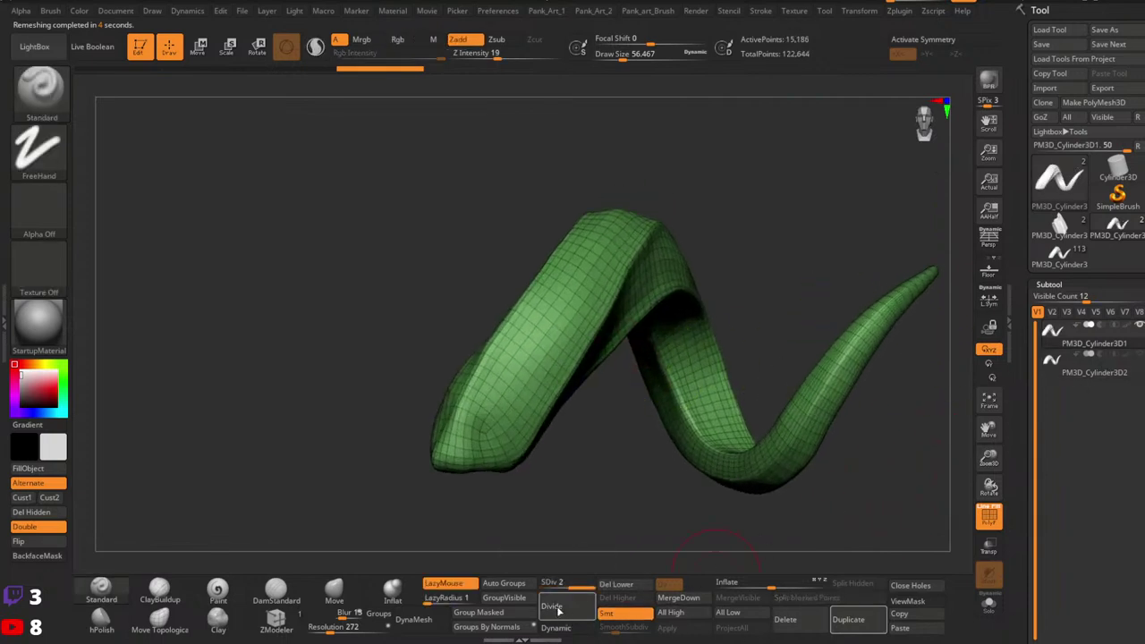
click(1094, 375)
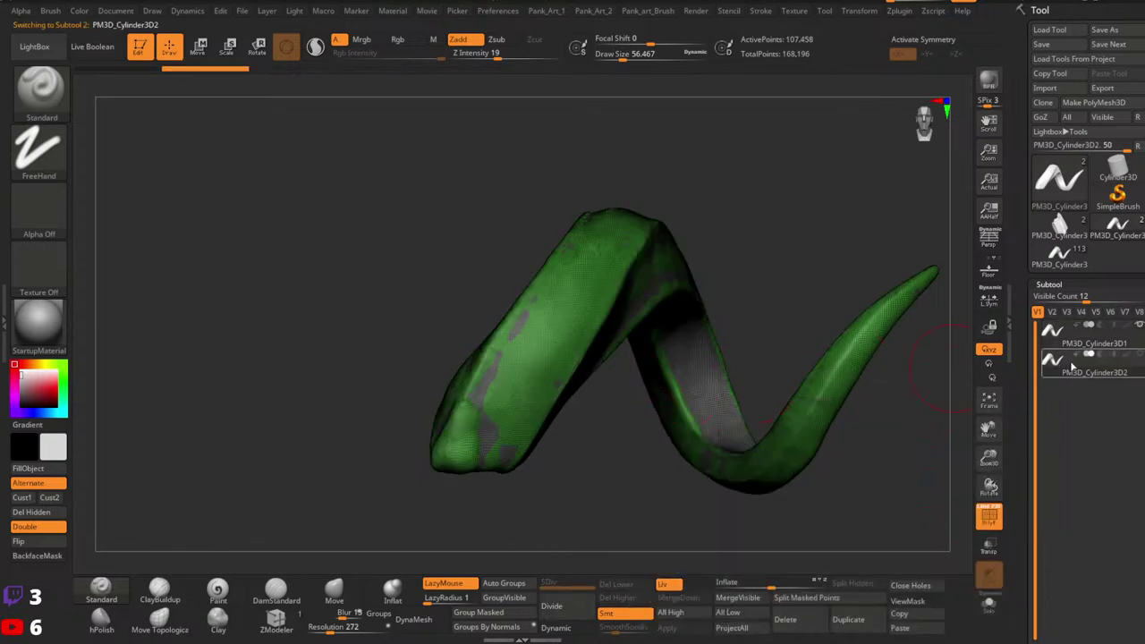
click(1085, 343)
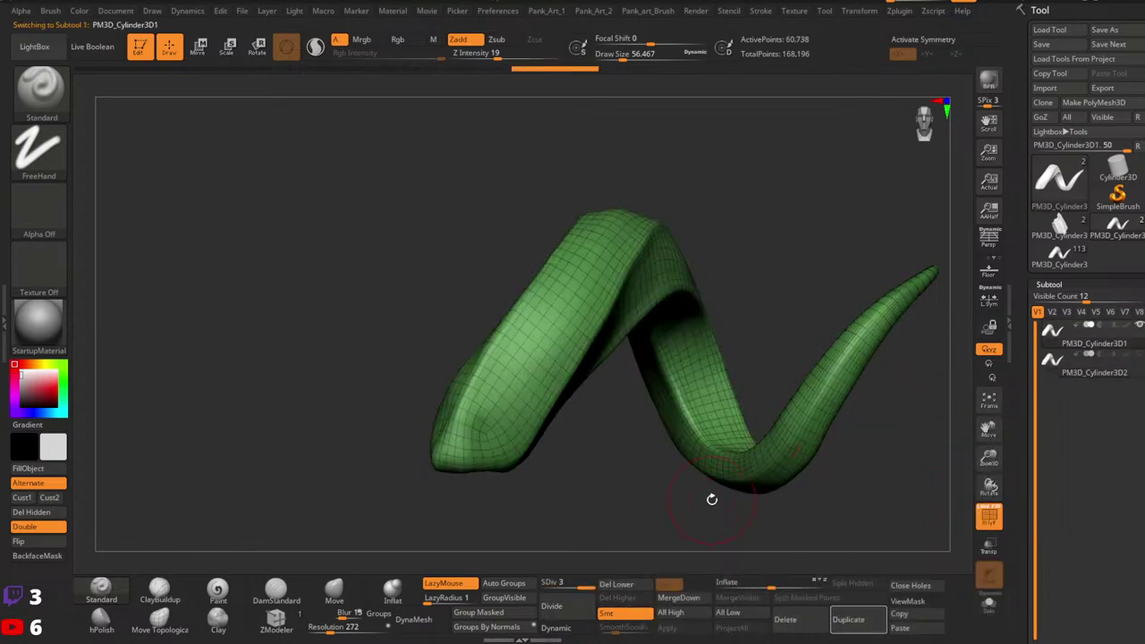
click(565, 609)
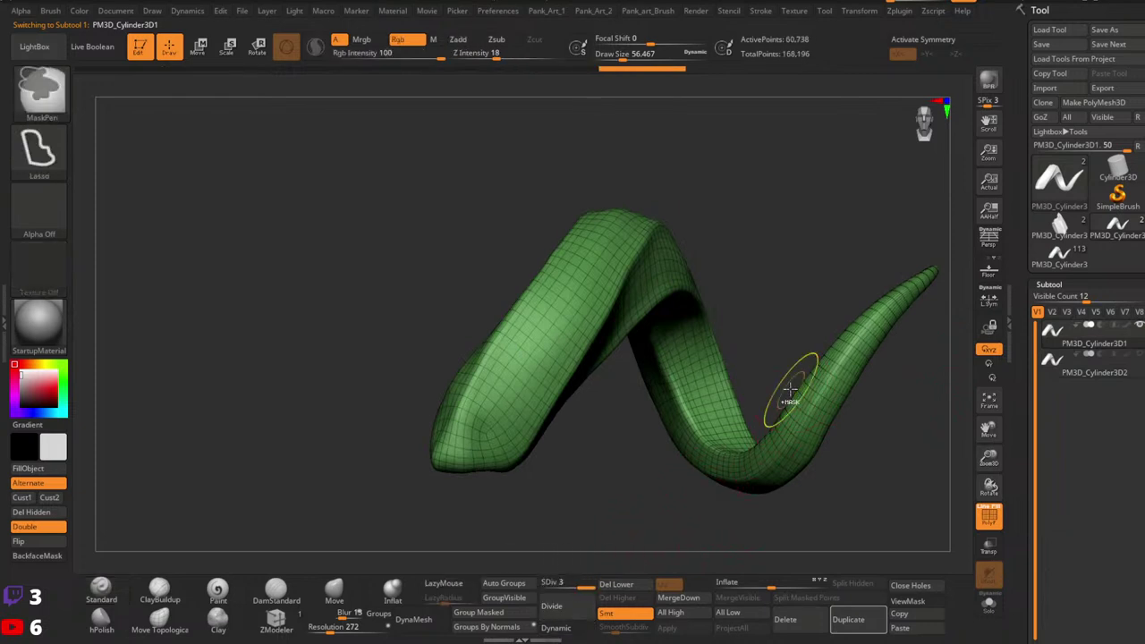
key(ctrl+z)
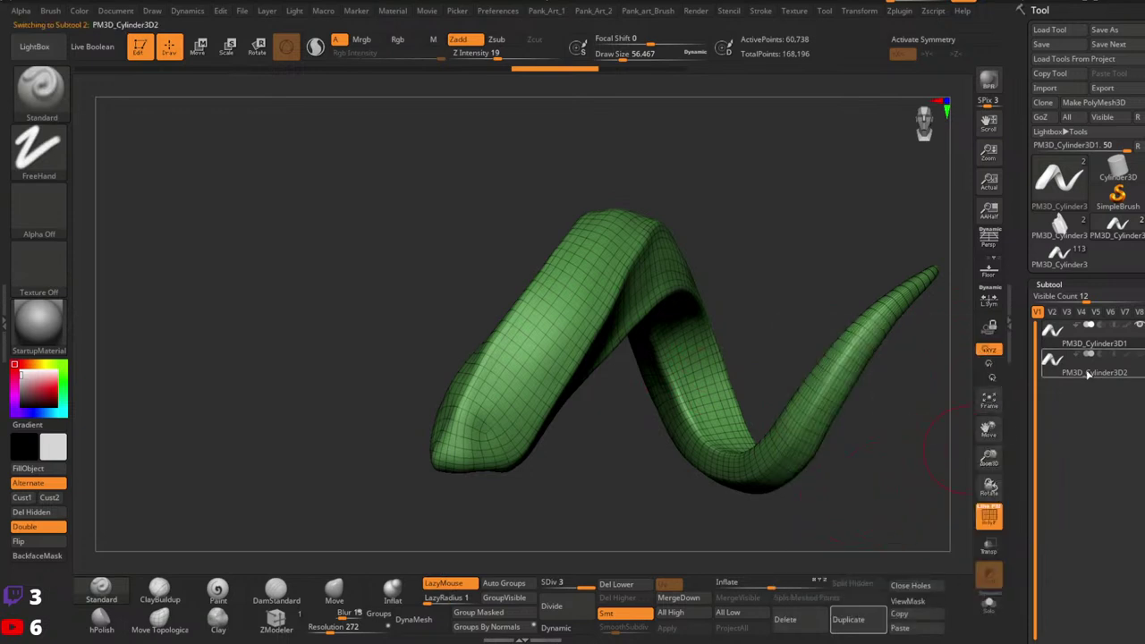
click(1089, 376)
click(1074, 342)
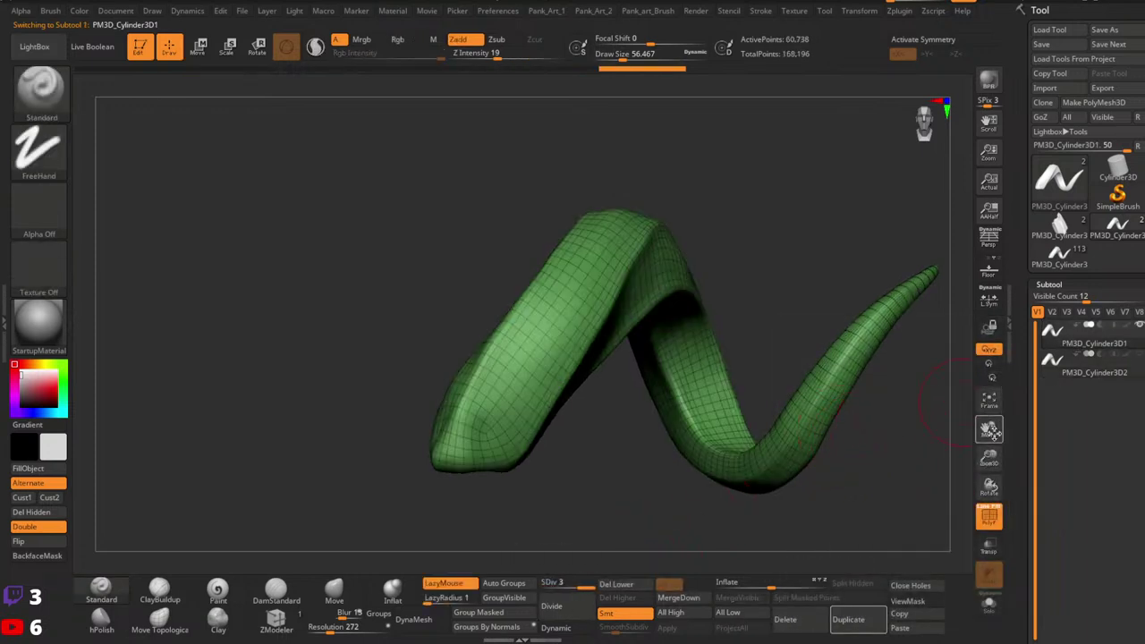
Step: Show the dense duplicate and project its sculpted detail onto the remeshed horn with ProjectAll
click(1139, 355)
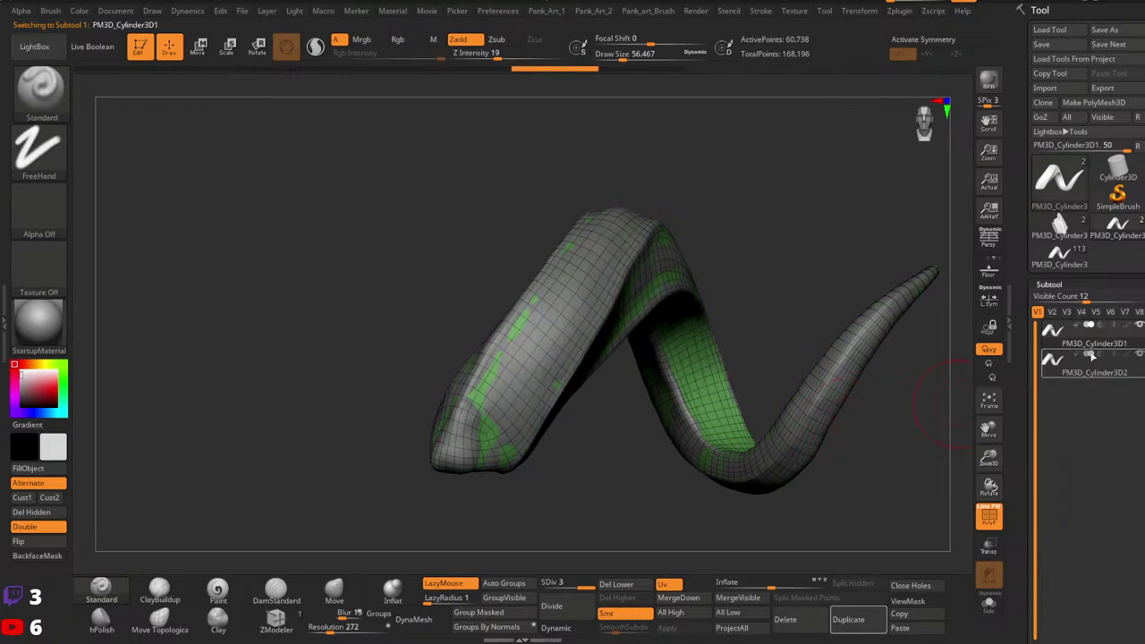
drag(1018, 515, 1017, 423)
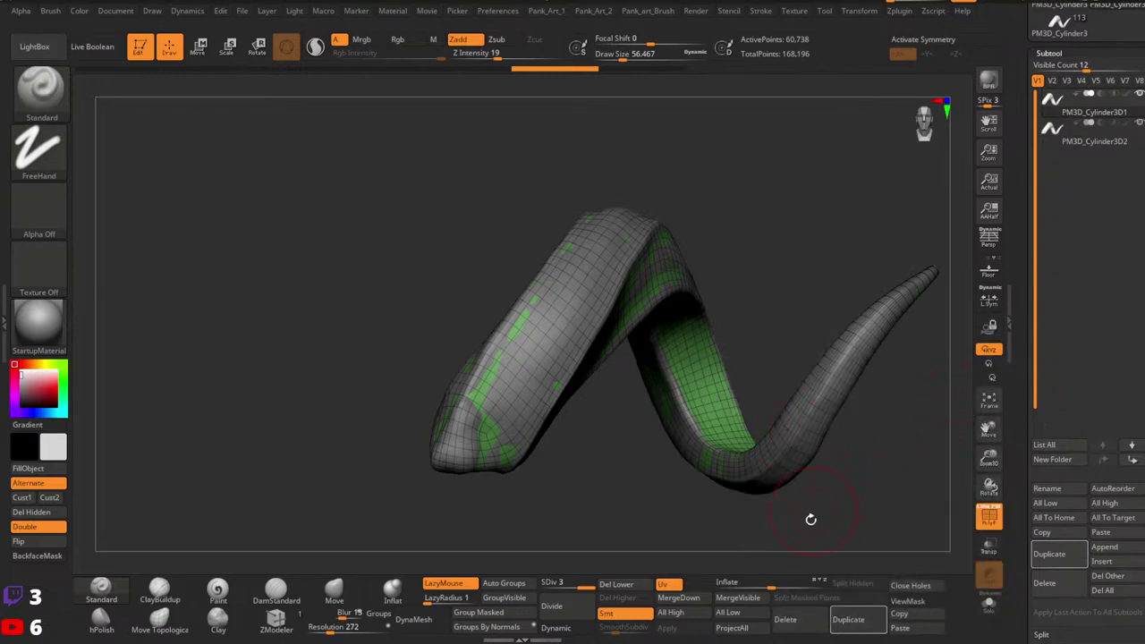
click(732, 627)
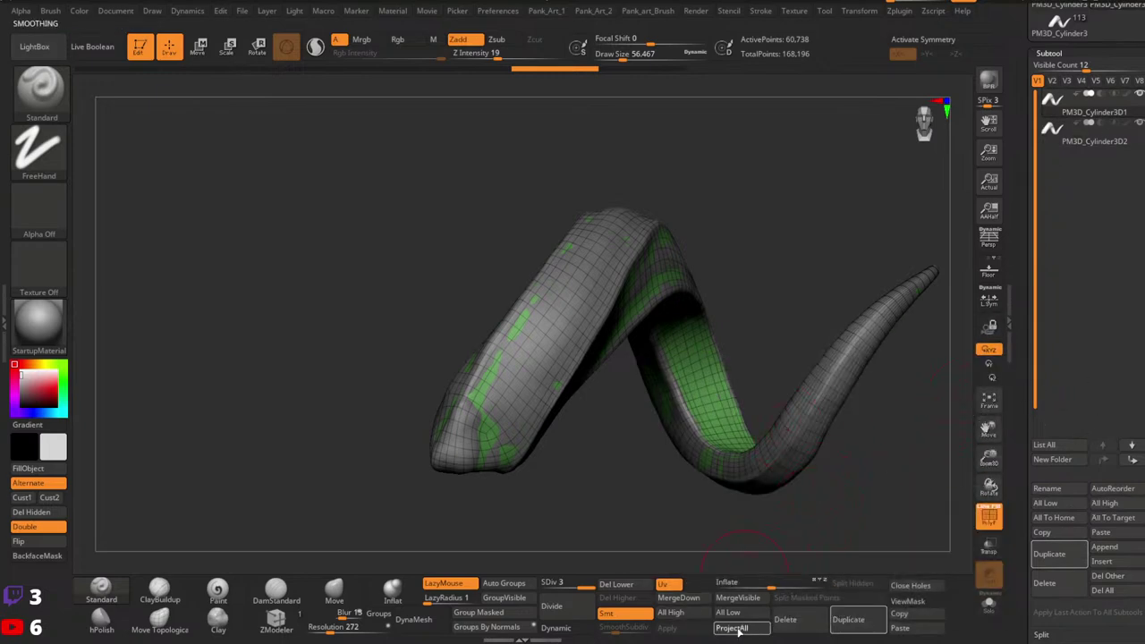
Step: Compare the projected horn's surface with the dense duplicate by toggling visibility, PolyFrame and Solo mode
click(1139, 122)
key(shift+f)
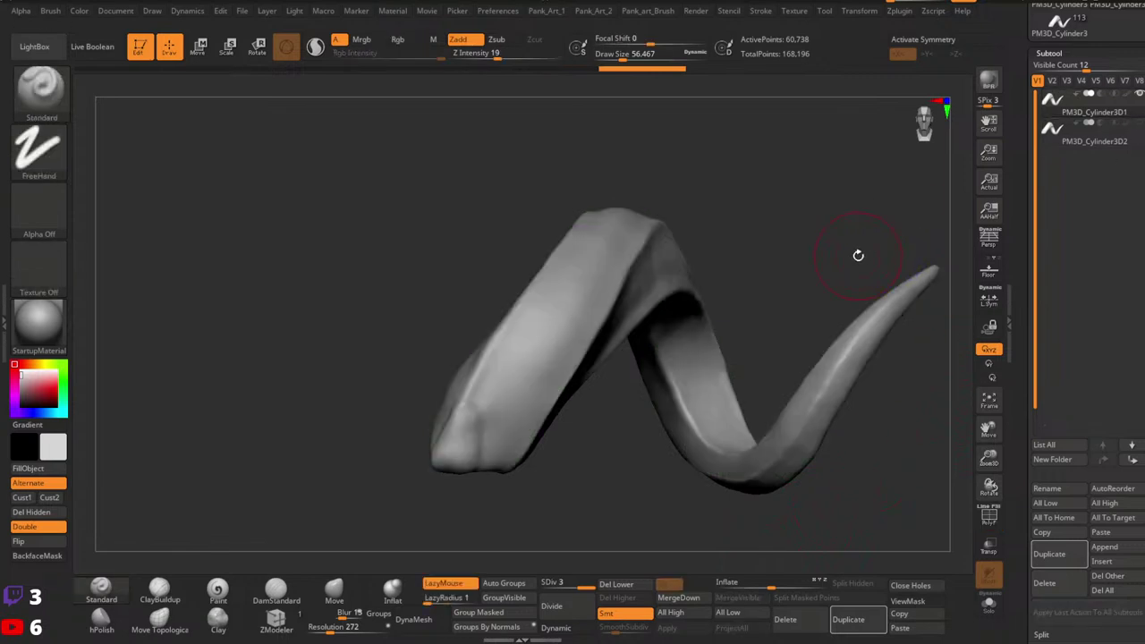
ctrl+right_drag(857, 255, 833, 258)
click(1138, 123)
mouse_move(729, 291)
right_down()
mouse_move(741, 330)
mouse_move(724, 306)
right_up()
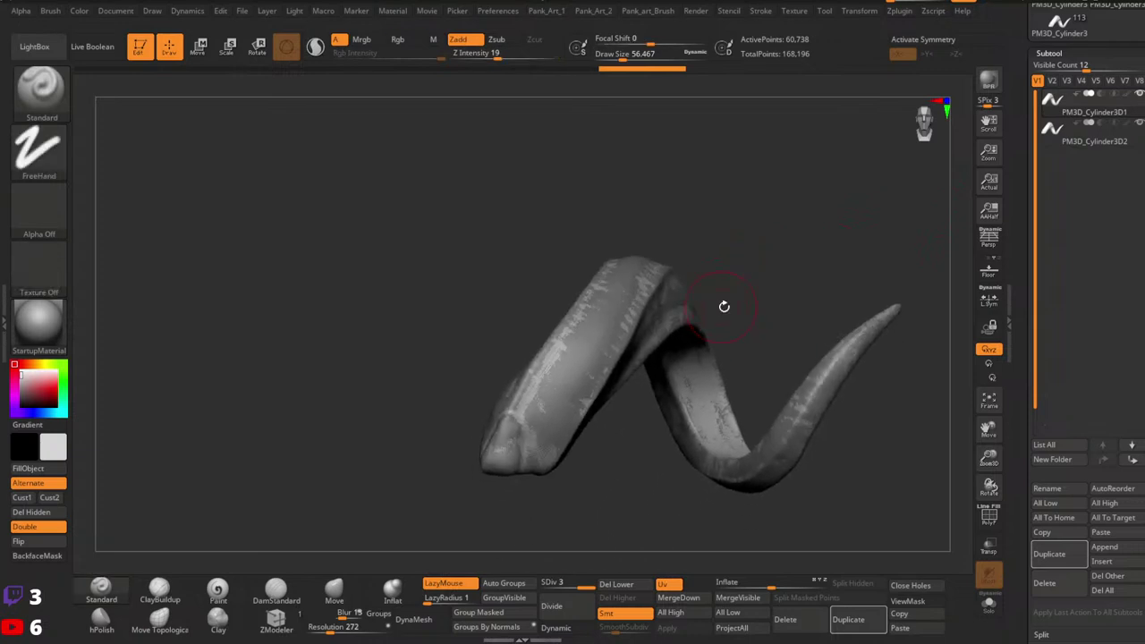
click(1091, 141)
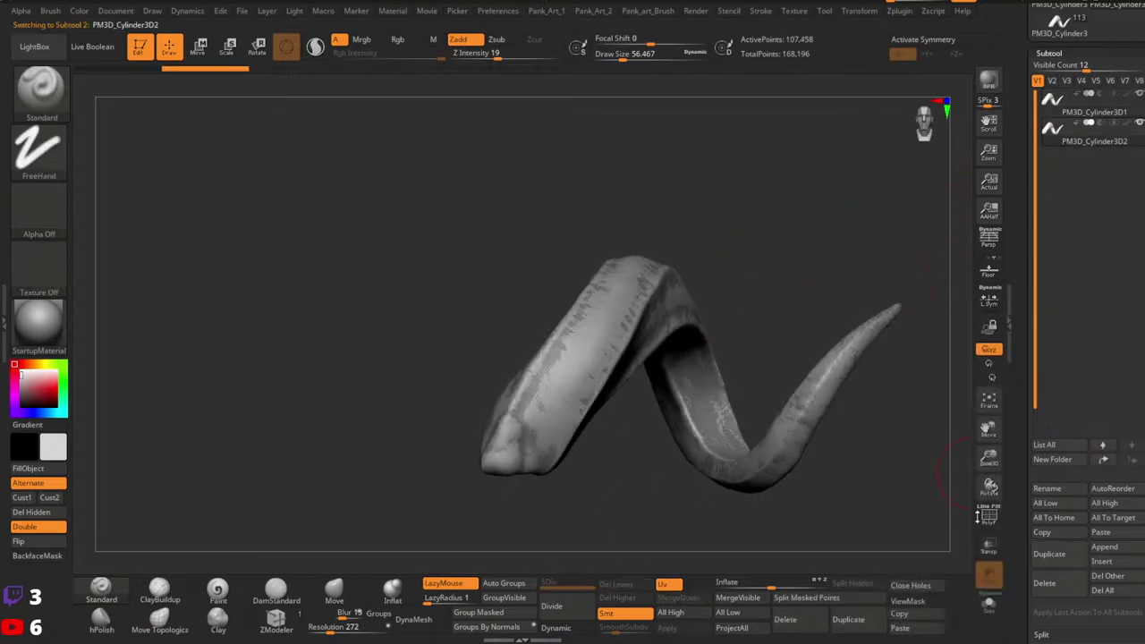
click(992, 605)
click(992, 604)
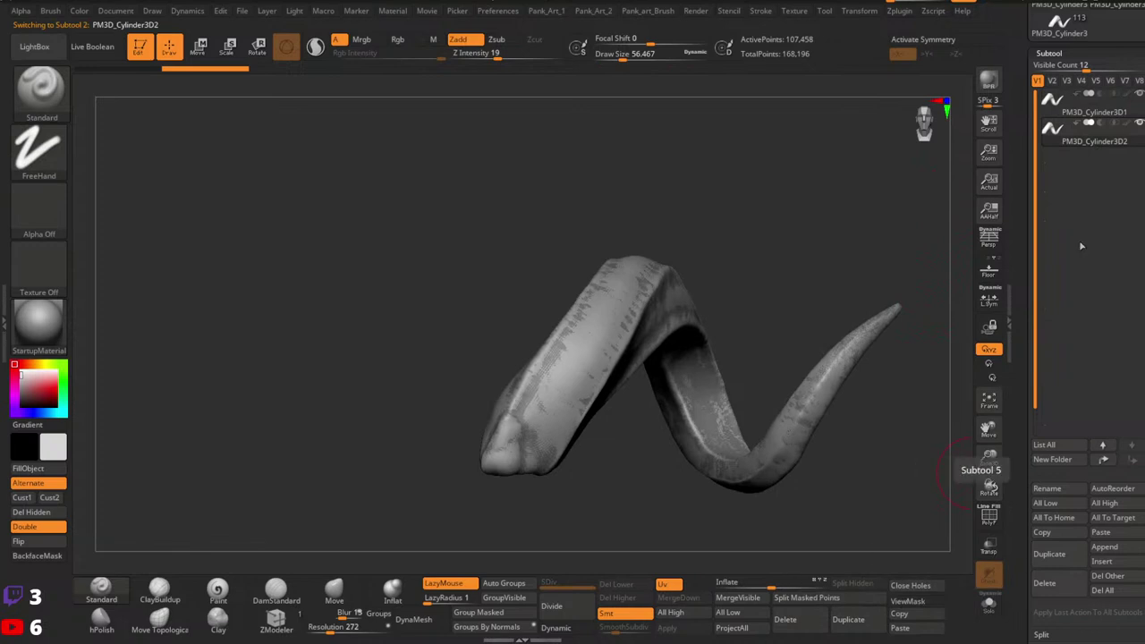
click(1093, 112)
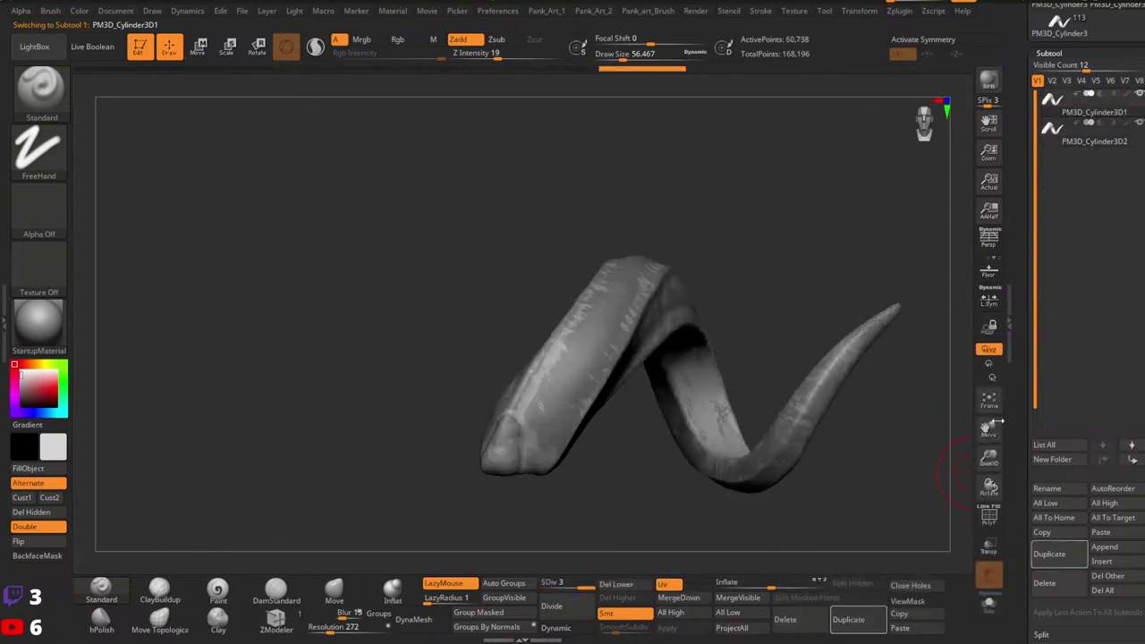
click(989, 603)
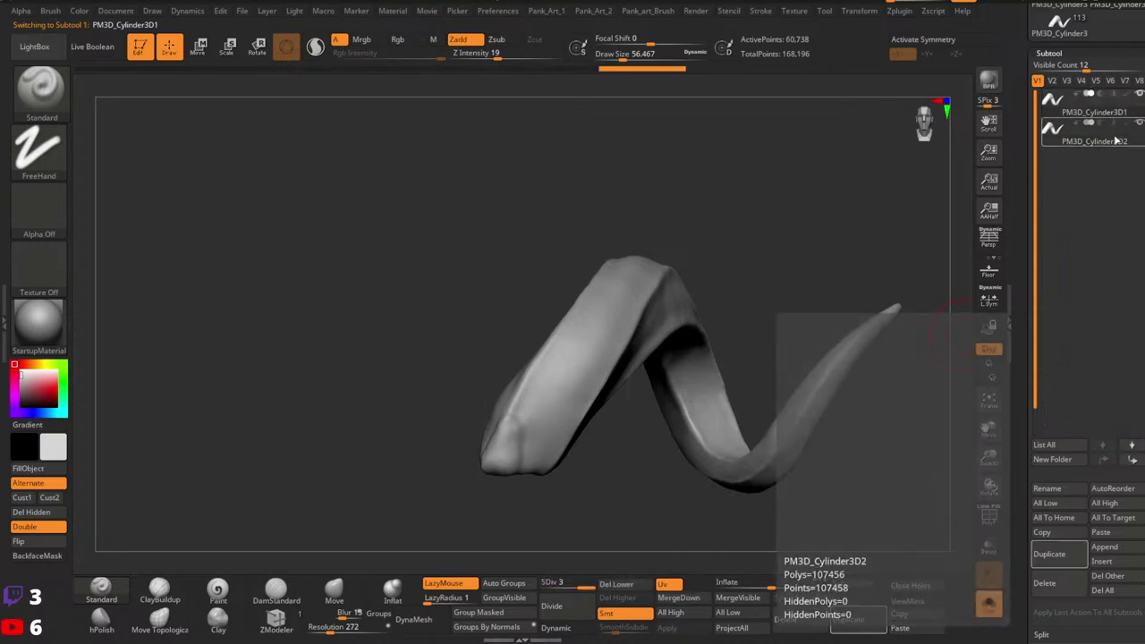
click(1116, 134)
click(1118, 113)
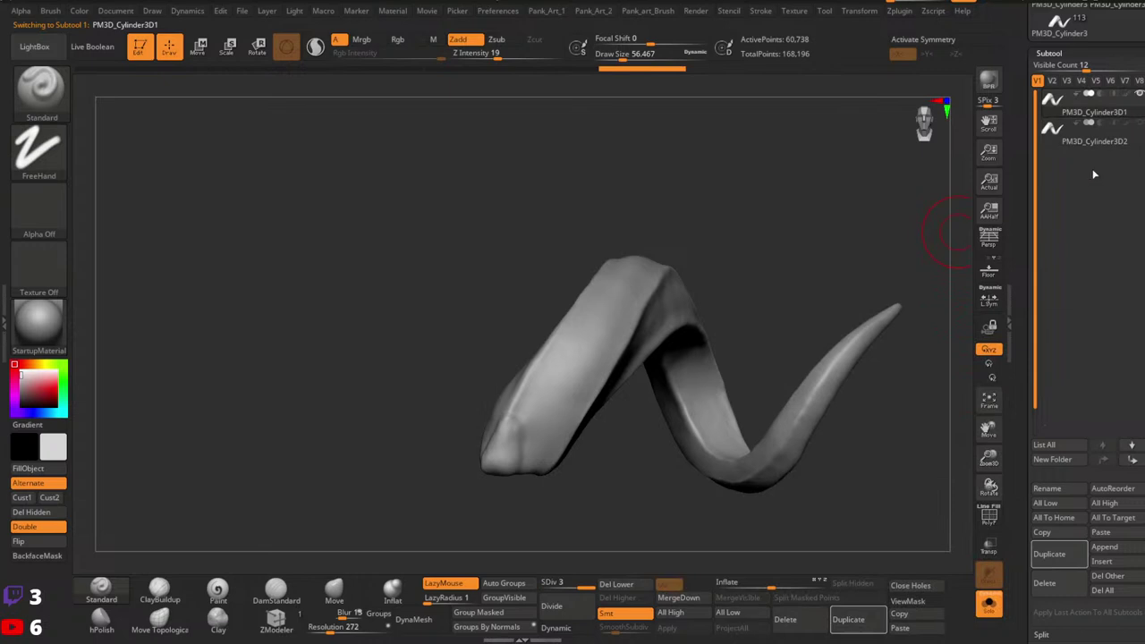
Step: Turn on PolyFrame and lower the projected horn to SDiv 1
key(shift+f)
key(shift+d)
key(shift+d)
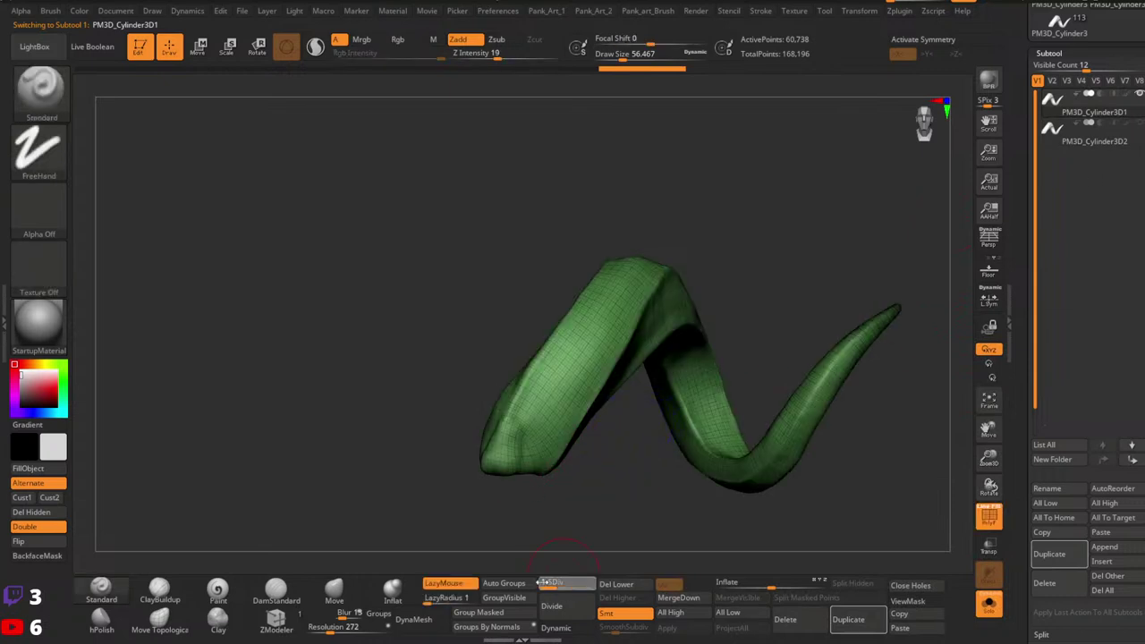
mouse_move(583, 462)
mouse_down()
mouse_move(659, 440)
mouse_move(657, 336)
mouse_move(606, 478)
mouse_move(715, 436)
mouse_move(800, 439)
mouse_up()
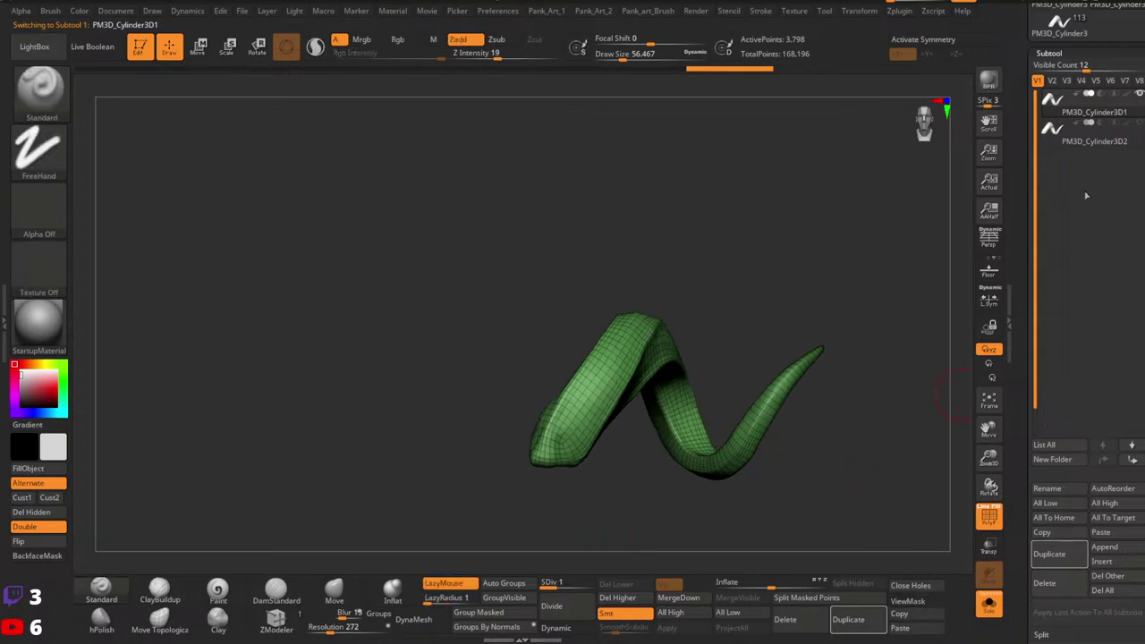
Step: Replace the old horn in the full character tool with a pasted copy of the remeshed one and save the tool
drag(1030, 132, 1032, 228)
click(1061, 122)
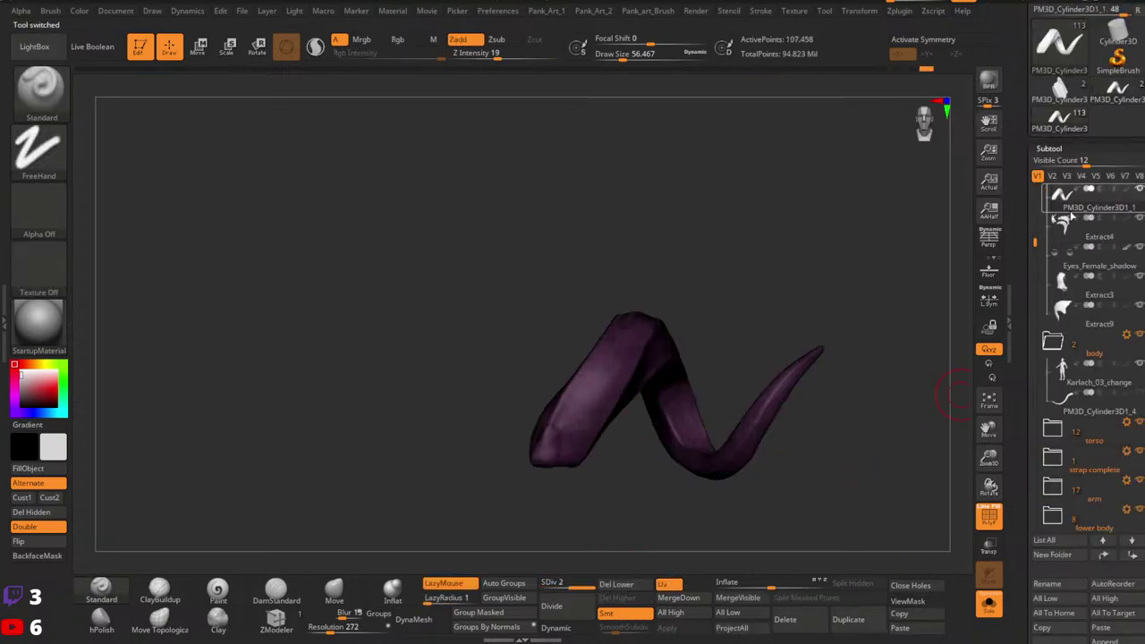
click(899, 627)
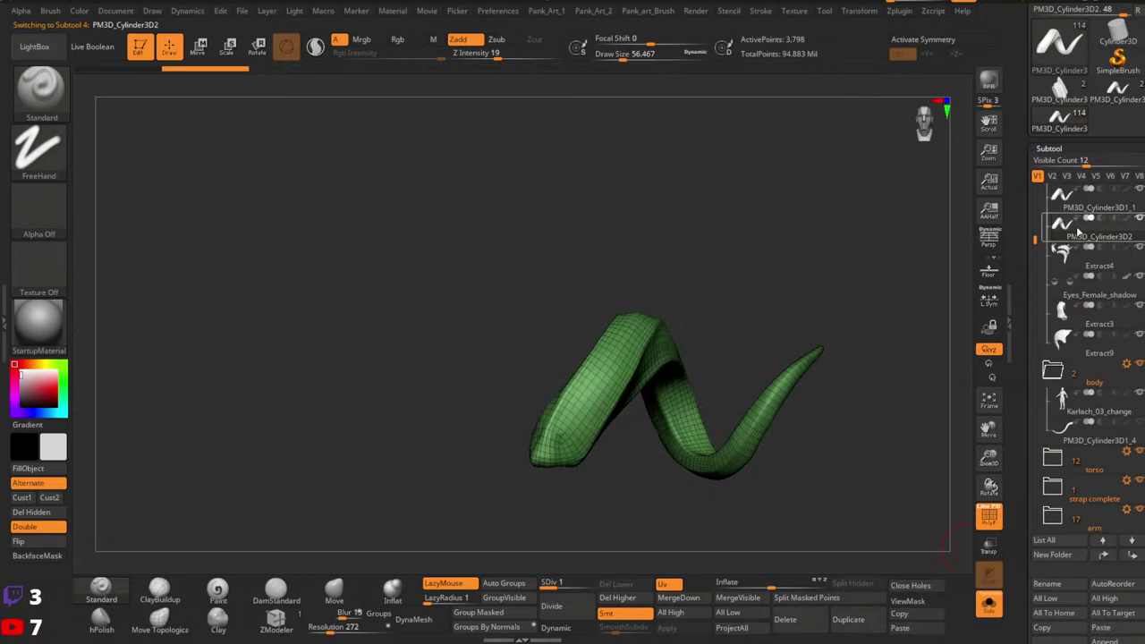
click(1080, 208)
click(785, 619)
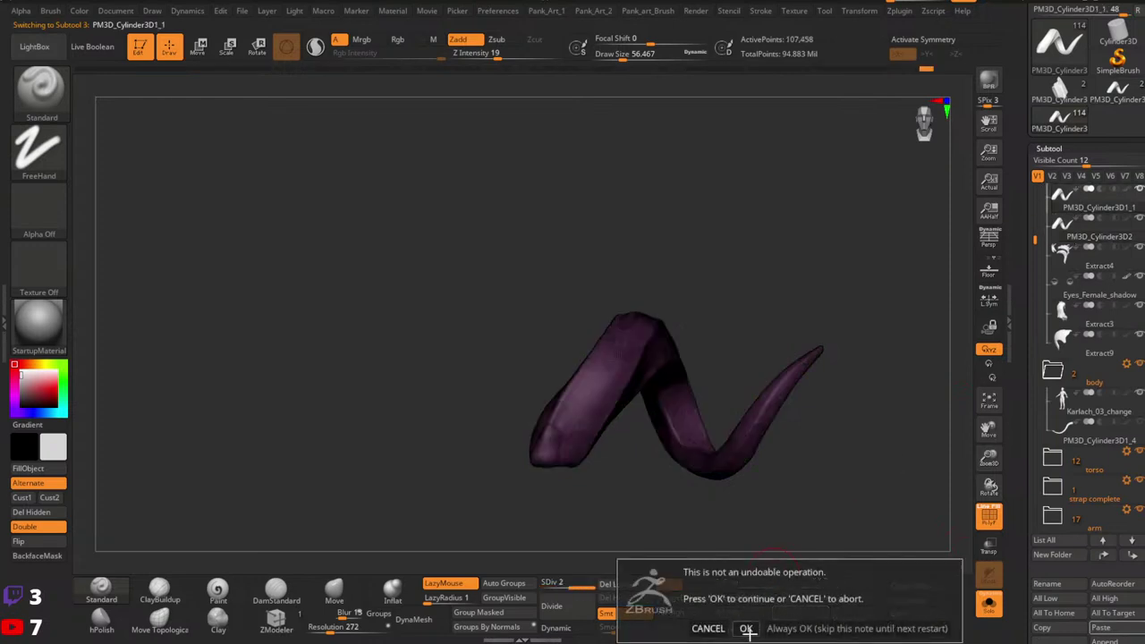
drag(1035, 225, 1035, 198)
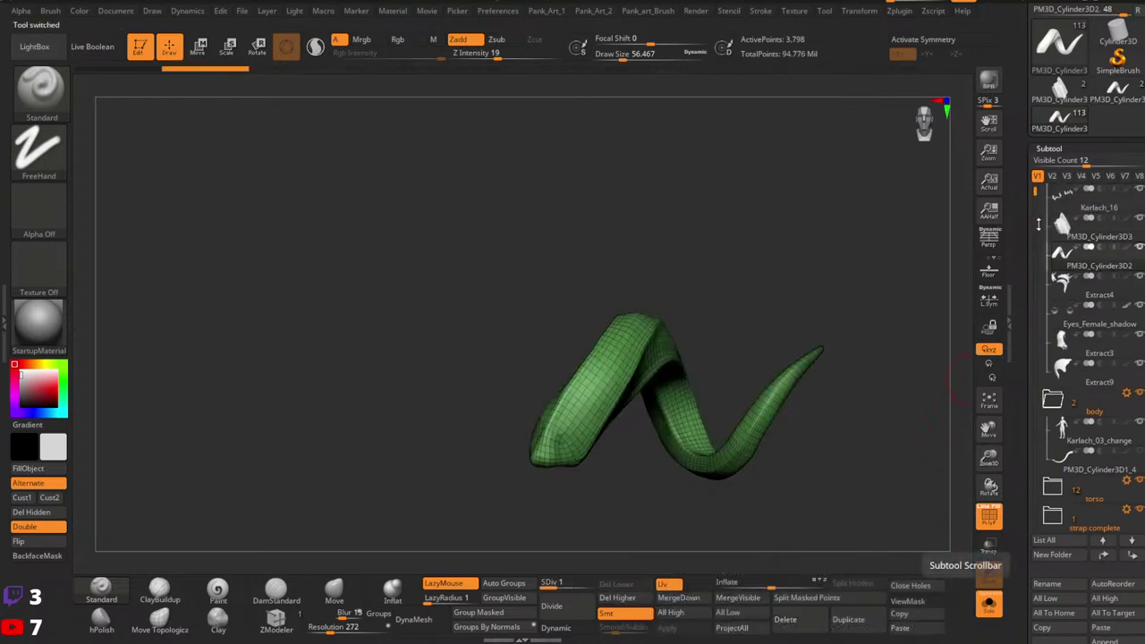
drag(1025, 274, 1021, 410)
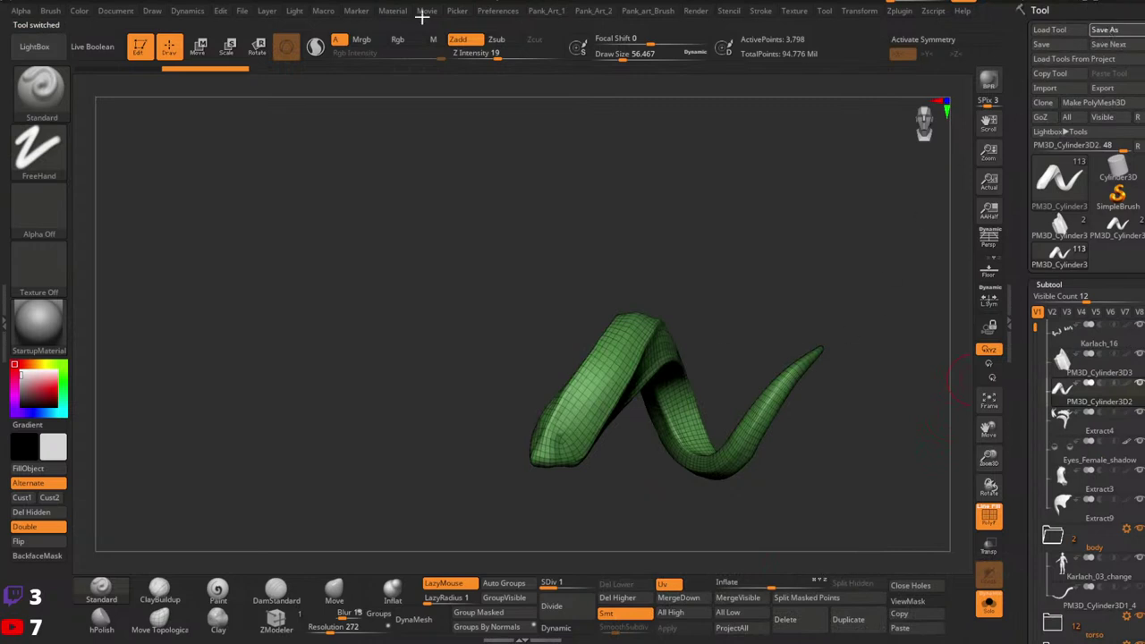
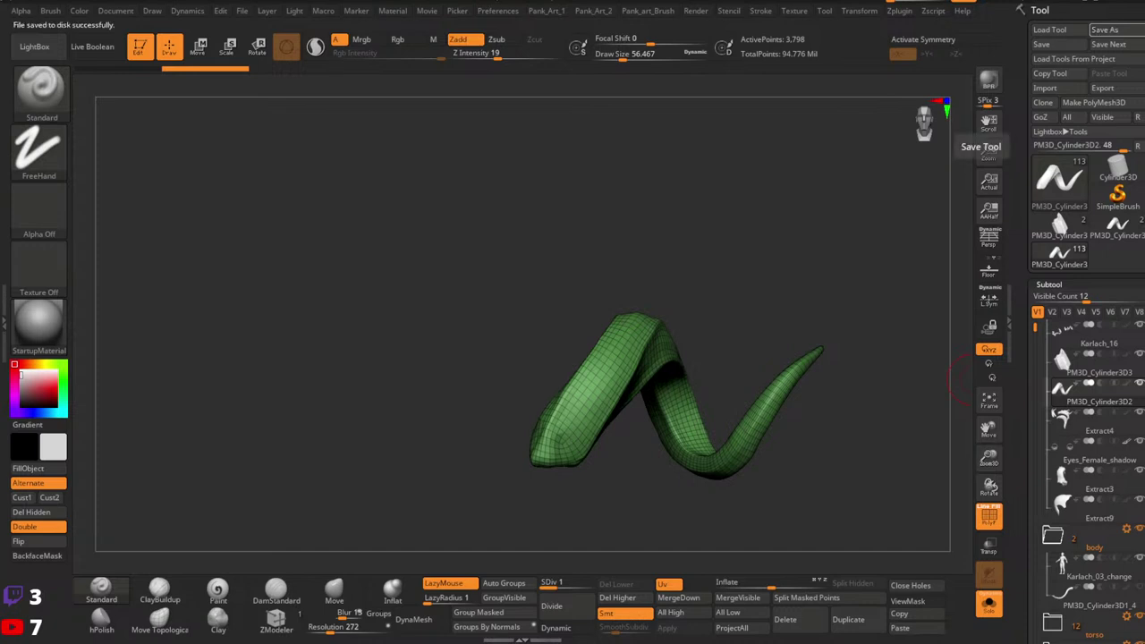
Step: Show the whole character without PolyFrame and raise the horn to SDiv 3 to check it against the head and hair
mouse_move(762, 292)
mouse_down()
mouse_move(733, 302)
mouse_move(790, 309)
mouse_move(746, 299)
mouse_move(770, 309)
mouse_up()
click(988, 603)
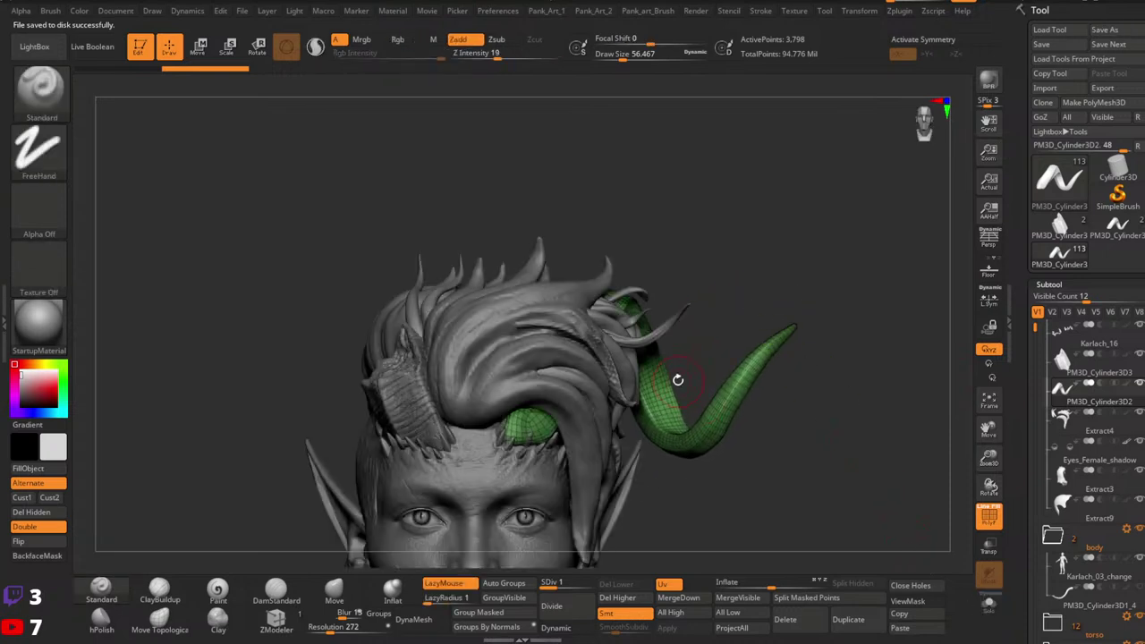
key(shift+f)
drag(673, 373, 666, 552)
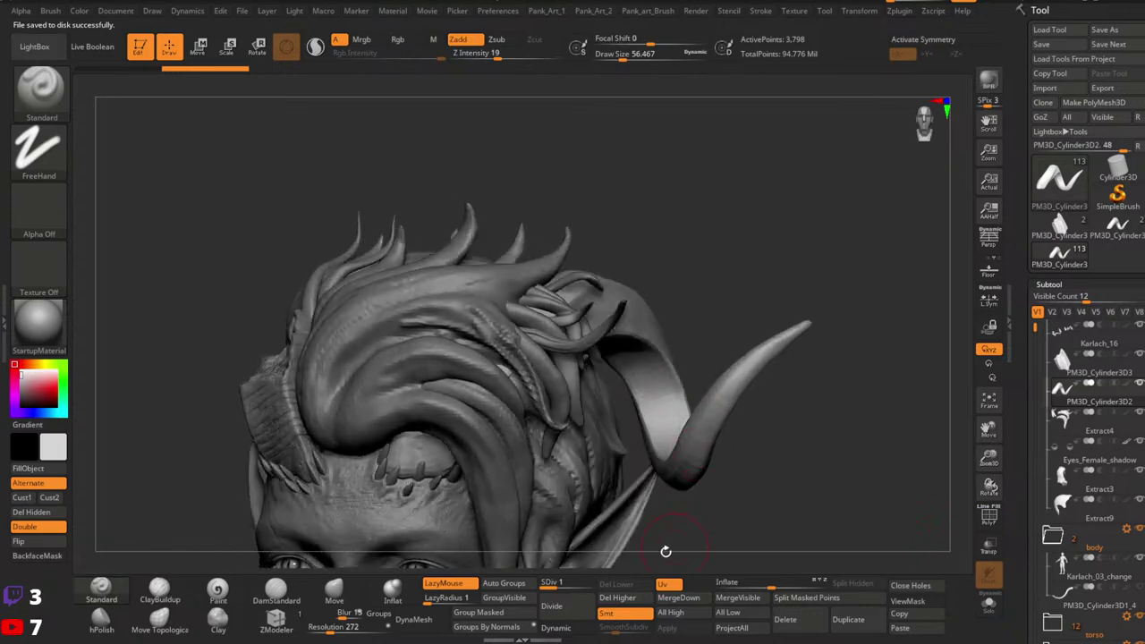
ctrl+right_drag(757, 458, 760, 416)
ctrl+right_drag(614, 395, 732, 164)
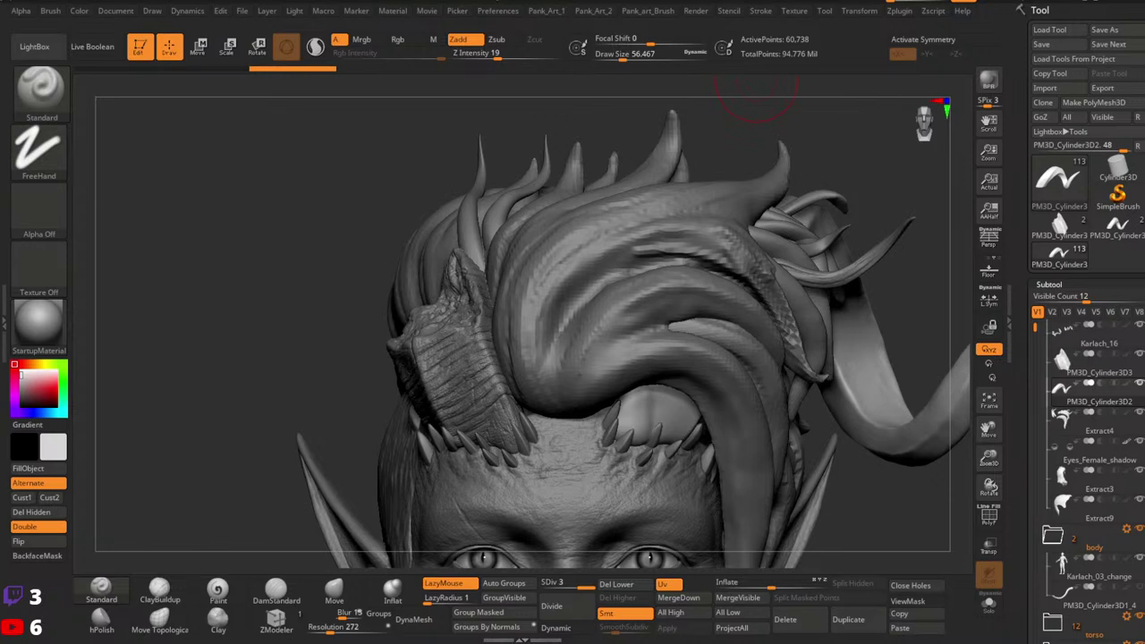
ctrl+right_drag(739, 286, 617, 293)
alt+right_drag(704, 239, 696, 264)
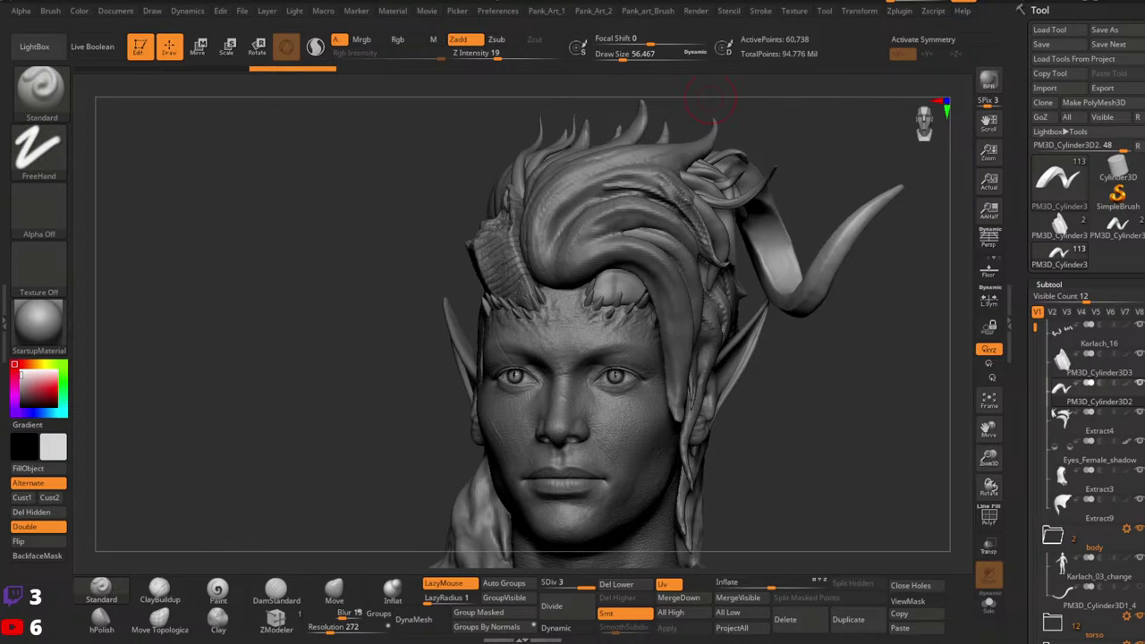
Step: Isolate the remeshed horn in Solo mode for a closer view of its base
click(989, 605)
alt+drag(670, 273, 766, 412)
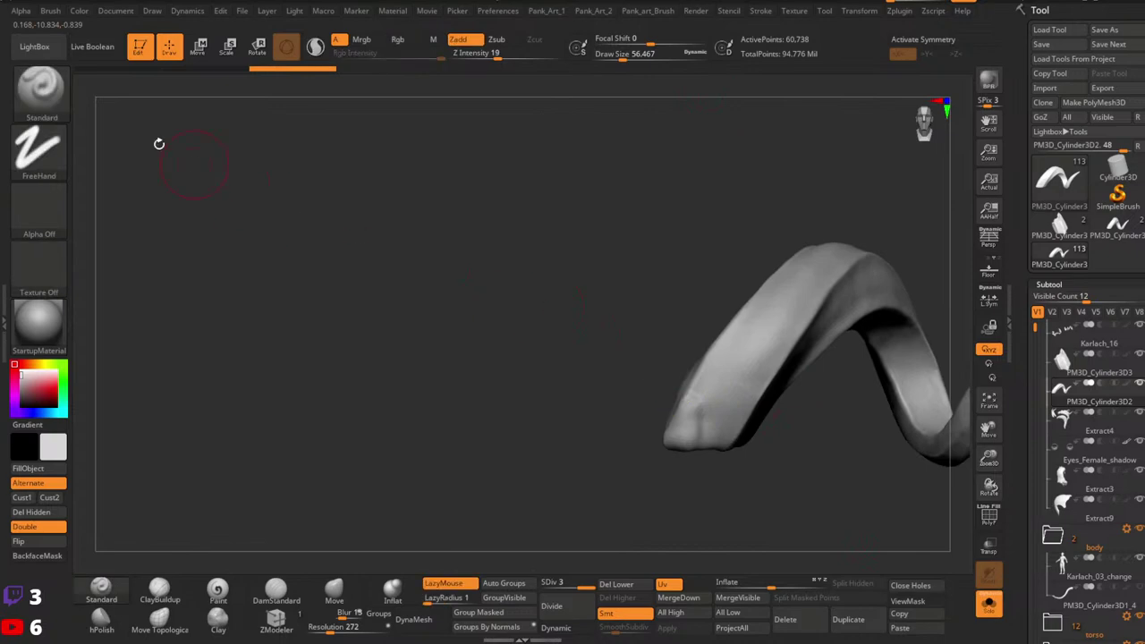
Step: Subdivide the horn to SDiv 4 and carve a groove around the raised facet at its base with the Orb_Cracks brush
key(b)
click(534, 152)
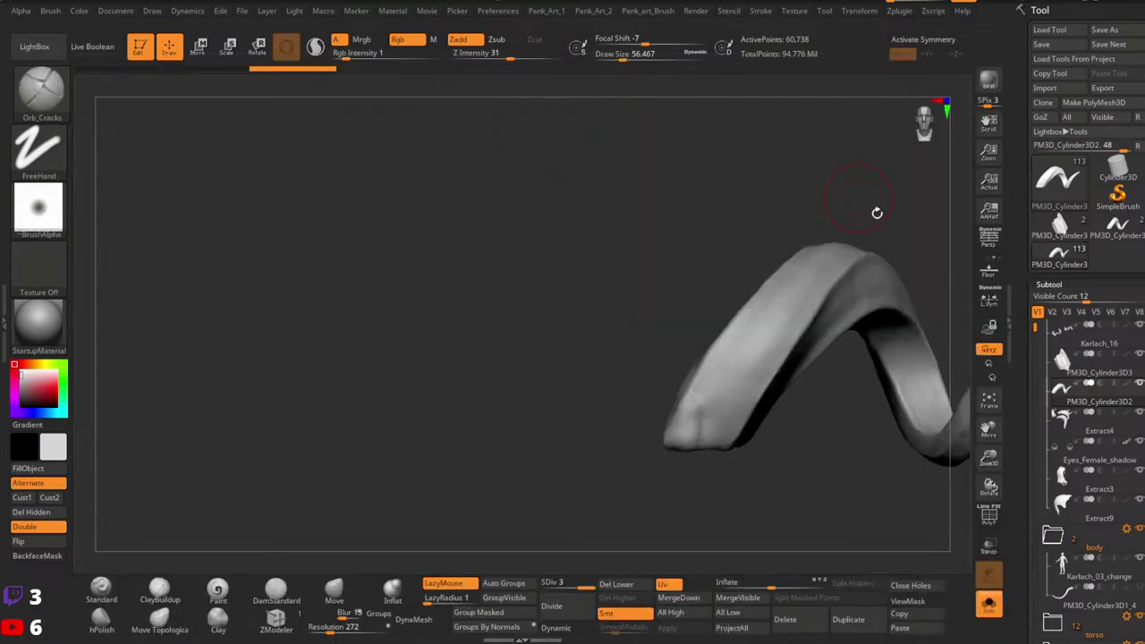
mouse_move(764, 408)
right_down()
mouse_move(791, 392)
mouse_move(796, 429)
mouse_move(769, 425)
mouse_move(716, 382)
right_up()
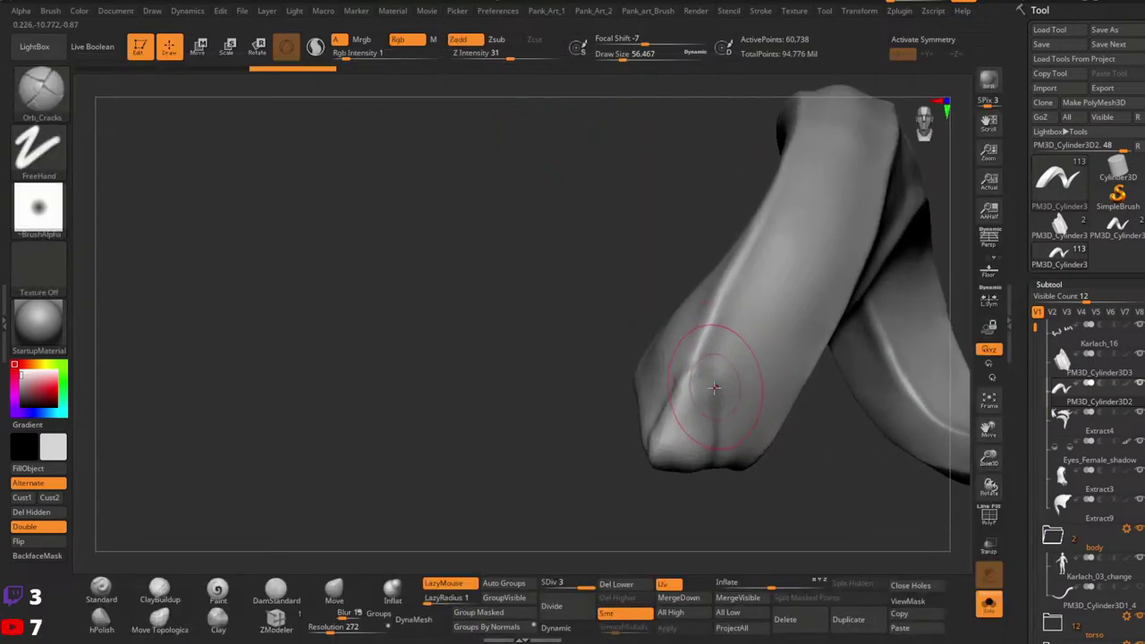
key(space)
drag(715, 382, 696, 383)
click(575, 606)
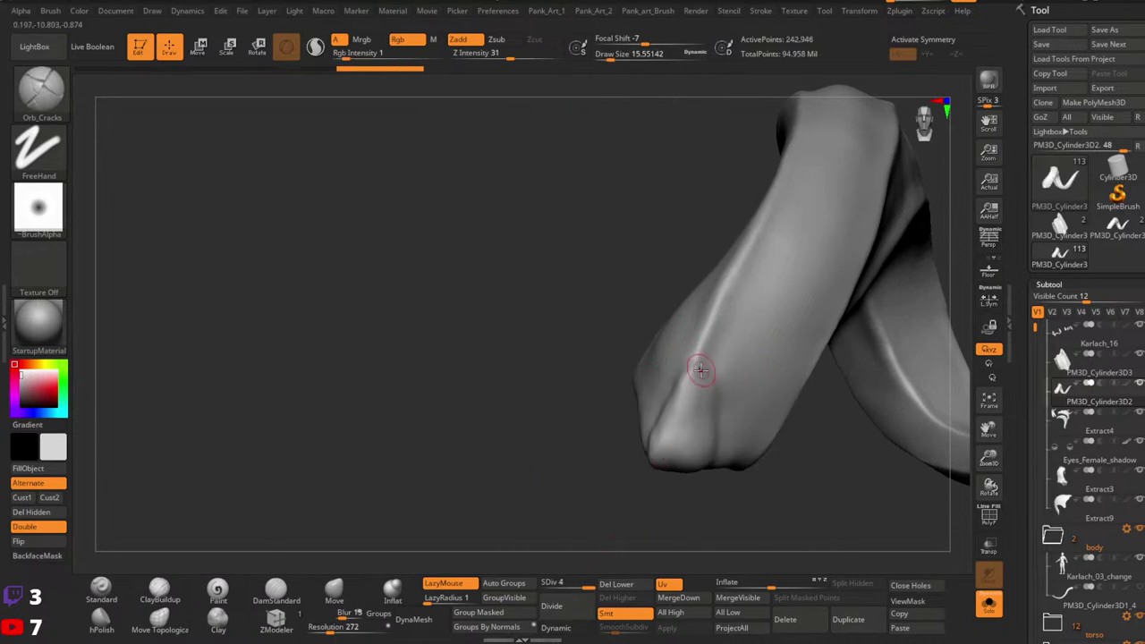
drag(719, 431, 715, 461)
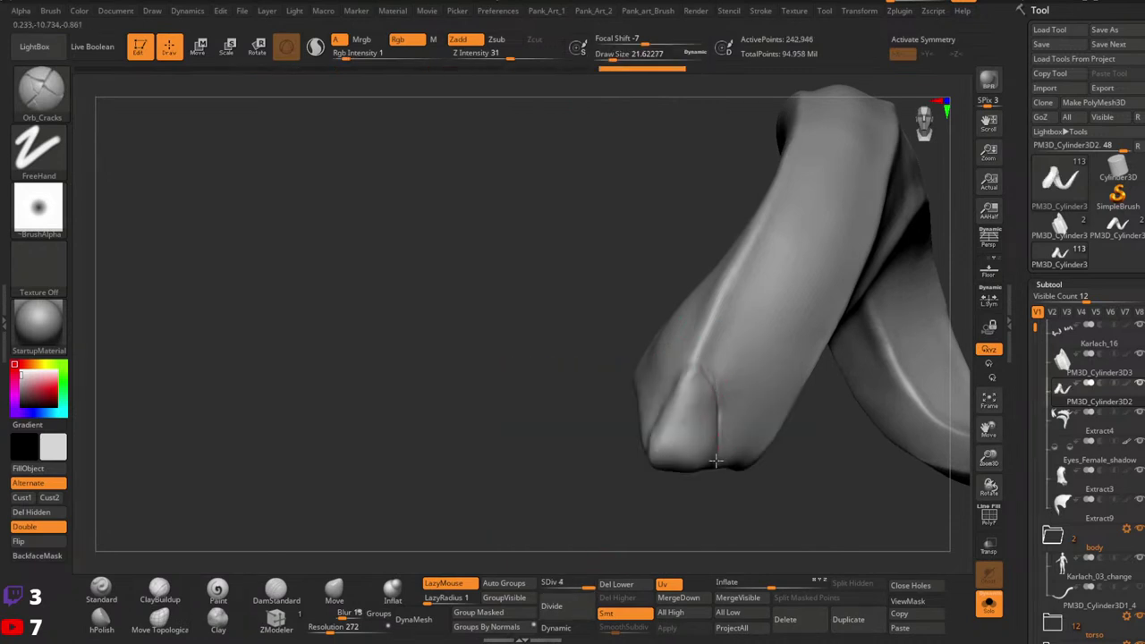
drag(708, 377, 695, 365)
Step: Carve the facet's other edge and add lengthwise cracks across its face with Orb_Cracks at a draw size of about 13
mouse_move(696, 378)
right_down()
mouse_move(724, 391)
mouse_move(729, 352)
right_up()
drag(707, 361, 668, 448)
key(space)
mouse_move(685, 396)
mouse_down()
mouse_move(673, 420)
mouse_move(686, 383)
mouse_up()
drag(696, 371, 685, 396)
right_drag(721, 375, 707, 367)
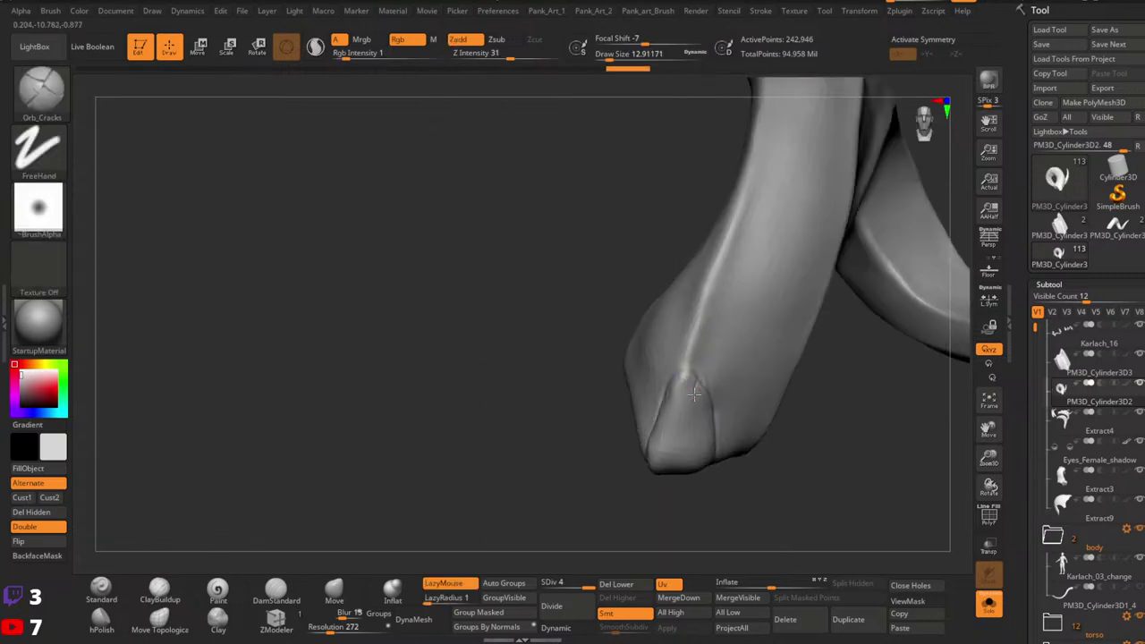
mouse_move(695, 399)
mouse_down()
mouse_move(688, 422)
mouse_move(698, 405)
mouse_move(701, 465)
mouse_up()
mouse_move(721, 435)
right_down()
mouse_move(717, 404)
mouse_move(677, 400)
right_up()
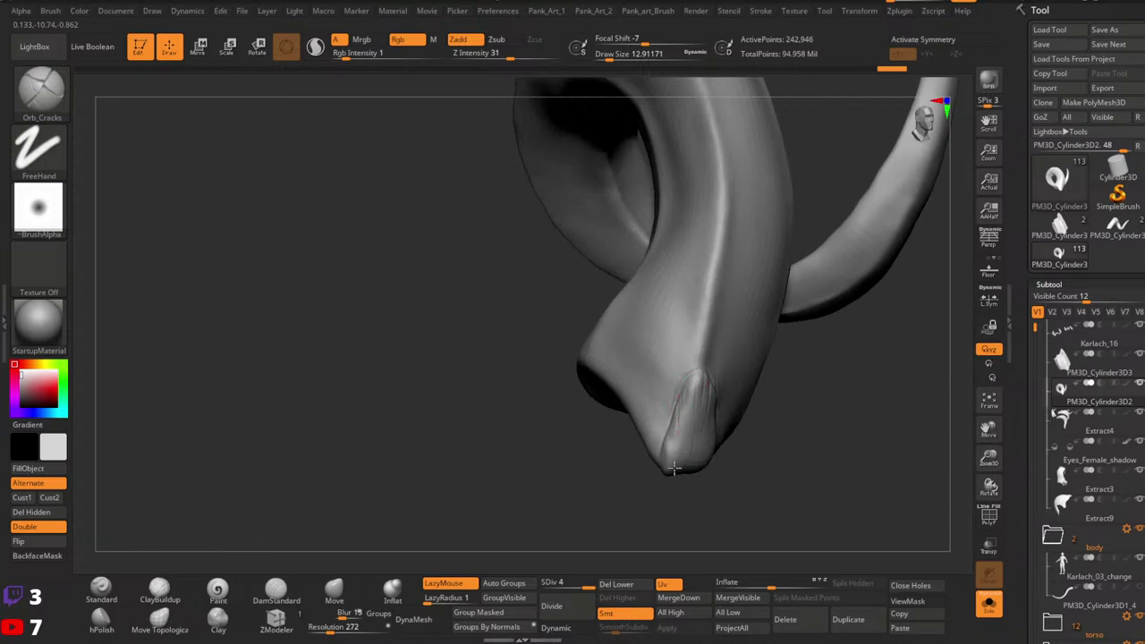
Step: Build up the side edge of the cracked facet with ClayBuildup strokes and smooth the result
right_drag(674, 447, 626, 386)
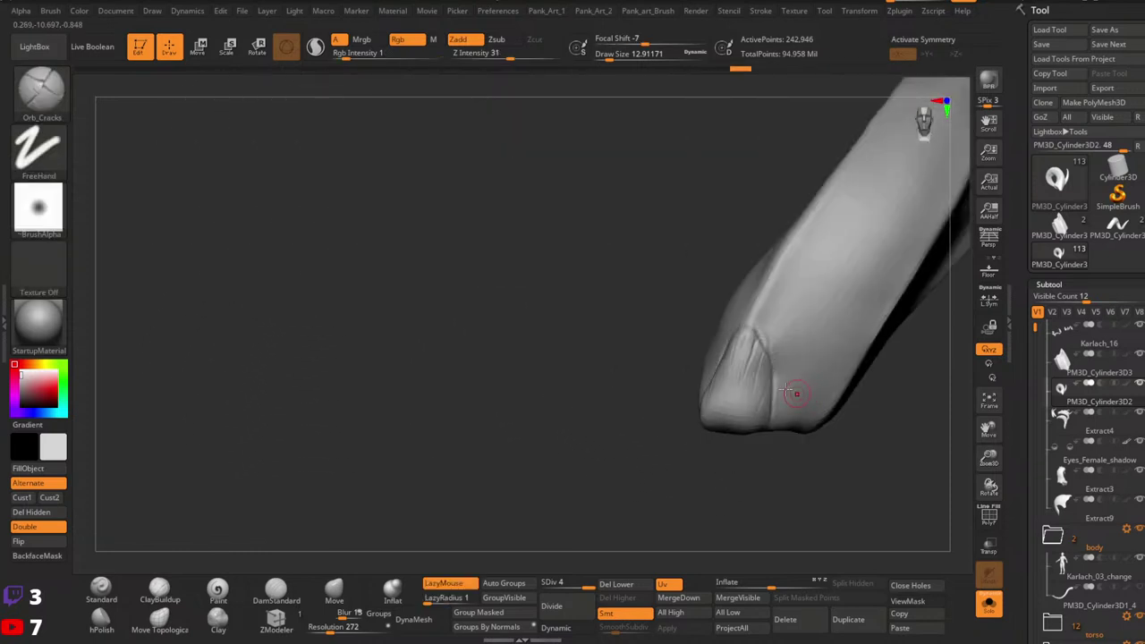
right_drag(796, 393, 760, 413)
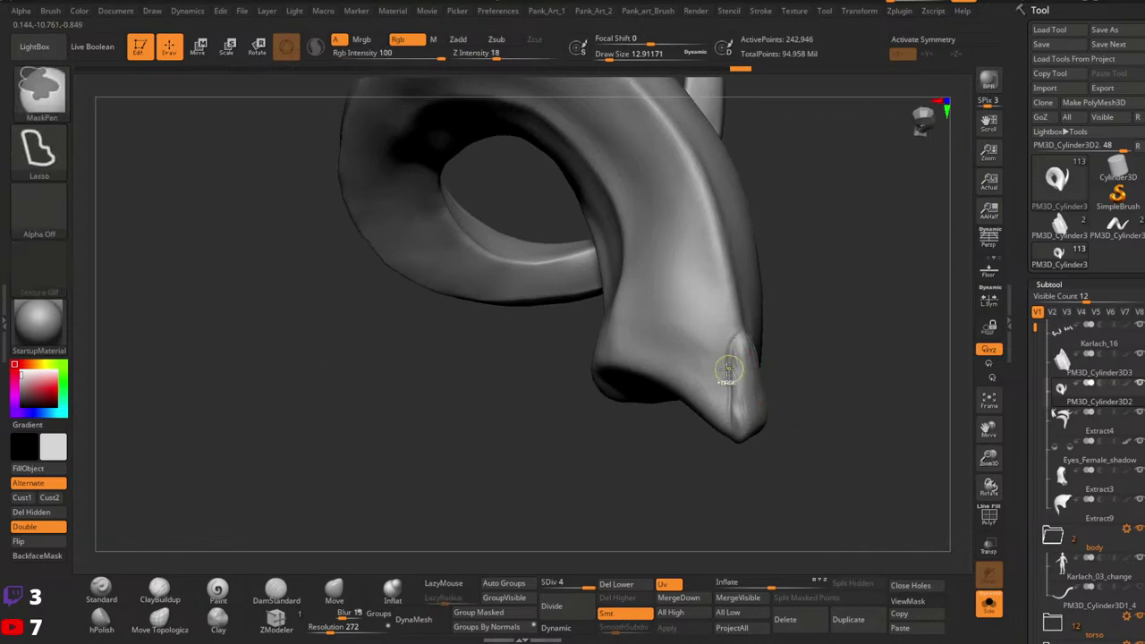
click(159, 588)
mouse_move(733, 367)
mouse_down()
mouse_move(735, 420)
mouse_move(736, 394)
mouse_move(723, 399)
mouse_move(721, 424)
mouse_up()
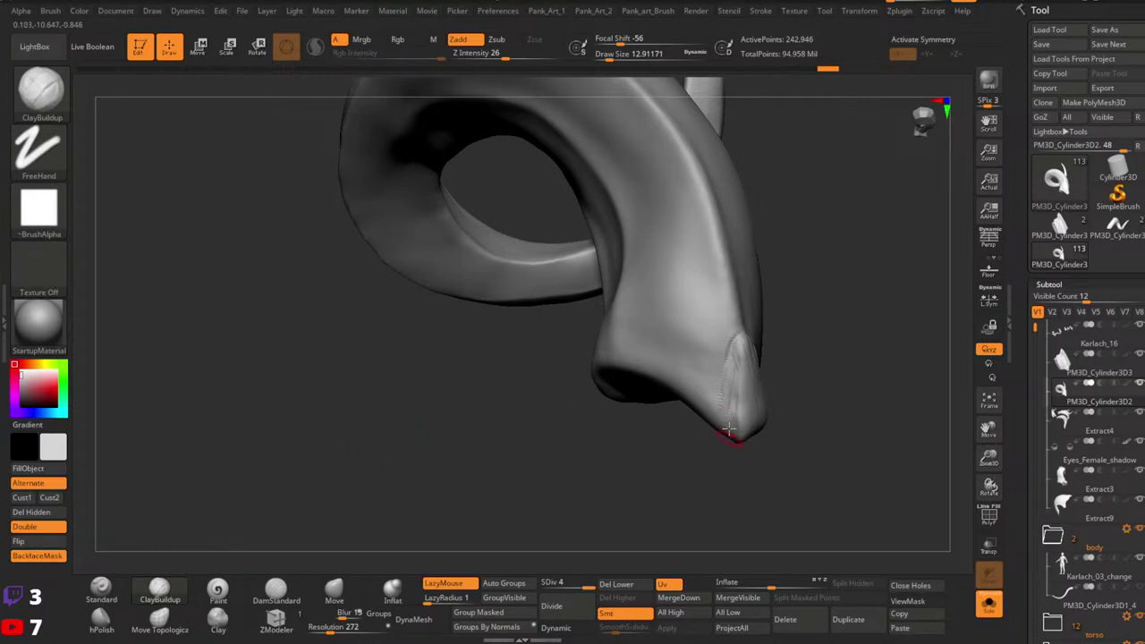
mouse_move(769, 379)
right_down()
mouse_move(749, 323)
mouse_move(776, 324)
mouse_move(737, 366)
right_up()
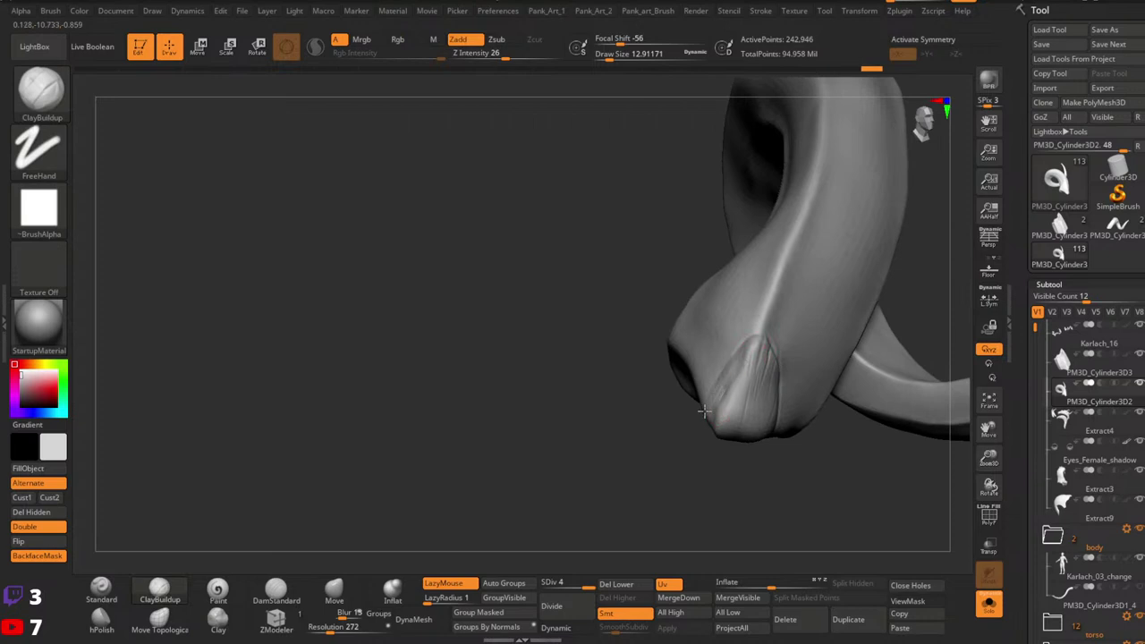
right_drag(704, 411, 717, 387)
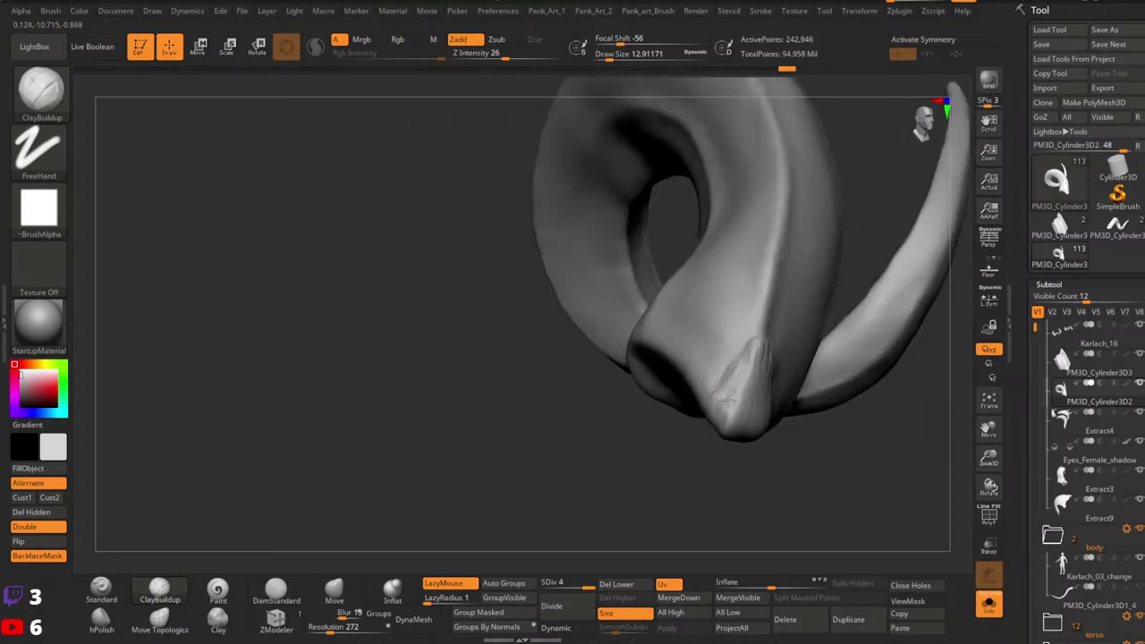
mouse_move(726, 401)
right_down()
mouse_move(784, 355)
mouse_move(741, 426)
right_up()
key(shift)
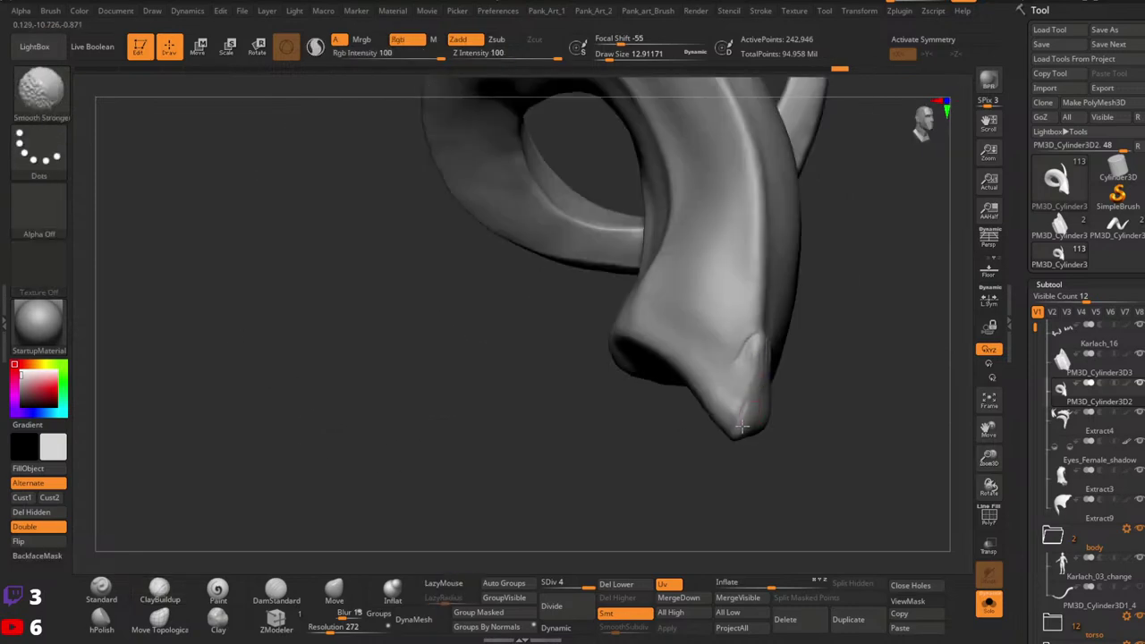
Step: Carve a fine, jagged outline around the base facet with Orb_Cracks at a draw size of about 7.5, smoothing where needed
key(b)
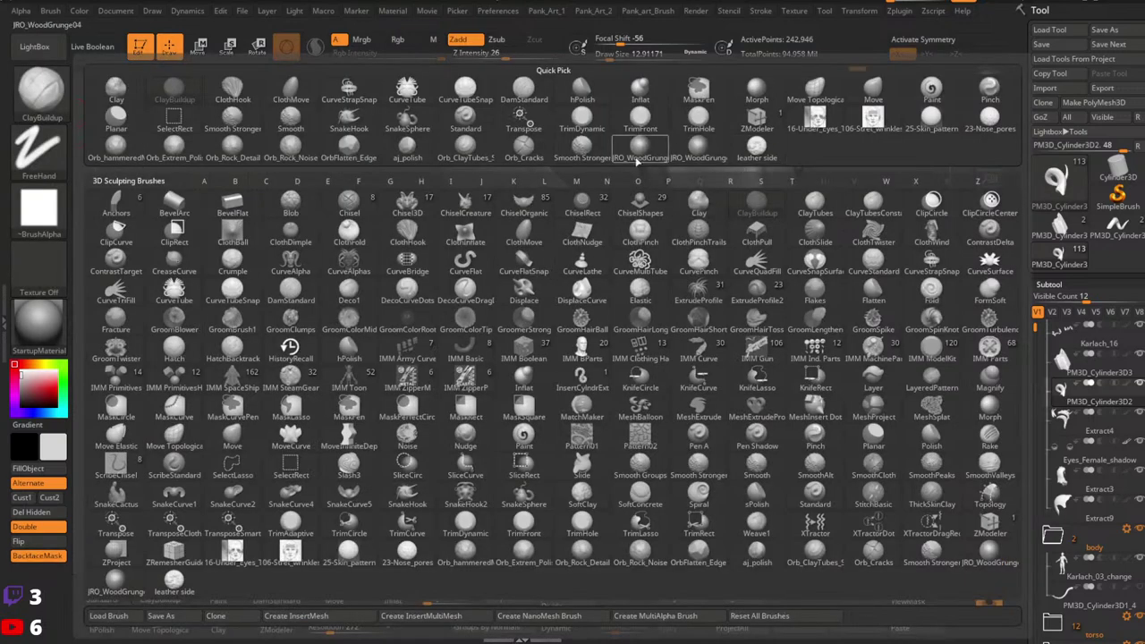
click(525, 144)
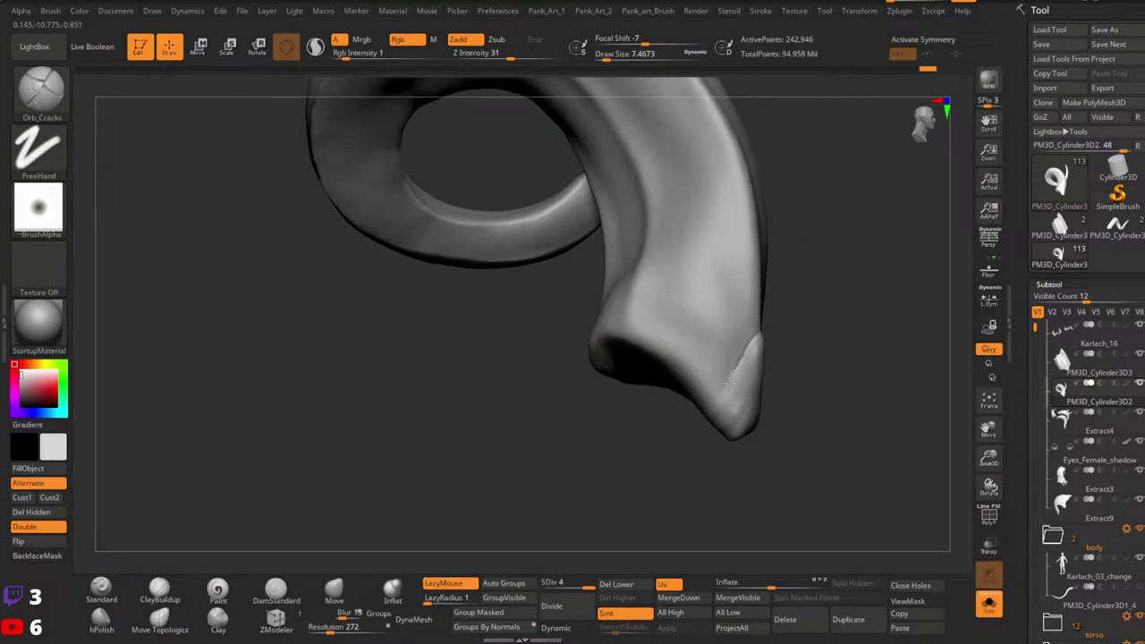
mouse_move(705, 412)
right_down()
mouse_move(796, 324)
mouse_move(740, 360)
right_up()
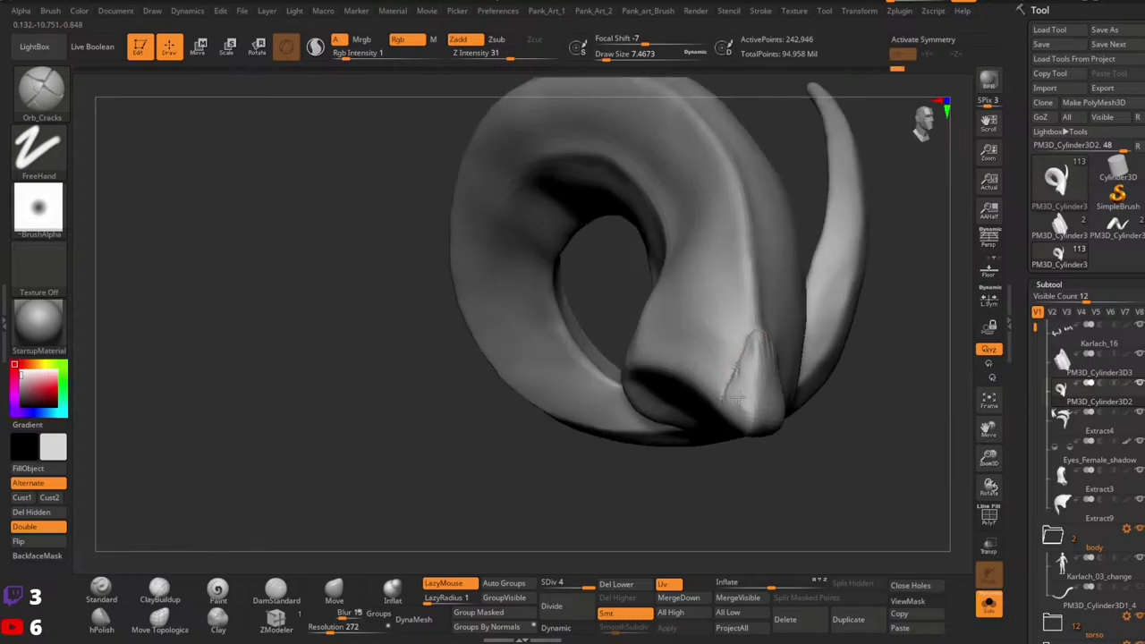
right_drag(759, 378, 780, 365)
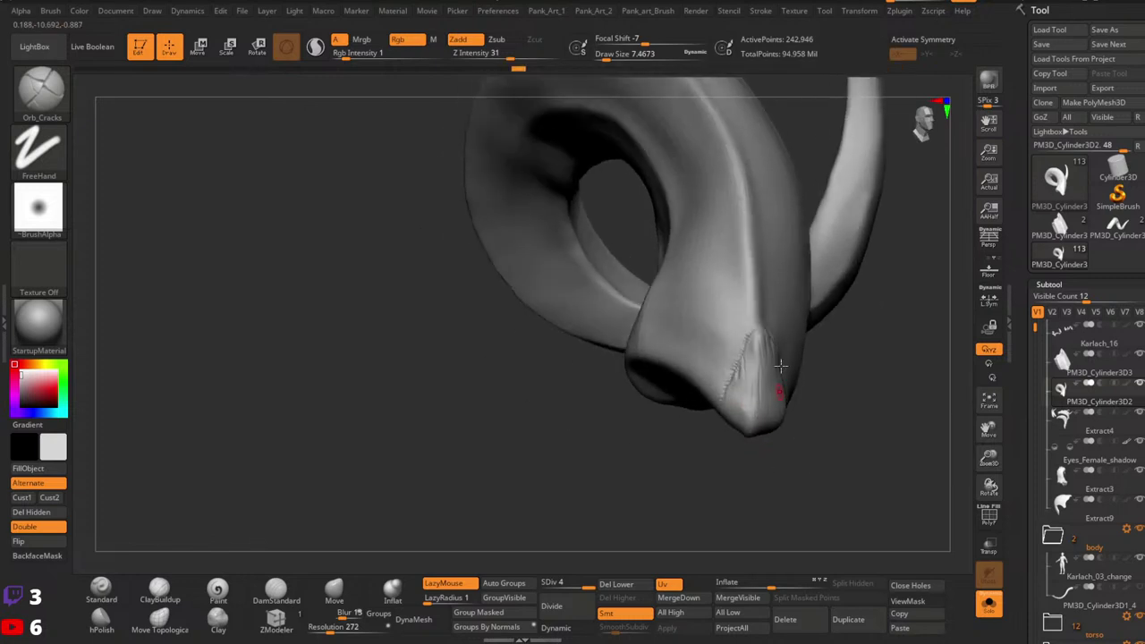
mouse_move(725, 437)
right_down()
mouse_move(784, 370)
mouse_move(752, 418)
mouse_move(797, 388)
mouse_move(769, 429)
mouse_move(826, 396)
mouse_move(726, 403)
mouse_move(787, 383)
right_up()
key(ctrl)
shift+drag(787, 383, 720, 347)
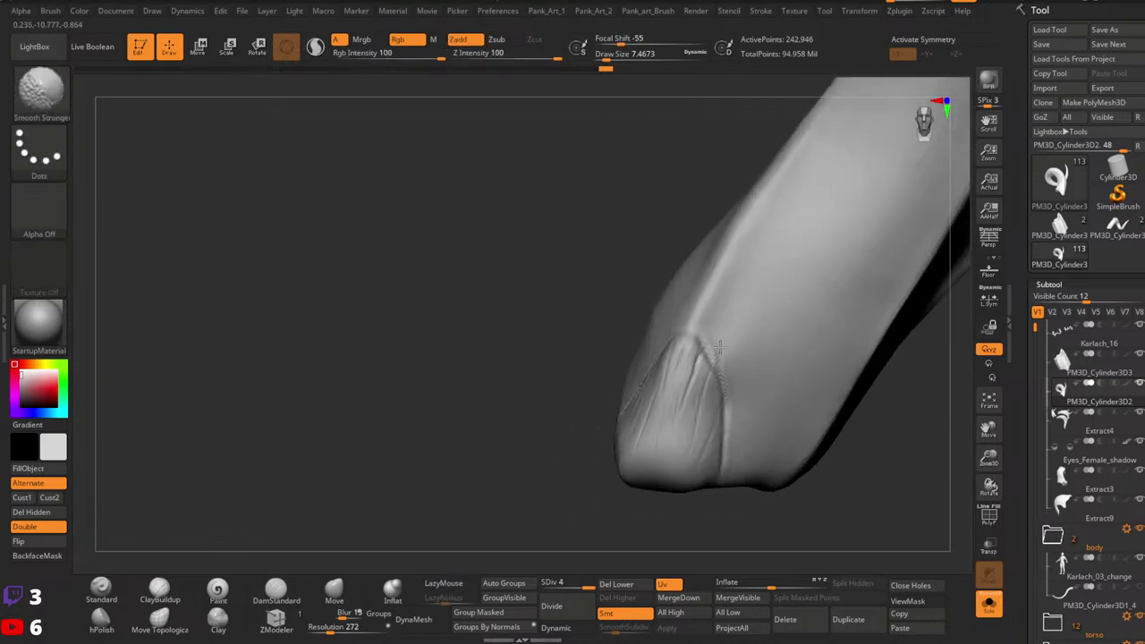
mouse_move(735, 424)
right_down()
mouse_move(843, 376)
mouse_move(779, 455)
mouse_move(680, 454)
mouse_move(759, 384)
mouse_move(687, 349)
mouse_move(725, 348)
right_up()
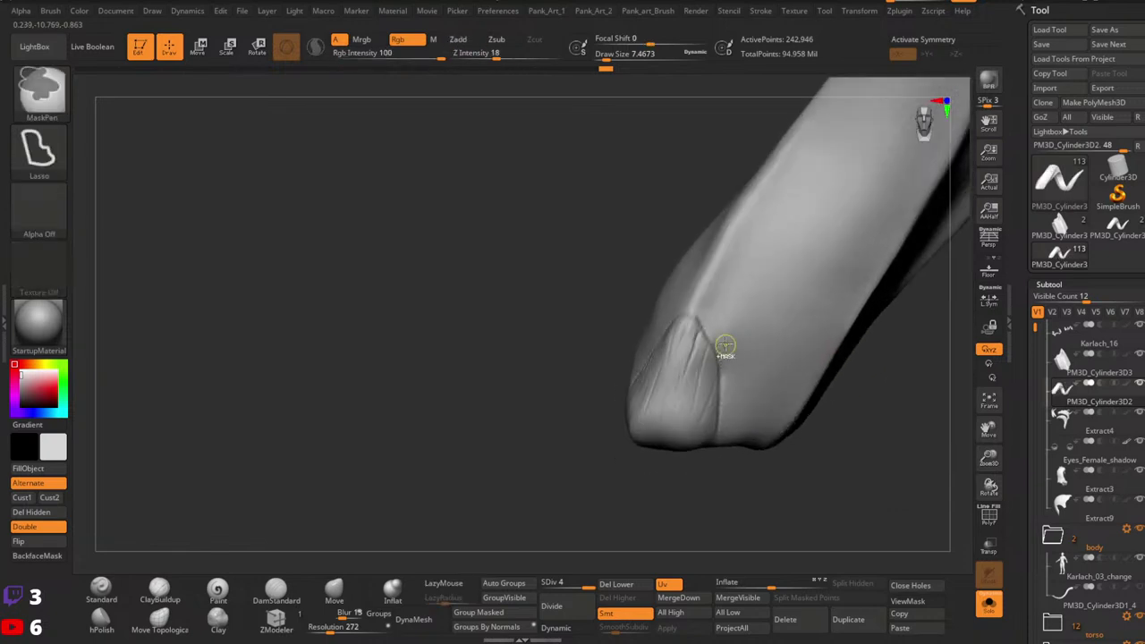
Step: Refine the facet's cracks at a draw size of about 5 and check the horn on the full character
key(space)
drag(702, 350, 700, 380)
key(space)
mouse_move(704, 419)
right_down()
mouse_move(677, 424)
mouse_move(795, 376)
mouse_move(792, 409)
mouse_move(758, 406)
mouse_move(807, 358)
mouse_move(763, 402)
mouse_move(807, 379)
mouse_move(825, 501)
mouse_move(756, 379)
mouse_move(775, 477)
mouse_move(824, 399)
right_up()
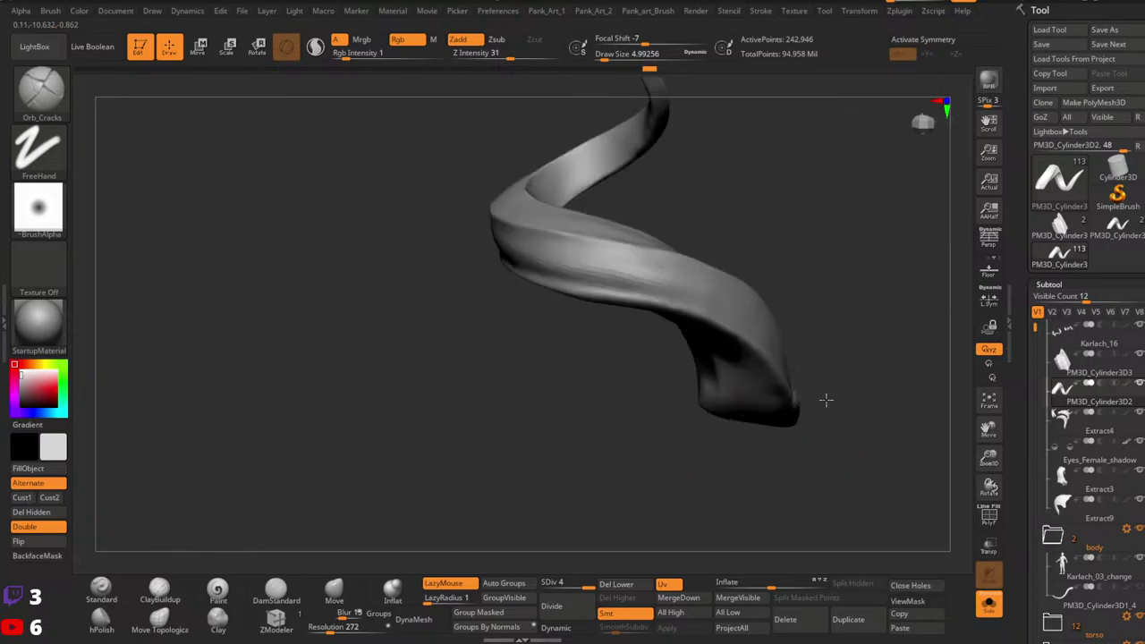
click(987, 605)
right_drag(799, 293, 849, 368)
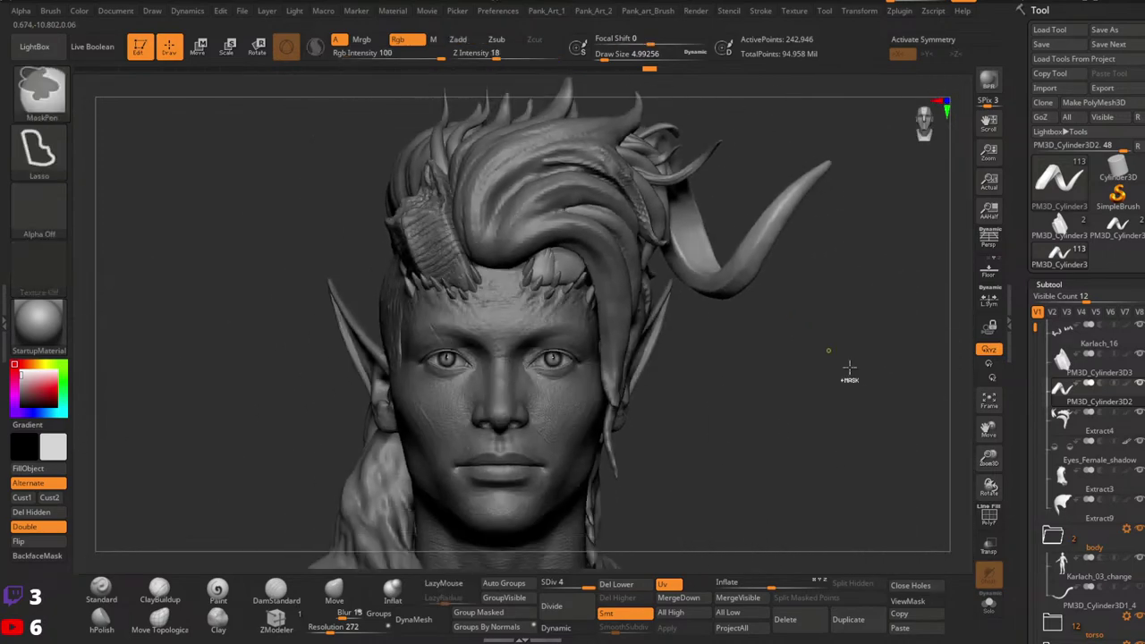
Step: Isolate the horn and sharpen the long crease on its underside with Orb_Cracks at a draw size of about 22, smoothing around it
click(990, 606)
right_drag(756, 306, 641, 346)
key(s)
drag(641, 345, 650, 340)
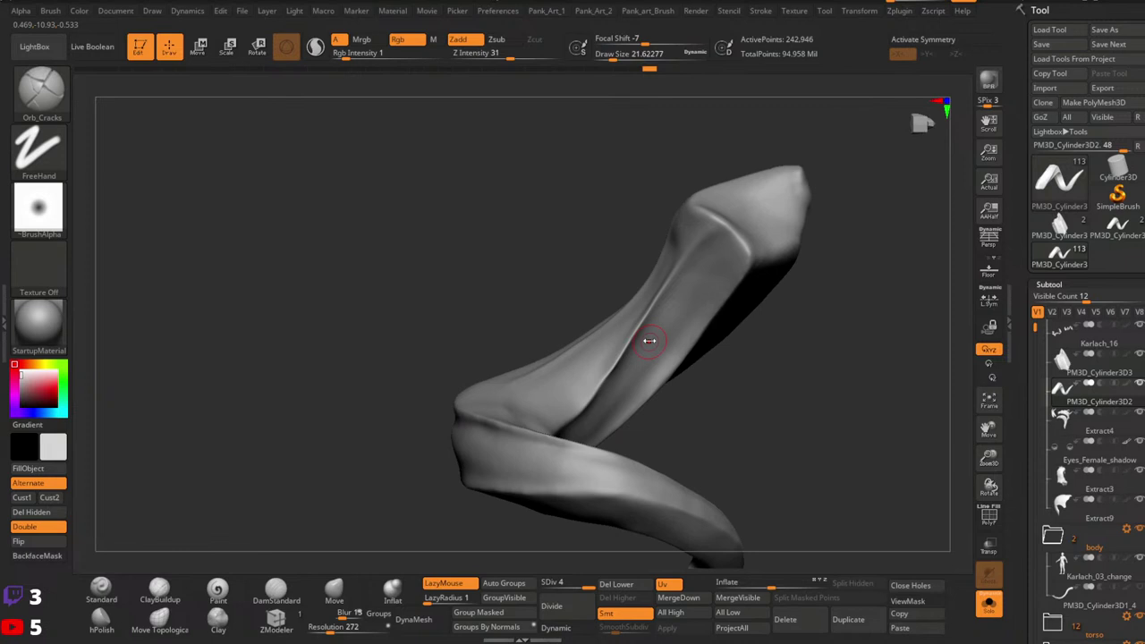
key(shift)
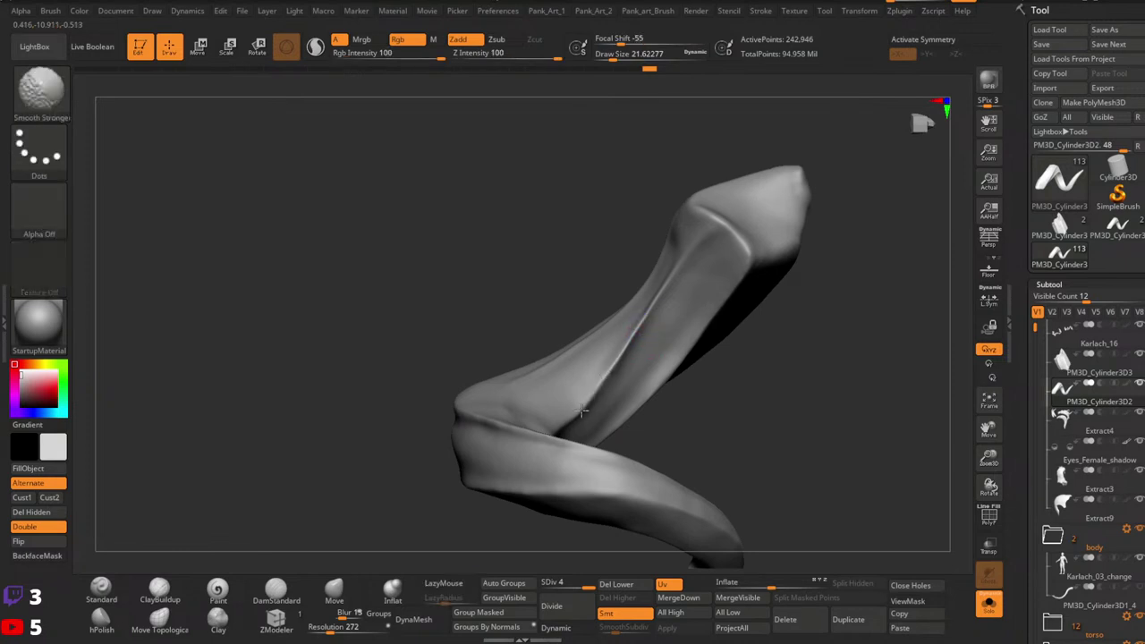
mouse_move(658, 345)
right_down()
mouse_move(706, 314)
mouse_move(671, 310)
right_up()
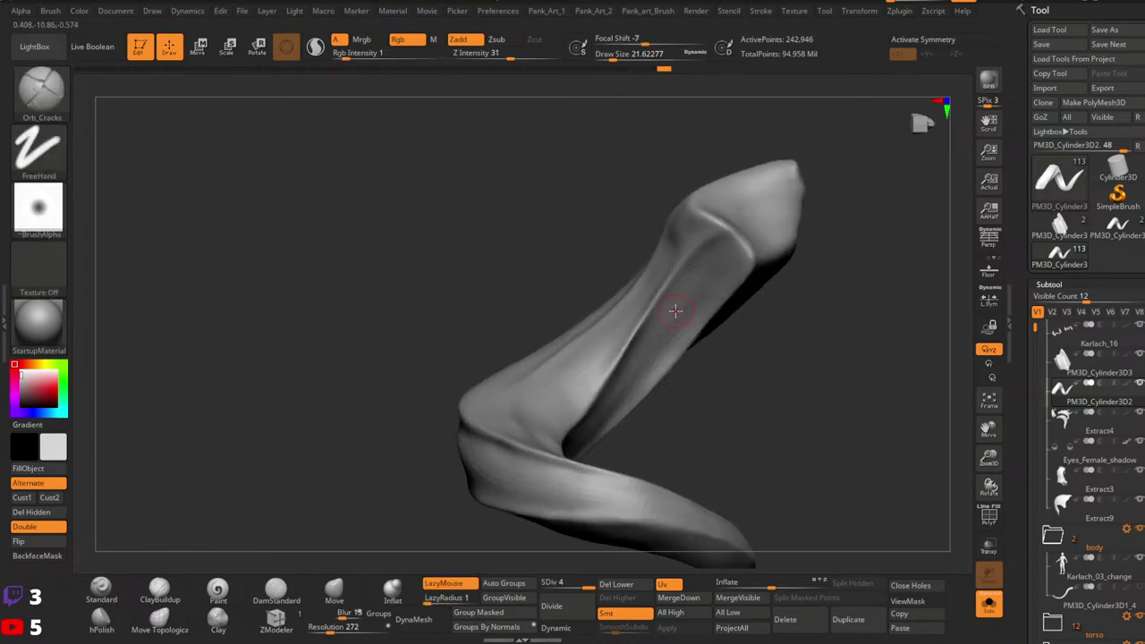
Step: Reshape the long underside ridge near the horn's base with the Move brush at draw sizes of about 70 to 80
click(334, 590)
key(space)
drag(648, 322, 661, 323)
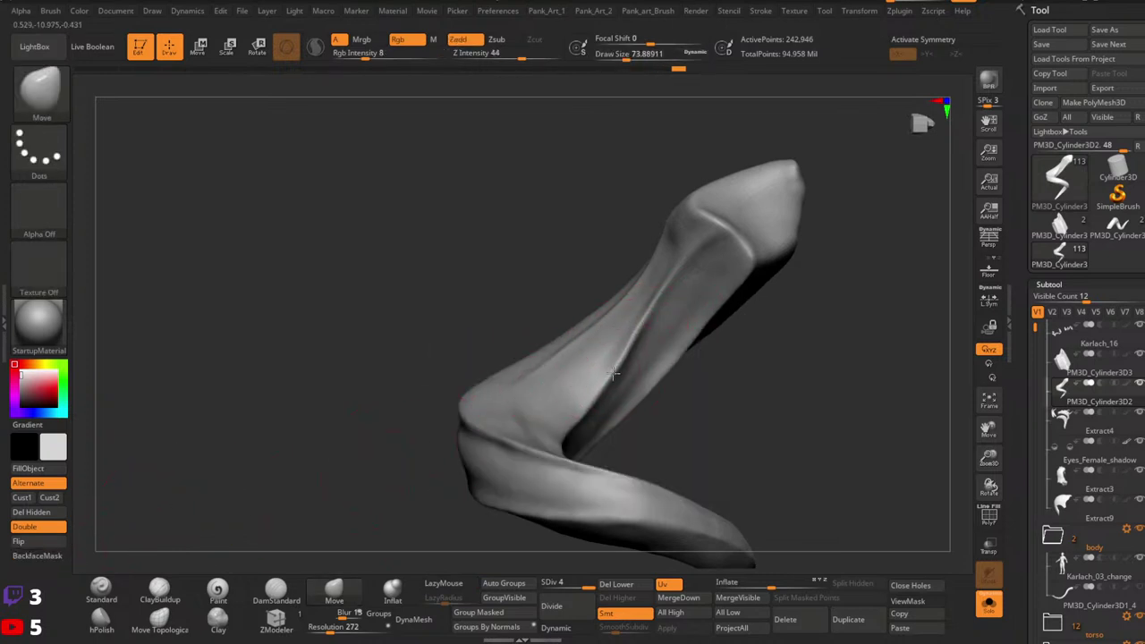
key(space)
drag(647, 326, 646, 325)
drag(659, 304, 673, 290)
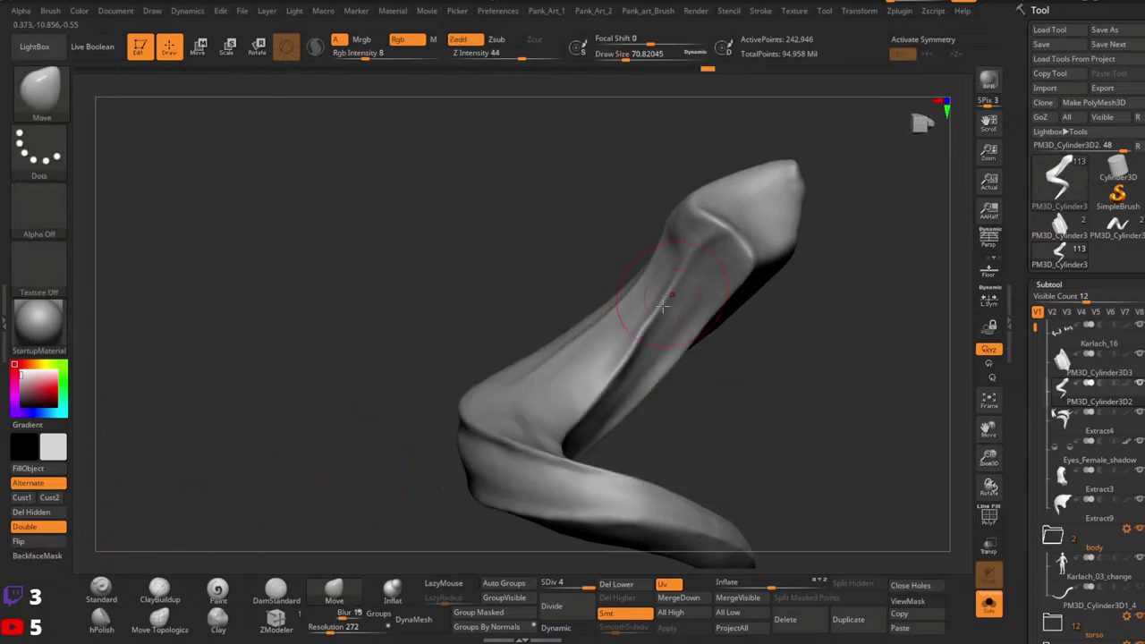
right_drag(652, 330, 715, 237)
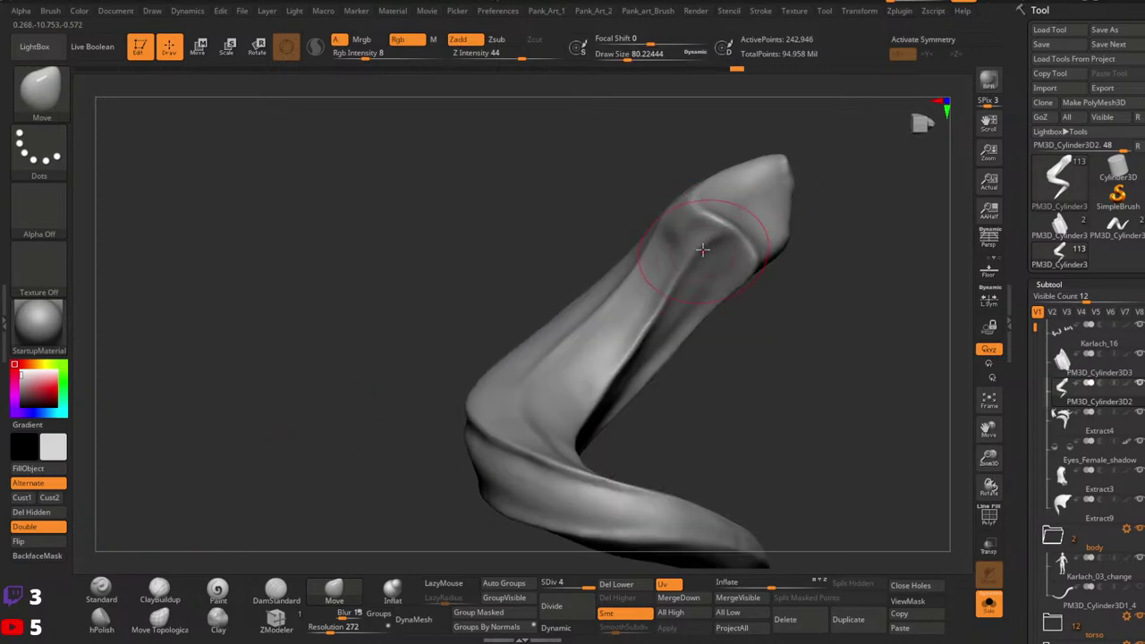
key(shift)
mouse_move(656, 325)
right_down()
mouse_move(705, 402)
mouse_move(710, 322)
mouse_move(713, 370)
mouse_move(746, 263)
mouse_move(764, 304)
mouse_move(672, 330)
mouse_move(740, 335)
mouse_move(797, 254)
mouse_move(859, 358)
mouse_move(869, 399)
mouse_move(846, 320)
mouse_move(772, 233)
mouse_move(742, 256)
mouse_move(826, 358)
mouse_move(766, 268)
mouse_move(774, 337)
mouse_move(744, 409)
mouse_move(767, 320)
mouse_move(733, 324)
mouse_move(742, 309)
mouse_move(728, 301)
mouse_move(745, 358)
mouse_move(748, 349)
right_up()
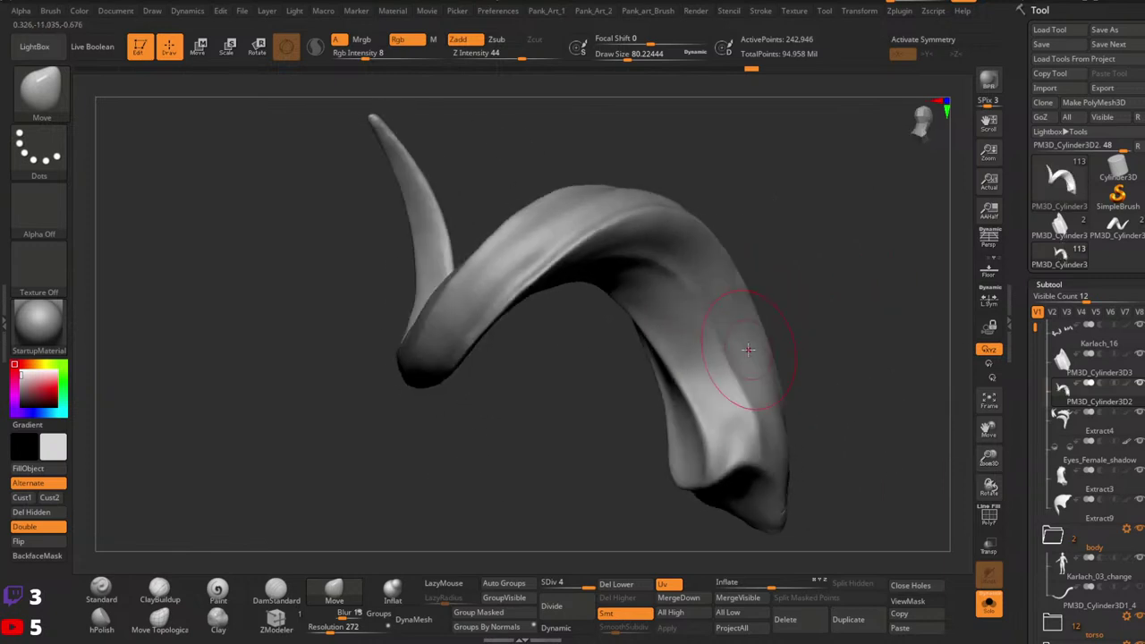
Step: Build up the inner face of the horn's curve with ClayBuildup at a draw size of about 74 and smooth it
click(160, 591)
key(space)
drag(662, 266, 649, 265)
right_drag(666, 268, 641, 195)
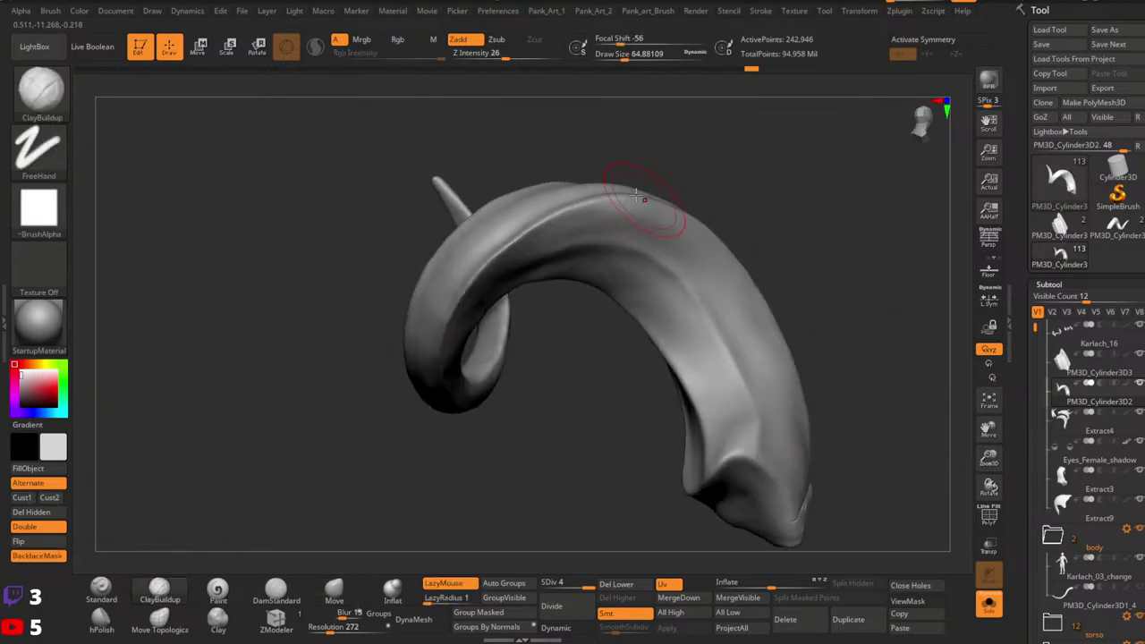
key(space)
drag(619, 249, 630, 250)
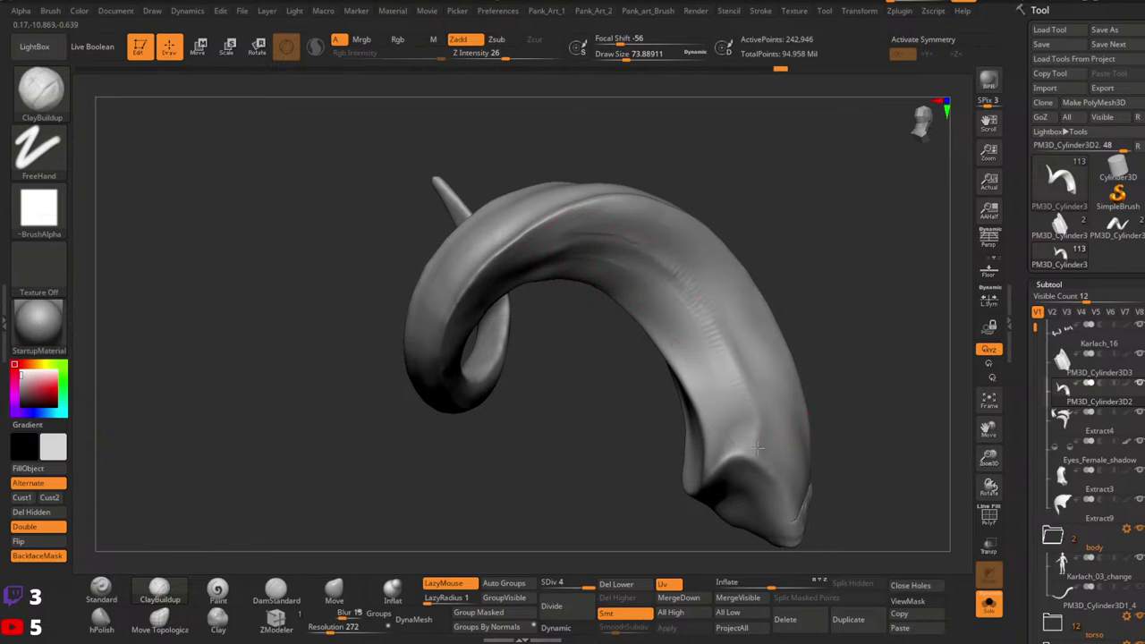
key(shift)
shift+drag(570, 254, 596, 248)
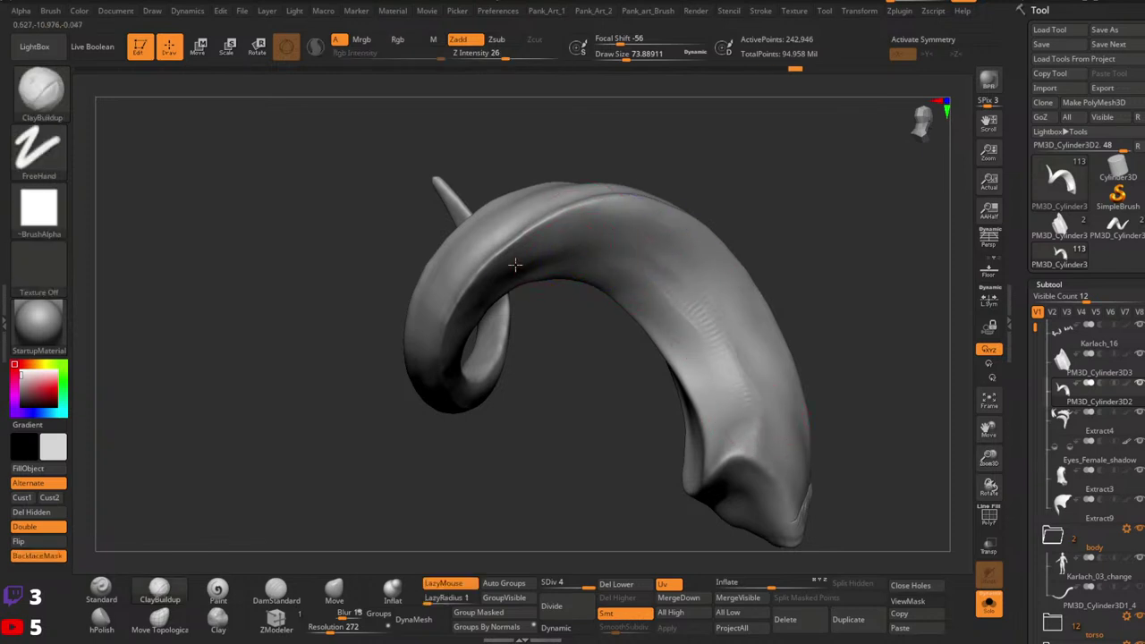
key(shift)
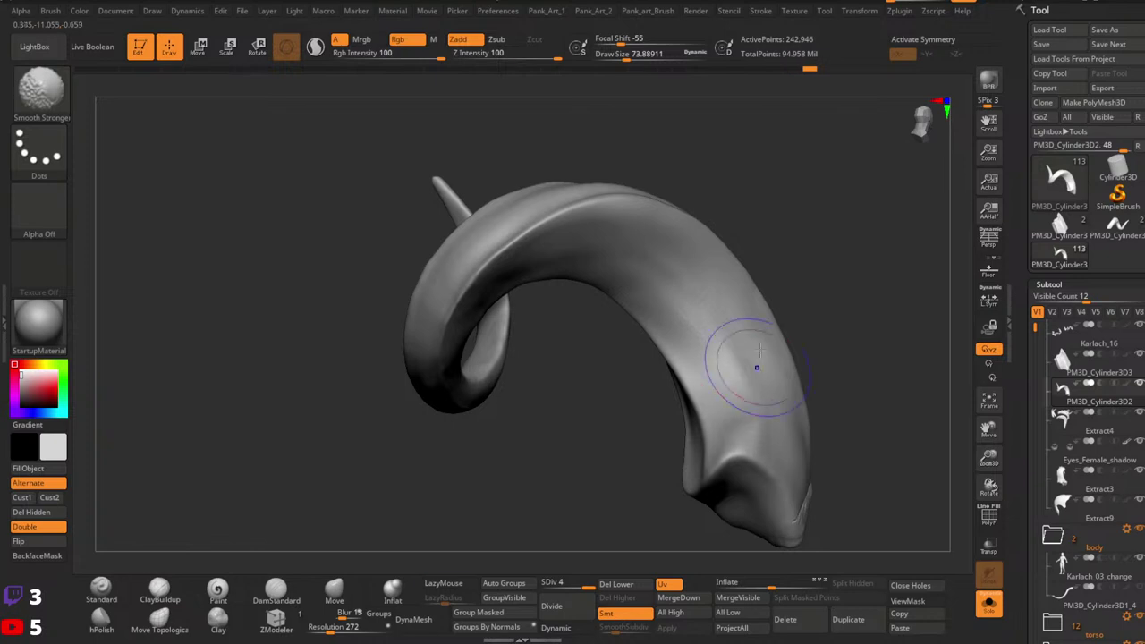
mouse_move(757, 366)
mouse_down()
mouse_move(733, 358)
mouse_move(718, 378)
mouse_move(736, 345)
mouse_move(475, 525)
mouse_up()
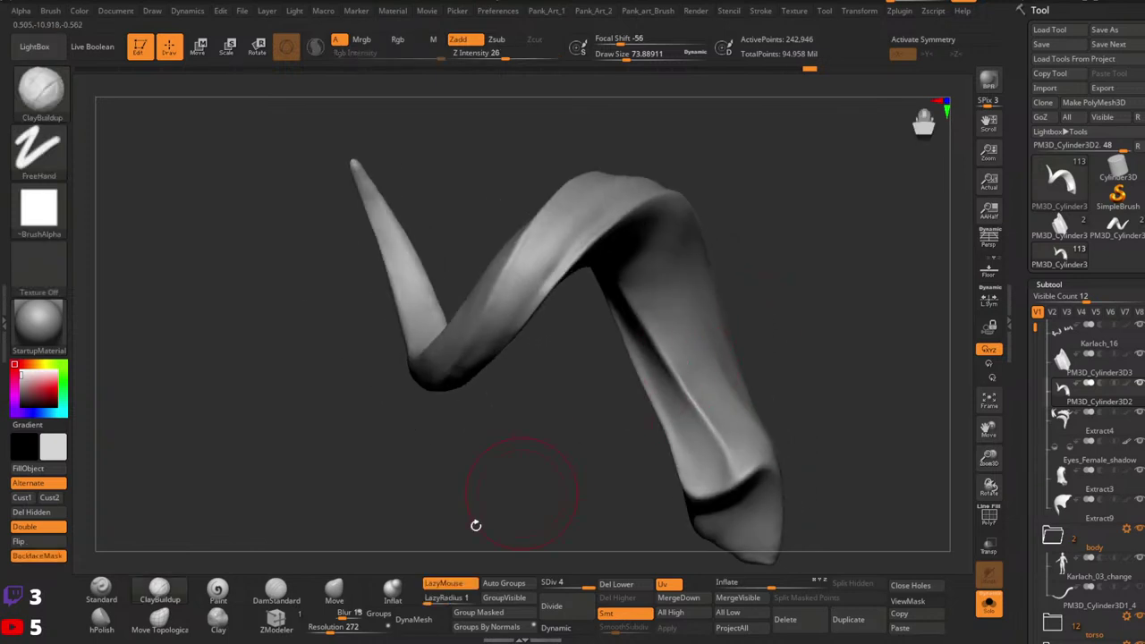
Step: Reshape the horn's lower arm and base with the Move brush at draw sizes of about 124 to 158
click(334, 592)
mouse_move(701, 379)
mouse_down()
mouse_move(772, 349)
mouse_move(638, 200)
mouse_move(621, 242)
mouse_up()
key(ctrl)
ctrl+drag(707, 433, 478, 197)
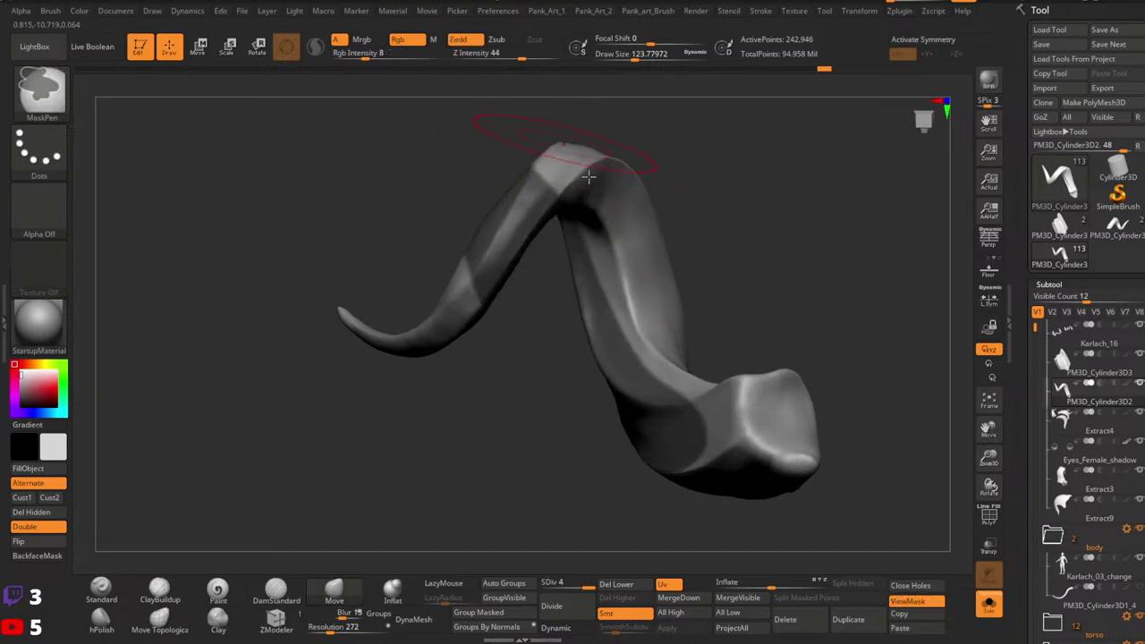
mouse_move(587, 173)
right_down()
mouse_move(690, 385)
mouse_move(621, 378)
right_up()
mouse_move(621, 378)
ctrl+mouse_down()
mouse_move(827, 466)
mouse_move(728, 334)
mouse_move(703, 455)
ctrl+mouse_up()
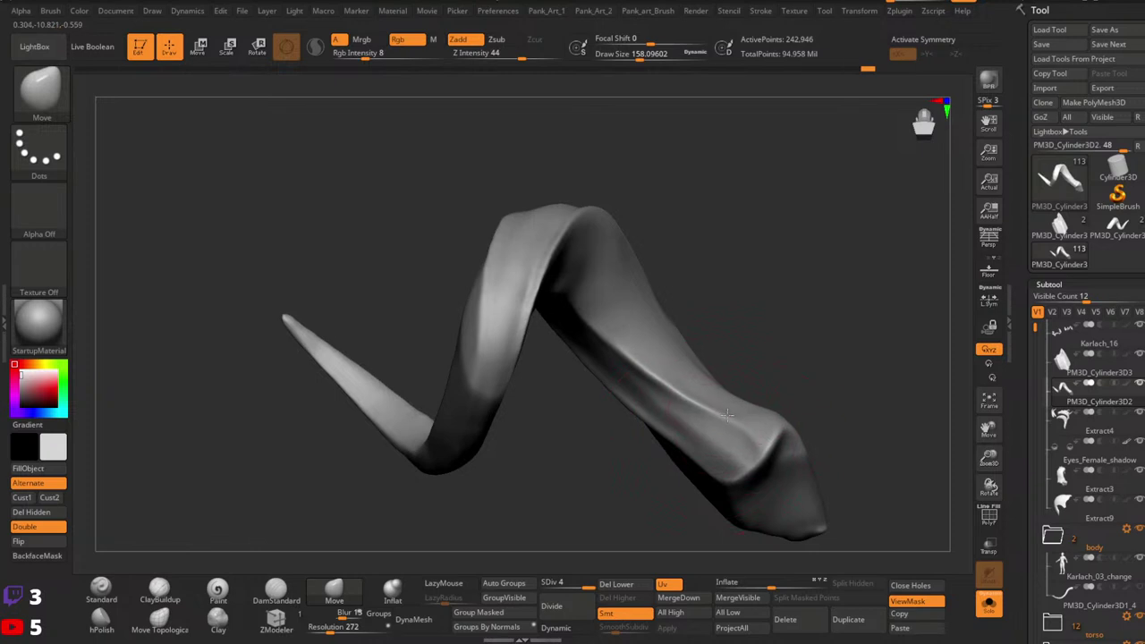
mouse_move(763, 386)
right_down()
mouse_move(775, 358)
mouse_move(754, 386)
right_up()
Step: Refine the silhouette of the horn's main curve with the Move brush at a draw size of about 108
key(s)
key(space)
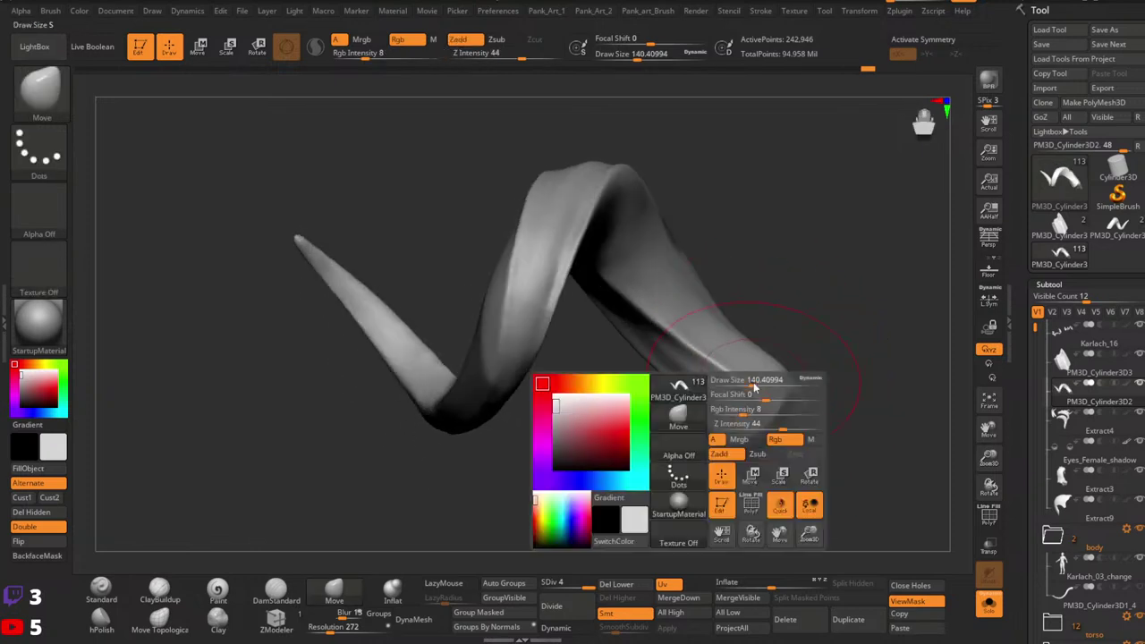
drag(757, 386, 751, 386)
right_drag(691, 333, 675, 248)
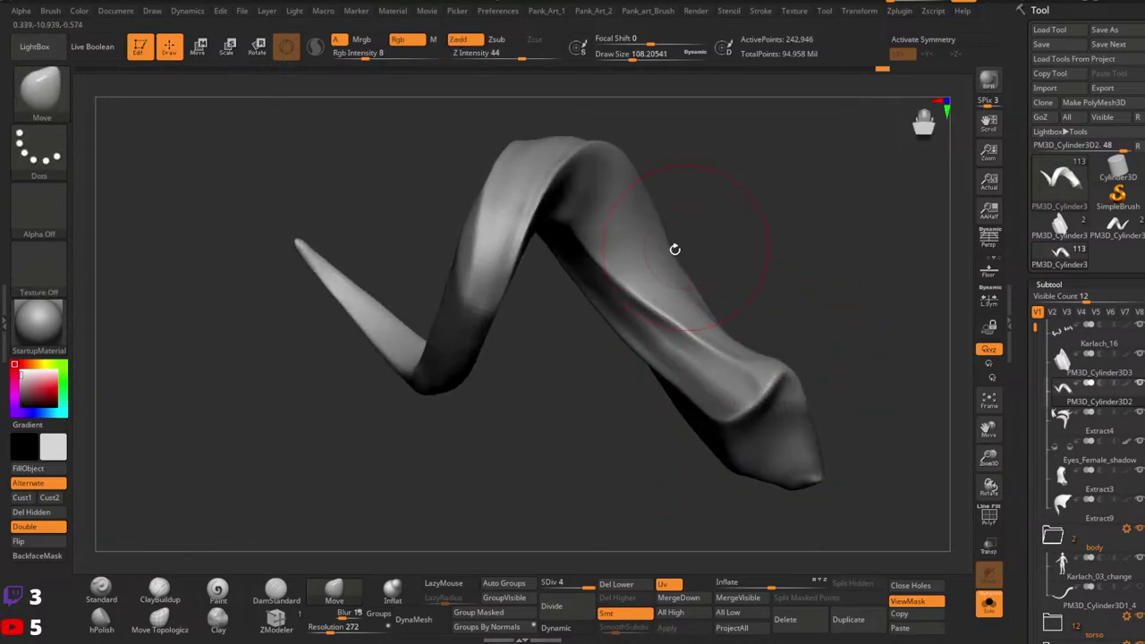
right_drag(625, 279, 583, 234)
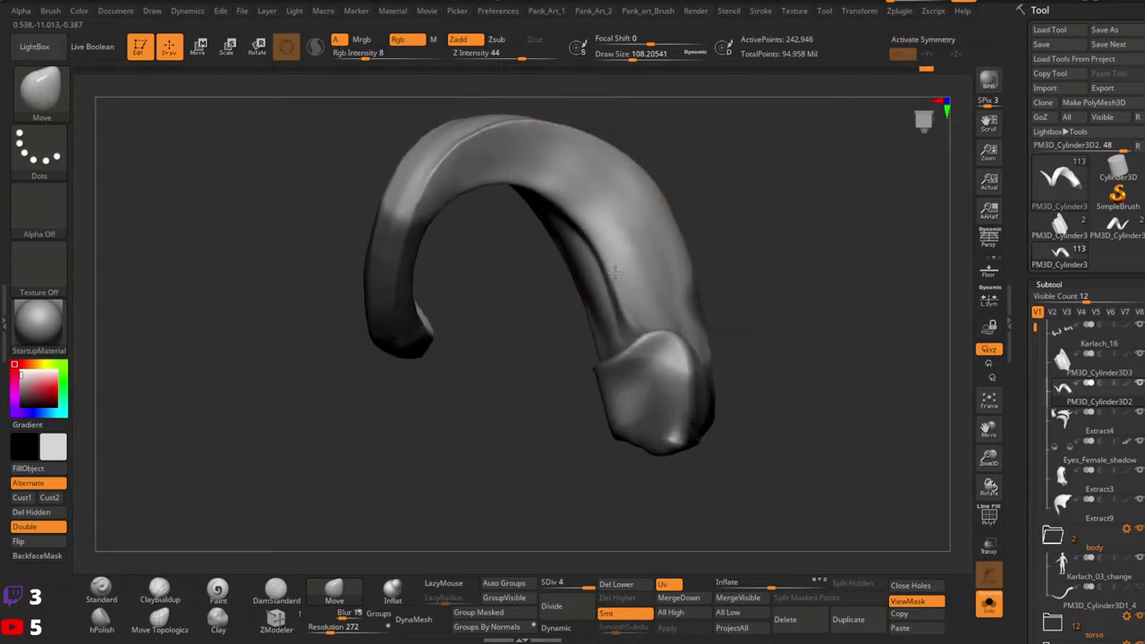
right_drag(614, 273, 618, 211)
mouse_move(626, 170)
right_down()
mouse_move(742, 179)
mouse_move(725, 389)
mouse_move(752, 444)
mouse_move(692, 421)
mouse_move(644, 304)
mouse_move(686, 371)
mouse_move(707, 355)
mouse_move(685, 345)
mouse_move(717, 304)
mouse_move(685, 331)
mouse_move(689, 460)
mouse_move(702, 466)
right_up()
key(ctrl)
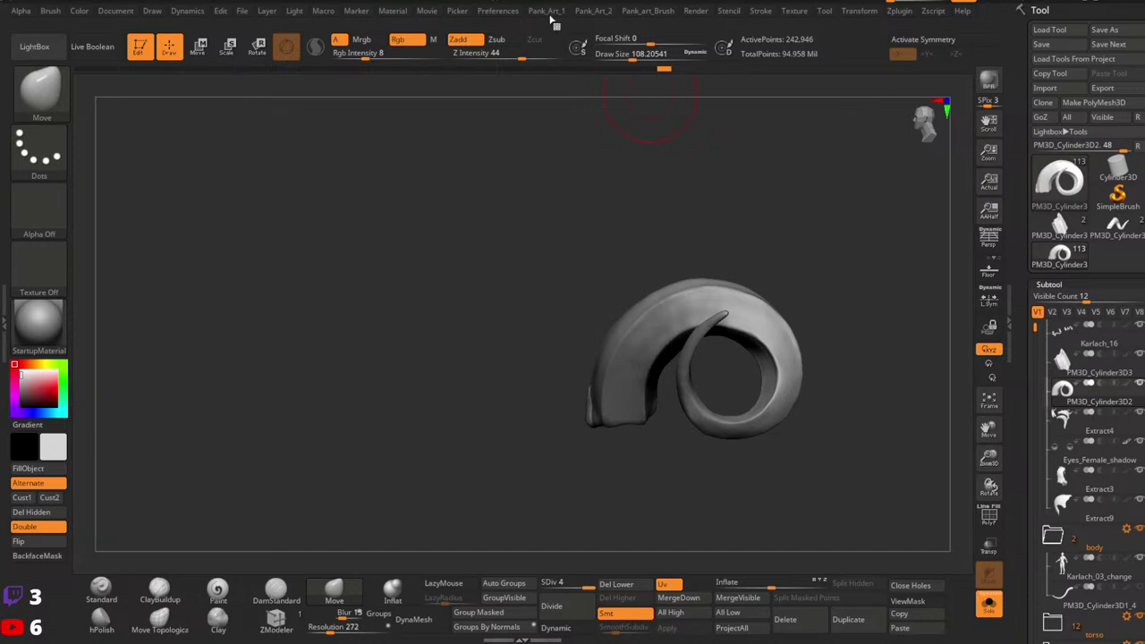
Step: Lower the horn to subdivision level 2 and adjust the shape near its base with the Move brush
mouse_move(620, 319)
right_down()
mouse_move(682, 337)
mouse_move(602, 306)
right_up()
mouse_move(602, 306)
right_down()
mouse_move(585, 310)
mouse_move(570, 373)
mouse_move(618, 313)
right_up()
mouse_move(617, 313)
ctrl+right_down()
mouse_move(588, 343)
mouse_move(557, 337)
ctrl+right_up()
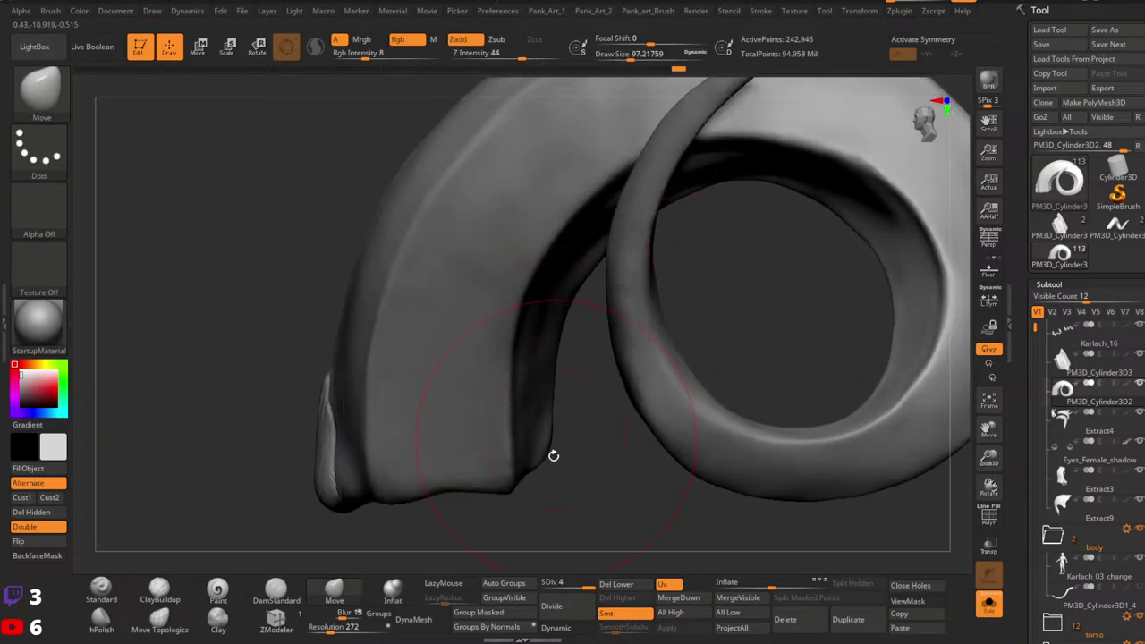
drag(572, 581, 547, 582)
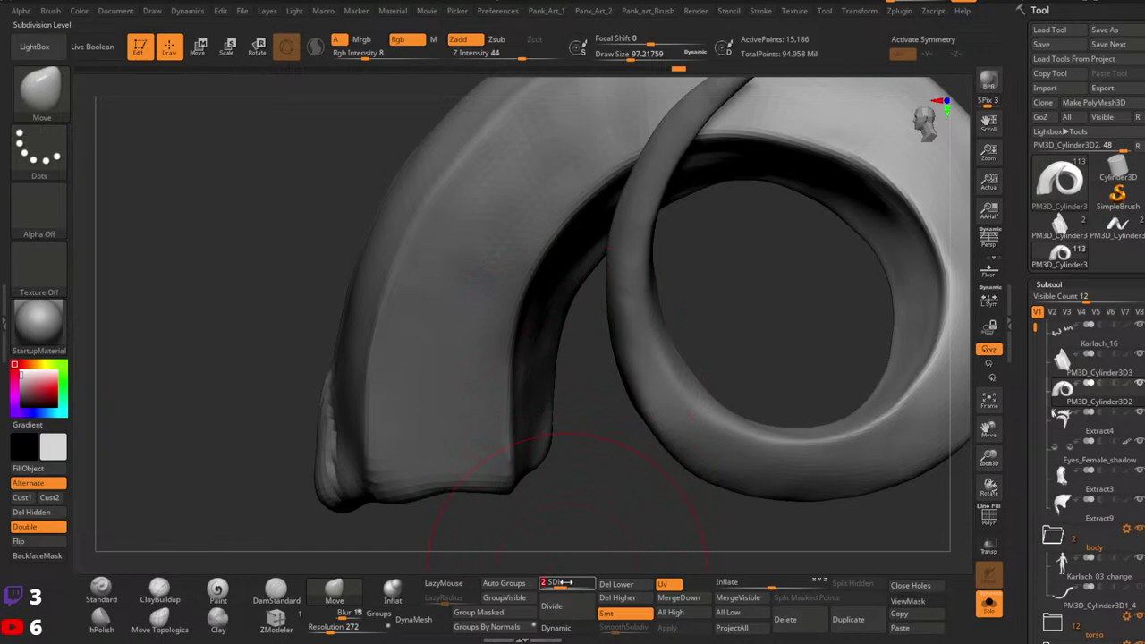
key(space)
drag(560, 393, 554, 394)
mouse_move(555, 393)
right_down()
mouse_move(559, 432)
mouse_move(557, 343)
mouse_move(481, 336)
mouse_move(557, 224)
mouse_move(608, 268)
mouse_move(626, 256)
mouse_move(722, 383)
mouse_move(618, 320)
mouse_move(619, 280)
mouse_move(588, 295)
right_up()
Step: Build up the ridge beside the underside crease with ClayBuildup at a draw size of about 54 and smooth it
click(159, 592)
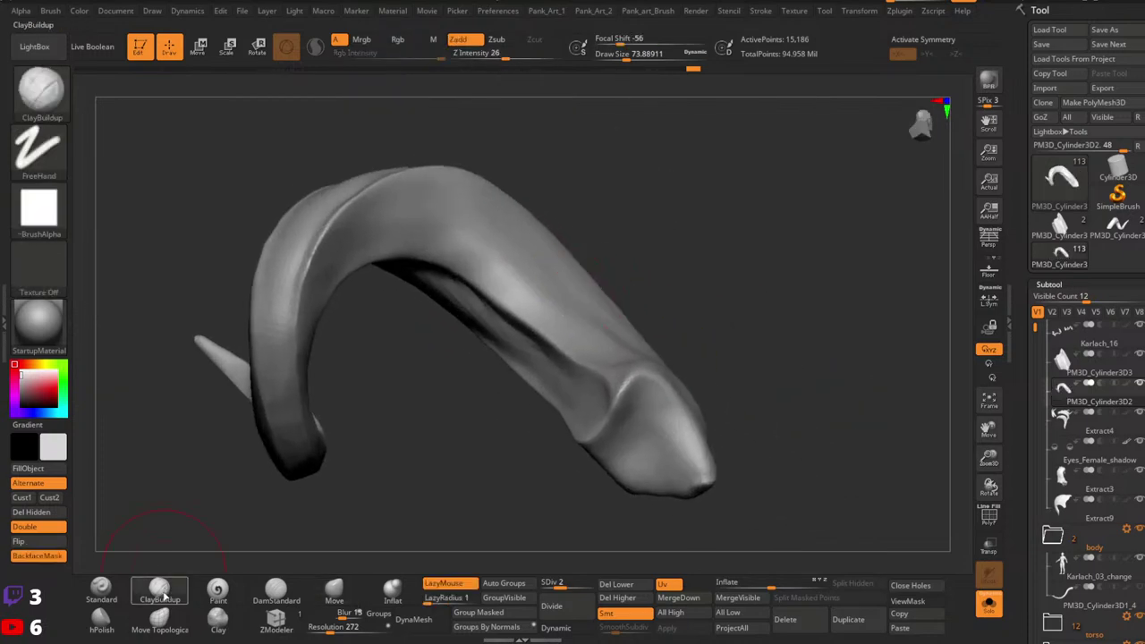
mouse_move(595, 256)
right_down()
mouse_move(557, 363)
mouse_move(588, 373)
mouse_move(535, 191)
mouse_move(560, 152)
right_up()
key(space)
drag(530, 217, 521, 217)
right_drag(522, 217, 507, 256)
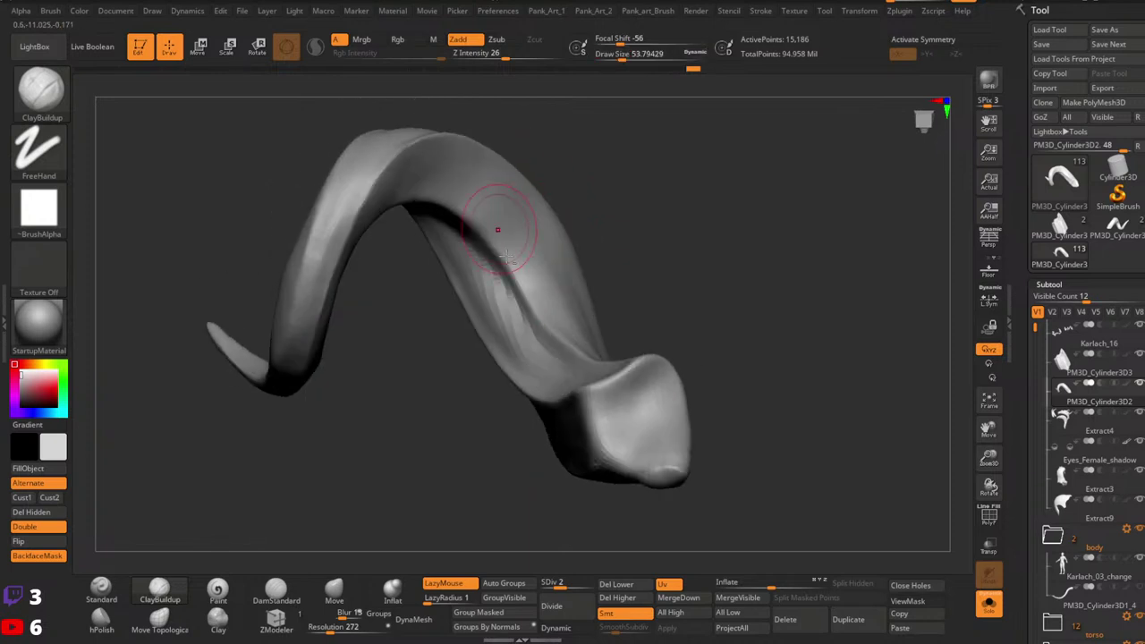
right_drag(583, 311, 562, 370)
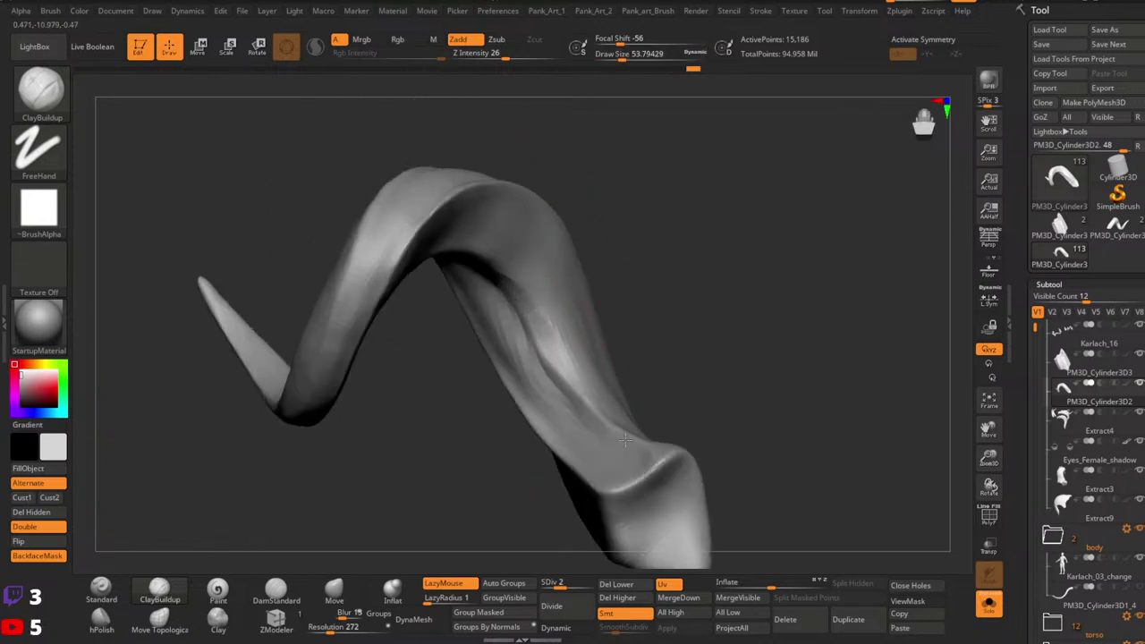
right_drag(624, 435, 578, 402)
key(shift)
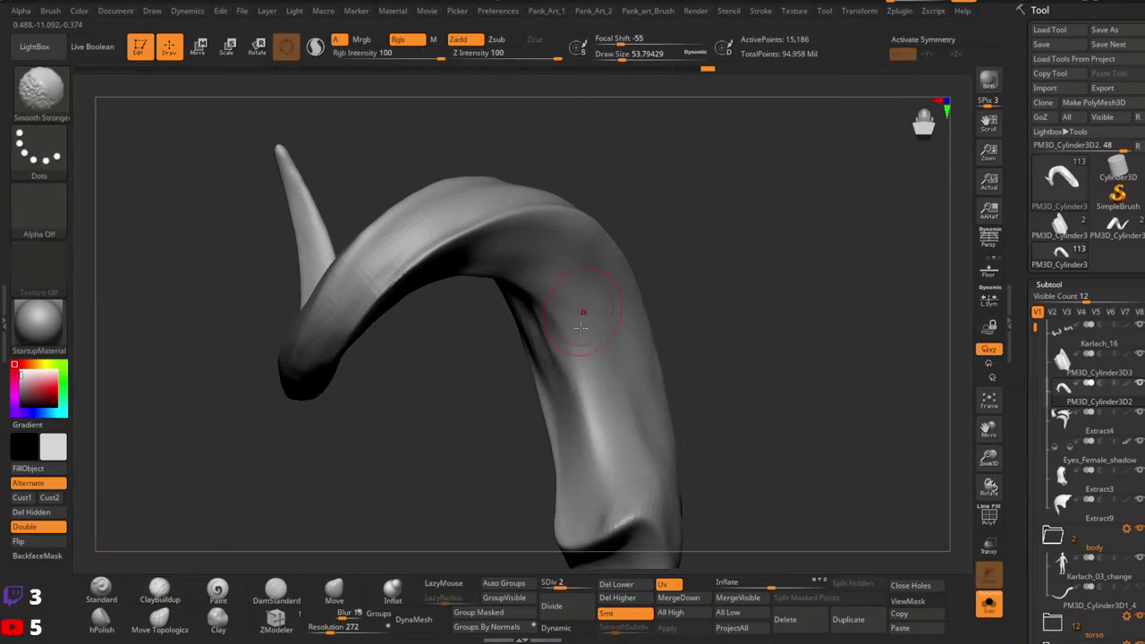
right_drag(581, 327, 548, 308)
shift+drag(611, 484, 561, 313)
mouse_move(667, 334)
right_down()
mouse_move(653, 399)
mouse_move(678, 448)
mouse_move(636, 348)
mouse_move(573, 358)
mouse_move(524, 418)
right_up()
Step: Sculpt fine raised detail along the horn's base rim and inner face with the Standard brush at a draw size of about 18
click(103, 591)
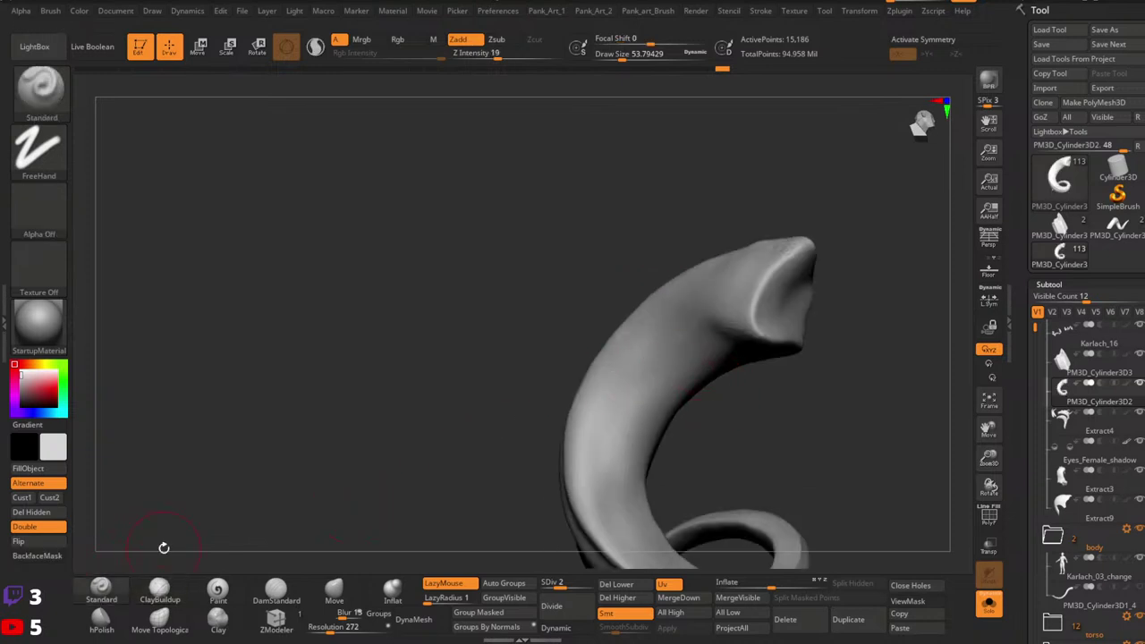
right_drag(733, 351, 747, 291)
key(space)
drag(737, 317, 757, 319)
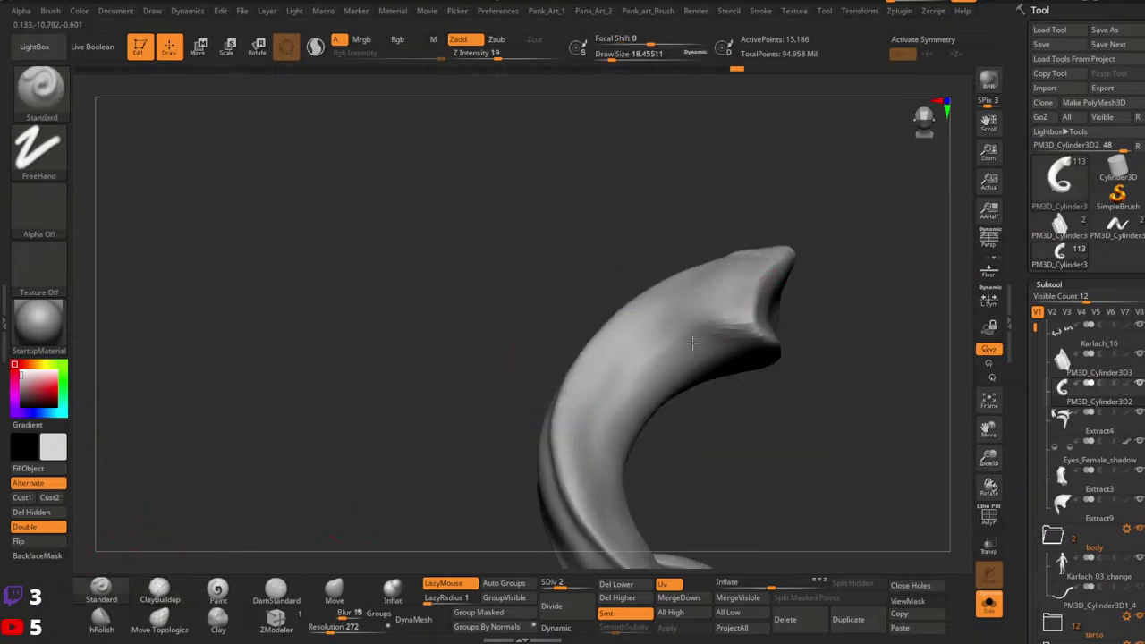
right_drag(651, 433, 634, 358)
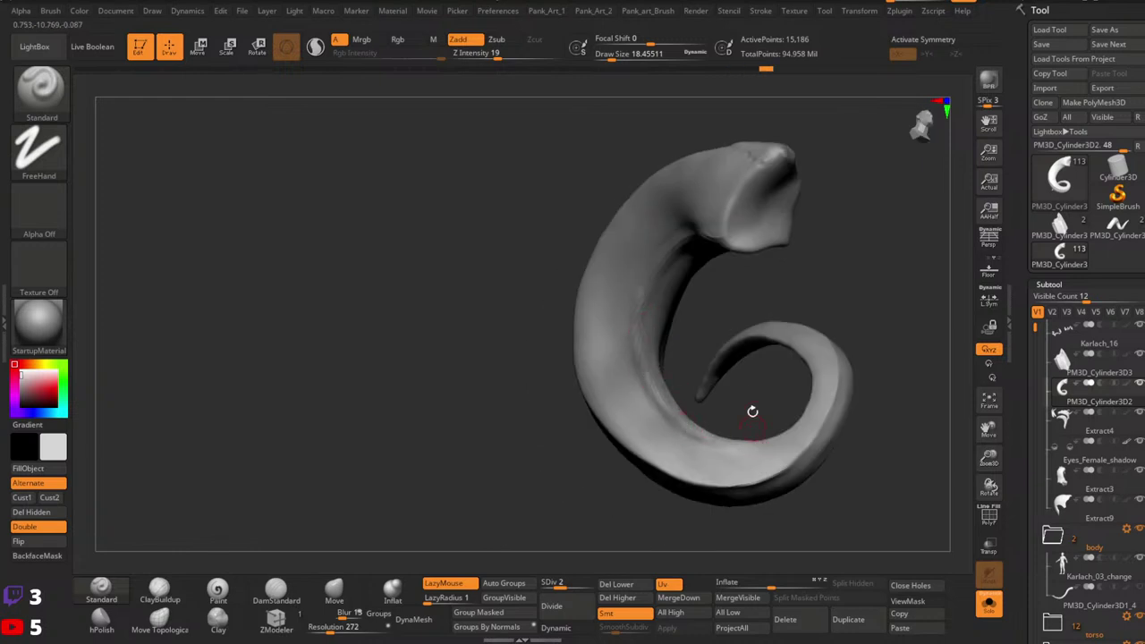
right_drag(752, 411, 694, 396)
right_drag(760, 270, 741, 307)
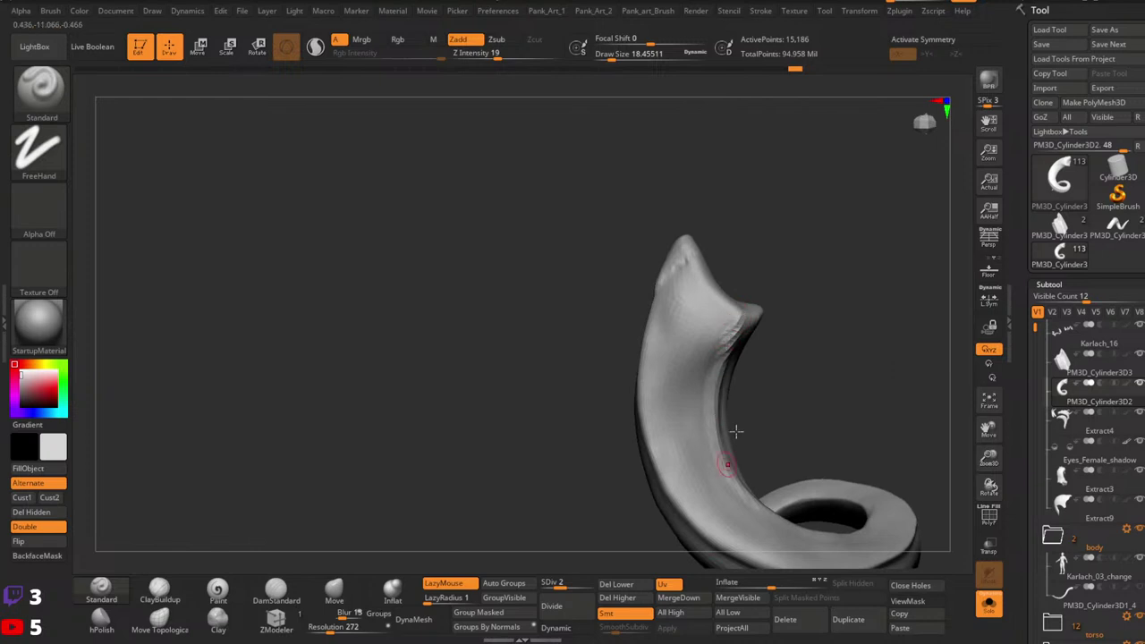
right_drag(735, 432, 596, 377)
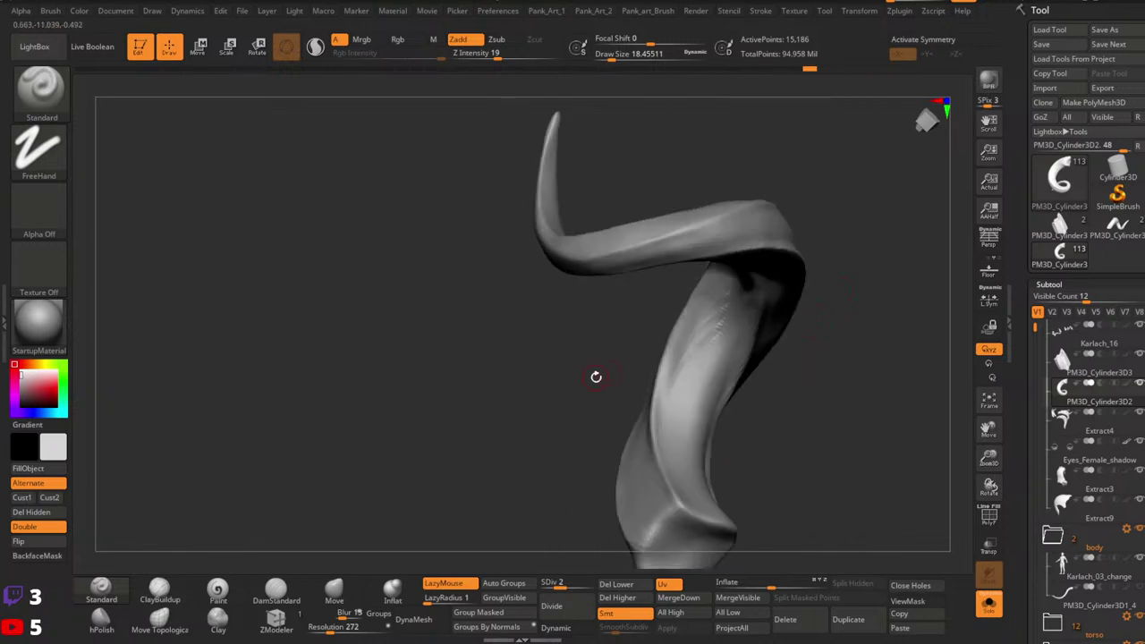
Step: Fill out the horn's inner face below the curl with ClayBuildup strokes at a draw size of about 68
click(160, 592)
mouse_move(728, 340)
right_down()
mouse_move(733, 349)
mouse_move(777, 241)
right_up()
right_drag(724, 316, 734, 235)
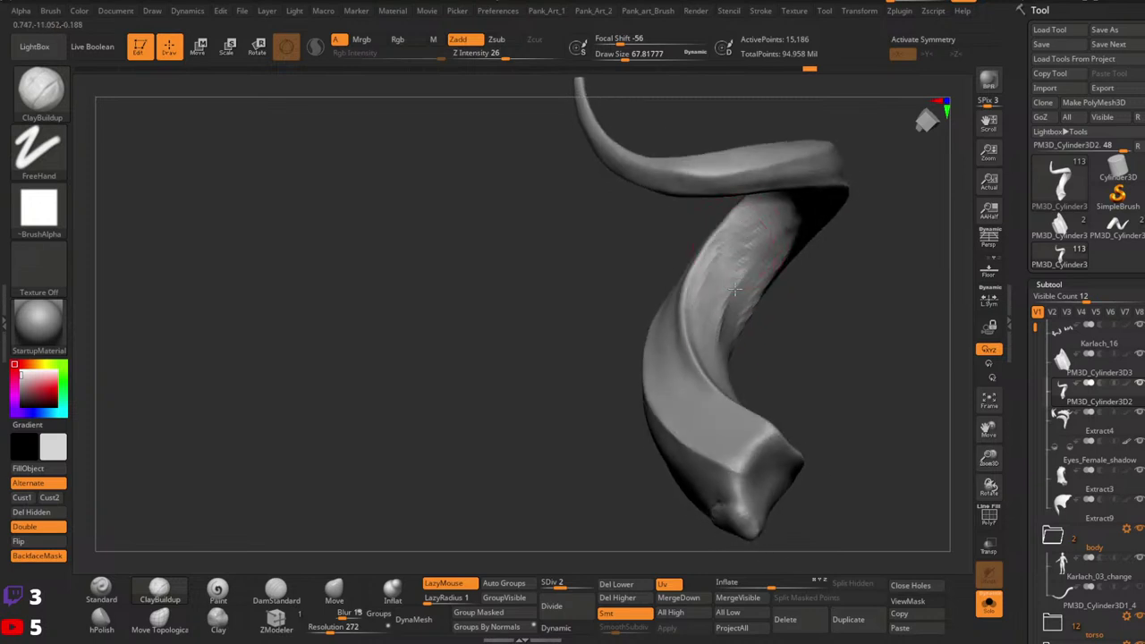
right_drag(733, 289, 691, 395)
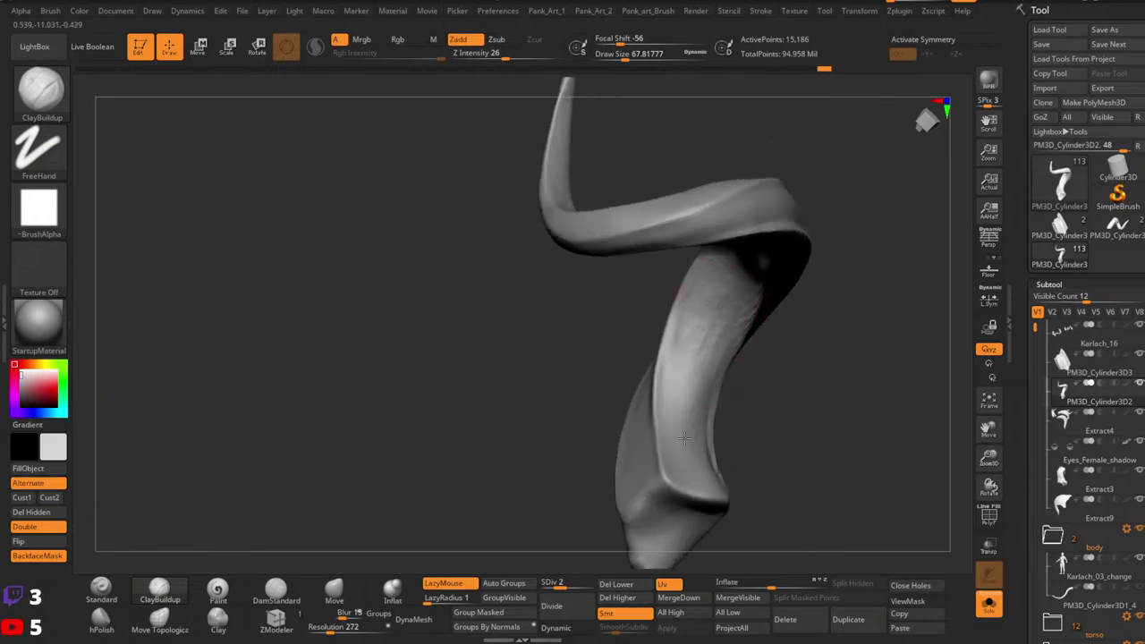
right_drag(725, 346, 715, 299)
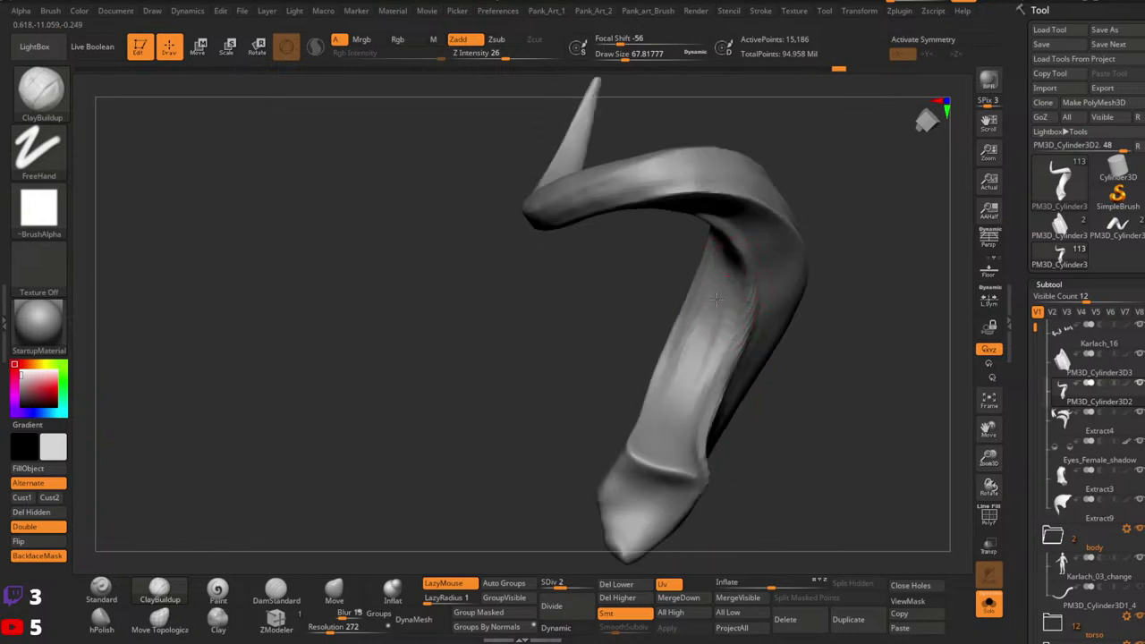
right_drag(658, 408, 717, 342)
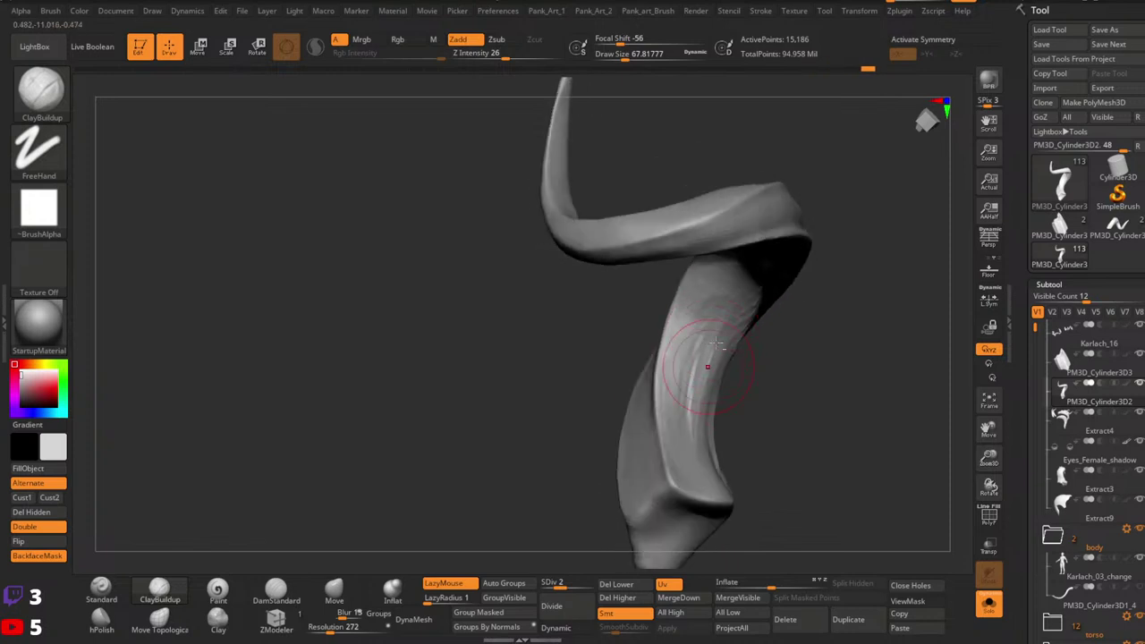
Step: Smooth the horn's built-up inner face and refine it with ClayBuildup at draw sizes of about 51 and 37
mouse_move(697, 450)
right_down()
mouse_move(713, 427)
mouse_move(637, 463)
right_up()
key(space)
drag(690, 383, 685, 383)
shift+drag(687, 385, 681, 443)
right_drag(684, 426, 705, 346)
key(shift)
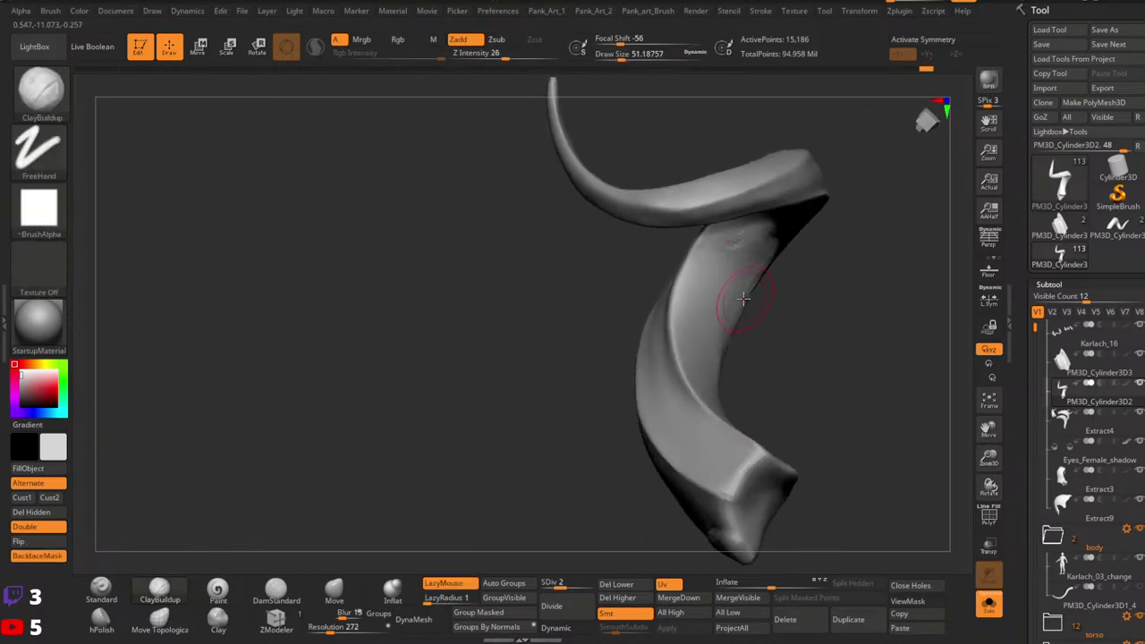
right_drag(743, 304, 741, 296)
mouse_move(741, 296)
mouse_down()
mouse_move(728, 299)
mouse_move(657, 447)
mouse_move(636, 376)
mouse_move(570, 344)
mouse_move(705, 403)
mouse_up()
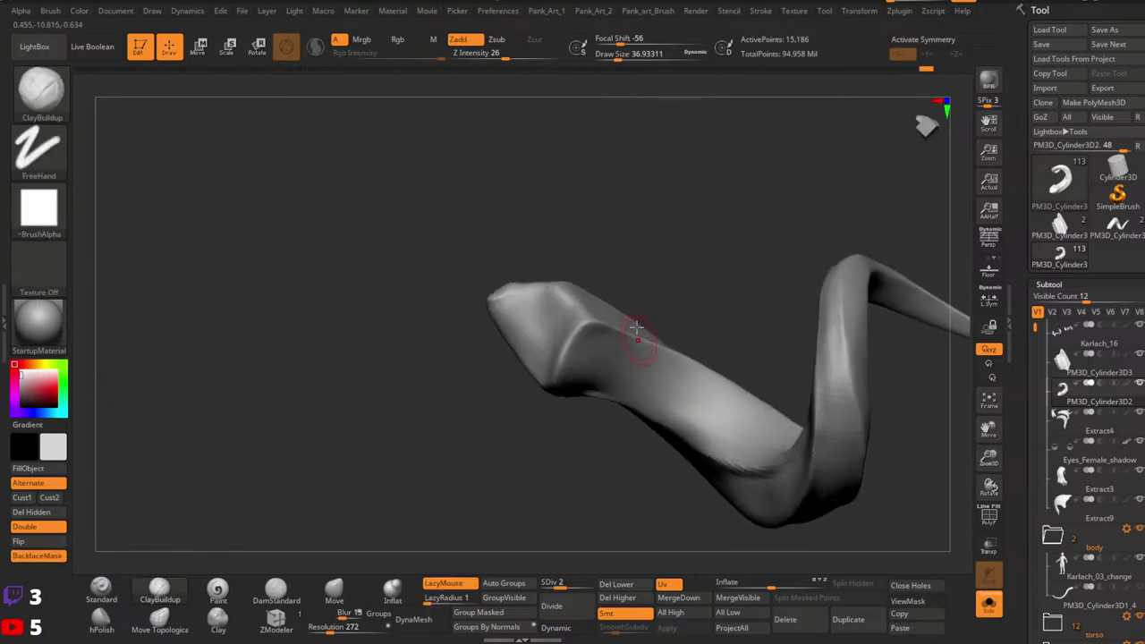
Step: Build up the inner face next to the base rim with ClayBuildup at draw sizes of about 59 to 71
key(space)
drag(599, 349, 611, 351)
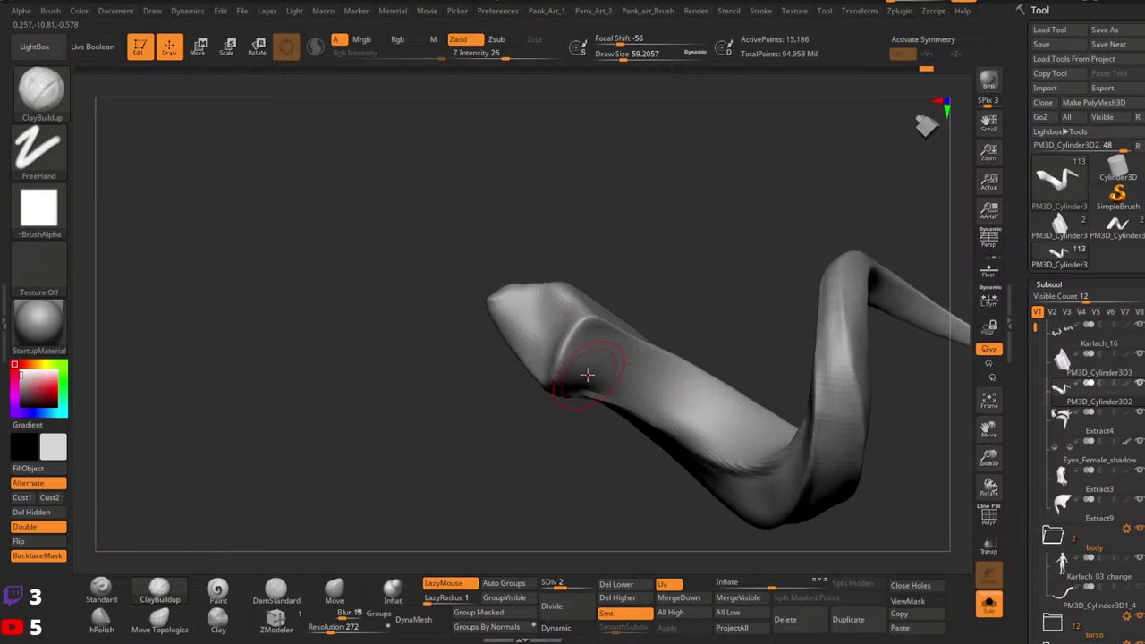
right_drag(594, 359, 626, 321)
key(space)
drag(579, 340, 587, 341)
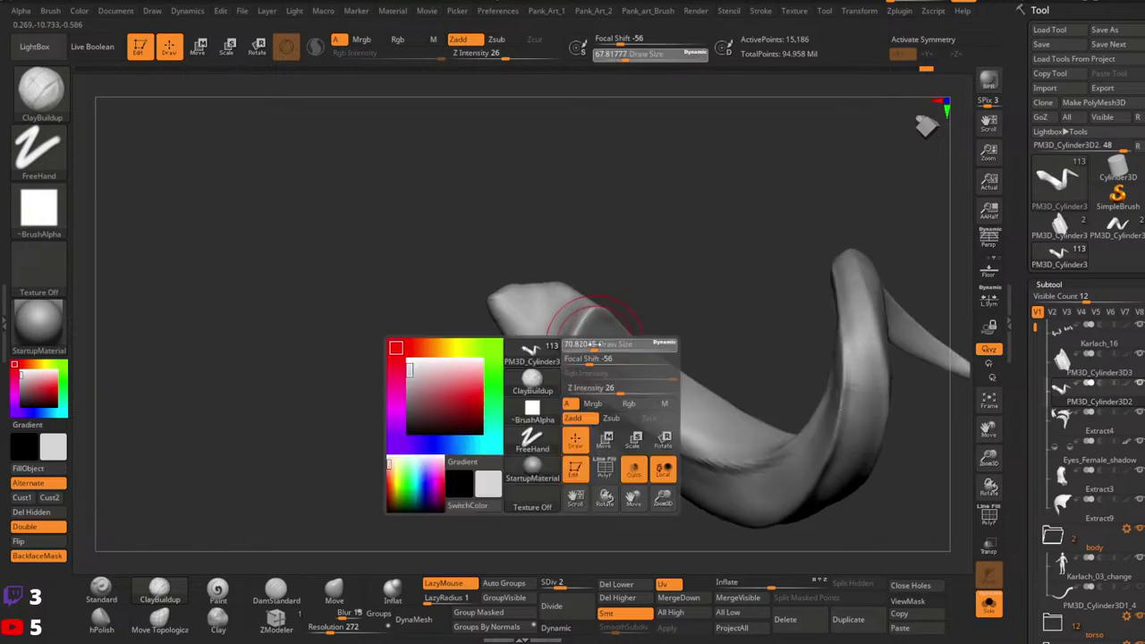
right_drag(608, 338, 590, 320)
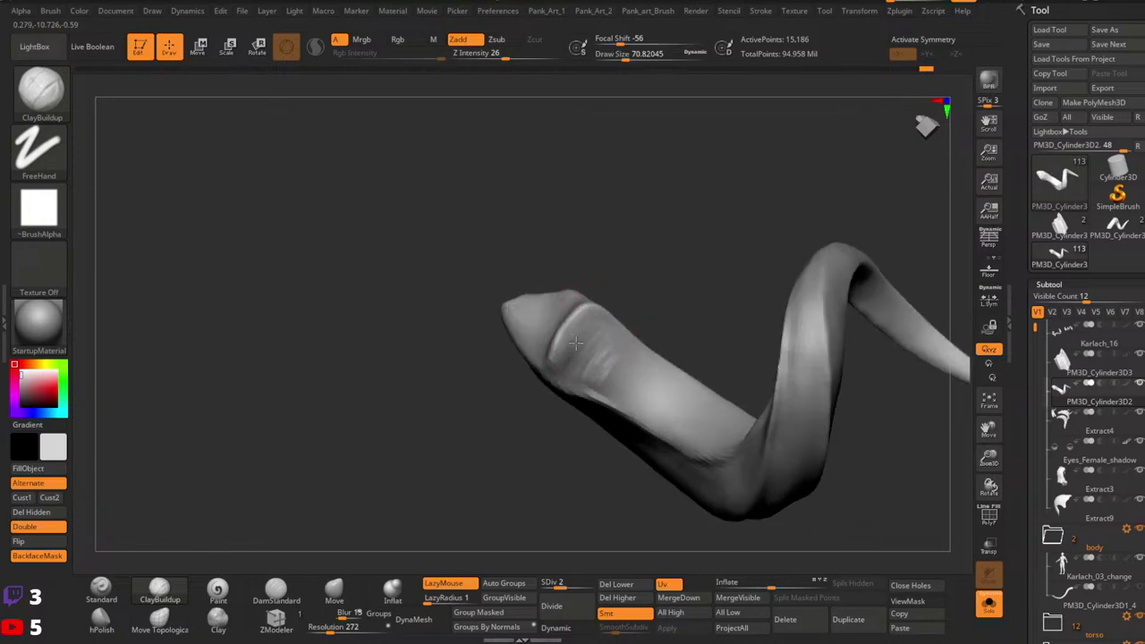
drag(593, 385, 617, 338)
right_drag(572, 360, 633, 368)
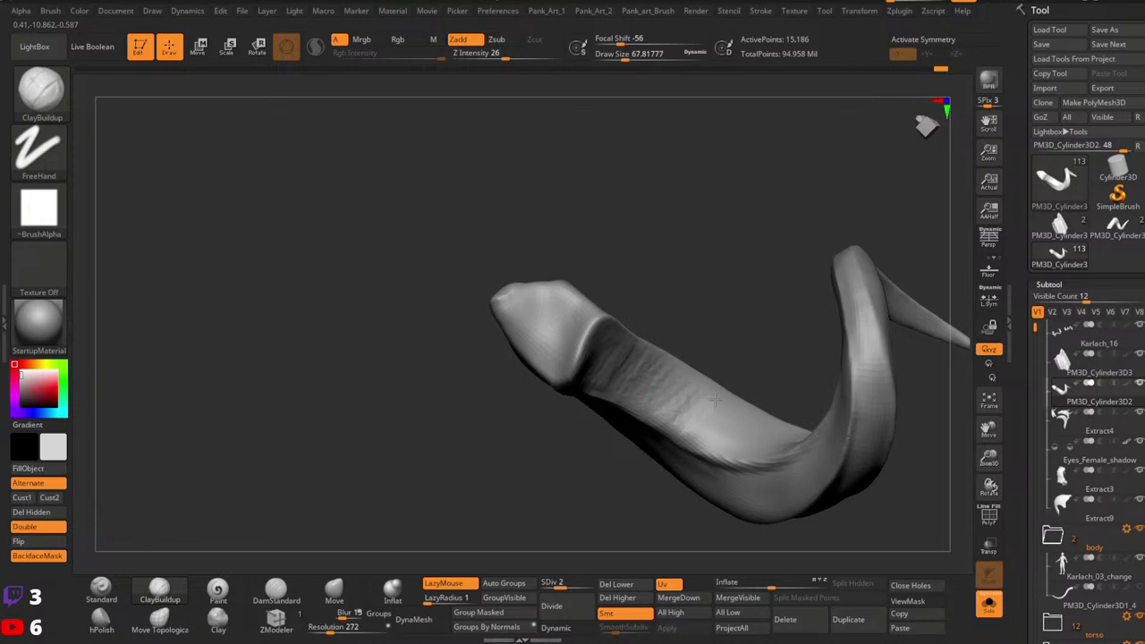
Step: Extend the ClayBuildup strokes along the inner face up under the horn's bend at a draw size of about 62
mouse_move(707, 422)
right_down()
mouse_move(761, 407)
mouse_move(780, 505)
mouse_move(787, 475)
mouse_move(771, 468)
right_up()
right_click(688, 393)
drag(671, 385, 660, 368)
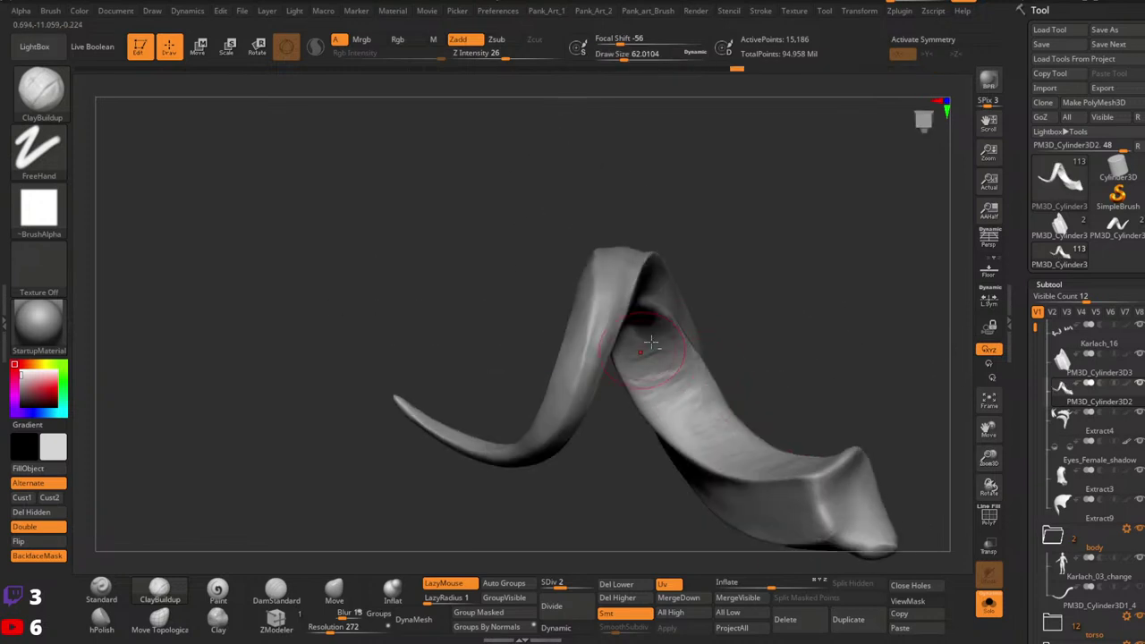
mouse_move(682, 358)
right_down()
mouse_move(686, 310)
mouse_move(698, 371)
right_up()
drag(702, 385, 666, 383)
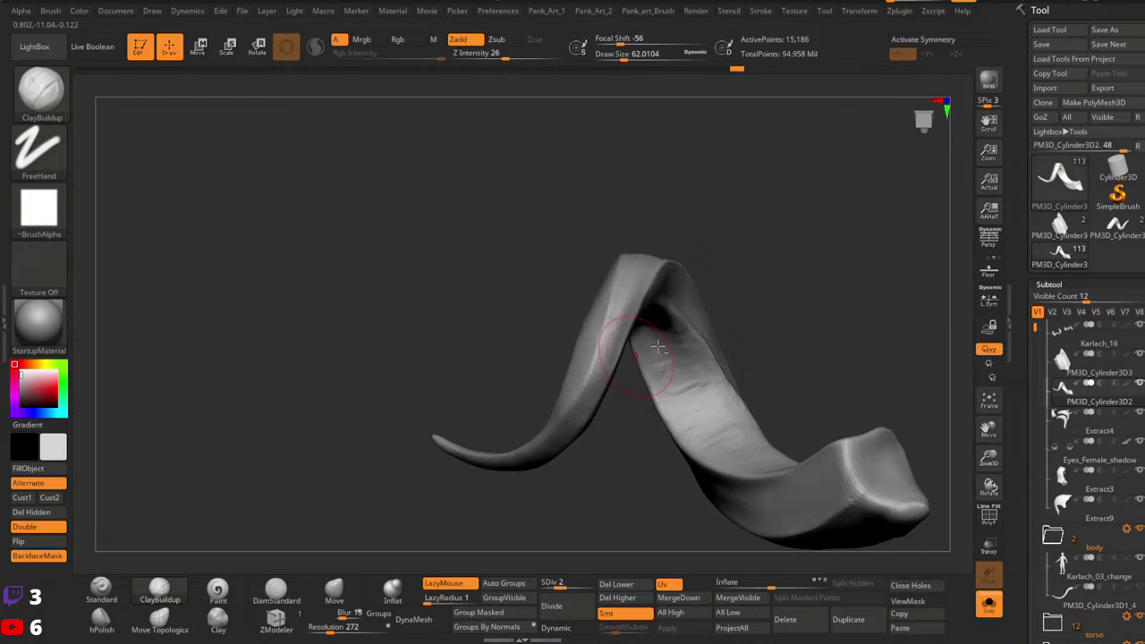
mouse_move(717, 354)
right_down()
mouse_move(715, 302)
mouse_move(714, 382)
right_up()
Step: Adjust the inner face's edge with the Move brush at a draw size of about 62, then build it up with ClayBuildup at about 41
click(334, 590)
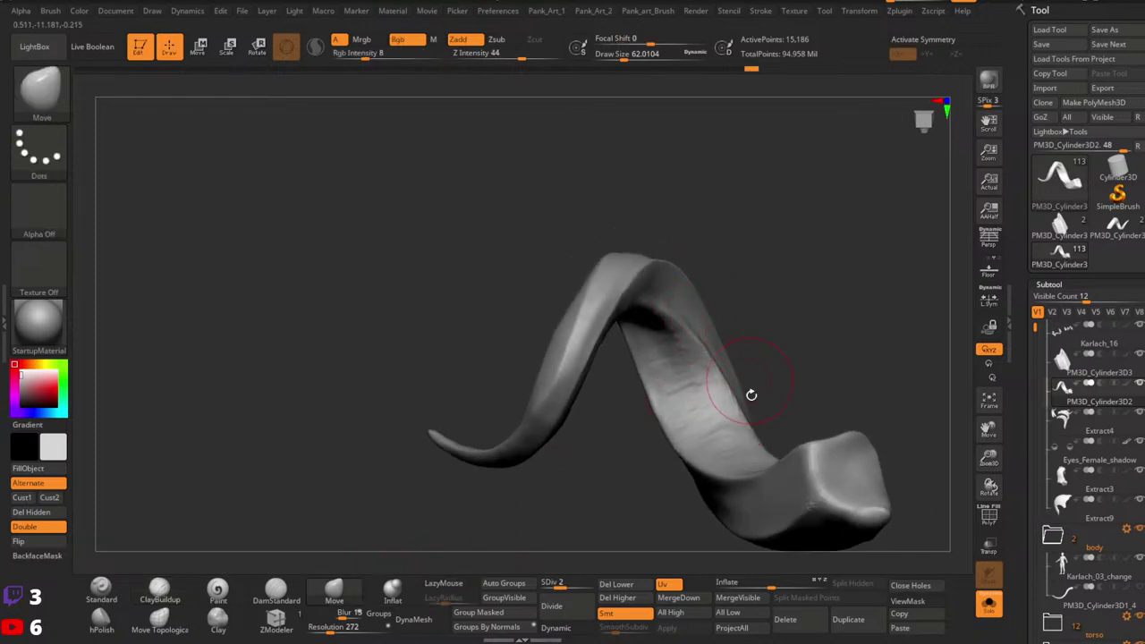
mouse_move(751, 394)
right_down()
mouse_move(731, 406)
mouse_move(766, 361)
mouse_move(757, 386)
mouse_move(767, 396)
right_up()
click(159, 595)
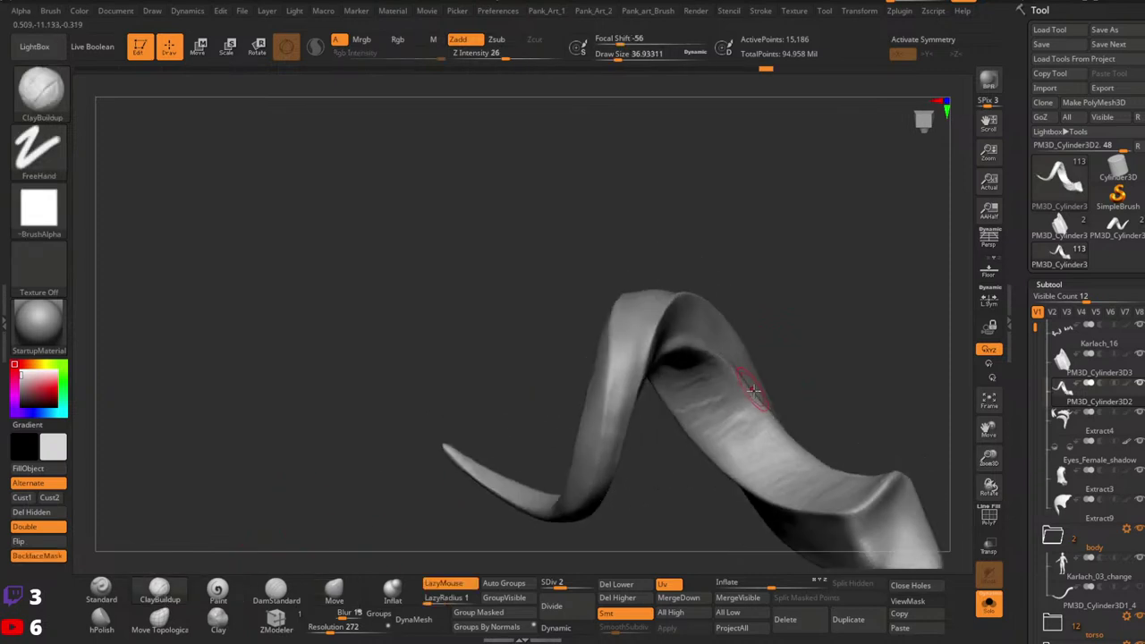
key(space)
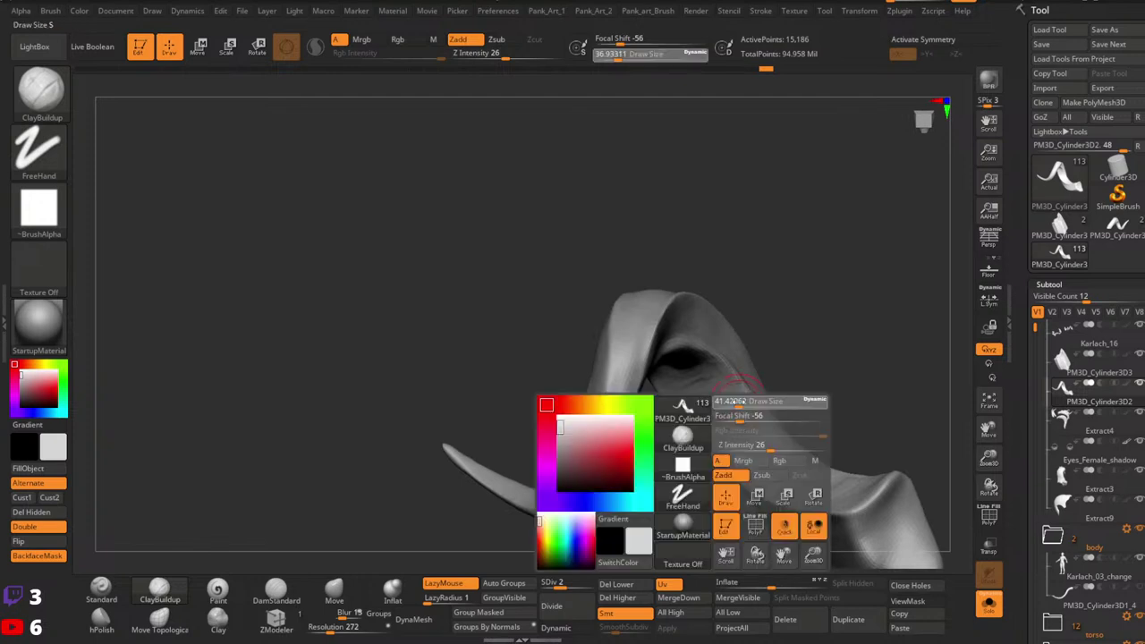
right_drag(694, 394, 761, 391)
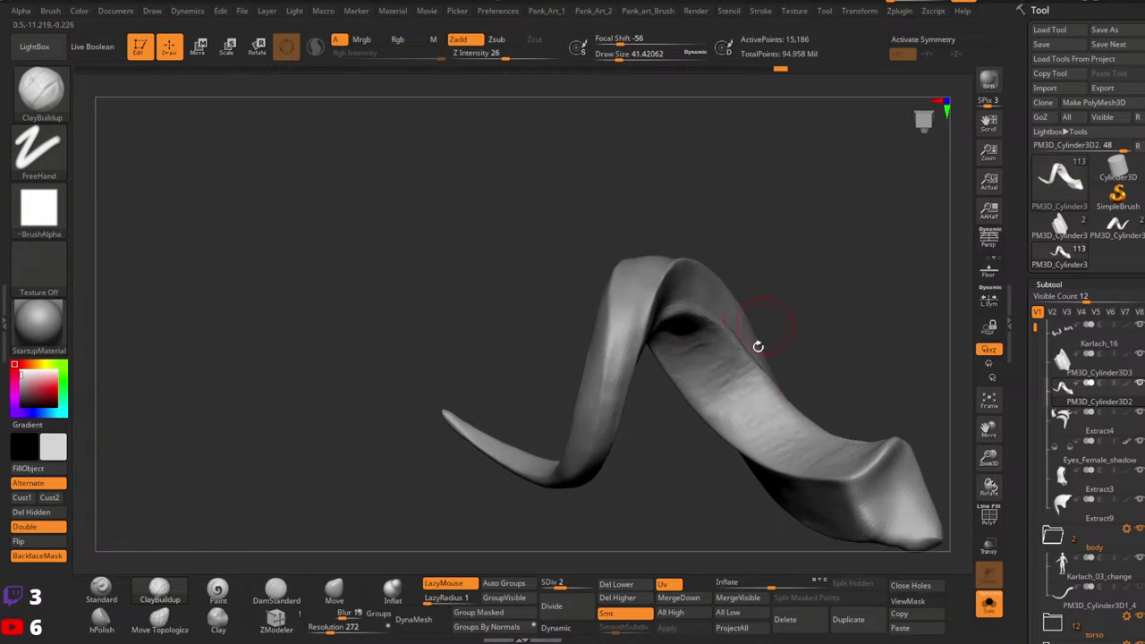
right_drag(757, 346, 720, 362)
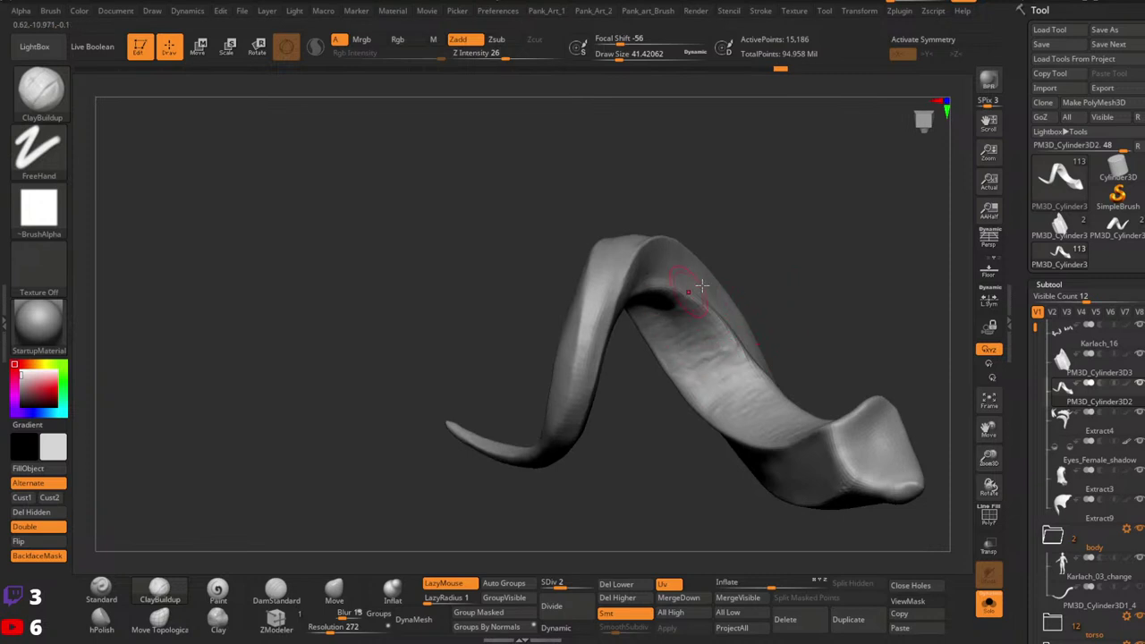
right_drag(702, 286, 661, 297)
Step: Build up the horn's inner face from under the bend down to the base rim with ClayBuildup at a draw size of about 65, then smooth it
right_drag(754, 334, 756, 369)
key(space)
drag(756, 384, 767, 383)
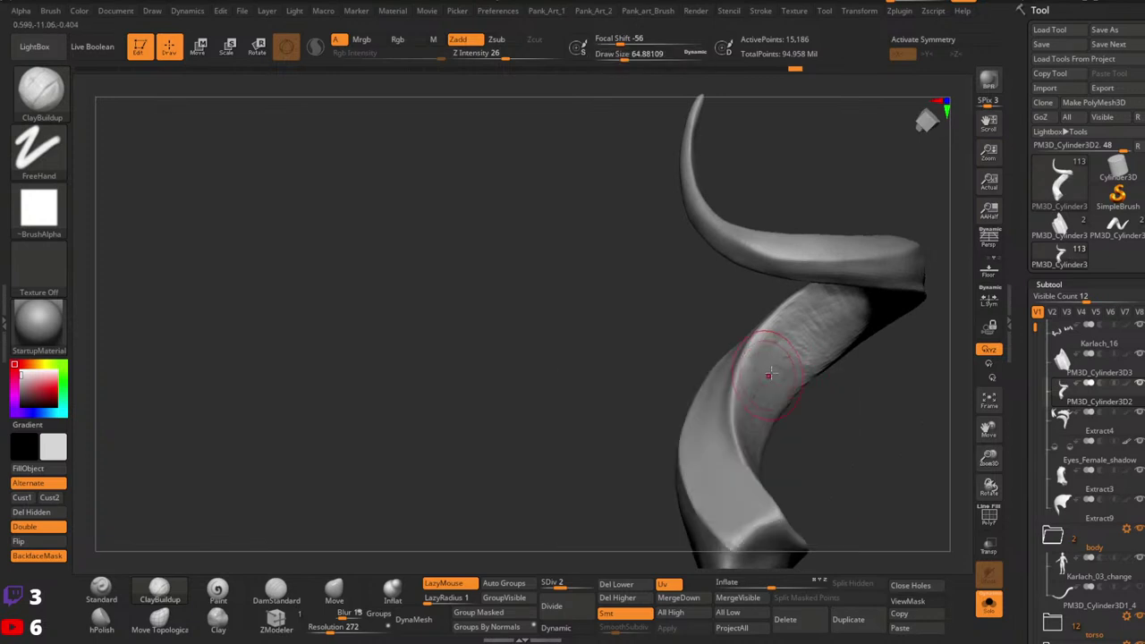
right_drag(760, 414, 780, 388)
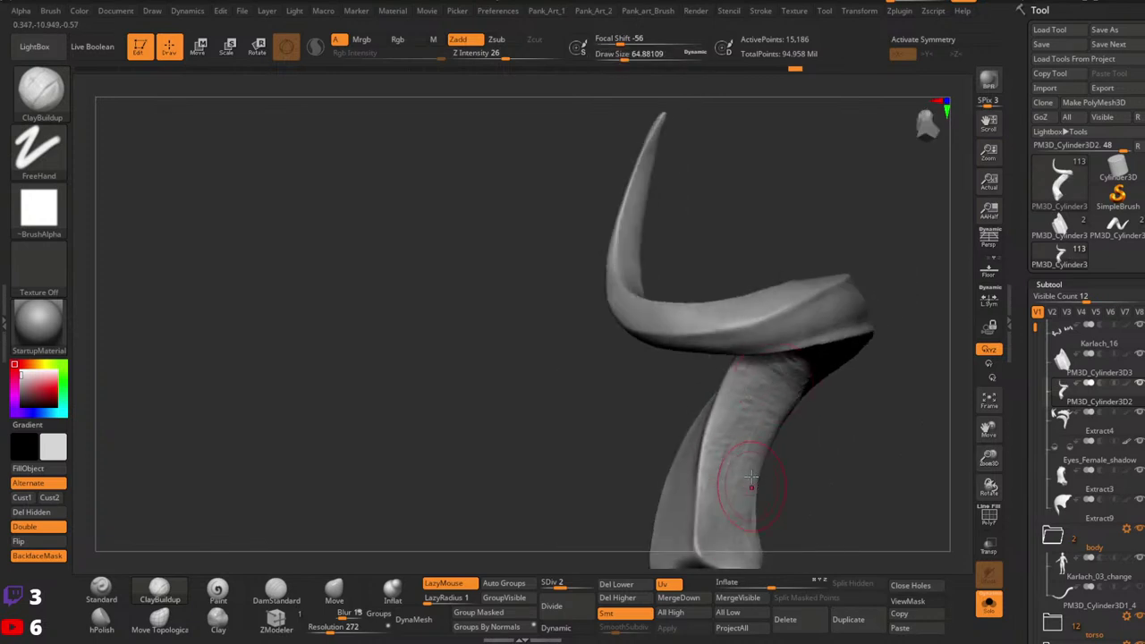
right_drag(751, 481, 717, 472)
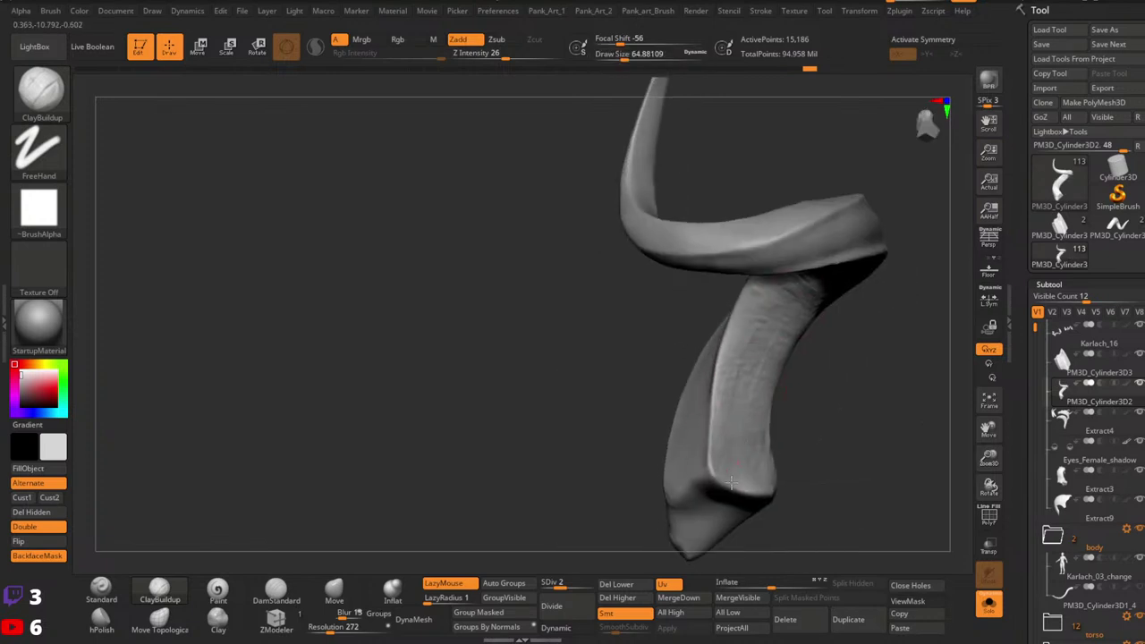
mouse_move(759, 372)
right_down()
mouse_move(741, 441)
mouse_move(746, 424)
mouse_move(772, 457)
mouse_move(775, 388)
right_up()
shift+drag(775, 388, 765, 378)
Step: Raise the inner face's side edge near the base with the Standard brush at a draw size of about 20
key(space)
click(764, 379)
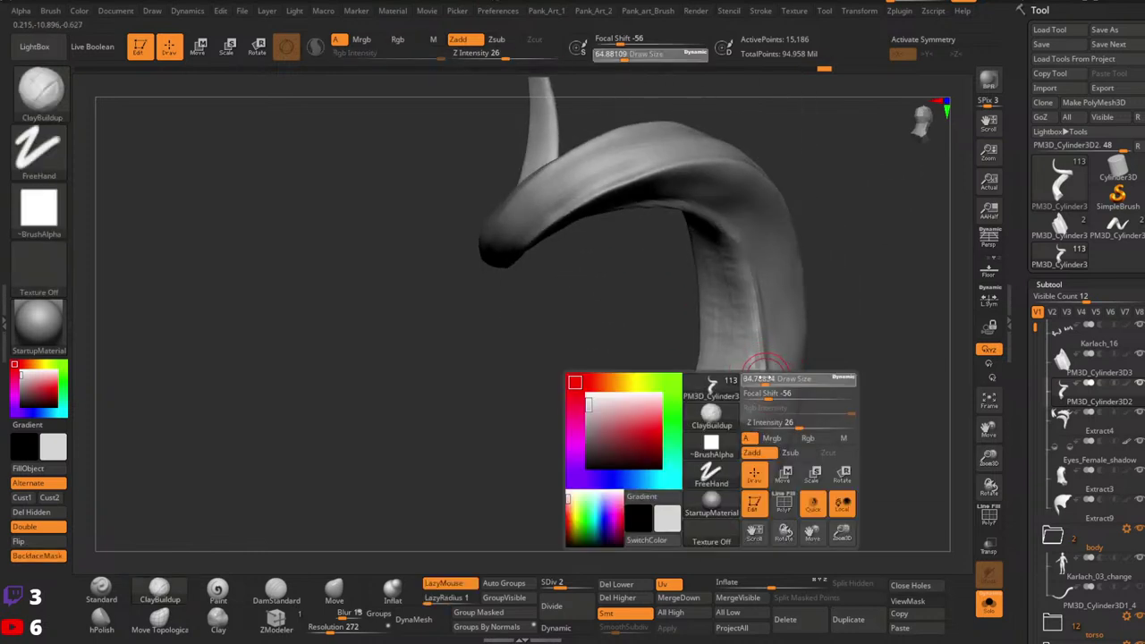
key(b)
key(s)
key(t)
key(space)
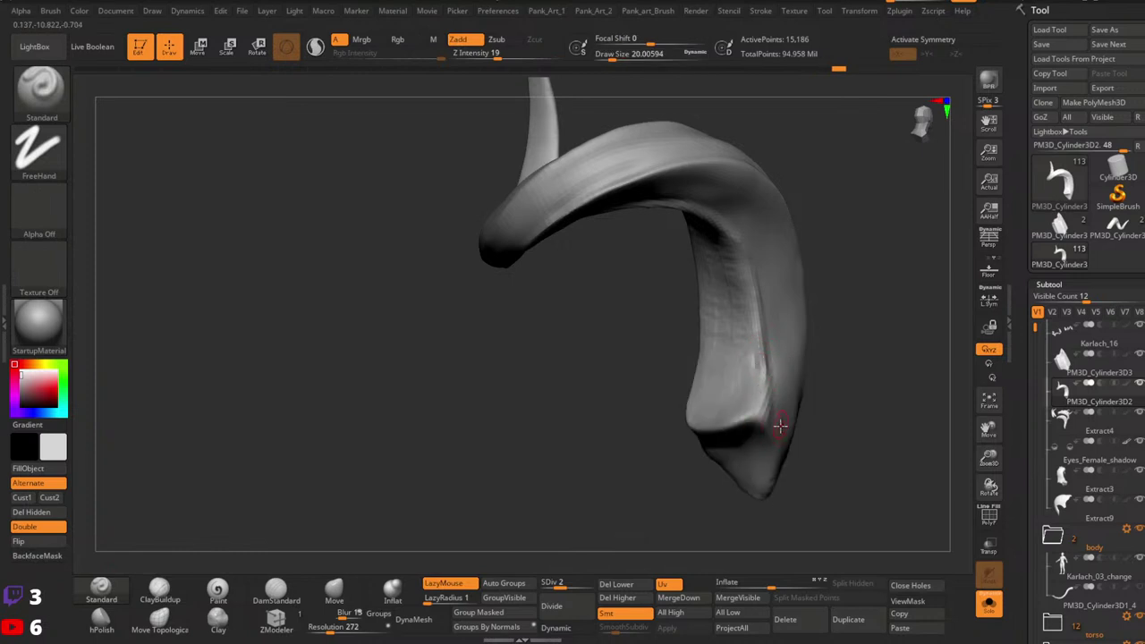
mouse_move(780, 426)
right_down()
mouse_move(754, 408)
mouse_move(769, 430)
mouse_move(772, 421)
right_up()
key(shift)
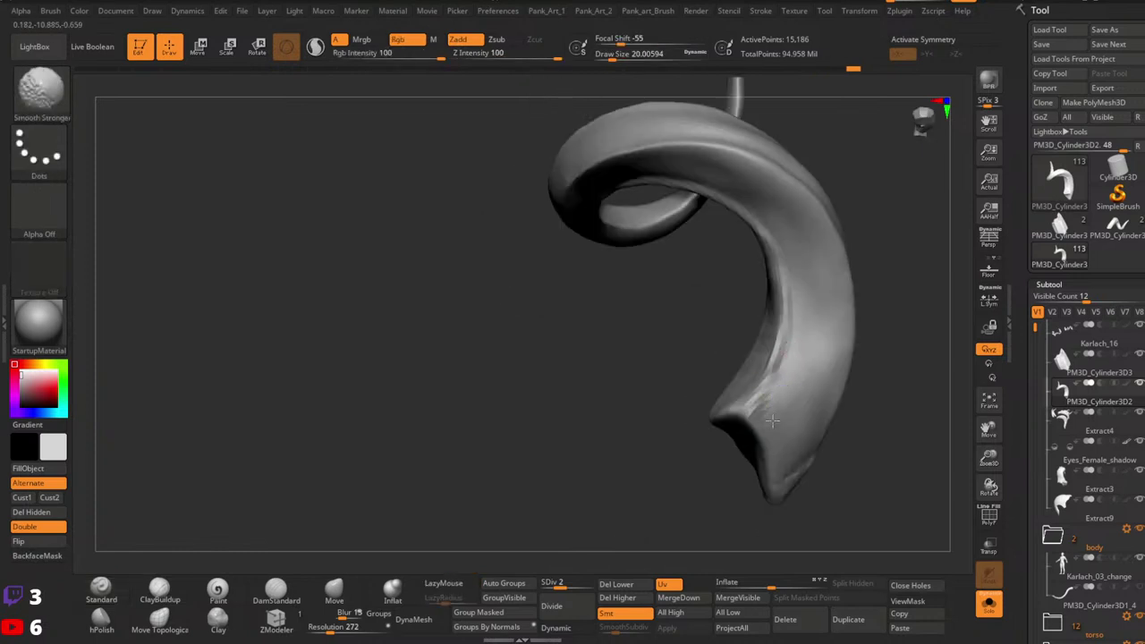
Step: Smooth the raised edge and the adjoining side face of the horn between the base and the bend
right_drag(816, 329, 786, 363)
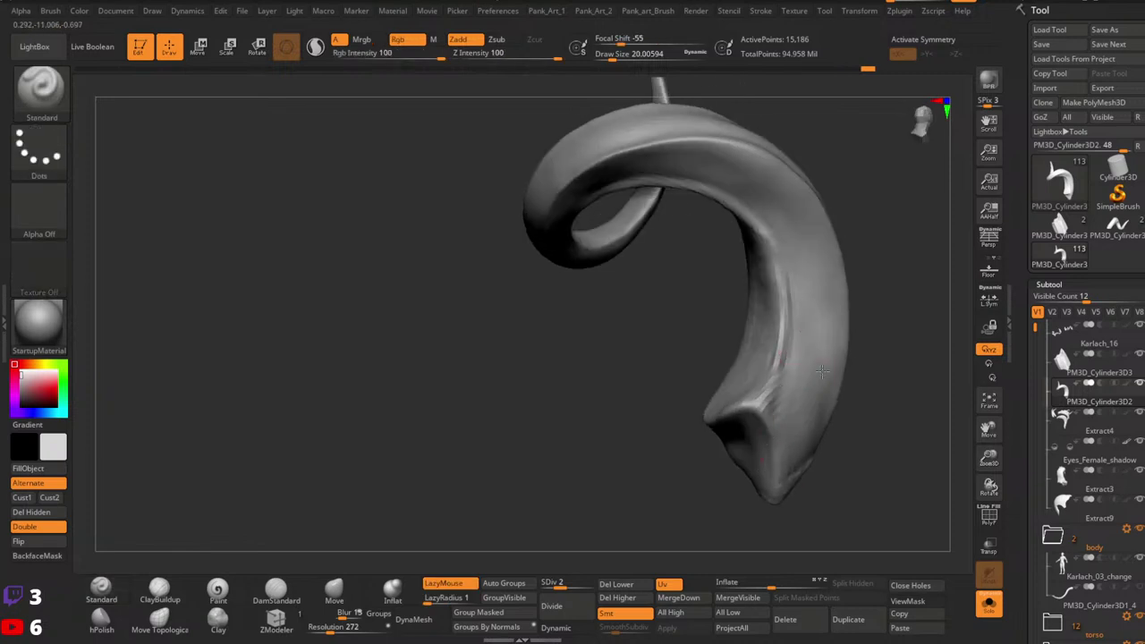
mouse_move(821, 397)
shift+mouse_down()
mouse_move(817, 409)
mouse_move(795, 399)
shift+mouse_up()
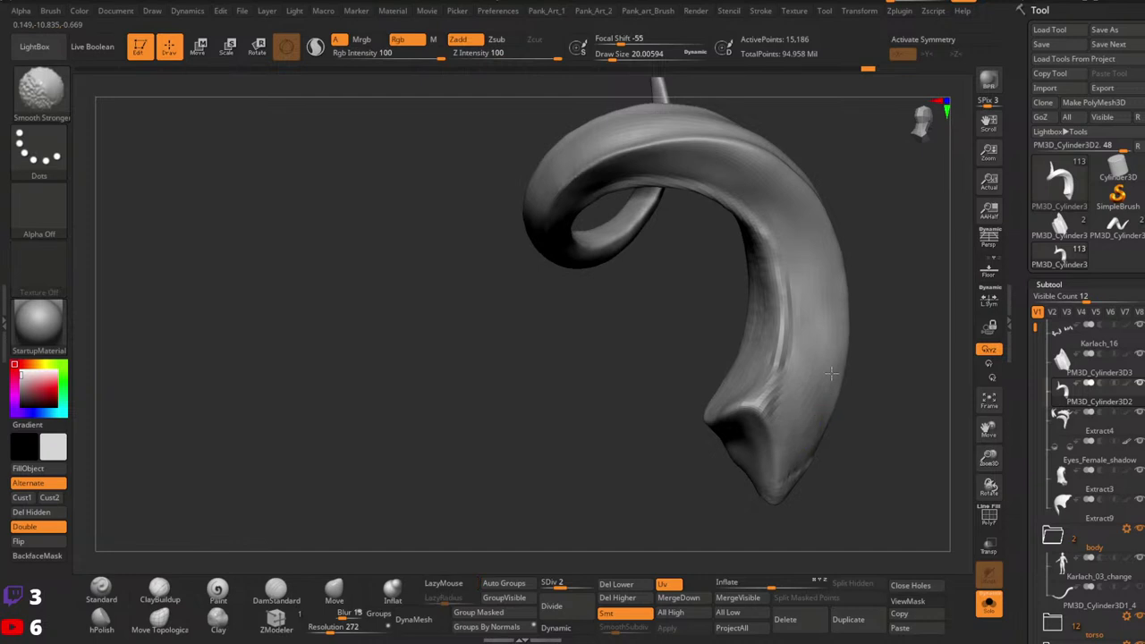
mouse_move(809, 347)
right_down()
mouse_move(833, 384)
mouse_move(819, 345)
right_up()
shift+drag(749, 221, 749, 306)
Step: Refine the inner face under the bend with the Standard brush at a draw size of about 31, and smooth it
right_drag(748, 309, 759, 267)
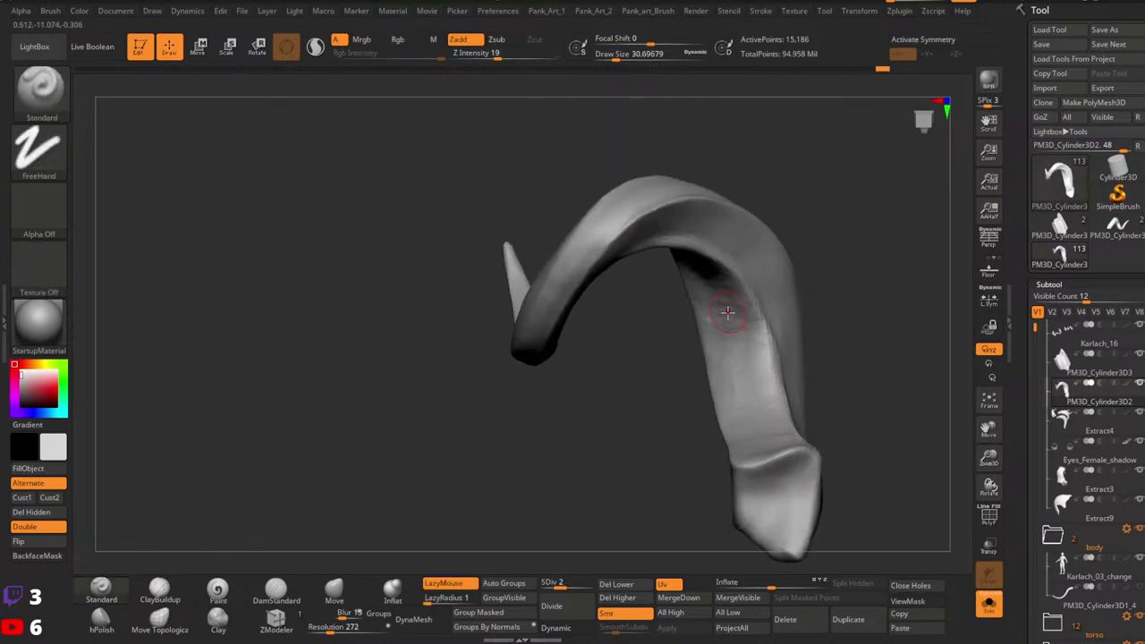
key(shift)
mouse_move(746, 362)
right_down()
mouse_move(741, 396)
mouse_move(524, 493)
right_up()
key(shift)
Step: Adjust the inner face's outline near the base with the Move brush at a draw size of about 62
key(space)
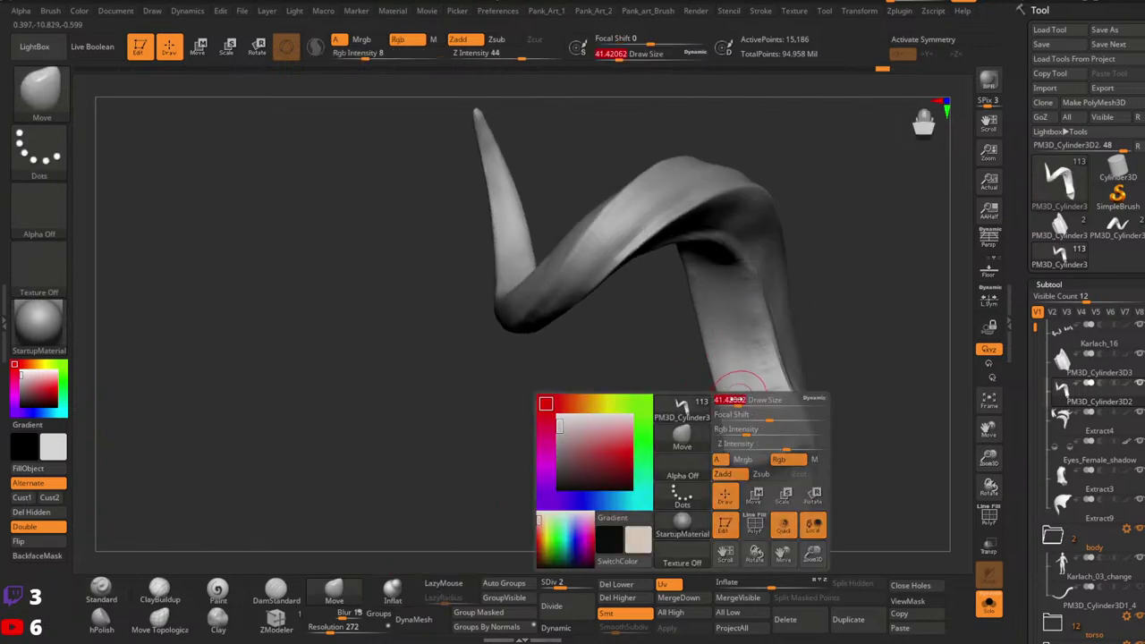
key(space)
mouse_move(741, 396)
mouse_down()
mouse_move(752, 396)
mouse_move(715, 377)
mouse_up()
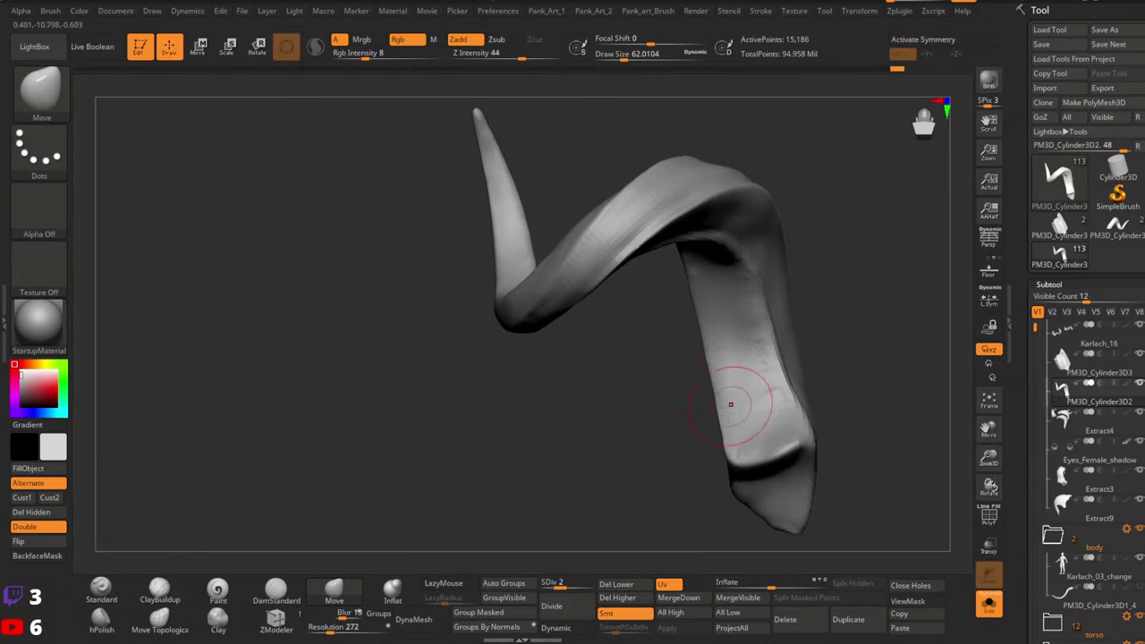
ctrl+right_drag(877, 288, 776, 443)
mouse_move(776, 443)
right_down()
mouse_move(760, 299)
mouse_move(726, 355)
mouse_move(745, 358)
mouse_move(722, 376)
right_up()
key(space)
drag(723, 376, 716, 375)
Step: Smooth the horn's side face and reshape the coil's outer edge with the Move brush at a draw size of about 65
shift+drag(716, 367, 659, 327)
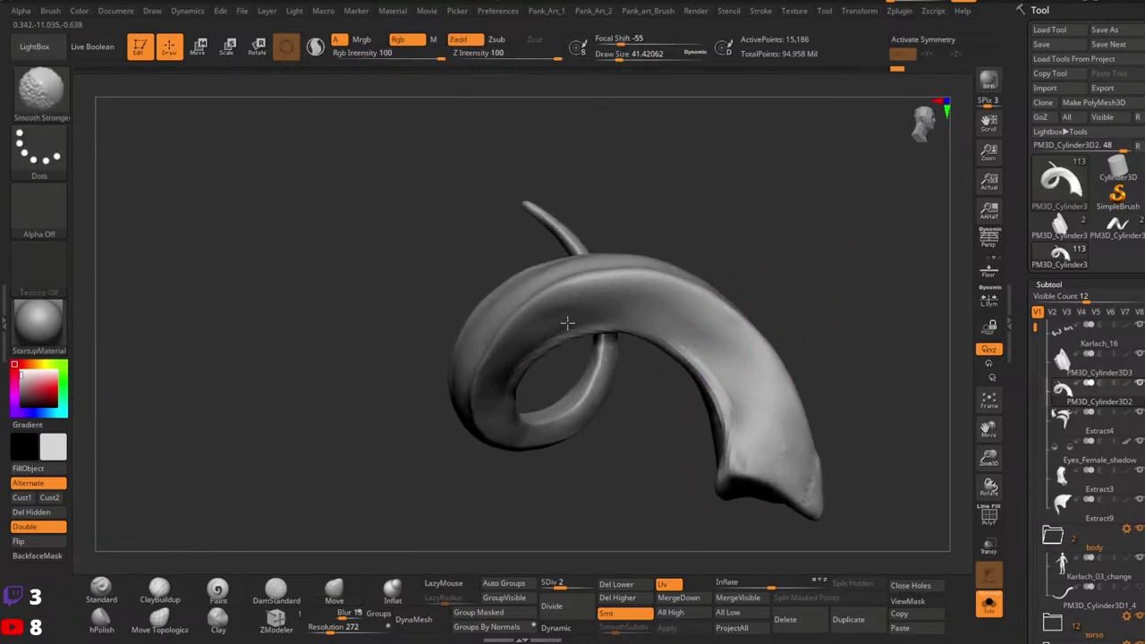
right_drag(558, 312, 519, 334)
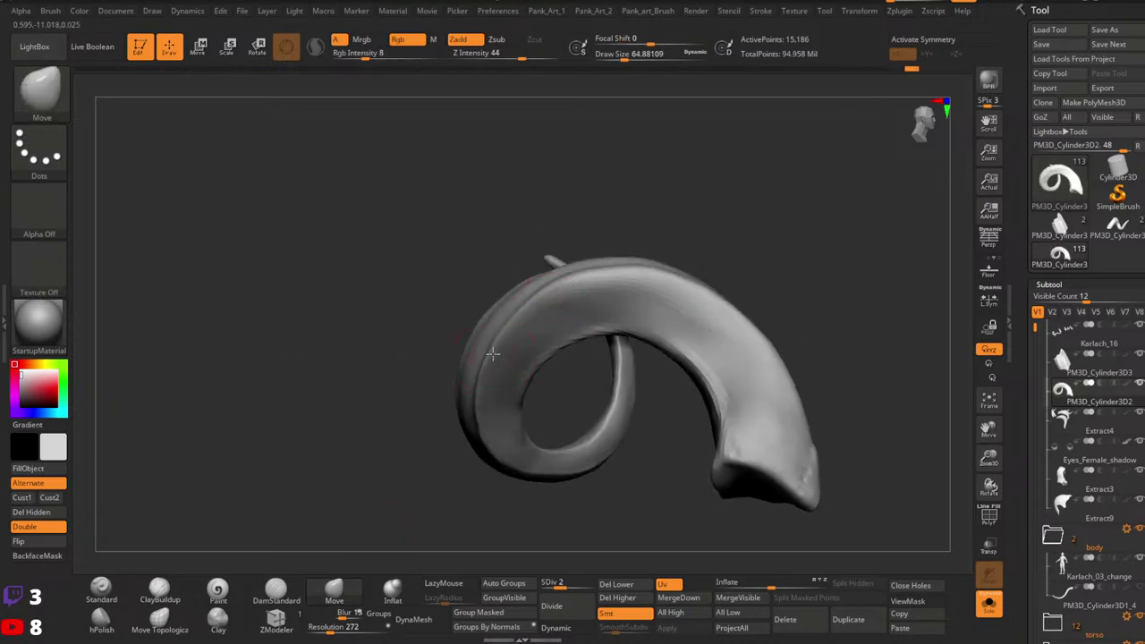
key(space)
key(shift)
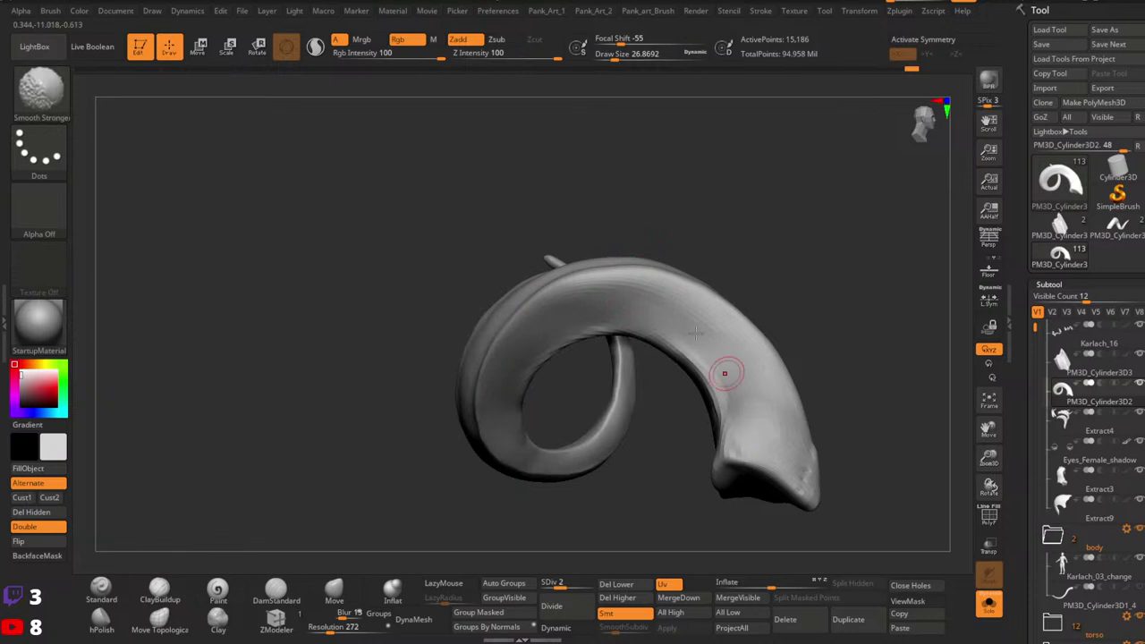
Step: Build up the broad side face from the base into the coil with ClayBuildup at a draw size of about 54
mouse_move(724, 373)
right_down()
mouse_move(680, 368)
mouse_move(685, 430)
mouse_move(698, 419)
right_up()
alt+right_drag(699, 419, 676, 381)
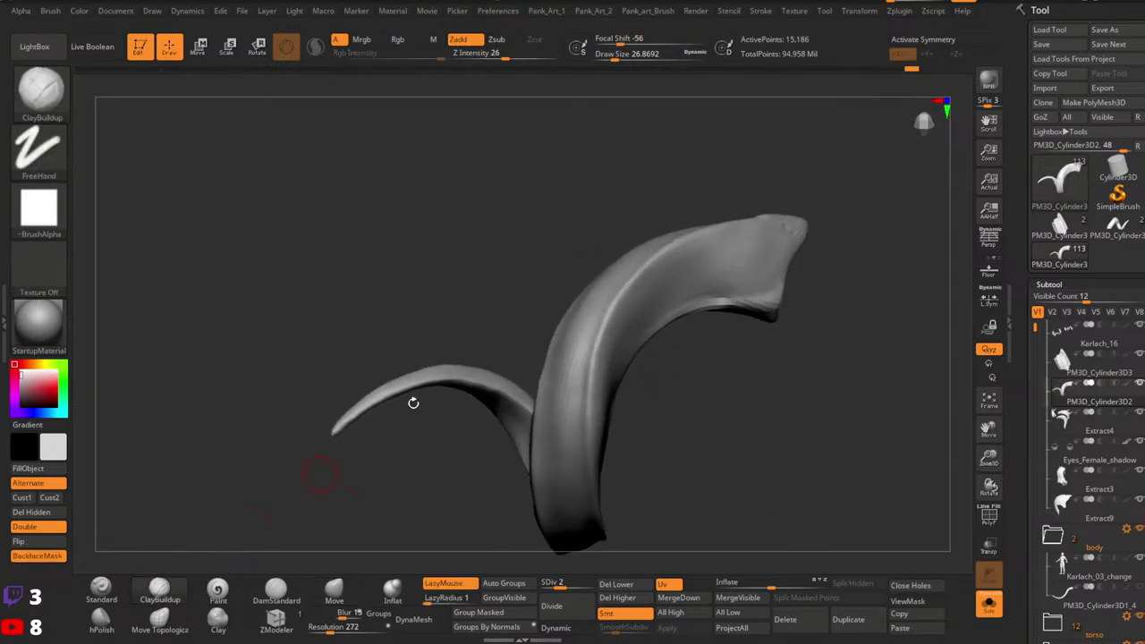
key(space)
drag(653, 275, 660, 274)
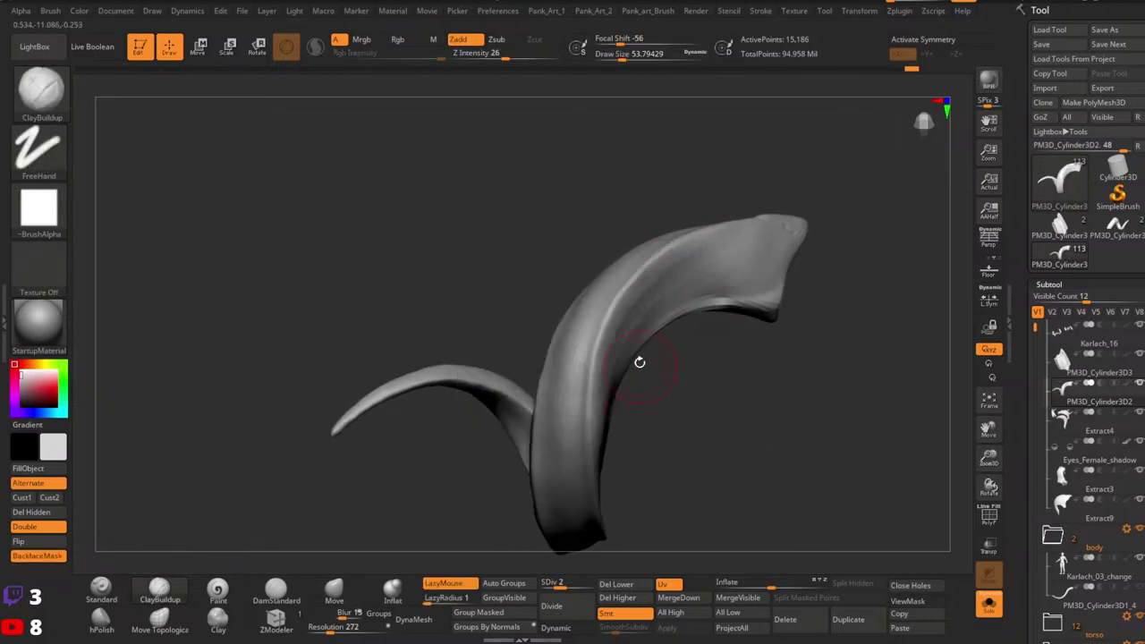
right_drag(640, 362, 588, 332)
mouse_move(606, 311)
mouse_down()
mouse_move(590, 459)
mouse_move(594, 444)
mouse_up()
right_drag(649, 271, 607, 407)
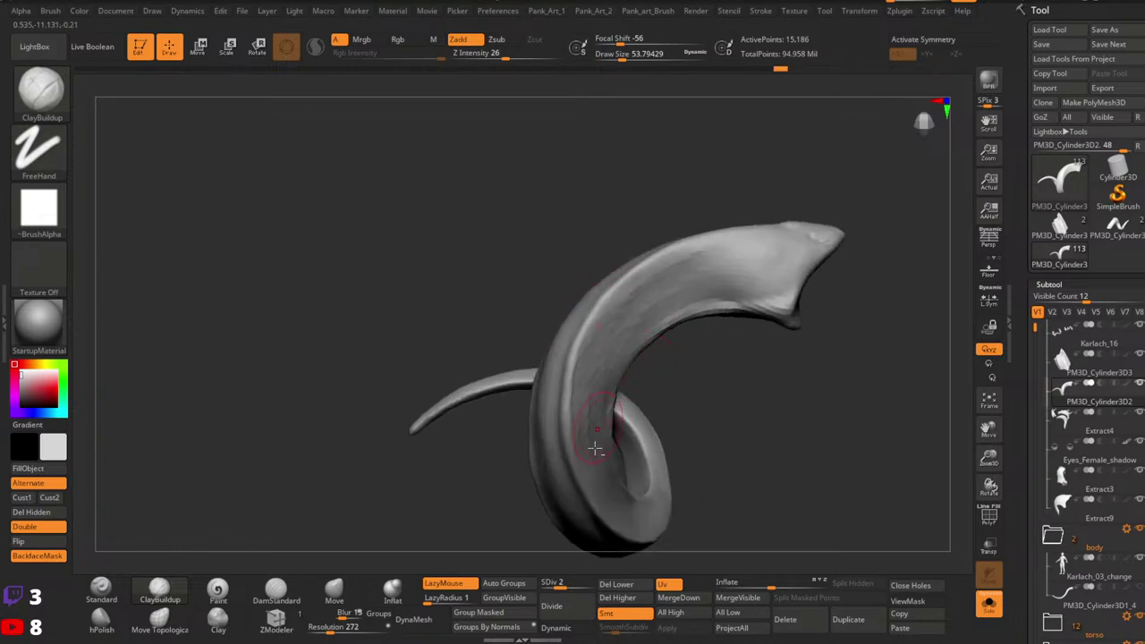
Step: Continue ClayBuildup along the side face into the coil at a draw size of about 46, then smooth the strokes
right_drag(635, 517, 575, 414)
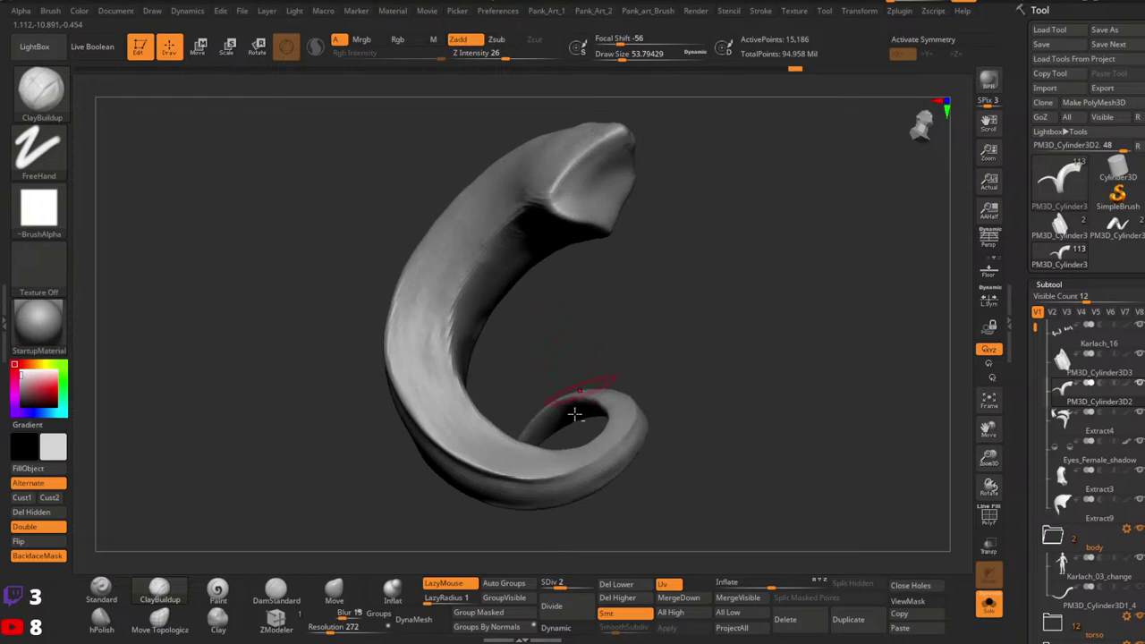
mouse_move(450, 432)
right_down()
mouse_move(486, 365)
mouse_move(527, 376)
right_up()
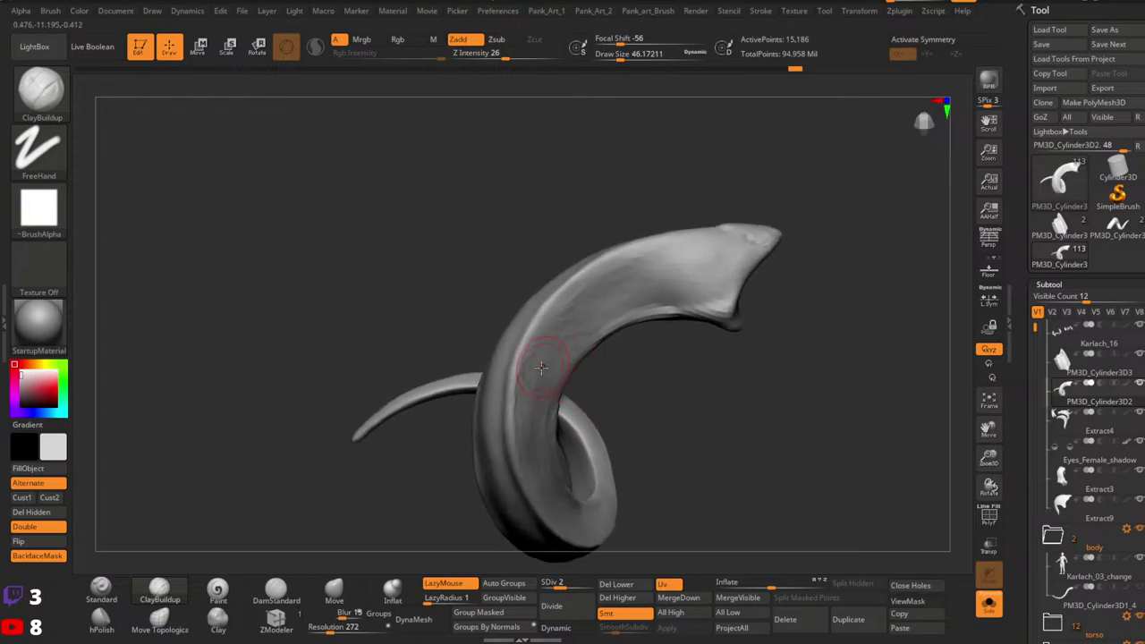
key(shift)
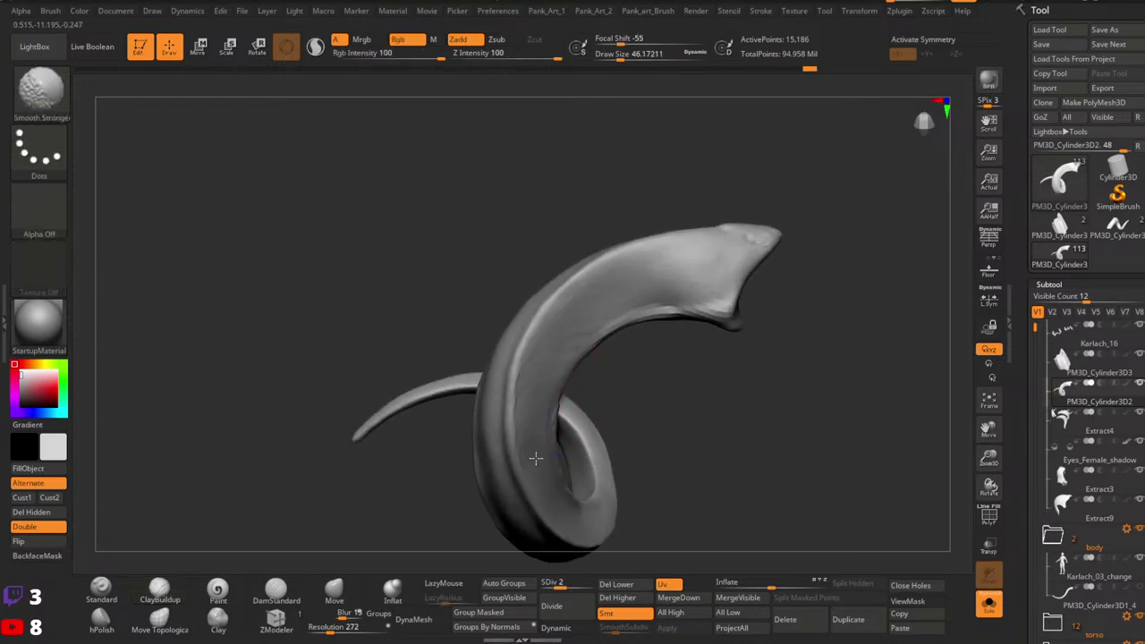
right_drag(535, 458, 572, 367)
Step: Define the side face's edges along the horn's curve with the Standard brush at a draw size of about 37
mouse_move(596, 183)
right_down()
mouse_move(646, 306)
mouse_move(634, 358)
right_up()
key(bracketright)
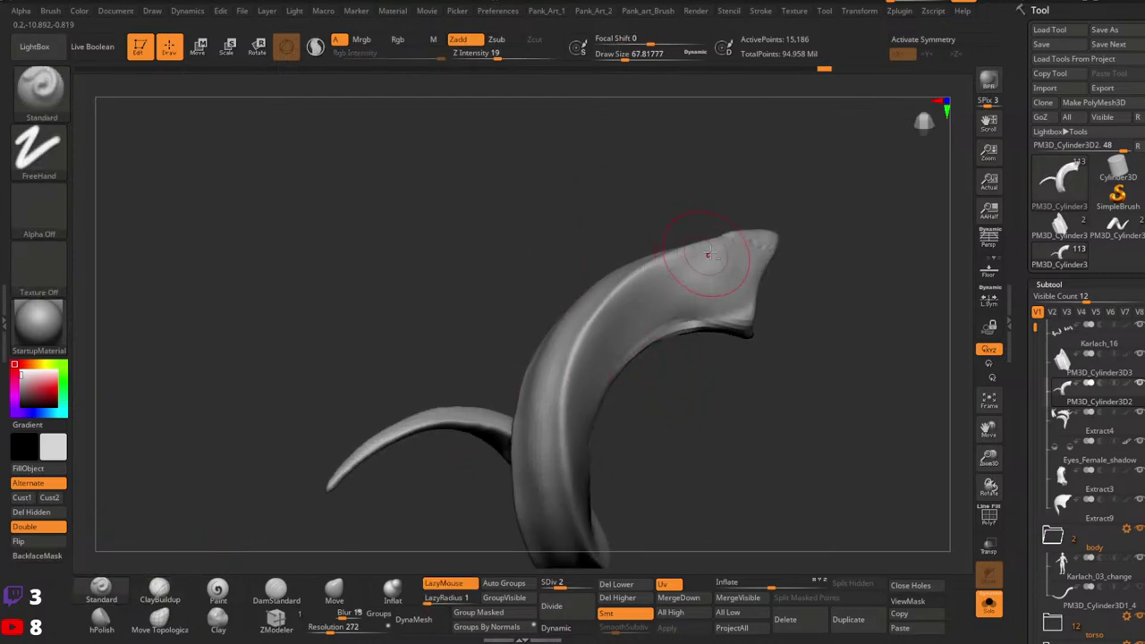
key(bracketleft)
right_drag(621, 360, 590, 284)
drag(575, 323, 581, 381)
right_drag(581, 381, 537, 368)
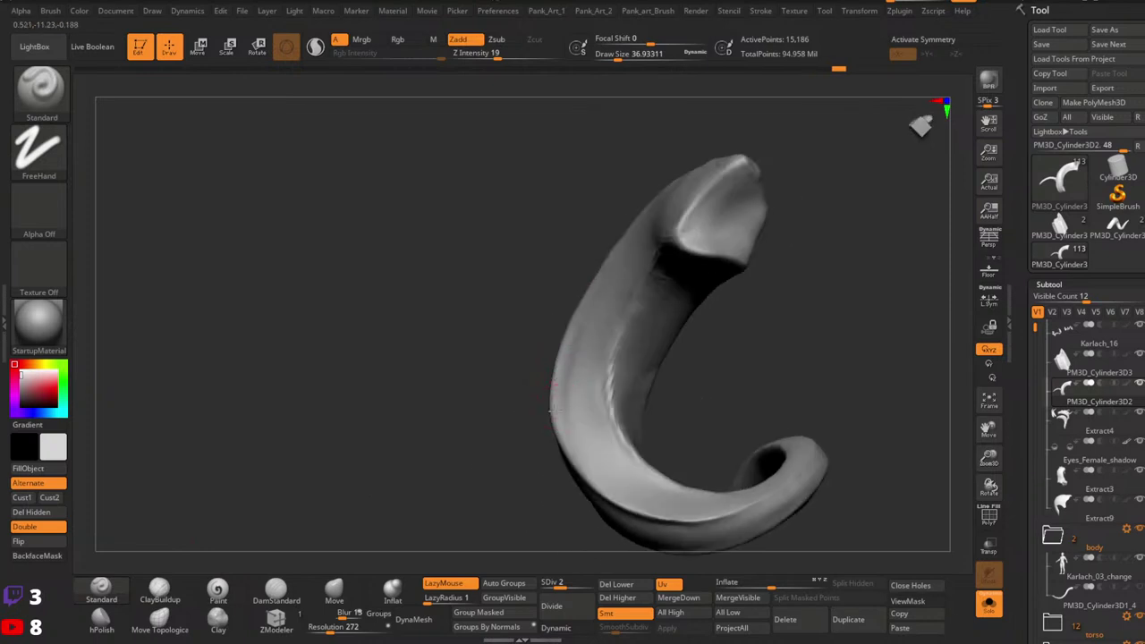
right_drag(655, 499, 606, 390)
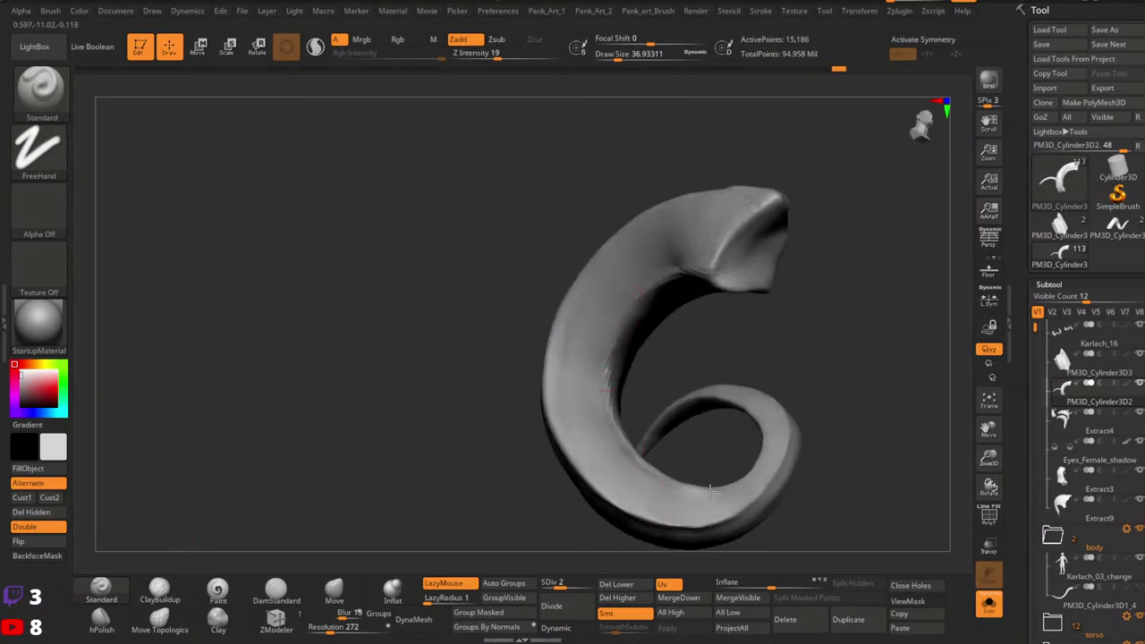
mouse_move(712, 450)
right_down()
mouse_move(735, 469)
mouse_move(702, 497)
mouse_move(652, 364)
right_up()
Step: Shape the broad side face from the coil up to the base with the Standard brush at a draw size of about 97
key(space)
drag(580, 386, 592, 387)
key(space)
drag(567, 424, 586, 424)
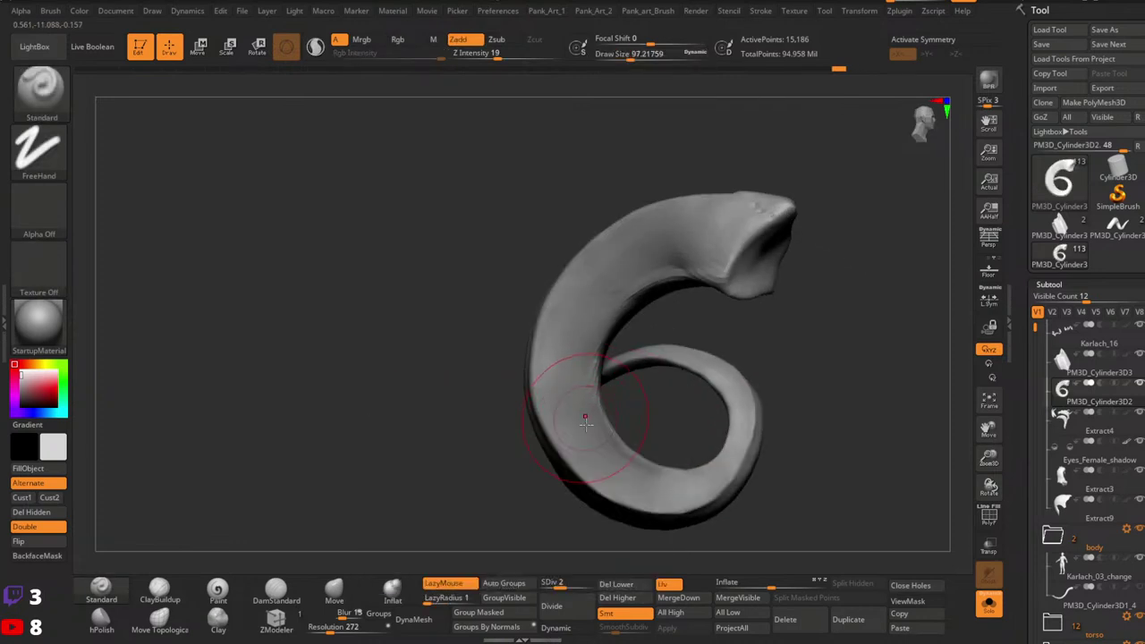
right_drag(664, 253, 652, 301)
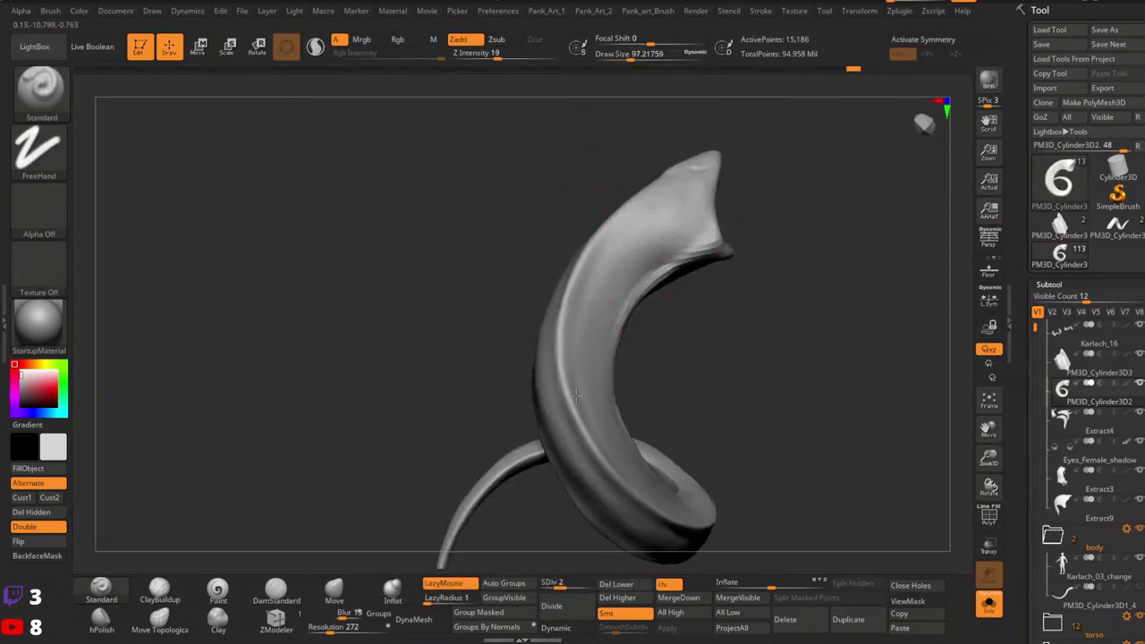
mouse_move(586, 387)
right_down()
mouse_move(683, 263)
mouse_move(664, 230)
right_up()
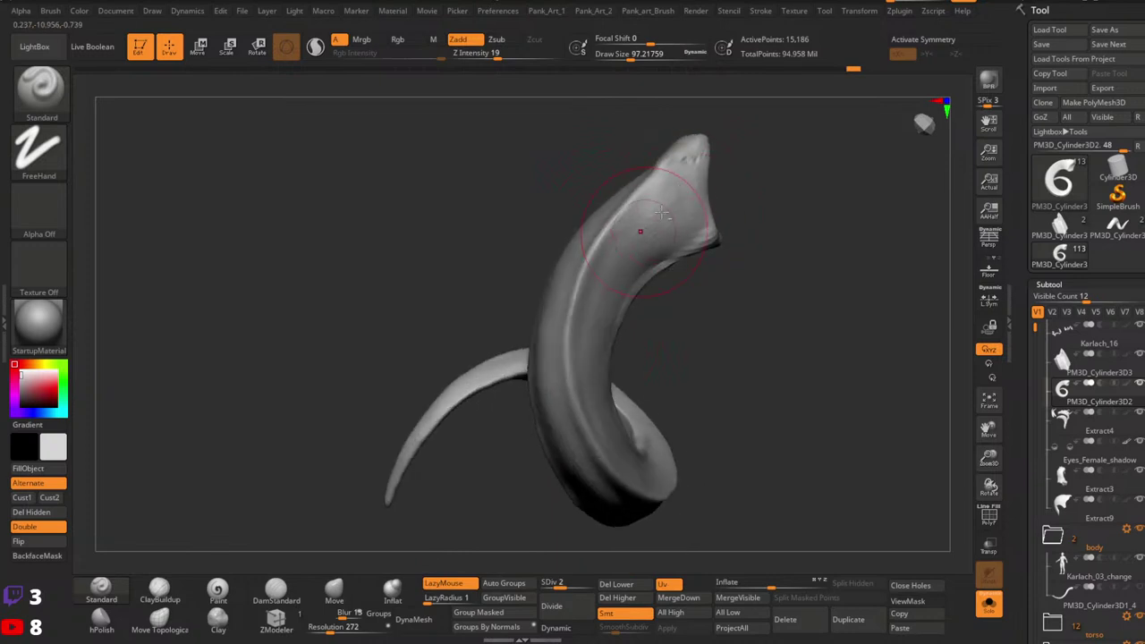
right_drag(687, 164, 677, 226)
Step: Smooth the side face and its long ridge at a draw size of about 56
key(space)
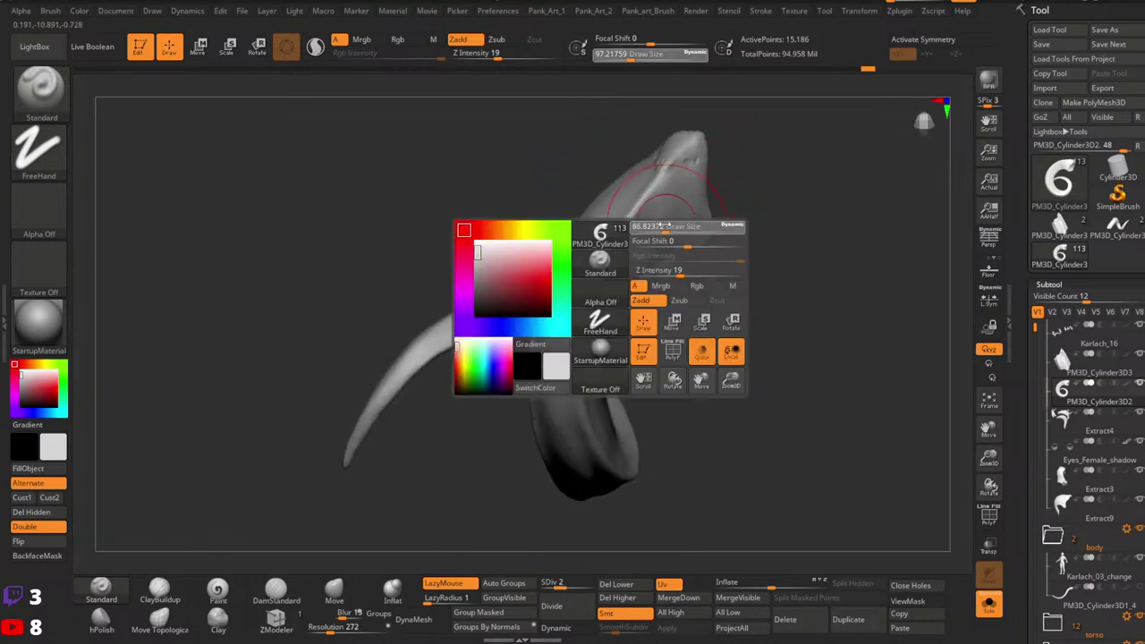
drag(677, 226, 663, 226)
key(shift)
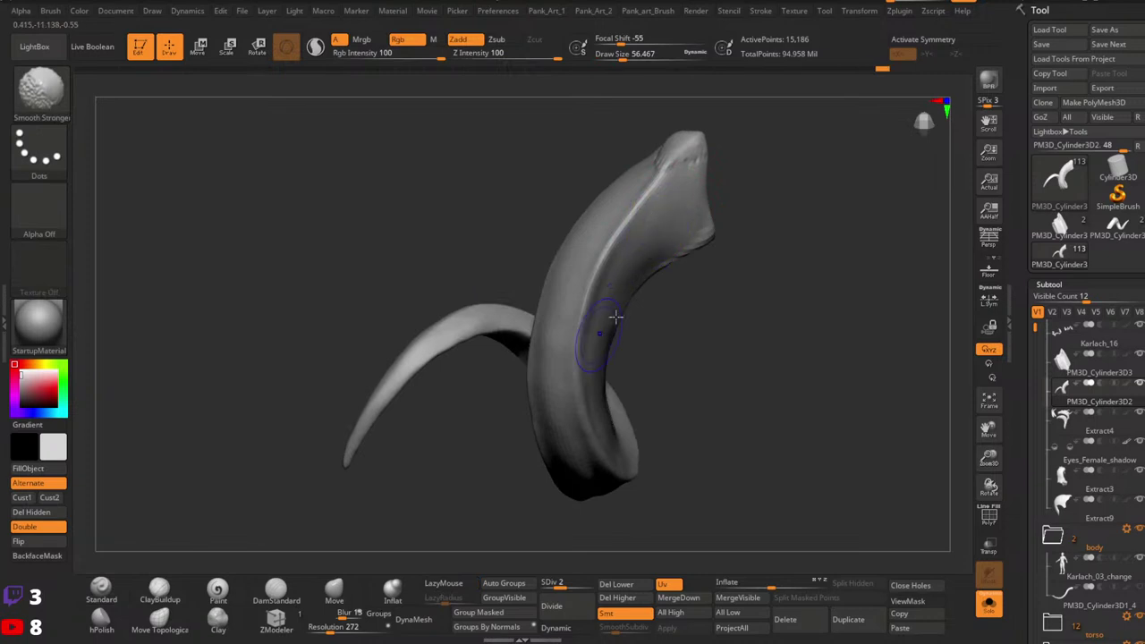
mouse_move(650, 264)
right_down()
mouse_move(670, 186)
mouse_move(640, 119)
mouse_move(666, 183)
right_up()
right_drag(666, 183, 708, 223)
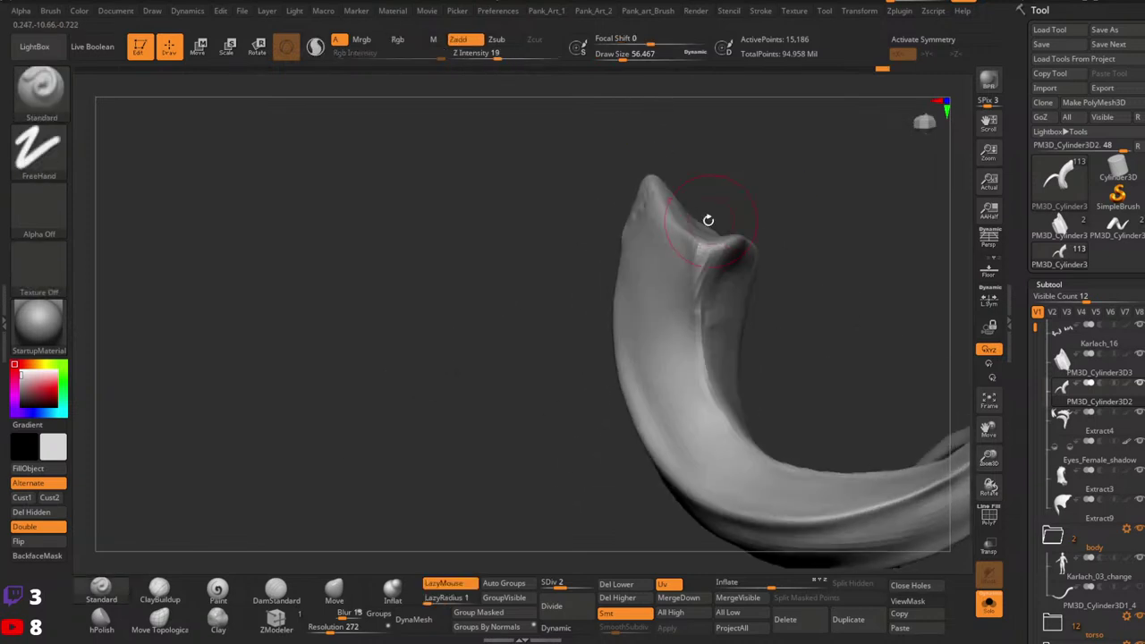
Step: Sharpen the ridge running from the base rim along the inner edge with the Standard brush at a draw size of about 27, then smooth the base
key(space)
drag(685, 268, 672, 268)
drag(691, 247, 685, 302)
mouse_move(731, 449)
right_down()
mouse_move(732, 390)
mouse_move(702, 313)
right_up()
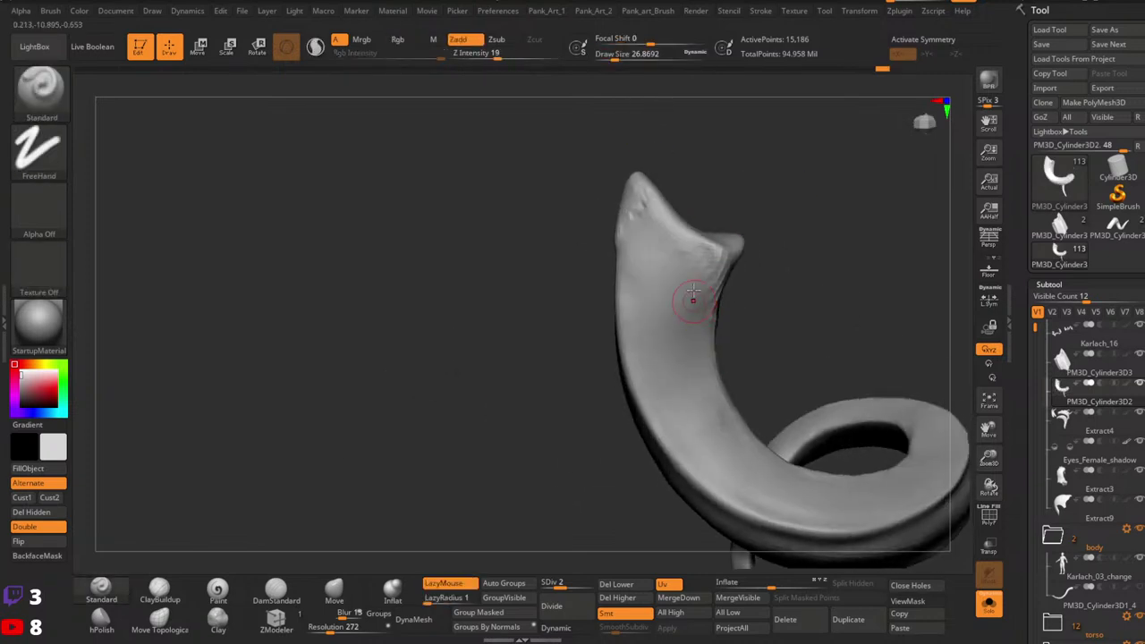
mouse_move(692, 301)
mouse_down()
mouse_move(710, 391)
mouse_move(773, 457)
mouse_up()
right_drag(772, 457, 686, 271)
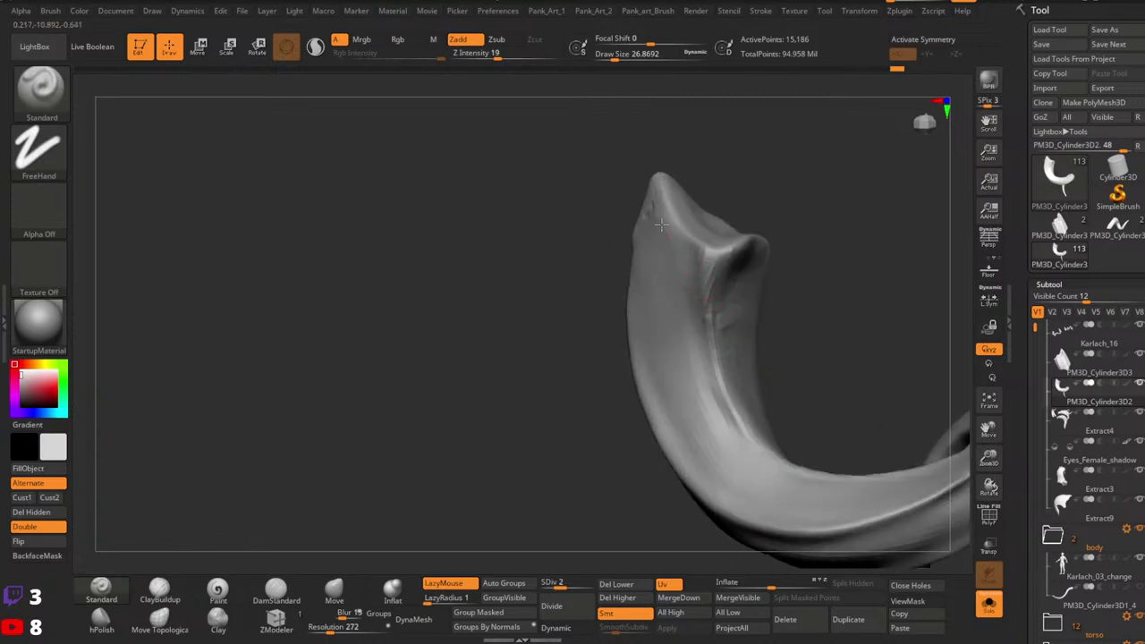
key(shift)
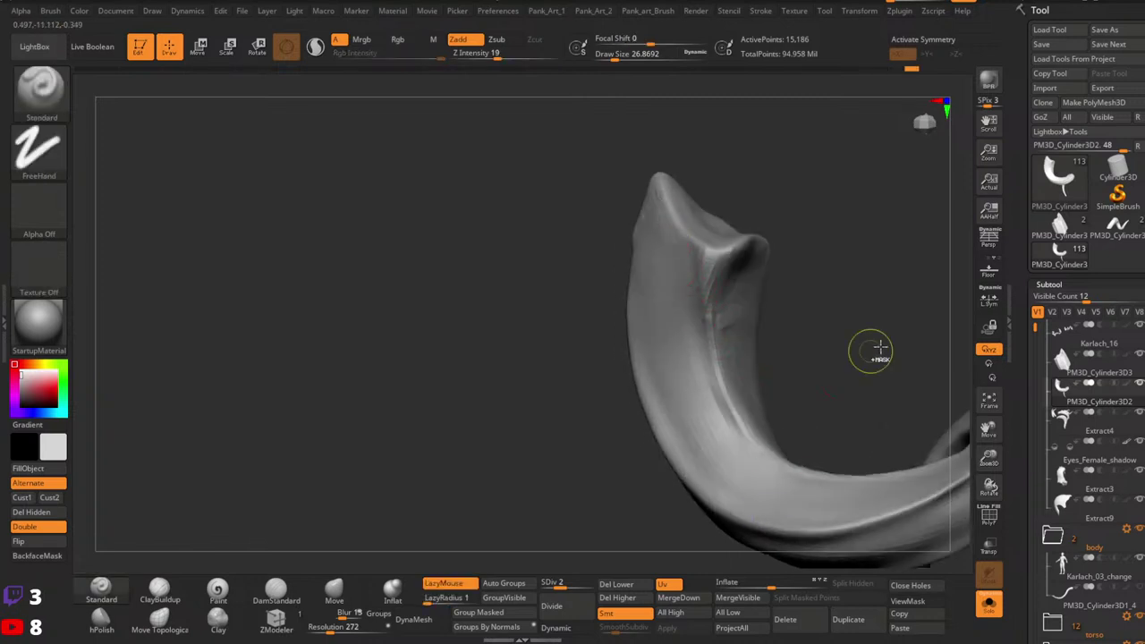
Step: Show the rest of the character around the horn again and raise the horn to subdivision level 4
mouse_move(799, 345)
right_down()
mouse_move(746, 373)
mouse_move(759, 266)
mouse_move(689, 219)
right_up()
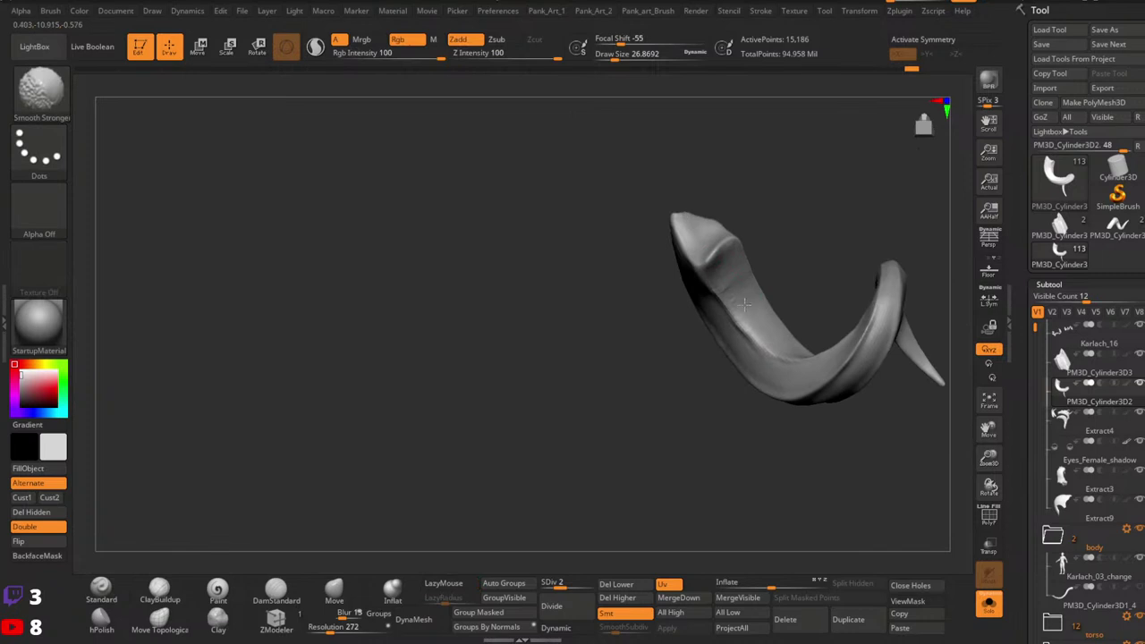
click(336, 590)
key(s)
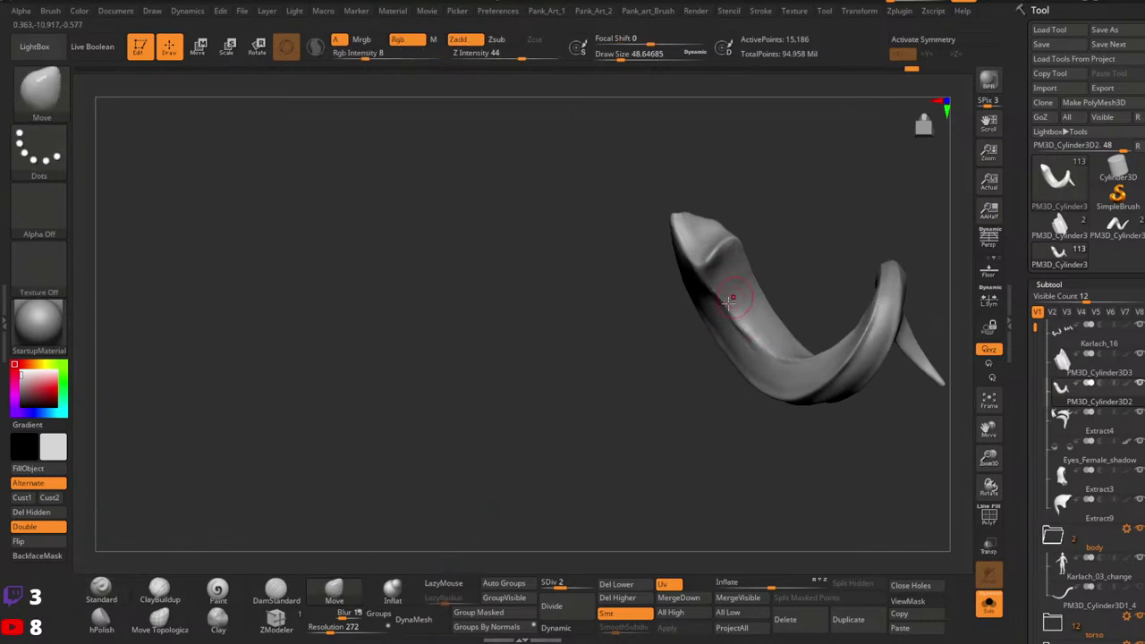
key(s)
mouse_move(734, 321)
ctrl+right_down()
mouse_move(772, 317)
mouse_move(828, 445)
mouse_move(787, 427)
mouse_move(781, 337)
ctrl+right_up()
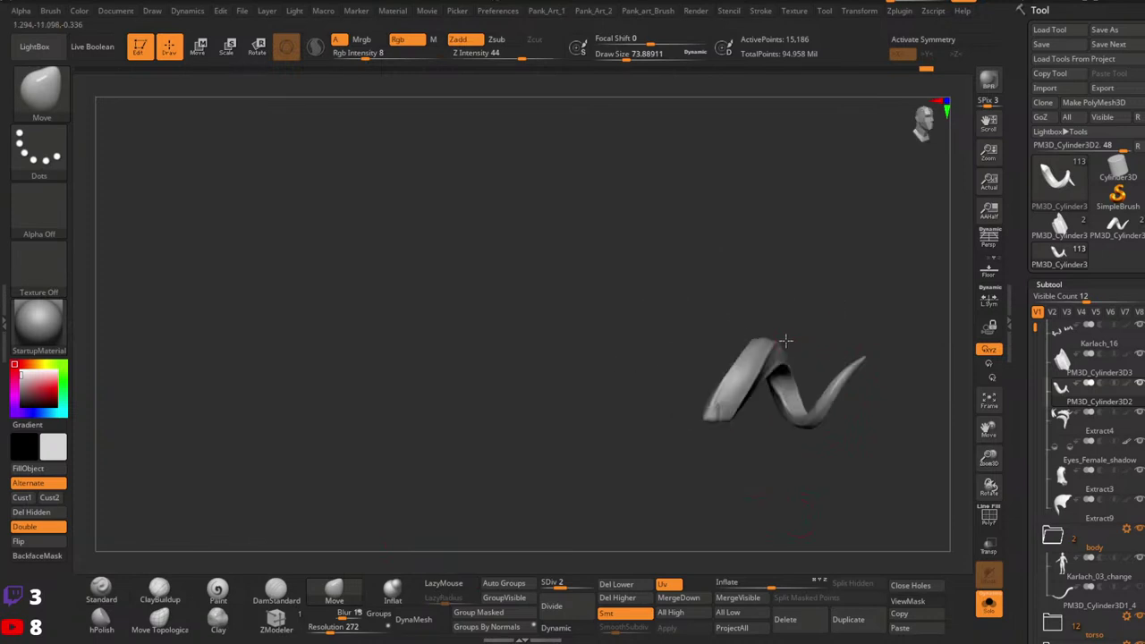
click(988, 602)
click(588, 584)
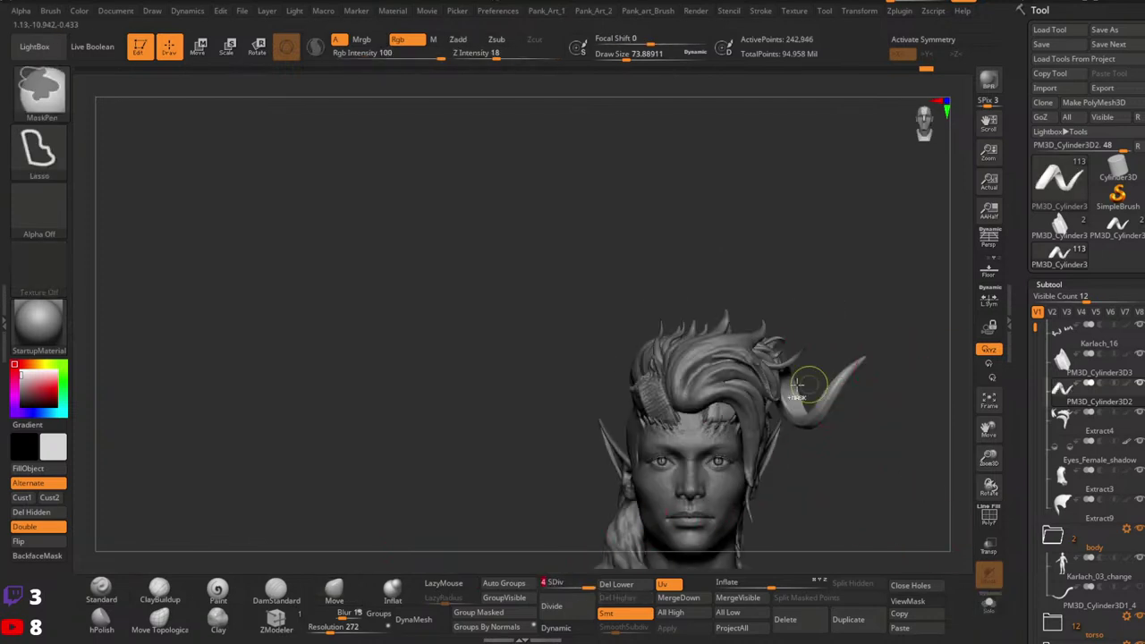
Step: Build up the horn's inner face above the lower bend with the ClayBuildup brush at a draw size of about 59
mouse_move(808, 388)
ctrl+right_down()
mouse_move(877, 419)
mouse_move(718, 409)
ctrl+right_up()
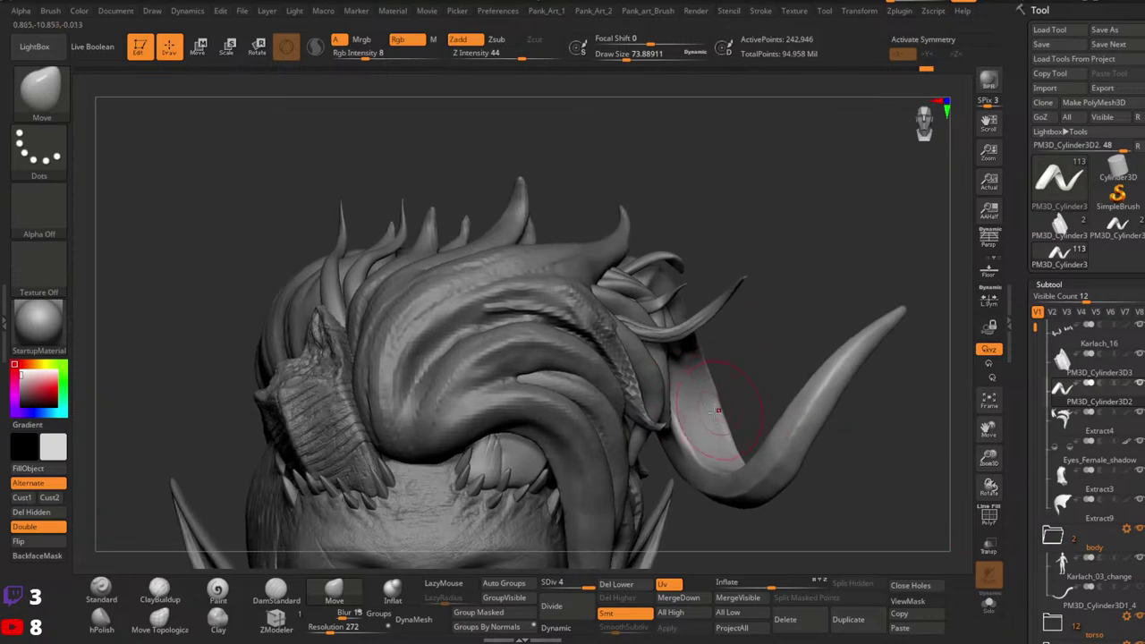
mouse_move(814, 396)
ctrl+right_down()
mouse_move(799, 375)
mouse_move(769, 407)
ctrl+right_up()
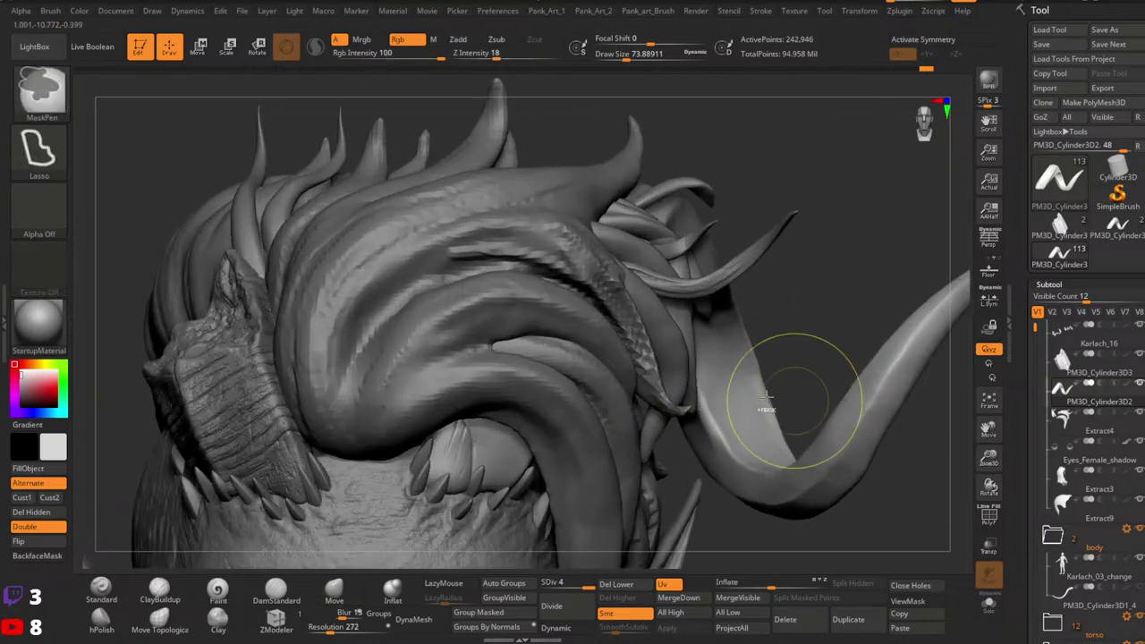
click(164, 590)
key(space)
drag(725, 408, 720, 409)
right_drag(720, 408, 722, 363)
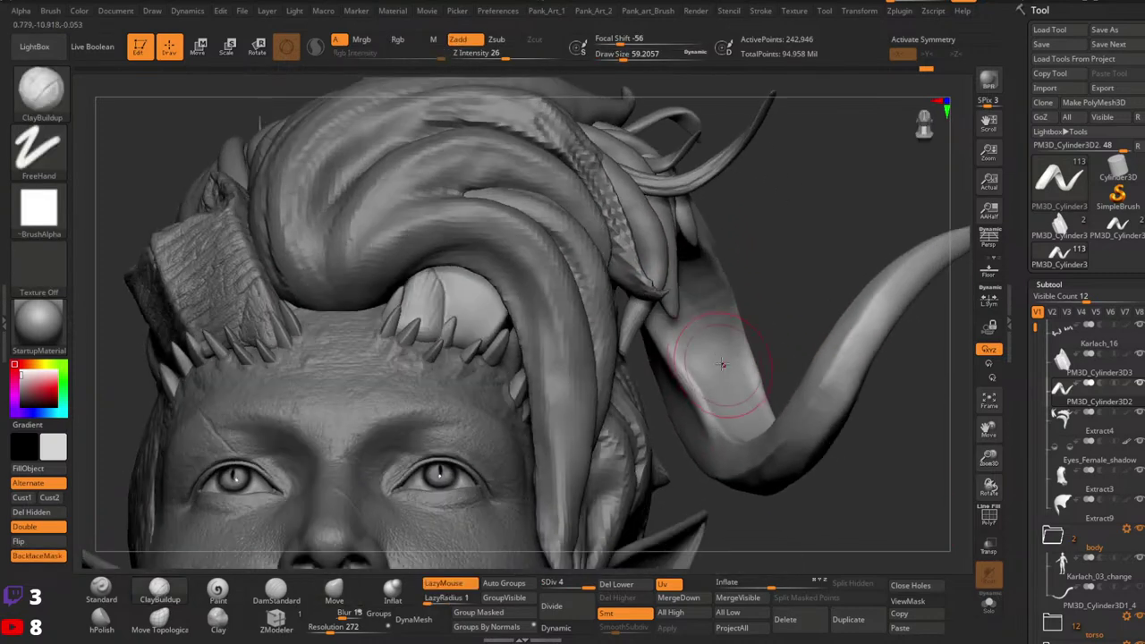
drag(666, 367, 710, 436)
Step: Add clay along the inner face's edge near the hair at a draw size of about 44, then smooth it
right_drag(716, 407, 691, 341)
drag(682, 347, 692, 317)
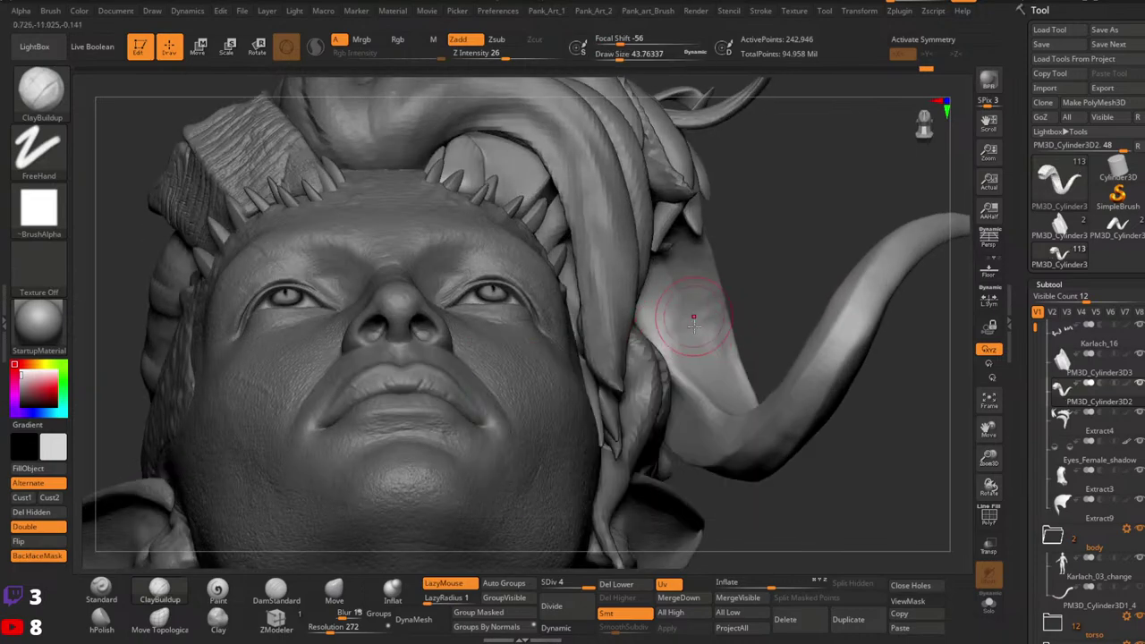
right_drag(692, 316, 658, 340)
mouse_move(657, 342)
mouse_down()
mouse_move(659, 376)
mouse_move(681, 384)
mouse_up()
right_drag(677, 366, 699, 394)
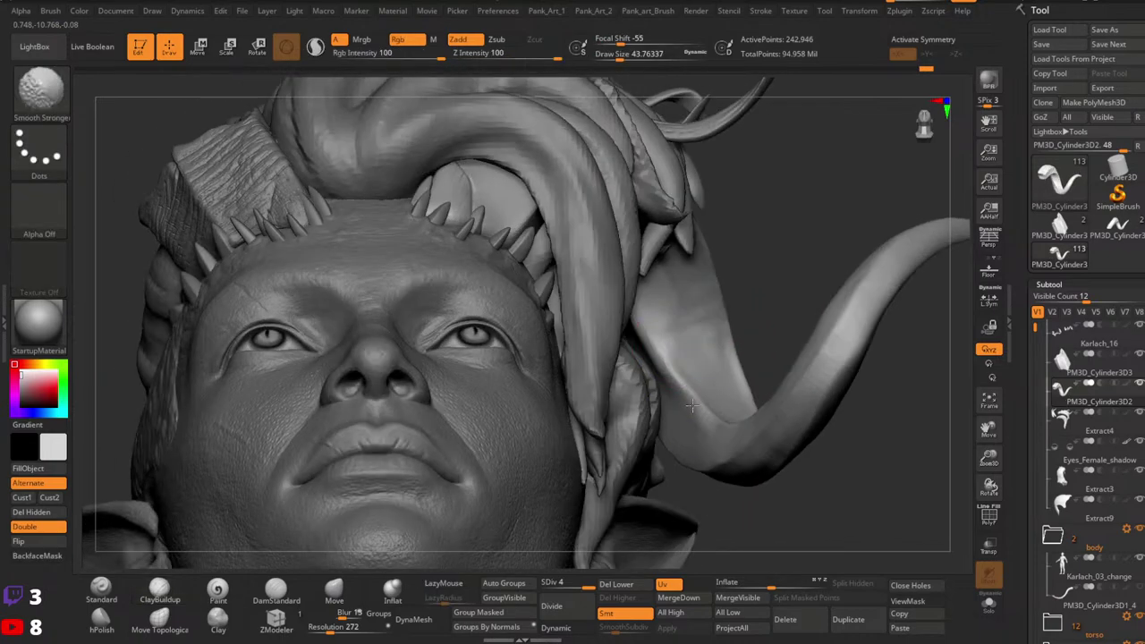
shift+drag(667, 379, 688, 400)
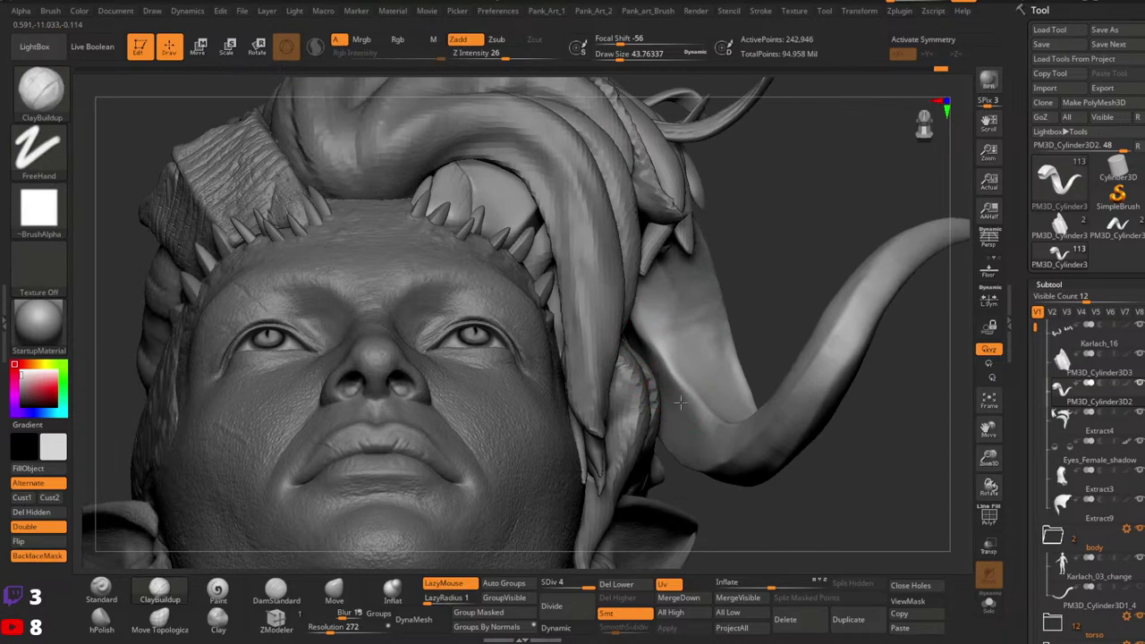
right_drag(727, 383, 760, 429)
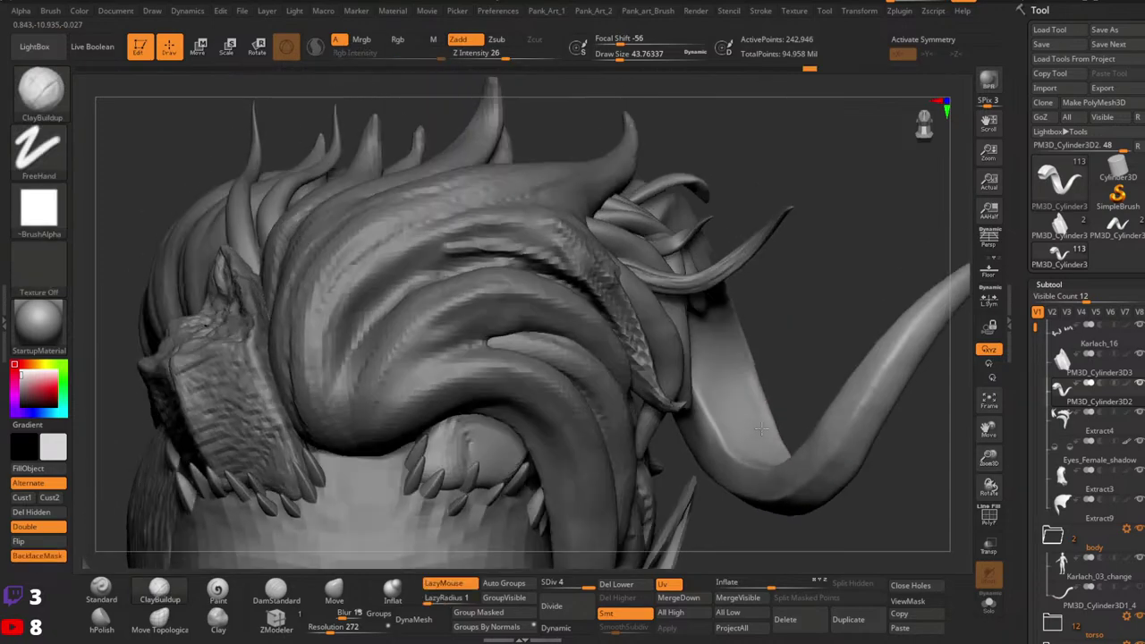
Step: Adjust the outline of the horn's inner band with the Move brush at a draw size of about 101
ctrl+right_drag(868, 296, 854, 268)
click(335, 590)
key(space)
mouse_move(714, 411)
mouse_down()
mouse_move(710, 424)
mouse_move(738, 419)
mouse_move(762, 389)
mouse_up()
key(space)
key(space)
key(space)
key(space)
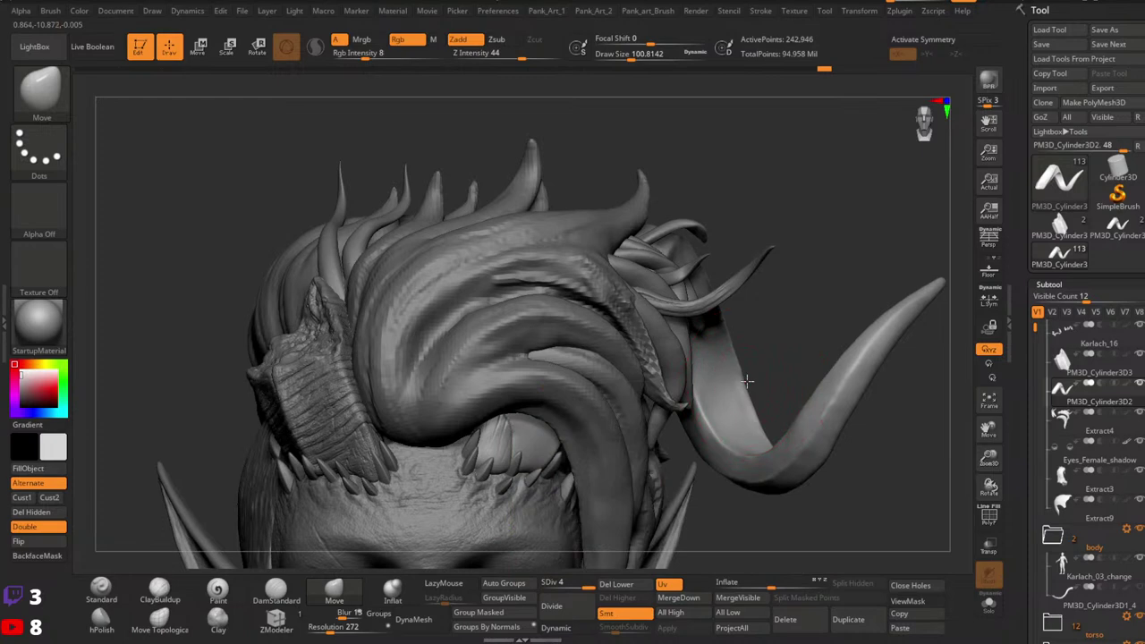
Step: Refine the horn's curve beside the hair with the Move brush at a draw size of about 97
ctrl+right_drag(801, 322, 797, 250)
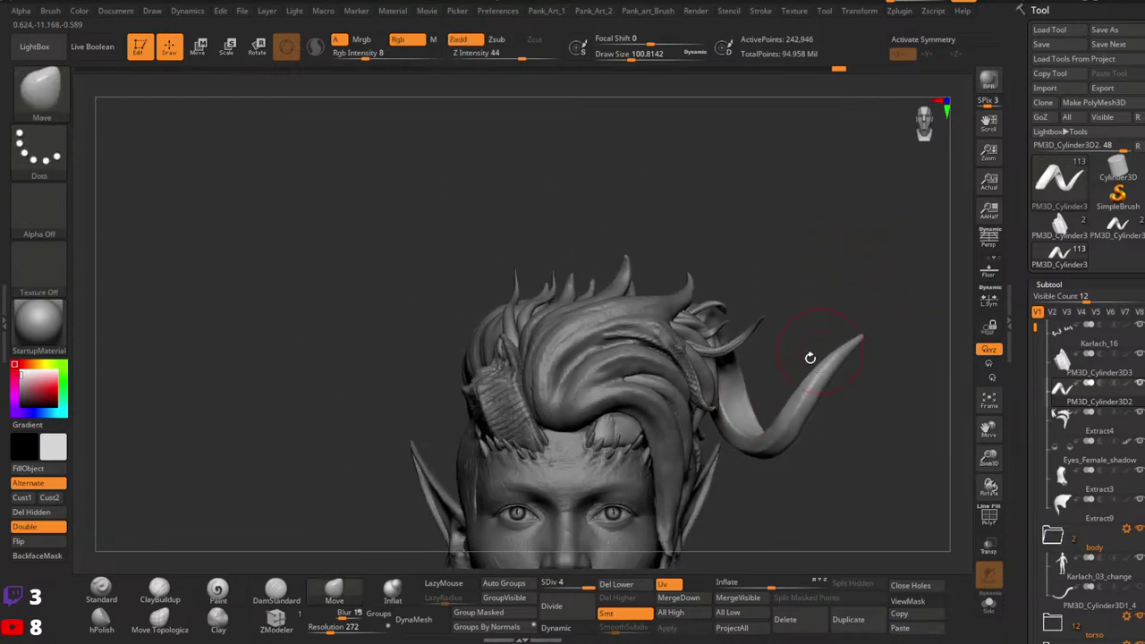
ctrl+right_drag(794, 344, 778, 387)
key(space)
drag(735, 380, 709, 411)
key(space)
key(space)
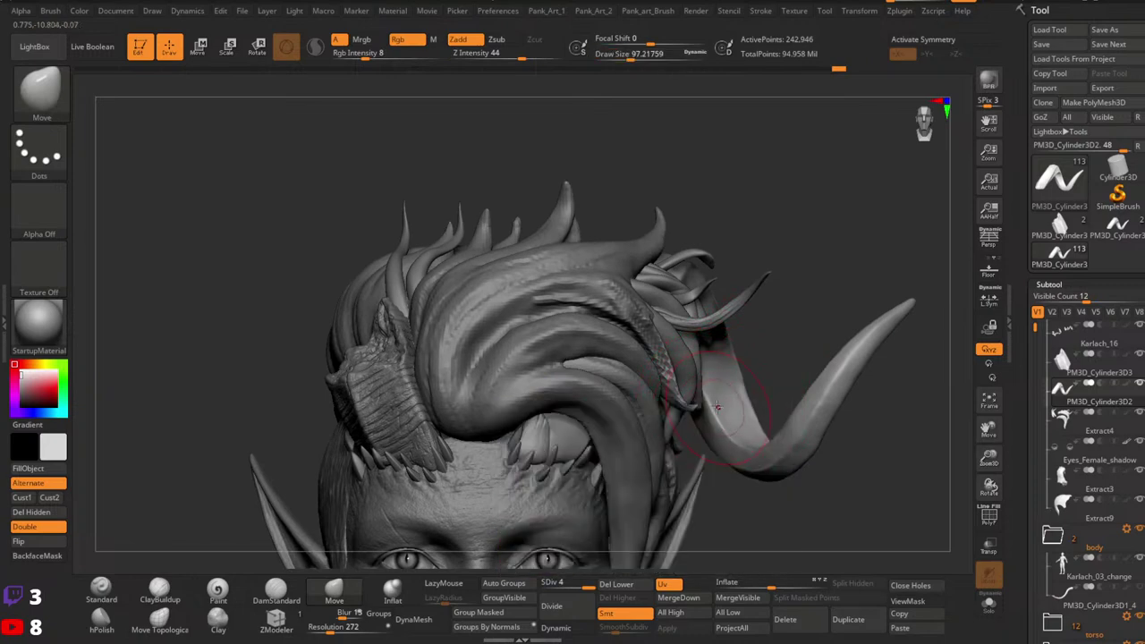
Step: Carve a thin curved groove across the horn's broad side face with the Orb_Cracks brush at a draw size of about 17
mouse_move(716, 407)
ctrl+right_down()
mouse_move(843, 299)
mouse_move(758, 308)
mouse_move(820, 327)
mouse_move(795, 326)
ctrl+right_up()
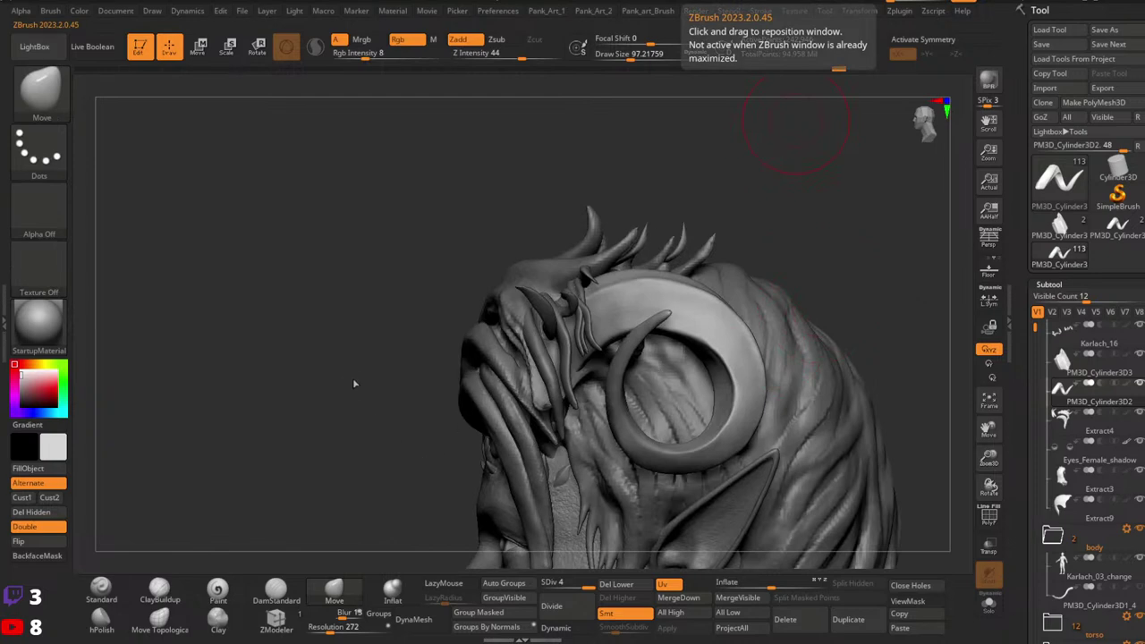
mouse_move(895, 366)
ctrl+right_down()
mouse_move(800, 381)
mouse_move(760, 309)
ctrl+right_up()
click(51, 103)
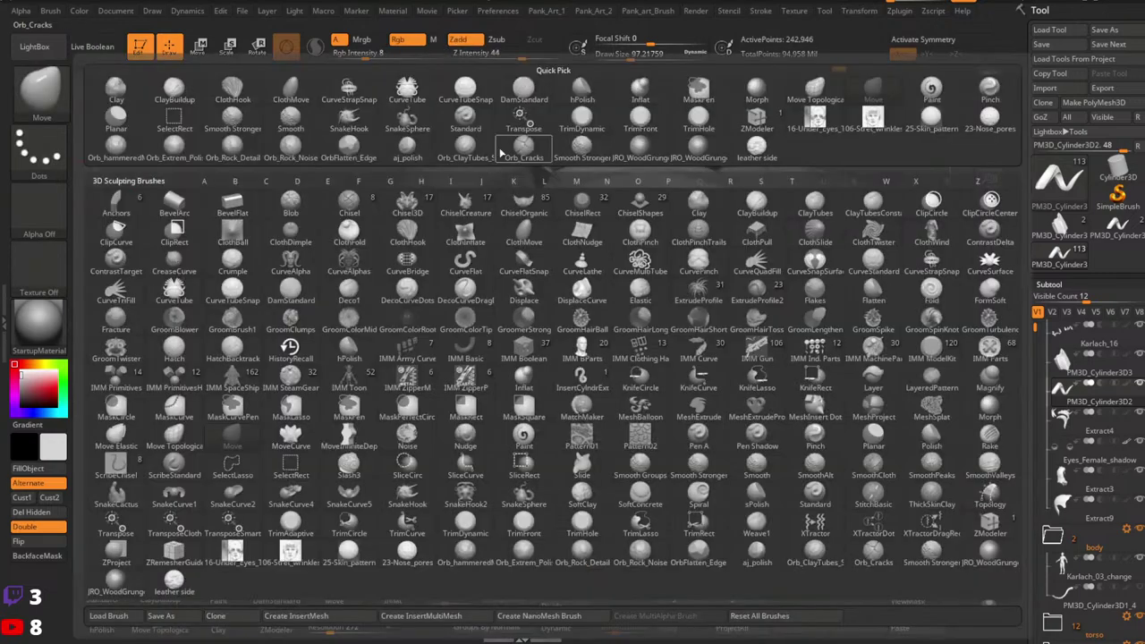
click(536, 154)
ctrl+right_drag(795, 205, 790, 258)
key(space)
drag(782, 230, 754, 225)
key(space)
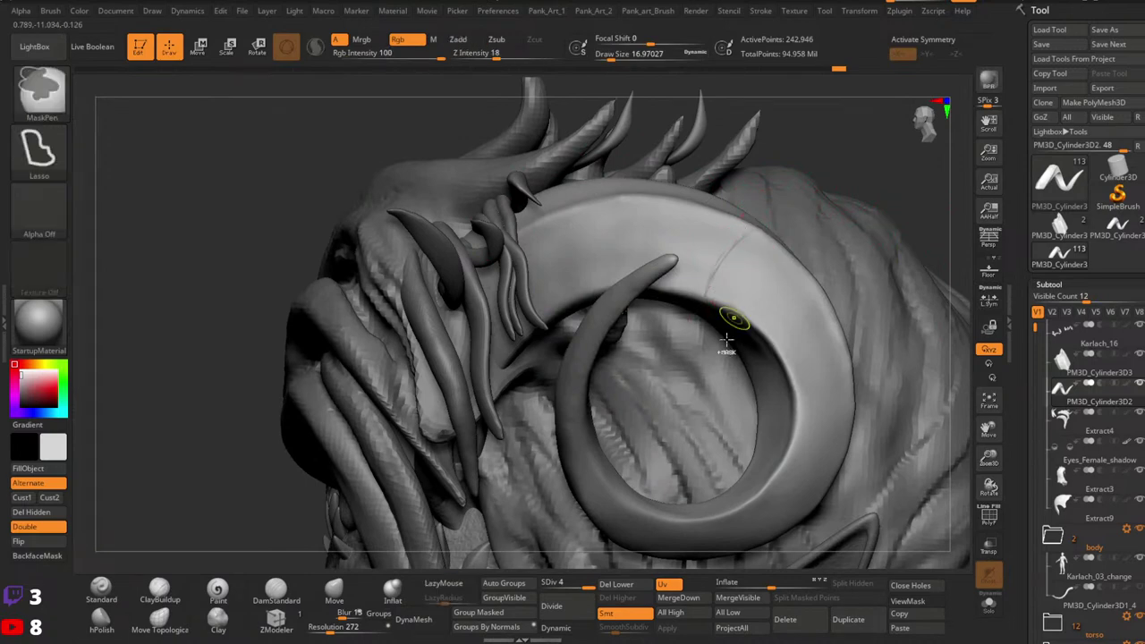
Step: Subdivide the horn to level 5 and carve a row of evenly spaced grooves across the rear of the coil
key(ctrl+d)
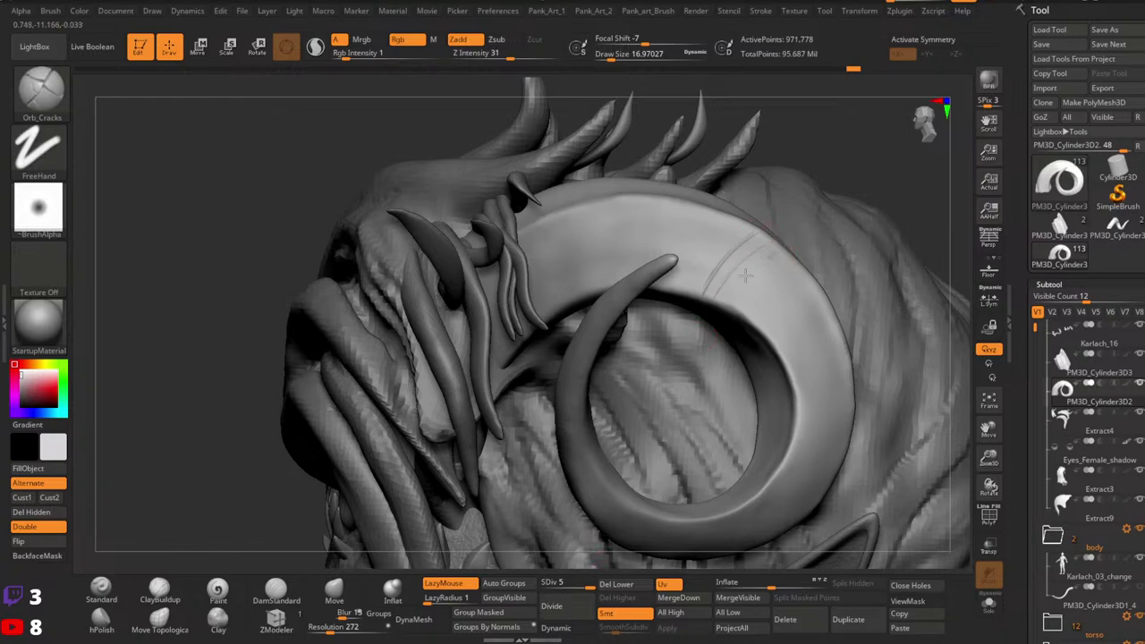
drag(757, 299, 790, 263)
right_drag(859, 349, 735, 261)
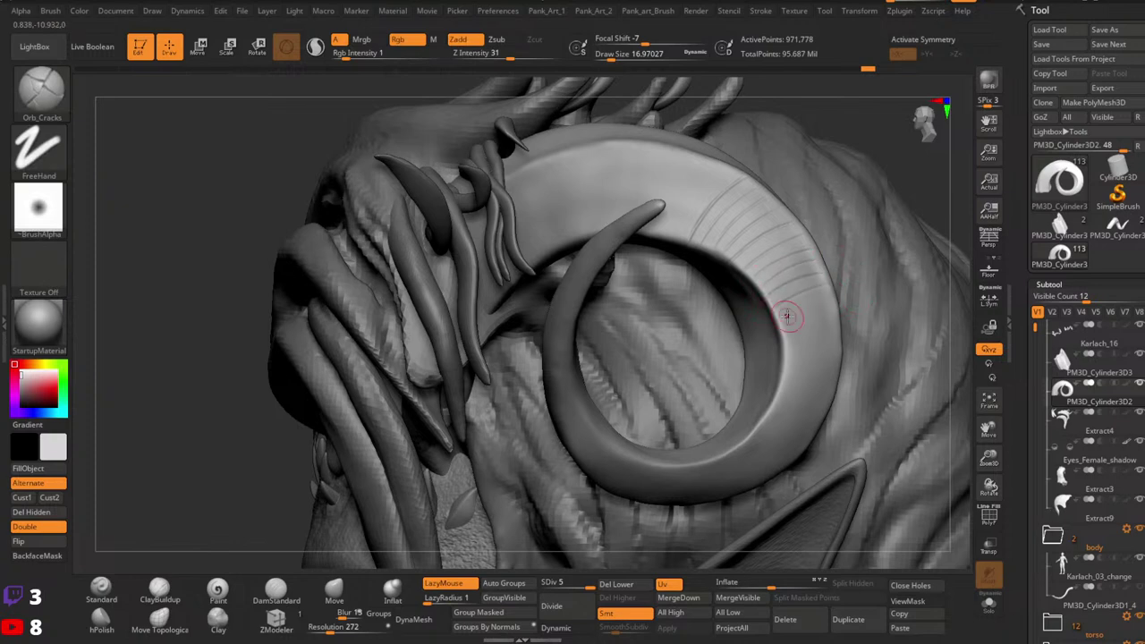
drag(776, 307, 832, 285)
mouse_move(784, 320)
mouse_down()
mouse_move(839, 313)
mouse_move(836, 404)
mouse_up()
key(ctrl+z)
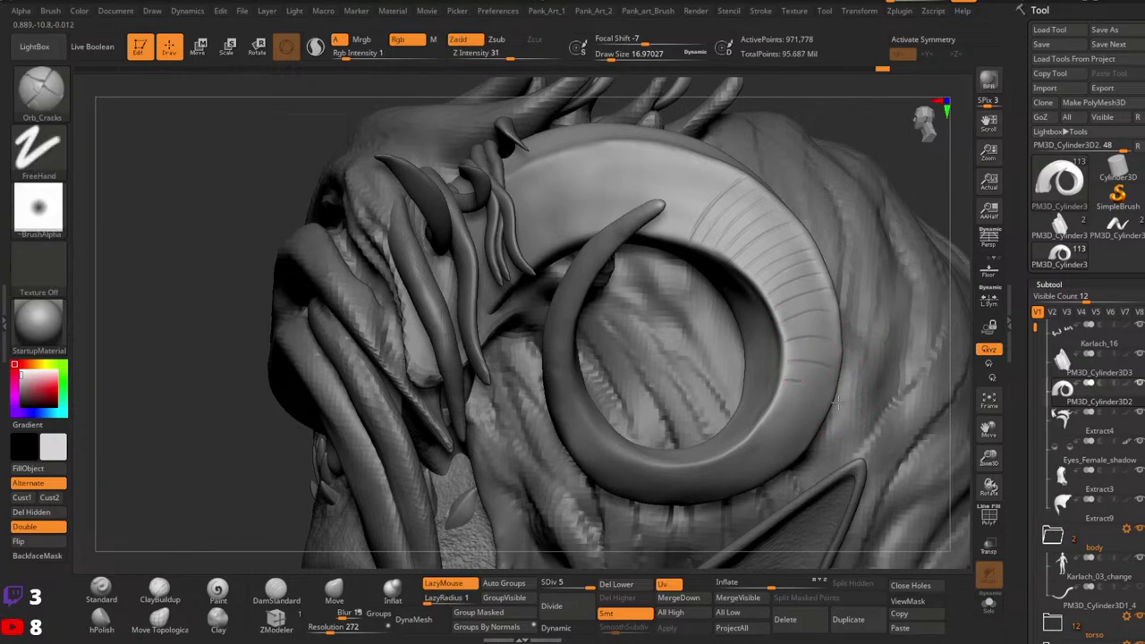
Step: Continue the cross grooves around the underside of the coil, reducing the Orb_Cracks draw size to about 12
mouse_move(867, 359)
right_down()
mouse_move(779, 388)
mouse_move(769, 407)
mouse_move(803, 358)
mouse_move(806, 319)
right_up()
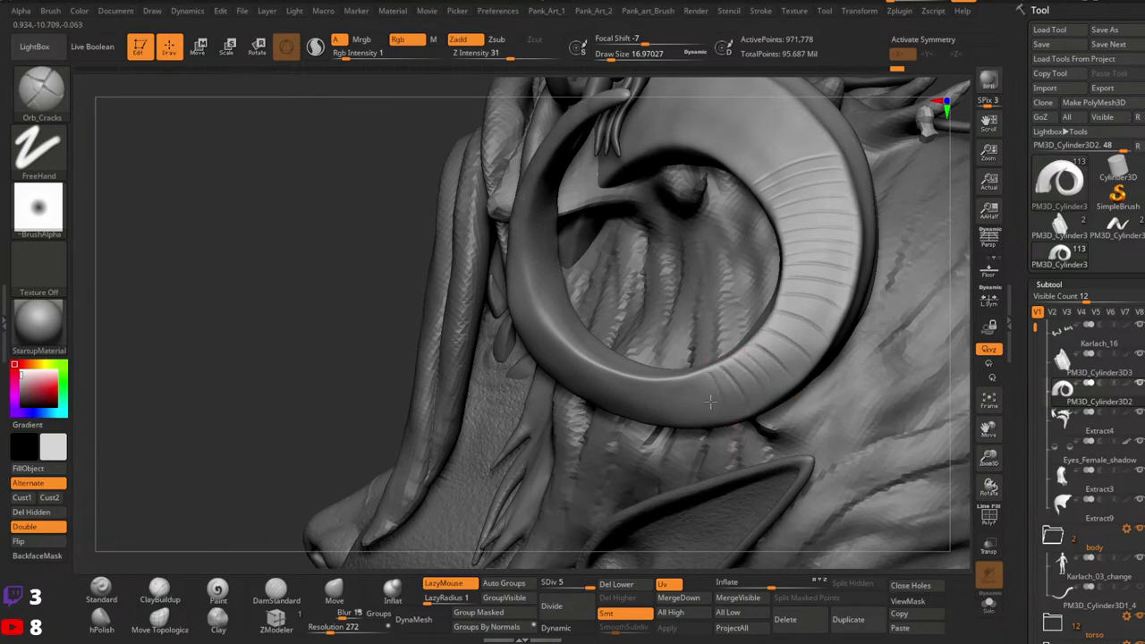
right_drag(722, 390, 715, 377)
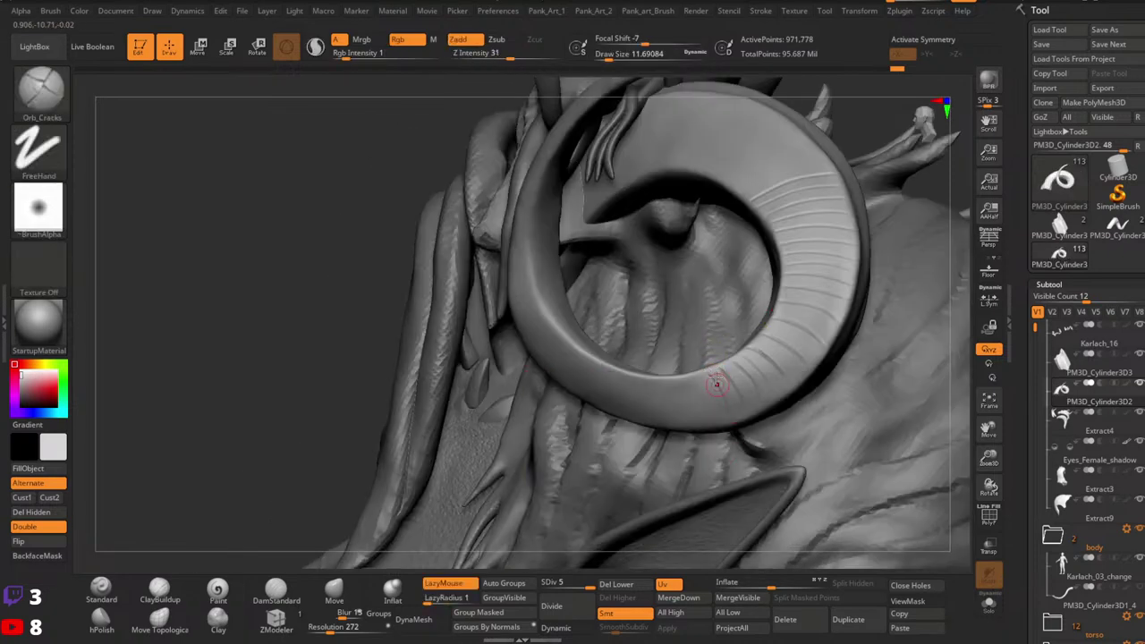
right_drag(712, 376, 766, 349)
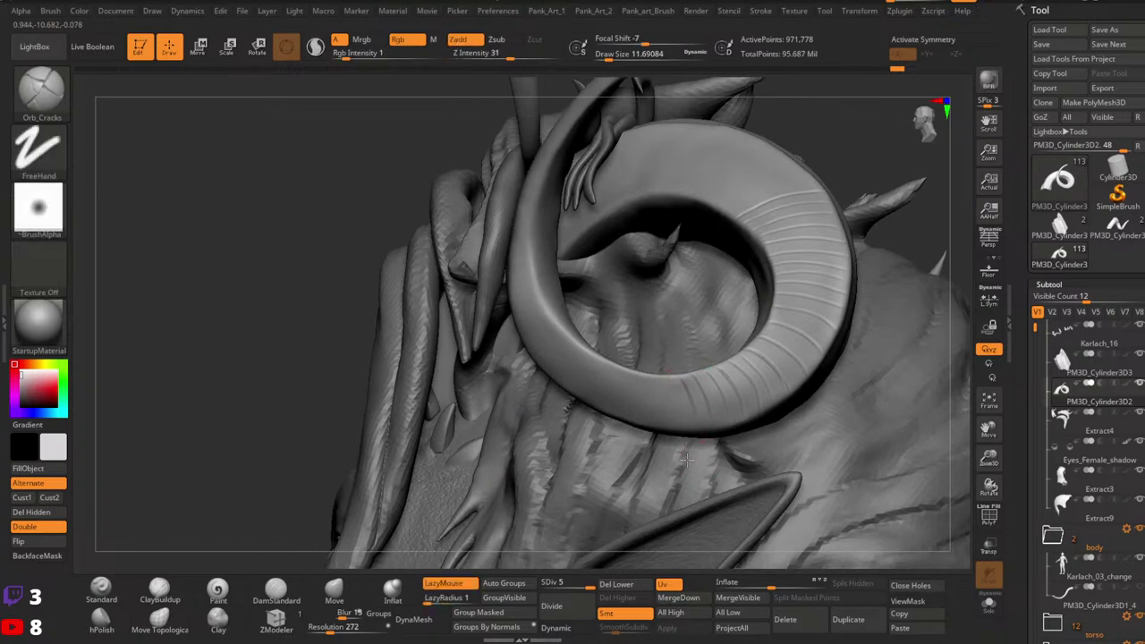
Step: Carve a diagonal crack across the horn just below its tip with the Orb_Cracks brush at a draw size of about 18
mouse_move(673, 354)
right_down()
mouse_move(707, 337)
mouse_move(715, 347)
mouse_move(734, 256)
mouse_move(694, 335)
mouse_move(760, 337)
mouse_move(833, 376)
mouse_move(836, 322)
mouse_move(835, 332)
right_up()
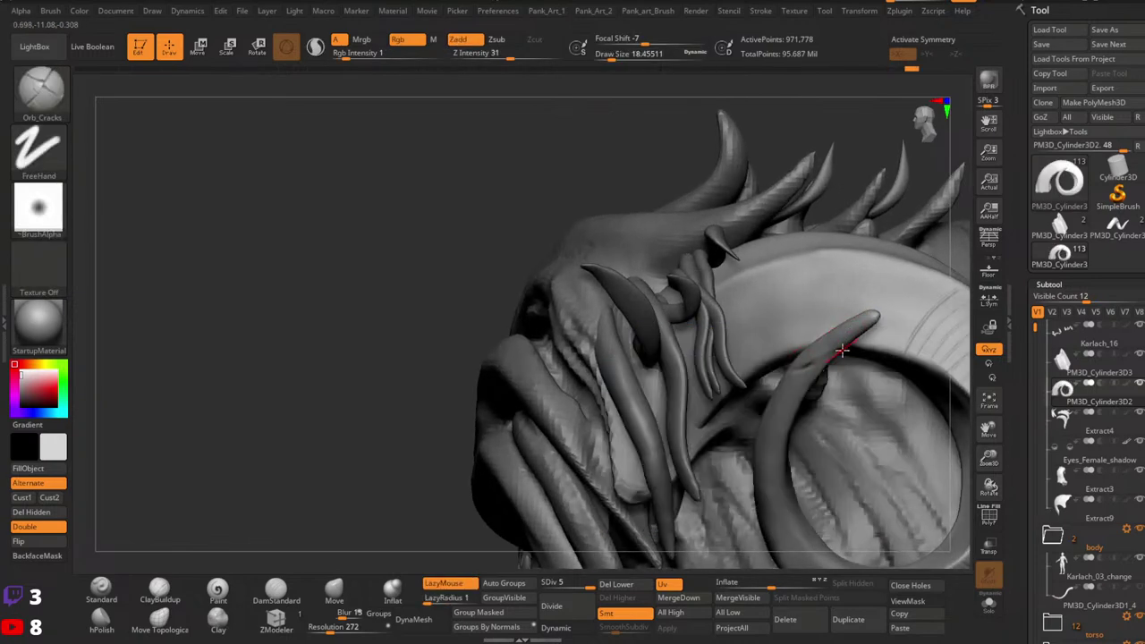
right_drag(825, 352, 986, 311)
right_drag(883, 356, 864, 336)
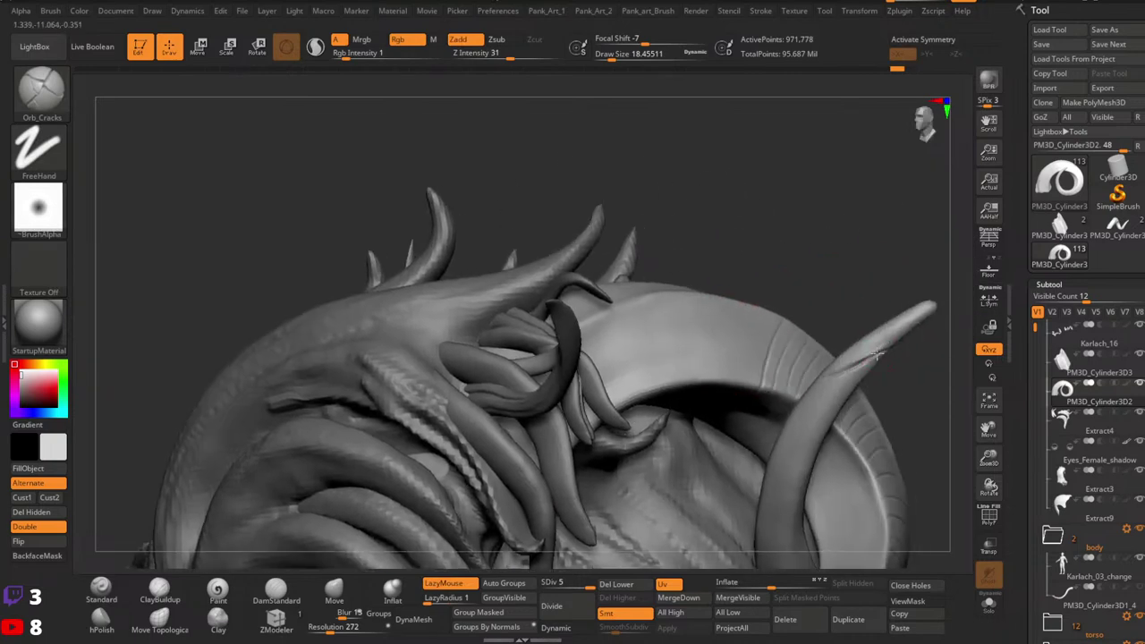
right_drag(882, 378, 743, 288)
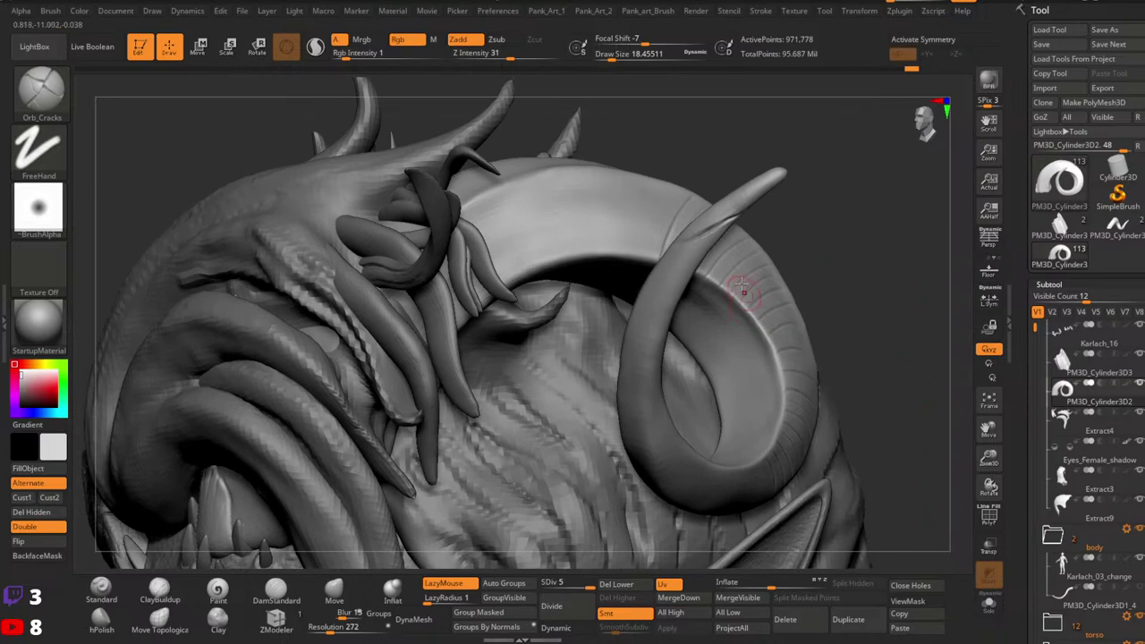
Step: Try to deepen the crack below the horn's tip with a draw size of about 37
key(space)
drag(694, 245, 742, 212)
key(space)
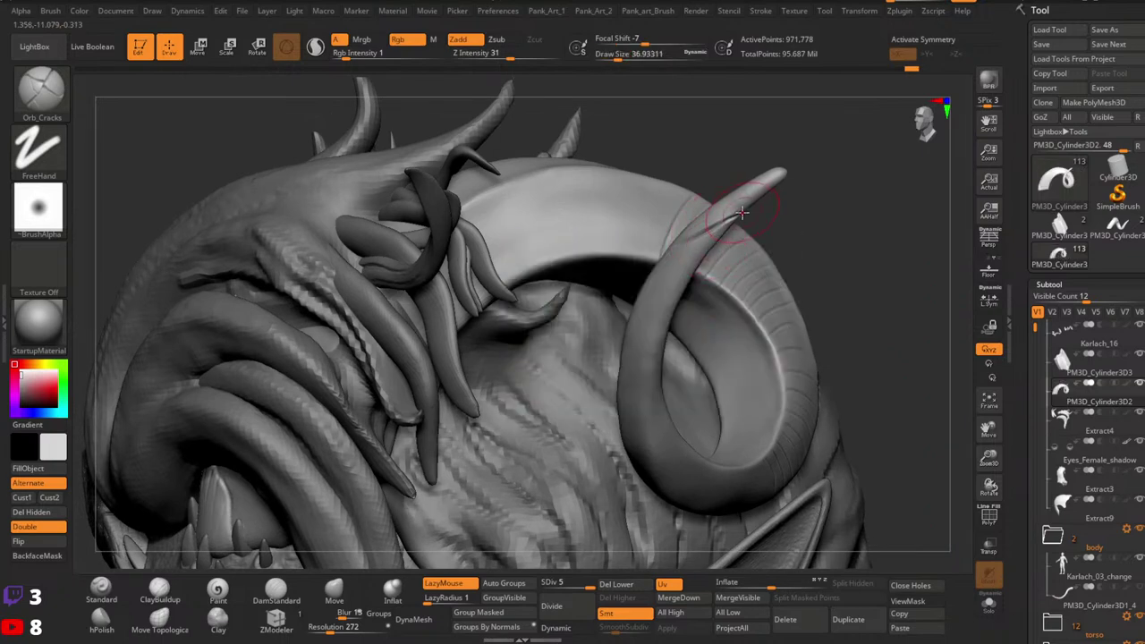
key(ctrl+z)
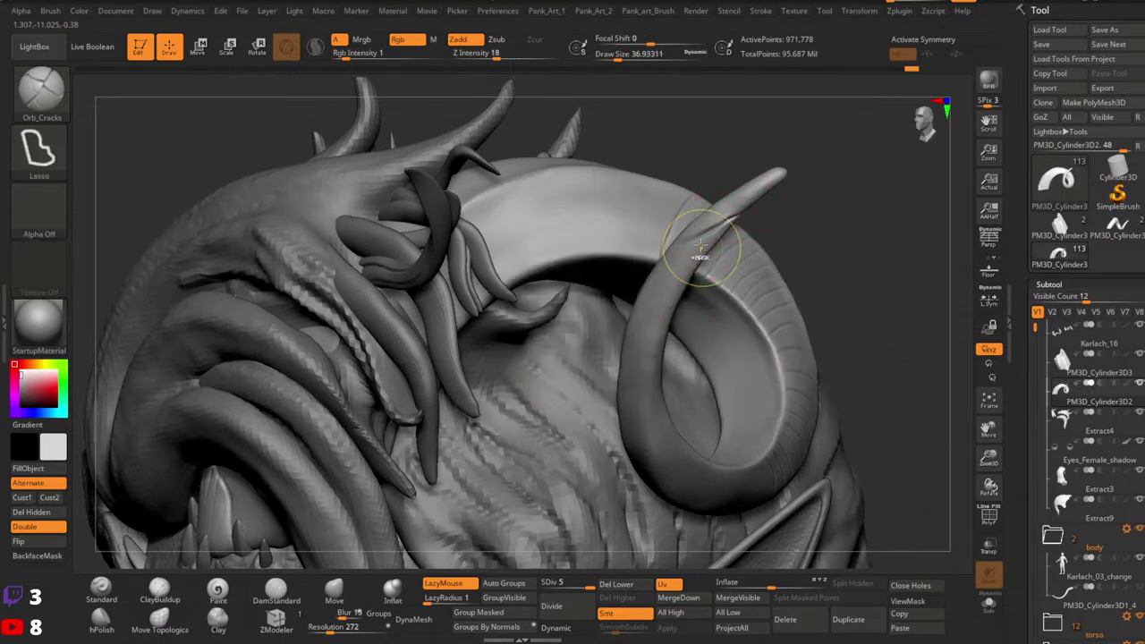
Step: Carve cracks down the horn's tapering front section with the Orb_Cracks brush at draw sizes of about 25 and 41
key(space)
drag(698, 248, 690, 249)
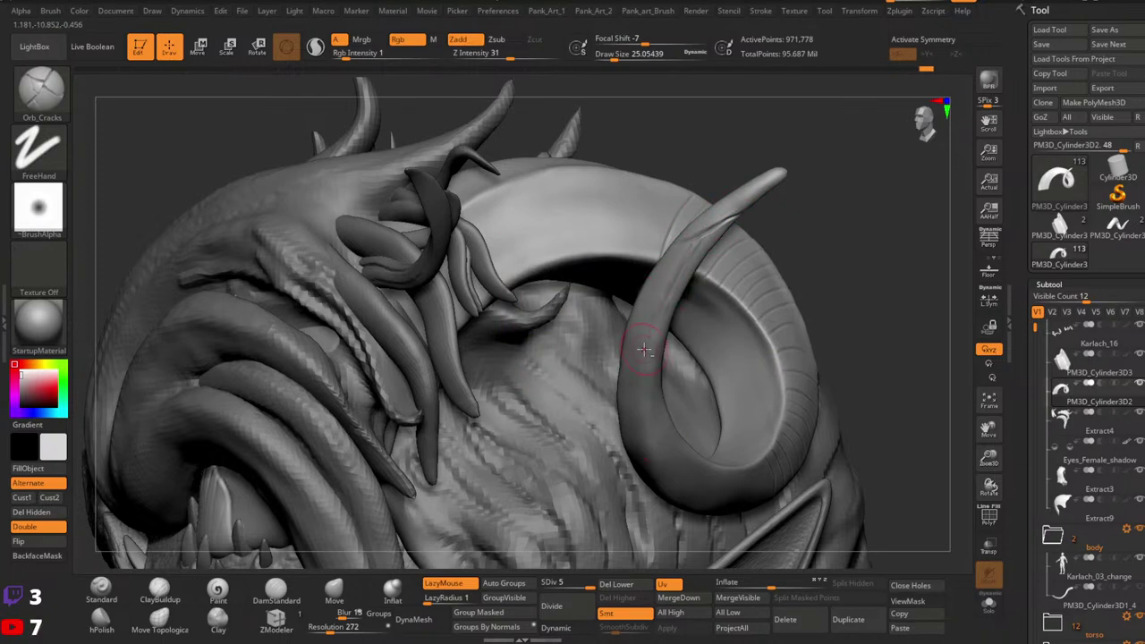
mouse_move(708, 393)
right_down()
mouse_move(674, 328)
mouse_move(635, 334)
mouse_move(656, 352)
right_up()
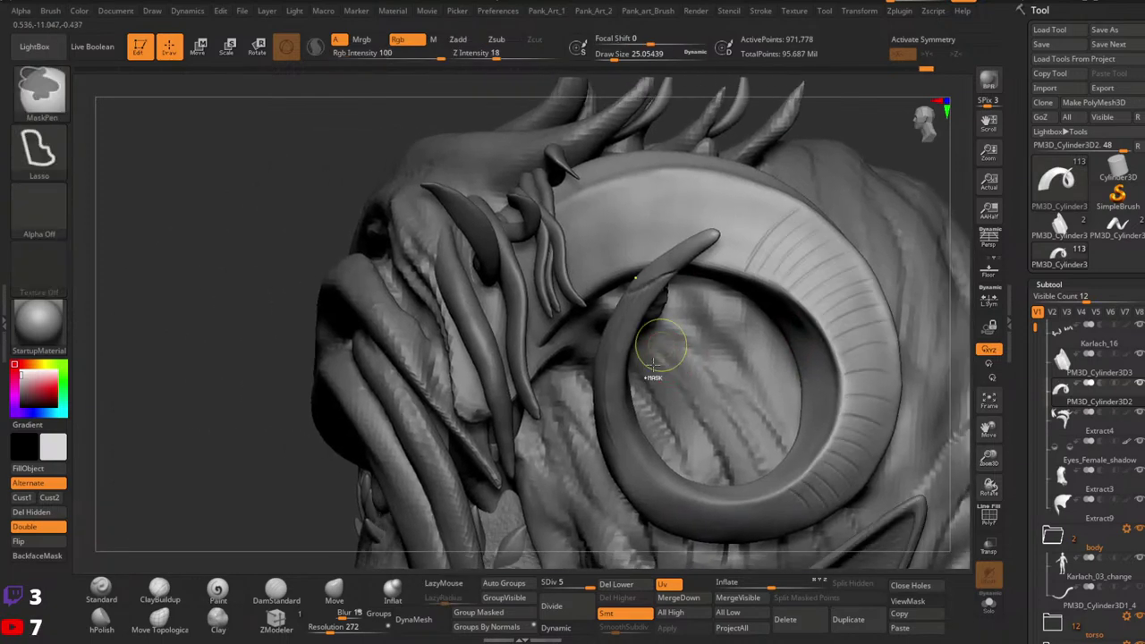
key(space)
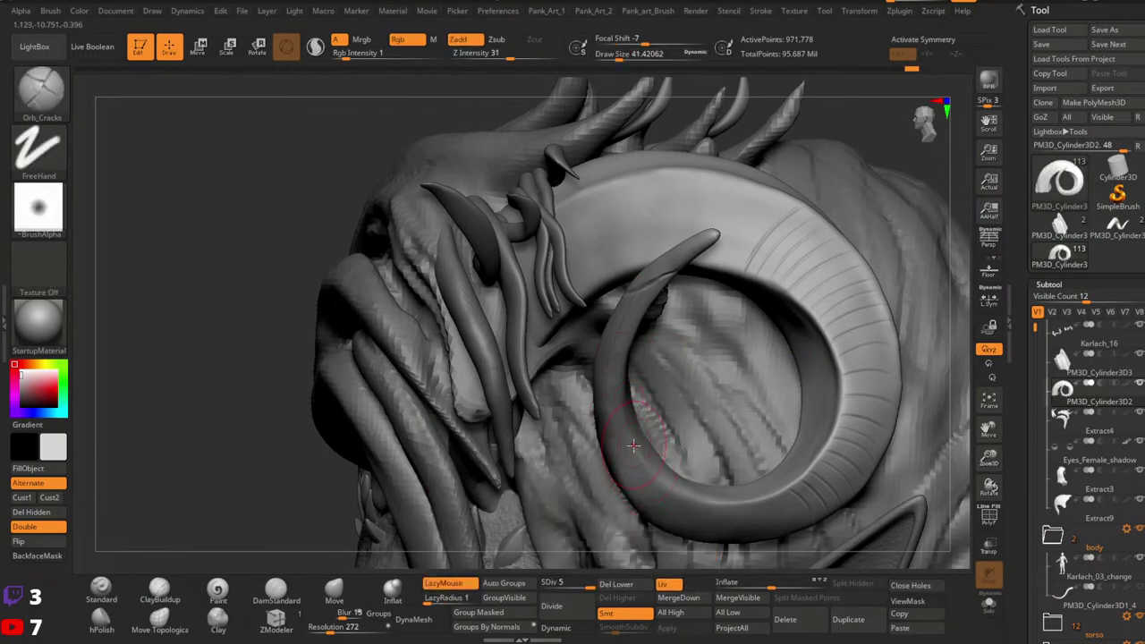
drag(629, 324, 625, 398)
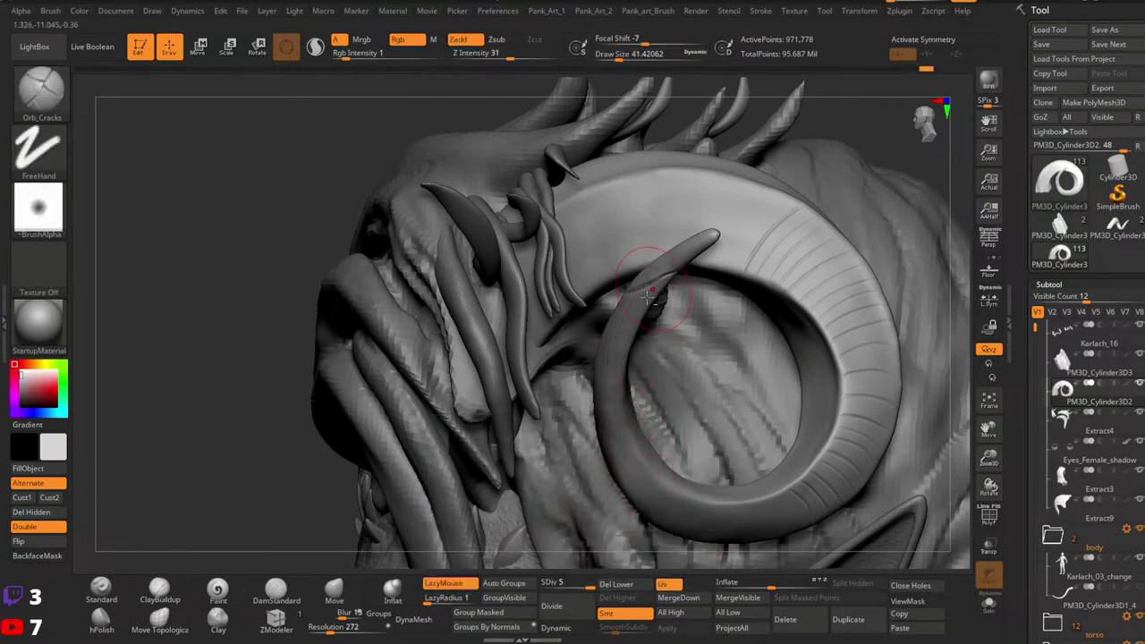
Step: Cut fine creases along the tapering section toward the horn's tip with the DamStandard brush at a draw size of about 18
click(275, 595)
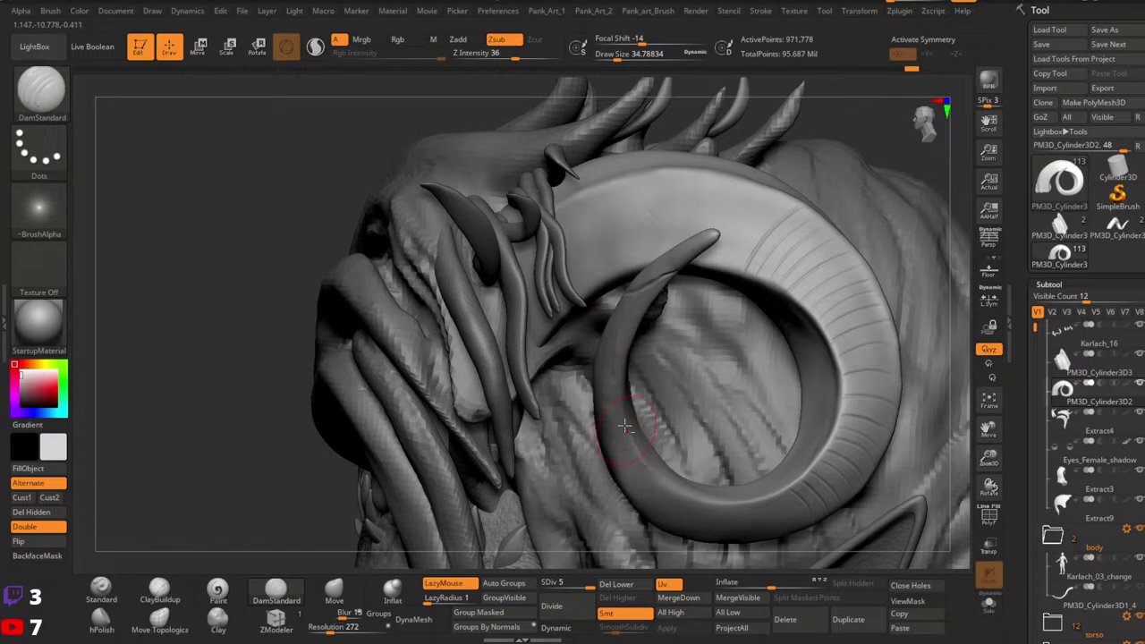
mouse_move(624, 425)
right_down()
mouse_move(617, 268)
mouse_move(617, 435)
right_up()
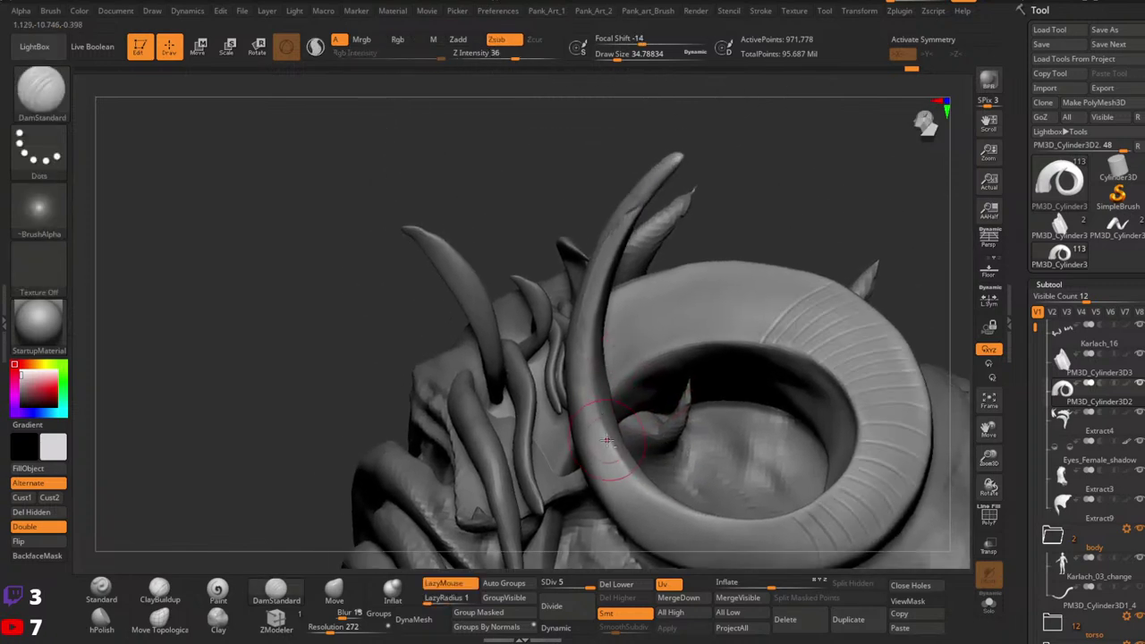
key(space)
drag(614, 237, 615, 230)
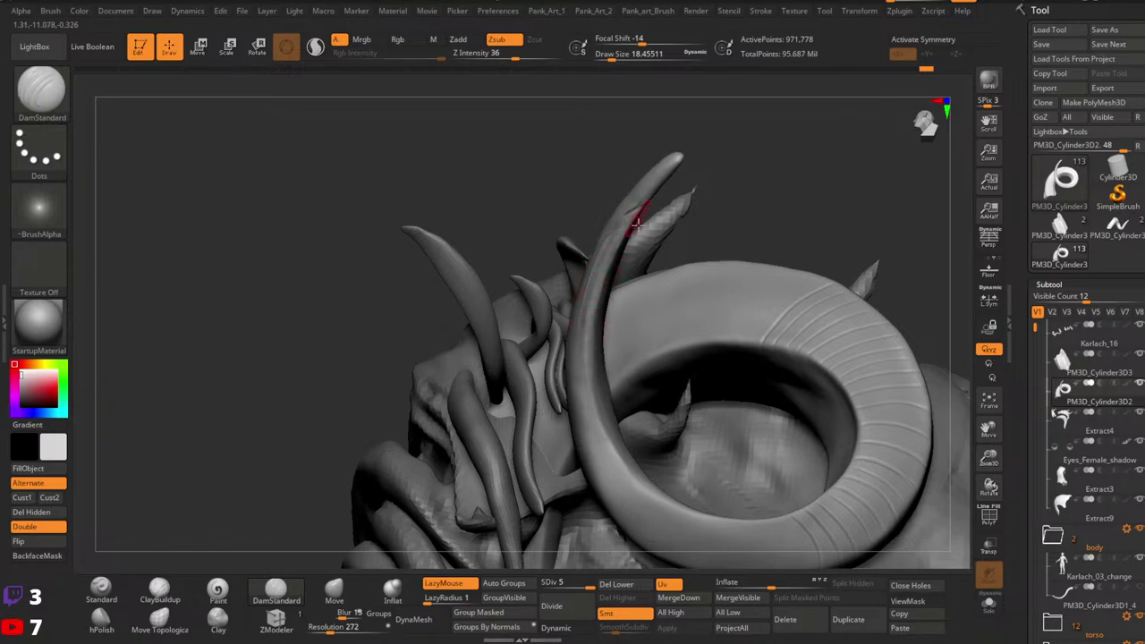
Step: Cut creases down the tapering section below the horn's tip with the DamStandard brush at draw sizes of about 11 and 25
right_drag(637, 225, 695, 182)
ctrl+right_drag(813, 247, 782, 299)
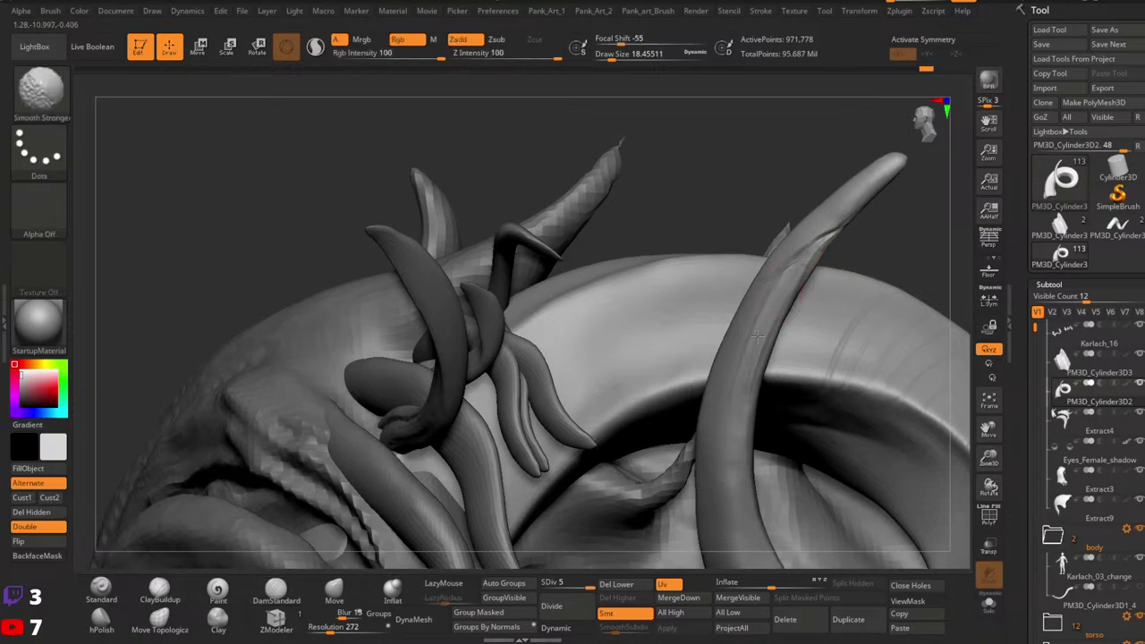
key(space)
drag(778, 336, 798, 279)
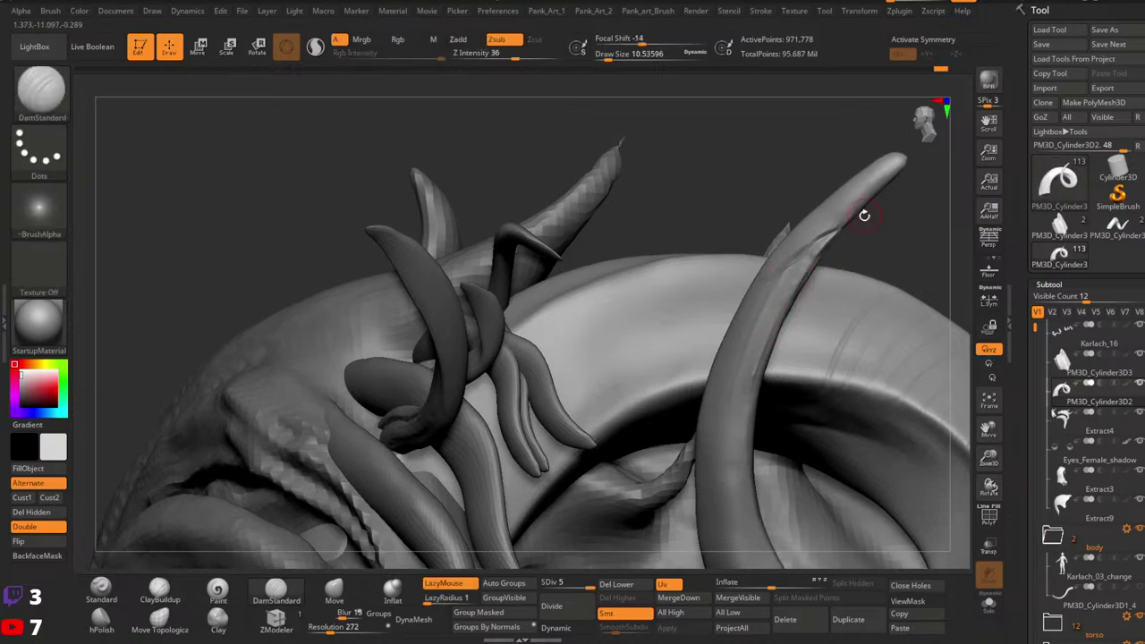
mouse_move(864, 215)
right_down()
mouse_move(780, 243)
mouse_move(806, 259)
right_up()
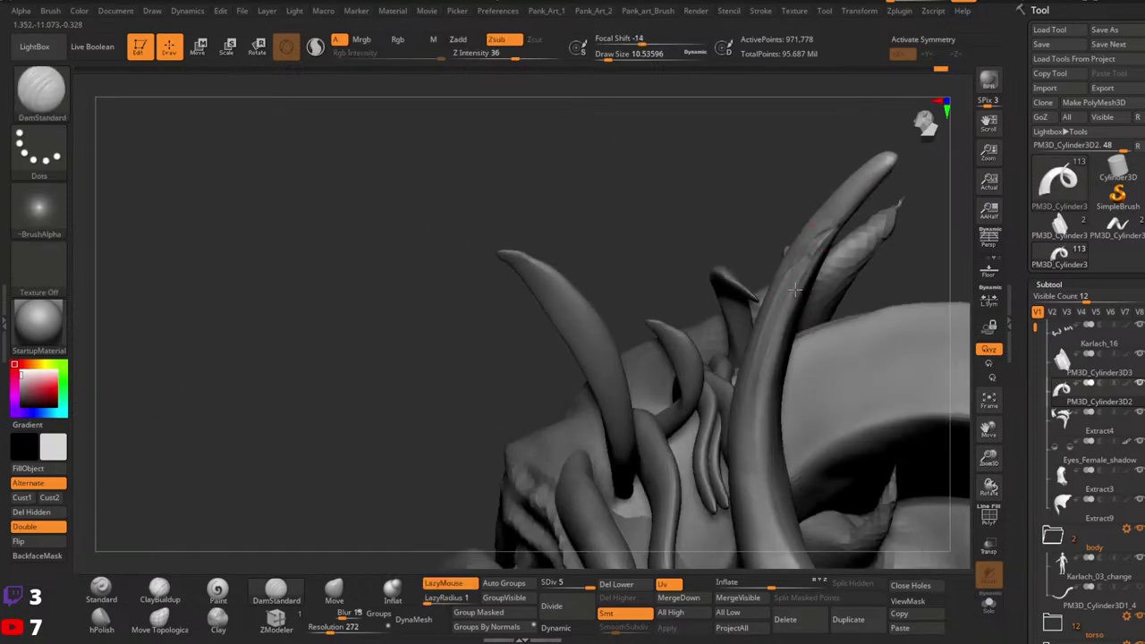
drag(795, 289, 767, 525)
key(space)
drag(808, 269, 819, 267)
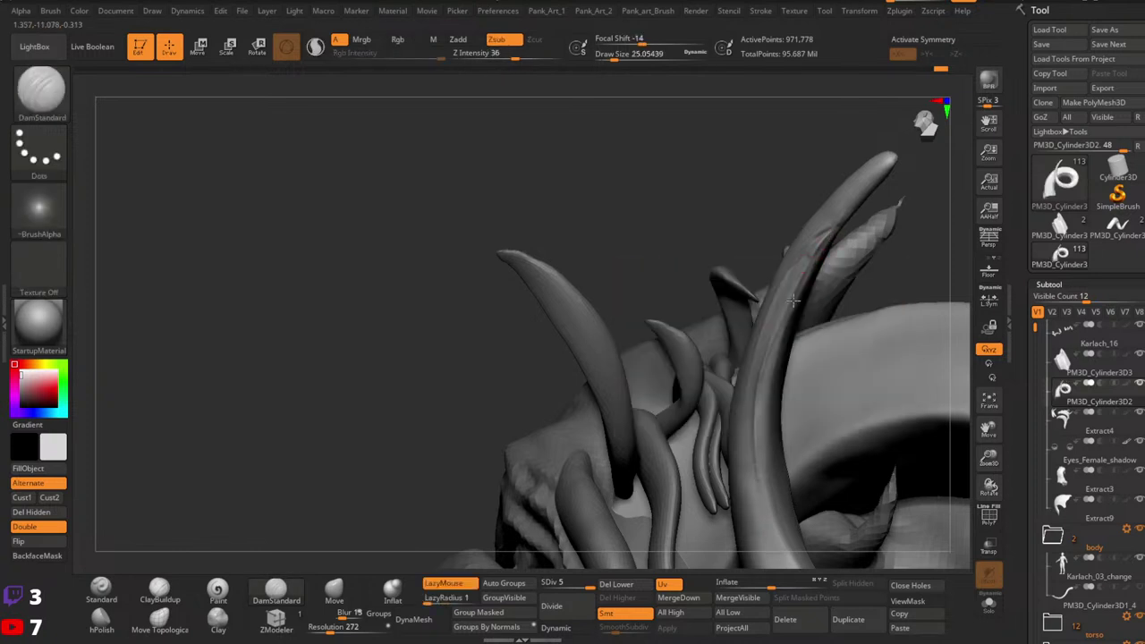
Step: Switch to the ClayBuildup brush and smooth the creased tapering section below the horn's tip at a draw size of about 25
click(166, 592)
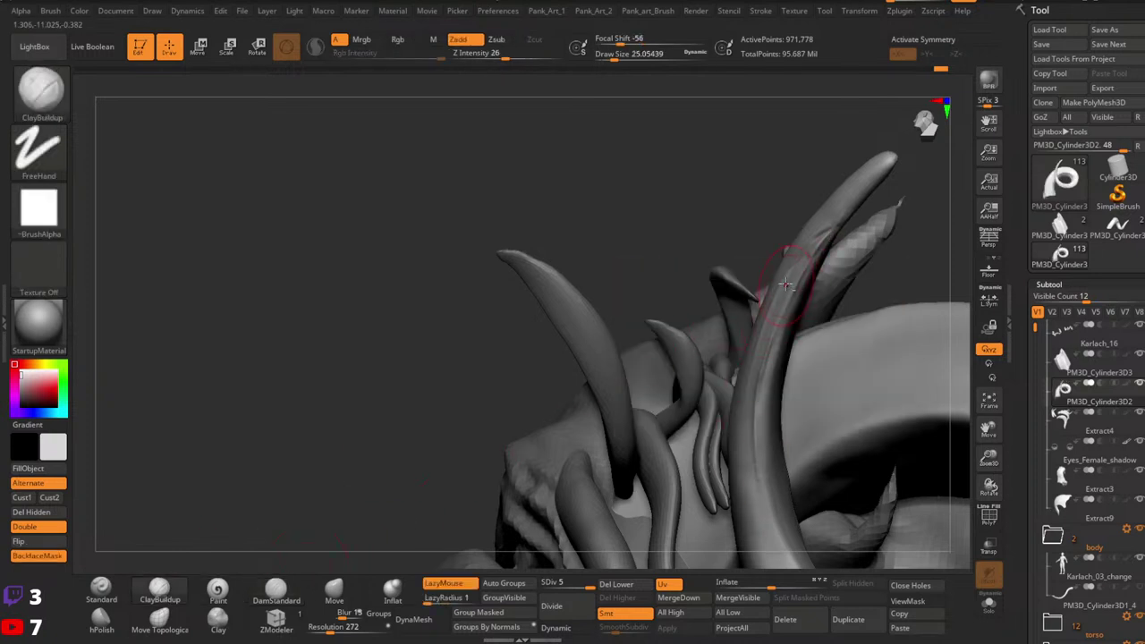
key(shift)
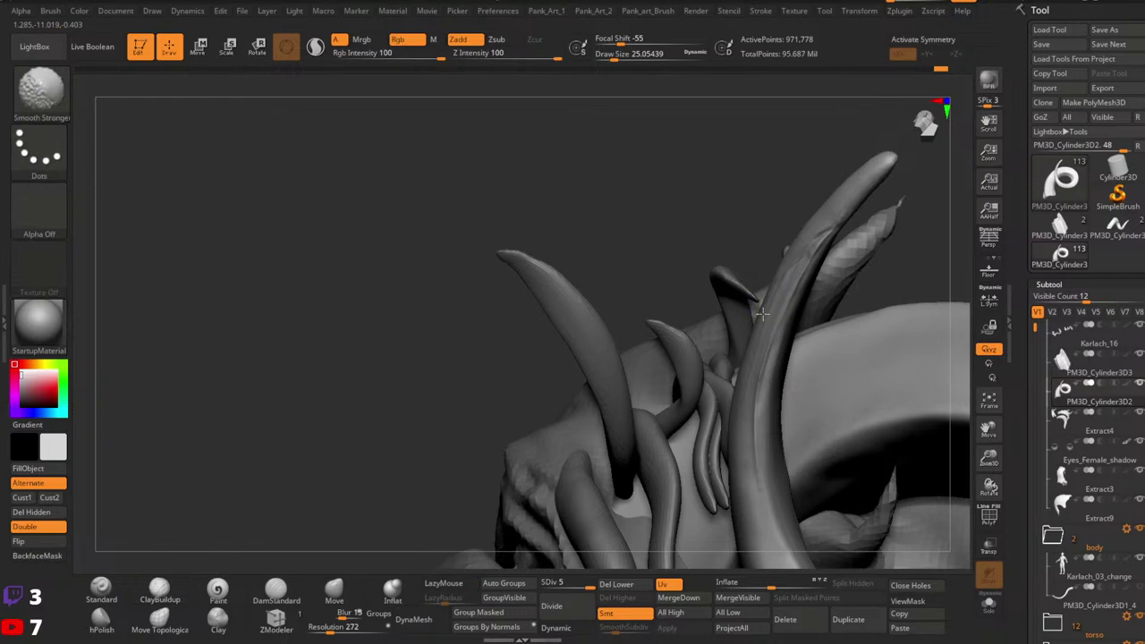
shift+drag(762, 314, 736, 439)
shift+drag(787, 331, 761, 397)
right_drag(761, 397, 821, 309)
Step: Carve cross grooves along the lower part of the horn's coil with the Orb_Cracks brush at a draw size of about 13
key(ctrl)
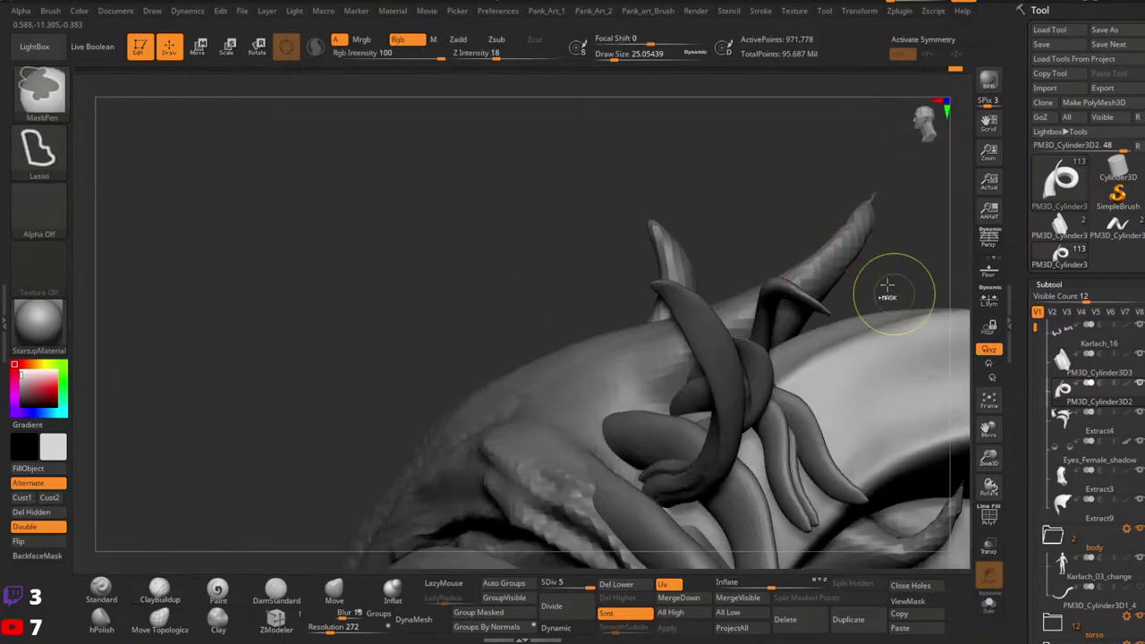
mouse_move(886, 285)
ctrl+right_down()
mouse_move(915, 312)
mouse_move(815, 312)
mouse_move(821, 331)
mouse_move(725, 272)
ctrl+right_up()
ctrl+right_drag(749, 382, 794, 467)
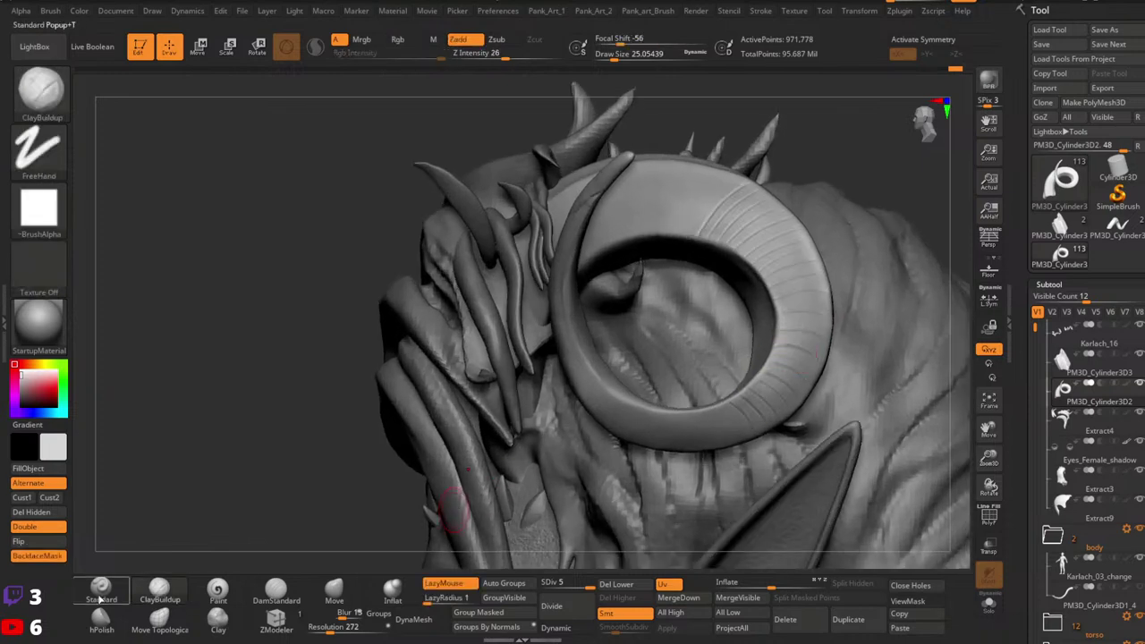
click(40, 89)
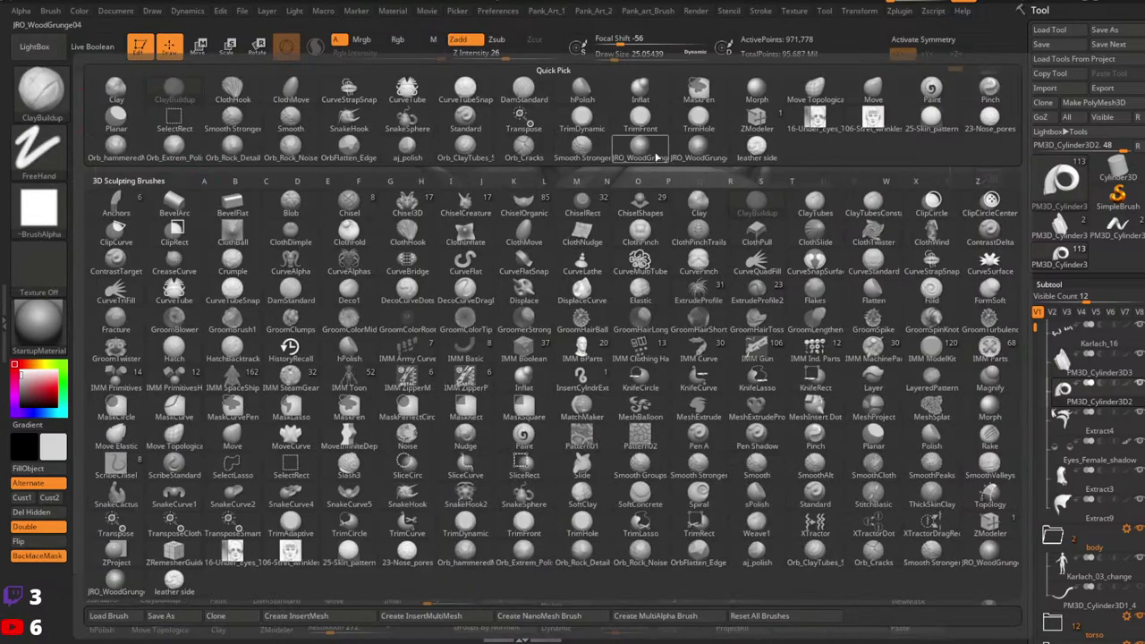
click(525, 145)
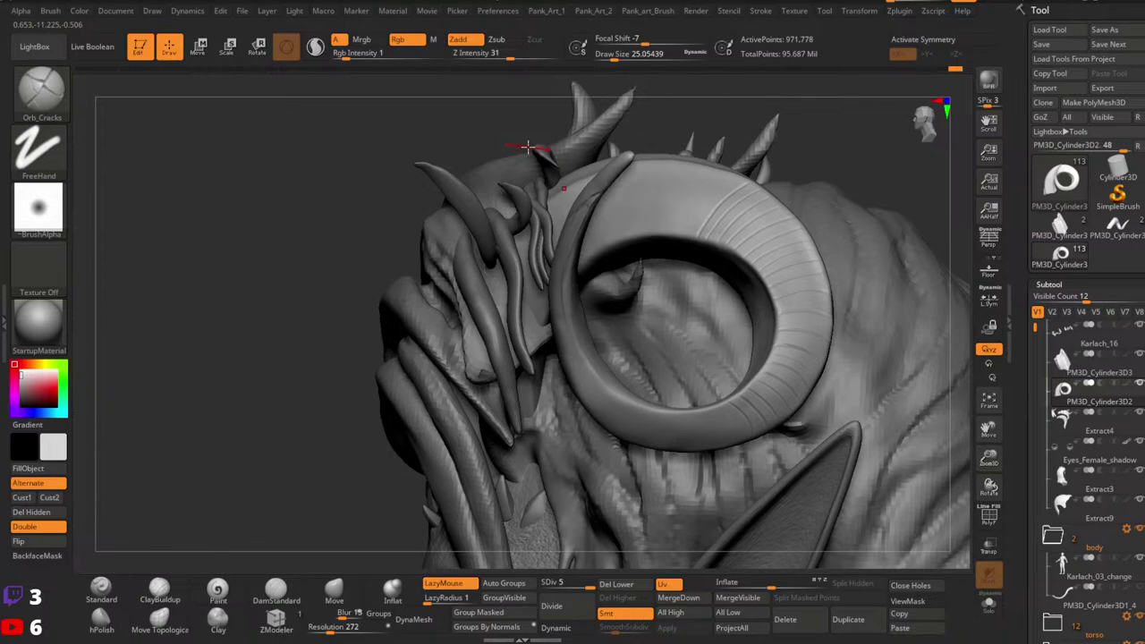
mouse_move(756, 376)
right_down()
mouse_move(749, 406)
mouse_move(762, 457)
right_up()
key(space)
drag(722, 406, 715, 407)
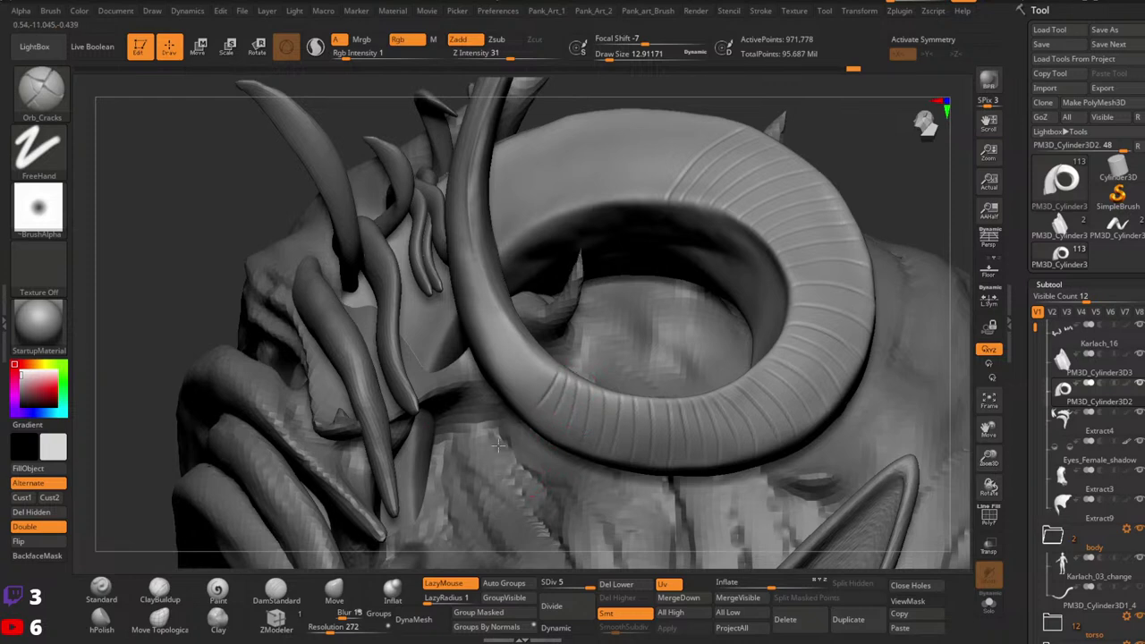
drag(552, 361, 565, 349)
Step: Continue the cross grooves from the coil up into the horn's rising front section and undo the last two strokes
alt+drag(703, 315, 822, 405)
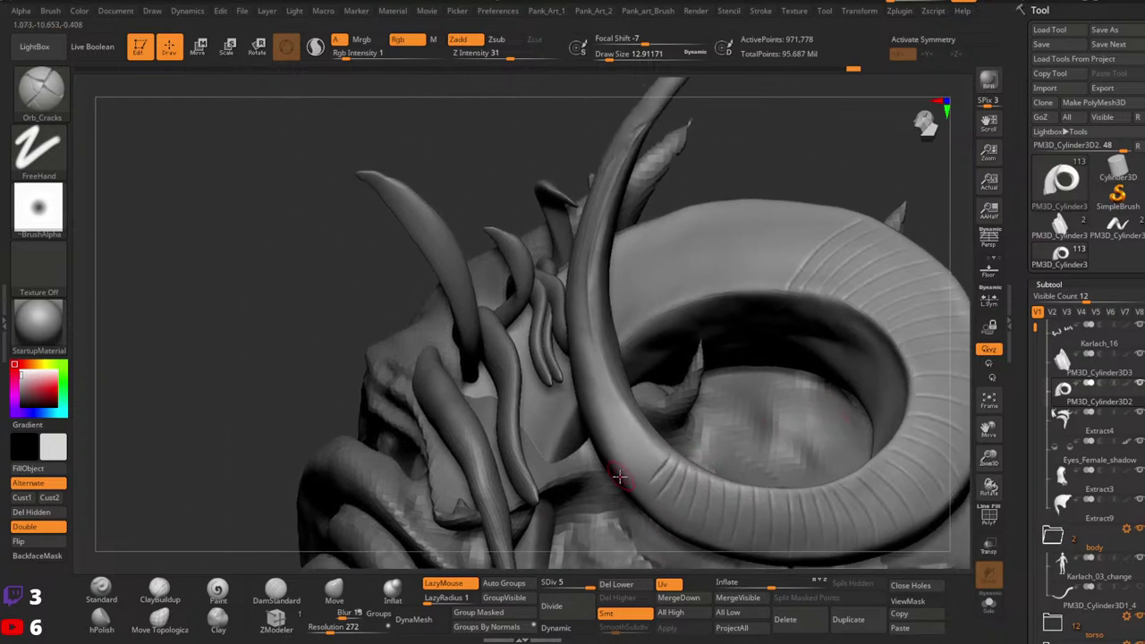
mouse_move(621, 478)
mouse_down()
mouse_move(685, 426)
mouse_move(672, 463)
mouse_move(669, 416)
mouse_up()
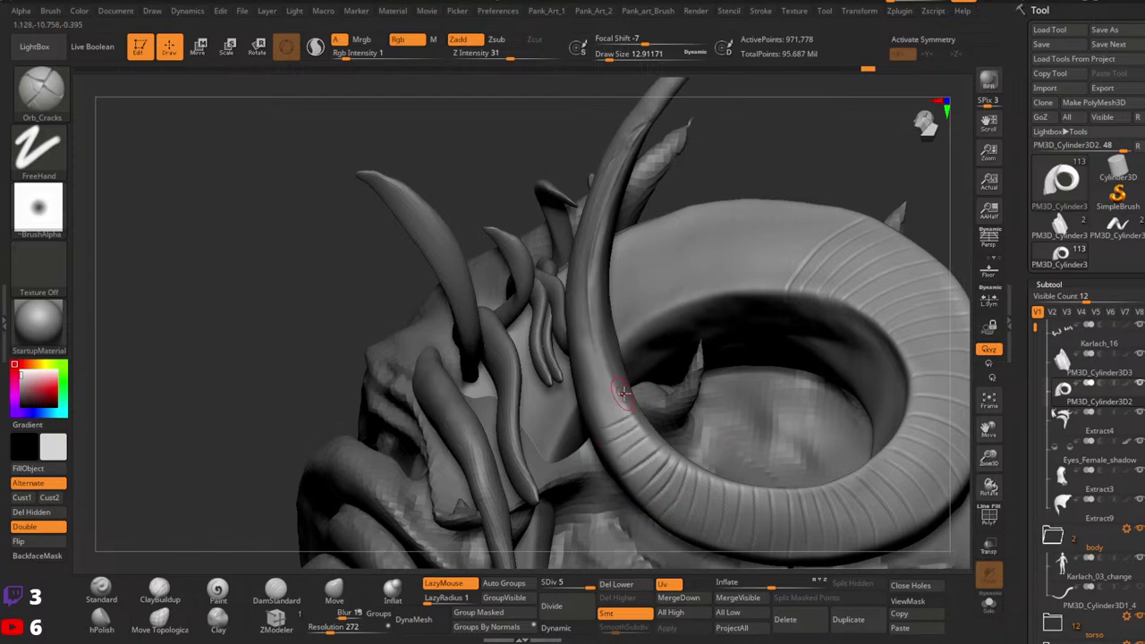
right_drag(664, 358, 733, 472)
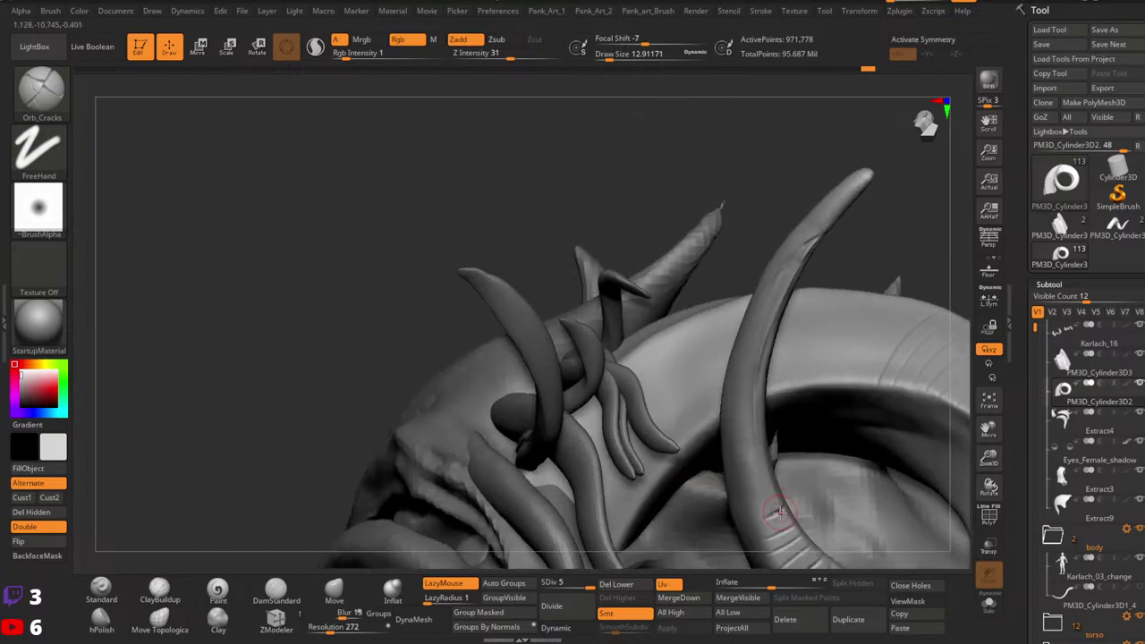
drag(780, 512, 759, 528)
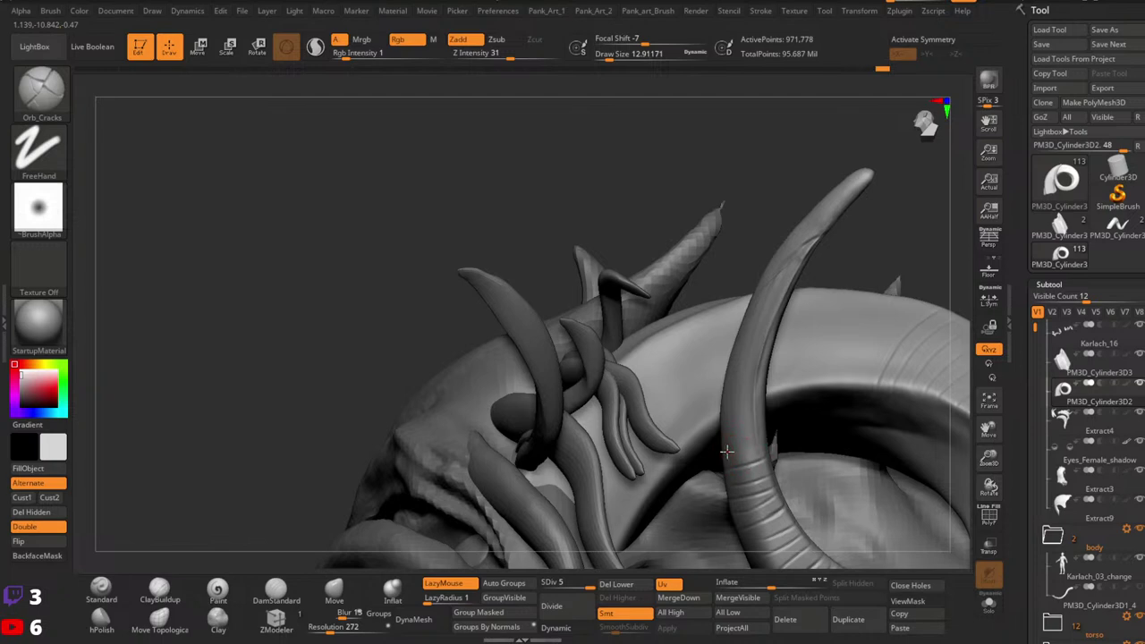
drag(765, 420, 761, 405)
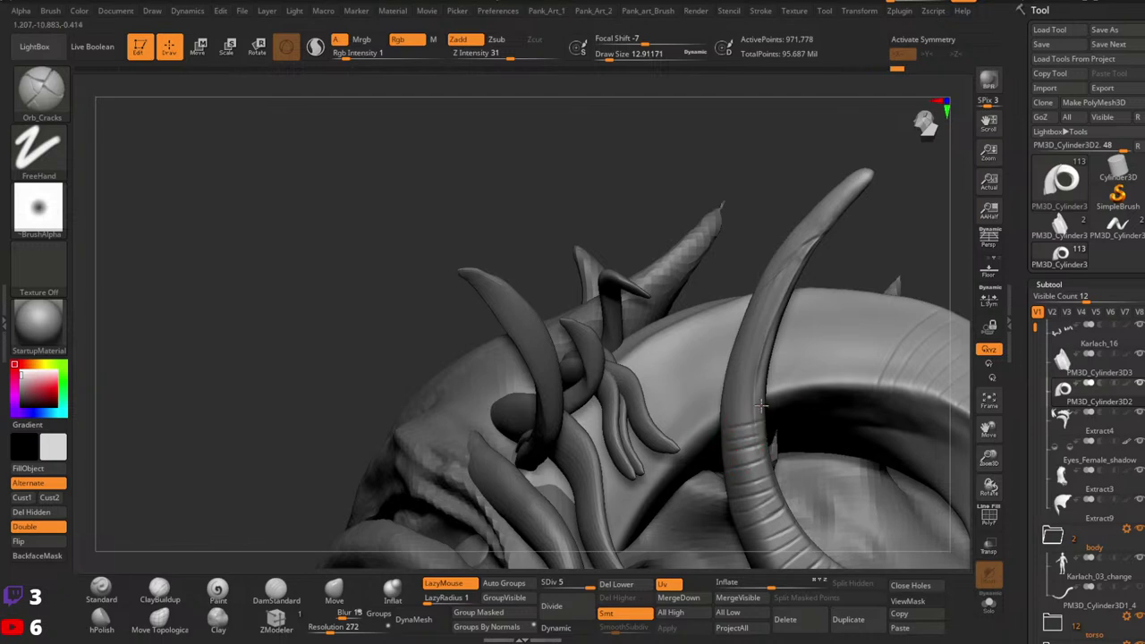
key(ctrl+z)
key(ctrl+z)
Step: Lower the horn to subdivision level 3 and smooth the cracks on its tapering section at a draw size of about 14
mouse_move(897, 392)
ctrl+right_down()
mouse_move(864, 399)
mouse_move(891, 368)
mouse_move(795, 378)
mouse_move(823, 391)
mouse_move(812, 460)
mouse_move(641, 341)
ctrl+right_up()
key(shift)
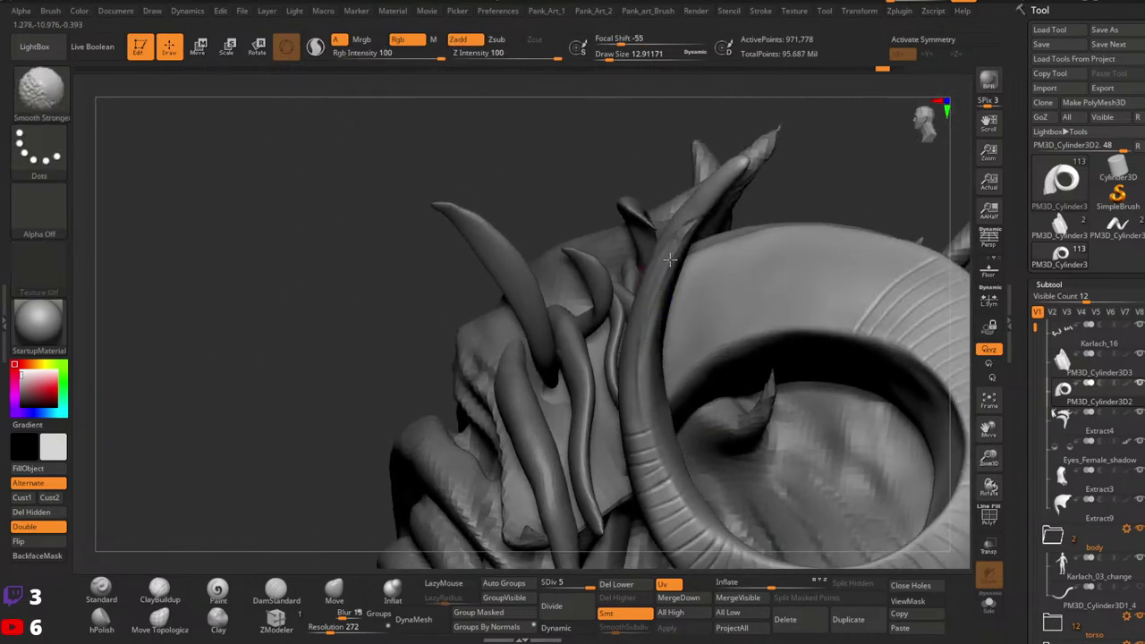
key(space)
drag(644, 350, 648, 347)
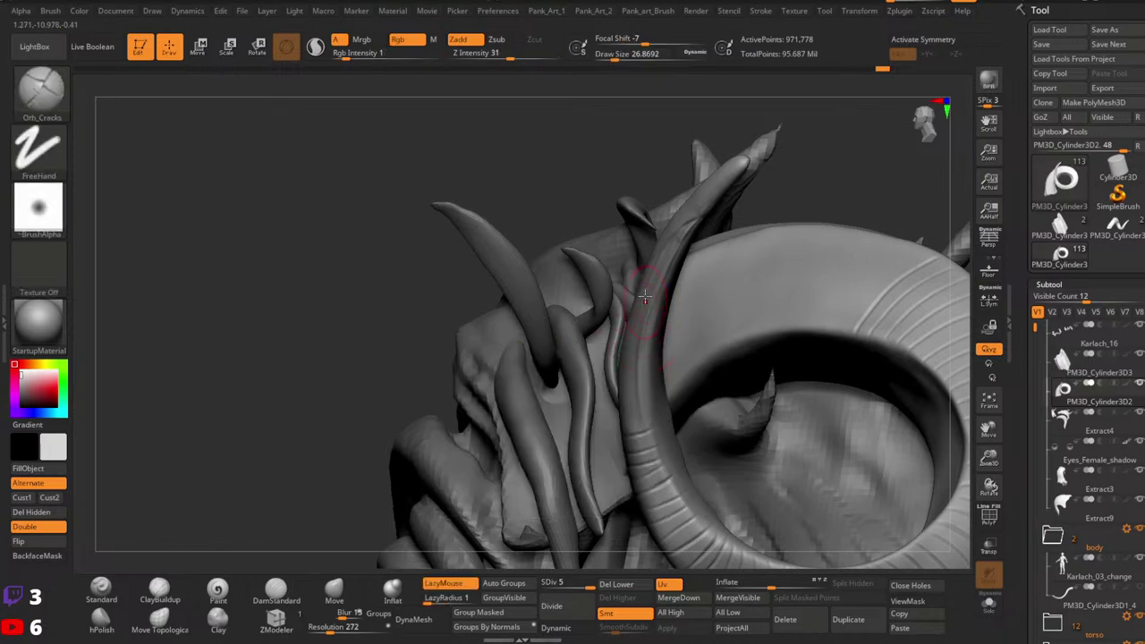
click(157, 596)
key(shift+d)
key(shift+d)
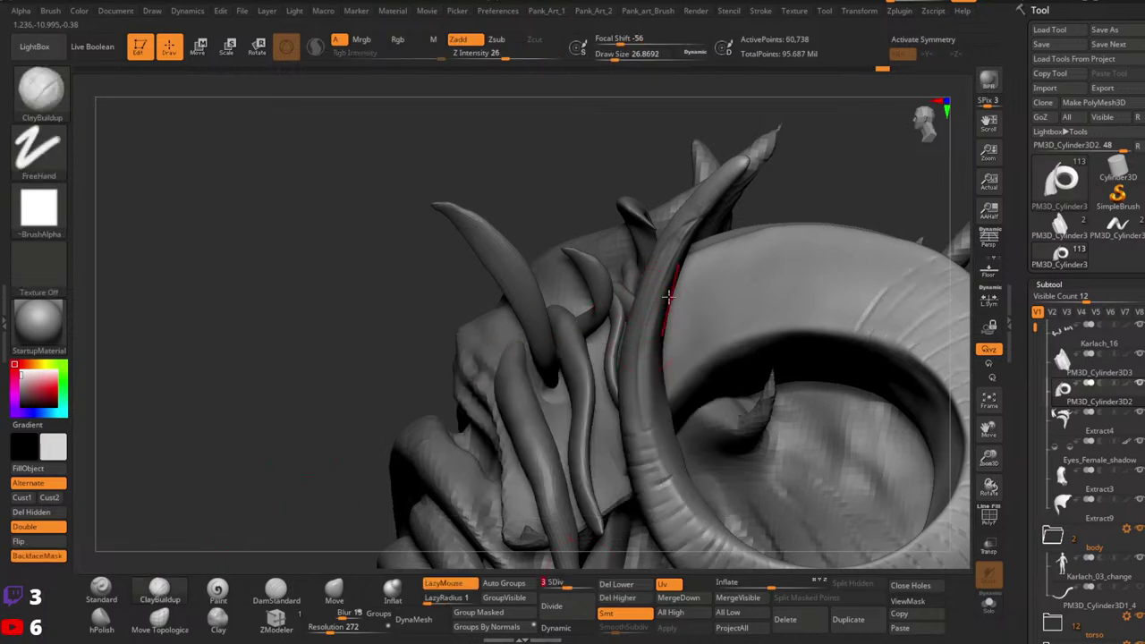
key(space)
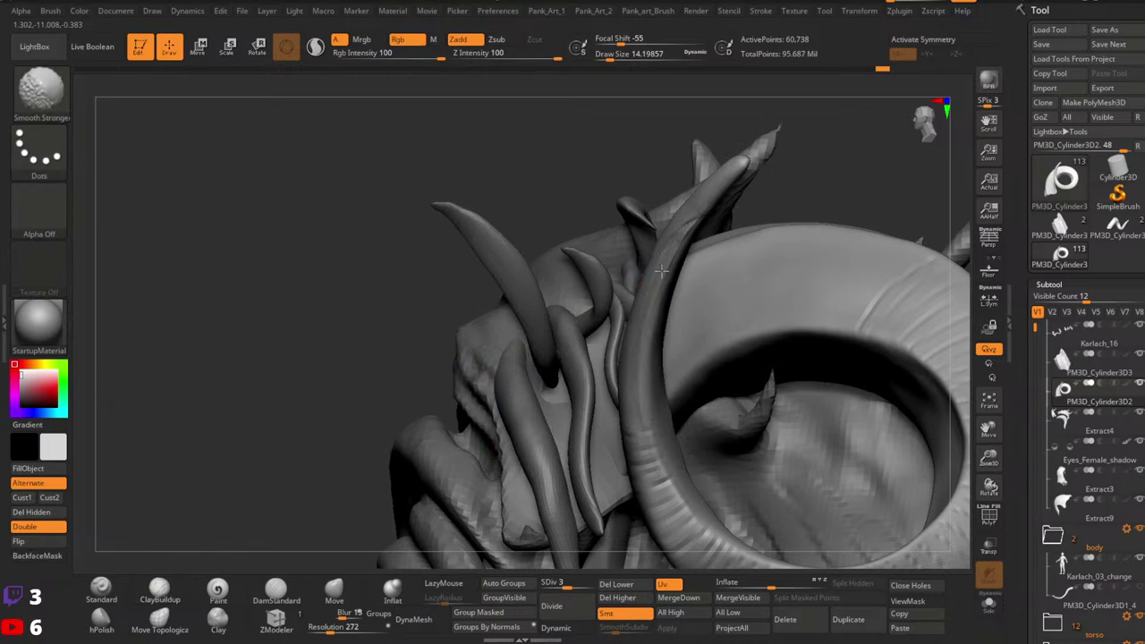
shift+drag(642, 355, 651, 309)
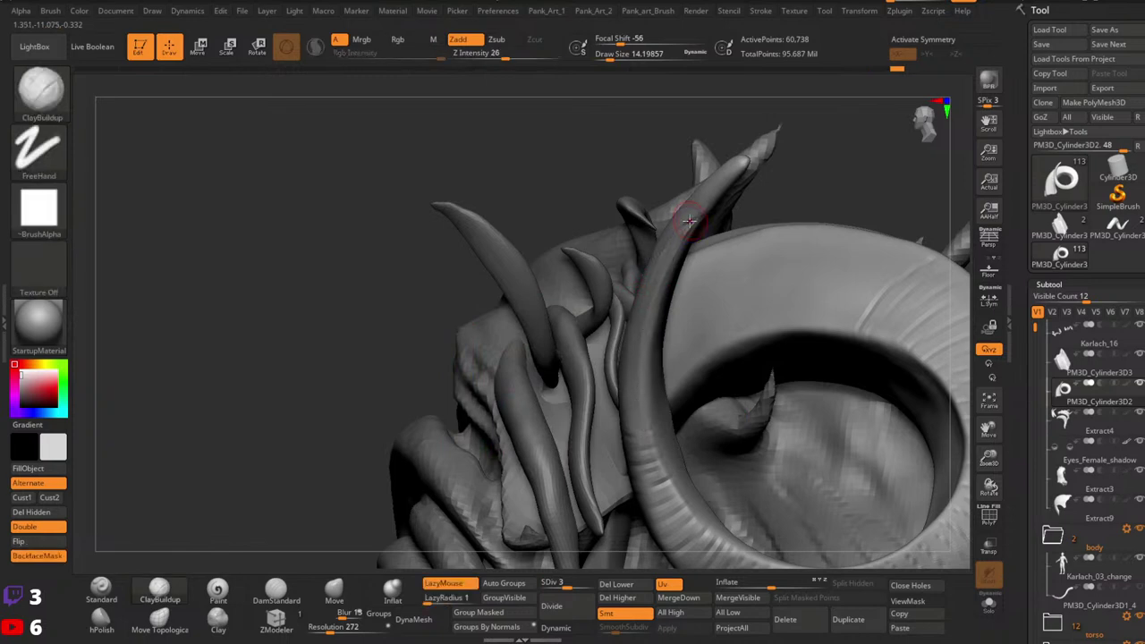
Step: Build up a ridge along the tapering section's inner edge with the Standard brush, raising the Z intensity to 41
click(115, 588)
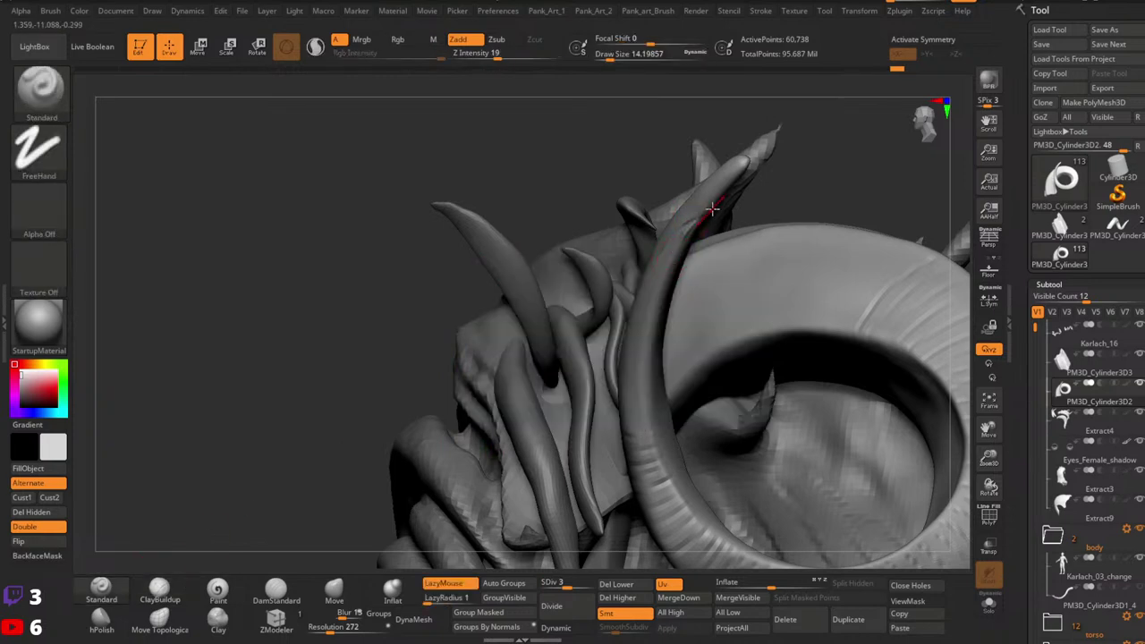
drag(689, 231, 645, 358)
drag(498, 55, 519, 56)
key(s)
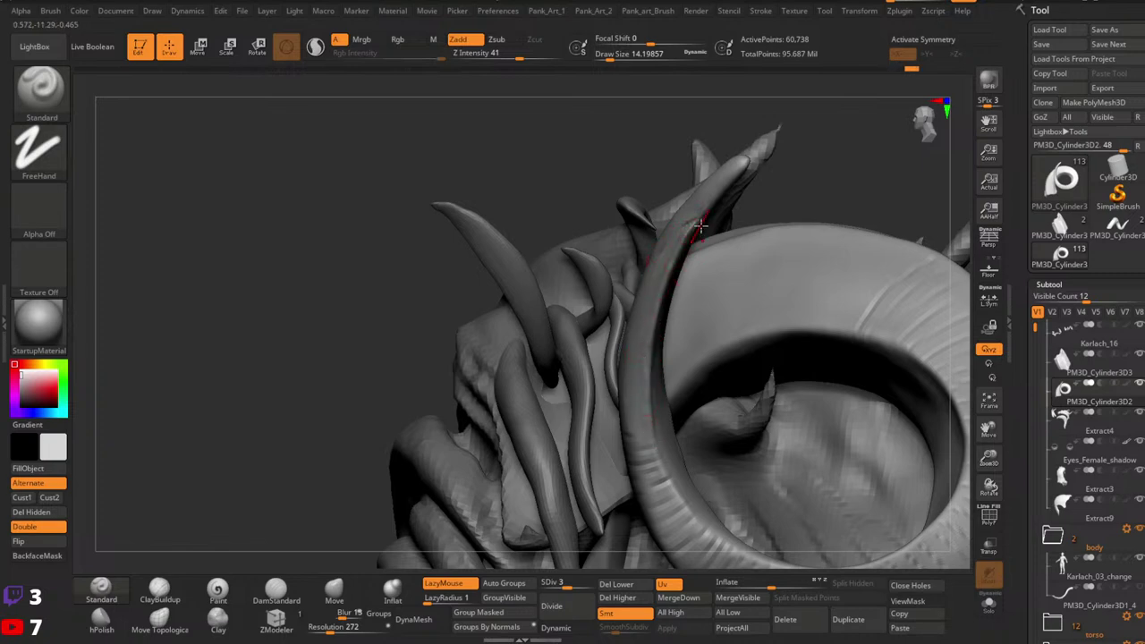
drag(702, 217, 663, 308)
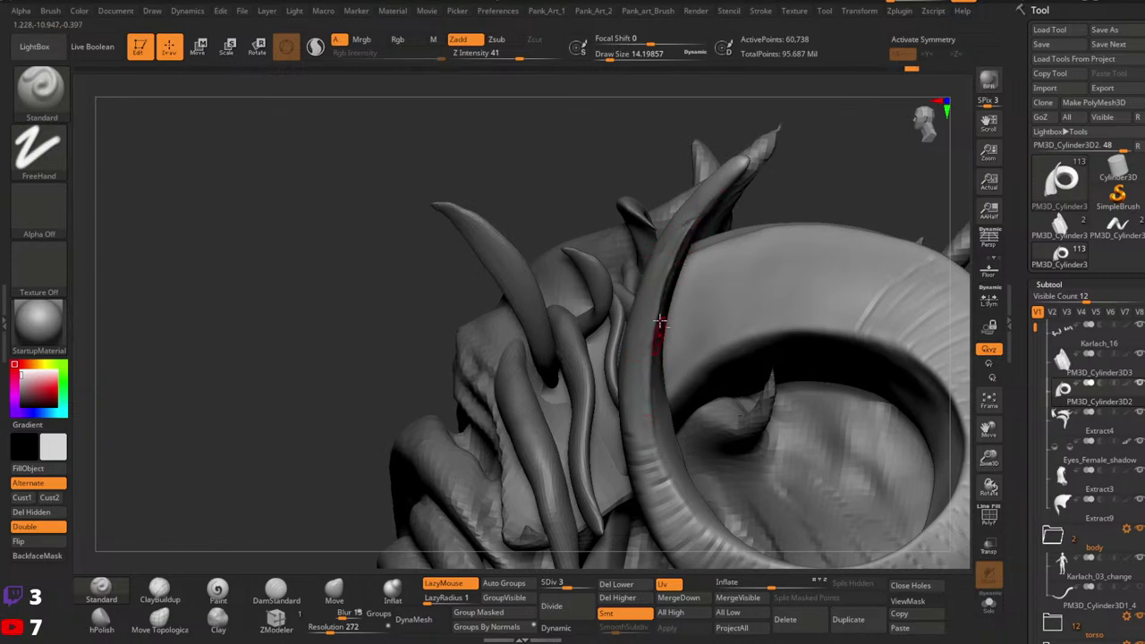
Step: Strengthen the lengthwise form on the inner side of the tapering section with the Standard brush at a draw size of about 29
ctrl+right_drag(656, 353, 680, 226)
key(])
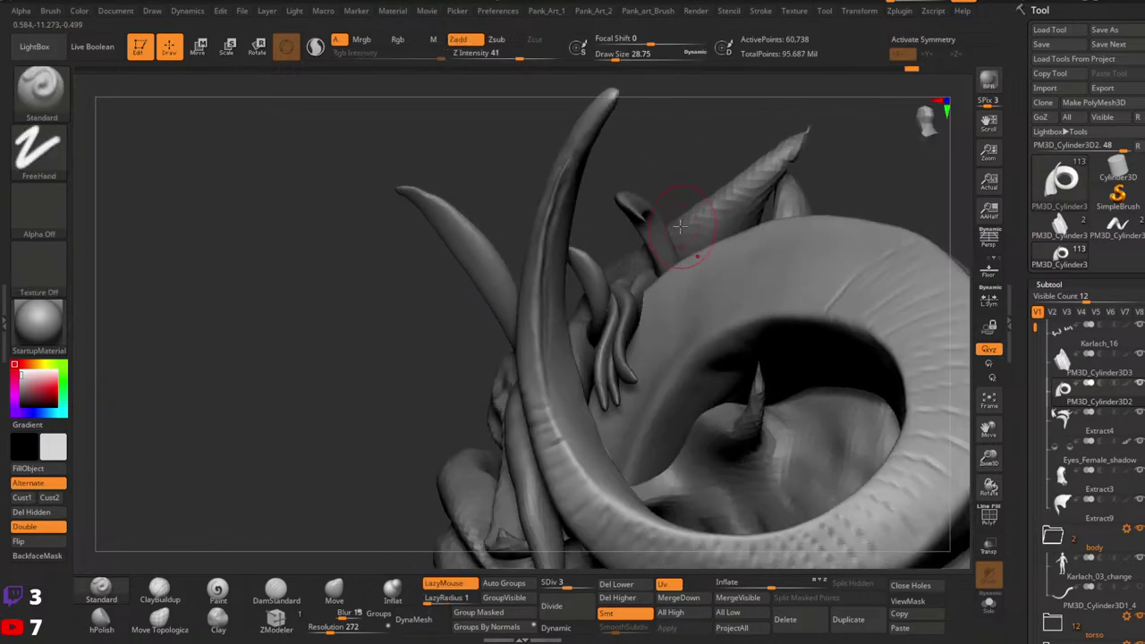
drag(570, 177, 553, 370)
drag(557, 246, 549, 374)
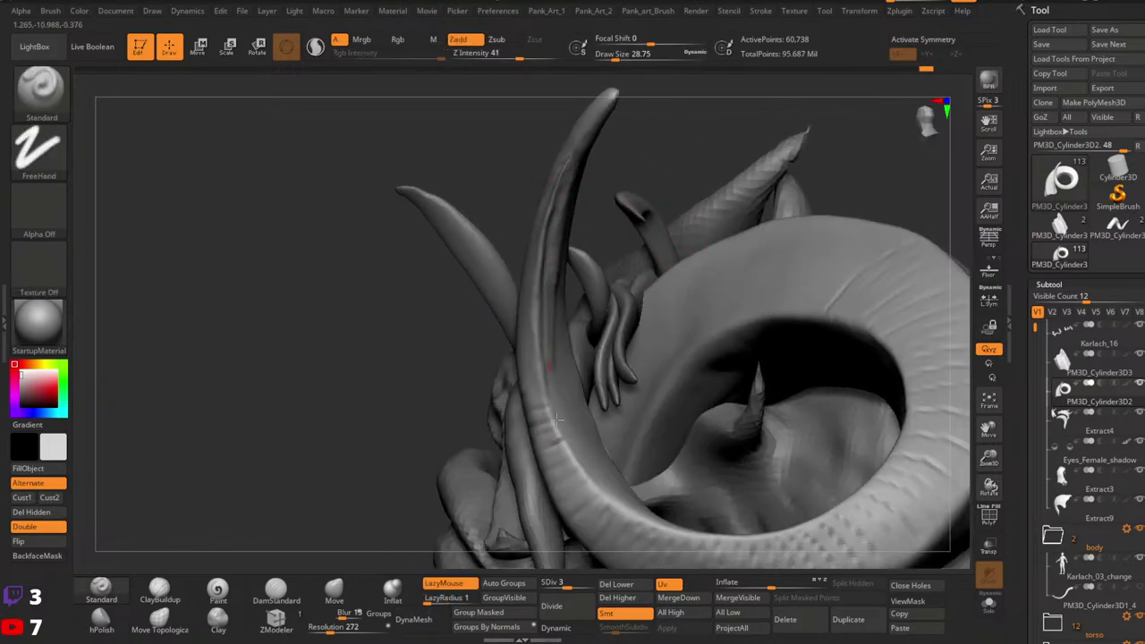
drag(554, 303, 564, 400)
Step: Smooth the inner side of the horn's tapering section at a draw size of about 27
key(space)
drag(561, 269, 559, 269)
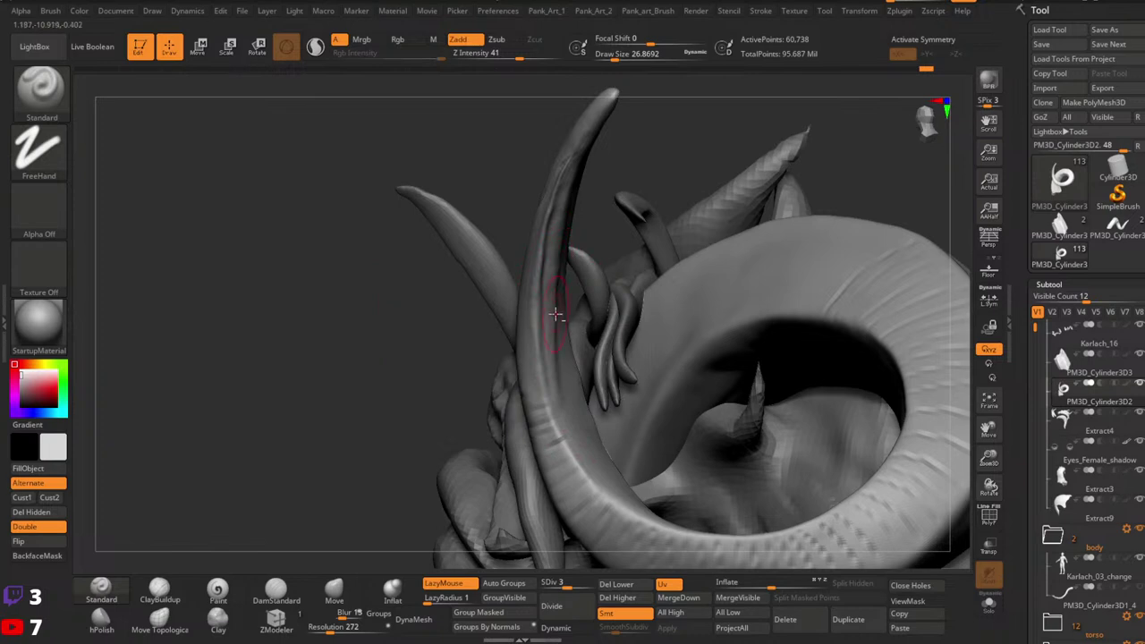
key(shift)
shift+drag(558, 334, 569, 364)
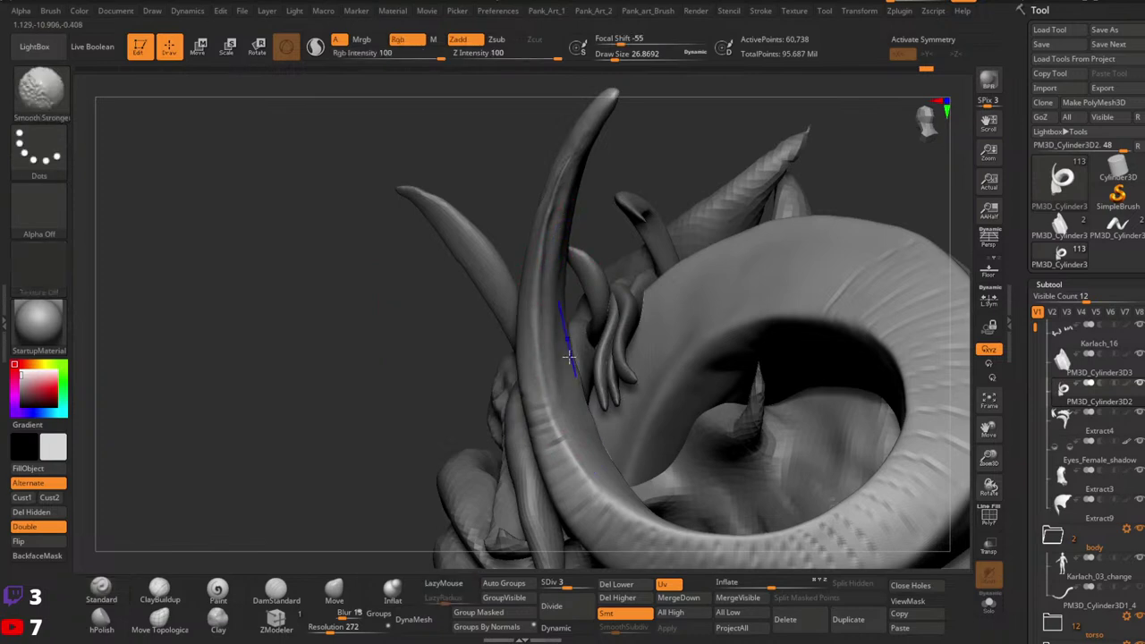
mouse_move(573, 358)
right_down()
mouse_move(638, 286)
mouse_move(796, 230)
right_up()
alt+right_drag(763, 305, 668, 222)
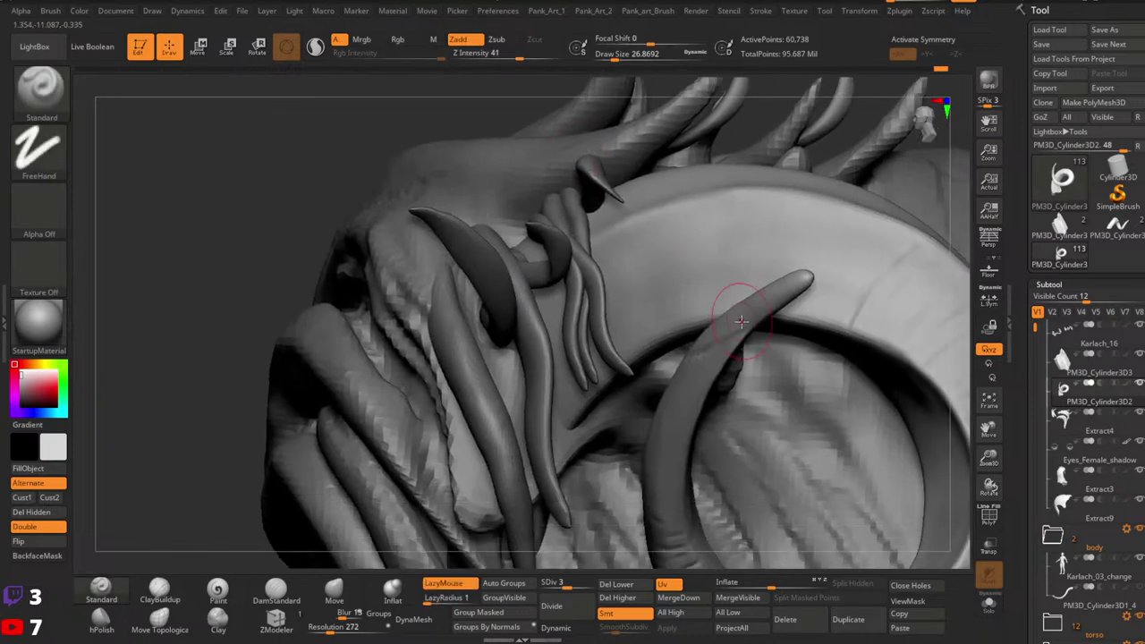
Step: Adjust the shape of the curled horn's narrow end with the Move brush at a draw size of about 33
alt+right_drag(767, 332, 704, 299)
key(ctrl)
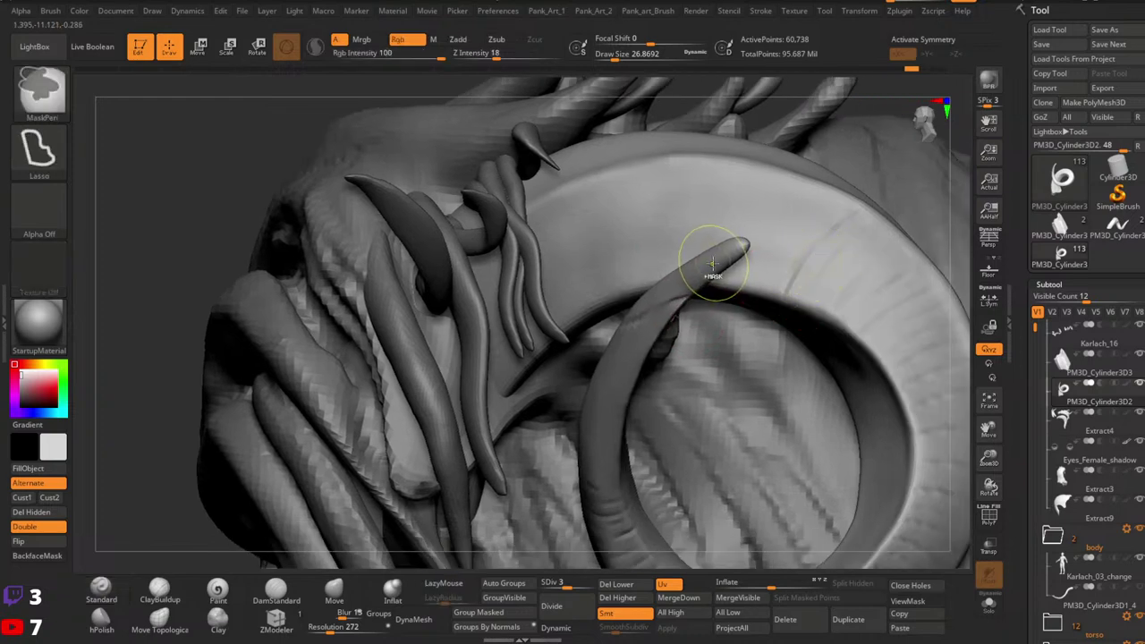
key(space)
drag(654, 320, 646, 320)
click(334, 589)
key(space)
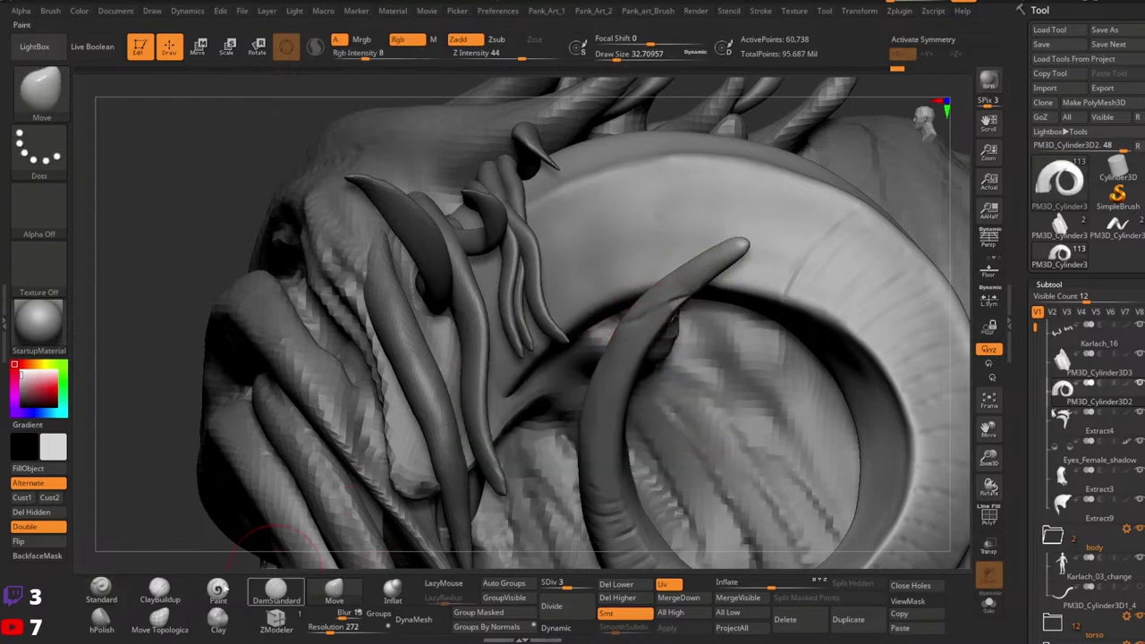
Step: Sculpt fine lengthwise ridges on the horn's narrow end with the Standard brush at a draw size of about 8.4
key(b)
key(s)
key(t)
key(space)
drag(640, 317, 637, 319)
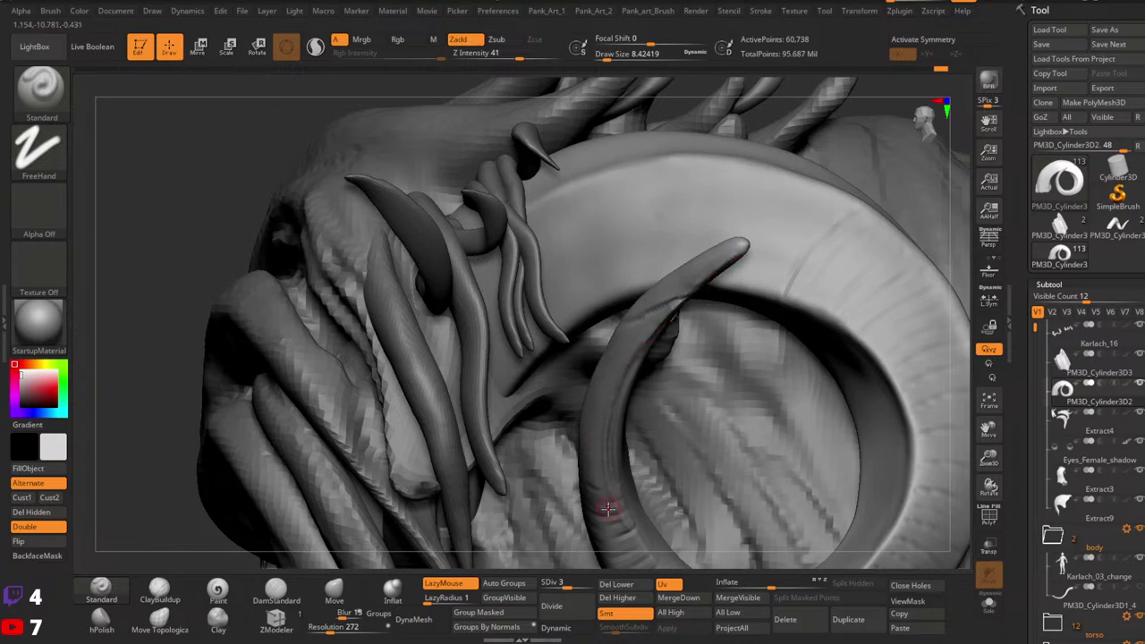
Step: Replace Smooth Stronger with the regular Smooth brush for smoothing and soften the strokes on the horn's narrow end
key(shift)
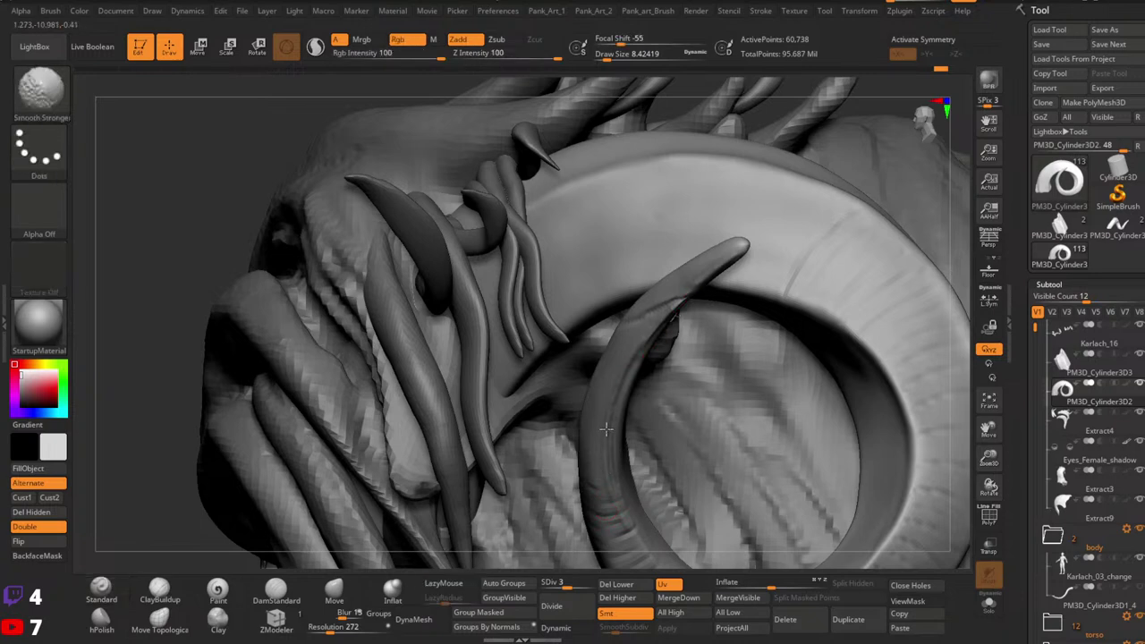
key(shift)
key(b)
click(288, 121)
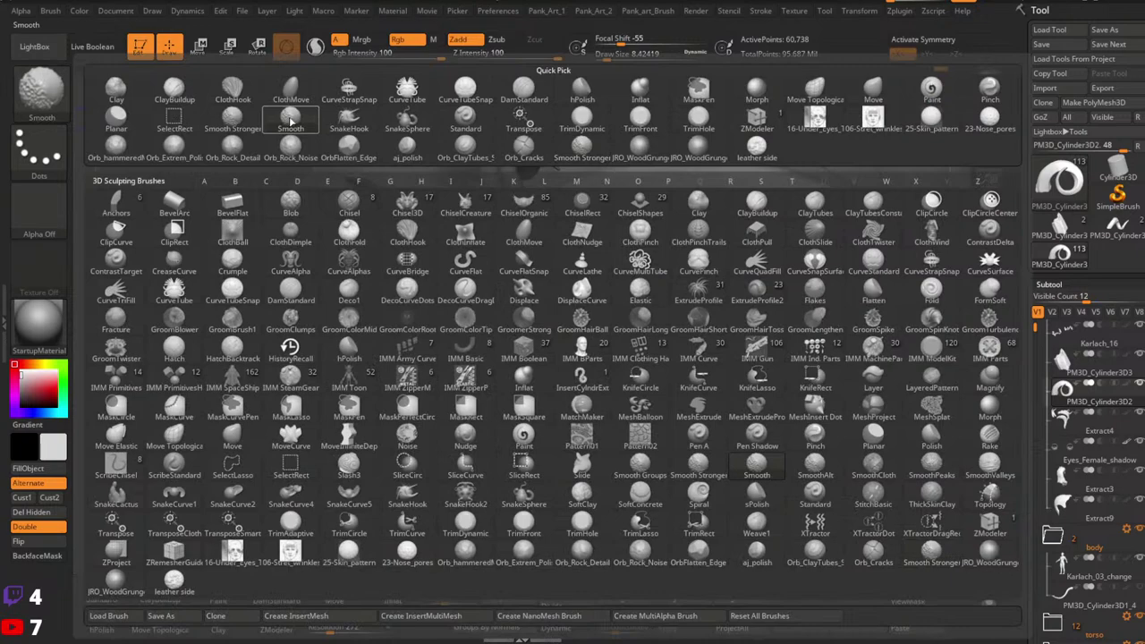
key(shift)
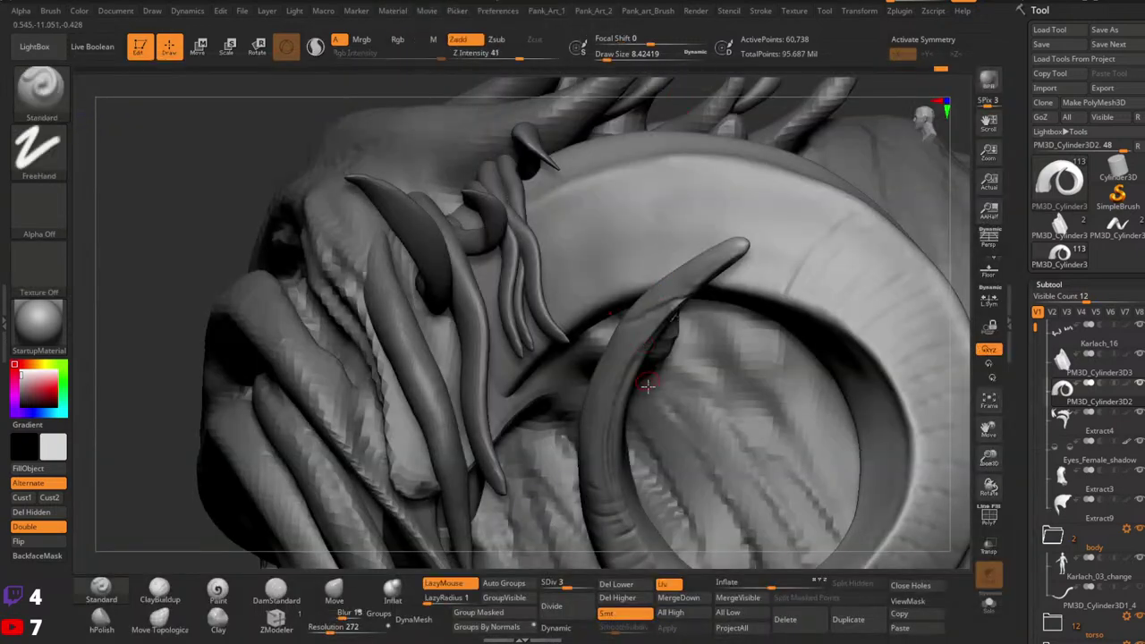
Step: Refine the front of the horn's narrow end by alternating lengthwise Standard strokes with light smoothing
right_drag(647, 385, 590, 331)
key(shift)
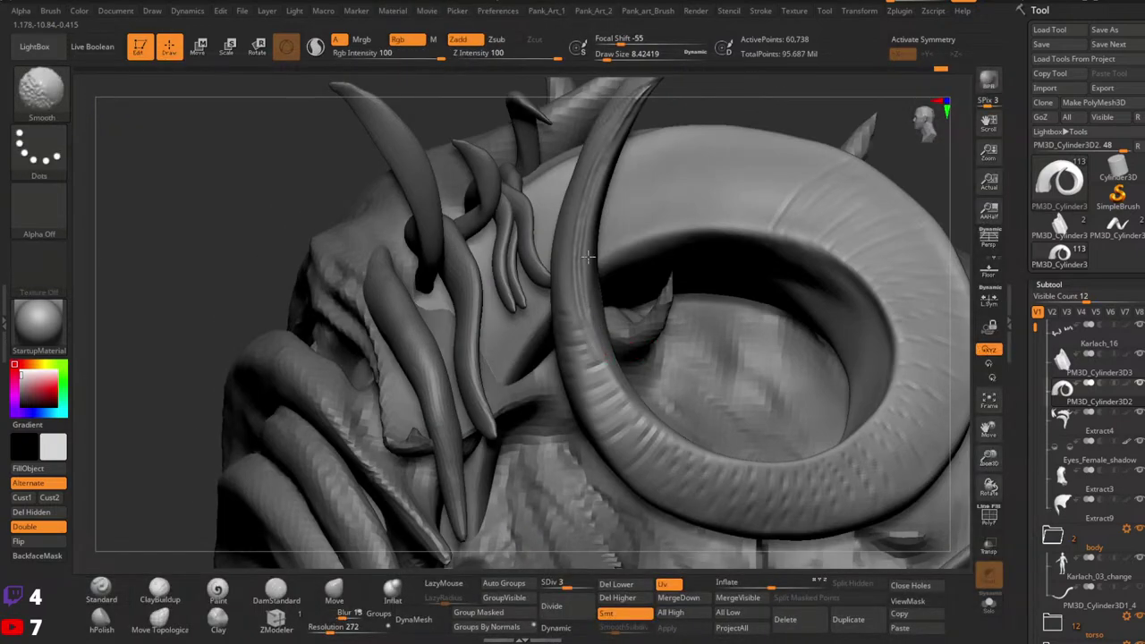
key(shift)
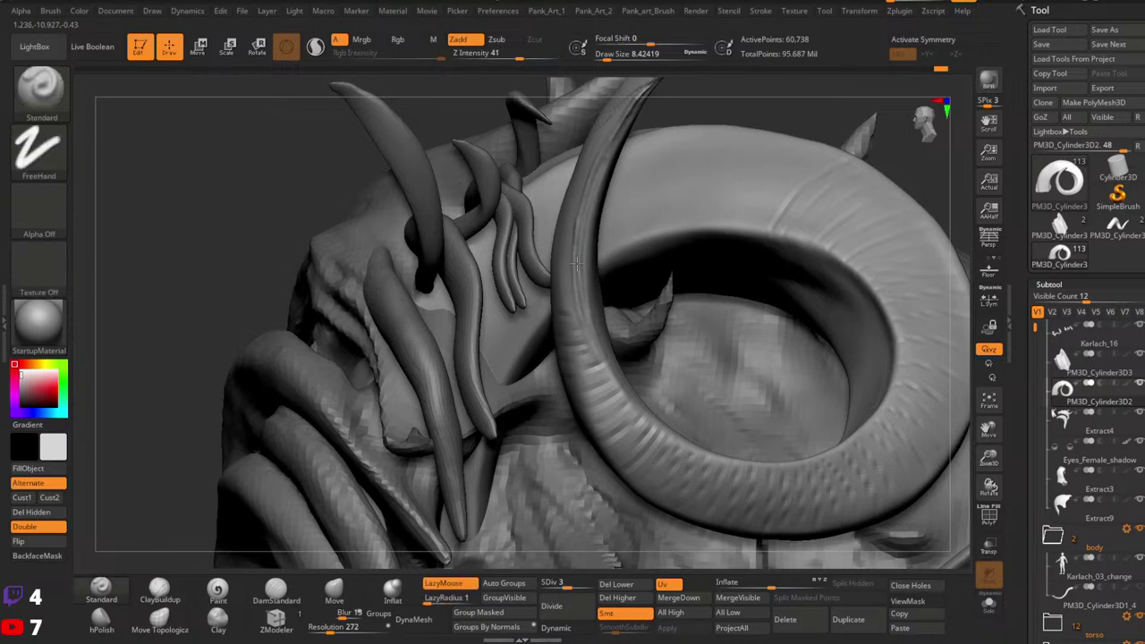
key(shift)
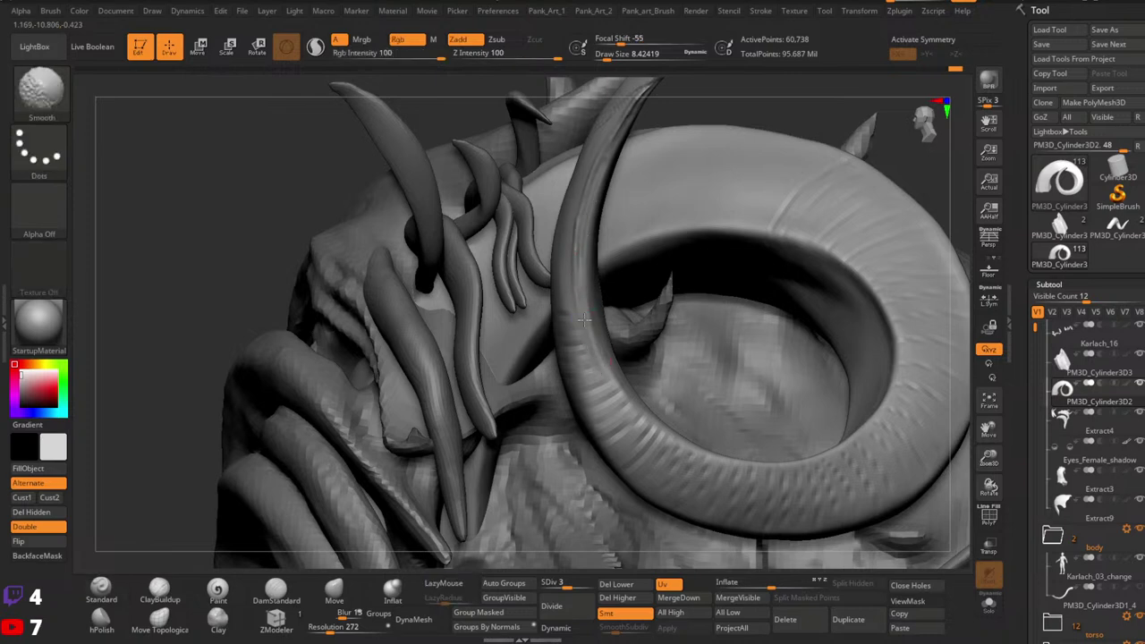
key(shift)
Step: Sculpt a lengthwise crease up to the horn's tip with the Standard brush at a draw size of about 6.6, smoothing its edges
alt+right_drag(605, 266, 612, 321)
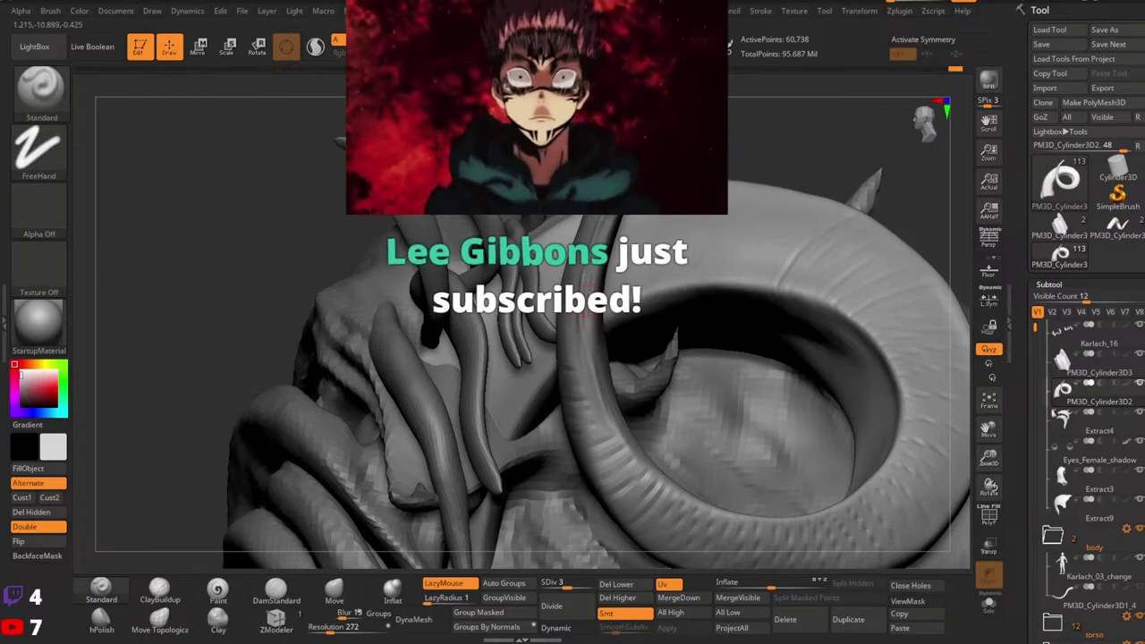
key(space)
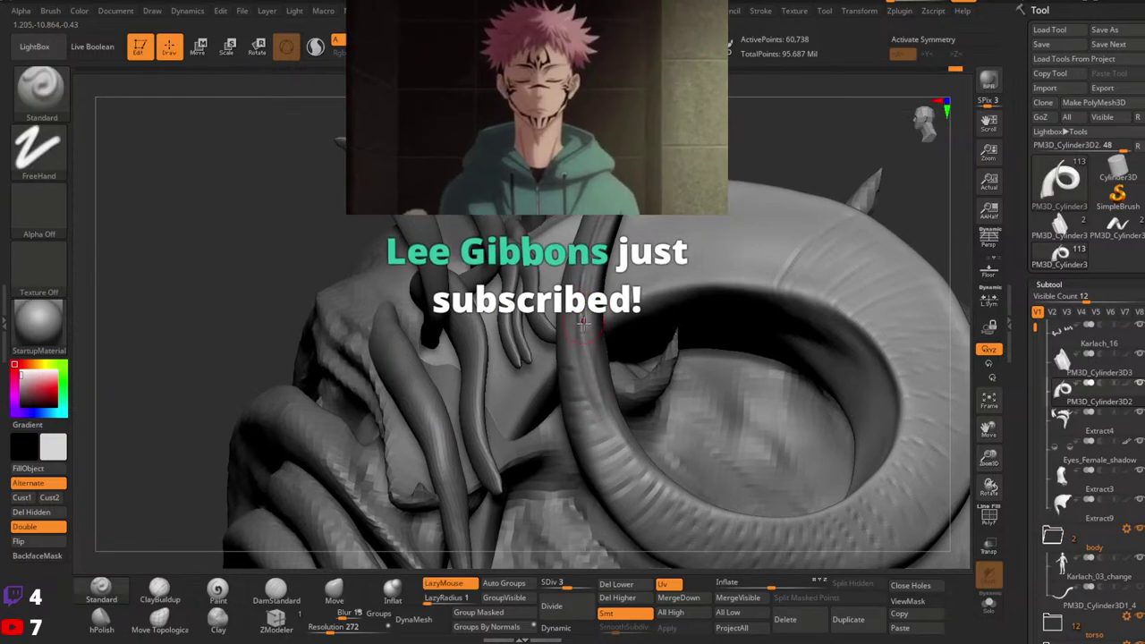
key(shift)
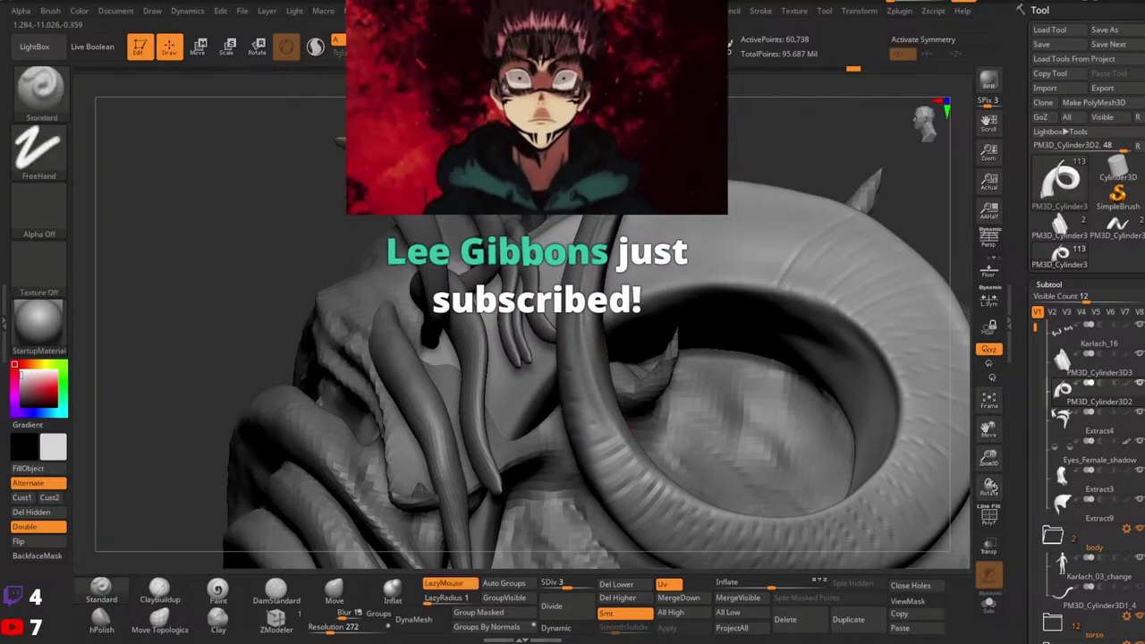
mouse_move(584, 267)
right_down()
mouse_move(598, 340)
mouse_move(586, 408)
right_up()
key(space)
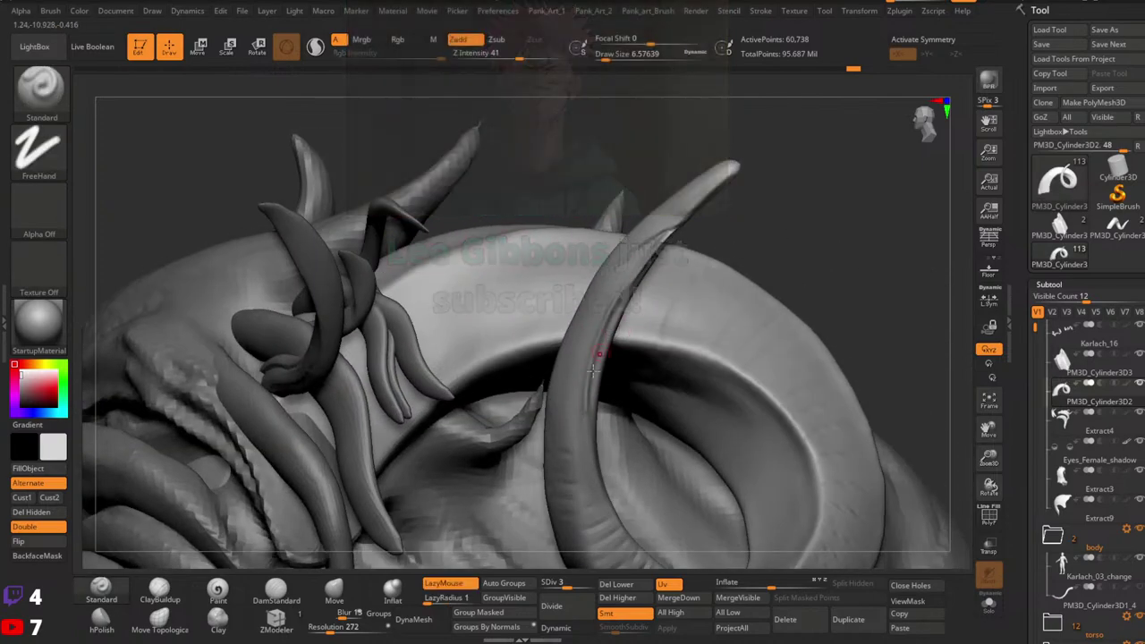
mouse_move(600, 352)
mouse_down()
mouse_move(670, 236)
mouse_move(652, 255)
mouse_up()
key(shift)
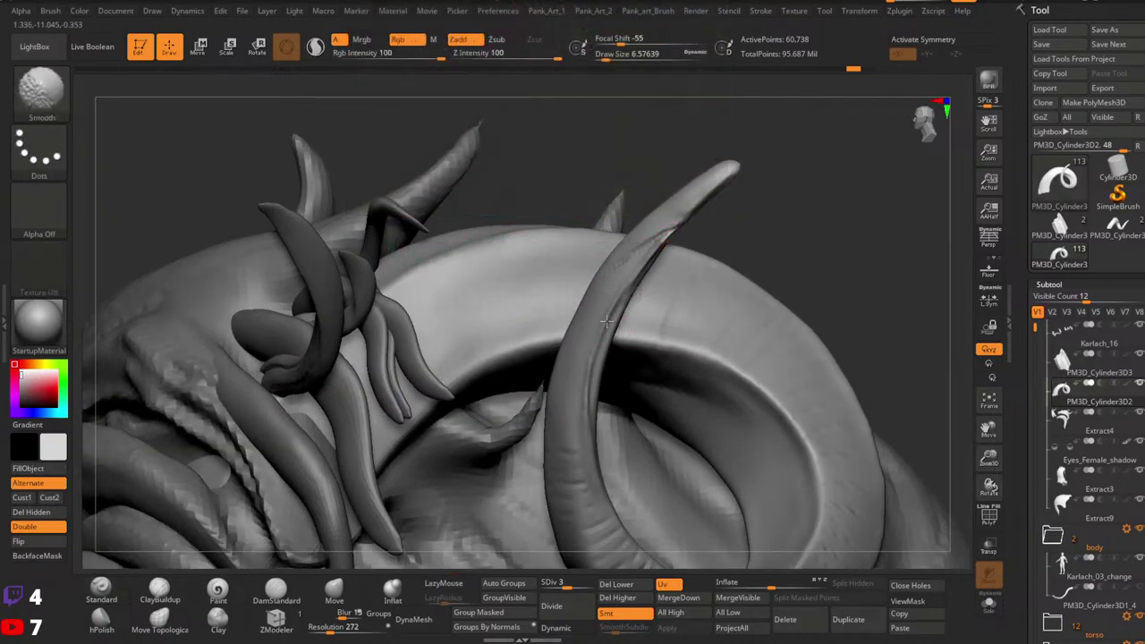
Step: Smooth the lengthwise crease from below the horn's tip down to the start of the curl
mouse_move(591, 485)
right_down()
mouse_move(603, 371)
mouse_move(563, 299)
right_up()
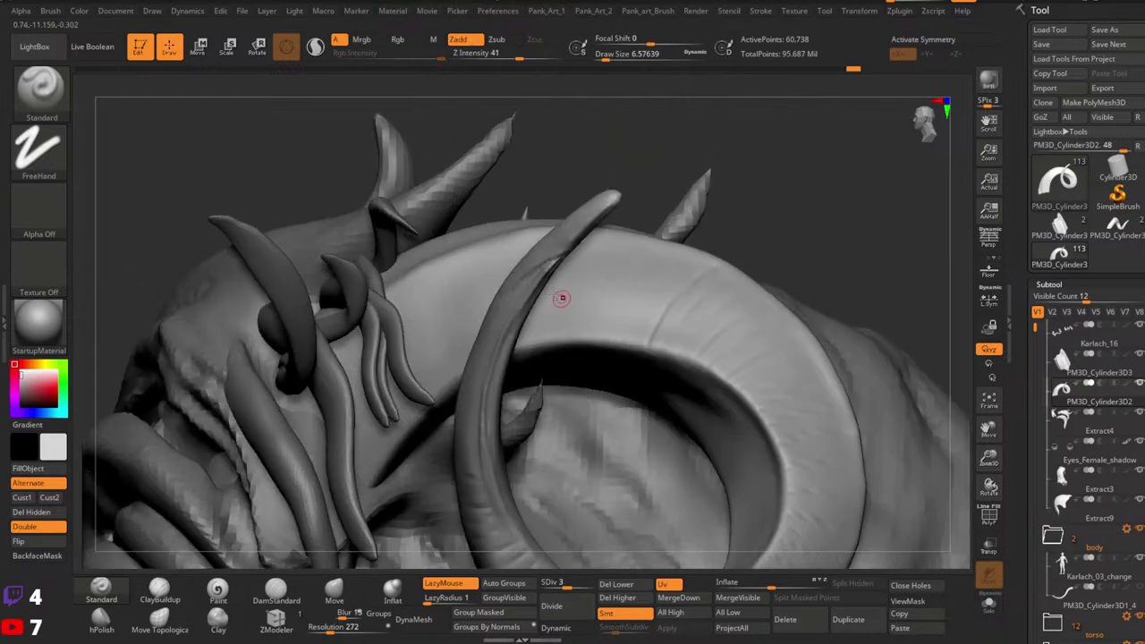
key(shift)
shift+drag(510, 319, 472, 470)
alt+right_drag(518, 403, 585, 315)
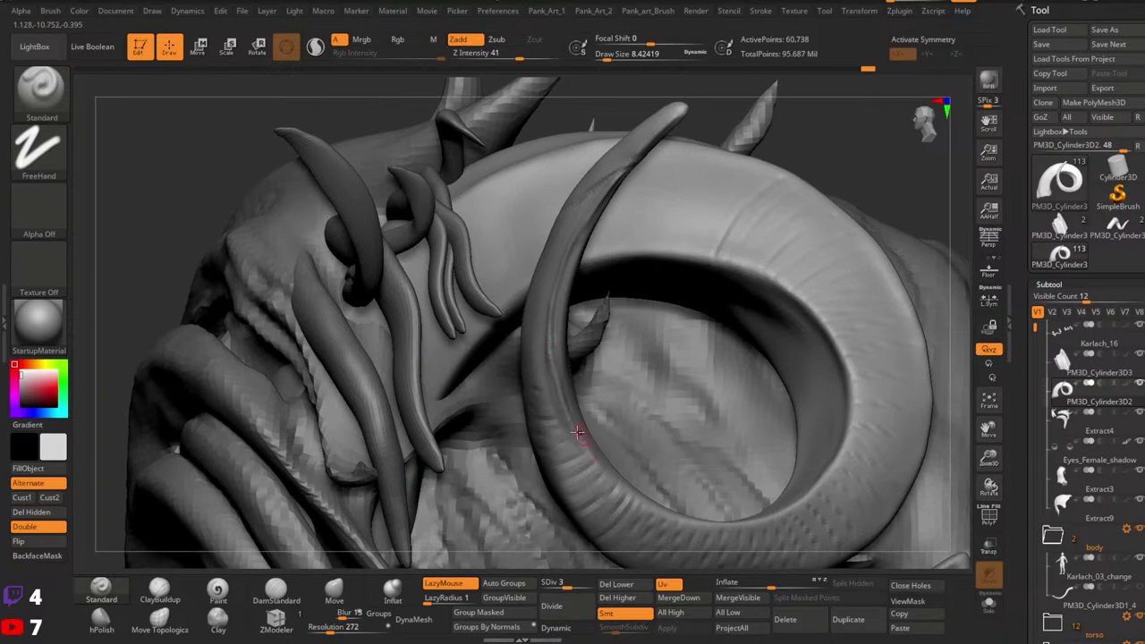
Step: Set the draw size to about 14.2 and blend the ridge along the horn's narrow section with smoothing
key(shift)
key(shift+z)
key(shift+z)
key(s)
drag(550, 351, 554, 350)
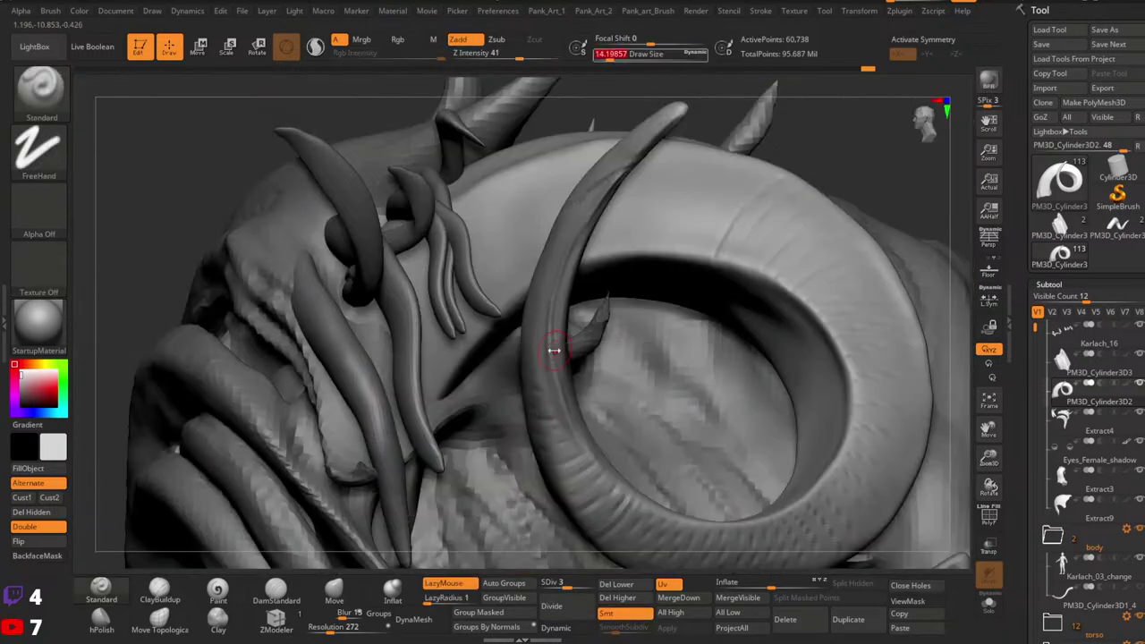
key(shift)
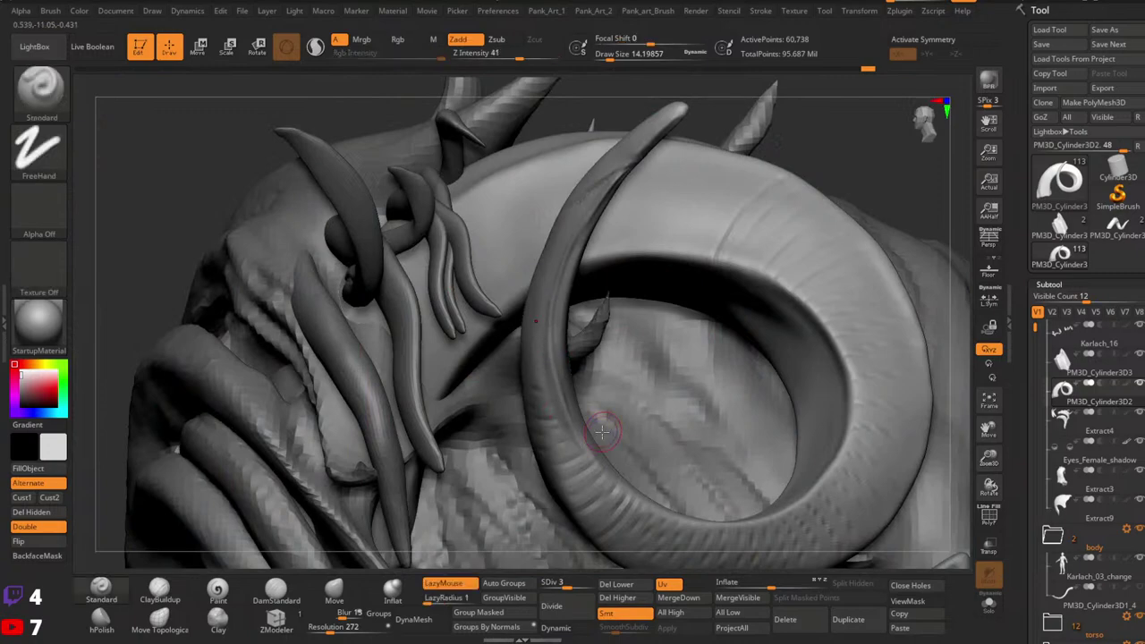
Step: Reshape the narrow section's outline with the Move brush, using draw sizes of about 59 and 23
mouse_move(536, 378)
right_down()
mouse_move(537, 400)
mouse_move(632, 396)
mouse_move(566, 355)
mouse_move(544, 299)
mouse_move(524, 310)
mouse_move(523, 385)
right_up()
key(space)
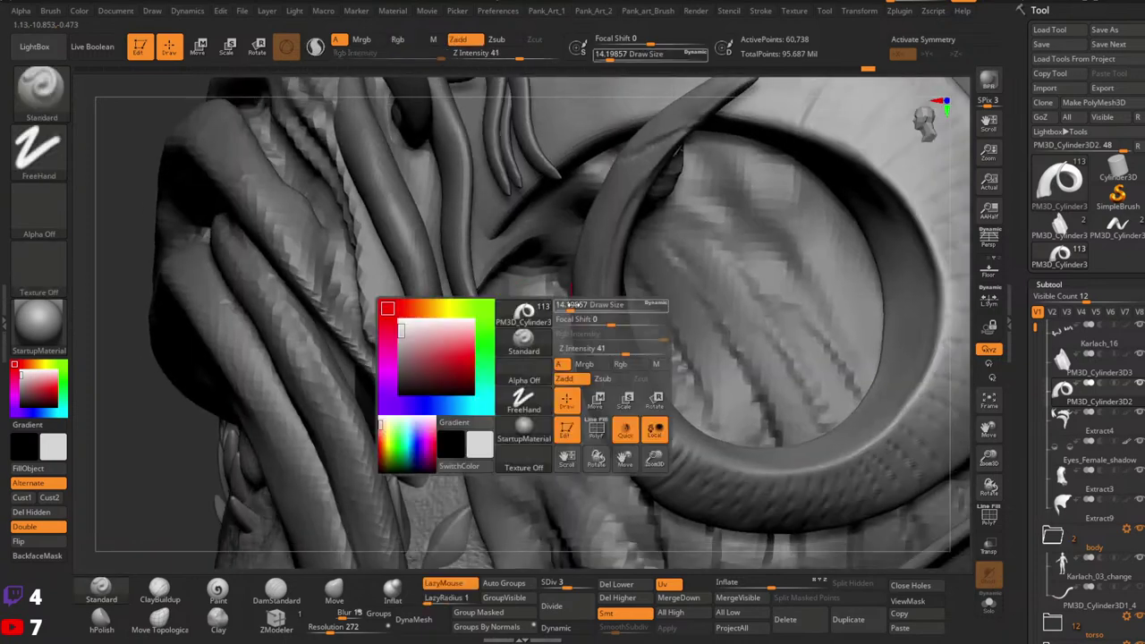
drag(571, 305, 583, 305)
click(333, 592)
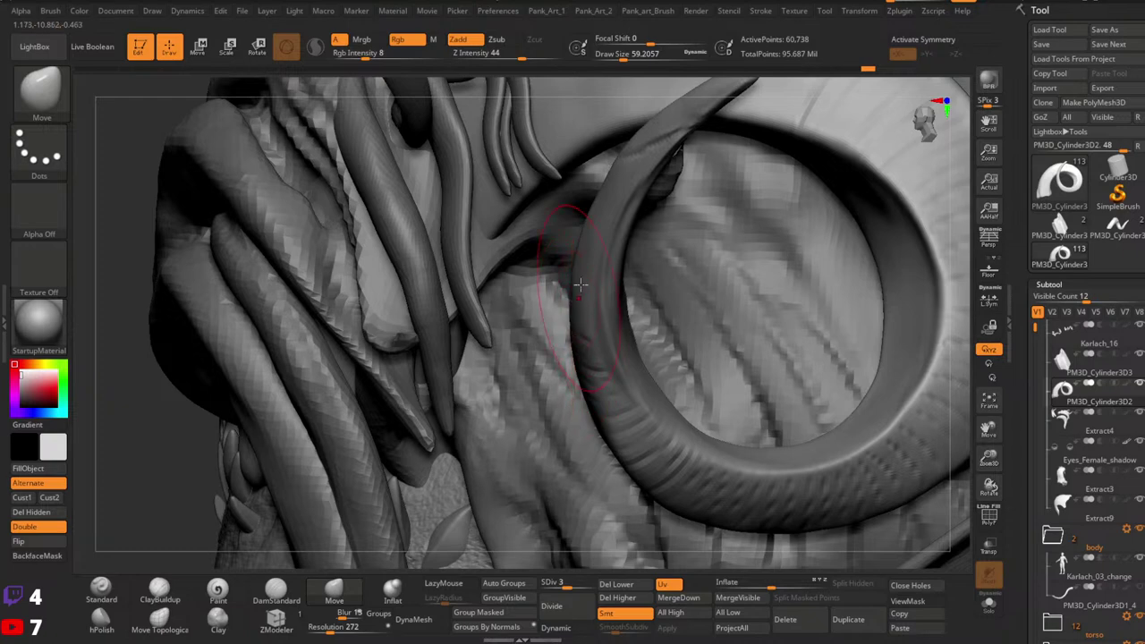
ctrl+right_drag(607, 249, 604, 211)
right_drag(604, 211, 602, 259)
key(space)
drag(602, 258, 591, 258)
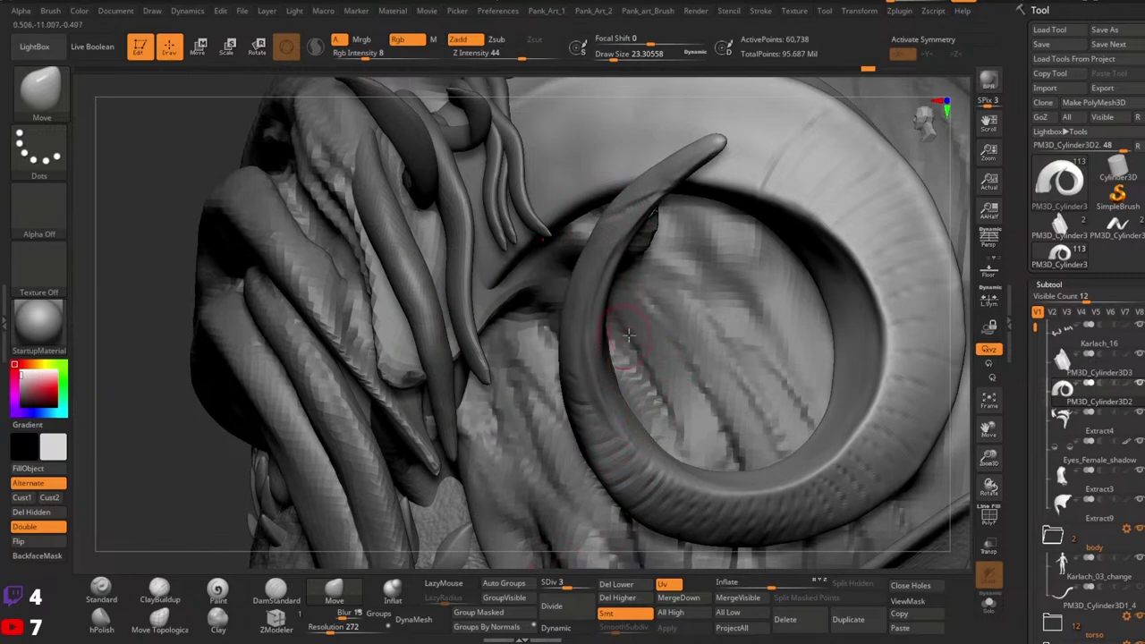
Step: Raise the horn to subdivision level 5 and set up the Orb_Cracks brush with a draw size of about 12.9
key(d)
key(d)
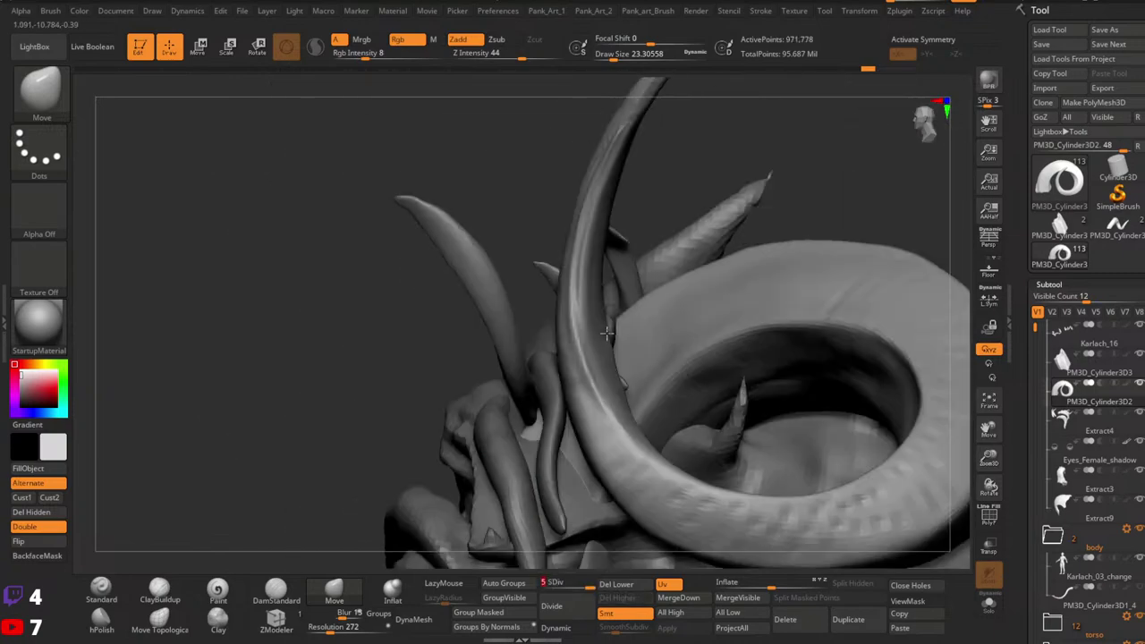
mouse_move(607, 332)
right_down()
mouse_move(647, 332)
mouse_move(636, 317)
mouse_move(660, 337)
mouse_move(652, 366)
right_up()
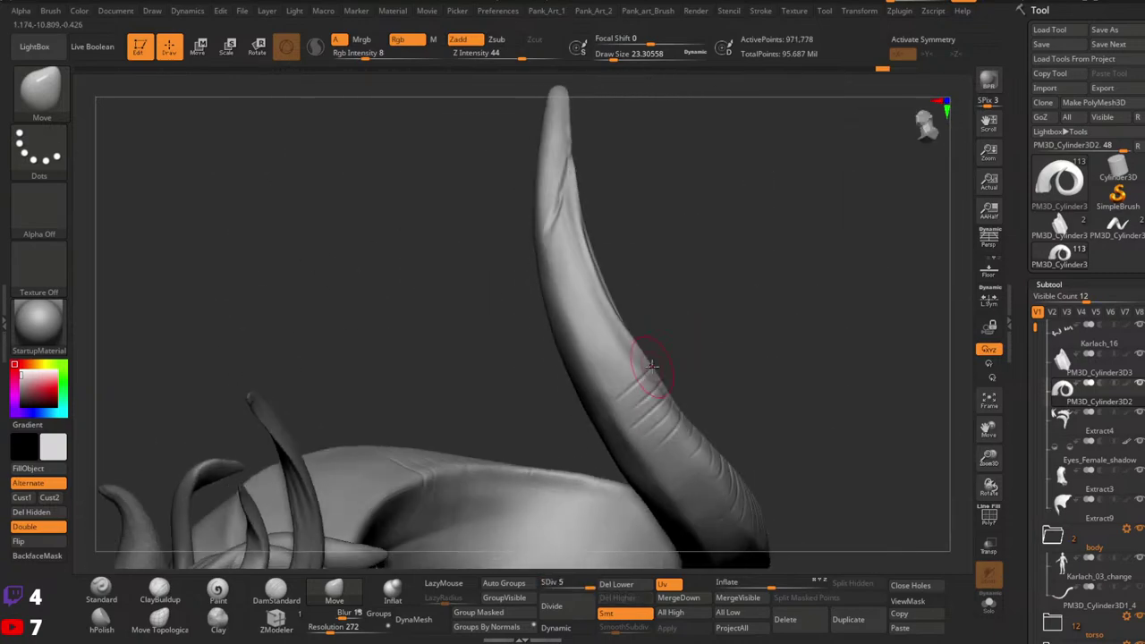
key(b)
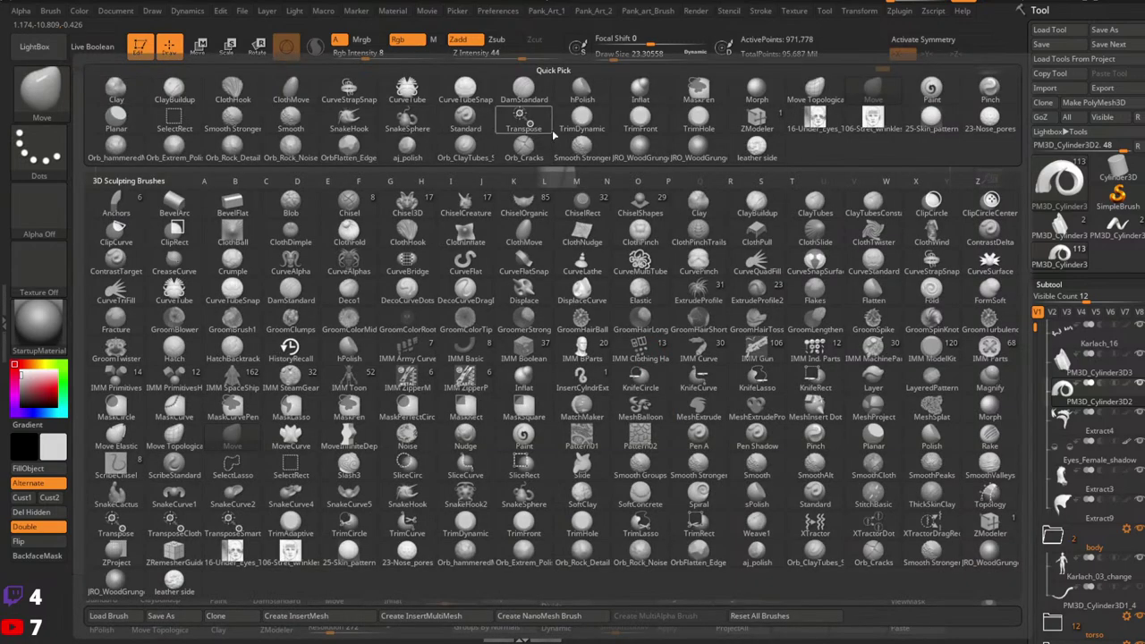
click(527, 125)
key(space)
mouse_move(646, 371)
mouse_down()
mouse_move(635, 371)
mouse_move(633, 429)
mouse_move(658, 416)
mouse_move(636, 439)
mouse_up()
Step: Carve a series of crosswise cracks around the horn's narrow section, following its curve down toward the bend, with Orb_Cracks
drag(685, 417, 645, 456)
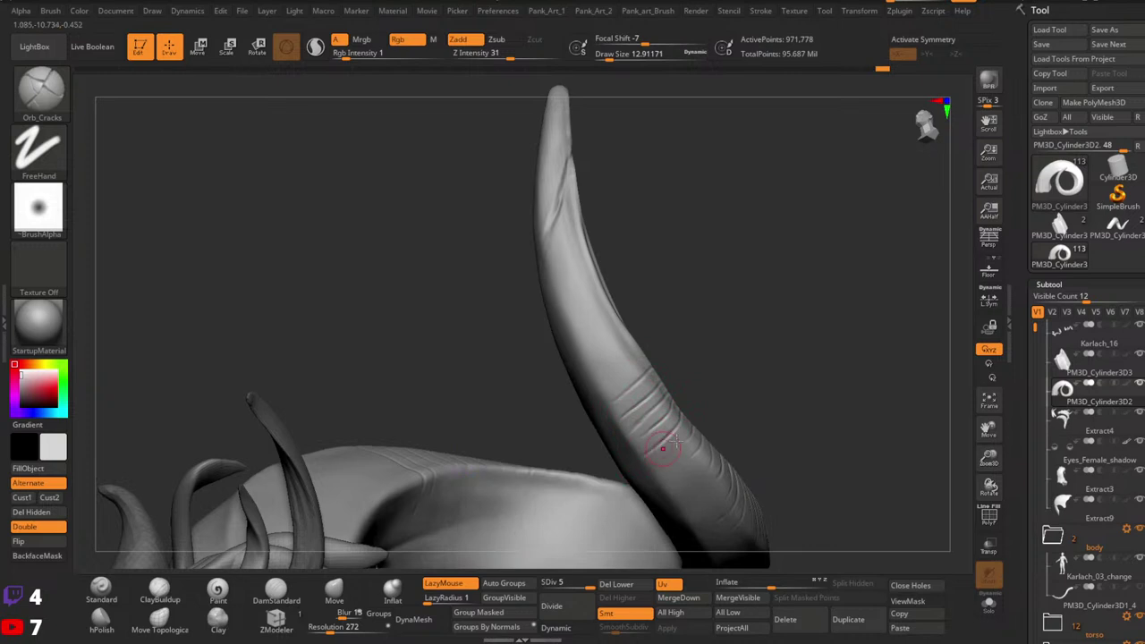
drag(728, 428, 703, 339)
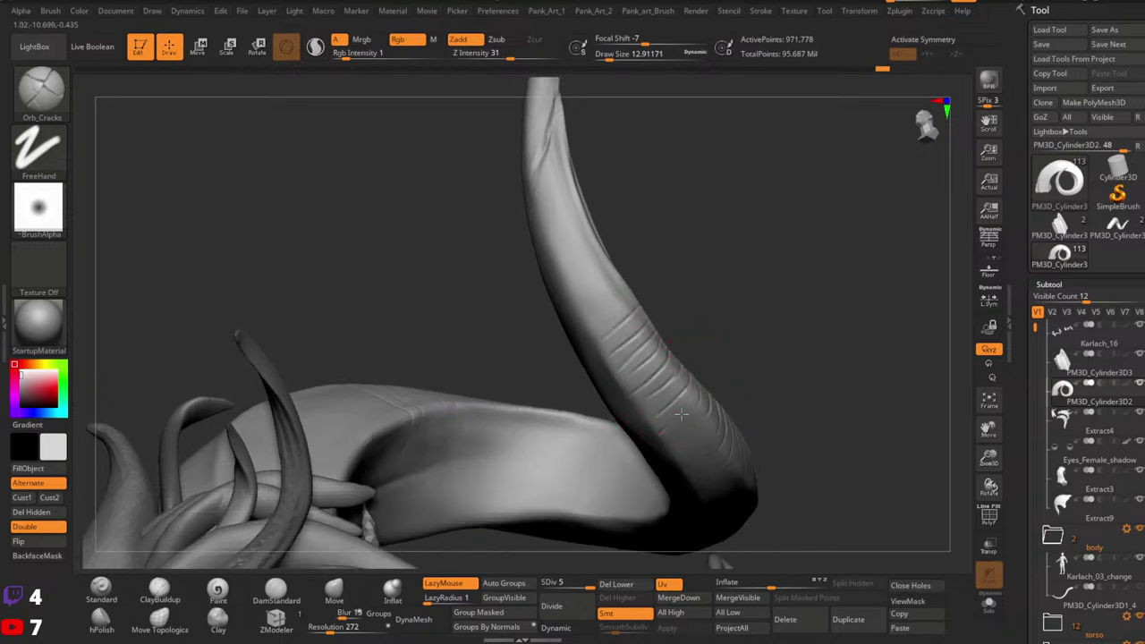
drag(682, 414, 662, 445)
drag(742, 402, 787, 381)
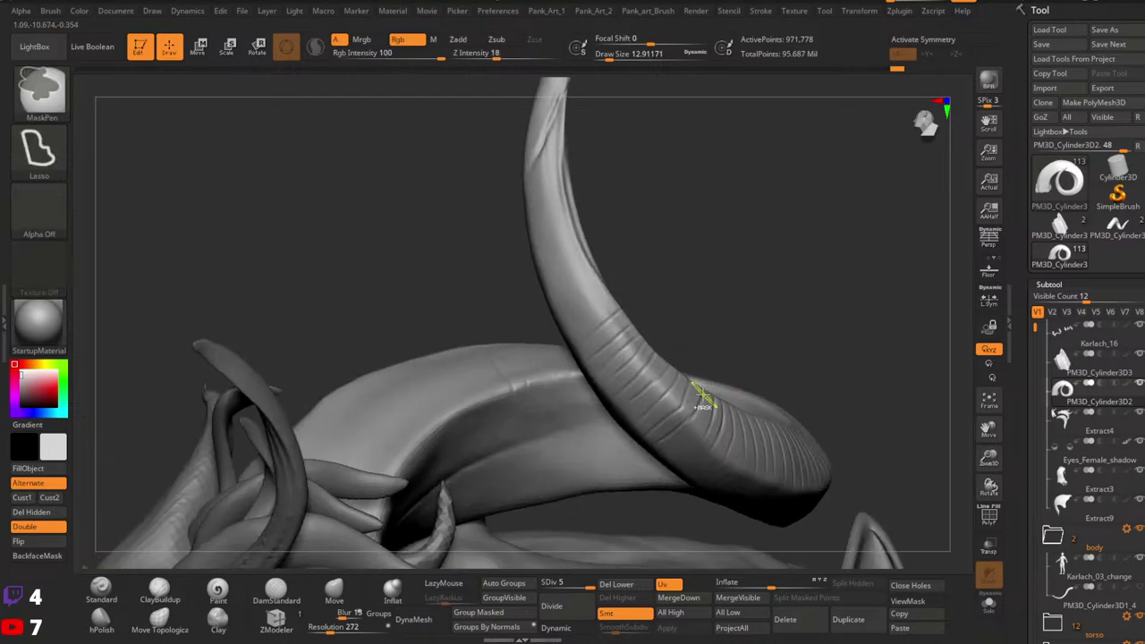
mouse_move(702, 396)
mouse_down()
mouse_move(680, 428)
mouse_move(637, 455)
mouse_up()
drag(768, 383, 760, 349)
drag(715, 424, 652, 463)
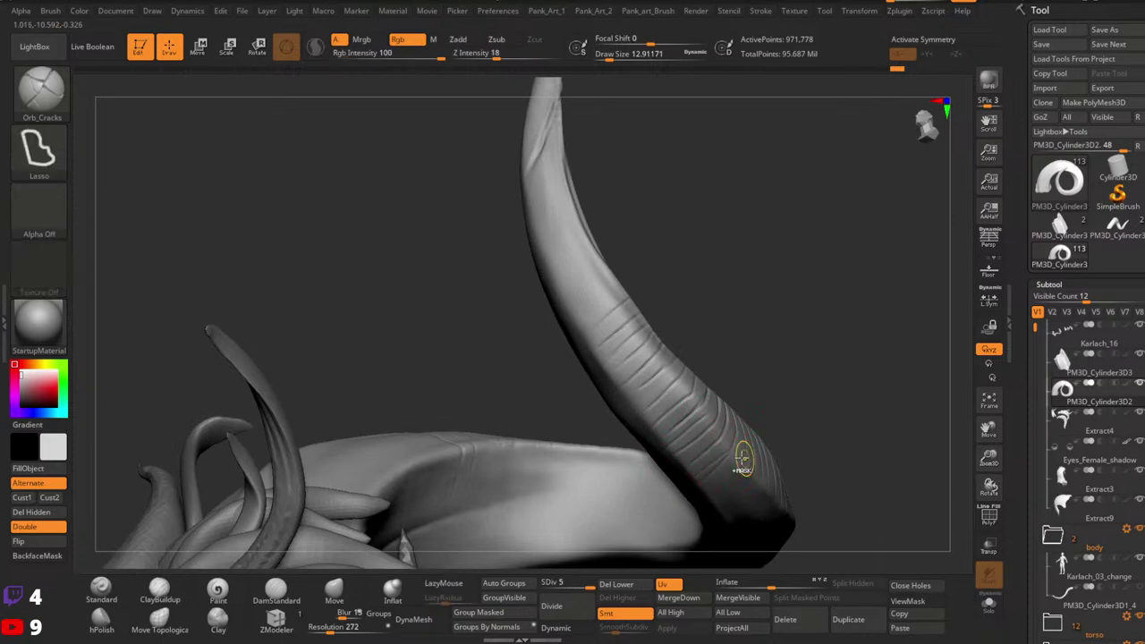
drag(773, 445, 725, 394)
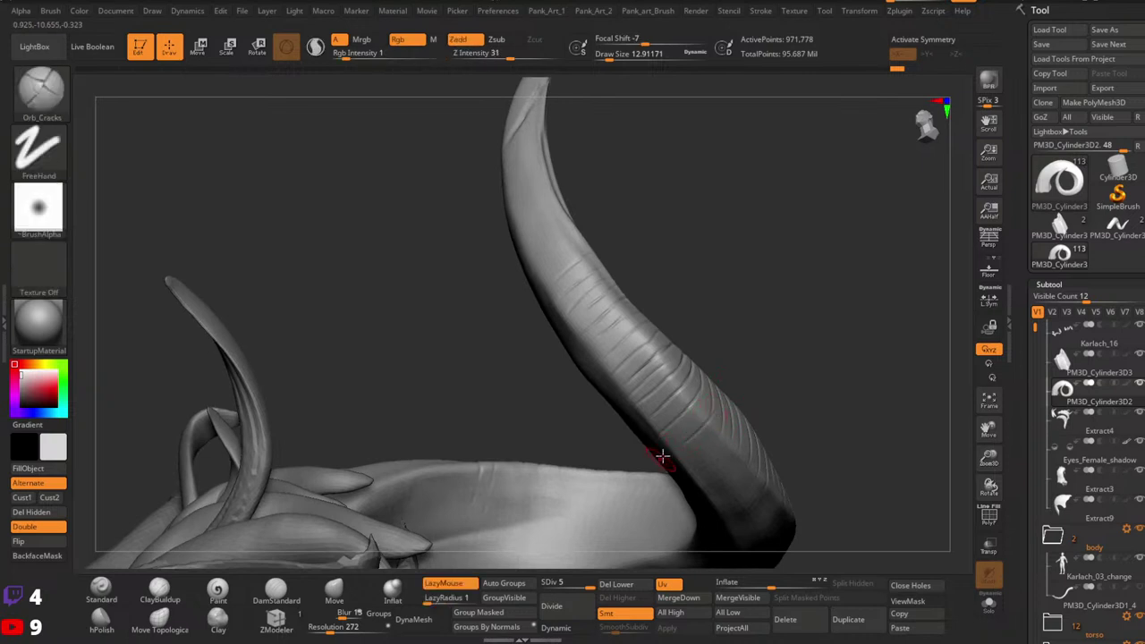
drag(722, 425, 679, 472)
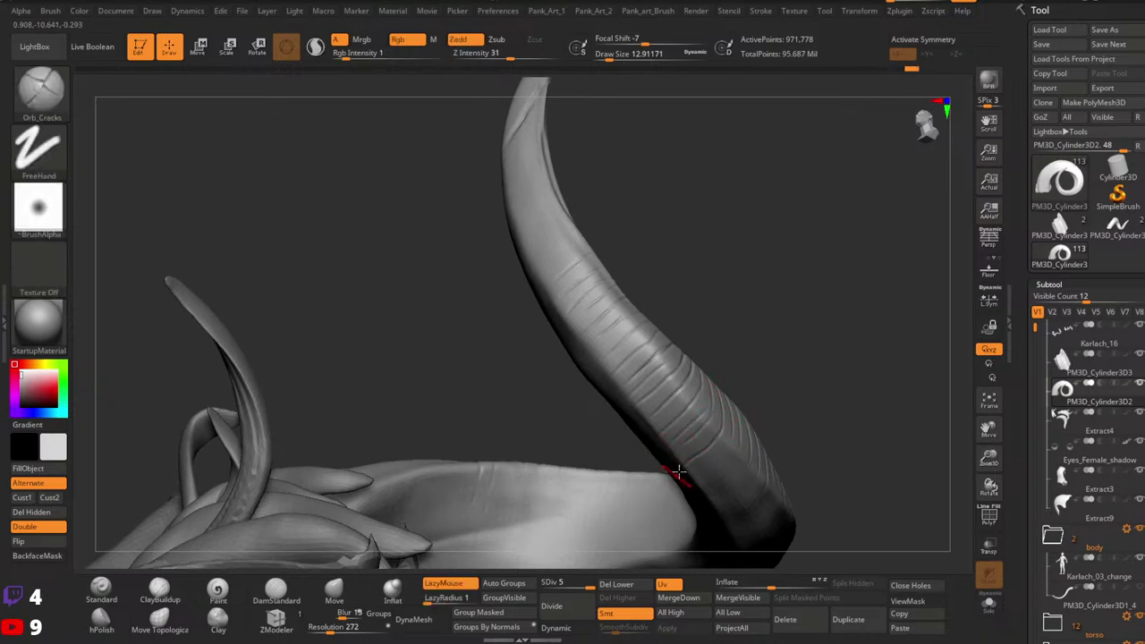
Step: Isolate the horn and extend the crosswise Orb_Cracks grooves past the bend toward its broad base
mouse_move(827, 403)
ctrl+right_down()
mouse_move(761, 385)
mouse_move(721, 330)
mouse_move(748, 439)
mouse_move(682, 497)
mouse_move(823, 411)
mouse_move(763, 425)
mouse_move(736, 396)
ctrl+right_up()
click(988, 604)
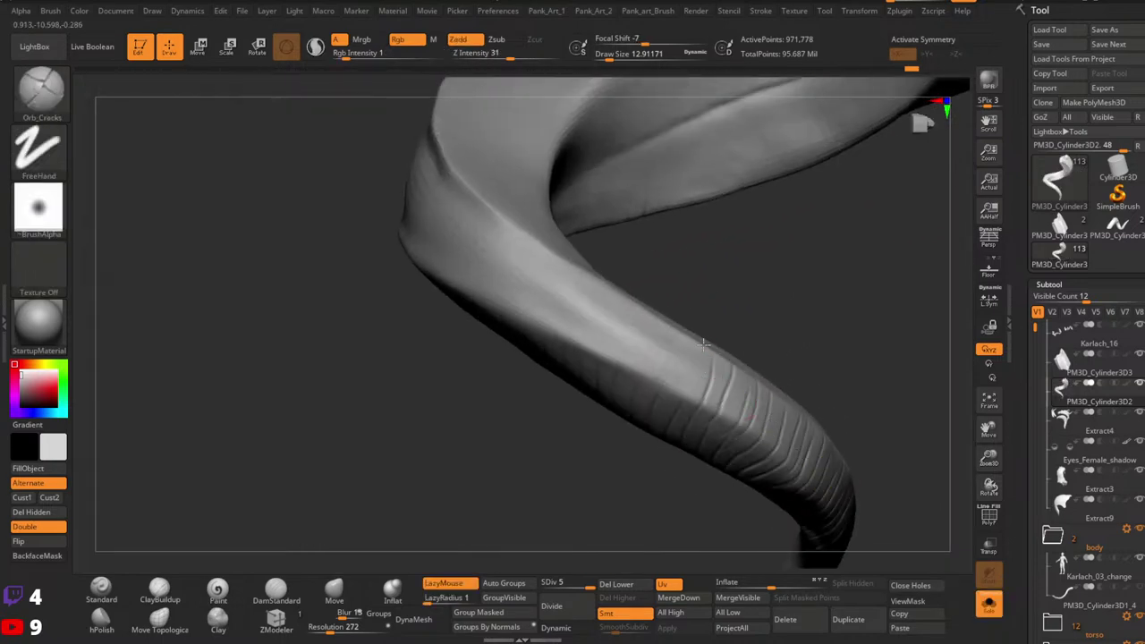
drag(702, 346, 677, 413)
mouse_move(713, 311)
right_down()
mouse_move(744, 340)
mouse_move(717, 333)
right_up()
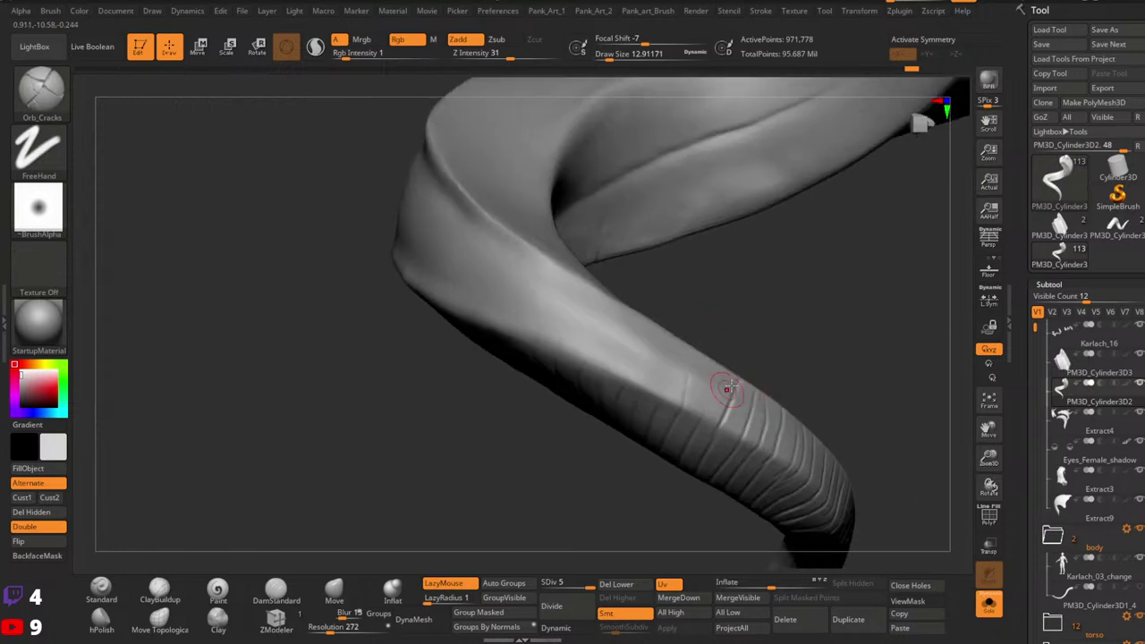
drag(722, 372, 684, 436)
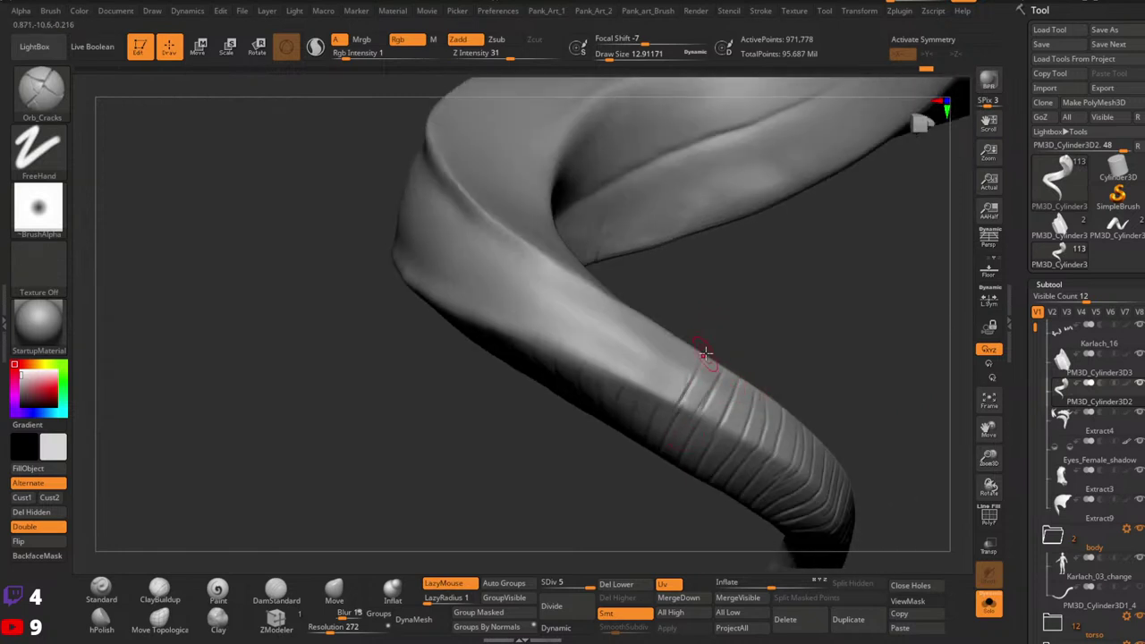
mouse_move(705, 352)
right_down()
mouse_move(759, 383)
mouse_move(677, 350)
mouse_move(707, 364)
right_up()
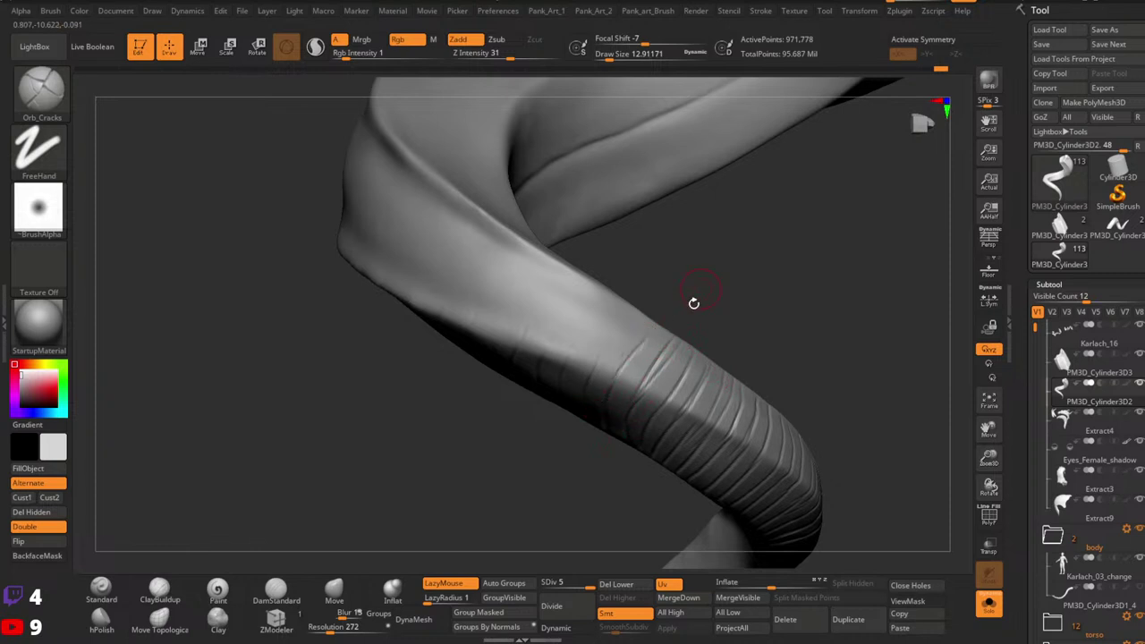
right_drag(692, 301, 751, 379)
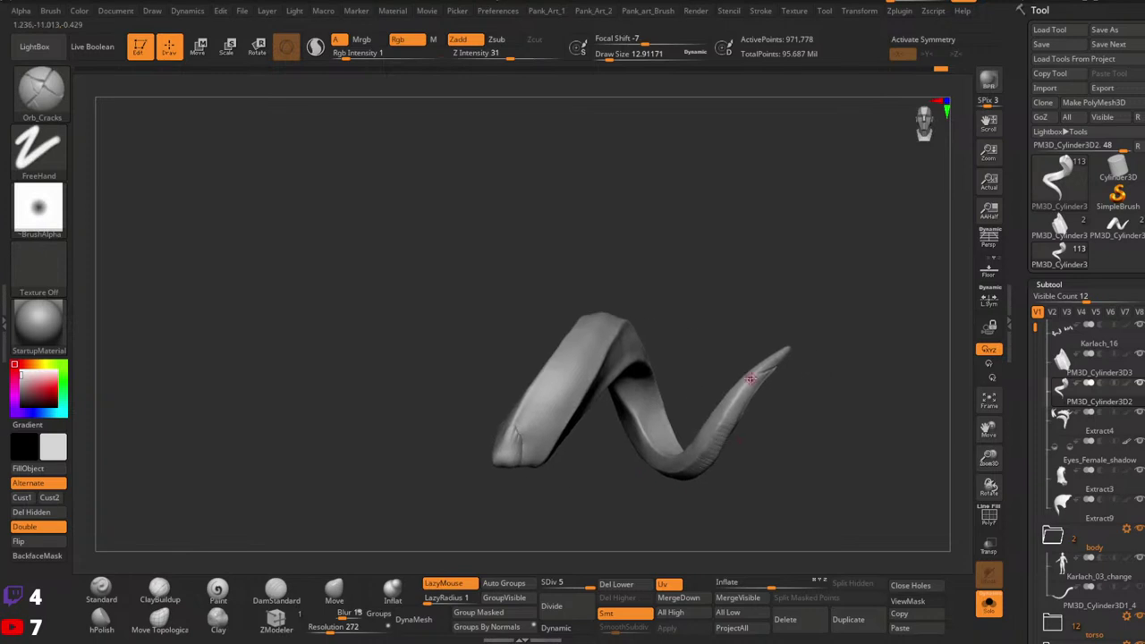
Step: Nudge the outline of the horn's grooved narrow curve with the Move brush at a draw size of about 41
mouse_move(723, 322)
right_down()
mouse_move(653, 314)
mouse_move(703, 399)
mouse_move(743, 303)
right_up()
ctrl+right_drag(603, 390, 611, 442)
key(space)
drag(575, 365, 592, 365)
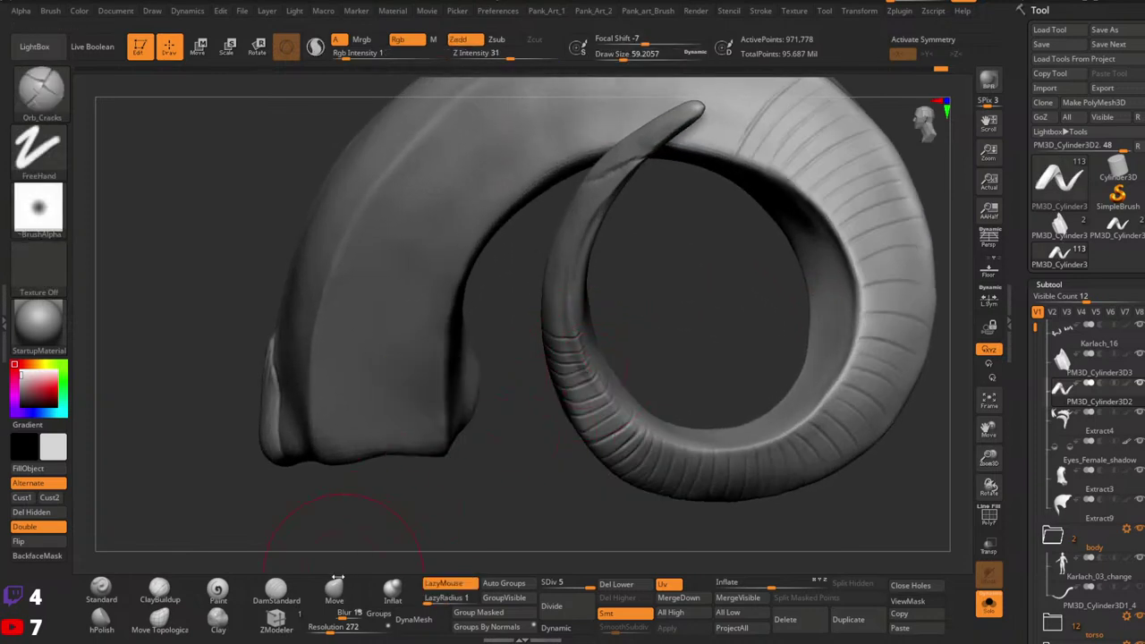
click(334, 589)
key(space)
drag(555, 400, 565, 400)
key(space)
drag(592, 418, 587, 418)
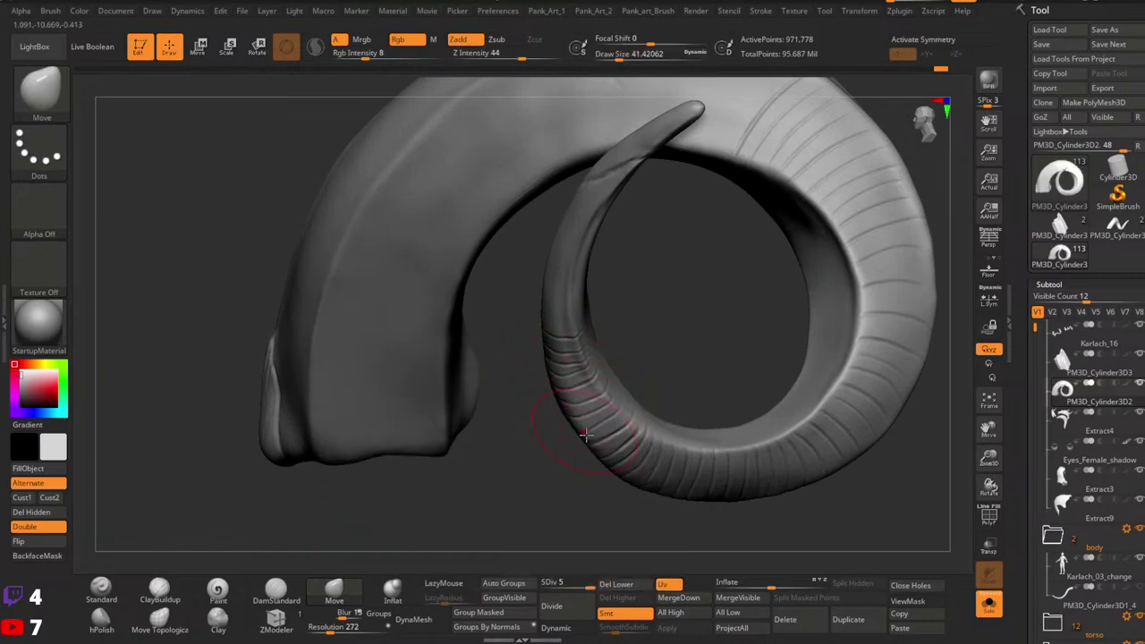
drag(622, 475, 623, 472)
Step: Carve crosswise cracks up the outer side of the tapered end with Orb_Cracks at a draw size of about 15.6
alt+right_drag(598, 369, 600, 379)
key(space)
drag(588, 343, 579, 344)
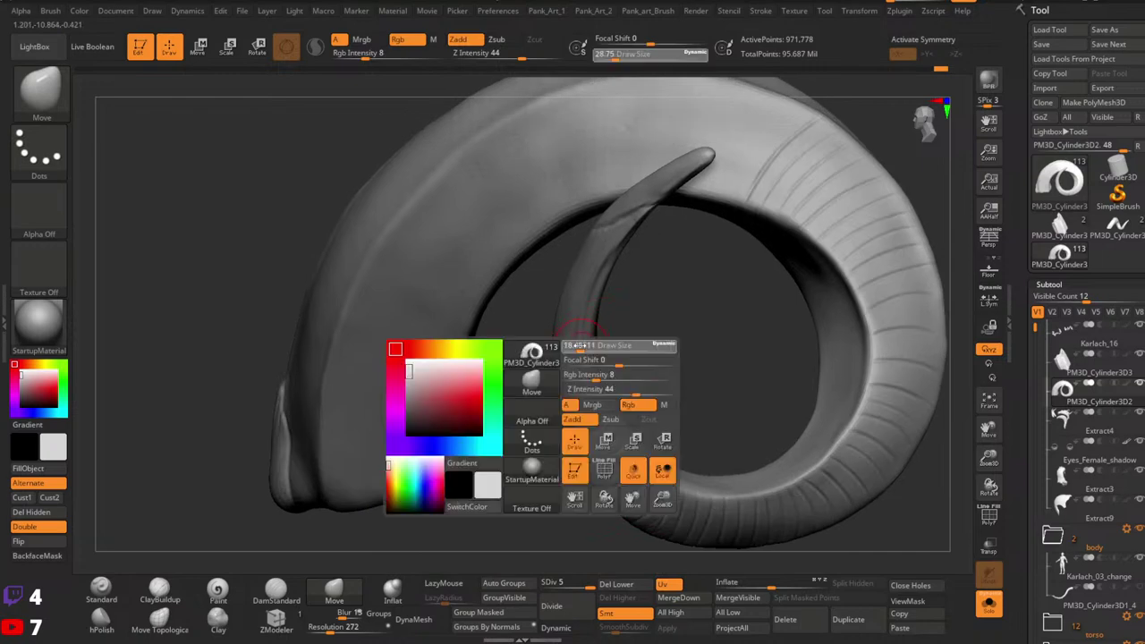
alt+right_drag(582, 339, 606, 365)
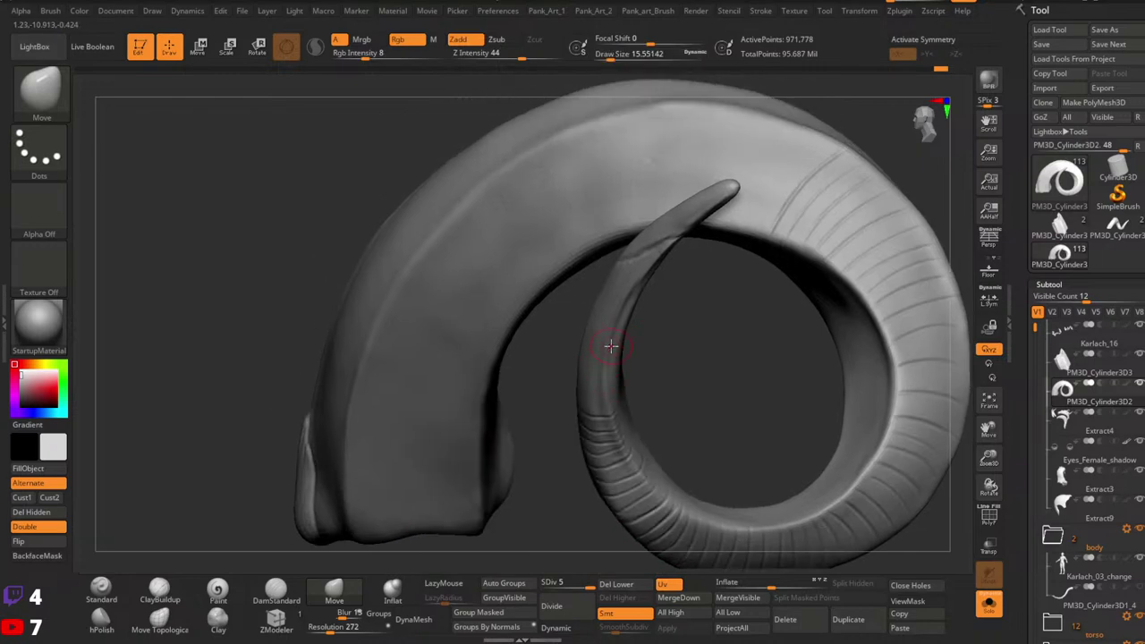
right_drag(619, 373, 637, 392)
click(40, 89)
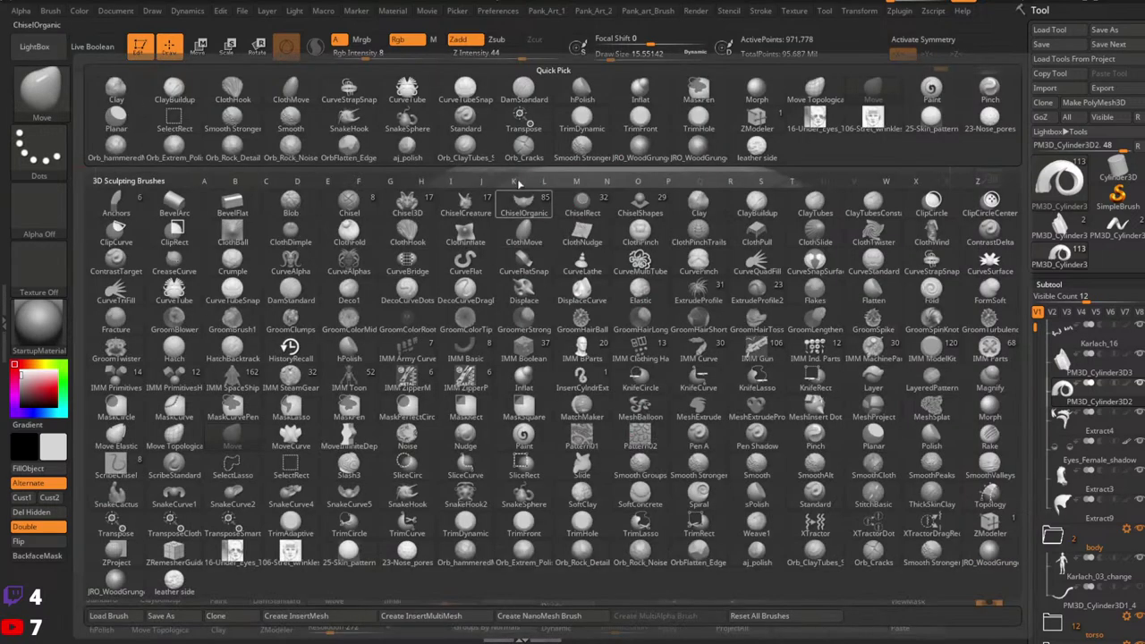
click(537, 150)
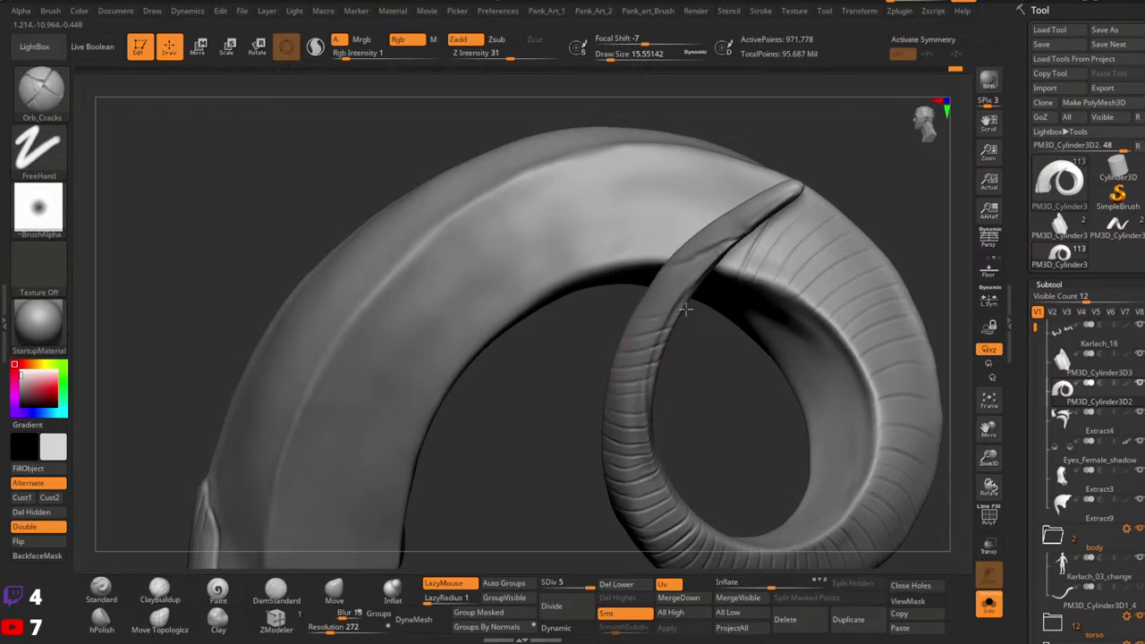
right_drag(685, 309, 549, 274)
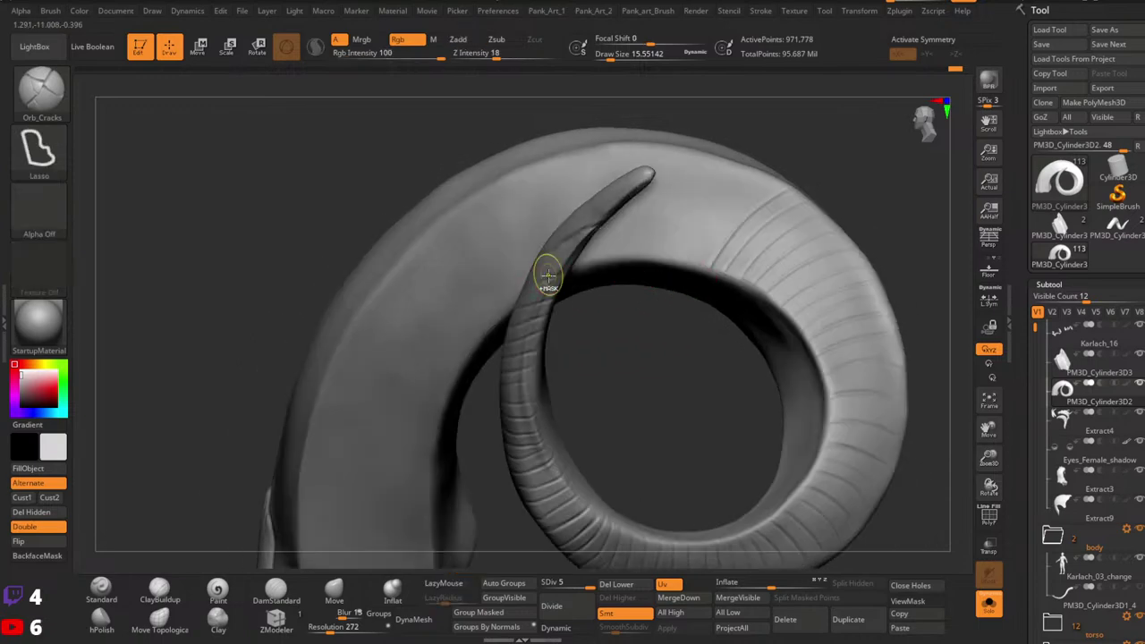
drag(573, 245, 655, 182)
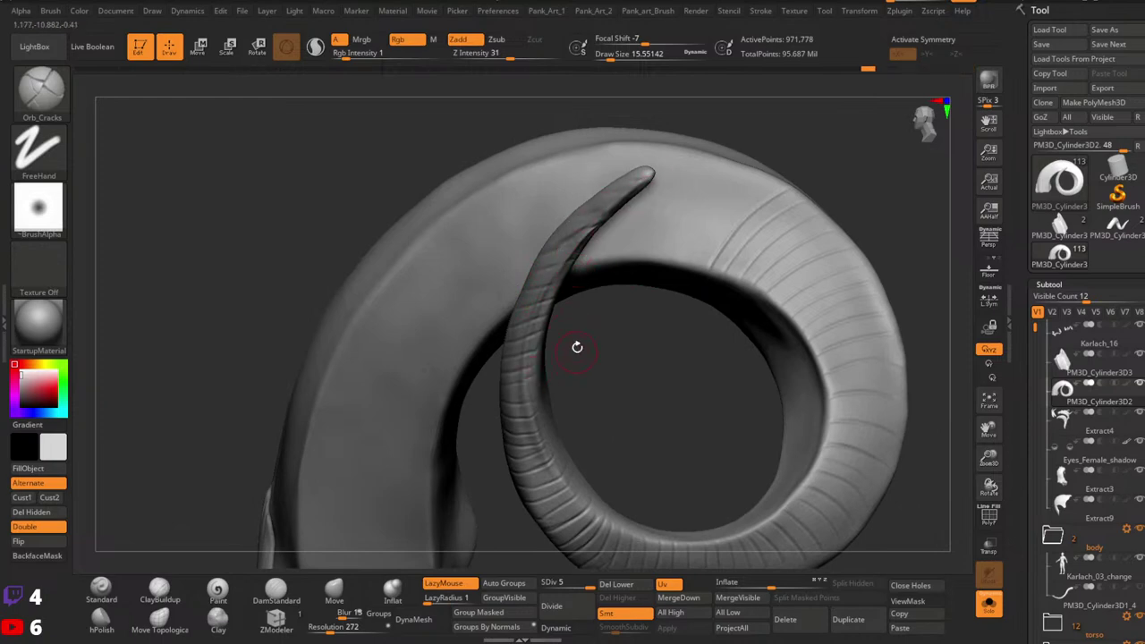
Step: Carve closely spaced cracks across the smooth inner side of the horn's tapered end with Orb_Cracks
mouse_move(577, 347)
right_down()
mouse_move(536, 366)
mouse_move(596, 416)
mouse_move(637, 408)
mouse_move(621, 413)
right_up()
drag(562, 436, 624, 397)
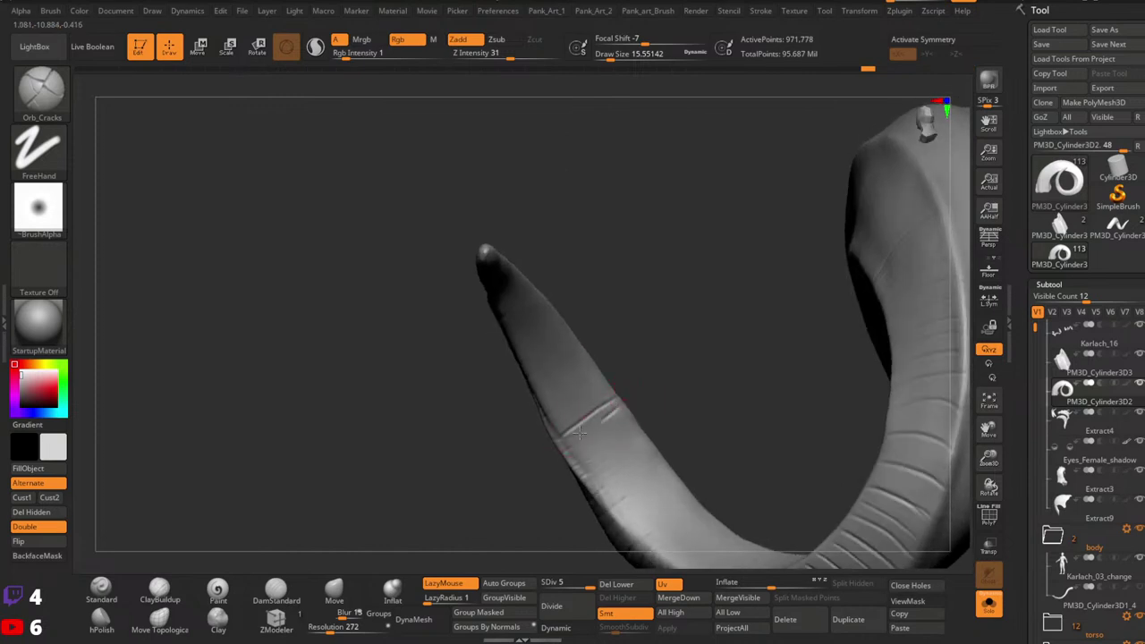
mouse_move(580, 432)
mouse_down()
mouse_move(565, 446)
mouse_move(633, 421)
mouse_move(578, 461)
mouse_up()
mouse_move(674, 426)
right_down()
mouse_move(701, 397)
mouse_move(693, 345)
mouse_move(672, 358)
right_up()
mouse_move(675, 363)
mouse_down()
mouse_move(627, 417)
mouse_move(679, 346)
mouse_move(651, 424)
mouse_move(696, 370)
mouse_move(698, 409)
mouse_move(665, 460)
mouse_move(735, 398)
mouse_up()
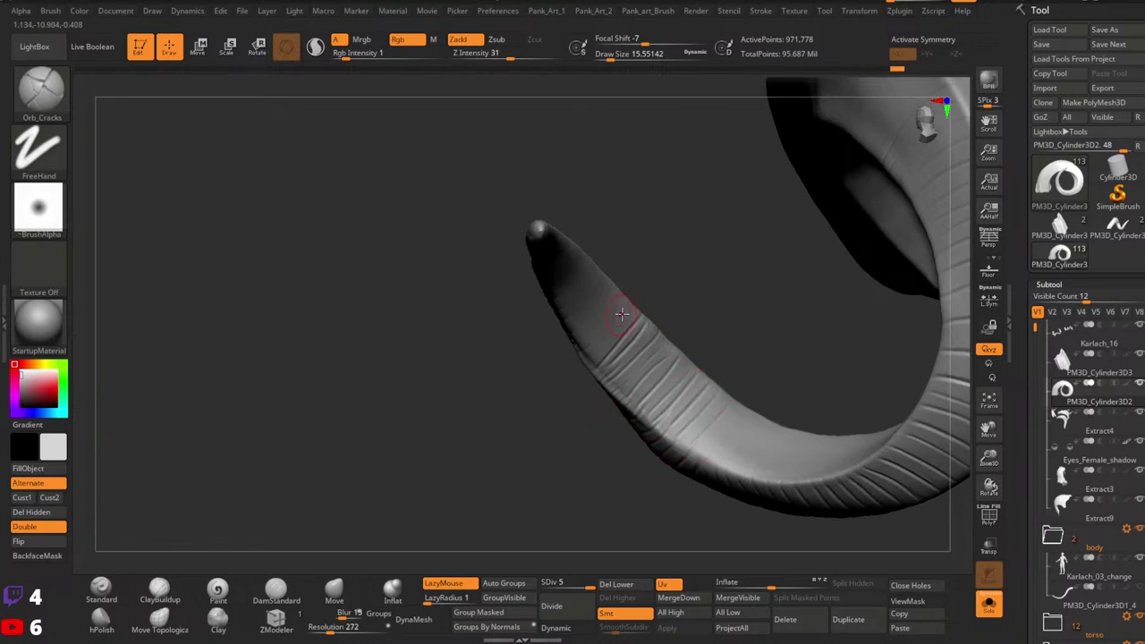
Step: Extend the crosswise cracks along the tapered end's inner side up to the horn's tip
right_drag(580, 360, 626, 425)
drag(630, 407, 592, 438)
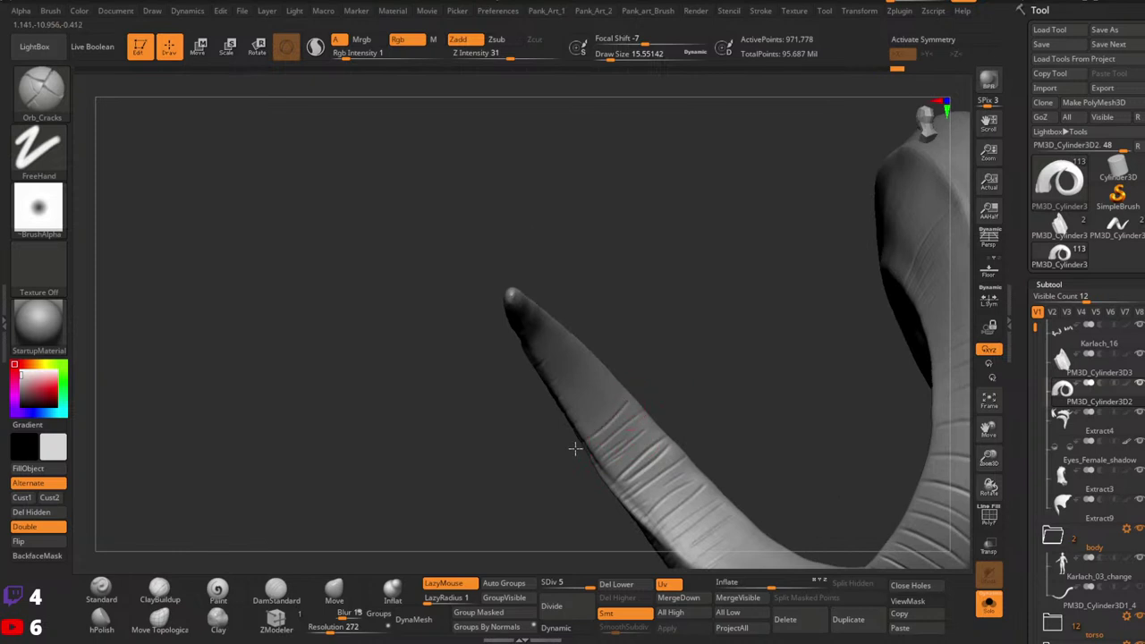
right_drag(637, 364, 677, 389)
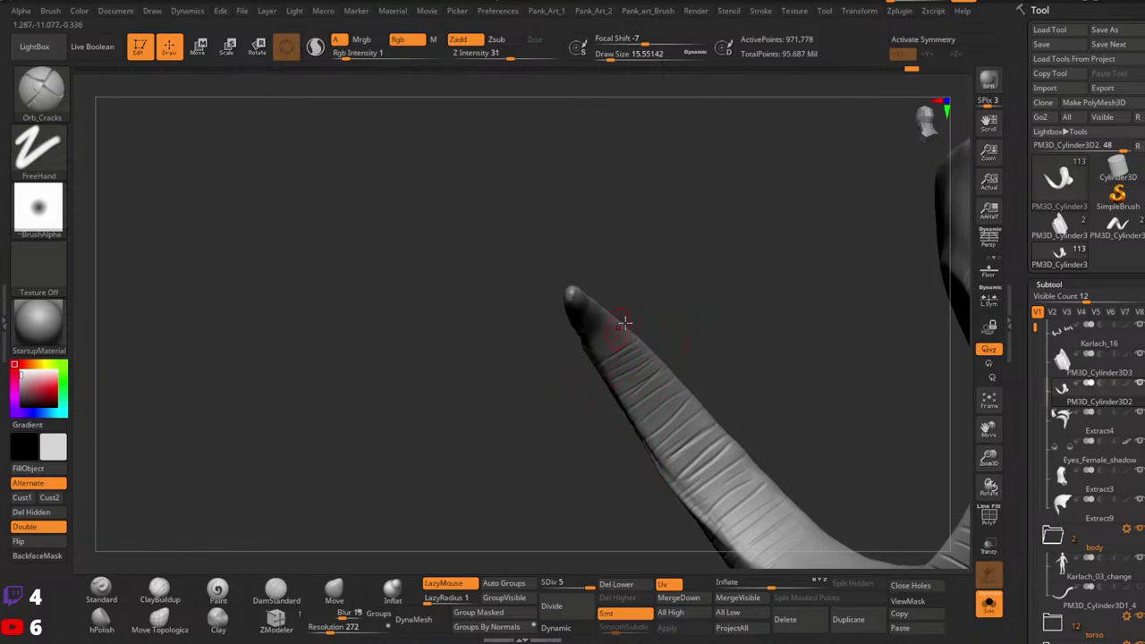
right_drag(633, 319, 604, 358)
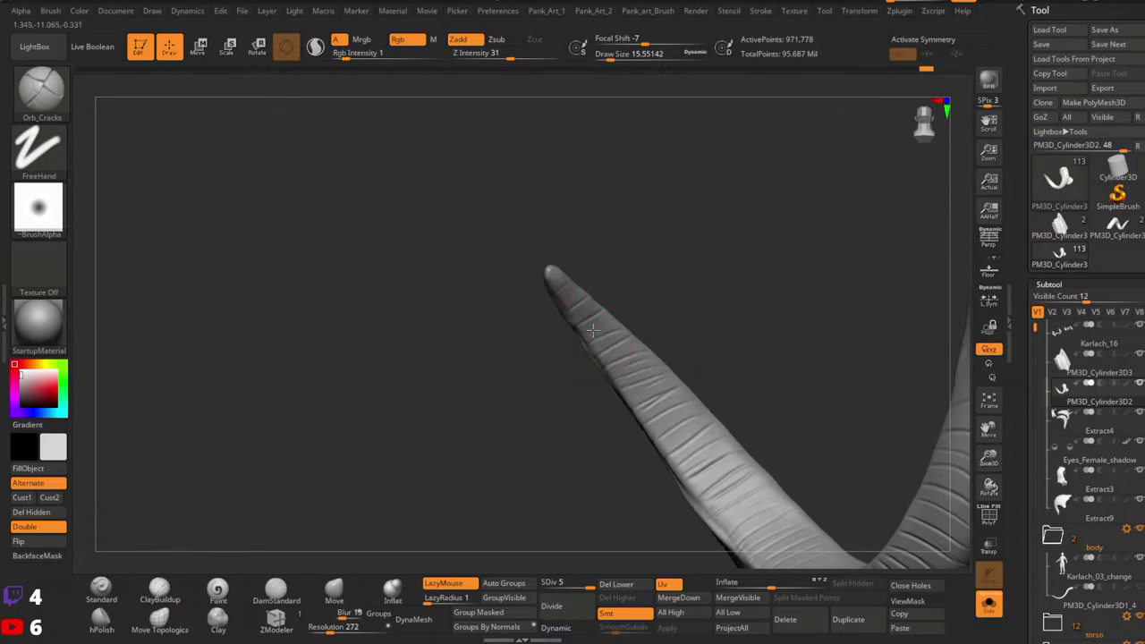
right_drag(824, 292, 572, 298)
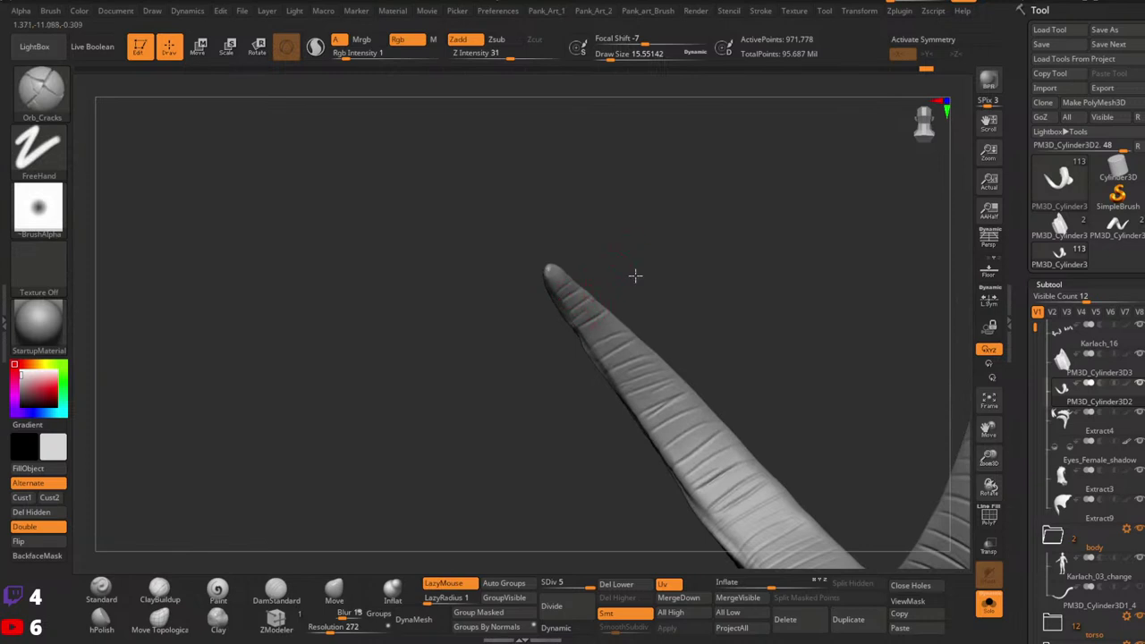
Step: Continue the crosswise cracks past the bend onto the start of the horn's wider section, wrapping them over its edge
right_drag(841, 274, 615, 344)
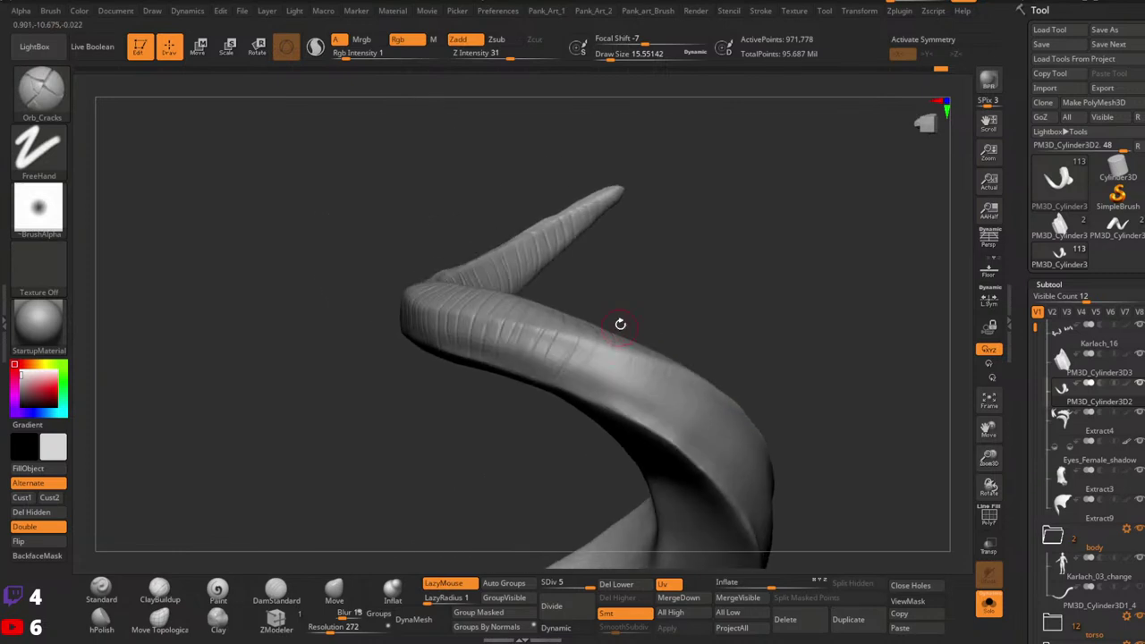
drag(629, 354, 615, 380)
right_drag(711, 386, 662, 319)
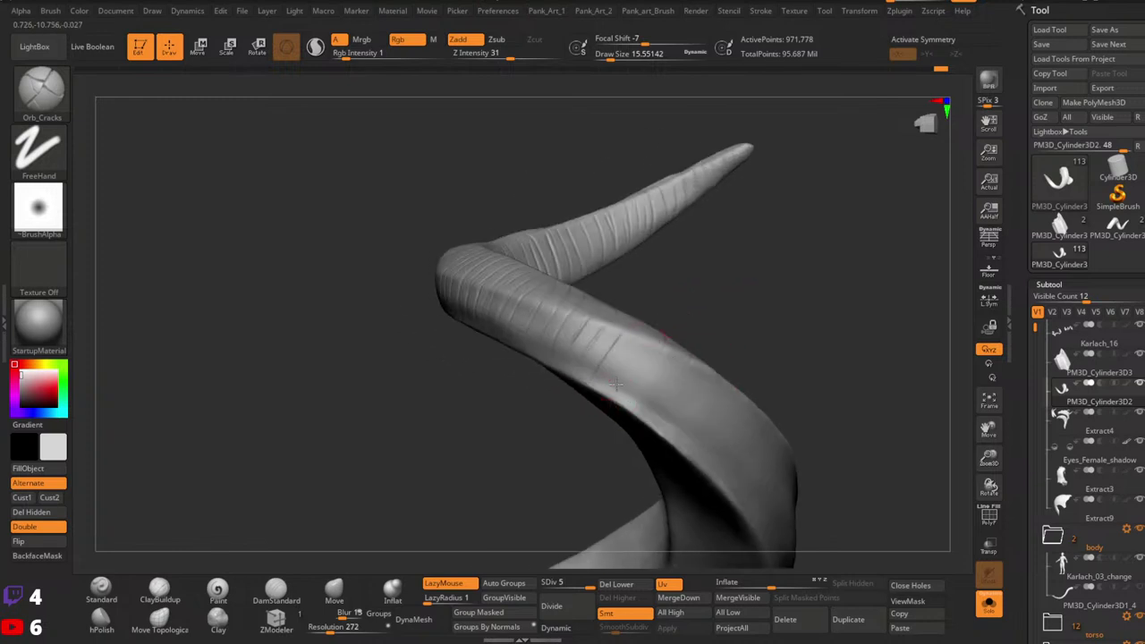
right_drag(616, 382, 633, 376)
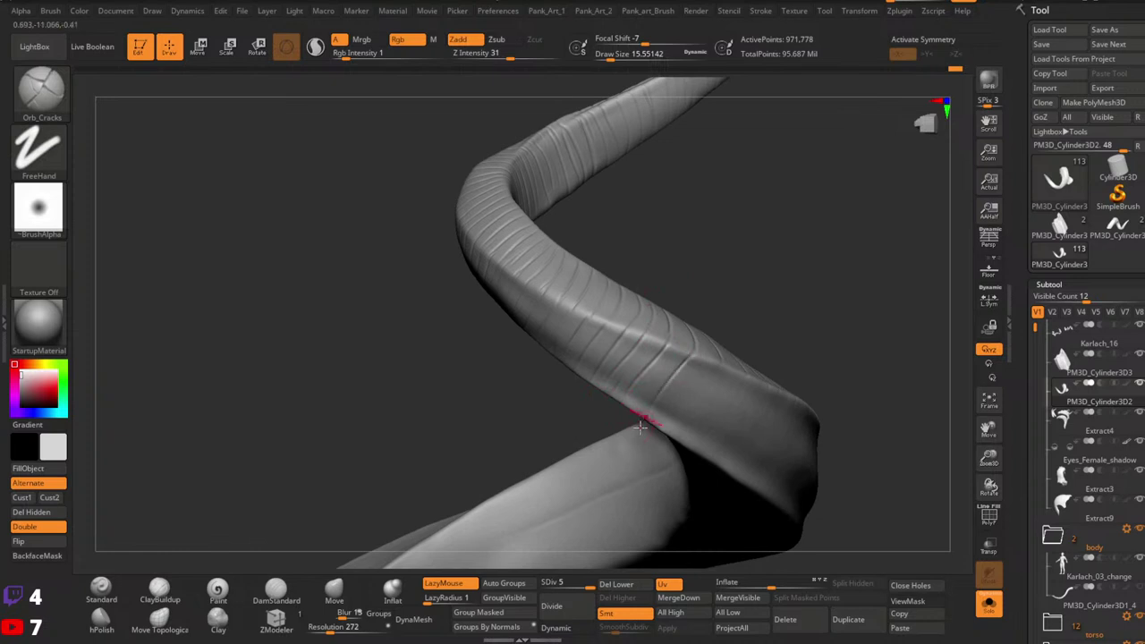
right_drag(731, 378, 640, 325)
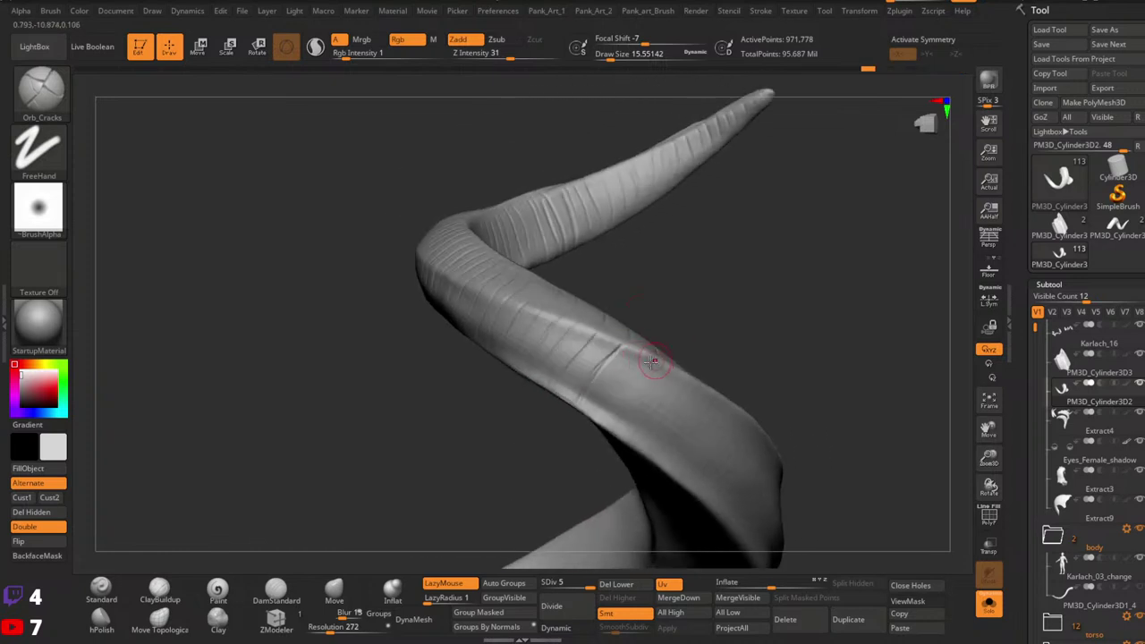
drag(603, 432, 601, 434)
Step: Carve more cracks across the ridged edge and outer face of the horn's wider section
mouse_move(608, 347)
right_down()
mouse_move(653, 328)
mouse_move(659, 409)
mouse_move(648, 322)
right_up()
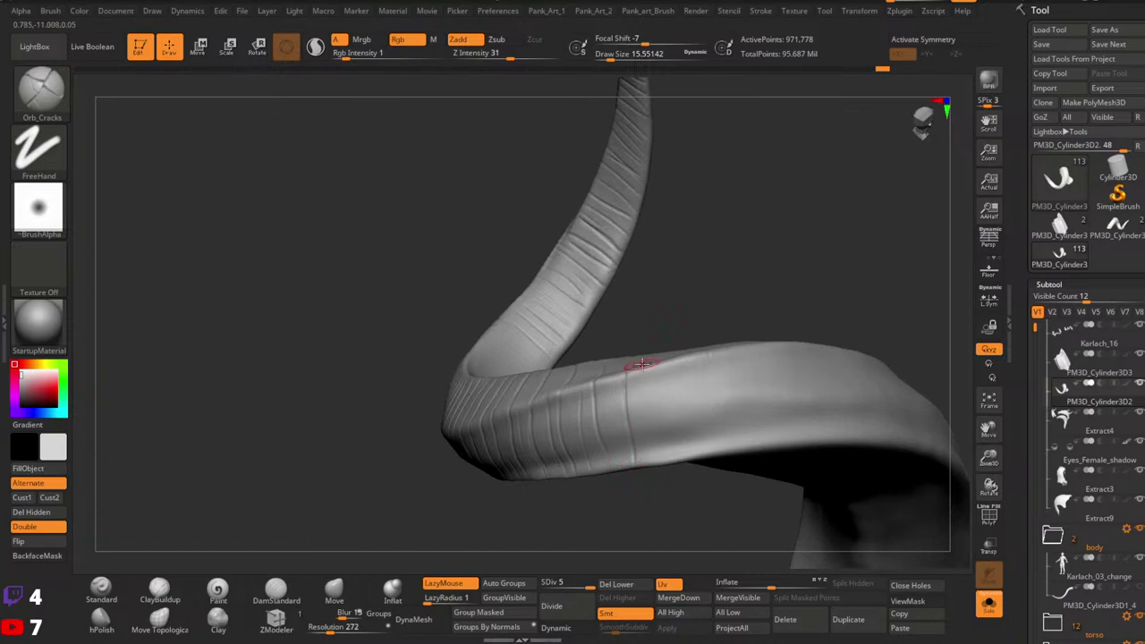
right_drag(669, 478, 608, 365)
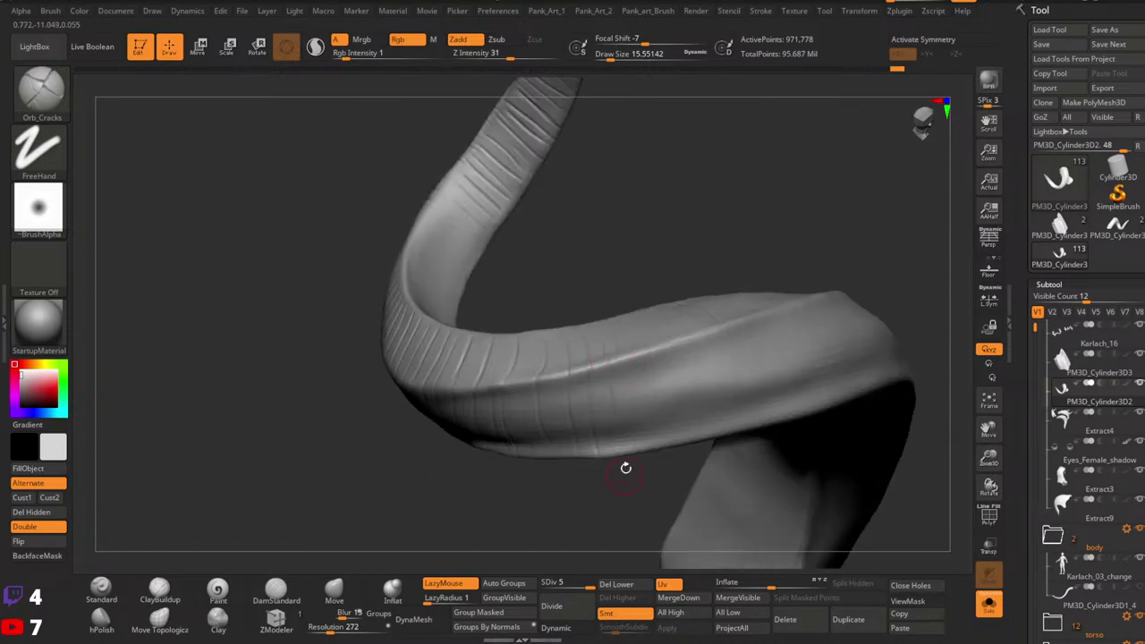
right_drag(675, 374, 635, 358)
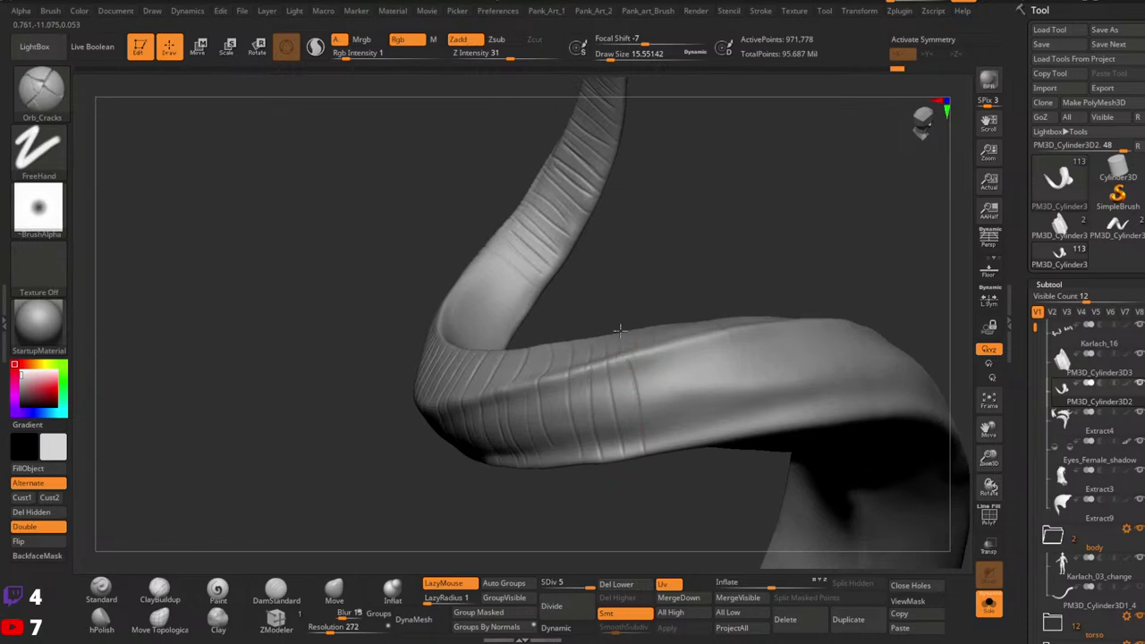
drag(654, 344, 674, 431)
drag(769, 299, 693, 357)
Step: Extend the Orb_Cracks grooves farther up the wide section's smooth outer face toward the base
mouse_move(693, 358)
right_down()
mouse_move(706, 376)
mouse_move(608, 394)
right_up()
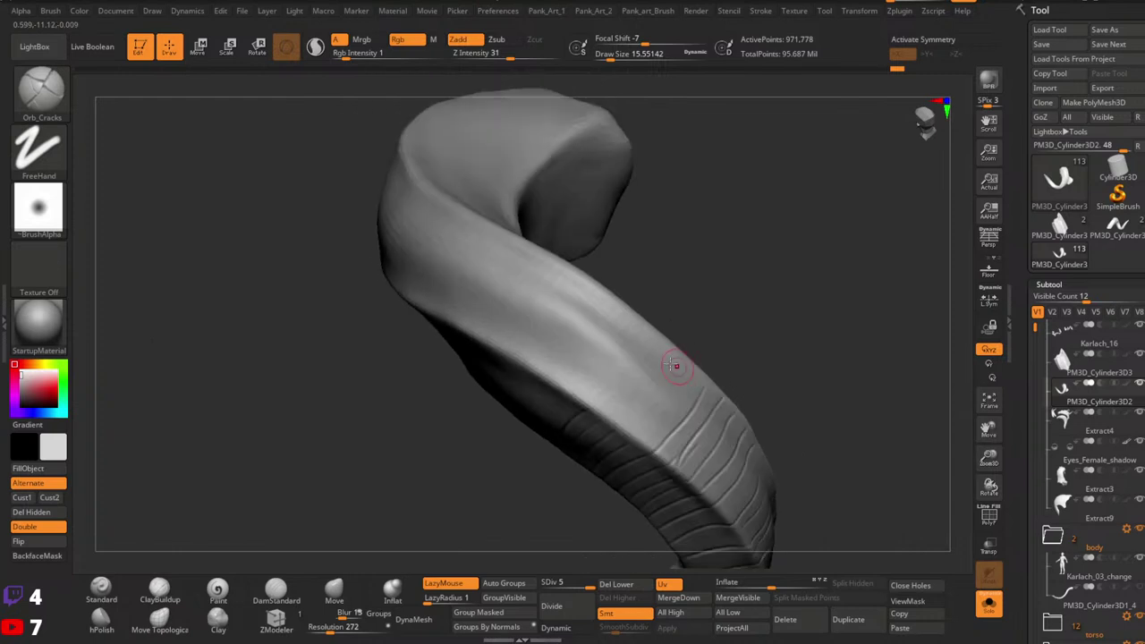
drag(593, 390, 658, 336)
mouse_move(601, 420)
mouse_down()
mouse_move(673, 346)
mouse_move(601, 446)
mouse_move(694, 370)
mouse_up()
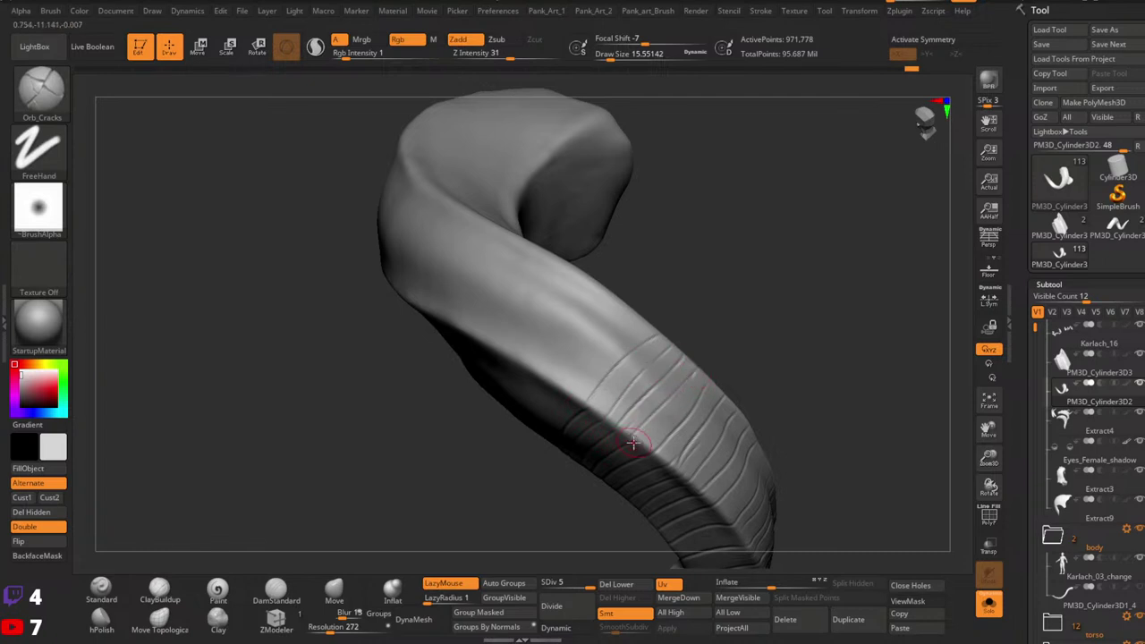
mouse_move(631, 442)
mouse_down()
mouse_move(696, 380)
mouse_move(826, 383)
mouse_up()
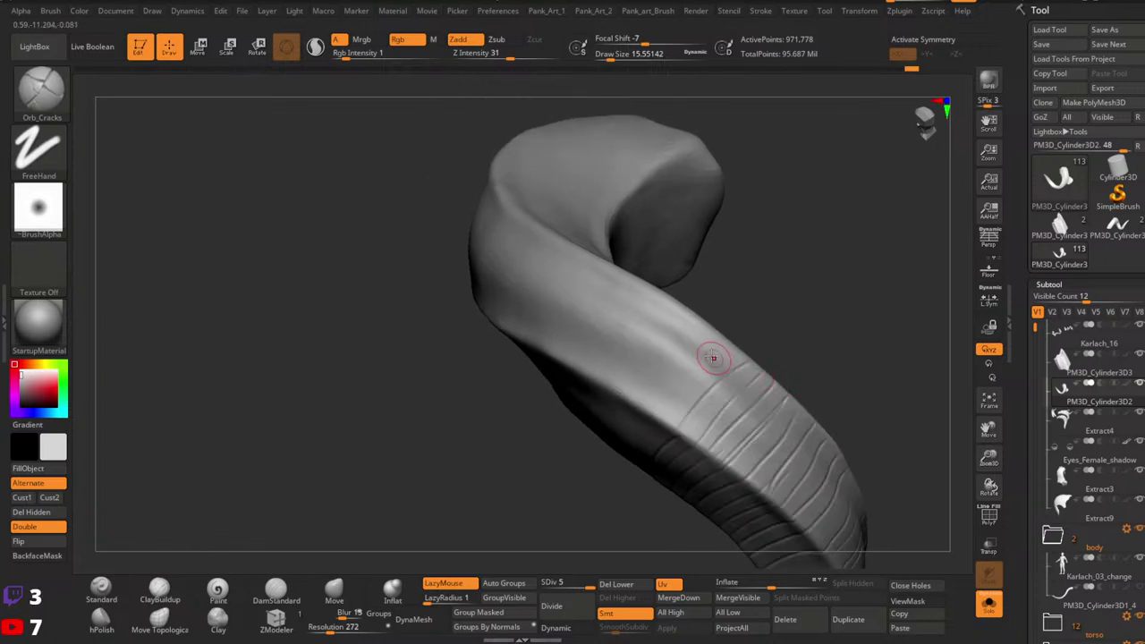
Step: Carve cracks down the side face of the horn's arch, continuing the existing row toward the base
right_drag(680, 391, 707, 336)
mouse_move(706, 335)
ctrl+right_down()
mouse_move(710, 286)
mouse_move(758, 380)
ctrl+right_up()
mouse_move(758, 380)
ctrl+right_down()
mouse_move(754, 354)
mouse_move(741, 360)
ctrl+right_up()
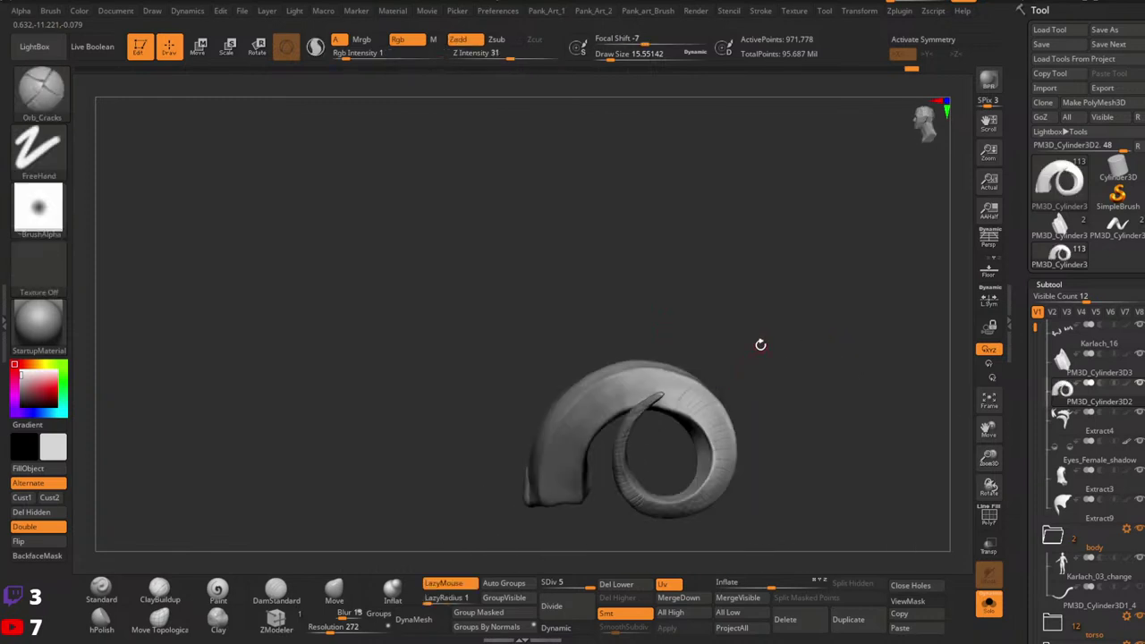
ctrl+right_drag(760, 344, 749, 404)
mouse_move(749, 404)
right_down()
mouse_move(693, 463)
mouse_move(697, 500)
right_up()
mouse_move(700, 364)
mouse_down()
mouse_move(661, 422)
mouse_move(650, 409)
mouse_move(674, 348)
mouse_up()
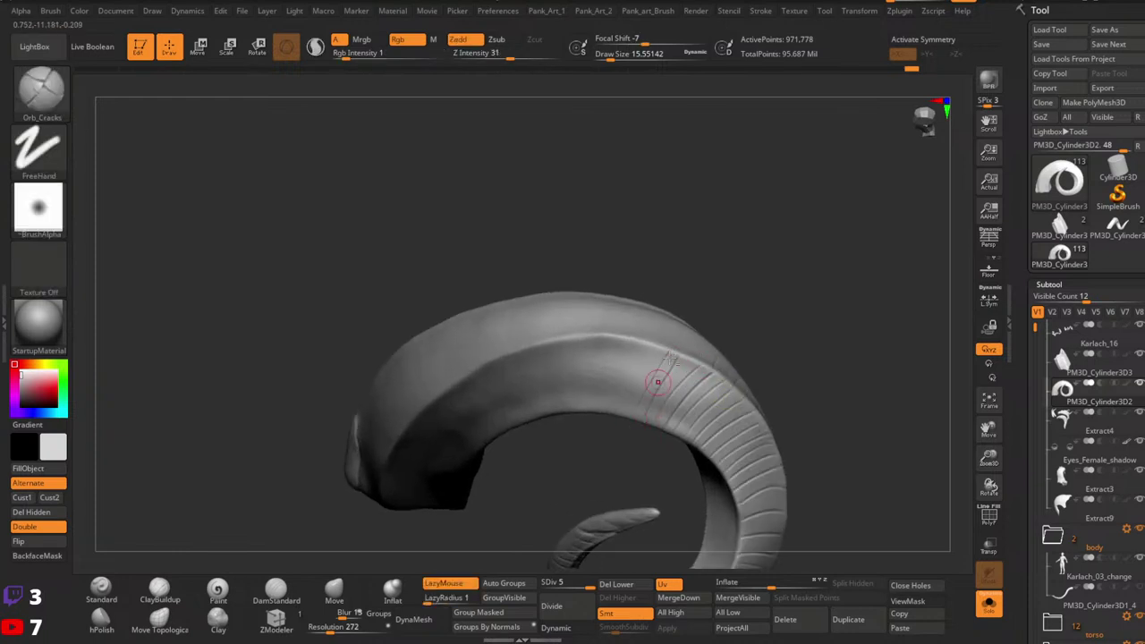
right_drag(656, 381, 767, 352)
drag(731, 360, 708, 444)
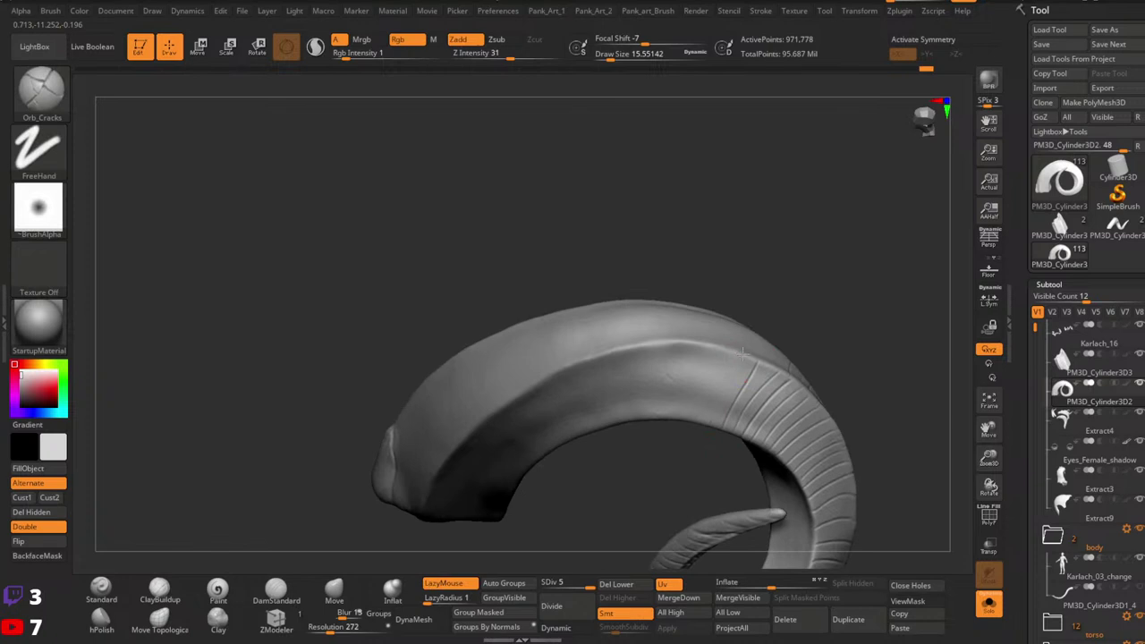
Step: Add cracks across the arch's side face with Orb_Cracks at draw sizes of about 20 and 27, including one separate crack nearer the base
key(space)
mouse_move(708, 355)
mouse_down()
mouse_move(700, 345)
mouse_move(682, 405)
mouse_up()
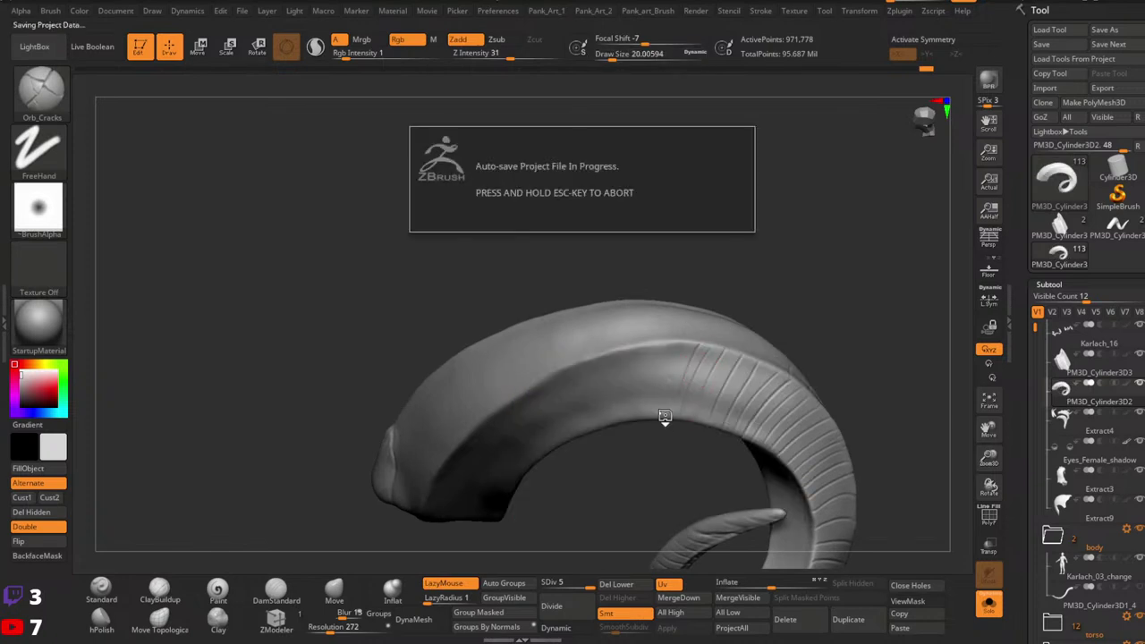
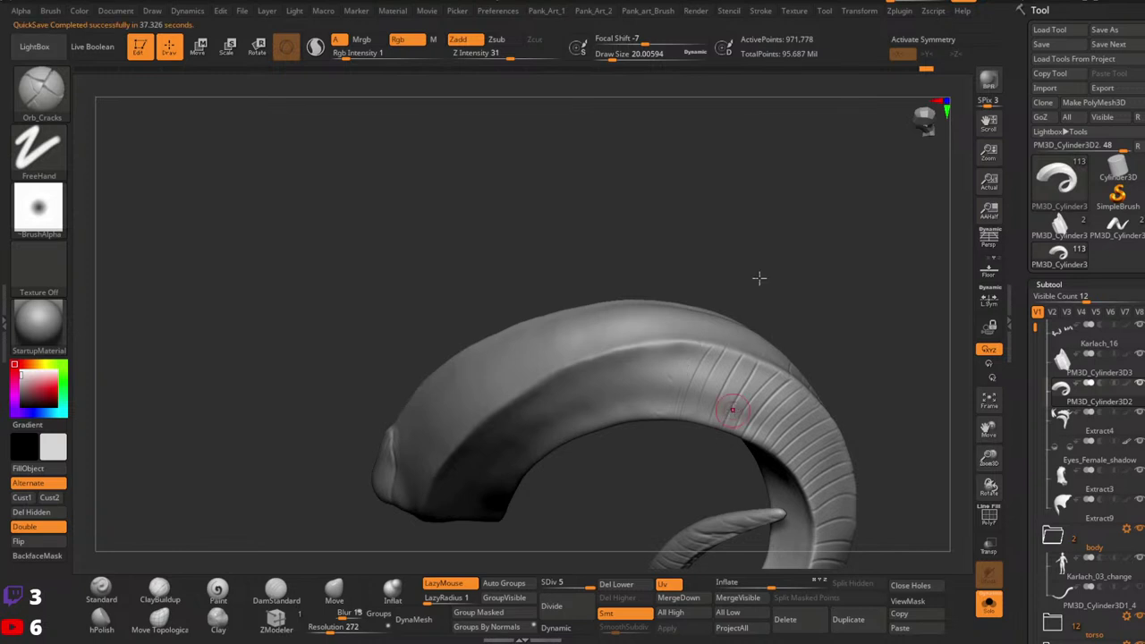
drag(762, 309, 741, 325)
key(ctrl+z)
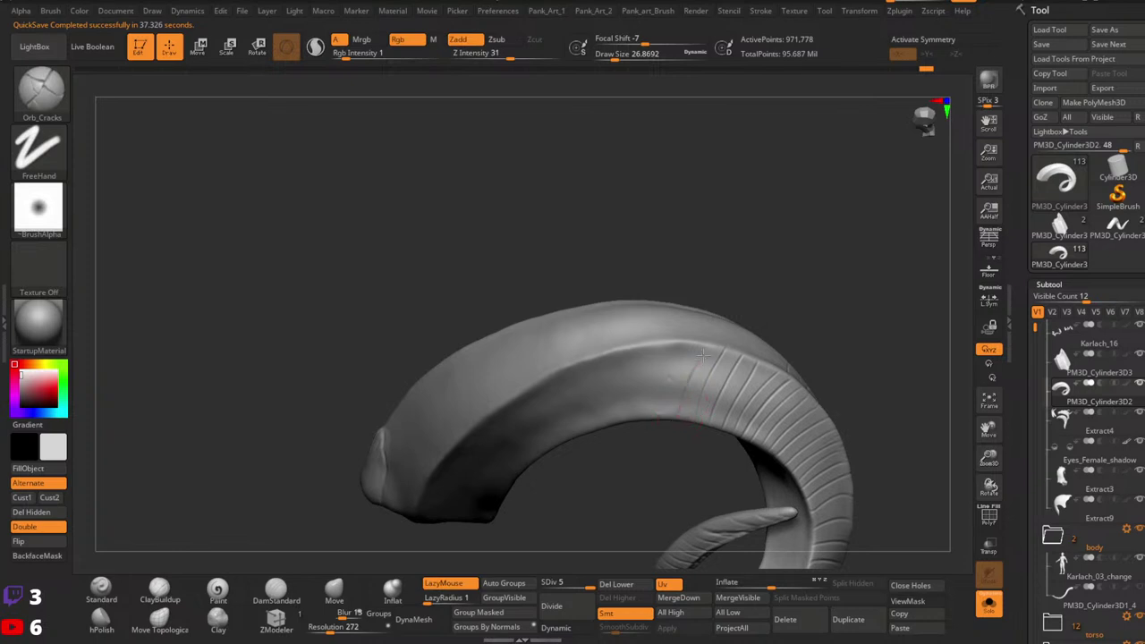
drag(703, 355, 716, 341)
mouse_move(674, 390)
right_down()
mouse_move(640, 307)
mouse_move(623, 319)
right_up()
drag(611, 366, 641, 392)
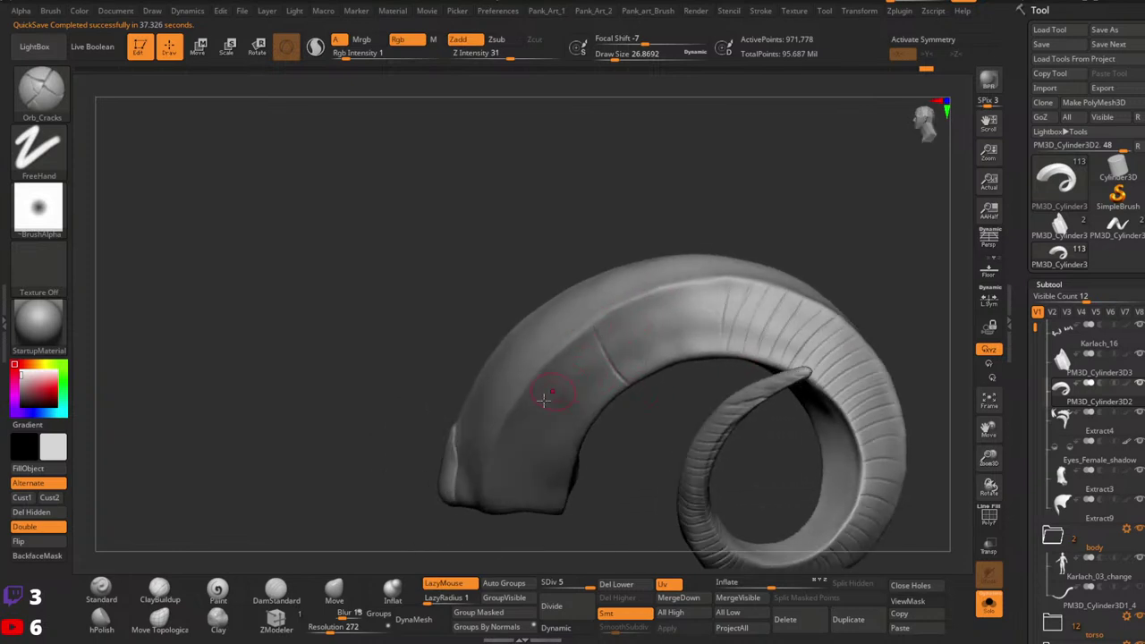
drag(516, 409, 593, 439)
drag(510, 483, 598, 475)
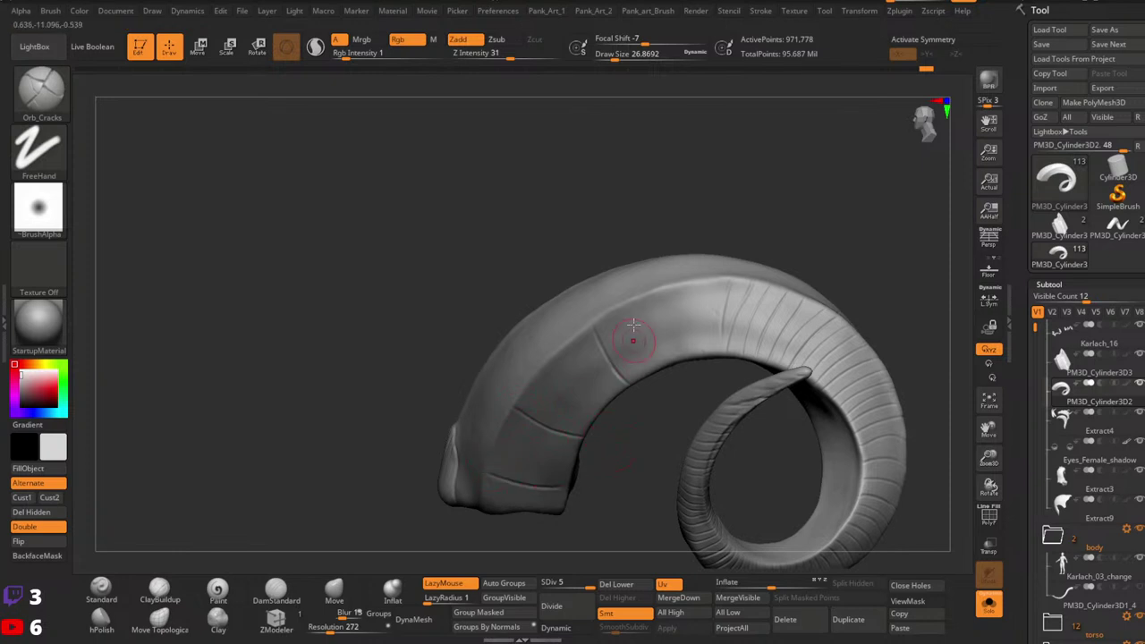
key(ctrl+z)
key(ctrl+z)
Step: Carve two widely spaced cracks across the base's side face, plus a row of cracks filling the stretch up to the separate one on the arch
mouse_move(514, 405)
mouse_down()
mouse_move(557, 424)
mouse_move(623, 417)
mouse_up()
drag(490, 471, 582, 483)
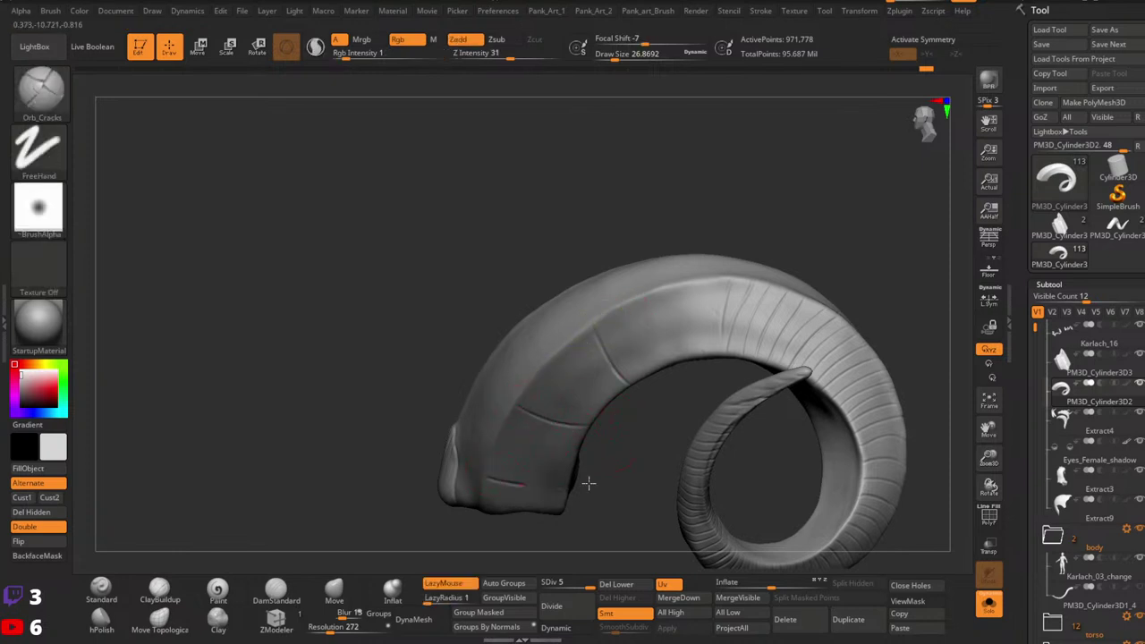
drag(519, 397, 596, 414)
drag(537, 383, 621, 403)
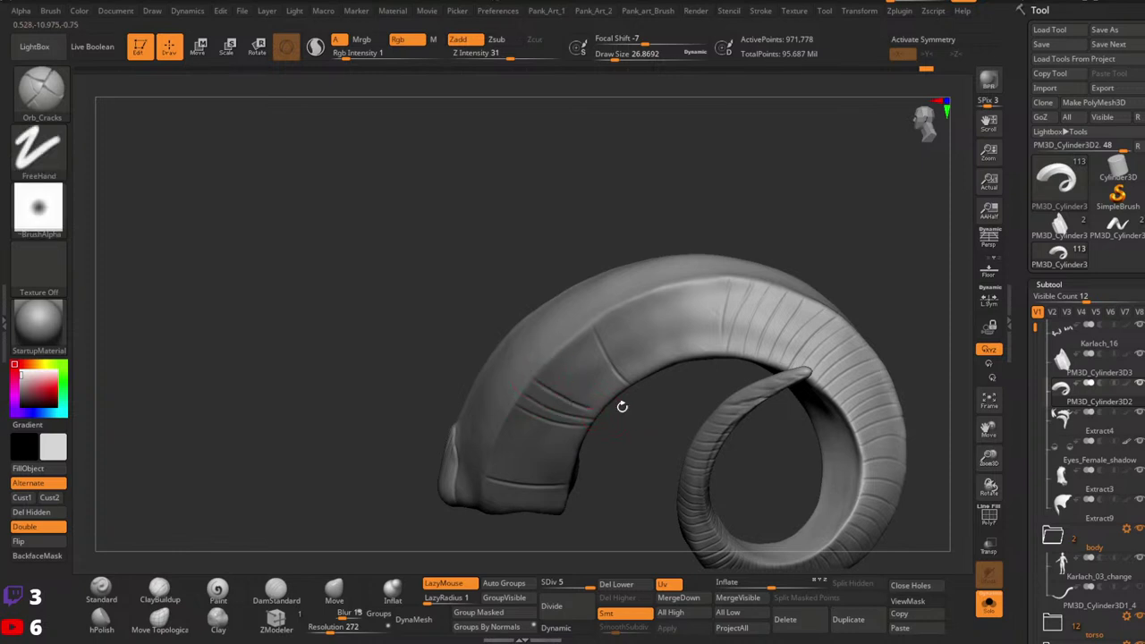
drag(546, 363, 607, 400)
drag(554, 350, 611, 394)
drag(581, 342, 630, 394)
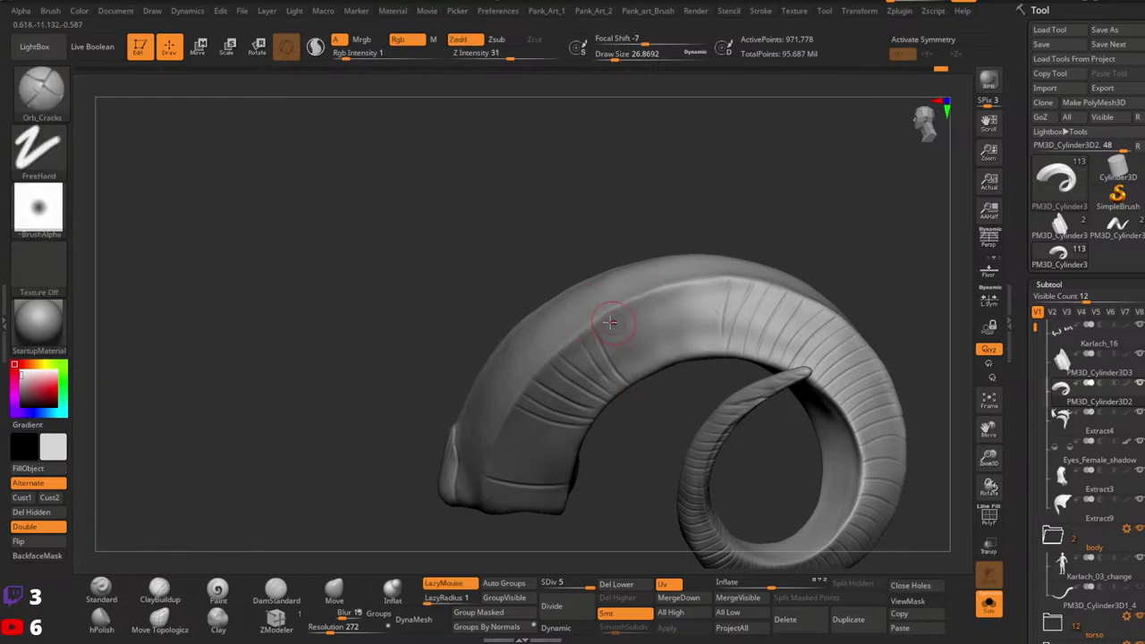
Step: Fill the remaining smooth stretches of the horn's side face with Orb_Cracks grooves, on the arch and down to the separate crack at the base
mouse_move(607, 312)
mouse_down()
mouse_move(652, 381)
mouse_move(621, 298)
mouse_move(667, 368)
mouse_move(652, 284)
mouse_move(699, 372)
mouse_move(689, 294)
mouse_up()
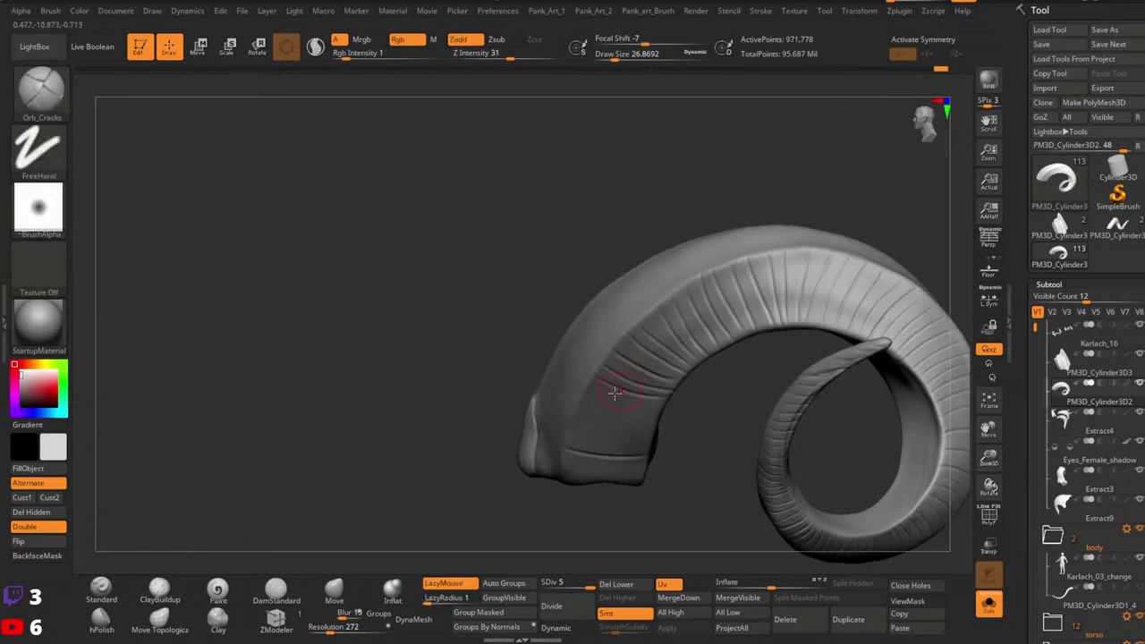
drag(573, 422, 683, 424)
drag(590, 407, 662, 420)
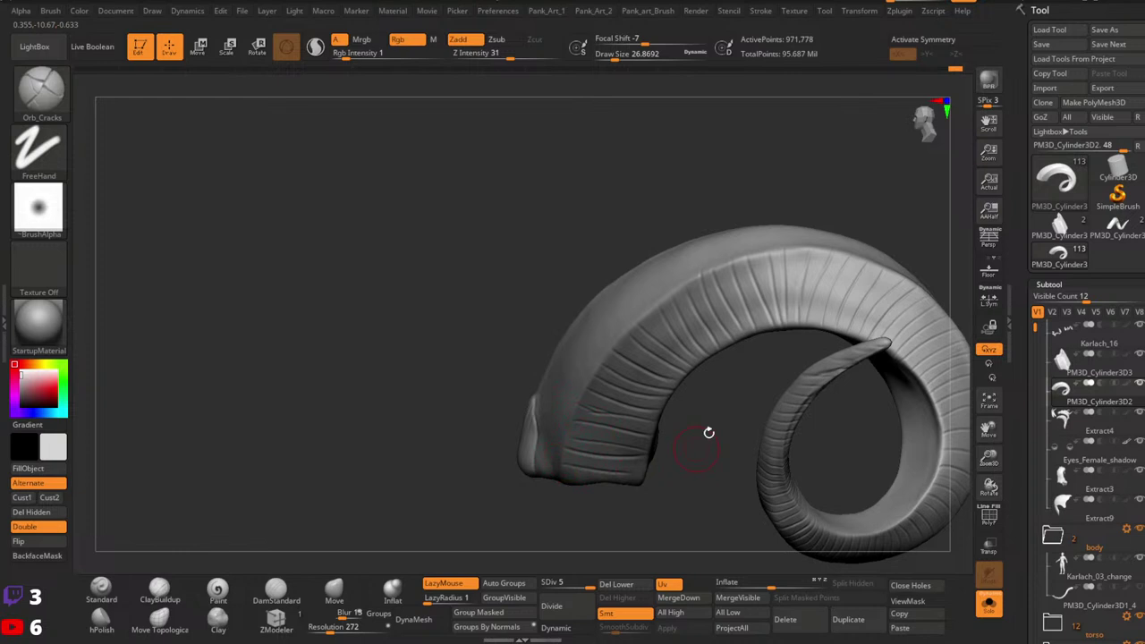
mouse_move(708, 432)
ctrl+right_down()
mouse_move(725, 274)
mouse_move(650, 330)
mouse_move(859, 403)
mouse_move(830, 439)
mouse_move(841, 434)
mouse_move(825, 485)
mouse_move(795, 412)
ctrl+right_up()
drag(795, 411, 772, 288)
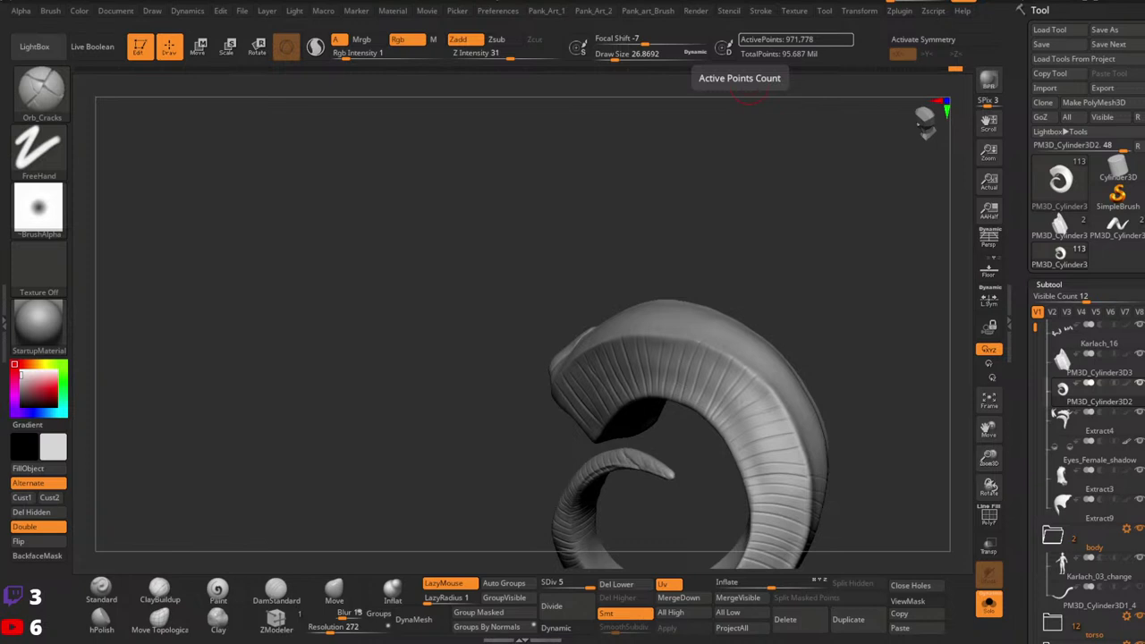
Step: Continue the crosswise cracks along the arch's smooth outer face, carving edge to edge from the end of the existing row
right_drag(774, 417, 870, 380)
mouse_move(880, 366)
mouse_down()
mouse_move(783, 427)
mouse_move(856, 358)
mouse_move(769, 380)
mouse_up()
alt+right_drag(840, 388, 849, 497)
drag(758, 467, 856, 415)
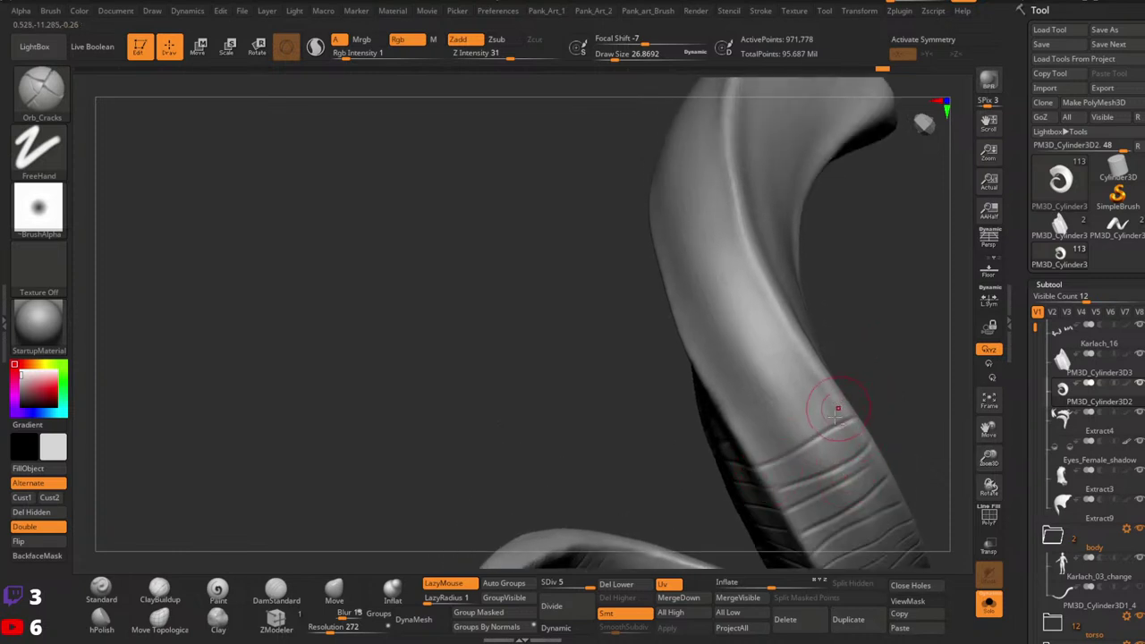
right_drag(857, 415, 841, 468)
right_drag(900, 403, 836, 421)
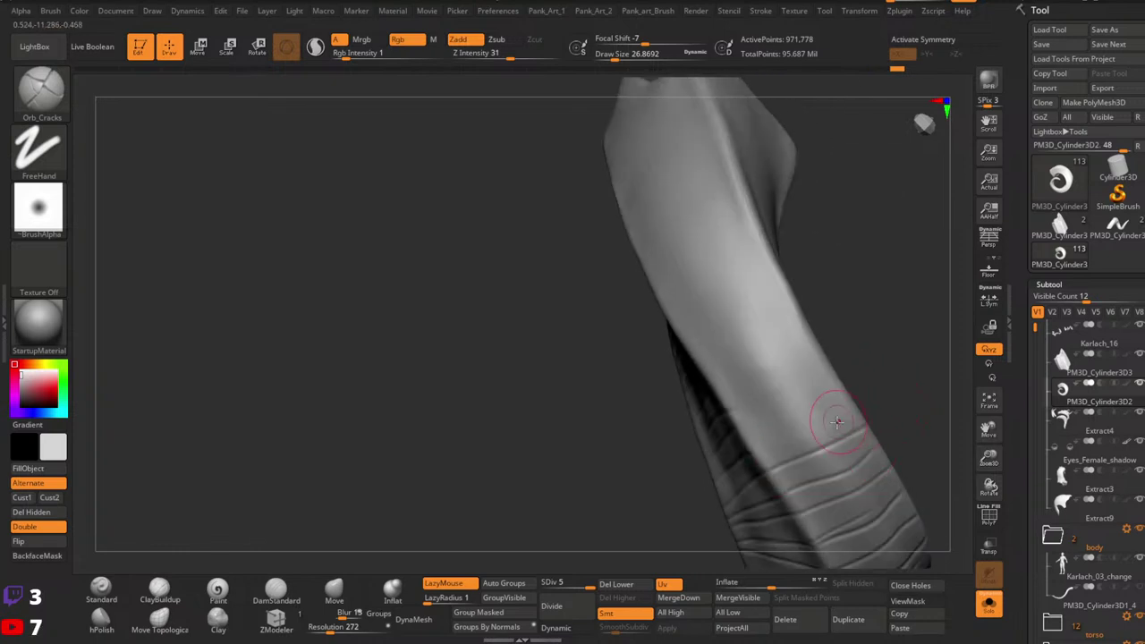
drag(780, 444, 765, 454)
mouse_move(766, 449)
right_down()
mouse_move(782, 474)
mouse_move(780, 449)
mouse_move(806, 462)
right_up()
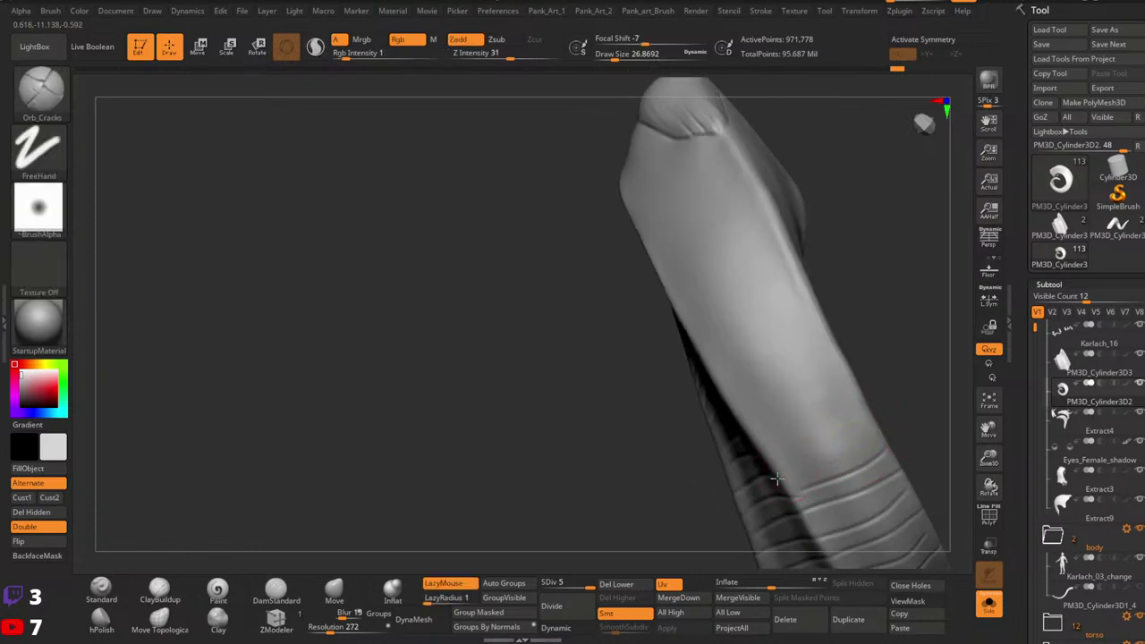
right_drag(846, 429, 802, 474)
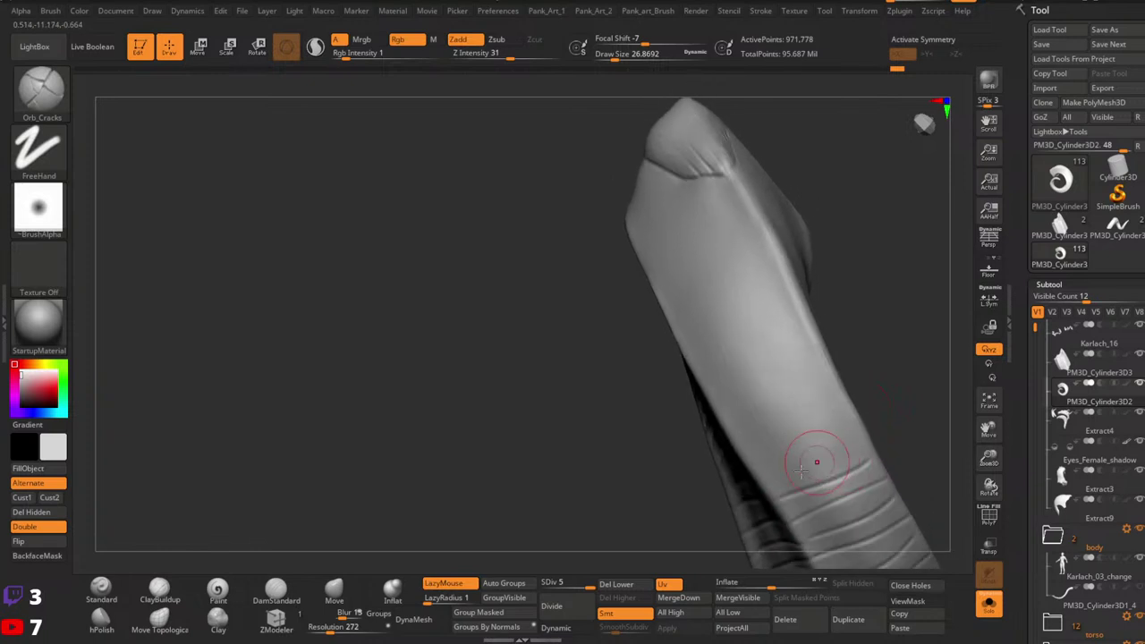
right_drag(879, 403, 782, 439)
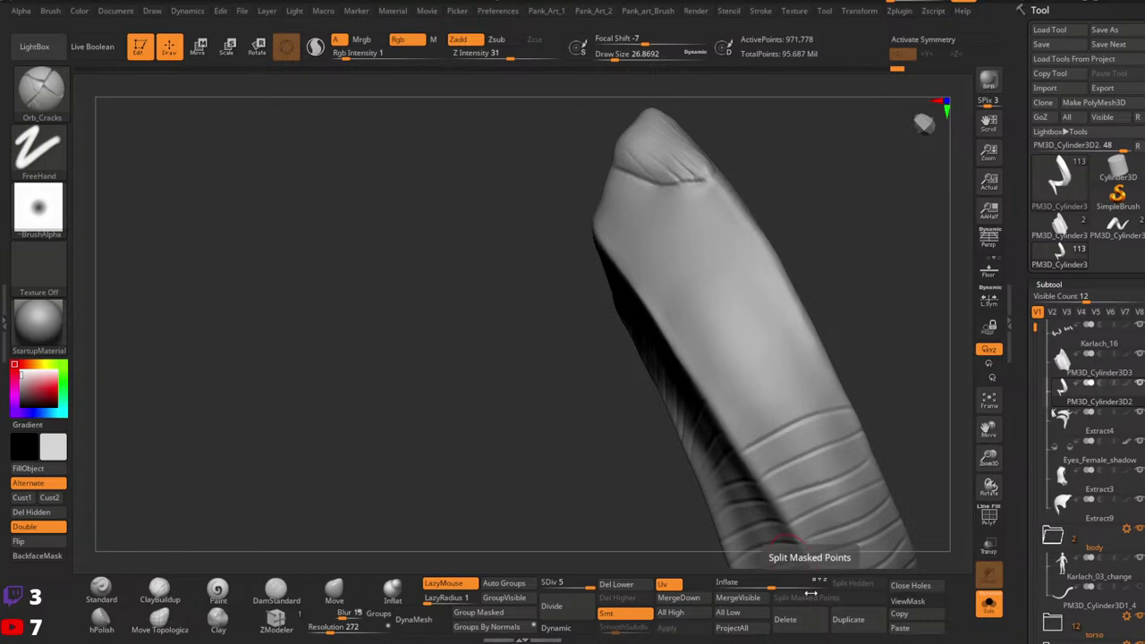
Step: Carve further evenly spaced cracks across the middle of the arch's outer face, working toward the base
mouse_move(745, 424)
right_down()
mouse_move(781, 392)
mouse_move(747, 442)
right_up()
drag(720, 435, 830, 363)
right_drag(831, 363, 800, 382)
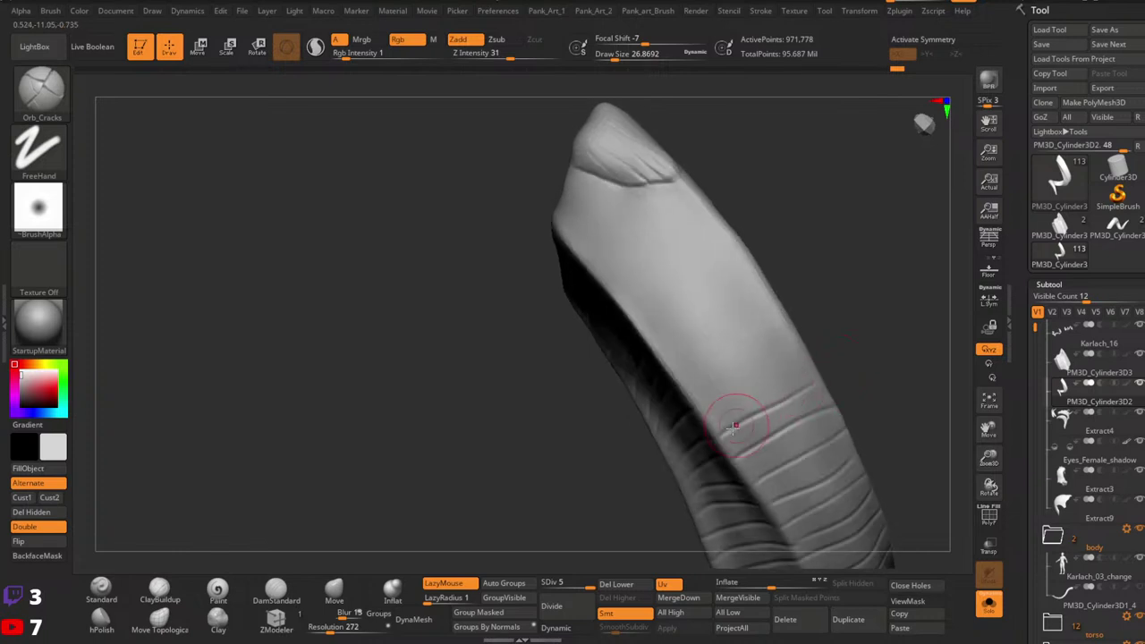
drag(720, 435, 834, 361)
drag(698, 409, 818, 345)
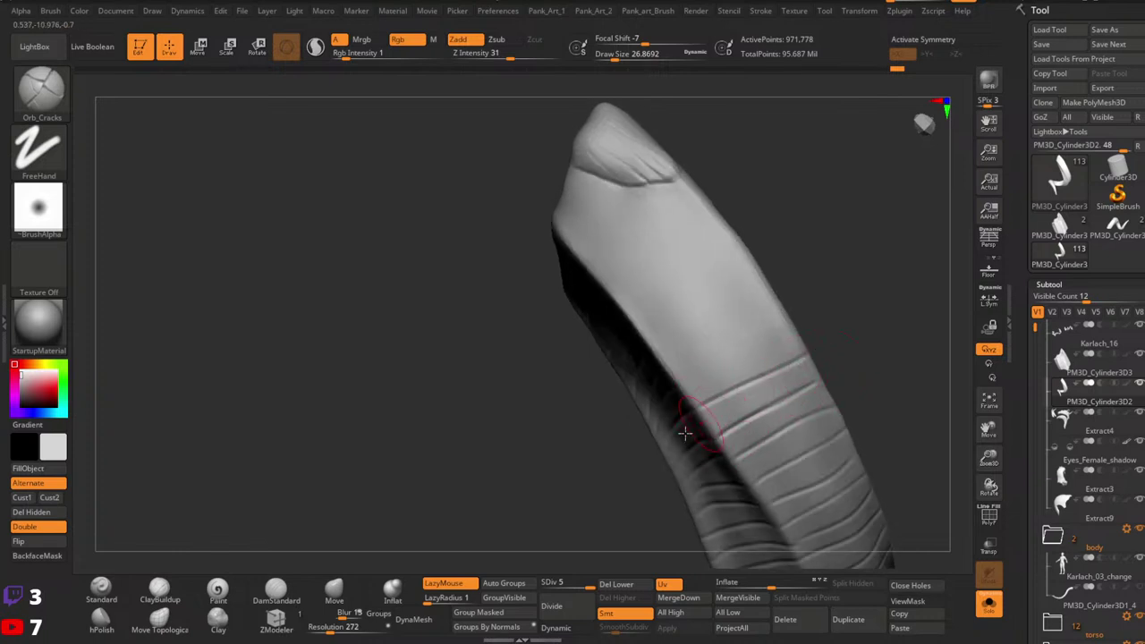
drag(708, 427, 834, 376)
right_drag(835, 374, 757, 467)
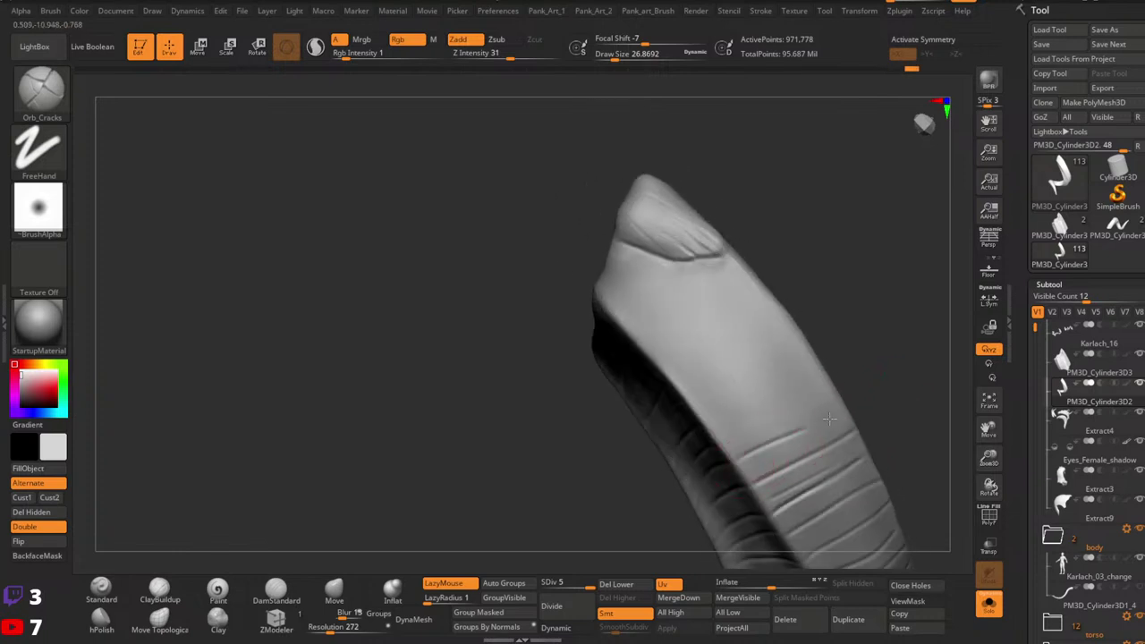
Step: Extend the outer face's row of cracks over the upper stretch close to the base's rim
right_drag(845, 400, 767, 434)
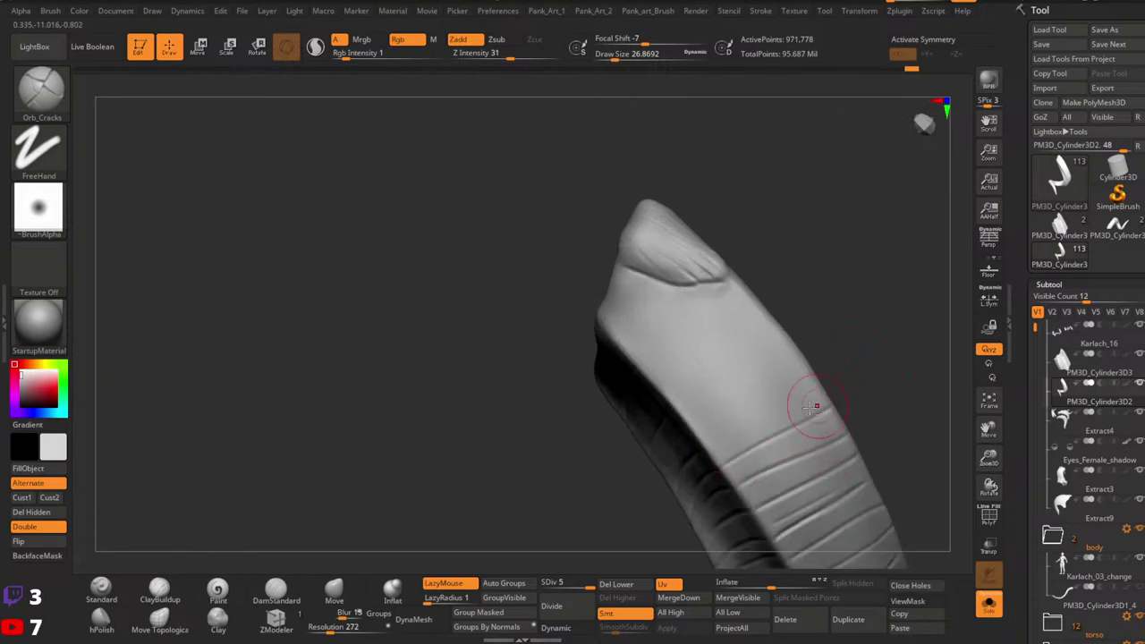
right_drag(818, 409, 739, 447)
right_drag(818, 407, 779, 414)
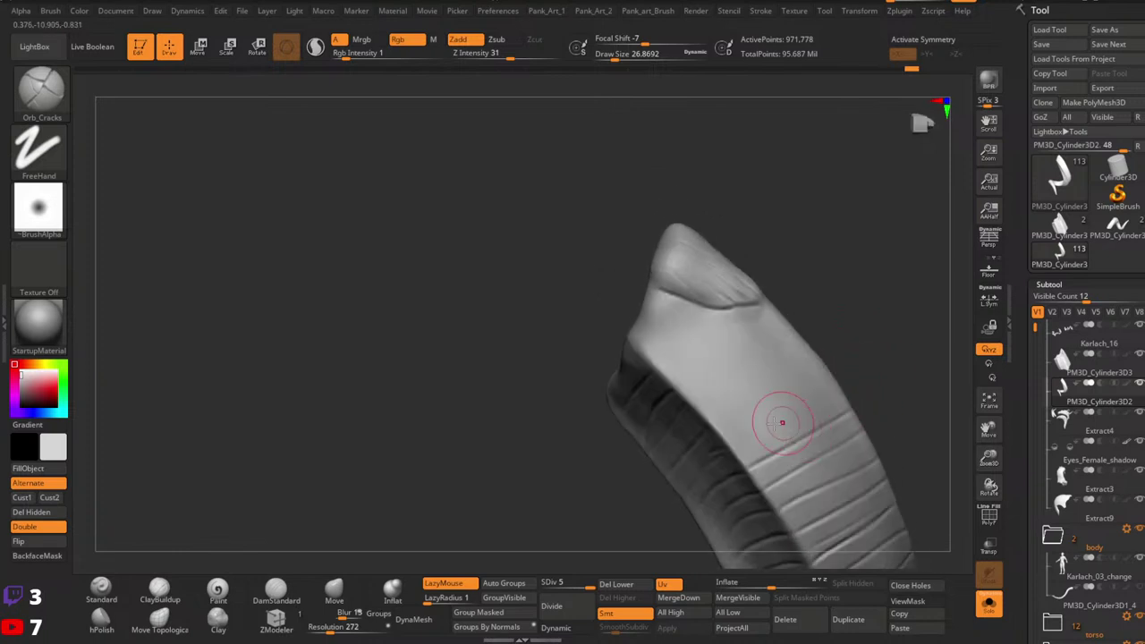
right_drag(792, 371, 767, 473)
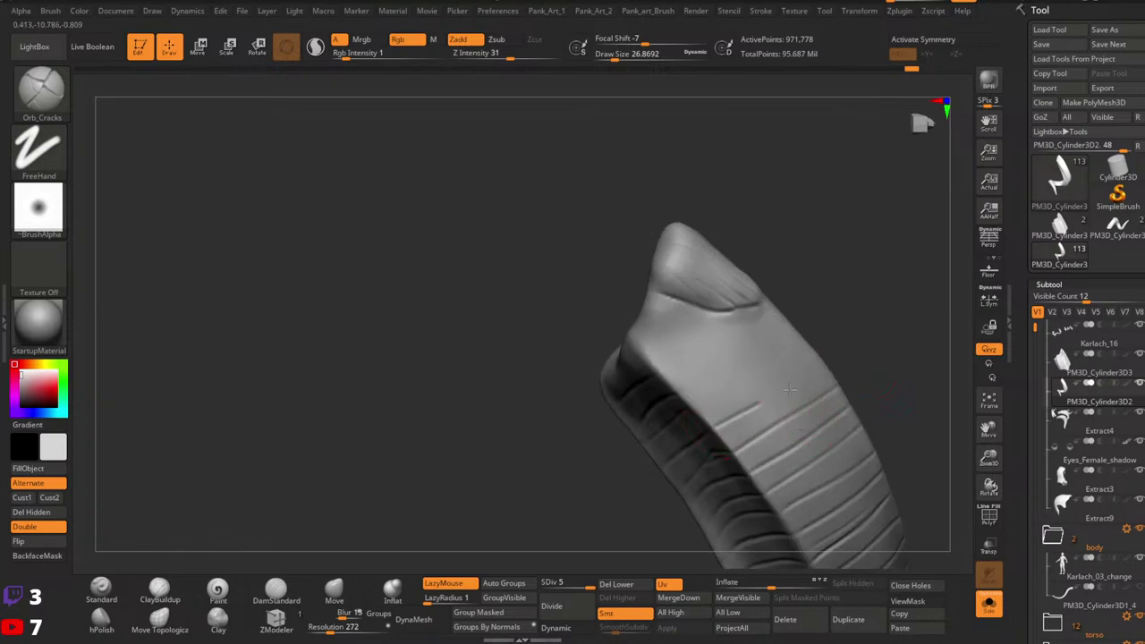
right_drag(829, 356, 749, 488)
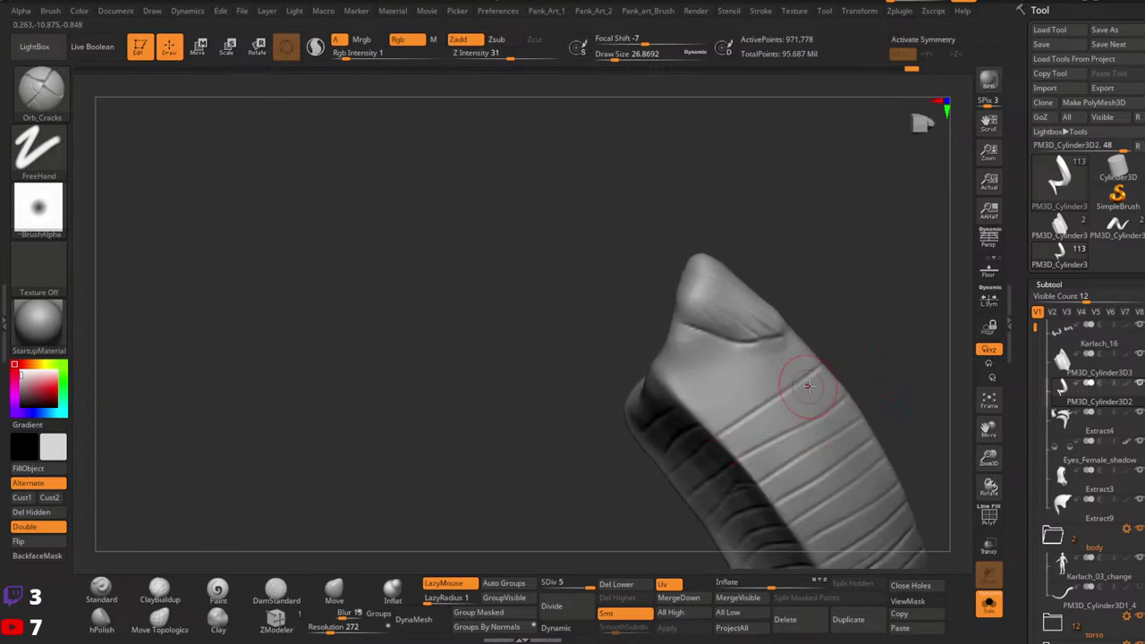
right_drag(763, 424, 754, 432)
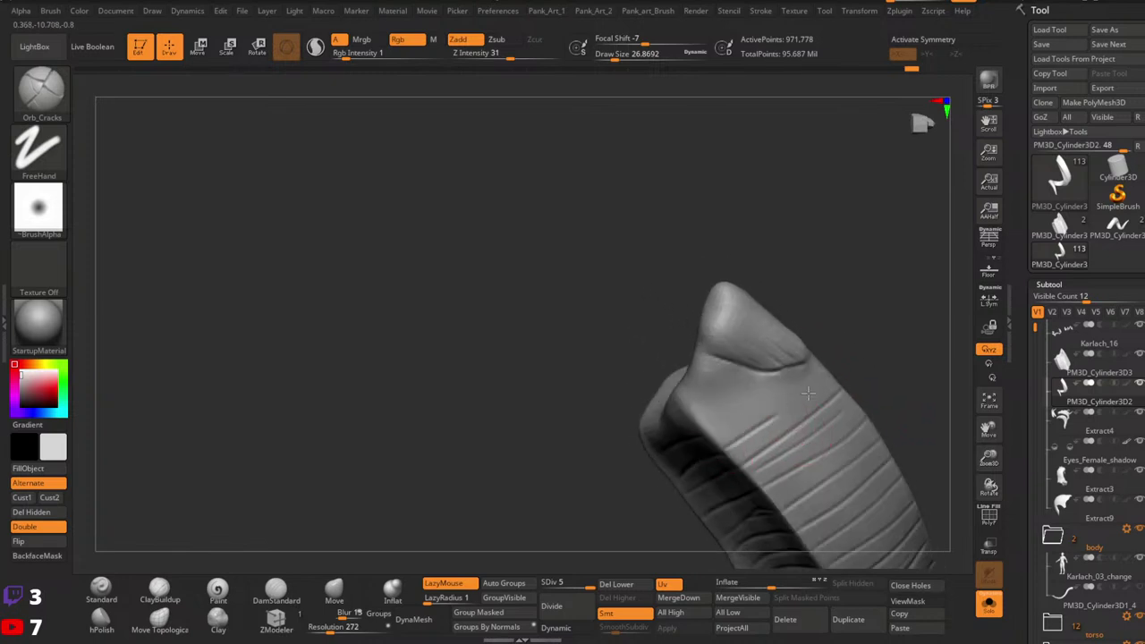
Step: Finish the outer face's cracks up to the base's rim and add cracks at the rim end of the adjoining side face
drag(701, 436, 783, 385)
drag(696, 415, 764, 368)
alt+right_drag(769, 420, 828, 411)
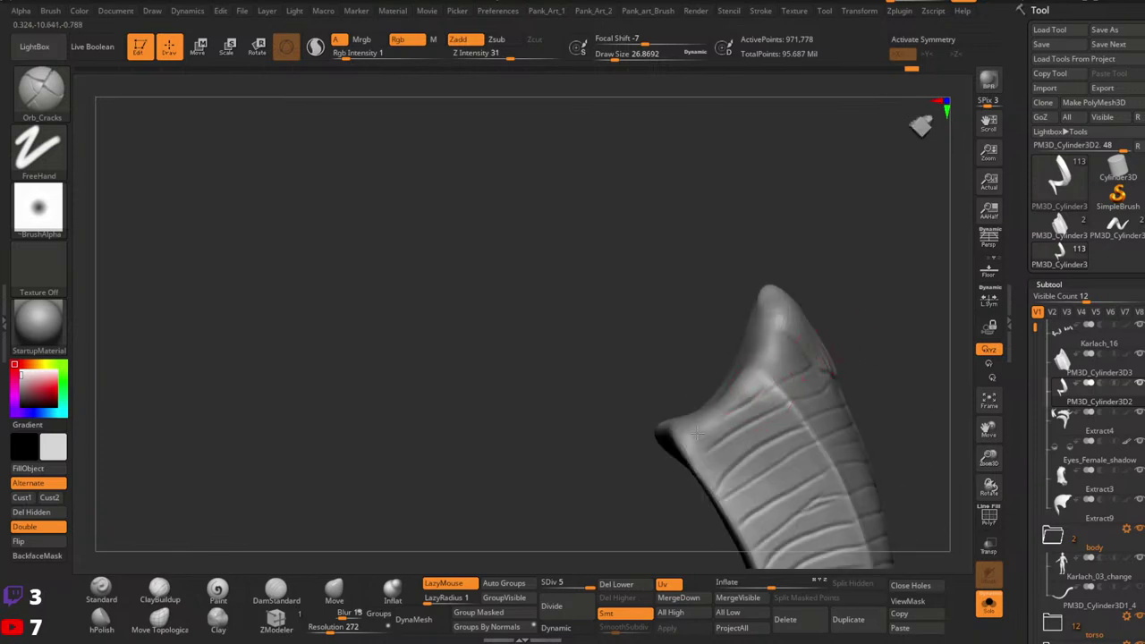
drag(698, 434, 663, 454)
ctrl+right_drag(910, 397, 874, 478)
alt+right_drag(874, 478, 770, 350)
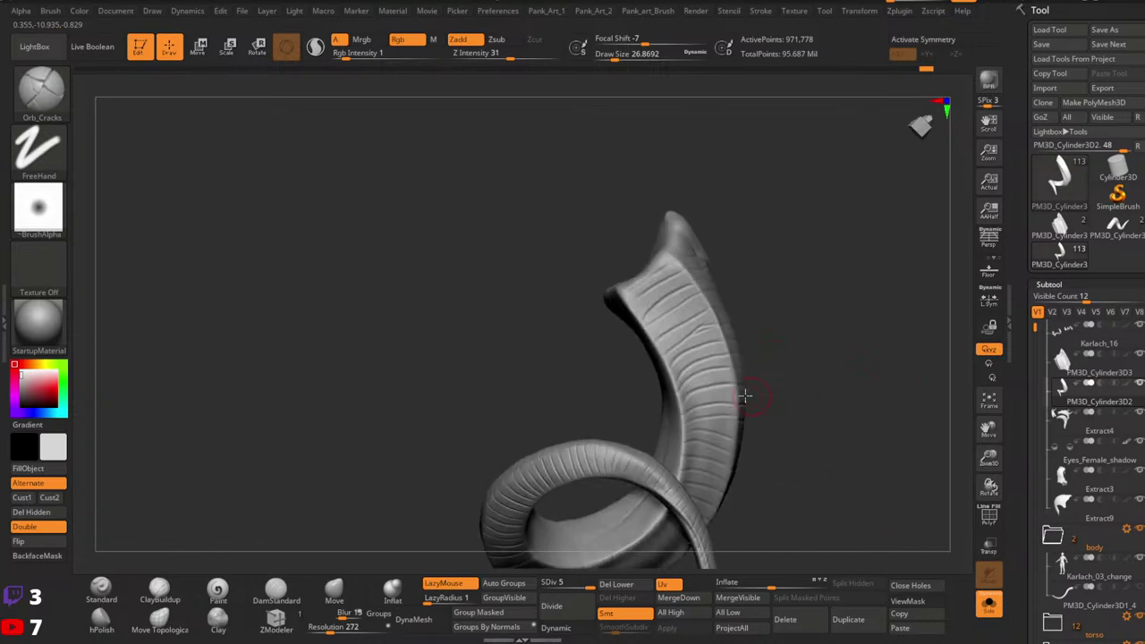
Step: Set the Orb_Cracks draw size to about 20 and carve the first row of cracks across the curl's smooth inner face
drag(744, 396, 786, 396)
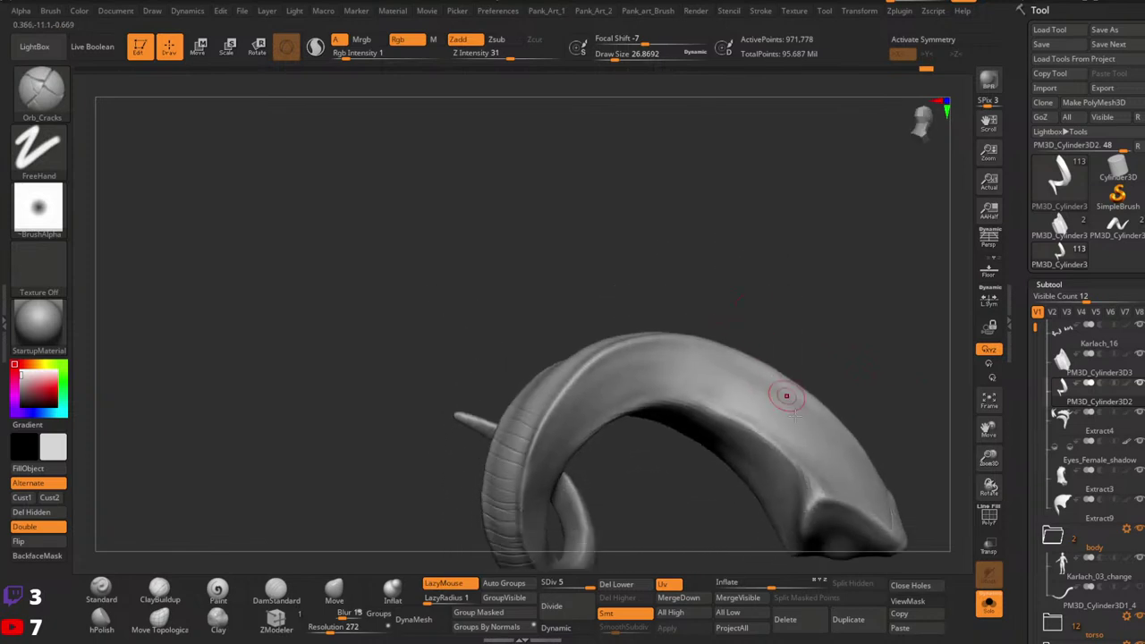
right_drag(786, 397, 775, 486)
mouse_move(805, 409)
right_down()
mouse_move(732, 365)
mouse_move(844, 345)
mouse_move(835, 433)
mouse_move(850, 454)
right_up()
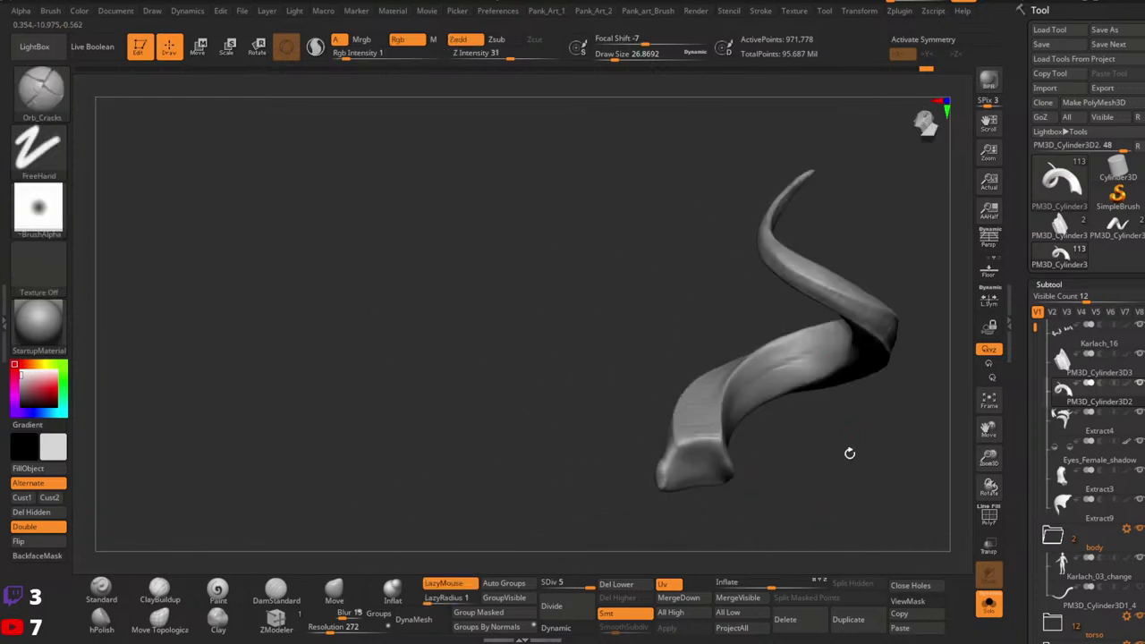
drag(849, 453, 853, 382)
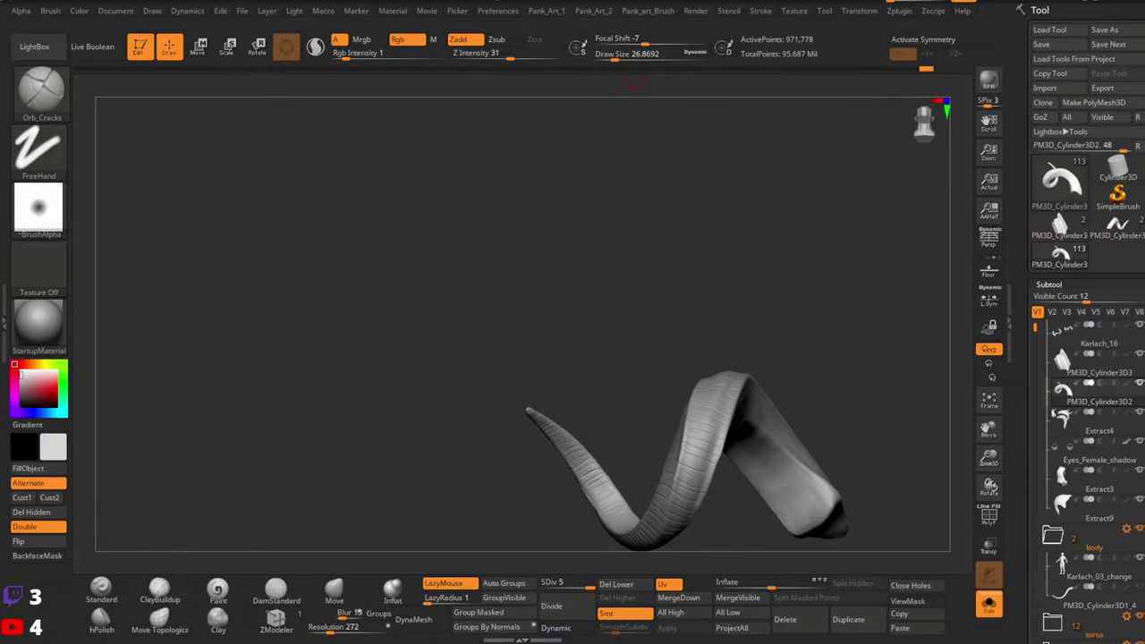
mouse_move(779, 274)
mouse_down()
mouse_move(685, 353)
mouse_move(807, 353)
mouse_move(692, 314)
mouse_up()
mouse_move(704, 372)
ctrl+right_down()
mouse_move(766, 378)
mouse_move(730, 360)
mouse_move(742, 364)
ctrl+right_up()
right_drag(773, 428, 797, 408)
right_click(763, 418)
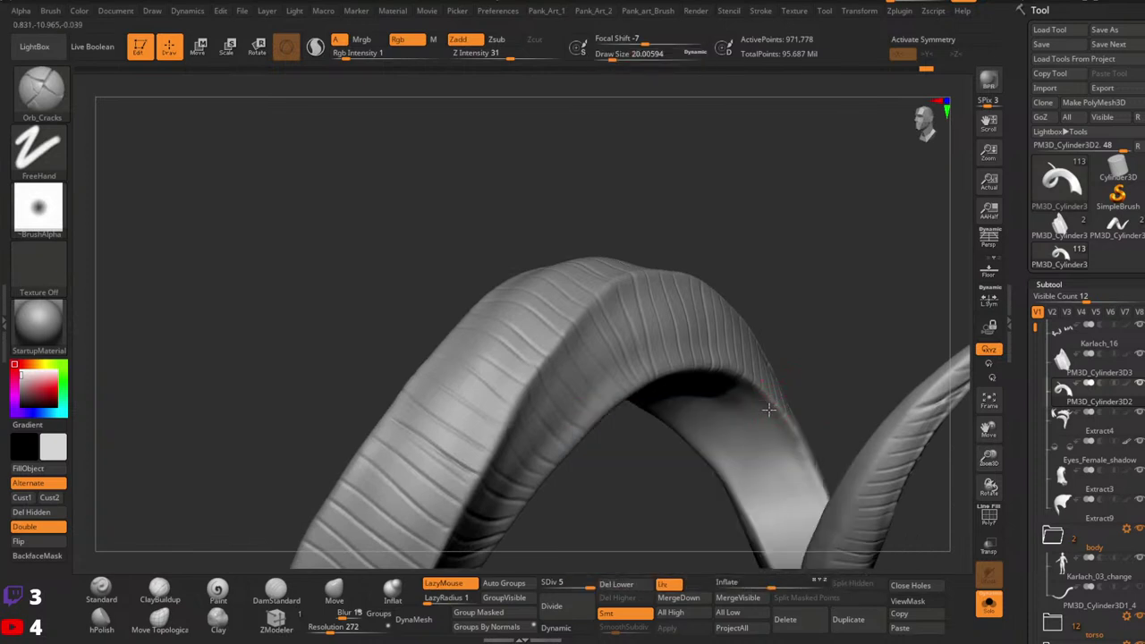
drag(697, 462, 785, 433)
drag(732, 490, 813, 435)
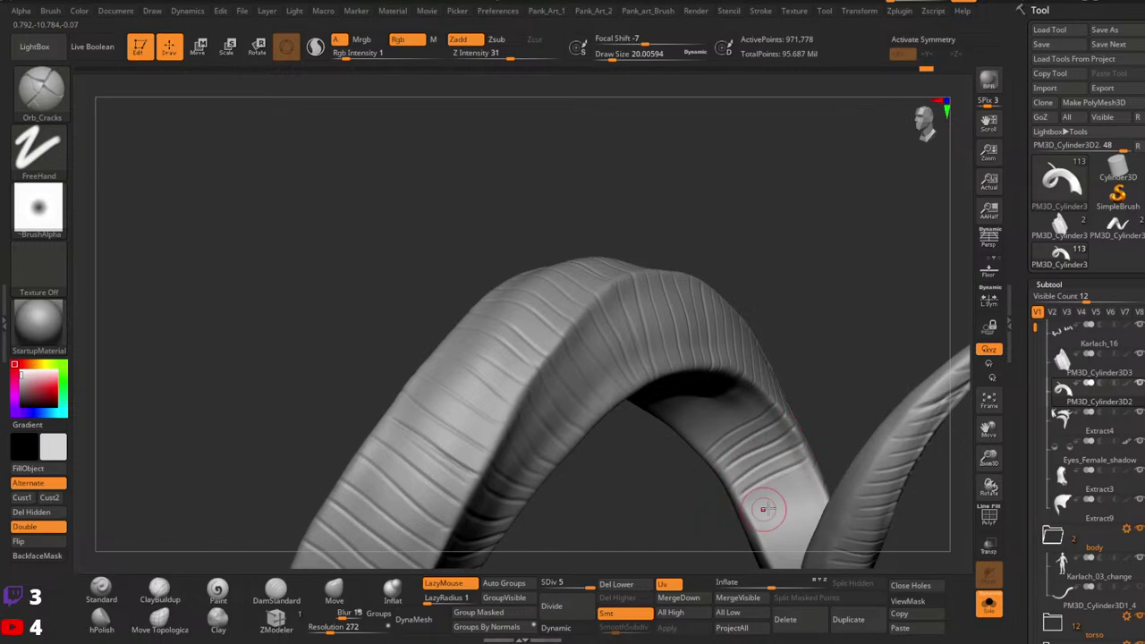
Step: Extend the crosswise cracks farther along the curl's inner face, filling the smooth stretch below the first row
mouse_move(842, 459)
right_down()
mouse_move(841, 432)
mouse_move(831, 440)
right_up()
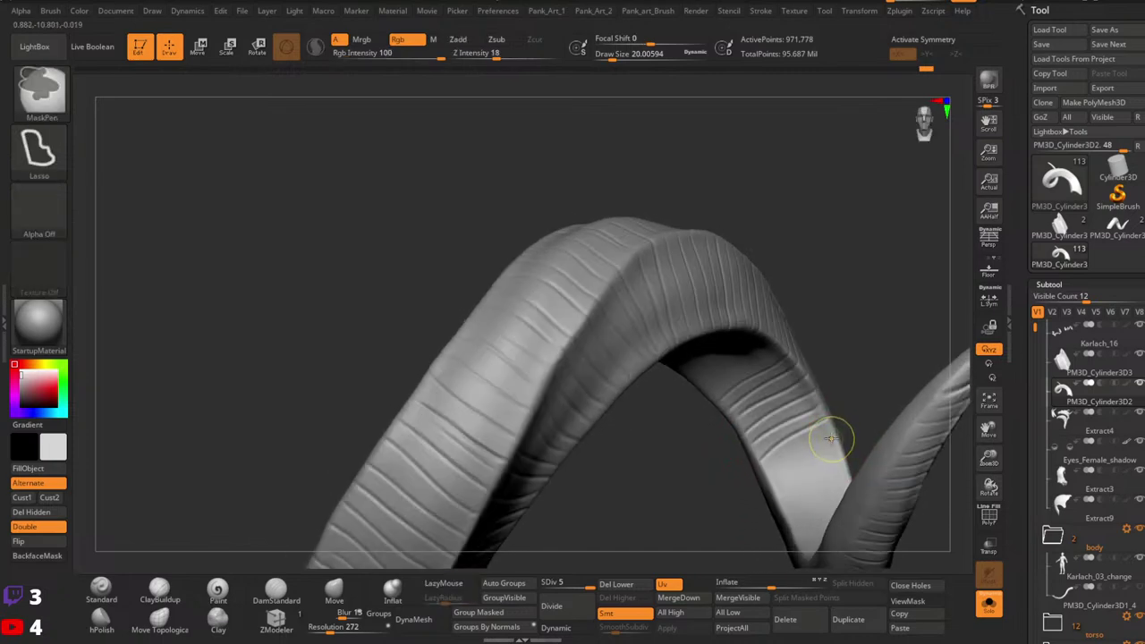
drag(860, 436, 839, 445)
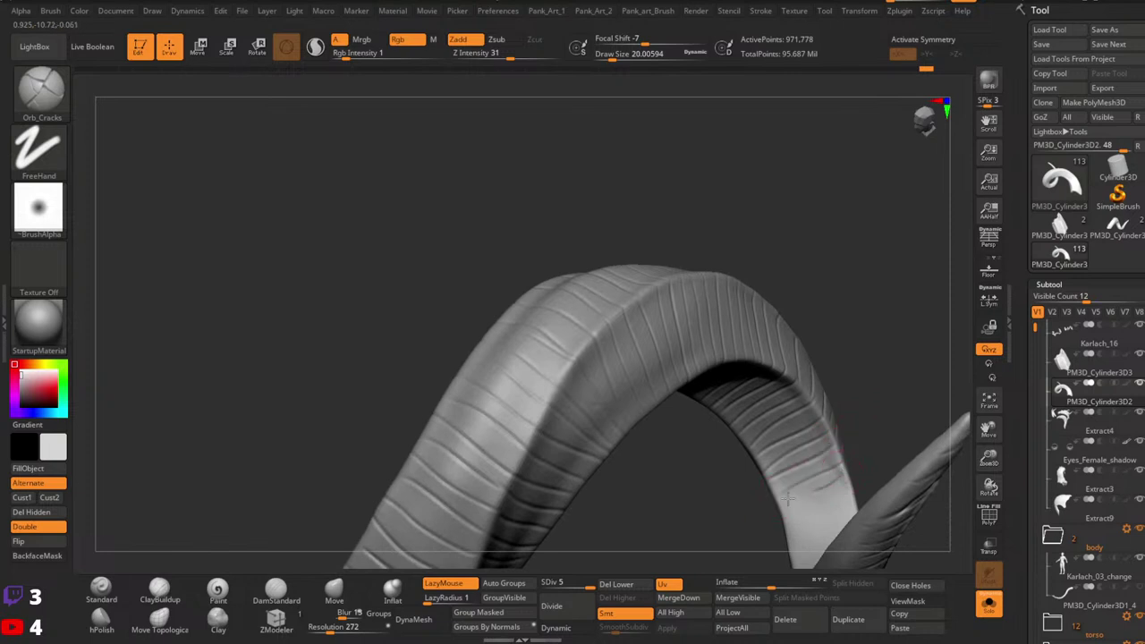
drag(787, 499, 822, 451)
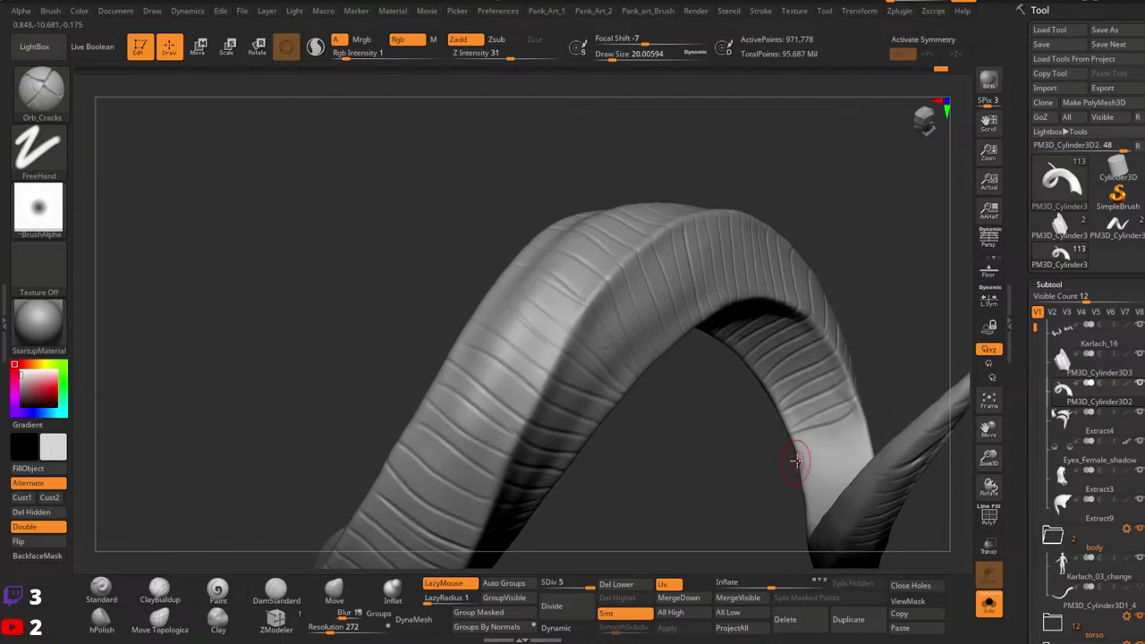
mouse_move(810, 443)
mouse_down()
mouse_move(841, 422)
mouse_move(859, 448)
mouse_move(844, 467)
mouse_move(771, 426)
mouse_move(844, 432)
mouse_up()
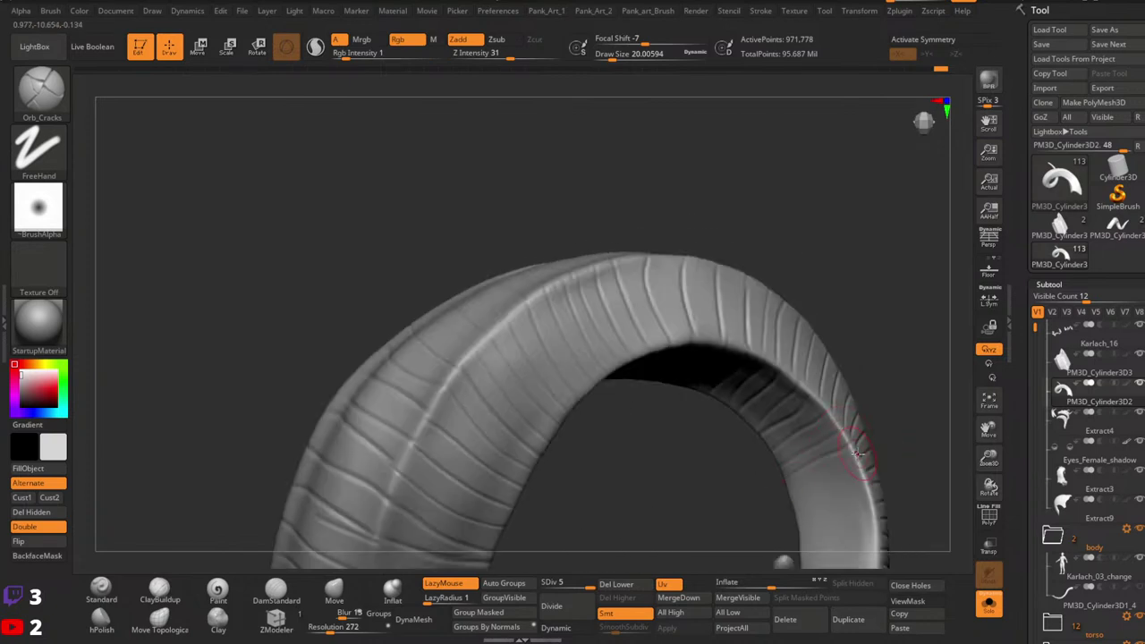
drag(780, 493, 852, 431)
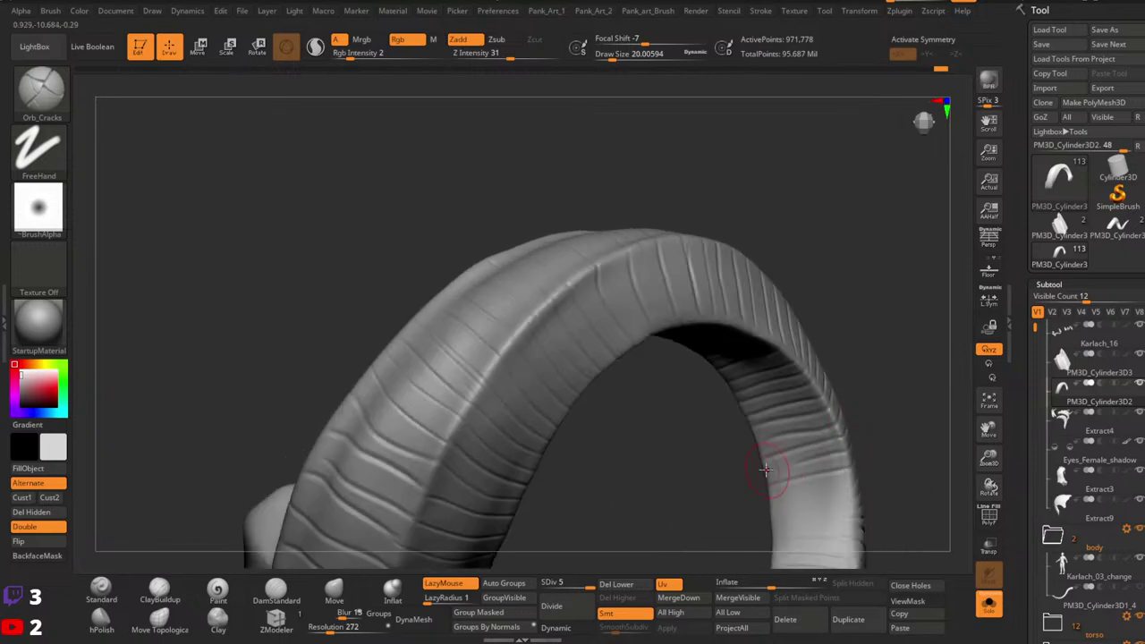
mouse_move(765, 469)
mouse_down()
mouse_move(818, 460)
mouse_move(830, 481)
mouse_move(787, 409)
mouse_move(880, 322)
mouse_move(844, 382)
mouse_move(774, 429)
mouse_move(865, 378)
mouse_up()
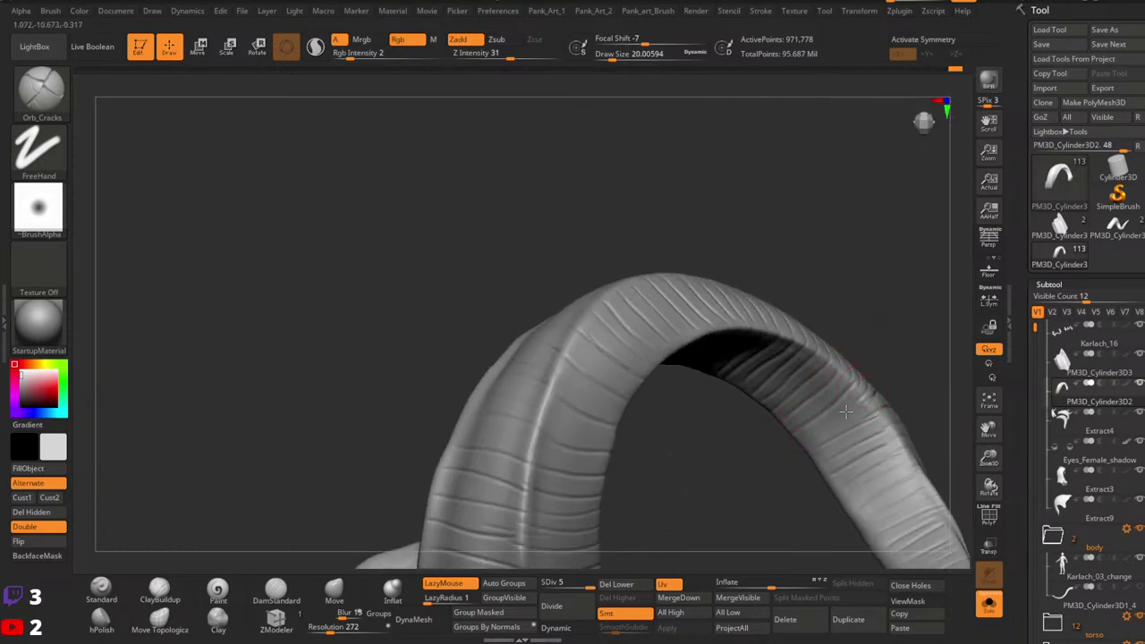
drag(956, 388, 744, 469)
right_drag(743, 468, 774, 453)
mouse_move(696, 349)
alt+right_down()
mouse_move(757, 379)
mouse_move(828, 369)
mouse_move(759, 402)
alt+right_up()
drag(760, 402, 766, 494)
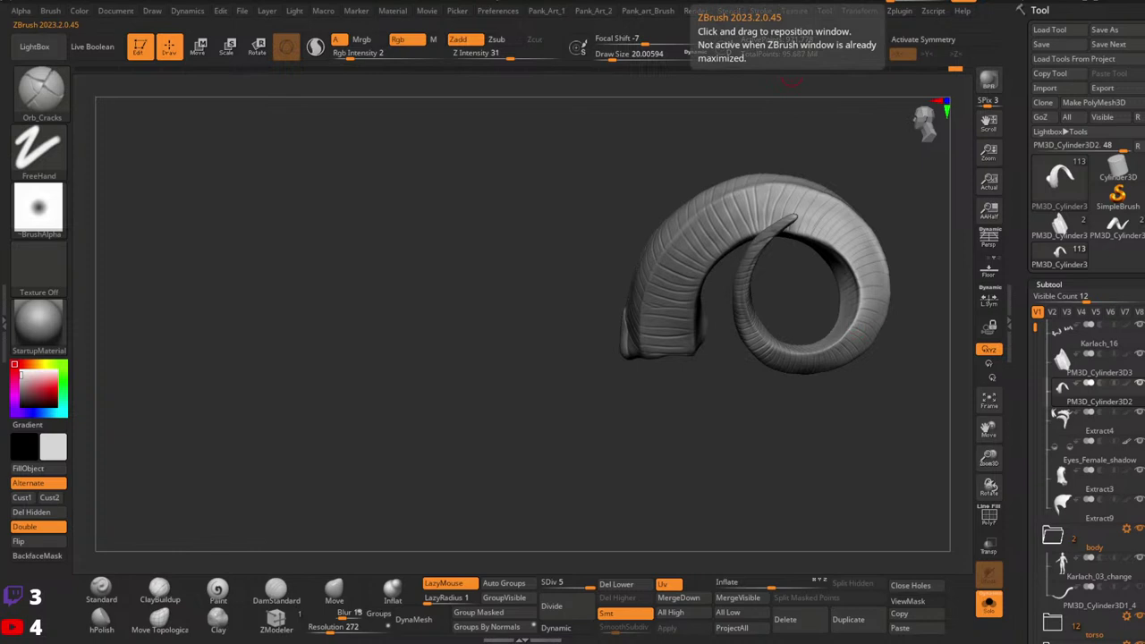
Step: Carve widely spaced cracks across the smooth inner face between the base and the curl, plus closer ones inside the curl
right_drag(835, 288, 842, 158)
ctrl+right_drag(842, 159, 787, 269)
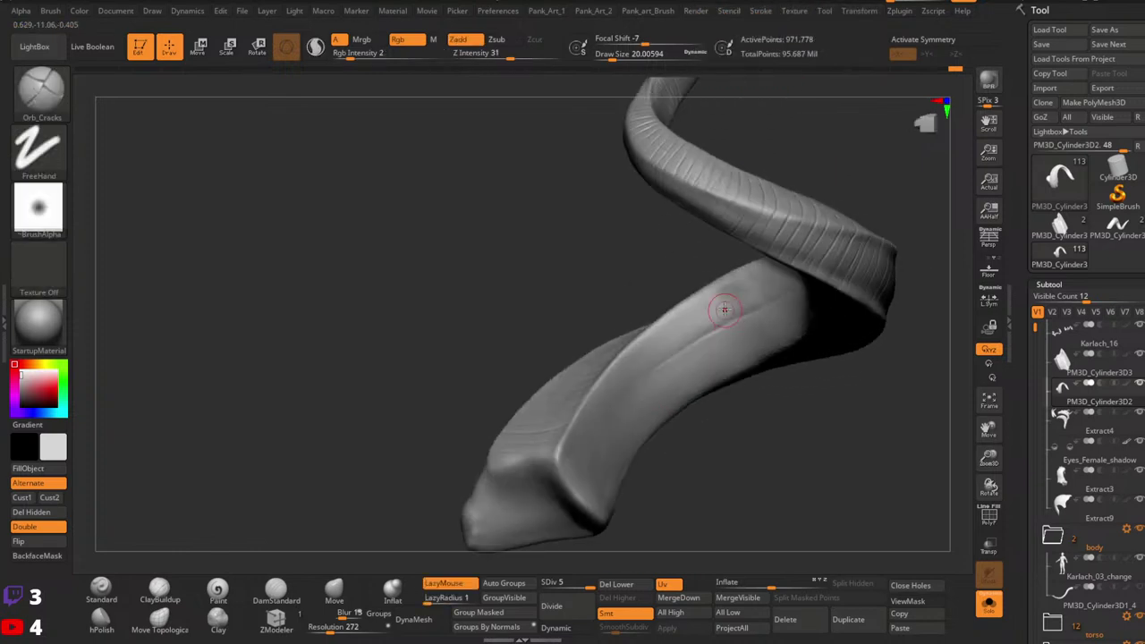
right_drag(656, 378, 604, 408)
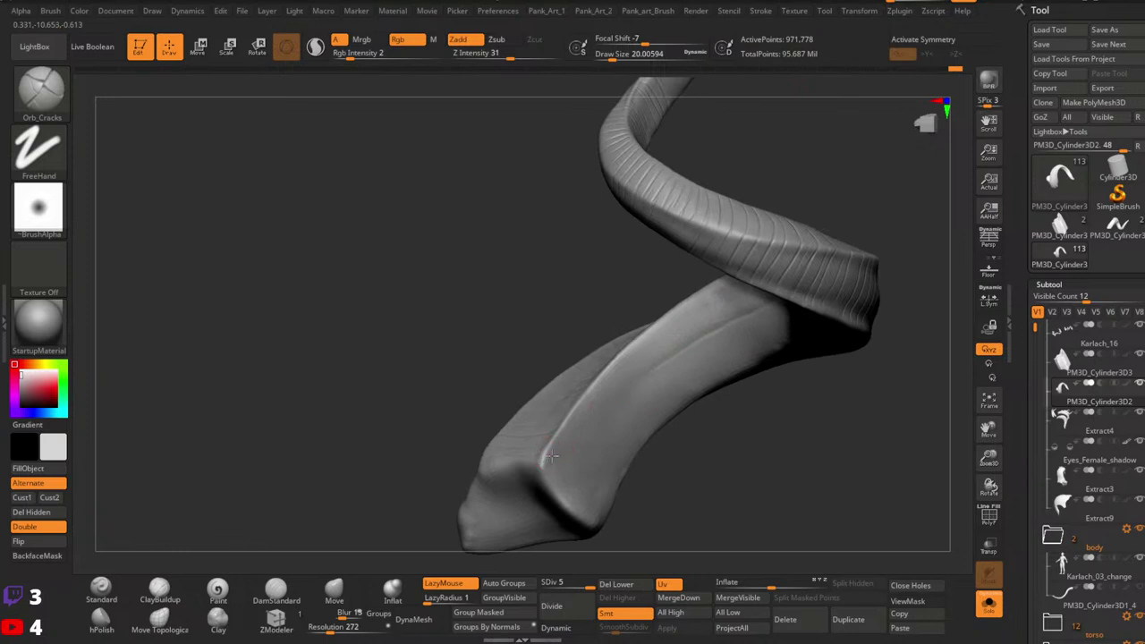
right_drag(718, 391, 685, 319)
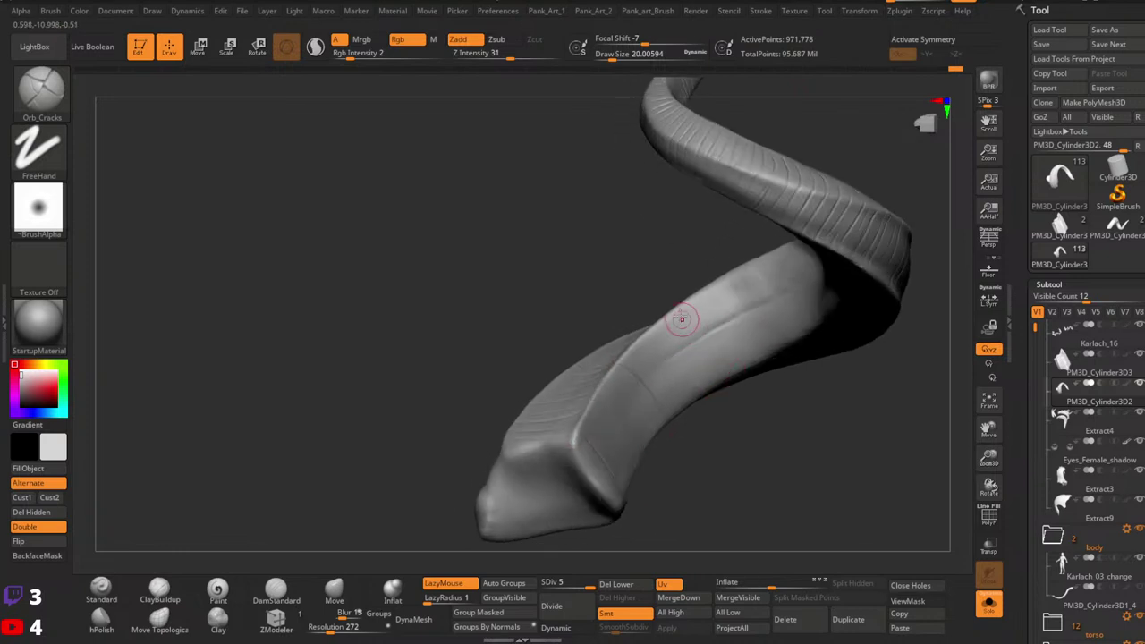
right_drag(772, 358, 795, 302)
right_drag(811, 348, 718, 383)
right_drag(748, 479, 685, 417)
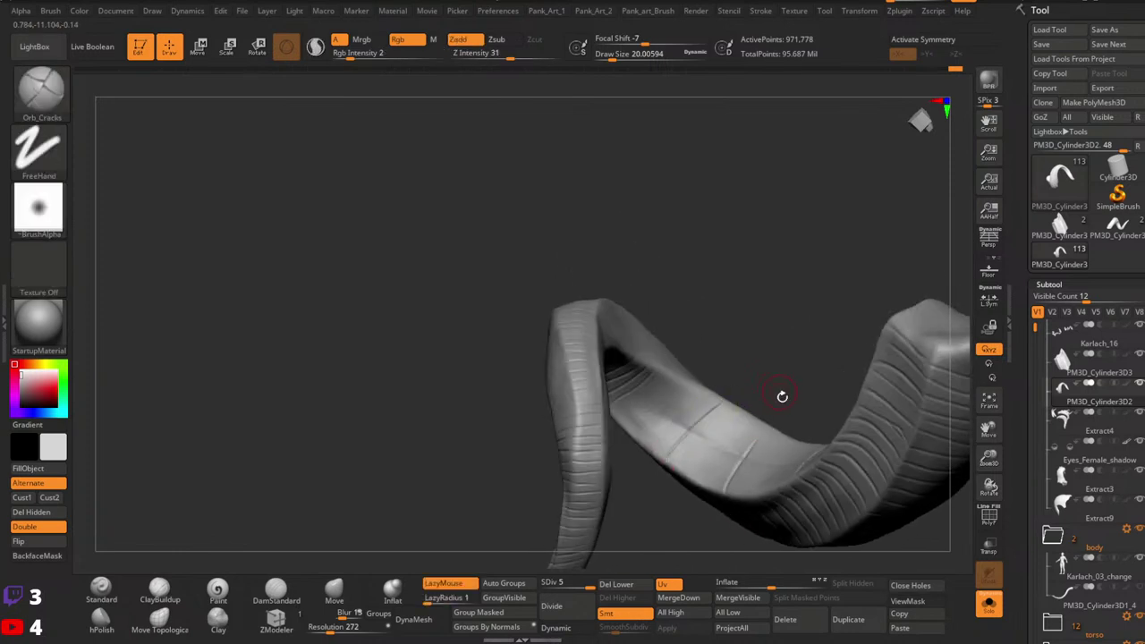
right_drag(782, 396, 623, 410)
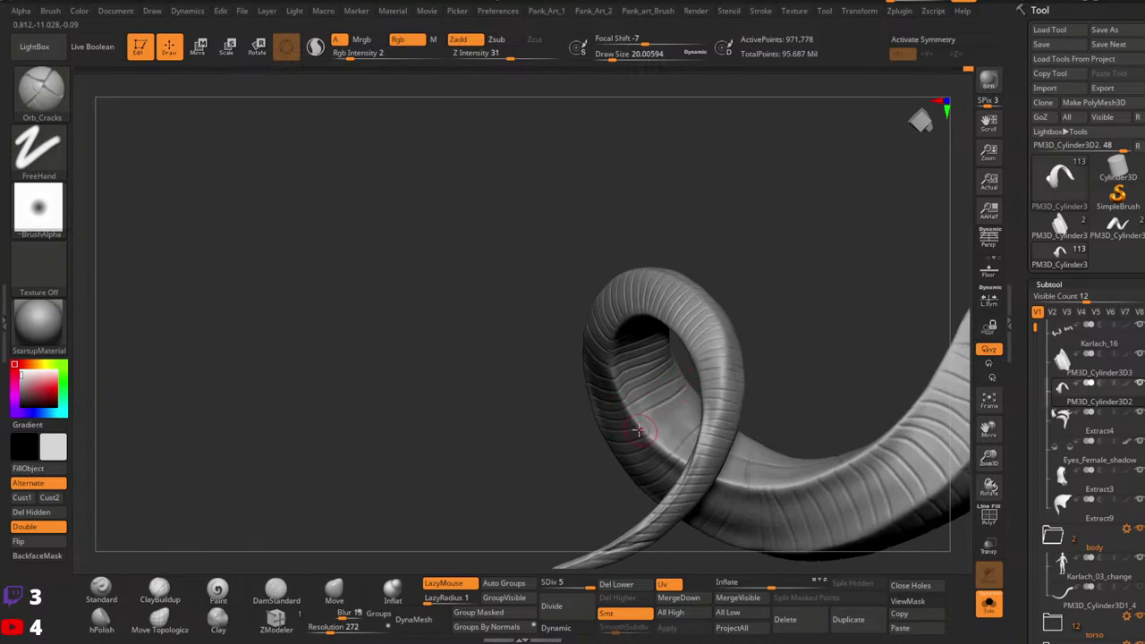
Step: Carve additional crosswise cracks into the horn's inner face, filling the smooth gaps just below the curl
right_drag(658, 429, 790, 412)
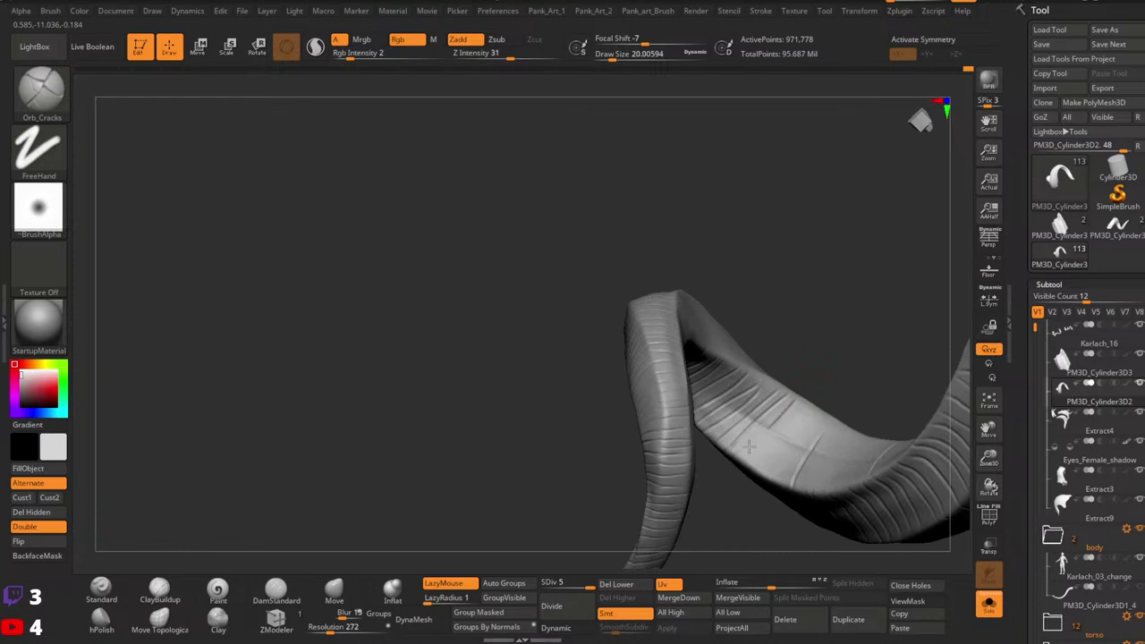
right_drag(749, 445, 759, 467)
drag(816, 411, 749, 467)
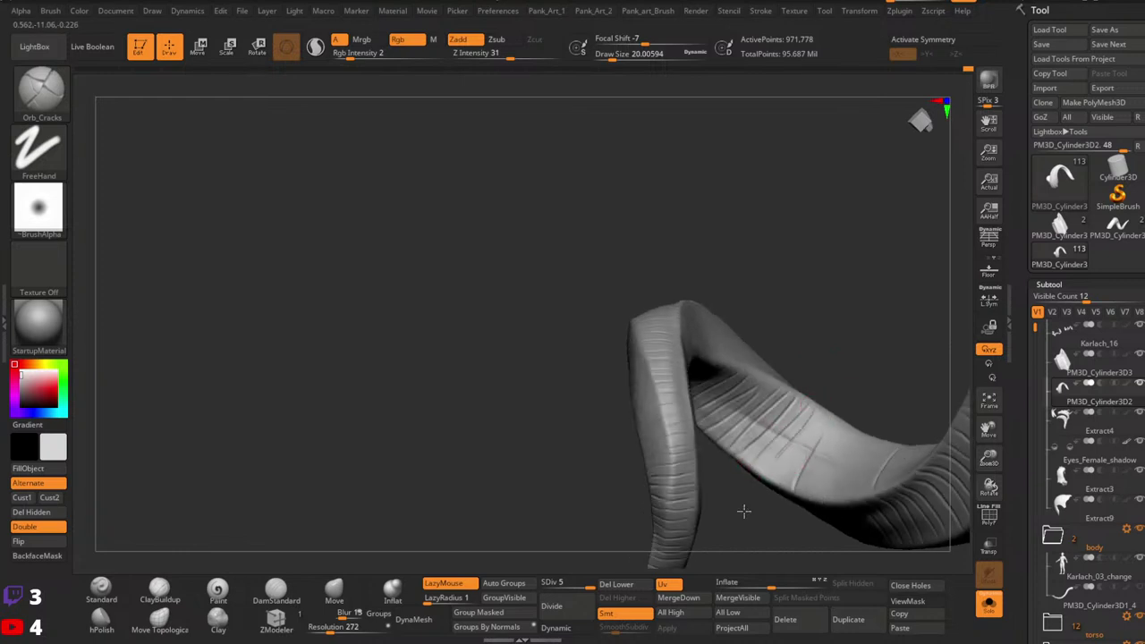
right_drag(811, 458, 811, 442)
drag(772, 490, 827, 419)
mouse_move(880, 406)
right_down()
mouse_move(805, 391)
mouse_move(789, 402)
right_up()
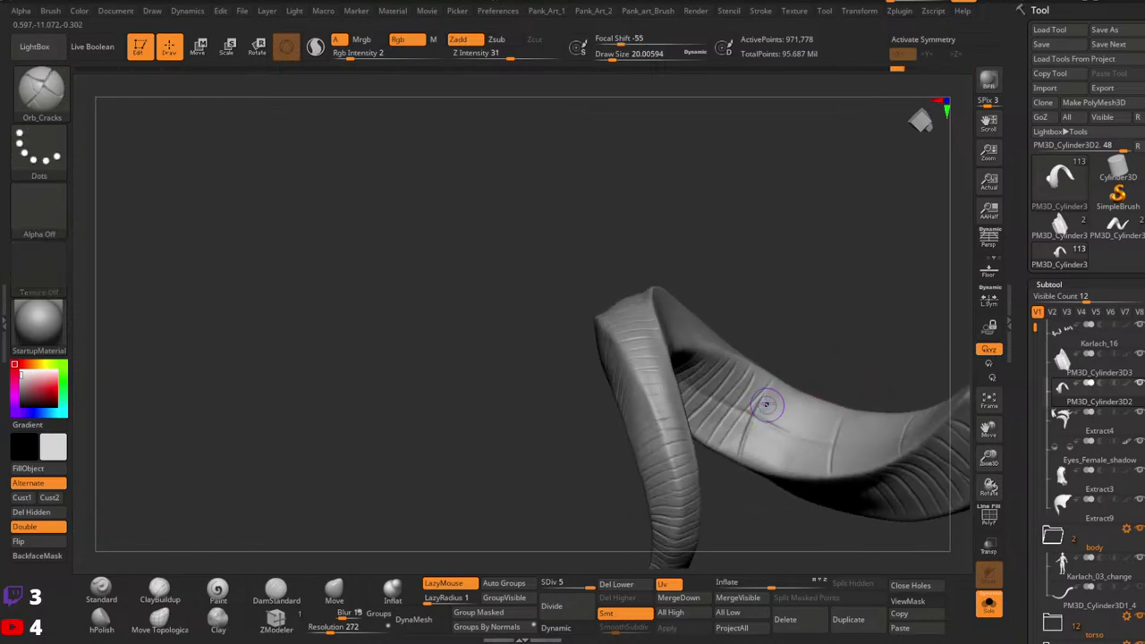
Step: Extend the inner face's crosswise cracks from the curl toward the base, running them to the lower edge
right_drag(721, 432, 695, 456)
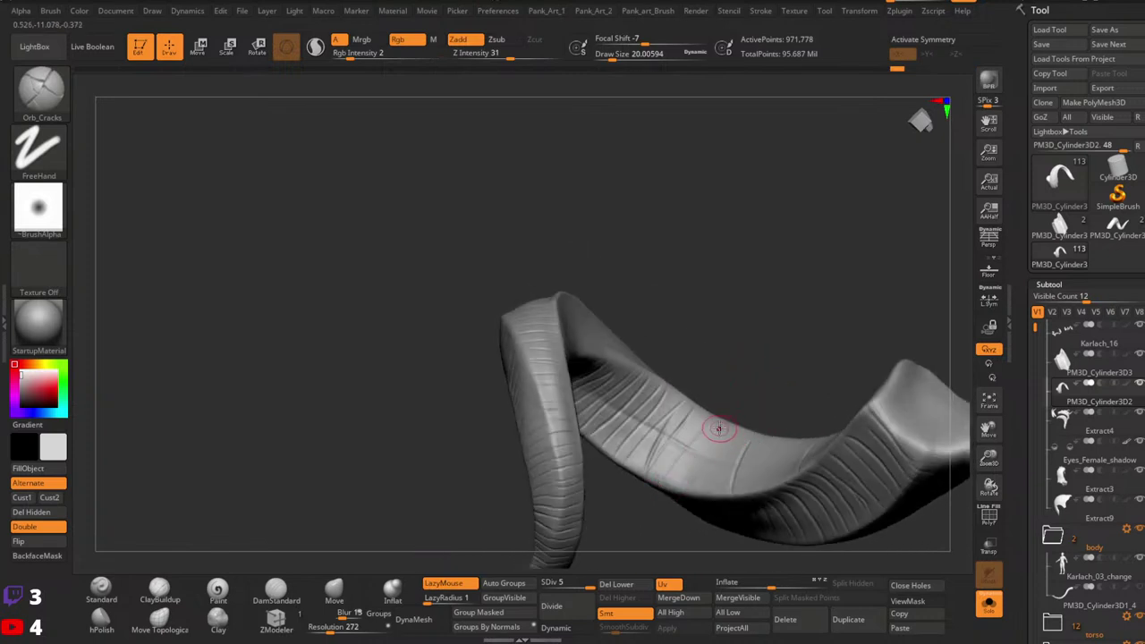
right_drag(707, 413, 713, 418)
drag(709, 416, 666, 470)
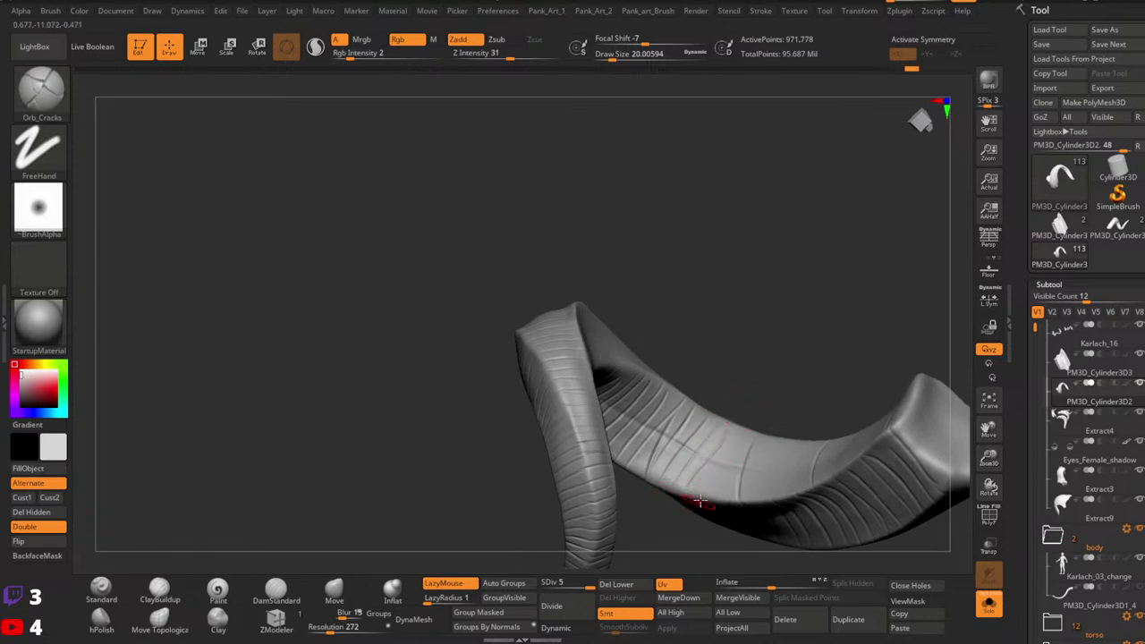
right_drag(773, 406, 757, 442)
key(shift)
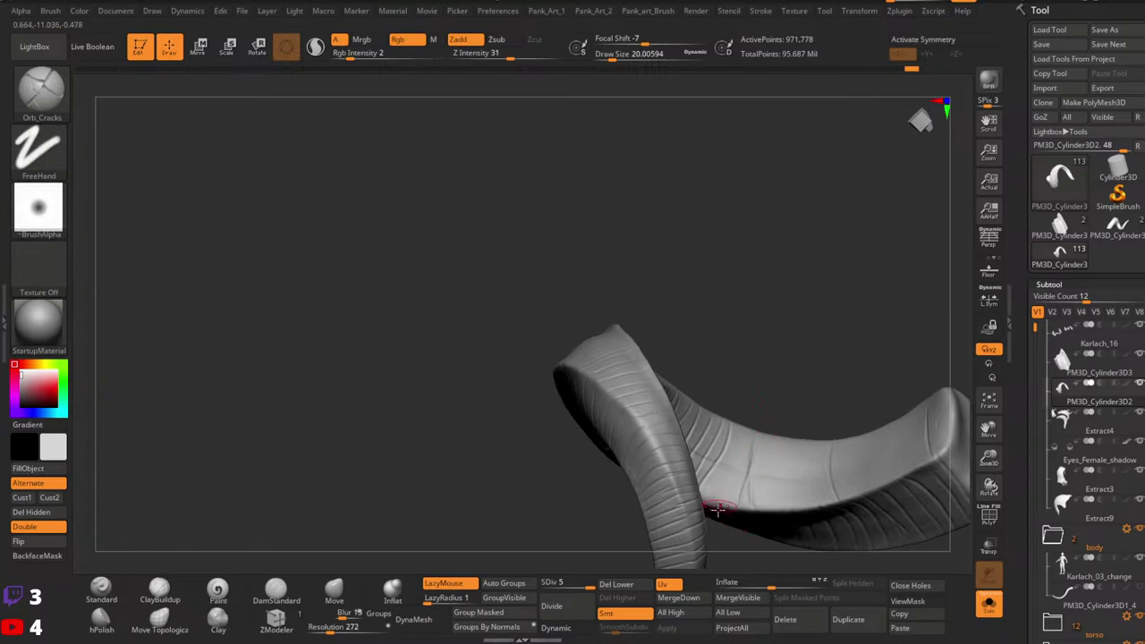
right_drag(824, 439, 749, 400)
right_drag(738, 472, 733, 486)
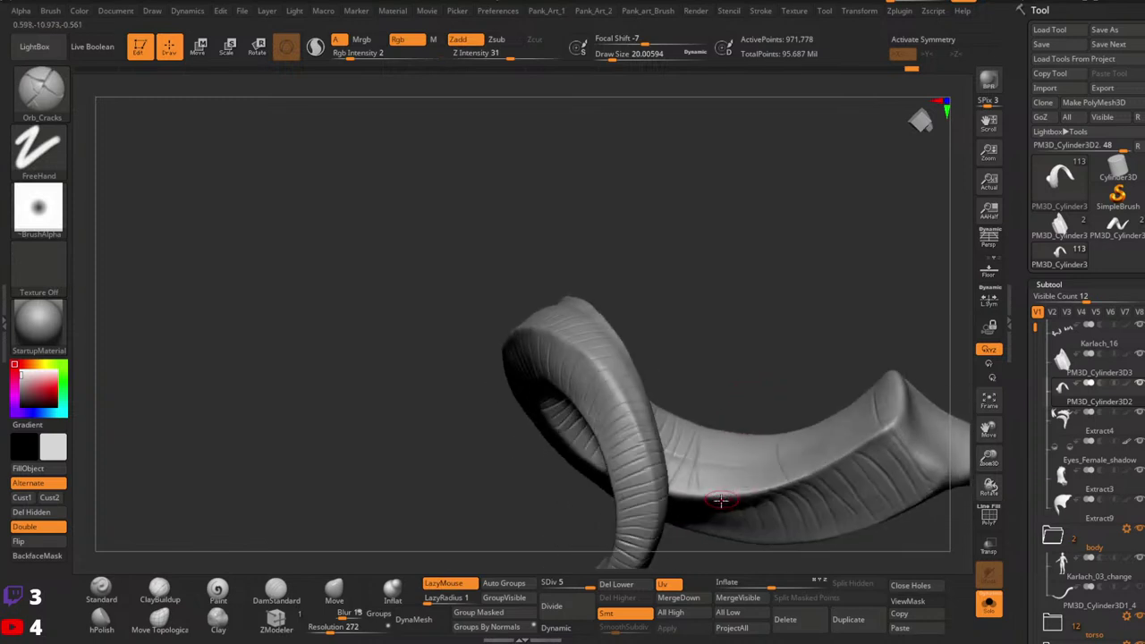
Step: Fill the remaining smooth stretch of the inner face with crosswise cracks up to the broad base end
right_drag(726, 414, 742, 461)
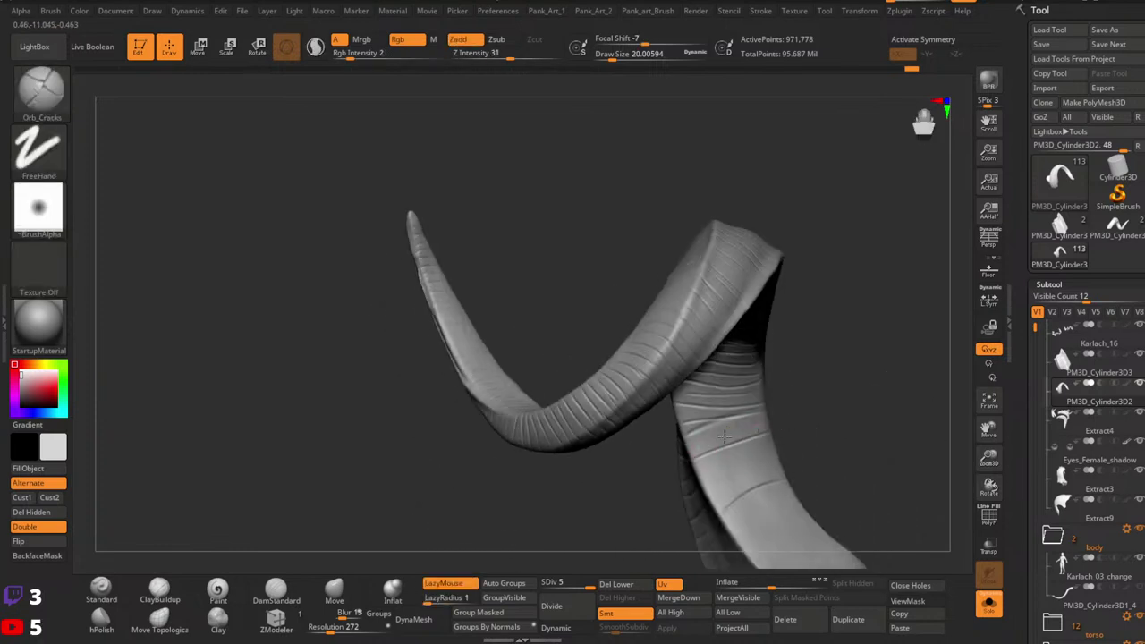
right_drag(780, 472, 800, 401)
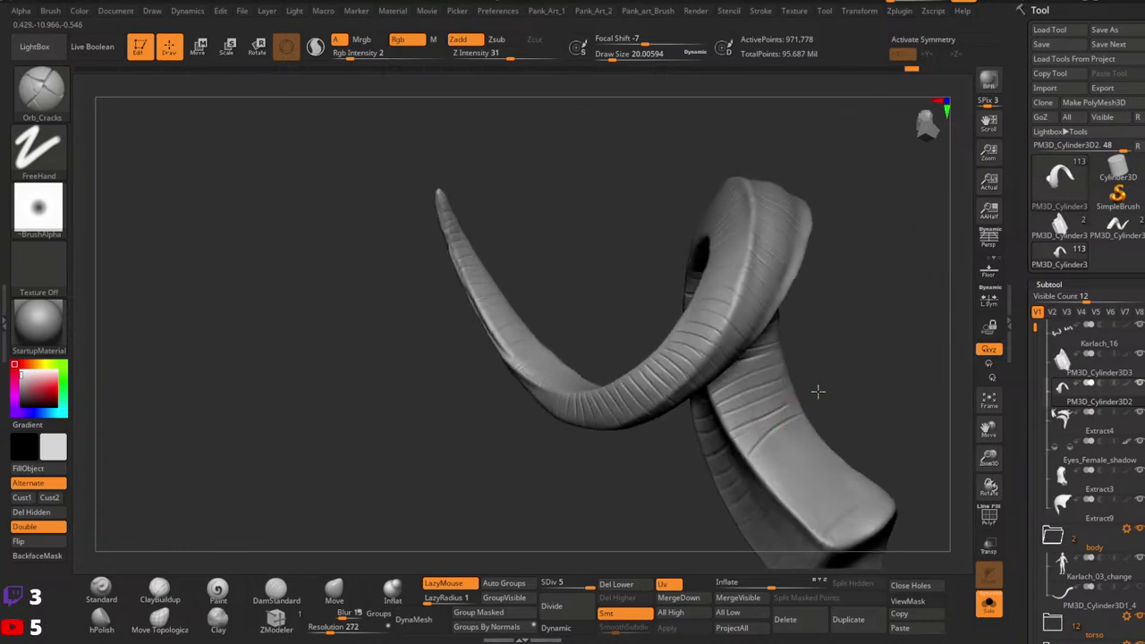
right_drag(742, 452, 792, 474)
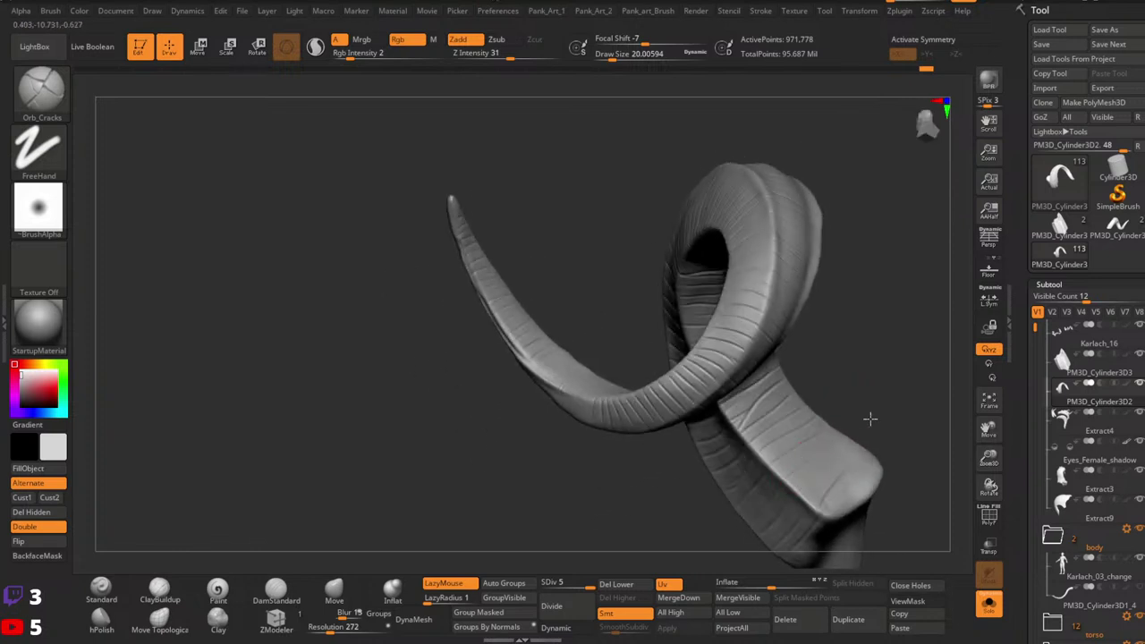
right_drag(869, 417, 825, 448)
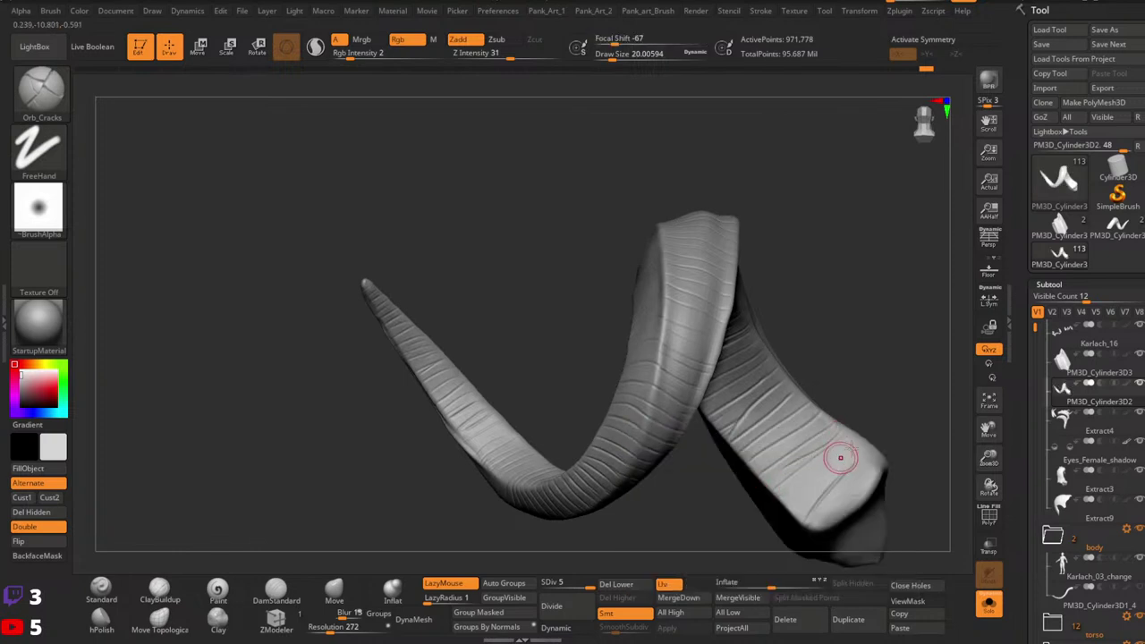
right_drag(869, 456, 804, 512)
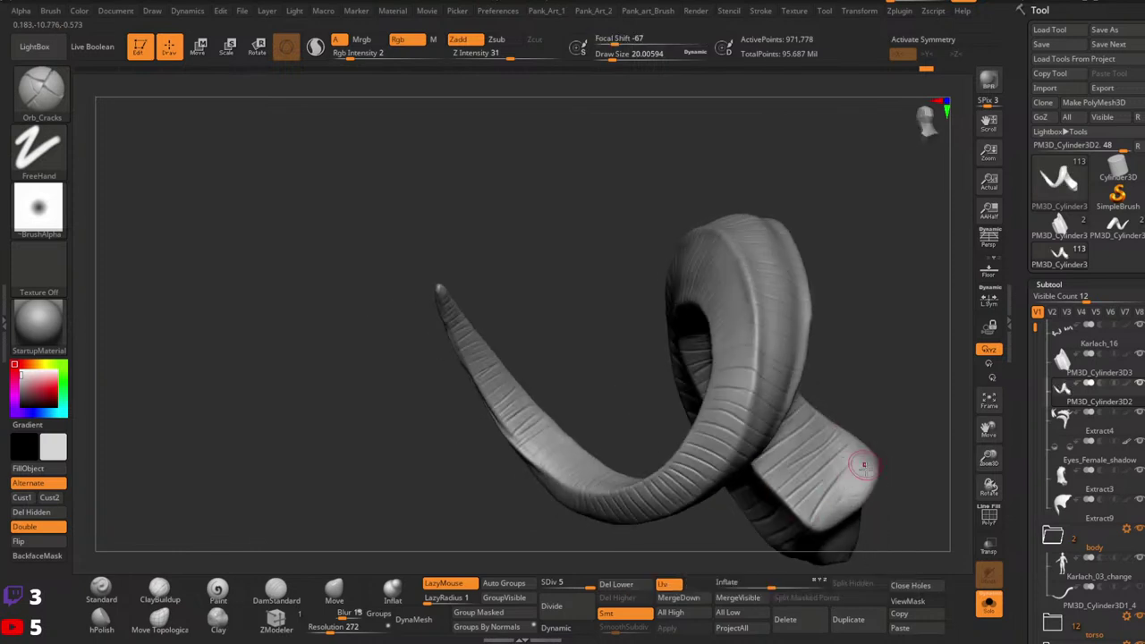
Step: Carve cracks across the smooth side face near the base, plus widely spaced ones along its first arc
ctrl+right_drag(924, 447, 767, 481)
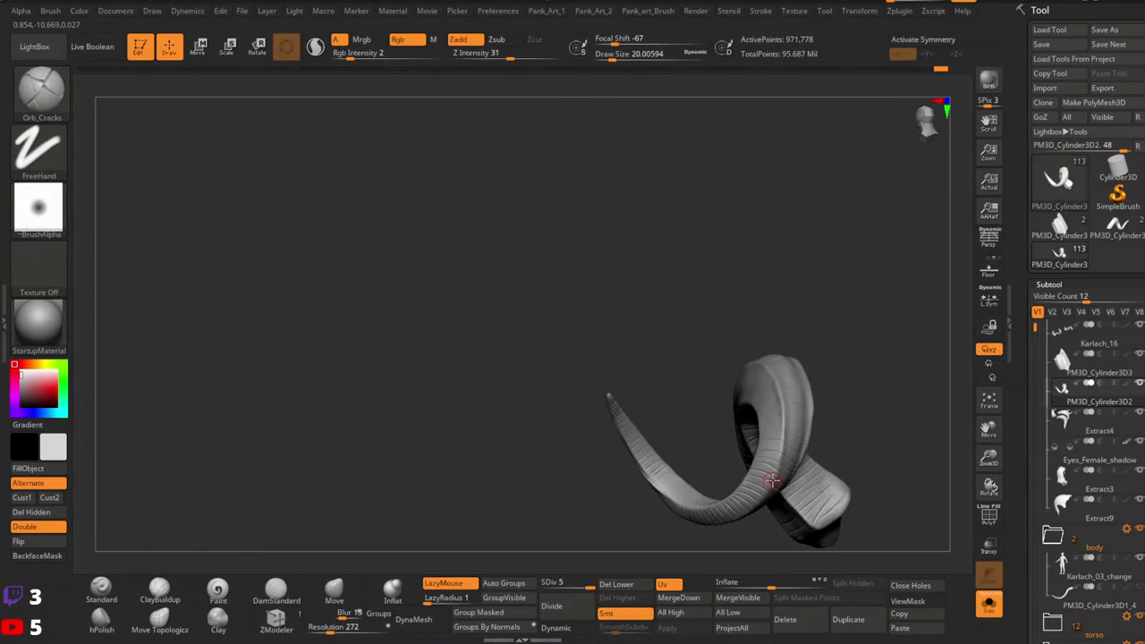
right_drag(856, 414, 834, 434)
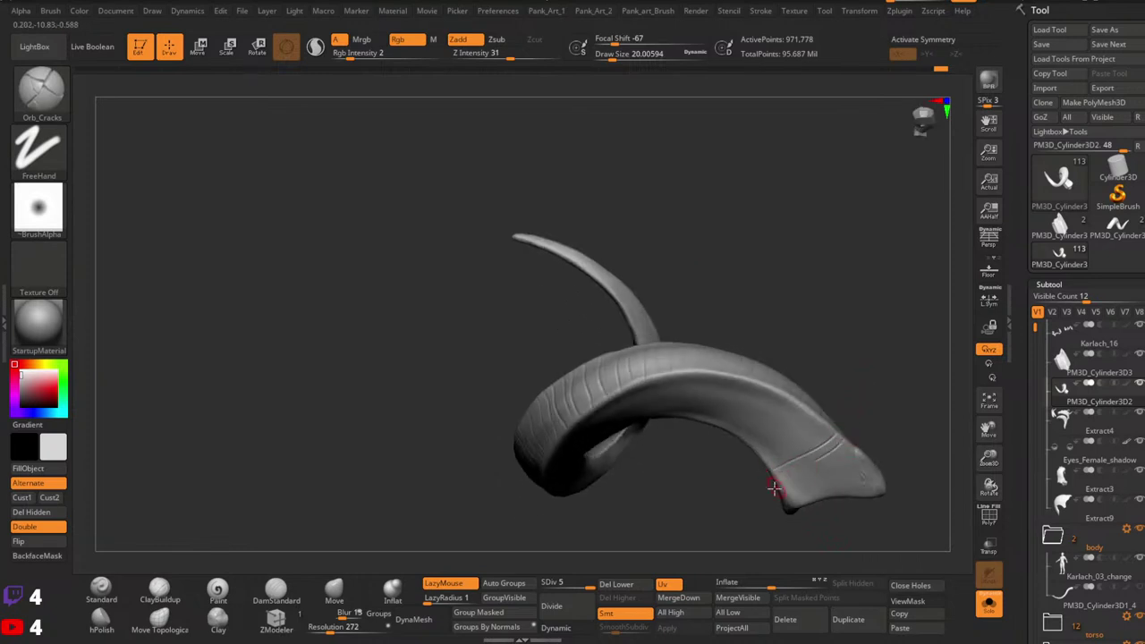
mouse_move(772, 487)
mouse_down()
mouse_move(793, 444)
mouse_move(772, 490)
mouse_up()
drag(853, 465, 806, 504)
mouse_move(870, 479)
right_down()
mouse_move(907, 465)
mouse_move(850, 410)
mouse_move(800, 412)
mouse_move(746, 352)
right_up()
right_drag(736, 421, 655, 418)
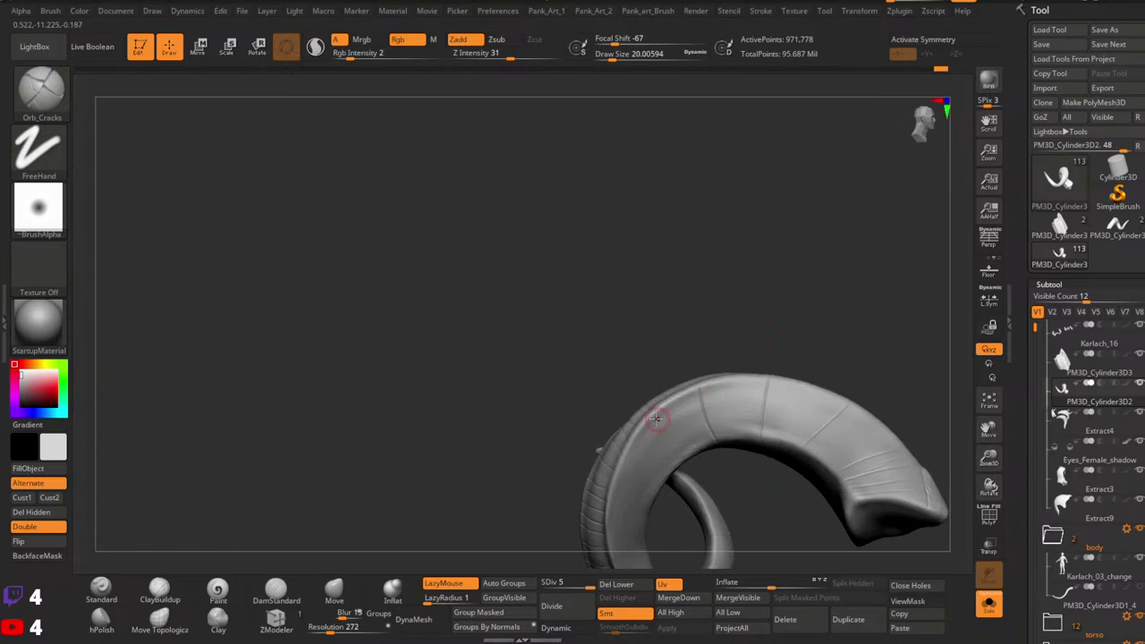
Step: Continue the widely spaced guide cracks along the smooth side face, around the curl and out toward the tapered tip
mouse_move(681, 467)
right_down()
mouse_move(711, 447)
mouse_move(741, 459)
mouse_move(784, 358)
mouse_move(789, 366)
right_up()
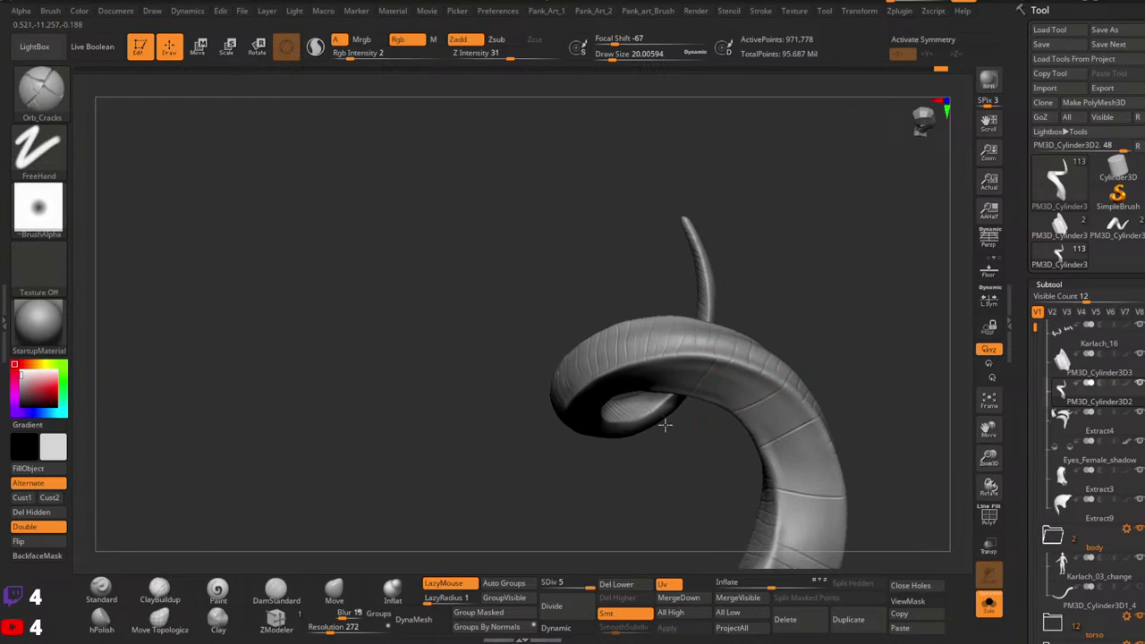
mouse_move(665, 426)
right_down()
mouse_move(764, 310)
mouse_move(659, 352)
right_up()
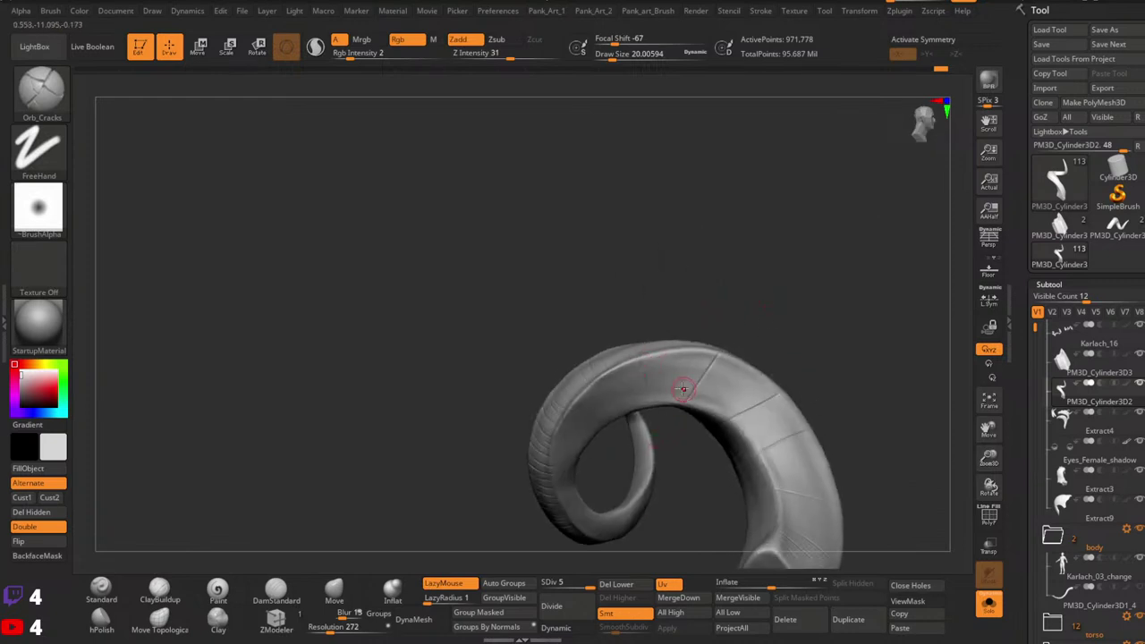
right_drag(682, 390, 633, 369)
right_drag(629, 443, 661, 484)
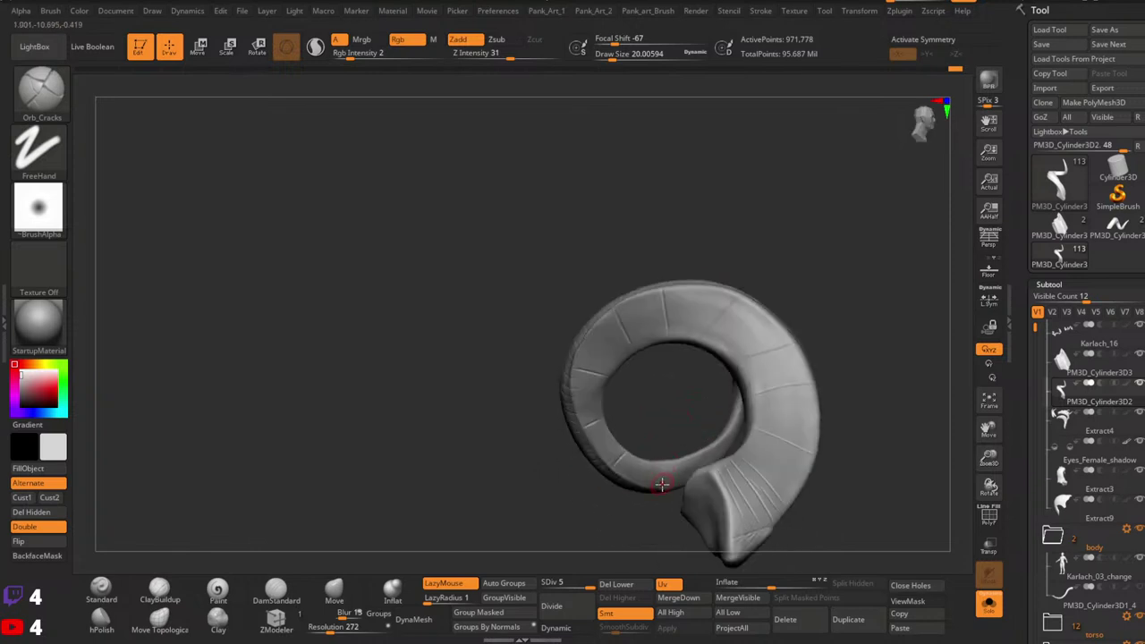
right_drag(712, 415, 719, 402)
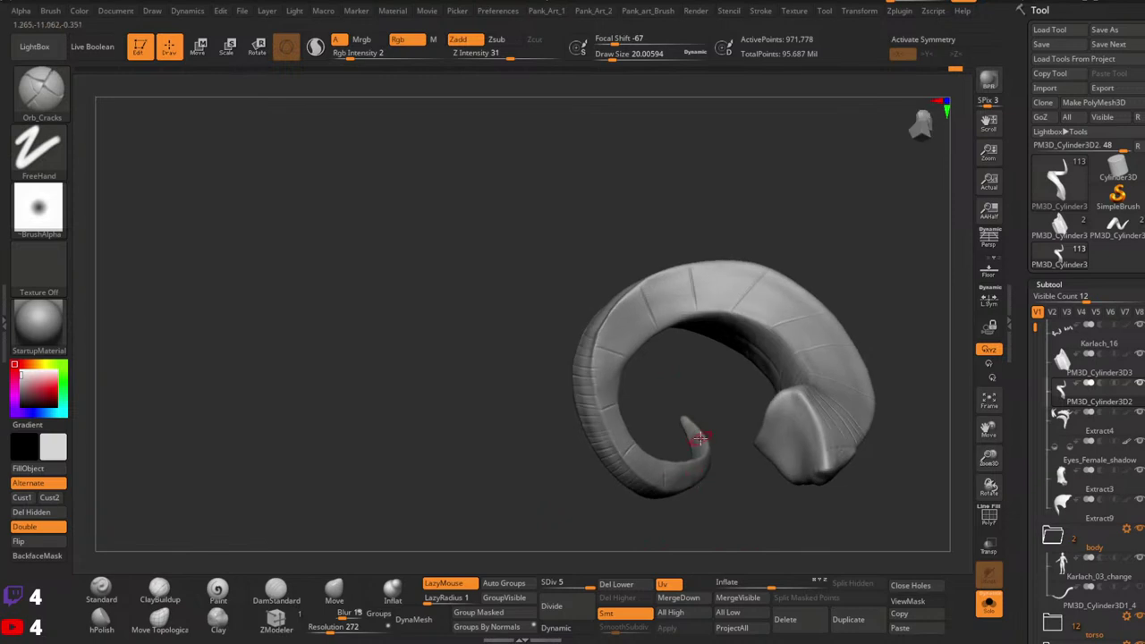
drag(699, 439, 623, 465)
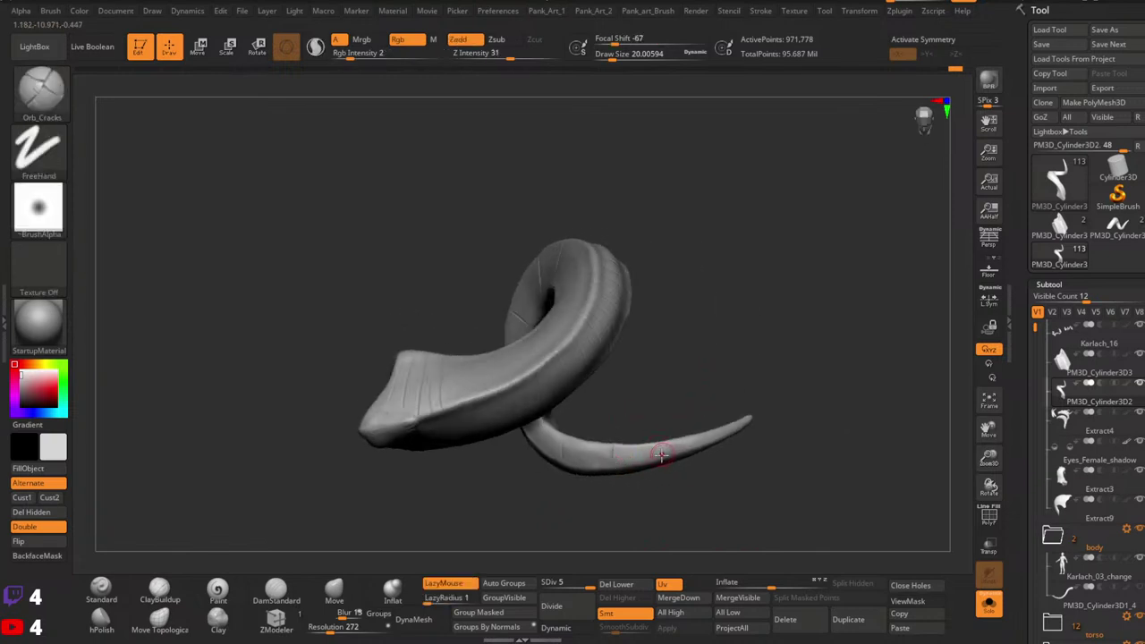
drag(744, 450, 728, 444)
Step: Fill the gaps between the side face's spaced cracks with dense crosswise cracks, from the base to the bottom of the curl
drag(707, 387, 798, 456)
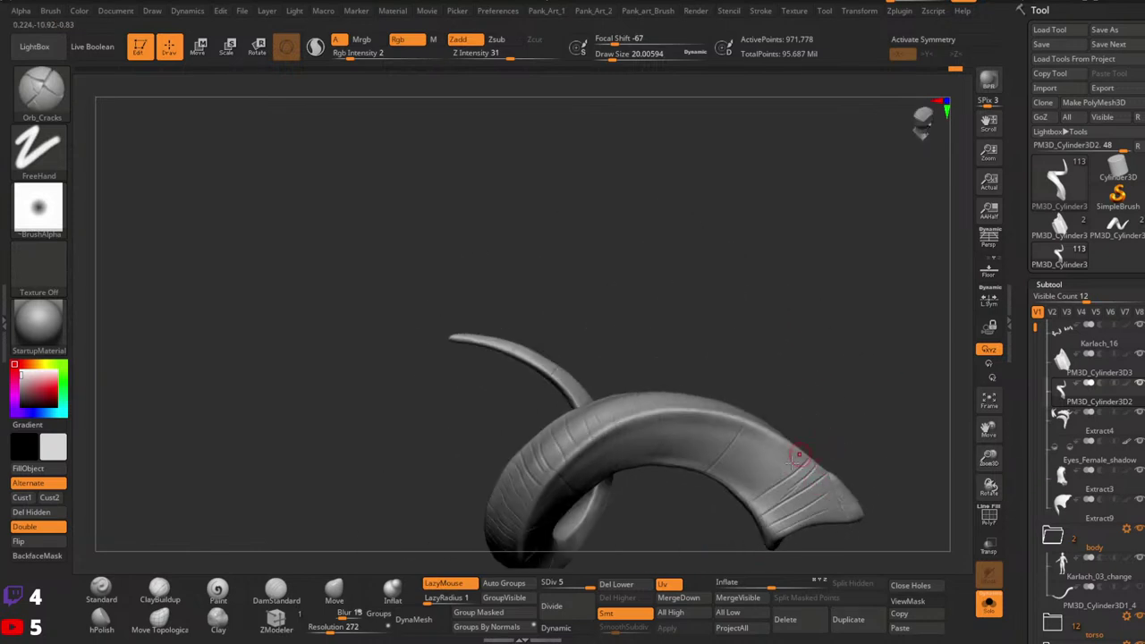
drag(739, 498, 784, 449)
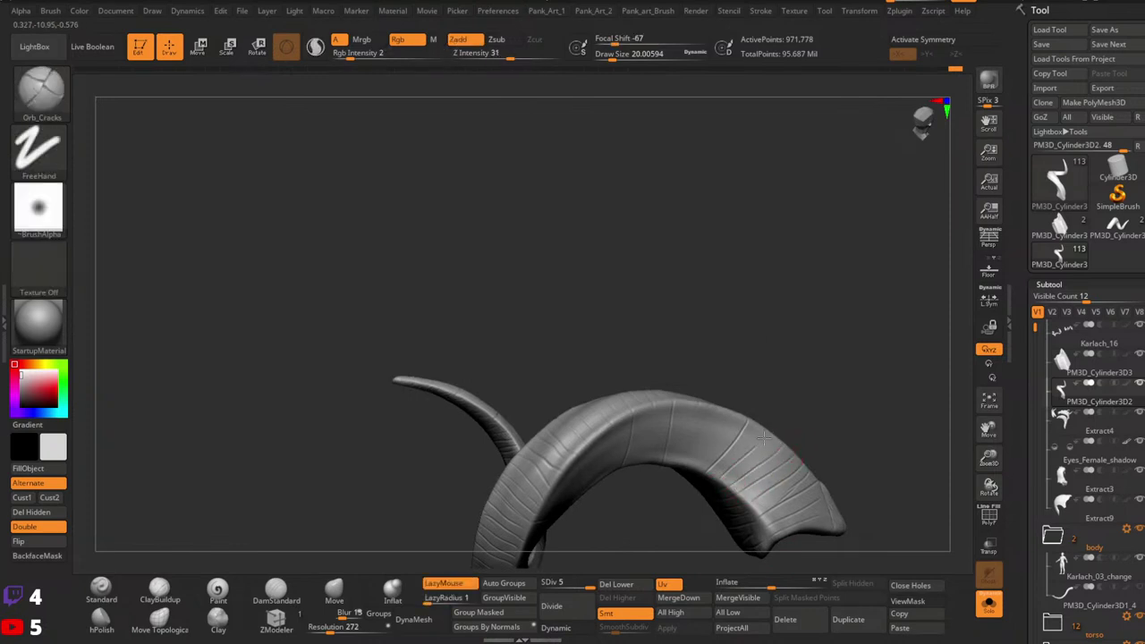
drag(809, 432, 746, 421)
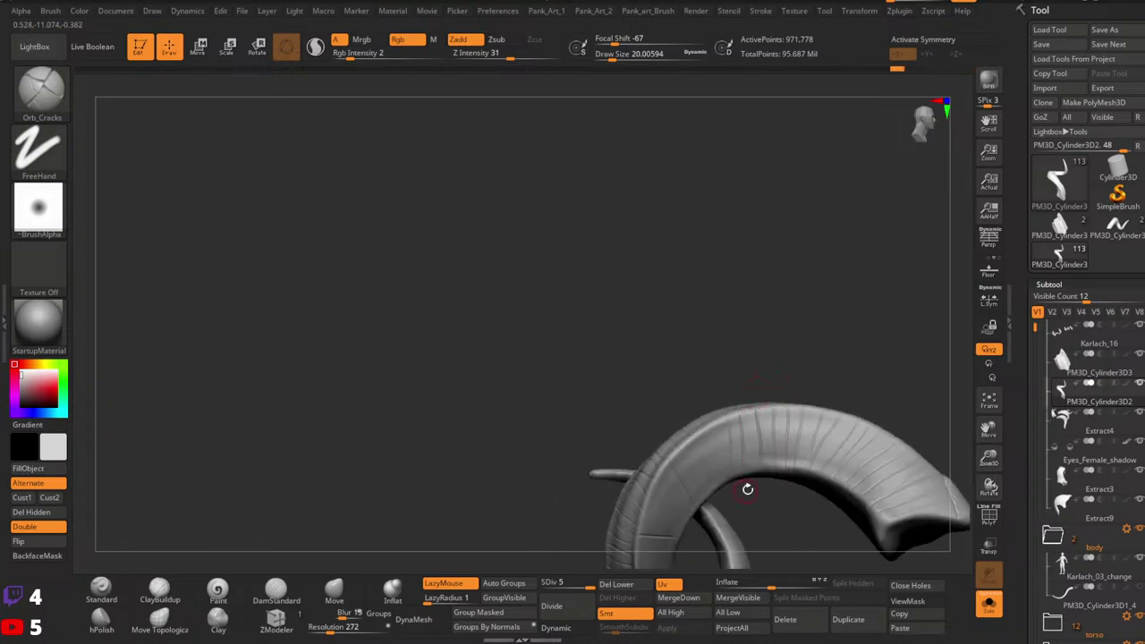
drag(746, 487, 759, 402)
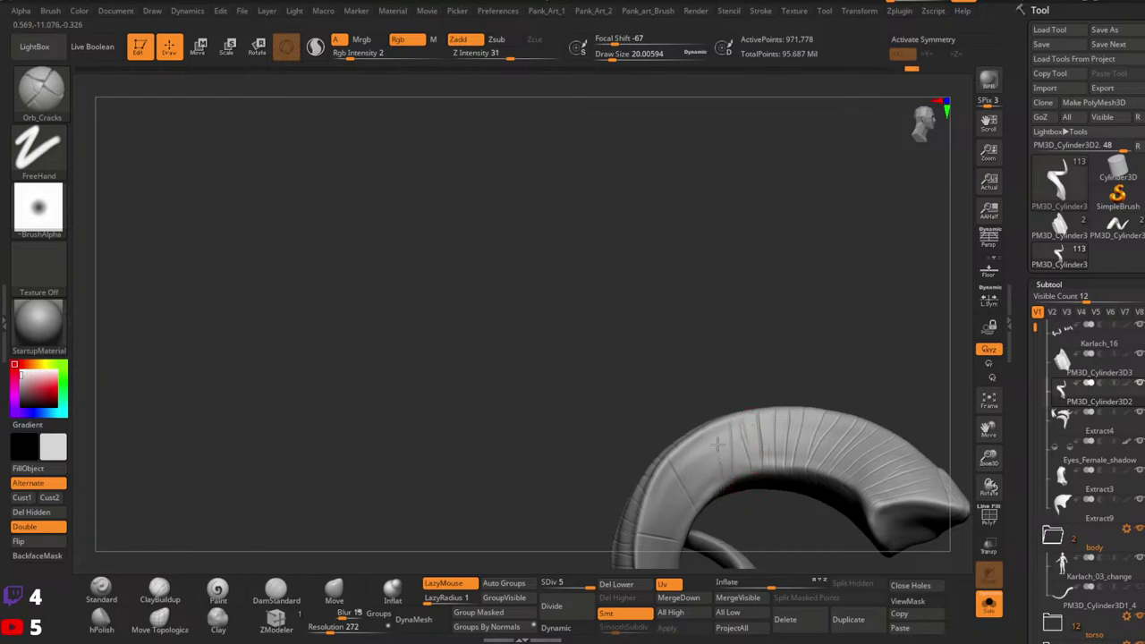
right_drag(717, 444, 693, 484)
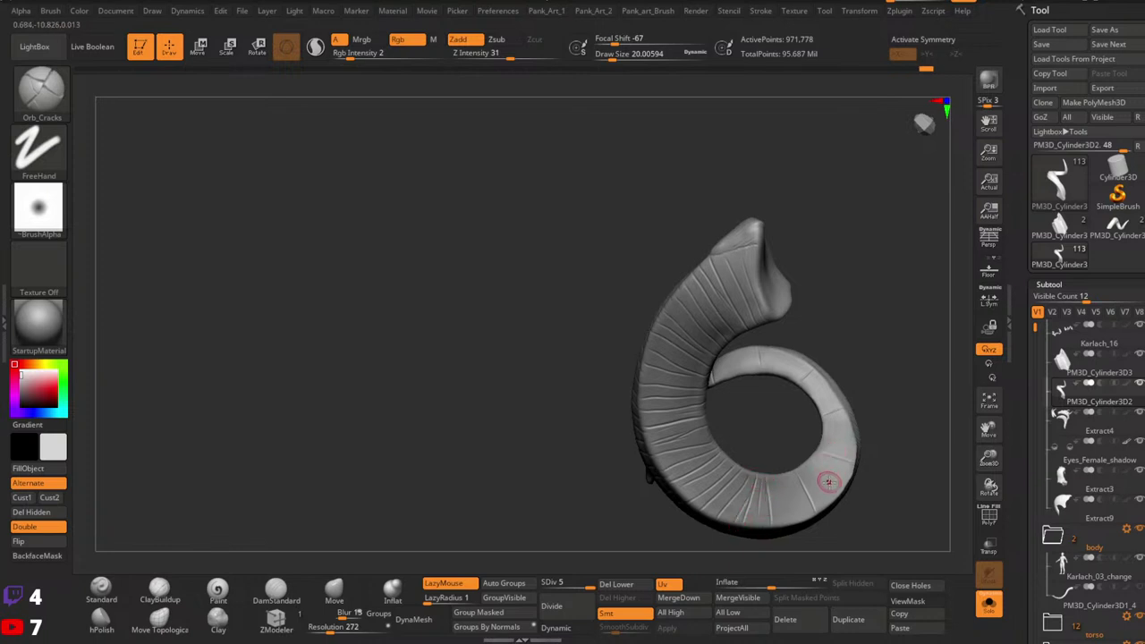
right_drag(805, 449, 749, 429)
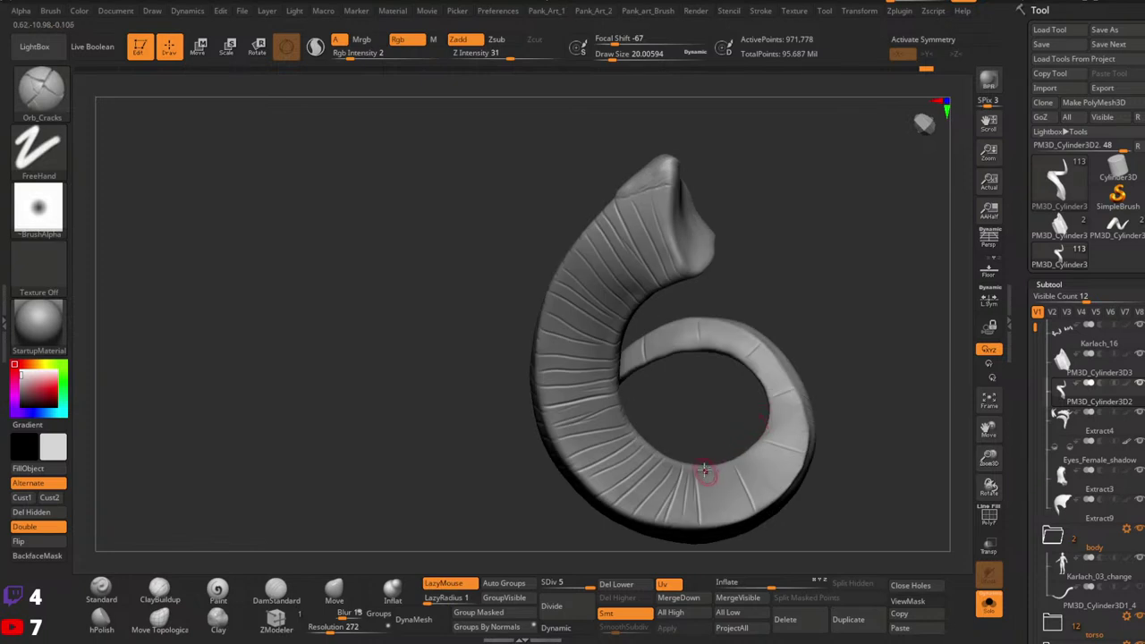
right_drag(729, 501, 764, 460)
Step: Show the whole character to check the horn against the head from the front, and isolate the horn again
ctrl+right_drag(870, 372, 868, 322)
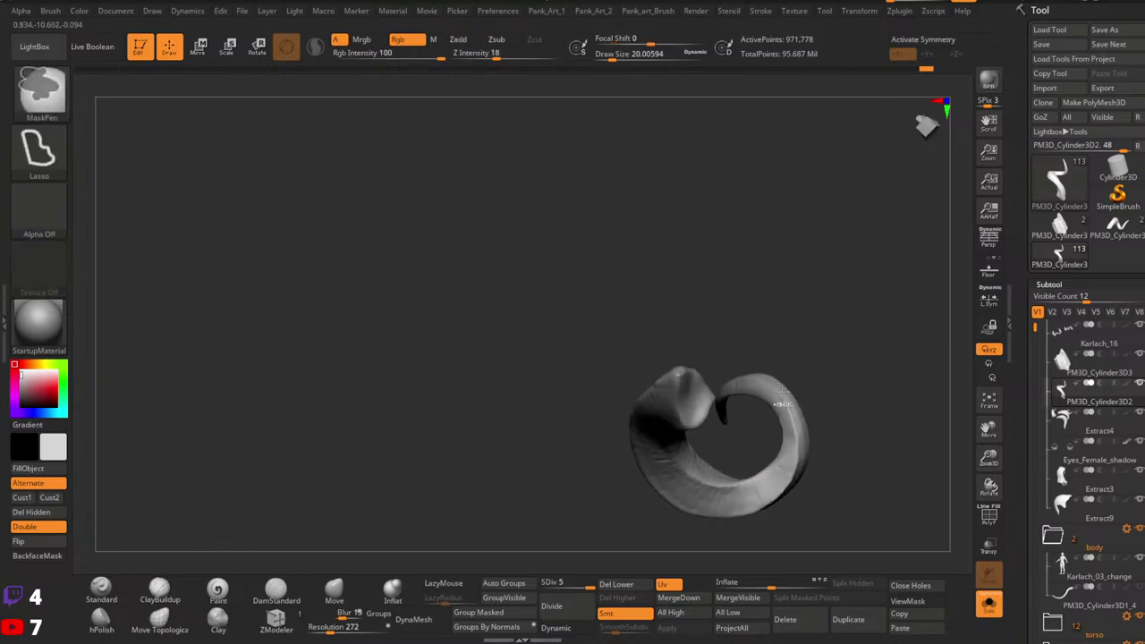
click(989, 606)
right_drag(893, 467, 757, 460)
ctrl+right_drag(934, 371, 948, 460)
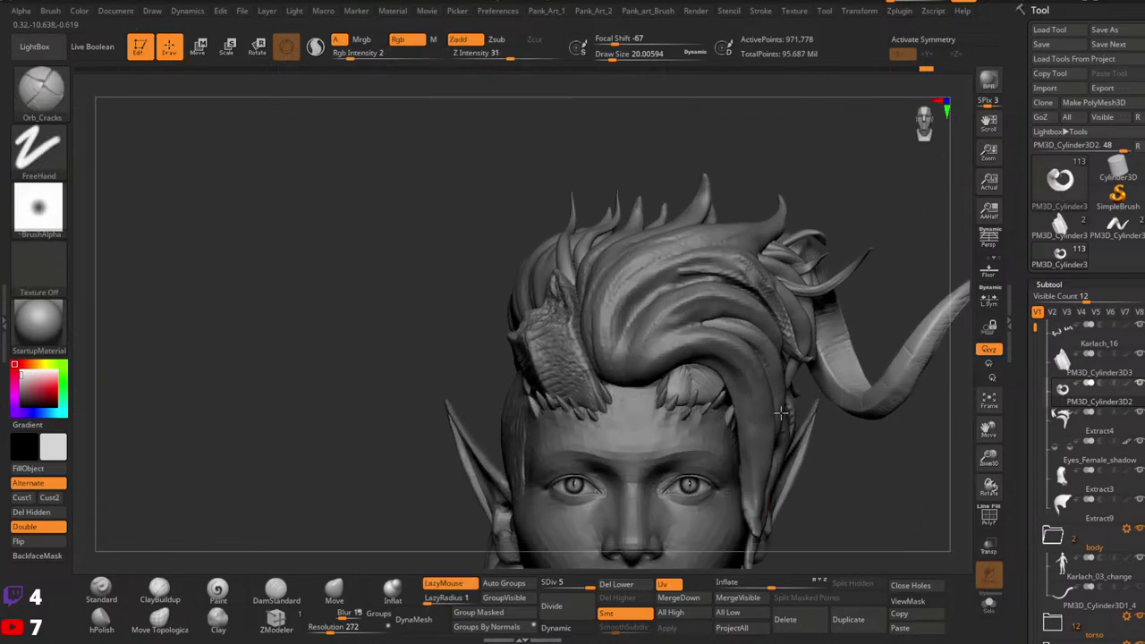
alt+right_drag(760, 529, 777, 397)
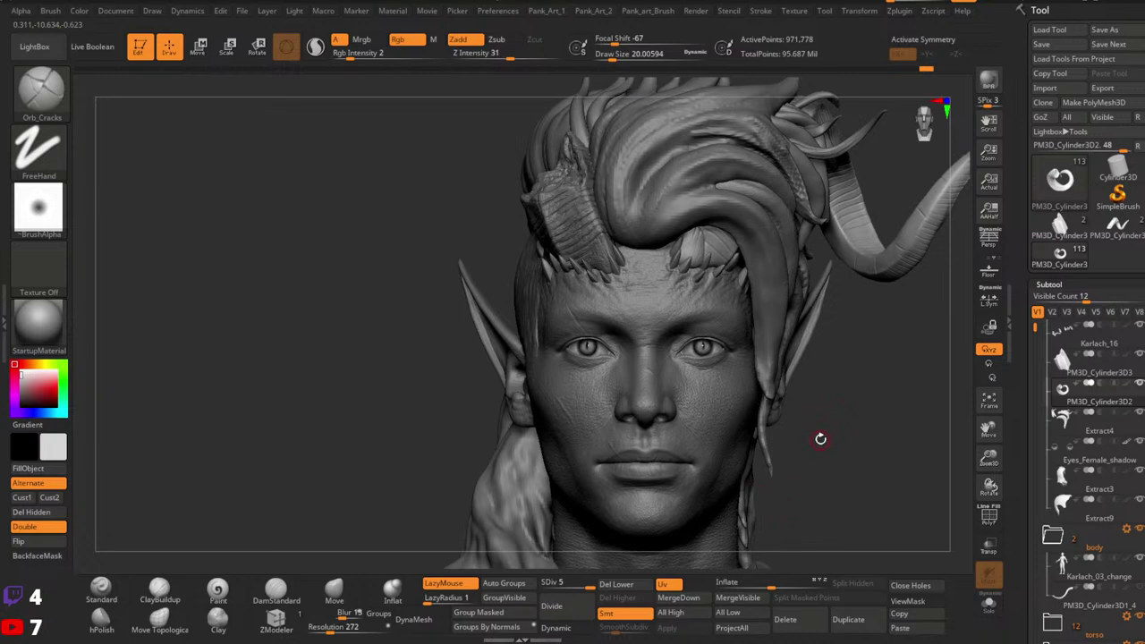
mouse_move(820, 438)
right_down()
mouse_move(743, 439)
mouse_move(813, 444)
mouse_move(821, 431)
right_up()
mouse_move(893, 333)
right_down()
mouse_move(739, 439)
mouse_move(791, 356)
mouse_move(944, 398)
right_up()
click(988, 604)
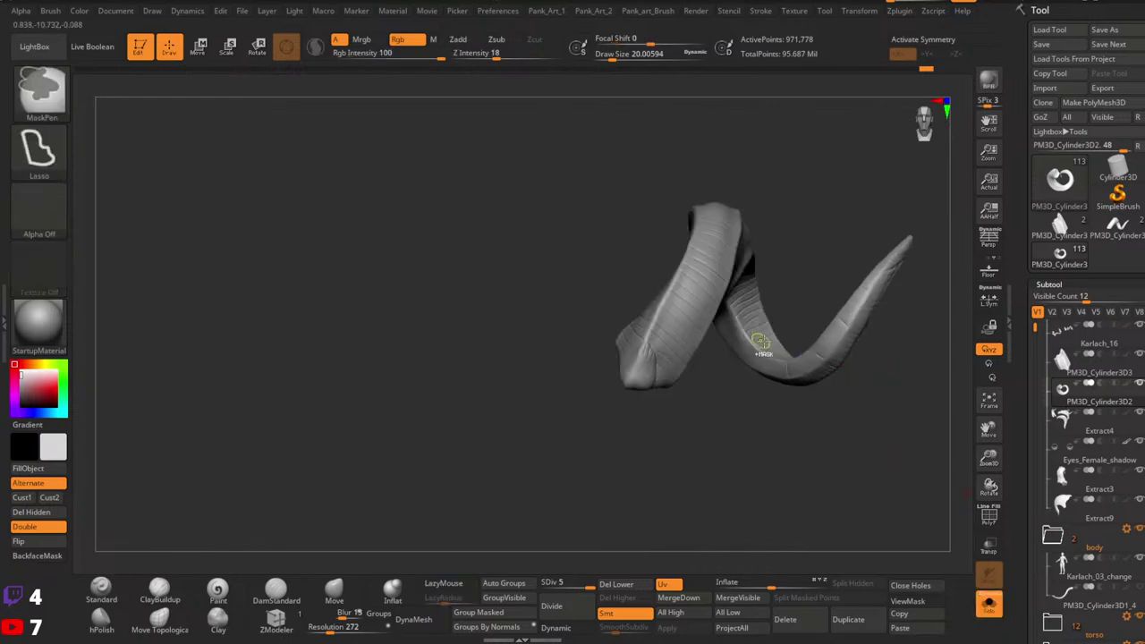
Step: Set the Orb_Cracks draw size to about 17, add fine cracks at the end of the side face's dense row, and undo the last stroke
ctrl+right_drag(761, 345, 651, 395)
key(space)
drag(651, 393, 647, 393)
mouse_move(689, 343)
mouse_down()
mouse_move(614, 454)
mouse_move(707, 361)
mouse_up()
right_drag(723, 367, 719, 373)
mouse_move(720, 369)
mouse_down()
mouse_move(665, 426)
mouse_move(726, 360)
mouse_up()
mouse_move(708, 476)
mouse_down()
mouse_move(739, 396)
mouse_move(699, 499)
mouse_up()
key(ctrl+z)
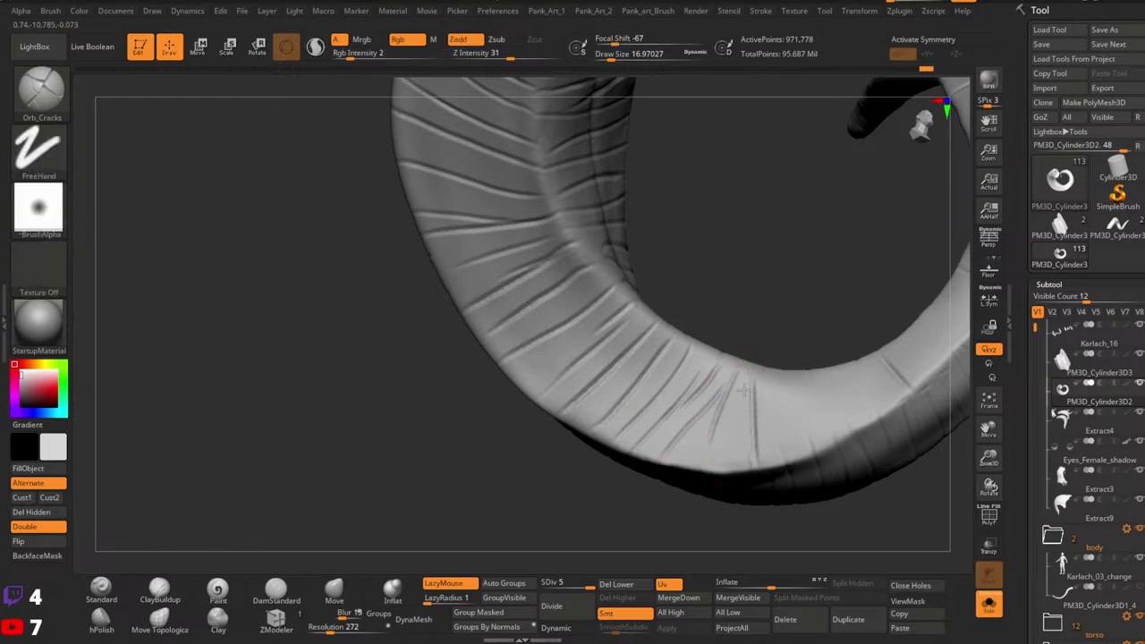
Step: Carve closely spaced cracks across the side face at the bottom of the curl, filling toward the next spaced crack
drag(746, 393, 706, 524)
right_drag(850, 382, 777, 340)
drag(701, 384, 708, 476)
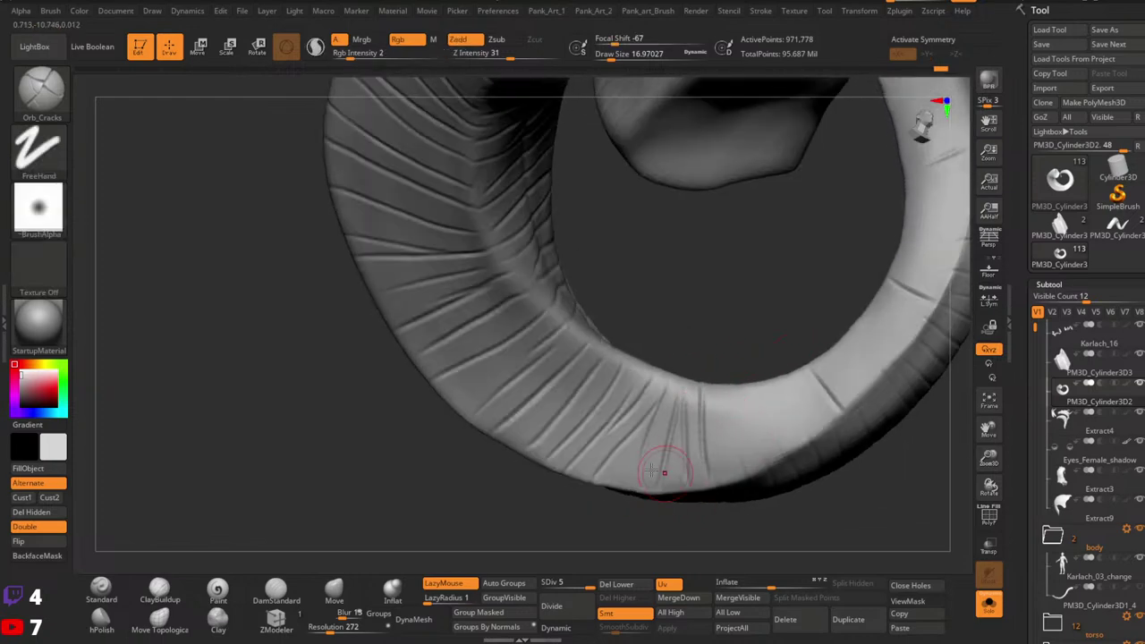
drag(628, 461, 674, 397)
drag(738, 460, 723, 384)
drag(761, 456, 741, 388)
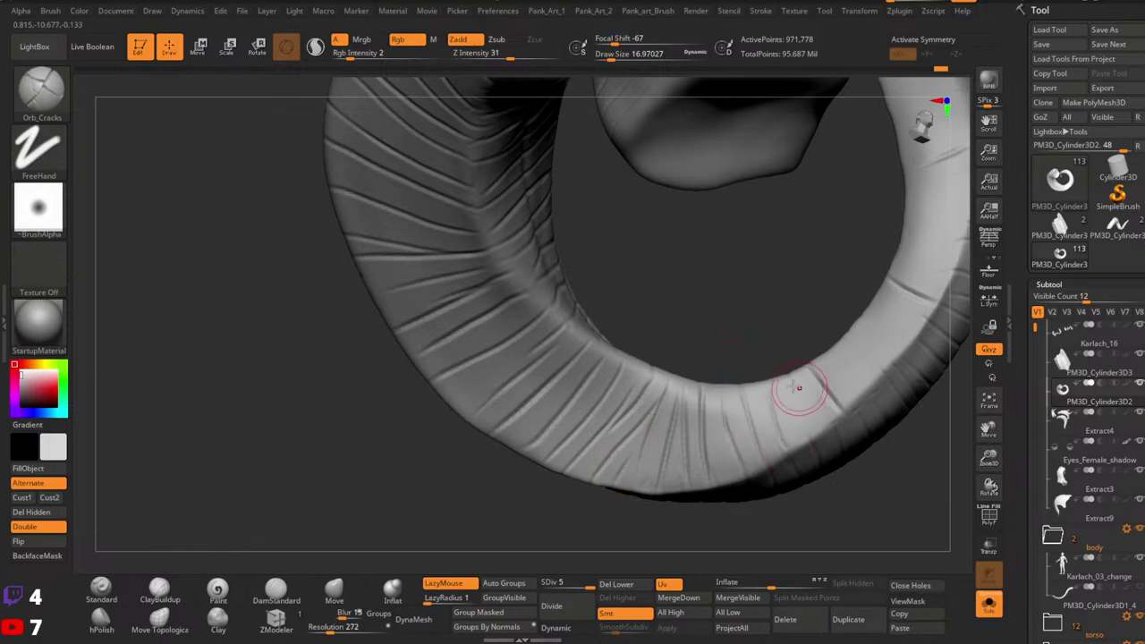
Step: Extend the dense side-face cracks around the bend toward the tapered tip, filling the smooth gaps between the spaced cracks
right_drag(866, 344, 813, 366)
right_drag(697, 447, 771, 366)
mouse_move(769, 388)
mouse_down()
mouse_move(782, 340)
mouse_move(775, 408)
mouse_move(815, 361)
mouse_up()
right_drag(864, 432, 860, 442)
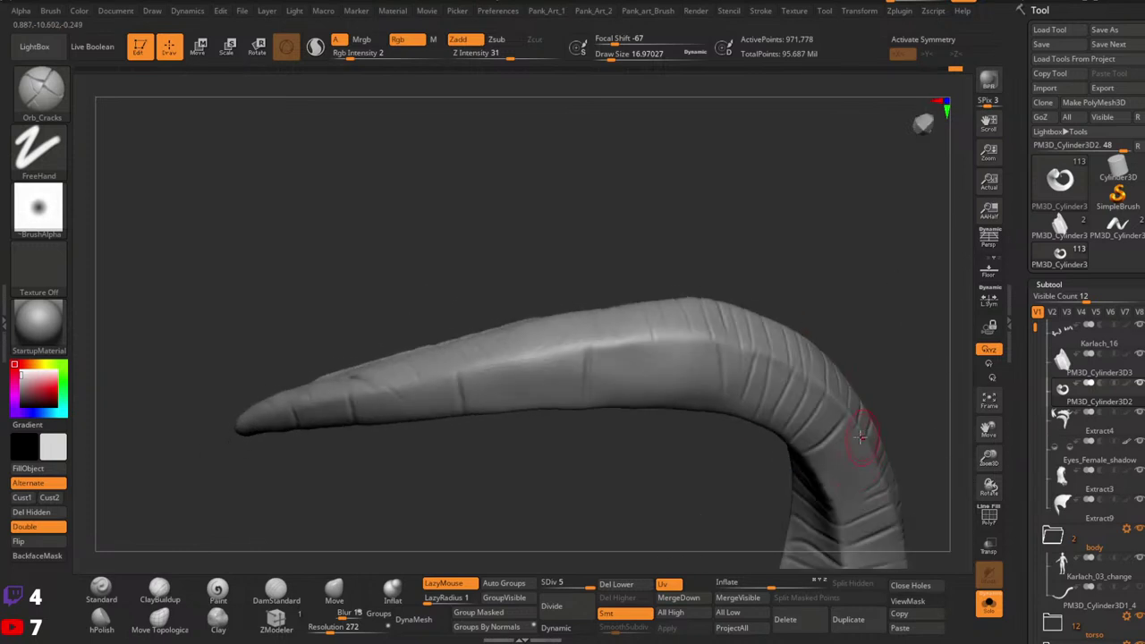
drag(876, 466, 838, 520)
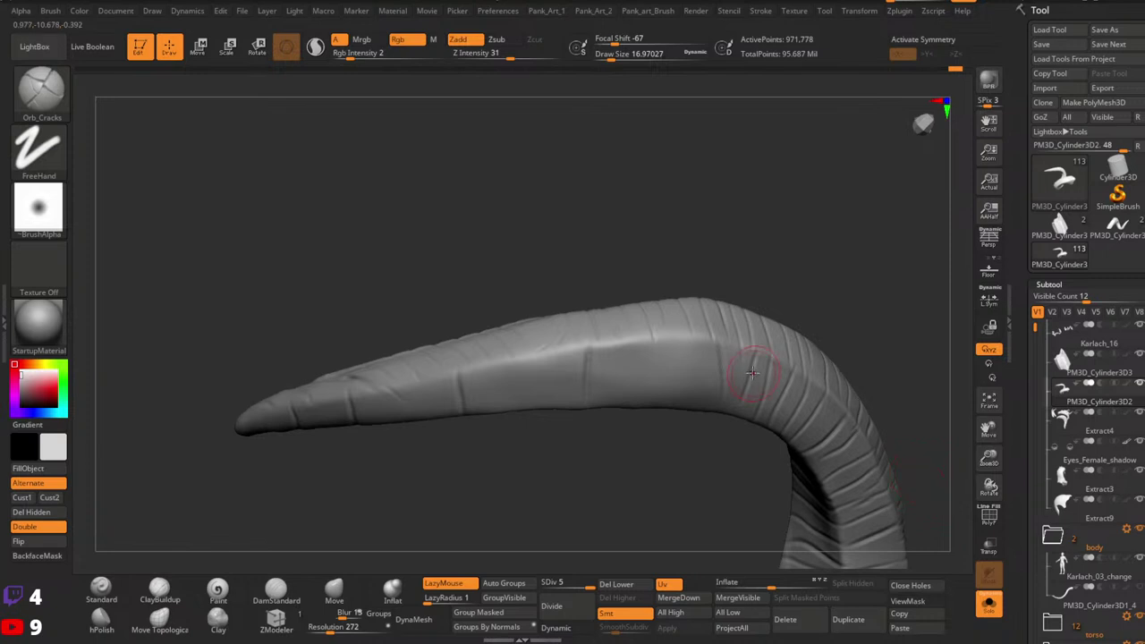
Step: Carve closely spaced crosswise cracks into the smooth stretch of the side face just past the bend toward the tapered end
right_drag(753, 373, 744, 351)
drag(693, 345, 696, 426)
alt+right_drag(673, 400, 713, 436)
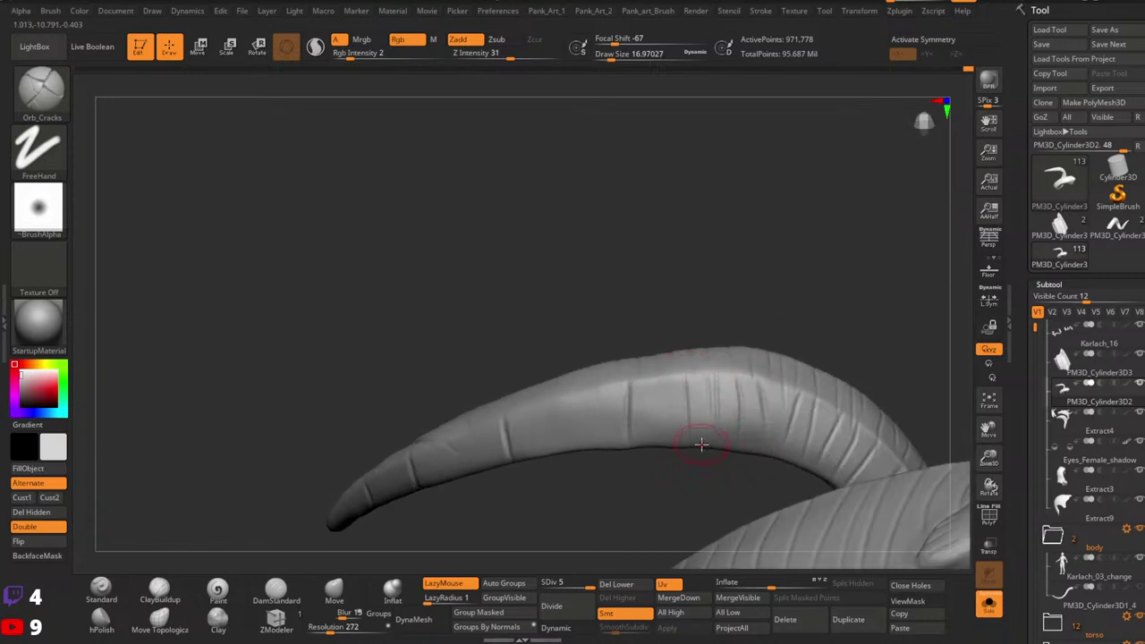
mouse_move(642, 391)
right_down()
mouse_move(846, 404)
mouse_move(705, 457)
right_up()
right_drag(708, 388, 689, 431)
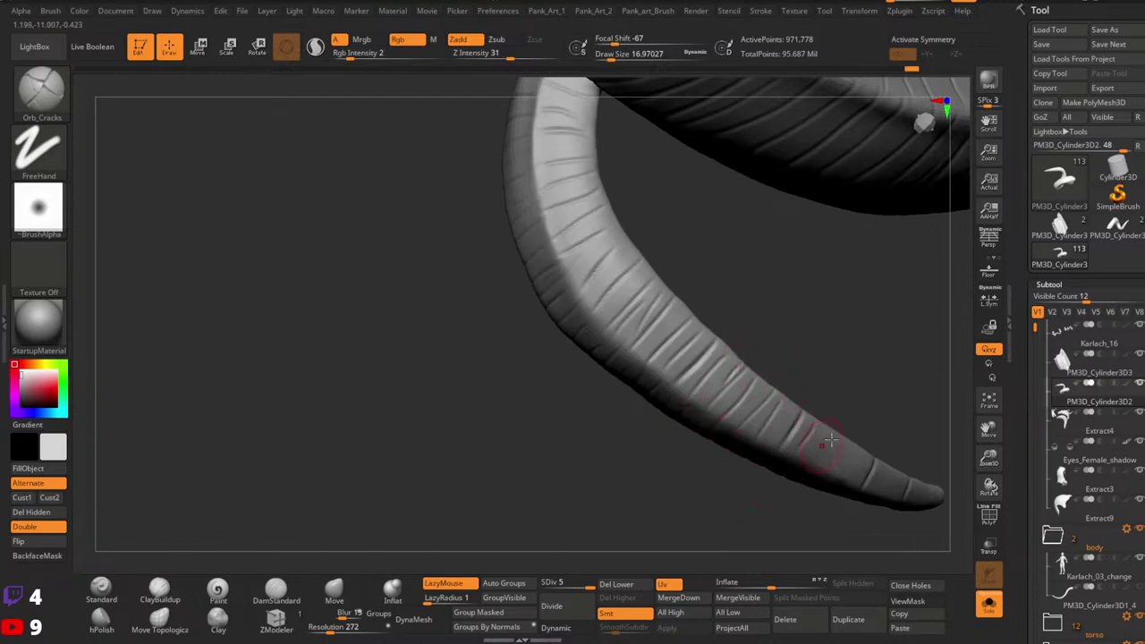
Step: Continue the crosswise cracks over the last smooth gaps of the tapered end, up to the horn's tip
mouse_move(846, 442)
mouse_down()
mouse_move(823, 489)
mouse_move(833, 507)
mouse_up()
alt+right_drag(905, 417, 787, 397)
right_drag(791, 511, 817, 412)
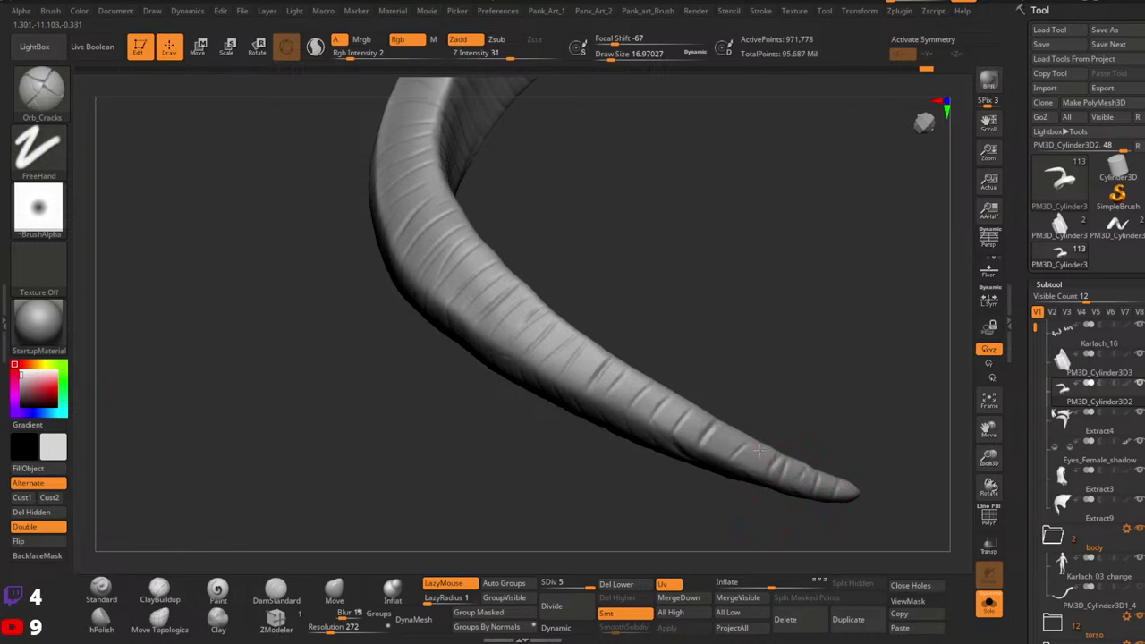
right_drag(788, 428, 767, 485)
ctrl+right_drag(874, 387, 725, 507)
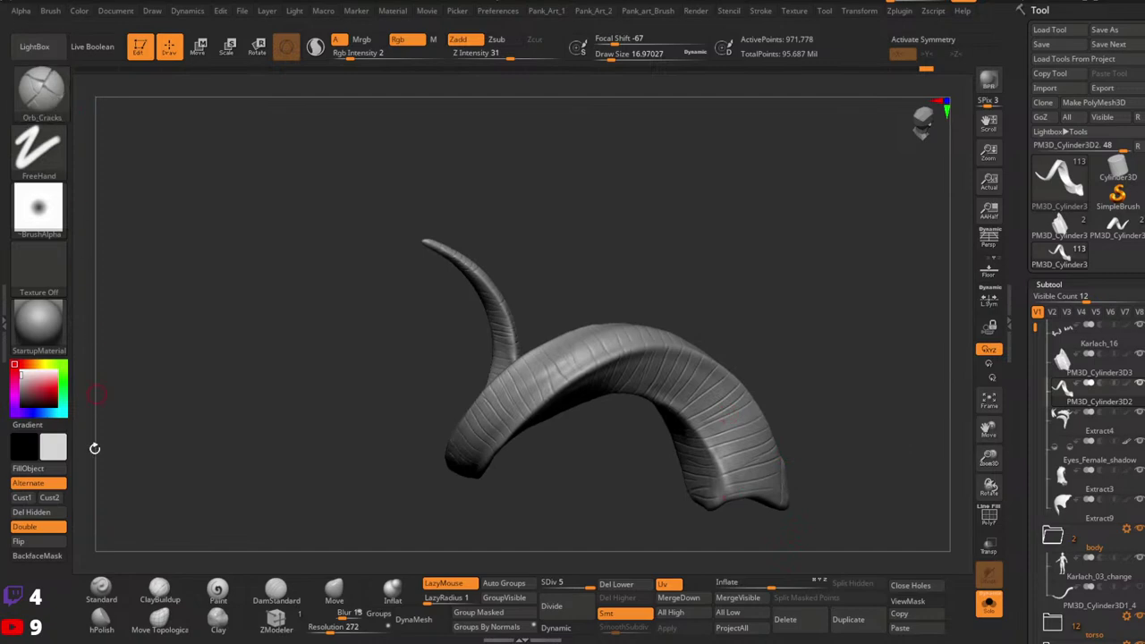
Step: Switch to the Standard brush with a DragRect stroke and load the streaky wood-grain alpha
click(101, 589)
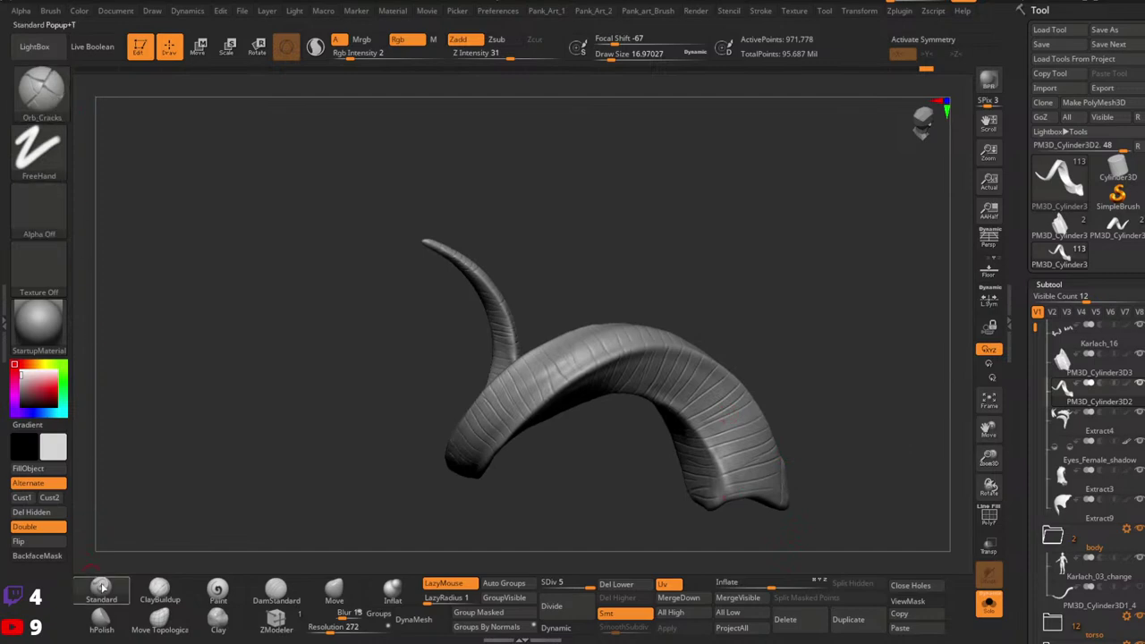
click(40, 87)
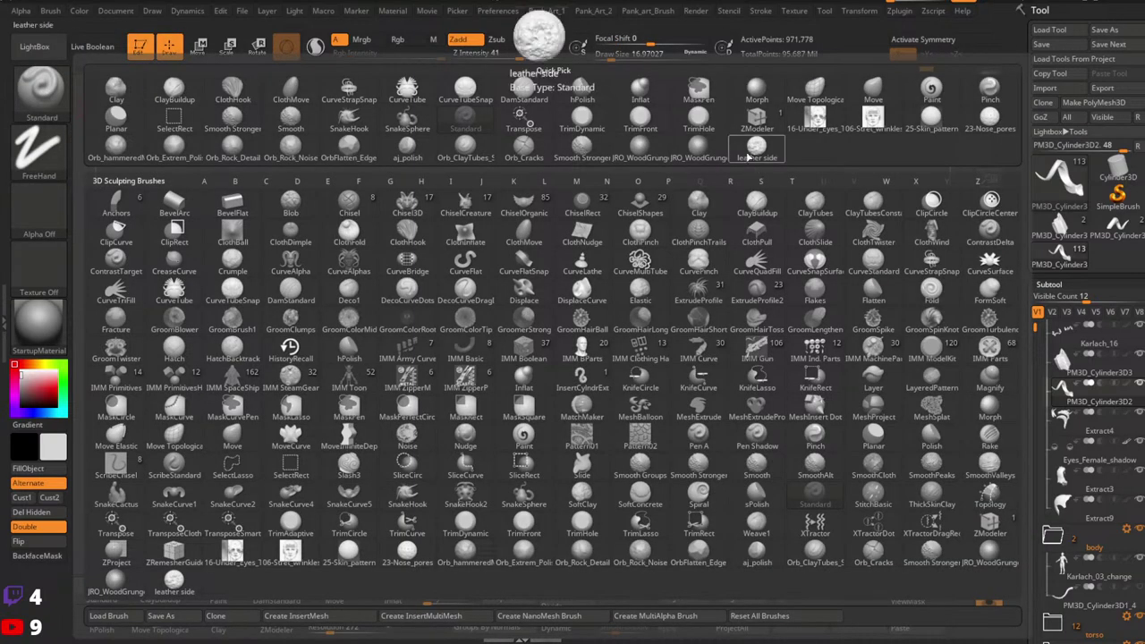
click(641, 159)
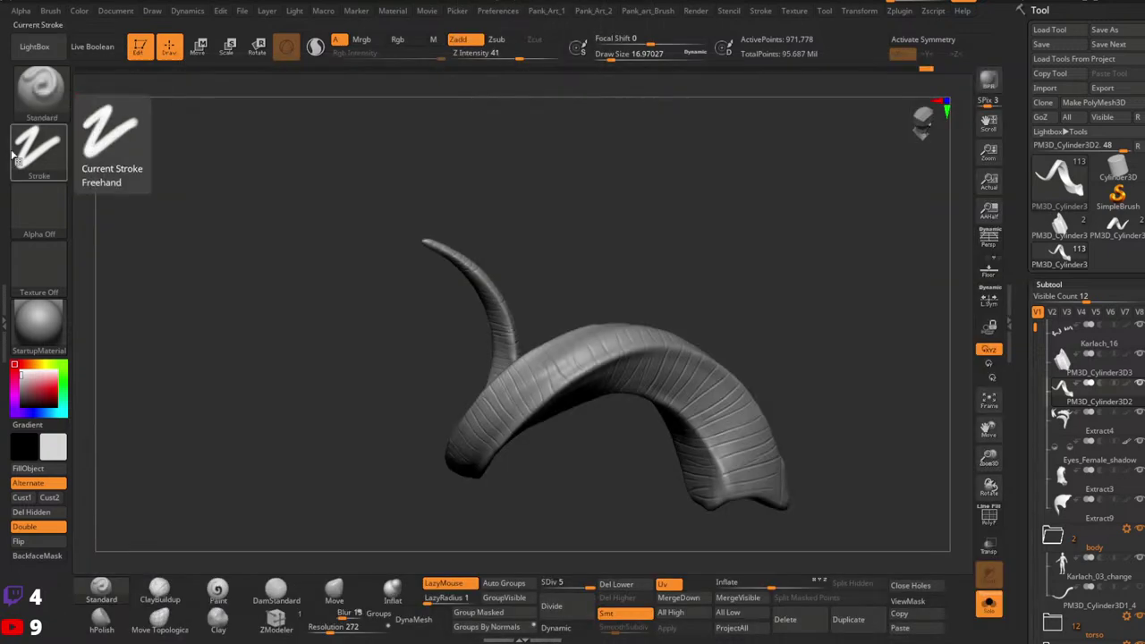
click(39, 147)
click(169, 161)
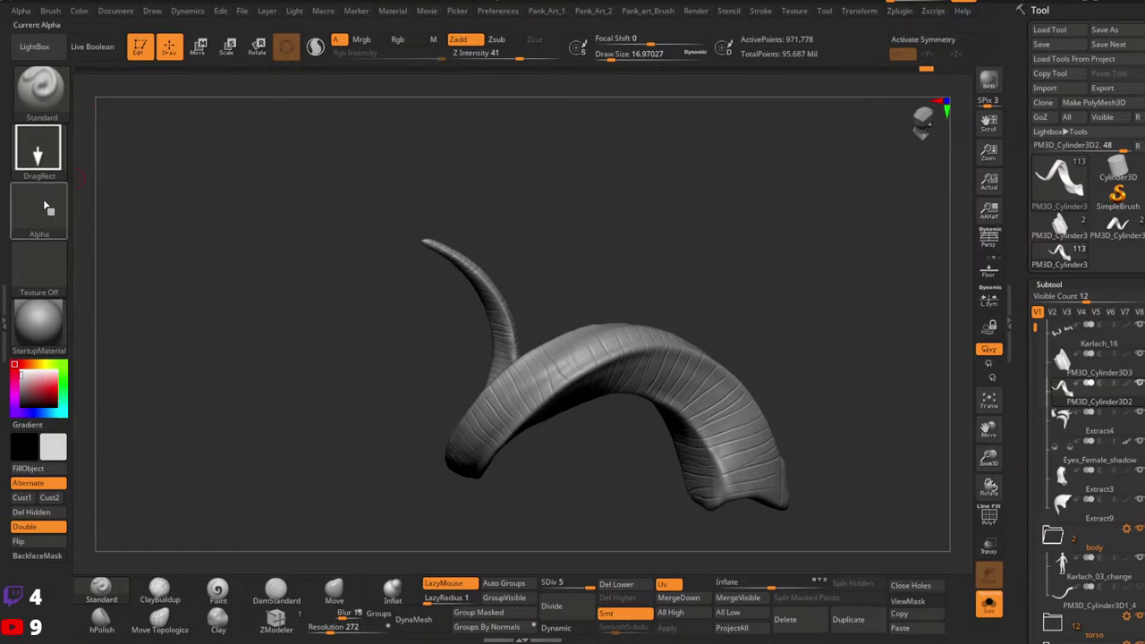
click(39, 207)
click(408, 250)
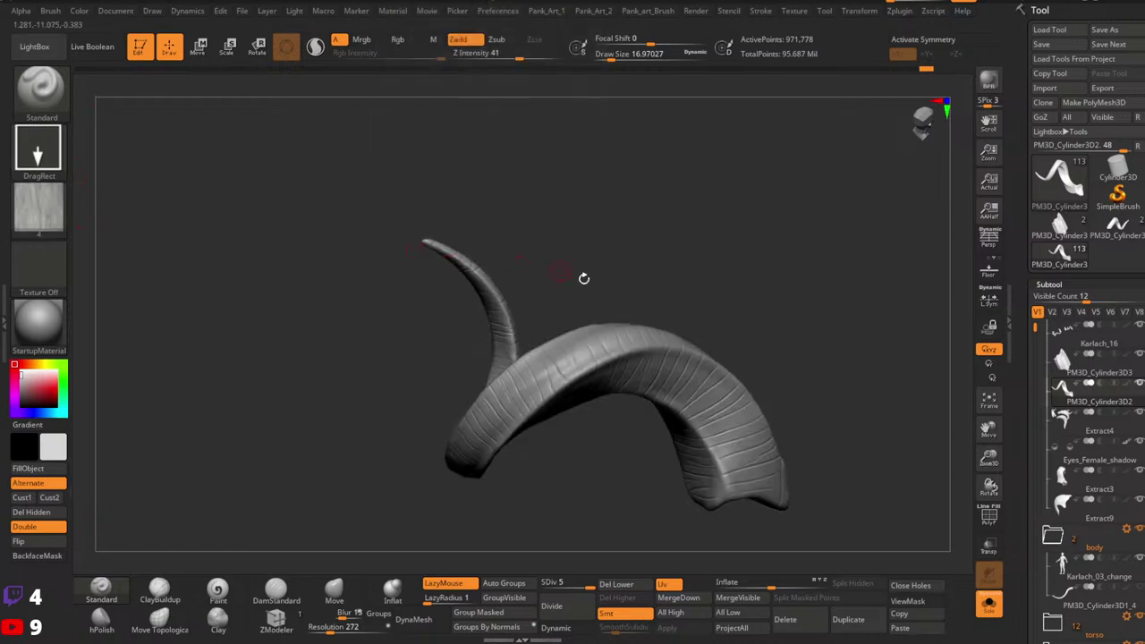
Step: Try the grain alpha on the horn's broad side face above the base, lowering Z Intensity to 21 for a subtler texture
drag(626, 340, 691, 349)
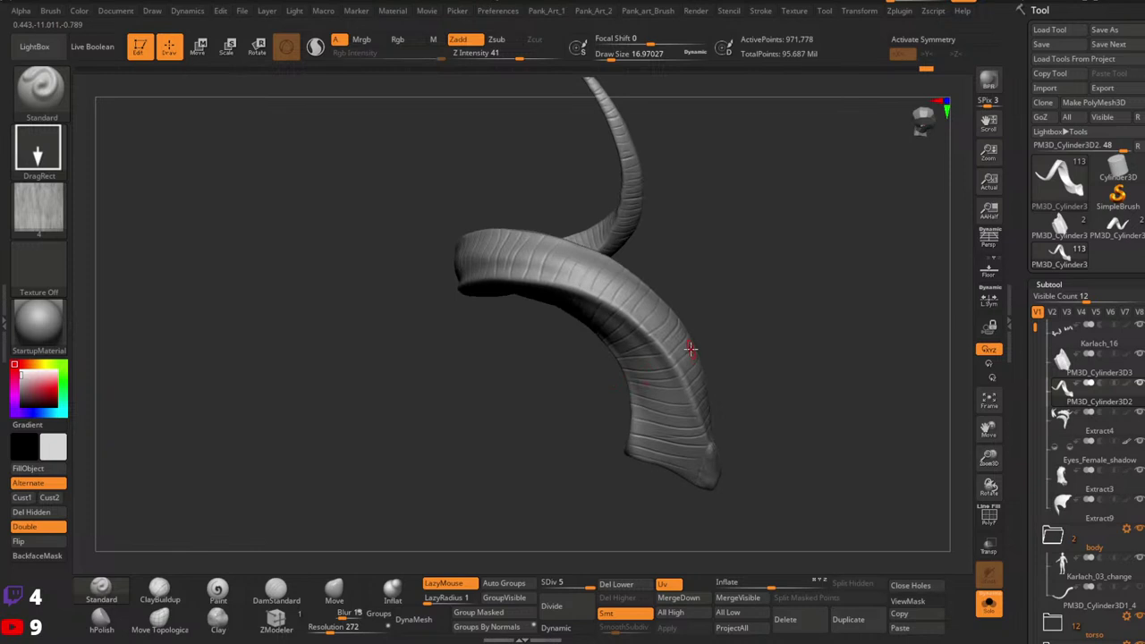
drag(688, 302, 687, 299)
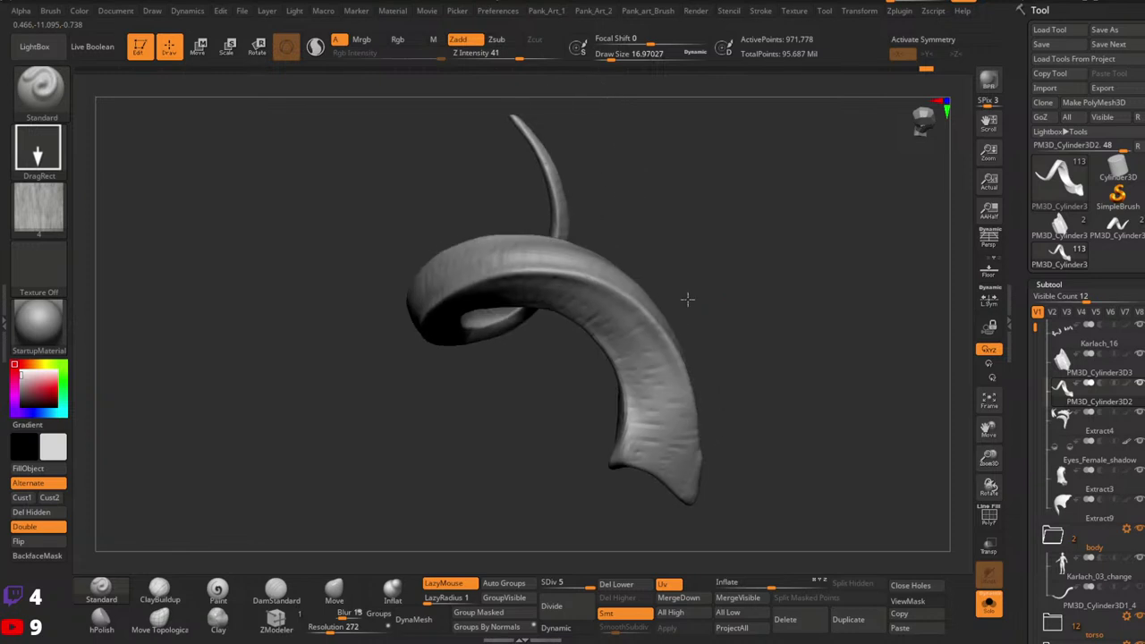
ctrl+right_drag(656, 359, 635, 340)
drag(630, 337, 682, 322)
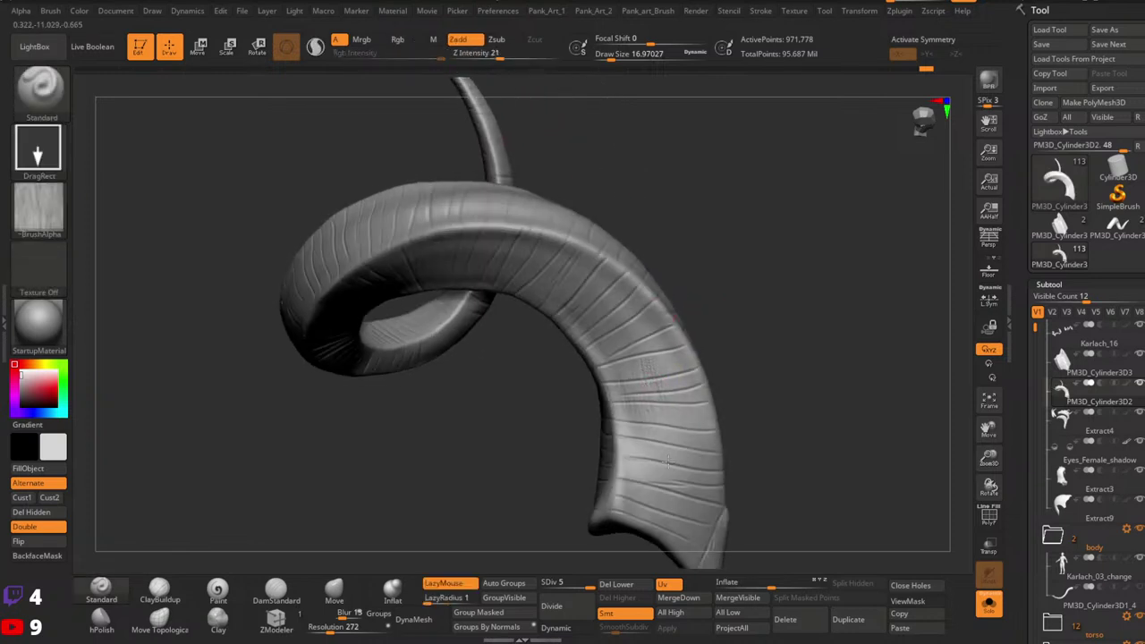
Step: Stamp the grain texture along the broad side face from above the base over the top of the curl, following the cracks
alt+right_drag(698, 349, 736, 409)
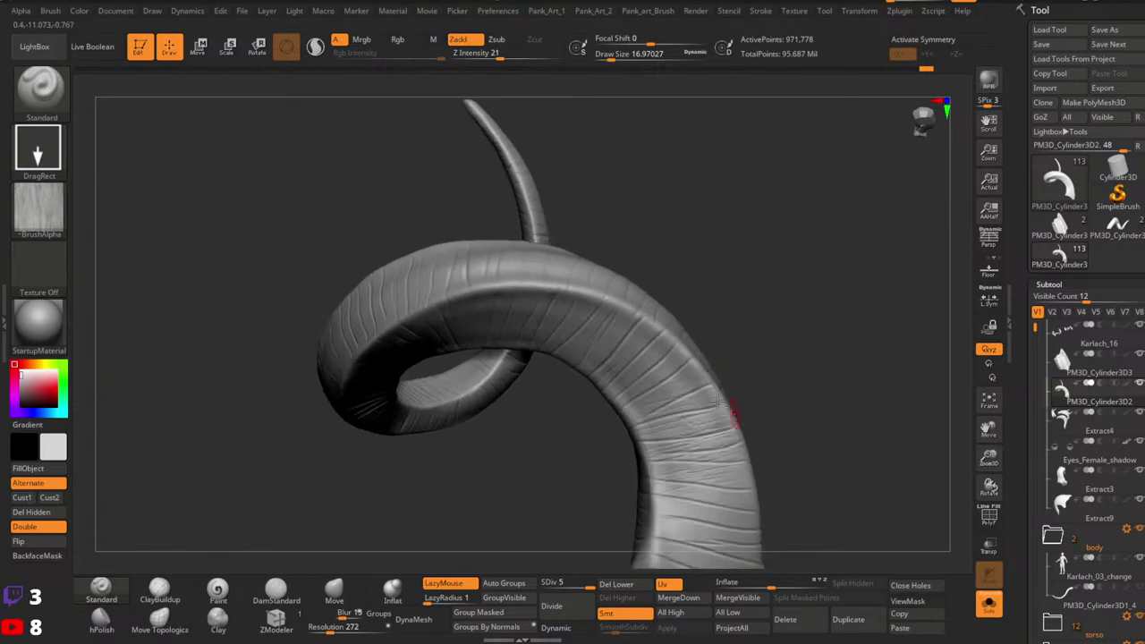
drag(661, 401, 766, 363)
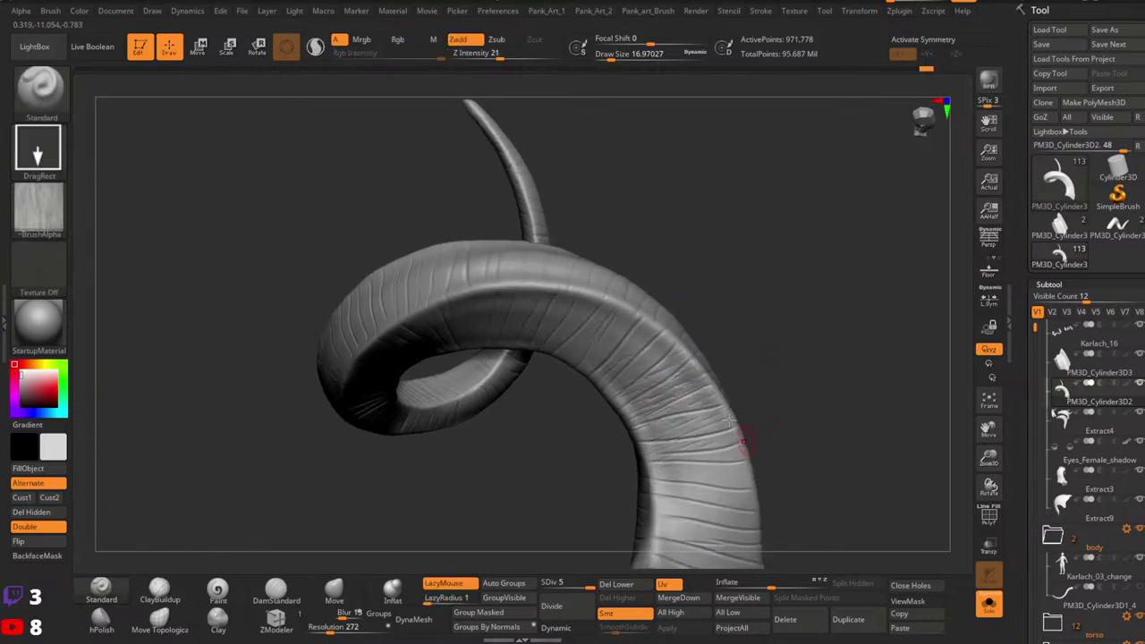
alt+right_drag(742, 439, 703, 344)
drag(667, 424, 716, 382)
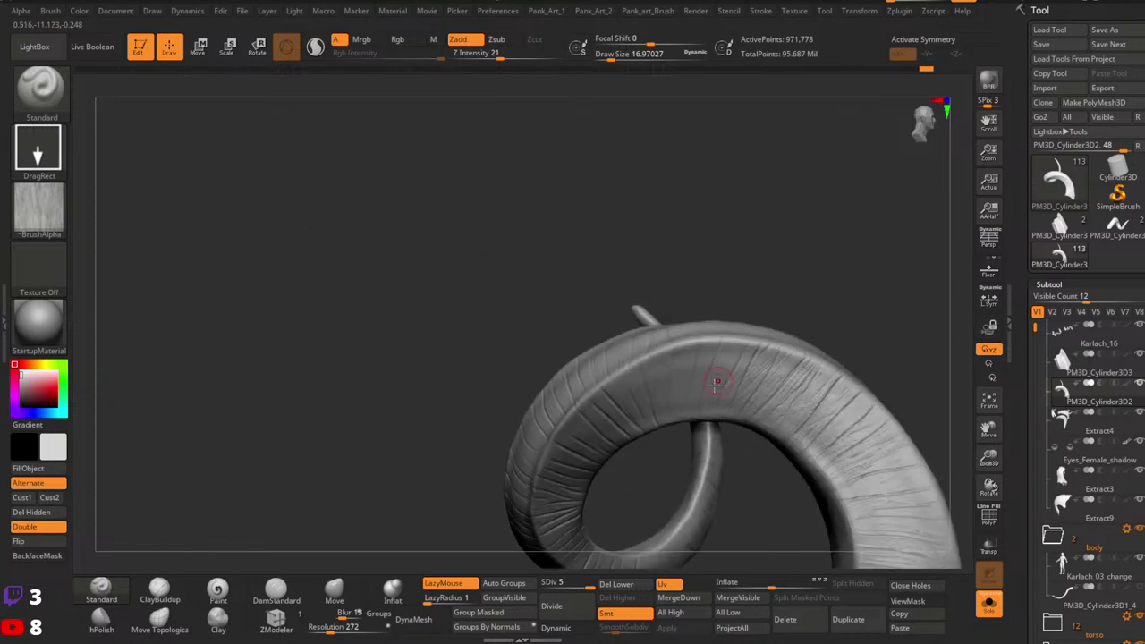
drag(708, 474, 654, 380)
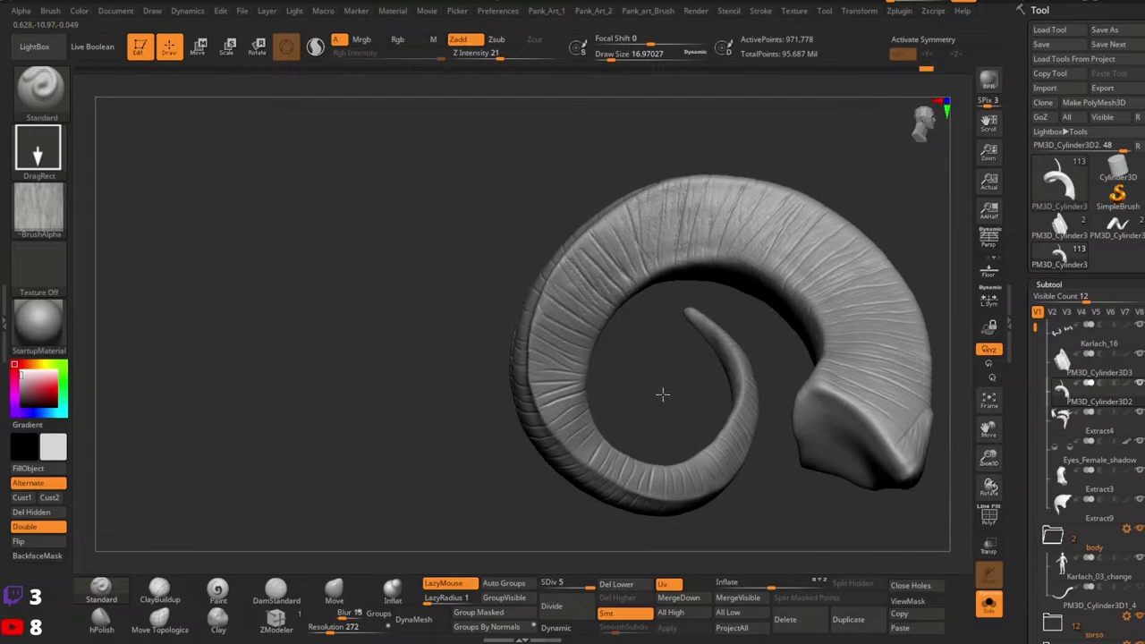
Step: Extend the grain stamps down the side face around the lower curl to where the tapered end begins
mouse_move(619, 386)
mouse_down()
mouse_move(572, 382)
mouse_move(586, 380)
mouse_move(620, 418)
mouse_up()
right_drag(581, 405, 584, 376)
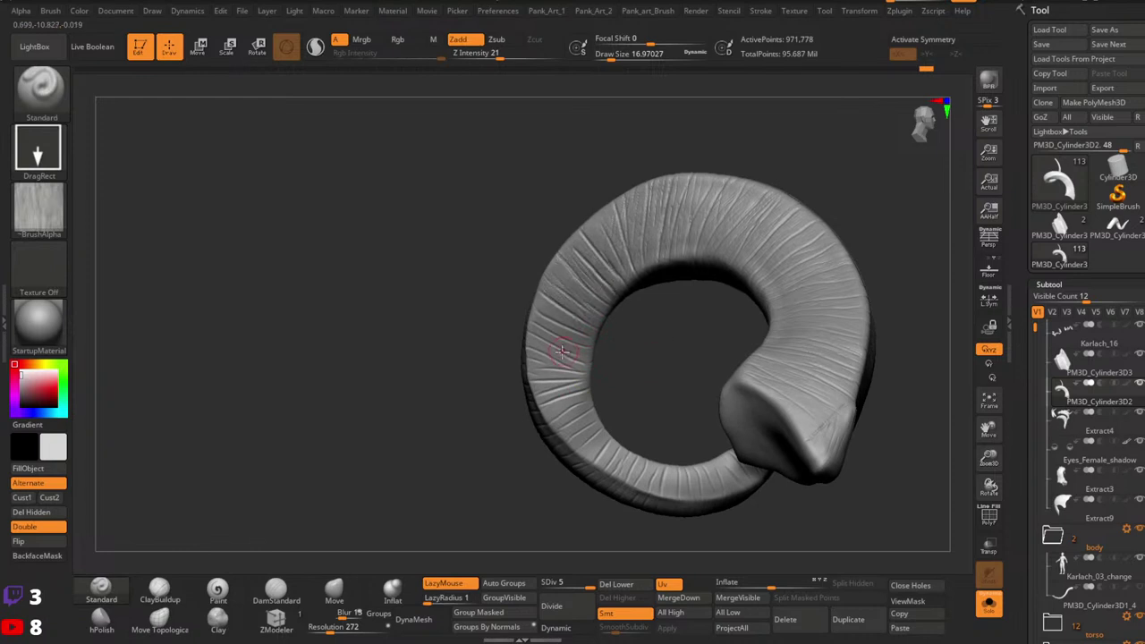
right_drag(585, 387, 565, 421)
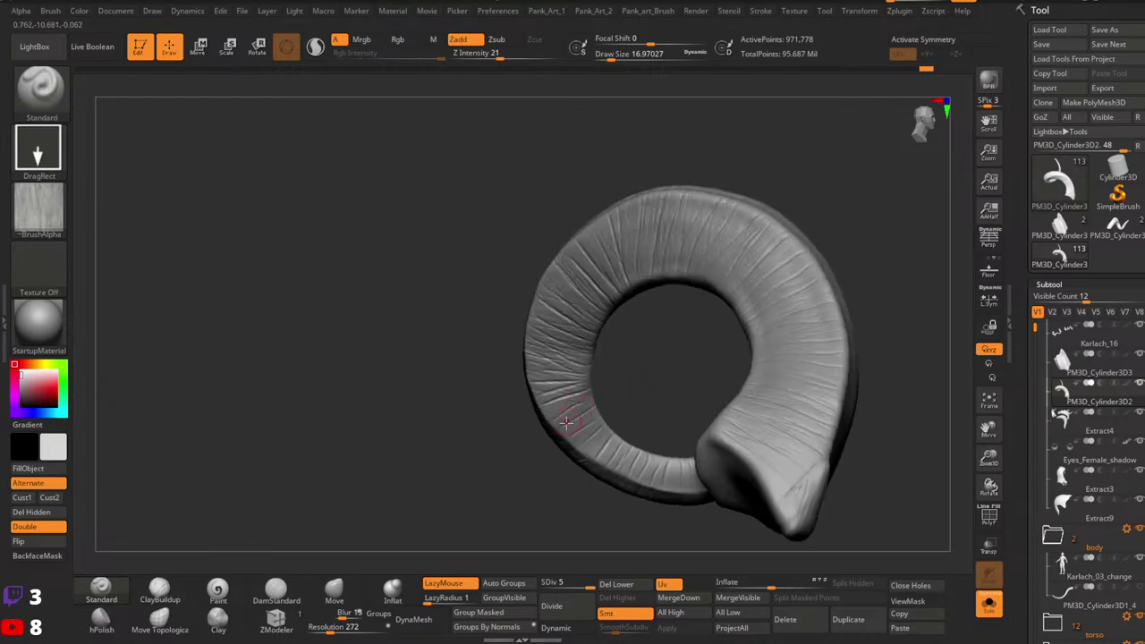
right_drag(642, 437, 617, 458)
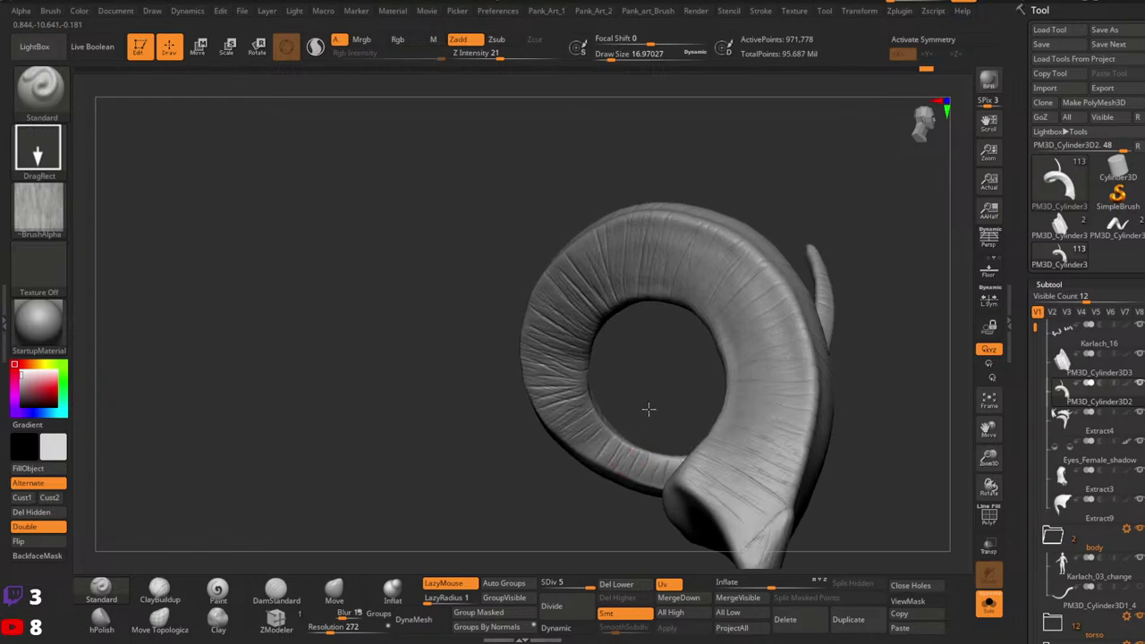
right_drag(648, 409, 681, 479)
right_drag(684, 416, 704, 429)
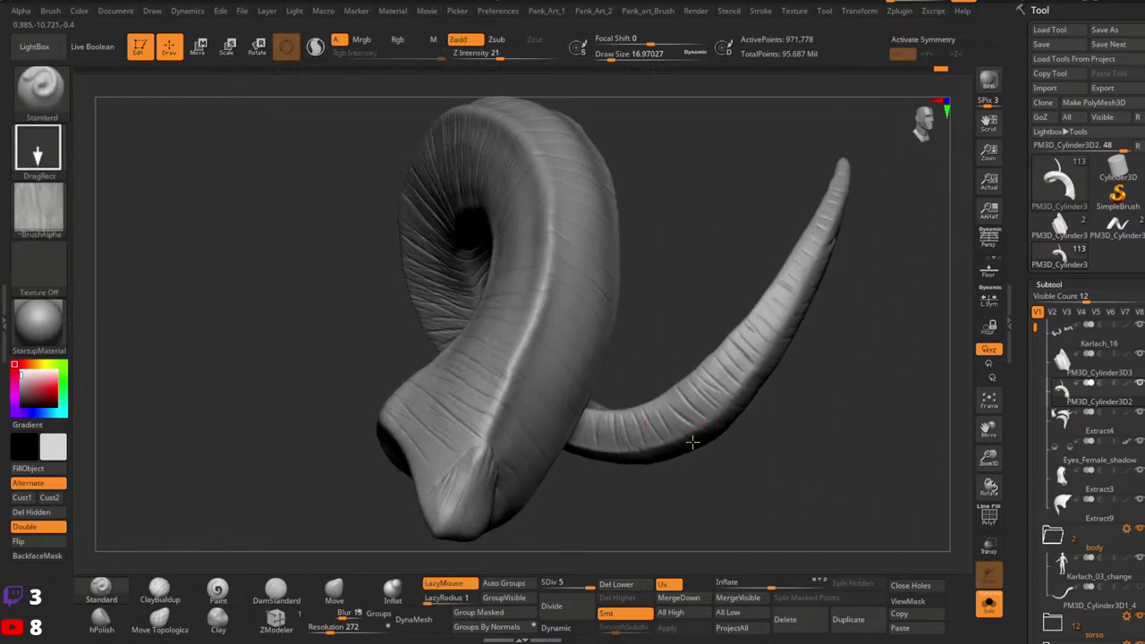
Step: Stamp the grain texture along the tapered end of the horn up to its tip, covering the adjoining faces
right_drag(721, 478, 756, 439)
right_drag(813, 467, 777, 404)
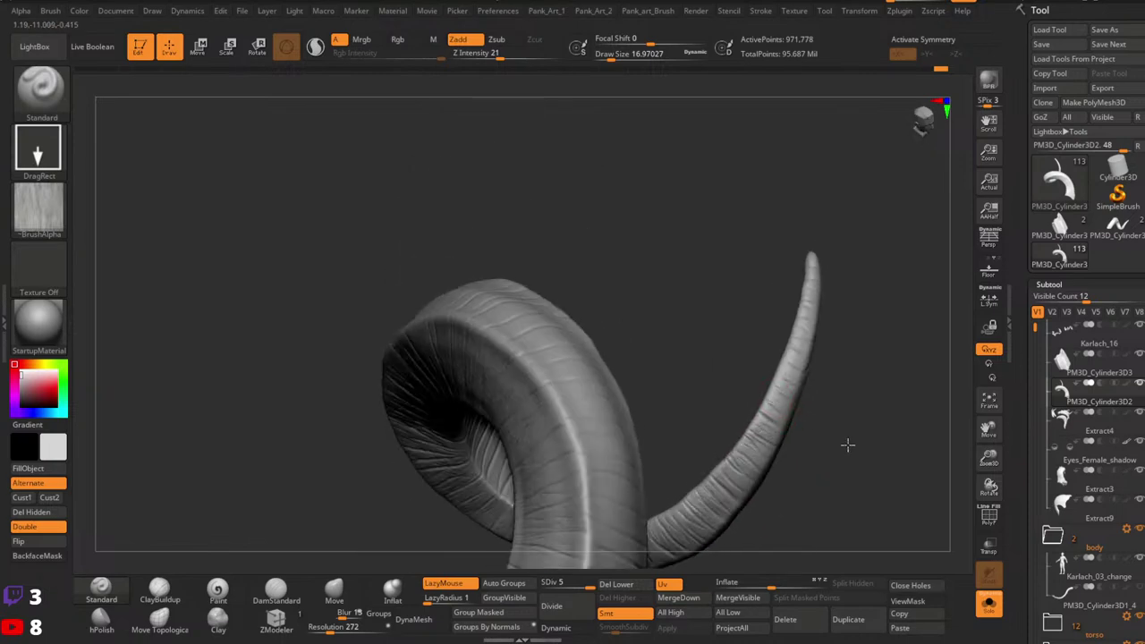
right_drag(865, 363, 692, 376)
right_drag(785, 360, 692, 345)
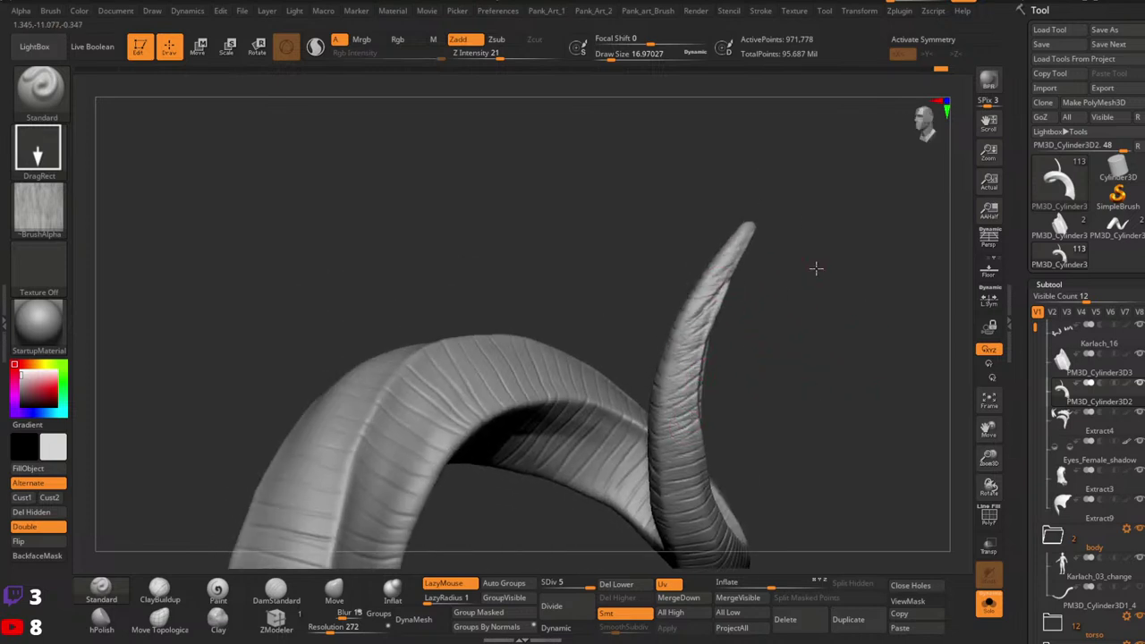
right_drag(704, 416, 647, 419)
right_drag(733, 399, 668, 410)
right_drag(750, 397, 584, 448)
Step: Stamp the grain over the outer ridge and face of the horn's rear bend, working from the tapered end toward the main curl
right_drag(566, 485, 607, 466)
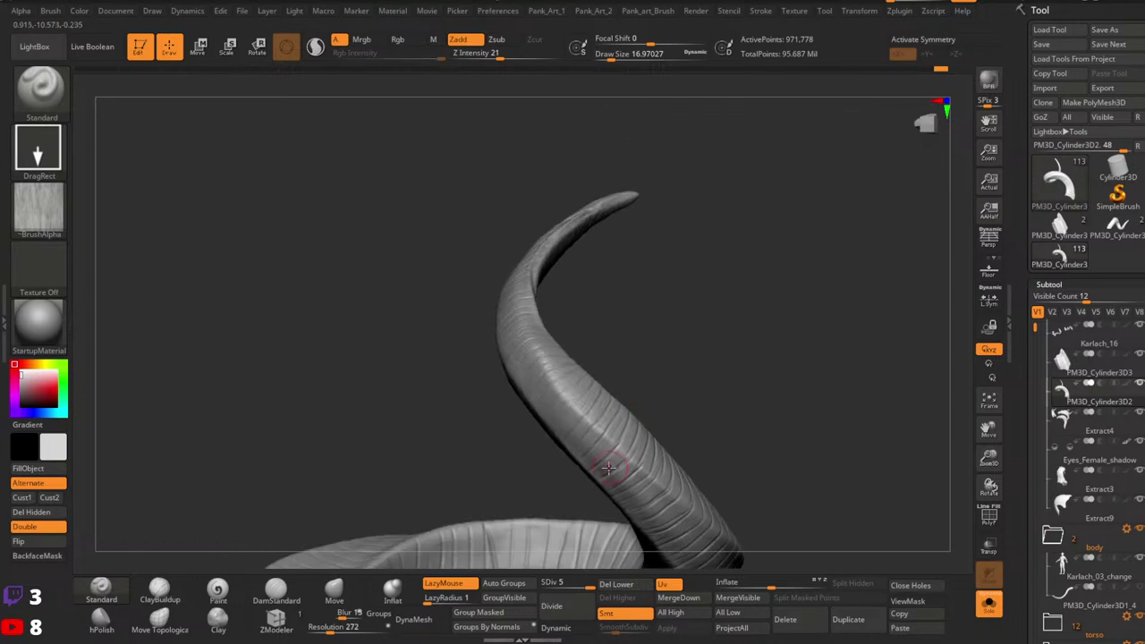
mouse_move(669, 420)
right_down()
mouse_move(667, 388)
mouse_move(652, 429)
right_up()
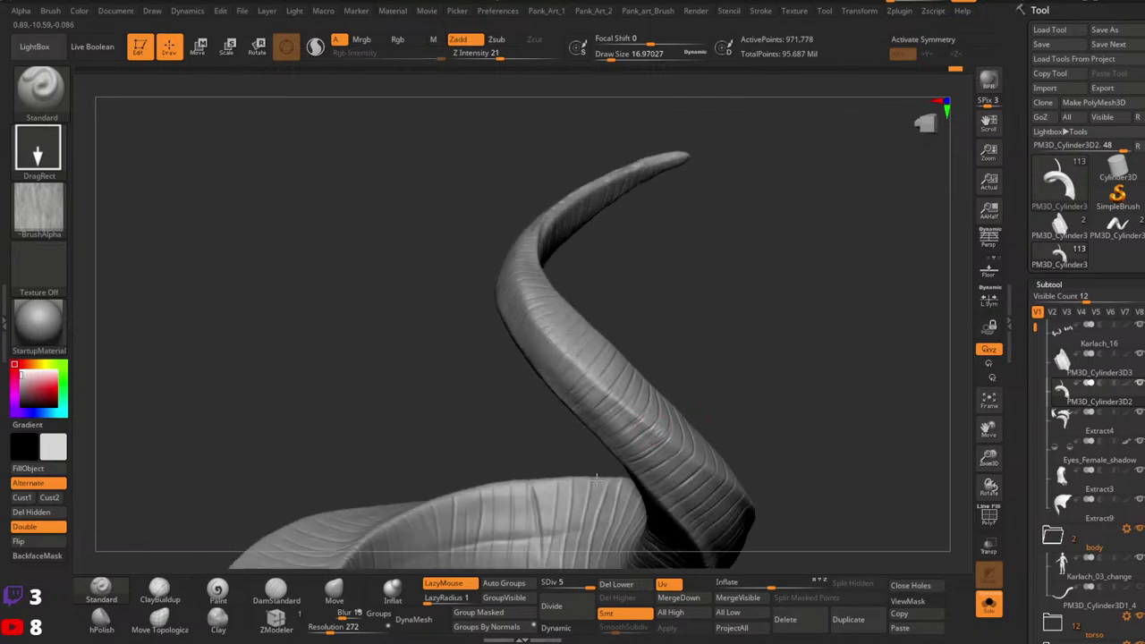
right_drag(596, 481, 591, 418)
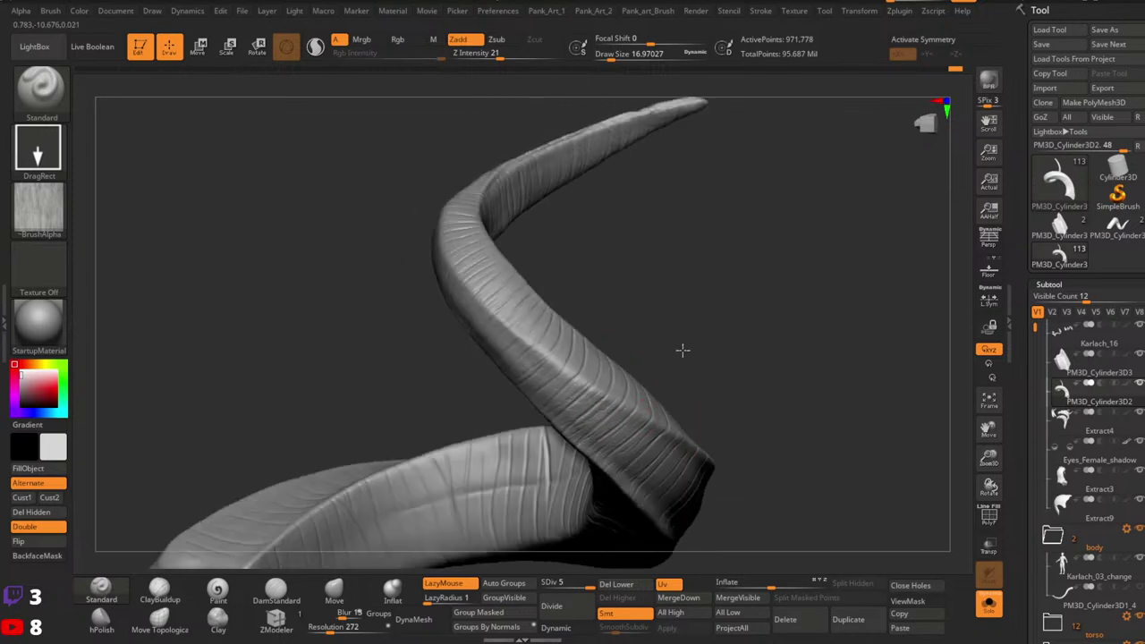
right_drag(683, 350, 595, 378)
right_drag(552, 445, 664, 387)
right_drag(679, 387, 670, 448)
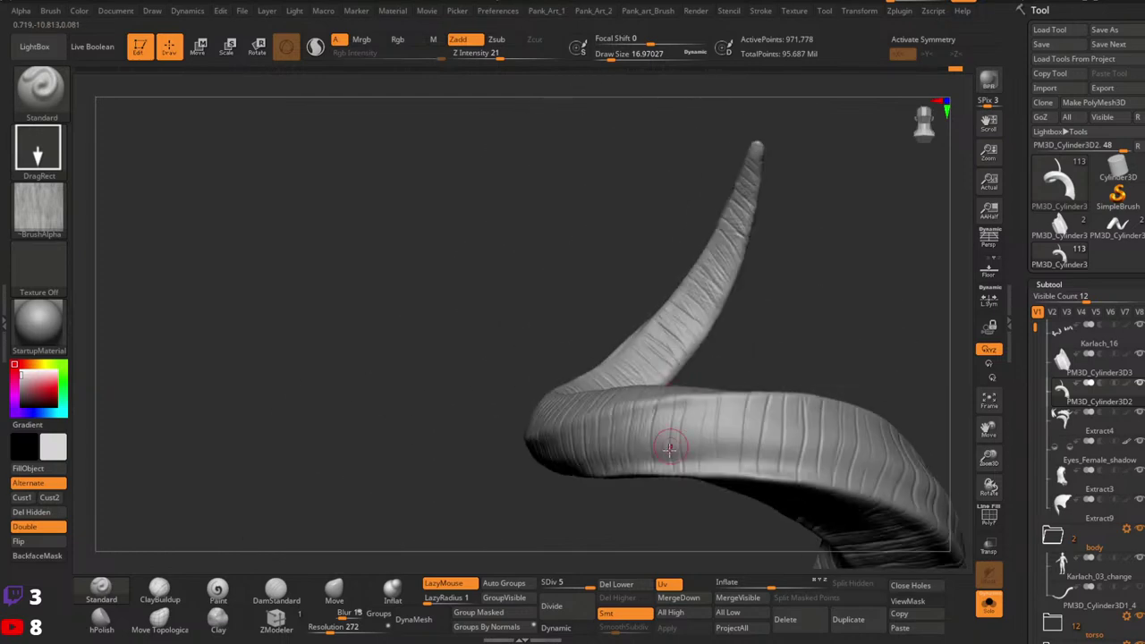
Step: Cover the outer face across the top of the main curl with overlapping grain stamps
mouse_move(701, 422)
mouse_down()
mouse_move(692, 469)
mouse_move(702, 376)
mouse_up()
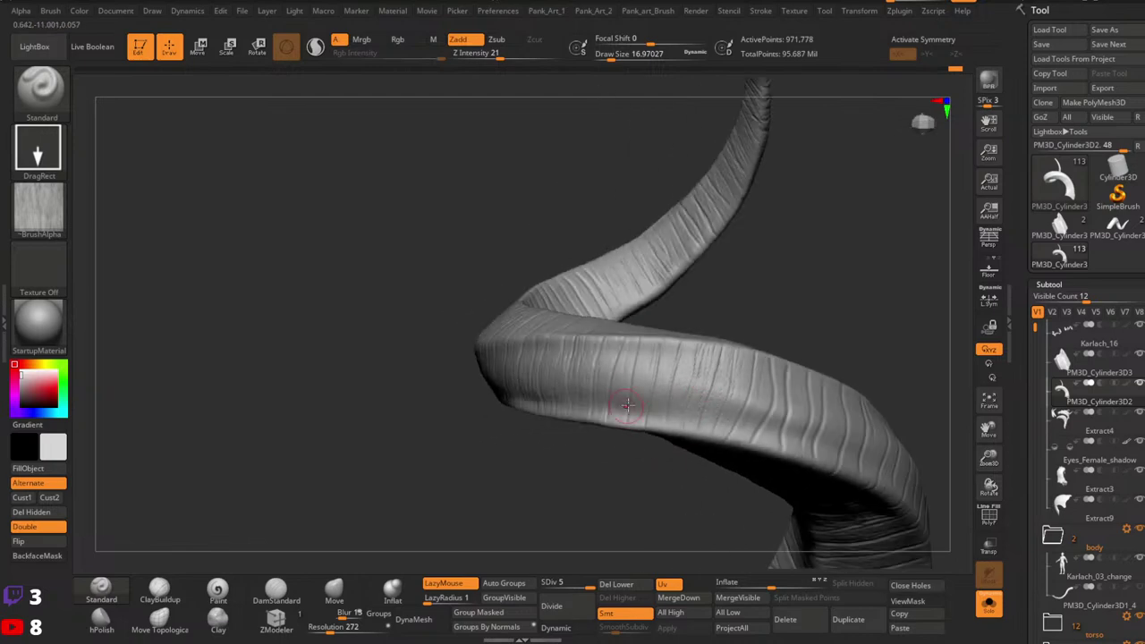
drag(628, 405, 696, 378)
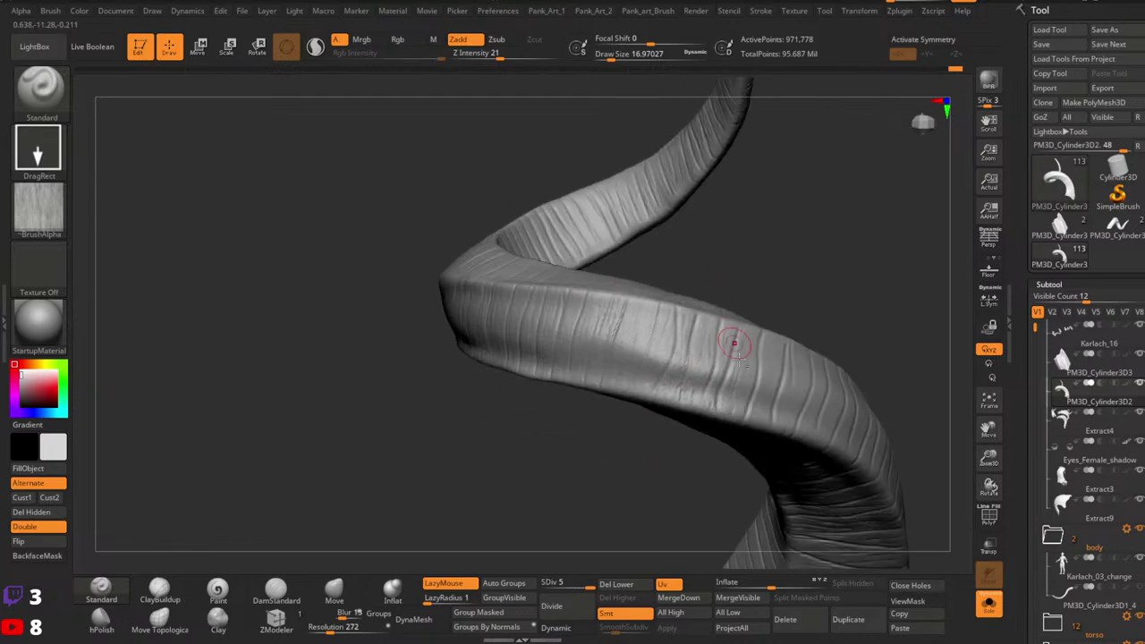
drag(728, 340, 673, 358)
drag(697, 458, 656, 369)
mouse_move(656, 369)
right_down()
mouse_move(661, 410)
mouse_move(652, 300)
mouse_move(615, 359)
right_up()
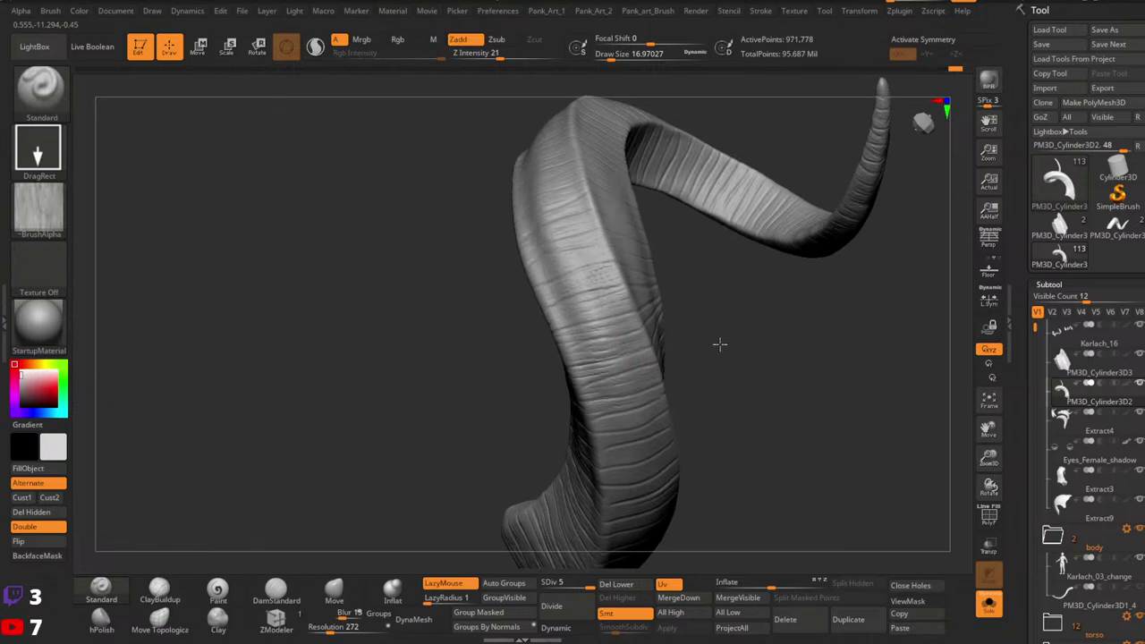
Step: Continue the grain stamps down the outer face to the horn's base and onto the adjacent side face there
drag(662, 408, 623, 387)
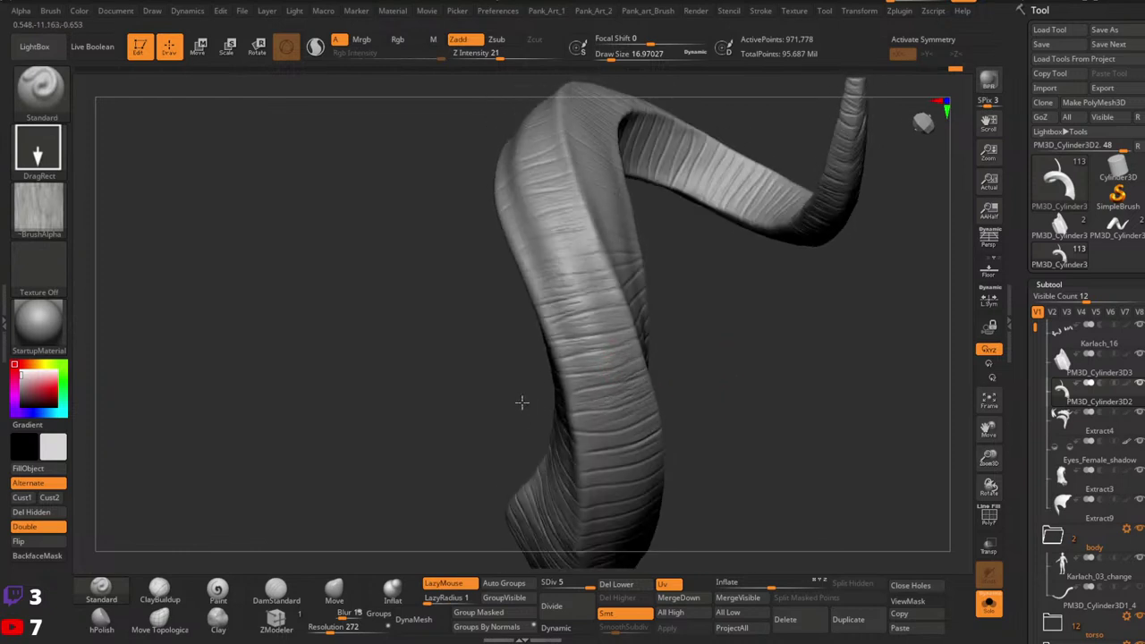
drag(522, 402, 618, 459)
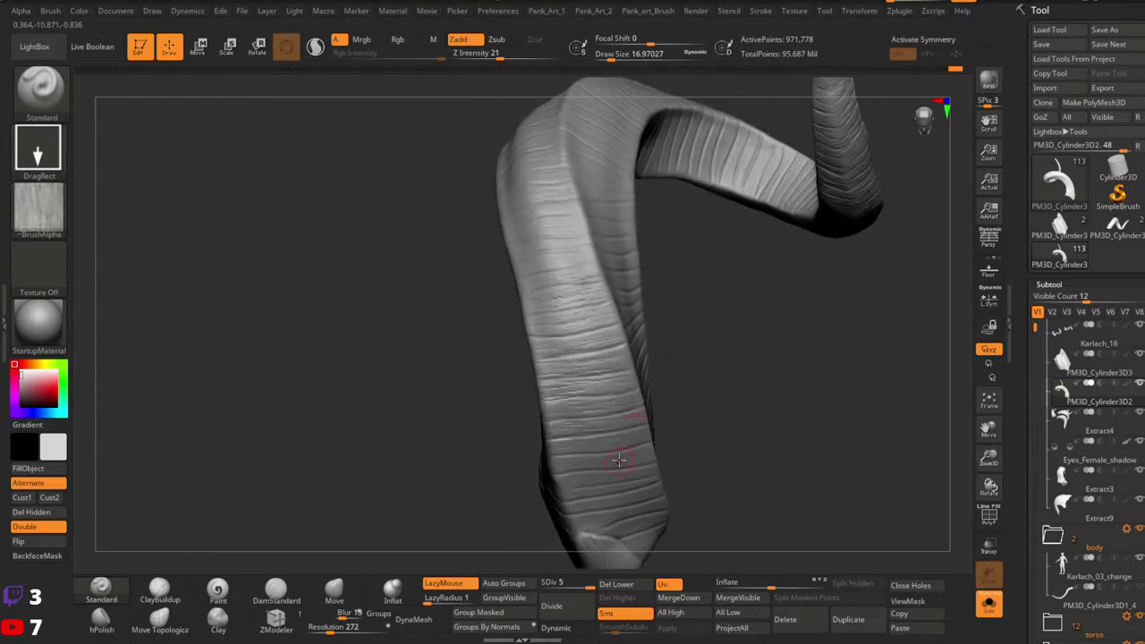
alt+drag(513, 459, 499, 409)
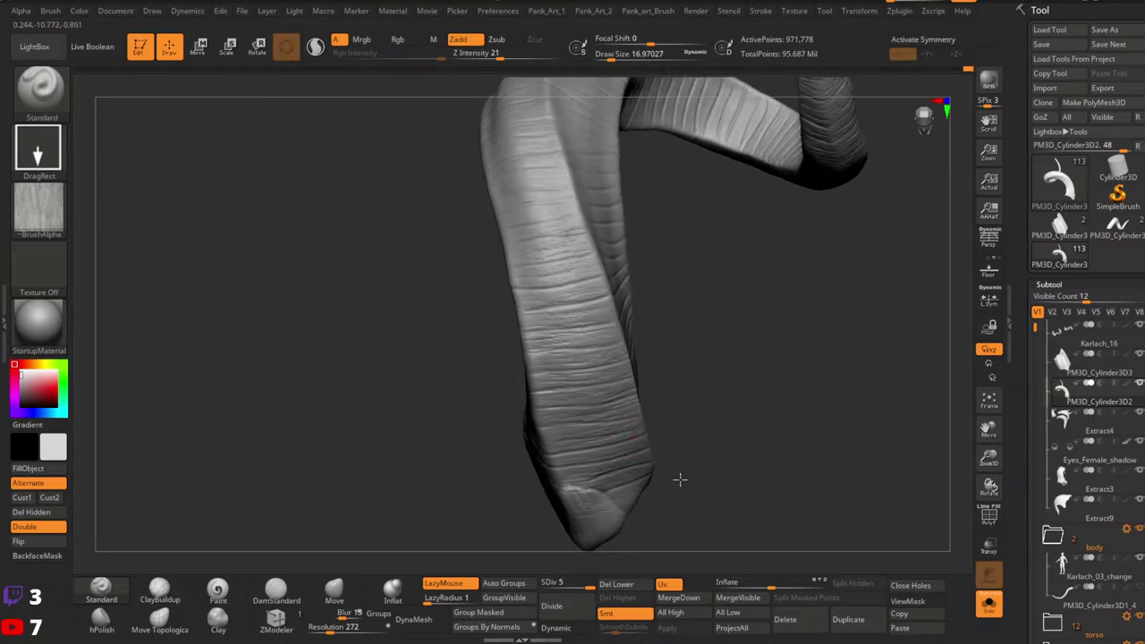
alt+drag(659, 489, 590, 438)
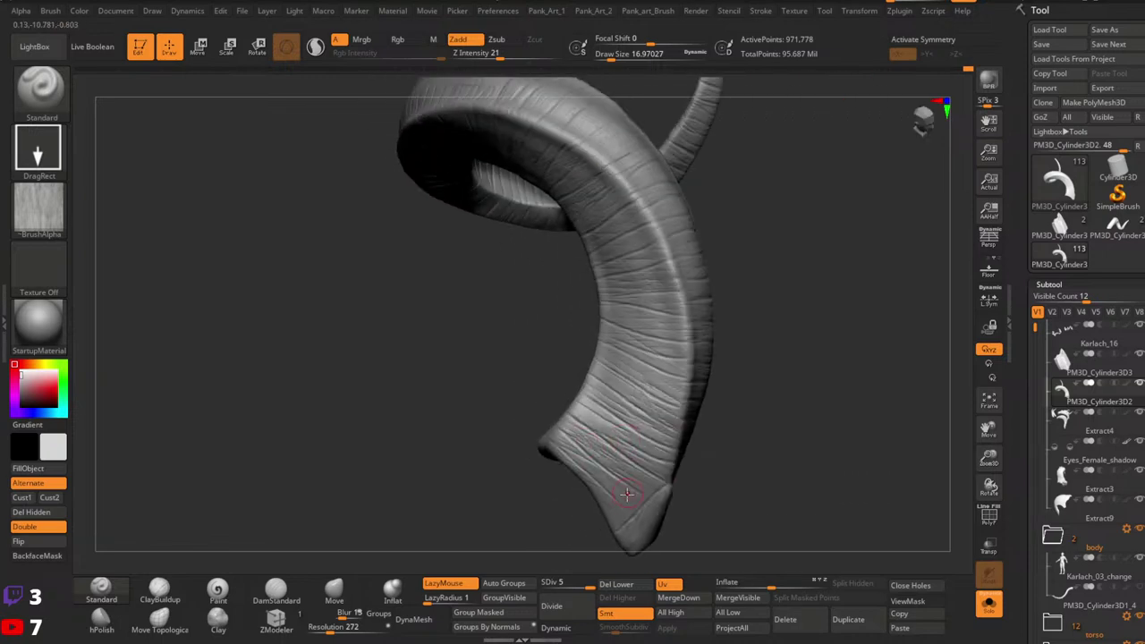
Step: Stamp the grain texture along the horn's inner face, from the base up toward the bend before the tapered end
drag(680, 514, 680, 404)
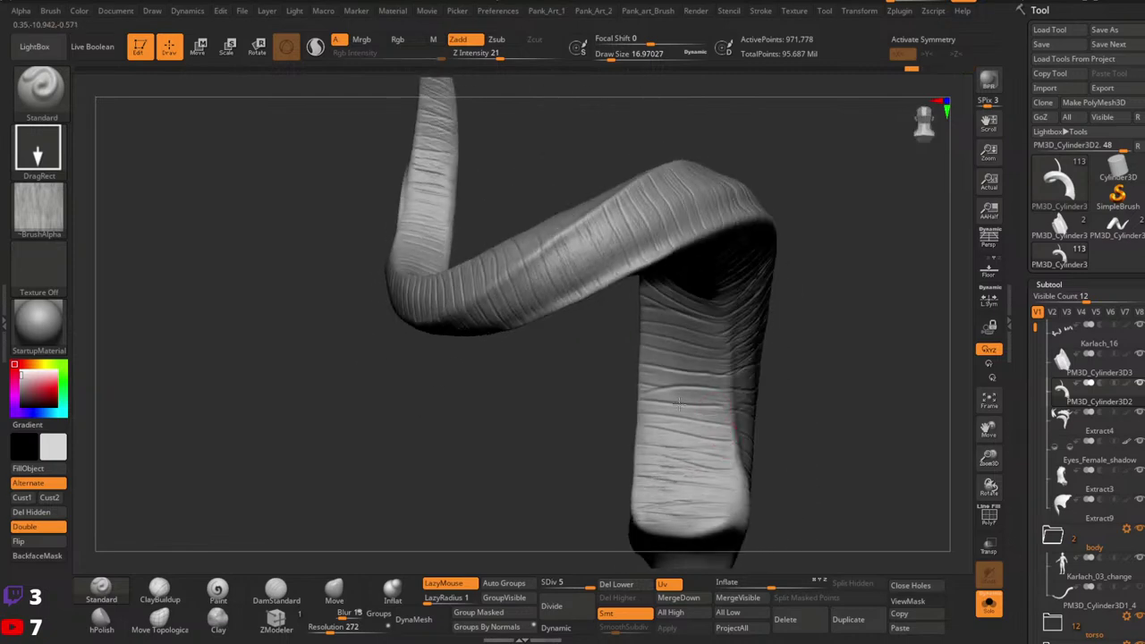
drag(773, 350, 662, 426)
drag(756, 432, 675, 439)
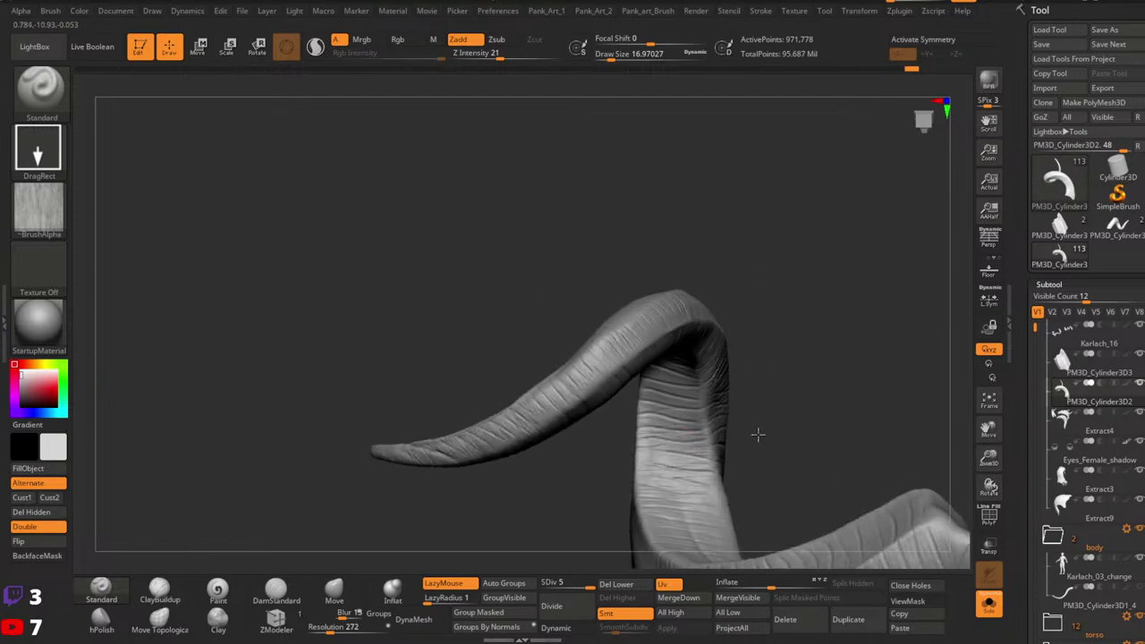
drag(756, 450, 664, 405)
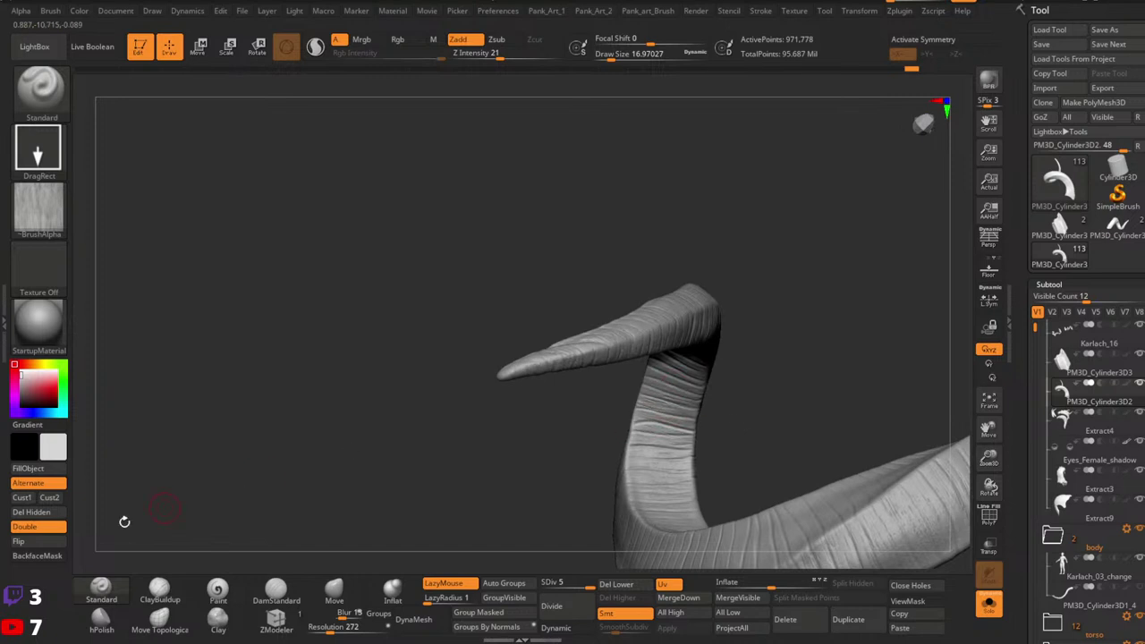
Step: Enable BackfaceMask and stamp overlapping grain along the faces of the thin tapered end up to its tip
drag(787, 447, 778, 409)
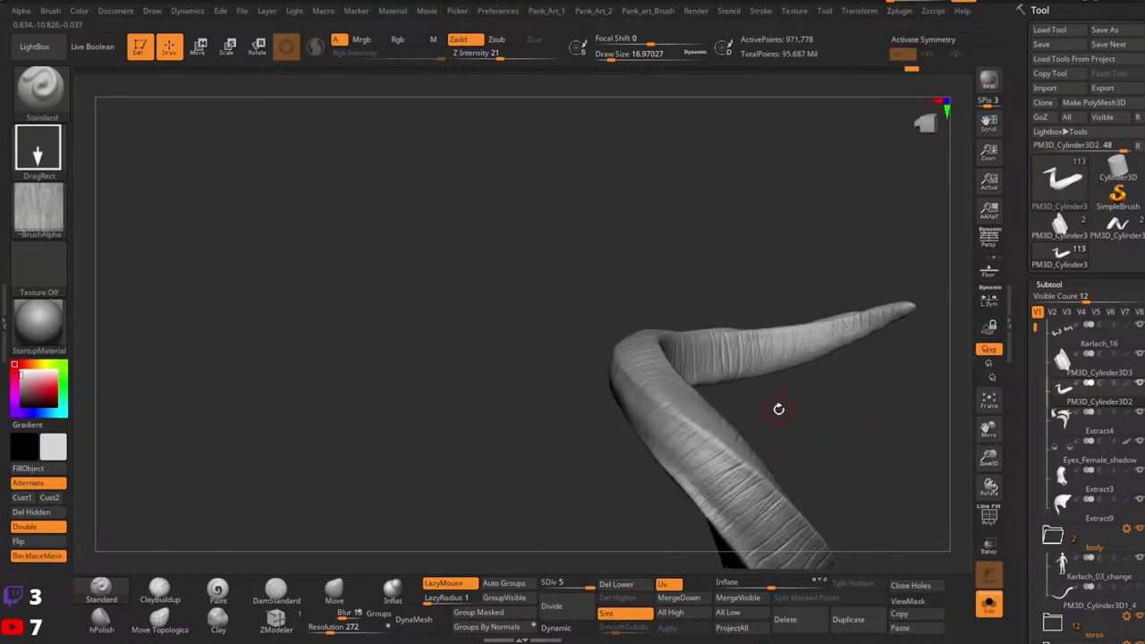
drag(758, 446, 702, 387)
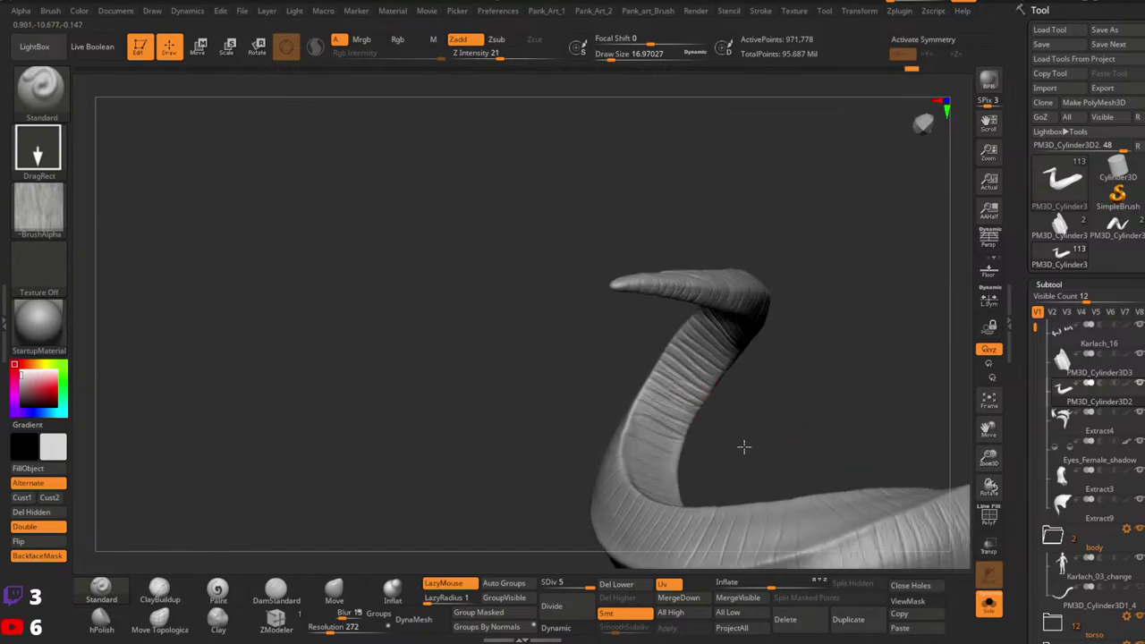
drag(743, 445, 662, 476)
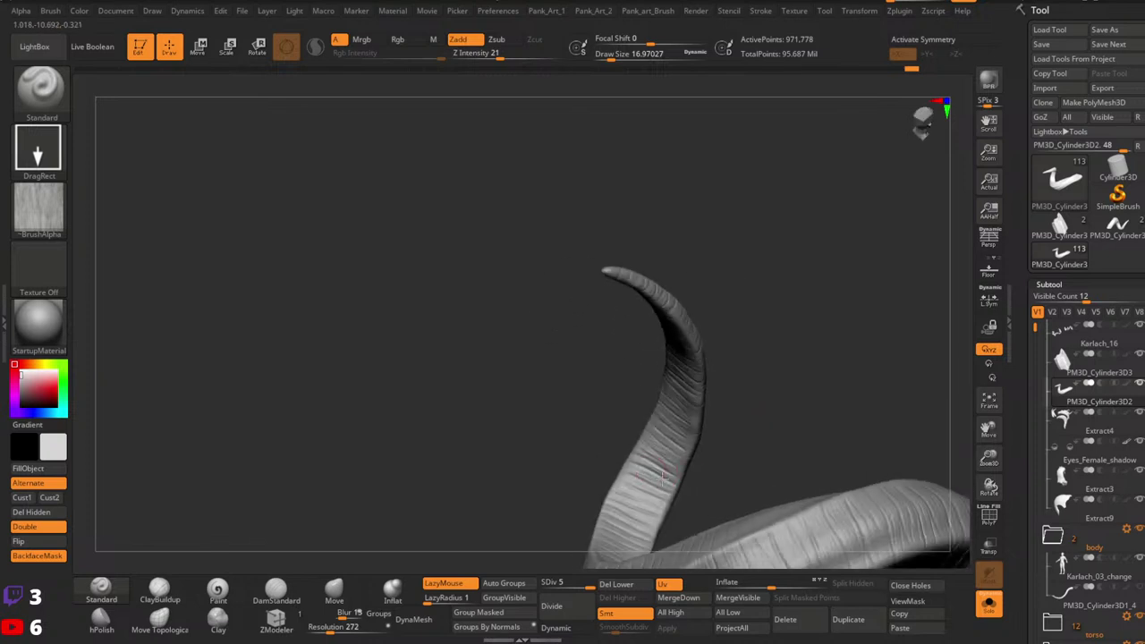
drag(723, 509, 702, 403)
drag(670, 441, 702, 432)
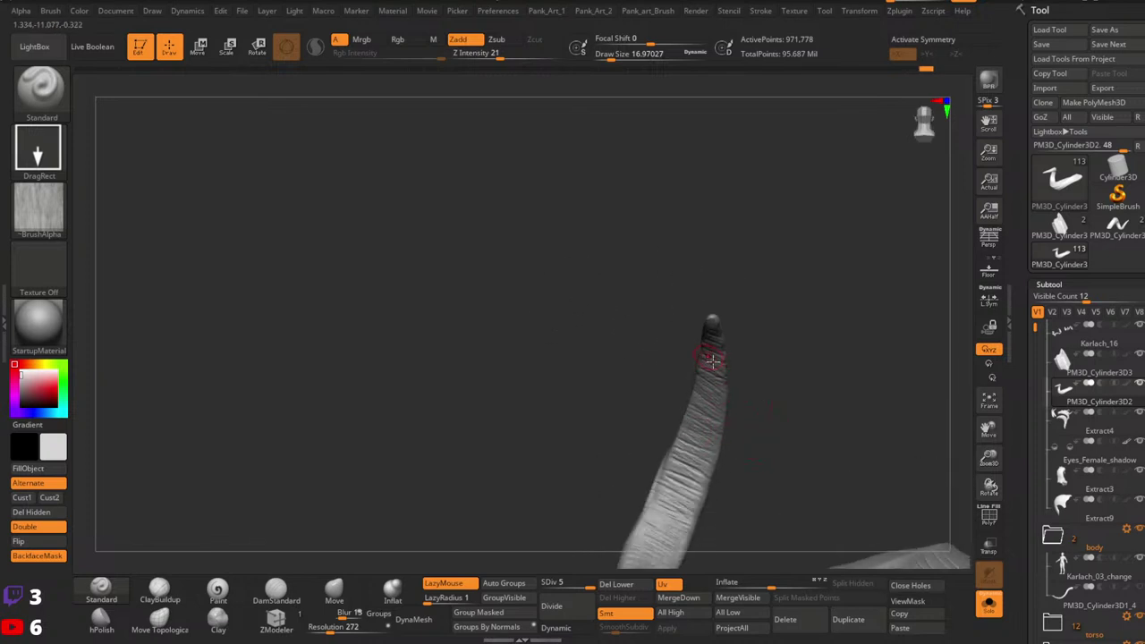
drag(711, 360, 656, 537)
mouse_move(734, 481)
mouse_down()
mouse_move(762, 450)
mouse_move(695, 408)
mouse_up()
Step: Smooth the grain on the inner face of the tapered end and restamp it down to the tip
key(shift)
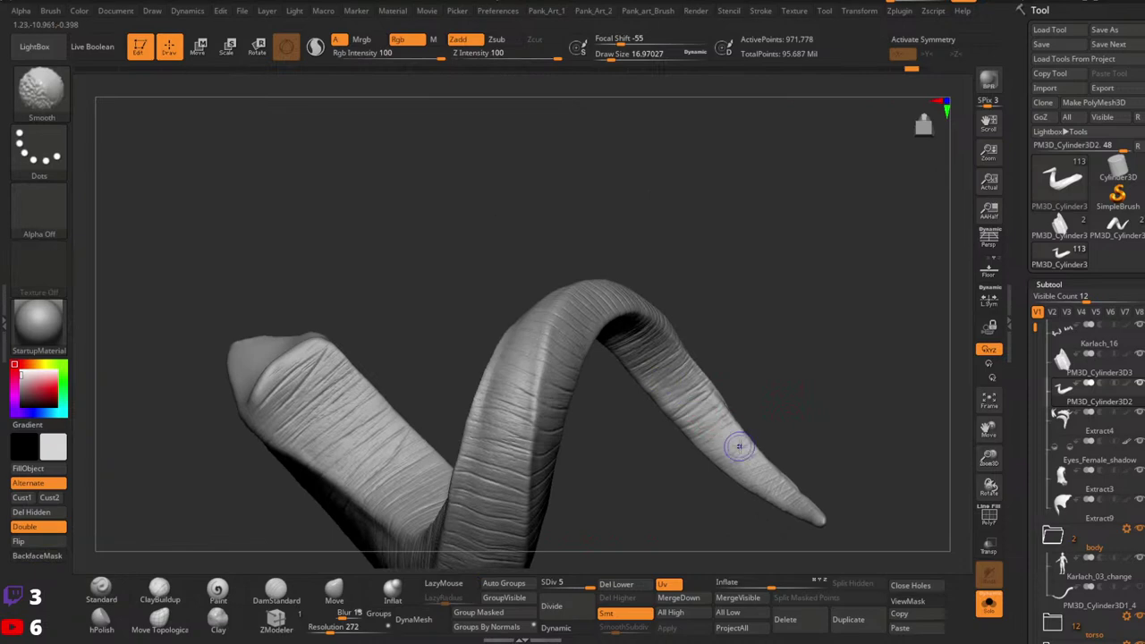
mouse_move(735, 401)
mouse_down()
mouse_move(725, 442)
mouse_move(729, 384)
mouse_move(707, 319)
mouse_move(708, 401)
mouse_move(690, 358)
mouse_move(702, 380)
mouse_up()
key(shift)
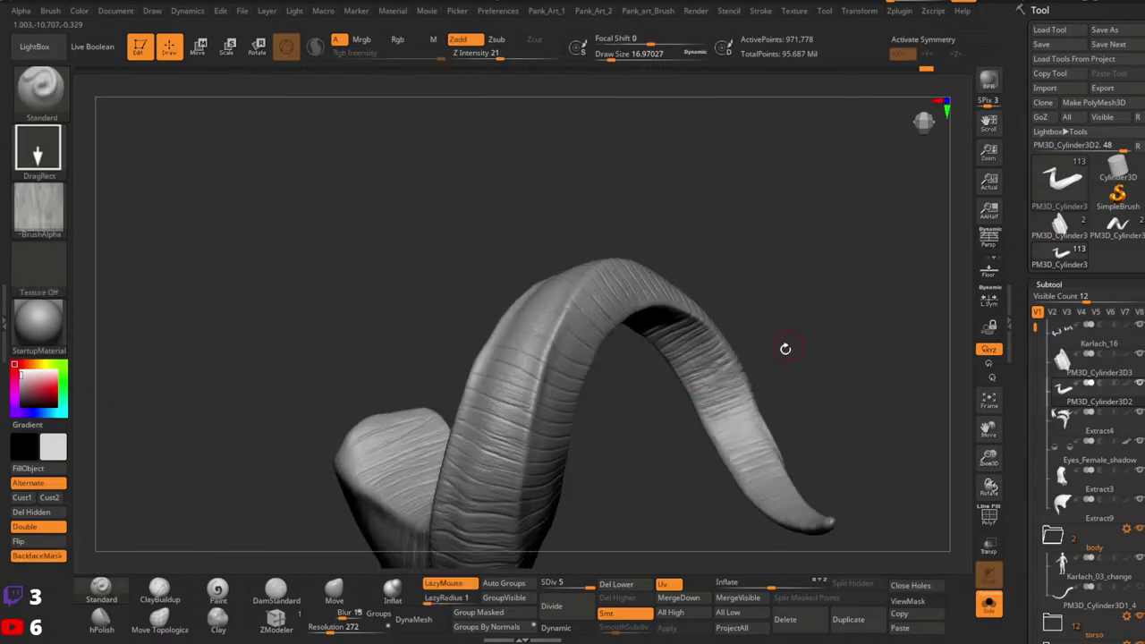
drag(685, 460, 787, 510)
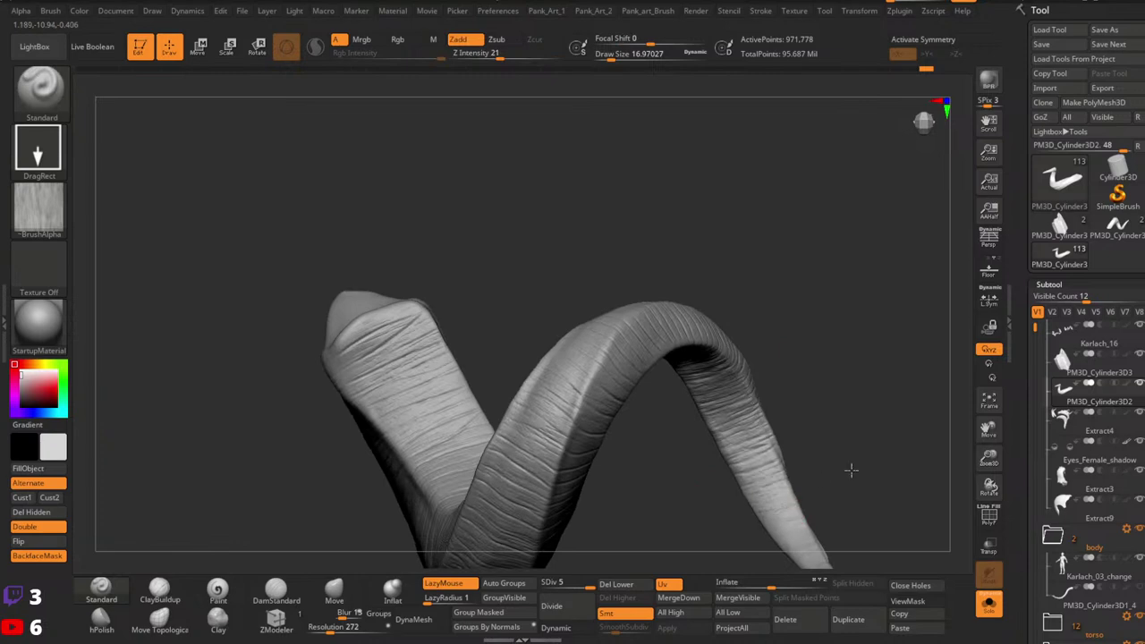
drag(854, 470, 730, 475)
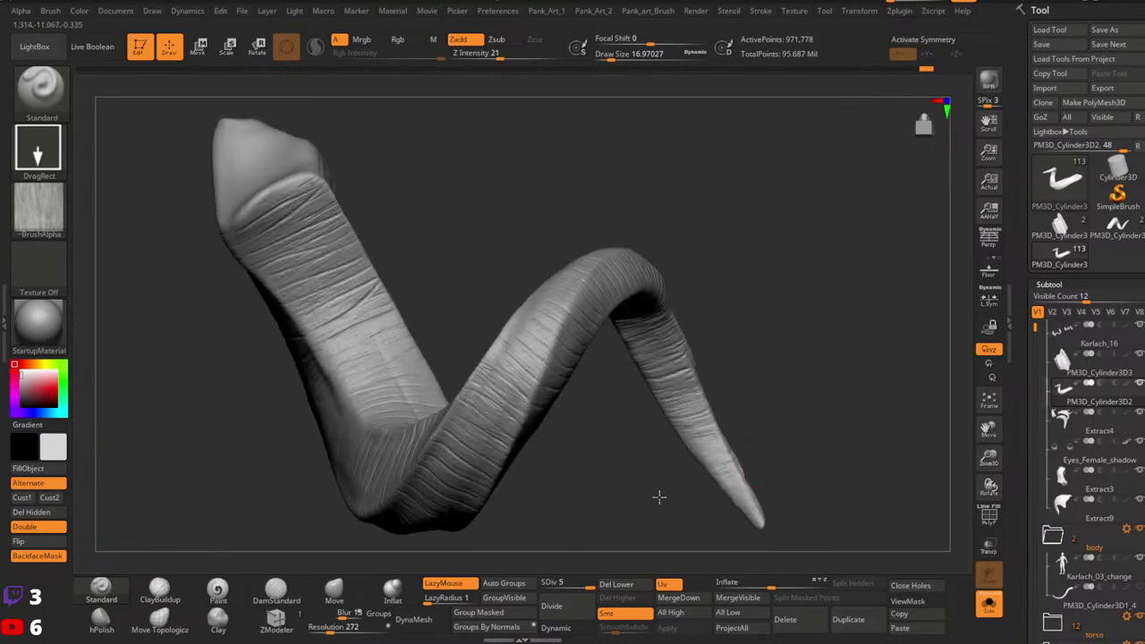
drag(715, 516, 892, 614)
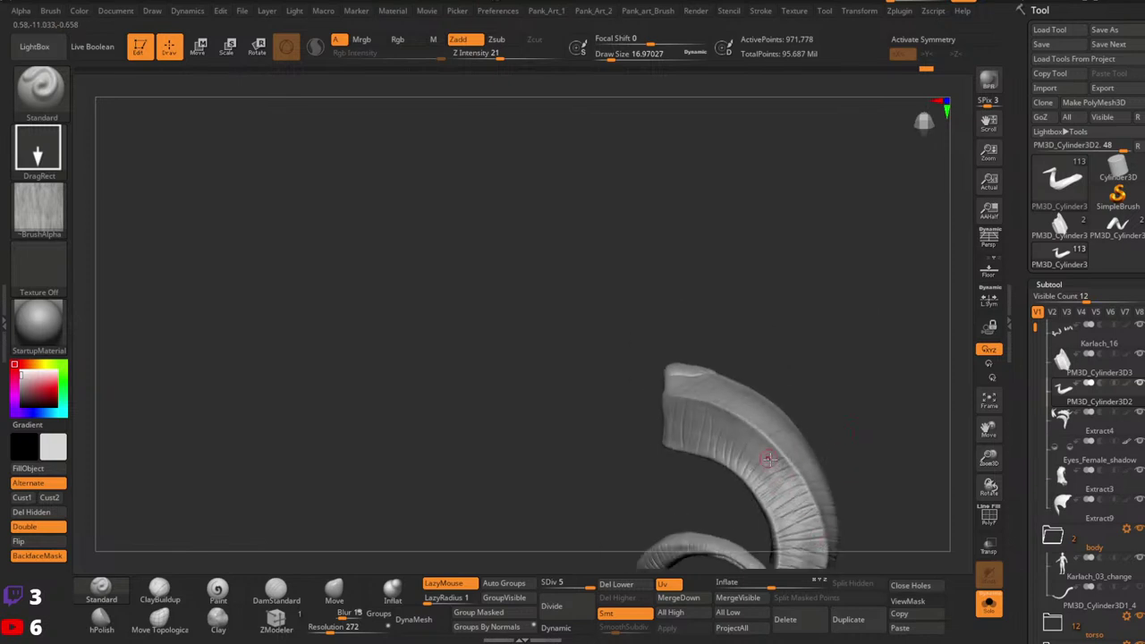
Step: Stamp the grain over the side face near the horn's base and around the flat side of the main curl
drag(767, 459, 700, 454)
drag(666, 524, 706, 432)
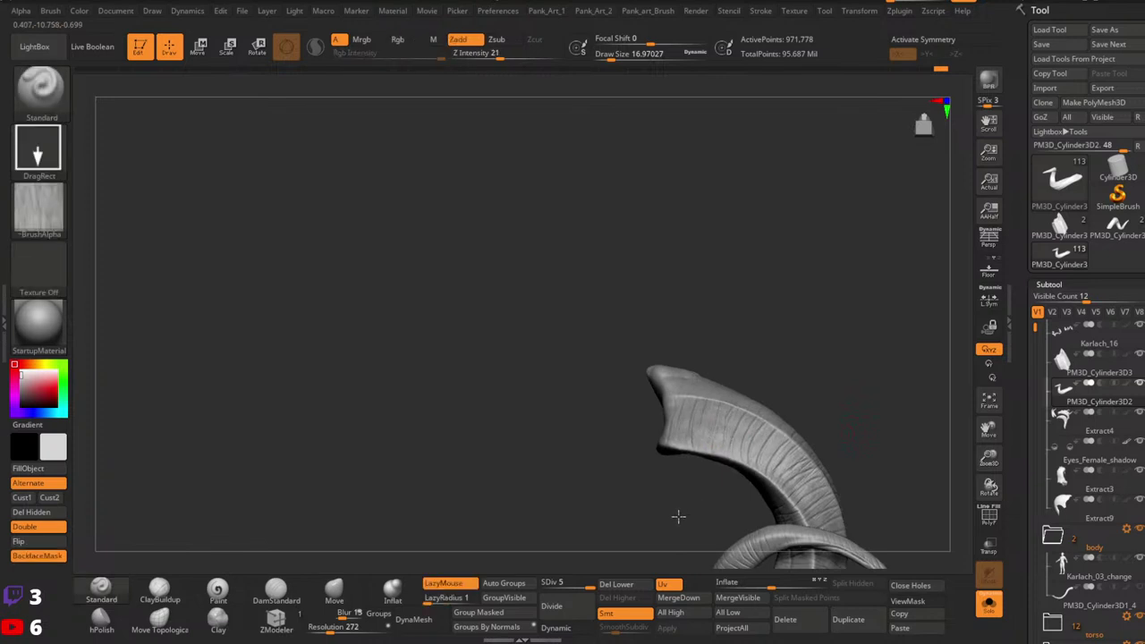
drag(777, 492, 656, 462)
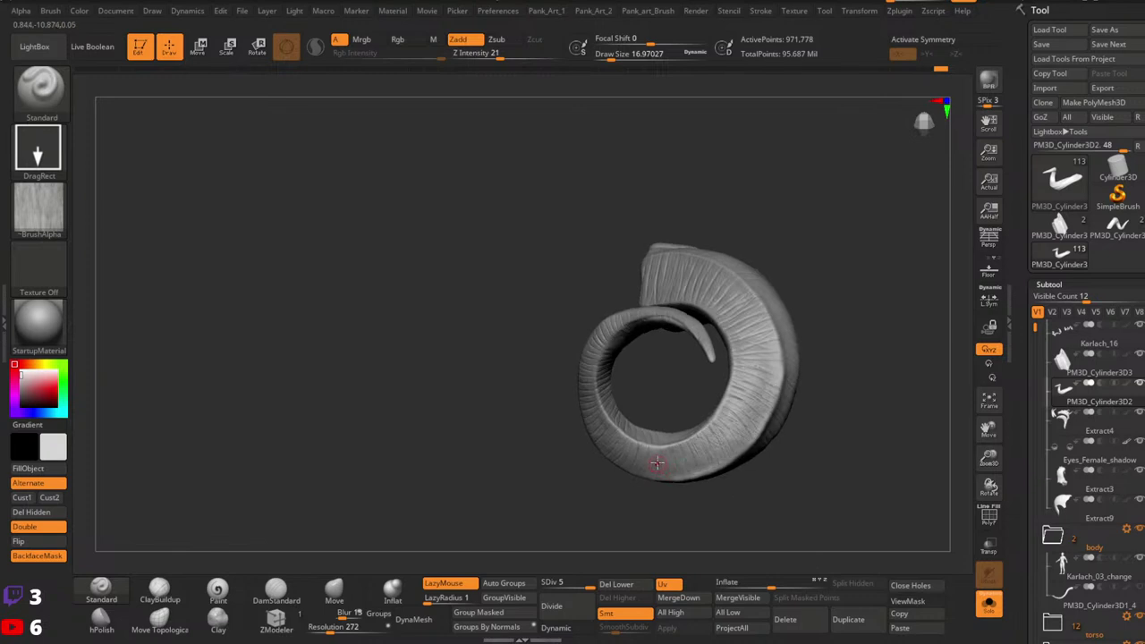
drag(648, 531, 759, 460)
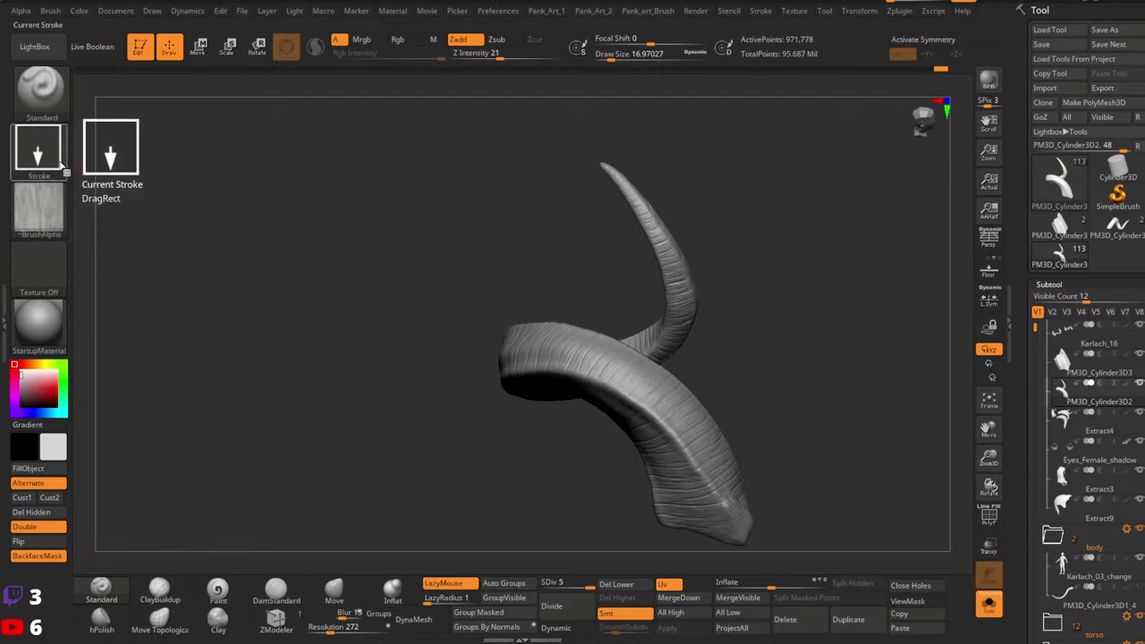
Step: Build up raised ridges between the crosswise grooves near the horn's base with ClayBuildup at a draw size of about 18.5
click(159, 590)
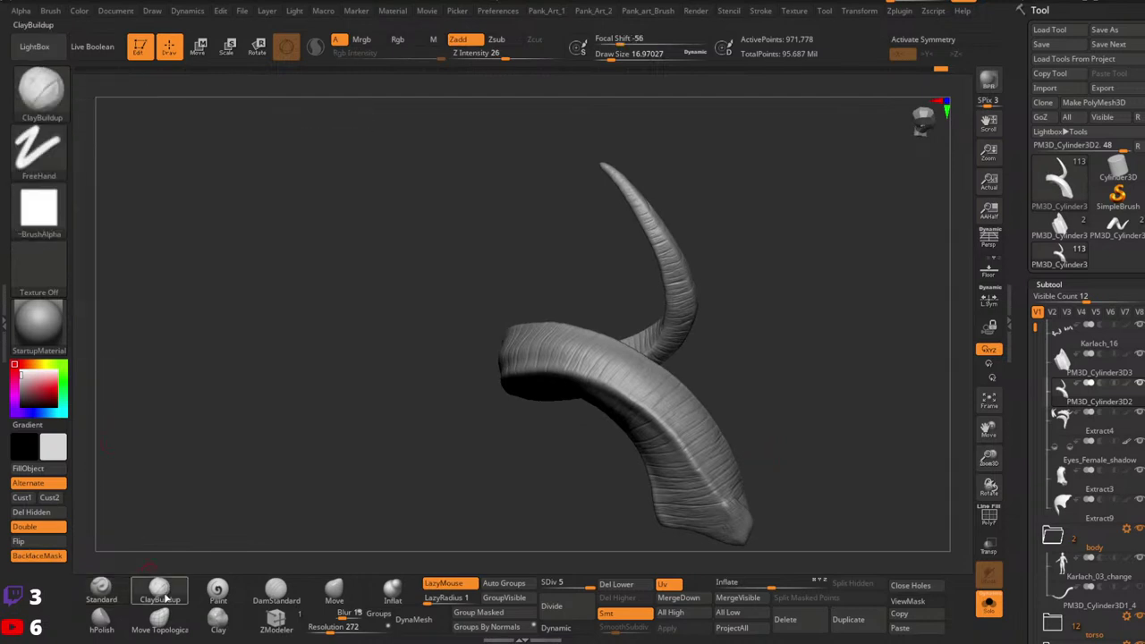
mouse_move(759, 468)
right_down()
mouse_move(743, 438)
mouse_move(753, 421)
right_up()
ctrl+right_drag(753, 421, 779, 447)
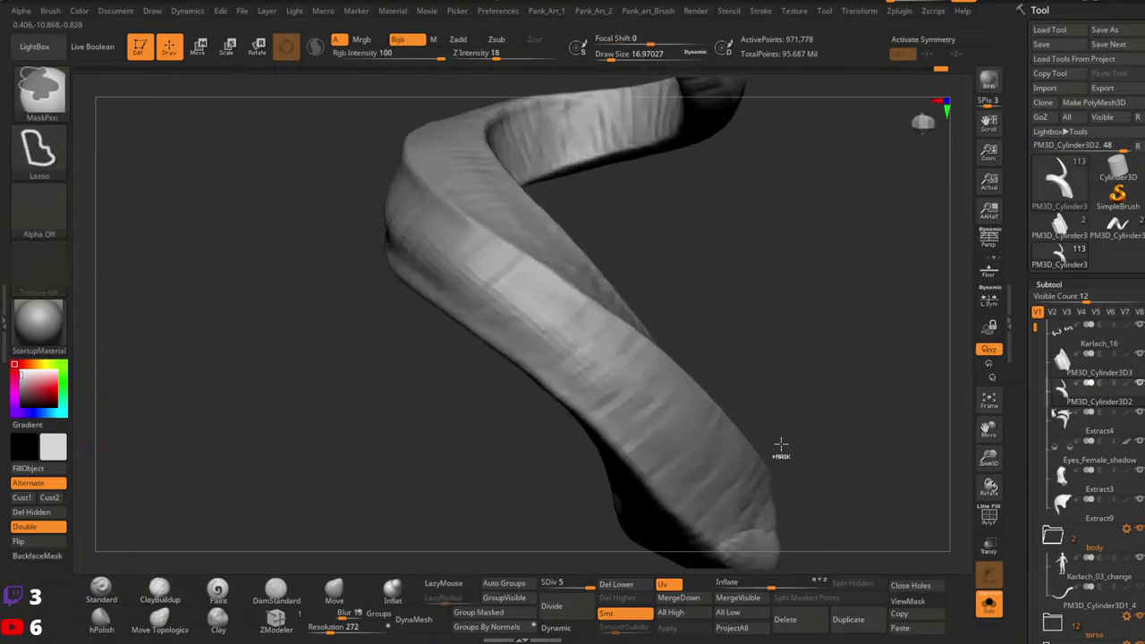
key(space)
drag(723, 436, 727, 435)
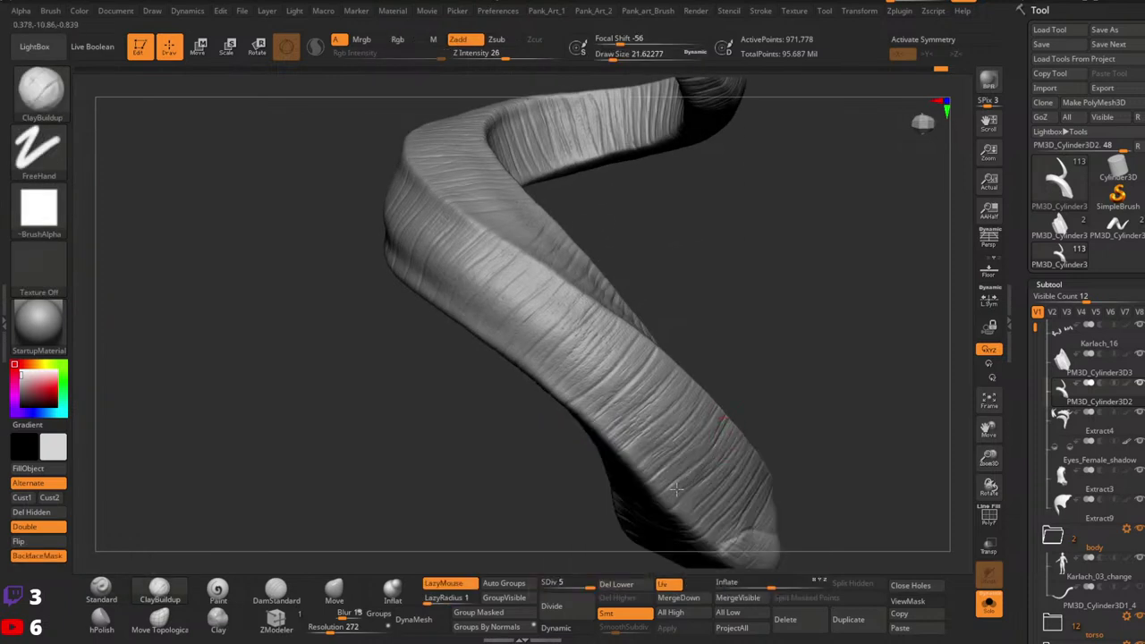
alt+right_drag(749, 433, 818, 398)
right_drag(818, 399, 767, 385)
drag(780, 373, 750, 408)
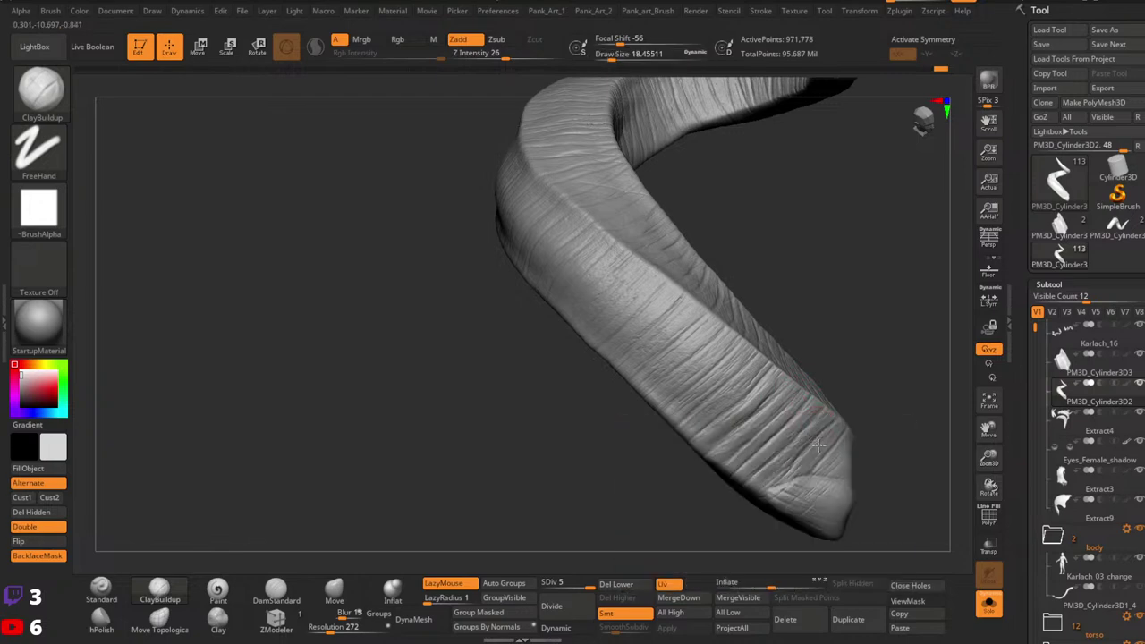
click(218, 619)
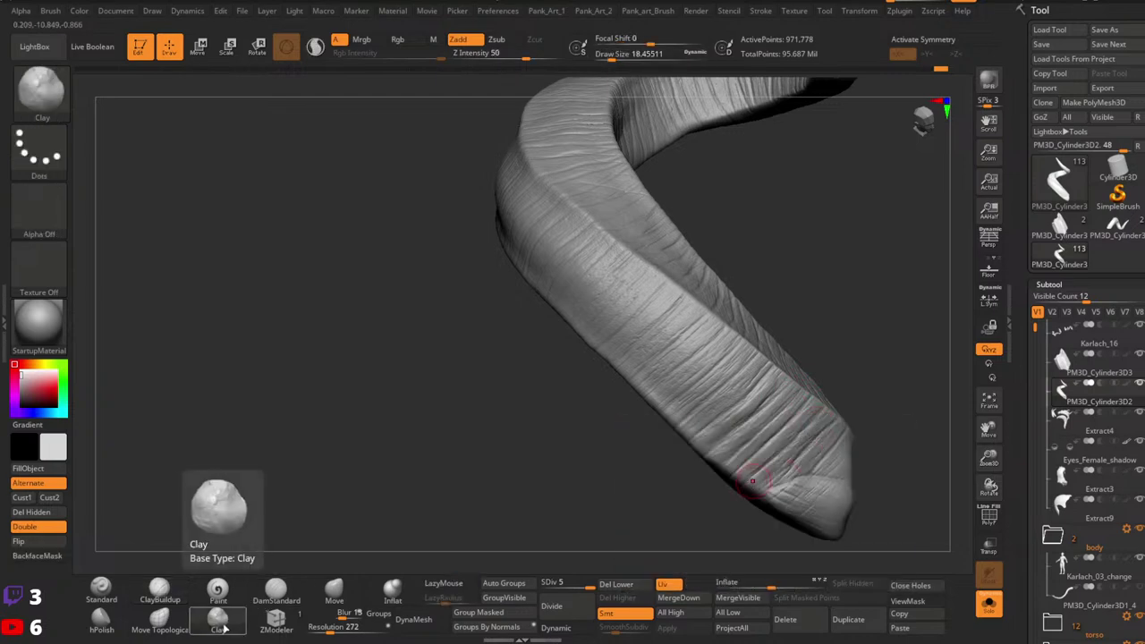
key(space)
click(748, 383)
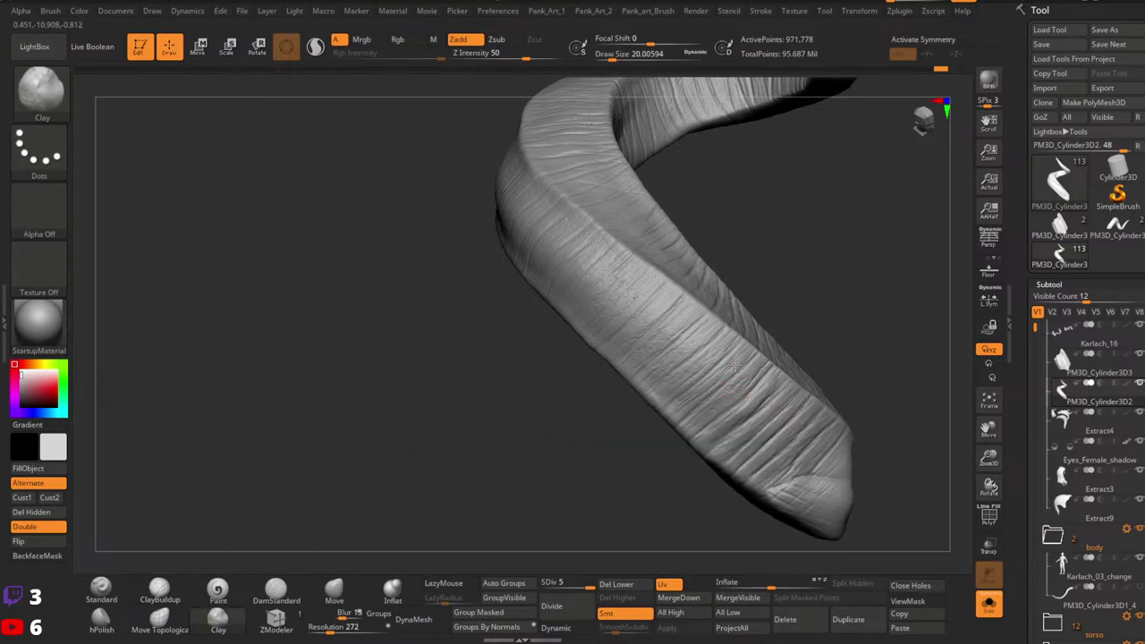
key(s)
drag(729, 362, 723, 363)
key(s)
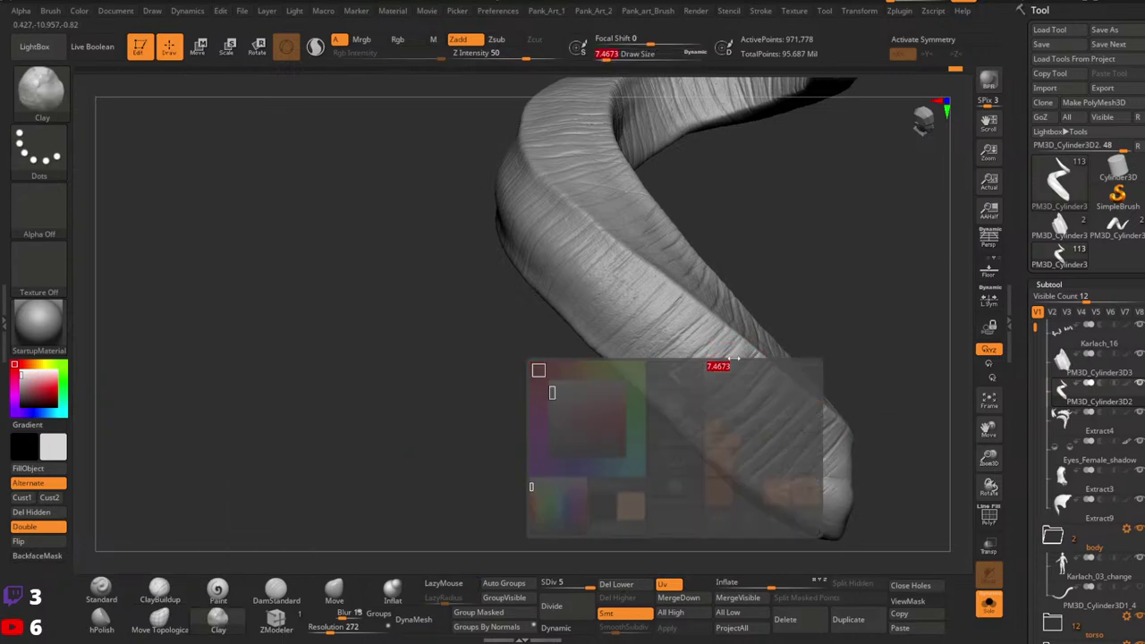
key(ctrl+z)
key(bracketright)
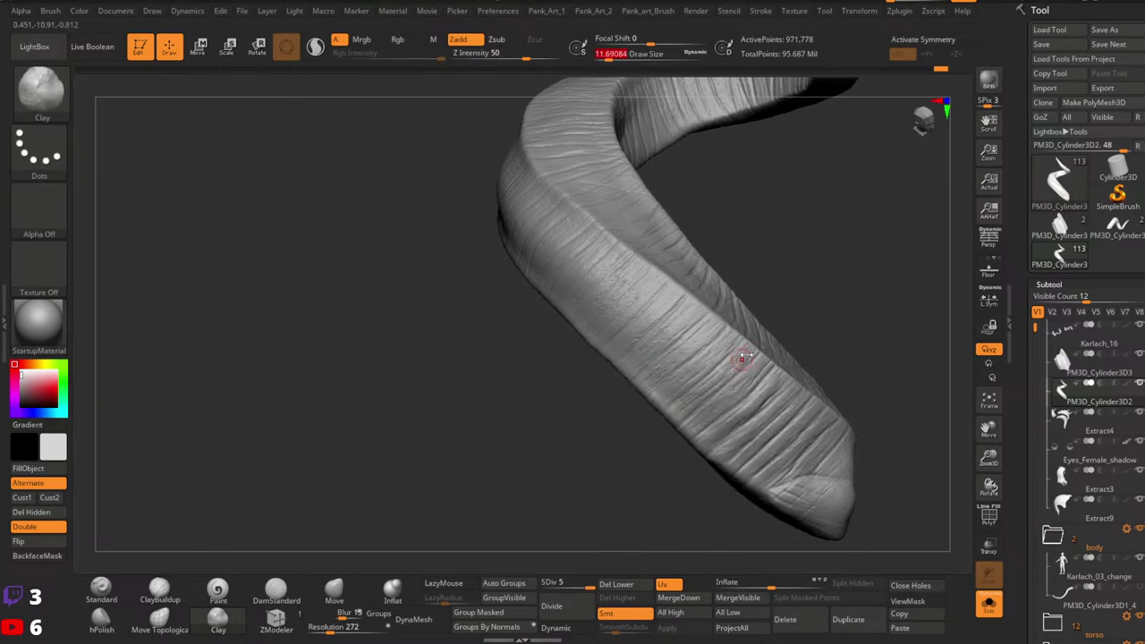
ctrl+right_drag(856, 328, 863, 363)
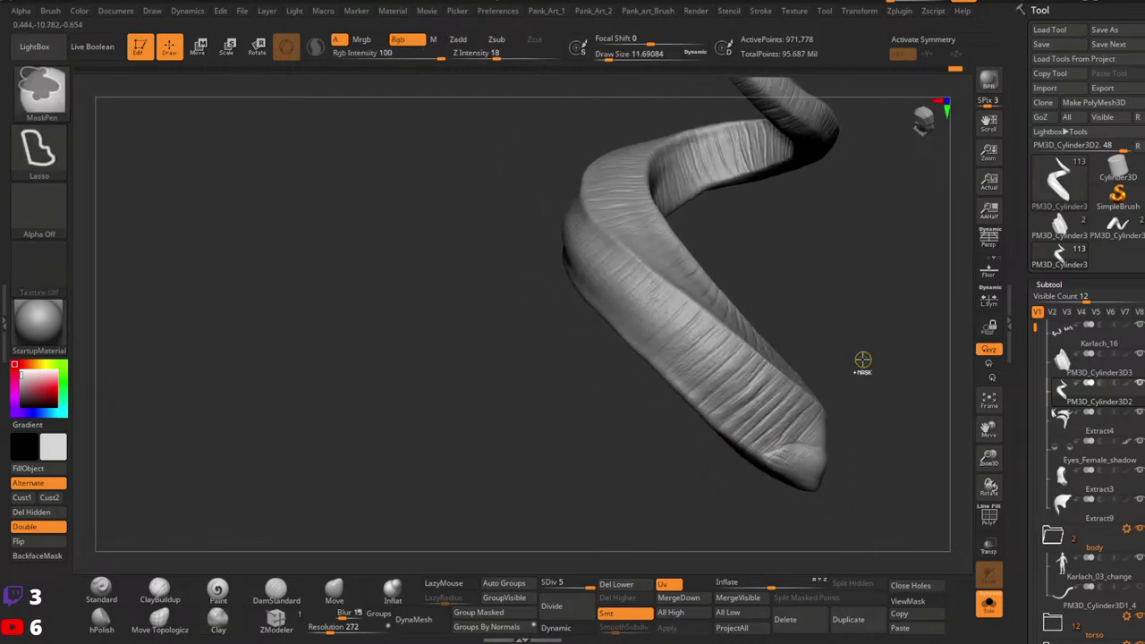
key(ctrl+shift)
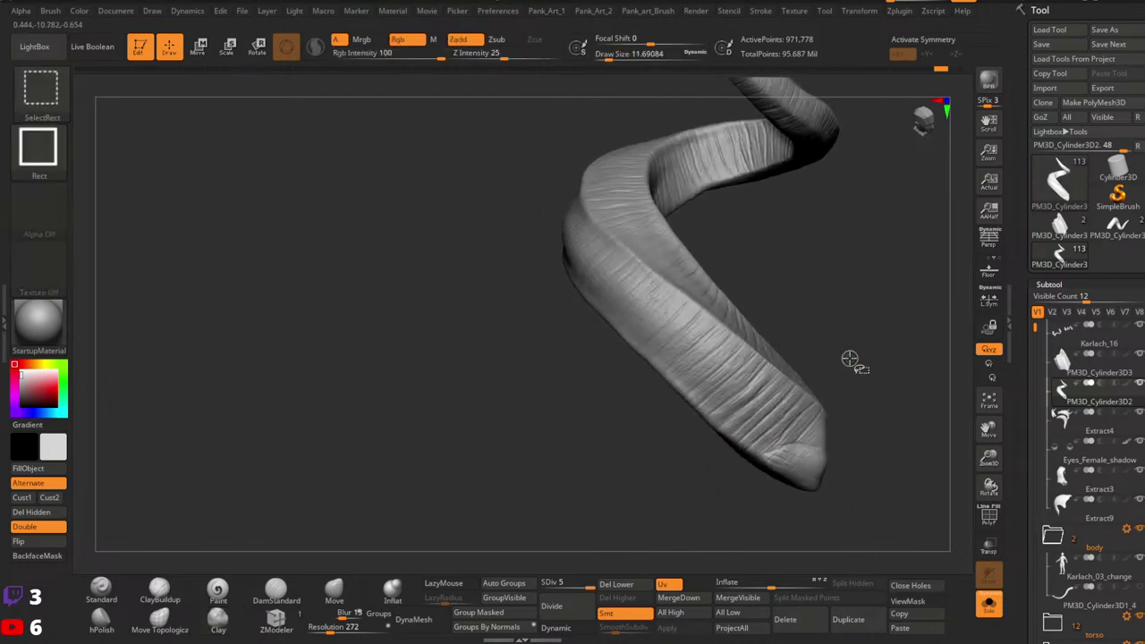
Step: Add finer ClayBuildup ridges between the grooves on the horn's outer face near the base, using a draw size of about 11.7
click(161, 591)
mouse_move(749, 413)
right_down()
mouse_move(774, 396)
mouse_move(754, 409)
right_up()
key(space)
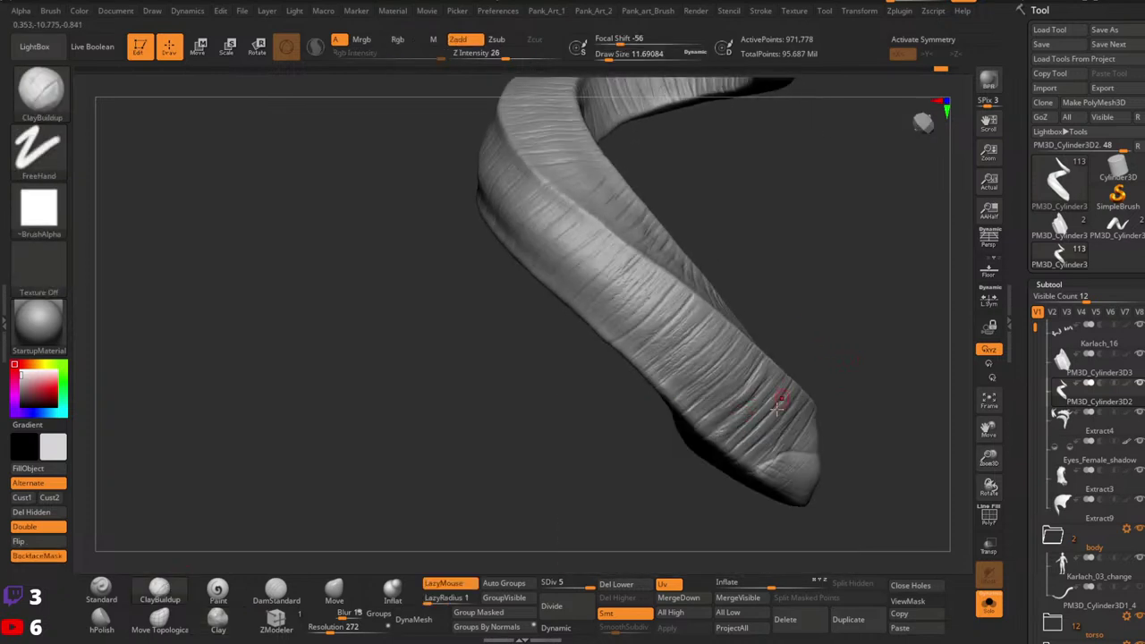
drag(782, 424, 793, 436)
alt+right_drag(823, 388, 853, 401)
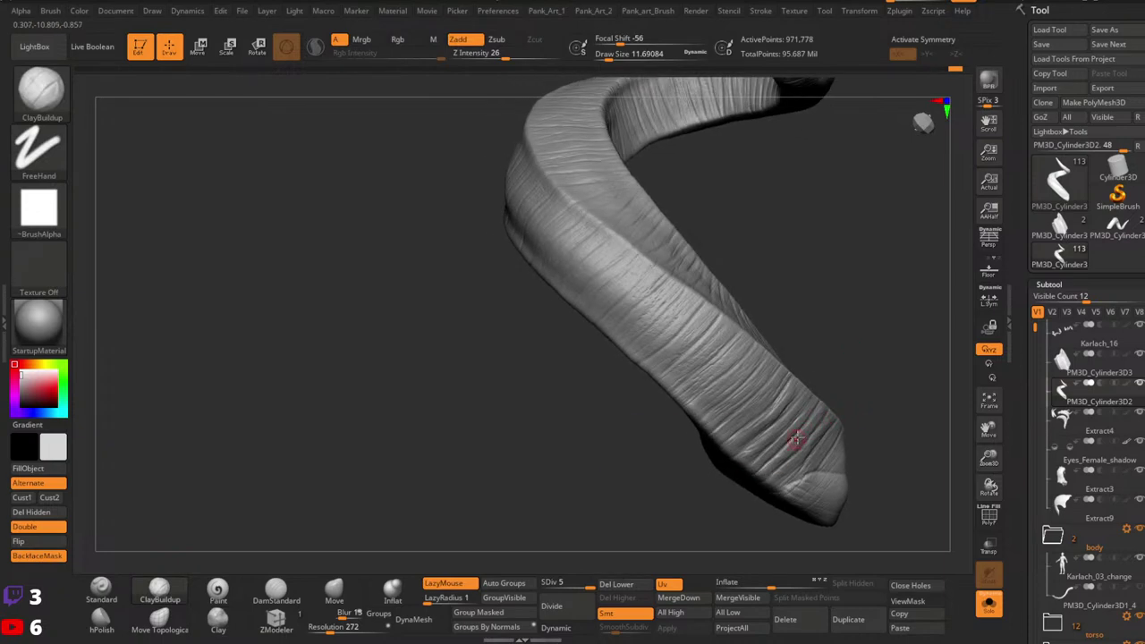
Step: Set the ClayBuildup draw size to about 18.5 and thicken the crosswise ridges from the base up the outer face
key(space)
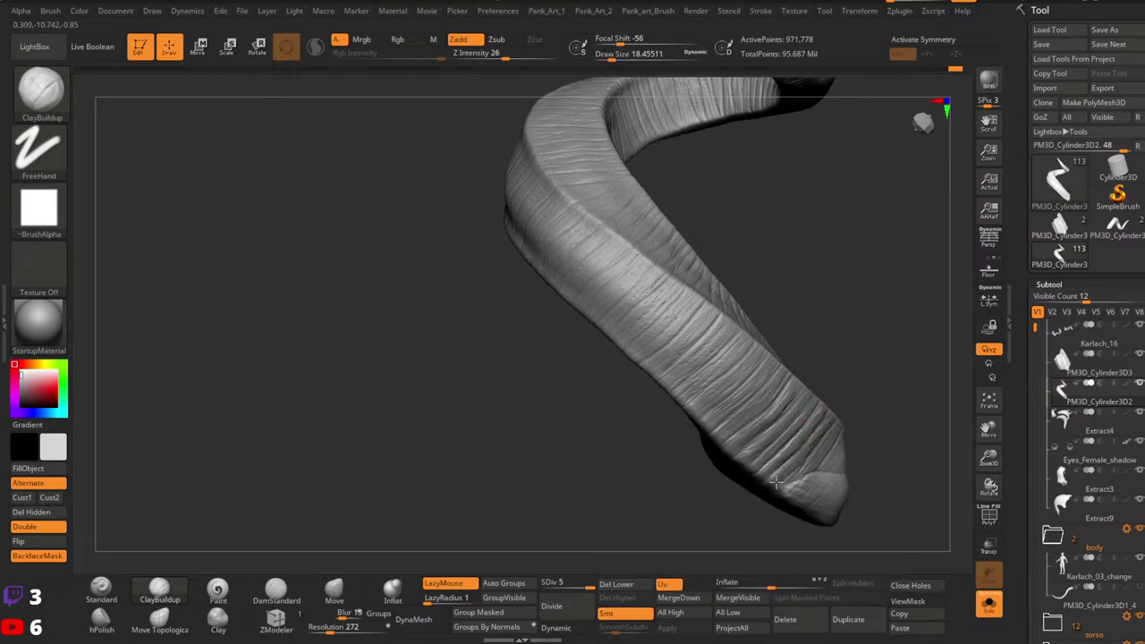
alt+drag(869, 419, 948, 446)
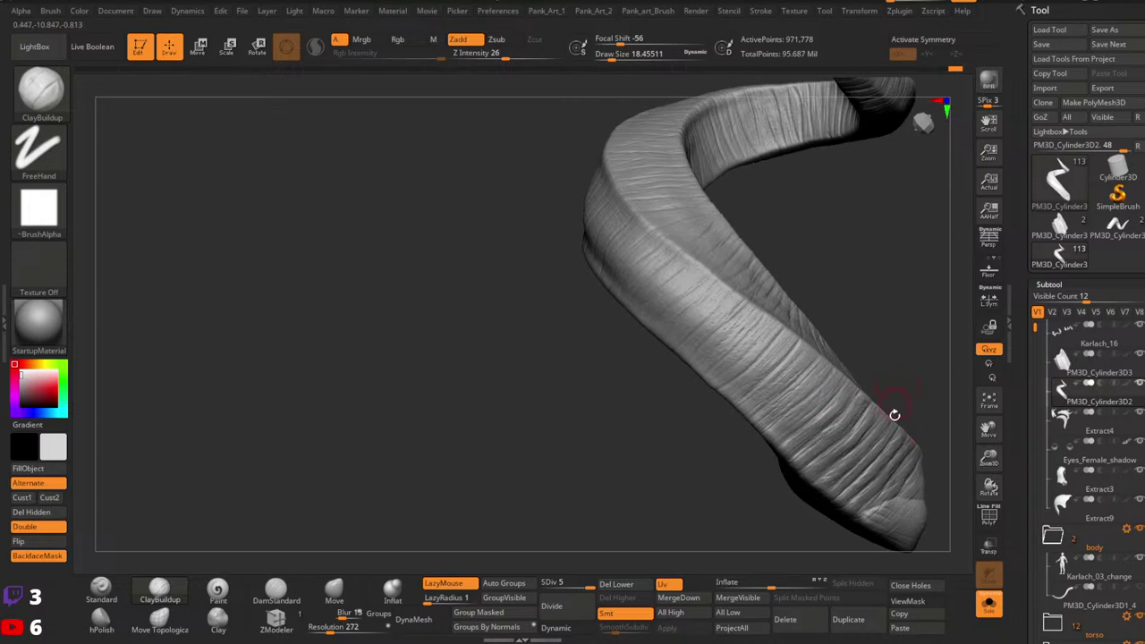
alt+right_drag(895, 415, 928, 436)
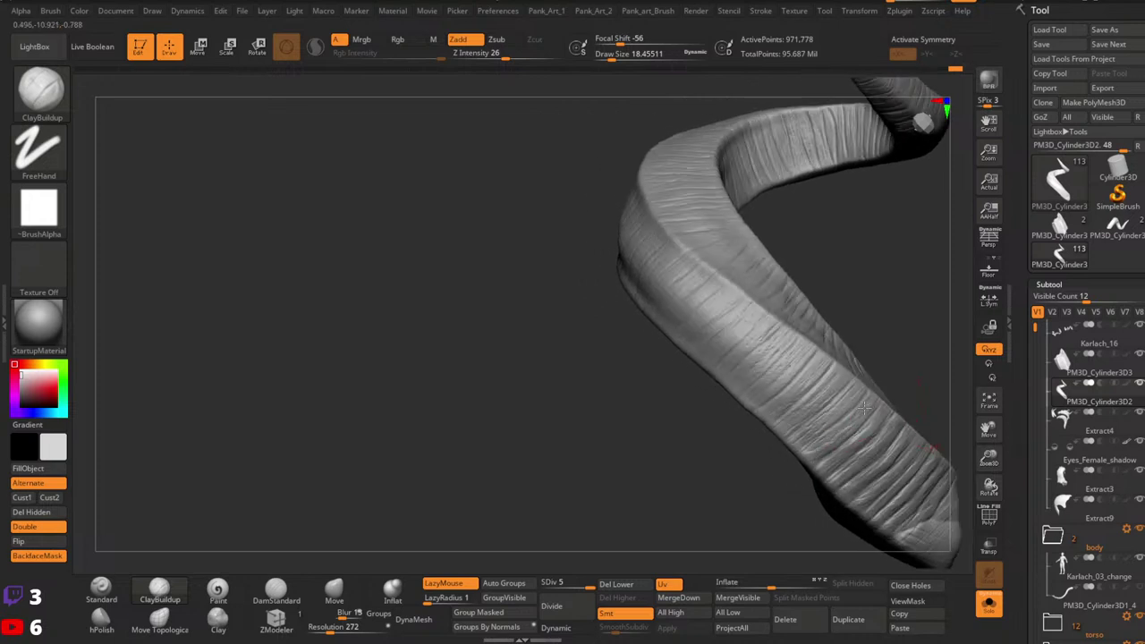
alt+drag(905, 397, 921, 422)
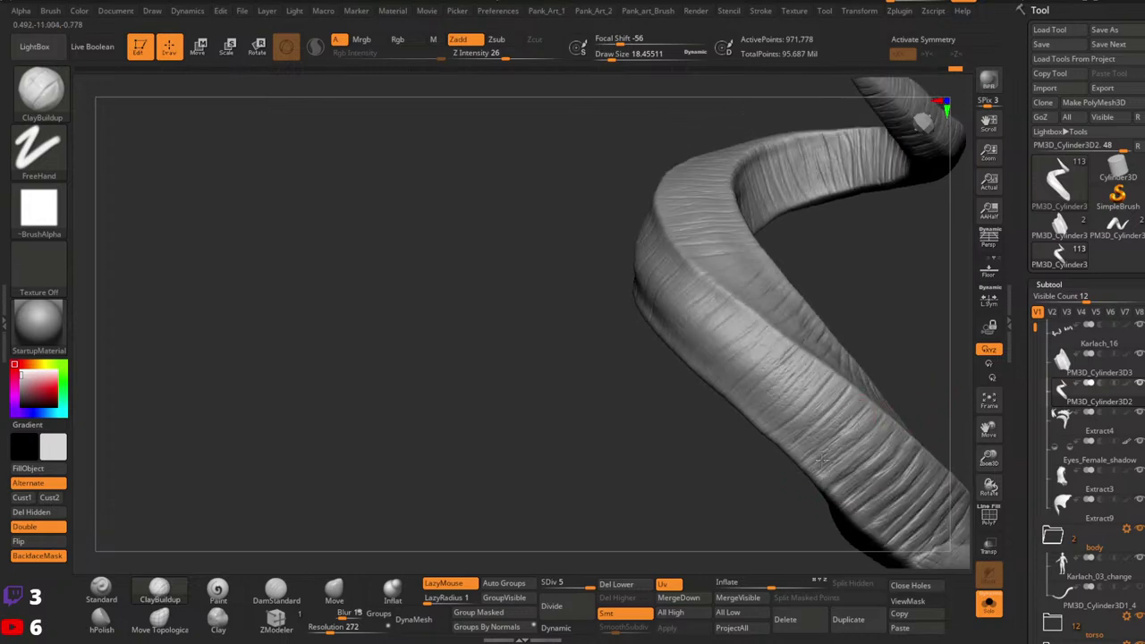
right_drag(845, 443, 854, 408)
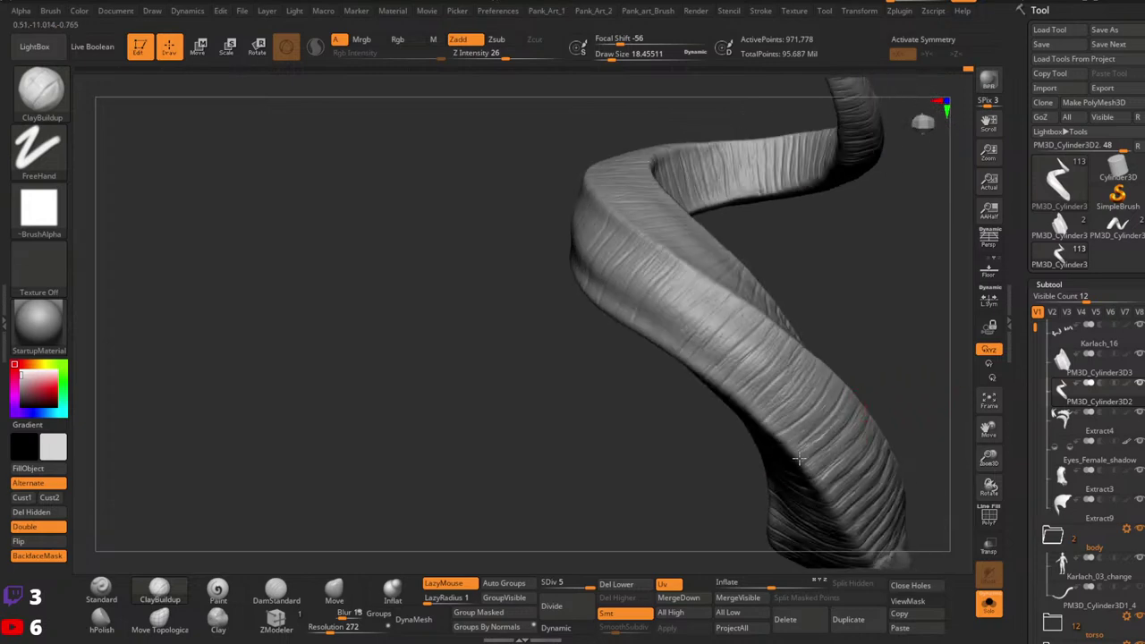
right_drag(799, 458, 823, 457)
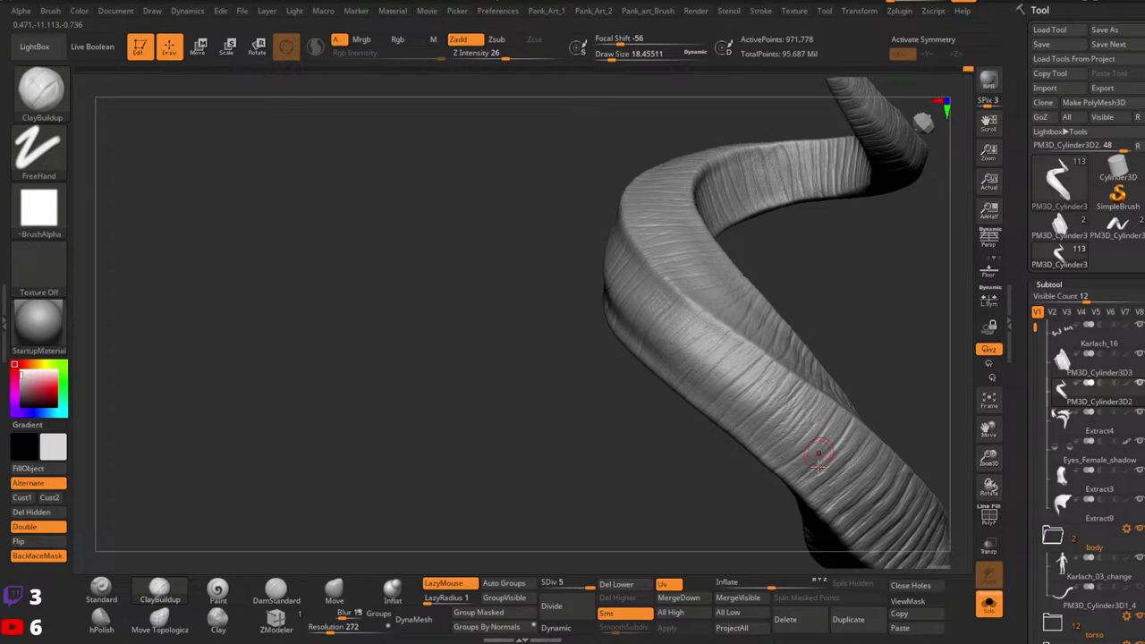
right_drag(850, 404, 846, 406)
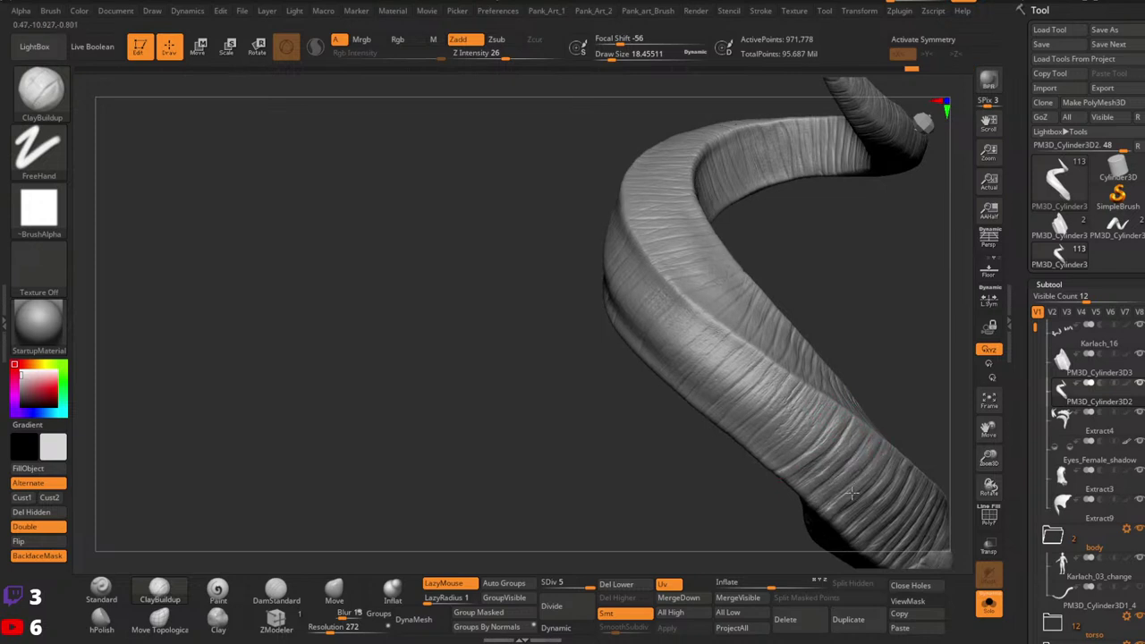
right_drag(853, 493, 897, 474)
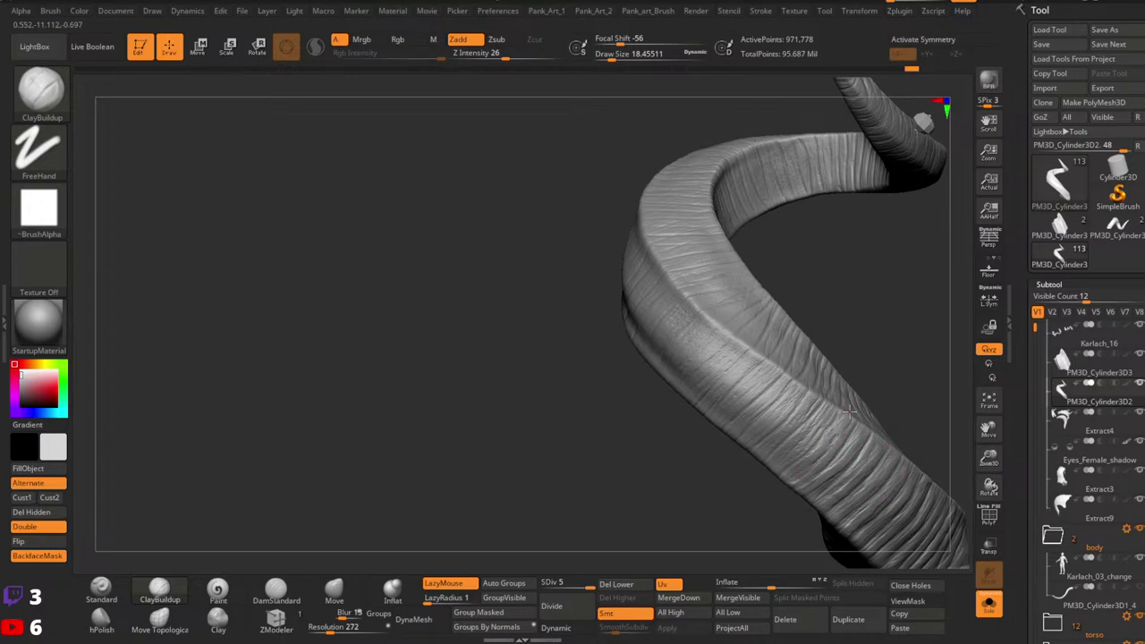
Step: Build up crosswise ClayBuildup ridges along the horn's outer face from the lower section towards the first bend, at draw size about 18.5
mouse_move(849, 409)
right_down()
mouse_move(827, 465)
mouse_move(848, 422)
right_up()
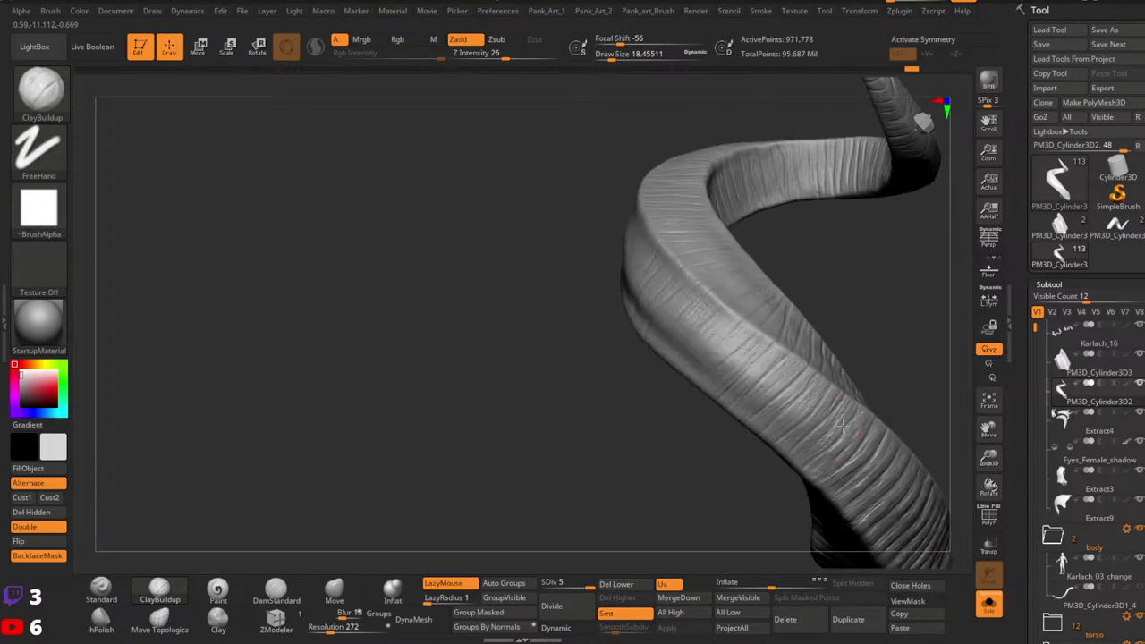
mouse_move(806, 467)
right_down()
mouse_move(886, 414)
mouse_move(819, 469)
right_up()
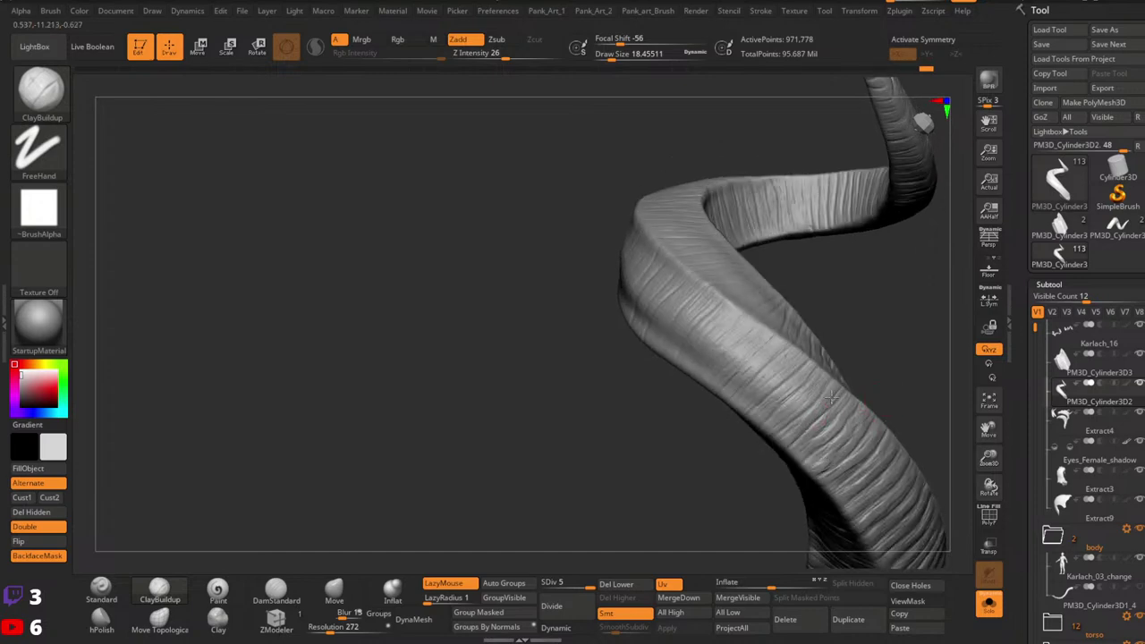
right_drag(806, 401, 832, 415)
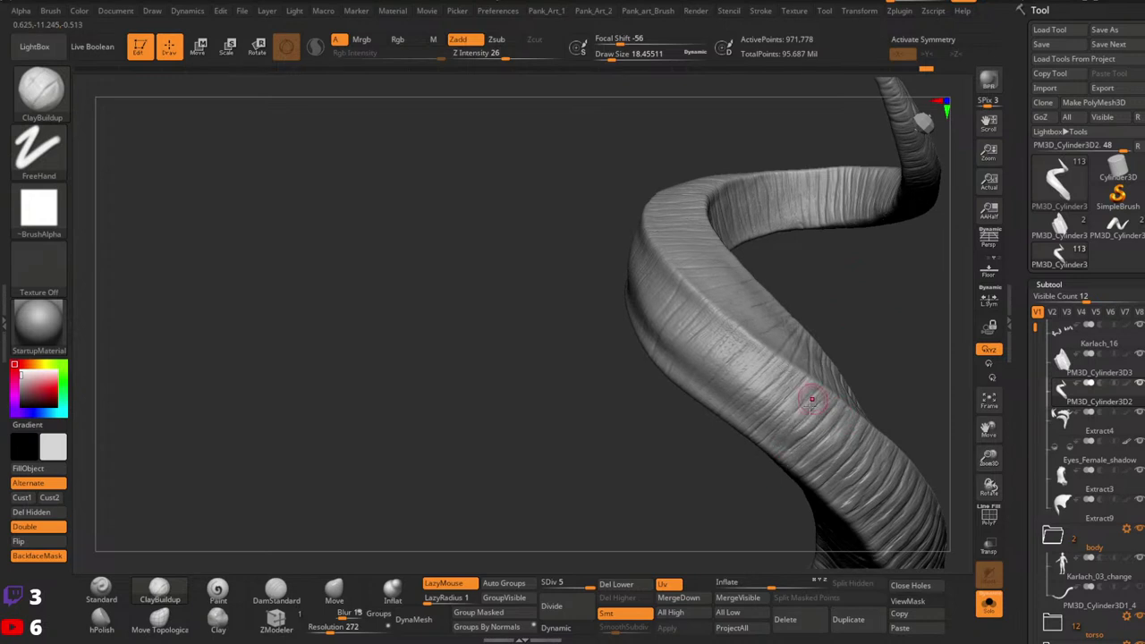
right_drag(809, 401, 797, 402)
right_drag(874, 340, 813, 422)
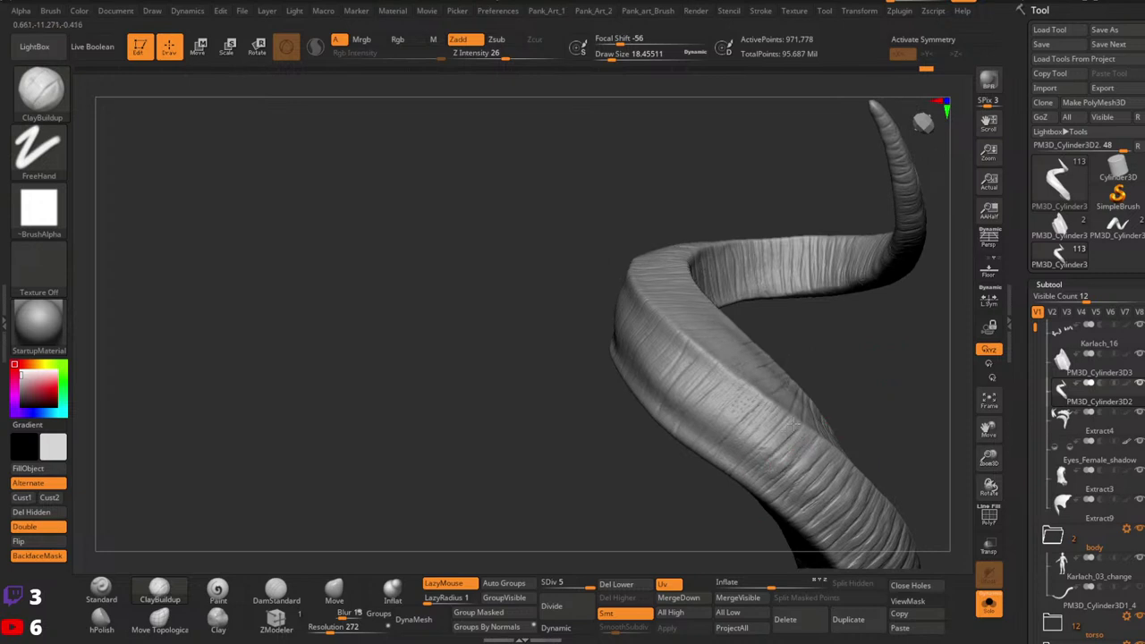
Step: Continue raising ClayBuildup ridges between the grooves farther up the outer face, across the smoother middle section of the main curl
right_drag(731, 486, 802, 444)
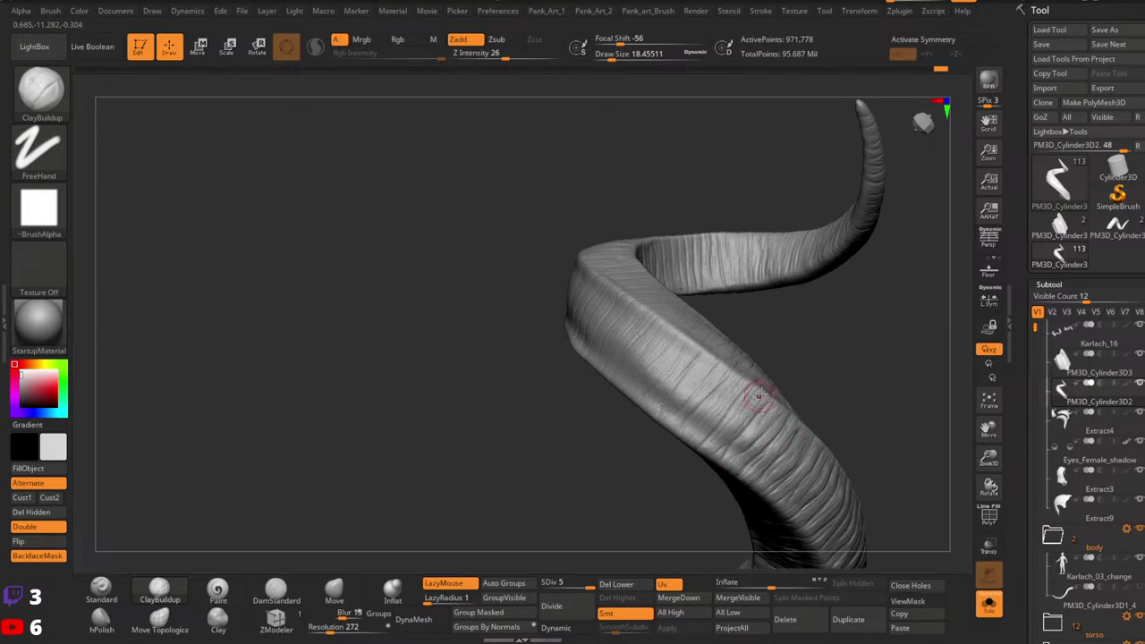
right_drag(757, 399, 748, 437)
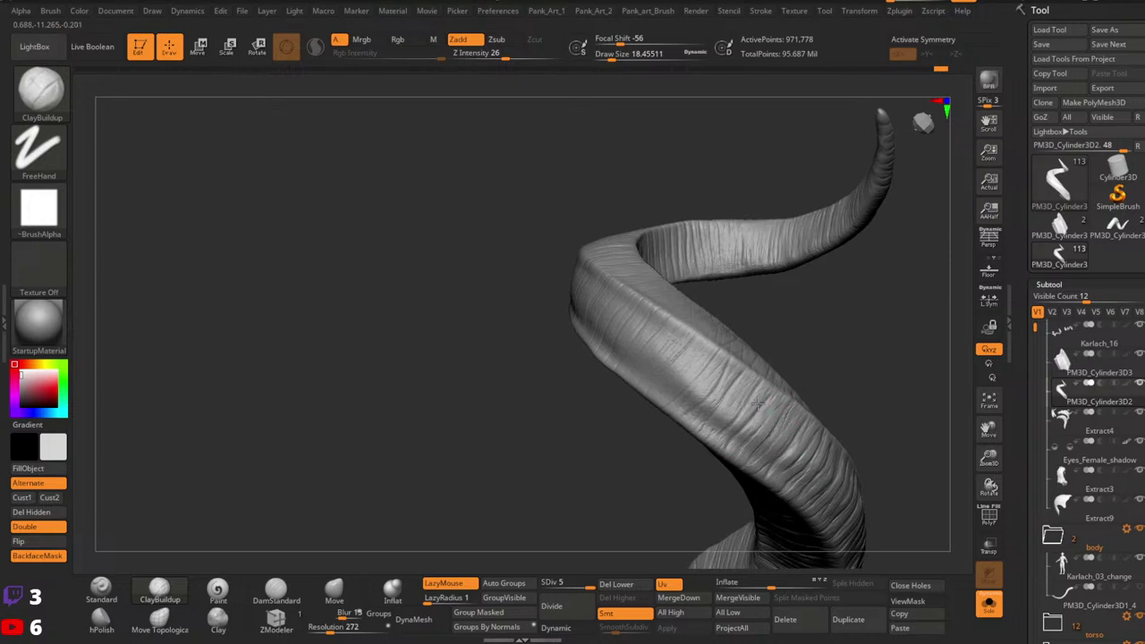
right_drag(746, 384, 778, 443)
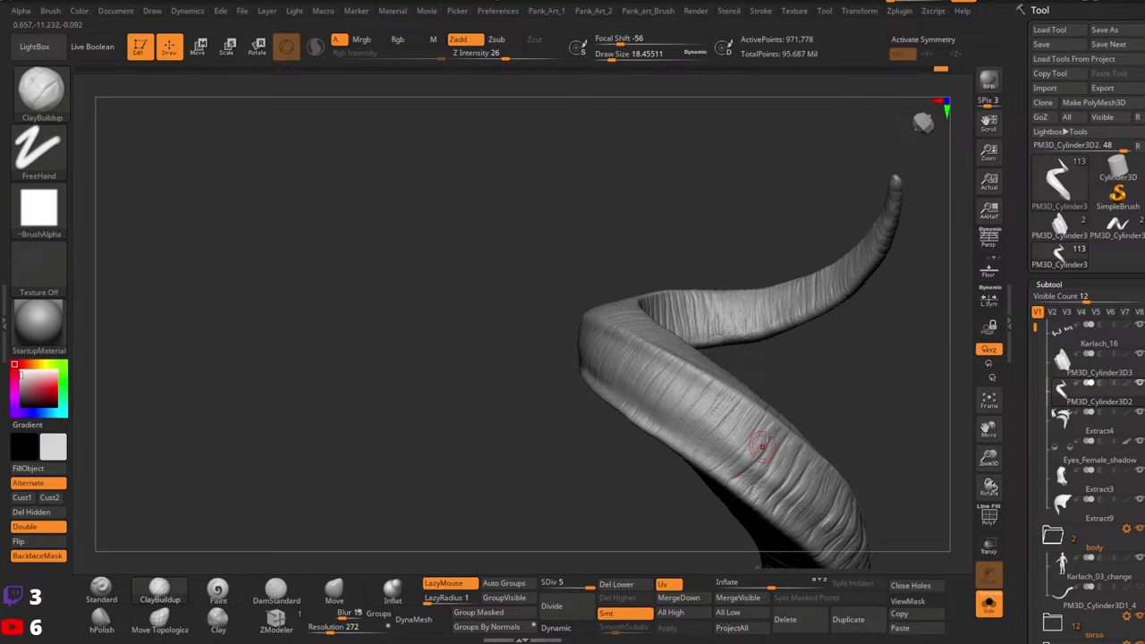
right_drag(737, 439, 812, 388)
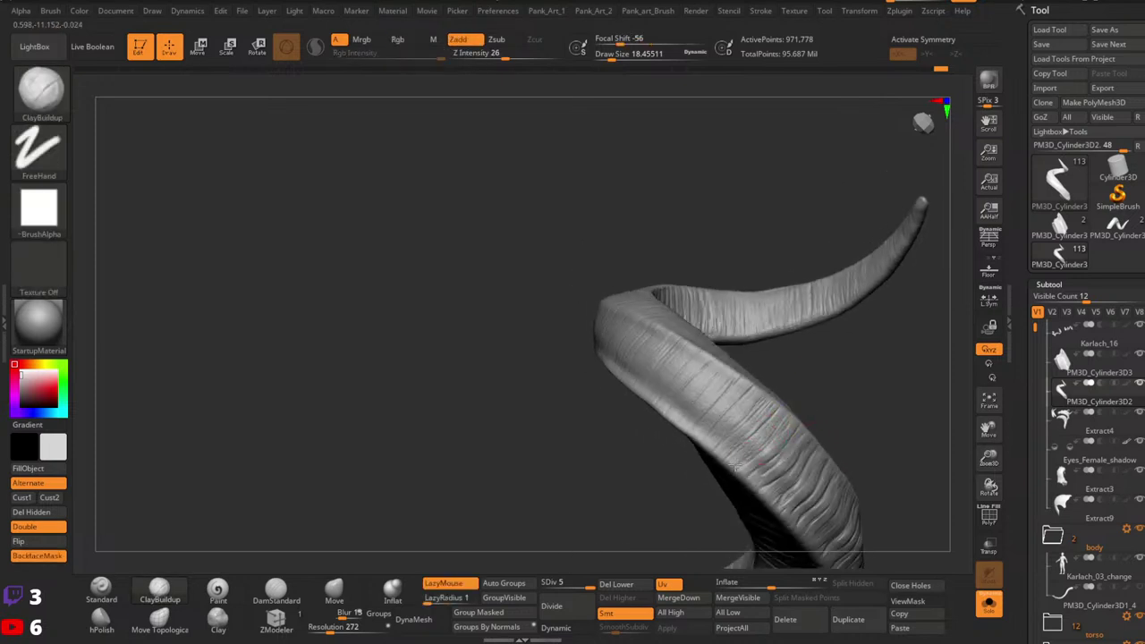
right_drag(747, 454, 736, 445)
Step: Thicken the crosswise ridges around the outside of the main curl, keeping the ClayBuildup draw size at about 18.5
right_drag(778, 398, 841, 299)
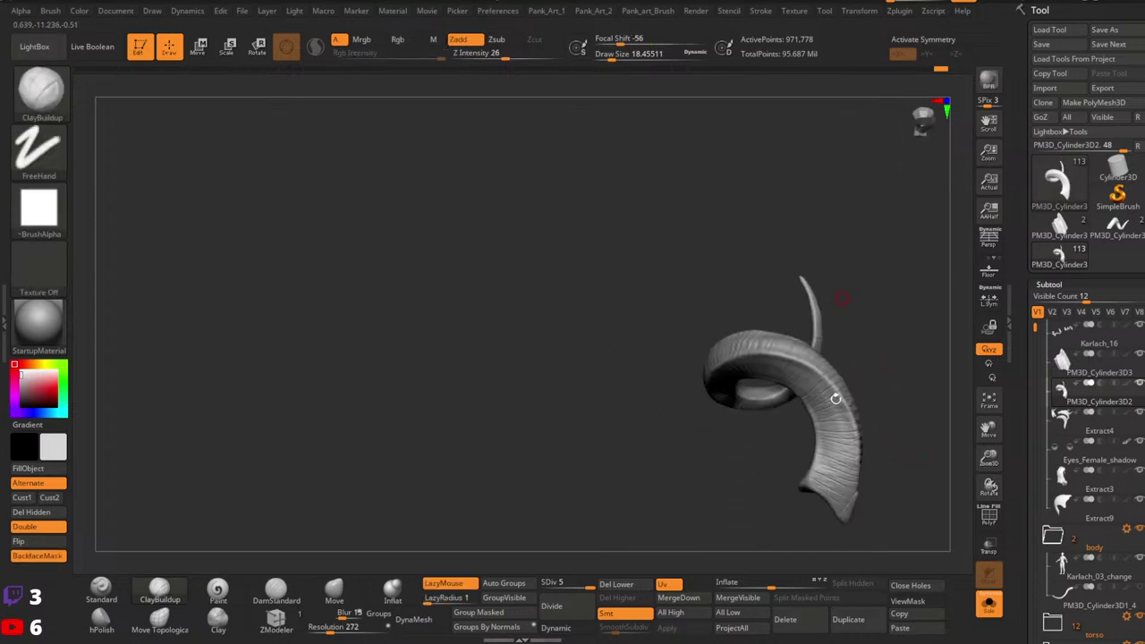
mouse_move(834, 398)
right_down()
mouse_move(805, 385)
mouse_move(796, 417)
mouse_move(774, 393)
mouse_move(749, 408)
mouse_move(736, 380)
mouse_move(750, 427)
mouse_move(746, 409)
mouse_move(775, 388)
right_up()
right_drag(728, 420, 784, 416)
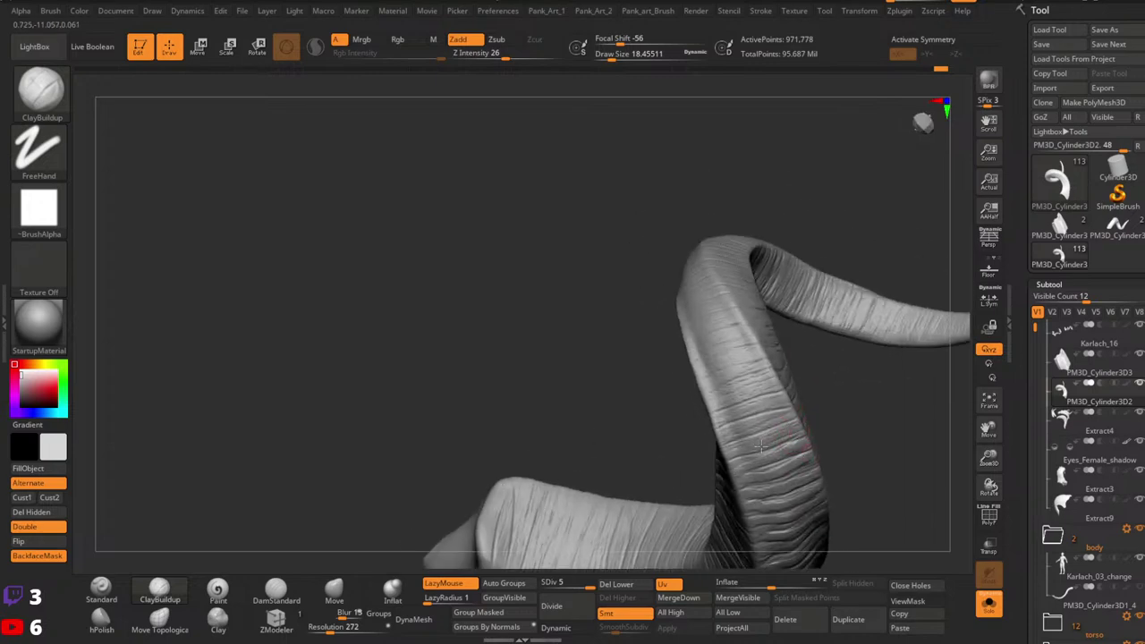
drag(761, 445, 753, 445)
right_drag(833, 391, 784, 419)
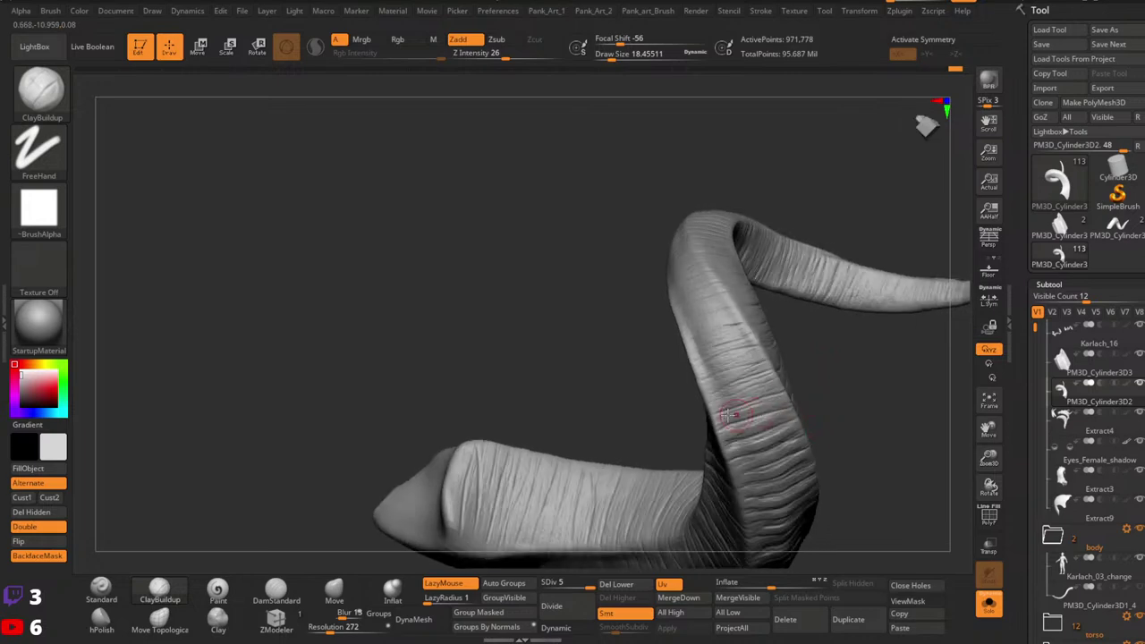
right_drag(707, 412, 745, 428)
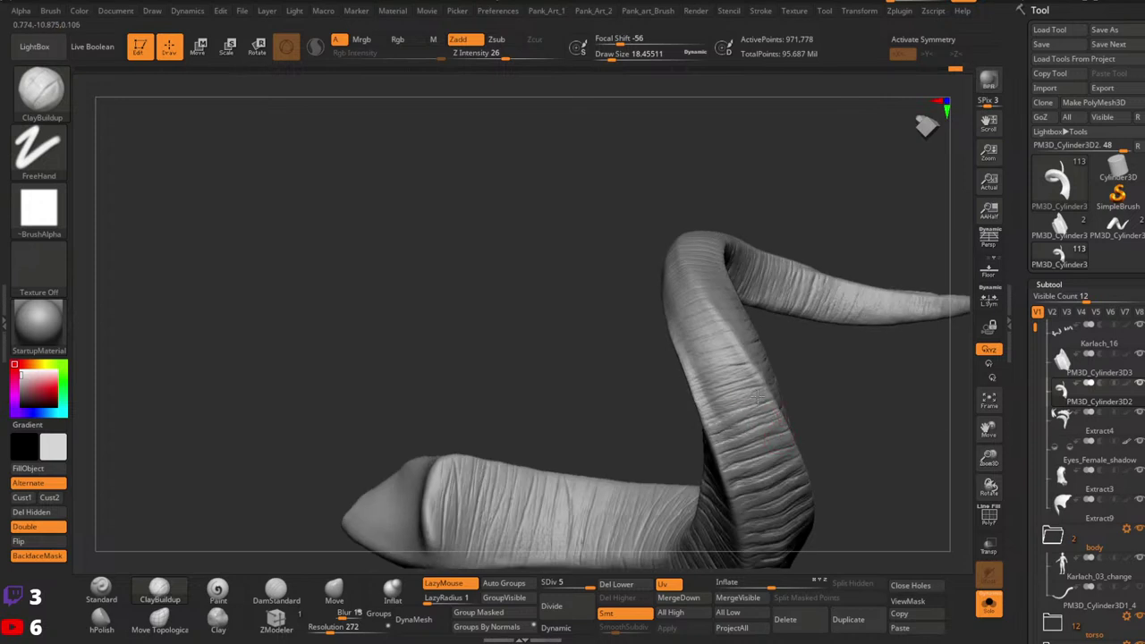
right_drag(773, 391, 780, 405)
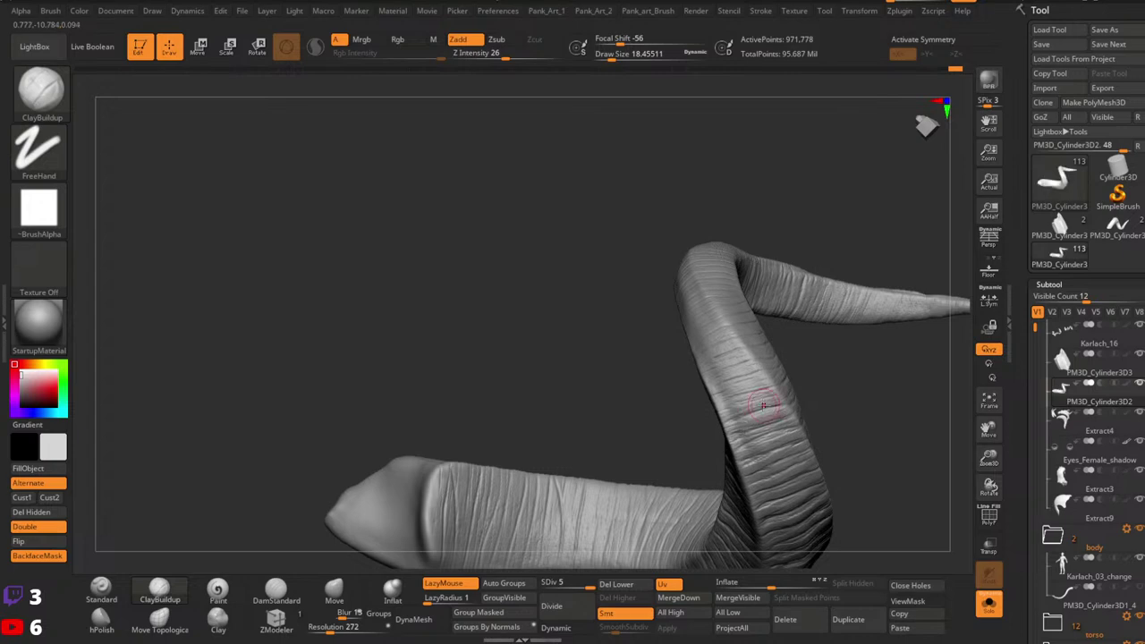
right_drag(758, 393, 796, 360)
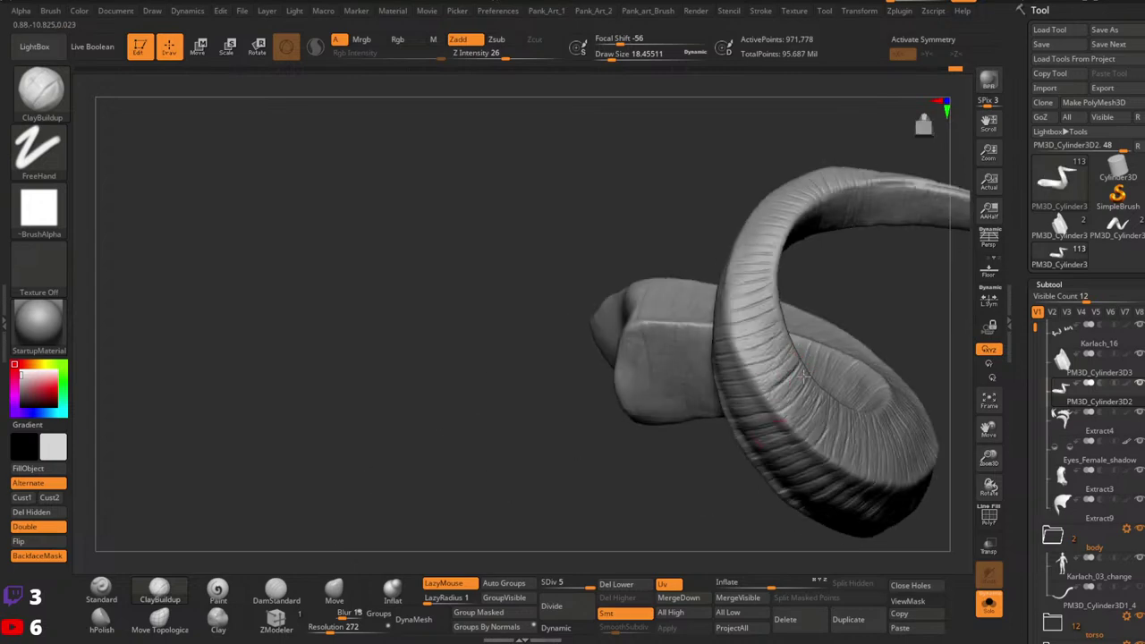
Step: Set the ClayBuildup draw size to about 17 and extend the ridges over the narrowing upper part of the curl
right_drag(810, 398, 743, 408)
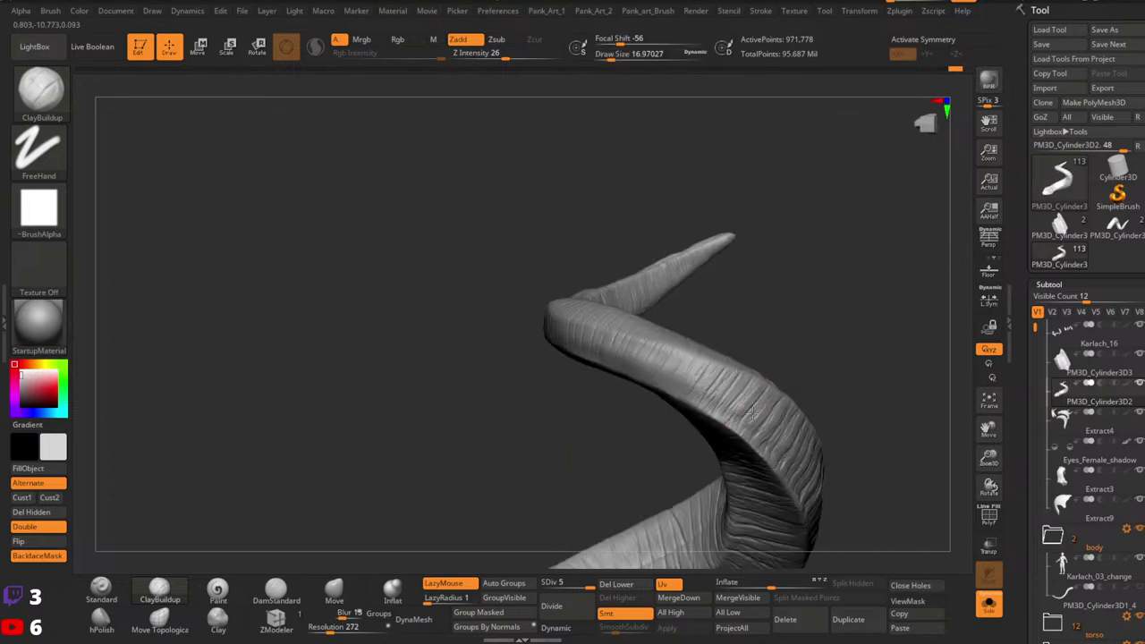
right_drag(755, 425, 766, 442)
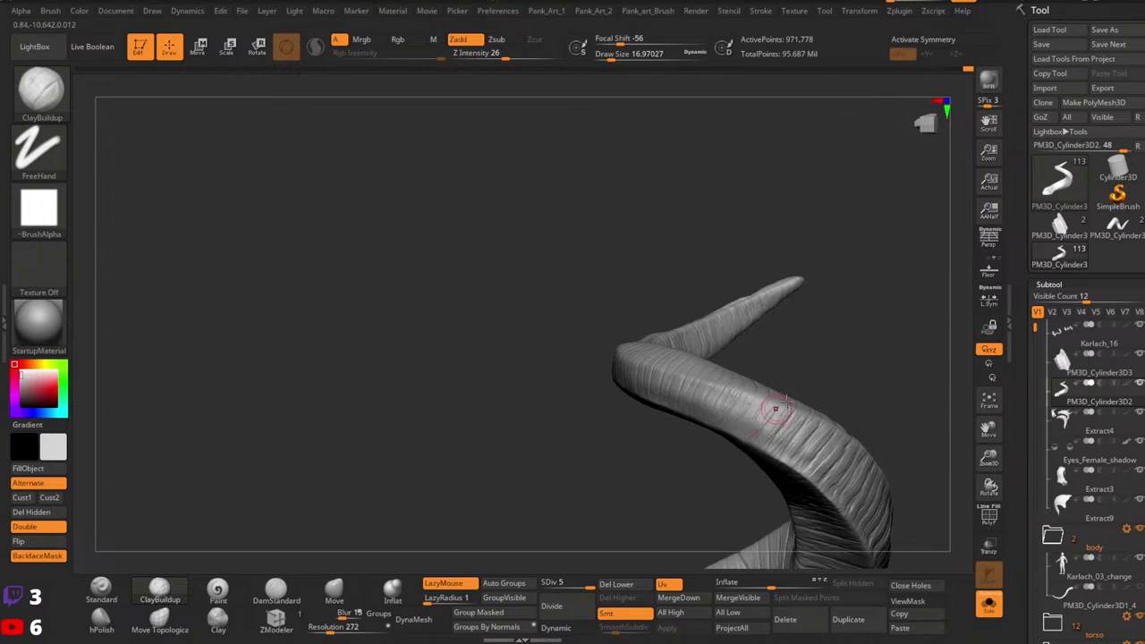
right_drag(775, 407, 809, 428)
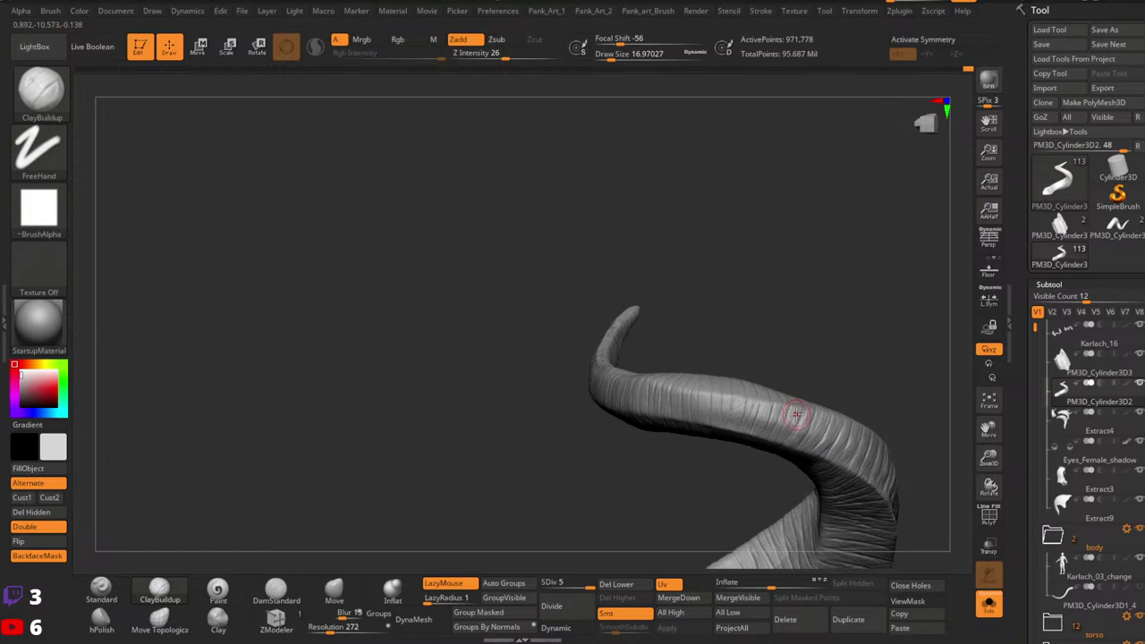
Step: Reduce the ClayBuildup draw size to about 11.7 and add finer ridges along the thin section leading to the horn's tip
right_drag(899, 366, 839, 443)
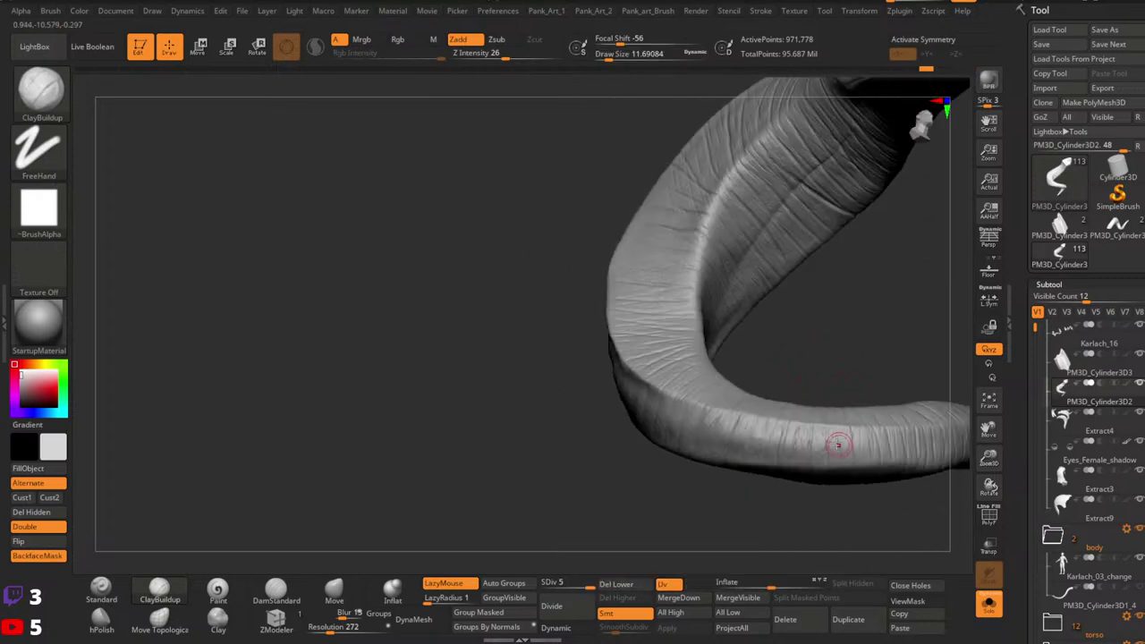
right_drag(841, 386, 760, 407)
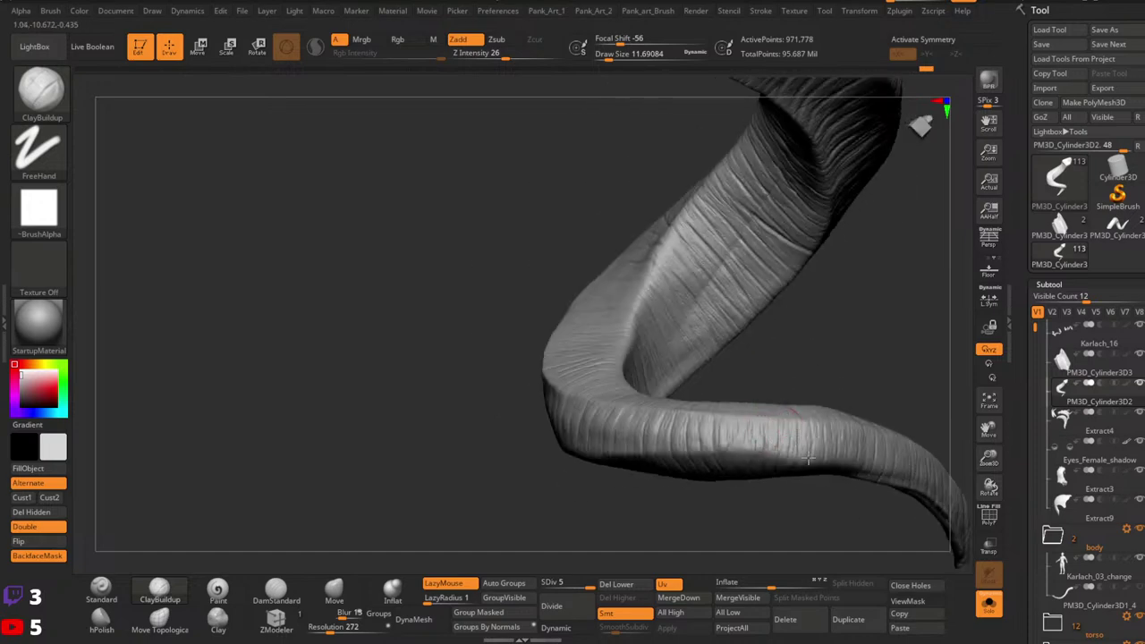
right_drag(819, 438, 795, 366)
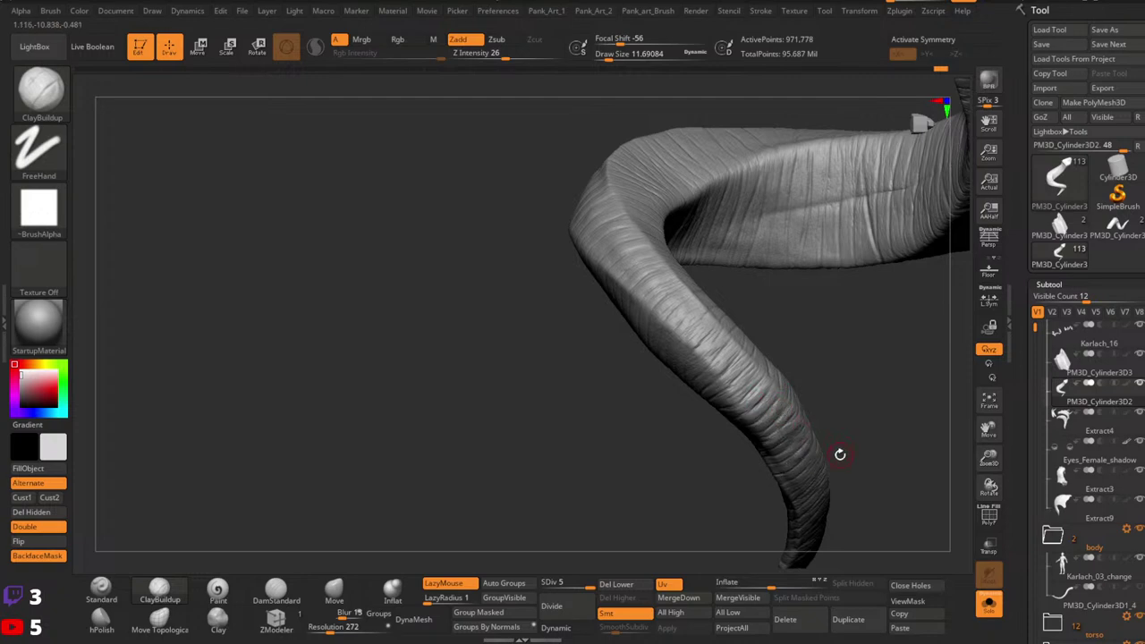
right_drag(838, 455, 779, 361)
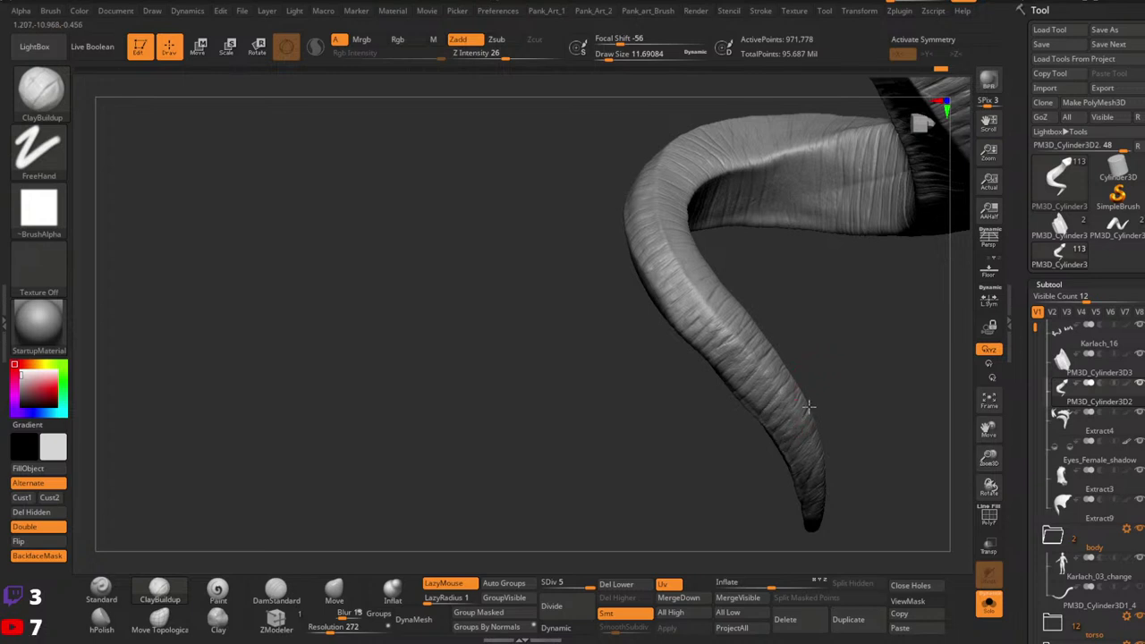
Step: Build up ridges down to the very tip of the horn, raising the ClayBuildup draw size to about 17
drag(837, 408, 832, 395)
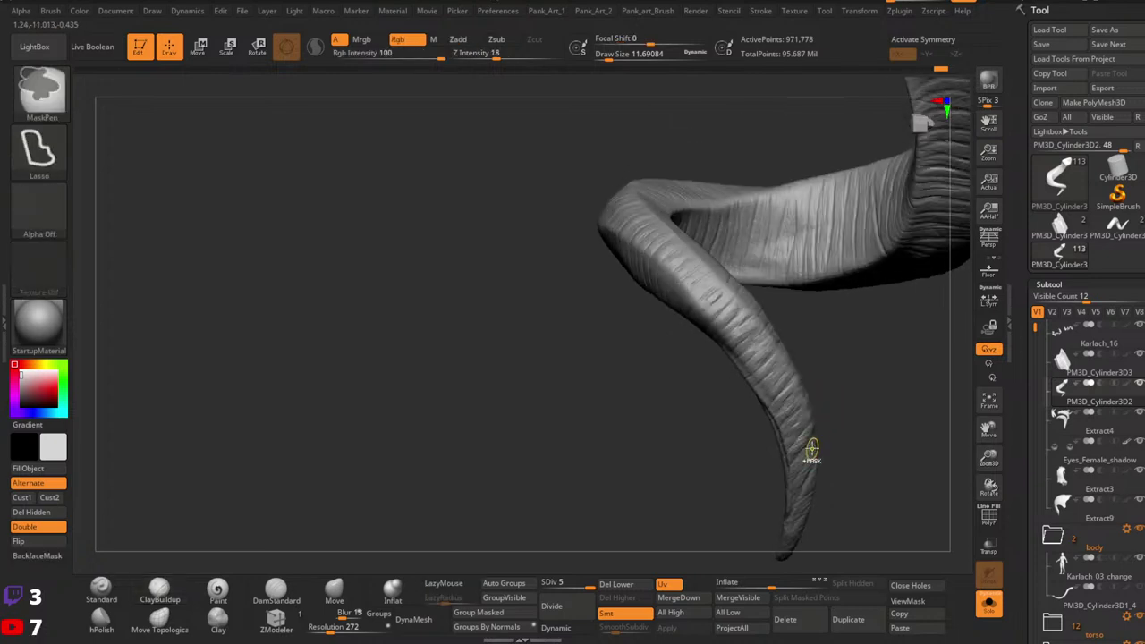
drag(804, 431, 790, 443)
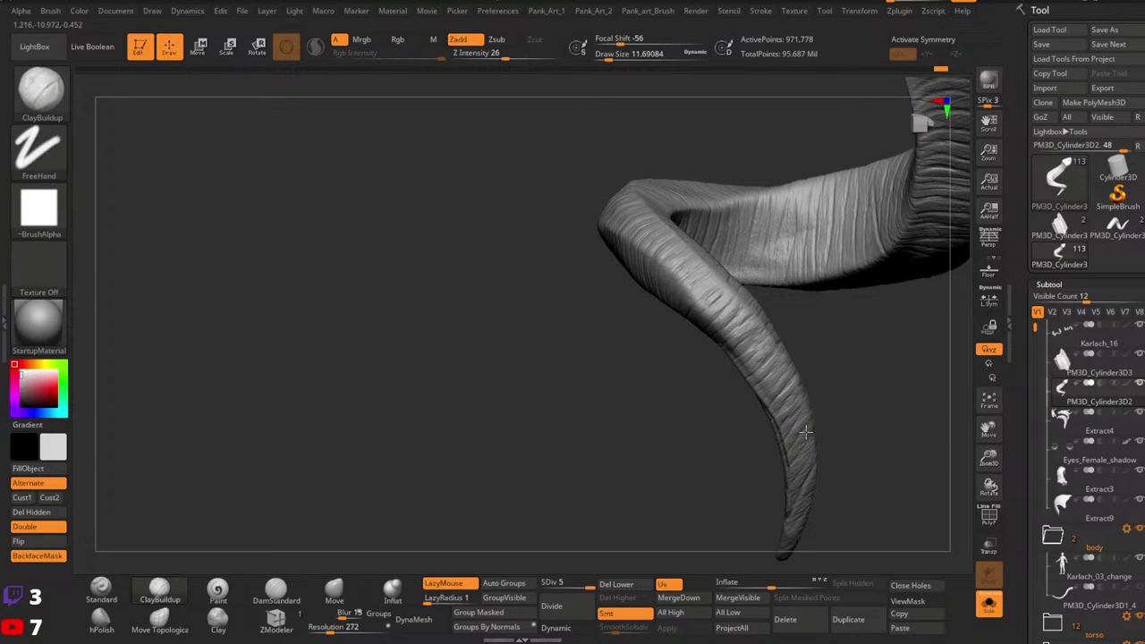
key(space)
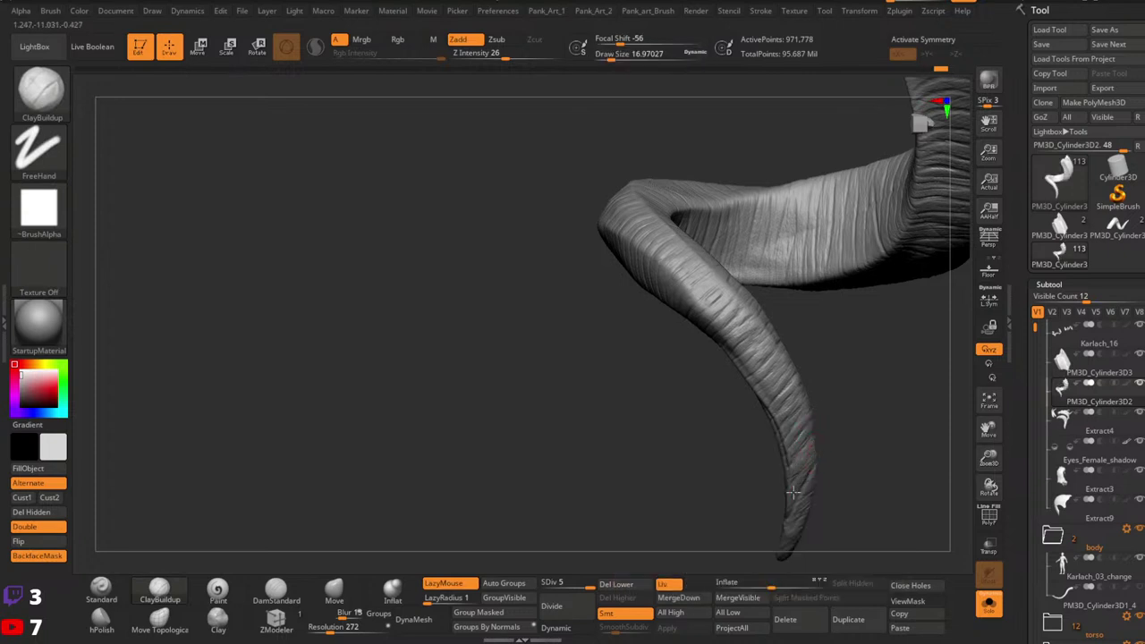
drag(798, 521, 793, 541)
Step: Set the ClayBuildup draw size to about 12.9 and add crosswise ridges along the opposite face of the tapering tip section
drag(868, 467, 754, 419)
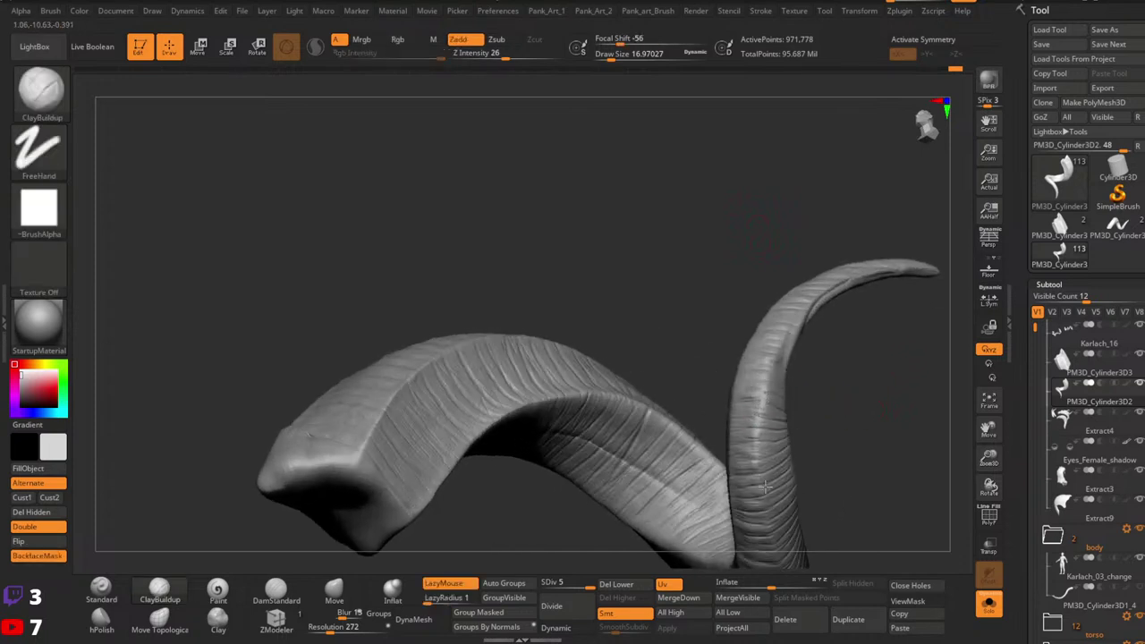
ctrl+right_drag(762, 481, 775, 449)
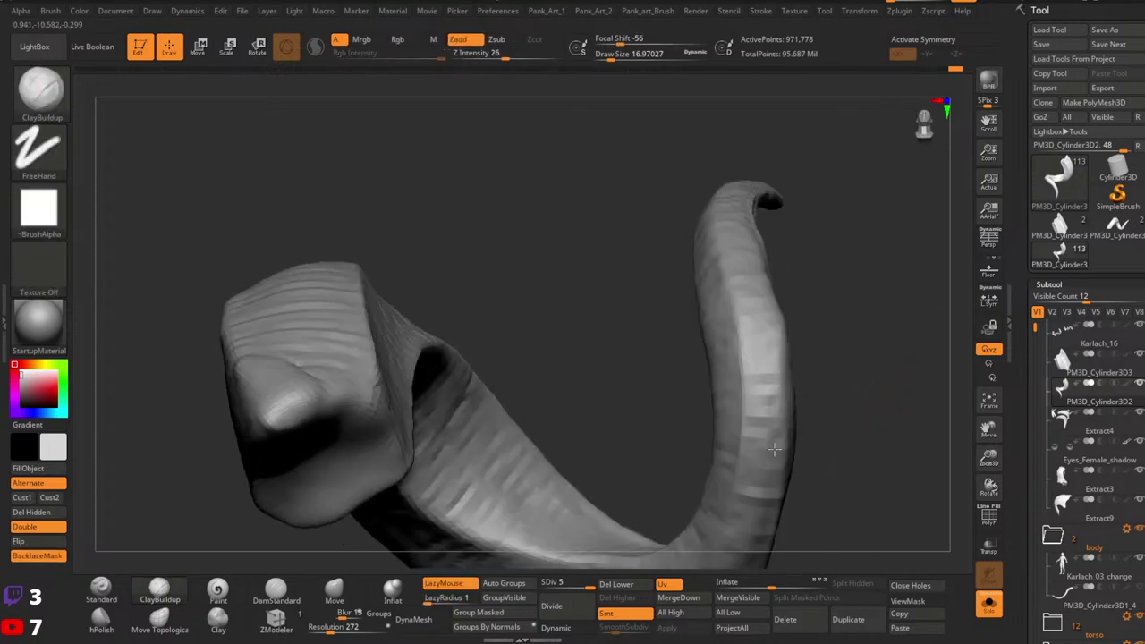
mouse_move(774, 449)
mouse_down()
mouse_move(748, 414)
mouse_move(779, 381)
mouse_move(815, 388)
mouse_move(767, 414)
mouse_move(741, 403)
mouse_move(756, 402)
mouse_up()
key(space)
key(space)
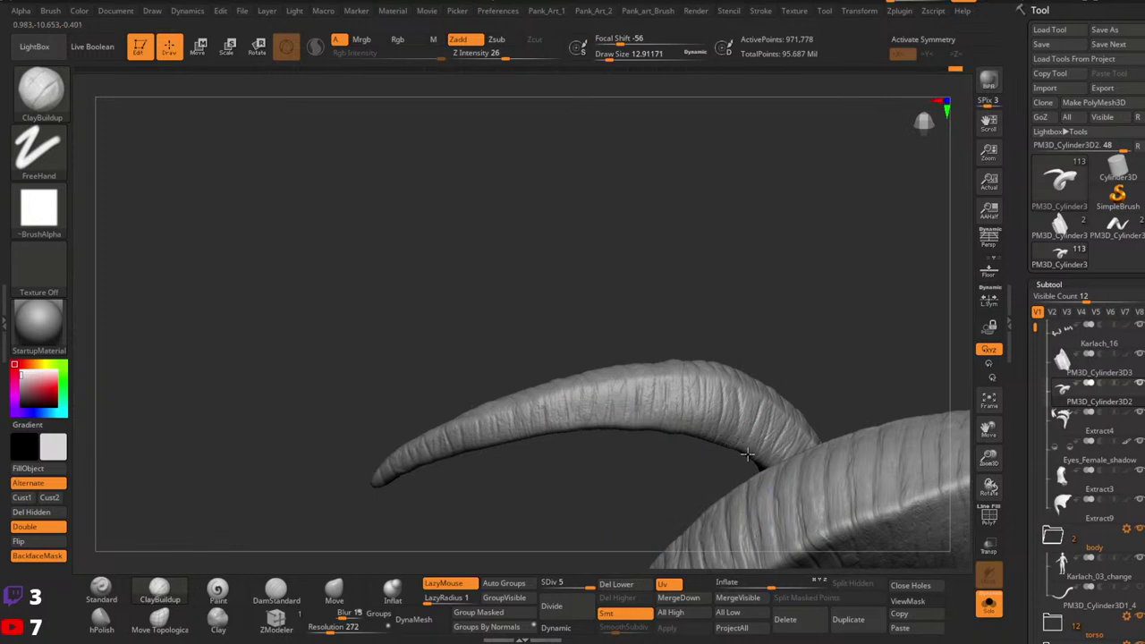
right_drag(777, 427, 721, 424)
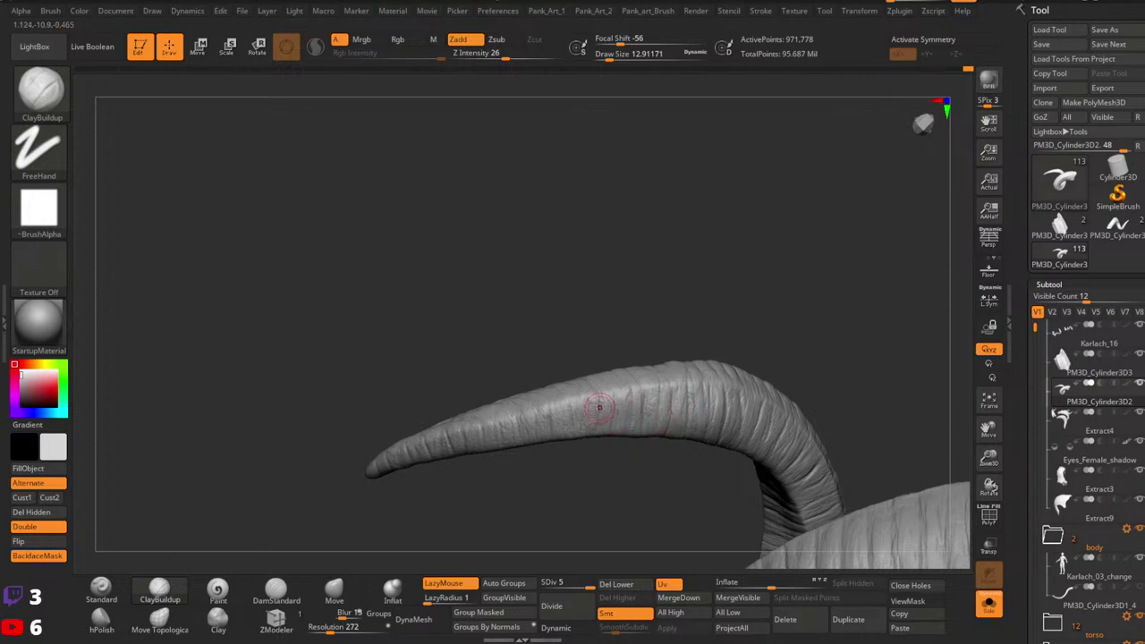
right_drag(595, 432, 516, 434)
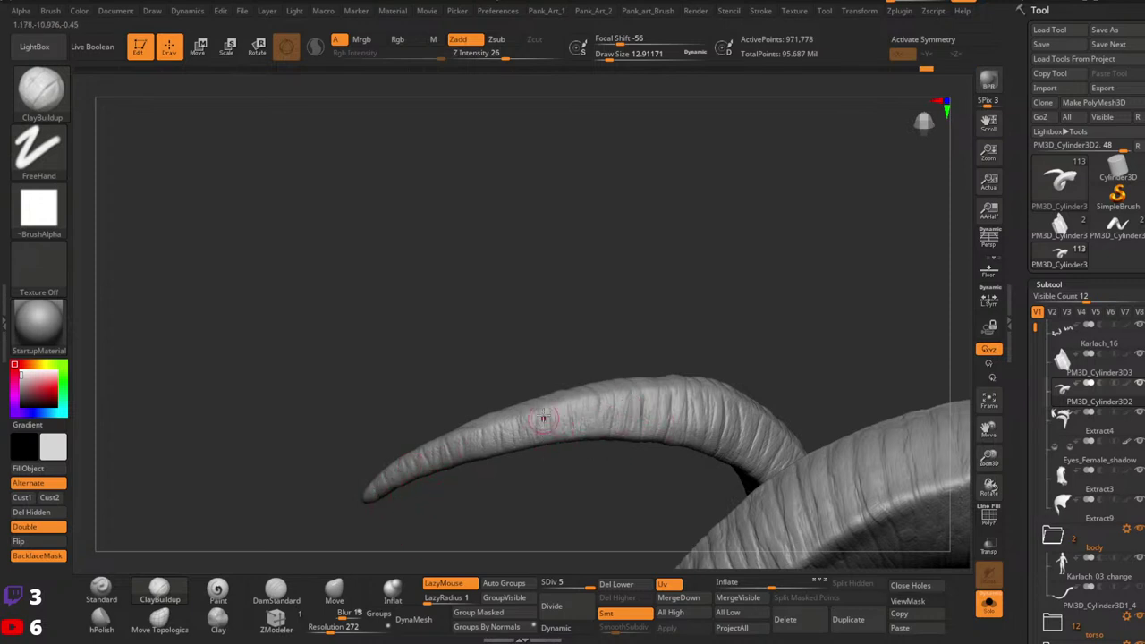
right_drag(493, 439, 757, 414)
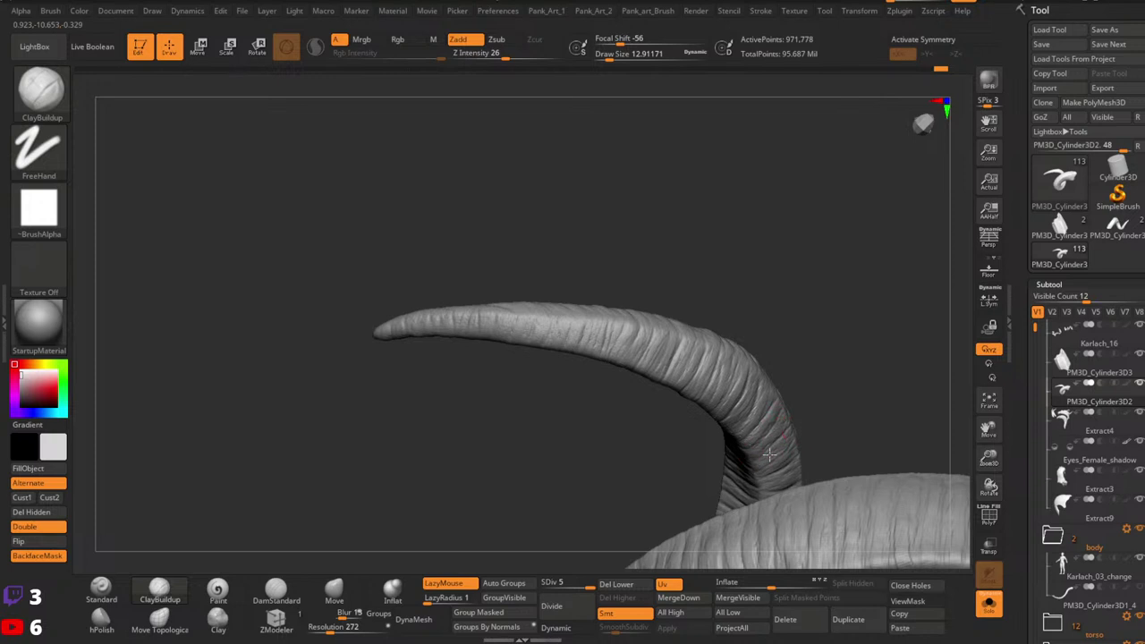
Step: Set the ClayBuildup draw size to about 17 and raise ridges around the bend behind the tip section
mouse_move(769, 471)
right_down()
mouse_move(808, 471)
mouse_move(802, 426)
mouse_move(799, 447)
mouse_move(843, 376)
right_up()
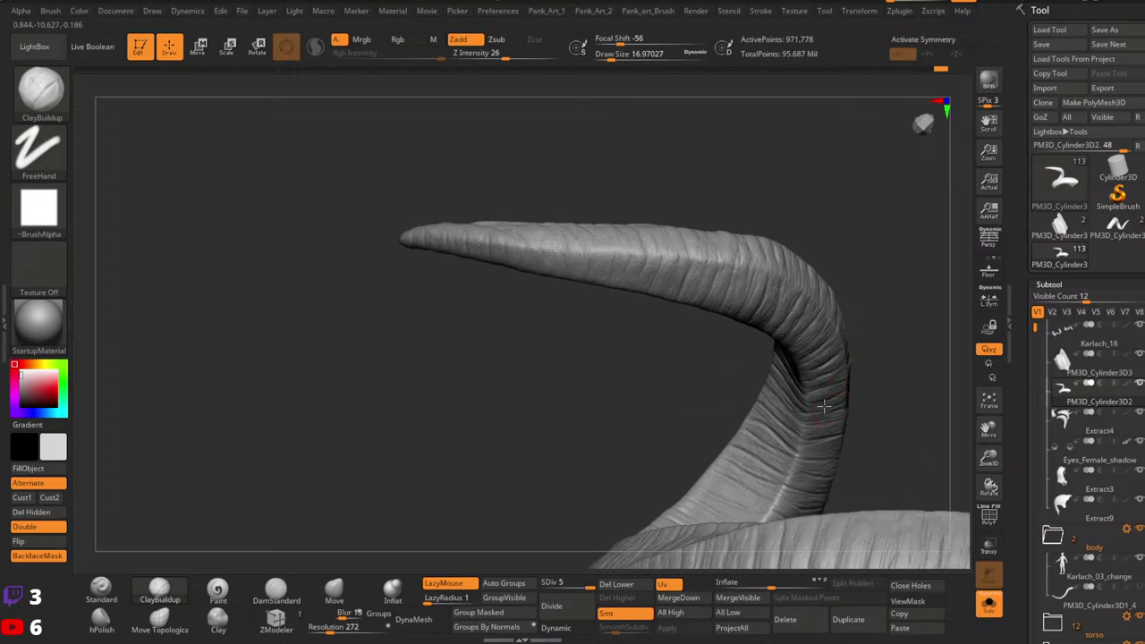
right_drag(813, 450, 860, 411)
right_drag(862, 455, 880, 400)
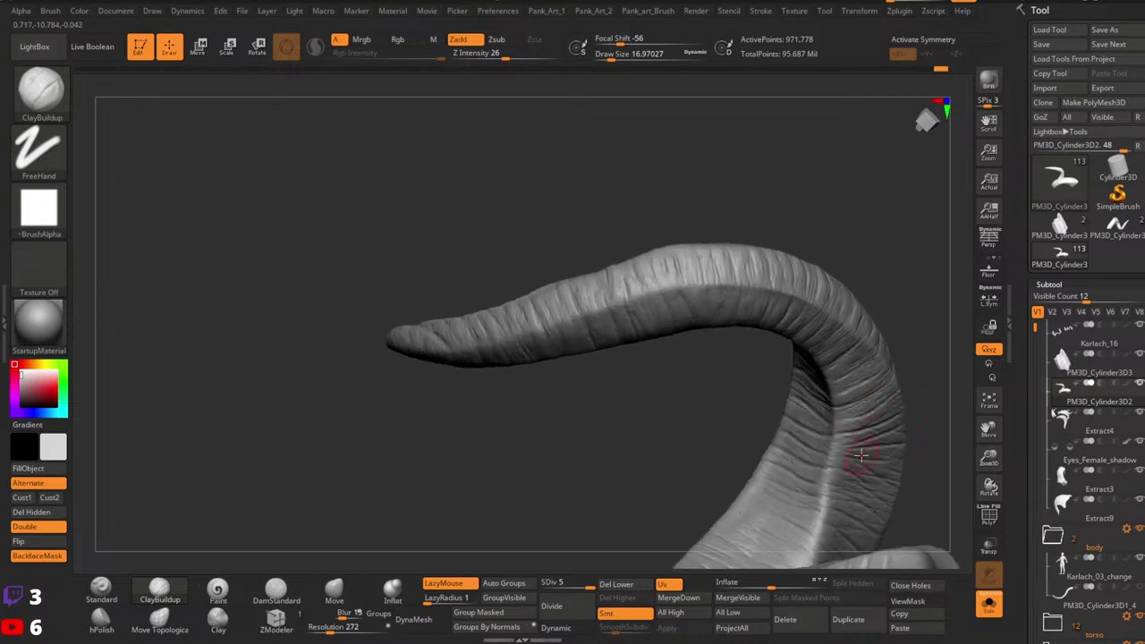
Step: Continue the crosswise ridges along the side face of the horn's curl, working from the bend towards the thicker part
right_drag(847, 450, 813, 380)
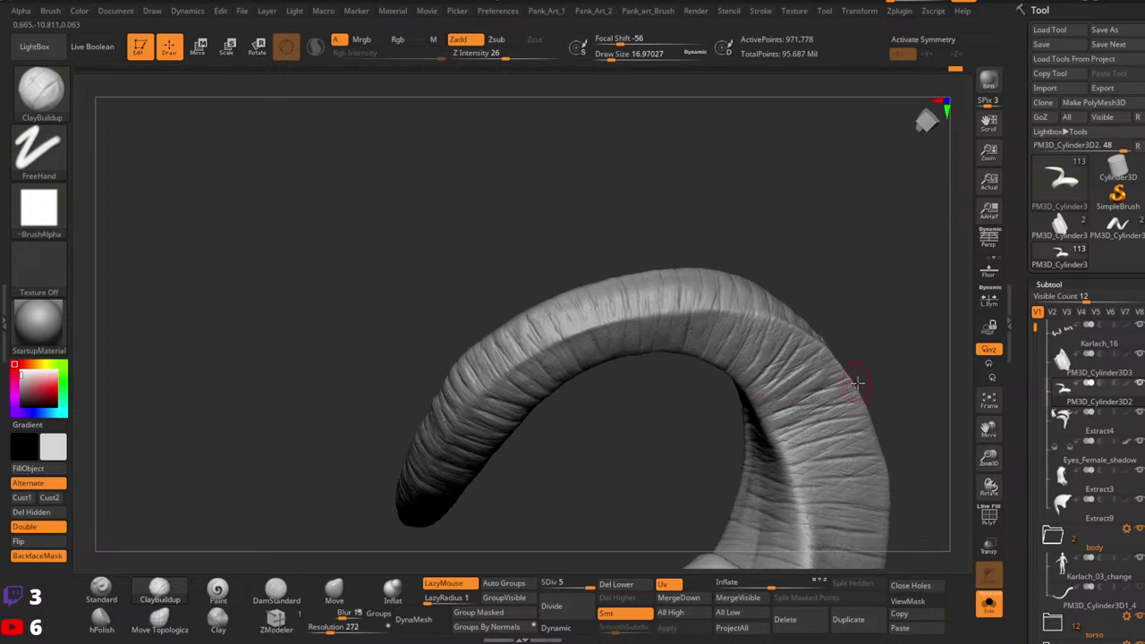
right_drag(842, 407, 796, 356)
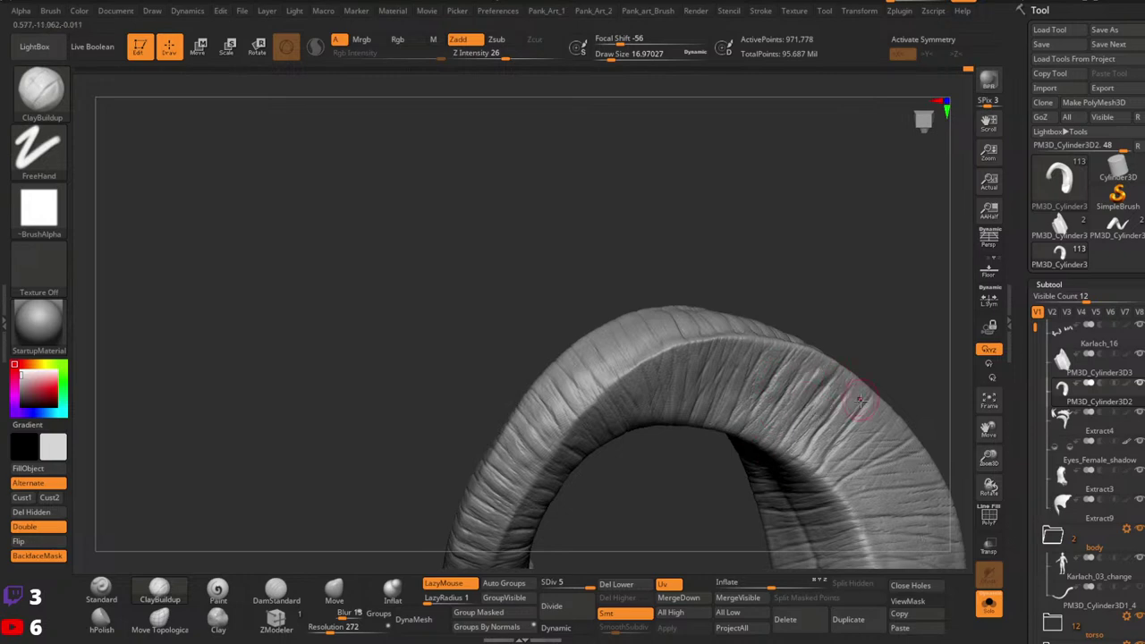
right_drag(845, 452, 800, 371)
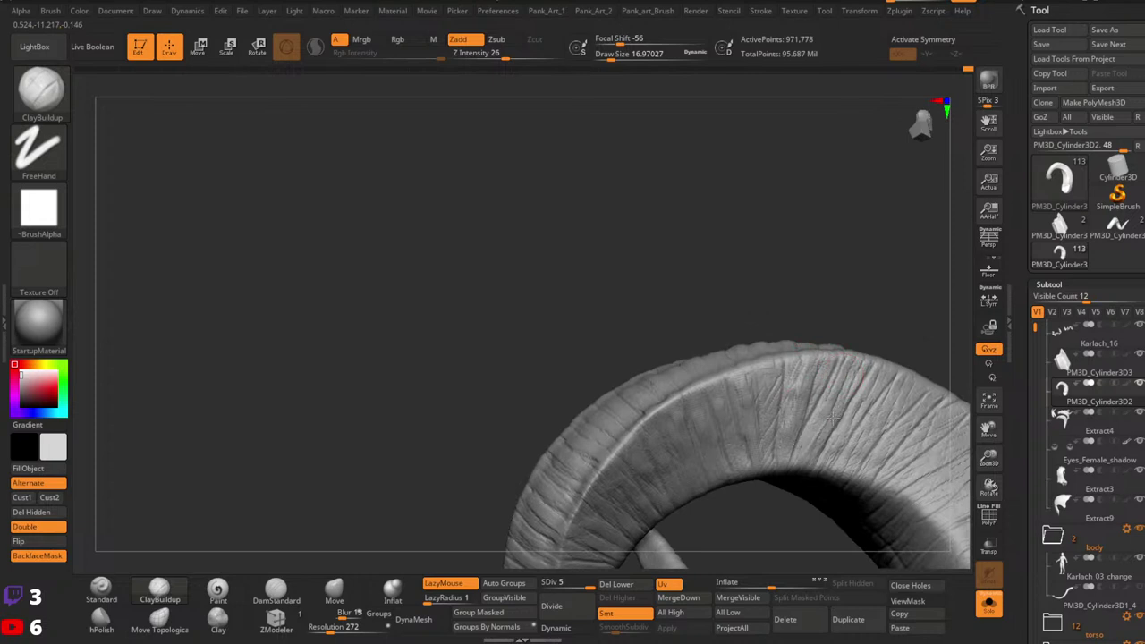
Step: Set the ClayBuildup draw size to about 20, then back to about 17, while building ridges over the crown of the thick arch
mouse_move(836, 419)
right_down()
mouse_move(850, 358)
mouse_move(813, 405)
mouse_move(835, 327)
mouse_move(793, 358)
mouse_move(808, 475)
mouse_move(817, 368)
mouse_move(812, 435)
mouse_move(769, 425)
mouse_move(783, 417)
right_up()
key(space)
drag(780, 417, 783, 417)
mouse_move(773, 401)
mouse_down()
mouse_move(758, 467)
mouse_move(757, 456)
mouse_up()
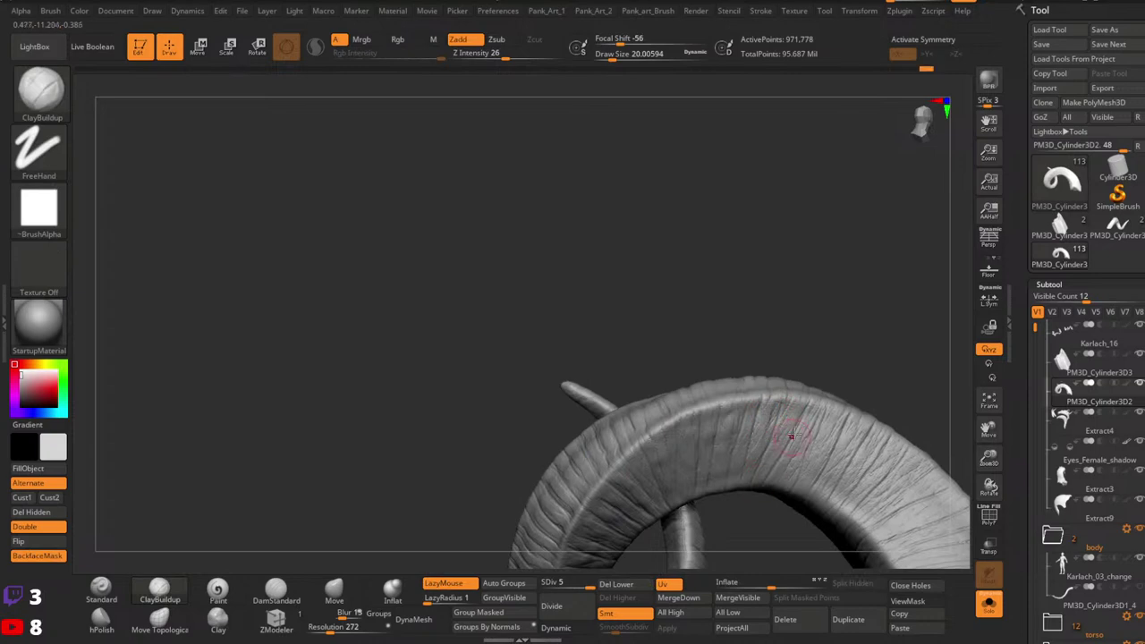
drag(794, 400, 773, 480)
key([)
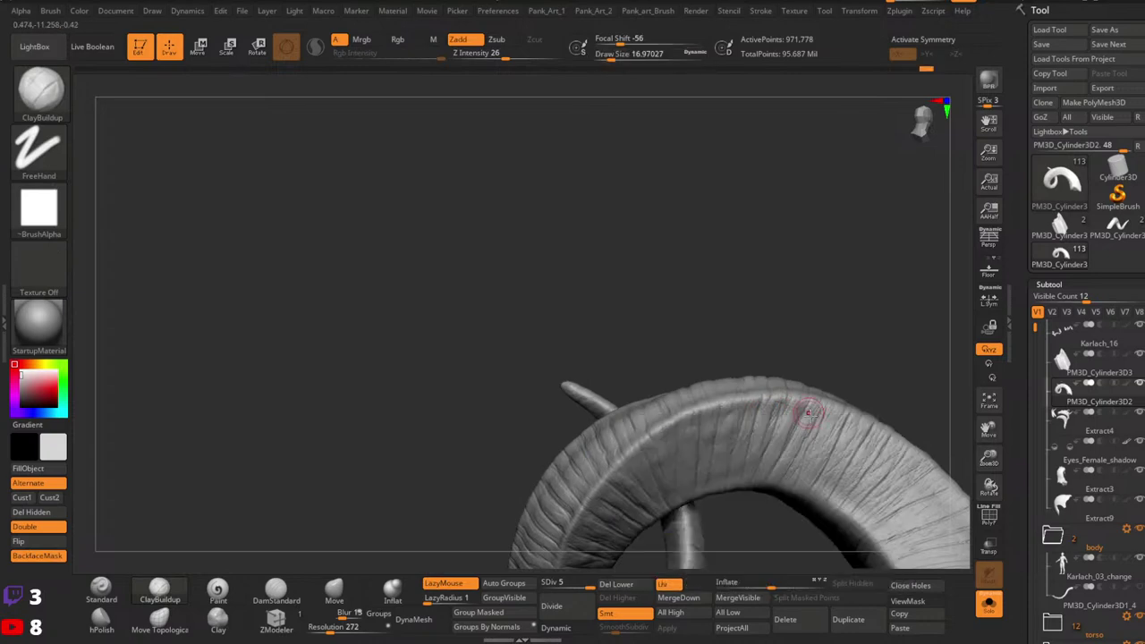
right_drag(850, 404, 757, 394)
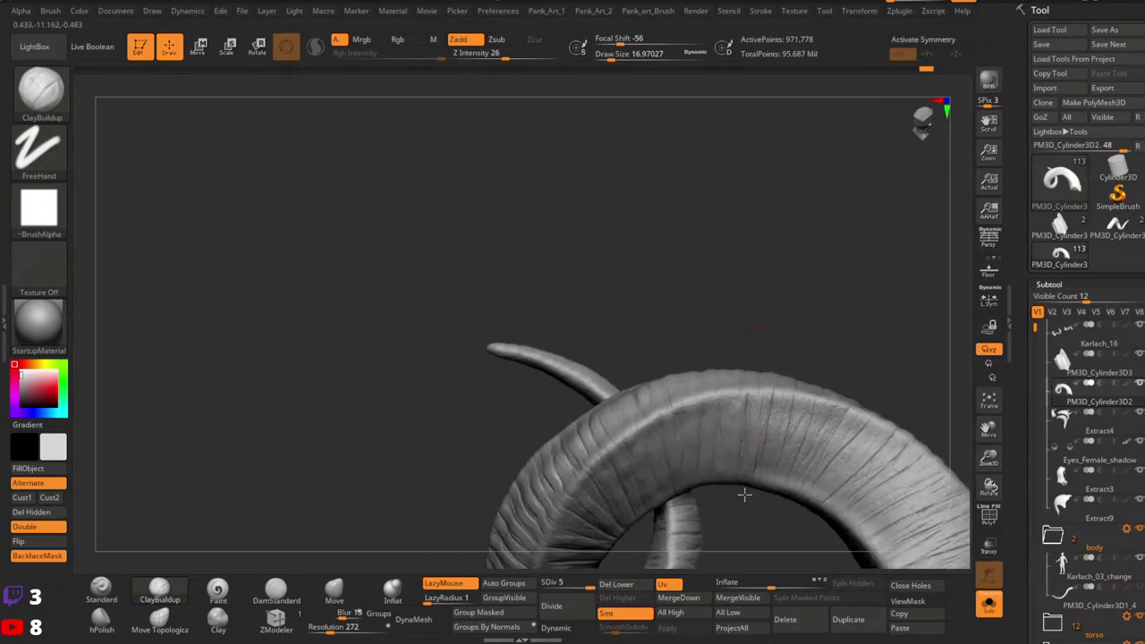
right_drag(745, 493, 793, 388)
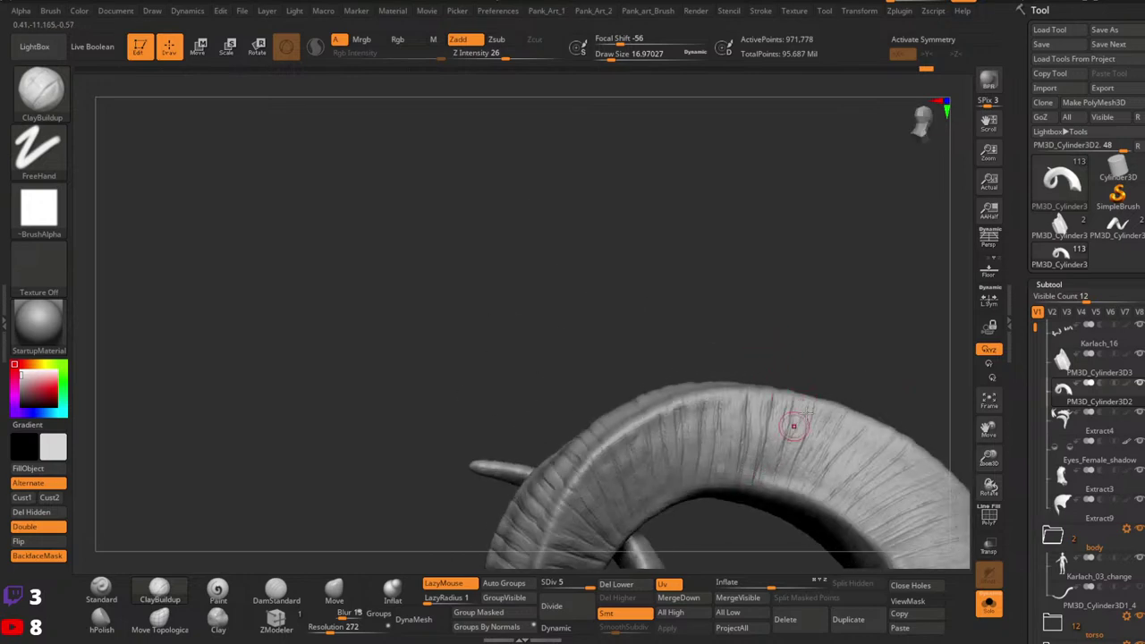
Step: Raise the ClayBuildup draw size to about 21.6 and extend the ridges down the arch's side face to the horn's base
right_drag(807, 449, 800, 421)
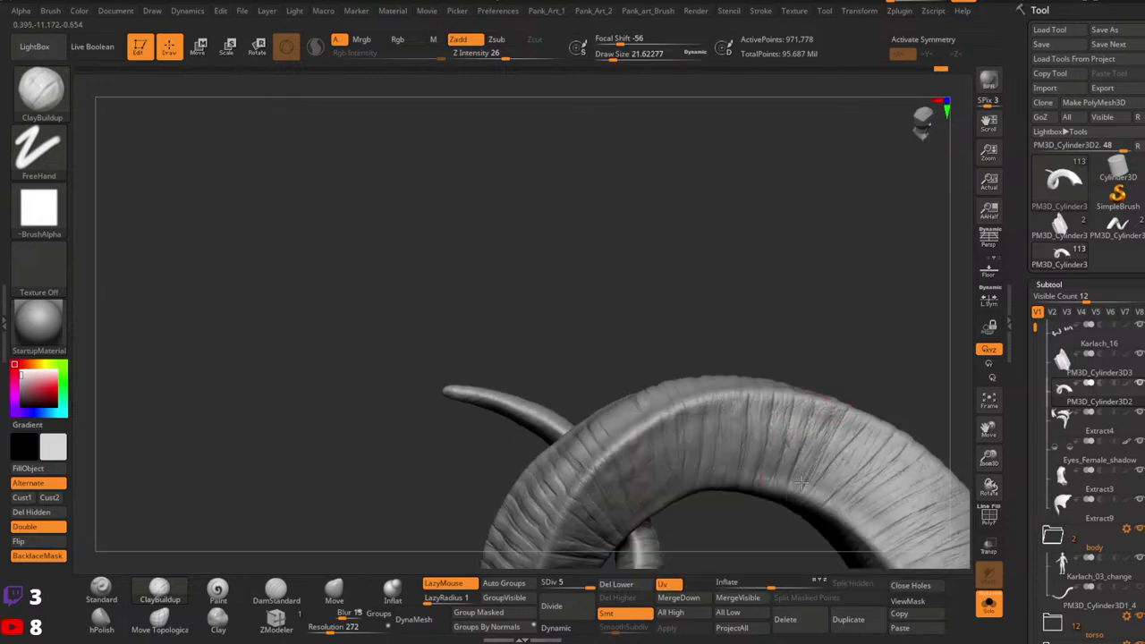
right_drag(800, 483, 760, 407)
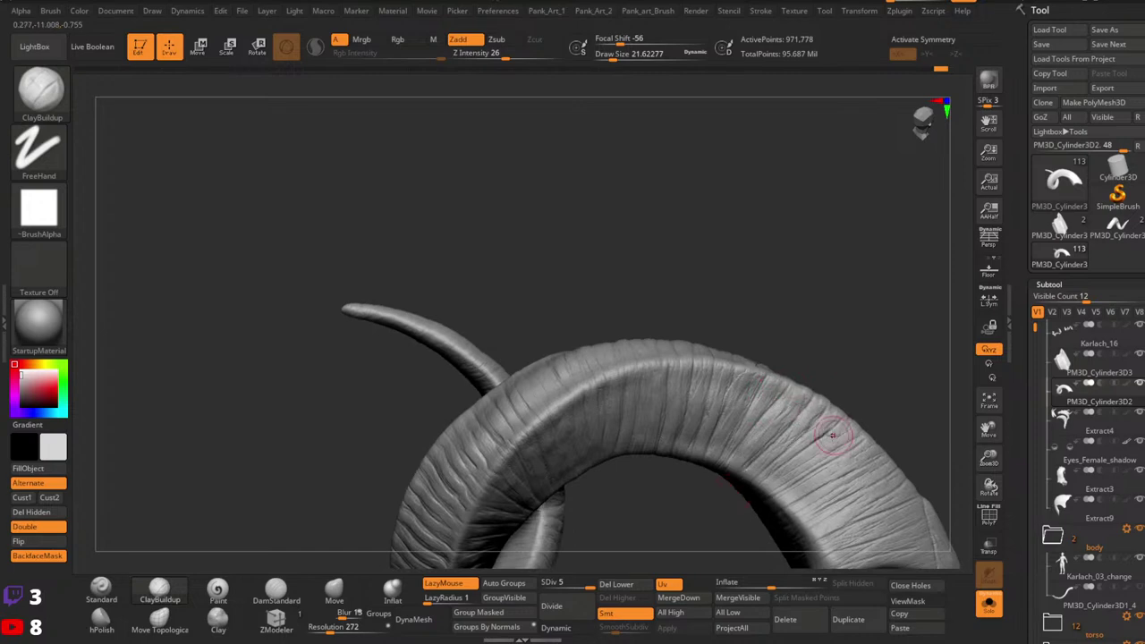
right_drag(879, 402, 813, 402)
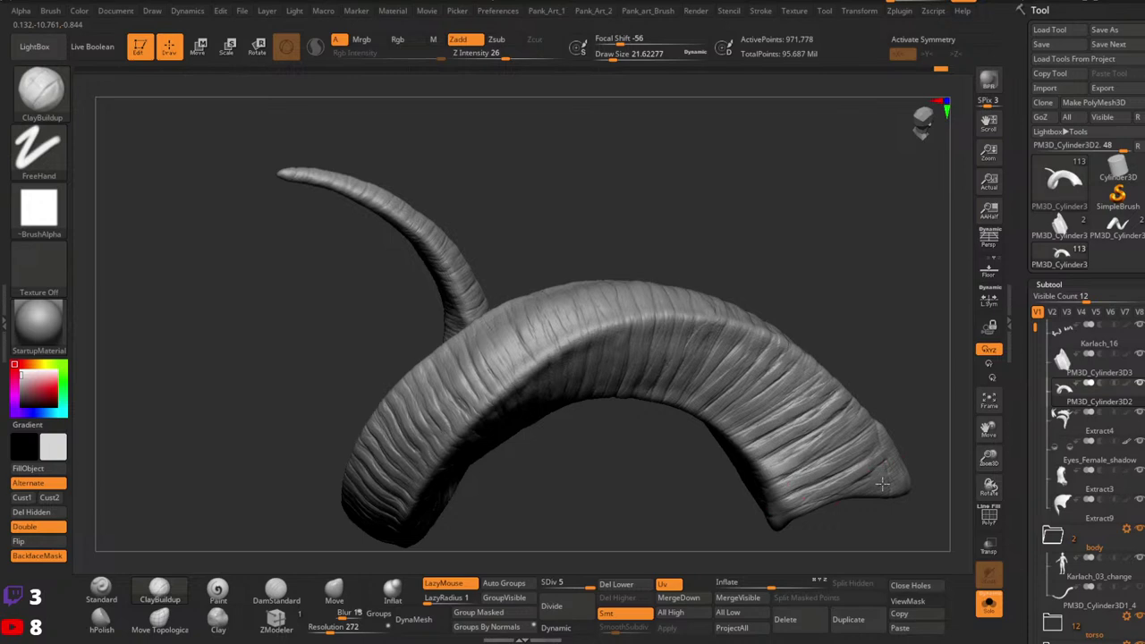
Step: Build up crosswise ridges on the adjoining lower face of the thick section, starting beside the open base end
drag(749, 529, 718, 453)
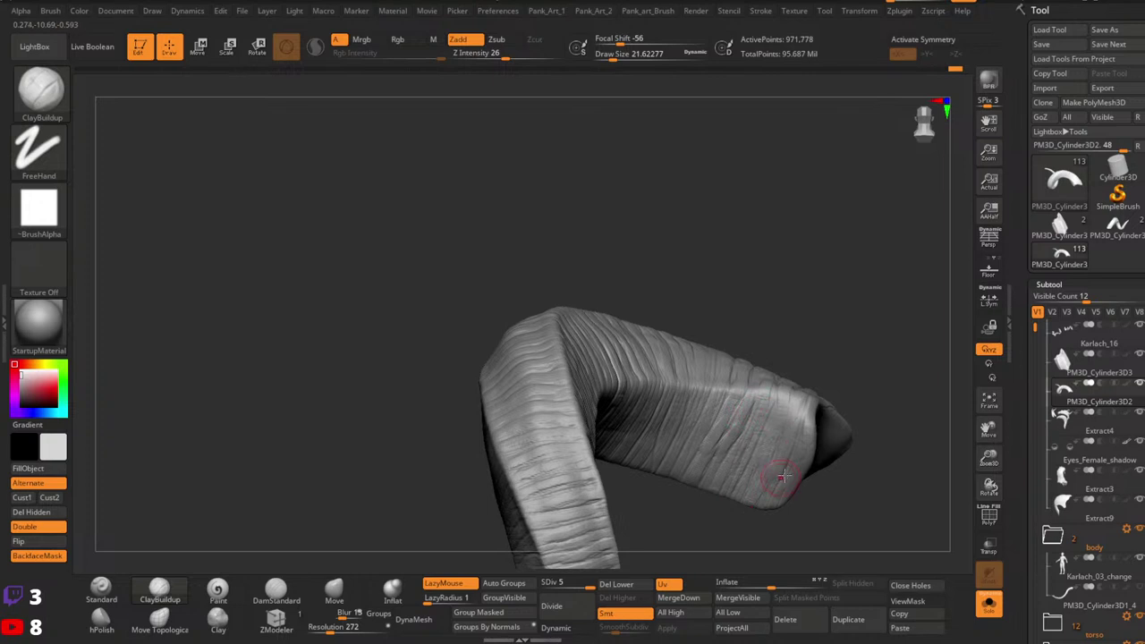
drag(737, 469, 753, 418)
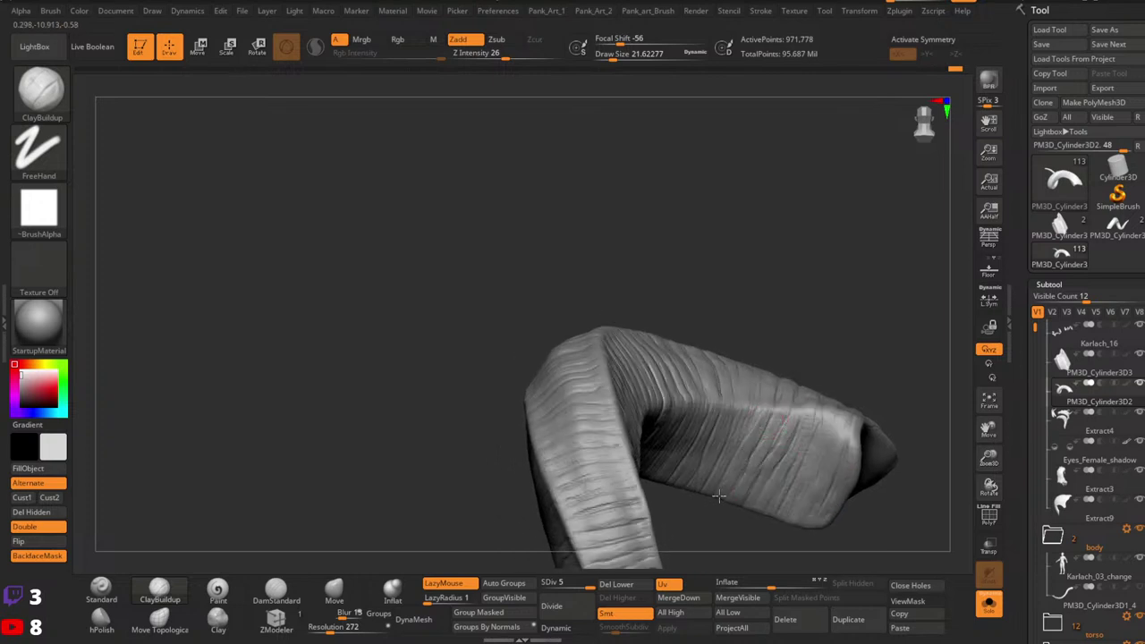
right_drag(735, 447, 749, 435)
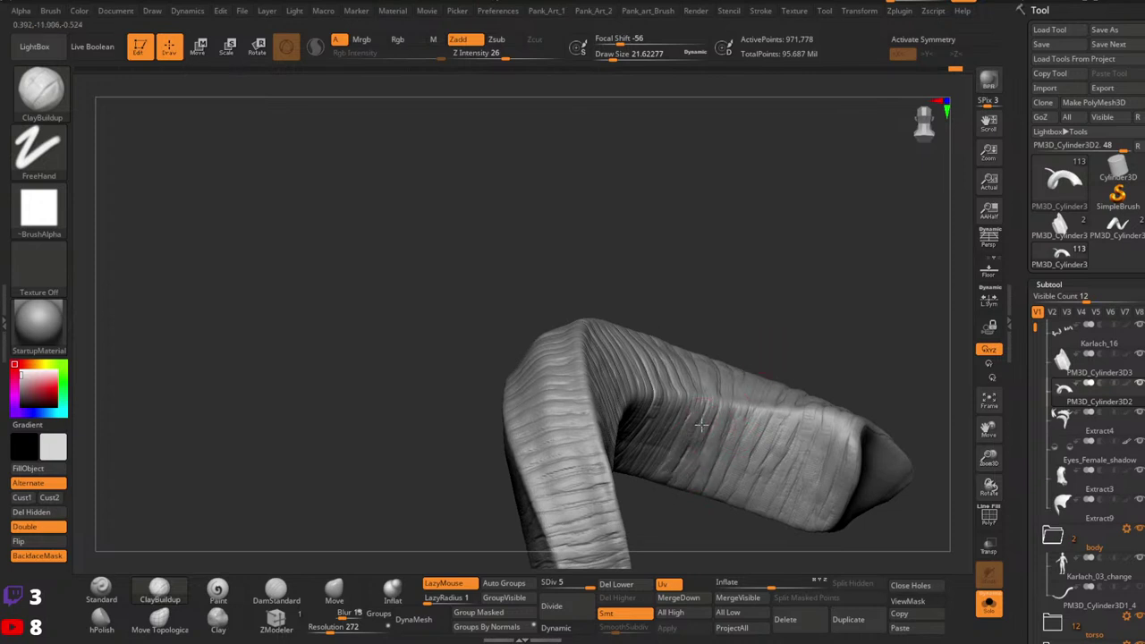
mouse_move(784, 379)
mouse_down()
mouse_move(810, 361)
mouse_move(800, 340)
mouse_move(697, 388)
mouse_move(755, 430)
mouse_move(742, 409)
mouse_up()
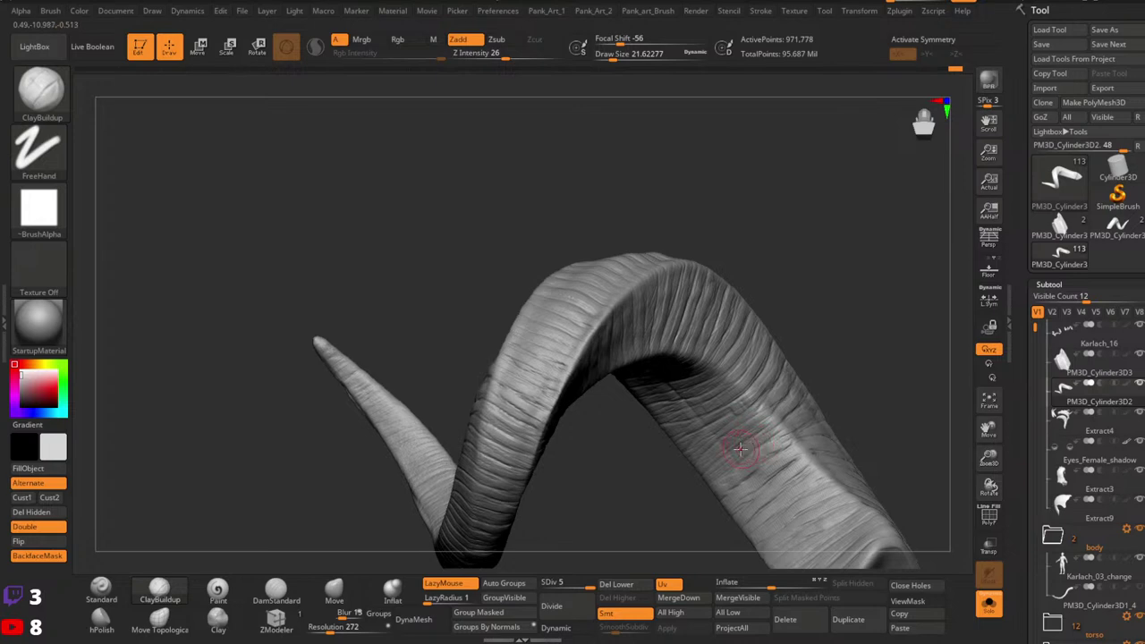
Step: Raise ridges along the inner face of the descending middle section, below the sharp fold of the curl
right_drag(740, 449, 735, 394)
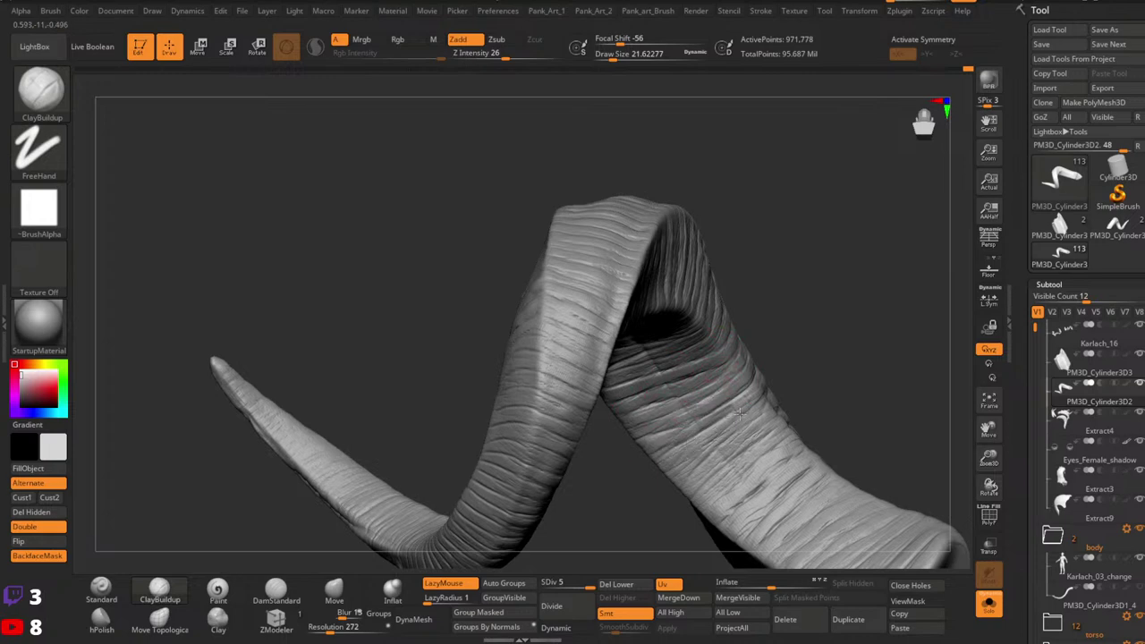
mouse_move(740, 413)
mouse_down()
mouse_move(694, 442)
mouse_move(678, 486)
mouse_move(689, 481)
mouse_up()
right_drag(770, 421, 756, 431)
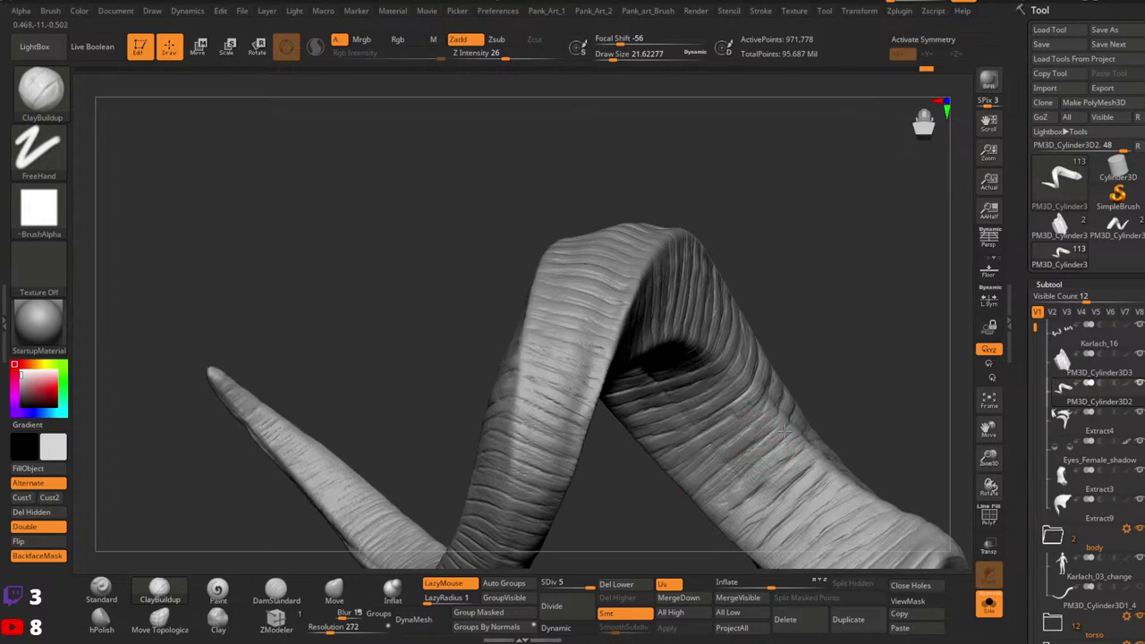
right_drag(715, 481, 775, 355)
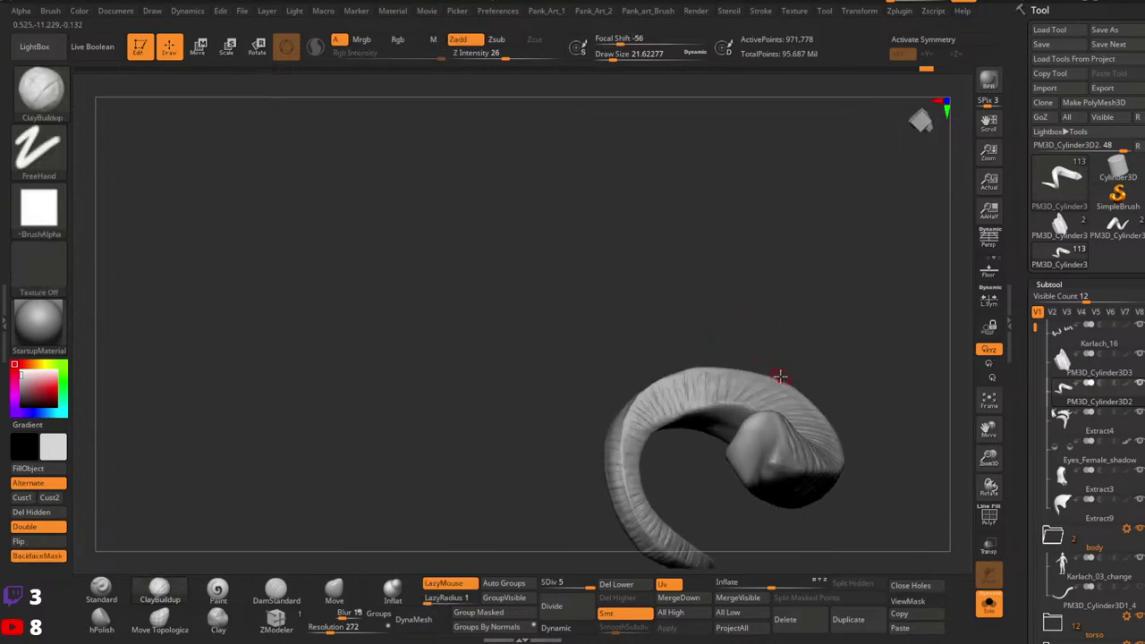
Step: Fill in the inner face beyond the base arch with more ridges, reducing the ClayBuildup draw size to about 20
right_drag(782, 465, 693, 421)
alt+right_drag(598, 465, 706, 527)
mouse_move(707, 528)
right_down()
mouse_move(683, 475)
mouse_move(743, 388)
mouse_move(747, 445)
mouse_move(765, 410)
right_up()
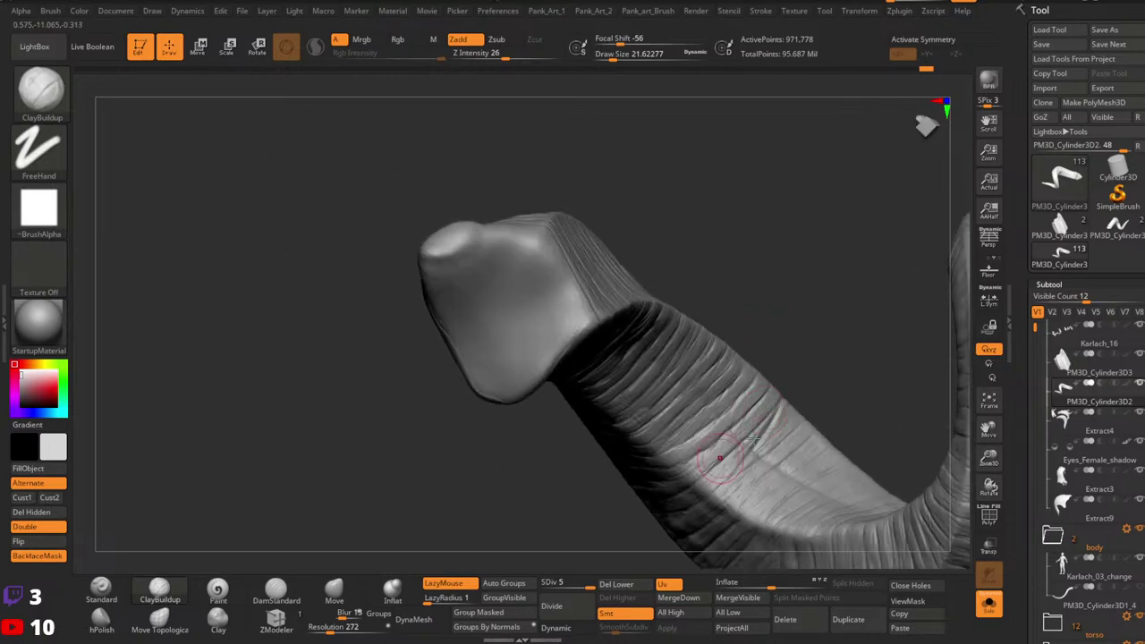
right_drag(729, 452, 787, 379)
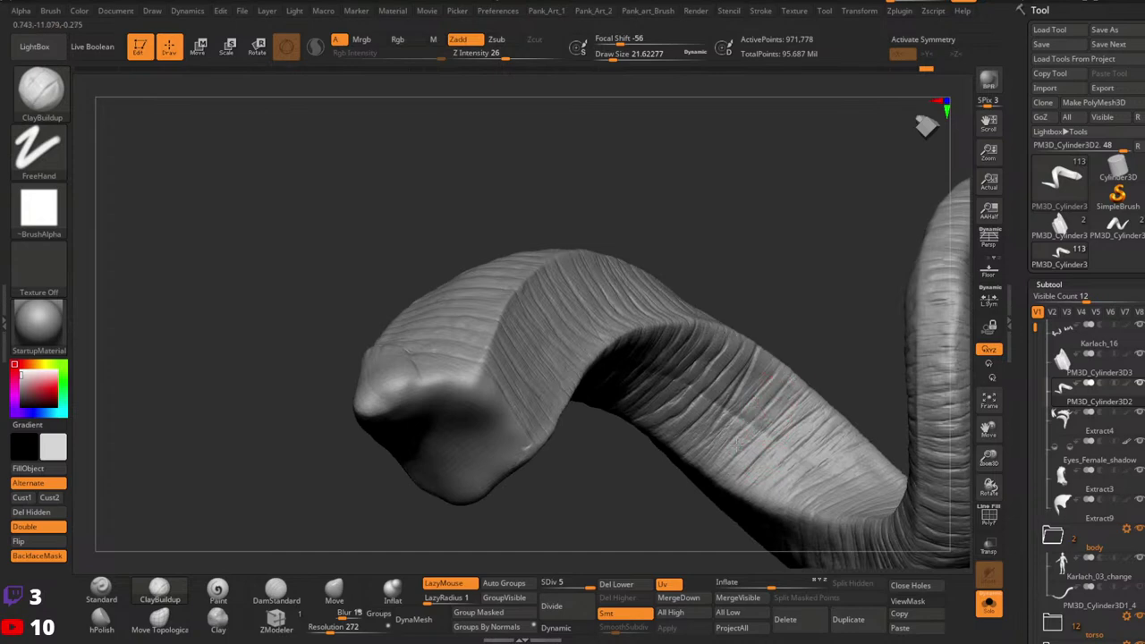
key(s)
click(779, 395)
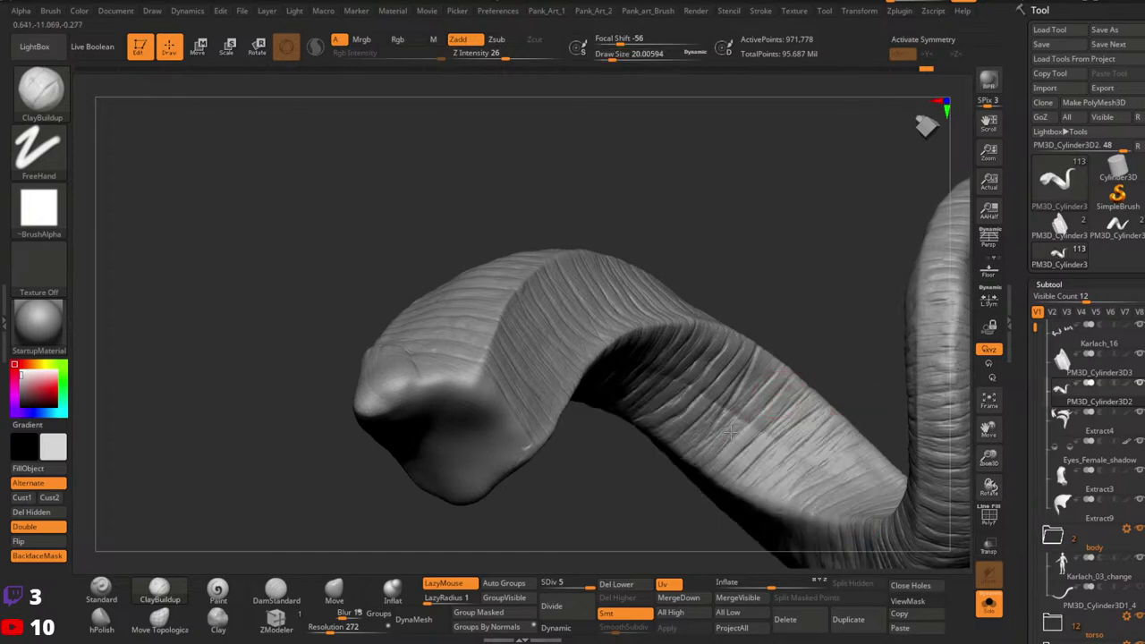
right_drag(705, 429, 786, 386)
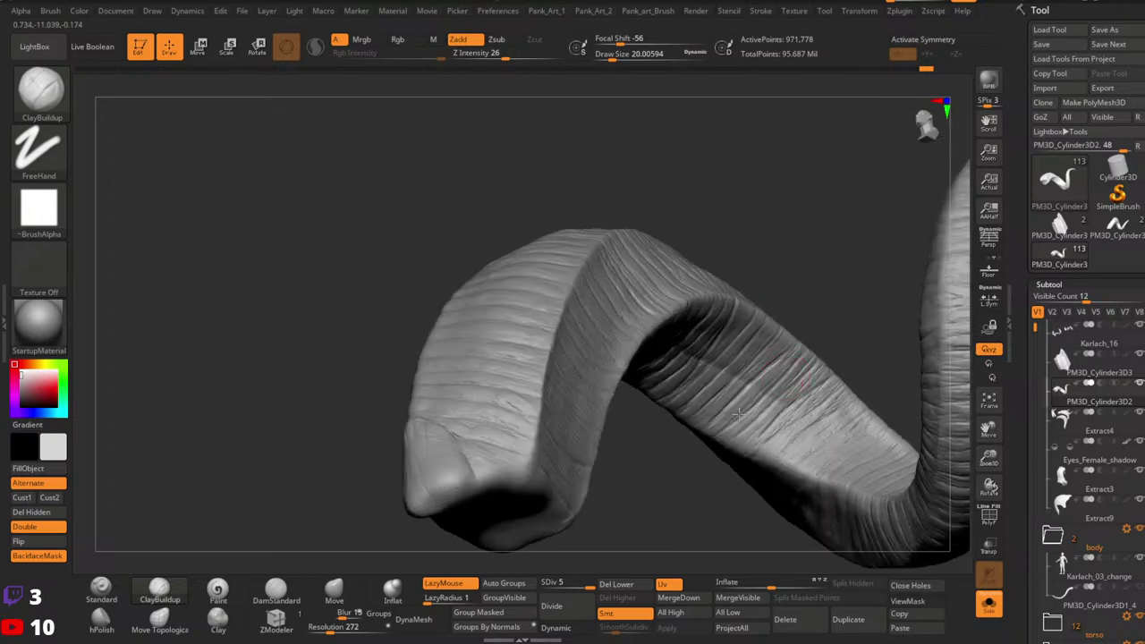
Step: Set the ClayBuildup draw size to about 15.6 and continue the ridges along the inner face where the horn narrows
key(space)
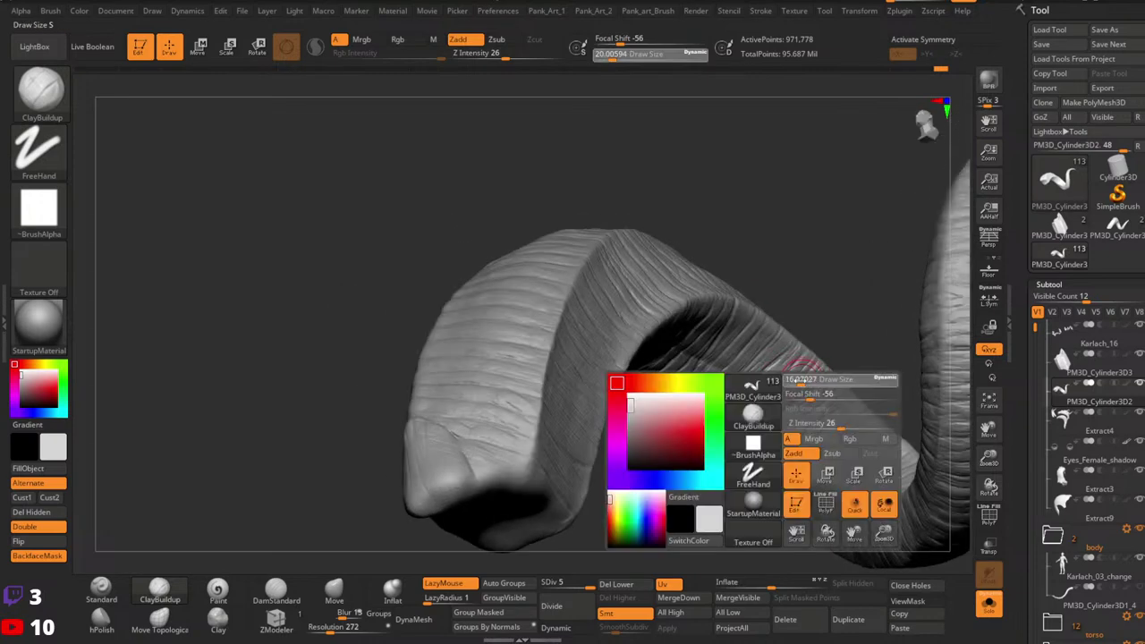
drag(800, 376, 796, 376)
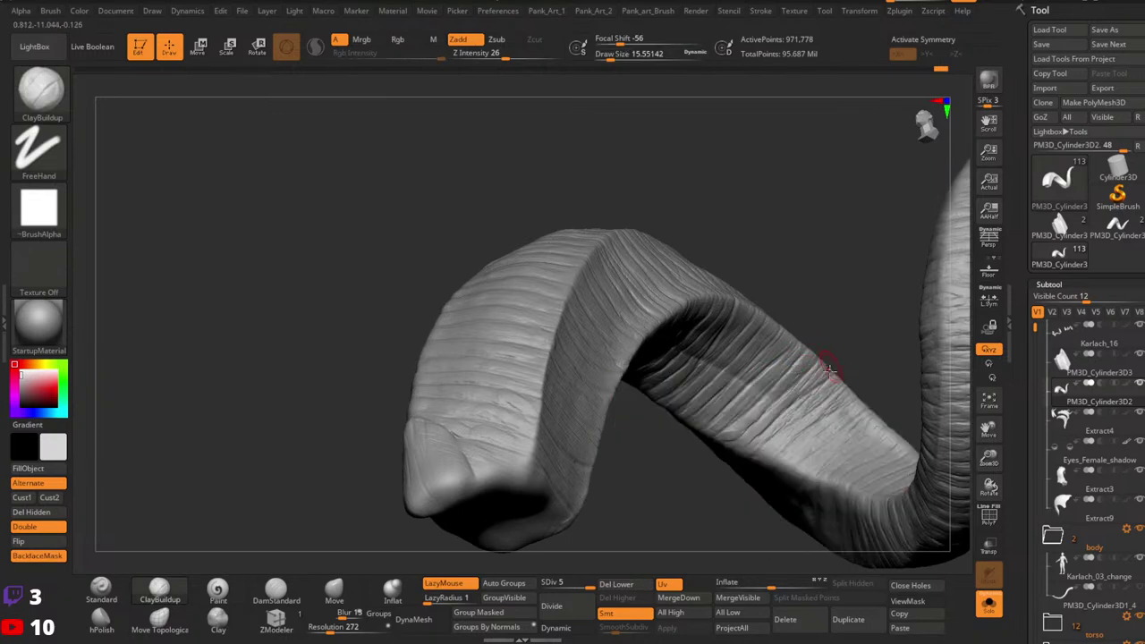
right_drag(829, 369, 831, 428)
drag(825, 394, 774, 445)
mouse_move(831, 416)
right_down()
mouse_move(858, 454)
mouse_move(859, 433)
right_up()
mouse_move(856, 432)
mouse_down()
mouse_move(810, 478)
mouse_move(804, 462)
mouse_up()
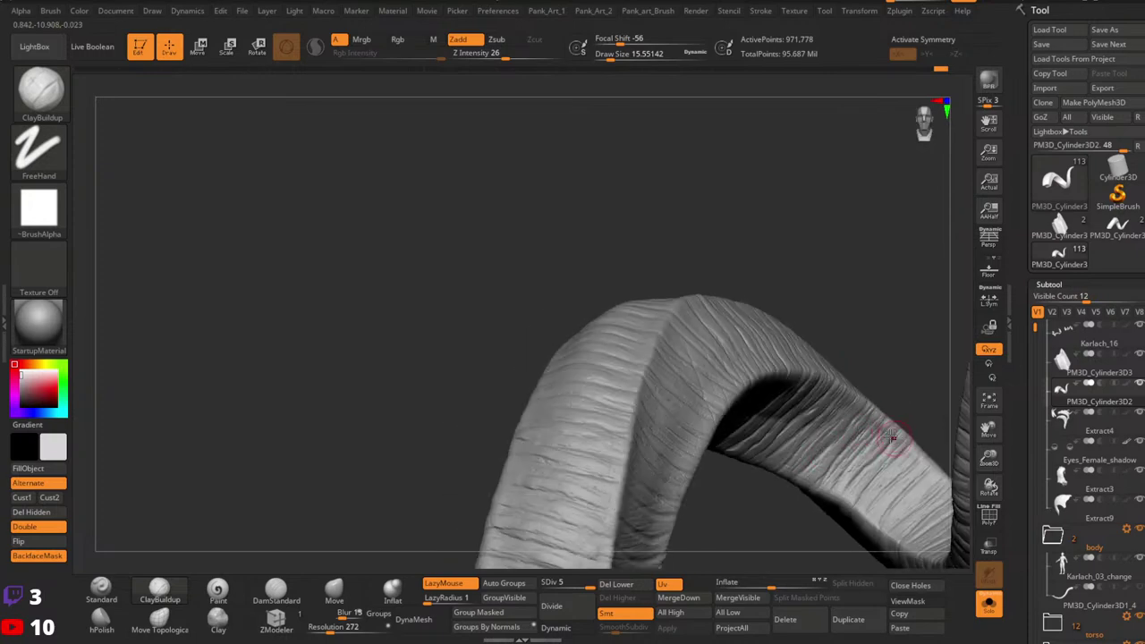
mouse_move(890, 437)
right_down()
mouse_move(809, 375)
mouse_move(821, 421)
mouse_move(833, 414)
mouse_move(792, 366)
right_up()
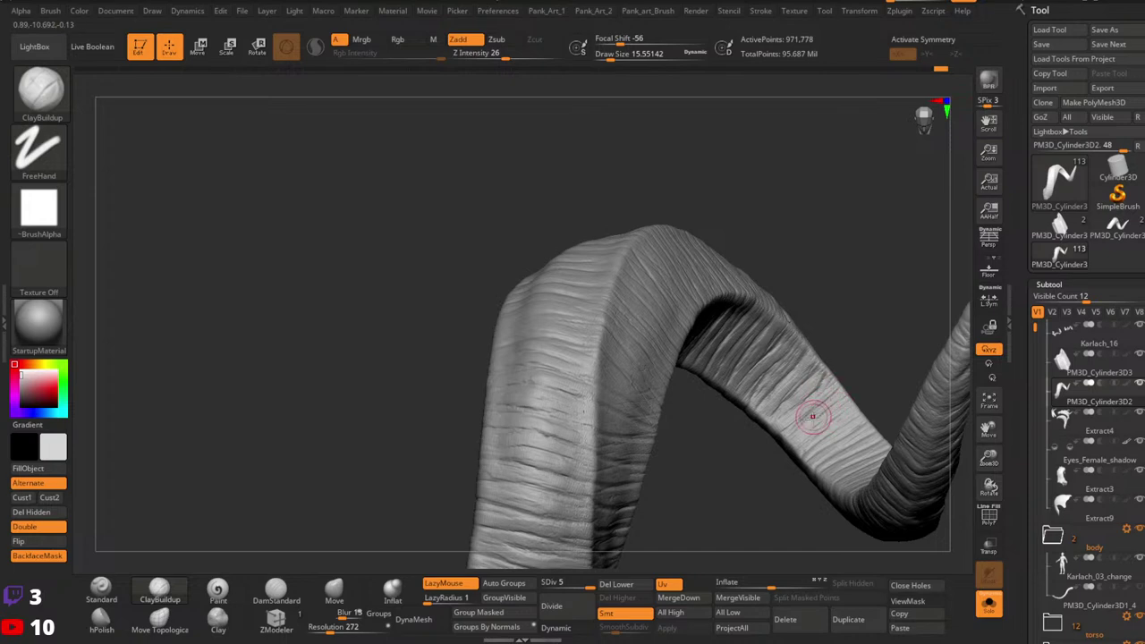
Step: Reduce the ClayBuildup draw size to about 8.4 and add fine ridges down the narrow inner face towards the tip section
mouse_move(822, 407)
right_down()
mouse_move(866, 415)
mouse_move(786, 367)
right_up()
right_click(795, 368)
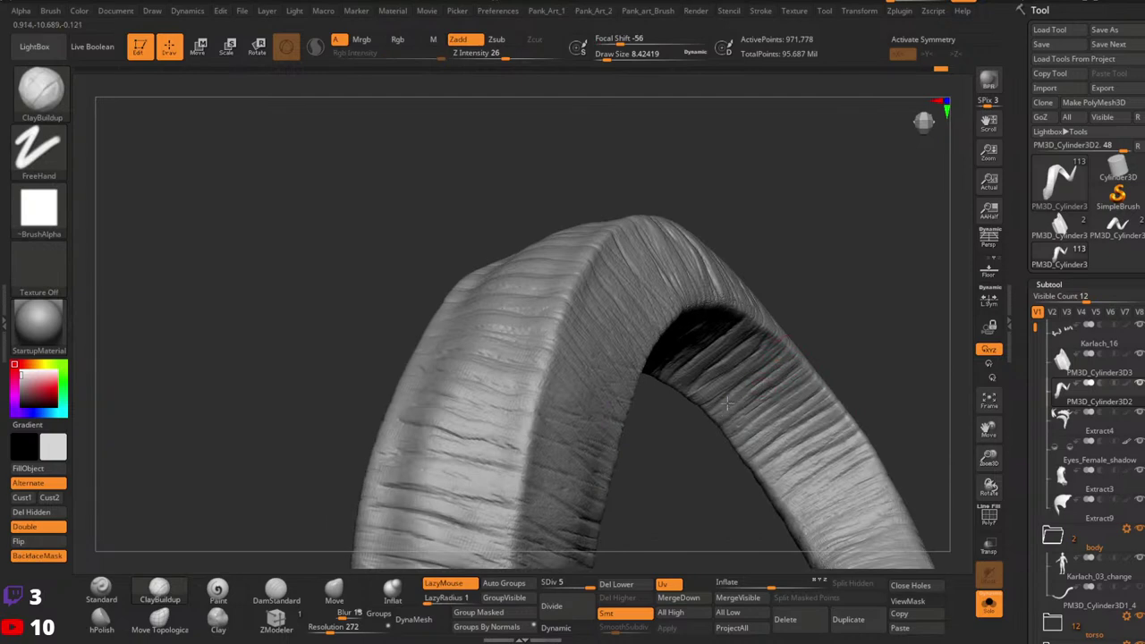
alt+right_drag(777, 361, 775, 313)
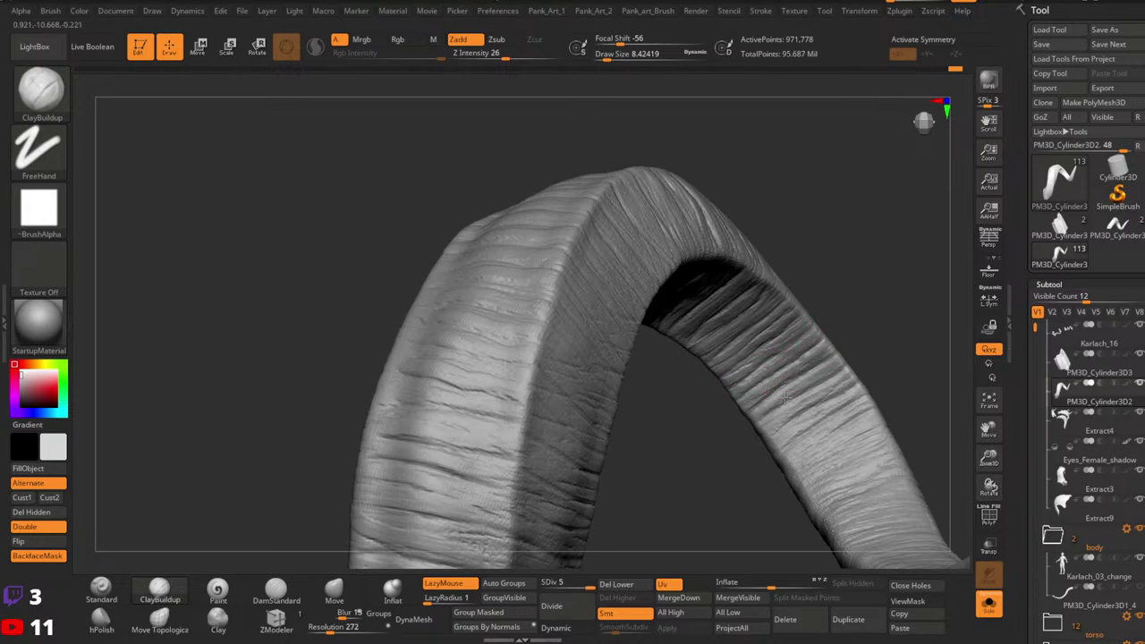
right_drag(861, 363, 853, 343)
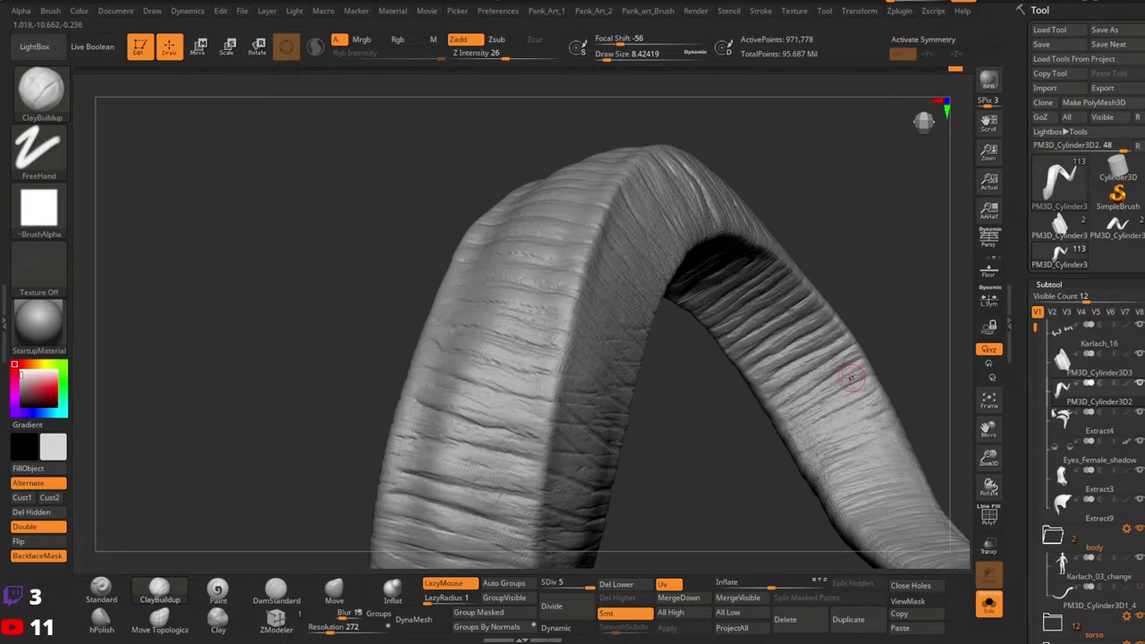
mouse_move(851, 376)
right_down()
mouse_move(837, 384)
mouse_move(868, 352)
mouse_move(859, 358)
mouse_move(868, 405)
mouse_move(846, 367)
right_up()
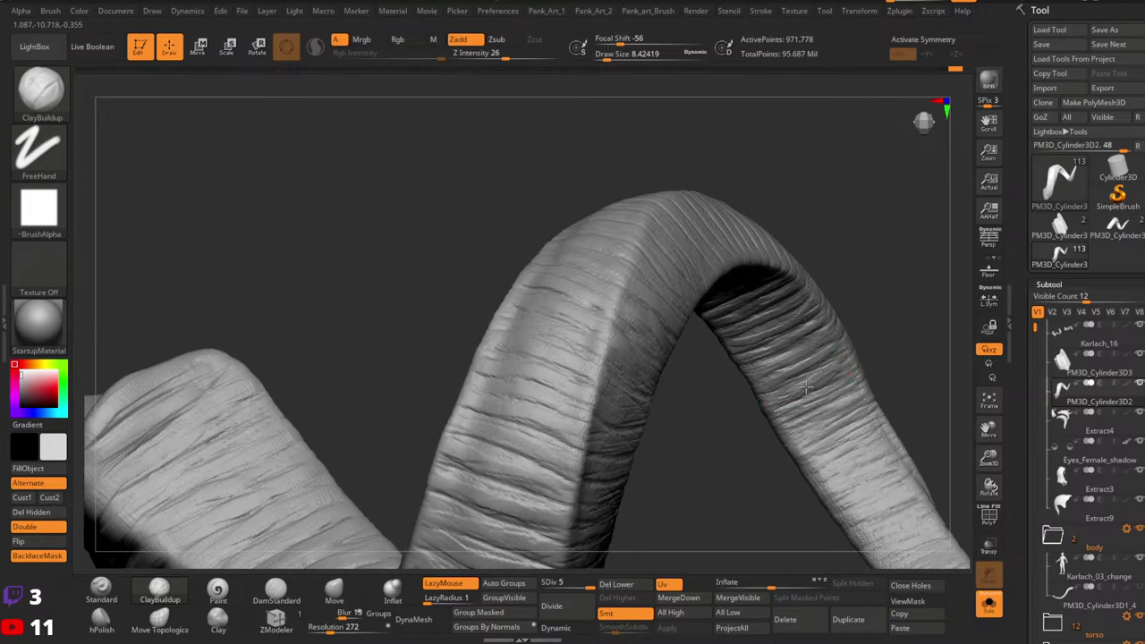
drag(806, 386, 764, 407)
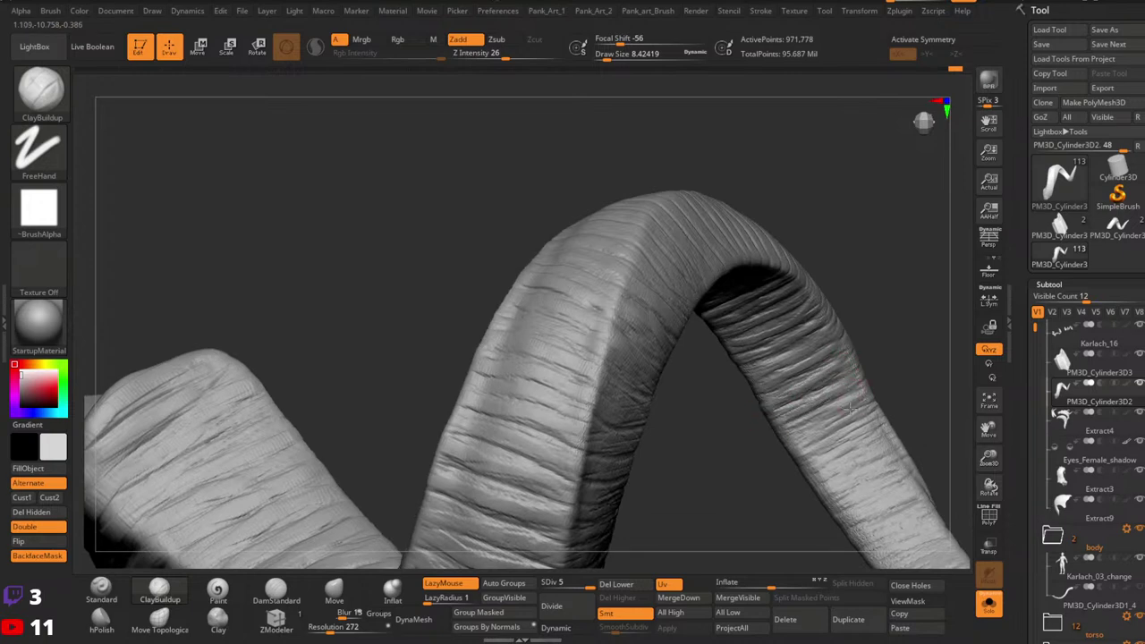
right_drag(798, 433, 854, 389)
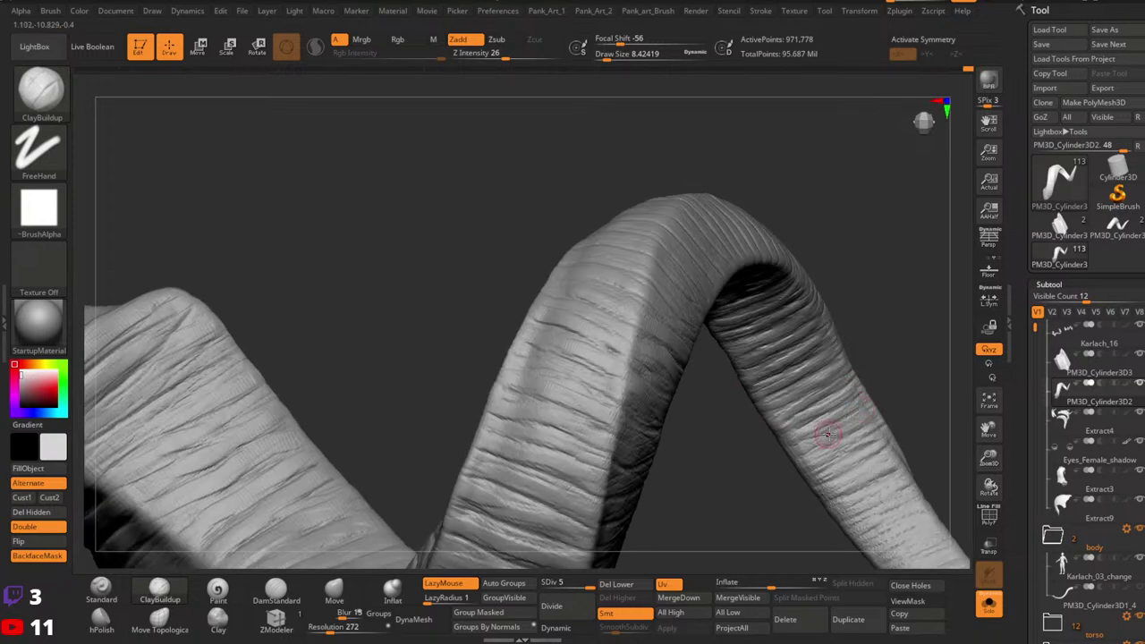
right_drag(864, 414, 839, 389)
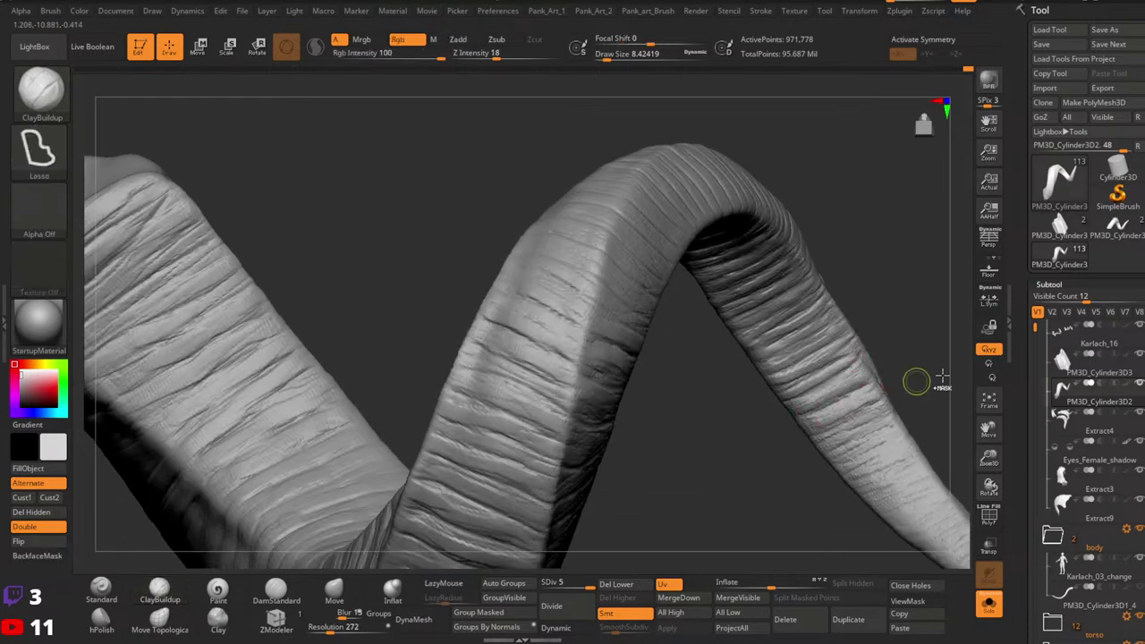
Step: Add fine crosswise ridges with ClayBuildup across the narrow face leading up to the horn's tip
mouse_move(917, 382)
ctrl+right_down()
mouse_move(840, 324)
mouse_move(822, 365)
mouse_move(869, 409)
ctrl+right_up()
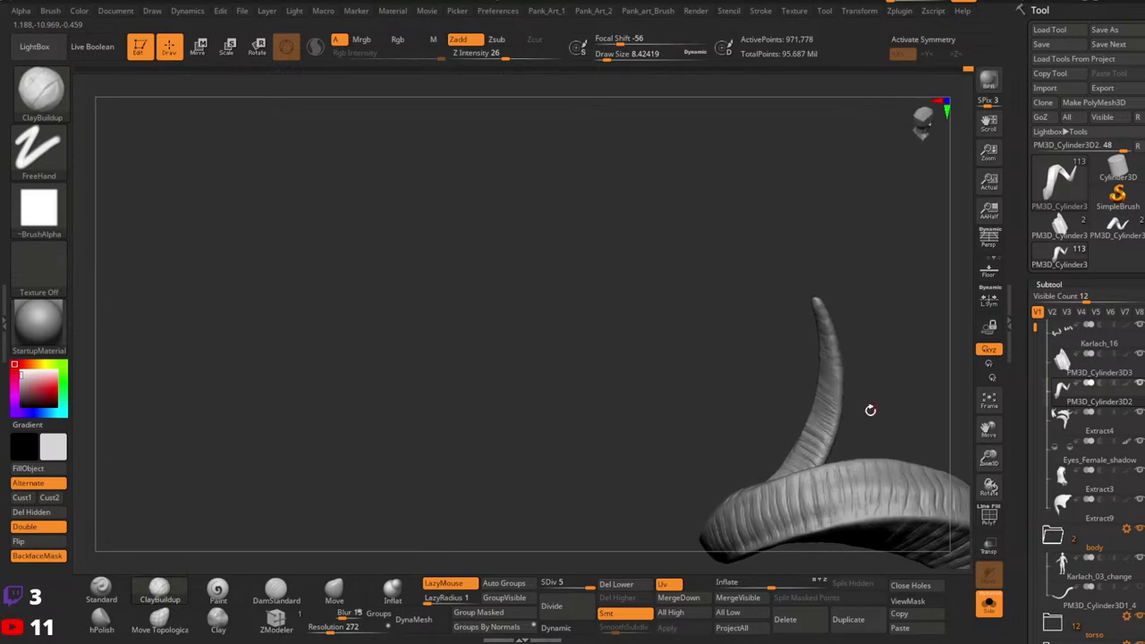
mouse_move(797, 415)
right_down()
mouse_move(844, 414)
mouse_move(840, 469)
mouse_move(823, 447)
right_up()
mouse_move(823, 447)
ctrl+right_down()
mouse_move(761, 442)
mouse_move(849, 425)
ctrl+right_up()
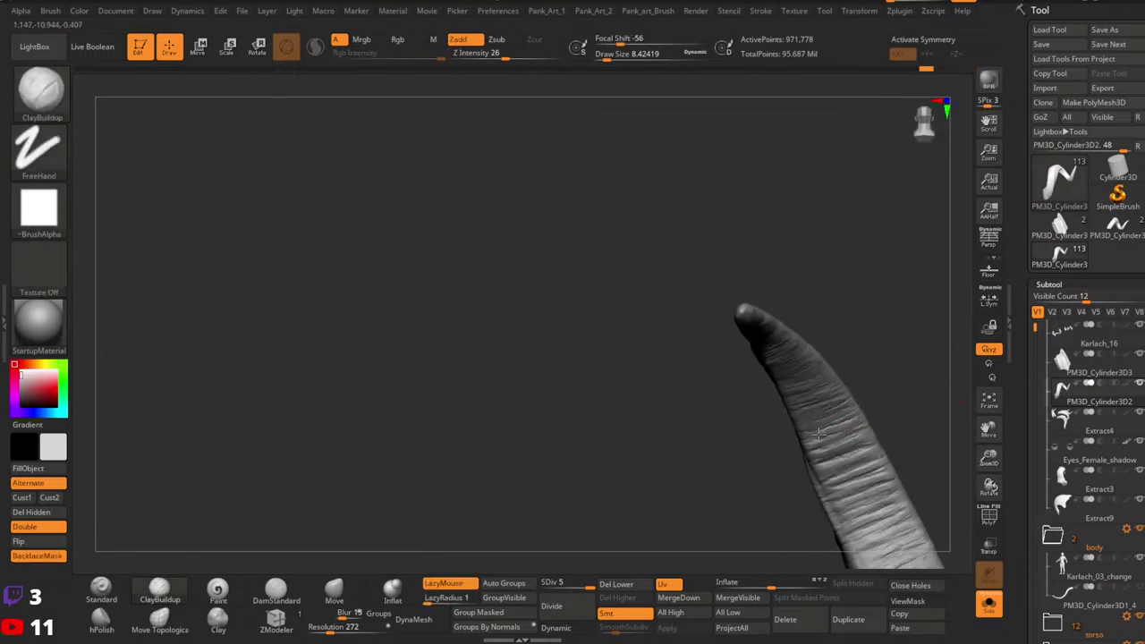
mouse_move(831, 407)
right_down()
mouse_move(862, 375)
mouse_move(816, 394)
right_up()
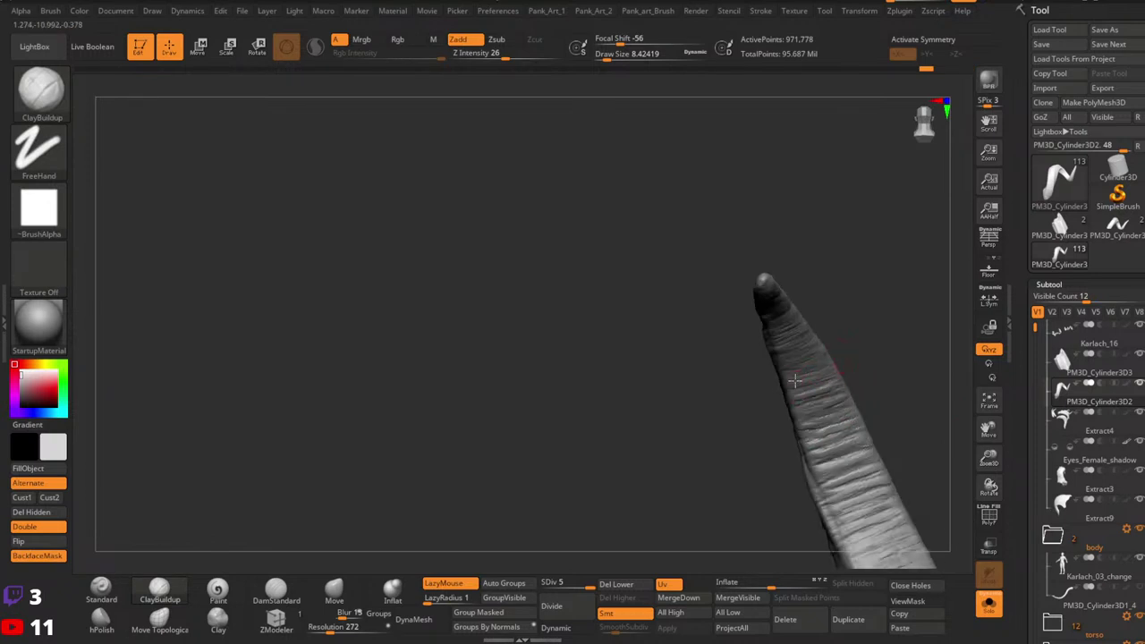
Step: Set the ClayBuildup draw size to about 10.5 and continue the ridges around the other faces of the tip section
key(bracketright)
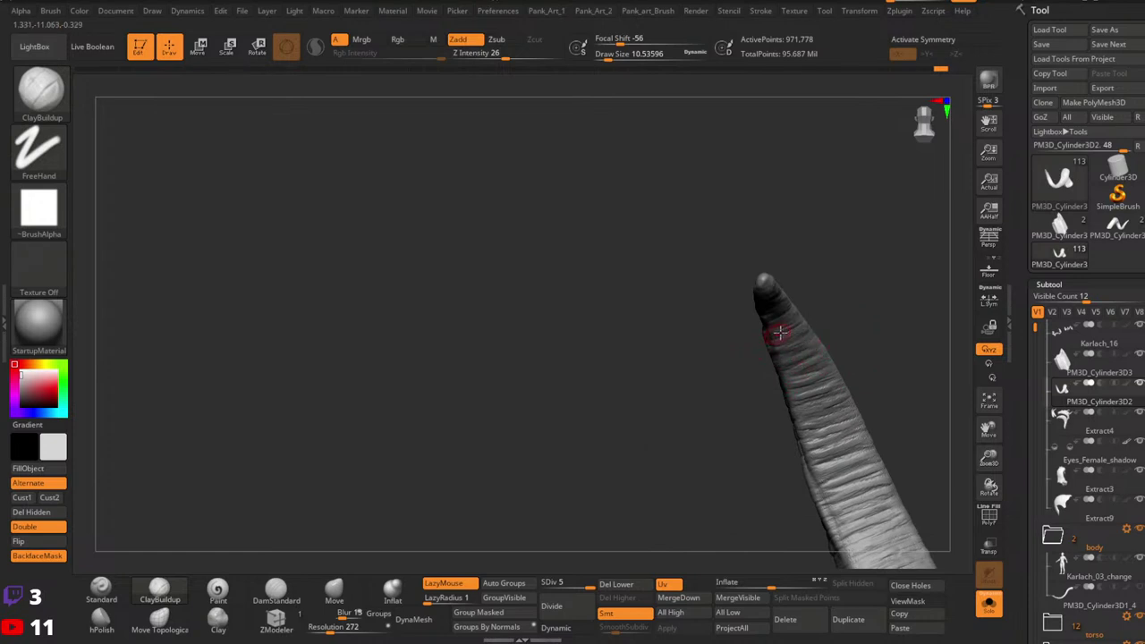
mouse_move(772, 336)
right_down()
mouse_move(813, 276)
mouse_move(858, 412)
mouse_move(796, 376)
mouse_move(831, 358)
mouse_move(597, 507)
mouse_move(931, 372)
mouse_move(945, 386)
mouse_move(894, 379)
right_up()
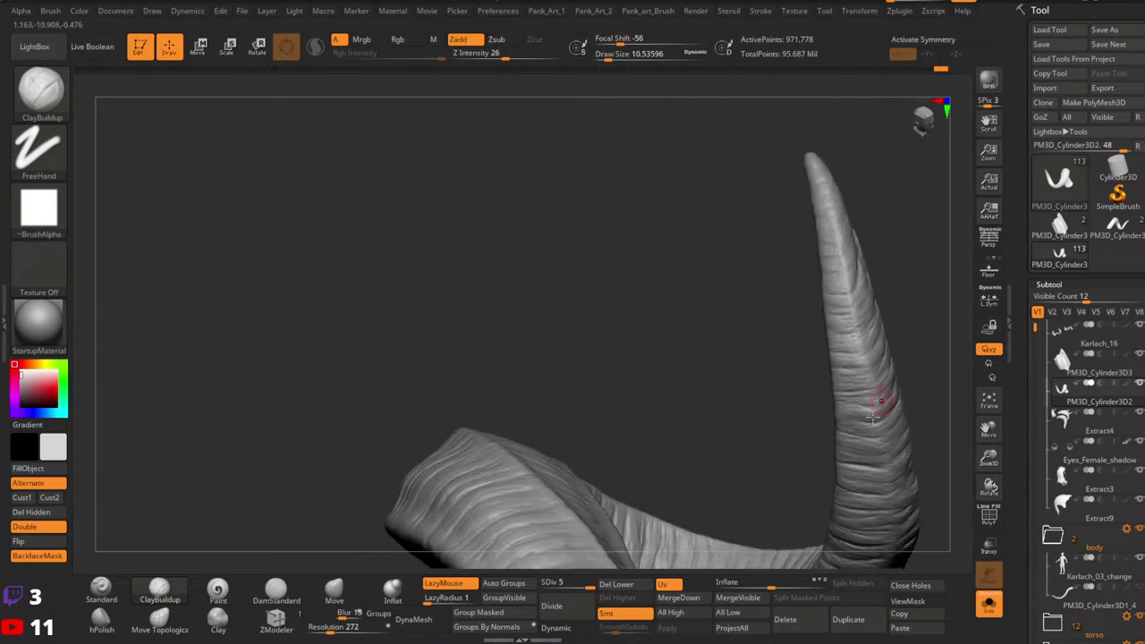
mouse_move(872, 416)
right_down()
mouse_move(833, 475)
mouse_move(761, 393)
mouse_move(617, 399)
mouse_move(731, 432)
right_up()
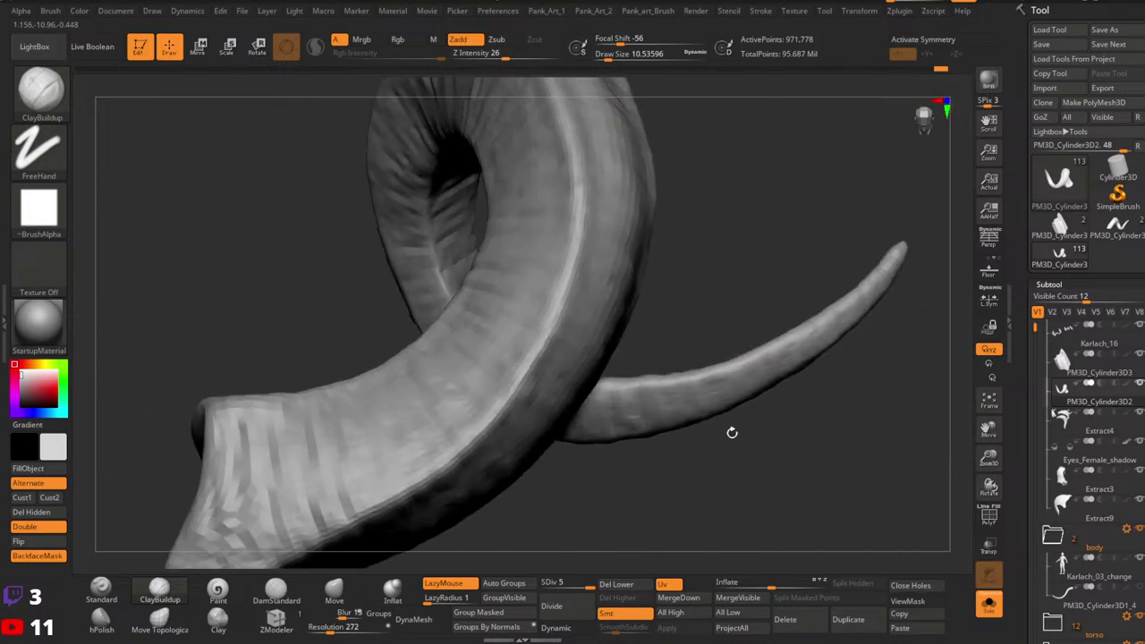
right_drag(702, 389, 798, 356)
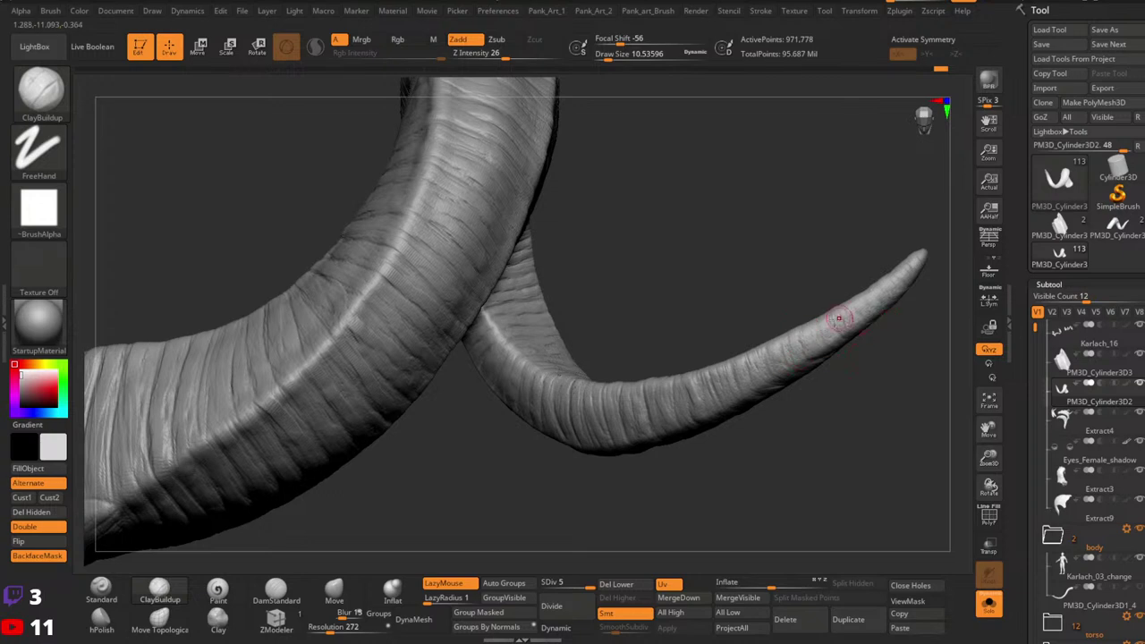
right_drag(839, 318, 672, 253)
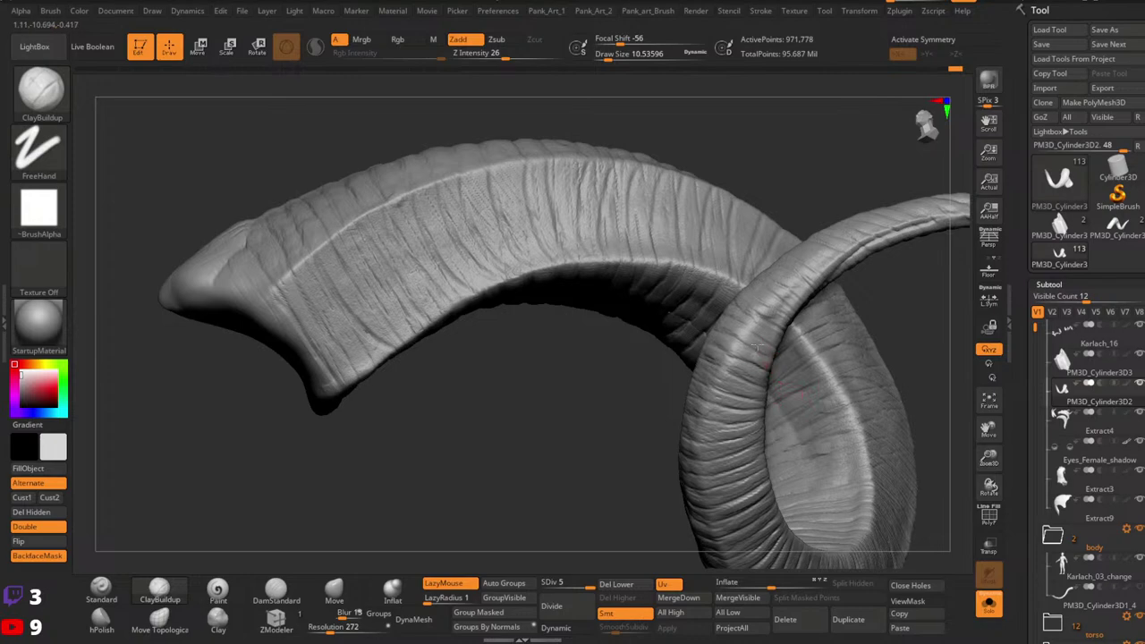
Step: Build up crosswise ridges over the narrowing arch between the main curl and the tip section
right_drag(802, 329, 771, 553)
right_drag(882, 408, 766, 331)
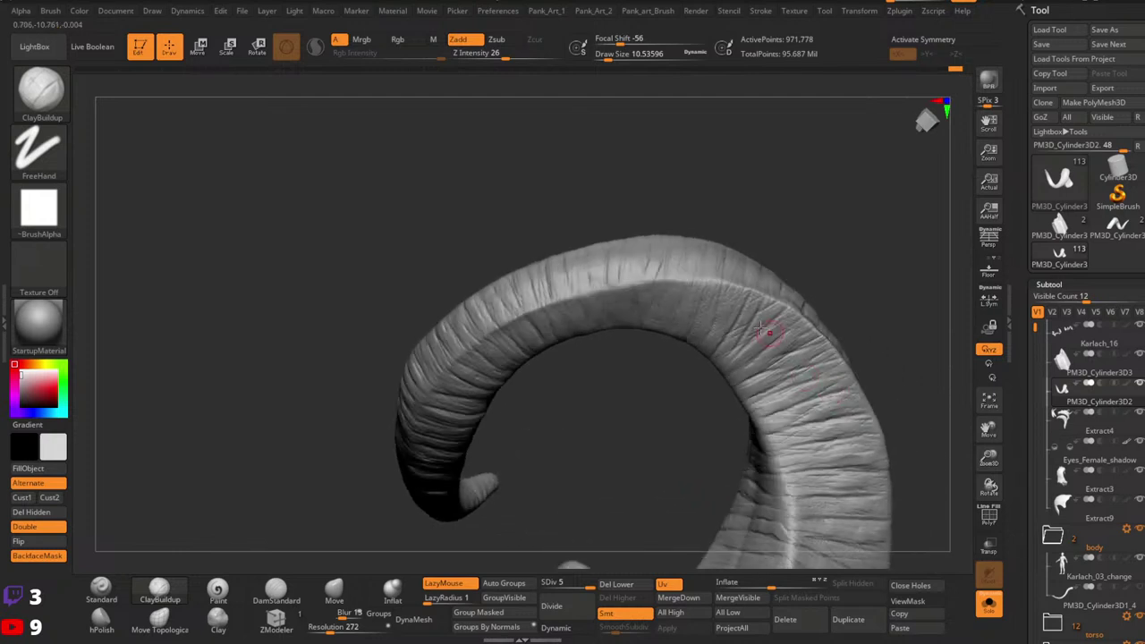
right_drag(694, 309, 517, 329)
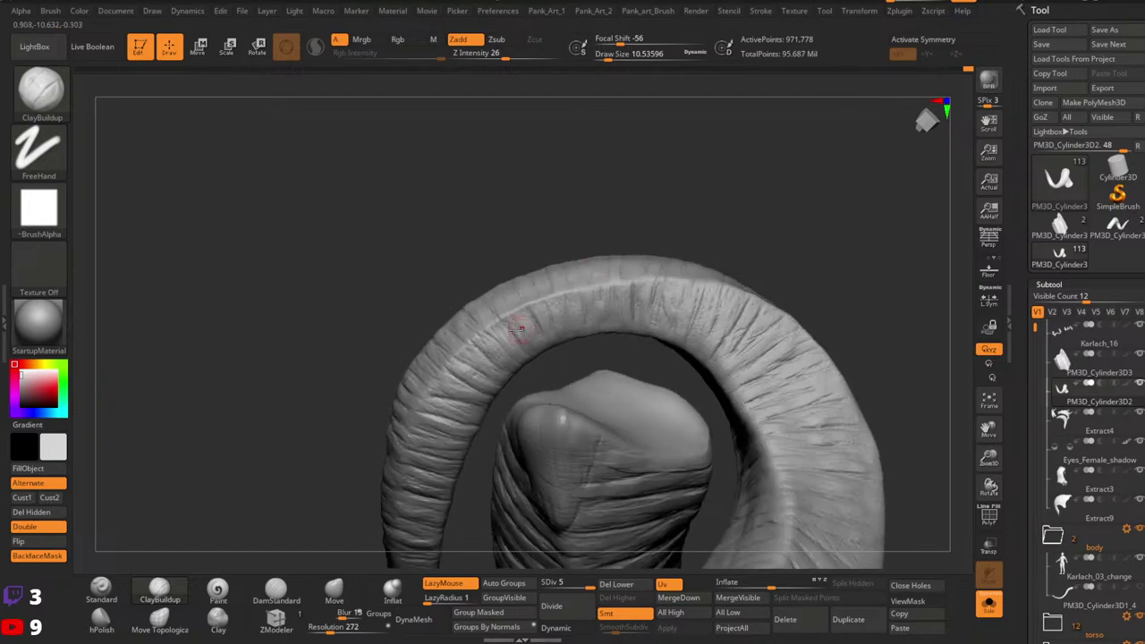
right_drag(801, 329, 831, 374)
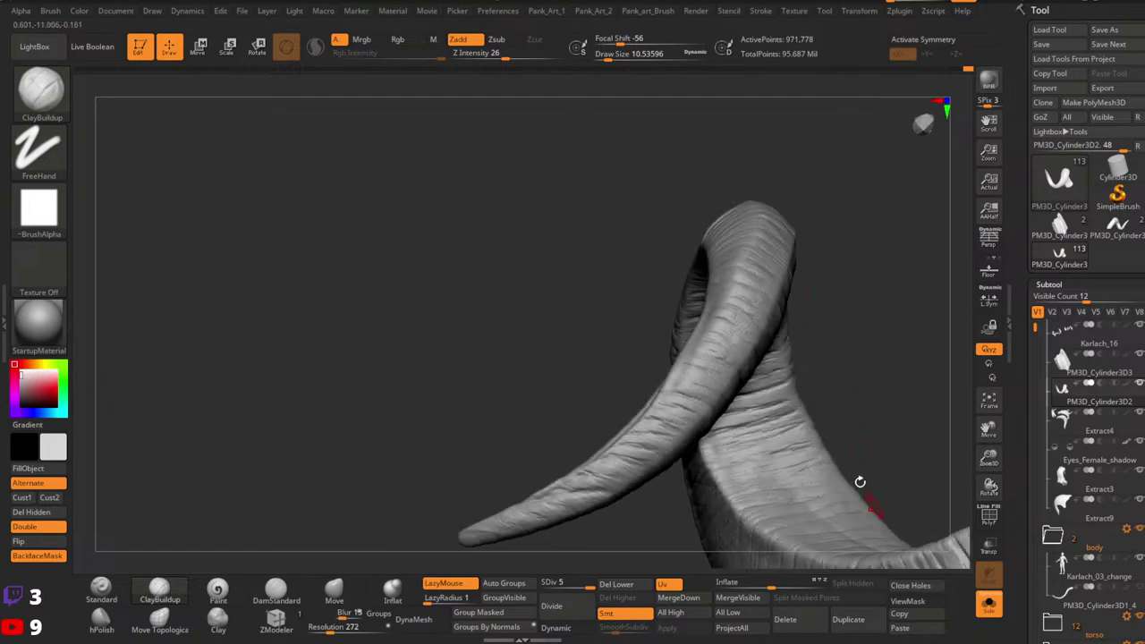
Step: Increase the ClayBuildup draw size to about 14.2 and strengthen the ridges across the side face around the curl's loop
right_drag(860, 483, 736, 350)
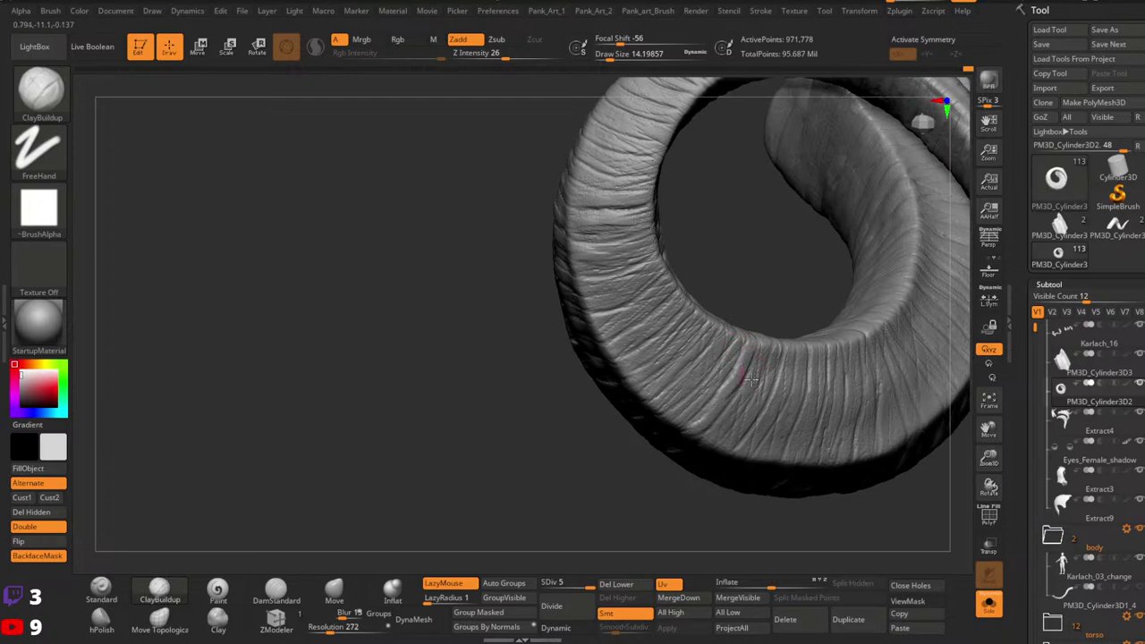
right_drag(755, 383, 748, 411)
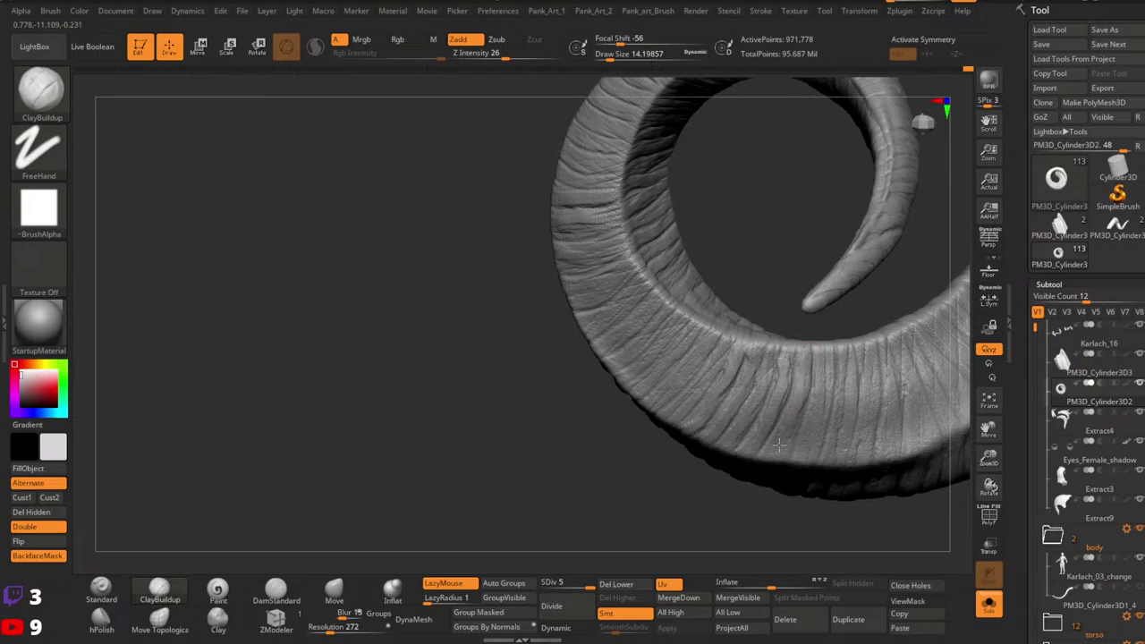
right_drag(809, 413, 797, 383)
right_drag(666, 393, 805, 363)
mouse_move(776, 403)
right_down()
mouse_move(767, 393)
mouse_move(779, 407)
right_up()
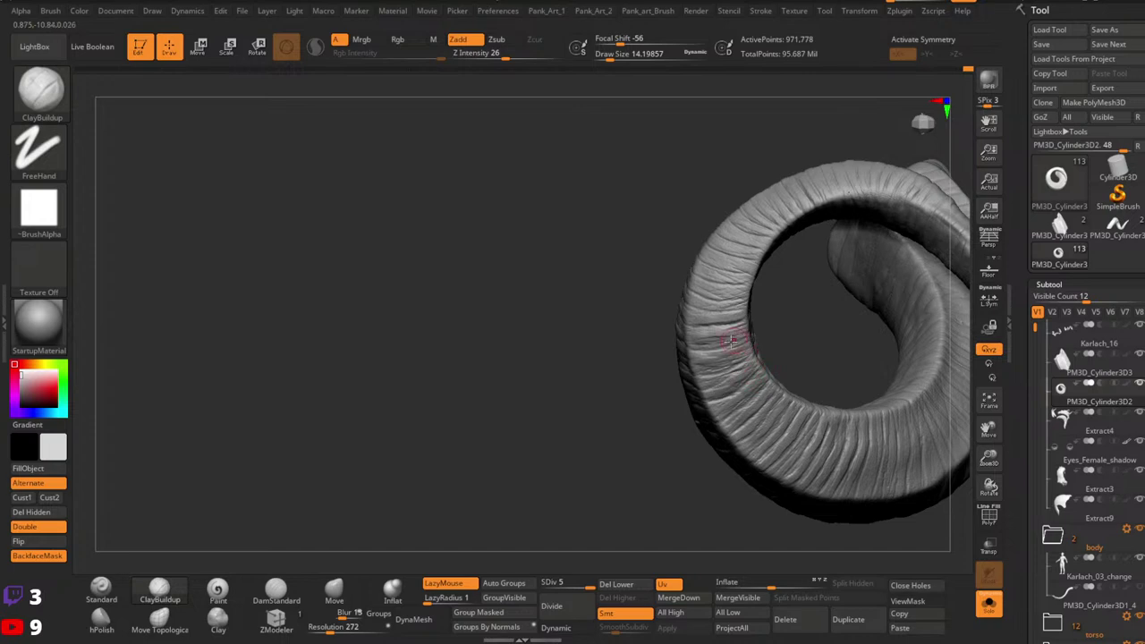
right_drag(706, 334, 698, 389)
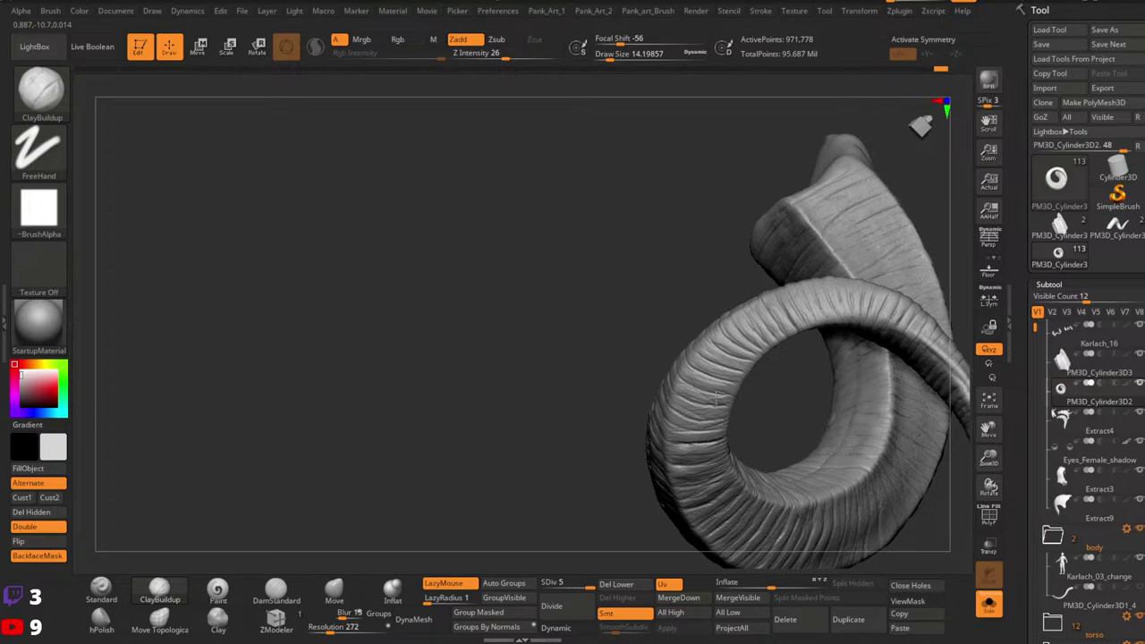
mouse_move(717, 422)
right_down()
mouse_move(756, 373)
mouse_move(812, 355)
mouse_move(864, 363)
mouse_move(881, 435)
mouse_move(800, 378)
mouse_move(769, 388)
mouse_move(778, 434)
mouse_move(751, 375)
mouse_move(729, 238)
mouse_move(758, 444)
mouse_move(800, 409)
mouse_move(835, 425)
mouse_move(858, 412)
mouse_move(779, 337)
mouse_move(796, 413)
mouse_move(812, 417)
mouse_move(801, 398)
right_up()
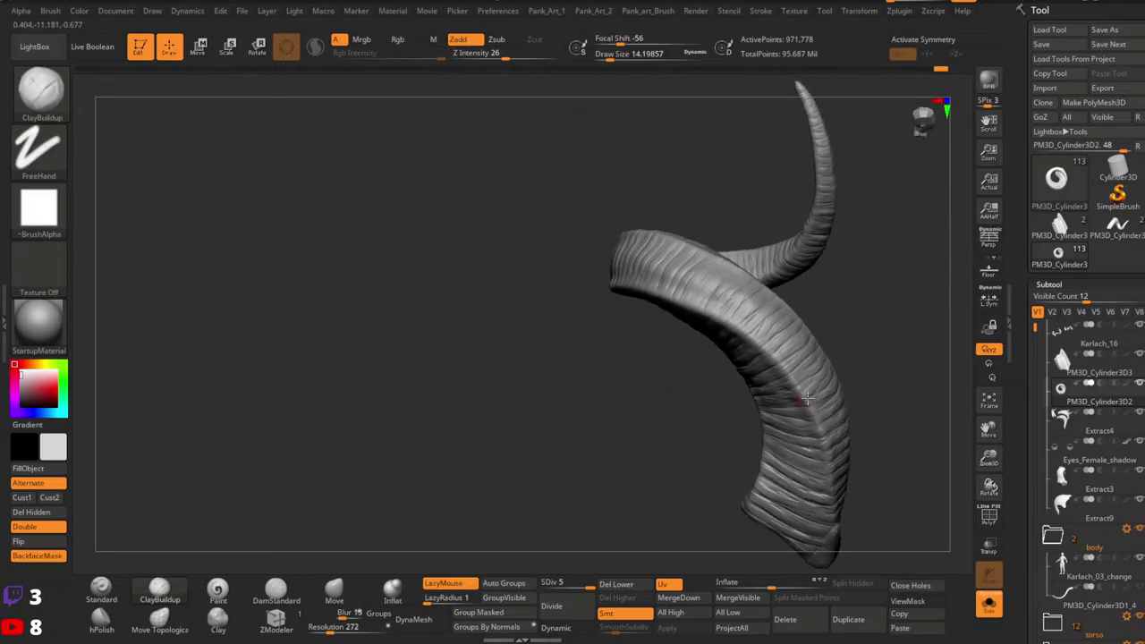
Step: Set the ClayBuildup draw size to about 17 and reinforce the ridges along the outer bend of the thick section
key(])
right_drag(808, 412, 834, 393)
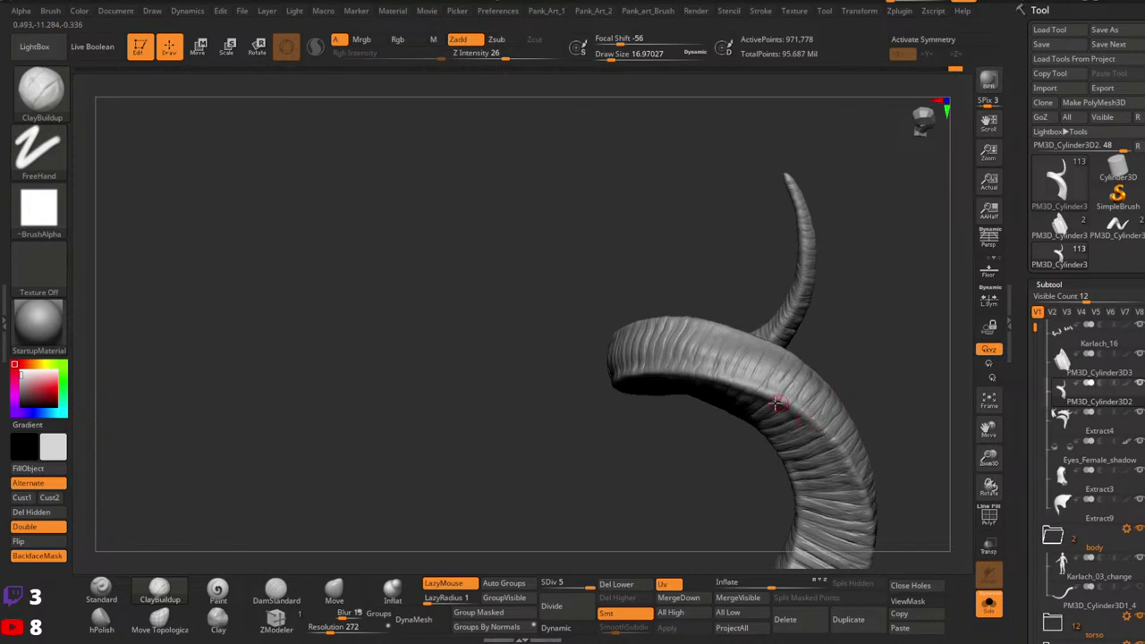
right_drag(841, 390, 757, 517)
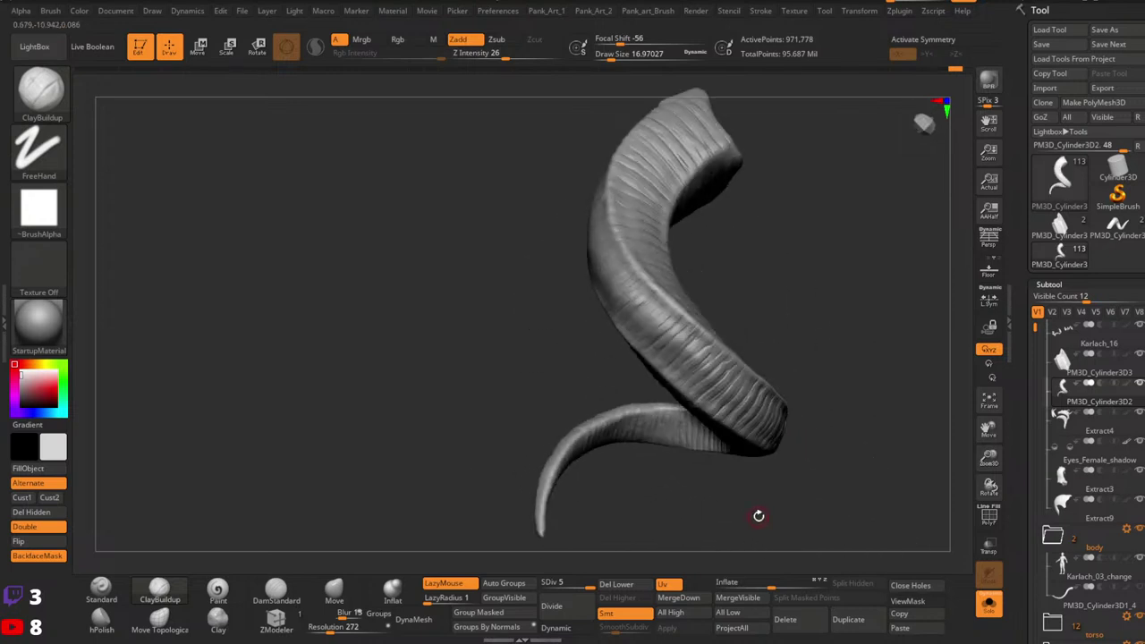
mouse_move(758, 515)
right_down()
mouse_move(796, 407)
mouse_move(703, 379)
mouse_move(728, 373)
mouse_move(749, 344)
right_up()
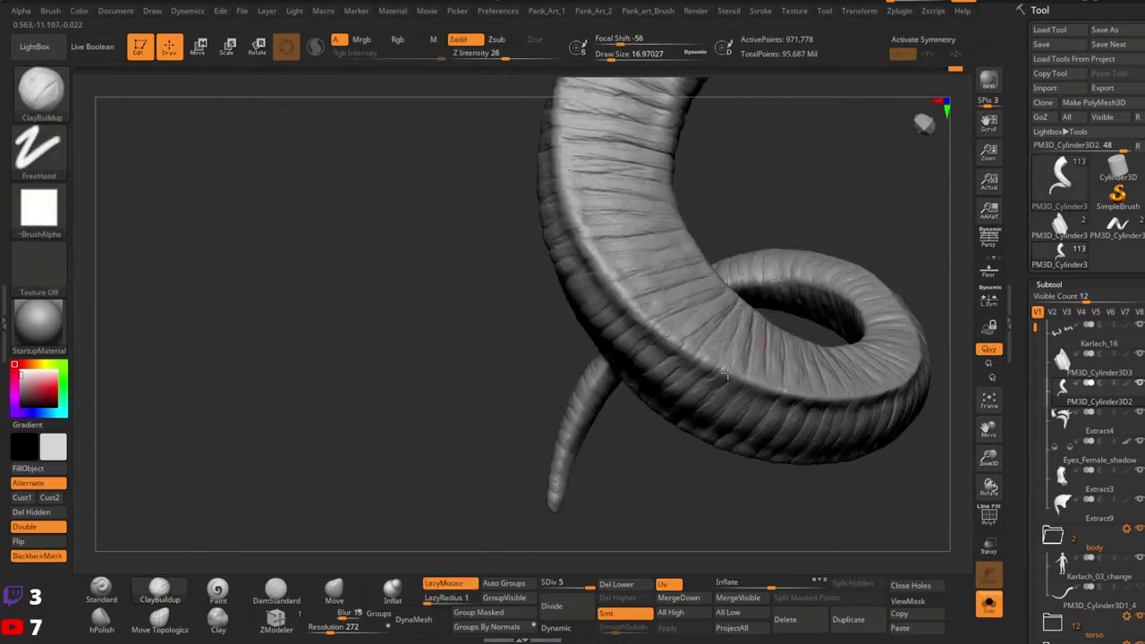
Step: Carry the ridges over the long corner edge, from the lower bend of the curl up towards the tip section
right_drag(821, 349, 745, 413)
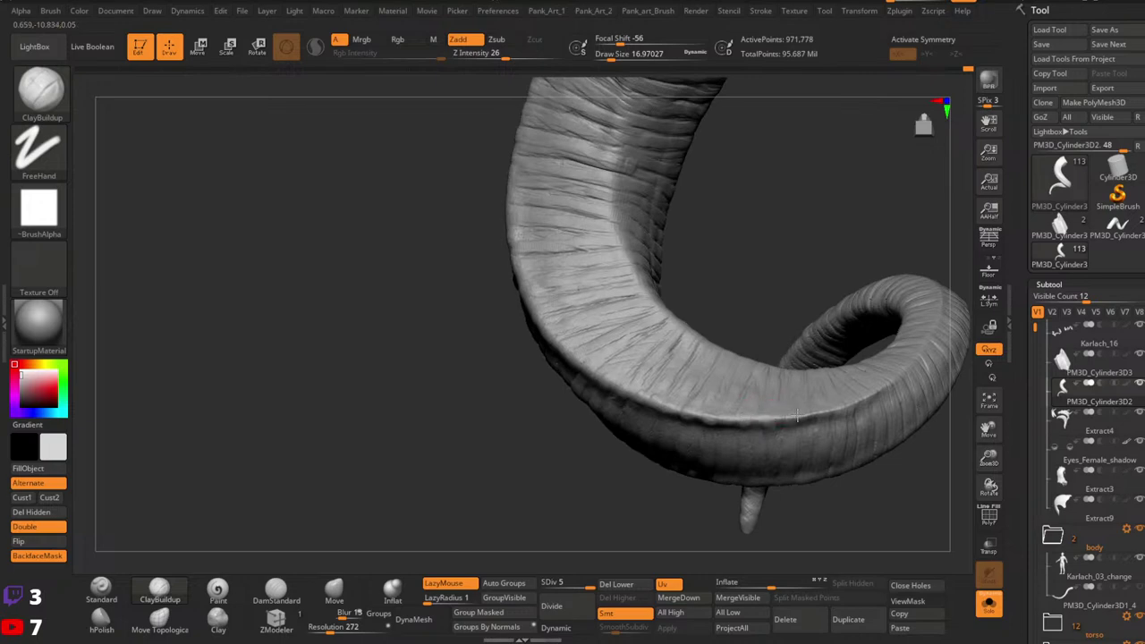
right_drag(808, 413, 777, 438)
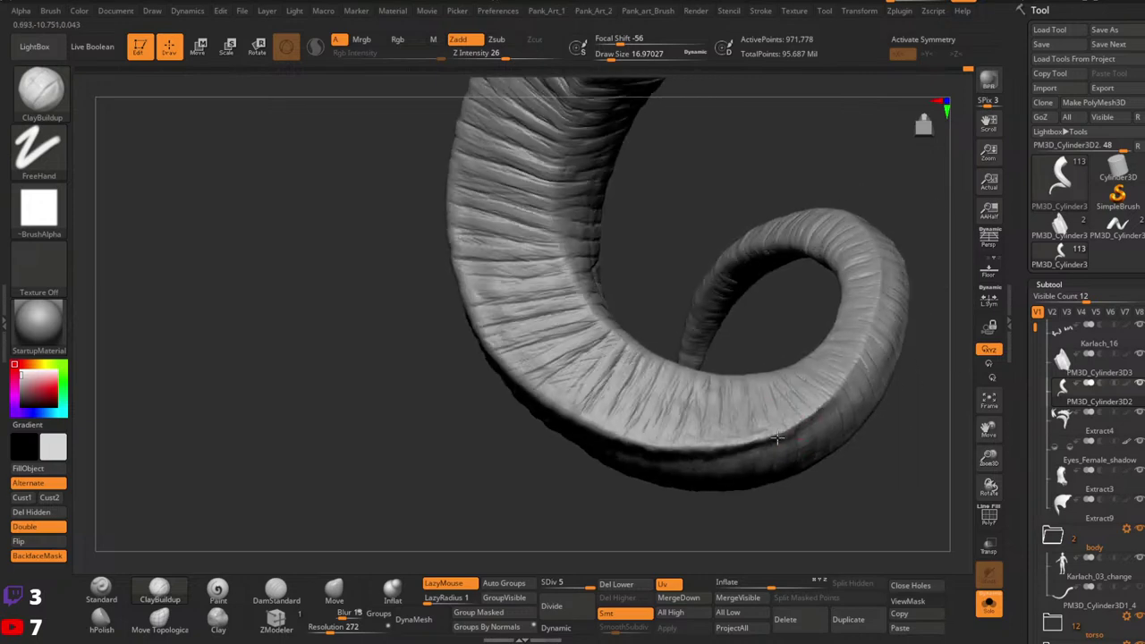
right_drag(833, 397, 782, 436)
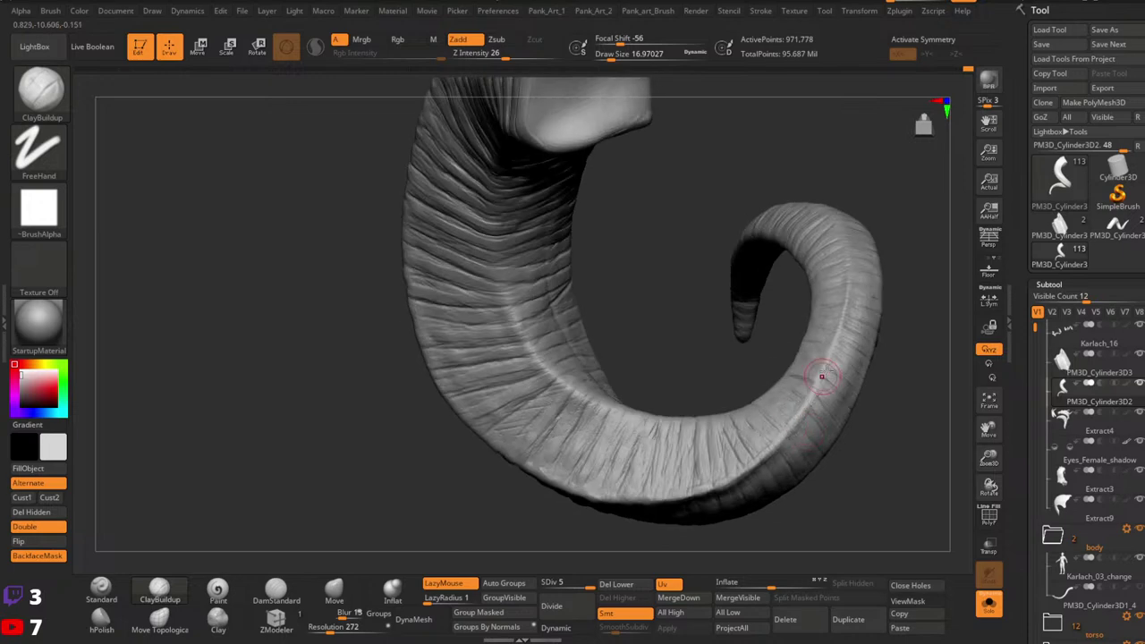
right_drag(821, 374, 792, 423)
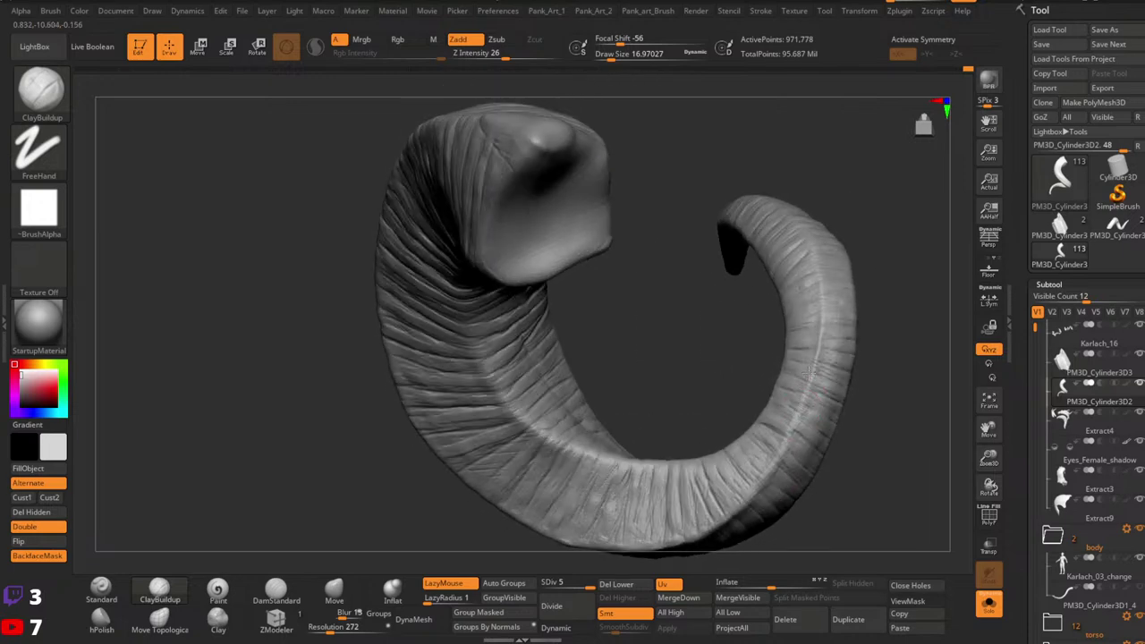
right_drag(832, 320, 790, 392)
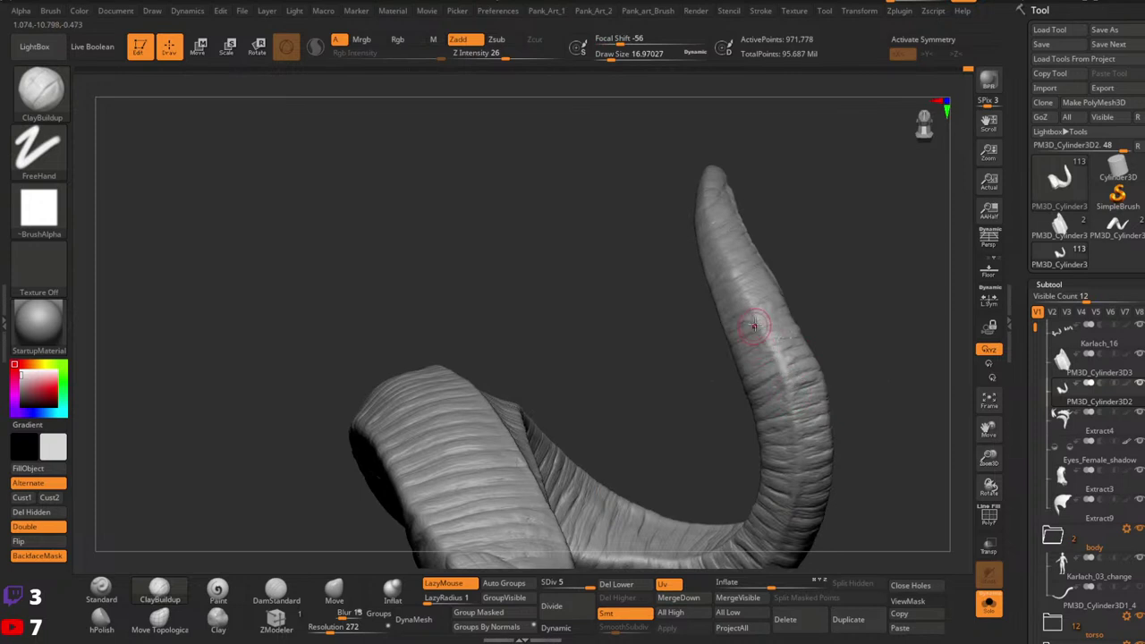
right_drag(766, 304, 760, 301)
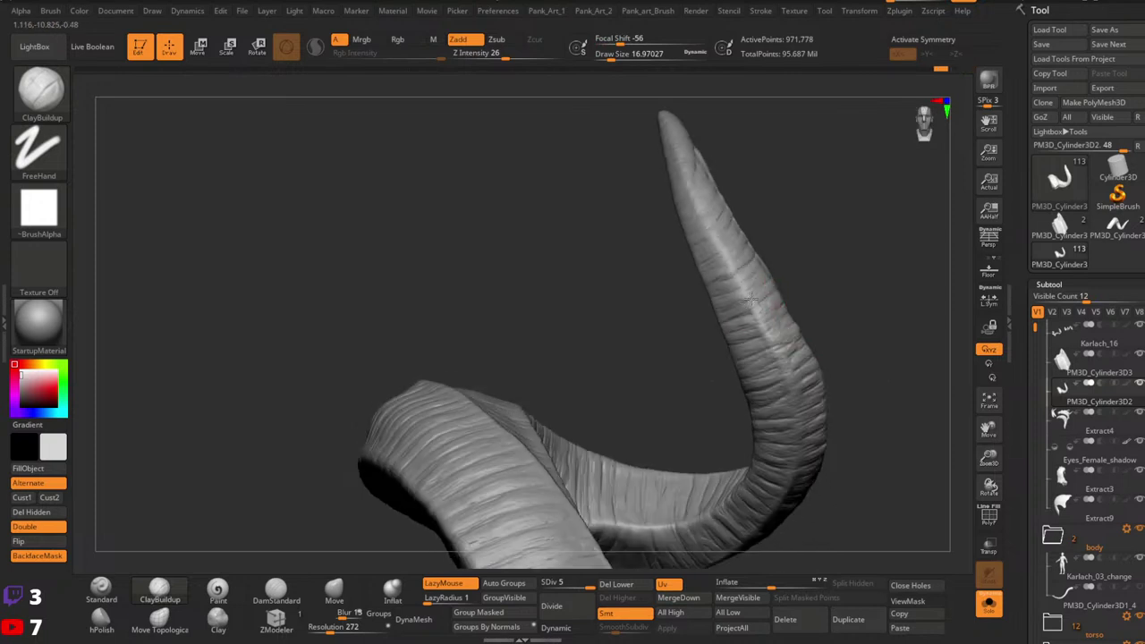
Step: Reduce the ClayBuildup draw size to about 8.4 and add fine ridges over the edge near the tip
key(space)
key(space)
drag(735, 269, 727, 266)
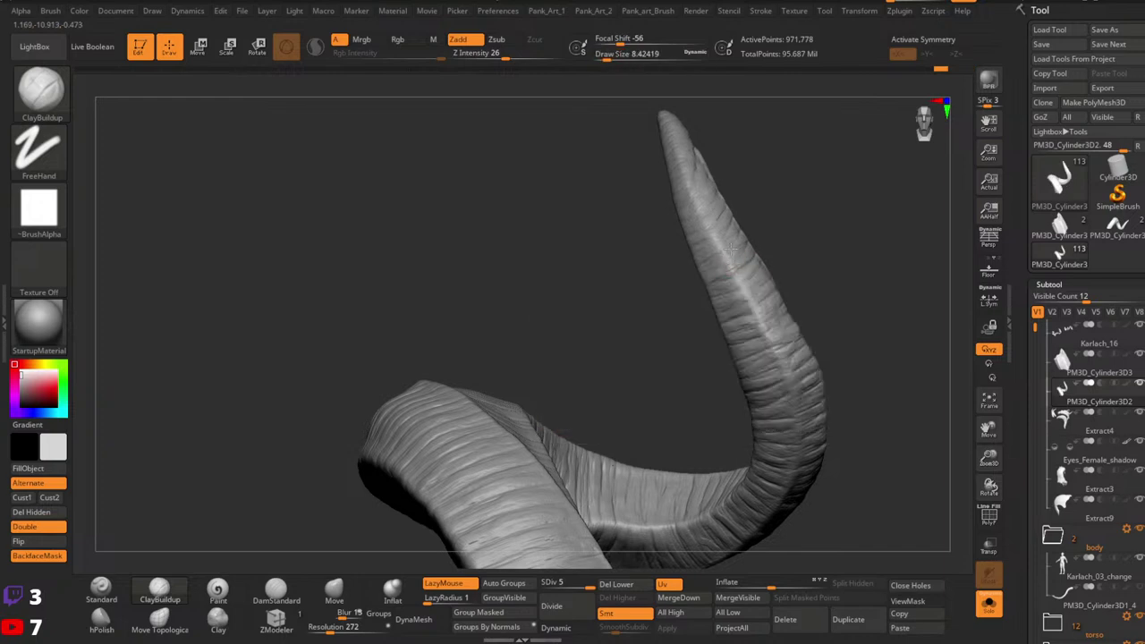
key(space)
key(])
mouse_move(752, 158)
right_down()
mouse_move(805, 358)
mouse_move(822, 305)
mouse_move(749, 398)
mouse_move(757, 378)
right_up()
Step: Adjust the outline of the tip section above its bend with the Move brush at draw size about 44
click(334, 592)
key(space)
click(700, 392)
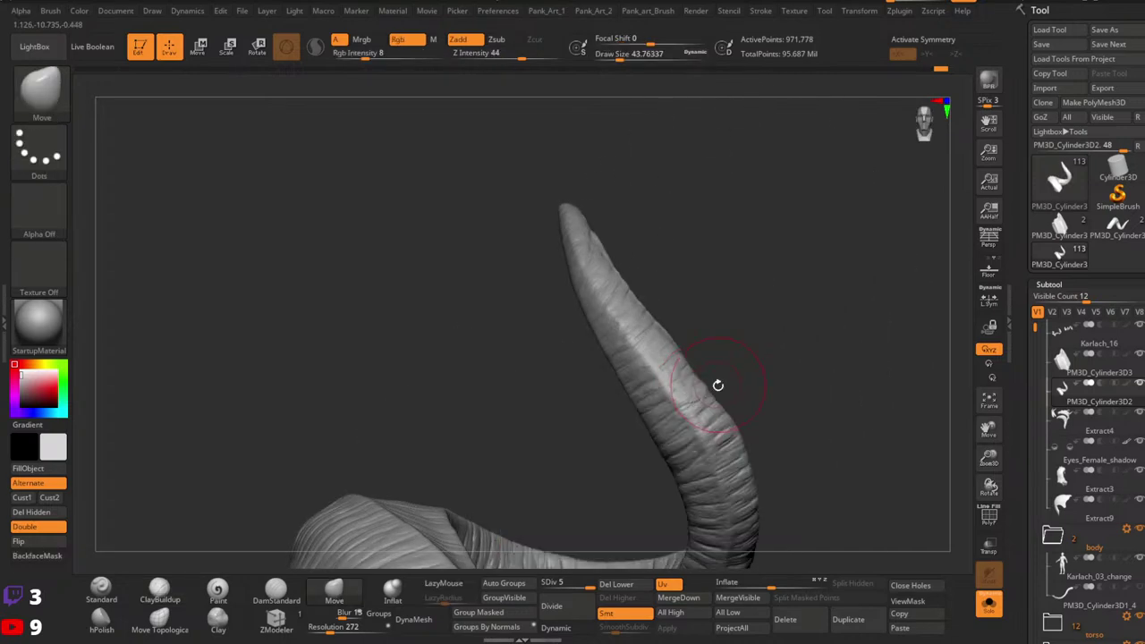
drag(715, 390, 697, 383)
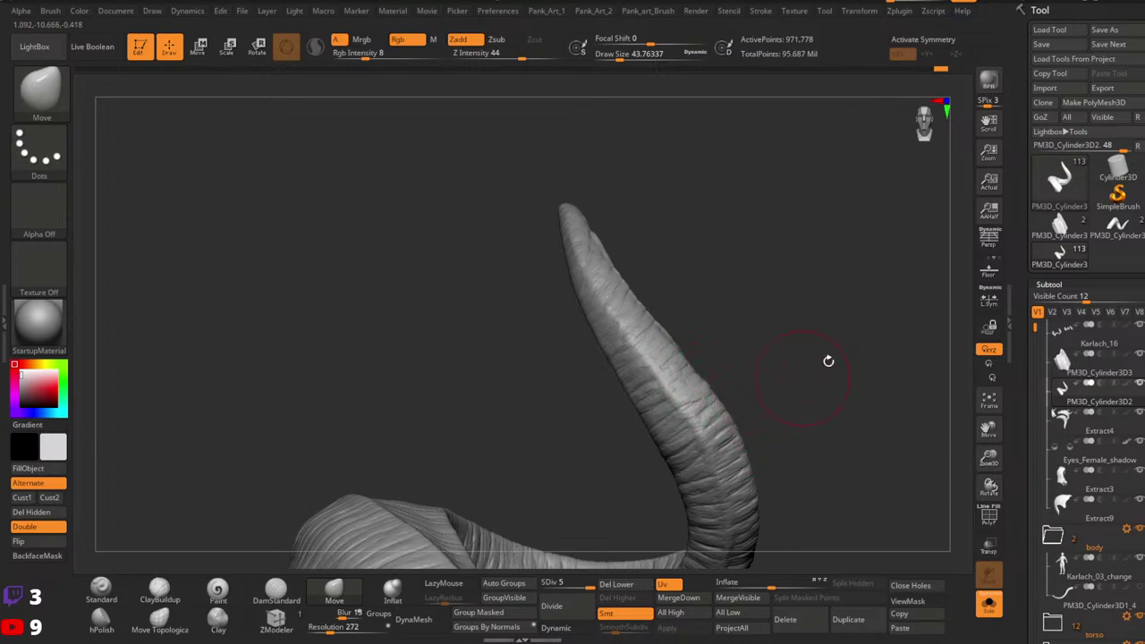
Step: Switch to the Inflat brush, reduce its draw size to about 10.5 and swell ridges on the section rising from the lower bend
mouse_move(877, 339)
right_down()
mouse_move(736, 396)
mouse_move(757, 384)
mouse_move(787, 393)
mouse_move(858, 380)
mouse_move(682, 304)
mouse_move(584, 428)
right_up()
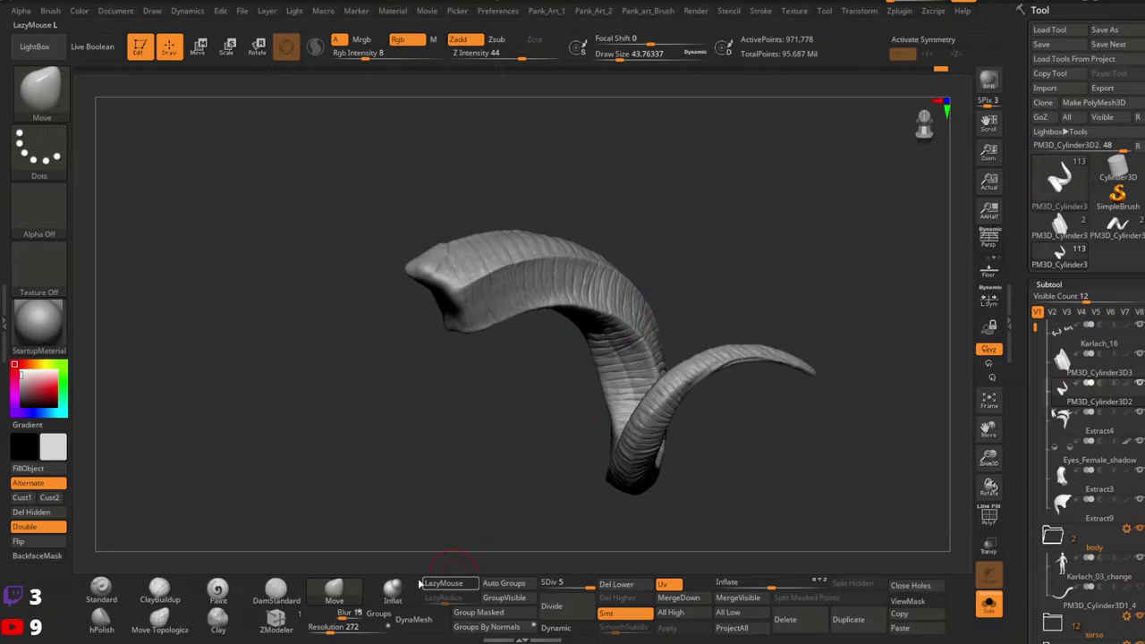
click(393, 591)
ctrl+right_drag(661, 358, 805, 409)
alt+right_drag(796, 482, 749, 356)
key(space)
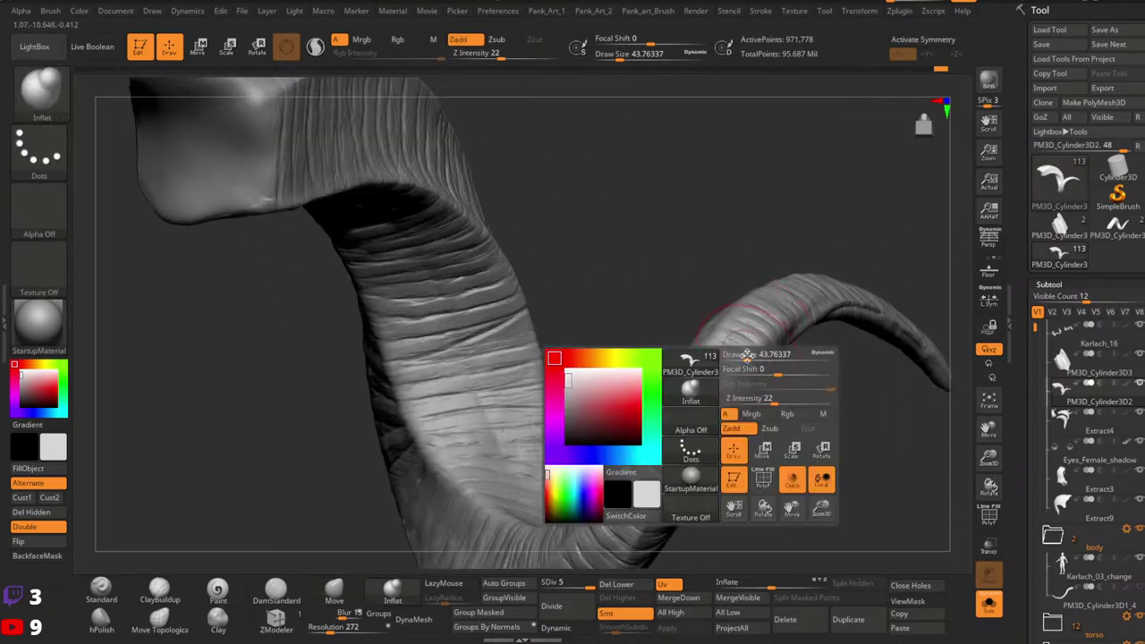
drag(747, 355, 742, 367)
mouse_move(662, 486)
right_down()
mouse_move(715, 456)
mouse_move(729, 393)
right_up()
key(space)
drag(729, 394, 726, 400)
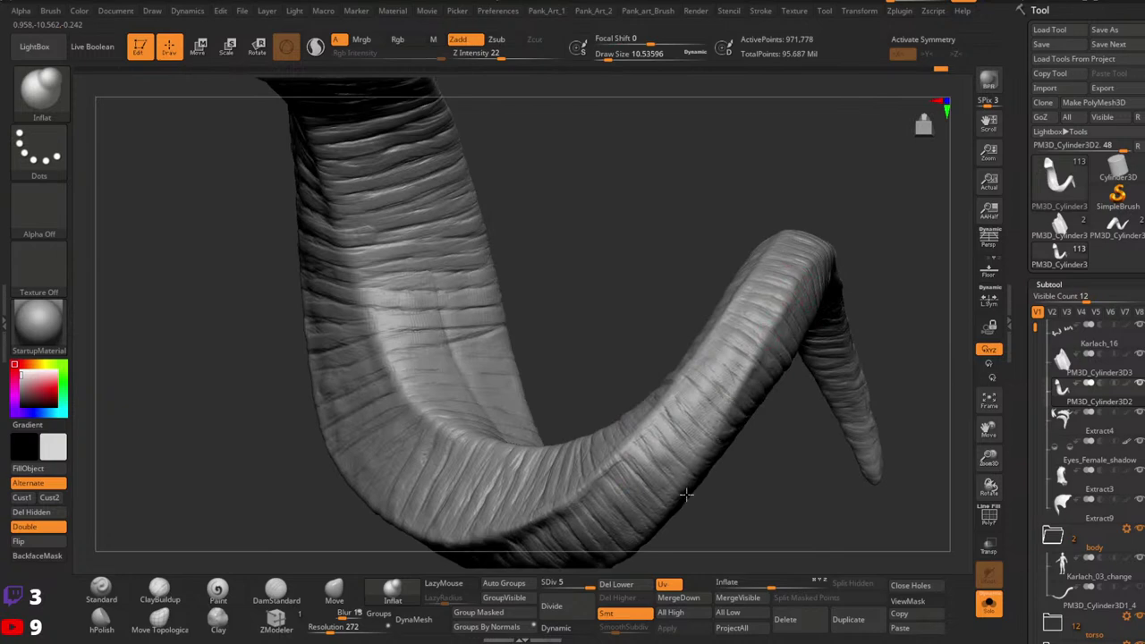
Step: Set the Inflat draw size to about 11.7 and inflate the ridges along the rising section's face and corner edges
right_drag(685, 493, 805, 302)
drag(785, 335, 788, 332)
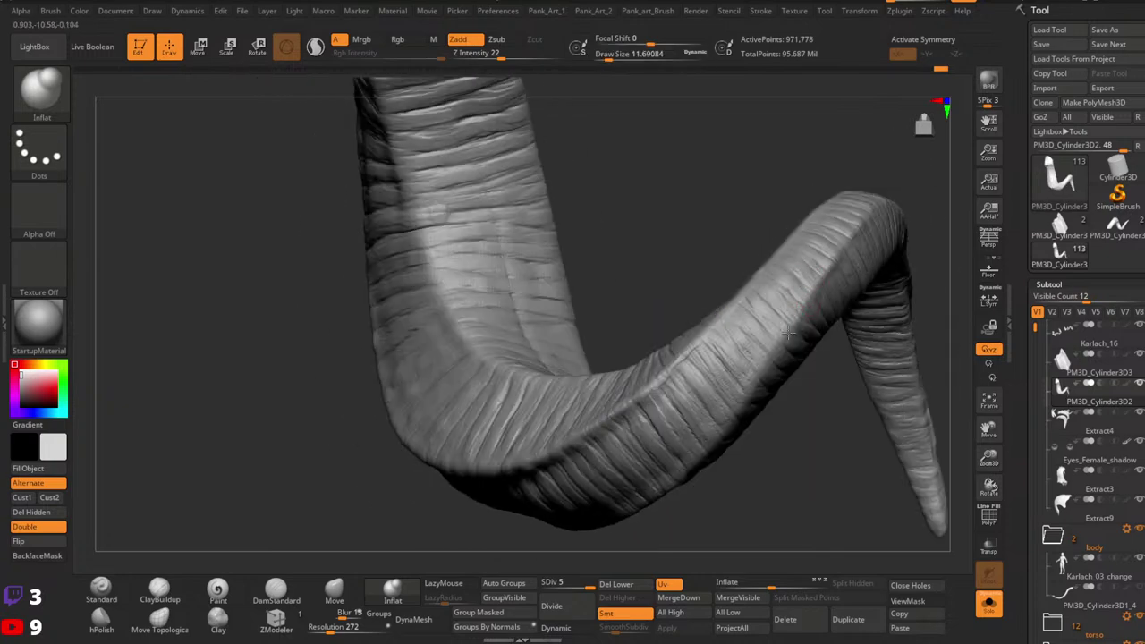
right_drag(796, 317, 767, 386)
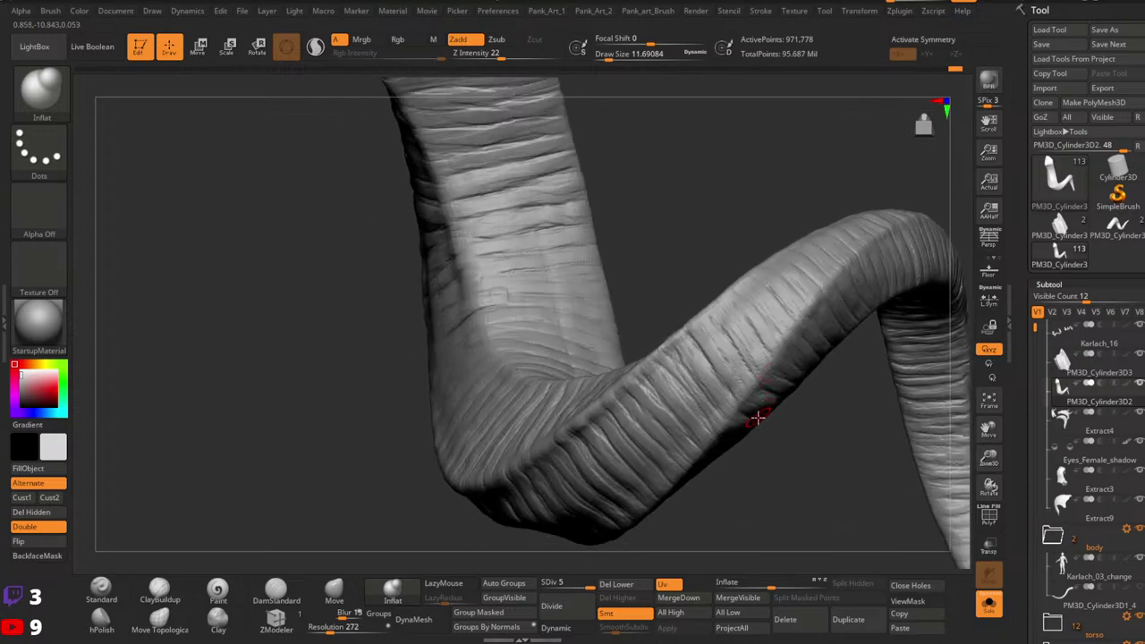
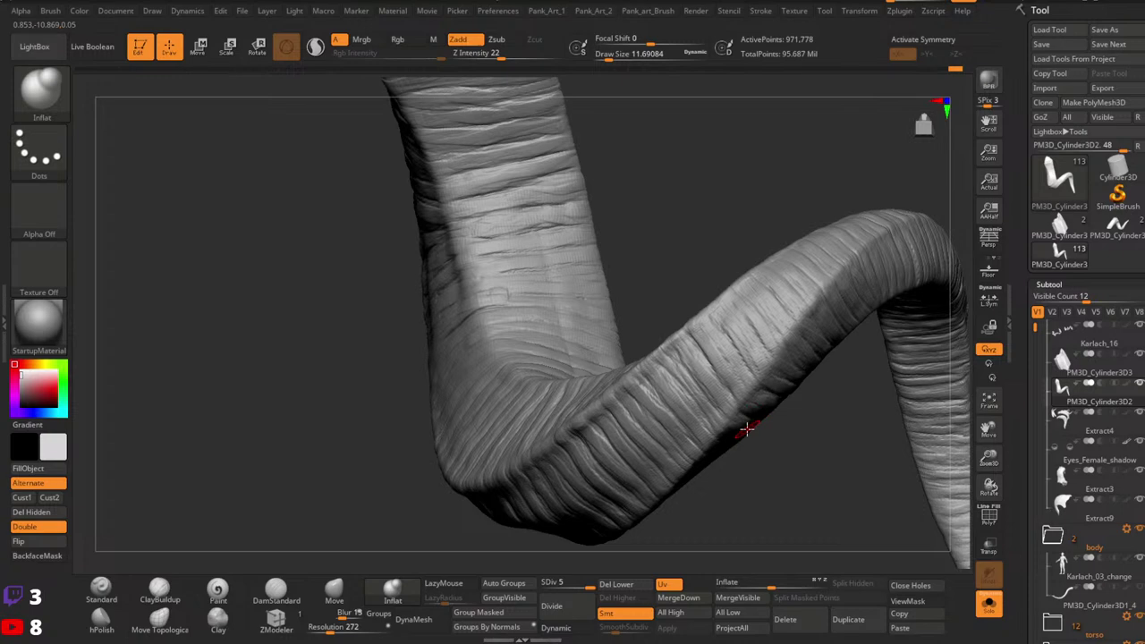
right_drag(778, 398, 808, 330)
right_drag(753, 399, 802, 306)
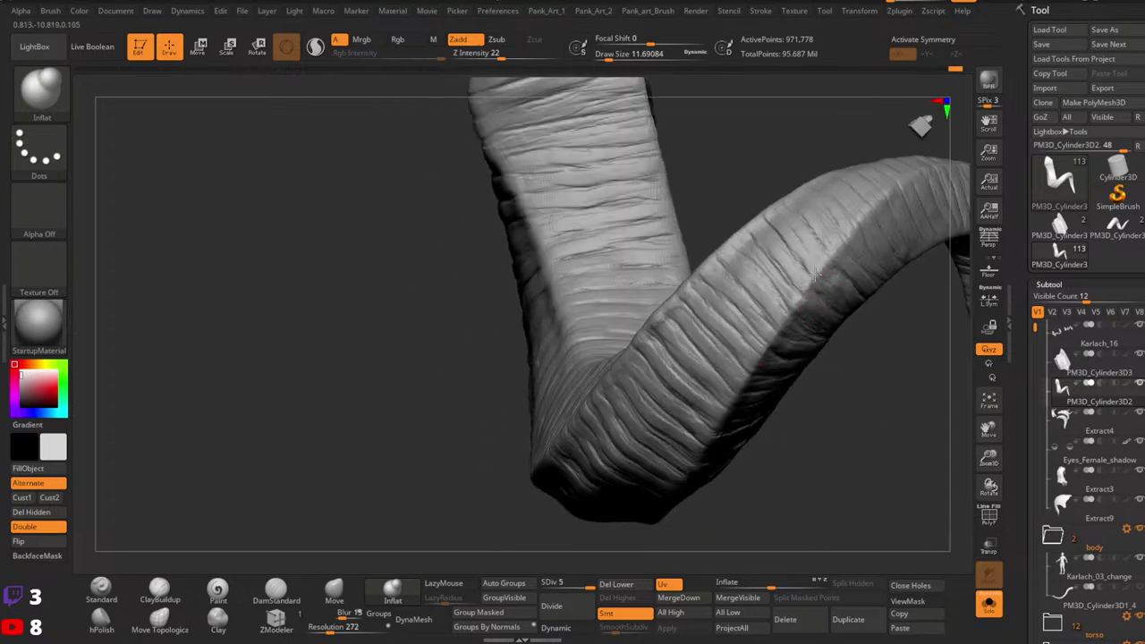
Step: Raise the Inflat draw size to about 15.6 and swell the ridges along the arching section's corner edge
right_drag(725, 412, 743, 380)
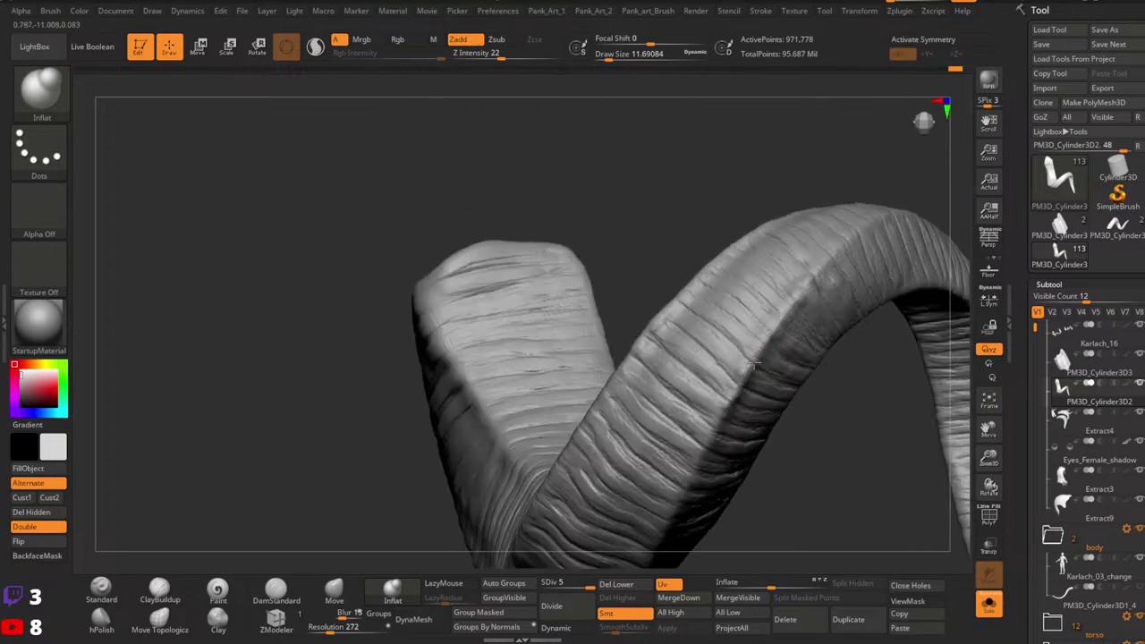
right_drag(802, 288, 752, 364)
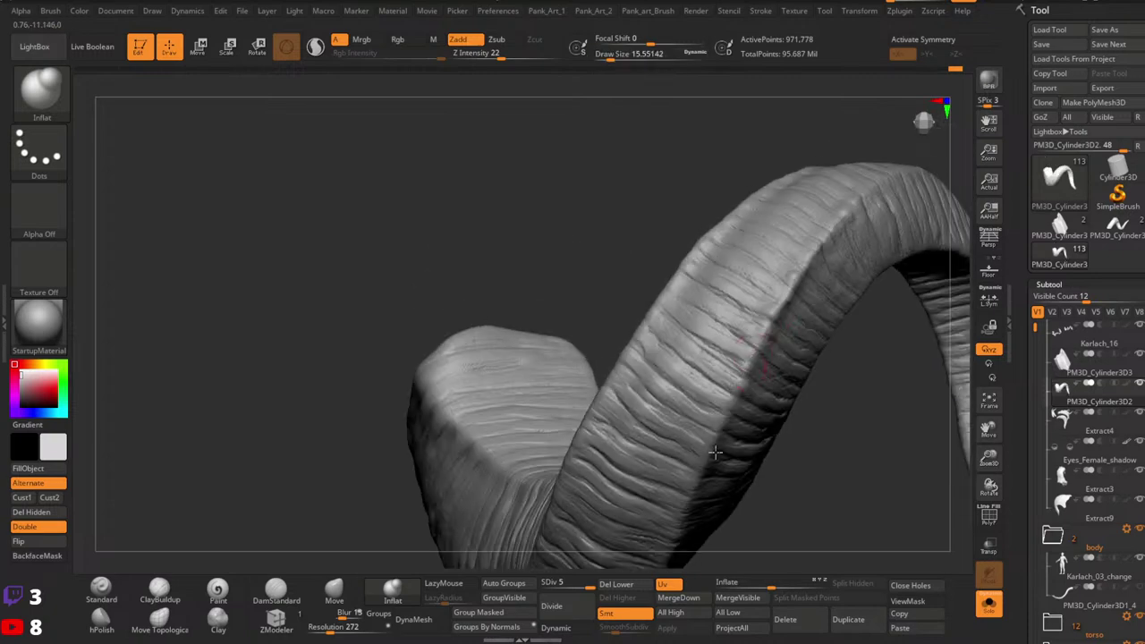
right_drag(696, 505, 764, 352)
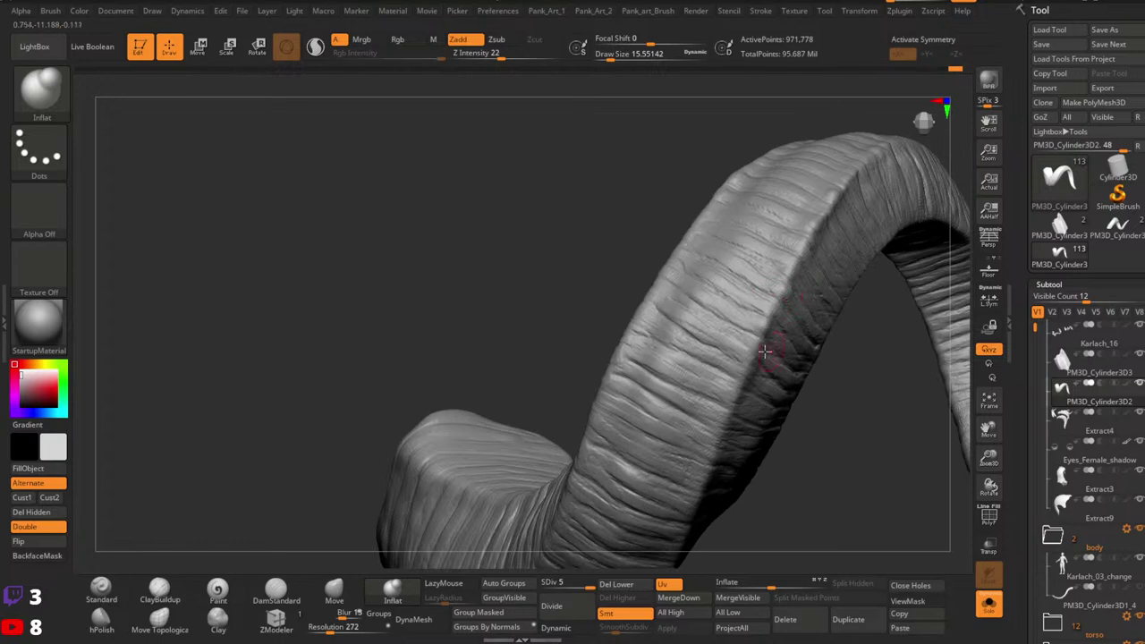
right_drag(709, 455, 791, 305)
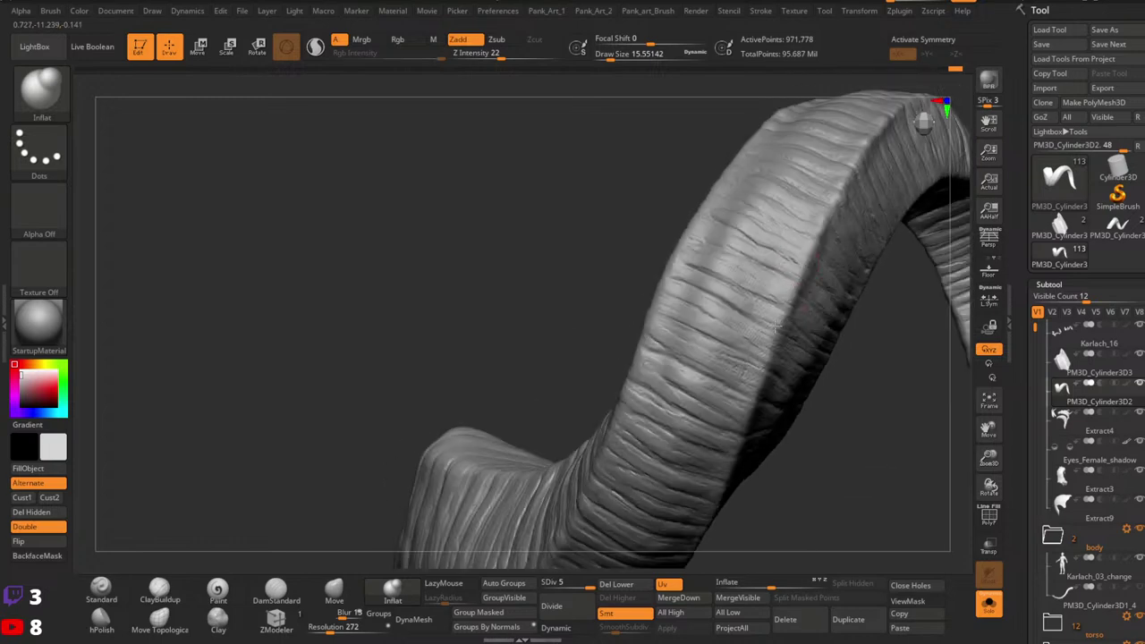
right_drag(763, 416, 799, 218)
drag(799, 217, 749, 413)
Step: Continue inflating the ridges along the same corner edge down the curve to the horn's cut base
mouse_move(747, 419)
right_down()
mouse_move(784, 294)
mouse_move(768, 219)
right_up()
drag(765, 220, 755, 297)
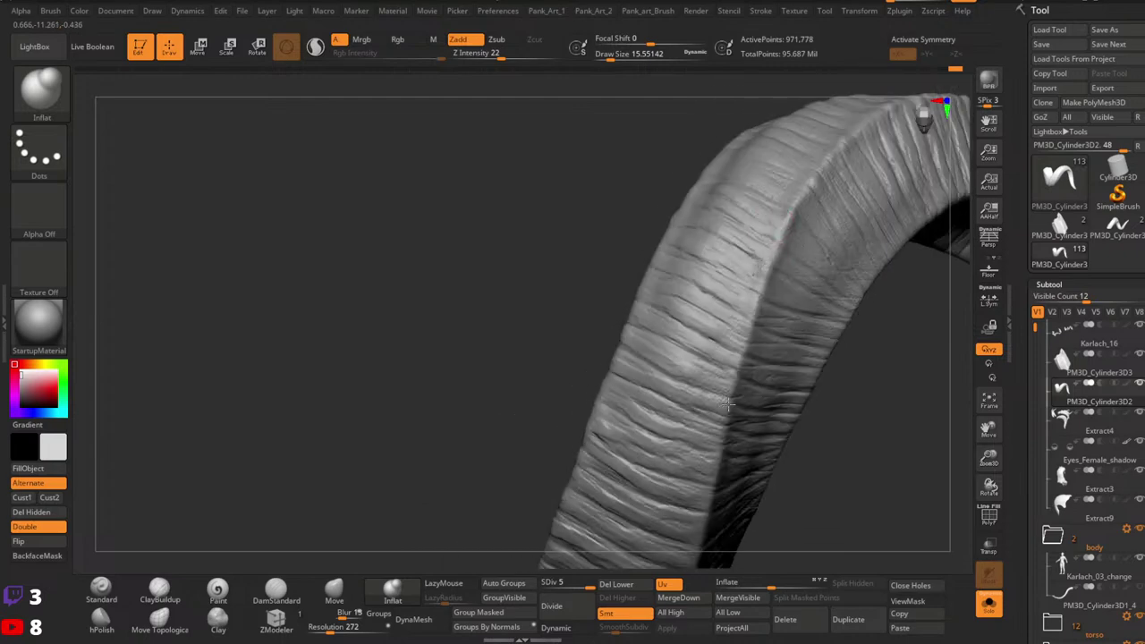
right_drag(728, 404, 740, 259)
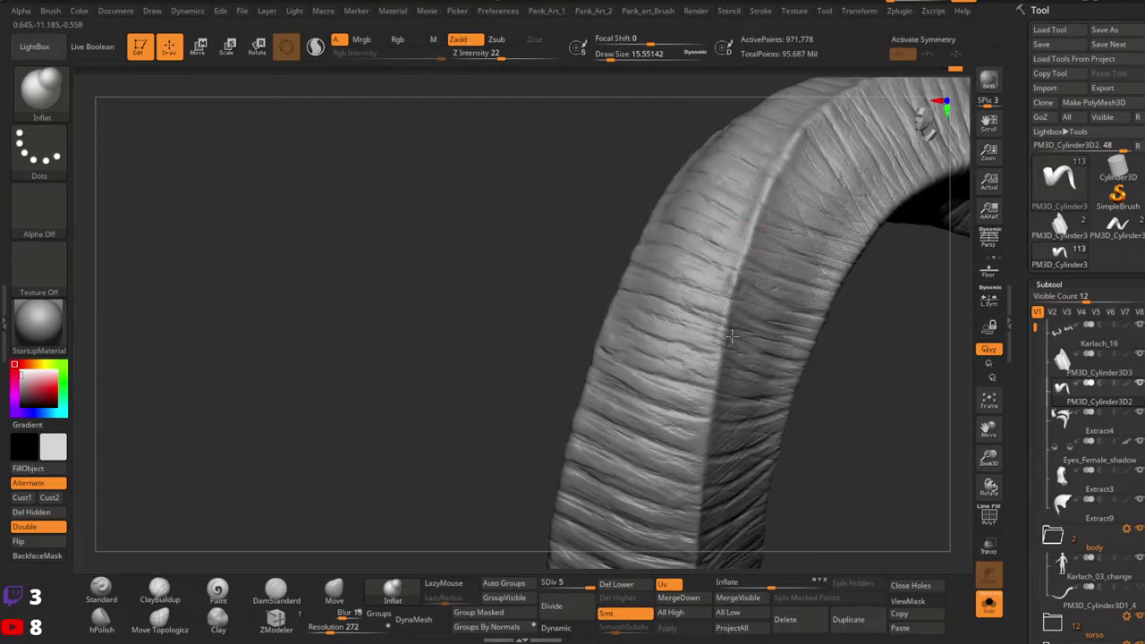
right_drag(706, 457, 717, 295)
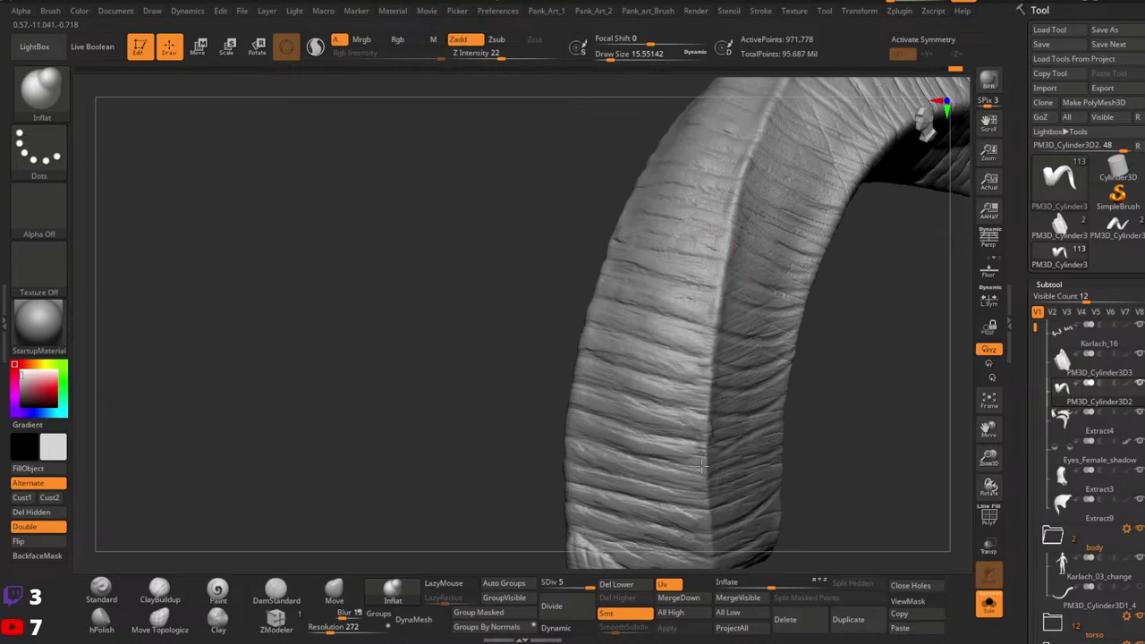
right_drag(744, 438, 698, 362)
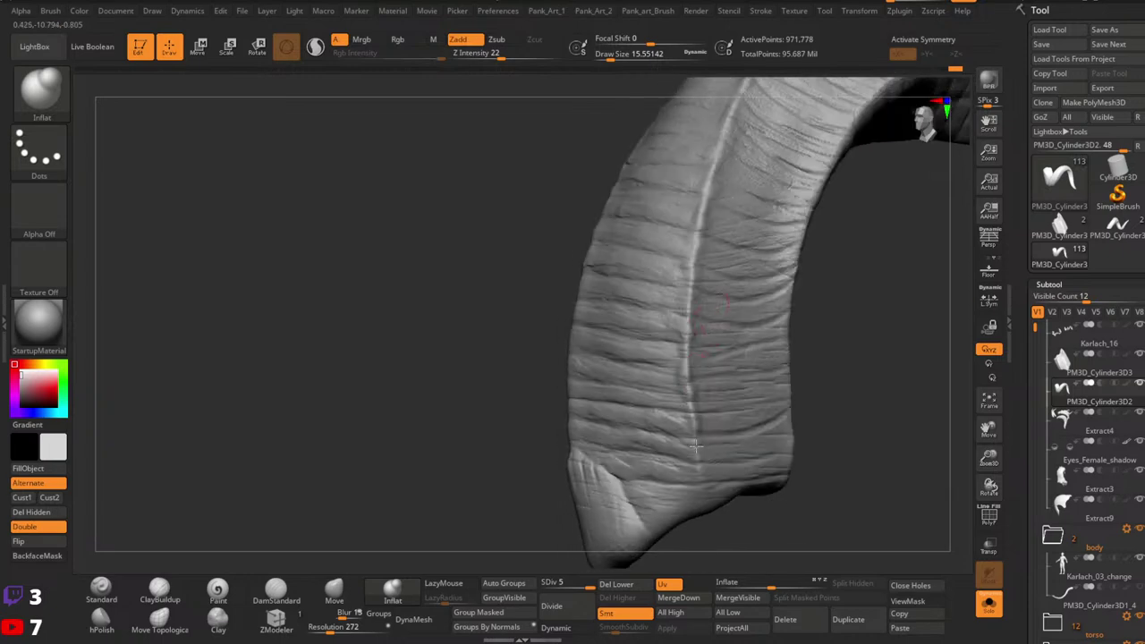
right_drag(718, 500, 725, 412)
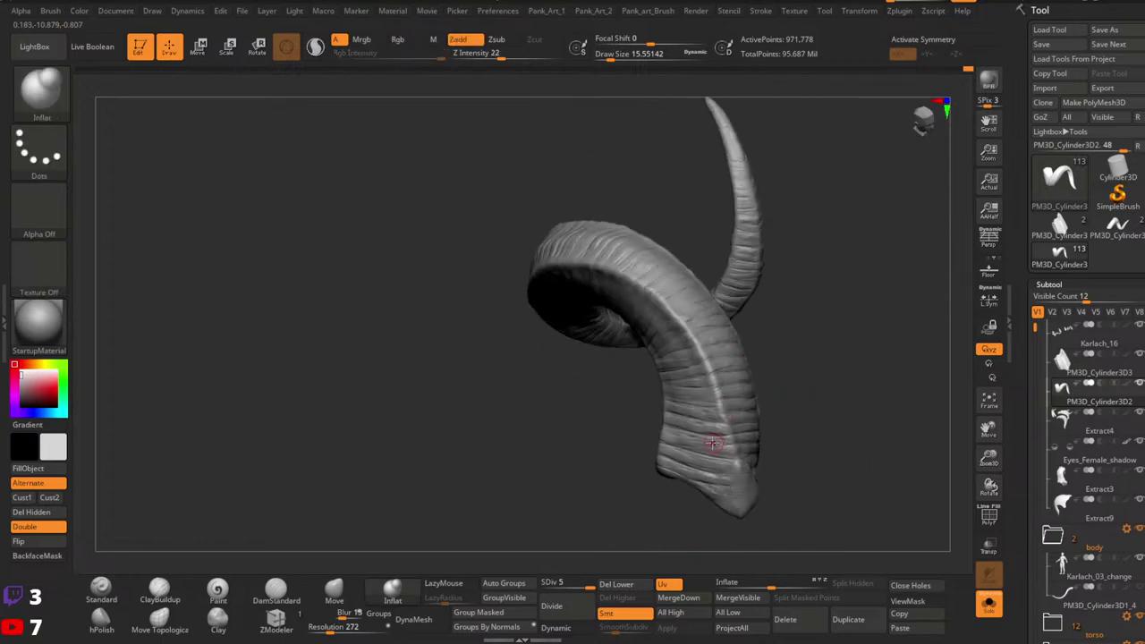
Step: Raise the Inflat draw size to about 21.6 and swell the ridges along the inner corner edge above the base
right_drag(726, 429, 689, 414)
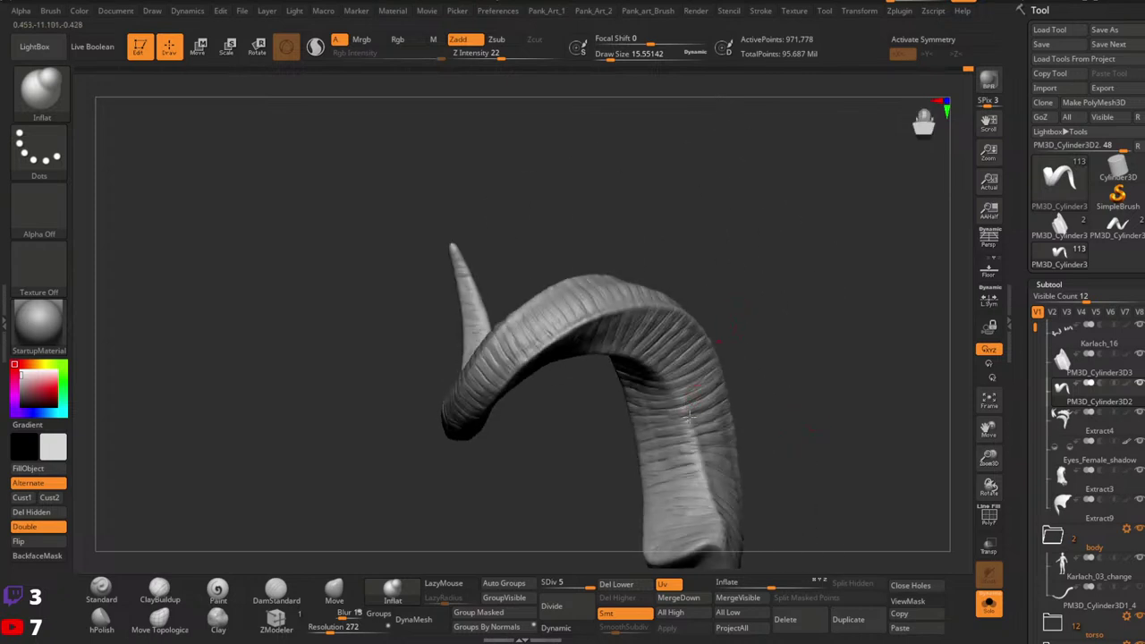
right_drag(639, 361, 715, 460)
mouse_move(717, 489)
mouse_down()
mouse_move(712, 438)
mouse_move(769, 418)
mouse_up()
key(space)
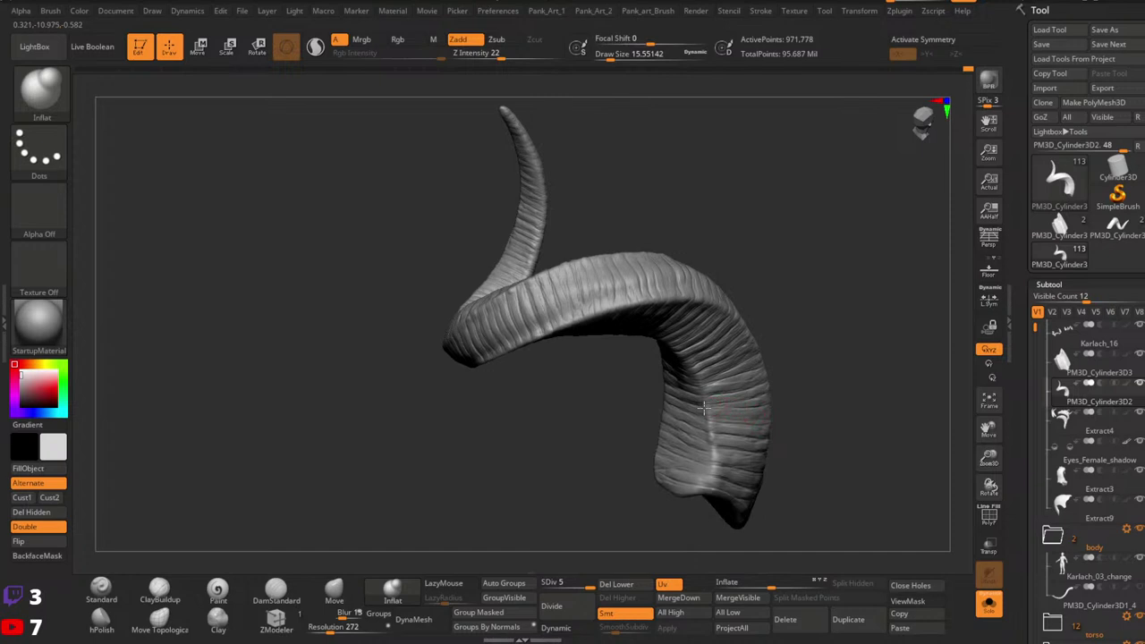
right_drag(726, 420, 723, 359)
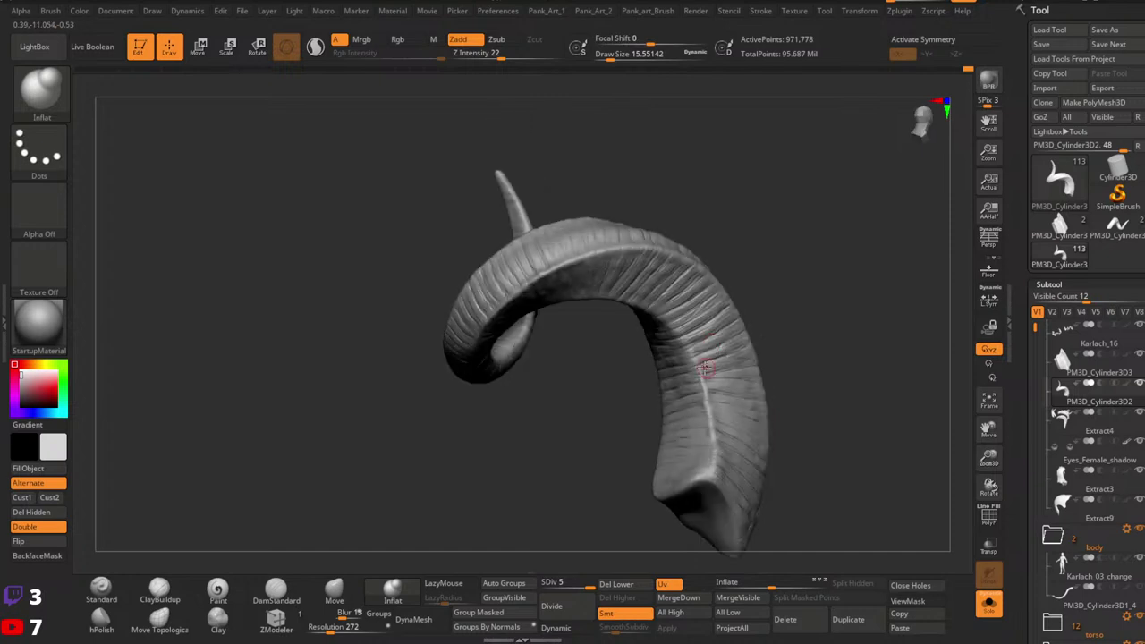
key(space)
drag(694, 344, 700, 343)
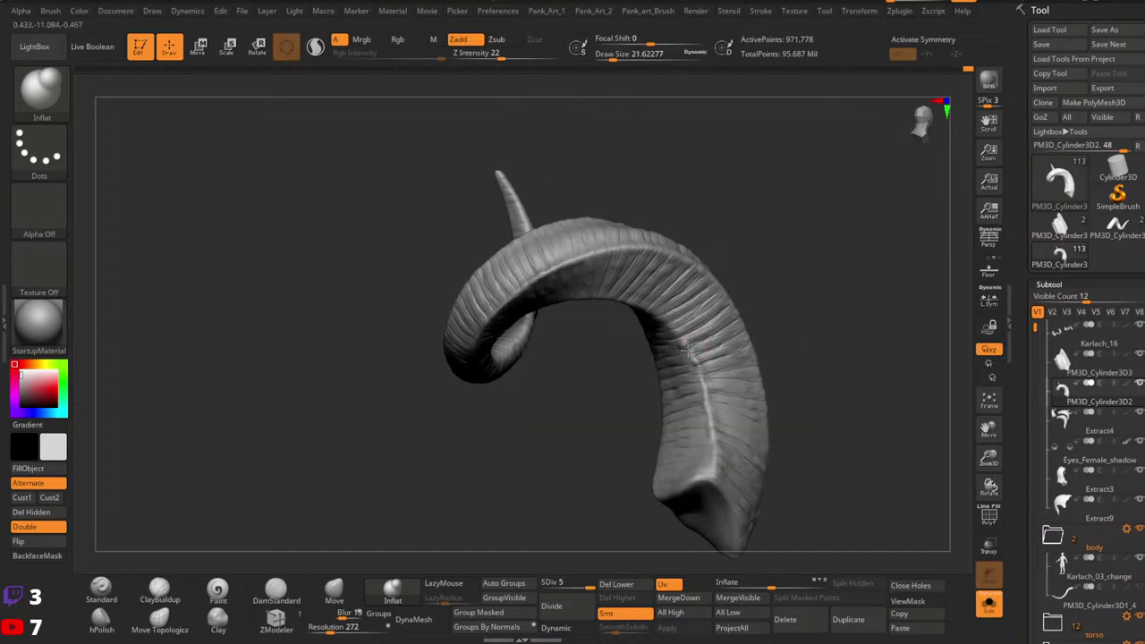
right_drag(688, 332, 638, 440)
right_drag(644, 479, 626, 411)
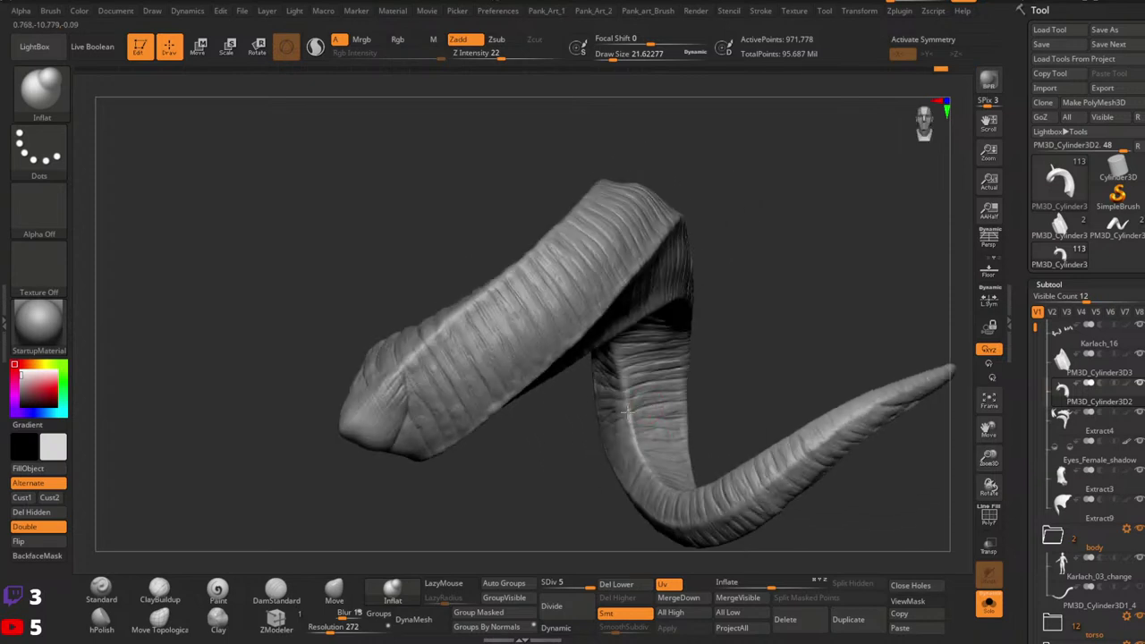
Step: Reduce the Inflat draw size to about 11.7 and swell the ridges on the section leading into the tip
key([)
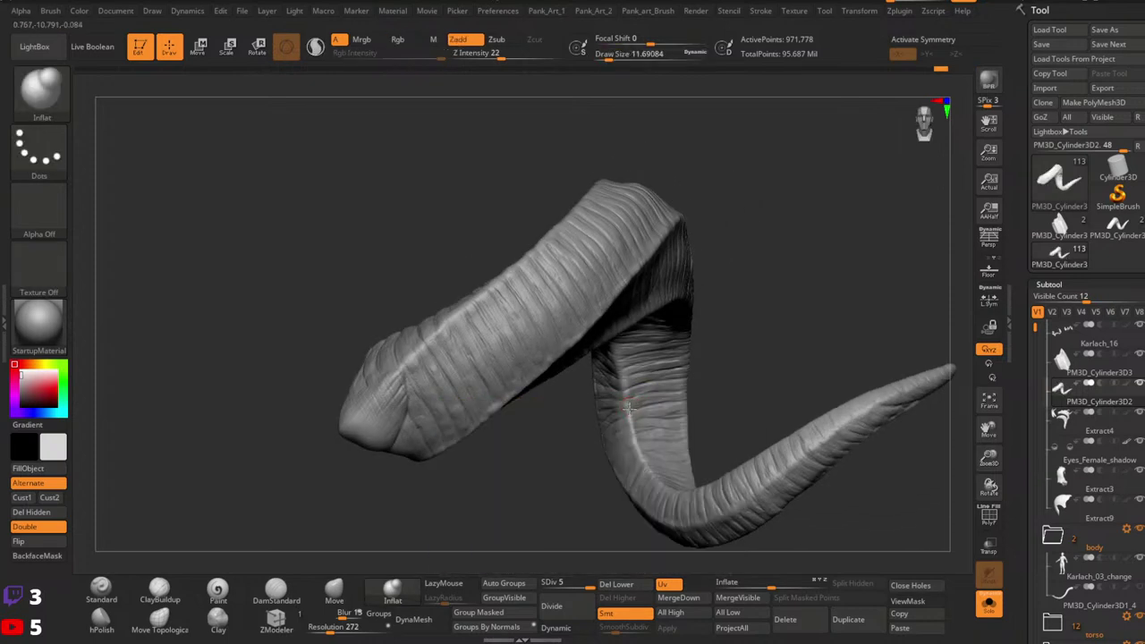
mouse_move(655, 445)
right_down()
mouse_move(626, 386)
mouse_move(653, 435)
right_up()
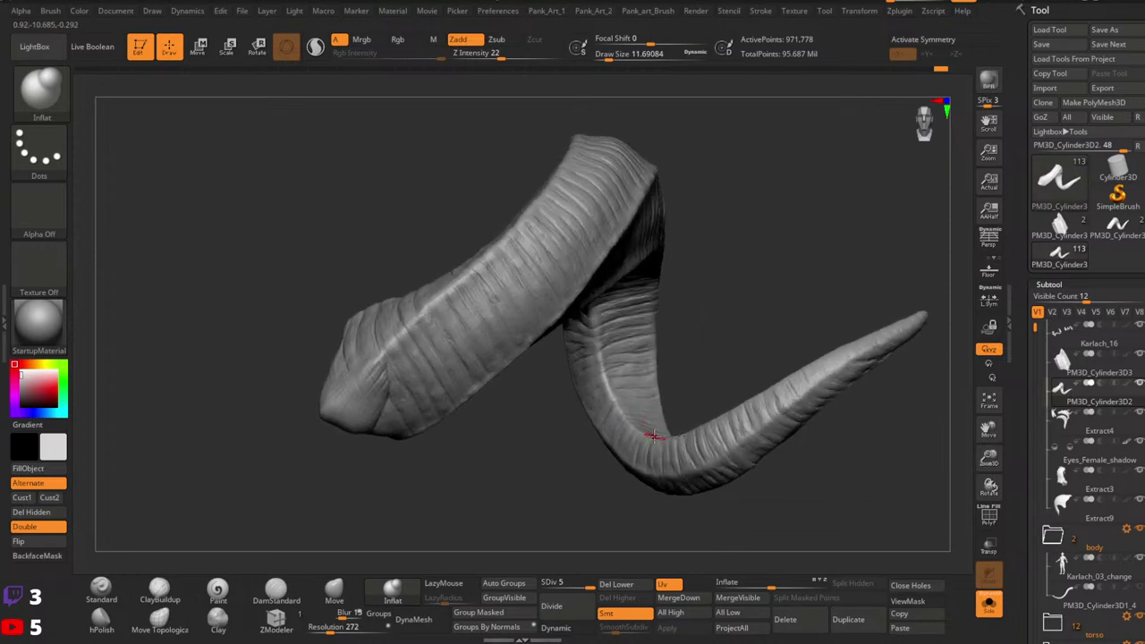
mouse_move(666, 394)
right_down()
mouse_move(660, 423)
mouse_move(623, 401)
mouse_move(629, 465)
right_up()
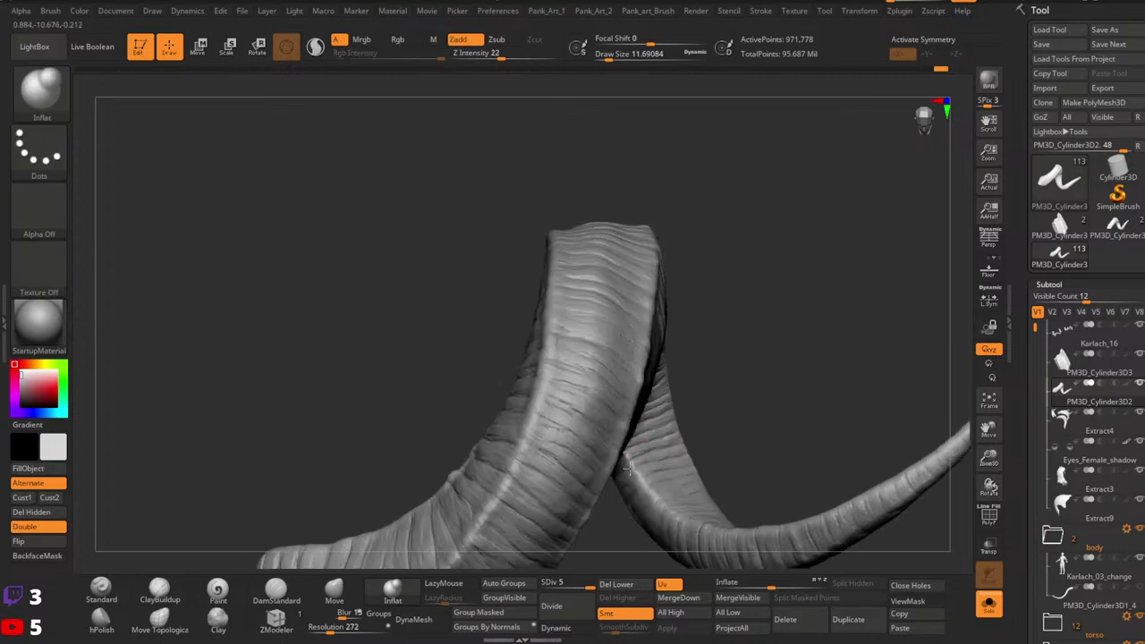
right_drag(684, 515, 621, 430)
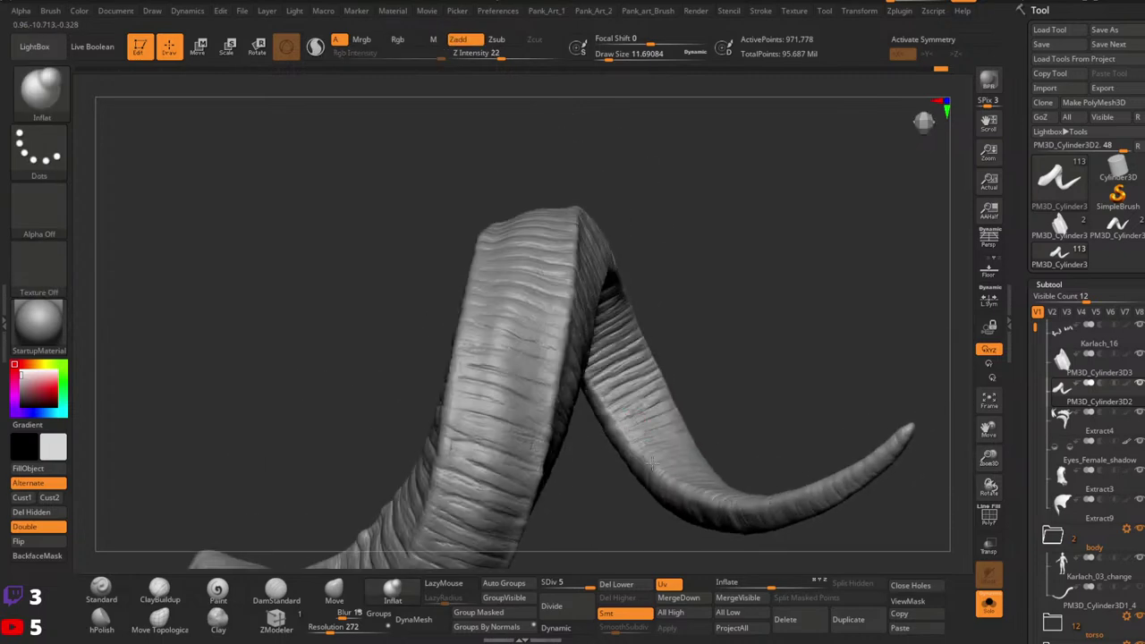
right_drag(685, 468, 681, 345)
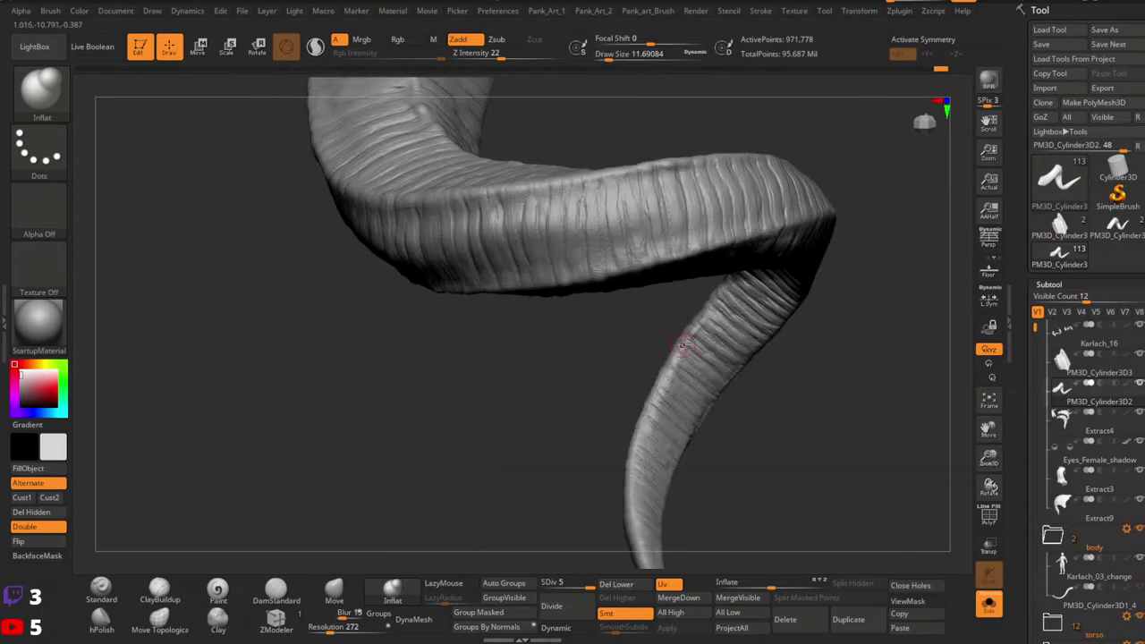
Step: Inflate the fine ridges along the face and edges of the tapering tip section
right_drag(657, 411, 664, 360)
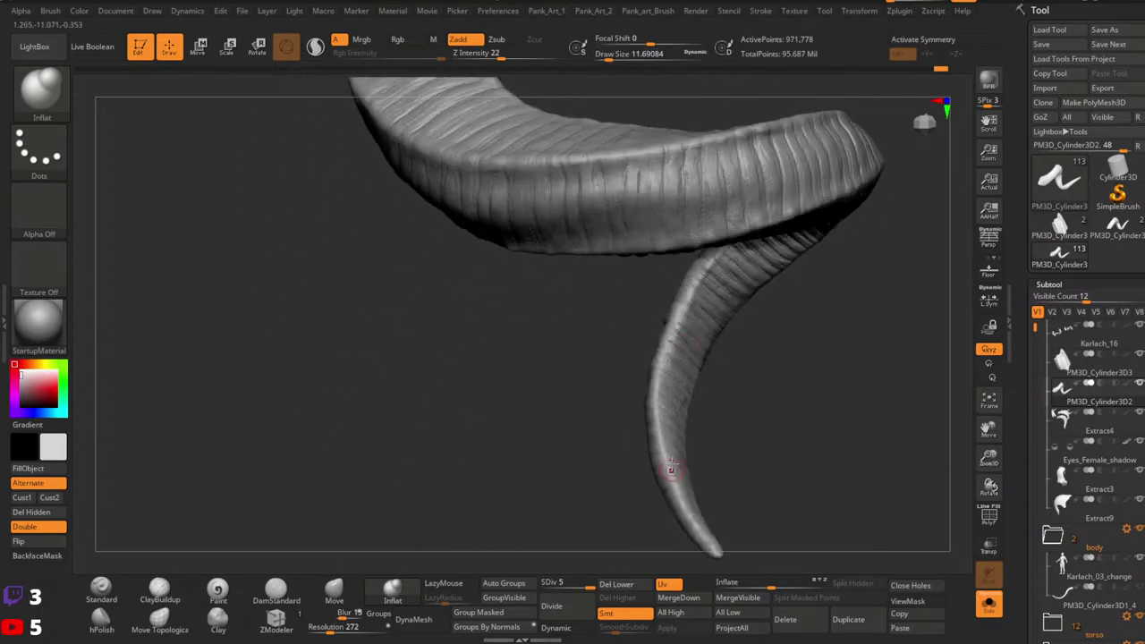
right_drag(670, 468, 677, 409)
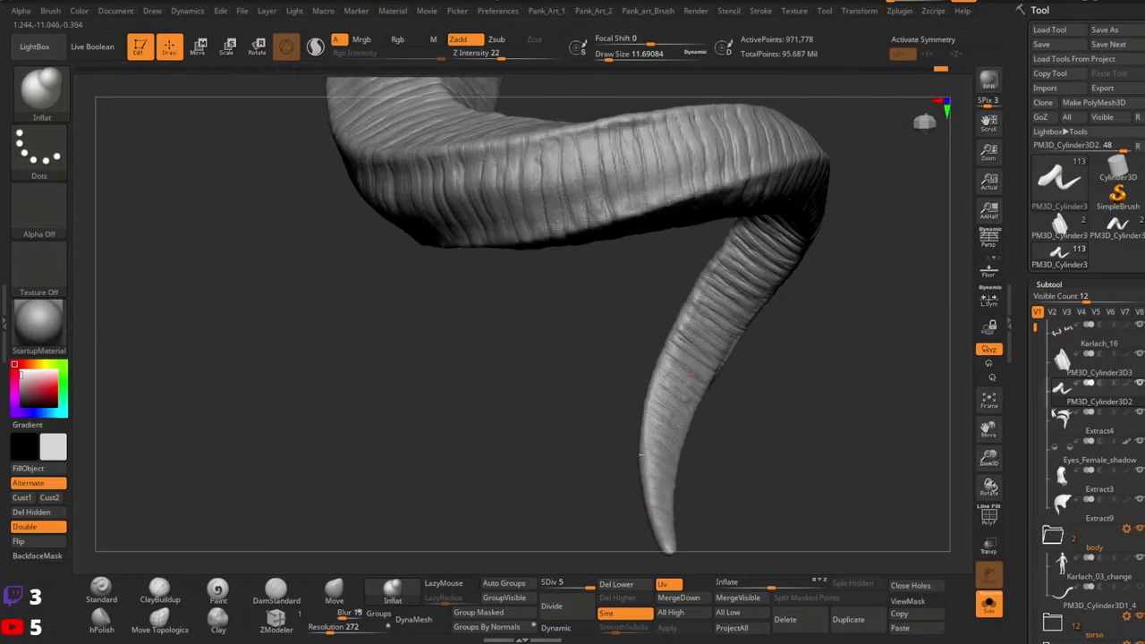
right_drag(642, 454, 663, 428)
right_drag(702, 365, 732, 265)
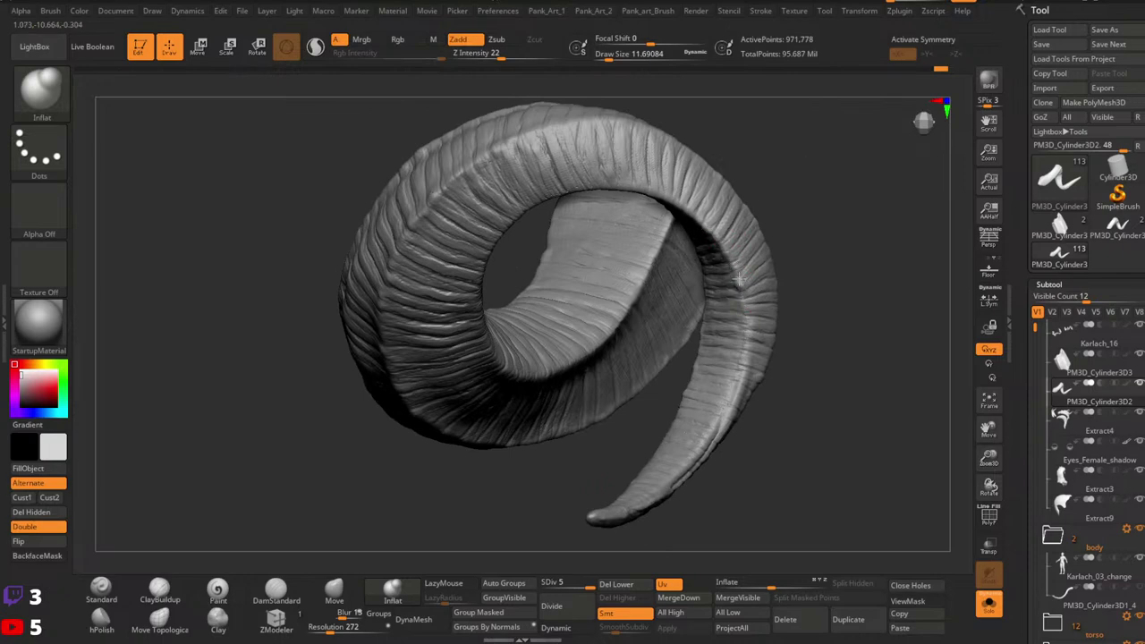
Step: Smooth small spots on the corner edges of the tip section and the curl's upper arch
shift+drag(746, 280, 741, 279)
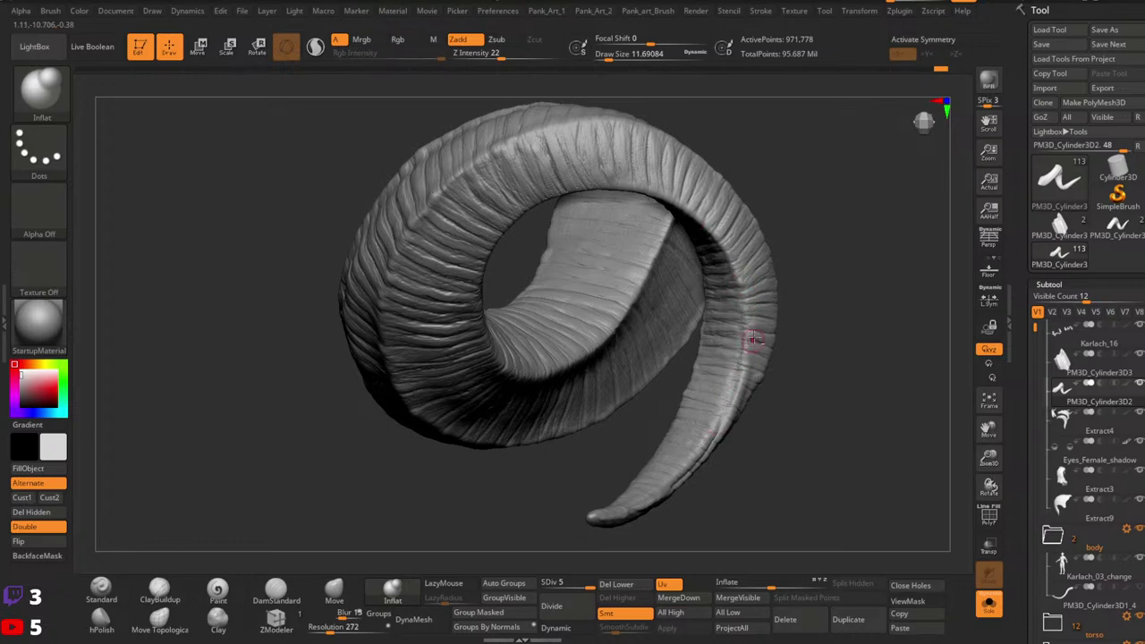
drag(637, 537, 749, 309)
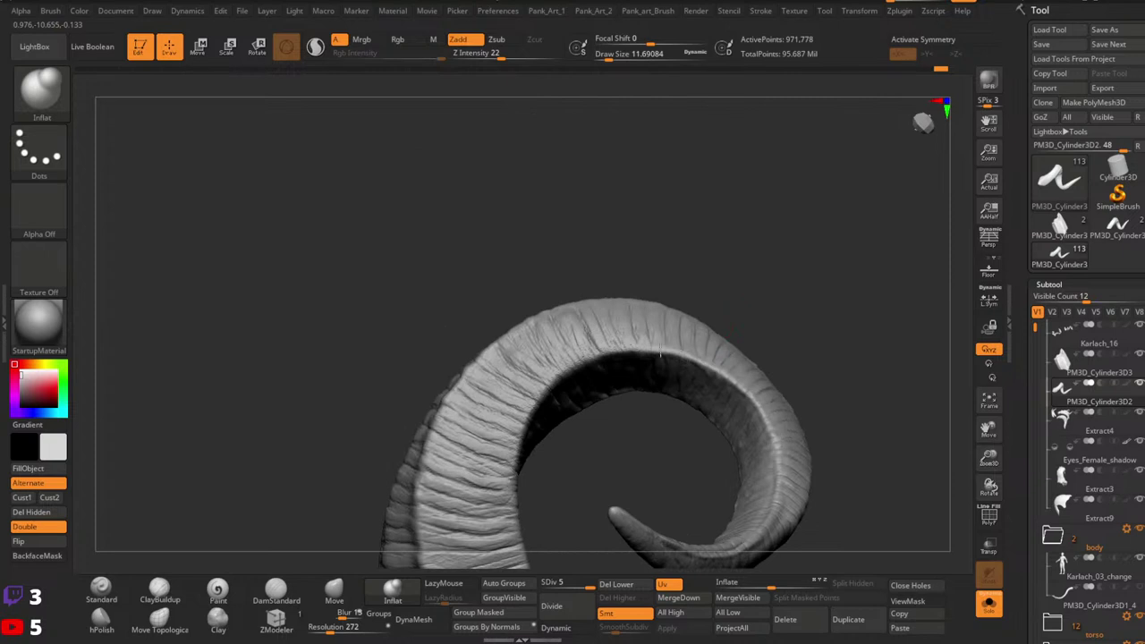
mouse_move(627, 349)
shift+mouse_down()
mouse_move(607, 353)
mouse_move(615, 346)
shift+mouse_up()
Step: Set the Inflat draw size to about 23.3 and swell the ridges on the upper part of the tip section
mouse_move(621, 366)
right_down()
mouse_move(743, 327)
mouse_move(697, 368)
right_up()
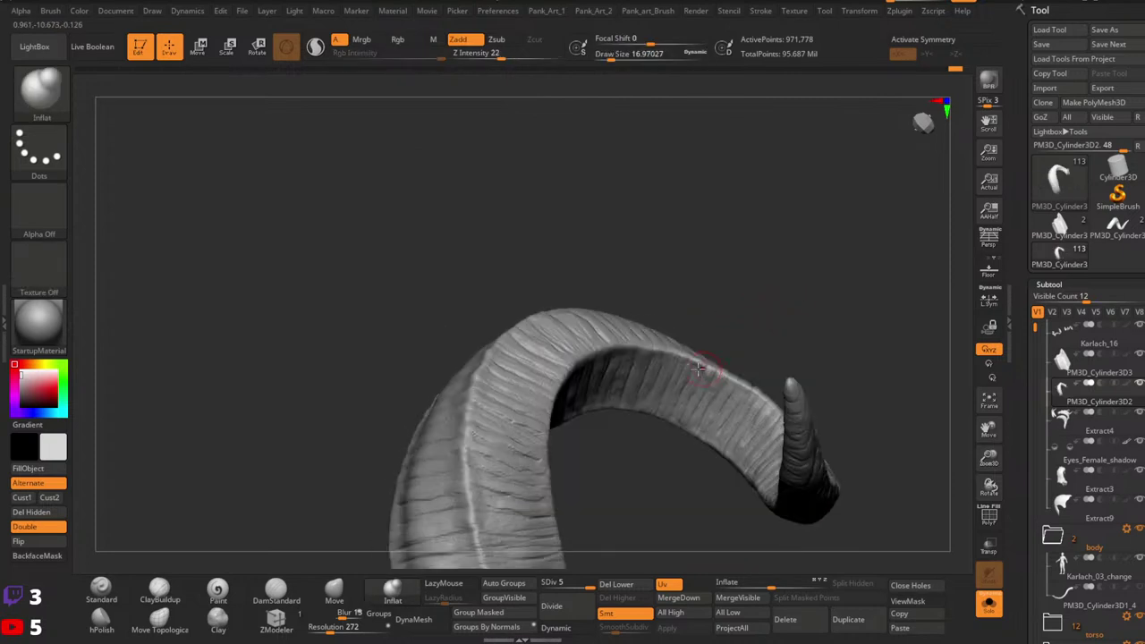
mouse_move(773, 375)
right_down()
mouse_move(757, 424)
mouse_move(810, 406)
mouse_move(671, 398)
right_up()
alt+right_drag(671, 398, 688, 184)
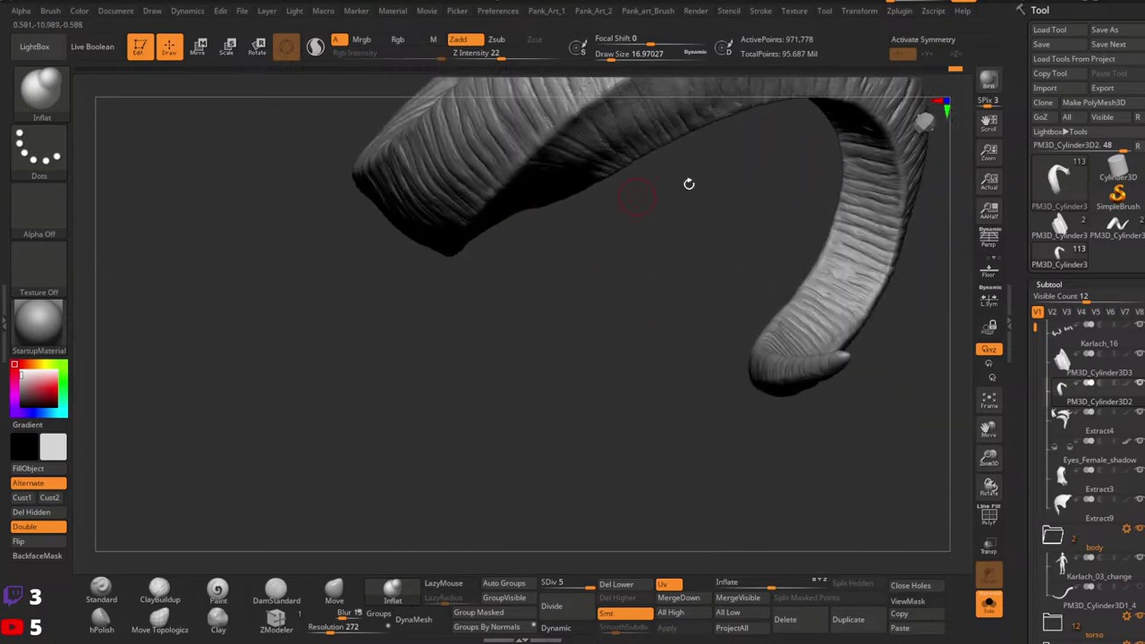
key(space)
drag(846, 291, 849, 287)
right_drag(832, 339, 844, 333)
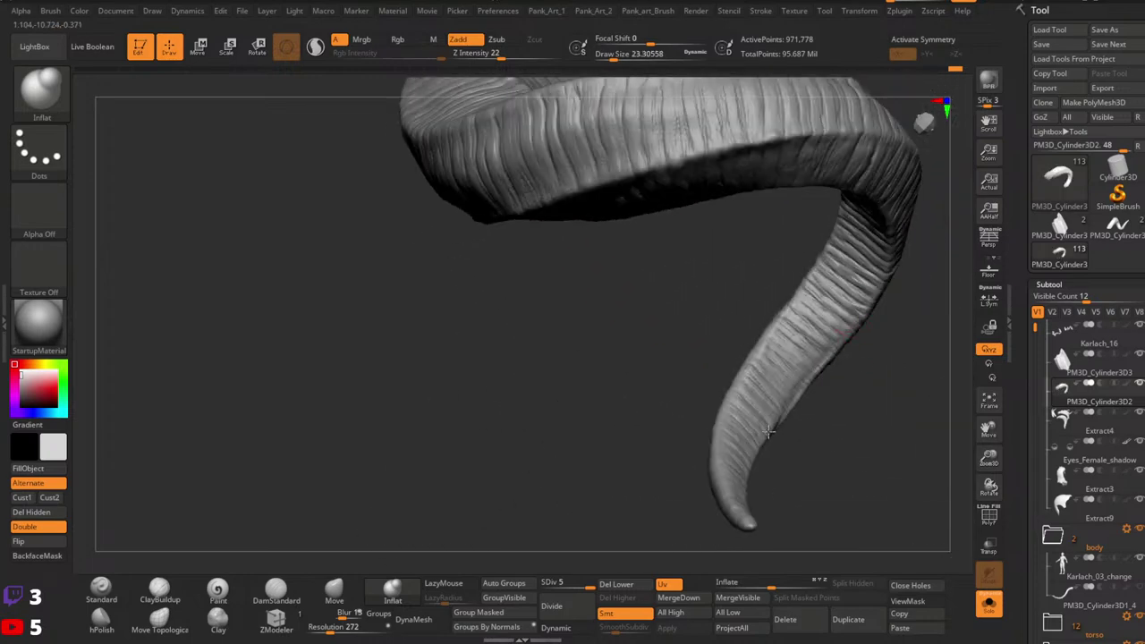
Step: Reduce the Inflat draw size to about 17, inflate the ridges toward the tip and undo the last stroke
right_drag(756, 414, 739, 405)
key(space)
drag(740, 404, 735, 404)
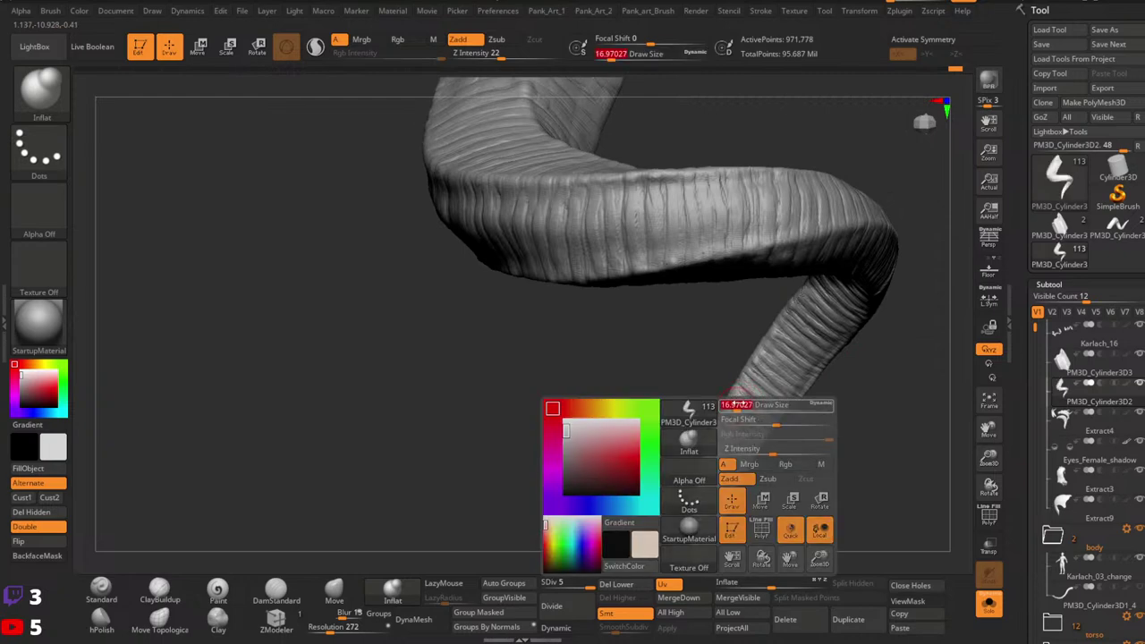
right_drag(731, 421, 750, 313)
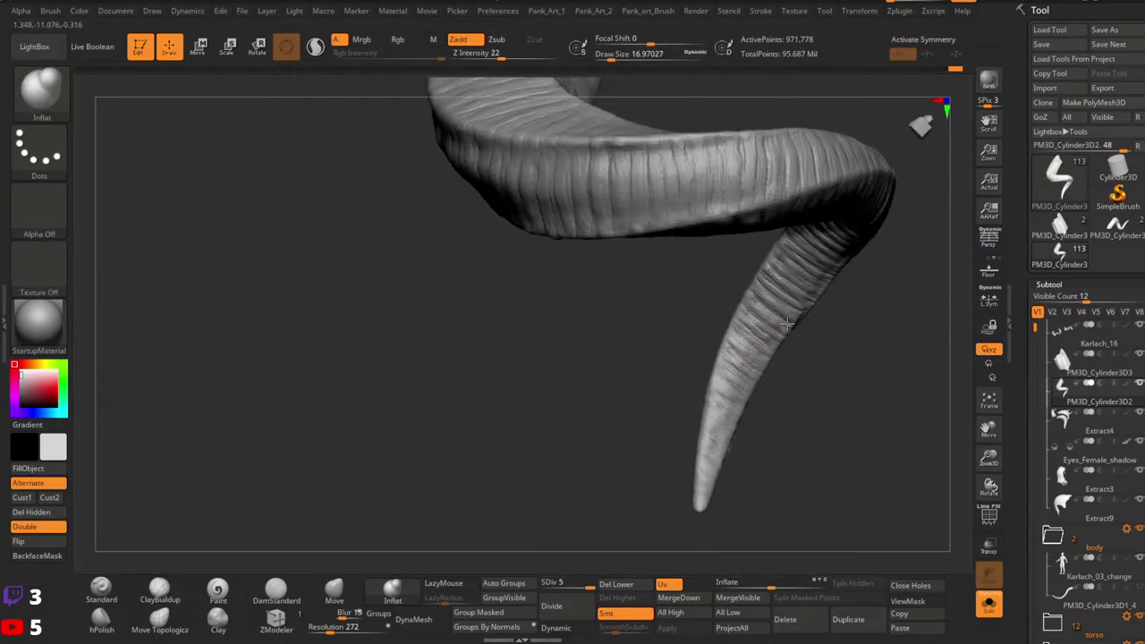
mouse_move(756, 387)
right_down()
mouse_move(772, 389)
mouse_move(745, 411)
mouse_move(774, 399)
mouse_move(754, 405)
right_up()
key(ctrl+z)
right_drag(721, 458, 756, 263)
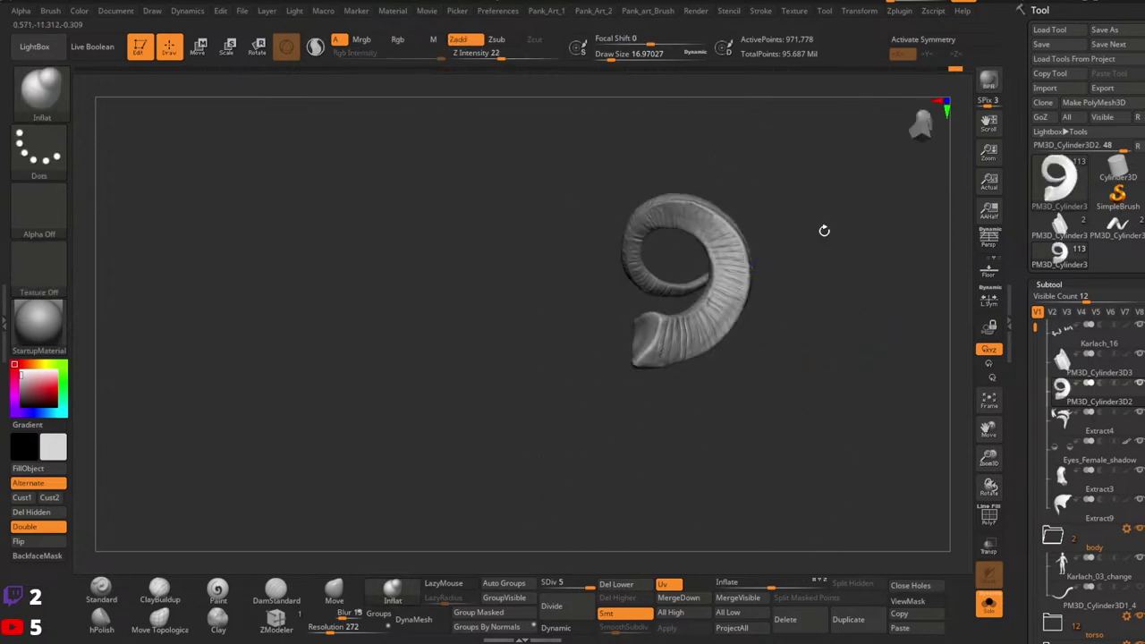
Step: Turn off Solo mode and examine the ridged horn in place on the character's head
click(988, 604)
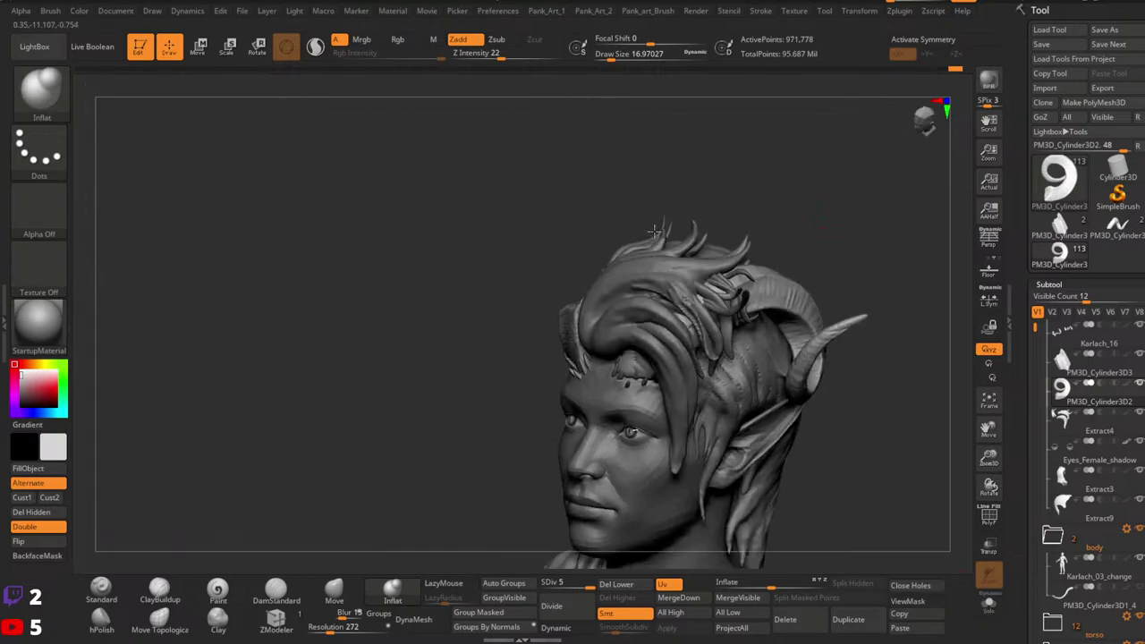
ctrl+right_drag(744, 309, 895, 380)
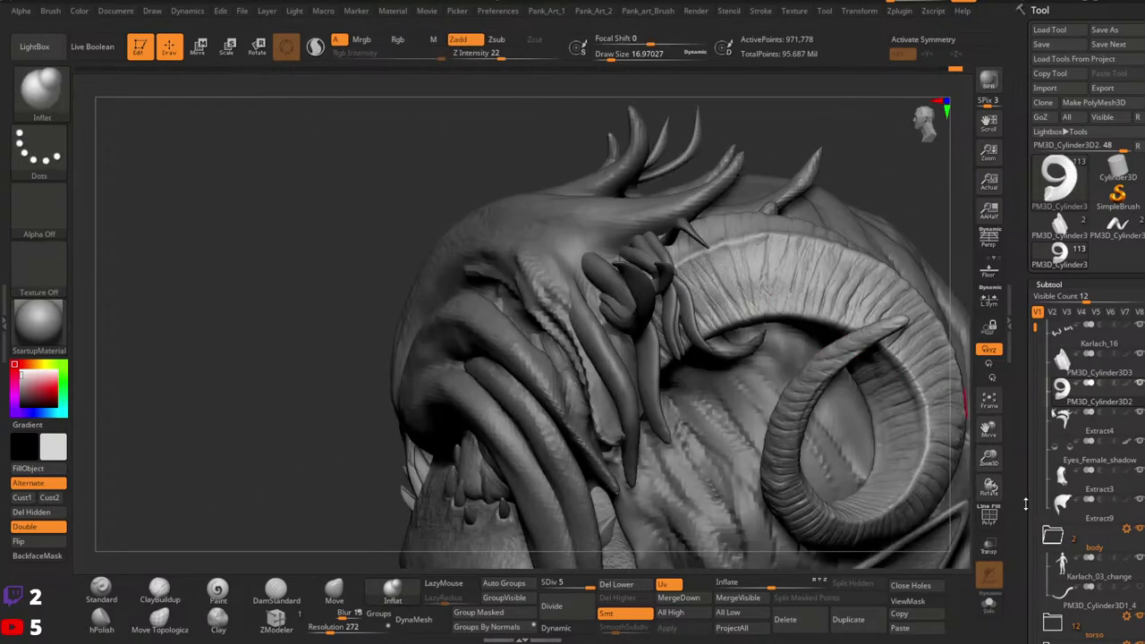
scroll(1026, 503, down, 10)
right_drag(665, 373, 805, 376)
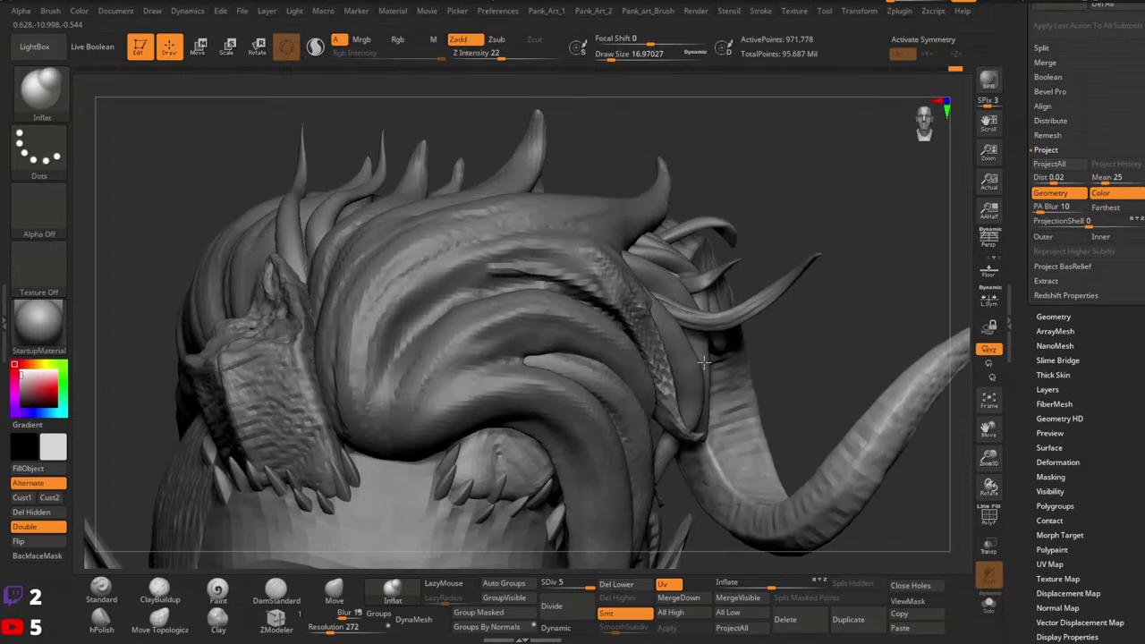
Step: Select the broken horn subtool PM3D_Cylinder3D3 and turn on its surface noise
alt+click(287, 412)
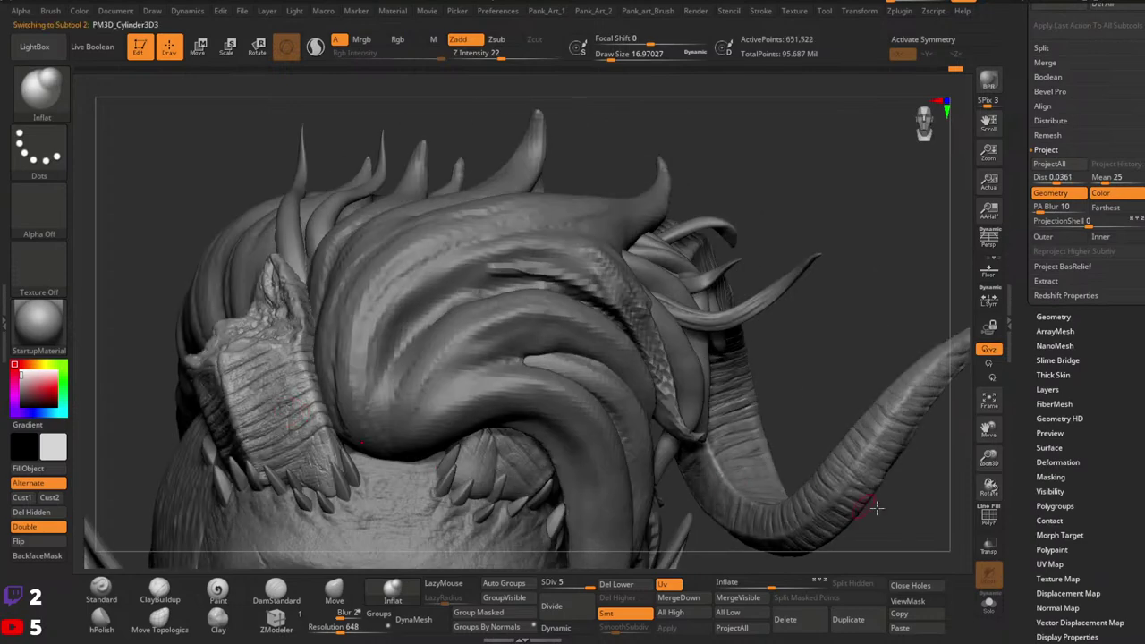
click(1048, 447)
click(1045, 162)
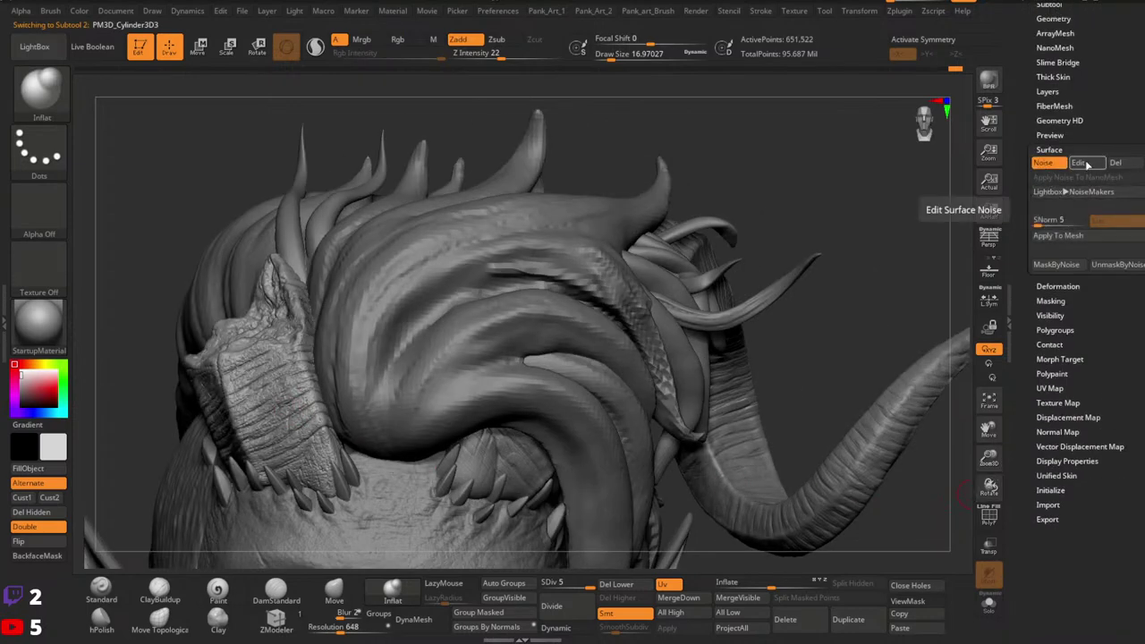
Step: Copy the broken horn's NoiseMaker settings, cancel the noise editor and delete the surface noise from that horn
click(1080, 163)
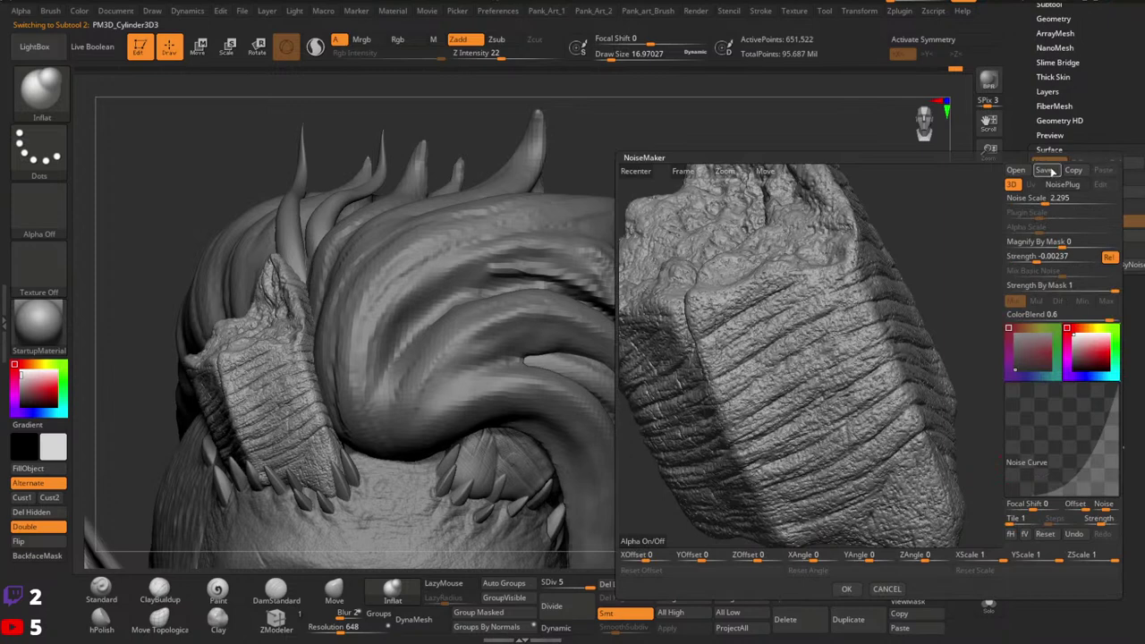
click(1072, 170)
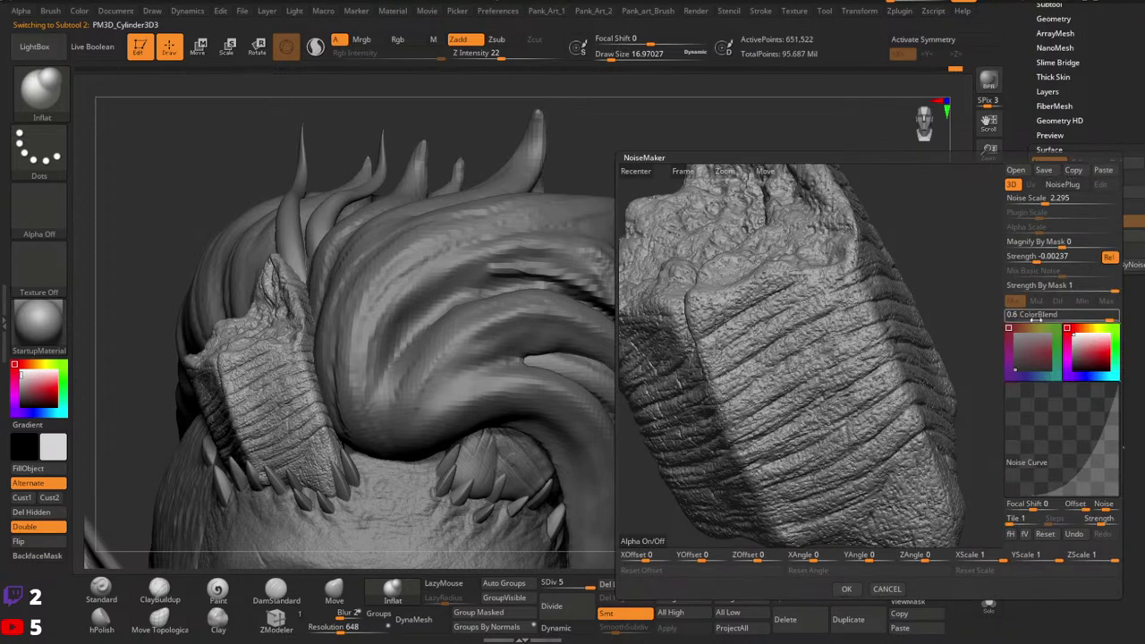
click(888, 589)
click(1125, 168)
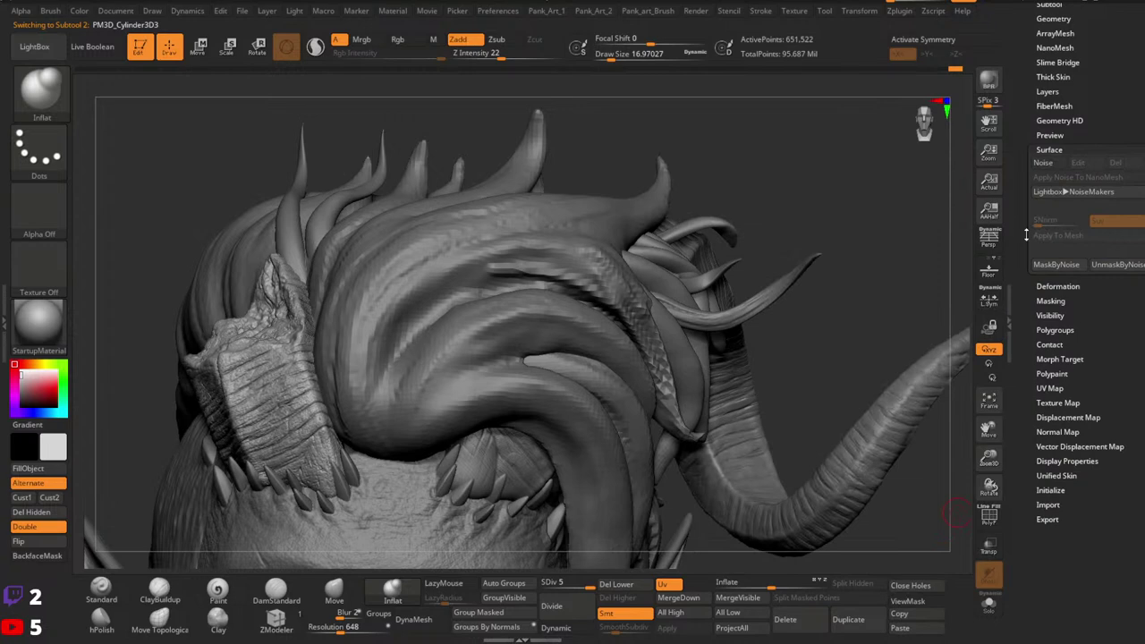
Step: Select the curled horn subtool PM3D_Cylinder3D2, paste the copied noise settings onto it and apply the noise to the mesh
drag(1025, 234, 1022, 319)
alt+click(743, 450)
click(1053, 364)
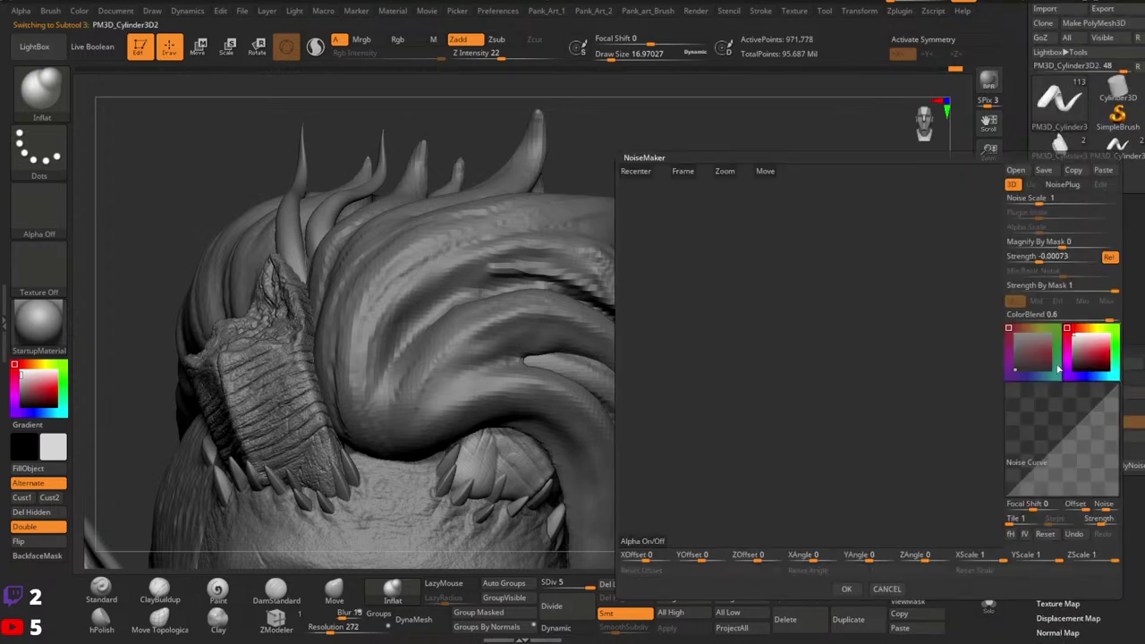
click(1102, 169)
click(682, 172)
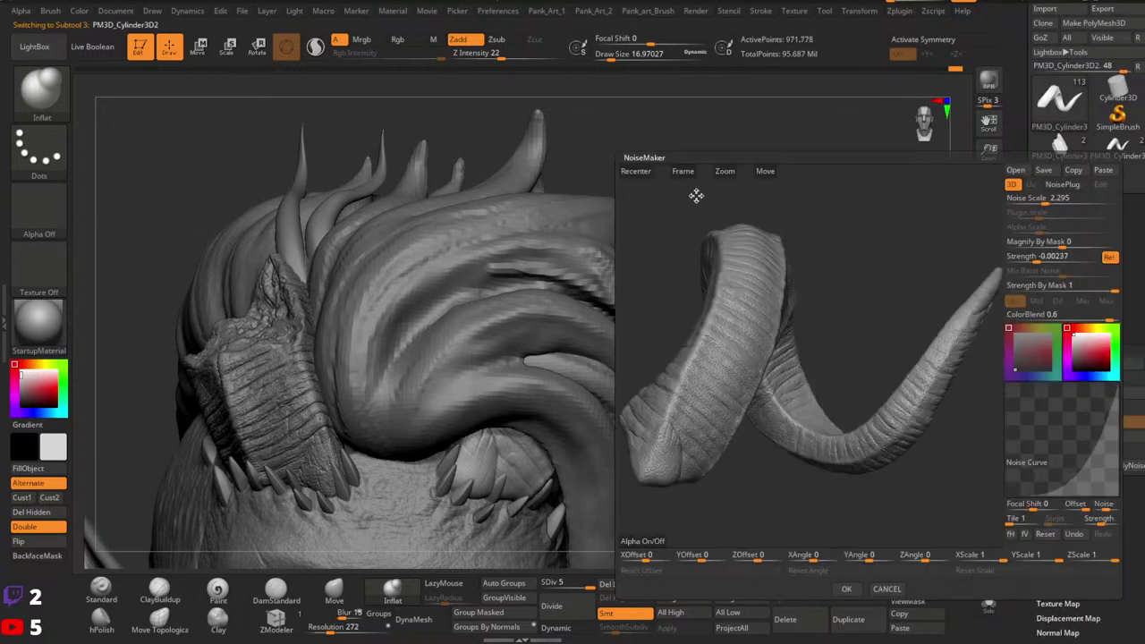
mouse_move(770, 379)
right_down()
mouse_move(775, 396)
mouse_move(858, 404)
mouse_move(752, 401)
right_up()
key(ctrl)
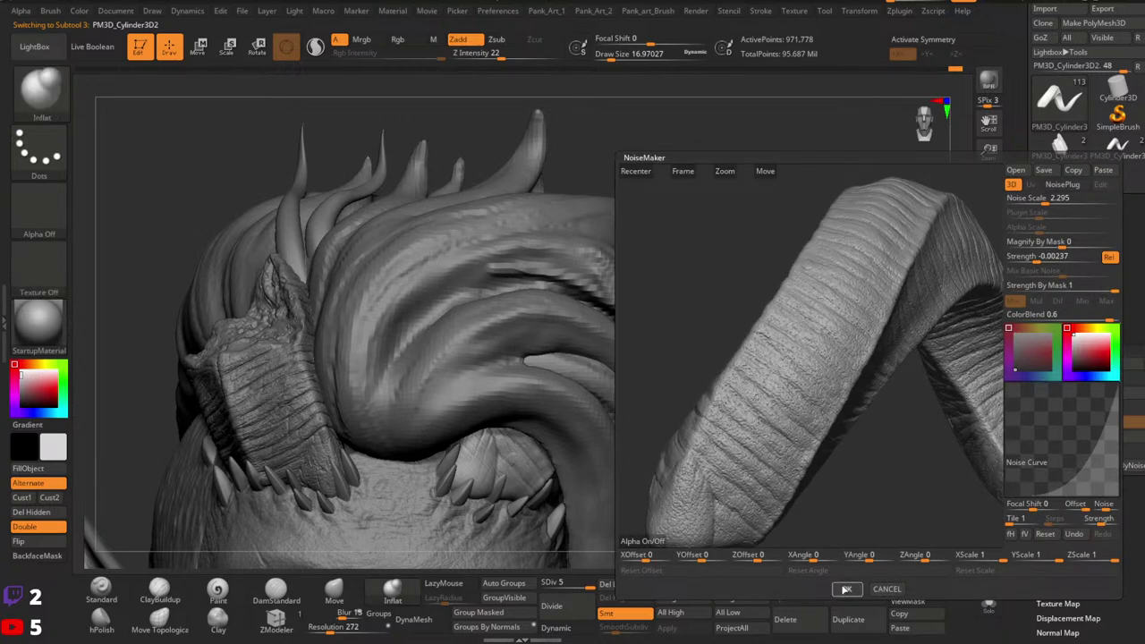
click(845, 590)
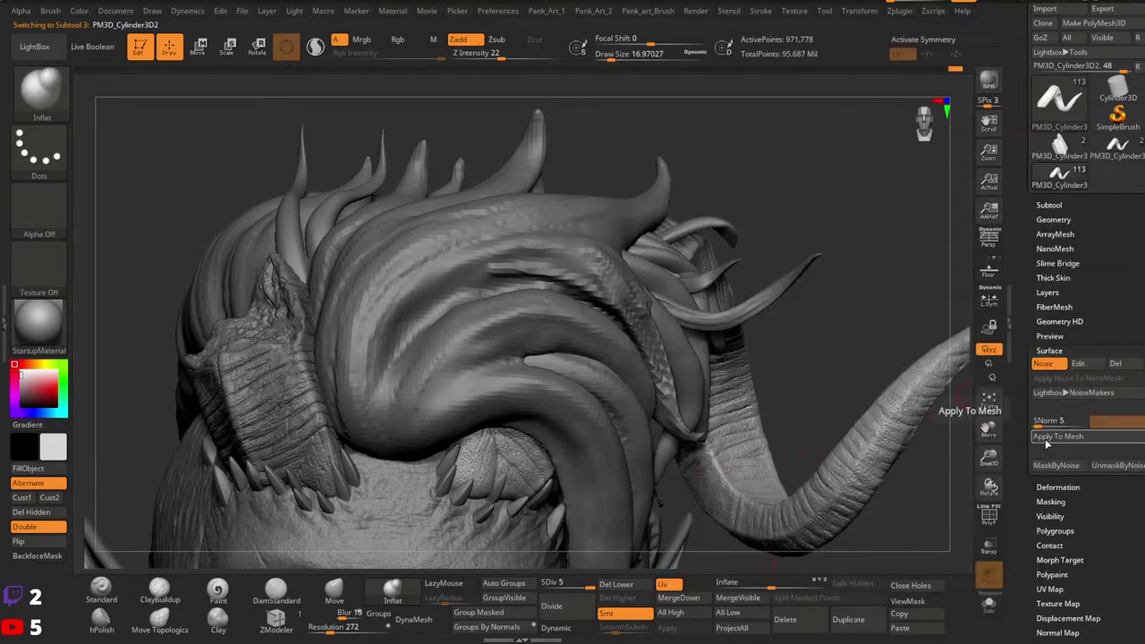
click(1058, 435)
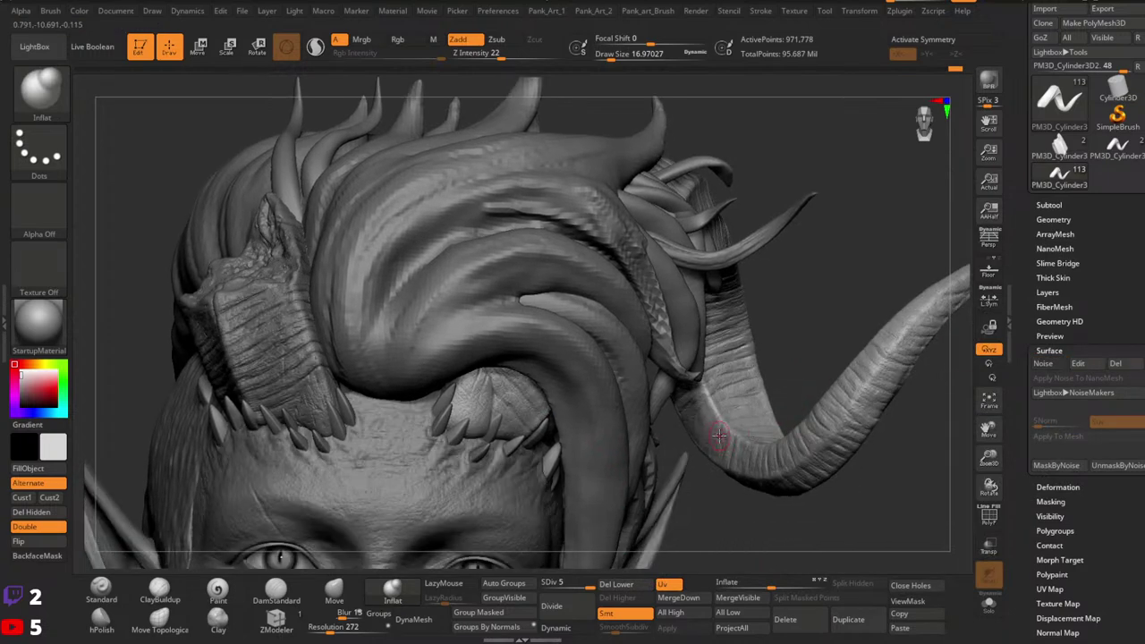
key(ctrl)
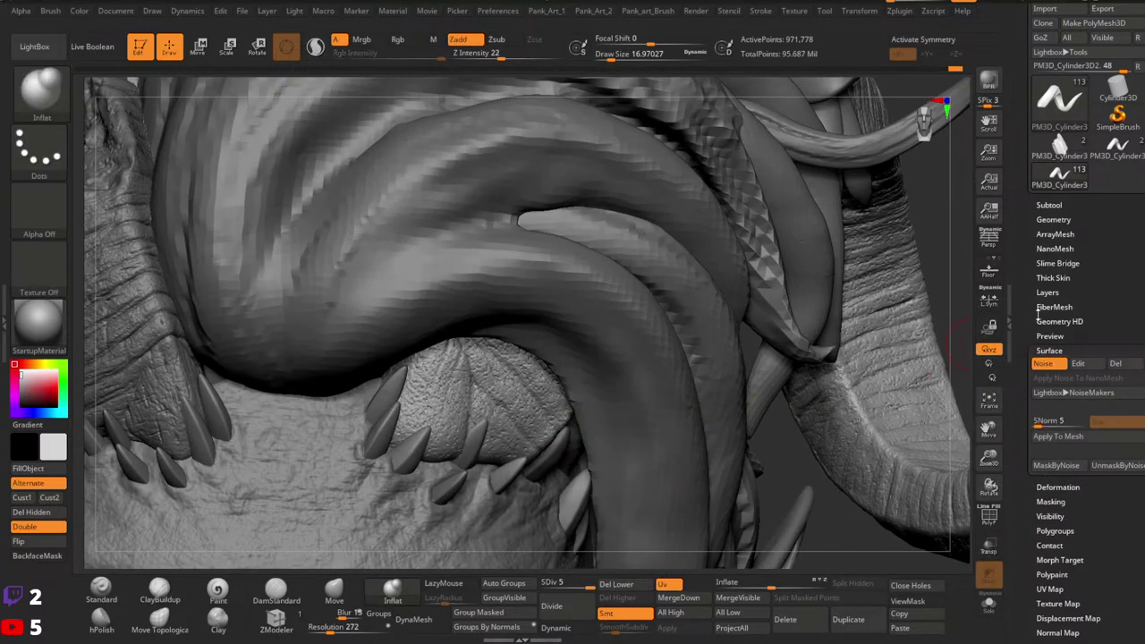
Step: Edit the curled horn's noise to scale 2.4962 and strength -0.00357, and apply it to the mesh
click(1078, 363)
drag(1042, 198, 1046, 198)
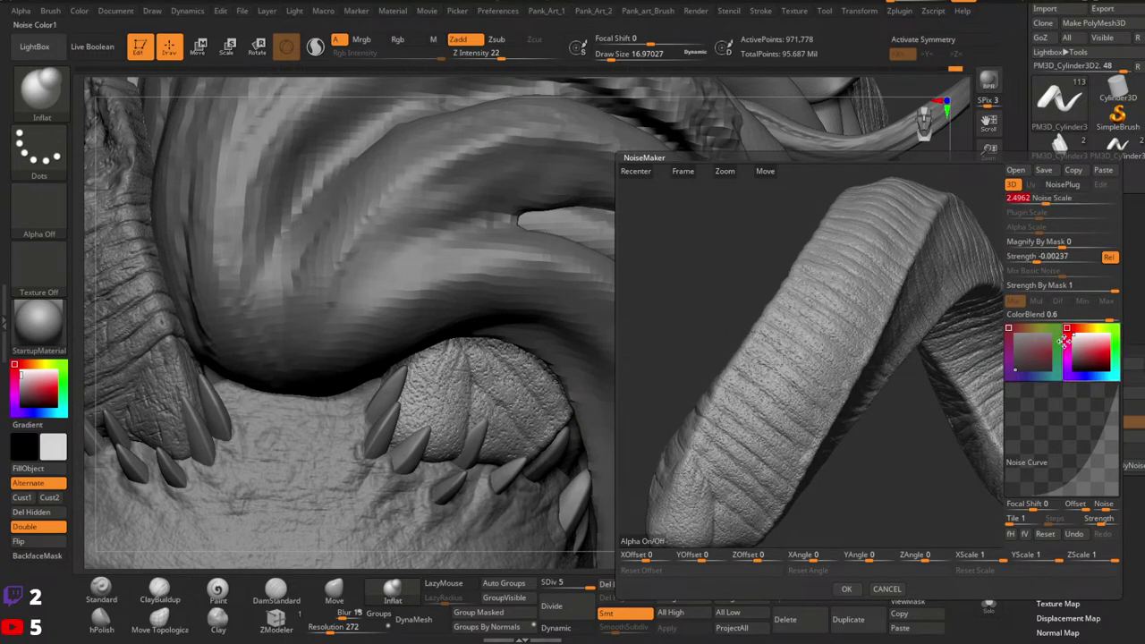
drag(1037, 257, 1040, 257)
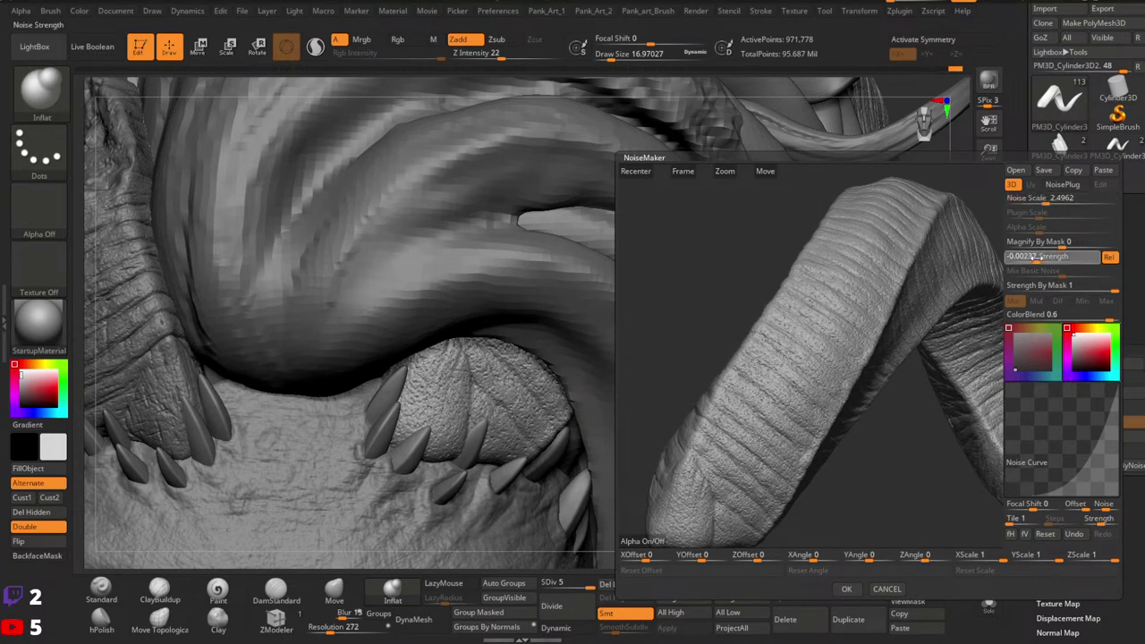
click(846, 588)
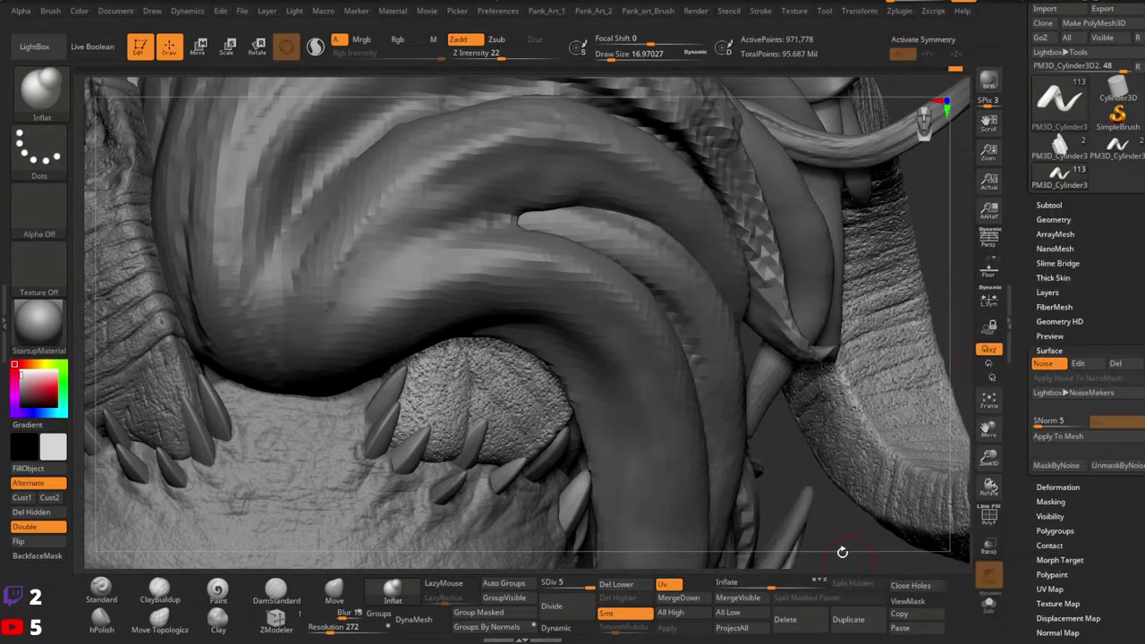
click(1061, 436)
key(ctrl)
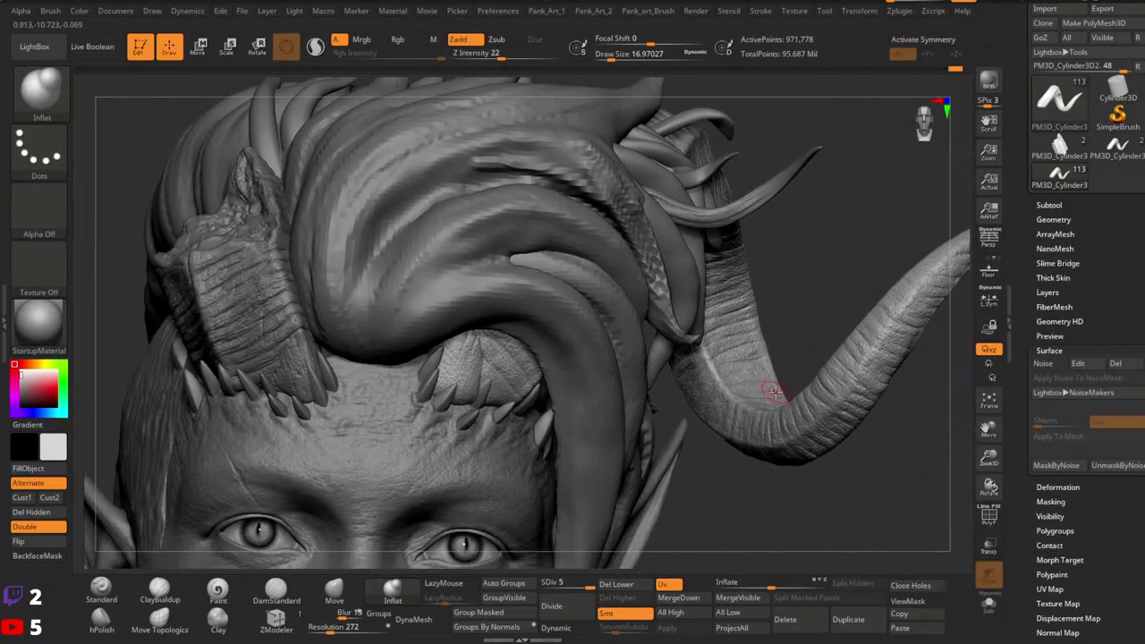
Step: Set the curled horn's noise scale to 2.295 and strength to -0.00237, and accept the noise settings
key(ctrl)
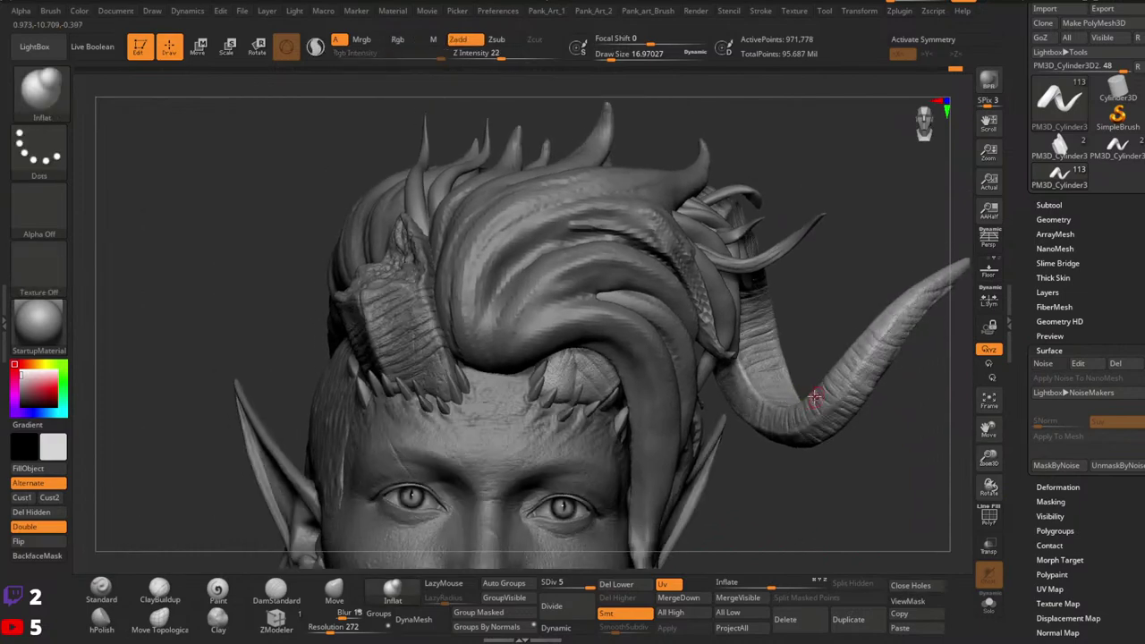
ctrl+right_drag(586, 370, 629, 401)
ctrl+right_drag(525, 382, 525, 407)
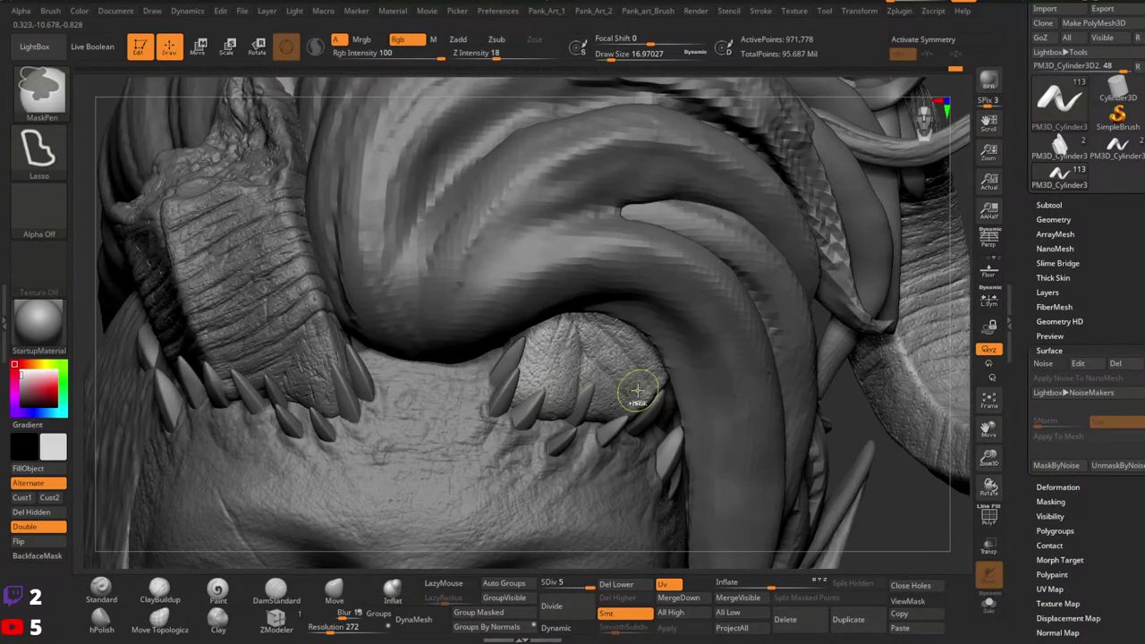
click(1077, 363)
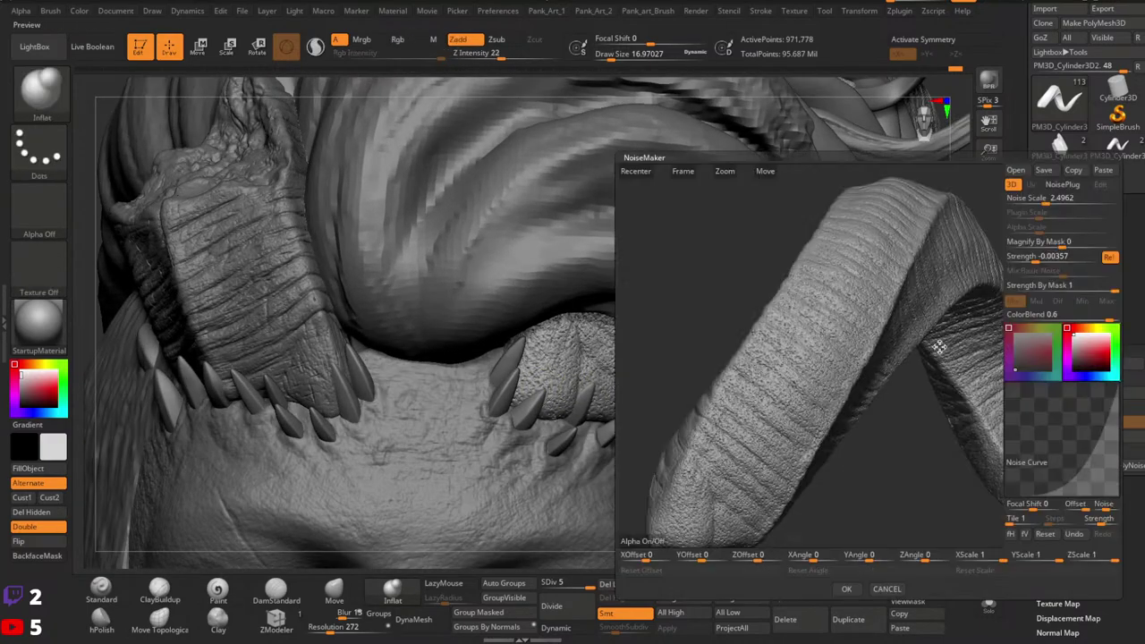
drag(1046, 200, 1042, 201)
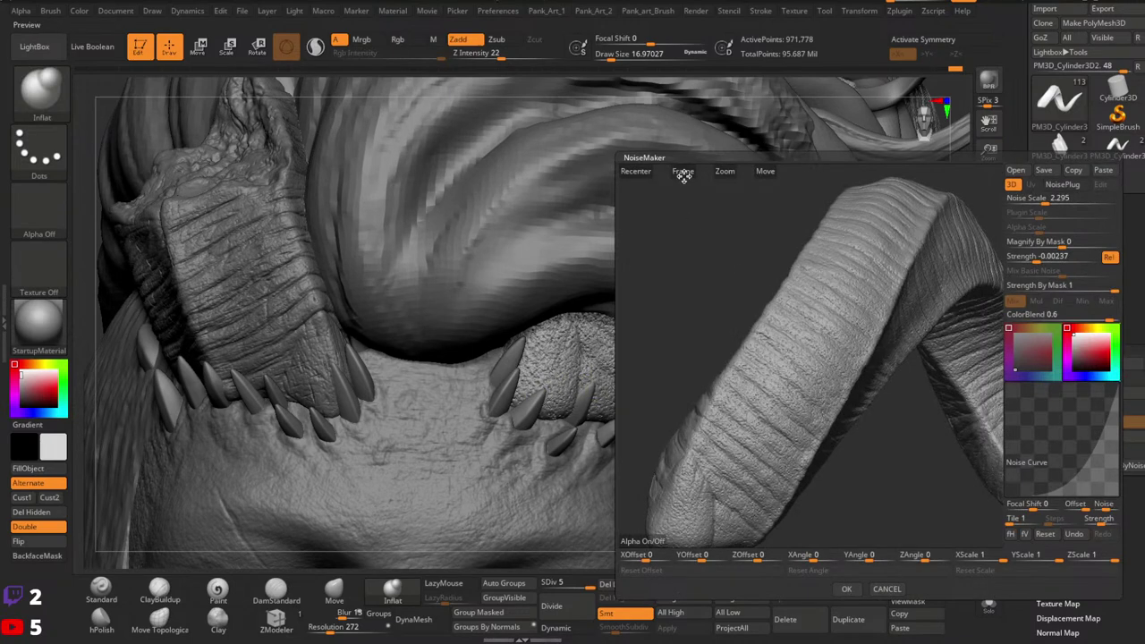
click(844, 589)
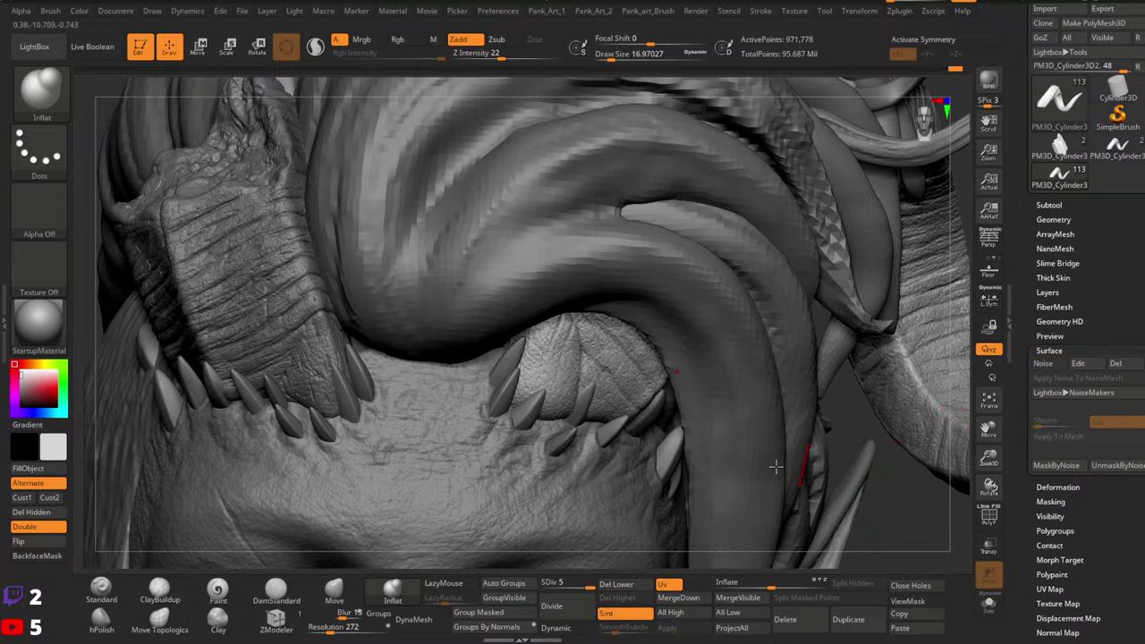
Step: Set the curled horn's noise strength to -0.00282, apply the noise to the mesh and inspect the horn around the head
click(1078, 364)
click(1033, 257)
click(1036, 258)
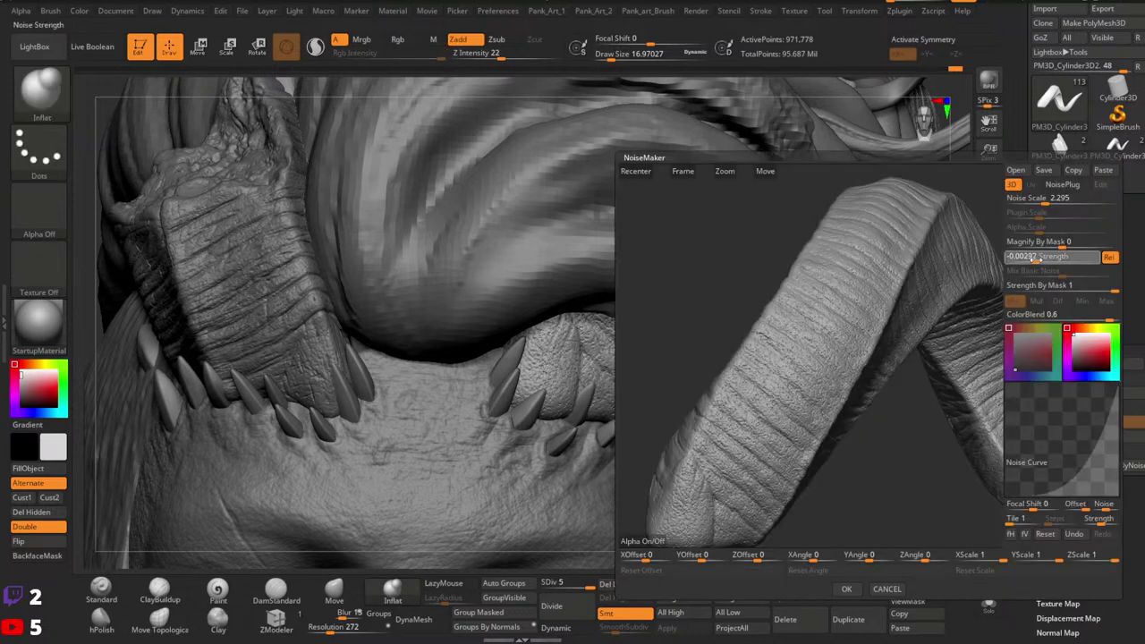
click(845, 589)
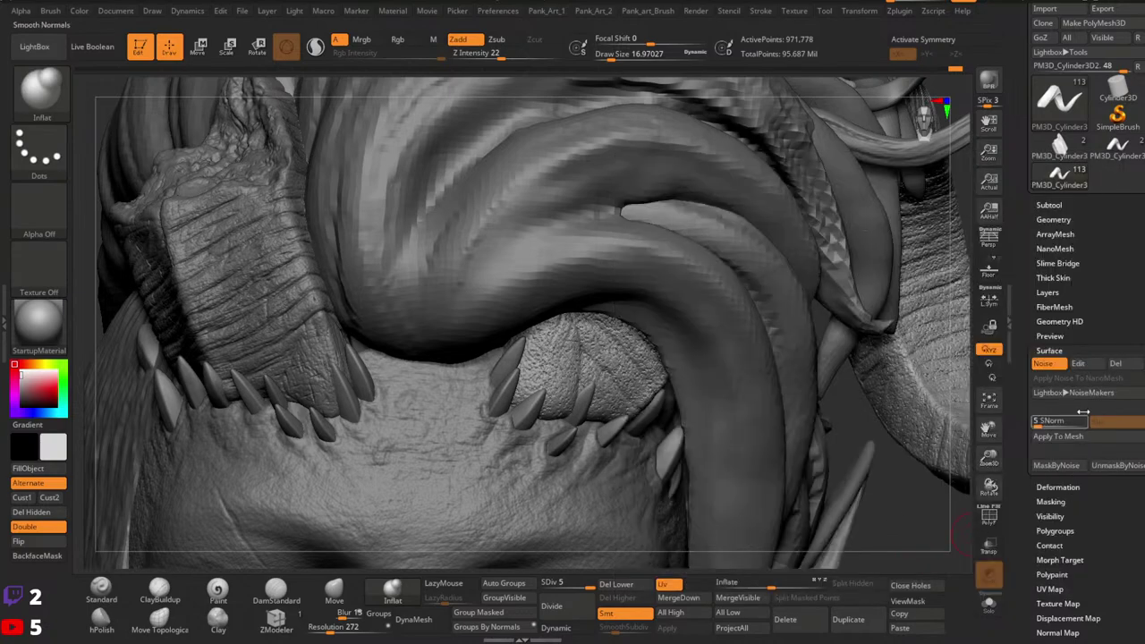
click(1066, 439)
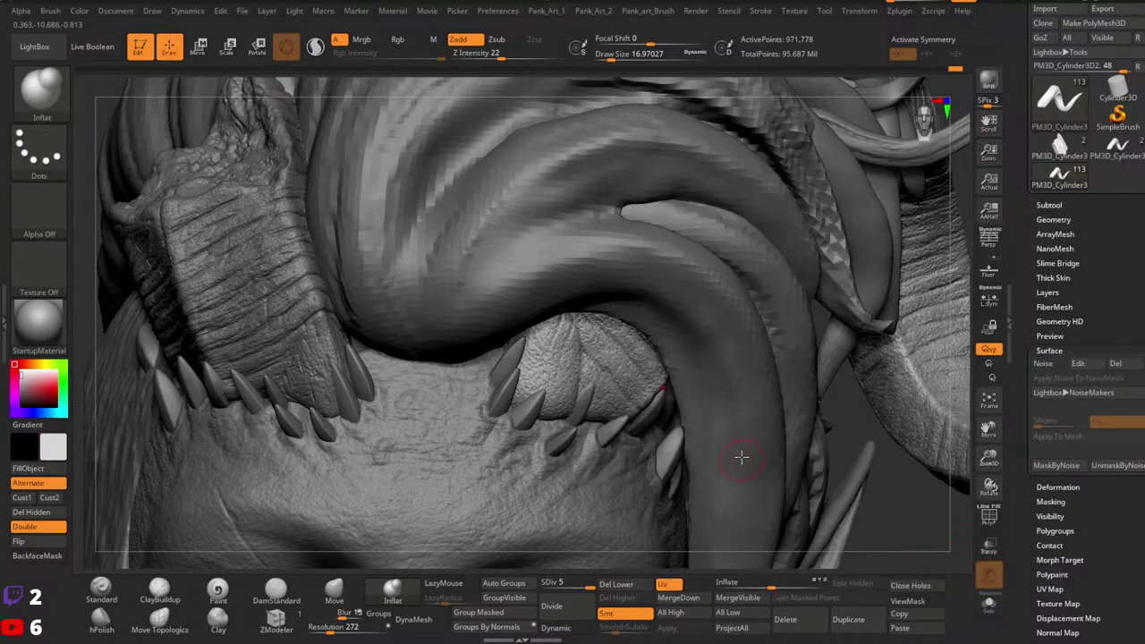
right_drag(739, 455, 795, 395)
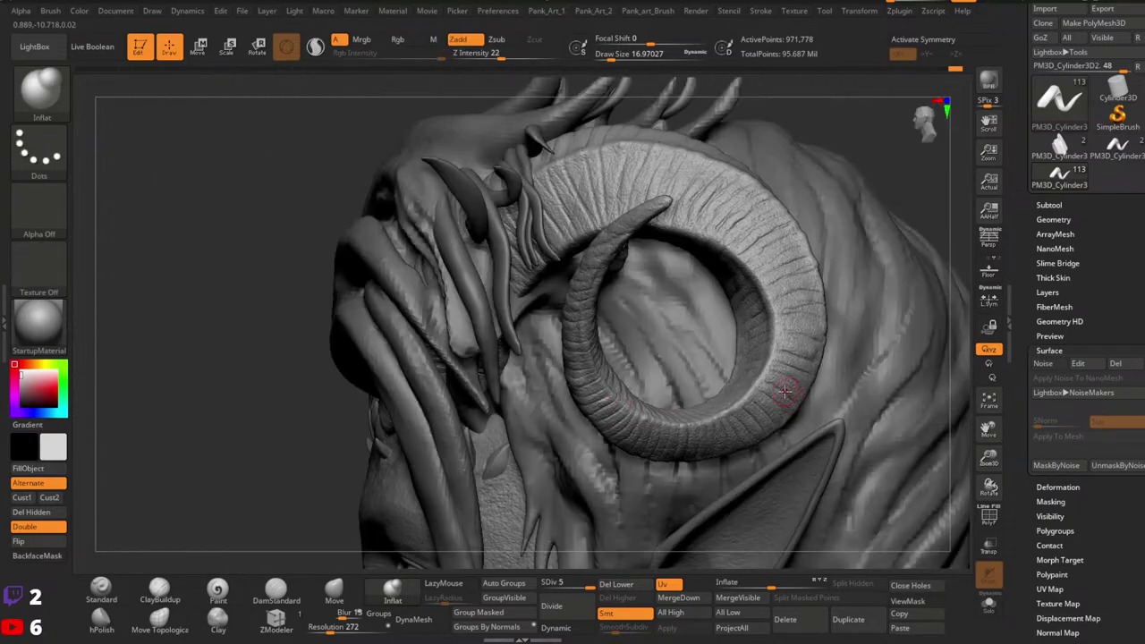
mouse_move(690, 387)
right_down()
mouse_move(662, 425)
mouse_move(774, 395)
mouse_move(636, 404)
mouse_move(657, 372)
mouse_move(585, 393)
mouse_move(528, 391)
mouse_move(598, 399)
mouse_move(597, 474)
mouse_move(601, 371)
right_up()
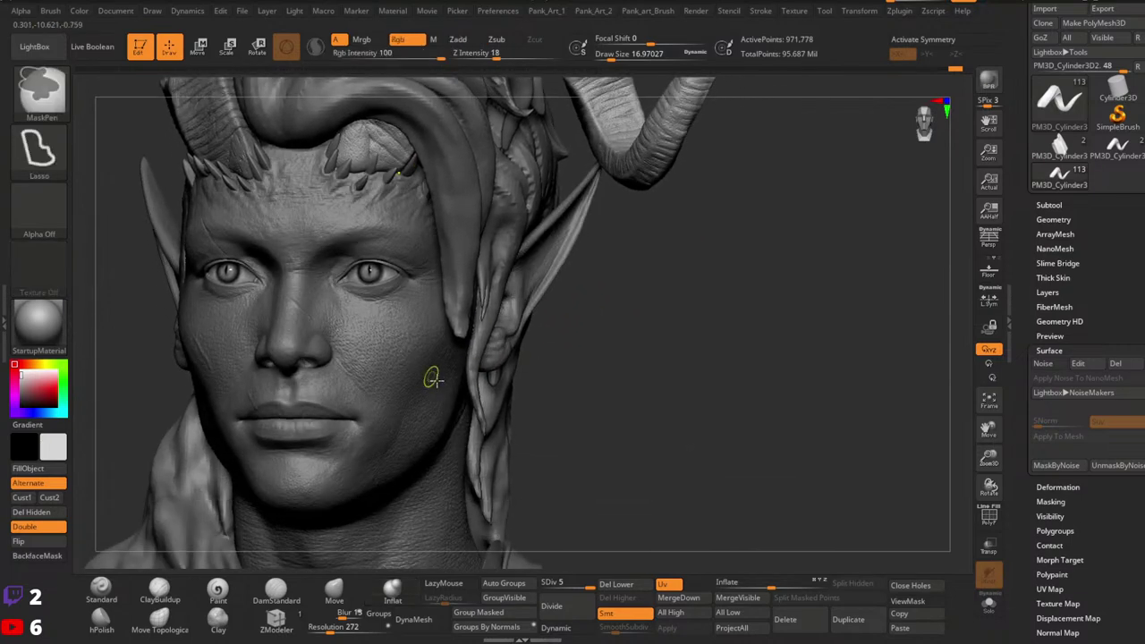
Step: Select the Karlach_03_change body, take a canvas snapshot of the face close-up and place the live upper-body view beside it for comparison
mouse_move(432, 379)
ctrl+right_down()
mouse_move(608, 393)
mouse_move(463, 424)
mouse_move(608, 425)
mouse_move(564, 409)
mouse_move(583, 400)
ctrl+right_up()
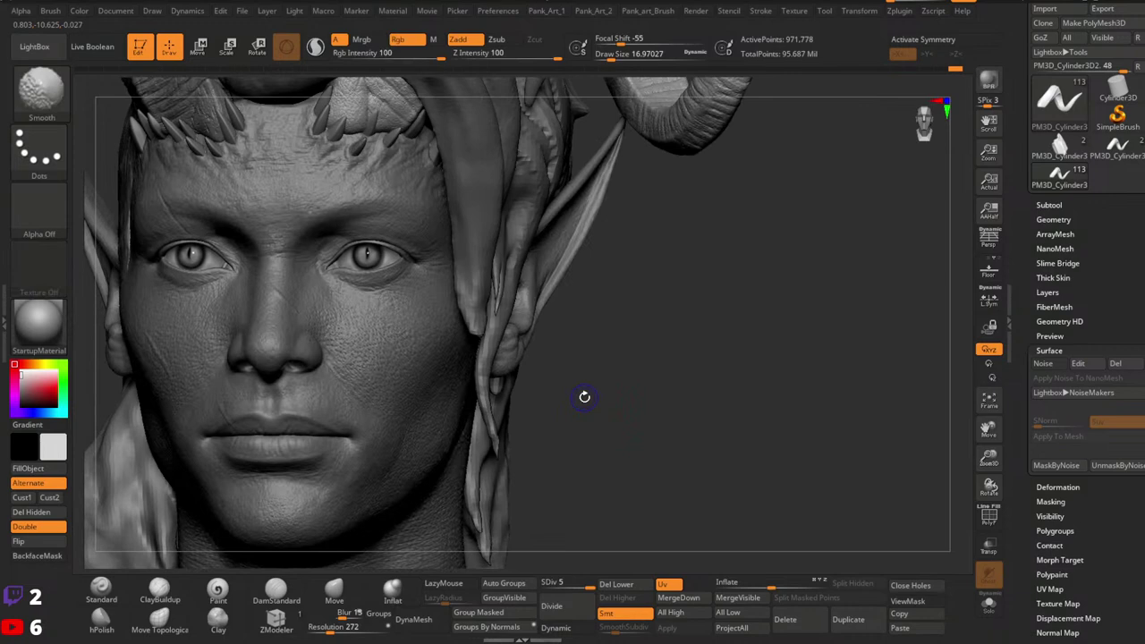
alt+click(423, 401)
key(shift+s)
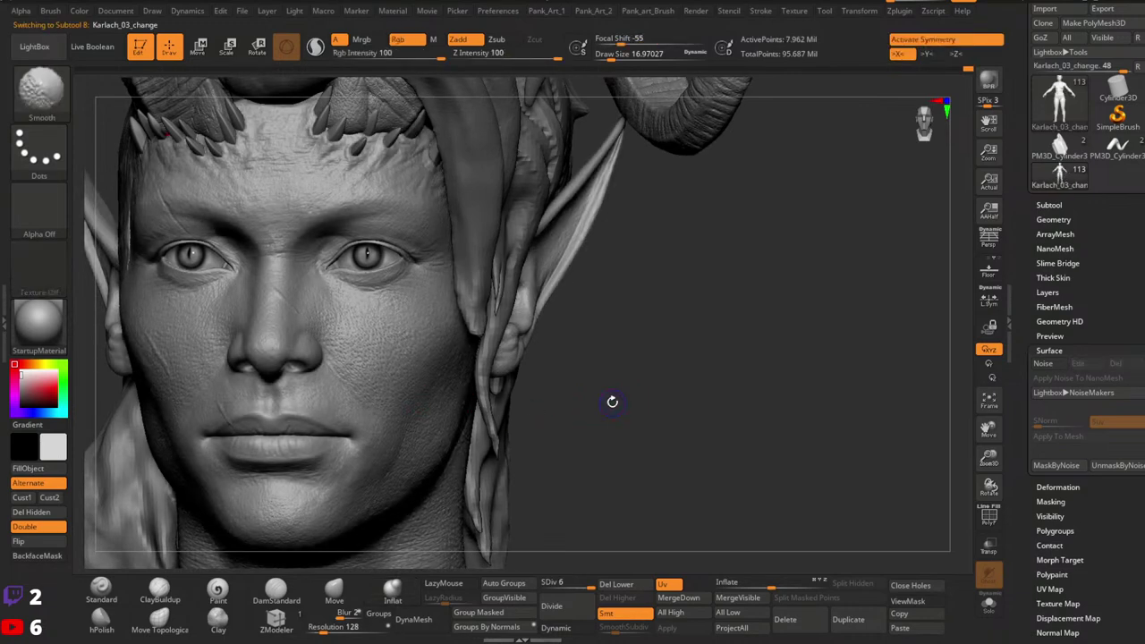
alt+right_drag(605, 415, 930, 417)
ctrl+right_drag(834, 409, 538, 294)
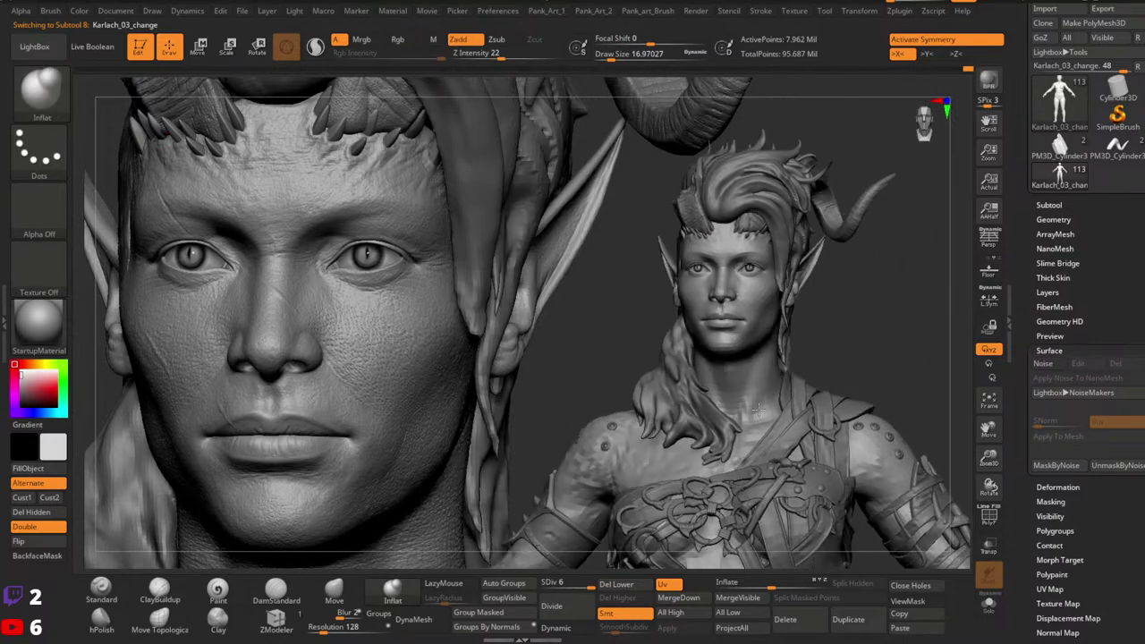
key(ctrl)
mouse_move(810, 447)
alt+right_down()
mouse_move(800, 422)
mouse_move(830, 428)
mouse_move(774, 434)
mouse_move(834, 433)
mouse_move(786, 416)
mouse_move(814, 423)
mouse_move(839, 454)
mouse_move(761, 427)
alt+right_up()
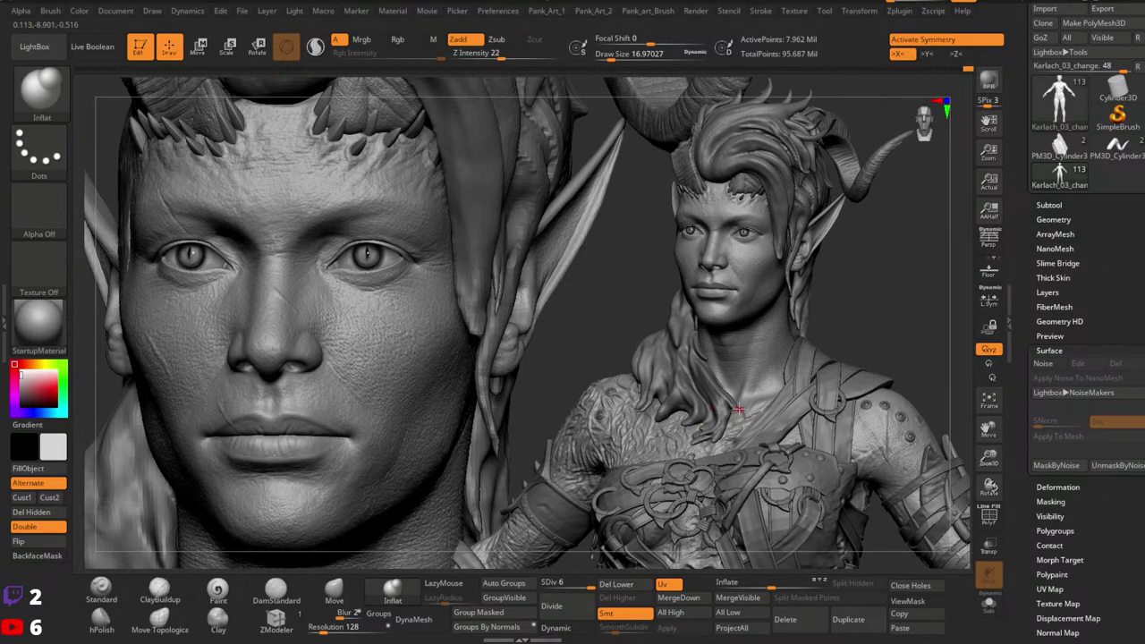
key(ctrl)
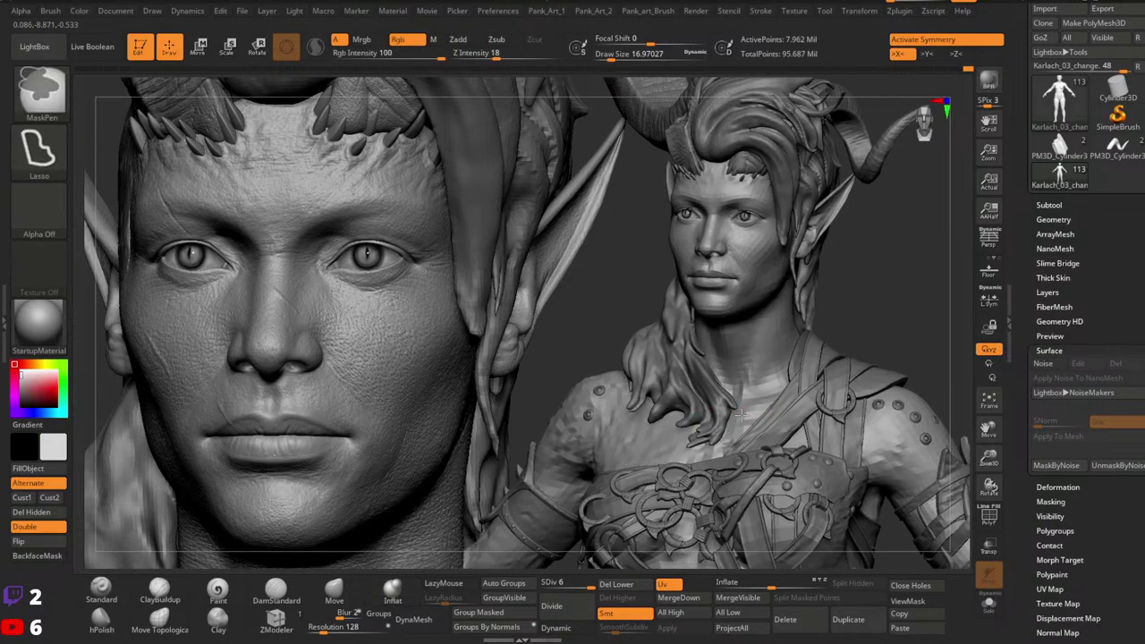
ctrl+right_drag(735, 414, 728, 382)
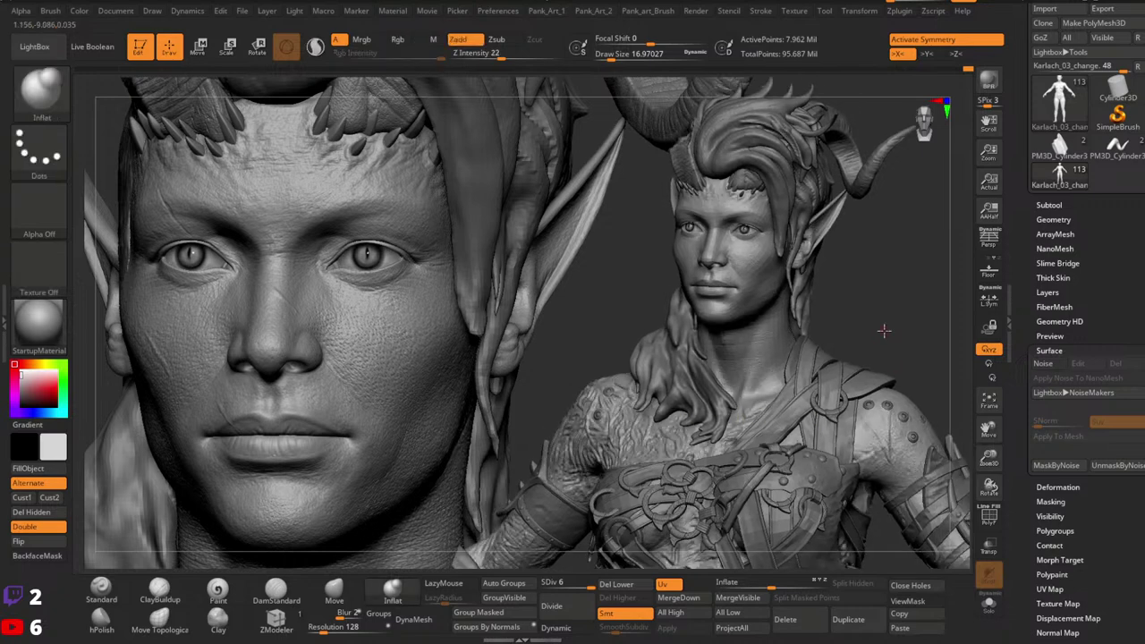